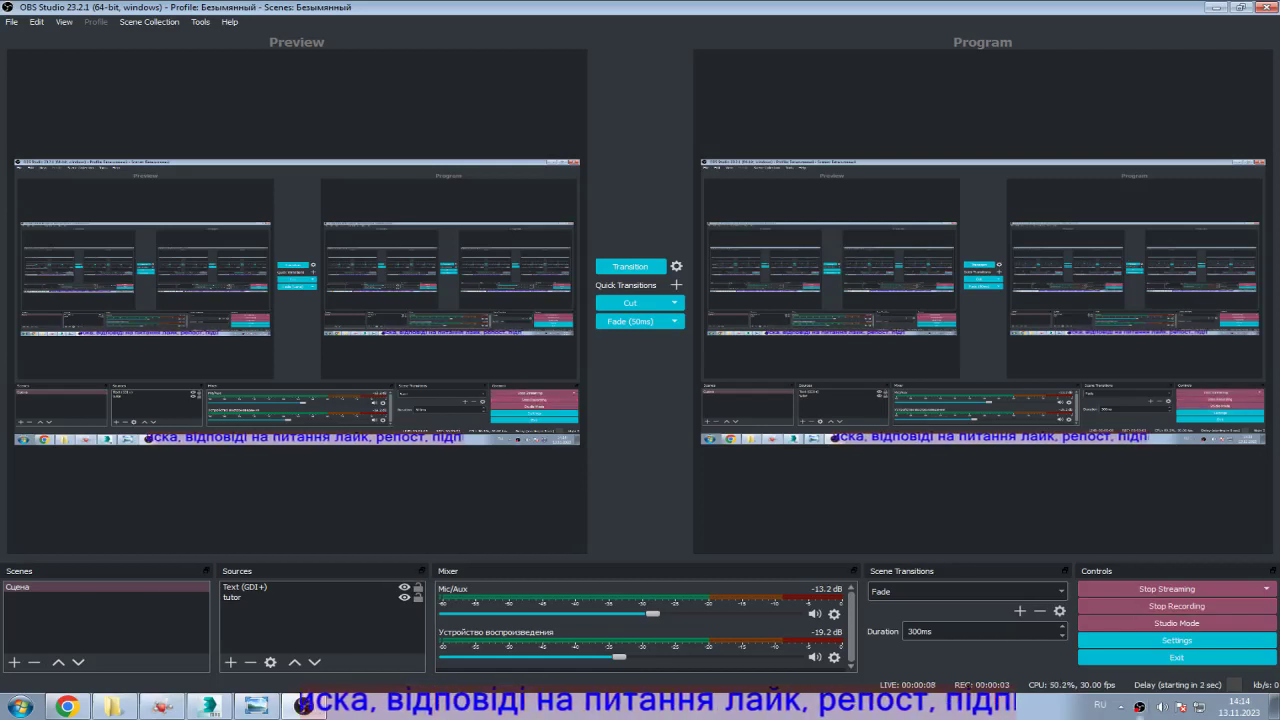
# Step: Confirm OBS is recording and bring the 3ds Max track-link wireframe to the front
pyautogui.press('super+d')
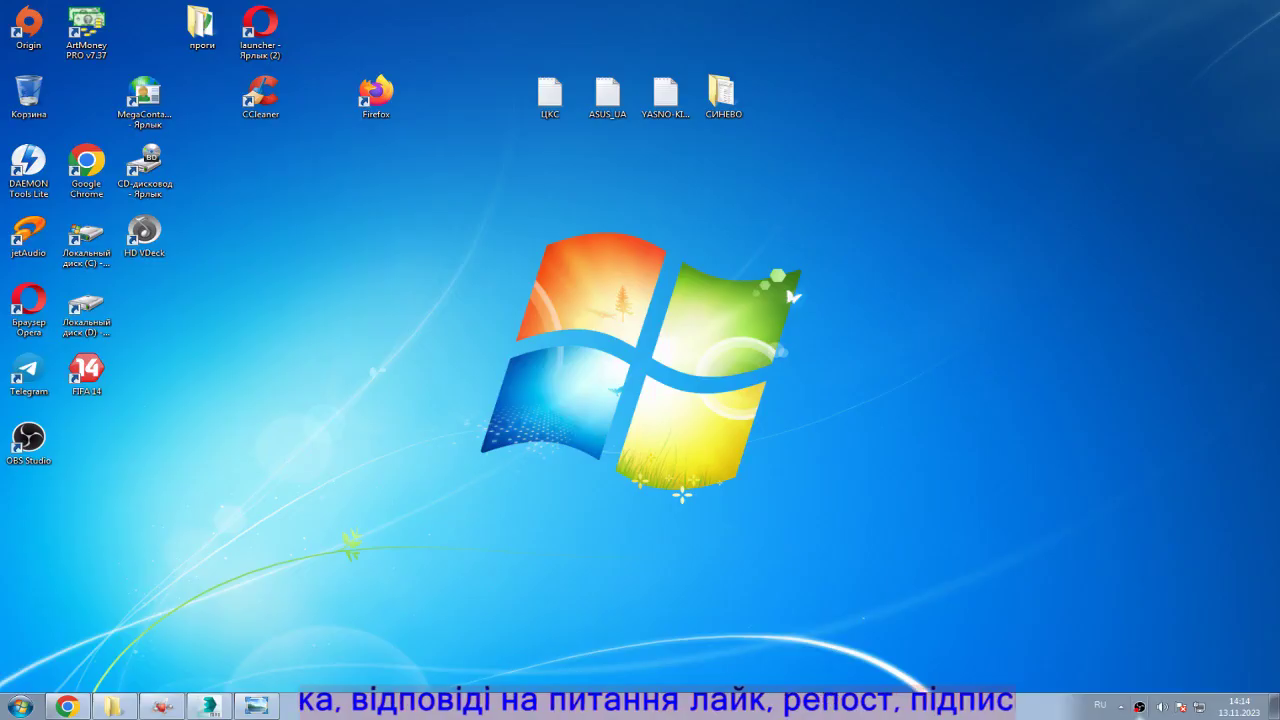
pyautogui.press('super+d')
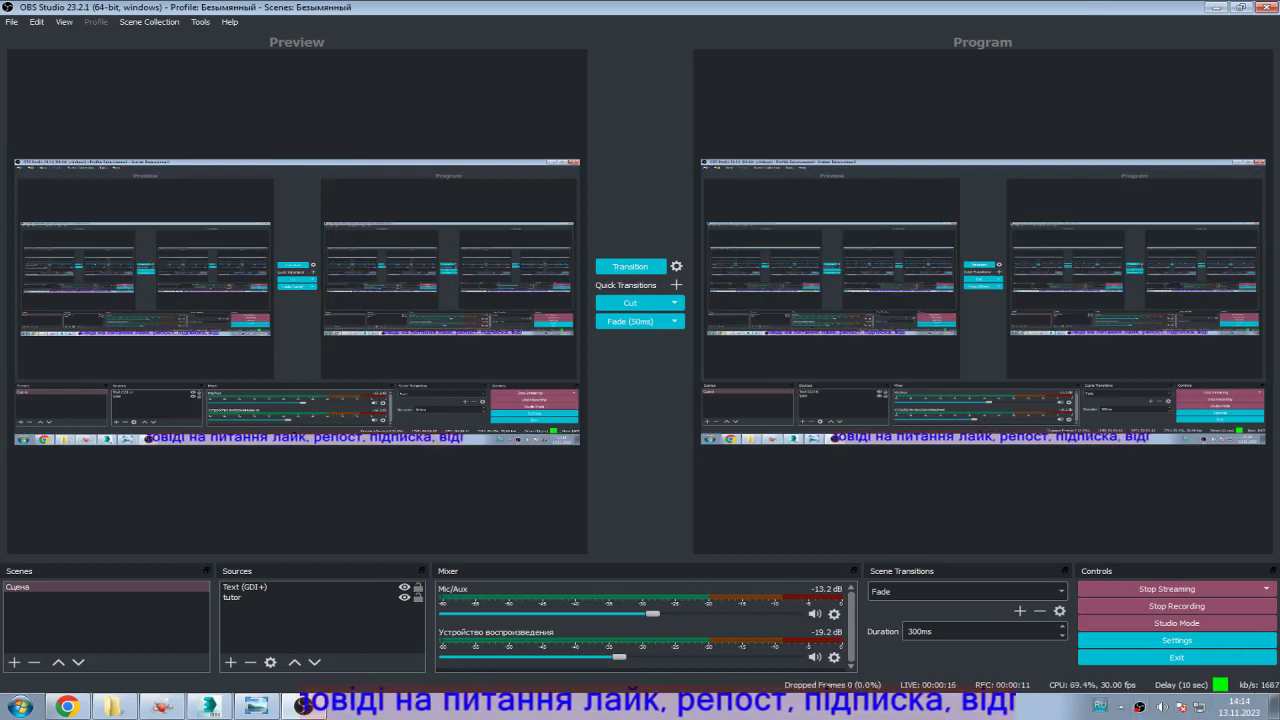
pyautogui.hotkey('alt', 'Tab')
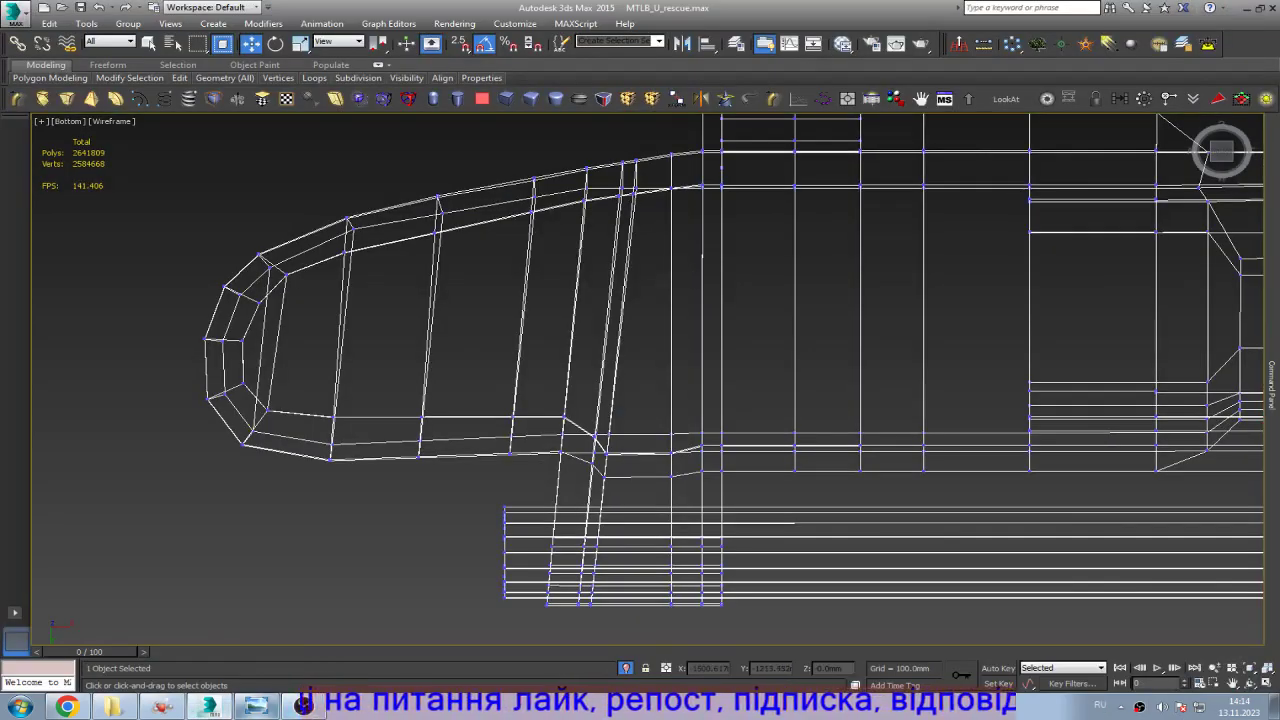
# Step: Compare the track-link wireframe against the reference photo of the real link
pyautogui.click(255, 706)
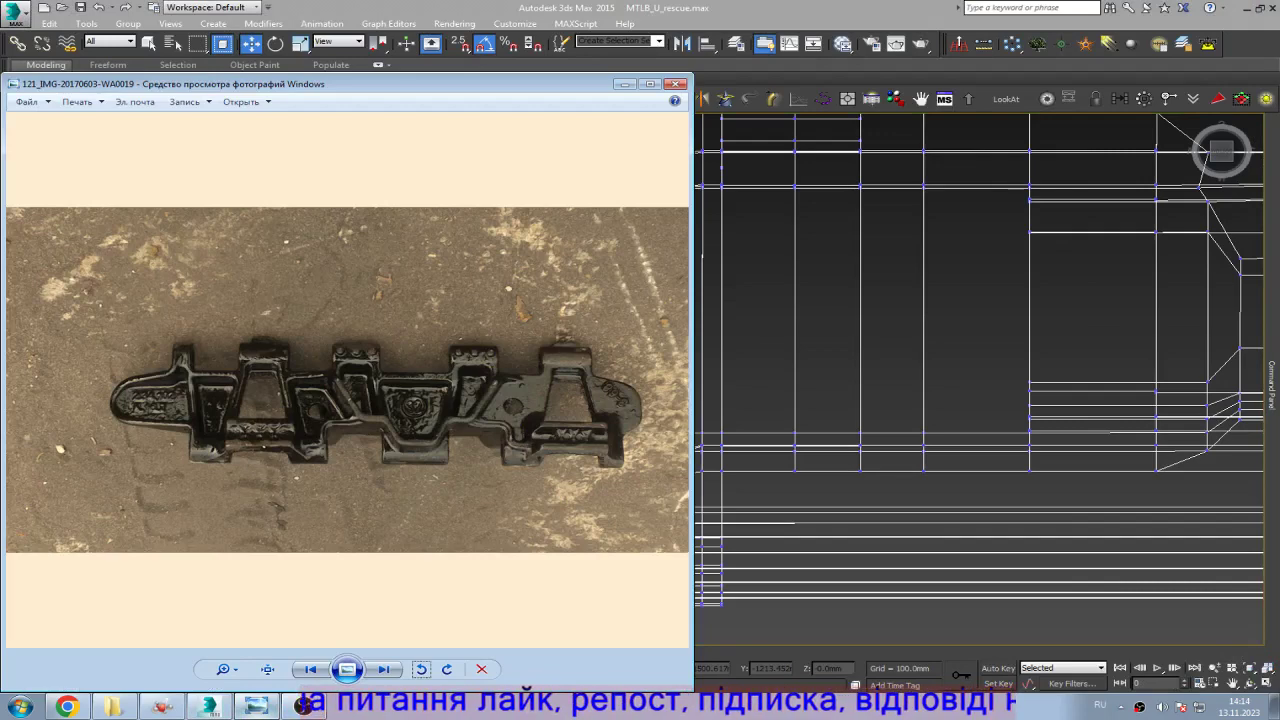
pyautogui.hotkey('alt', 'Tab')
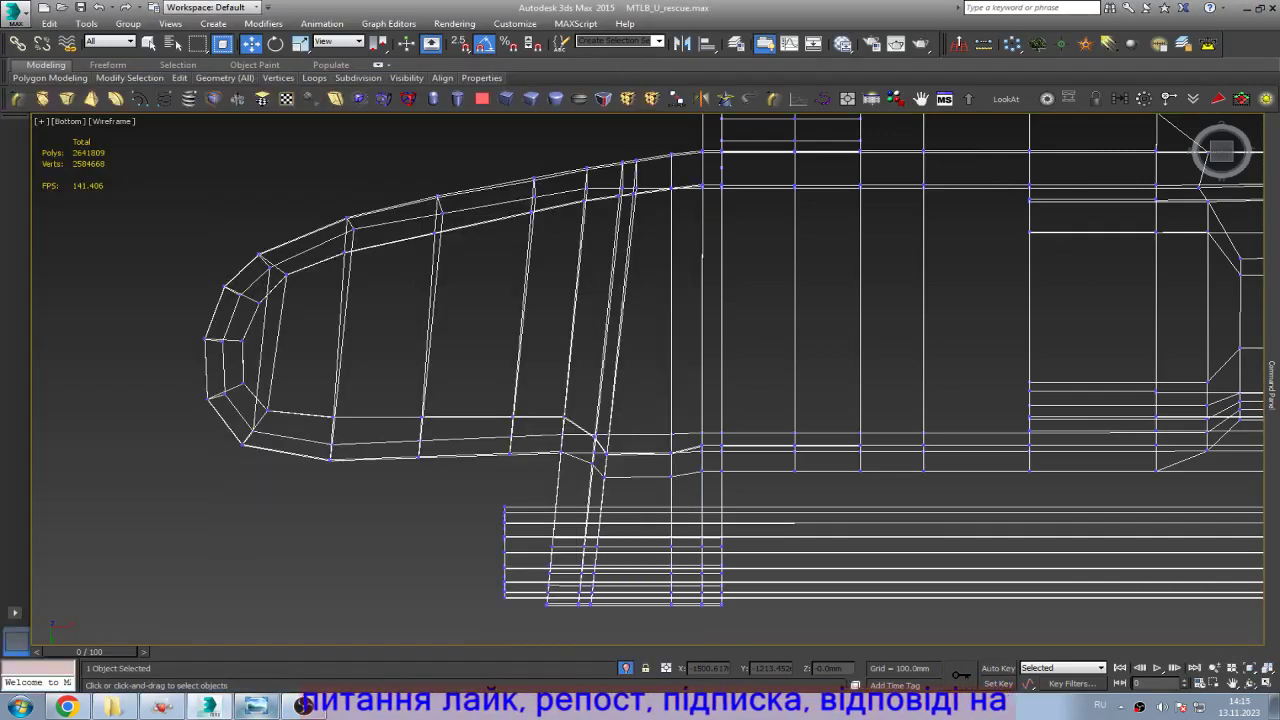
pyautogui.hotkey('alt', 'Tab')
pyautogui.hotkey('alt', 'Tab')
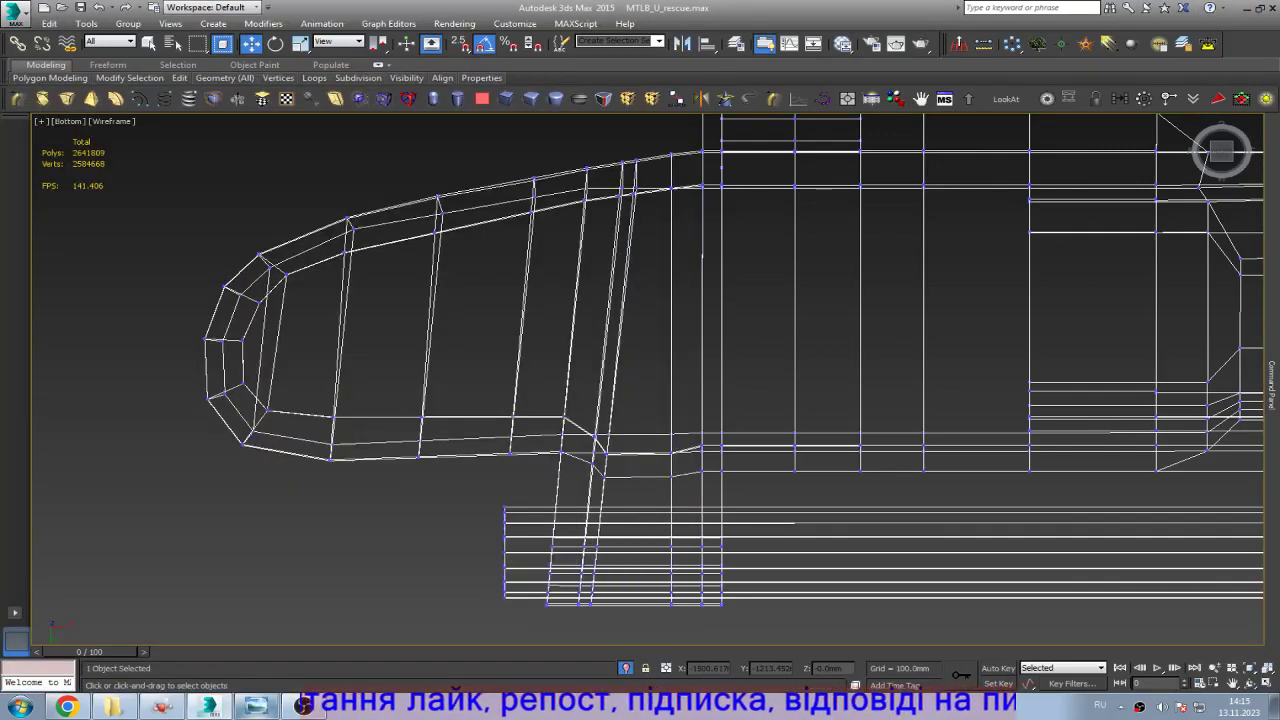
pyautogui.scroll(3, 664, 145)
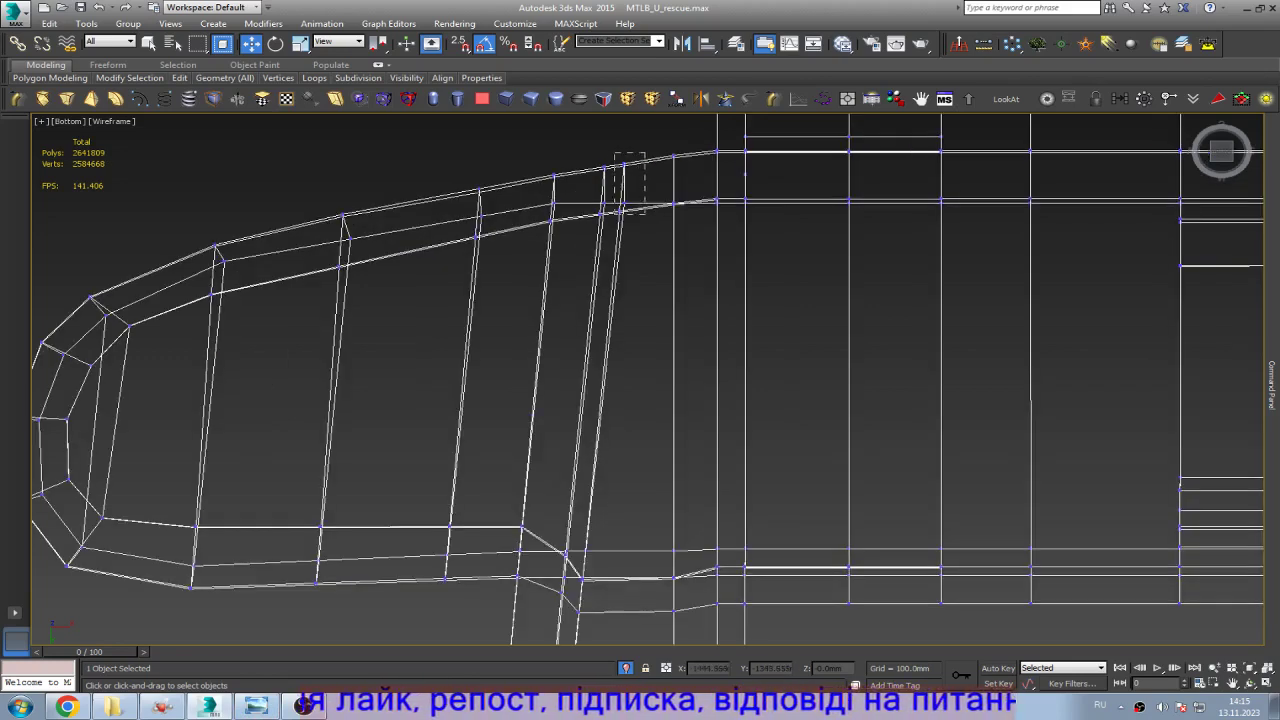
# Step: Scale the first slanted edge's two vertices flat into a vertical line
pyautogui.moveTo(646, 210); pyautogui.dragTo(646, 210)
pyautogui.scroll(-3, 641, 160)
pyautogui.scroll(3, 641, 160)
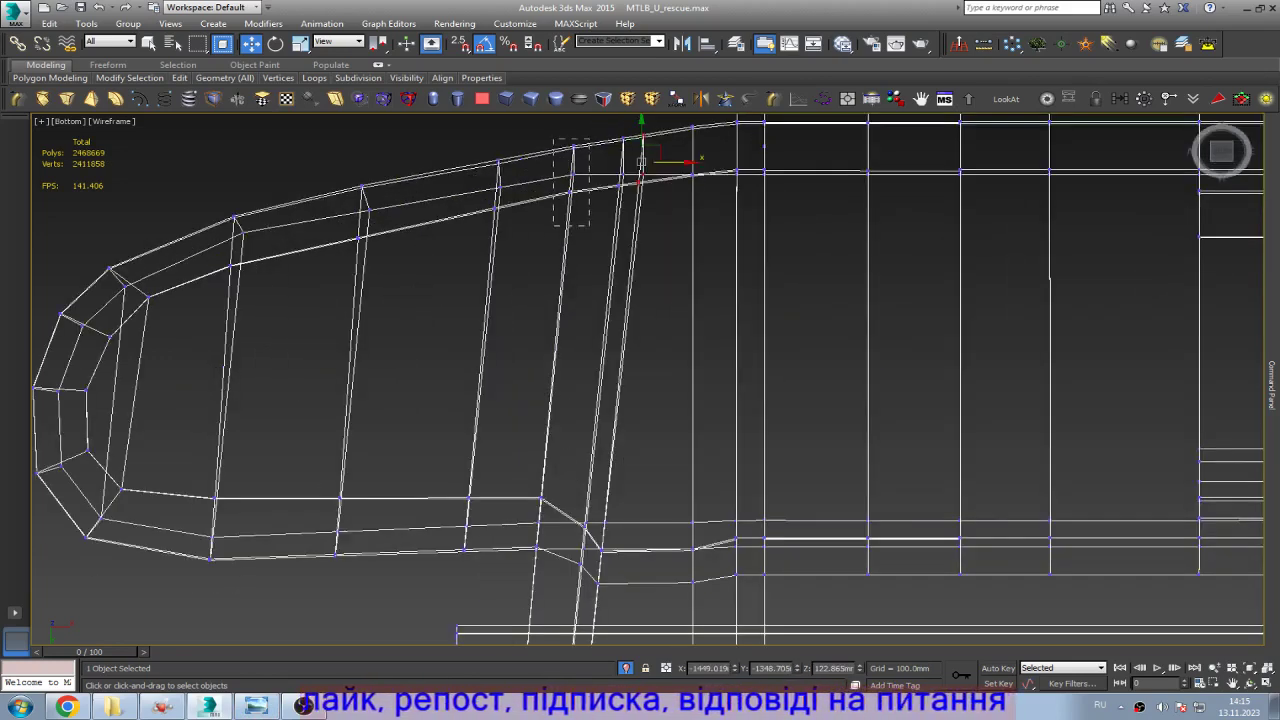
pyautogui.scroll(-3, 641, 160)
pyautogui.scroll(3, 554, 298)
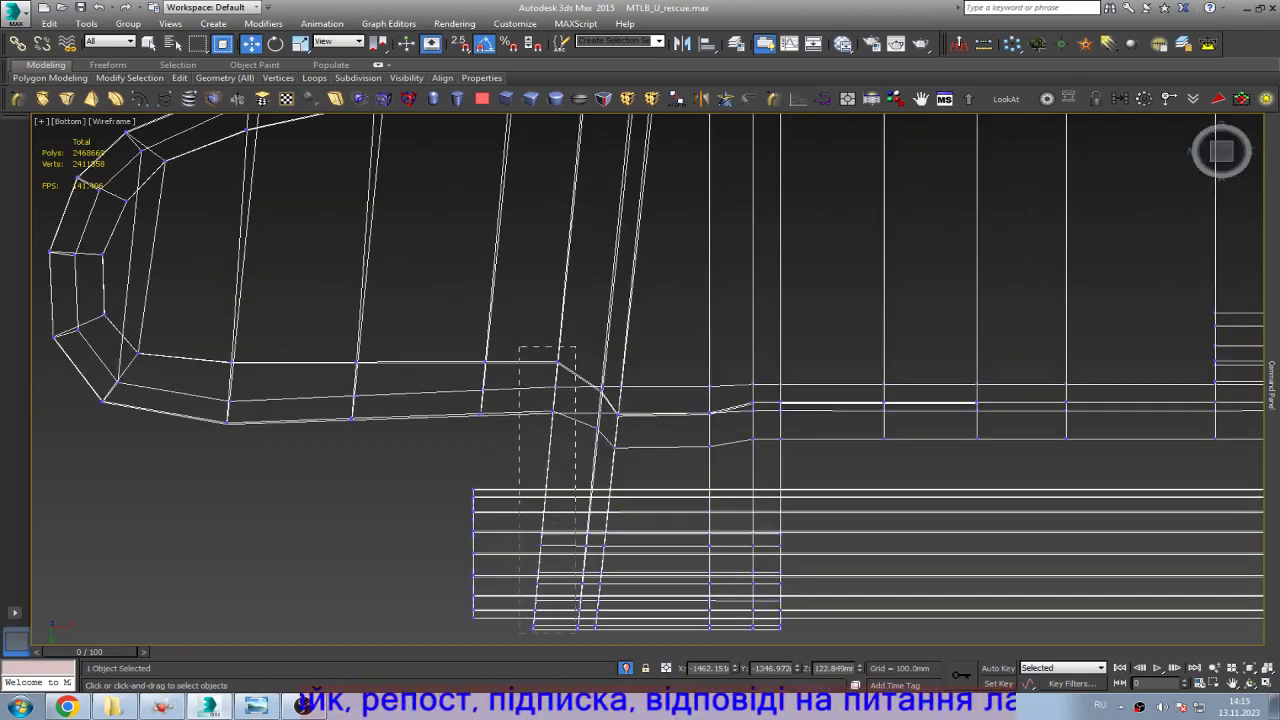
pyautogui.moveTo(575, 632); pyautogui.dragTo(575, 632)
pyautogui.scroll(-2, 883, 560)
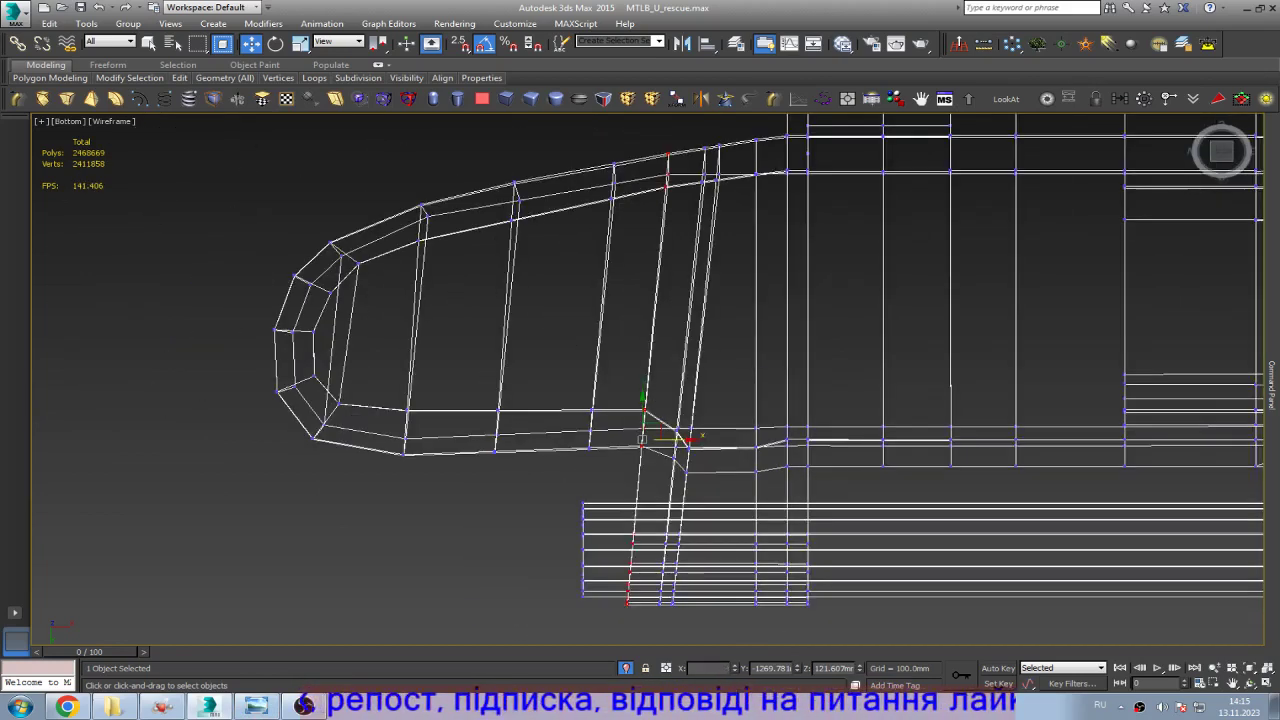
pyautogui.press('r')
pyautogui.moveTo(690, 437); pyautogui.dragTo(645, 437)
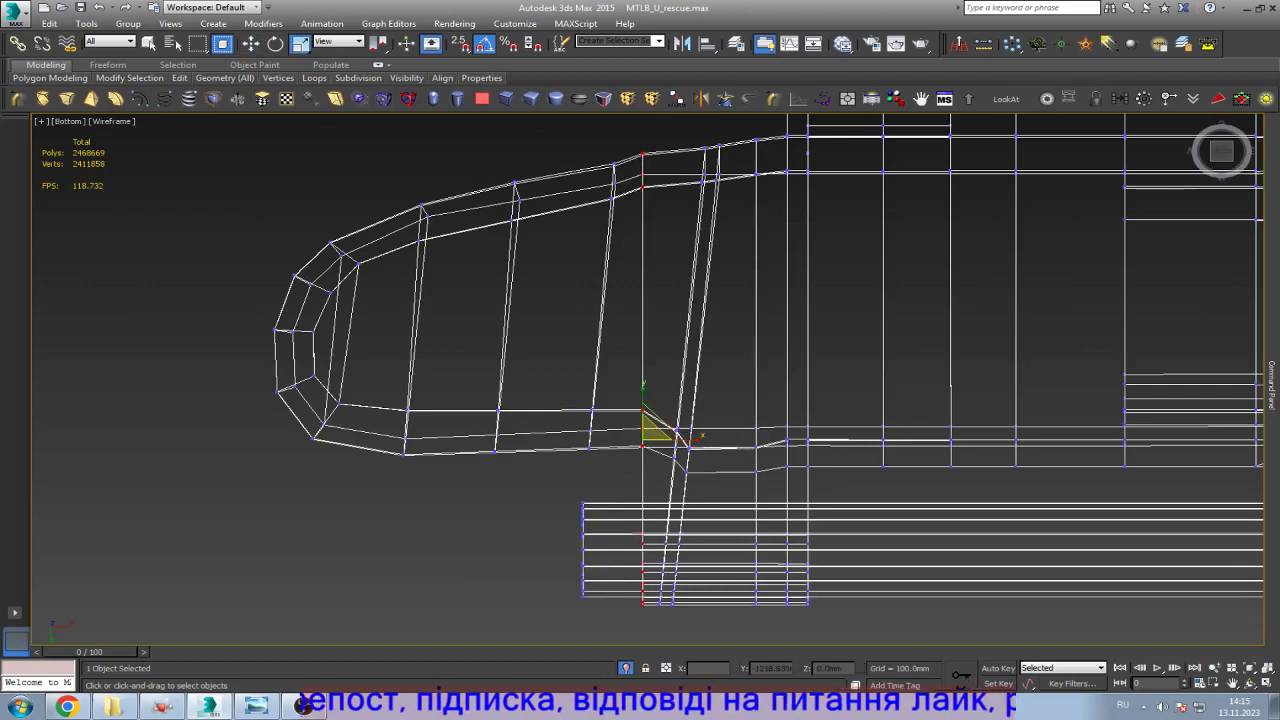
# Step: Scale two more slanted vertex columns near the rounded end into vertical lines
pyautogui.moveTo(600, 365); pyautogui.dragTo(584, 455)
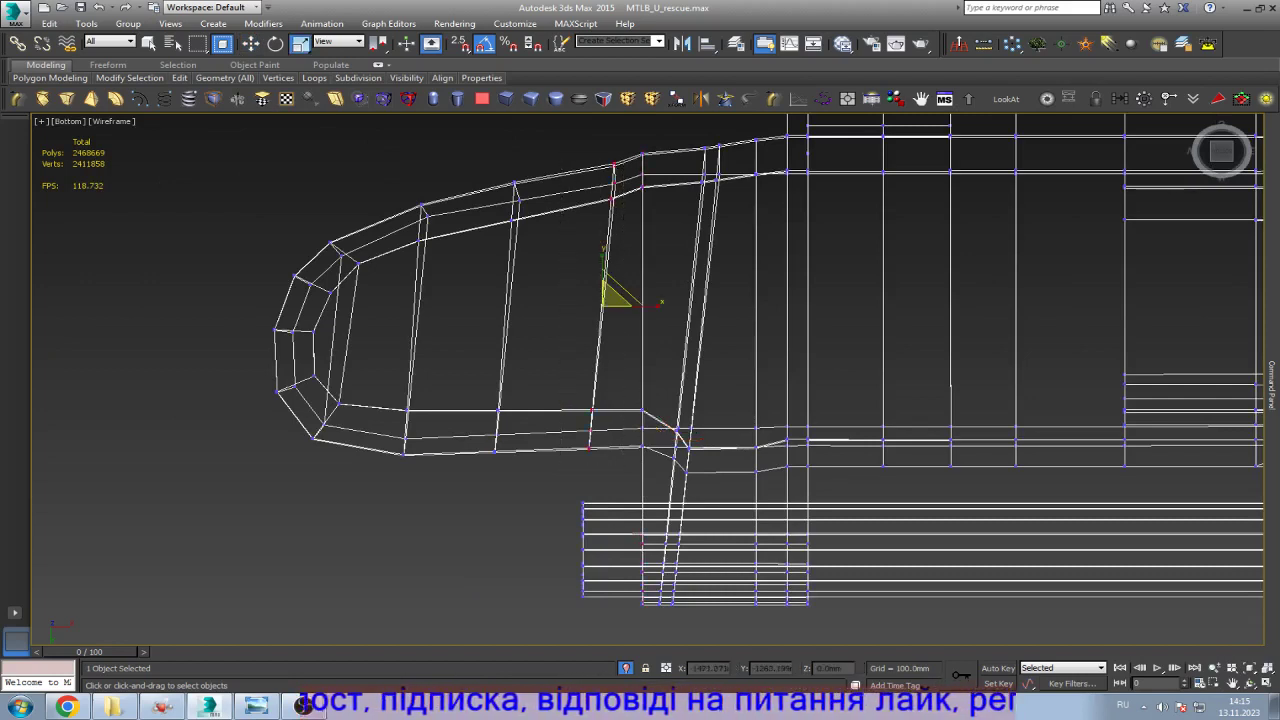
pyautogui.moveTo(640, 302); pyautogui.dragTo(604, 302)
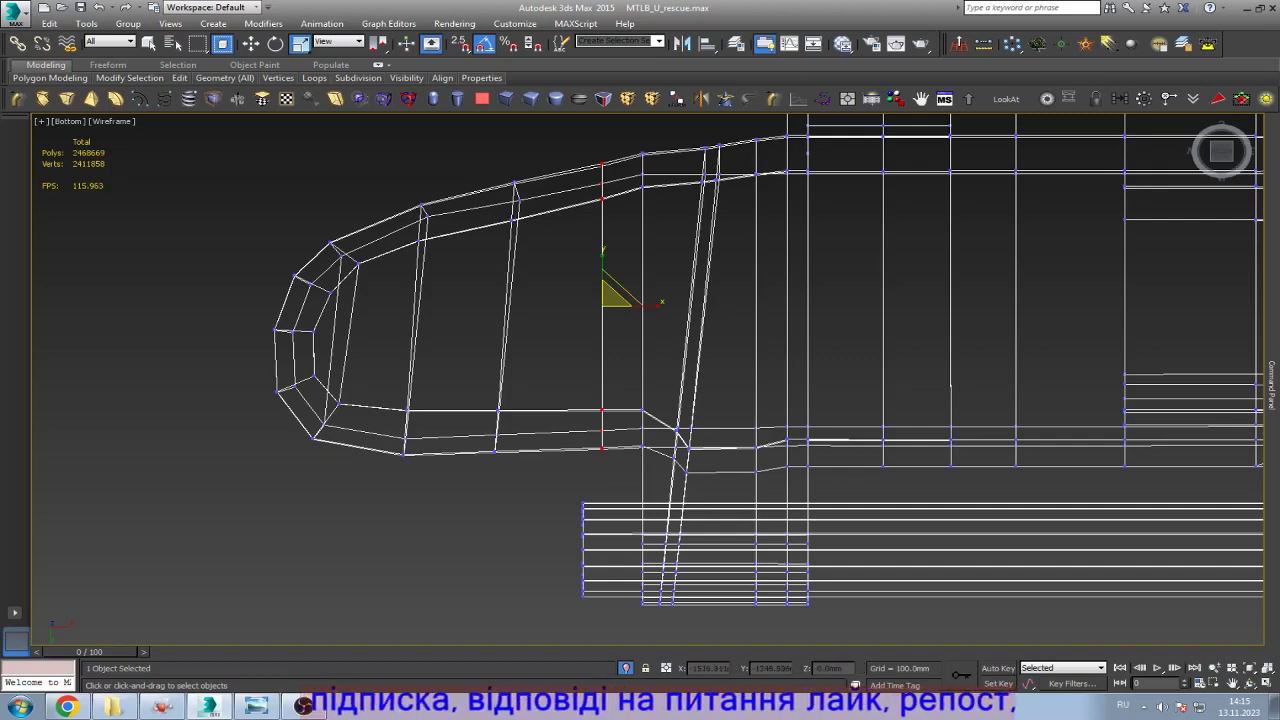
pyautogui.moveTo(580, 160); pyautogui.dragTo(478, 486)
pyautogui.moveTo(535, 300); pyautogui.dragTo(510, 305)
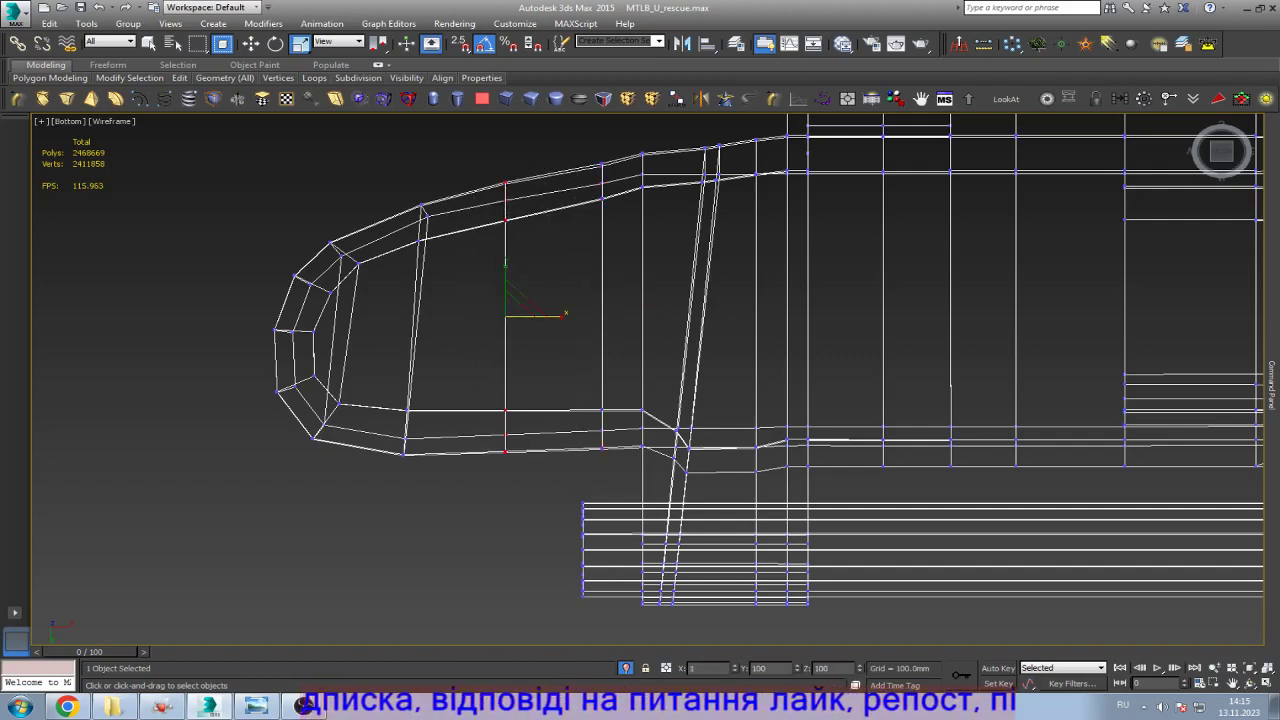
# Step: Frame and straighten the vertex column nearest the rounded end, then deselect it
pyautogui.moveTo(558, 157); pyautogui.dragTo(560, 145)
pyautogui.press('z')
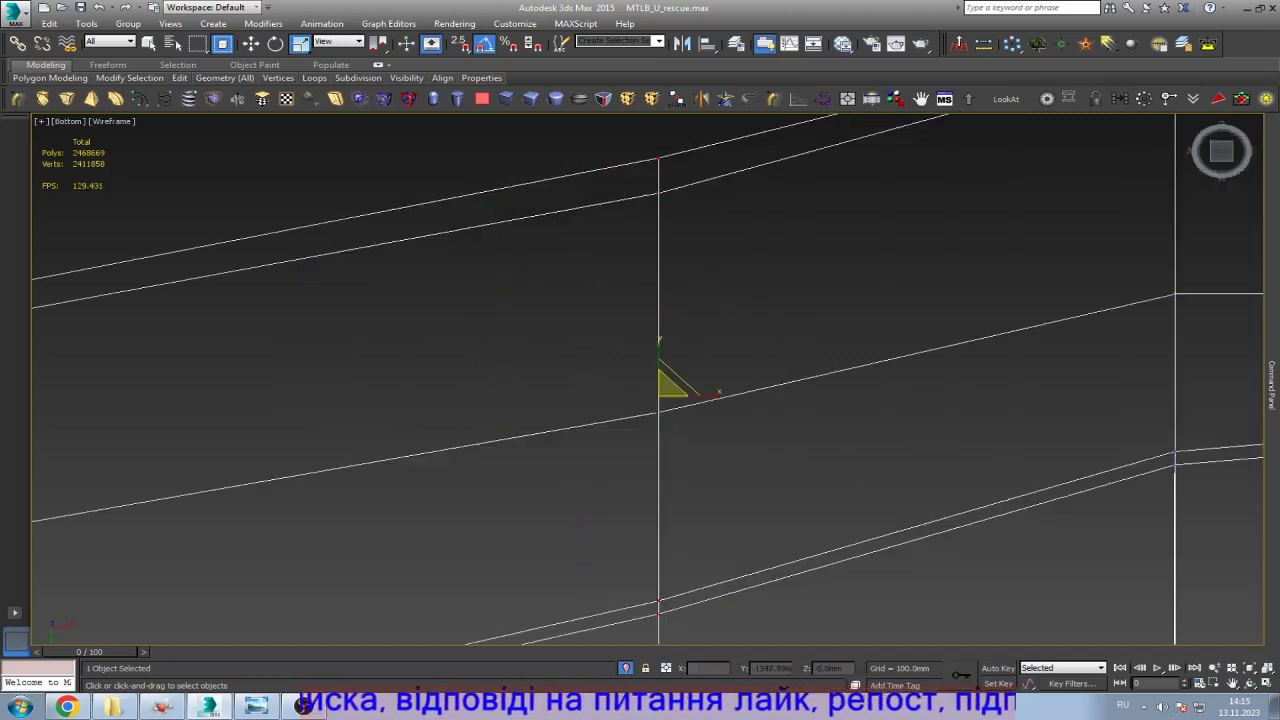
pyautogui.press('w')
pyautogui.scroll(-2, 600, 388)
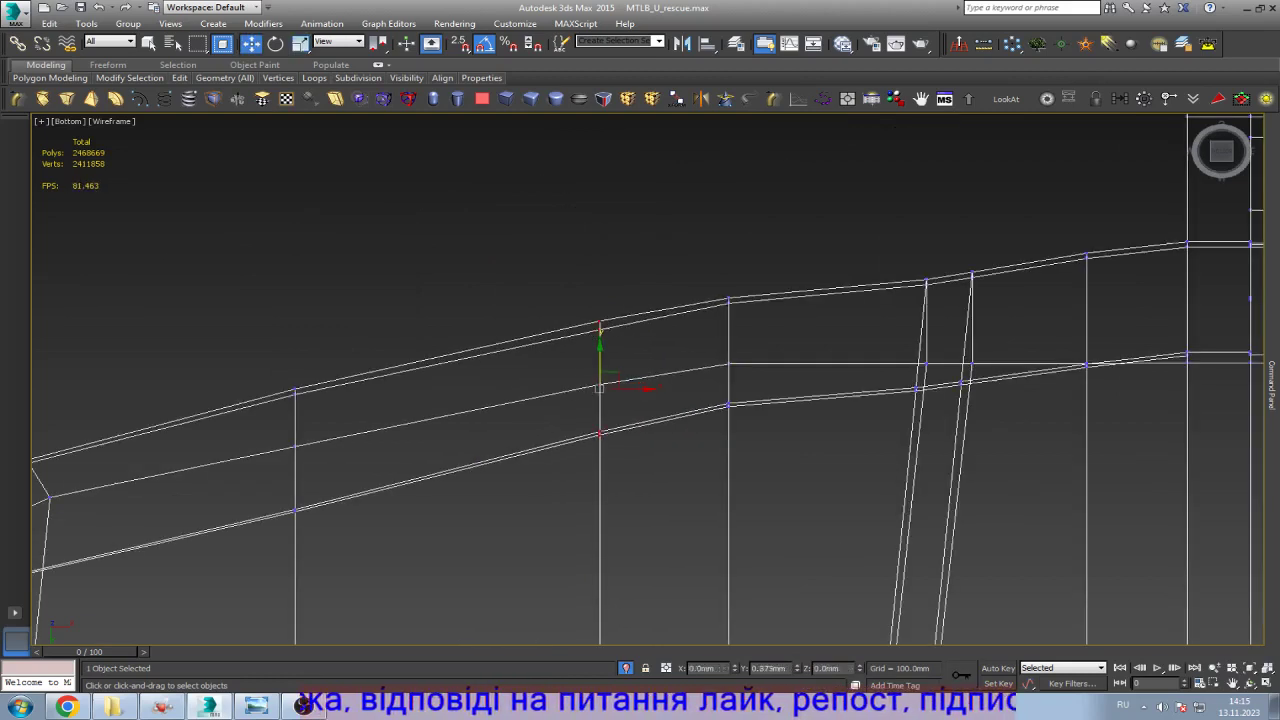
pyautogui.scroll(-5, 787, 207)
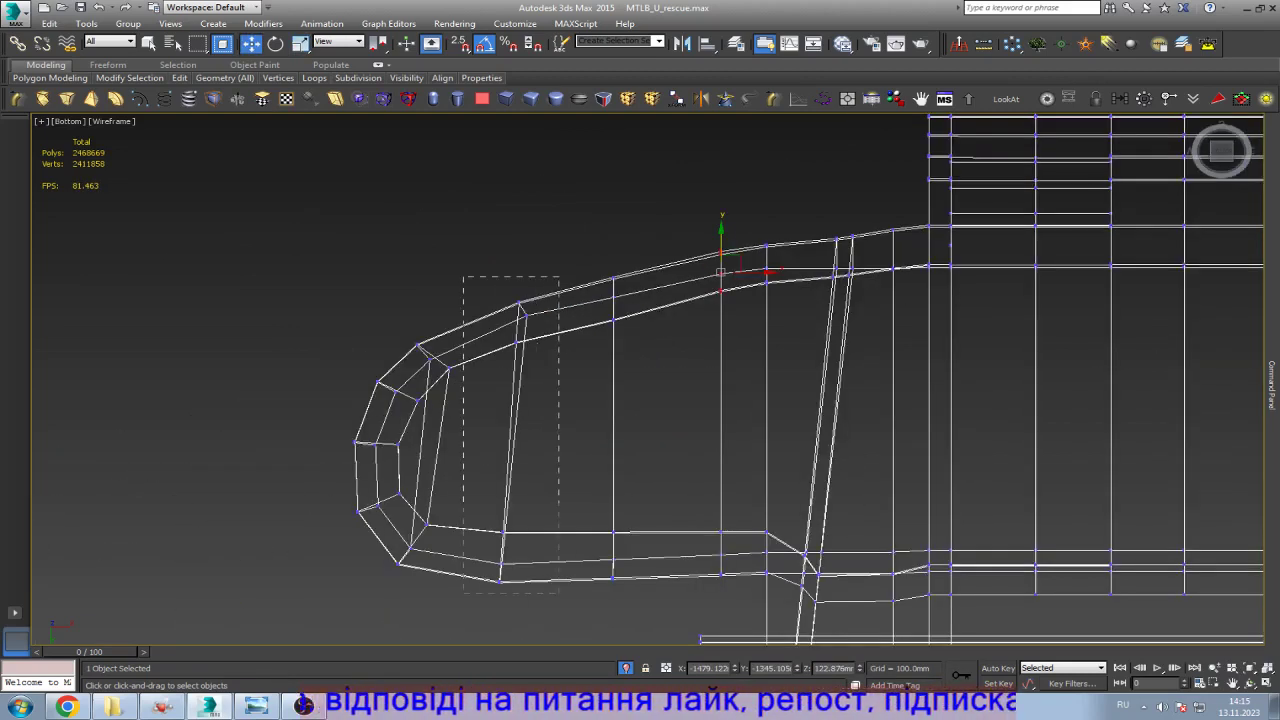
pyautogui.moveTo(463, 276); pyautogui.dragTo(558, 592)
pyautogui.press('r')
pyautogui.moveTo(563, 434); pyautogui.dragTo(566, 437)
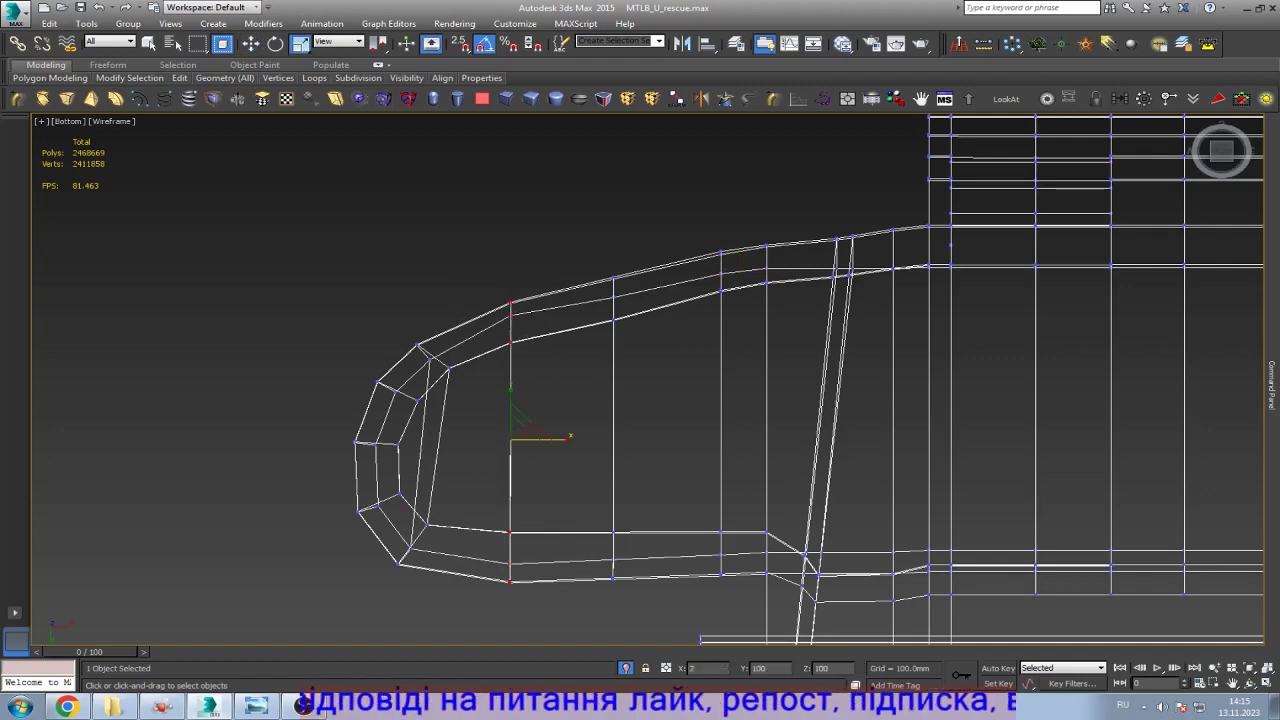
pyautogui.click(453, 405)
# Step: Straighten the slanted column beside the slot vertically and shift it slightly left
pyautogui.scroll(-6, 453, 405)
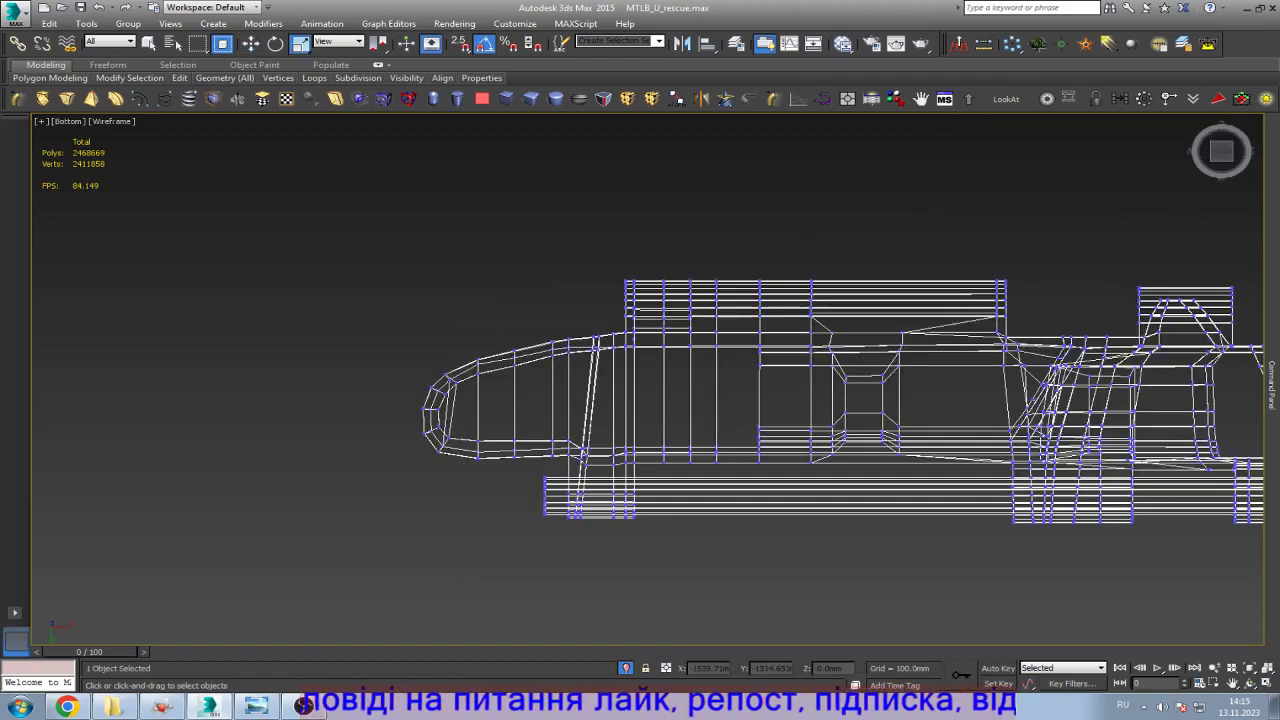
pyautogui.scroll(6, 633, 388)
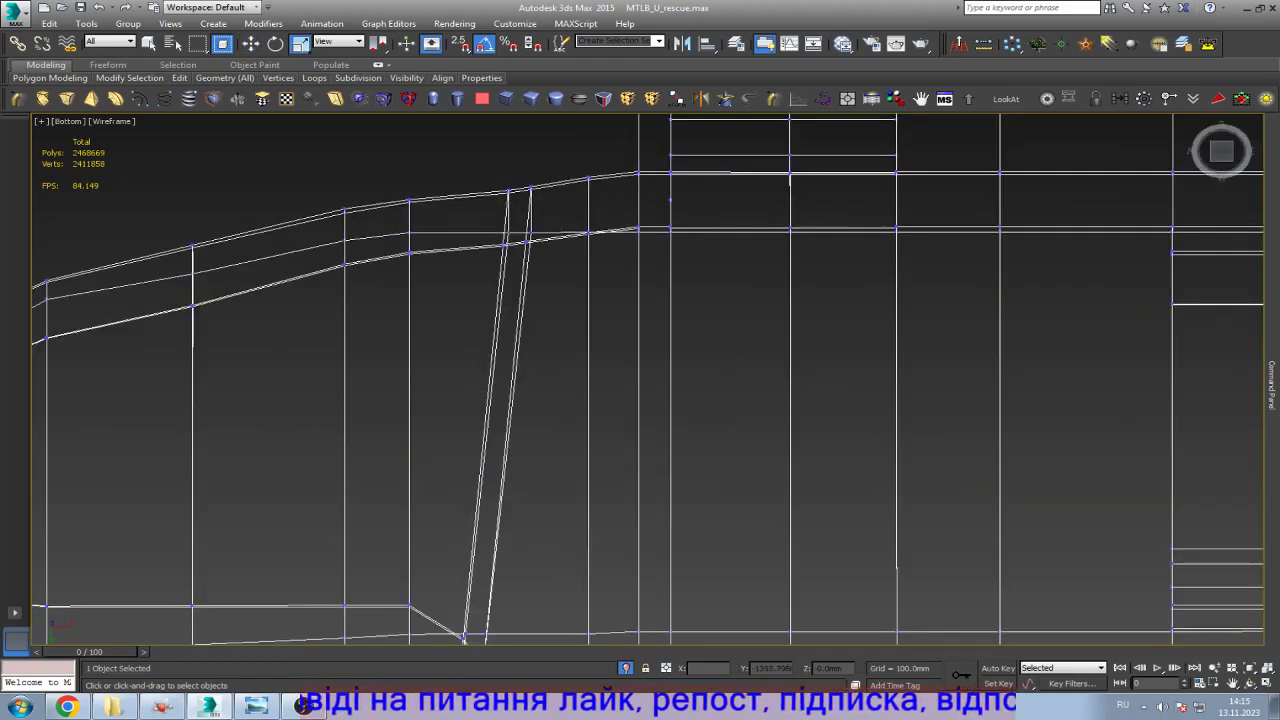
pyautogui.scroll(-5, 508, 217)
pyautogui.scroll(6, 471, 382)
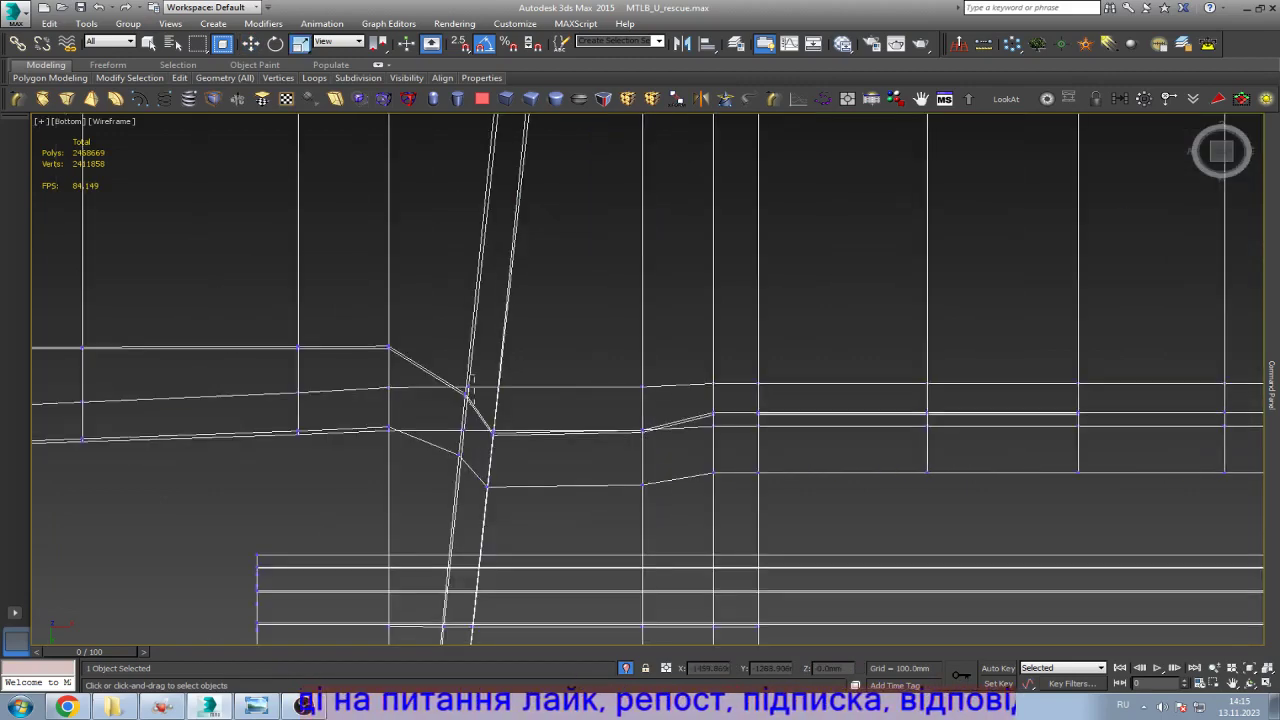
pyautogui.scroll(-5, 481, 488)
pyautogui.scroll(5, 481, 488)
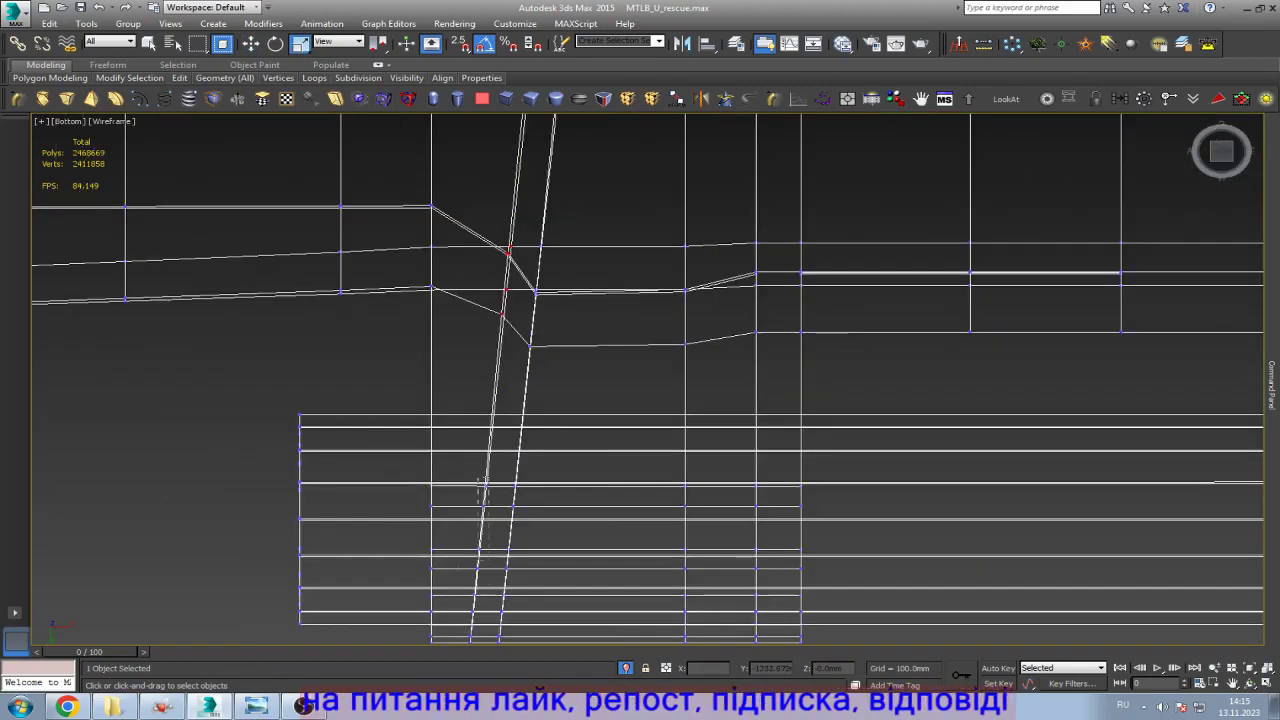
pyautogui.scroll(-5, 500, 373)
pyautogui.scroll(4, 490, 430)
pyautogui.scroll(-4, 650, 440)
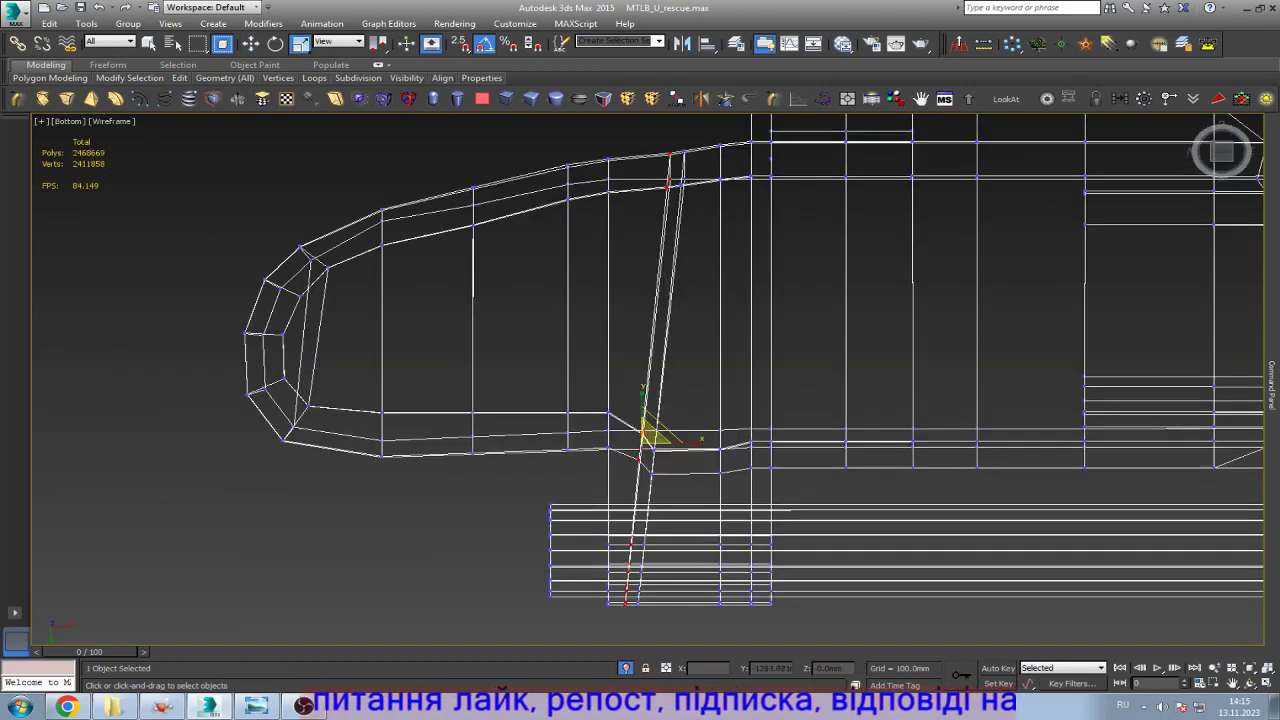
pyautogui.moveTo(648, 432); pyautogui.dragTo(645, 486)
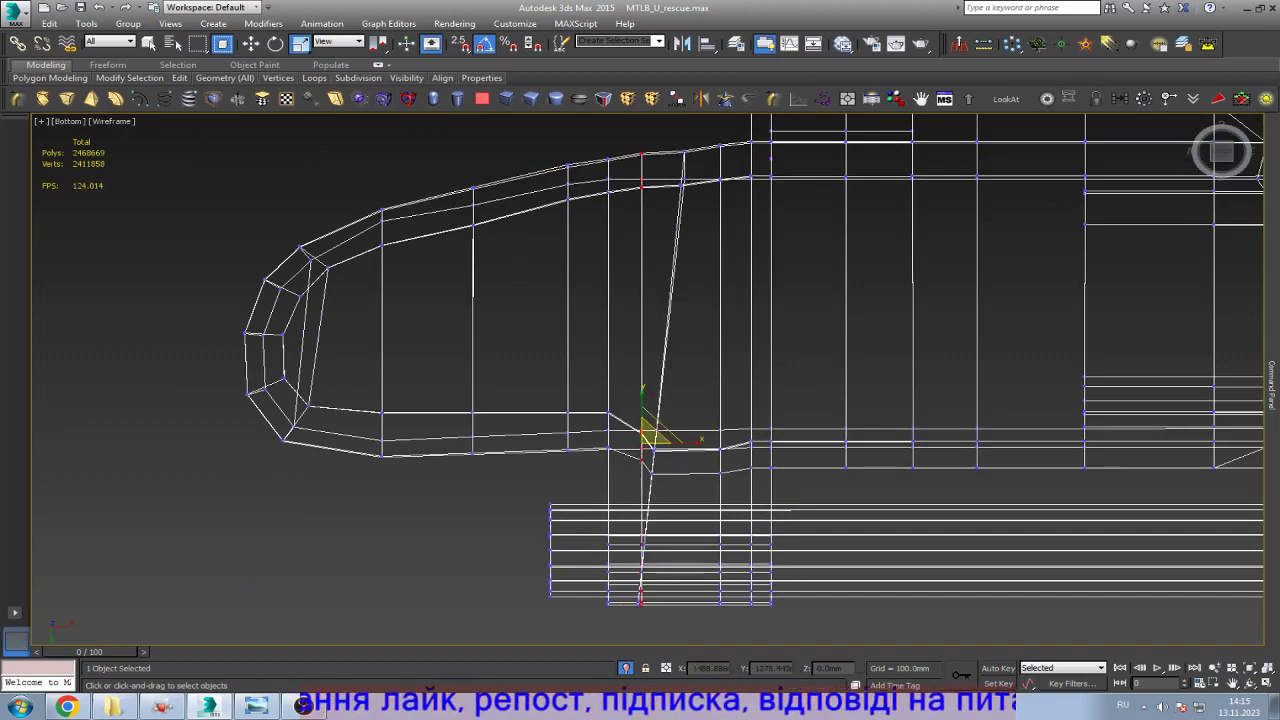
pyautogui.press('w')
pyautogui.moveTo(639, 441); pyautogui.dragTo(621, 443)
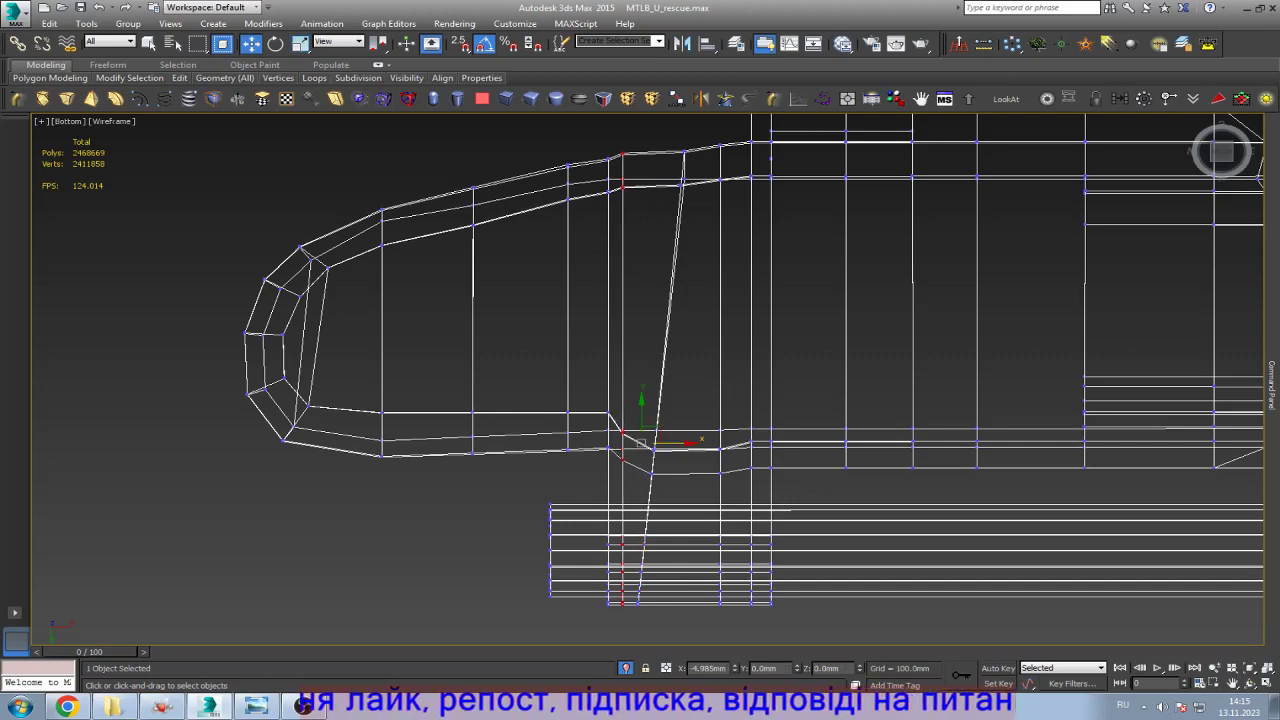
# Step: Flatten the next slanted vertex column beside the slot into a vertical line
pyautogui.click(682, 180)
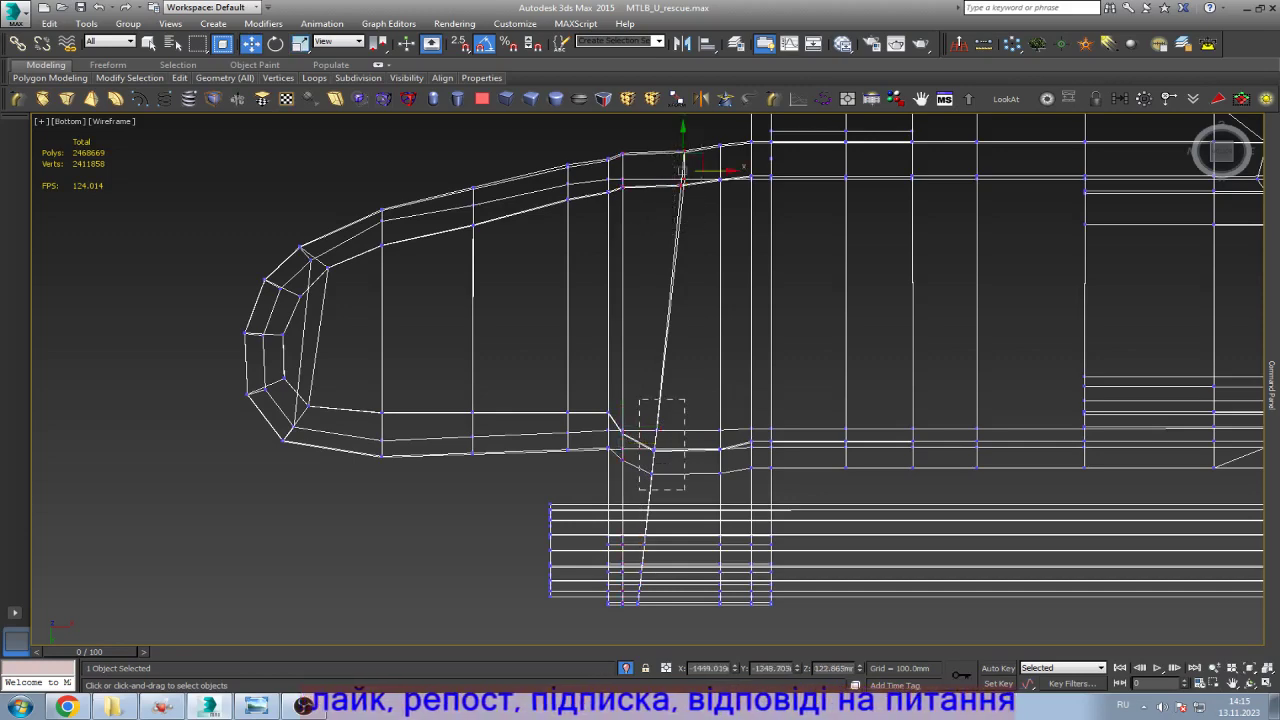
pyautogui.scroll(5, 651, 595)
pyautogui.moveTo(645, 520); pyautogui.dragTo(645, 520)
pyautogui.scroll(-2, 644, 410)
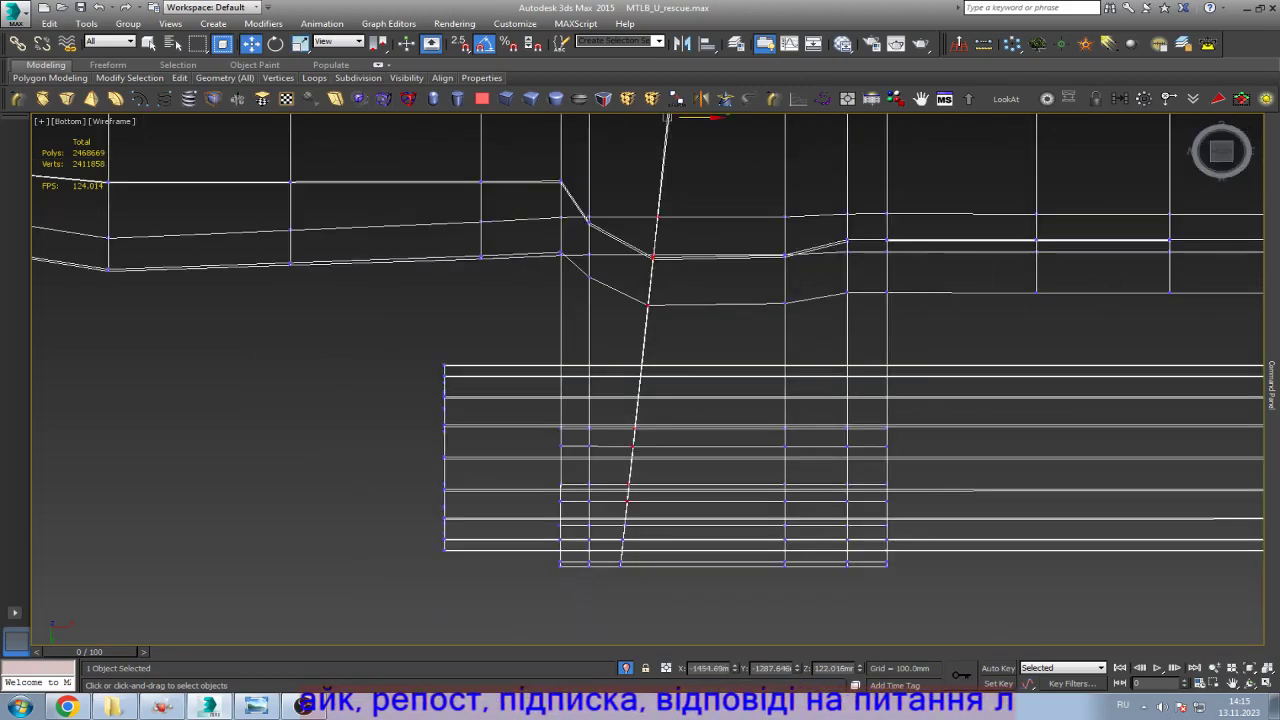
pyautogui.scroll(-4, 629, 638)
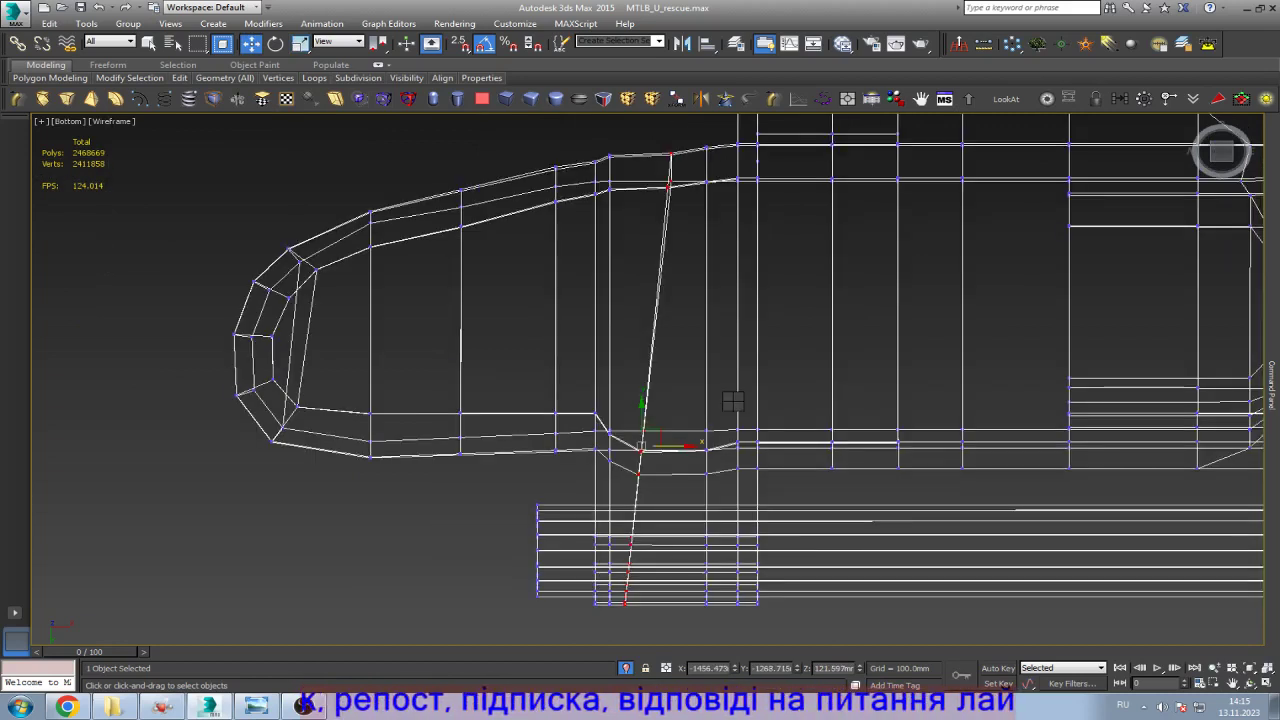
pyautogui.write('r1')
pyautogui.press('Return')
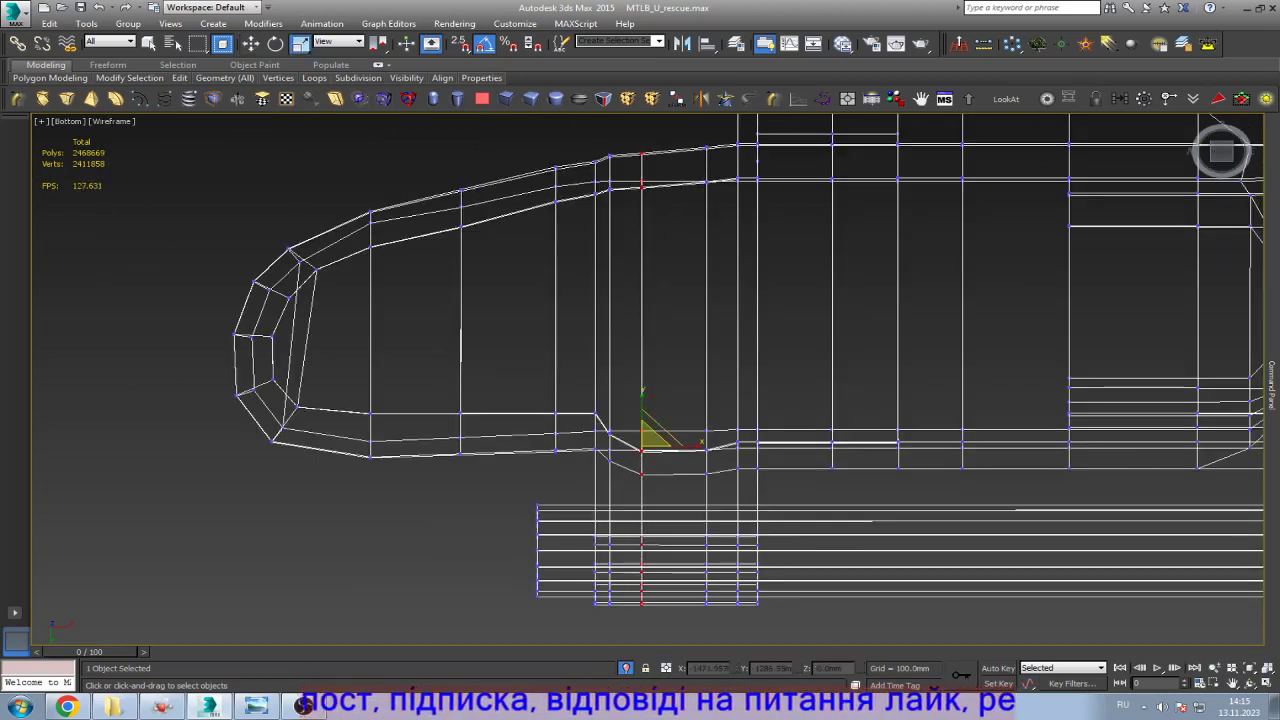
# Step: Check the reference photo and shift that vertex column slightly right along X
pyautogui.press('w')
pyautogui.click(256, 706)
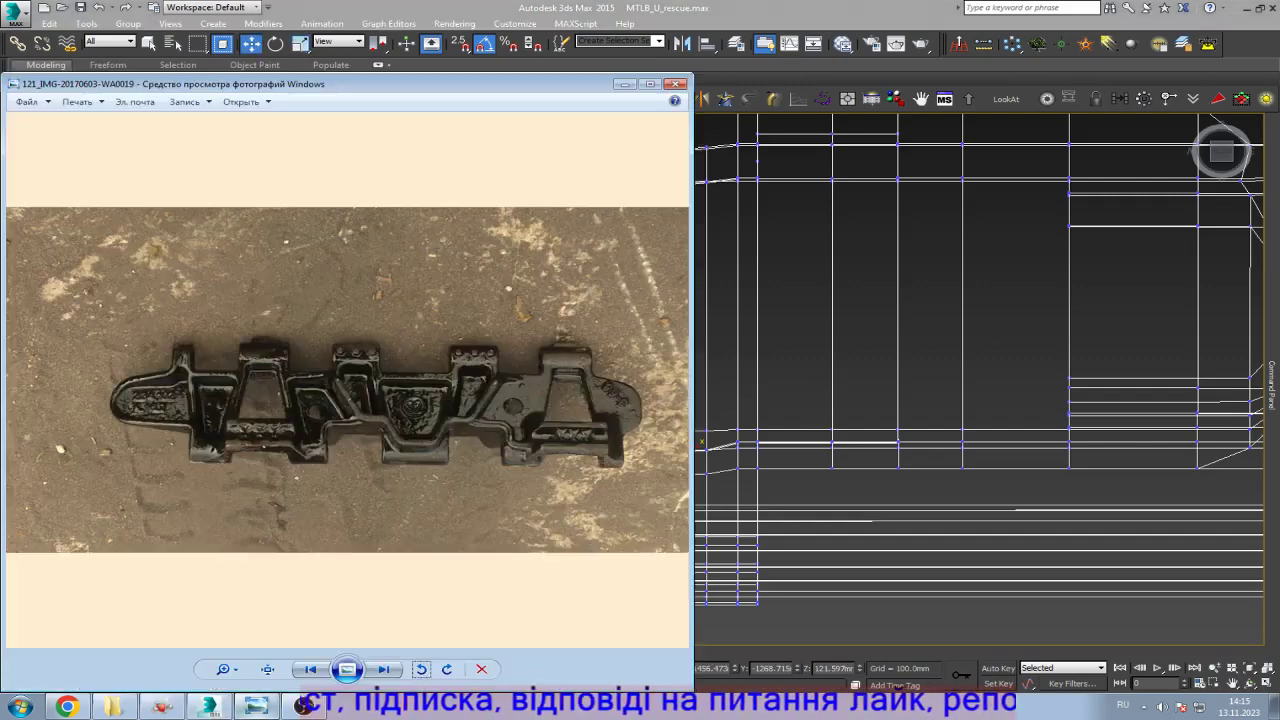
pyautogui.click(256, 706)
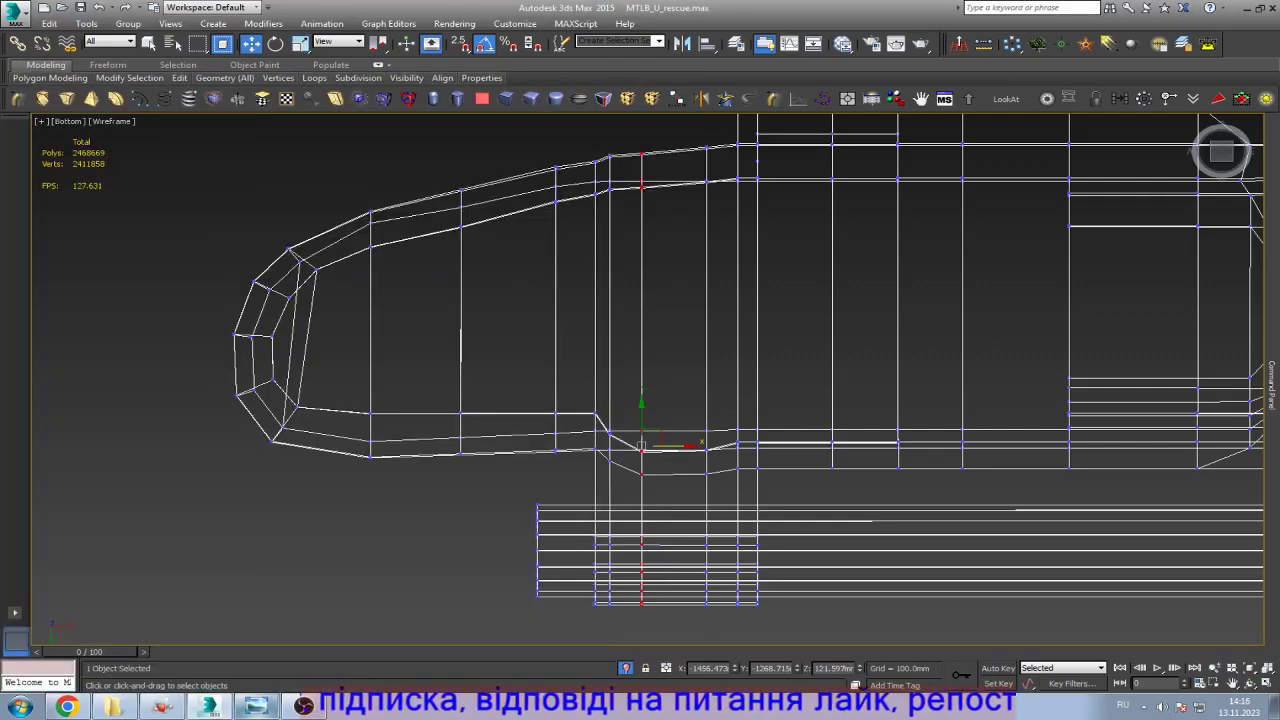
pyautogui.moveTo(641, 446); pyautogui.dragTo(667, 446)
# Step: Shift the vertex column next to the dip right along X
pyautogui.scroll(2, 627, 145)
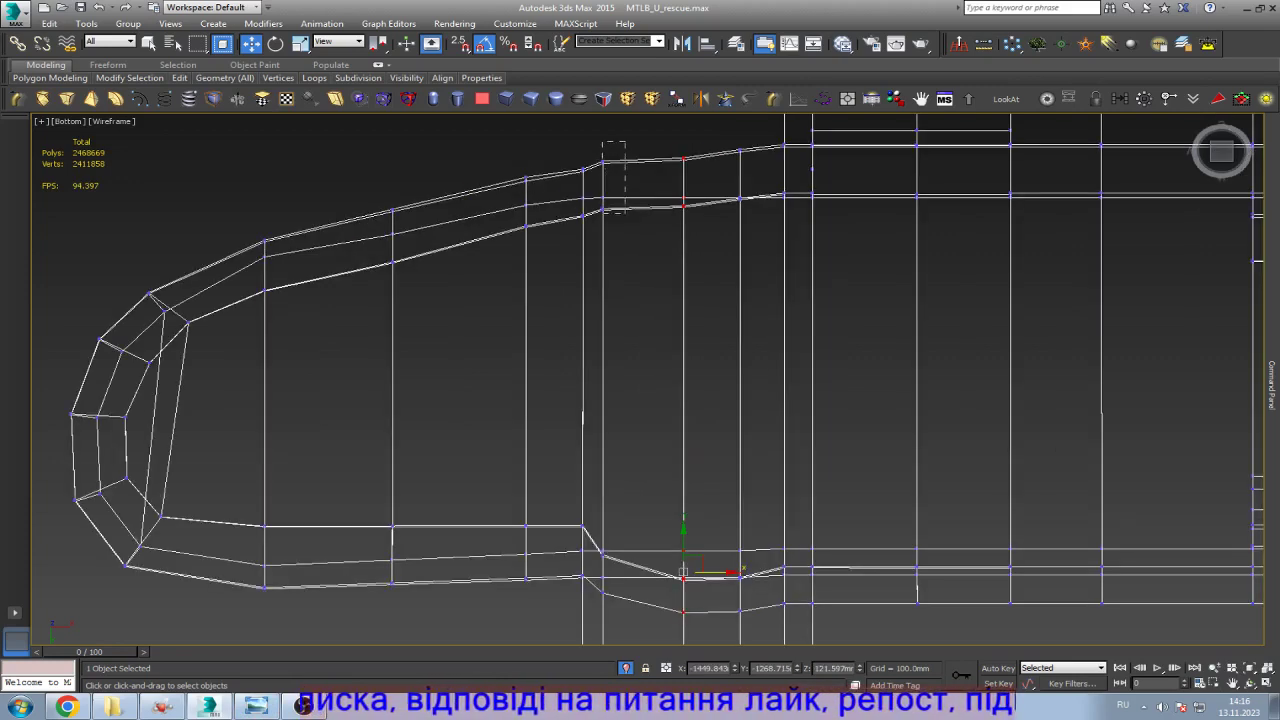
pyautogui.scroll(-3, 586, 234)
pyautogui.scroll(3, 574, 422)
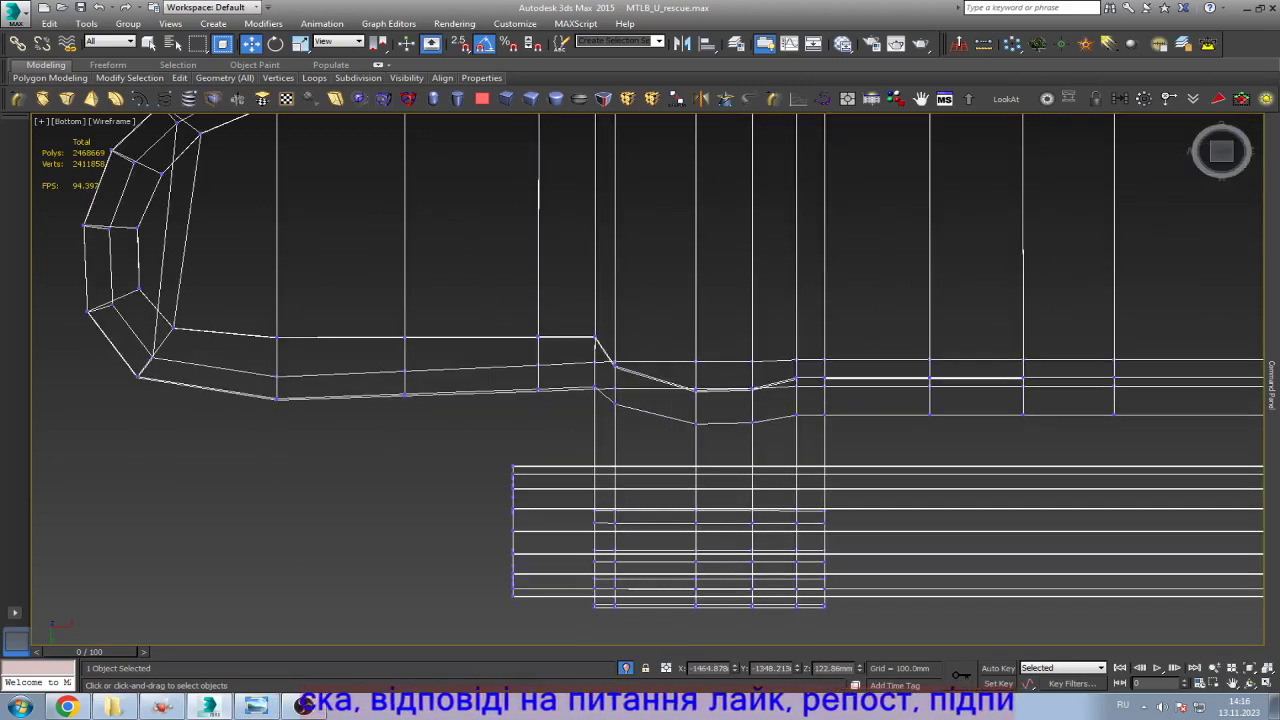
pyautogui.moveTo(605, 360); pyautogui.dragTo(625, 510)
pyautogui.scroll(-2, 727, 607)
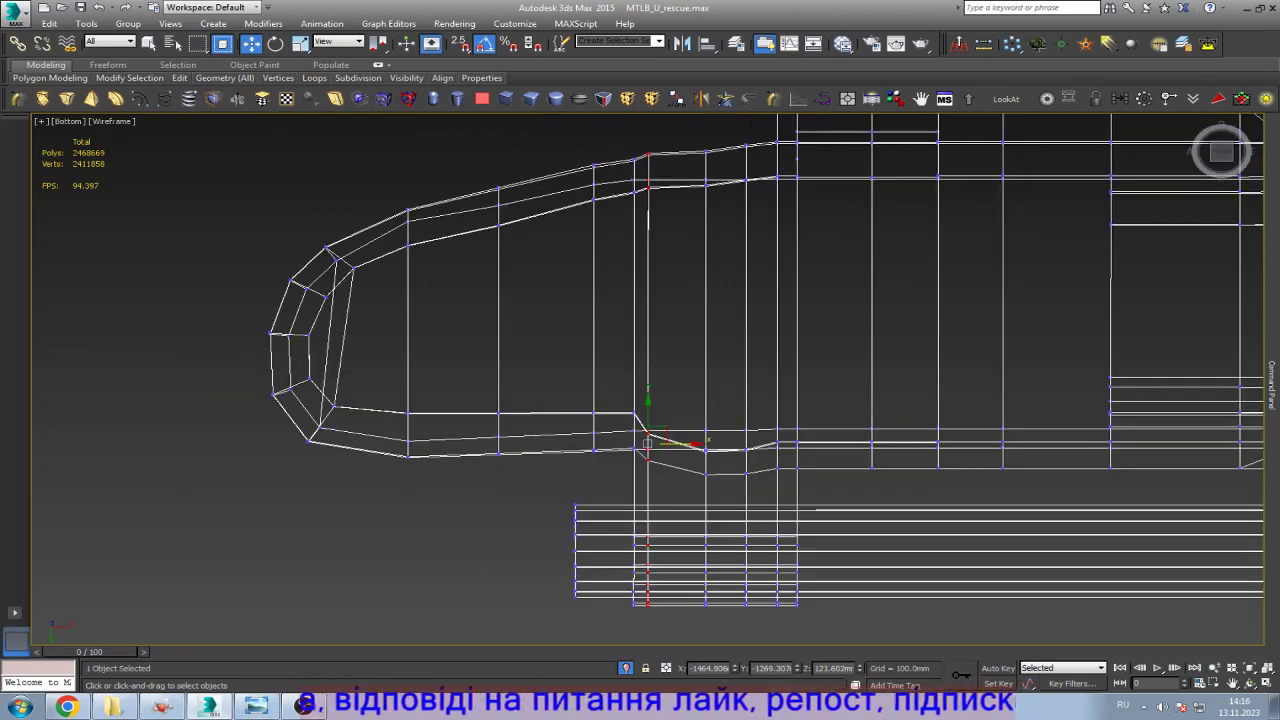
pyautogui.moveTo(648, 443); pyautogui.dragTo(670, 443)
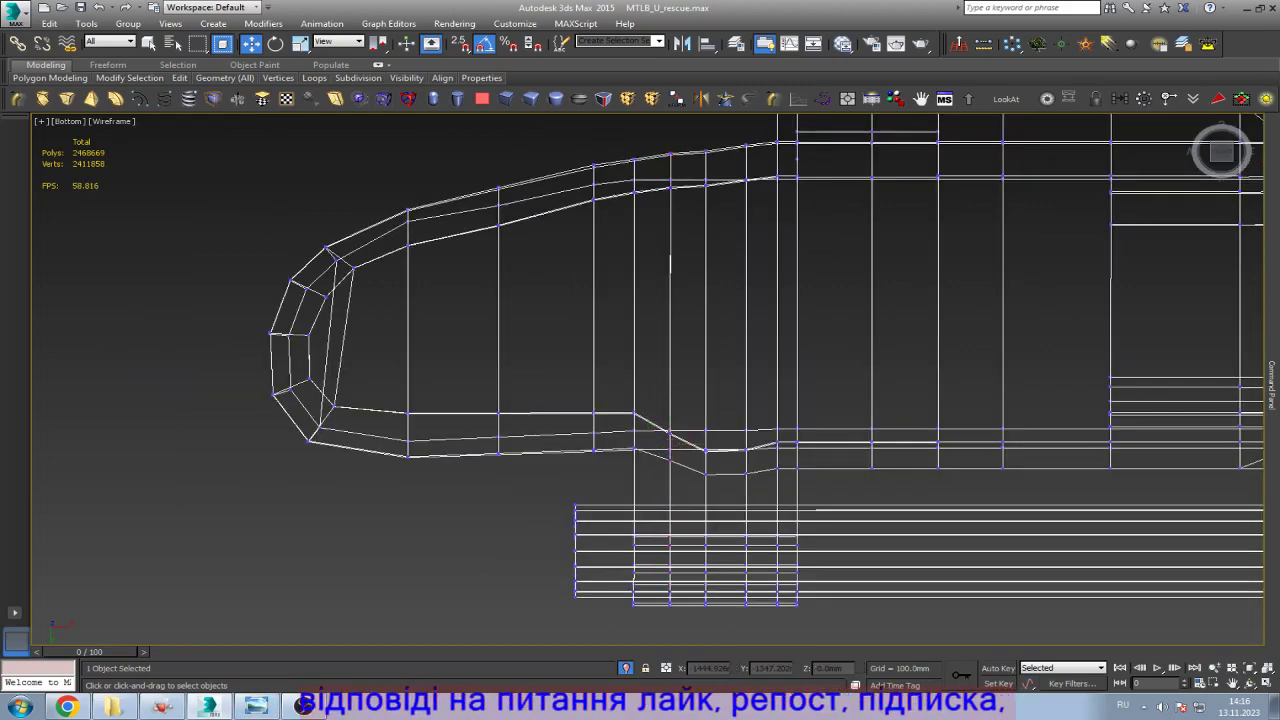
# Step: Raise the upper-outline and middle vertex columns in the dip to flatten the zigzag
pyautogui.scroll(6, 698, 117)
pyautogui.moveTo(700, 185); pyautogui.dragTo(735, 320)
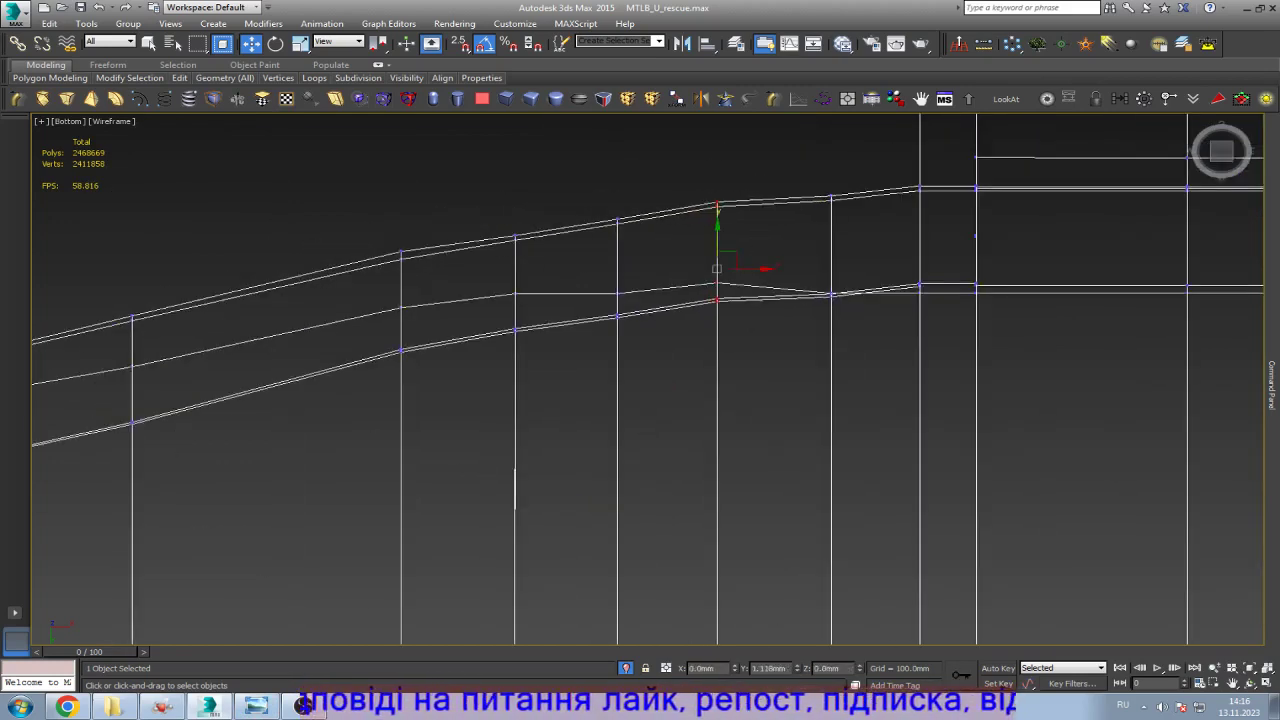
pyautogui.scroll(-8, 512, 233)
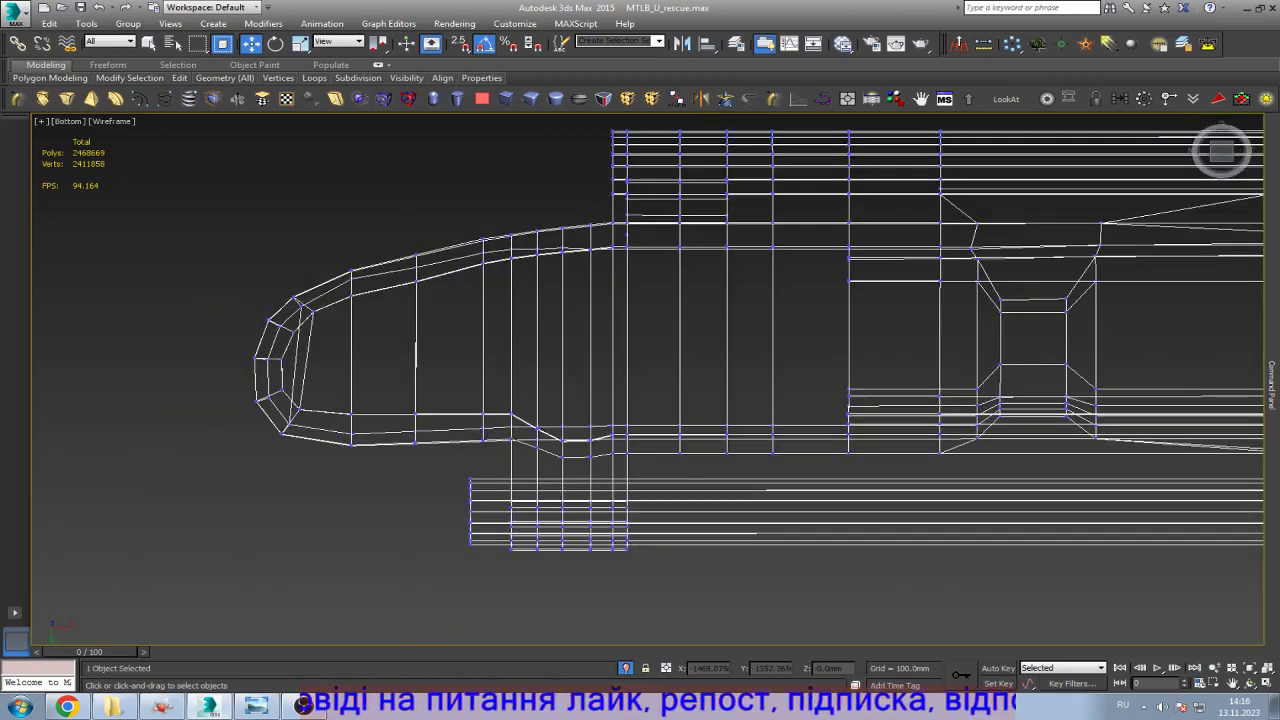
pyautogui.scroll(10, 565, 445)
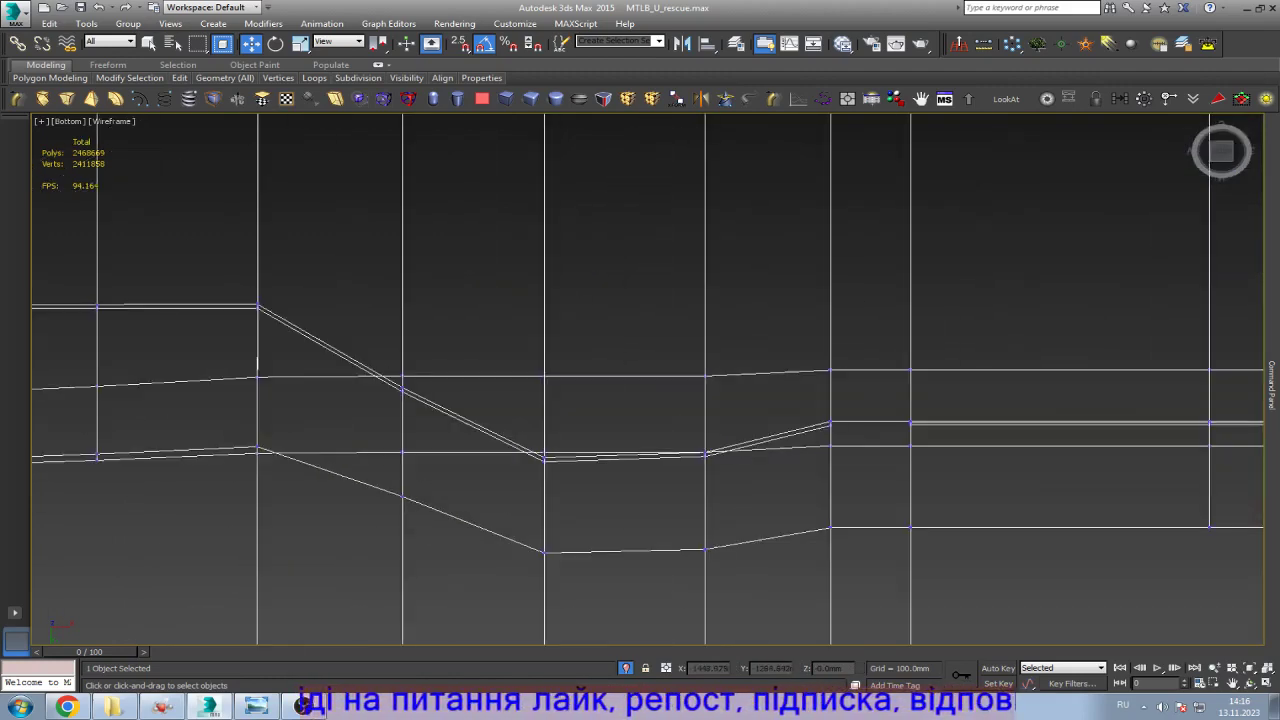
pyautogui.moveTo(535, 462); pyautogui.dragTo(544, 433)
pyautogui.scroll(4, 414, 381)
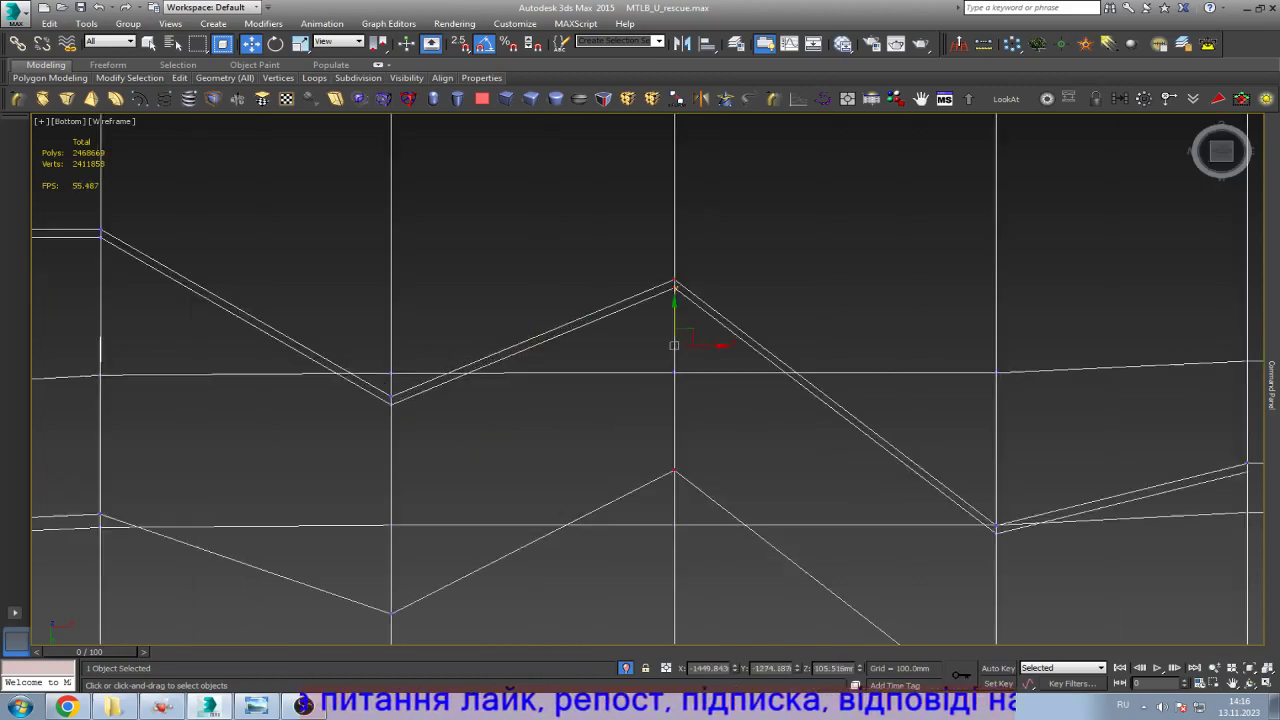
pyautogui.moveTo(376, 417); pyautogui.dragTo(376, 417)
pyautogui.scroll(-4, 455, 460)
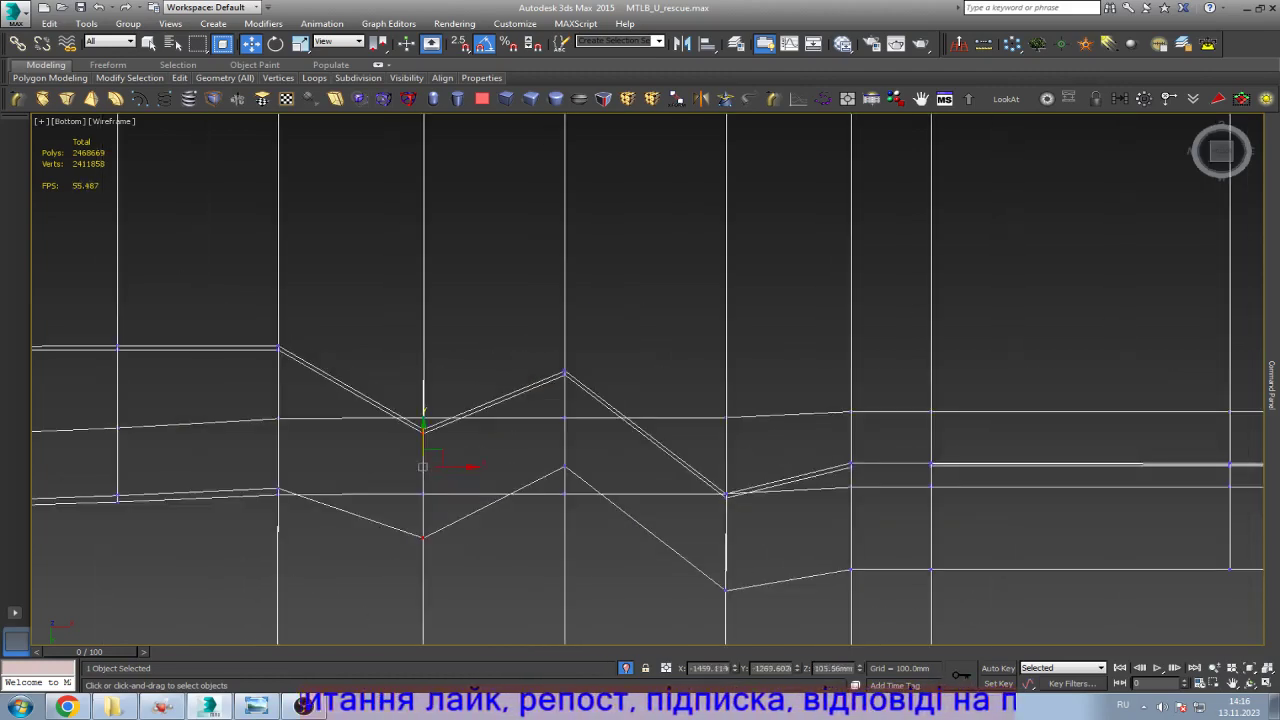
pyautogui.moveTo(422, 466); pyautogui.dragTo(422, 393)
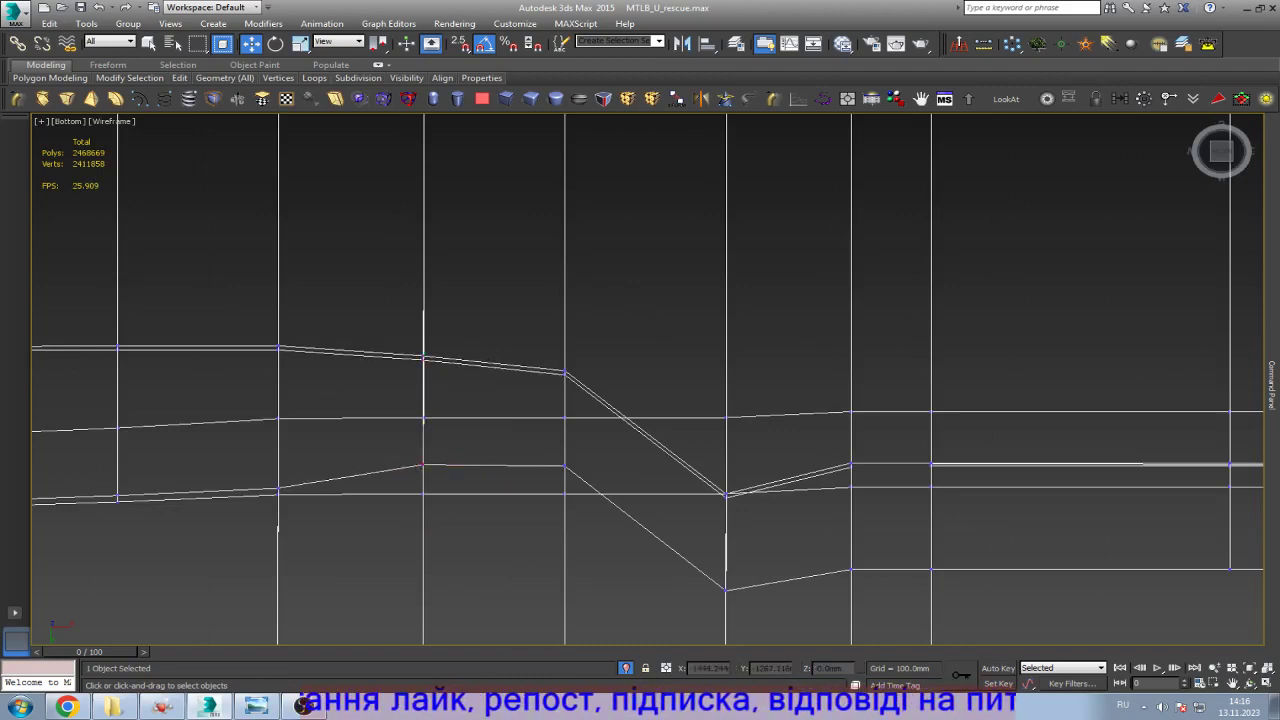
# Step: Lift a single dip vertex onto the slope and select the middle edge's two vertices
pyautogui.scroll(10, 729, 494)
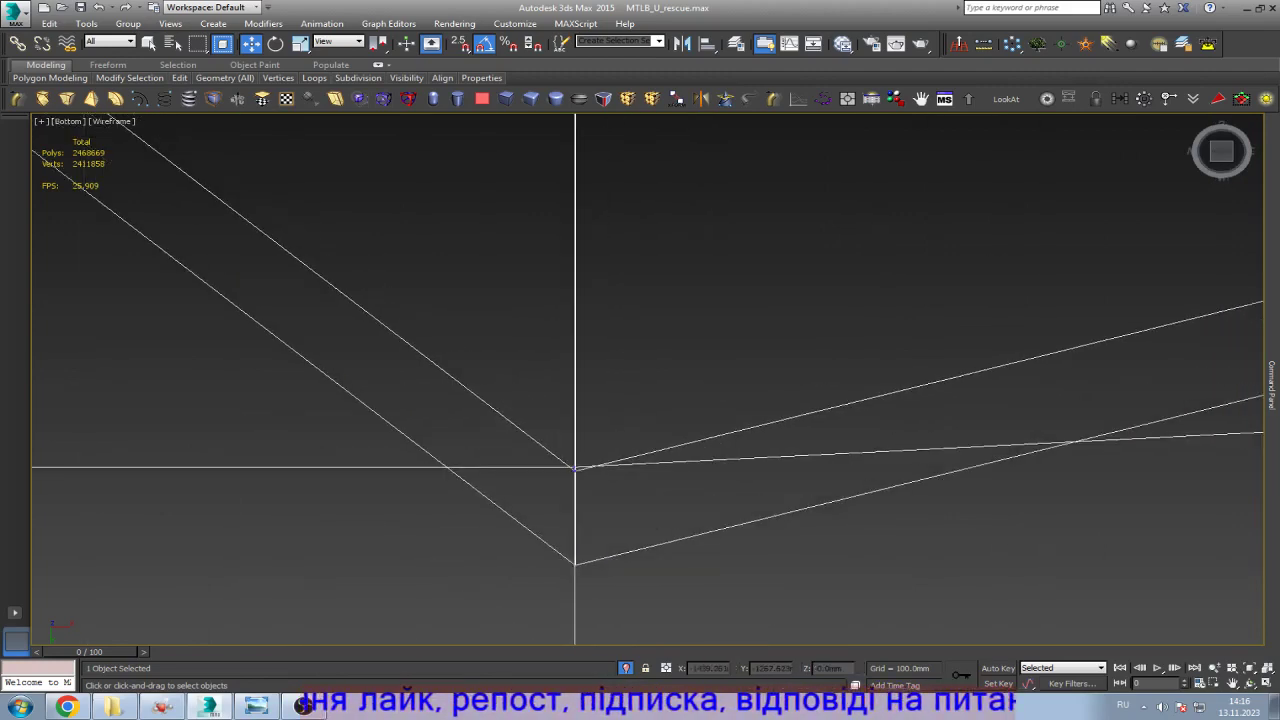
pyautogui.click(575, 565)
pyautogui.scroll(3, 605, 452)
pyautogui.scroll(-12, 603, 362)
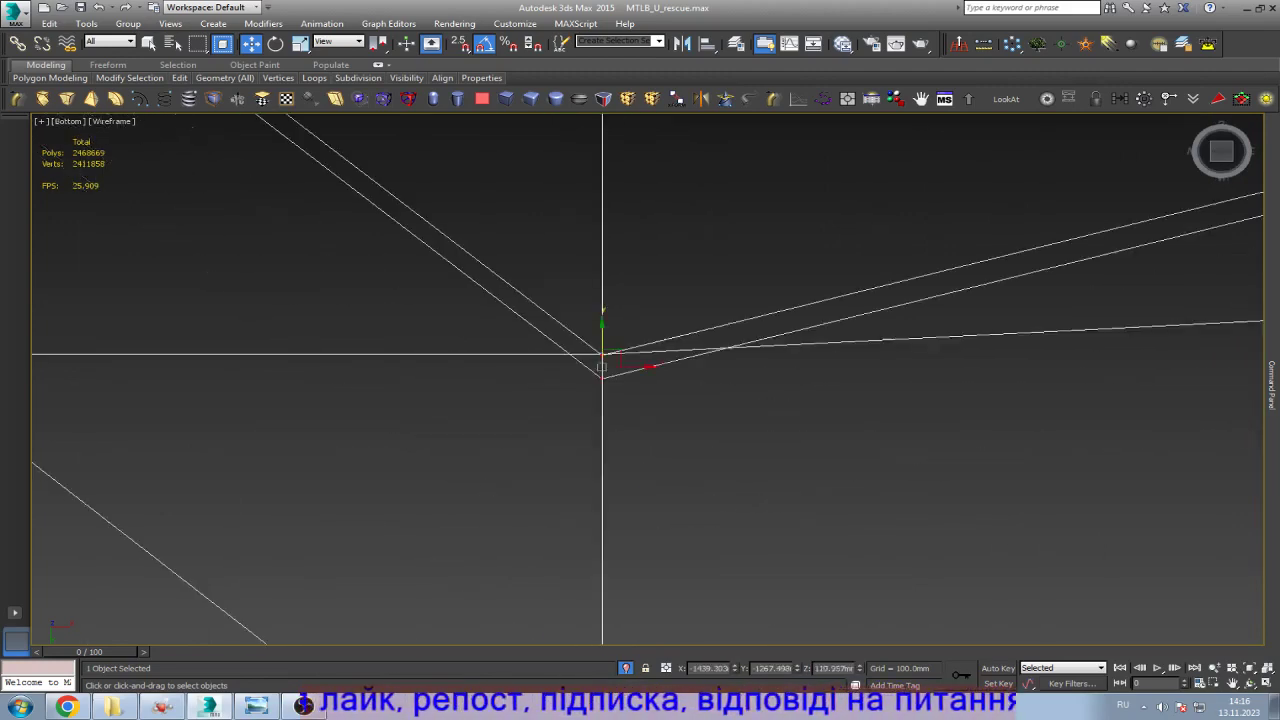
pyautogui.scroll(-5, 608, 357)
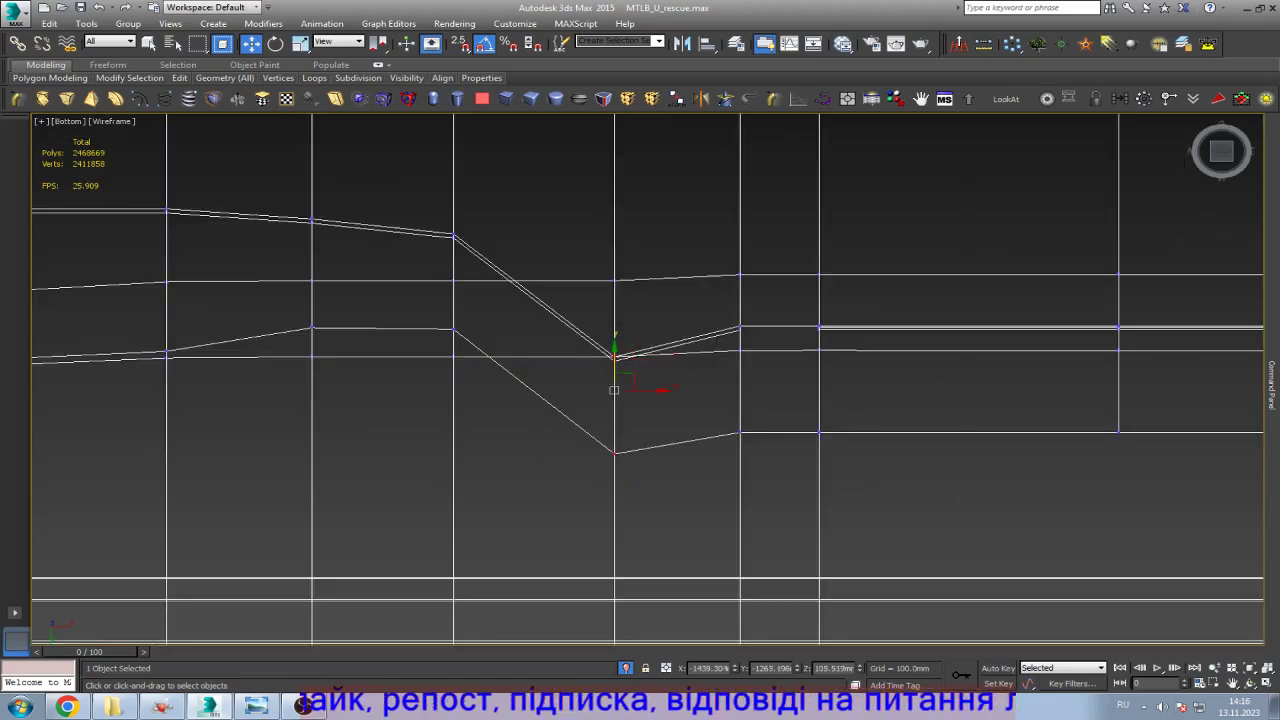
pyautogui.moveTo(614, 389); pyautogui.dragTo(614, 285)
pyautogui.scroll(-5, 614, 285)
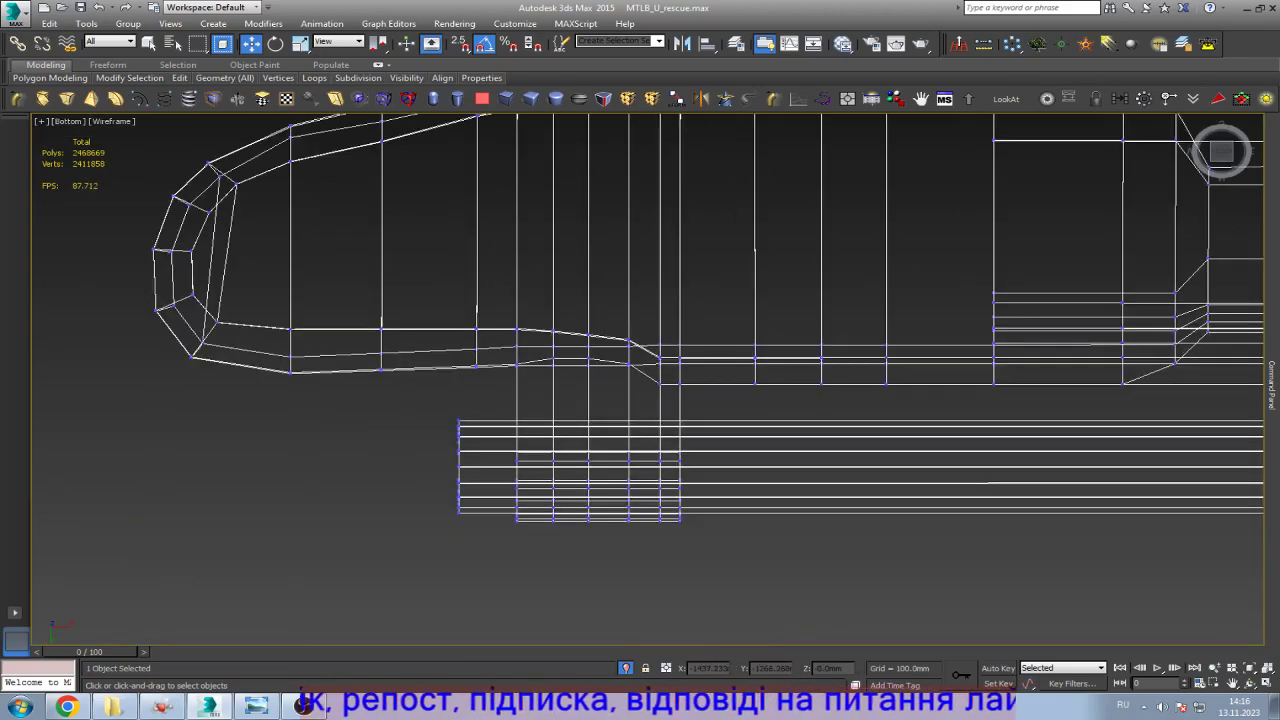
pyautogui.scroll(5, 588, 357)
pyautogui.moveTo(582, 357); pyautogui.dragTo(517, 378)
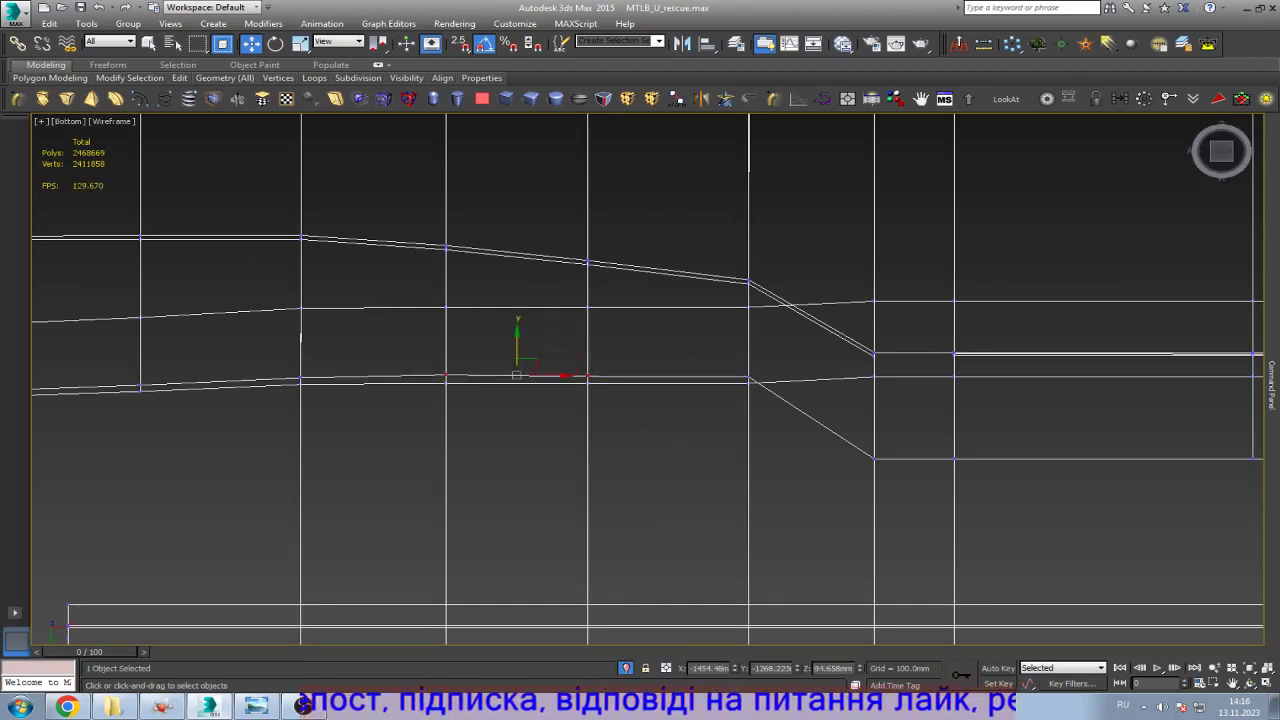
pyautogui.scroll(-5, 588, 380)
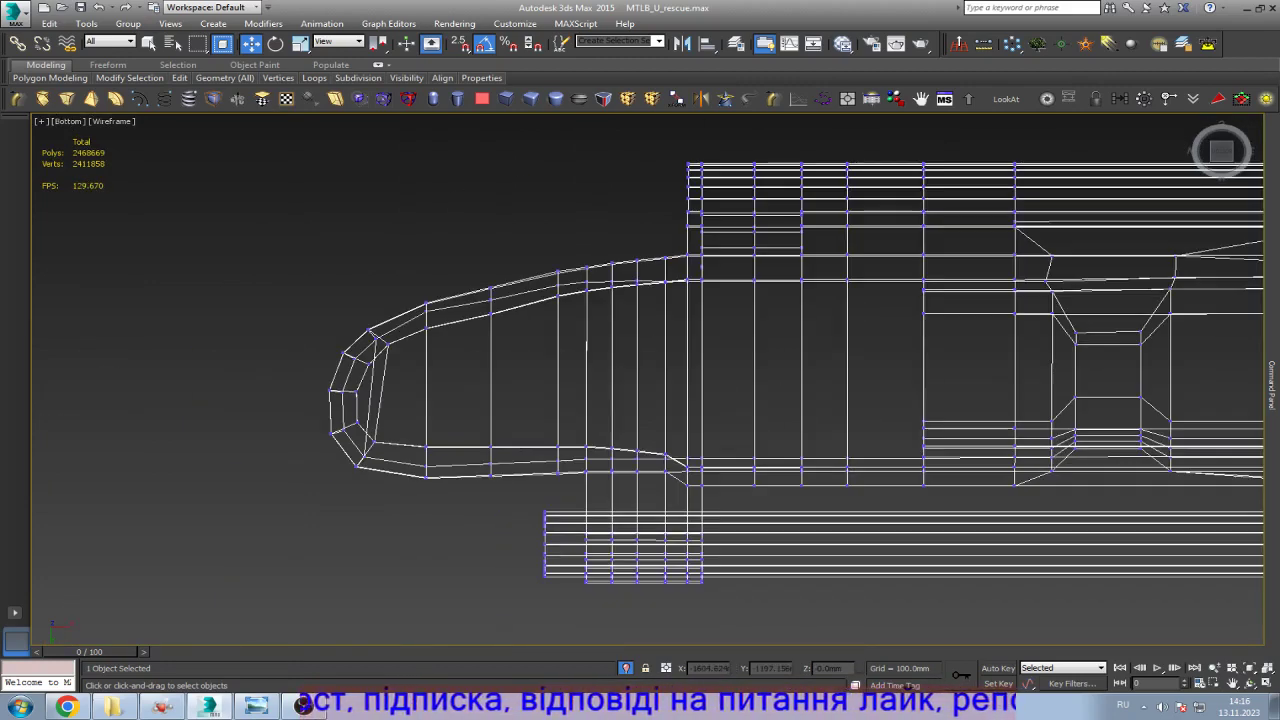
# Step: Compare the reshaped outline against the reference photo several times
pyautogui.click(255, 706)
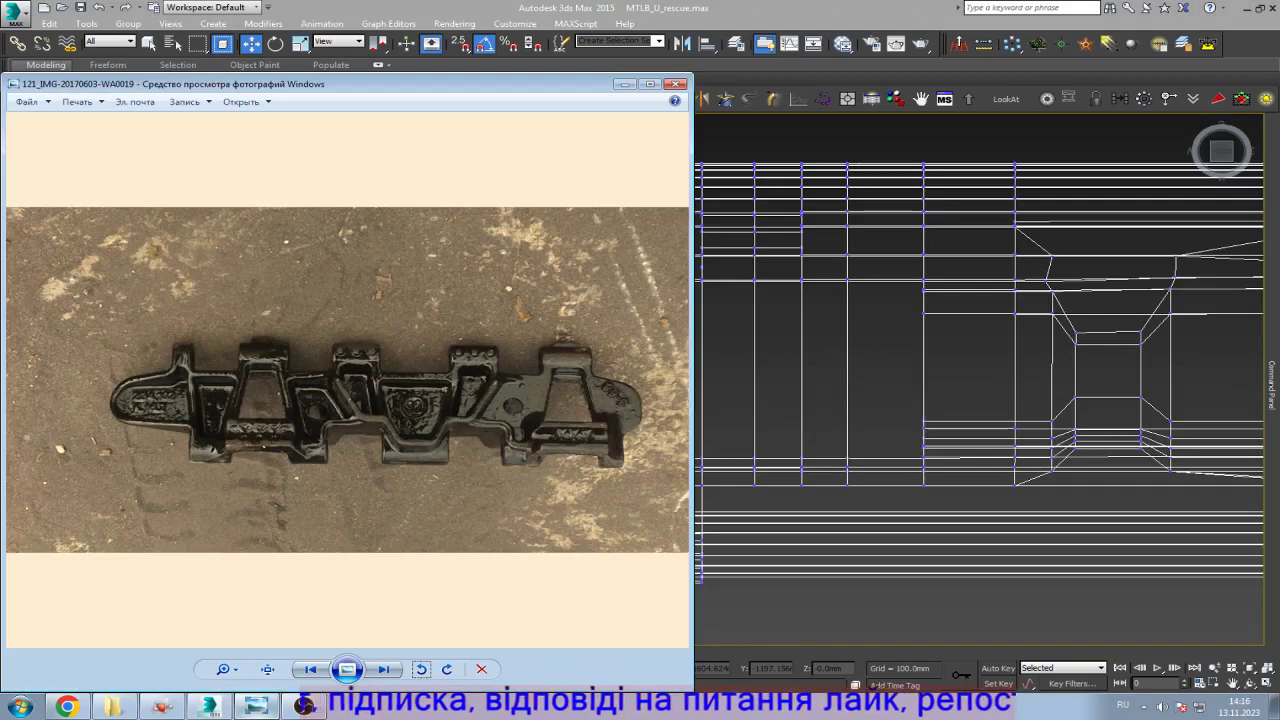
pyautogui.click(255, 706)
pyautogui.click(255, 706)
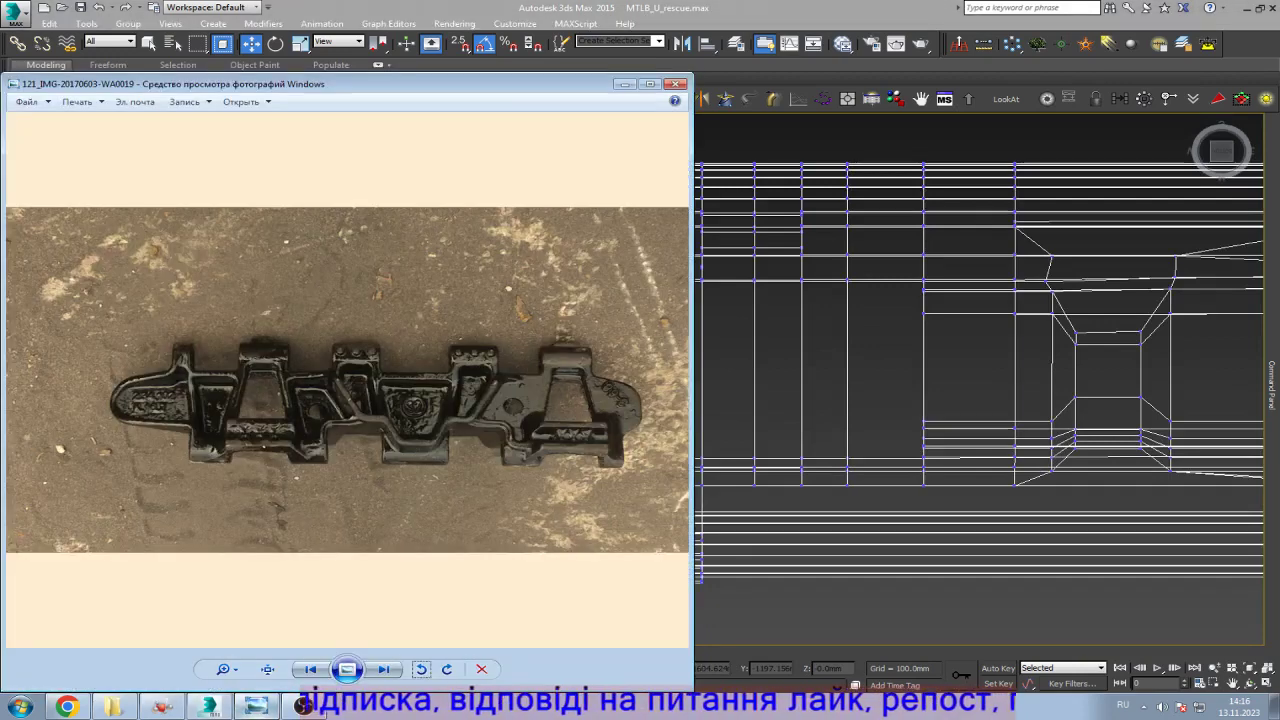
pyautogui.click(255, 706)
pyautogui.click(255, 706)
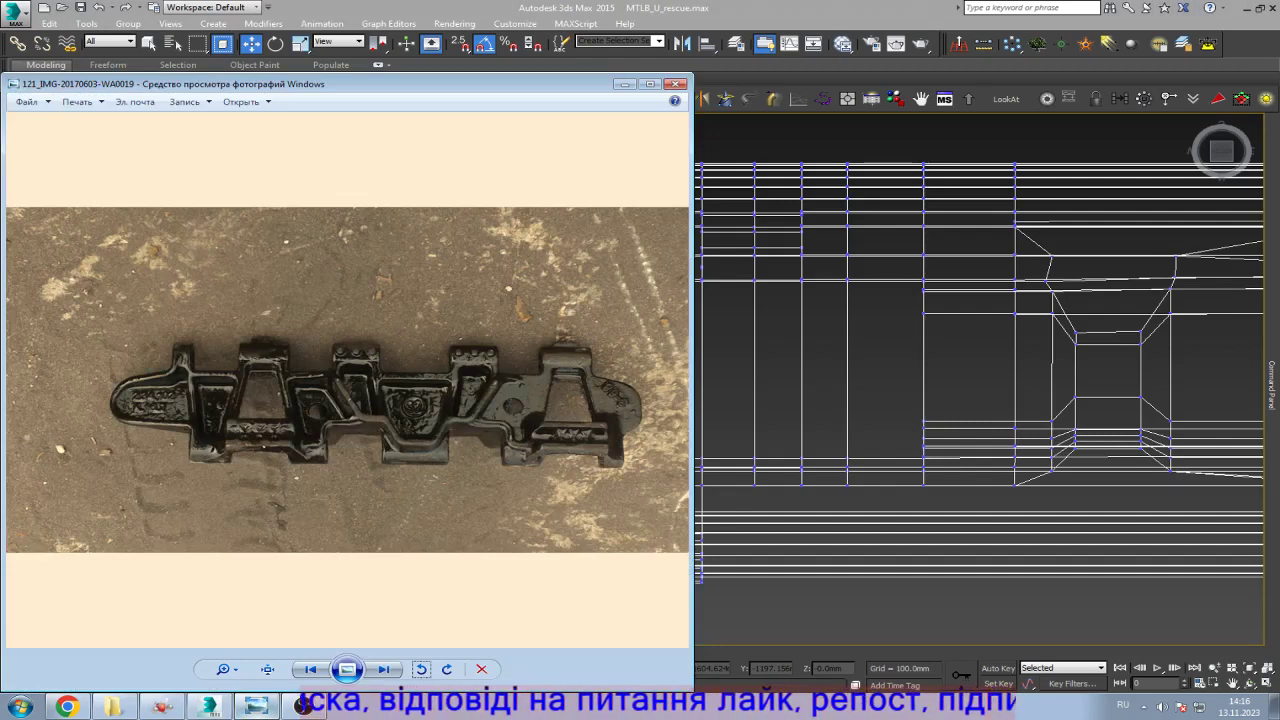
pyautogui.click(255, 706)
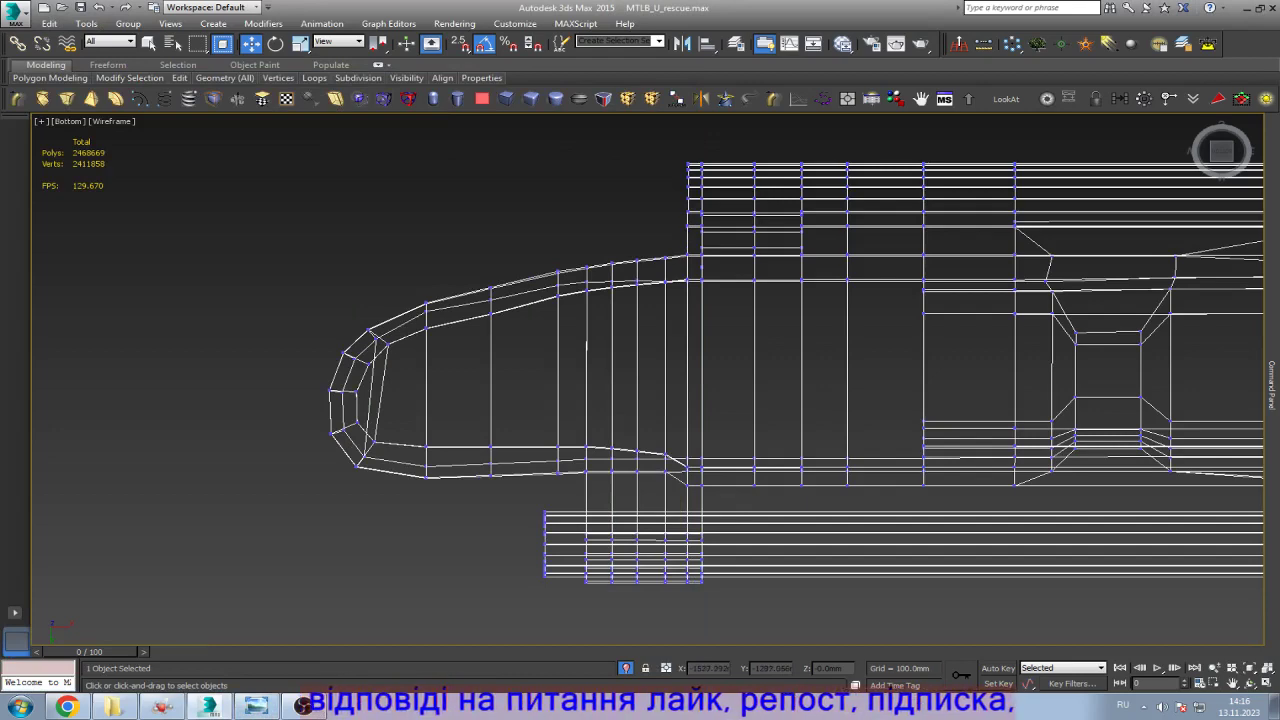
# Step: Try scaling the nose vertex loop into one straight column, then undo and clear the selection
pyautogui.scroll(4, 400, 320)
pyautogui.moveTo(412, 360); pyautogui.dragTo(410, 358)
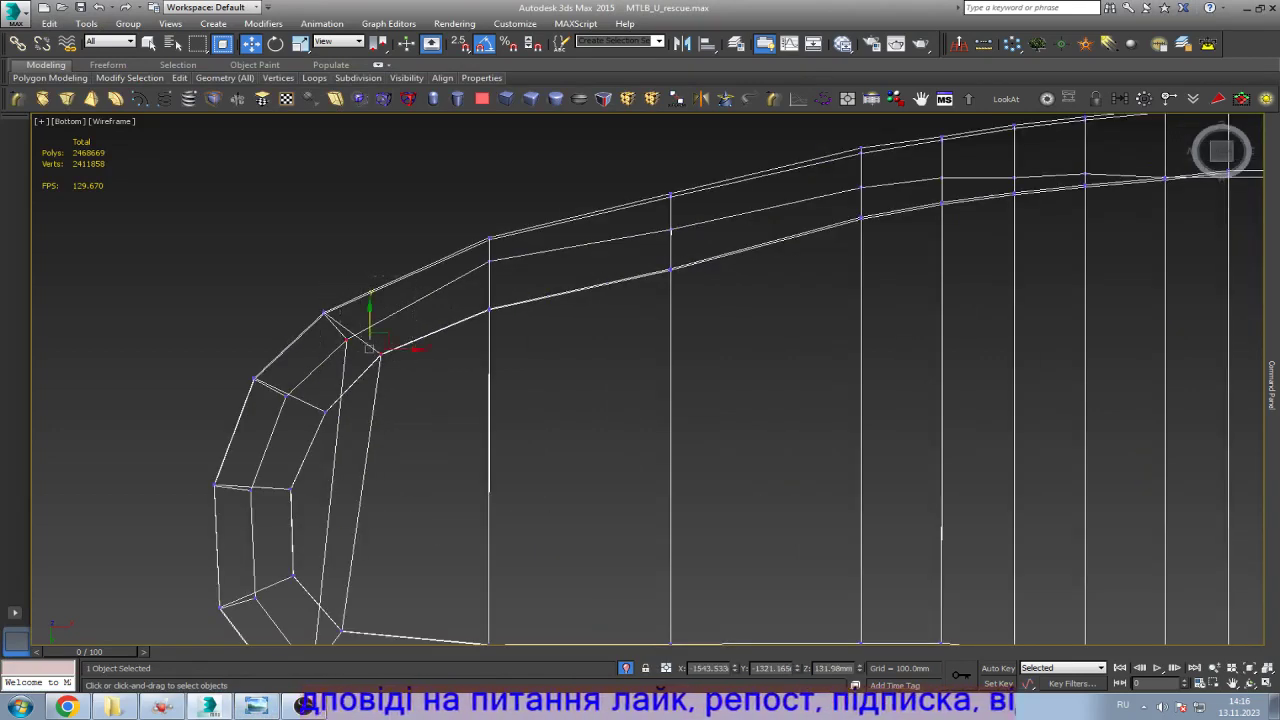
pyautogui.scroll(-2, 355, 351)
pyautogui.doubleClick(355, 351)
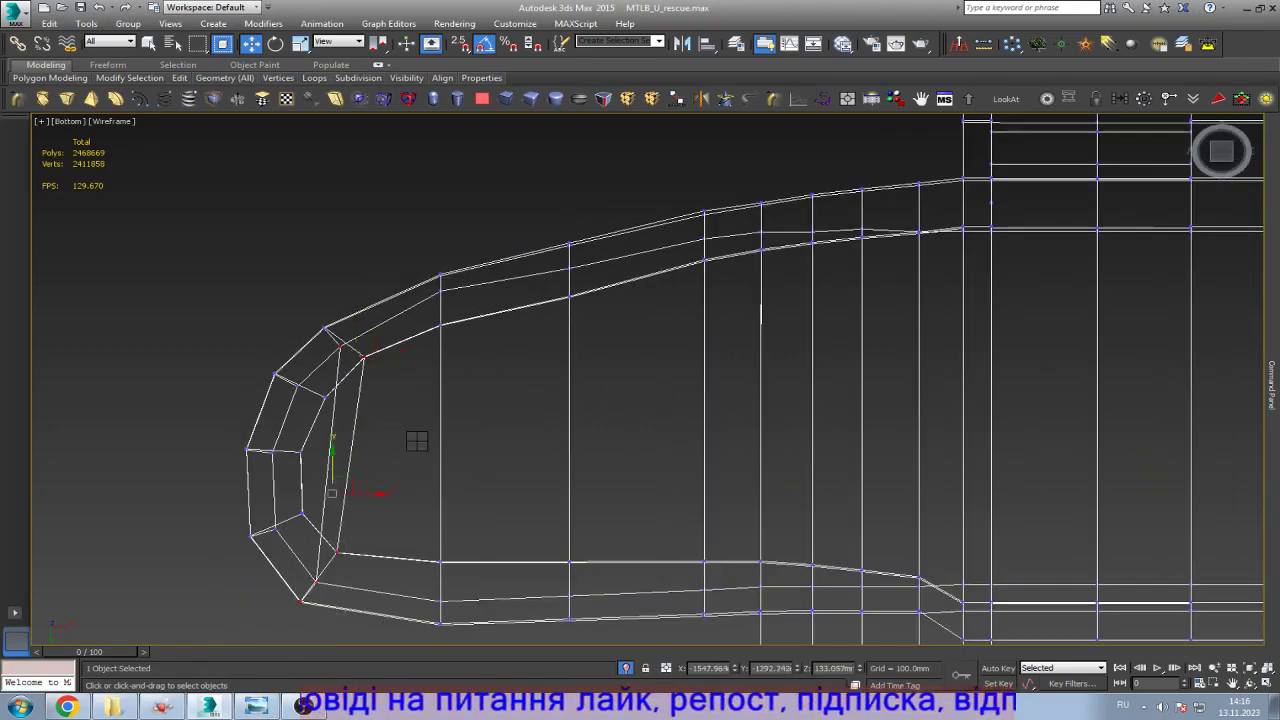
pyautogui.press('r')
pyautogui.moveTo(375, 490)
pyautogui.mouseDown()
pyautogui.moveTo(346, 482)
pyautogui.moveTo(385, 492)
pyautogui.mouseUp()
pyautogui.press('w')
pyautogui.hotkey('ctrl', 'z')
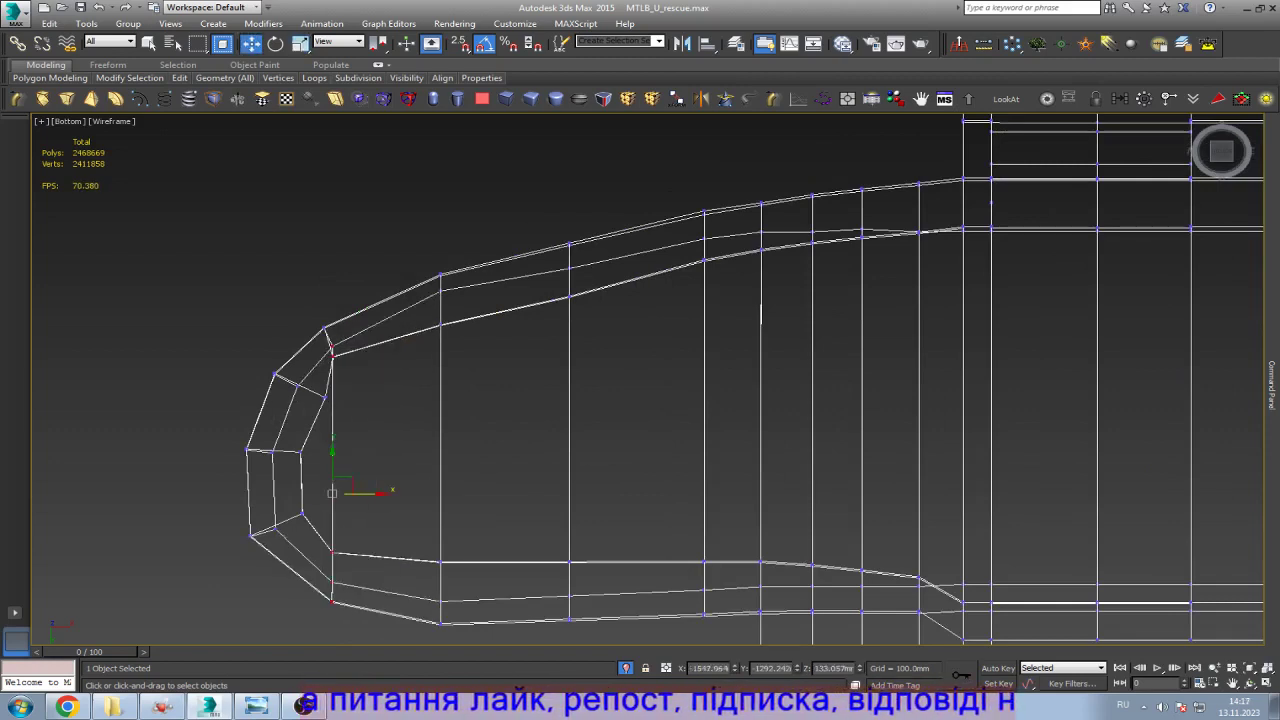
pyautogui.hotkey('ctrl', 'd')
# Step: Pull a nose vertex right and down and lower the nose's middle-edge vertex
pyautogui.scroll(4, 350, 352)
pyautogui.click(310, 353)
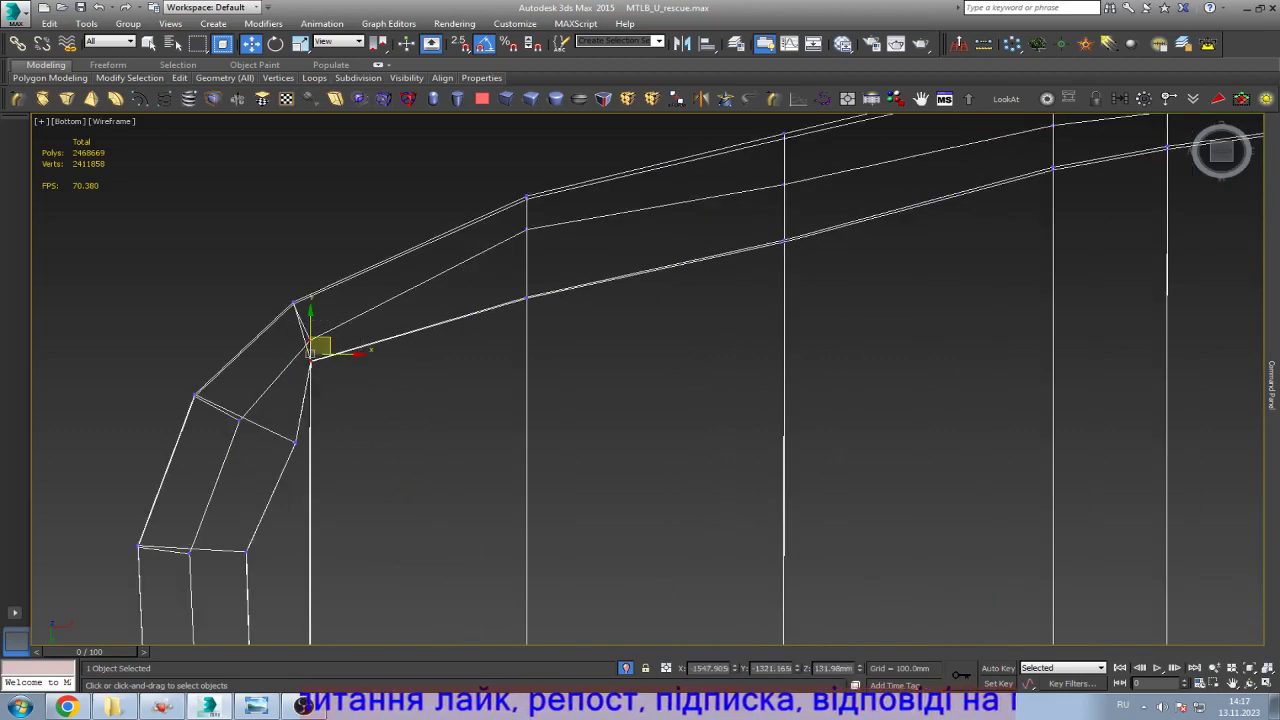
pyautogui.moveTo(310, 353); pyautogui.dragTo(353, 369)
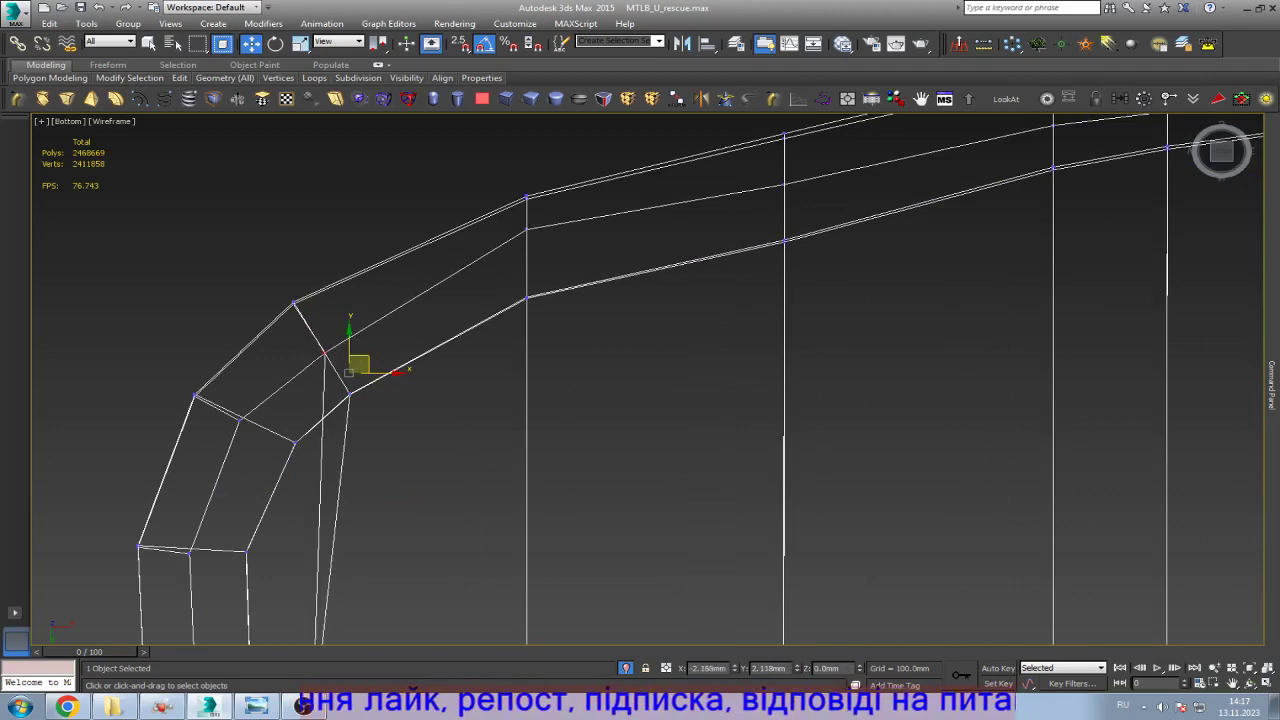
pyautogui.scroll(-5, 353, 369)
pyautogui.scroll(4, 478, 370)
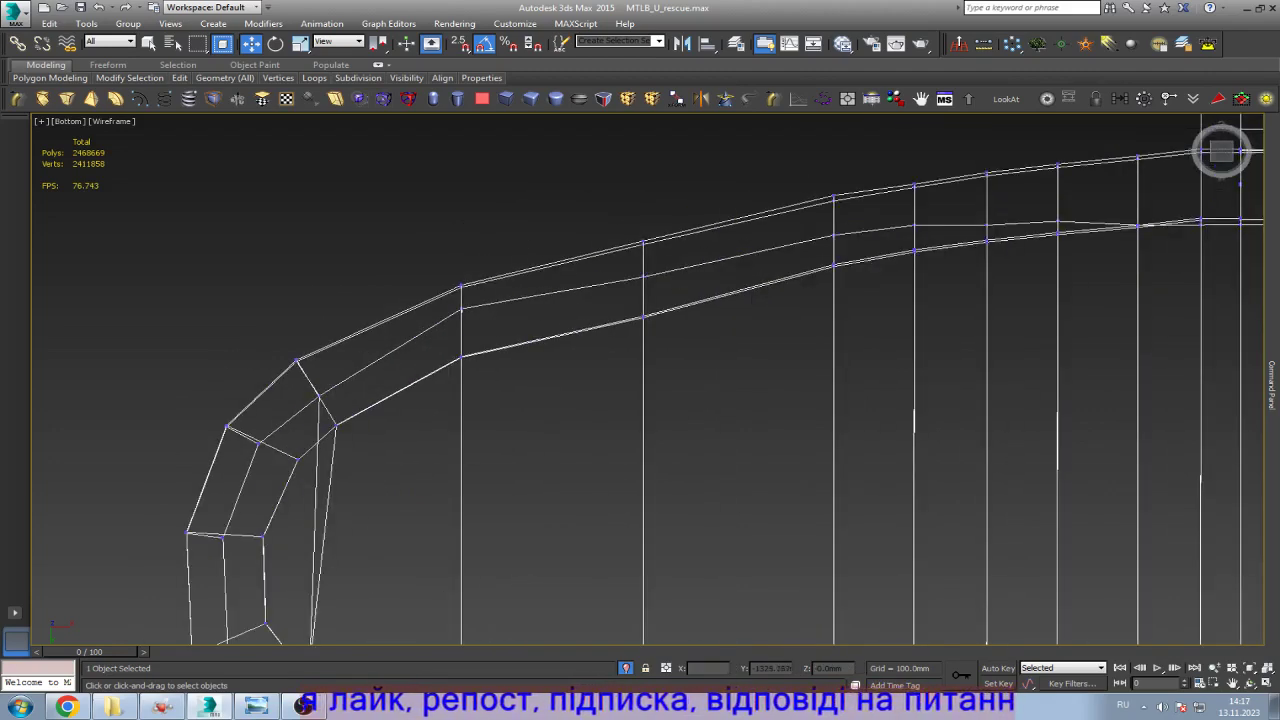
pyautogui.moveTo(461, 310); pyautogui.dragTo(461, 333)
# Step: Nudge vertices on the upper outline and the nose's lower edge to smooth the curves
pyautogui.click(643, 276)
pyautogui.moveTo(643, 276); pyautogui.dragTo(643, 290)
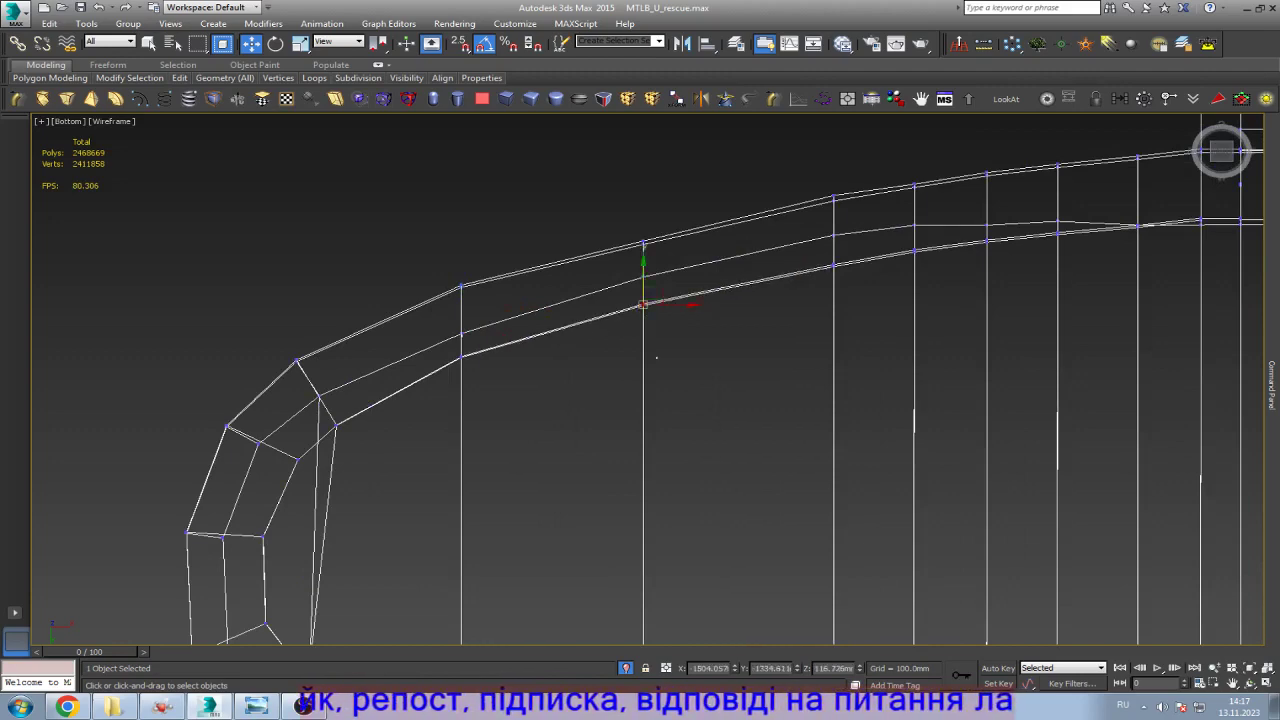
pyautogui.scroll(-5, 430, 305)
pyautogui.scroll(5, 430, 428)
pyautogui.click(413, 446)
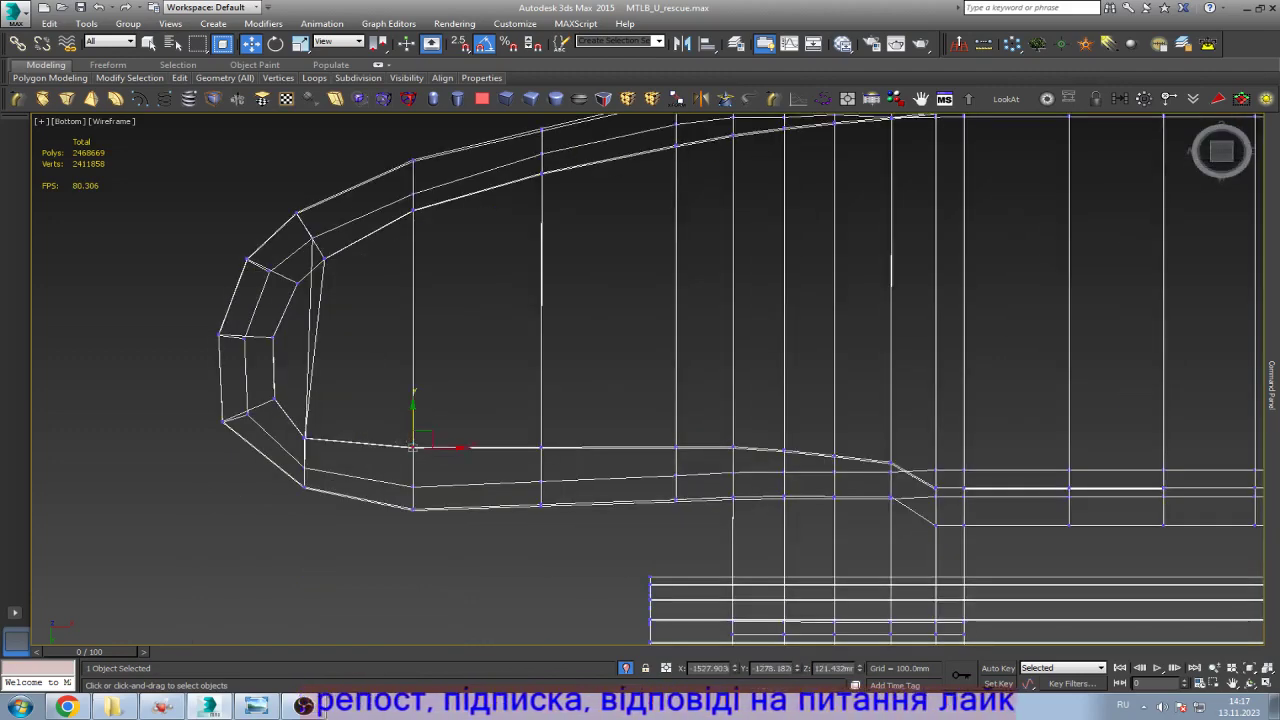
pyautogui.moveTo(413, 446); pyautogui.dragTo(414, 450)
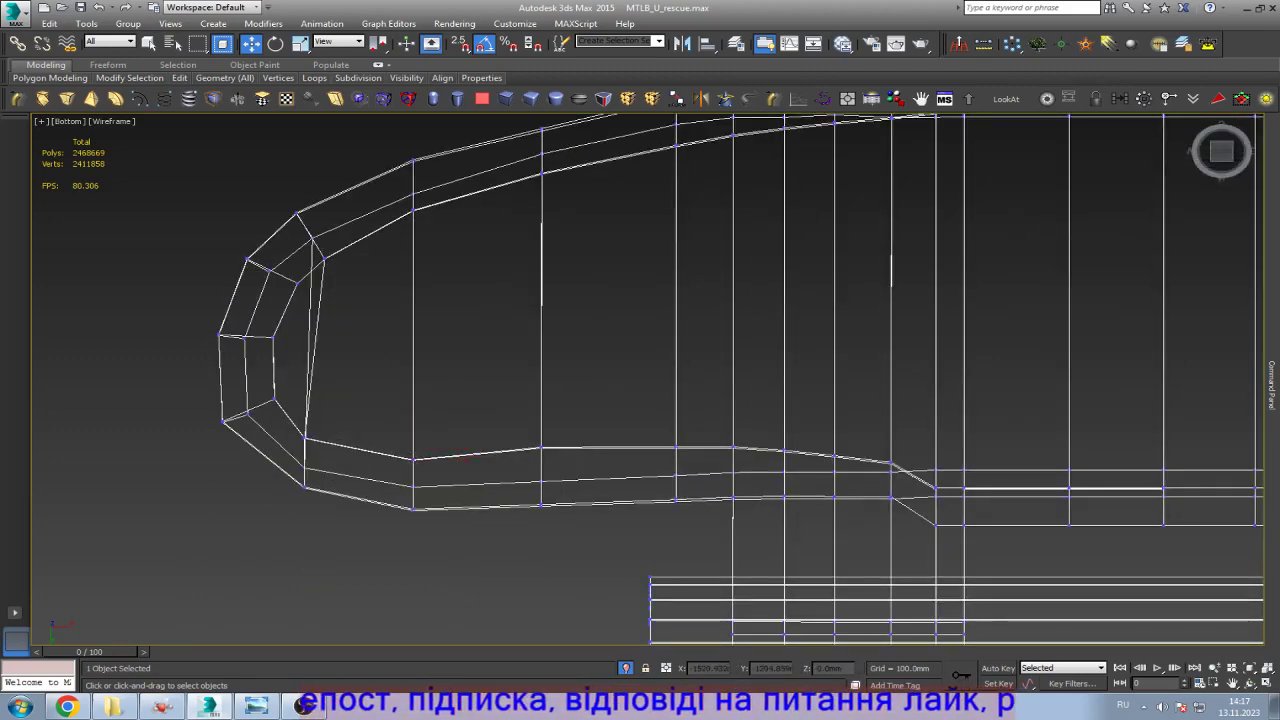
pyautogui.scroll(-5, 430, 410)
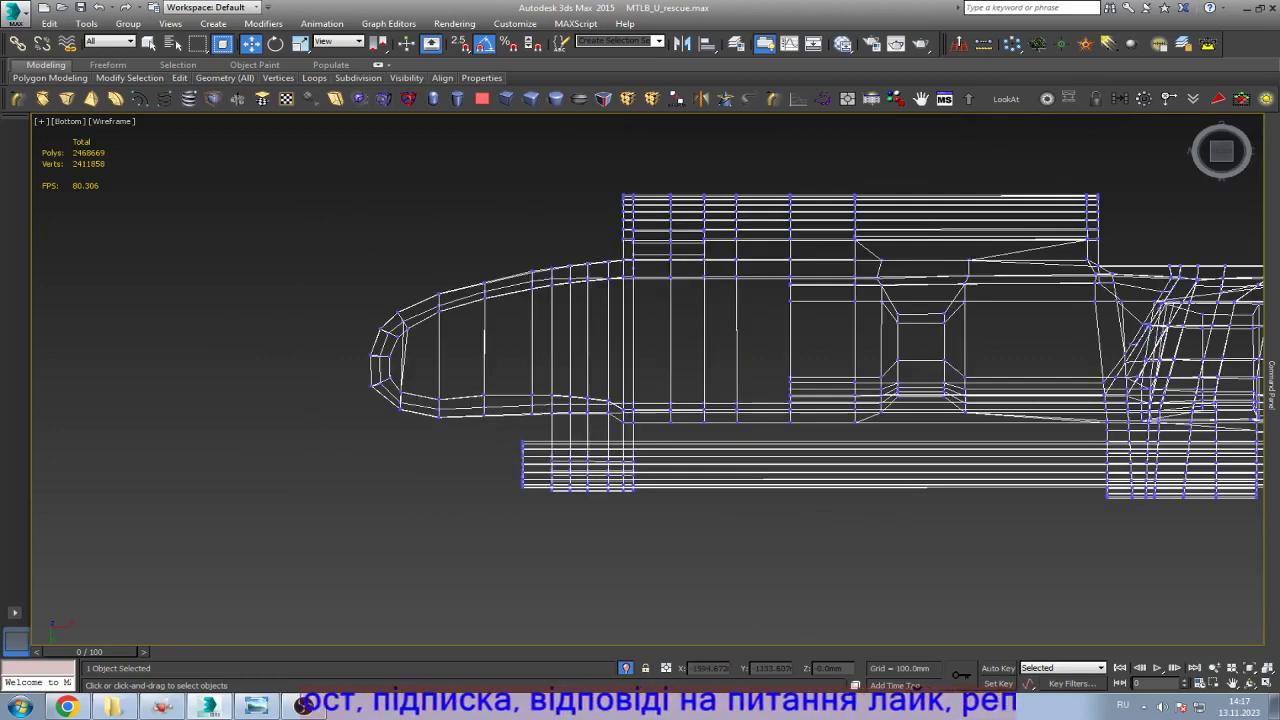
# Step: Switch the viewport to shaded display and compare it repeatedly with the reference photo
pyautogui.click(255, 707)
pyautogui.hotkey('alt', 'Tab')
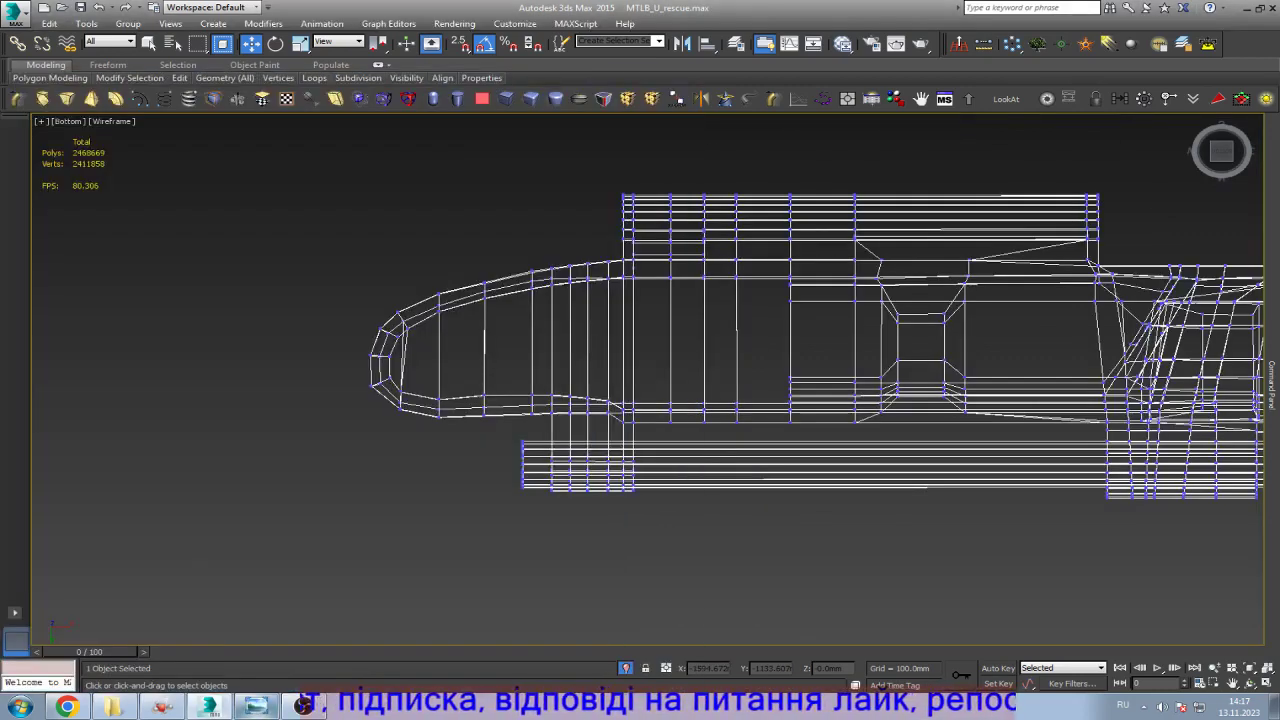
pyautogui.press('F3')
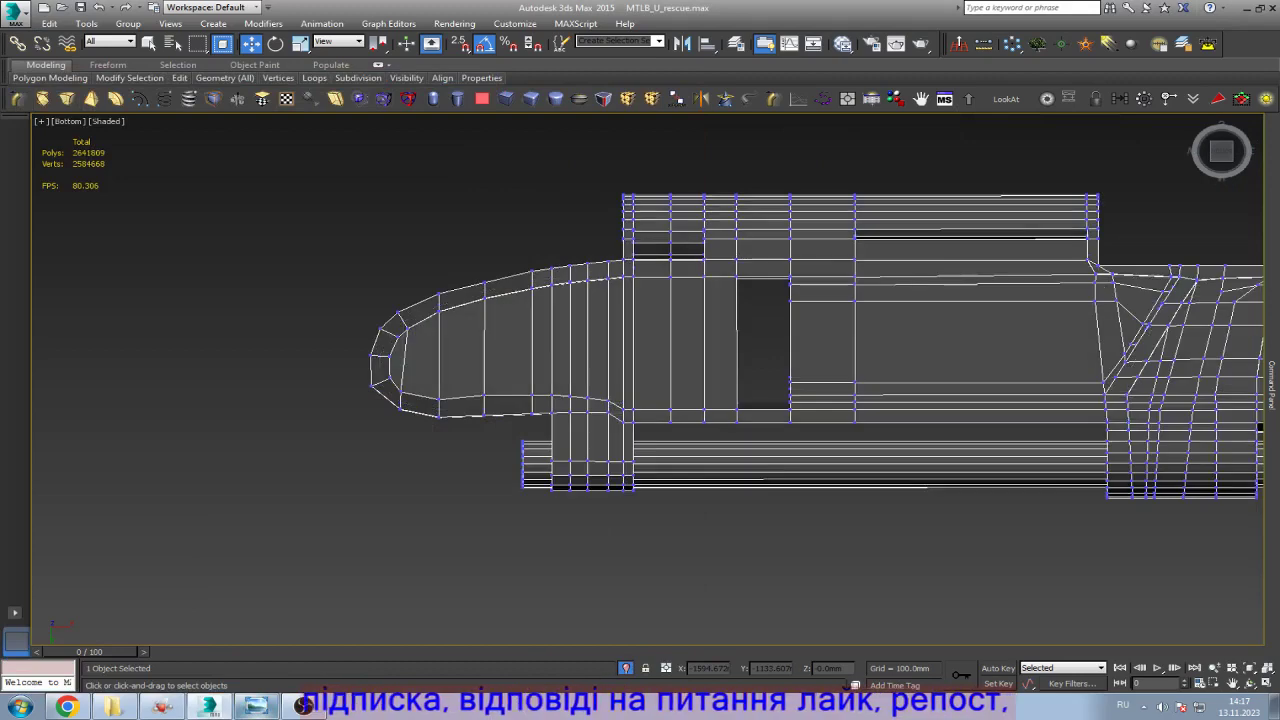
pyautogui.hotkey('alt', 'Tab')
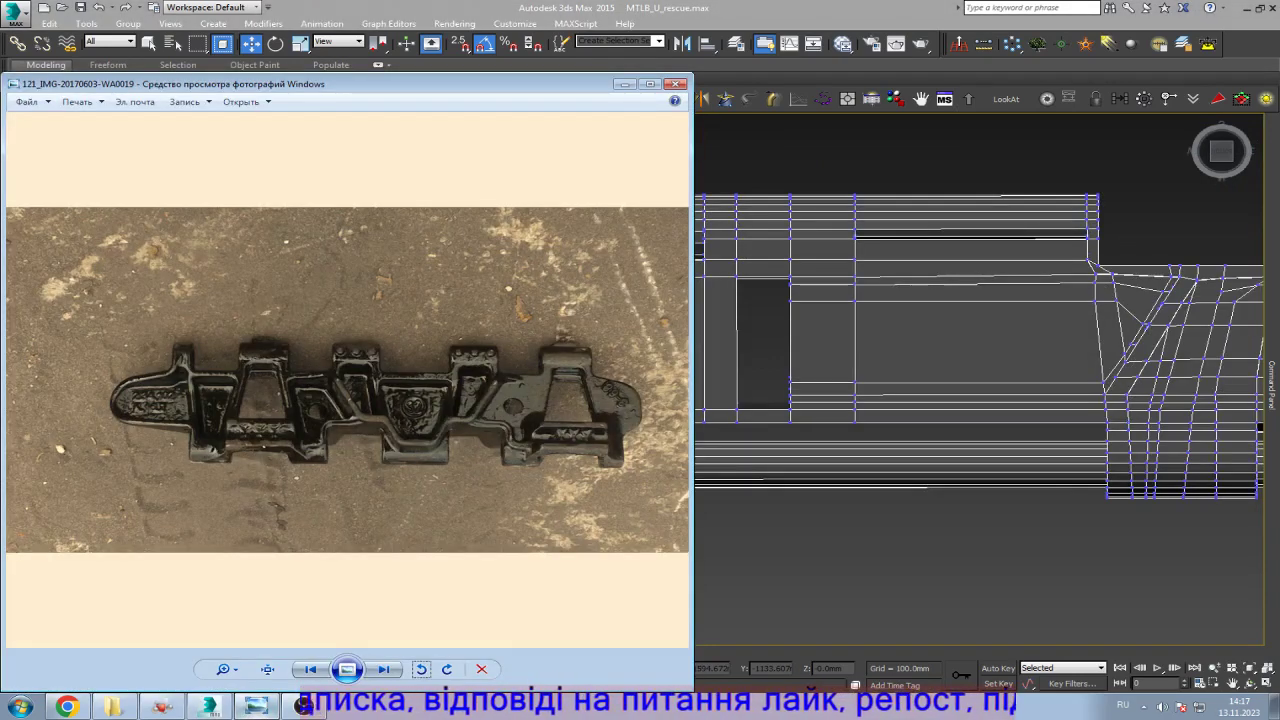
pyautogui.hotkey('alt', 'Tab')
pyautogui.hotkey('alt', 'Tab')
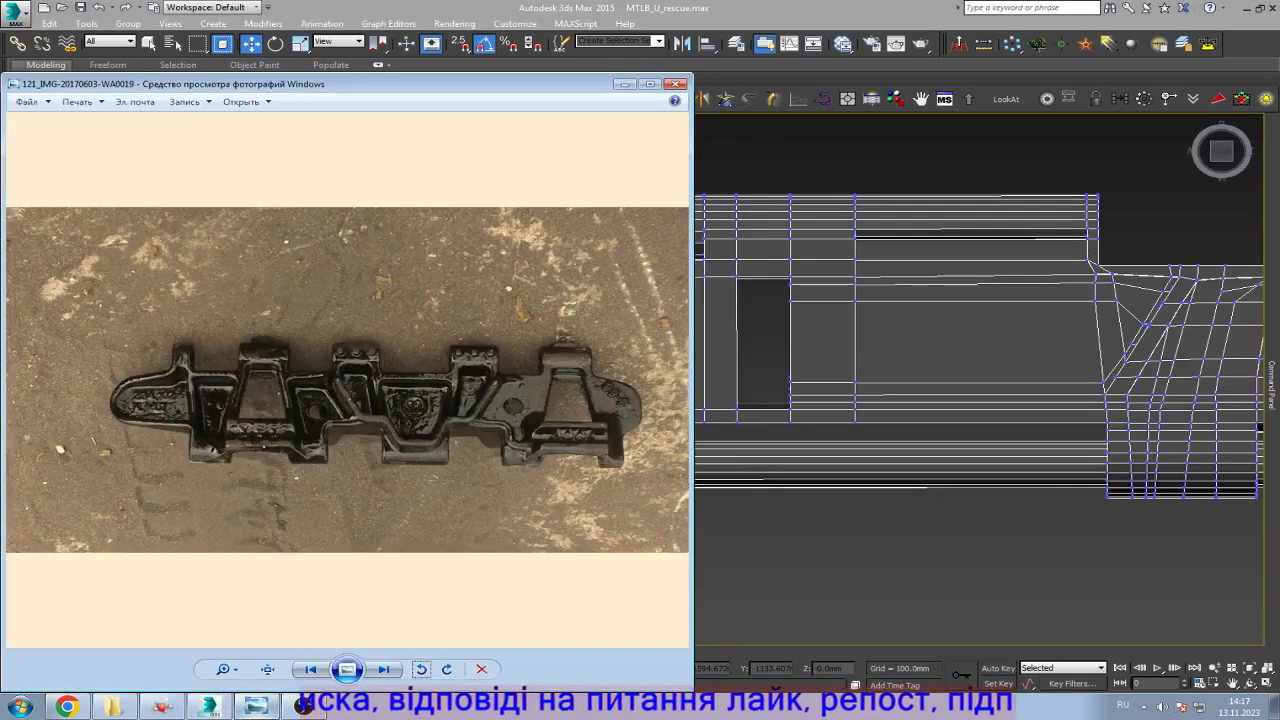
pyautogui.hotkey('alt', 'Tab')
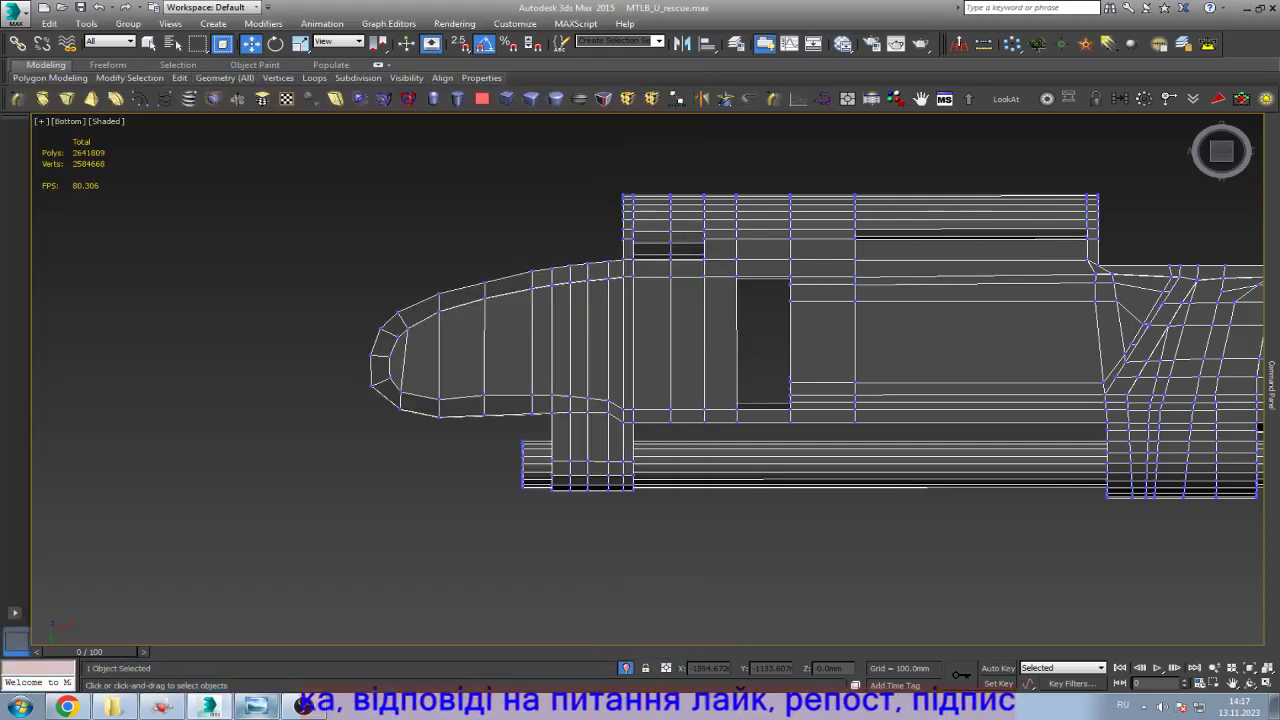
pyautogui.hotkey('alt', 'Tab')
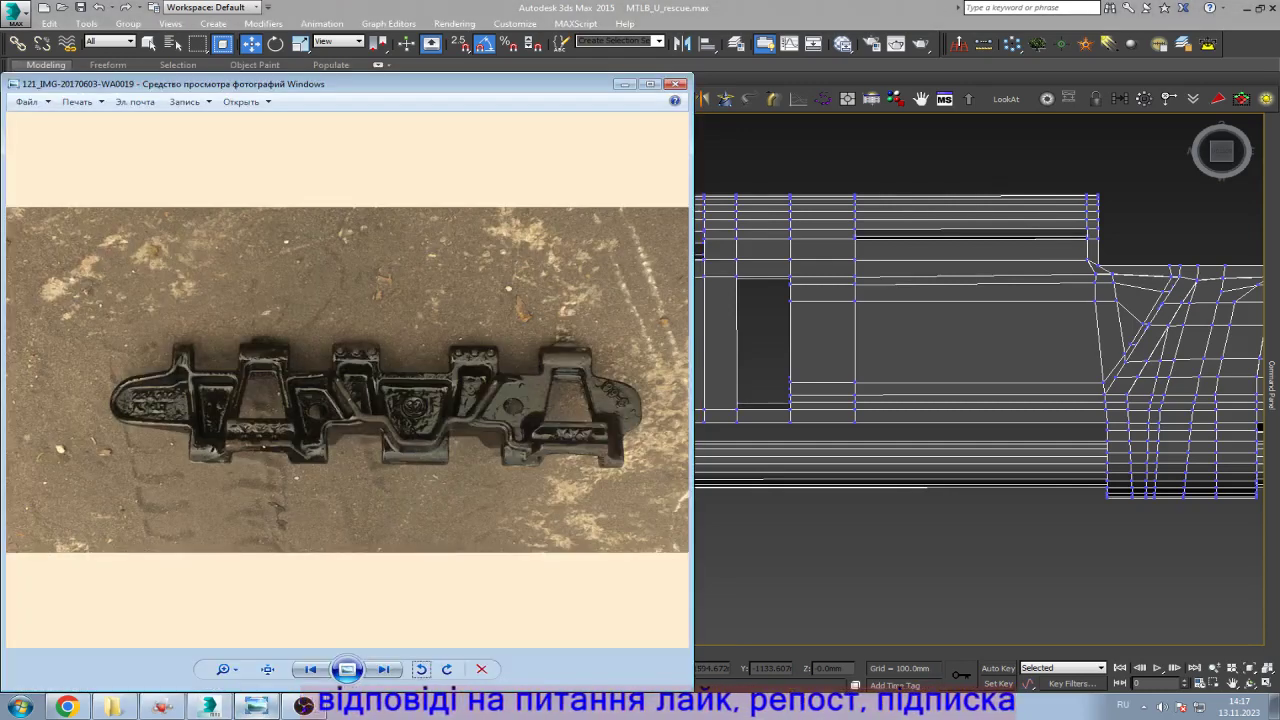
pyautogui.hotkey('alt', 'Tab')
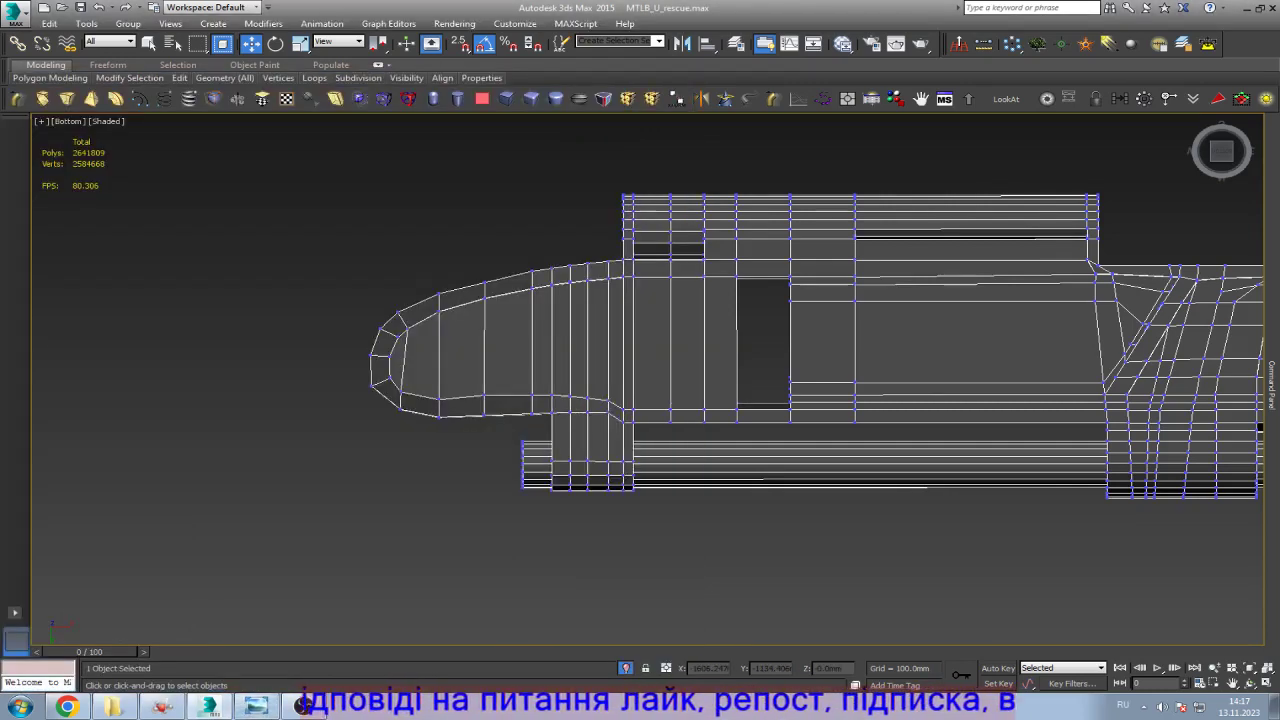
pyautogui.hotkey('alt', 'Tab')
pyautogui.hotkey('alt', 'Tab')
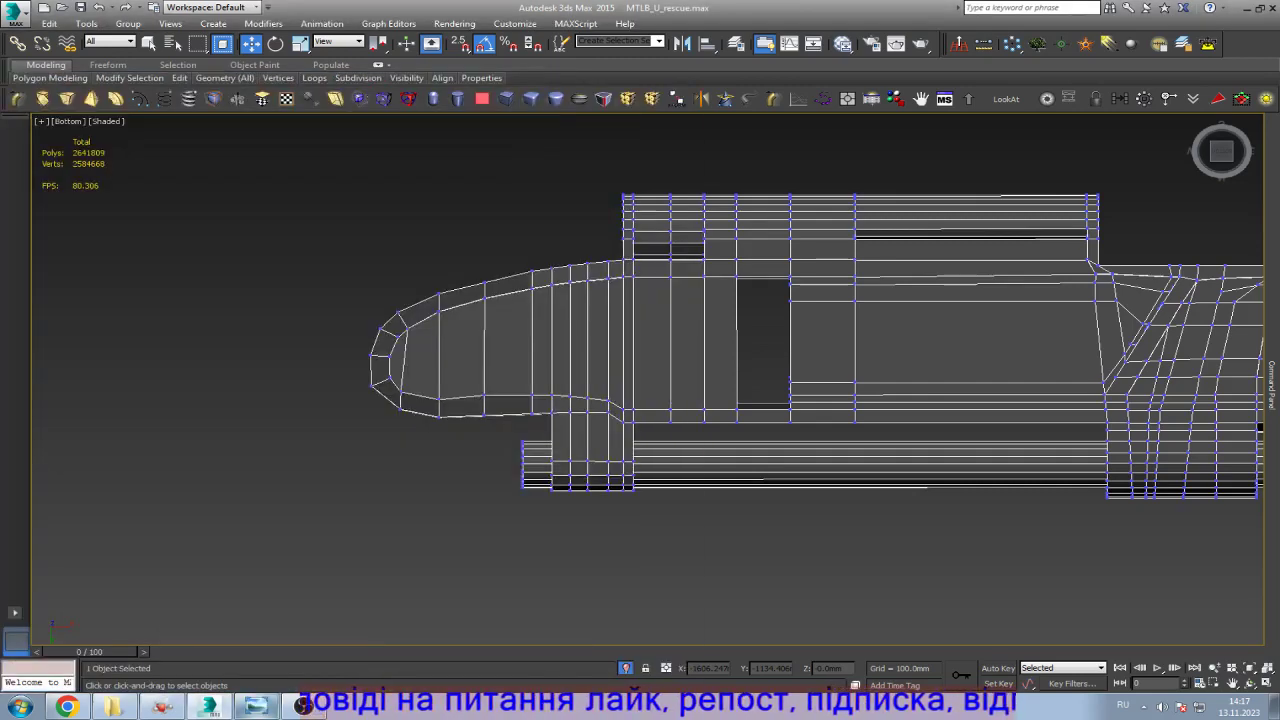
pyautogui.hotkey('alt', 'Tab')
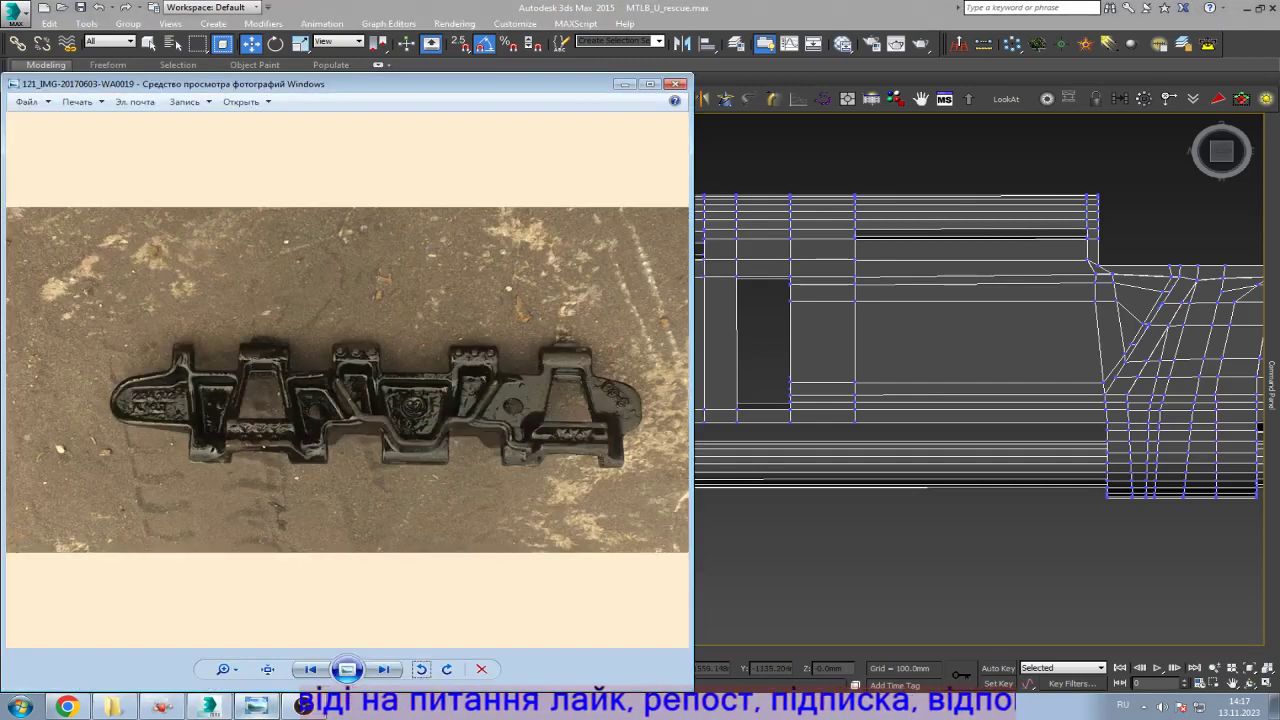
pyautogui.hotkey('alt', 'Tab')
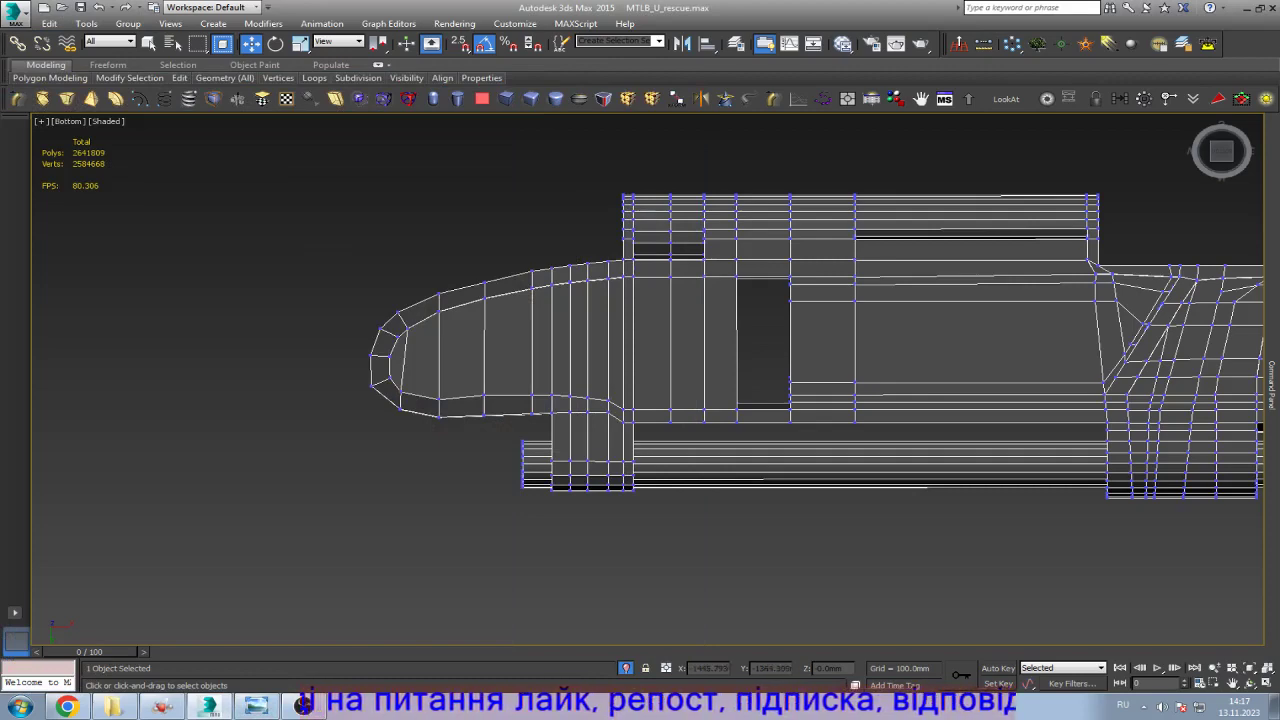
# Step: Orbit the model into an angled view and bring the reference photo back up
pyautogui.scroll(3, 605, 240)
pyautogui.scroll(-2, 604, 228)
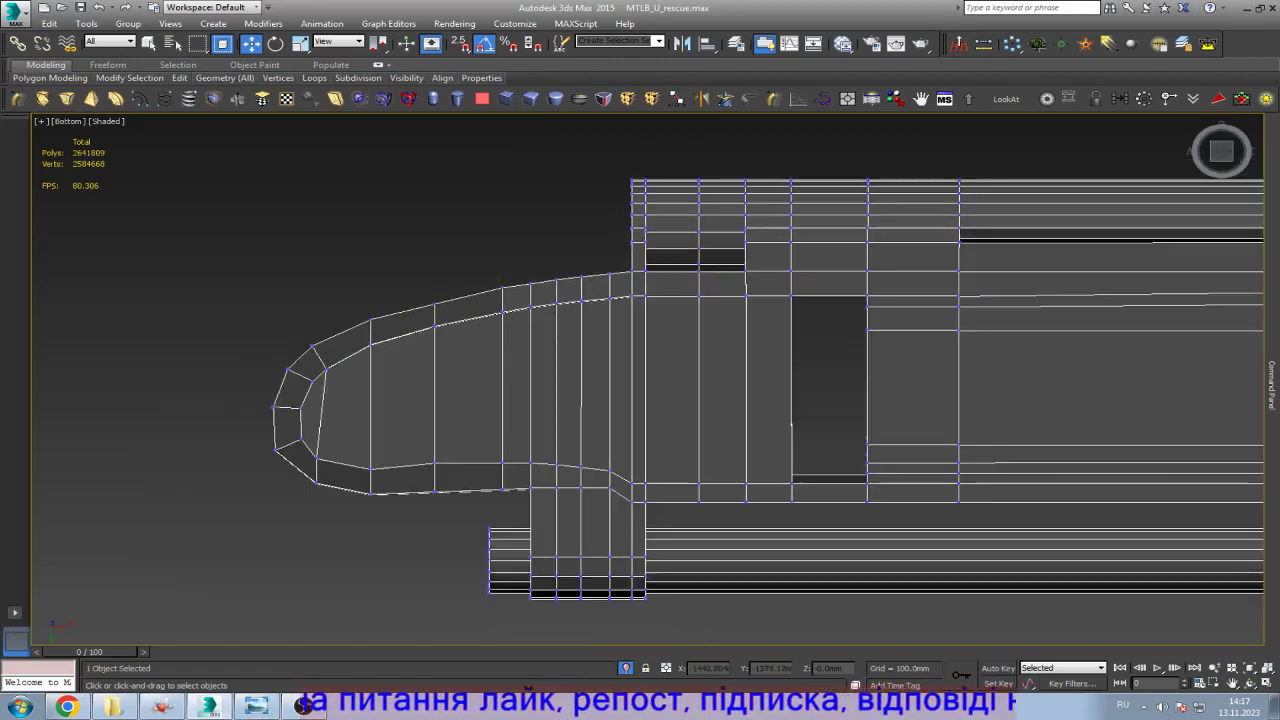
pyautogui.keyDown('alt'); pyautogui.moveTo(604, 228); pyautogui.dragTo(612, 345, button='middle'); pyautogui.keyUp('alt')
pyautogui.scroll(3, 612, 345)
pyautogui.click(252, 706)
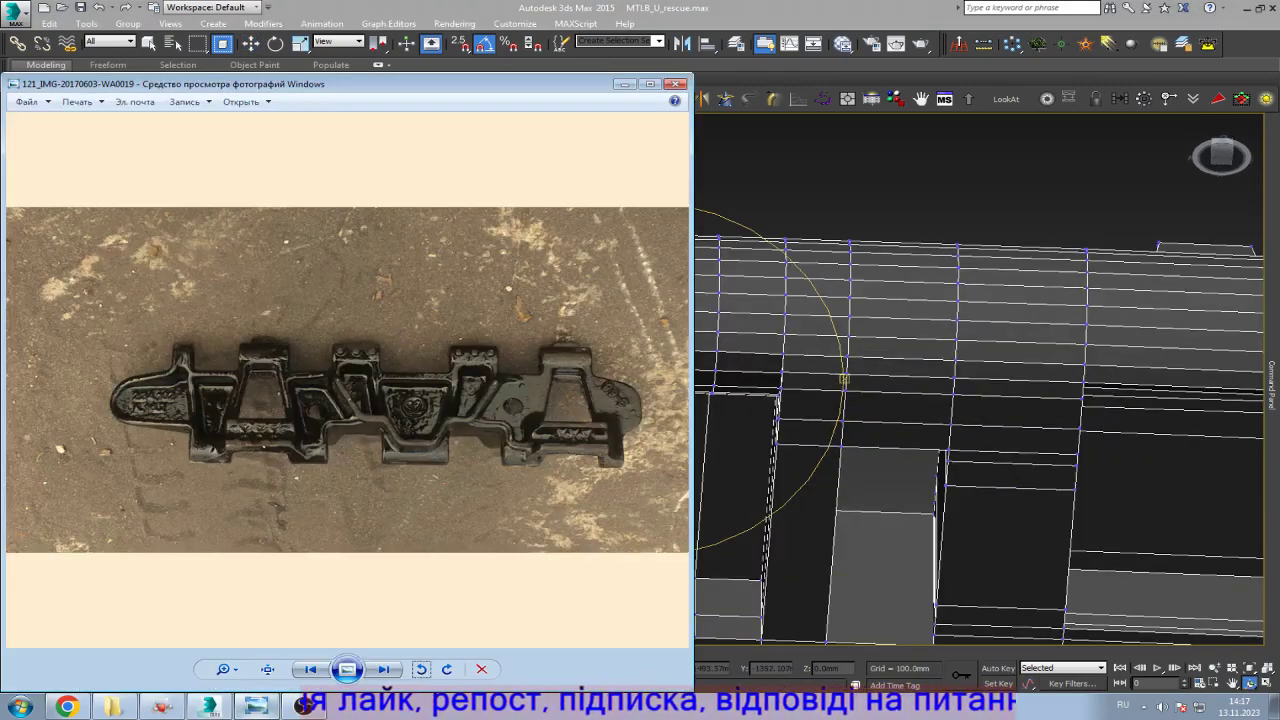
# Step: Compare the model with the reference photo, then orbit to an oblique top view
pyautogui.click(255, 706)
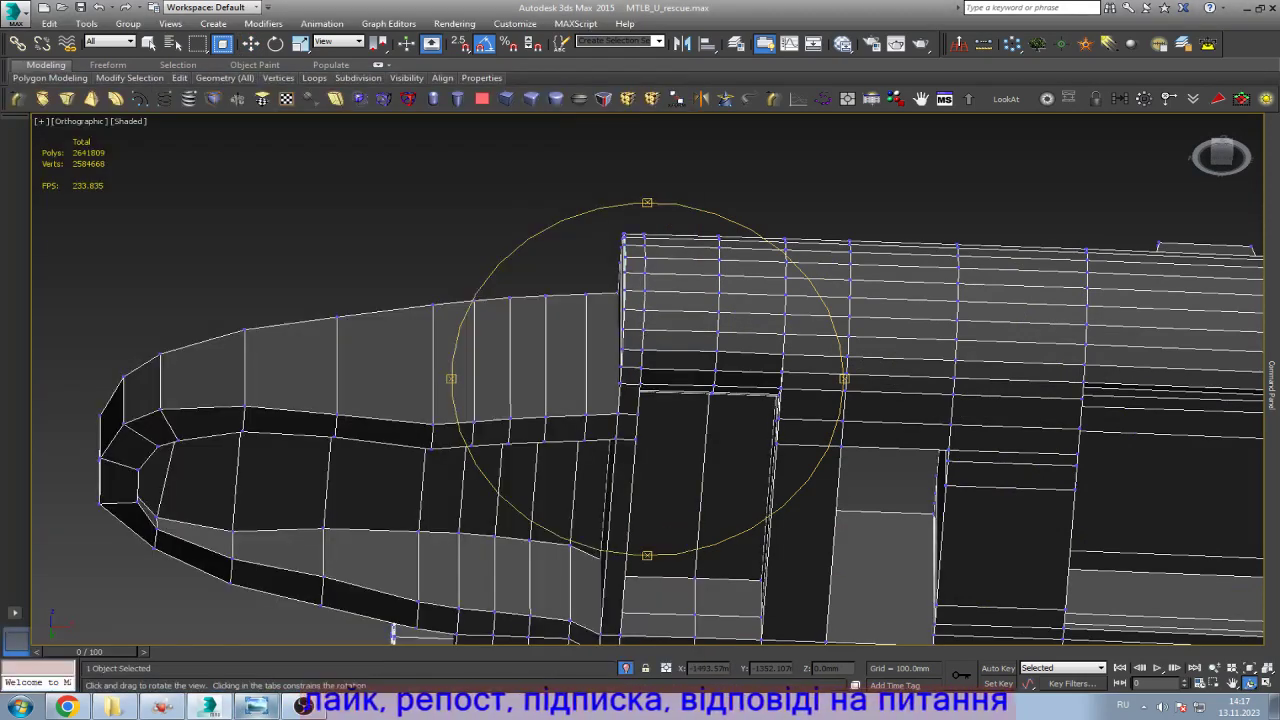
pyautogui.click(255, 706)
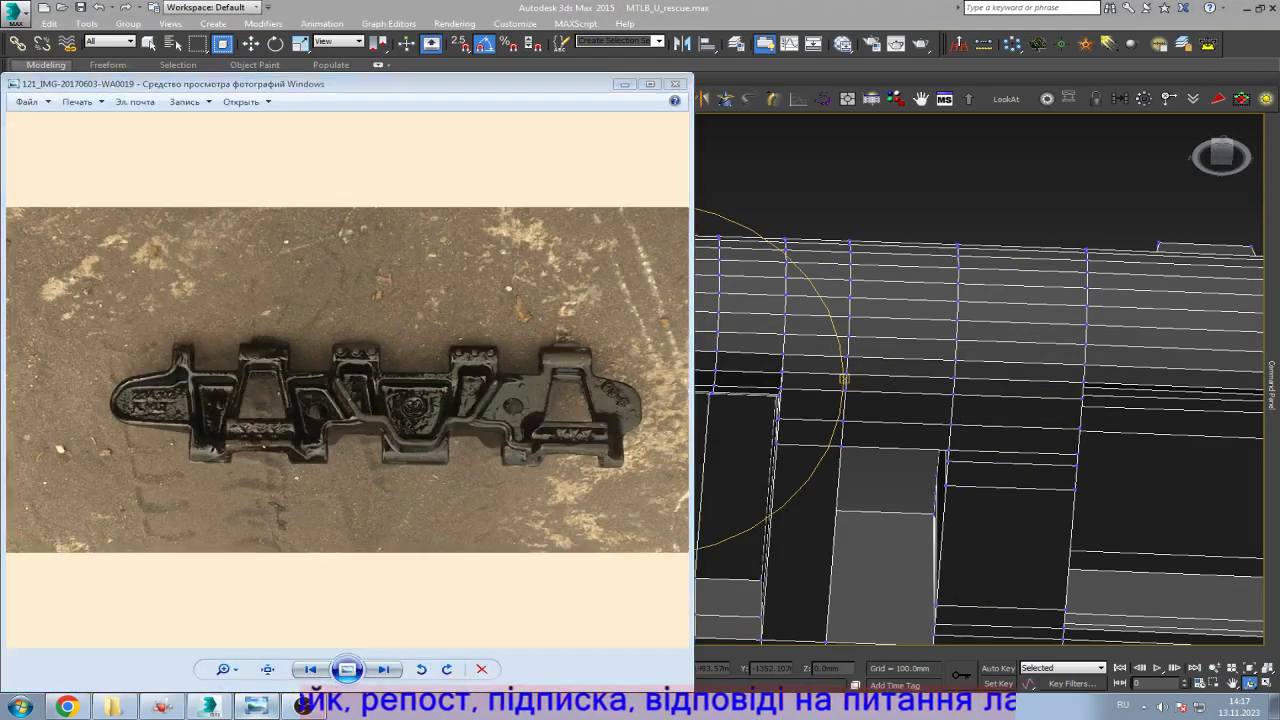
pyautogui.click(255, 706)
pyautogui.moveTo(393, 632); pyautogui.dragTo(500, 500)
pyautogui.press('w')
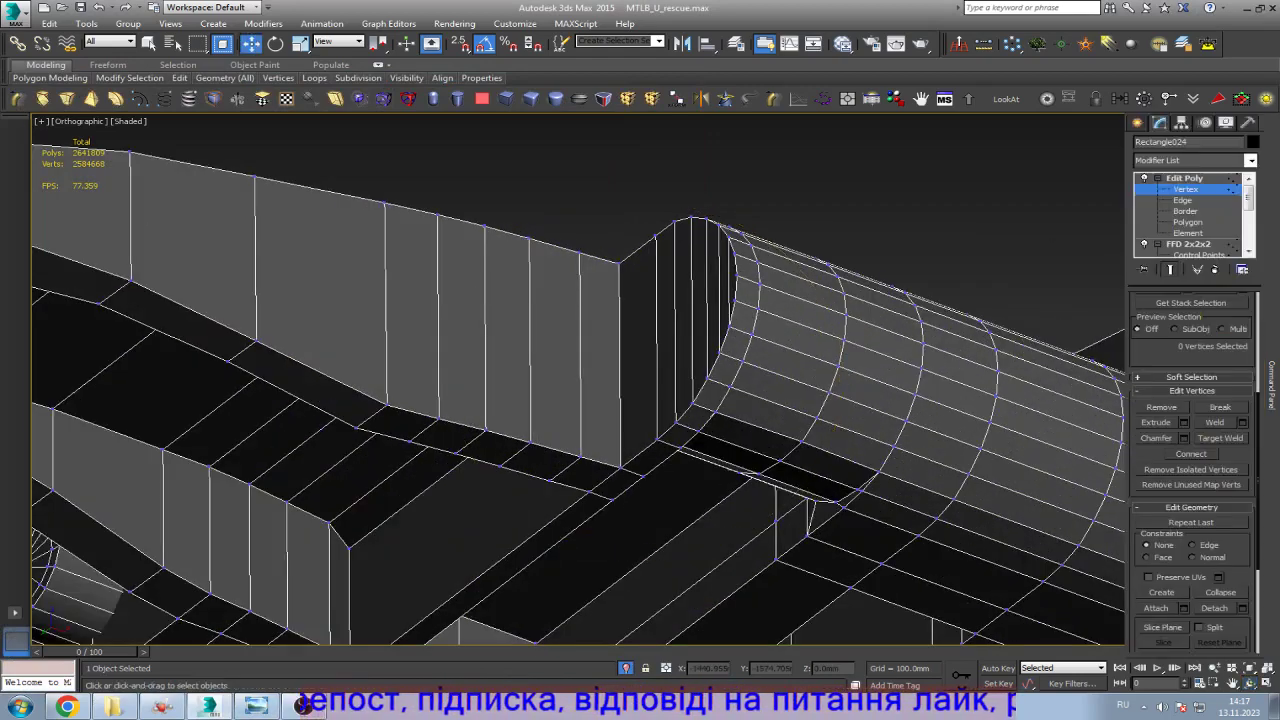
# Step: At polygon level, select the side plate's flat end face and its neighbouring end polygons
pyautogui.press('4')
pyautogui.click(1105, 345)
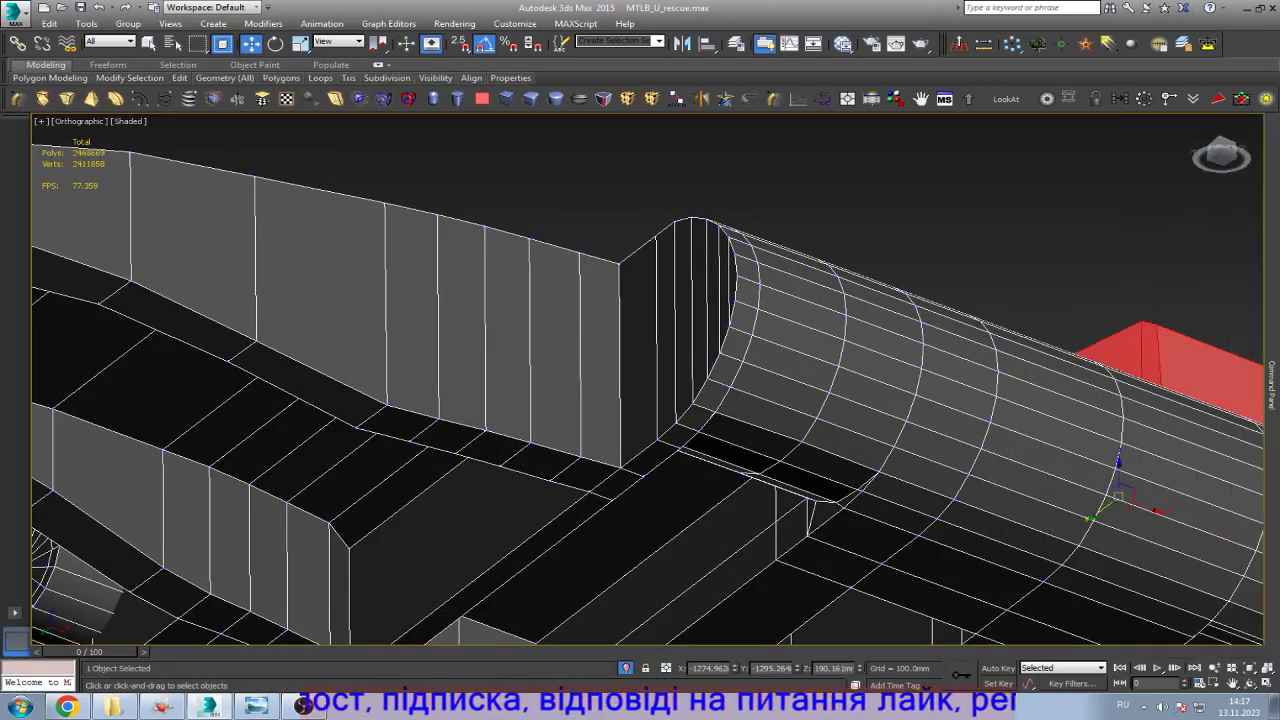
pyautogui.click(648, 345)
pyautogui.keyDown('ctrl'); pyautogui.click(686, 320); pyautogui.keyUp('ctrl')
pyautogui.keyDown('ctrl'); pyautogui.click(706, 310); pyautogui.keyUp('ctrl')
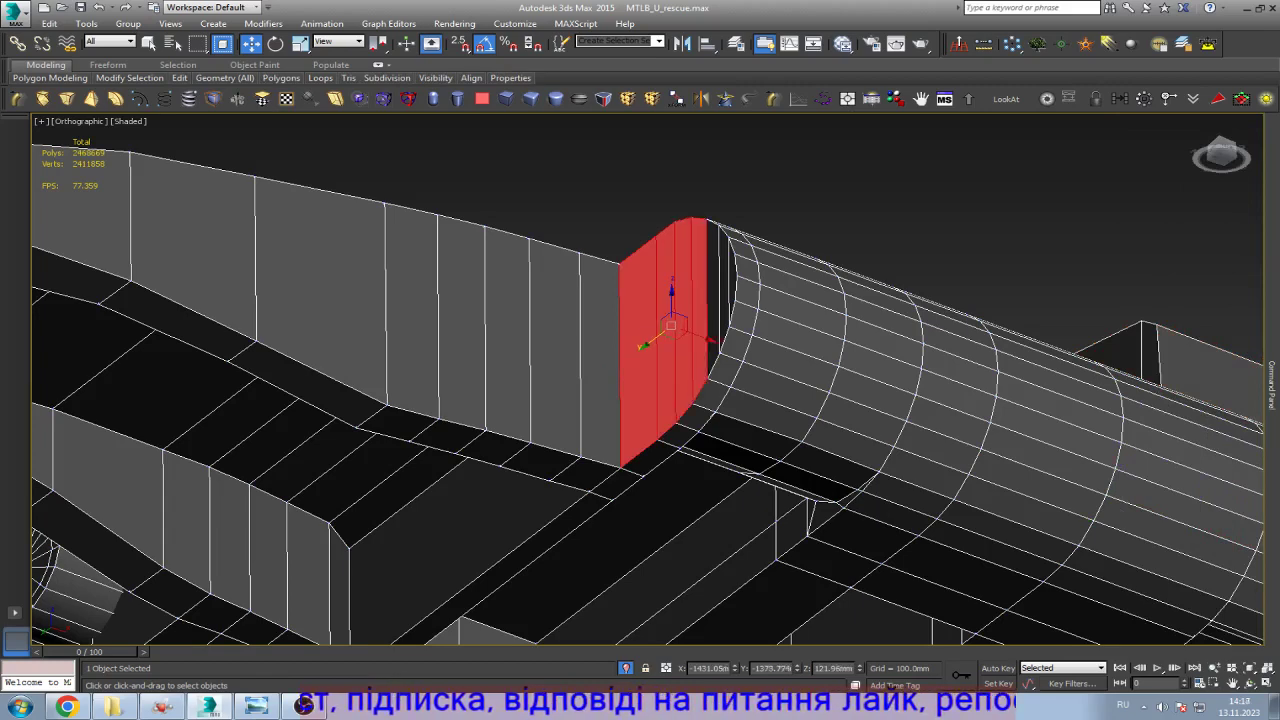
pyautogui.scroll(3, 695, 272)
pyautogui.keyDown('ctrl'); pyautogui.click(727, 300); pyautogui.keyUp('ctrl')
pyautogui.scroll(-4, 770, 320)
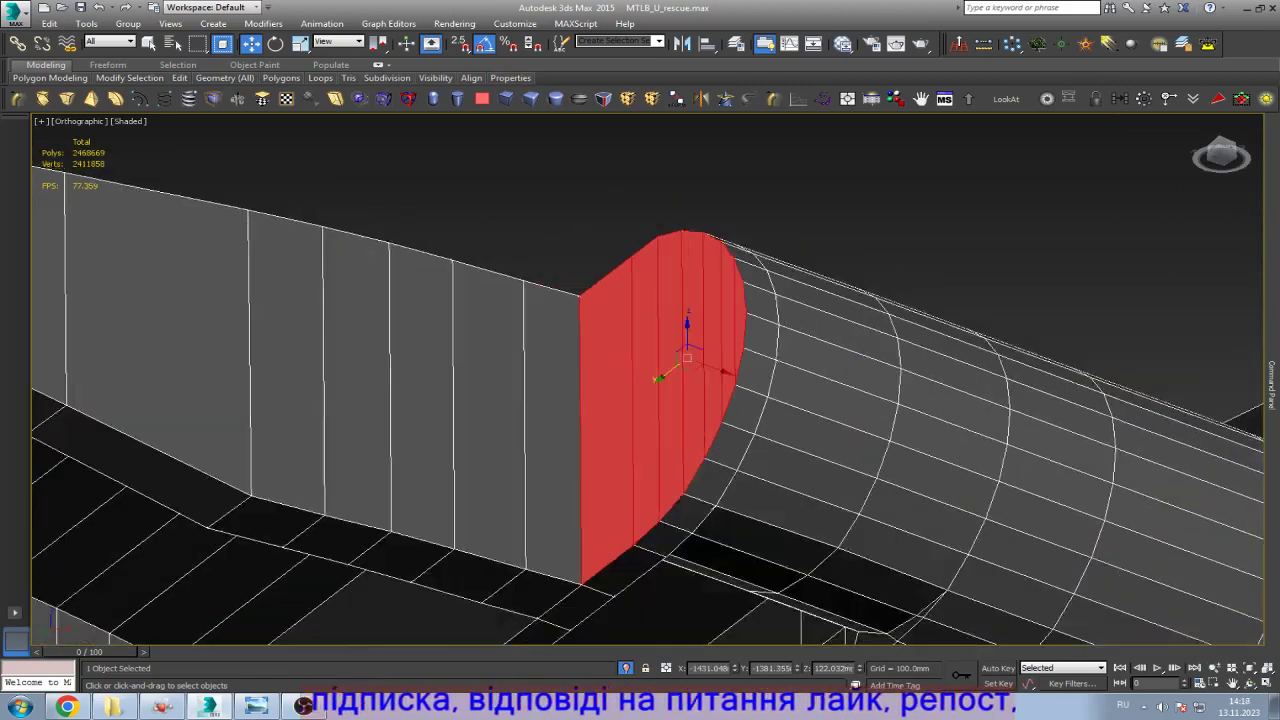
# Step: Clone the selected end faces off the part as a new element
pyautogui.moveTo(712, 350); pyautogui.dragTo(478, 265)
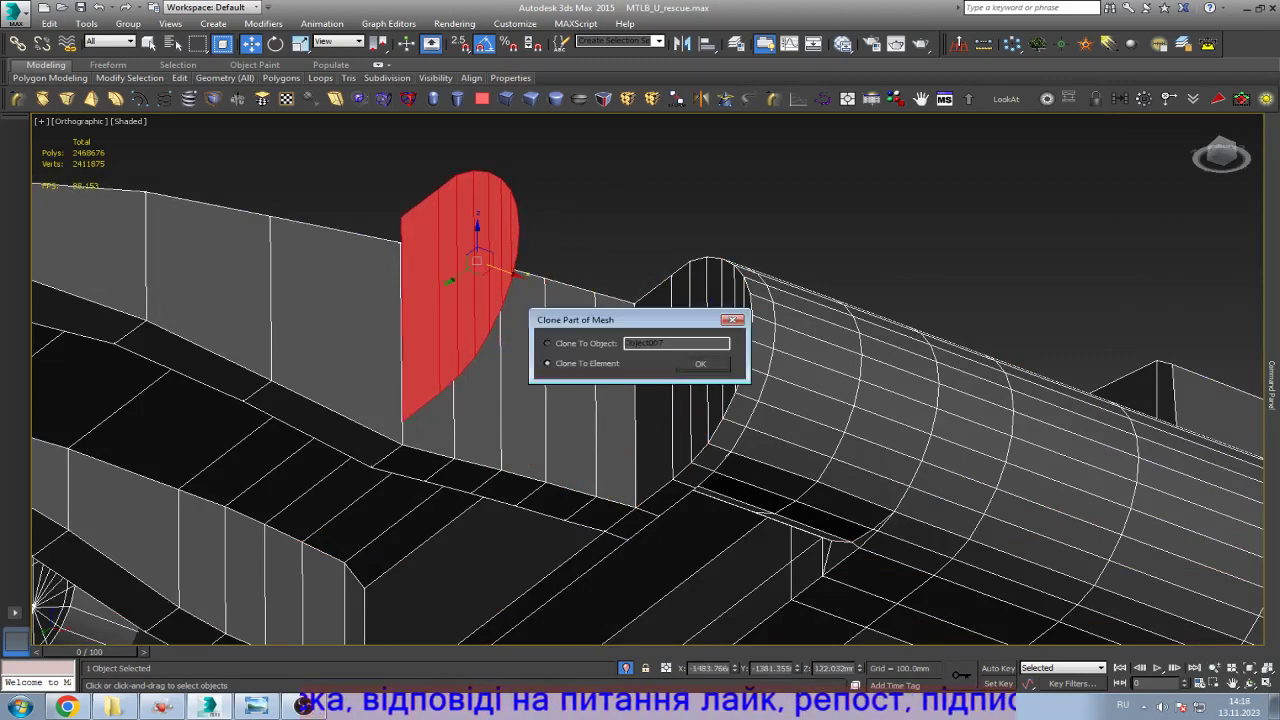
pyautogui.press('Return')
pyautogui.keyDown('alt'); pyautogui.moveTo(654, 360); pyautogui.dragTo(654, 420, button='middle'); pyautogui.keyUp('alt')
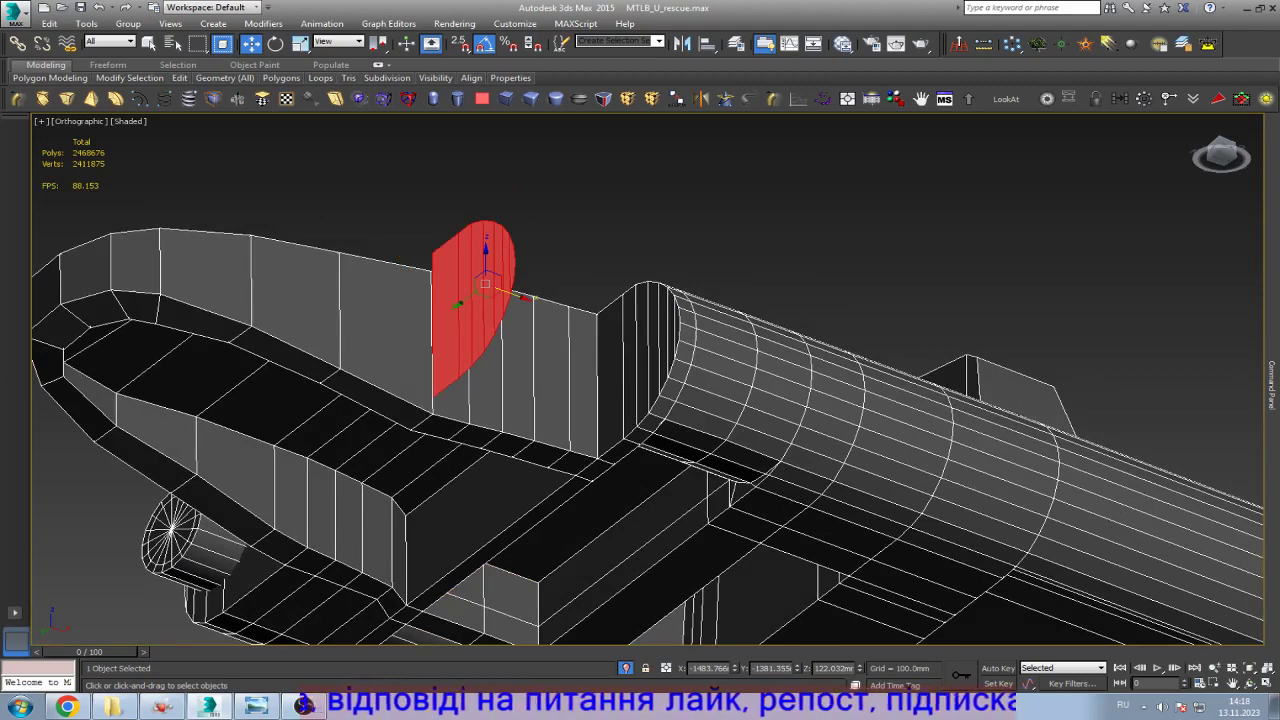
# Step: Check the copied face against the reference photo and switch to the bottom view
pyautogui.click(250, 706)
pyautogui.hotkey('alt', 'Tab')
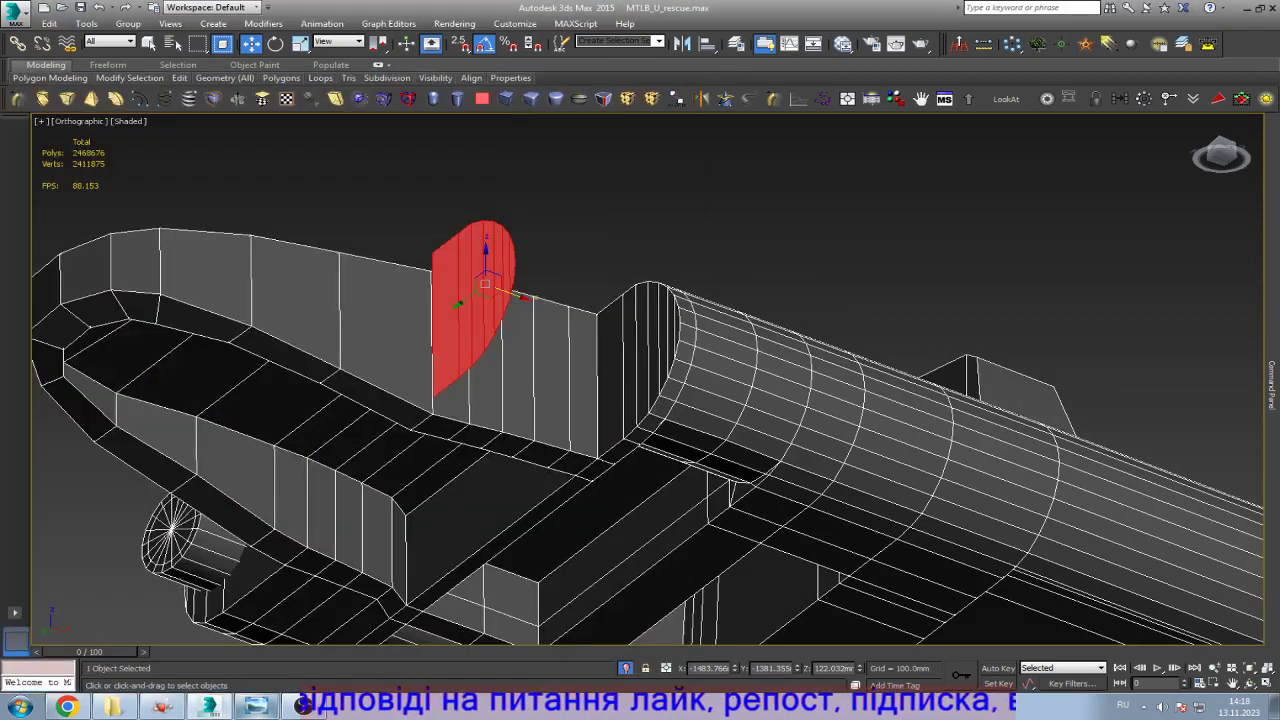
pyautogui.click(256, 706)
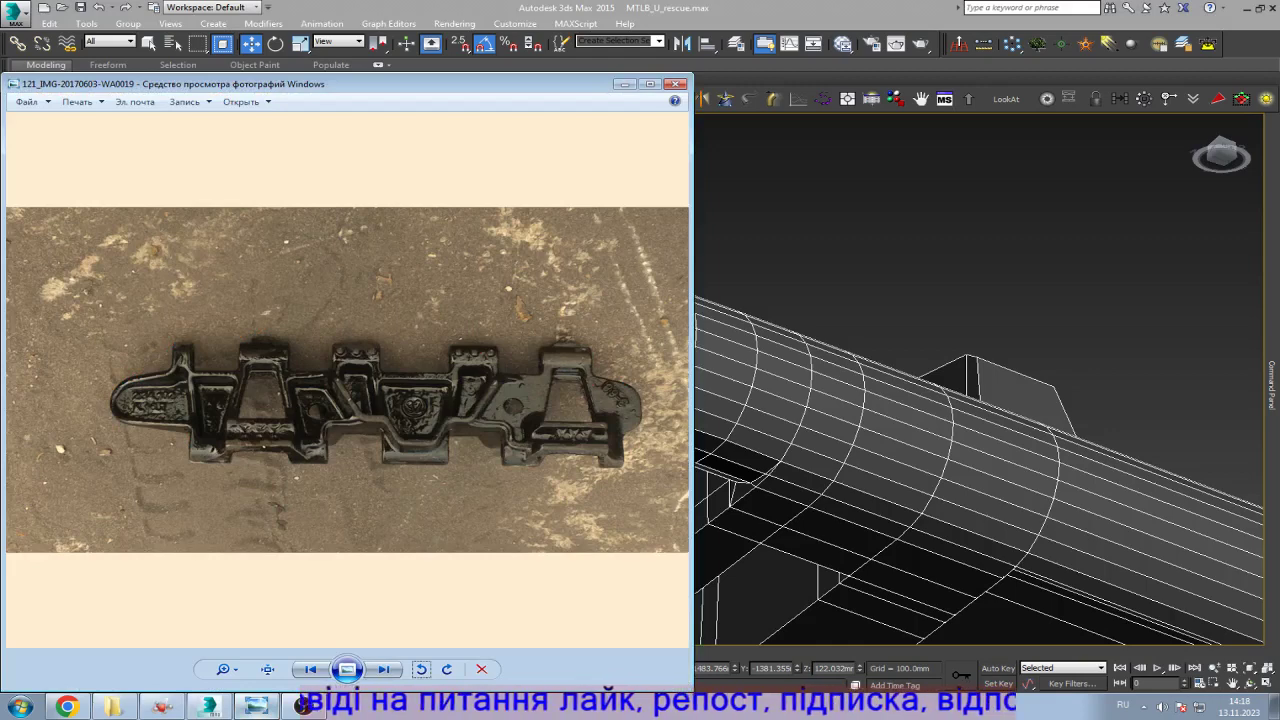
pyautogui.hotkey('alt', 'Tab')
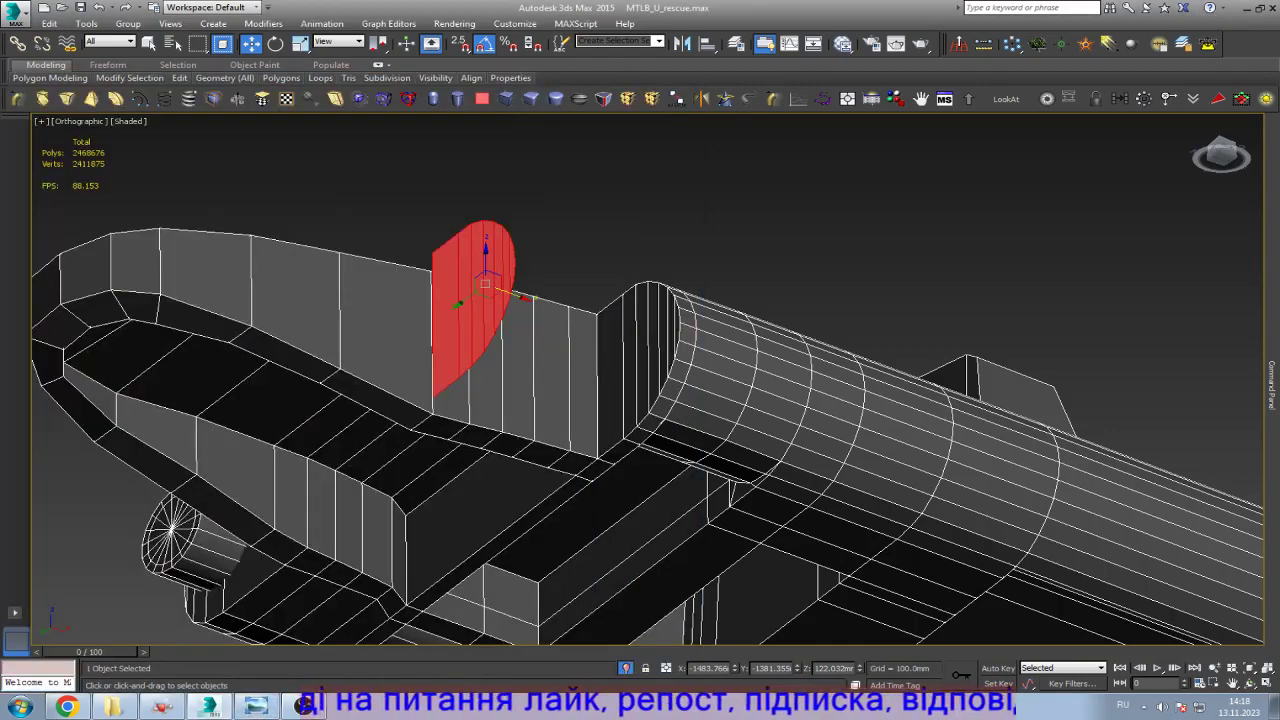
pyautogui.press('f')
pyautogui.press('z')
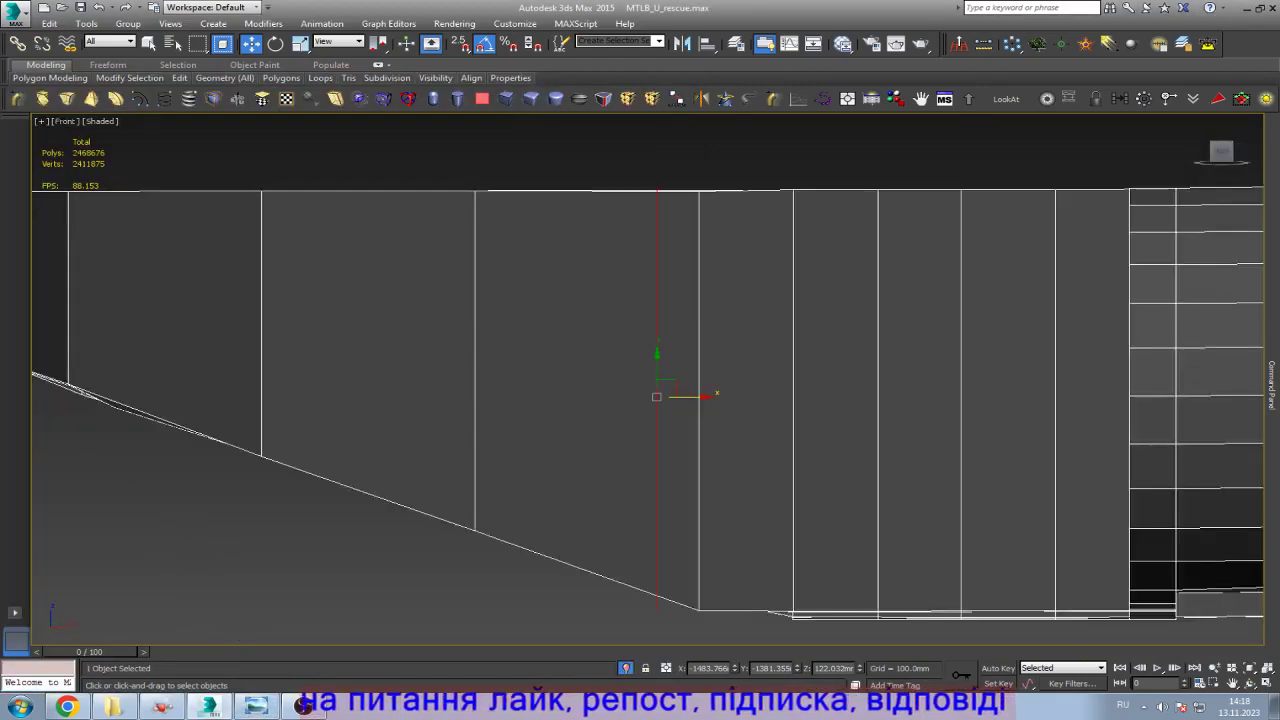
pyautogui.press('b')
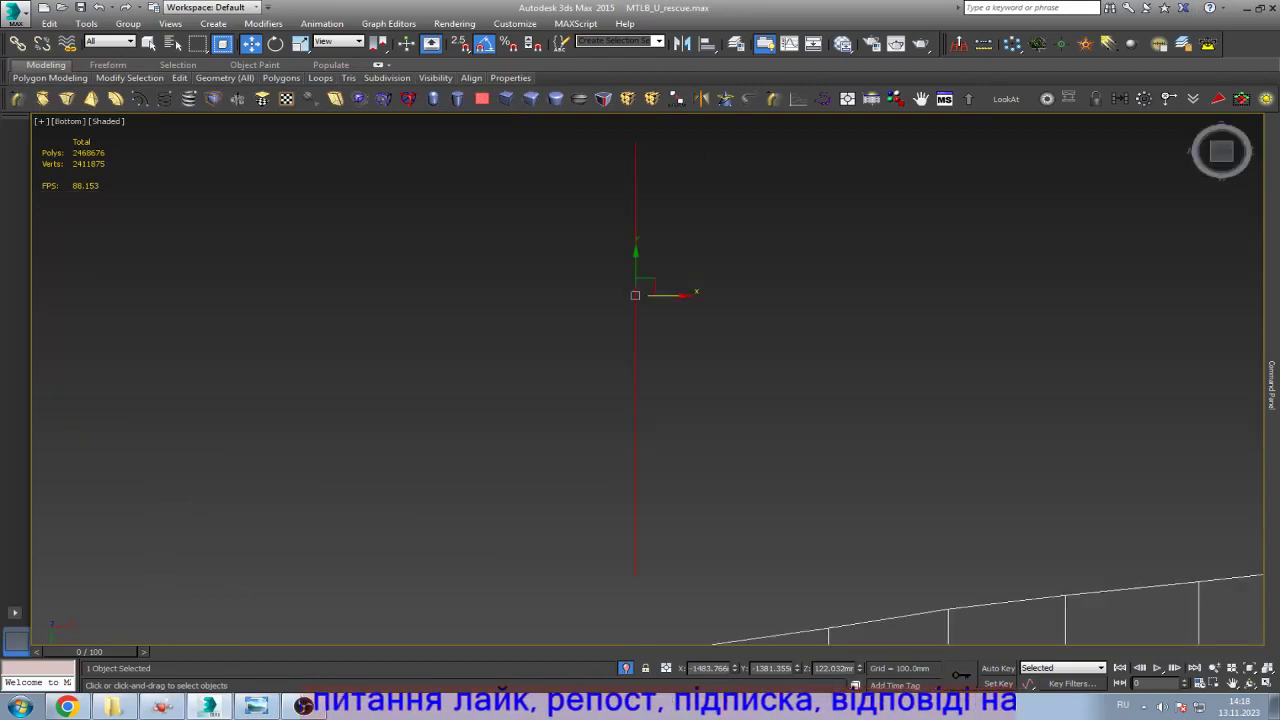
pyautogui.scroll(-5, 620, 360)
pyautogui.scroll(5, 620, 360)
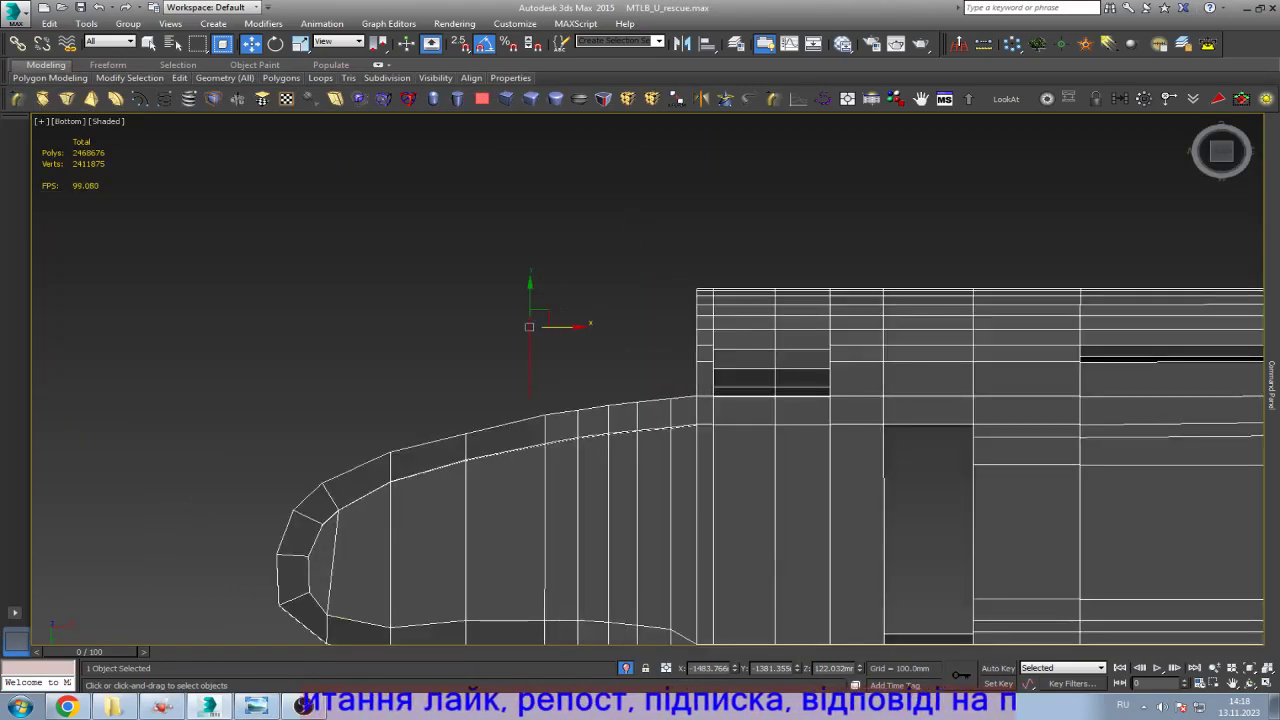
pyautogui.scroll(-3, 620, 400)
pyautogui.hotkey('alt', 'Tab')
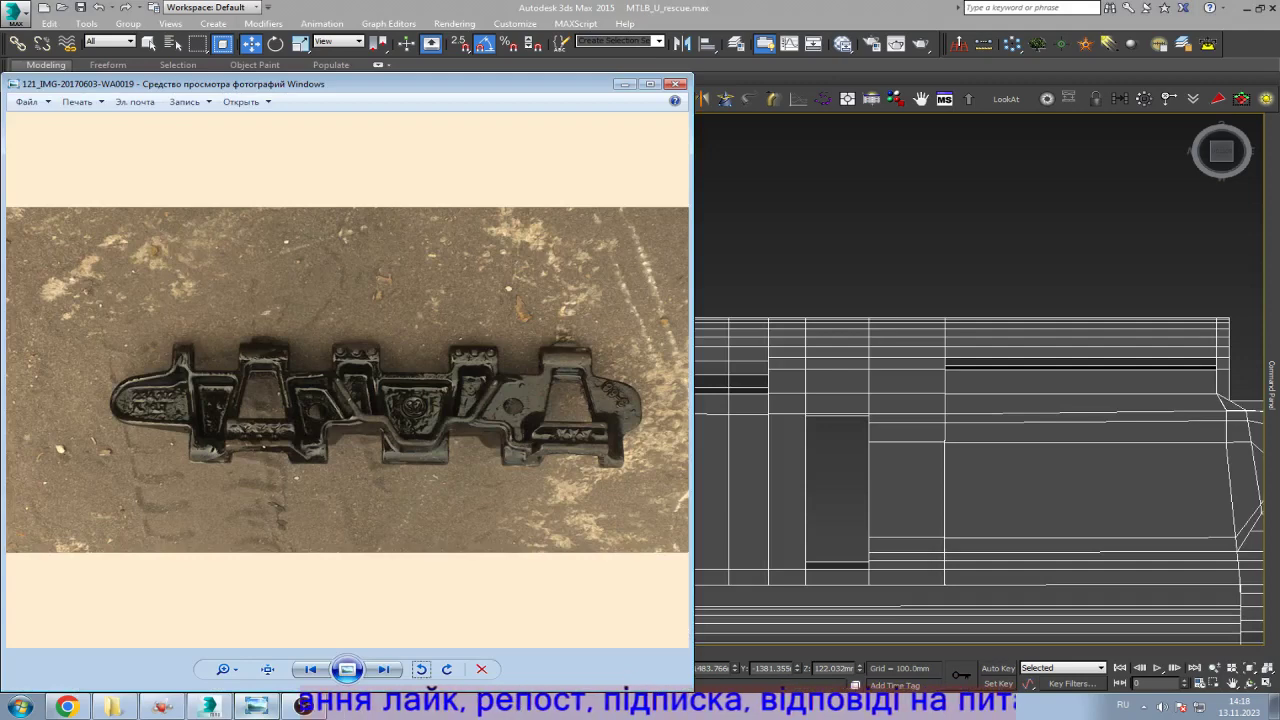
# Step: Move the selected faces about 24 mm right toward the link body, checking the reference photo
pyautogui.hotkey('alt', 'Tab')
pyautogui.hotkey('alt', 'Tab')
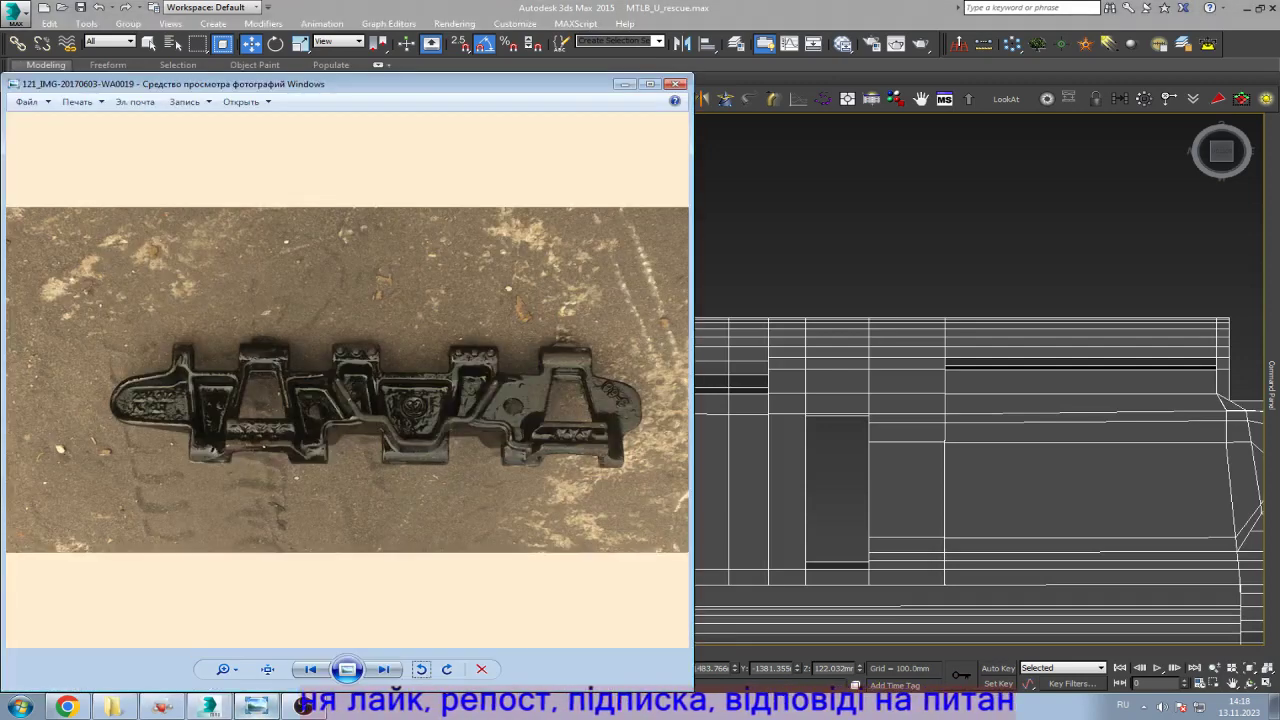
pyautogui.hotkey('alt', 'Tab')
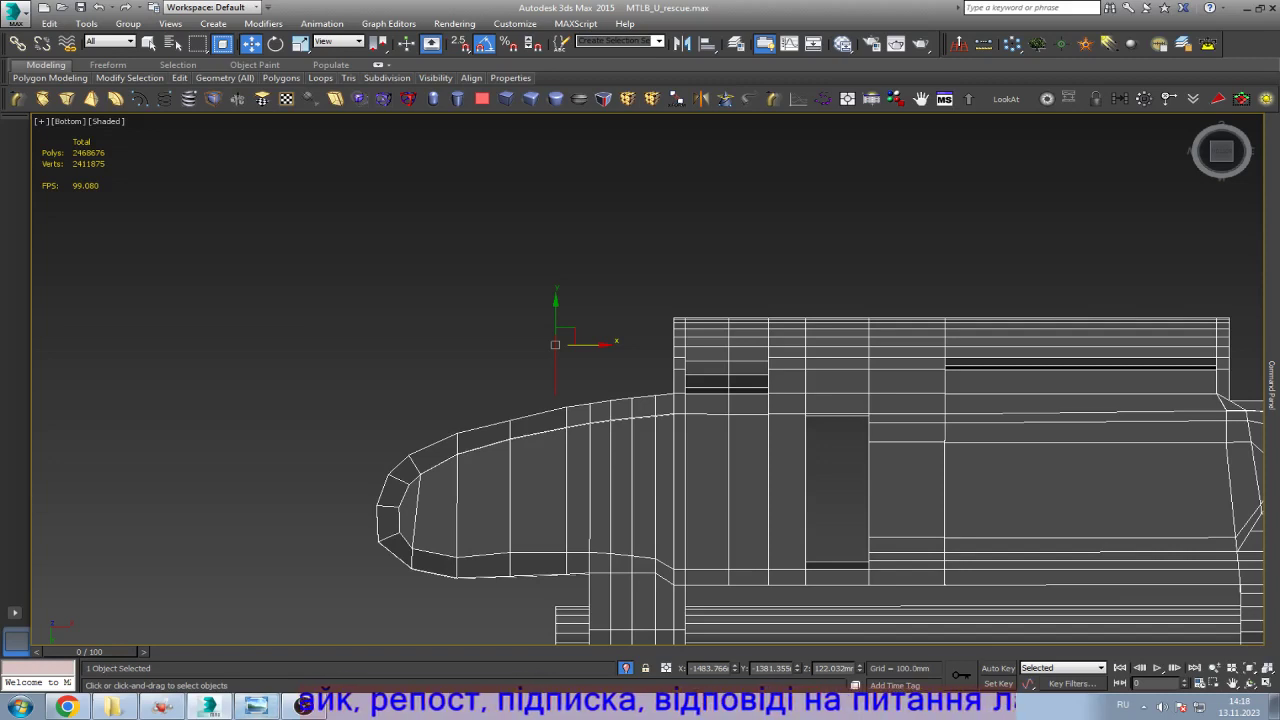
pyautogui.scroll(2, 640, 412)
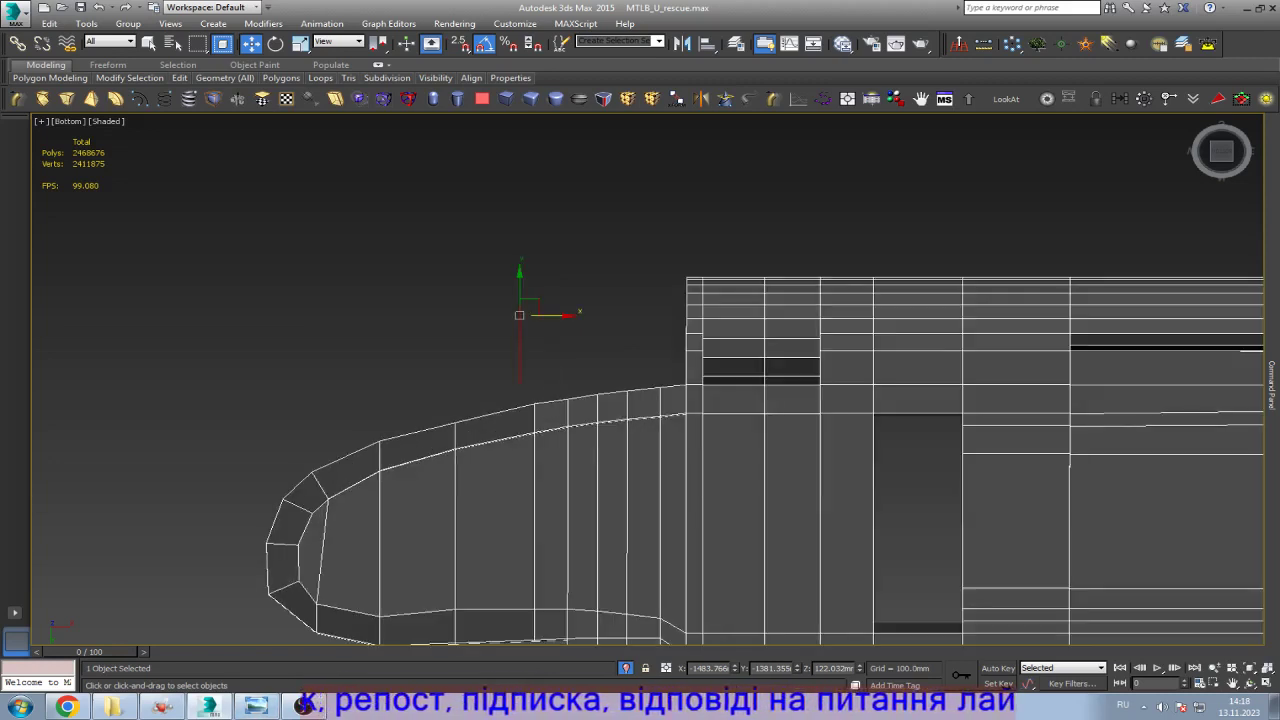
pyautogui.moveTo(519, 350); pyautogui.dragTo(595, 350)
pyautogui.scroll(-1, 640, 400)
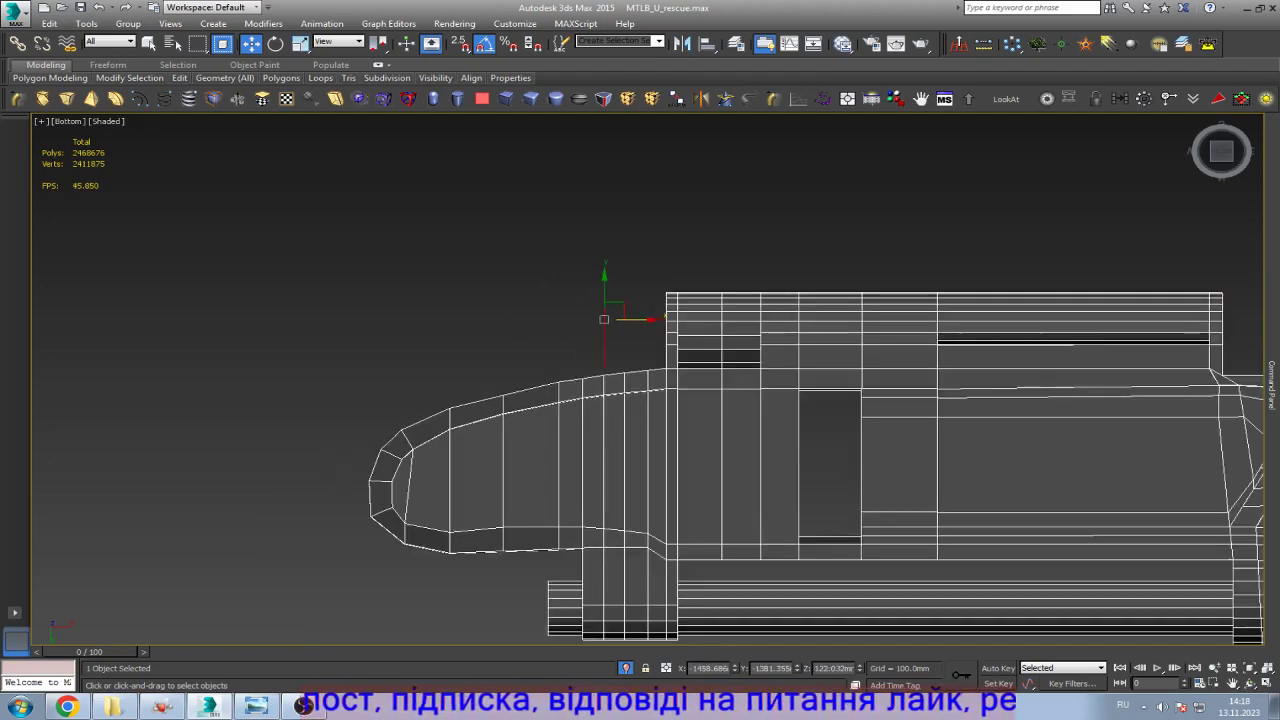
pyautogui.click(256, 707)
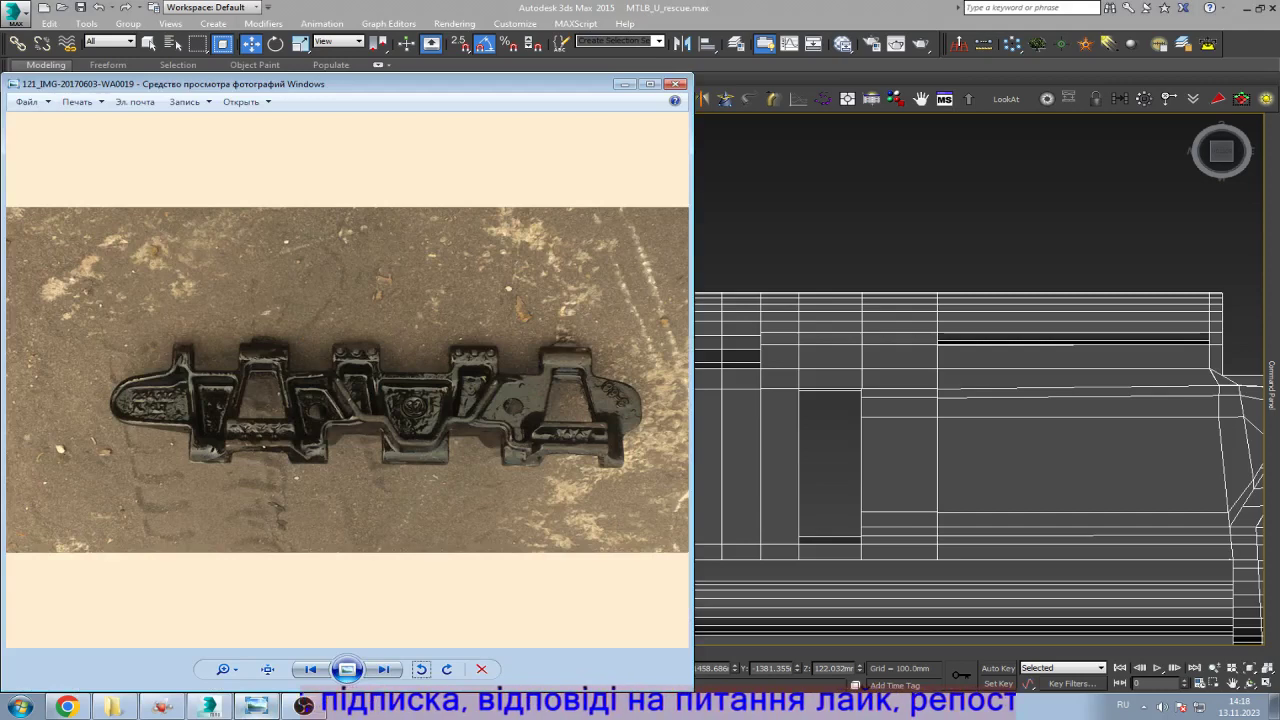
pyautogui.click(303, 706)
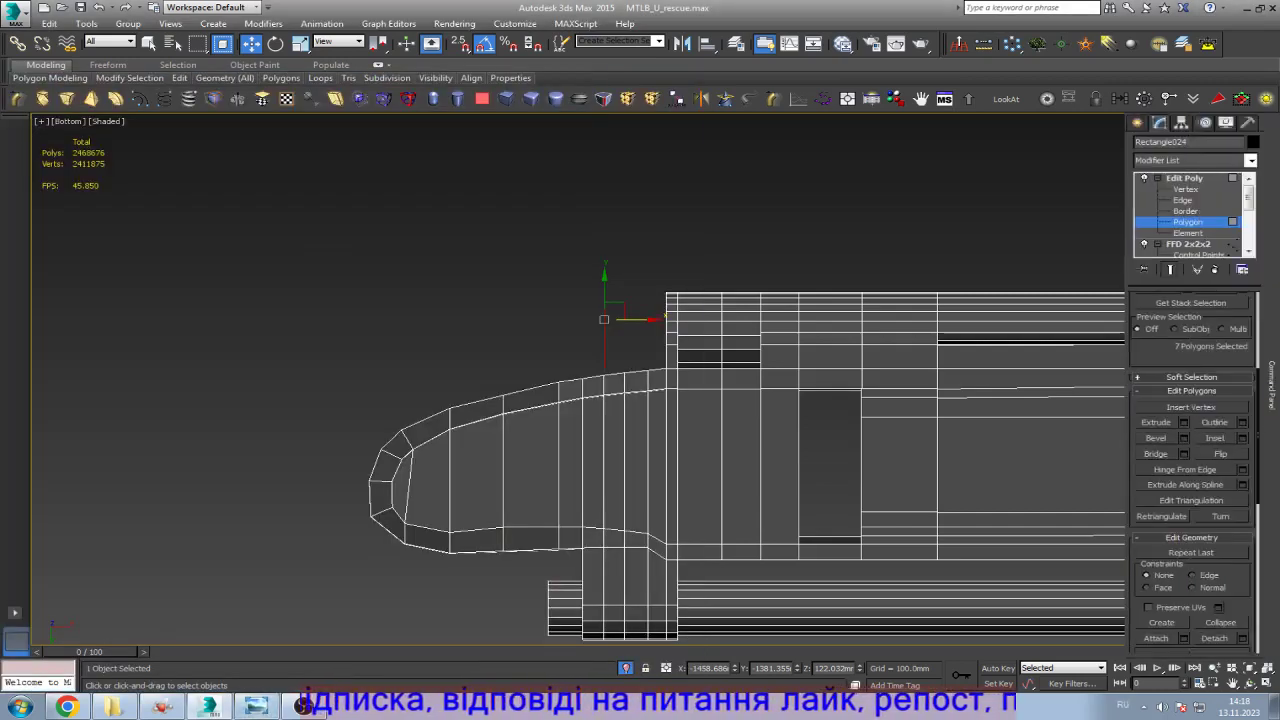
# Step: At vertex level, marquee-select the vertices along the block's end and left edge
pyautogui.press('1')
pyautogui.scroll(3, 700, 360)
pyautogui.moveTo(657, 287); pyautogui.dragTo(740, 432)
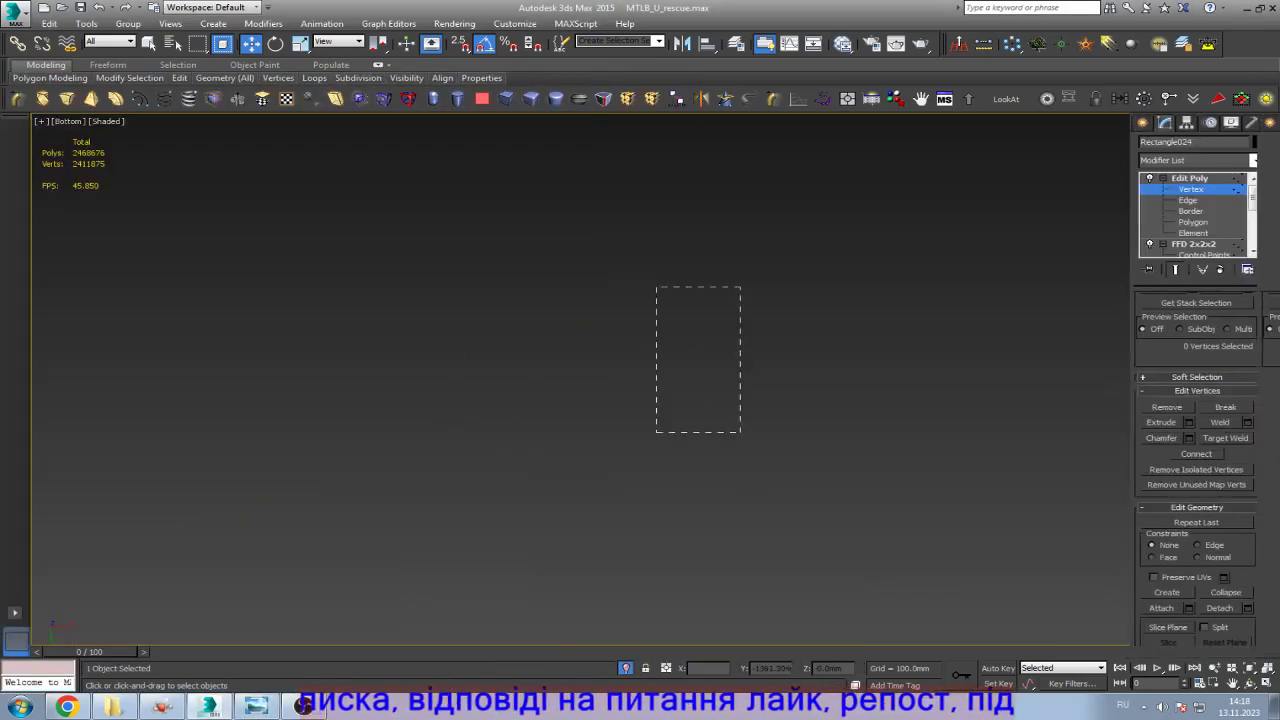
pyautogui.moveTo(657, 432); pyautogui.dragTo(560, 446)
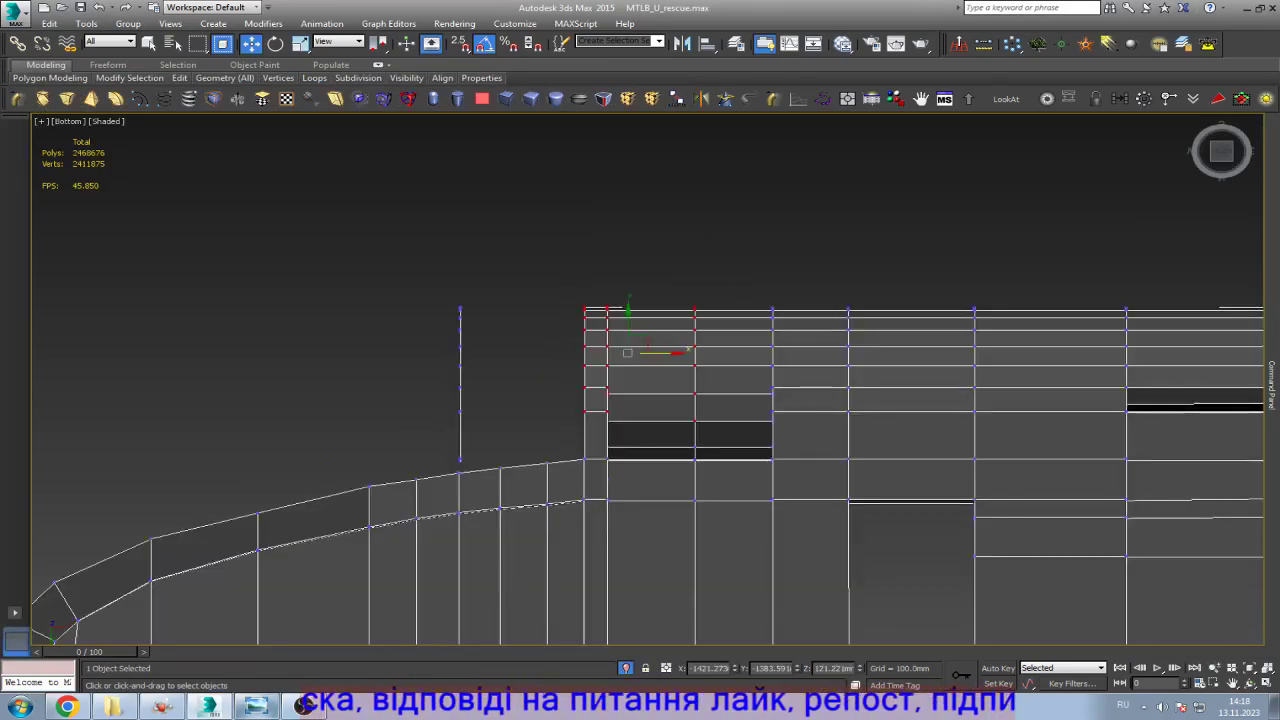
# Step: Compare the selected vertices against the reference photo
pyautogui.click(303, 706)
pyautogui.click(303, 706)
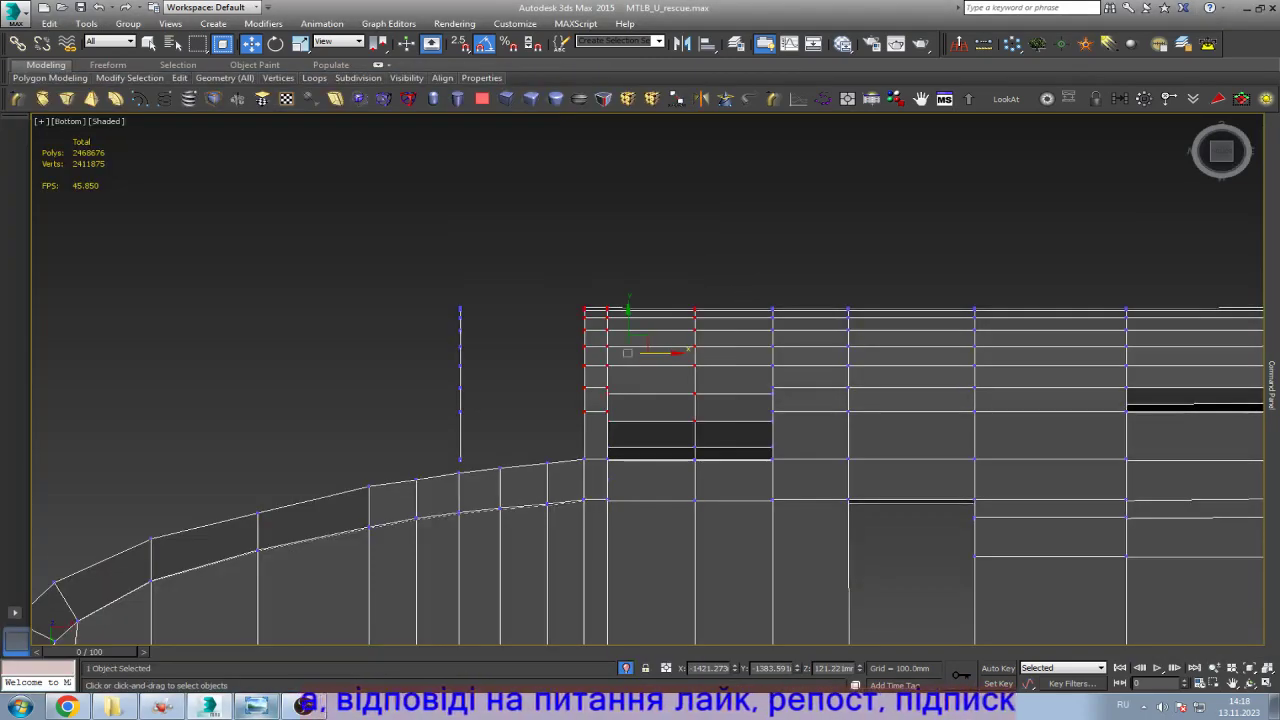
pyautogui.click(303, 706)
pyautogui.click(303, 706)
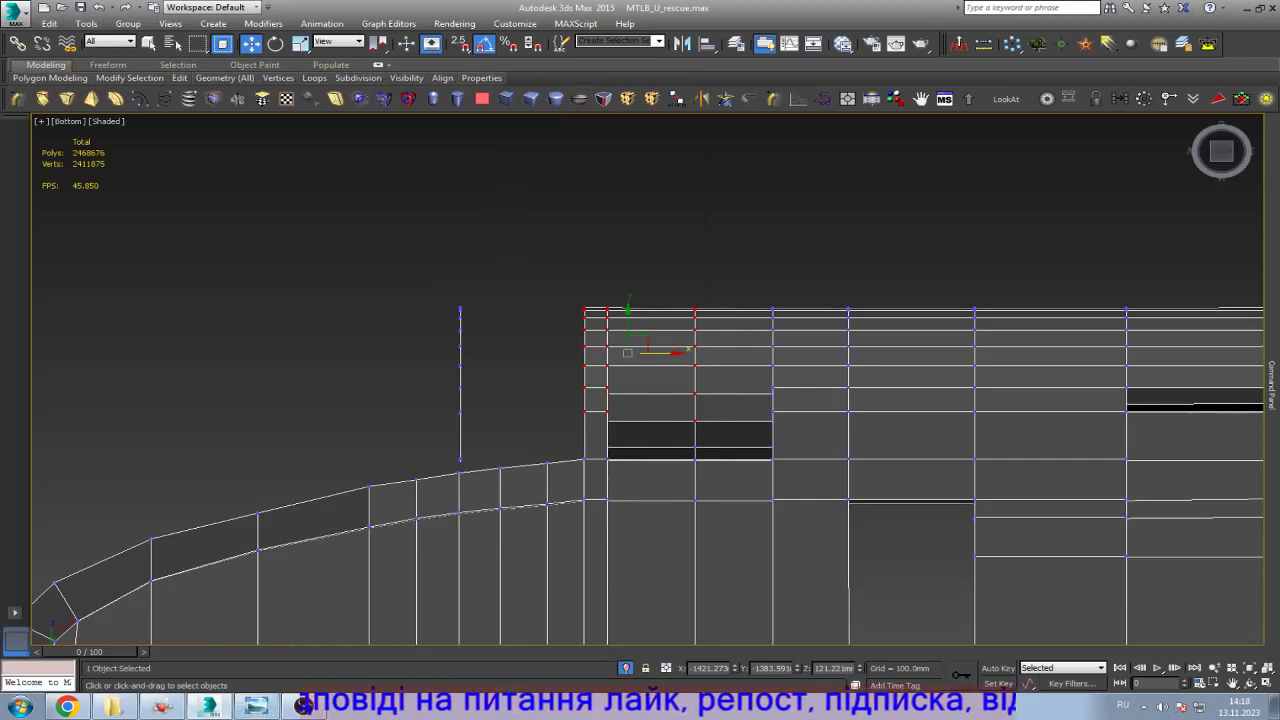
# Step: Clear the vertex selection and keep comparing the model with the reference photo
pyautogui.press('1')
pyautogui.scroll(-5, 554, 361)
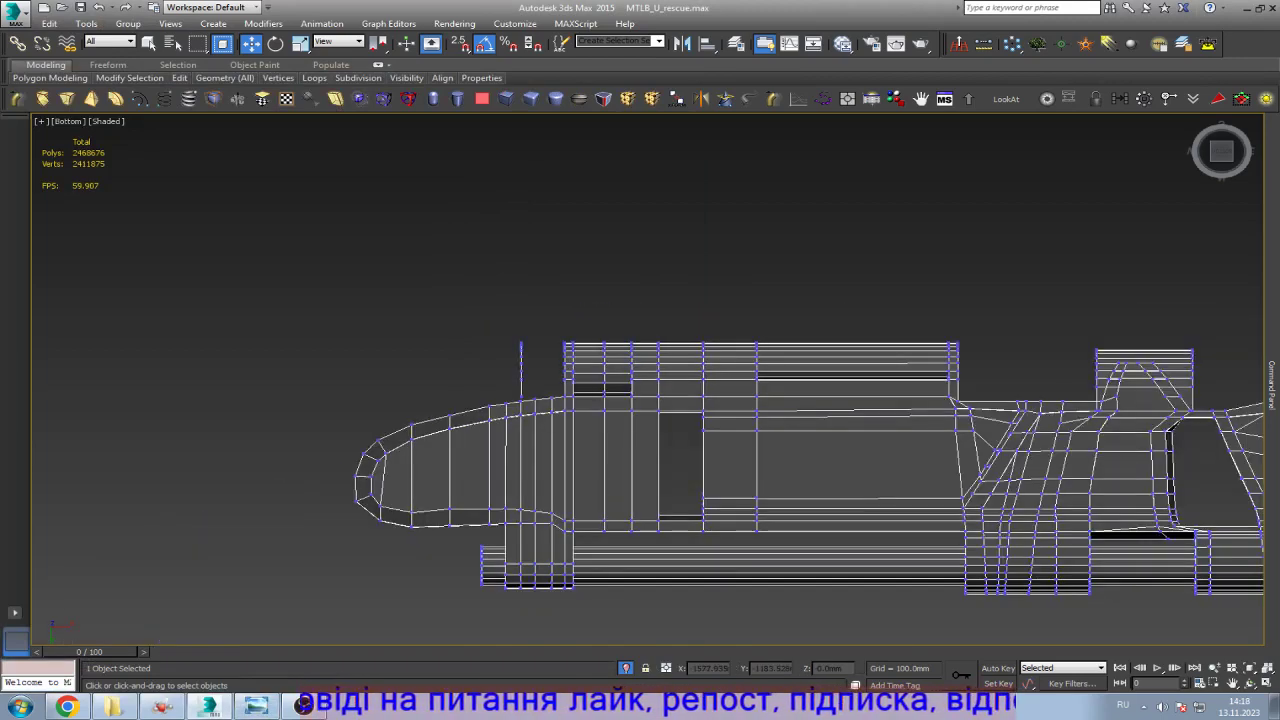
pyautogui.click(303, 706)
pyautogui.click(303, 706)
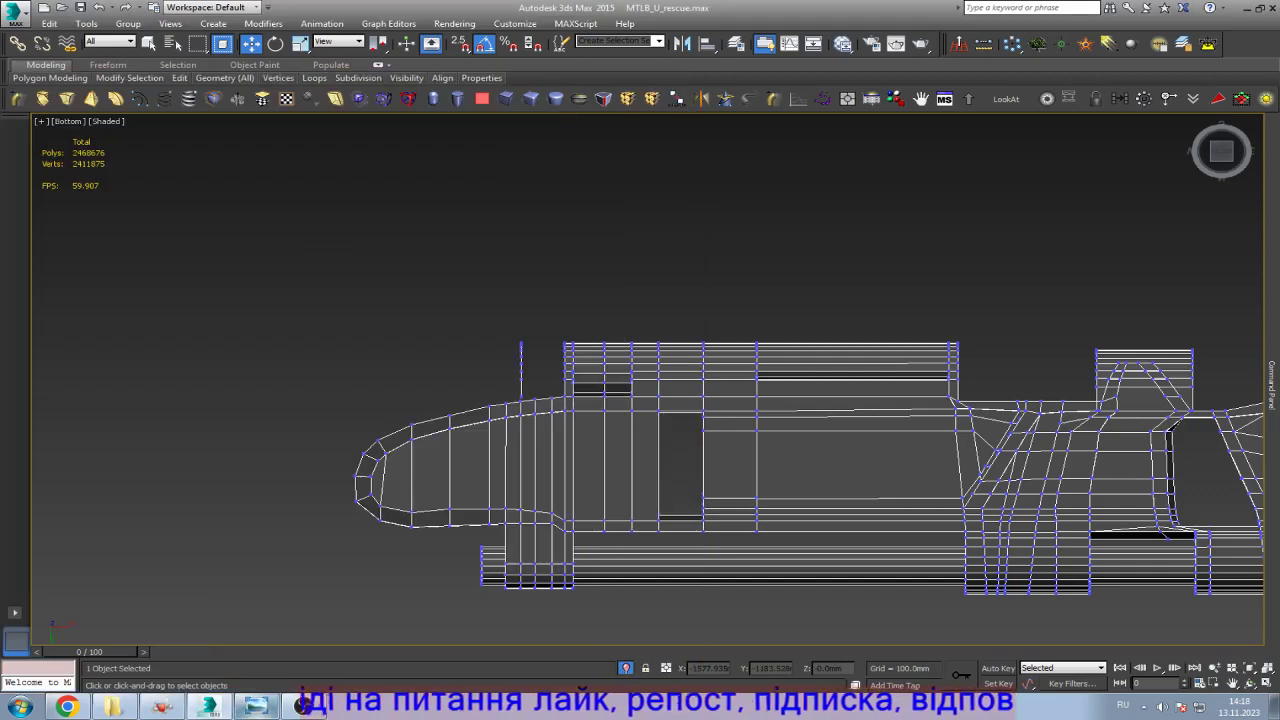
pyautogui.click(303, 706)
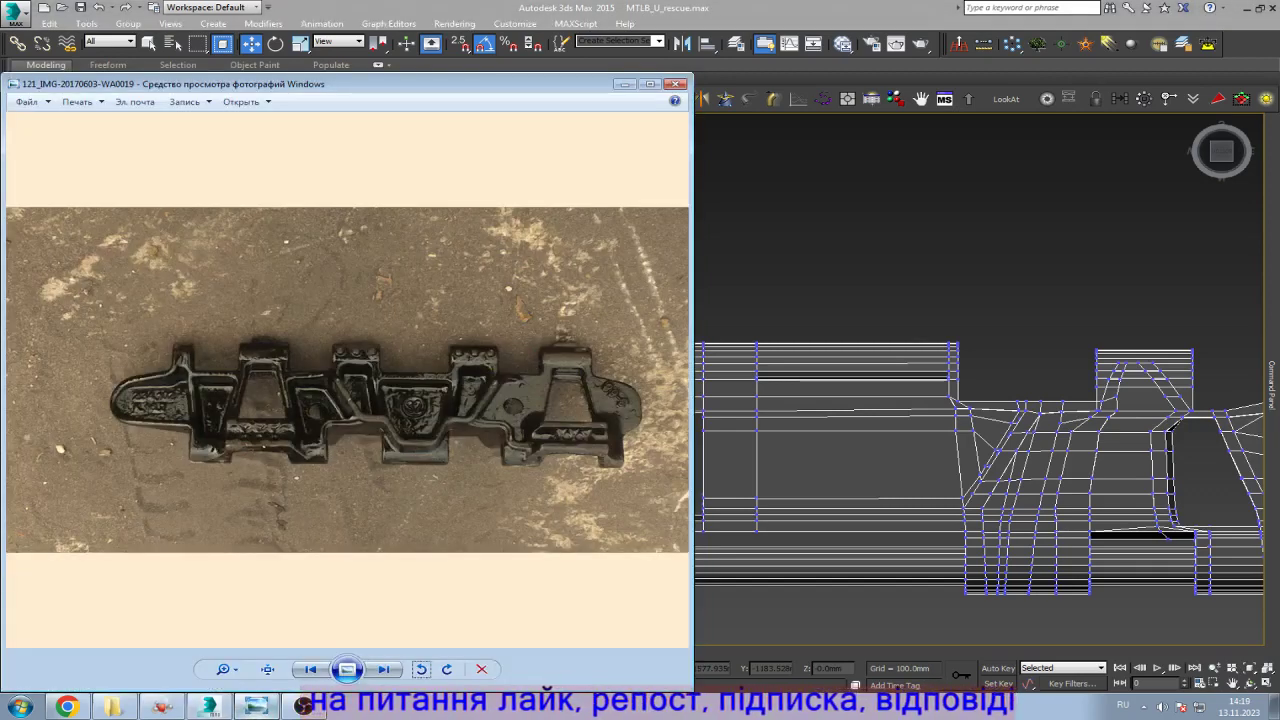
pyautogui.click(303, 706)
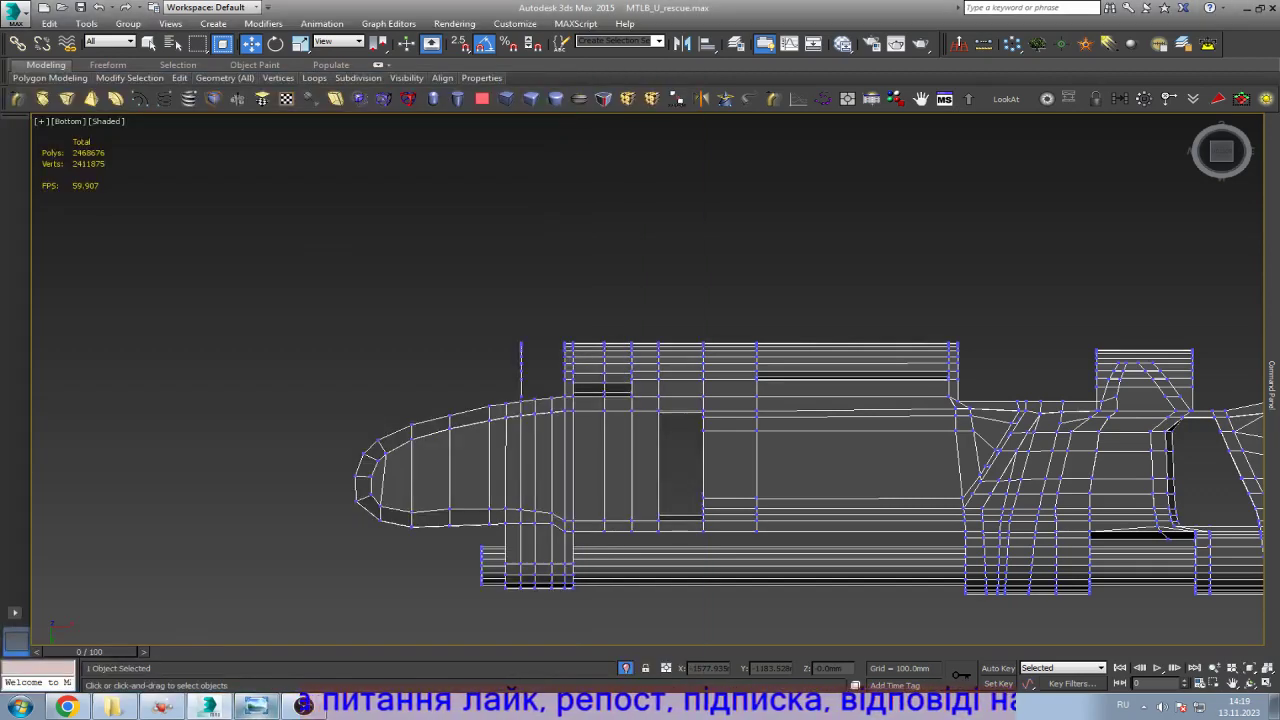
pyautogui.click(303, 706)
pyautogui.click(303, 706)
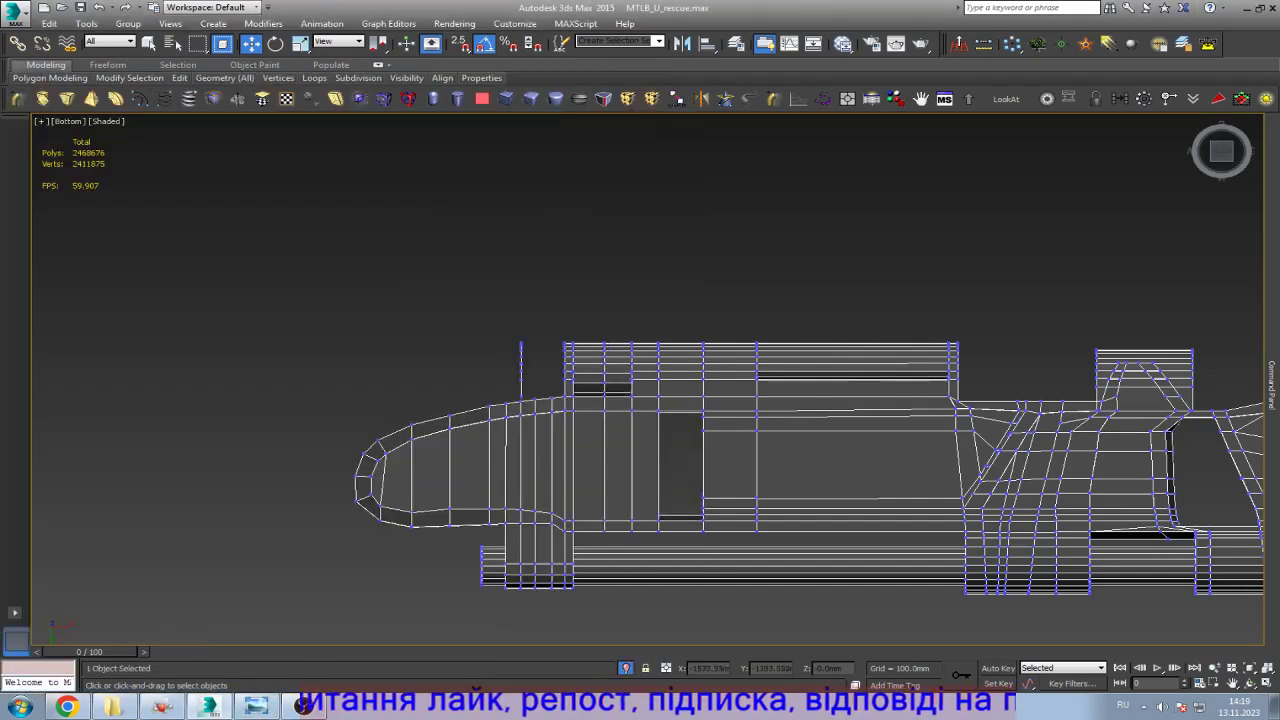
pyautogui.scroll(5, 440, 513)
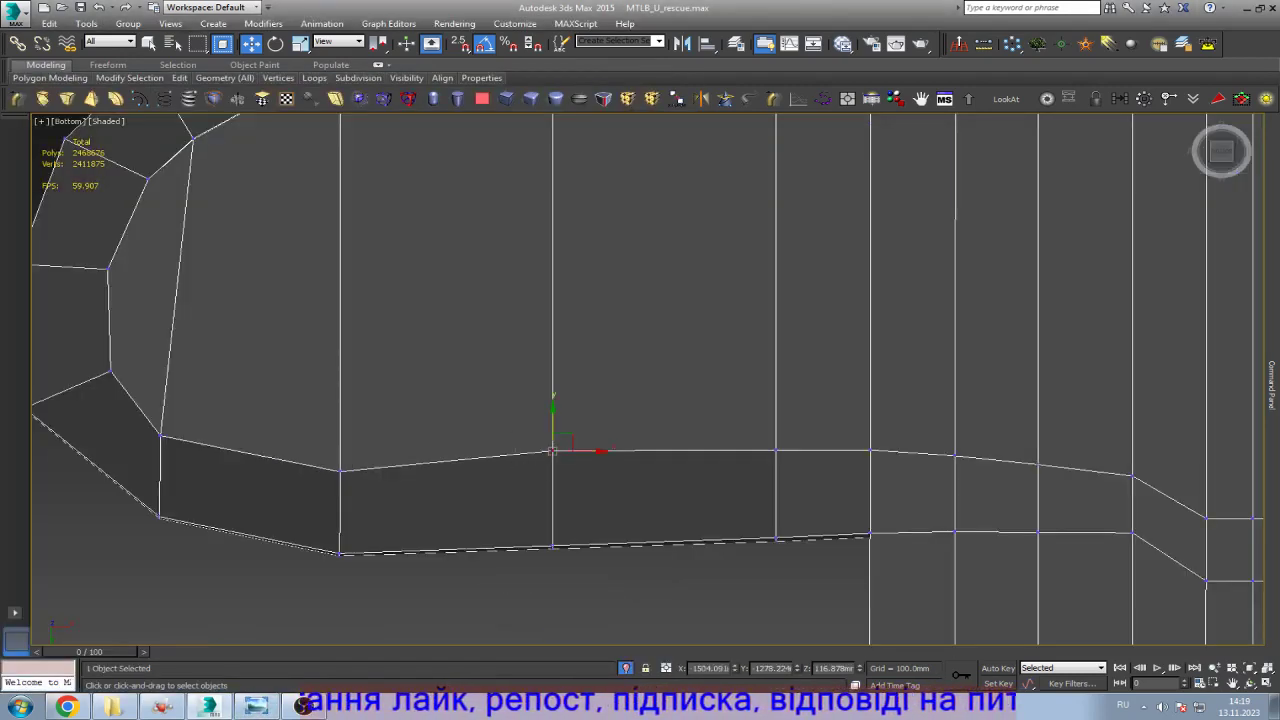
# Step: Nudge the rounded end's lower vertices slightly upward and deselect them
pyautogui.scroll(-2, 551, 452)
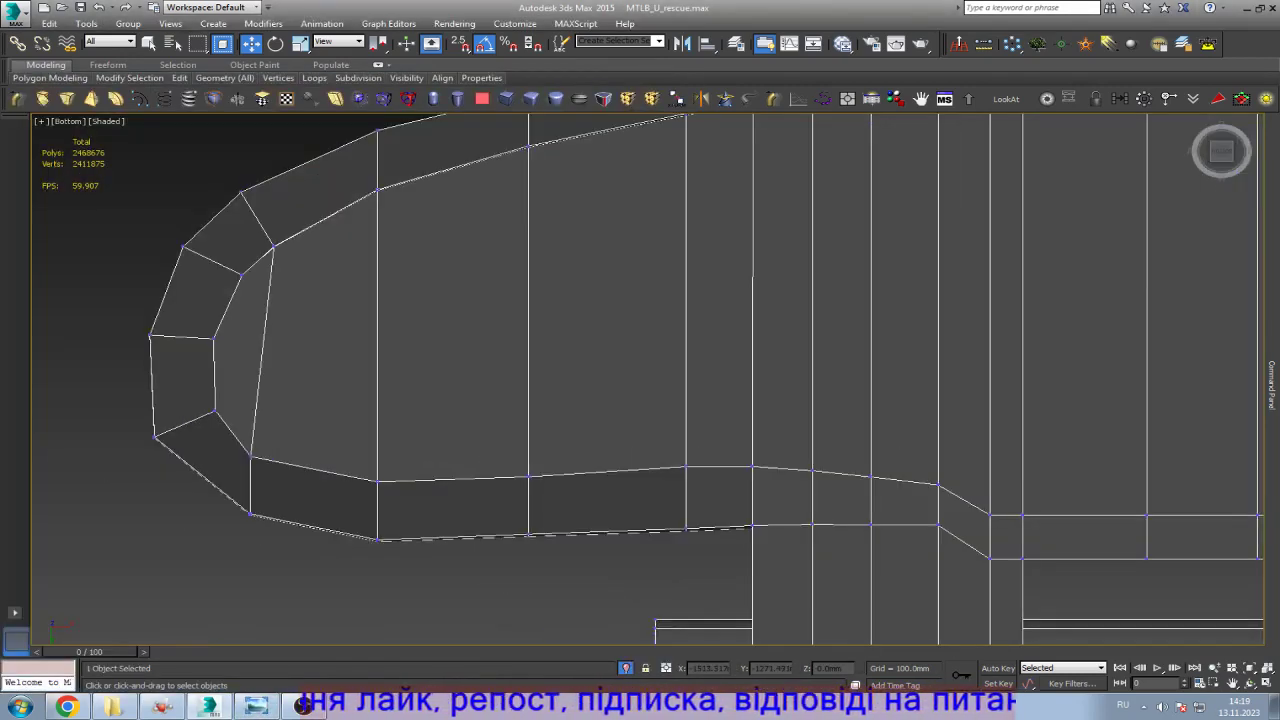
pyautogui.moveTo(352, 452); pyautogui.dragTo(377, 511)
pyautogui.hotkey('ctrl', 'd')
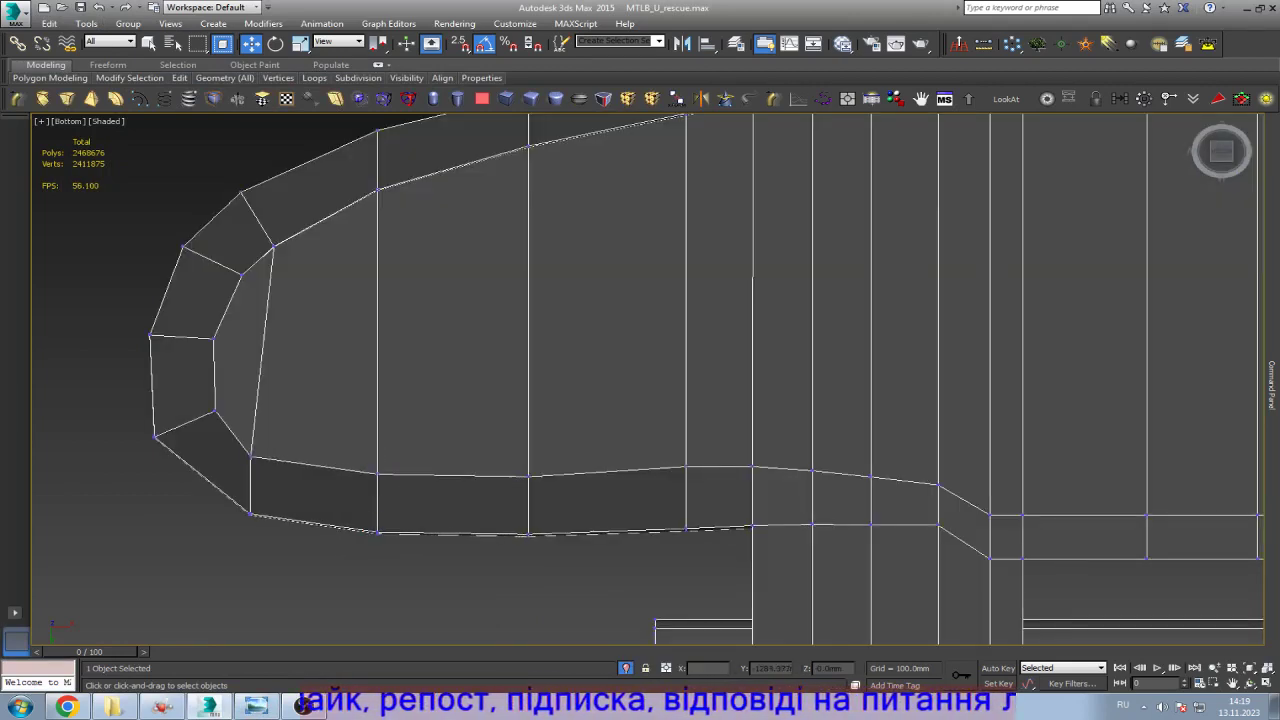
# Step: Compare the adjusted outline against the reference photo
pyautogui.scroll(-3, 320, 407)
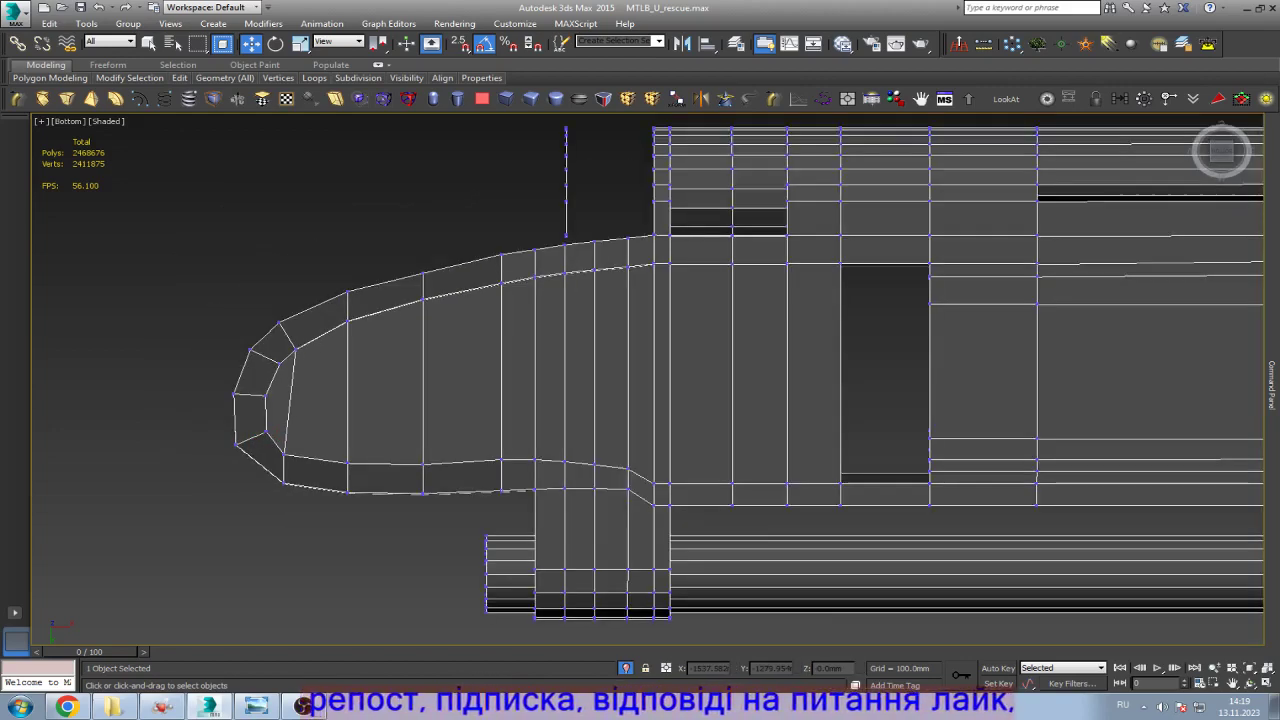
pyautogui.scroll(-2, 318, 440)
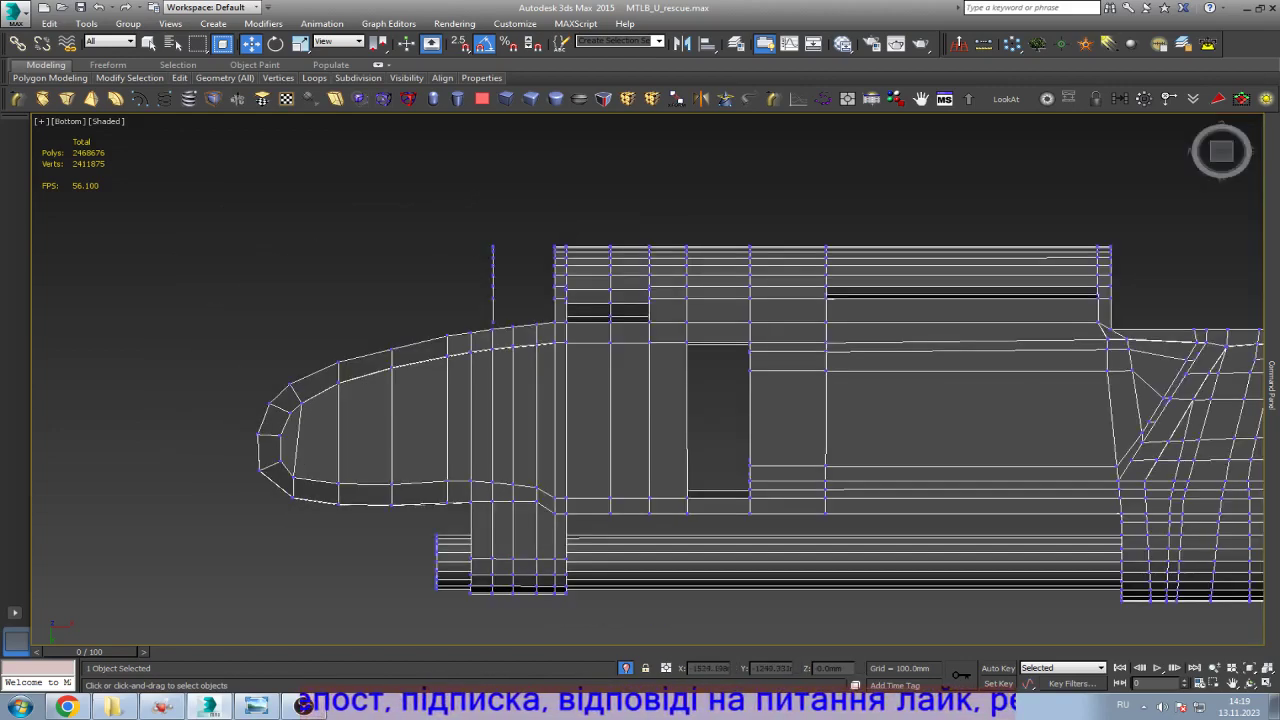
pyautogui.scroll(2, 645, 355)
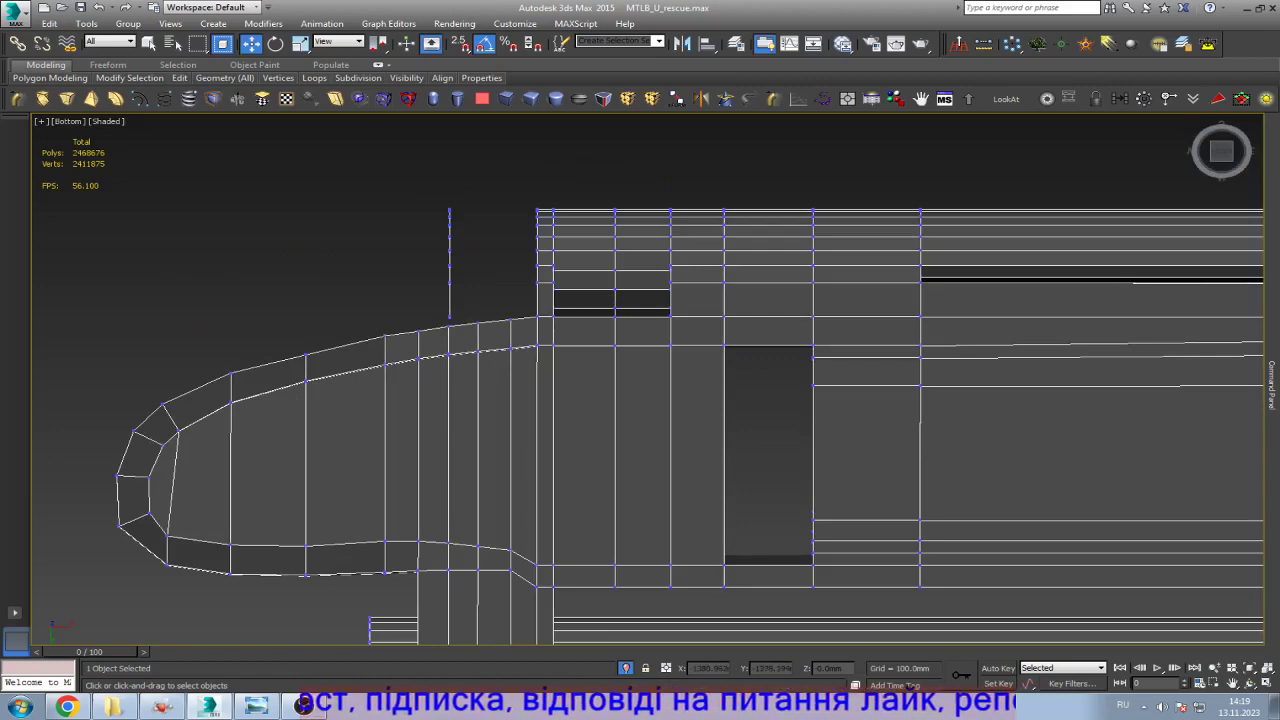
pyautogui.click(256, 706)
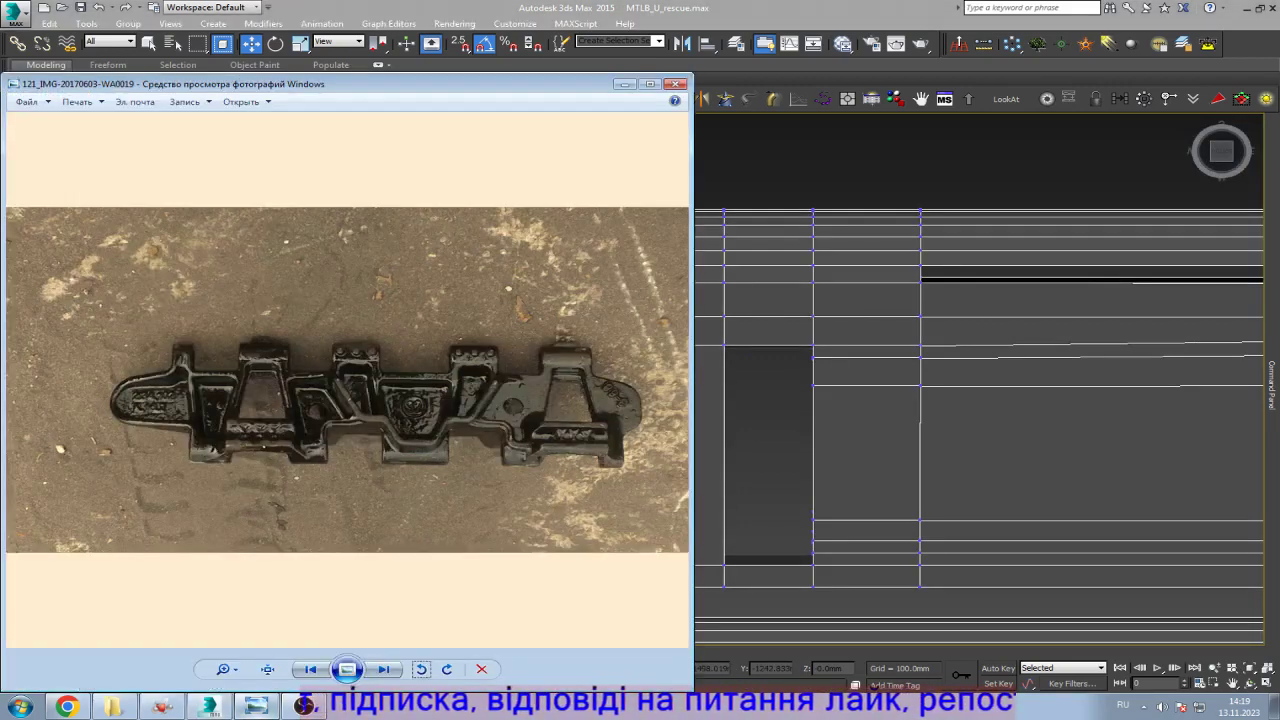
pyautogui.click(256, 706)
pyautogui.click(256, 706)
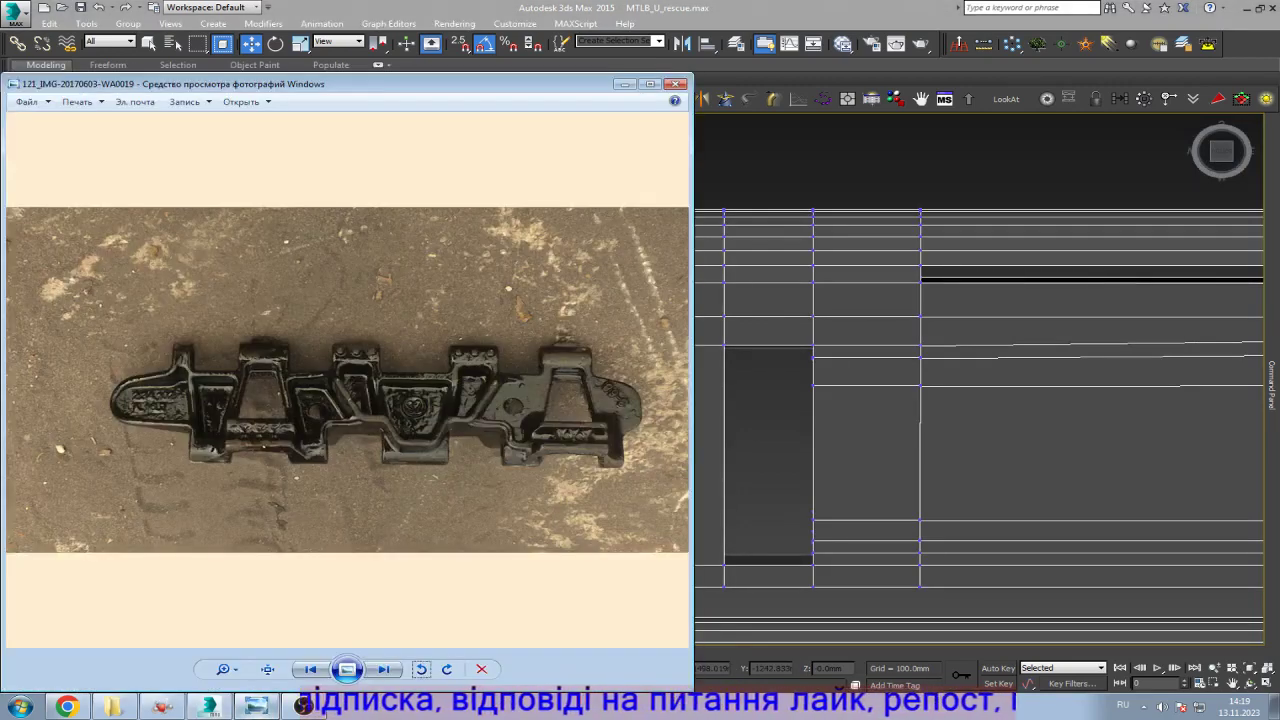
pyautogui.click(256, 706)
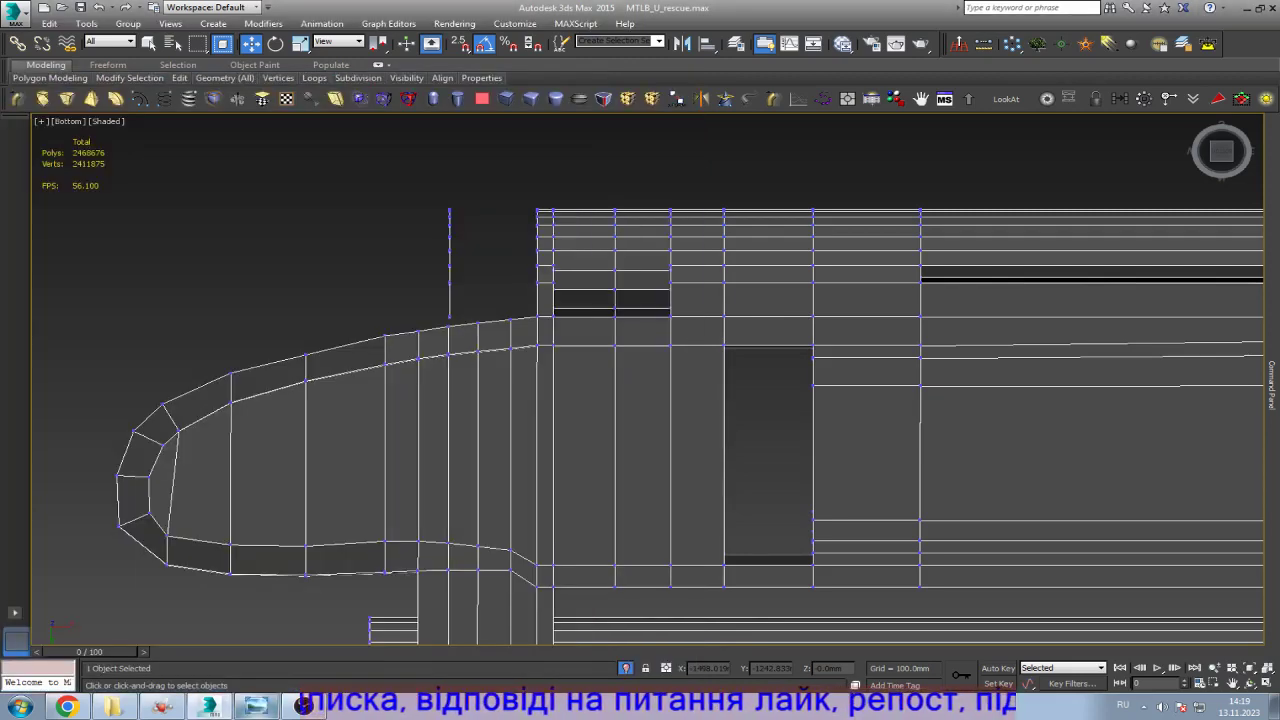
pyautogui.click(256, 706)
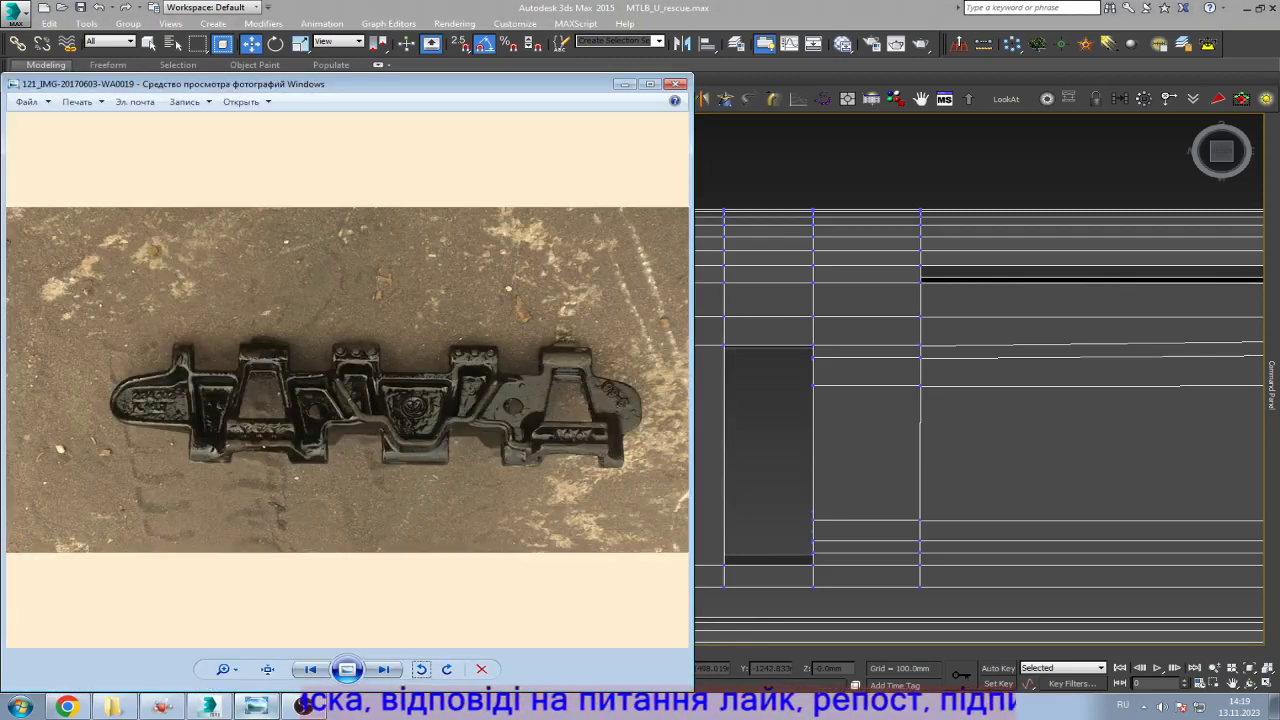
pyautogui.click(256, 706)
pyautogui.click(256, 706)
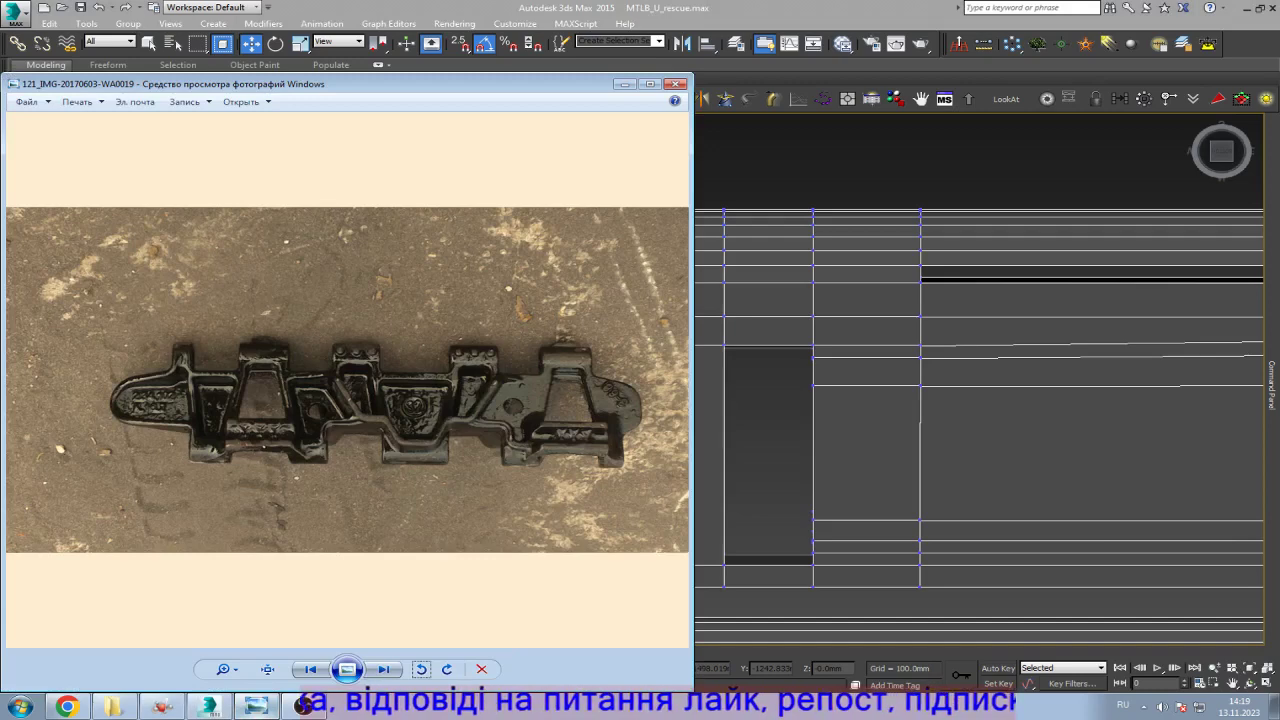
pyautogui.click(256, 706)
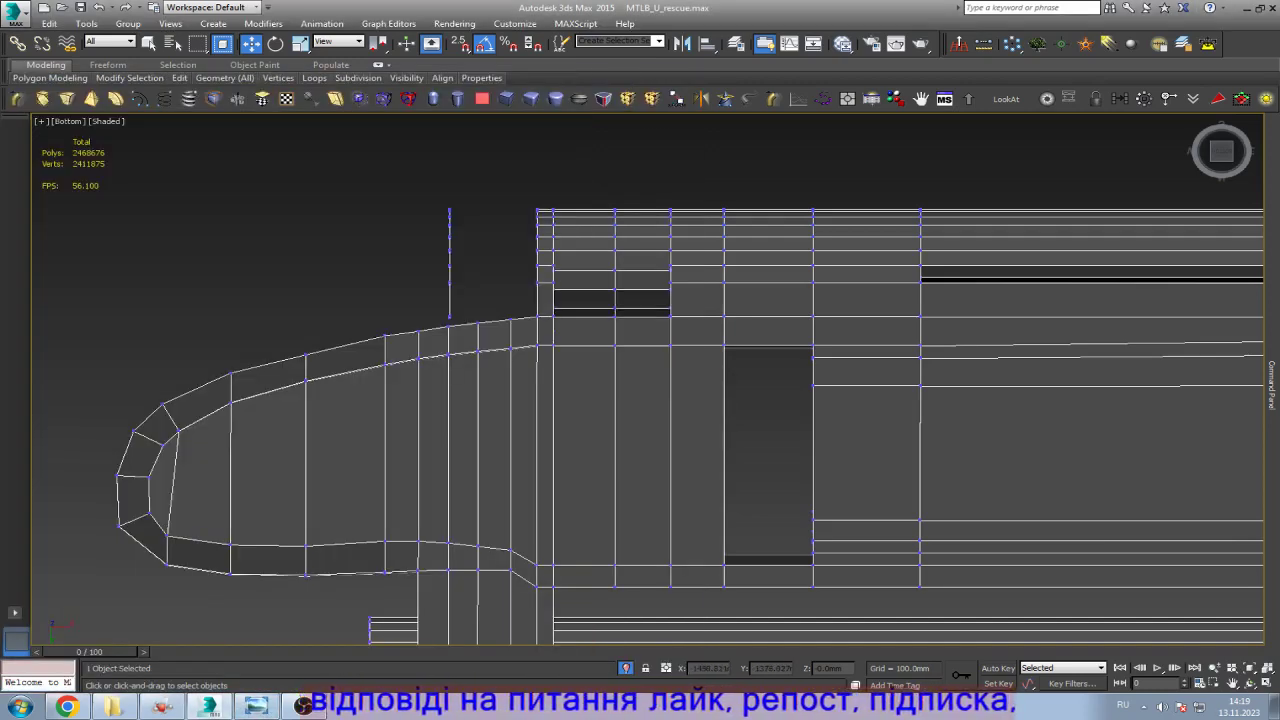
# Step: Select the vertical vertex column and move it right toward the block
pyautogui.scroll(4, 474, 262)
pyautogui.moveTo(437, 237); pyautogui.dragTo(449, 371)
pyautogui.scroll(4, 449, 371)
pyautogui.scroll(-4, 449, 371)
pyautogui.moveTo(455, 240); pyautogui.dragTo(510, 240)
# Step: Select the raised block's vertices near the left end and convert them to polygons
pyautogui.click(491, 318)
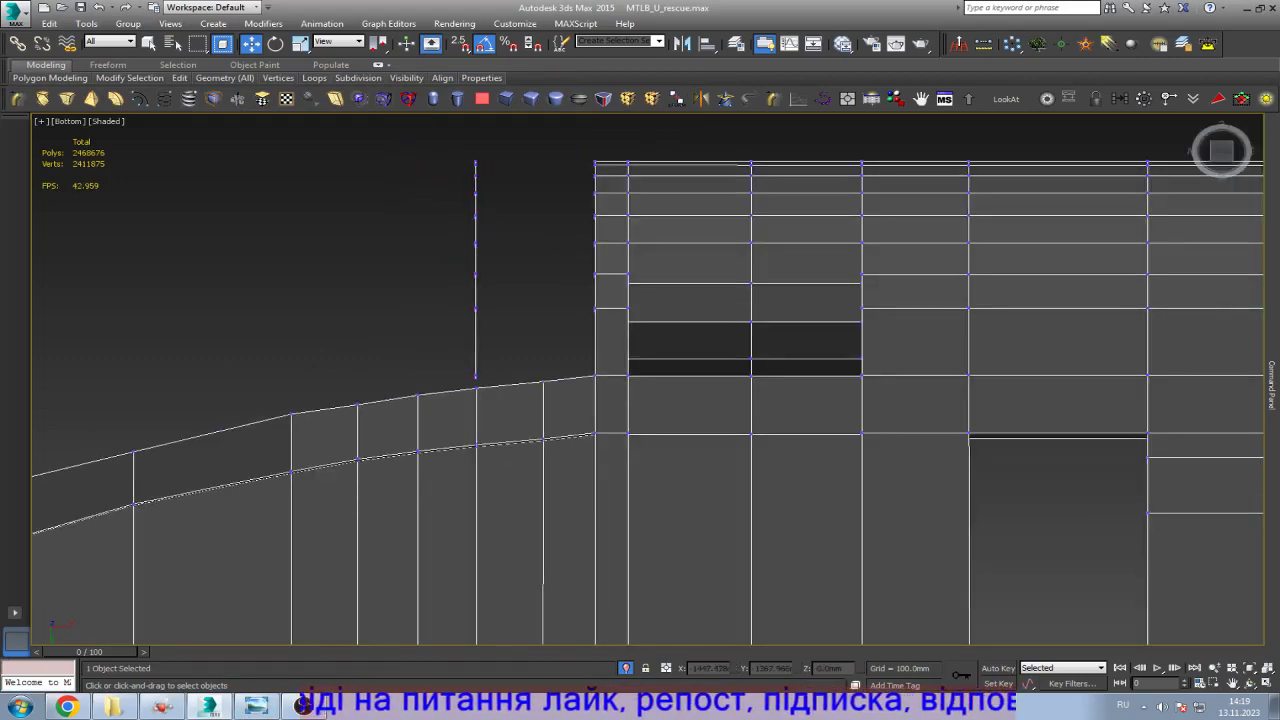
pyautogui.scroll(-4, 491, 318)
pyautogui.scroll(4, 608, 318)
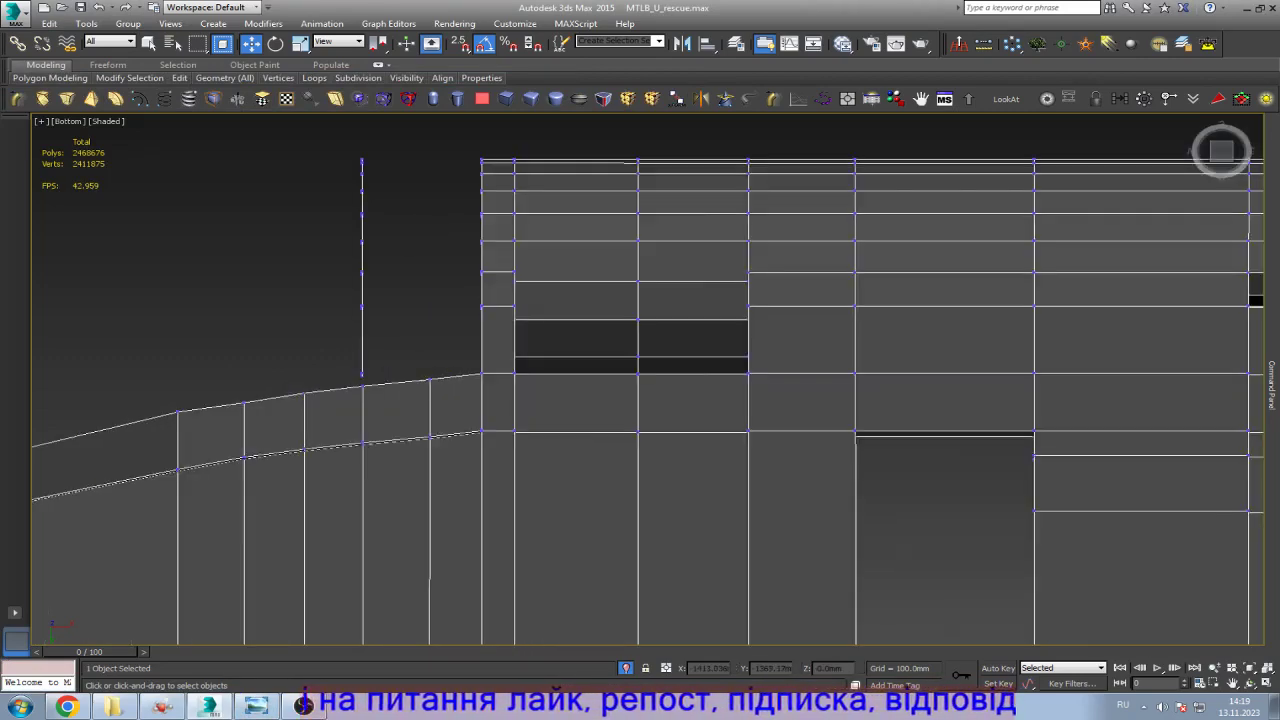
pyautogui.scroll(-4, 608, 318)
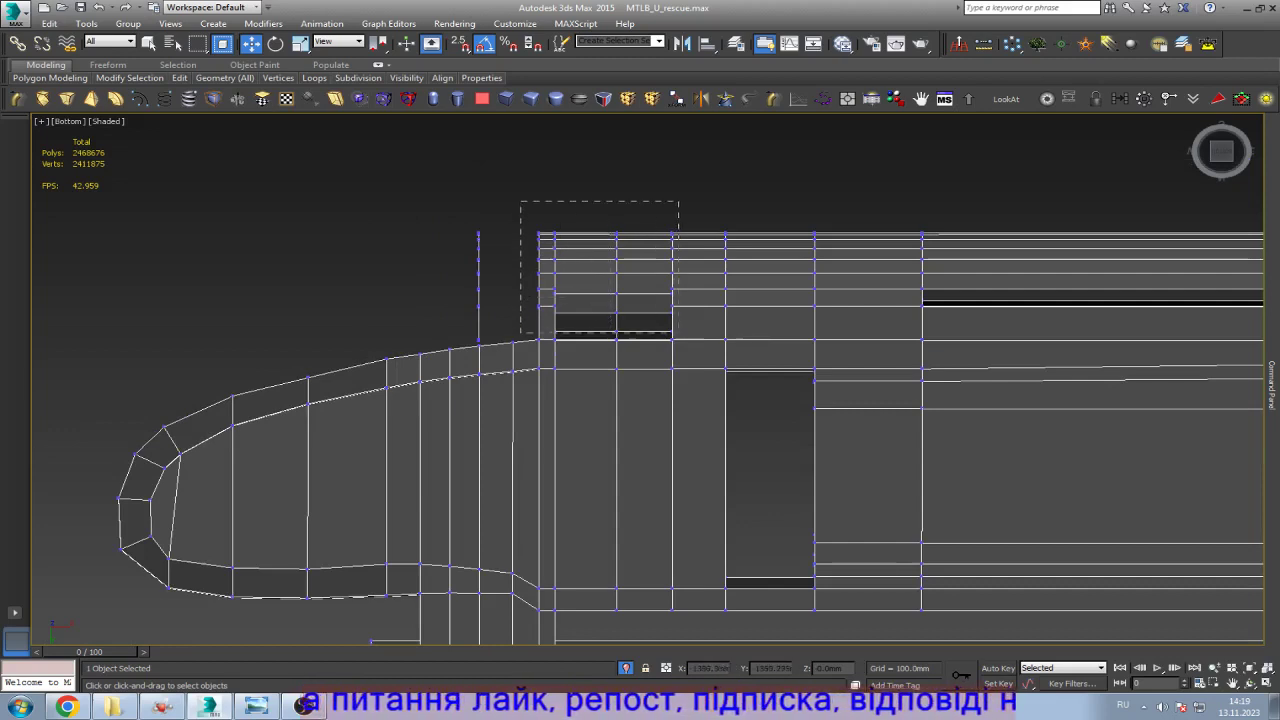
pyautogui.moveTo(678, 333); pyautogui.dragTo(692, 336)
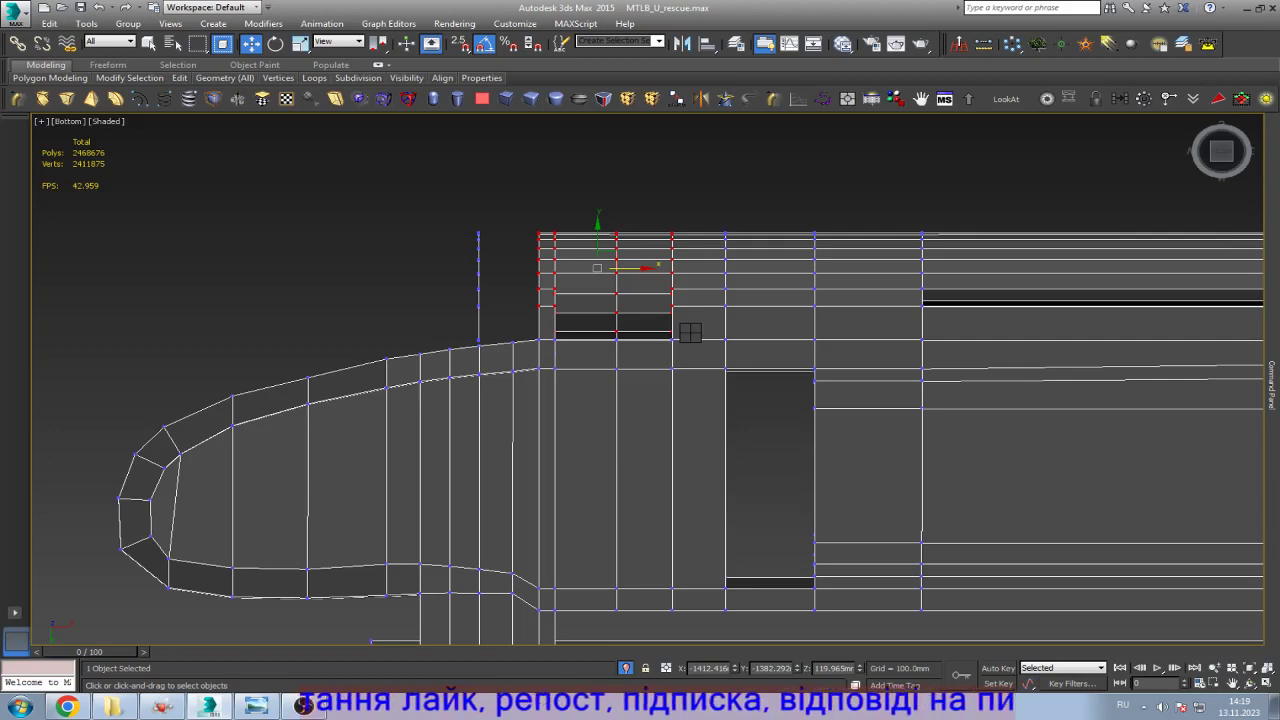
pyautogui.press('4')
pyautogui.scroll(5, 690, 333)
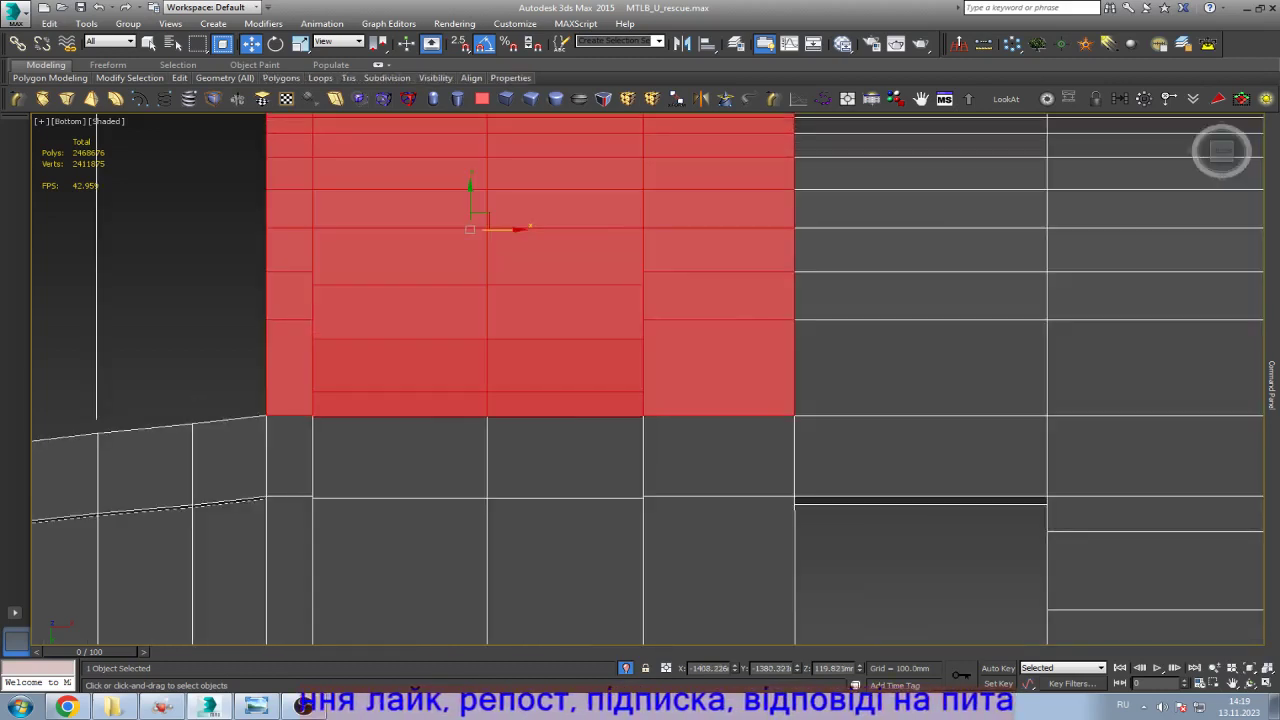
# Step: Detach the block polygons as new object Object007 and compare with the reference photo
pyautogui.hotkey('alt', 'd')
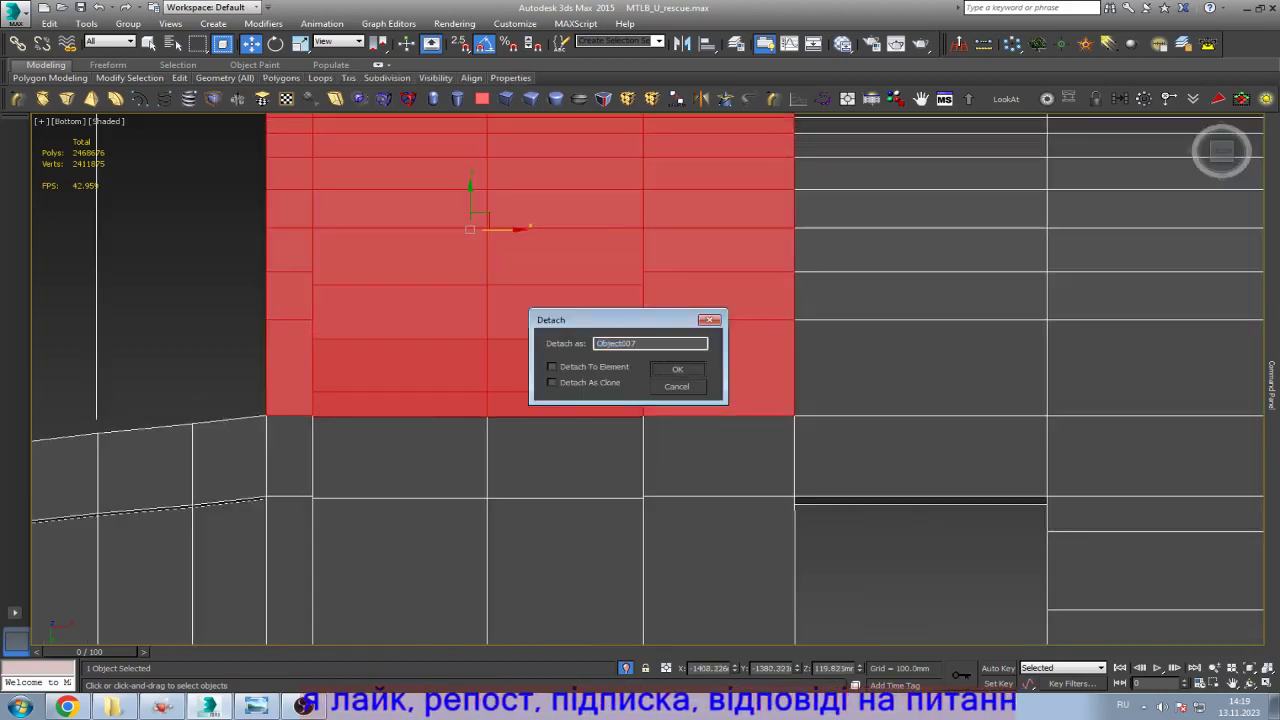
pyautogui.press('Return')
pyautogui.scroll(-5, 656, 336)
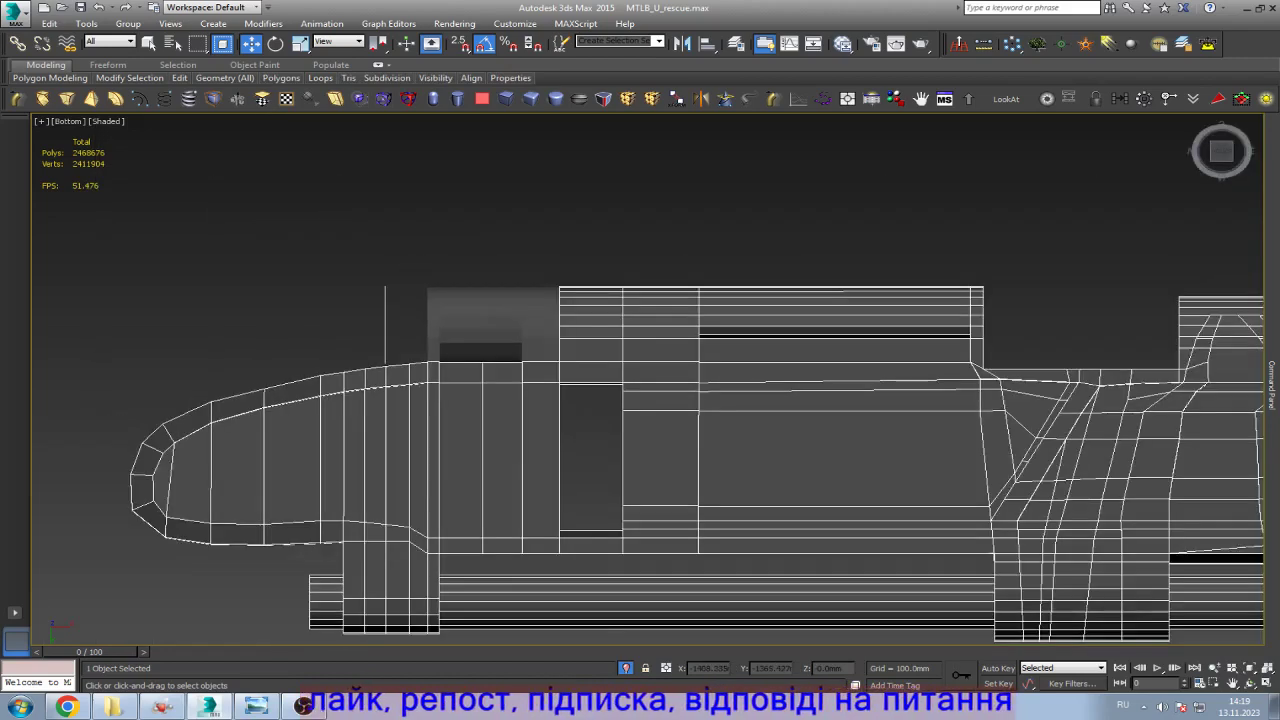
pyautogui.click(250, 706)
pyautogui.hotkey('alt', 'Tab')
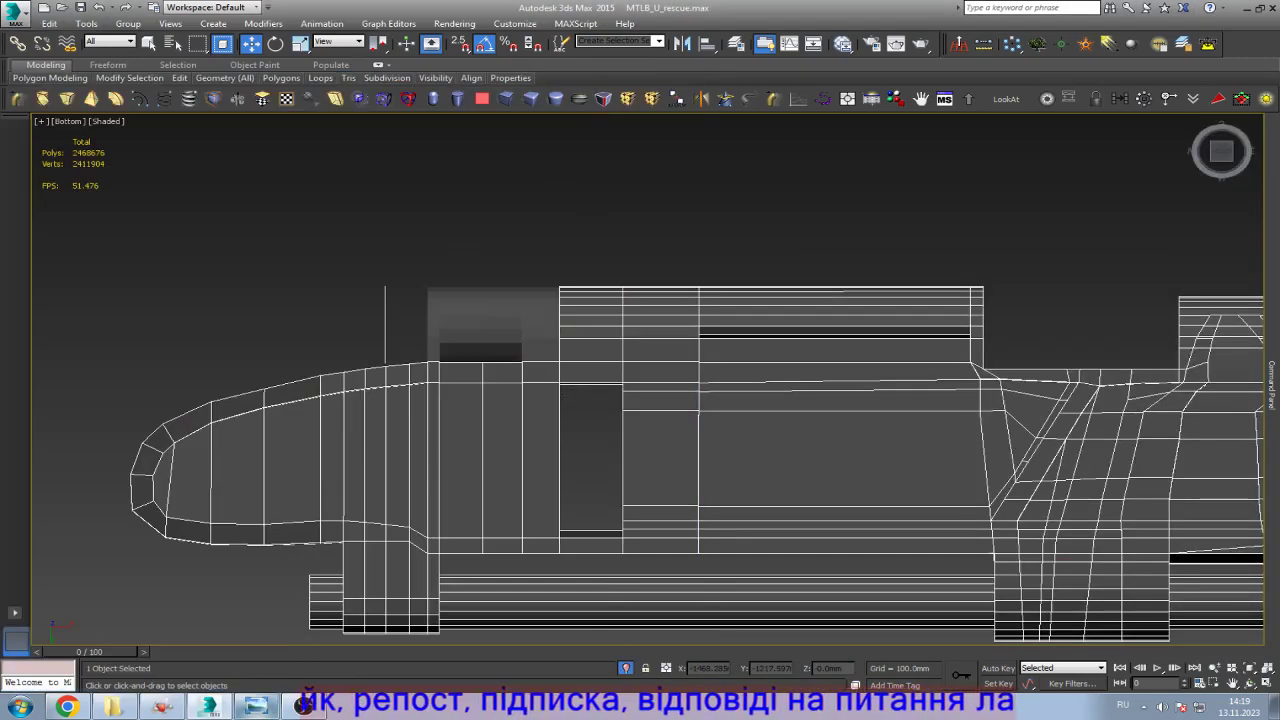
pyautogui.hotkey('alt', 'Tab')
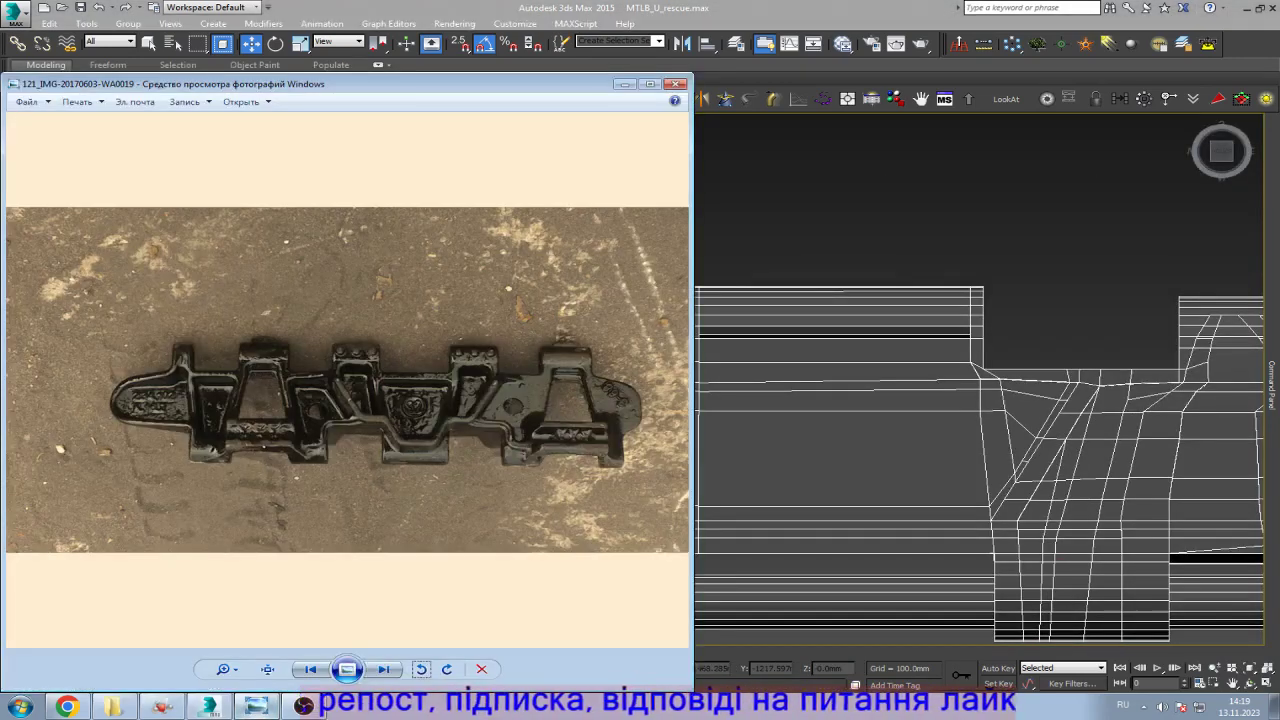
pyautogui.hotkey('alt', 'Tab')
# Step: At edge level, remove an extra vertical edge loop beside the left slot and save the scene
pyautogui.press('2')
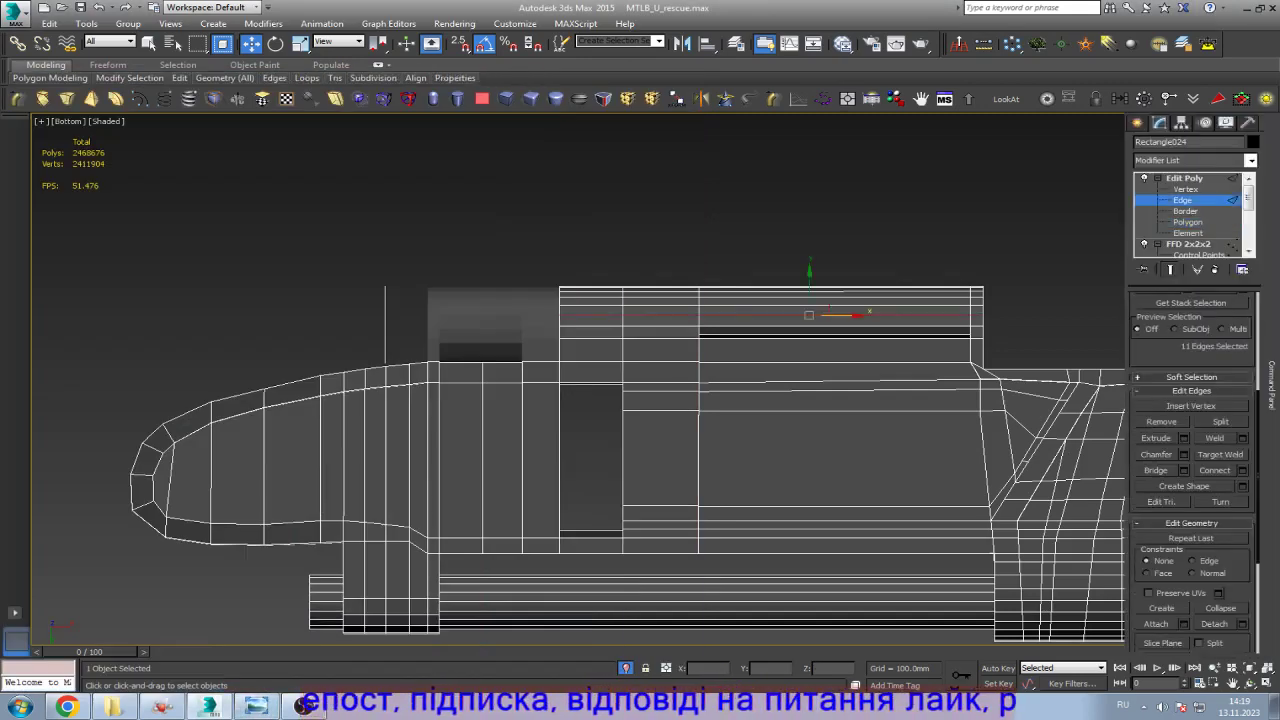
pyautogui.click(483, 510)
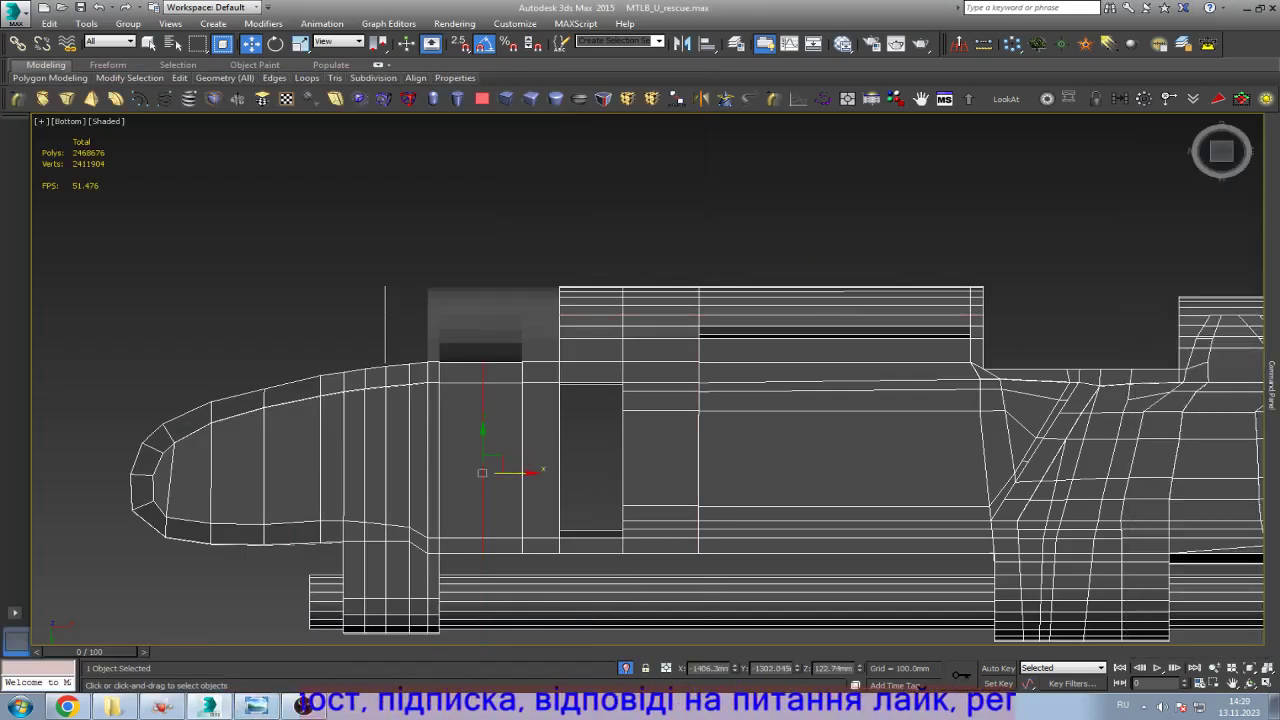
pyautogui.click(522, 460)
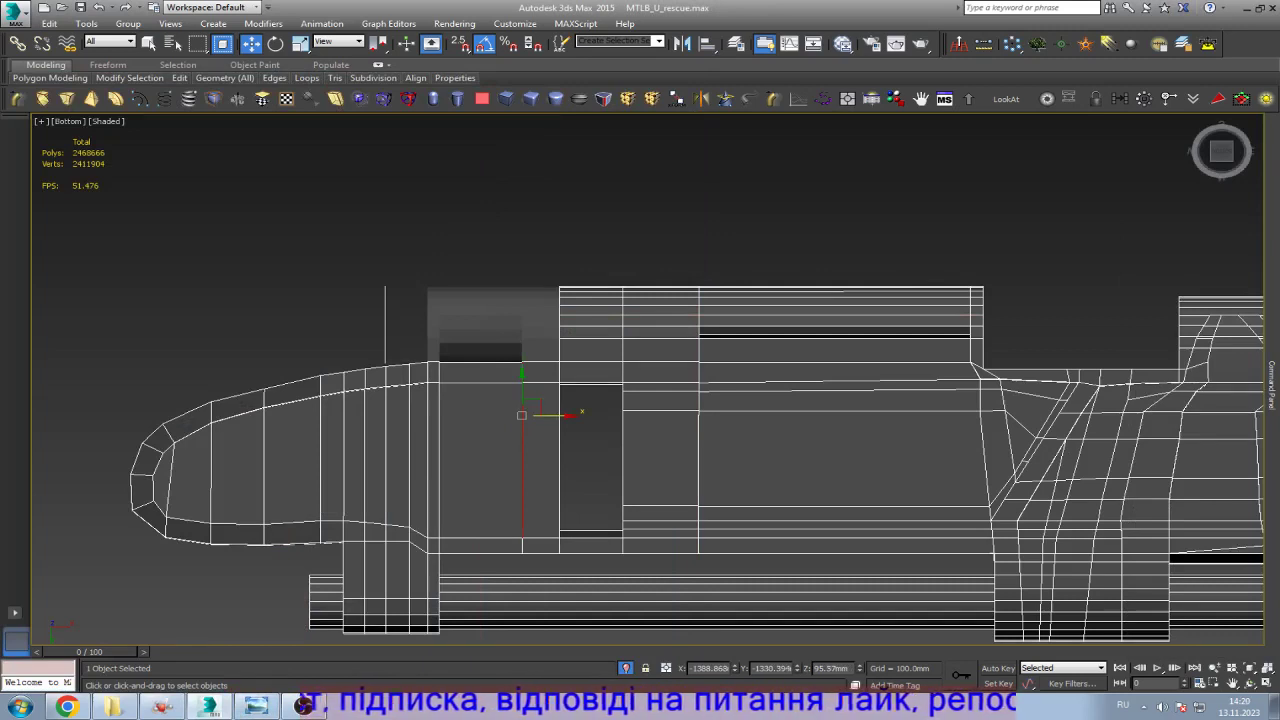
pyautogui.hotkey('ctrl', 'd')
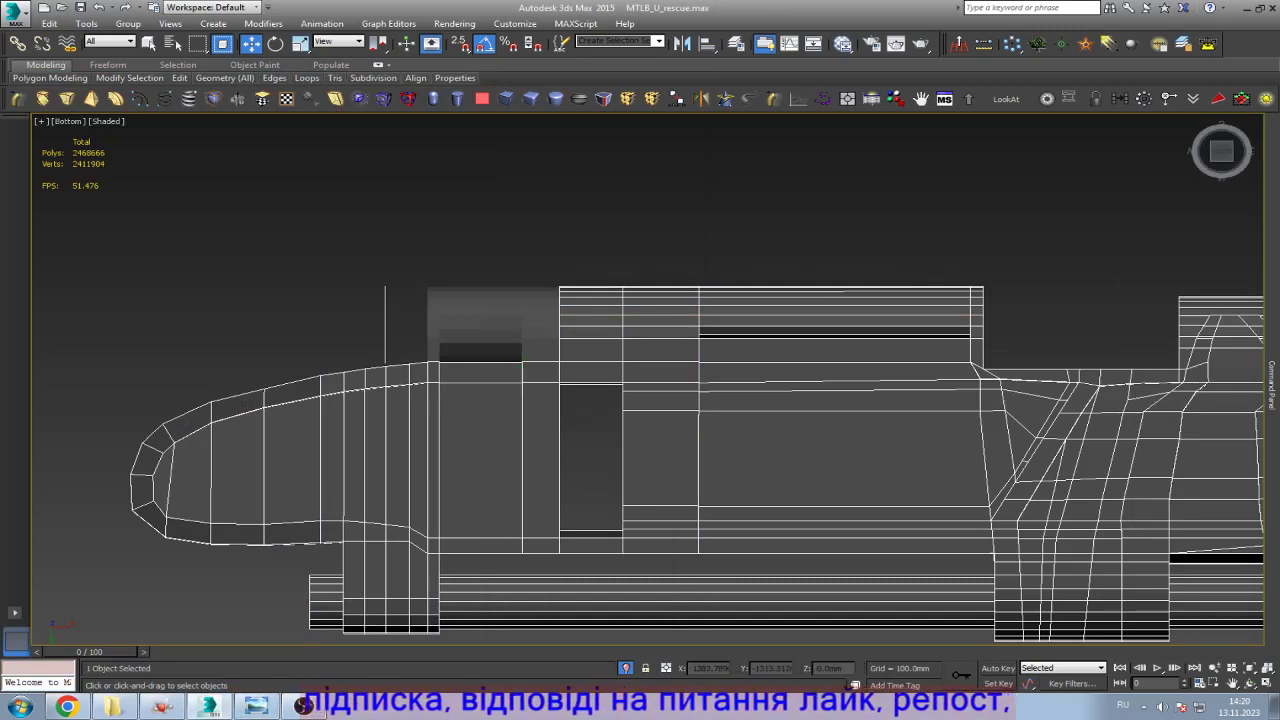
pyautogui.hotkey('ctrl', 's')
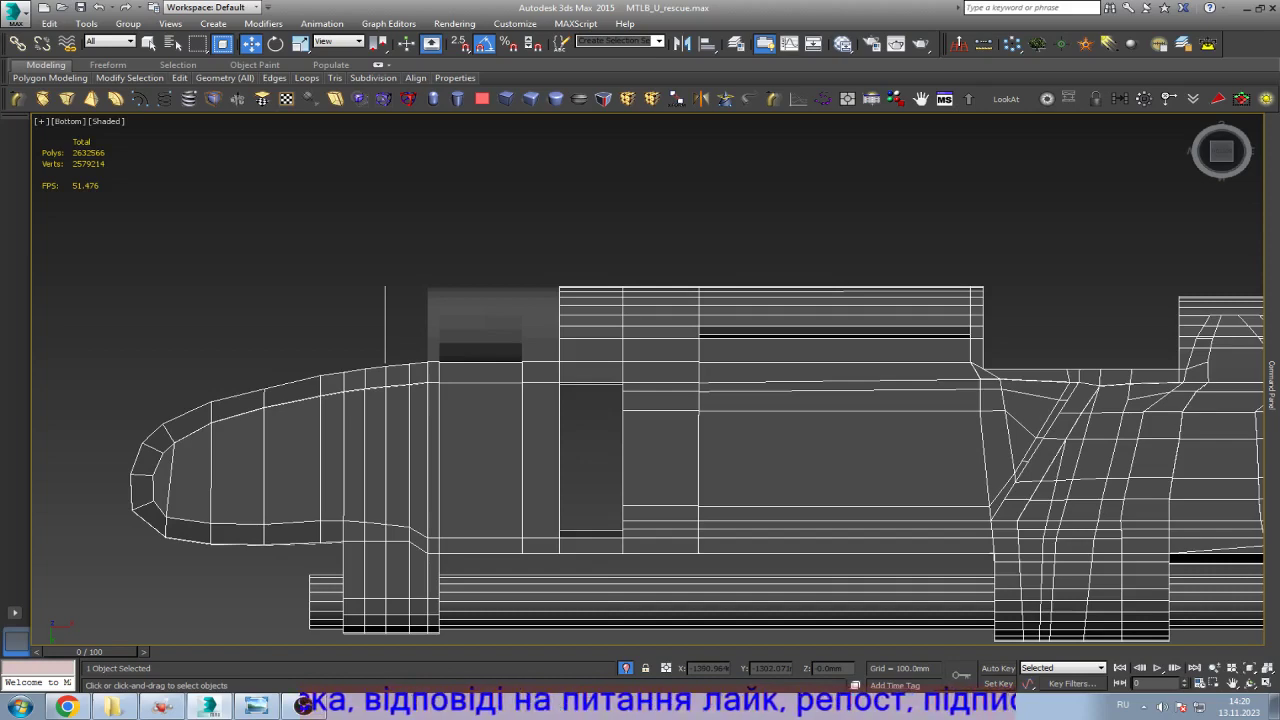
# Step: Delete the vertices of the narrow raised section above the body, left of the top block
pyautogui.scroll(3, 429, 362)
pyautogui.scroll(4, 429, 360)
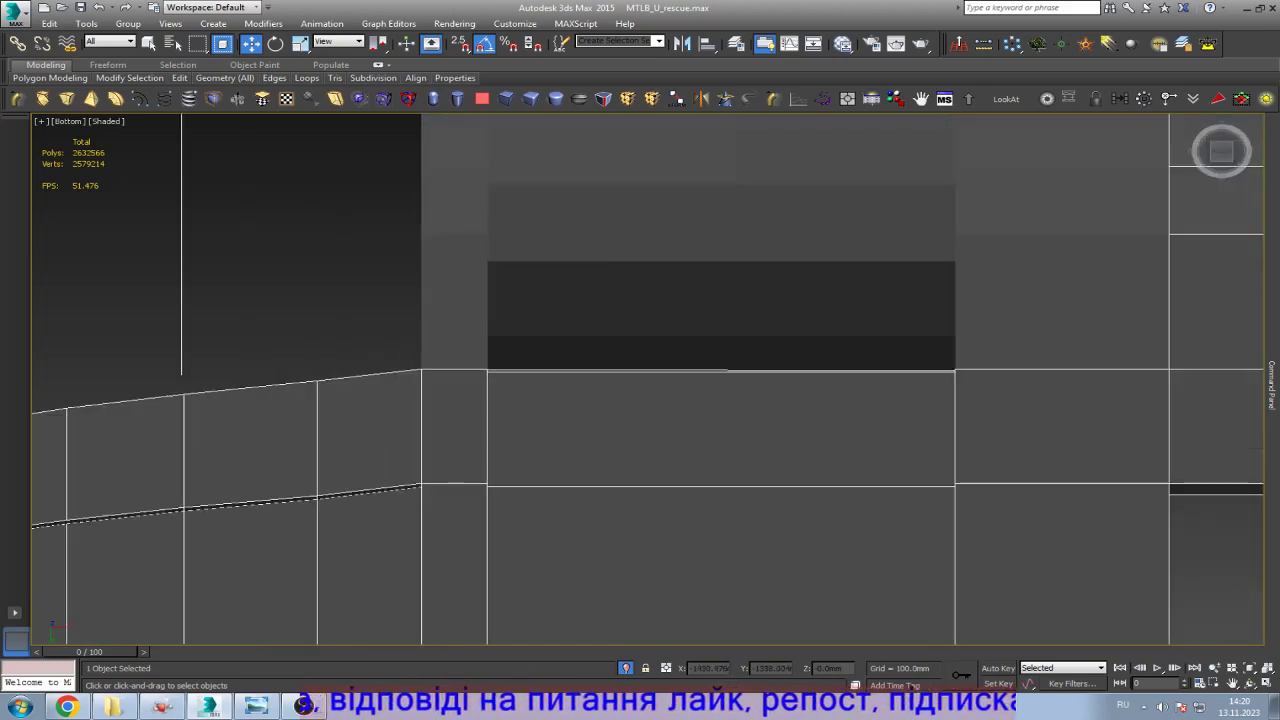
pyautogui.scroll(-6, 429, 362)
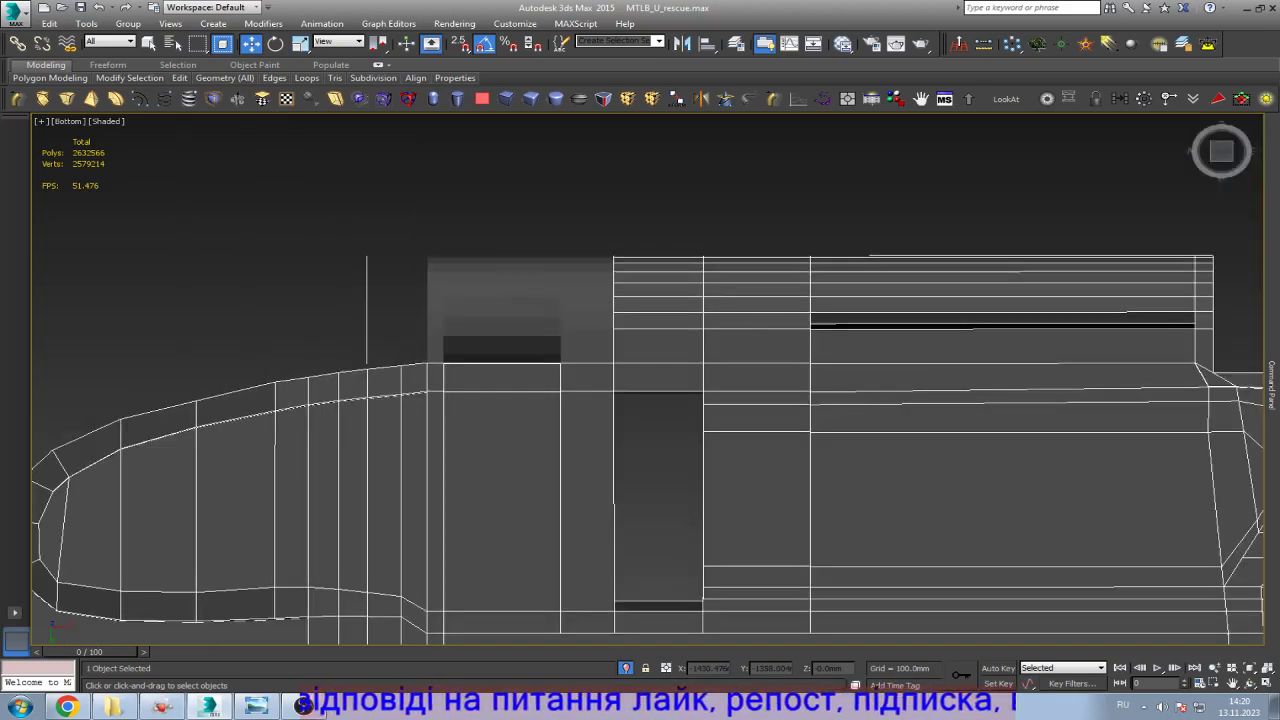
pyautogui.moveTo(1272, 385)
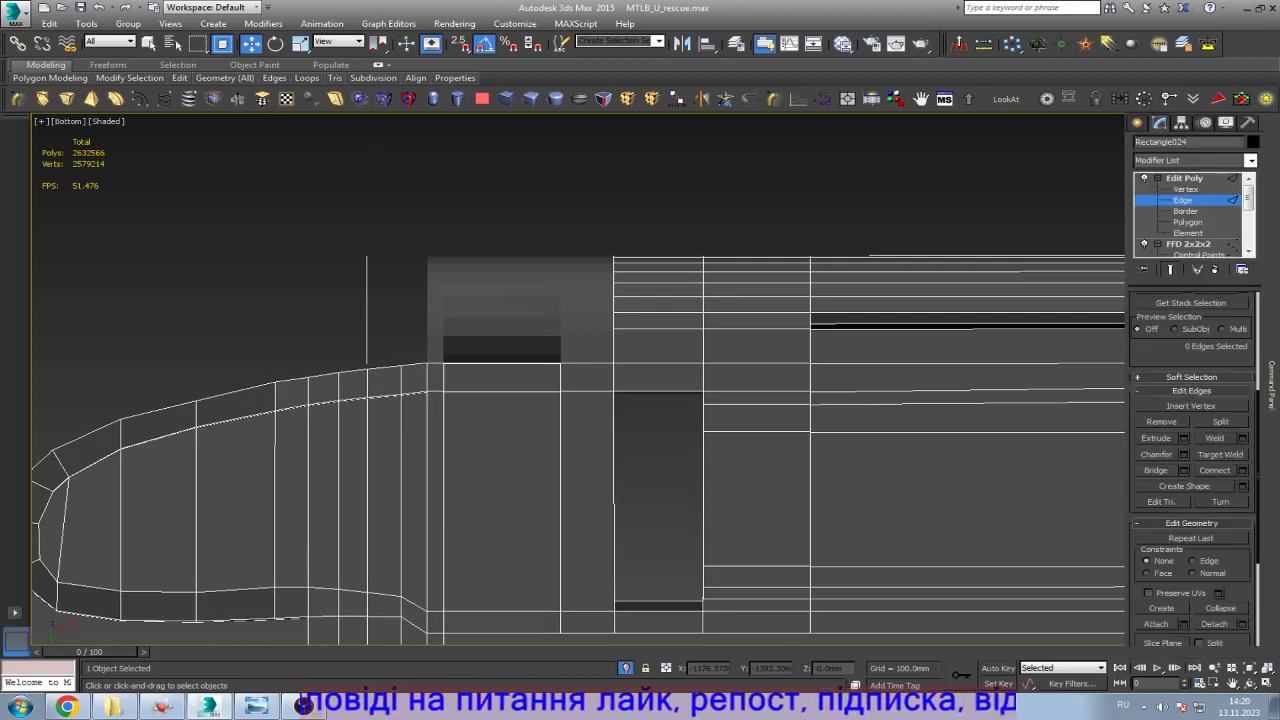
pyautogui.click(1185, 189)
pyautogui.moveTo(614, 234); pyautogui.dragTo(750, 335)
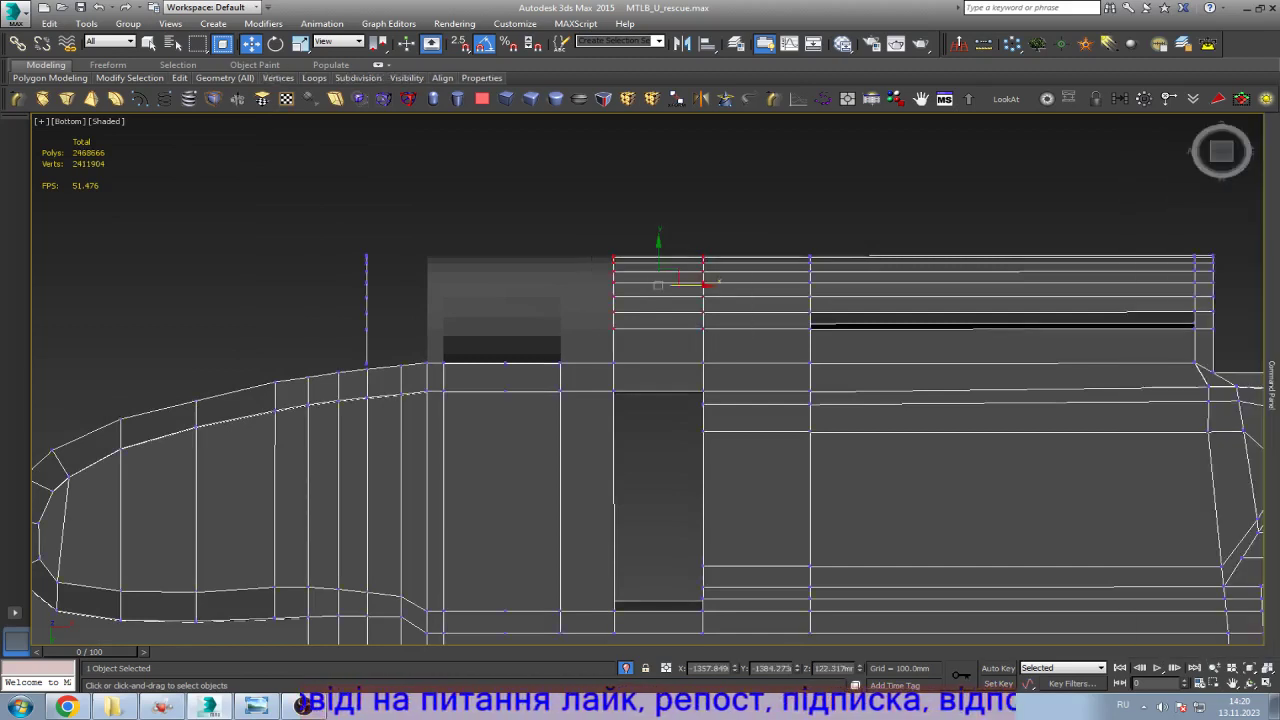
pyautogui.press('Delete')
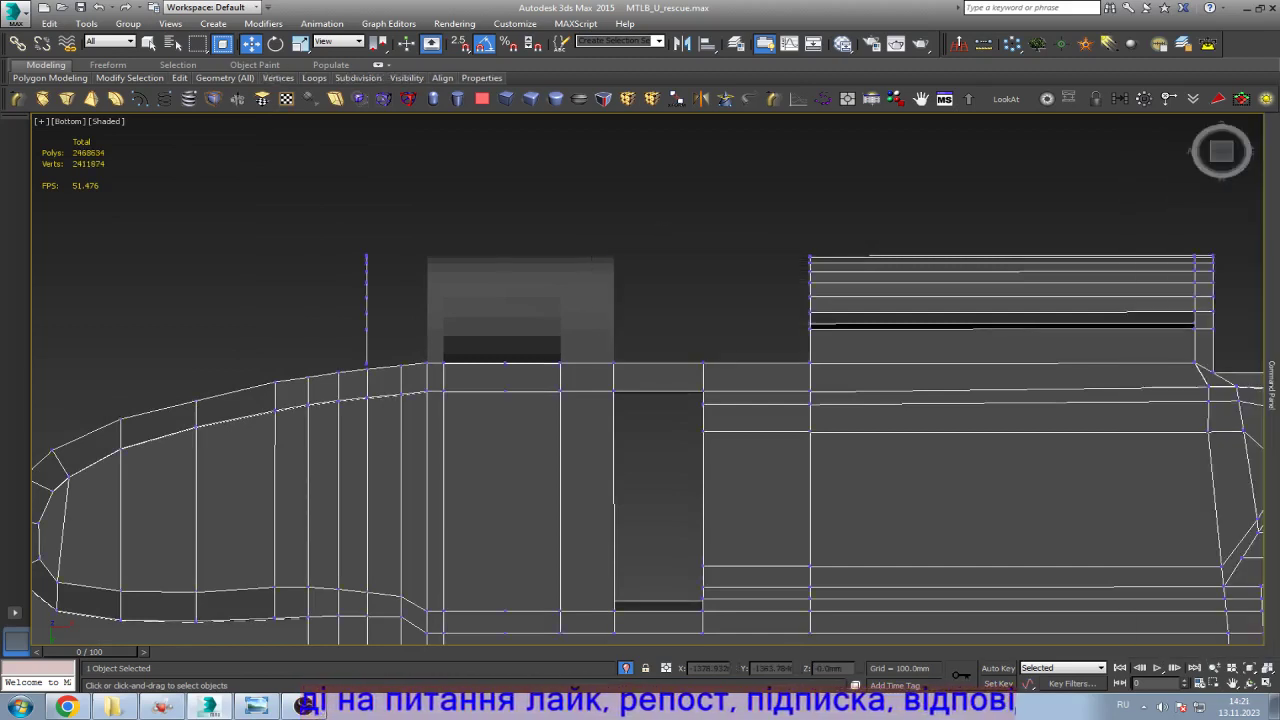
pyautogui.scroll(6, 850, 255)
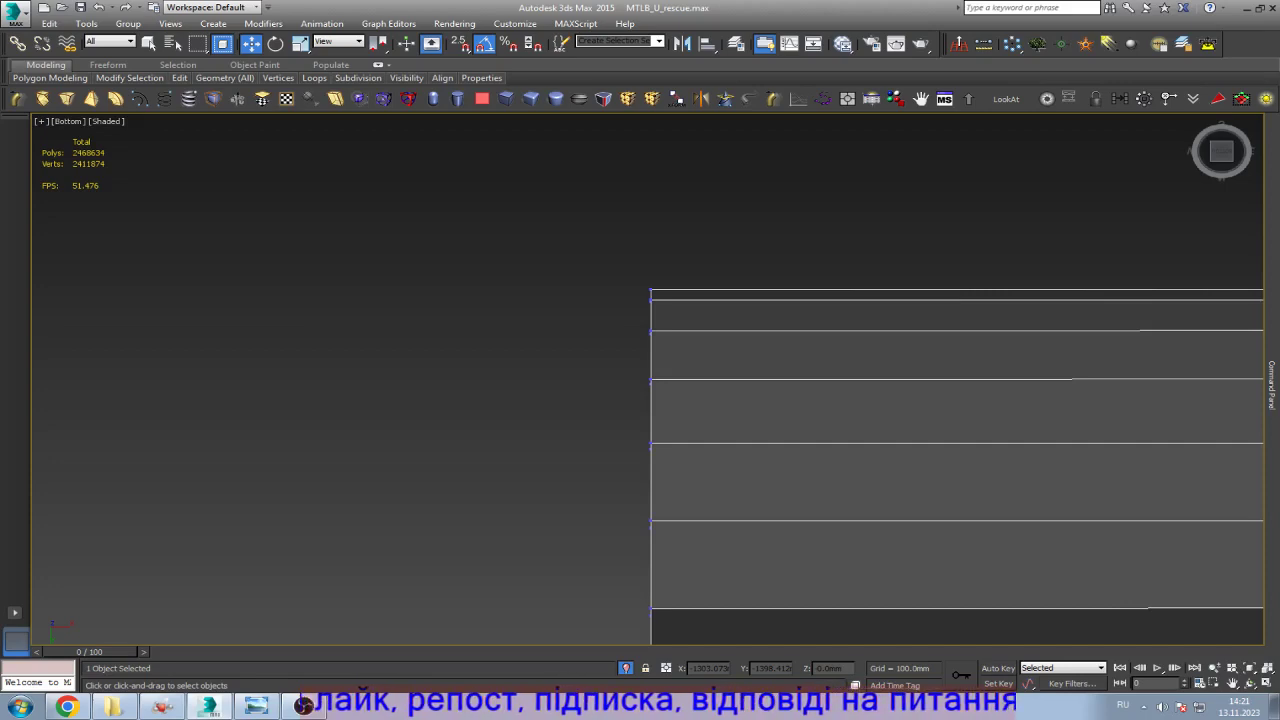
# Step: In wireframe, remove the vertical edge loop beneath the left block with its vertices
pyautogui.press('z')
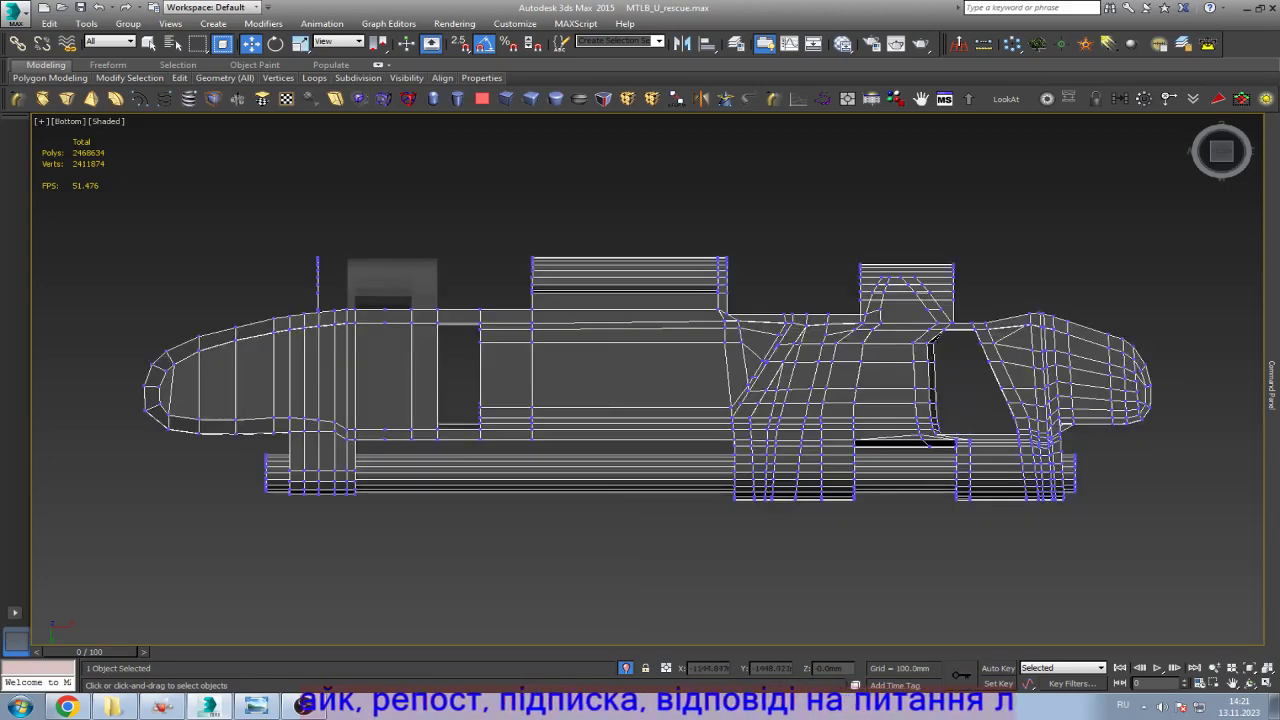
pyautogui.scroll(2, 392, 320)
pyautogui.scroll(-2, 392, 320)
pyautogui.scroll(3, 392, 320)
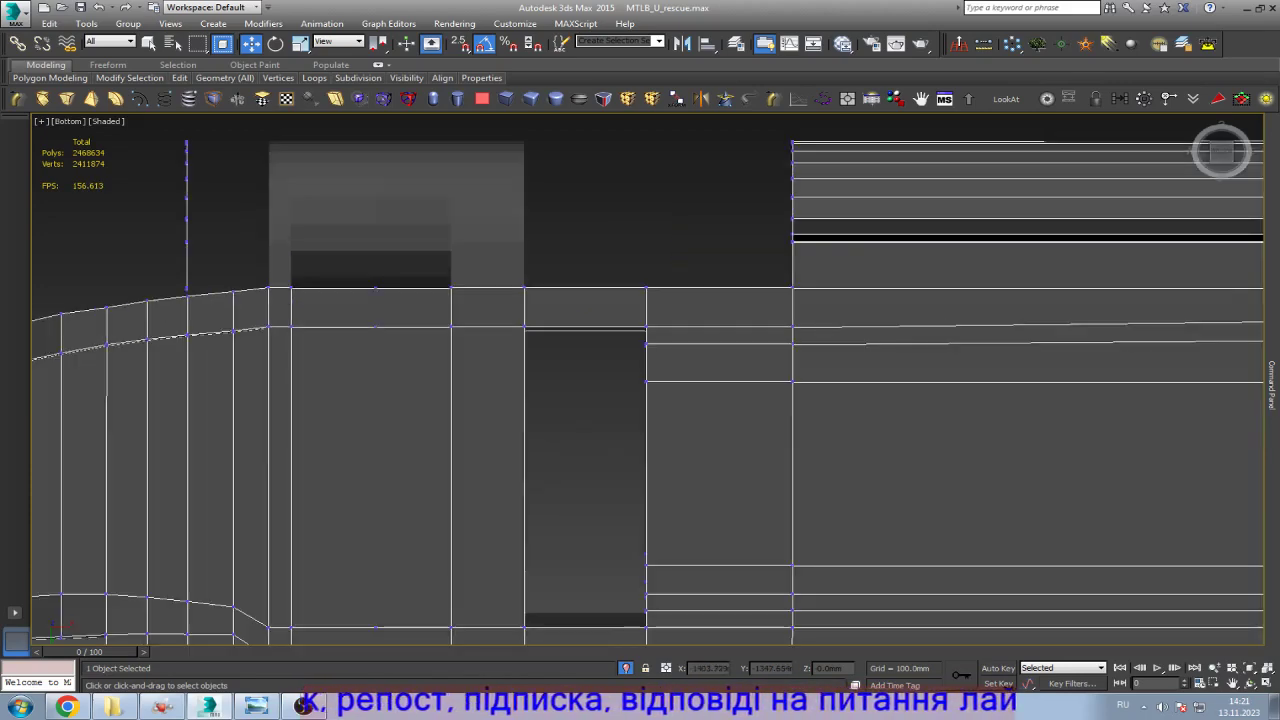
pyautogui.scroll(-1, 392, 320)
pyautogui.press('F3')
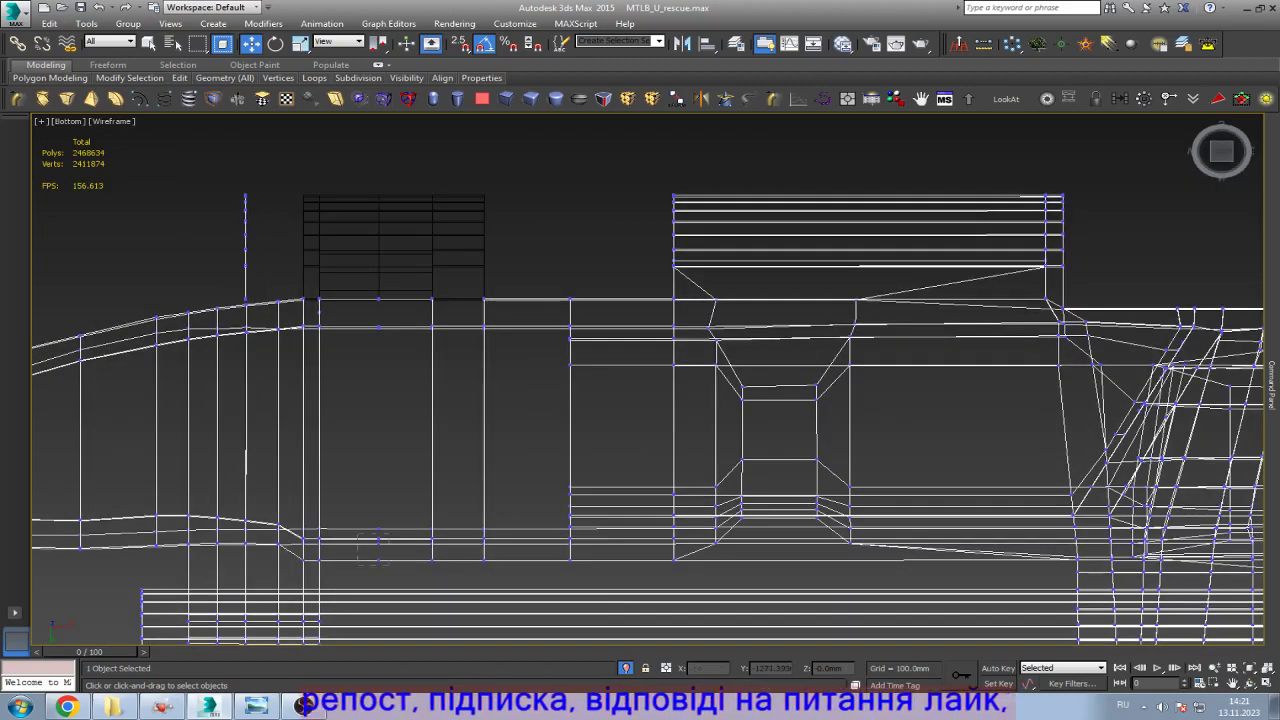
pyautogui.click(378, 540)
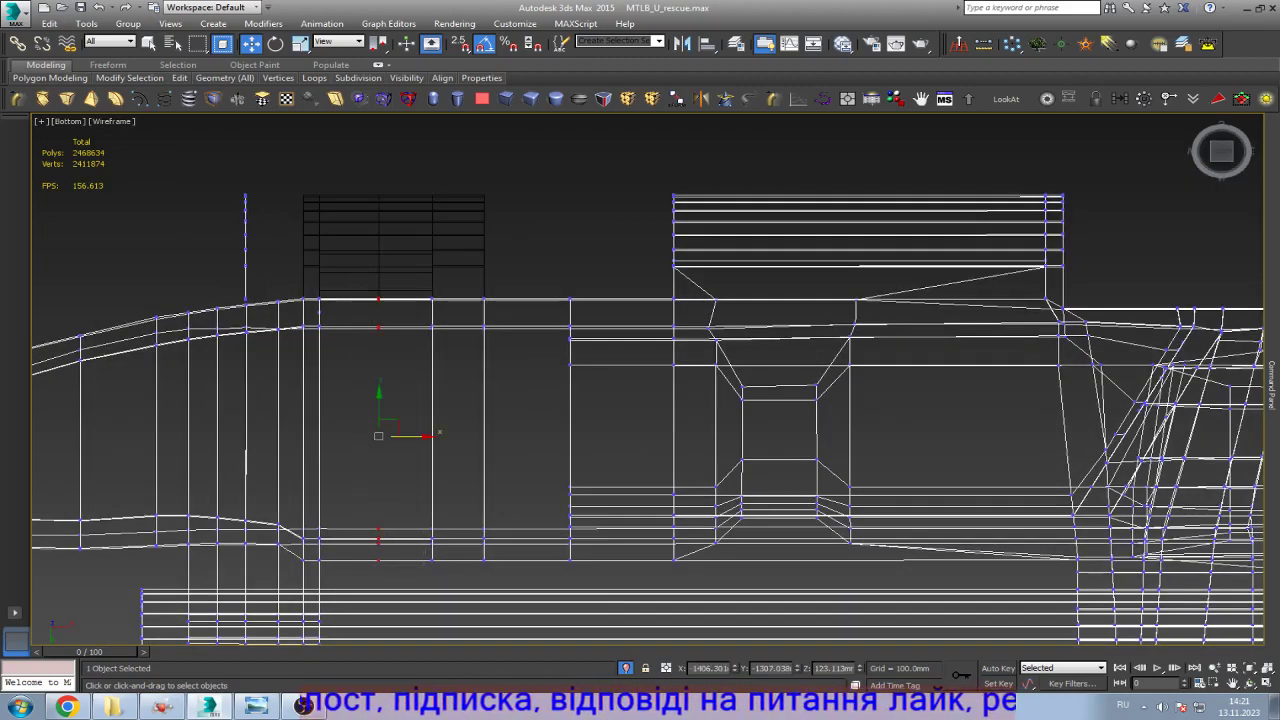
pyautogui.hotkey('ctrl', 'BackSpace')
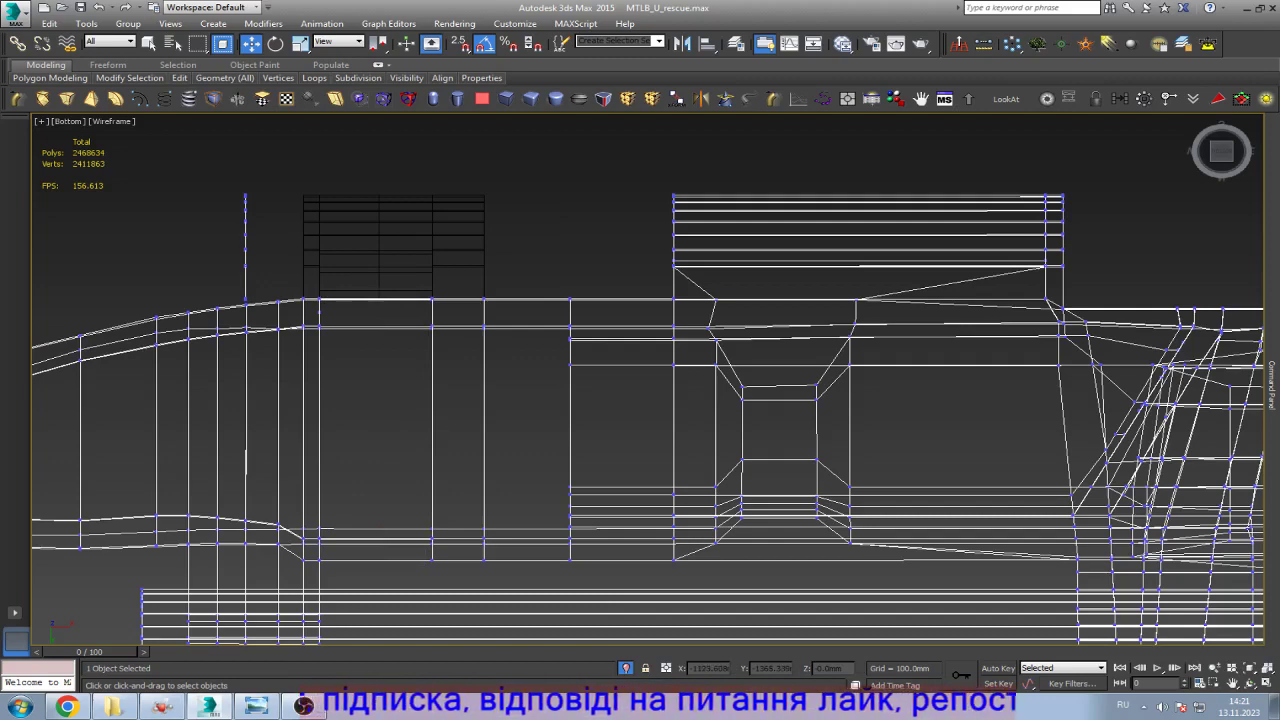
# Step: Collapse Rectangle024's Edit Poly and FFD 2x2x2 stack to an Editable Poly, back in shaded view
pyautogui.moveTo(1272, 385)
pyautogui.press('1')
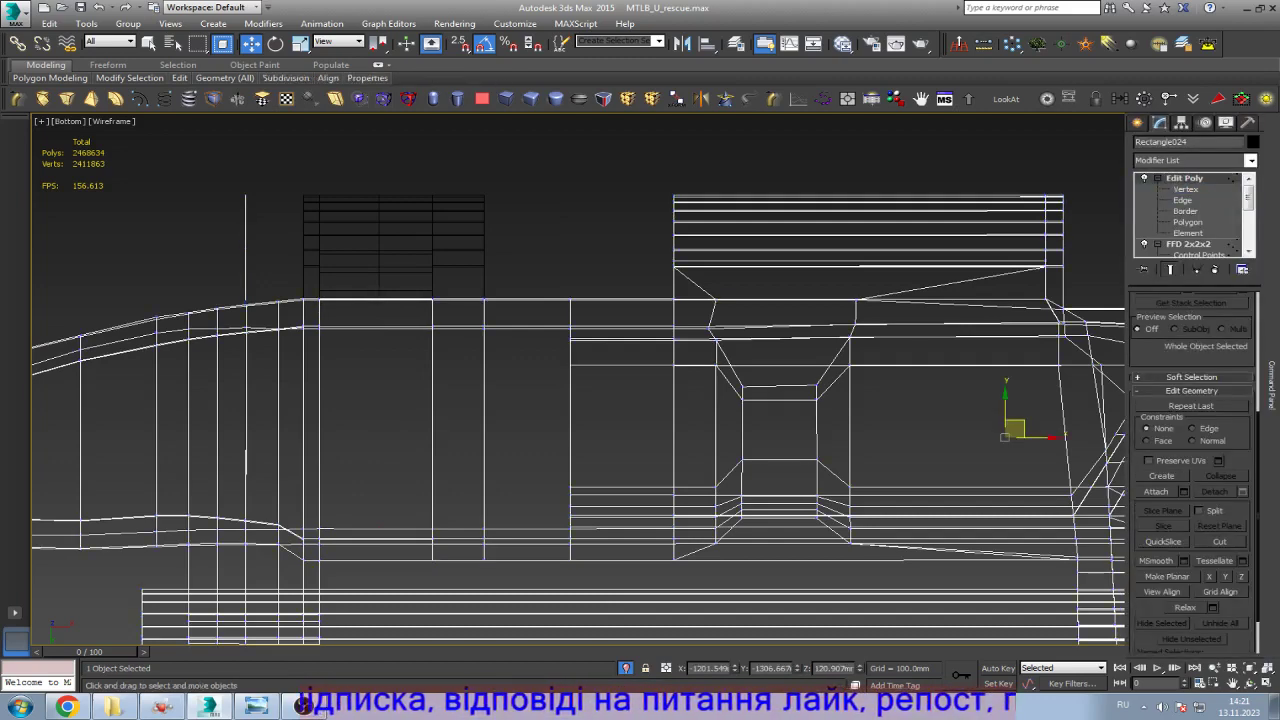
pyautogui.click(1003, 433)
pyautogui.press('z')
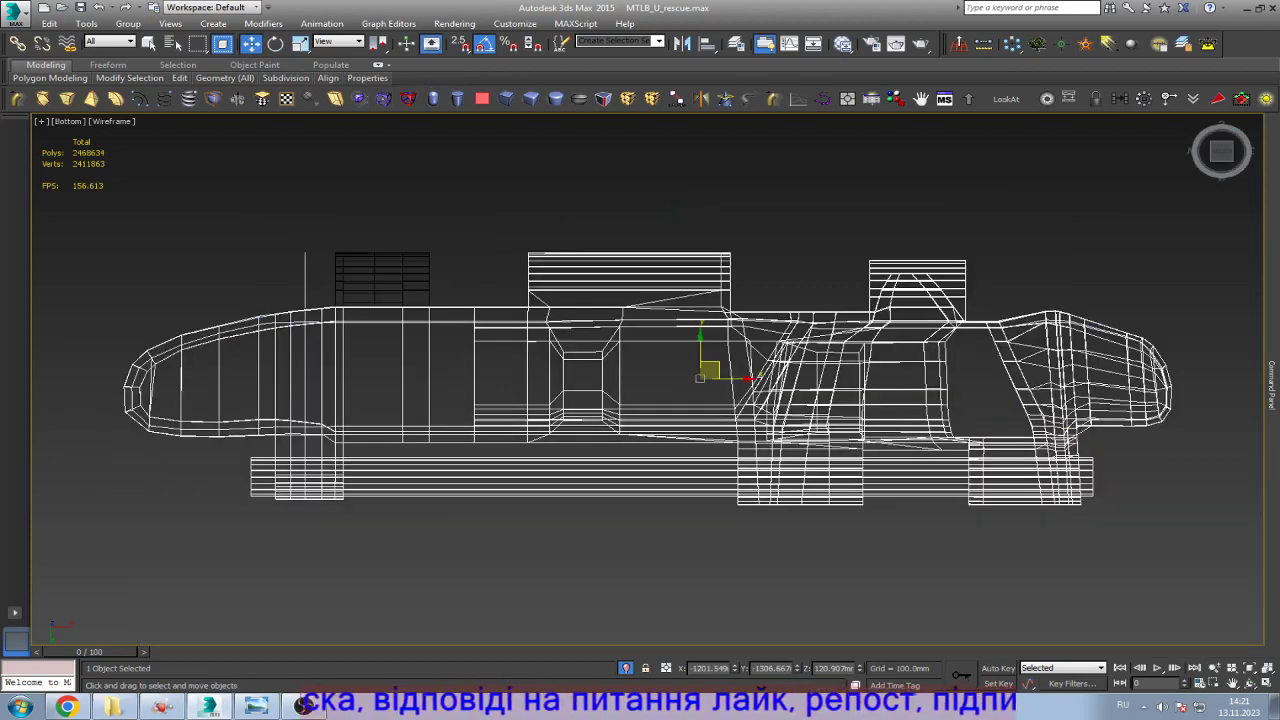
pyautogui.press('F3')
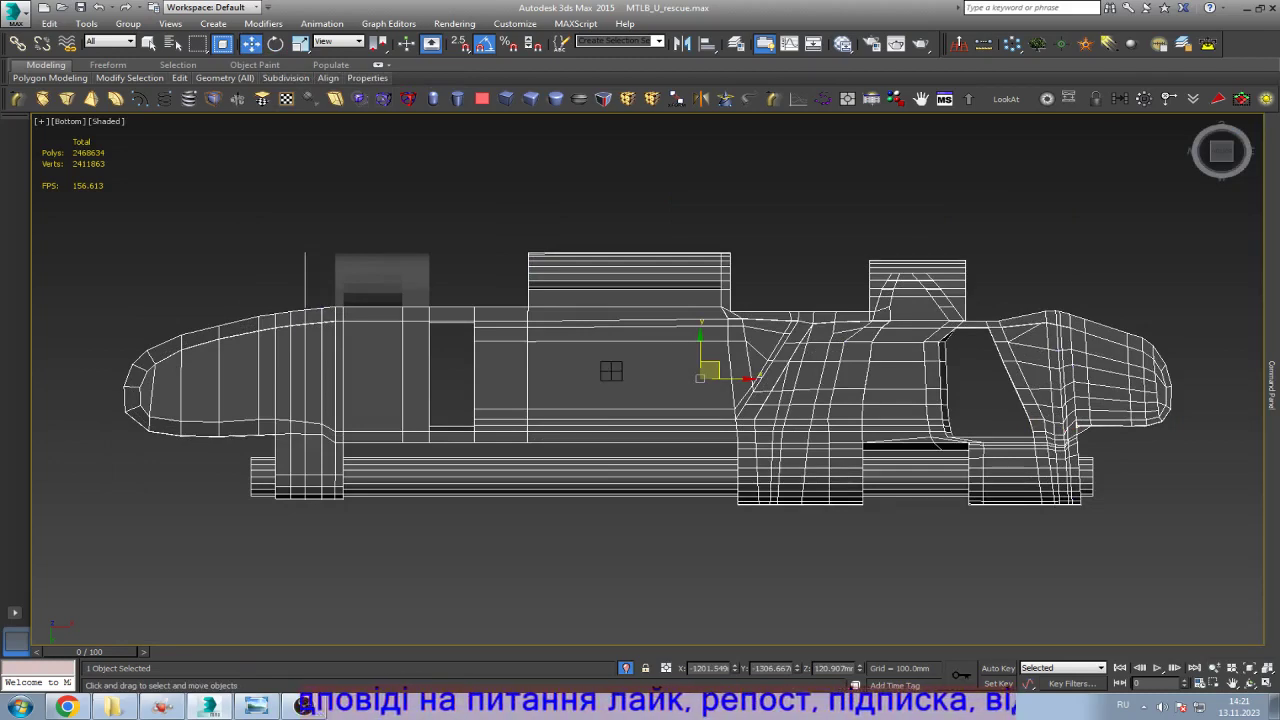
pyautogui.scroll(3, 398, 313)
# Step: At edge level, remove the first redundant vertical edge on the nose section
pyautogui.click(1271, 385)
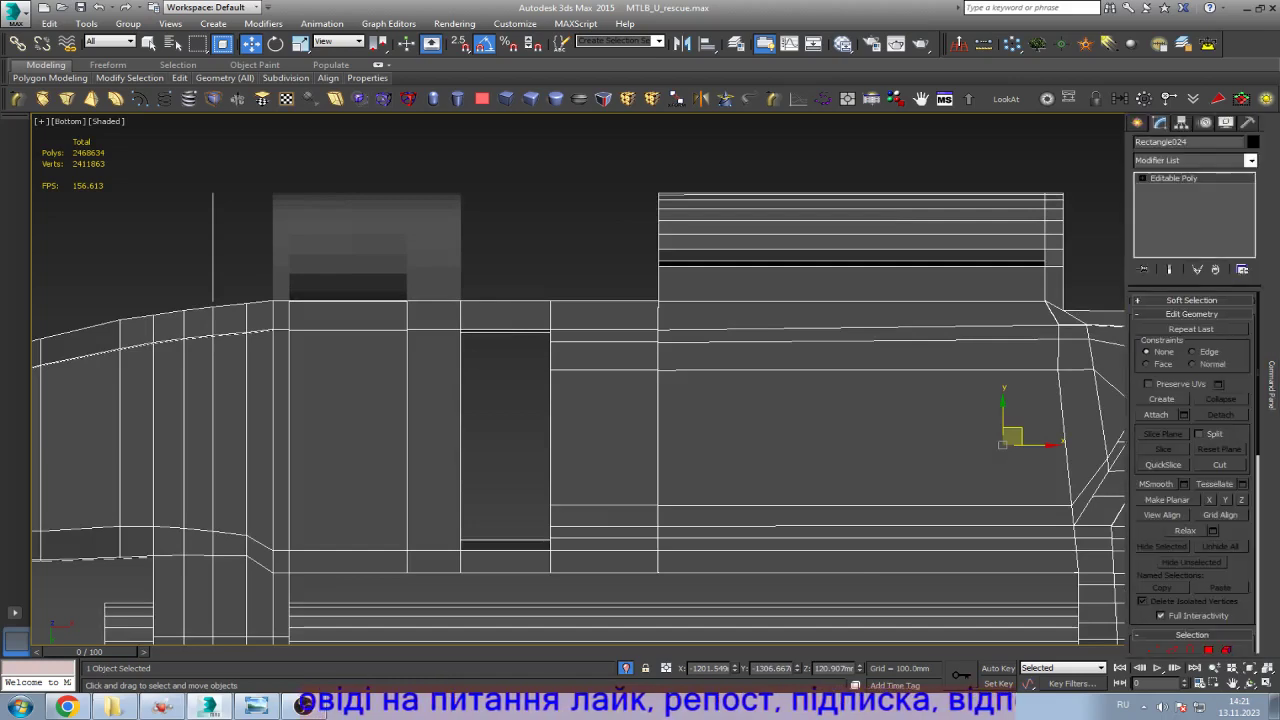
pyautogui.scroll(-3, 589, 297)
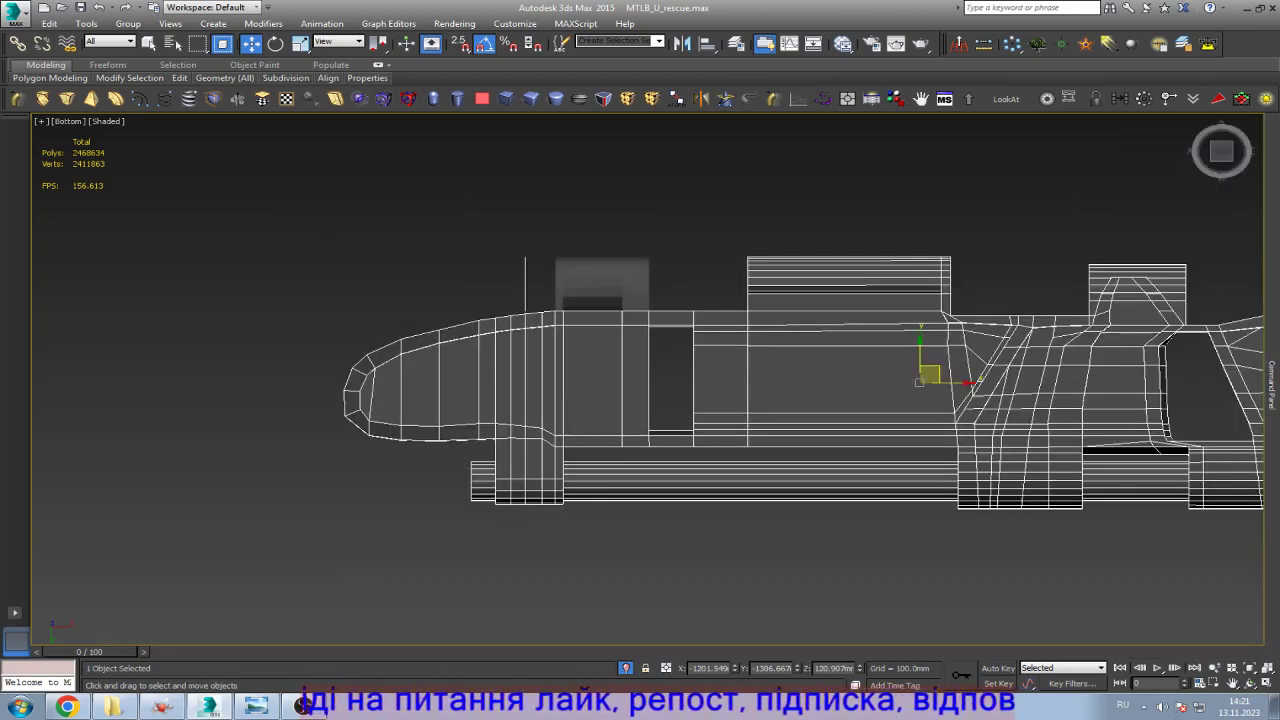
pyautogui.scroll(4, 600, 410)
pyautogui.scroll(-1, 532, 375)
pyautogui.press('2')
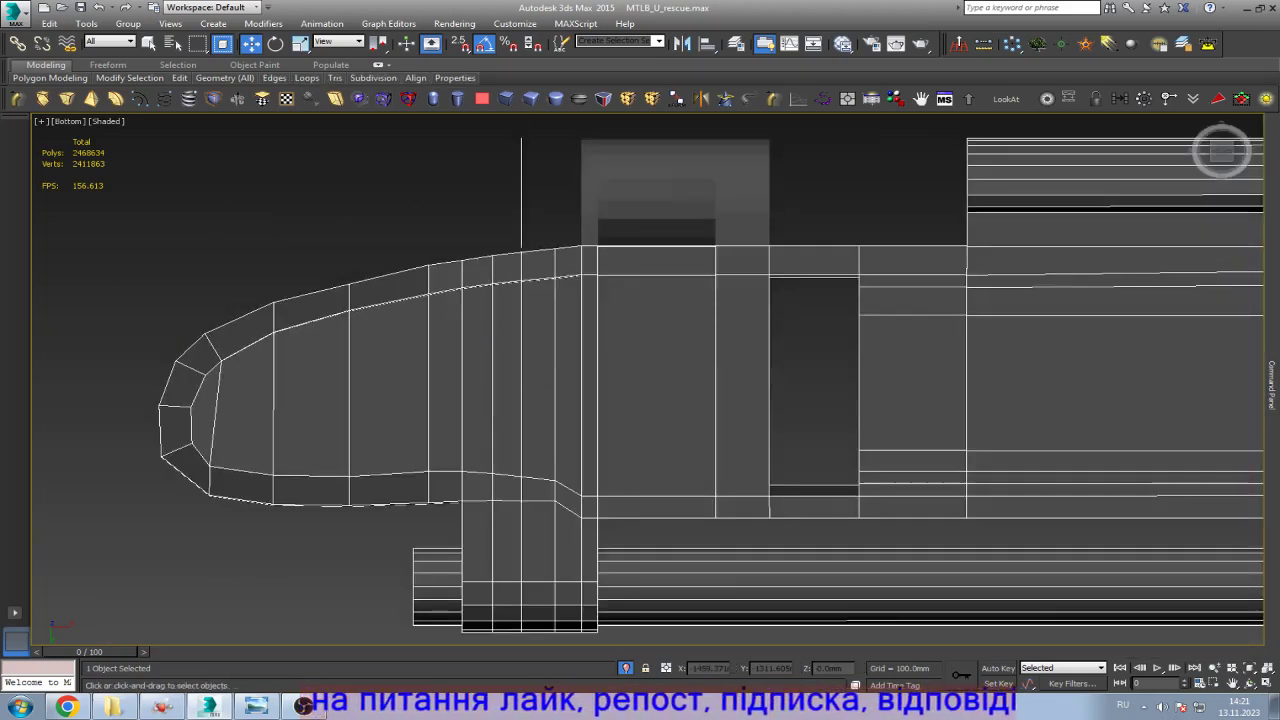
pyautogui.click(477, 420)
pyautogui.hotkey('ctrl', 'BackSpace')
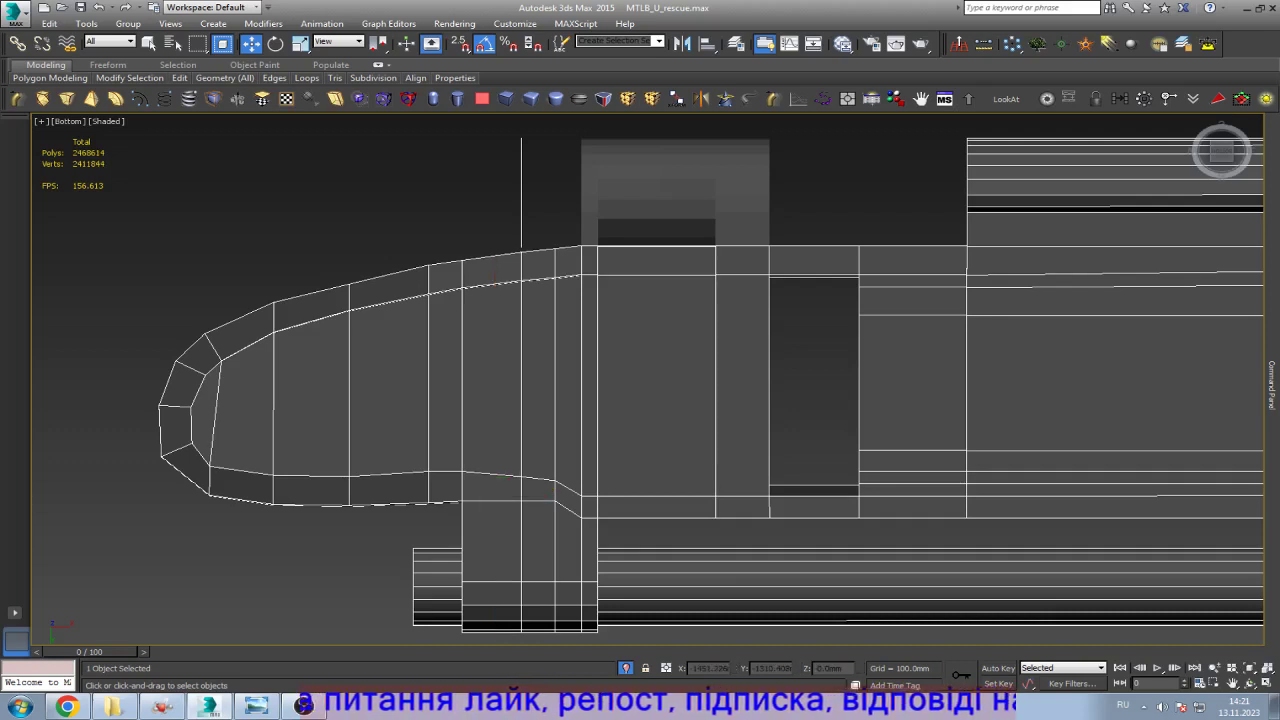
# Step: Remove three more redundant vertical nose edges, then bring up the reference photo
pyautogui.click(523, 450)
pyautogui.hotkey('ctrl', 'BackSpace')
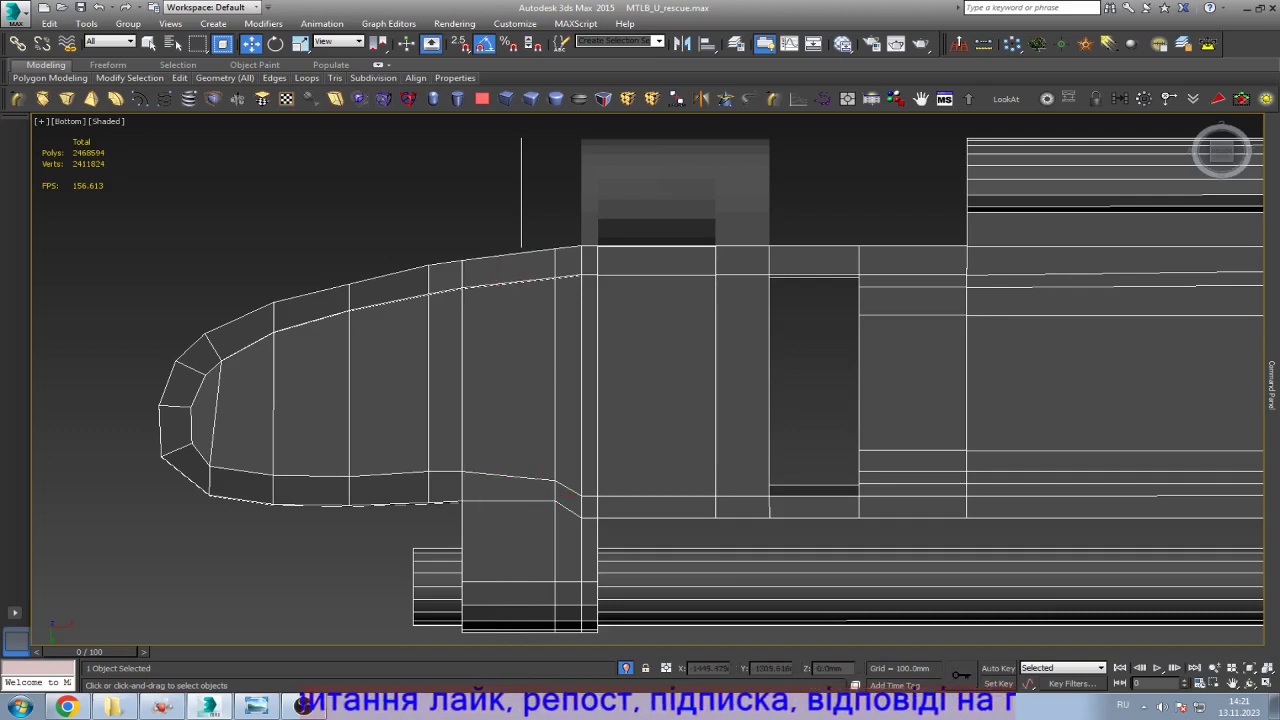
pyautogui.click(428, 420)
pyautogui.hotkey('ctrl', 'BackSpace')
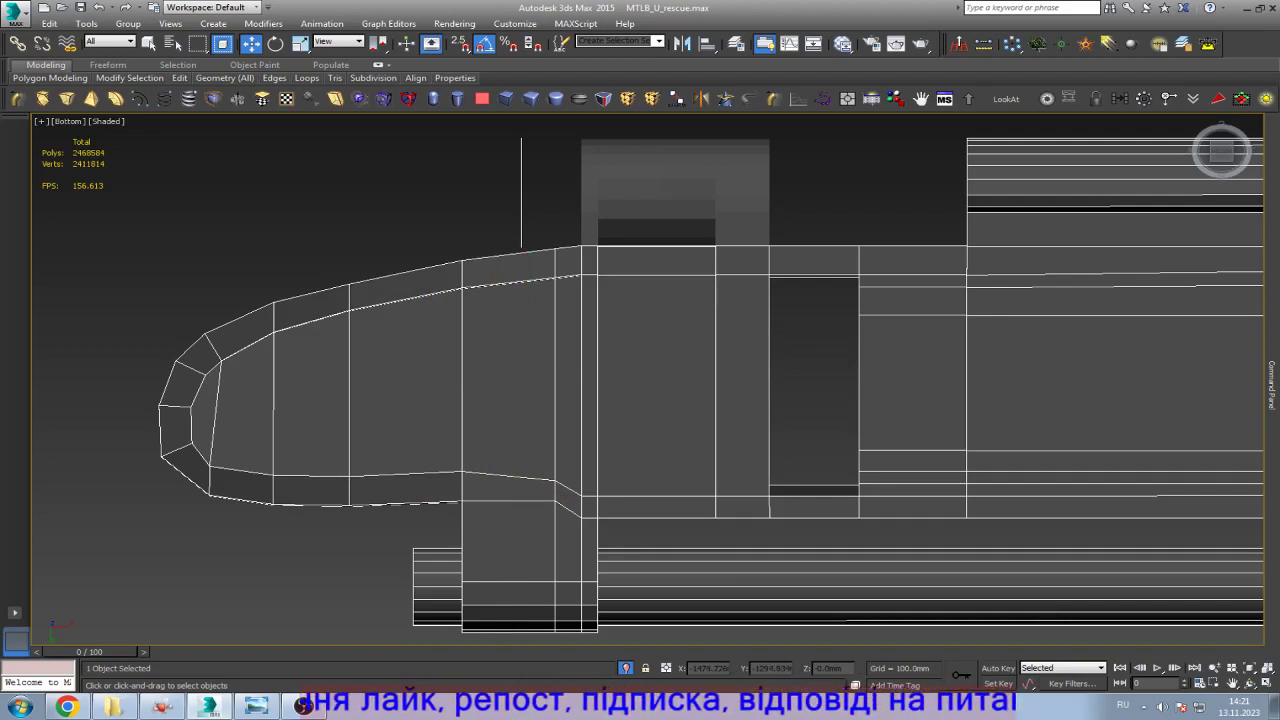
pyautogui.click(556, 400)
pyautogui.hotkey('ctrl', 'BackSpace')
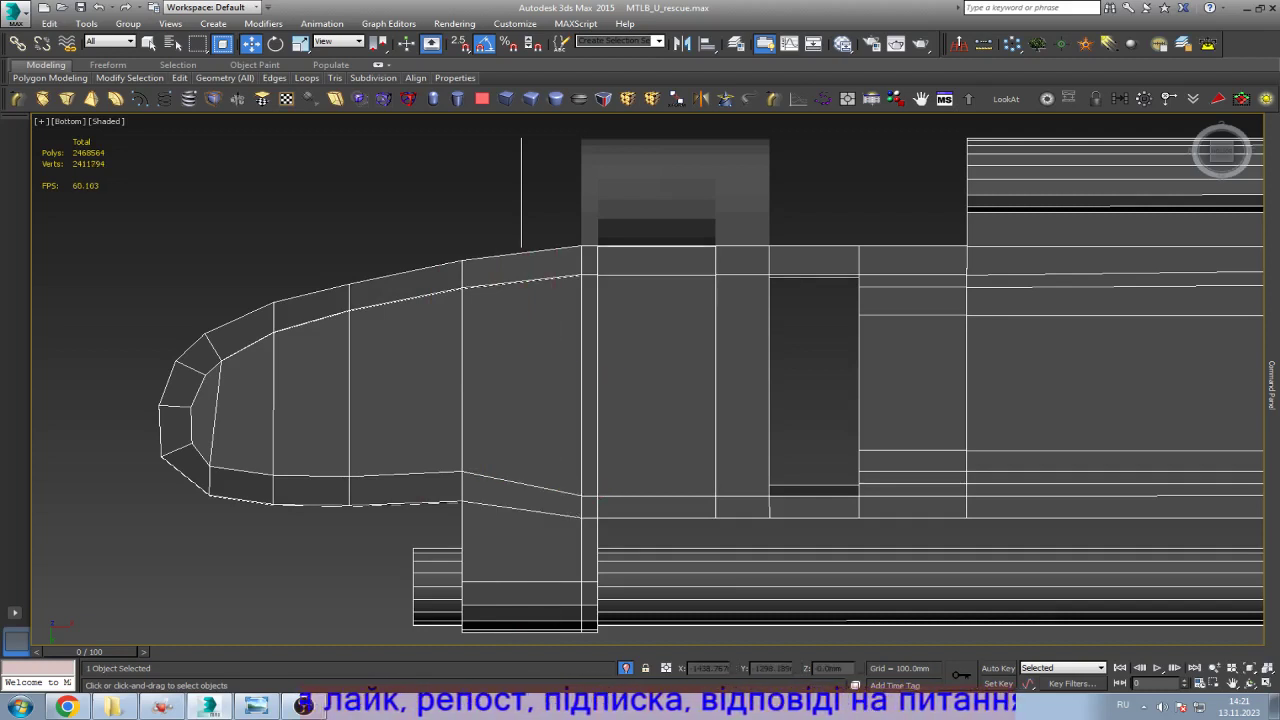
pyautogui.scroll(-2, 641, 449)
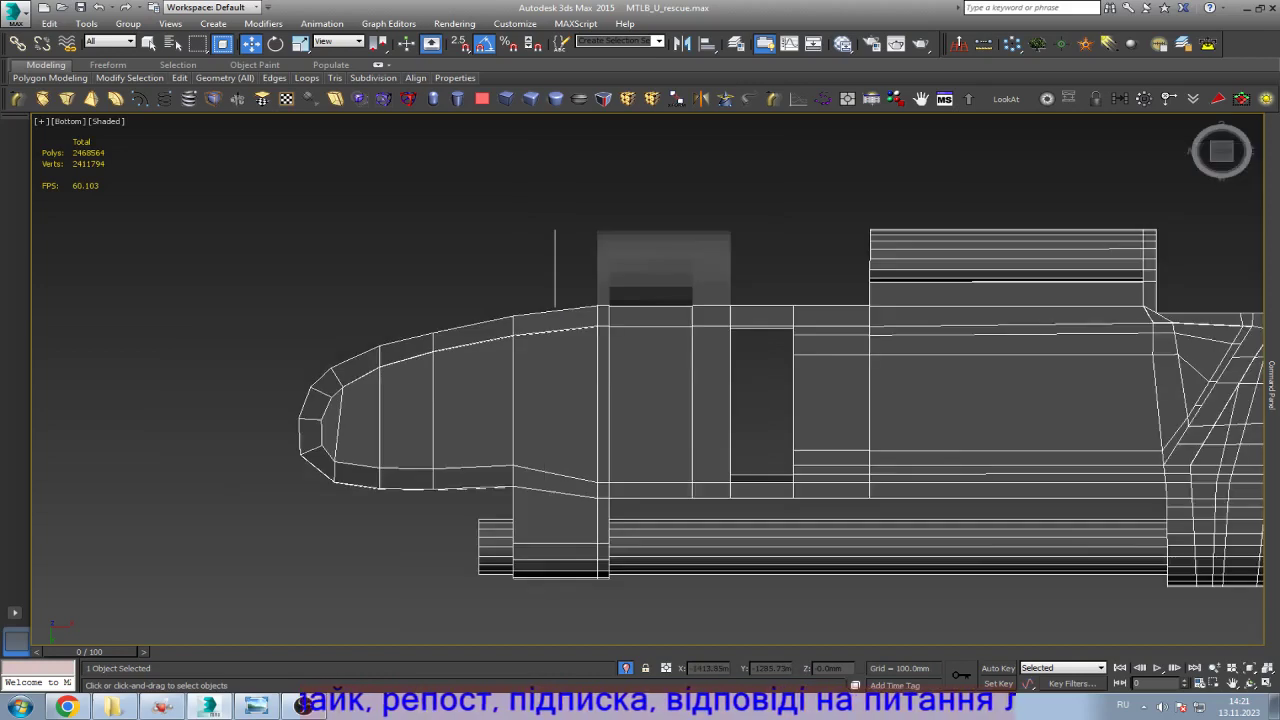
pyautogui.click(255, 706)
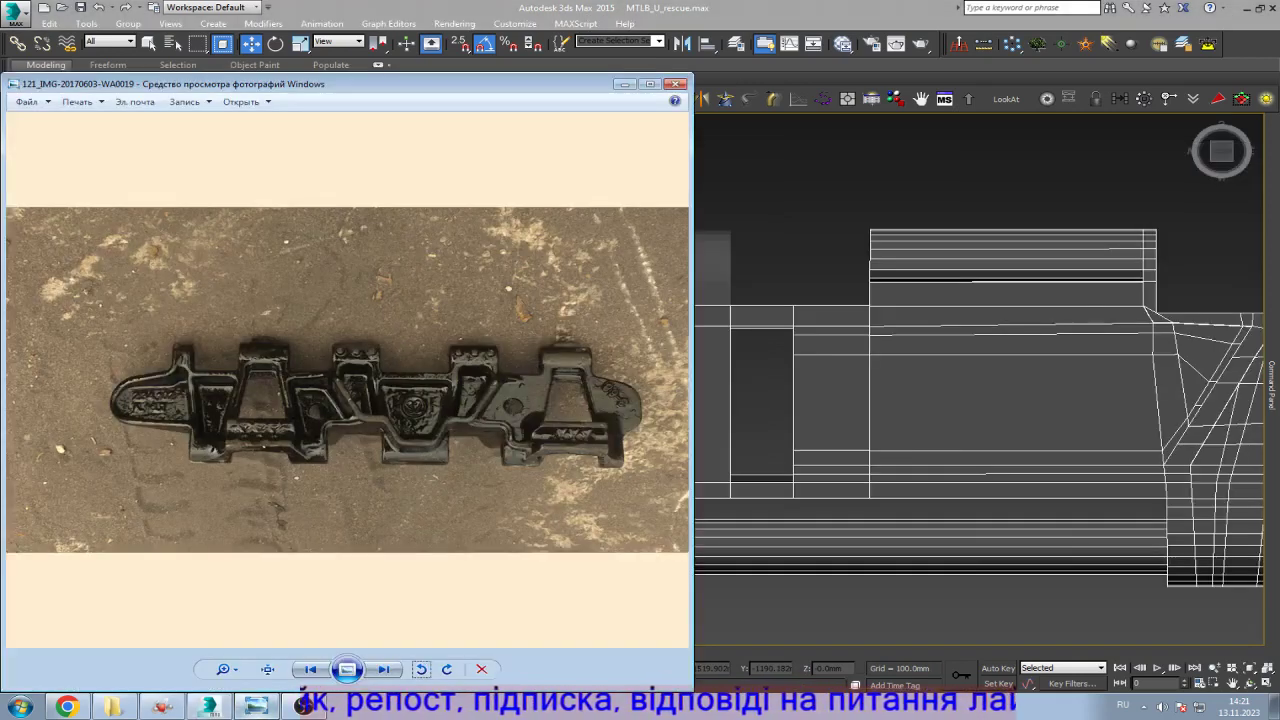
# Step: Select the vertex column at the slot's edge and shift it left to widen the slot
pyautogui.hotkey('alt', 'Tab')
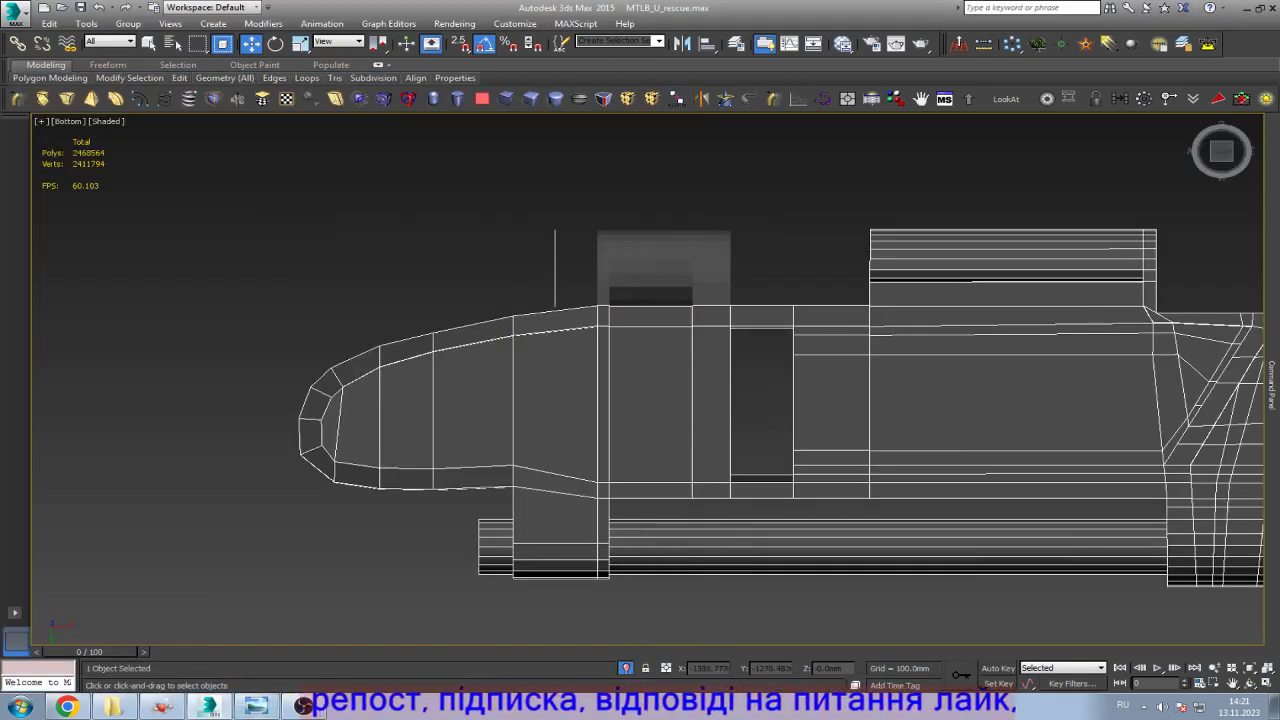
pyautogui.press('1')
pyautogui.moveTo(717, 506); pyautogui.dragTo(674, 303)
pyautogui.press('z')
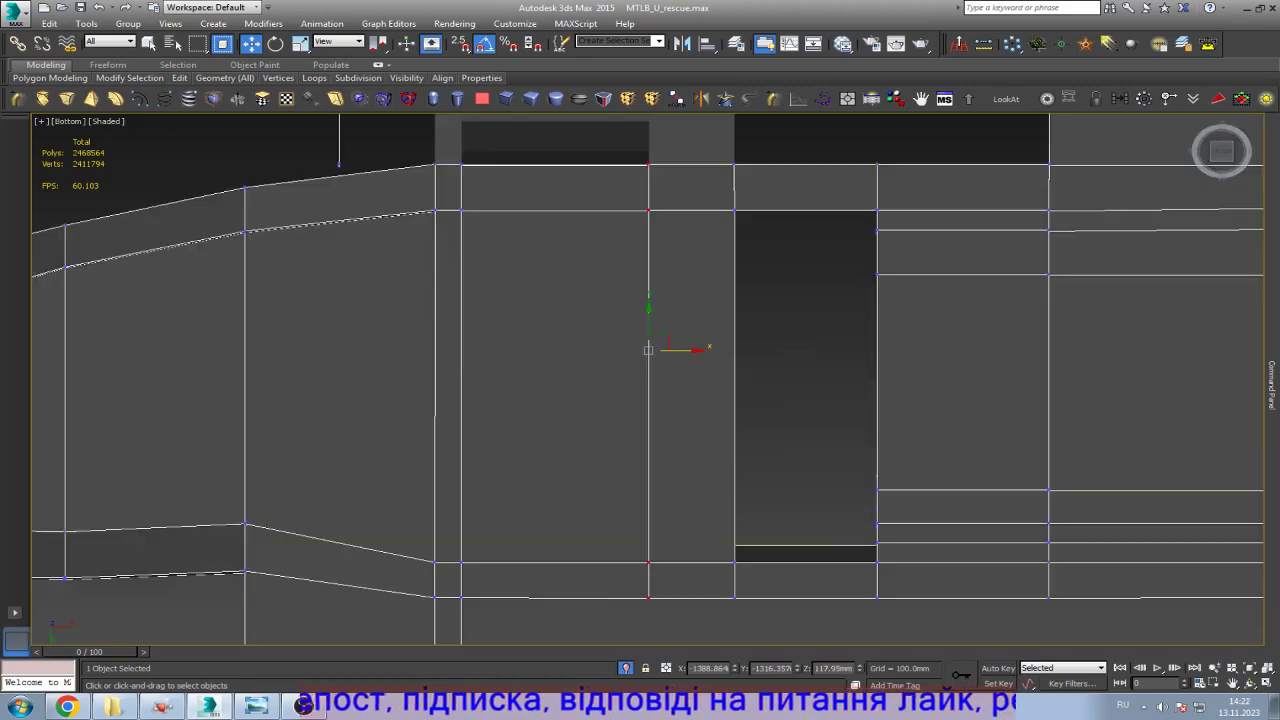
pyautogui.scroll(-2, 714, 283)
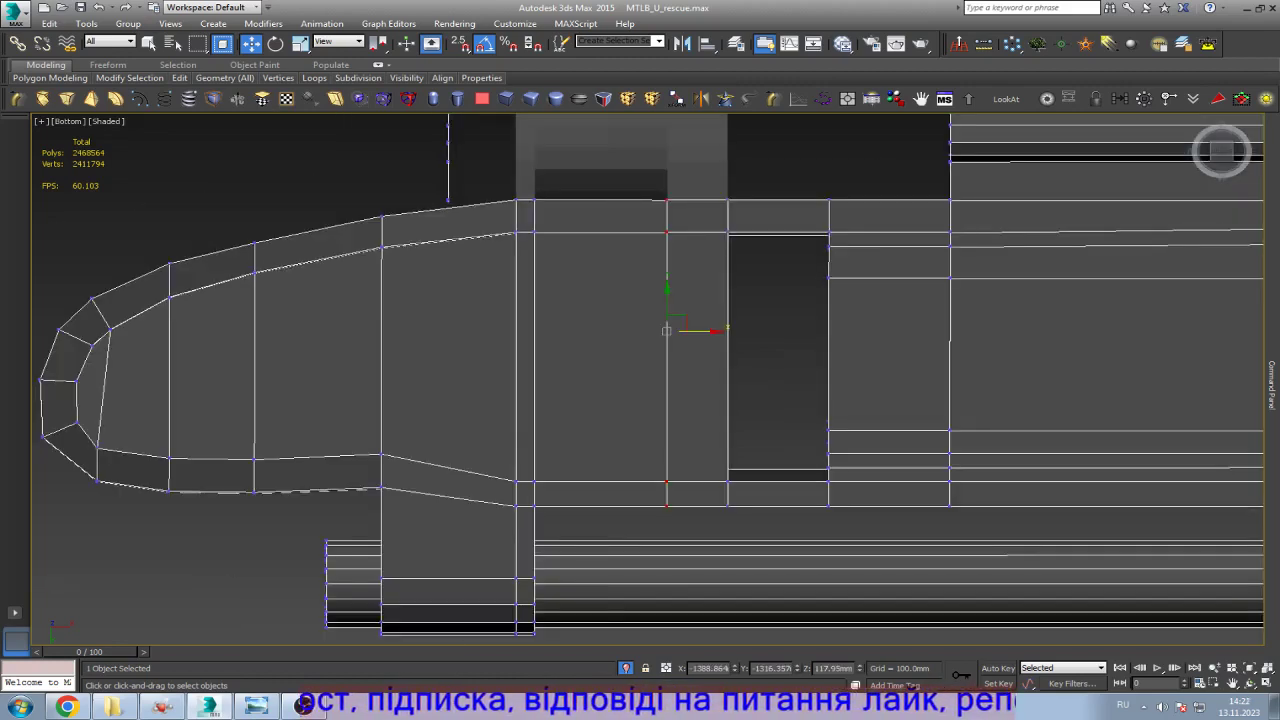
pyautogui.moveTo(750, 183); pyautogui.dragTo(750, 185)
pyautogui.click(256, 706)
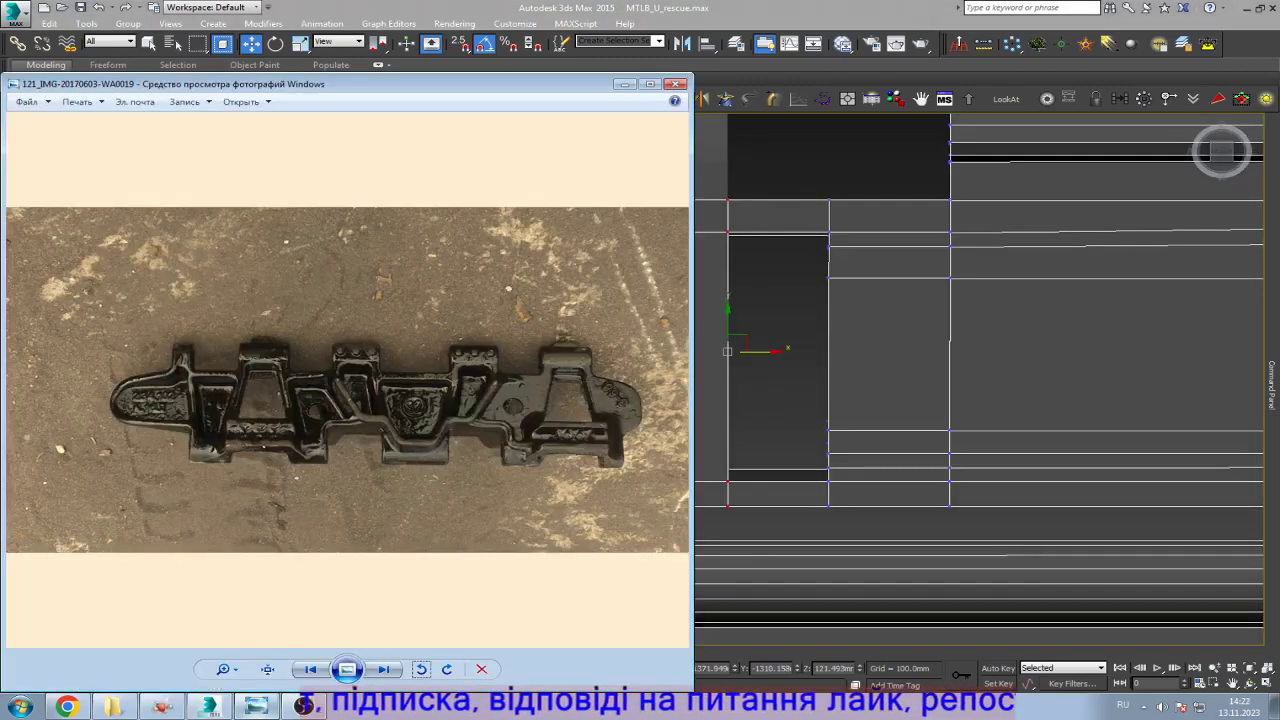
pyautogui.click(256, 706)
pyautogui.moveTo(760, 350); pyautogui.dragTo(749, 350)
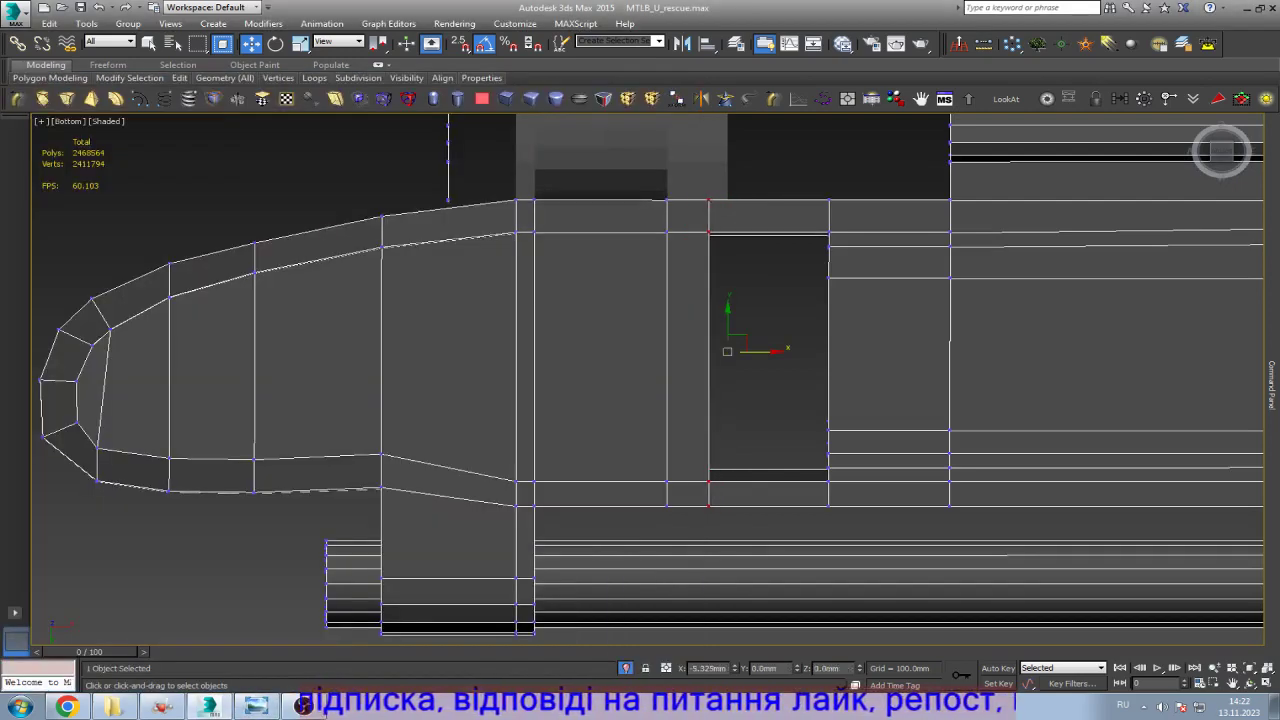
pyautogui.hotkey('ctrl', 'd')
pyautogui.scroll(-3, 769, 408)
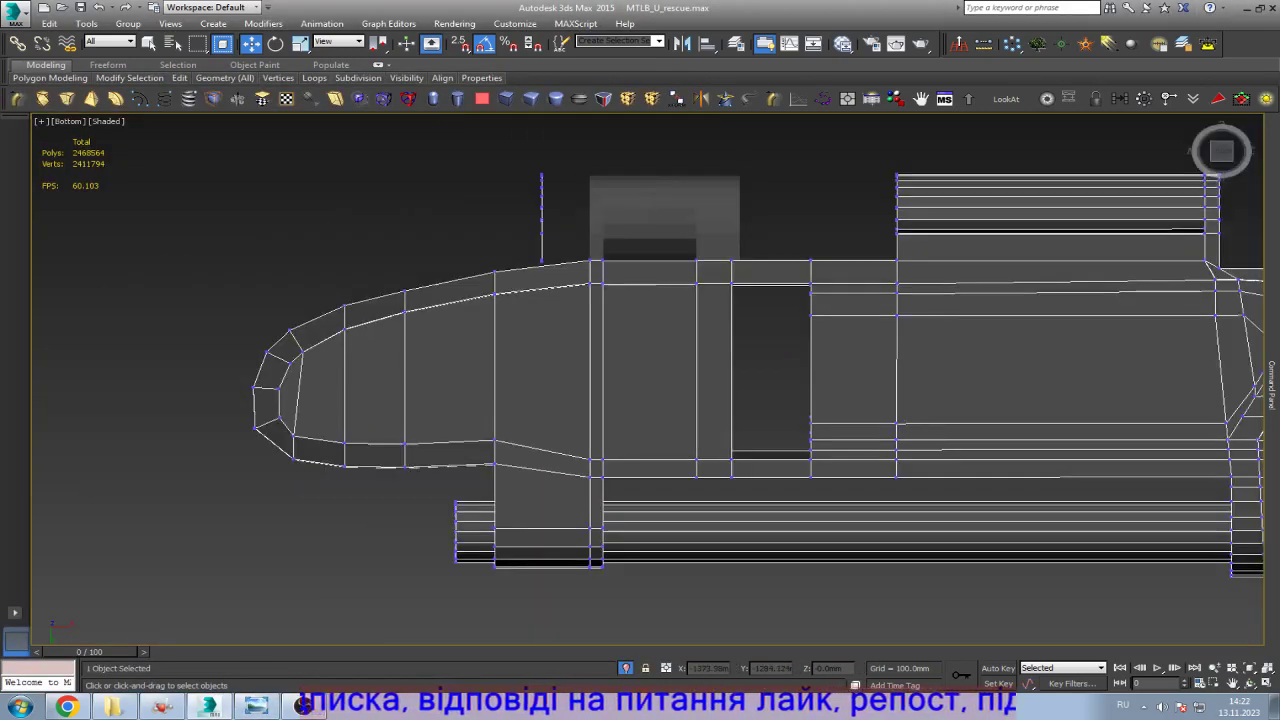
# Step: Compare the widened slot with the track-link reference photo, ending back on the model
pyautogui.hotkey('alt', 'Tab')
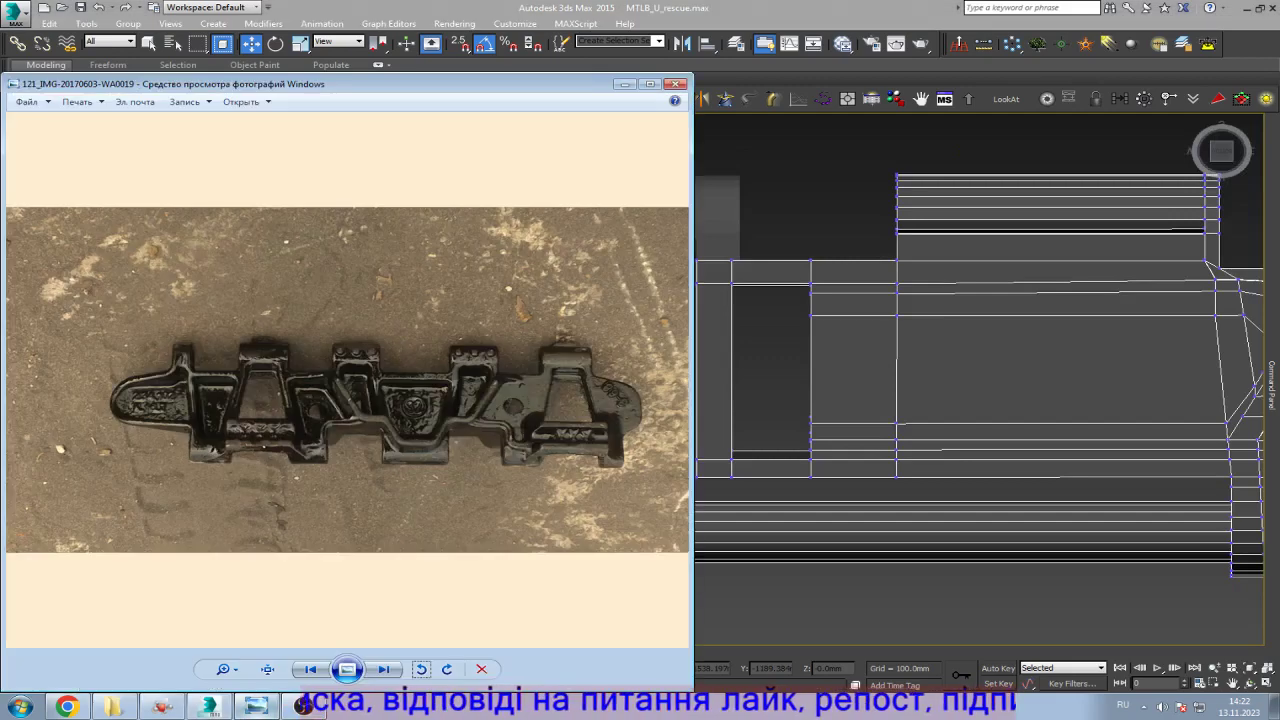
pyautogui.hotkey('alt', 'Tab')
pyautogui.hotkey('alt', 'Tab')
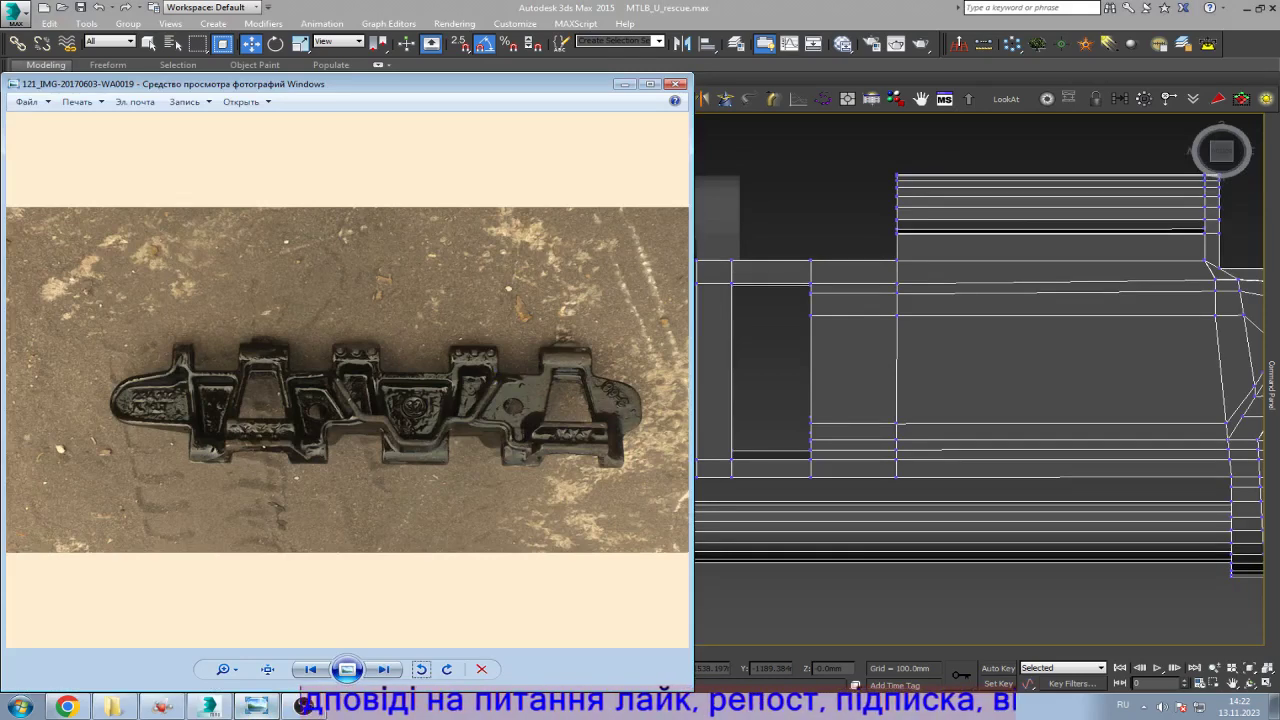
pyautogui.hotkey('alt', 'Tab')
pyautogui.hotkey('alt', 'Tab')
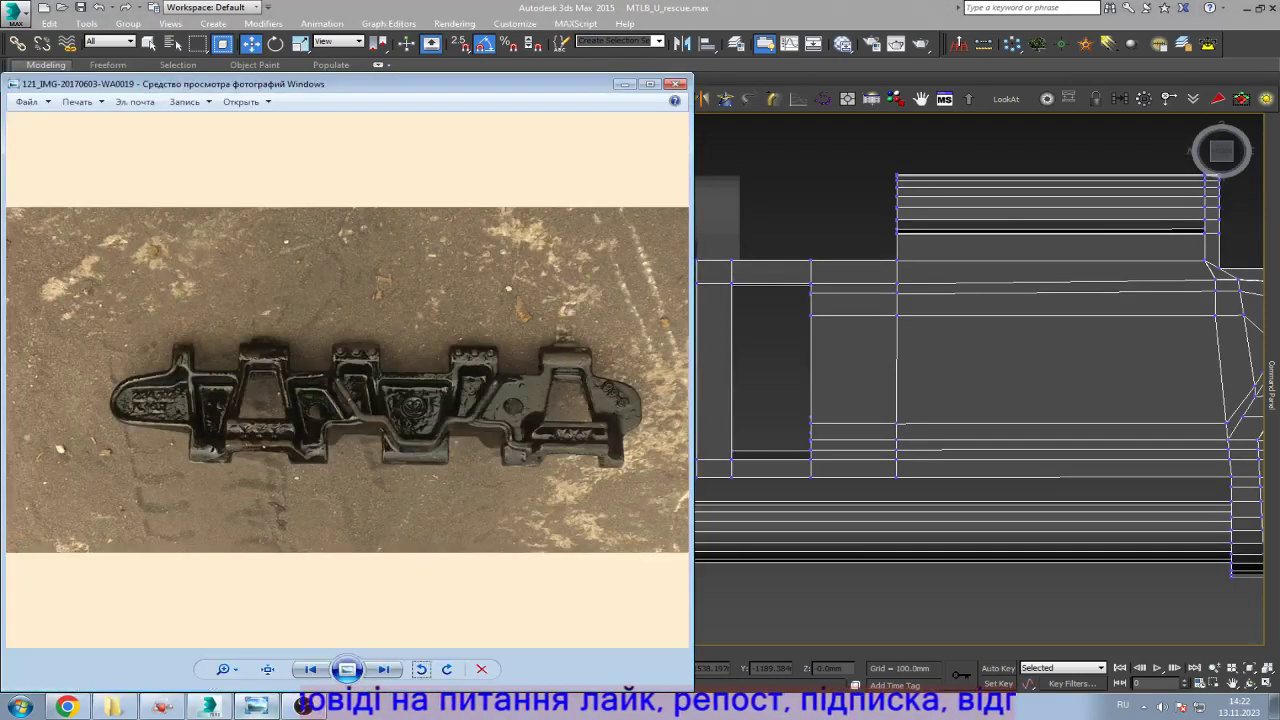
pyautogui.hotkey('alt', 'Tab')
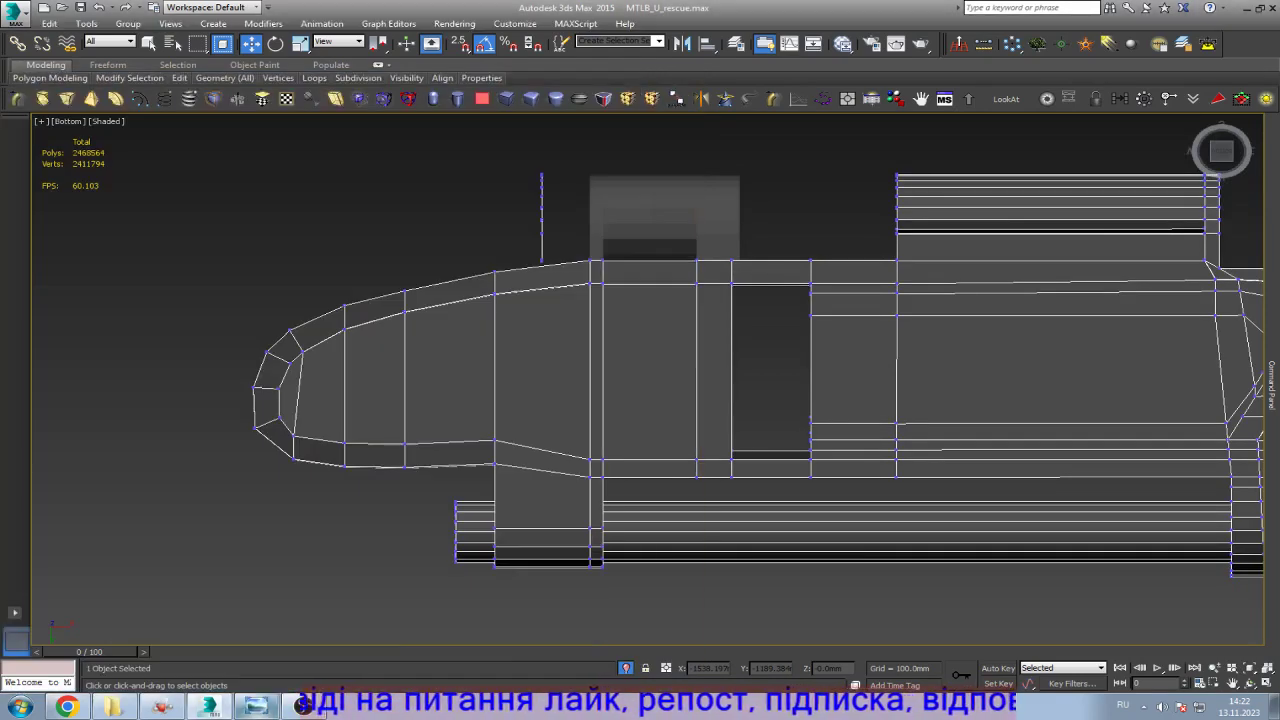
pyautogui.hotkey('alt', 'Tab')
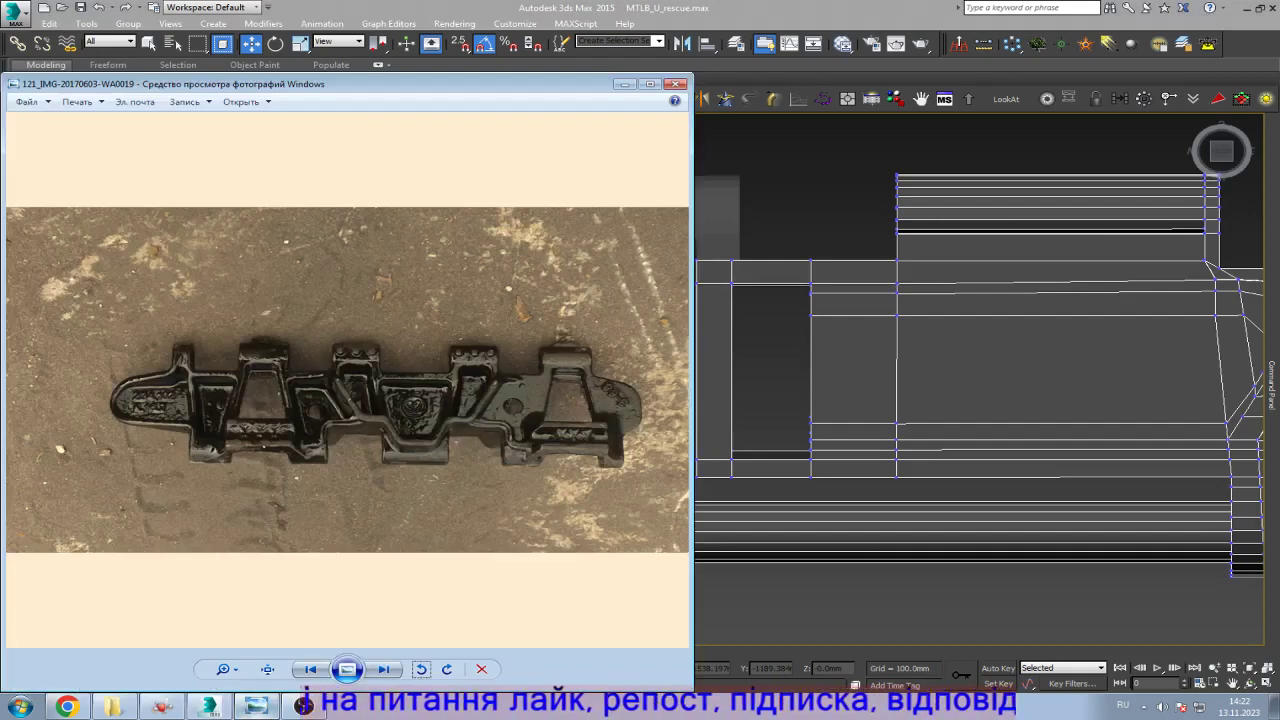
pyautogui.hotkey('alt', 'Tab')
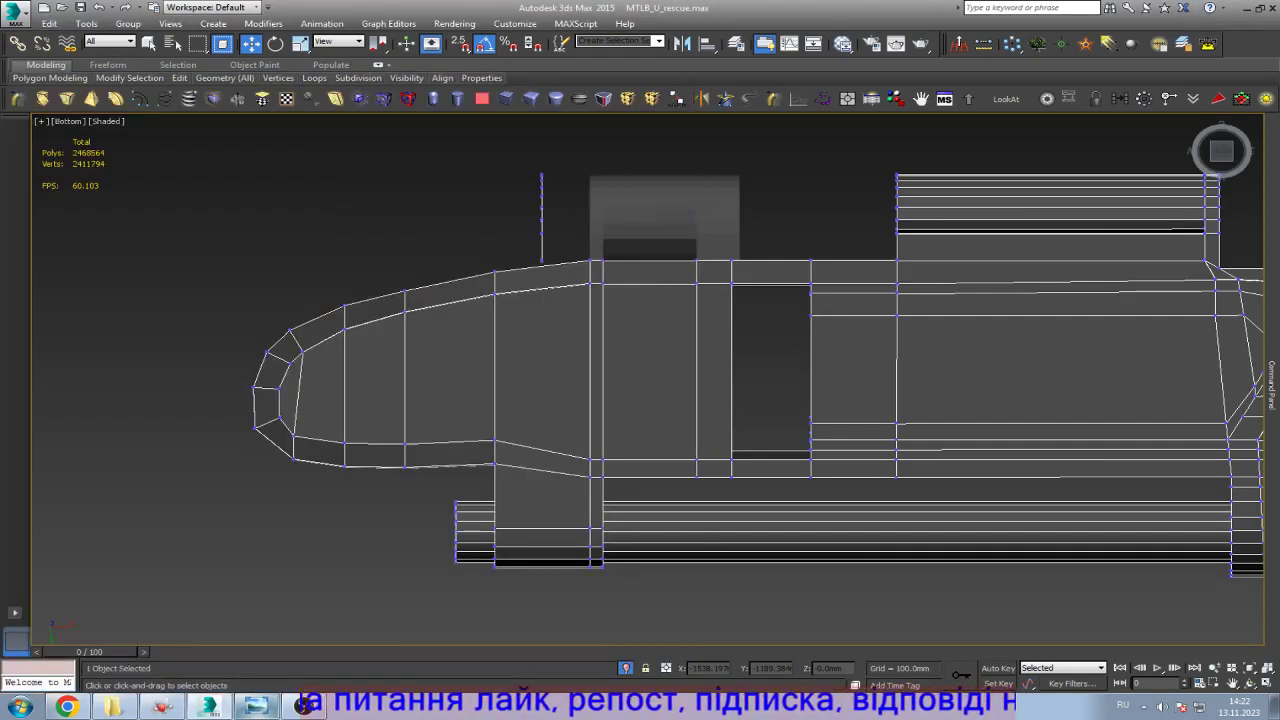
pyautogui.hotkey('alt', 'Tab')
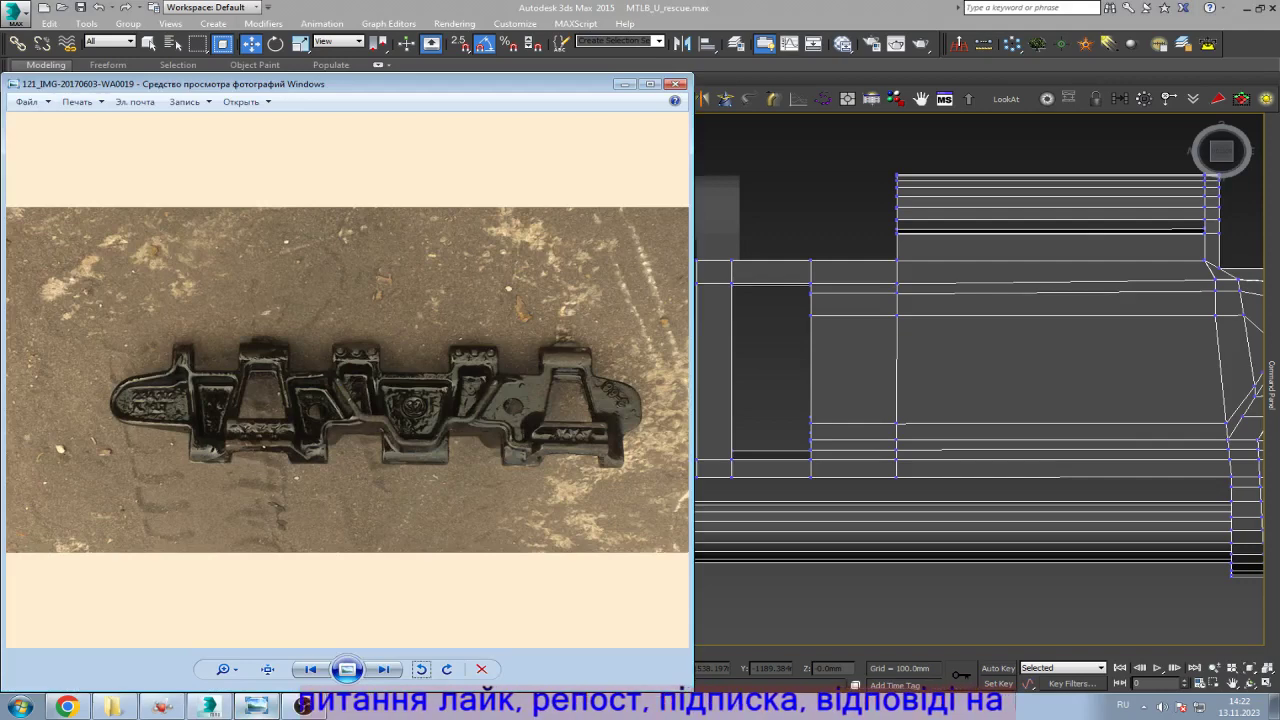
pyautogui.hotkey('alt', 'Tab')
pyautogui.hotkey('alt', 'Tab')
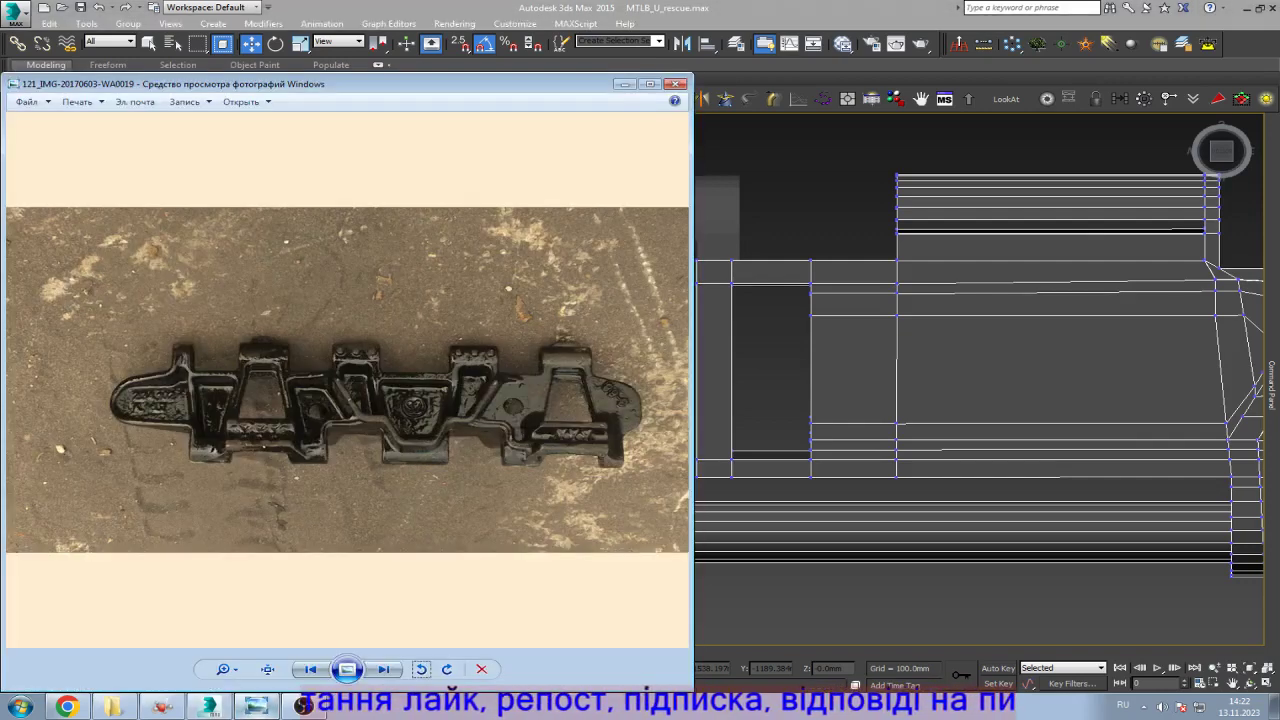
pyautogui.hotkey('alt', 'Tab')
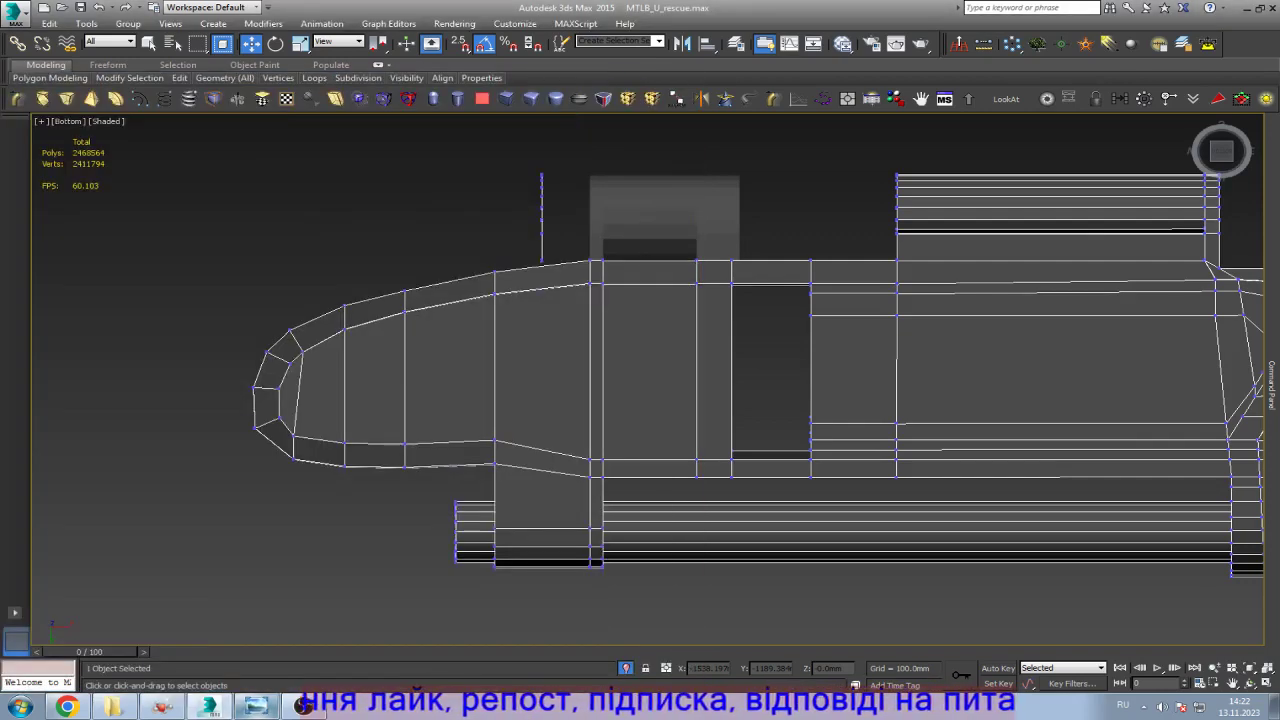
pyautogui.hotkey('alt', 'Tab')
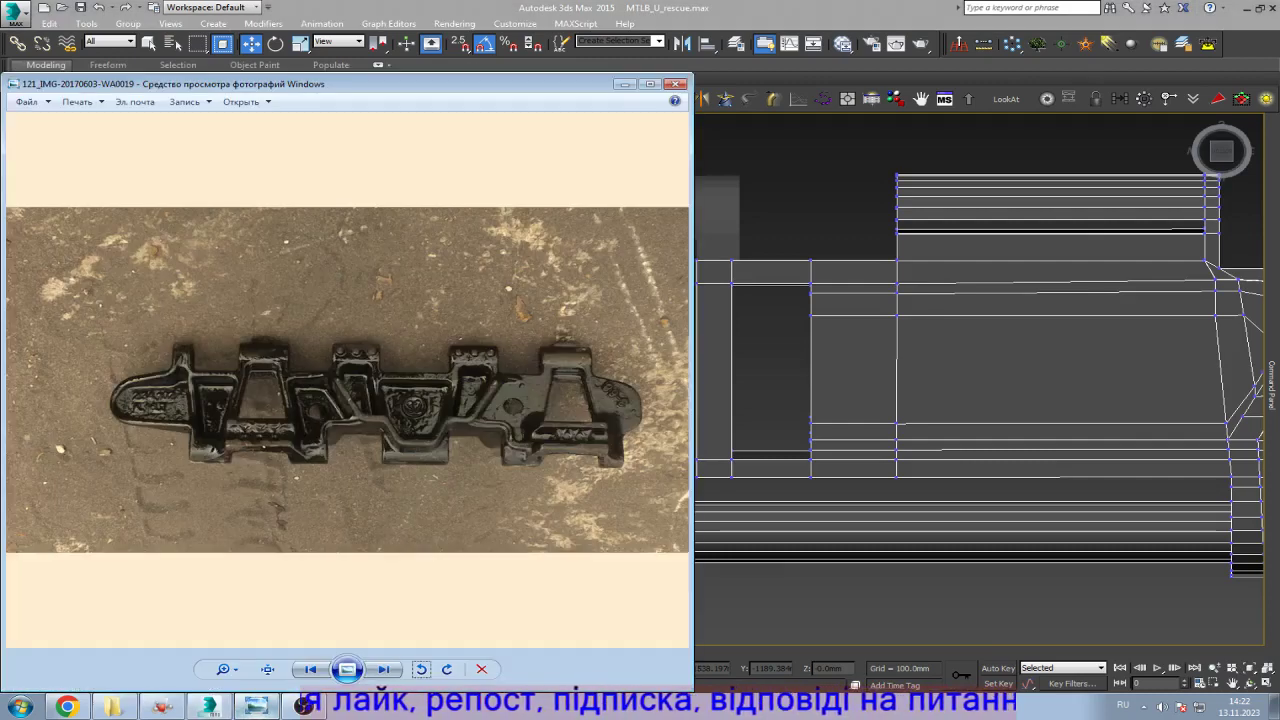
pyautogui.hotkey('alt', 'Tab')
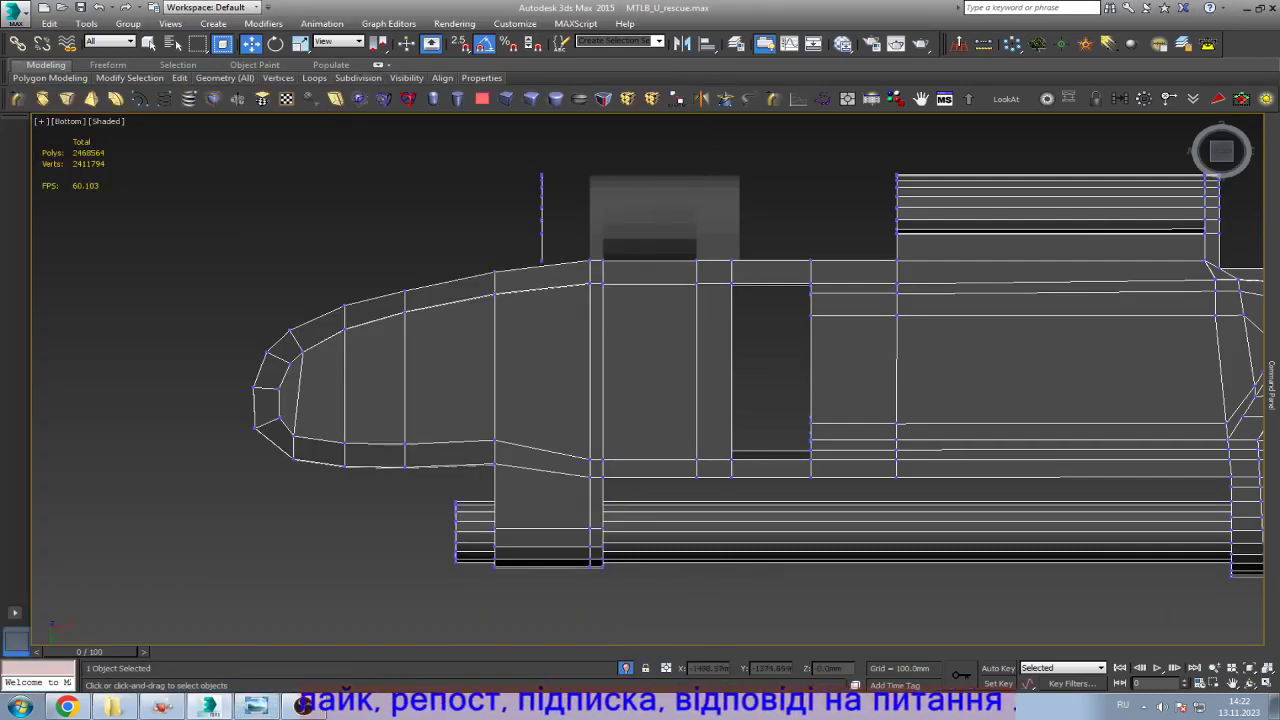
pyautogui.press('F3')
pyautogui.press('F3')
# Step: Slide the standing vertical edge about 18mm left and view the link at an angle
pyautogui.click(541, 208)
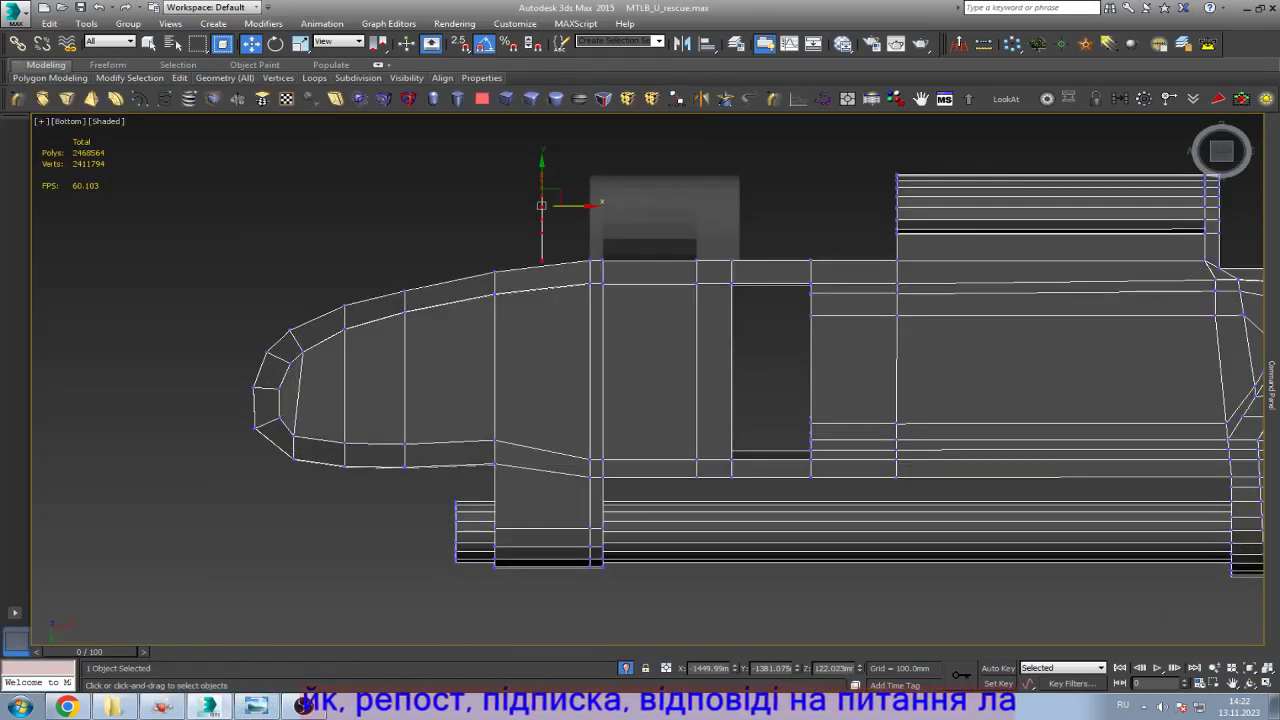
pyautogui.scroll(4, 485, 230)
pyautogui.moveTo(645, 183); pyautogui.dragTo(516, 183)
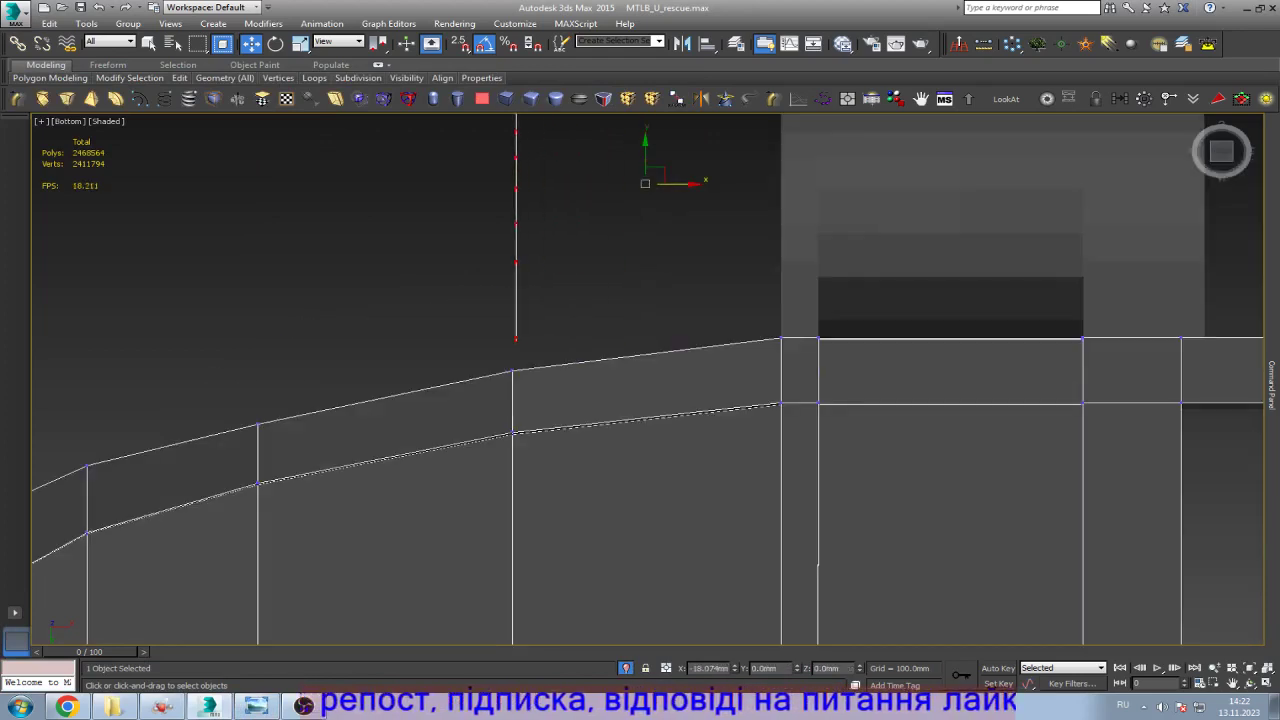
pyautogui.scroll(-4, 546, 310)
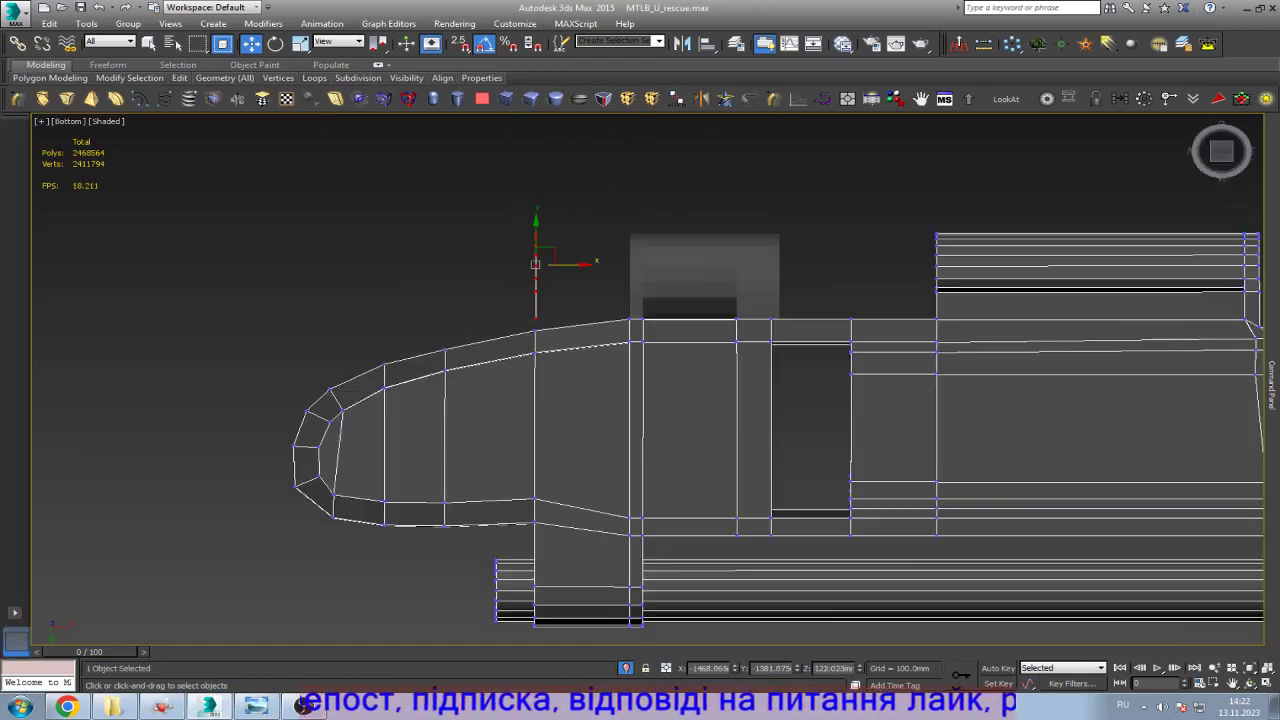
pyautogui.keyDown('alt'); pyautogui.moveTo(650, 400); pyautogui.dragTo(720, 425, button='middle'); pyautogui.keyUp('alt')
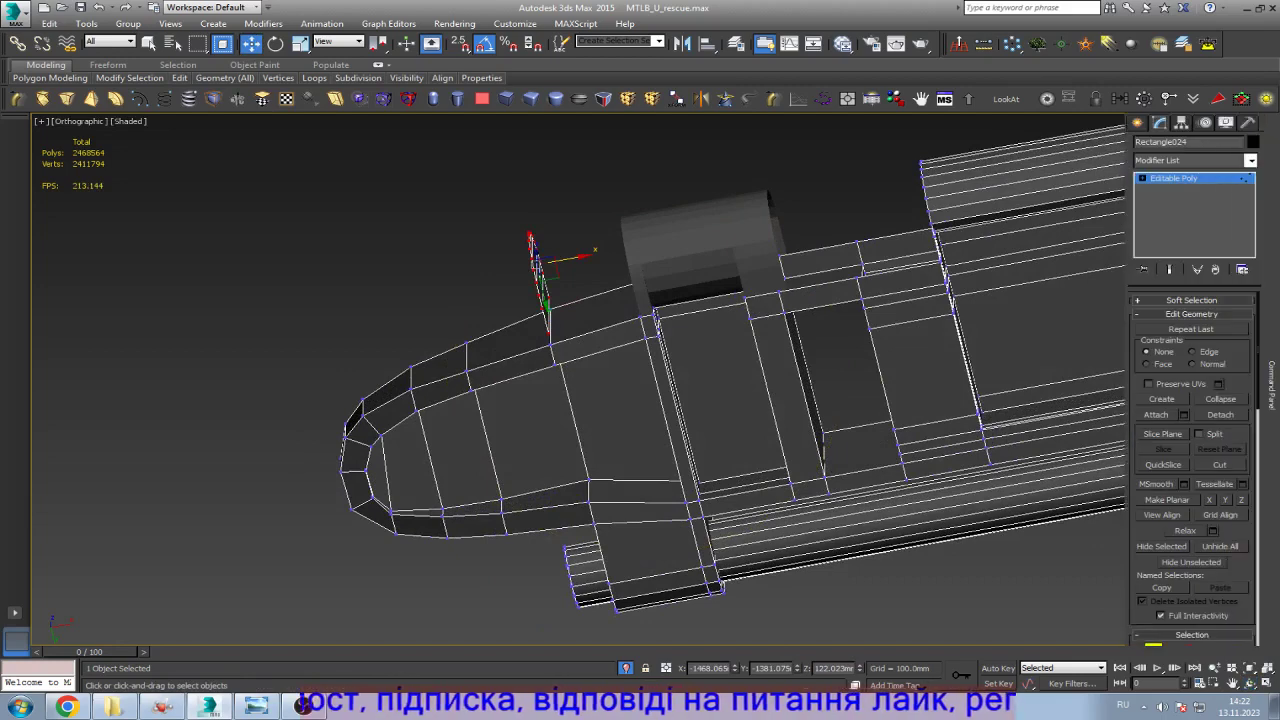
pyautogui.press('F4')
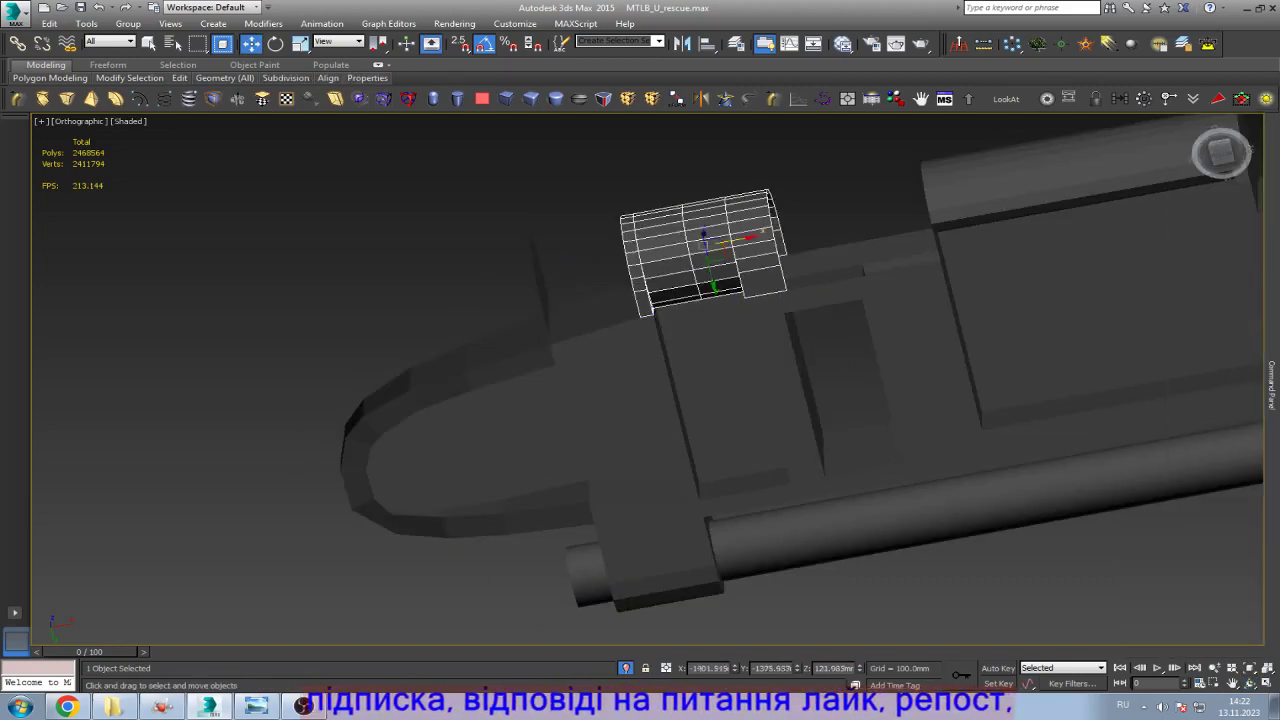
# Step: Slide the end-cap block sideways along X and frame it from the Bottom view
pyautogui.moveTo(728, 240); pyautogui.dragTo(806, 218)
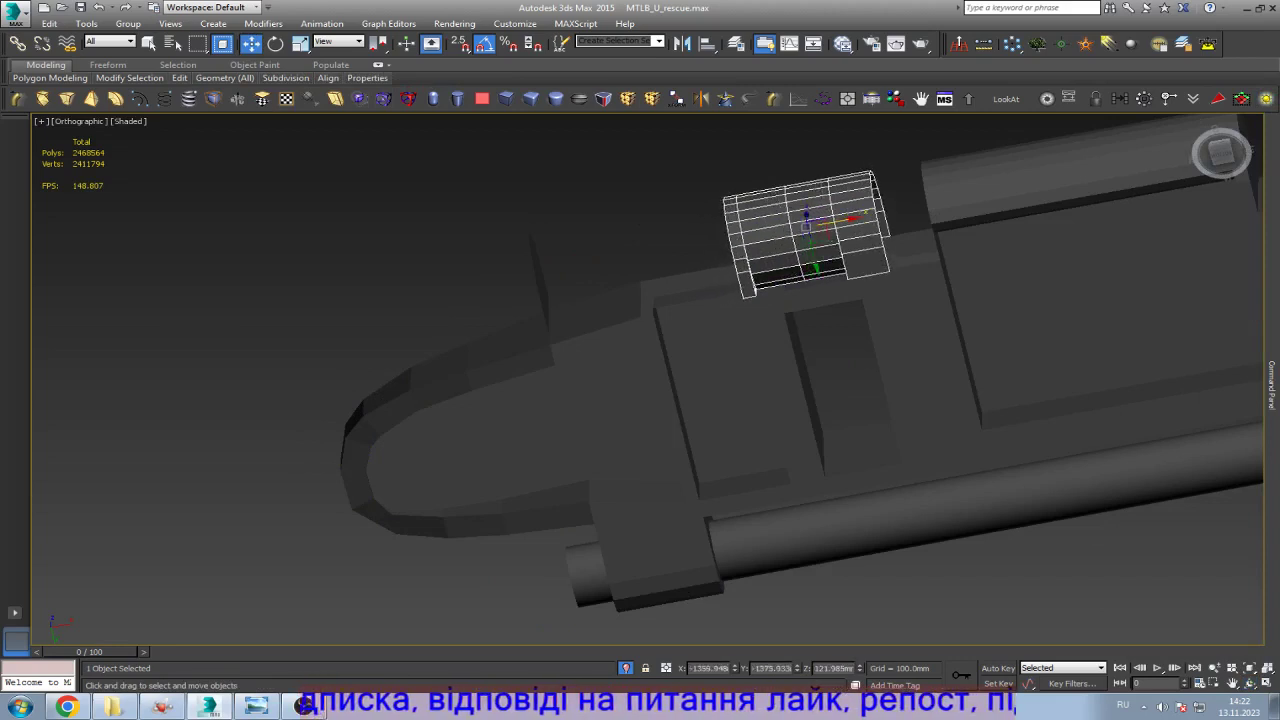
pyautogui.press('b')
pyautogui.press('z')
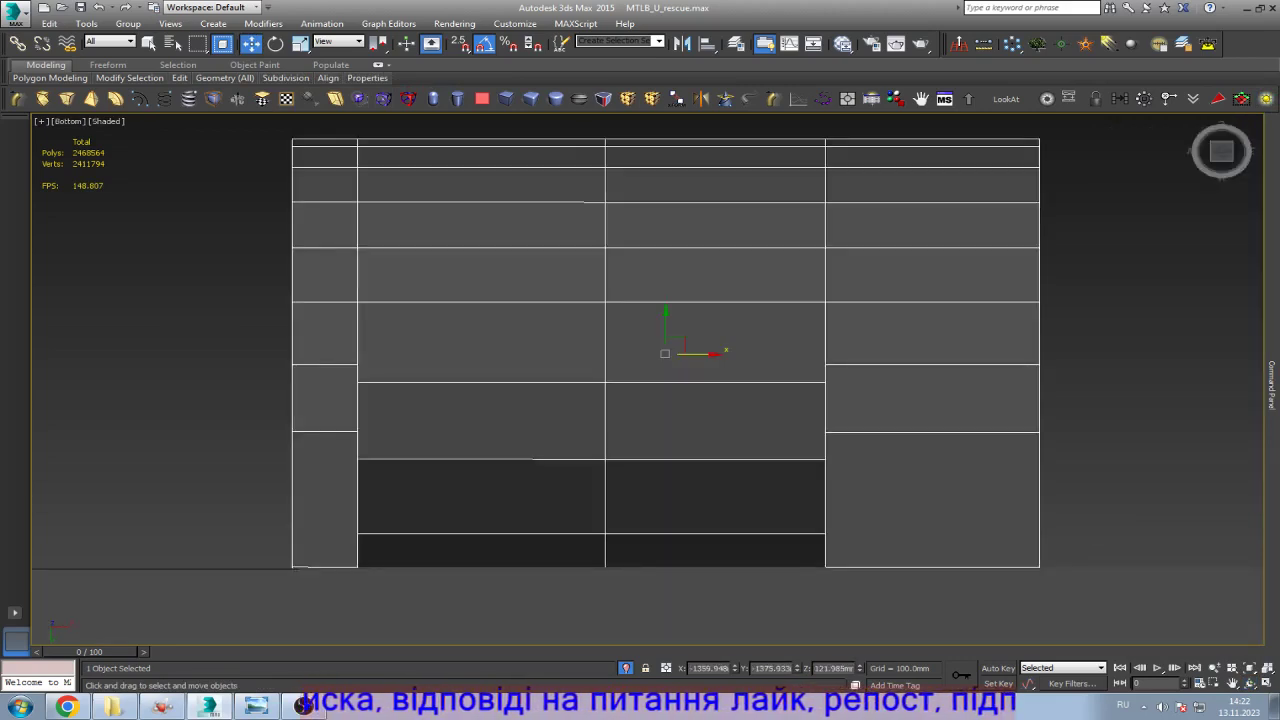
pyautogui.scroll(-5, 640, 380)
pyautogui.press('F4')
pyautogui.scroll(6, 640, 380)
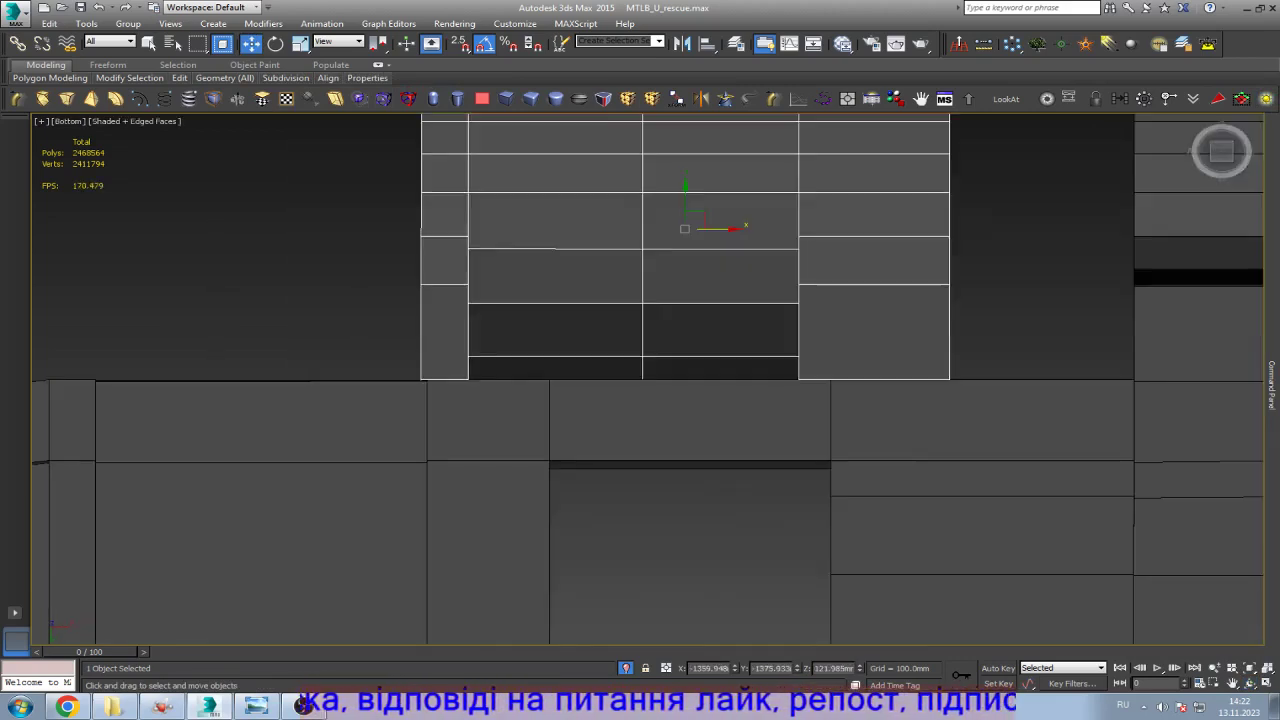
pyautogui.scroll(-3, 740, 297)
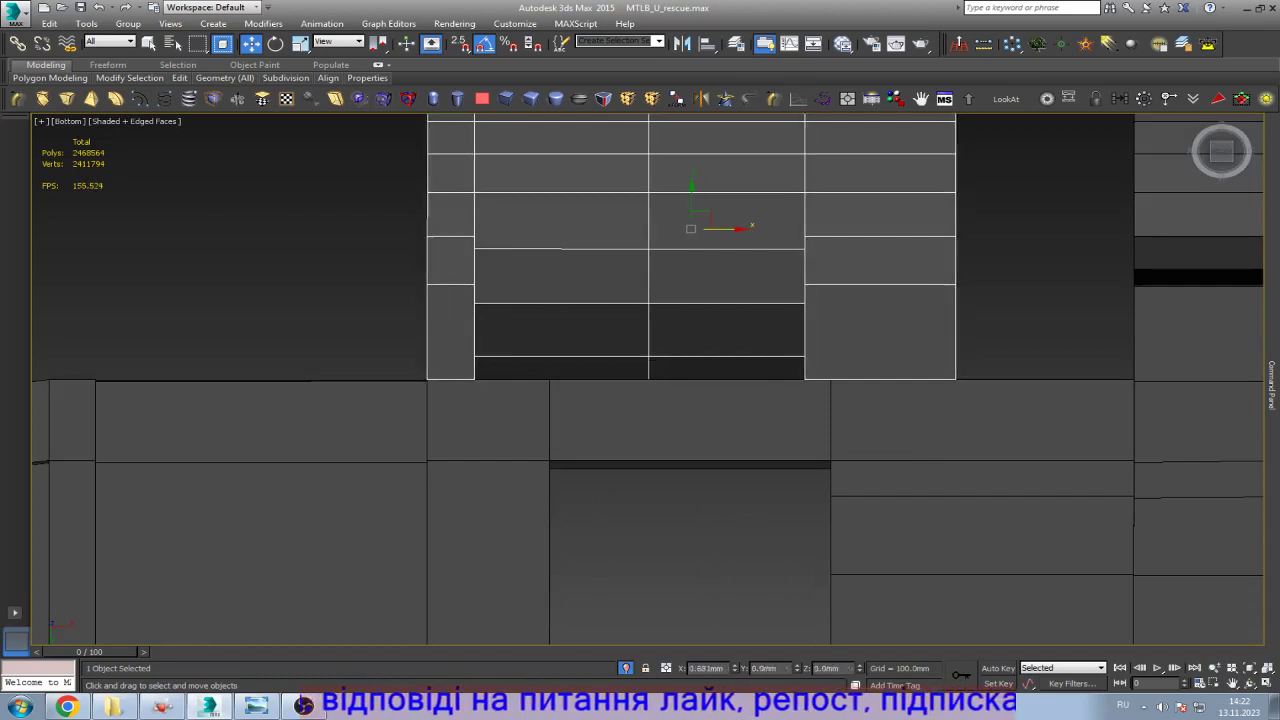
# Step: Shift the block's lower-left vertex column, then two more vertex columns, to the right
pyautogui.press('2')
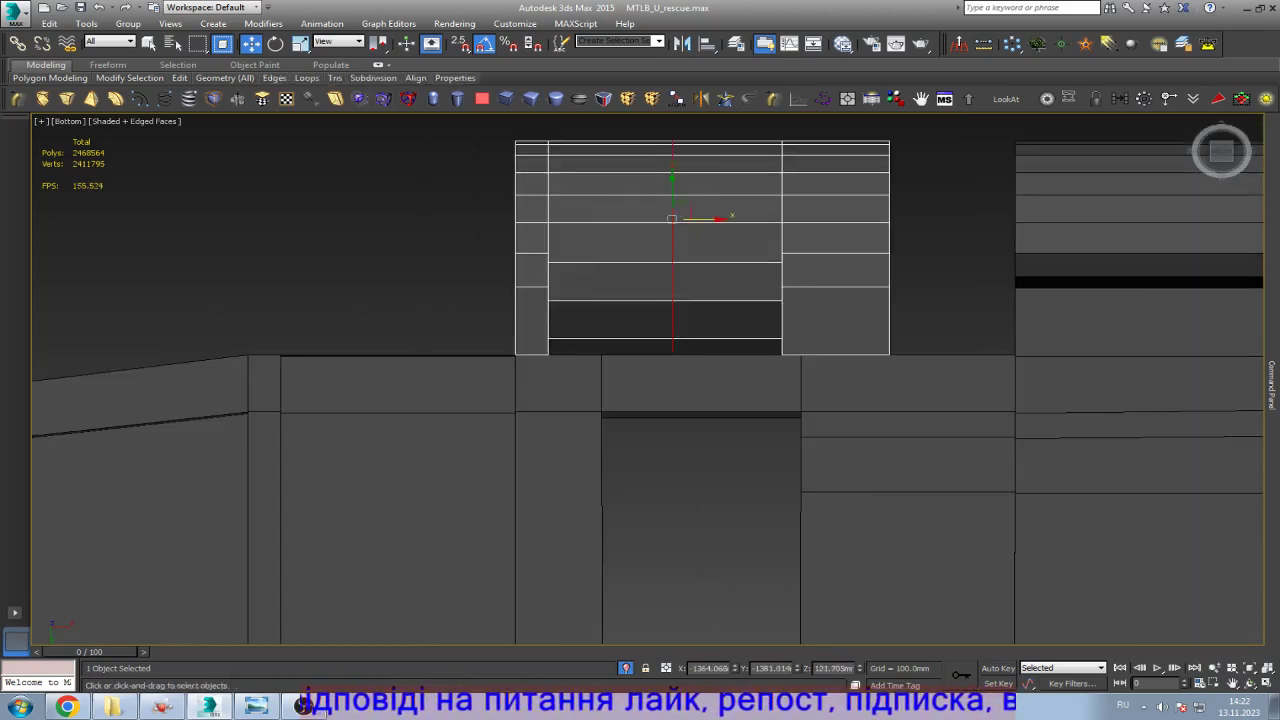
pyautogui.press('1')
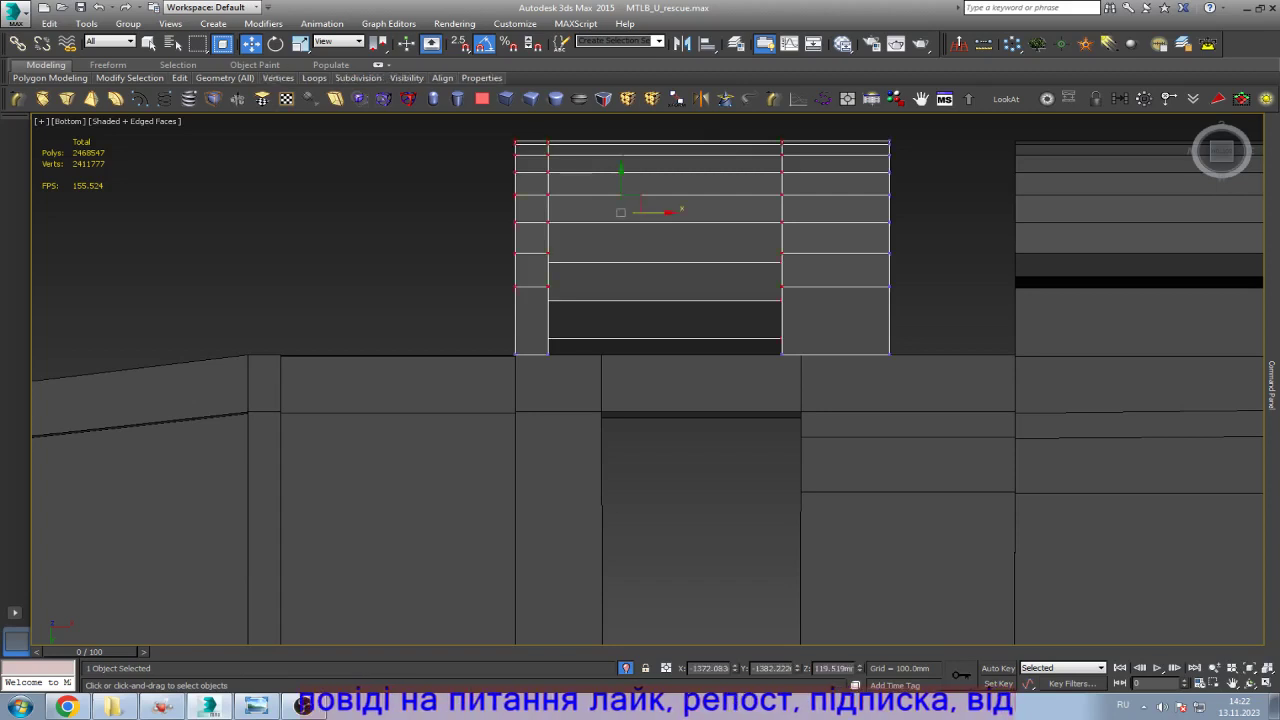
pyautogui.moveTo(548, 289); pyautogui.dragTo(541, 138)
pyautogui.moveTo(548, 247); pyautogui.dragTo(604, 247)
pyautogui.hotkey('ctrl', 'd')
pyautogui.moveTo(758, 356); pyautogui.dragTo(1000, 122)
pyautogui.scroll(3, 1022, 119)
pyautogui.moveTo(665, 346); pyautogui.dragTo(703, 346)
pyautogui.hotkey('ctrl', 'd')
pyautogui.scroll(-4, 684, 358)
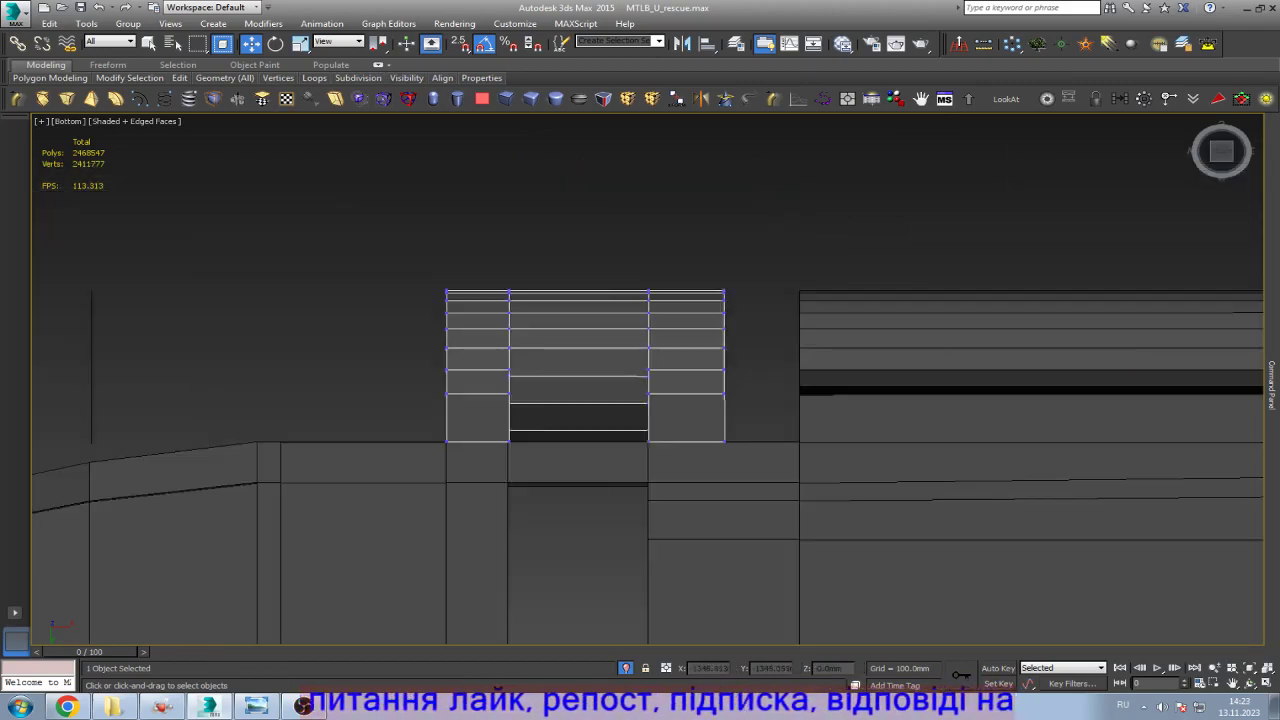
# Step: Flatten one of the block's vertex columns along X to 3%
pyautogui.moveTo(662, 444); pyautogui.dragTo(634, 266)
pyautogui.scroll(4, 648, 359)
pyautogui.press('r')
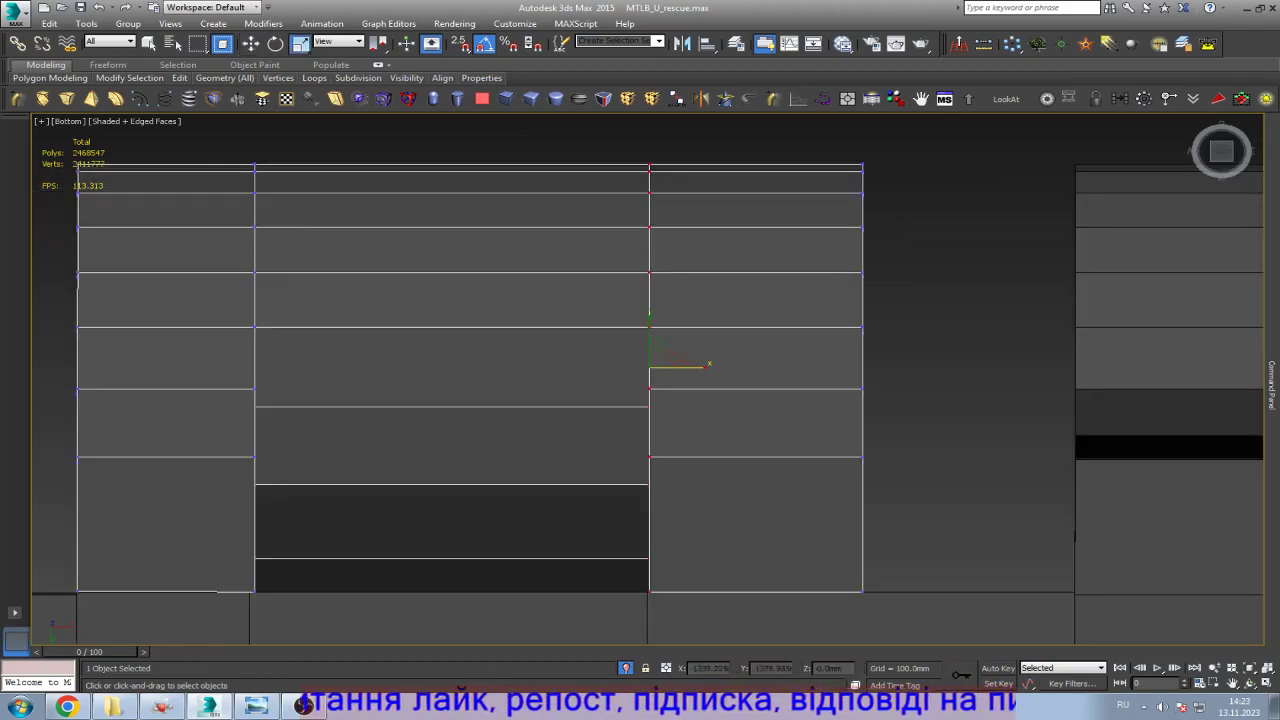
pyautogui.hotkey('ctrl', 'd')
pyautogui.scroll(-3, 568, 309)
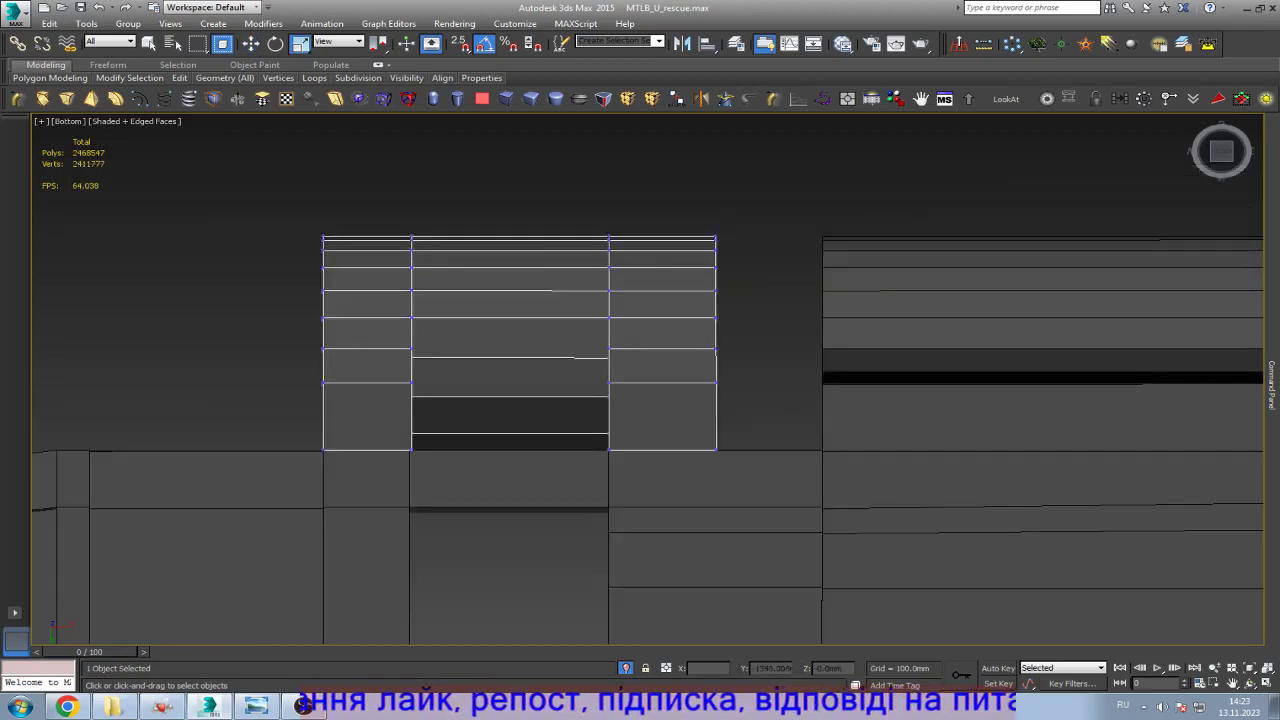
pyautogui.moveTo(446, 580); pyautogui.dragTo(380, 263)
pyautogui.scroll(3, 172, 309)
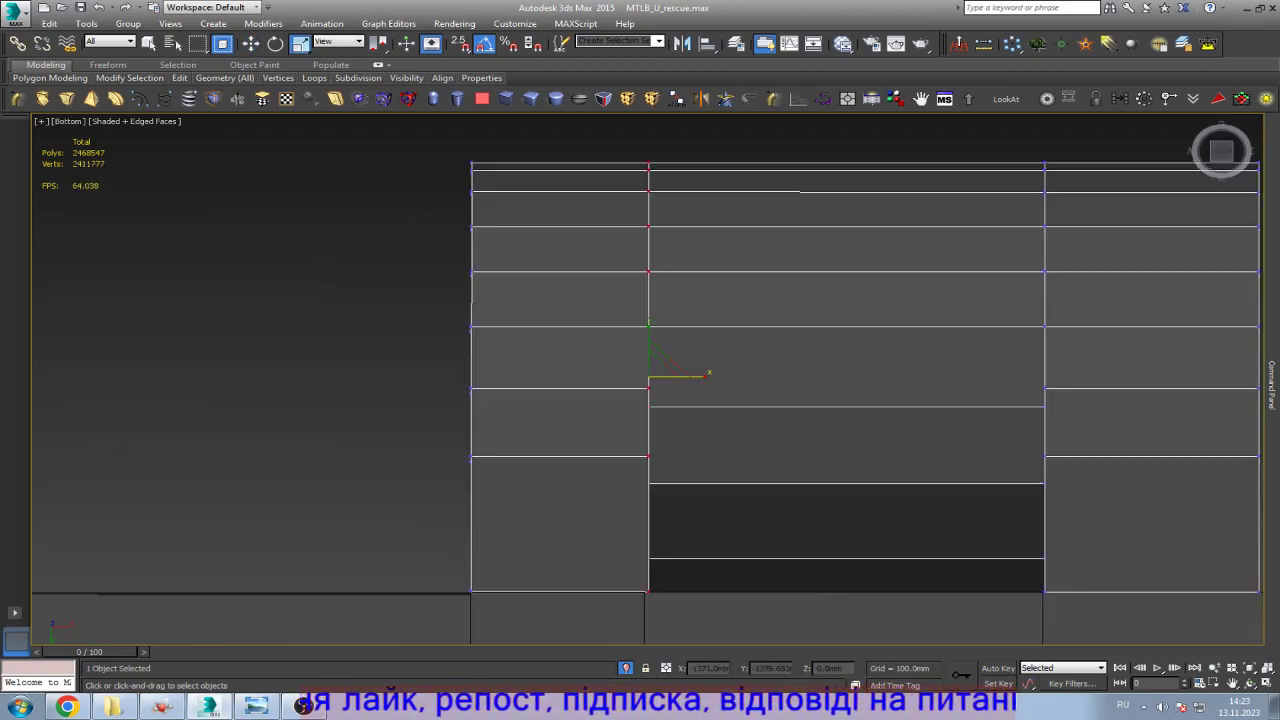
pyautogui.moveTo(660, 362); pyautogui.dragTo(570, 362)
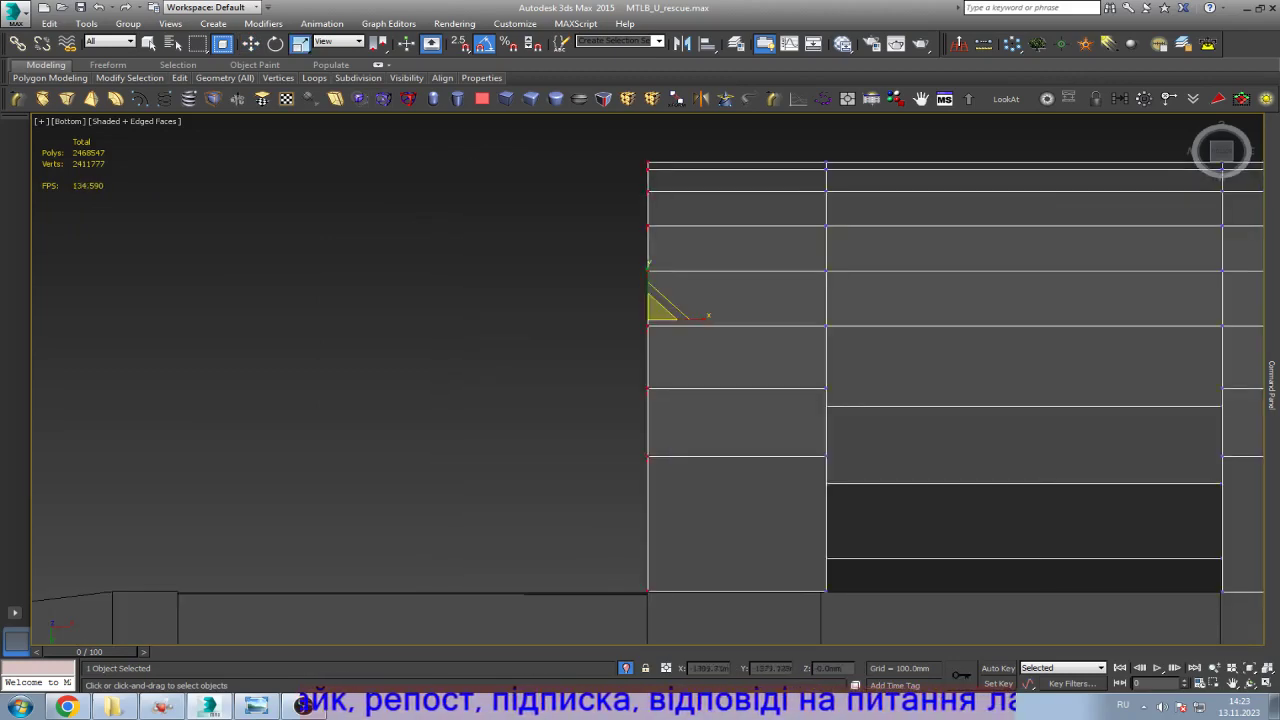
# Step: Select a vertex column on the block's edge and zoom in with the Move tool active
pyautogui.scroll(-3, 640, 380)
pyautogui.scroll(4, 640, 380)
pyautogui.moveTo(516, 332); pyautogui.dragTo(577, 479)
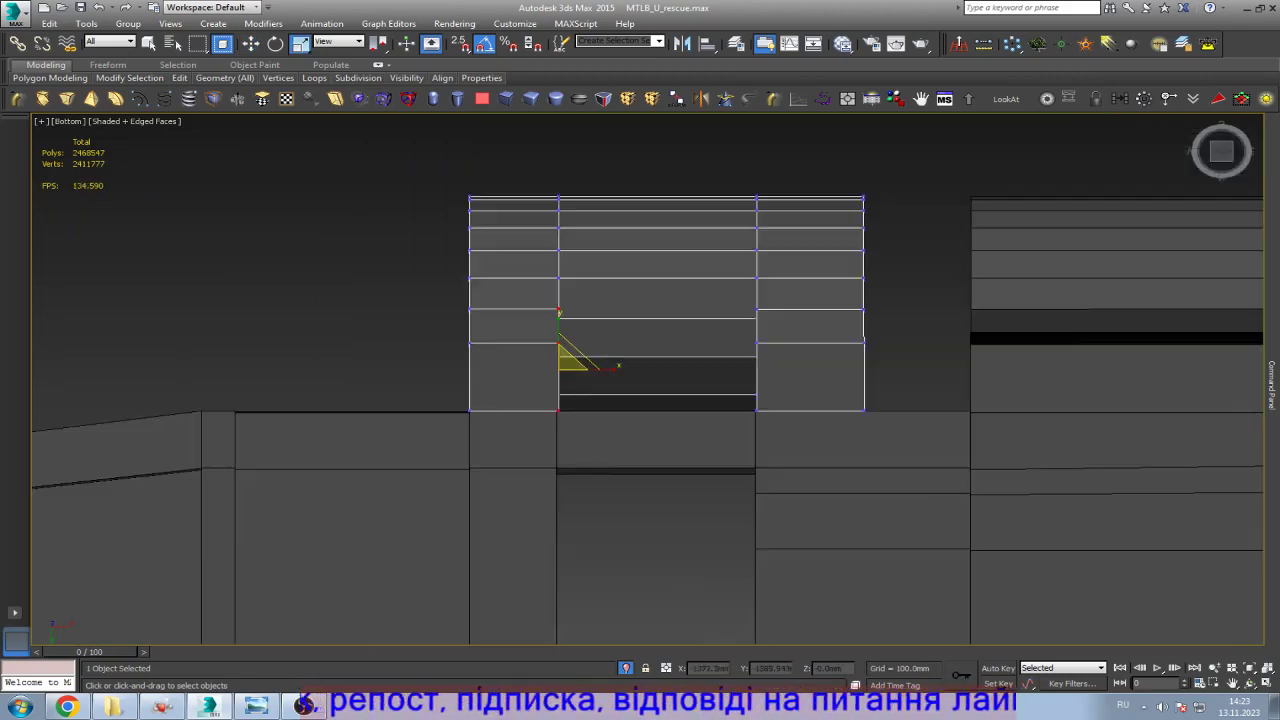
pyautogui.press('z')
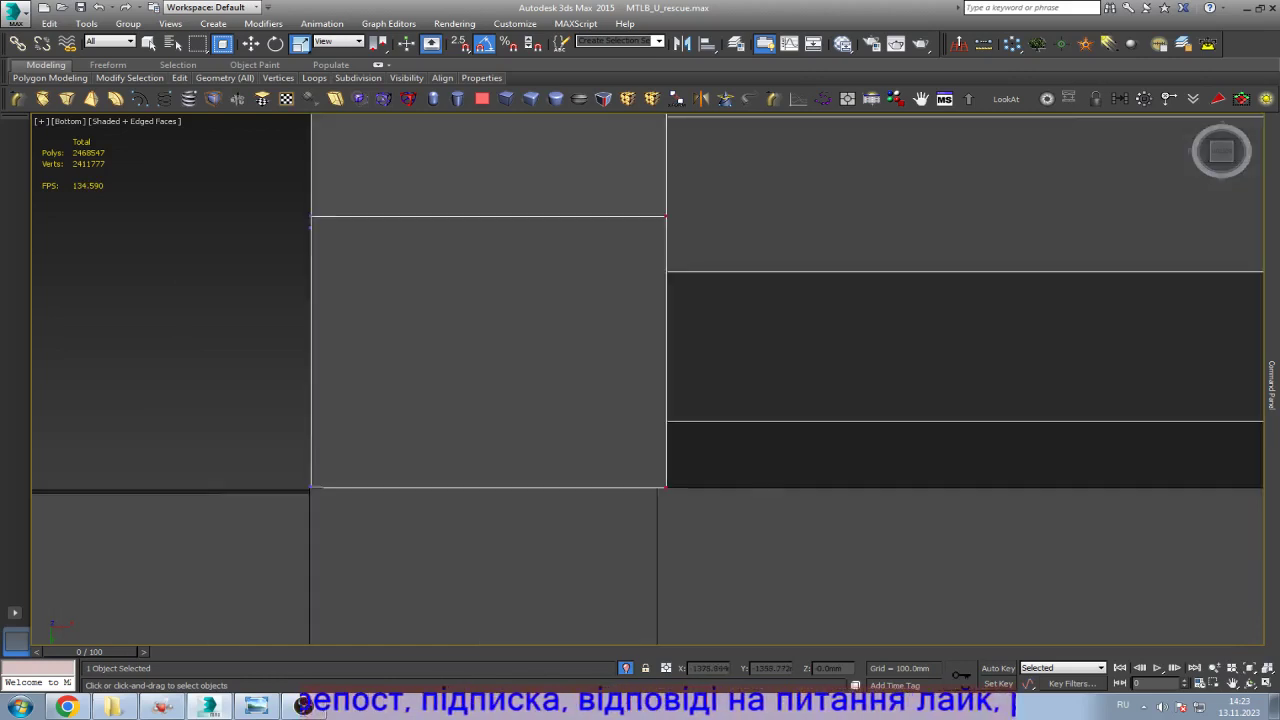
pyautogui.press('w')
pyautogui.scroll(2, 641, 456)
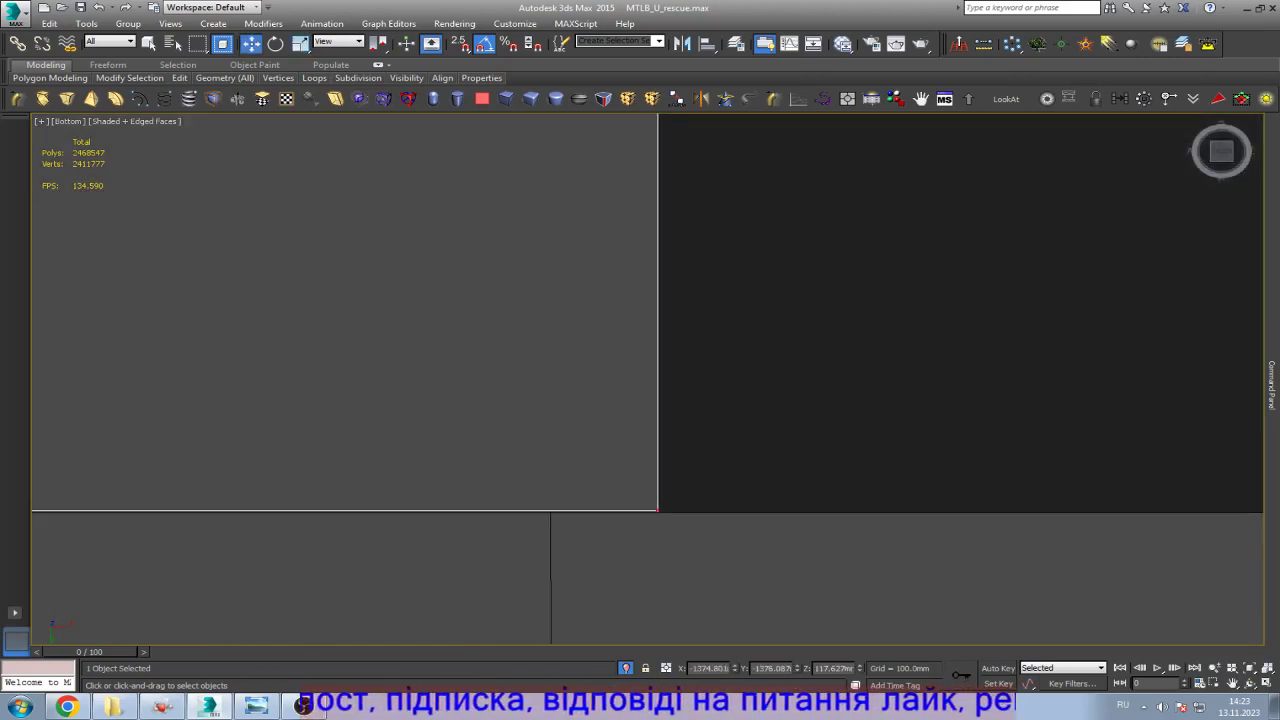
pyautogui.scroll(-2, 641, 456)
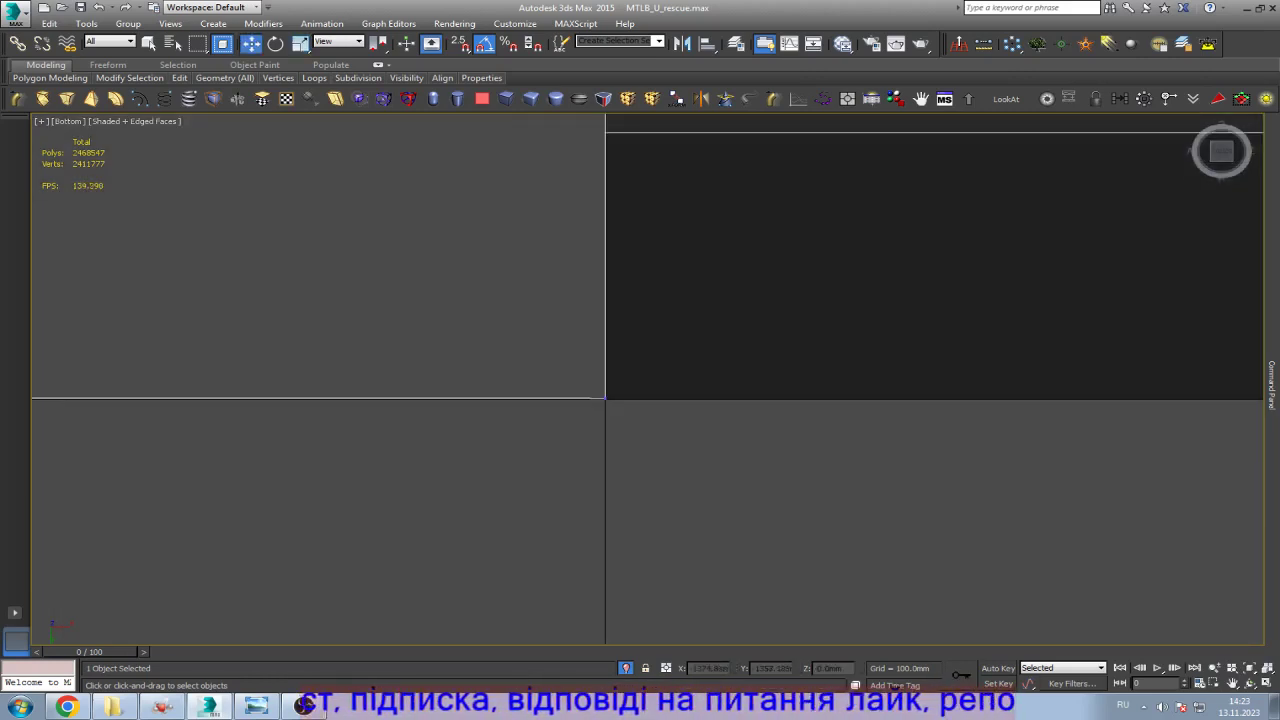
pyautogui.scroll(-3, 641, 456)
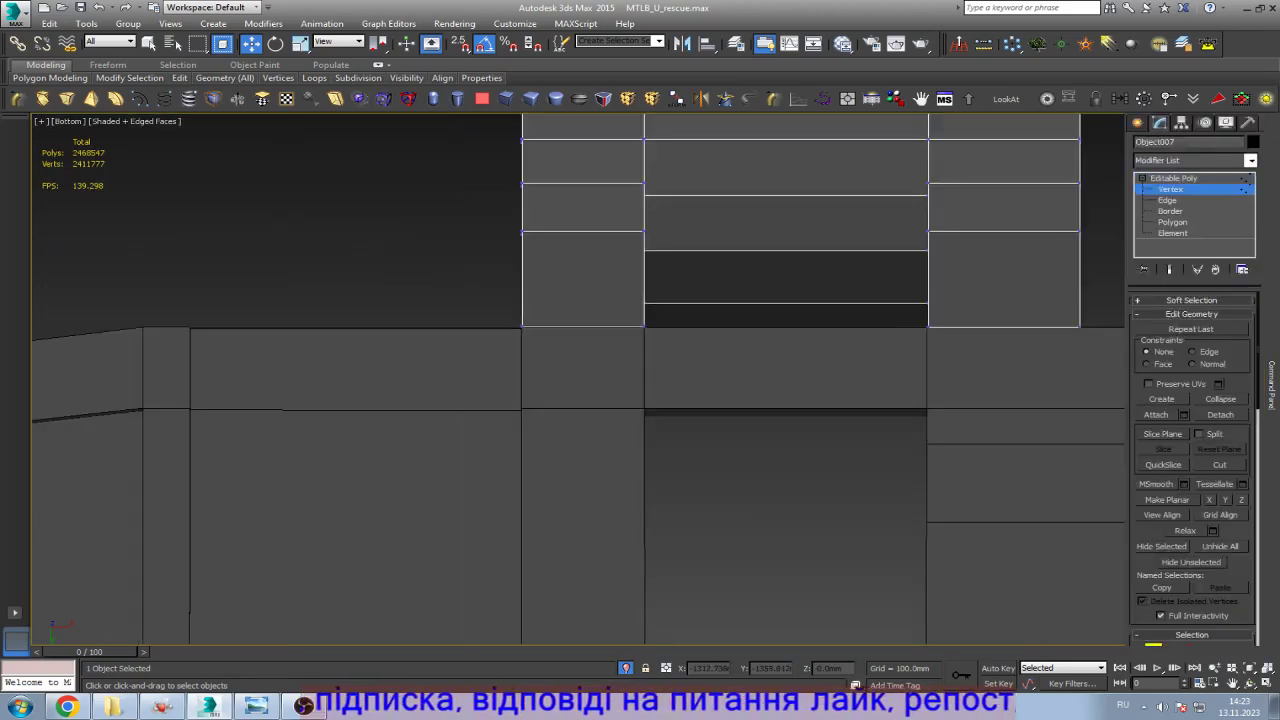
# Step: Remove the upper and lower horizontal edges beside the slot
pyautogui.press('2')
pyautogui.click(785, 327)
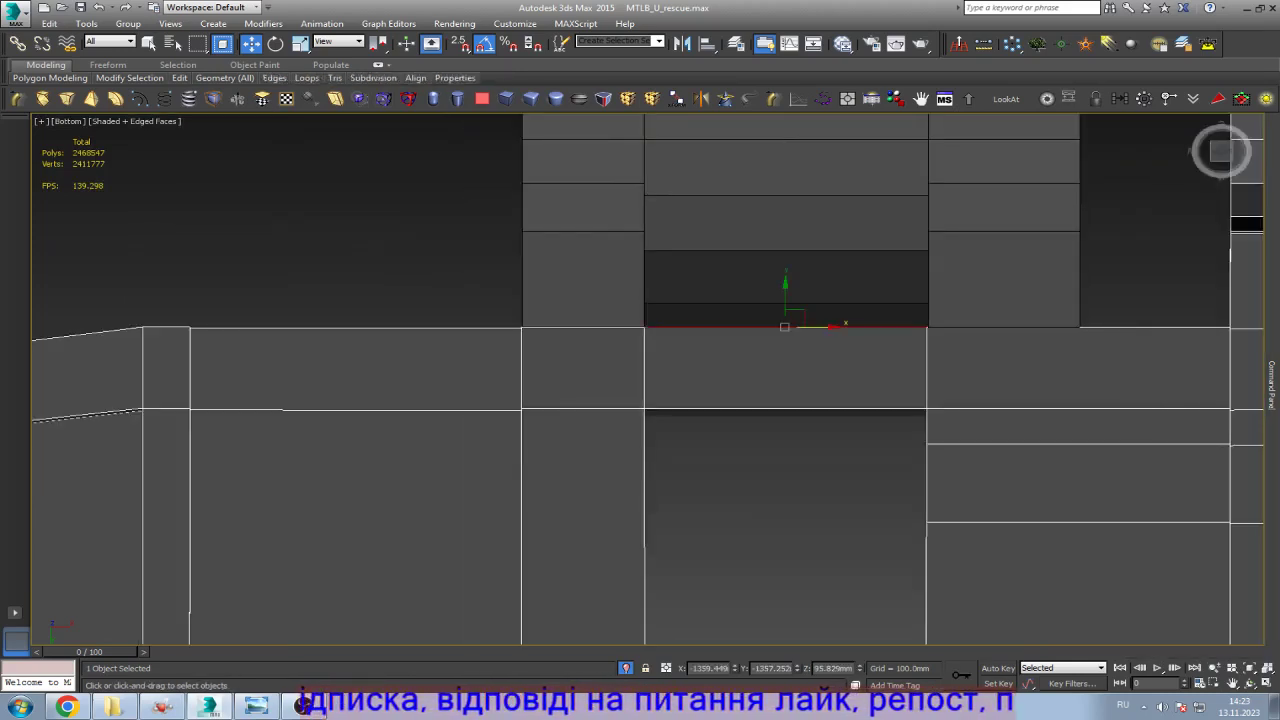
pyautogui.keyDown('ctrl'); pyautogui.click(785, 409); pyautogui.keyUp('ctrl')
pyautogui.press('BackSpace')
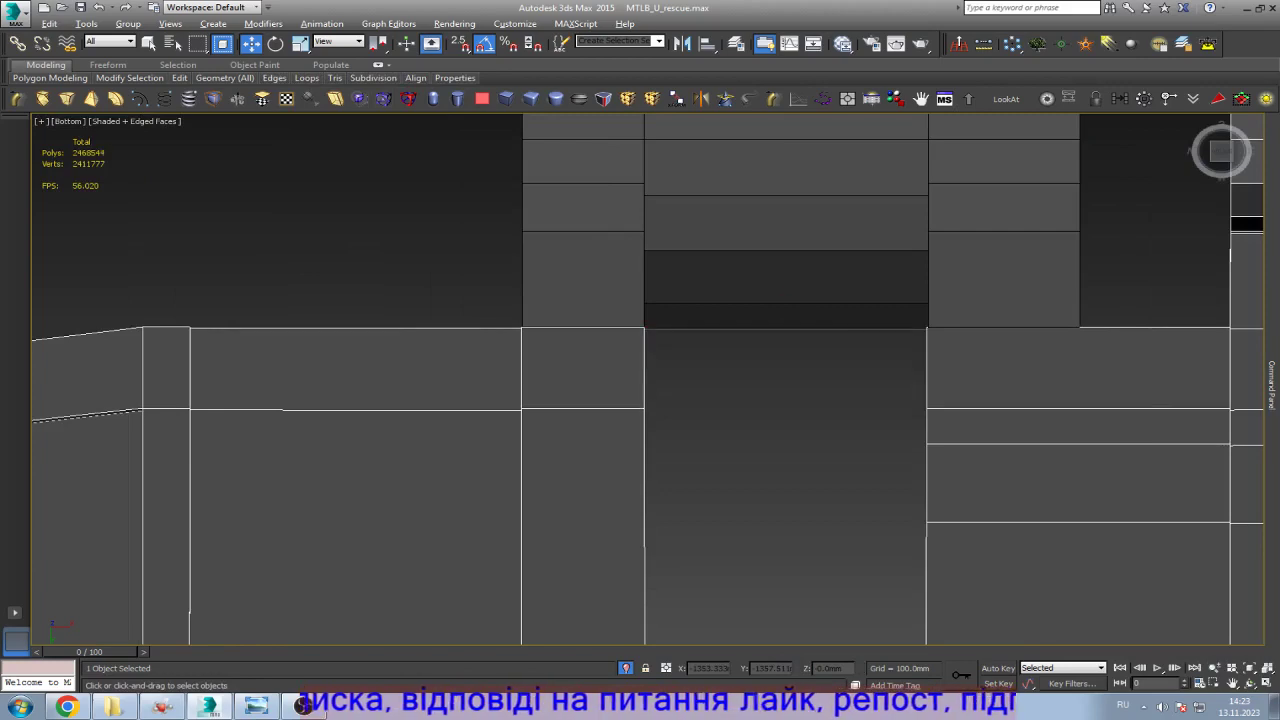
pyautogui.scroll(-5, 662, 280)
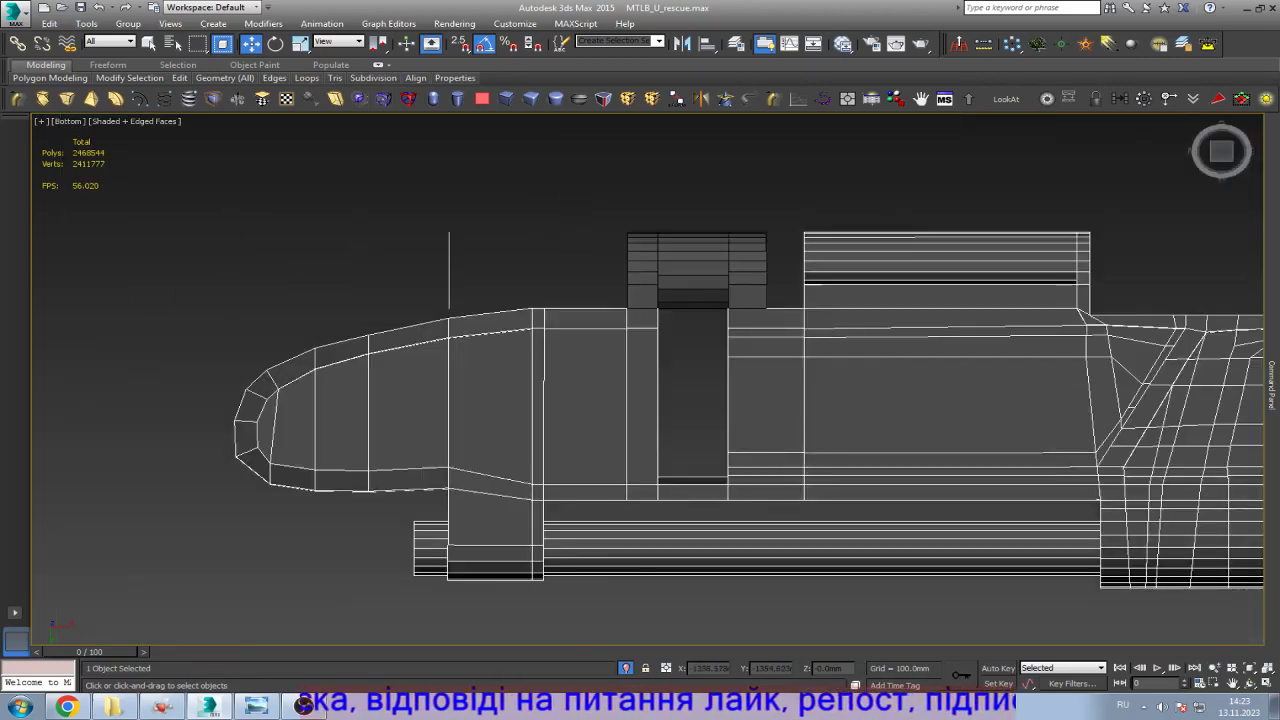
# Step: Slide the vertical edge's vertices left onto the slot
pyautogui.press('1')
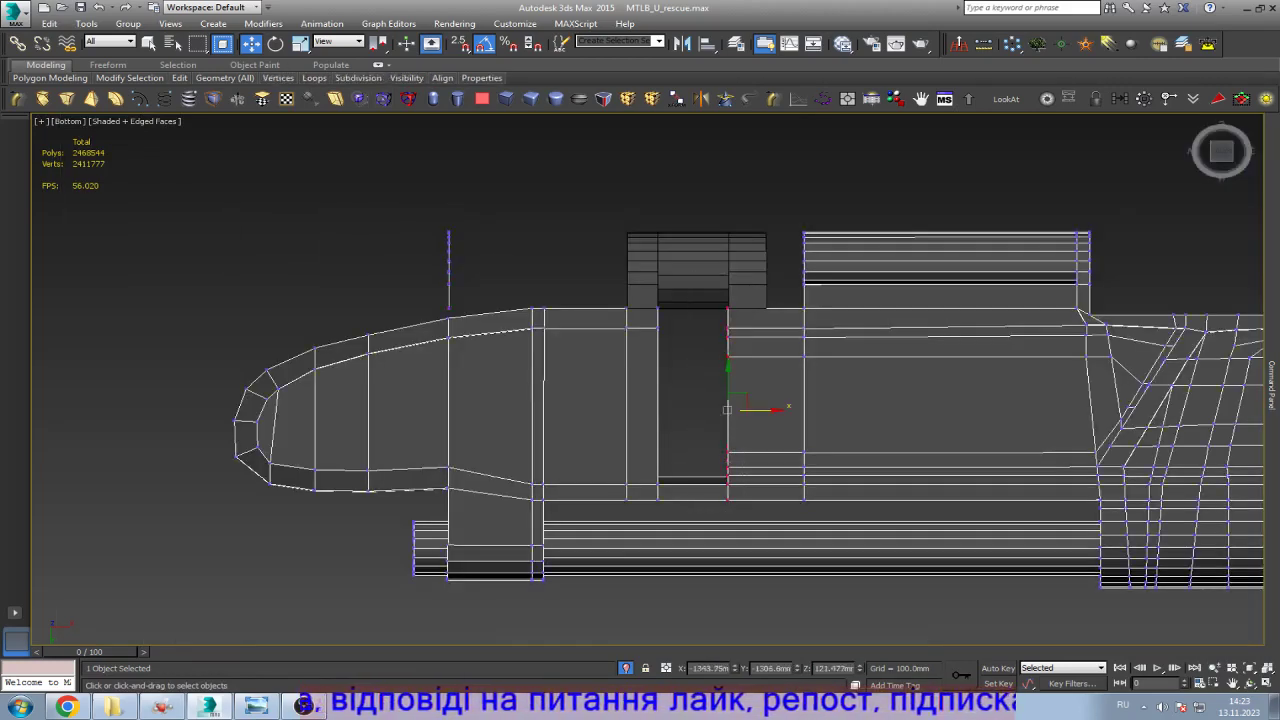
pyautogui.scroll(4, 772, 406)
pyautogui.press('r')
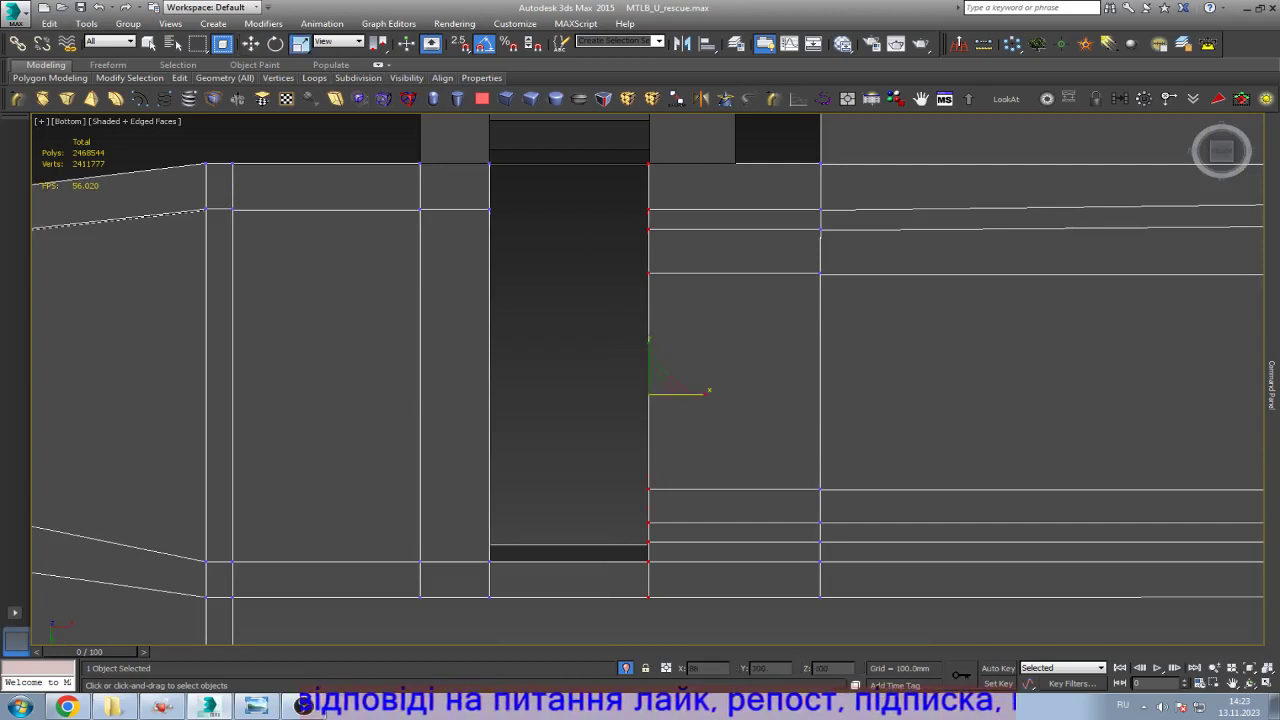
pyautogui.press('w')
pyautogui.scroll(5, 654, 258)
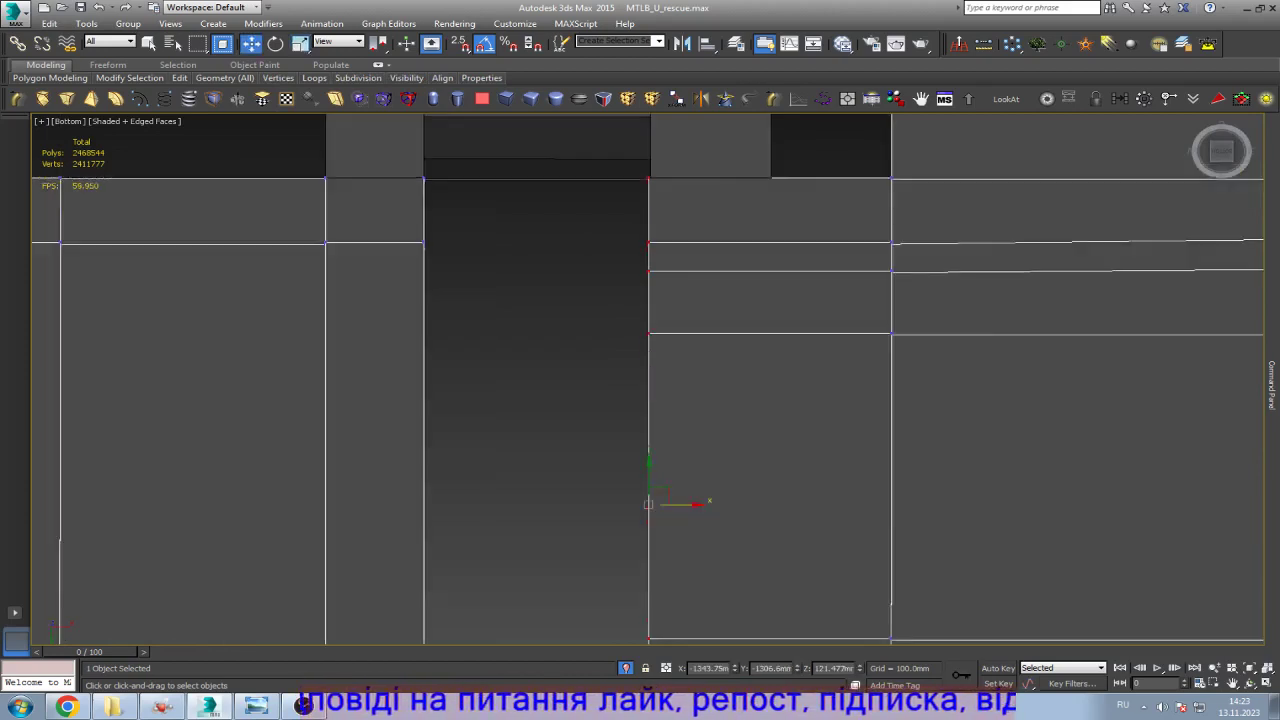
pyautogui.scroll(3, 652, 290)
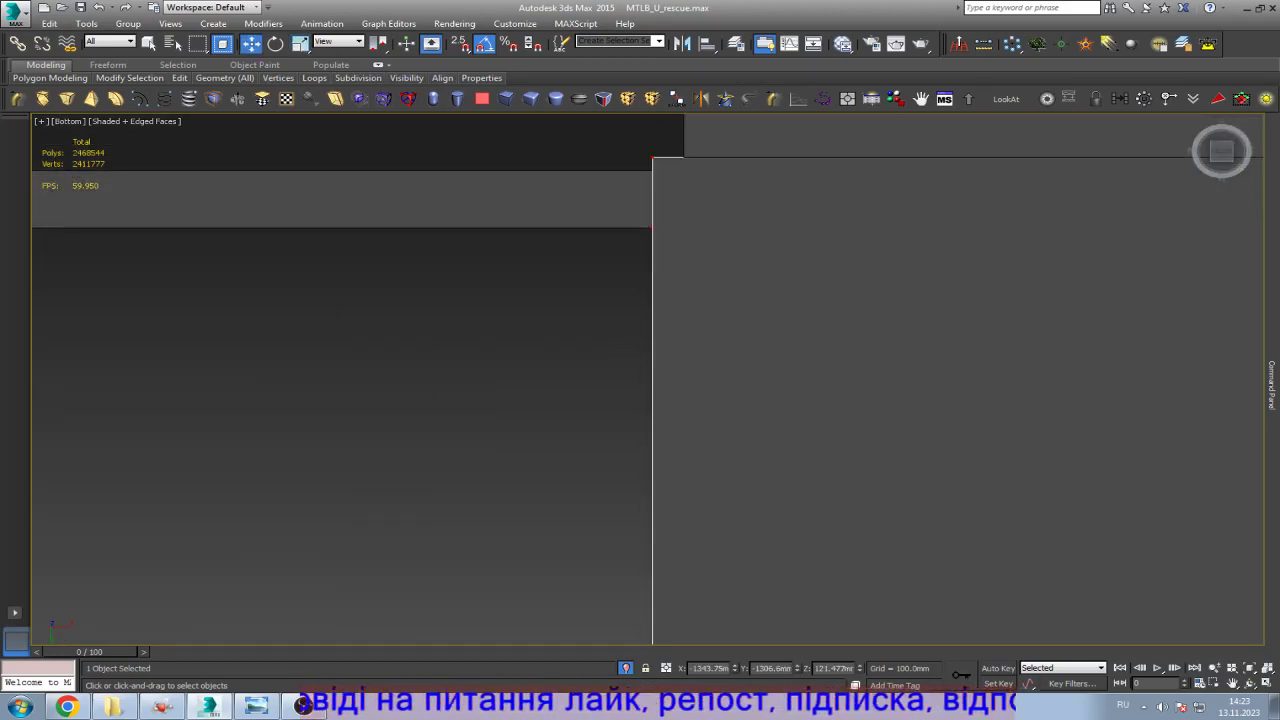
pyautogui.scroll(3, 645, 158)
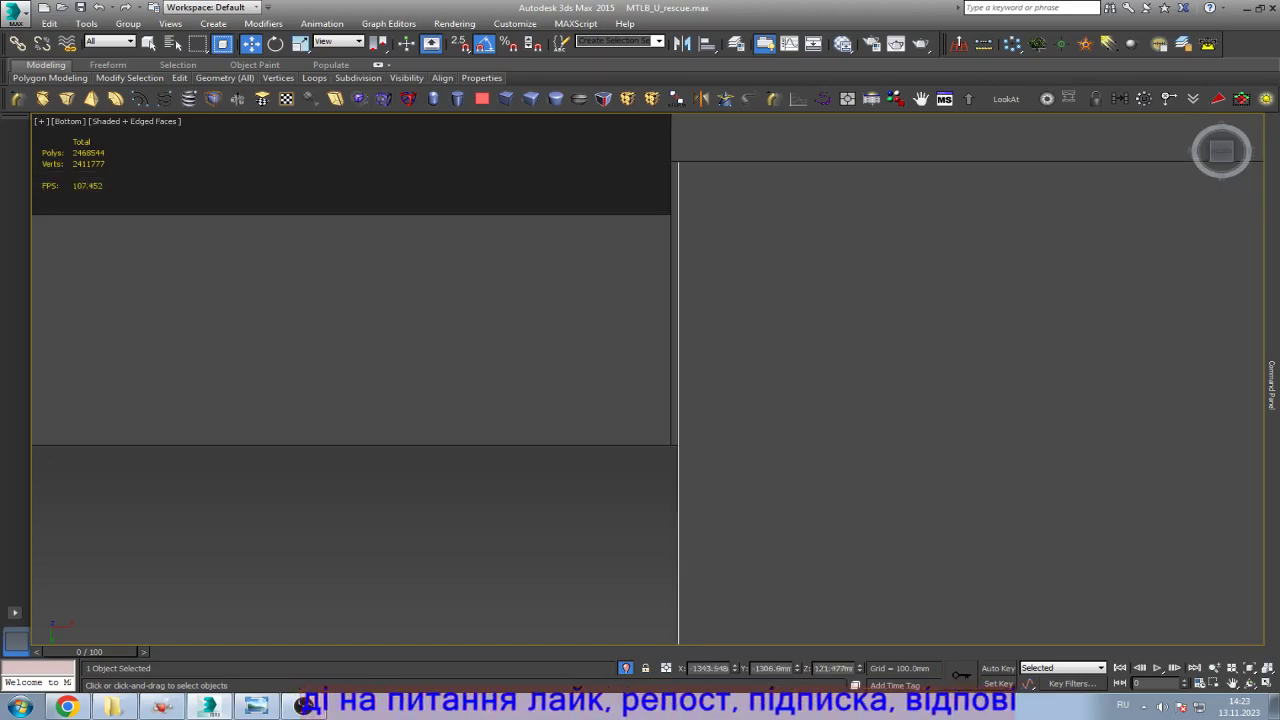
pyautogui.scroll(2, 650, 170)
pyautogui.moveTo(653, 400); pyautogui.dragTo(624, 400)
pyautogui.press('z')
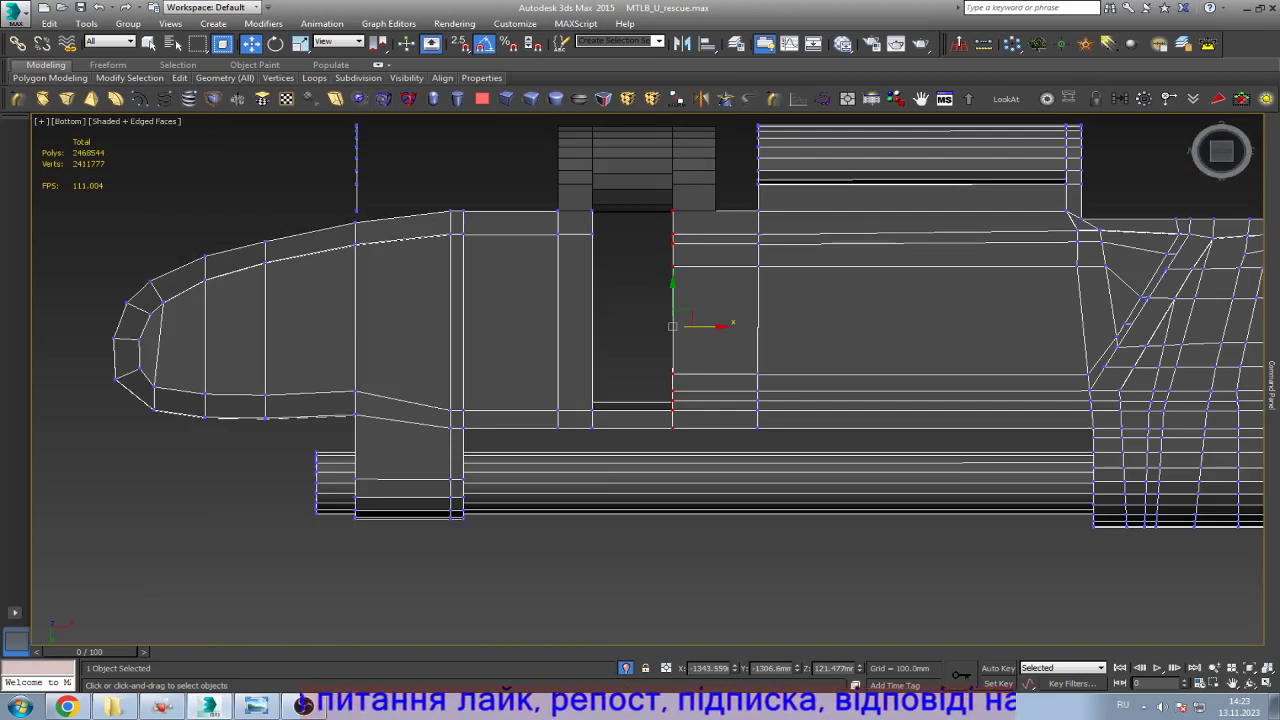
pyautogui.hotkey('ctrl', 'd')
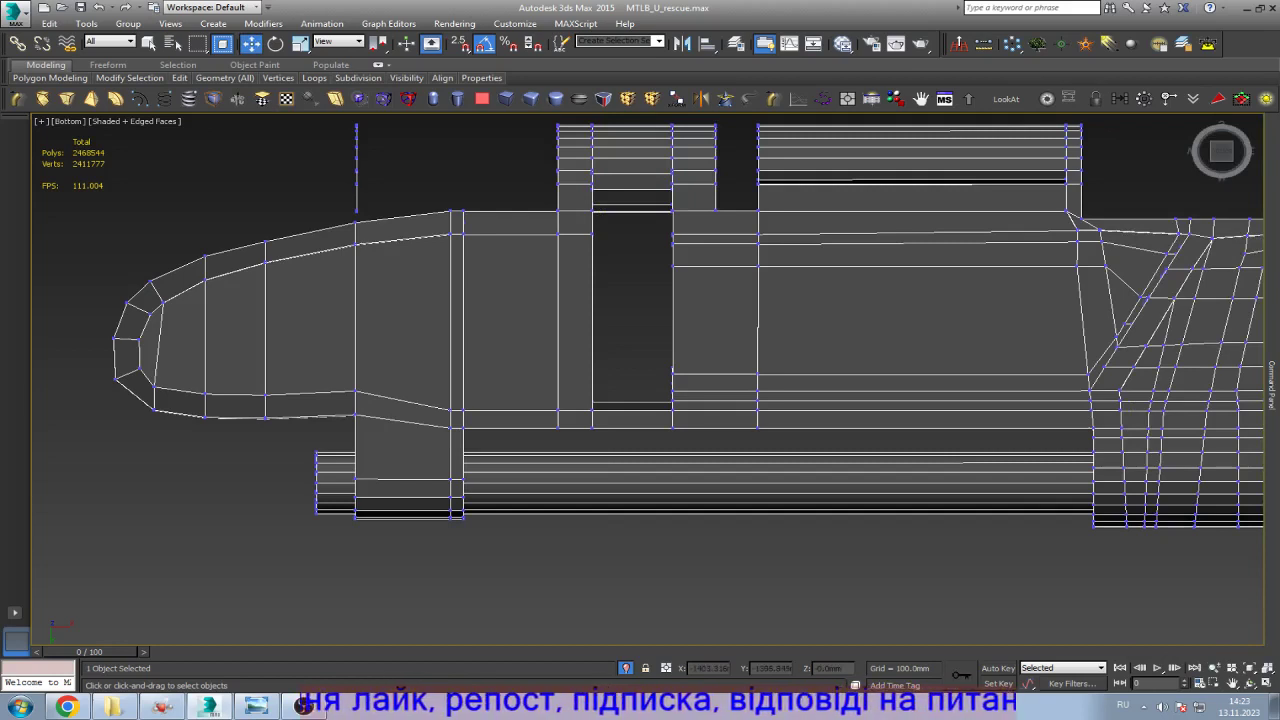
# Step: Weld the overlapping vertices at the slot and orbit out of the Bottom view
pyautogui.hotkey('ctrl', 'z')
pyautogui.press('z')
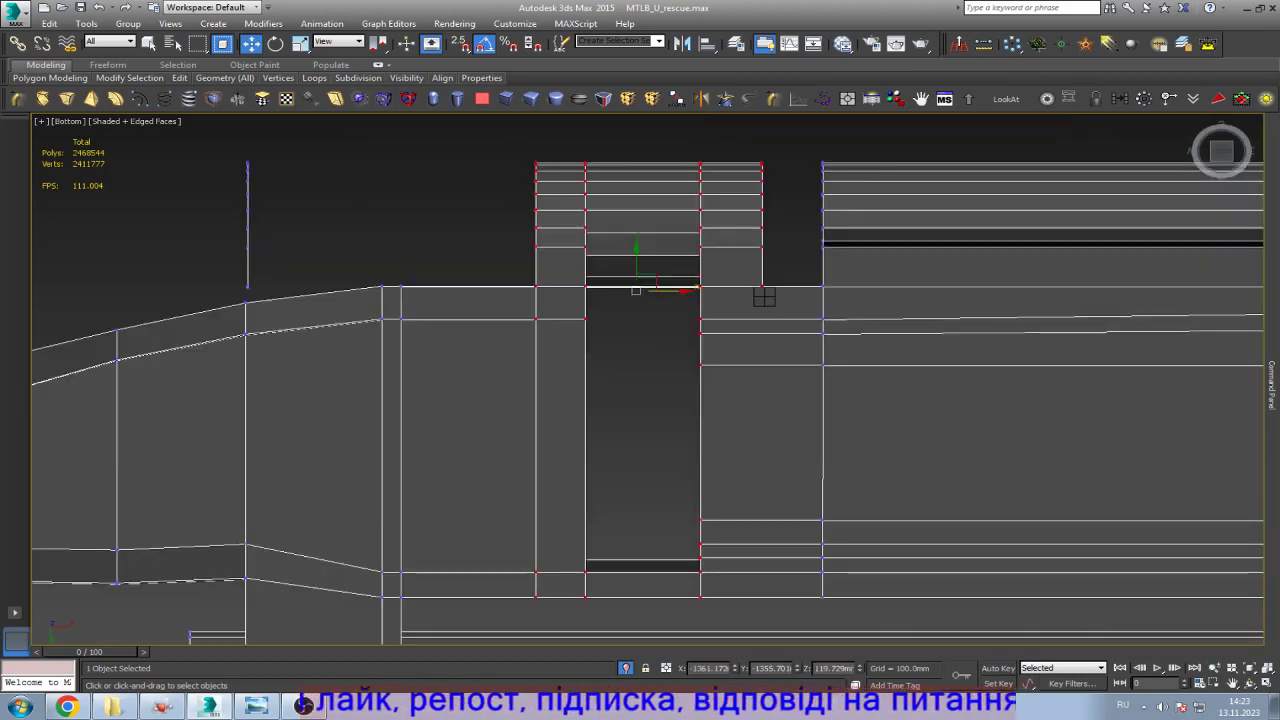
pyautogui.hotkey('ctrl', 'alt', 'c')
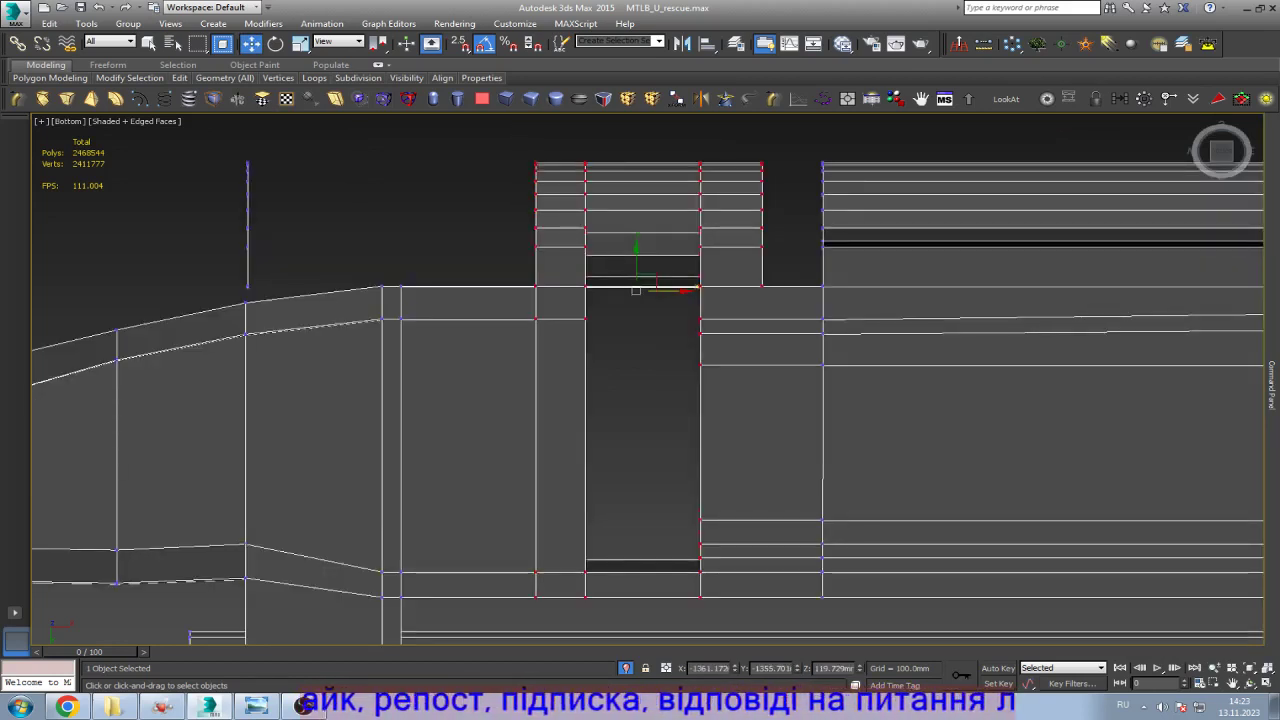
pyautogui.hotkey('ctrl', 'r')
pyautogui.moveTo(640, 400)
pyautogui.mouseDown()
pyautogui.moveTo(560, 360)
pyautogui.moveTo(640, 430)
pyautogui.mouseUp()
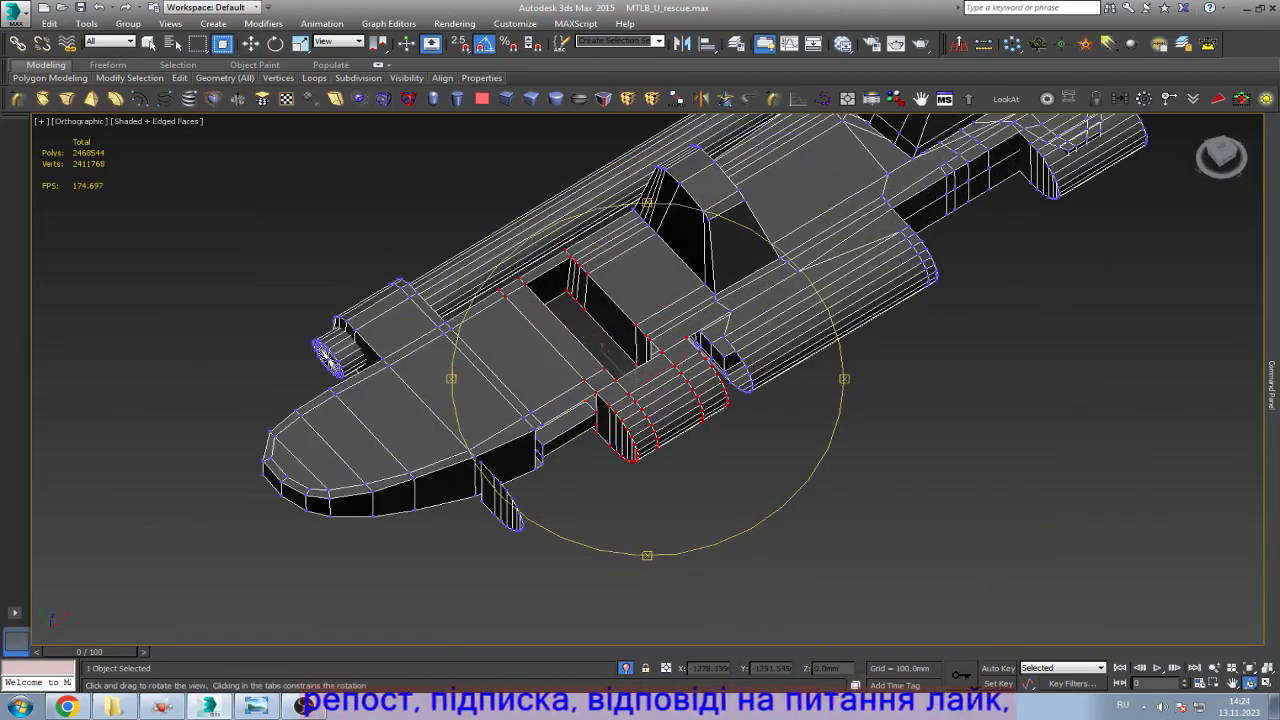
# Step: Select the open edge at the slot's inner wall and Bridge the gap with a polygon
pyautogui.scroll(5, 600, 300)
pyautogui.scroll(3, 663, 388)
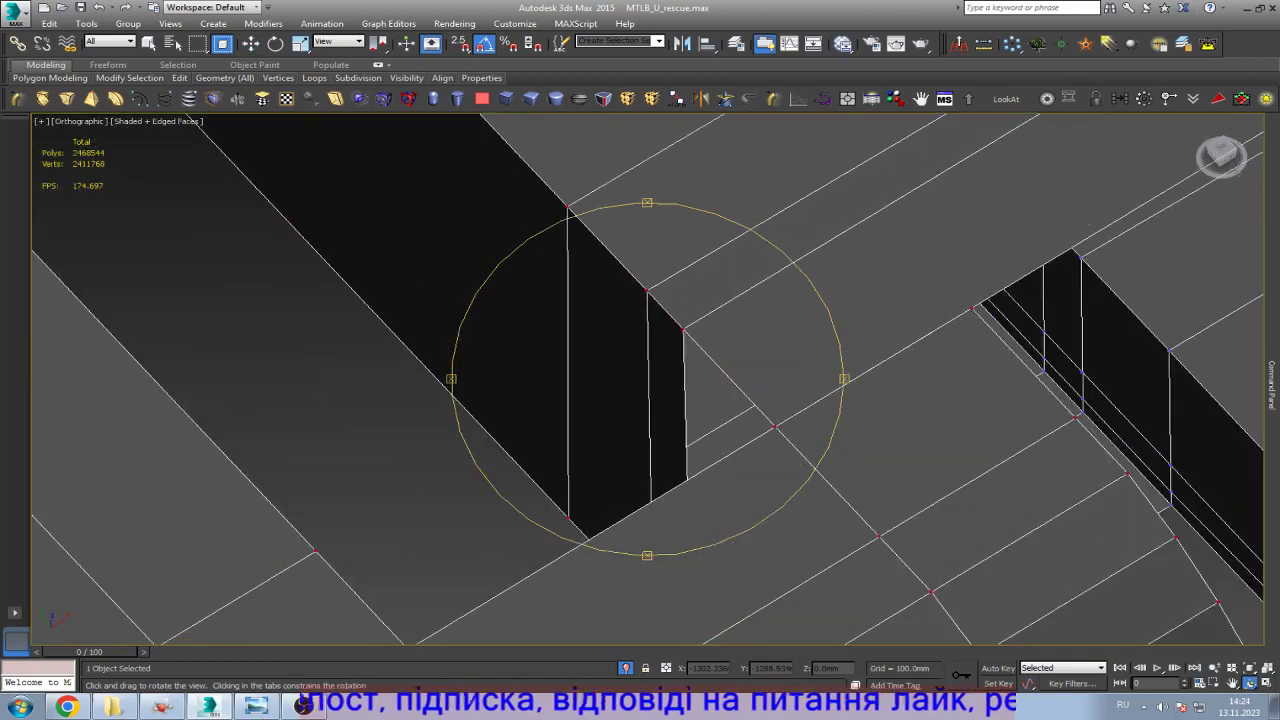
pyautogui.press('w')
pyautogui.press('2')
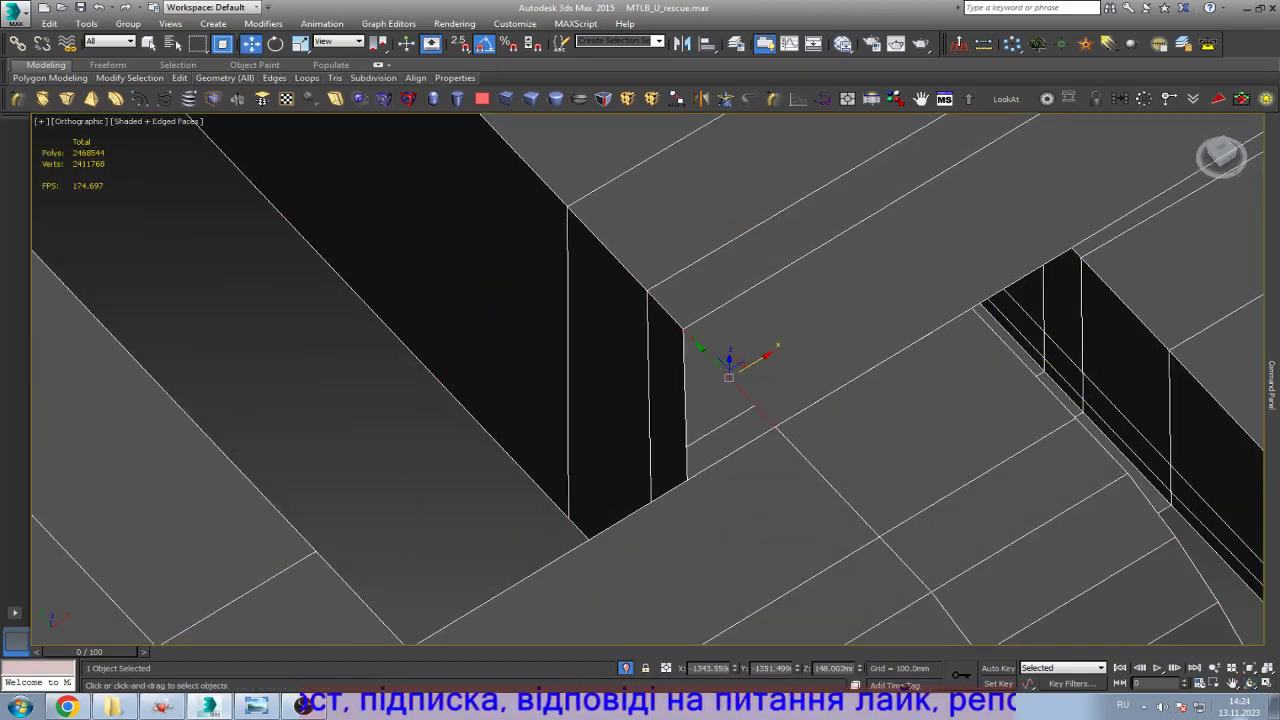
pyautogui.click(1249, 683)
pyautogui.moveTo(700, 380); pyautogui.dragTo(810, 460)
pyautogui.press('w')
pyautogui.click(795, 531)
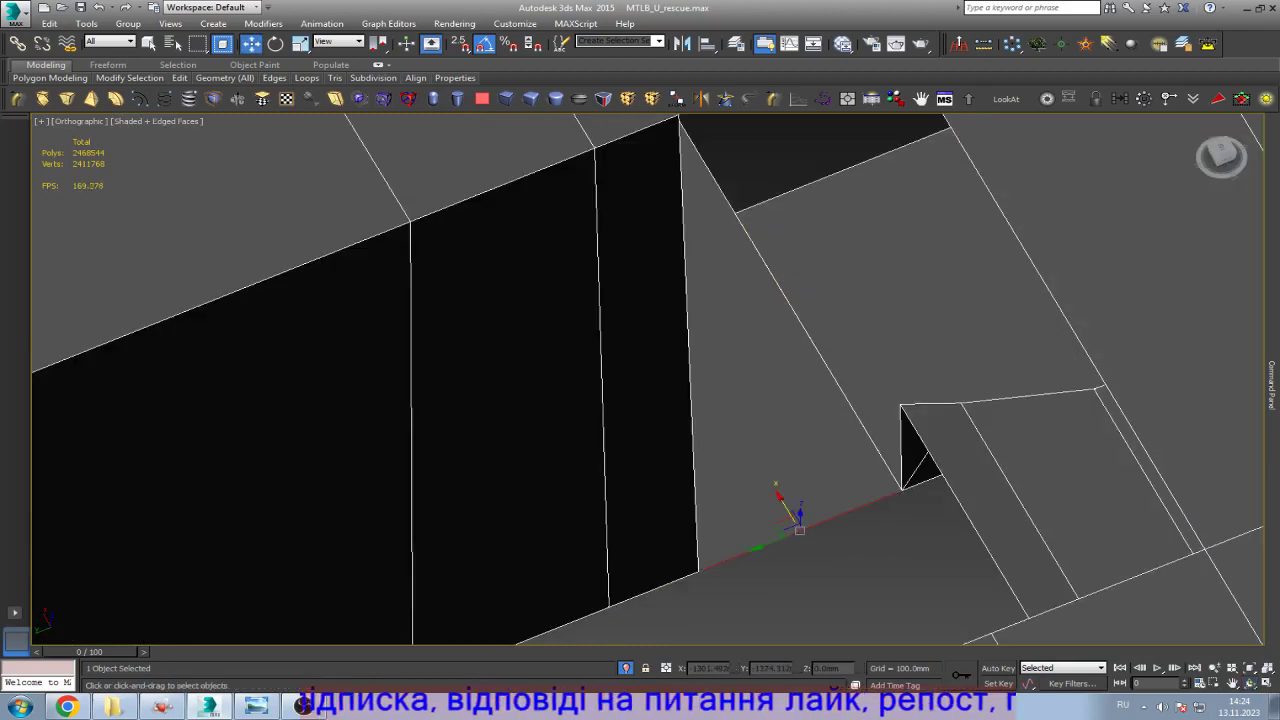
pyautogui.scroll(-6, 1192, 470)
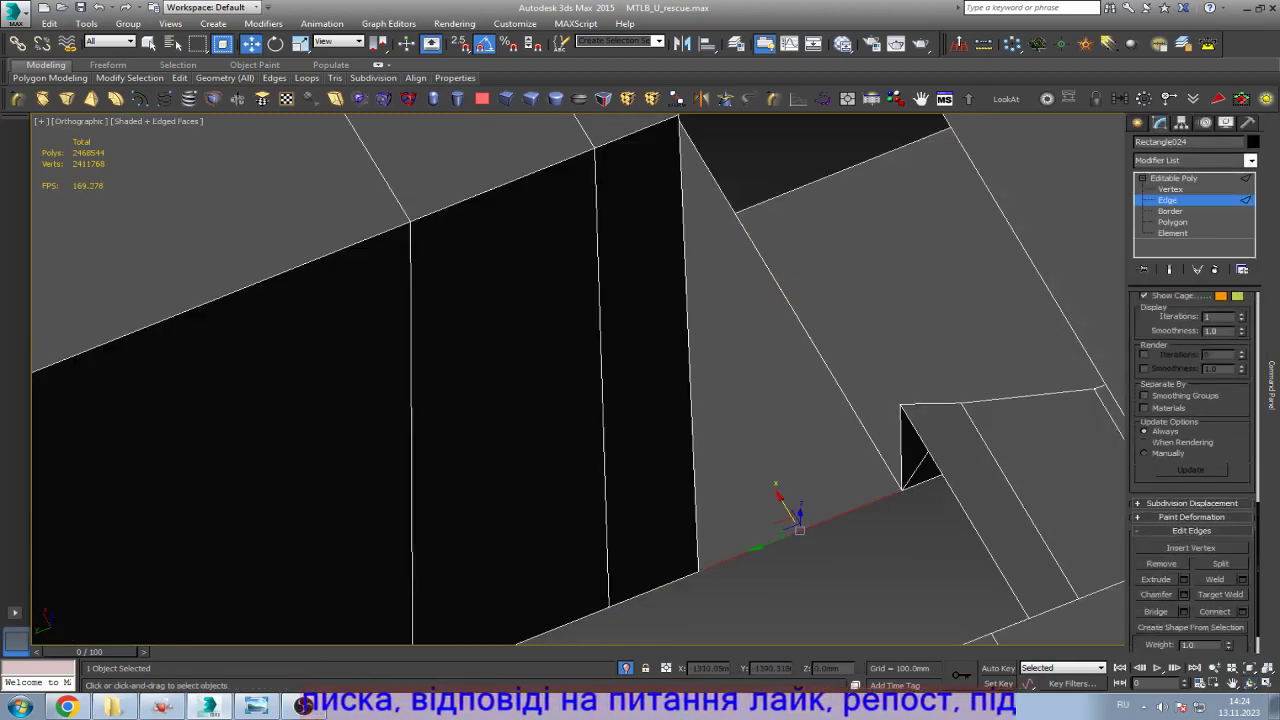
pyautogui.click(1156, 570)
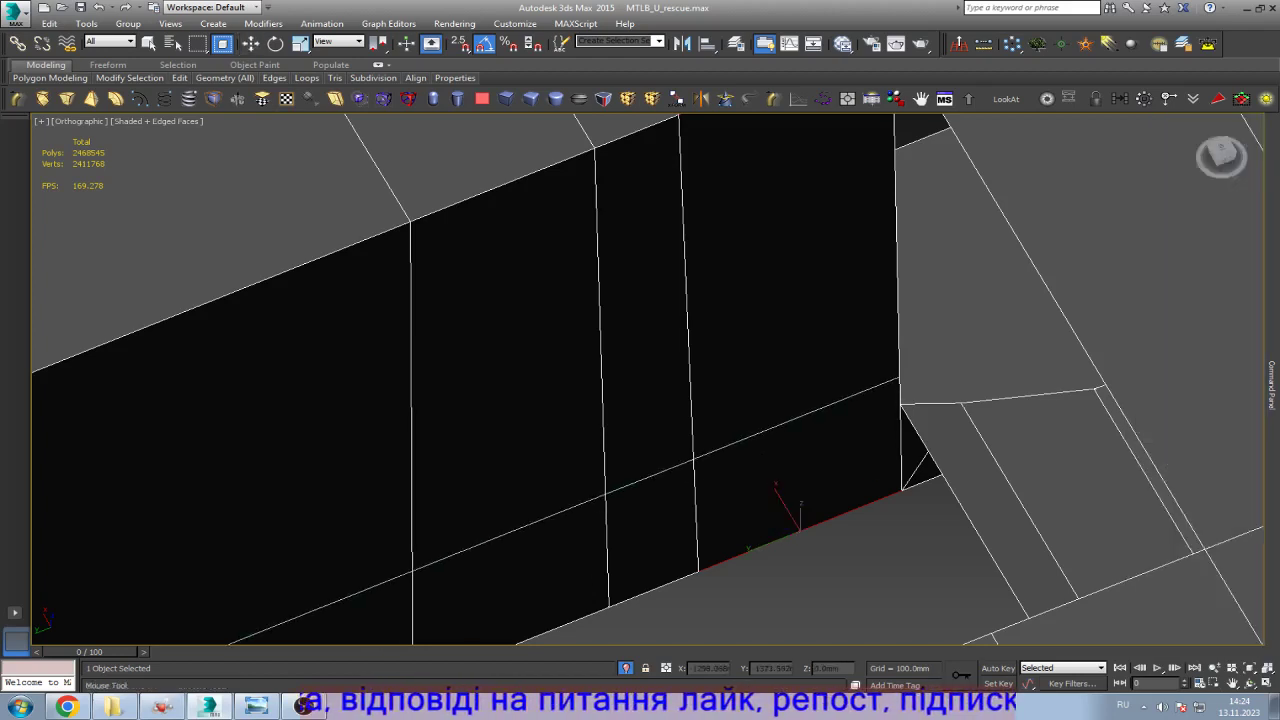
# Step: Add a horizontal edge loop across the slot wall faces
pyautogui.click(700, 485)
pyautogui.scroll(6, 938, 423)
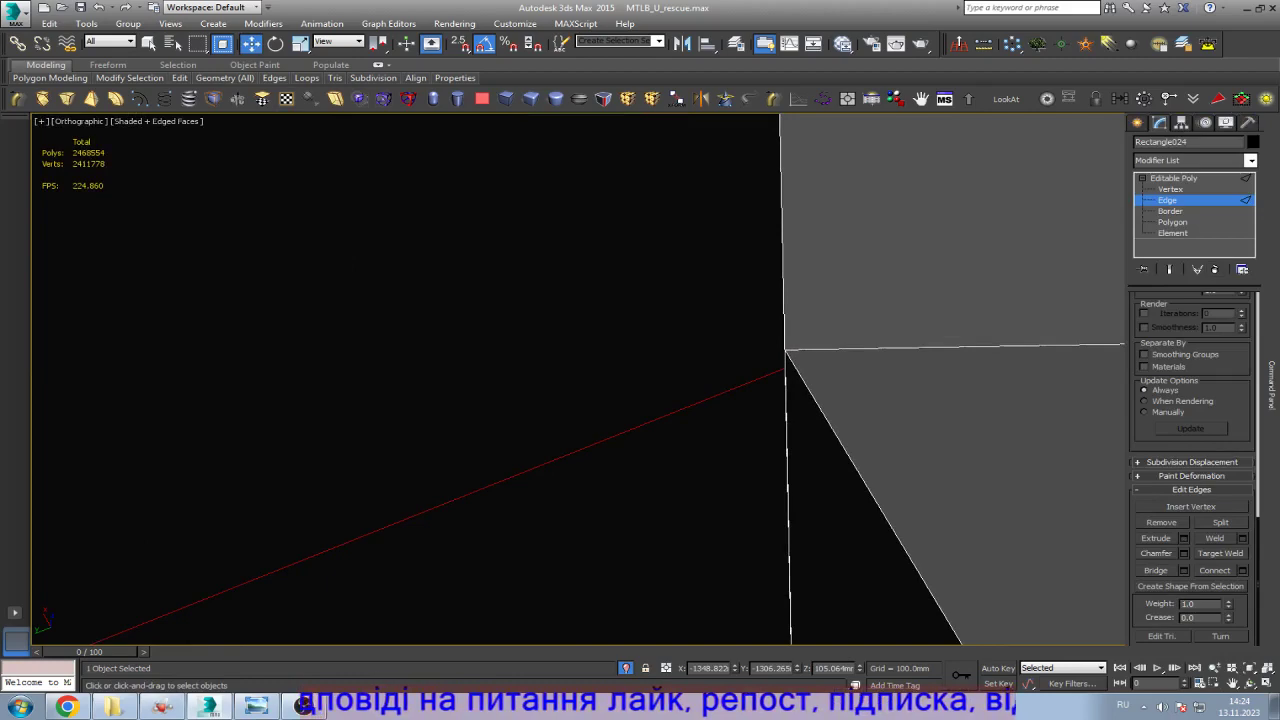
pyautogui.click(1170, 189)
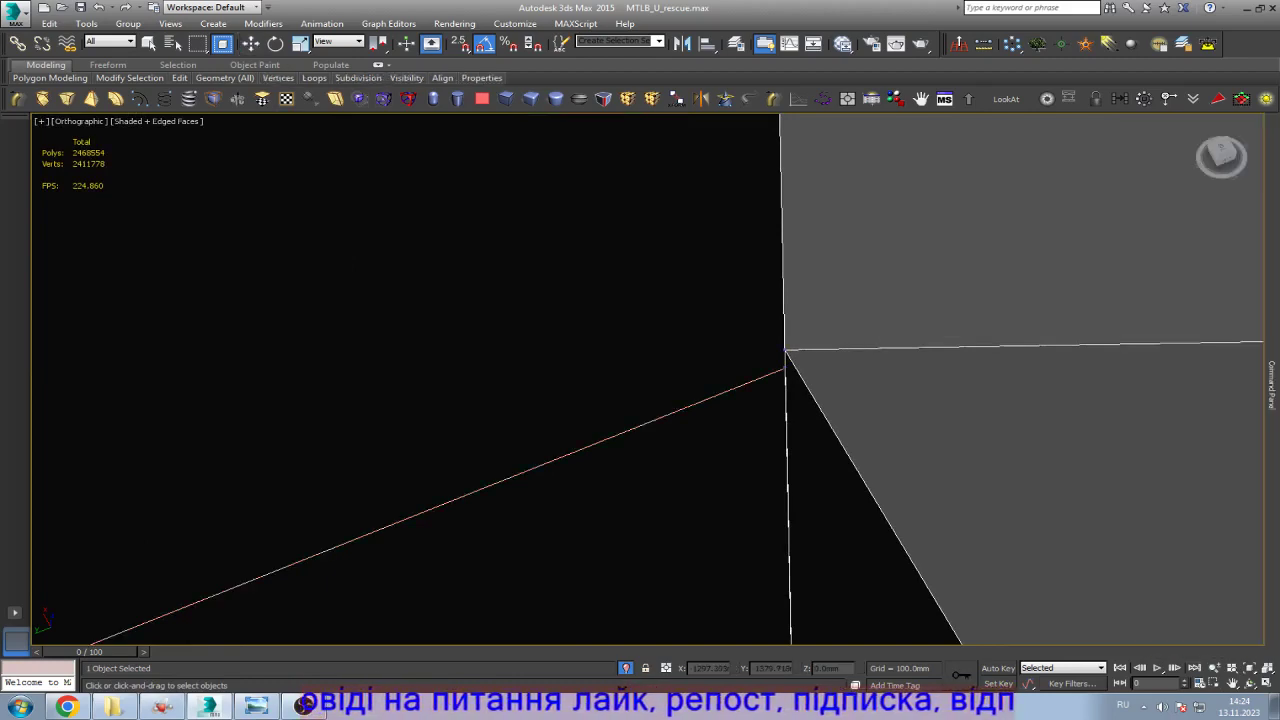
pyautogui.scroll(-5, 826, 443)
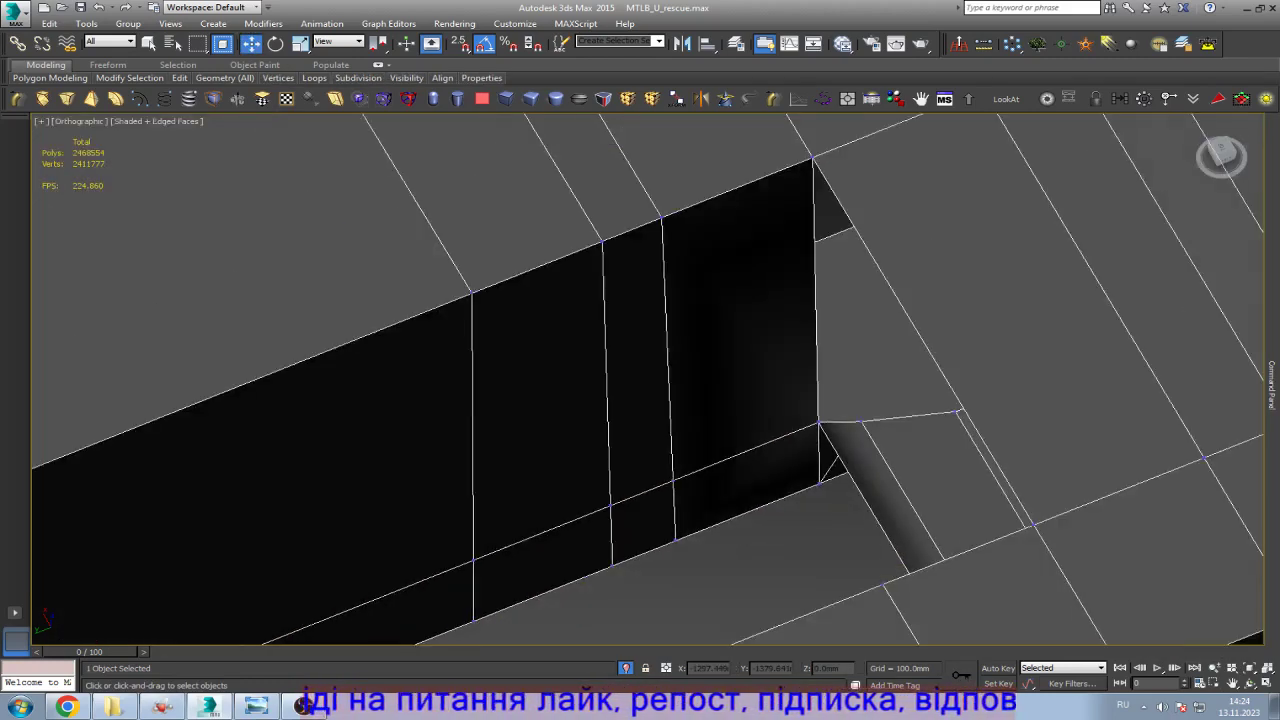
# Step: Orbit out to the slot, show the model as wireframe, and pick a polygon on the slot side
pyautogui.keyDown('alt'); pyautogui.moveTo(640, 380); pyautogui.dragTo(570, 420, button='middle'); pyautogui.keyUp('alt')
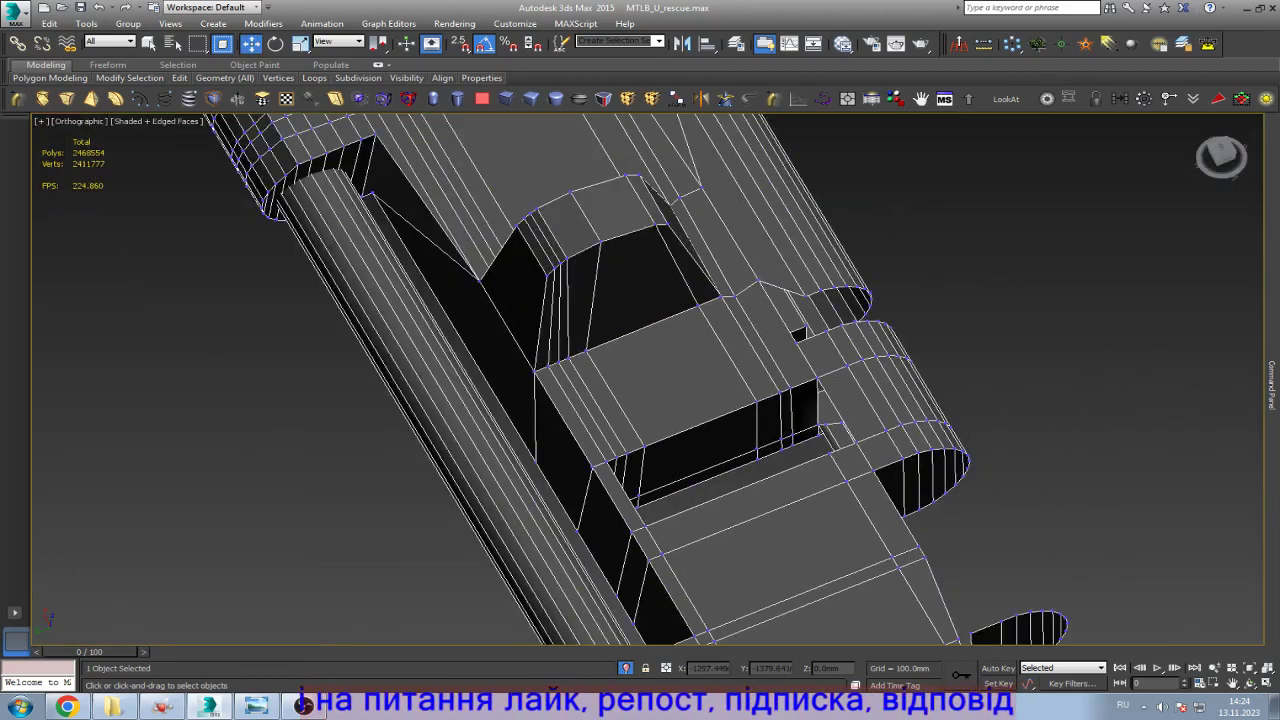
pyautogui.scroll(5, 828, 430)
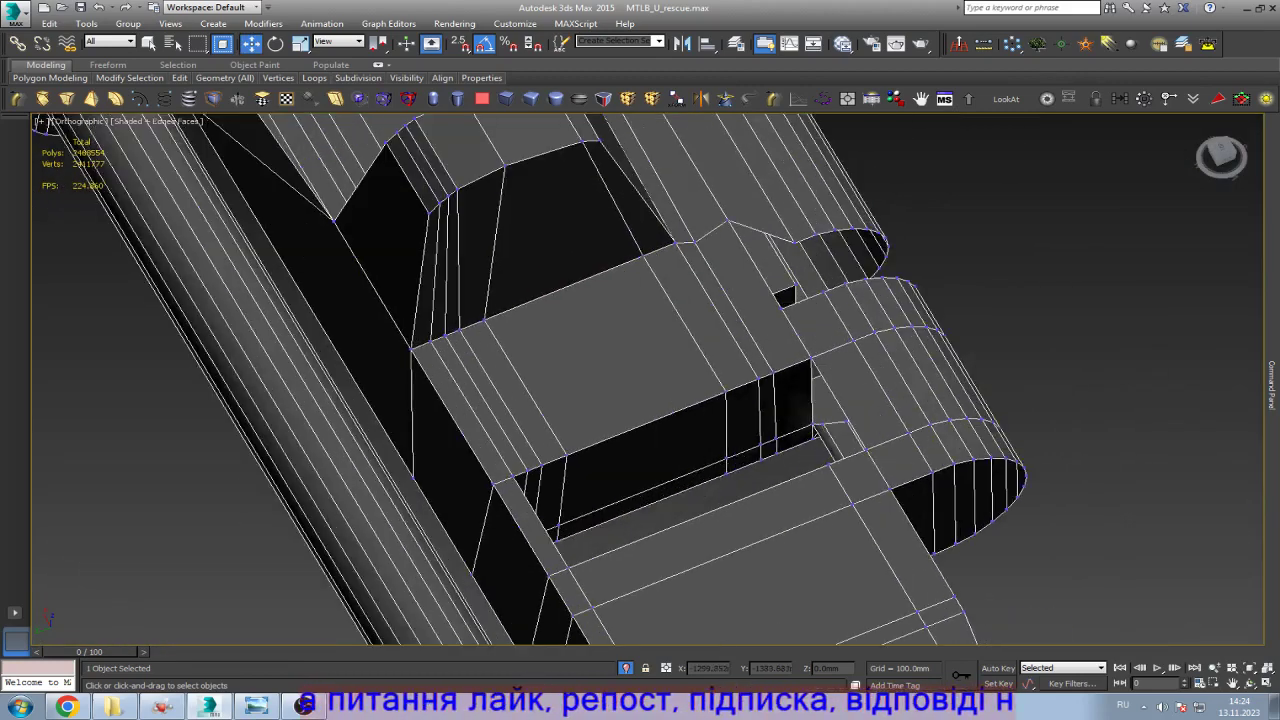
pyautogui.press('3')
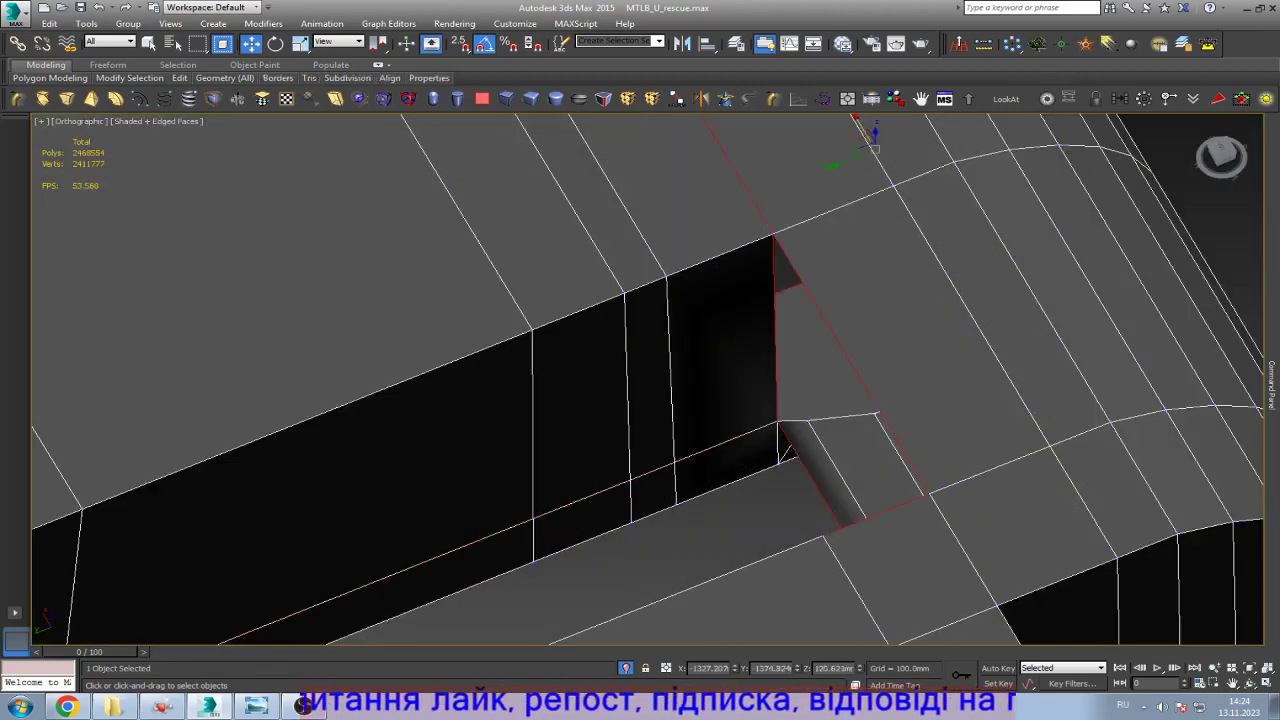
pyautogui.press('2')
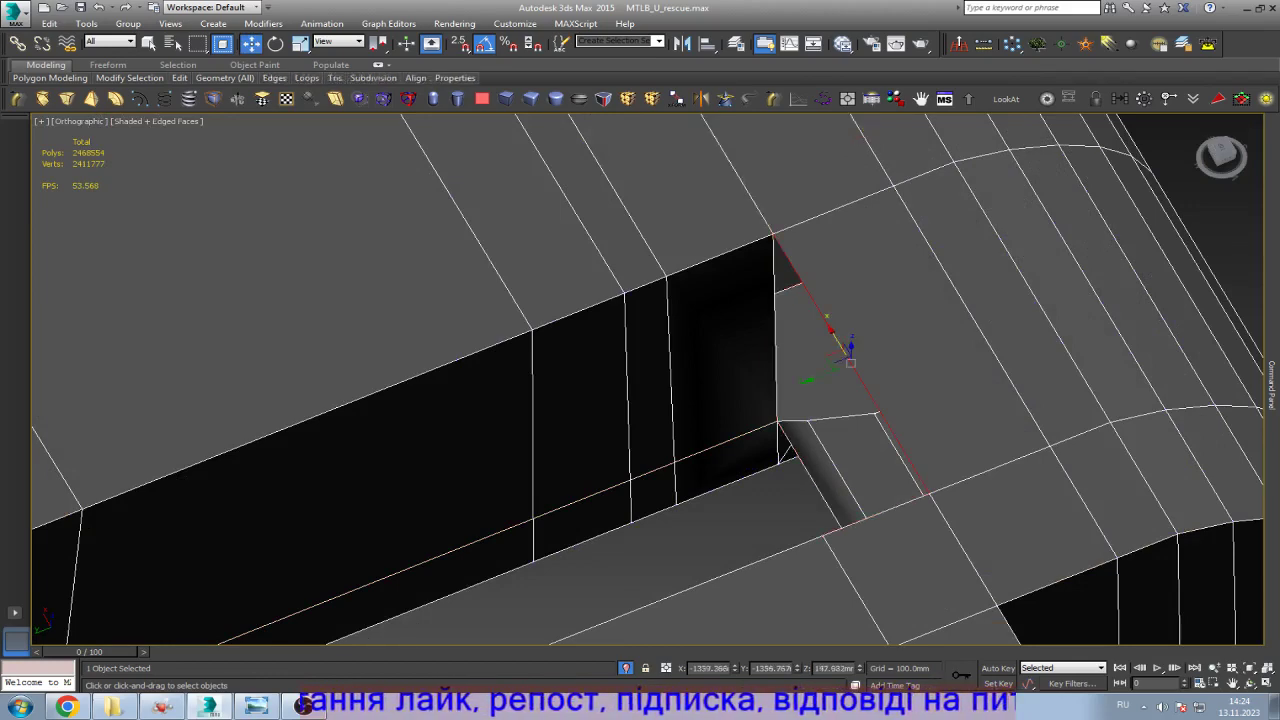
pyautogui.keyDown('alt'); pyautogui.moveTo(850, 350); pyautogui.dragTo(850, 283, button='middle'); pyautogui.keyUp('alt')
pyautogui.press('F3')
pyautogui.press('w')
pyautogui.press('4')
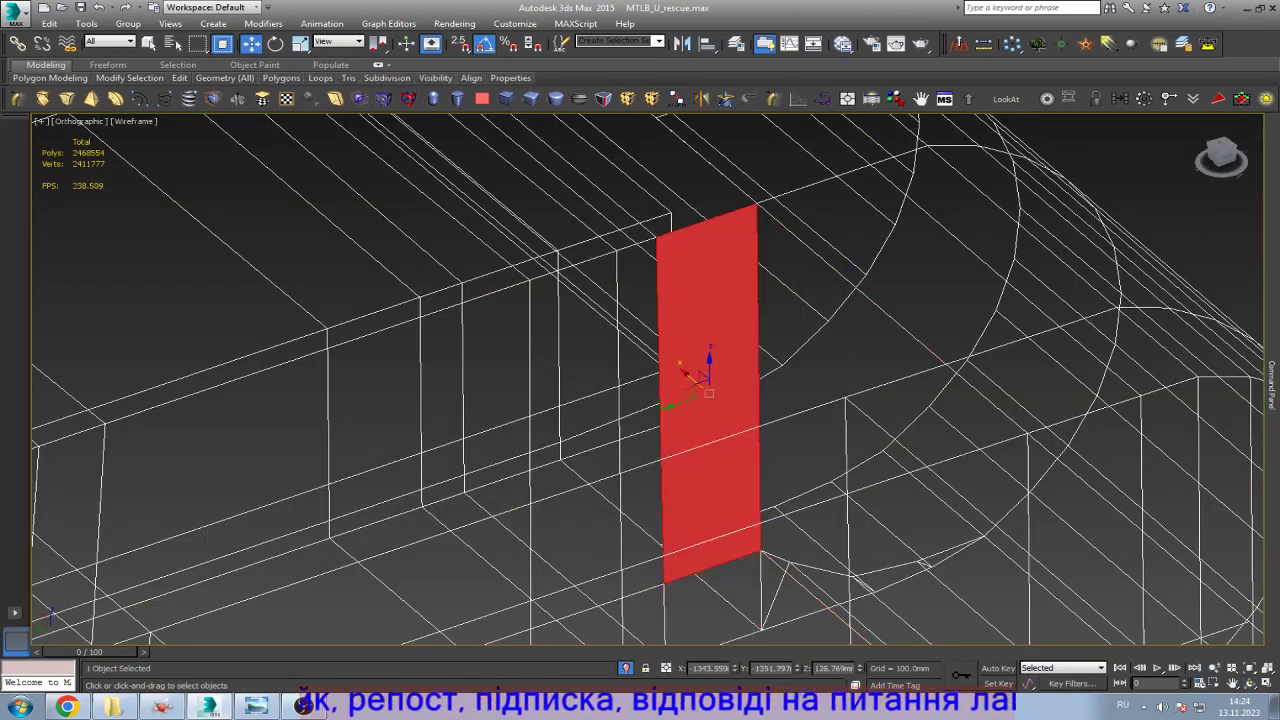
pyautogui.click(745, 360)
pyautogui.click(720, 340)
# Step: Zoom in to inspect the slot in wireframe, then return to shaded display with edges
pyautogui.scroll(-5, 737, 340)
pyautogui.press('1')
pyautogui.scroll(4, 714, 334)
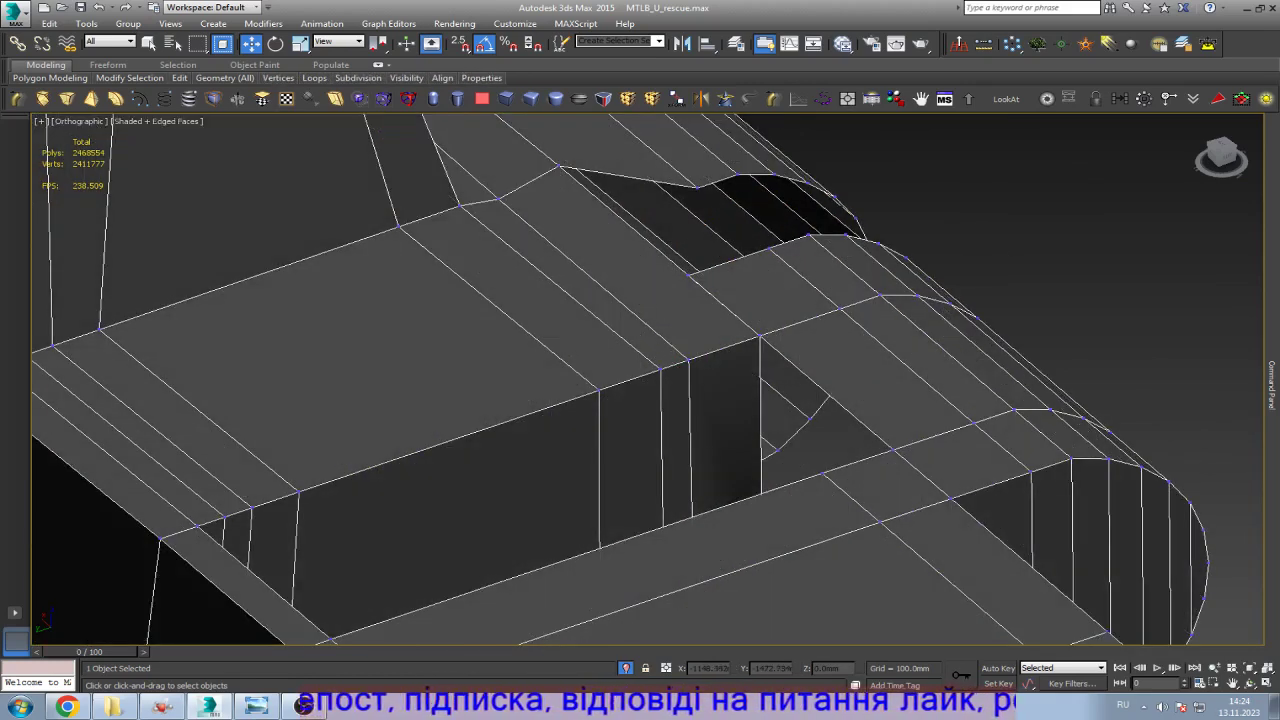
pyautogui.scroll(5, 657, 280)
pyautogui.scroll(5, 625, 330)
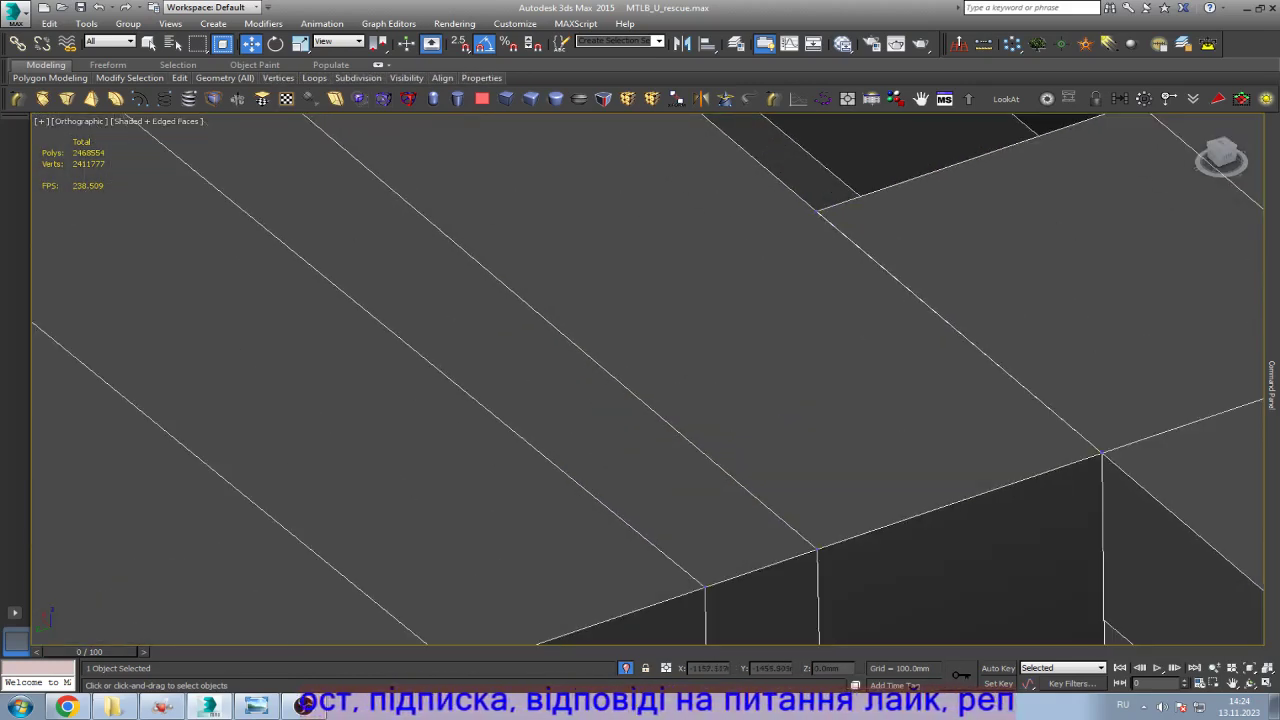
pyautogui.press('w')
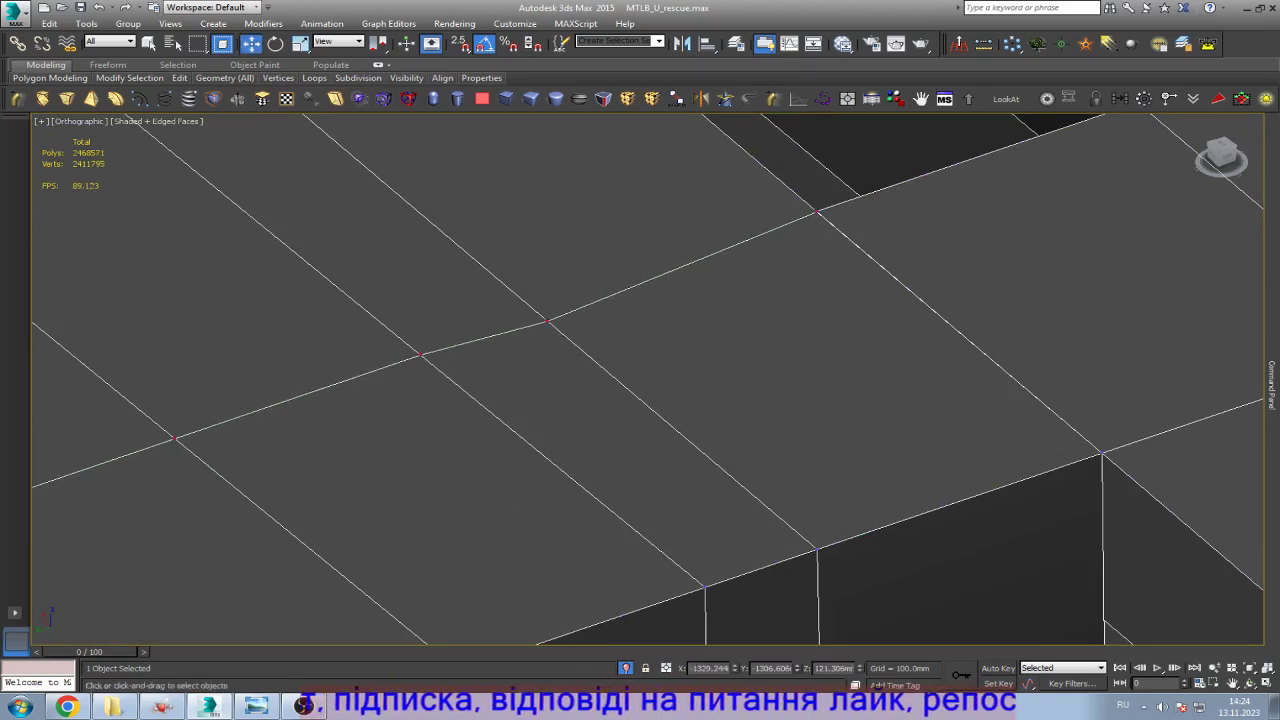
pyautogui.scroll(6, 830, 300)
pyautogui.press('F3')
pyautogui.scroll(1, 905, 276)
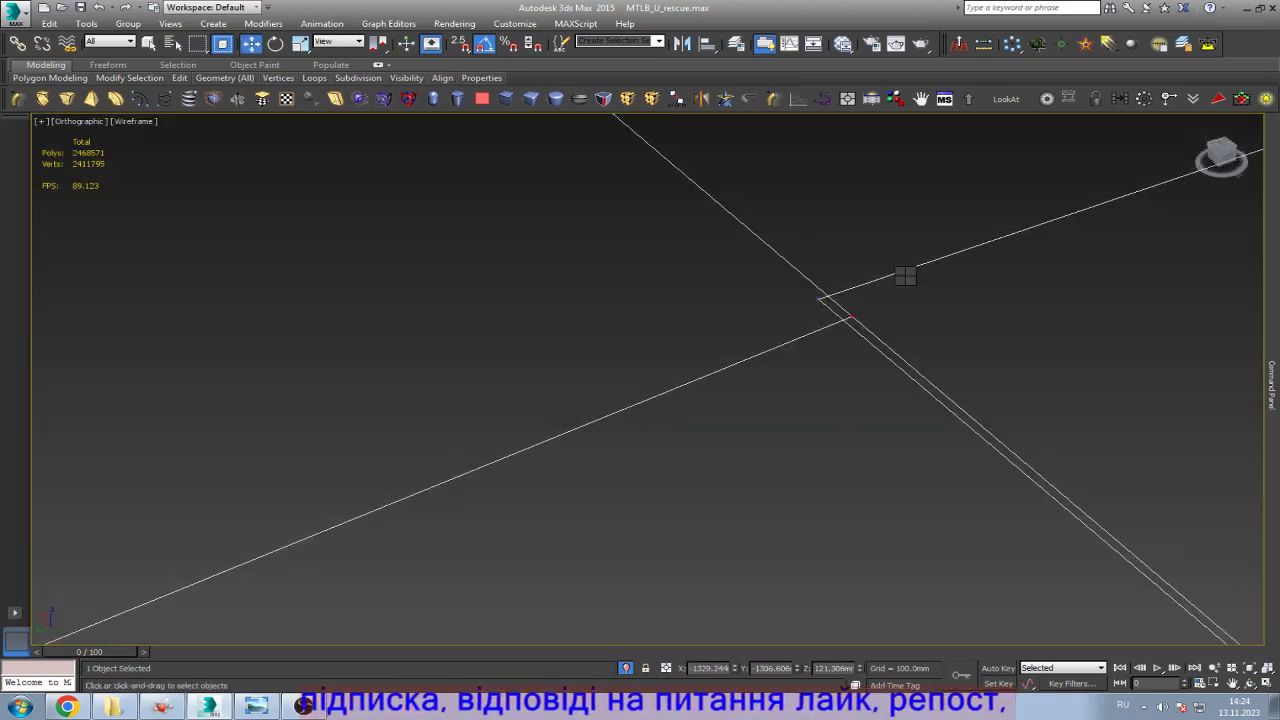
pyautogui.press('q')
pyautogui.scroll(-10, 830, 300)
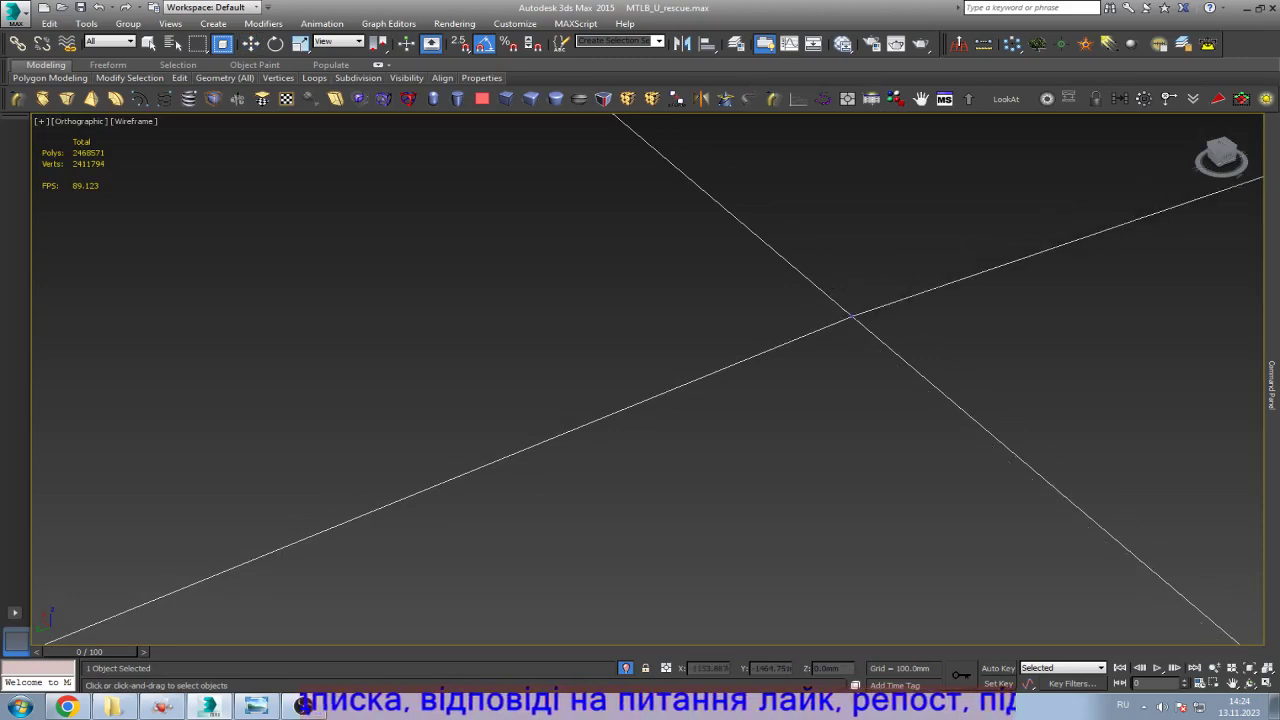
pyautogui.press('w')
pyautogui.press('F3')
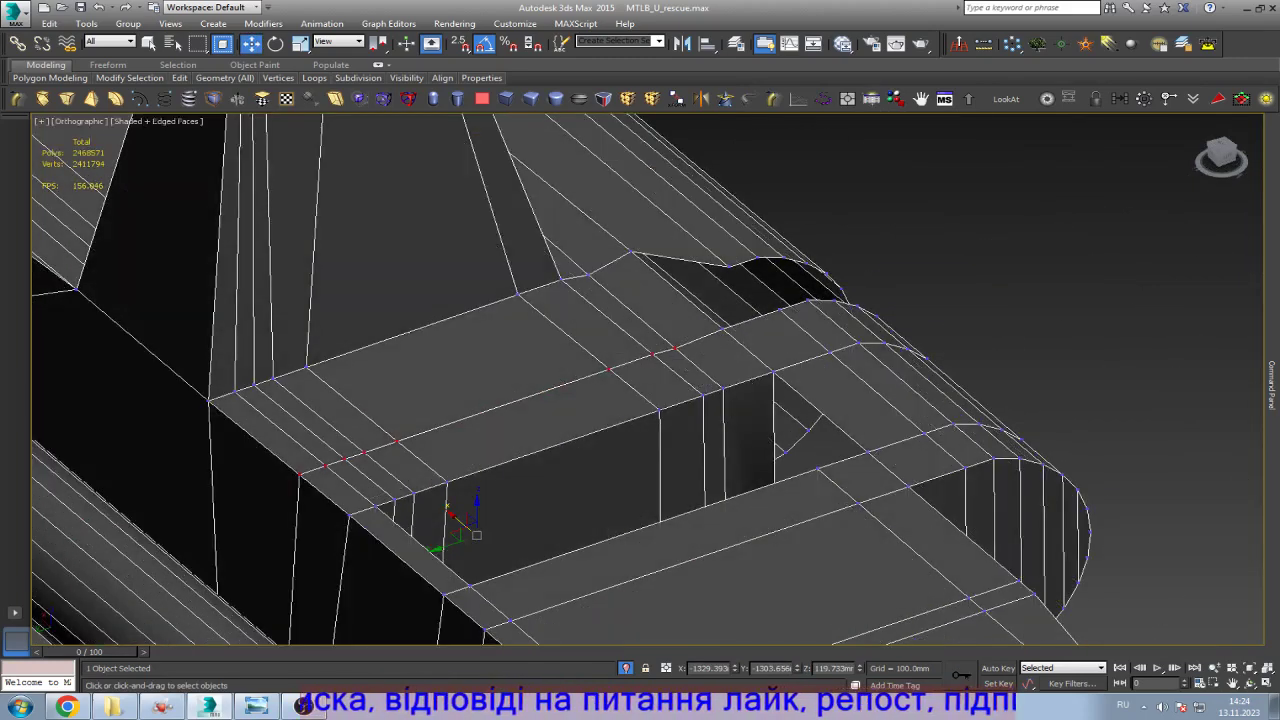
# Step: Select the triangular hole's open border and orbit the view around it
pyautogui.press('3')
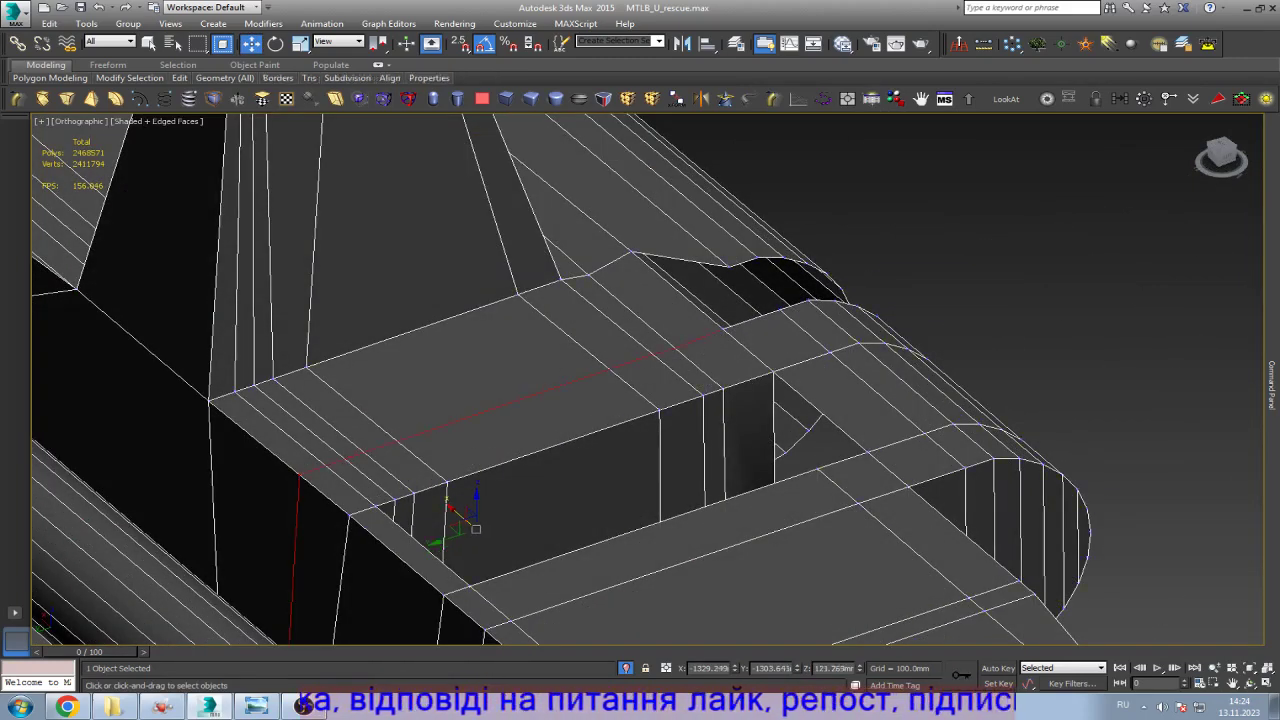
pyautogui.click(797, 395)
pyautogui.press('z')
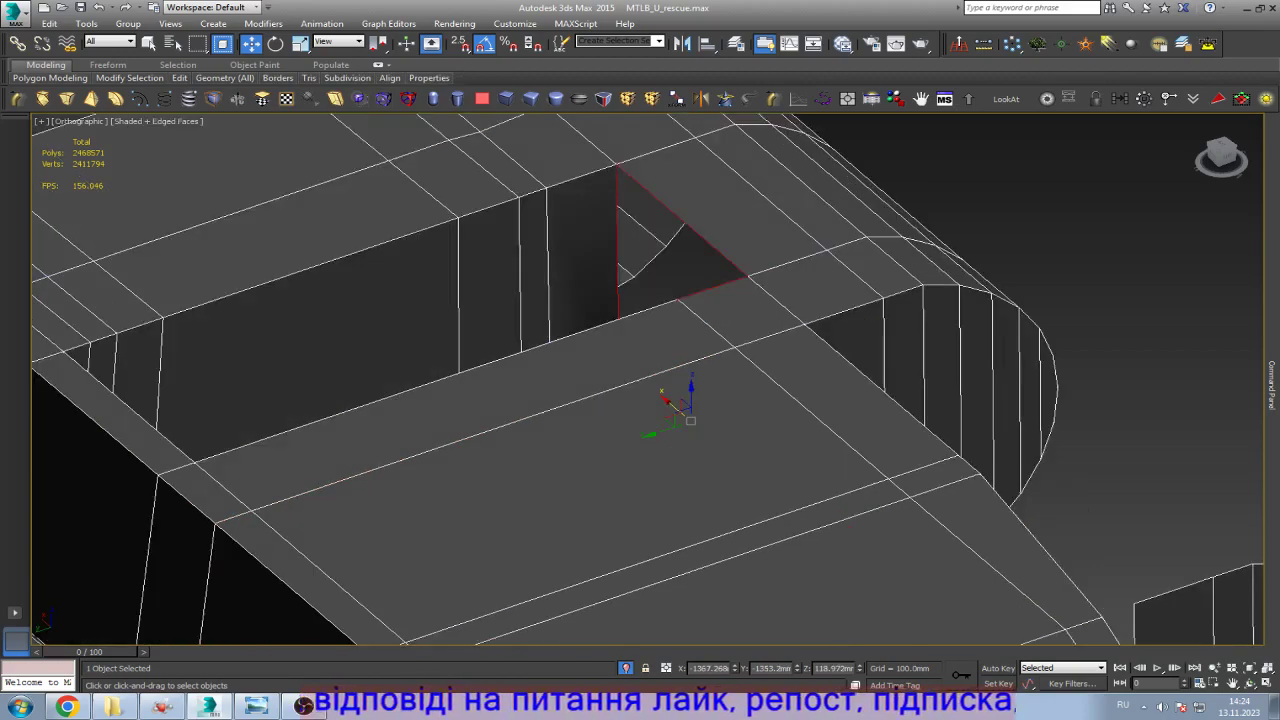
pyautogui.hotkey('ctrl', 'r')
pyautogui.moveTo(700, 420); pyautogui.dragTo(798, 296)
pyautogui.press('w')
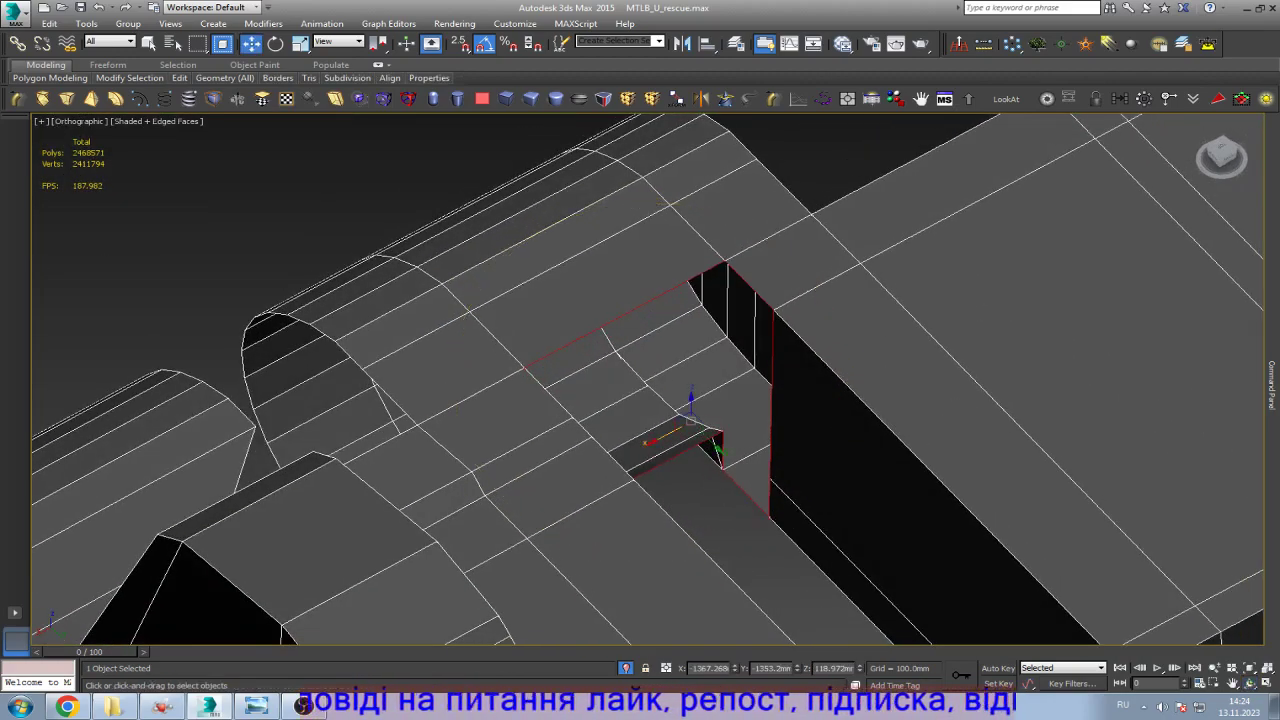
pyautogui.press('z')
# Step: Extrude a new face from the vertical edge beside the hole into the gap
pyautogui.press('2')
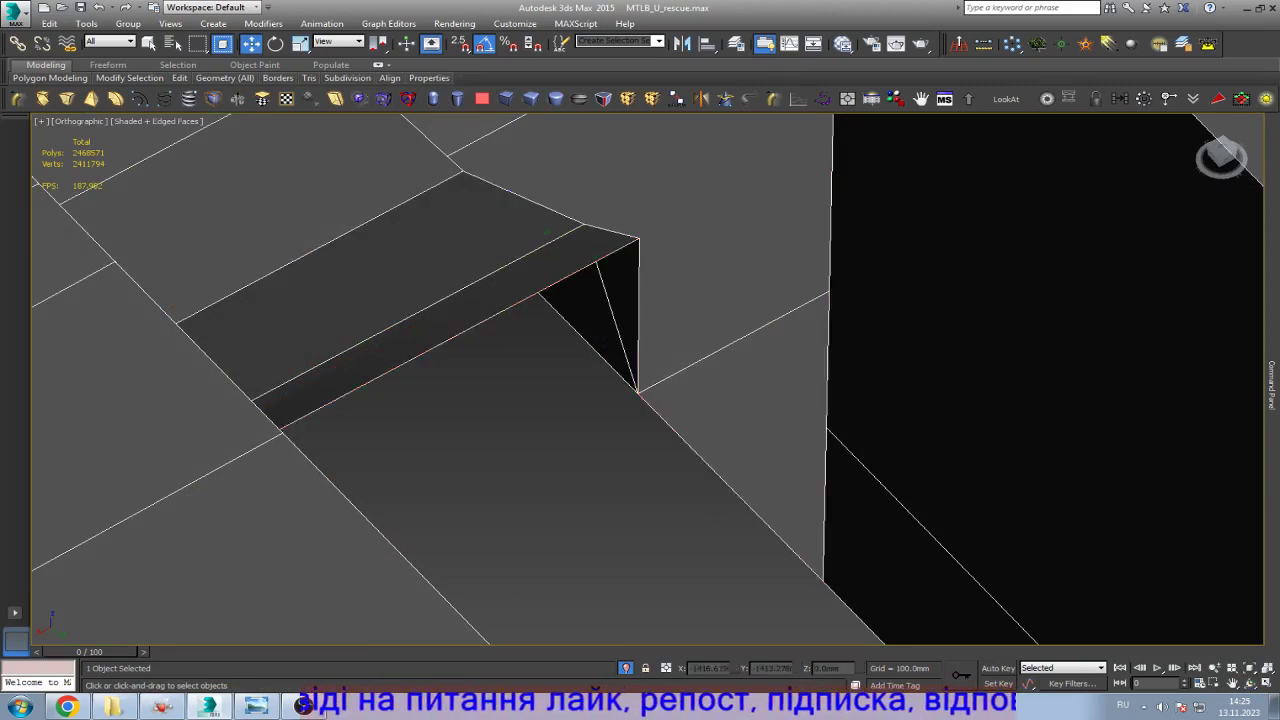
pyautogui.click(638, 312)
pyautogui.hotkey('alt', 'r')
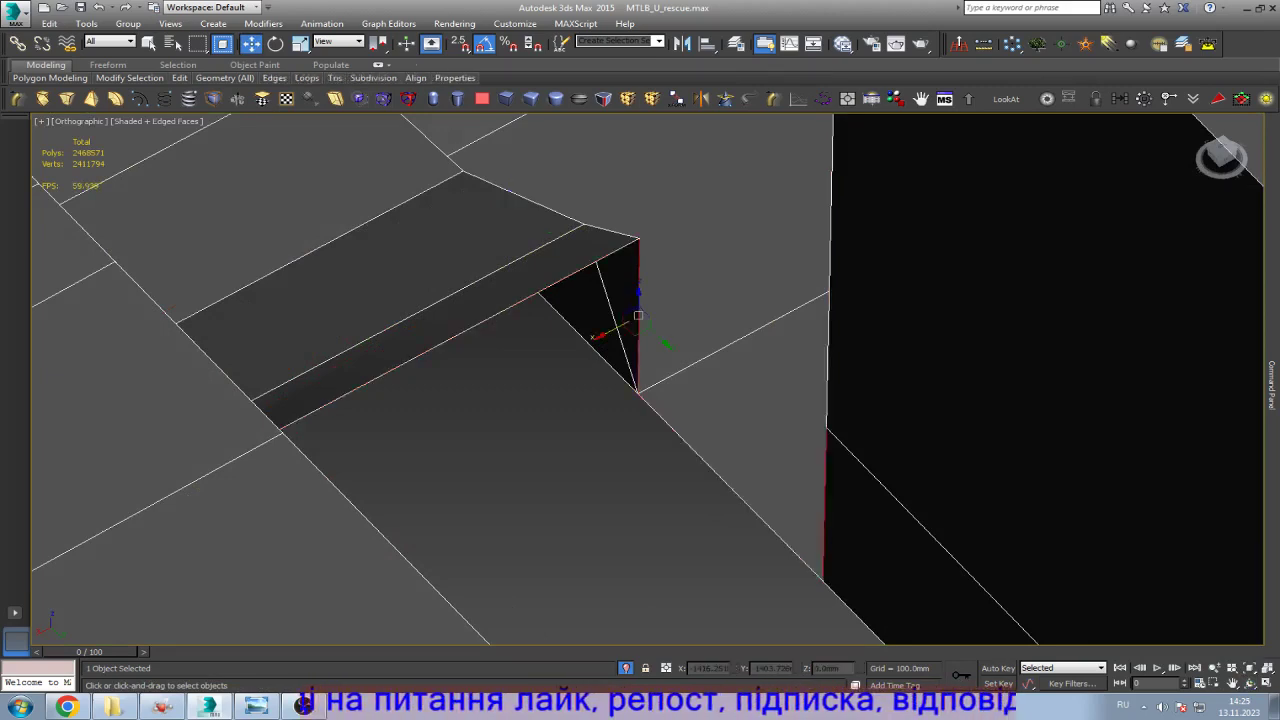
pyautogui.moveTo(1272, 385)
pyautogui.scroll(-3, 1192, 450)
pyautogui.scroll(-5, 1192, 470)
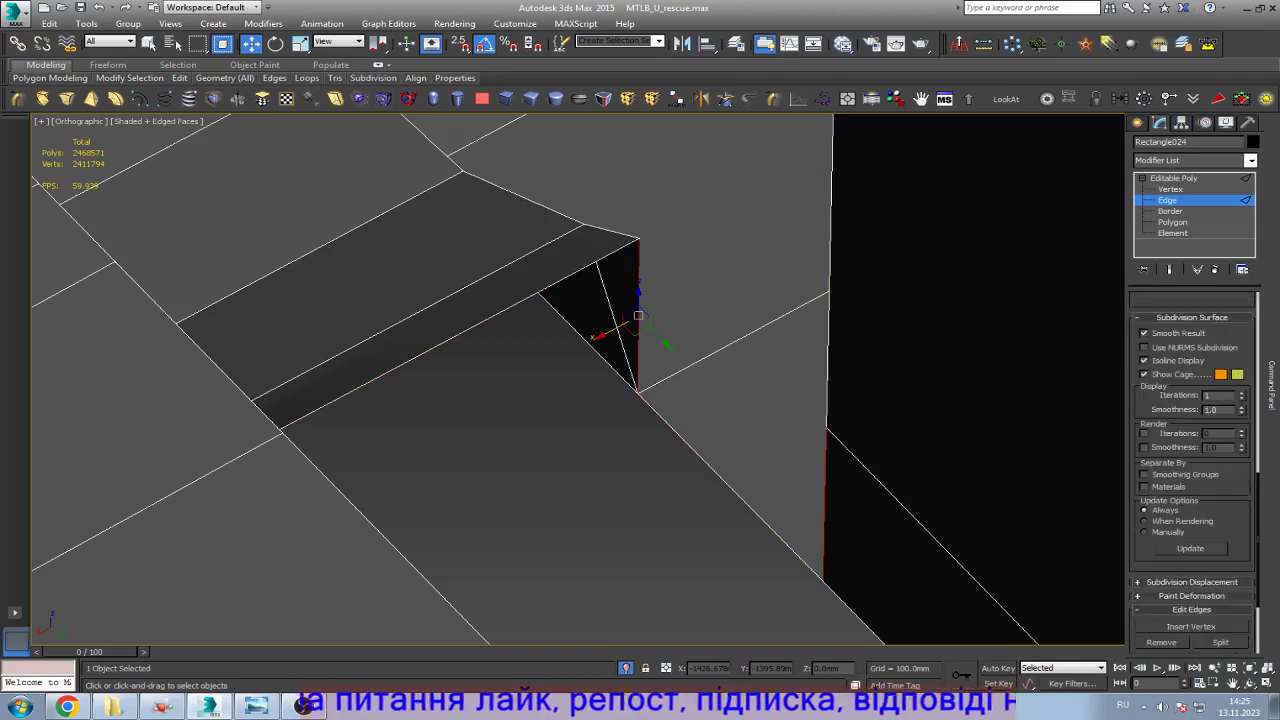
pyautogui.click(824, 500)
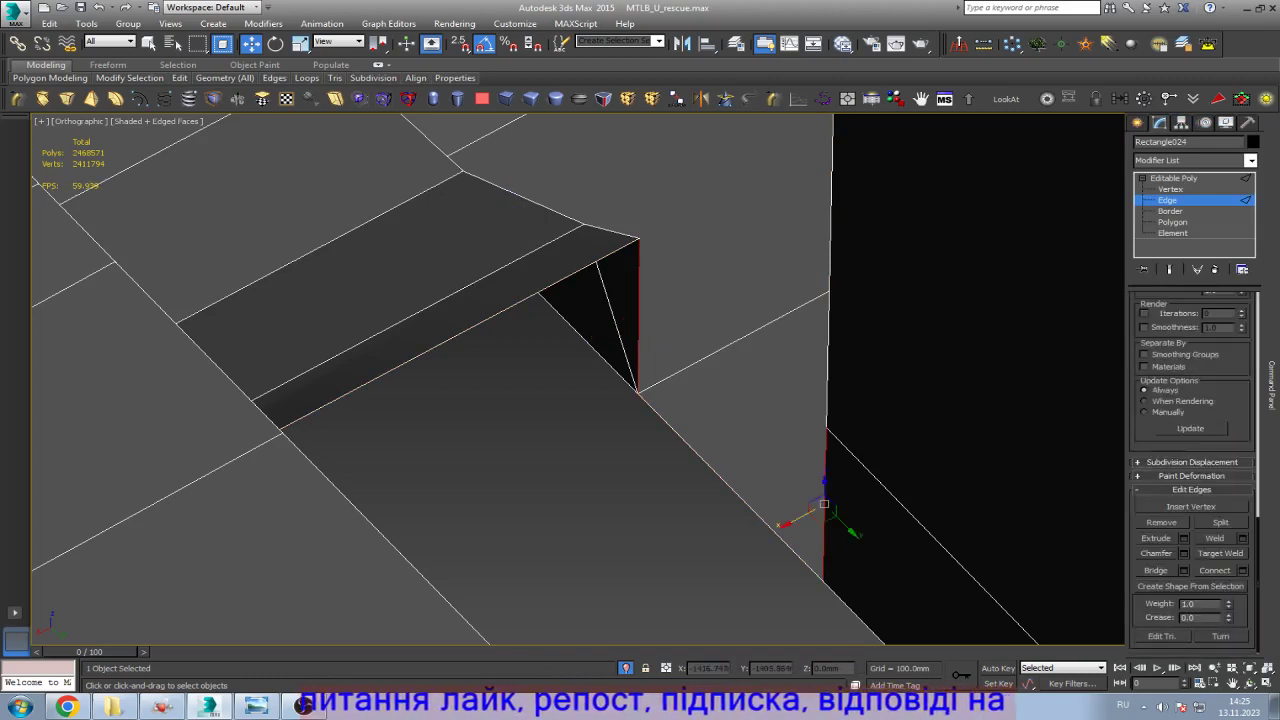
pyautogui.keyDown('shift'); pyautogui.moveTo(824, 503); pyautogui.dragTo(713, 398); pyautogui.keyUp('shift')
pyautogui.scroll(3, 712, 300)
# Step: Weld the new face's top vertex onto the slot corner
pyautogui.press('1')
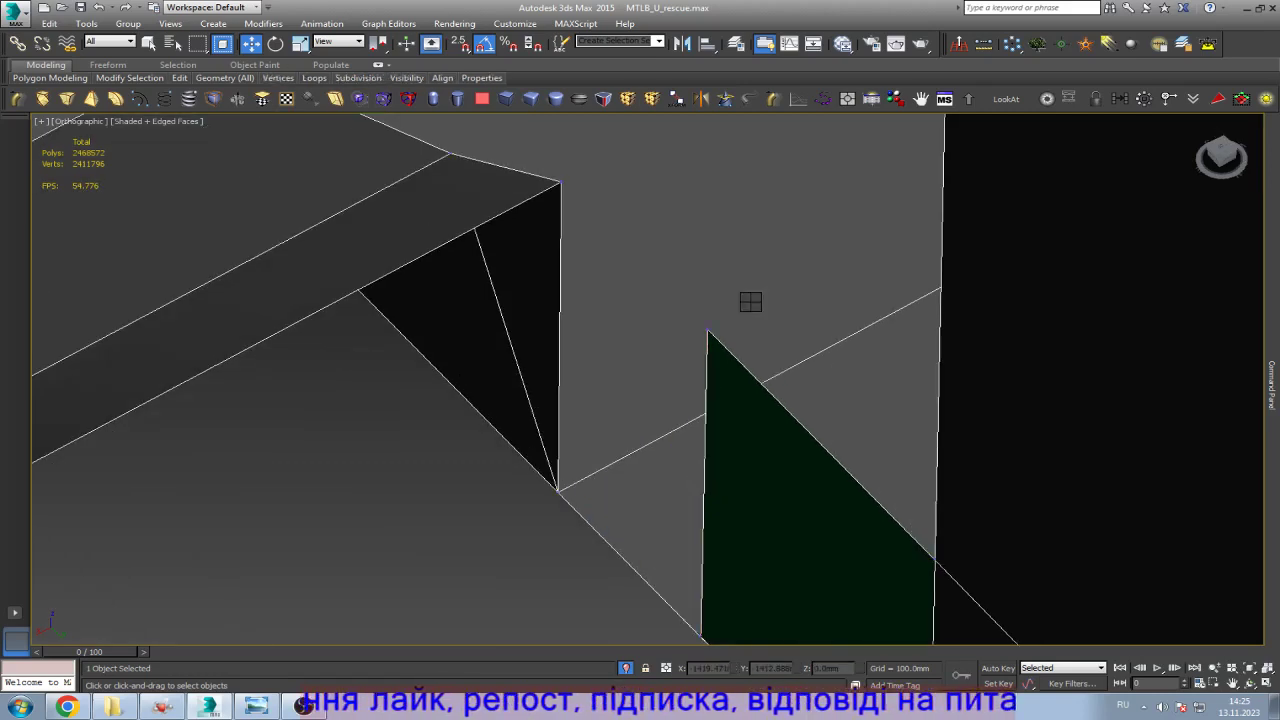
pyautogui.press('q')
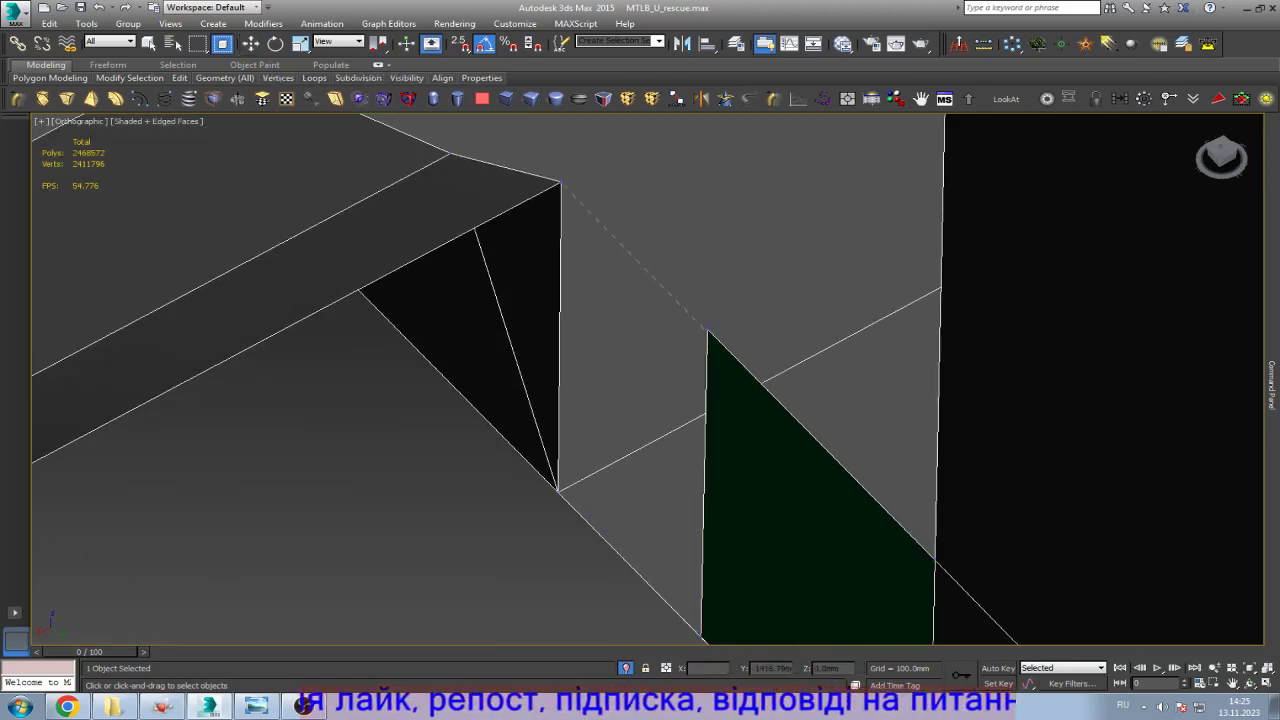
pyautogui.click(560, 183)
pyautogui.scroll(-2, 562, 185)
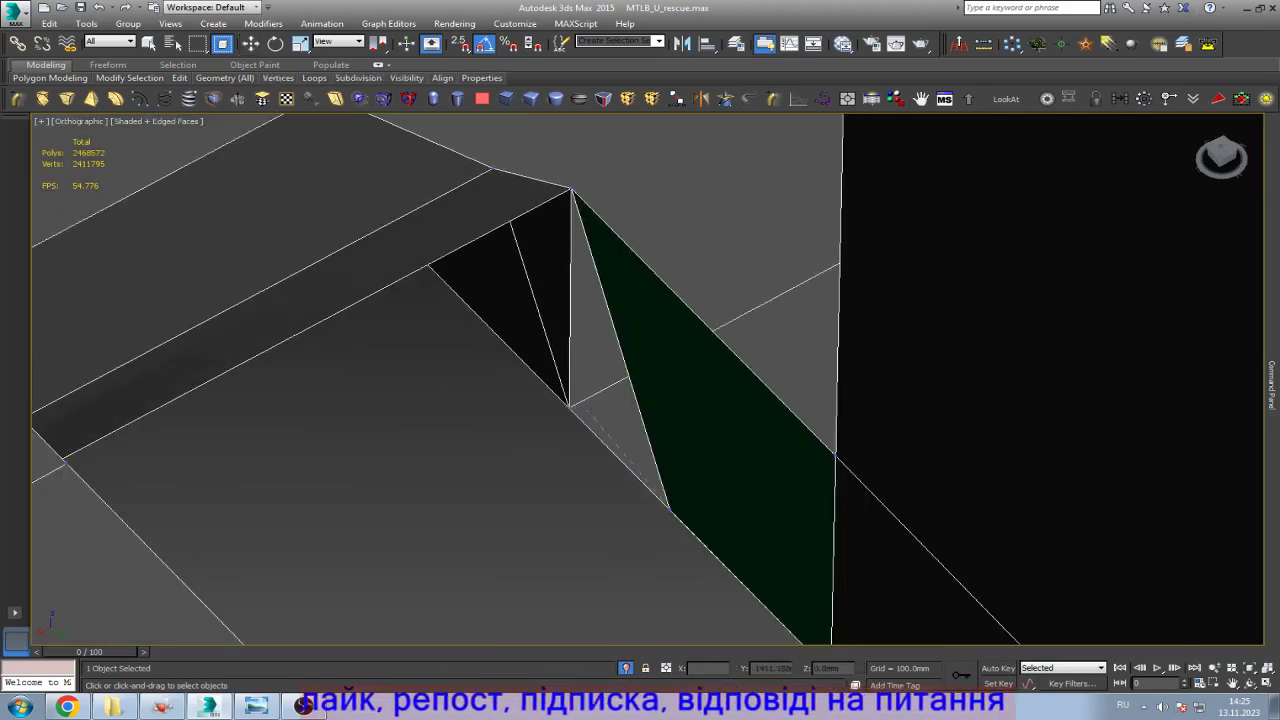
pyautogui.press('w')
pyautogui.scroll(-3, 565, 188)
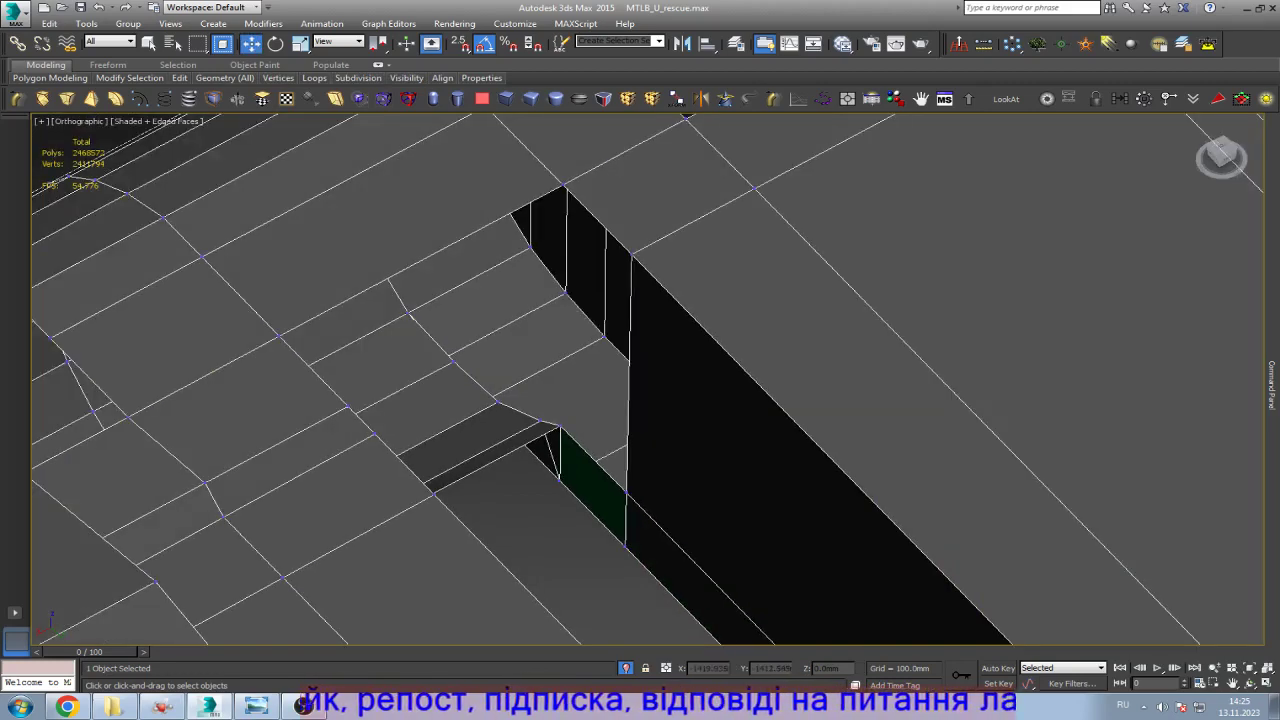
# Step: Bridge the green face's edge with the opposite edge across the gap
pyautogui.press('2')
pyautogui.click(593, 458)
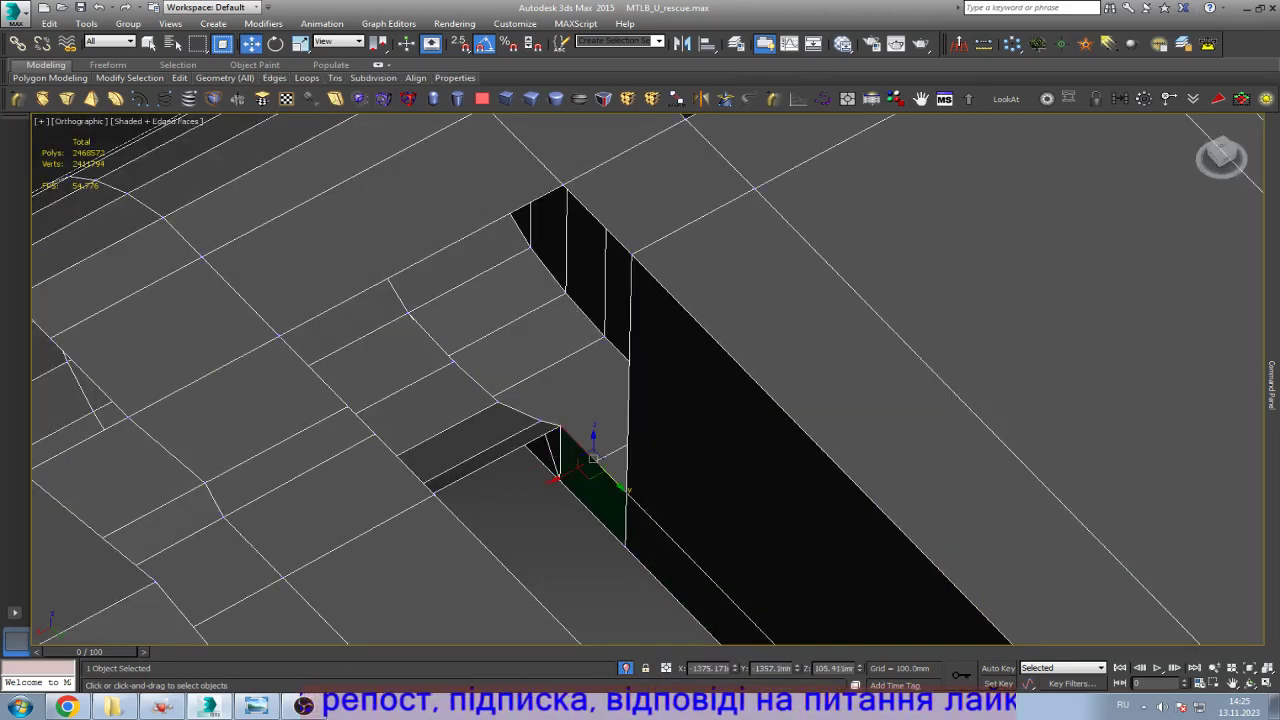
pyautogui.keyDown('ctrl'); pyautogui.click(597, 218); pyautogui.keyUp('ctrl')
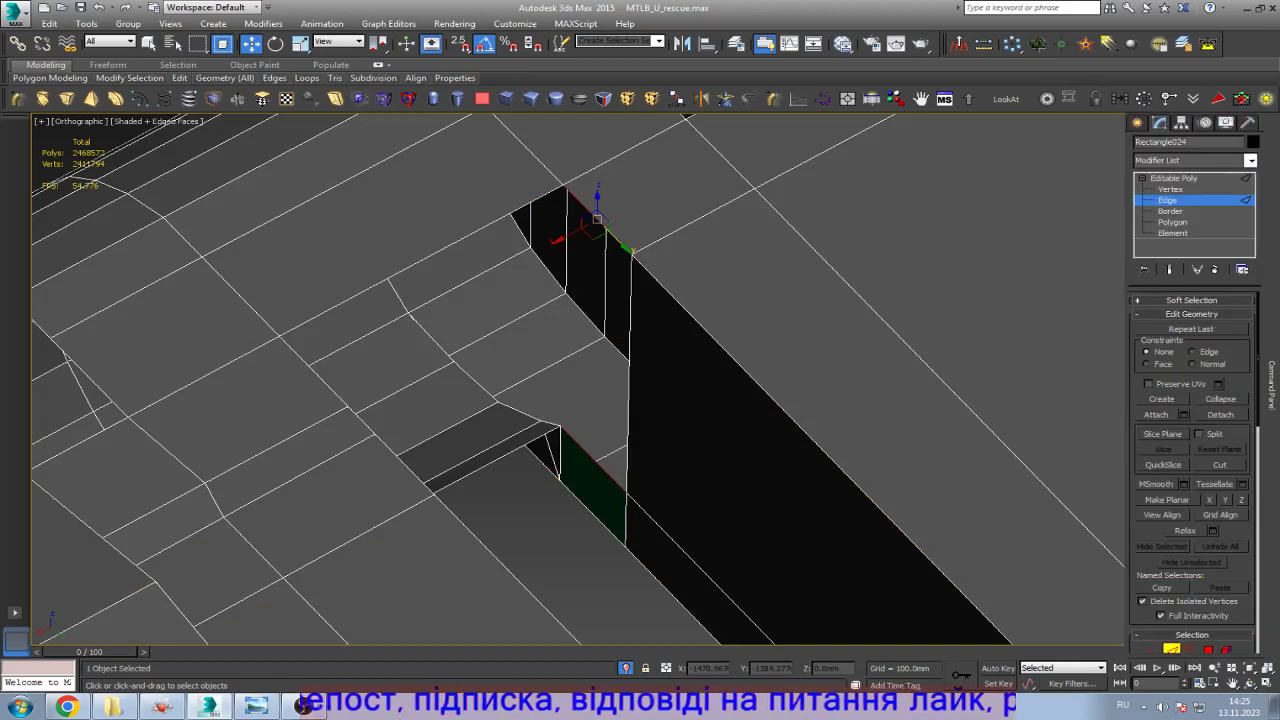
pyautogui.scroll(-10, 1192, 470)
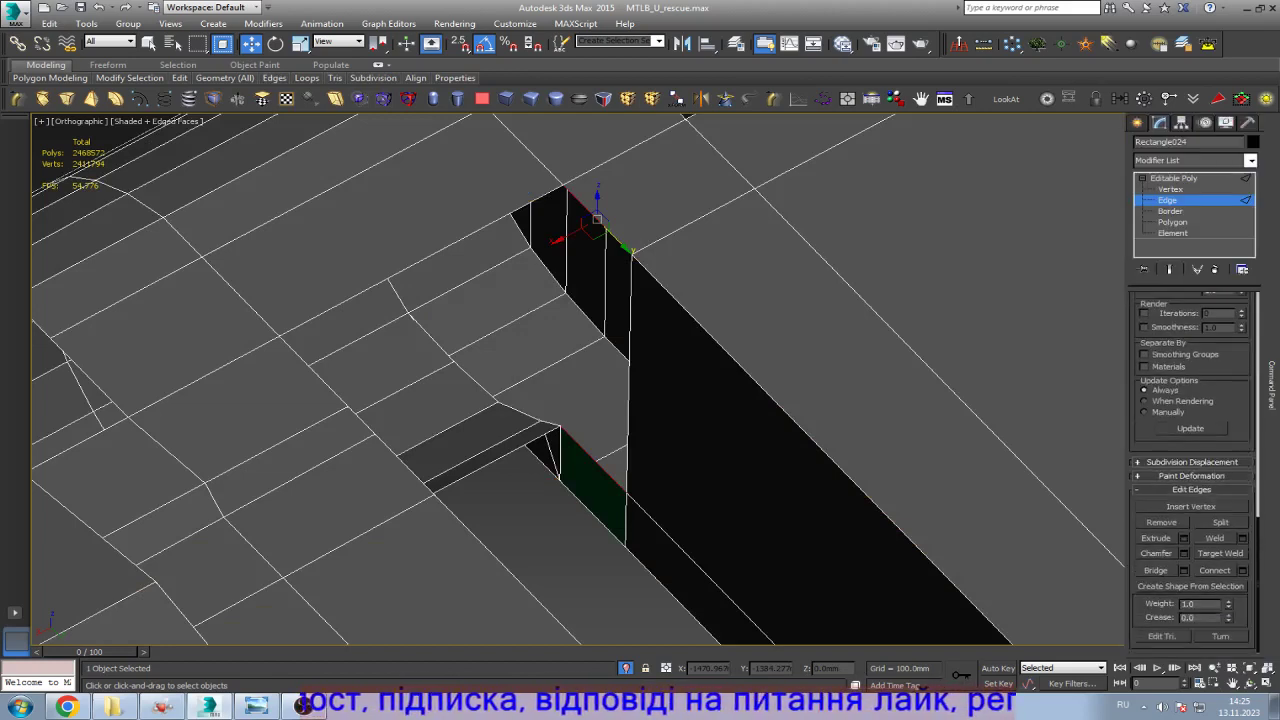
pyautogui.click(1156, 570)
# Step: Cap the remaining open border of the hole with a face
pyautogui.press('3')
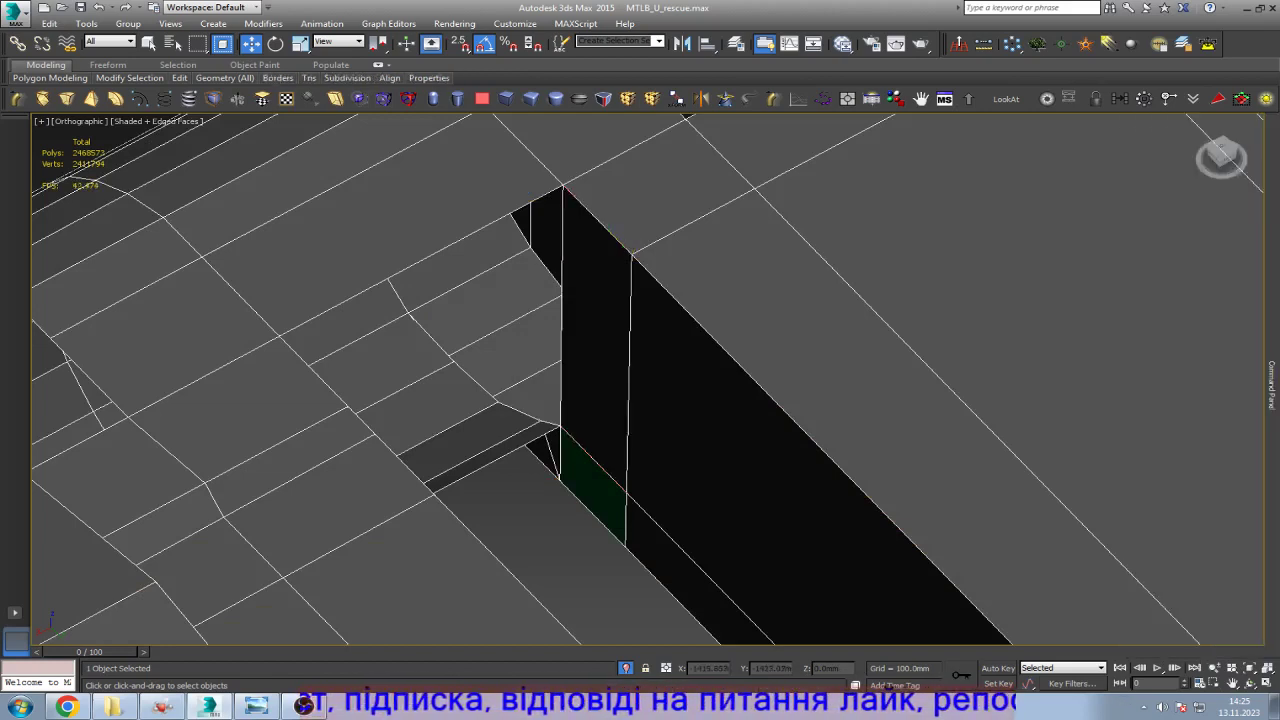
pyautogui.click(557, 370)
pyautogui.hotkey('alt', 'p')
# Step: Orbit to the rounded end block and slide the small slanted face about 5mm along Y
pyautogui.scroll(-6, 541, 443)
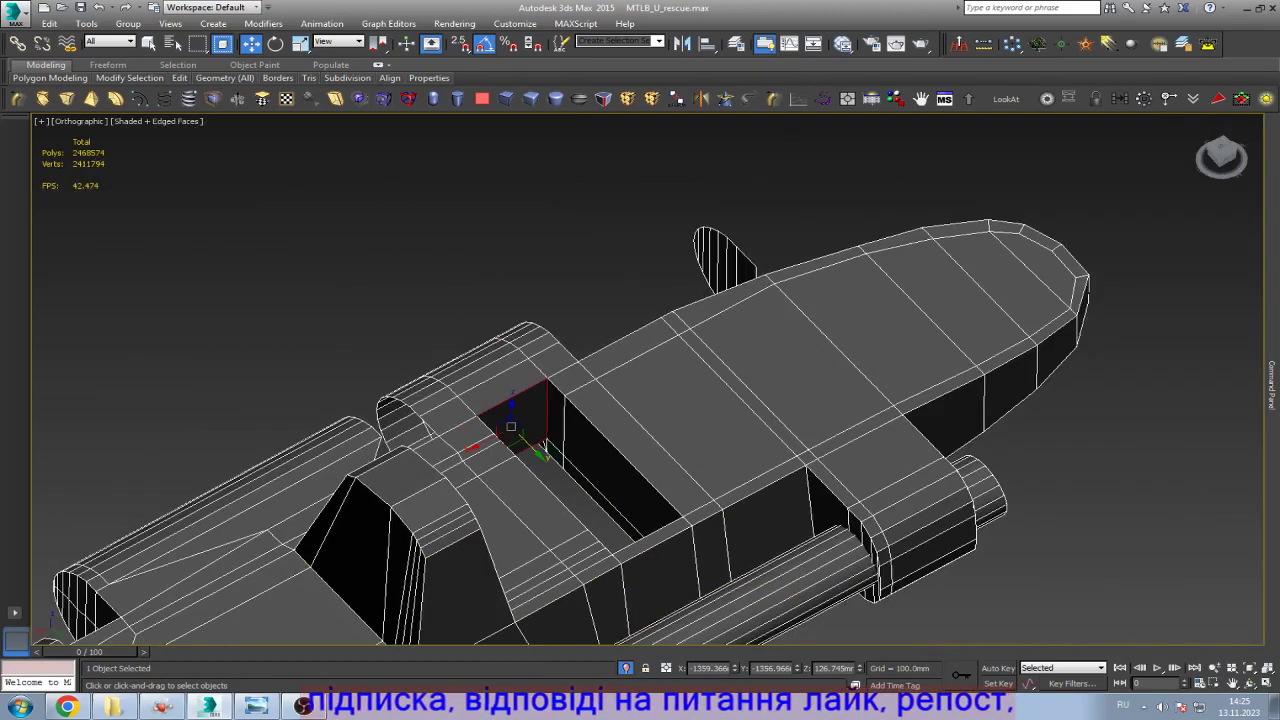
pyautogui.keyDown('alt'); pyautogui.moveTo(510, 427); pyautogui.dragTo(316, 305, button='middle'); pyautogui.keyUp('alt')
pyautogui.scroll(5, 517, 422)
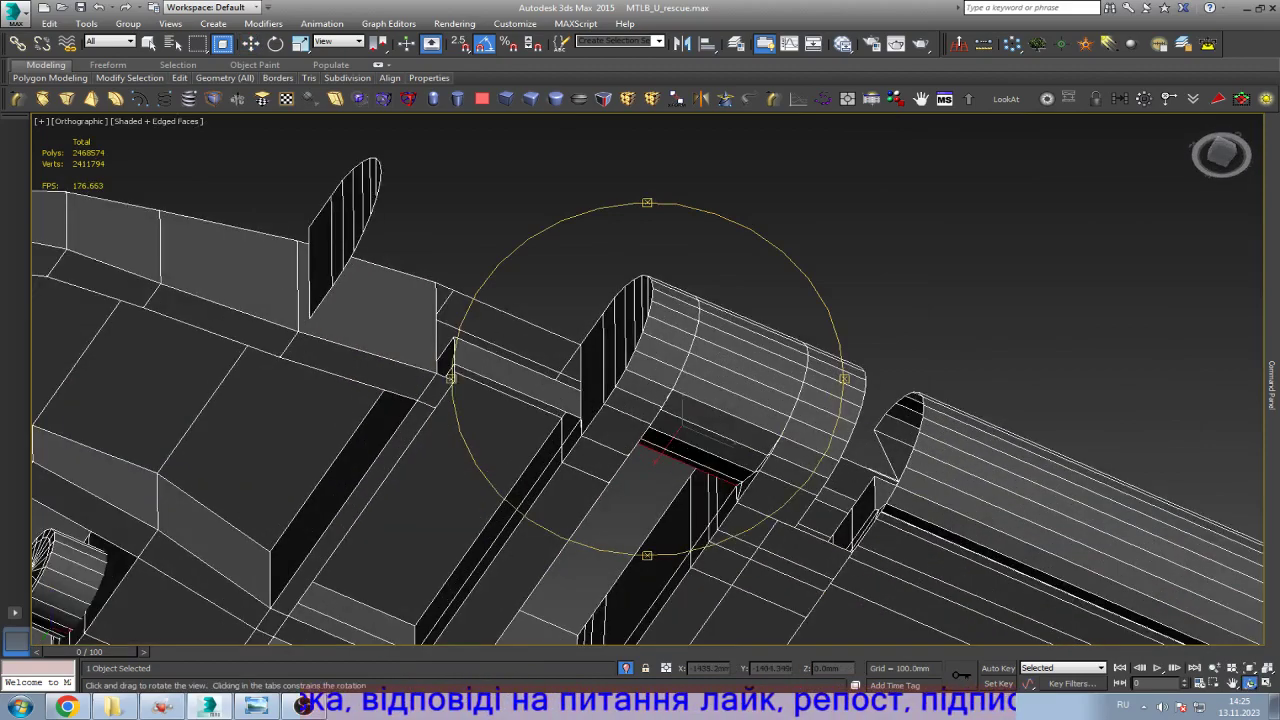
pyautogui.keyDown('alt'); pyautogui.moveTo(647, 378); pyautogui.dragTo(605, 410, button='middle'); pyautogui.keyUp('alt')
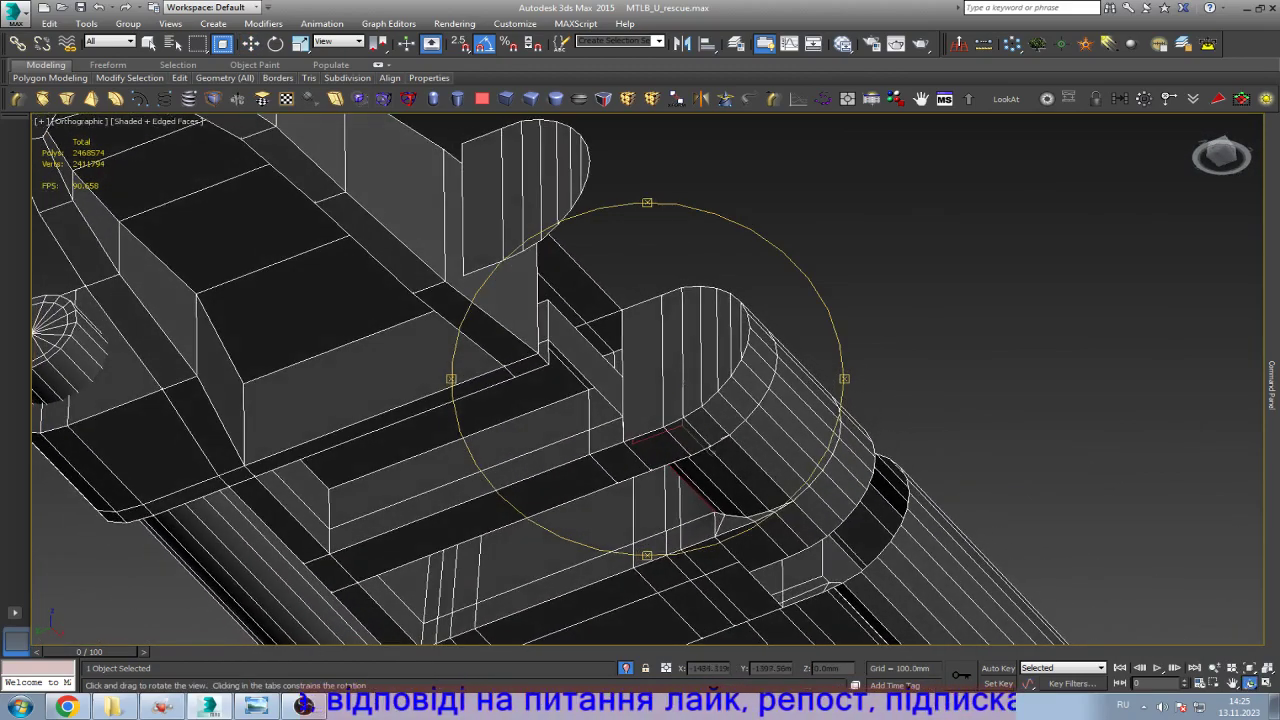
pyautogui.scroll(5, 640, 380)
pyautogui.press('w')
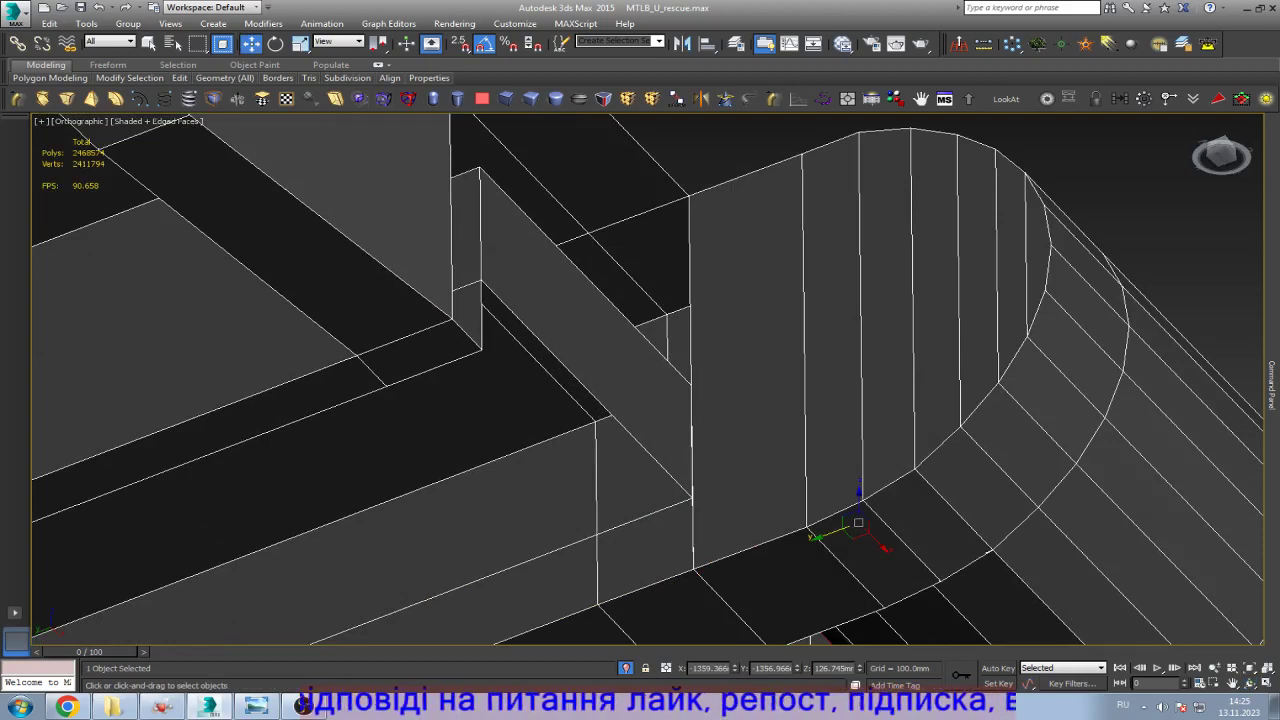
pyautogui.press('4')
pyautogui.moveTo(560, 340); pyautogui.dragTo(515, 355)
# Step: Delete the vertical face beside the rounded end block
pyautogui.scroll(-5, 600, 406)
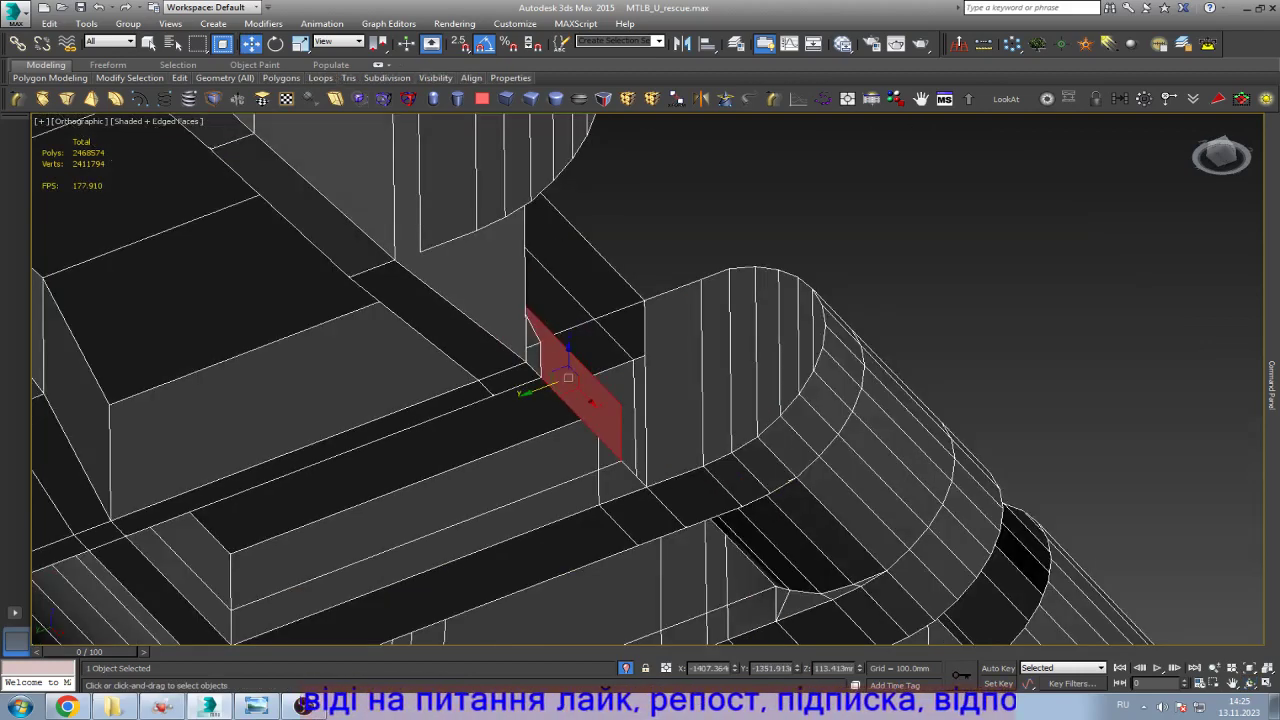
pyautogui.scroll(-3, 600, 408)
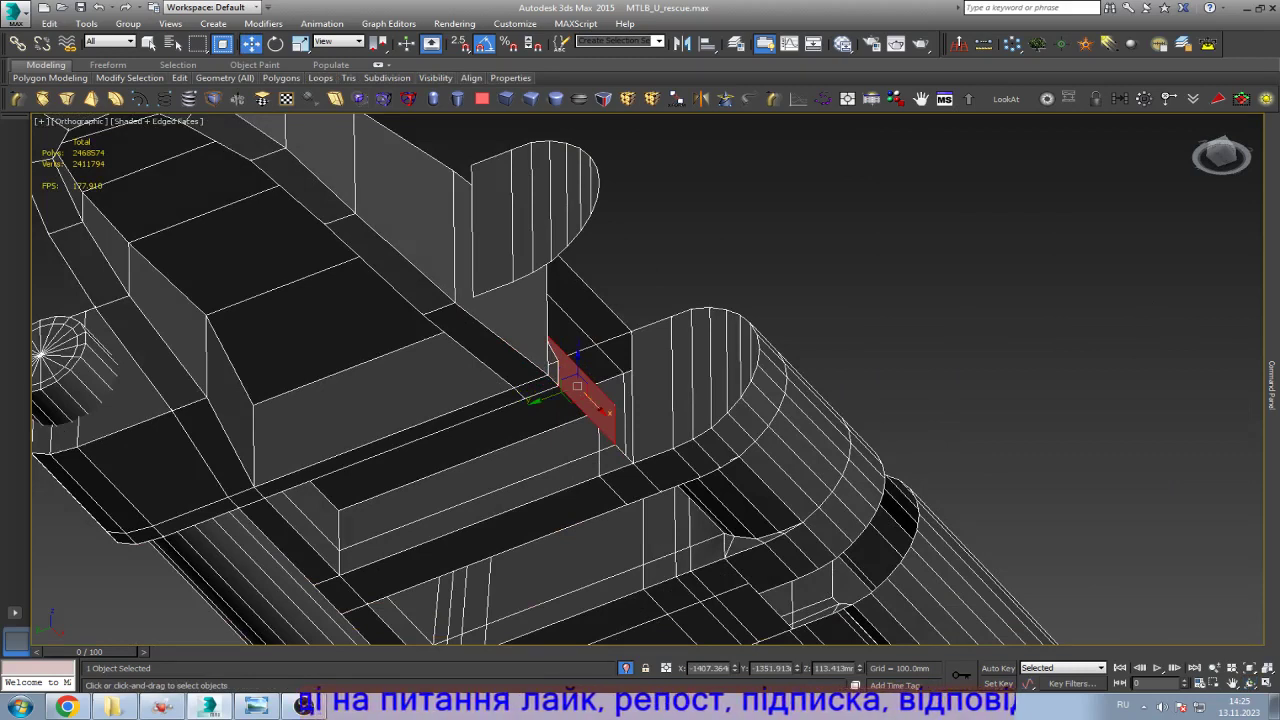
pyautogui.click(505, 320)
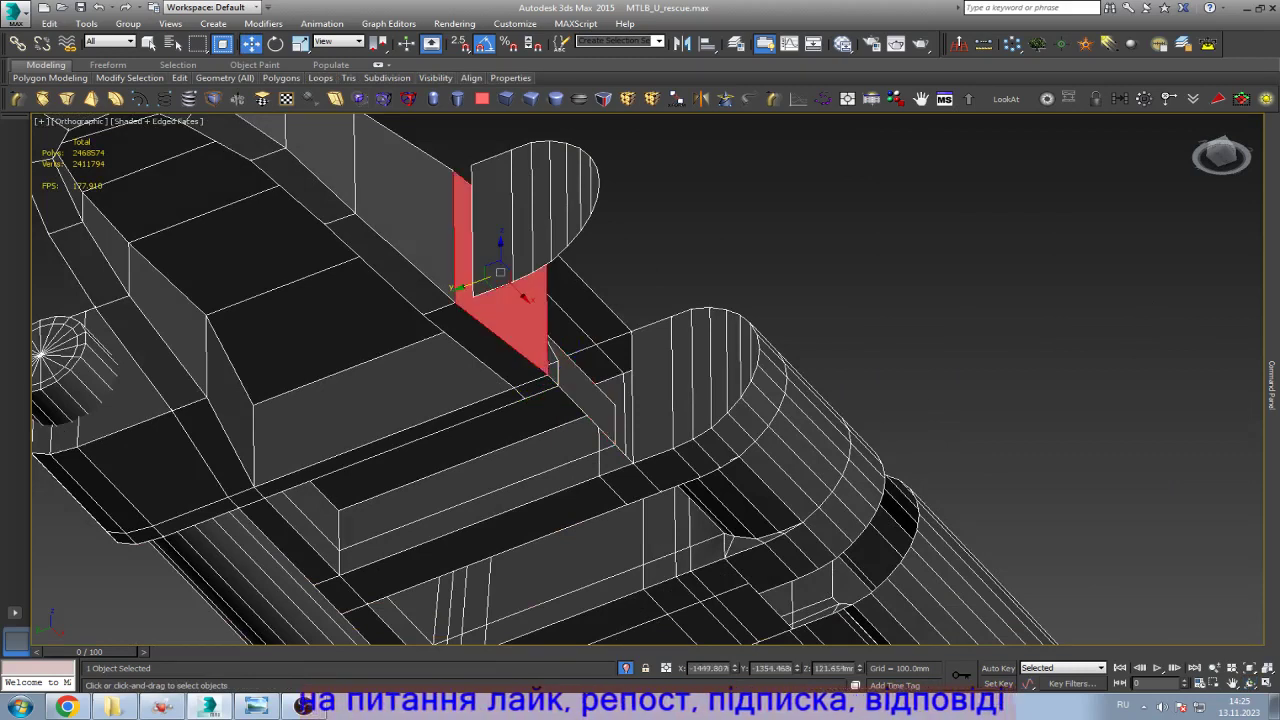
pyautogui.press('Delete')
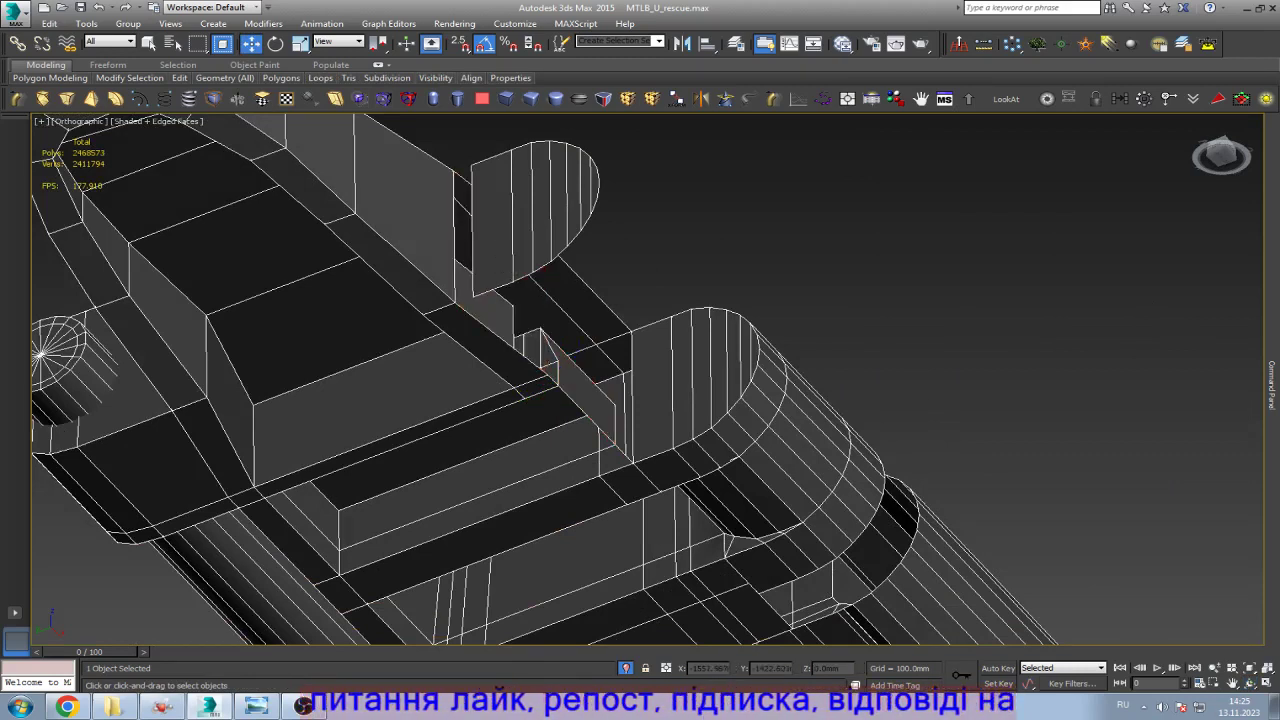
# Step: Weld the stray top-left vertex onto its neighbour
pyautogui.press('1')
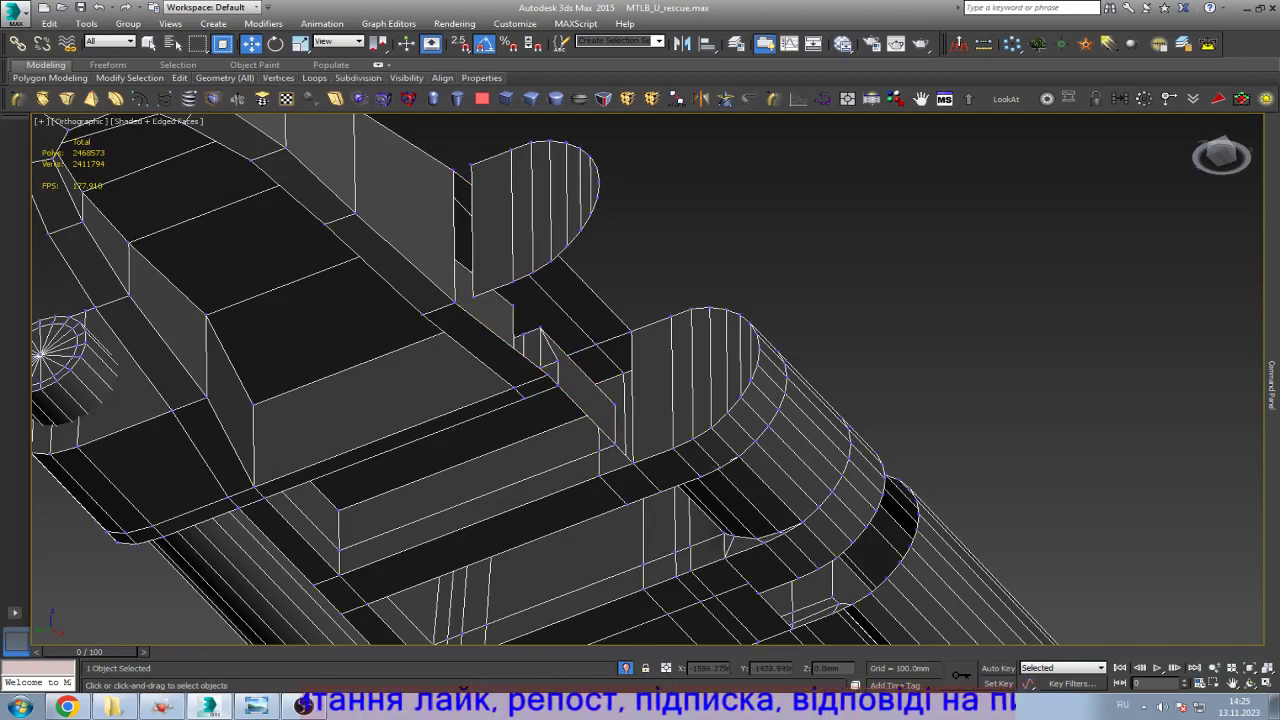
pyautogui.scroll(2, 487, 192)
pyautogui.press('q')
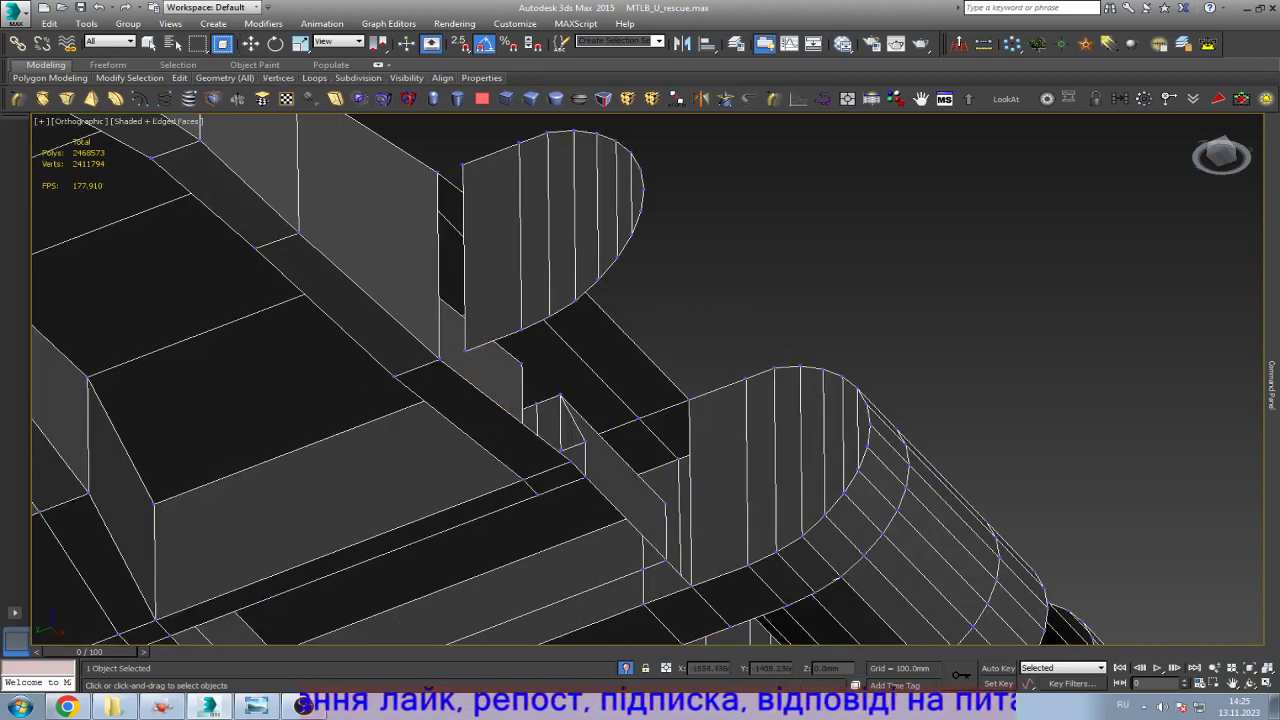
pyautogui.moveTo(464, 349); pyautogui.dragTo(440, 357)
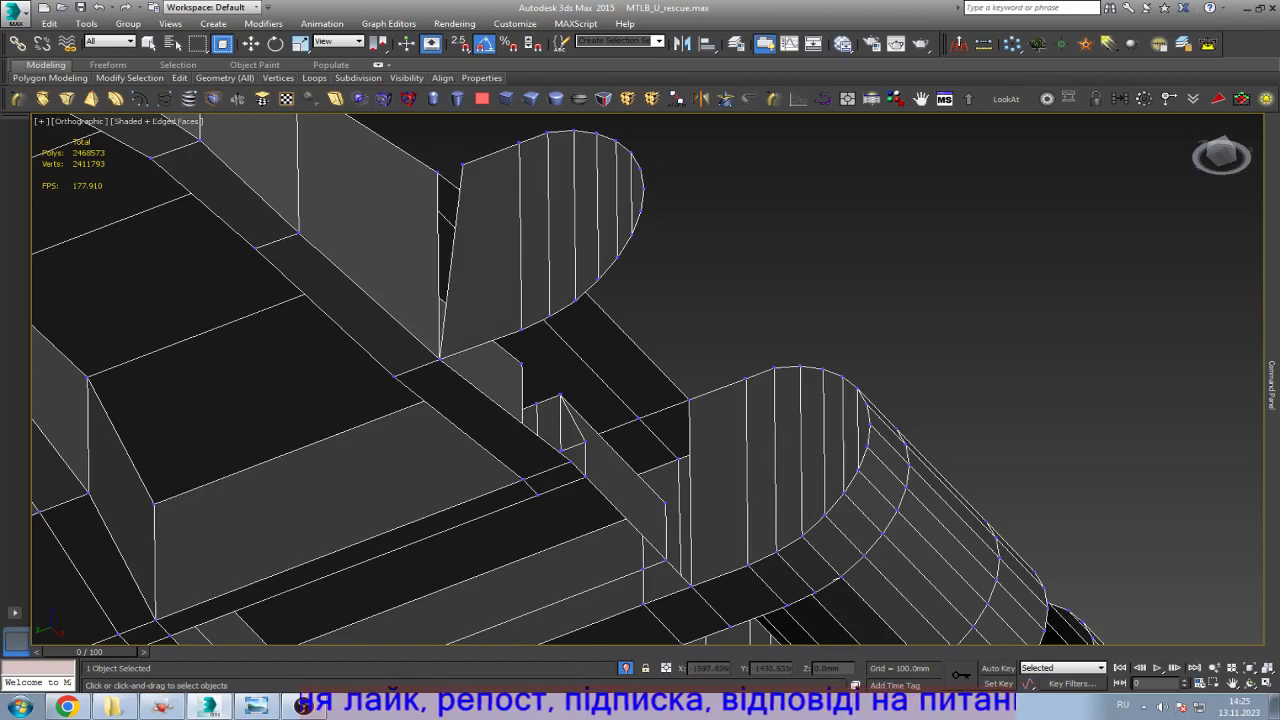
pyautogui.press('w')
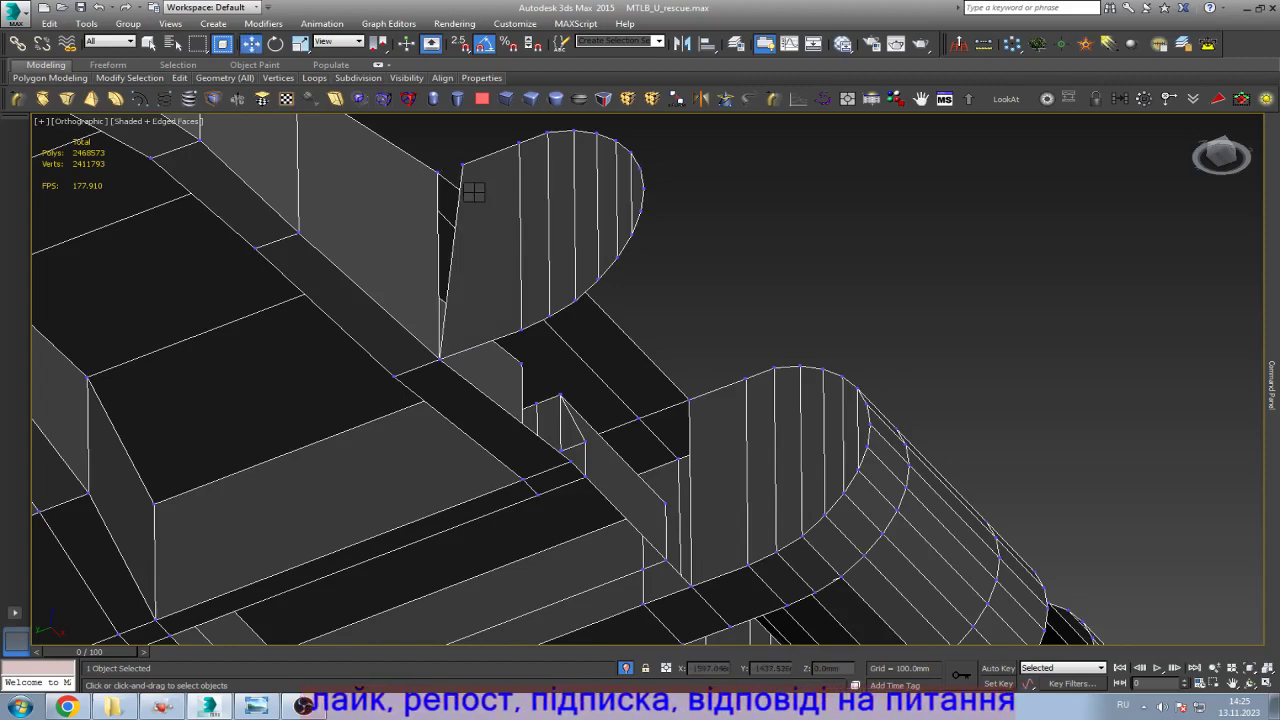
pyautogui.press('q')
pyautogui.press('w')
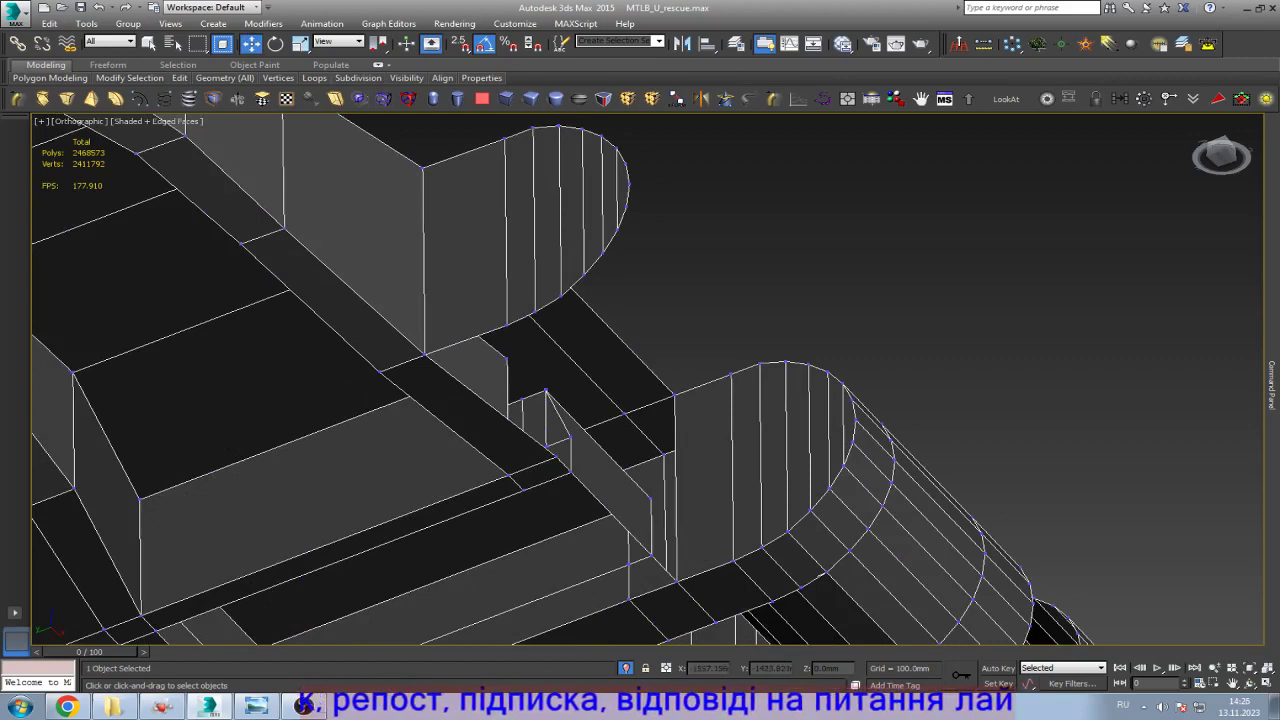
# Step: Shift-drag the block's curved bottom edge loop to extrude a curved strip of faces
pyautogui.press('2')
pyautogui.scroll(2, 660, 250)
pyautogui.click(557, 288)
pyautogui.scroll(3, 605, 210)
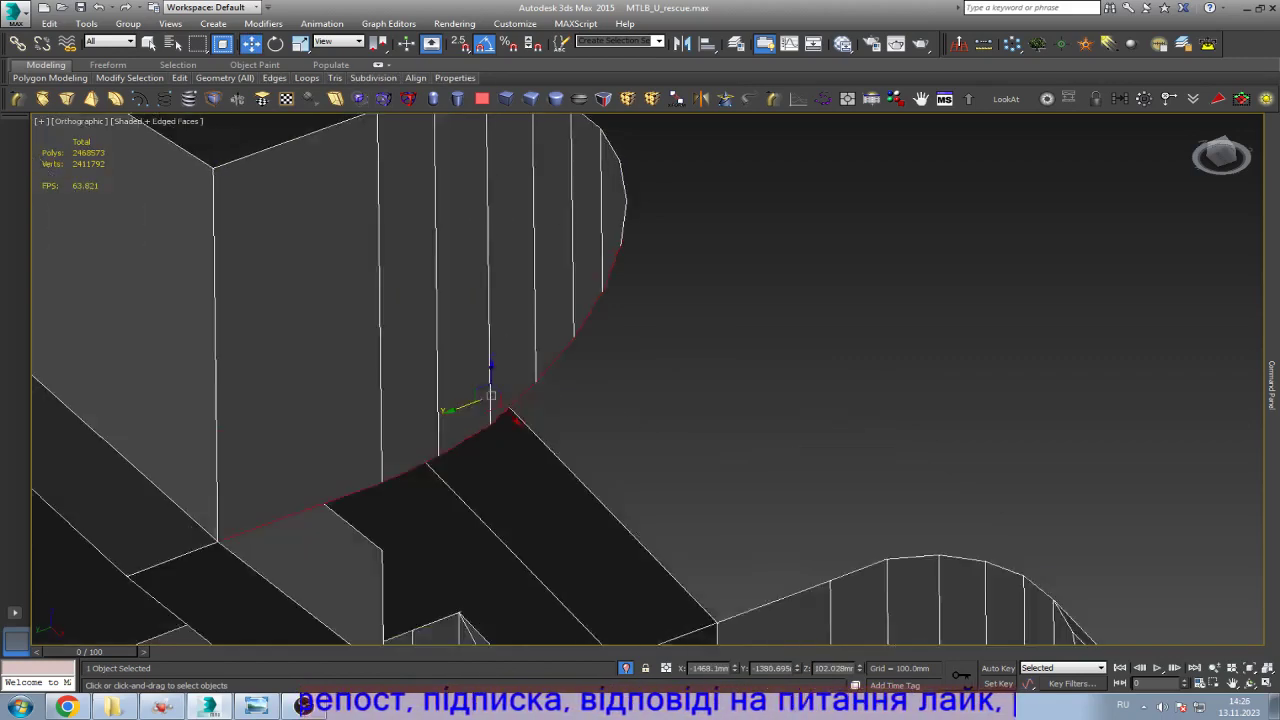
pyautogui.scroll(2, 630, 140)
pyautogui.keyDown('alt'); pyautogui.moveTo(640, 380); pyautogui.dragTo(725, 356, button='middle'); pyautogui.keyUp('alt')
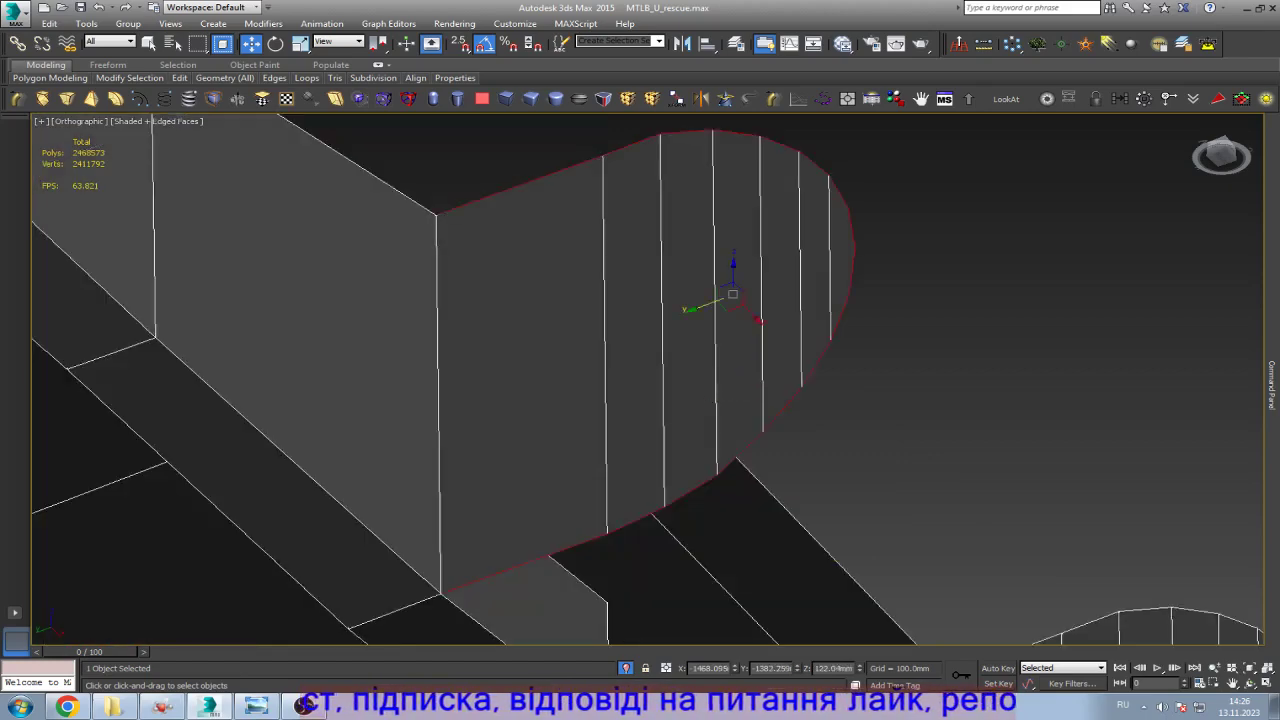
pyautogui.scroll(-2, 657, 583)
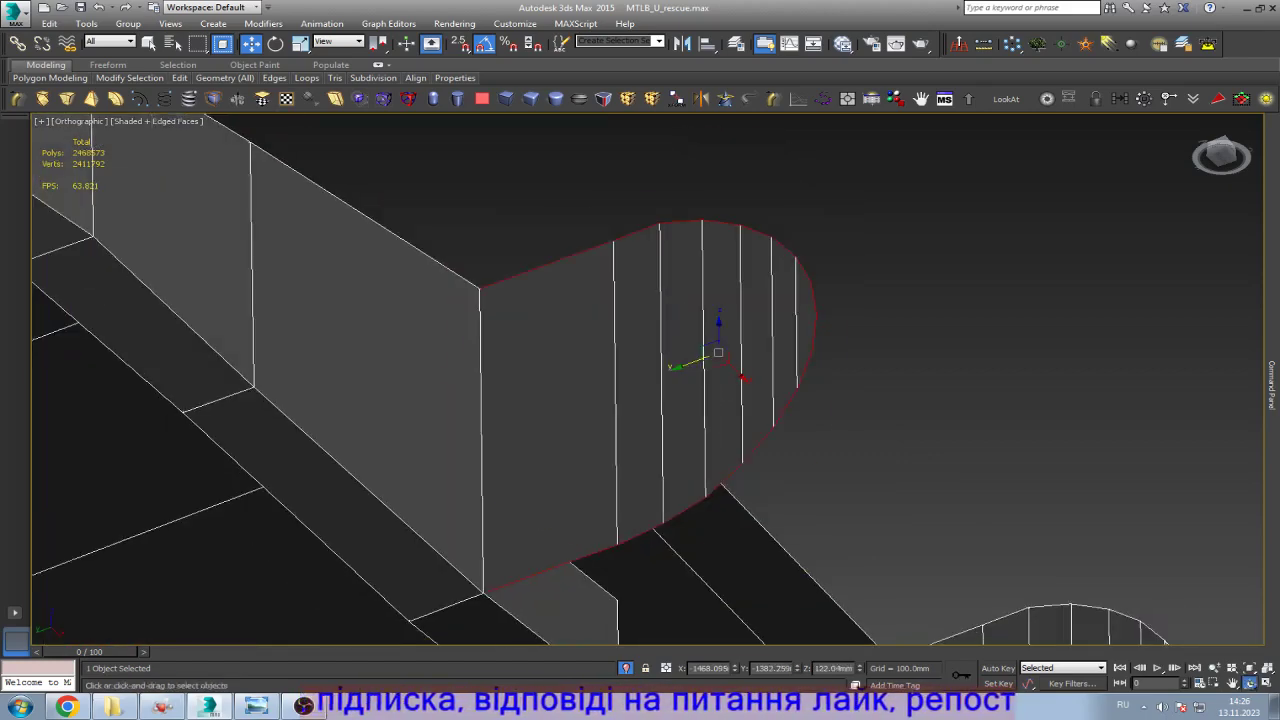
pyautogui.keyDown('alt'); pyautogui.moveTo(646, 380); pyautogui.dragTo(720, 368, button='middle'); pyautogui.keyUp('alt')
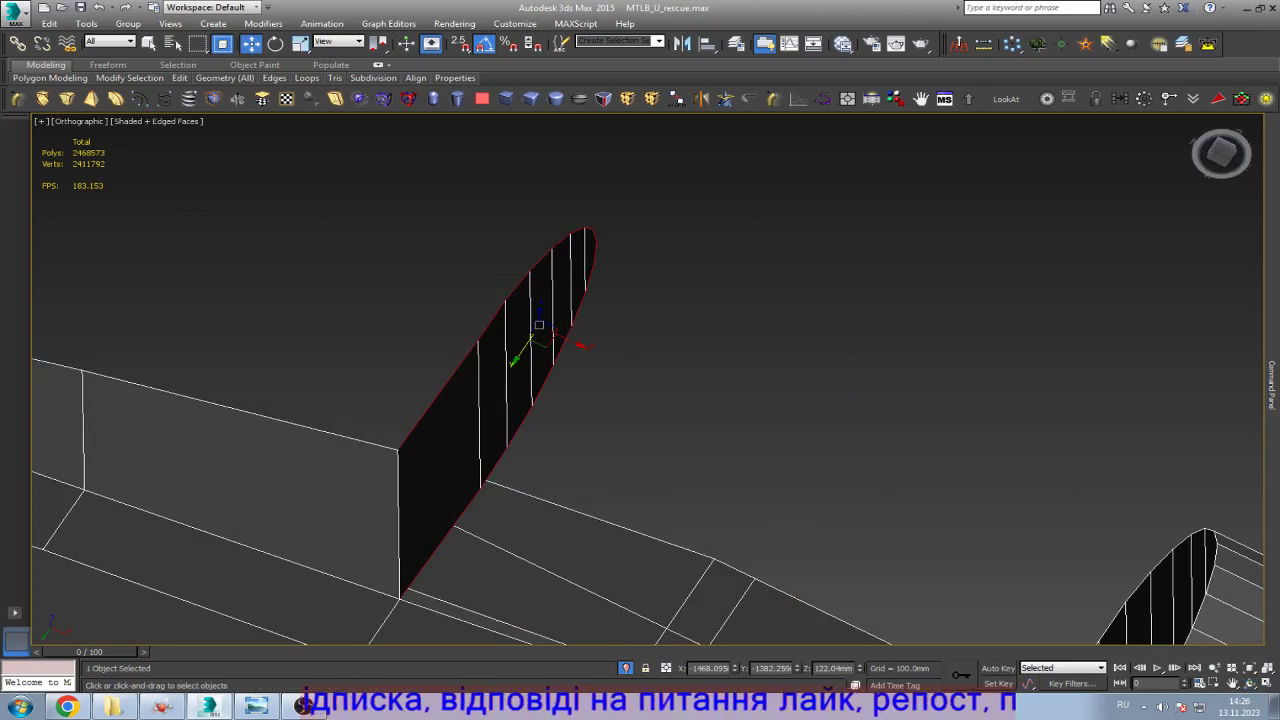
pyautogui.keyDown('shift'); pyautogui.moveTo(560, 337); pyautogui.dragTo(807, 442); pyautogui.keyUp('shift')
# Step: Inspect the new curved surface from the Bottom view, then frame the whole model
pyautogui.keyDown('alt'); pyautogui.moveTo(660, 380); pyautogui.dragTo(700, 372, button='middle'); pyautogui.keyUp('alt')
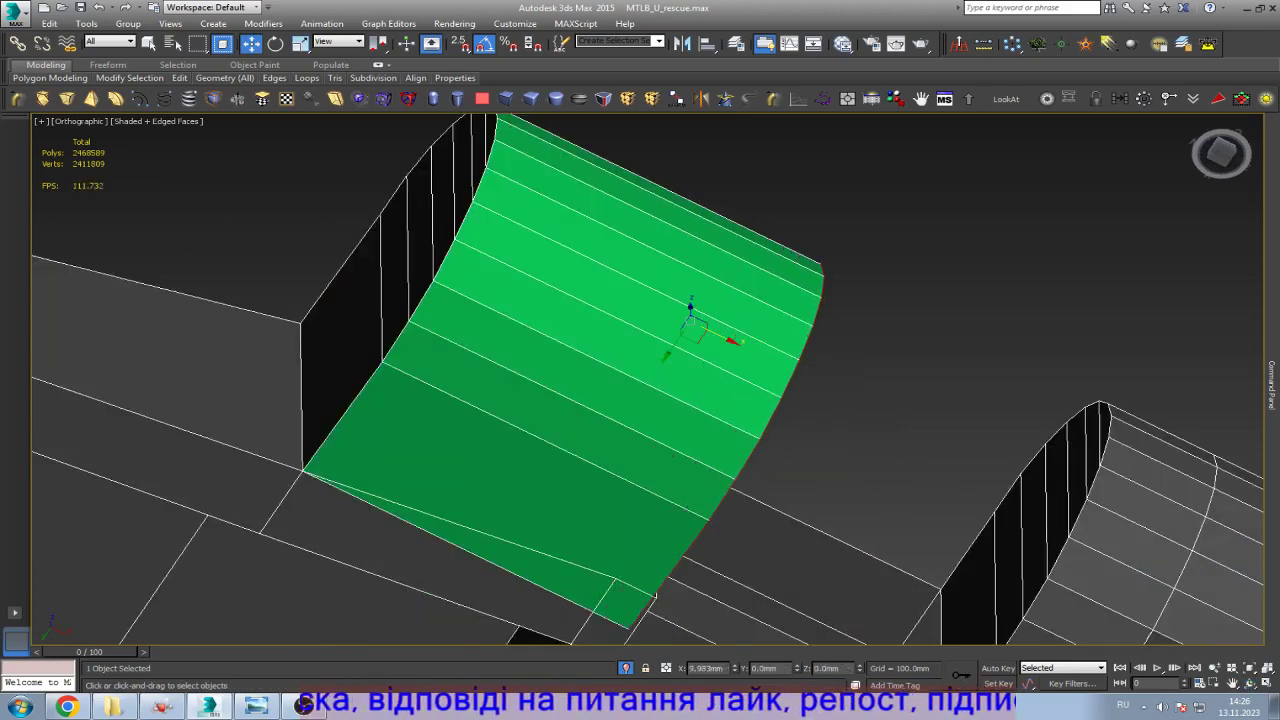
pyautogui.scroll(-2, 620, 380)
pyautogui.press('b')
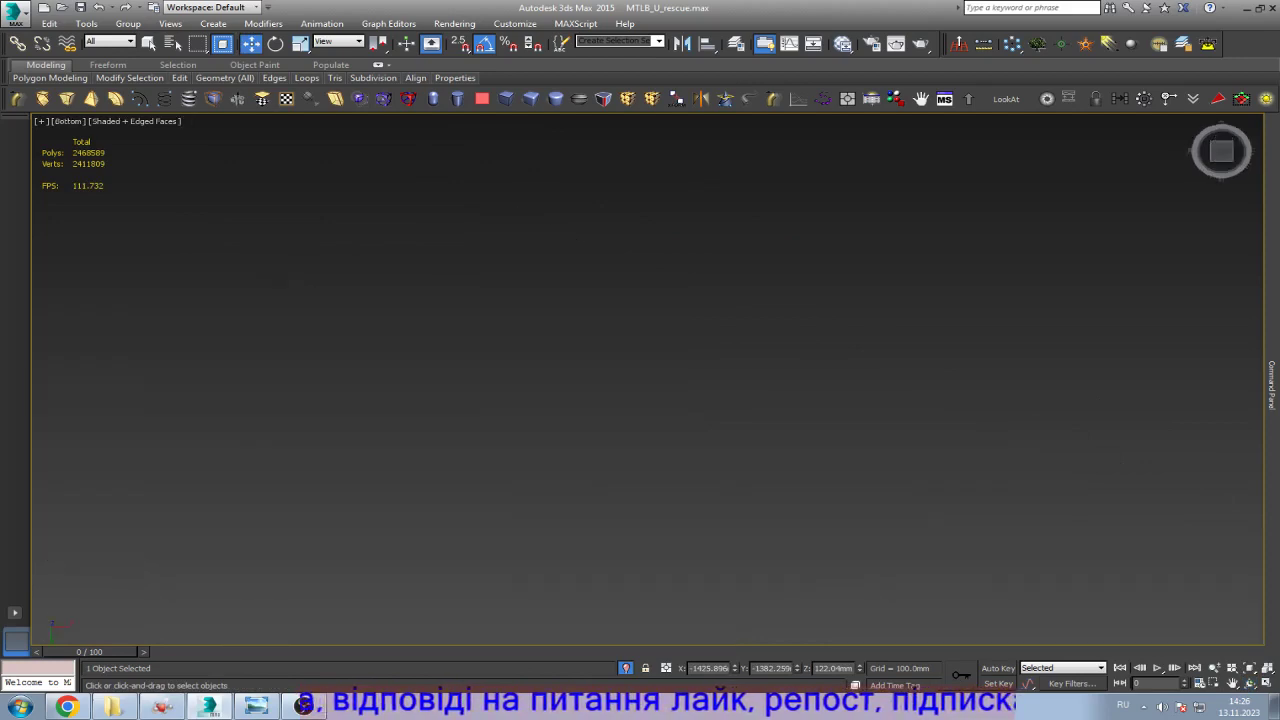
pyautogui.press('z')
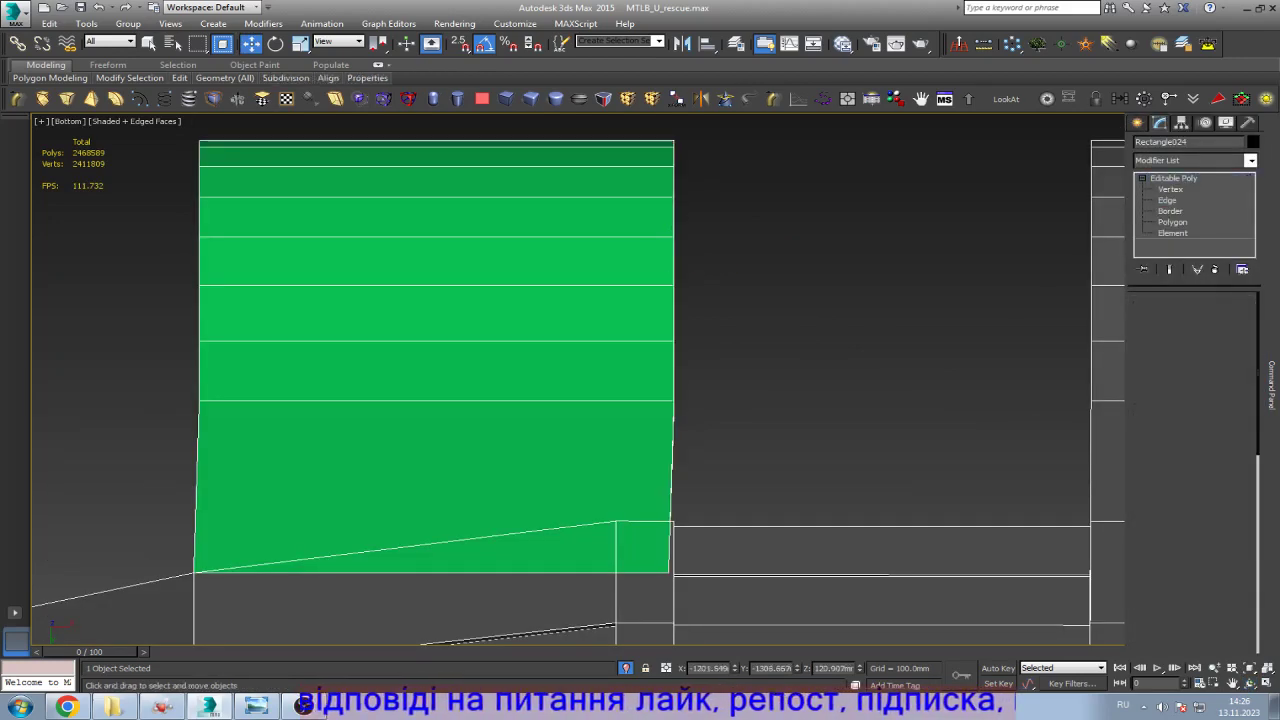
pyautogui.hotkey('ctrl', 'alt', 'z')
pyautogui.moveTo(1272, 380)
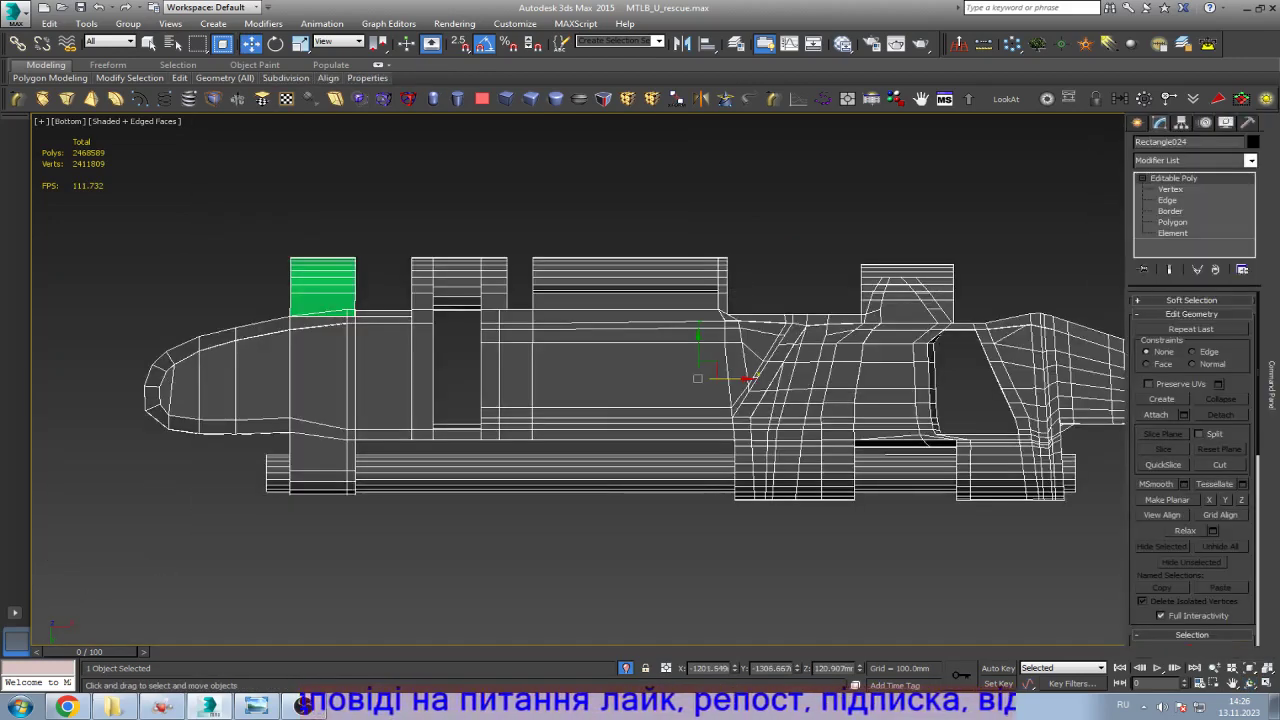
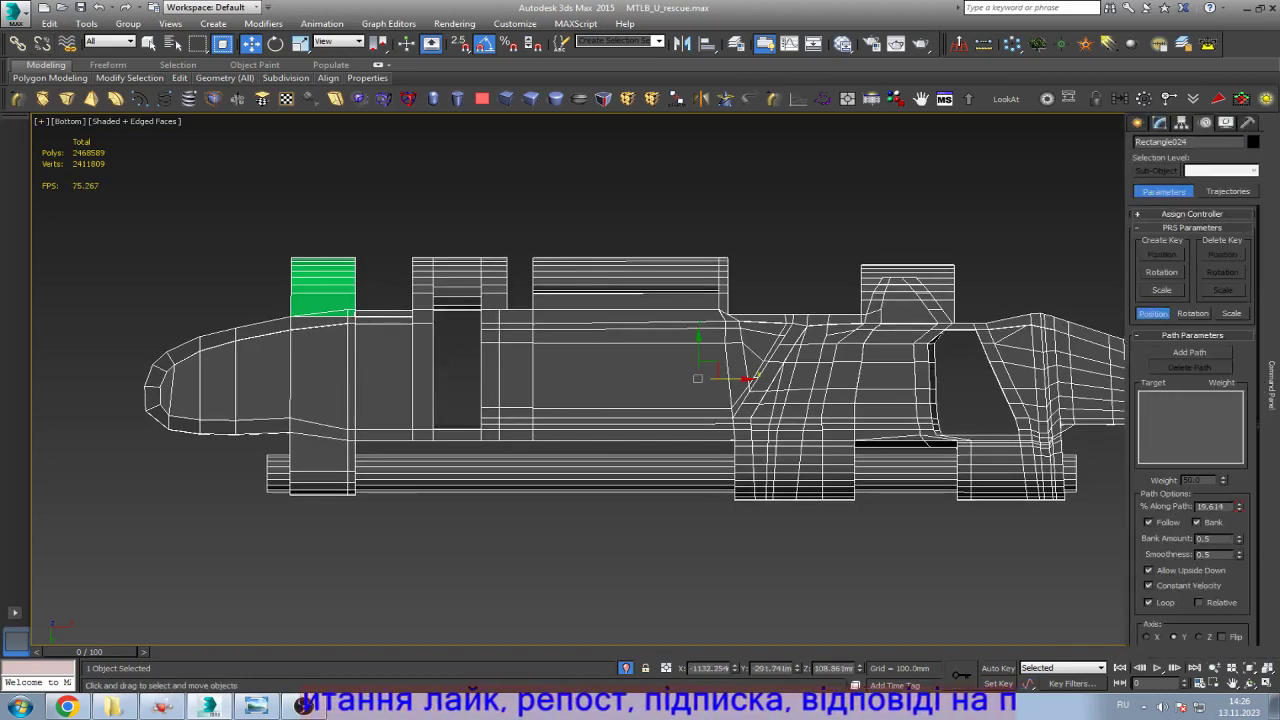
# Step: Replace Rectangle024's Path Constraint position controller with a Bezier Position controller
pyautogui.click(1191, 213)
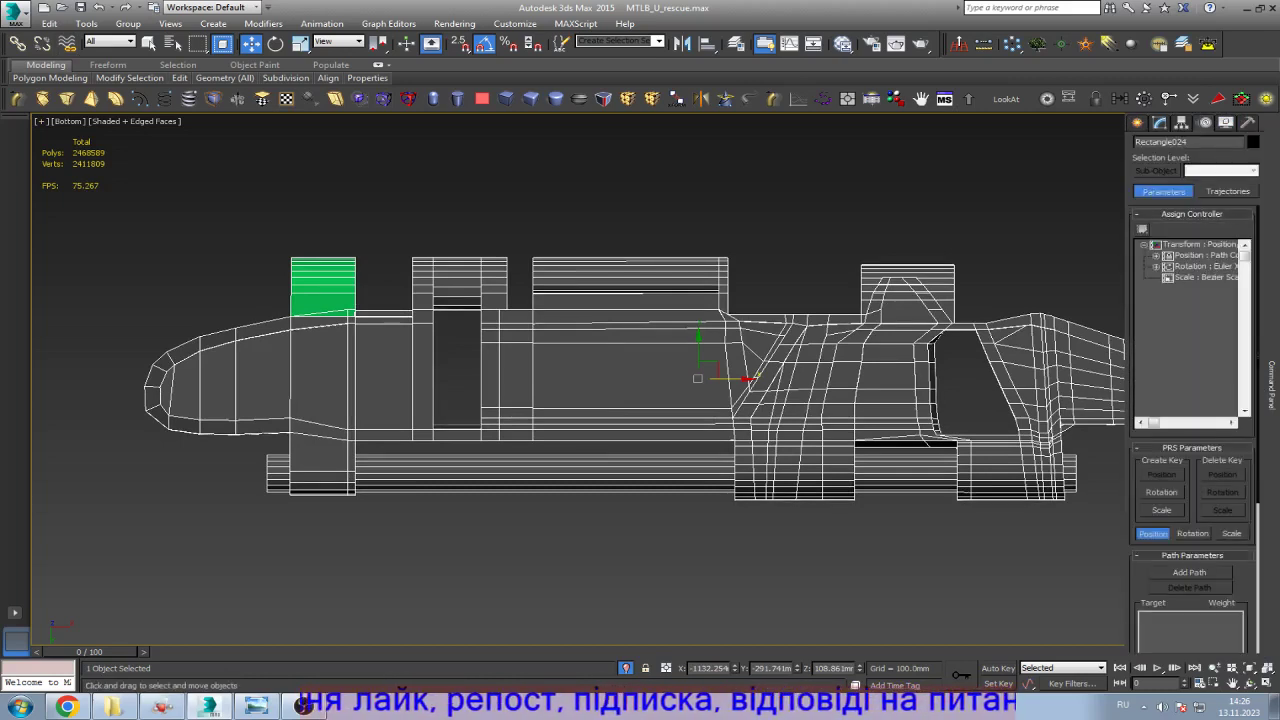
pyautogui.click(1205, 255)
pyautogui.click(1143, 229)
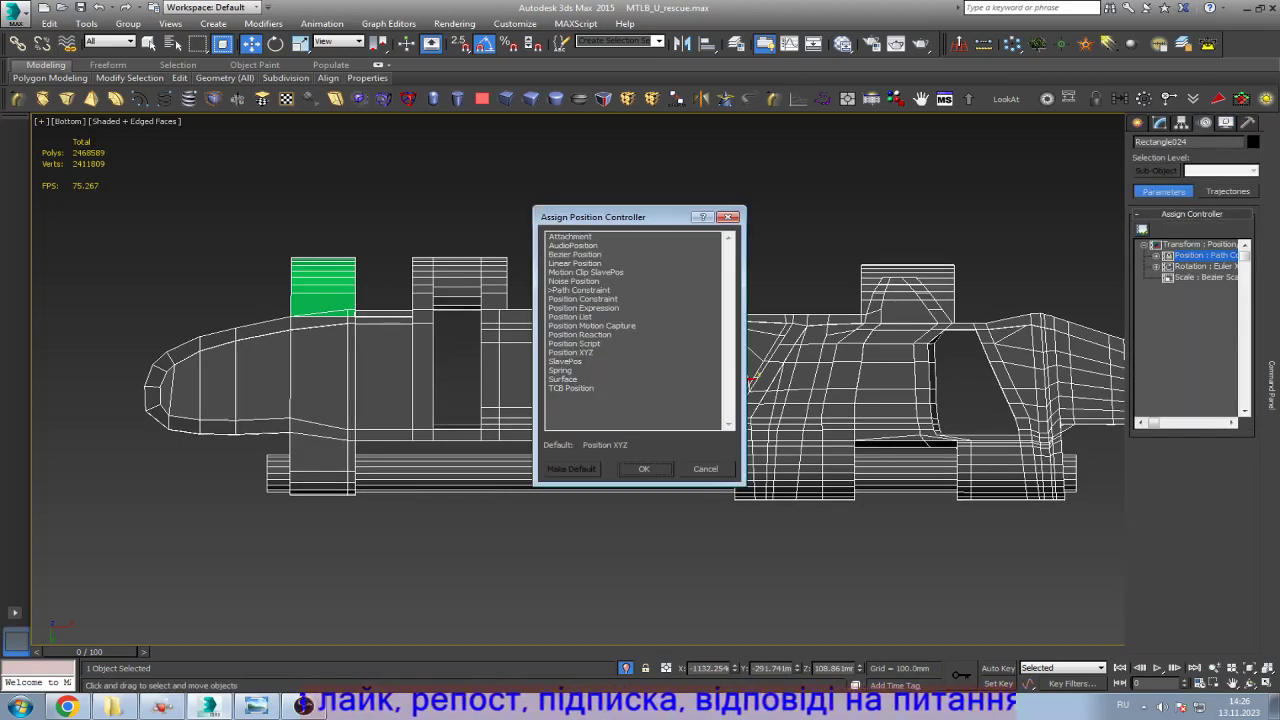
pyautogui.click(575, 254)
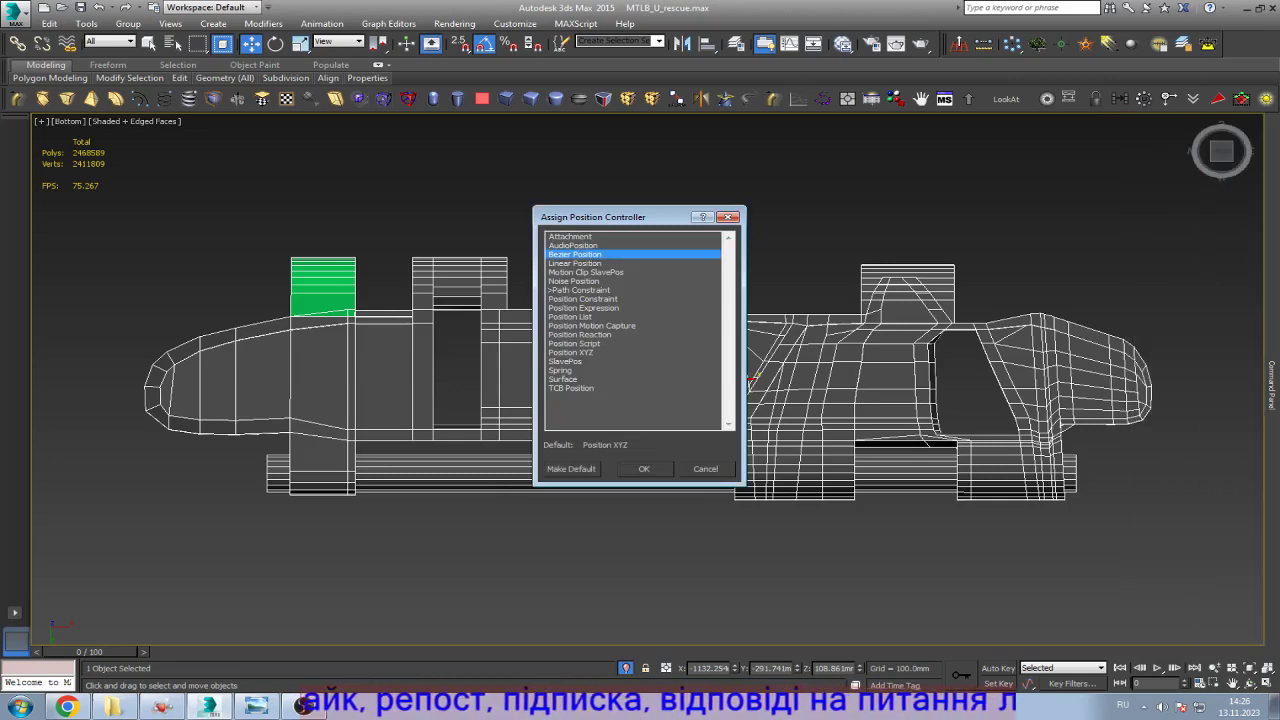
pyautogui.press('Return')
pyautogui.scroll(3, 183, 346)
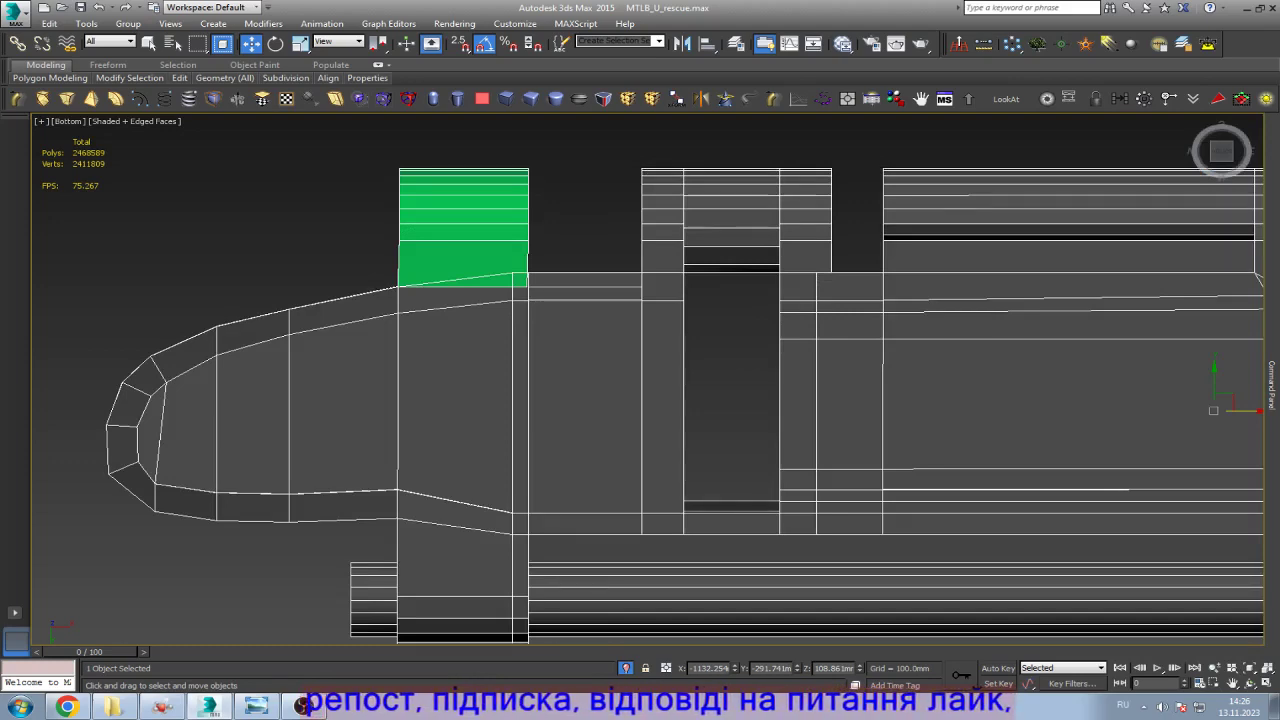
pyautogui.scroll(-2, 483, 267)
pyautogui.click(1272, 385)
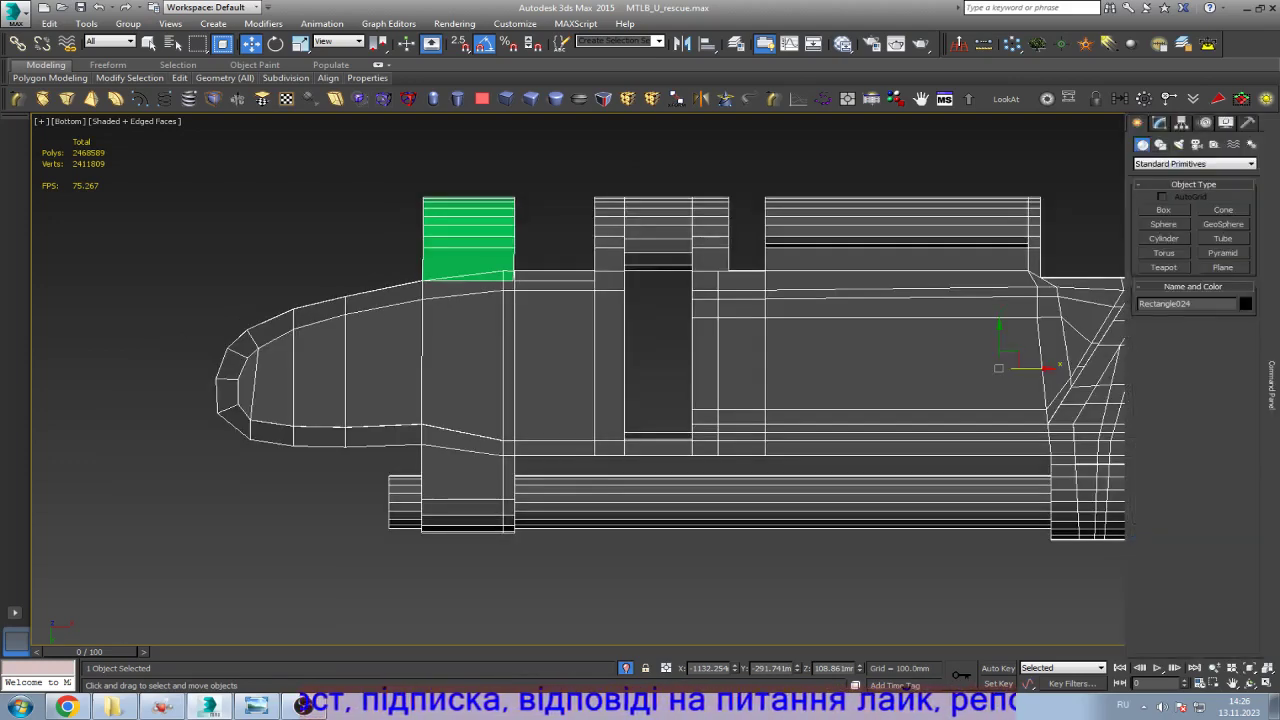
# Step: Flatten the lug's left-side vertex column into a straight line by scaling X to about 2%
pyautogui.press('1')
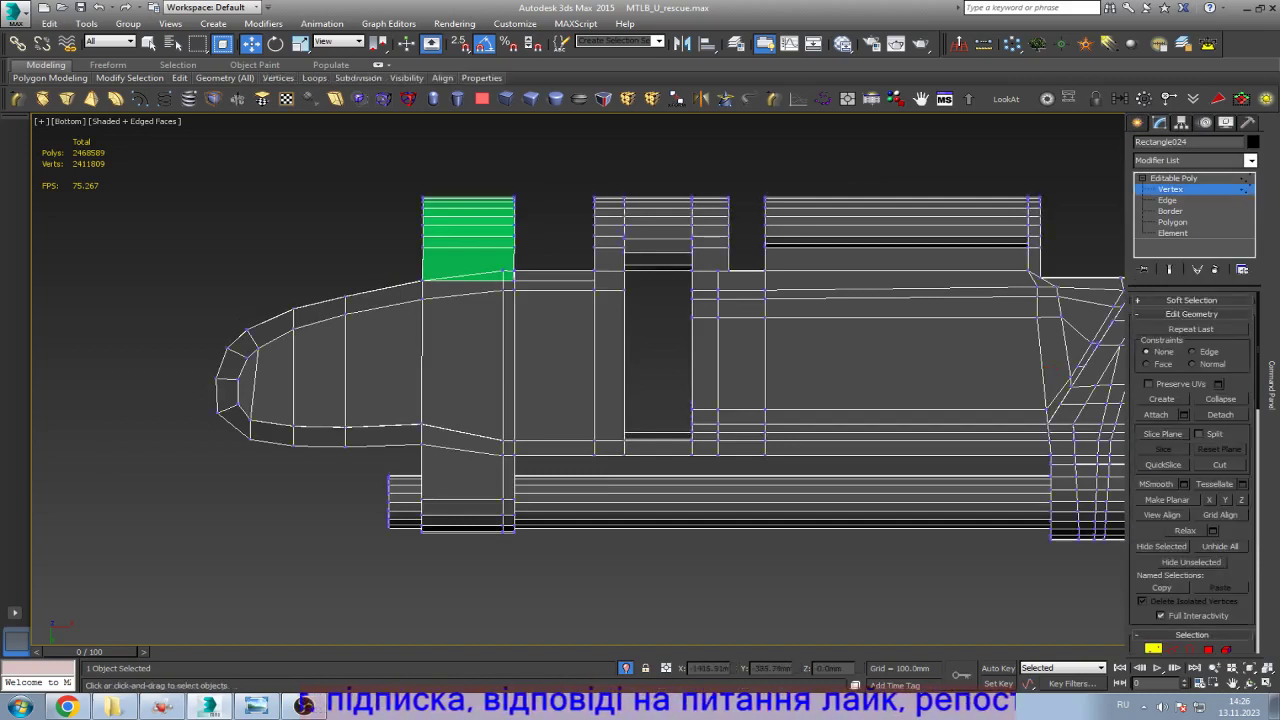
pyautogui.moveTo(449, 455); pyautogui.dragTo(449, 455)
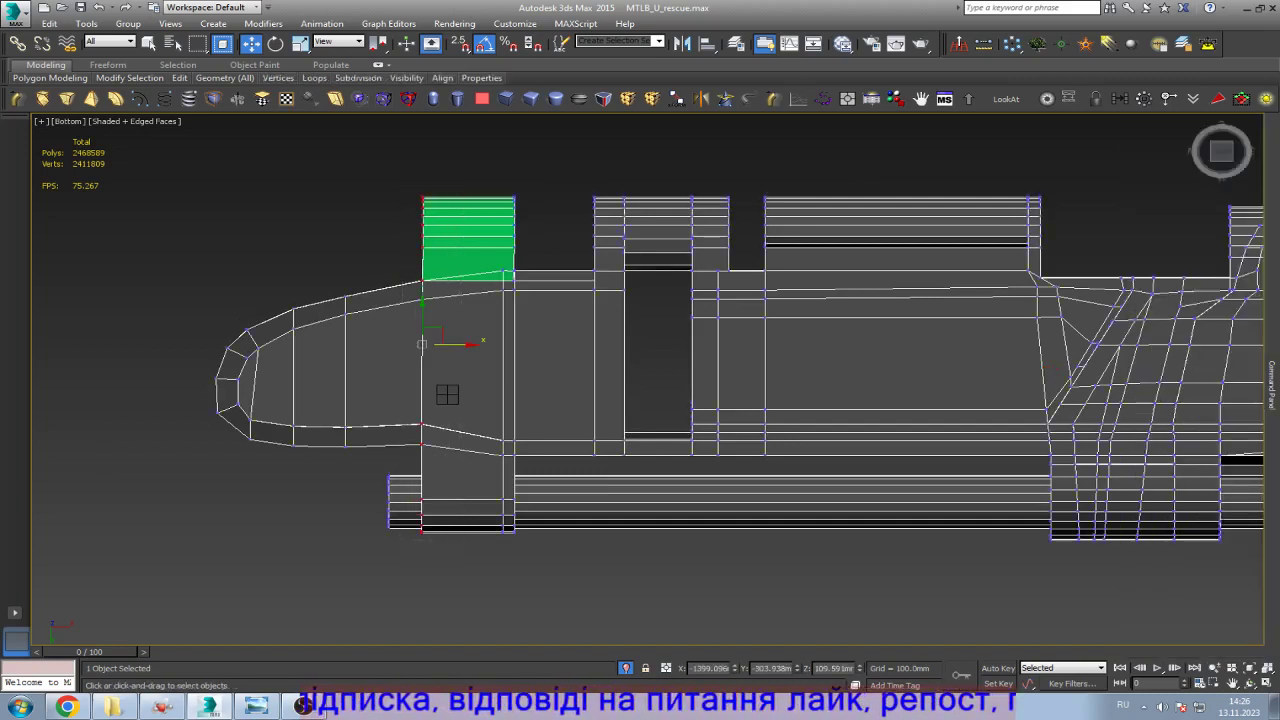
pyautogui.press('r')
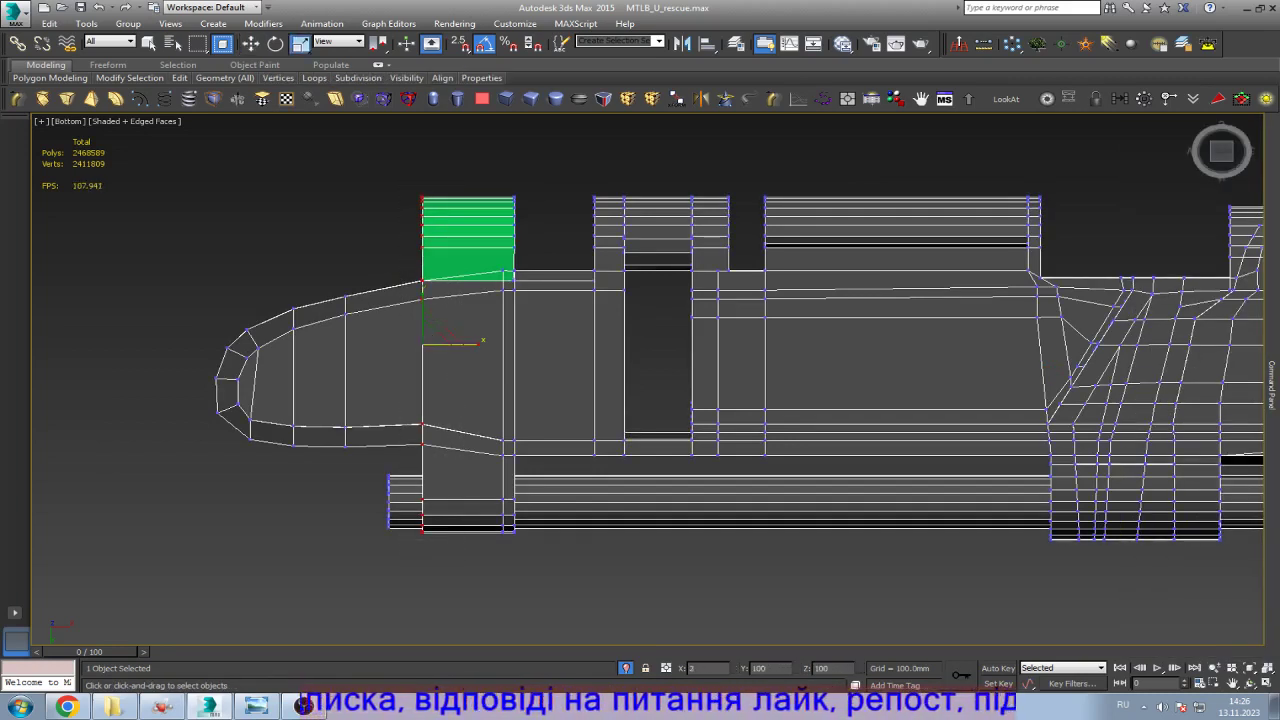
pyautogui.hotkey('ctrl', 'd')
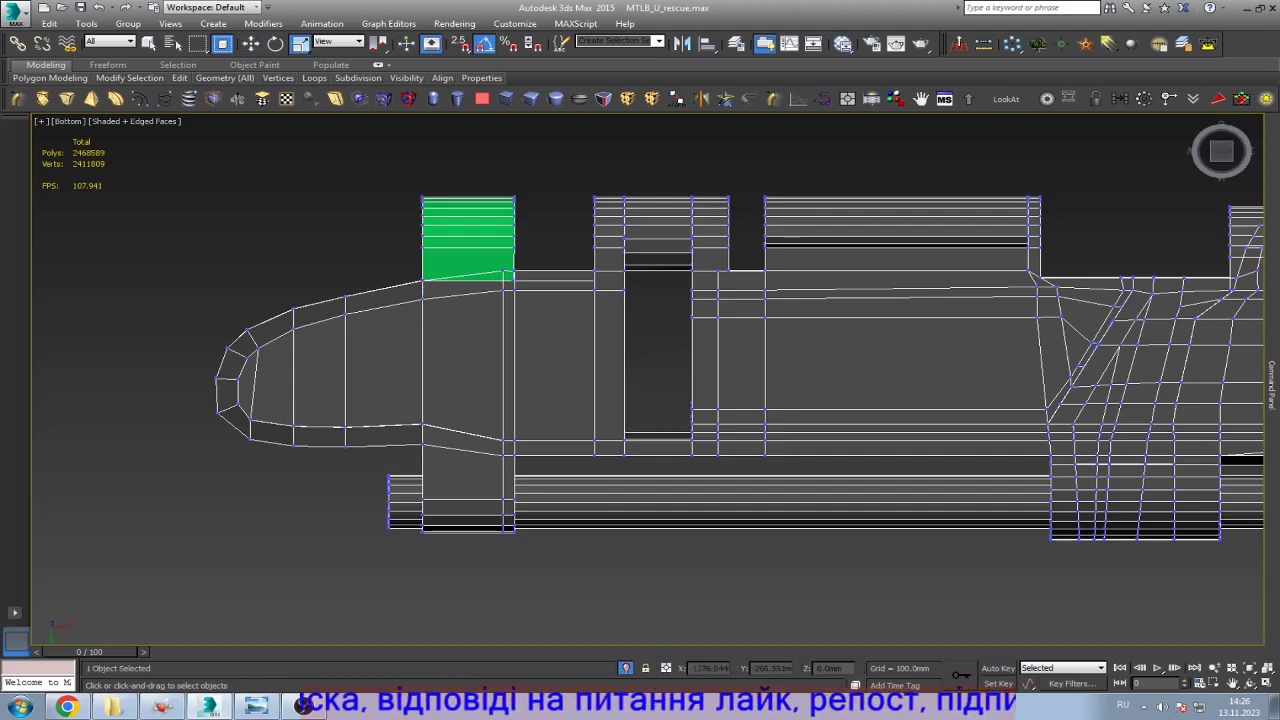
pyautogui.scroll(5, 490, 263)
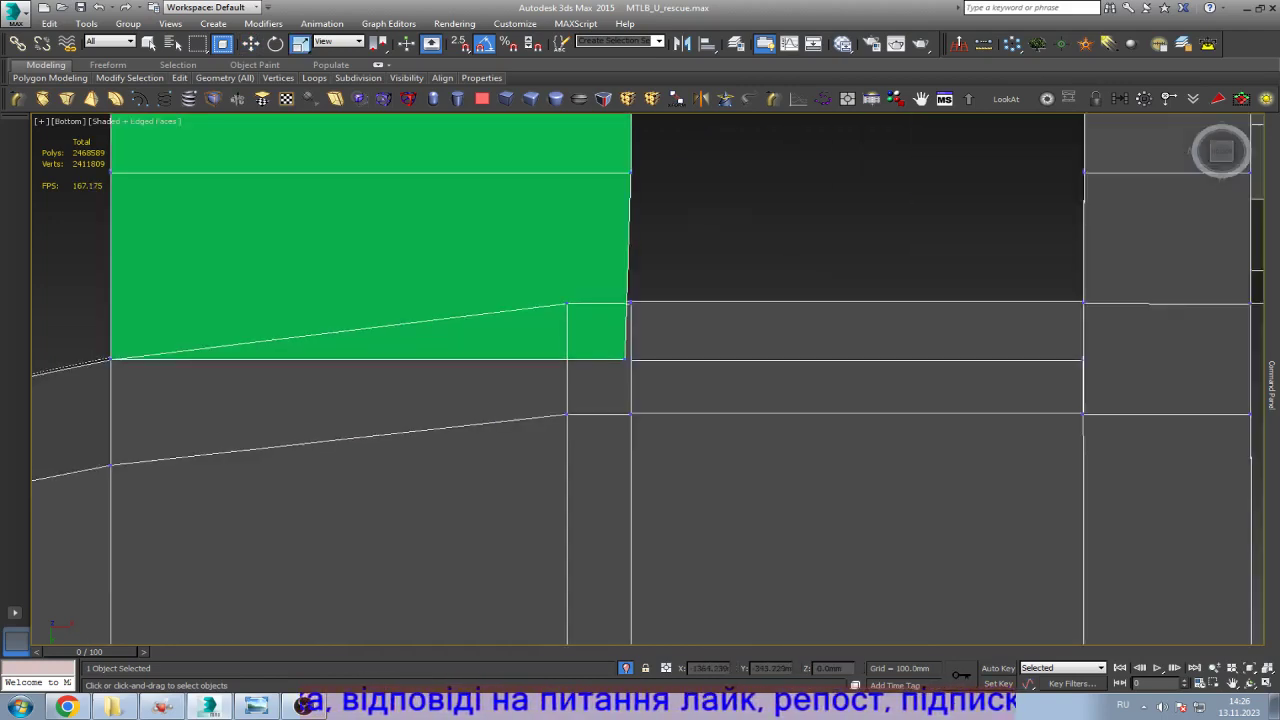
# Step: Lower the two vertices at the lug's lower corner about 7 mm to meet the body
pyautogui.press('F3')
pyautogui.moveTo(542, 282); pyautogui.dragTo(590, 410)
pyautogui.press('w')
pyautogui.moveTo(567, 340)
pyautogui.mouseDown()
pyautogui.moveTo(567, 418)
pyautogui.moveTo(567, 342)
pyautogui.mouseUp()
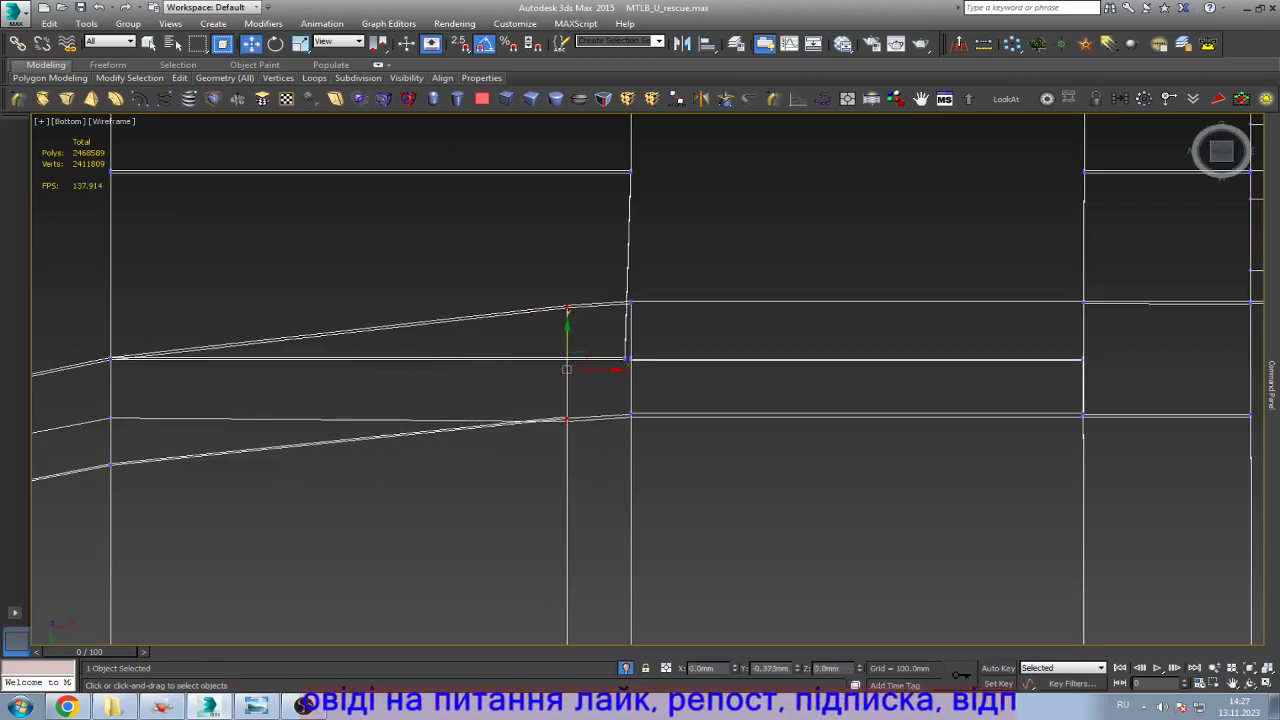
pyautogui.hotkey('ctrl', 'd')
pyautogui.scroll(-5, 611, 499)
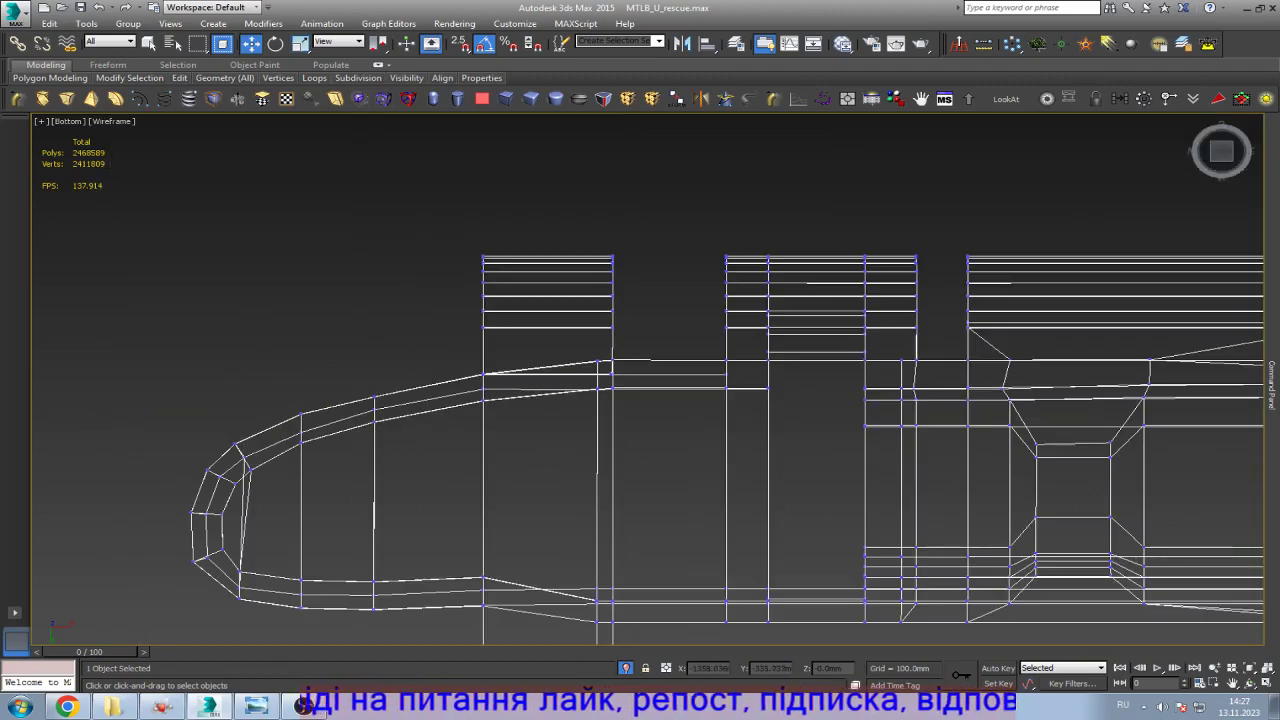
pyautogui.scroll(3, 611, 499)
# Step: Flatten the lug's right-side vertex column into a straight line the same way
pyautogui.moveTo(648, 414); pyautogui.dragTo(648, 414)
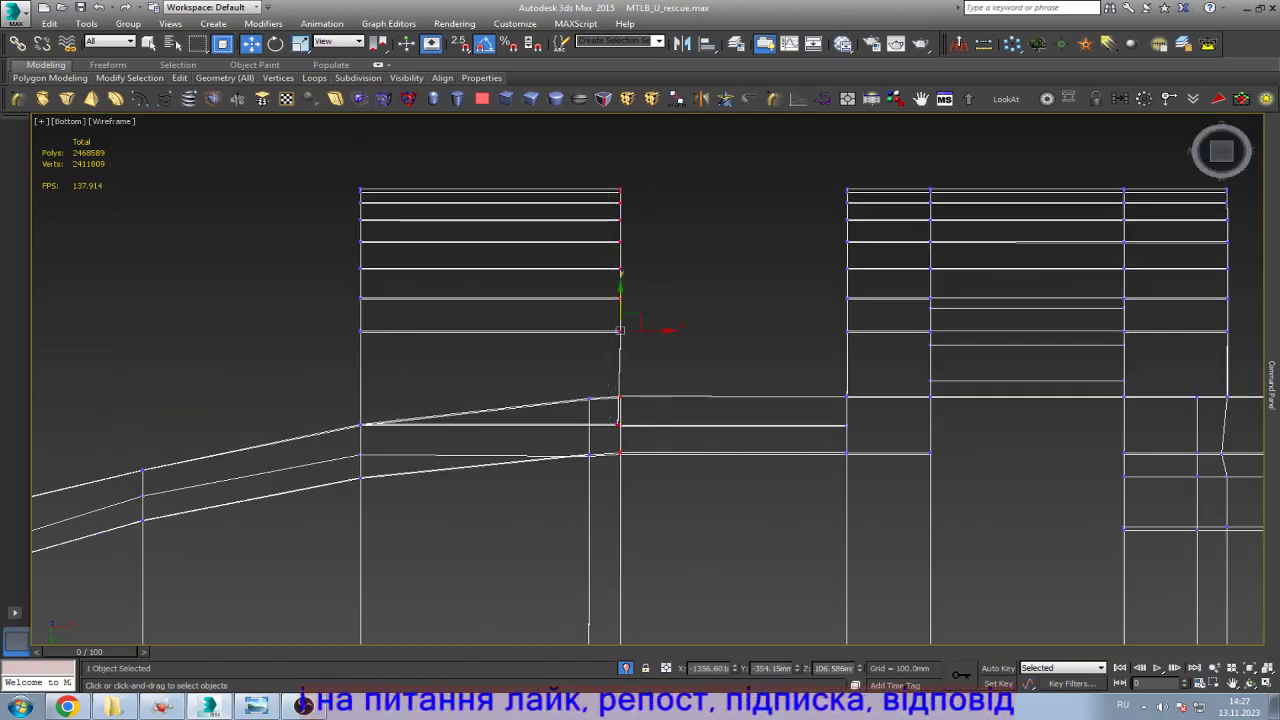
pyautogui.scroll(-4, 620, 300)
pyautogui.scroll(2, 620, 250)
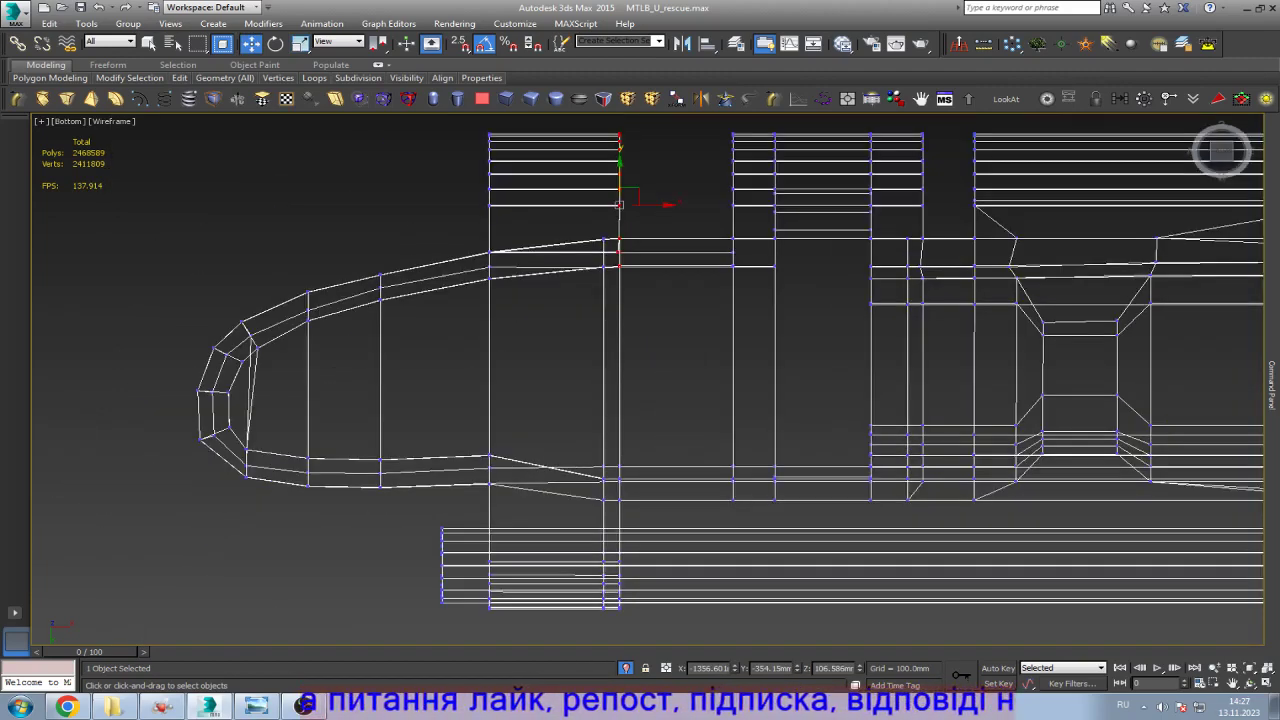
pyautogui.press('z')
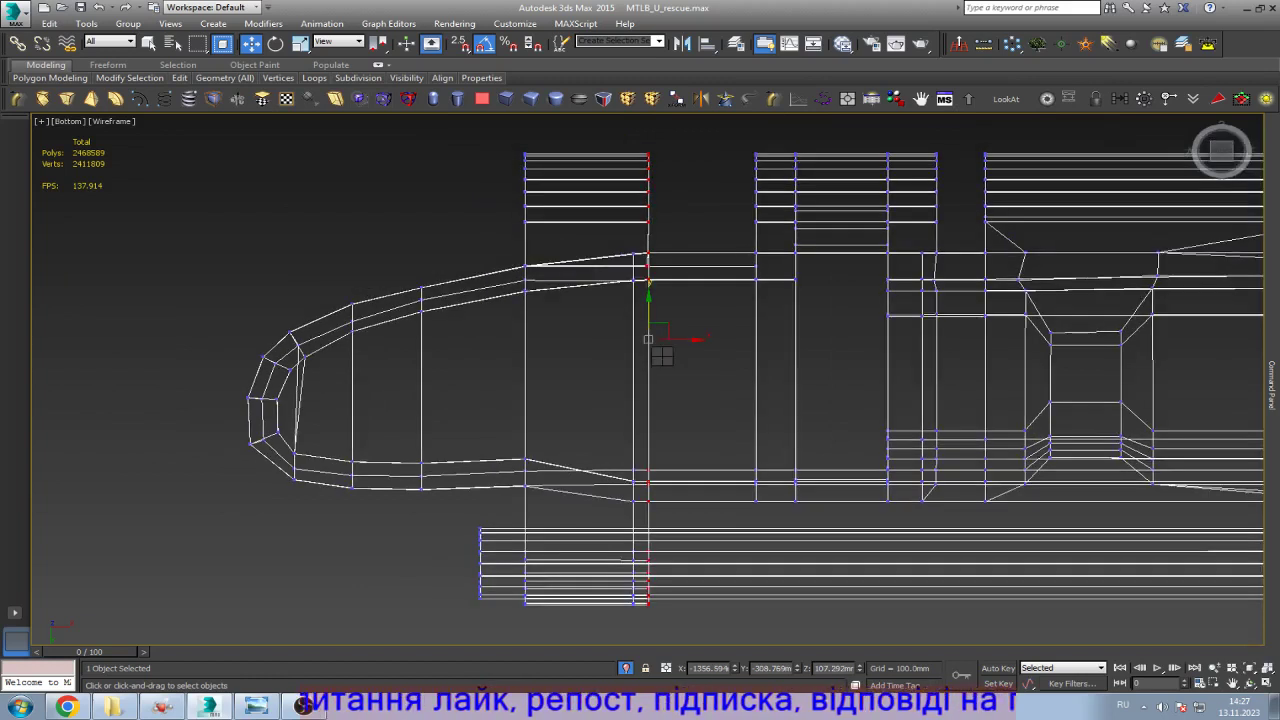
pyautogui.press('r')
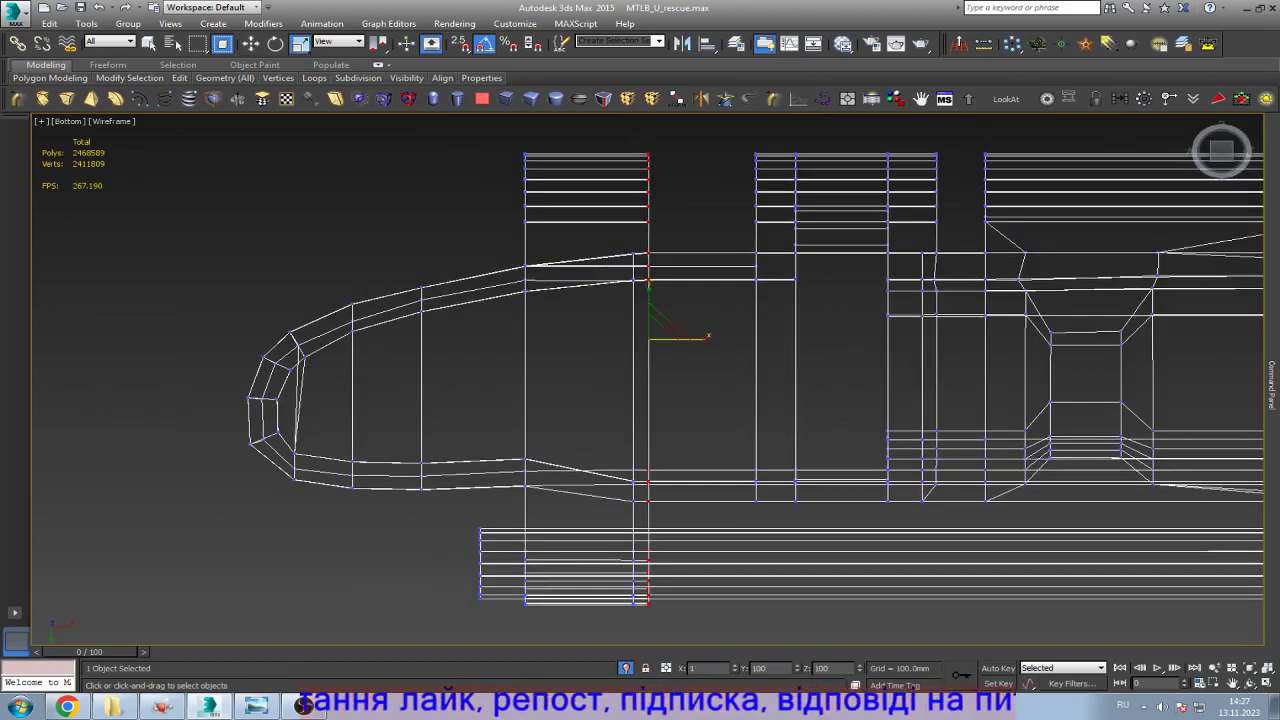
pyautogui.press('w')
pyautogui.scroll(5, 659, 232)
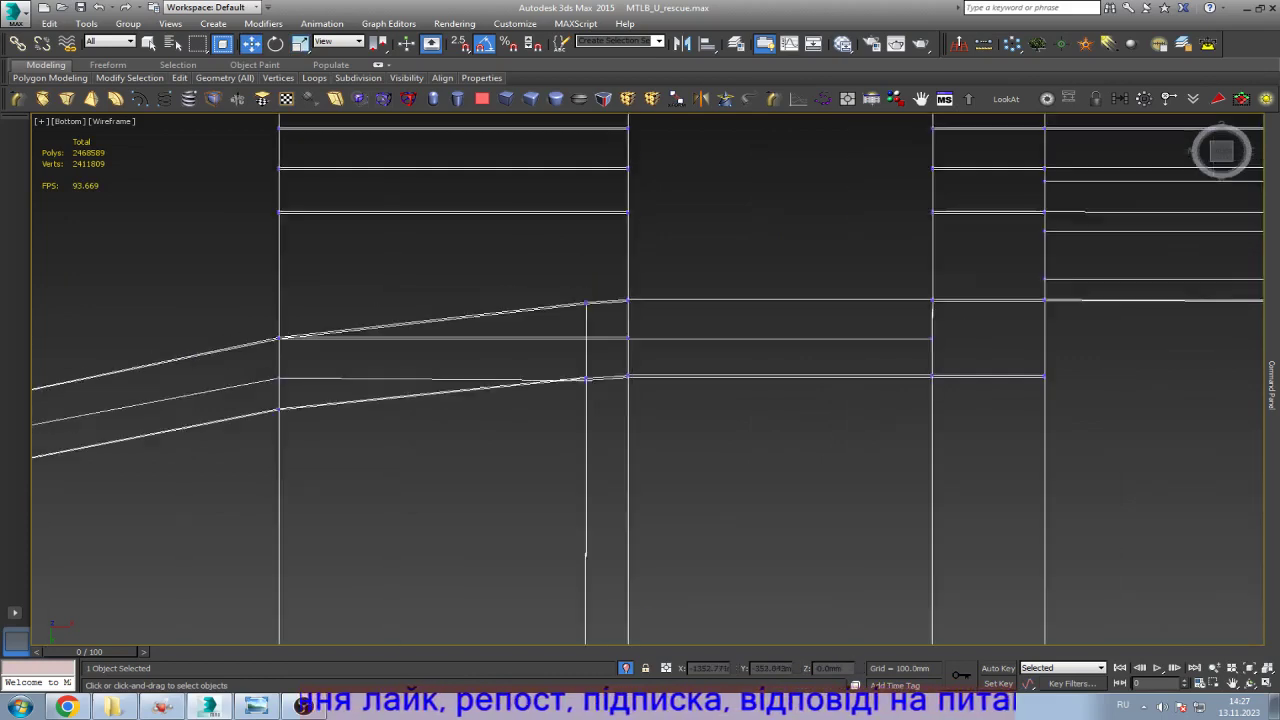
pyautogui.press('F3')
pyautogui.scroll(3, 655, 250)
pyautogui.scroll(2, 637, 325)
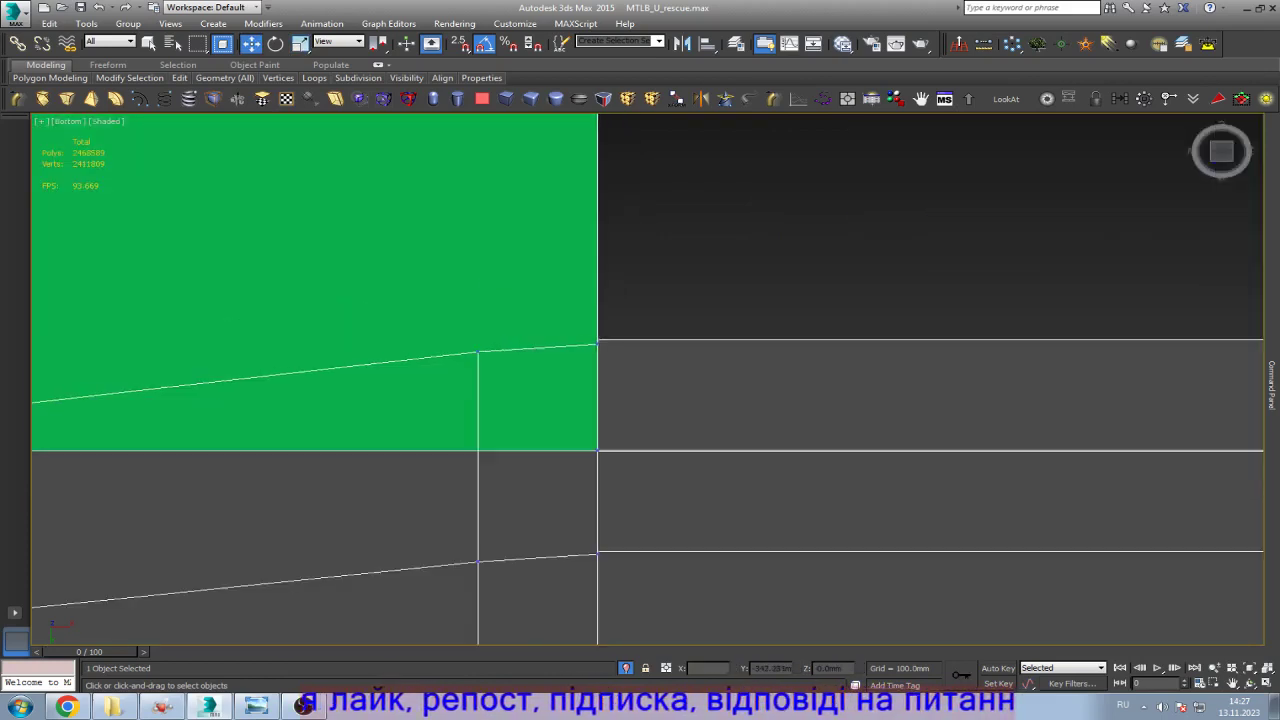
# Step: Select the lug's vertical corner edge and orbit to check the lug in 3D
pyautogui.press('2')
pyautogui.click(521, 450)
pyautogui.press('z')
pyautogui.scroll(-6, 650, 370)
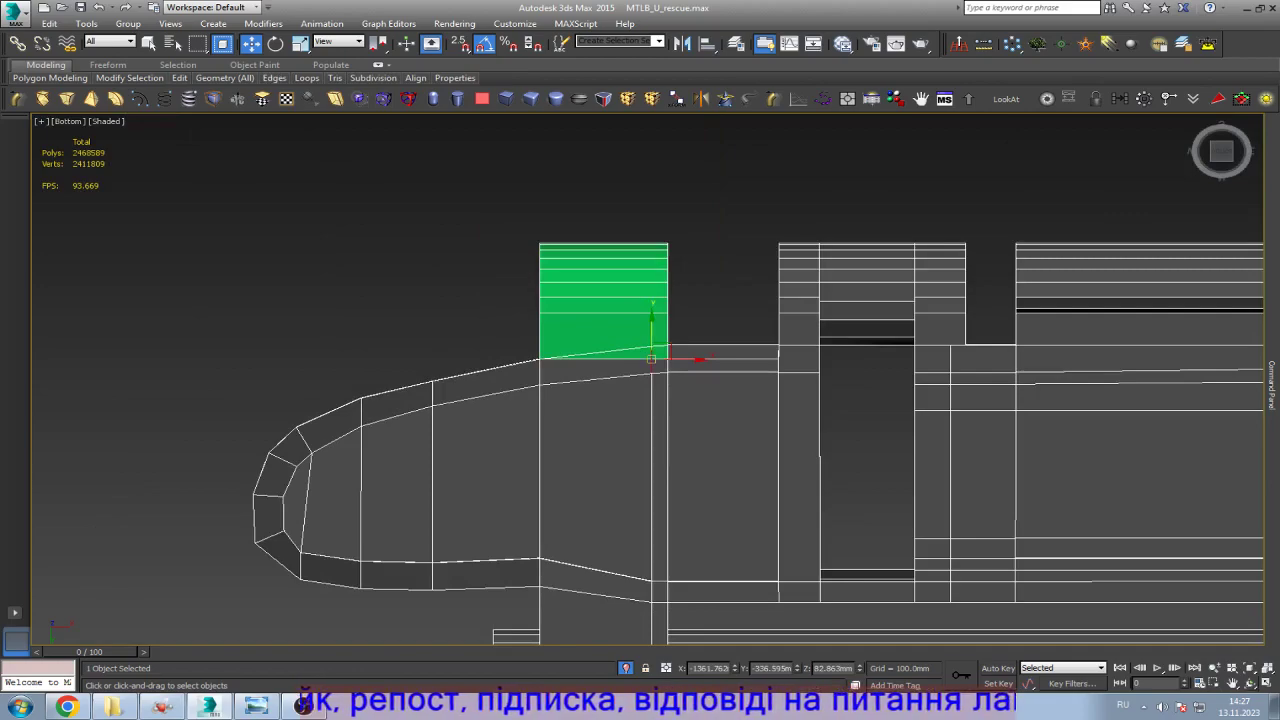
pyautogui.hotkey('ctrl', 'r')
pyautogui.moveTo(650, 370); pyautogui.dragTo(580, 280)
# Step: Switch to the Left view with the whole track link framed
pyautogui.press('w')
pyautogui.moveTo(1272, 385)
pyautogui.click(1173, 178)
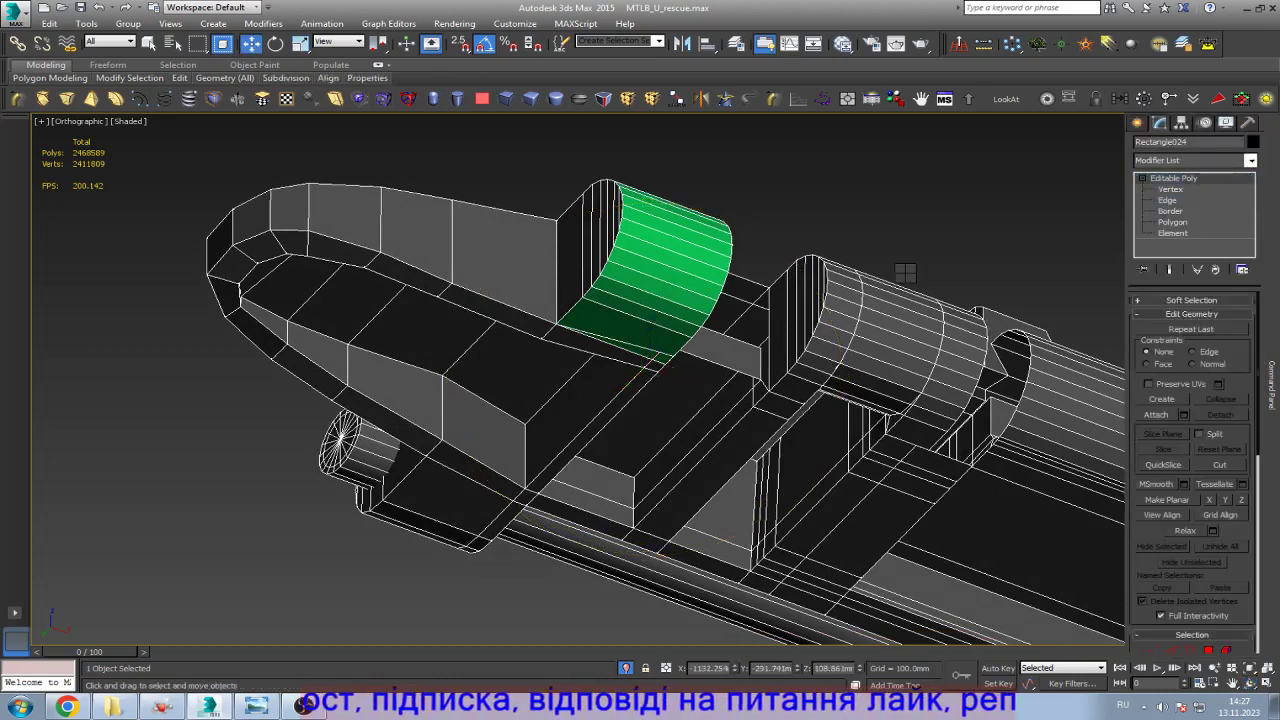
pyautogui.press('l')
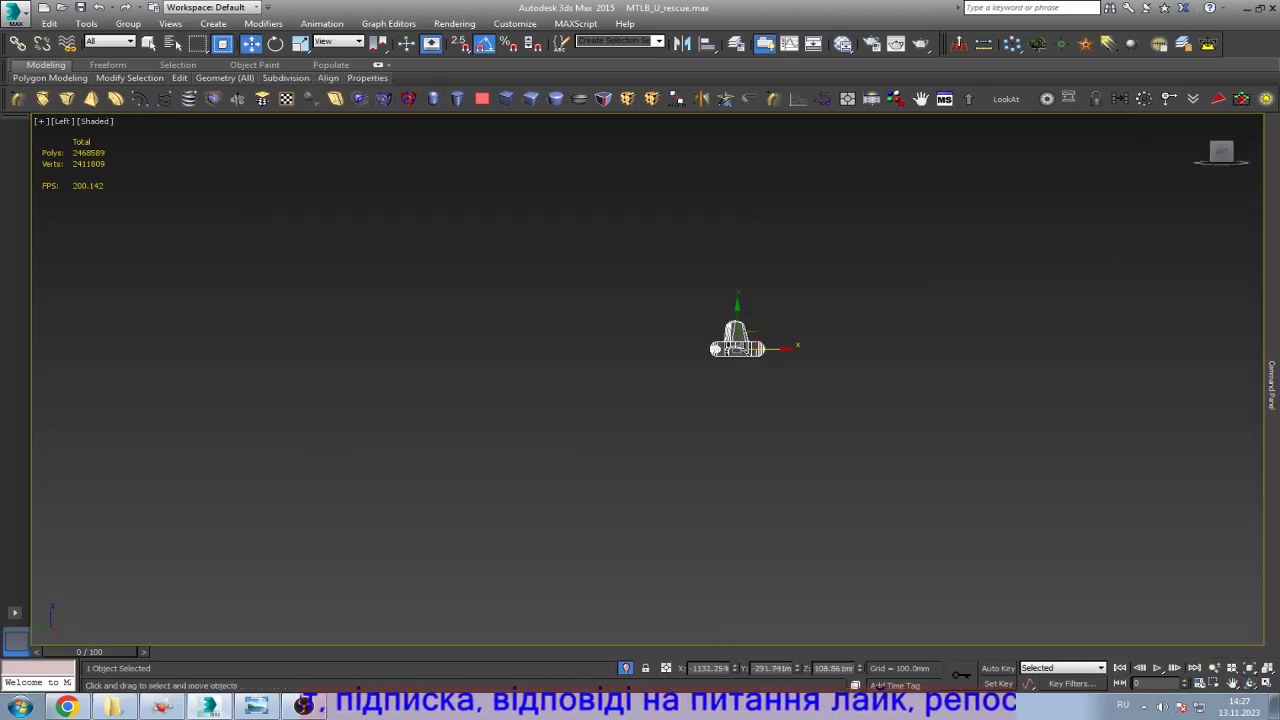
pyautogui.press('z')
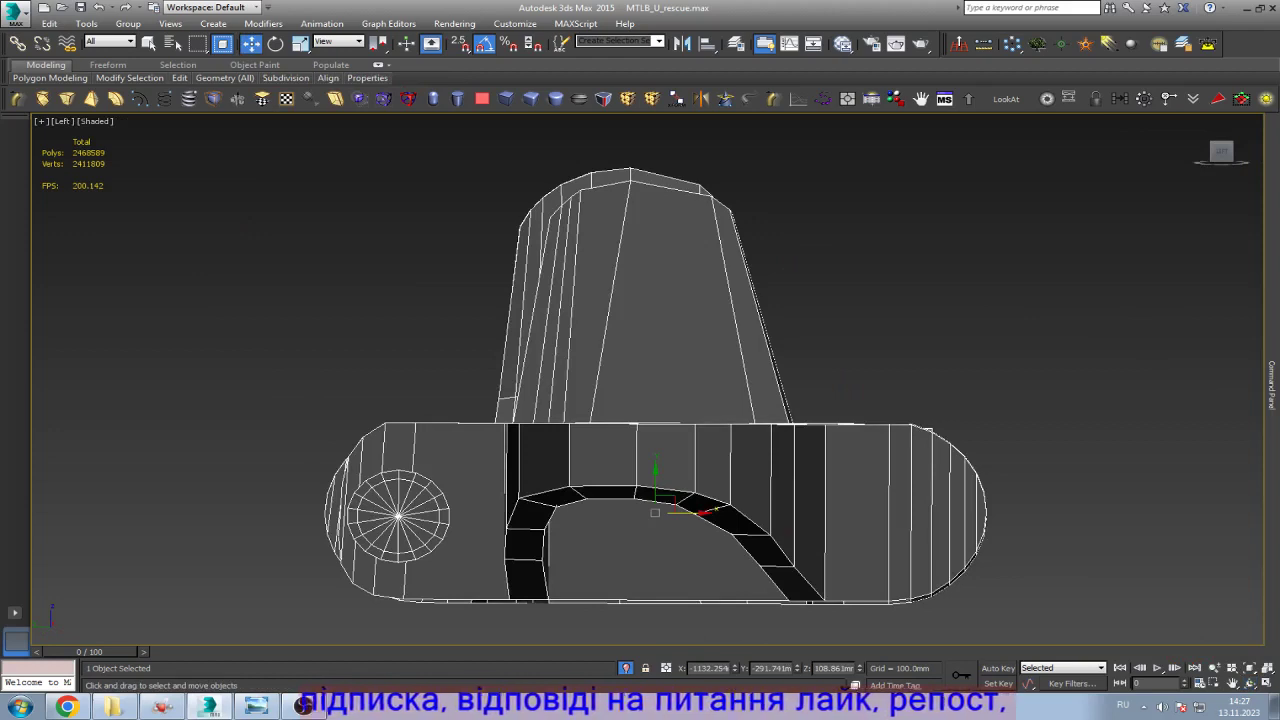
pyautogui.scroll(2, 867, 434)
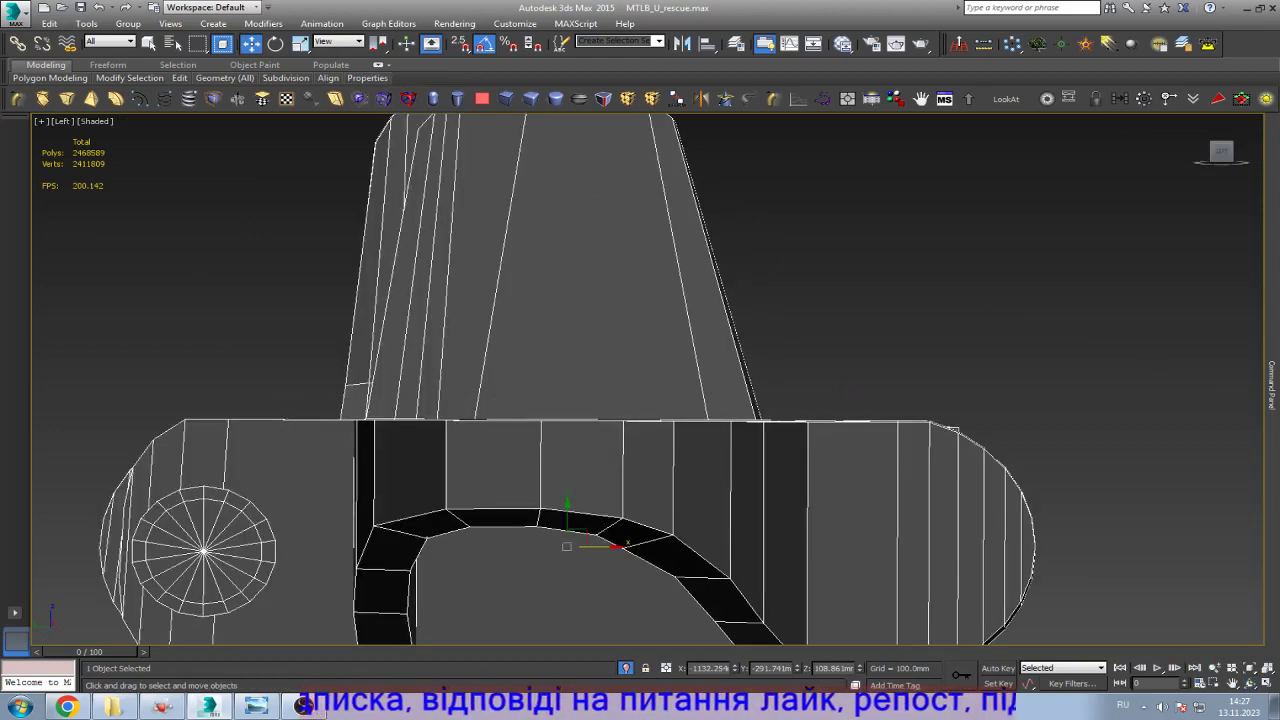
# Step: Scale the vertices along the link's top edge into a straight line
pyautogui.press('1')
pyautogui.moveTo(160, 405); pyautogui.dragTo(955, 430)
pyautogui.press('r')
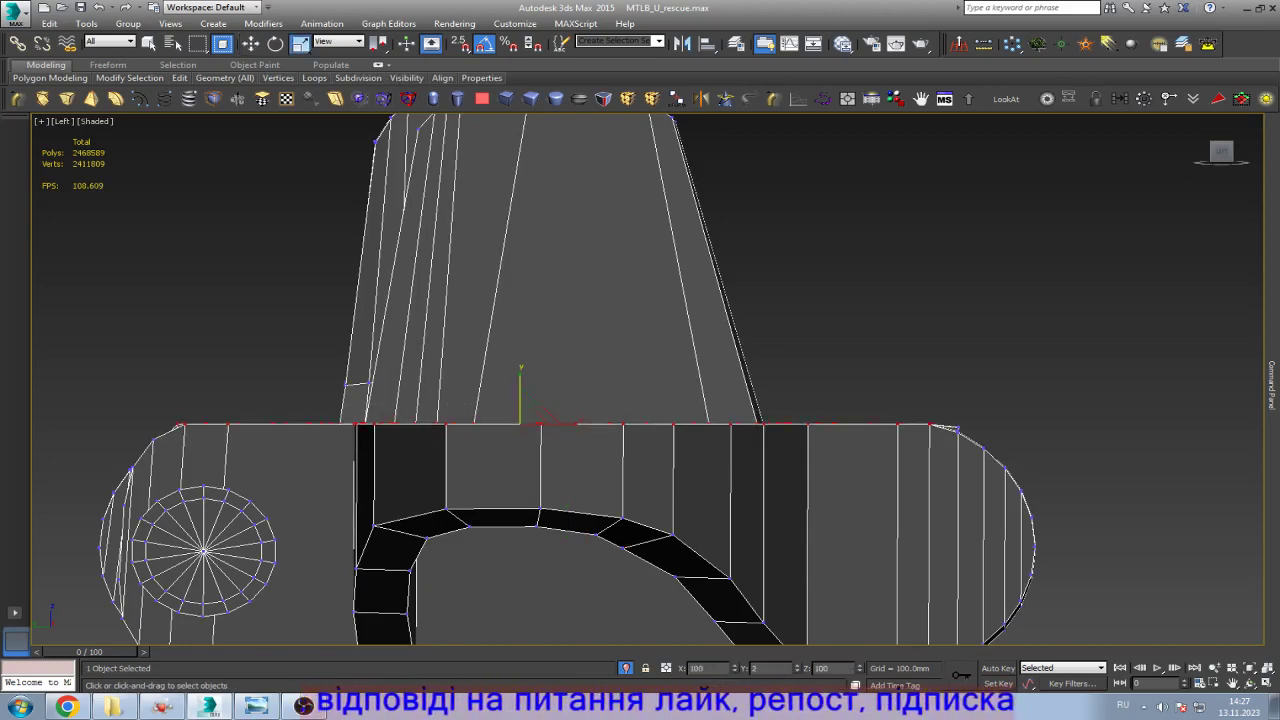
pyautogui.press('w')
# Step: Check the flattened edge in wireframe, then show shaded with edged faces
pyautogui.scroll(3, 230, 430)
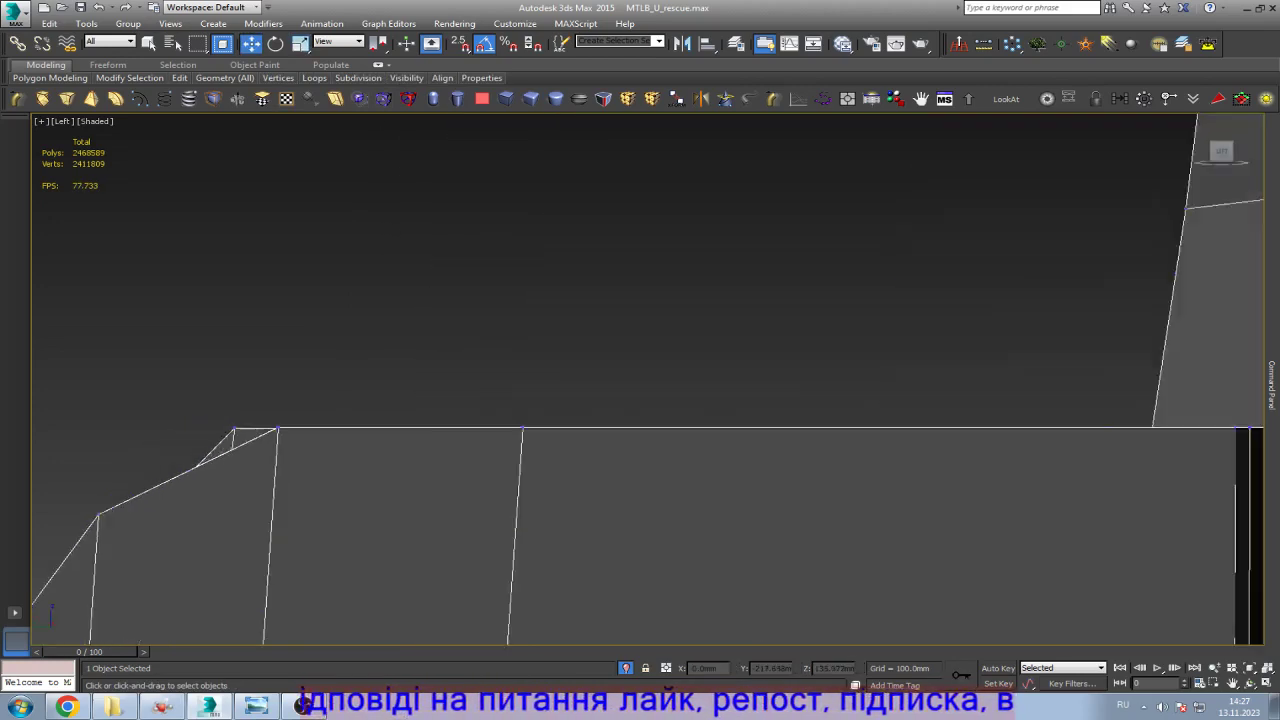
pyautogui.press('F3')
pyautogui.scroll(-5, 640, 450)
pyautogui.scroll(5, 640, 450)
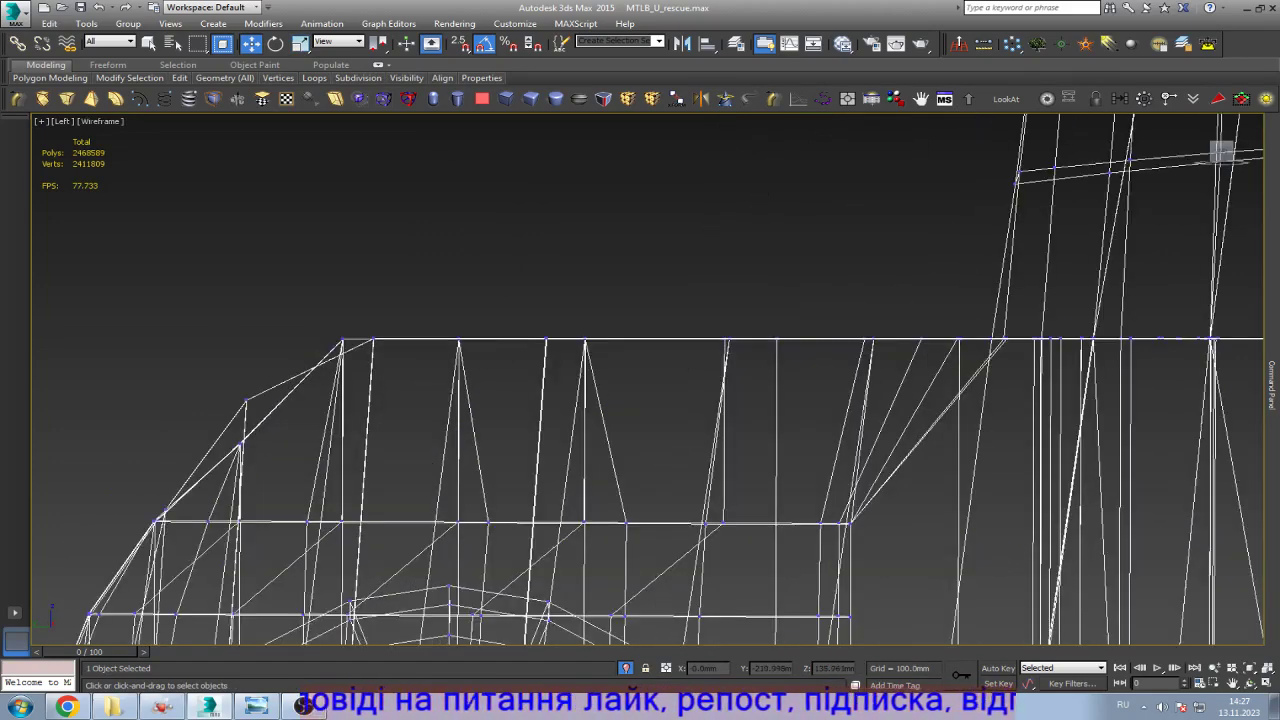
pyautogui.press('F3')
pyautogui.scroll(-3, 640, 380)
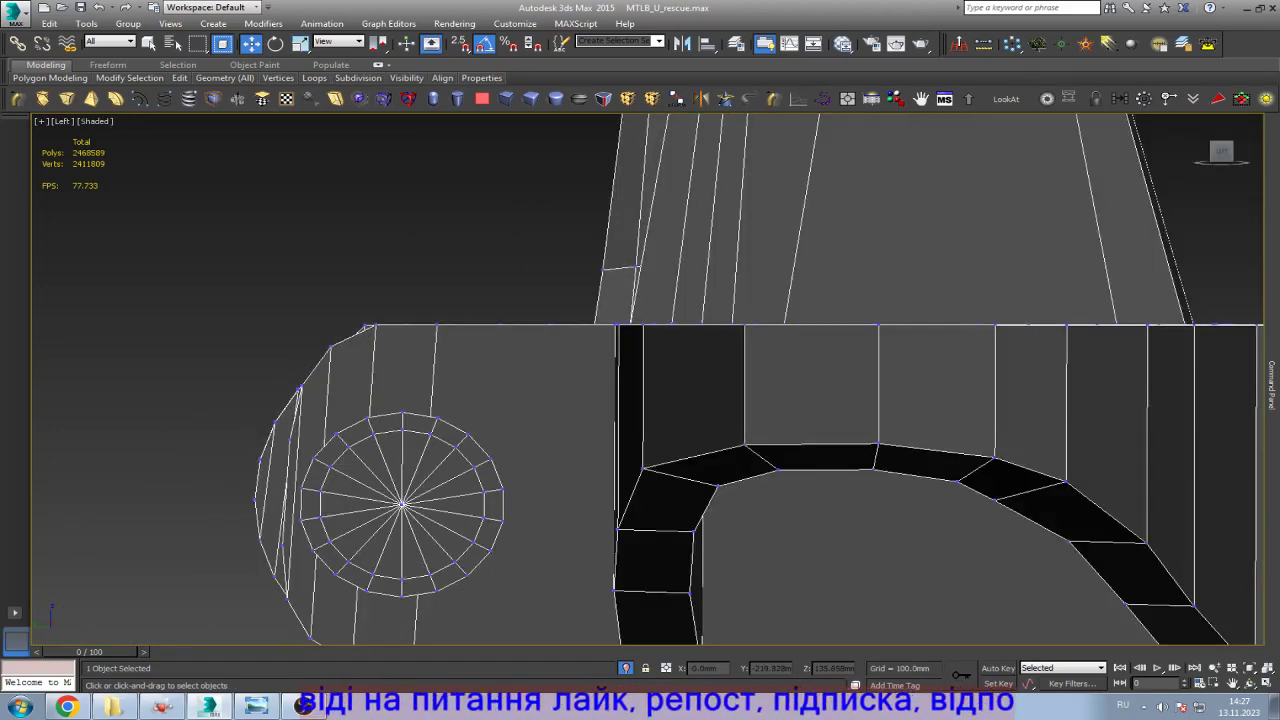
pyautogui.scroll(3, 640, 380)
pyautogui.press('F3')
pyautogui.press('F3')
pyautogui.press('F4')
pyautogui.scroll(-4, 640, 380)
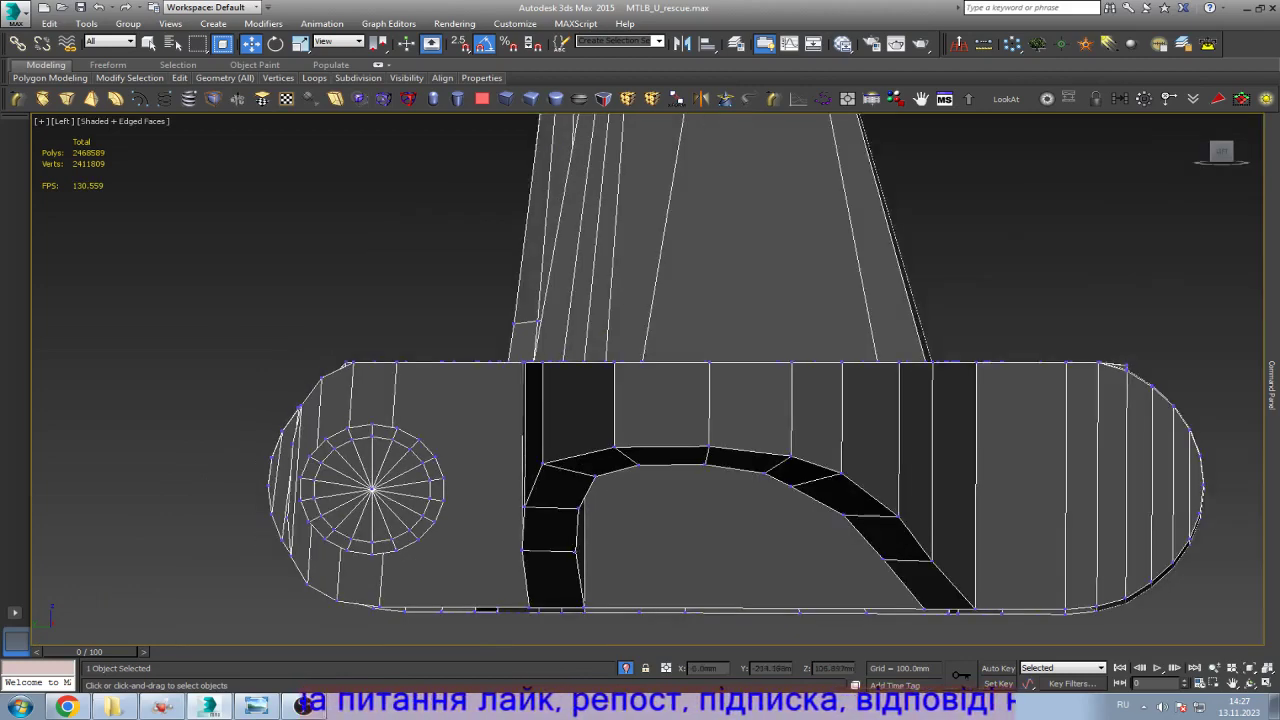
# Step: Select the red round pin as one element and orbit to see the full link
pyautogui.press('5')
pyautogui.click(372, 488)
pyautogui.scroll(2, 372, 488)
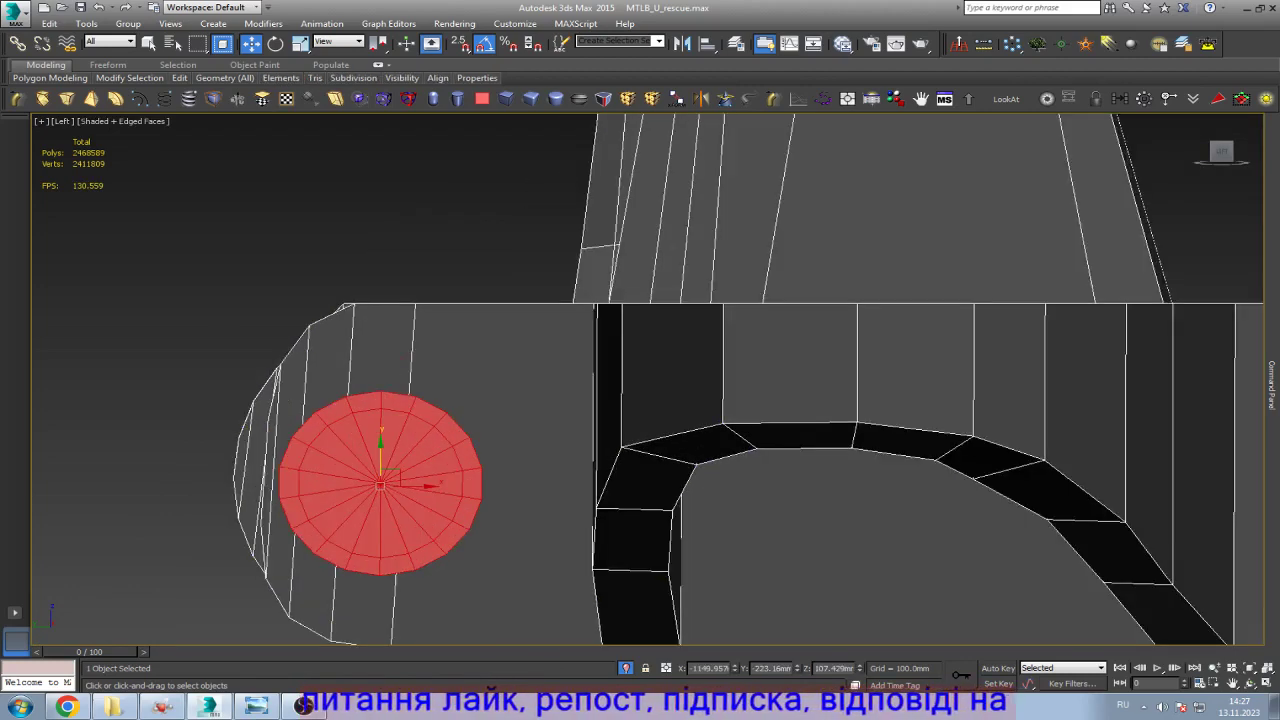
pyautogui.press('F3')
pyautogui.press('F3')
pyautogui.press('F4')
pyautogui.scroll(-2, 640, 380)
pyautogui.hotkey('ctrl', 'r')
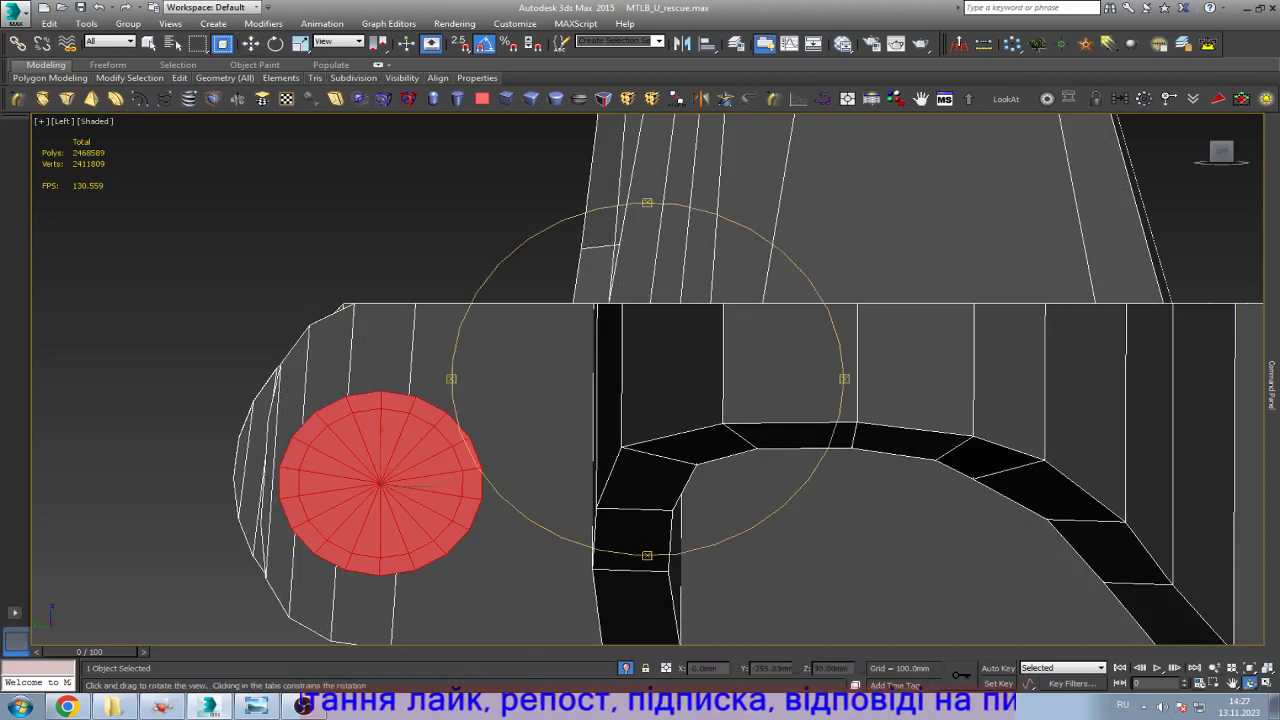
pyautogui.scroll(-3, 640, 380)
pyautogui.moveTo(560, 440); pyautogui.dragTo(521, 455)
pyautogui.press('w')
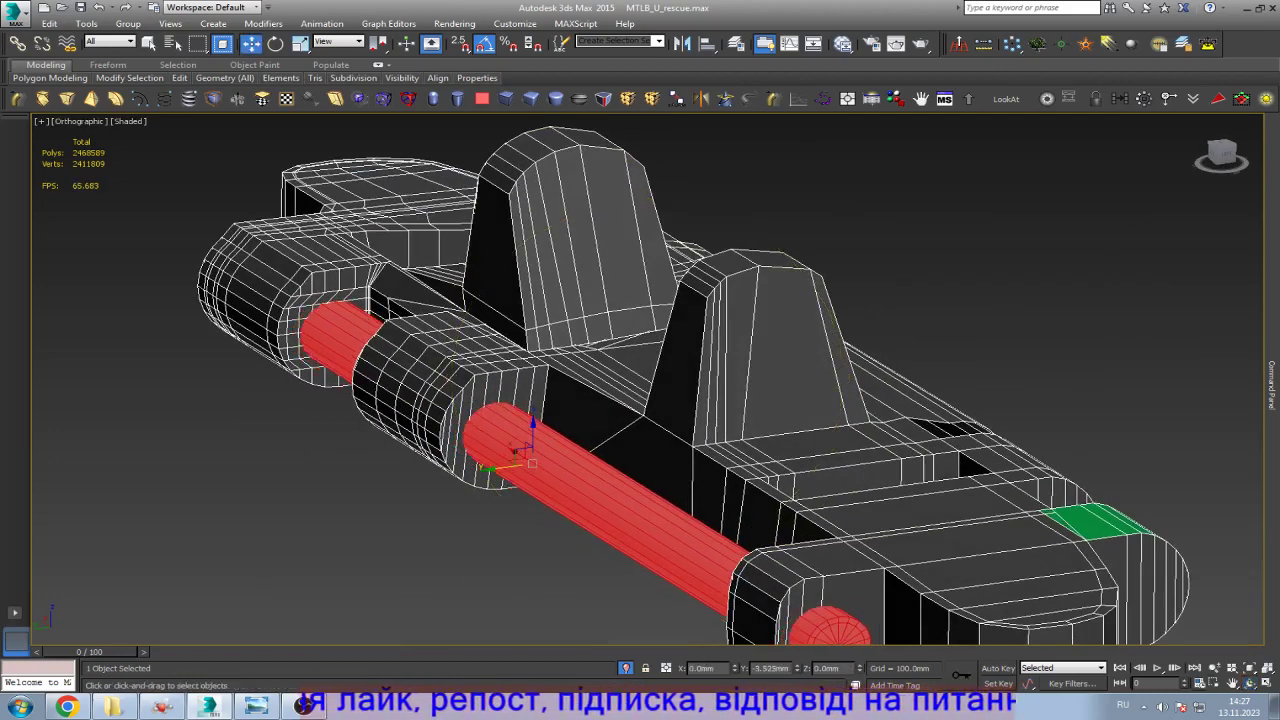
# Step: Orbit to the link's other side and connect two vertices where the lug meets the body
pyautogui.scroll(-4, 565, 445)
pyautogui.hotkey('ctrl', 'r')
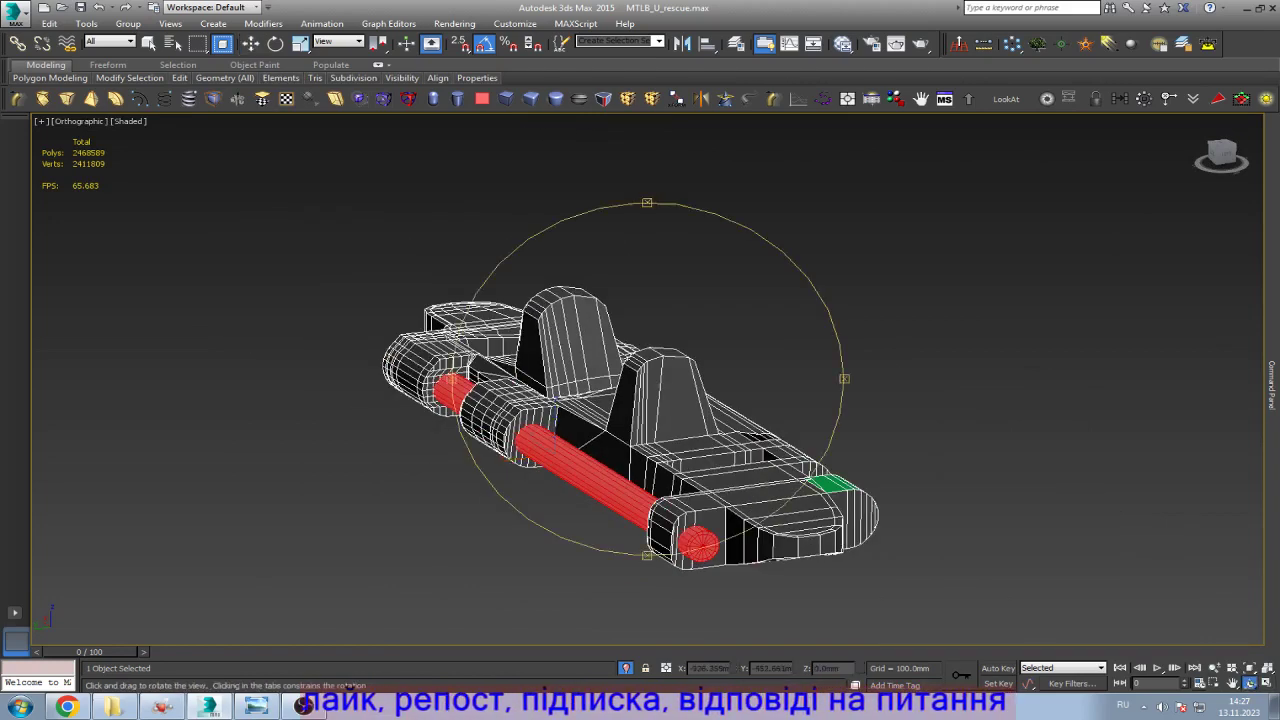
pyautogui.moveTo(685, 438); pyautogui.dragTo(550, 470)
pyautogui.scroll(10, 648, 380)
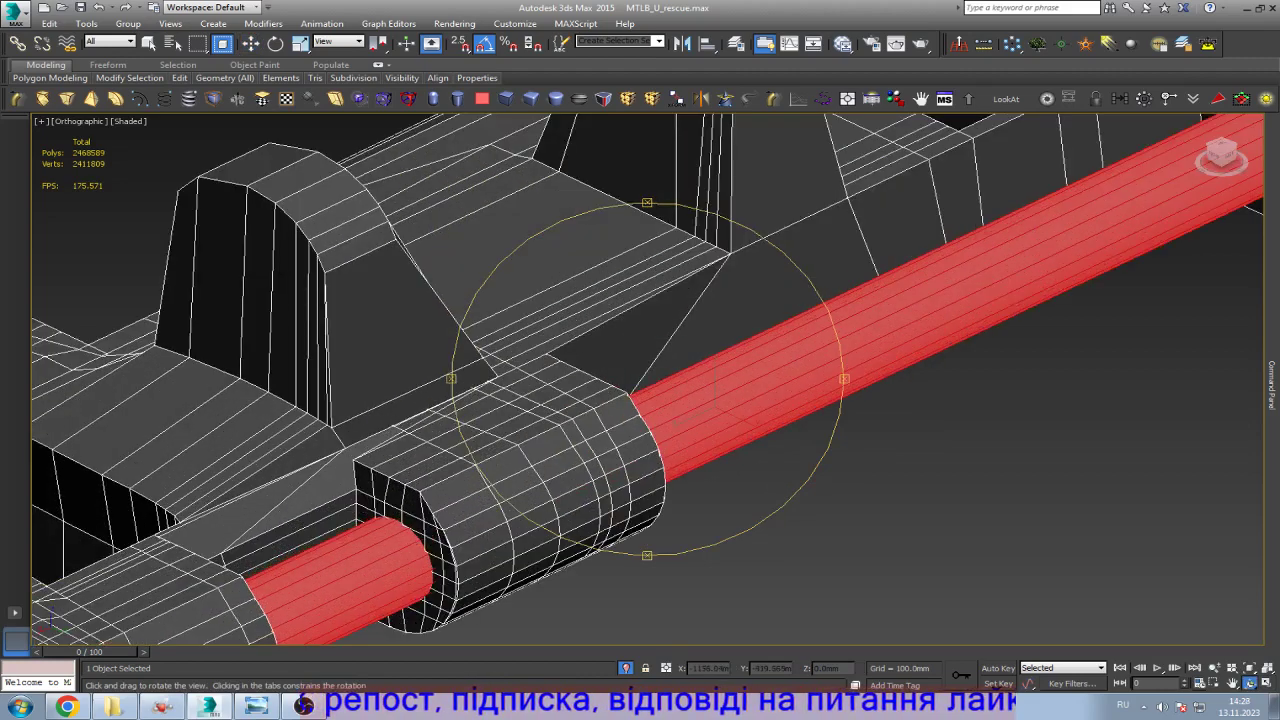
pyautogui.press('w')
pyautogui.press('1')
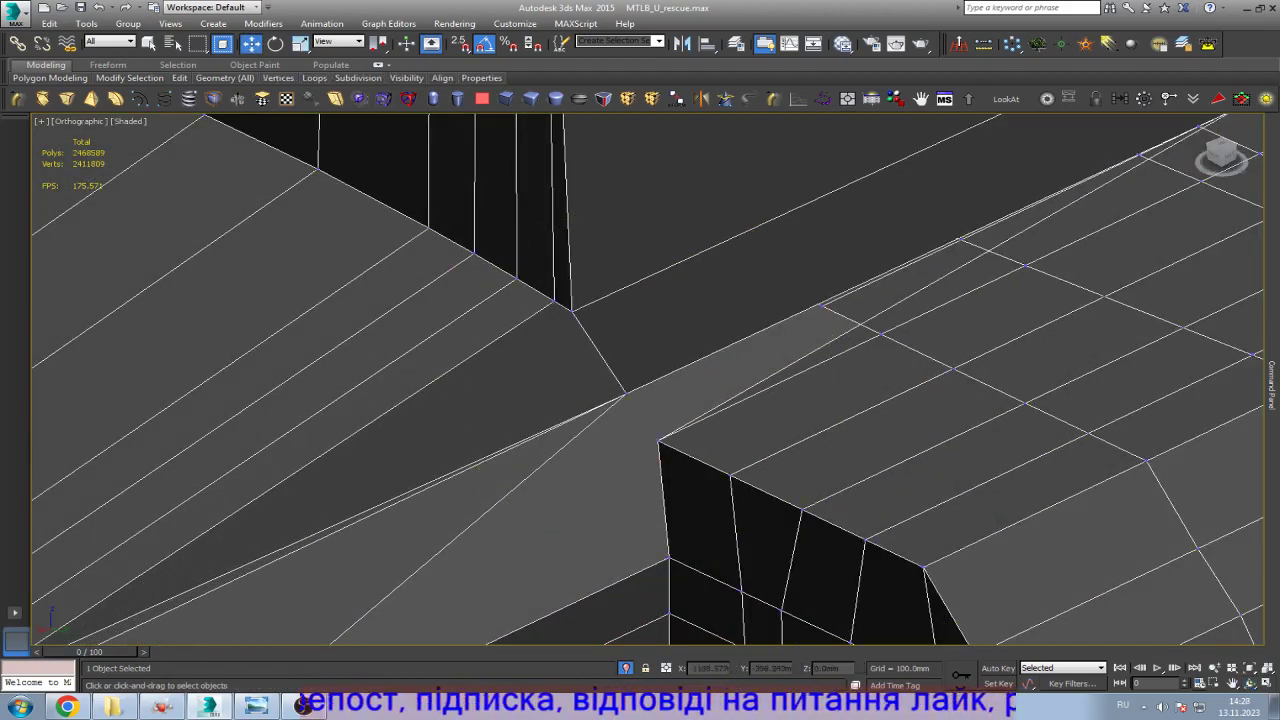
pyautogui.click(658, 440)
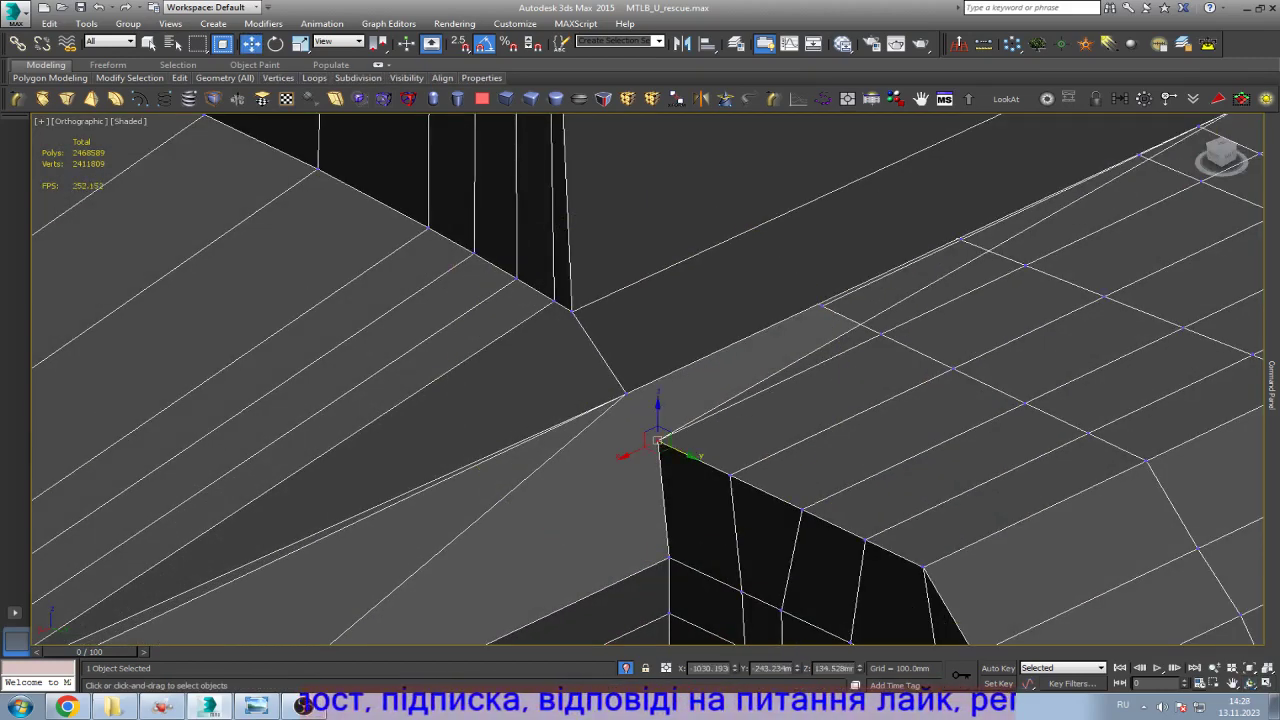
pyautogui.keyDown('ctrl'); pyautogui.click(625, 393); pyautogui.keyUp('ctrl')
pyautogui.hotkey('ctrl', 'shift', 'e')
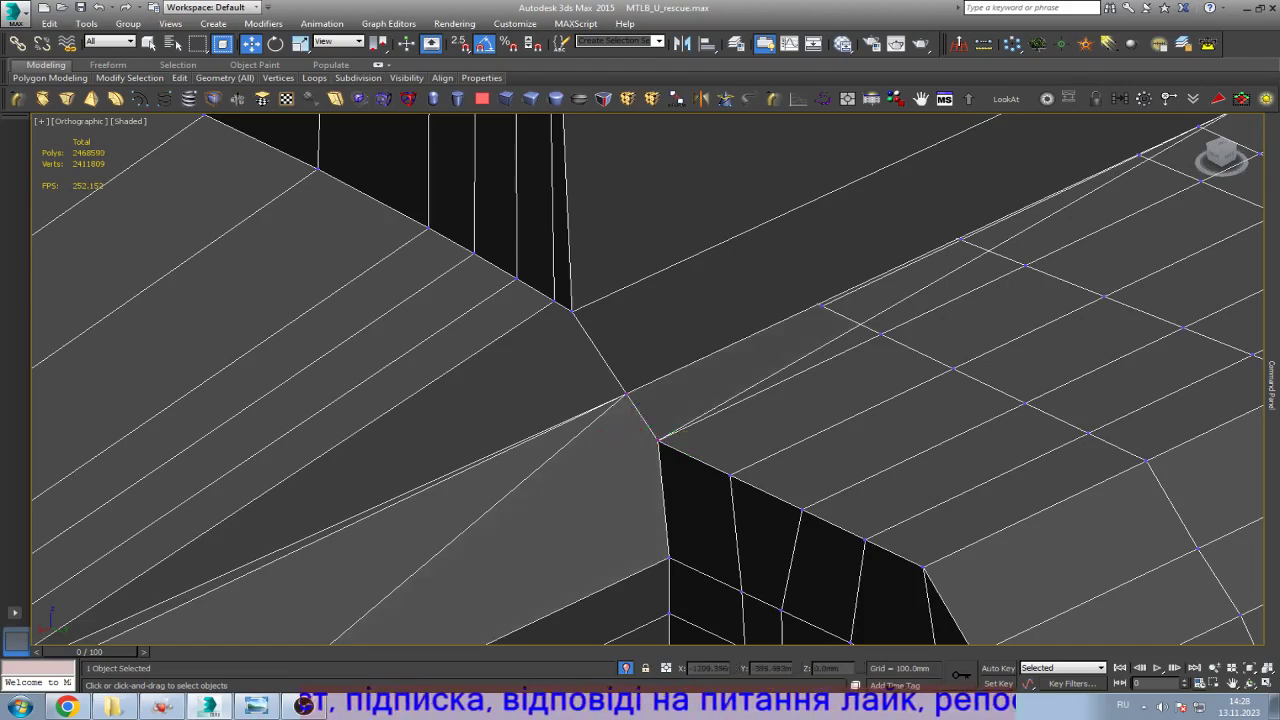
pyautogui.scroll(-5, 648, 380)
pyautogui.scroll(5, 648, 380)
# Step: Select a body edge, orbit around it, and compare against the track-link reference photo
pyautogui.press('2')
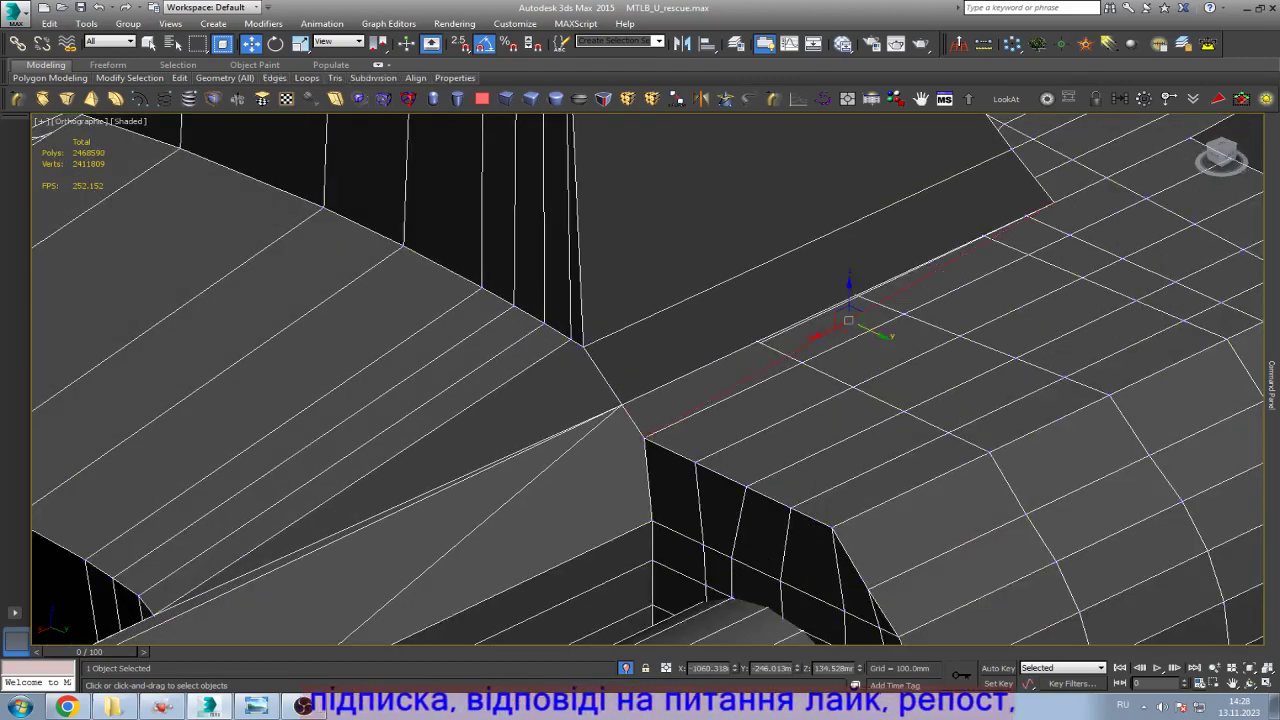
pyautogui.scroll(-5, 648, 380)
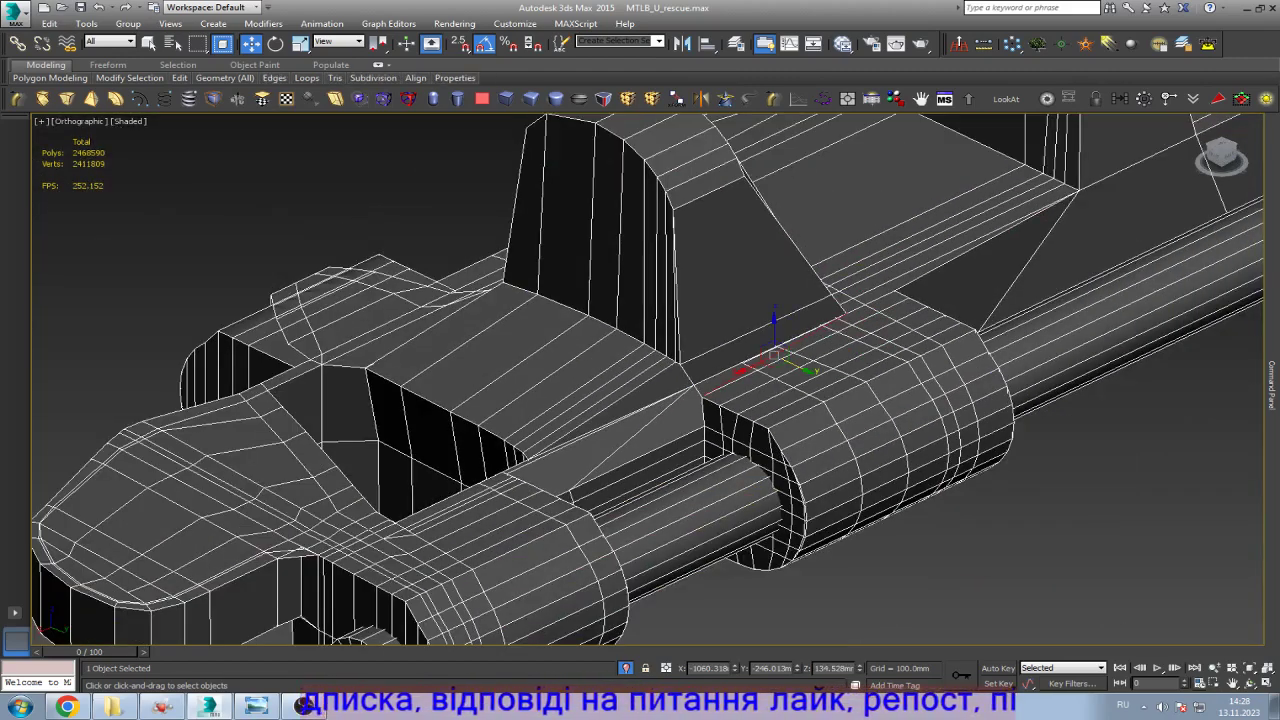
pyautogui.click(631, 437)
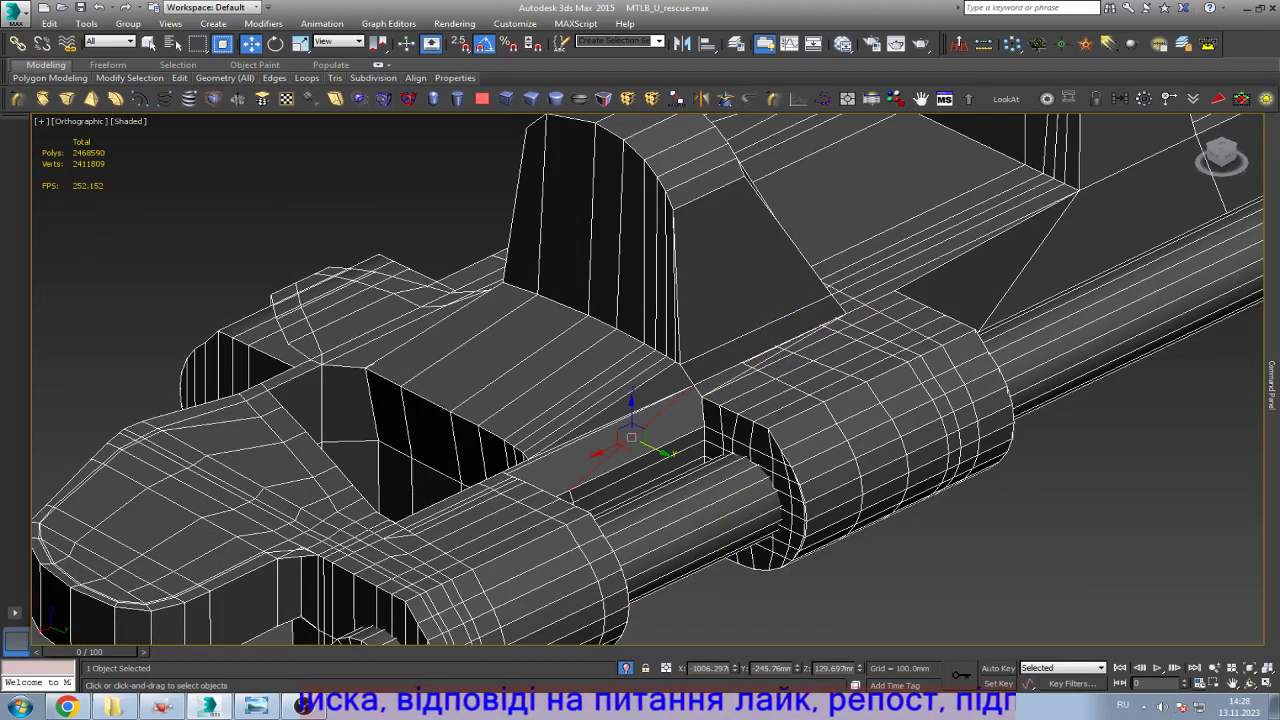
pyautogui.hotkey('ctrl', 'r')
pyautogui.moveTo(700, 380); pyautogui.dragTo(560, 400)
pyautogui.scroll(6, 572, 432)
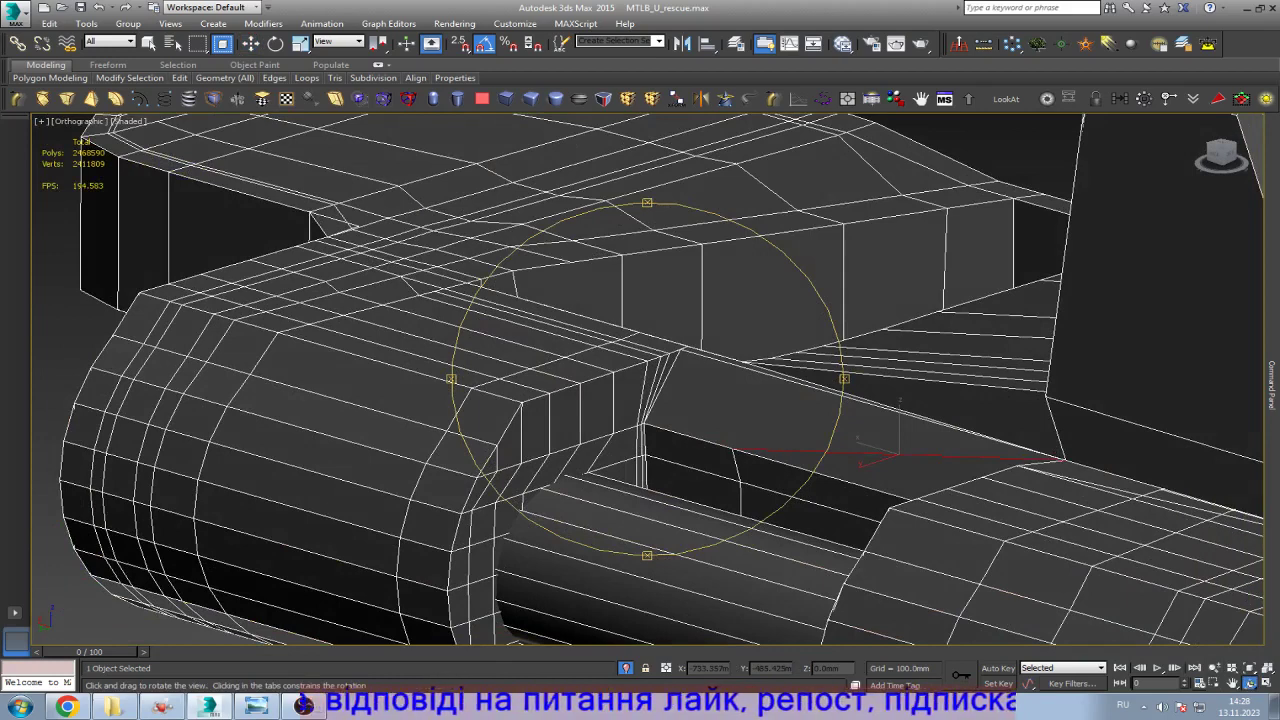
pyautogui.press('w')
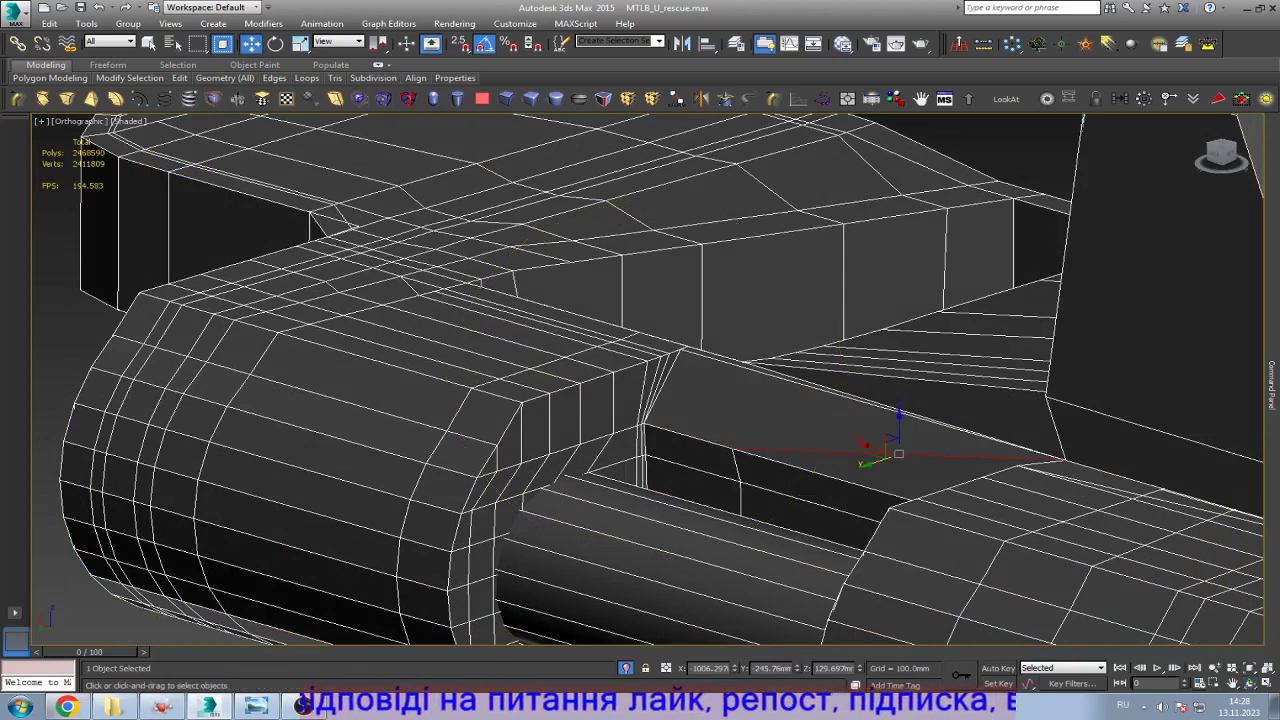
pyautogui.click(256, 706)
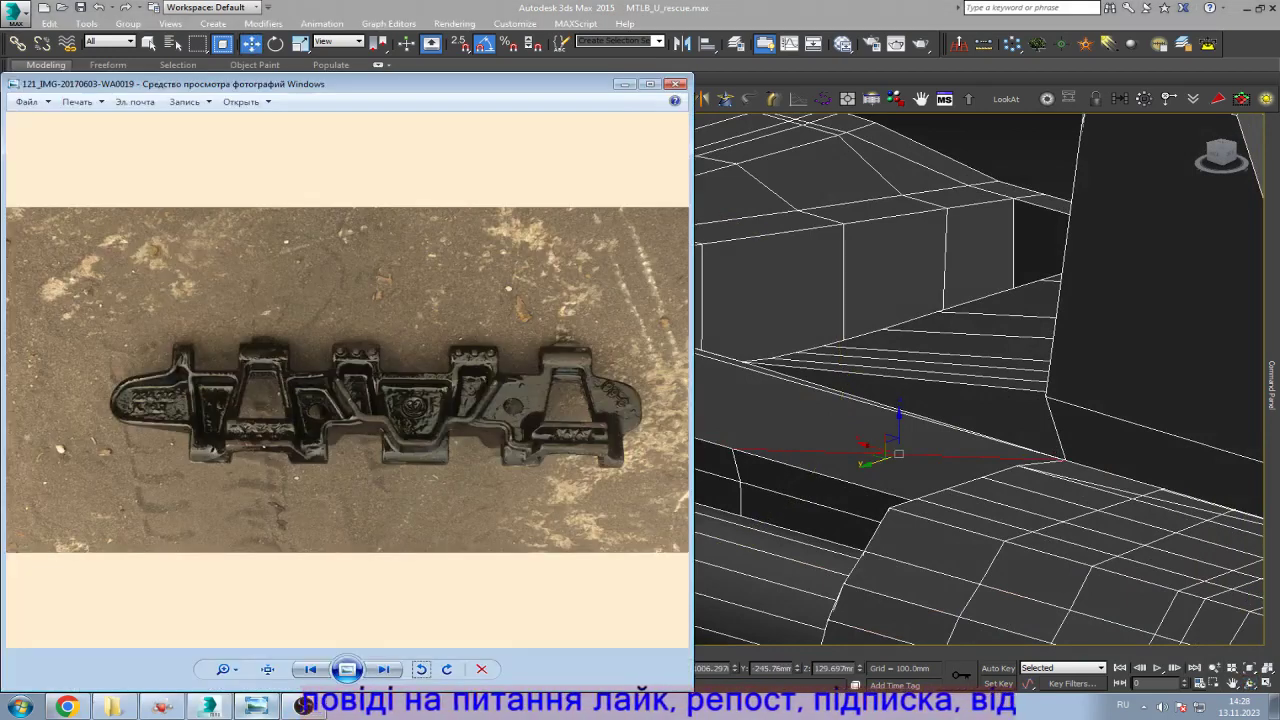
pyautogui.click(256, 706)
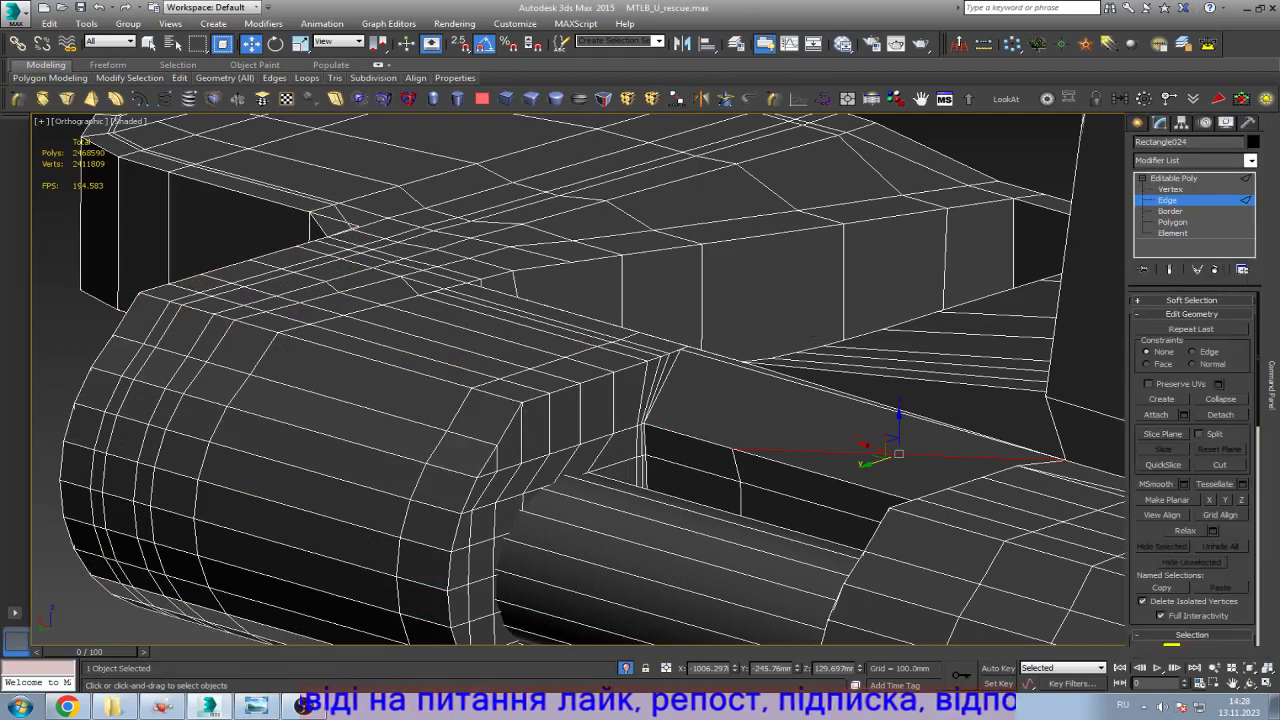
# Step: View the link from the top, then from the bottom in wireframe, at vertex level
pyautogui.press('t')
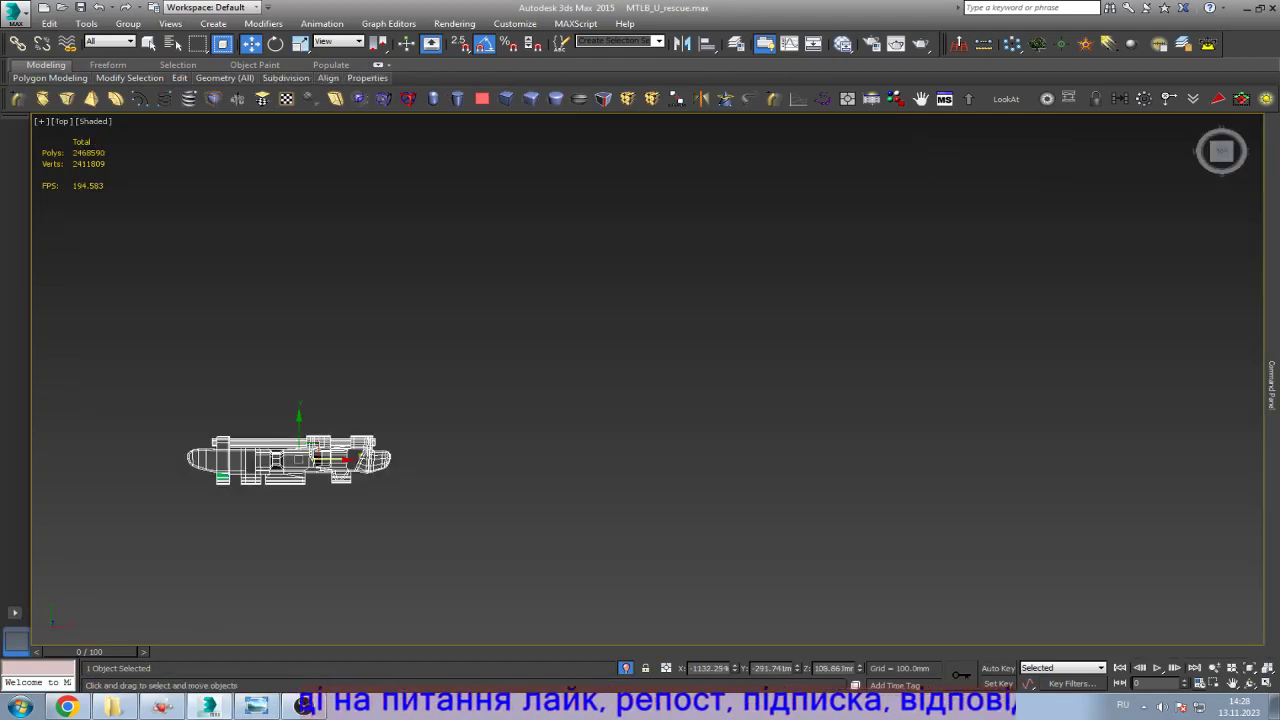
pyautogui.press('z')
pyautogui.press('F4')
pyautogui.press('F4')
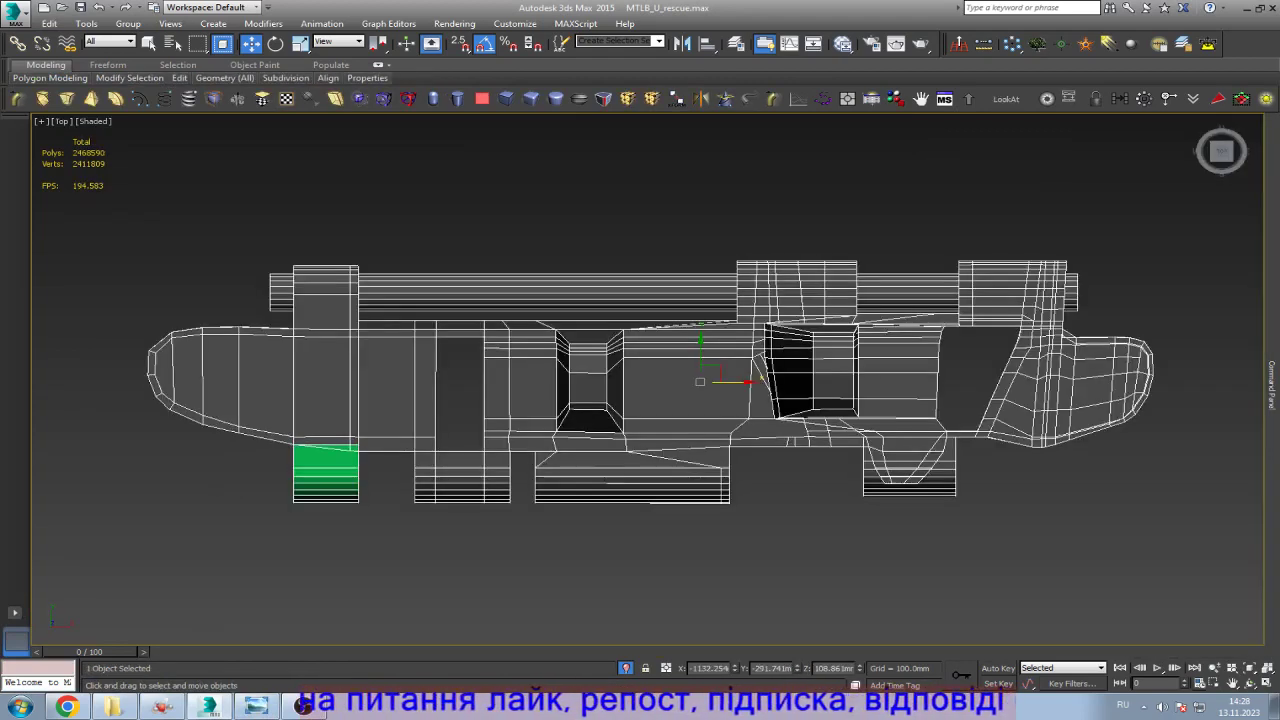
pyautogui.press('b')
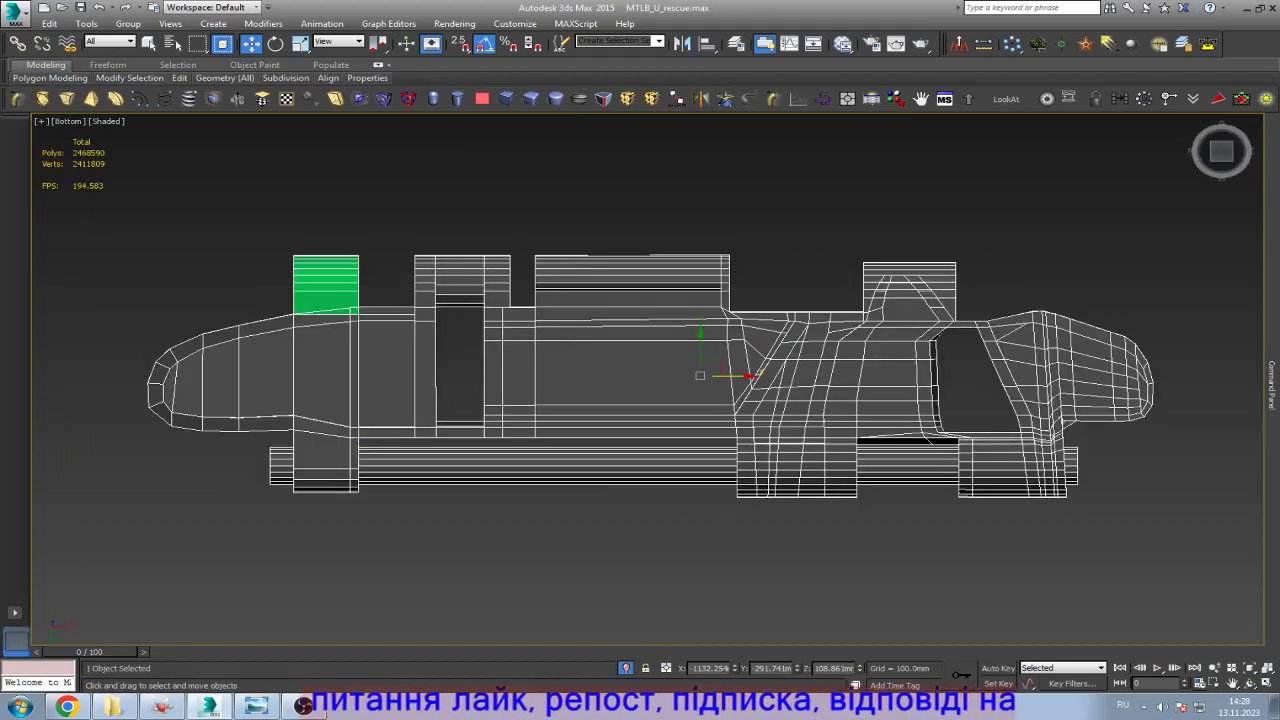
pyautogui.scroll(10, 576, 355)
pyautogui.press('1')
pyautogui.scroll(4, 640, 380)
pyautogui.press('F3')
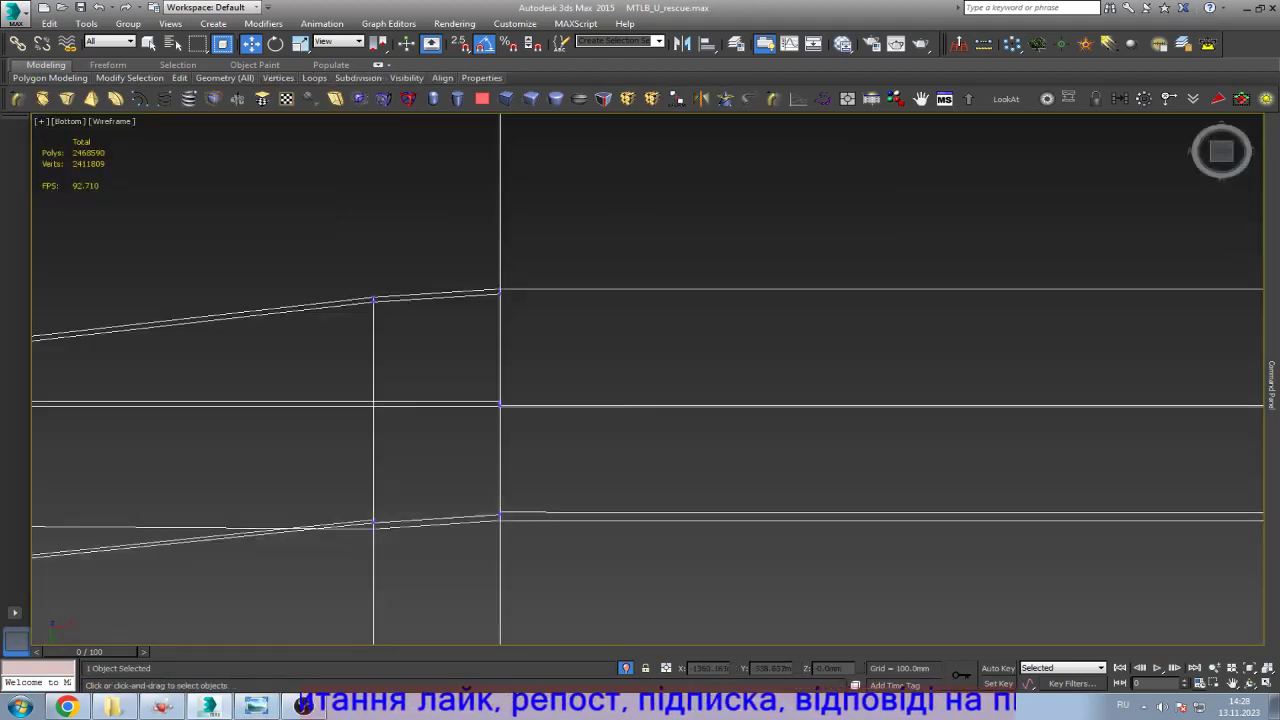
pyautogui.scroll(-2, 640, 380)
pyautogui.scroll(-2, 640, 380)
pyautogui.press('5')
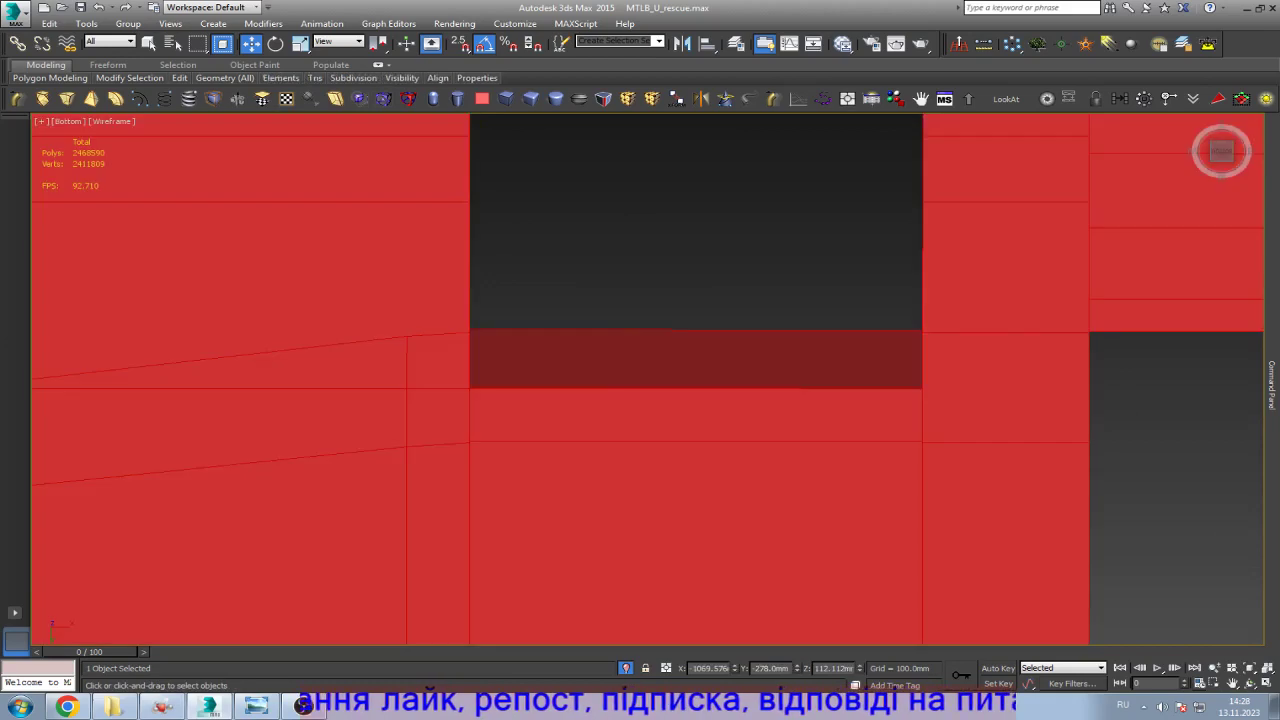
pyautogui.scroll(-4, 640, 380)
pyautogui.press('1')
pyautogui.scroll(8, 640, 380)
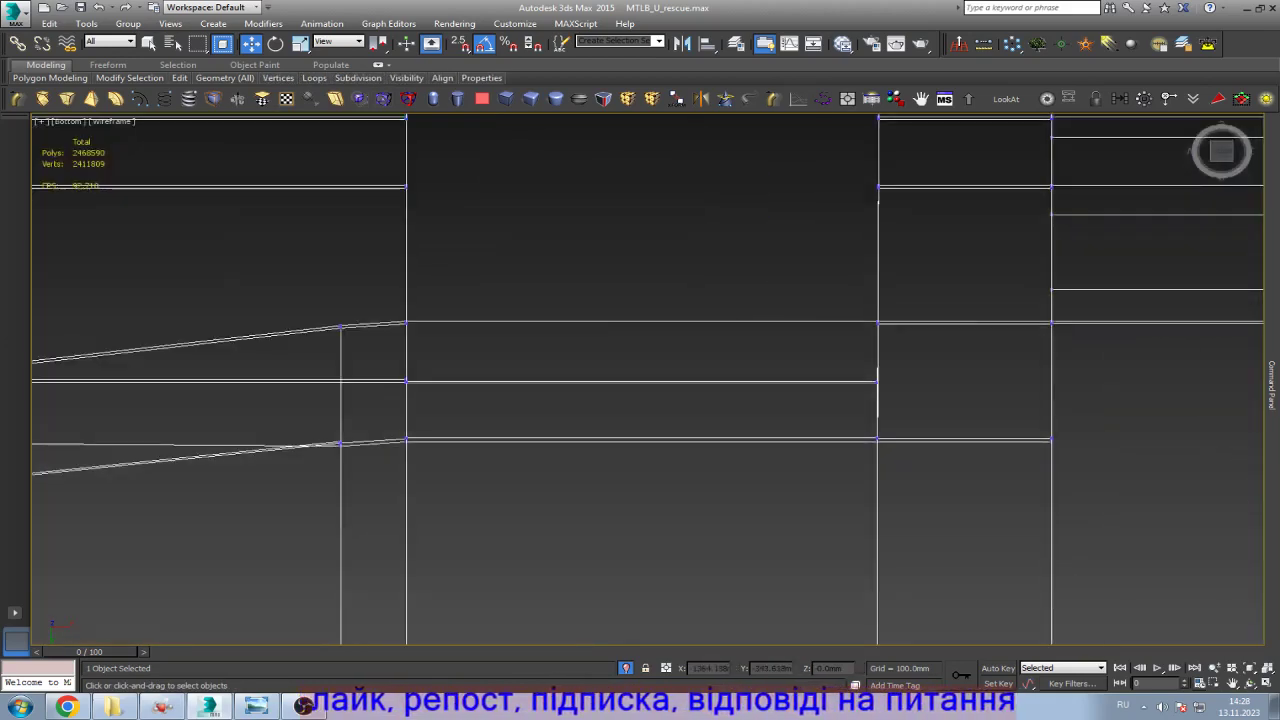
# Step: Move the lug-corner vertices down to slant the edges and raise the vertical-edge vertex to the corner
pyautogui.moveTo(309, 300); pyautogui.dragTo(357, 429)
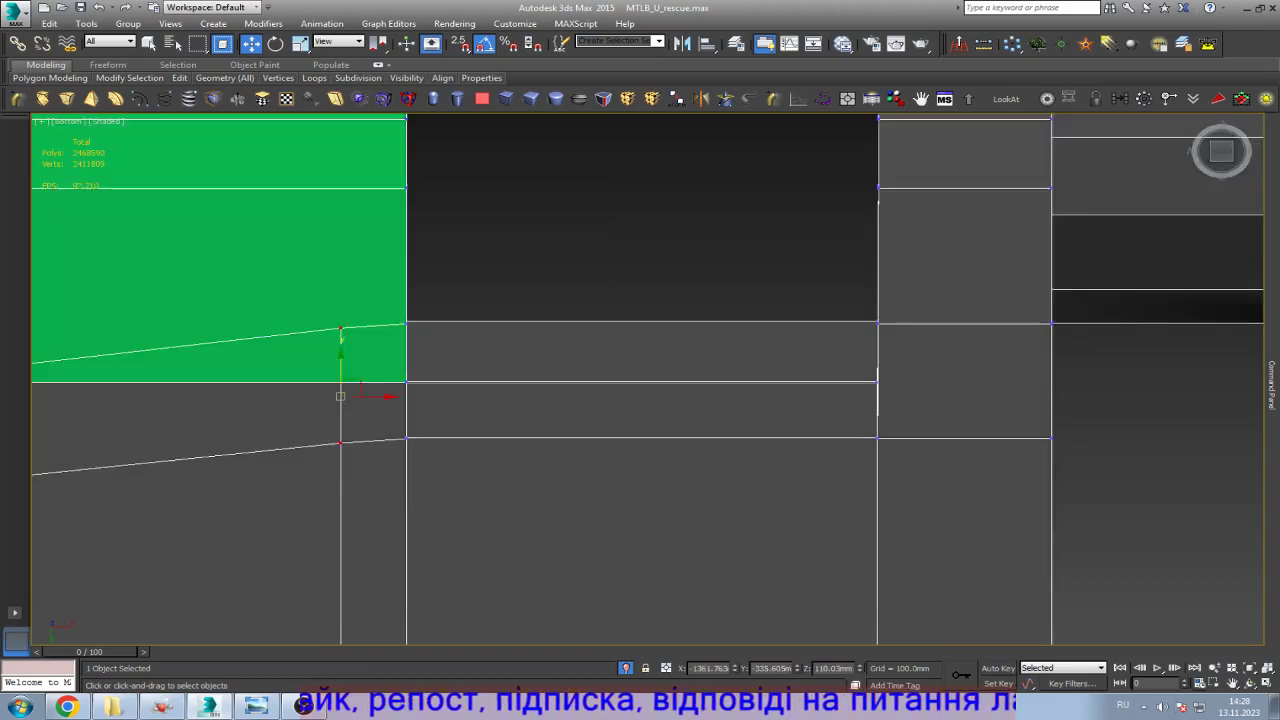
pyautogui.moveTo(341, 352); pyautogui.dragTo(341, 413)
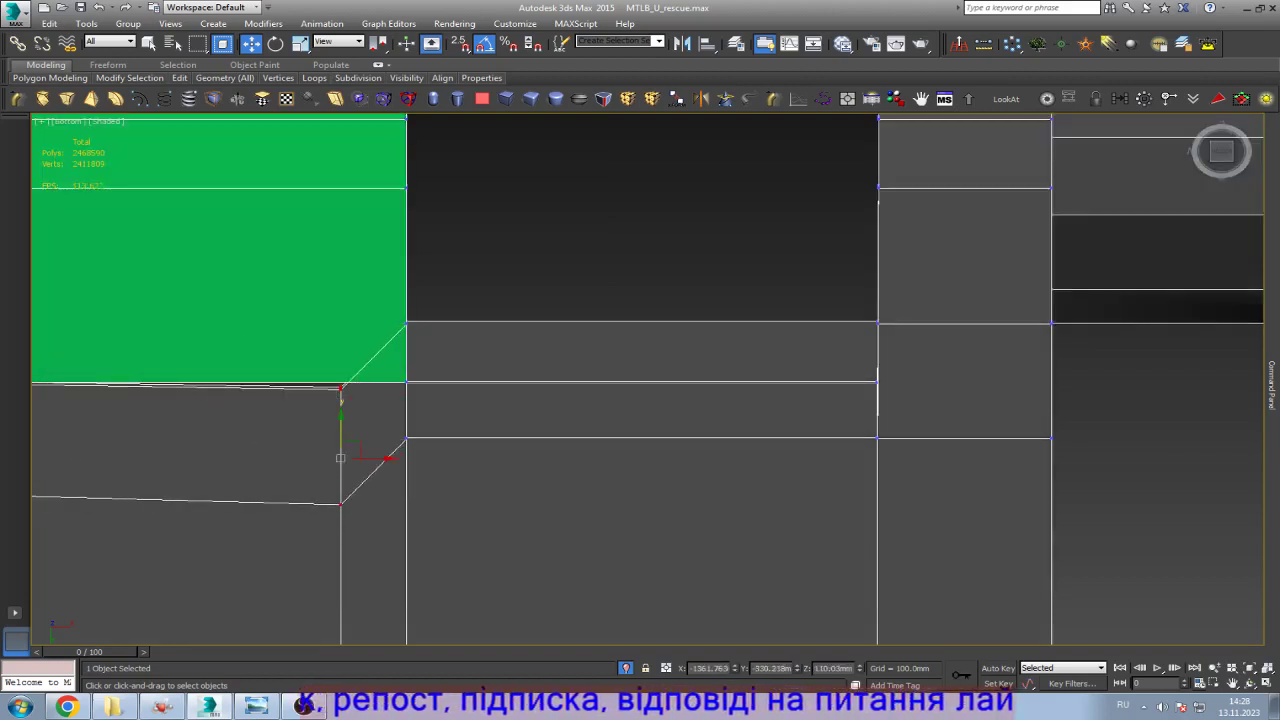
pyautogui.scroll(5, 415, 322)
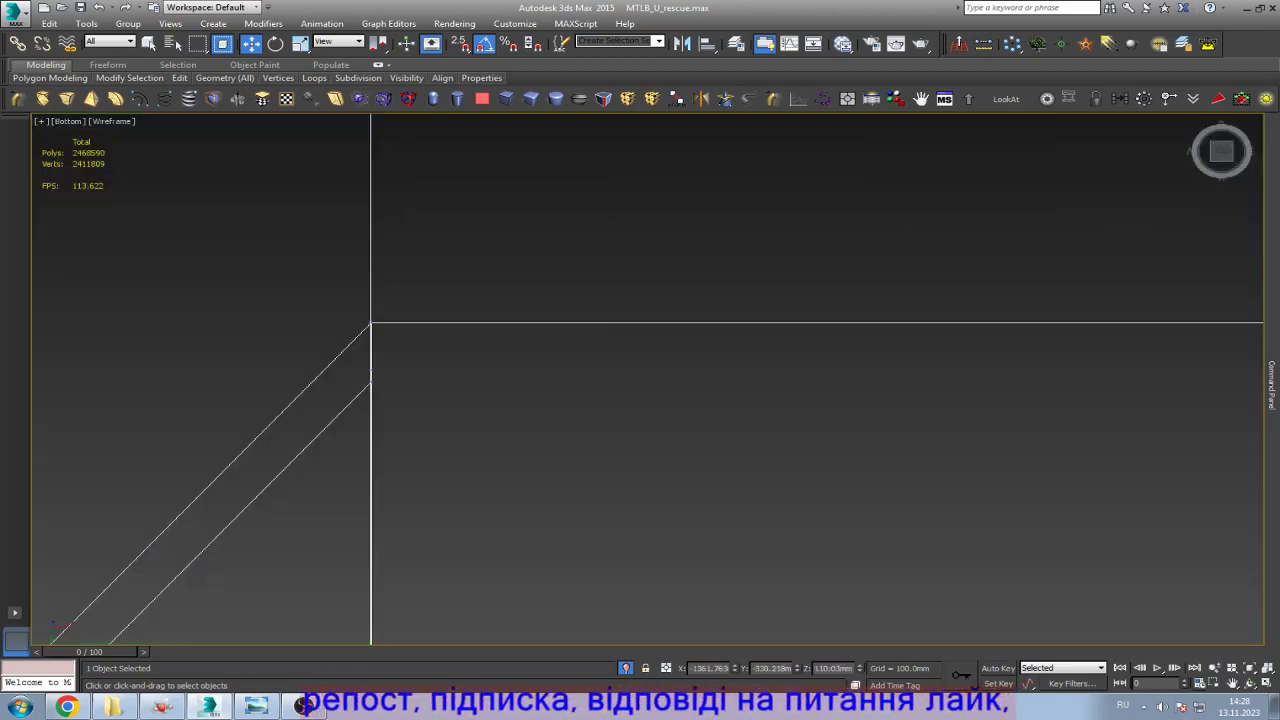
pyautogui.click(370, 375)
pyautogui.moveTo(370, 375); pyautogui.dragTo(370, 320)
# Step: Raise the diagonal's lower vertex and the lower-edge vertex up to the edges above
pyautogui.press('r')
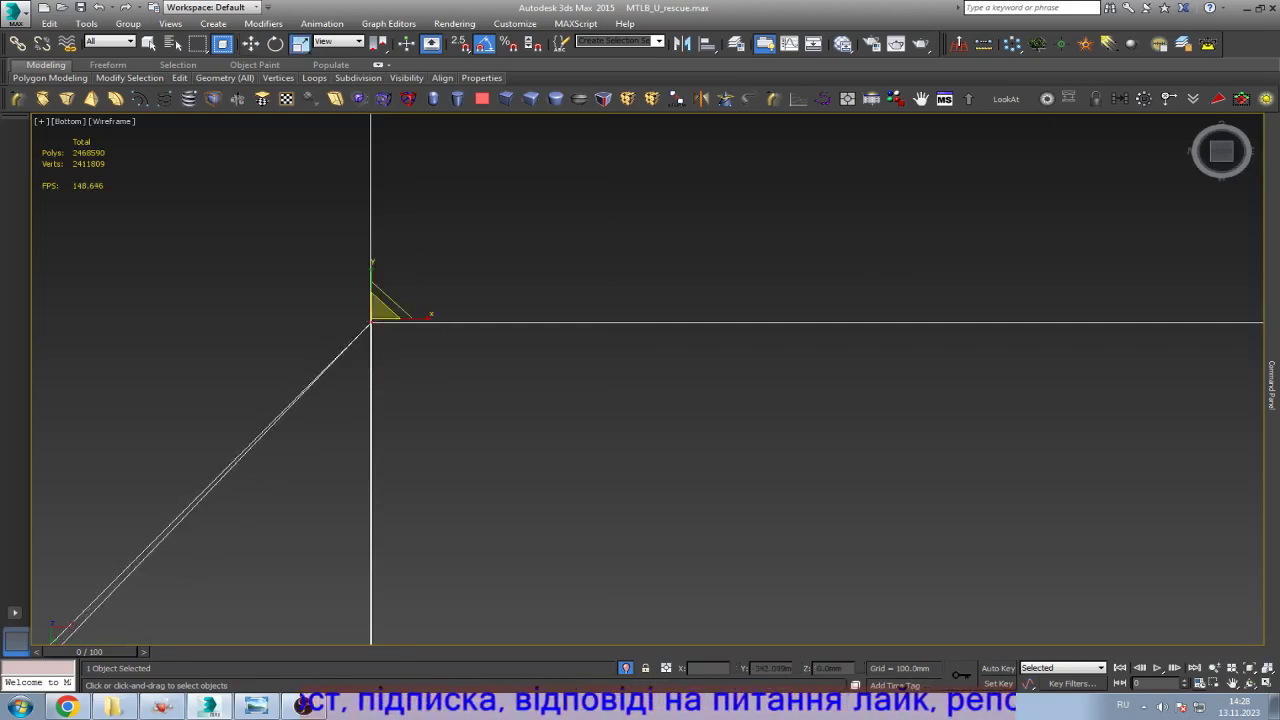
pyautogui.scroll(-5, 648, 446)
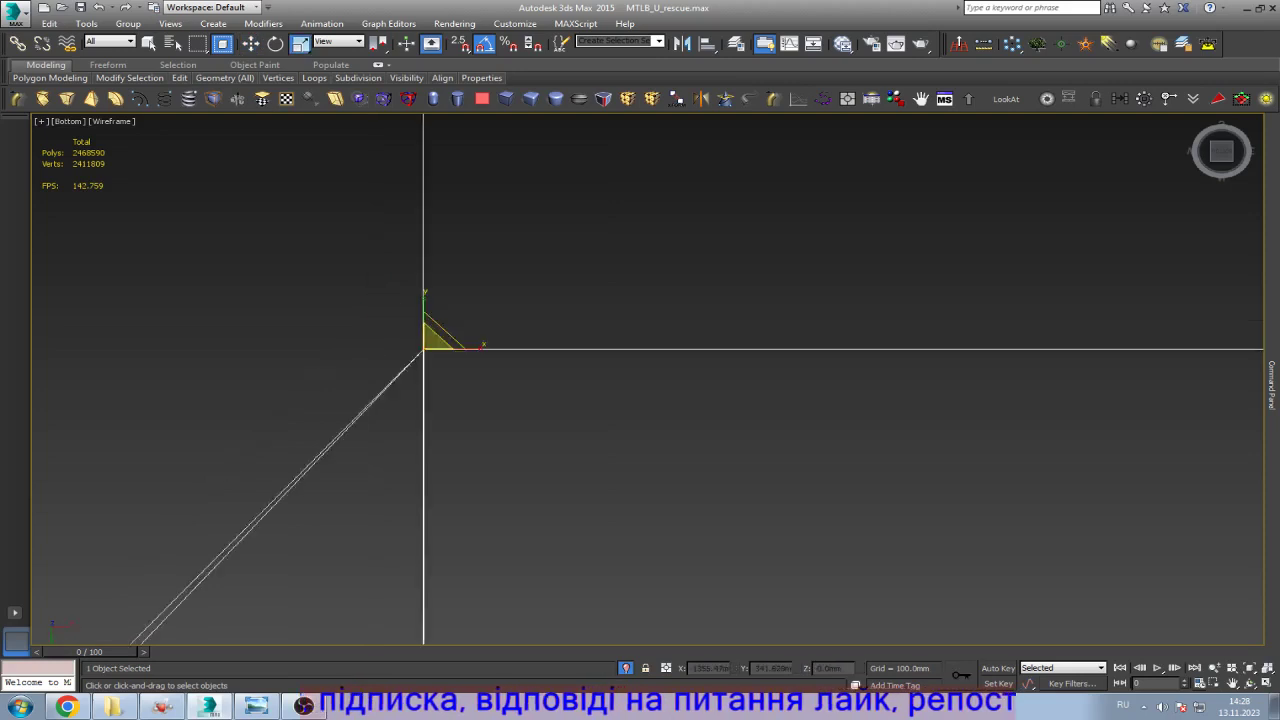
pyautogui.scroll(5, 494, 528)
pyautogui.moveTo(490, 493); pyautogui.dragTo(441, 450)
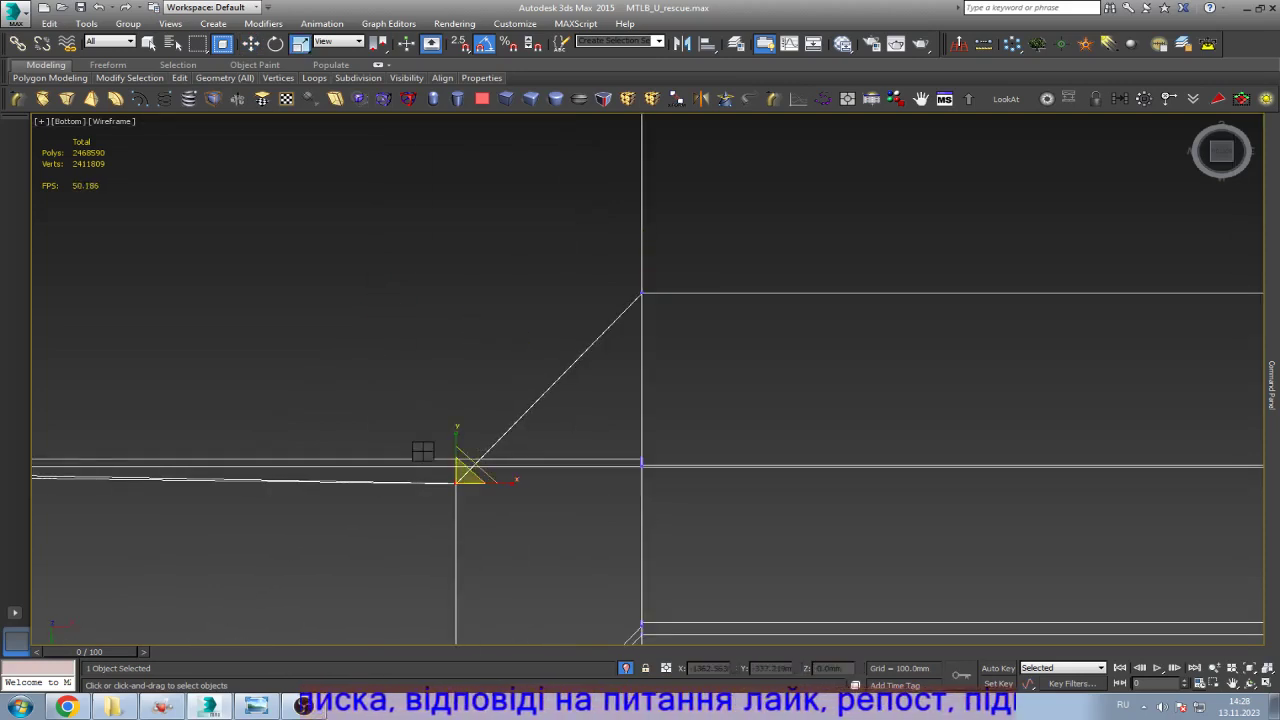
pyautogui.press('w')
pyautogui.scroll(-7, 595, 425)
pyautogui.scroll(6, 587, 421)
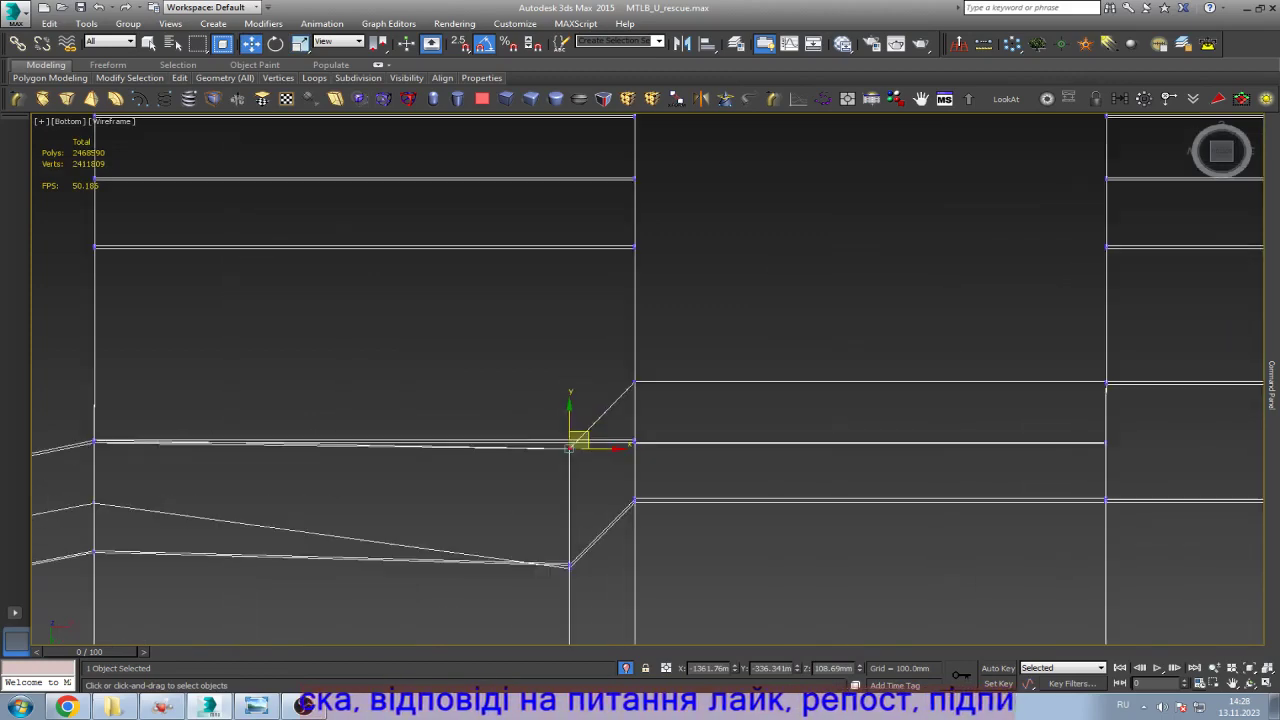
pyautogui.moveTo(569, 425); pyautogui.dragTo(569, 360)
pyautogui.scroll(-3, 446, 332)
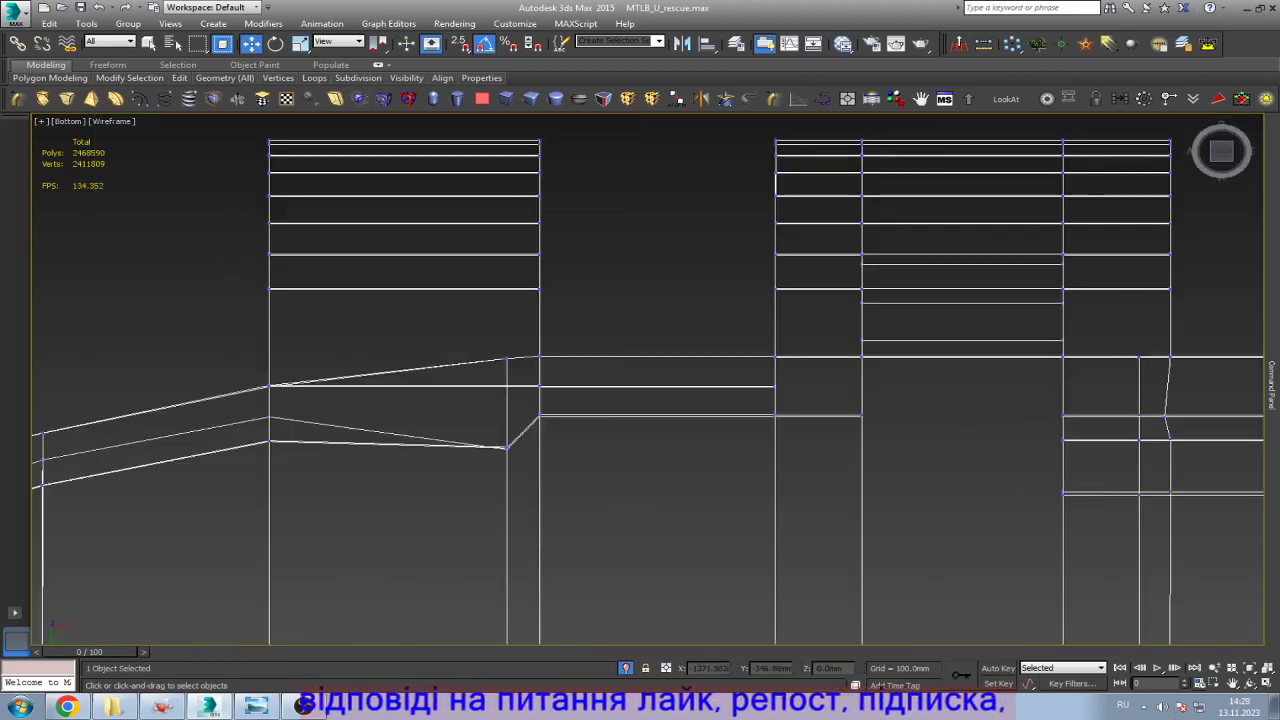
pyautogui.click(507, 447)
pyautogui.moveTo(507, 447); pyautogui.dragTo(507, 416)
pyautogui.scroll(-4, 507, 416)
pyautogui.scroll(5, 508, 252)
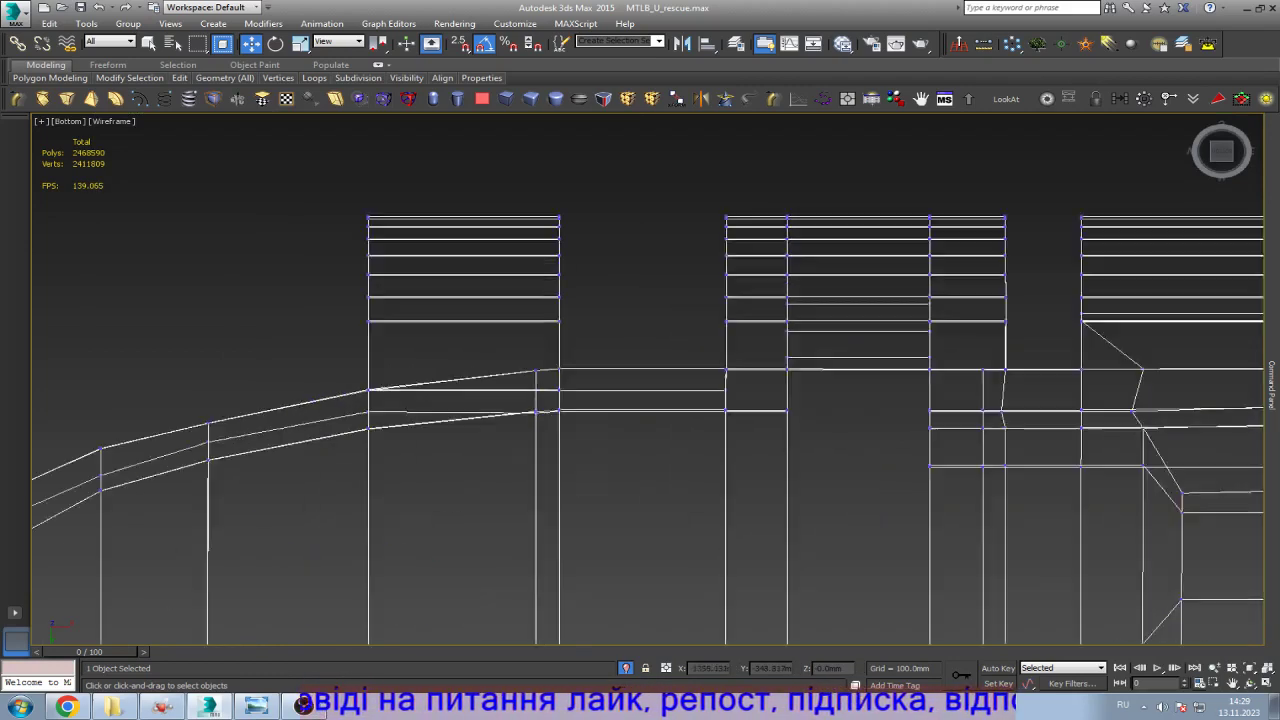
# Step: Cut a vertical edge through the body below the lug and check it shaded in 3D
pyautogui.hotkey('alt', 'c')
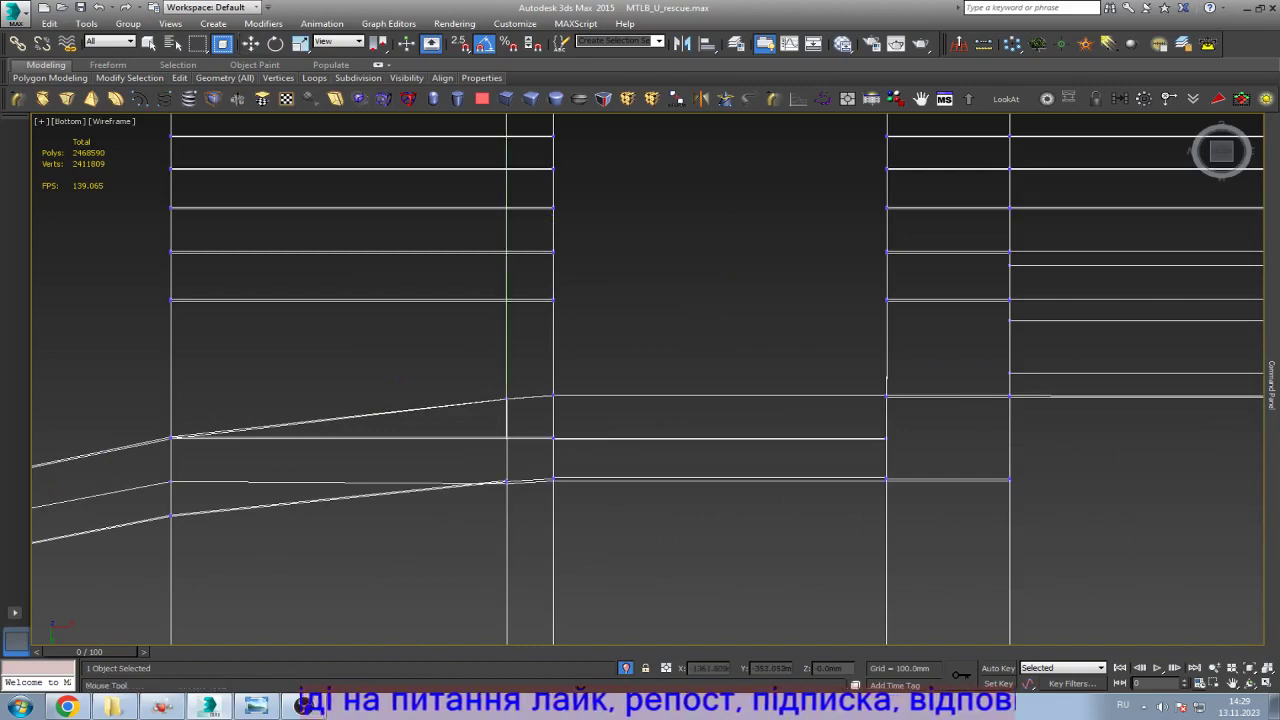
pyautogui.click(507, 300)
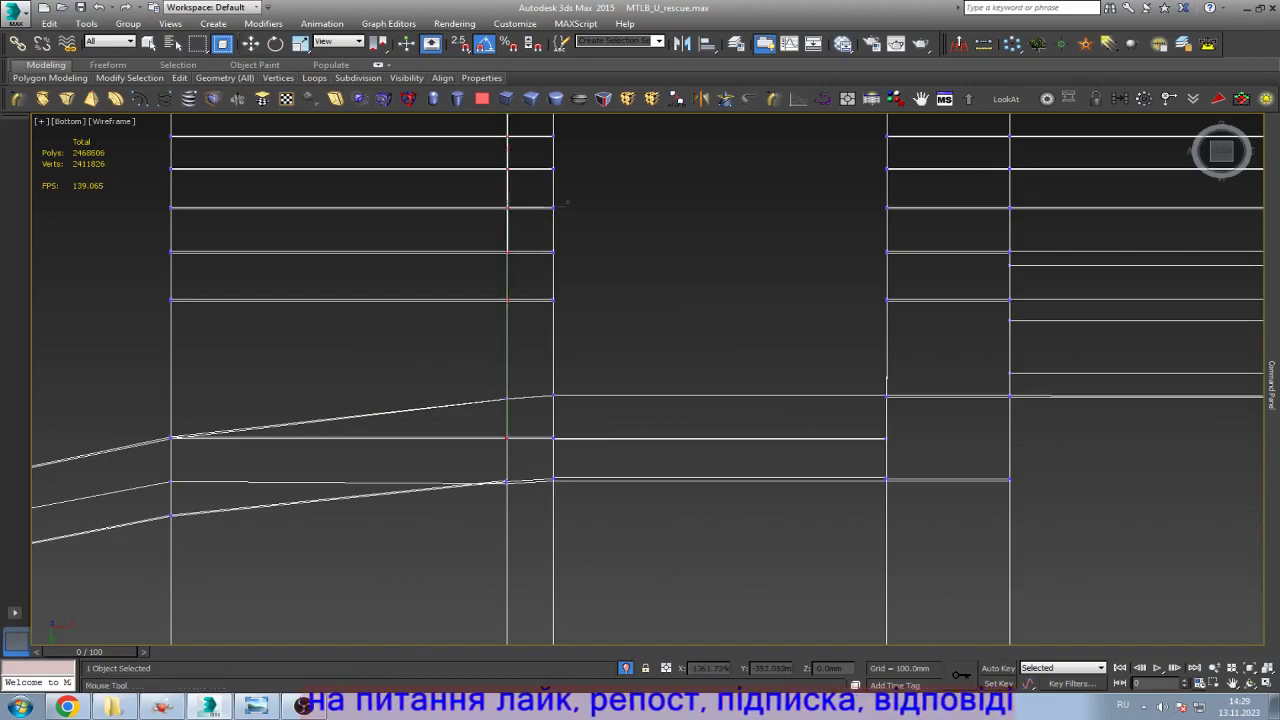
pyautogui.rightClick(507, 300)
pyautogui.click(507, 300)
pyautogui.scroll(-3, 513, 288)
pyautogui.press('F3')
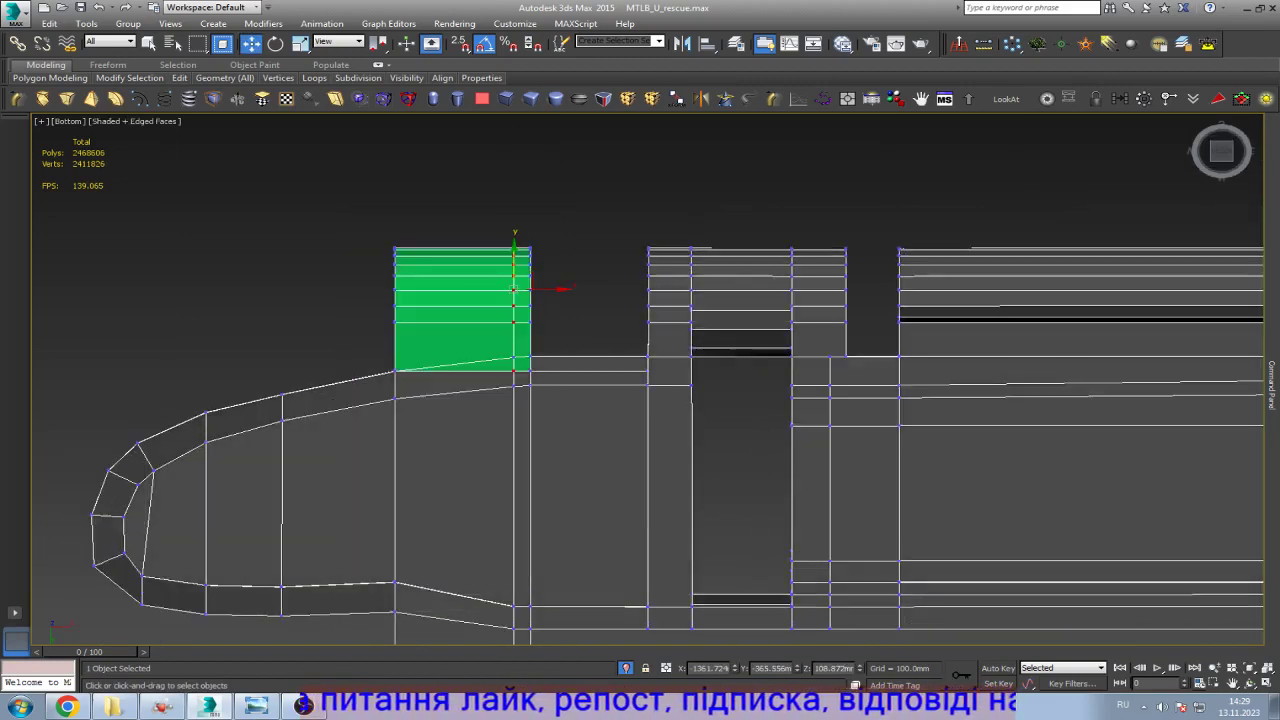
pyautogui.scroll(5, 515, 292)
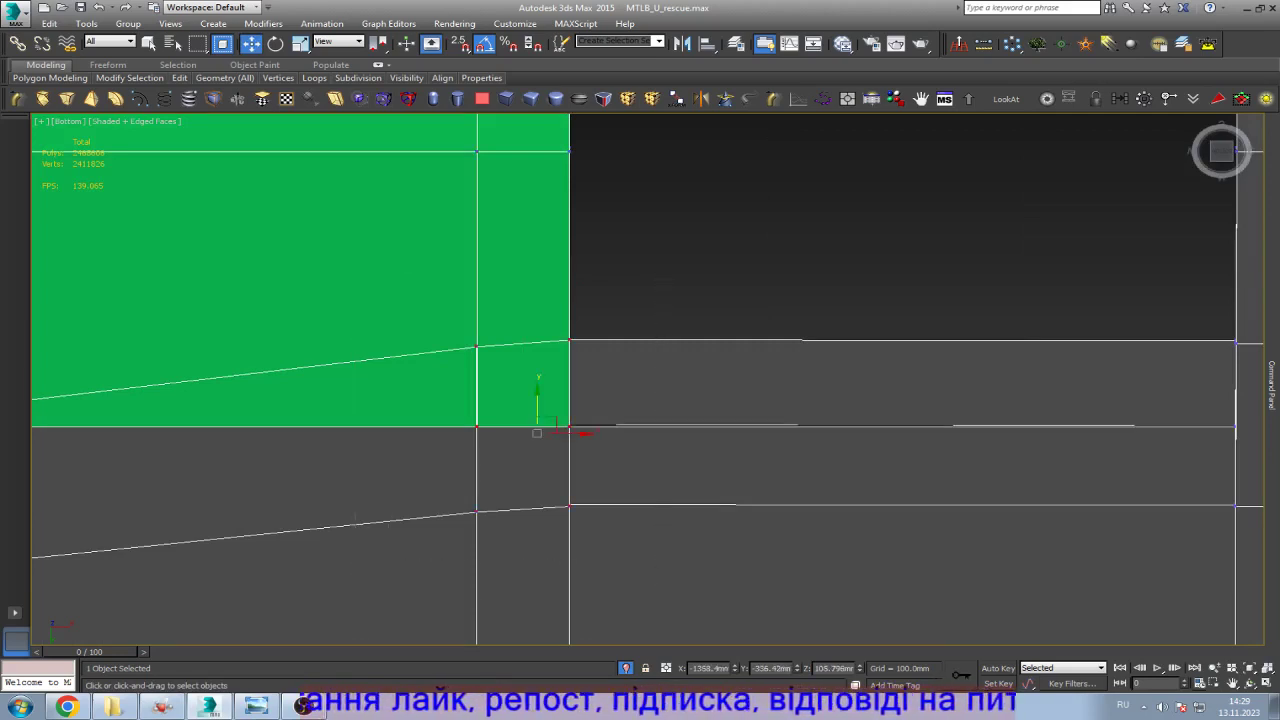
pyautogui.scroll(-3, 553, 442)
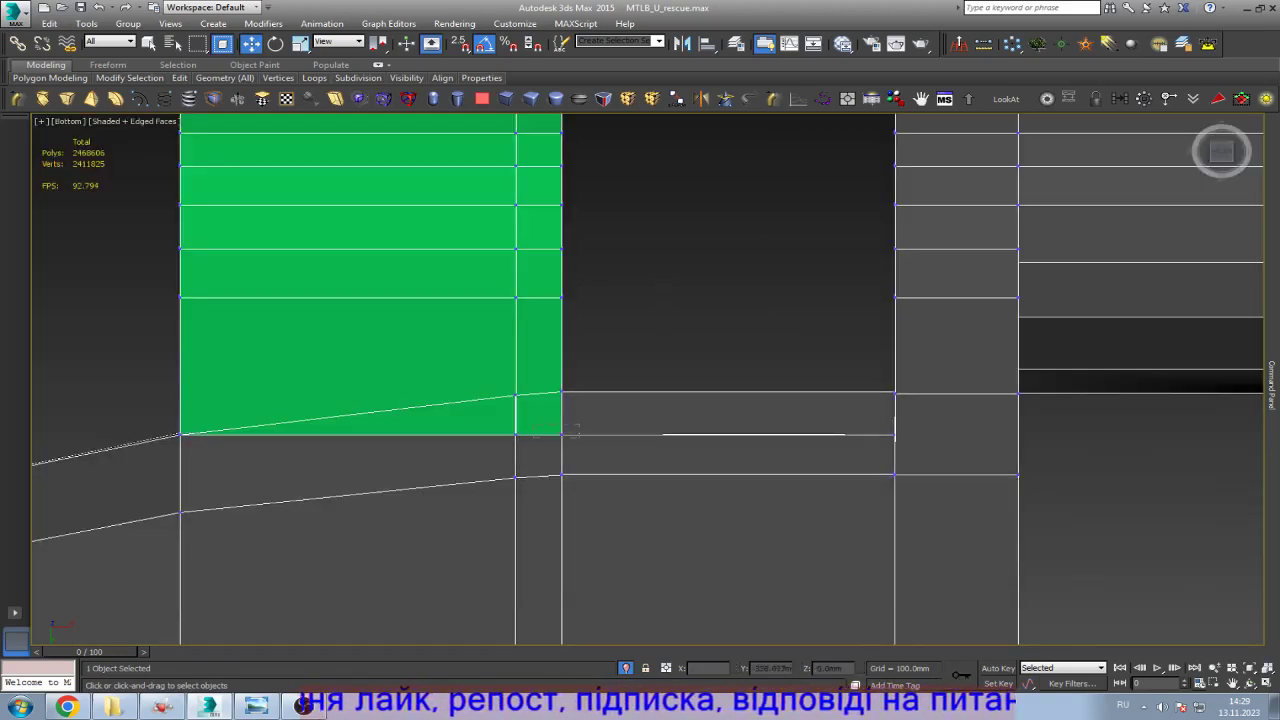
pyautogui.keyDown('alt'); pyautogui.moveTo(575, 429); pyautogui.dragTo(600, 440, button='middle'); pyautogui.keyUp('alt')
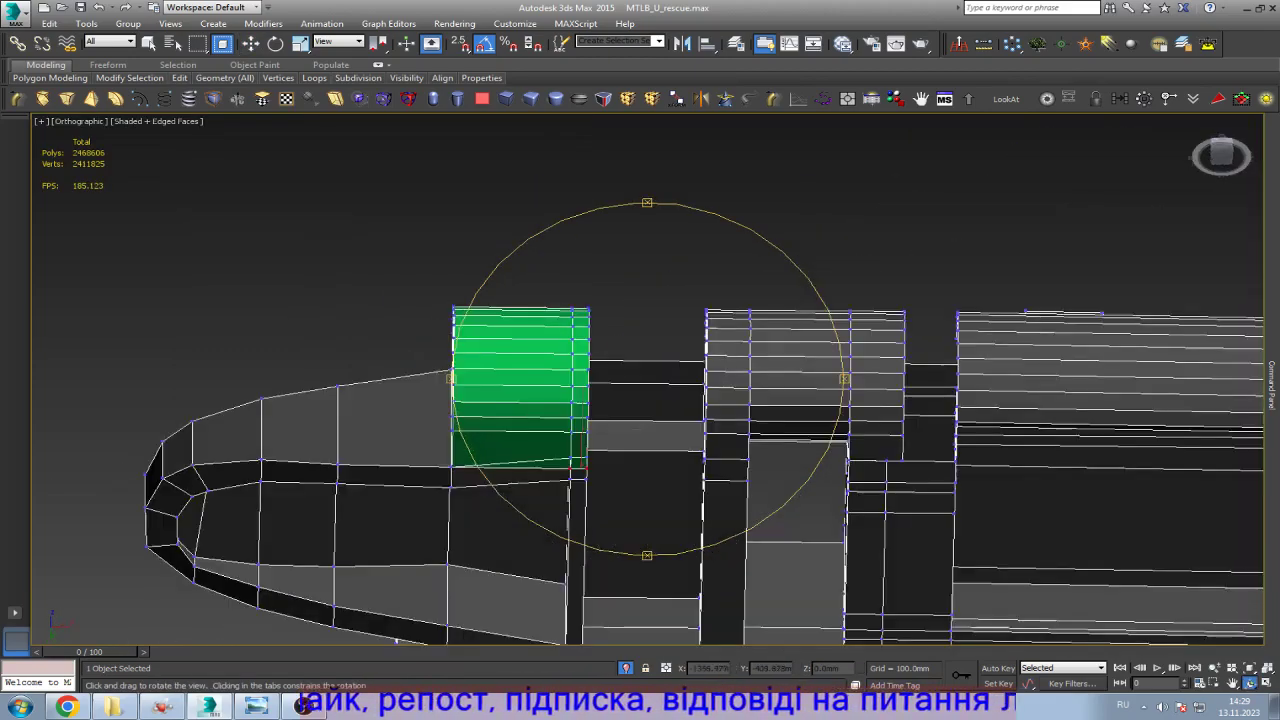
# Step: Raise the lug's selected base edge up in Y in Edge mode
pyautogui.scroll(5, 592, 469)
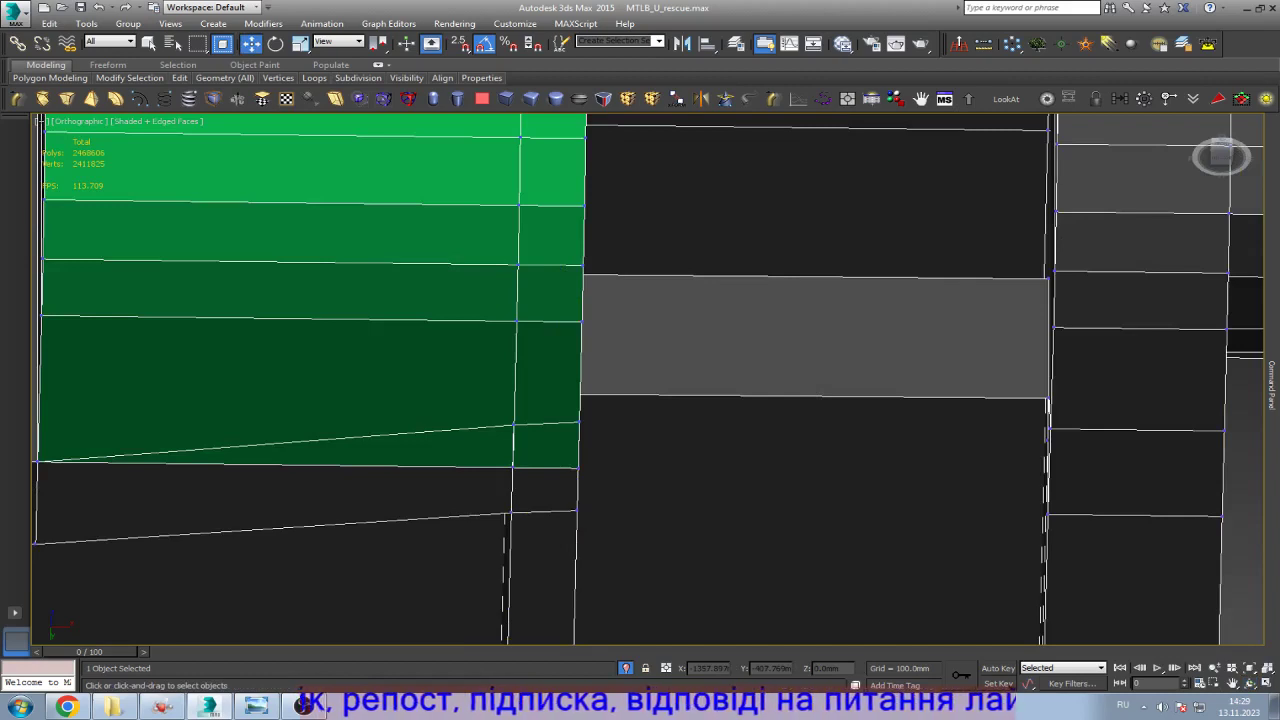
pyautogui.press('2')
pyautogui.press('4')
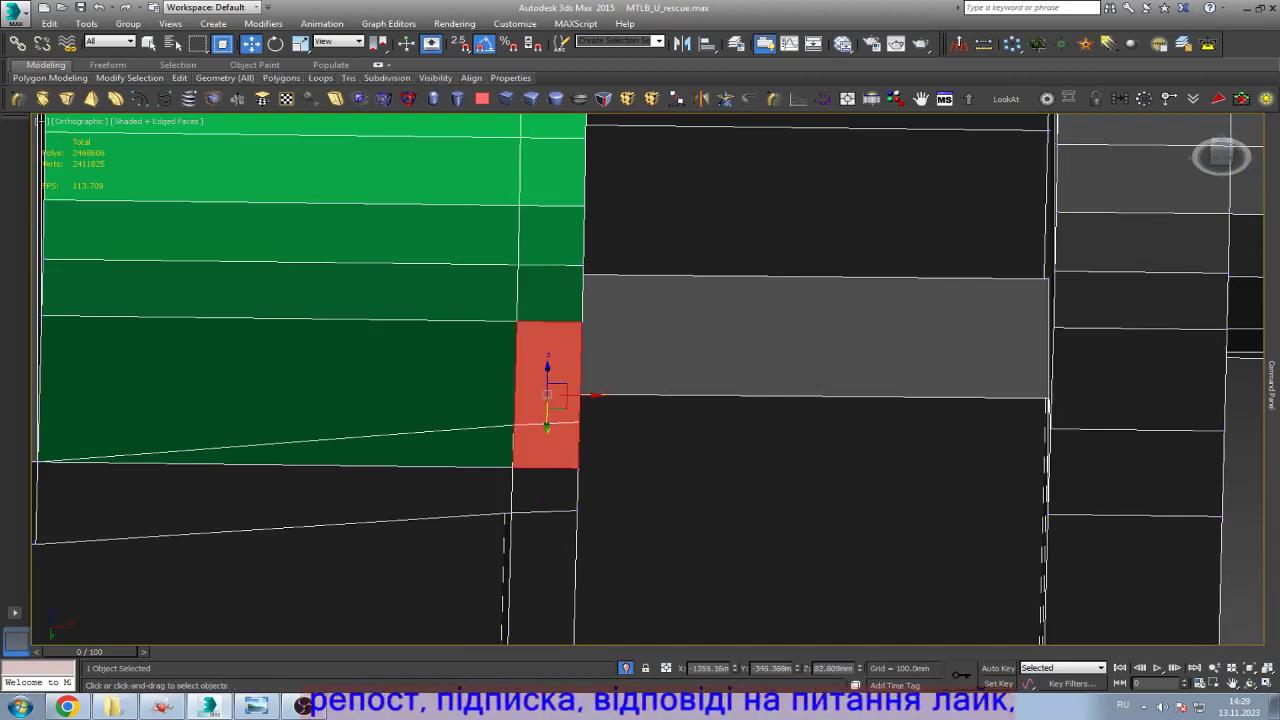
pyautogui.press('2')
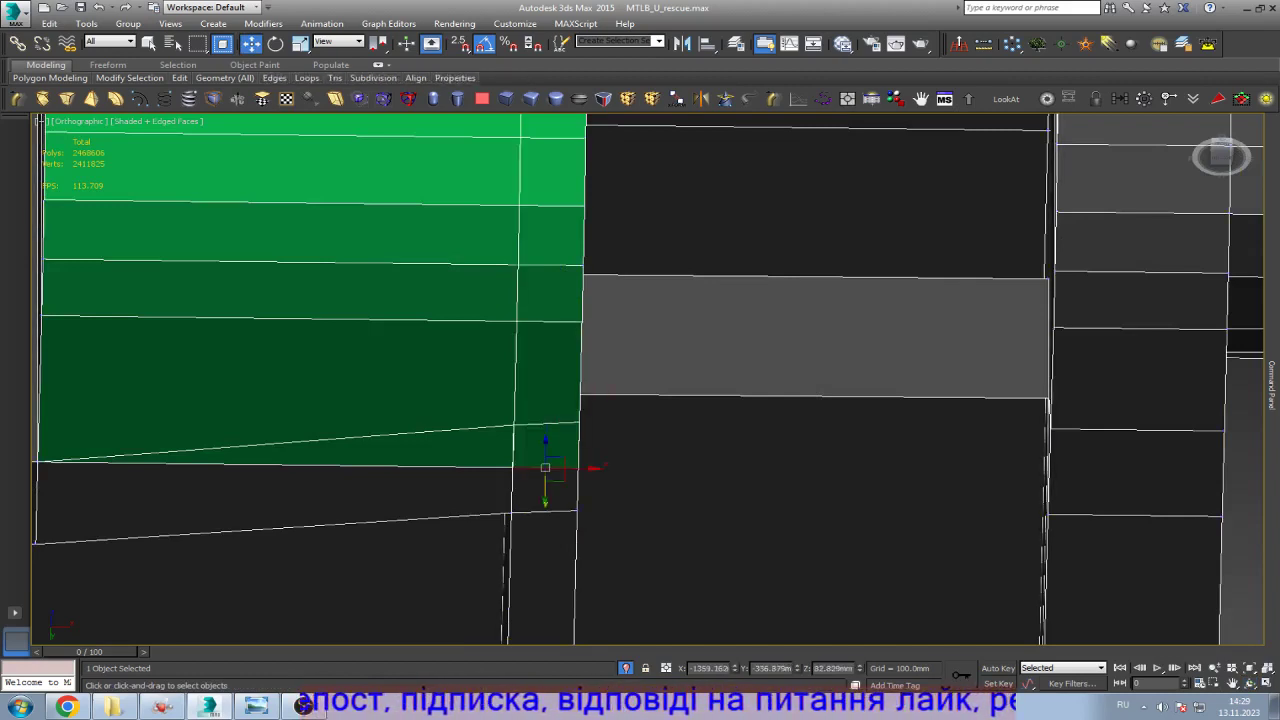
pyautogui.moveTo(572, 470); pyautogui.dragTo(502, 470)
pyautogui.hotkey('ctrl', 'r')
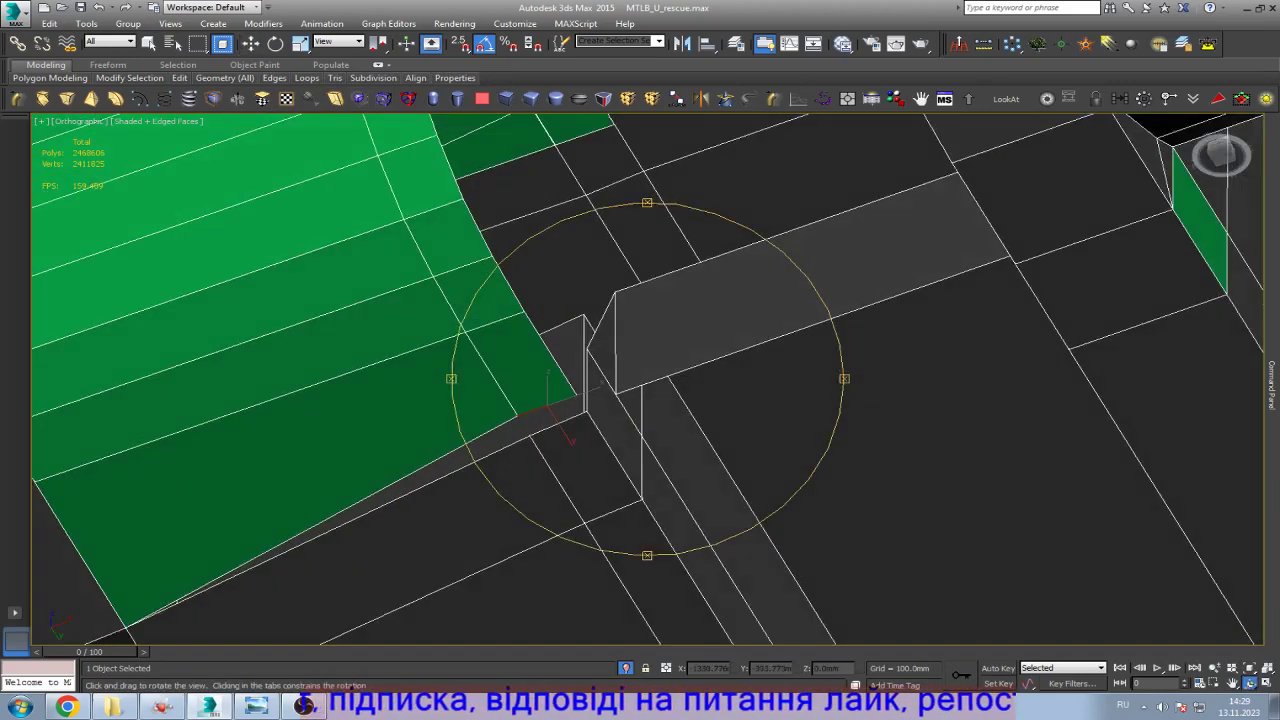
pyautogui.press('Escape')
pyautogui.hotkey('shift', 'z')
# Step: Target Weld the lug's corner vertex onto the neighbouring body vertex
pyautogui.press('1')
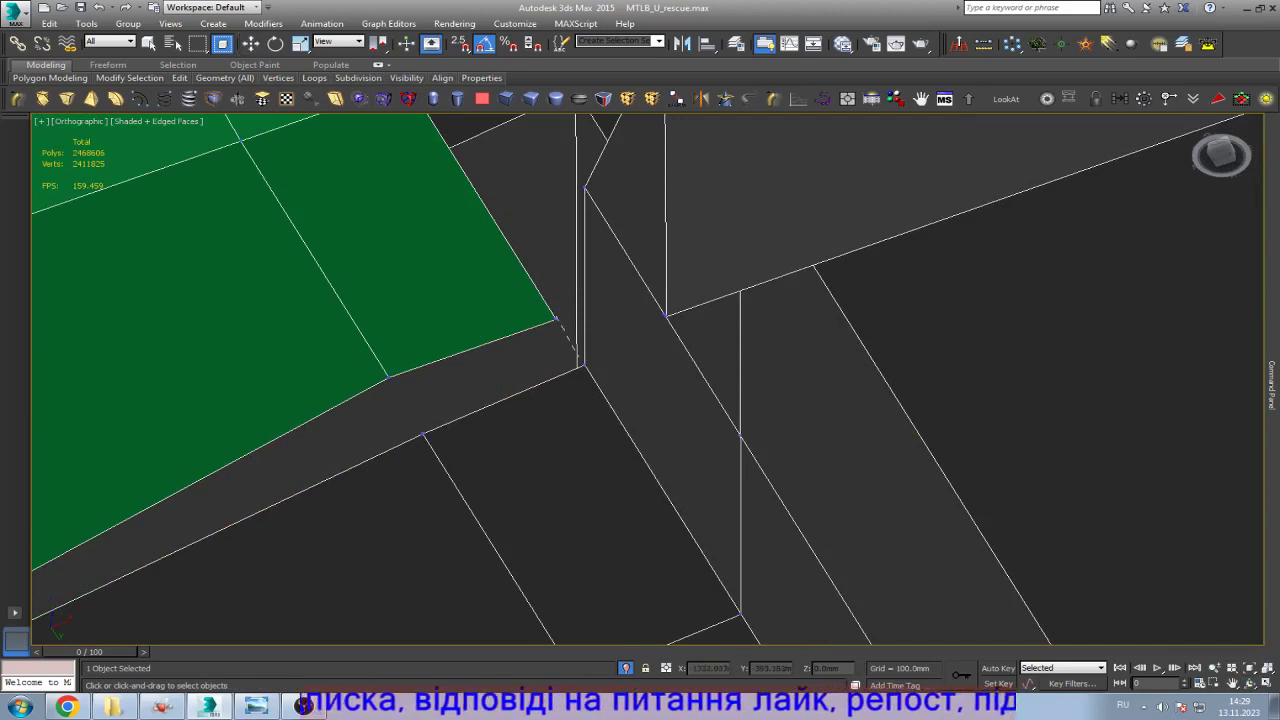
pyautogui.click(580, 366)
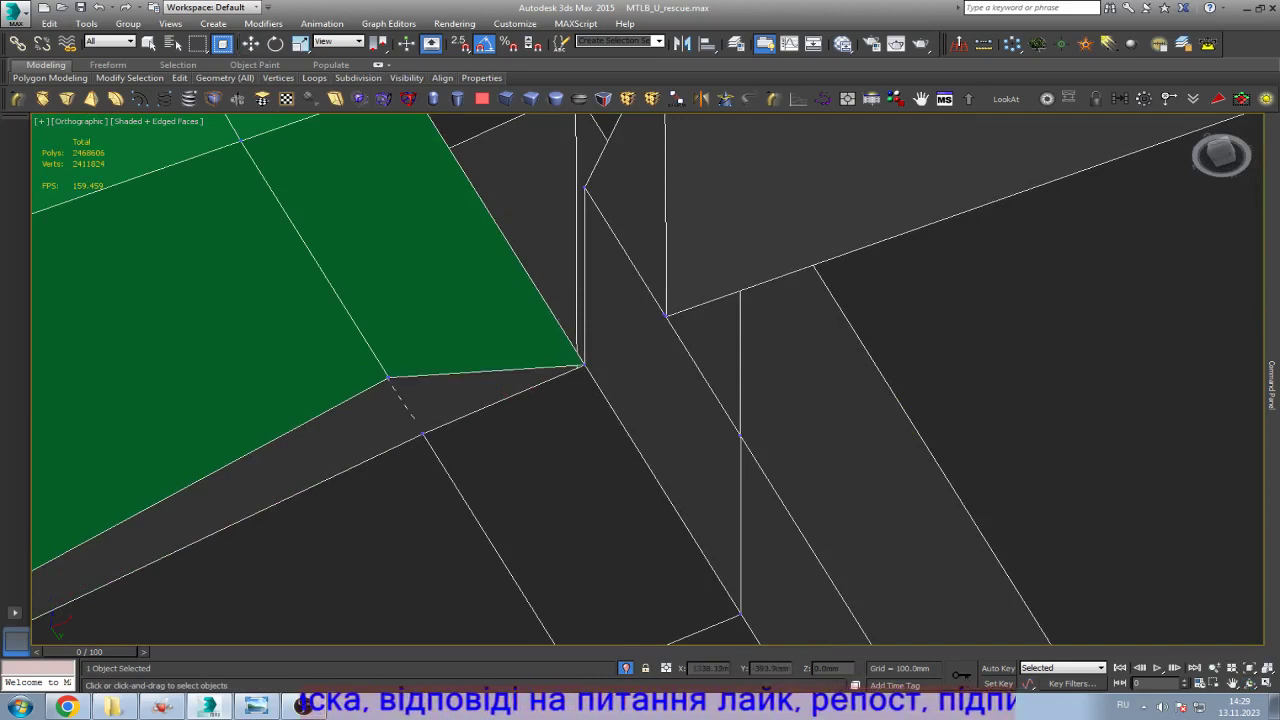
pyautogui.hotkey('shift', 'z')
pyautogui.press('w')
pyautogui.hotkey('shift', 'z')
pyautogui.hotkey('shift', 'z')
pyautogui.hotkey('shift', 'z')
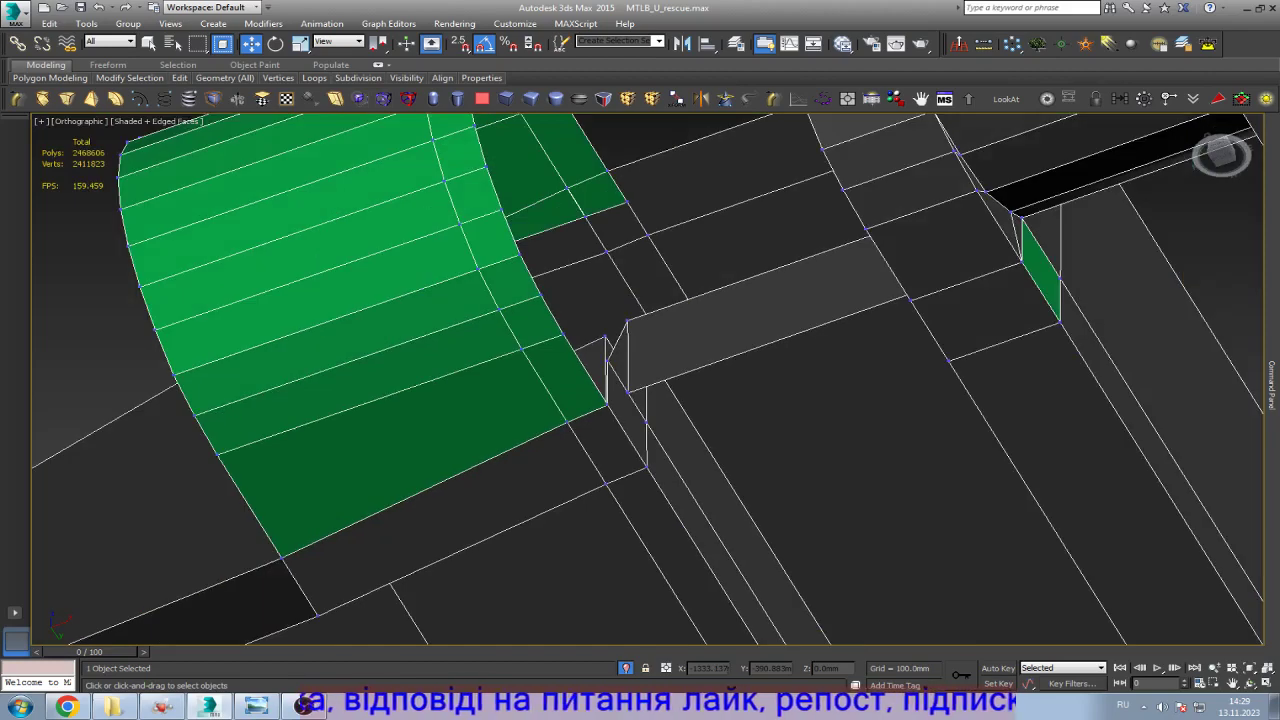
# Step: Select the short edge beside the lug and orbit around the curved green lug
pyautogui.press('2')
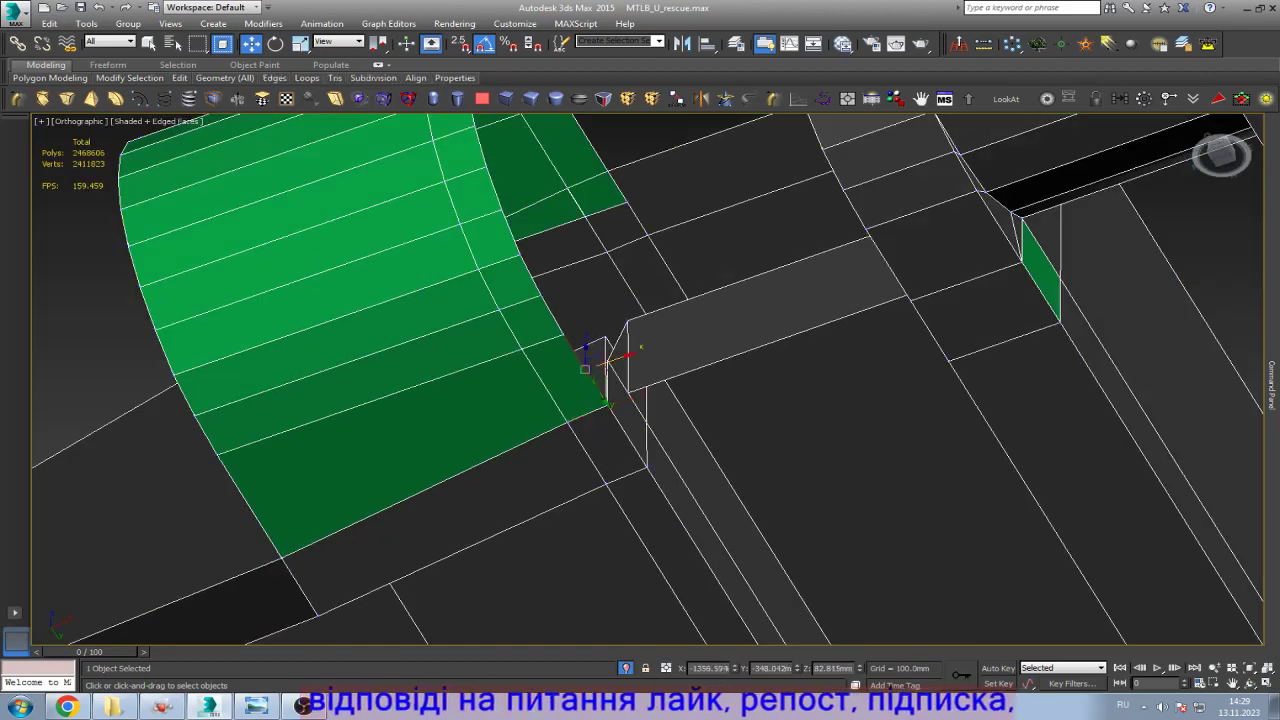
pyautogui.click(594, 360)
pyautogui.scroll(2, 690, 357)
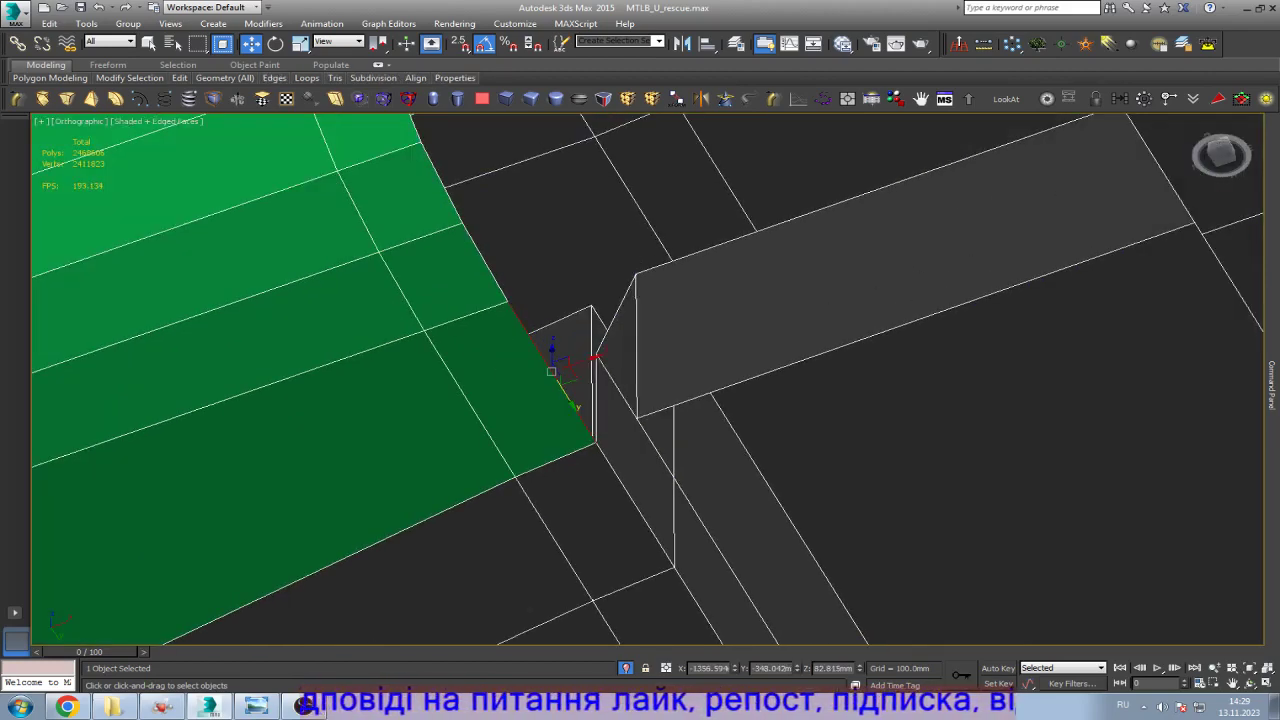
pyautogui.hotkey('alt', 'w')
pyautogui.scroll(1, 340, 380)
pyautogui.hotkey('alt', 'w')
pyautogui.hotkey('ctrl', 'r')
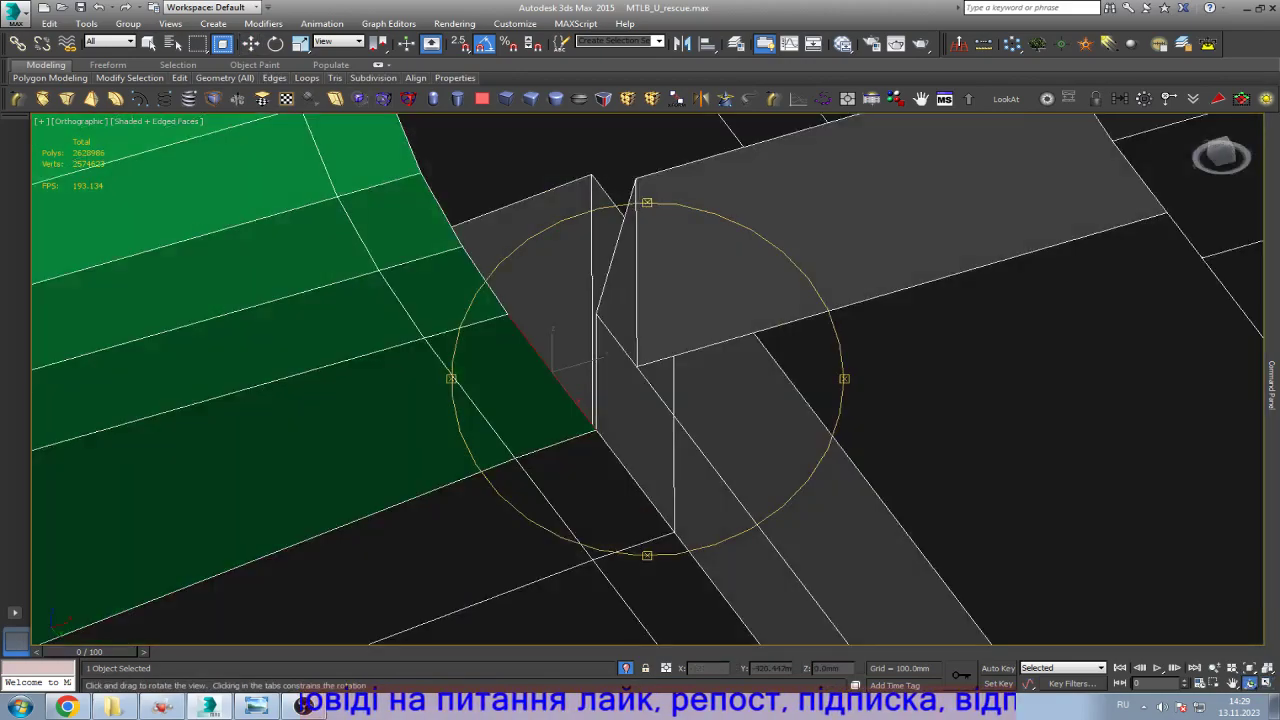
pyautogui.moveTo(700, 450); pyautogui.dragTo(600, 415)
pyautogui.scroll(6, 606, 378)
pyautogui.press('w')
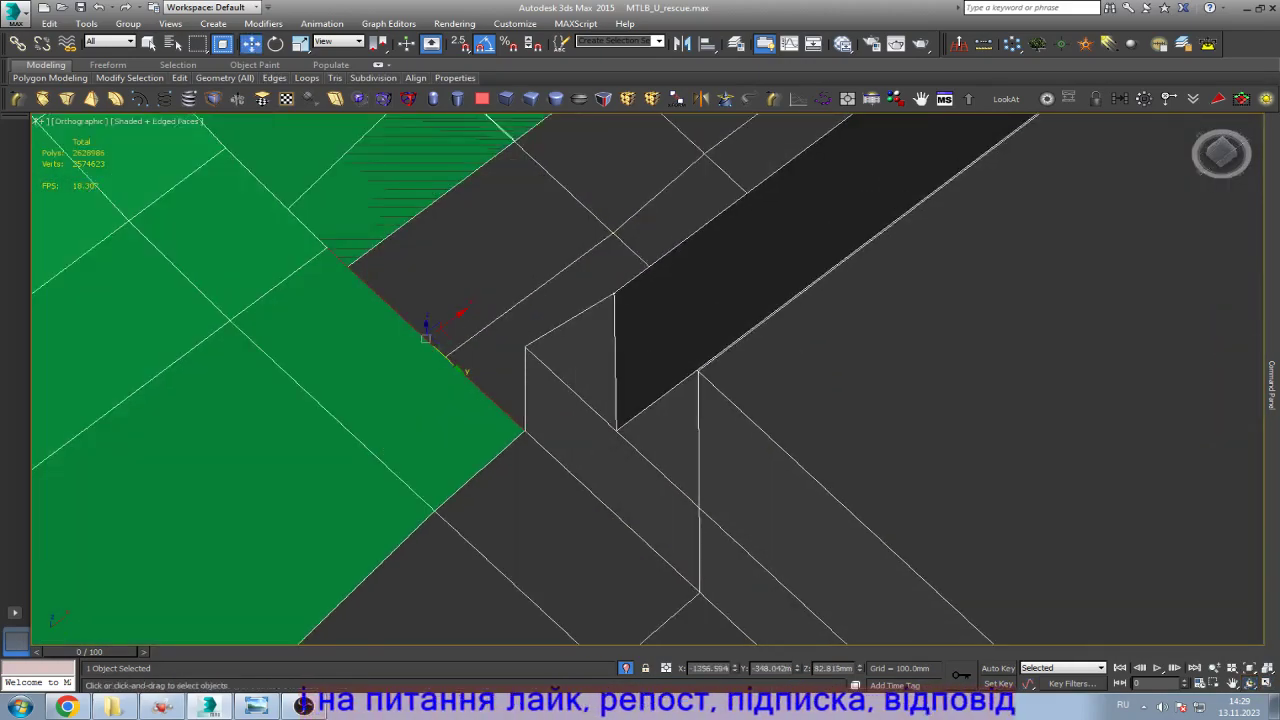
# Step: Weld the green polygon's remaining corner vertices onto their neighbouring body vertices
pyautogui.press('1')
pyautogui.press('q')
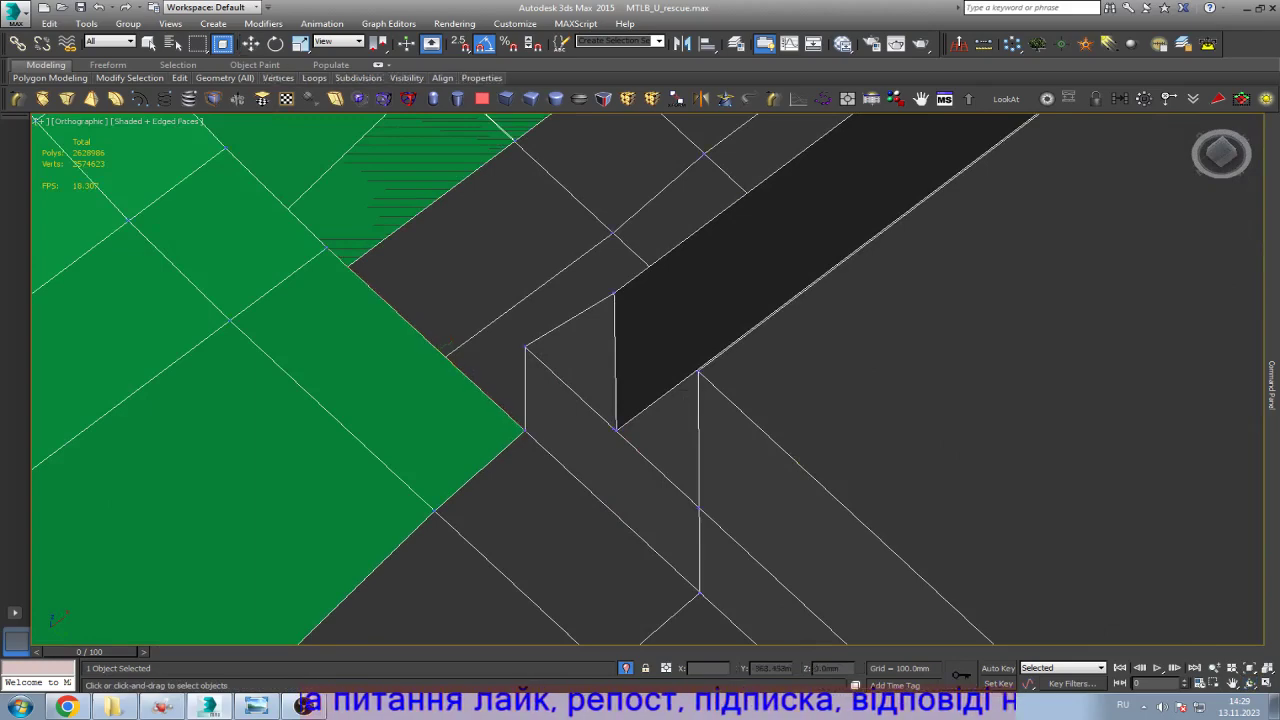
pyautogui.press('w')
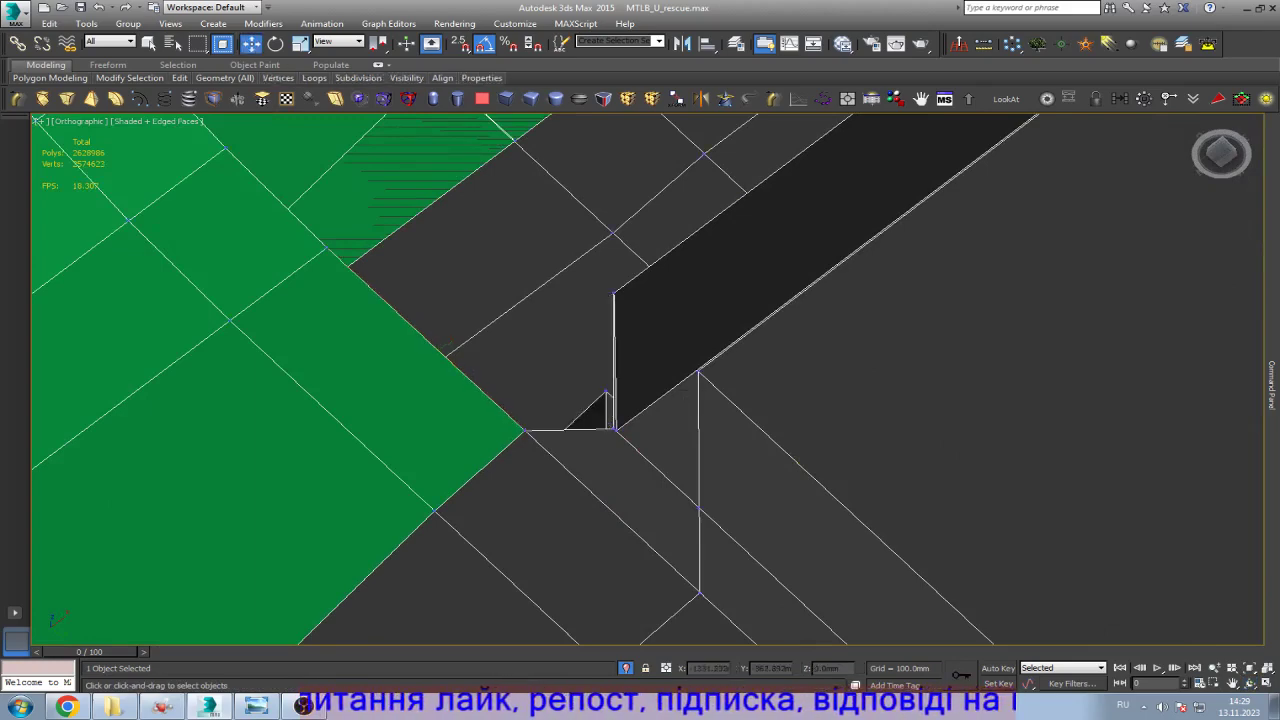
pyautogui.scroll(-4, 762, 637)
pyautogui.scroll(6, 762, 637)
pyautogui.press('2')
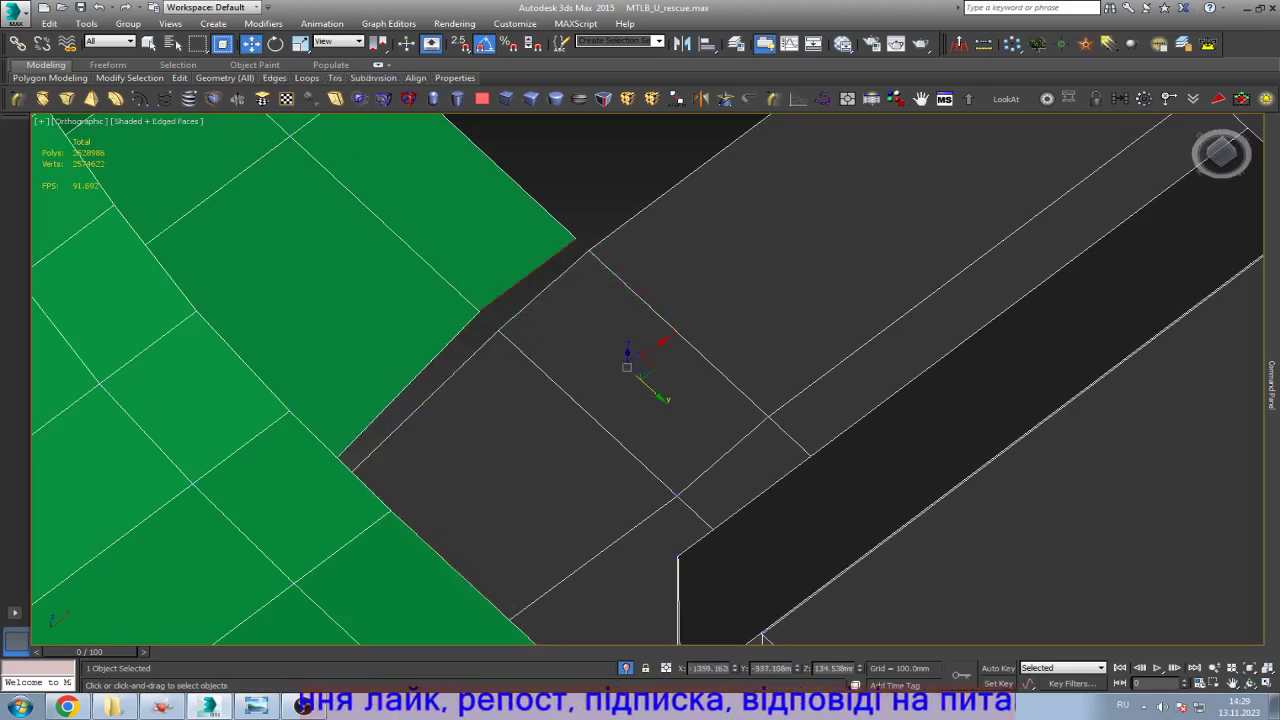
pyautogui.scroll(3, 514, 249)
pyautogui.press('1')
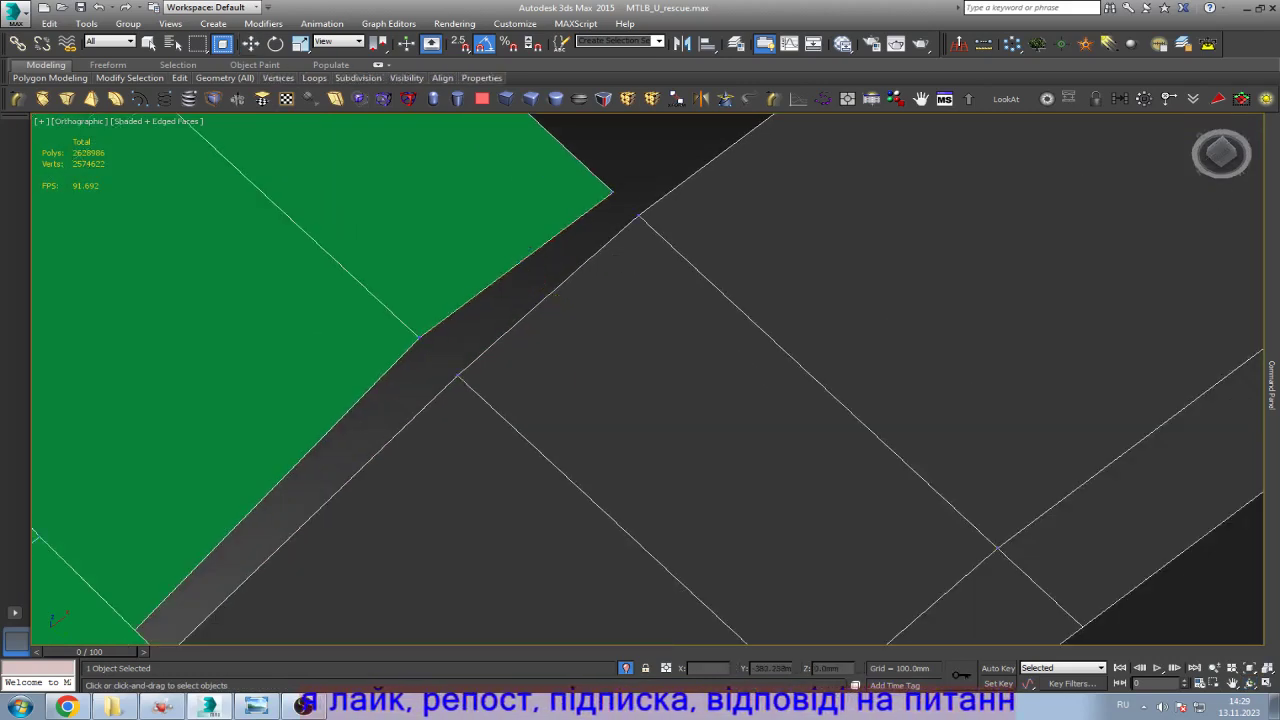
pyautogui.click(636, 214)
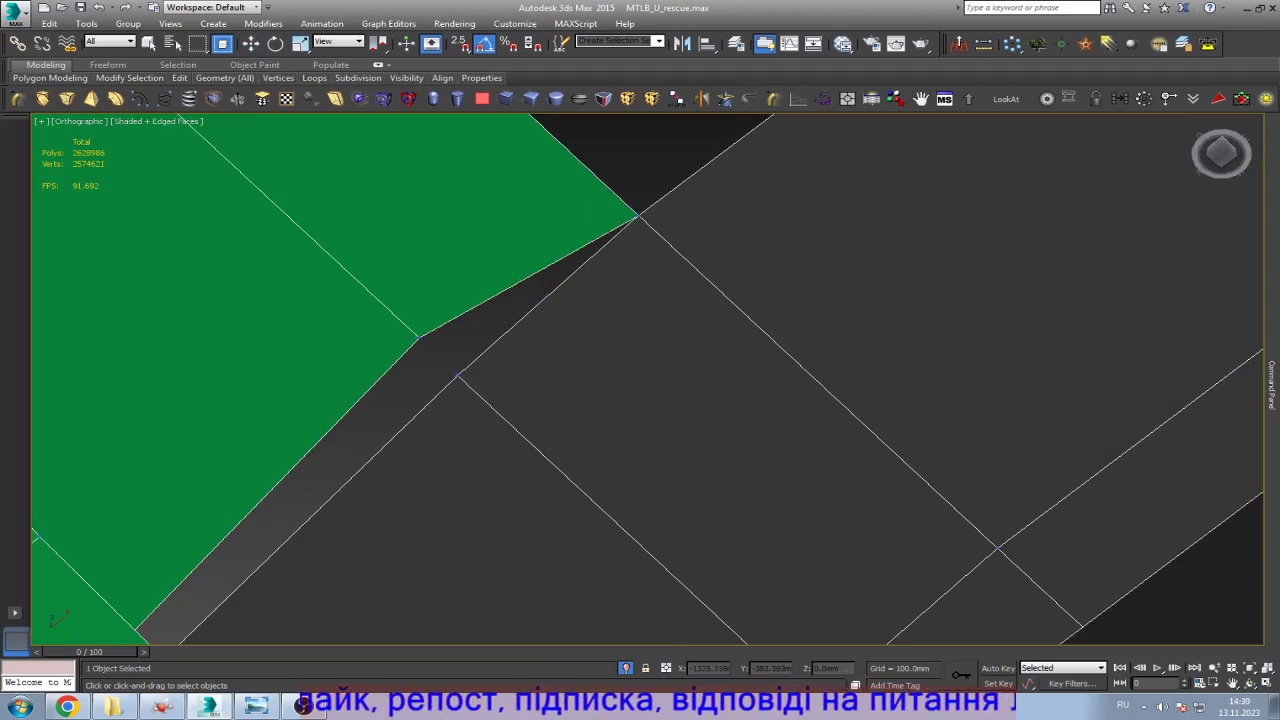
pyautogui.click(456, 374)
pyautogui.scroll(-5, 456, 374)
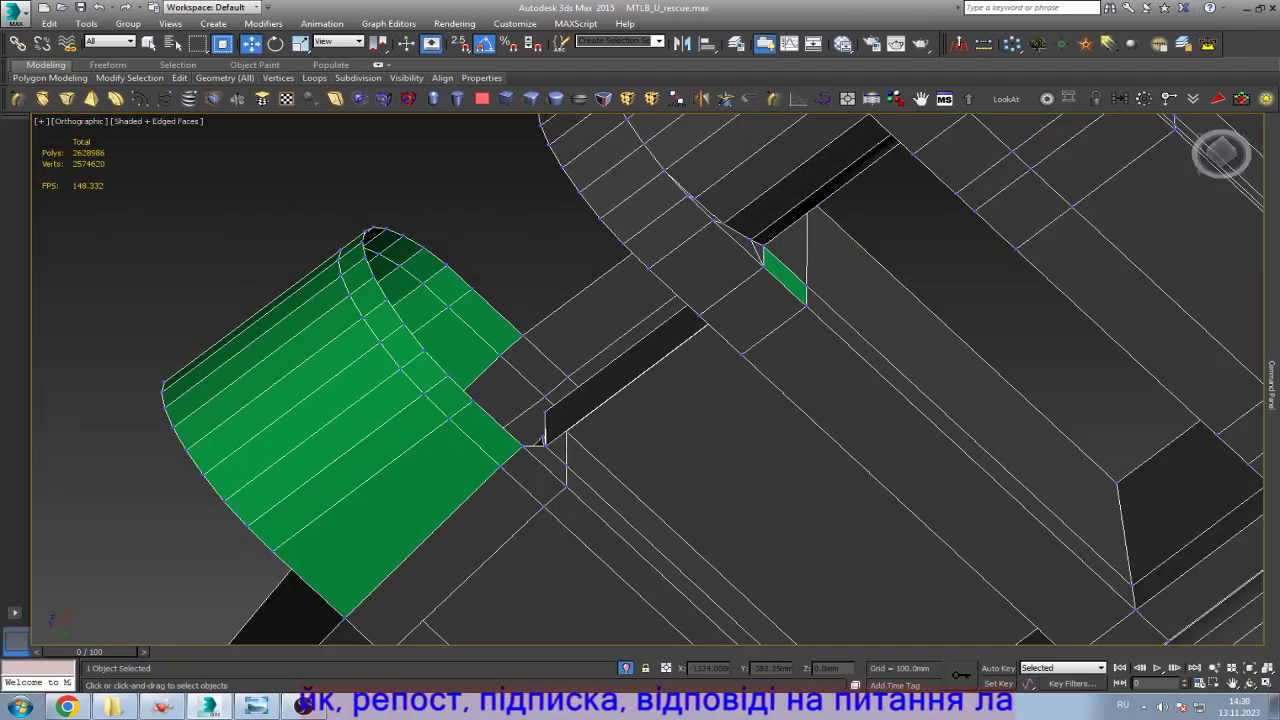
# Step: Try bridging the lug's lower and upper rim edges, then undo the bridge
pyautogui.scroll(3, 508, 342)
pyautogui.press('2')
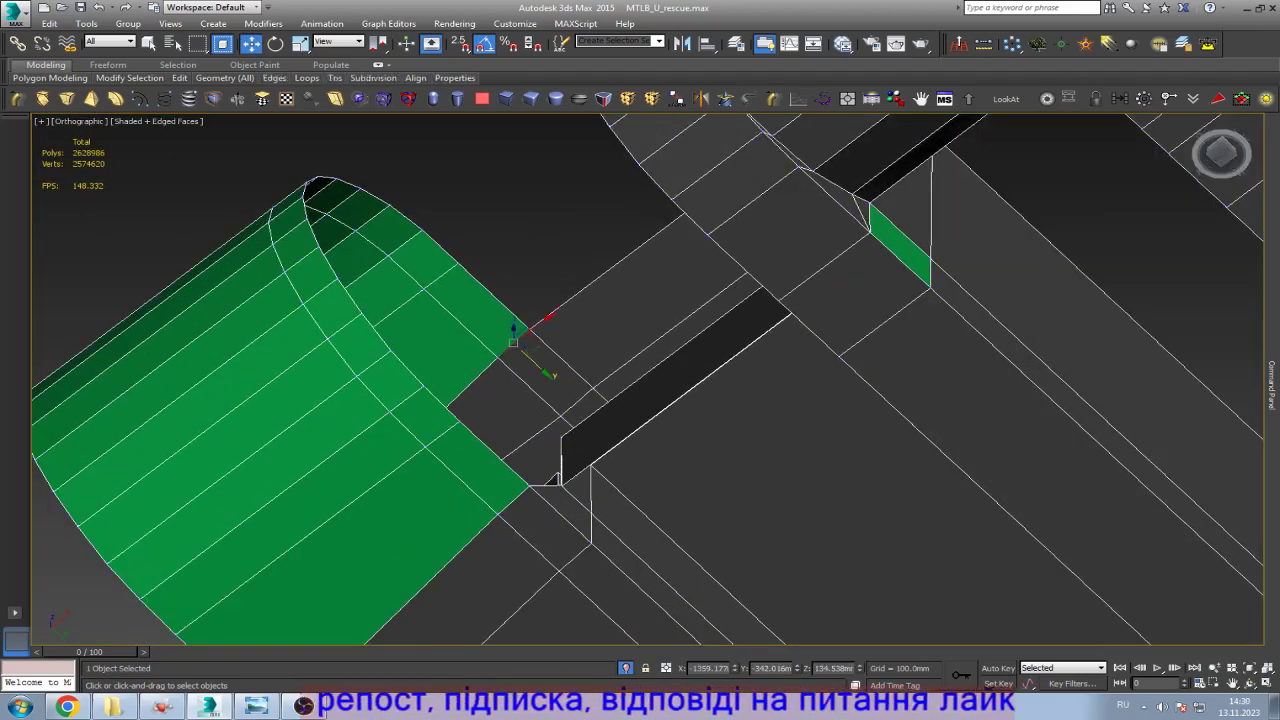
pyautogui.click(497, 448)
pyautogui.click(505, 305)
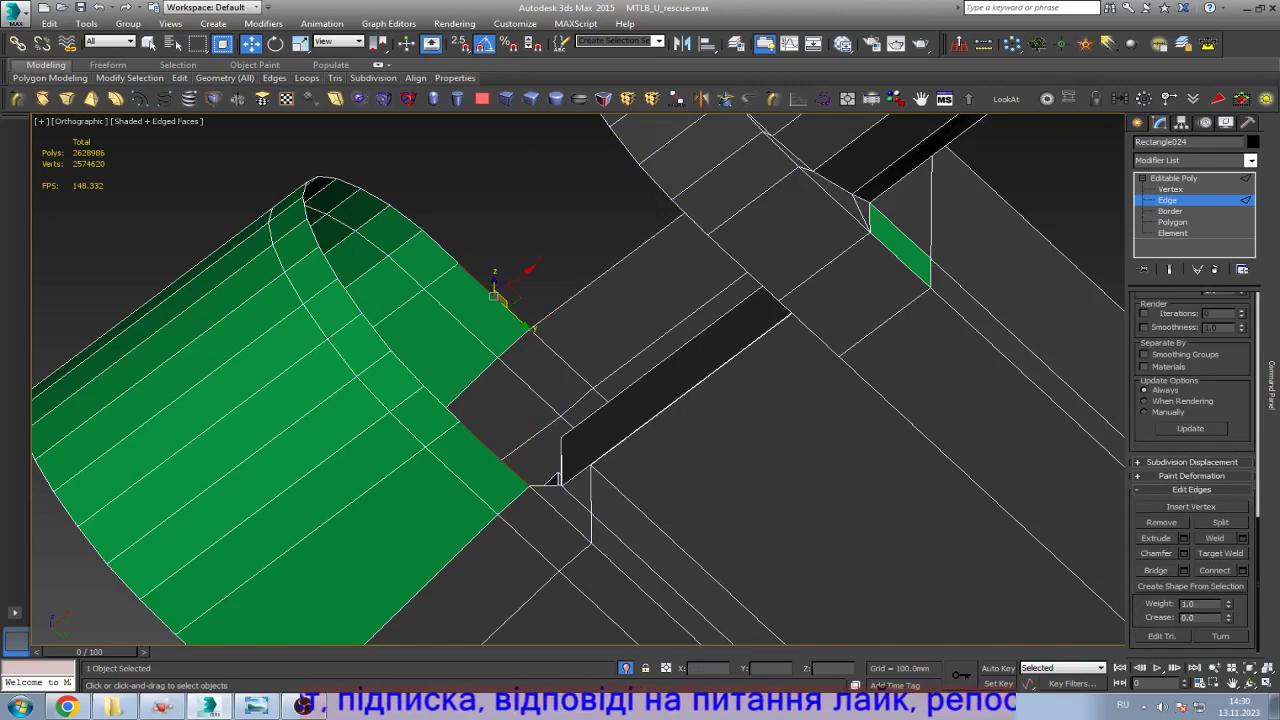
pyautogui.click(1155, 570)
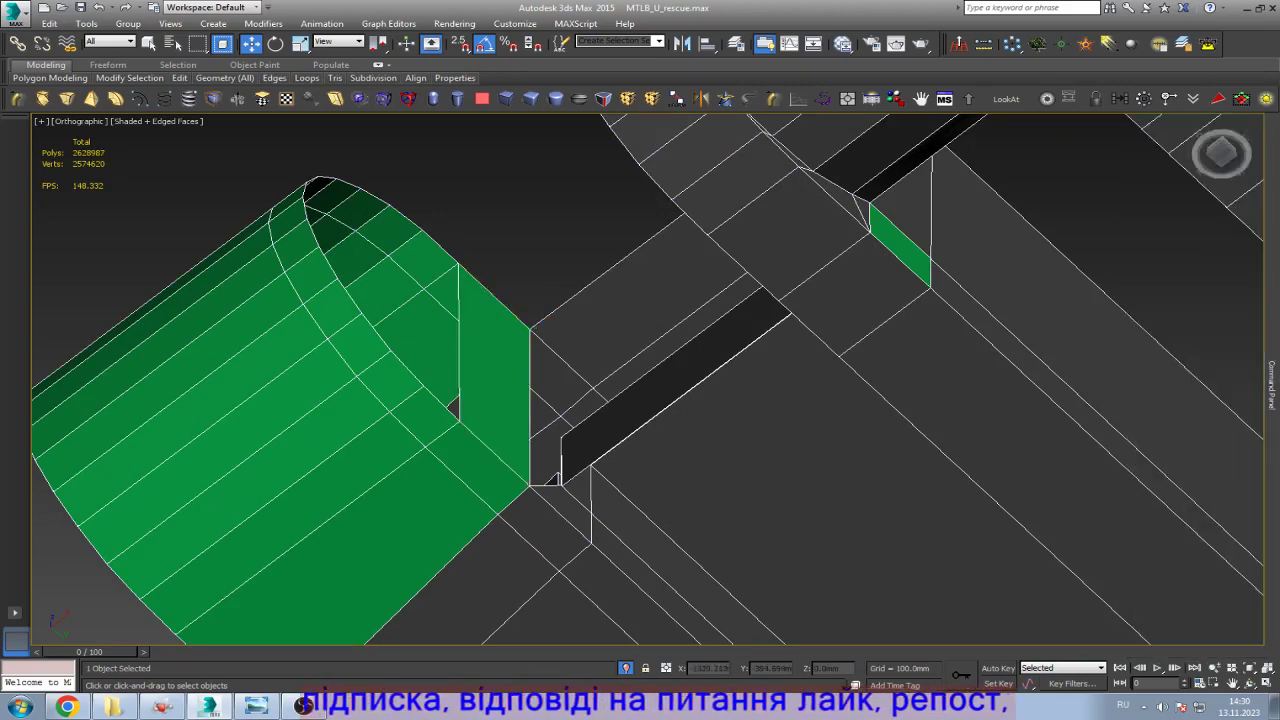
pyautogui.hotkey('ctrl', 'z')
# Step: Cap the lug's open rim border with a face
pyautogui.press('3')
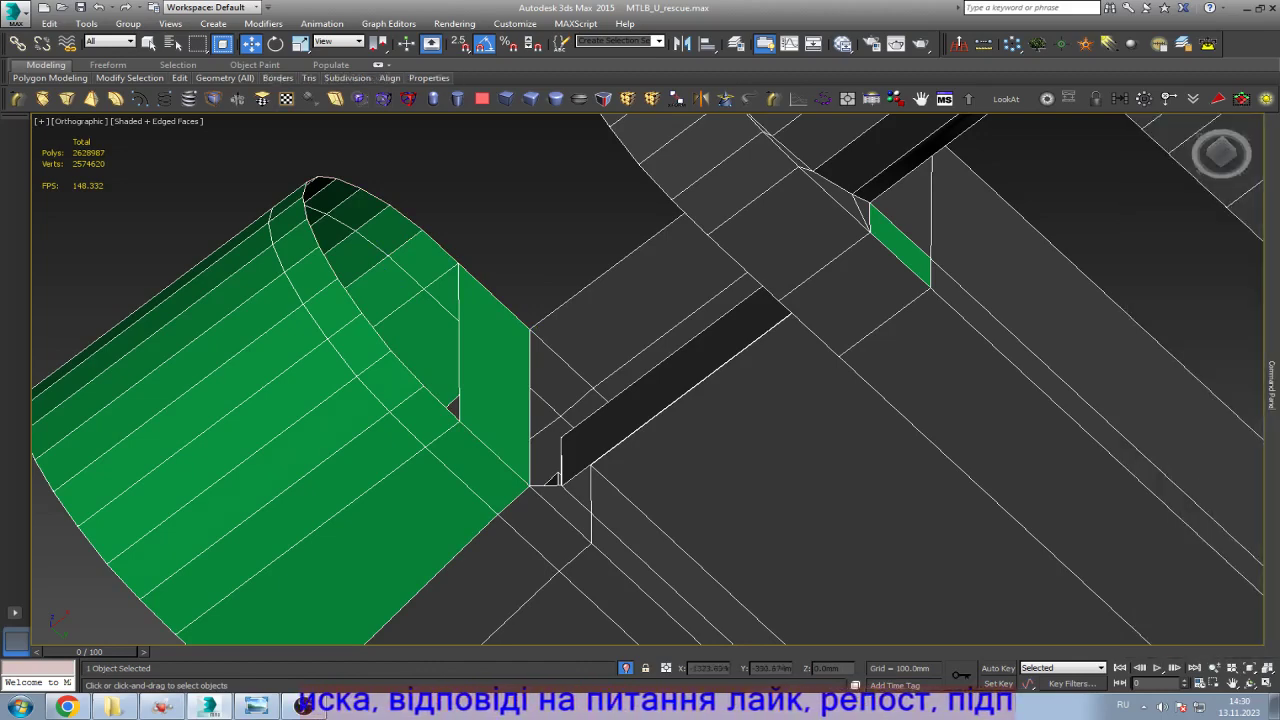
pyautogui.click(459, 290)
pyautogui.hotkey('alt', 'p')
pyautogui.scroll(5, 463, 328)
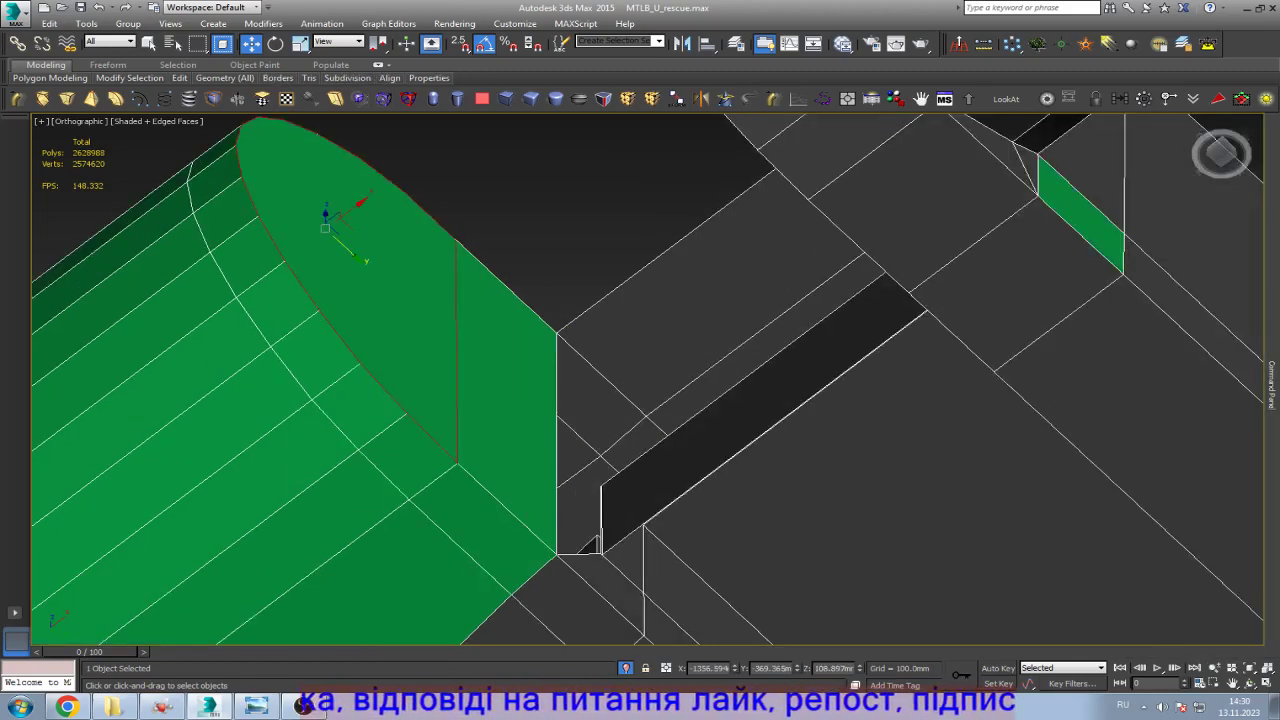
# Step: Connect the first two top-bottom vertex pairs on the capped end with vertical edges
pyautogui.press('1')
pyautogui.keyDown('ctrl'); pyautogui.click(381, 453); pyautogui.keyUp('ctrl')
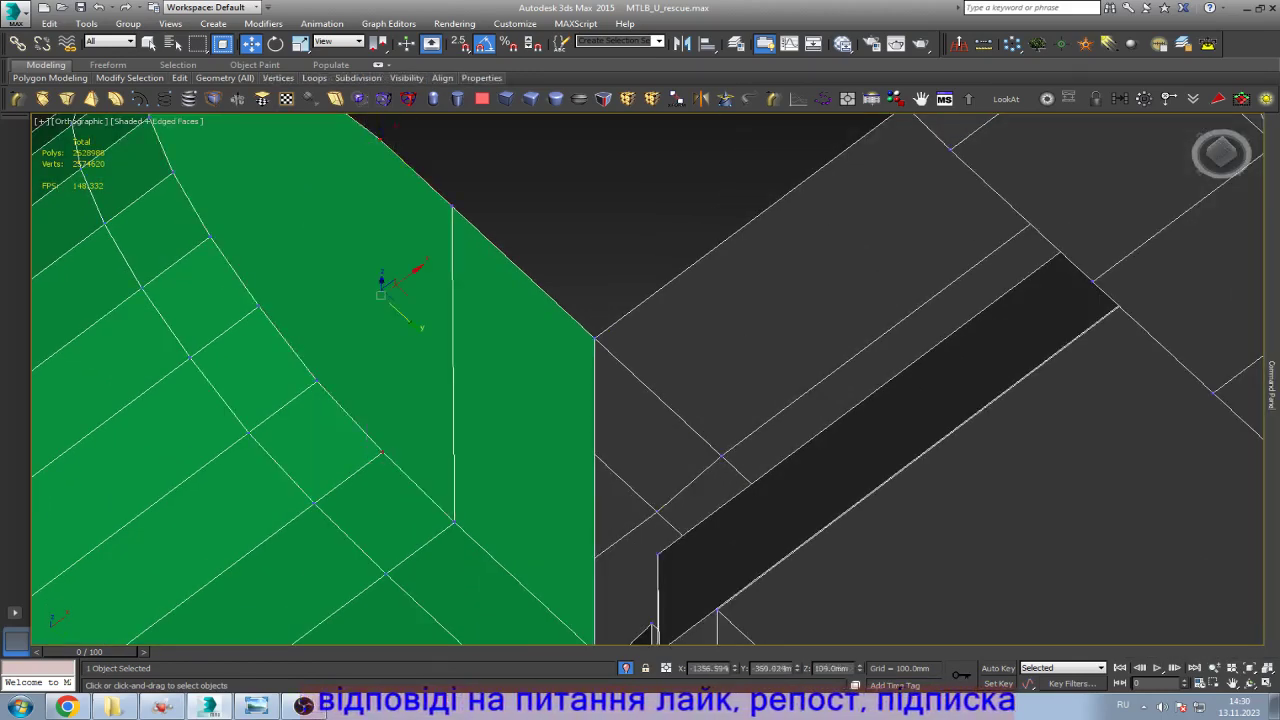
pyautogui.hotkey('ctrl', 'shift', 'e')
pyautogui.keyDown('alt'); pyautogui.moveTo(640, 380); pyautogui.dragTo(590, 355, button='middle'); pyautogui.keyUp('alt')
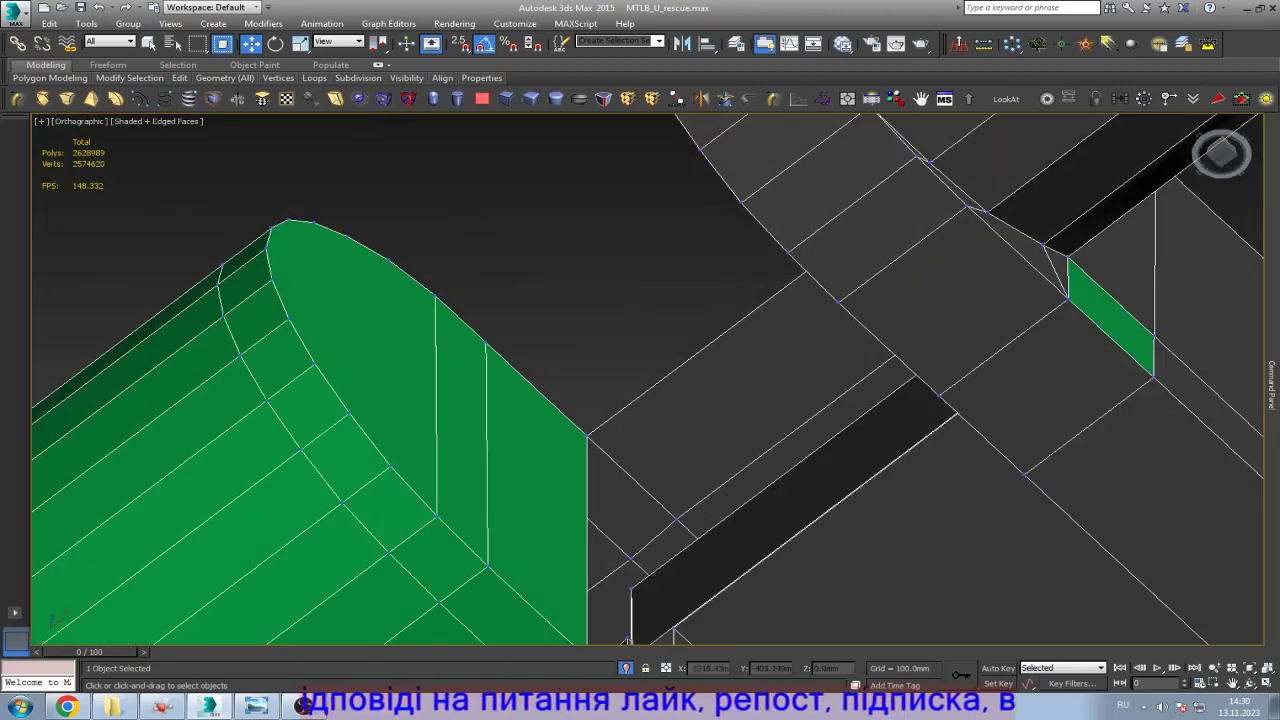
pyautogui.keyDown('ctrl'); pyautogui.click(390, 466); pyautogui.keyUp('ctrl')
pyautogui.hotkey('ctrl', 'shift', 'e')
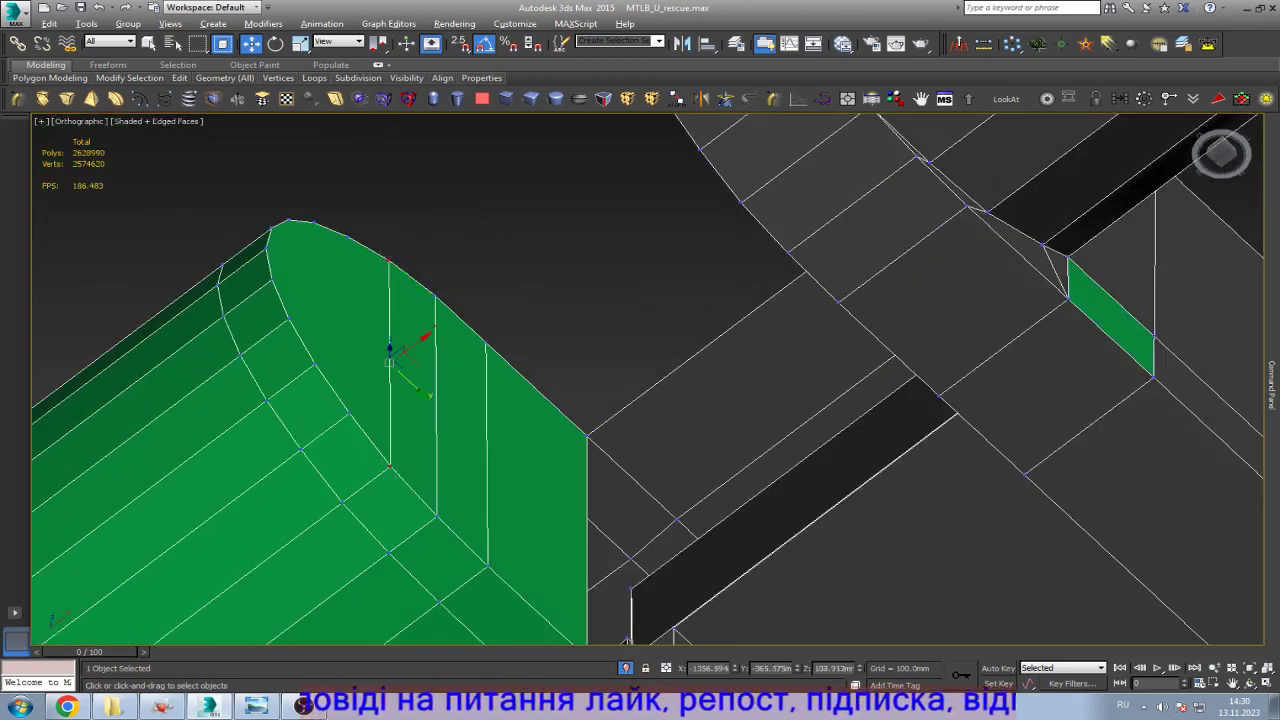
# Step: Cut three more vertical edges across the curved end between top and bottom vertex pairs
pyautogui.click(347, 236)
pyautogui.keyDown('ctrl'); pyautogui.click(349, 412); pyautogui.keyUp('ctrl')
pyautogui.hotkey('ctrl', 'shift', 'e')
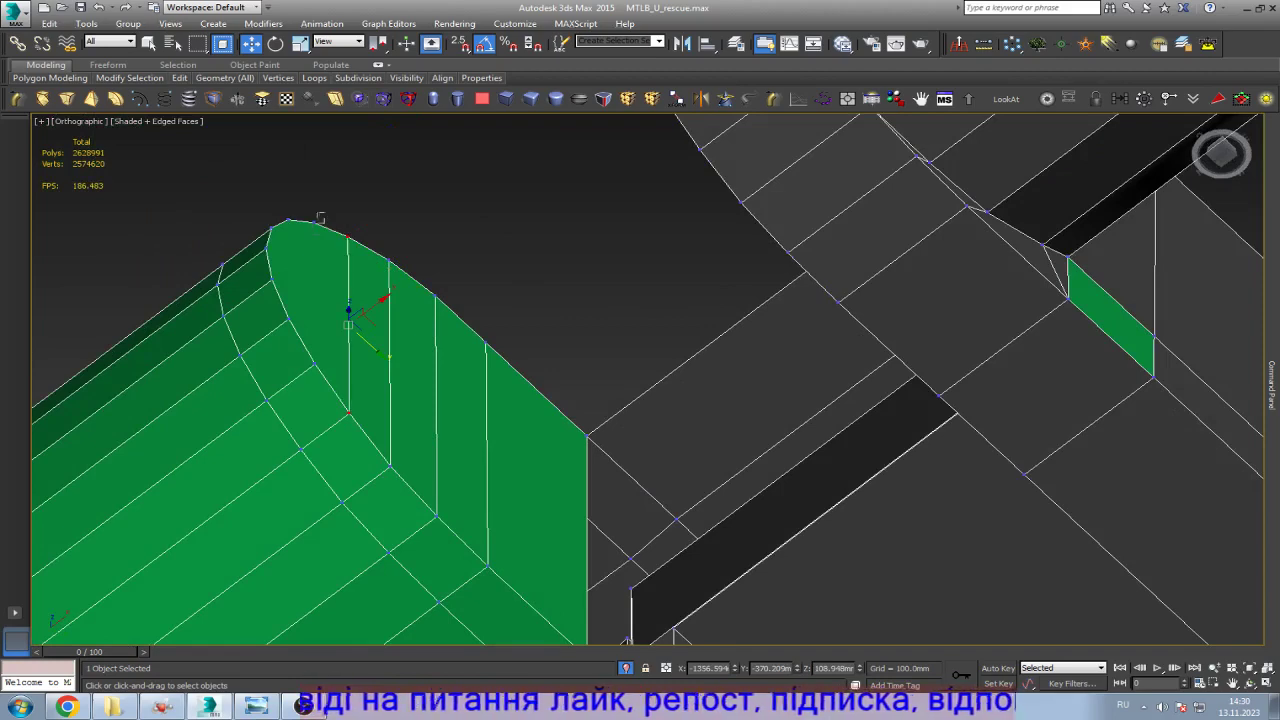
pyautogui.click(313, 222)
pyautogui.keyDown('ctrl'); pyautogui.click(315, 365); pyautogui.keyUp('ctrl')
pyautogui.hotkey('ctrl', 'shift', 'e')
pyautogui.scroll(4, 298, 225)
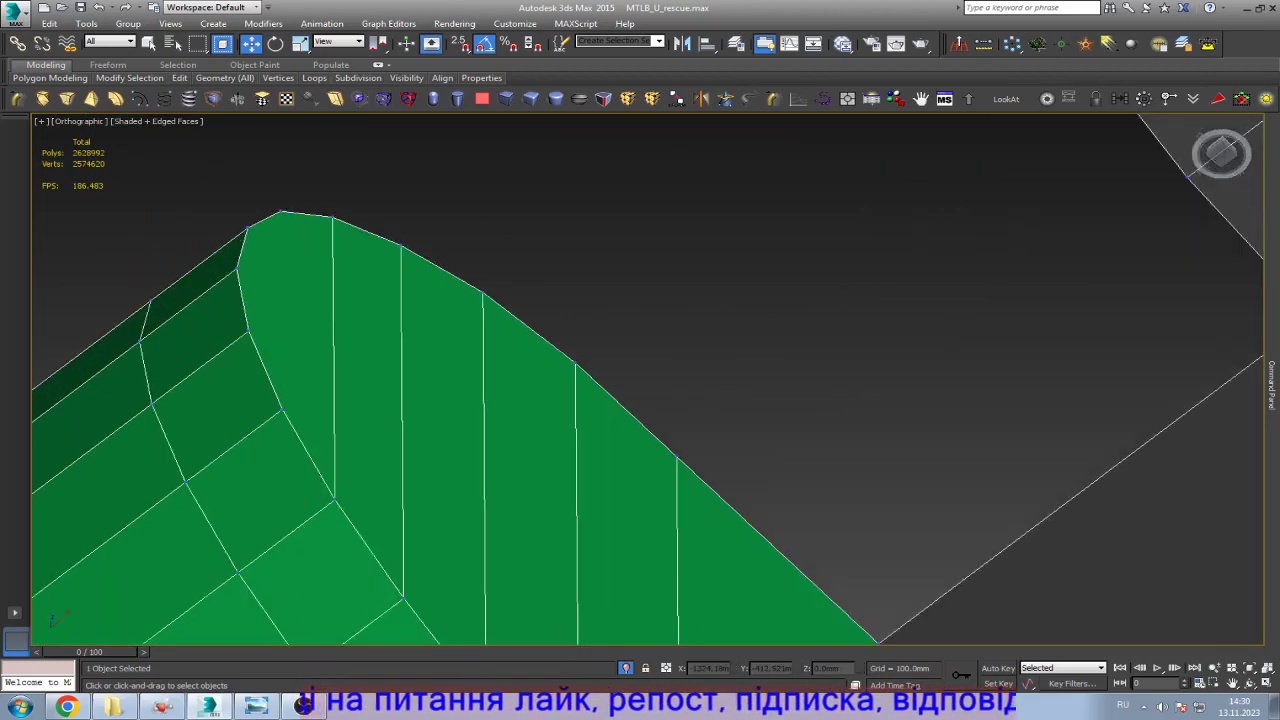
pyautogui.click(281, 211)
pyautogui.keyDown('ctrl'); pyautogui.click(280, 290); pyautogui.keyUp('ctrl')
pyautogui.hotkey('ctrl', 'shift', 'e')
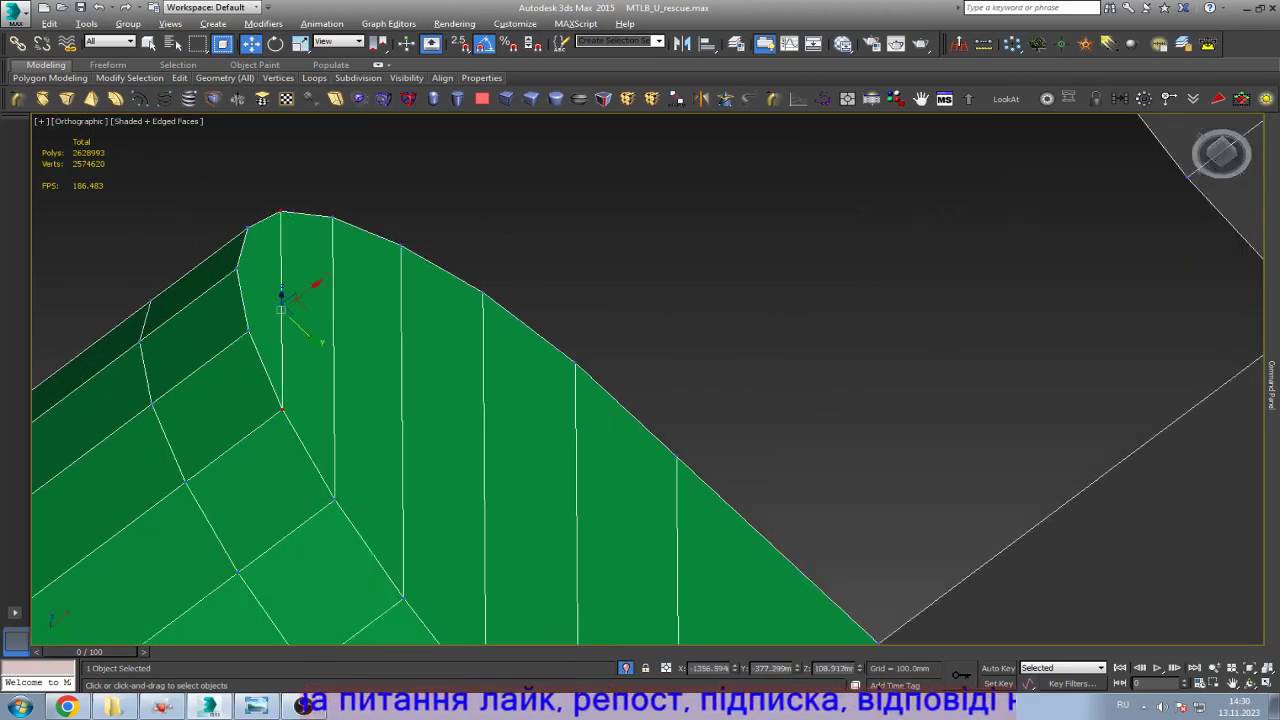
# Step: Select a lug corner vertex, check the reference photo, and orbit to the bottom view
pyautogui.scroll(-4, 636, 508)
pyautogui.scroll(-4, 460, 202)
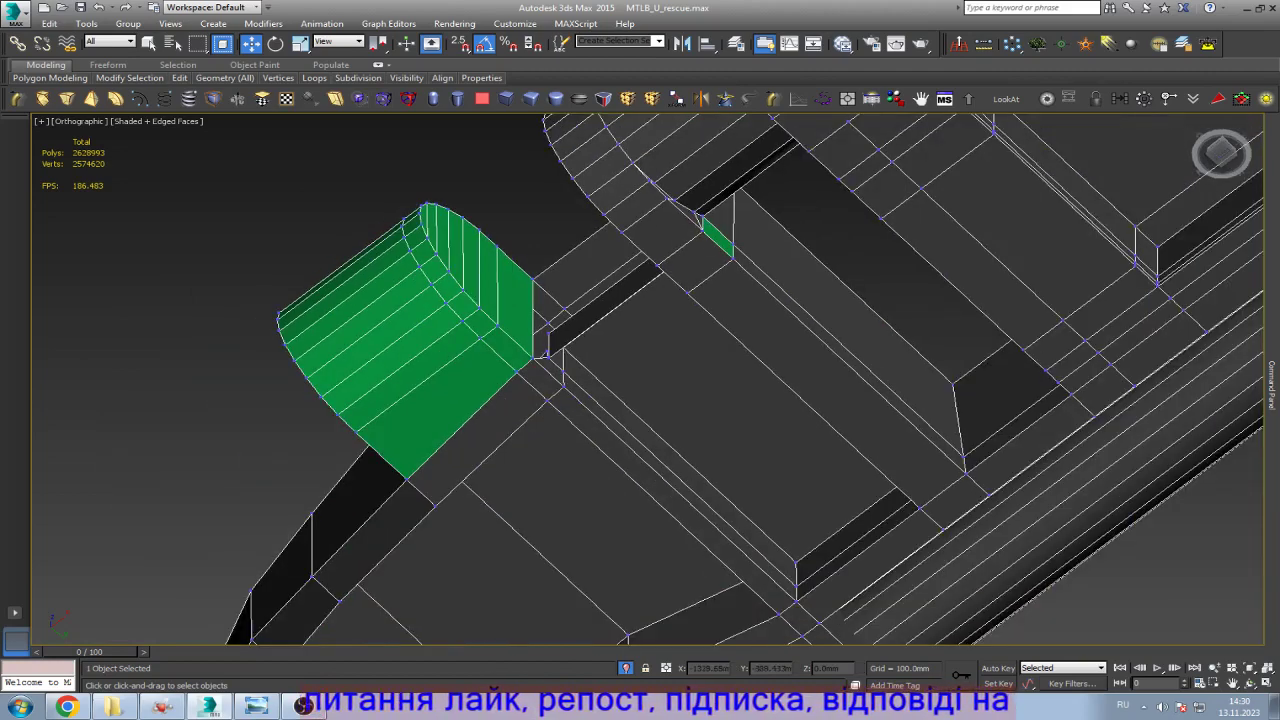
pyautogui.scroll(4, 548, 352)
pyautogui.moveTo(538, 297); pyautogui.dragTo(560, 350)
pyautogui.hotkey('ctrl', 'r')
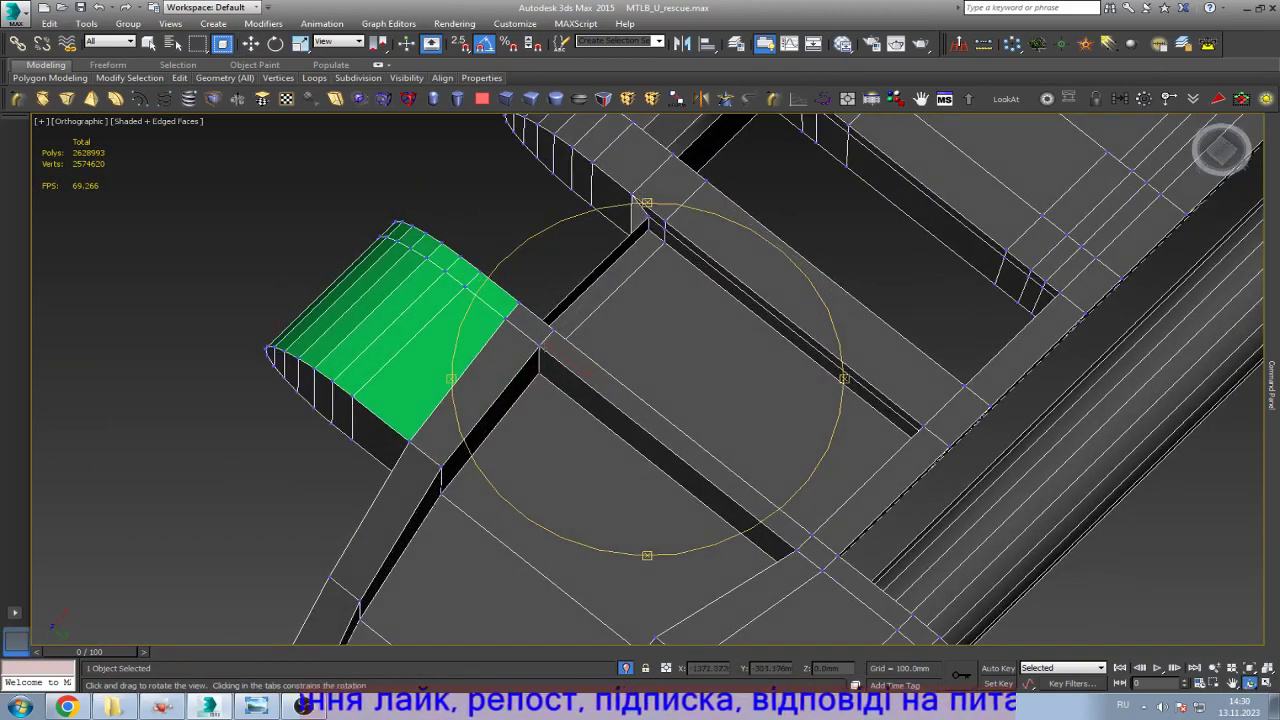
pyautogui.click(303, 706)
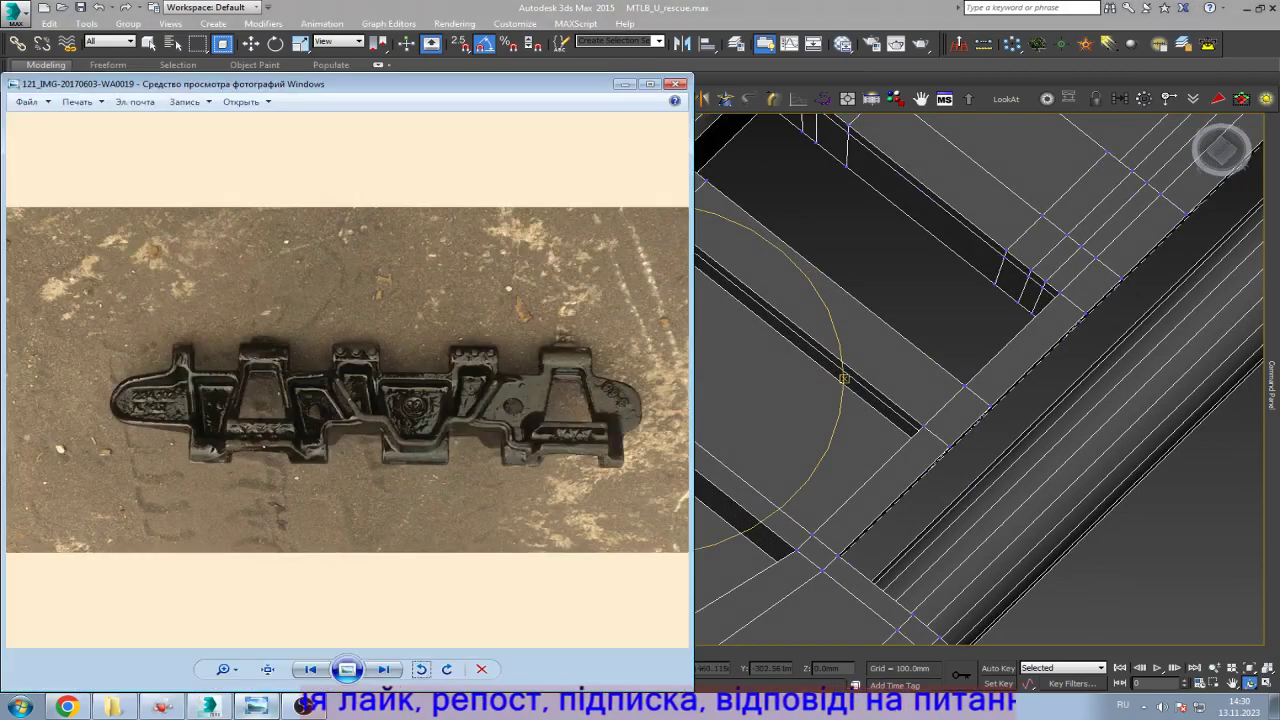
pyautogui.click(303, 706)
pyautogui.moveTo(600, 400); pyautogui.dragTo(680, 370)
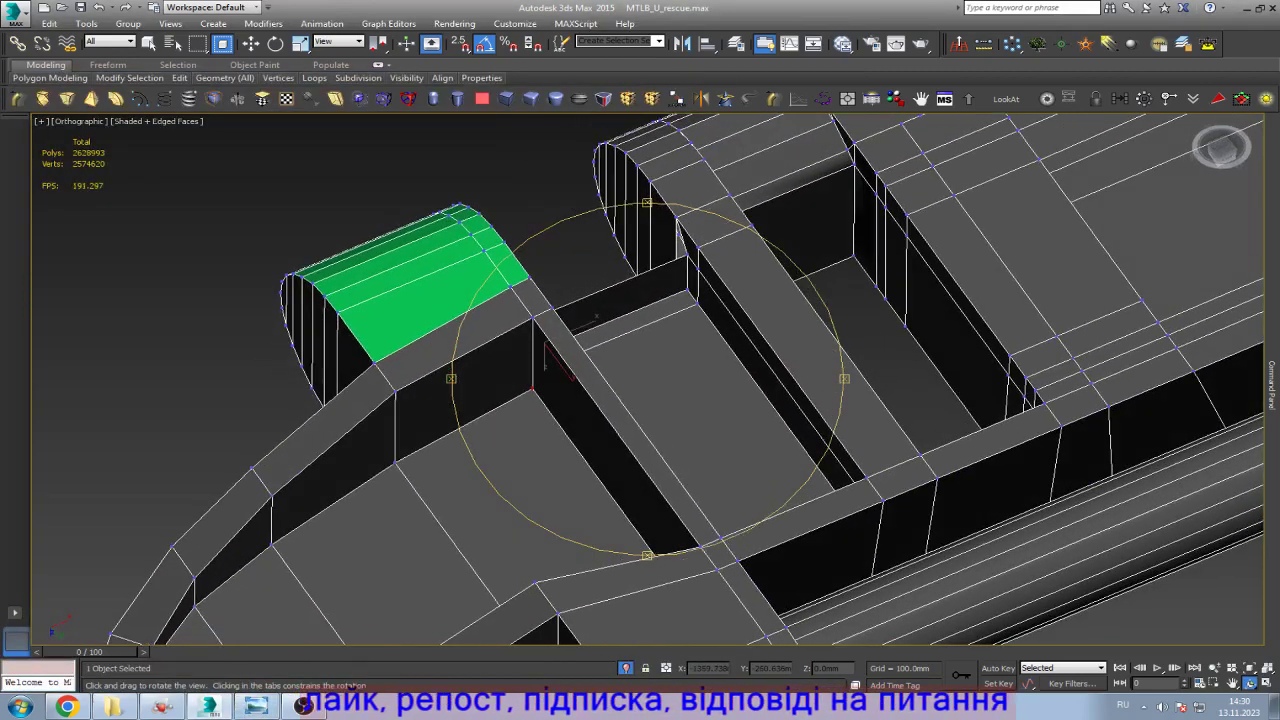
pyautogui.press('b')
pyautogui.press('w')
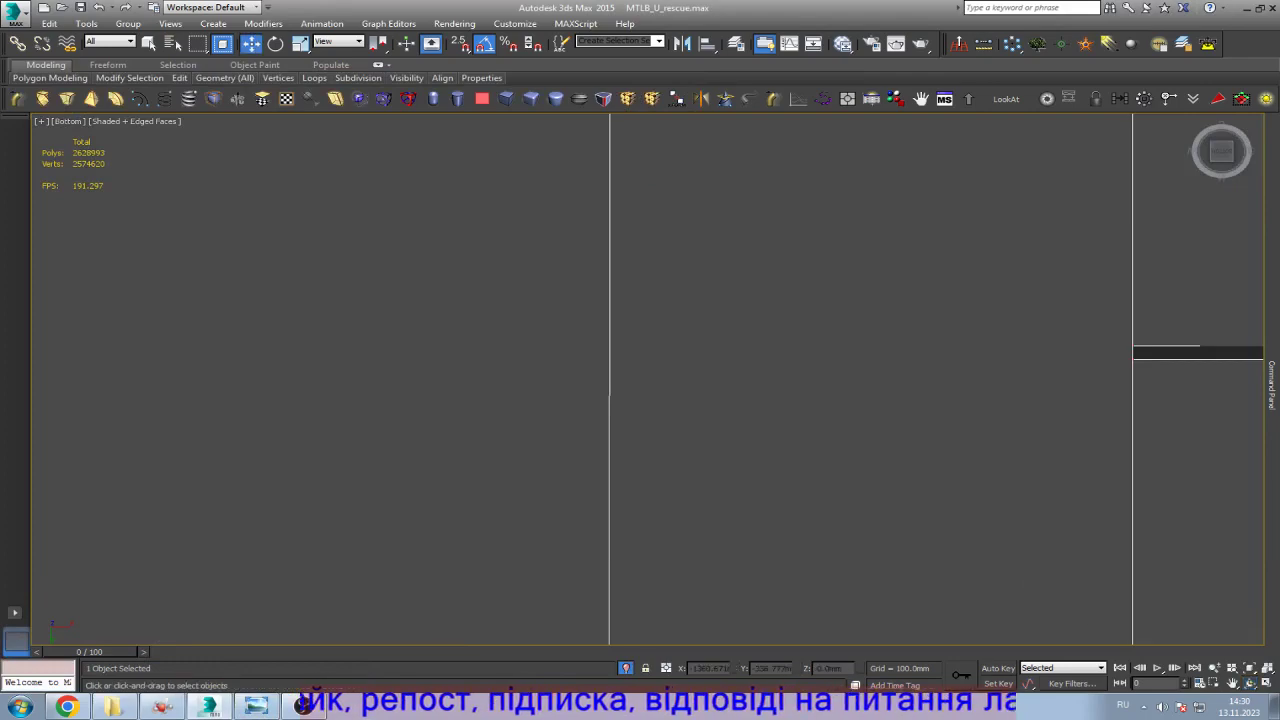
pyautogui.press('z')
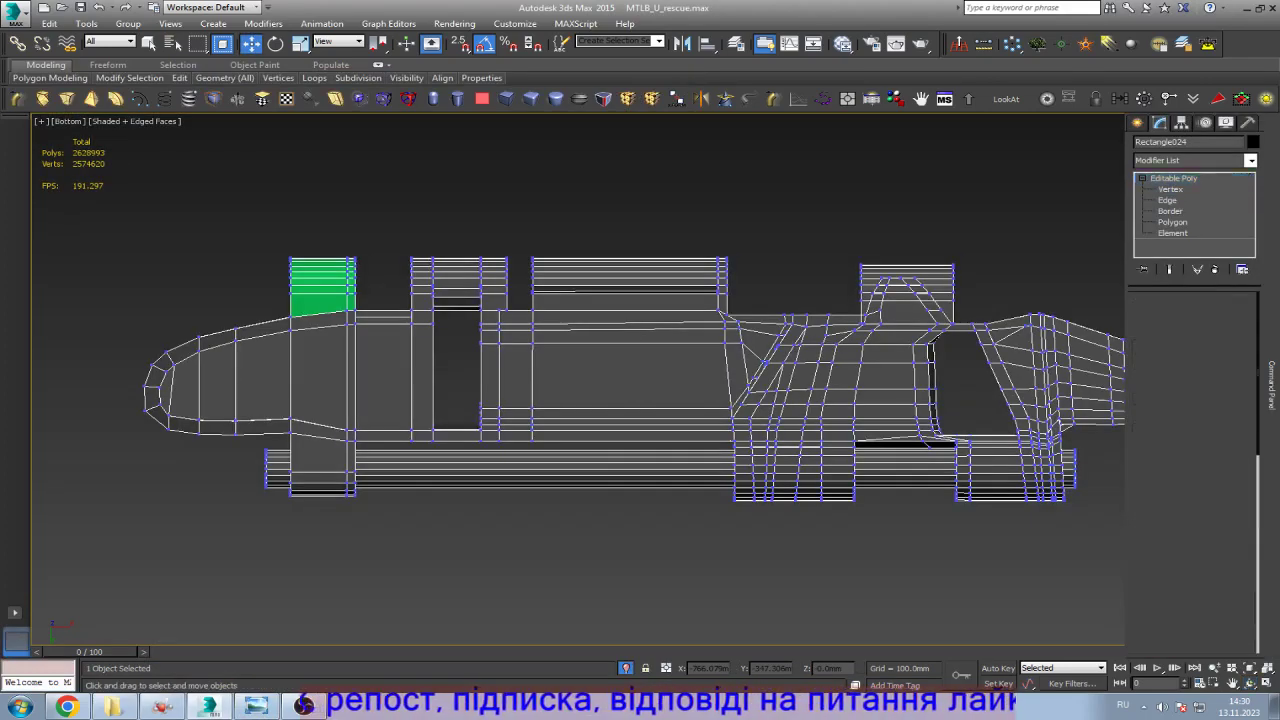
pyautogui.hotkey('ctrl', 'd')
pyautogui.click(303, 706)
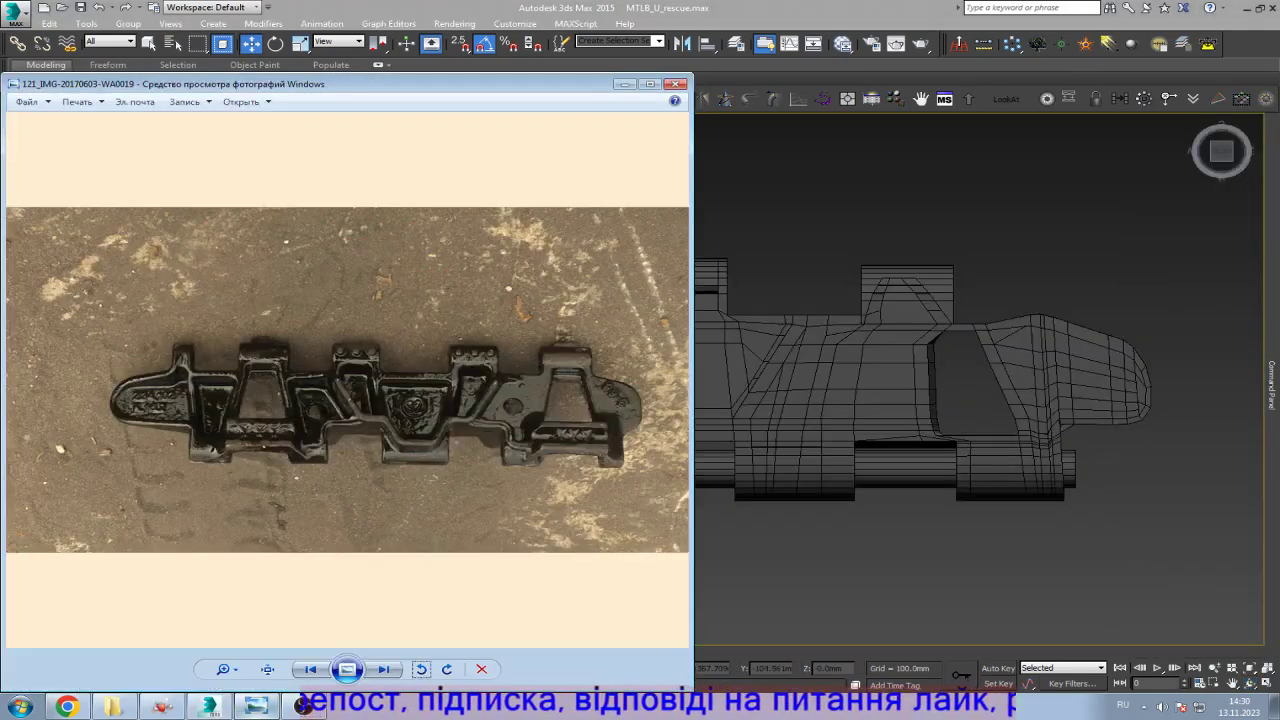
pyautogui.click(303, 706)
pyautogui.click(303, 706)
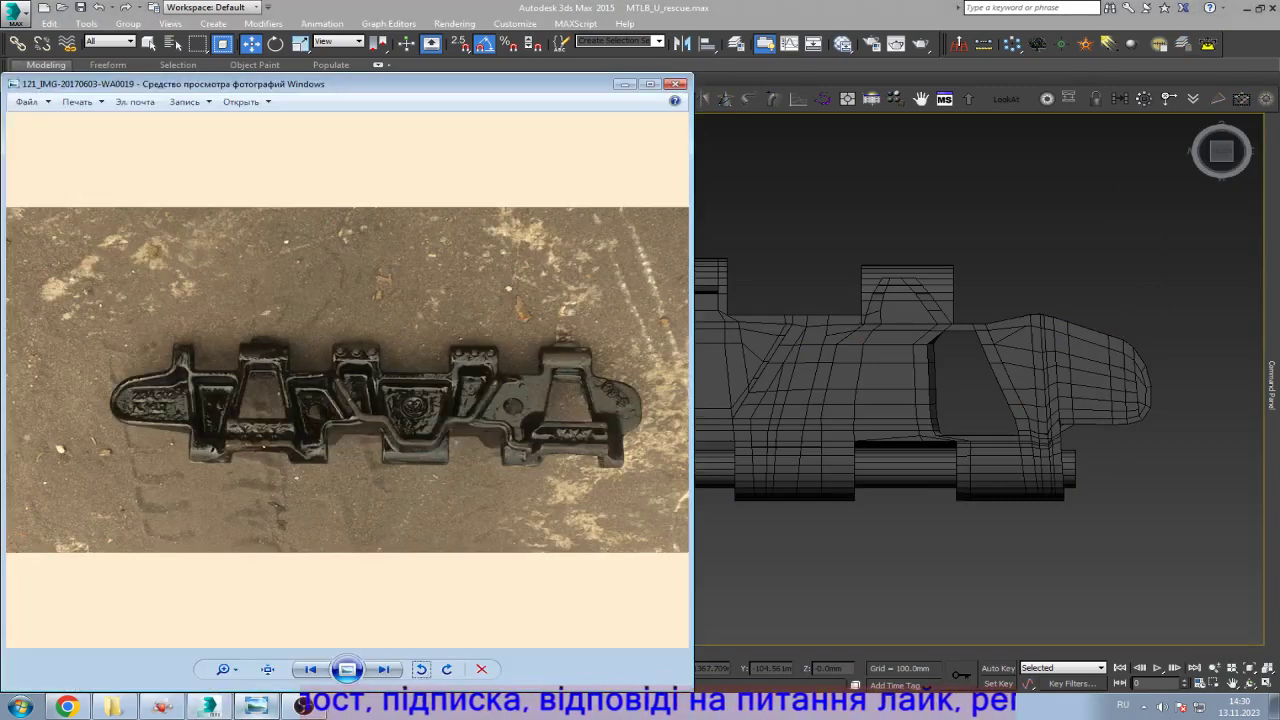
pyautogui.click(303, 706)
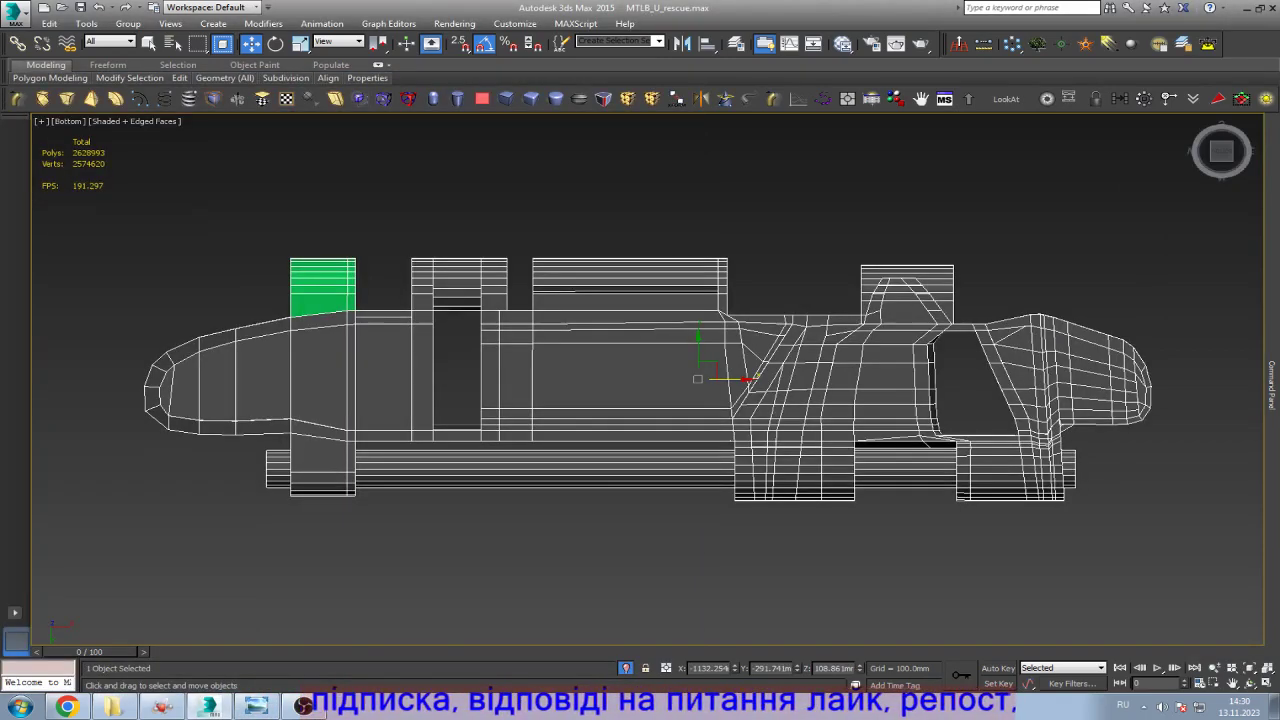
pyautogui.scroll(3, 300, 410)
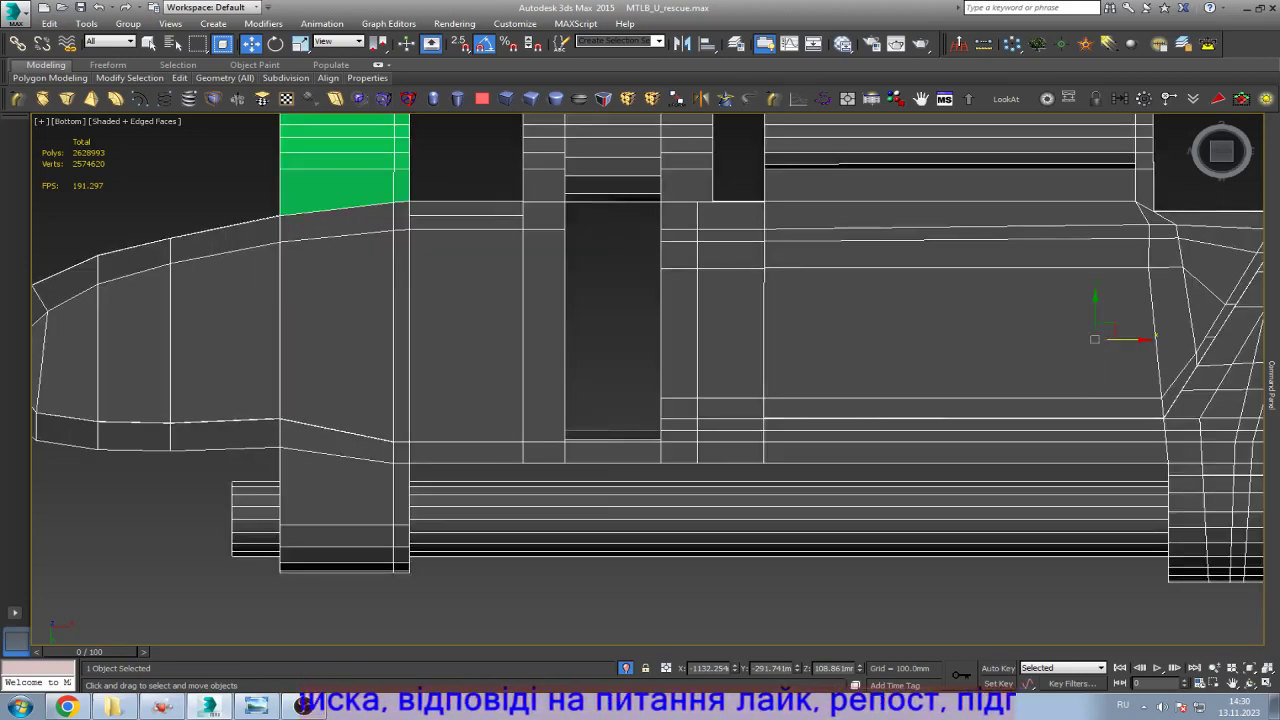
pyautogui.hotkey('alt', 'Tab')
pyautogui.hotkey('alt', 'Tab')
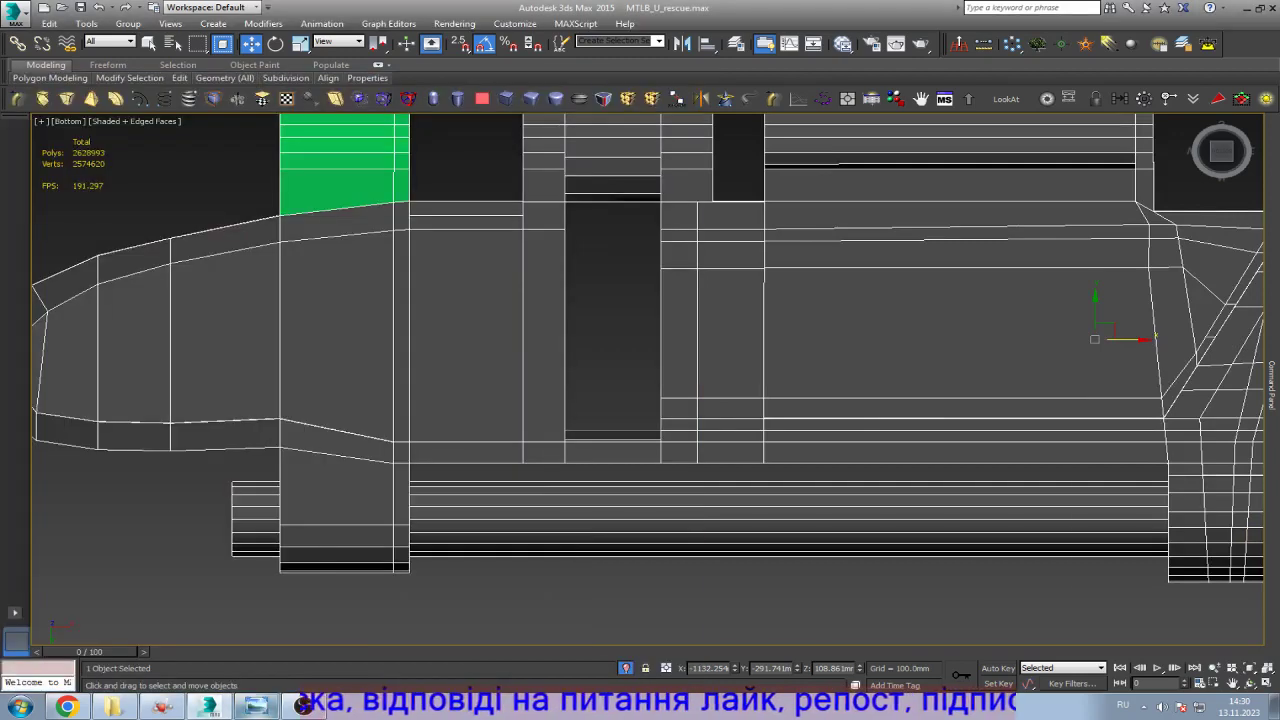
pyautogui.hotkey('alt', 'Tab')
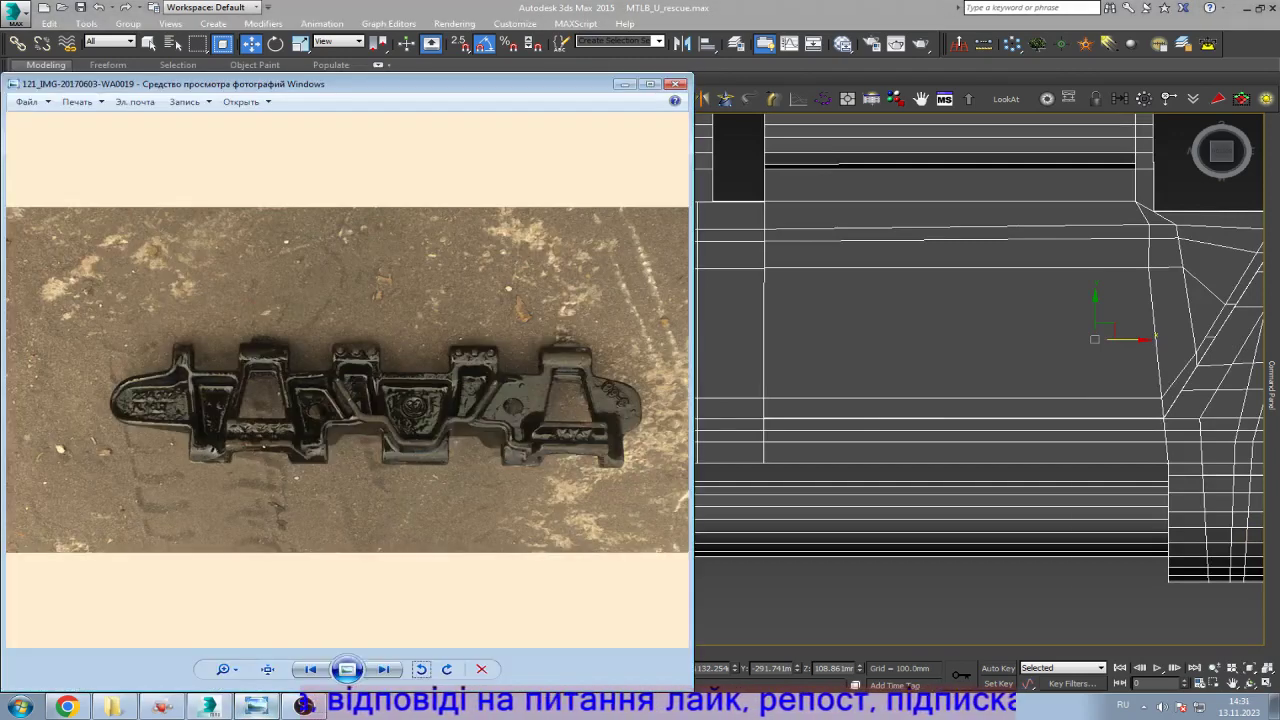
pyautogui.hotkey('alt', 'Tab')
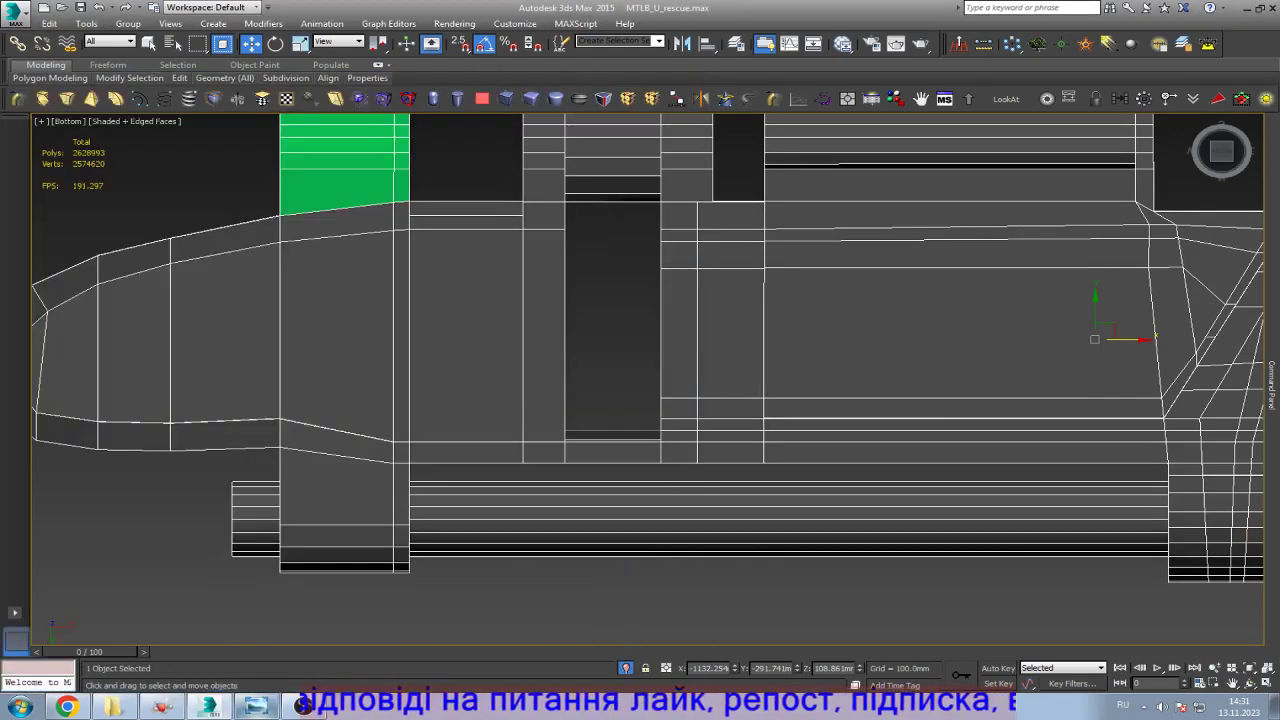
pyautogui.moveTo(1271, 385)
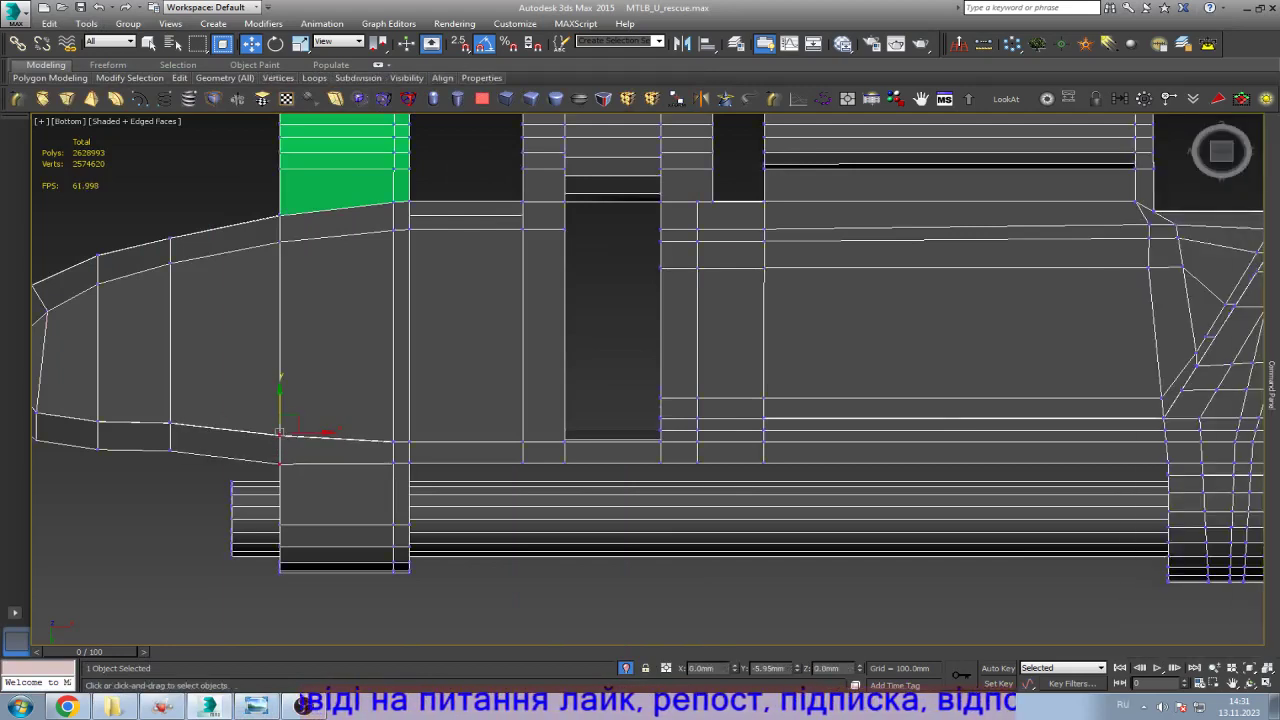
pyautogui.press('z')
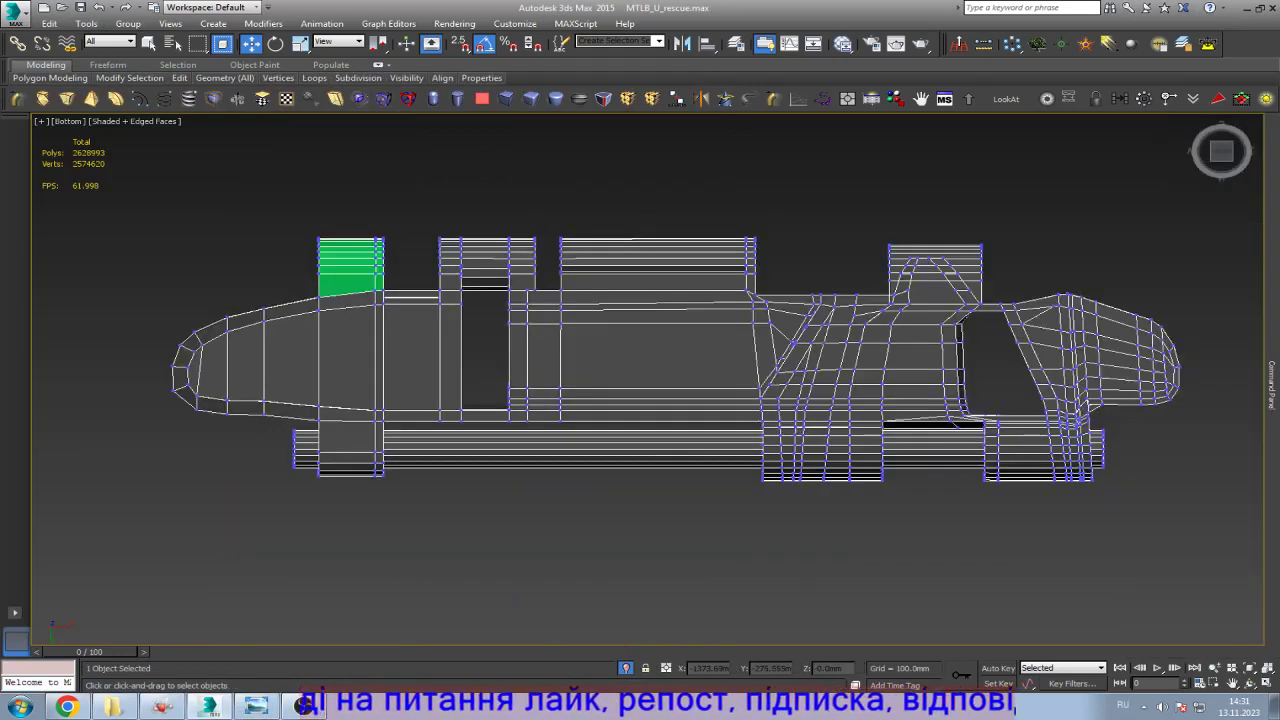
pyautogui.scroll(2, 356, 382)
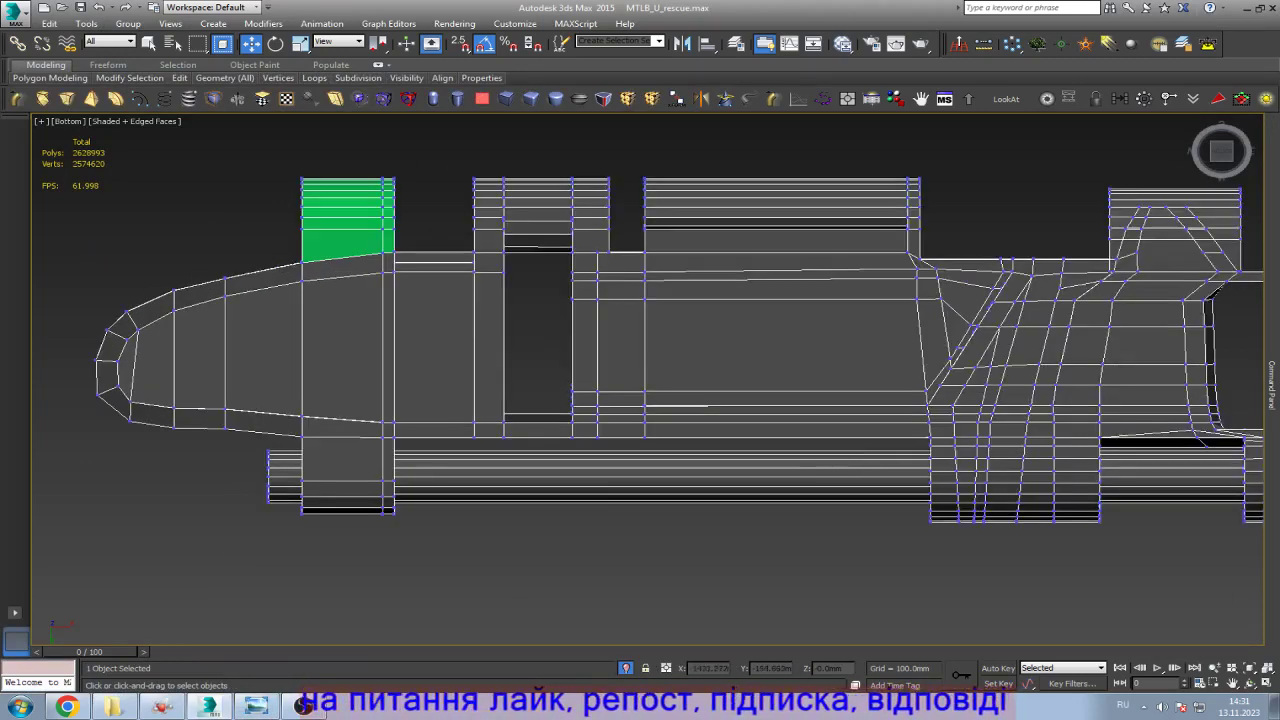
pyautogui.click(303, 706)
pyautogui.click(303, 706)
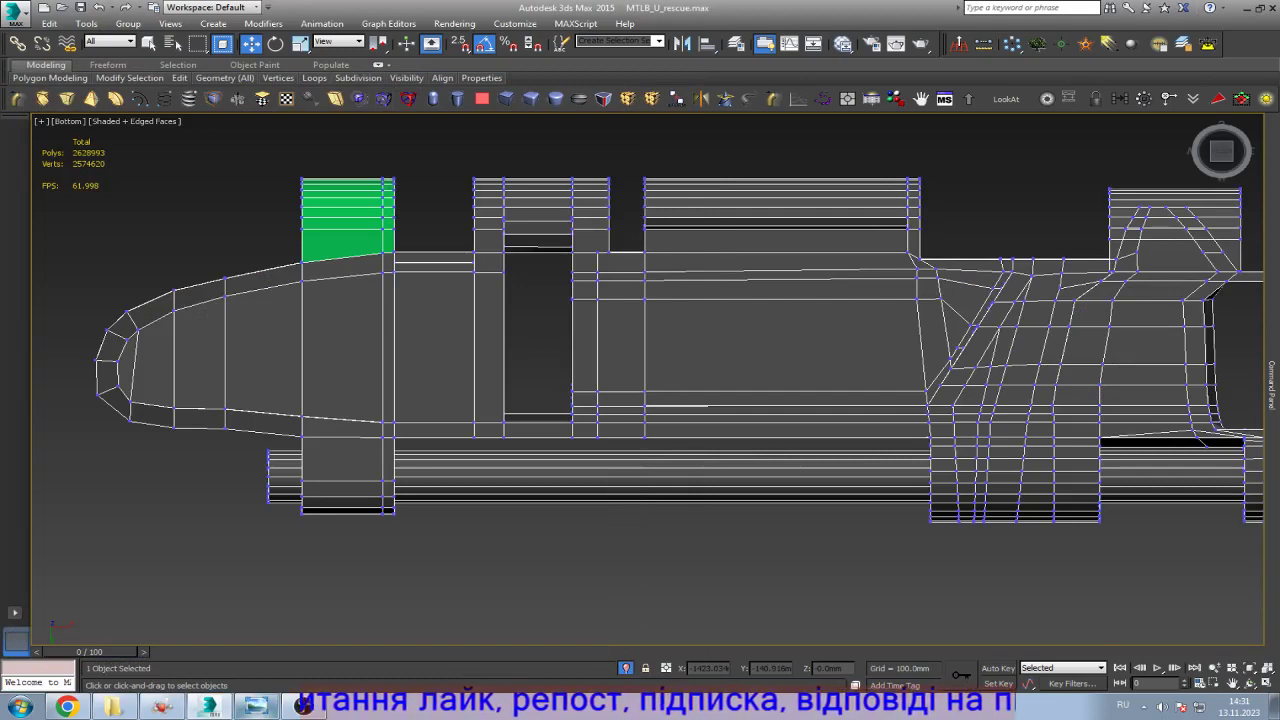
pyautogui.click(303, 706)
pyautogui.click(303, 706)
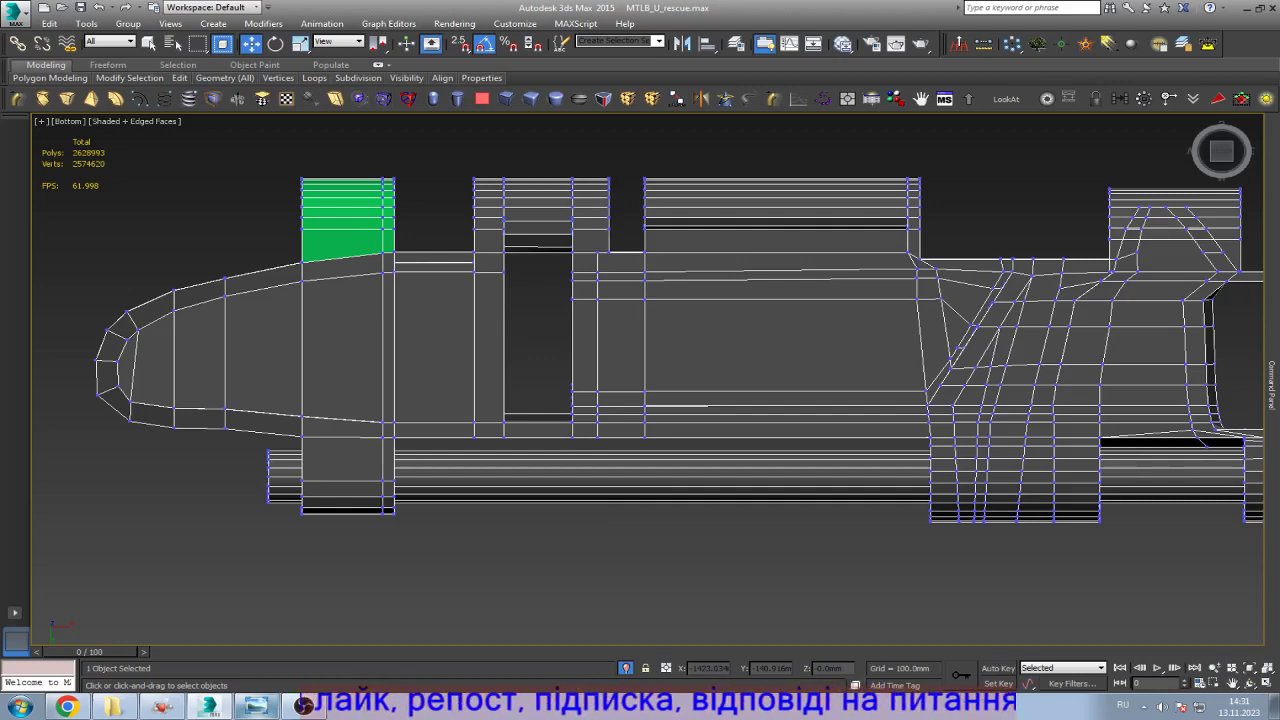
# Step: Detach the lower block's faces from Rectangle024 as a new object with the default name
pyautogui.moveTo(438, 468); pyautogui.dragTo(438, 470)
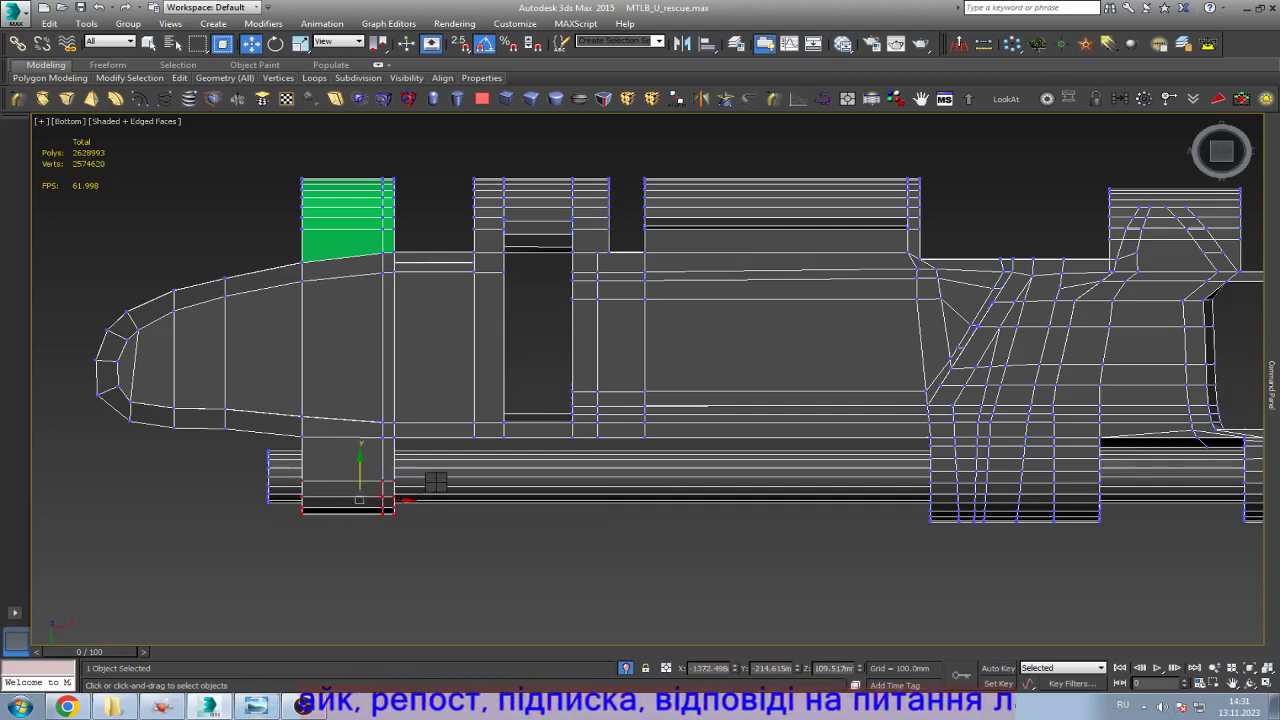
pyautogui.scroll(3, 400, 481)
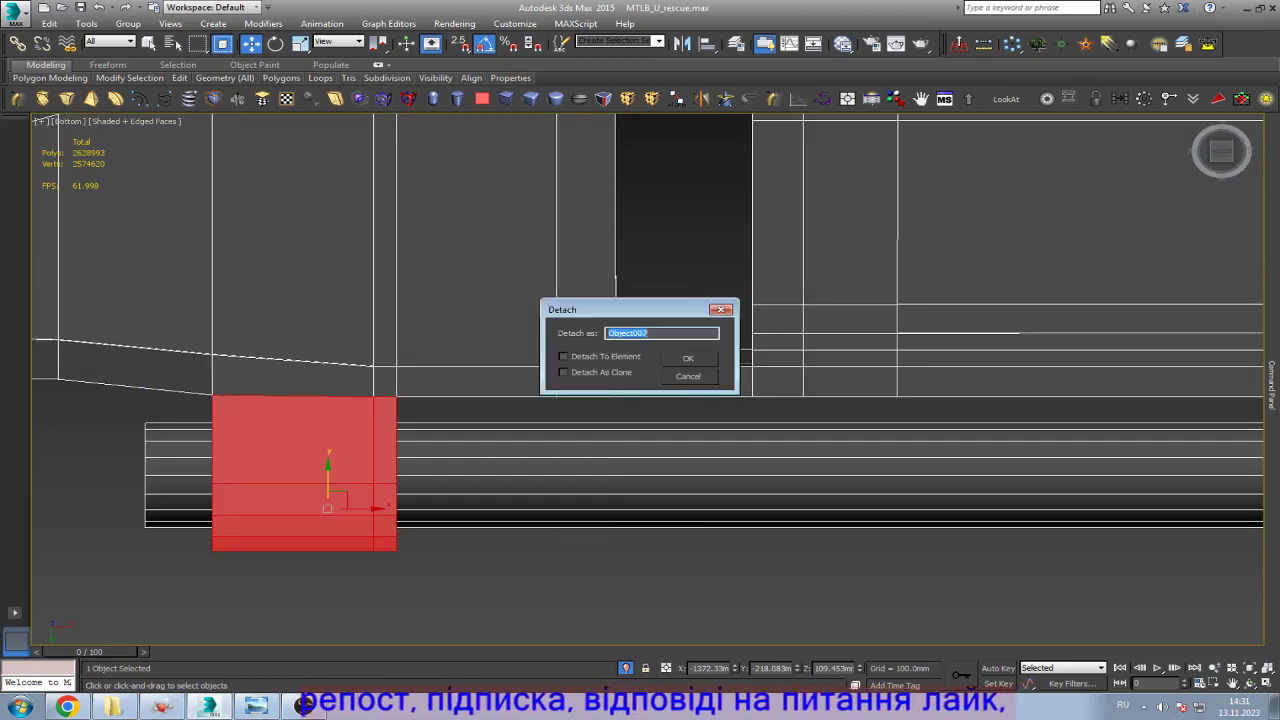
pyautogui.press('Return')
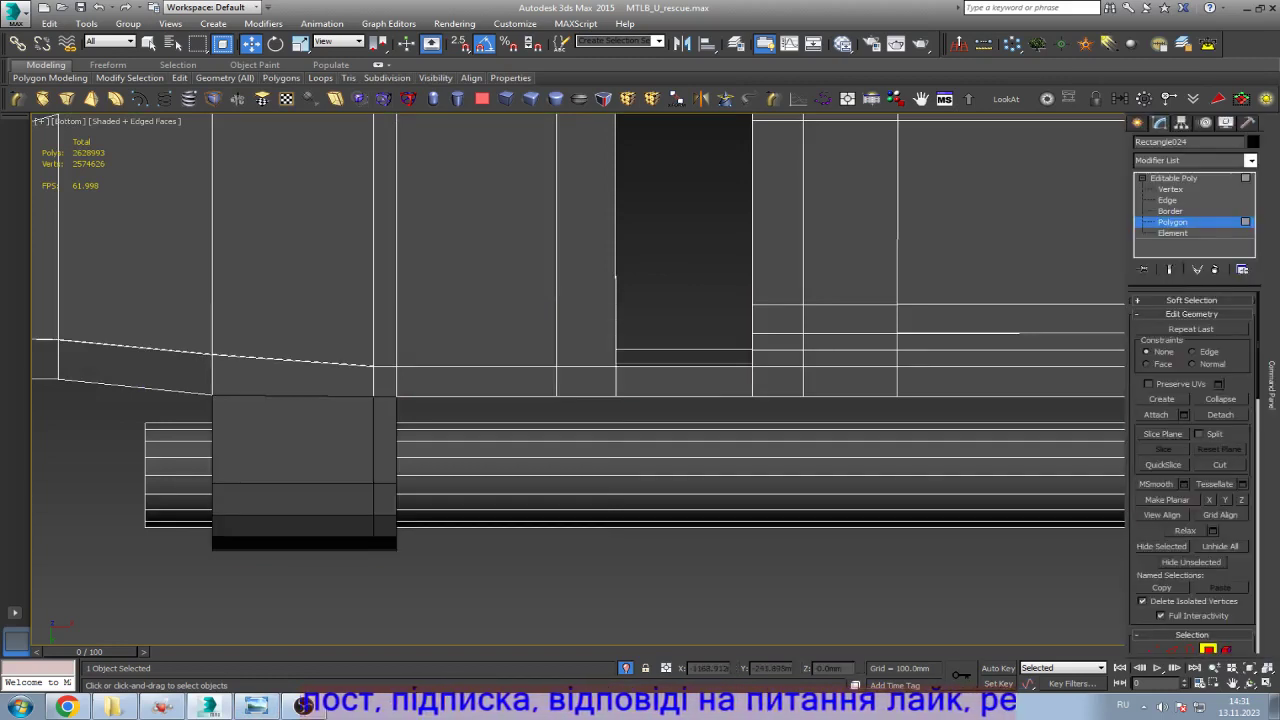
pyautogui.click(304, 440)
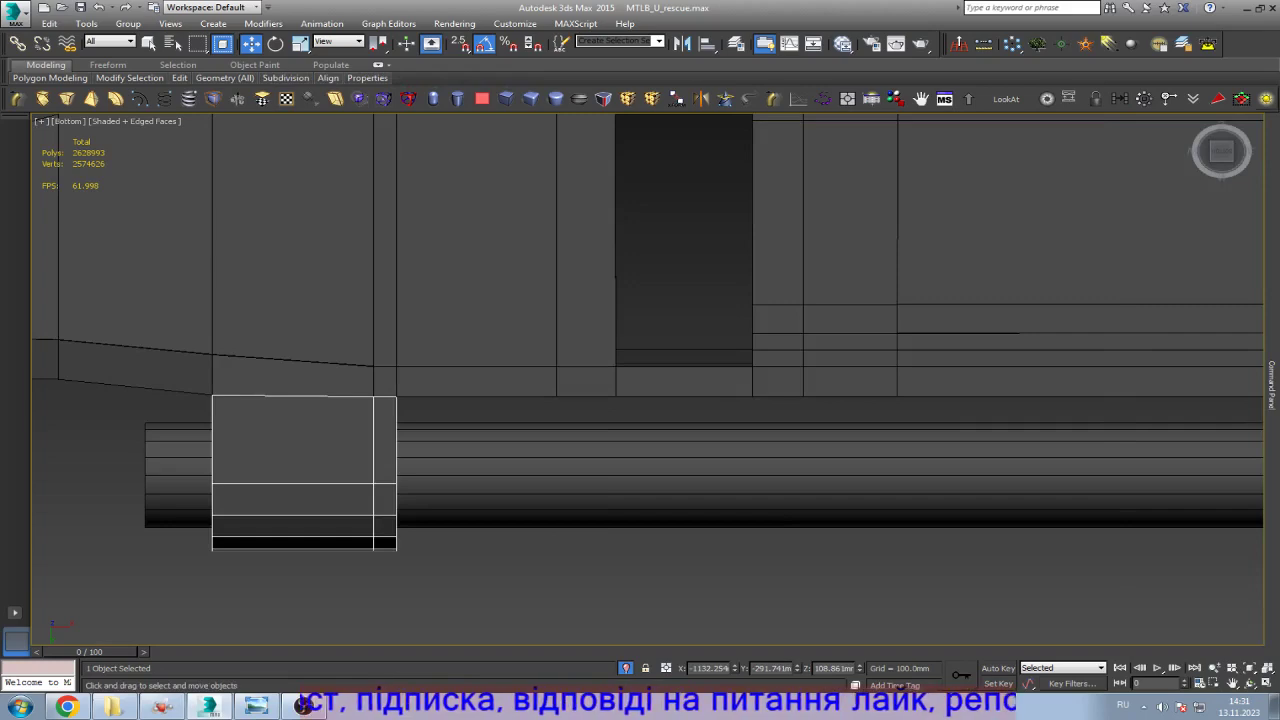
# Step: Shift the hull's vertex column at the lug's right edge left to narrow the green lug
pyautogui.scroll(-3, 506, 474)
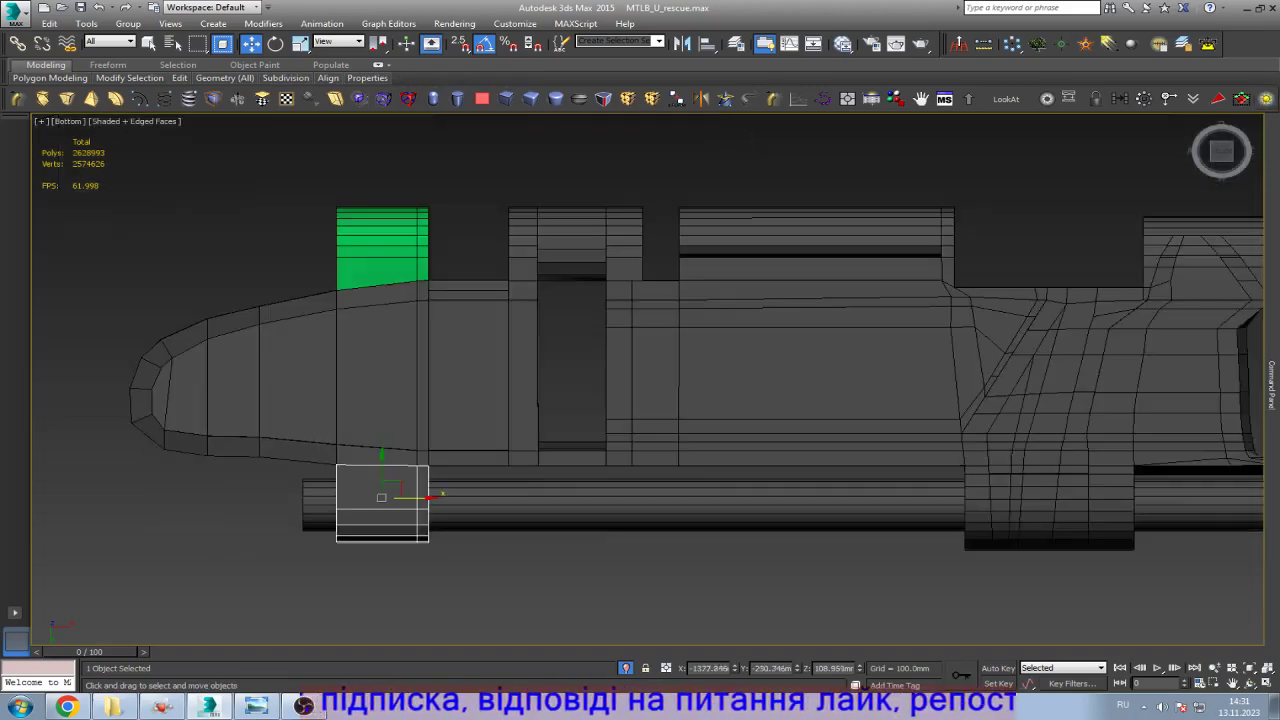
pyautogui.click(256, 706)
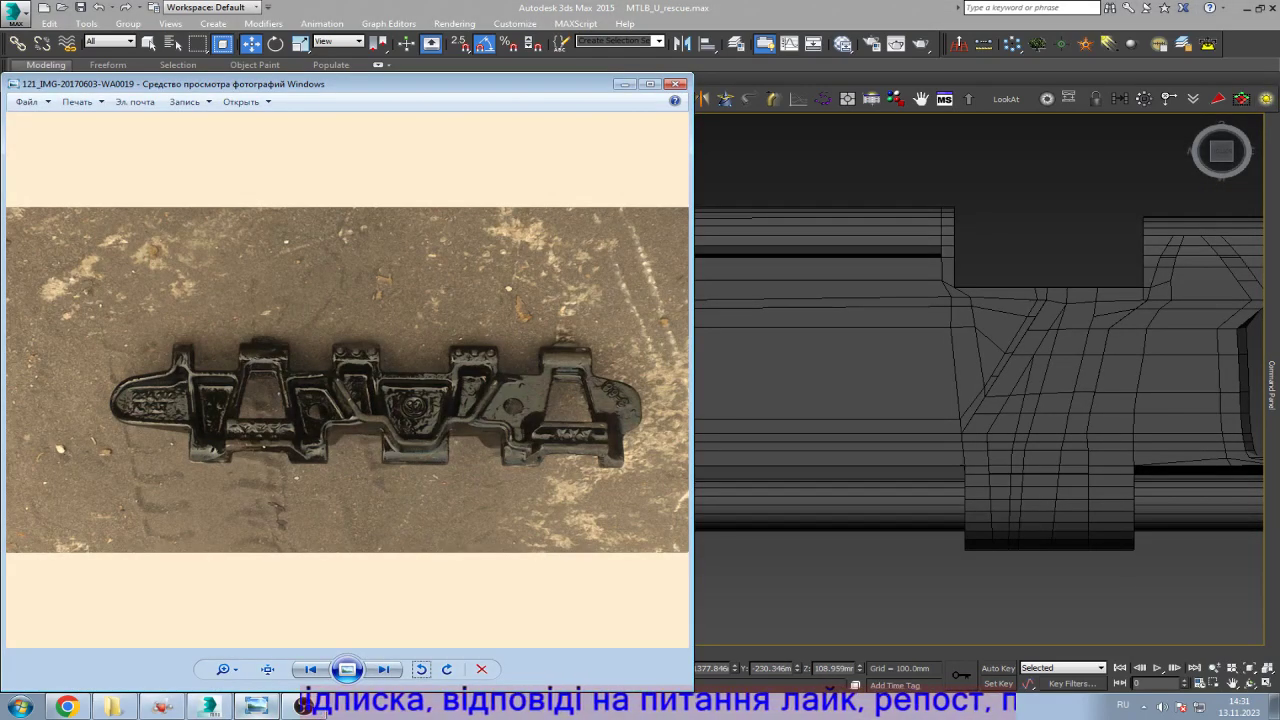
pyautogui.click(256, 706)
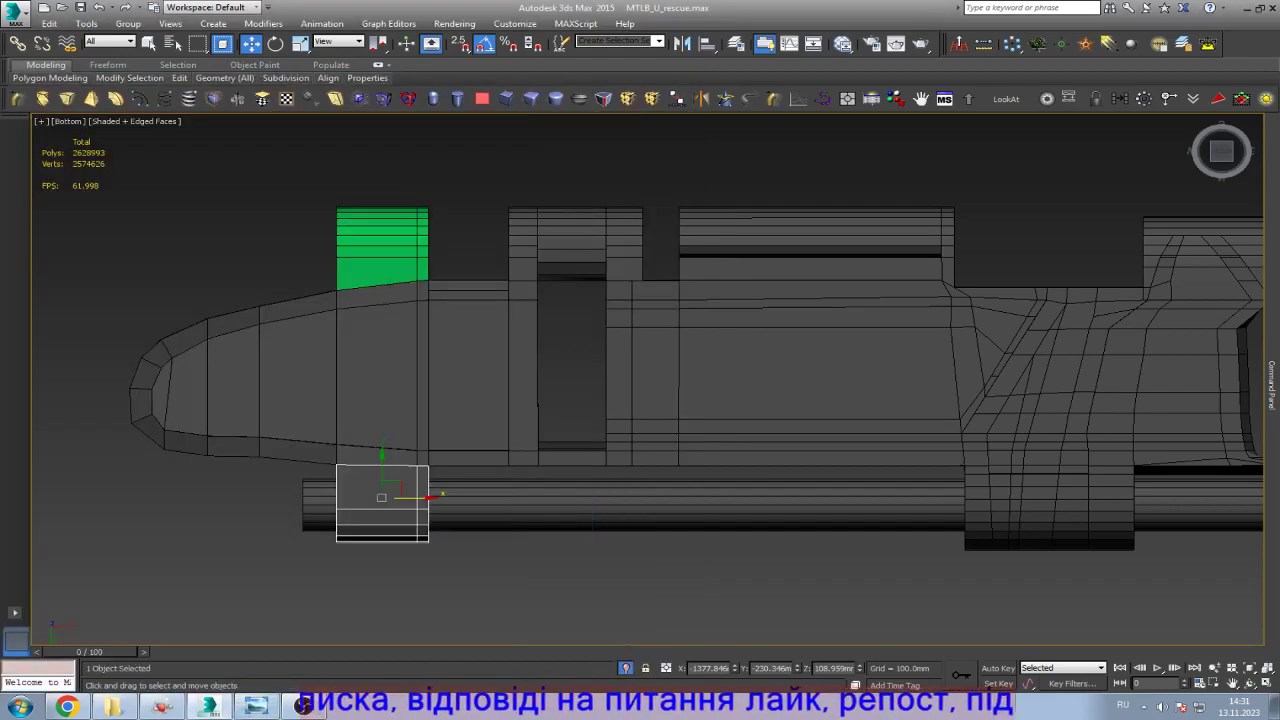
pyautogui.click(912, 377)
pyautogui.click(1270, 385)
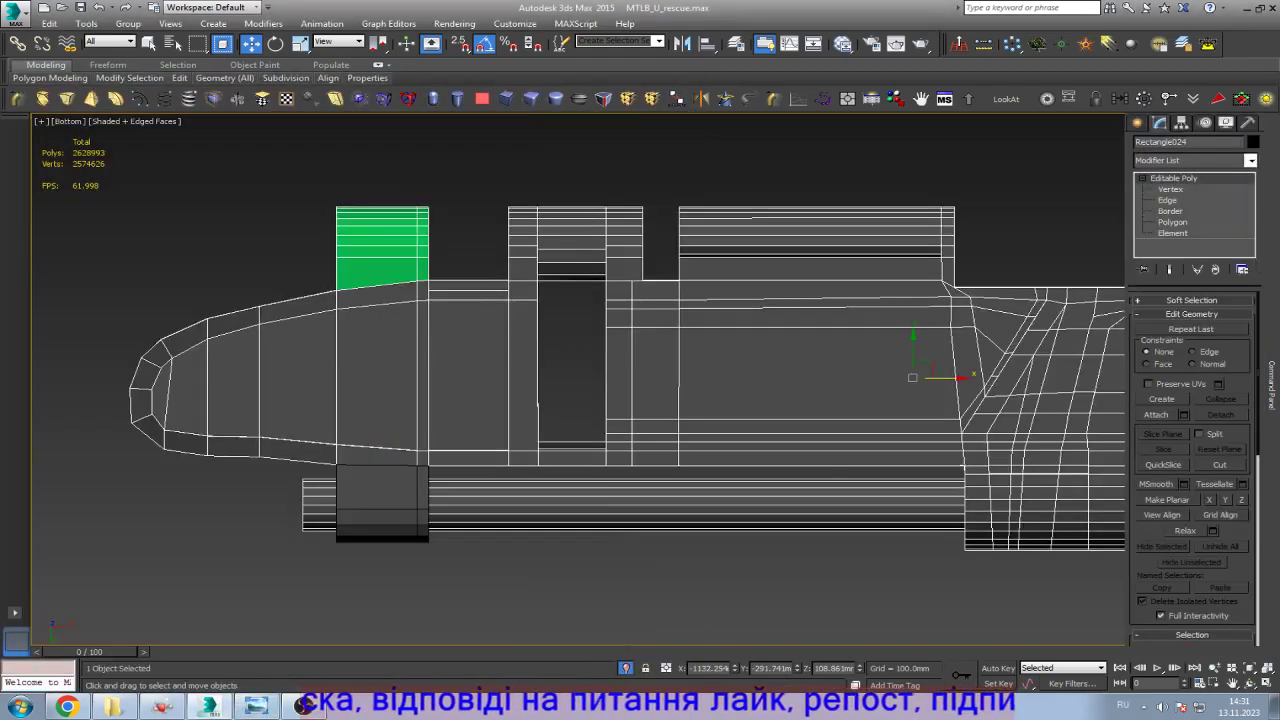
pyautogui.click(1170, 189)
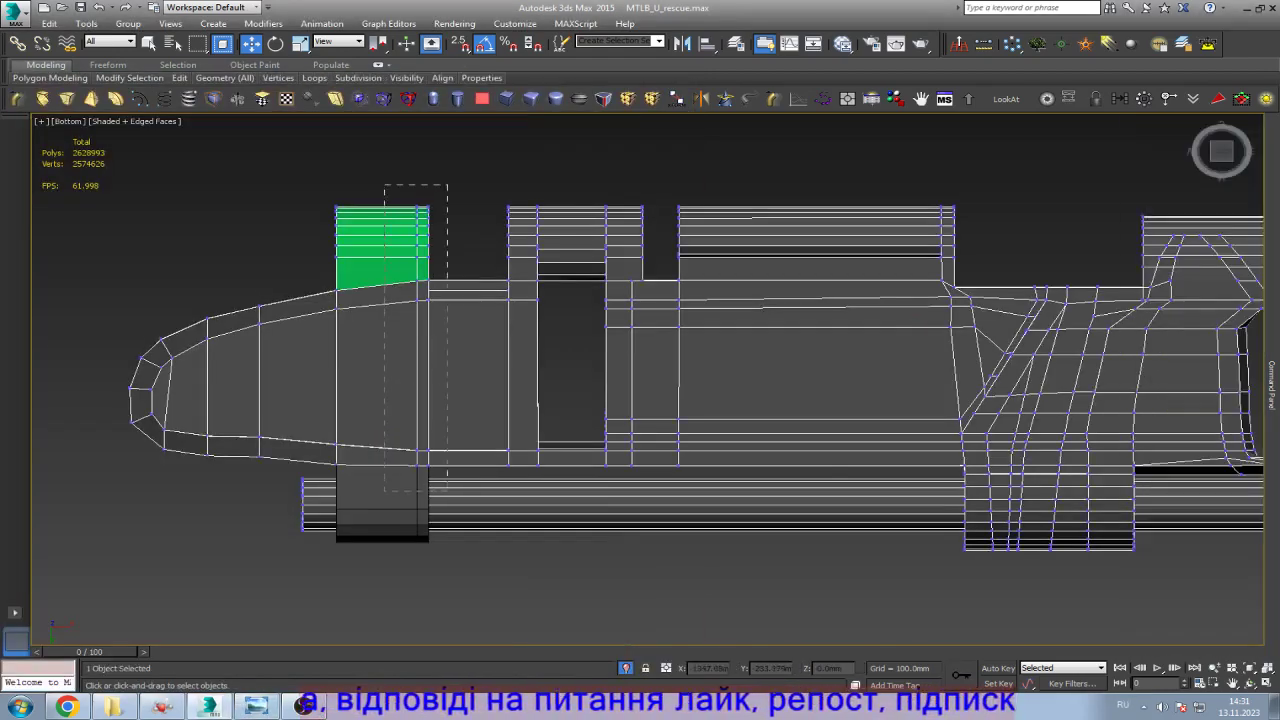
pyautogui.moveTo(447, 490); pyautogui.dragTo(447, 490)
pyautogui.moveTo(460, 289); pyautogui.dragTo(420, 289)
# Step: Compare the model against the reference photo from an orbited angle, then return to bottom view
pyautogui.click(250, 706)
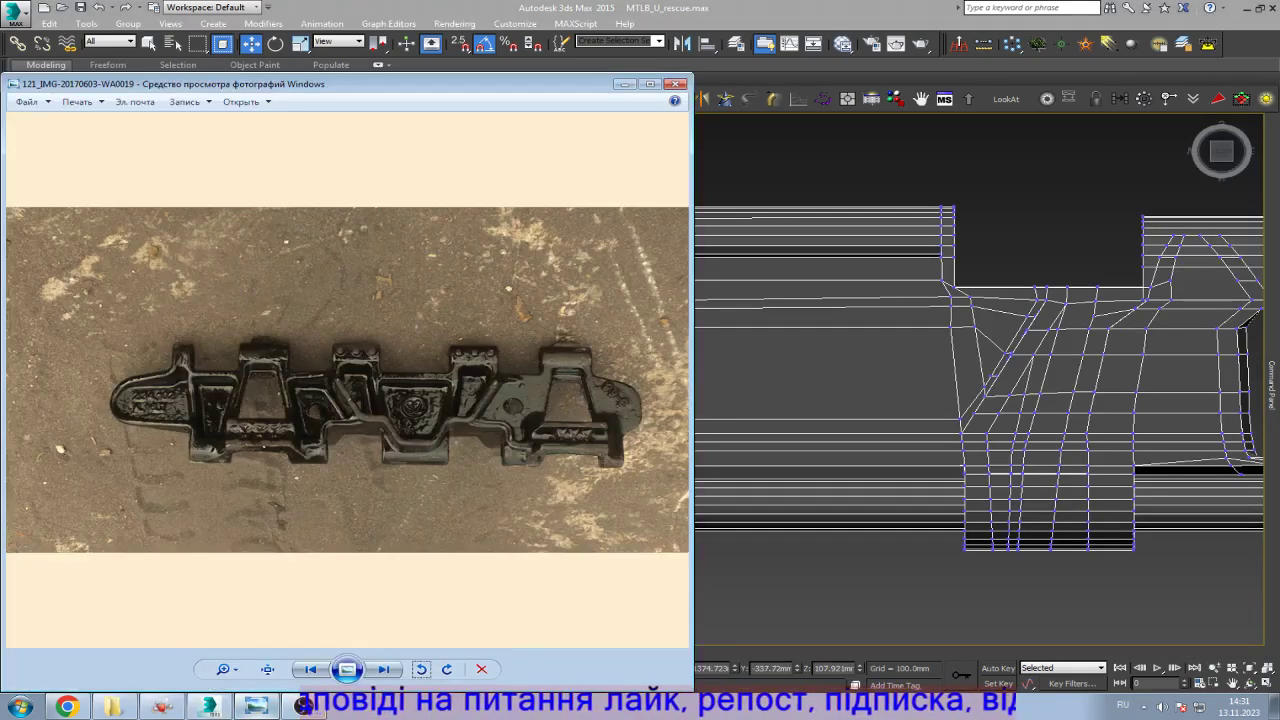
pyautogui.click(250, 706)
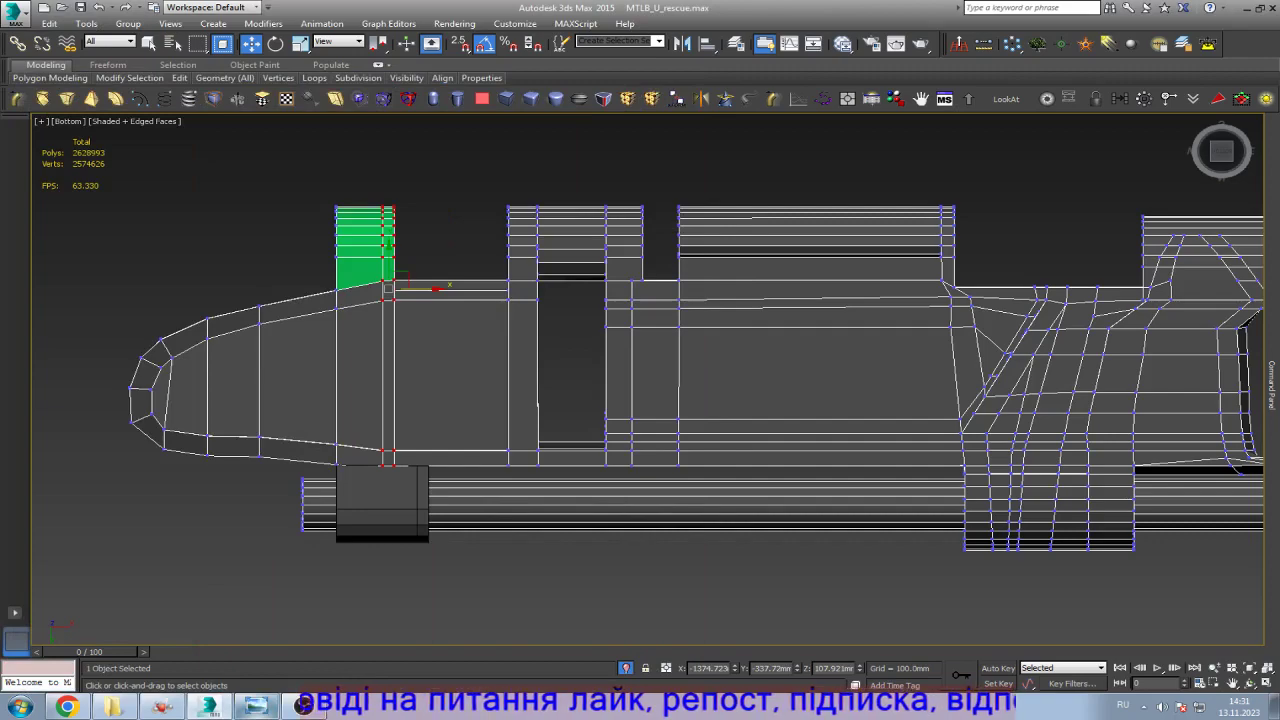
pyautogui.click(250, 706)
pyautogui.click(250, 706)
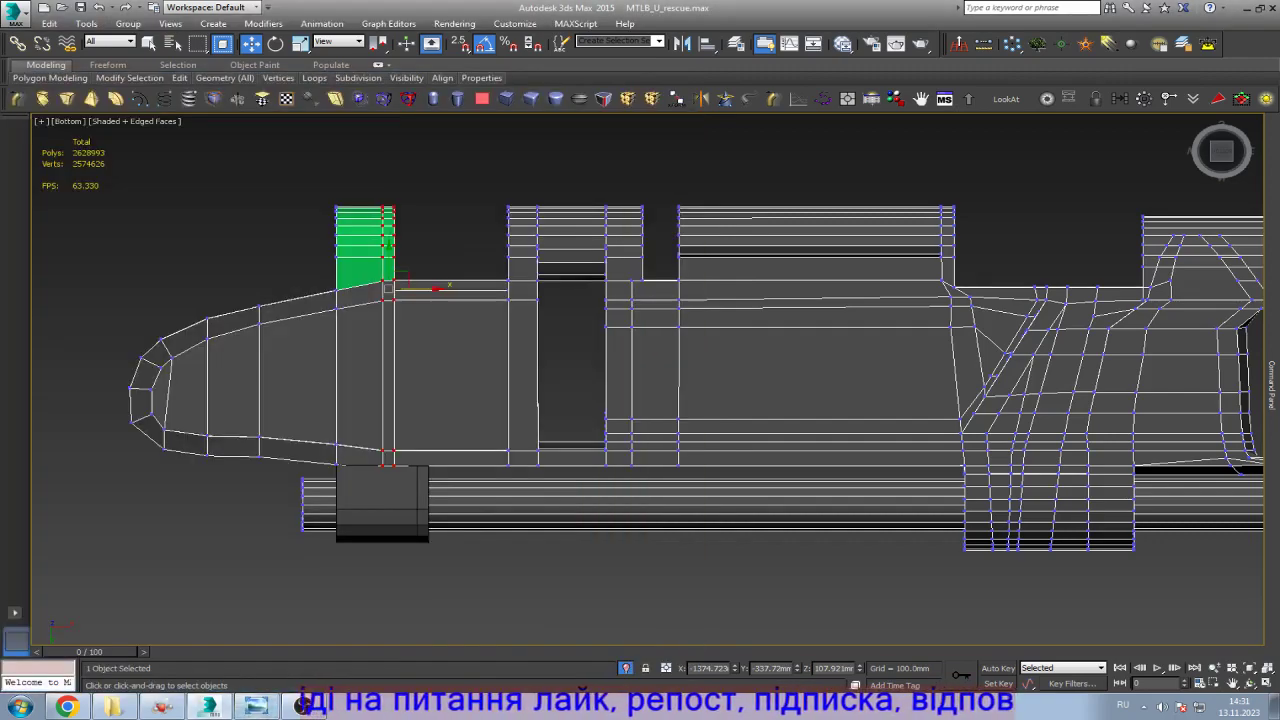
pyautogui.click(1250, 683)
pyautogui.moveTo(600, 400); pyautogui.dragTo(660, 350)
pyautogui.click(250, 706)
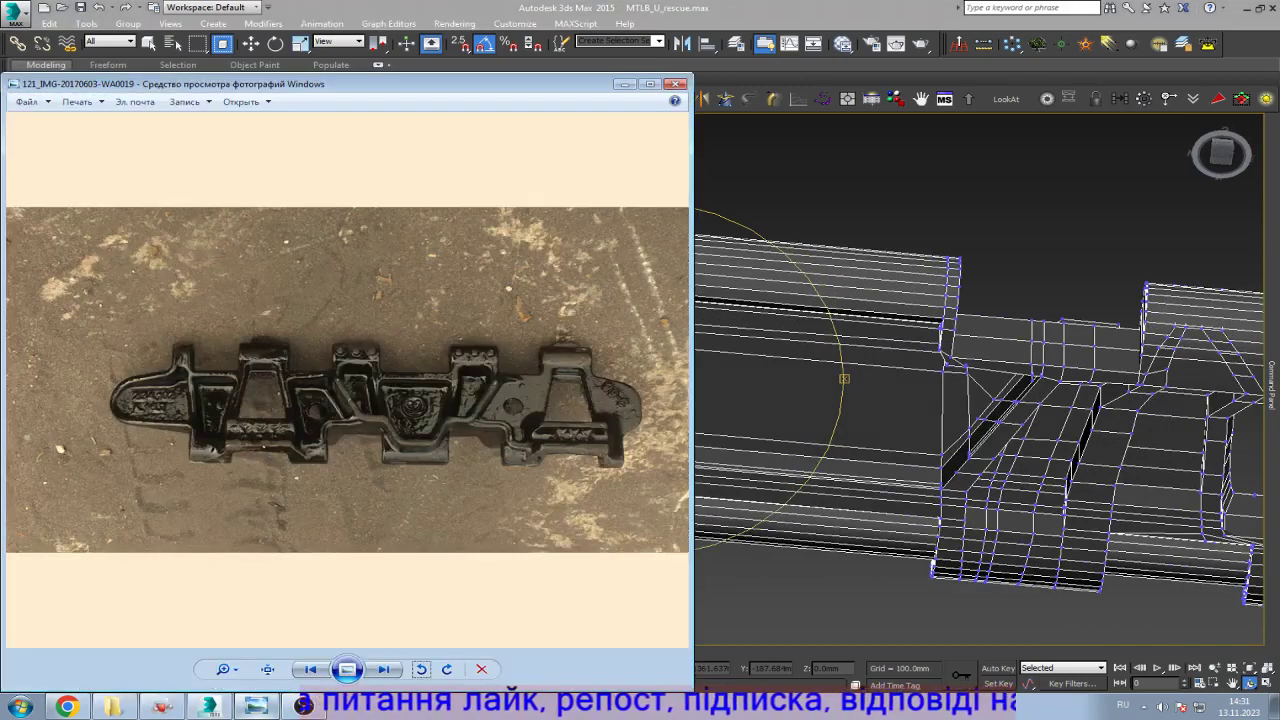
pyautogui.click(250, 706)
pyautogui.click(256, 706)
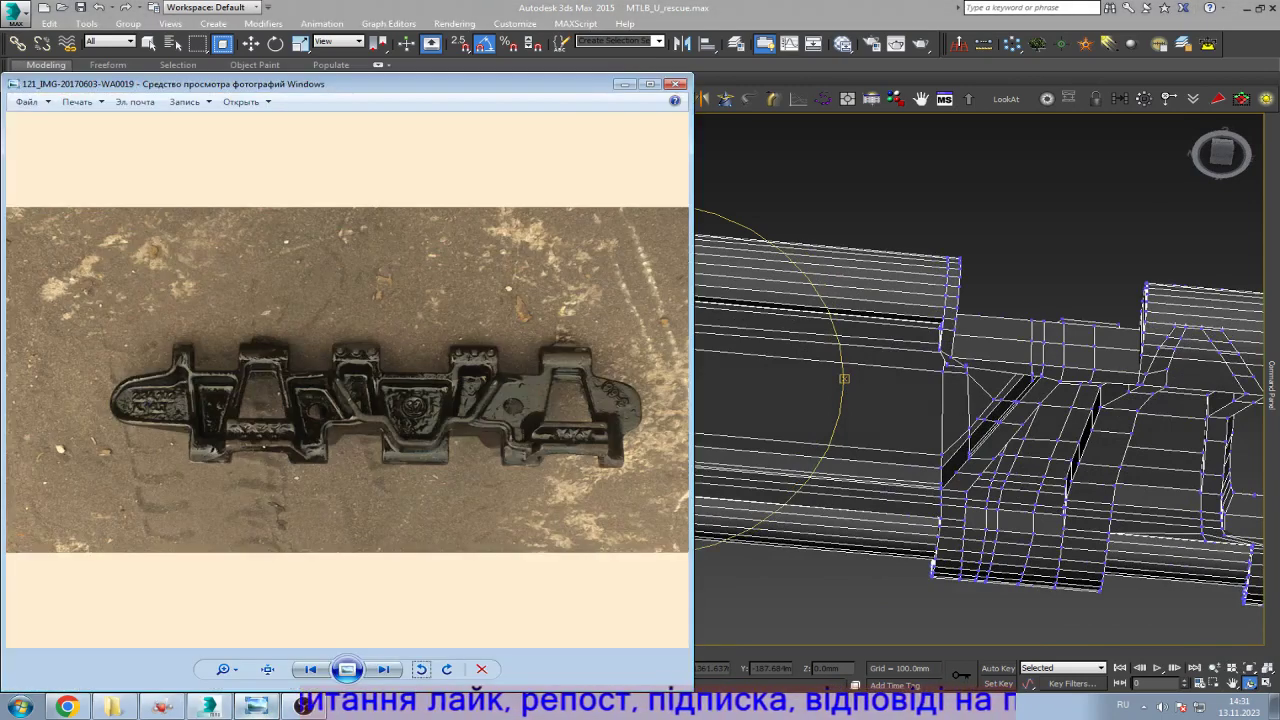
pyautogui.click(256, 706)
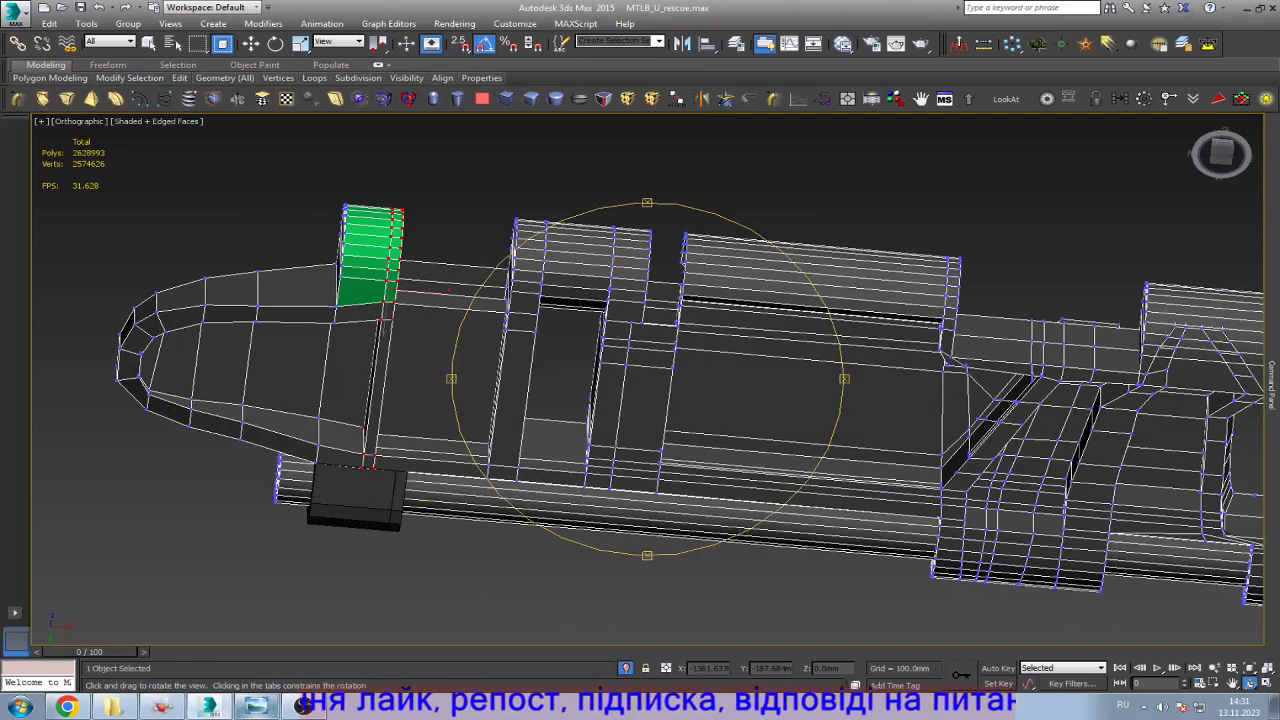
pyautogui.click(256, 706)
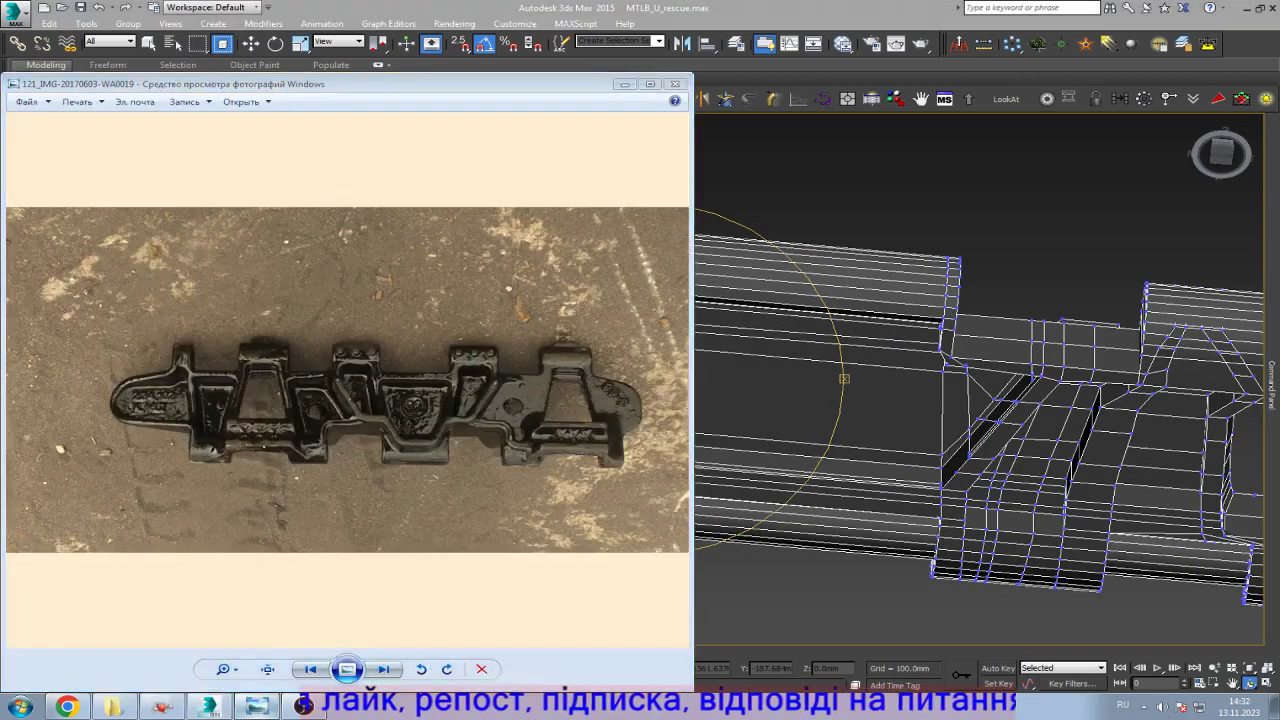
pyautogui.click(256, 706)
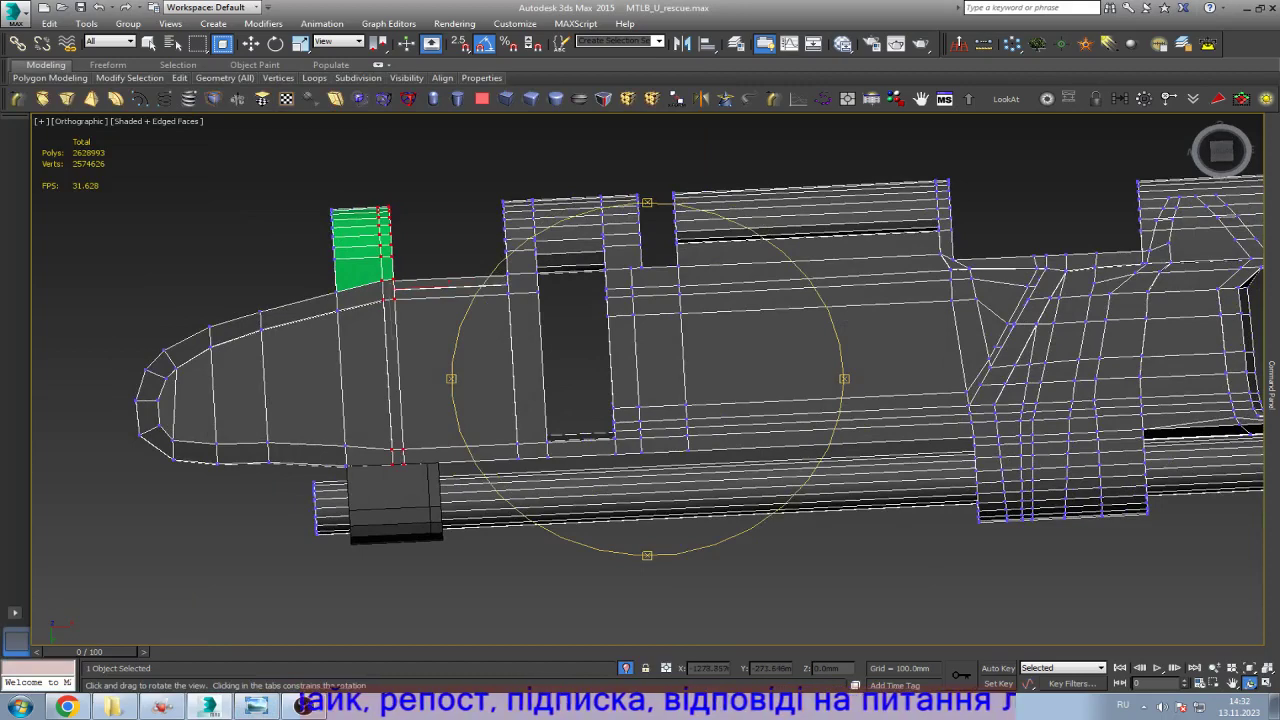
pyautogui.press('b')
pyautogui.scroll(10, 400, 400)
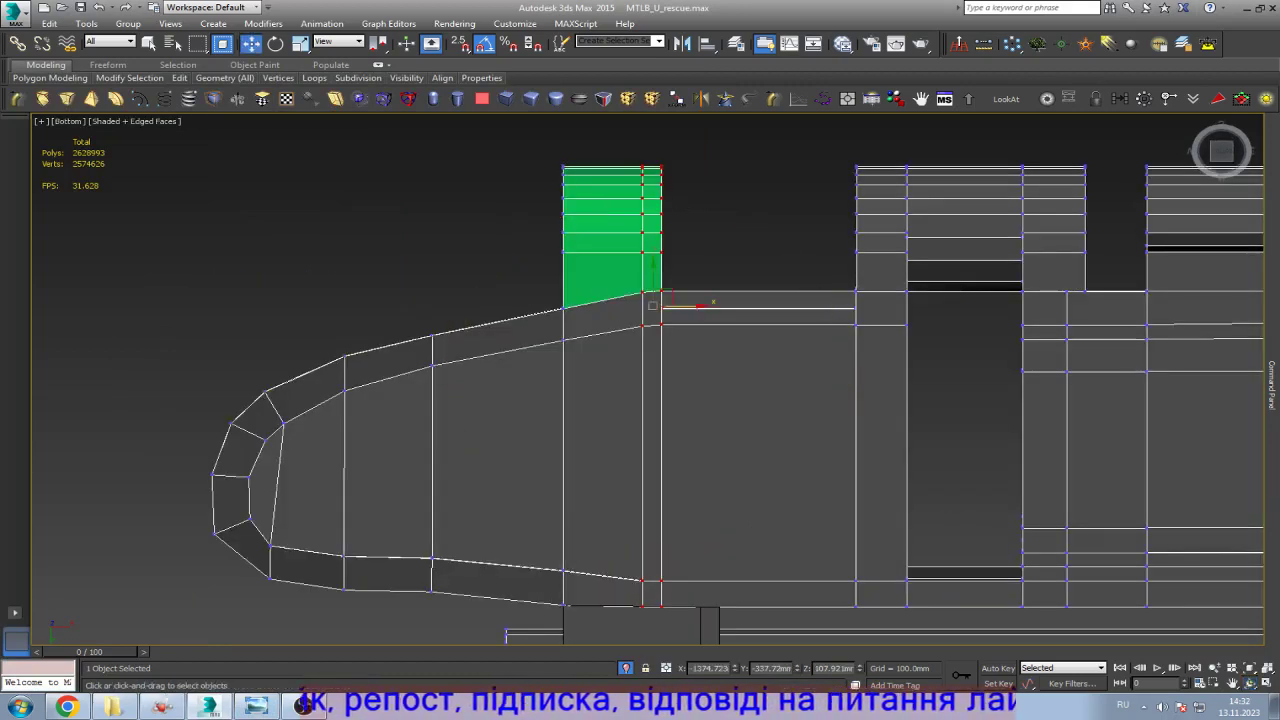
pyautogui.scroll(-3, 575, 332)
pyautogui.scroll(4, 571, 503)
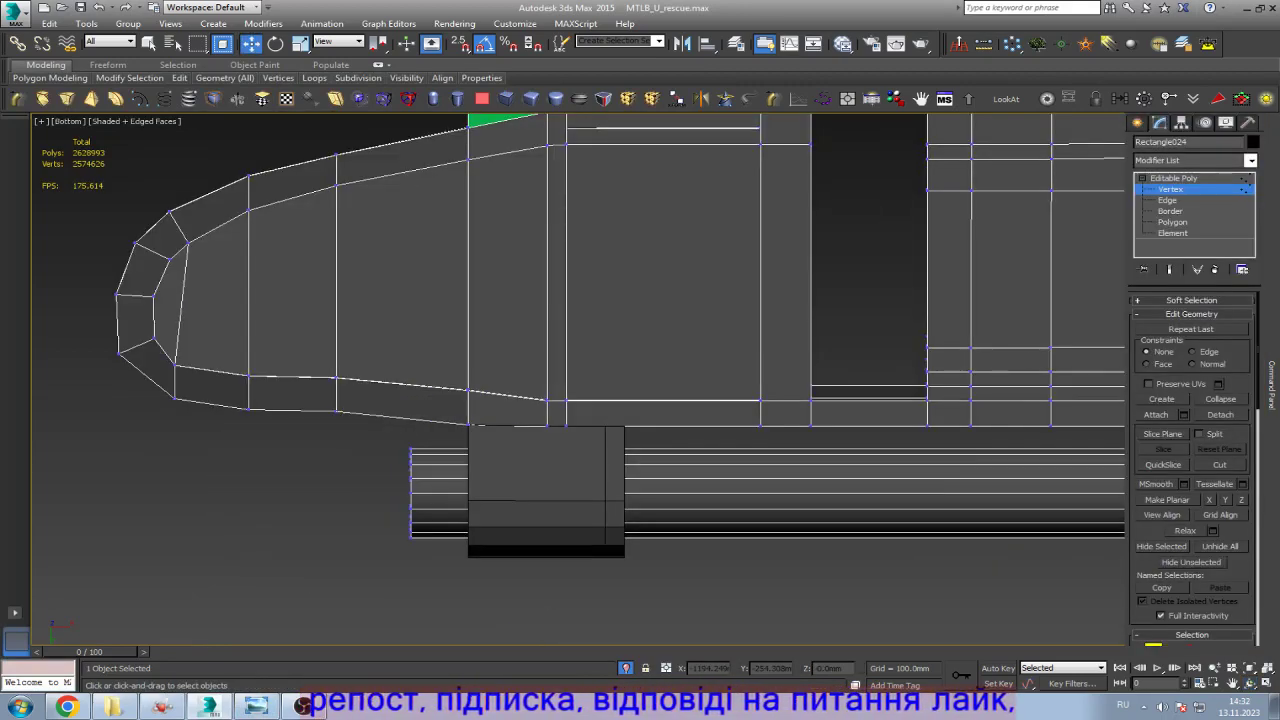
# Step: Move the small block right so it sits beneath the green lug
pyautogui.click(546, 490)
pyautogui.scroll(-2, 640, 336)
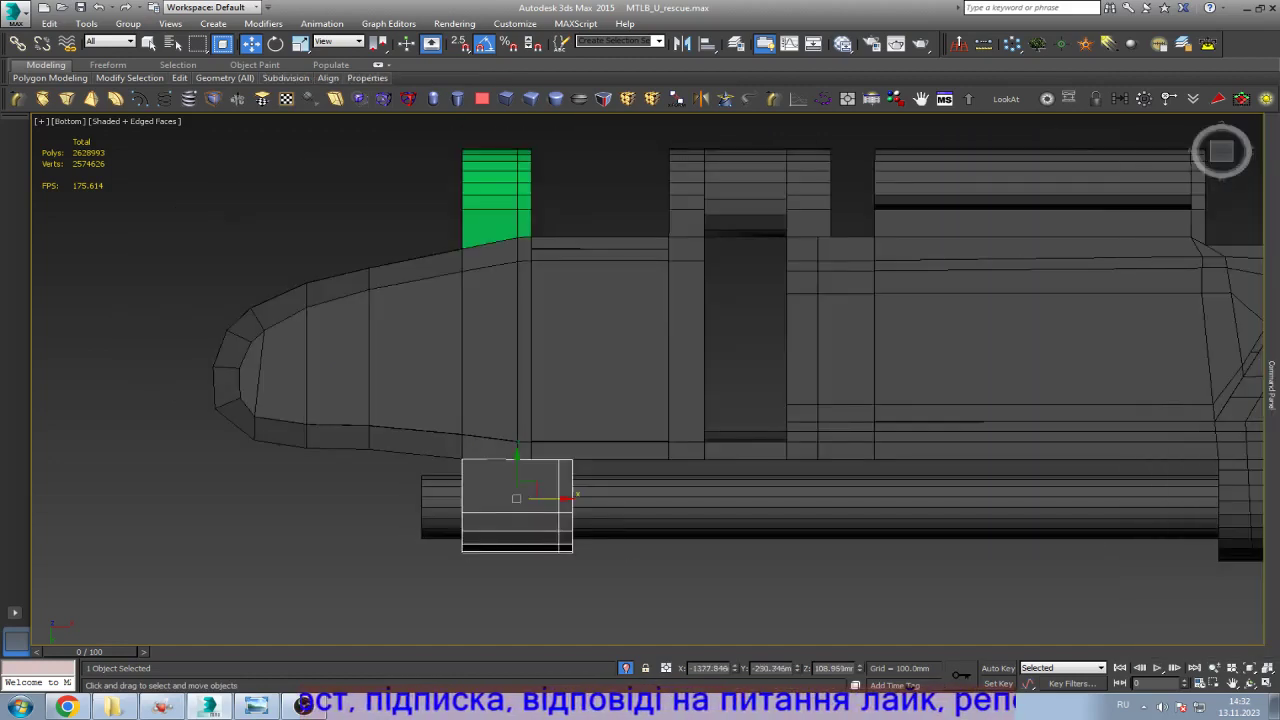
pyautogui.moveTo(464, 472); pyautogui.dragTo(522, 471)
pyautogui.scroll(7, 520, 472)
pyautogui.scroll(4, 539, 471)
pyautogui.scroll(-6, 370, 460)
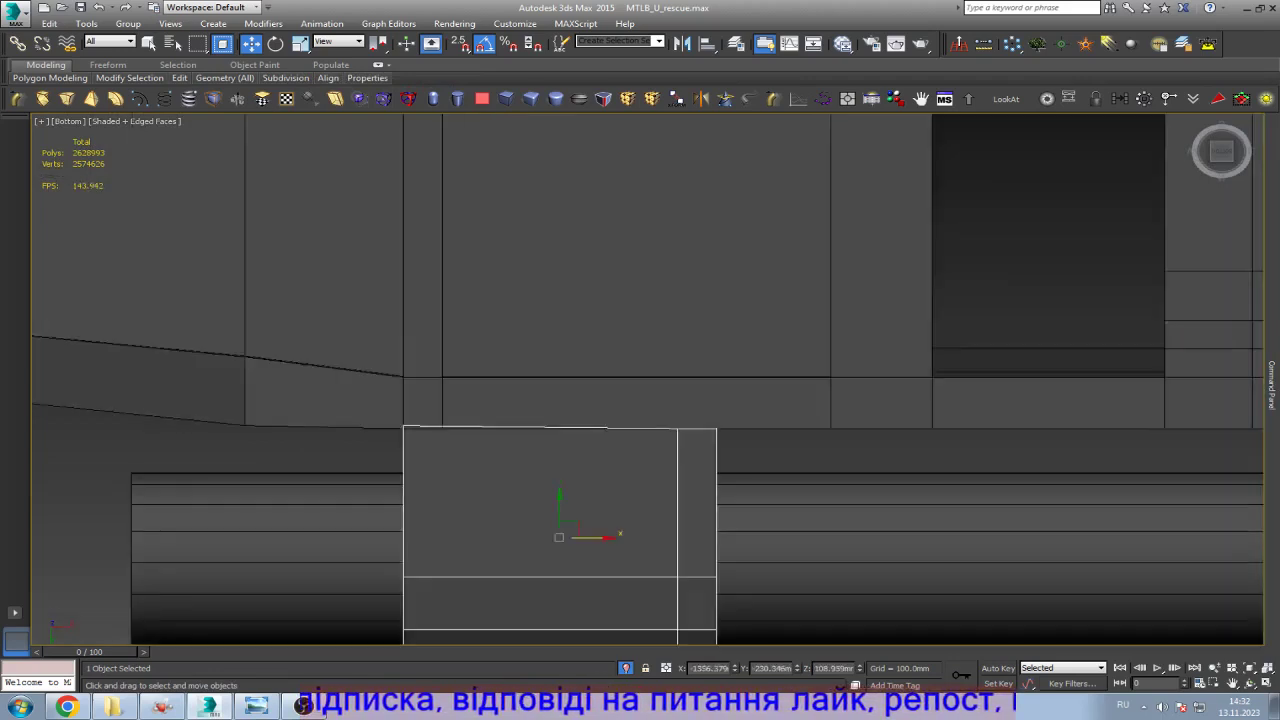
pyautogui.scroll(-3, 360, 454)
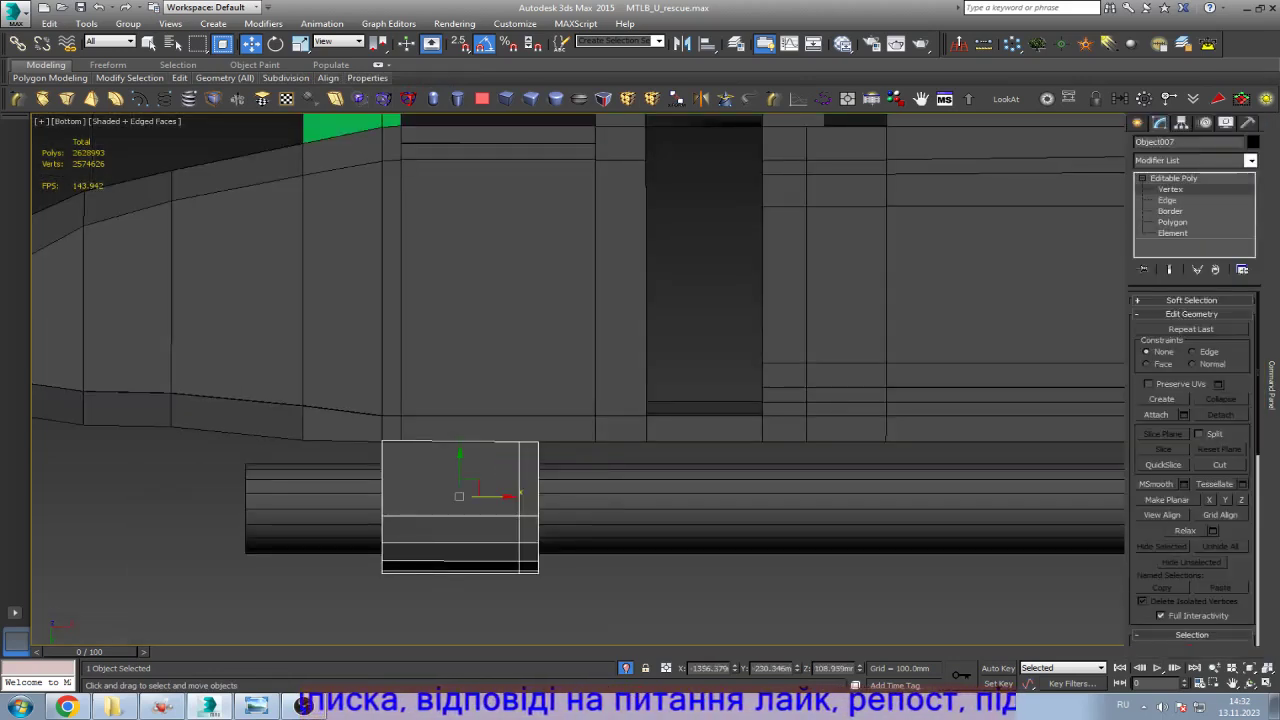
# Step: Scale the block's top vertices into a level row and lower them about 2 mm
pyautogui.press('1')
pyautogui.press('r')
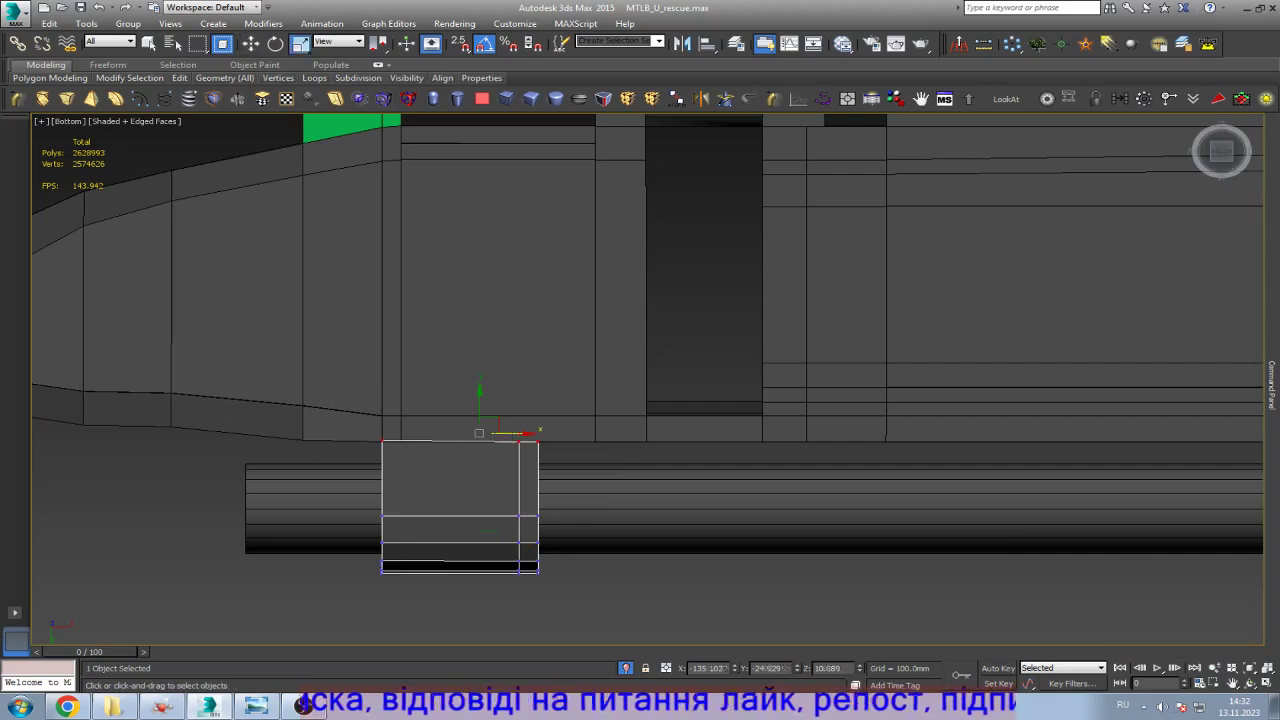
pyautogui.scroll(3, 457, 472)
pyautogui.moveTo(503, 350); pyautogui.dragTo(503, 430)
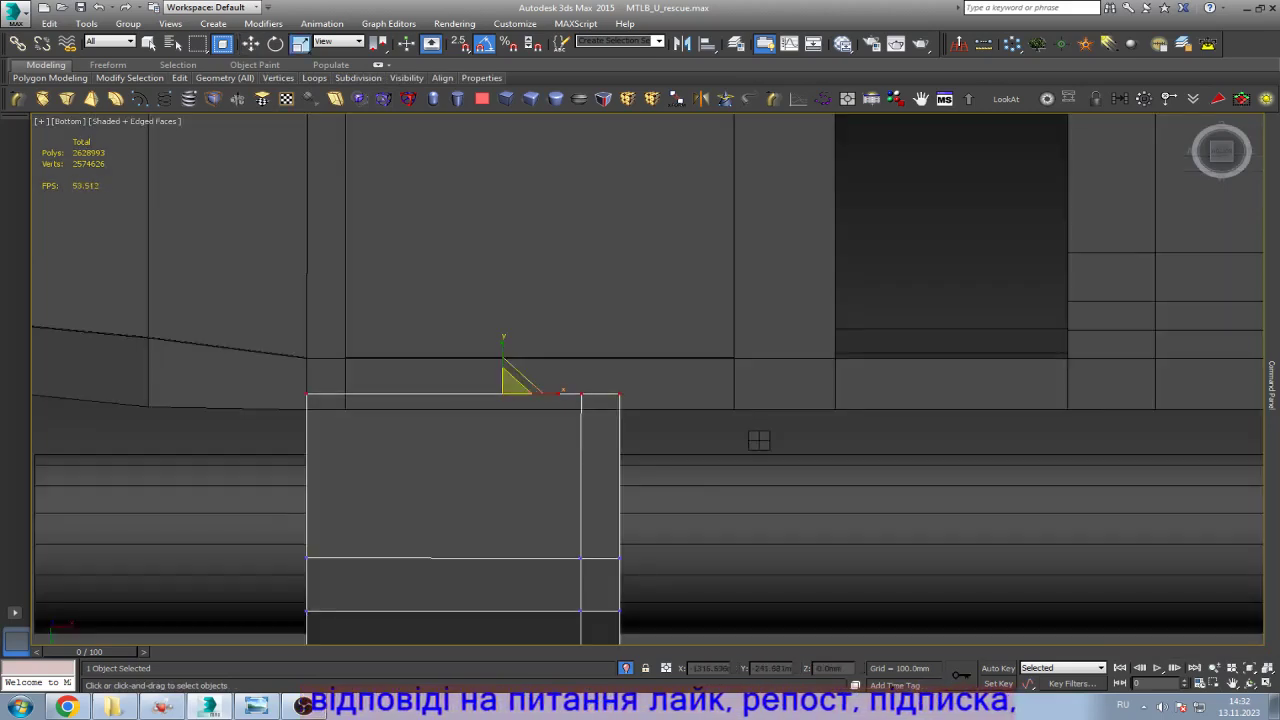
pyautogui.press('w')
pyautogui.moveTo(503, 375); pyautogui.dragTo(503, 390)
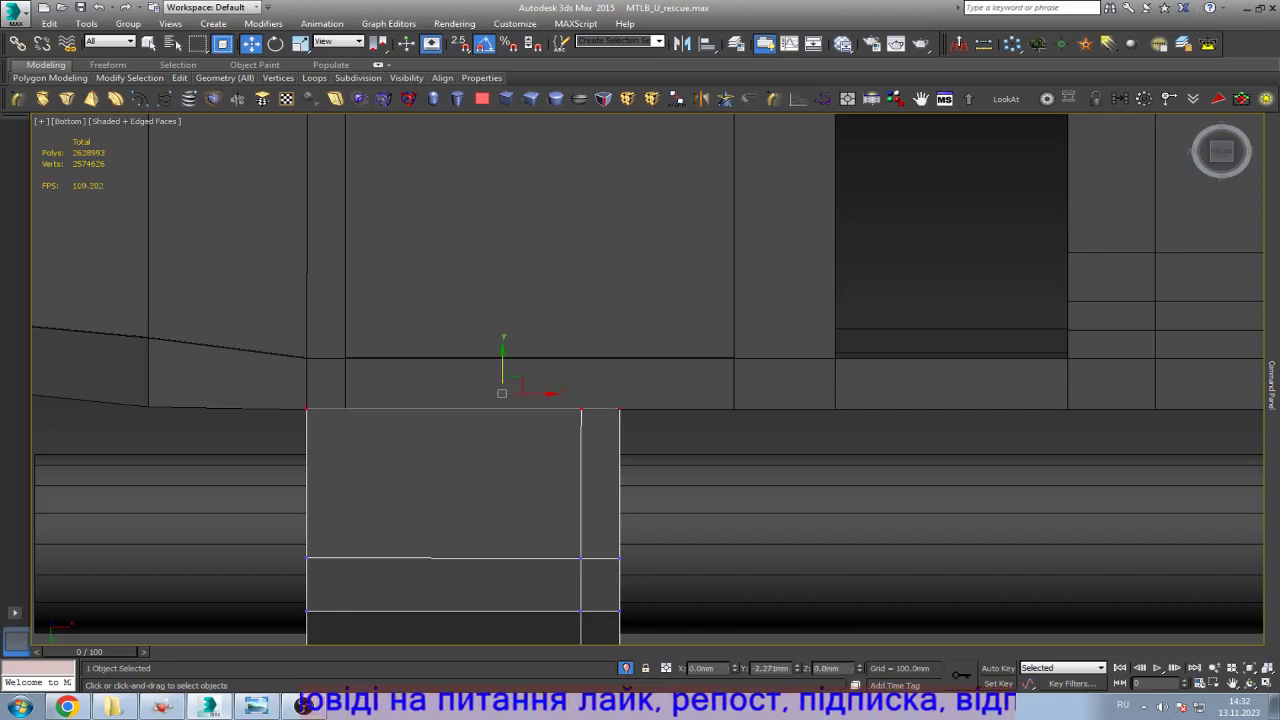
# Step: Select the block's middle vertex row and dismiss the Mirror options without mirroring
pyautogui.scroll(-3, 531, 372)
pyautogui.moveTo(1270, 380)
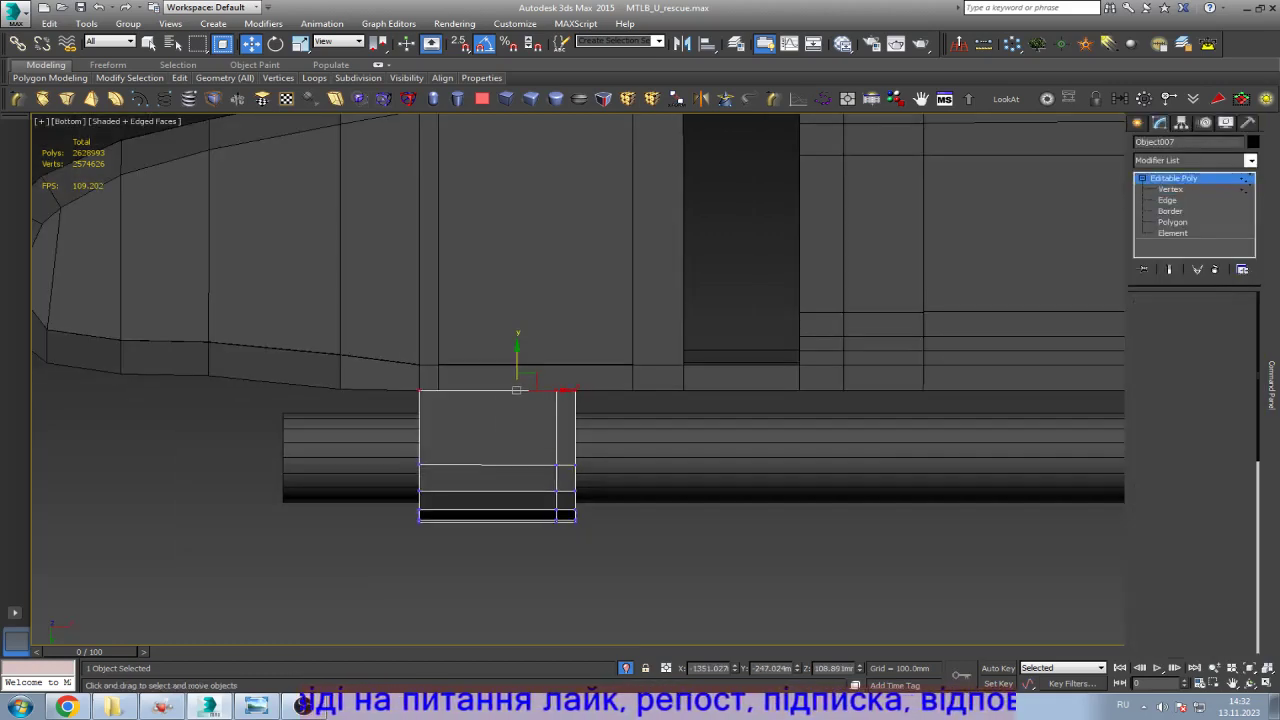
pyautogui.moveTo(400, 445); pyautogui.dragTo(590, 470)
pyautogui.click(681, 43)
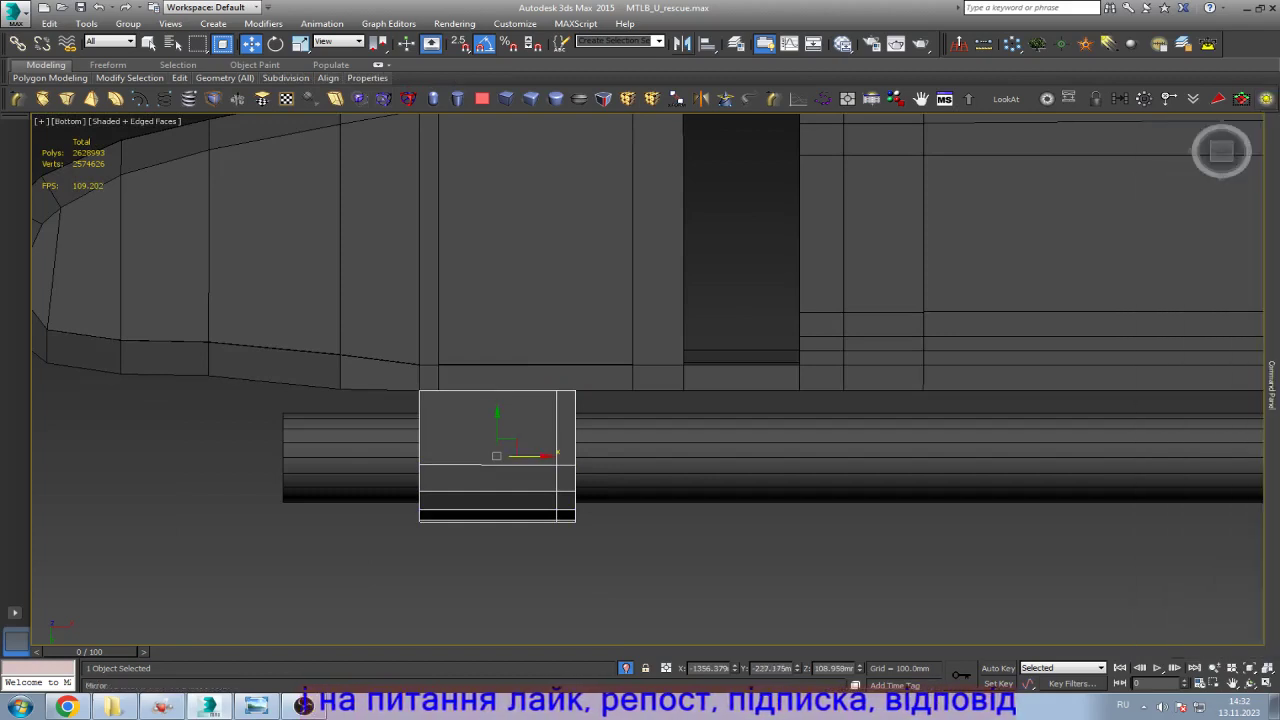
pyautogui.press('Return')
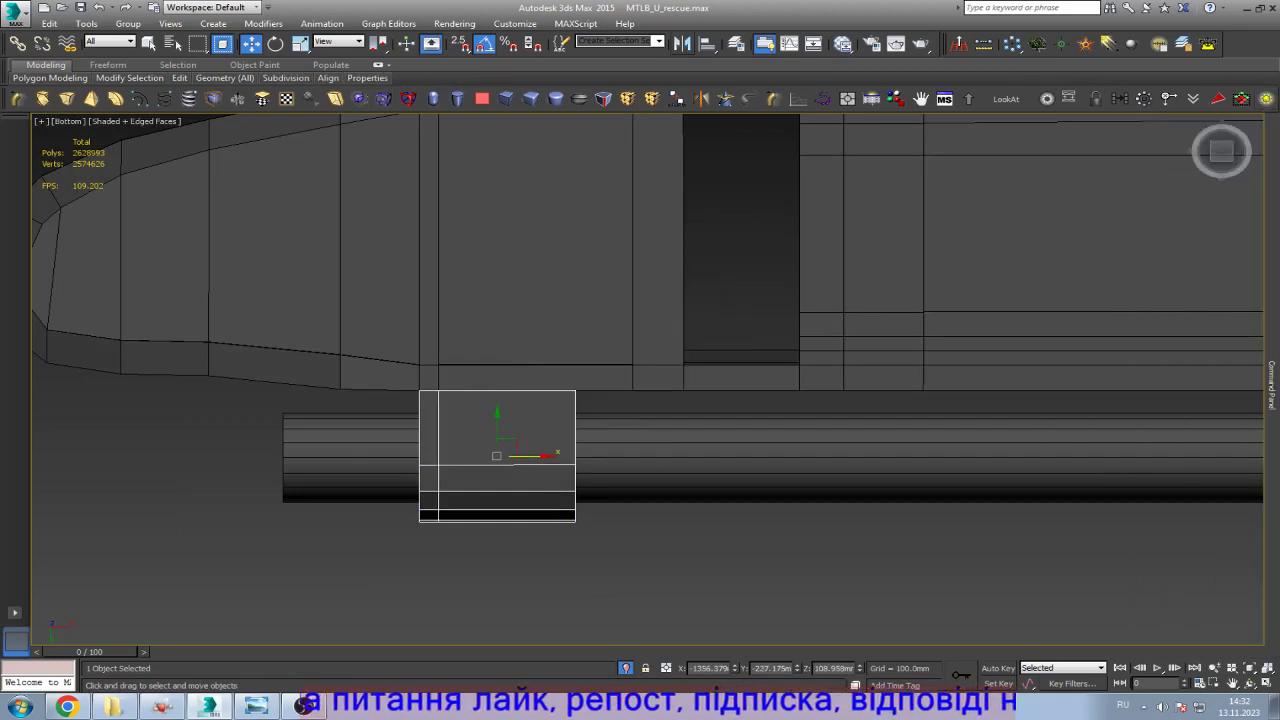
pyautogui.scroll(6, 490, 430)
pyautogui.scroll(-6, 450, 400)
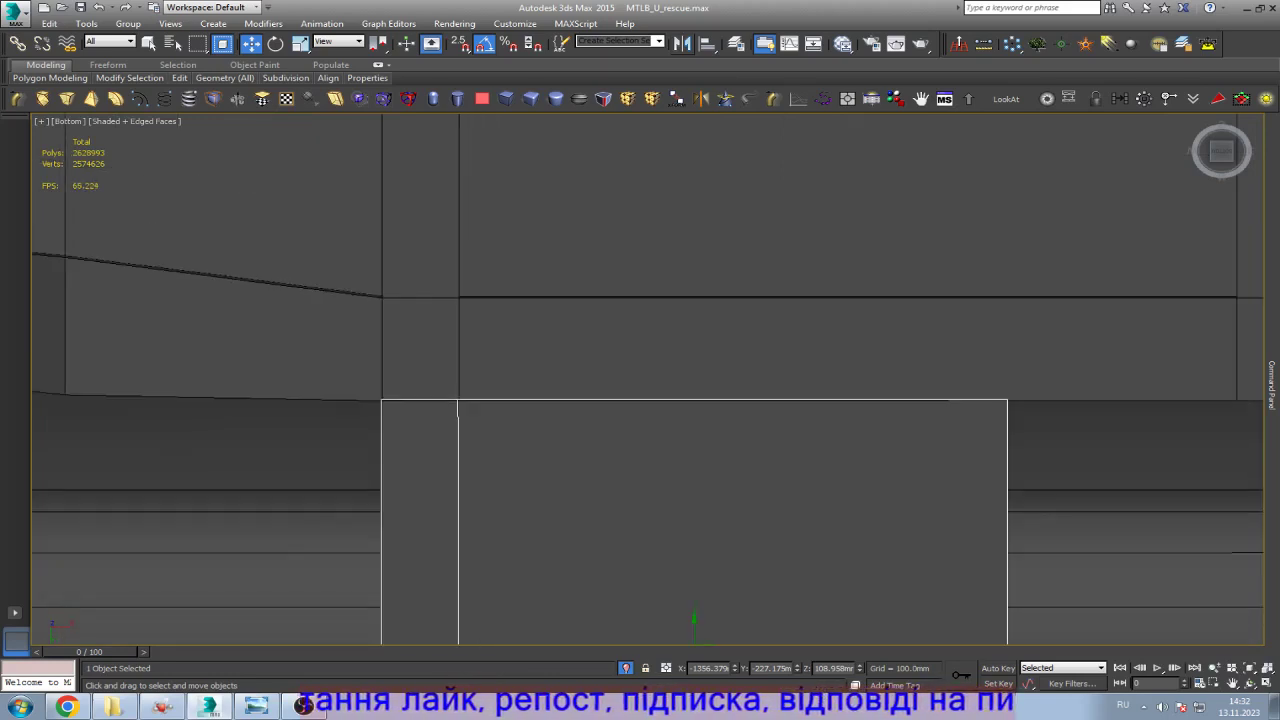
# Step: Try lowering the block's top-edge vertices, revert it, and reopen the reference photo
pyautogui.moveTo(338, 408); pyautogui.dragTo(734, 437)
pyautogui.scroll(5, 584, 417)
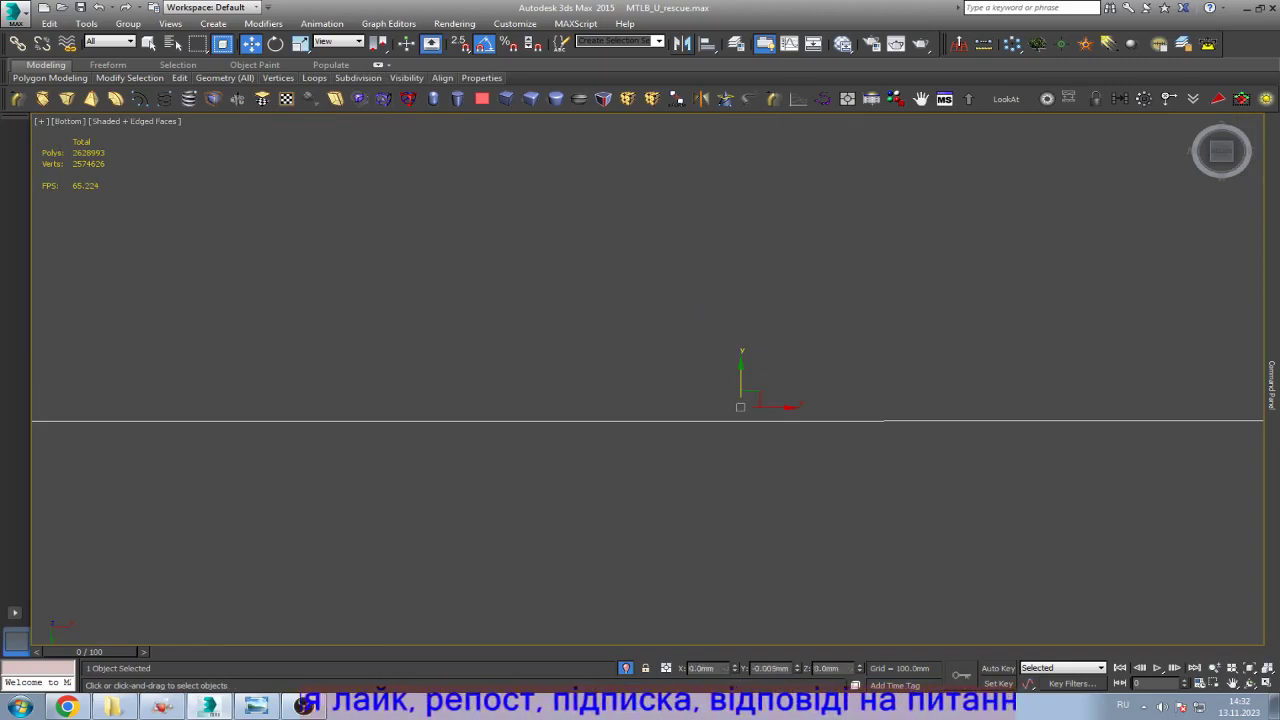
pyautogui.moveTo(735, 668); pyautogui.dragTo(735, 695)
pyautogui.hotkey('ctrl', 'z')
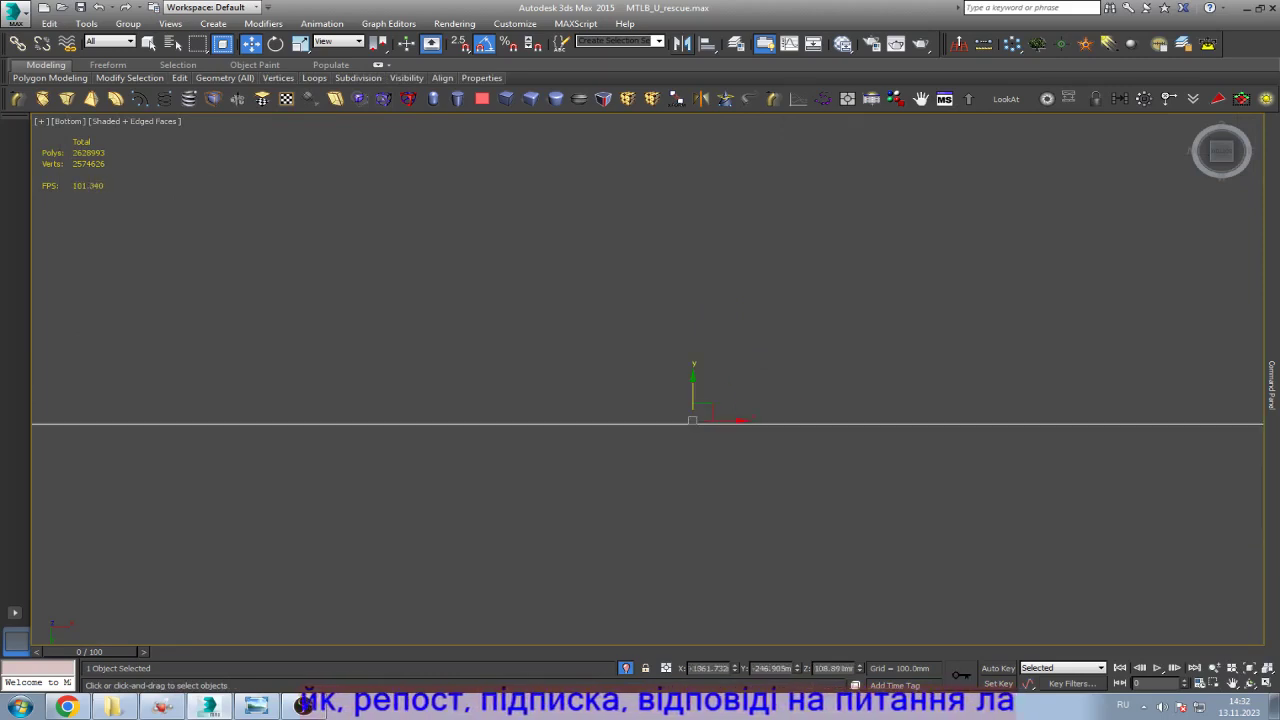
pyautogui.scroll(-5, 645, 398)
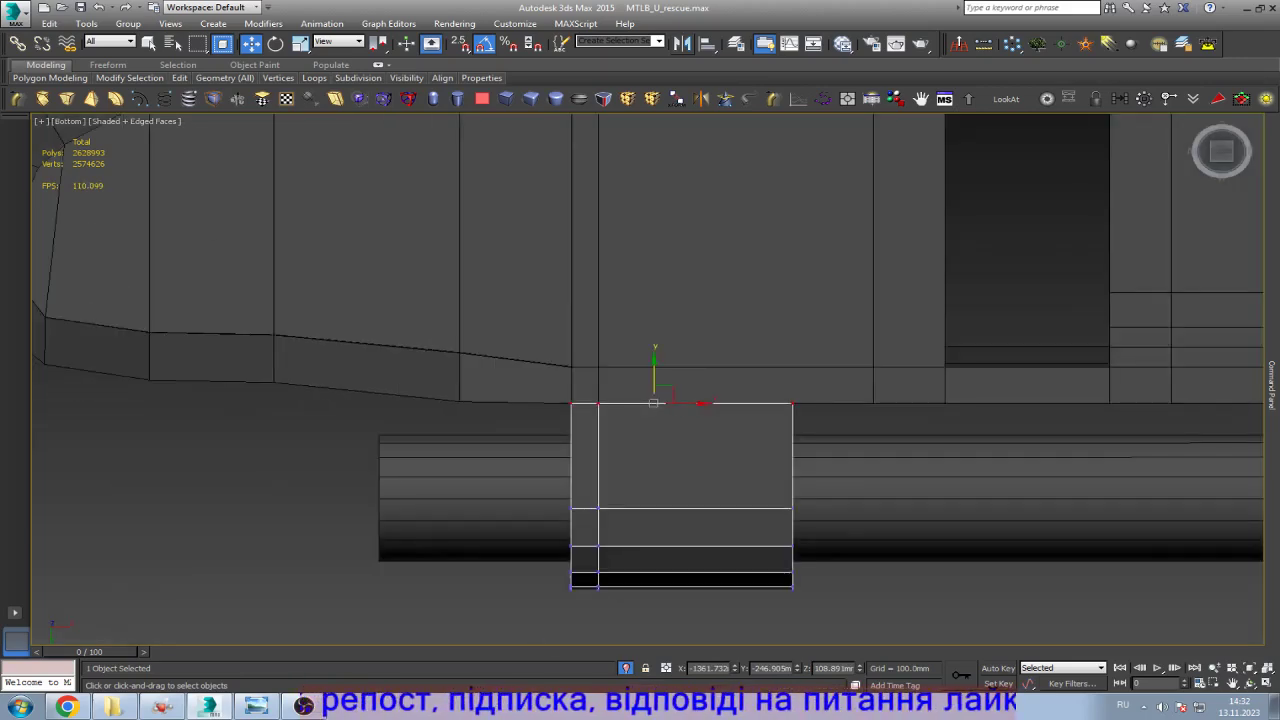
pyautogui.click(256, 706)
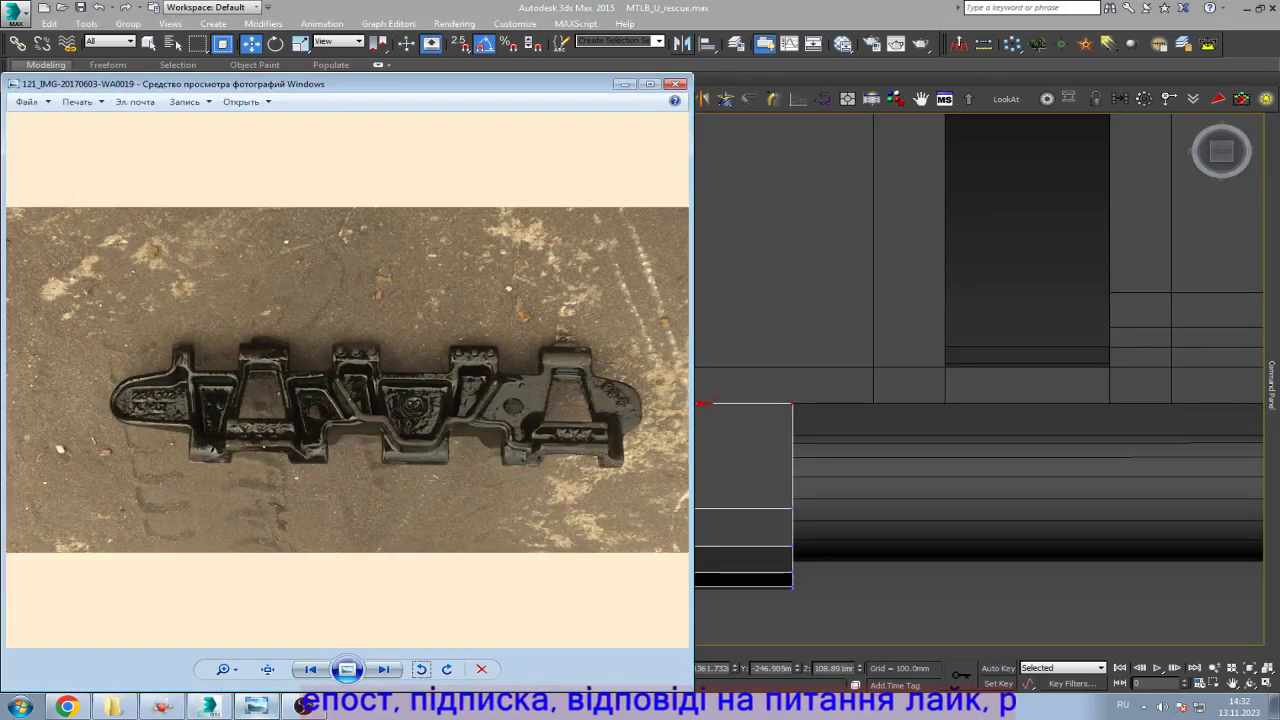
# Step: Compare the model against the track-link reference photo, leaving the photo hidden
pyautogui.click(256, 706)
pyautogui.scroll(-2, 445, 490)
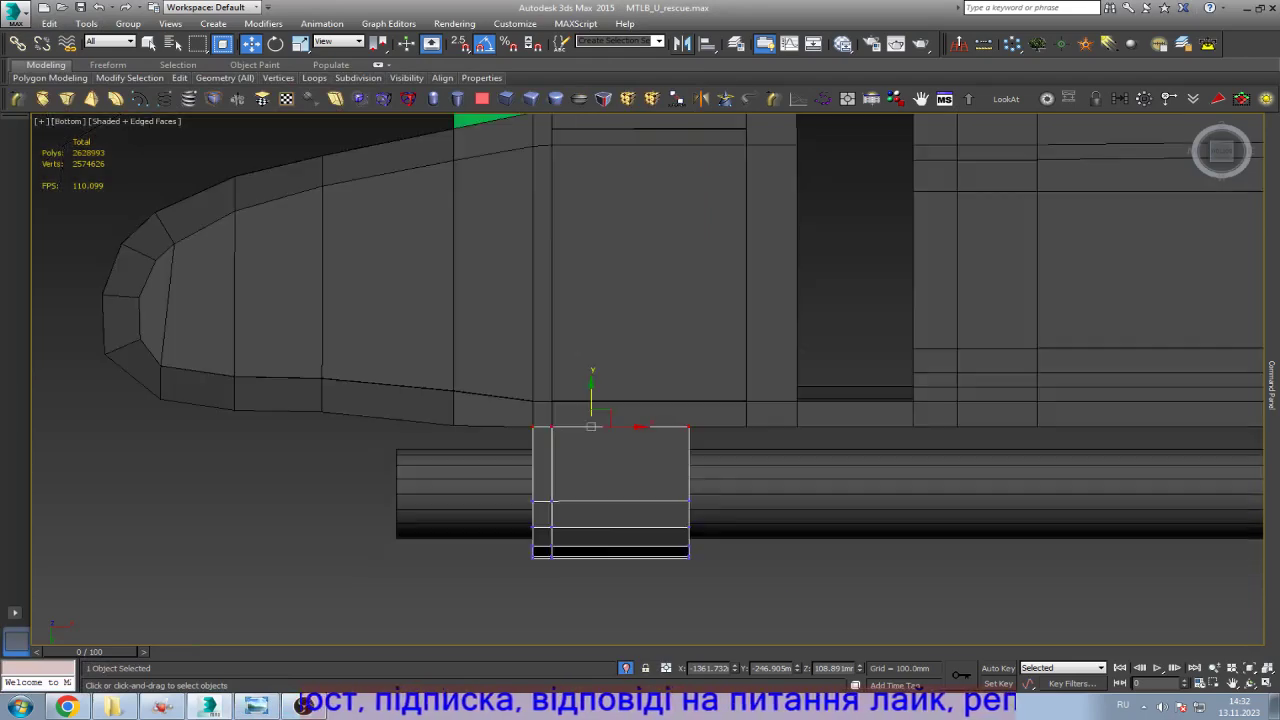
pyautogui.click(256, 706)
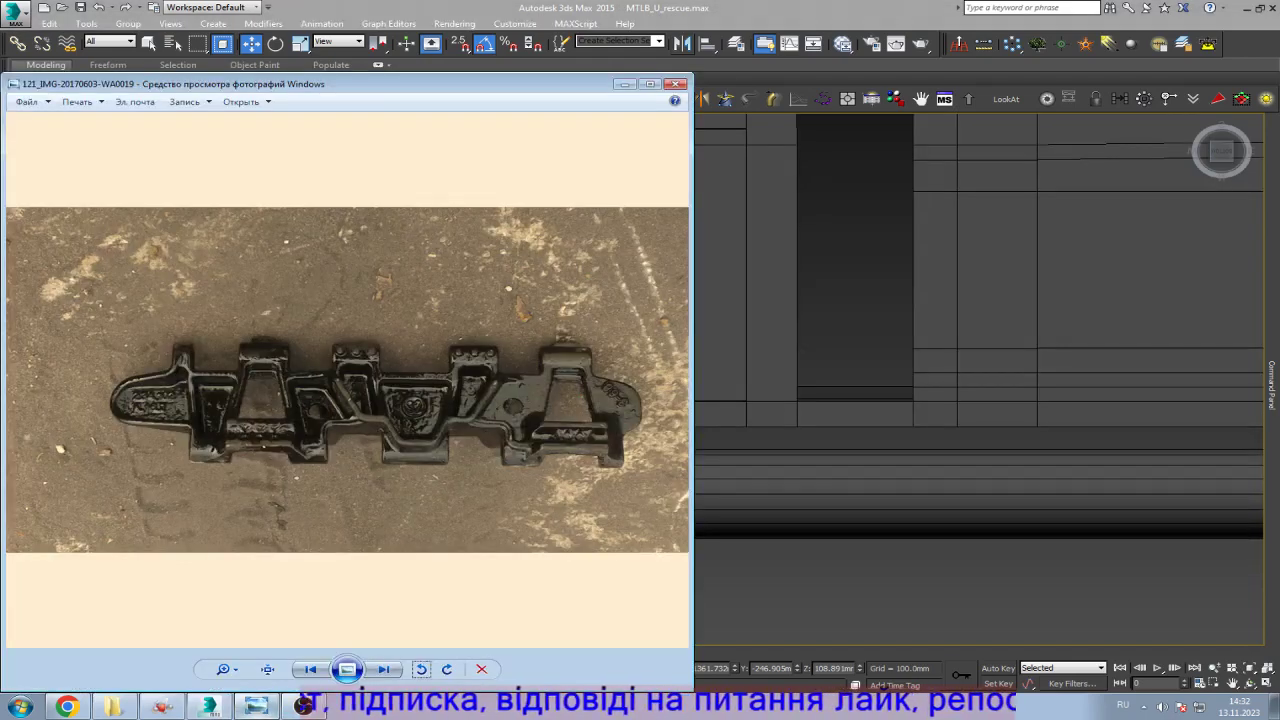
pyautogui.click(256, 706)
pyautogui.scroll(-2, 420, 488)
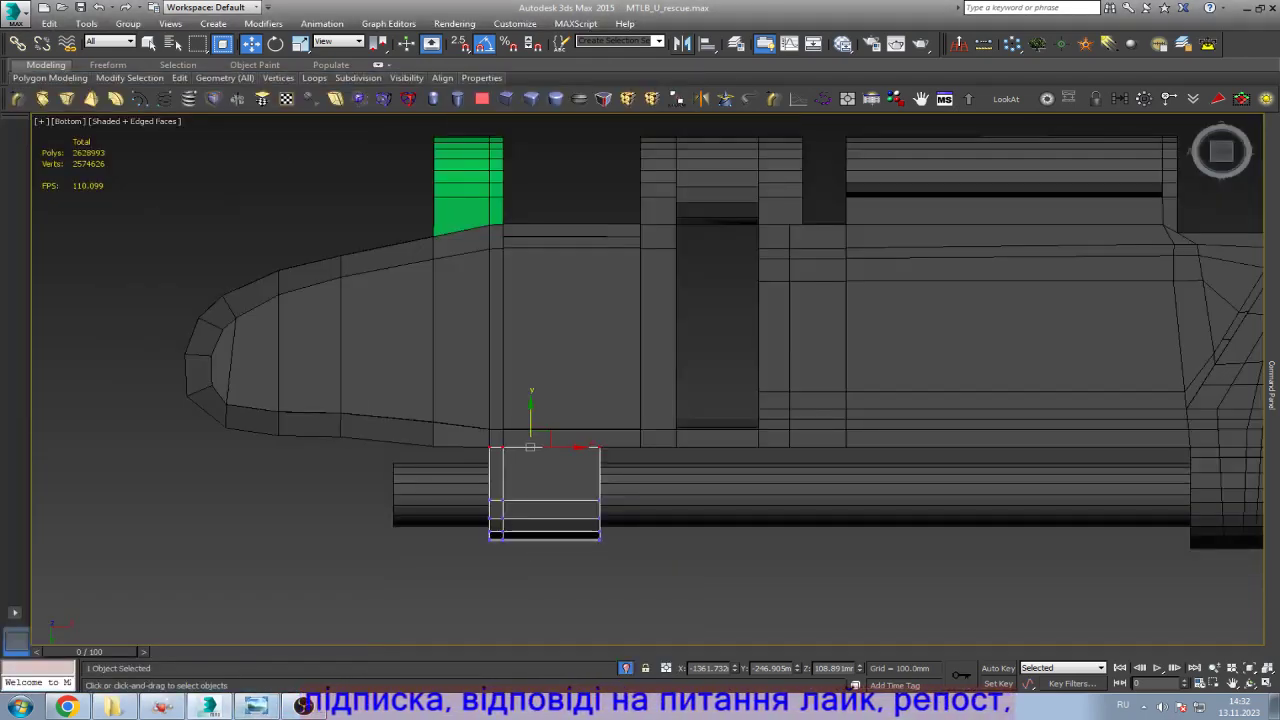
pyautogui.click(256, 706)
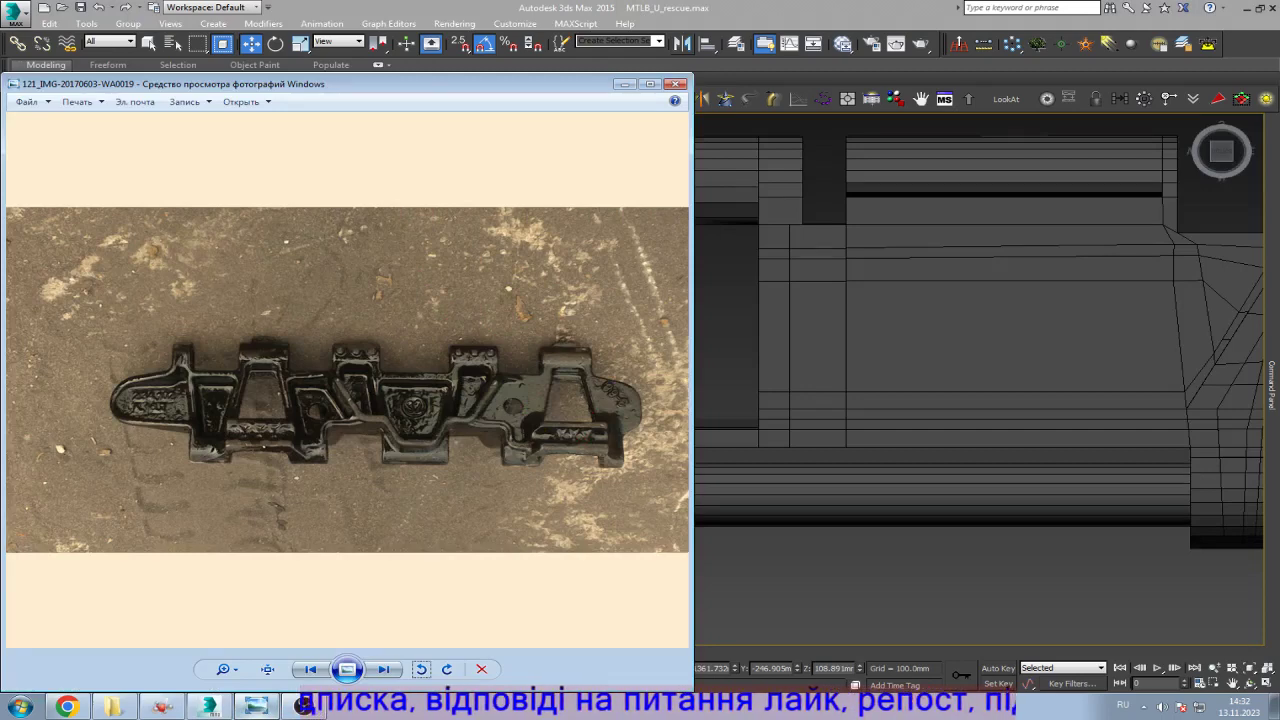
pyautogui.click(256, 706)
# Step: Narrow the small box by moving its right-edge vertices left
pyautogui.press('q')
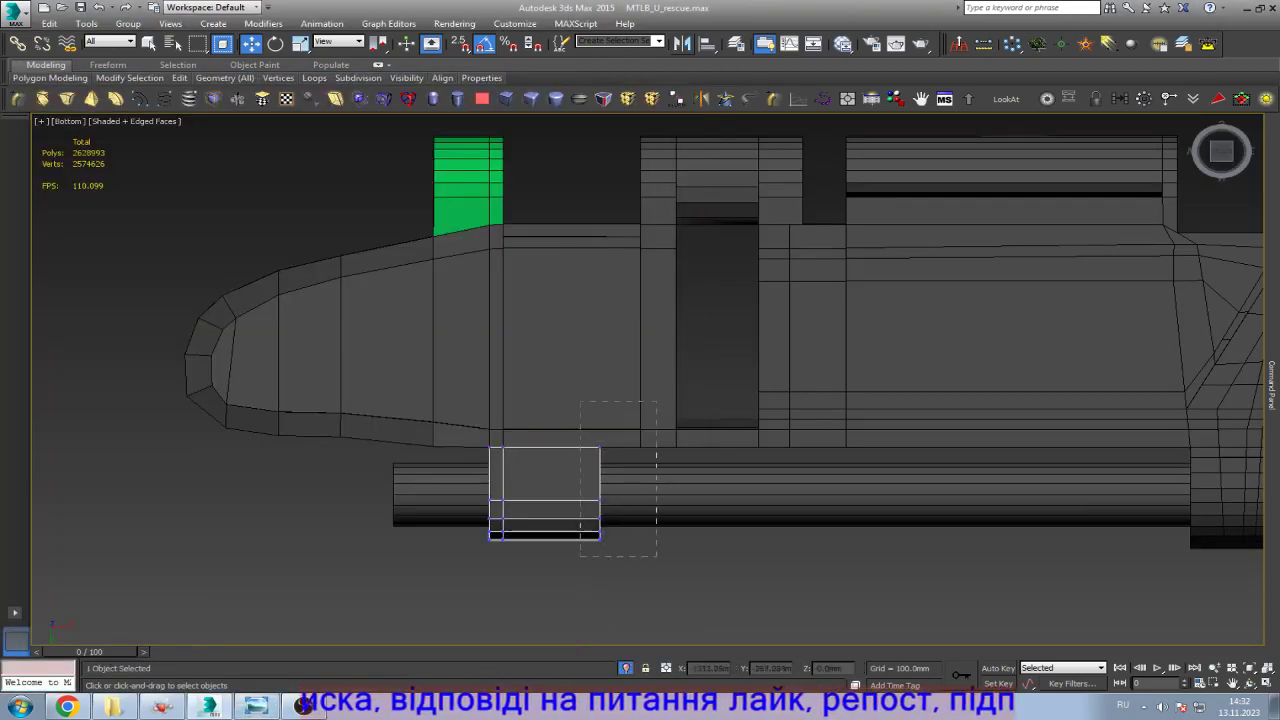
pyautogui.moveTo(656, 402); pyautogui.dragTo(580, 556)
pyautogui.moveTo(640, 510); pyautogui.dragTo(622, 510)
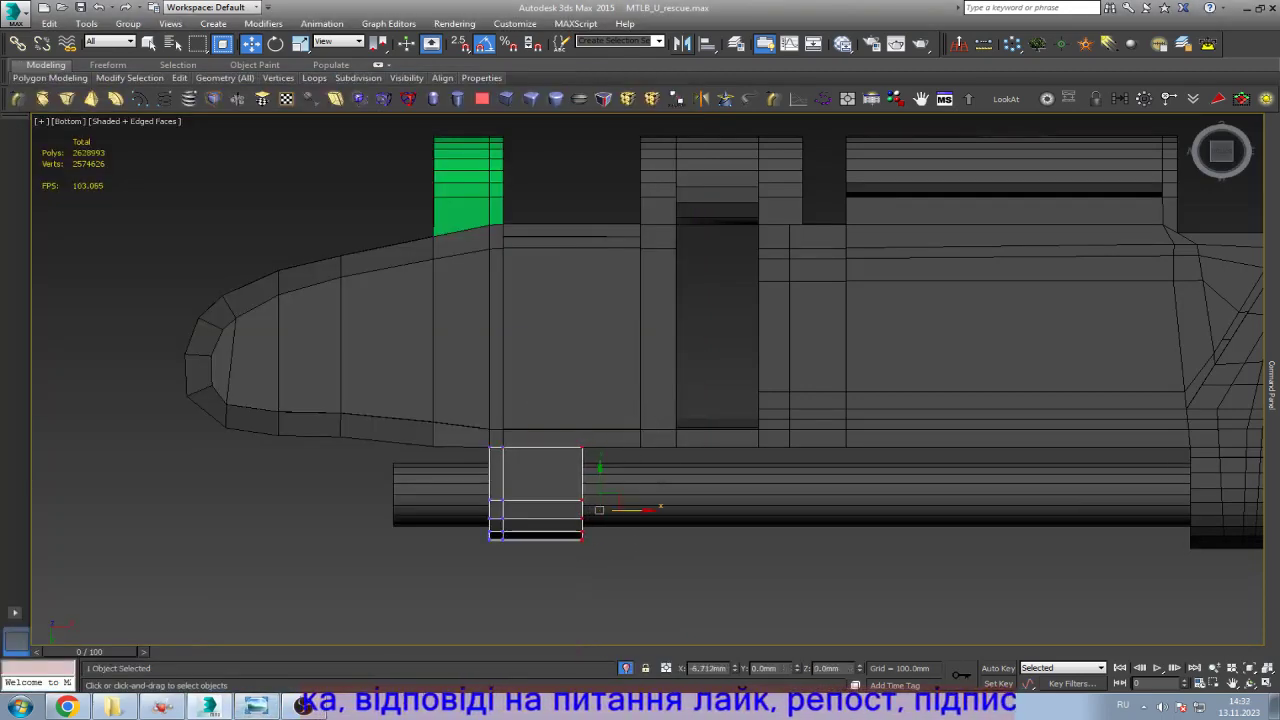
pyautogui.moveTo(1272, 380)
pyautogui.click(1150, 180)
pyautogui.click(1157, 177)
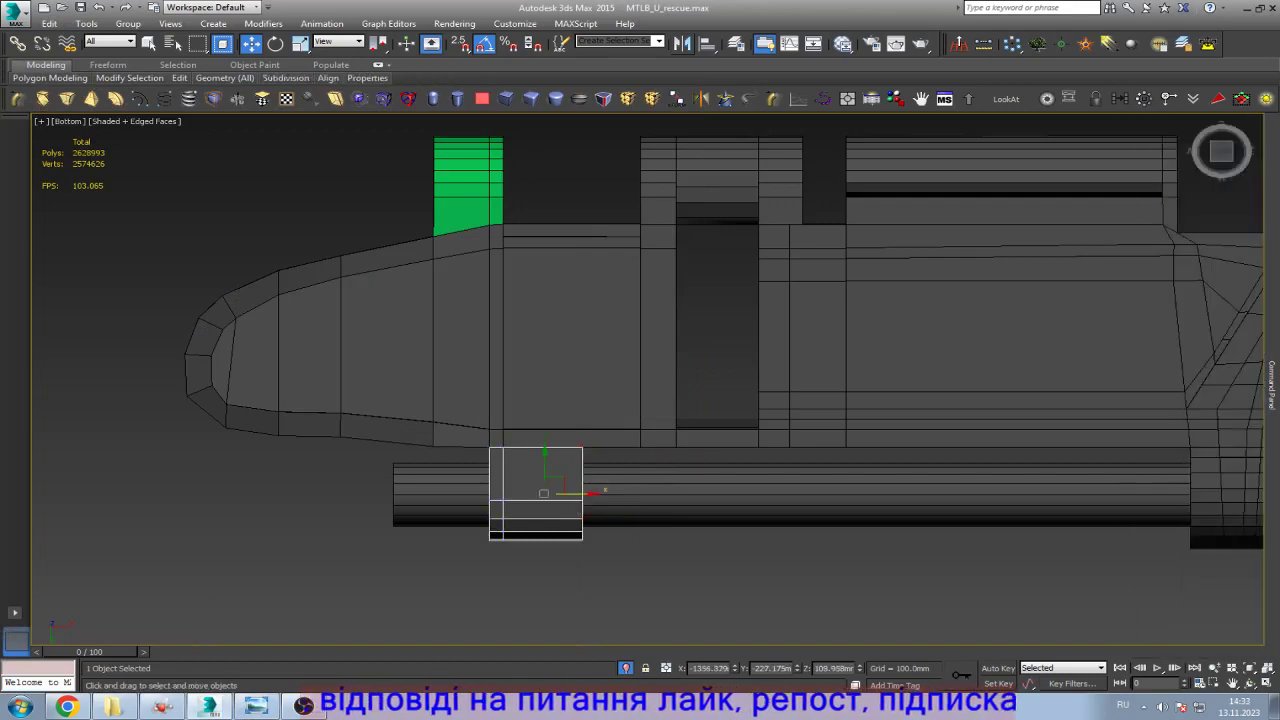
# Step: Select the hull and check it against the reference photo again
pyautogui.hotkey('ctrl', 'i')
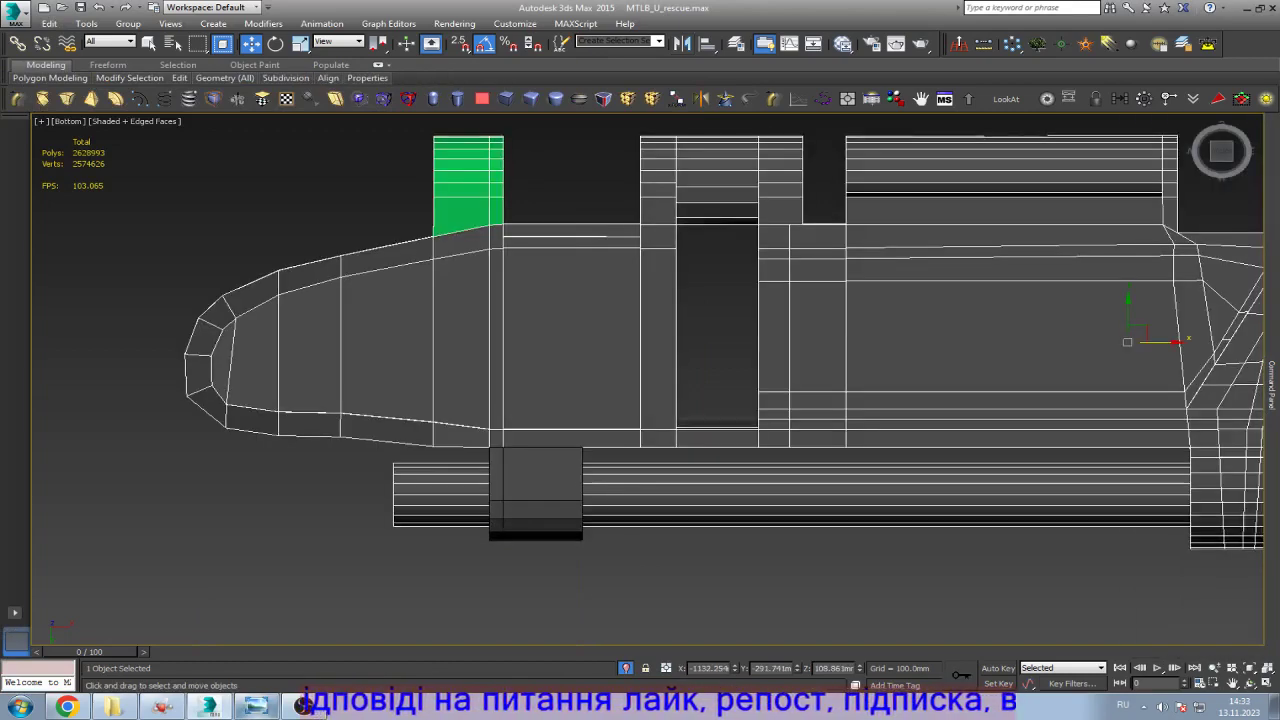
pyautogui.click(256, 706)
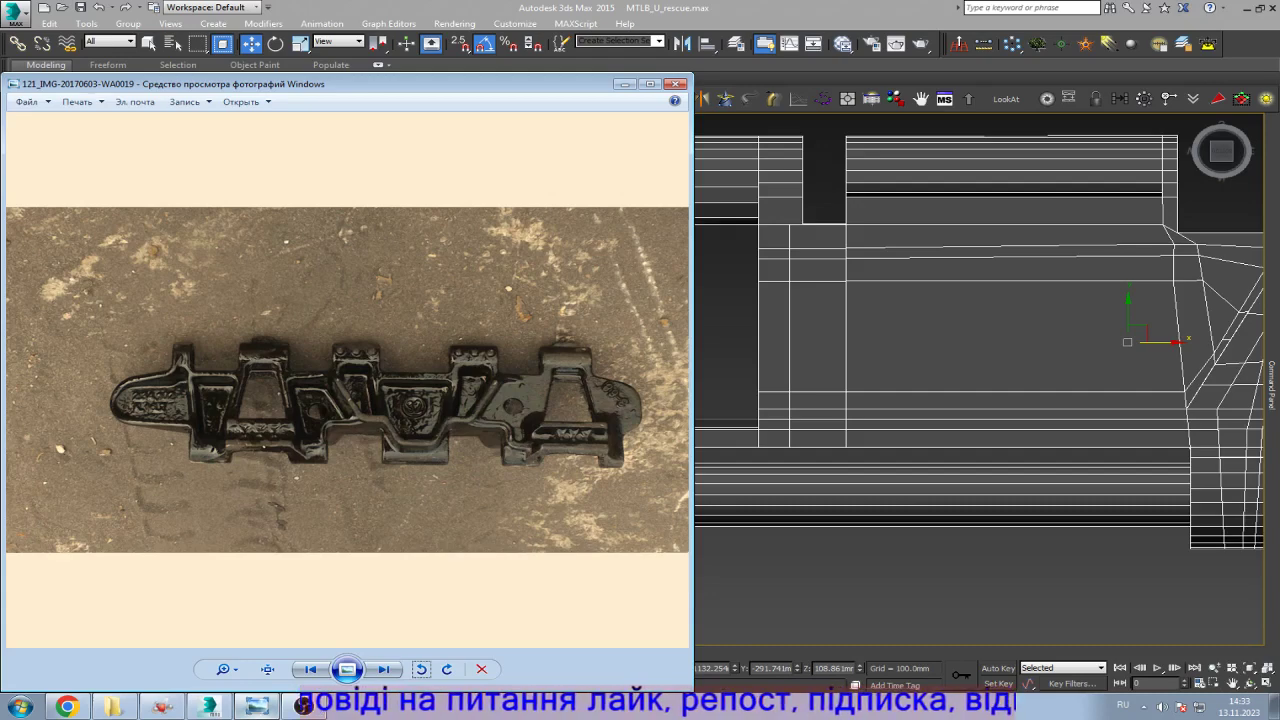
pyautogui.click(256, 706)
pyautogui.click(256, 706)
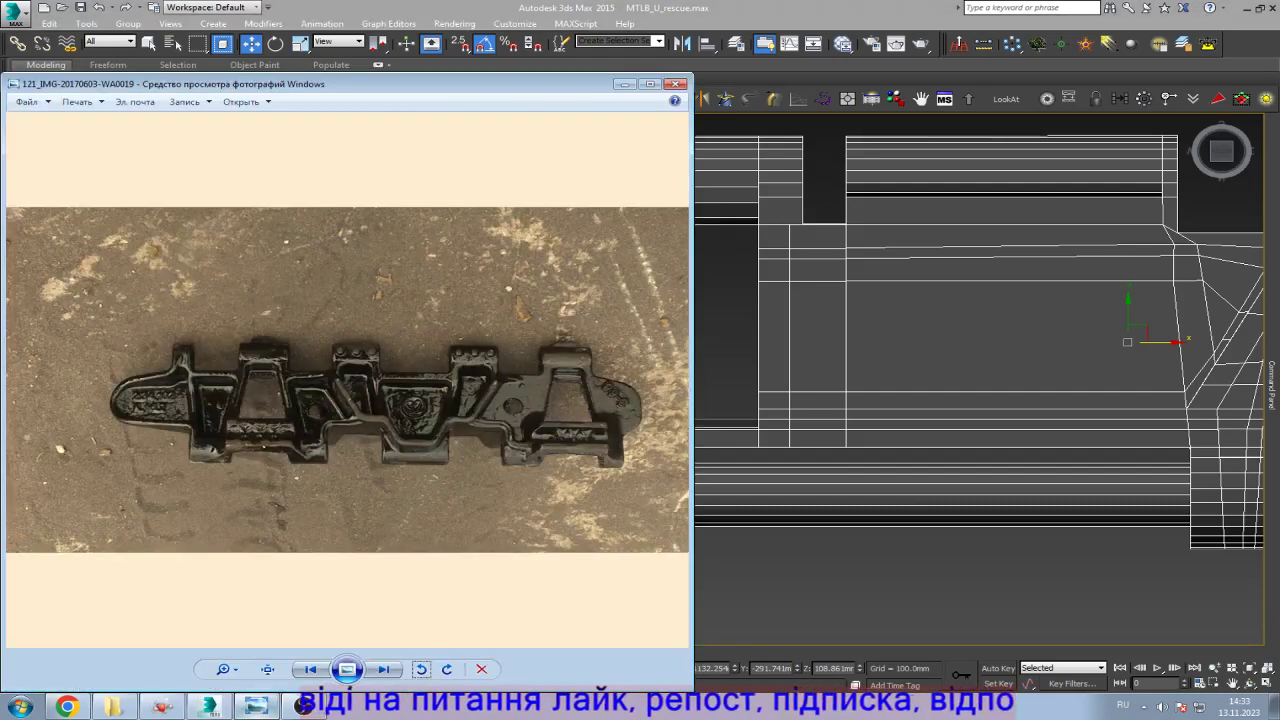
pyautogui.click(256, 706)
pyautogui.click(256, 706)
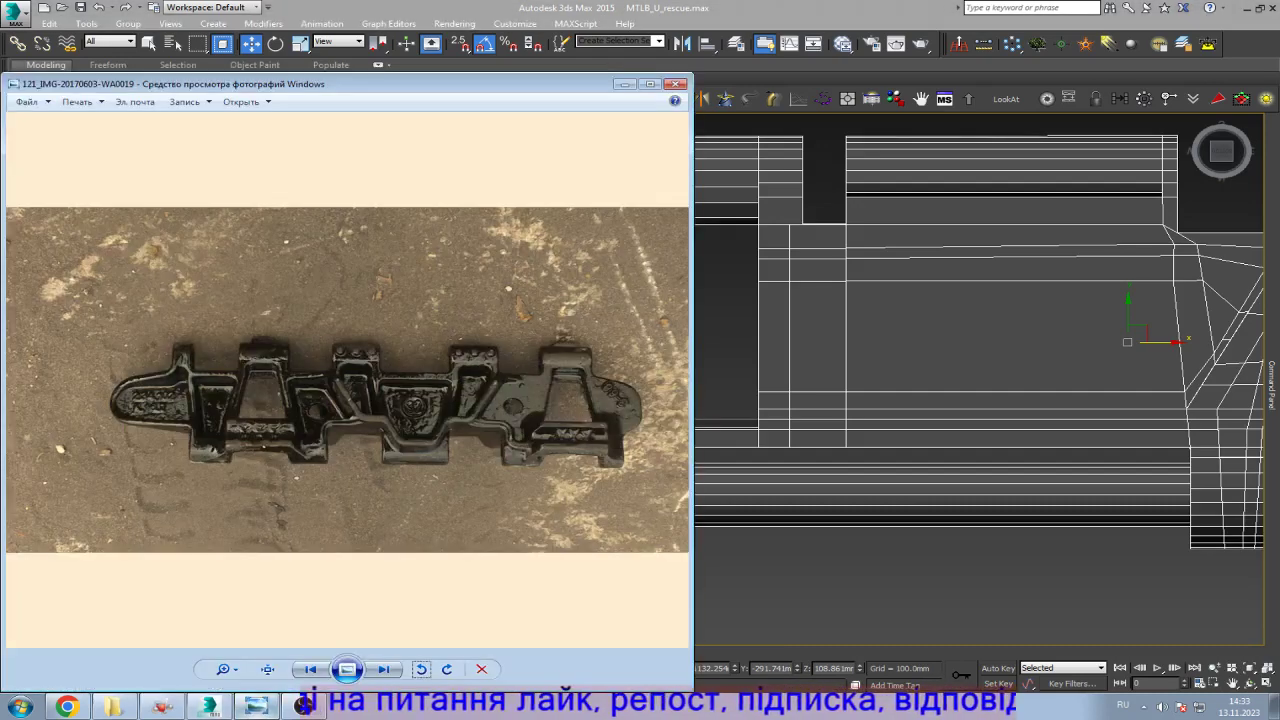
pyautogui.click(256, 706)
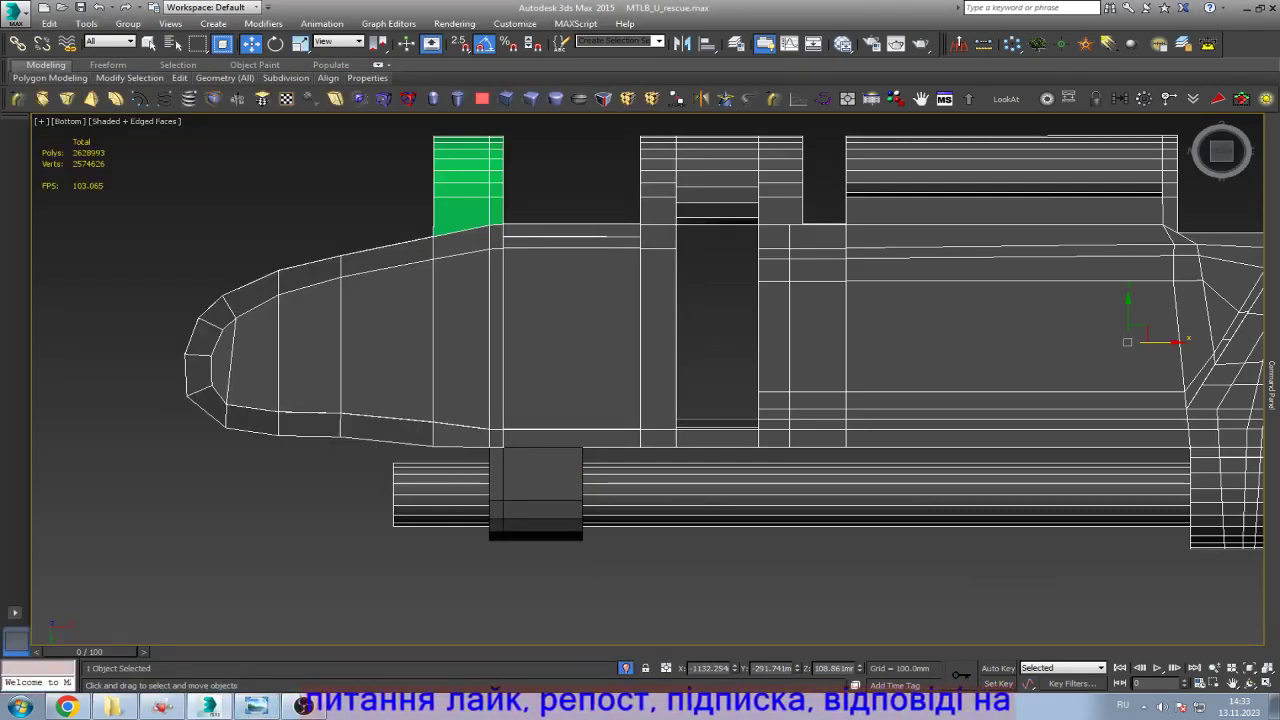
# Step: Skew the vertex column left of the middle block by -170.0mm
pyautogui.press('1')
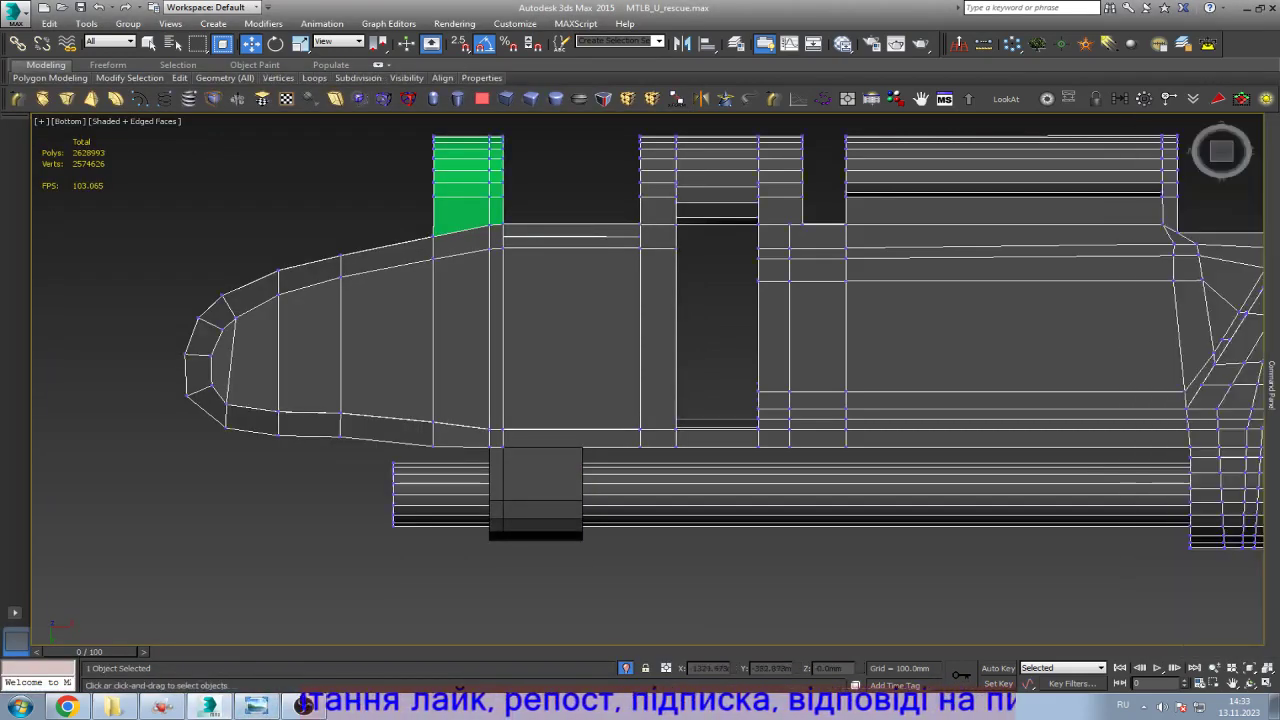
pyautogui.moveTo(630, 380); pyautogui.dragTo(627, 128)
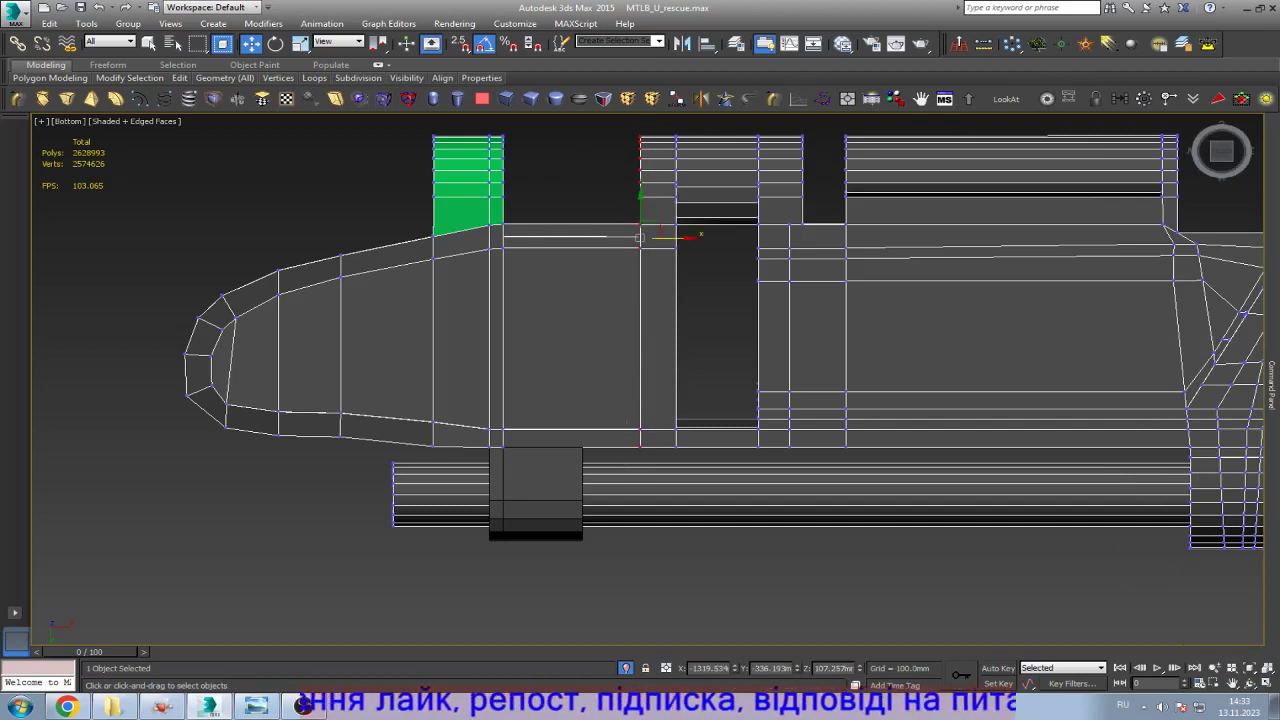
pyautogui.click(341, 98)
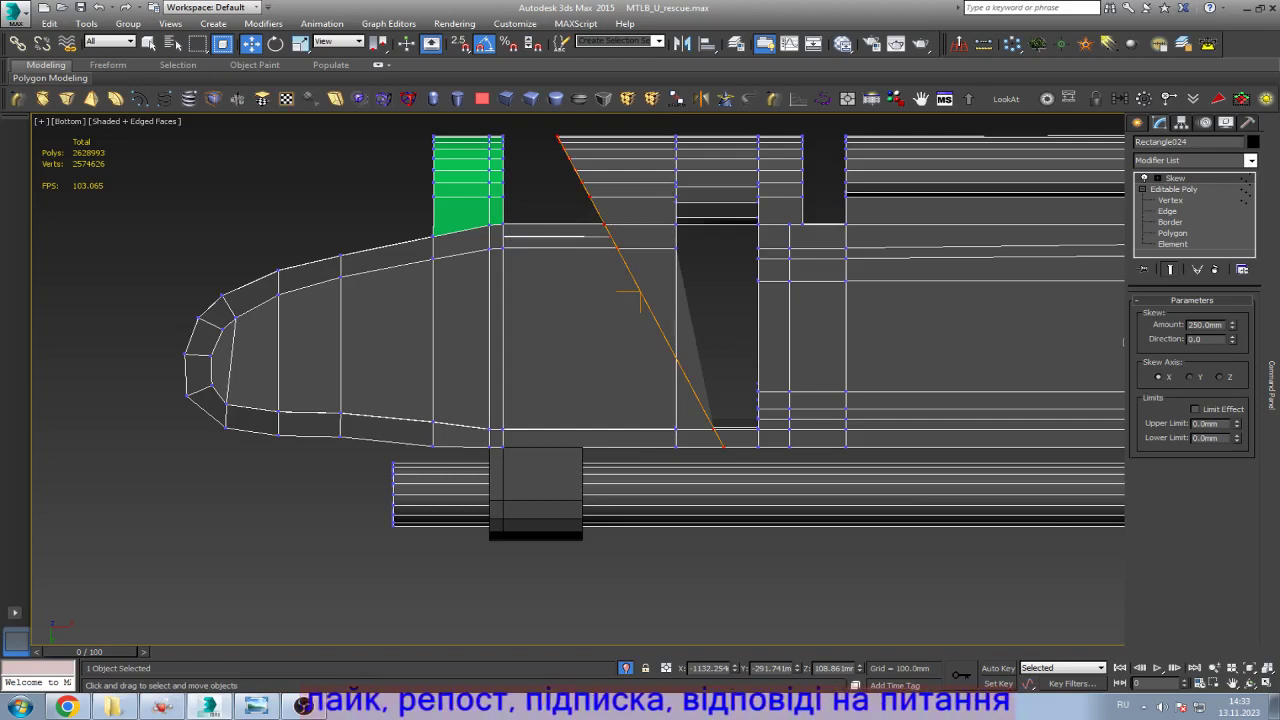
pyautogui.moveTo(1232, 324); pyautogui.dragTo(1232, 370)
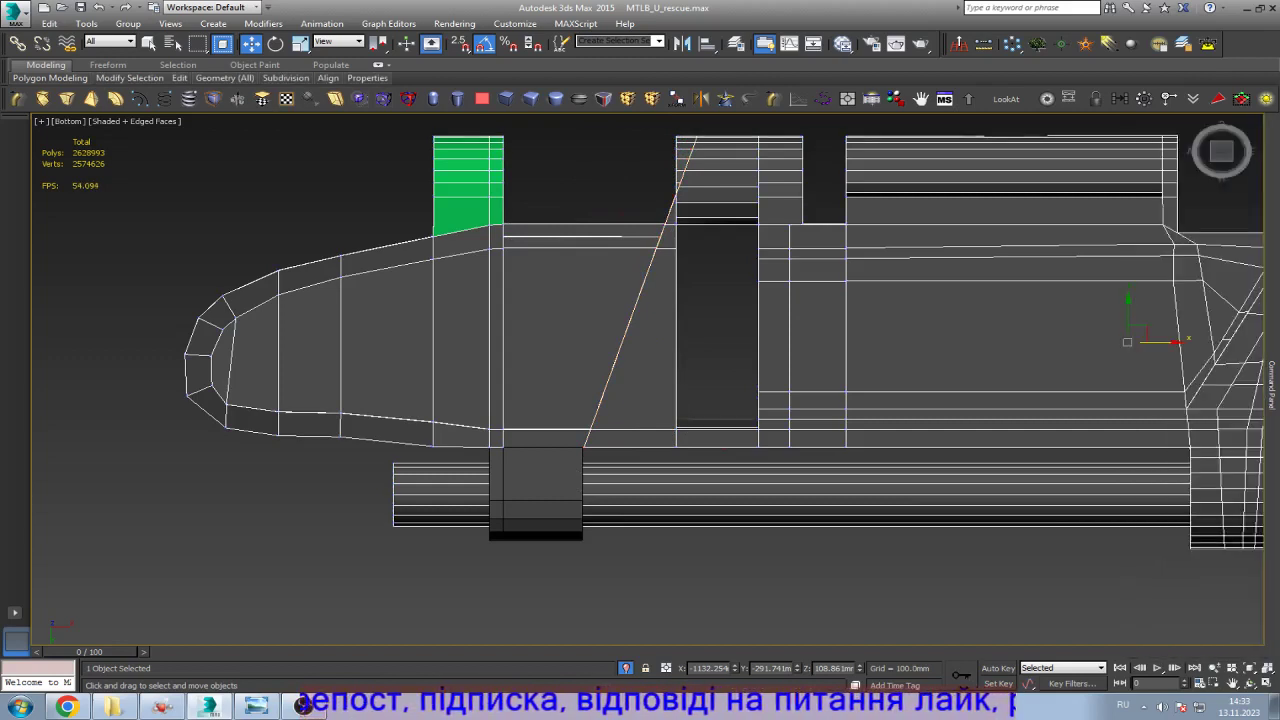
# Step: Scale the slanted edge's vertices into line and shift them slightly left
pyautogui.press('1')
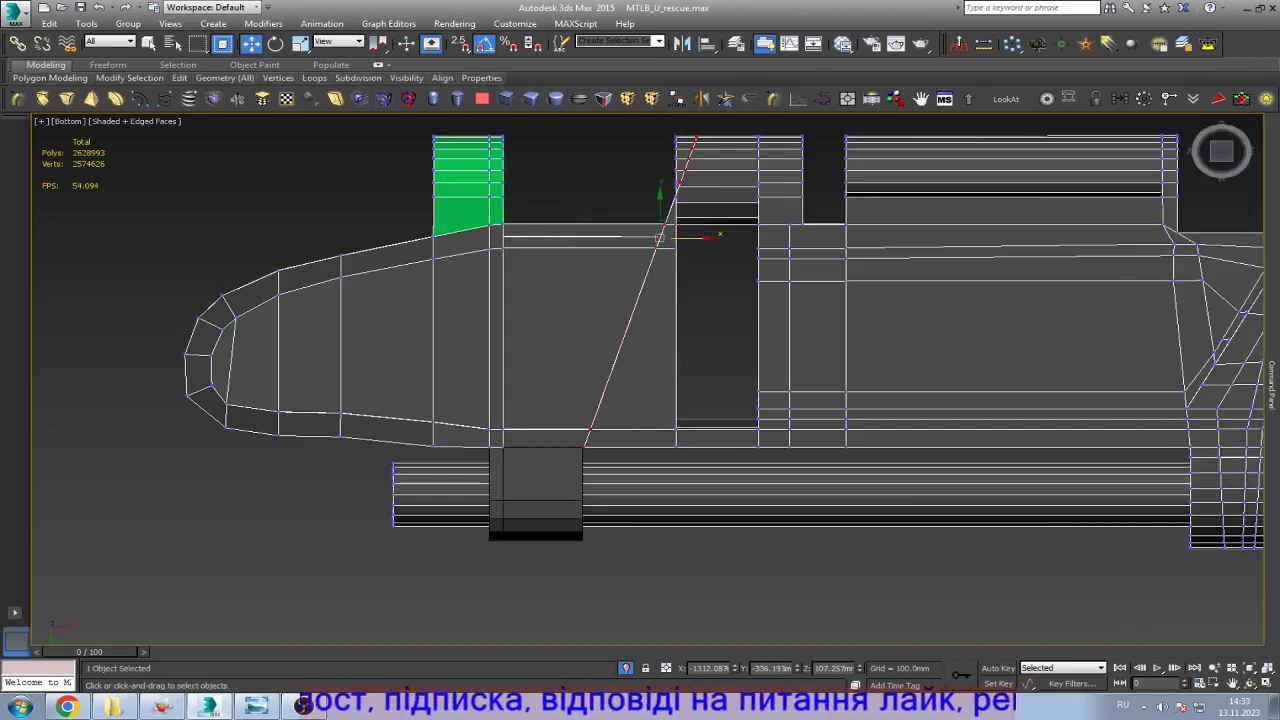
pyautogui.press('r')
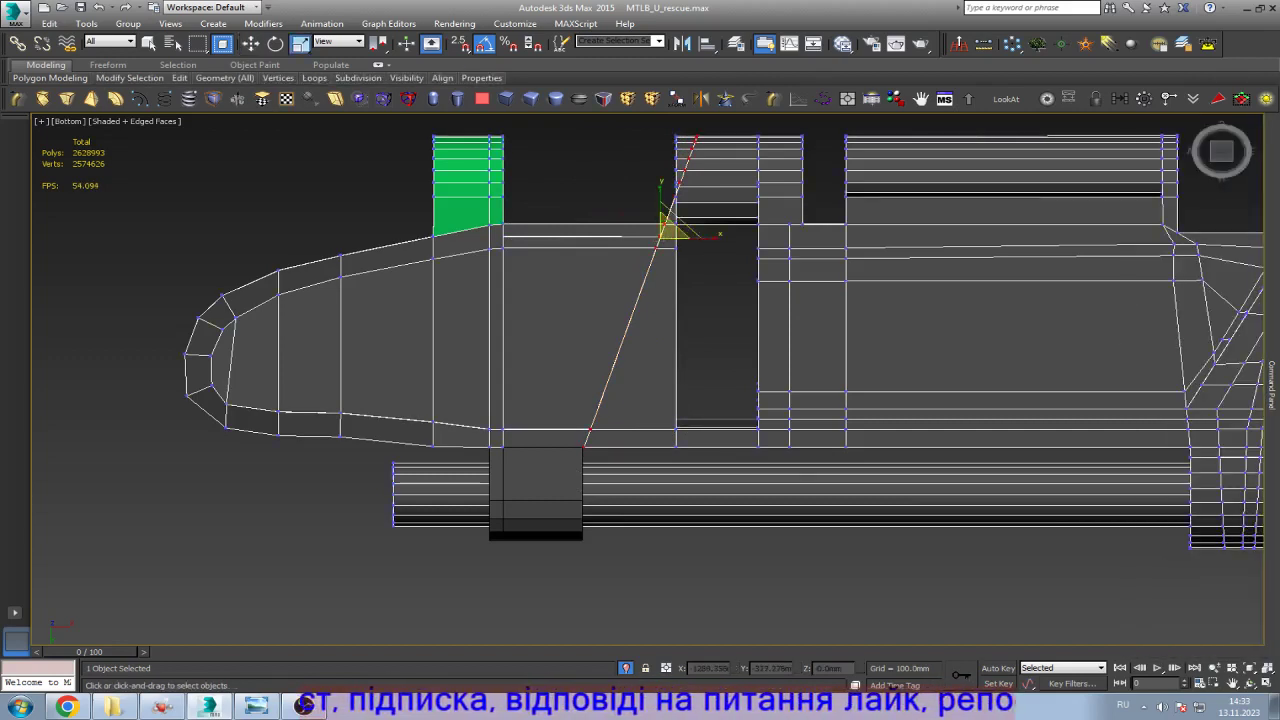
pyautogui.moveTo(717, 264); pyautogui.dragTo(706, 237)
pyautogui.press('w')
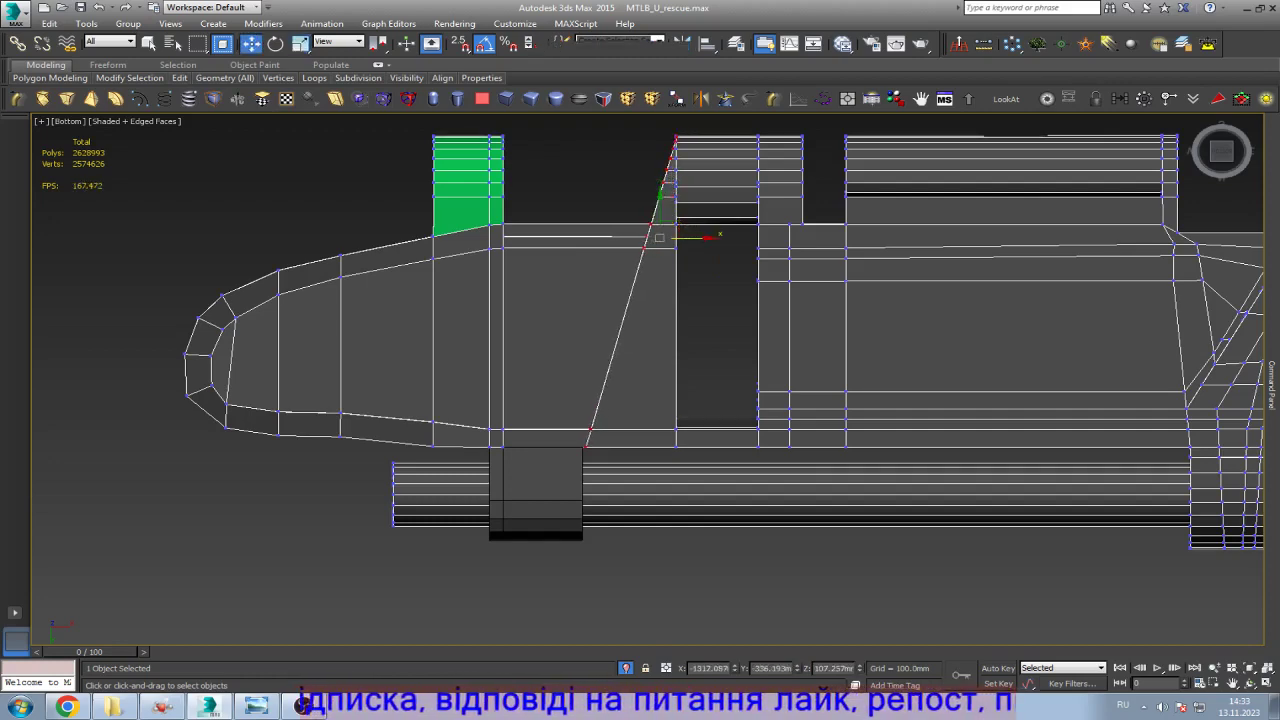
pyautogui.scroll(15, 584, 446)
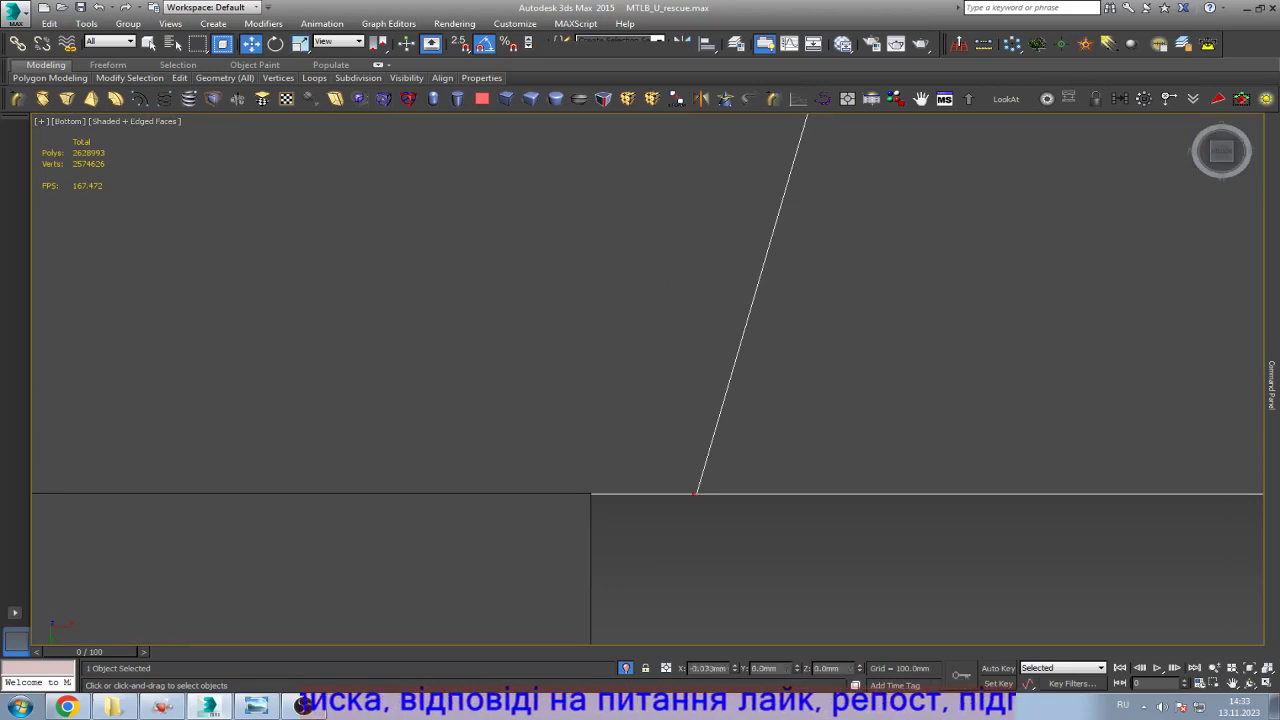
pyautogui.moveTo(752, 300); pyautogui.dragTo(644, 300)
pyautogui.scroll(-3, 644, 300)
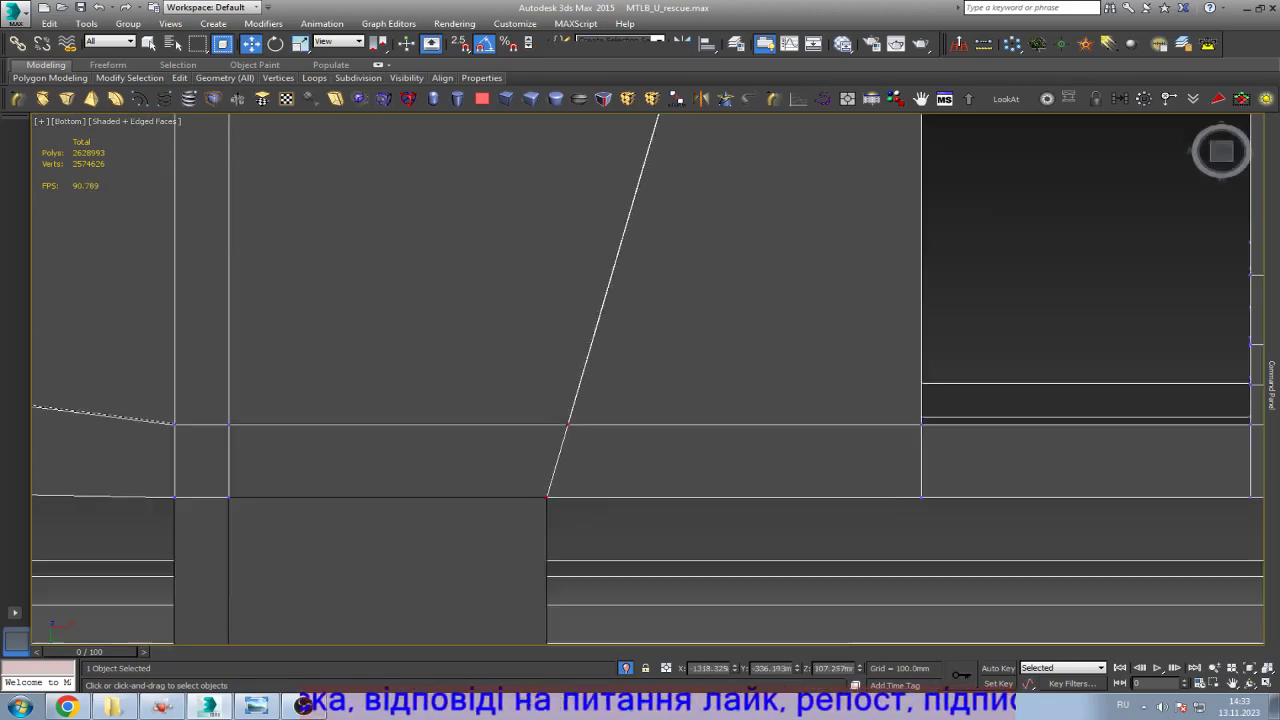
pyautogui.scroll(-4, 547, 496)
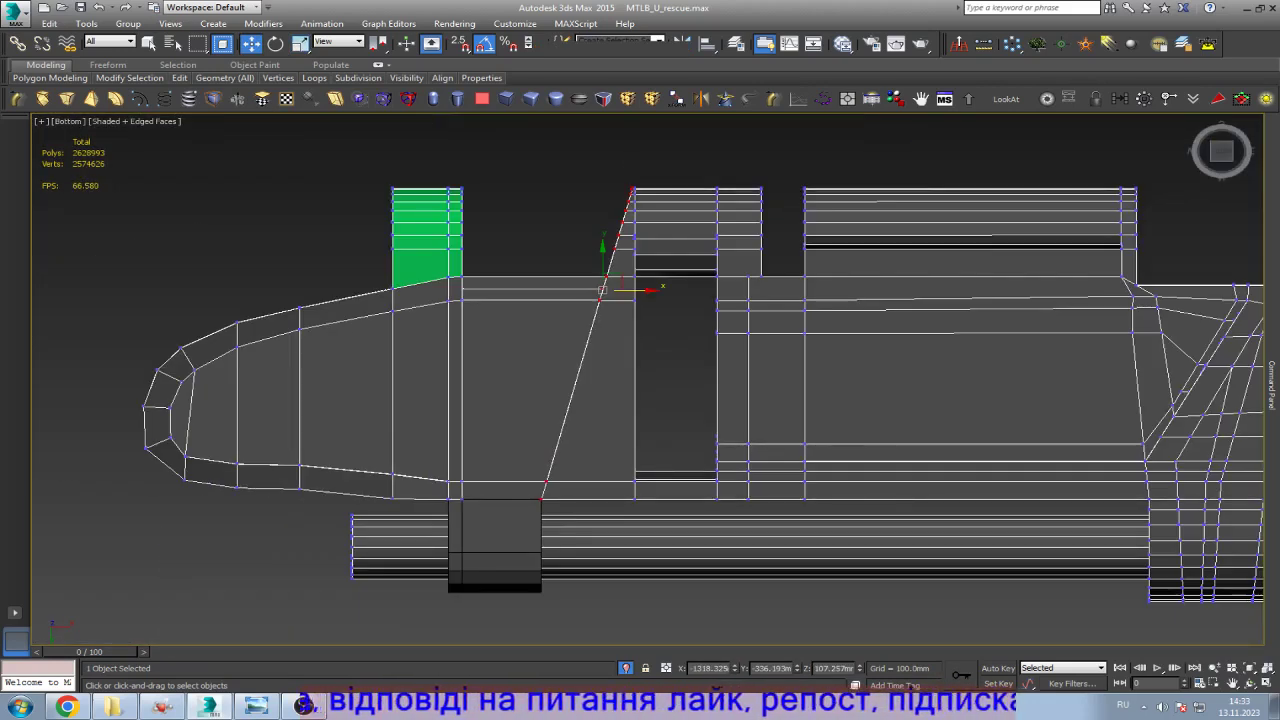
# Step: Compare the slanted side with the reference photo and leave vertex editing
pyautogui.click(255, 706)
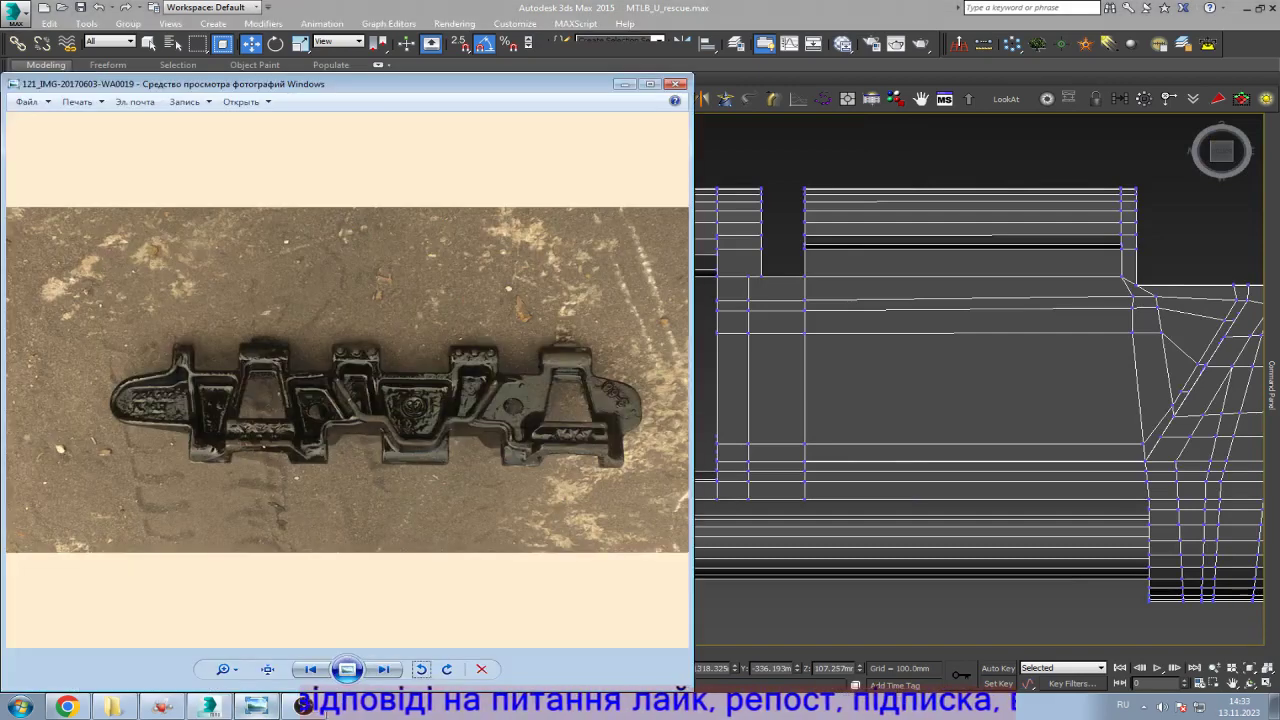
pyautogui.click(255, 706)
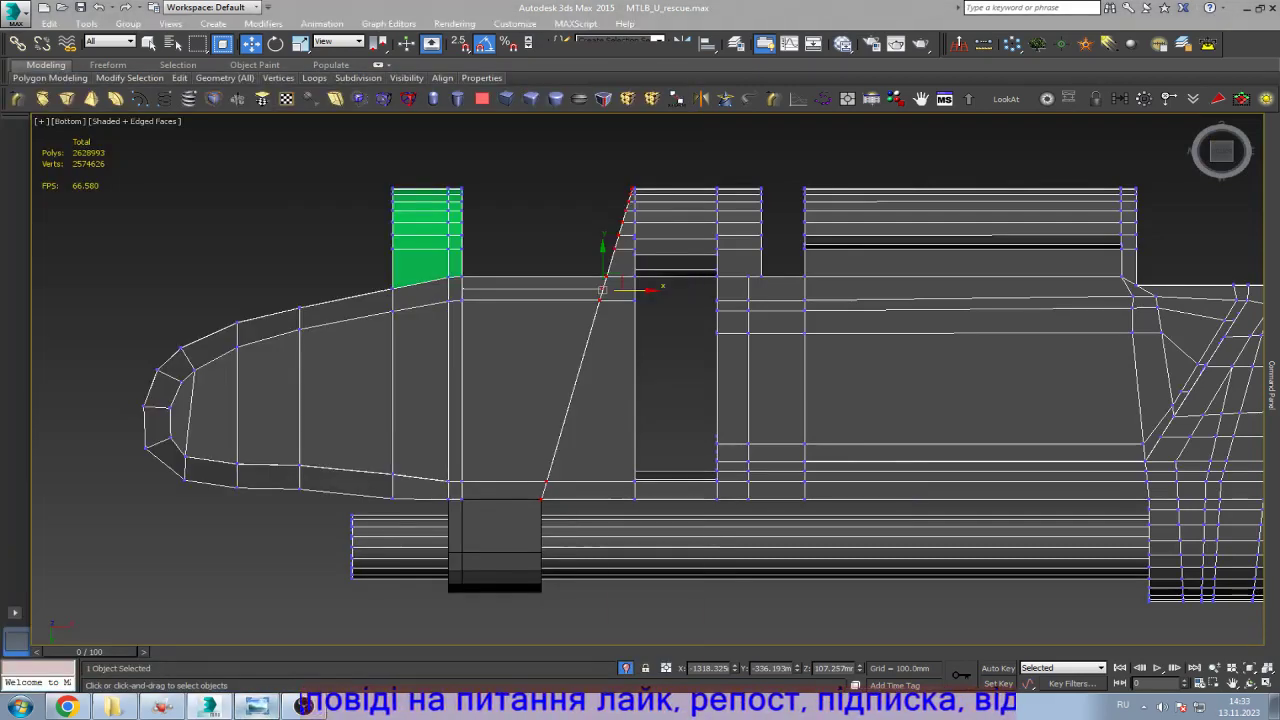
pyautogui.click(255, 706)
pyautogui.click(255, 706)
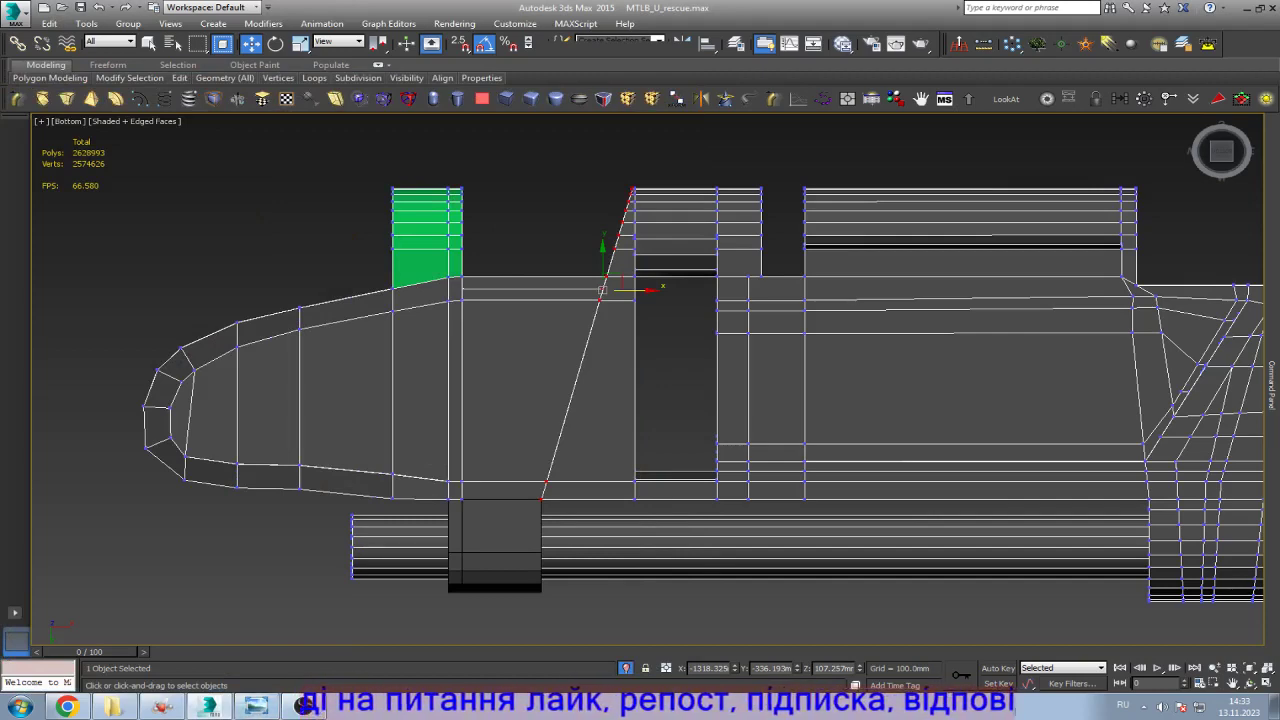
pyautogui.scroll(10, 640, 195)
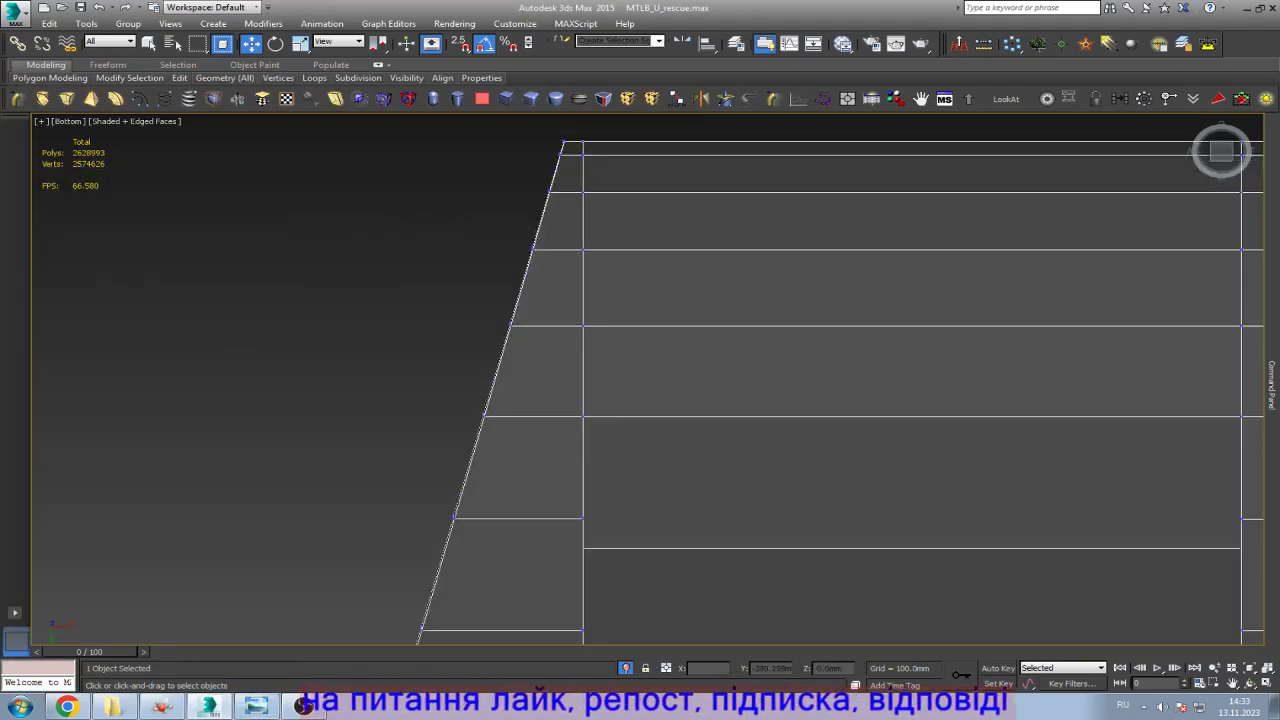
pyautogui.scroll(-6, 571, 190)
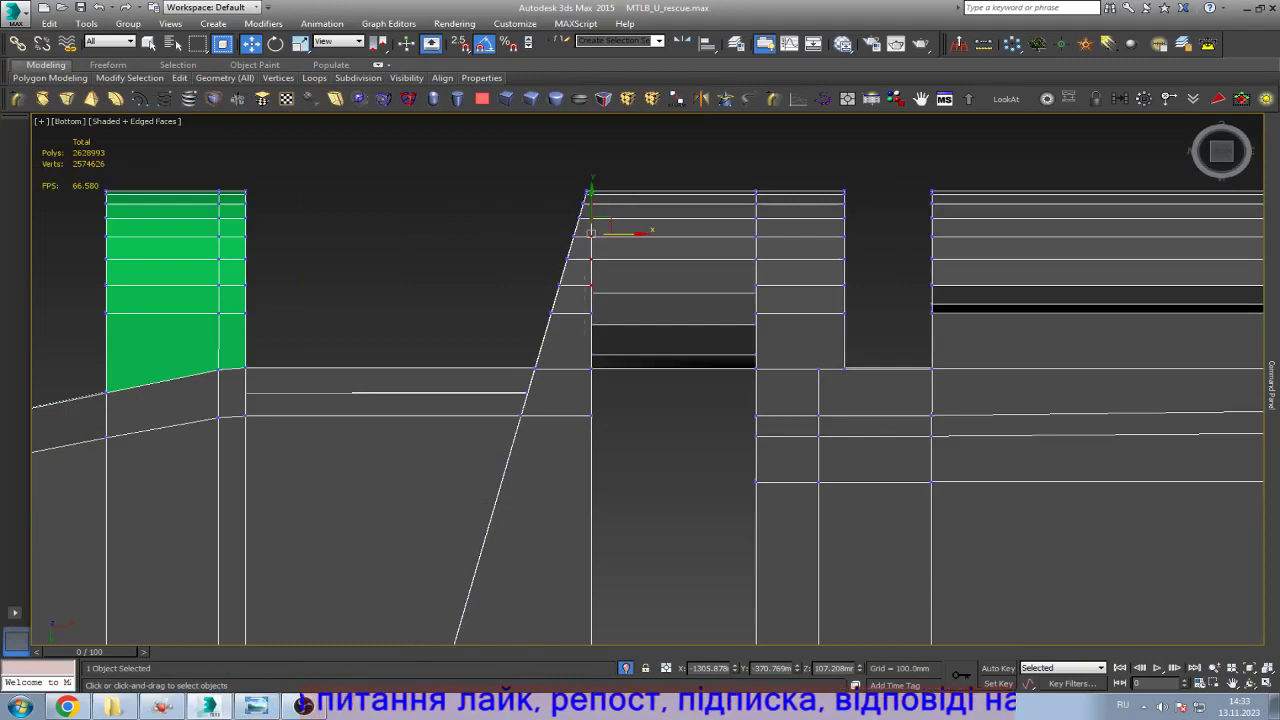
pyautogui.scroll(-4, 592, 354)
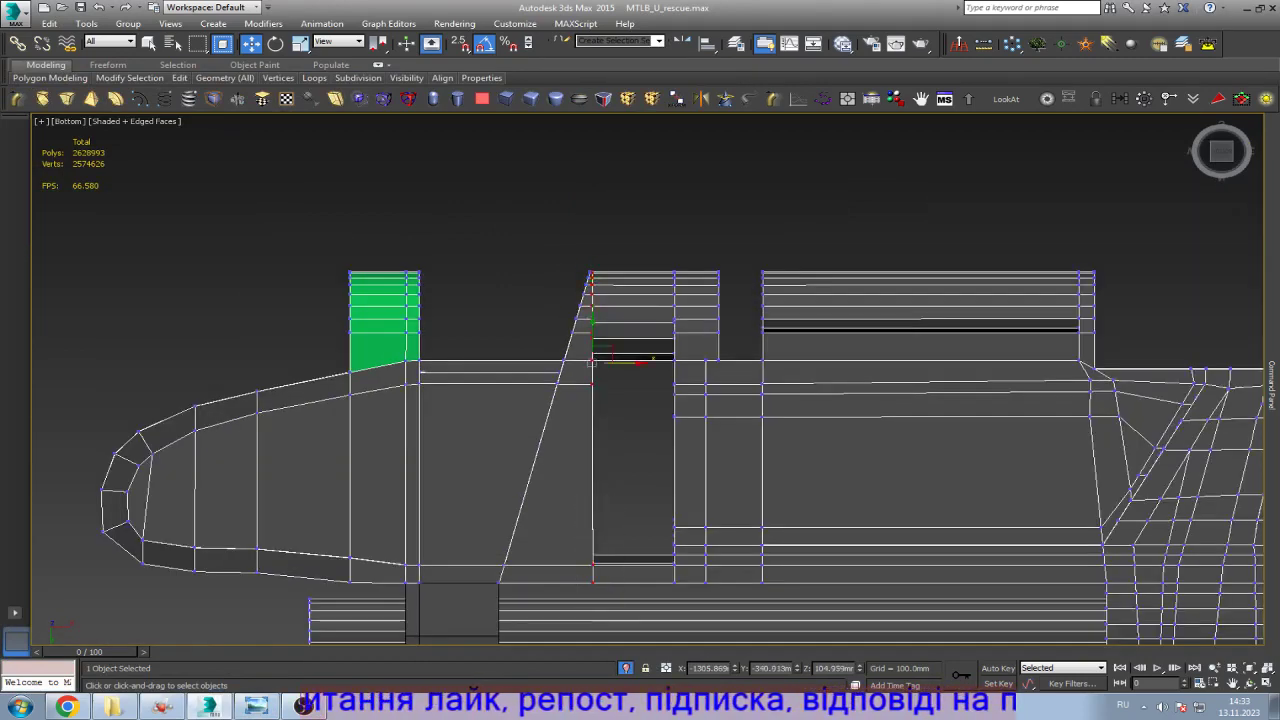
pyautogui.click(360, 98)
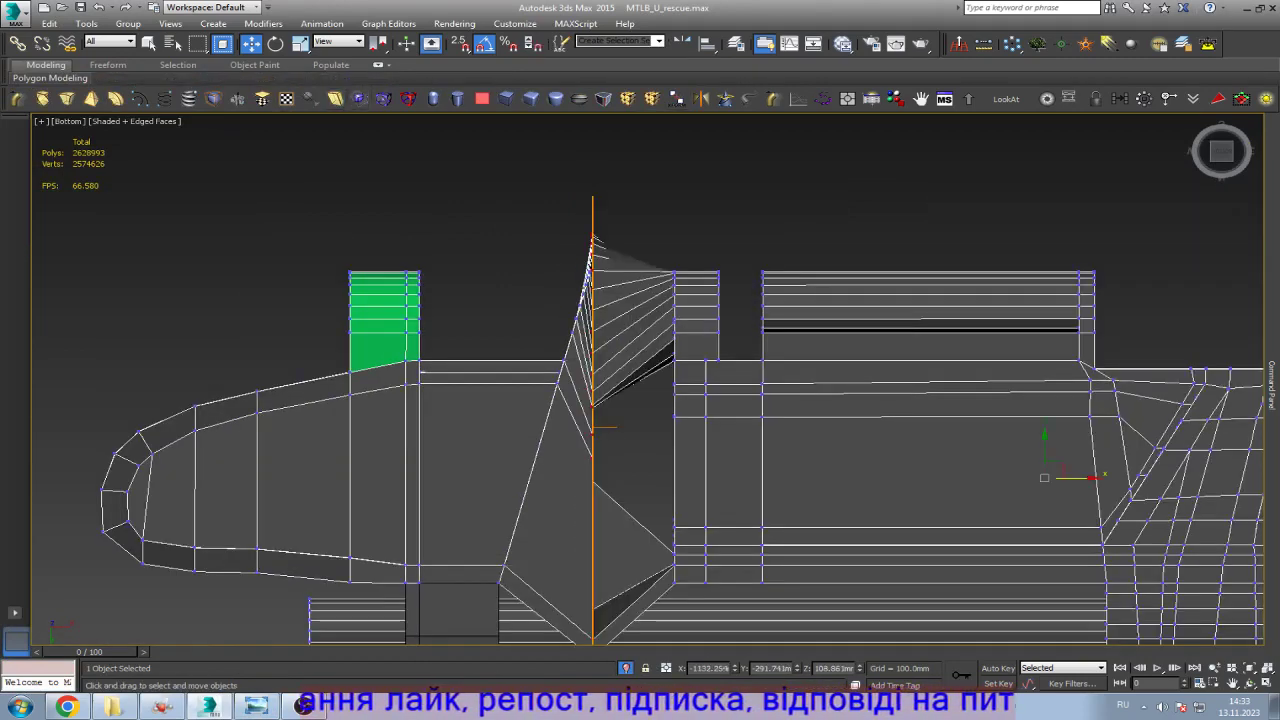
# Step: Reduce the hull's Skew amount to -130.0mm
pyautogui.click(1271, 385)
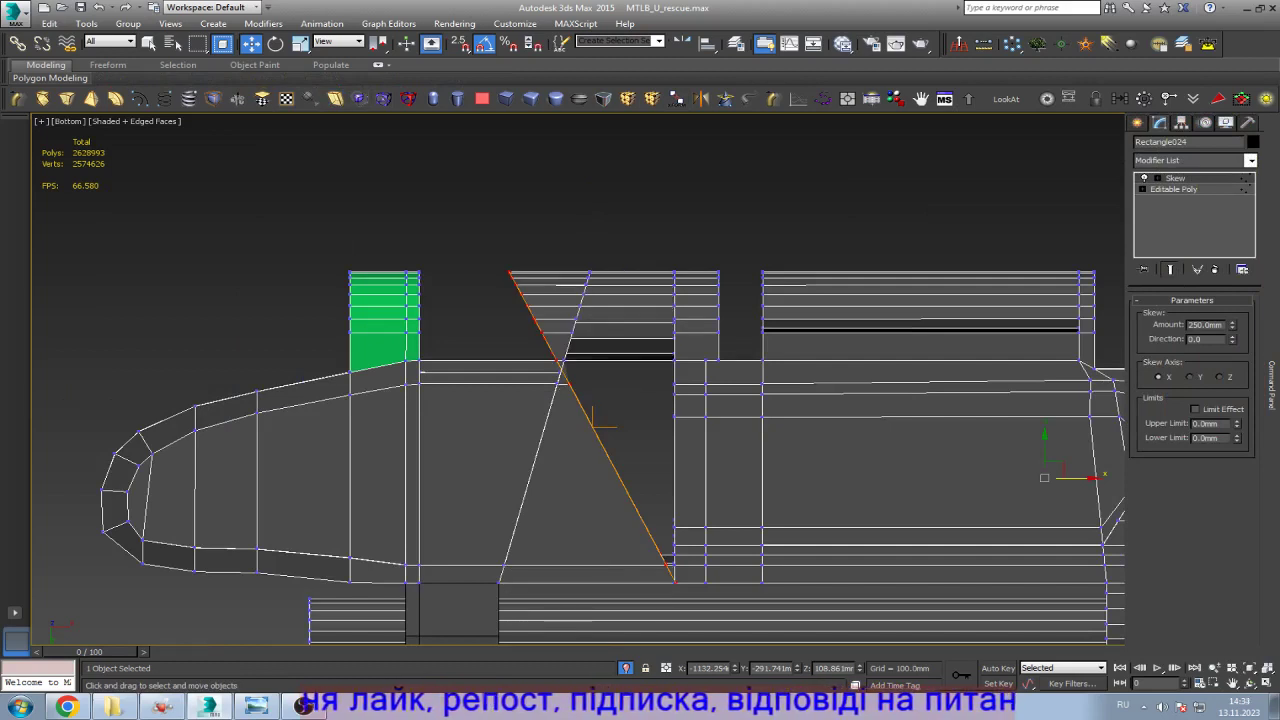
pyautogui.moveTo(1232, 324); pyautogui.dragTo(1232, 386)
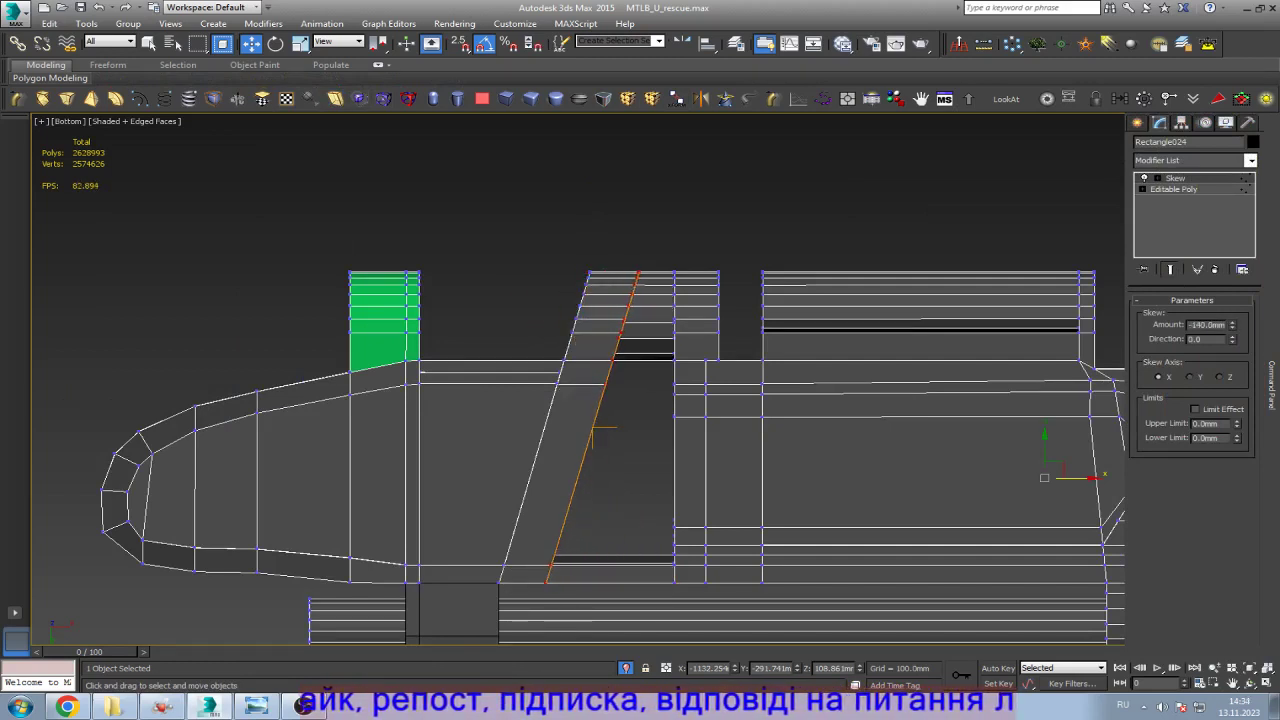
pyautogui.click(1174, 189)
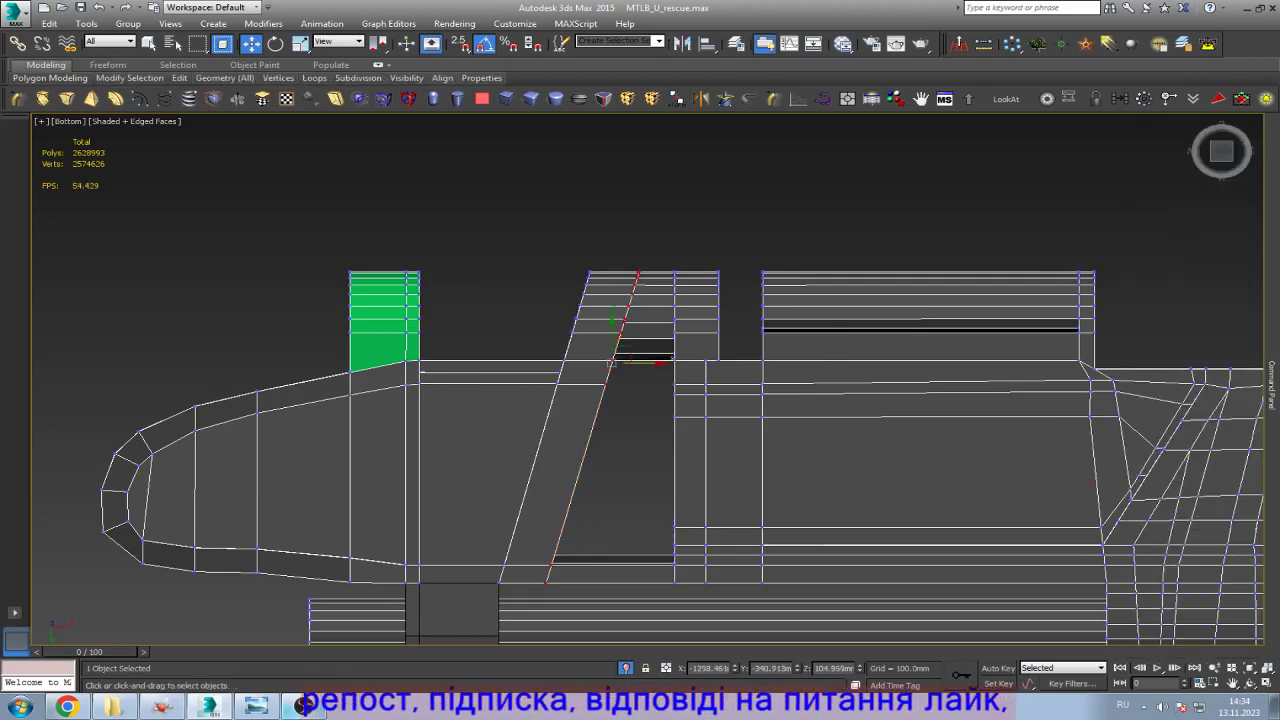
# Step: Check the photo and shift the slanted edge loop slightly left
pyautogui.click(254, 706)
pyautogui.click(254, 706)
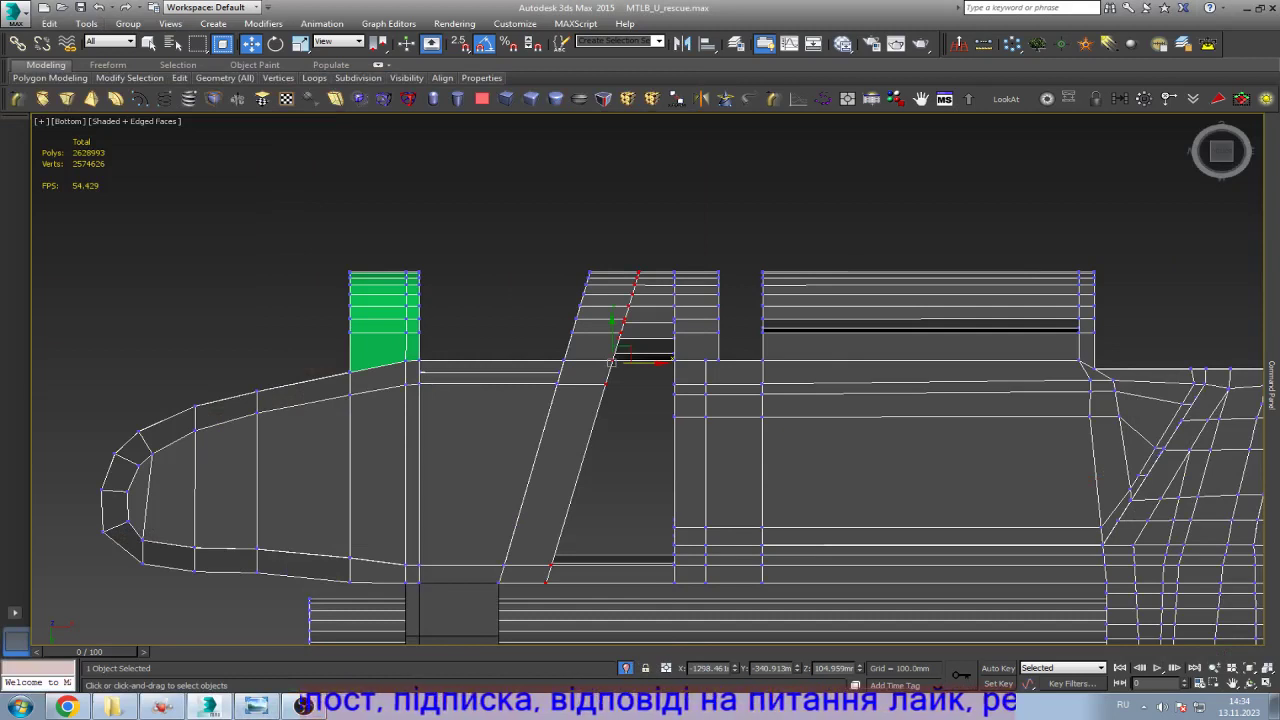
pyautogui.moveTo(640, 362); pyautogui.dragTo(588, 363)
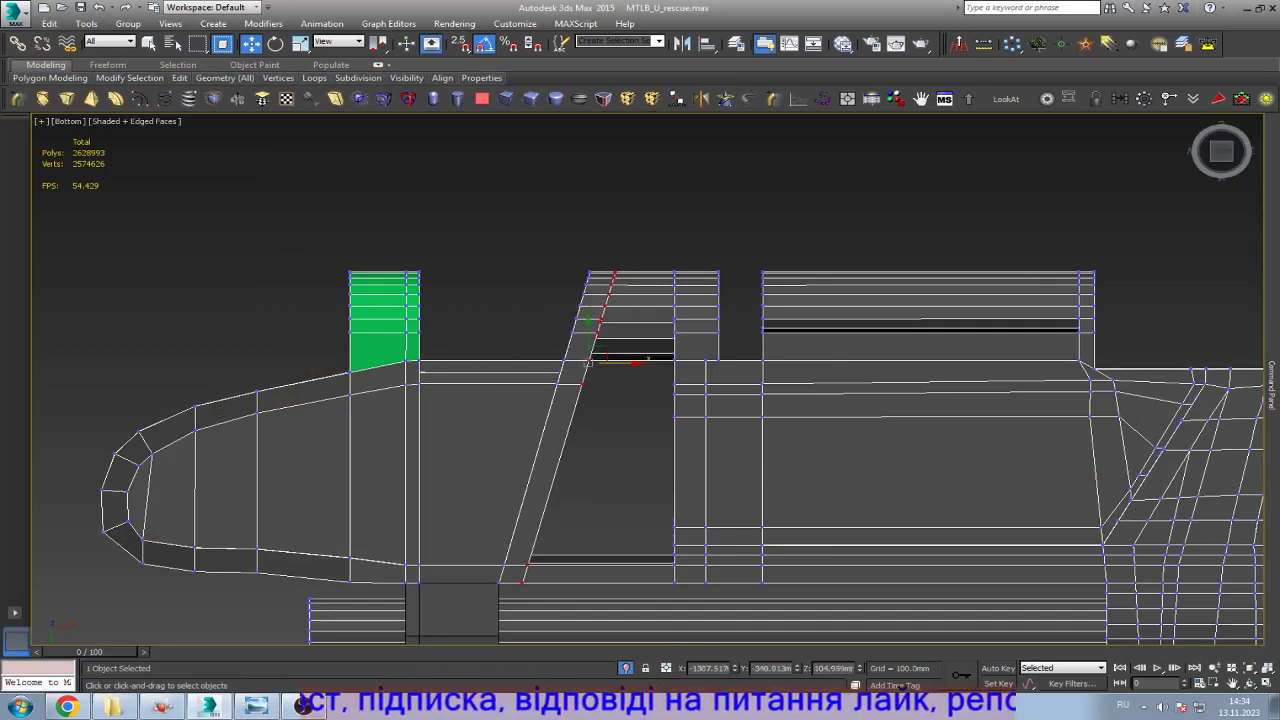
pyautogui.hotkey('ctrl', 'd')
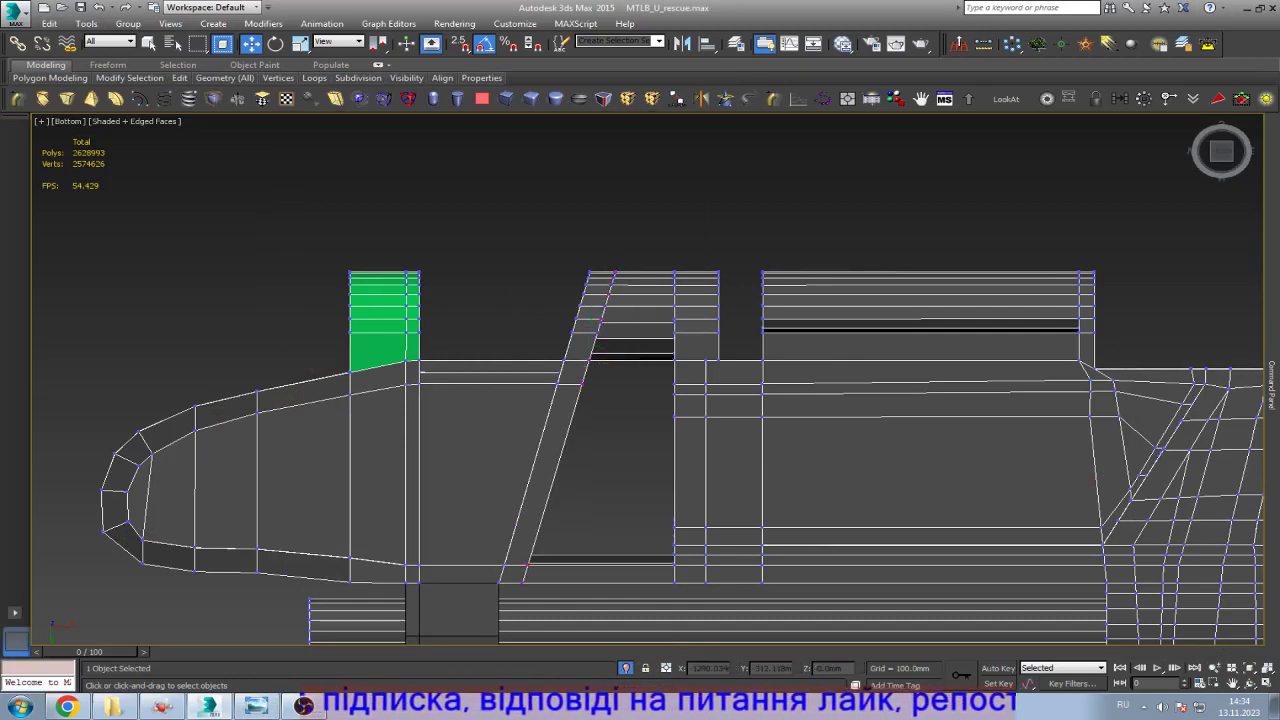
pyautogui.moveTo(627, 552); pyautogui.dragTo(627, 552)
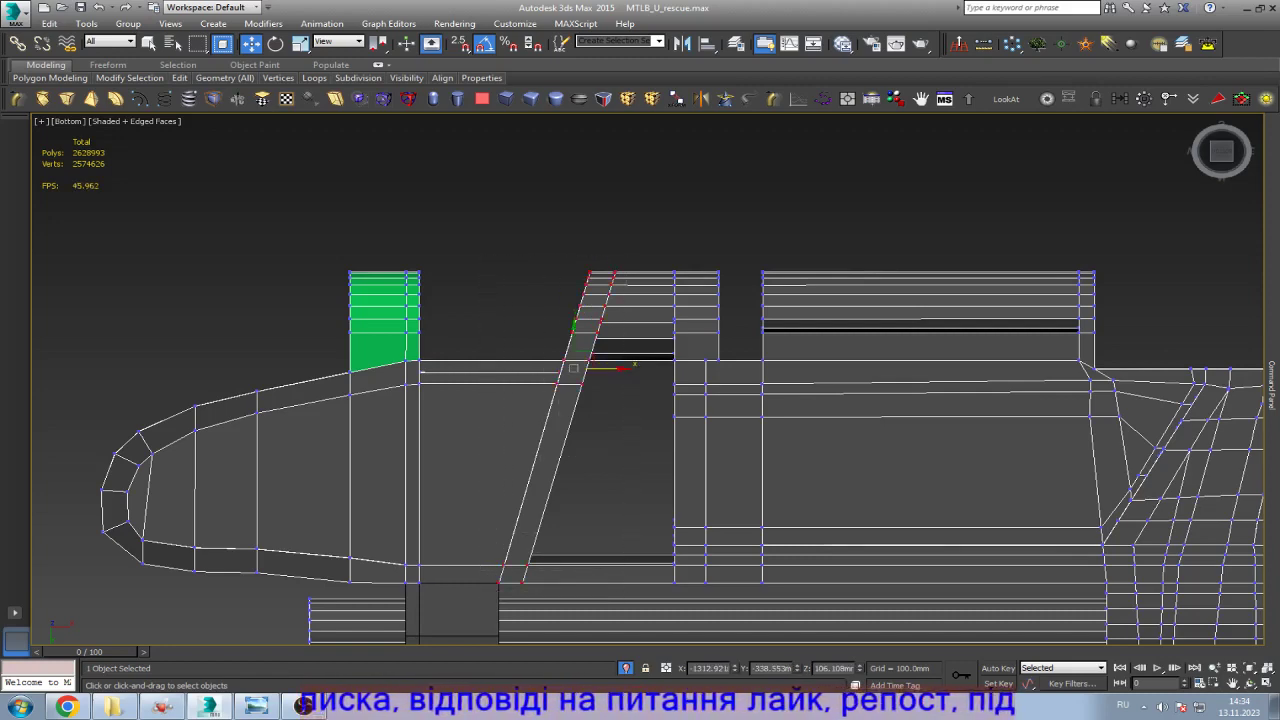
# Step: Recheck the reference photo, then select the small lower box
pyautogui.scroll(-5, 604, 358)
pyautogui.click(255, 706)
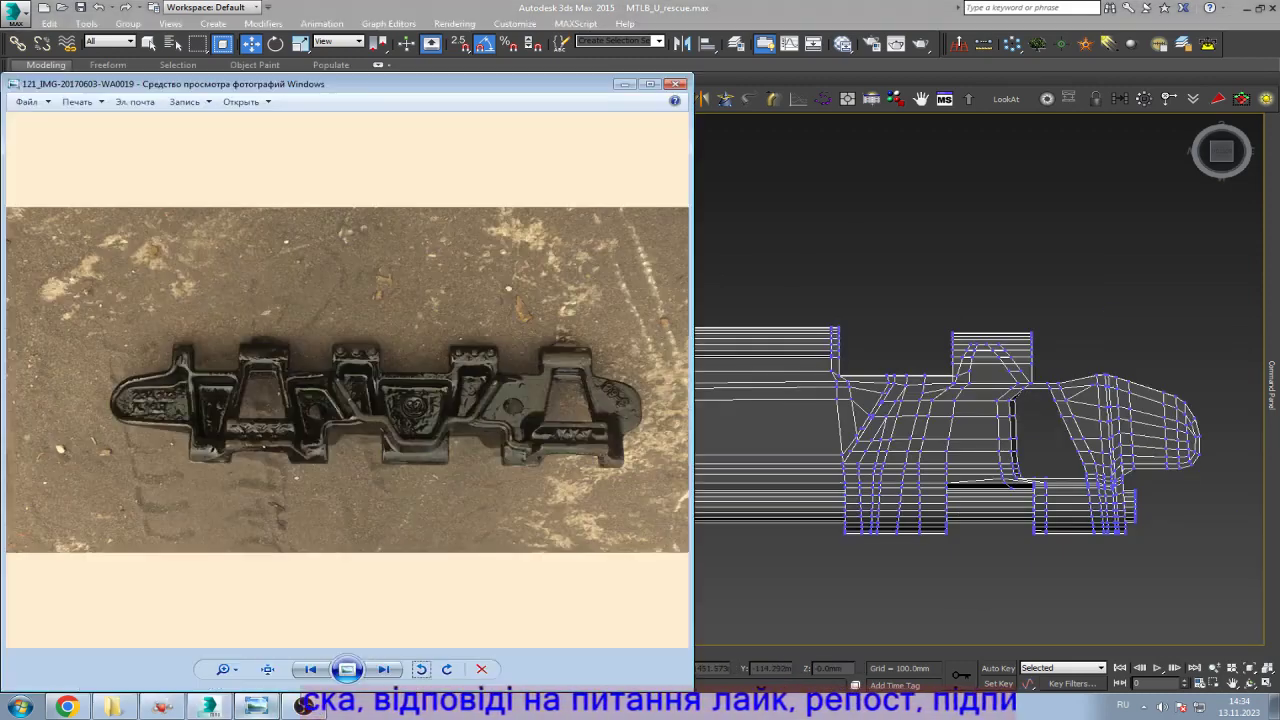
pyautogui.hotkey('alt', 'Tab')
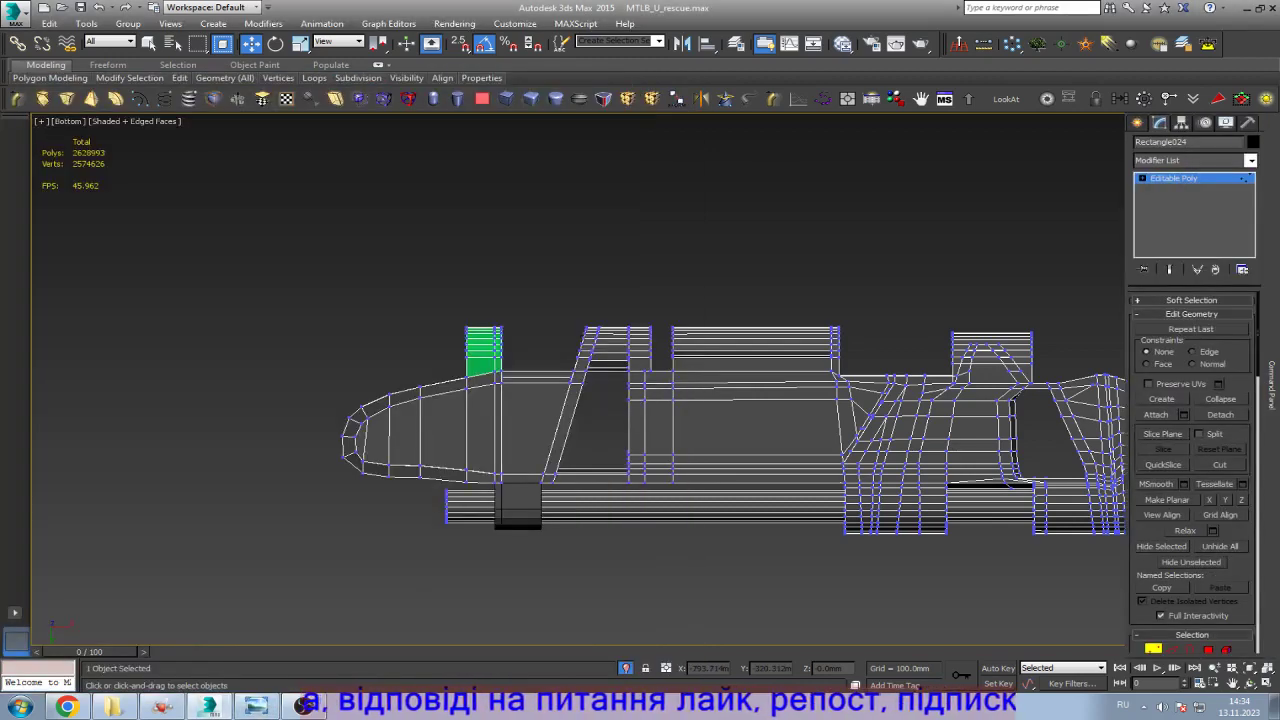
pyautogui.hotkey('ctrl', 'd')
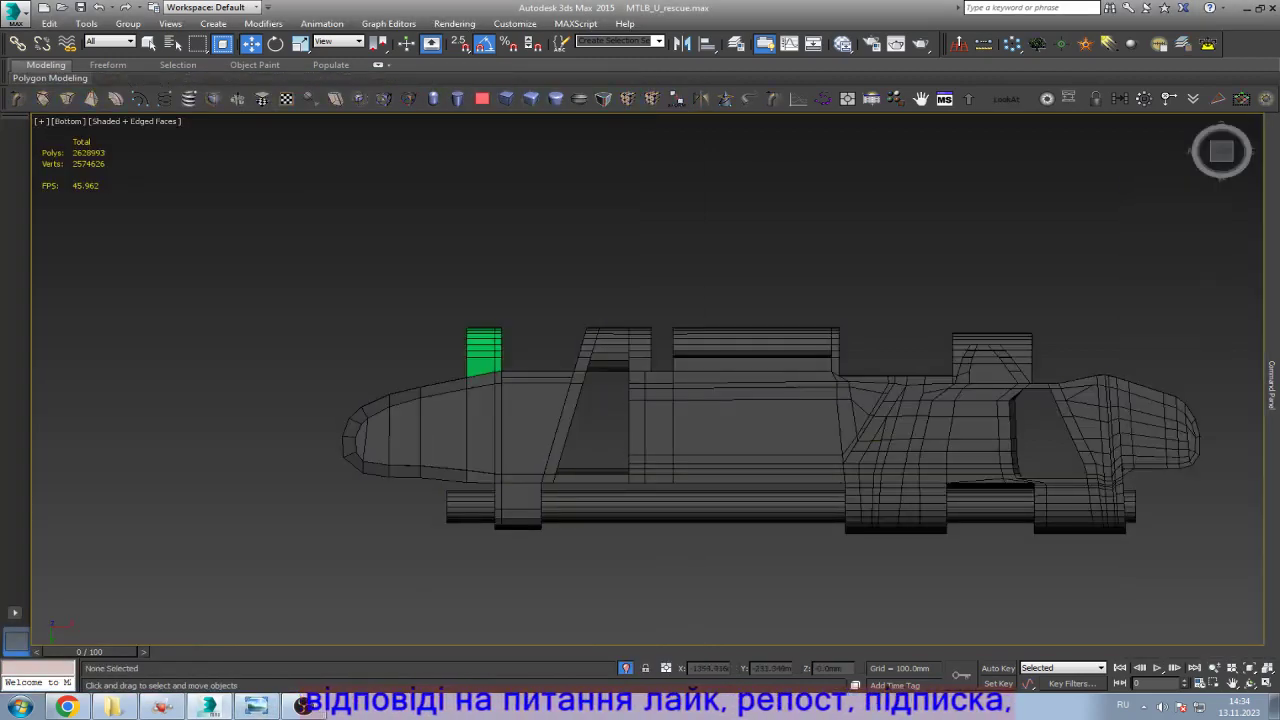
pyautogui.click(524, 505)
pyautogui.scroll(5, 524, 503)
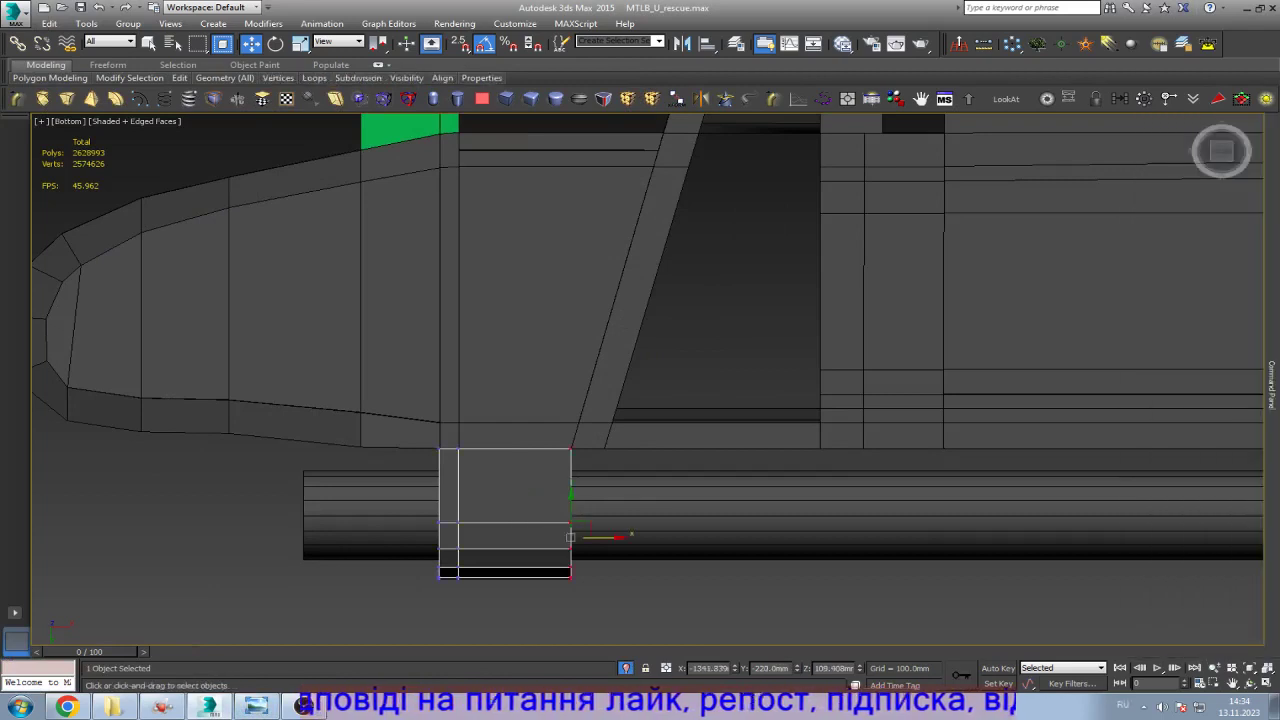
# Step: Stretch the box's right side to snap onto the slanted edge's lower end
pyautogui.moveTo(600, 537); pyautogui.dragTo(630, 537)
pyautogui.scroll(5, 615, 450)
pyautogui.moveTo(516, 475); pyautogui.dragTo(564, 501)
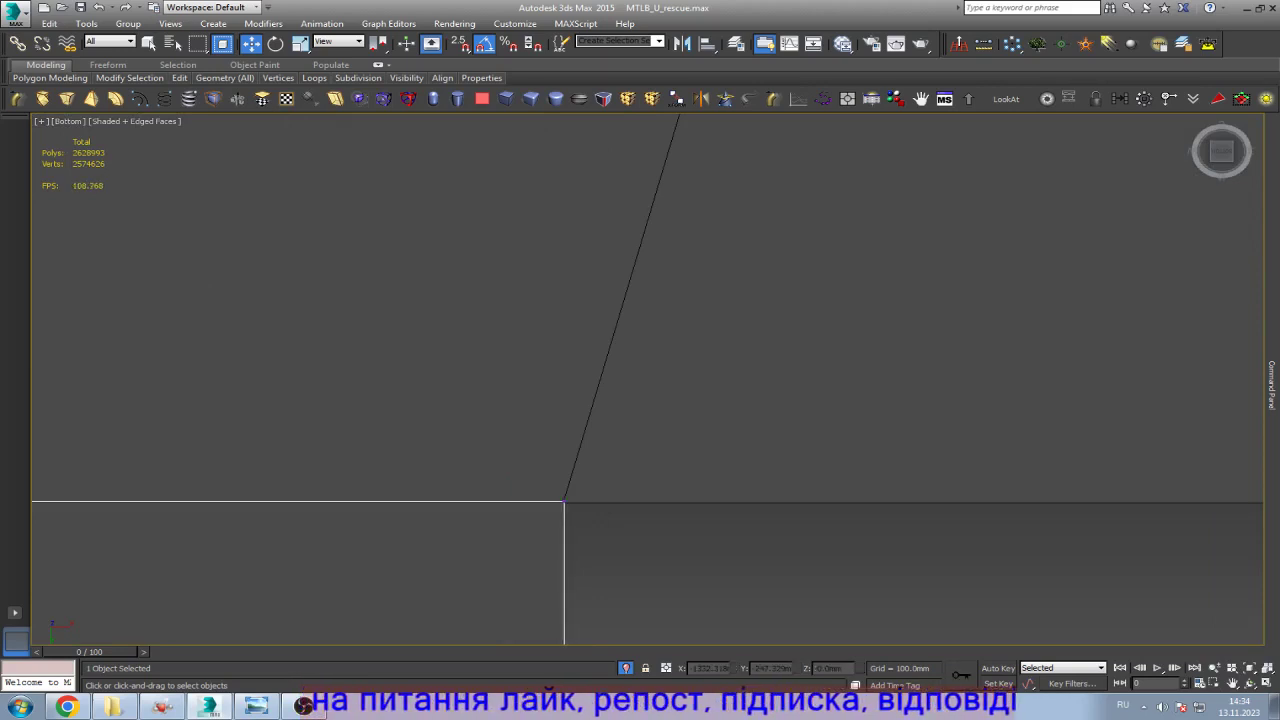
pyautogui.scroll(-4, 700, 385)
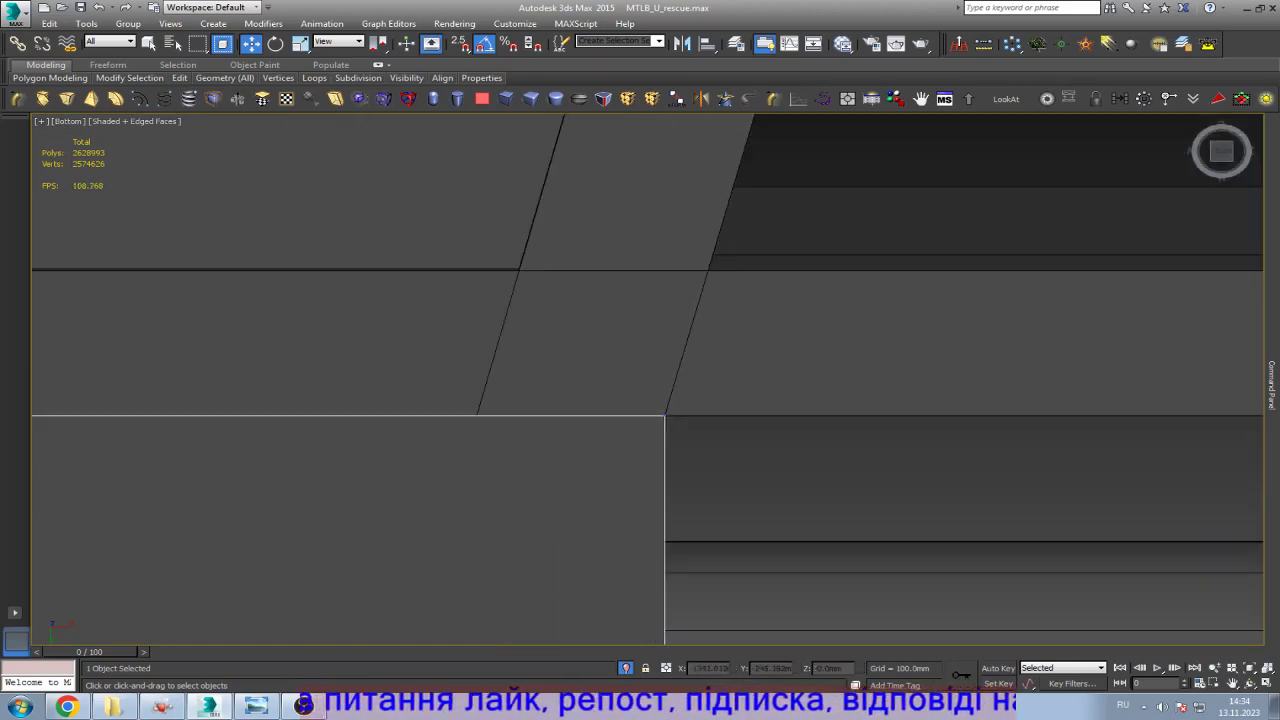
pyautogui.scroll(-5, 525, 508)
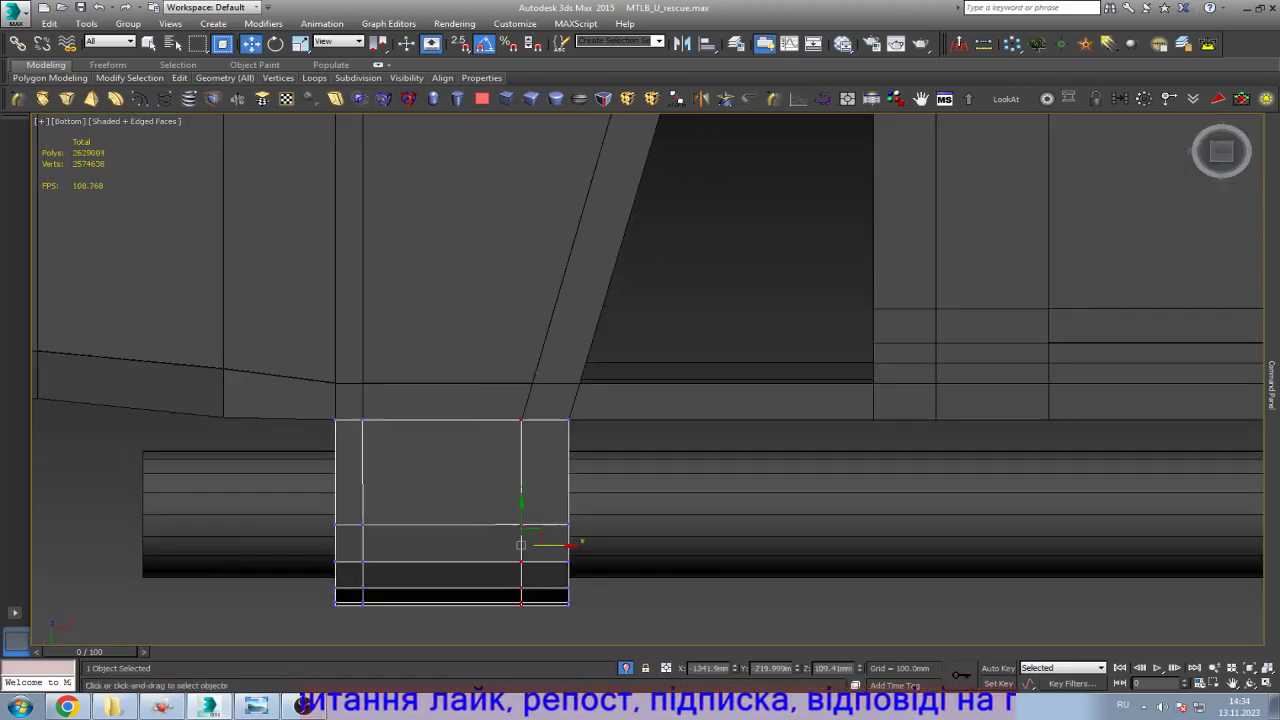
pyautogui.moveTo(1272, 385)
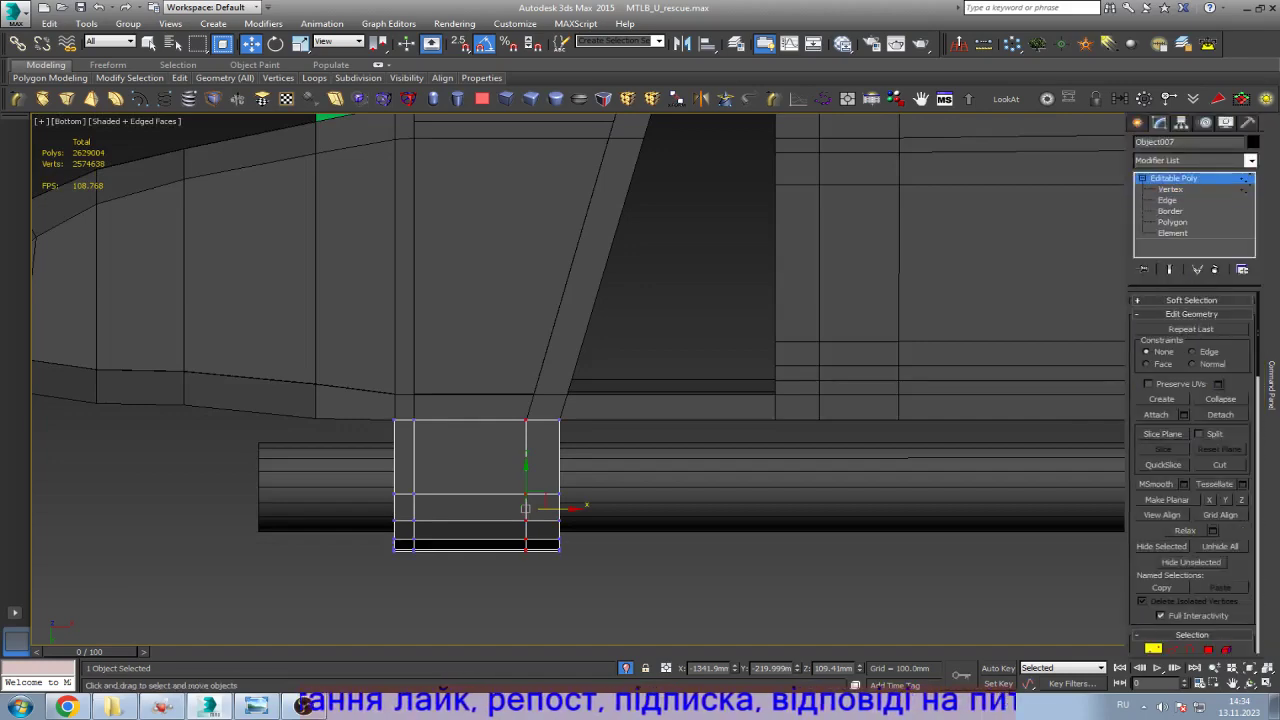
pyautogui.click(1173, 178)
# Step: Select the long bar polygon on the Rectangle024 body at Polygon level
pyautogui.click(700, 250)
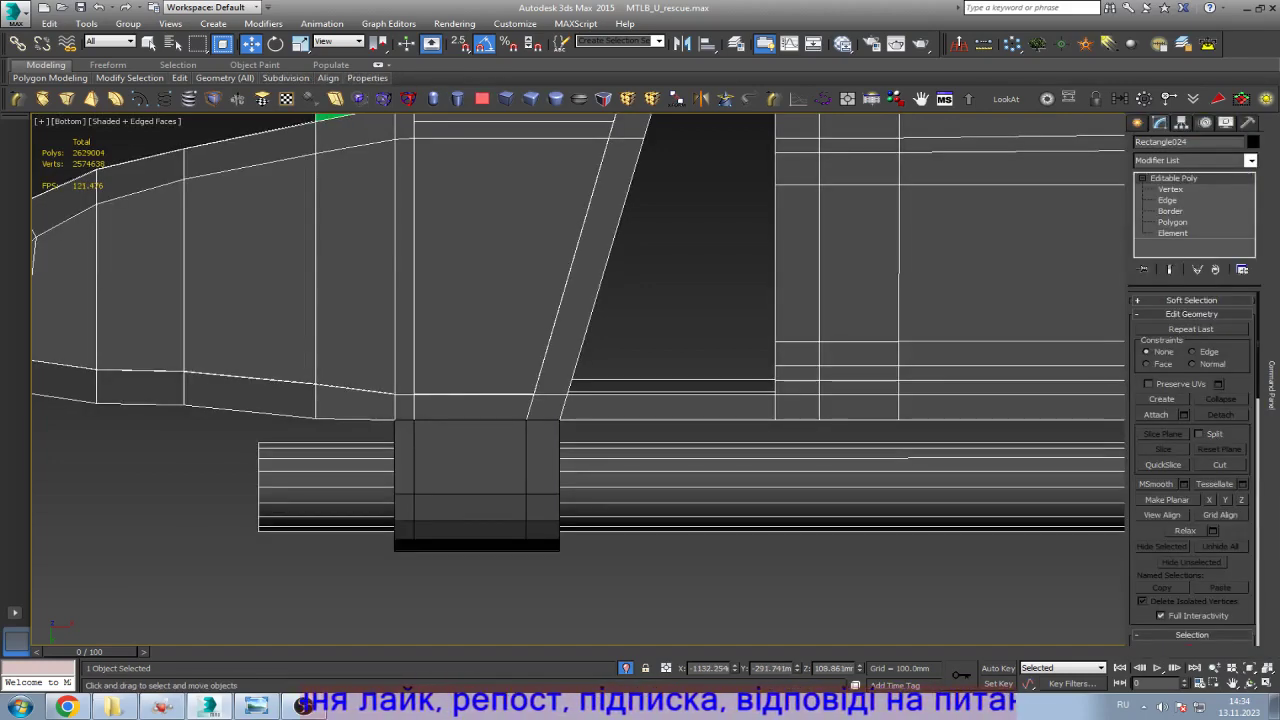
pyautogui.click(1172, 222)
pyautogui.click(1025, 452)
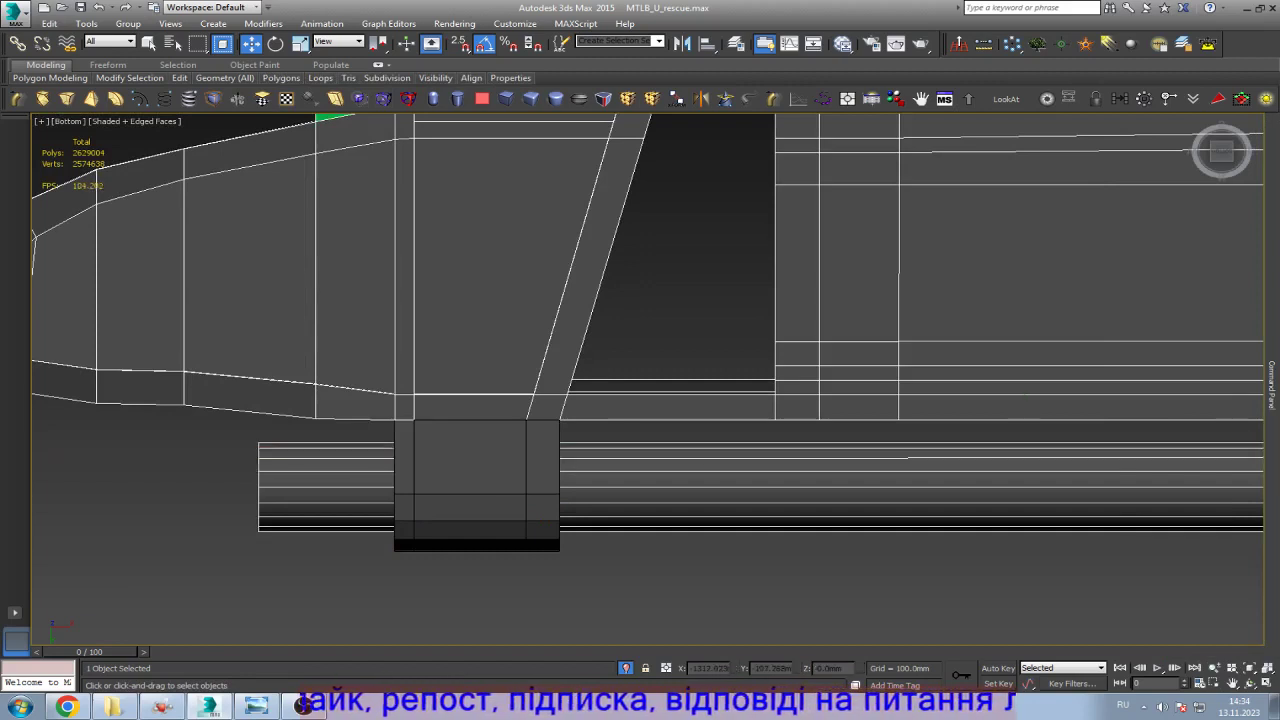
pyautogui.moveTo(414, 428); pyautogui.dragTo(586, 571)
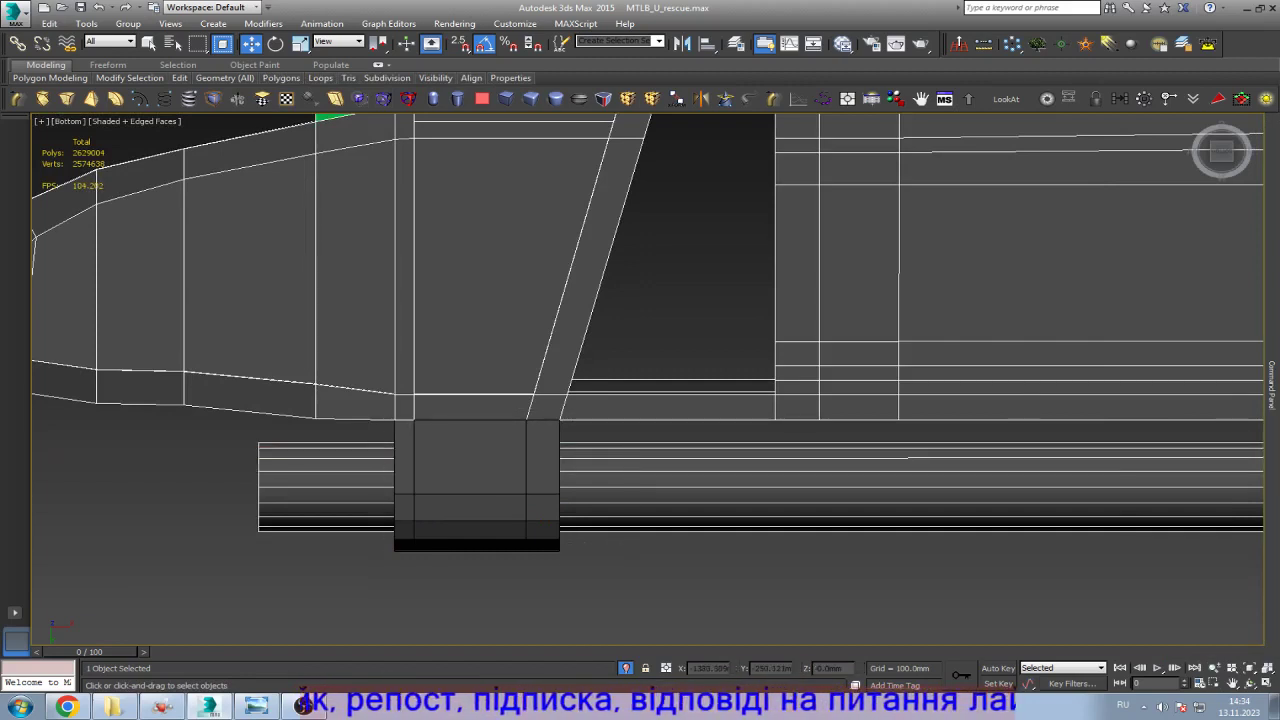
pyautogui.press('F3')
pyautogui.hotkey('ctrl', 'z')
# Step: Delete the hidden polygon behind the lower box, using wireframe display
pyautogui.press('F3')
pyautogui.scroll(3, 473, 396)
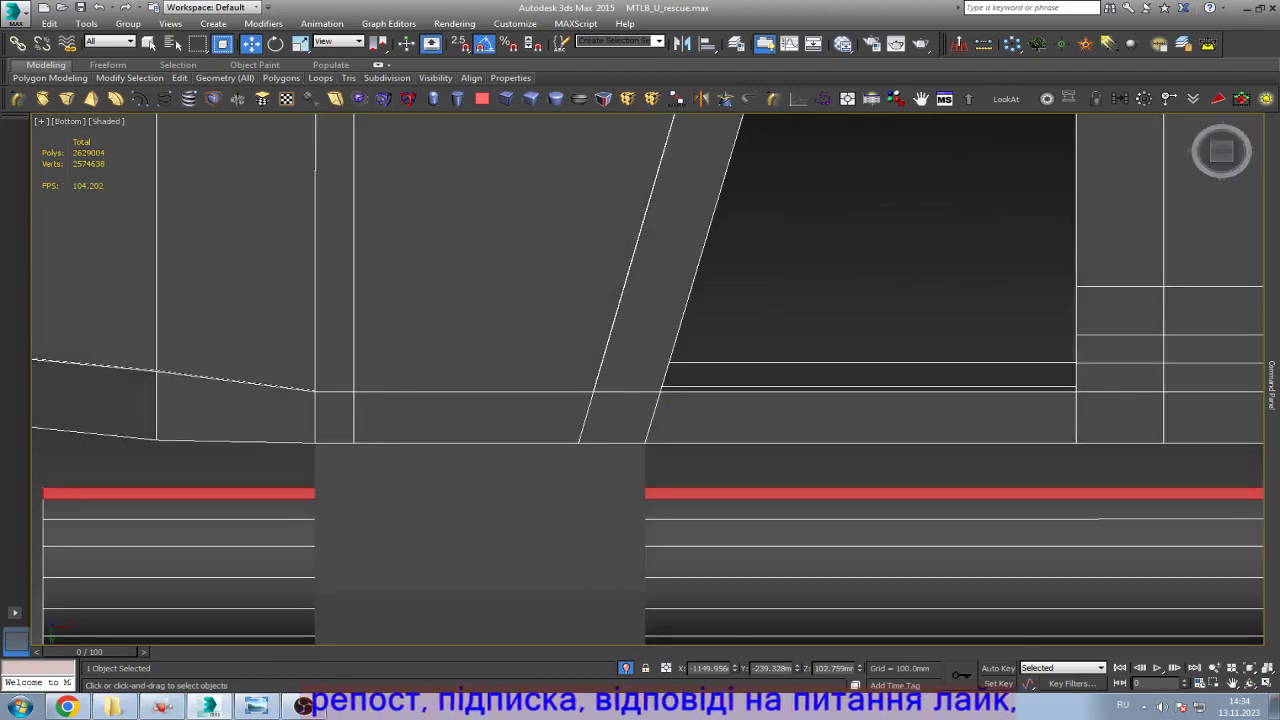
pyautogui.click(470, 412)
pyautogui.moveTo(470, 412)
pyautogui.keyDown('alt'); pyautogui.mouseDown(button='middle')
pyautogui.moveTo(470, 372)
pyautogui.moveTo(660, 485)
pyautogui.mouseUp(button='middle'); pyautogui.keyUp('alt')
pyautogui.press('F3')
pyautogui.press('F3')
pyautogui.scroll(5, 647, 378)
pyautogui.press('w')
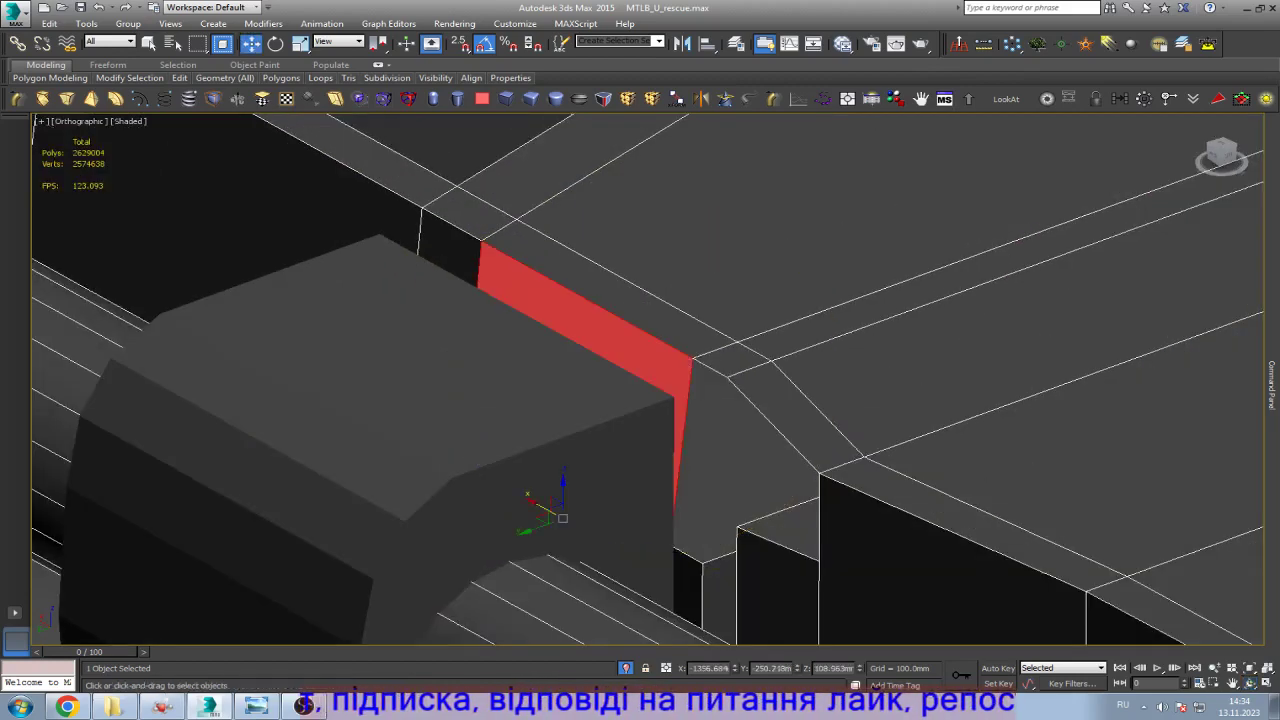
pyautogui.press('Delete')
pyautogui.press('Delete')
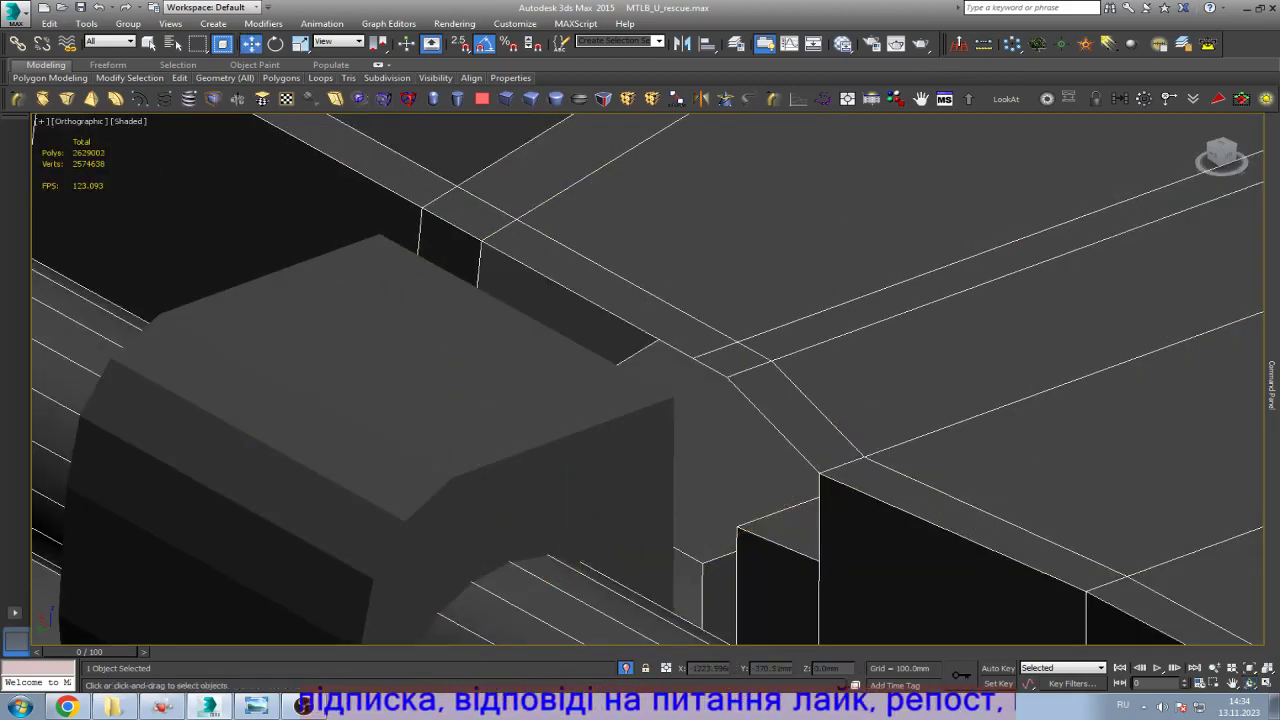
# Step: Delete the second hidden polygon on the box's upper edge, then exit Polygon level
pyautogui.click(450, 245)
pyautogui.scroll(-5, 450, 250)
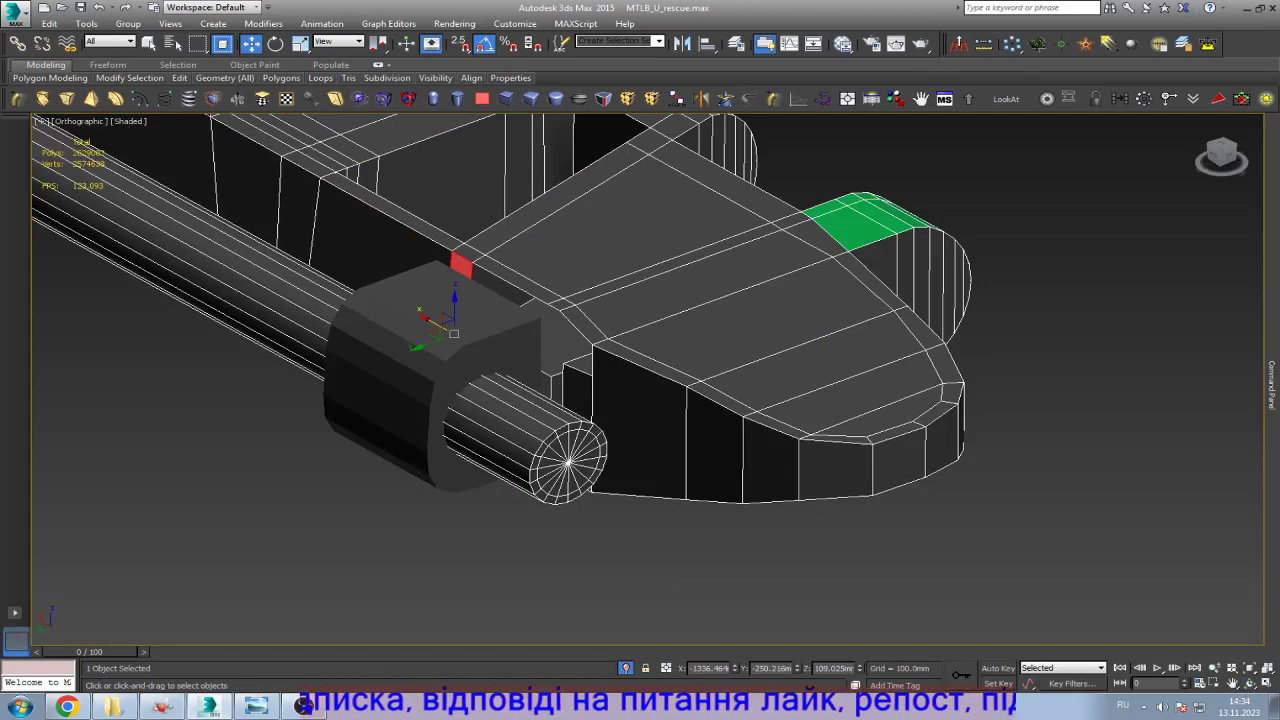
pyautogui.scroll(4, 540, 368)
pyautogui.press('Delete')
pyautogui.click(612, 405)
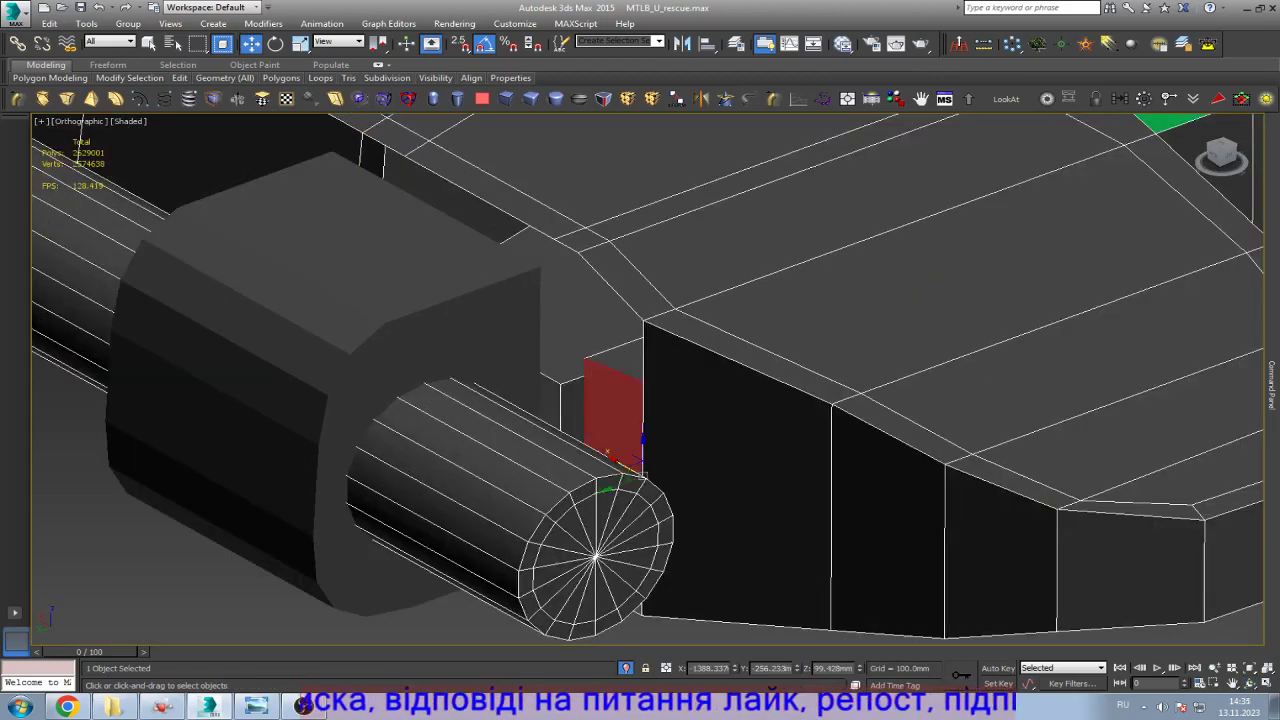
pyautogui.keyDown('alt'); pyautogui.moveTo(700, 400); pyautogui.dragTo(920, 350, button='middle'); pyautogui.keyUp('alt')
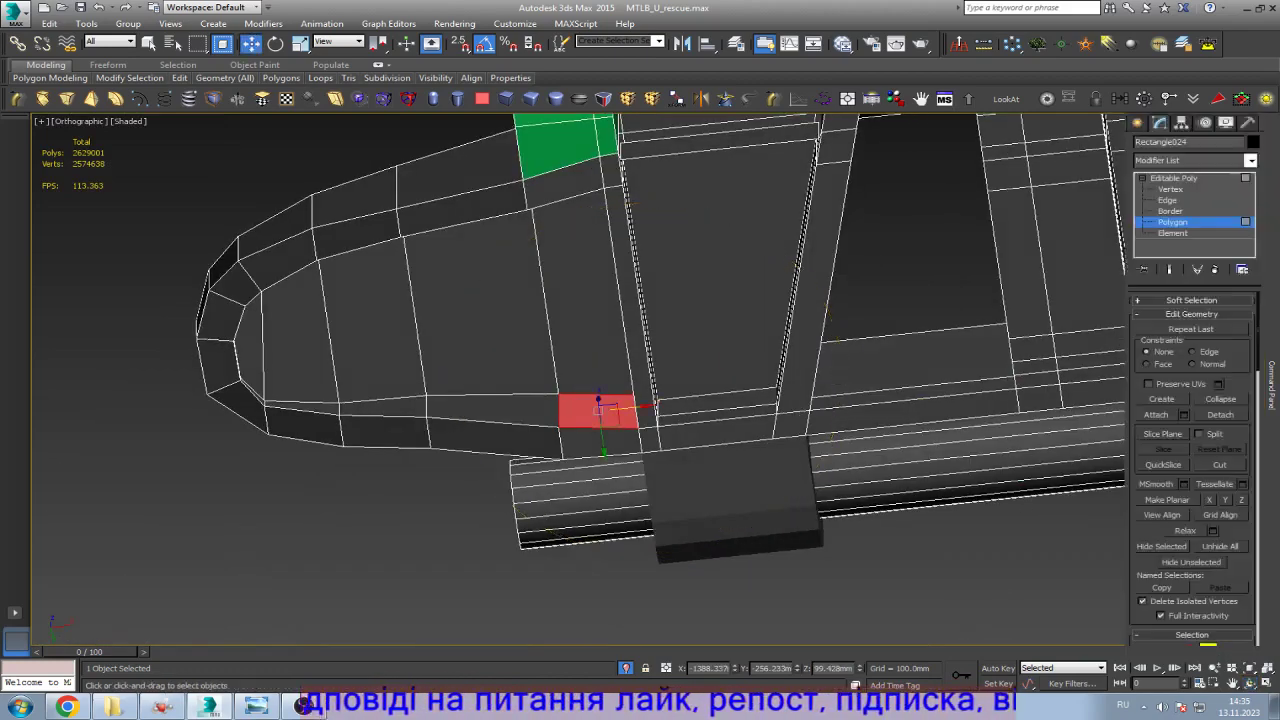
pyautogui.press('4')
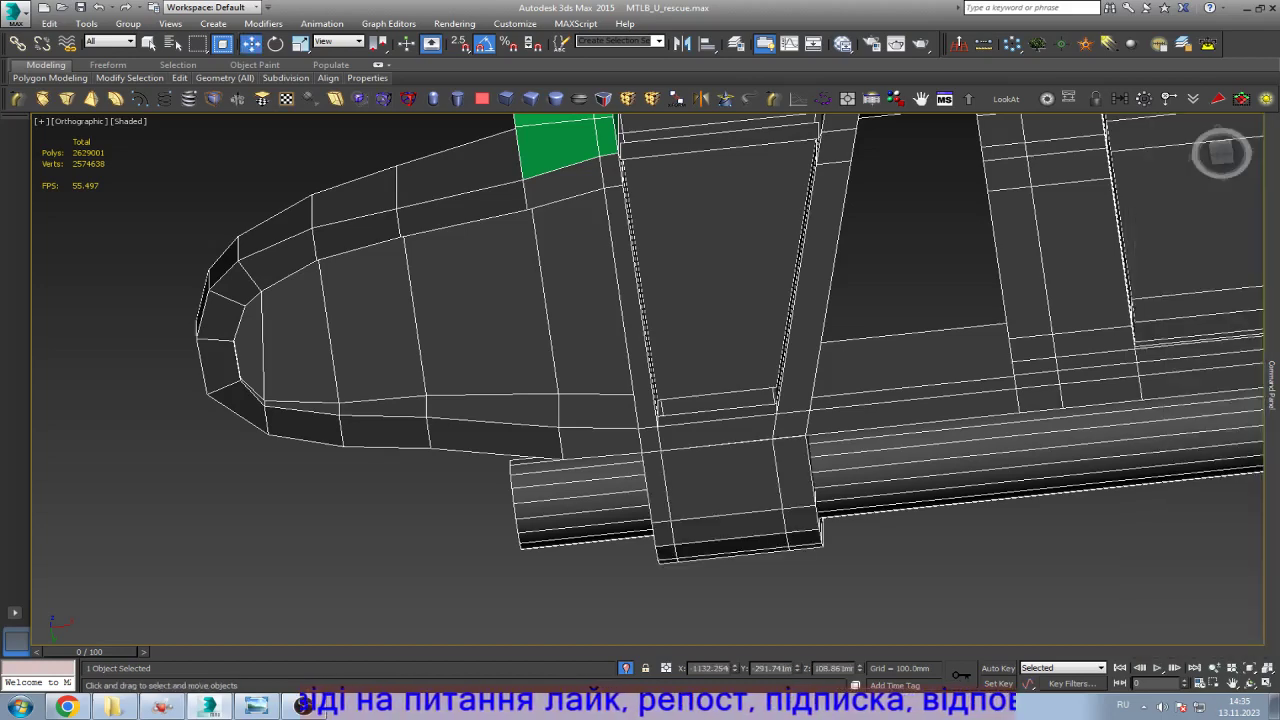
# Step: Weld the doubled vertex pair at the central block's corner into one
pyautogui.scroll(4, 740, 425)
pyautogui.scroll(-5, 740, 425)
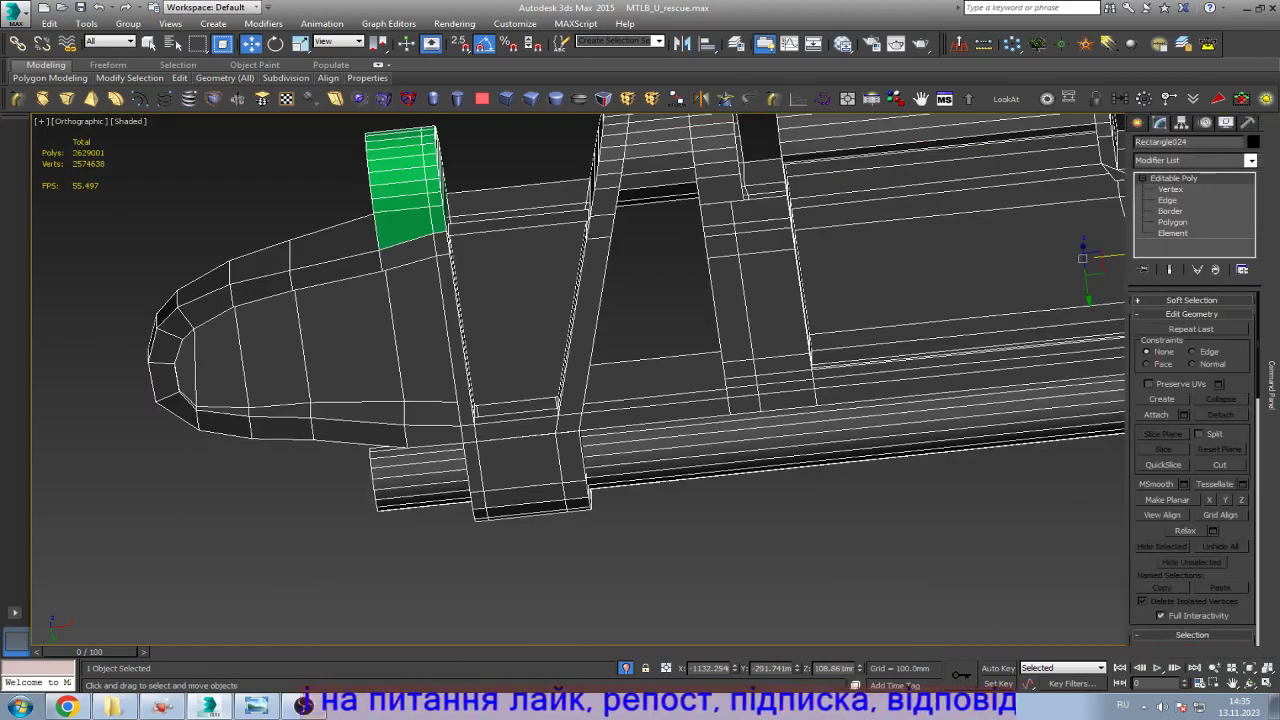
pyautogui.press('1')
pyautogui.moveTo(414, 357); pyautogui.dragTo(686, 514)
pyautogui.scroll(5, 595, 409)
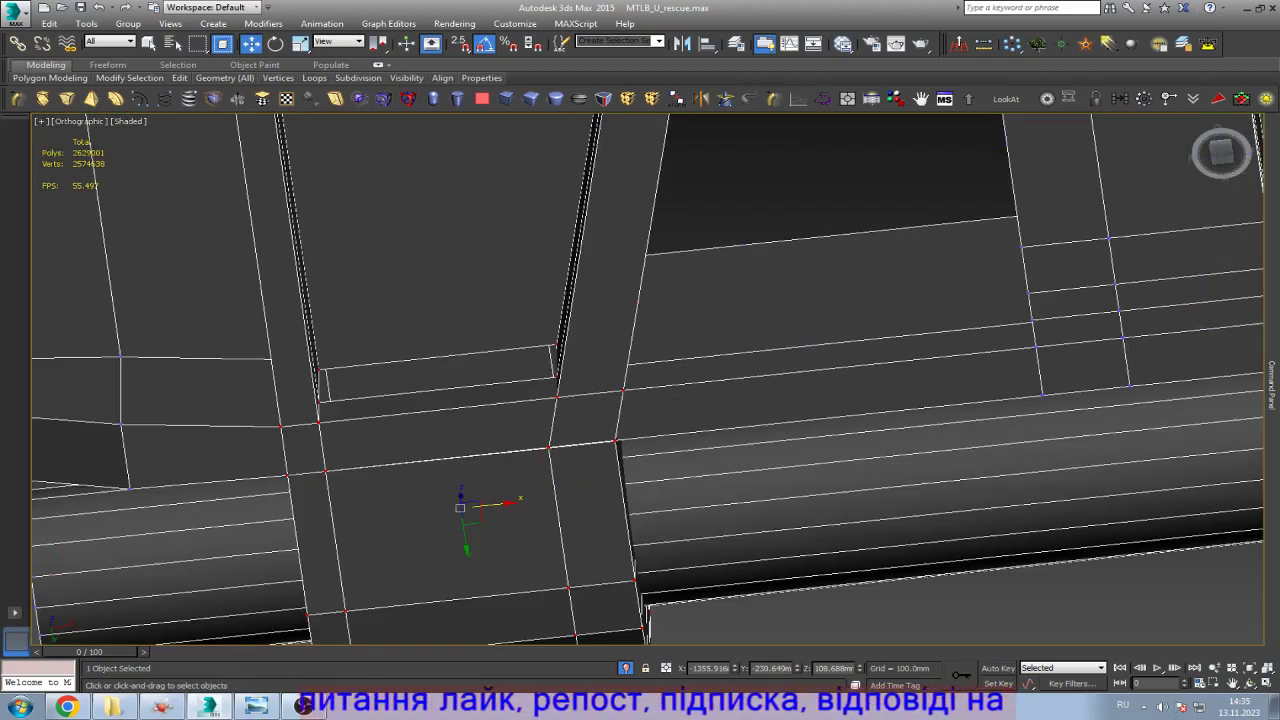
pyautogui.moveTo(530, 420); pyautogui.dragTo(640, 465)
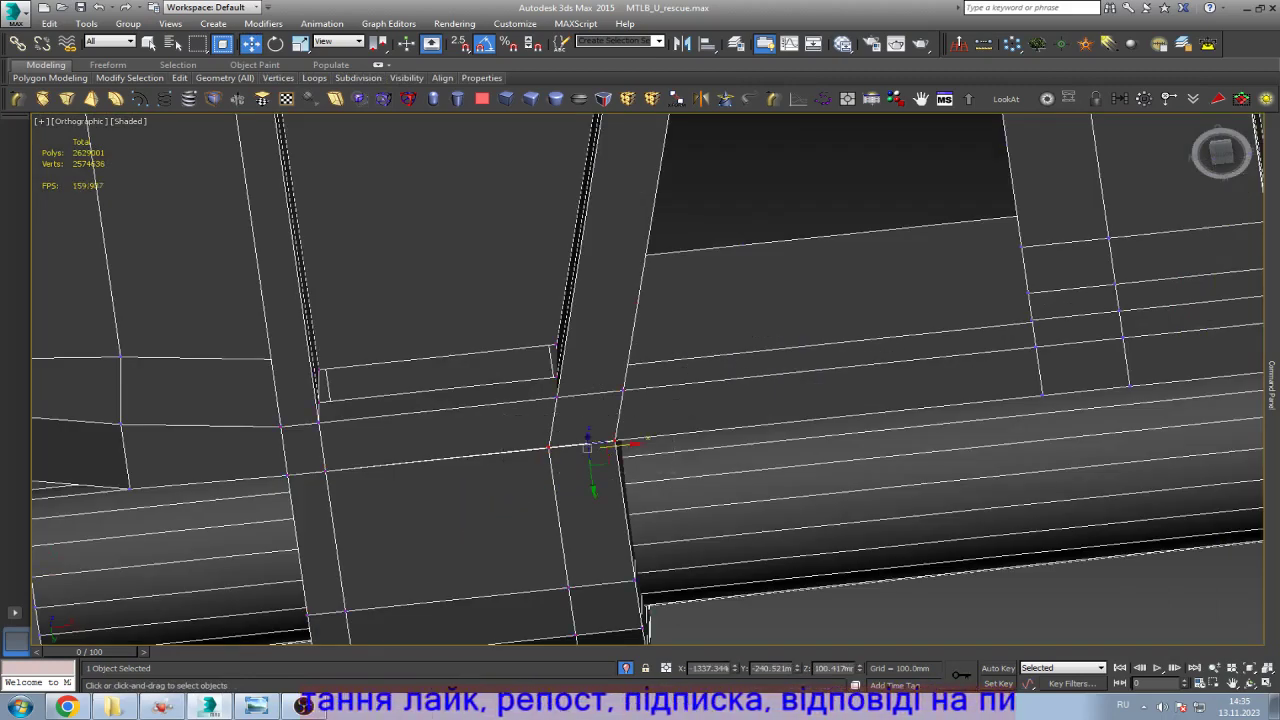
pyautogui.keyDown('alt'); pyautogui.moveTo(600, 450); pyautogui.dragTo(598, 396, button='middle'); pyautogui.keyUp('alt')
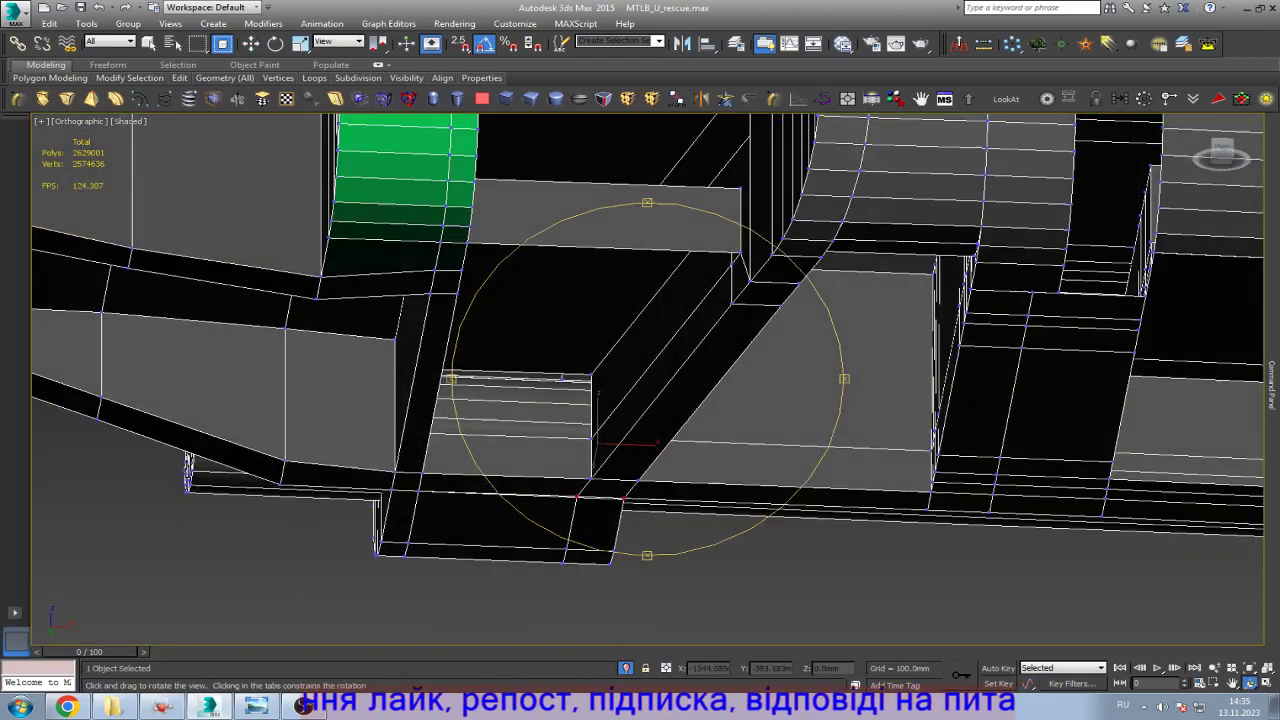
pyautogui.scroll(10, 587, 493)
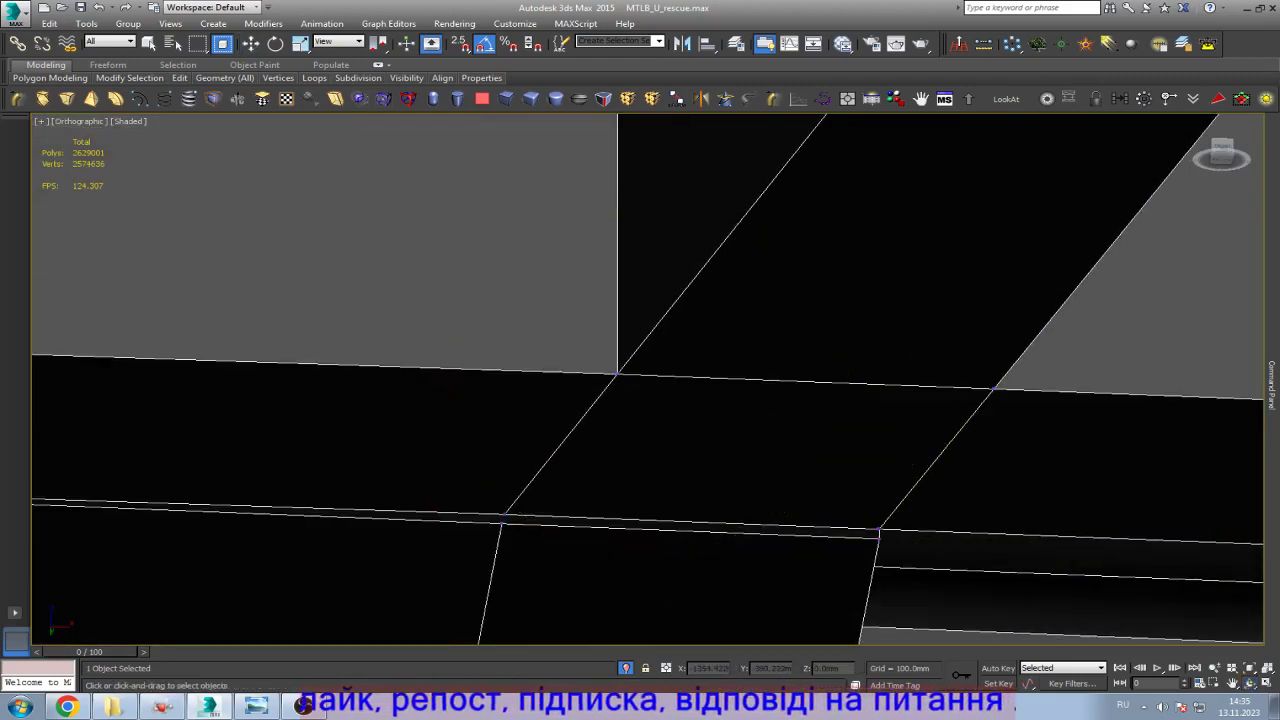
pyautogui.hotkey('ctrl', 'alt', 'c')
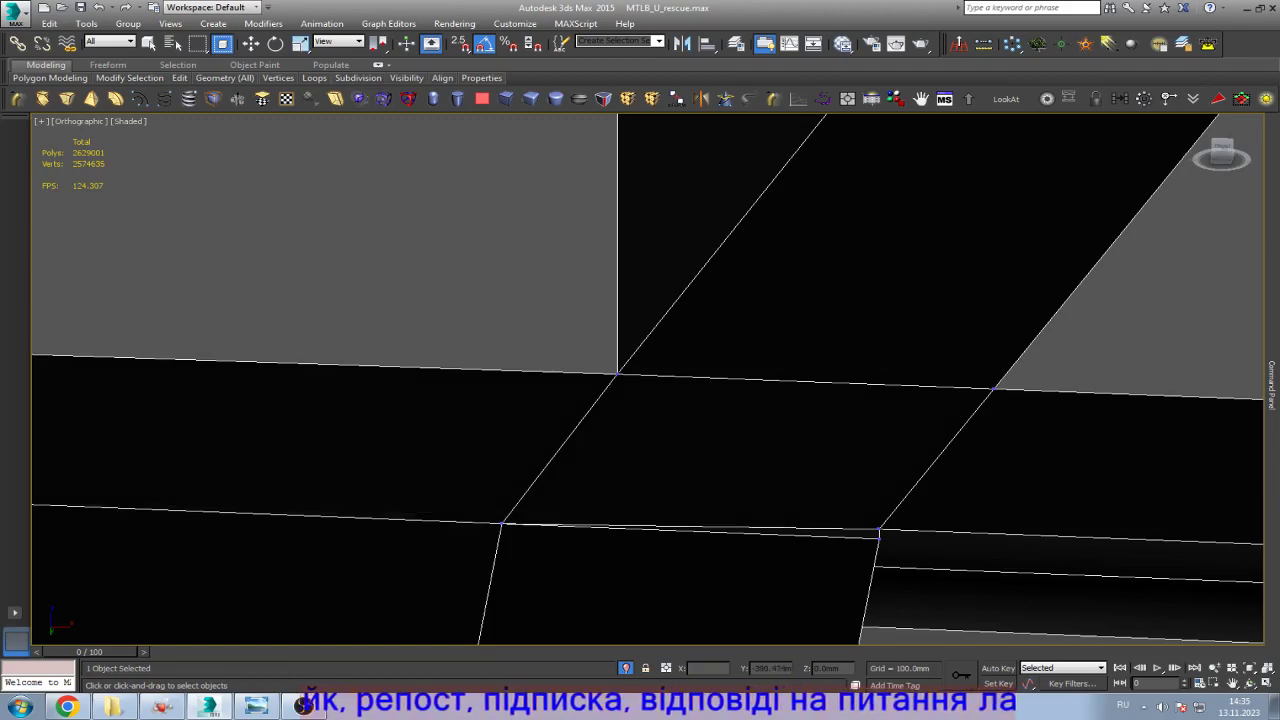
# Step: Select a corner vertex with Move and orbit to inspect the link
pyautogui.press('w')
pyautogui.scroll(-6, 648, 380)
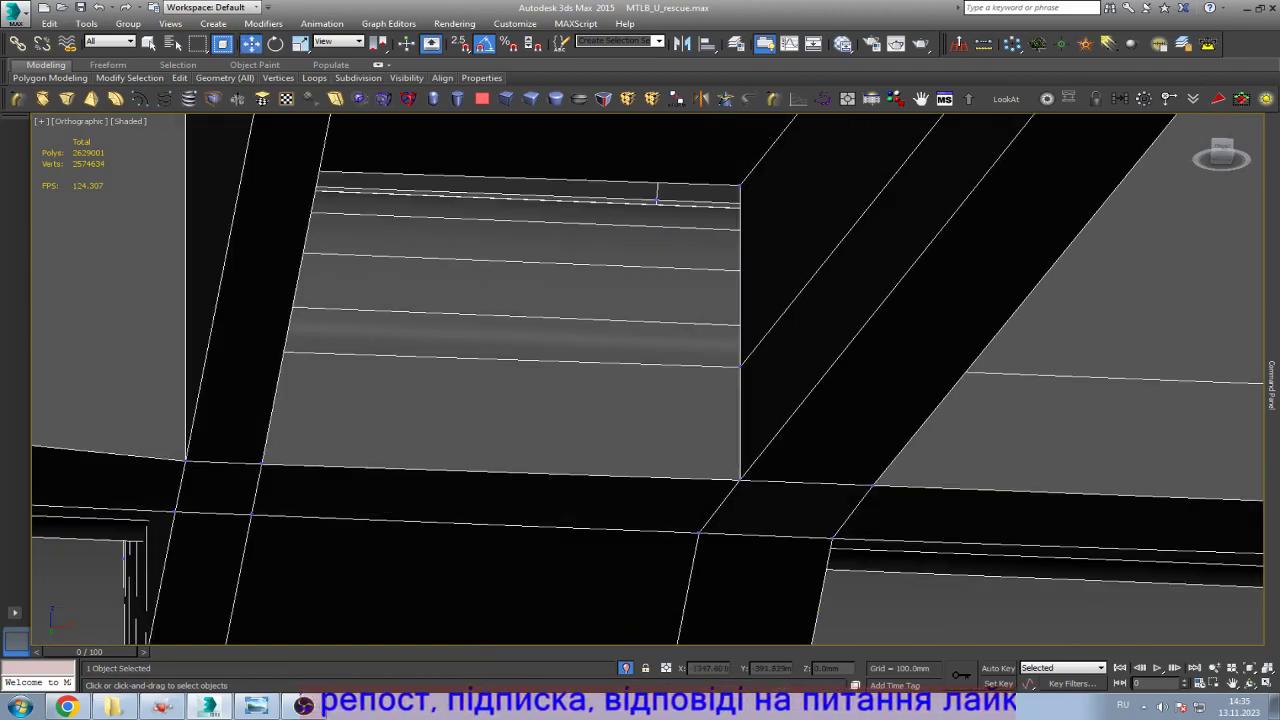
pyautogui.click(773, 501)
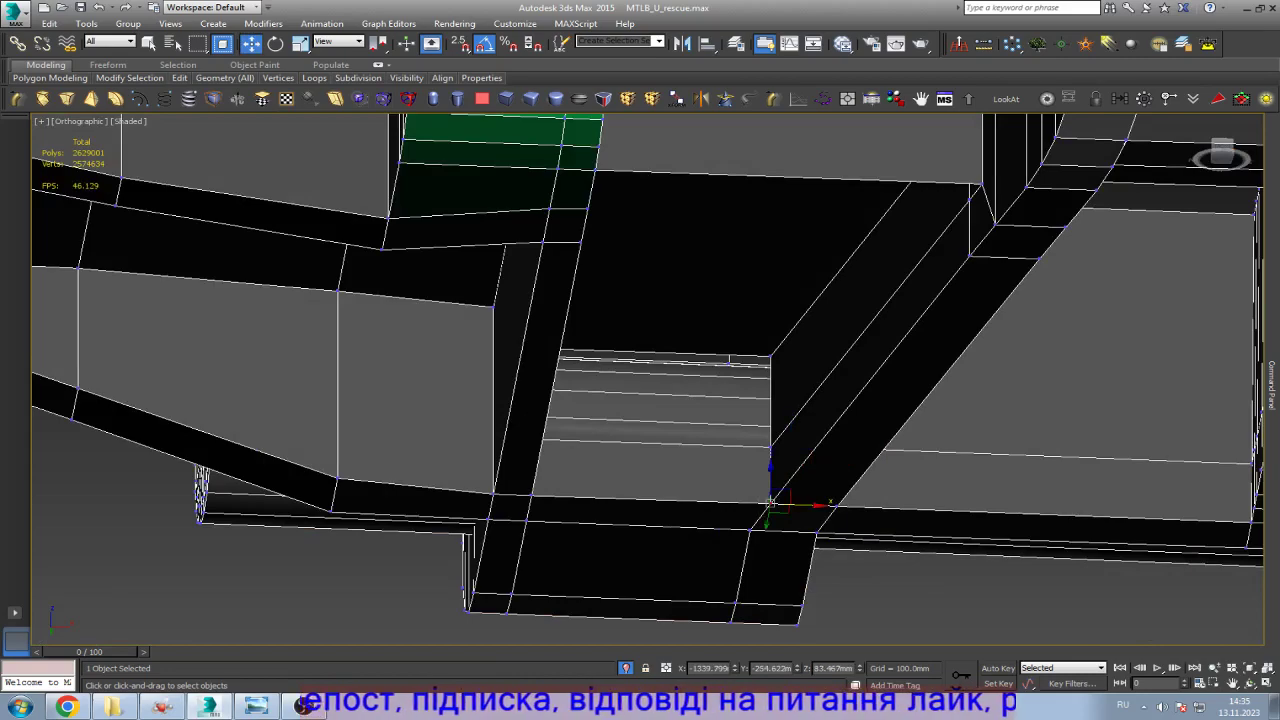
pyautogui.scroll(-3, 770, 502)
pyautogui.keyDown('alt'); pyautogui.moveTo(765, 505); pyautogui.dragTo(710, 555, button='middle'); pyautogui.keyUp('alt')
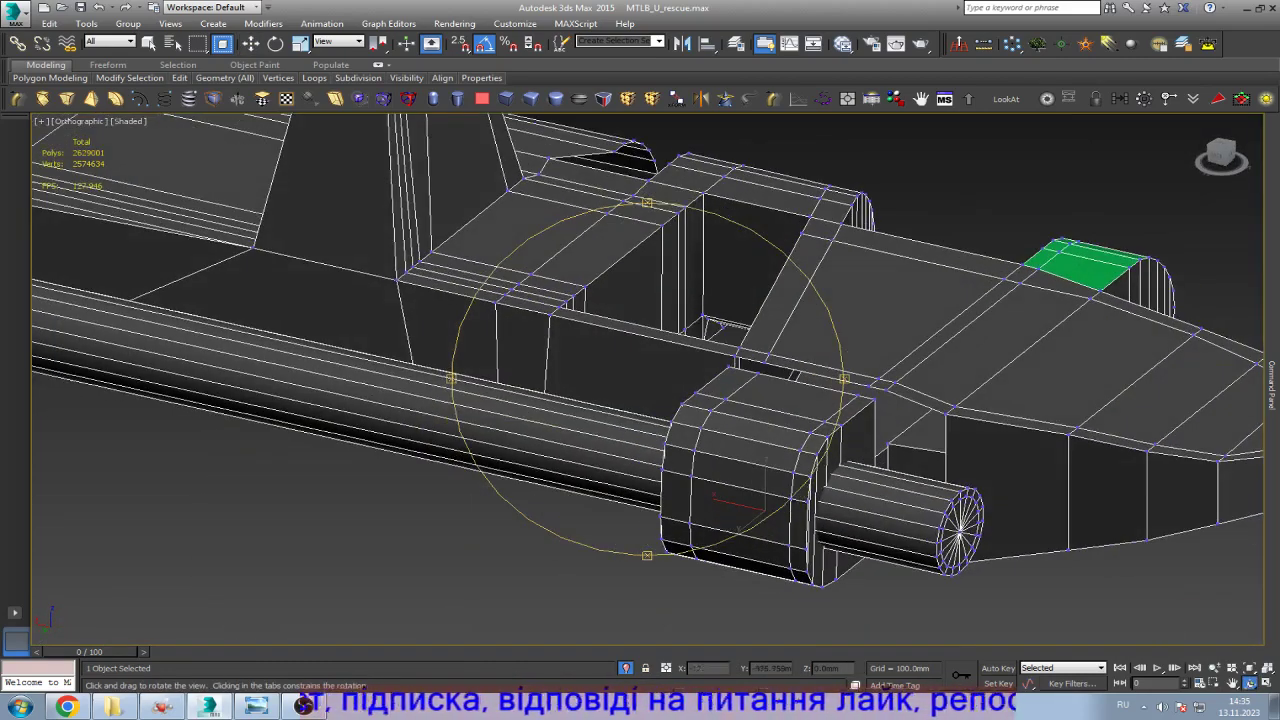
# Step: Select the whole edge loop along the slot on the link's upper body
pyautogui.scroll(5, 710, 500)
pyautogui.scroll(3, 964, 426)
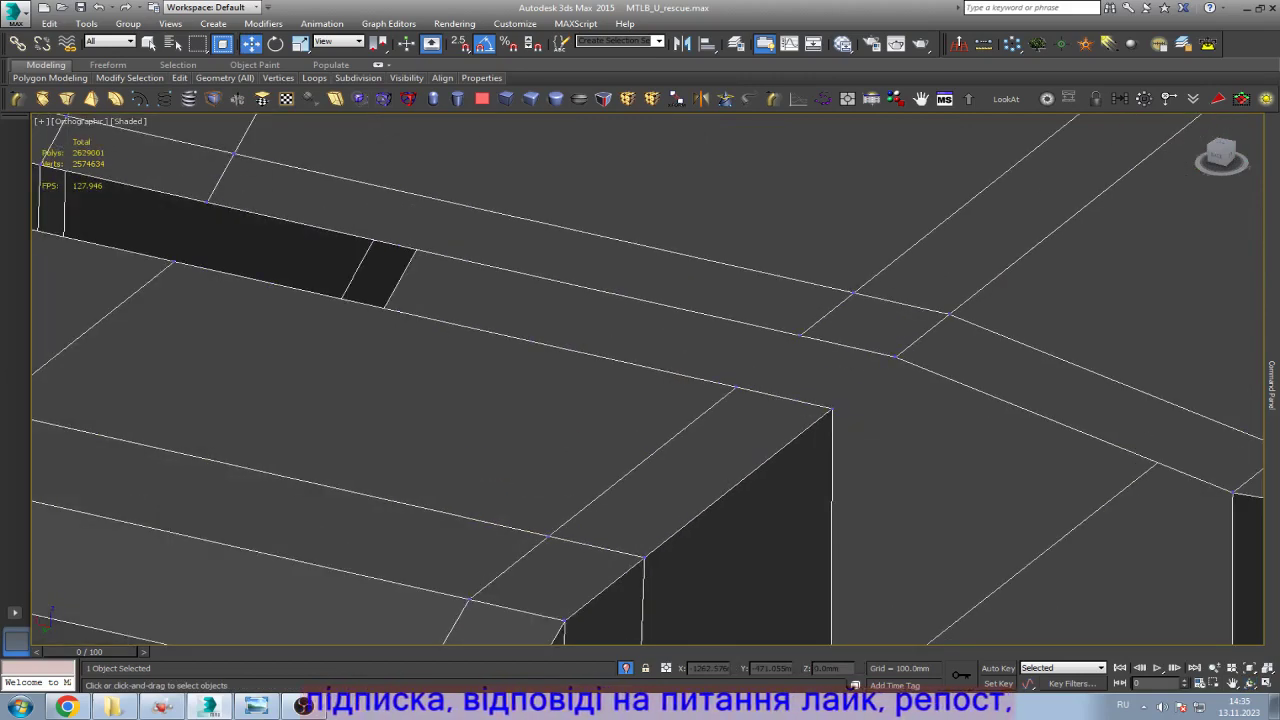
pyautogui.press('2')
pyautogui.click(783, 397)
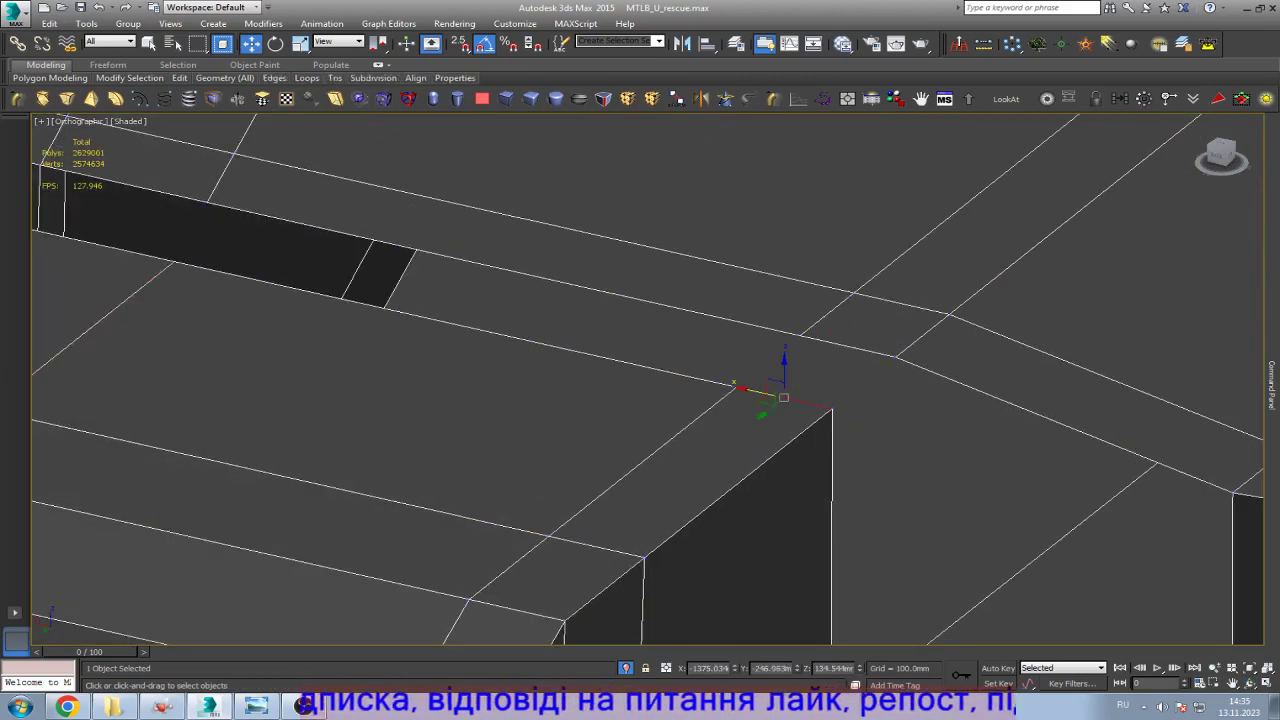
pyautogui.doubleClick(848, 345)
pyautogui.scroll(-3, 1004, 418)
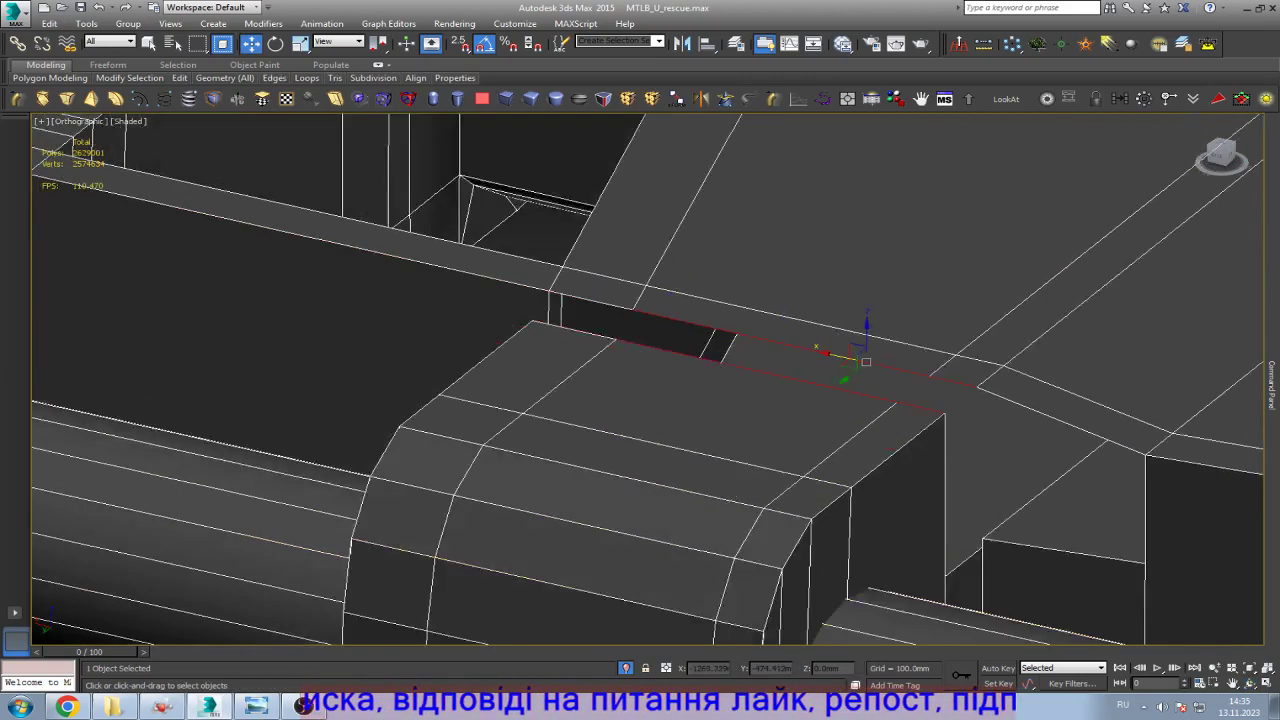
pyautogui.scroll(2, 329, 271)
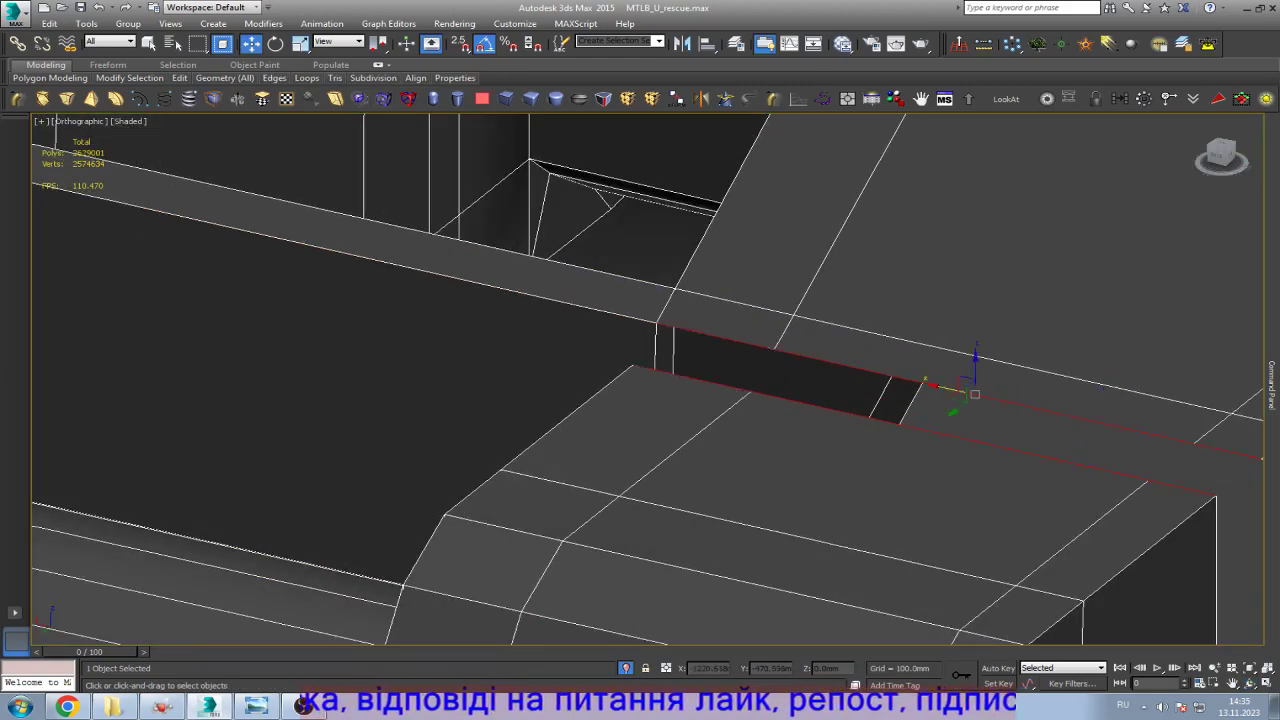
pyautogui.scroll(2, 625, 379)
pyautogui.moveTo(1270, 385)
pyautogui.scroll(-10, 1192, 450)
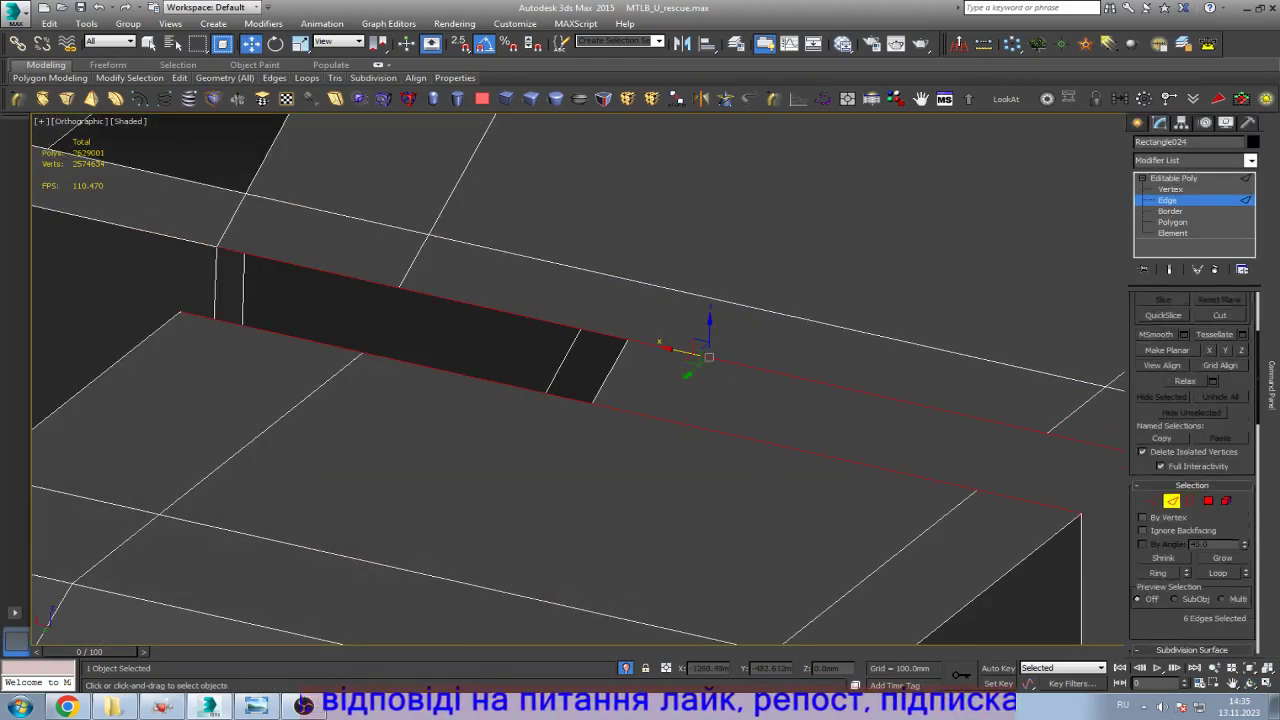
pyautogui.scroll(-5, 1192, 470)
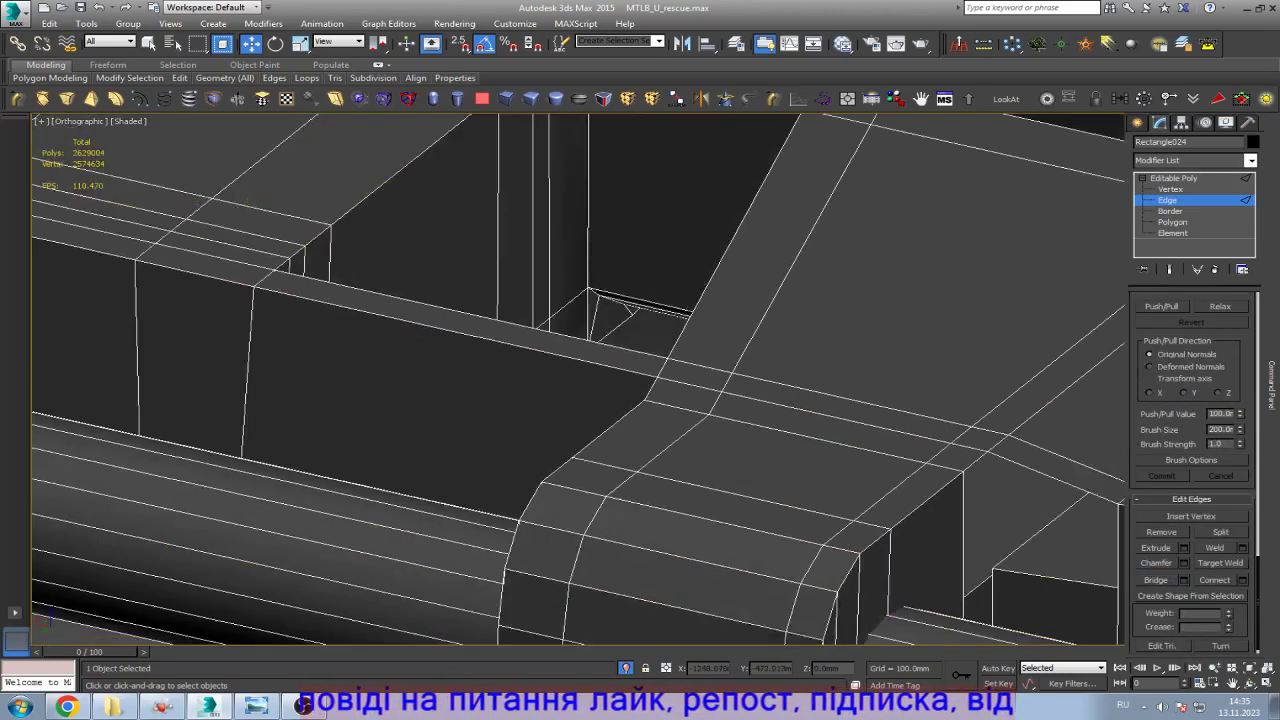
pyautogui.scroll(-3, 916, 452)
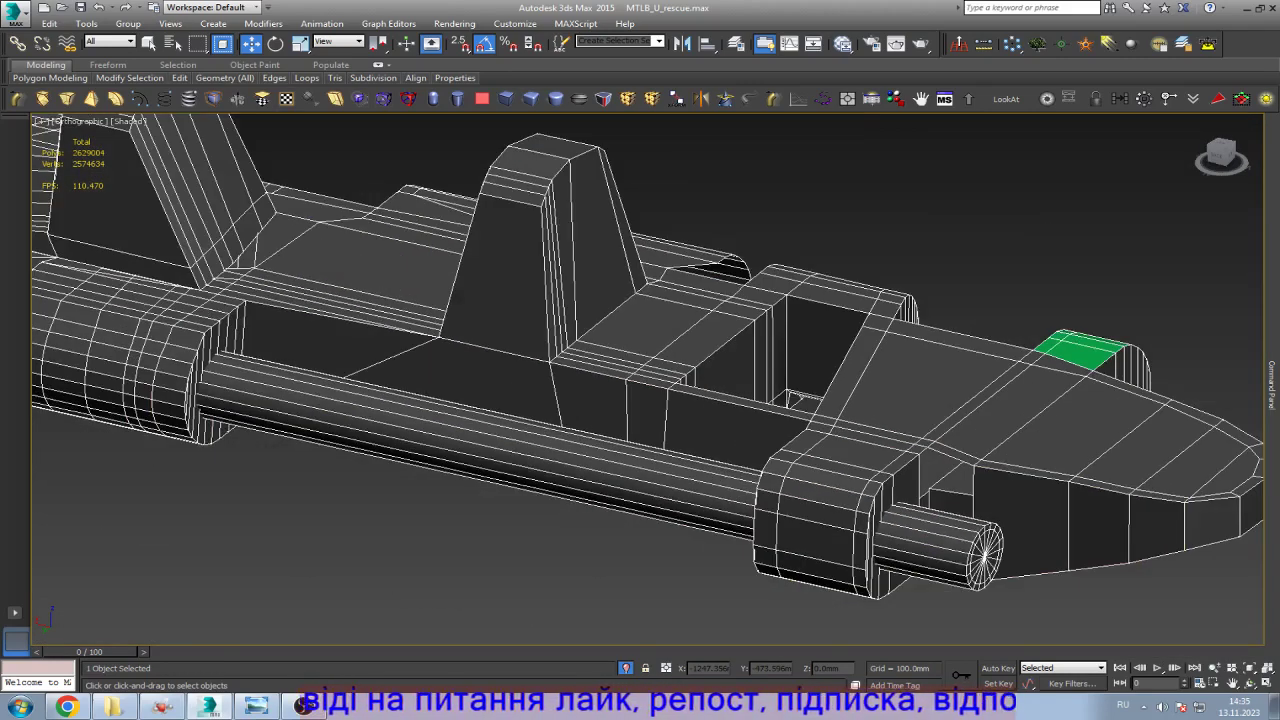
# Step: From the bottom view, skew the column beside the green lug along X about 72.5 mm and collapse it
pyautogui.scroll(3, 866, 387)
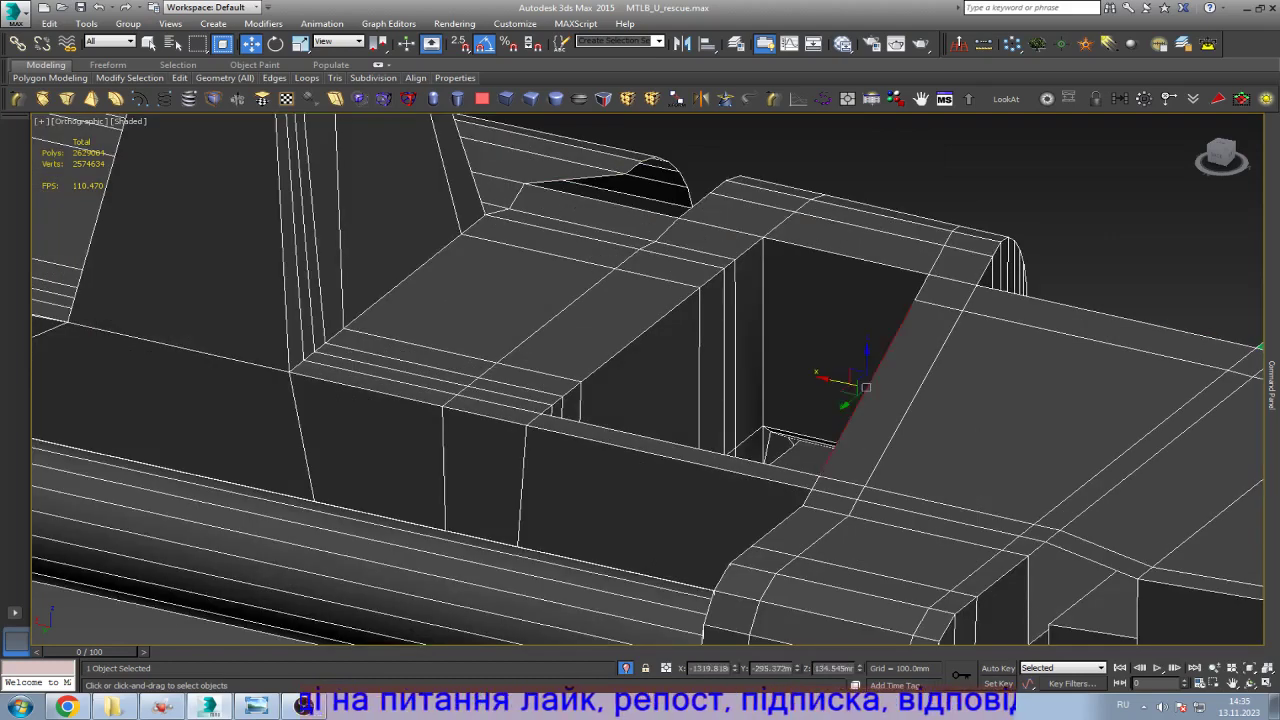
pyautogui.press('b')
pyautogui.scroll(5, 661, 389)
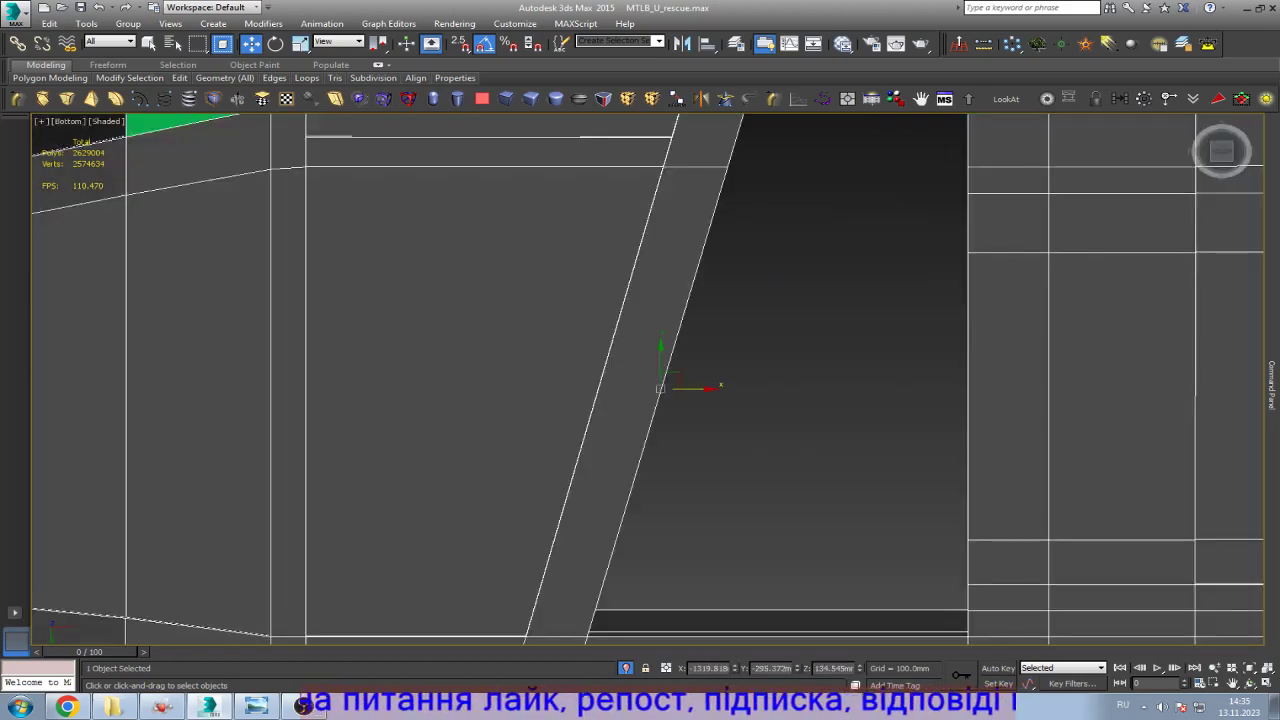
pyautogui.scroll(-2, 661, 389)
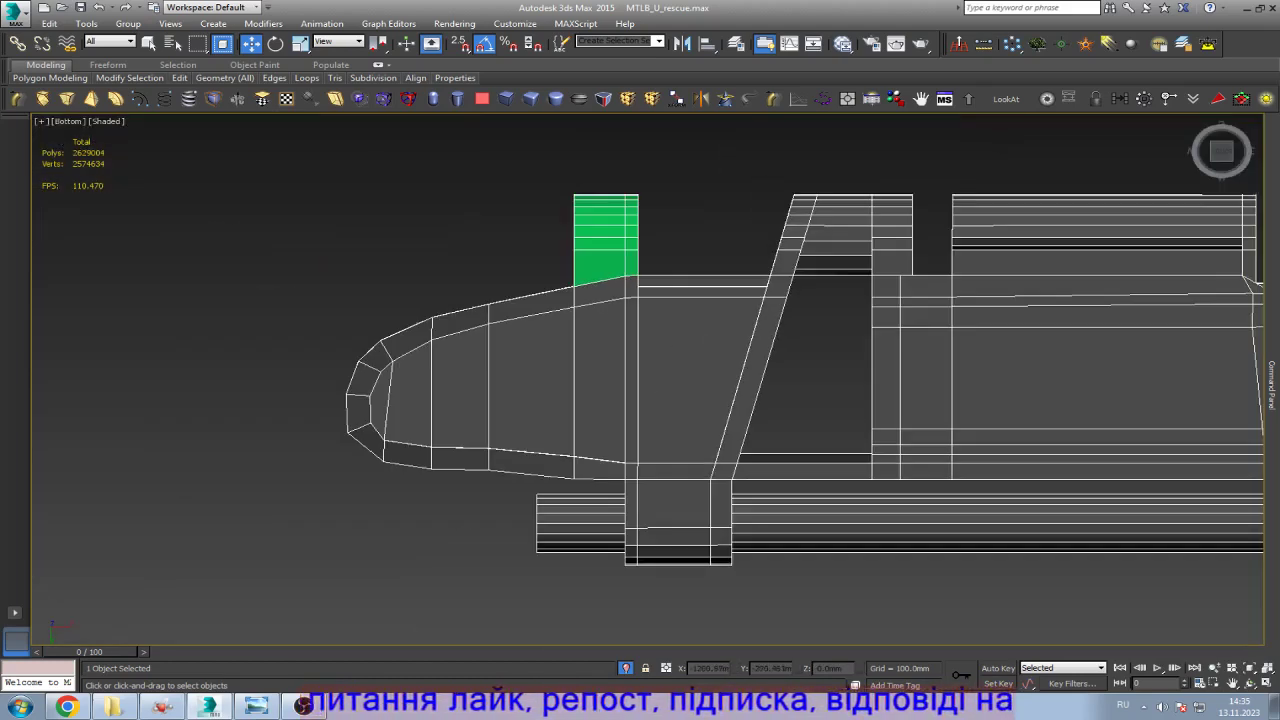
pyautogui.moveTo(1271, 385)
pyautogui.press('1')
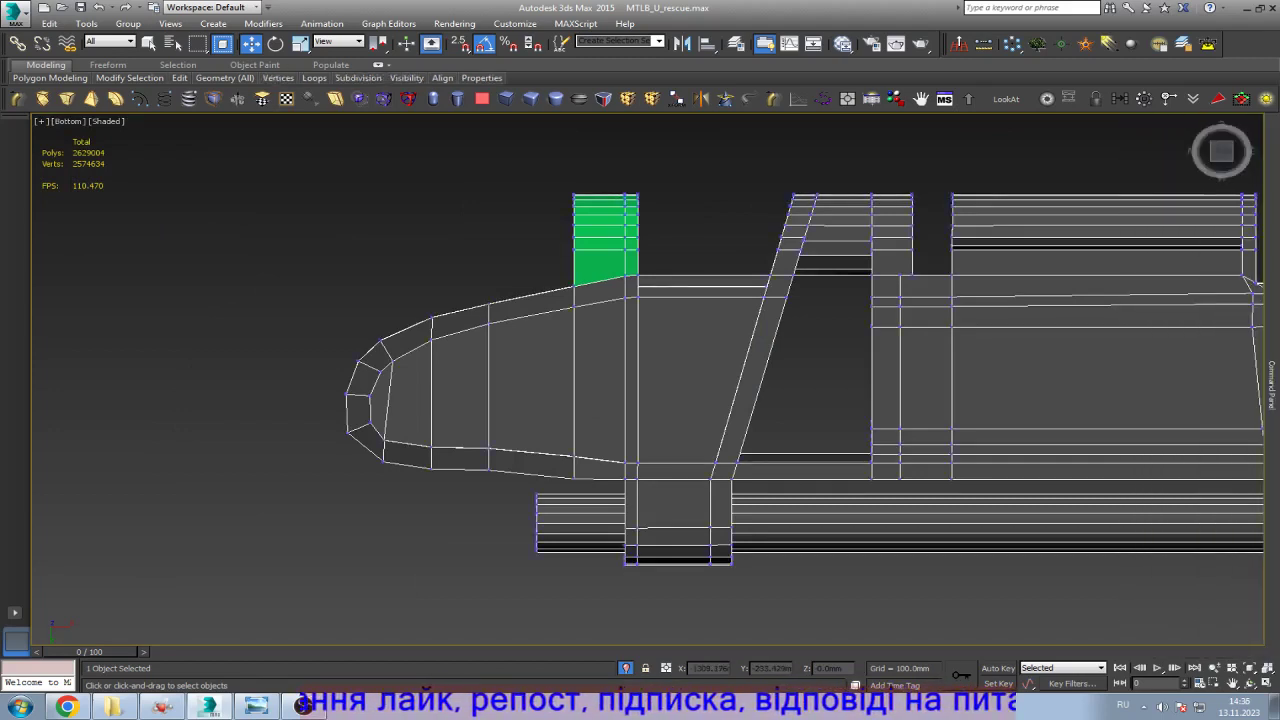
pyautogui.moveTo(631, 185); pyautogui.dragTo(675, 572)
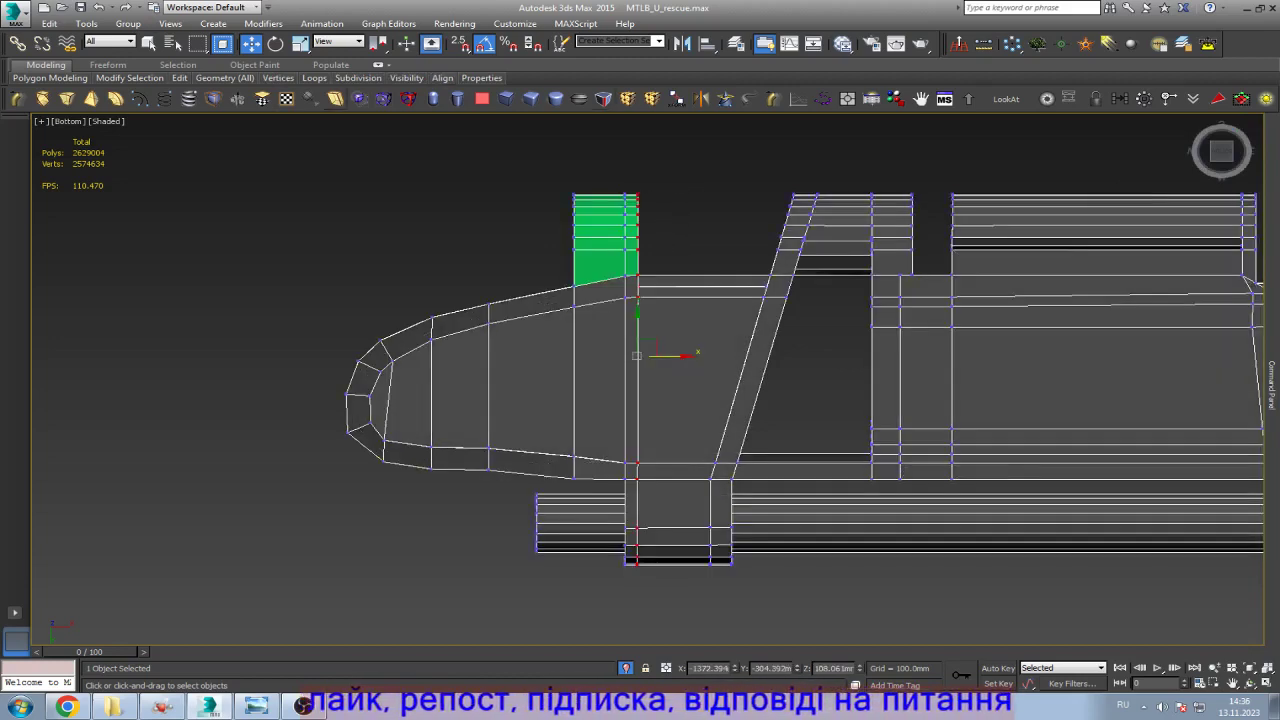
pyautogui.click(335, 98)
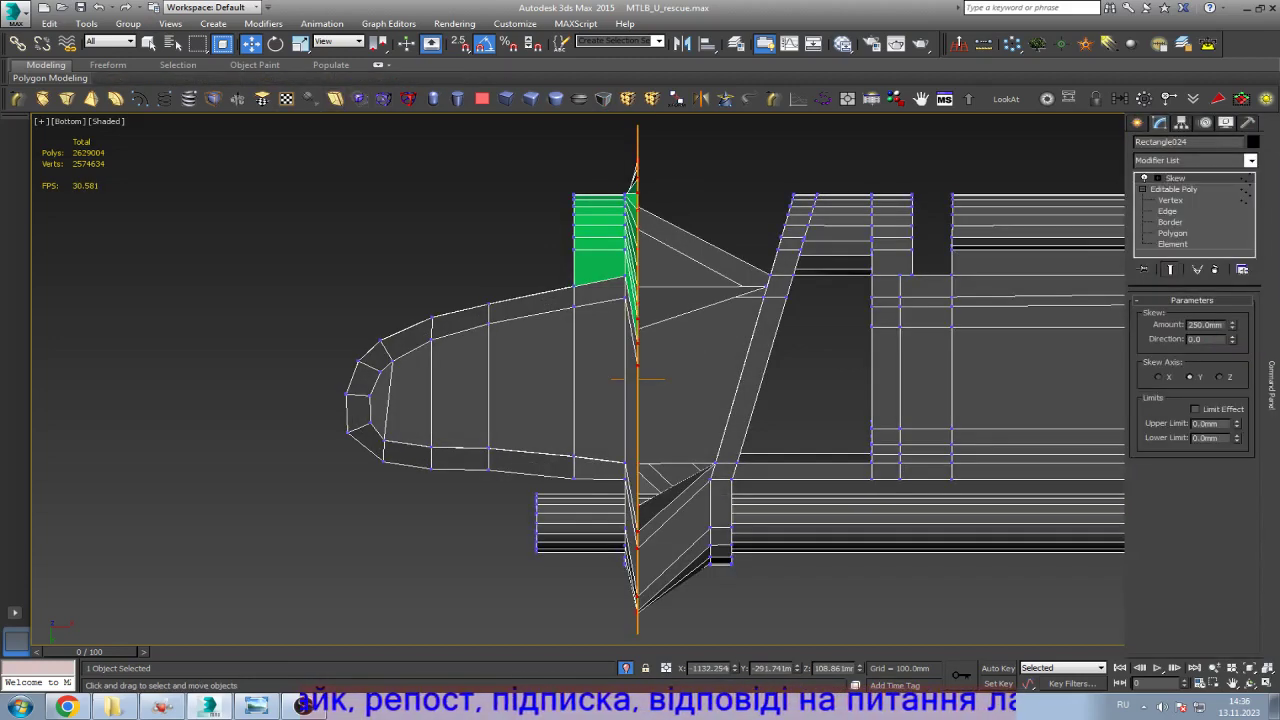
pyautogui.click(1158, 377)
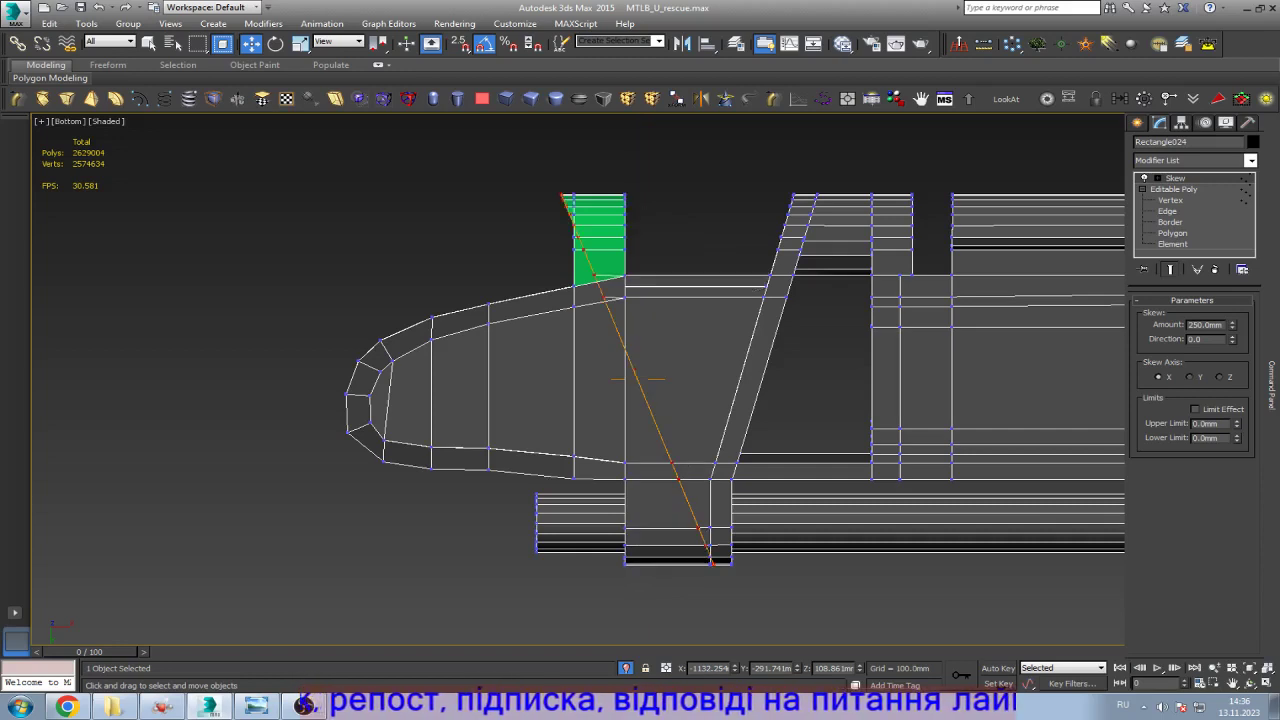
pyautogui.moveTo(1232, 324); pyautogui.dragTo(1232, 370)
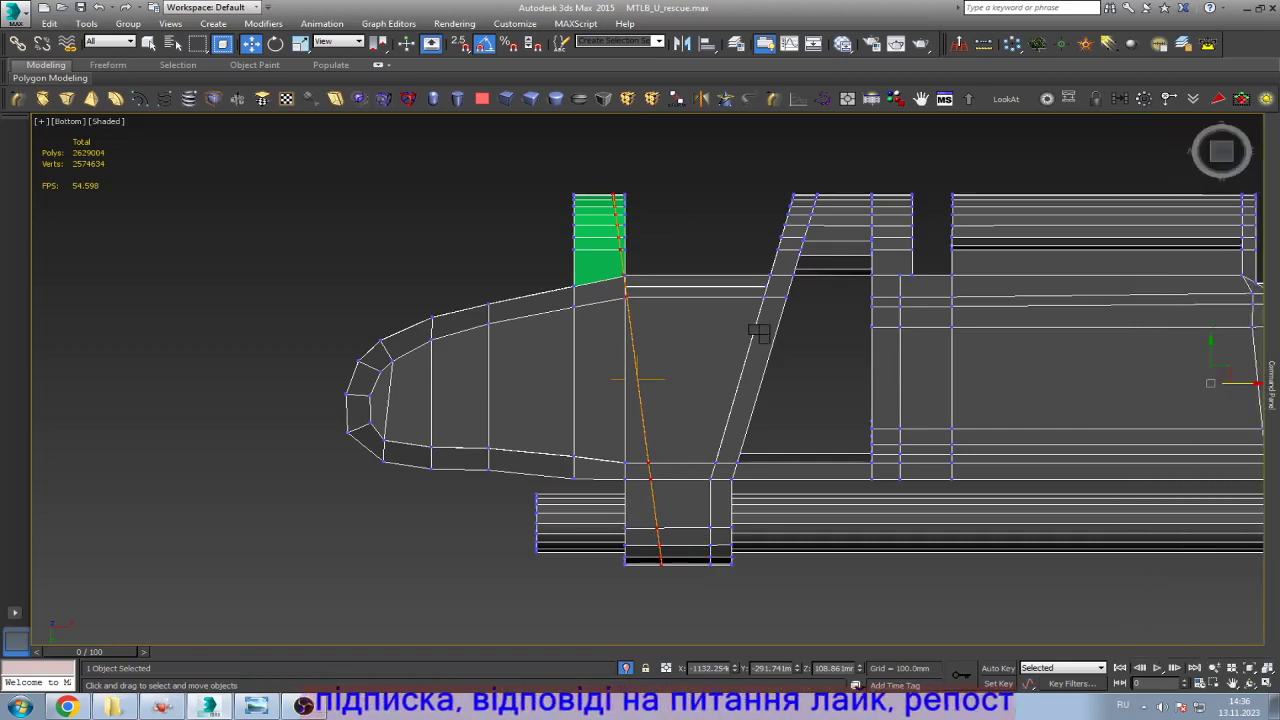
pyautogui.press('1')
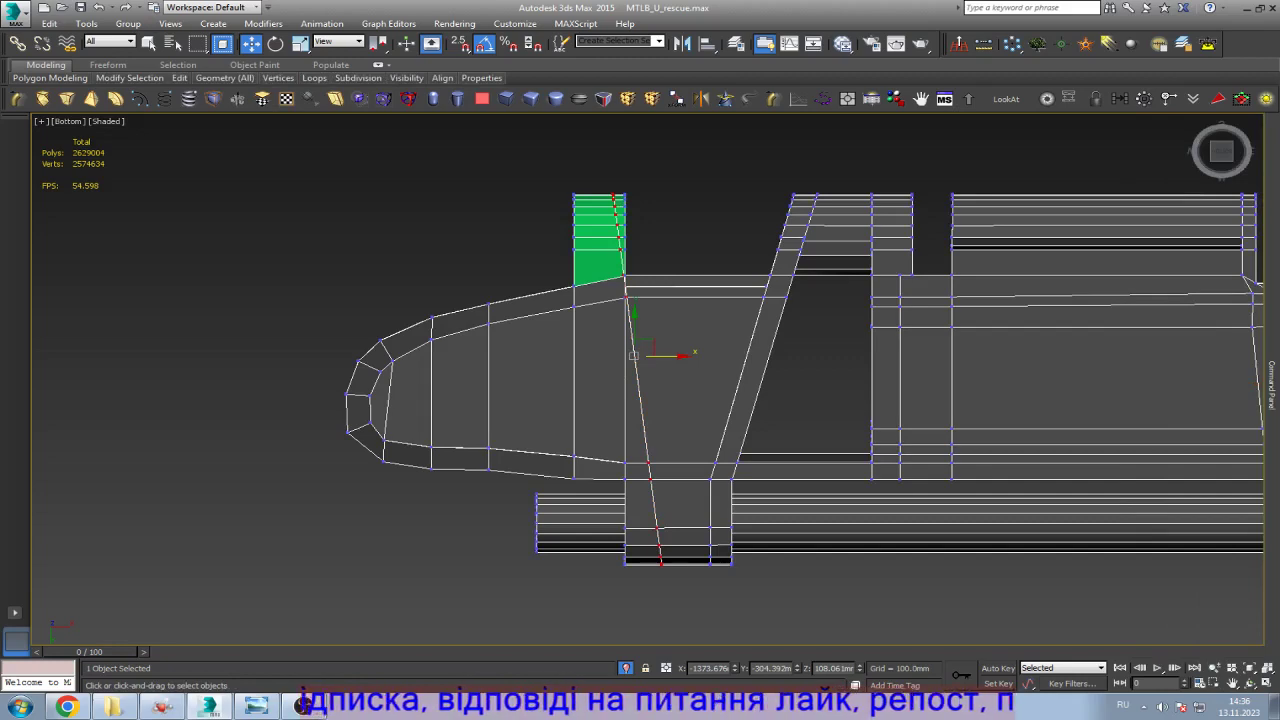
# Step: Nudge the slanted column right, then select the next column and add a Skew
pyautogui.moveTo(650, 355); pyautogui.dragTo(674, 355)
pyautogui.click(688, 357)
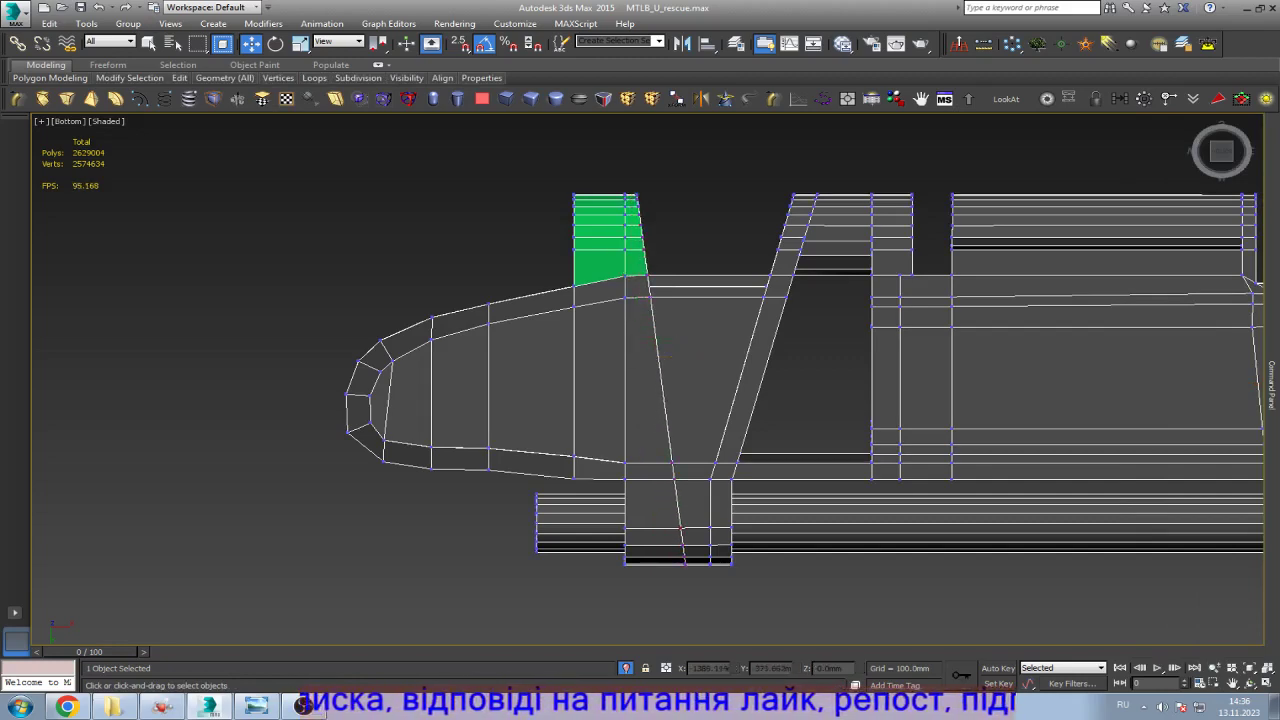
pyautogui.scroll(4, 607, 198)
pyautogui.moveTo(618, 182); pyautogui.dragTo(660, 282)
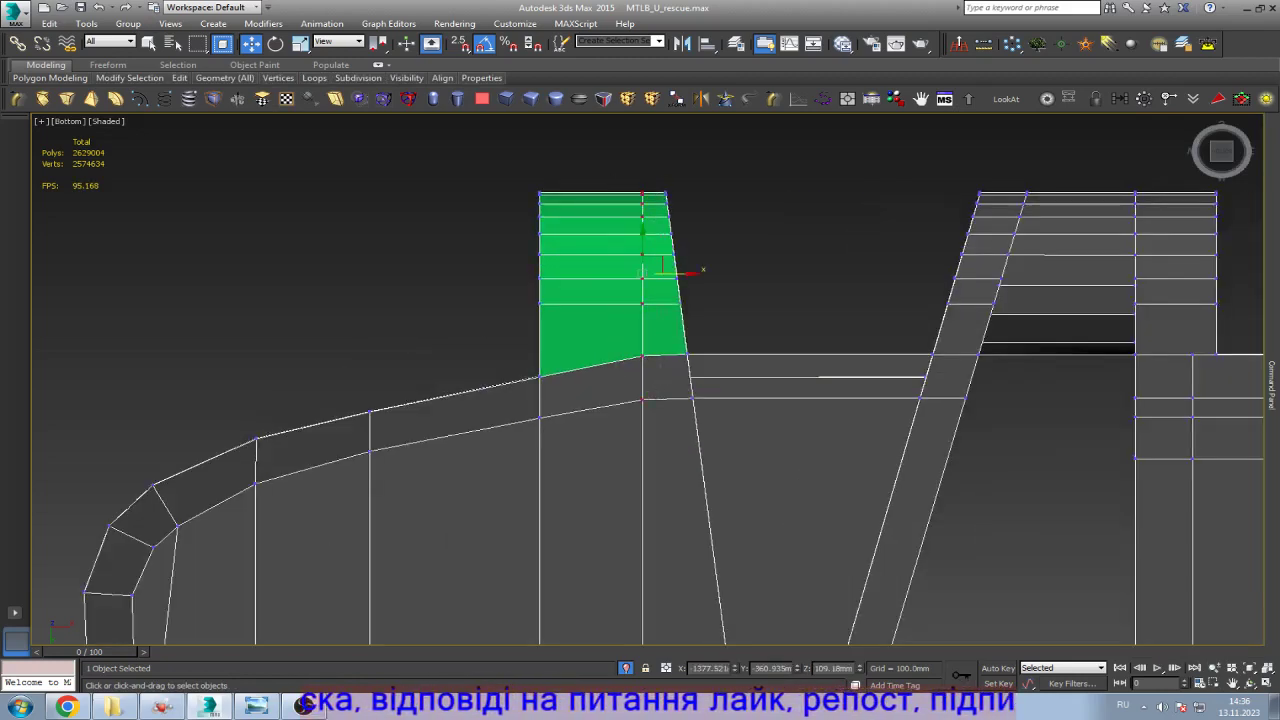
pyautogui.scroll(-5, 620, 285)
pyautogui.scroll(4, 662, 500)
pyautogui.moveTo(643, 358); pyautogui.dragTo(645, 358)
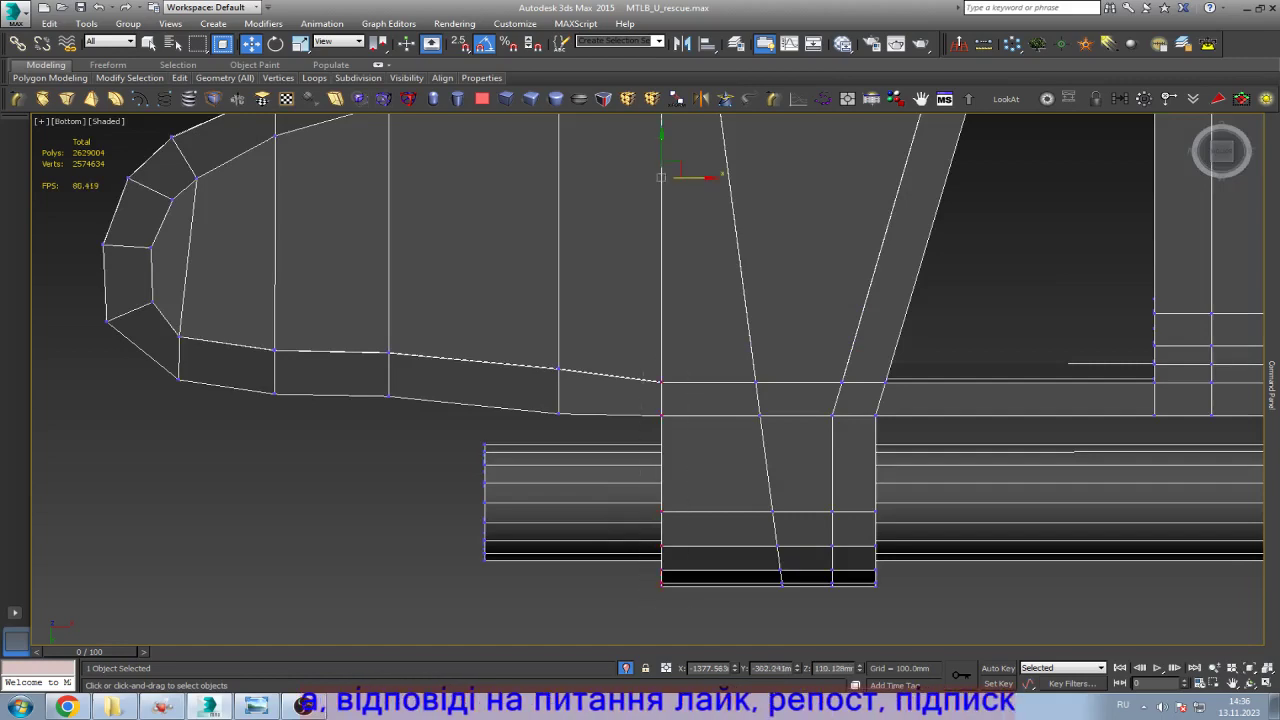
pyautogui.scroll(-3, 645, 357)
pyautogui.click(335, 98)
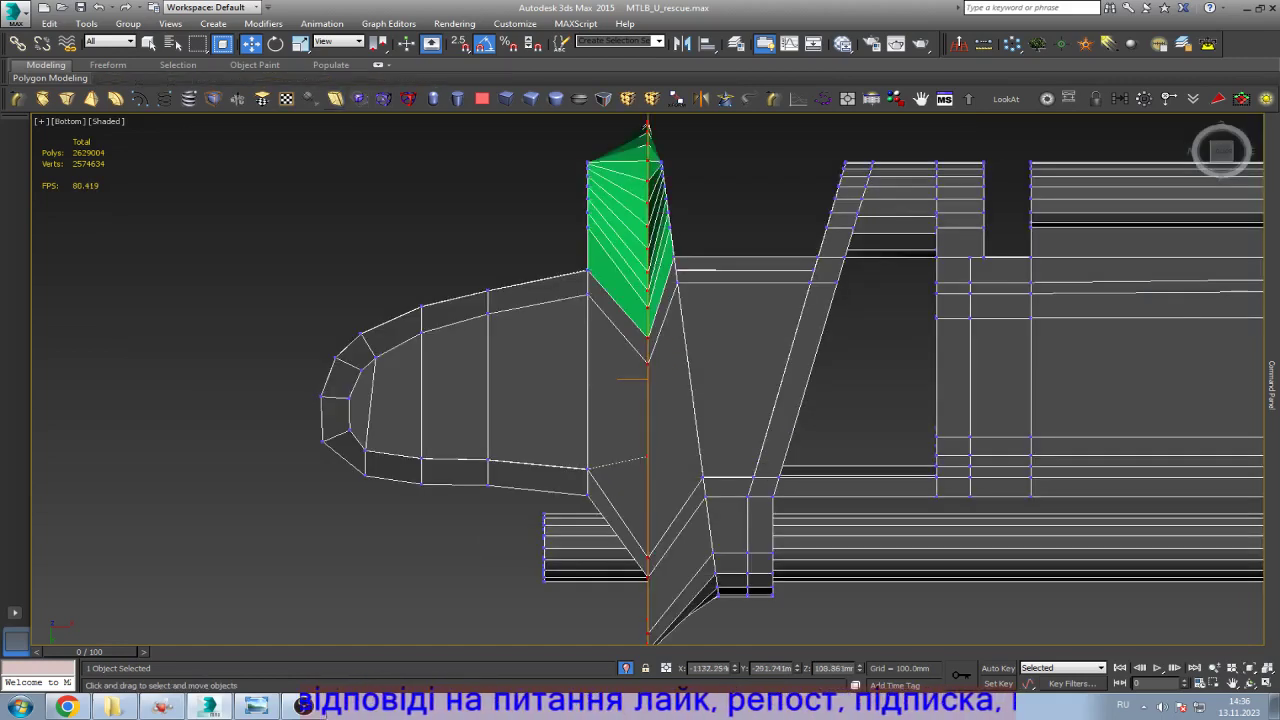
# Step: Skew the second column 80 mm along X, bake it, and nudge it right
pyautogui.click(1158, 377)
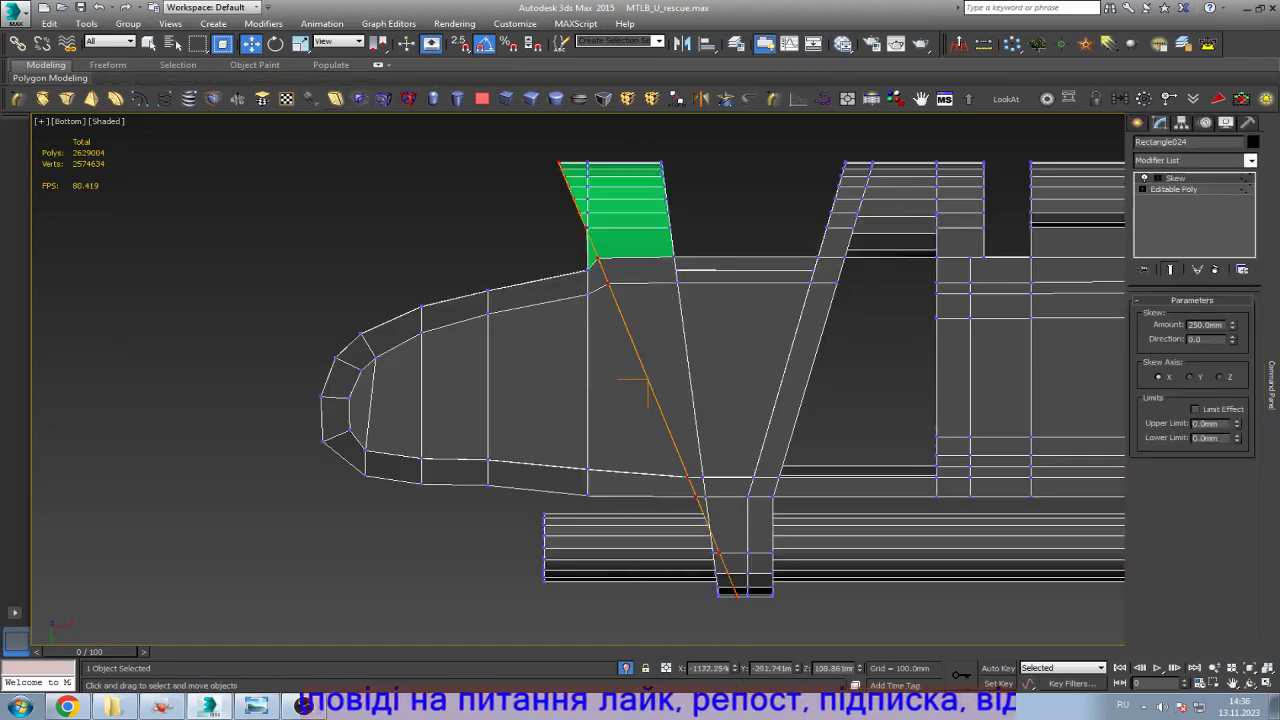
pyautogui.moveTo(1232, 324); pyautogui.dragTo(1232, 365)
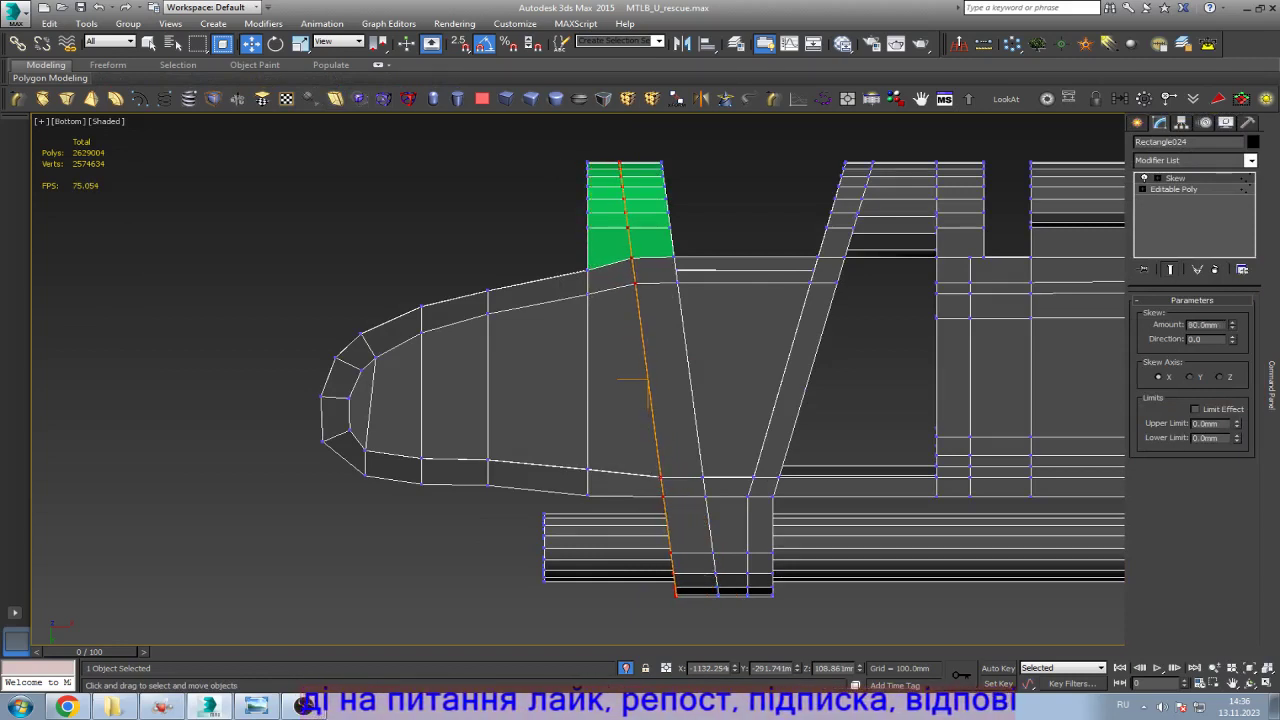
pyautogui.press('1')
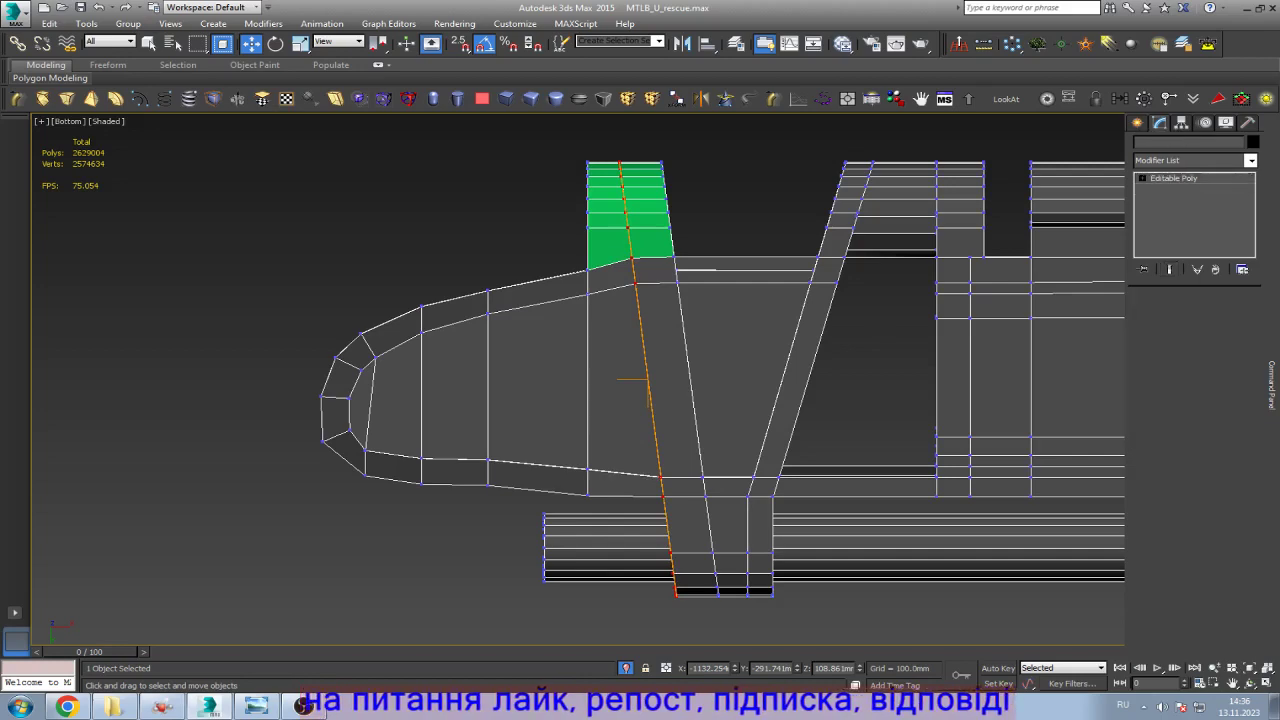
pyautogui.moveTo(690, 356); pyautogui.dragTo(715, 356)
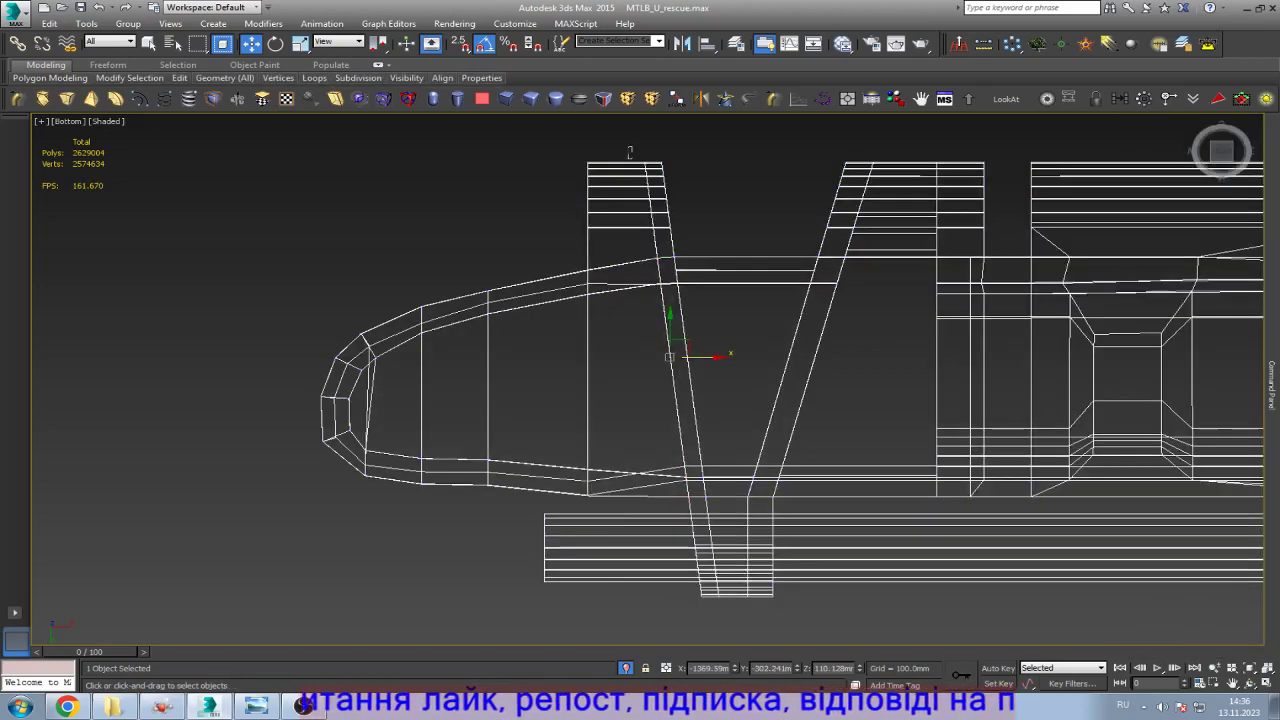
# Step: Move both slanted vertex columns slightly left and deselect them
pyautogui.moveTo(627, 150); pyautogui.dragTo(720, 598)
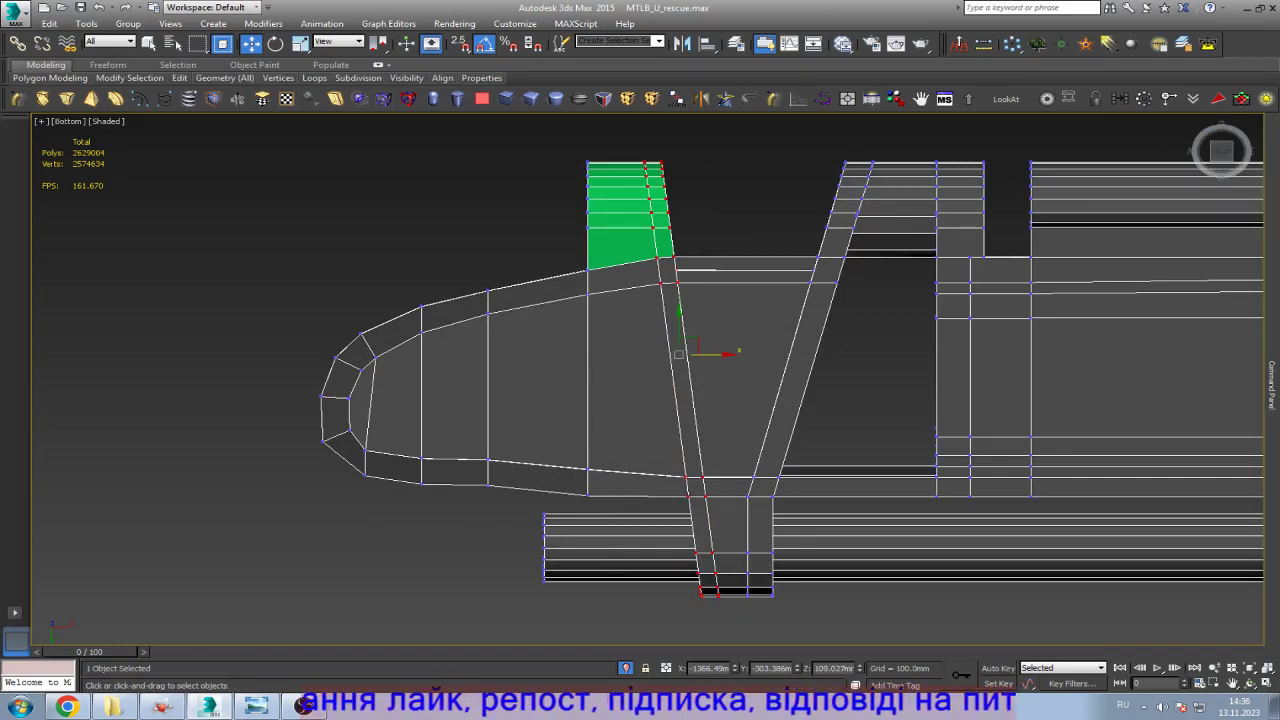
pyautogui.moveTo(725, 354); pyautogui.dragTo(711, 354)
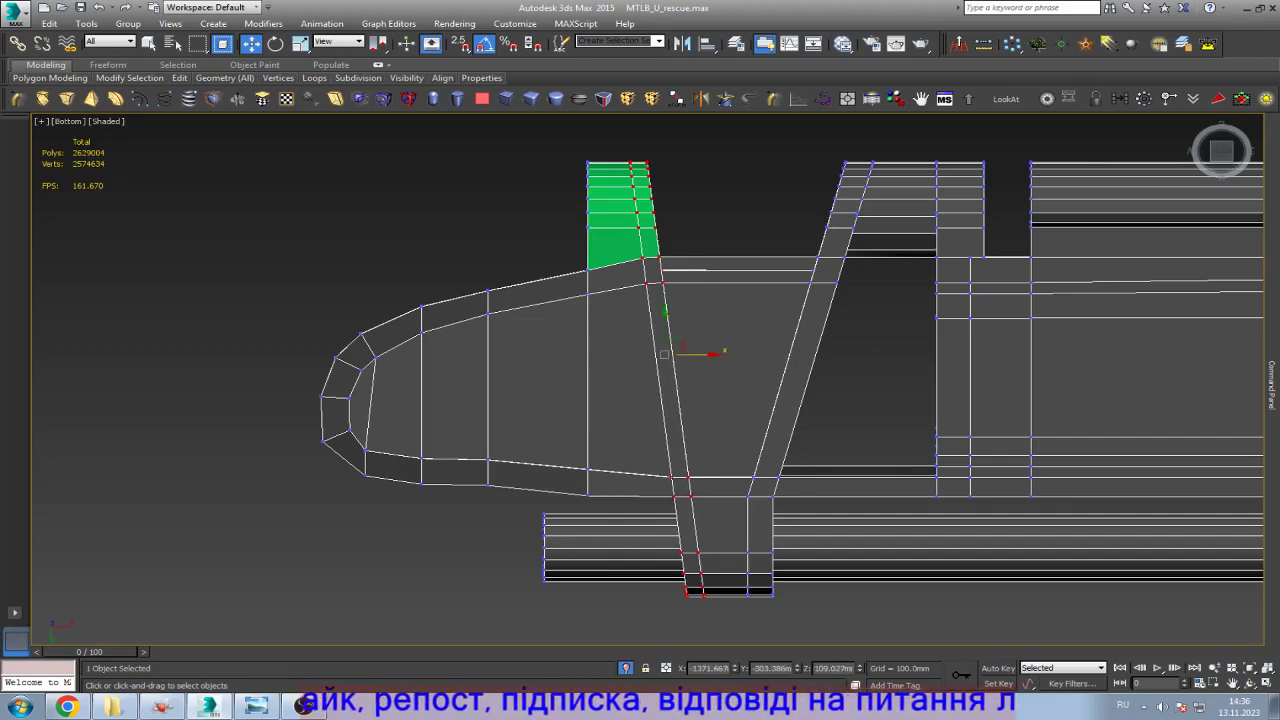
pyautogui.click(670, 134)
# Step: Scale the green lug's right-edge vertices flat on X, then shift them right to widen the lug
pyautogui.scroll(3, 670, 134)
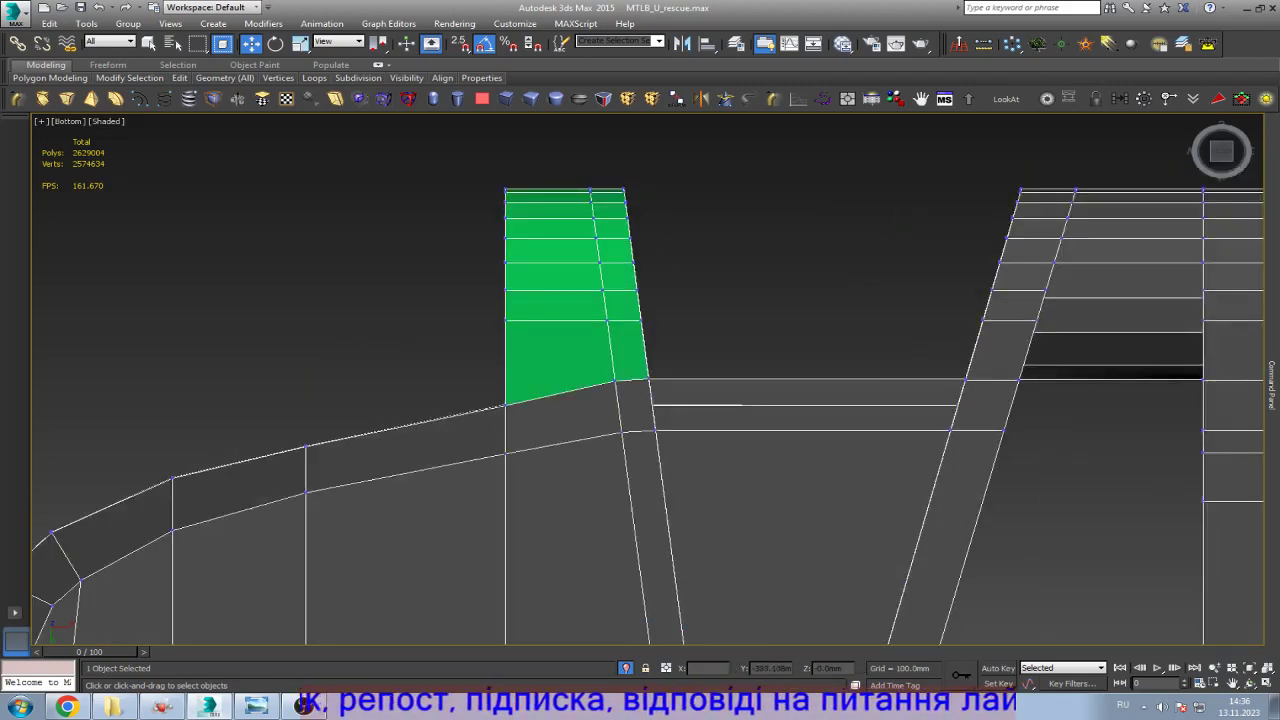
pyautogui.scroll(3, 634, 195)
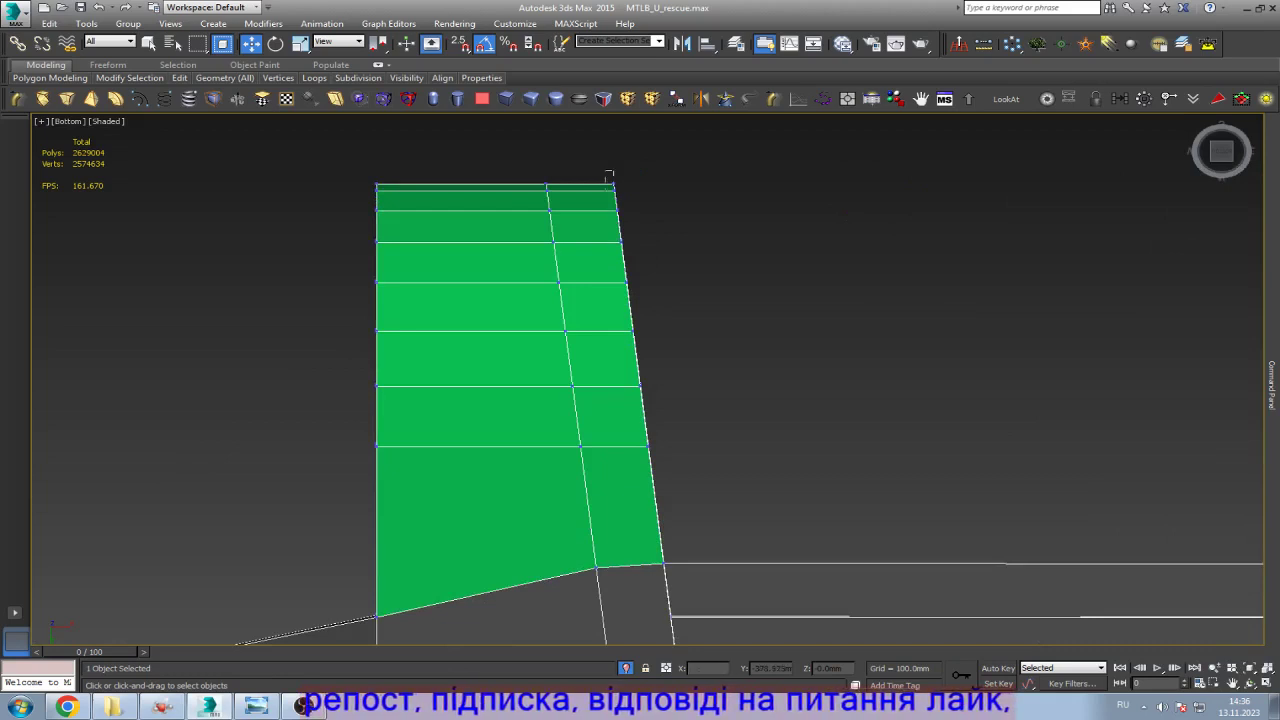
pyautogui.moveTo(734, 456); pyautogui.dragTo(734, 456)
pyautogui.press('r')
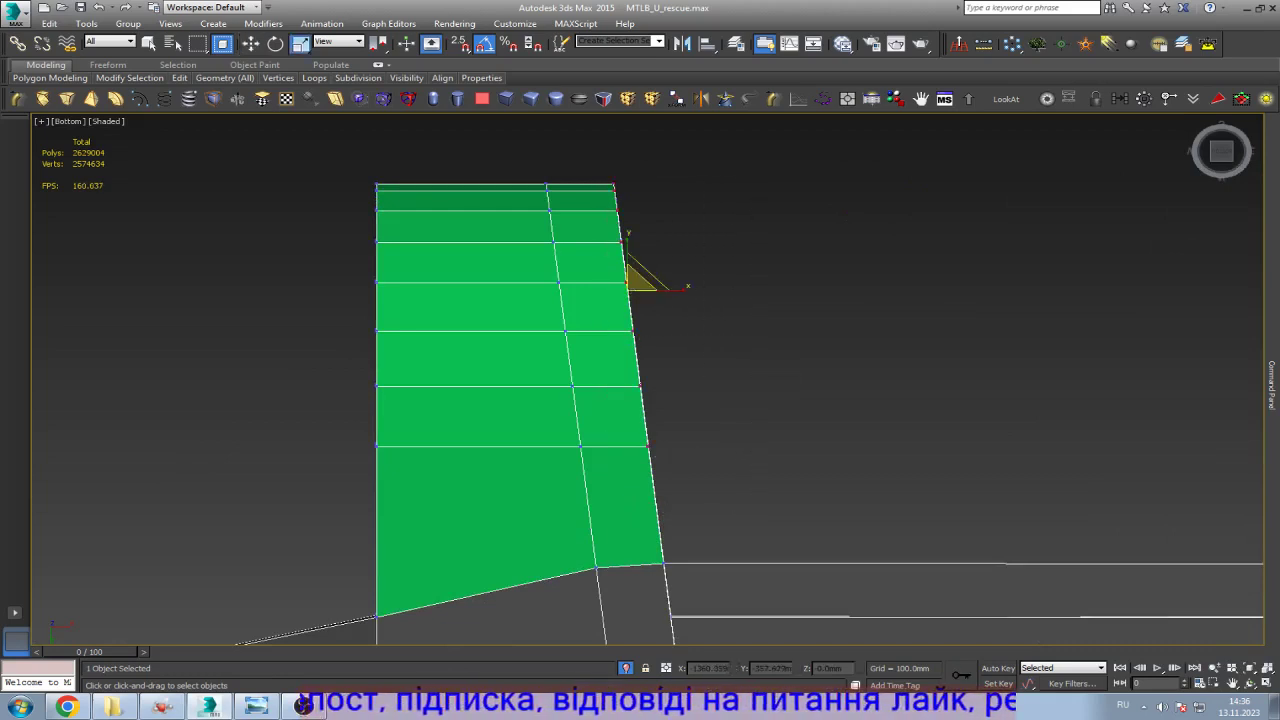
pyautogui.moveTo(670, 288); pyautogui.dragTo(635, 288)
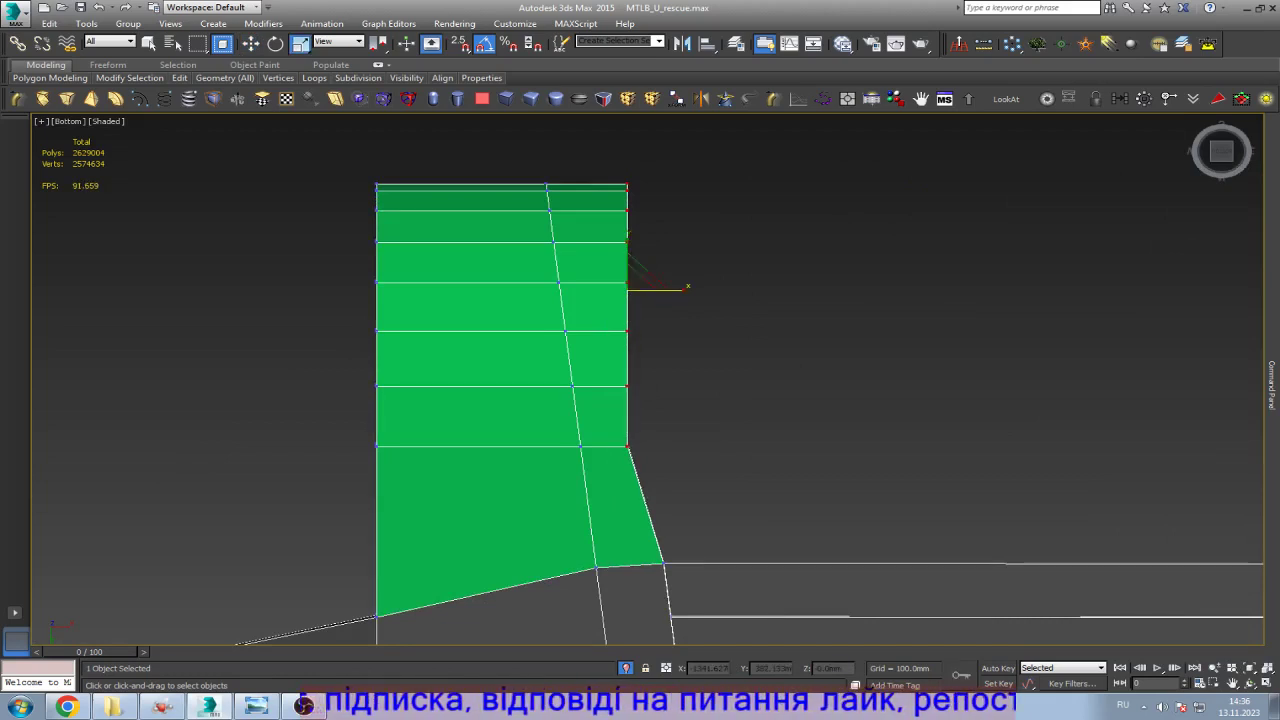
pyautogui.press('w')
pyautogui.moveTo(665, 289); pyautogui.dragTo(700, 289)
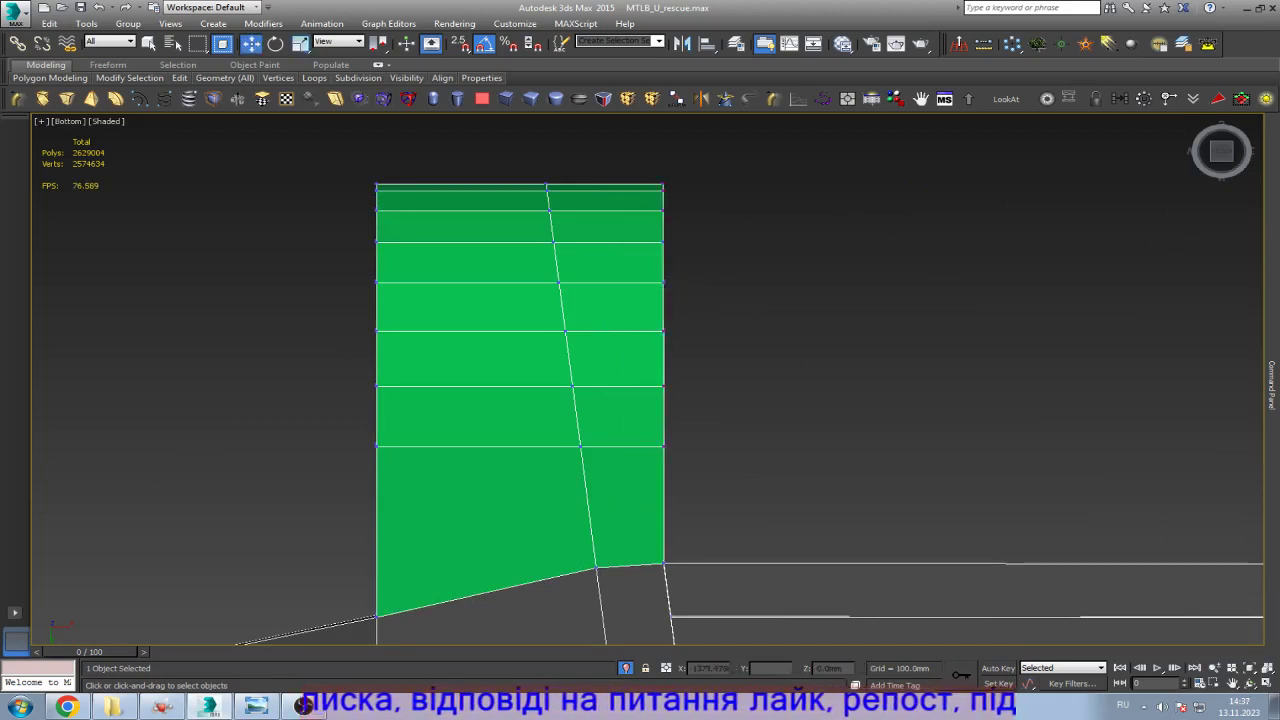
pyautogui.scroll(-5, 570, 261)
pyautogui.scroll(-3, 543, 229)
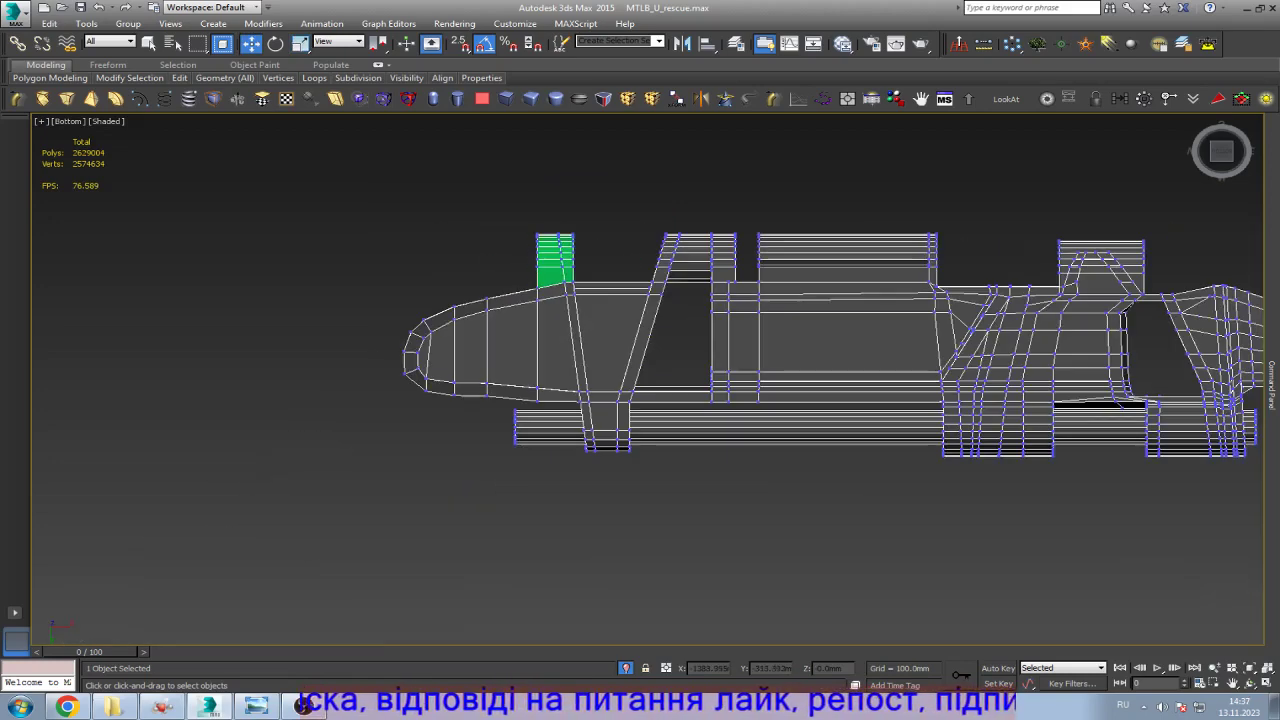
pyautogui.scroll(6, 560, 381)
# Step: Scale the foot's left vertices to 0 on X and move them left, flush with the strip
pyautogui.moveTo(633, 521); pyautogui.dragTo(575, 488)
pyautogui.press('r')
pyautogui.write('0')
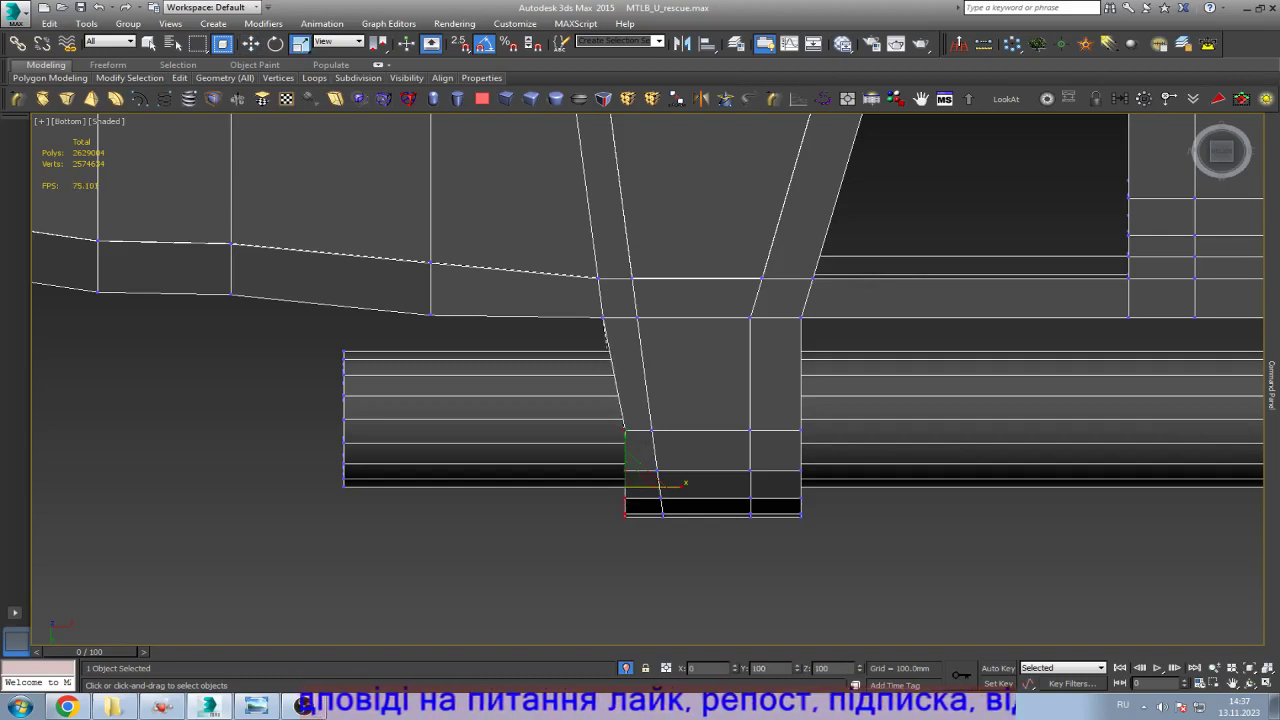
pyautogui.press('Return')
pyautogui.press('w')
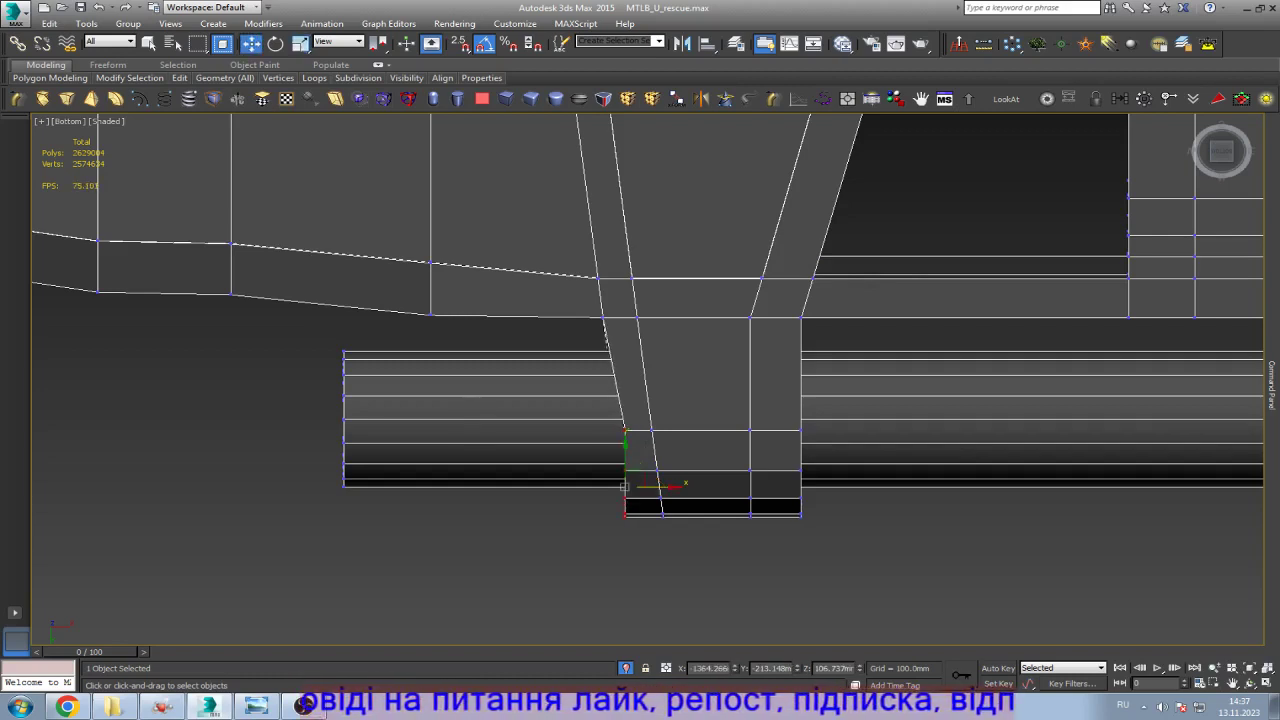
pyautogui.moveTo(625, 487); pyautogui.dragTo(602, 487)
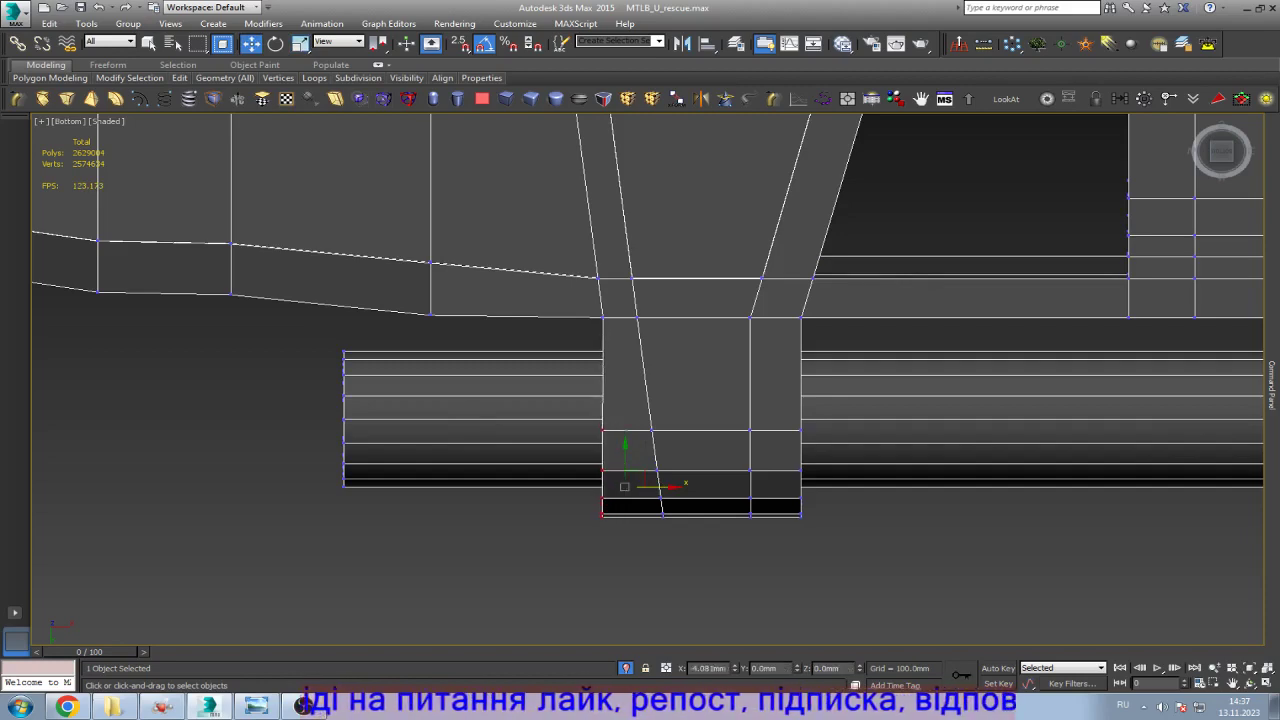
pyautogui.scroll(-5, 603, 580)
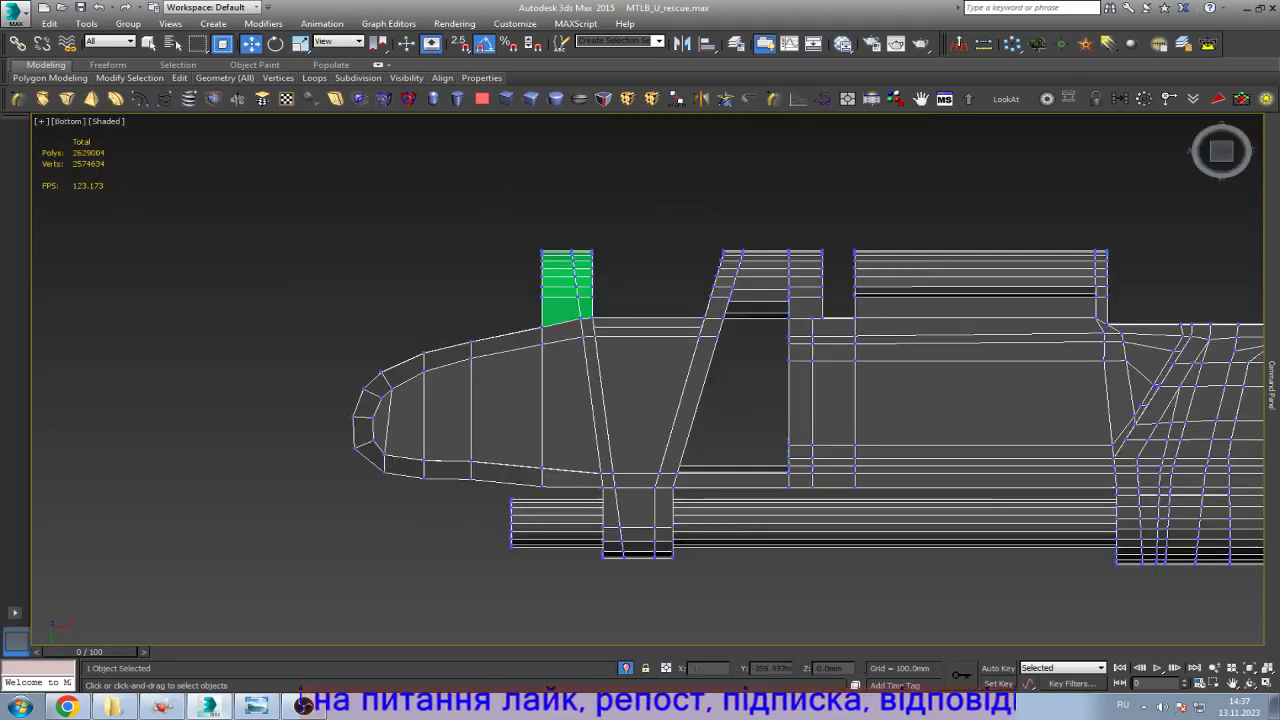
pyautogui.scroll(5, 524, 462)
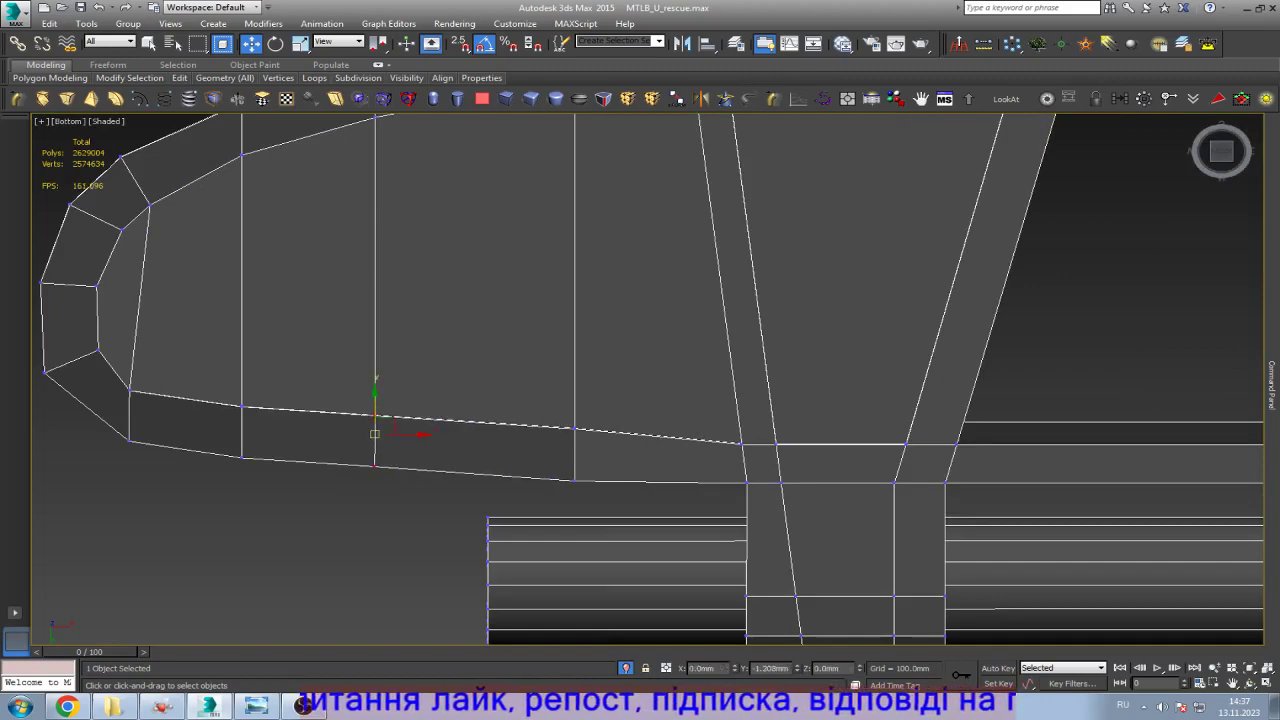
pyautogui.scroll(-3, 631, 478)
pyautogui.scroll(5, 760, 400)
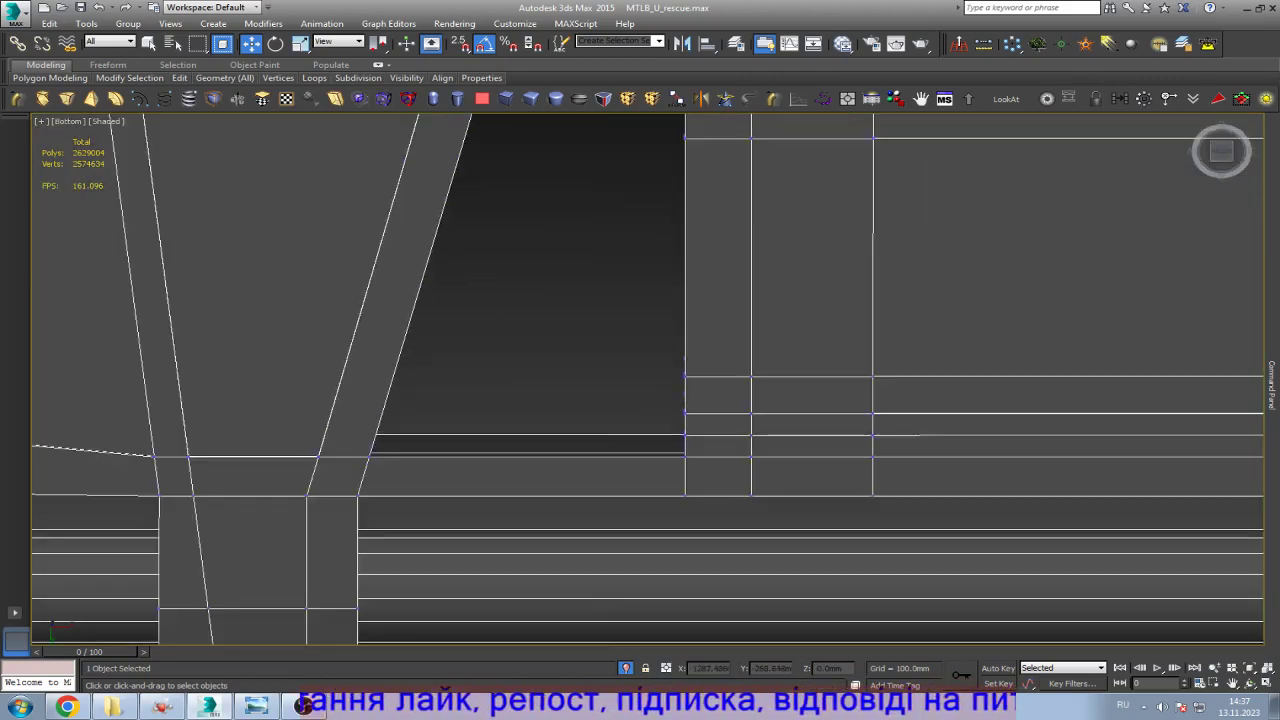
# Step: Check the result in wireframe and compare the model against the reference photo
pyautogui.press('F3')
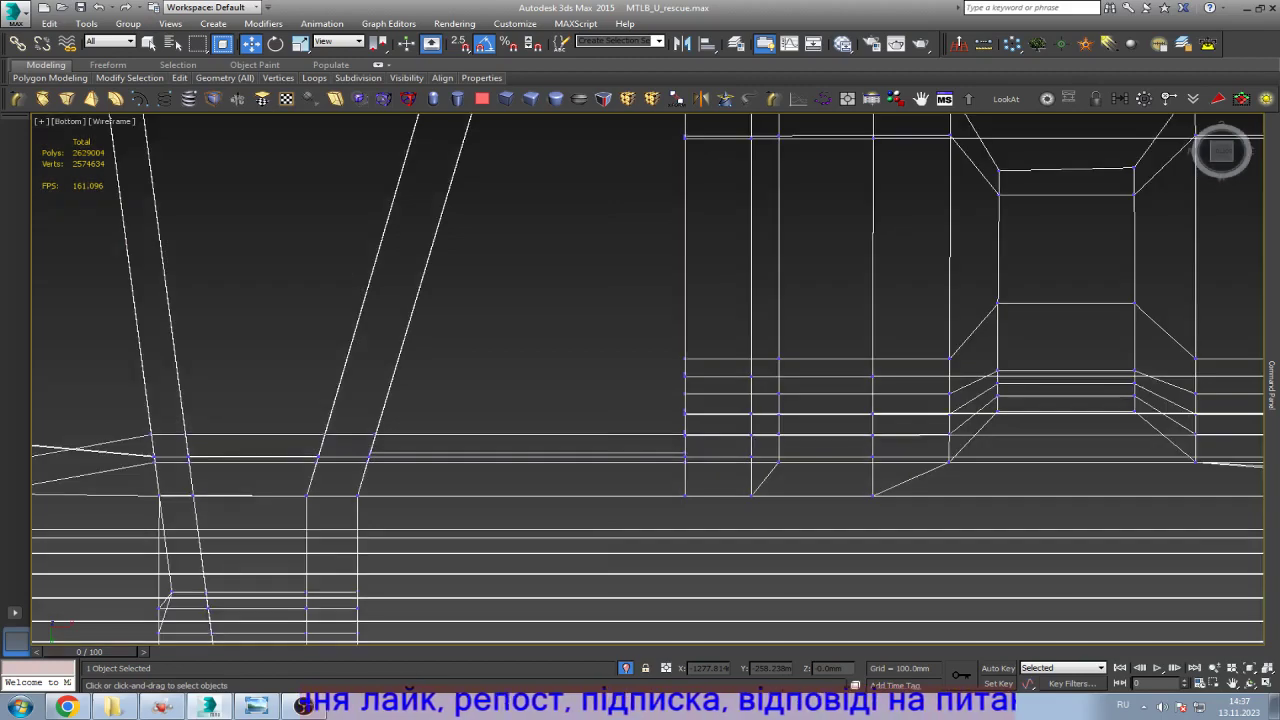
pyautogui.press('F3')
pyautogui.scroll(-3, 680, 400)
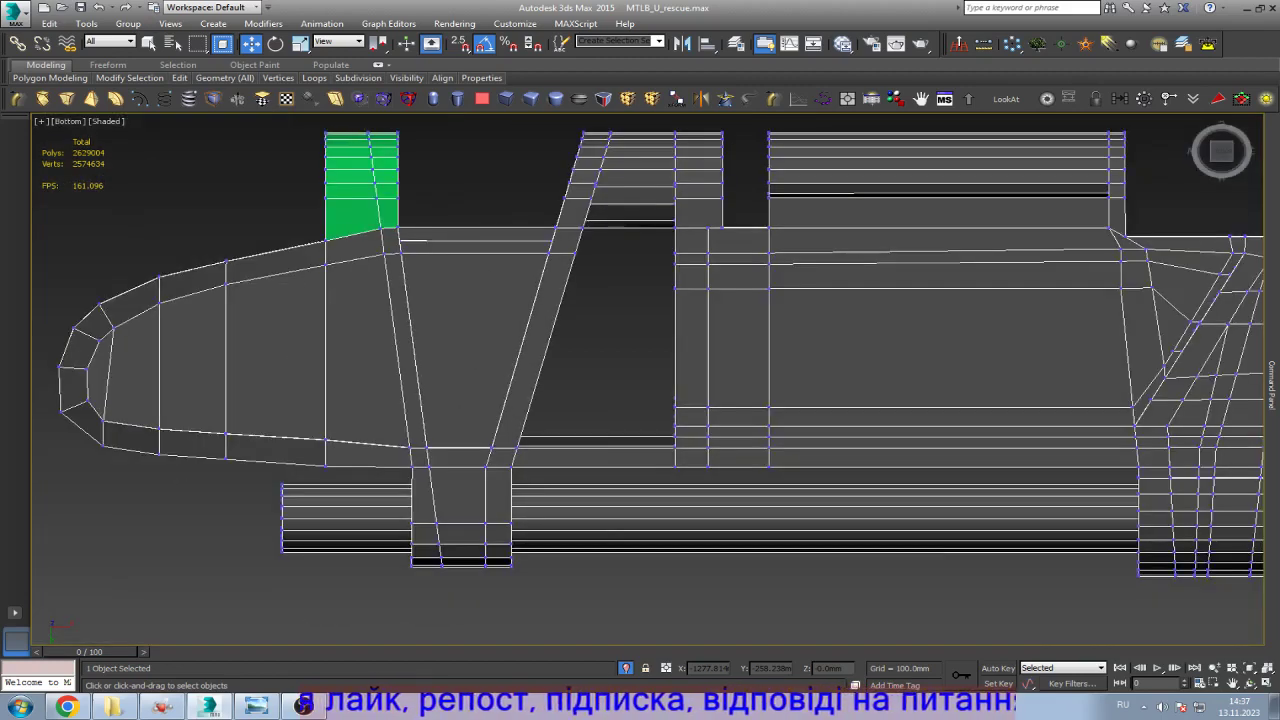
pyautogui.click(255, 706)
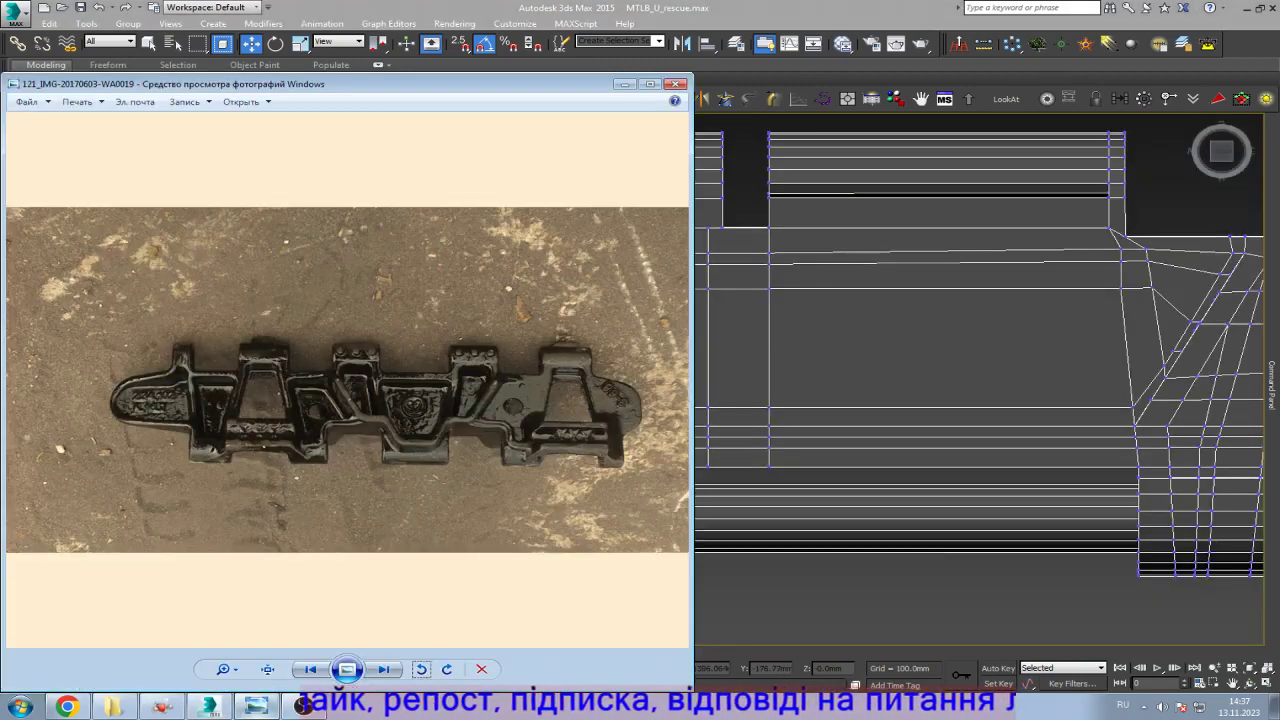
pyautogui.hotkey('alt', 'Tab')
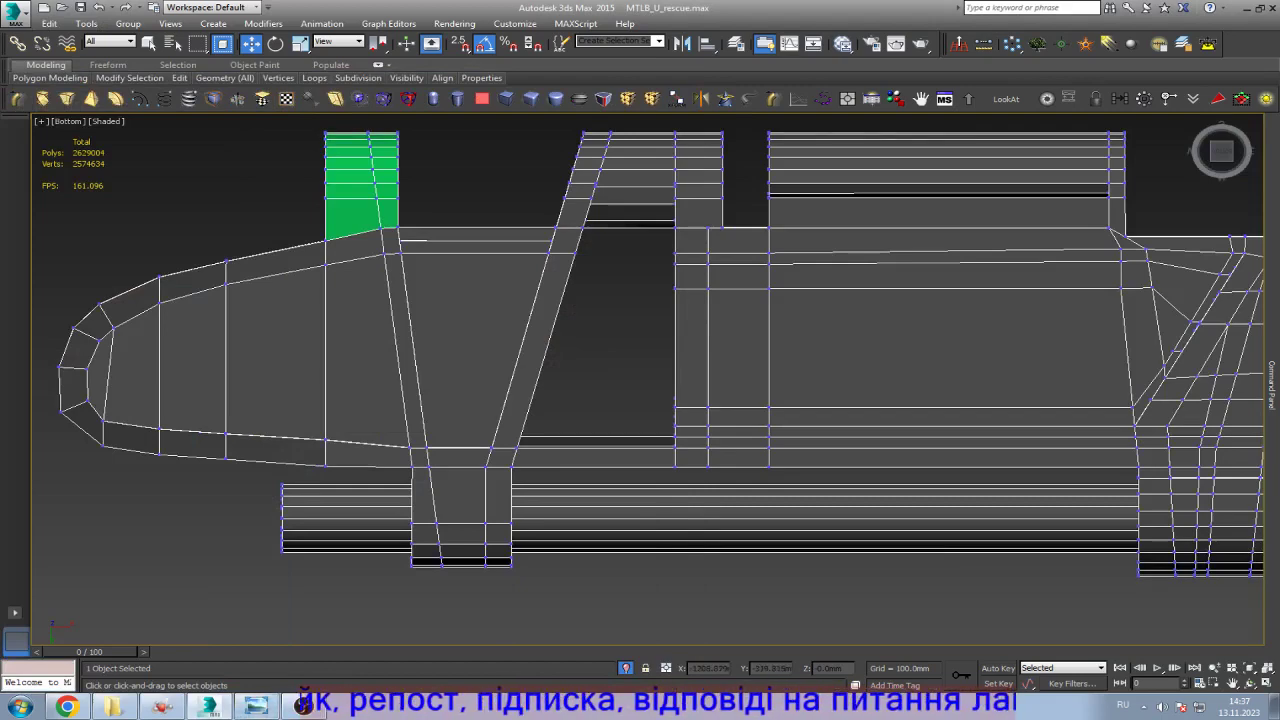
pyautogui.scroll(5, 710, 220)
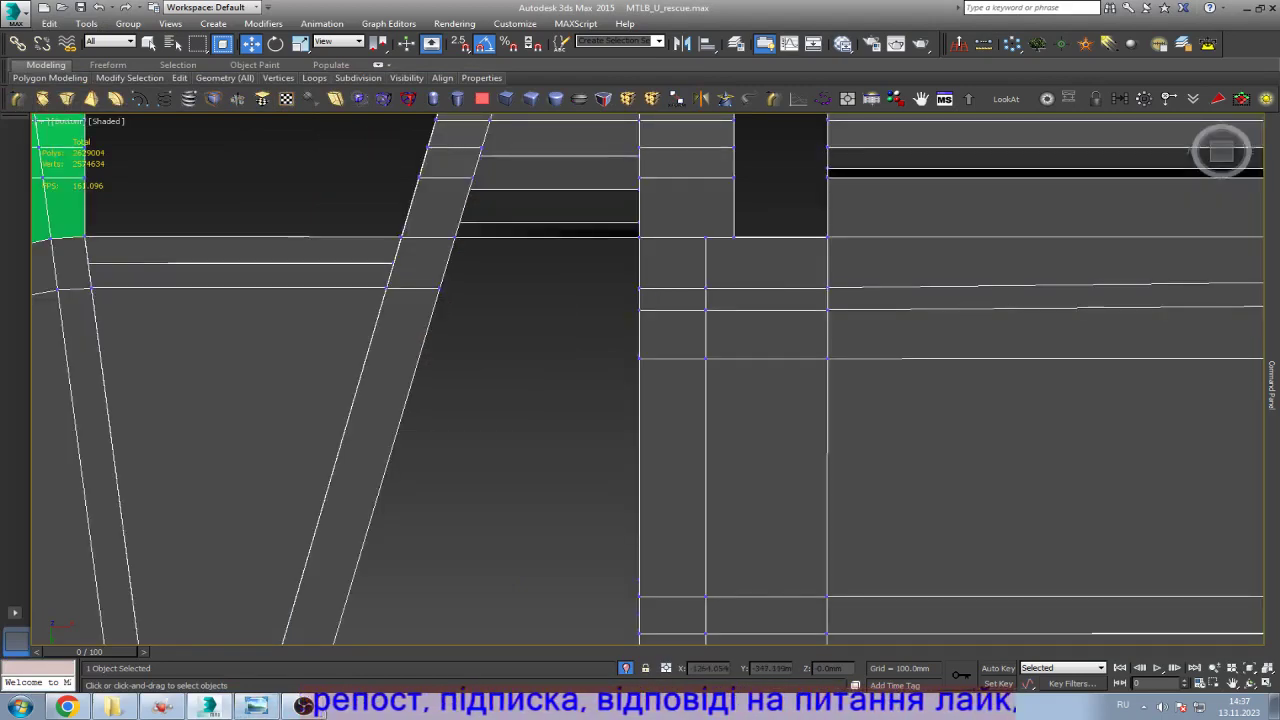
# Step: In wireframe, pick out the vertex column along the central opening's left side without reshaping the mesh
pyautogui.press('F3')
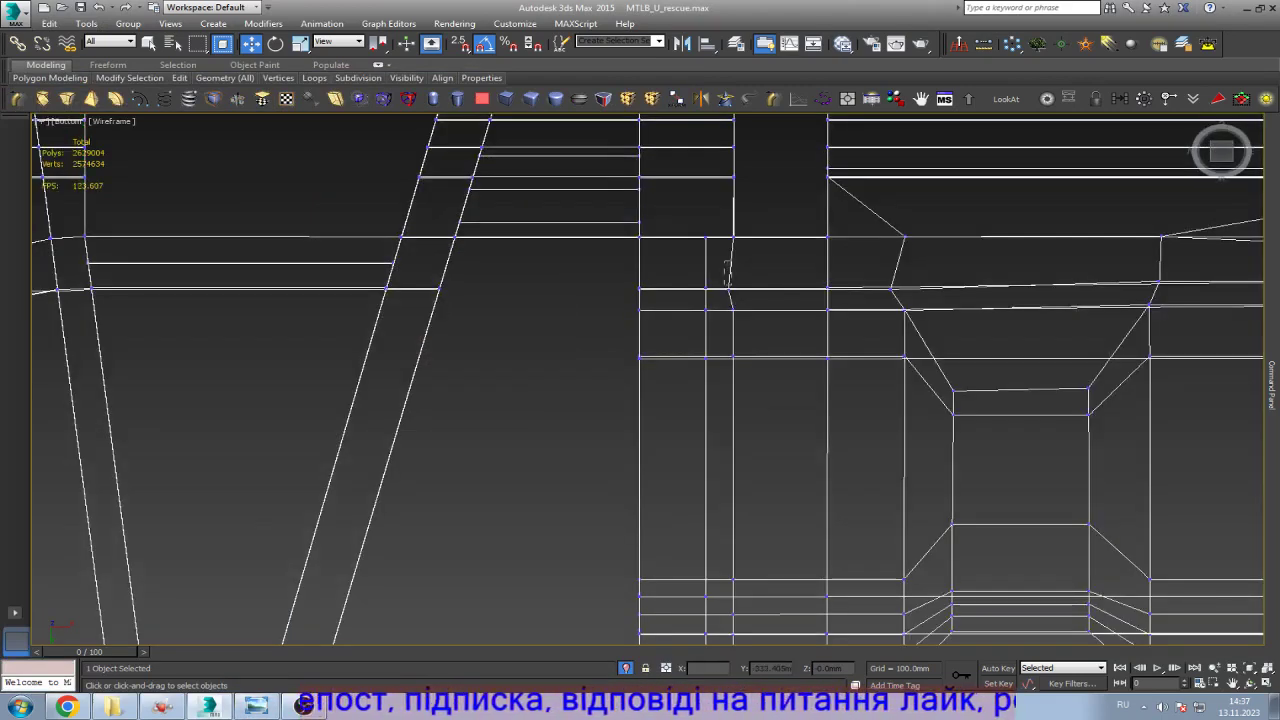
pyautogui.scroll(-5, 731, 286)
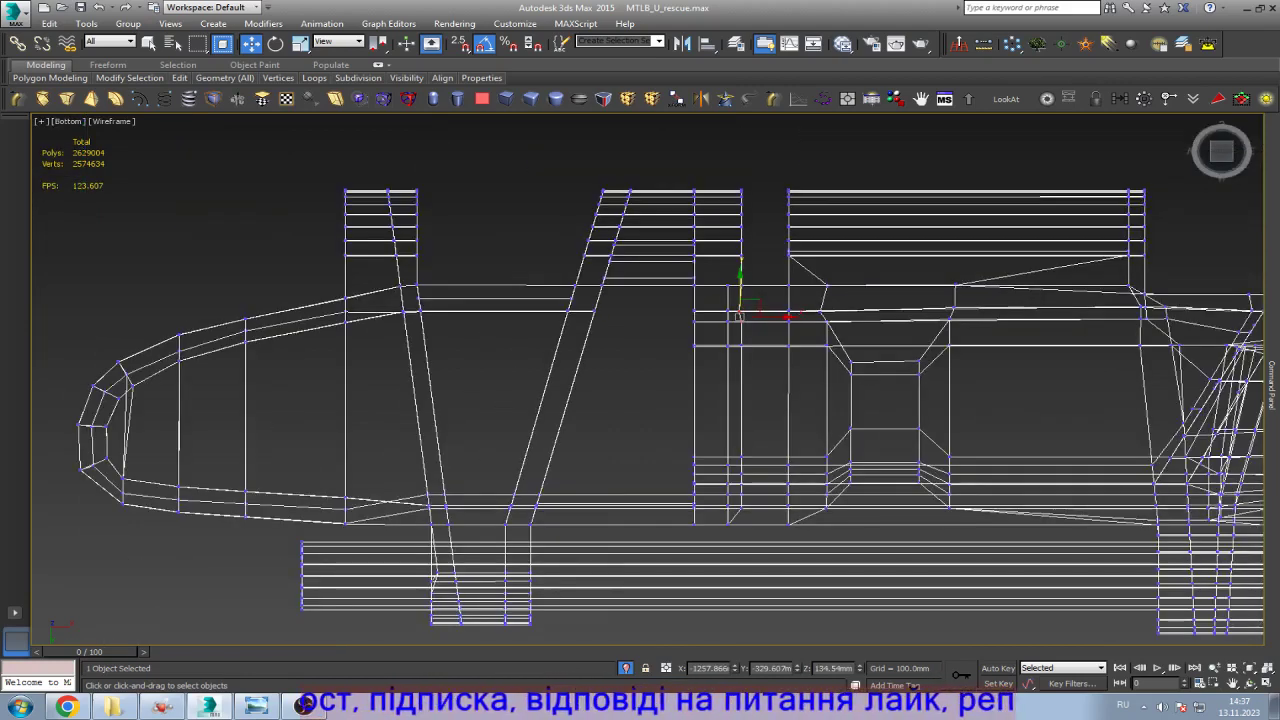
pyautogui.scroll(2, 950, 370)
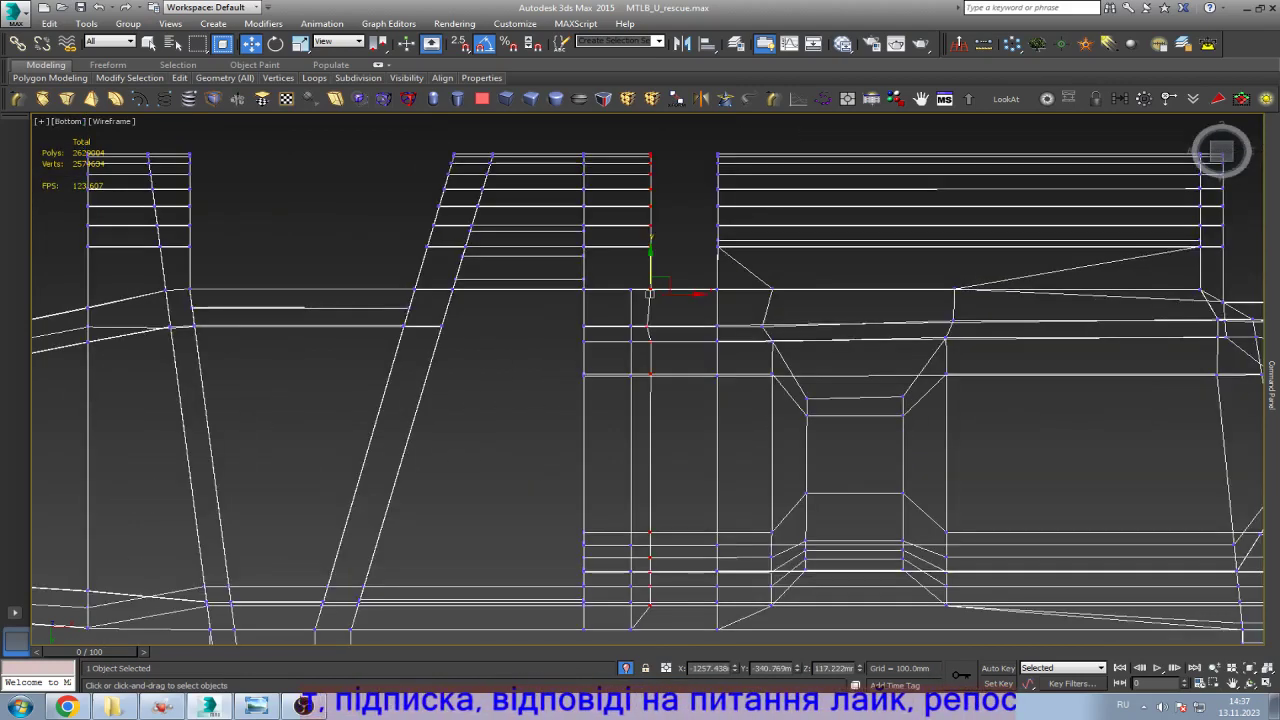
pyautogui.write('r')
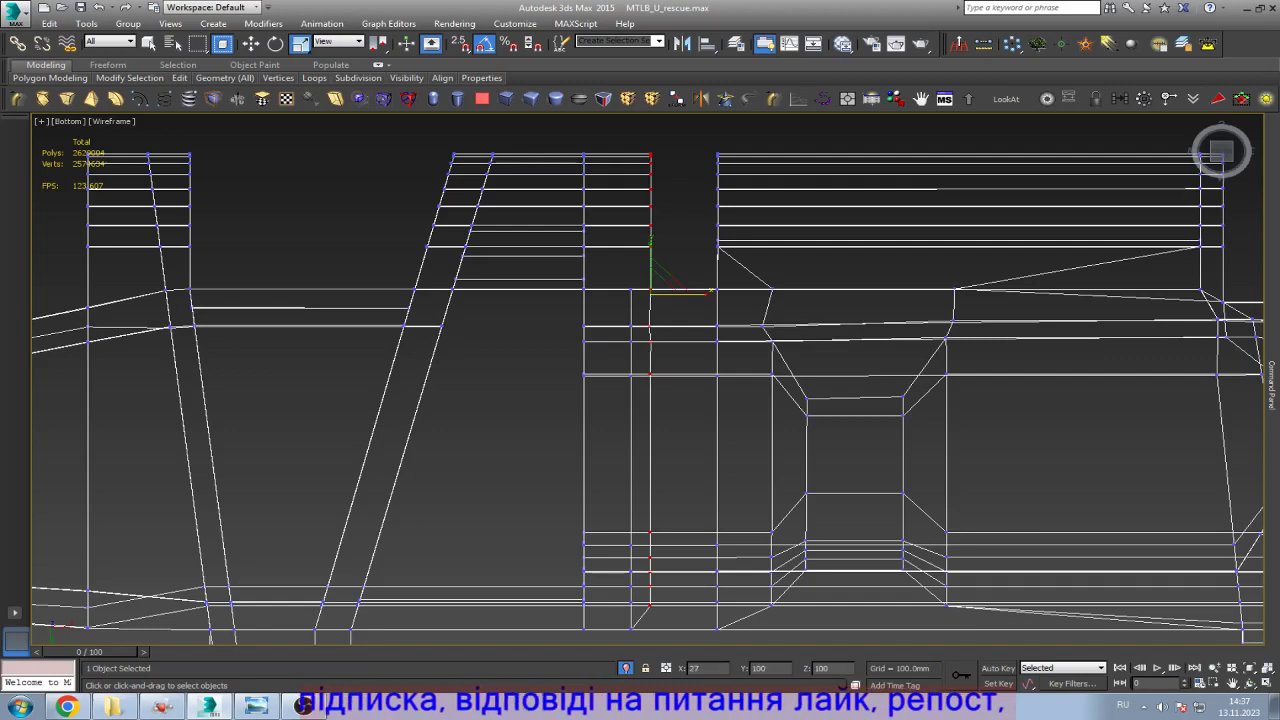
pyautogui.write('100.0')
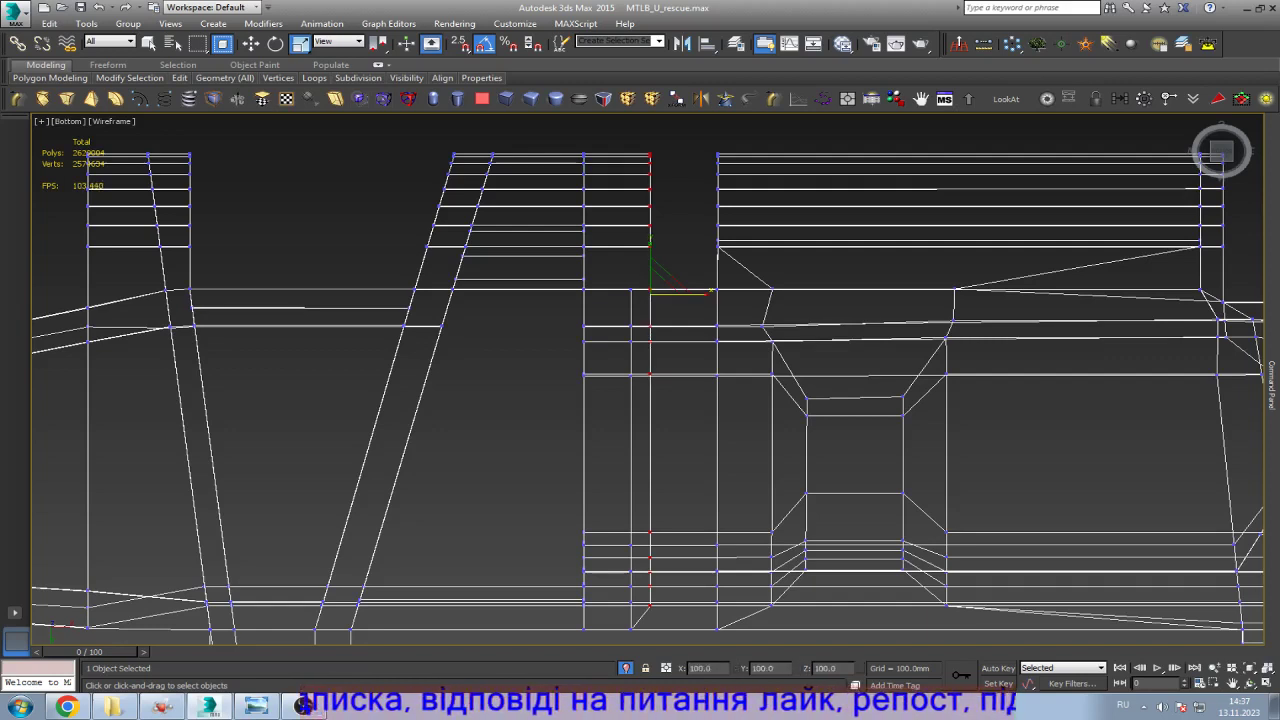
pyautogui.write('w')
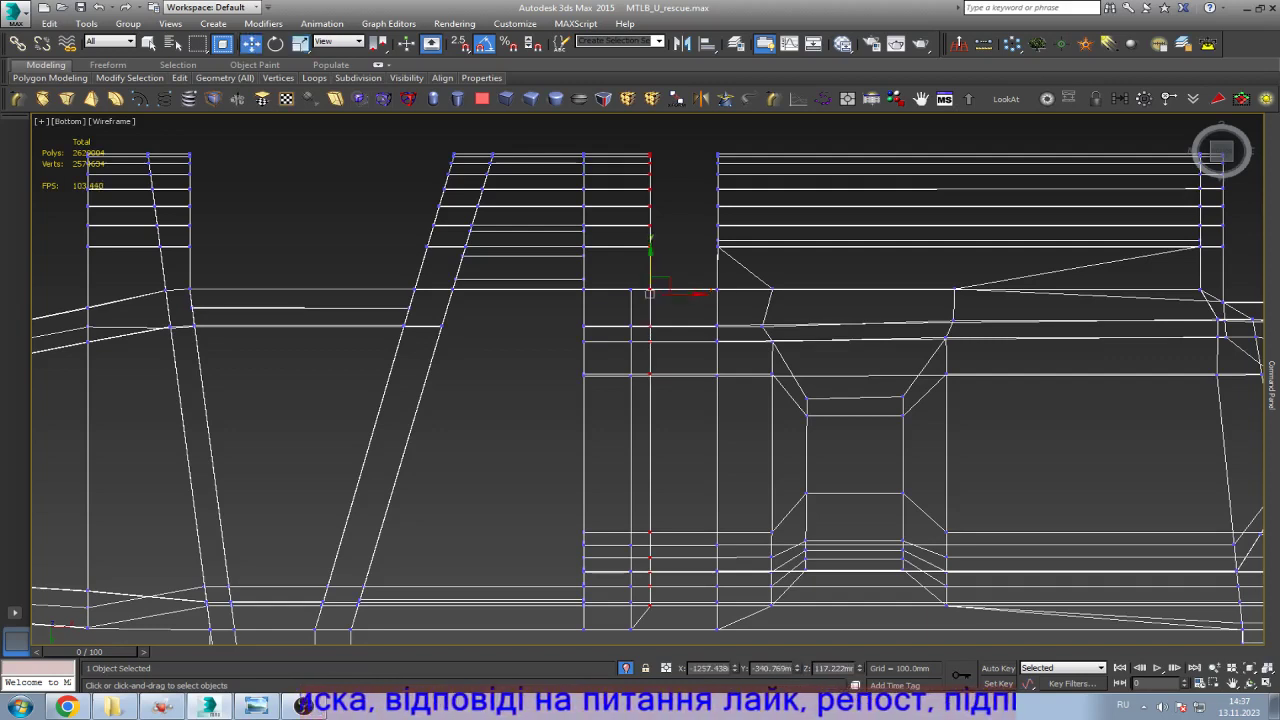
pyautogui.press('F3')
pyautogui.scroll(-3, 640, 360)
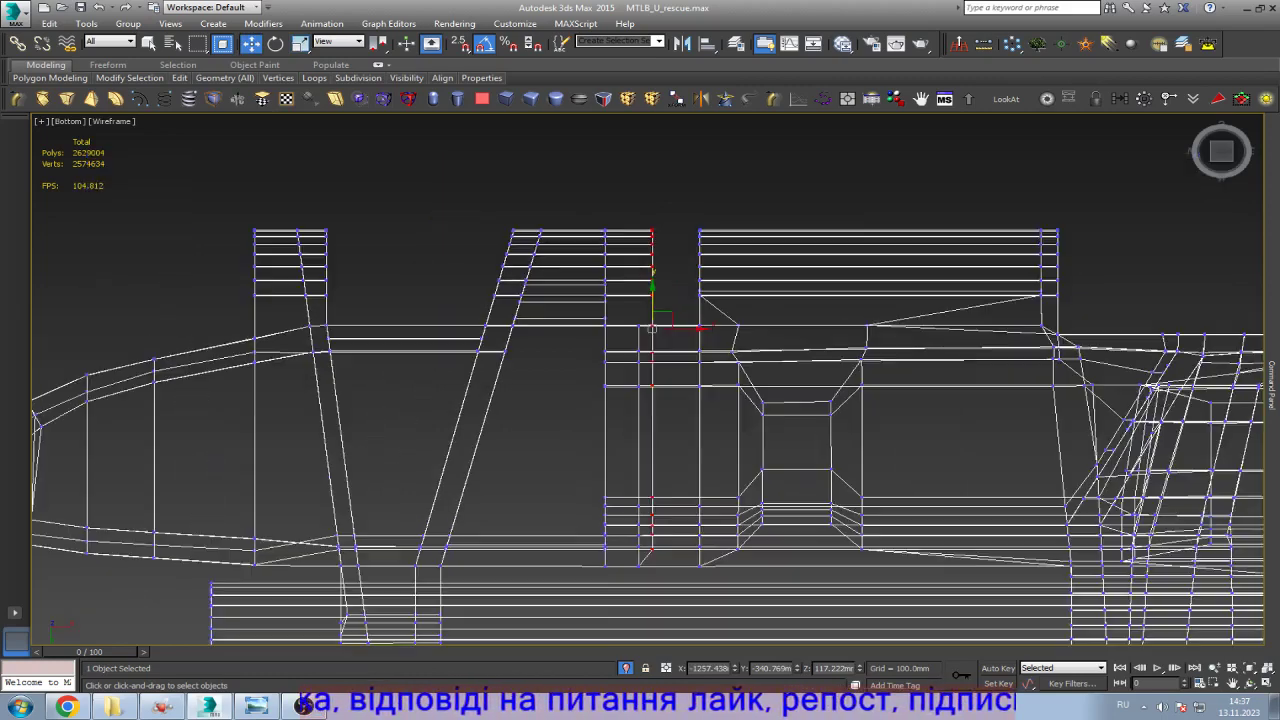
pyautogui.scroll(5, 630, 400)
pyautogui.scroll(-4, 634, 460)
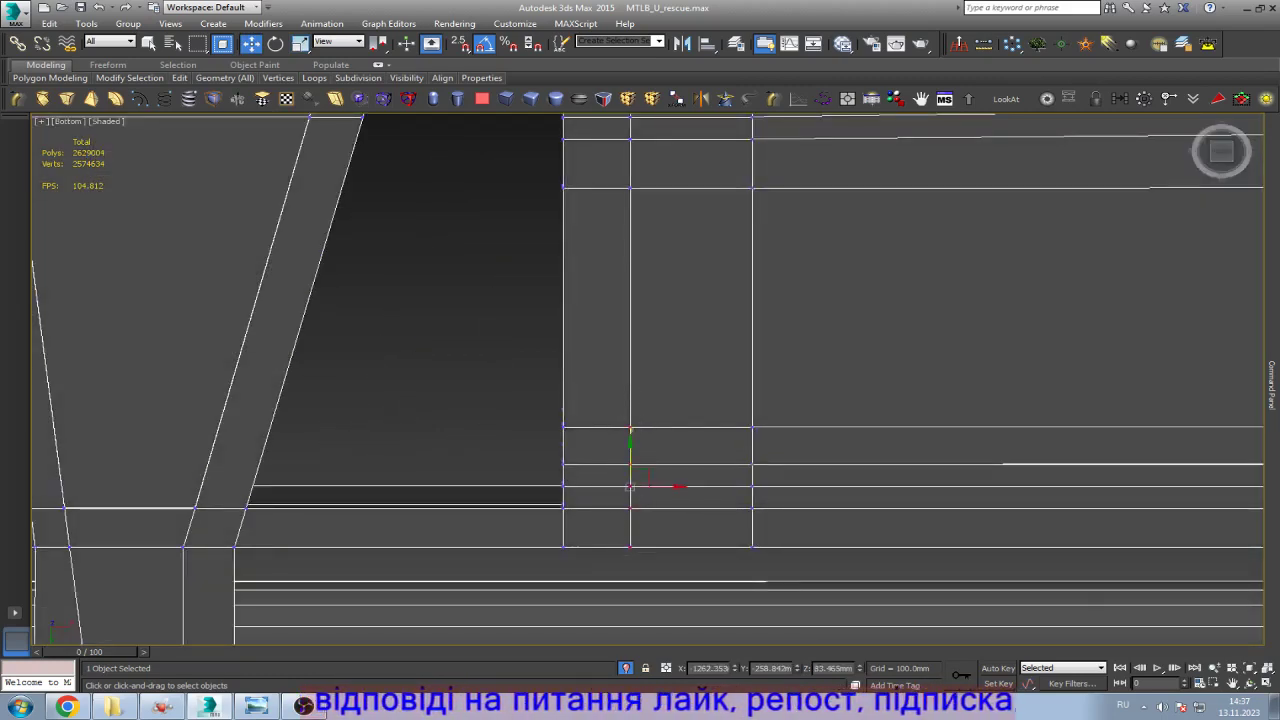
pyautogui.scroll(6, 633, 460)
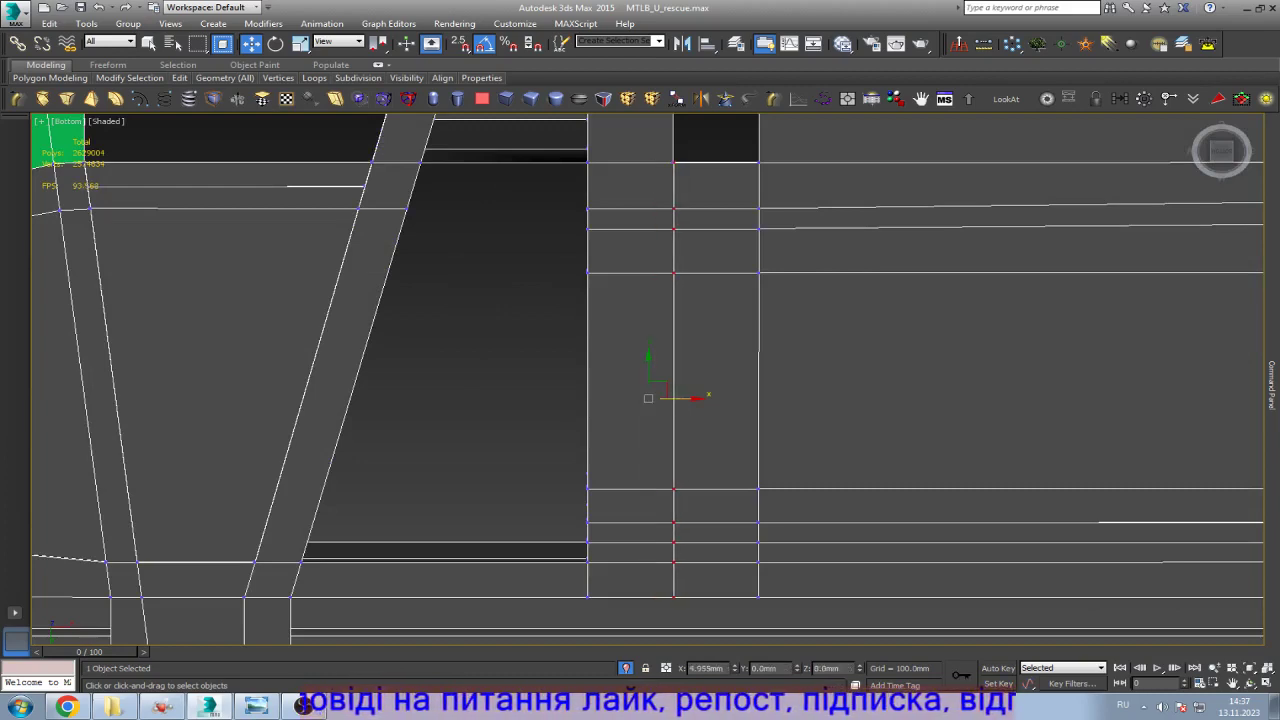
pyautogui.scroll(-4, 660, 400)
pyautogui.scroll(3, 813, 415)
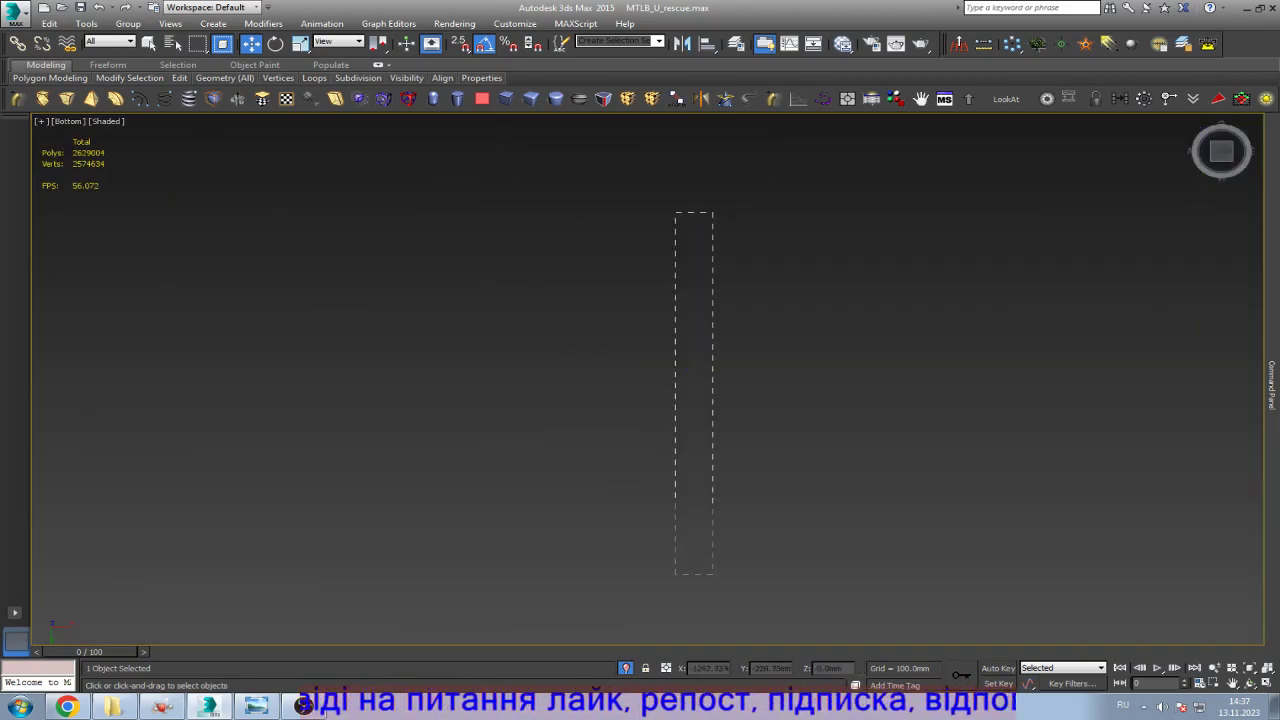
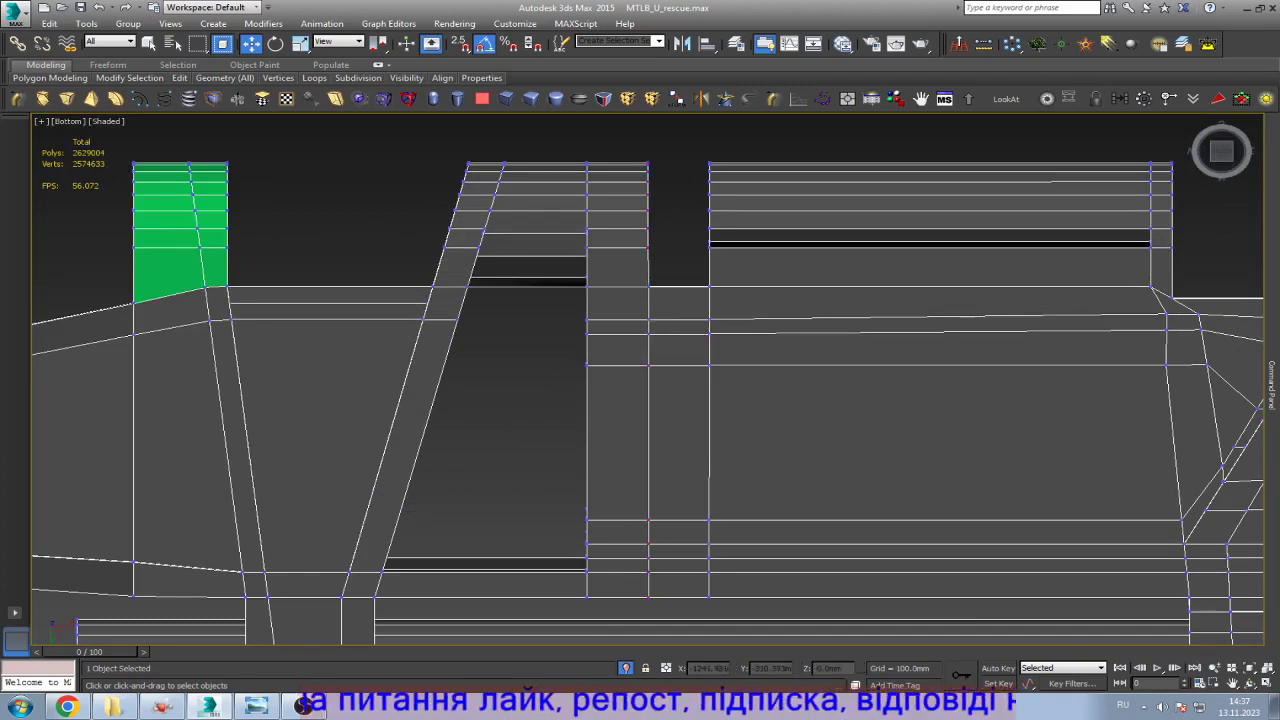
# Step: Check the reference photo, then skew the edge column by the central opening 87.5 mm along X
pyautogui.scroll(-3, 705, 390)
pyautogui.click(255, 707)
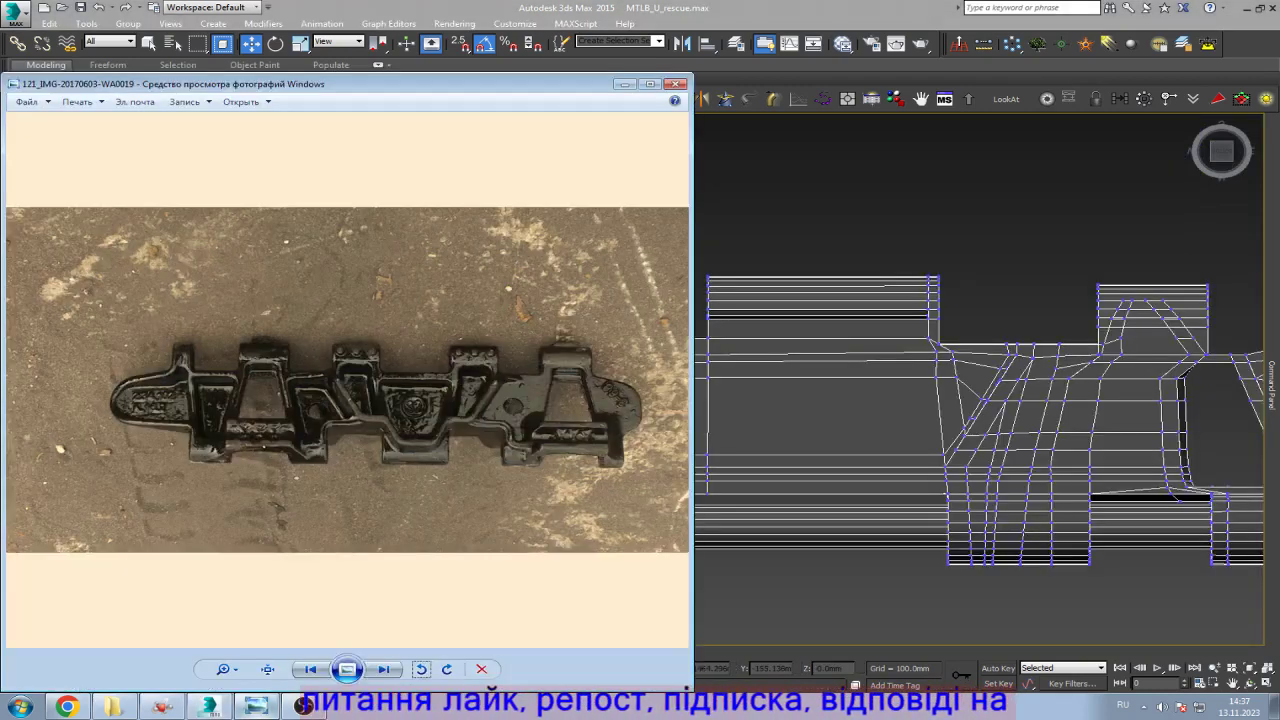
pyautogui.hotkey('alt', 'Tab')
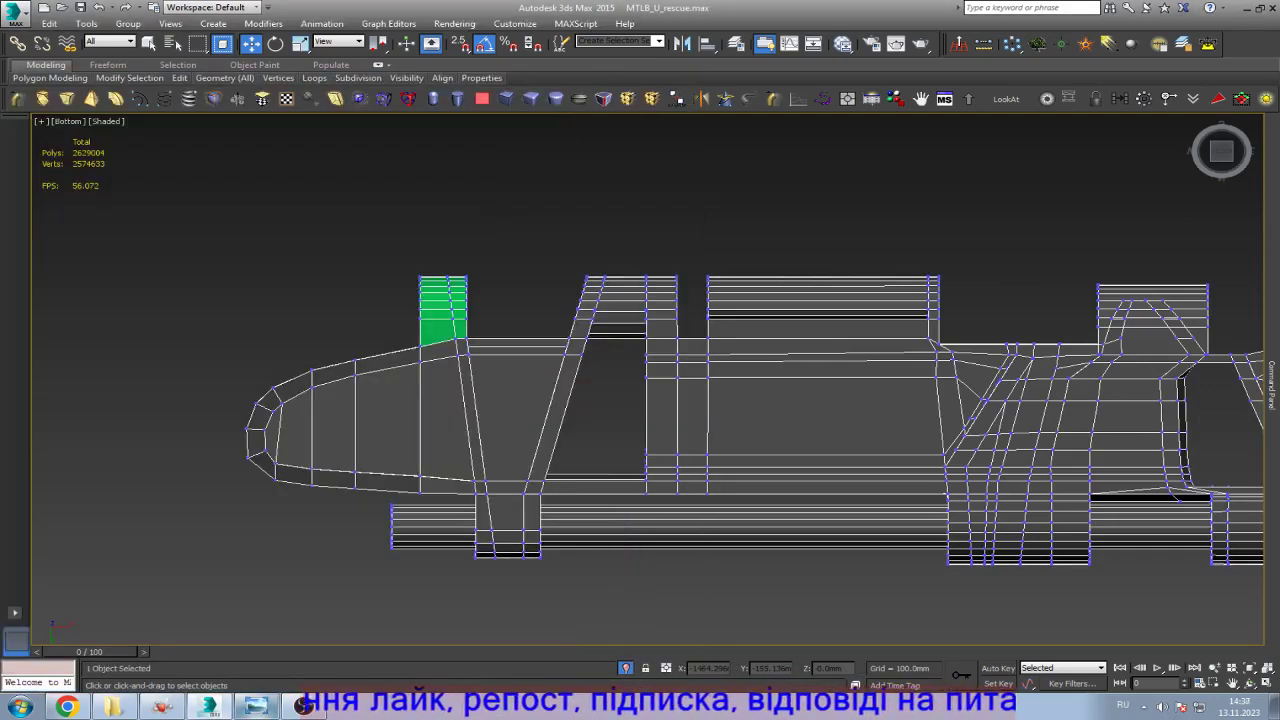
pyautogui.moveTo(628, 250); pyautogui.dragTo(660, 482)
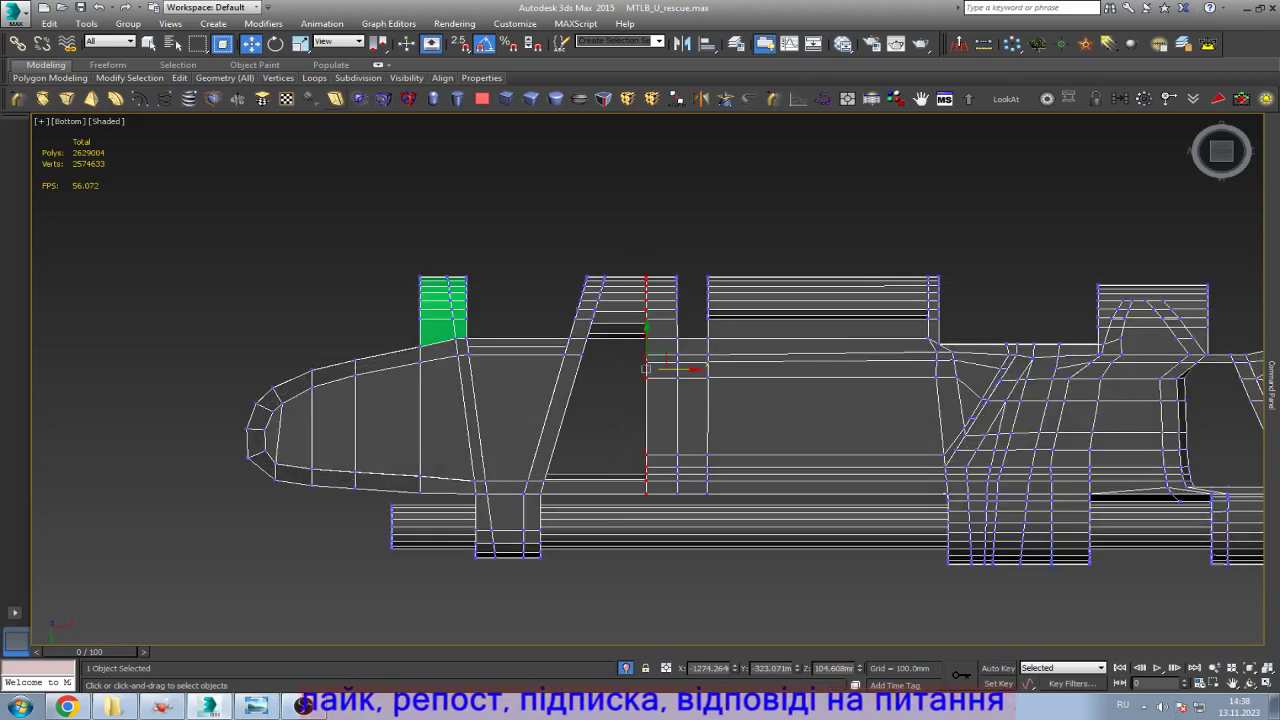
pyautogui.click(335, 98)
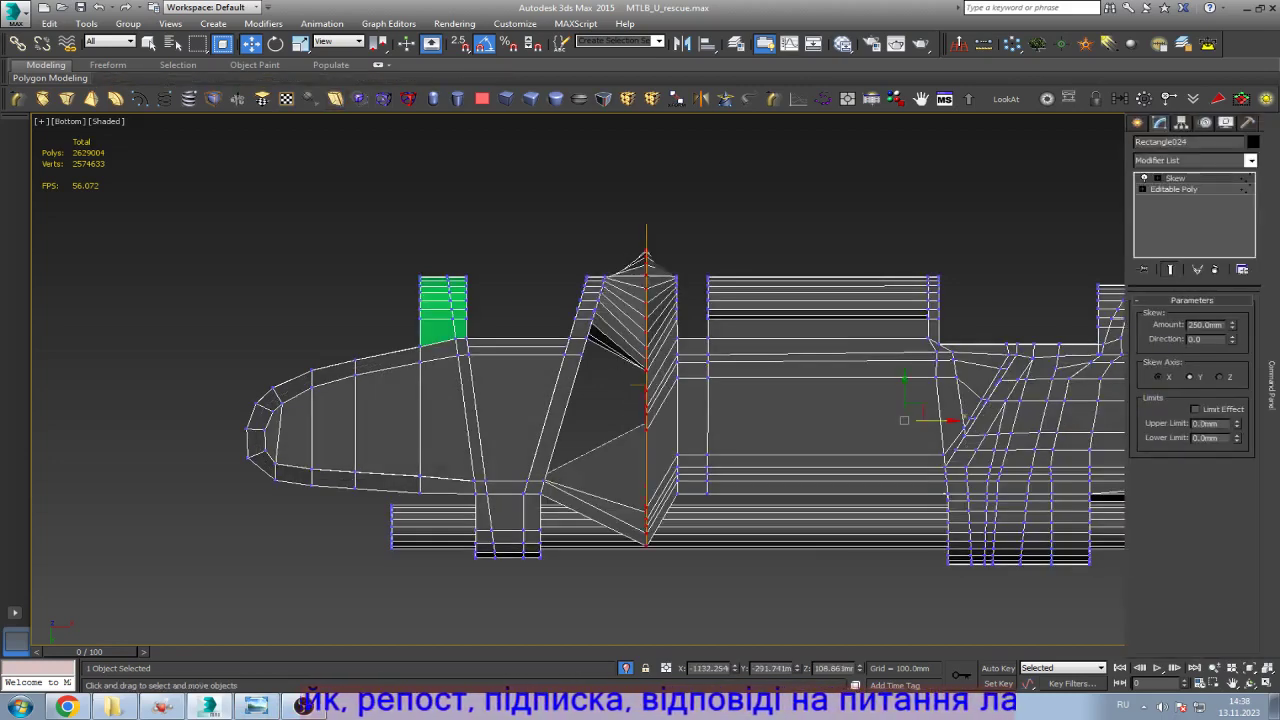
pyautogui.click(1157, 377)
pyautogui.scroll(3, 837, 354)
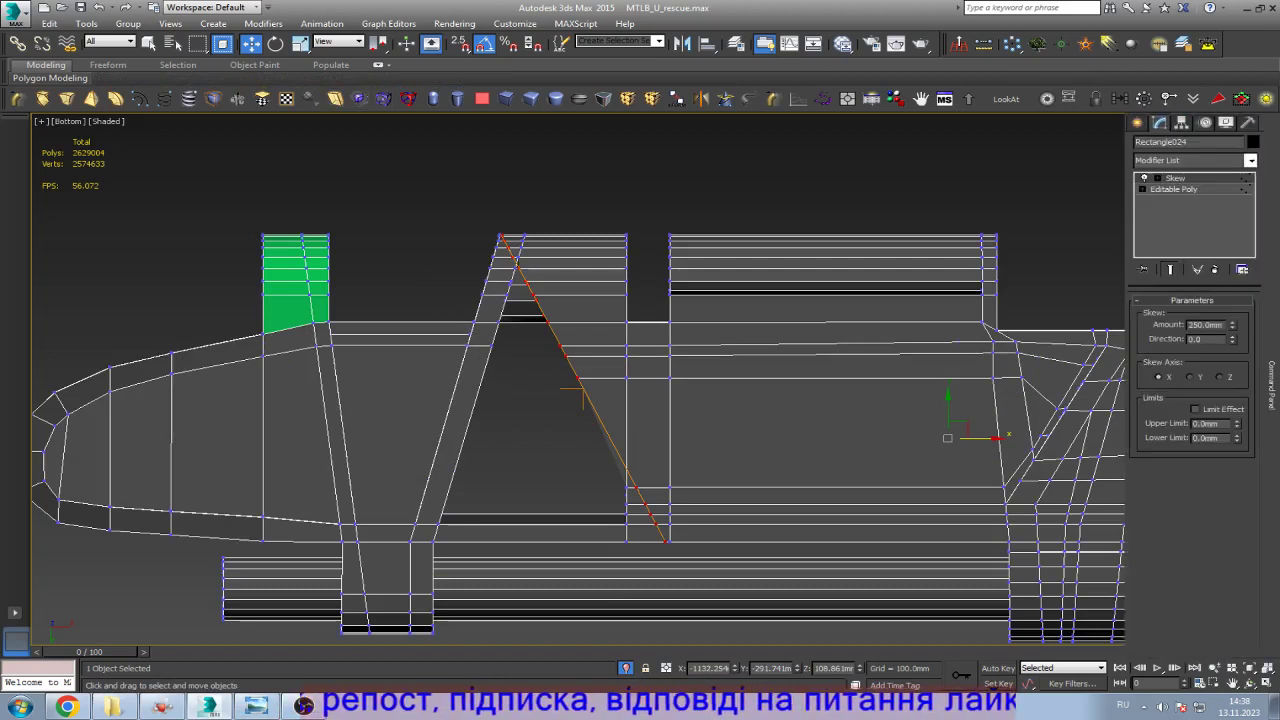
pyautogui.moveTo(1232, 325); pyautogui.dragTo(1232, 370)
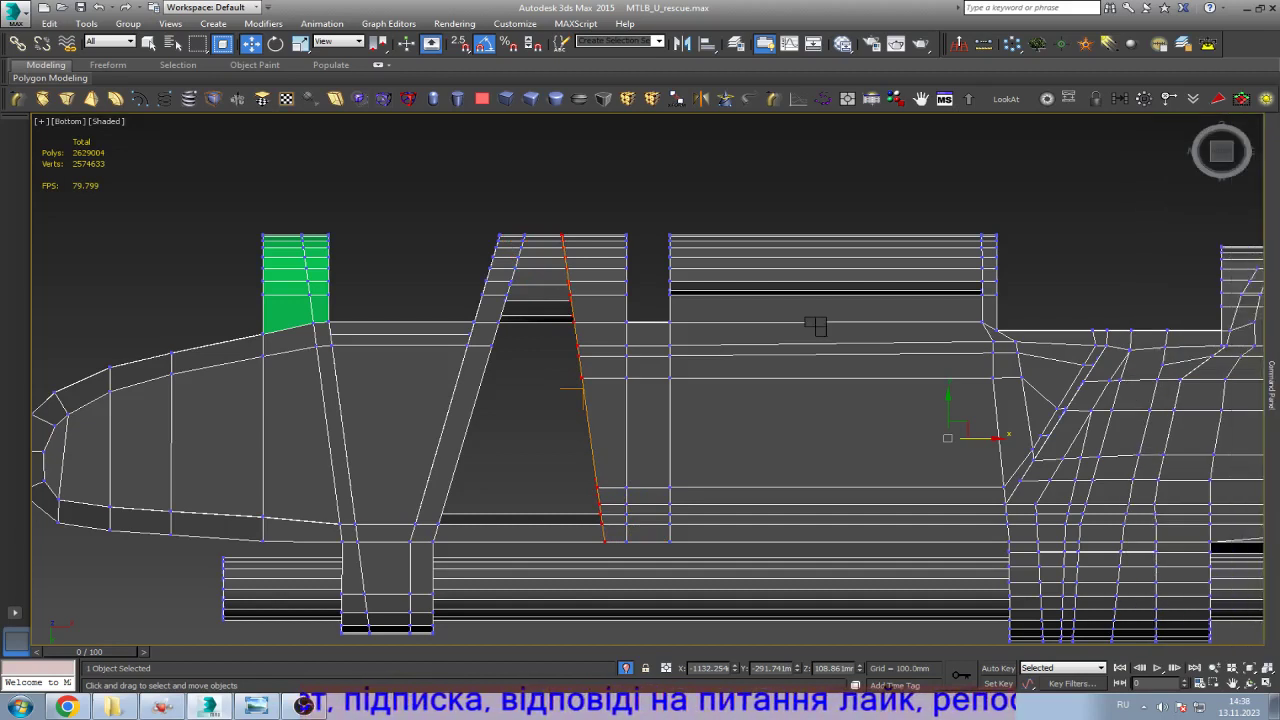
# Step: Nudge the slanted edge column sideways and select the neighbouring vertical edge column in wireframe
pyautogui.press('2')
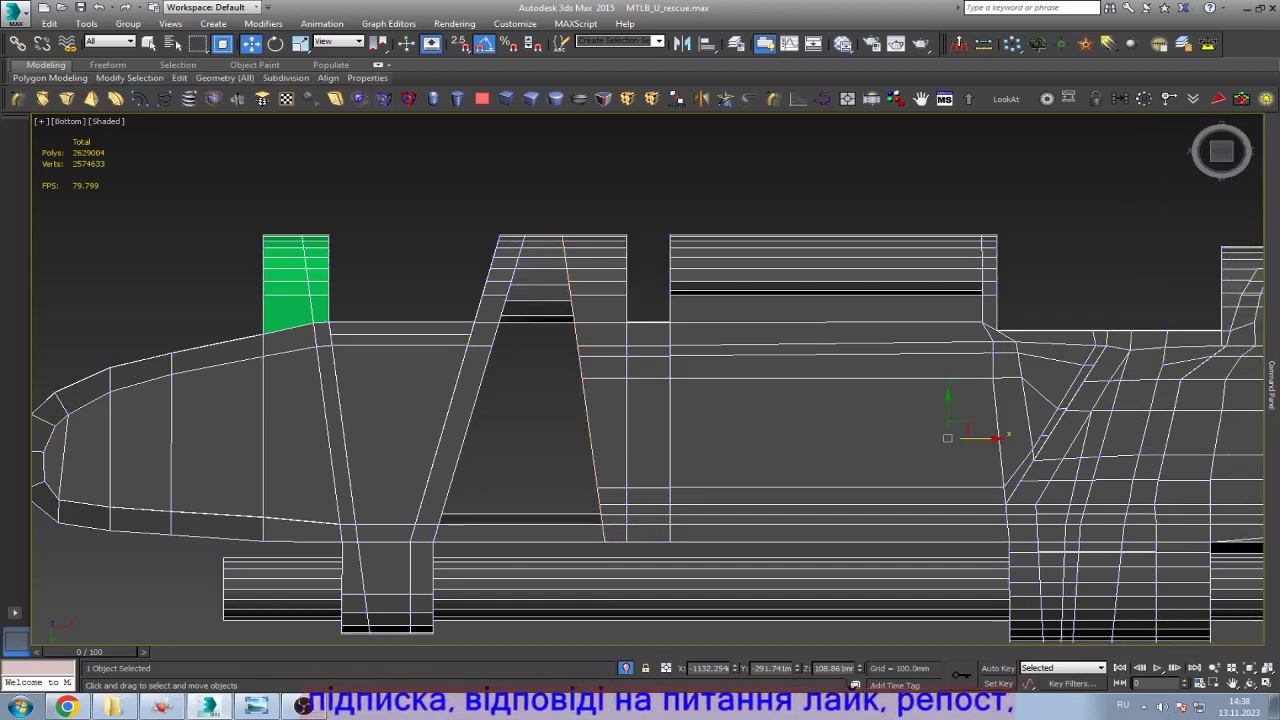
pyautogui.press('2')
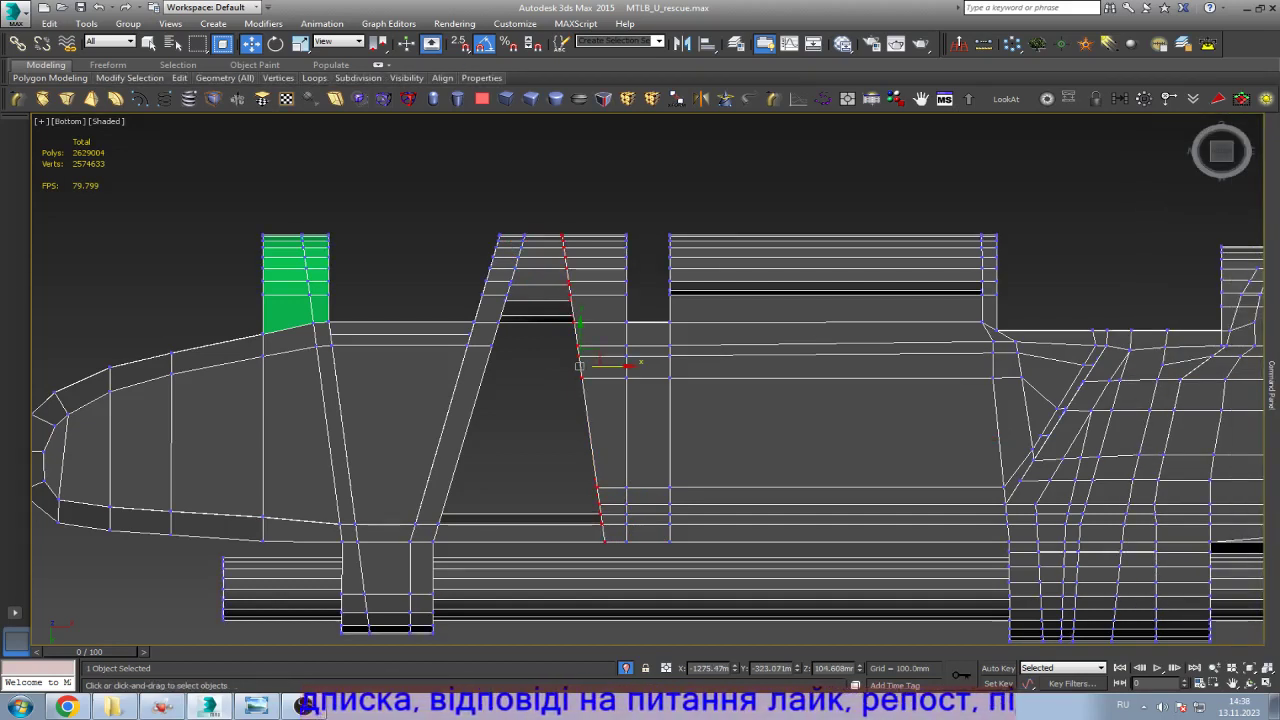
pyautogui.moveTo(610, 365); pyautogui.dragTo(616, 365)
pyautogui.press('F3')
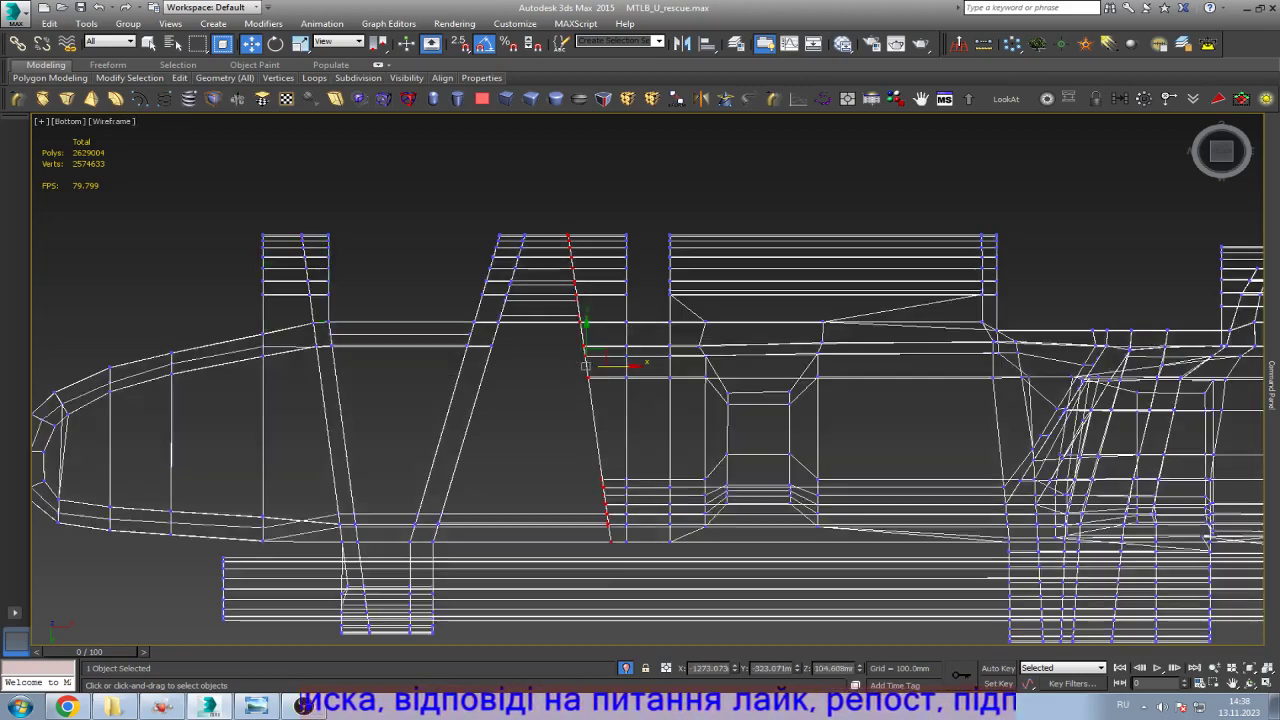
pyautogui.click(660, 290)
pyautogui.scroll(5, 615, 523)
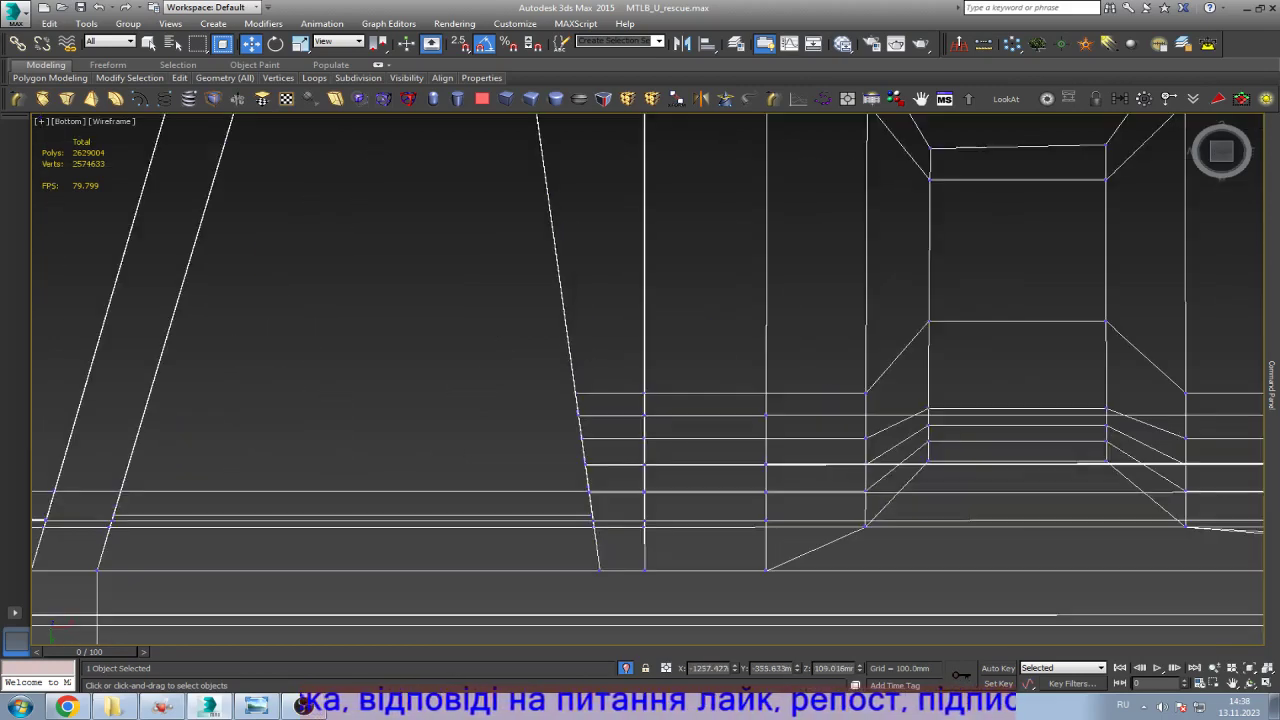
pyautogui.press('z')
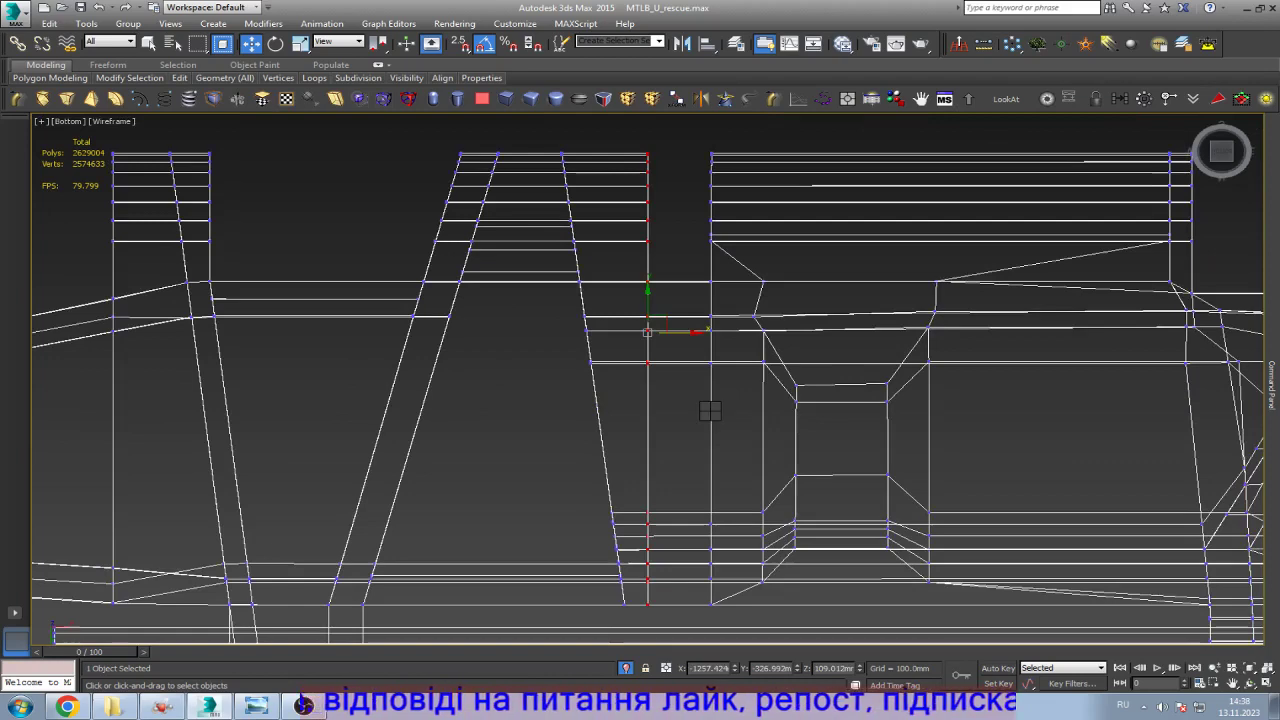
pyautogui.press('r')
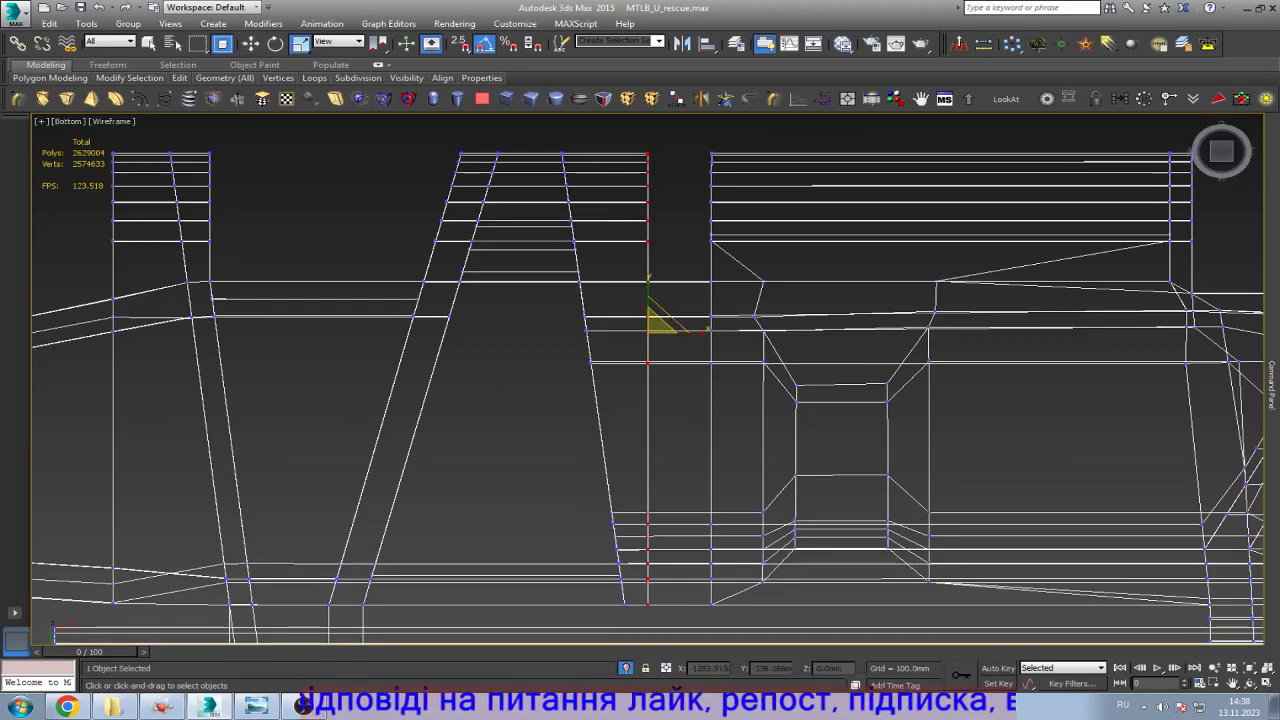
pyautogui.press('w')
pyautogui.scroll(-3, 543, 294)
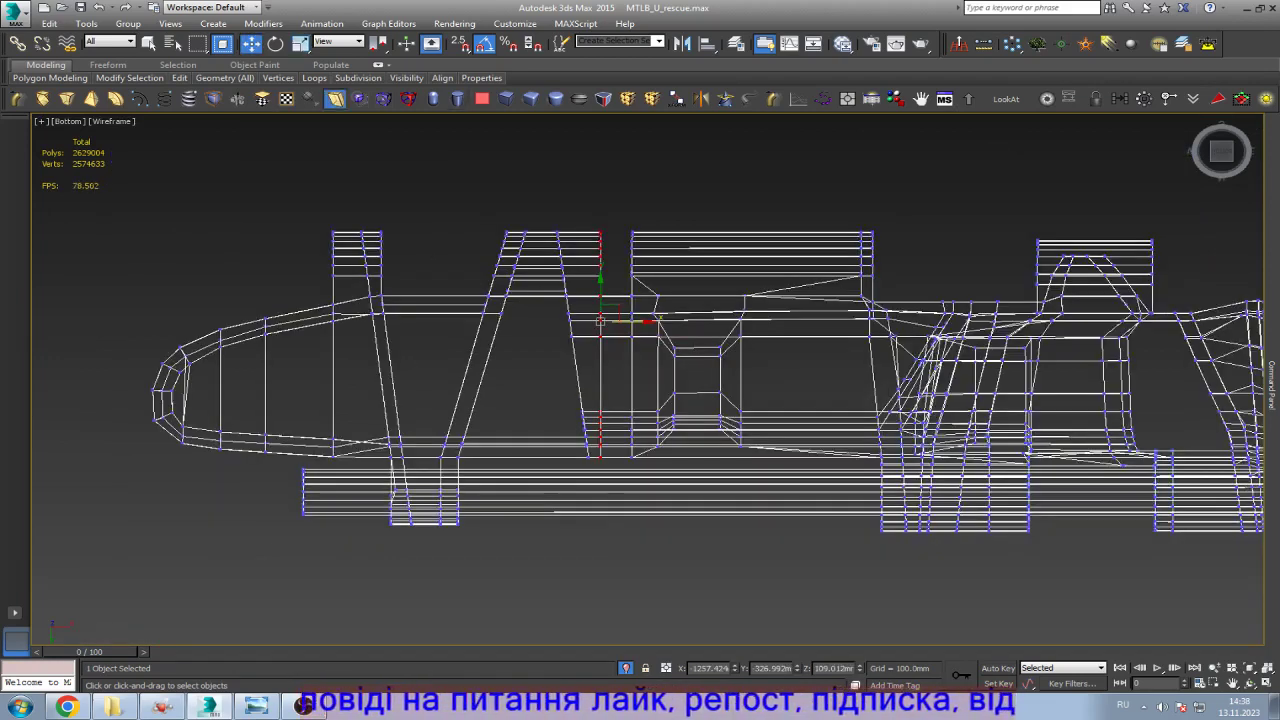
# Step: Skew the next edge column 75 mm along X and return to Edge level
pyautogui.click(335, 98)
pyautogui.click(1158, 377)
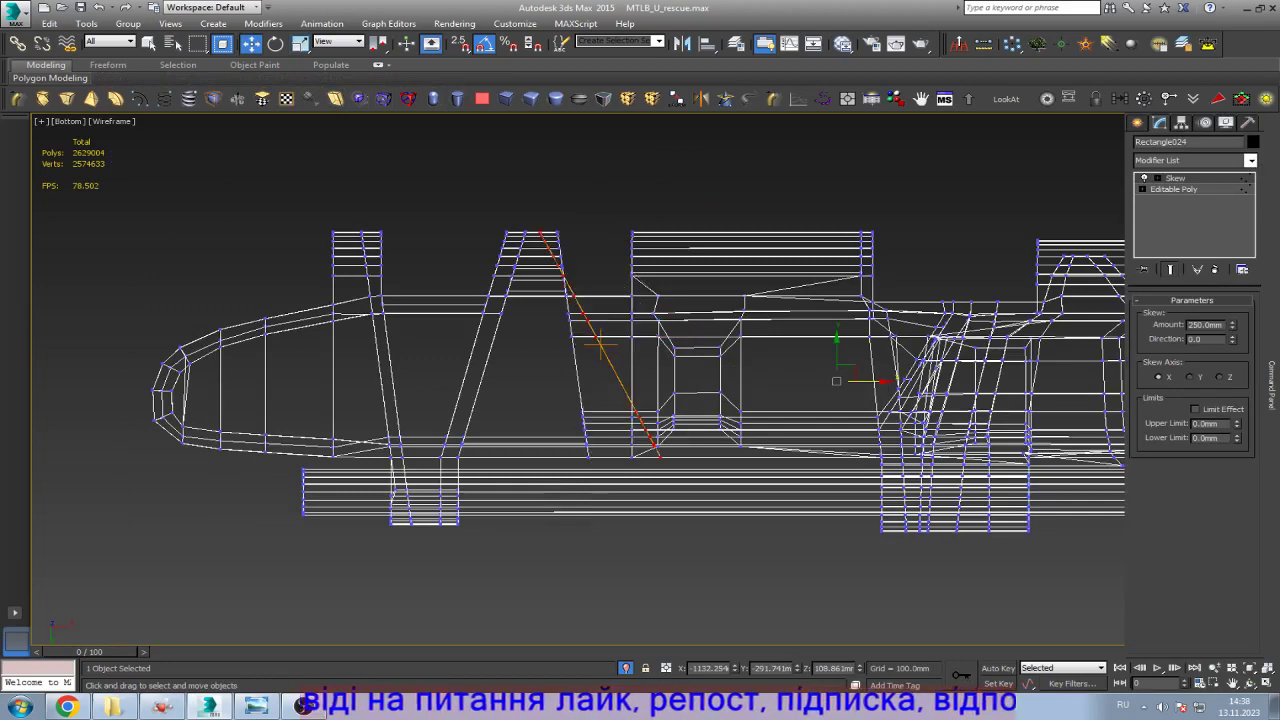
pyautogui.moveTo(1232, 324); pyautogui.dragTo(1232, 395)
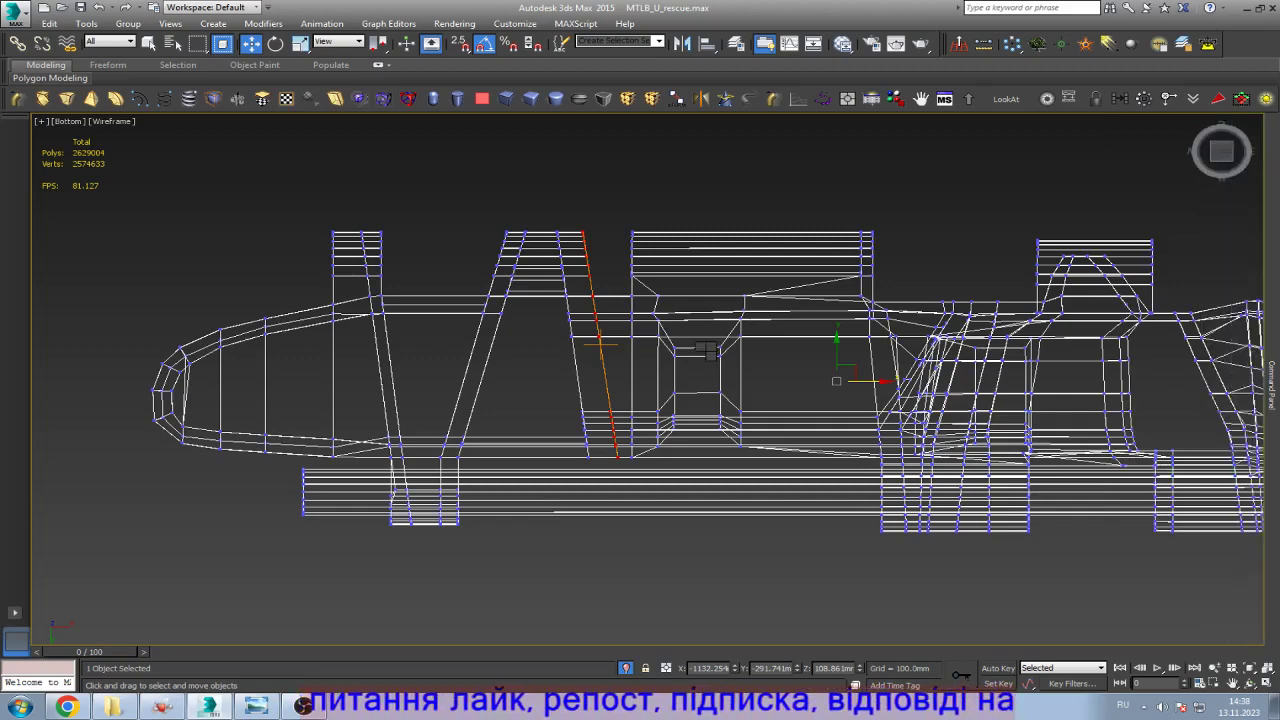
pyautogui.press('2')
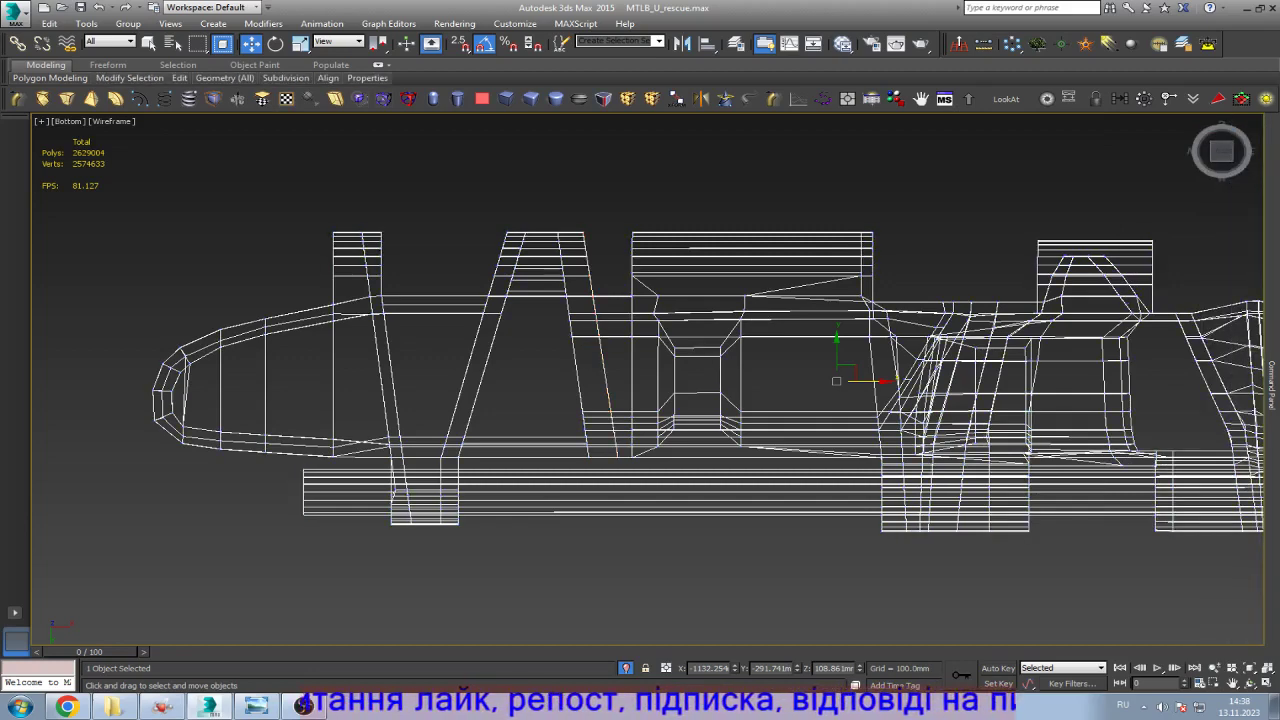
# Step: Select both strut edge columns and narrow them to 69% along X
pyautogui.scroll(2, 596, 320)
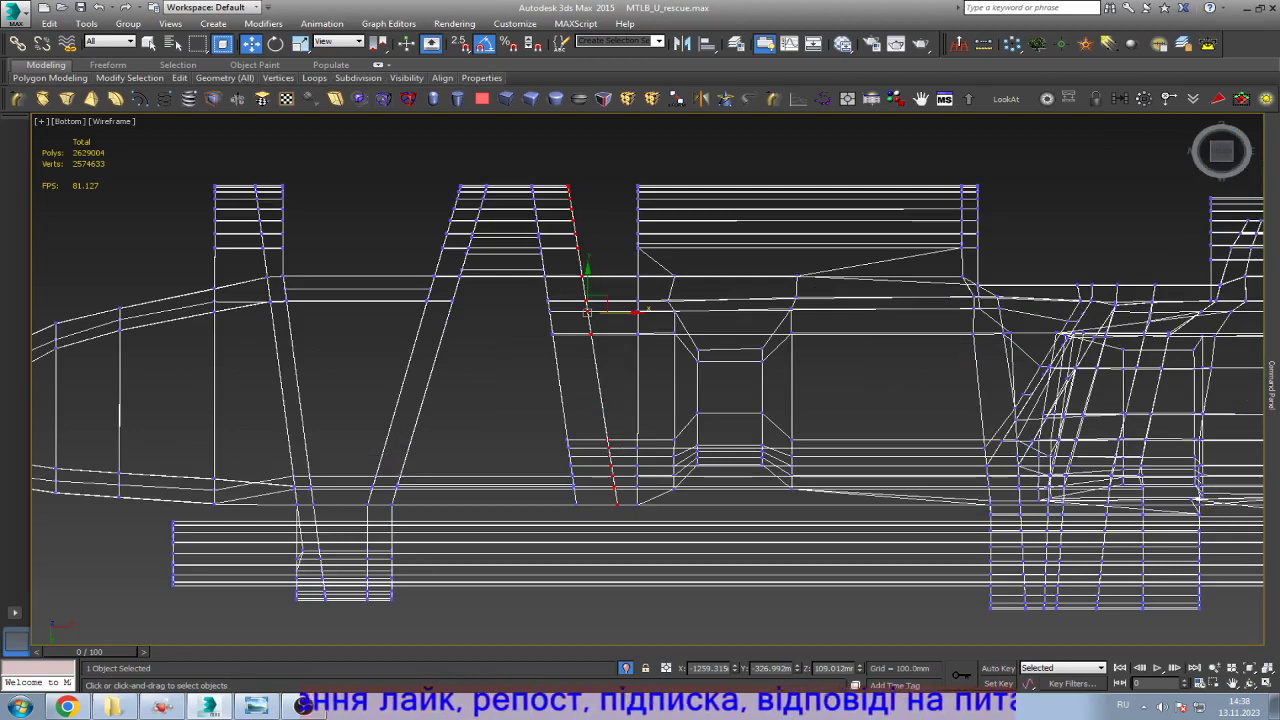
pyautogui.moveTo(574, 432); pyautogui.dragTo(576, 432)
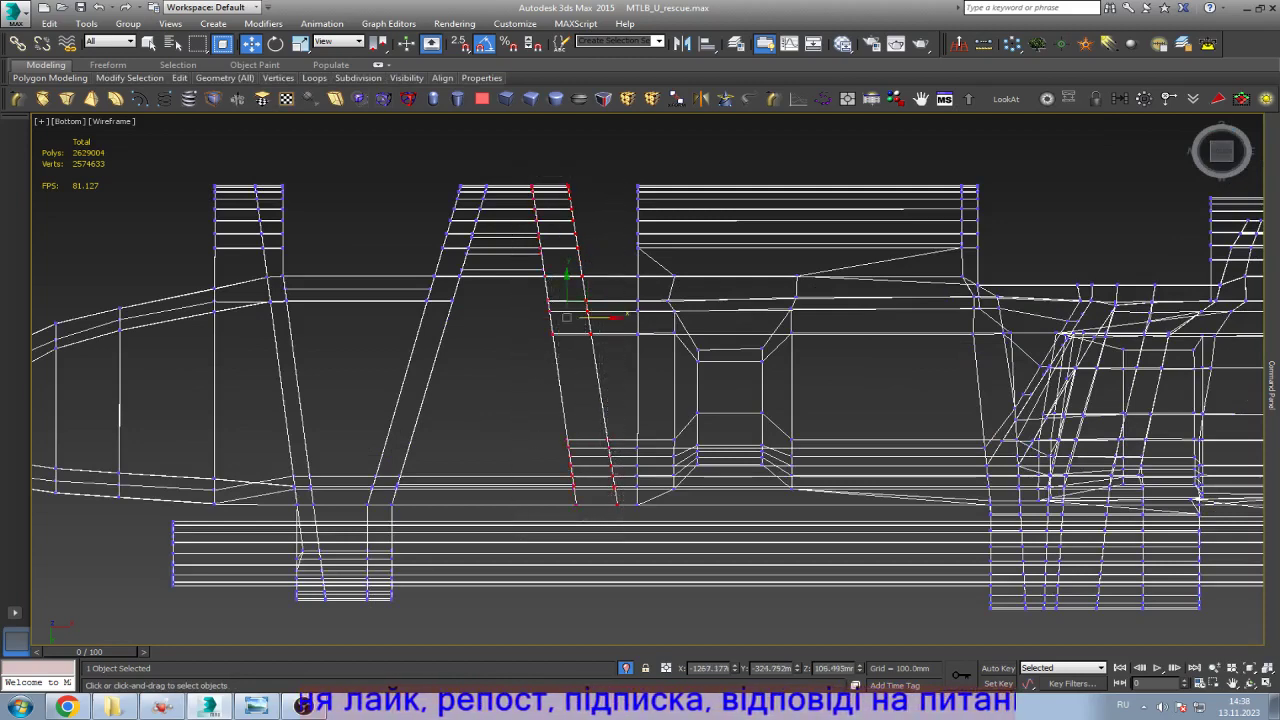
pyautogui.scroll(1, 620, 430)
pyautogui.press('r')
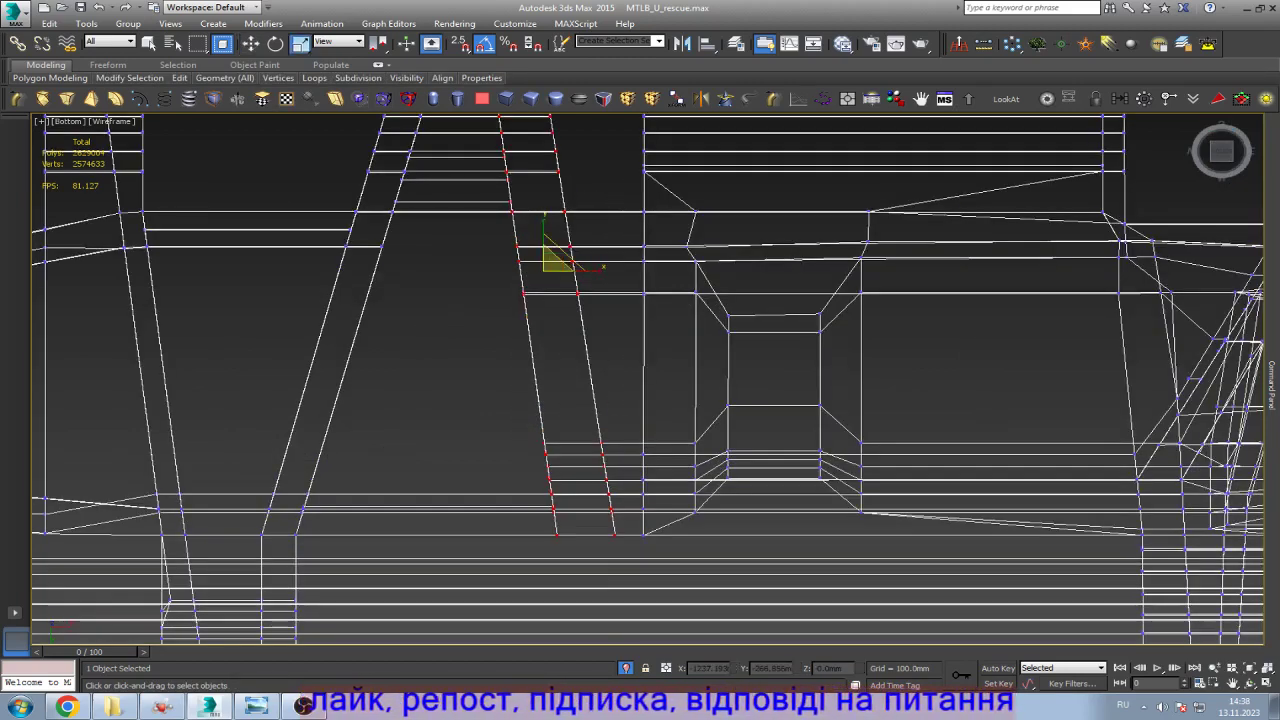
pyautogui.moveTo(596, 267)
pyautogui.mouseDown()
pyautogui.moveTo(572, 268)
pyautogui.moveTo(585, 266)
pyautogui.mouseUp()
pyautogui.press('w')
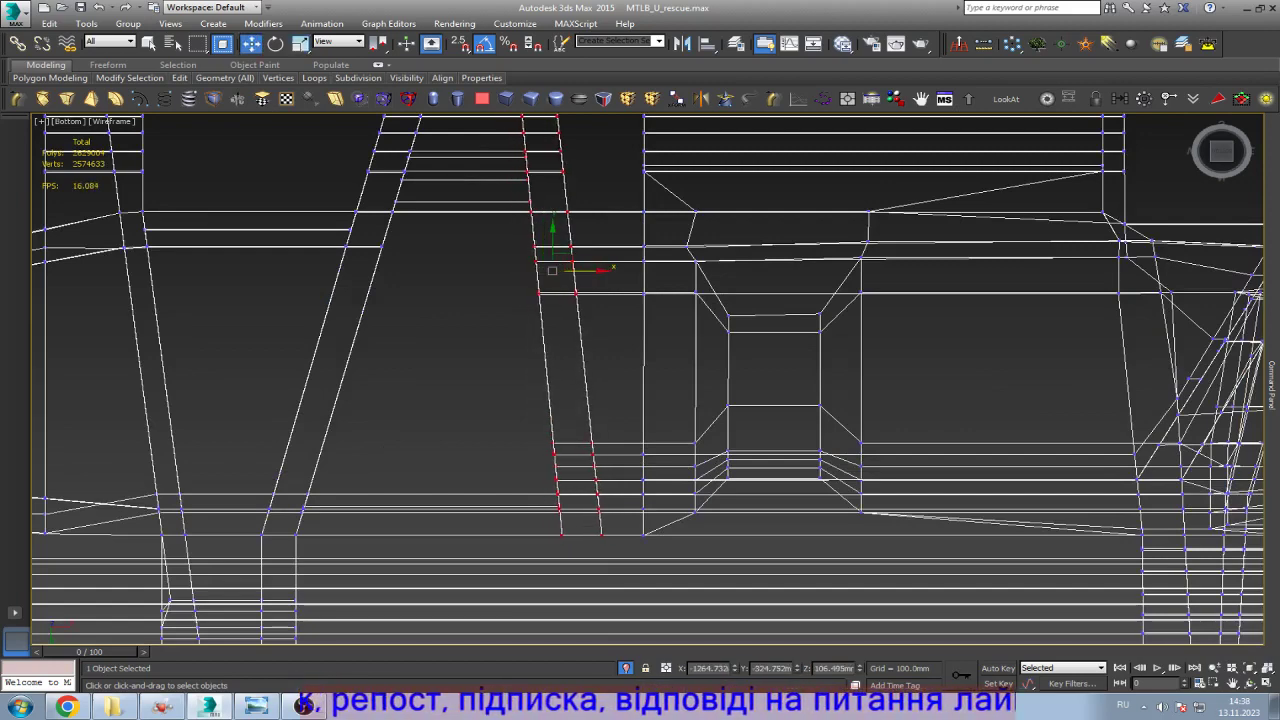
pyautogui.scroll(-3, 540, 295)
# Step: Return to shaded display and orbit to see the link in 3D
pyautogui.press('F3')
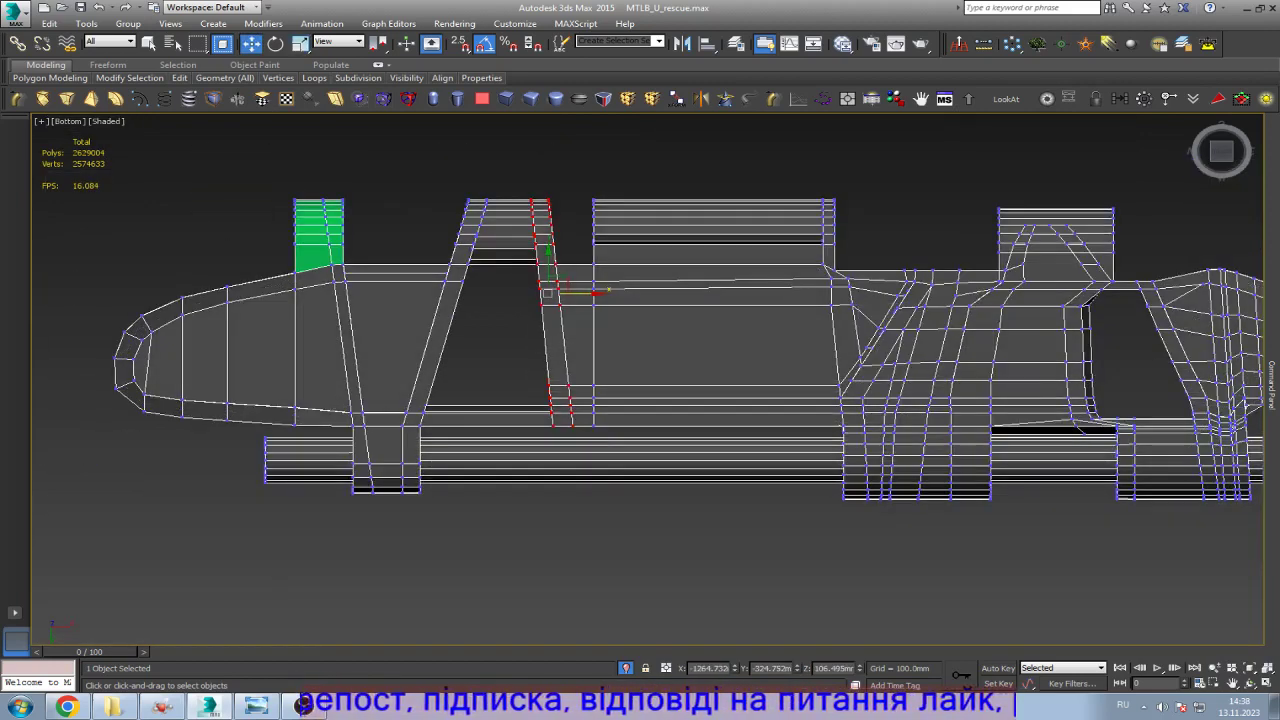
pyautogui.scroll(4, 450, 280)
pyautogui.scroll(4, 430, 270)
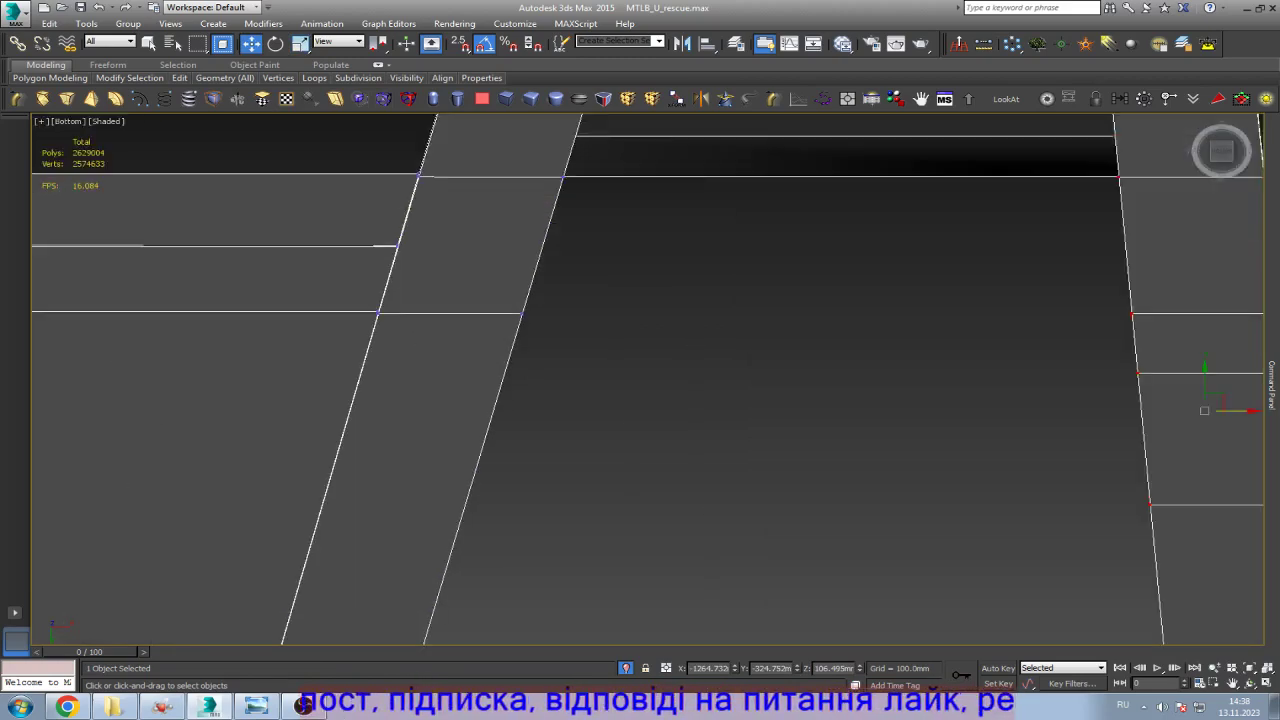
pyautogui.scroll(-4, 487, 283)
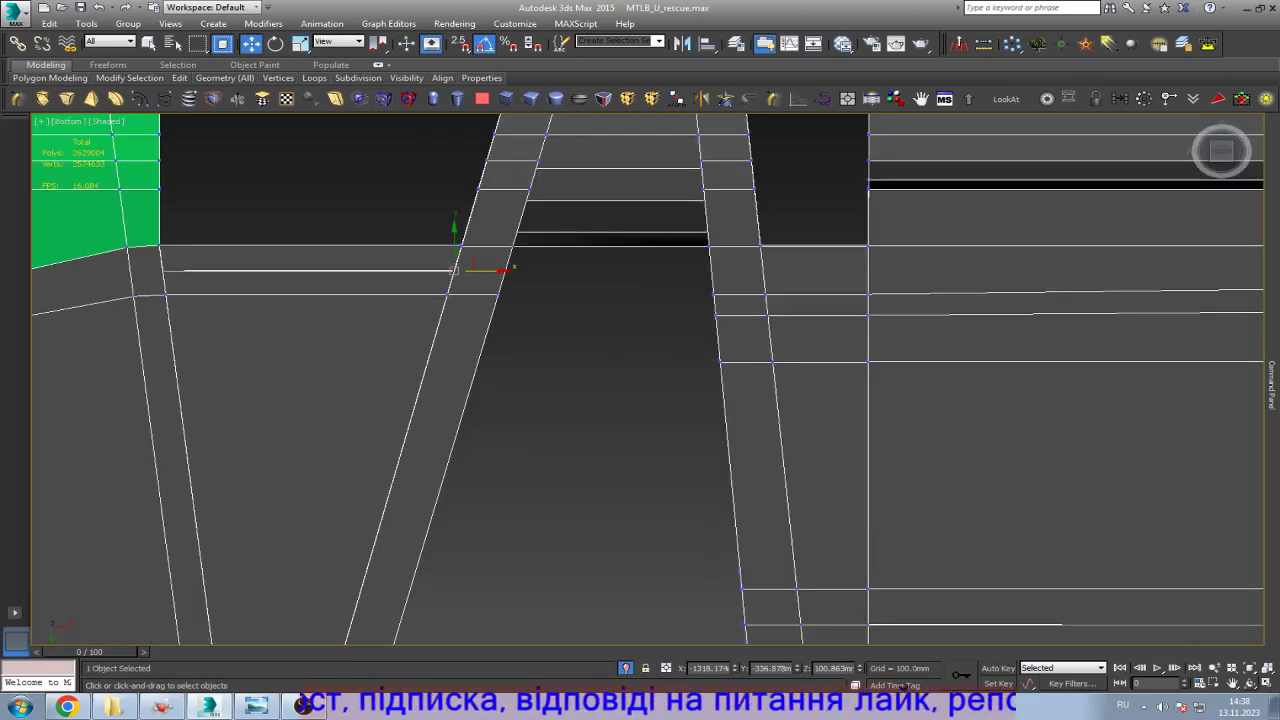
pyautogui.keyDown('alt'); pyautogui.moveTo(487, 283); pyautogui.dragTo(570, 350, button='middle'); pyautogui.keyUp('alt')
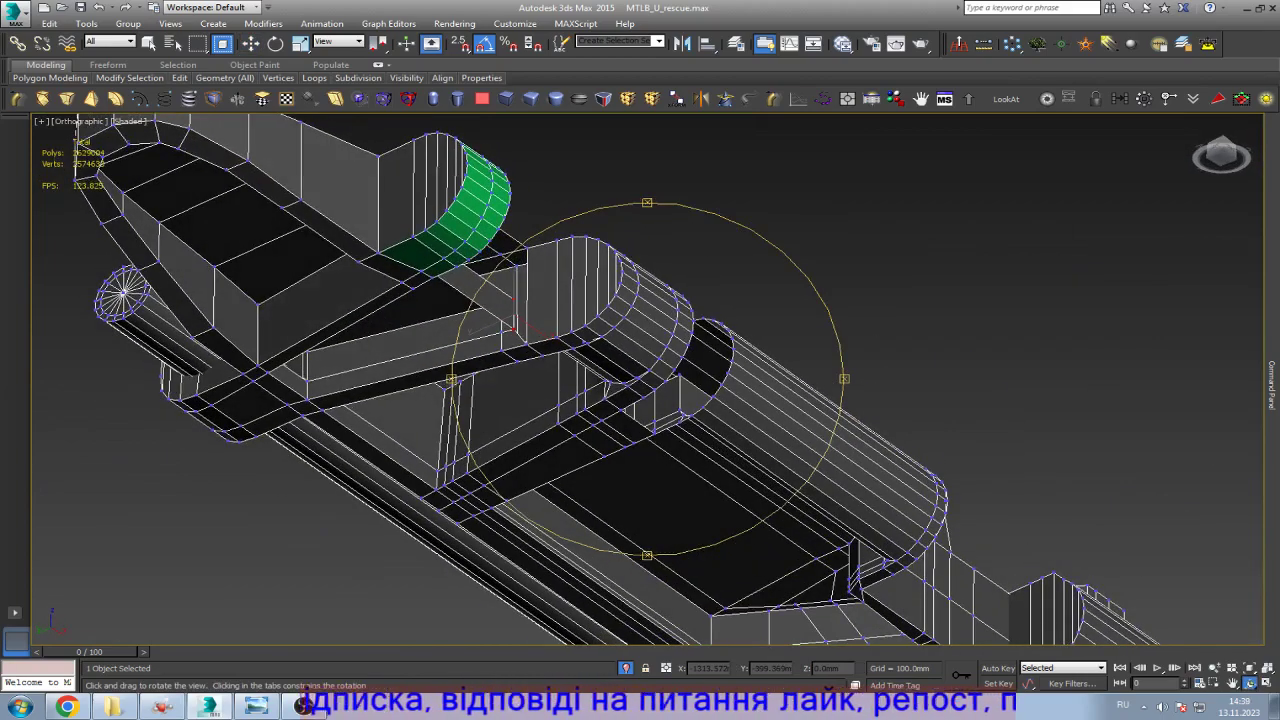
# Step: Orbit the link from side-on to top-down, comparing it against the reference photo
pyautogui.keyDown('alt'); pyautogui.moveTo(480, 330); pyautogui.dragTo(515, 300, button='middle'); pyautogui.keyUp('alt')
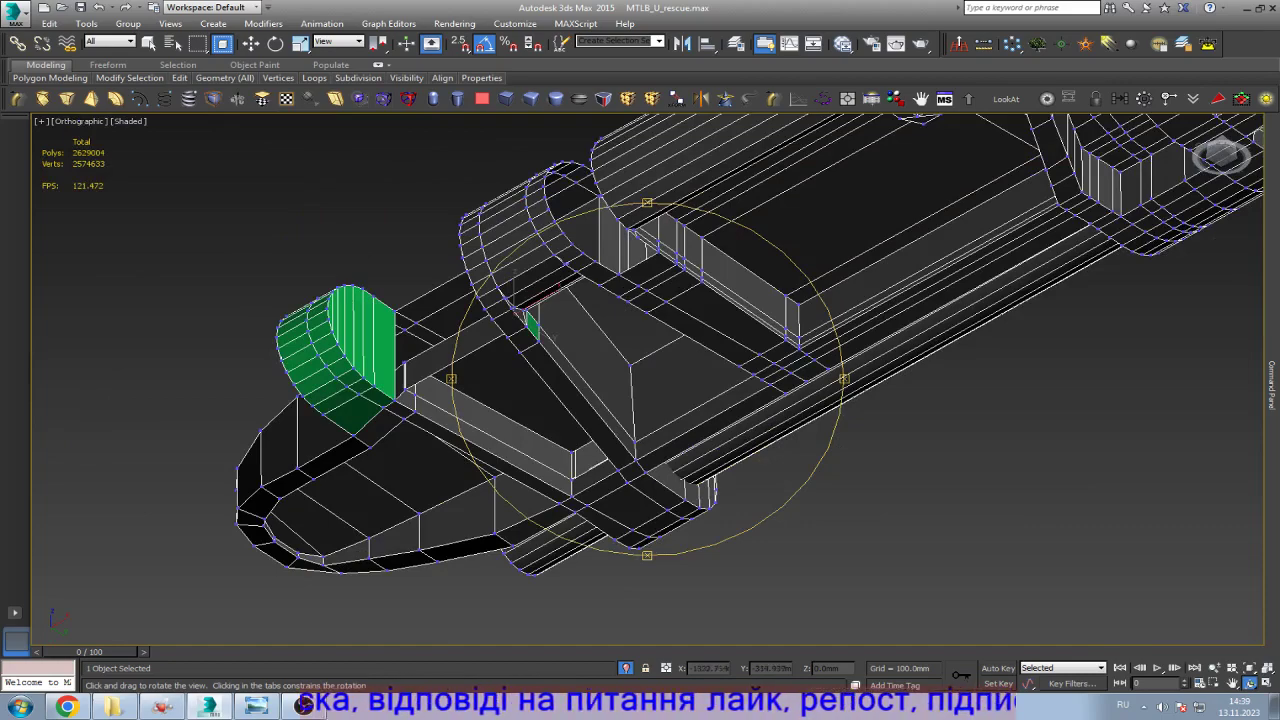
pyautogui.click(256, 706)
pyautogui.click(256, 706)
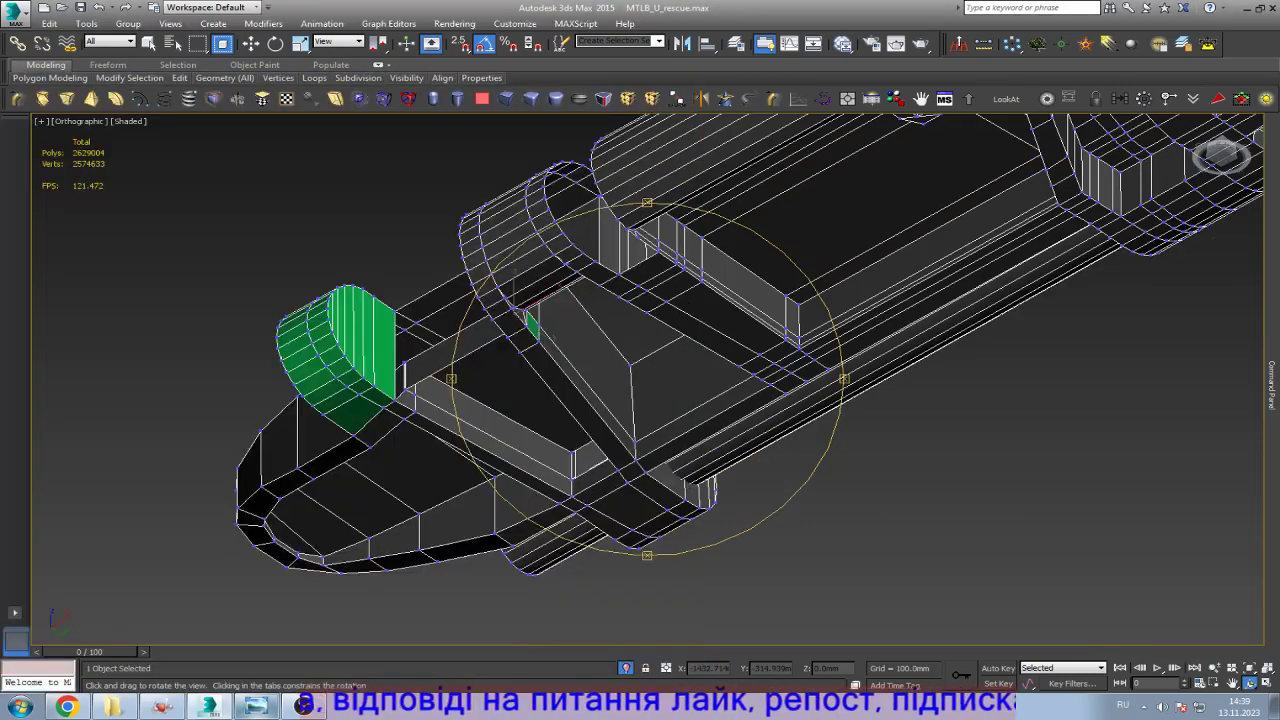
pyautogui.moveTo(640, 420); pyautogui.dragTo(565, 505)
# Step: Select the vertical edge of the small green face at Edge level, then orbit to a new angle
pyautogui.moveTo(535, 330); pyautogui.dragTo(545, 320)
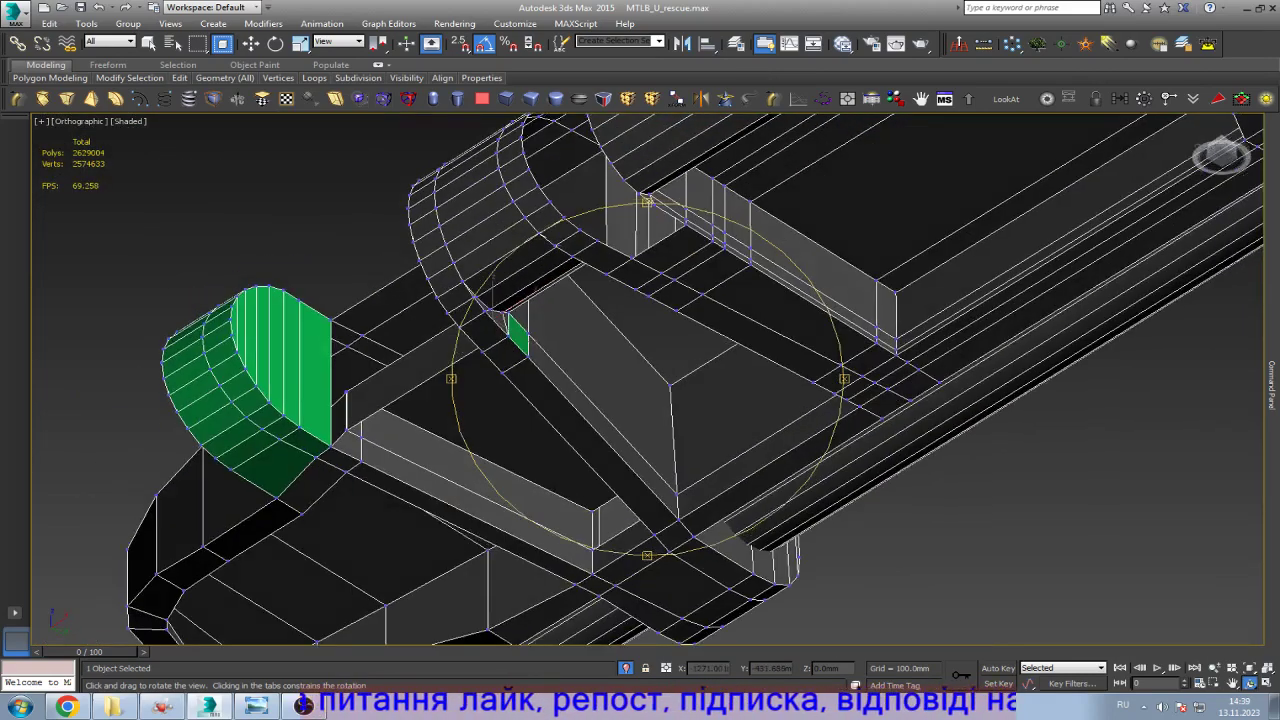
pyautogui.press('w')
pyautogui.scroll(5, 635, 294)
pyautogui.moveTo(1272, 385)
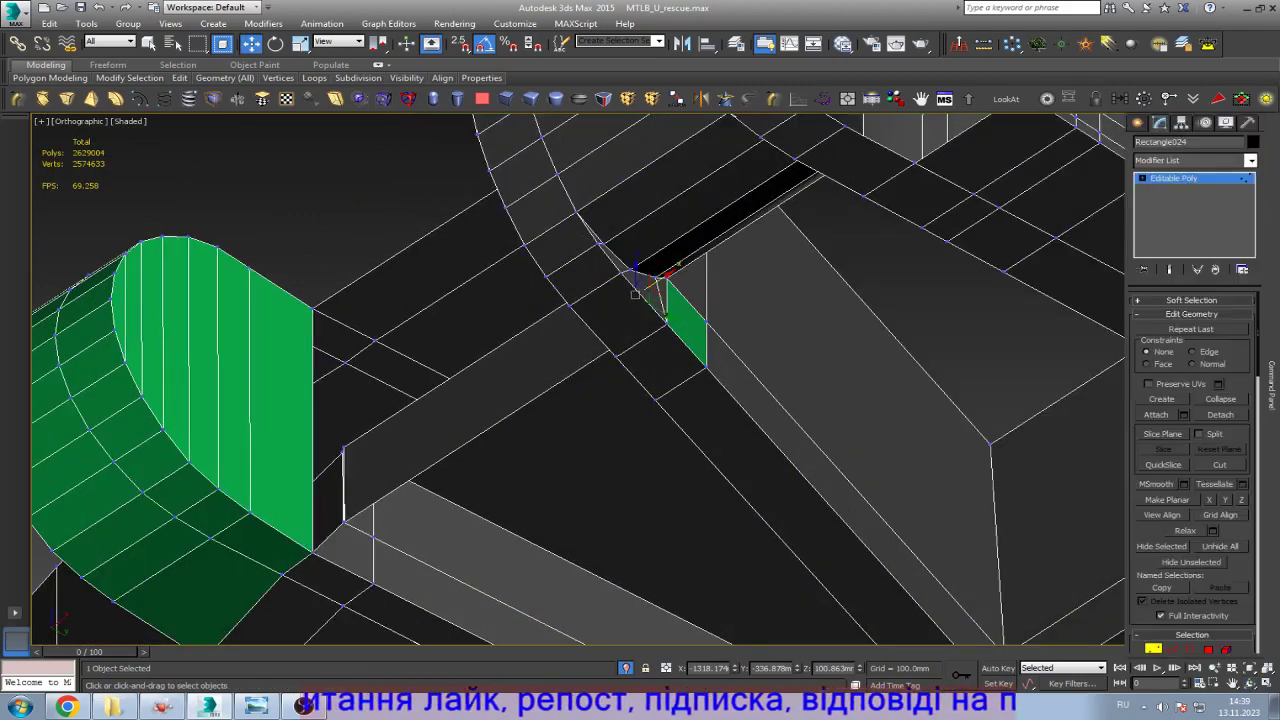
pyautogui.press('1')
pyautogui.press('2')
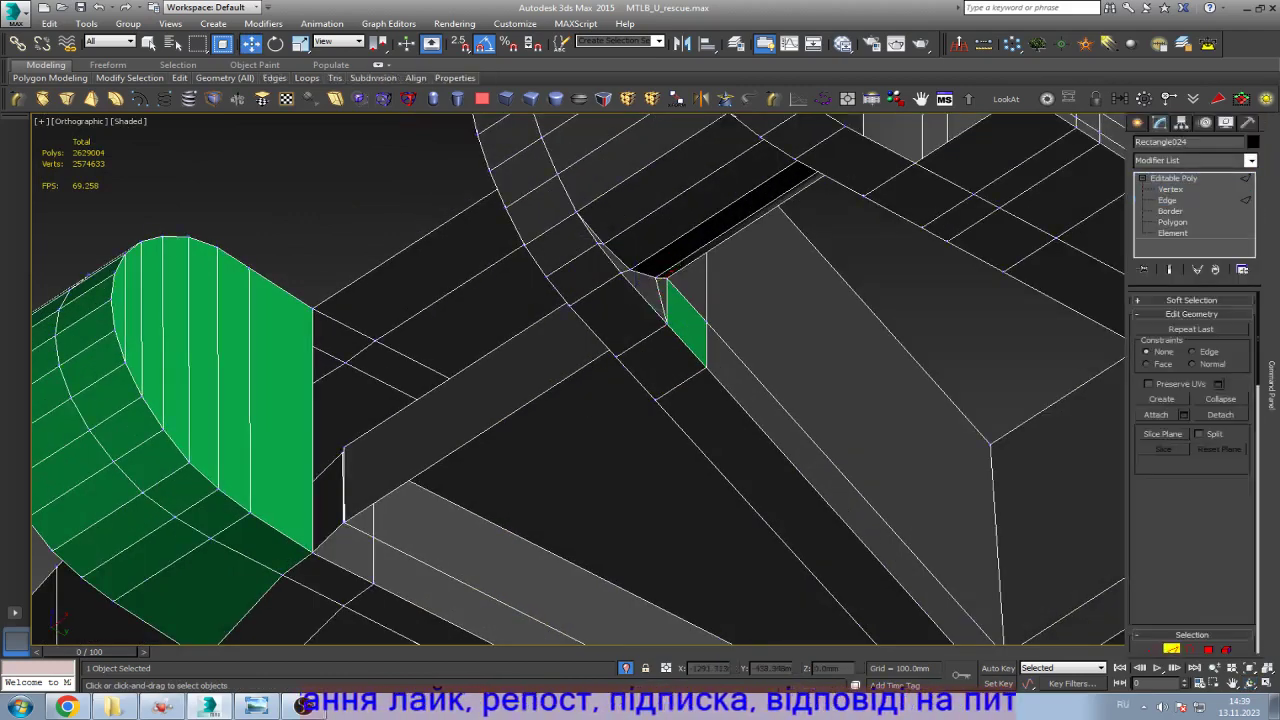
pyautogui.click(312, 430)
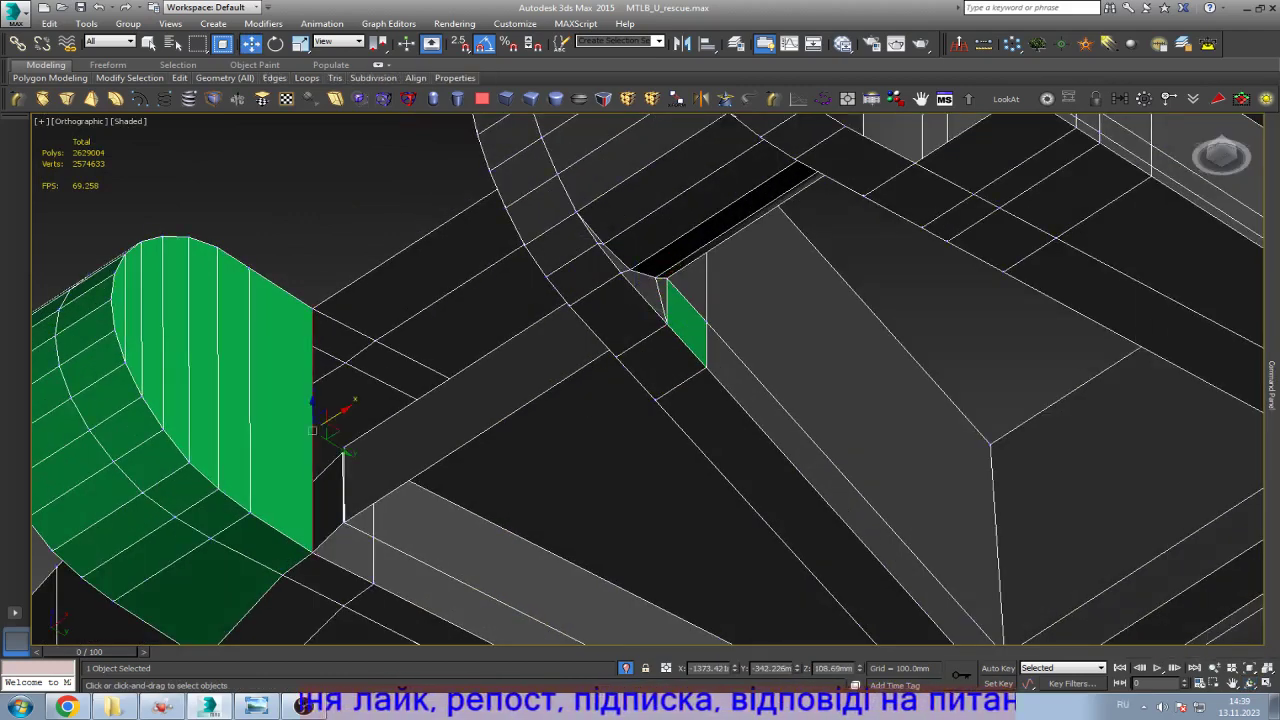
pyautogui.keyDown('alt'); pyautogui.moveTo(312, 430); pyautogui.dragTo(450, 446, button='middle'); pyautogui.keyUp('alt')
# Step: Bridge the beam end to the vertical edge and remove the beam's diagonal edge
pyautogui.scroll(5, 450, 446)
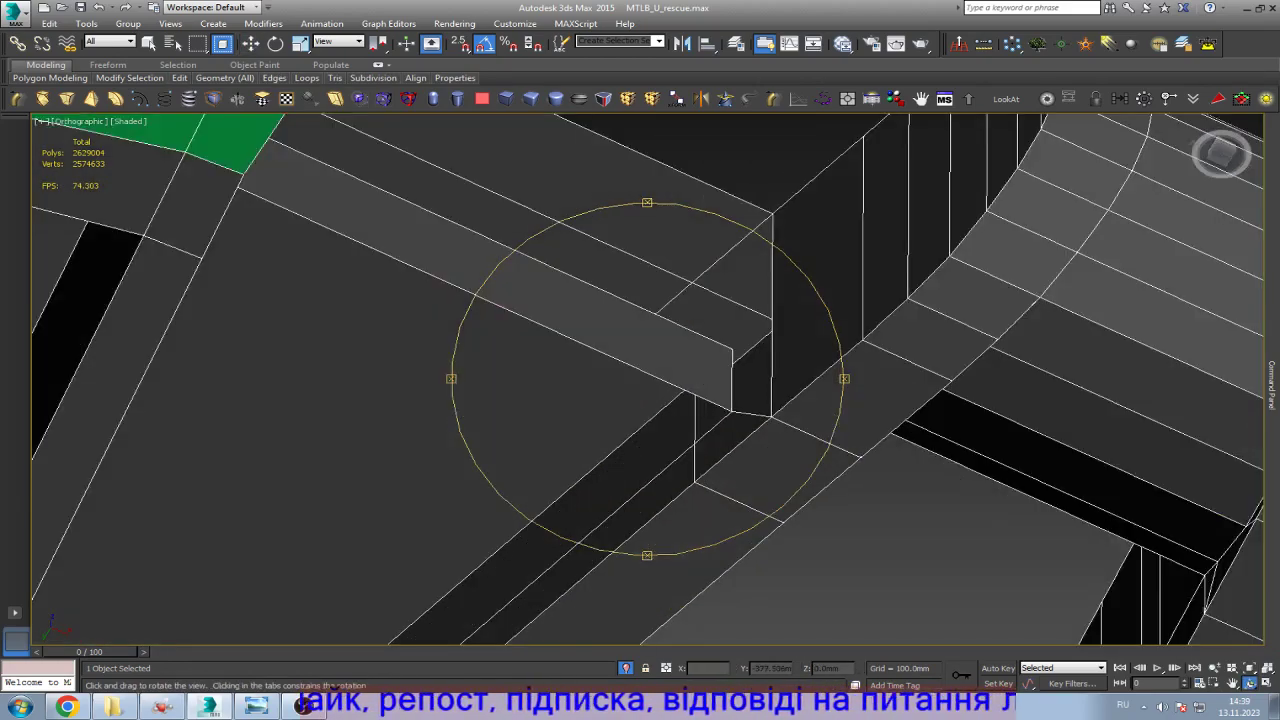
pyautogui.click(771, 300)
pyautogui.moveTo(1272, 380)
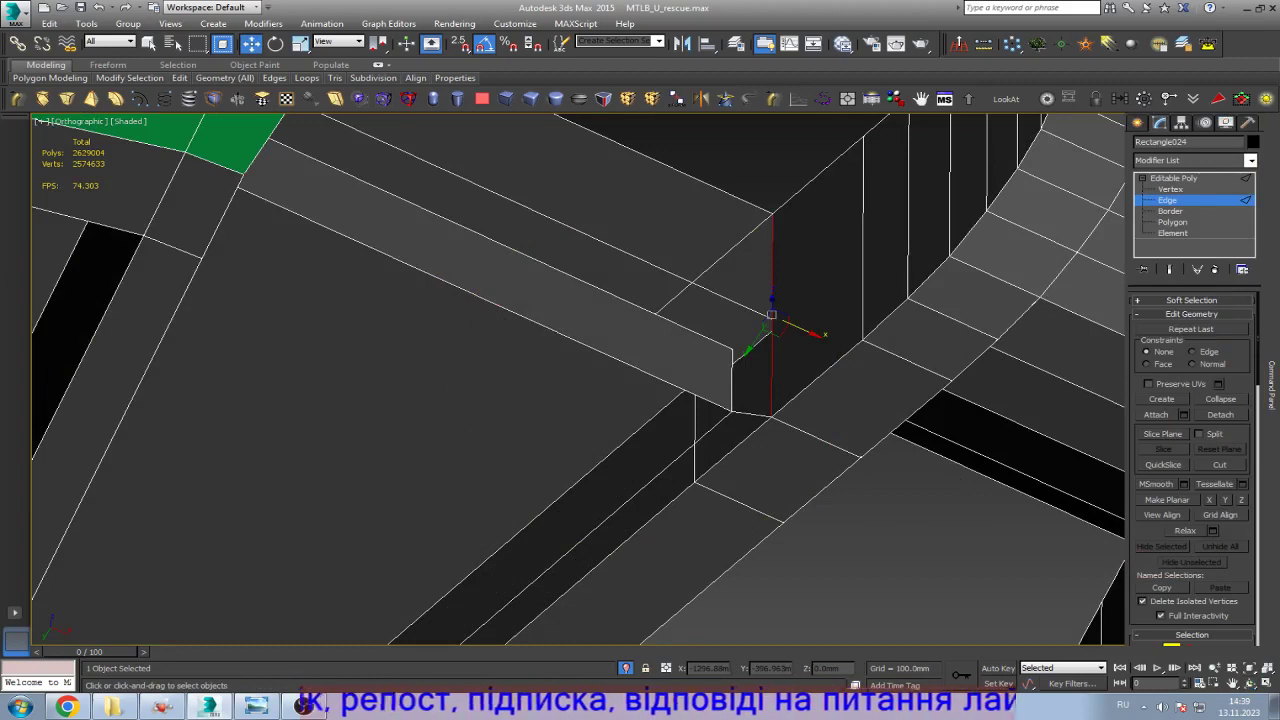
pyautogui.scroll(-5, 1192, 470)
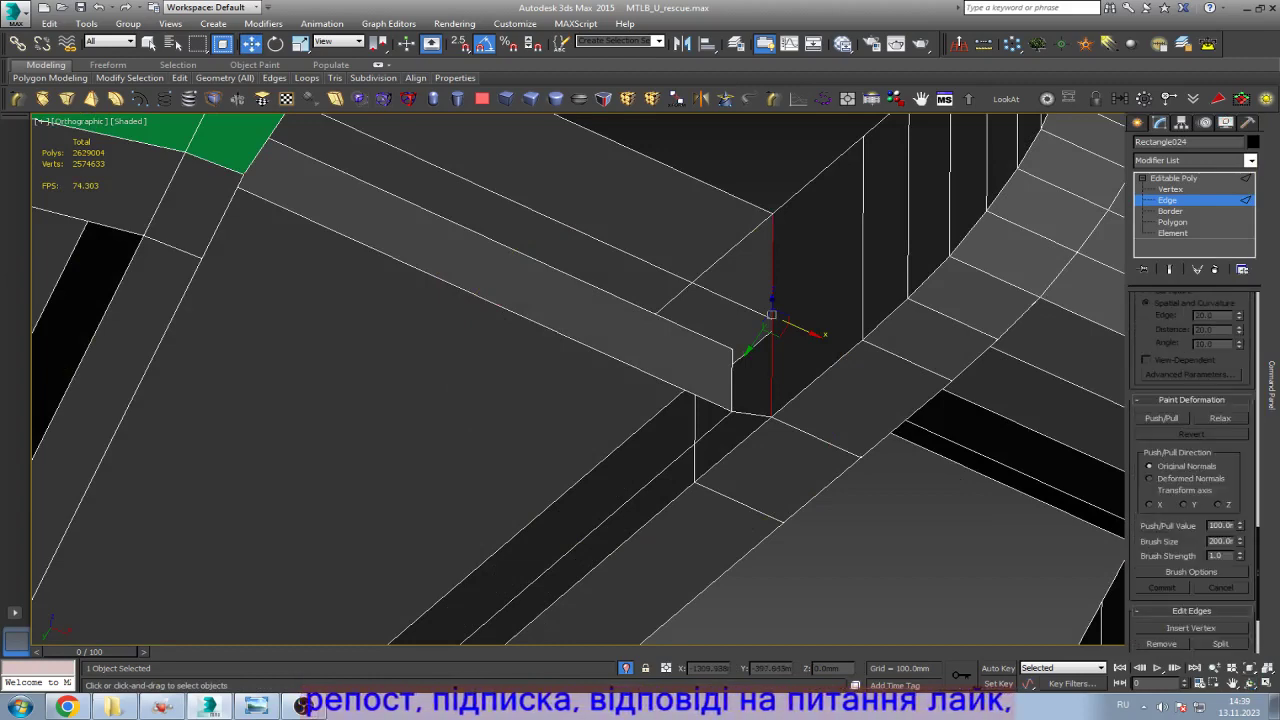
pyautogui.scroll(-3, 1192, 470)
pyautogui.click(1155, 589)
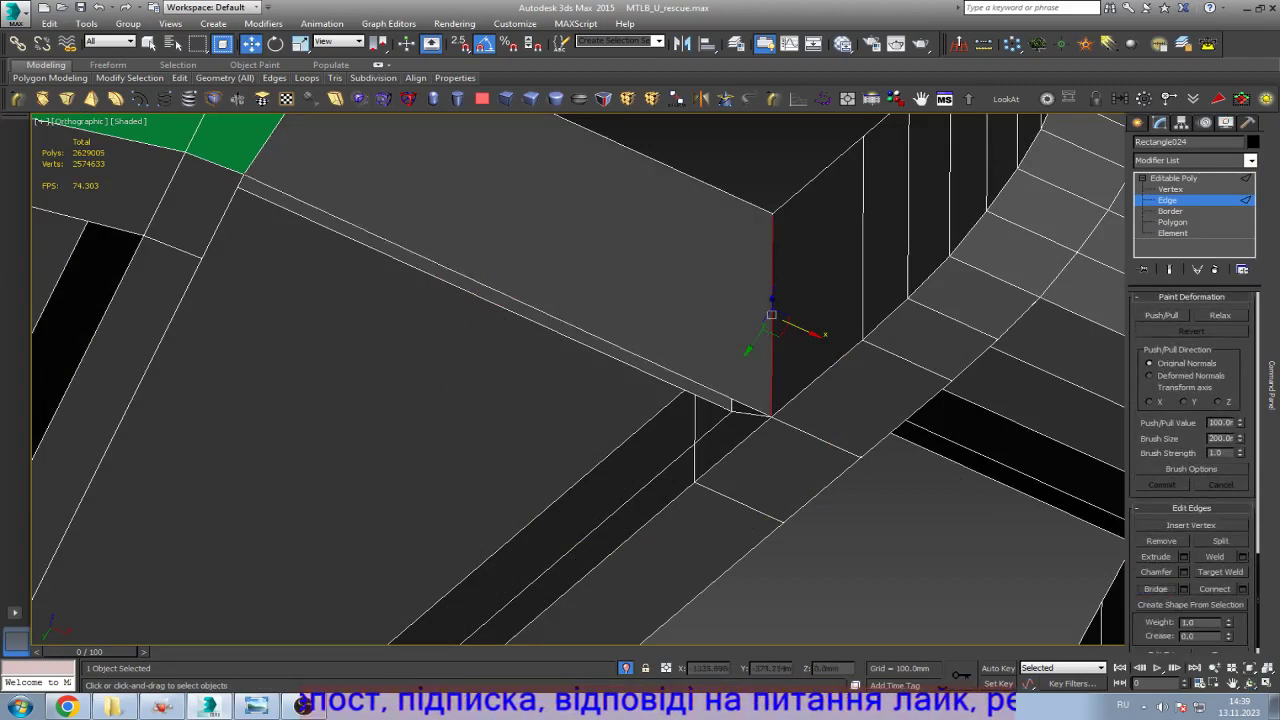
pyautogui.click(600, 347)
pyautogui.hotkey('ctrl', 'BackSpace')
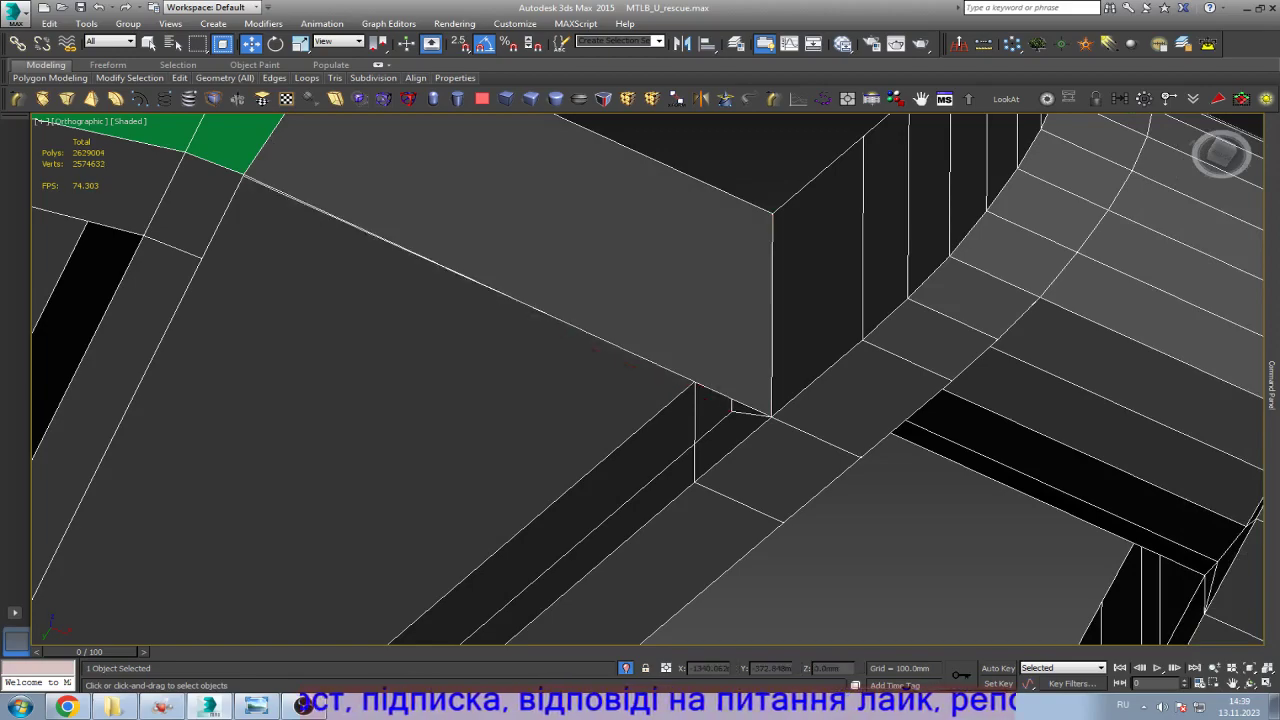
# Step: Move the selected vertex down onto the lower edge
pyautogui.click(731, 395)
pyautogui.keyDown('alt'); pyautogui.moveTo(731, 390); pyautogui.dragTo(620, 405, button='middle'); pyautogui.keyUp('alt')
pyautogui.keyDown('alt'); pyautogui.moveTo(620, 350); pyautogui.dragTo(612, 378, button='middle'); pyautogui.keyUp('alt')
pyautogui.scroll(8, 612, 378)
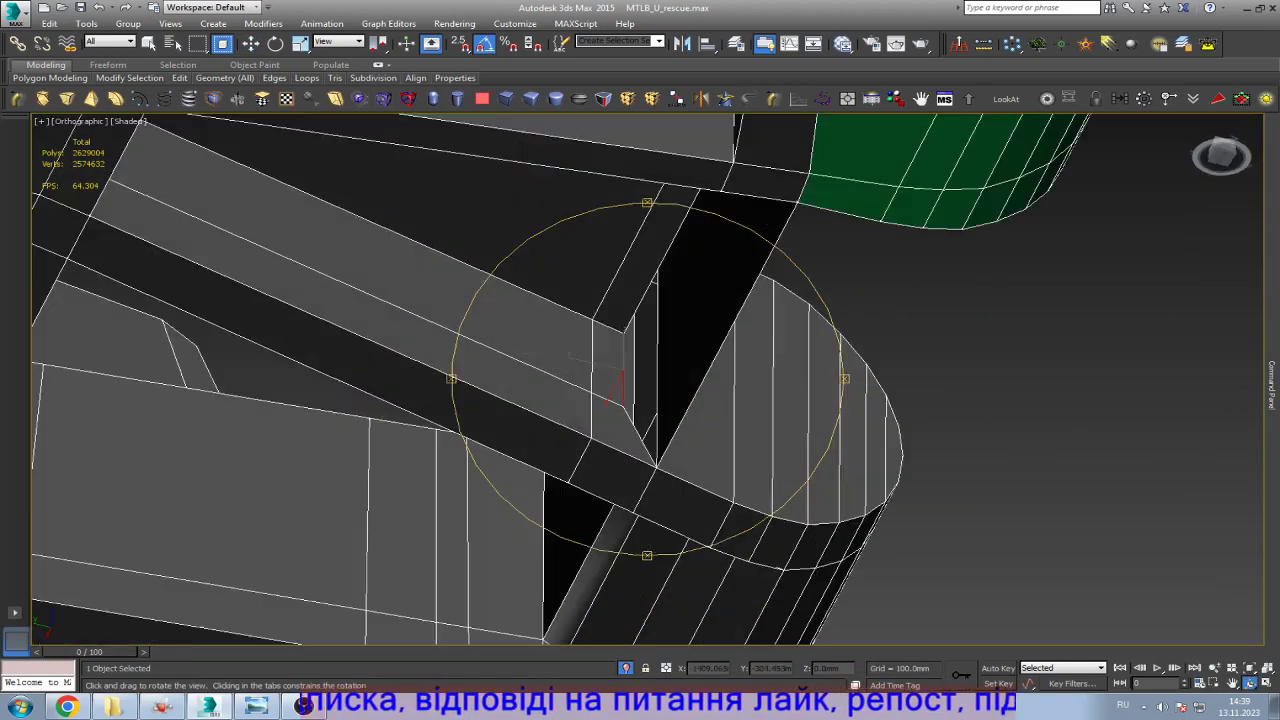
pyautogui.rightClick(612, 378)
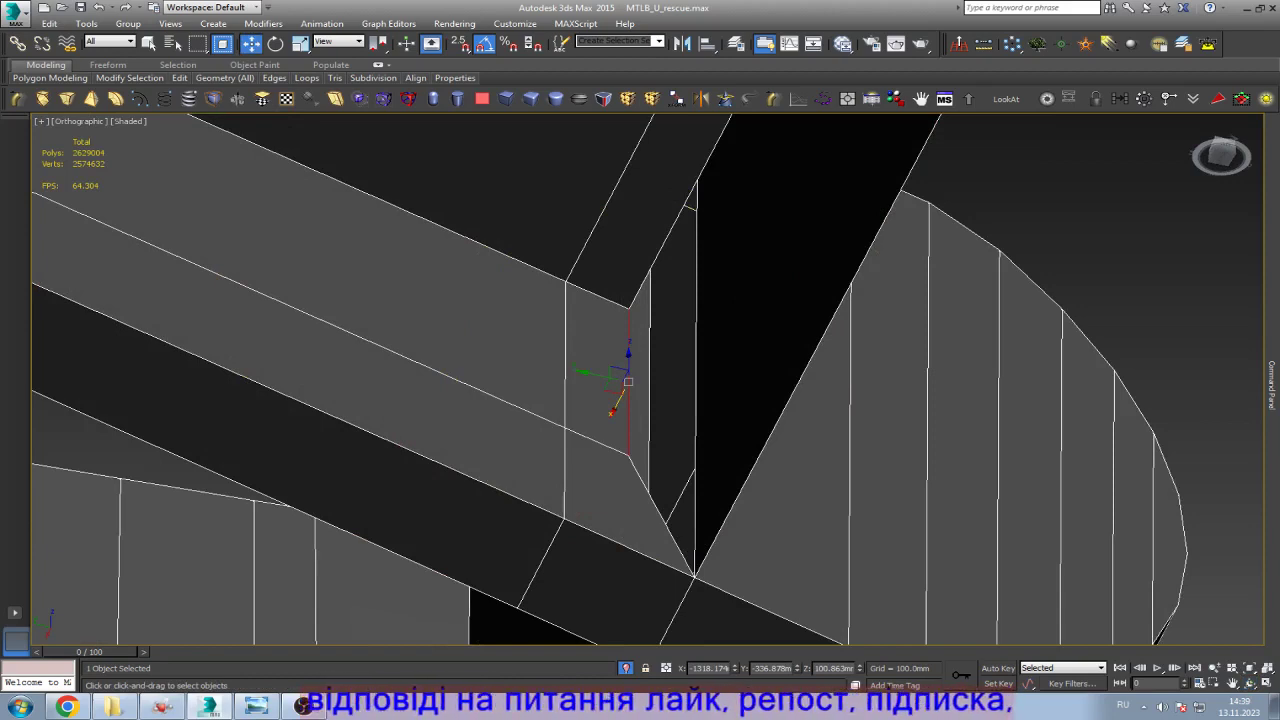
pyautogui.moveTo(628, 381); pyautogui.dragTo(642, 447)
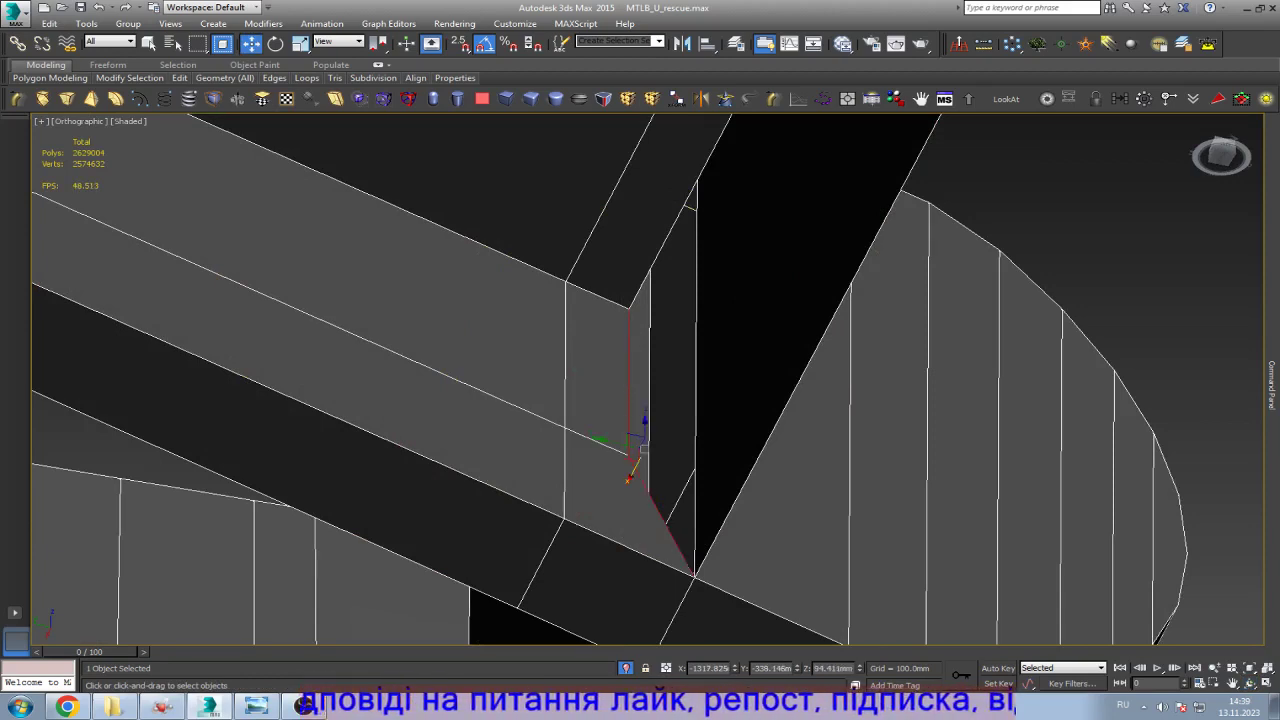
# Step: Delete the stray edges by the green part and bridge the two selected edges with a polygon
pyautogui.keyDown('alt'); pyautogui.moveTo(642, 447); pyautogui.dragTo(580, 415, button='middle'); pyautogui.keyUp('alt')
pyautogui.hotkey('ctrl', 'r')
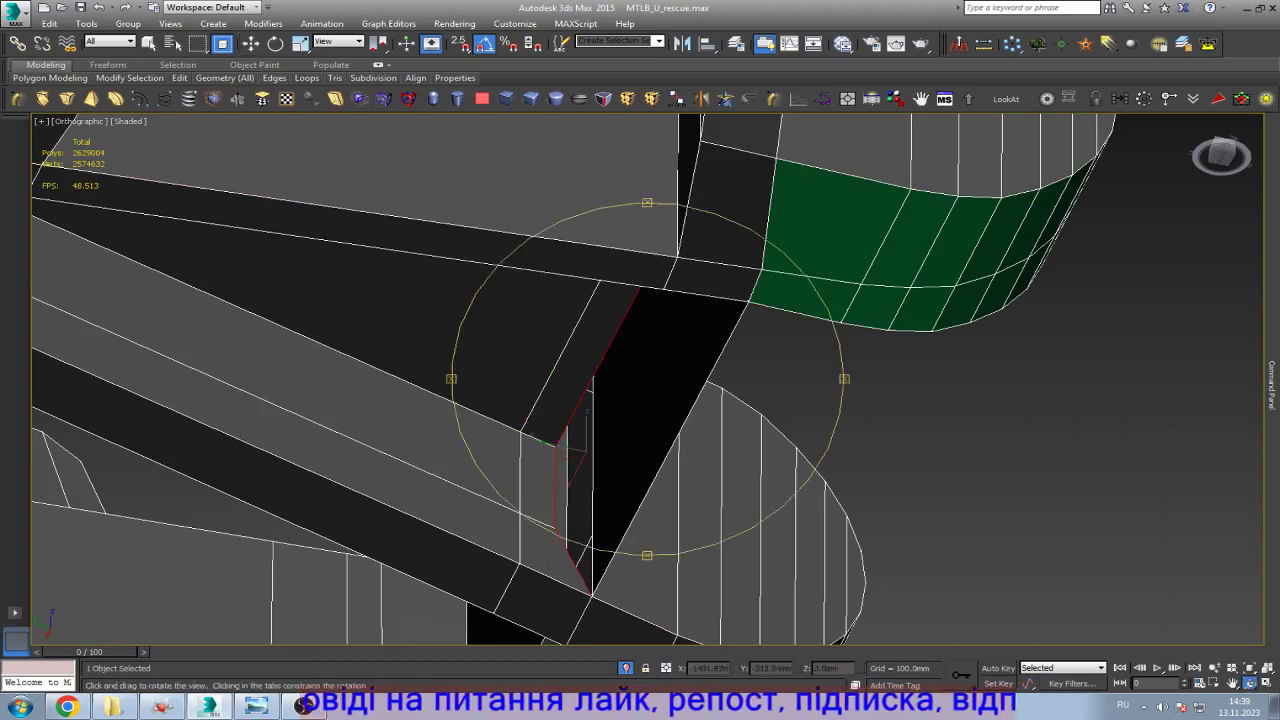
pyautogui.moveTo(580, 415); pyautogui.dragTo(525, 330)
pyautogui.press('w')
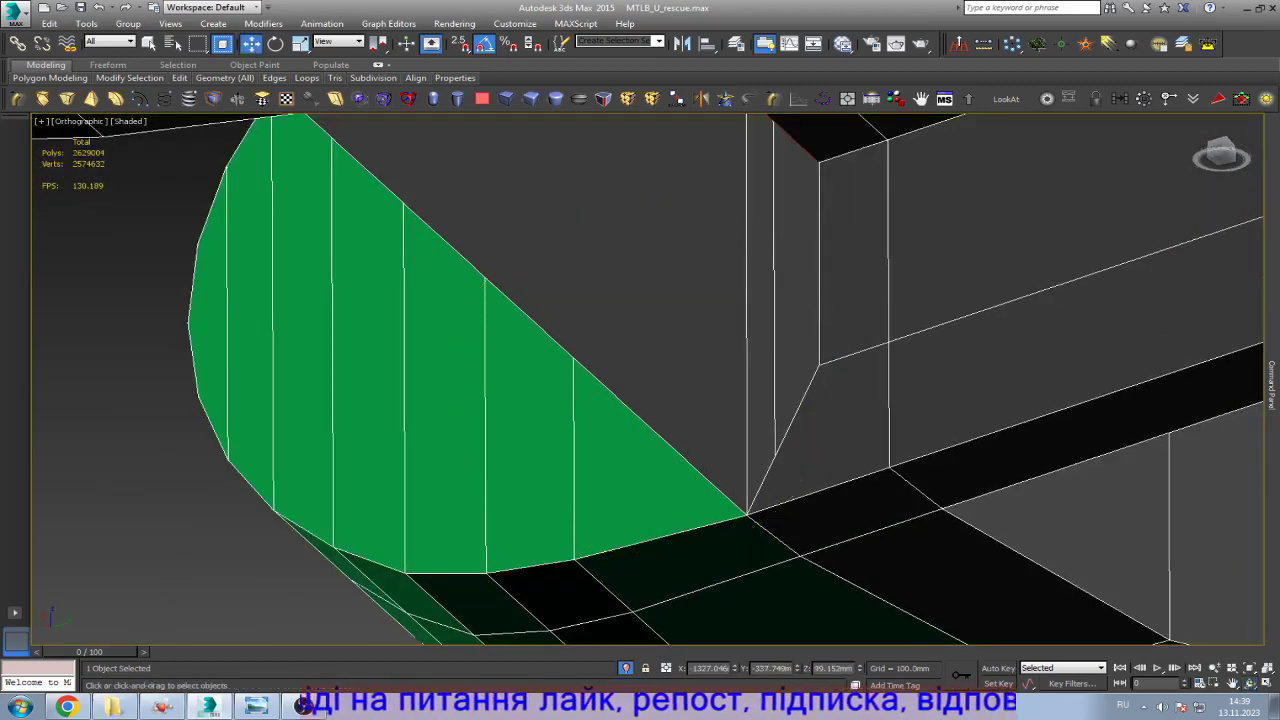
pyautogui.hotkey('ctrl', 'BackSpace')
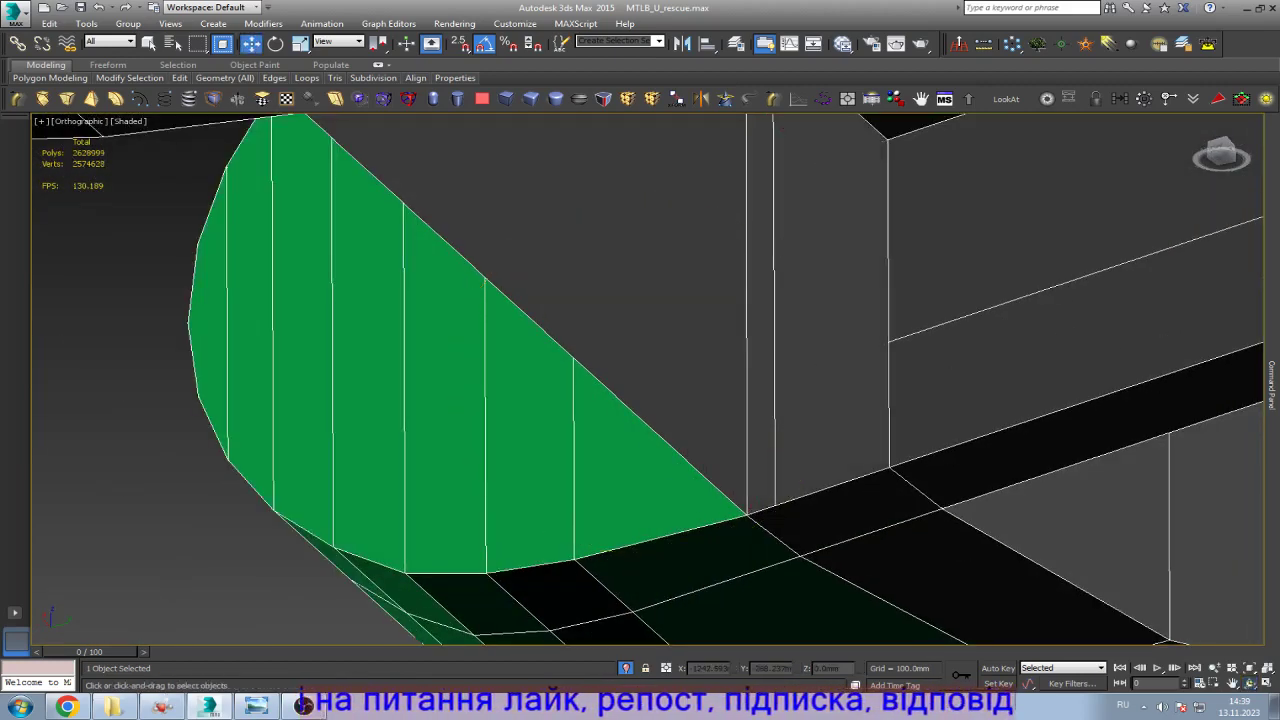
pyautogui.scroll(-5, 815, 500)
pyautogui.scroll(5, 710, 372)
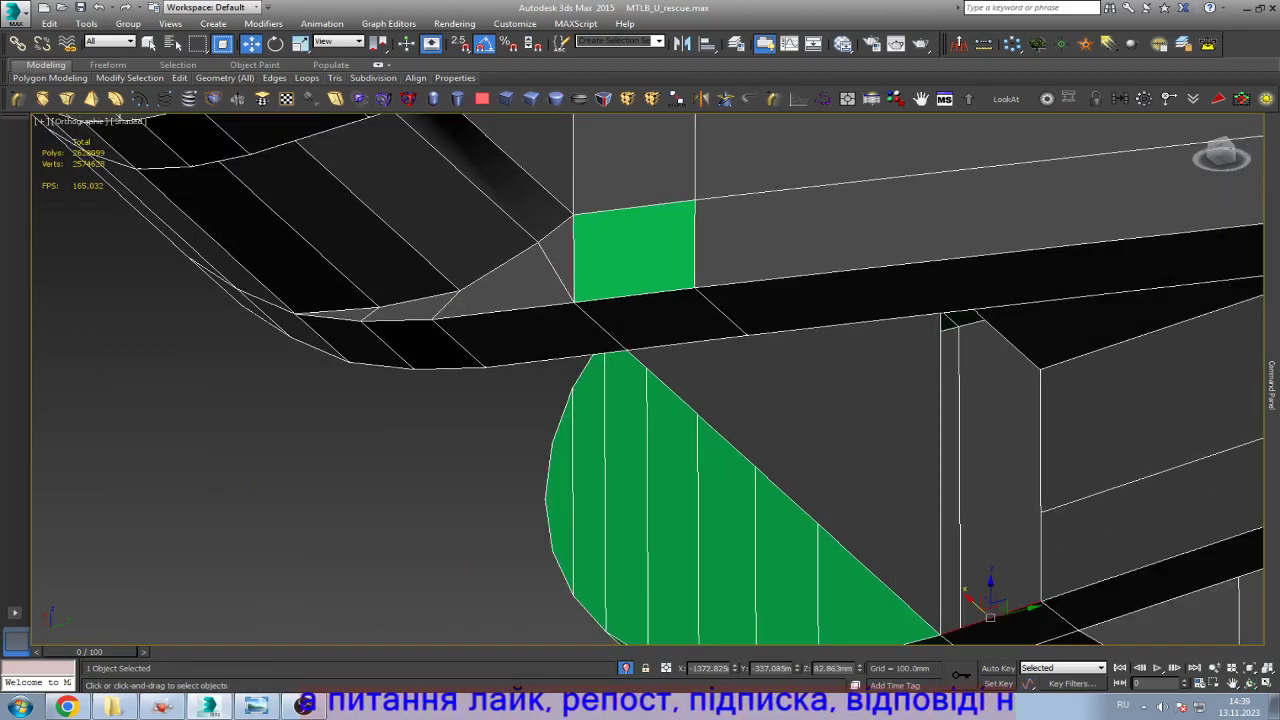
pyautogui.moveTo(1272, 380)
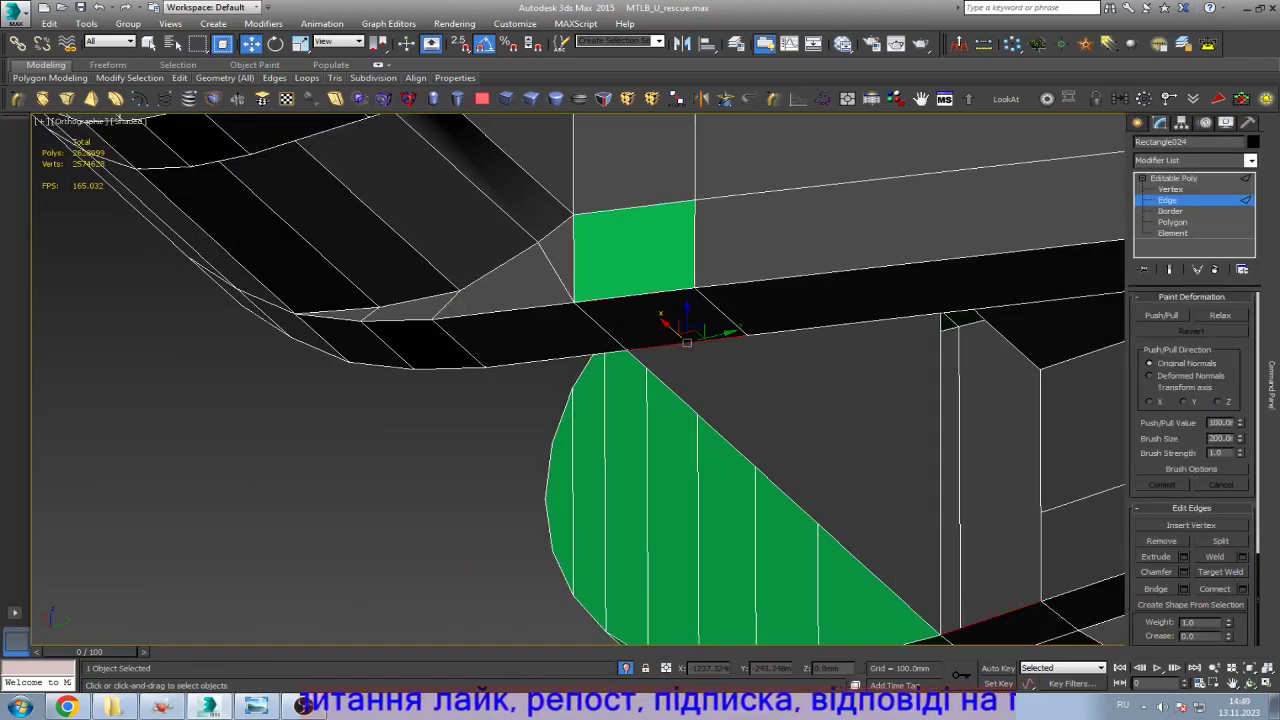
pyautogui.click(1156, 588)
# Step: Select the long diagonal edge on the underside and orbit to a new angle
pyautogui.scroll(-4, 600, 420)
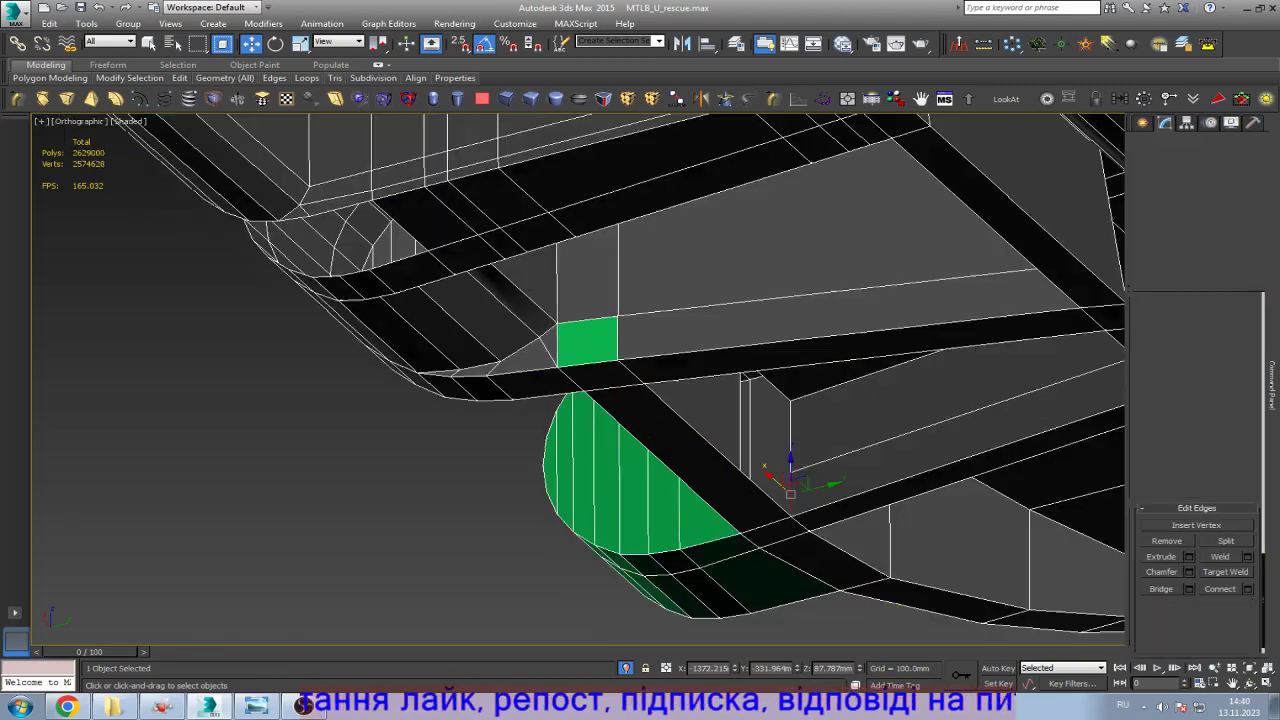
pyautogui.scroll(2, 760, 470)
pyautogui.click(890, 545)
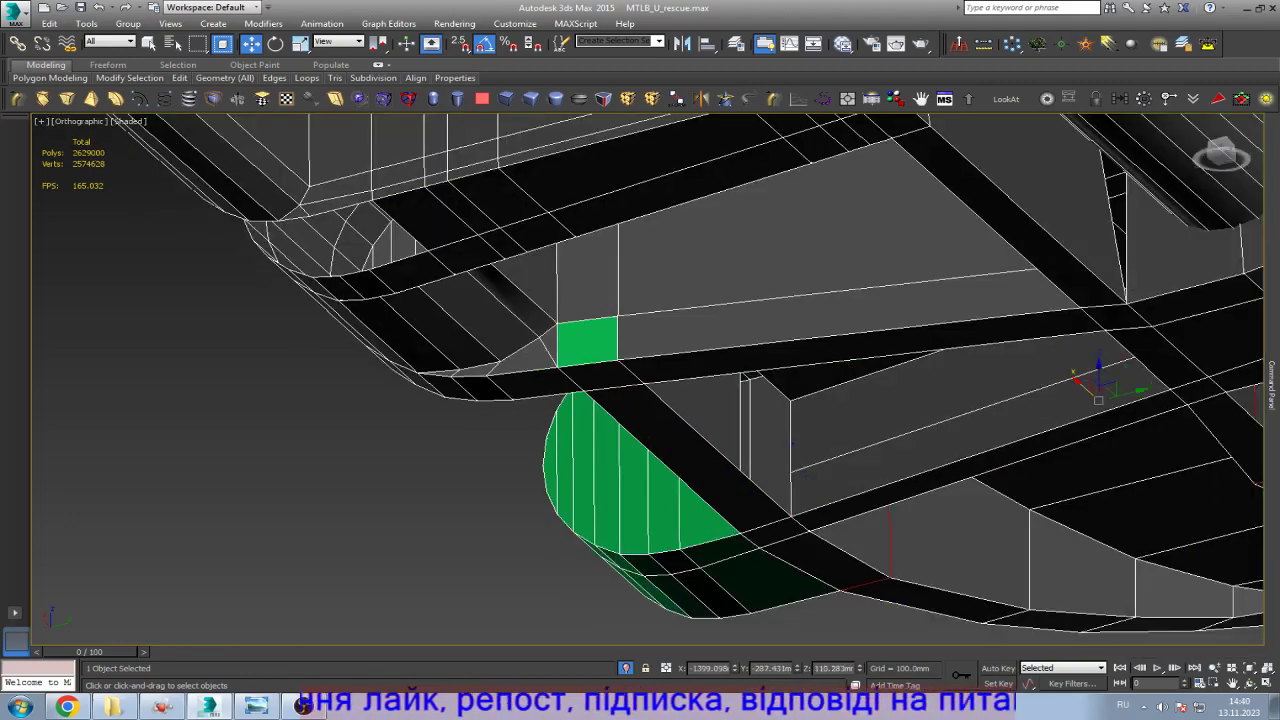
pyautogui.click(960, 412)
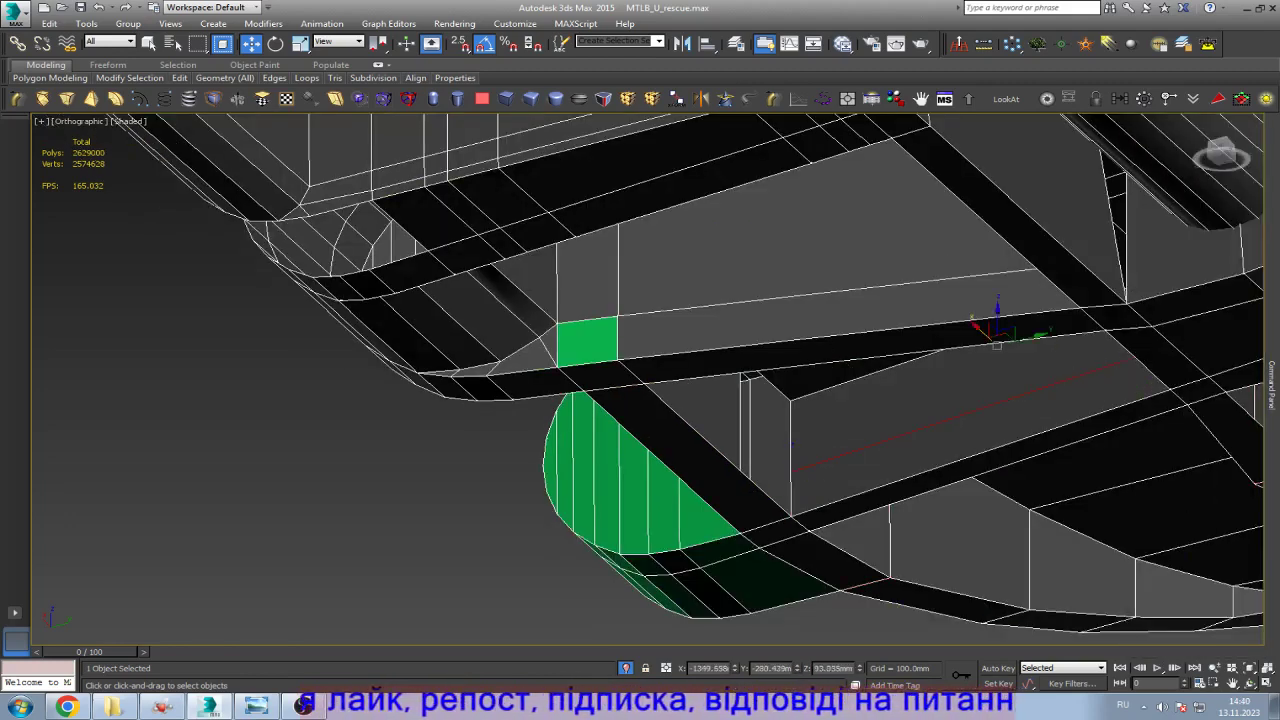
pyautogui.keyDown('alt'); pyautogui.moveTo(700, 400); pyautogui.dragTo(780, 320, button='middle'); pyautogui.keyUp('alt')
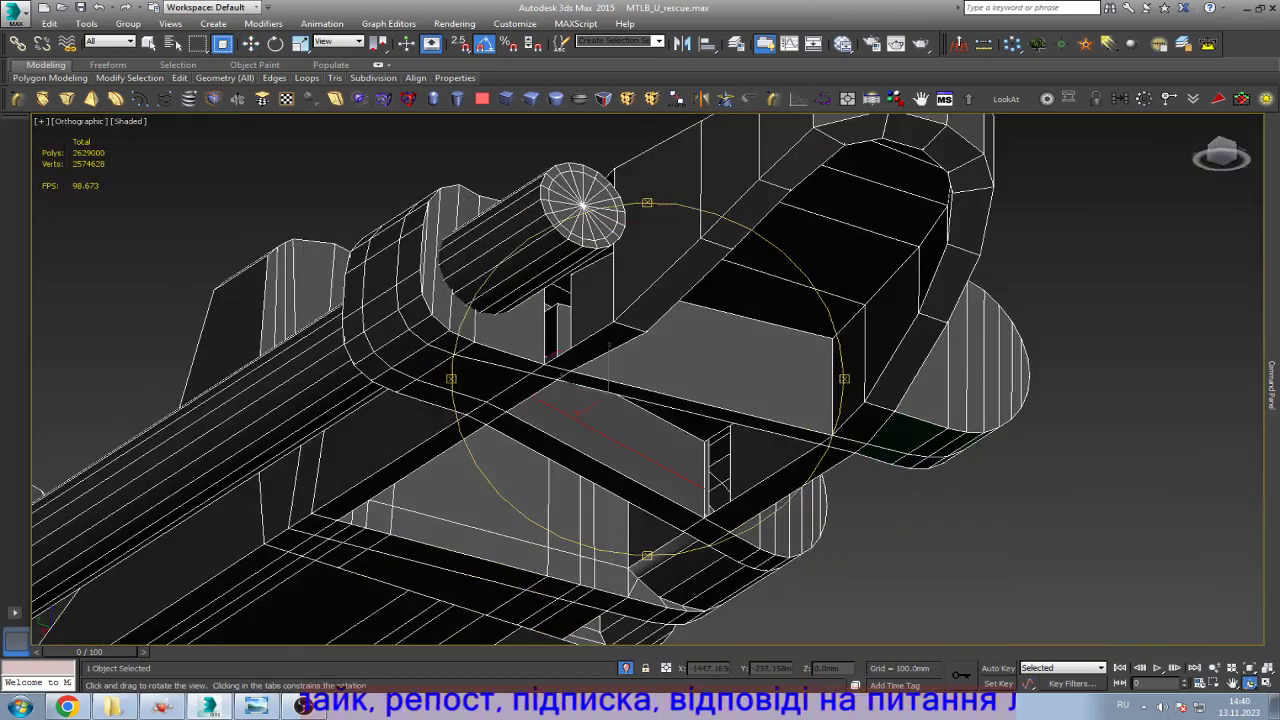
# Step: Select the middle box's open border, then select the box underneath the model
pyautogui.scroll(5, 730, 490)
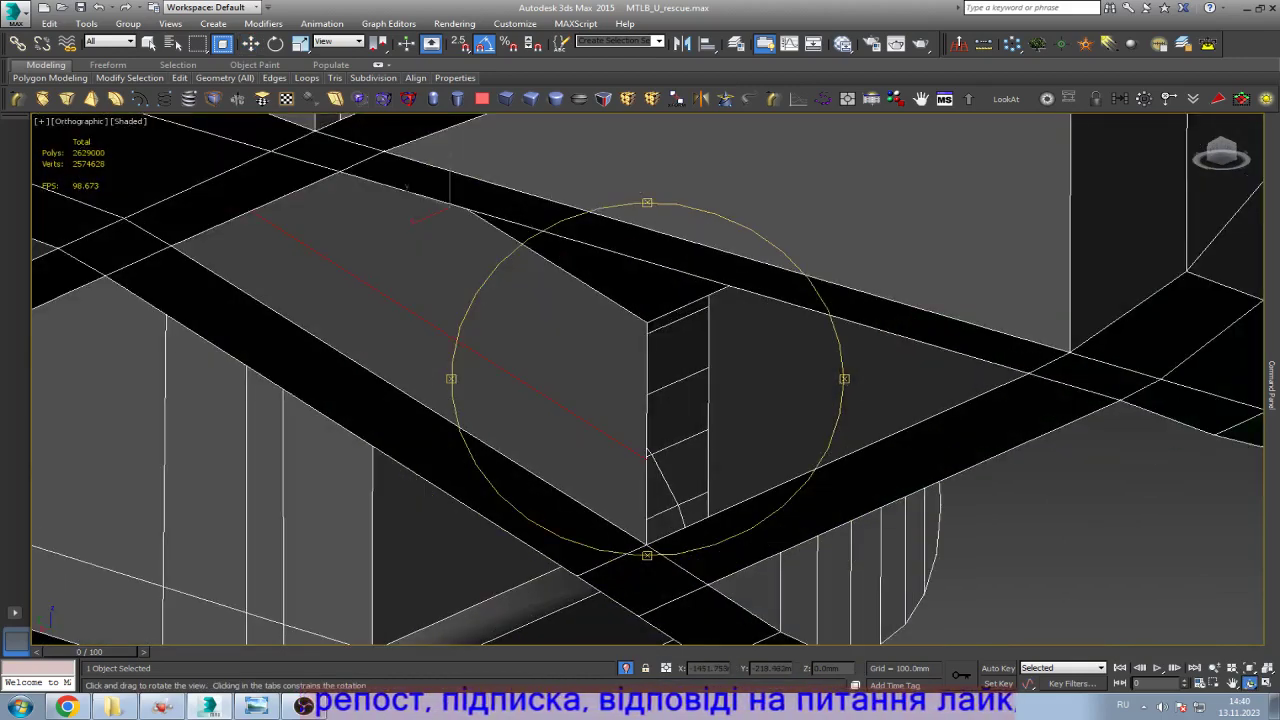
pyautogui.press('w')
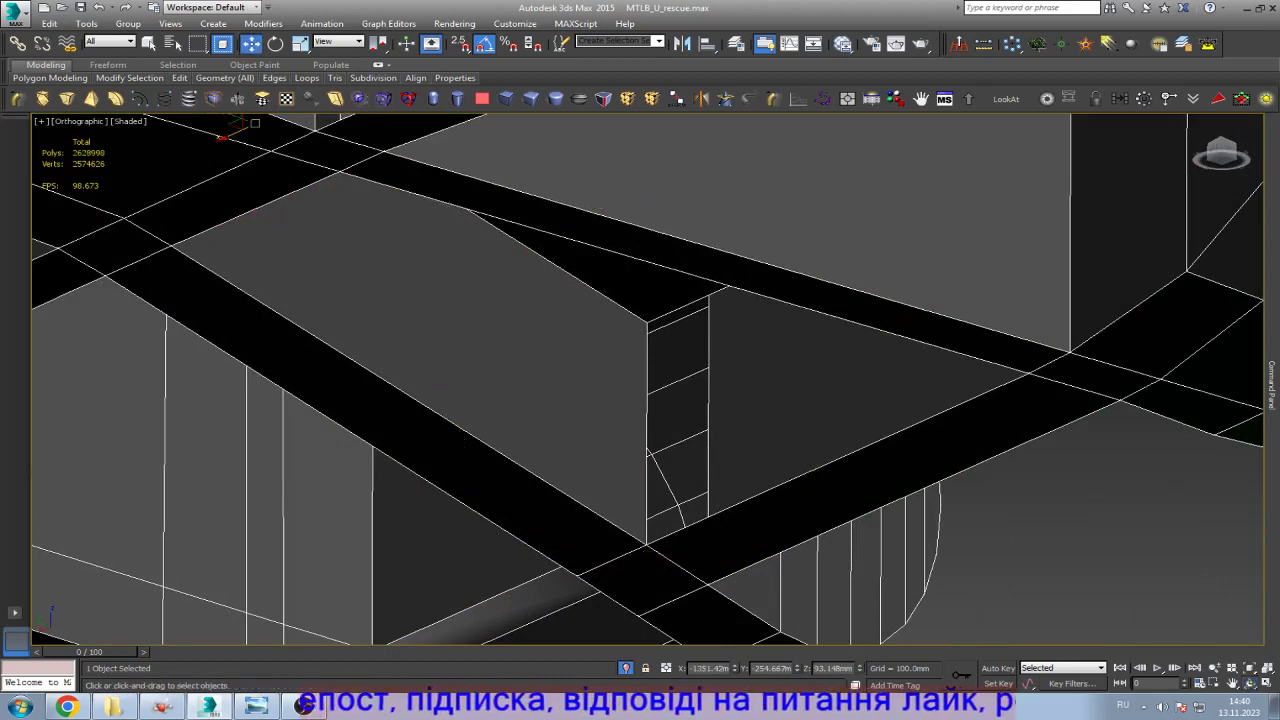
pyautogui.press('3')
pyautogui.click(743, 420)
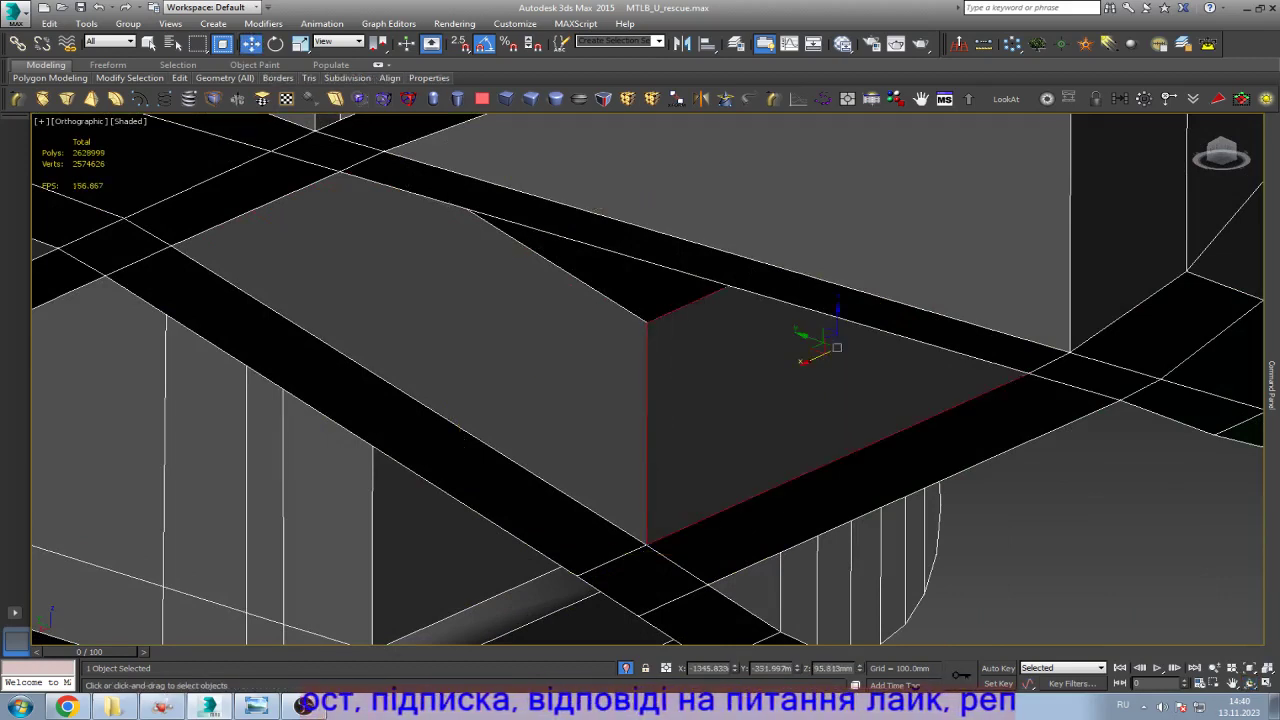
pyautogui.hotkey('ctrl', 'r')
pyautogui.moveTo(646, 460); pyautogui.dragTo(752, 128)
pyautogui.press('w')
pyautogui.scroll(3, 671, 497)
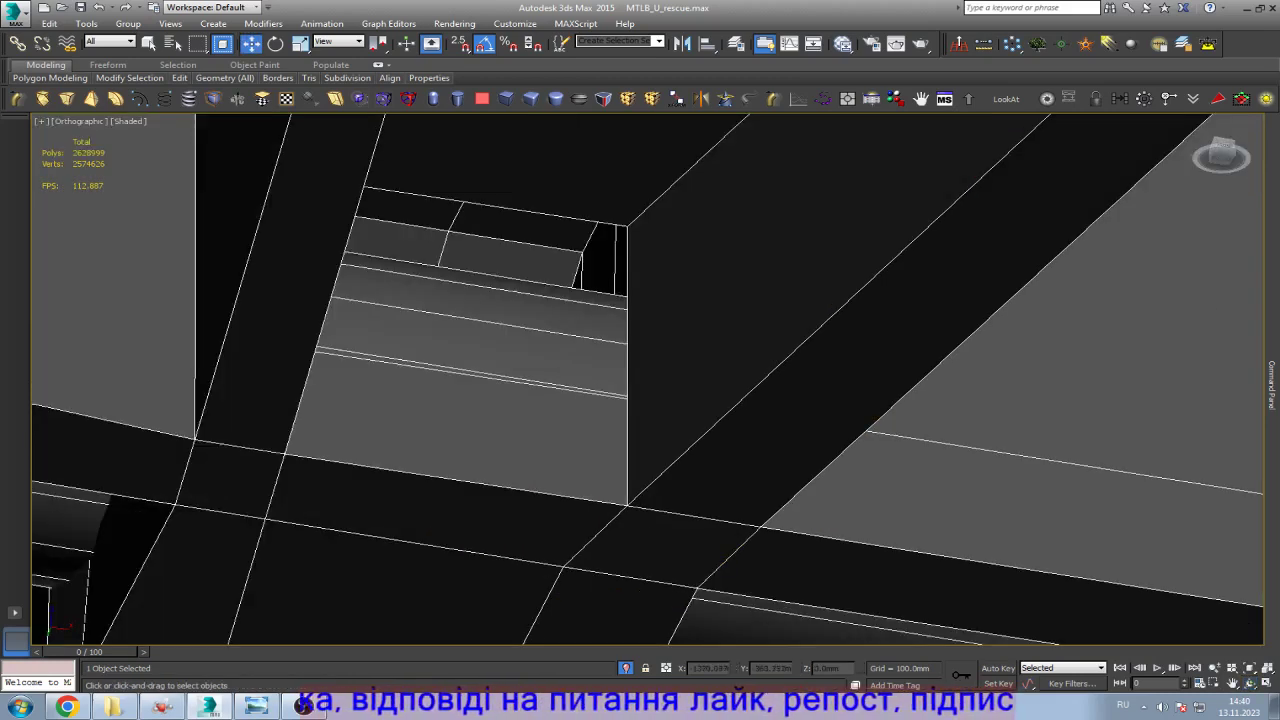
pyautogui.click(470, 330)
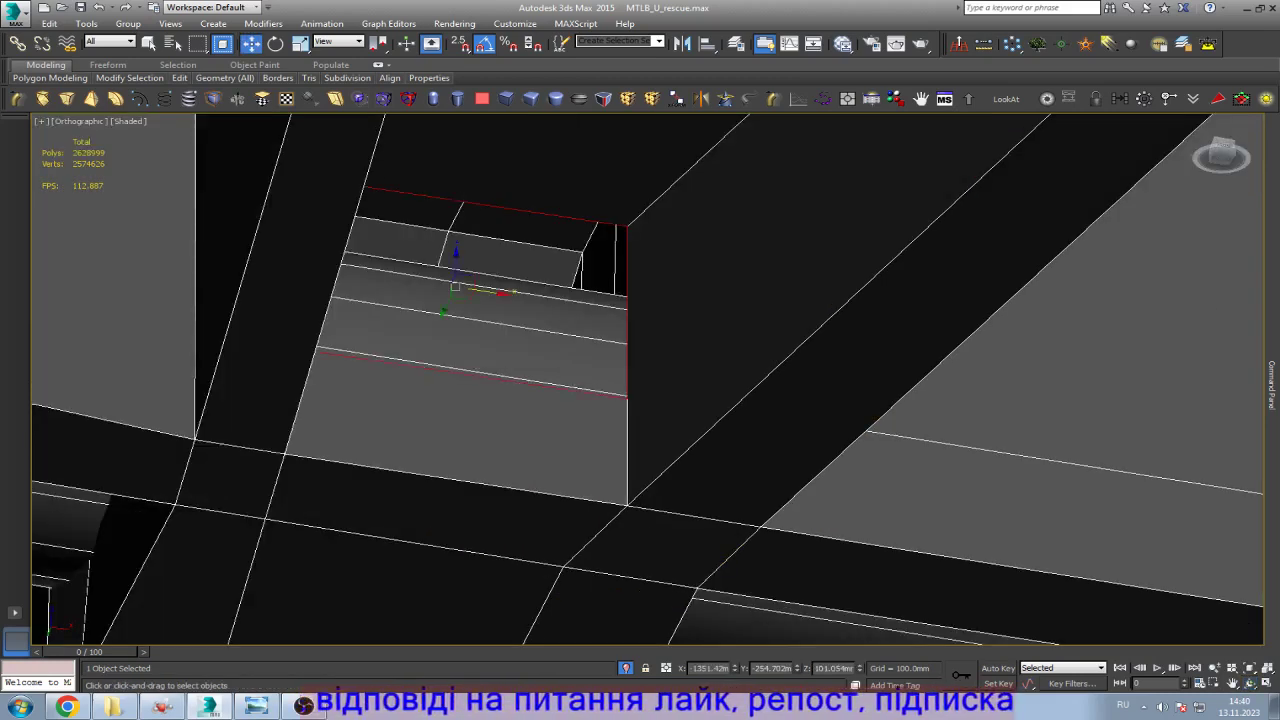
# Step: Select the corner vertex and inspect it in wireframe and shaded views from several angles
pyautogui.press('1')
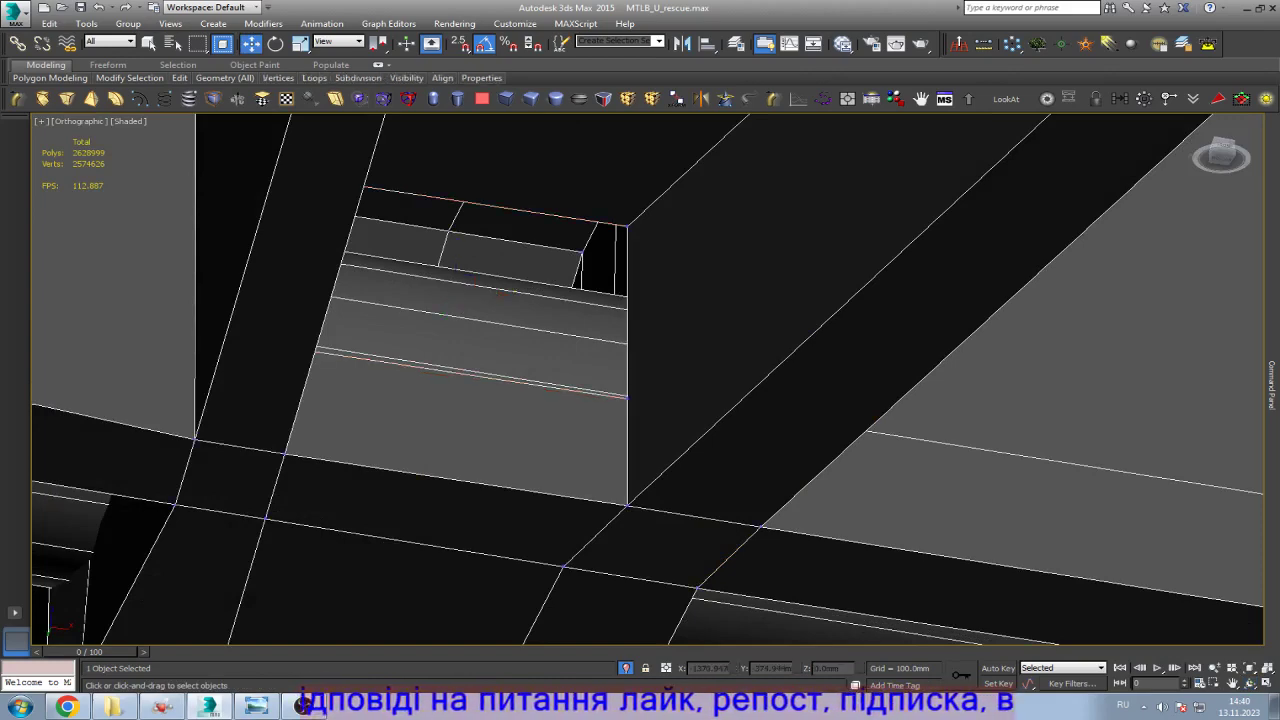
pyautogui.click(626, 397)
pyautogui.keyDown('alt'); pyautogui.moveTo(640, 400); pyautogui.dragTo(560, 404, button='middle'); pyautogui.keyUp('alt')
pyautogui.click(777, 357)
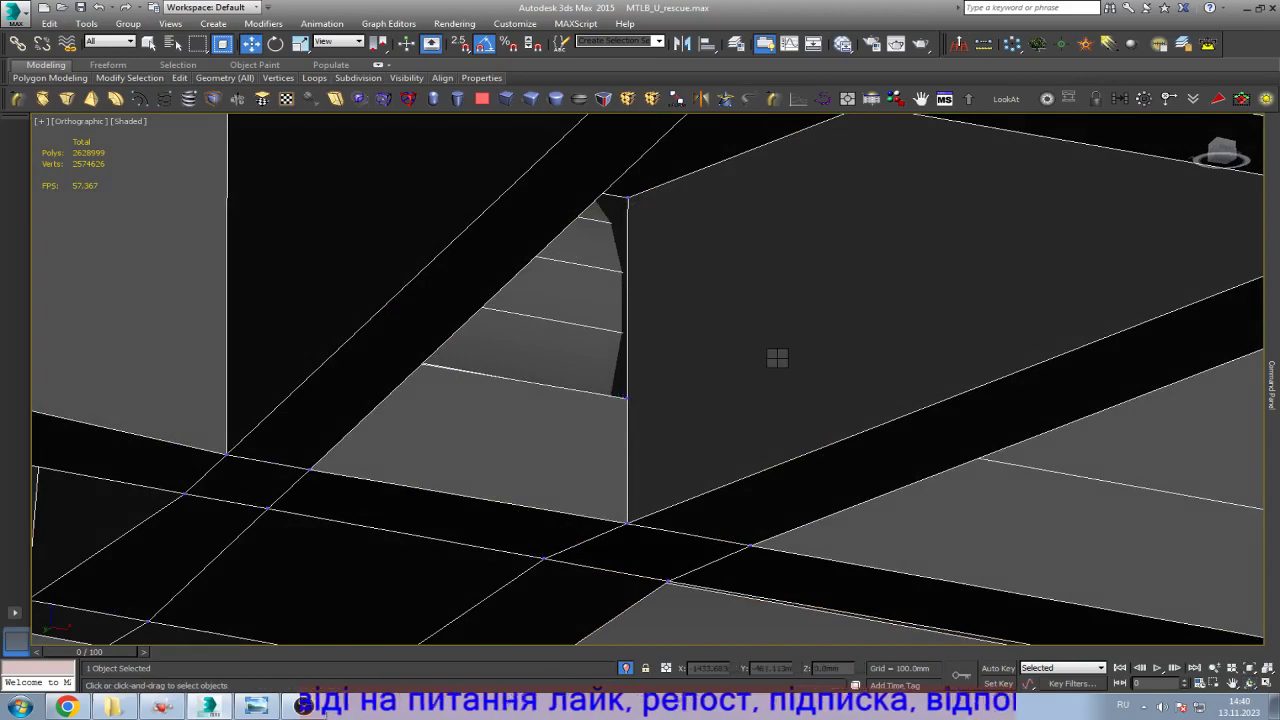
pyautogui.press('q')
pyautogui.press('F3')
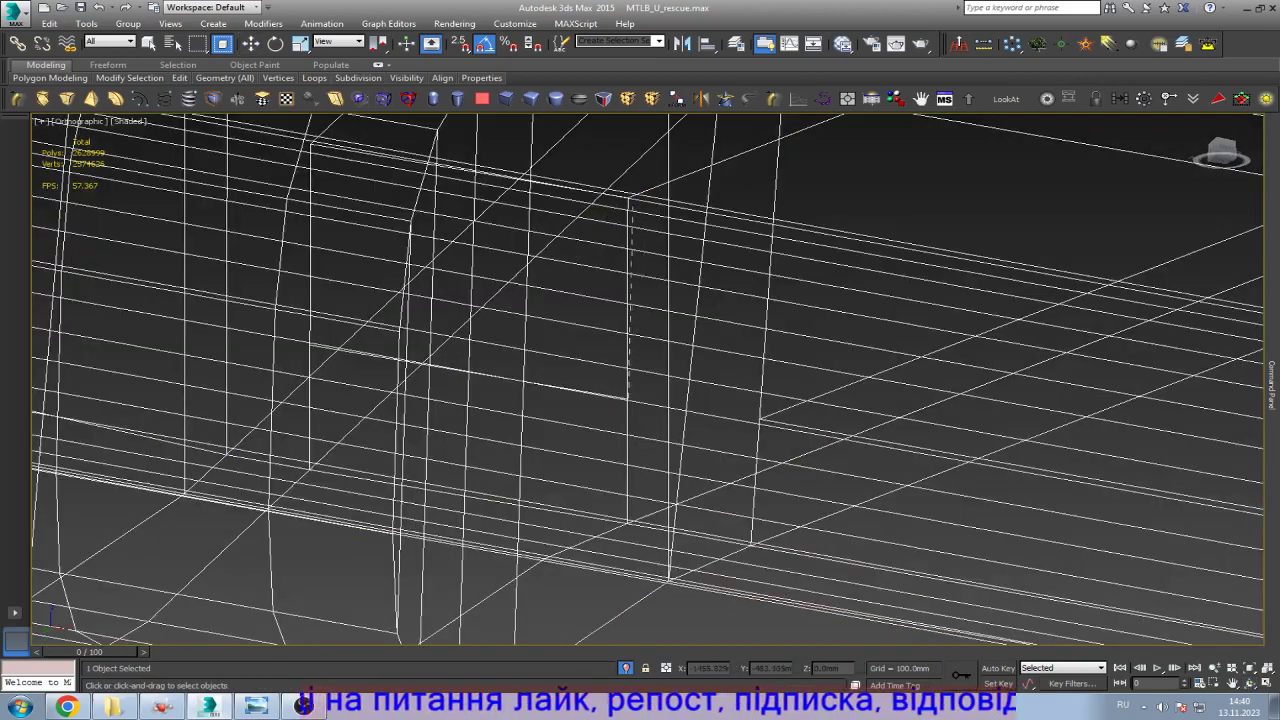
pyautogui.press('F3')
pyautogui.press('w')
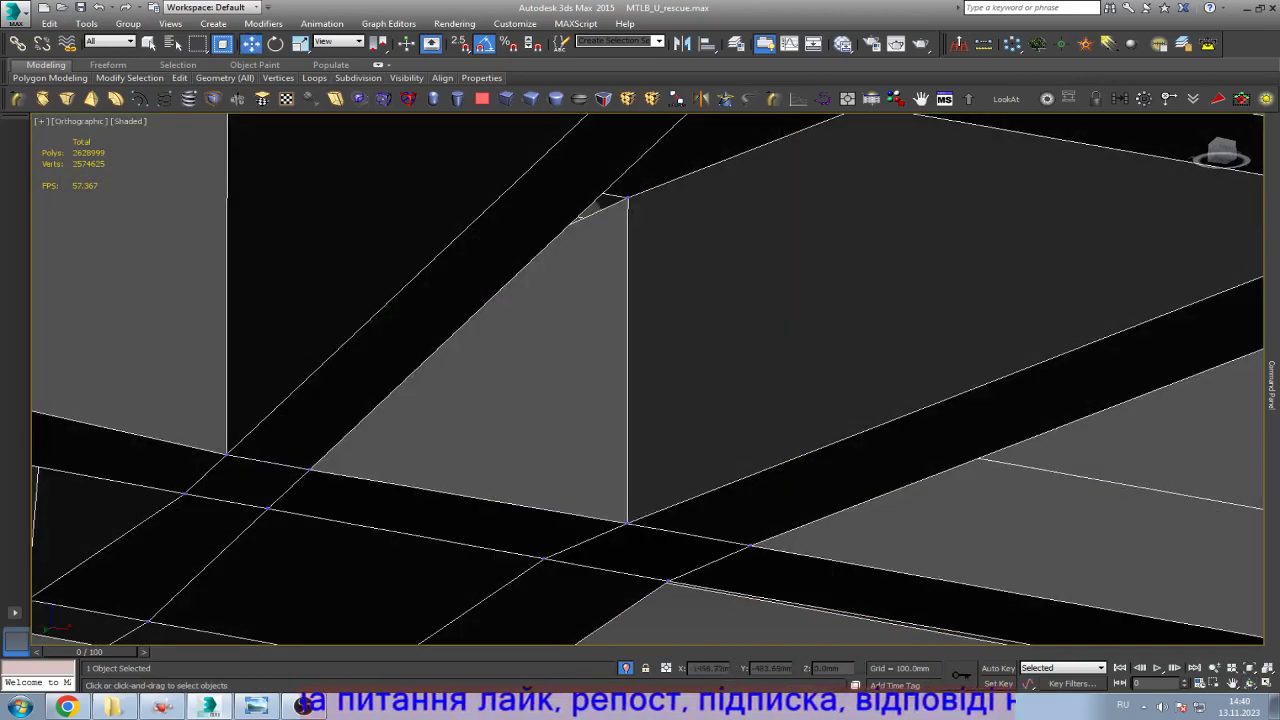
pyautogui.click(628, 198)
pyautogui.keyDown('alt'); pyautogui.moveTo(637, 215); pyautogui.dragTo(560, 360, button='middle'); pyautogui.keyUp('alt')
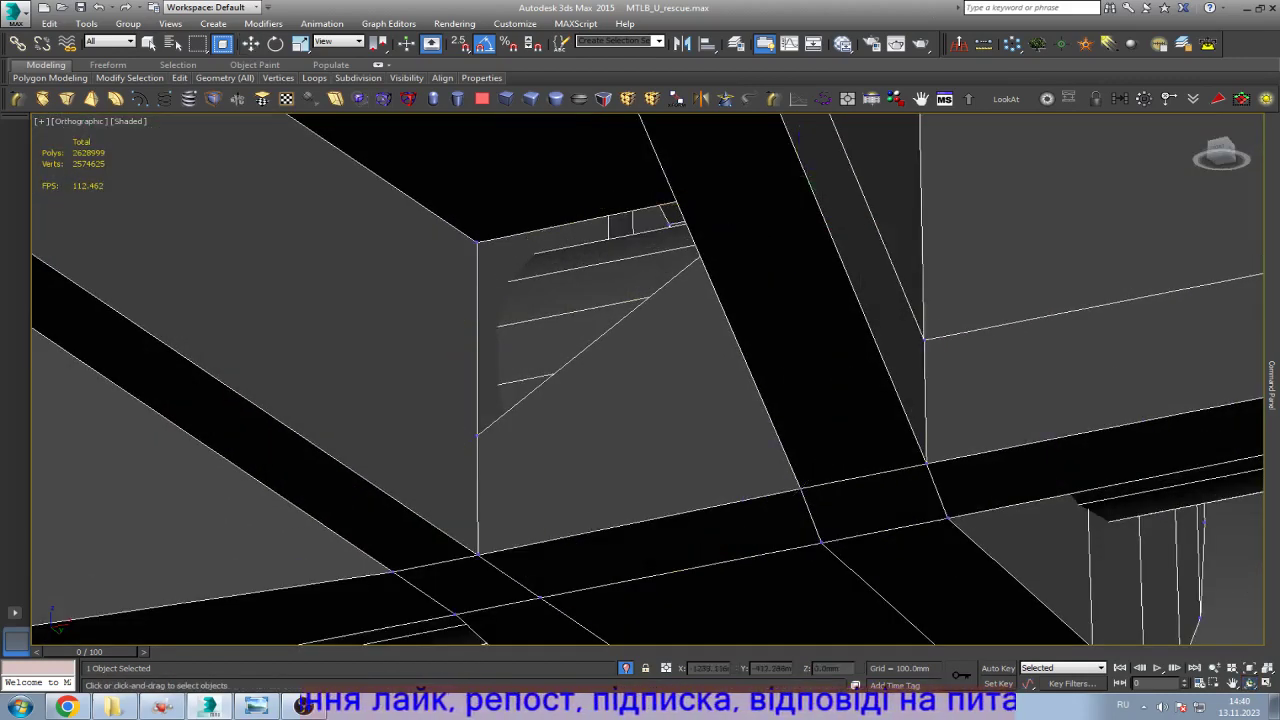
pyautogui.scroll(-5, 330, 150)
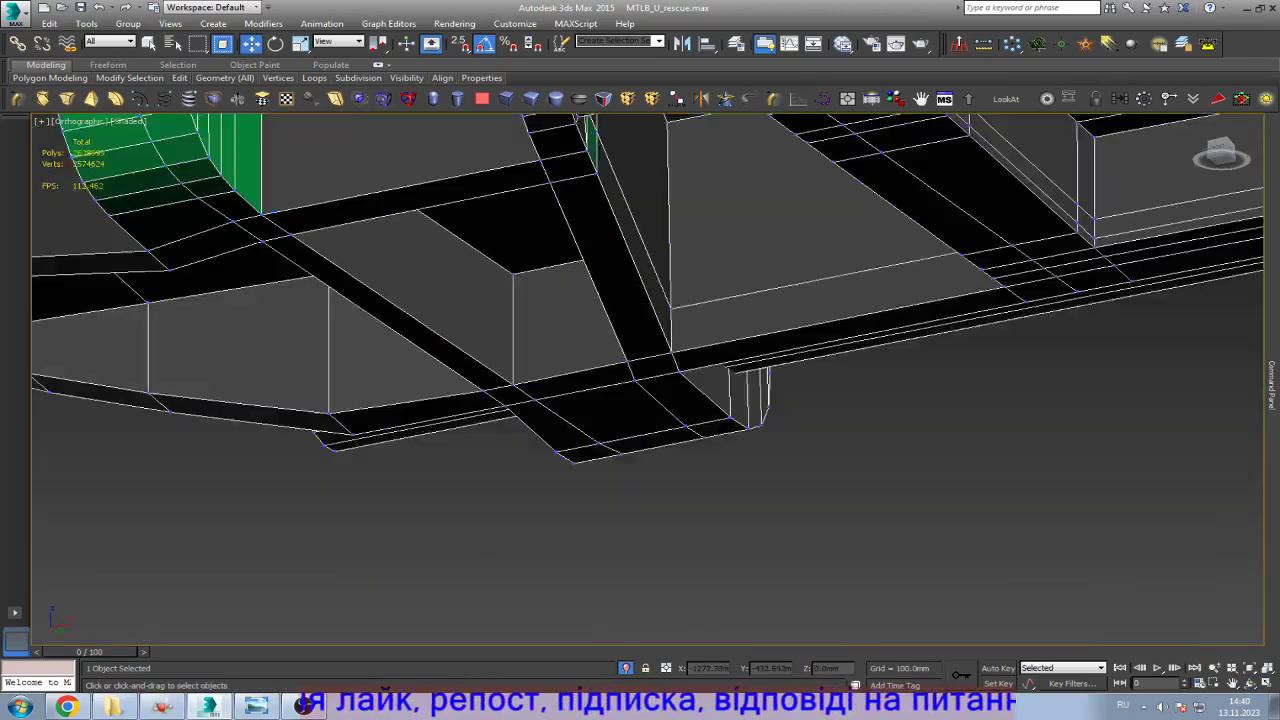
# Step: Switch to the Bottom view and compare it with the track-link reference photo
pyautogui.press('b')
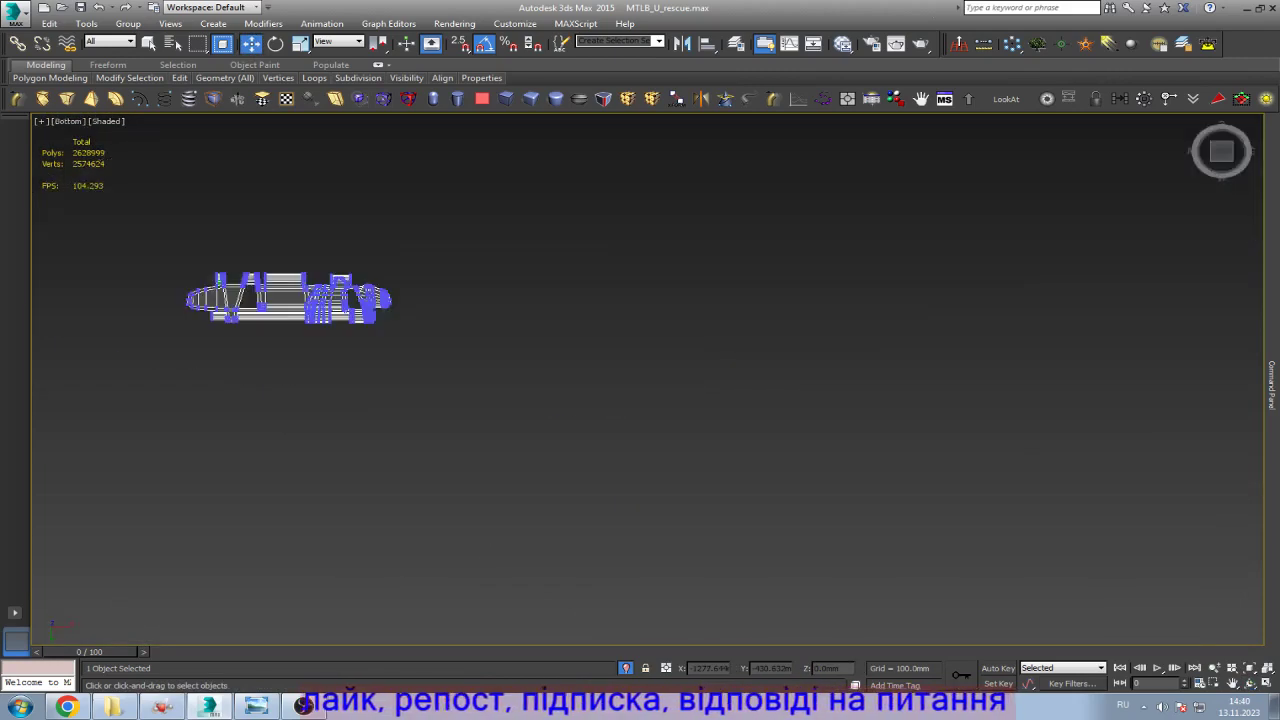
pyautogui.scroll(6, 202, 276)
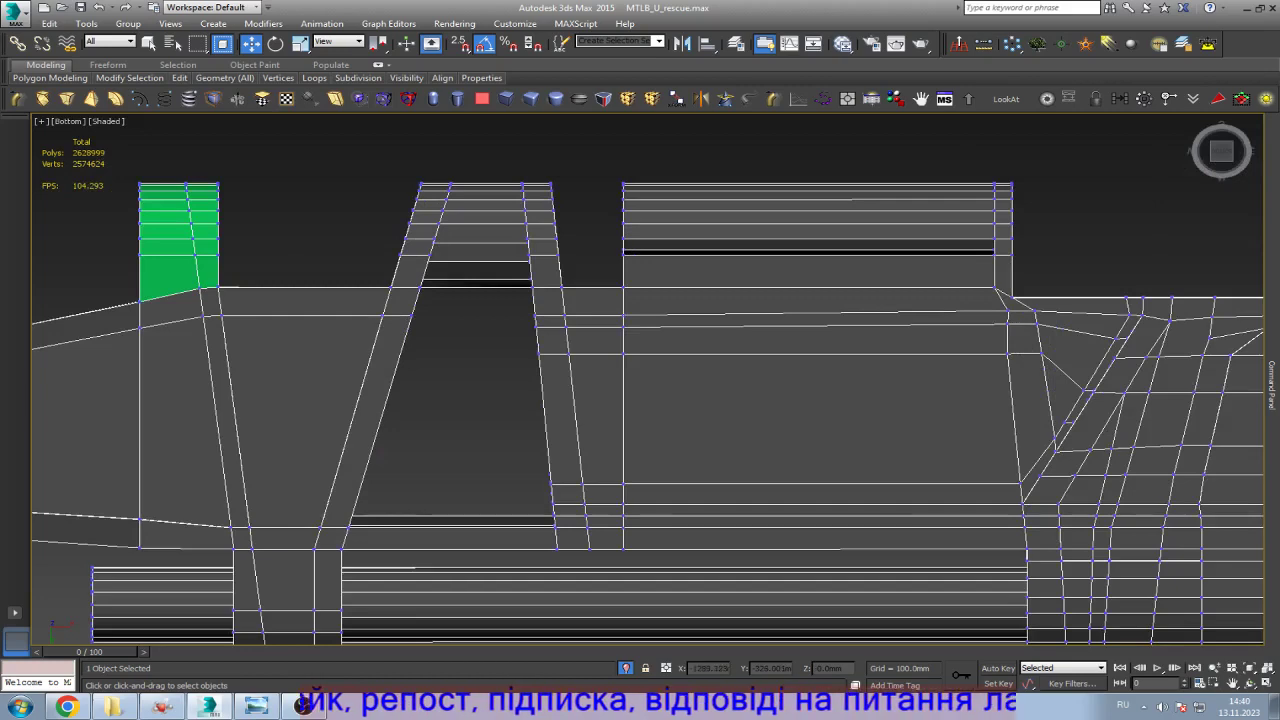
pyautogui.scroll(-2, 475, 332)
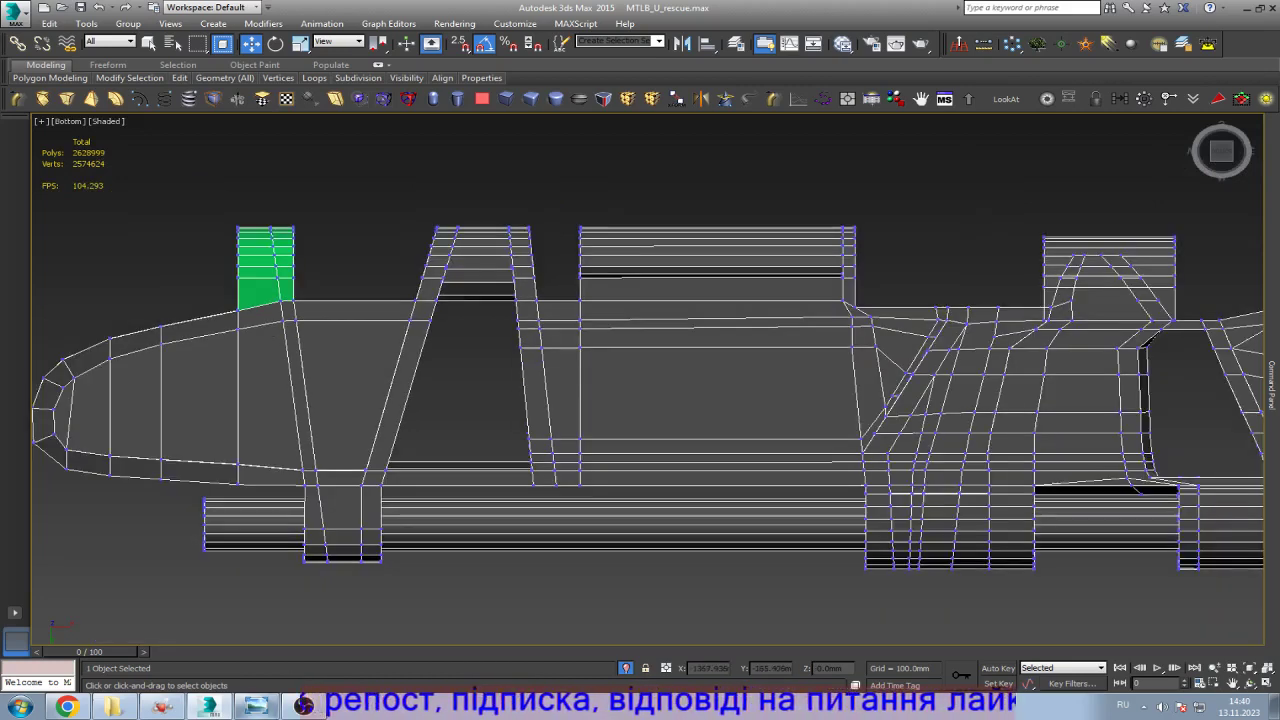
pyautogui.click(255, 706)
pyautogui.click(255, 706)
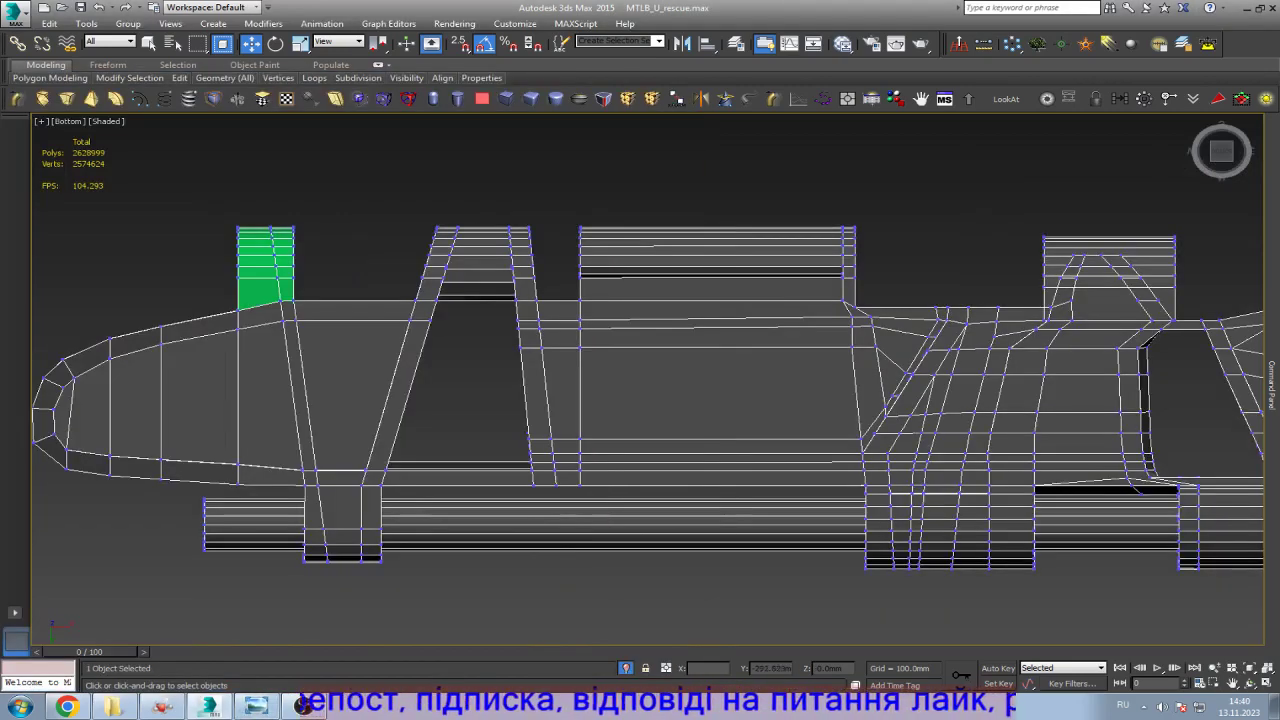
pyautogui.scroll(5, 400, 228)
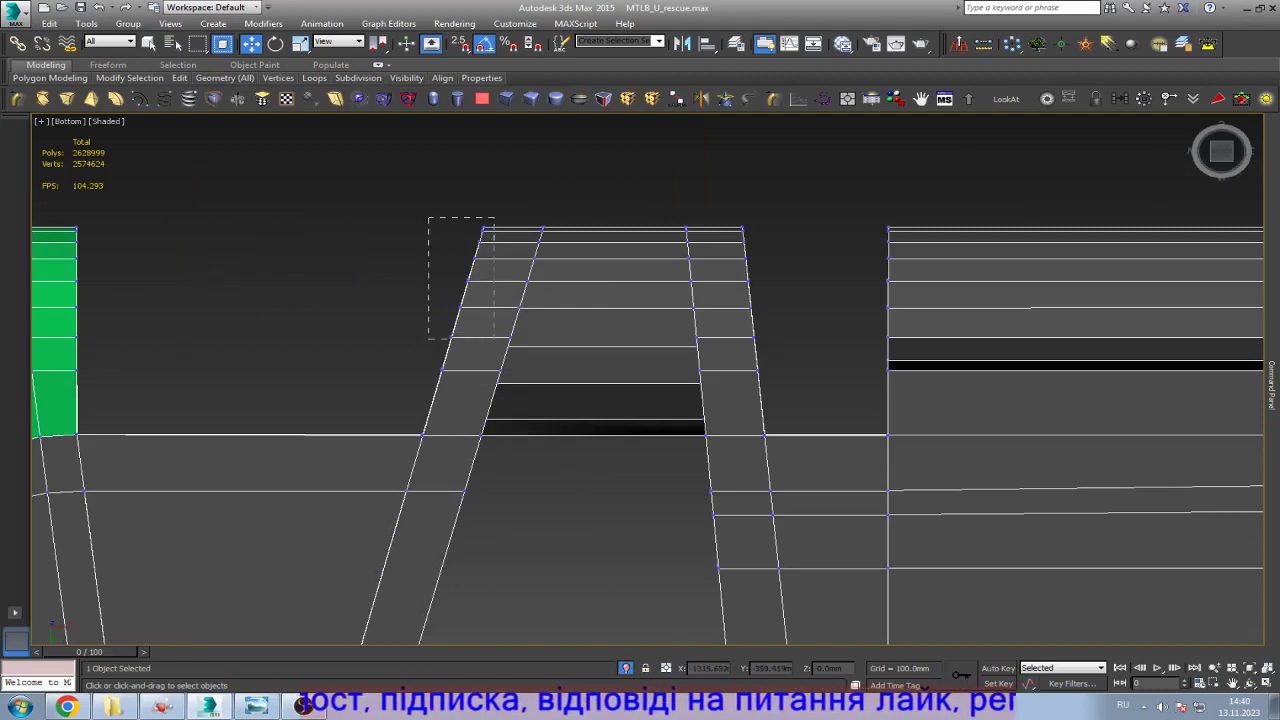
# Step: Skew the middle block's left-edge vertices along X and slide them left into line
pyautogui.moveTo(494, 338); pyautogui.dragTo(494, 338)
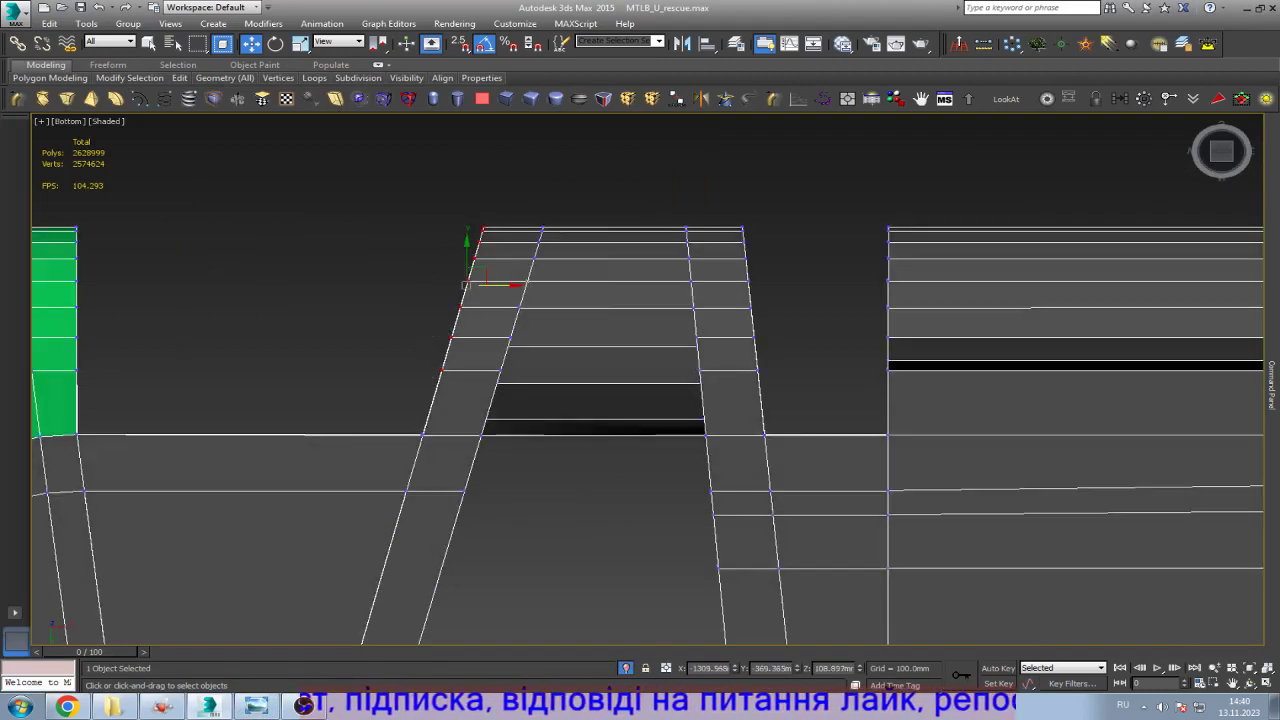
pyautogui.click(336, 98)
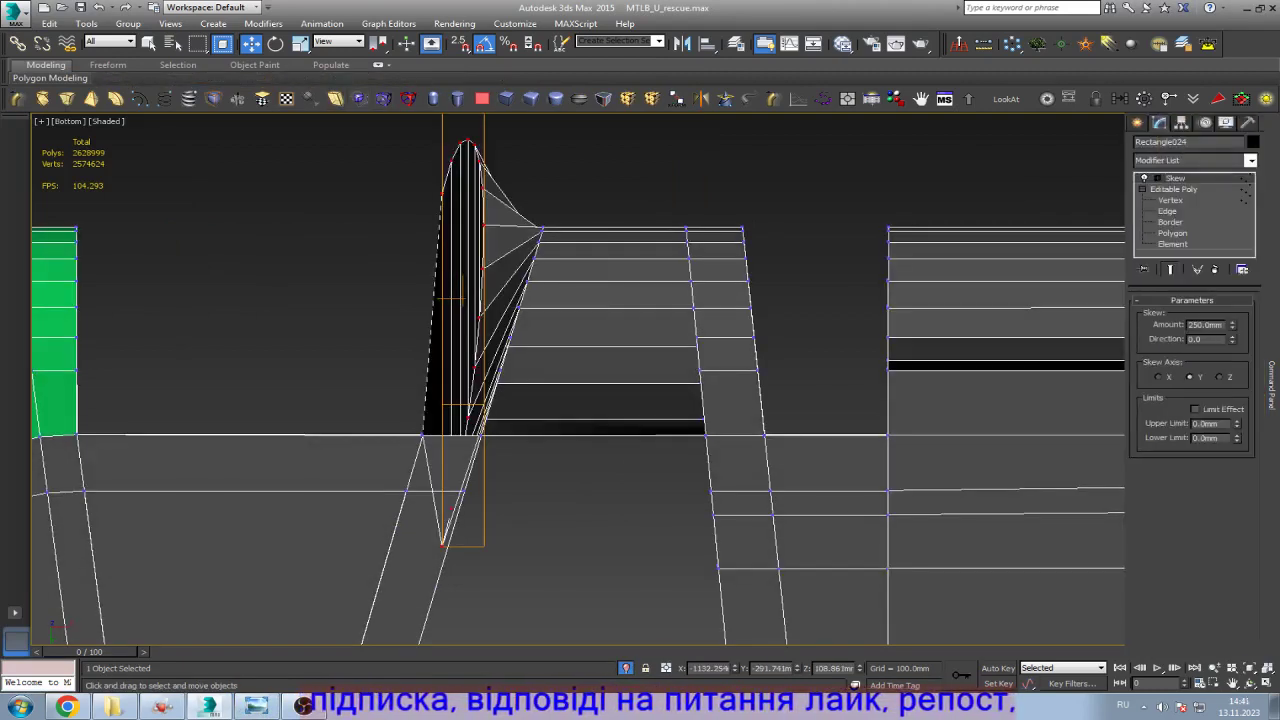
pyautogui.click(1158, 377)
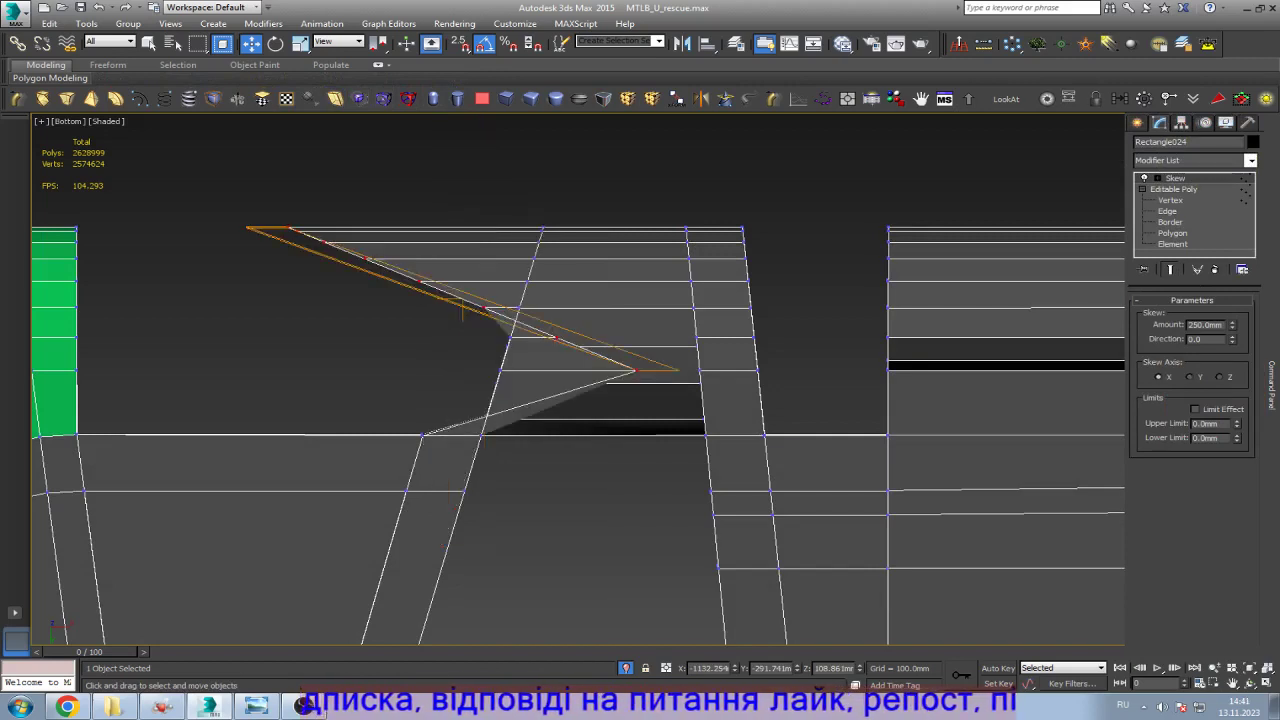
pyautogui.moveTo(1232, 324); pyautogui.dragTo(1232, 359)
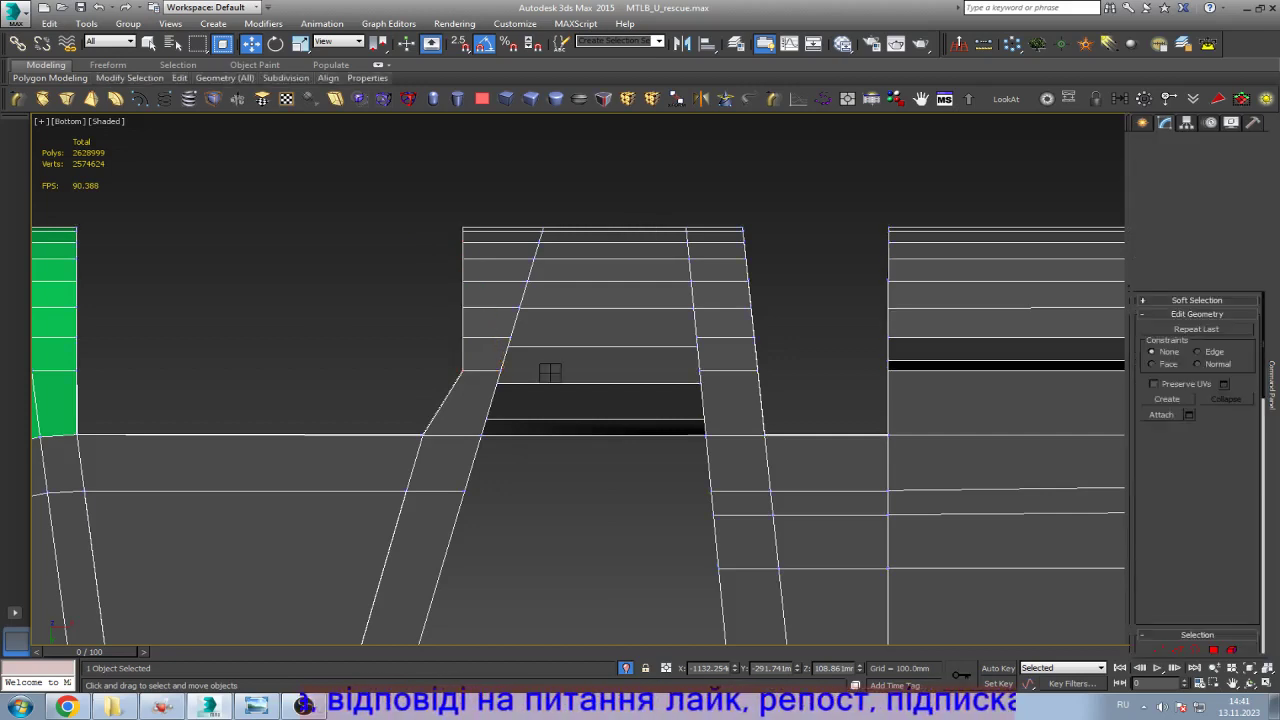
pyautogui.moveTo(495, 285); pyautogui.dragTo(455, 285)
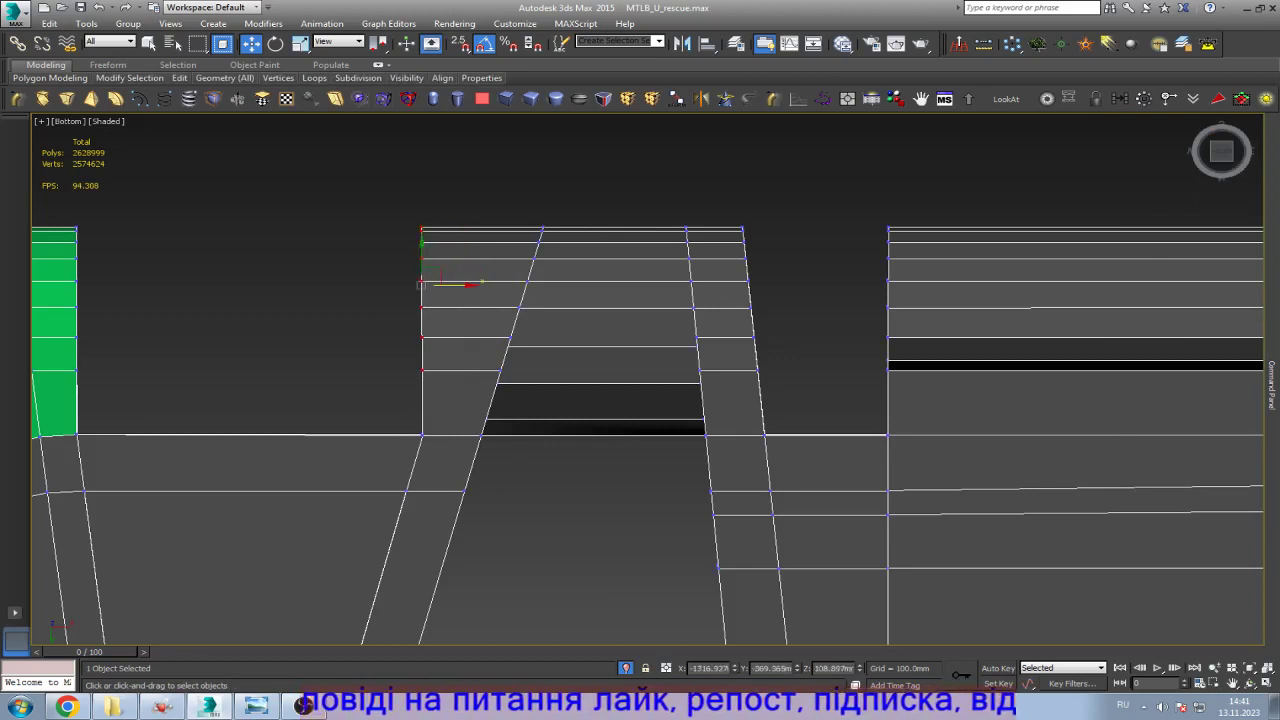
# Step: Scale the middle block's left-edge vertex column flat on X
pyautogui.hotkey('ctrl', 'd')
pyautogui.moveTo(729, 214); pyautogui.dragTo(800, 391)
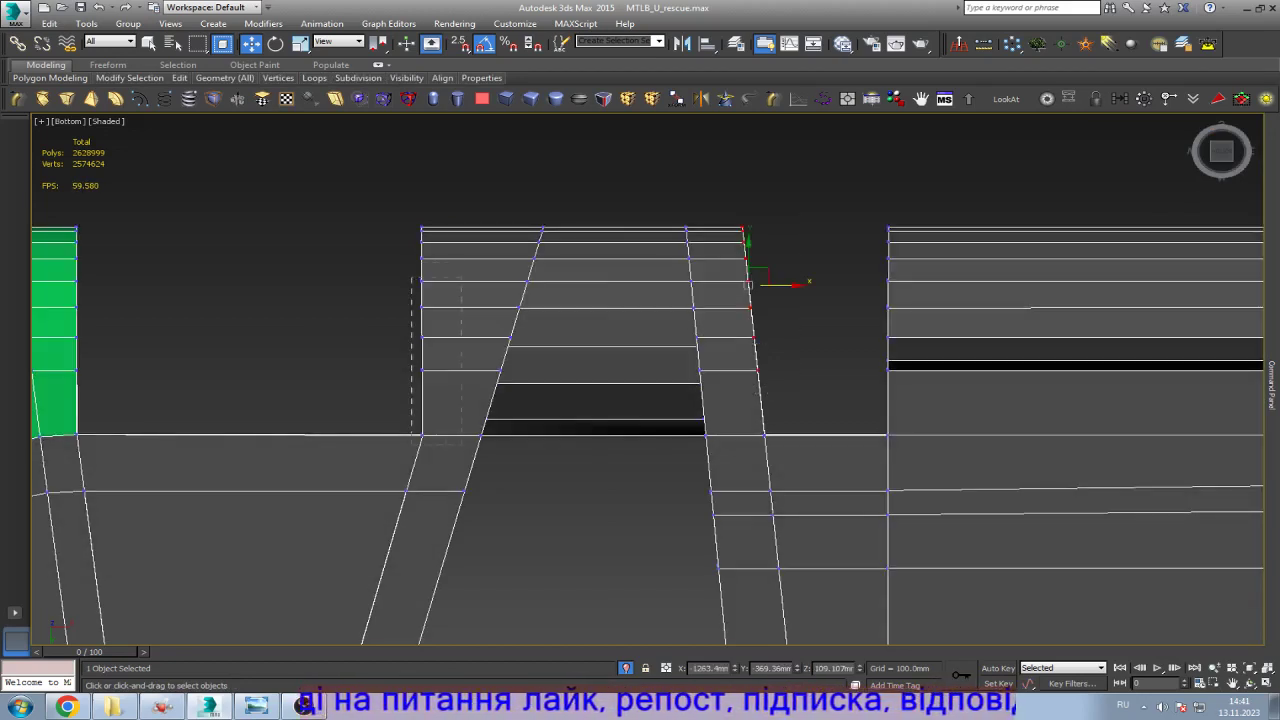
pyautogui.moveTo(461, 435); pyautogui.dragTo(461, 435)
pyautogui.press('r')
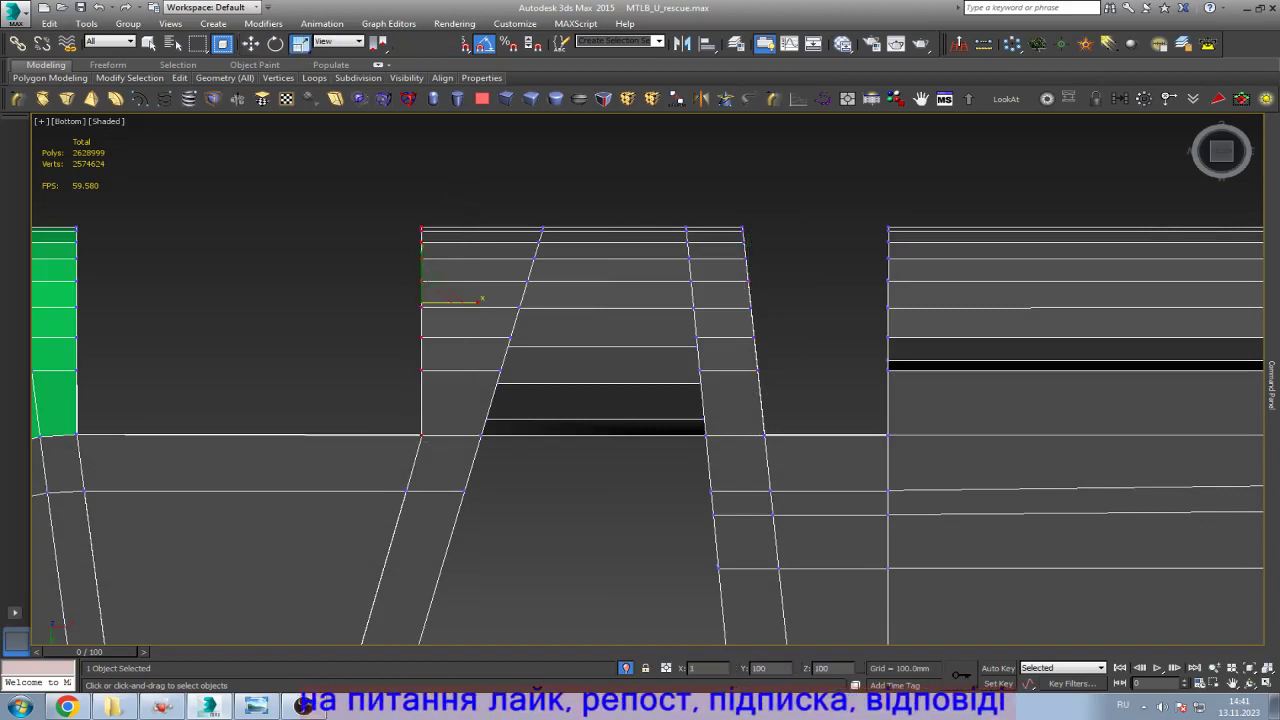
pyautogui.hotkey('ctrl', 'd')
# Step: Skew the middle block's right-edge vertices along X by -11.3 mm so they stand vertical
pyautogui.scroll(-2, 641, 418)
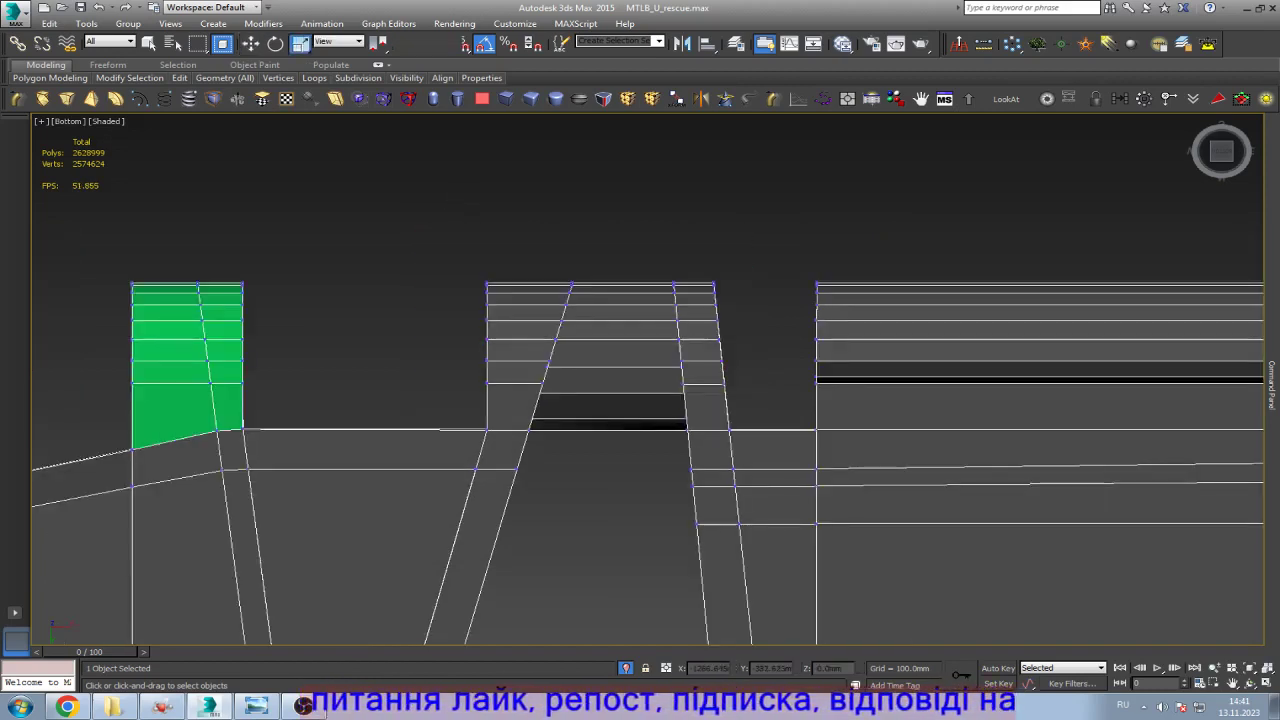
pyautogui.moveTo(700, 271); pyautogui.dragTo(771, 400)
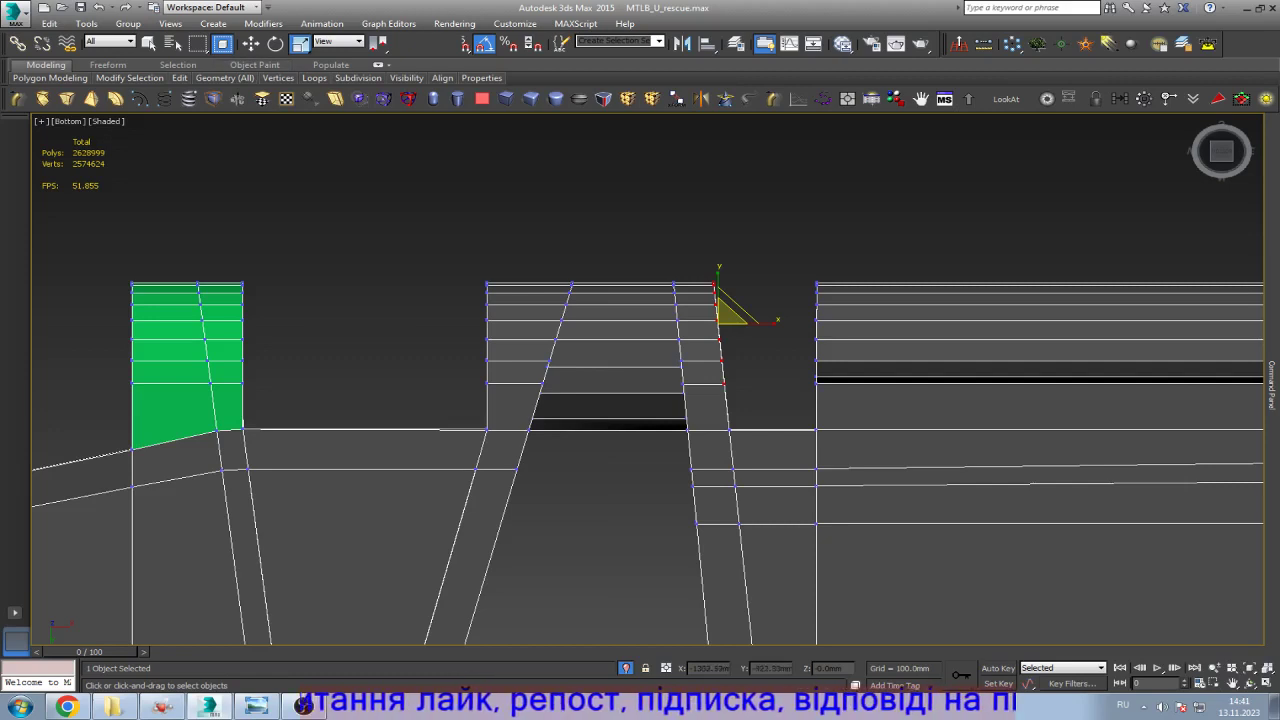
pyautogui.moveTo(225, 77)
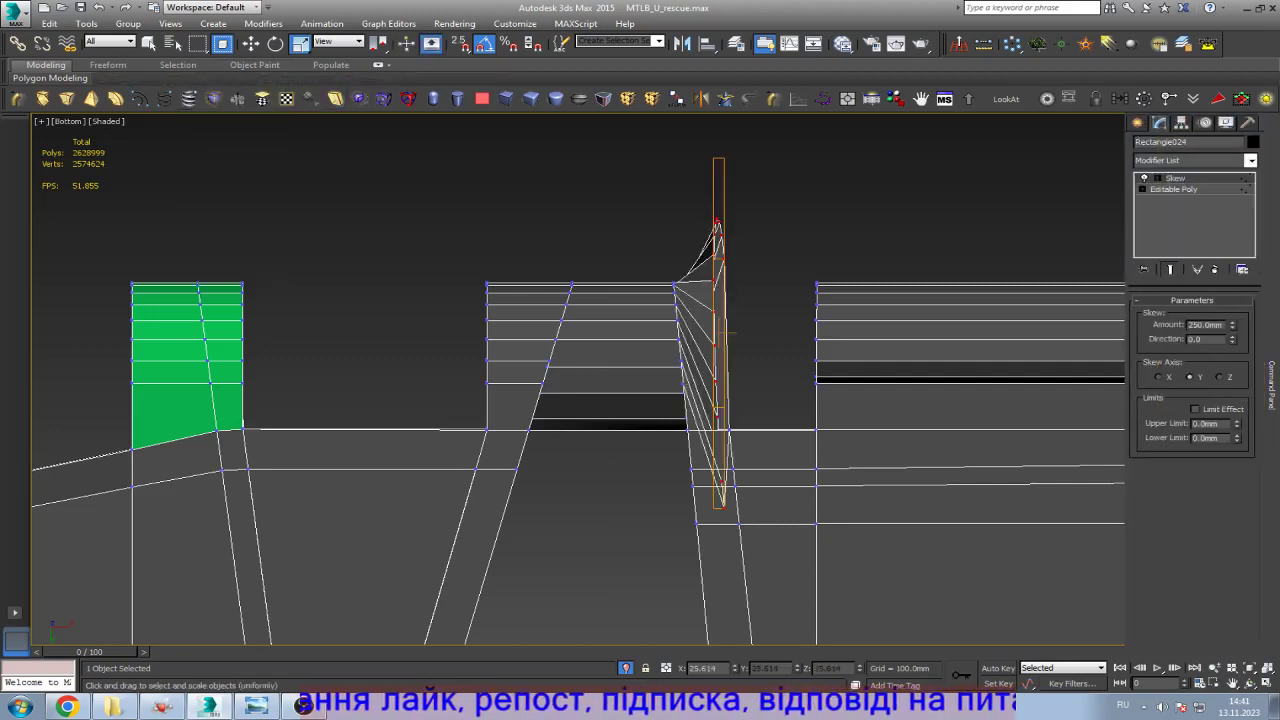
pyautogui.click(1158, 377)
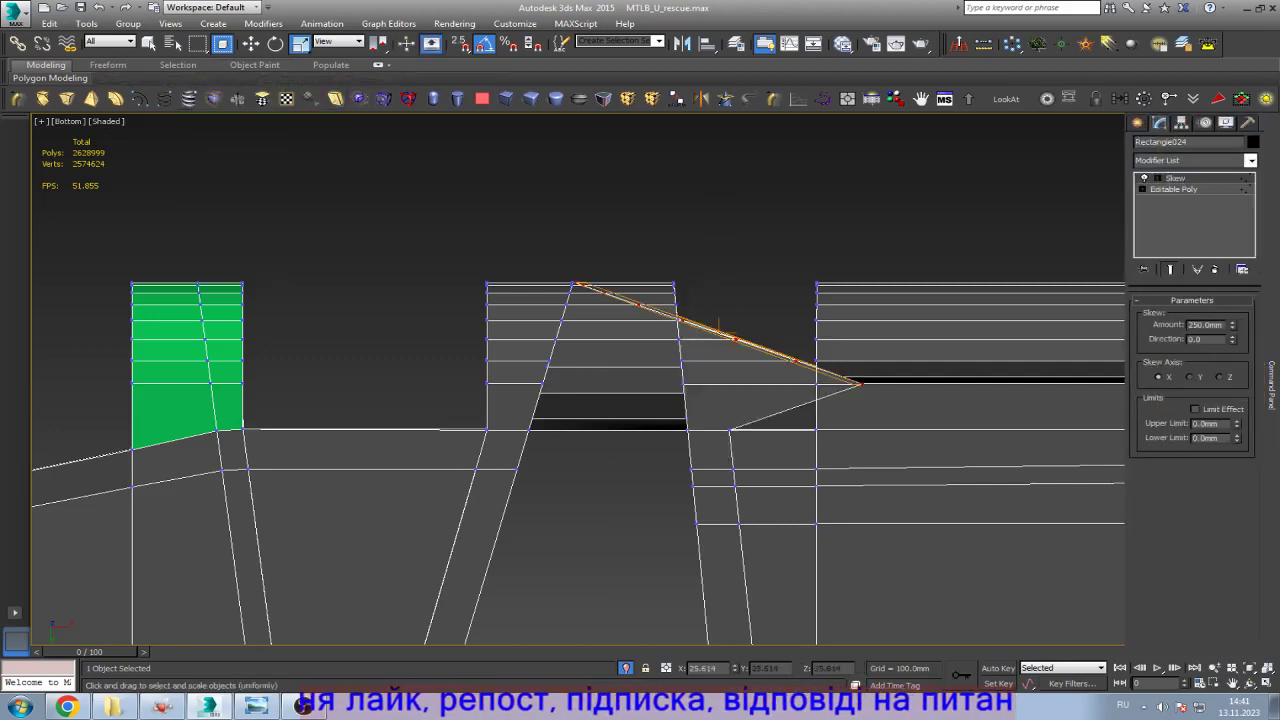
pyautogui.moveTo(1232, 324); pyautogui.dragTo(1232, 378)
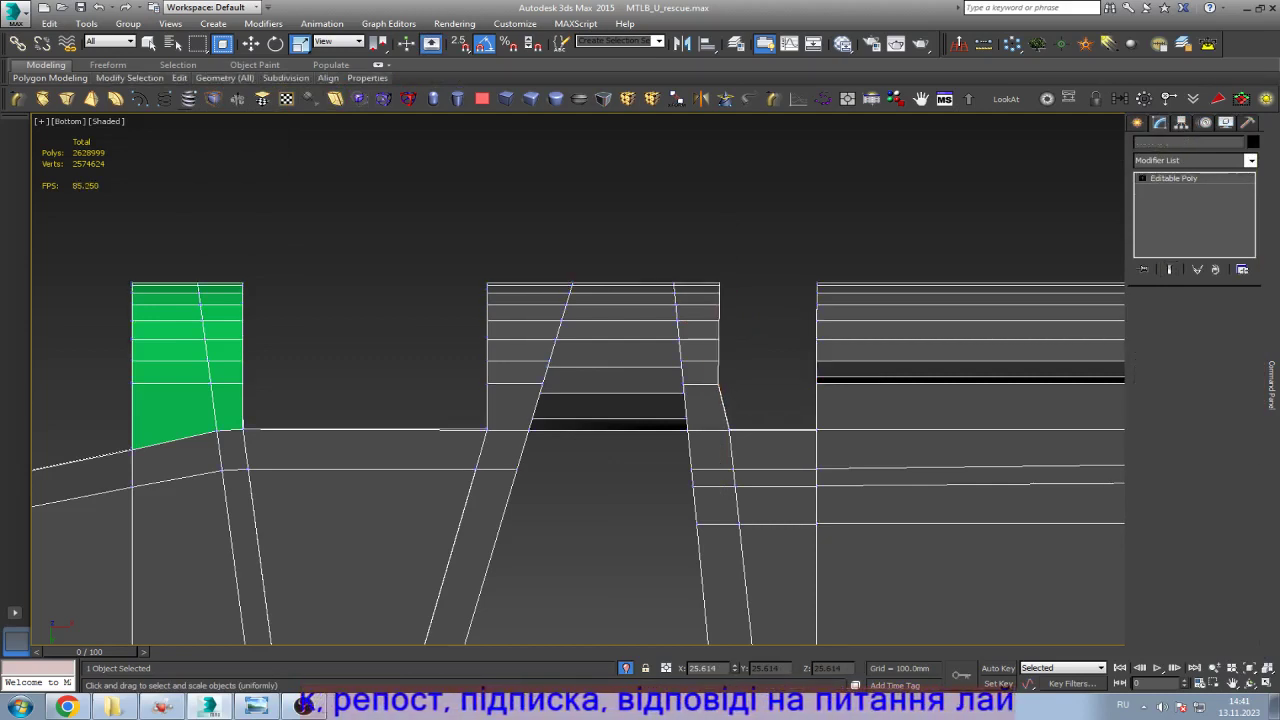
# Step: Set the viewport display to Shaded with Edged Faces
pyautogui.press('w')
pyautogui.scroll(4, 730, 347)
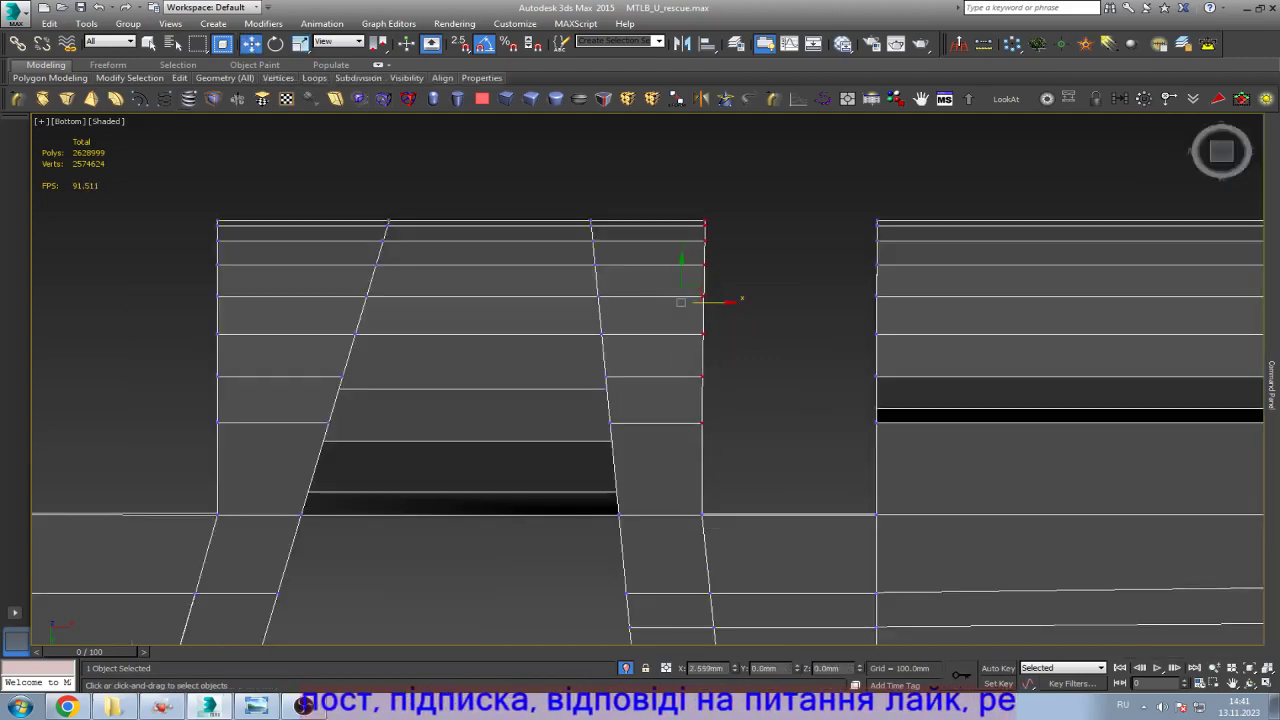
pyautogui.scroll(-6, 705, 300)
pyautogui.scroll(-2, 727, 324)
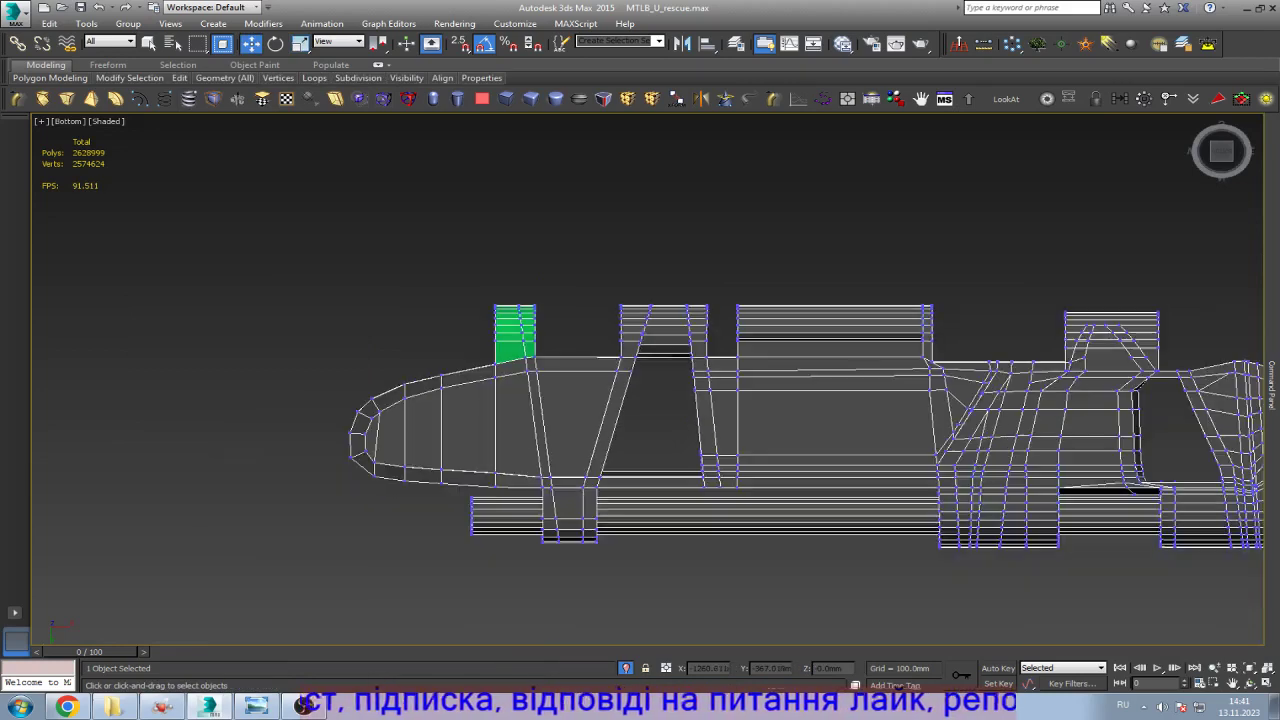
pyautogui.scroll(3, 668, 517)
pyautogui.scroll(4, 450, 510)
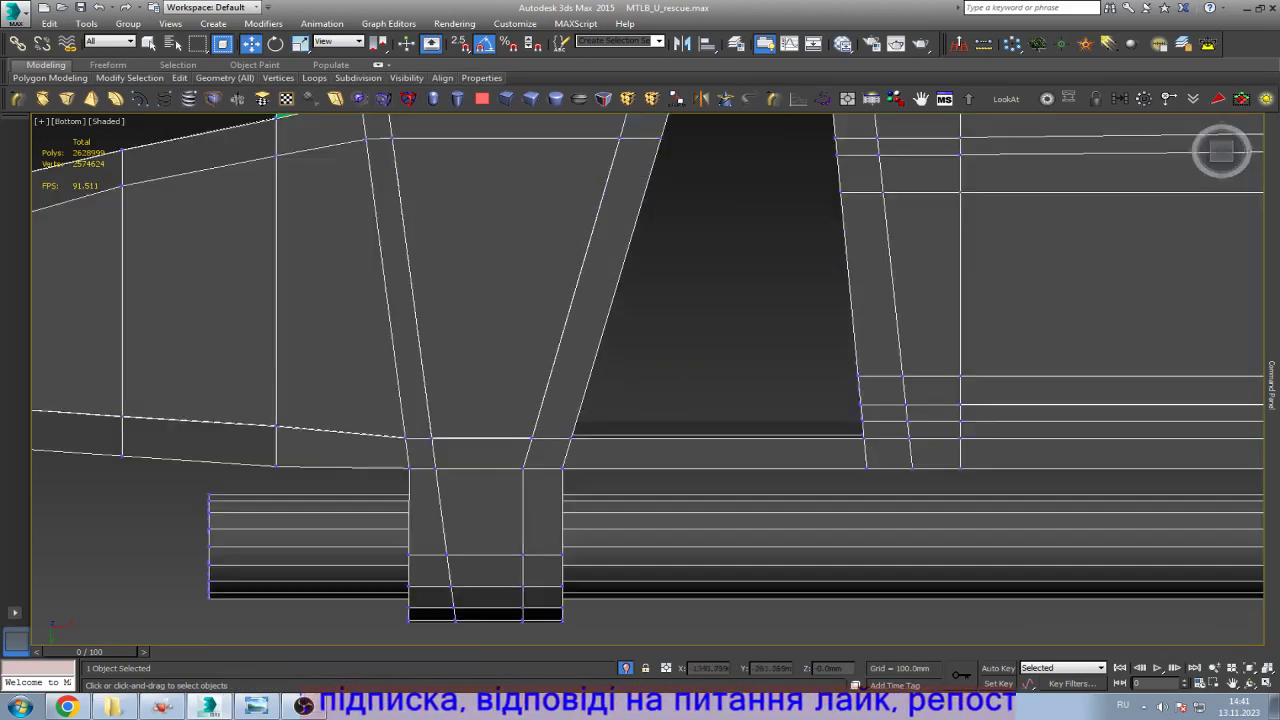
pyautogui.press('F3')
pyautogui.press('F4')
pyautogui.press('F3')
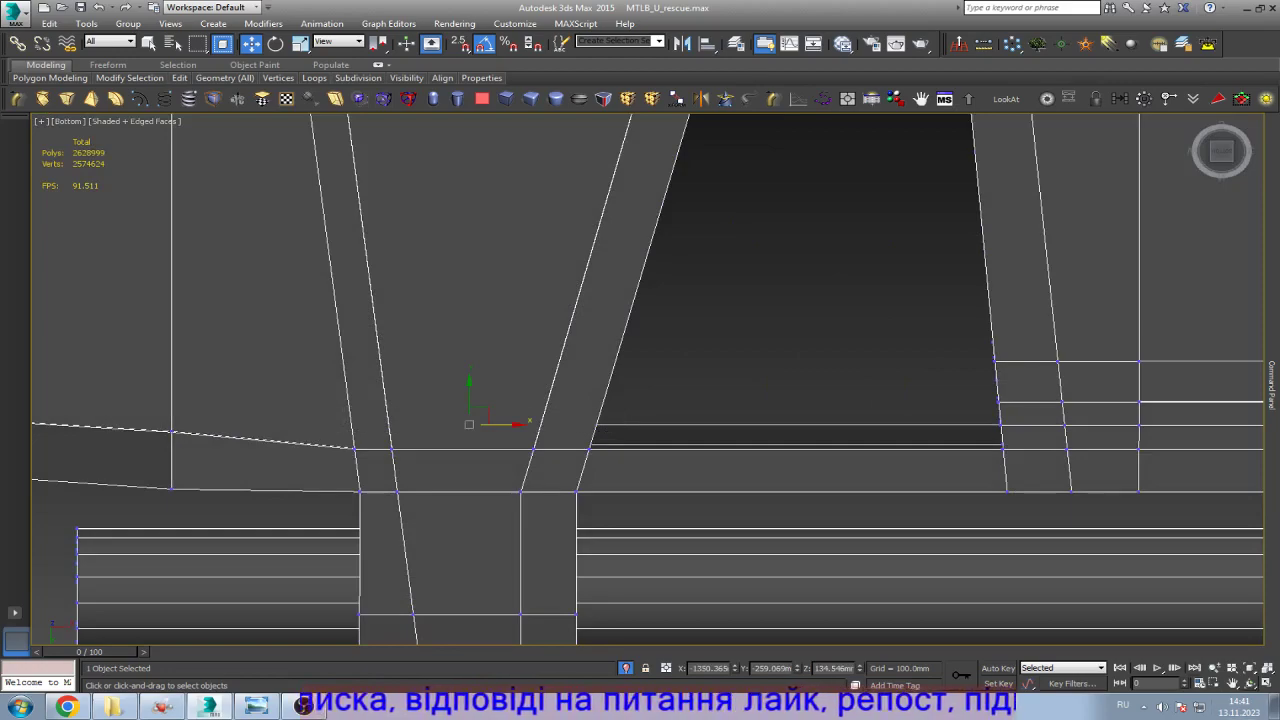
# Step: Orbit into an angled orthographic view and select the box piece beside the pin
pyautogui.click(1249, 683)
pyautogui.moveTo(647, 378); pyautogui.dragTo(650, 310)
pyautogui.press('w')
pyautogui.hotkey('shift', 'z')
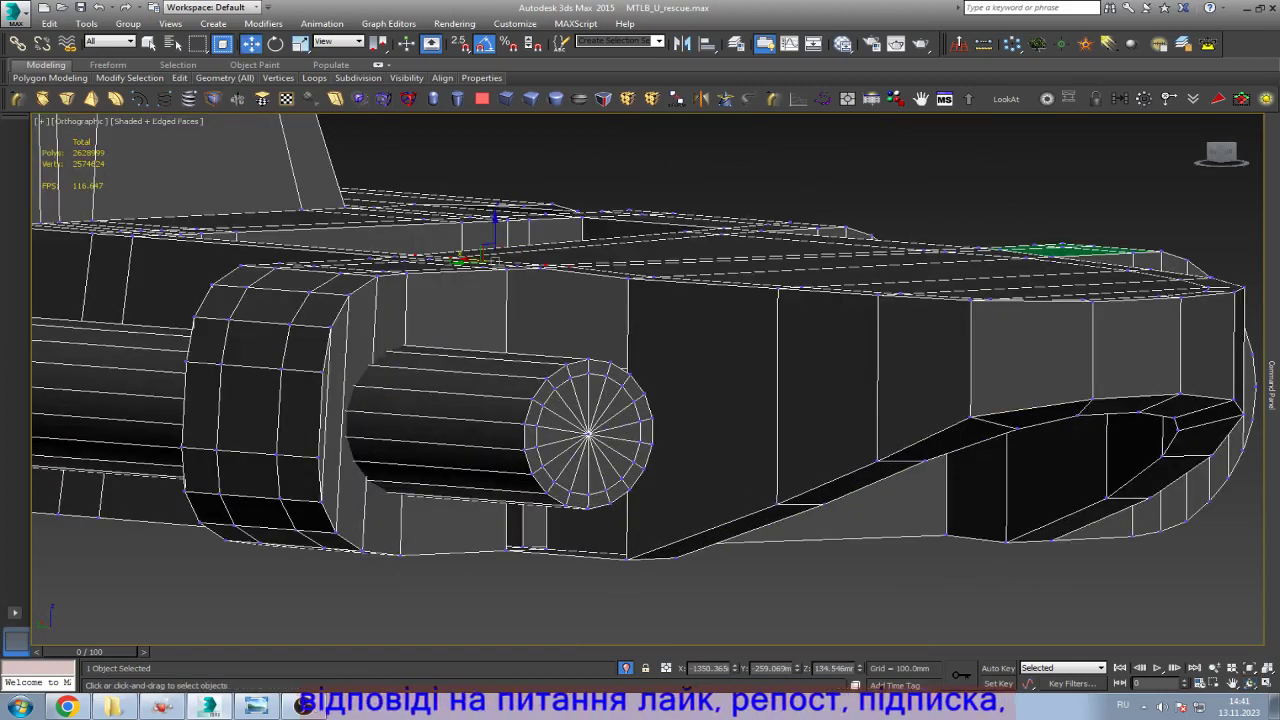
pyautogui.click(560, 420)
pyautogui.click(622, 330)
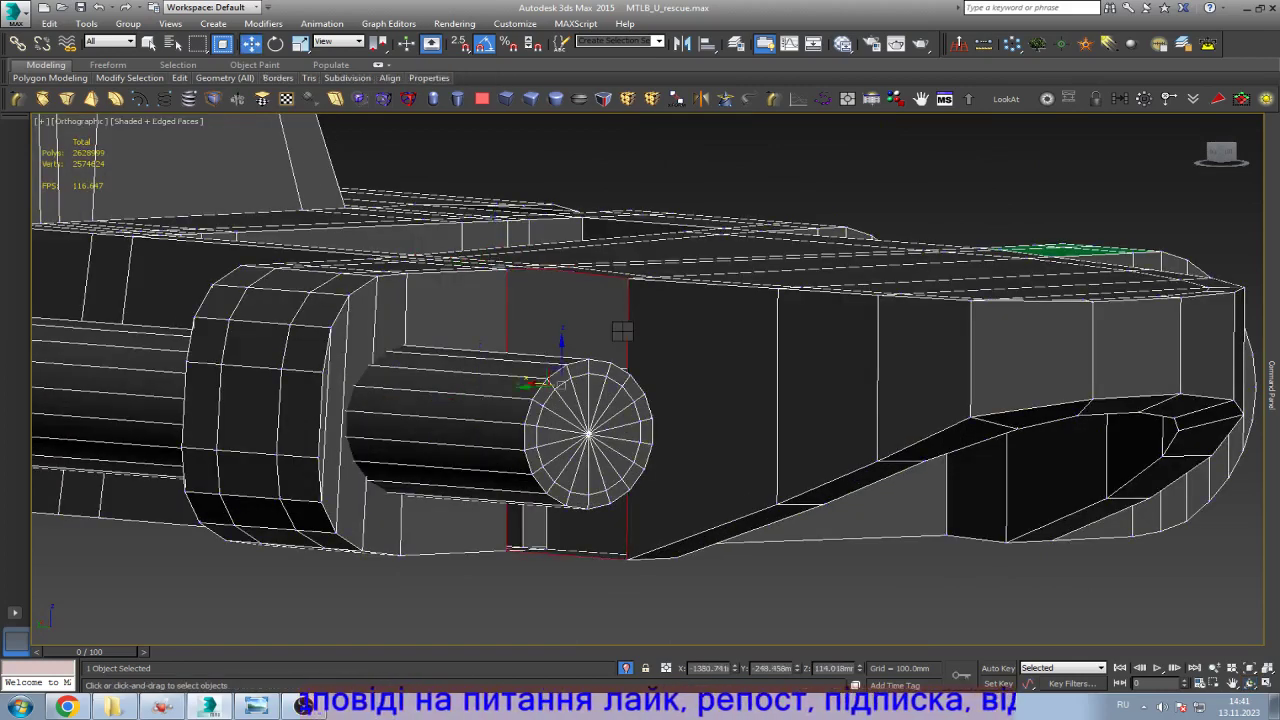
# Step: Weld the stray vertex onto the box's corner vertex
pyautogui.click(1250, 683)
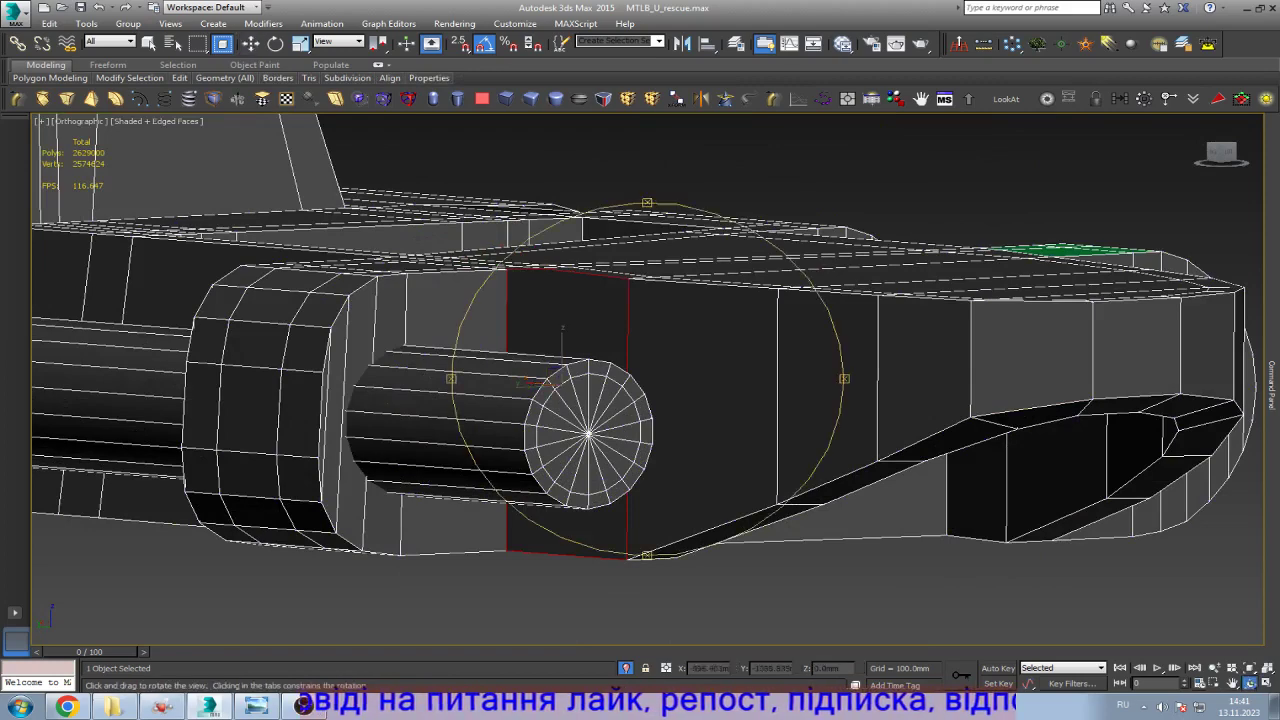
pyautogui.hotkey('shift', 'z')
pyautogui.press('w')
pyautogui.scroll(6, 550, 280)
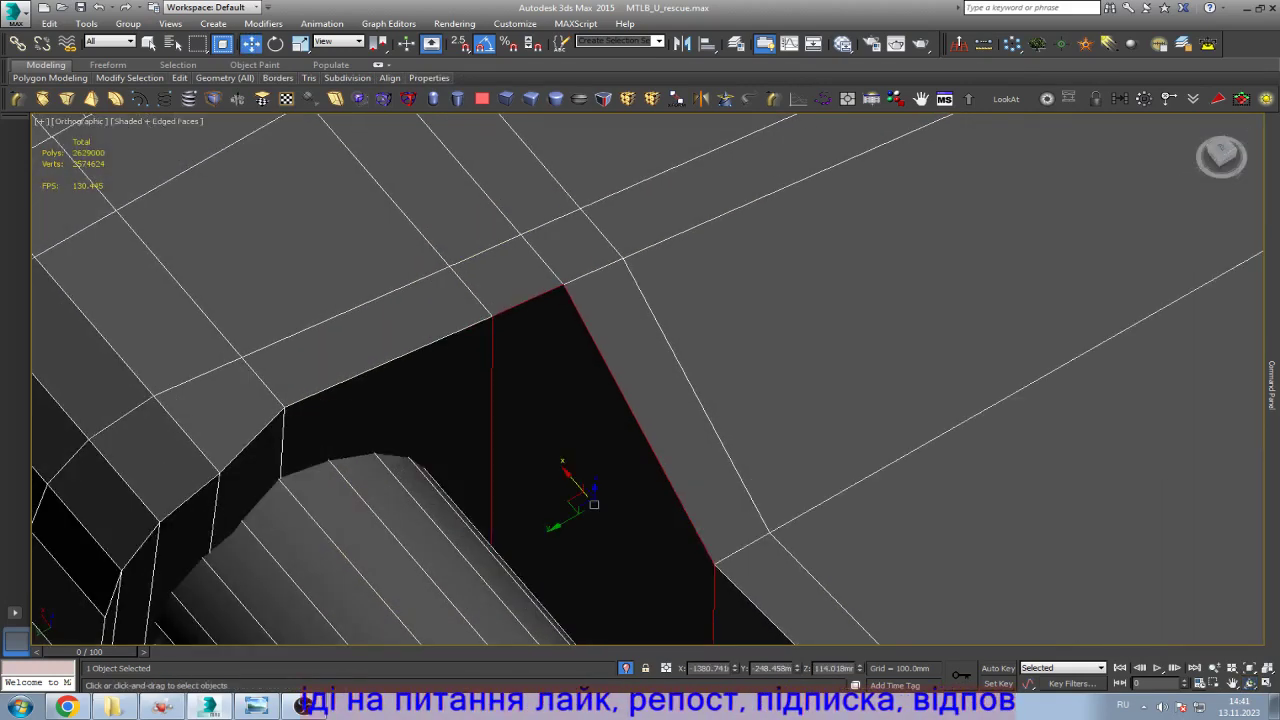
pyautogui.press('1')
pyautogui.keyDown('alt'); pyautogui.moveTo(560, 300); pyautogui.dragTo(540, 330, button='middle'); pyautogui.keyUp('alt')
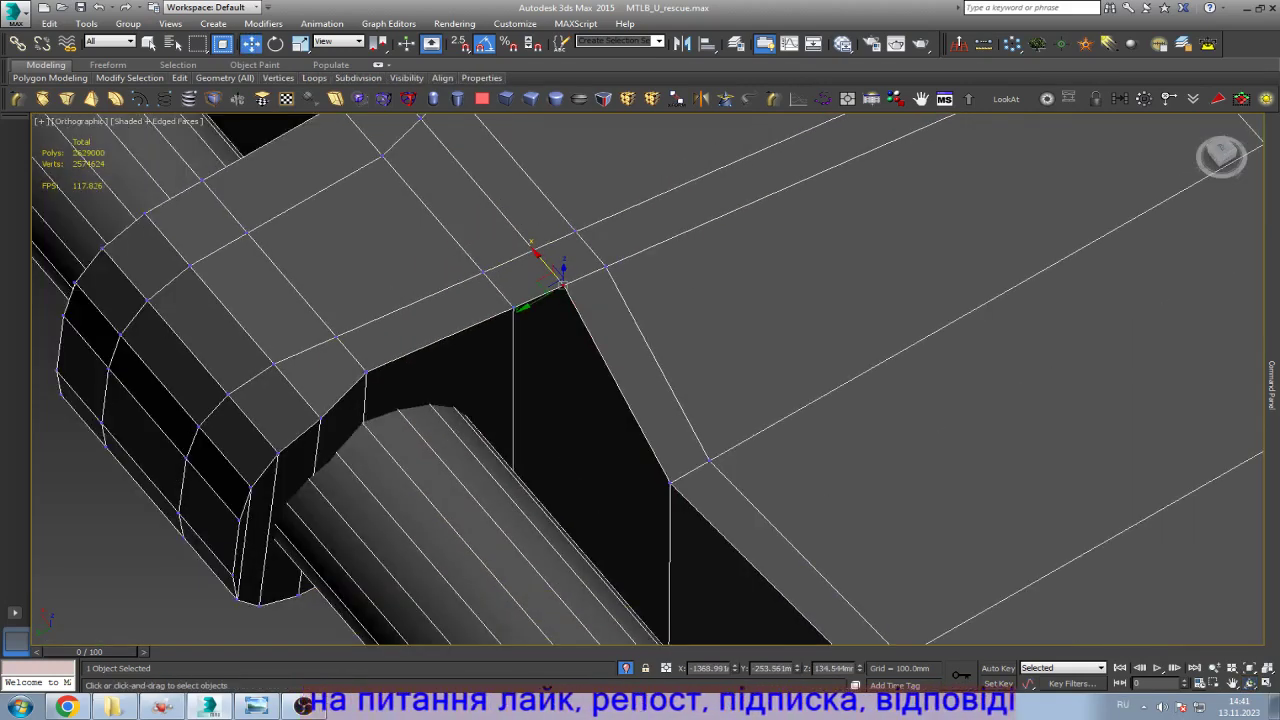
pyautogui.click(1250, 683)
pyautogui.moveTo(640, 380); pyautogui.dragTo(545, 360)
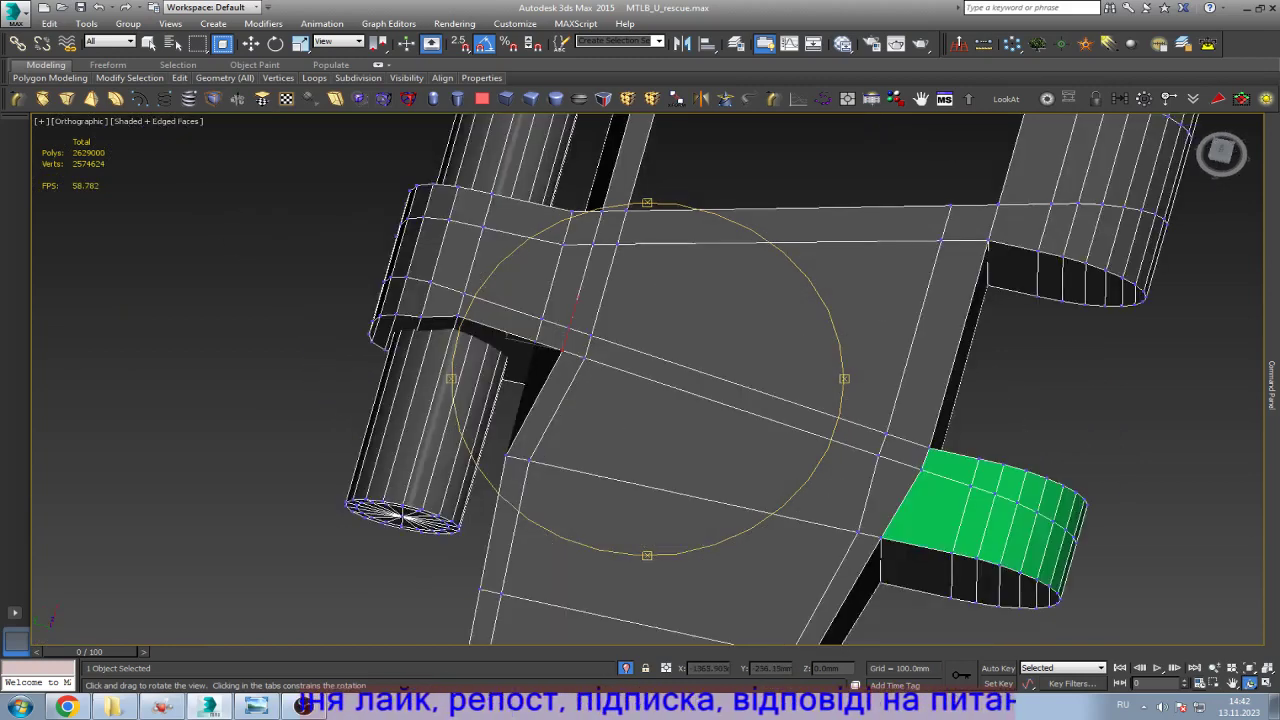
pyautogui.scroll(5, 545, 335)
pyautogui.rightClick(545, 335)
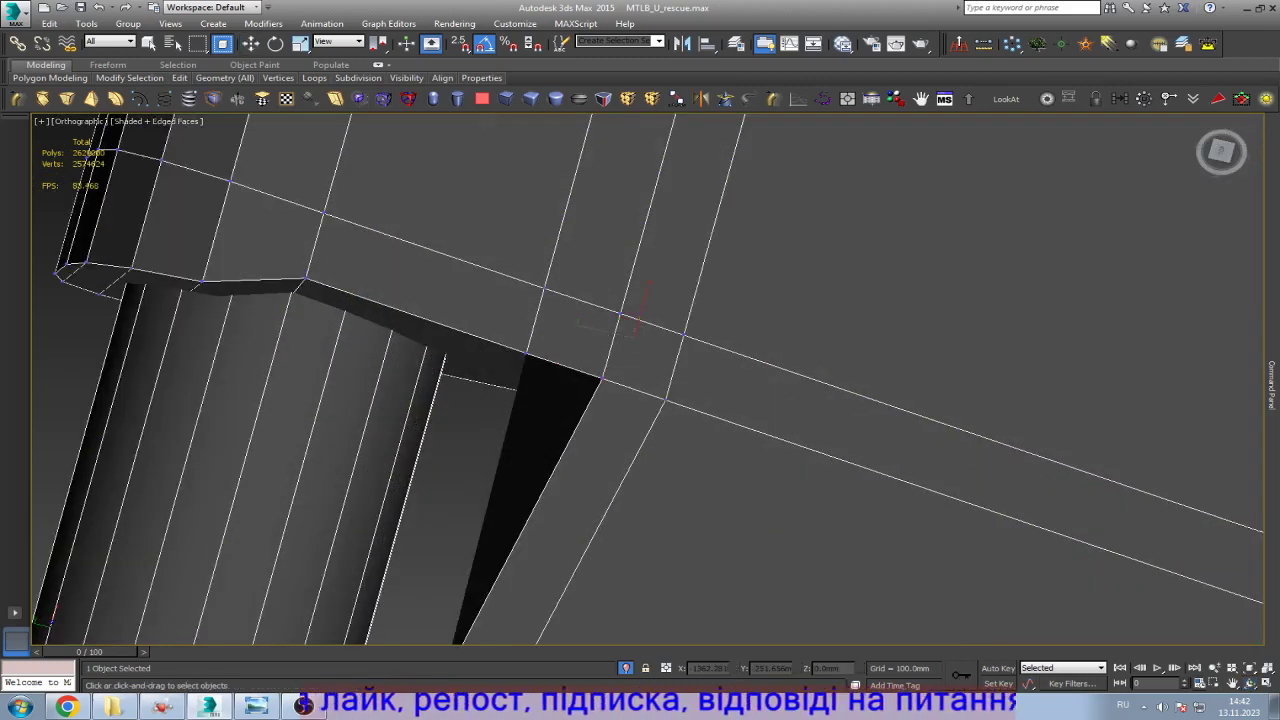
pyautogui.hotkey('ctrl', 'alt', 'c')
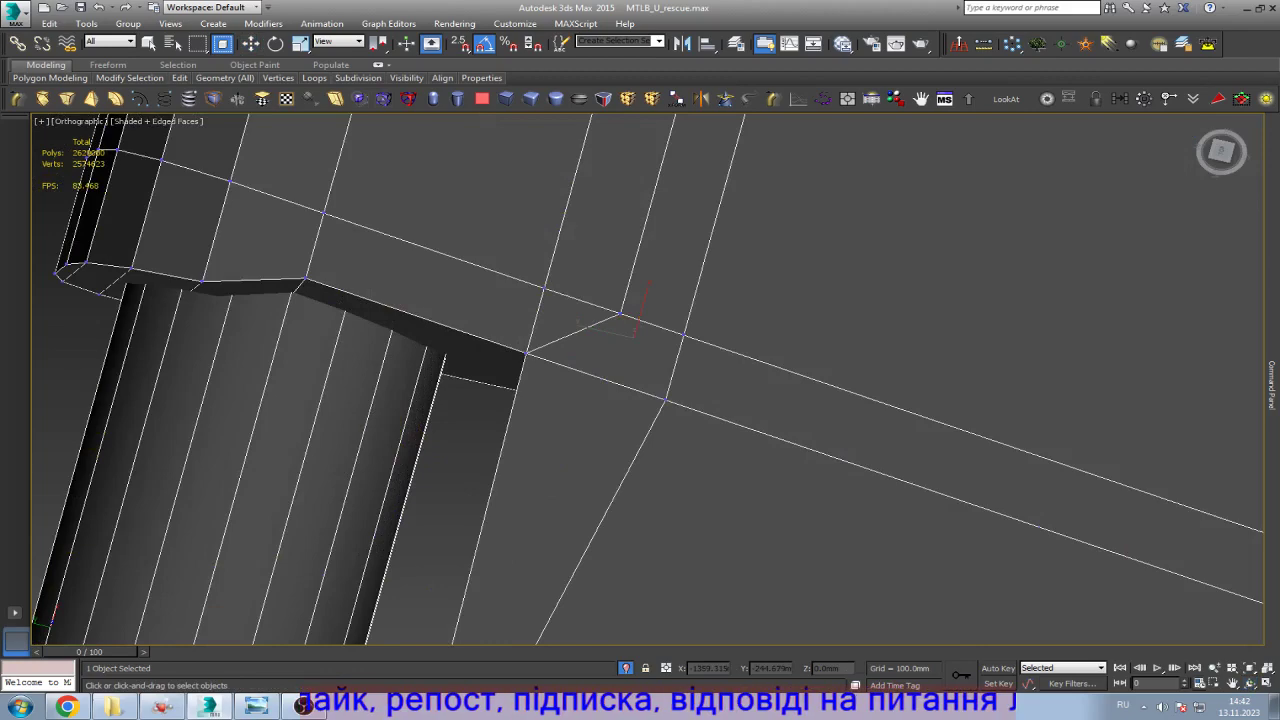
# Step: Move vertices into place, aligning the vertex near the cylinder base with the vertical edge in Bottom view
pyautogui.press('w')
pyautogui.scroll(-3, 627, 340)
pyautogui.moveTo(627, 355)
pyautogui.mouseDown()
pyautogui.moveTo(645, 386)
pyautogui.moveTo(630, 380)
pyautogui.mouseUp()
pyautogui.scroll(-3, 600, 370)
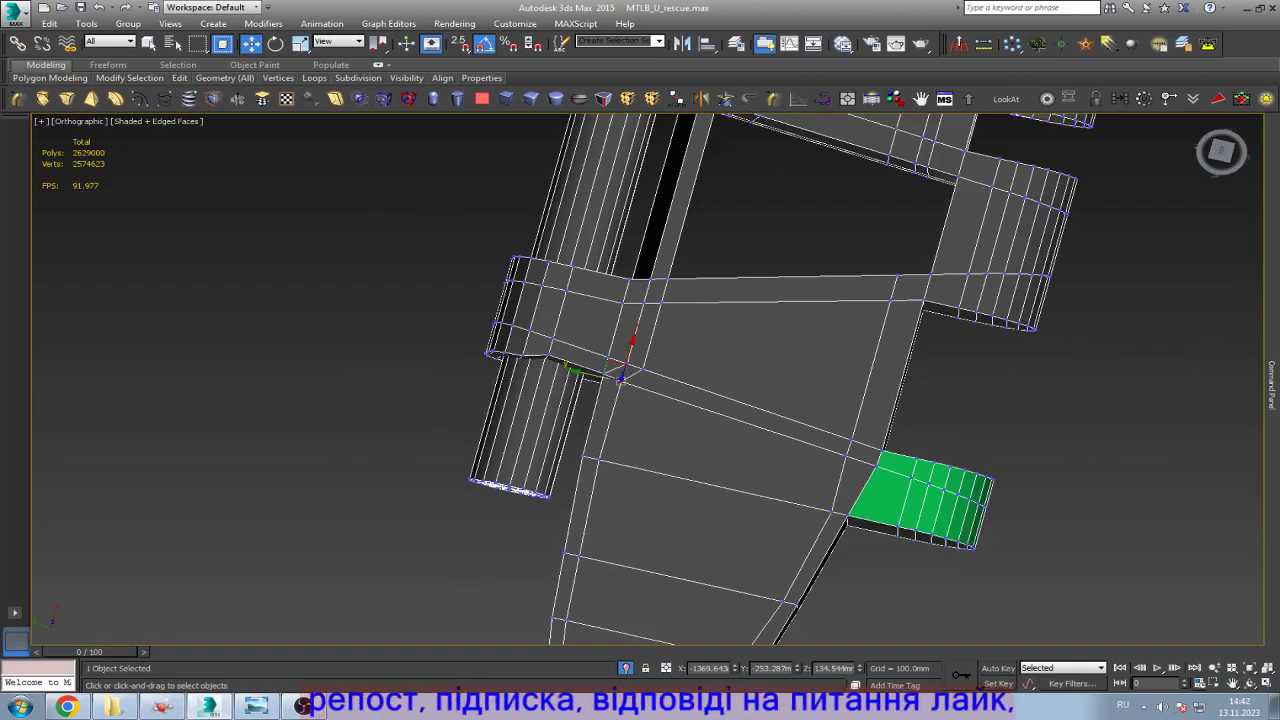
pyautogui.scroll(3, 600, 370)
pyautogui.click(517, 366)
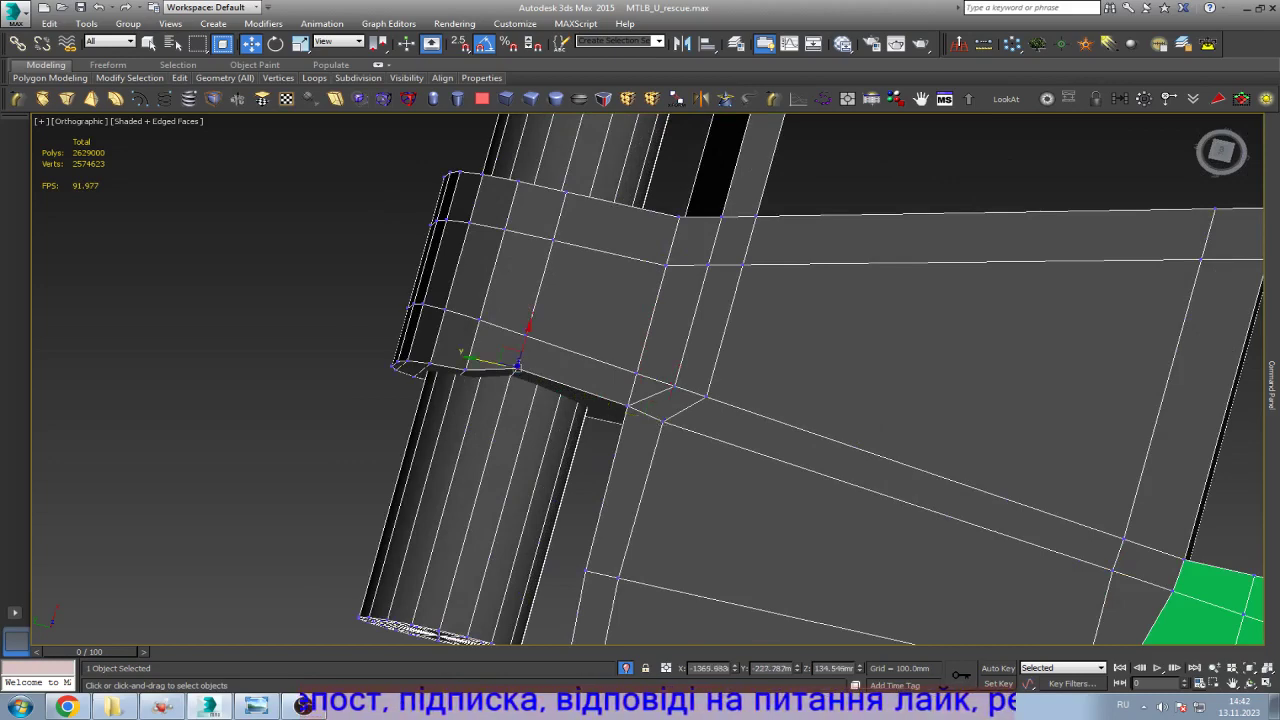
pyautogui.press('b')
pyautogui.scroll(10, 720, 420)
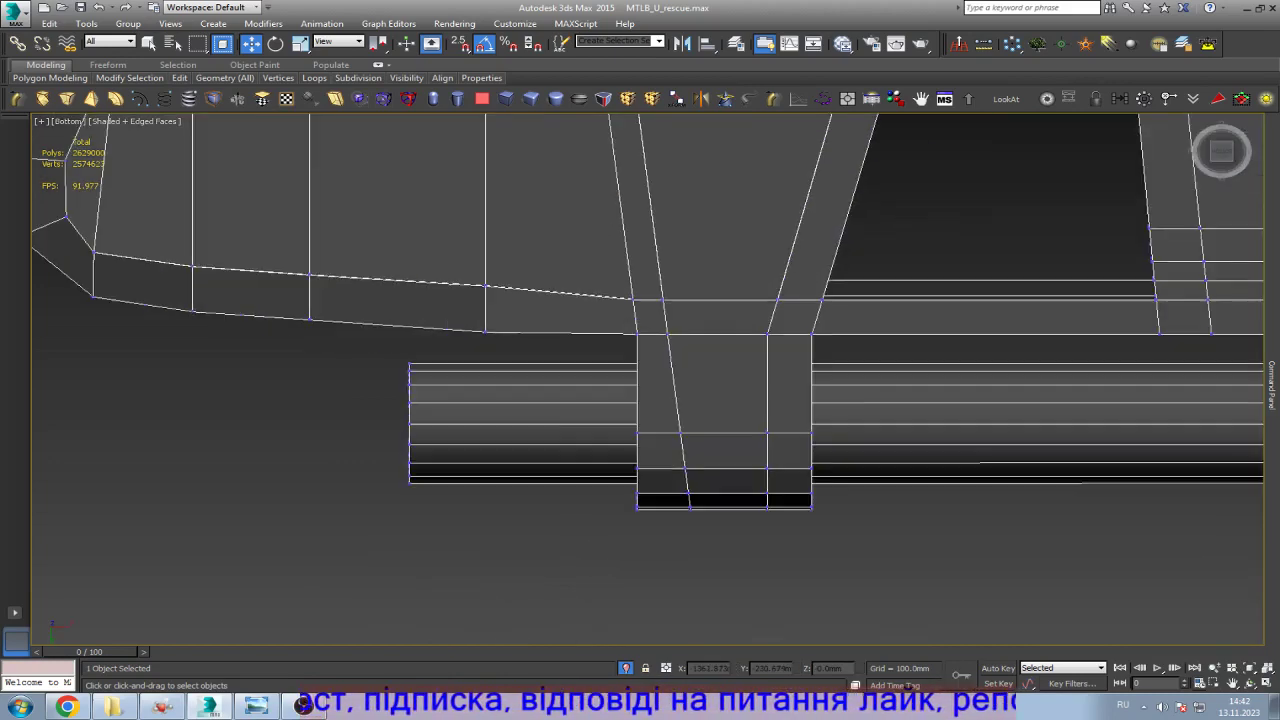
pyautogui.press('F3')
pyautogui.scroll(8, 610, 455)
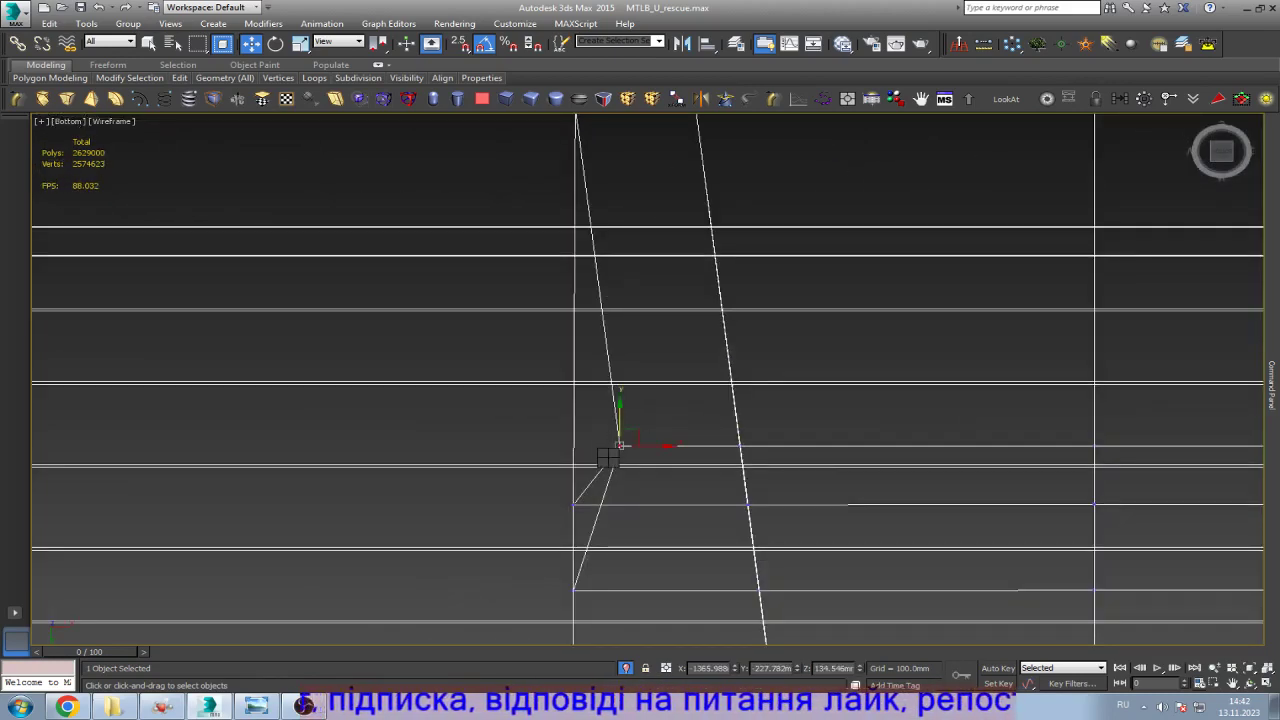
pyautogui.moveTo(625, 445); pyautogui.dragTo(574, 445)
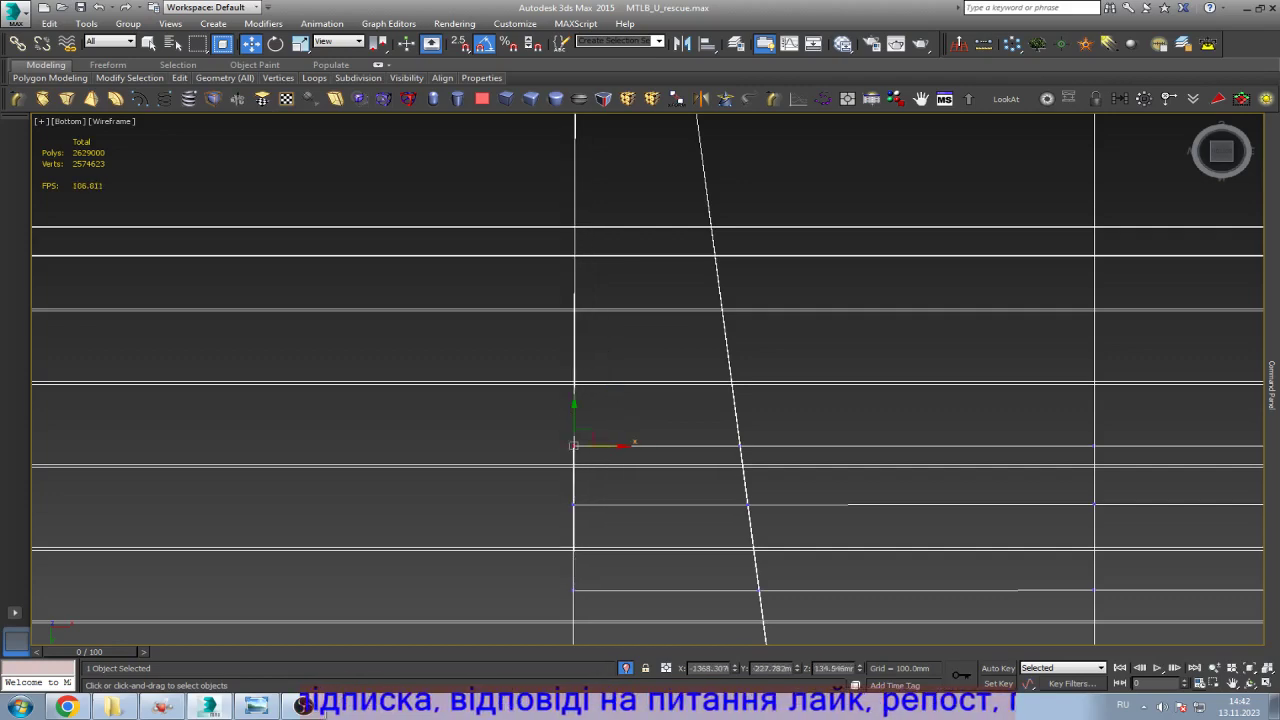
pyautogui.scroll(-5, 615, 480)
# Step: Show the Bottom view shaded with edges and open the track-link reference photo
pyautogui.press('F3')
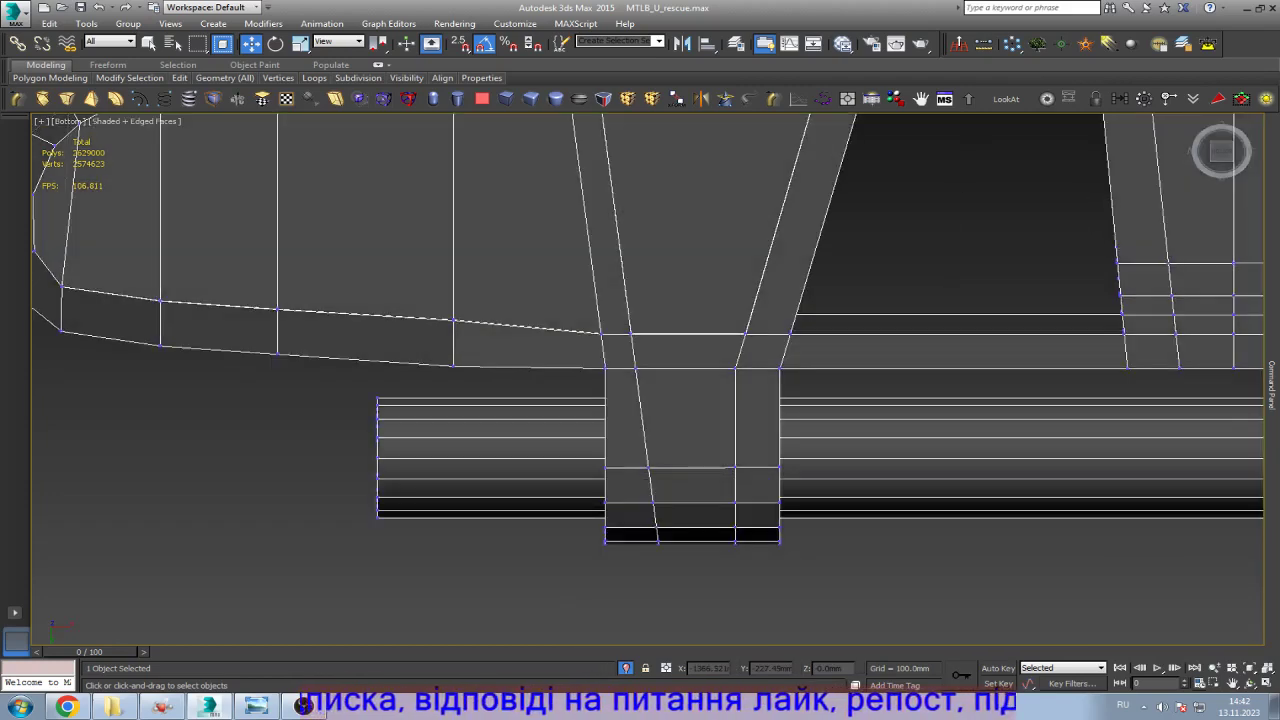
pyautogui.scroll(-5, 614, 426)
pyautogui.scroll(3, 649, 332)
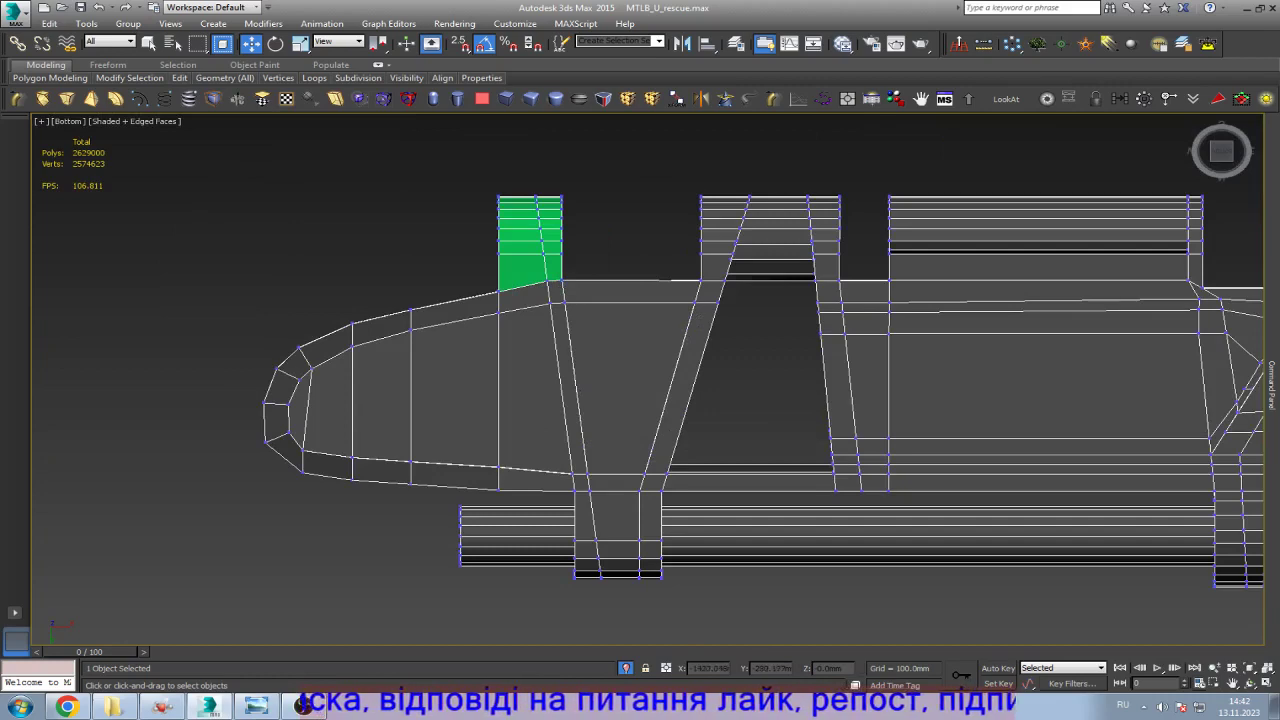
pyautogui.scroll(-3, 640, 400)
pyautogui.click(255, 707)
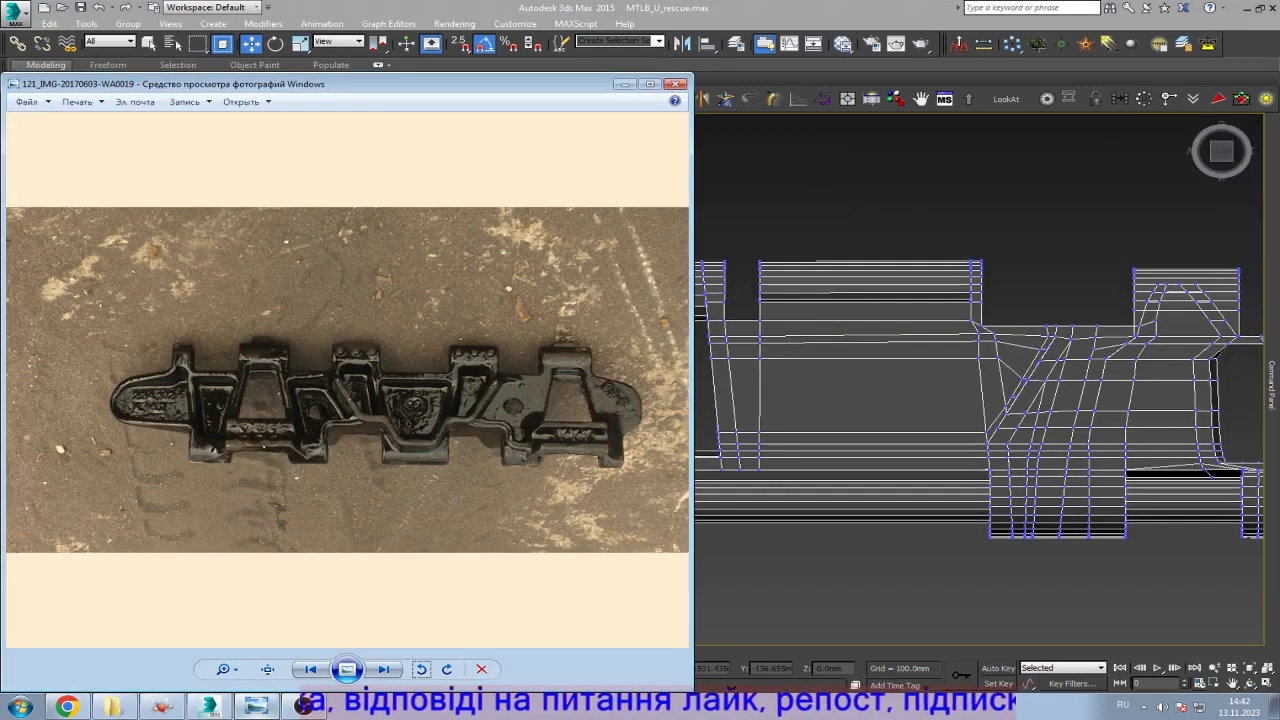
# Step: Minimise and restore the reference photo three times to compare it with the model
pyautogui.click(255, 707)
pyautogui.click(255, 707)
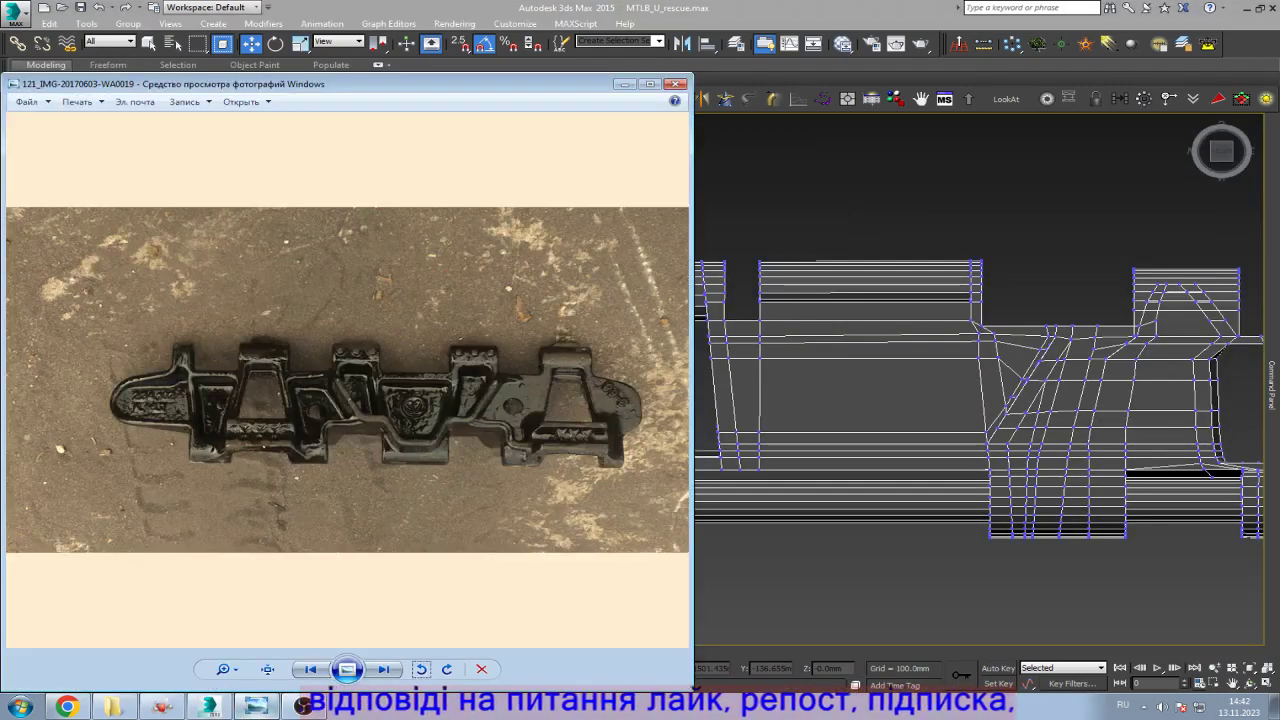
pyautogui.click(255, 707)
pyautogui.click(255, 707)
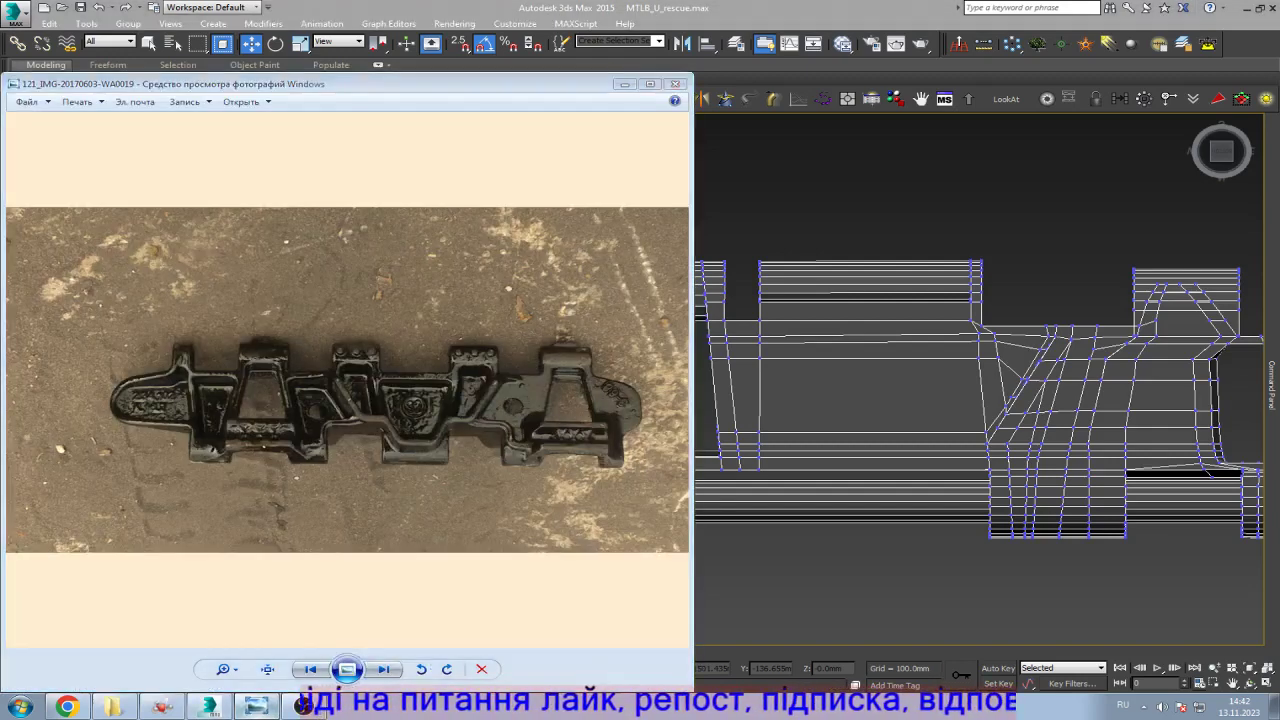
pyautogui.click(255, 707)
pyautogui.click(255, 707)
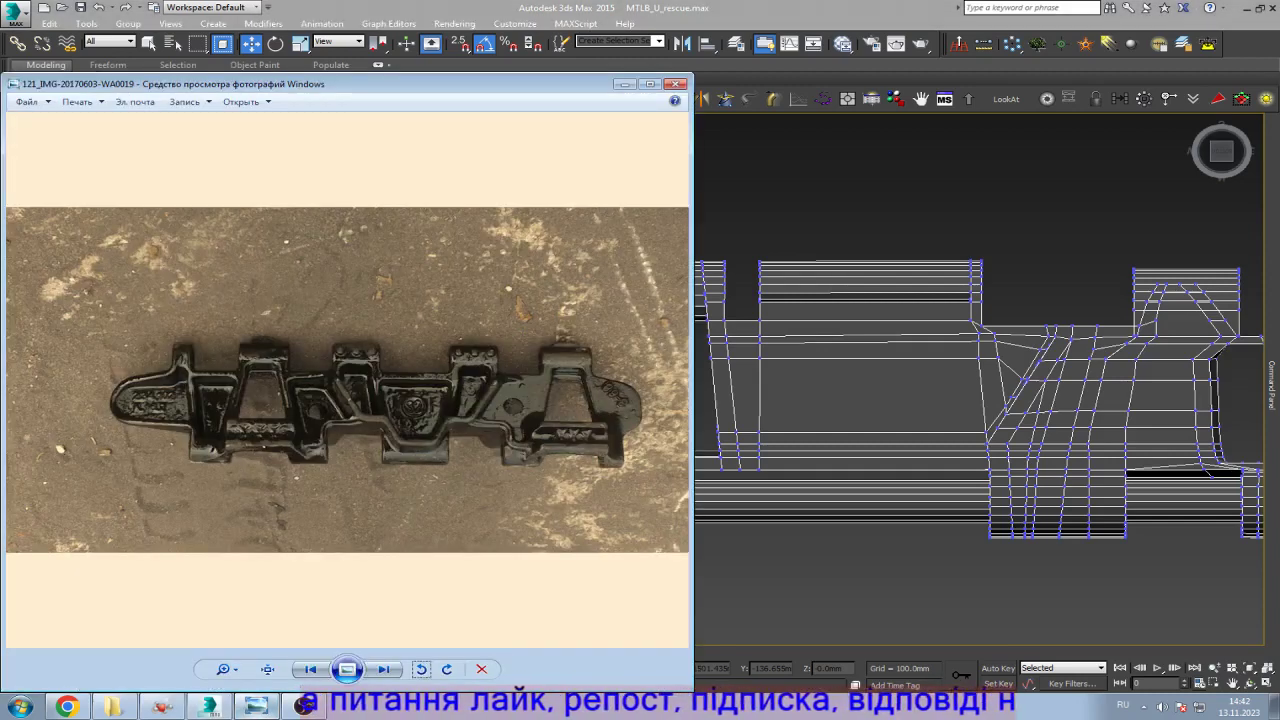
# Step: Zoom and pan the photo to the link's lower edge, then return to 3ds Max
pyautogui.scroll(3, 190, 405)
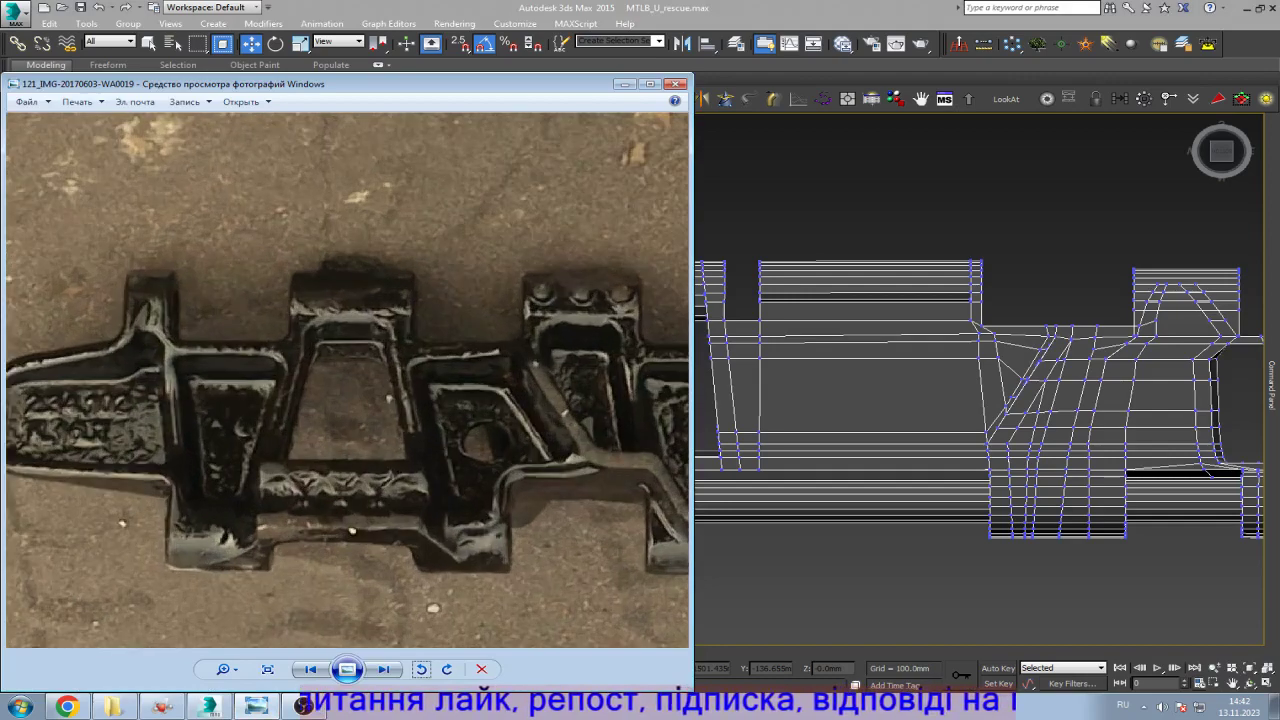
pyautogui.moveTo(190, 405); pyautogui.dragTo(148, 351)
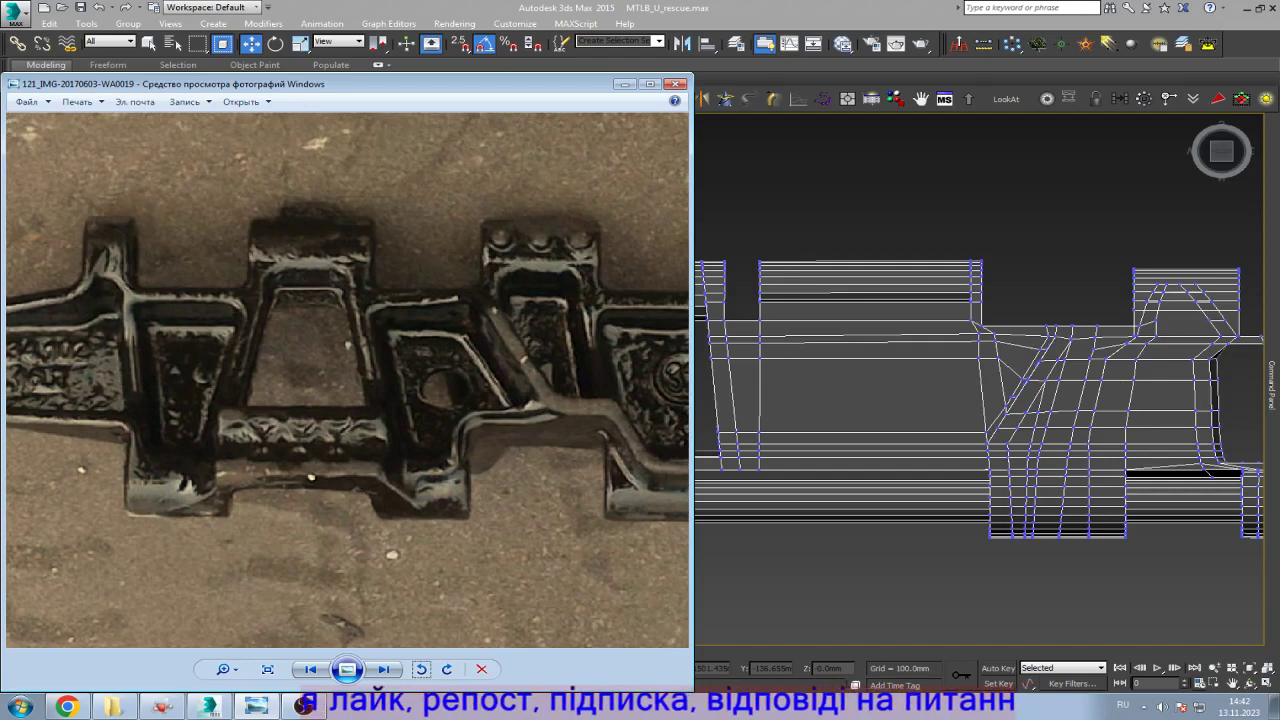
pyautogui.hotkey('alt', 'Tab')
pyautogui.scroll(3, 633, 550)
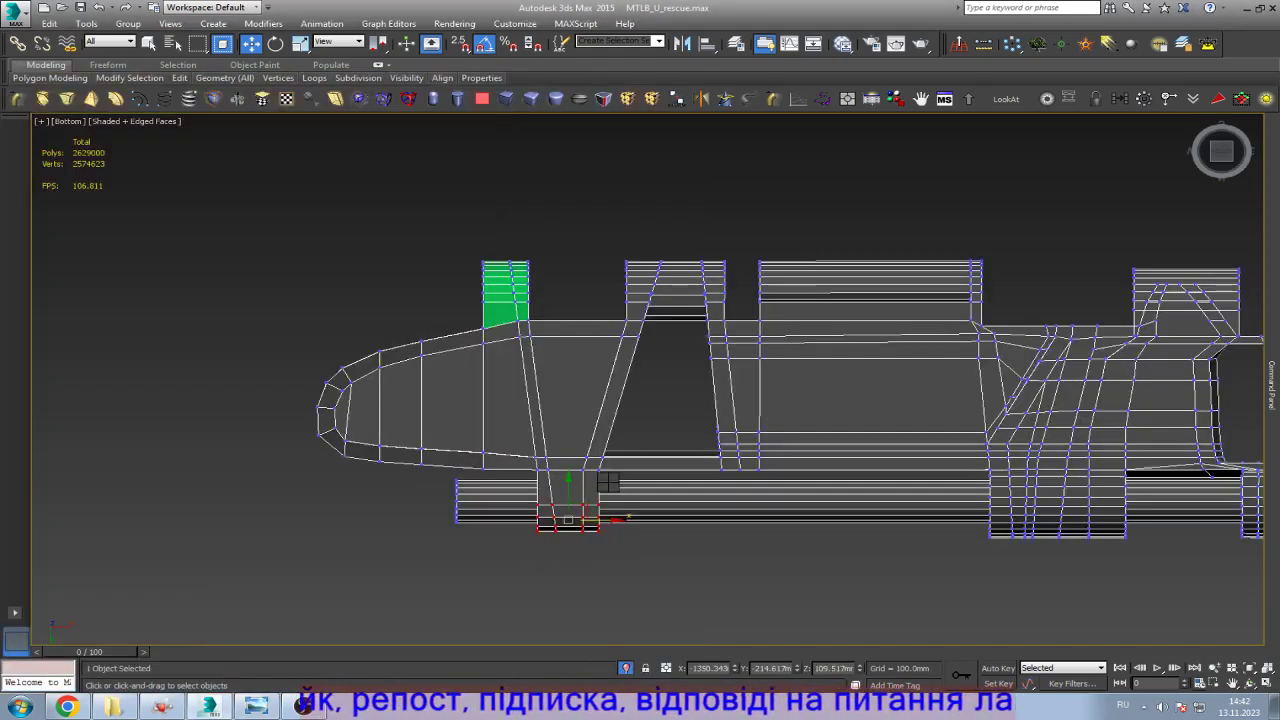
# Step: Shift-drag the lower lug polygon to the right and confirm Clone Part of Mesh
pyautogui.press('4')
pyautogui.scroll(3, 617, 506)
pyautogui.scroll(-2, 520, 475)
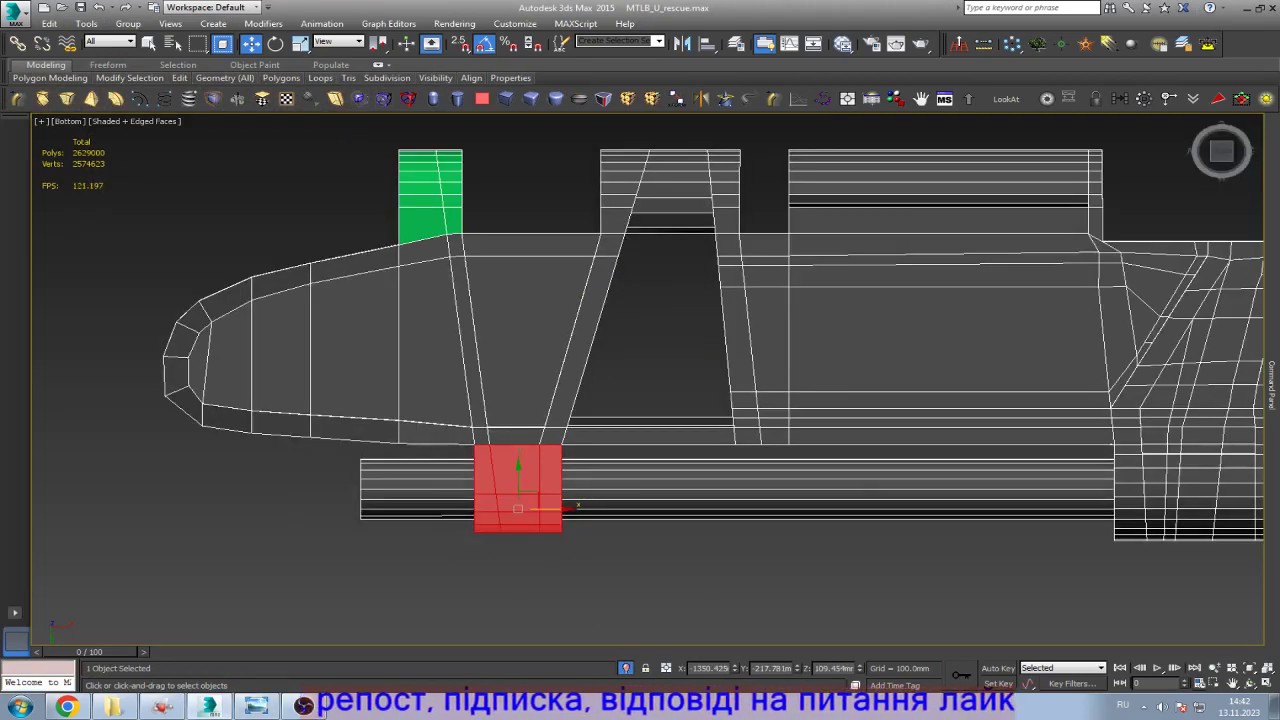
pyautogui.keyDown('shift'); pyautogui.moveTo(518, 508); pyautogui.dragTo(778, 508); pyautogui.keyUp('shift')
pyautogui.click(711, 353)
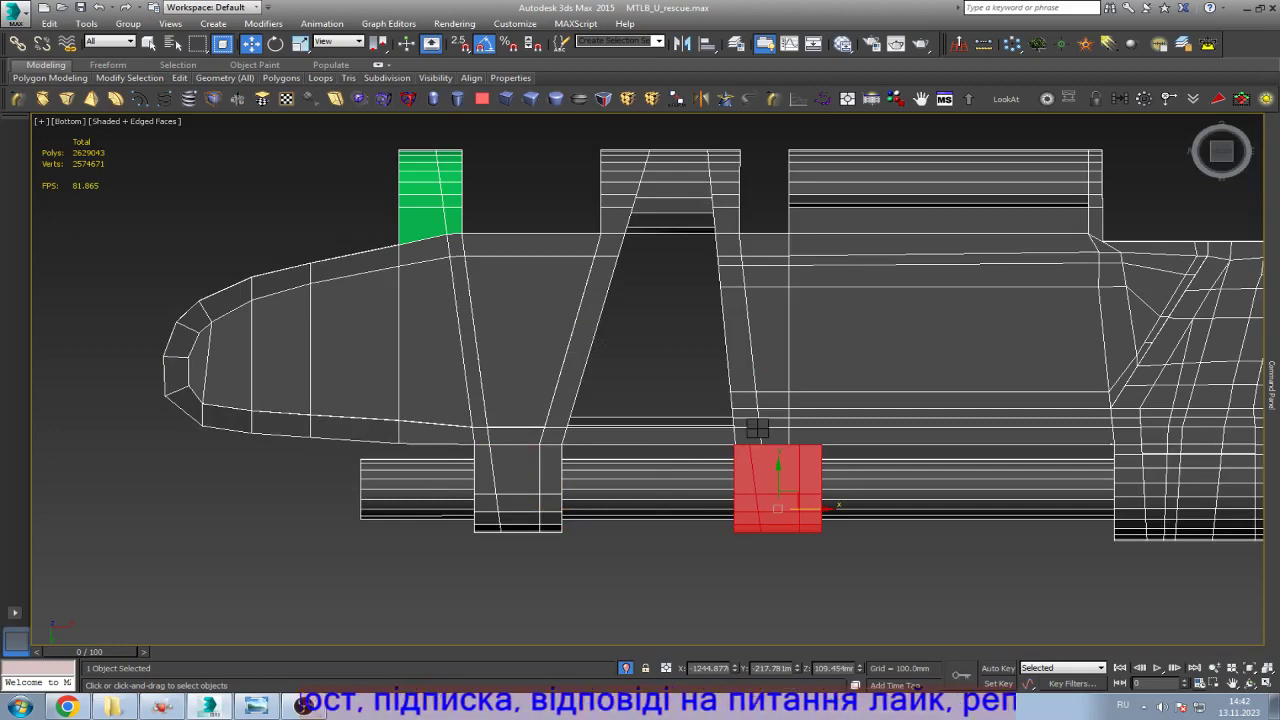
# Step: Select the small face above the lug and orbit to a 3D view of the link
pyautogui.scroll(5, 756, 430)
pyautogui.scroll(5, 707, 429)
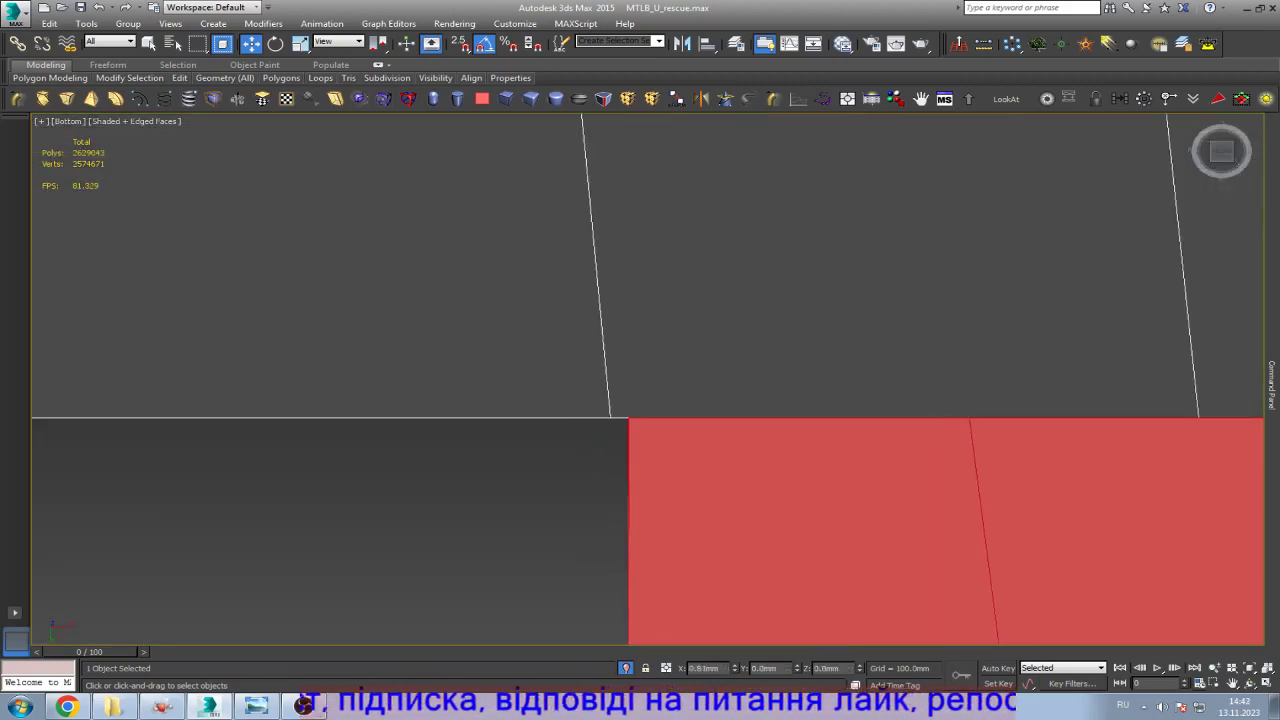
pyautogui.scroll(-10, 413, 443)
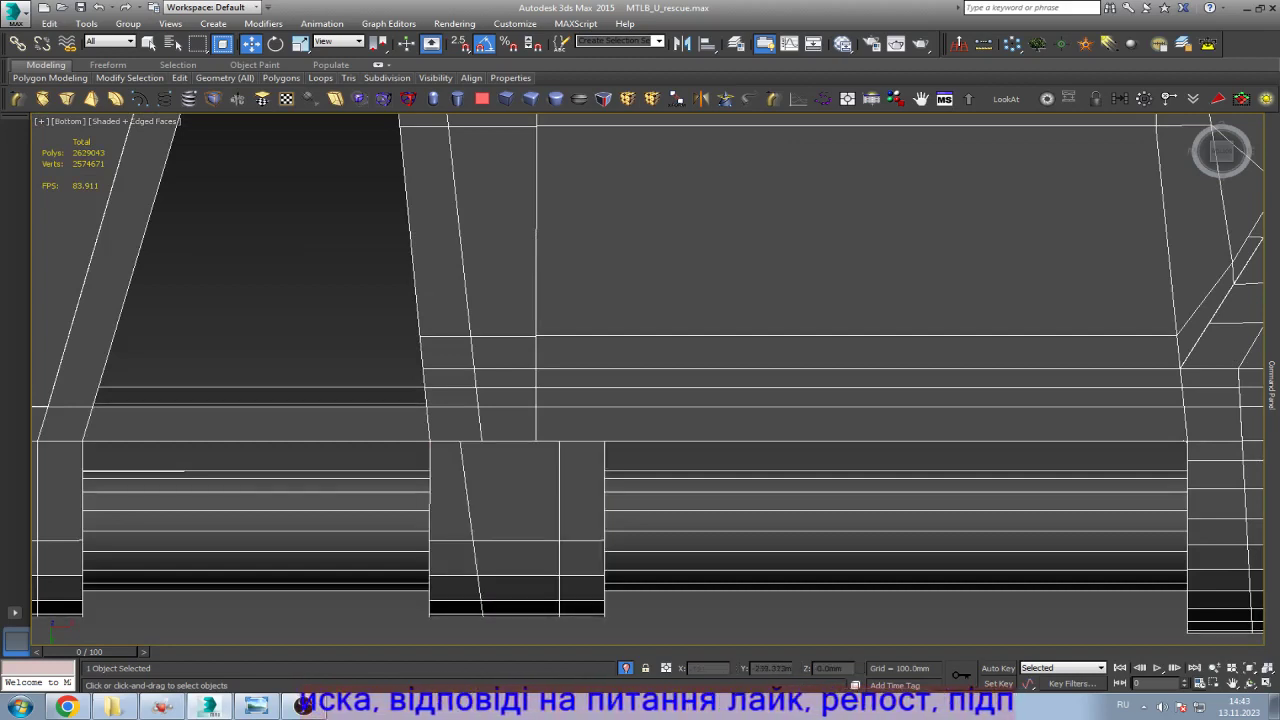
pyautogui.moveTo(630, 457); pyautogui.dragTo(414, 420)
pyautogui.click(1272, 385)
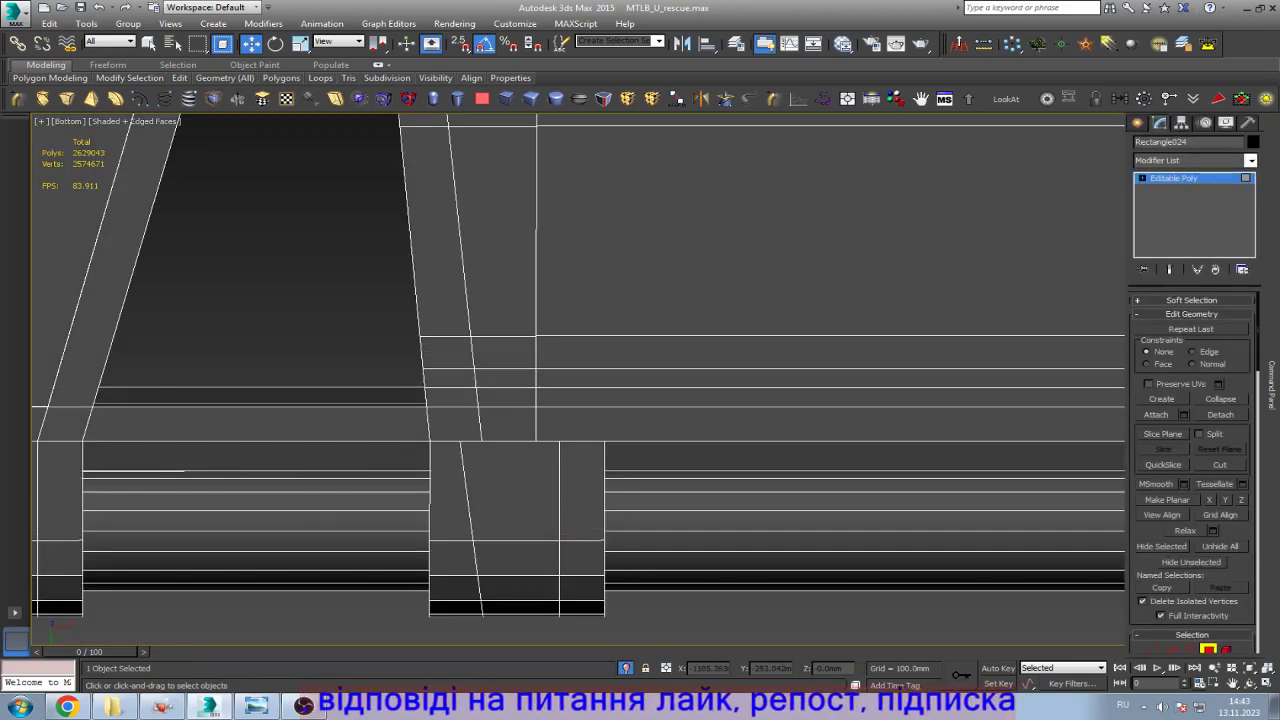
pyautogui.moveTo(402, 427); pyautogui.dragTo(642, 455)
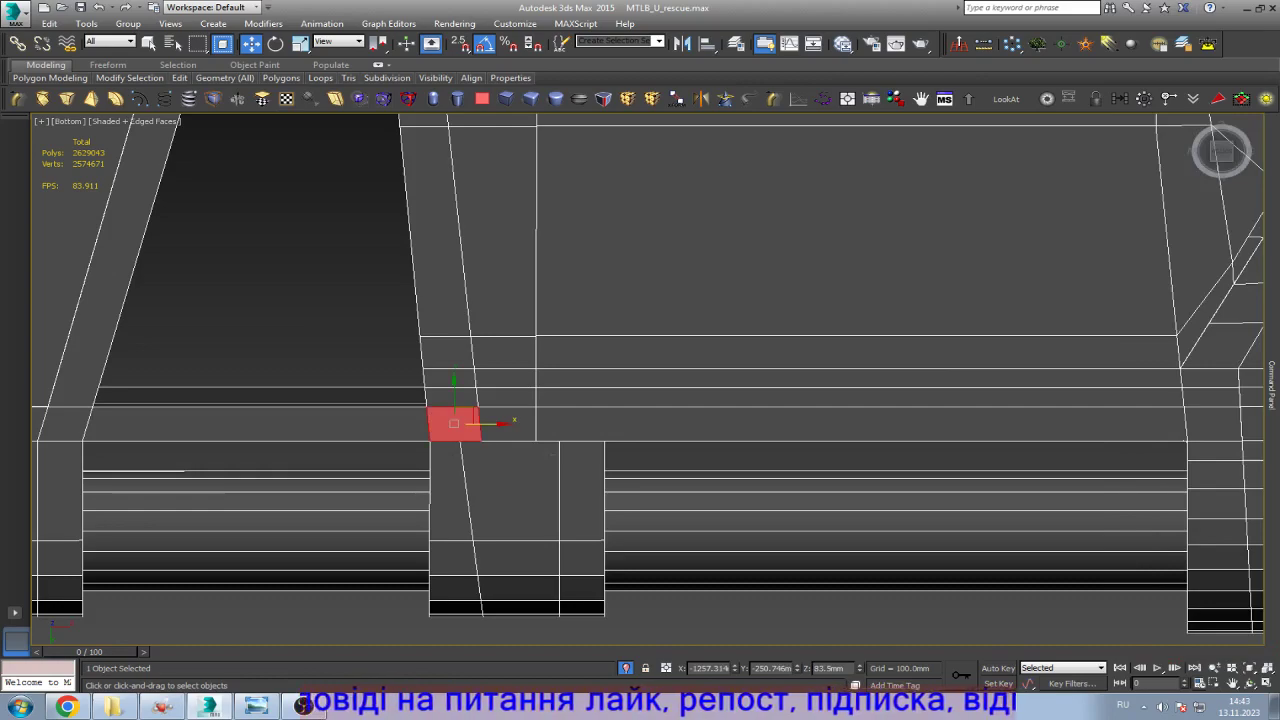
pyautogui.hotkey('ctrl', 'r')
pyautogui.moveTo(600, 300); pyautogui.dragTo(600, 430)
# Step: Select the whole lug element and detach it as a separate object
pyautogui.press('w')
pyautogui.click(530, 458)
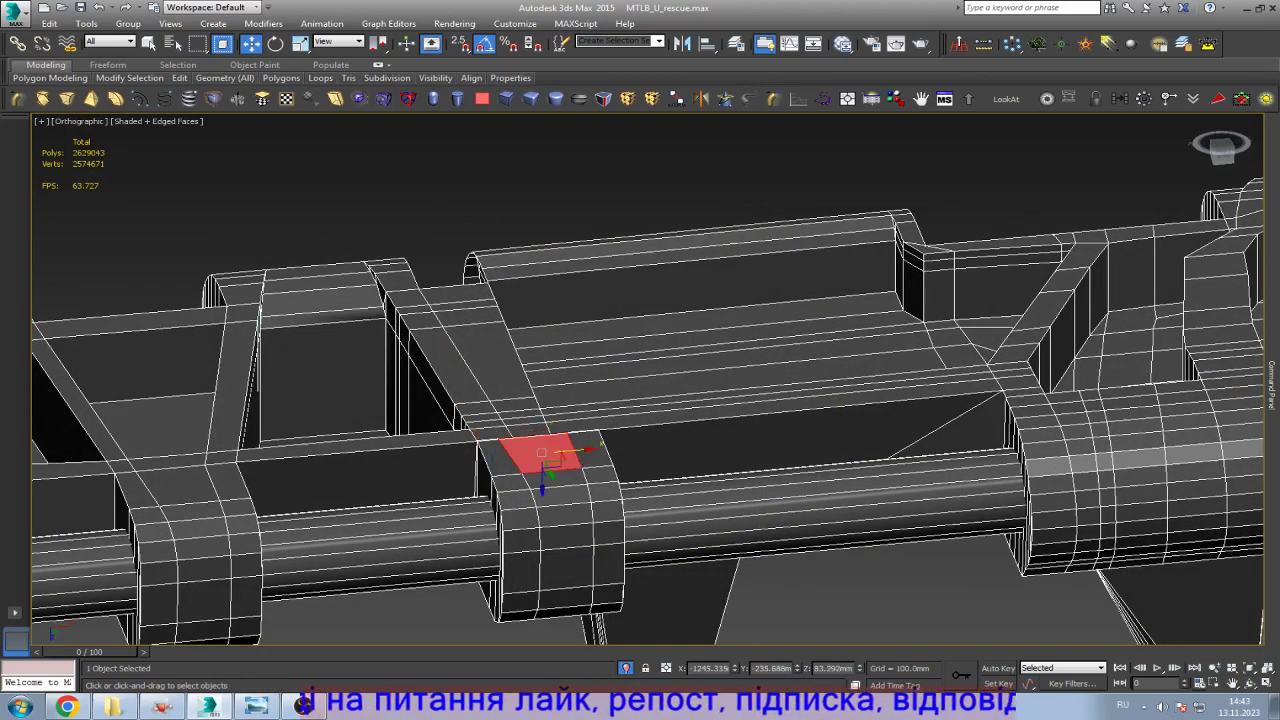
pyautogui.scroll(3, 530, 458)
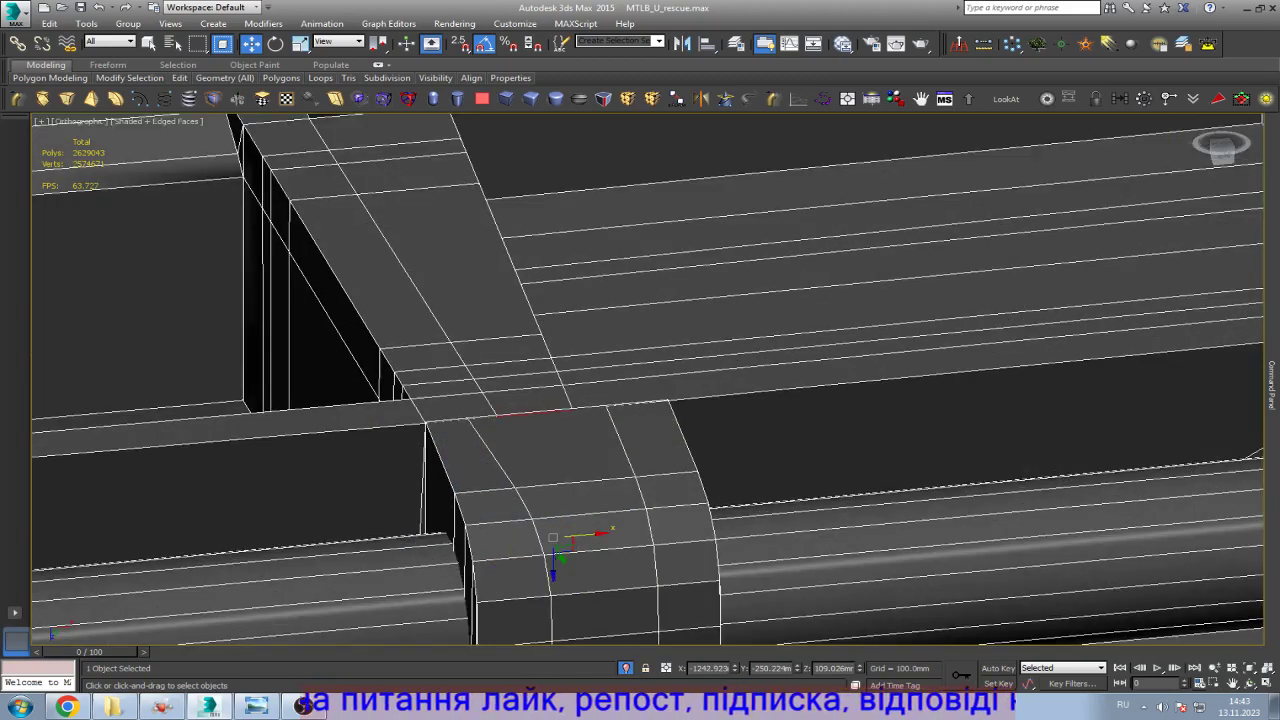
pyautogui.moveTo(1272, 380)
pyautogui.press('5')
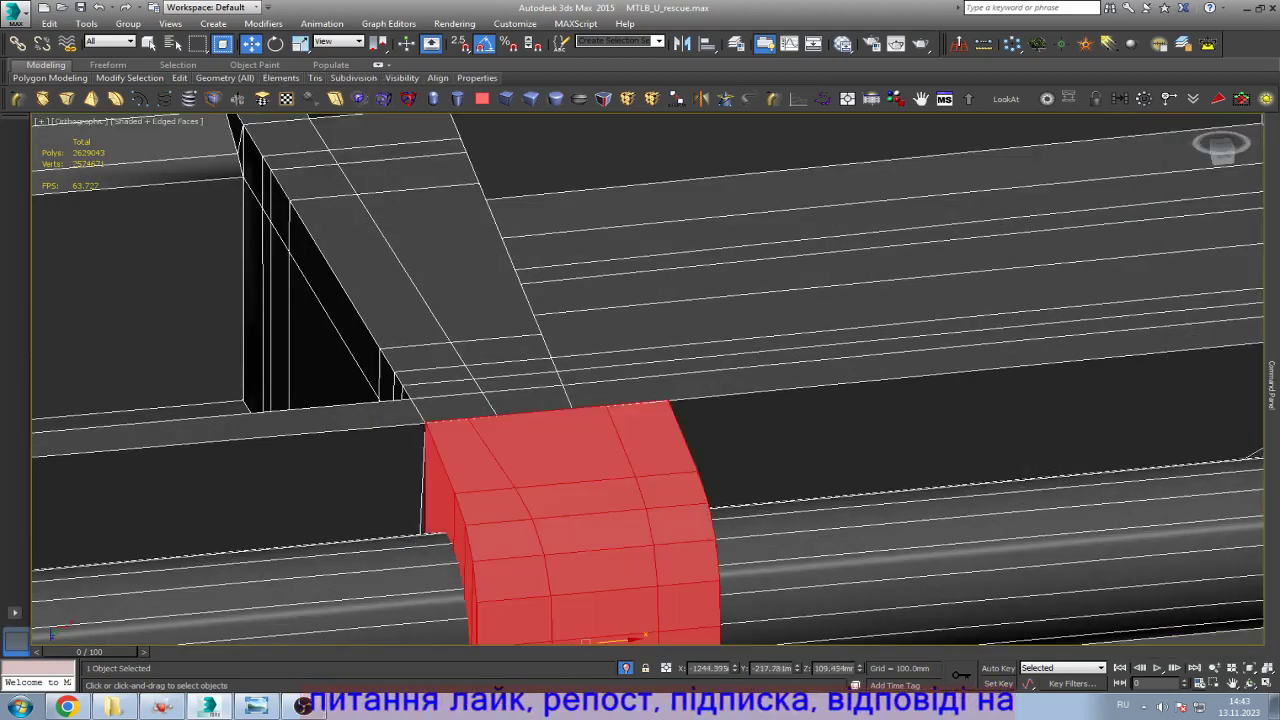
pyautogui.scroll(-2, 608, 442)
pyautogui.hotkey('ctrl', 'd')
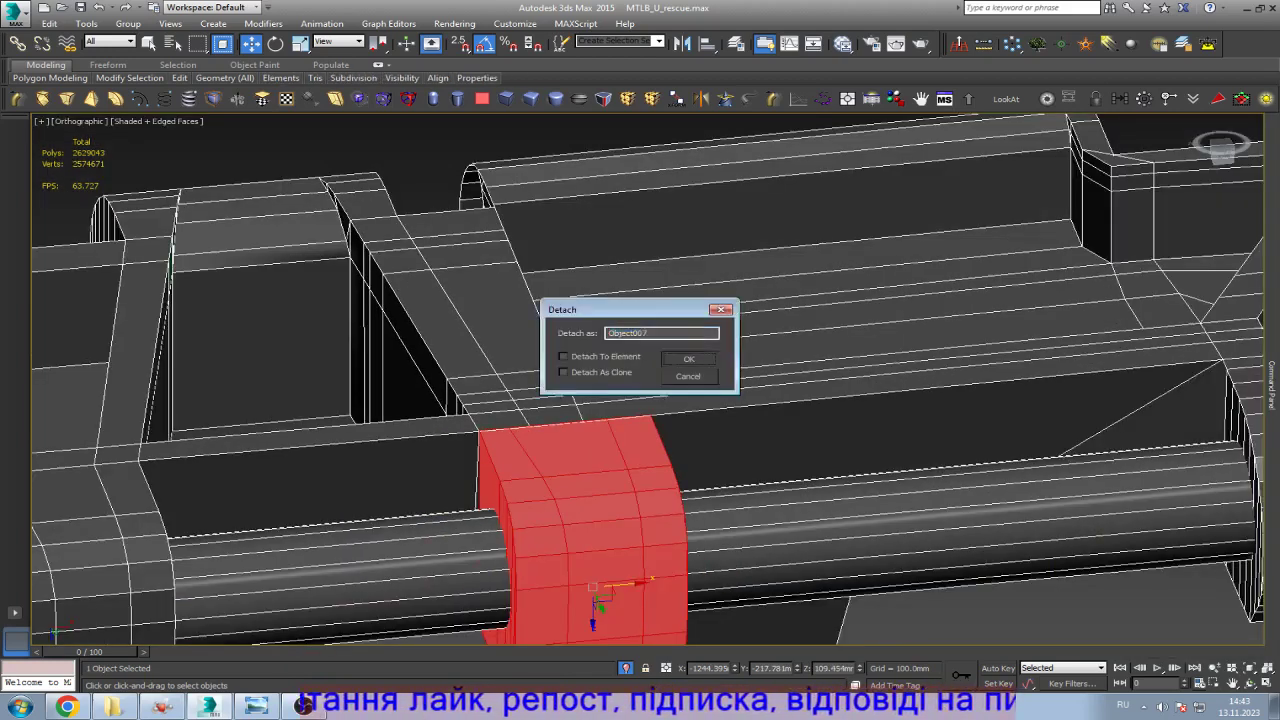
pyautogui.press('Return')
# Step: Exit sub-object level, isolate the track link, and select a face between bracket and rod
pyautogui.press('5')
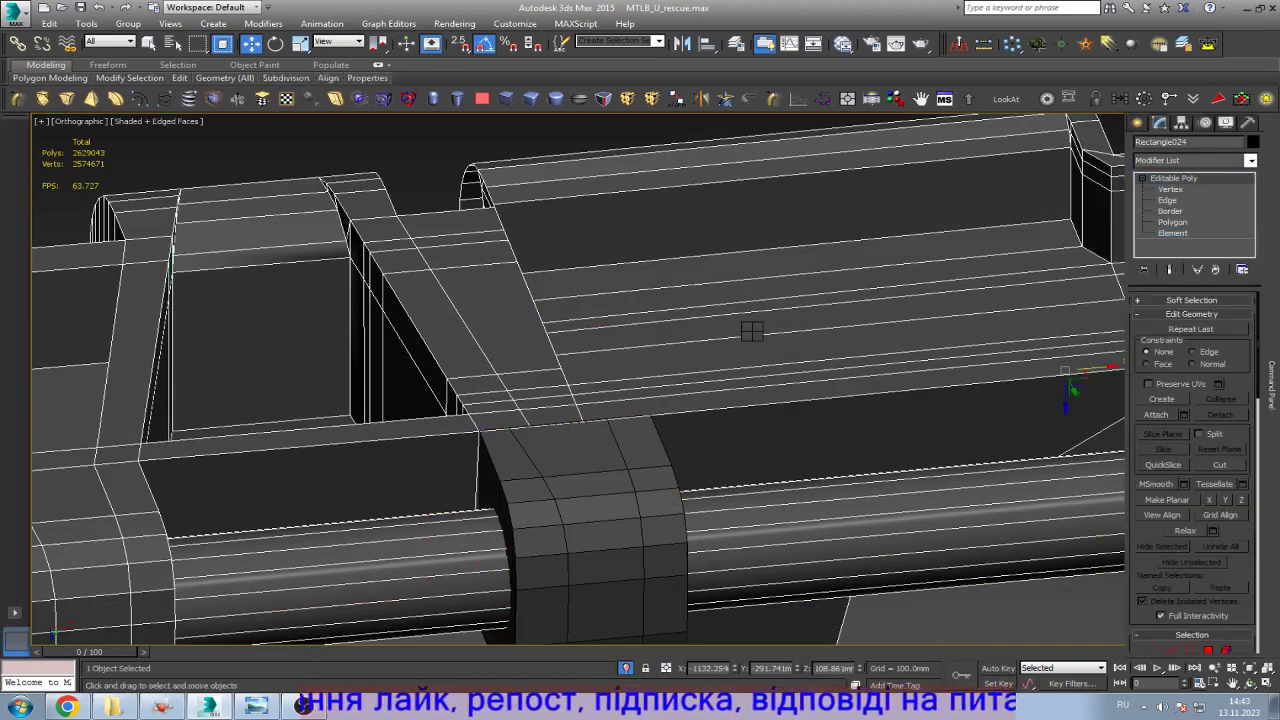
pyautogui.press('z')
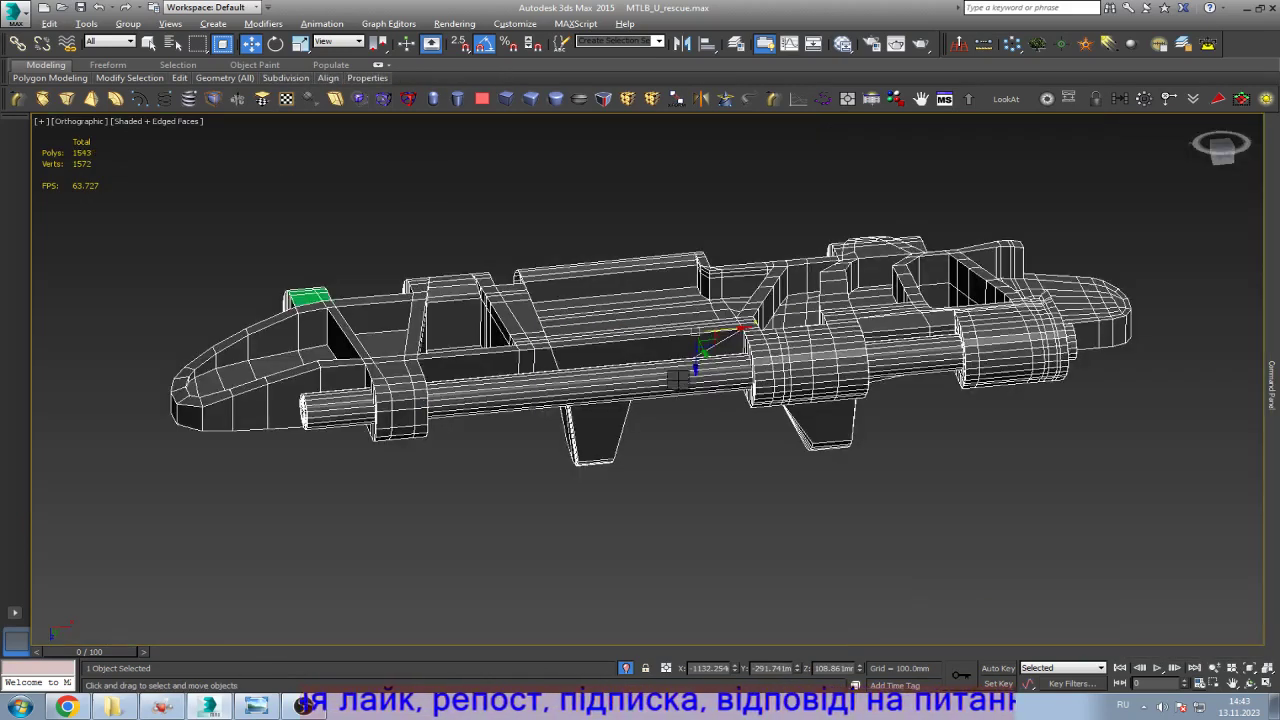
pyautogui.scroll(8, 354, 341)
pyautogui.scroll(4, 891, 310)
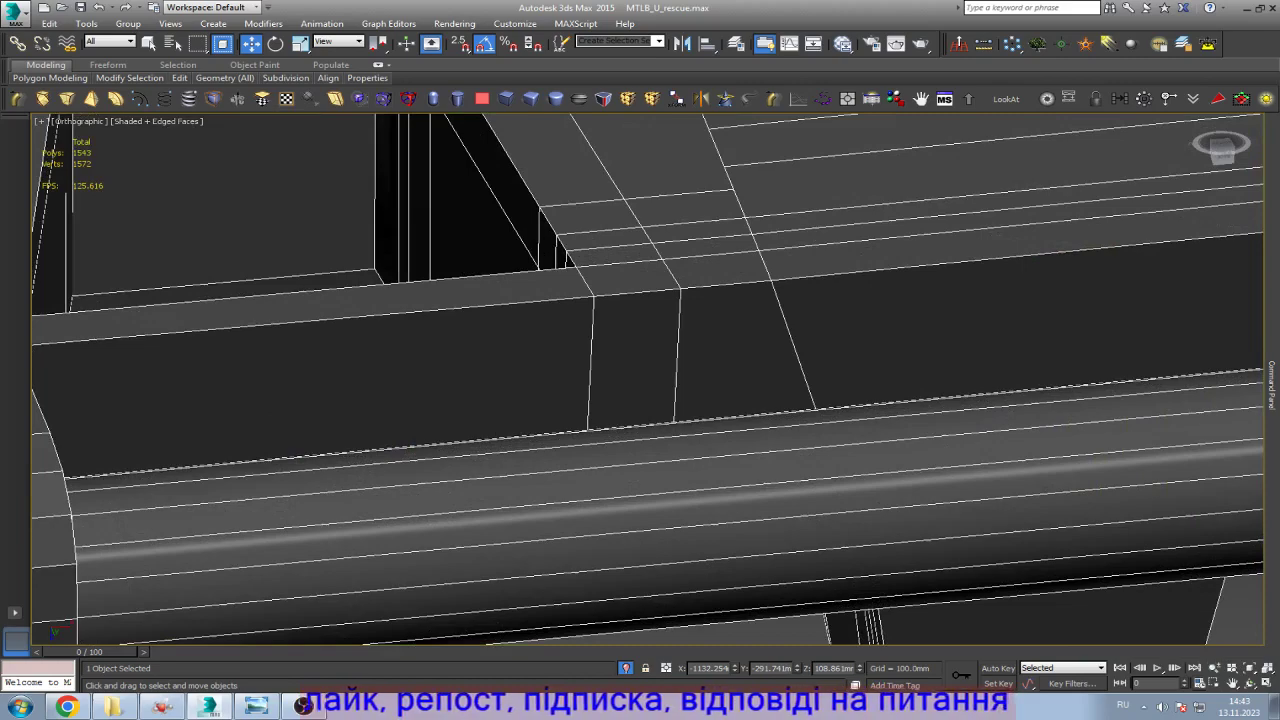
pyautogui.press('4')
pyautogui.click(632, 360)
# Step: Orbit to a level front view of the rail, deleting the selected face and undoing it
pyautogui.scroll(-4, 590, 350)
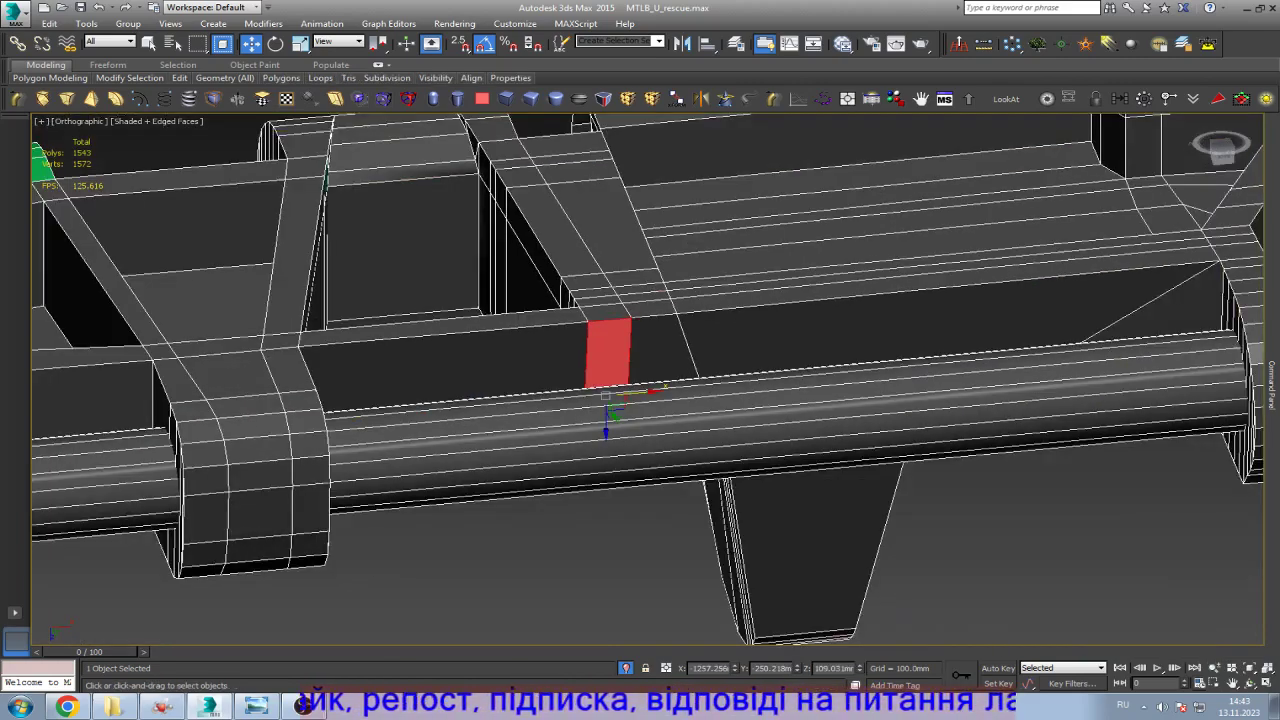
pyautogui.keyDown('alt'); pyautogui.moveTo(640, 420); pyautogui.dragTo(650, 275, button='middle'); pyautogui.keyUp('alt')
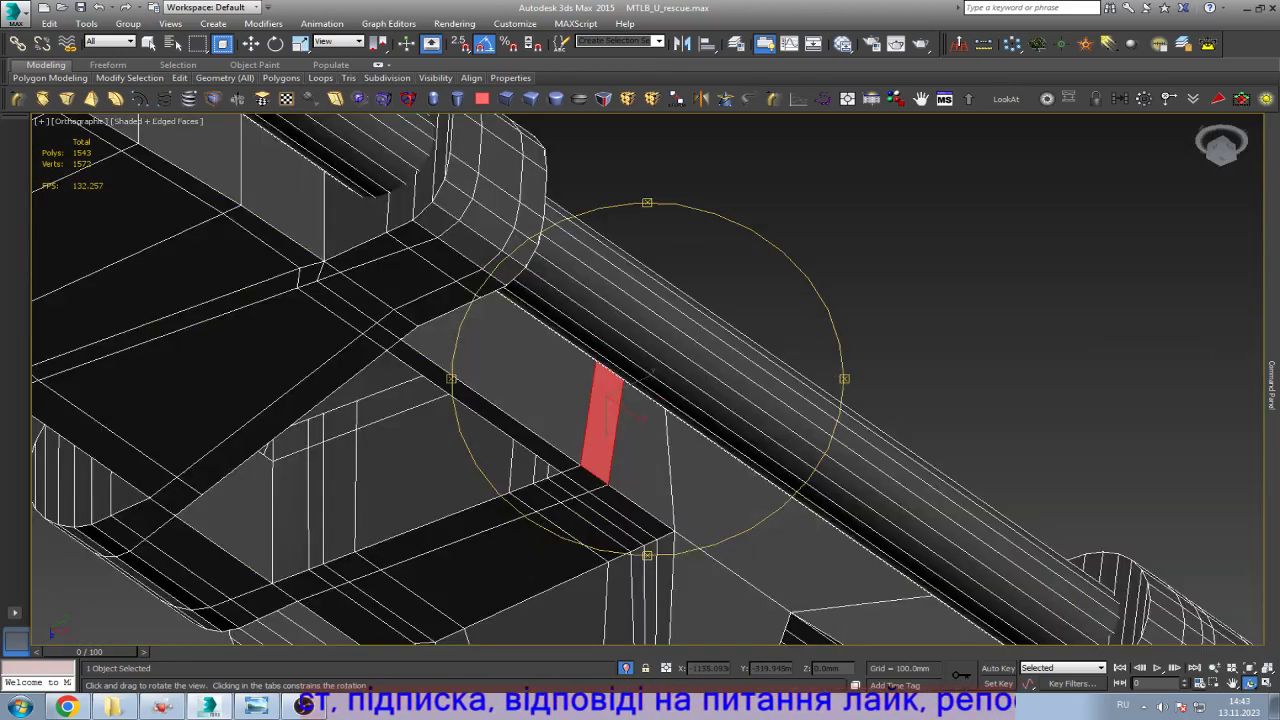
pyautogui.keyDown('alt'); pyautogui.moveTo(650, 372); pyautogui.dragTo(595, 422, button='middle'); pyautogui.keyUp('alt')
pyautogui.scroll(6, 665, 407)
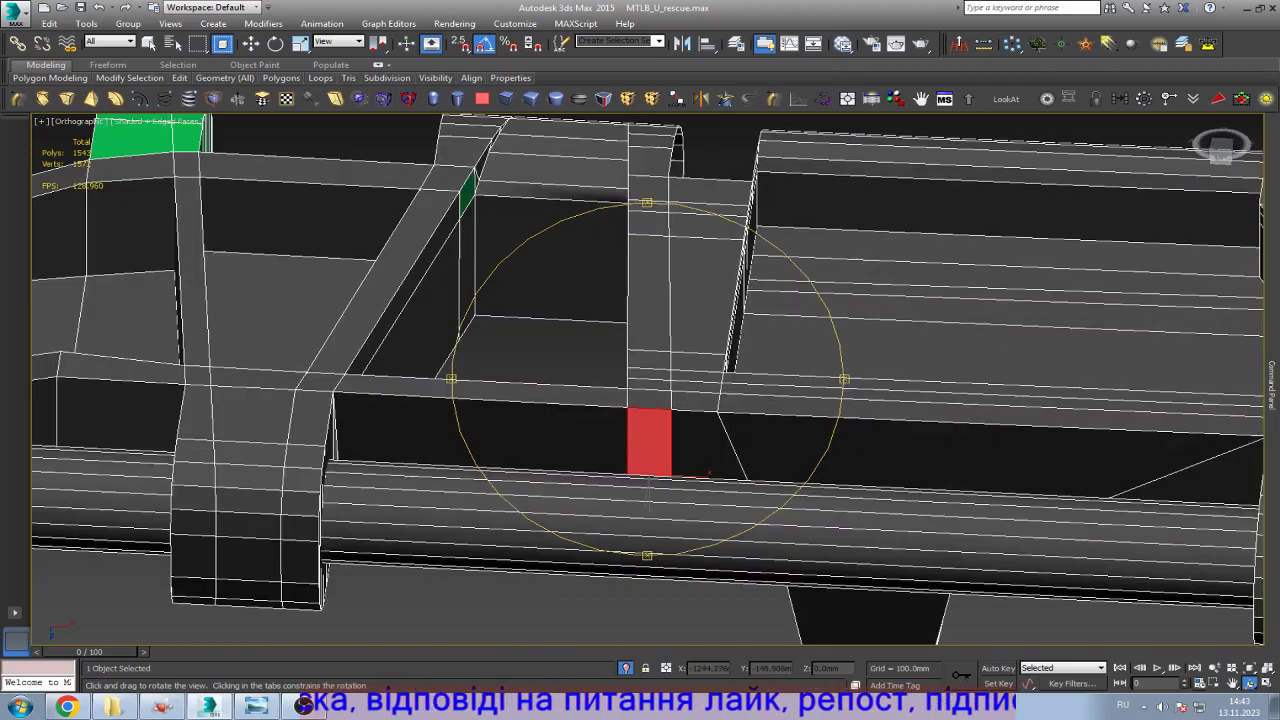
pyautogui.press('Delete')
pyautogui.hotkey('ctrl', 'z')
pyautogui.scroll(-3, 716, 413)
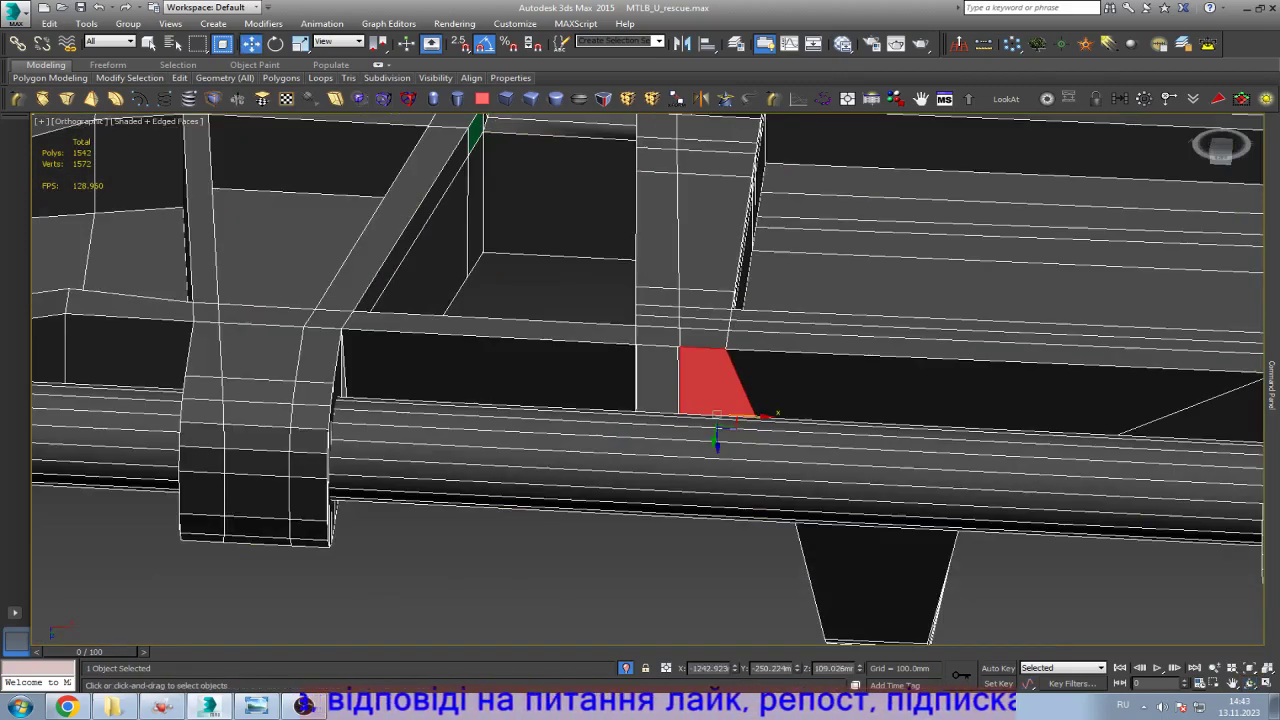
# Step: Insert an edge loop across the beam through the red face
pyautogui.keyDown('alt'); pyautogui.moveTo(716, 413); pyautogui.dragTo(720, 387, button='middle'); pyautogui.keyUp('alt')
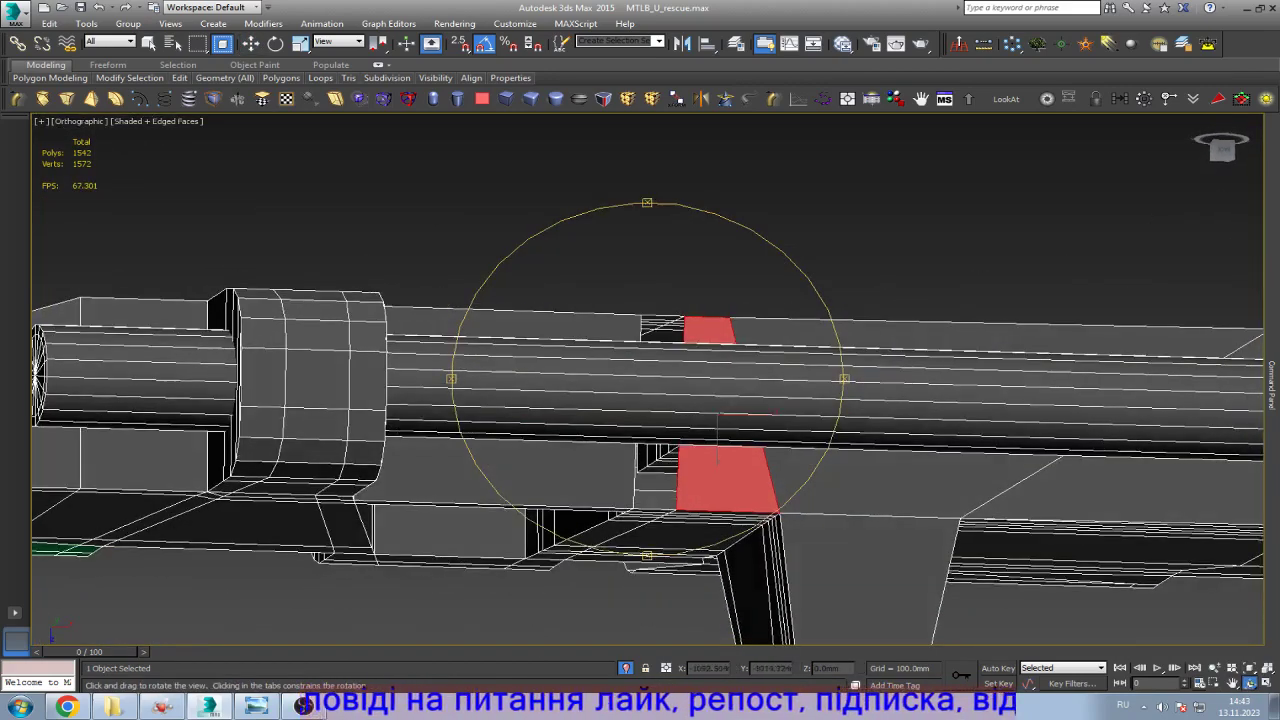
pyautogui.press('w')
pyautogui.scroll(4, 705, 460)
pyautogui.hotkey('alt', 'shift', 's')
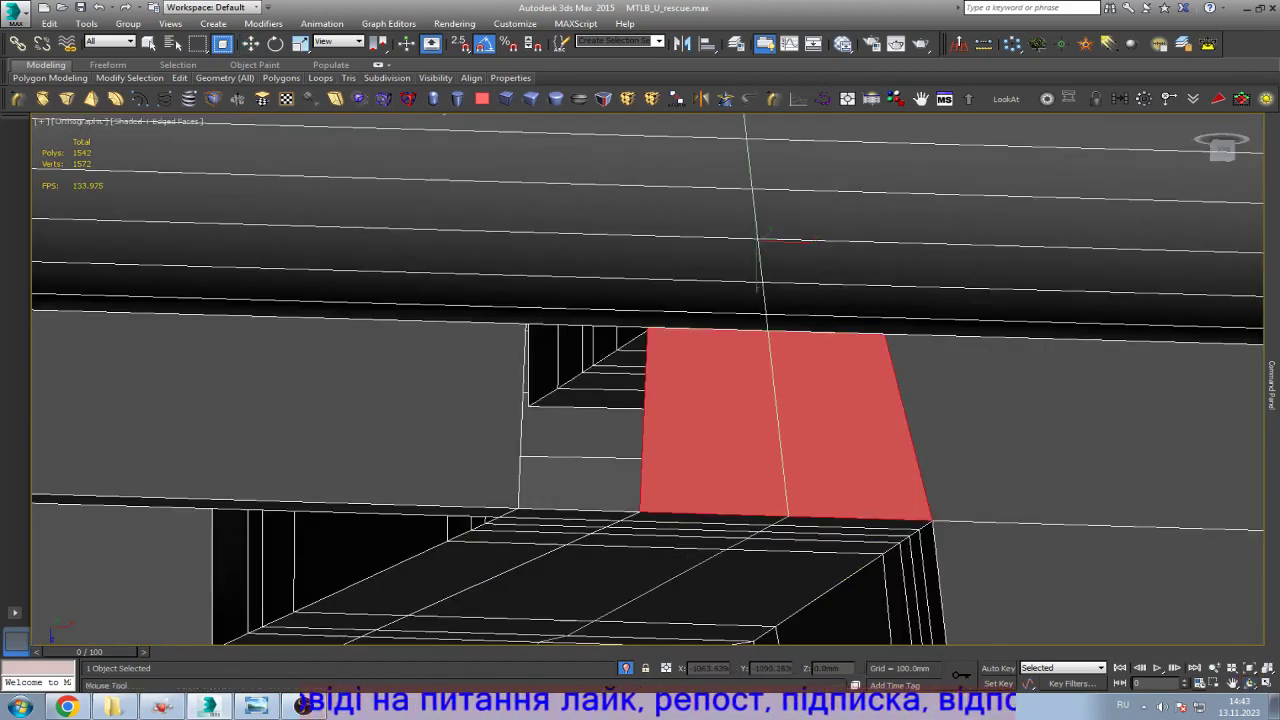
pyautogui.click(757, 290)
pyautogui.scroll(-2, 757, 290)
pyautogui.scroll(1, 757, 290)
# Step: Remove the unneeded edge and its leftover vertex from the link
pyautogui.press('1')
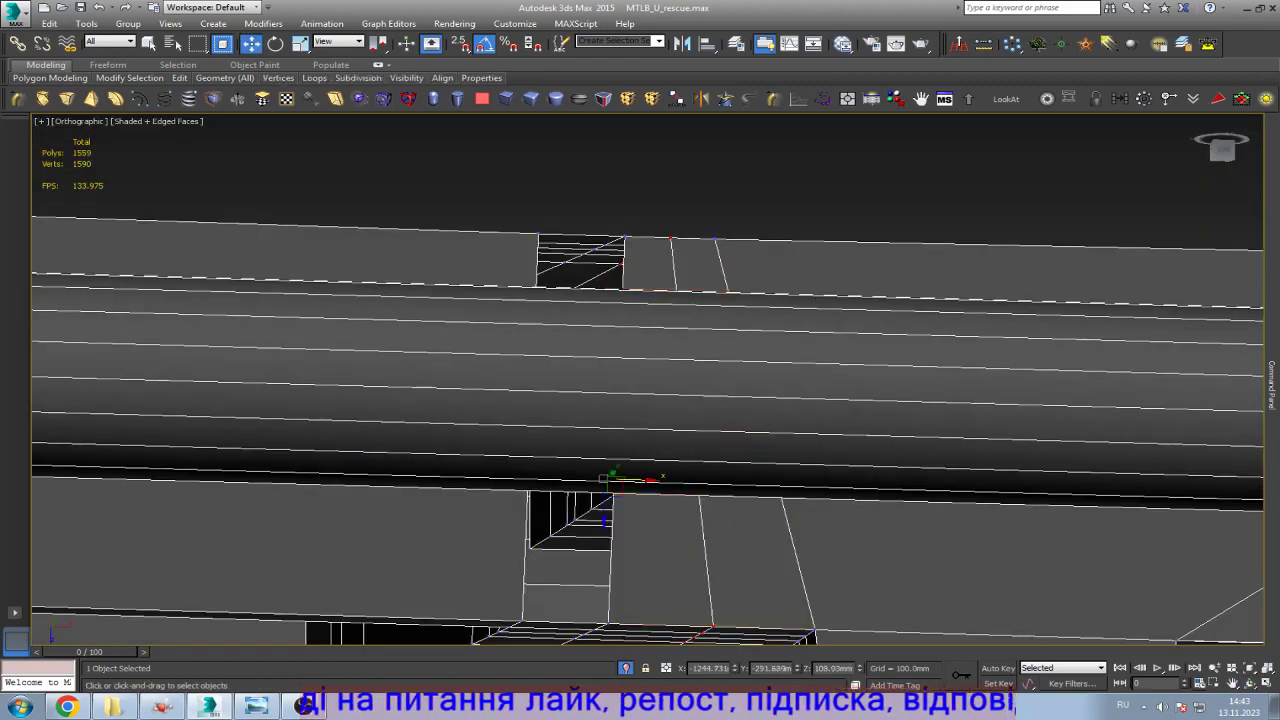
pyautogui.scroll(3, 767, 204)
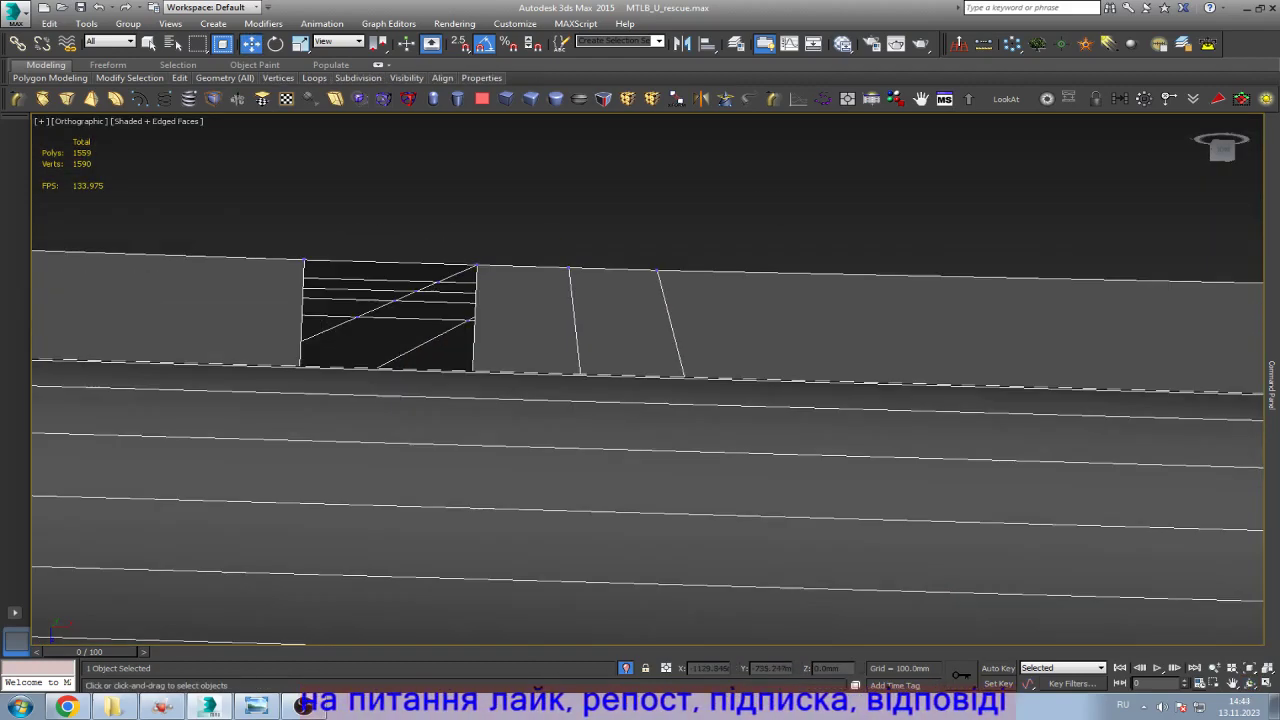
pyautogui.press('q')
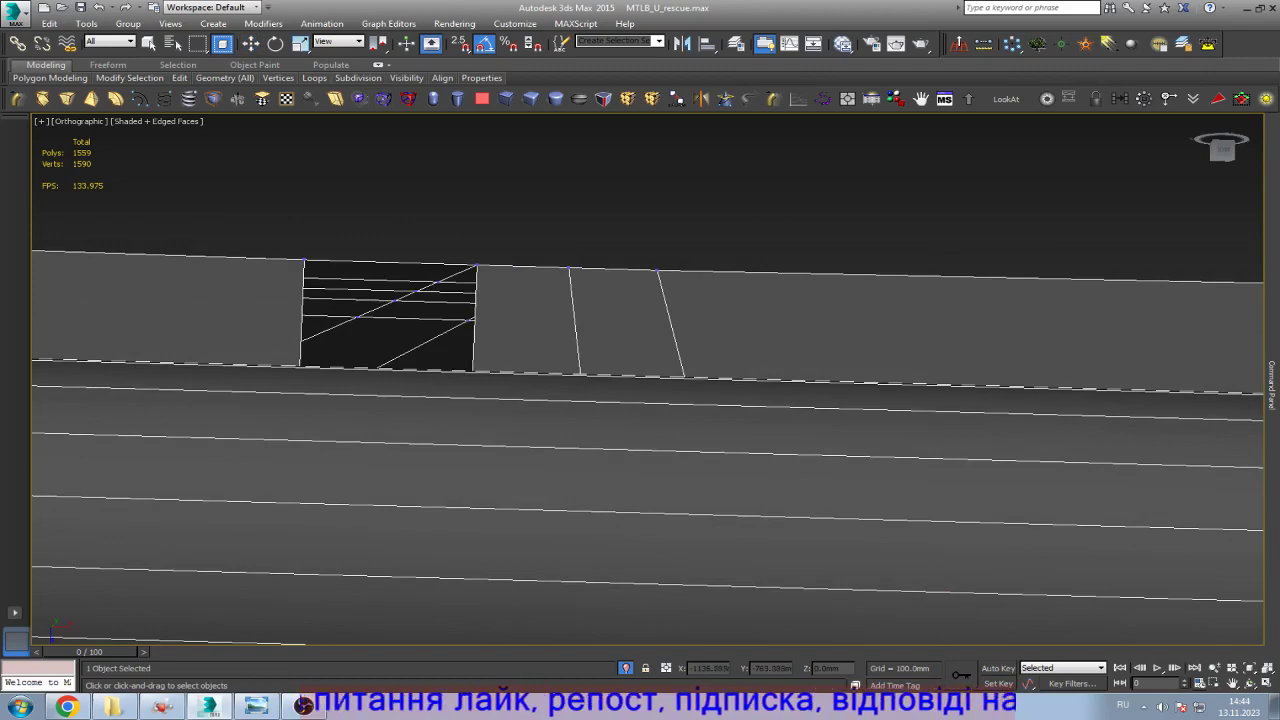
pyautogui.press('BackSpace')
pyautogui.press('w')
pyautogui.scroll(-4, 693, 244)
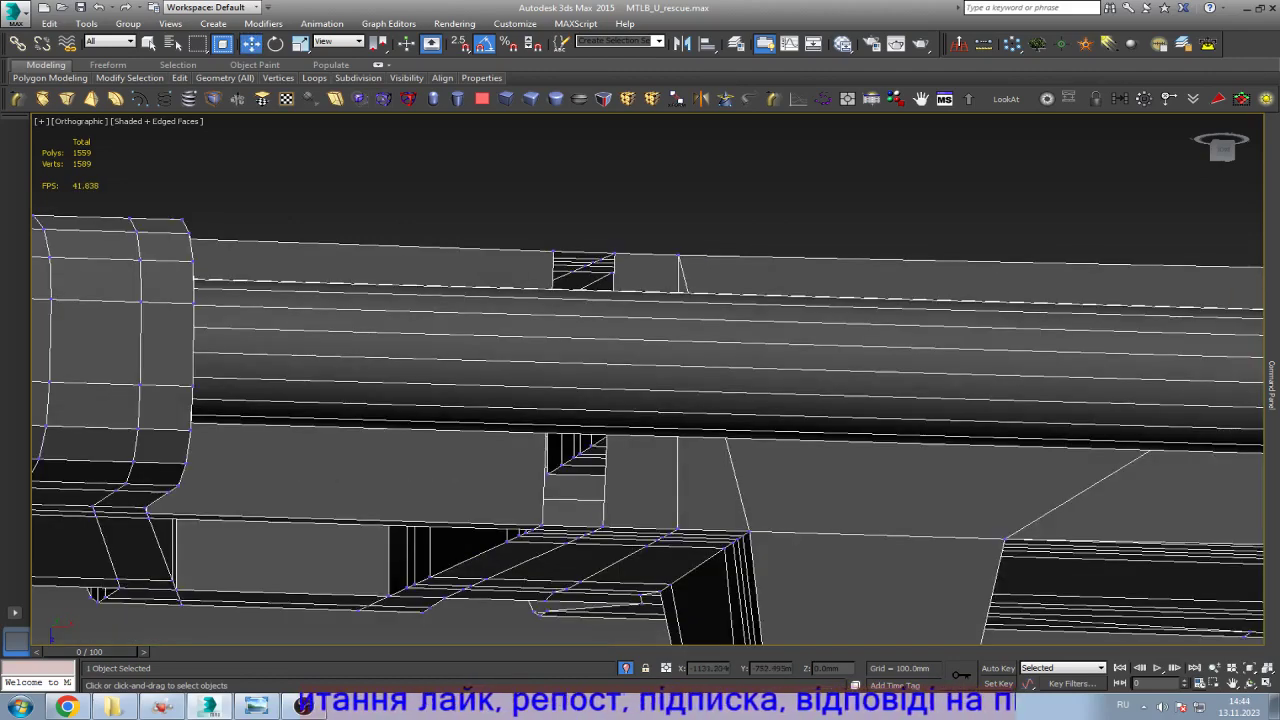
# Step: Delete the two notch faces, then leave sub-object editing and deselect everything
pyautogui.press('4')
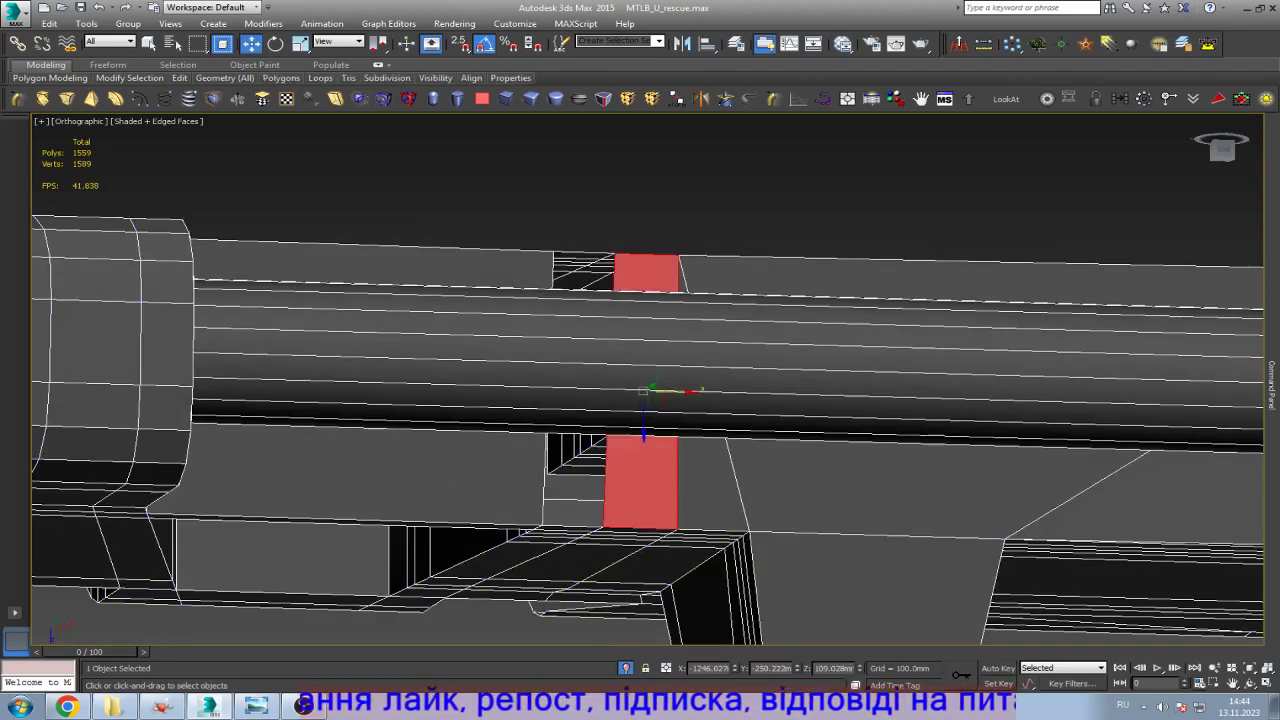
pyautogui.press('Delete')
pyautogui.press('2')
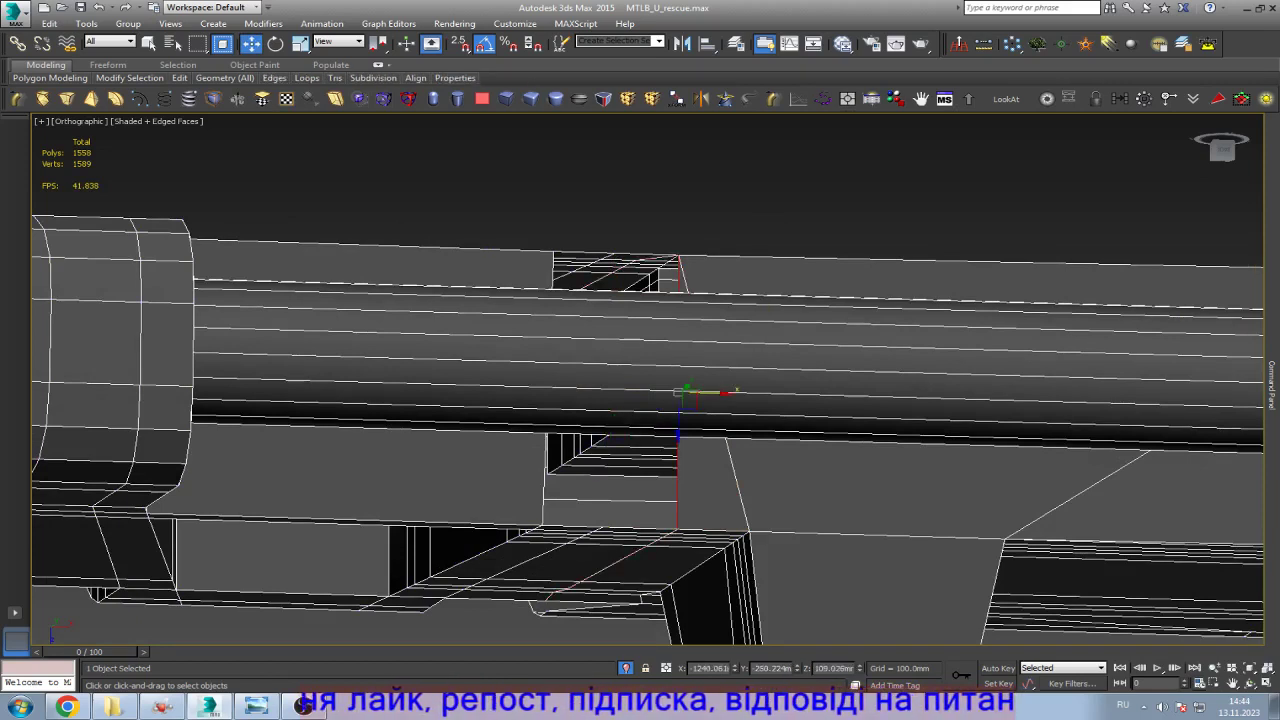
pyautogui.press('r')
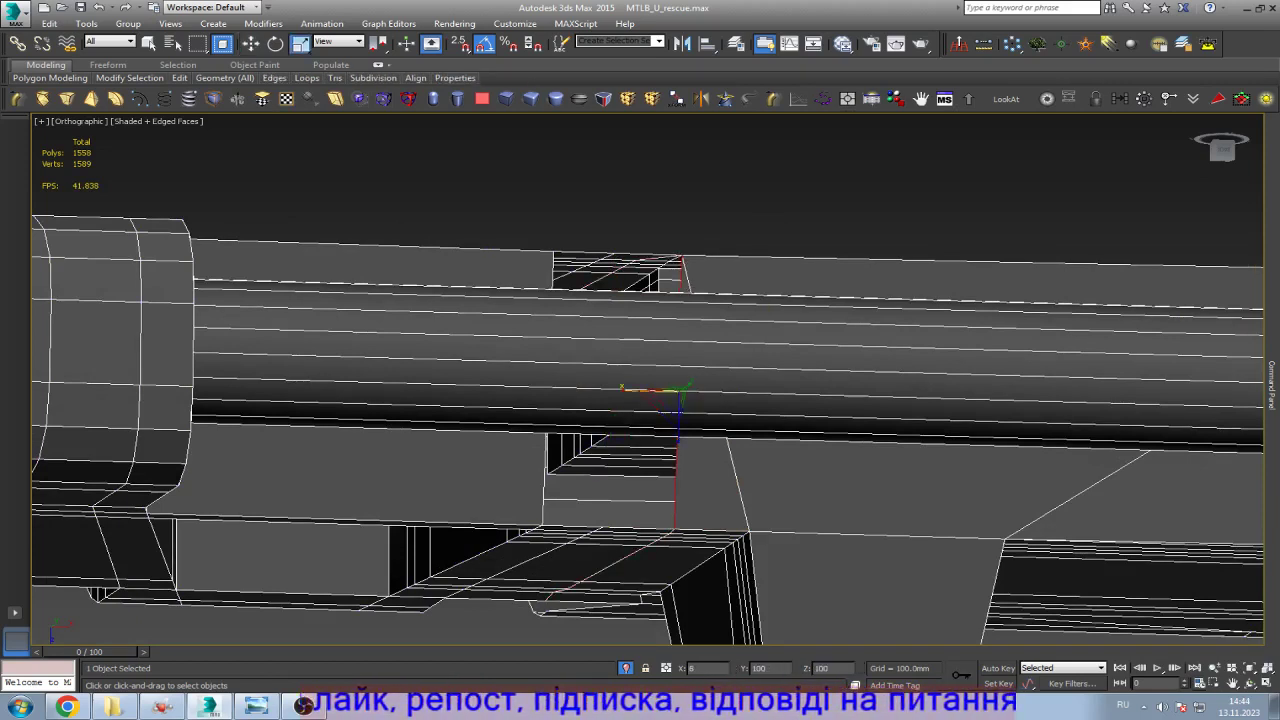
pyautogui.press('w')
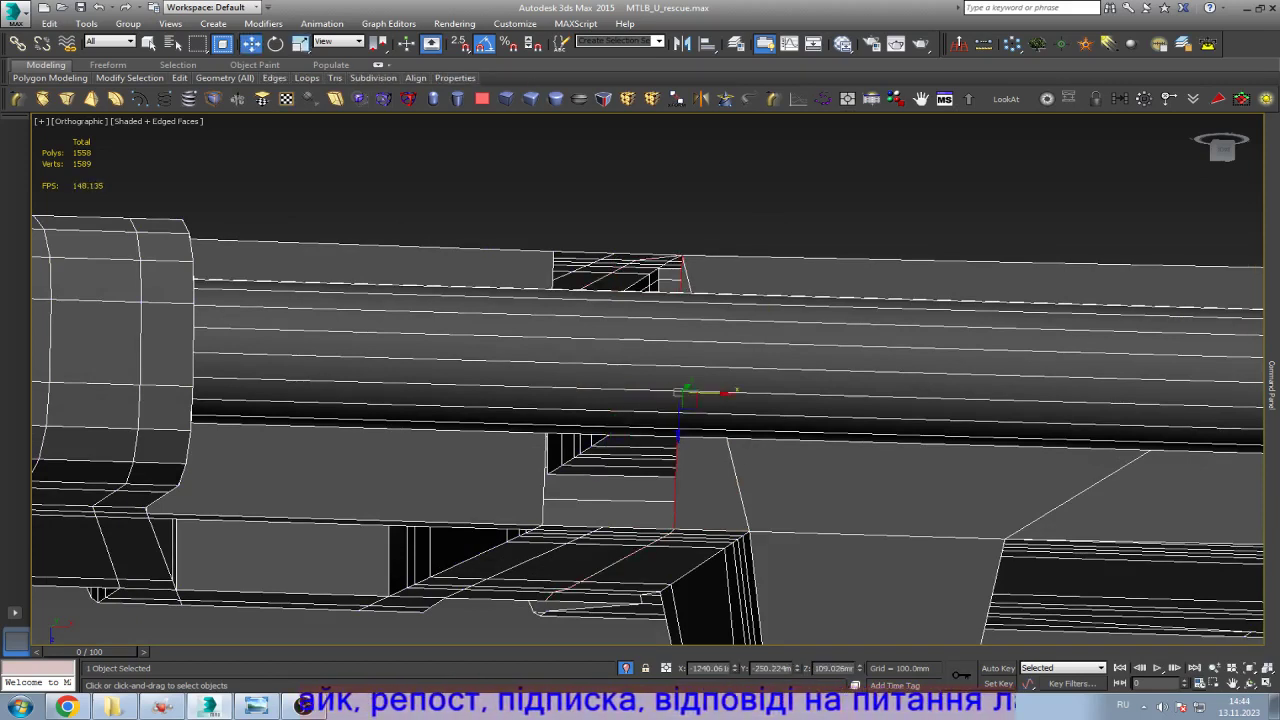
pyautogui.click(1173, 178)
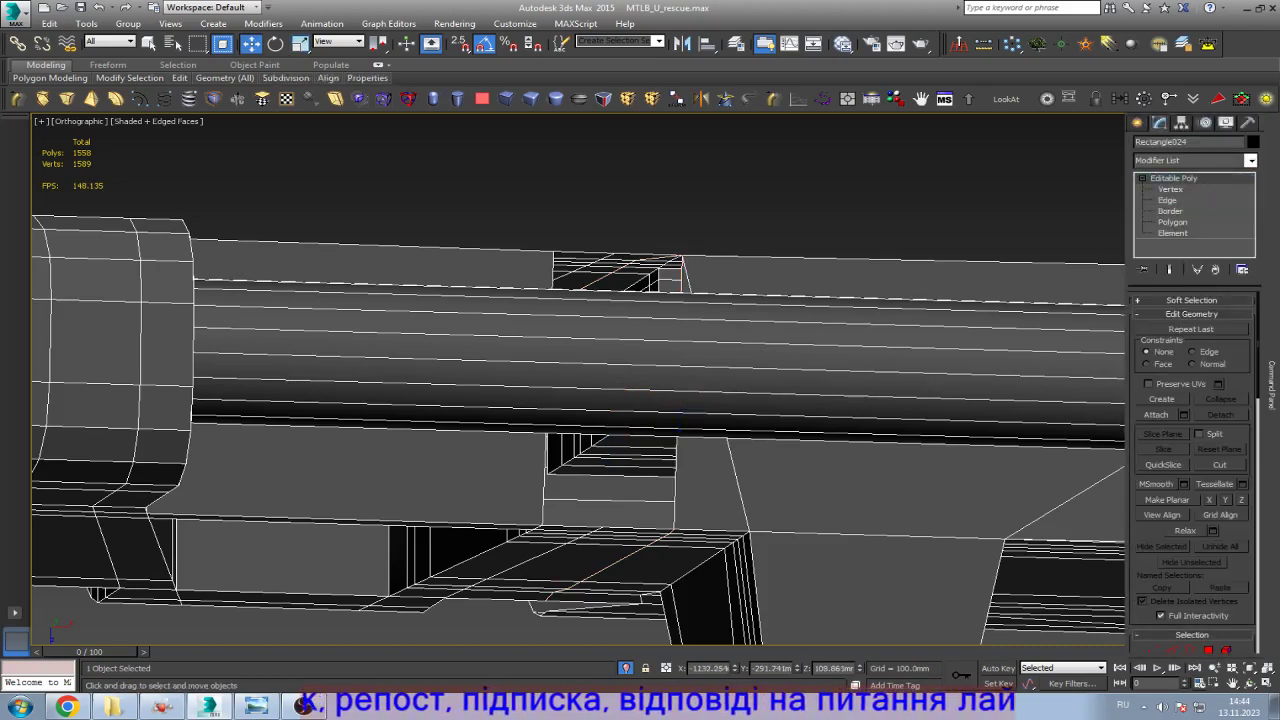
pyautogui.click(904, 192)
# Step: Unhide all objects without unhiding layers, then select and frame related track parts
pyautogui.hotkey('alt', 'u')
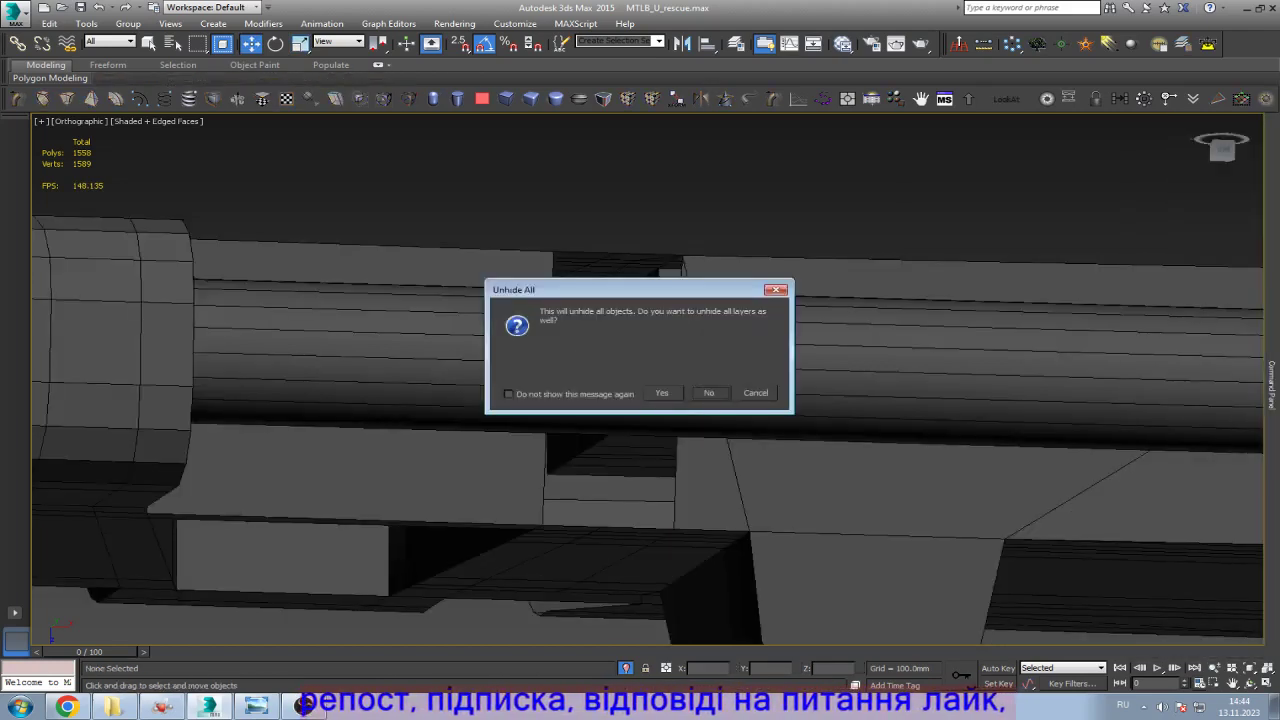
pyautogui.click(709, 393)
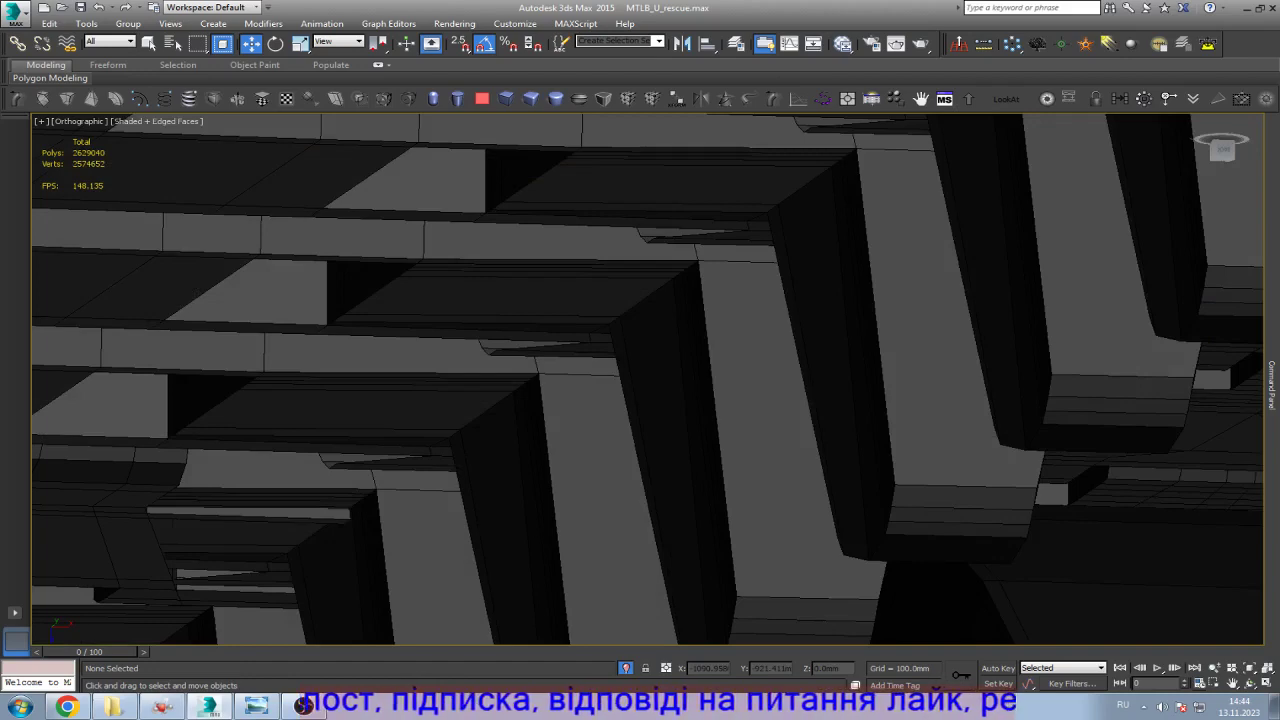
pyautogui.click(400, 355)
pyautogui.scroll(-10, 790, 370)
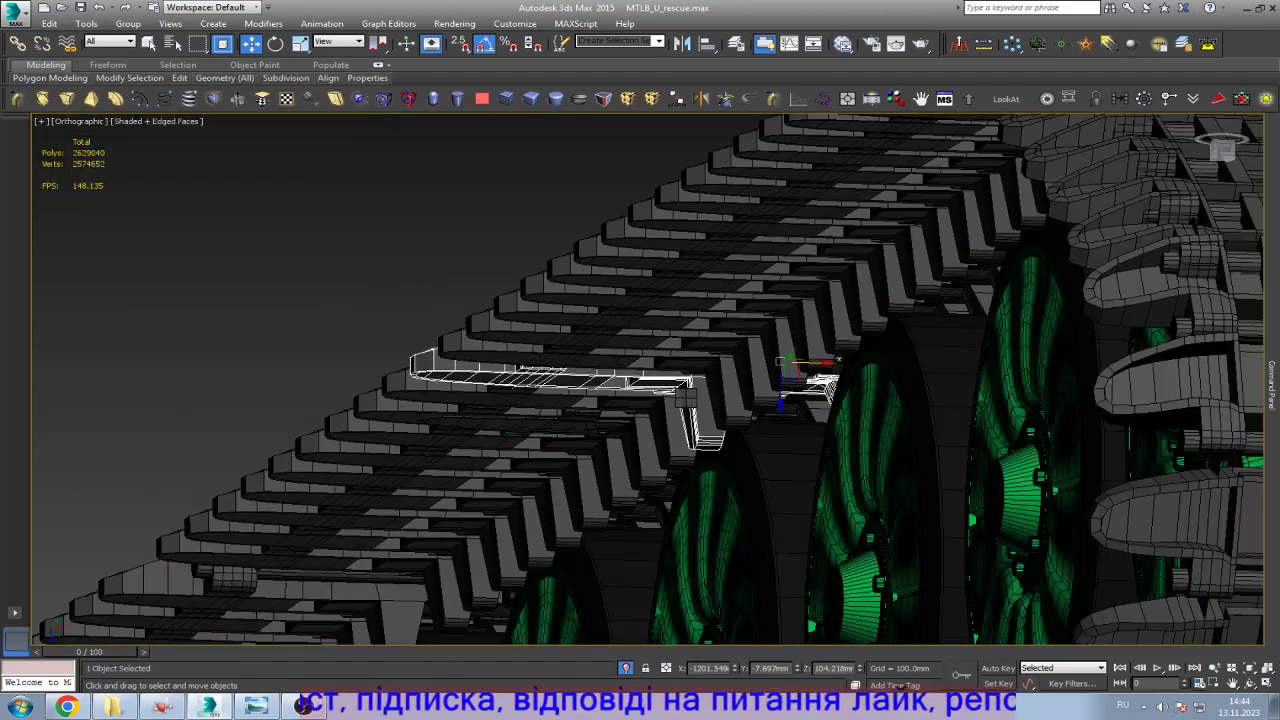
pyautogui.scroll(-3, 790, 385)
pyautogui.scroll(10, 763, 396)
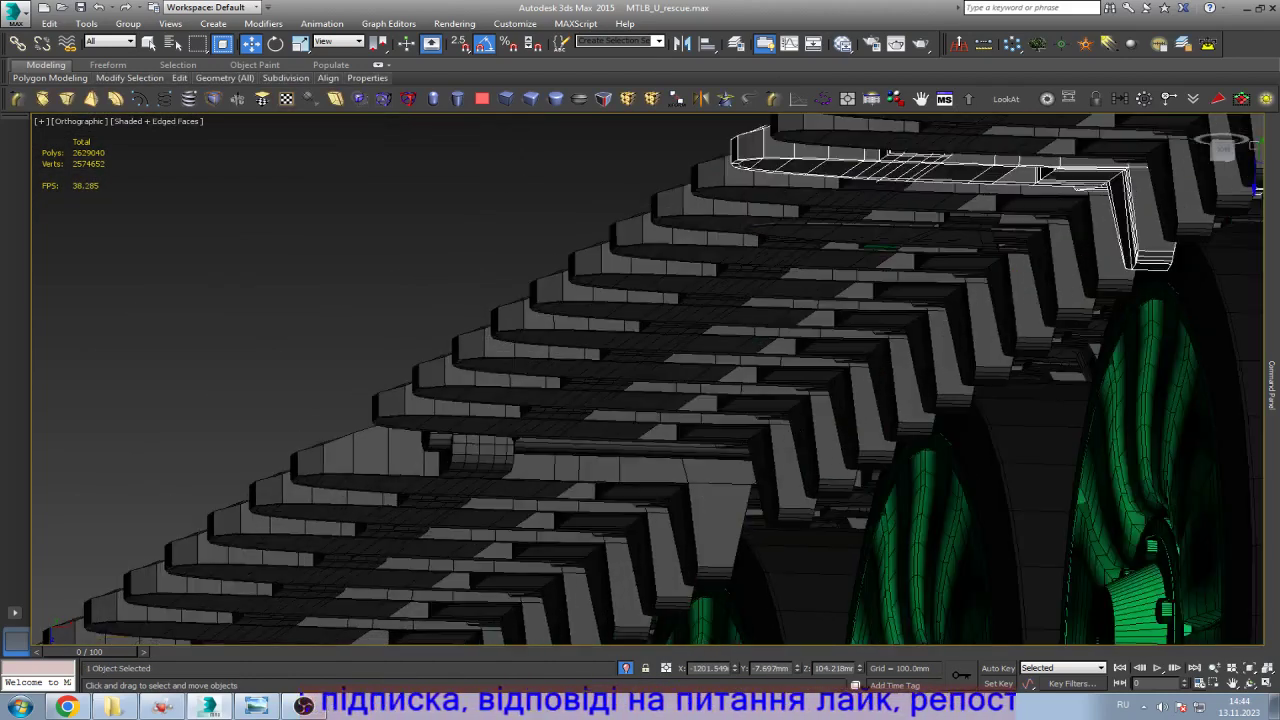
pyautogui.click(302, 410)
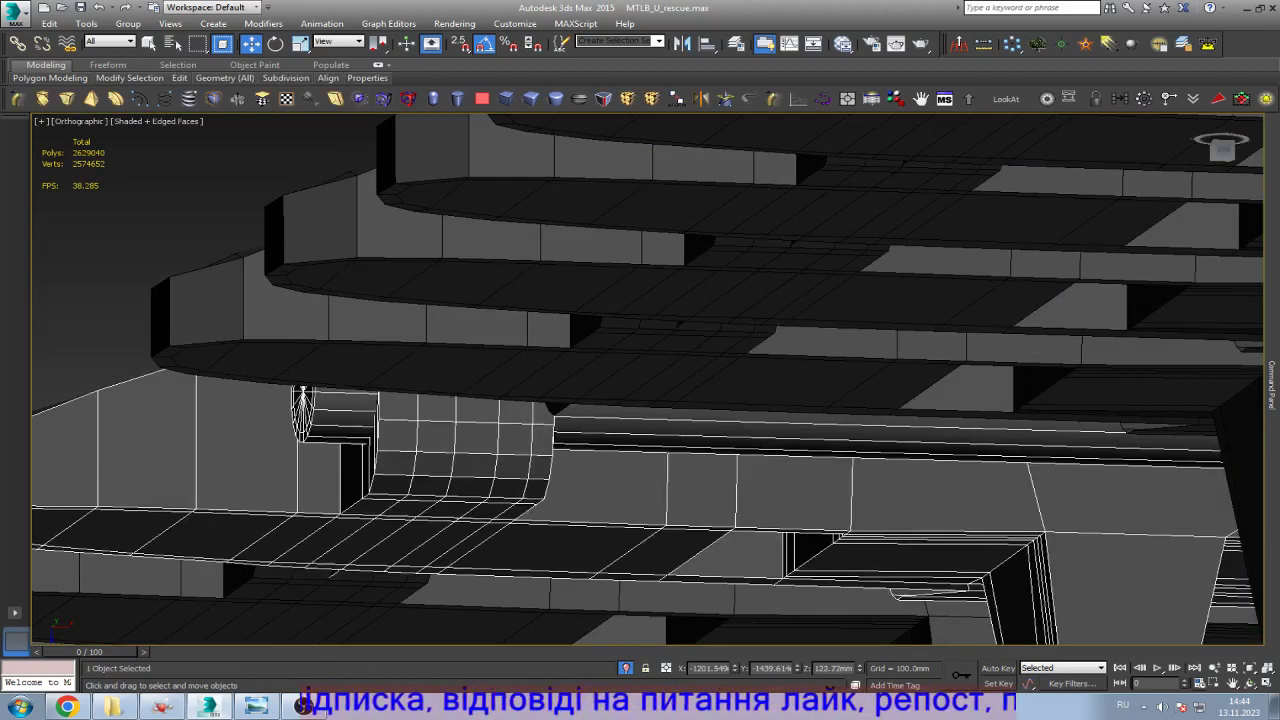
pyautogui.hotkey('ctrl', 'a')
pyautogui.press('z')
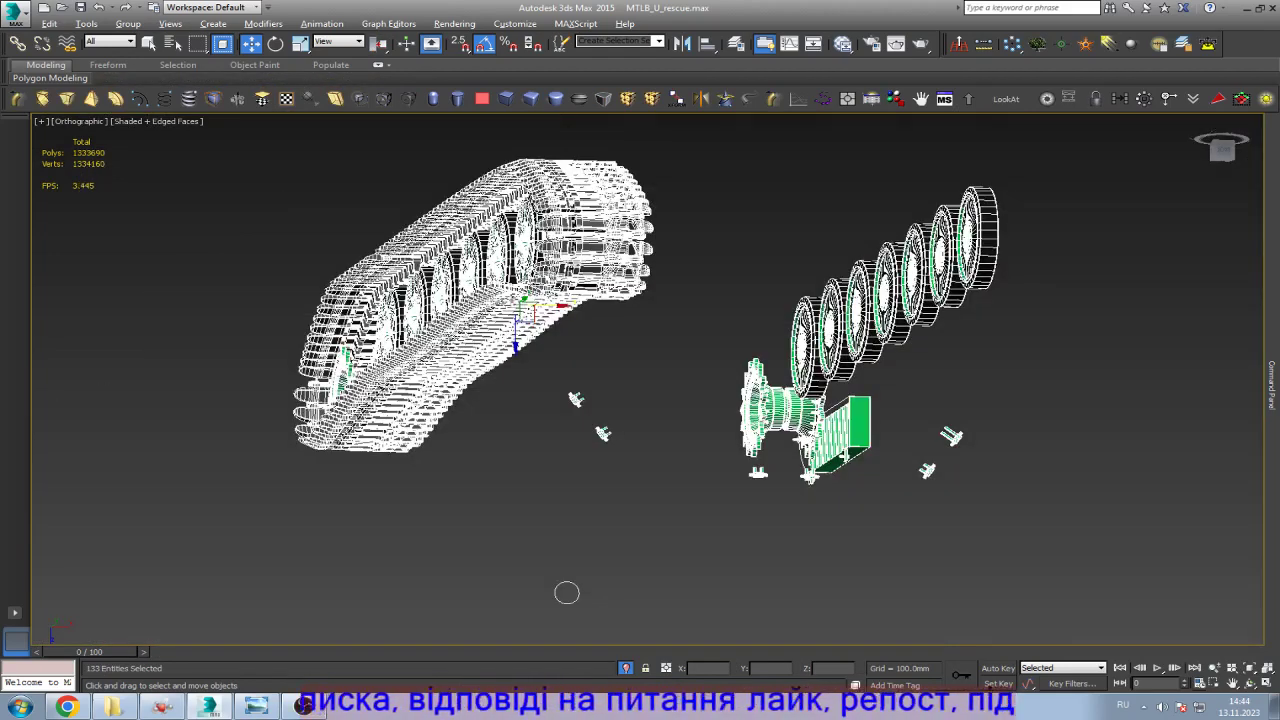
pyautogui.click(567, 593)
# Step: Orbit to a side view of the track and delete the slatted guard near the sprocket
pyautogui.scroll(5, 460, 357)
pyautogui.click(480, 354)
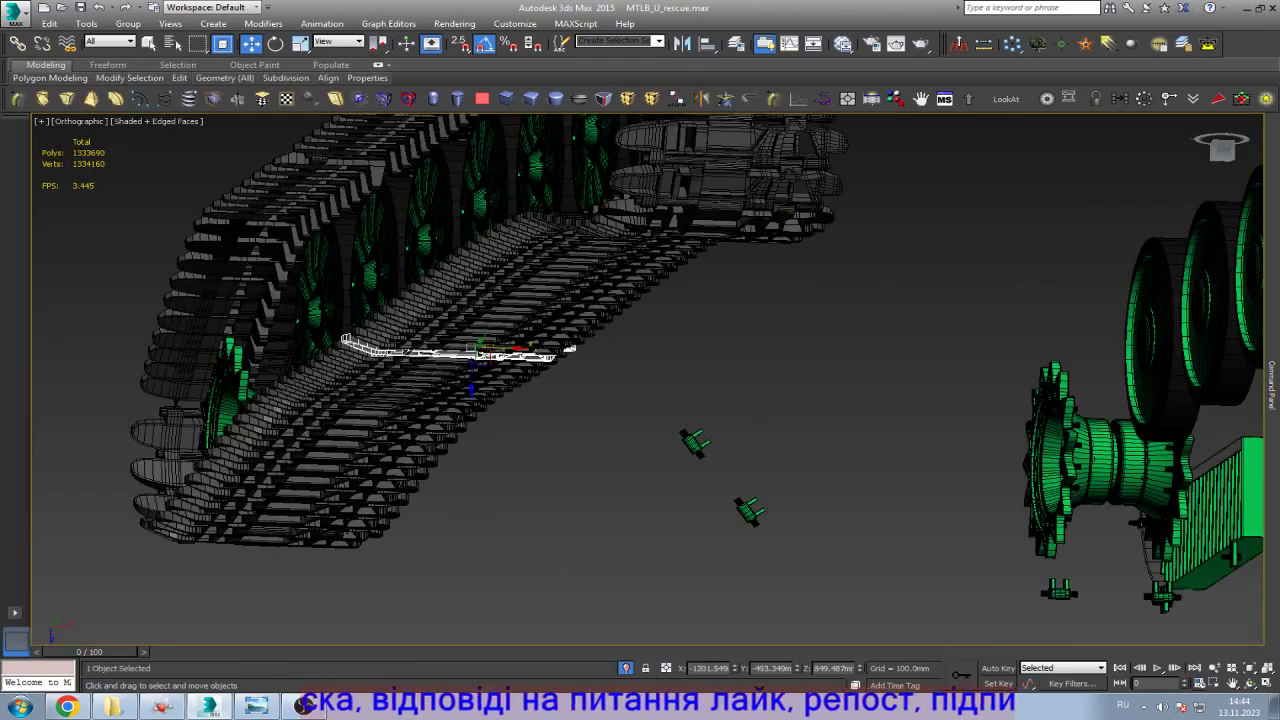
pyautogui.click(1249, 683)
pyautogui.press('z')
pyautogui.moveTo(646, 420); pyautogui.dragTo(646, 130)
pyautogui.press('w')
pyautogui.scroll(3, 435, 489)
pyautogui.click(490, 495)
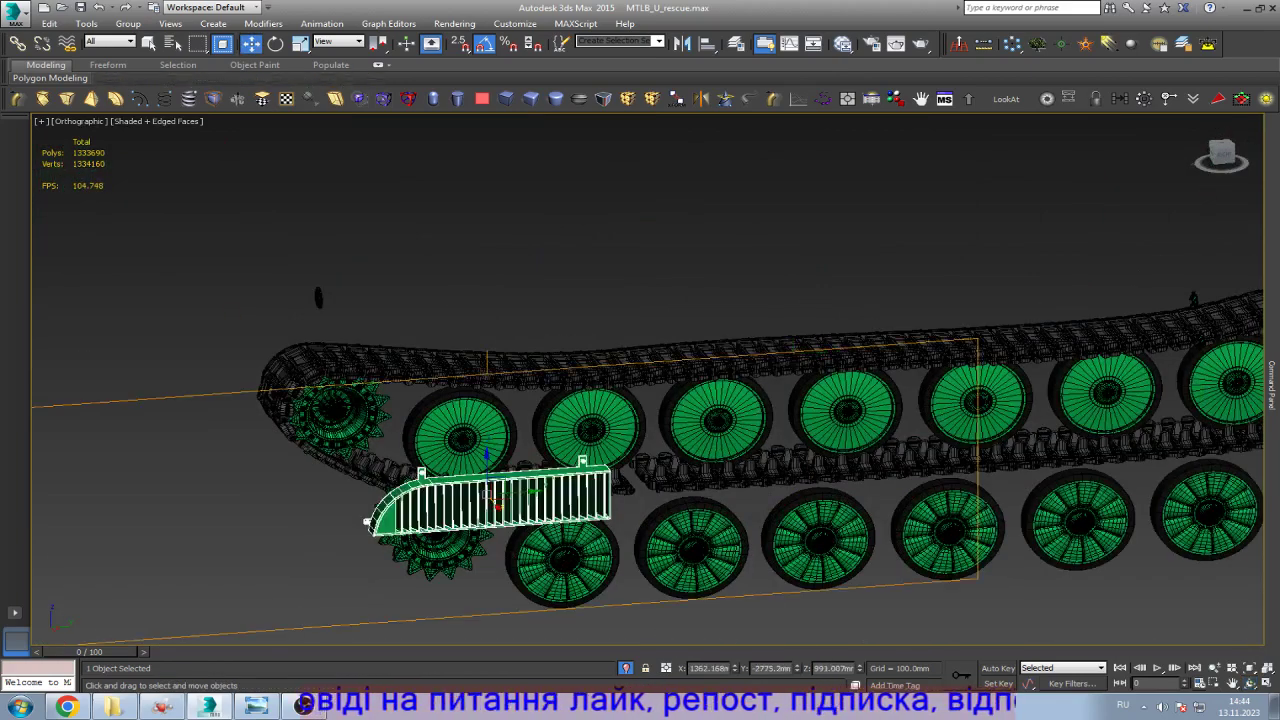
pyautogui.press('Delete')
pyautogui.click(432, 530)
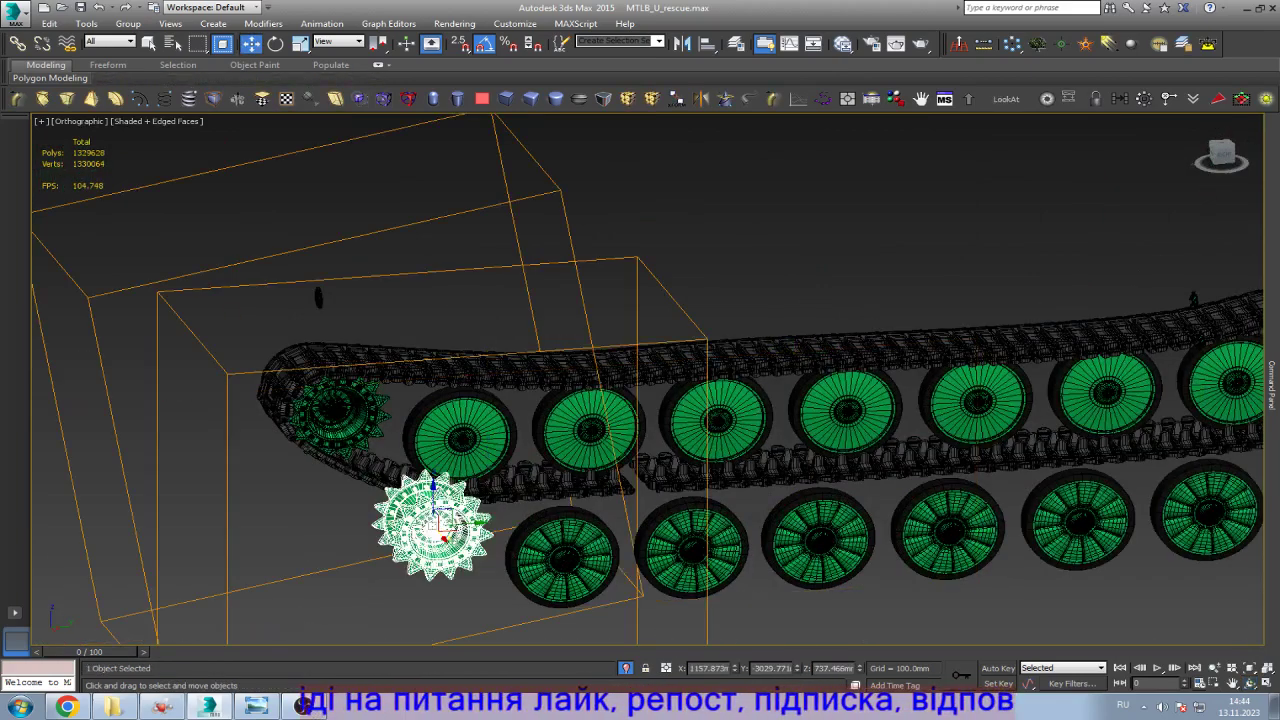
# Step: In Front view, box-select the objects around the track and isolate them
pyautogui.press('f')
pyautogui.press('z')
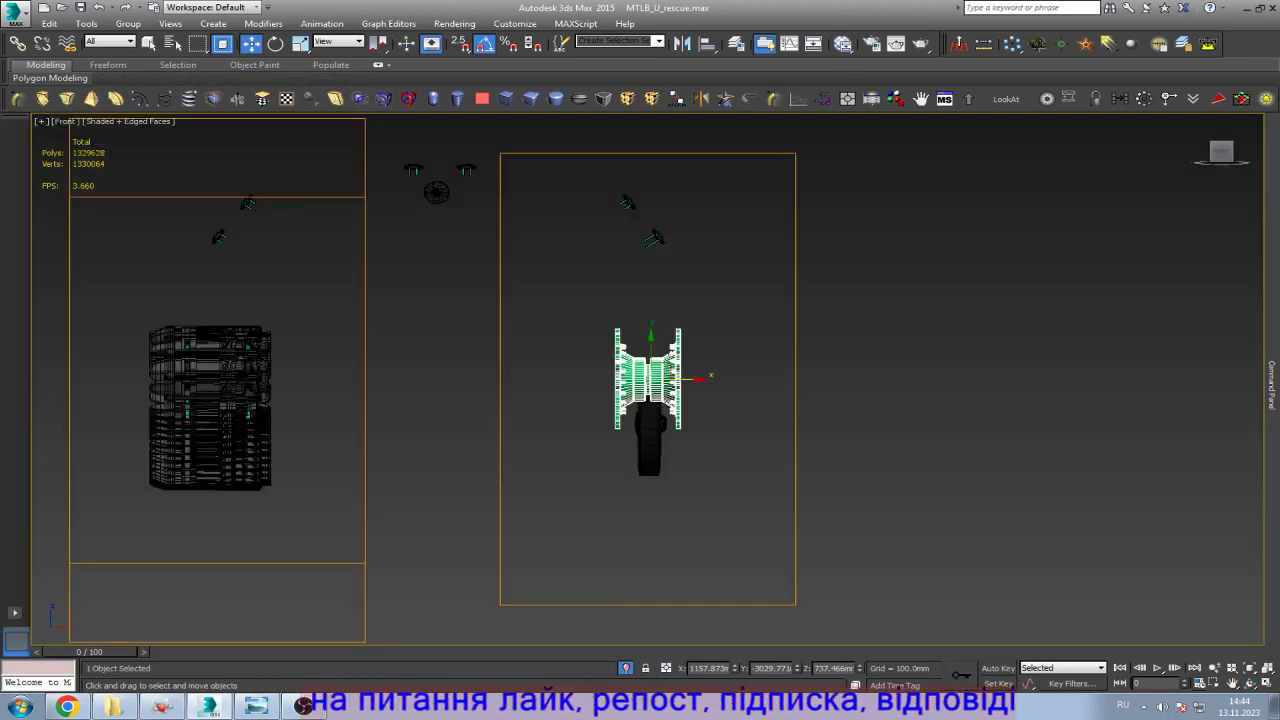
pyautogui.moveTo(583, 156); pyautogui.dragTo(805, 516)
pyautogui.scroll(3, 824, 360)
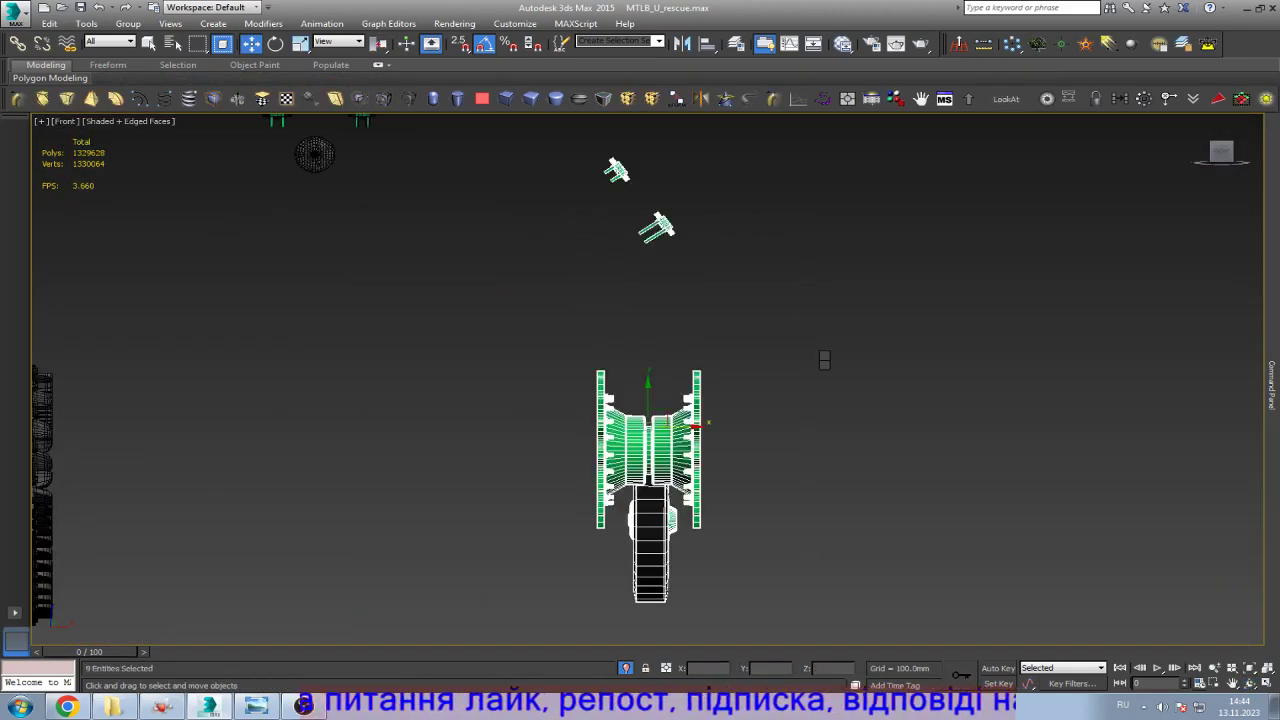
pyautogui.press('Delete')
pyautogui.hotkey('shift', 'z')
# Step: Delete the four small bracket pieces, the leftover object and the grey top mesh
pyautogui.moveTo(471, 134); pyautogui.dragTo(991, 229)
pyautogui.keyDown('ctrl'); pyautogui.click(518, 255); pyautogui.keyUp('ctrl')
pyautogui.press('z')
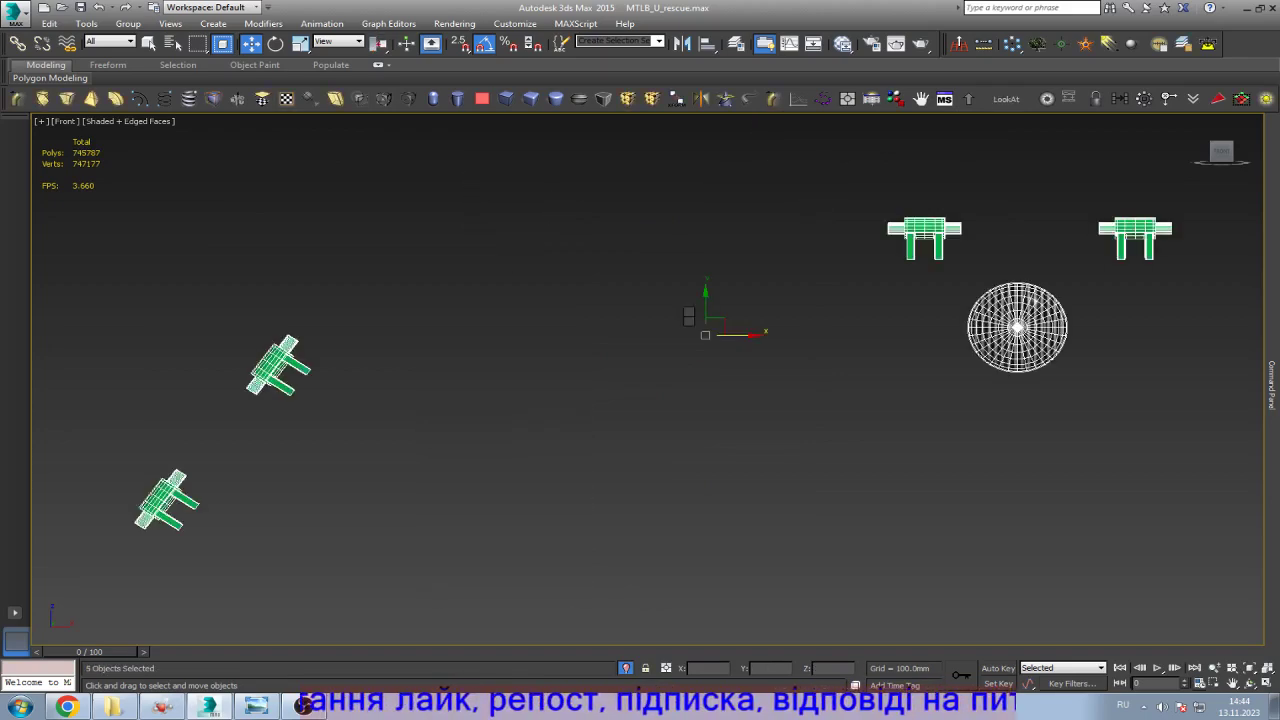
pyautogui.press('Delete')
pyautogui.hotkey('shift', 'z')
pyautogui.hotkey('shift', 'z')
pyautogui.hotkey('shift', 'z')
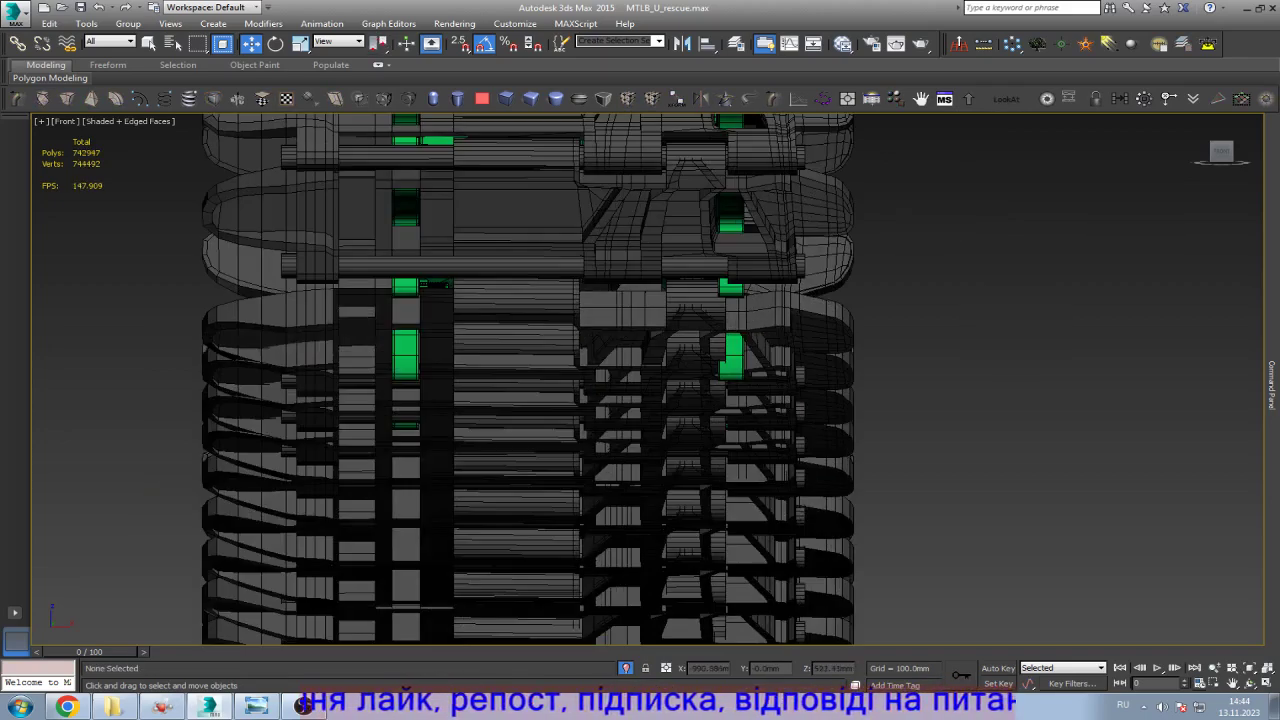
pyautogui.click(608, 214)
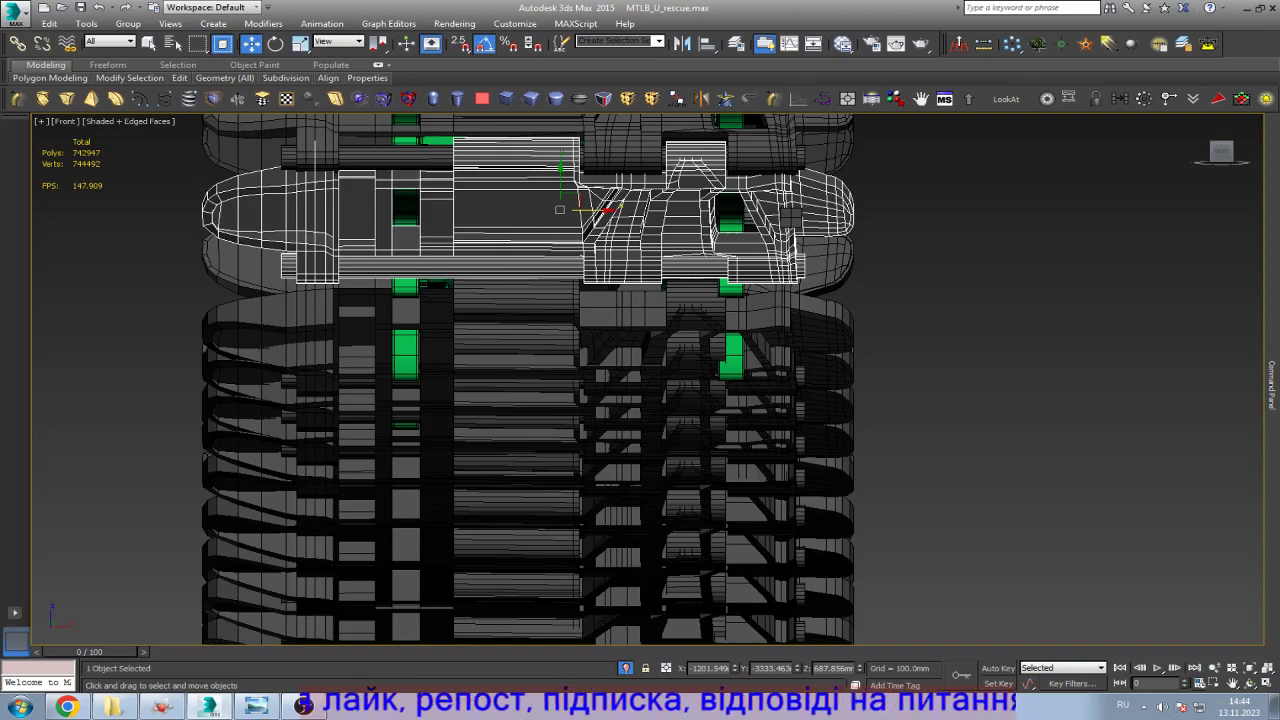
pyautogui.press('Delete')
# Step: Fit the whole model in view and orbit to an angled view of the wheels
pyautogui.hotkey('ctrl', 'a')
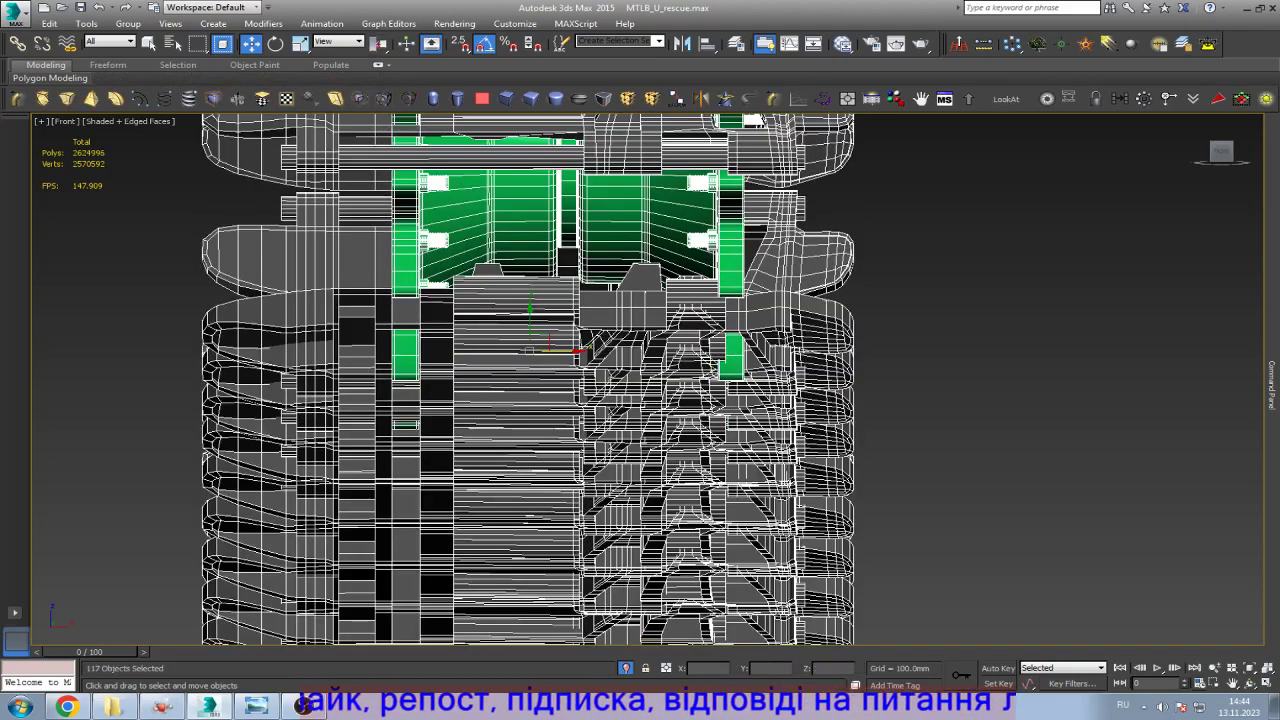
pyautogui.press('z')
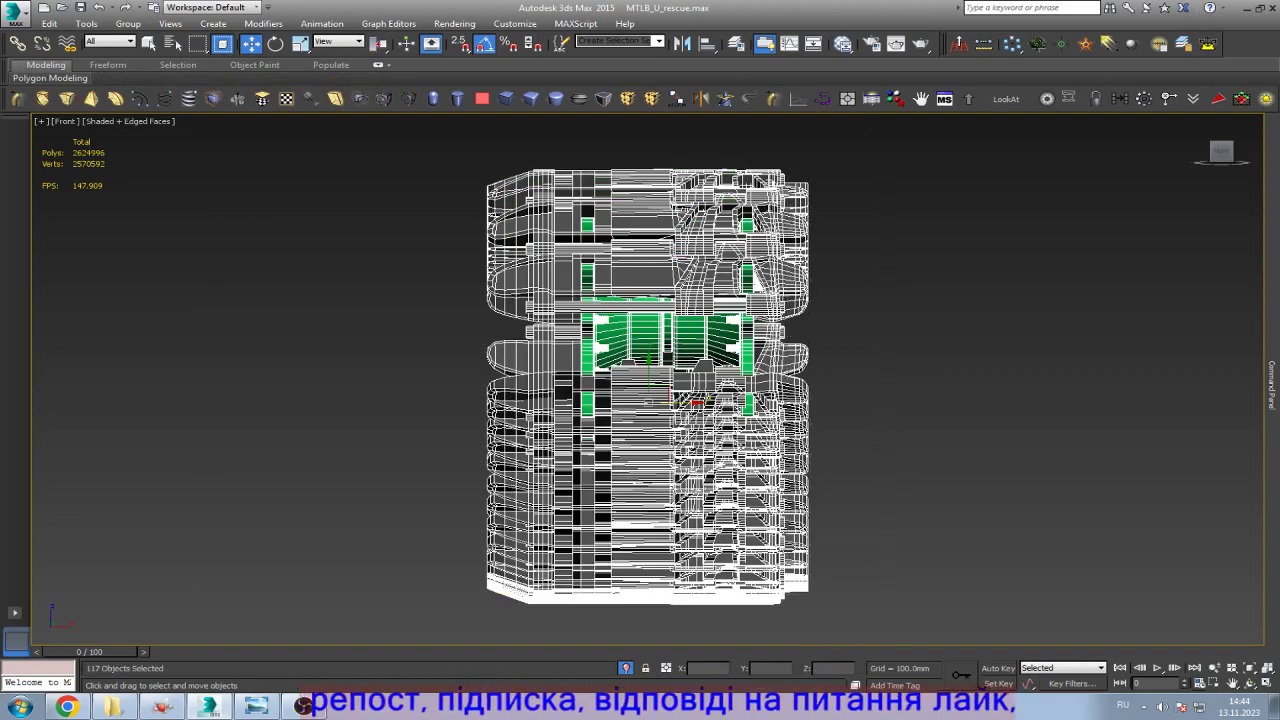
pyautogui.click(1248, 683)
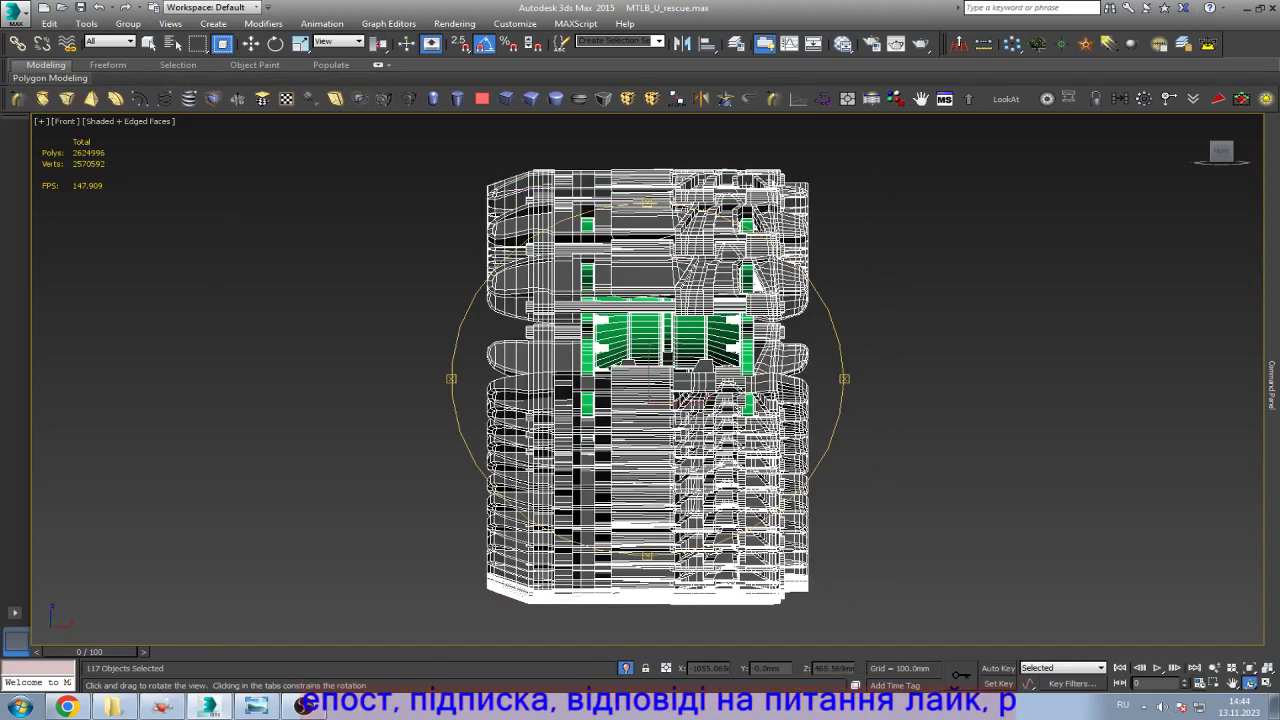
pyautogui.moveTo(487, 213); pyautogui.dragTo(540, 215)
# Step: Delete the seven road wheels and the drive sprocket, leaving only the track
pyautogui.press('w')
pyautogui.hotkey('ctrl', 'd')
pyautogui.press('z')
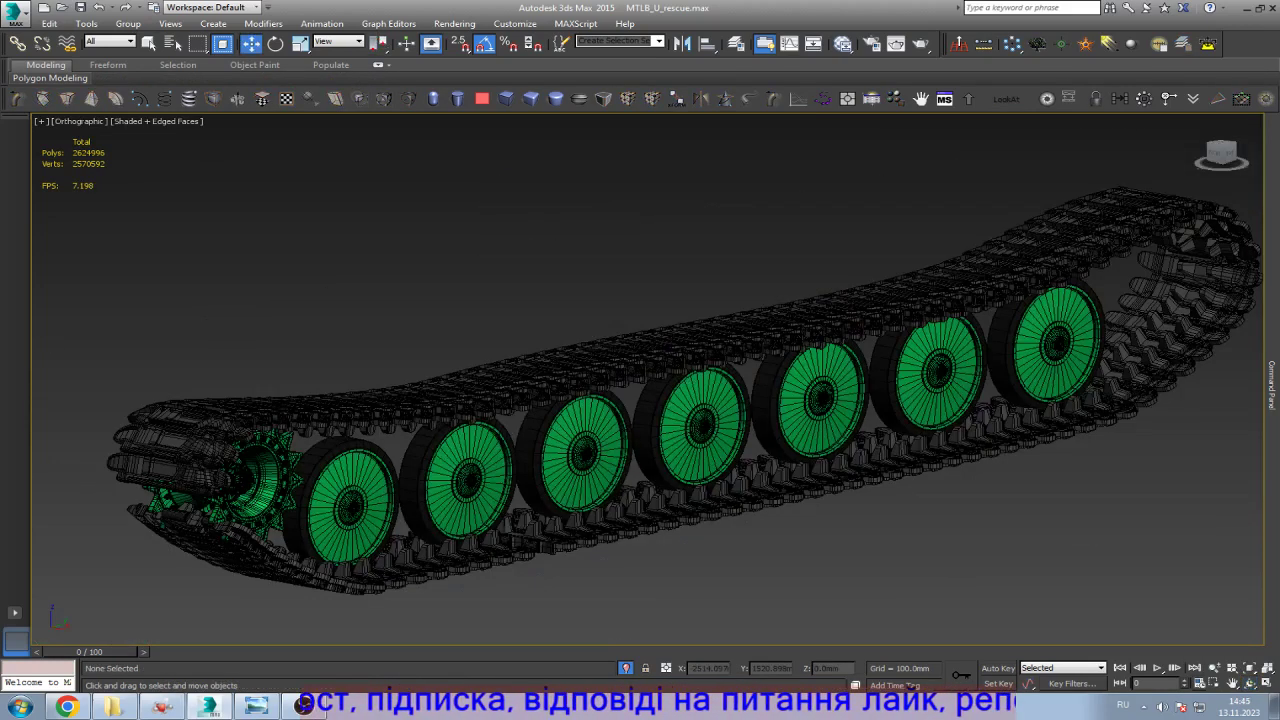
pyautogui.click(690, 430)
pyautogui.keyDown('ctrl'); pyautogui.click(815, 400); pyautogui.keyUp('ctrl')
pyautogui.keyDown('ctrl'); pyautogui.click(935, 372); pyautogui.keyUp('ctrl')
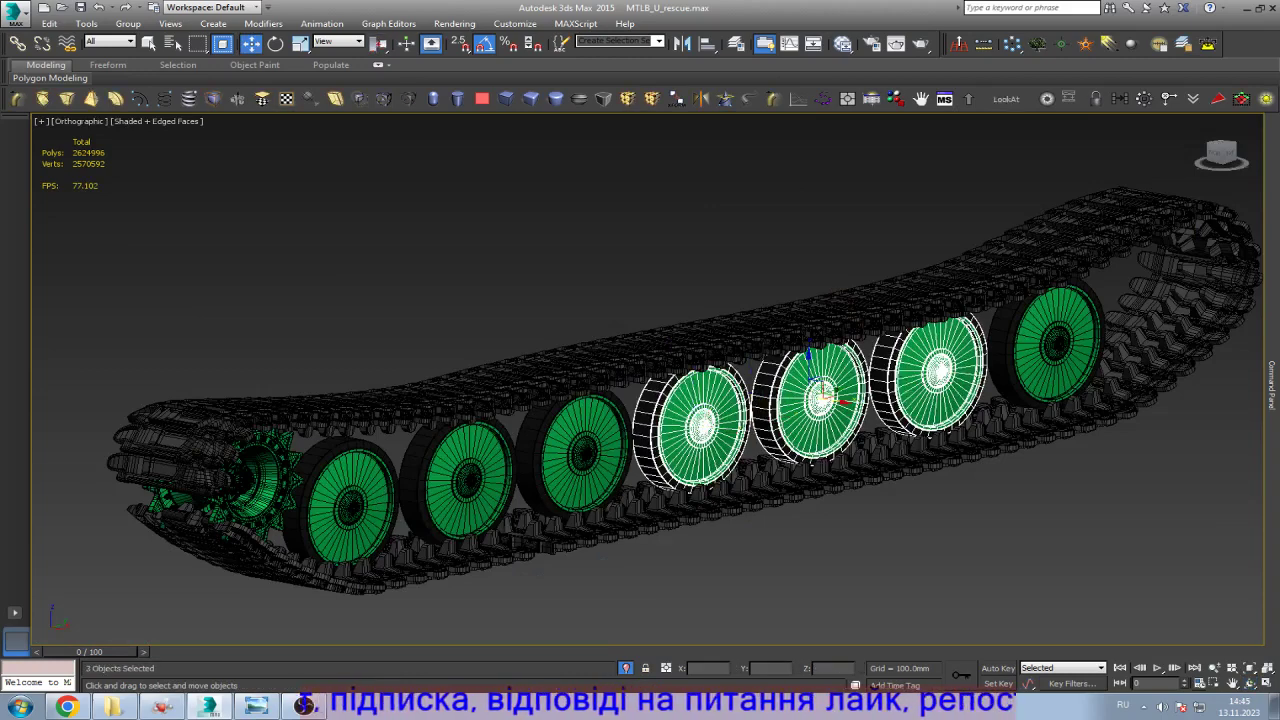
pyautogui.keyDown('ctrl'); pyautogui.click(1055, 345); pyautogui.keyUp('ctrl')
pyautogui.keyDown('ctrl'); pyautogui.click(580, 455); pyautogui.keyUp('ctrl')
pyautogui.keyDown('ctrl'); pyautogui.click(465, 480); pyautogui.keyUp('ctrl')
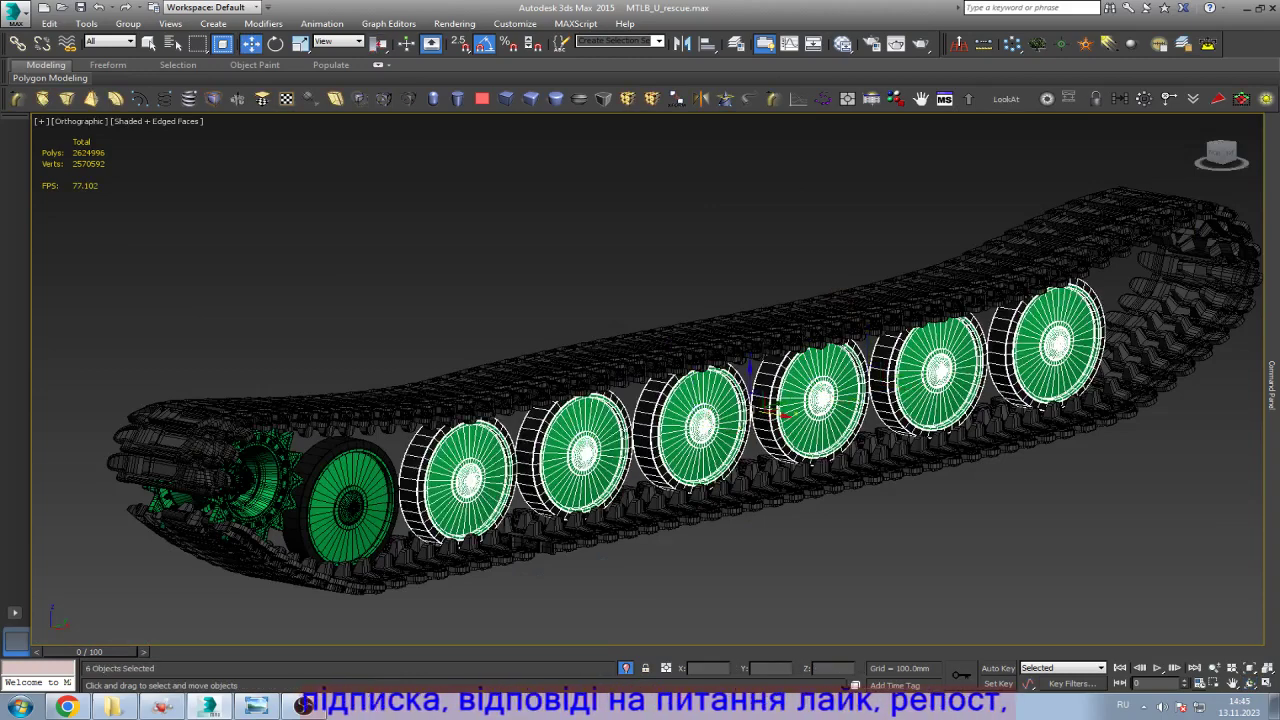
pyautogui.keyDown('ctrl'); pyautogui.click(348, 500); pyautogui.keyUp('ctrl')
pyautogui.keyDown('ctrl'); pyautogui.click(161, 524); pyautogui.keyUp('ctrl')
pyautogui.press('Delete')
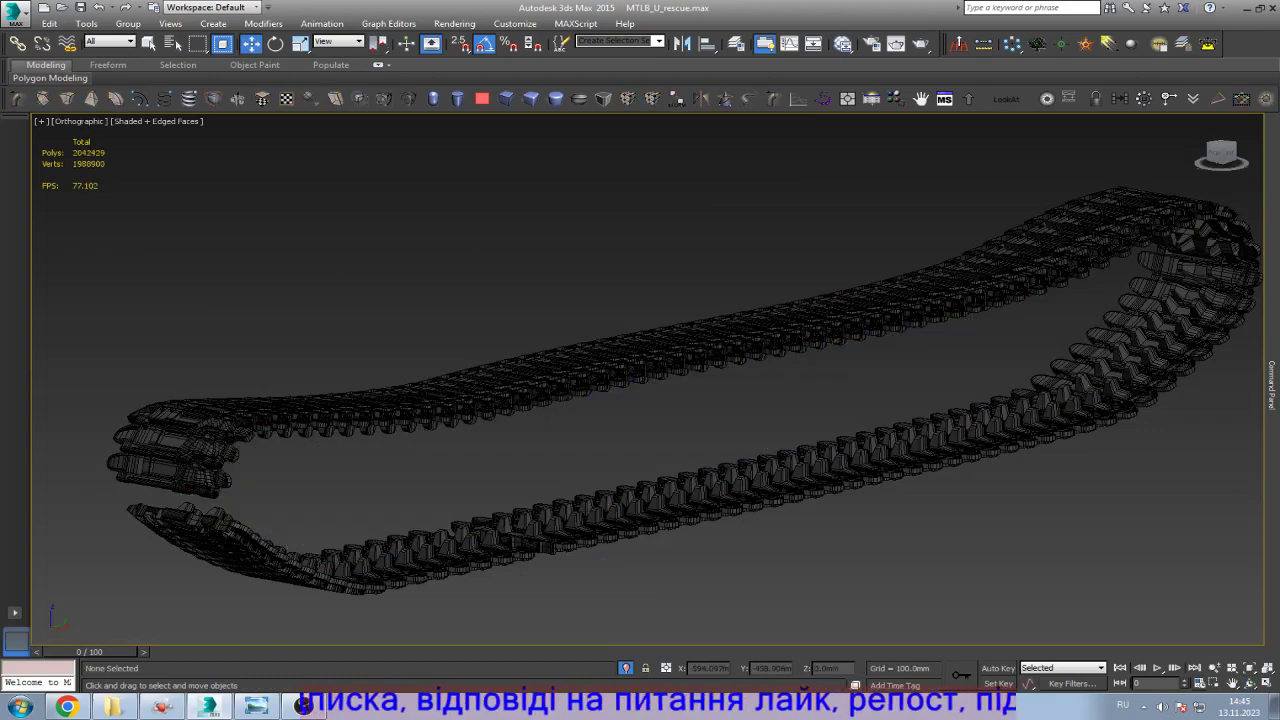
# Step: Delete a track shoe, restore it with undo, and scrub the animation to frame 32
pyautogui.scroll(6, 640, 450)
pyautogui.scroll(-3, 640, 450)
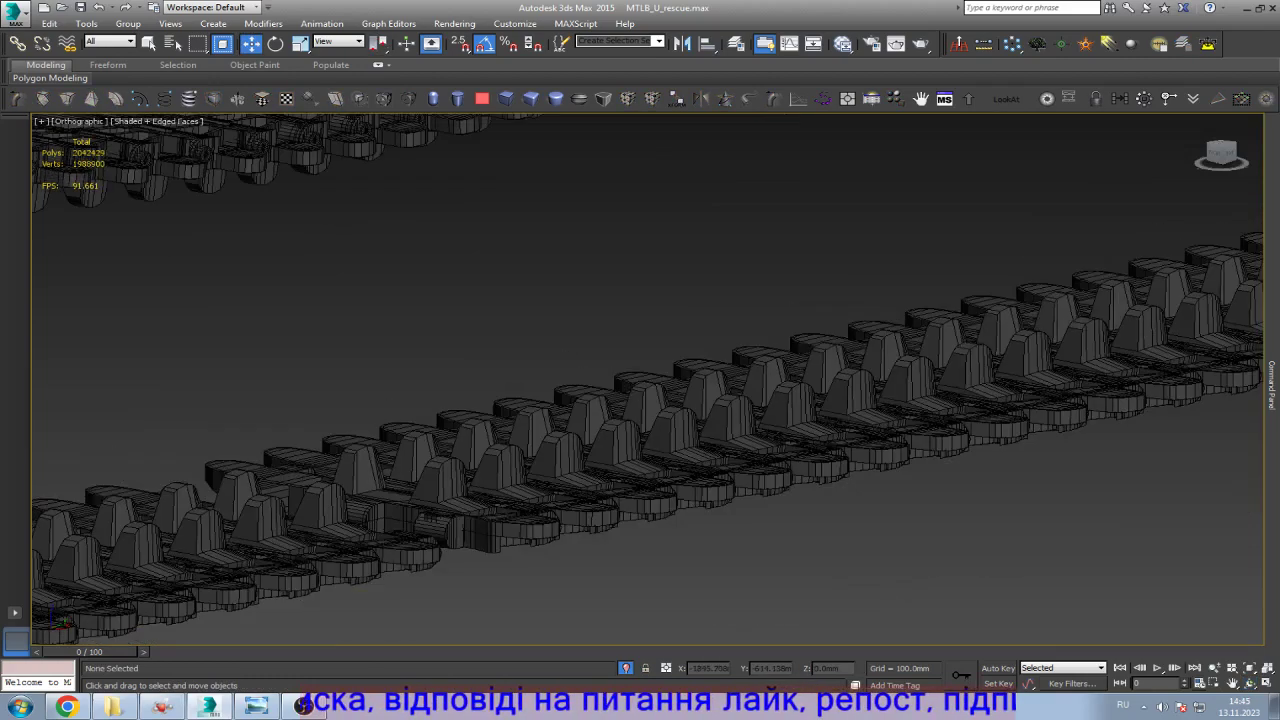
pyautogui.scroll(2, 640, 450)
pyautogui.scroll(2, 640, 400)
pyautogui.scroll(-5, 640, 400)
pyautogui.scroll(8, 640, 400)
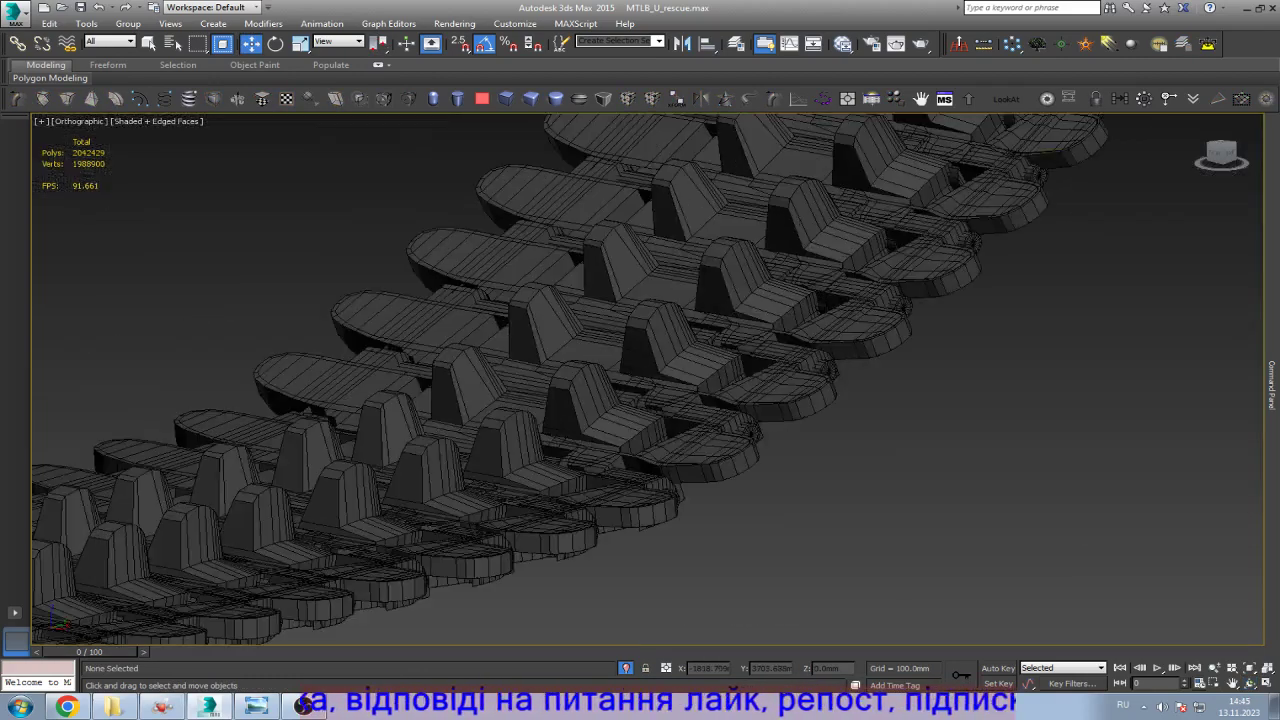
pyautogui.click(612, 305)
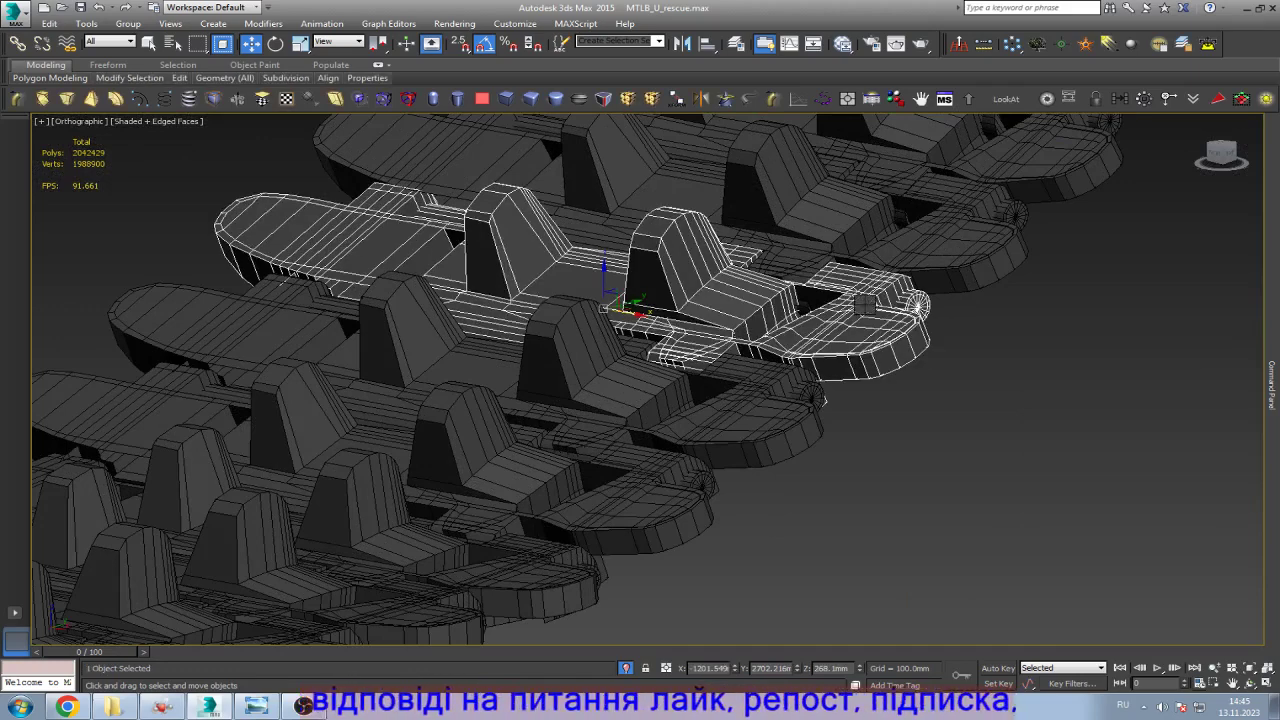
pyautogui.press('Delete')
pyautogui.hotkey('ctrl', 'z')
pyautogui.press('Delete')
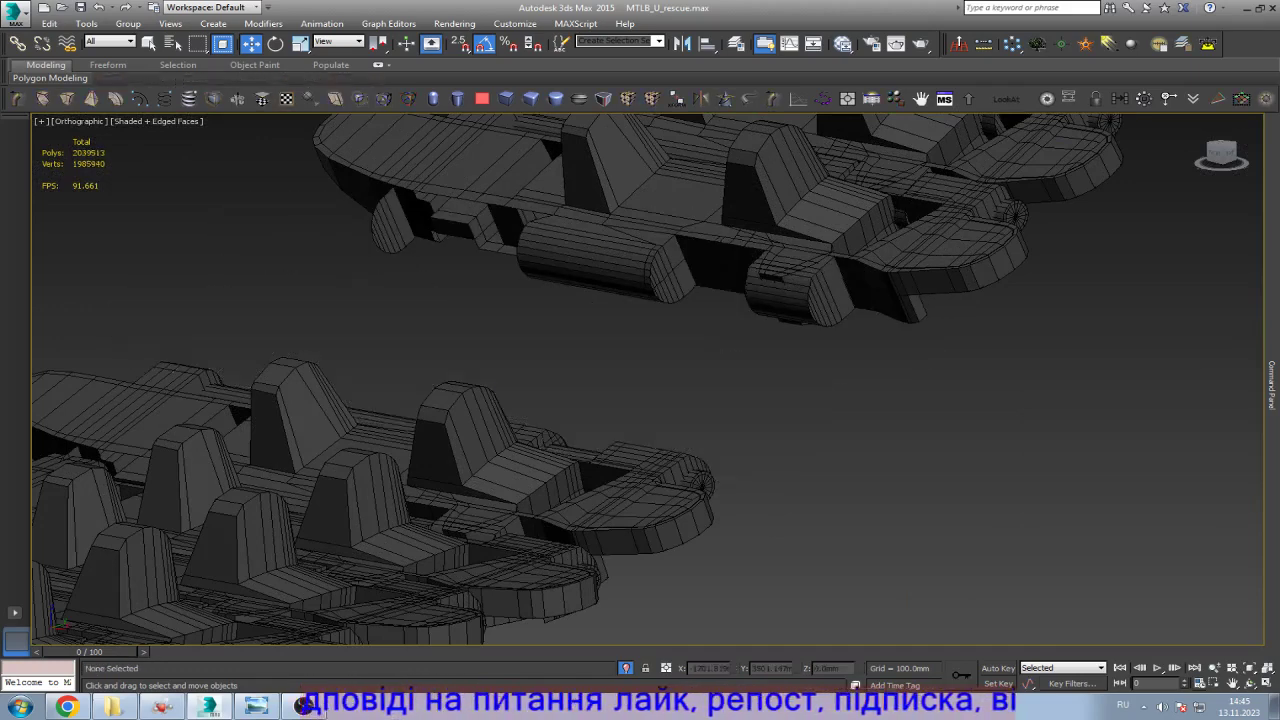
pyautogui.hotkey('ctrl', 'z')
pyautogui.scroll(-6, 640, 400)
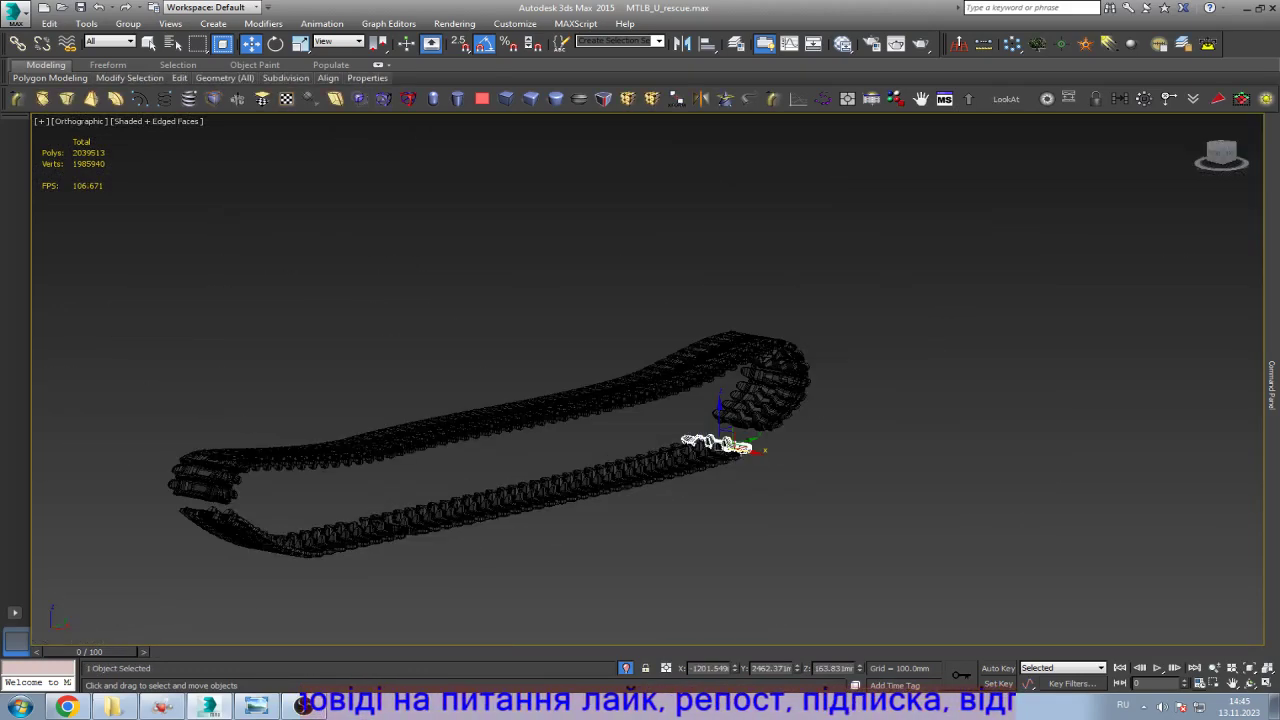
pyautogui.moveTo(90, 651)
pyautogui.mouseDown()
pyautogui.moveTo(1200, 651)
pyautogui.moveTo(90, 651)
pyautogui.mouseUp()
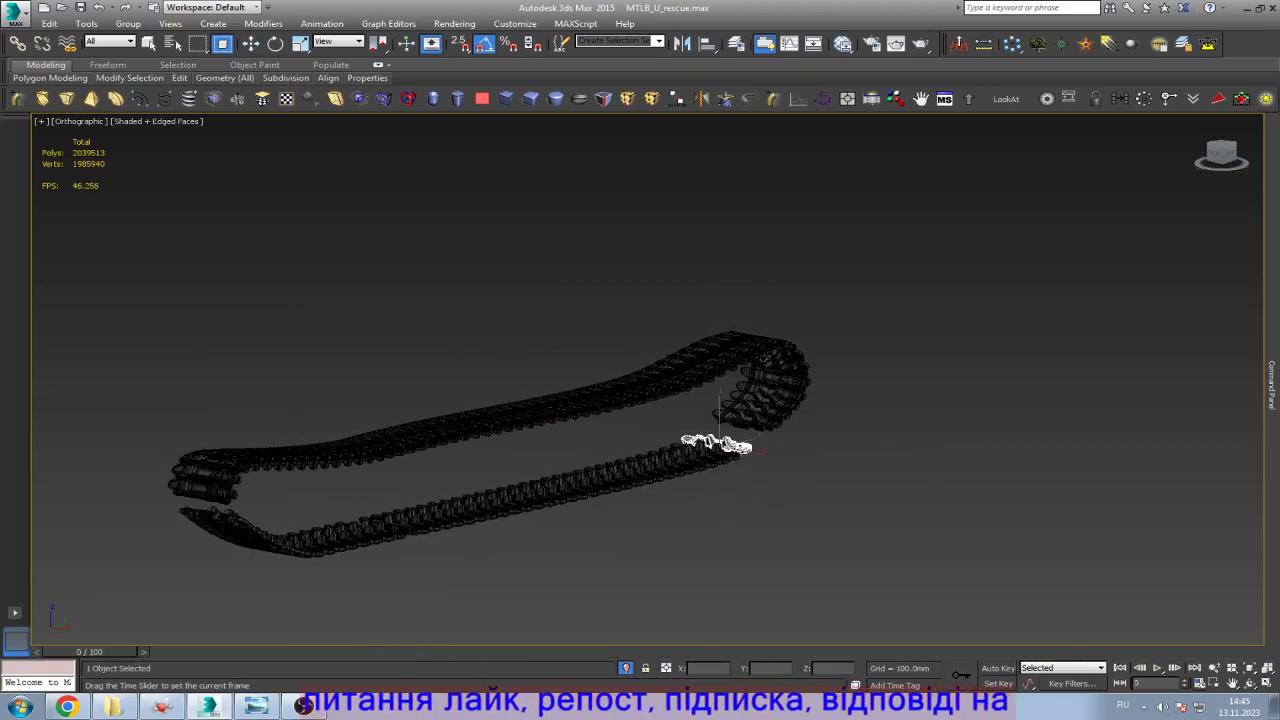
# Step: Delete the stray track shoe and another leftover link from the lower run
pyautogui.press('w')
pyautogui.hotkey('ctrl', 'd')
pyautogui.scroll(10, 620, 450)
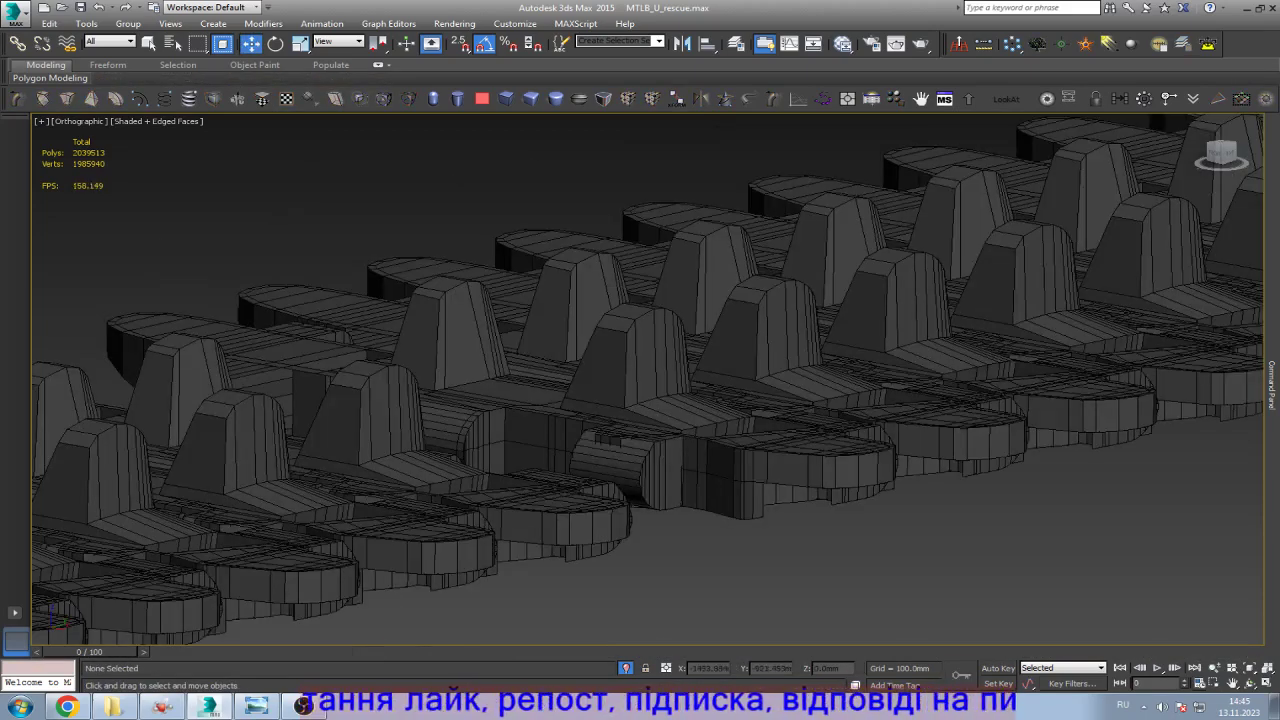
pyautogui.click(488, 472)
pyautogui.press('Delete')
pyautogui.click(540, 440)
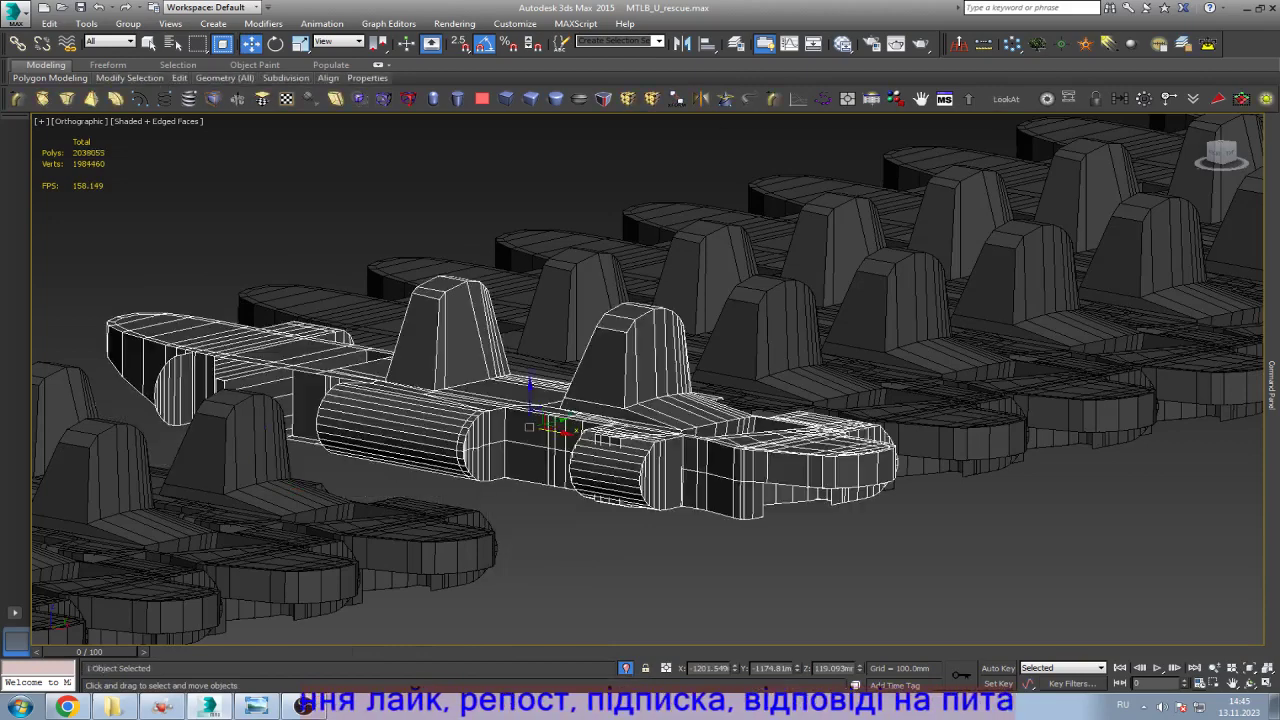
pyautogui.press('Delete')
pyautogui.scroll(-6, 640, 380)
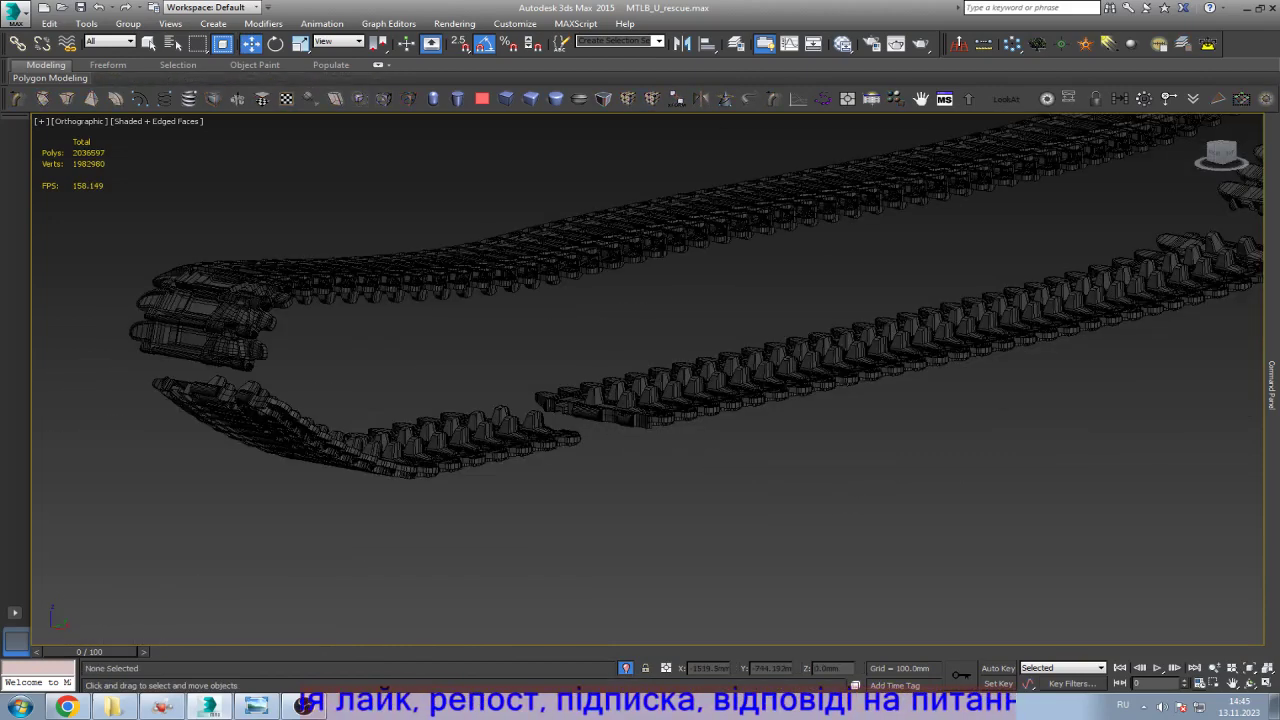
pyautogui.scroll(-5, 640, 400)
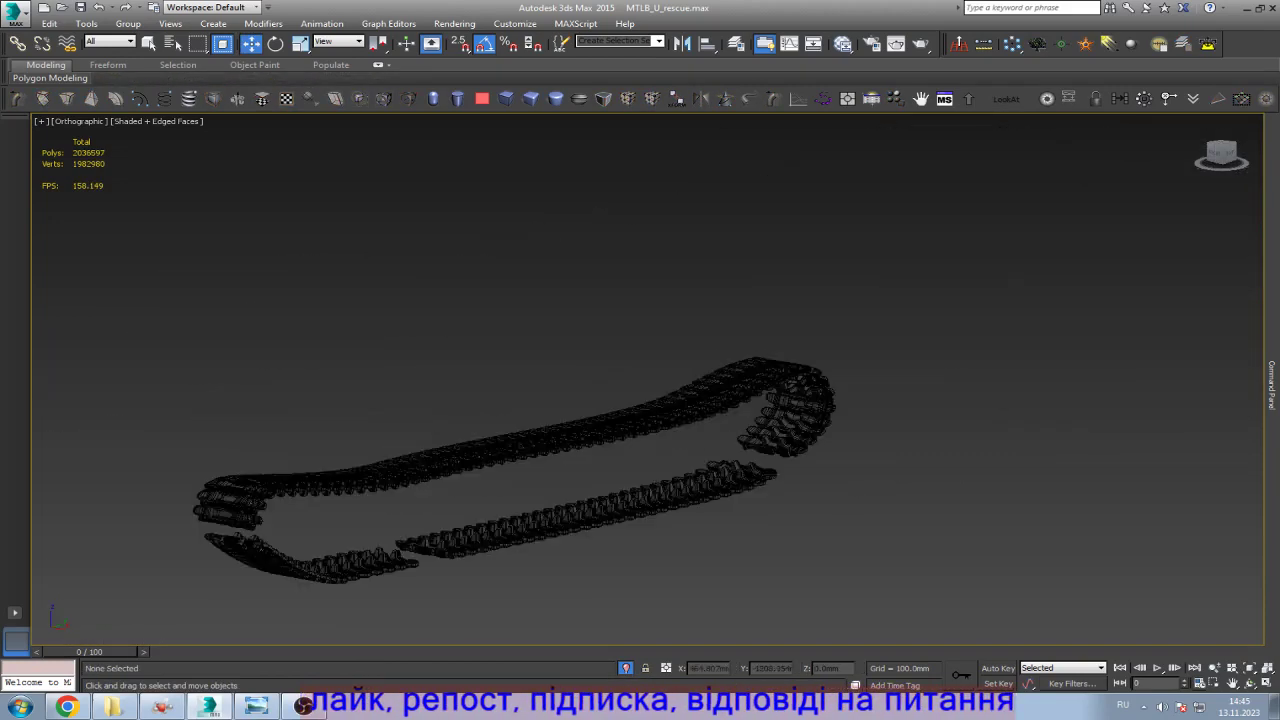
# Step: Play the track animation, then marquee-select all 105 track links
pyautogui.press('/')
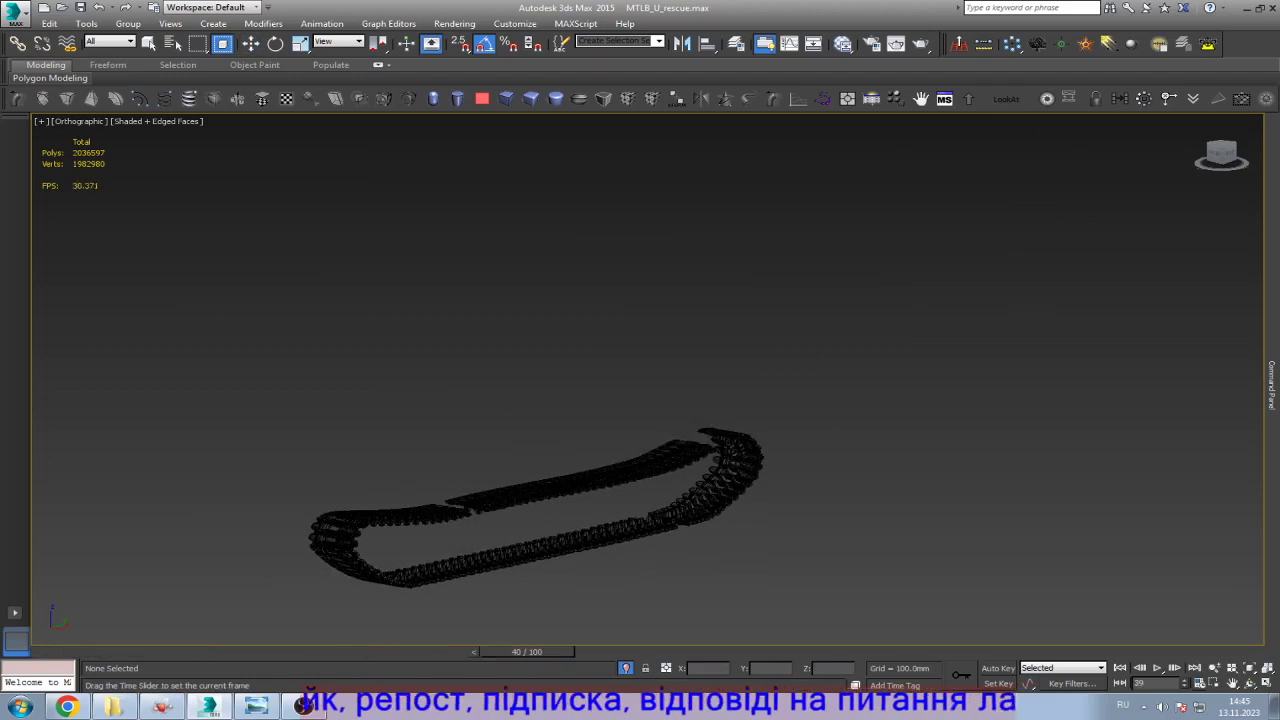
pyautogui.press('w')
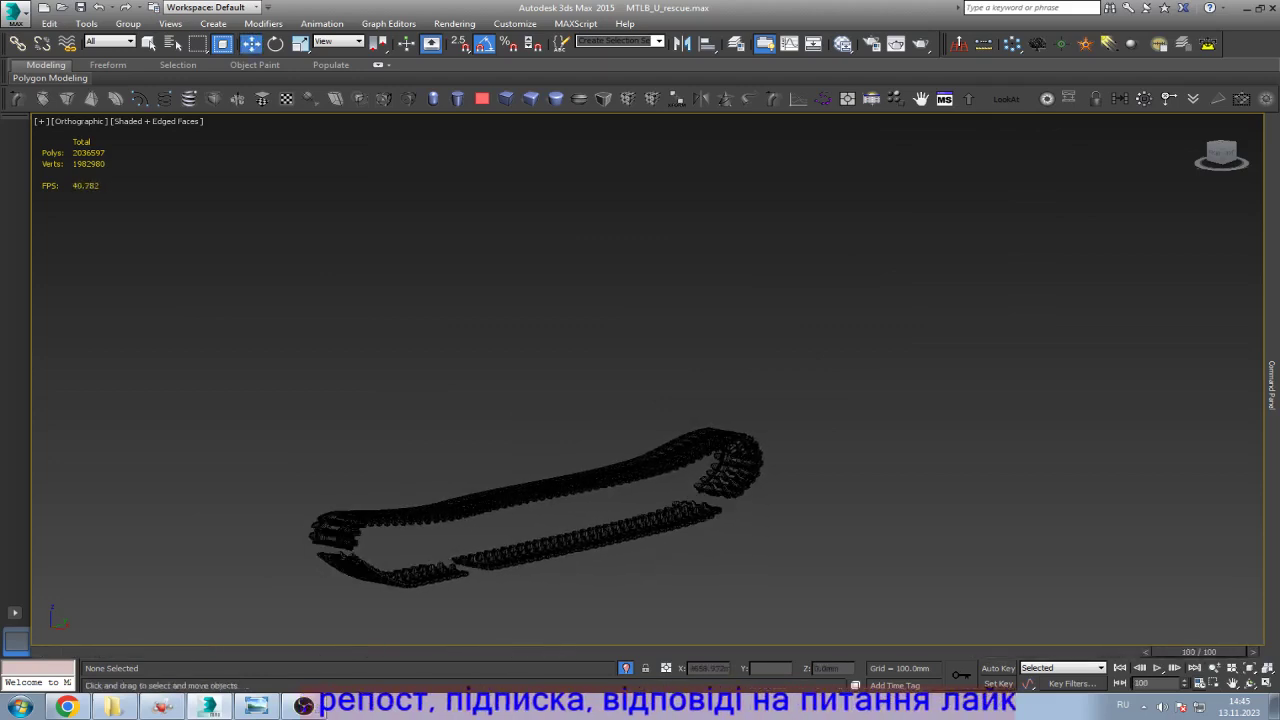
pyautogui.moveTo(261, 399); pyautogui.dragTo(830, 596)
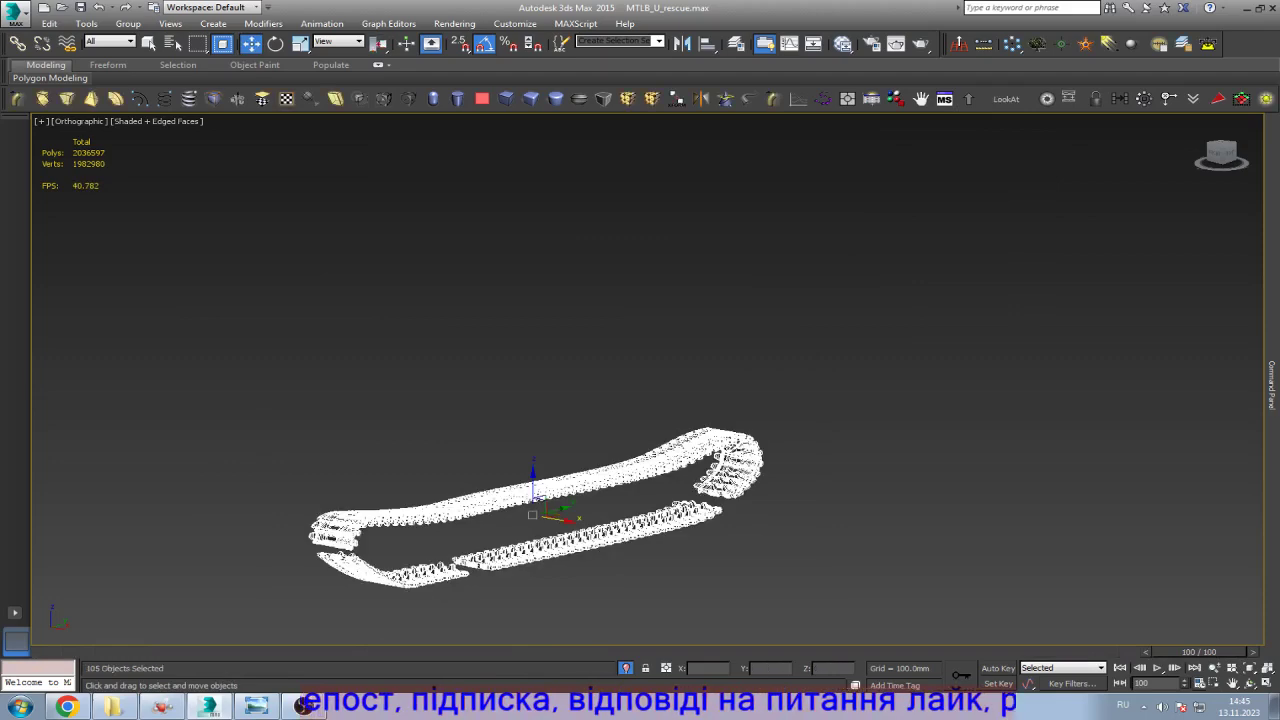
# Step: Set the selected track links' object colour to purple
pyautogui.scroll(10, 720, 485)
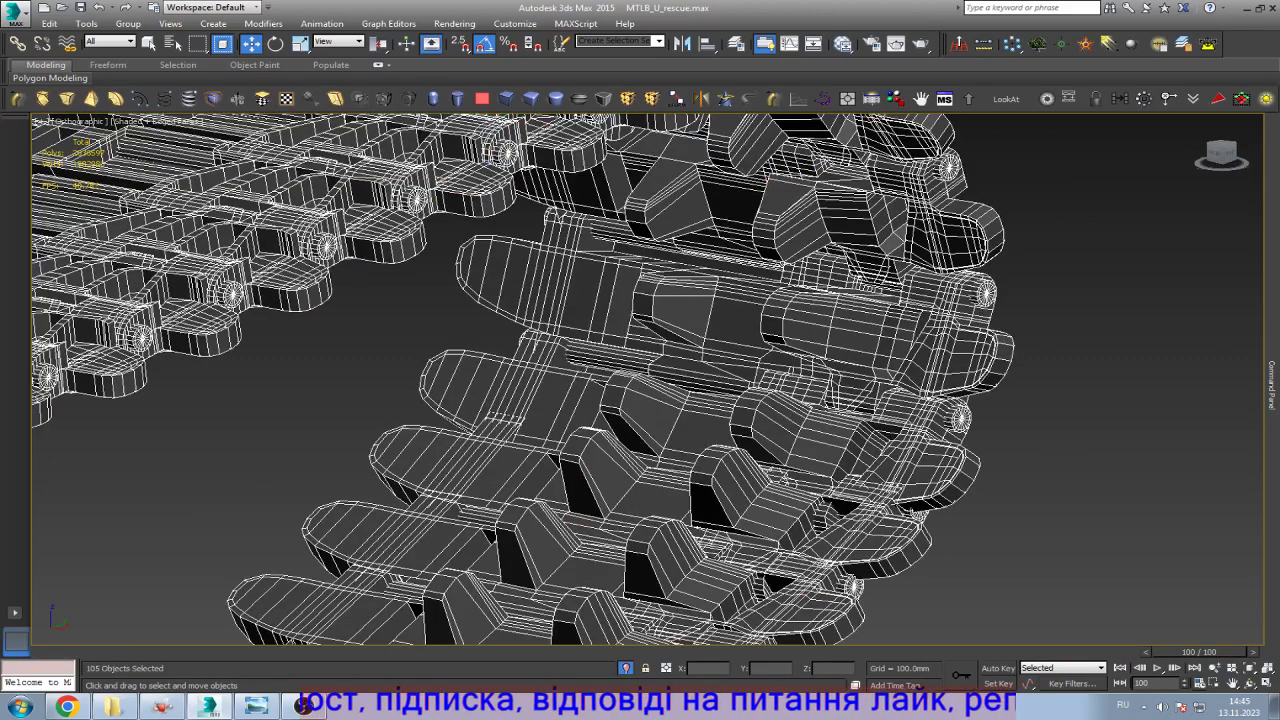
pyautogui.moveTo(1272, 385)
pyautogui.click(1228, 142)
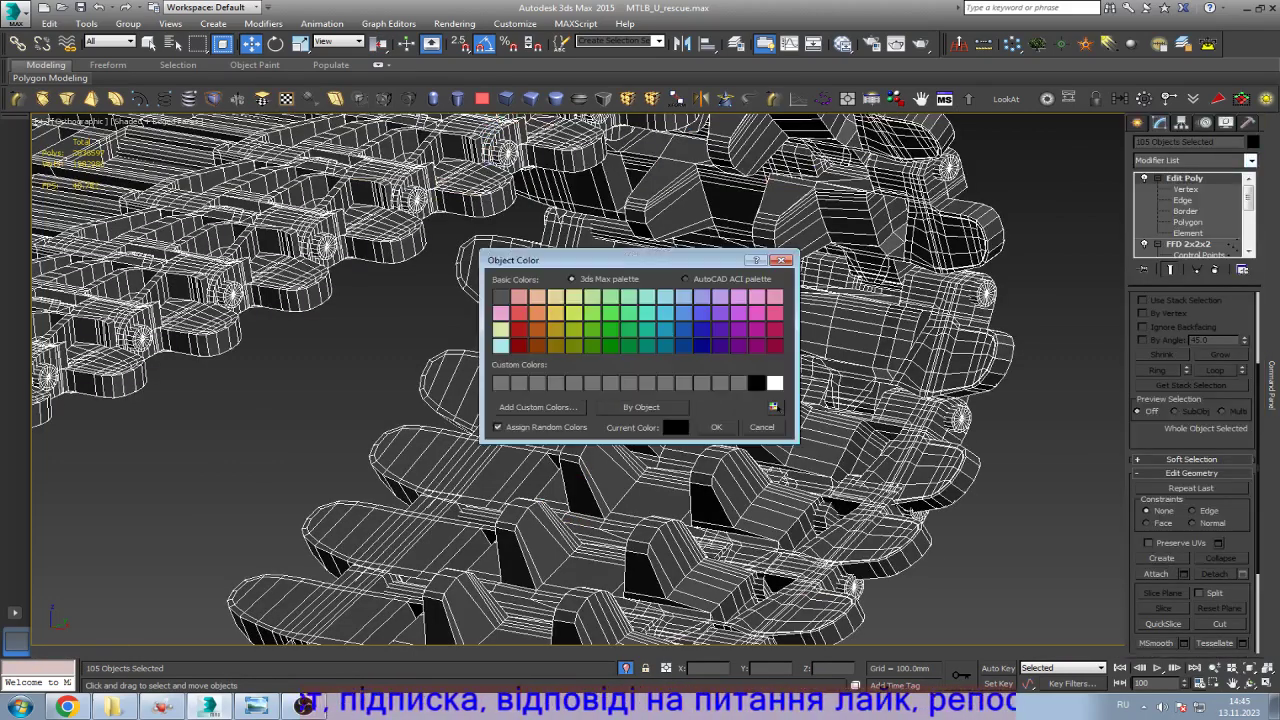
pyautogui.click(739, 312)
pyautogui.click(716, 427)
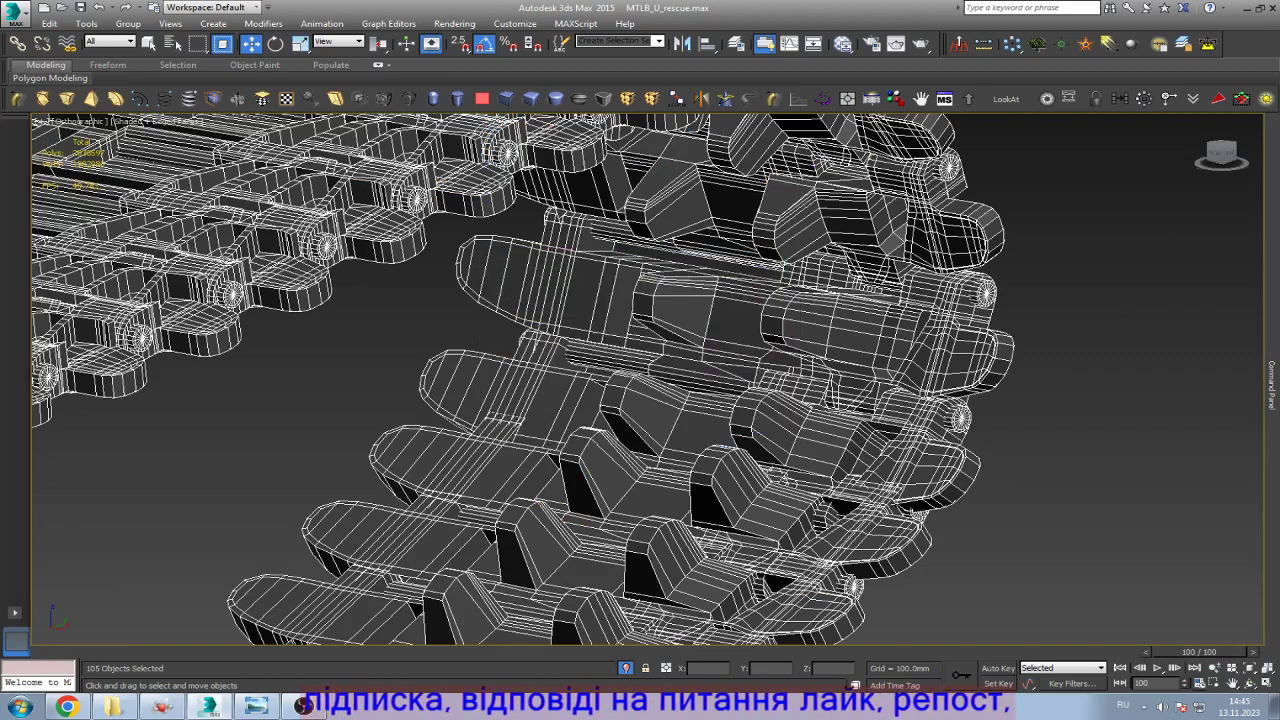
# Step: Hide the track links, Unhide All to restore the hull, and select a single link
pyautogui.press('Delete')
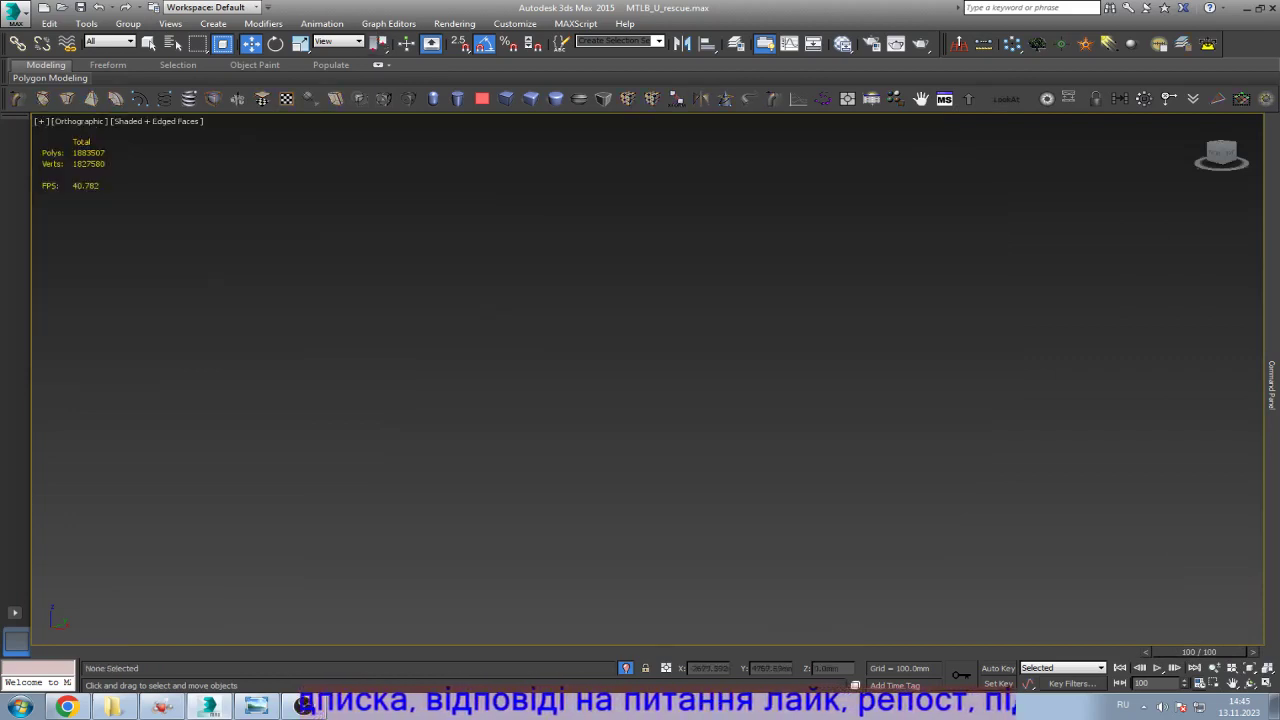
pyautogui.press('f')
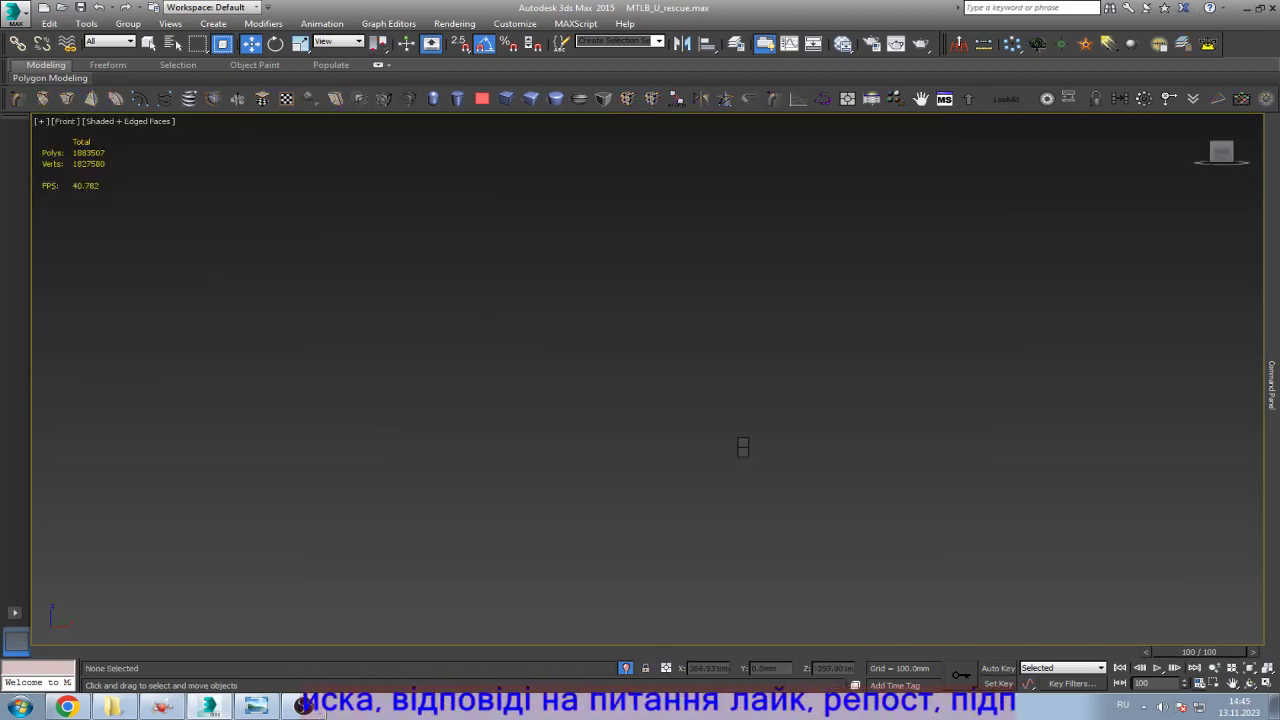
pyautogui.rightClick(743, 443)
pyautogui.click(790, 340)
pyautogui.press('Return')
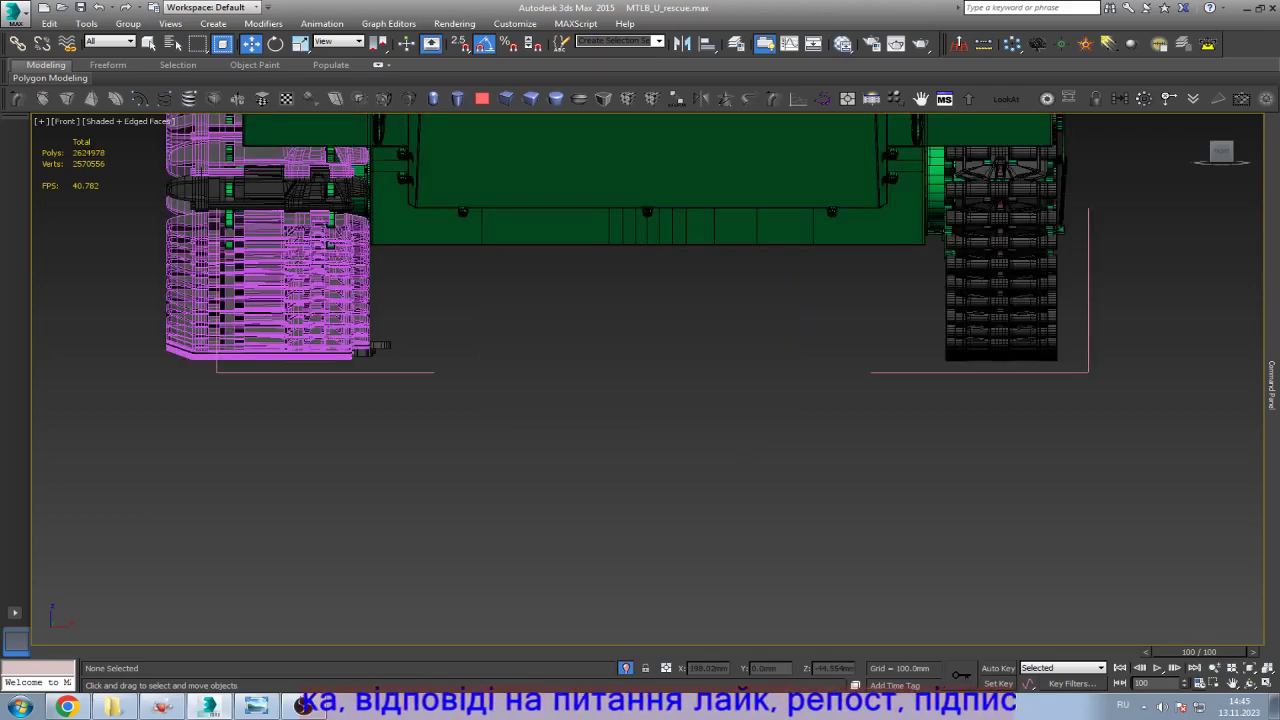
pyautogui.scroll(-5, 644, 480)
pyautogui.scroll(7, 465, 440)
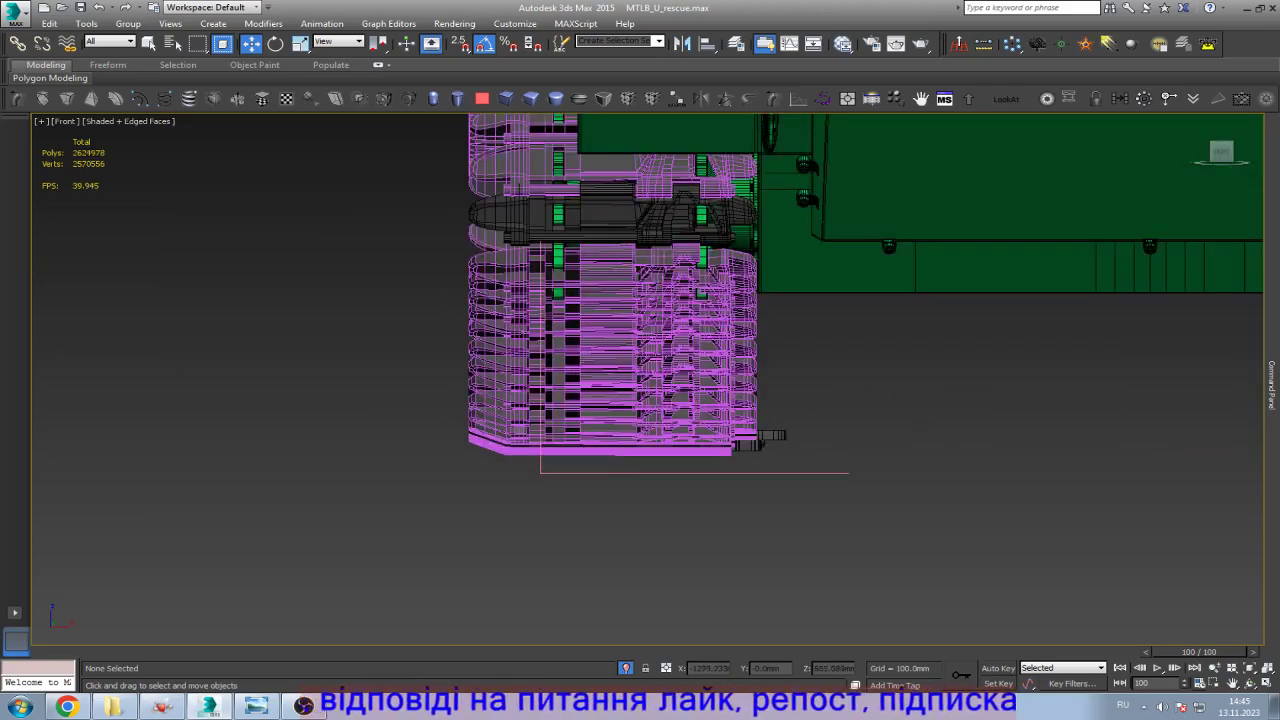
pyautogui.click(600, 215)
# Step: Frame the selected link, orbit the view, and rewind the animation to frame 0
pyautogui.press('z')
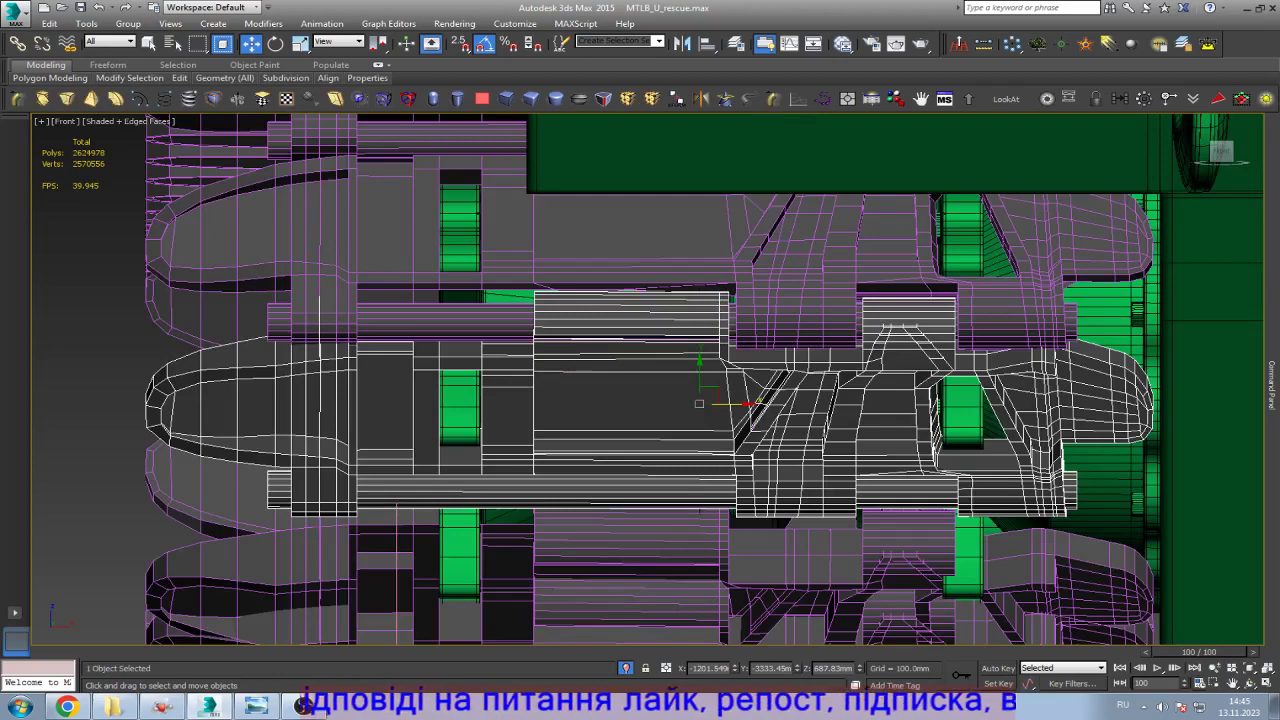
pyautogui.hotkey('ctrl', 'r')
pyautogui.moveTo(1200, 651); pyautogui.dragTo(90, 651)
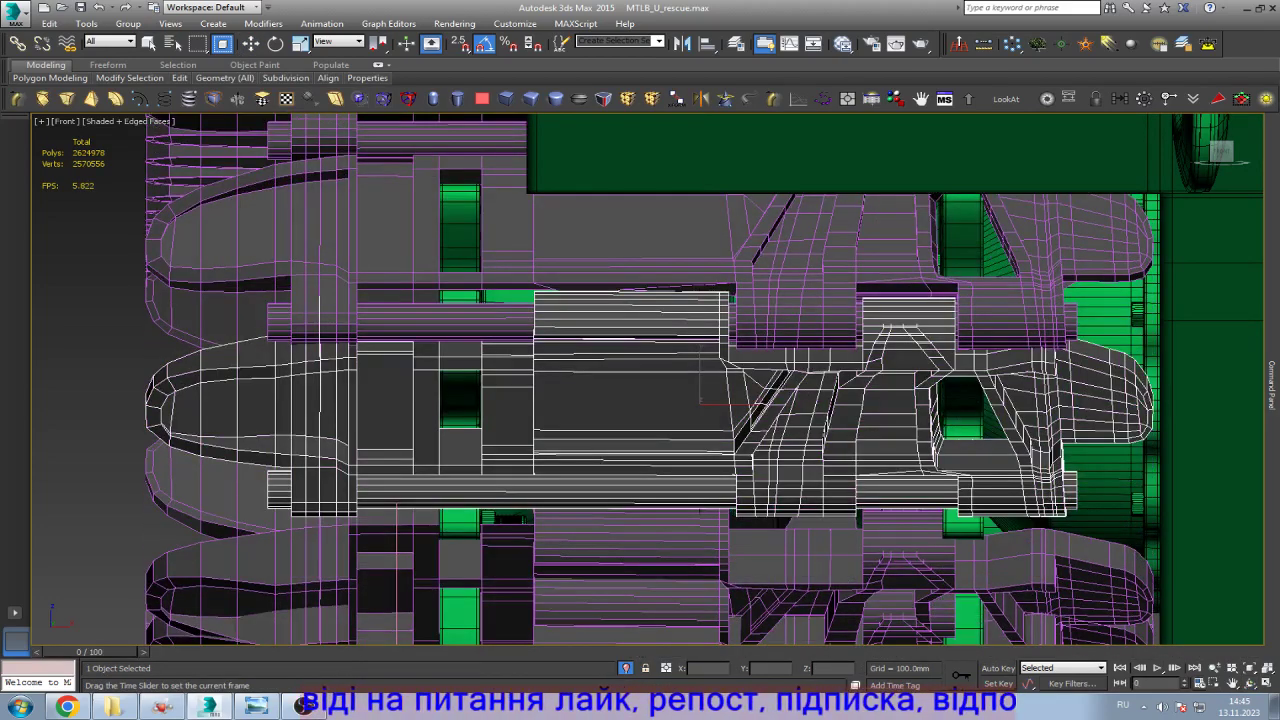
pyautogui.moveTo(640, 420); pyautogui.dragTo(545, 430)
# Step: Trial-move the track link downward, then undo the move
pyautogui.press('w')
pyautogui.keyDown('shift'); pyautogui.moveTo(770, 385); pyautogui.dragTo(735, 505); pyautogui.keyUp('shift')
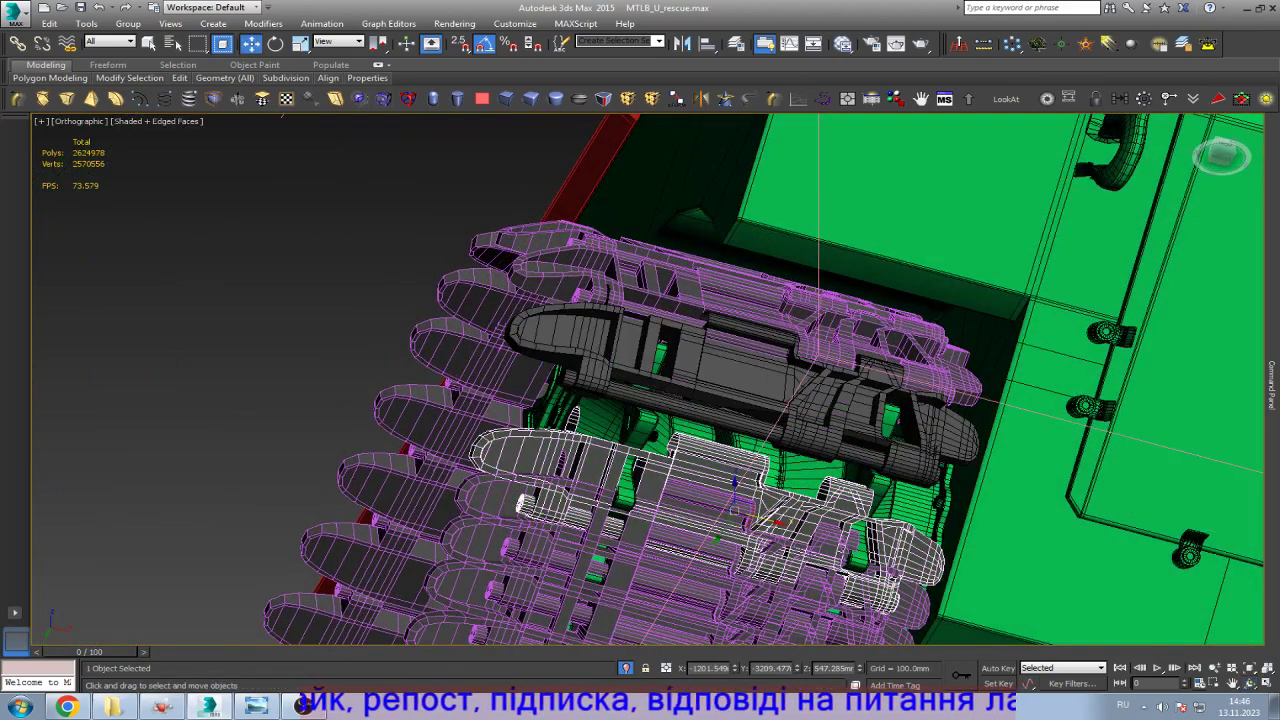
pyautogui.hotkey('ctrl', 'z')
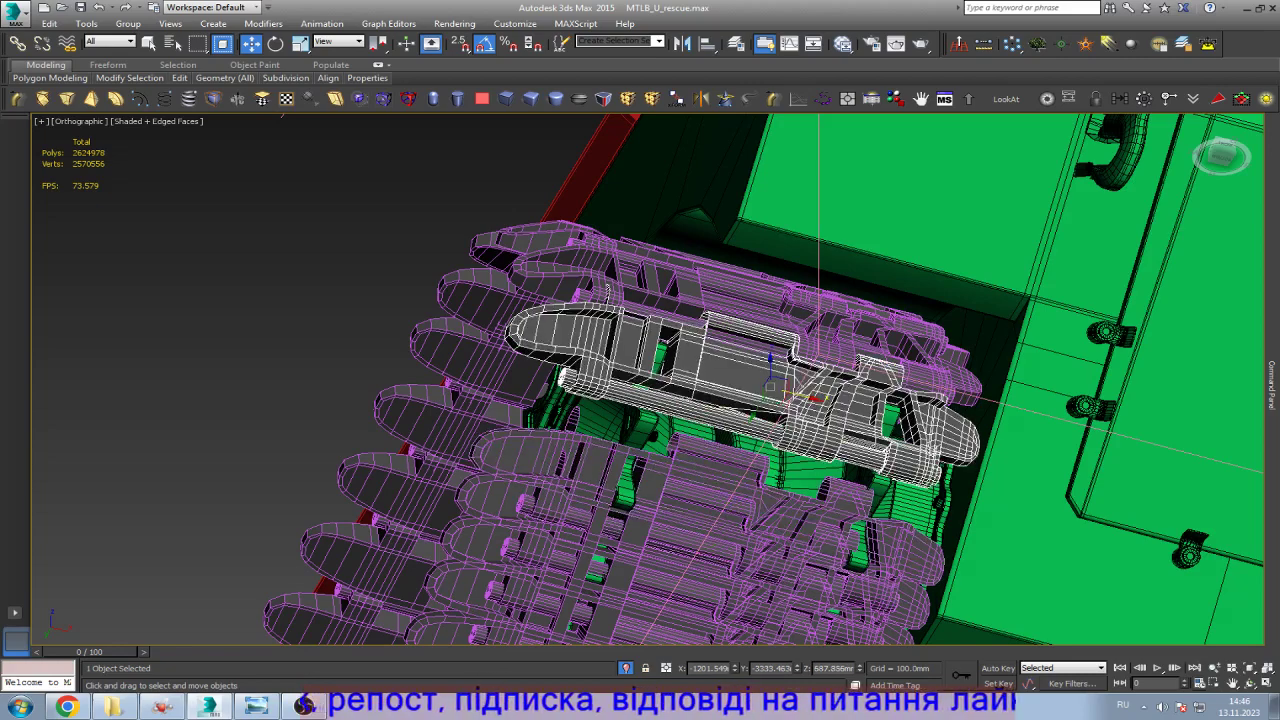
pyautogui.scroll(5, 728, 385)
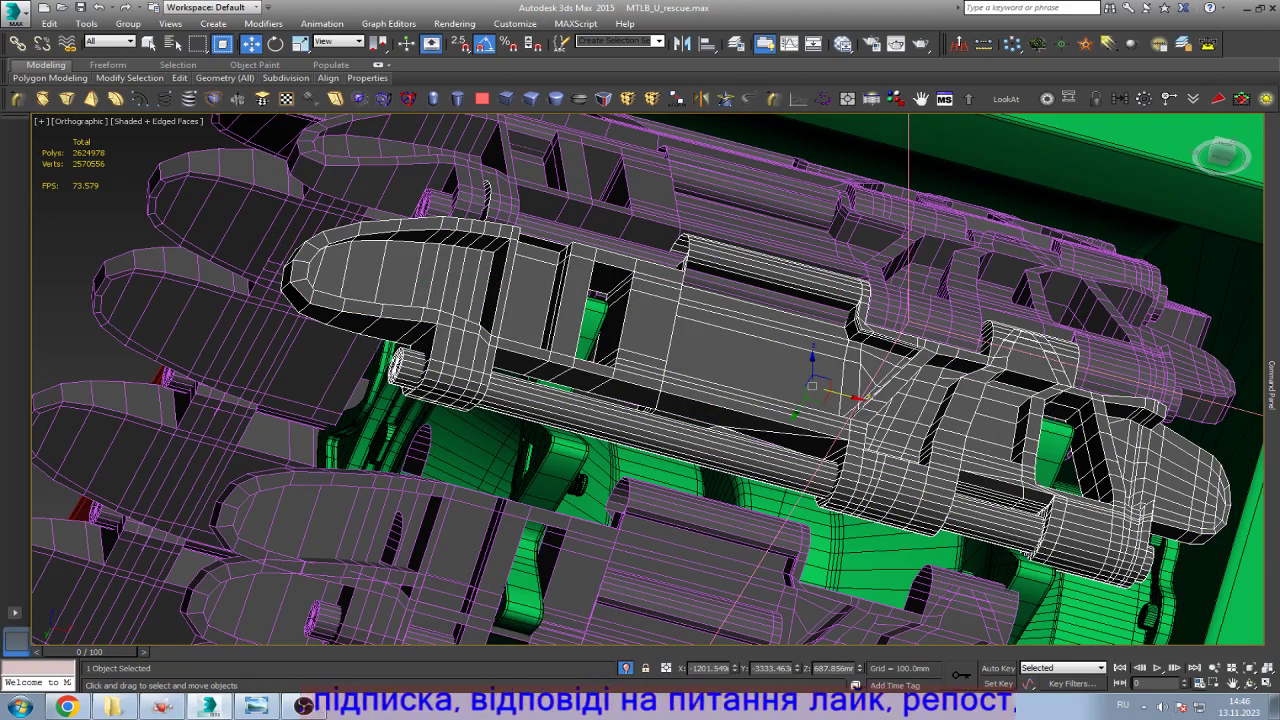
pyautogui.scroll(-10, 700, 380)
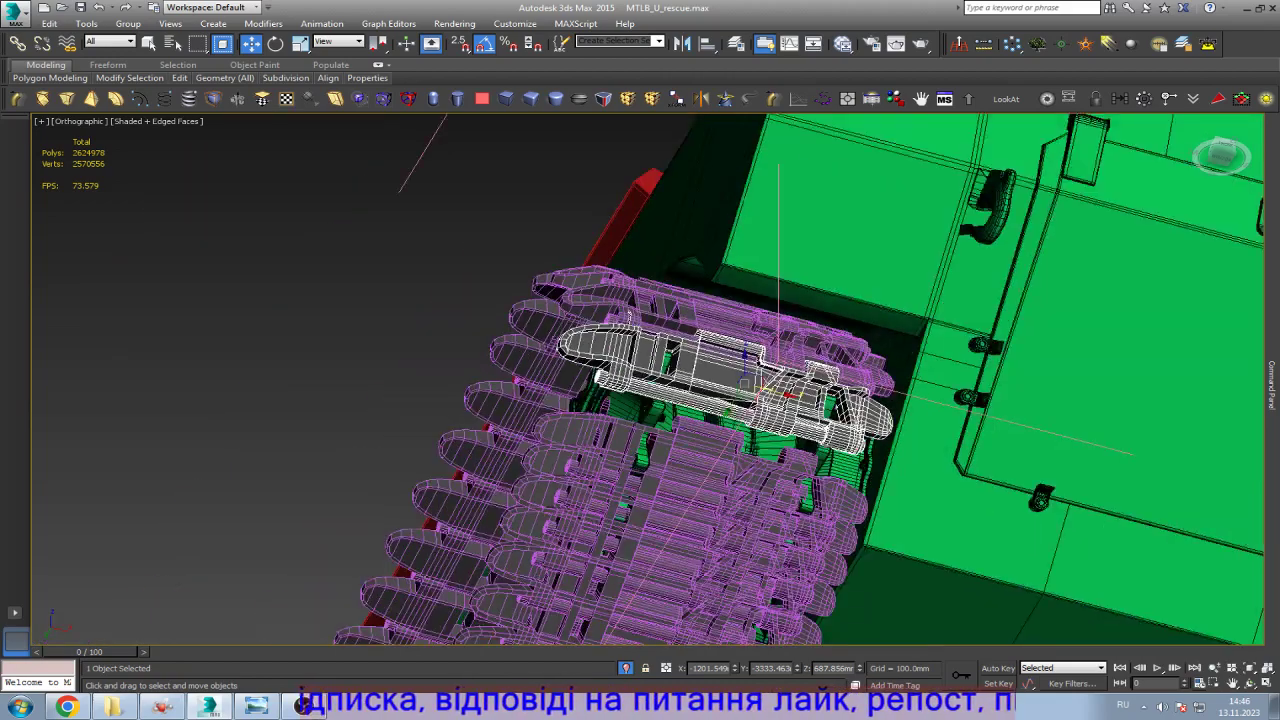
pyautogui.scroll(-4, 640, 380)
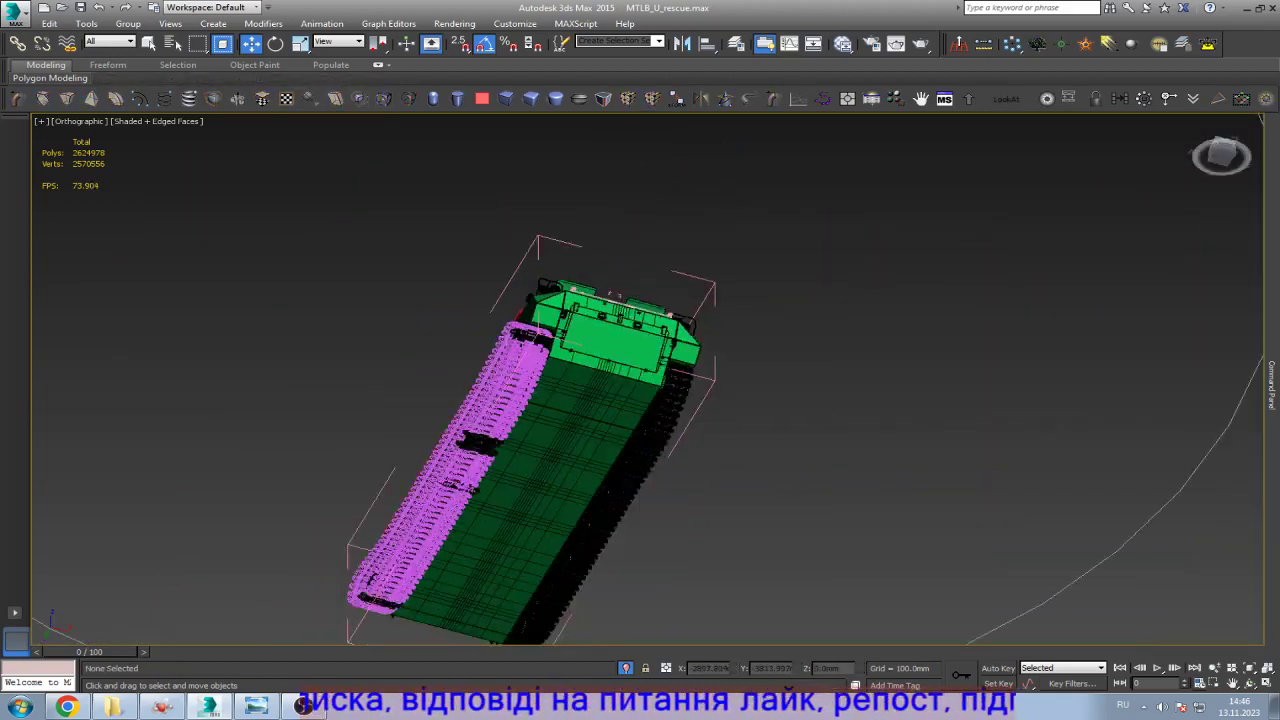
# Step: Select a track link, step the animation forward one frame, then return to frame 0
pyautogui.scroll(15, 620, 400)
pyautogui.scroll(3, 620, 400)
pyautogui.press('F4')
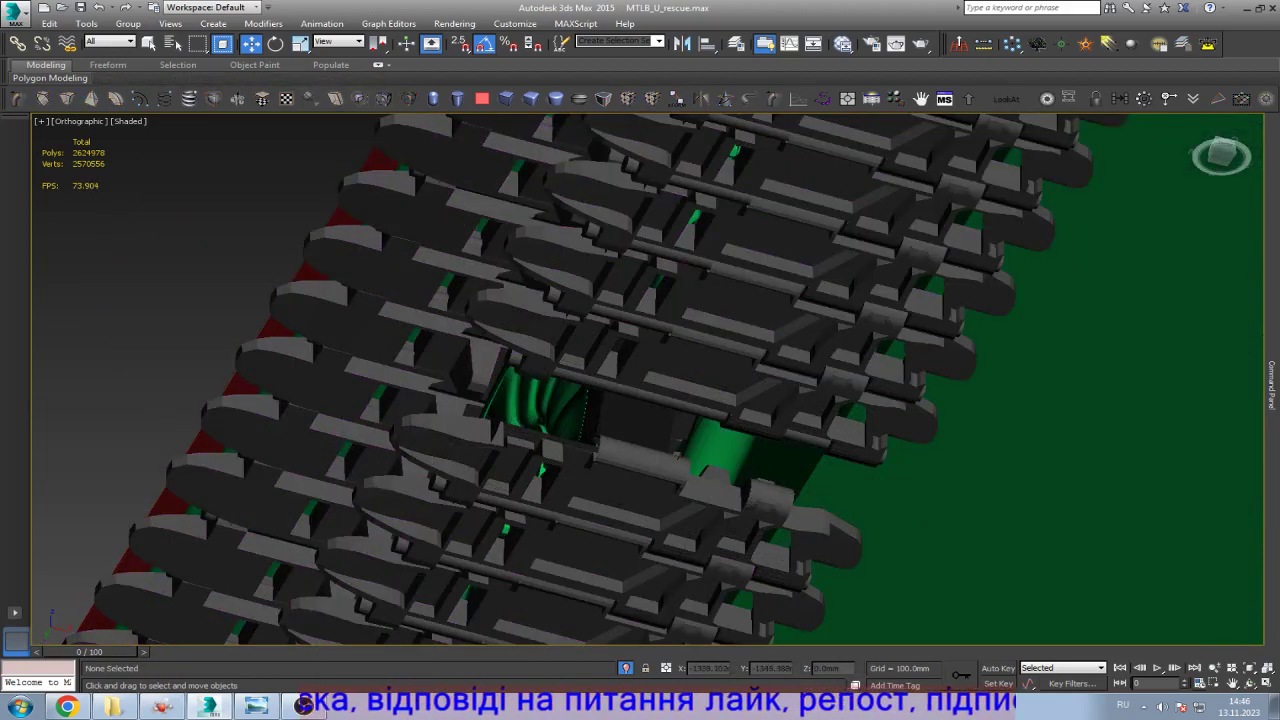
pyautogui.press('F4')
pyautogui.click(650, 370)
pyautogui.scroll(3, 655, 400)
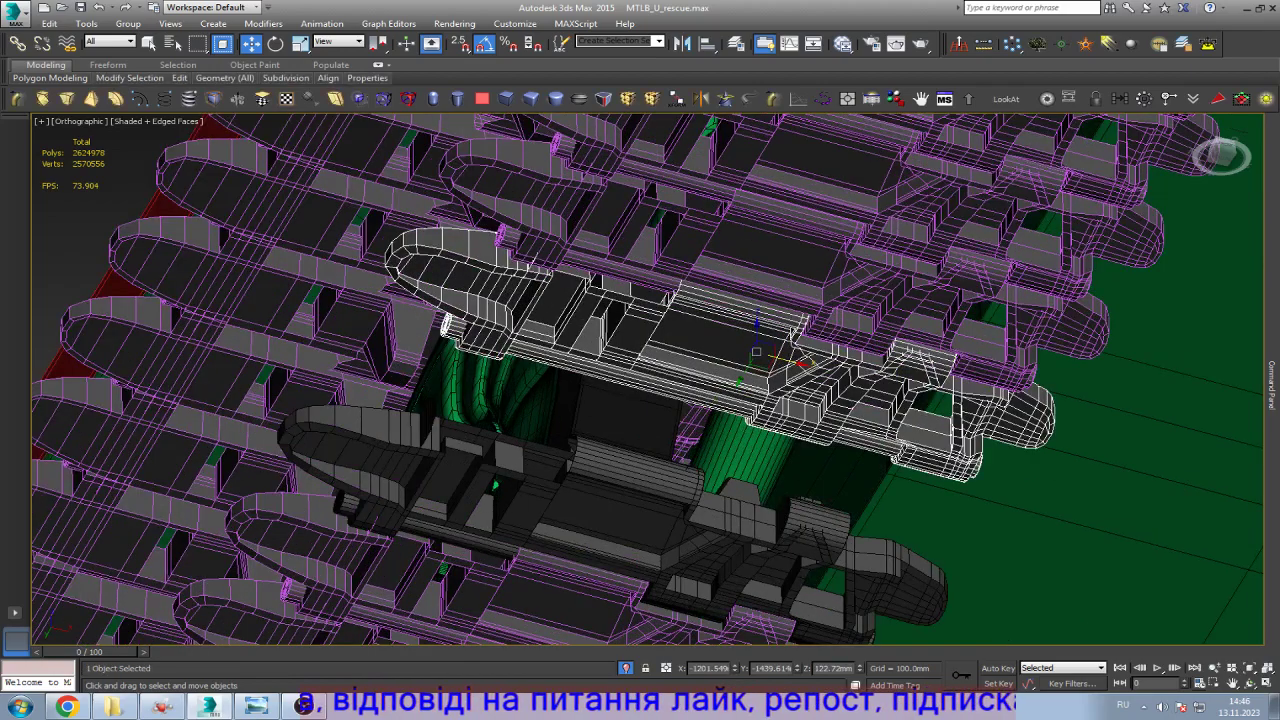
pyautogui.moveTo(720, 355); pyautogui.dragTo(500, 575, button='middle')
pyautogui.click(46, 651)
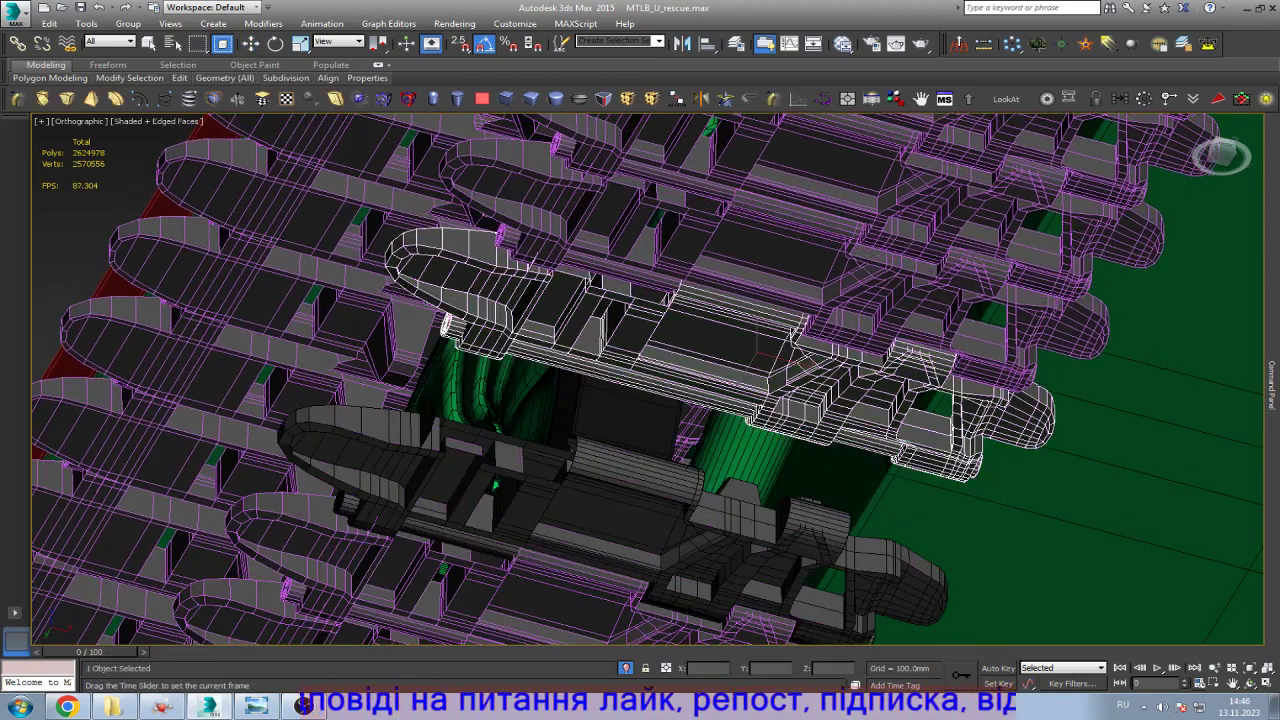
# Step: Add the lower link to the selection and give both links a new object colour
pyautogui.press('w')
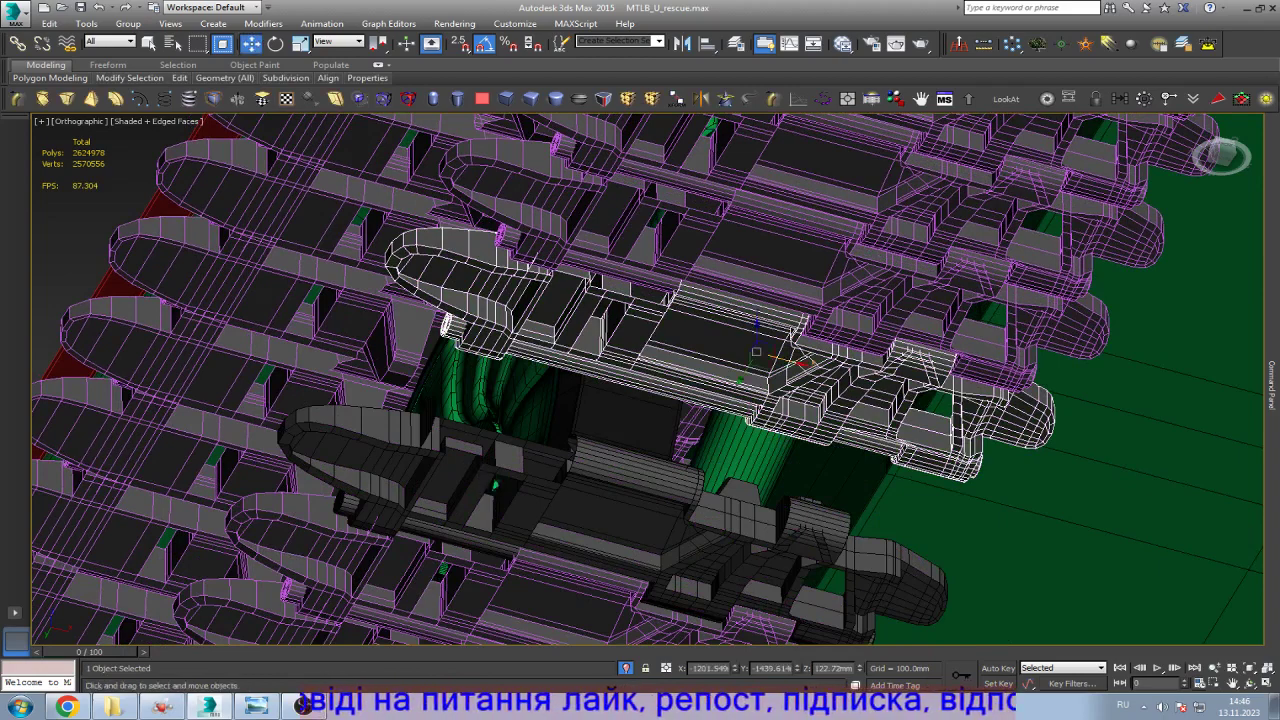
pyautogui.keyDown('ctrl'); pyautogui.click(489, 483); pyautogui.keyUp('ctrl')
pyautogui.moveTo(1272, 385)
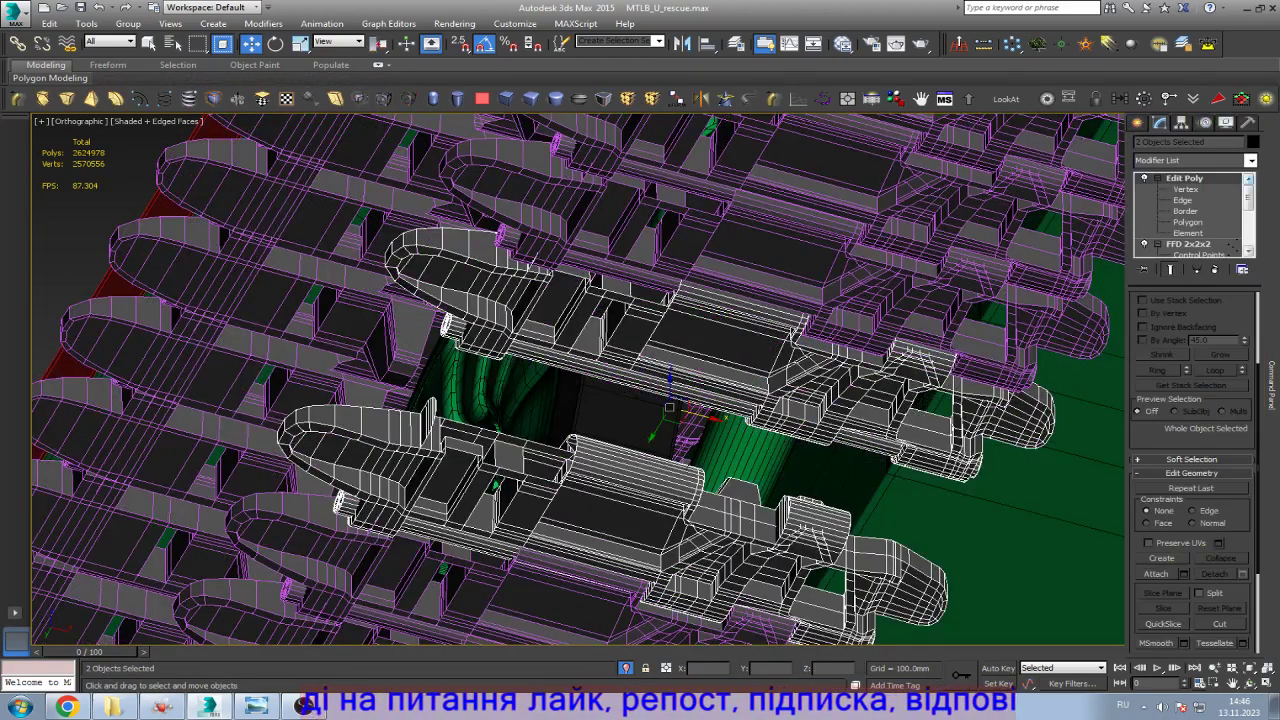
pyautogui.click(1248, 178)
pyautogui.click(739, 346)
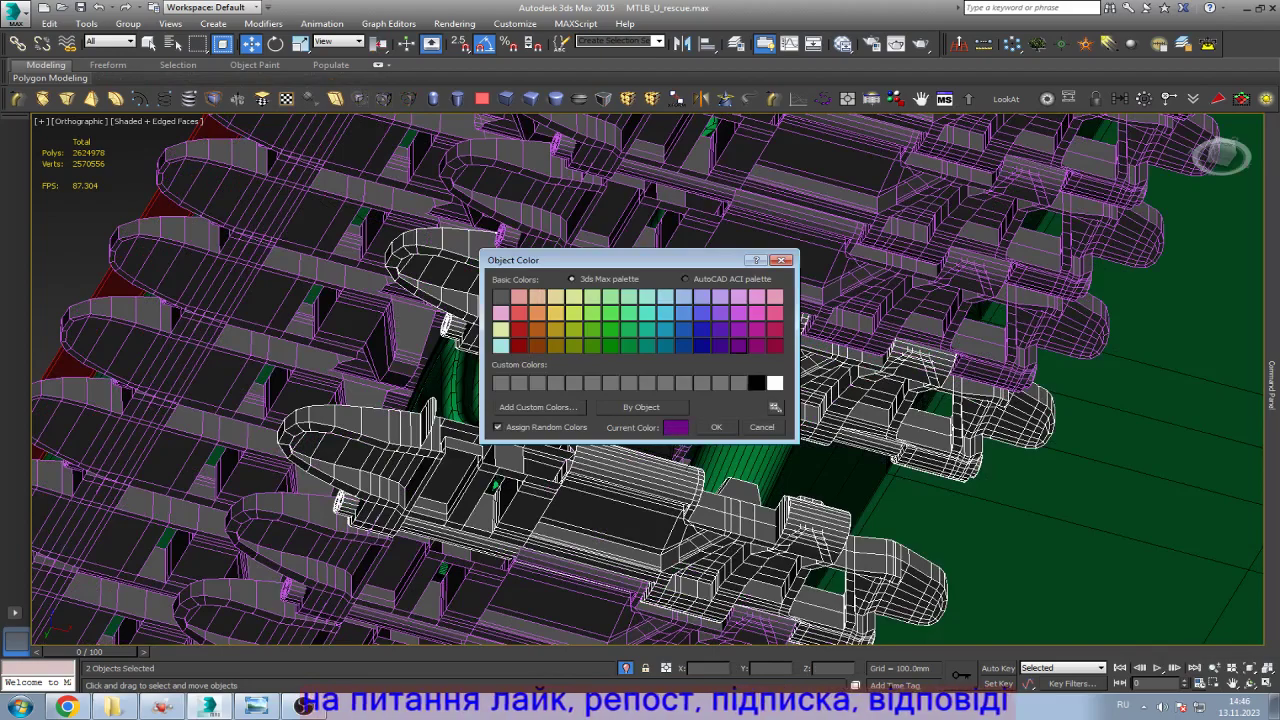
pyautogui.click(716, 427)
pyautogui.scroll(-10, 640, 380)
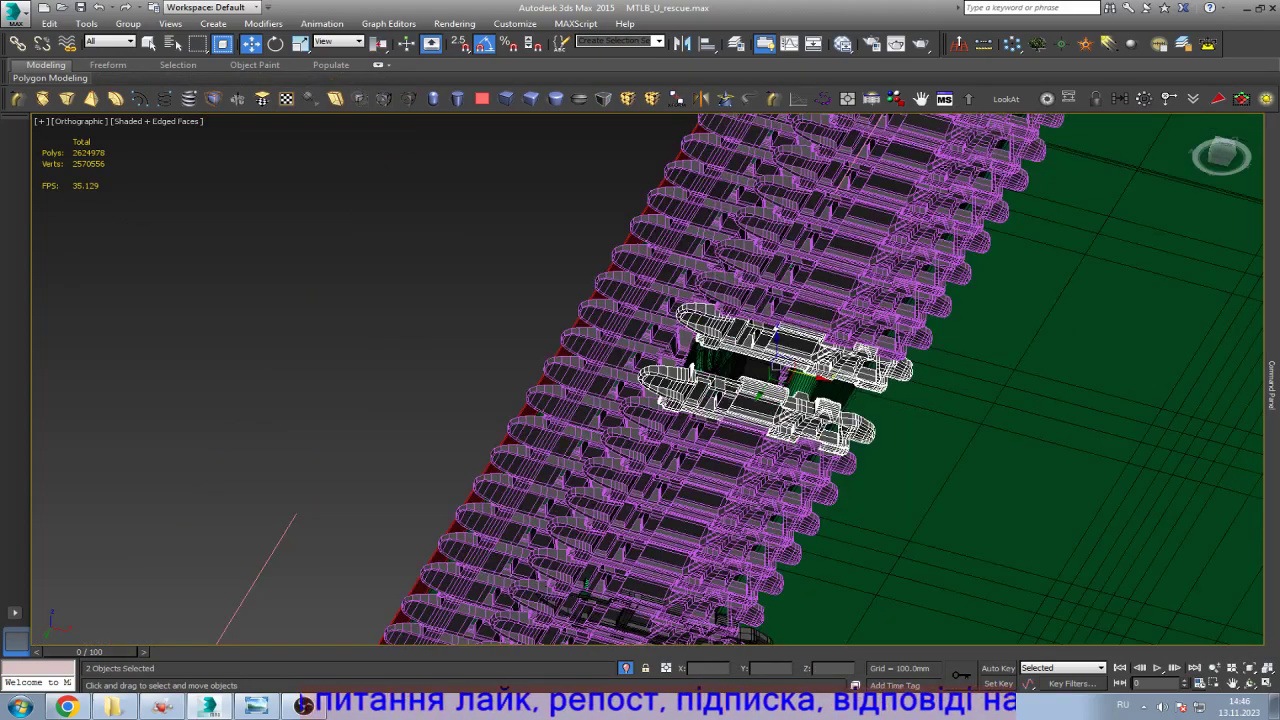
pyautogui.hotkey('ctrl', 'd')
# Step: Select both link pieces, rewind to frame 0, and move them out toward the upper left
pyautogui.scroll(3, 640, 380)
pyautogui.scroll(6, 600, 420)
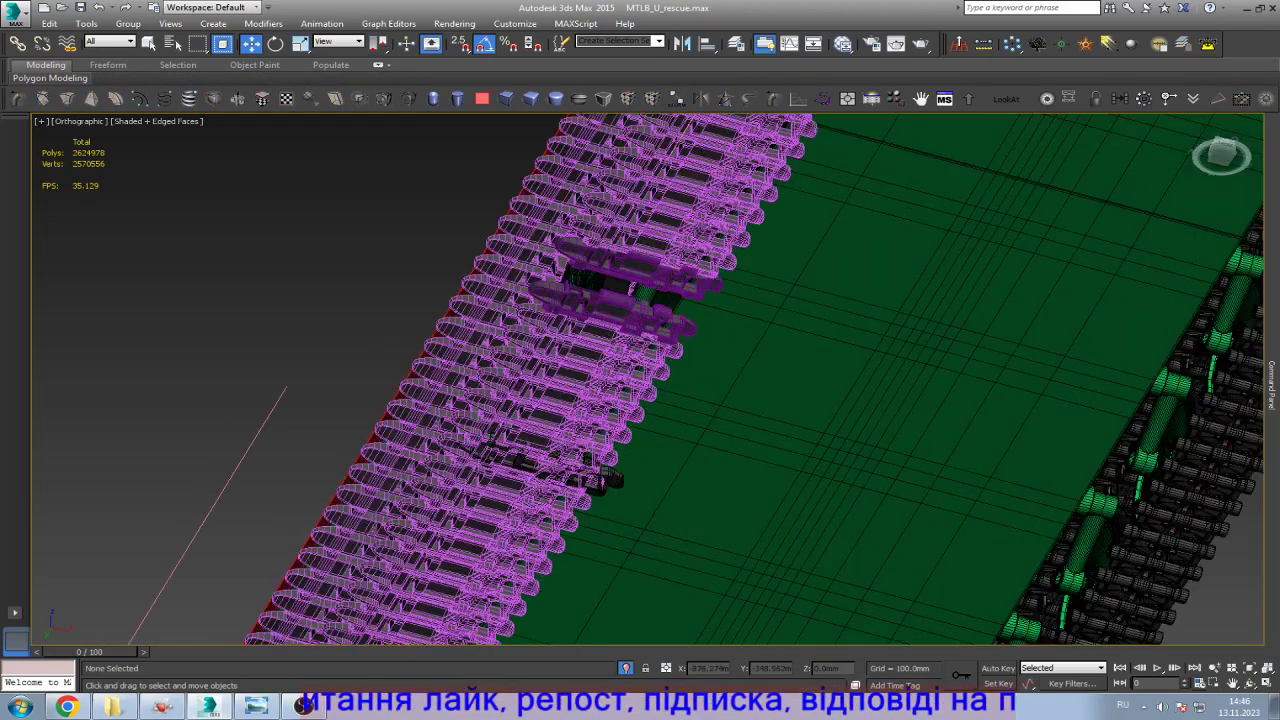
pyautogui.click(560, 420)
pyautogui.scroll(-4, 640, 400)
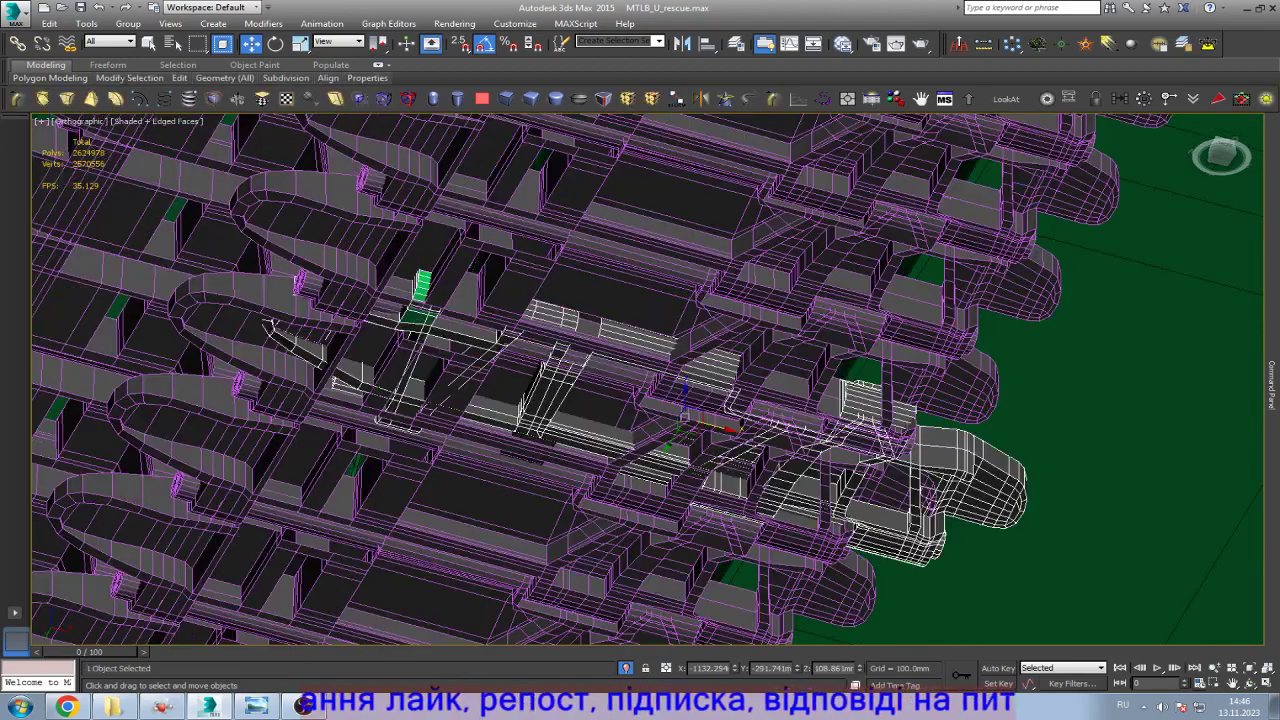
pyautogui.press('/')
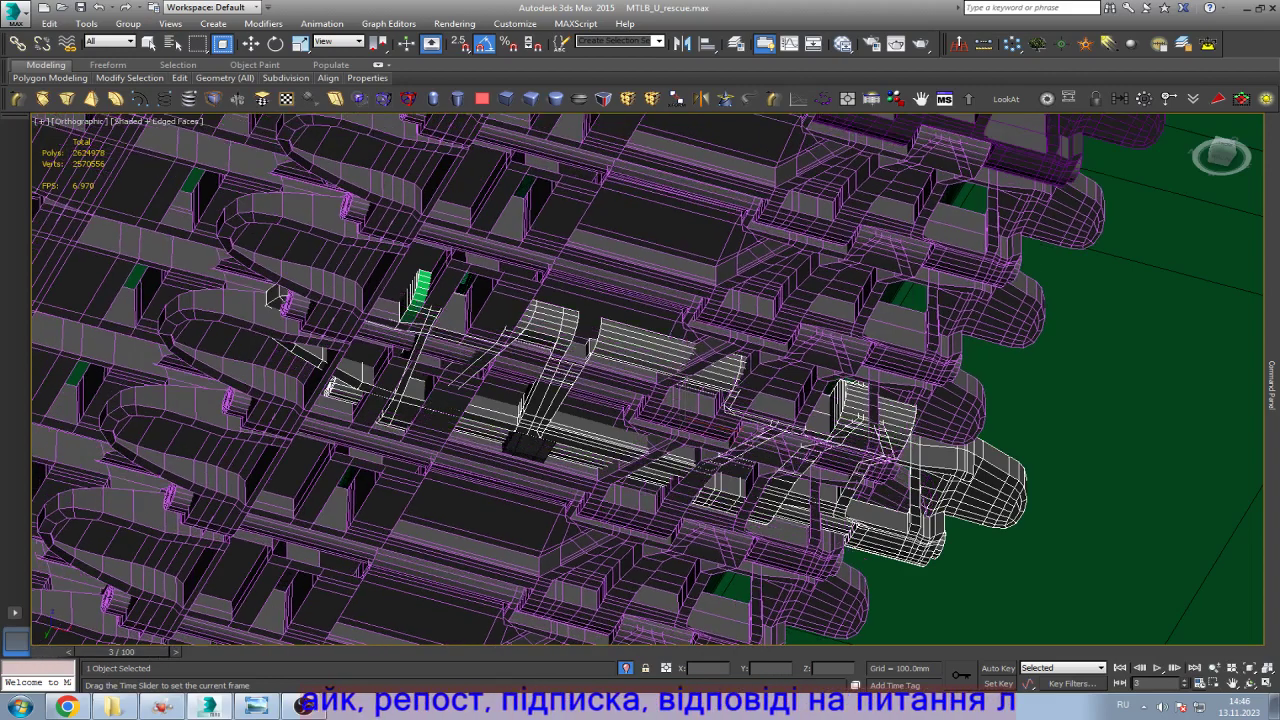
pyautogui.press('w')
pyautogui.keyDown('ctrl'); pyautogui.click(535, 442); pyautogui.keyUp('ctrl')
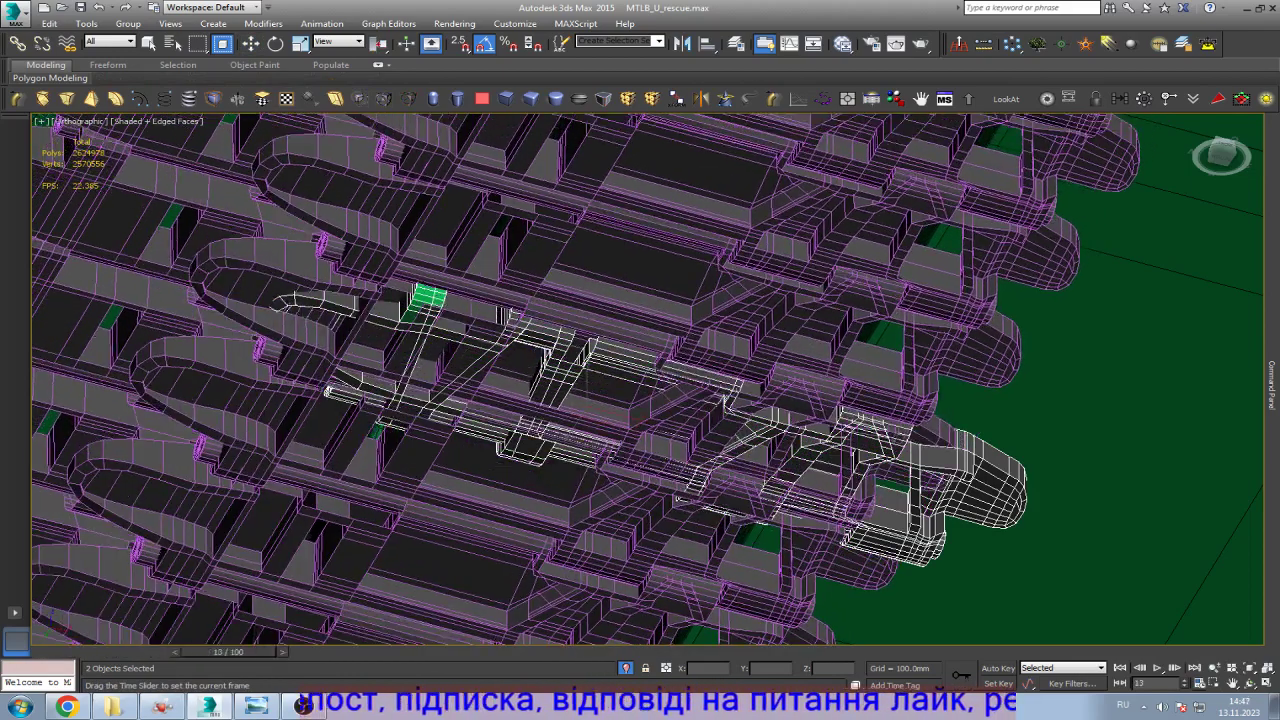
pyautogui.press('Home')
pyautogui.press('w')
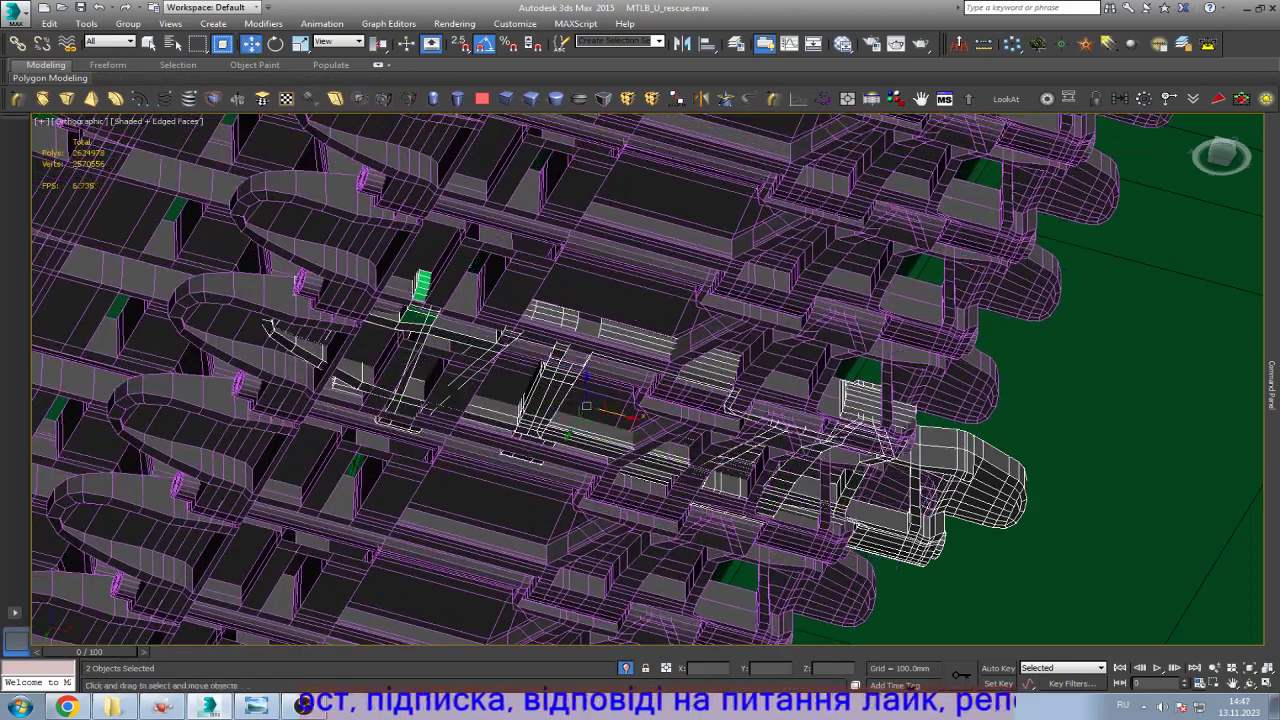
pyautogui.scroll(-4, 820, 410)
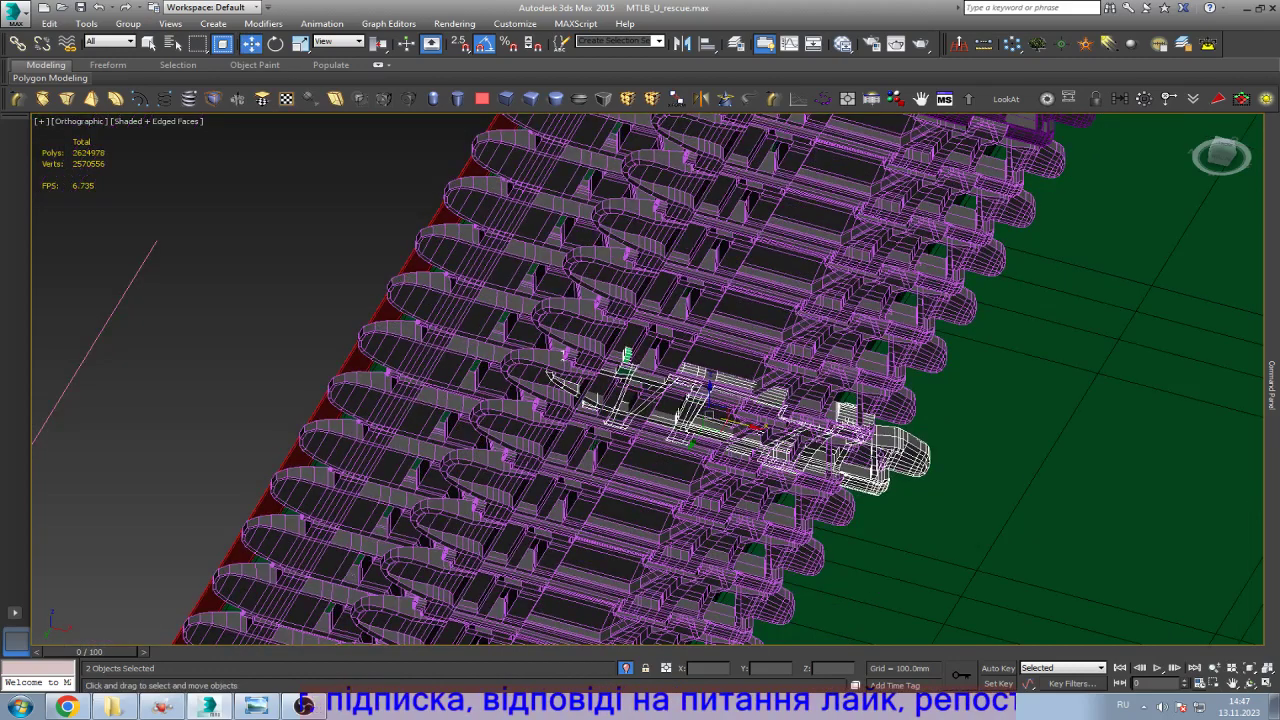
pyautogui.moveTo(700, 400); pyautogui.dragTo(58, 225)
# Step: Frame the link, switch to Bottom view, clear the selection, and check the reference photo
pyautogui.press('z')
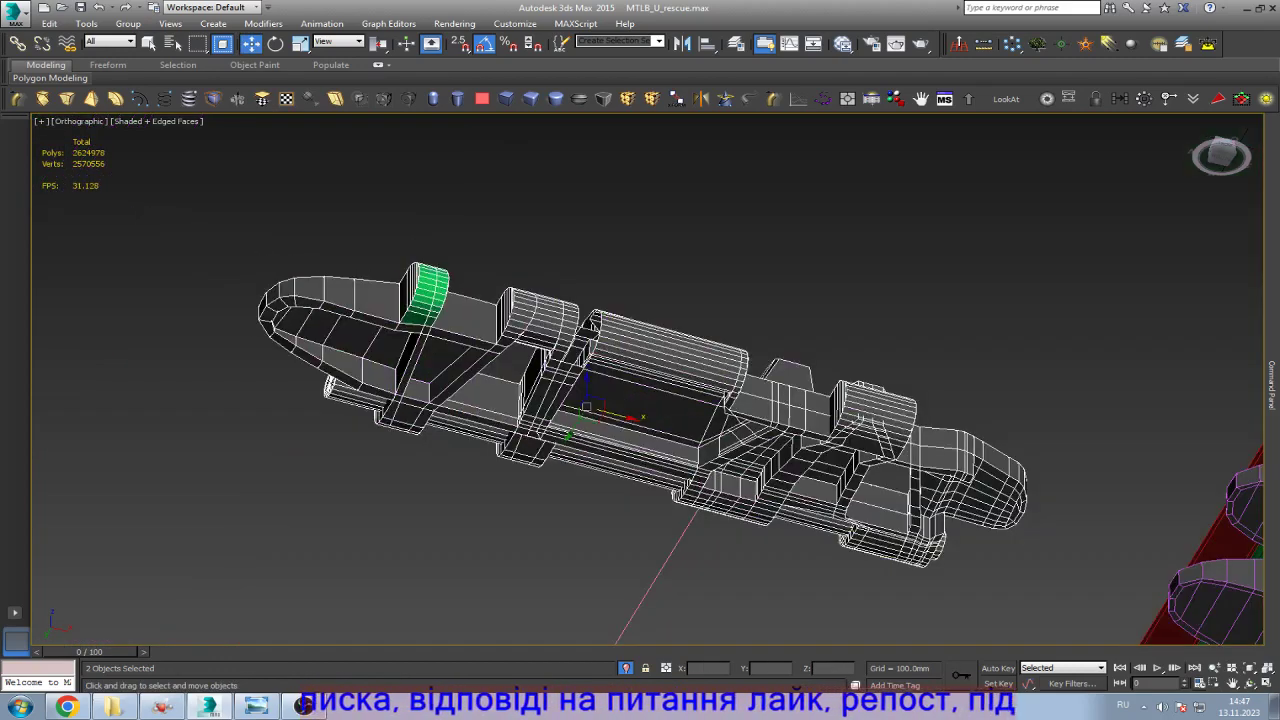
pyautogui.press('n')
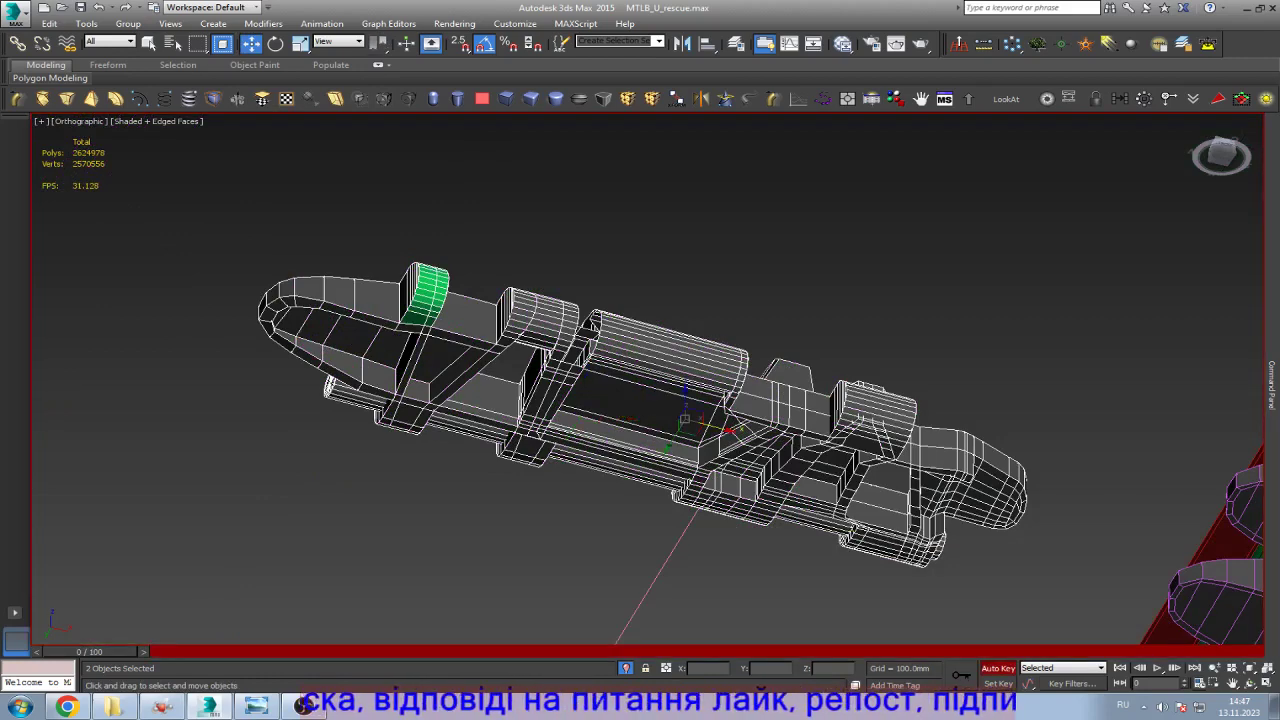
pyautogui.press('n')
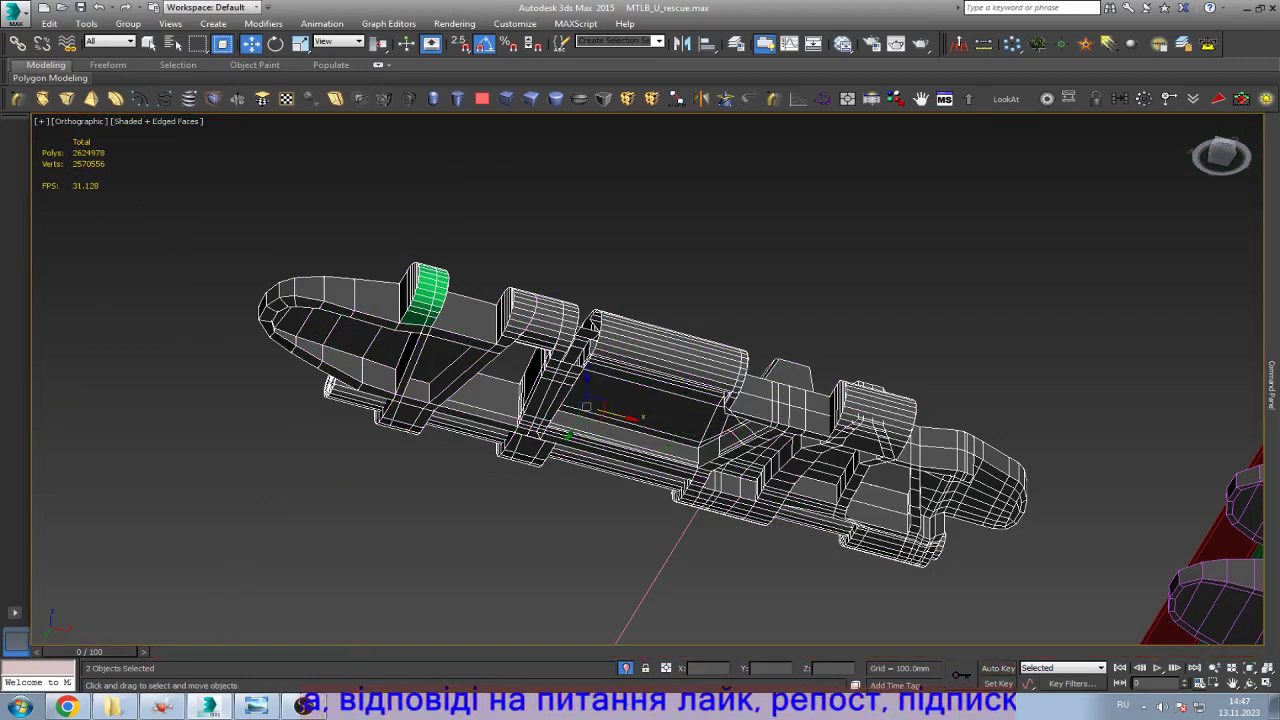
pyautogui.press('b')
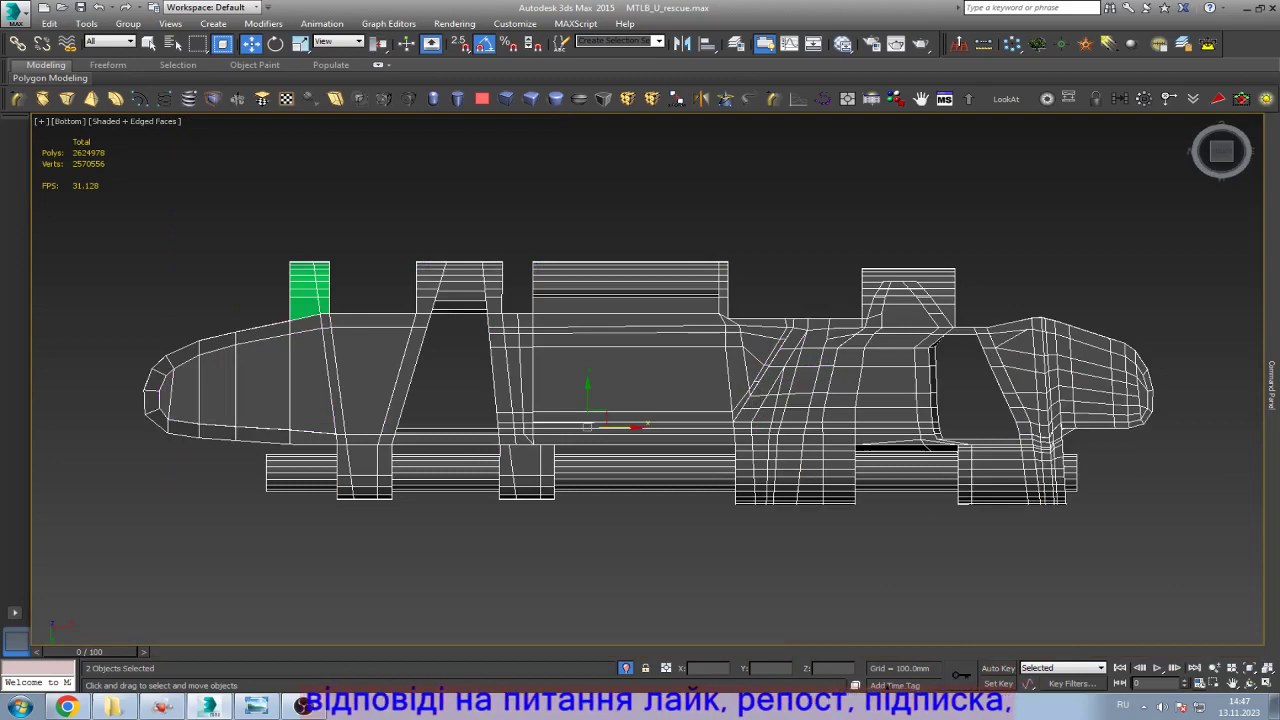
pyautogui.hotkey('ctrl', 'd')
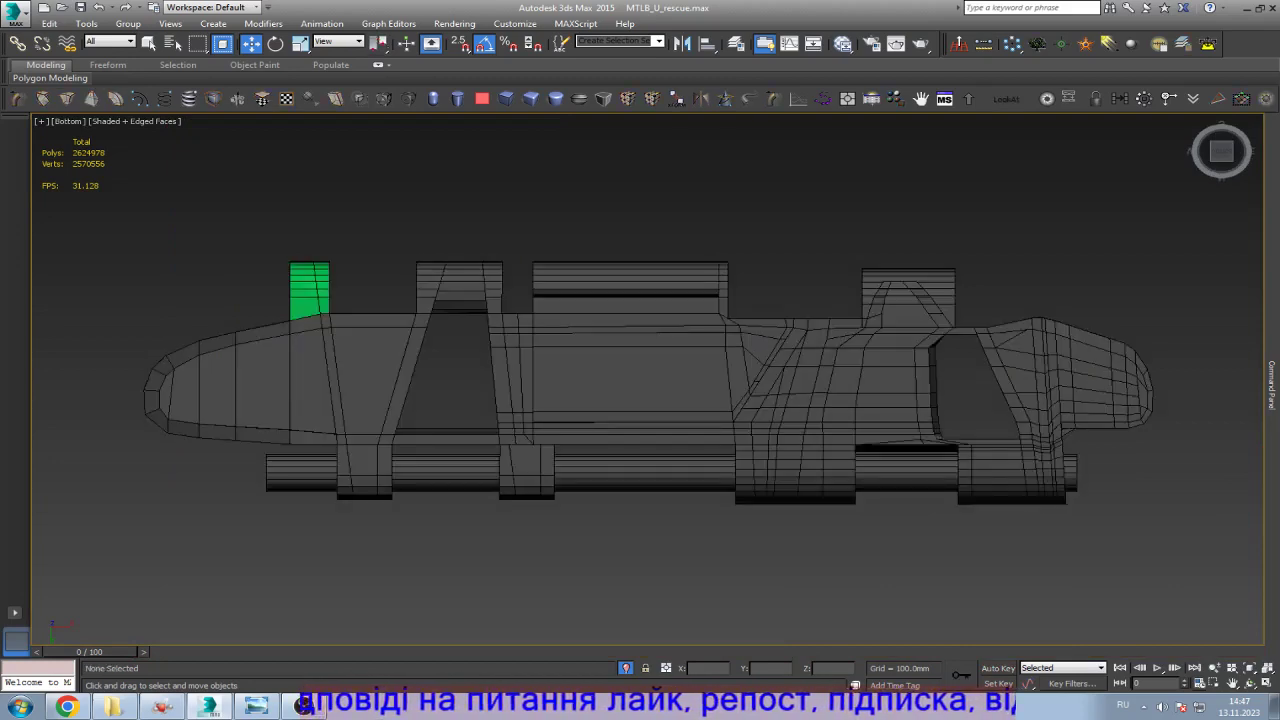
pyautogui.click(256, 707)
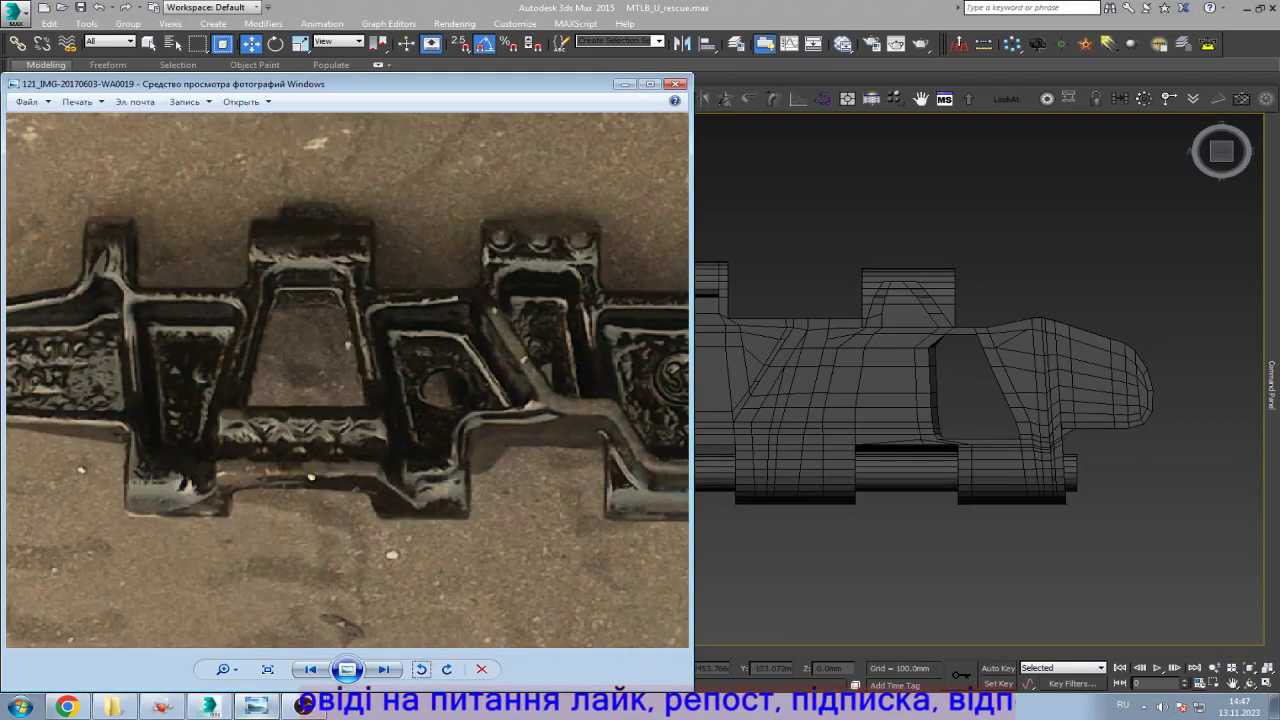
pyautogui.click(256, 707)
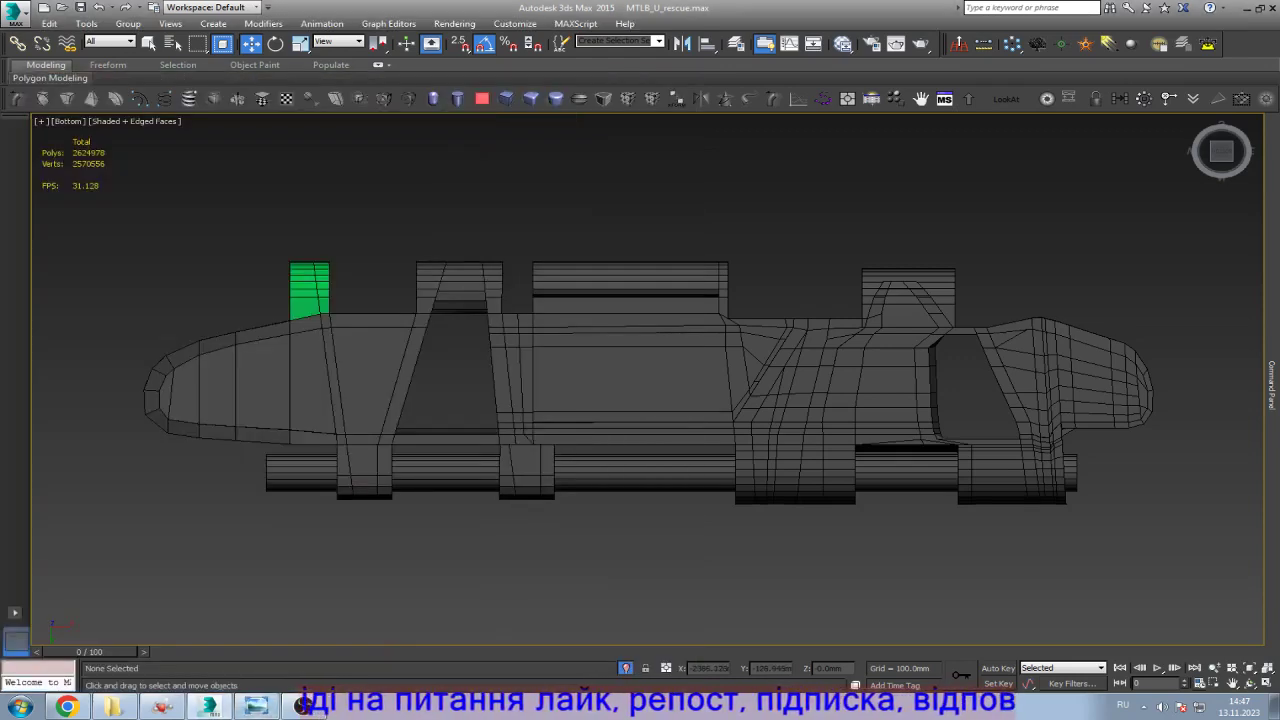
# Step: Draw a rectangle over the link's middle section and shift it up-left into place
pyautogui.press('Escape')
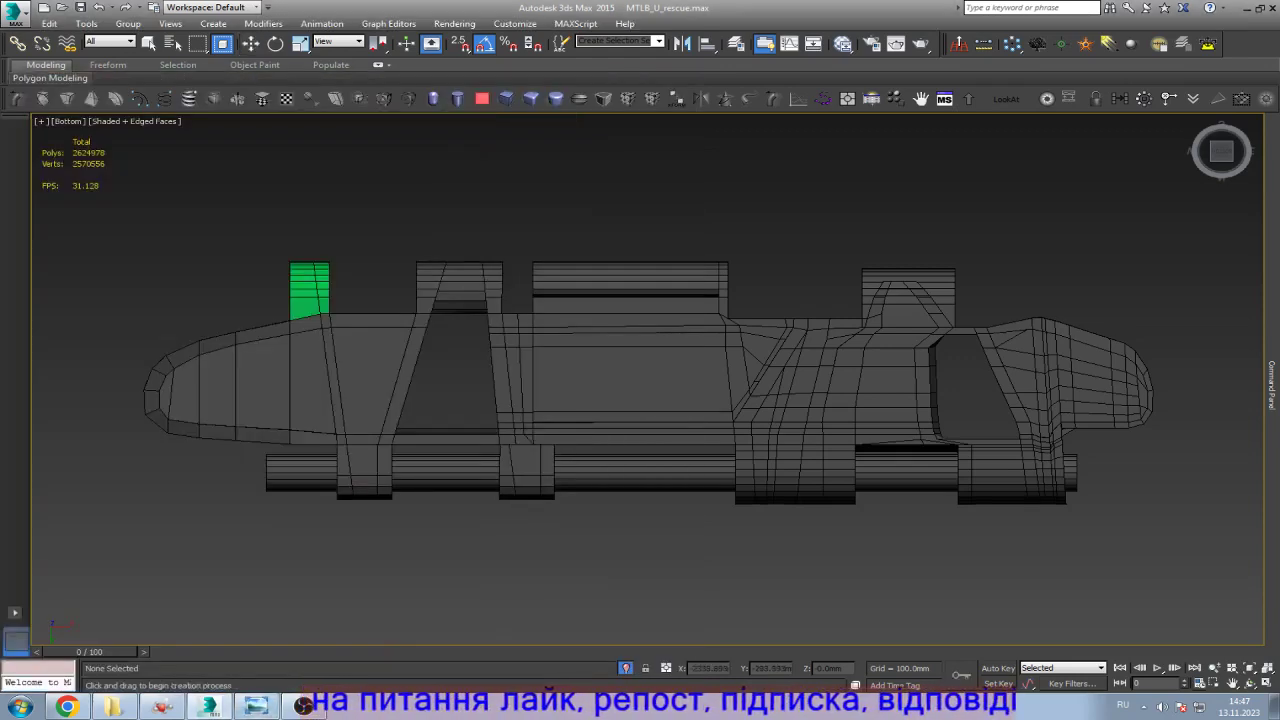
pyautogui.moveTo(567, 570); pyautogui.dragTo(766, 389)
pyautogui.press('w')
pyautogui.moveTo(677, 473); pyautogui.dragTo(645, 402)
pyautogui.hotkey('alt', 'Tab')
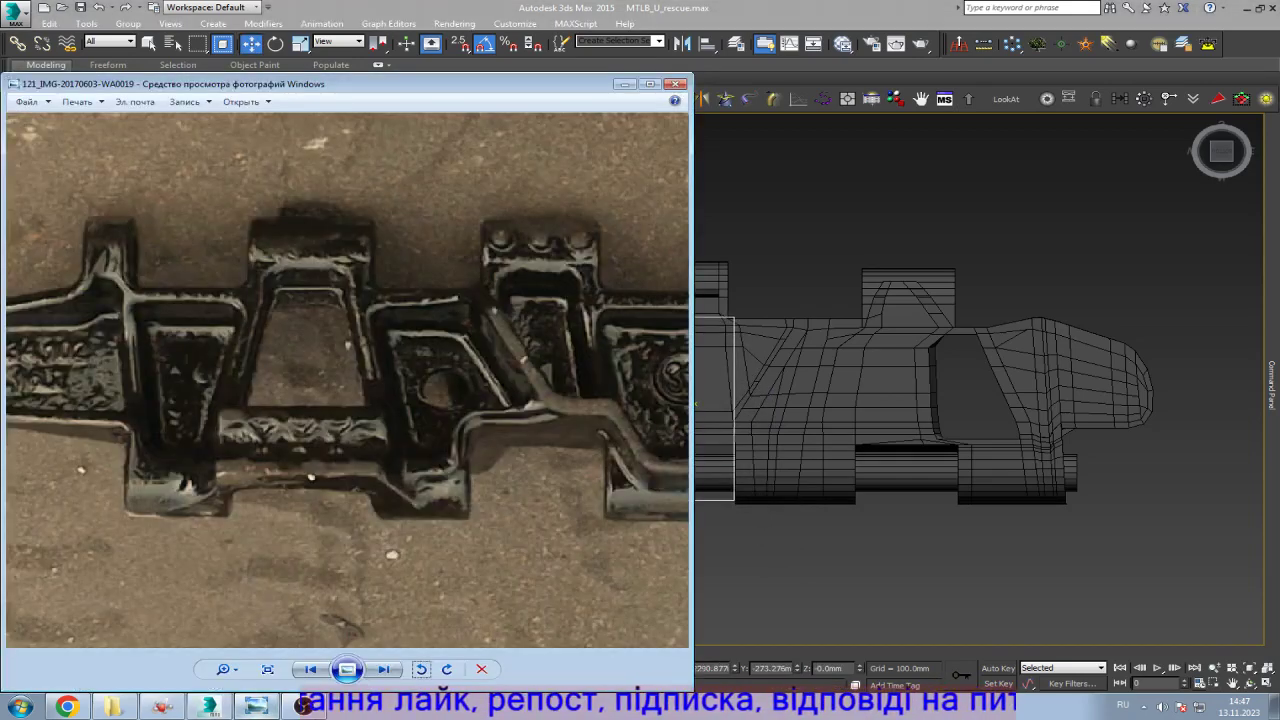
pyautogui.hotkey('alt', 'Tab')
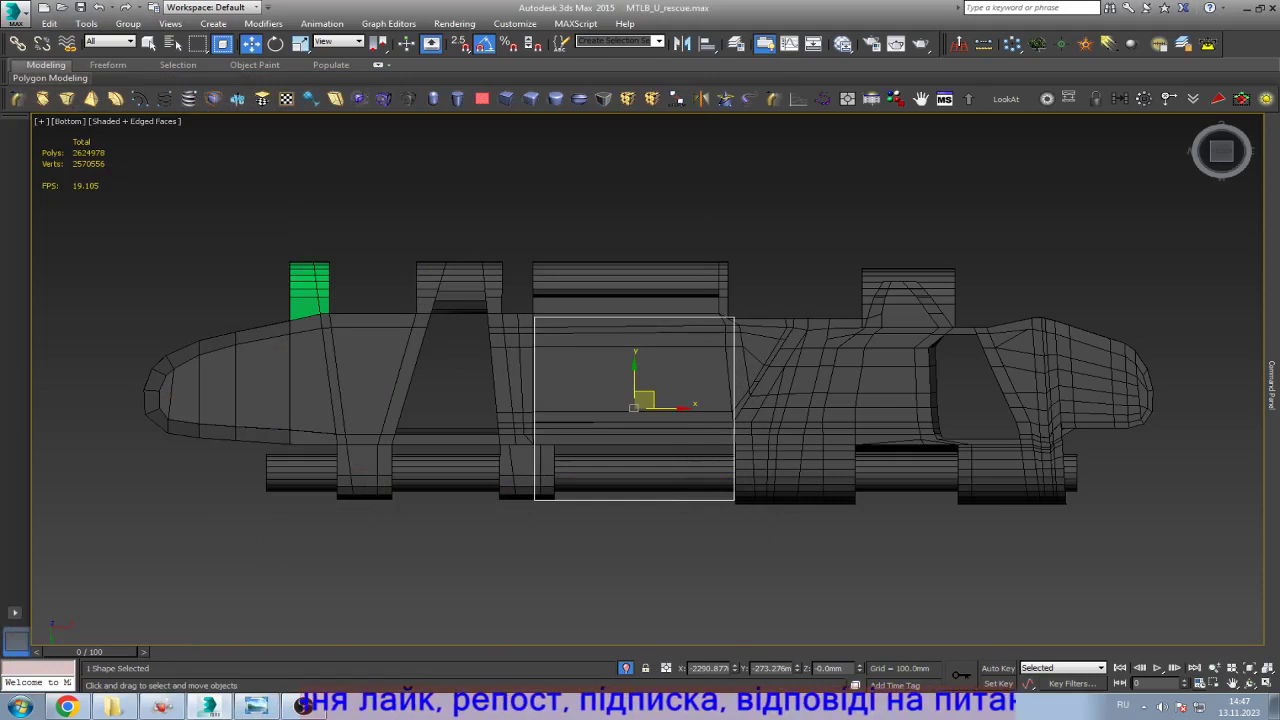
# Step: Enter vertex mode and lower the rectangle's top vertices slightly against the reference photo
pyautogui.moveTo(1272, 385)
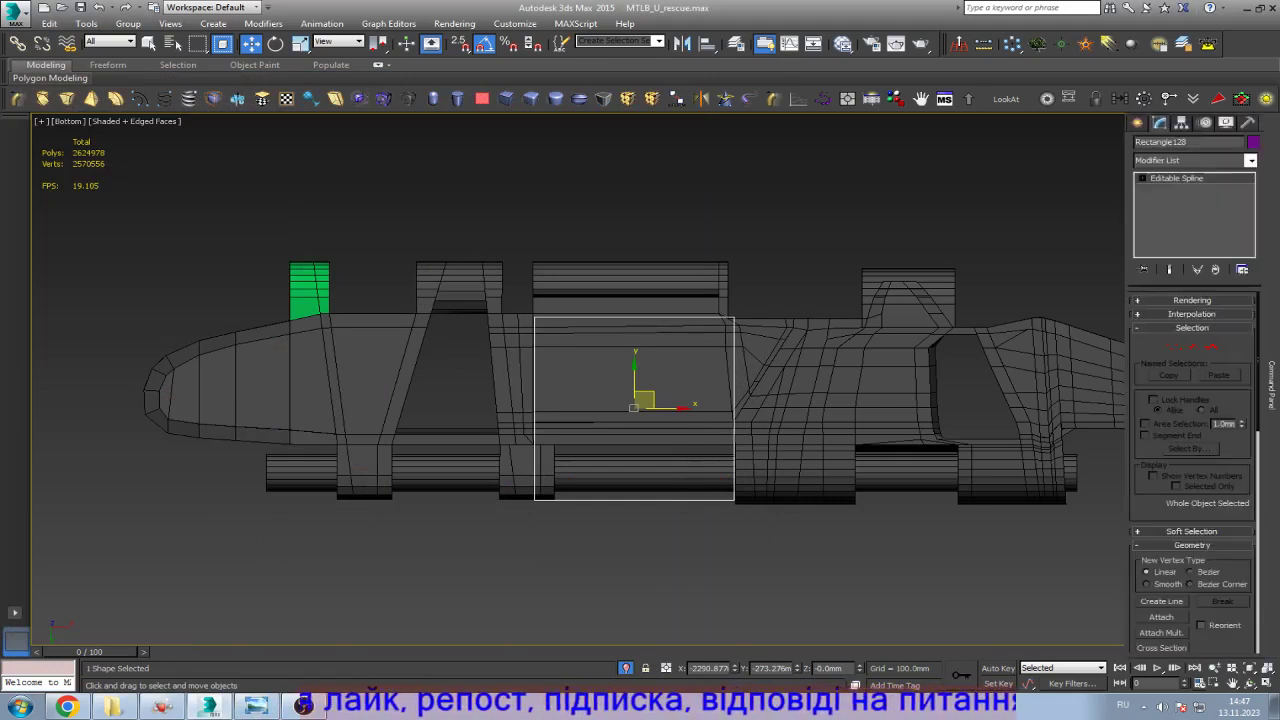
pyautogui.press('1')
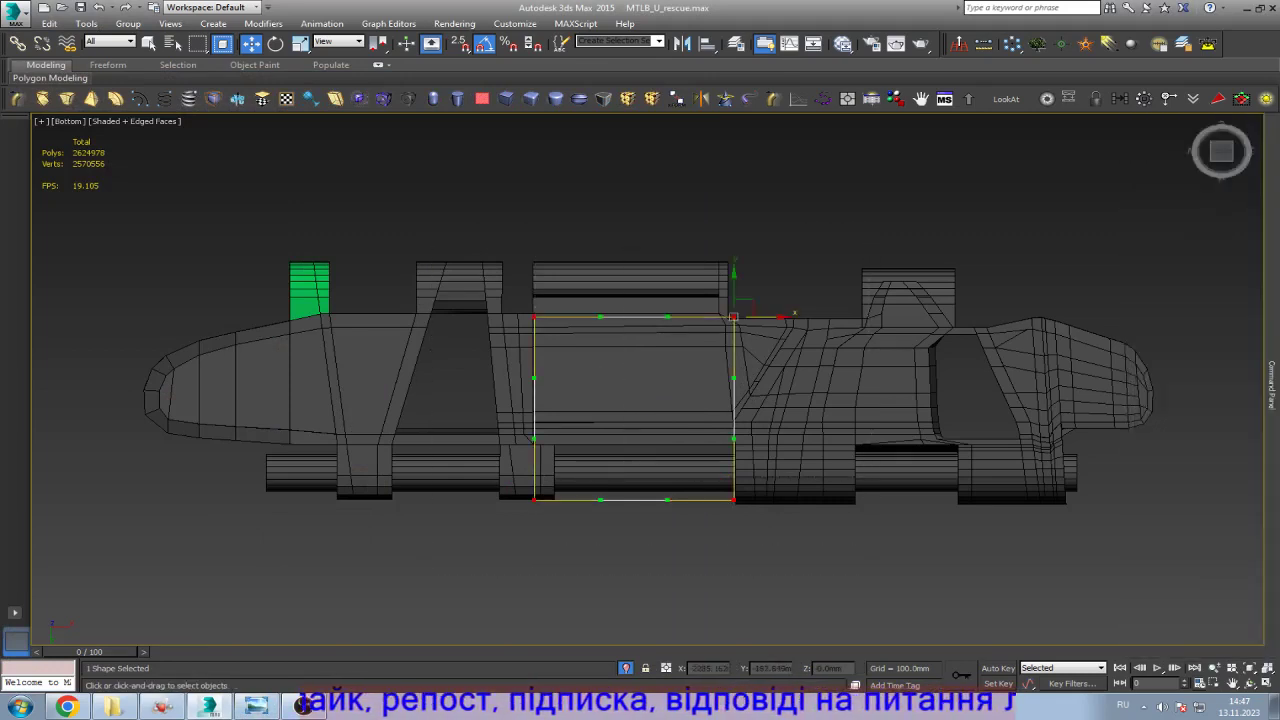
pyautogui.hotkey('ctrl', 'd')
pyautogui.scroll(2, 626, 404)
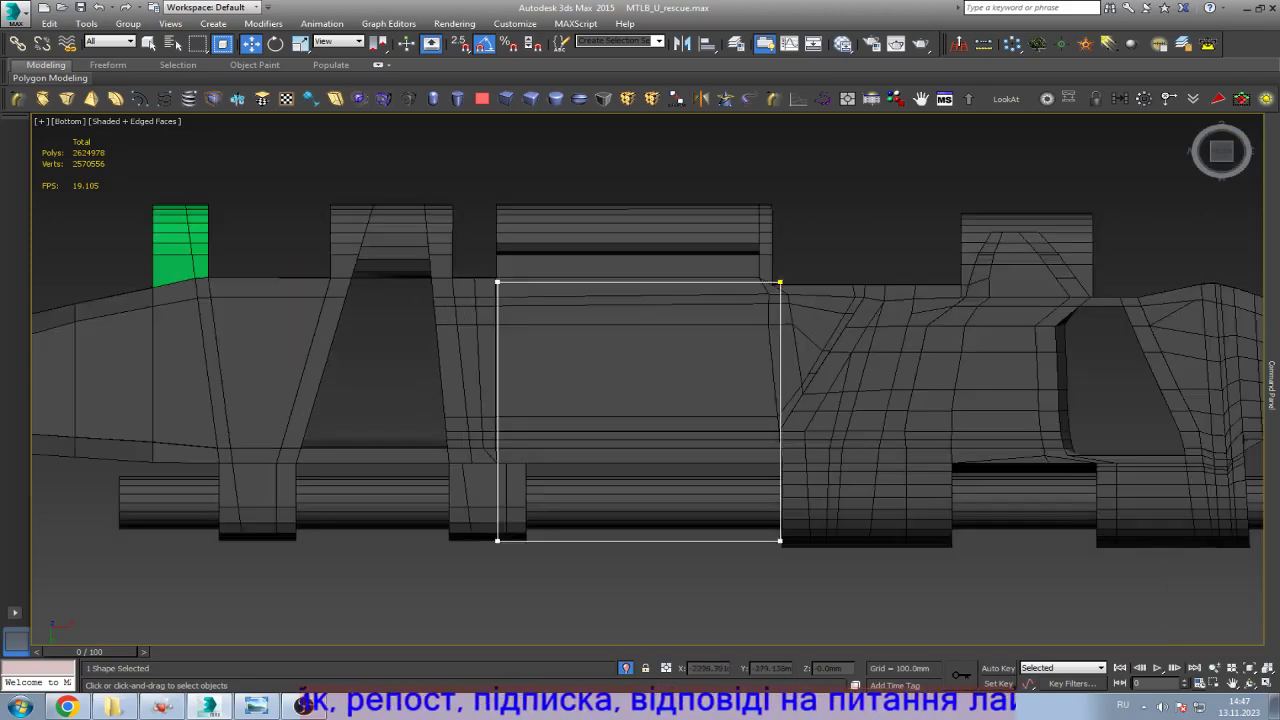
pyautogui.hotkey('alt', 'Tab')
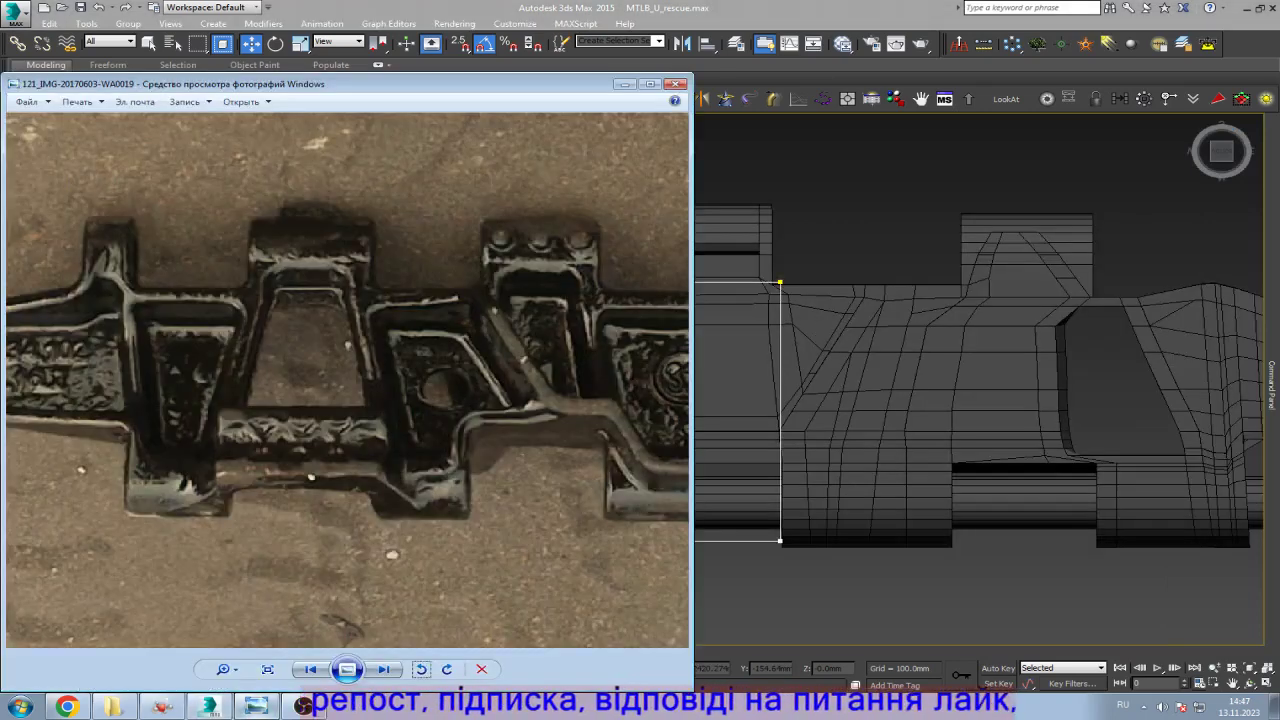
pyautogui.hotkey('alt', 'Tab')
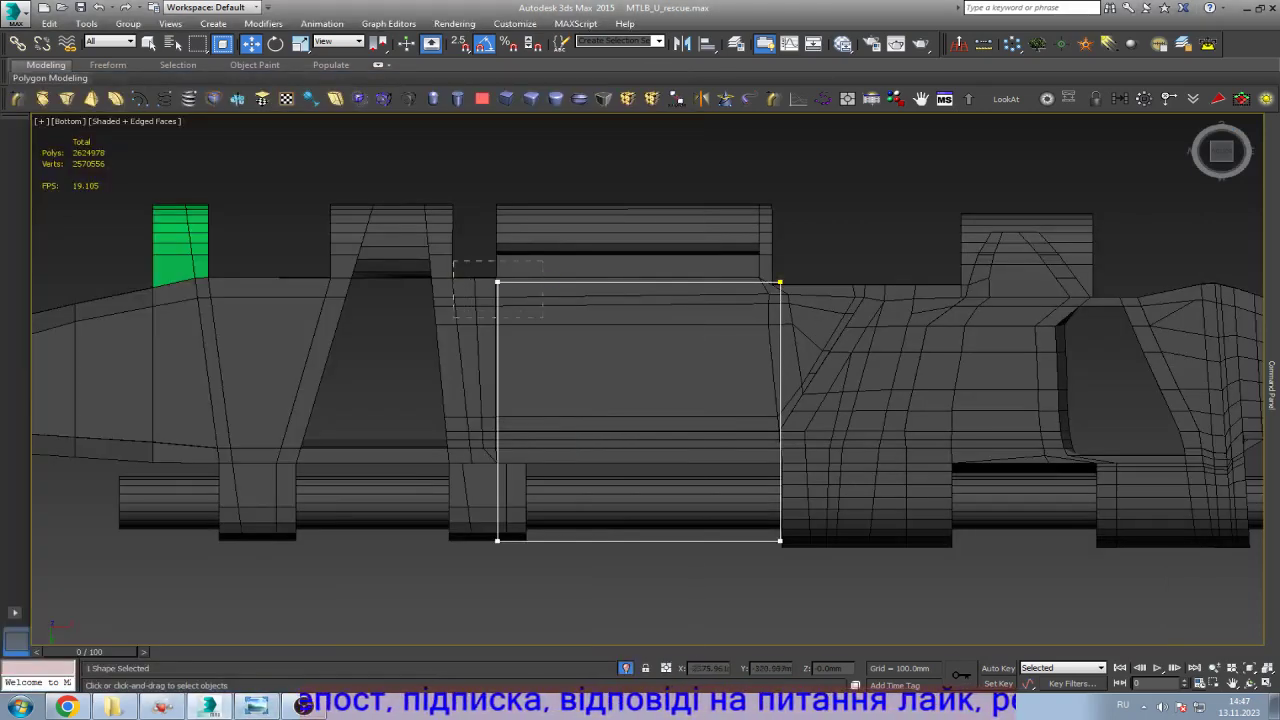
pyautogui.moveTo(453, 260); pyautogui.dragTo(543, 318)
pyautogui.scroll(3, 567, 274)
pyautogui.moveTo(838, 310); pyautogui.dragTo(779, 305)
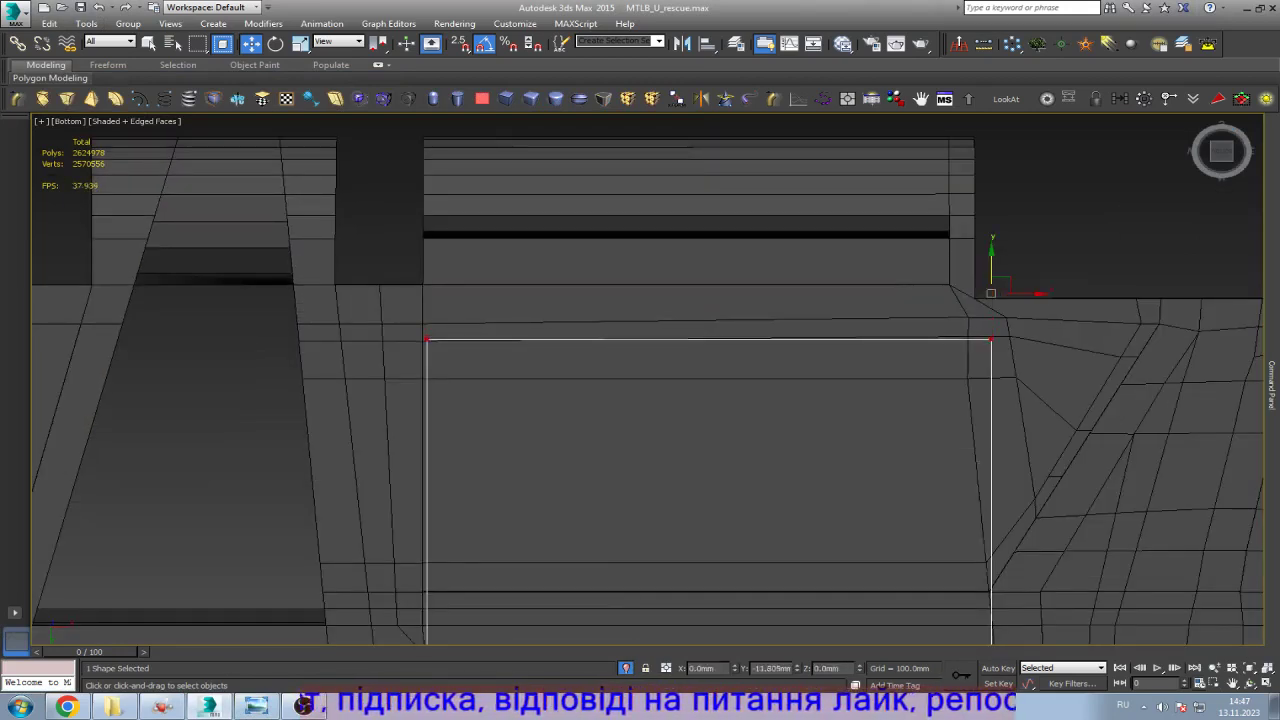
pyautogui.scroll(-2, 748, 260)
# Step: Move the top-left vertex left to the link edge and slide the lower-left vertex right
pyautogui.click(250, 706)
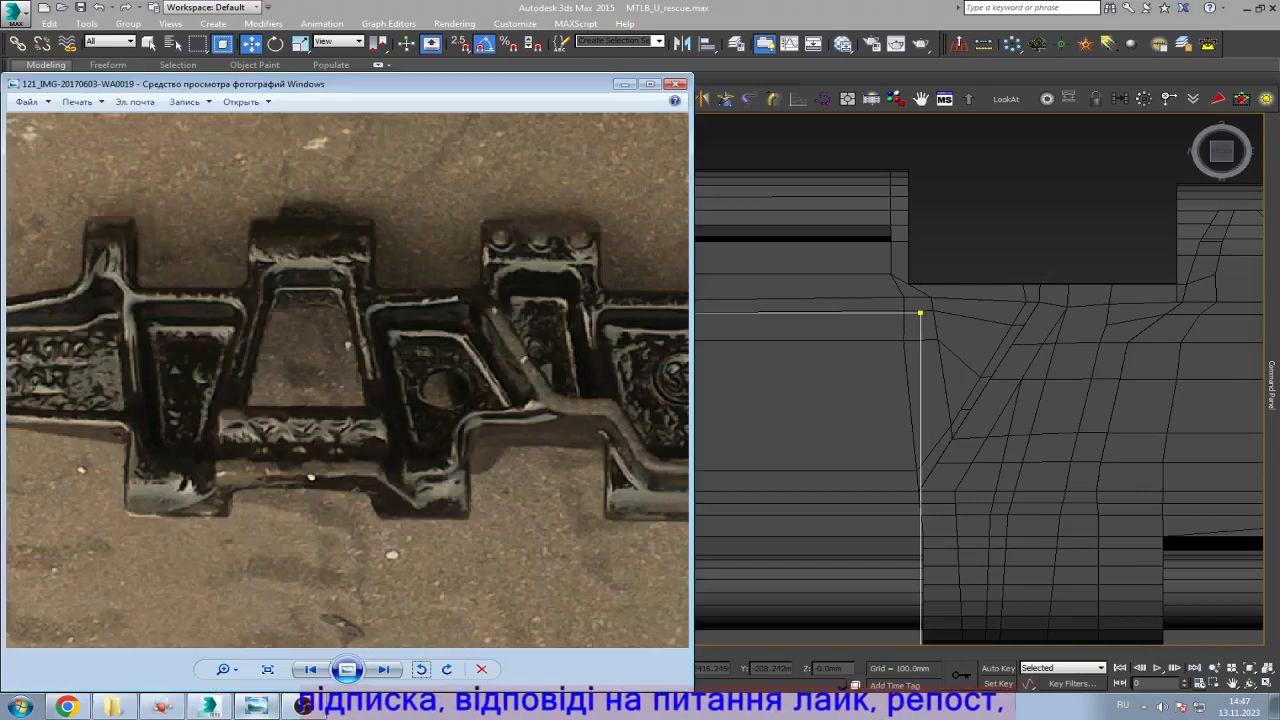
pyautogui.click(255, 706)
pyautogui.click(521, 313)
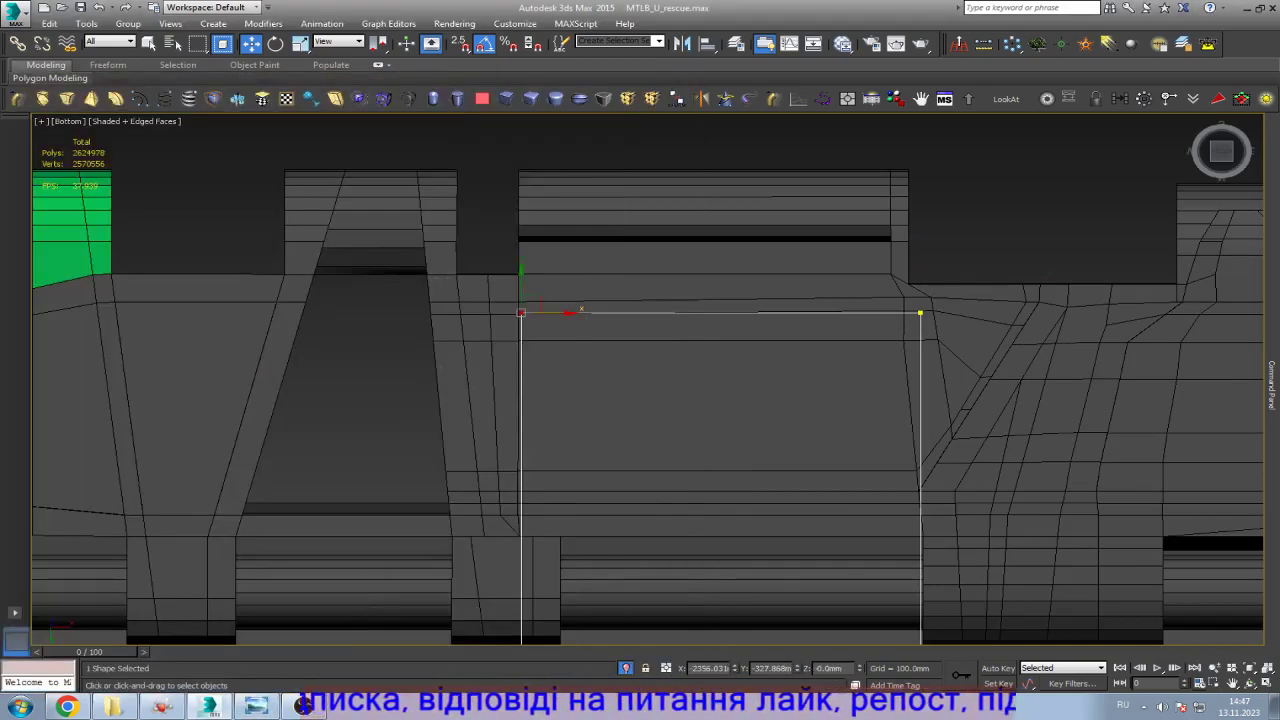
pyautogui.scroll(-4, 524, 310)
pyautogui.scroll(10, 524, 310)
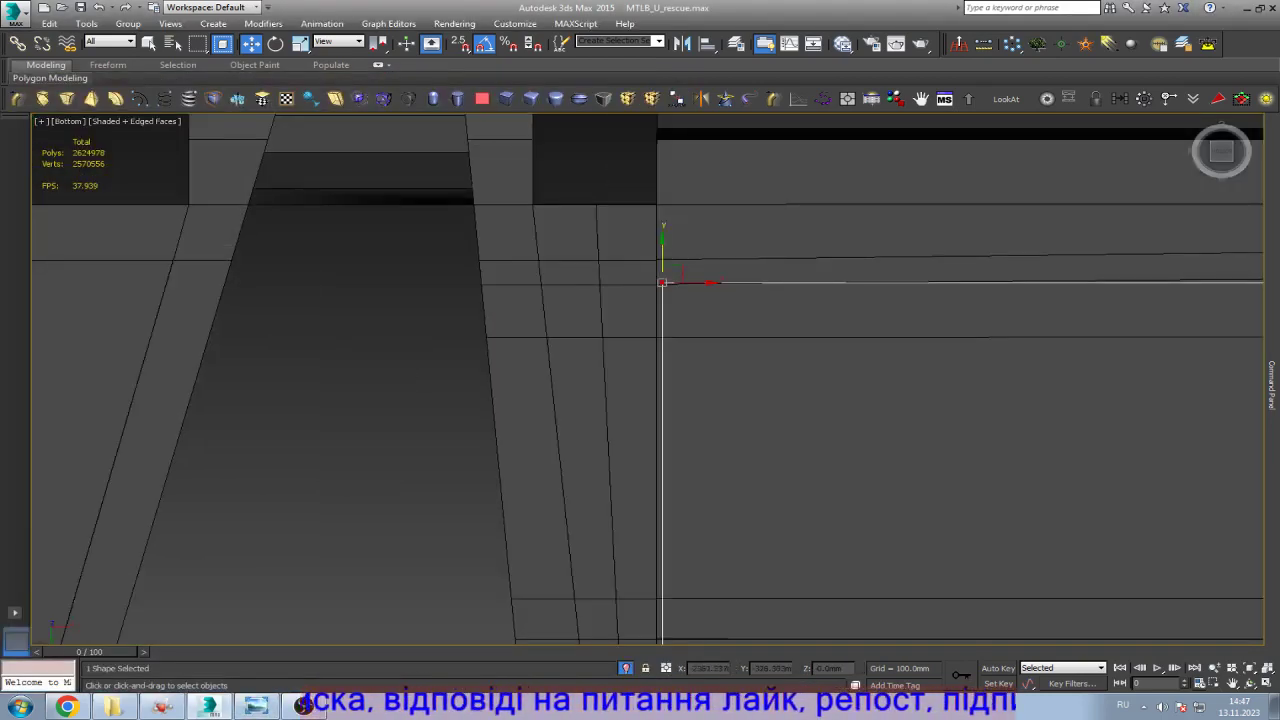
pyautogui.moveTo(663, 283); pyautogui.dragTo(482, 283)
pyautogui.scroll(-2, 482, 283)
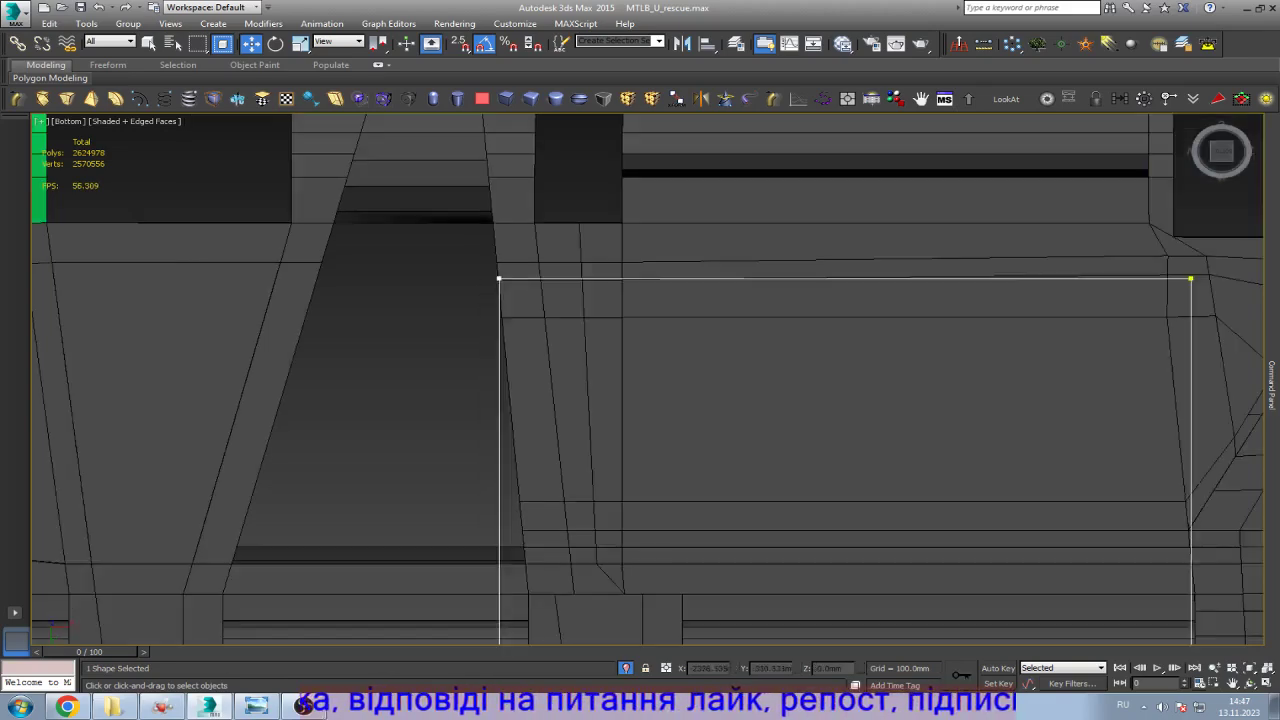
pyautogui.scroll(-2, 535, 275)
pyautogui.scroll(6, 520, 516)
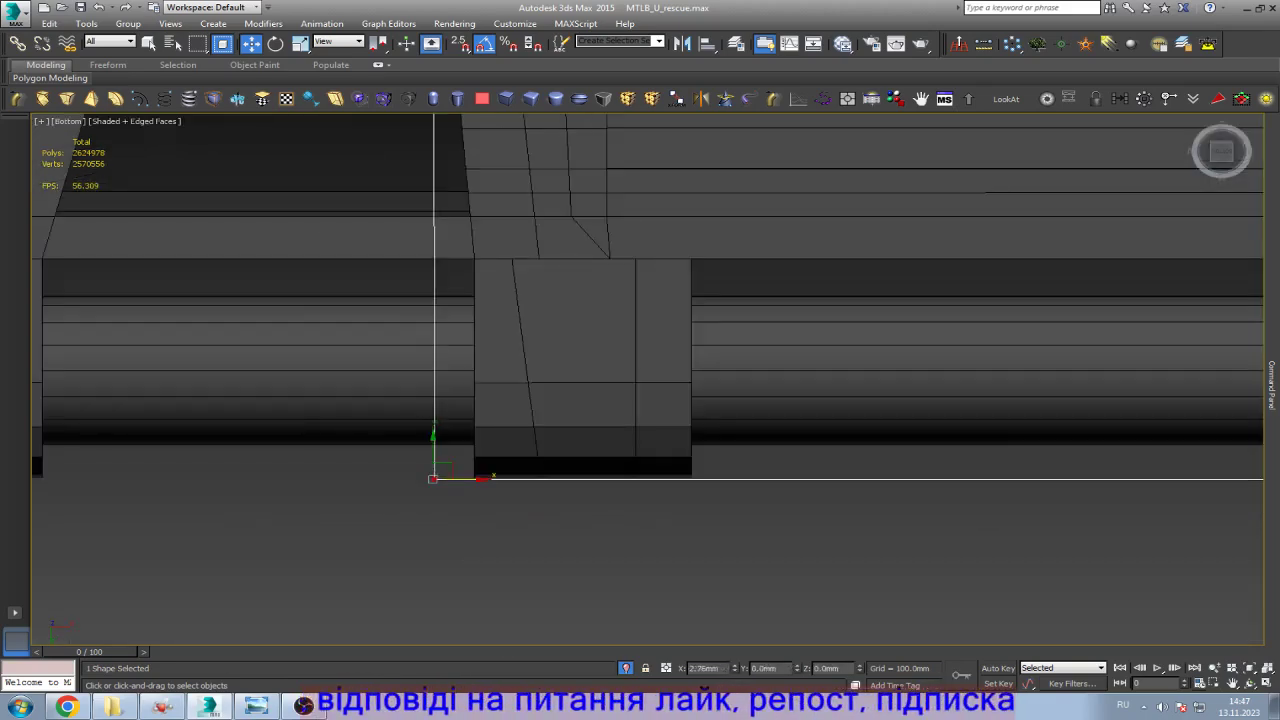
pyautogui.moveTo(465, 478); pyautogui.dragTo(518, 478)
# Step: After checking the photo, move the rectangle's two right-side vertices to the left
pyautogui.scroll(-5, 477, 522)
pyautogui.scroll(-3, 478, 519)
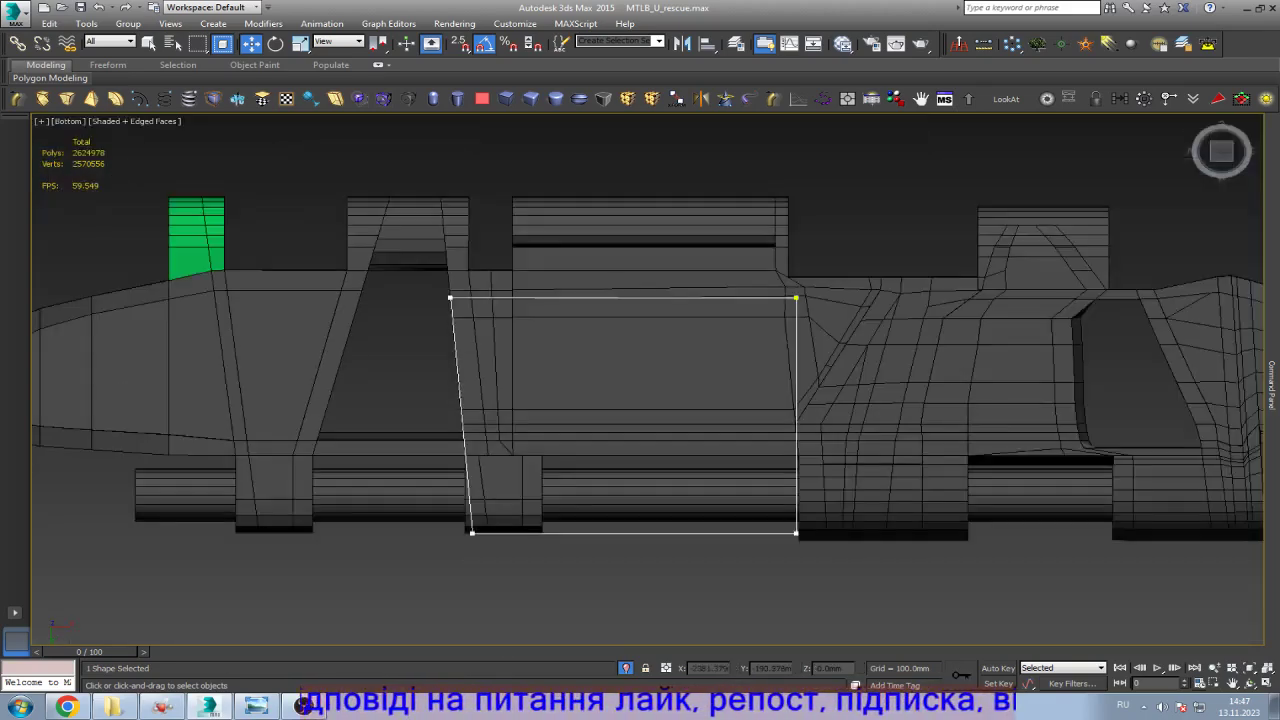
pyautogui.click(256, 706)
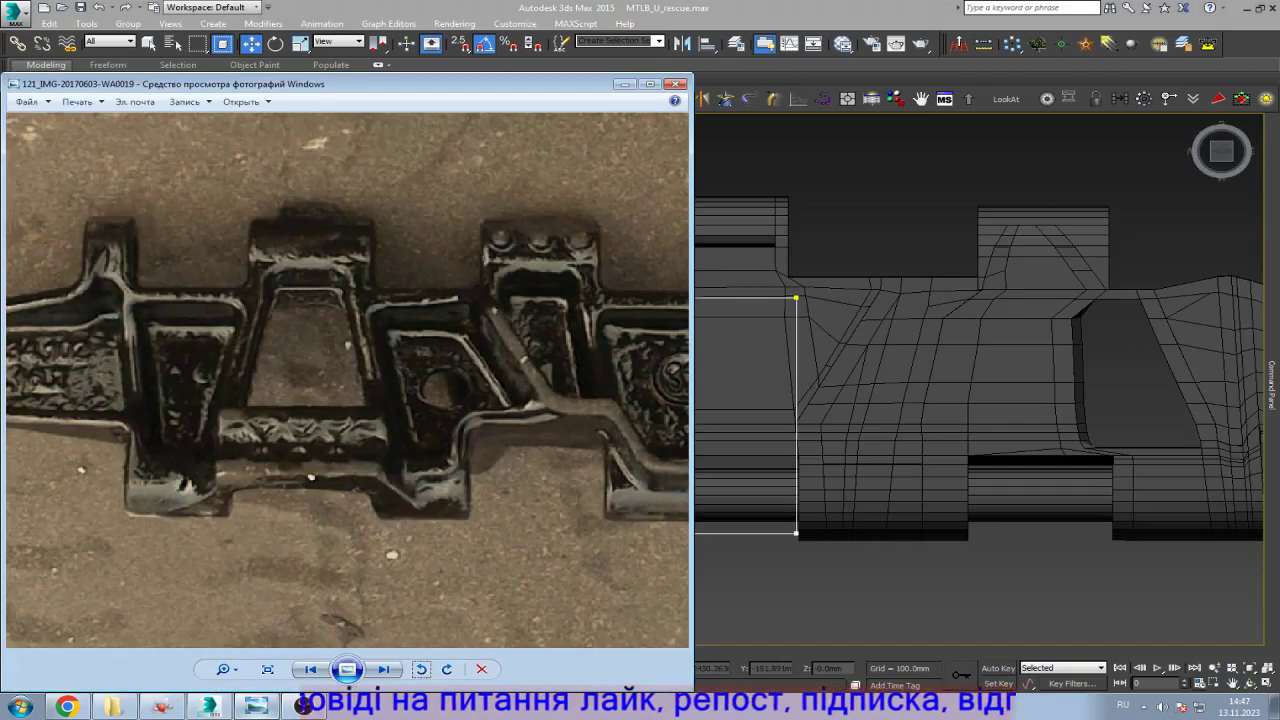
pyautogui.click(256, 706)
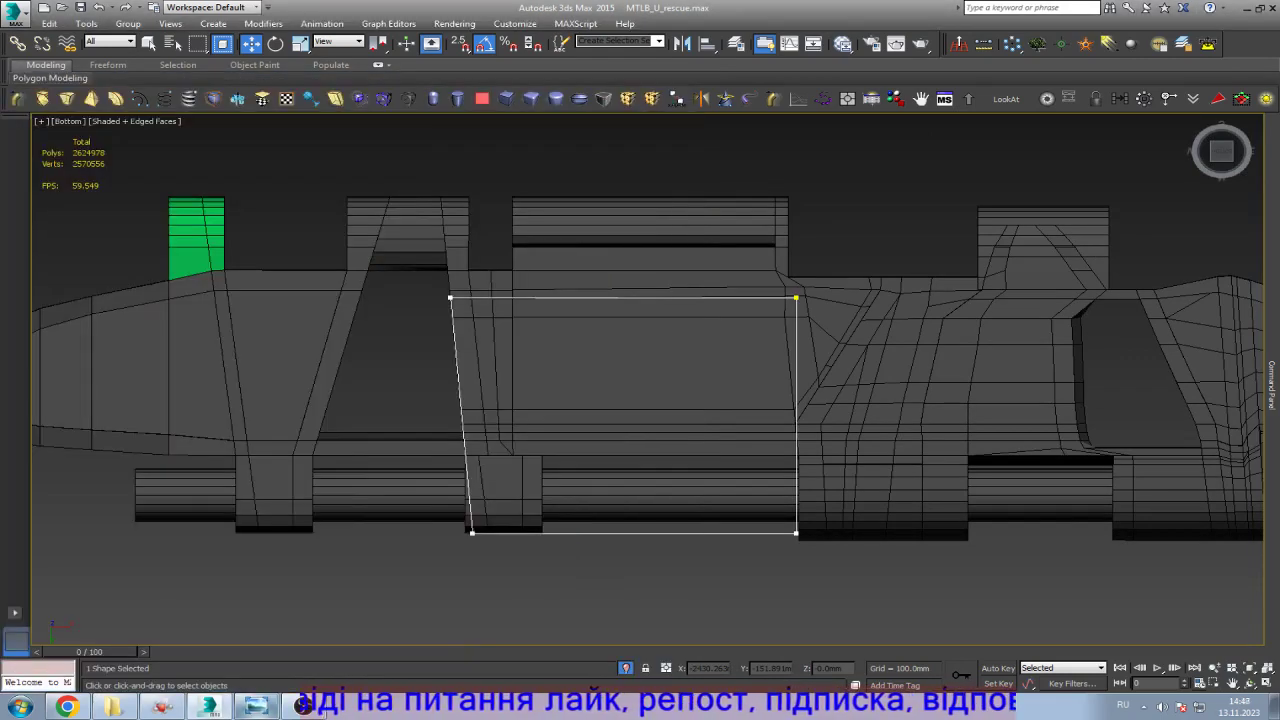
pyautogui.click(256, 706)
pyautogui.hotkey('alt', 'Tab')
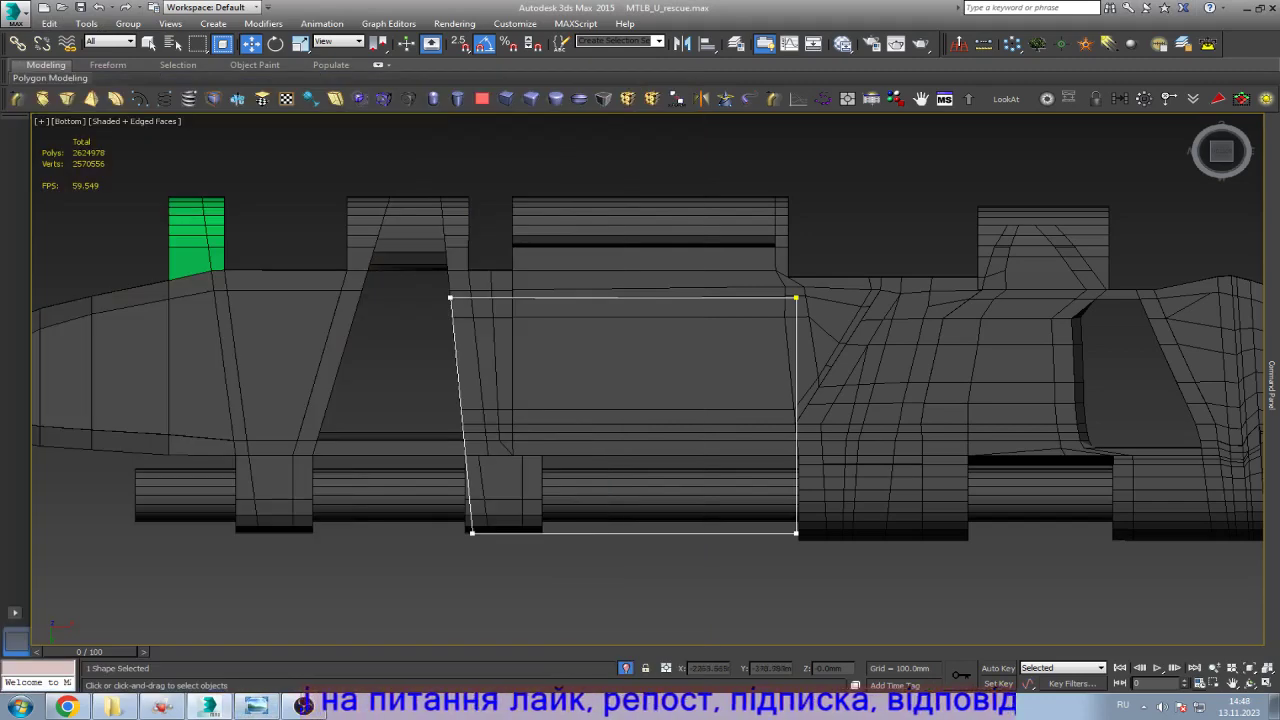
pyautogui.moveTo(864, 588); pyautogui.dragTo(864, 588)
pyautogui.moveTo(845, 297); pyautogui.dragTo(652, 297)
pyautogui.click(652, 297)
# Step: Shift both left vertices right along X, comparing the result against the reference photo
pyautogui.hotkey('alt', 'Tab')
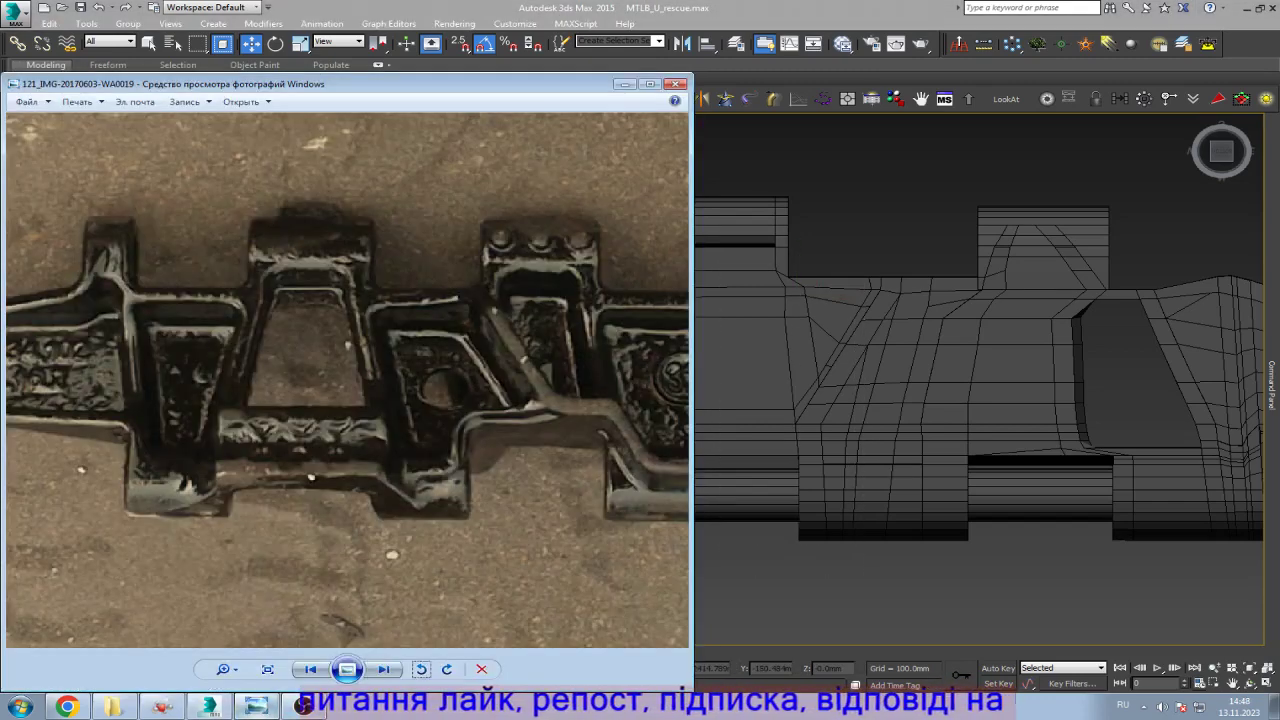
pyautogui.hotkey('alt', 'Tab')
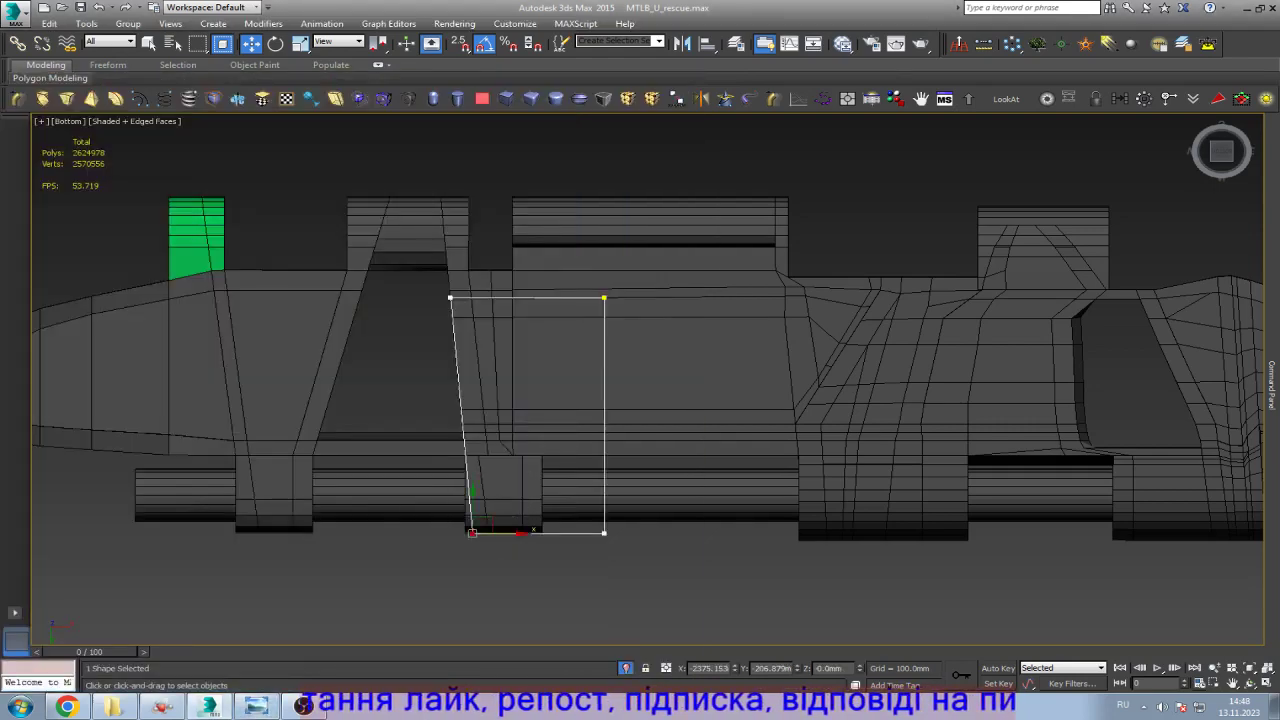
pyautogui.hotkey('ctrl', 'd')
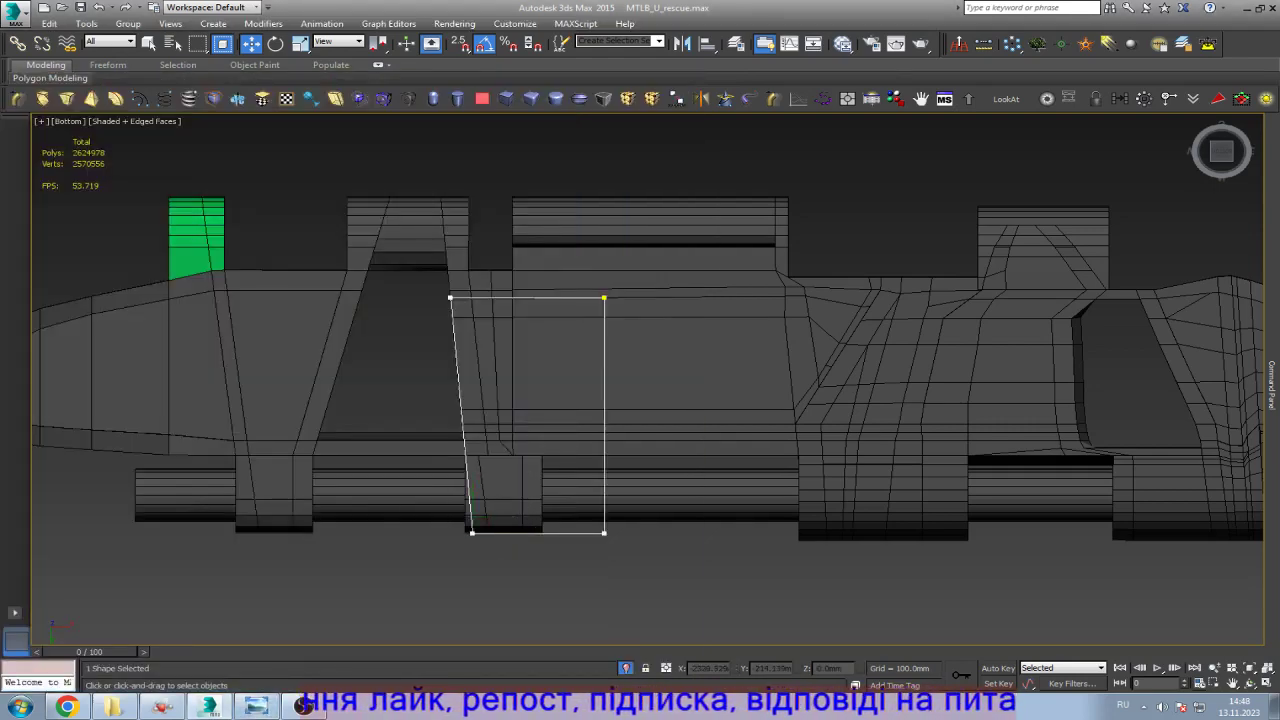
pyautogui.scroll(3, 550, 522)
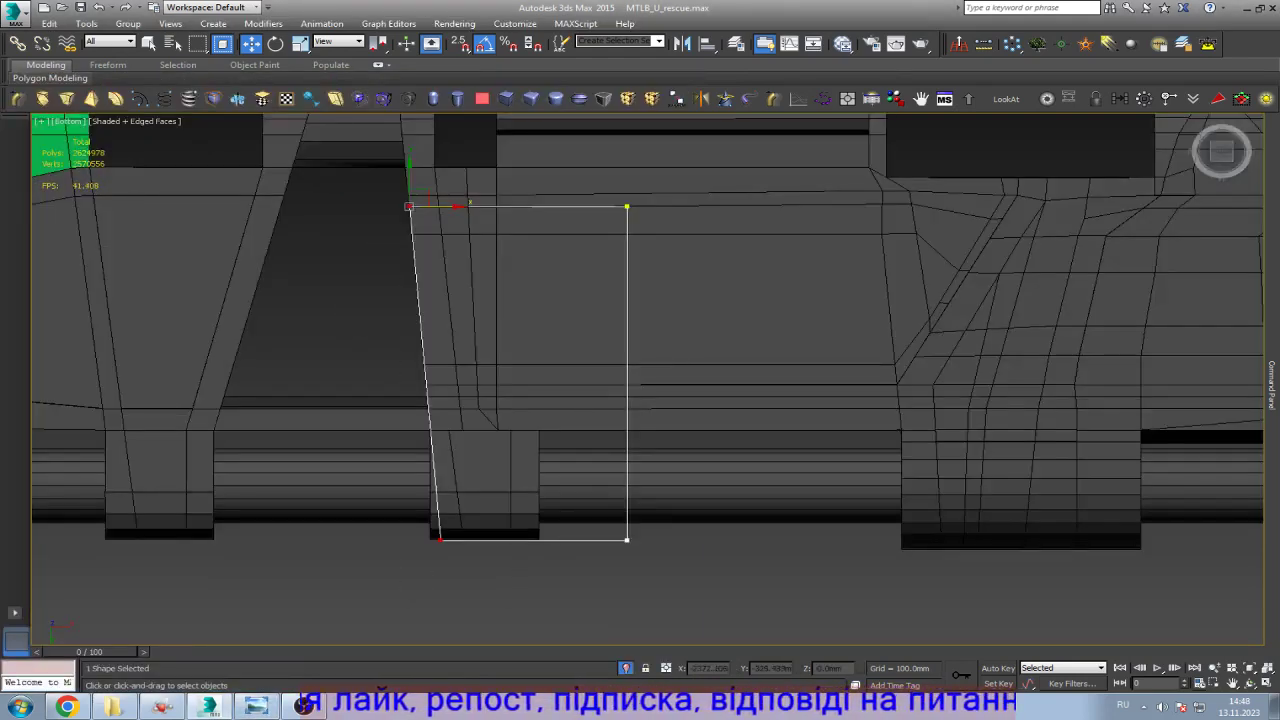
pyautogui.moveTo(455, 206); pyautogui.dragTo(487, 206)
pyautogui.scroll(-2, 497, 396)
pyautogui.click(256, 707)
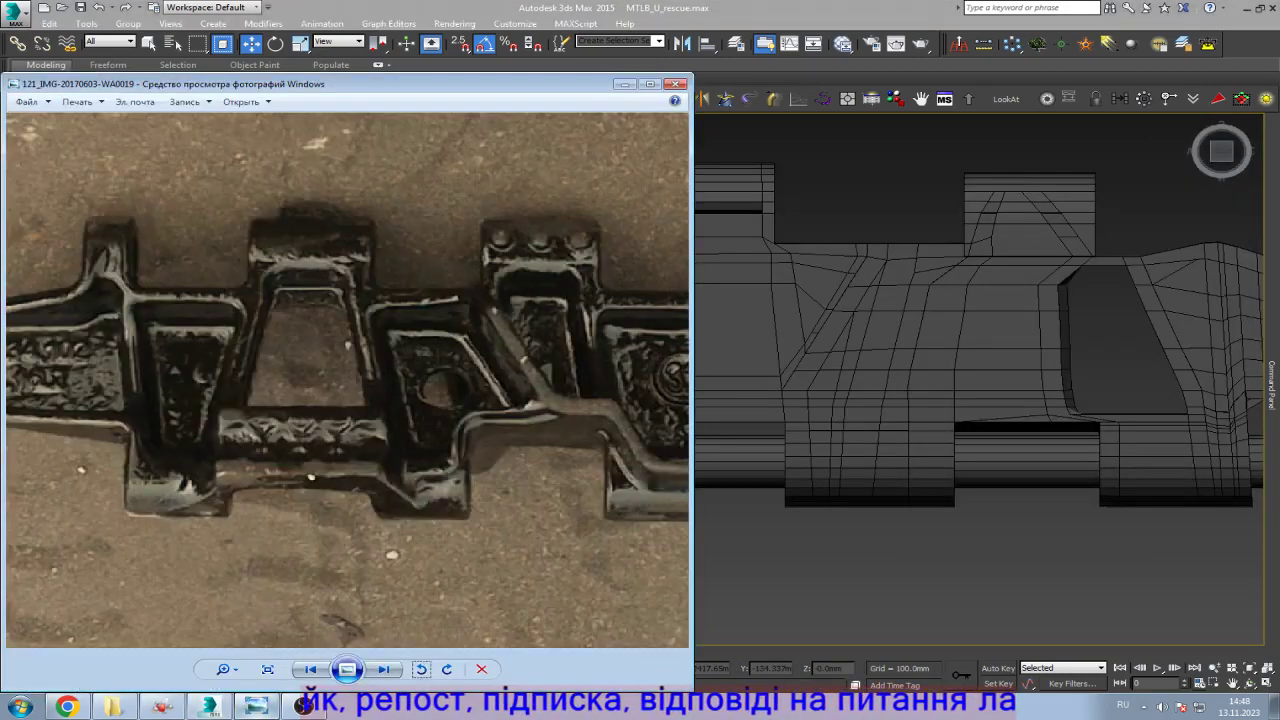
pyautogui.click(256, 707)
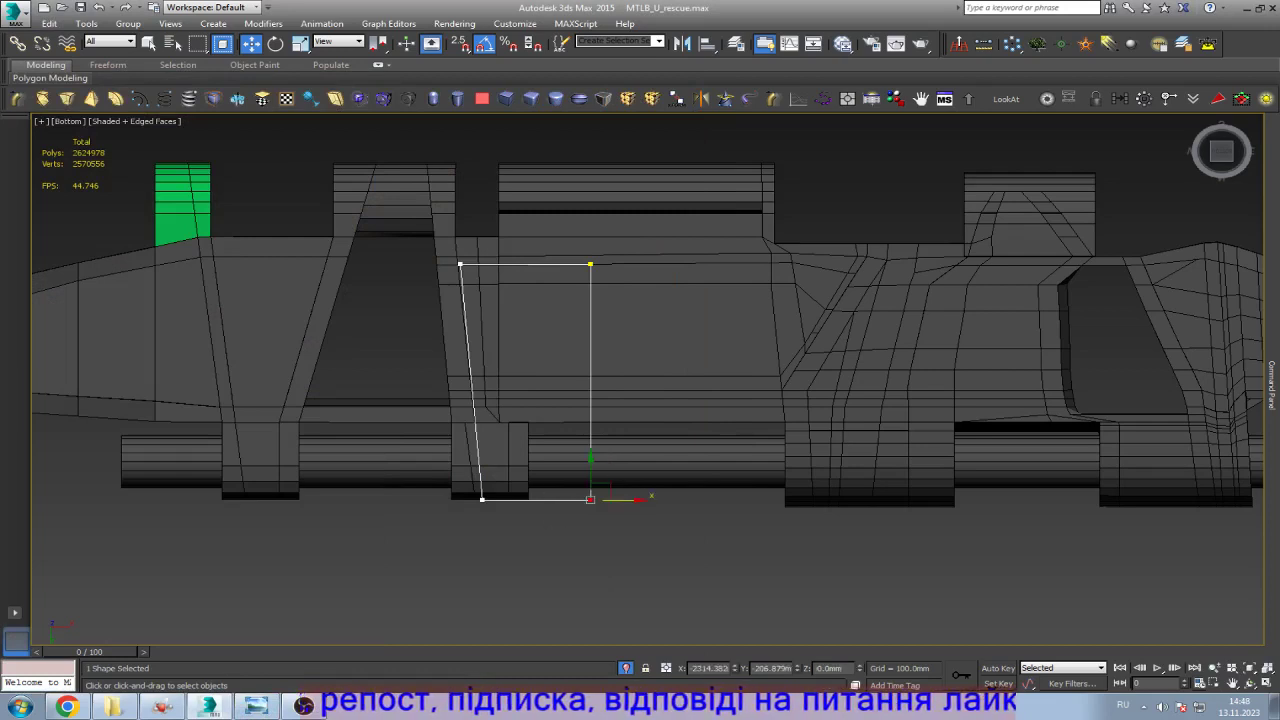
# Step: Pull the outline's bottom-right corner further right and raise the three bottom vertices
pyautogui.moveTo(620, 499); pyautogui.dragTo(705, 499)
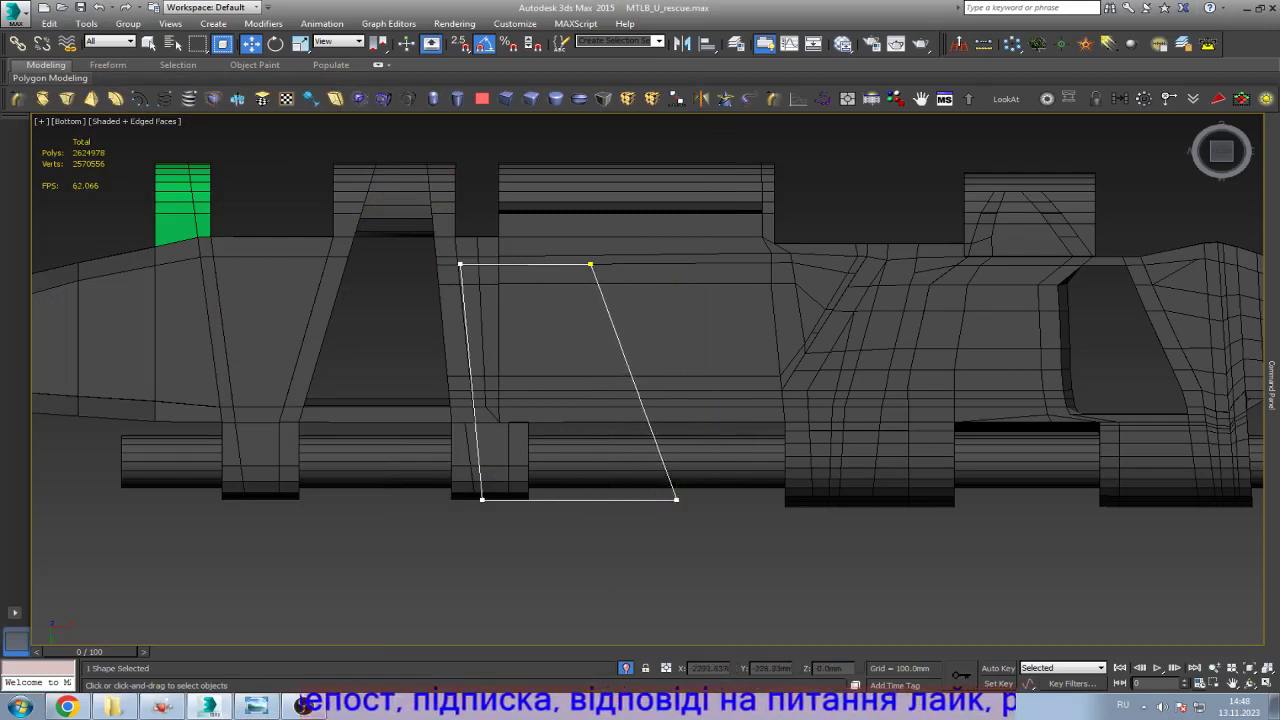
pyautogui.scroll(2, 631, 458)
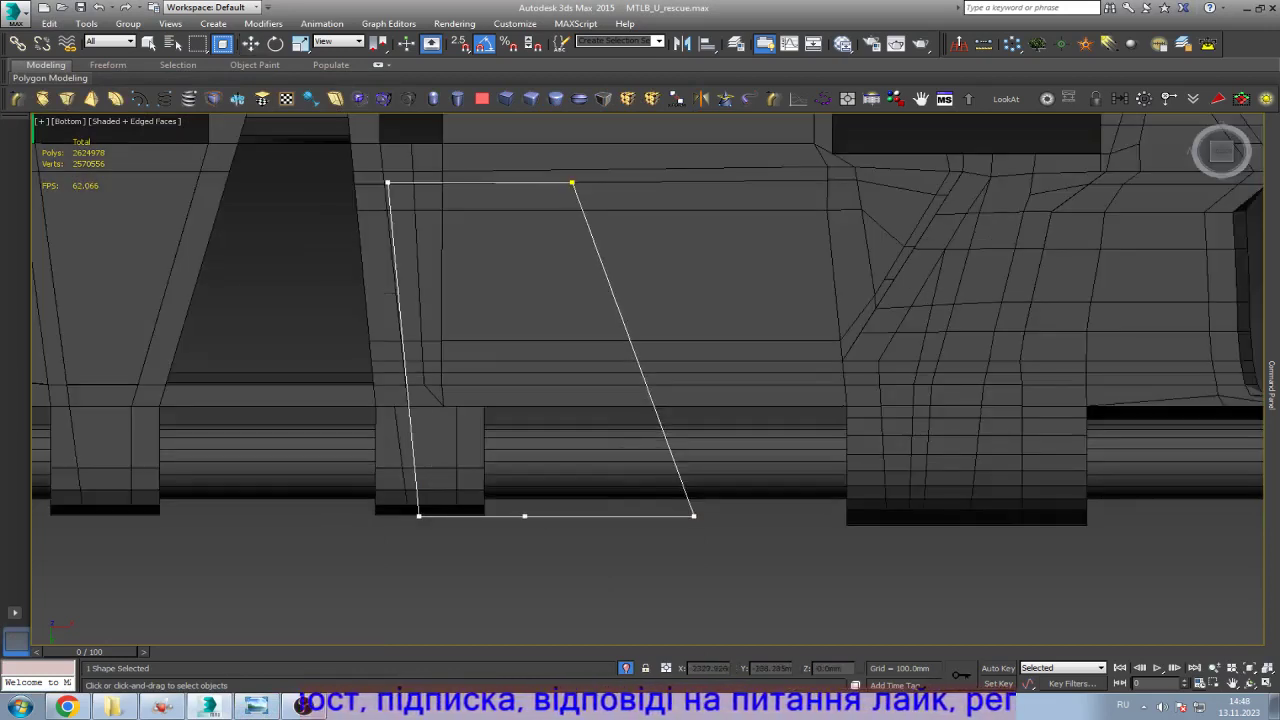
pyautogui.press('w')
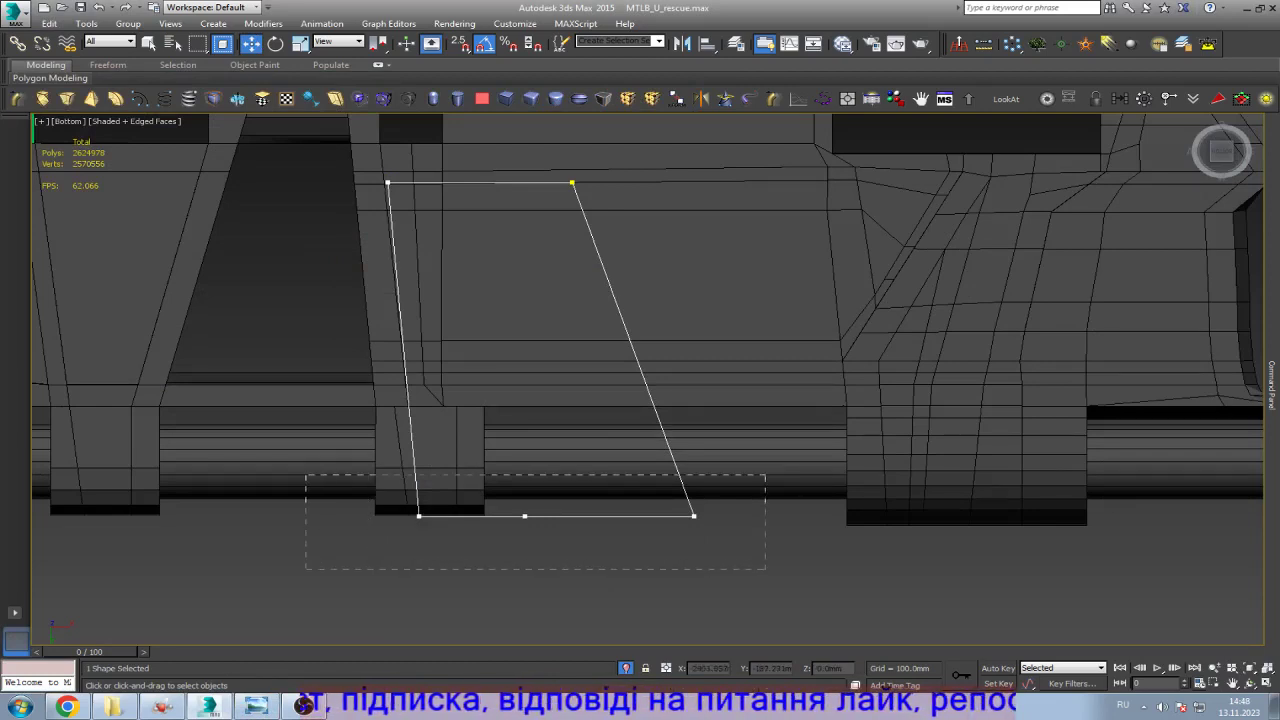
pyautogui.moveTo(305, 475); pyautogui.dragTo(766, 570)
pyautogui.moveTo(419, 490); pyautogui.dragTo(419, 375)
# Step: Nudge the outline's bottom-left and top-left vertices slightly left against the strut edge
pyautogui.scroll(5, 423, 355)
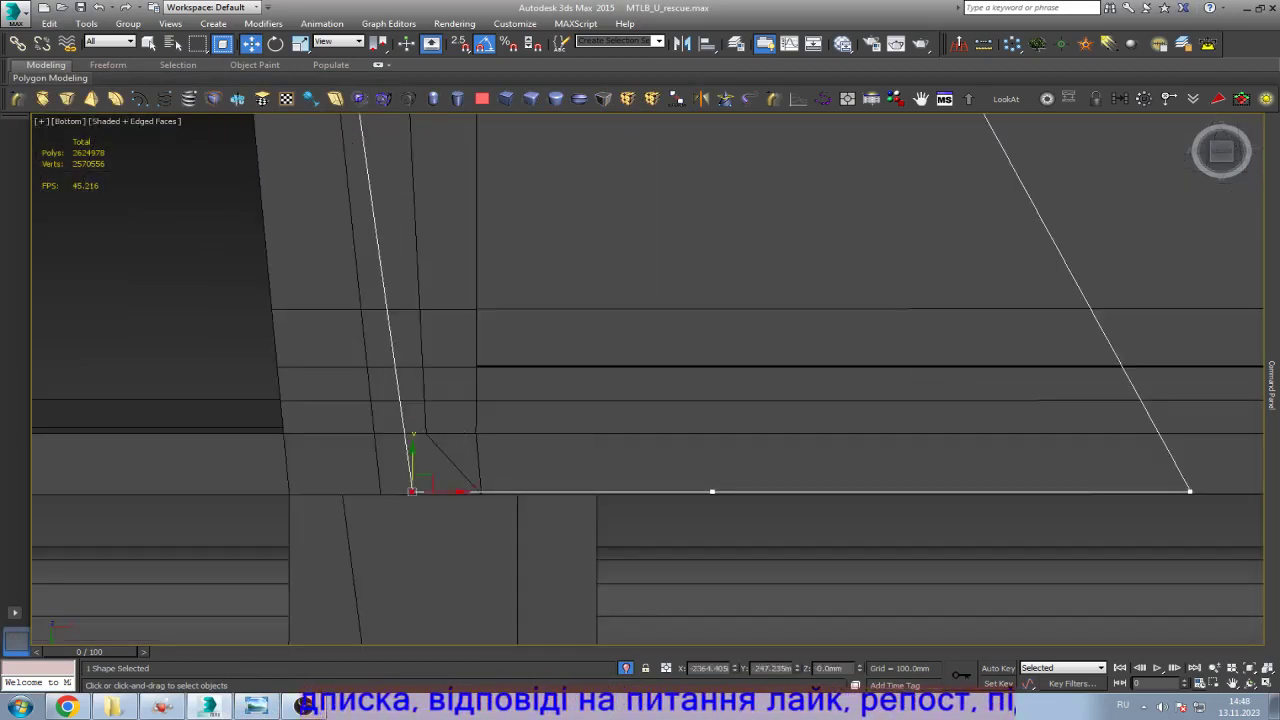
pyautogui.moveTo(412, 491); pyautogui.dragTo(378, 491)
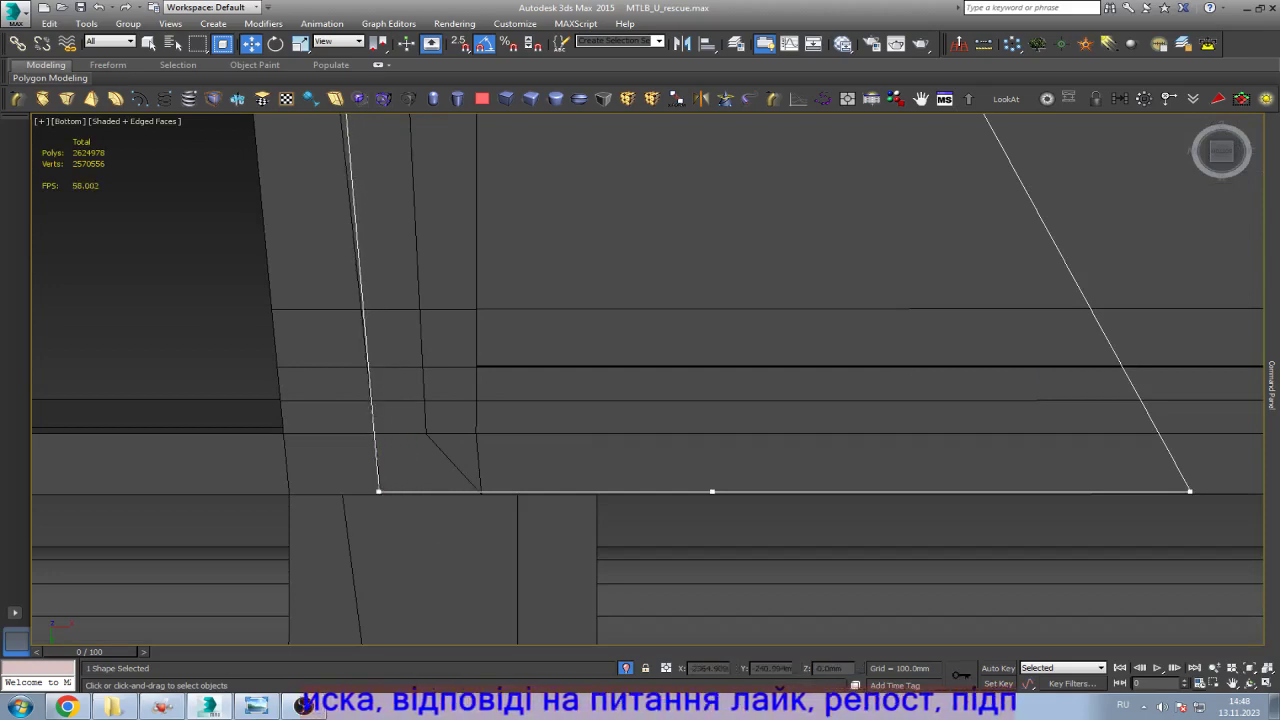
pyautogui.scroll(-5, 390, 560)
pyautogui.scroll(6, 377, 337)
pyautogui.click(386, 348)
pyautogui.scroll(2, 388, 340)
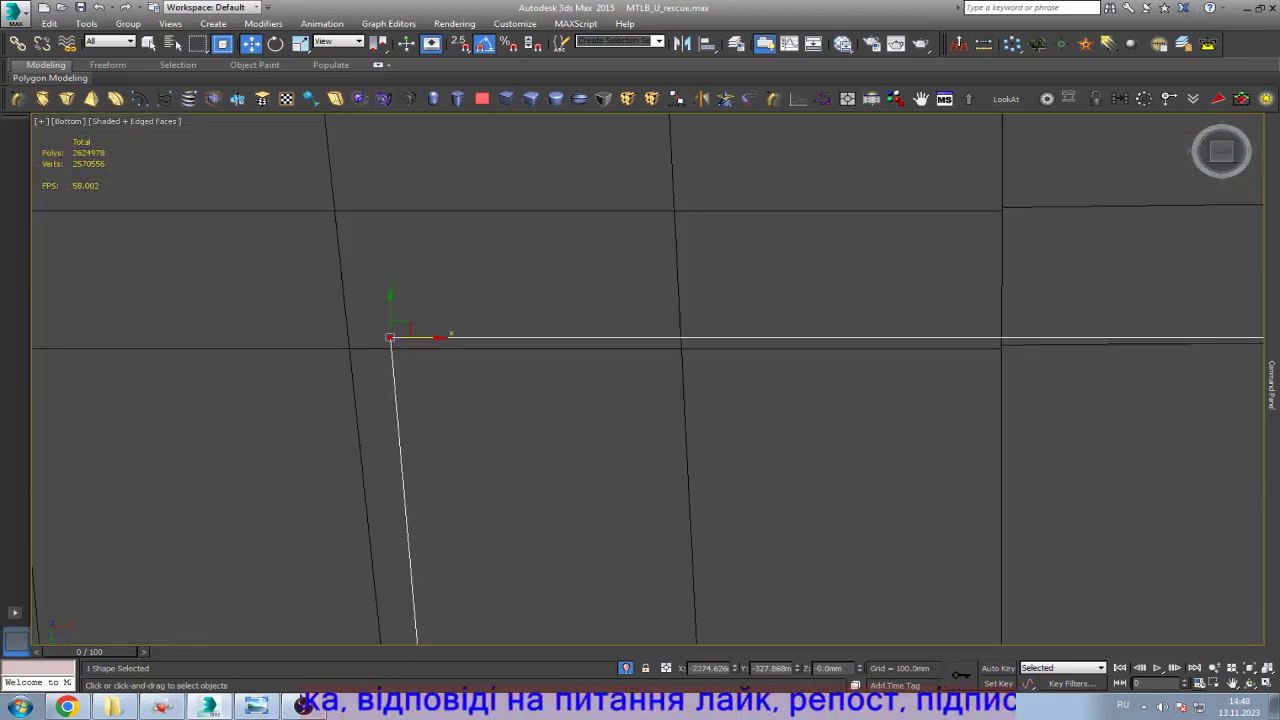
pyautogui.moveTo(390, 337); pyautogui.dragTo(347, 337)
pyautogui.scroll(-5, 347, 337)
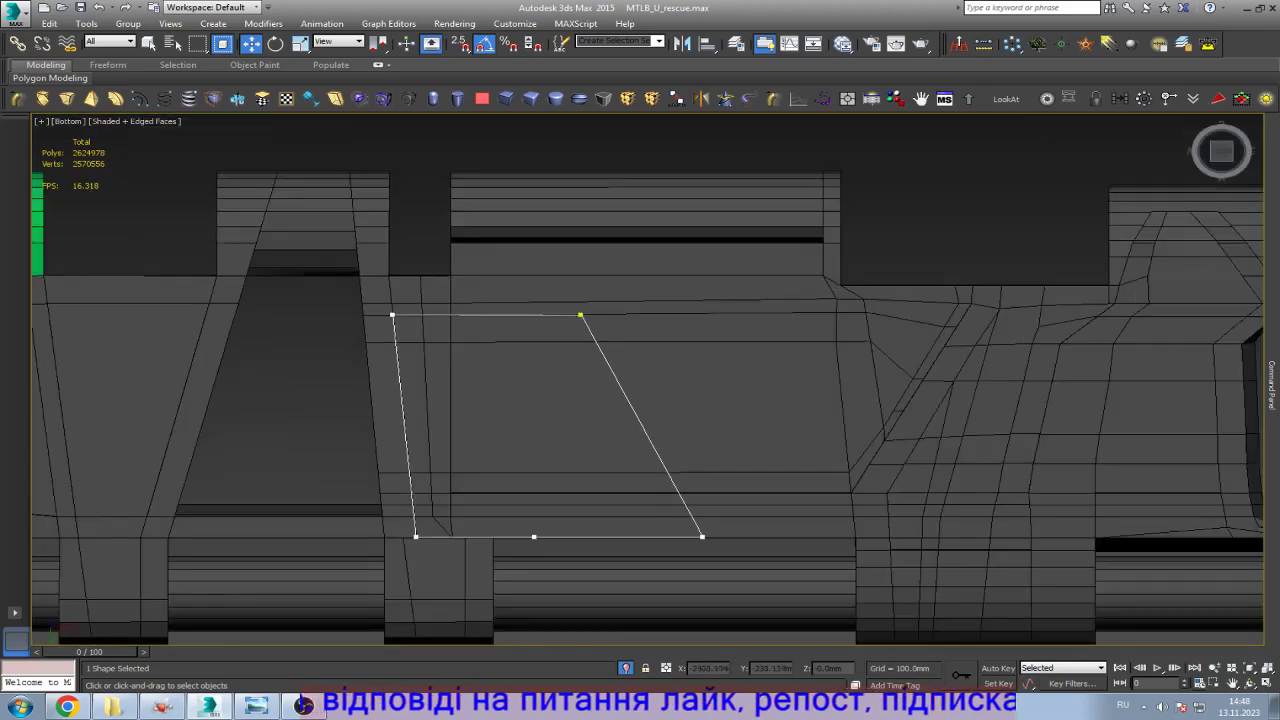
# Step: Compare the outline with the track-link reference photo, then select the bottom-middle vertex
pyautogui.click(255, 706)
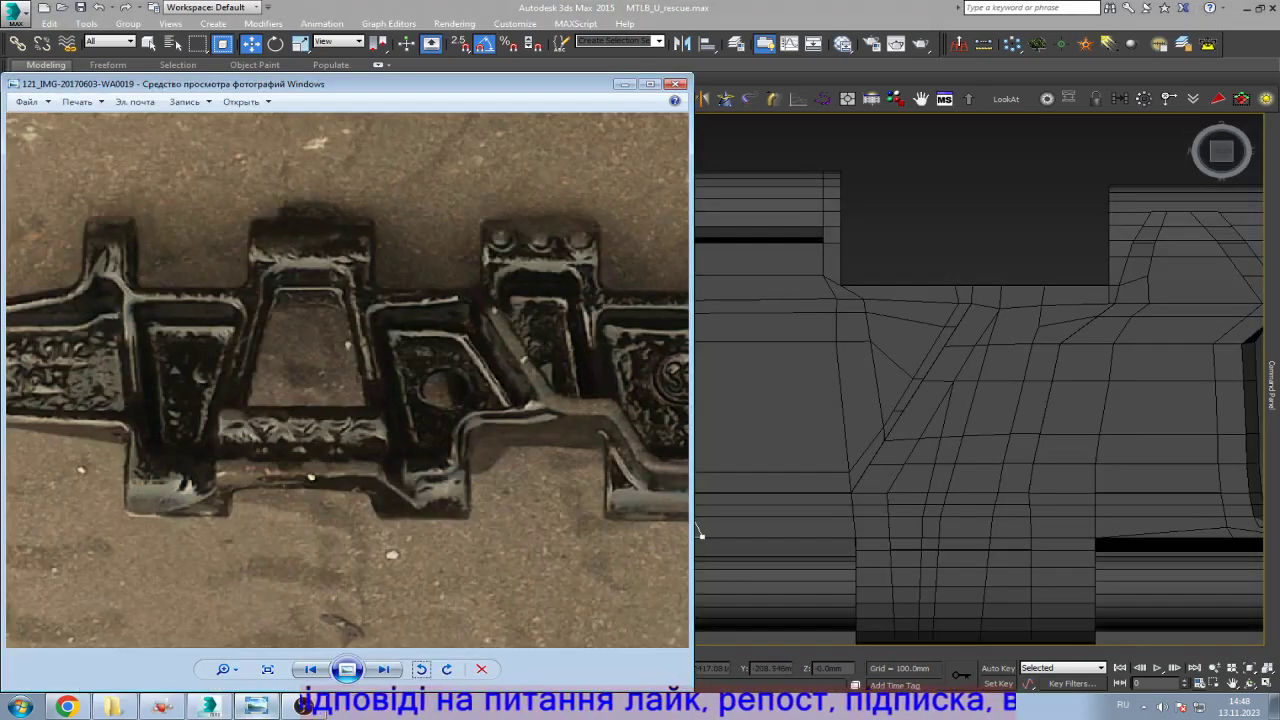
pyautogui.click(700, 535)
pyautogui.hotkey('alt', 'Tab')
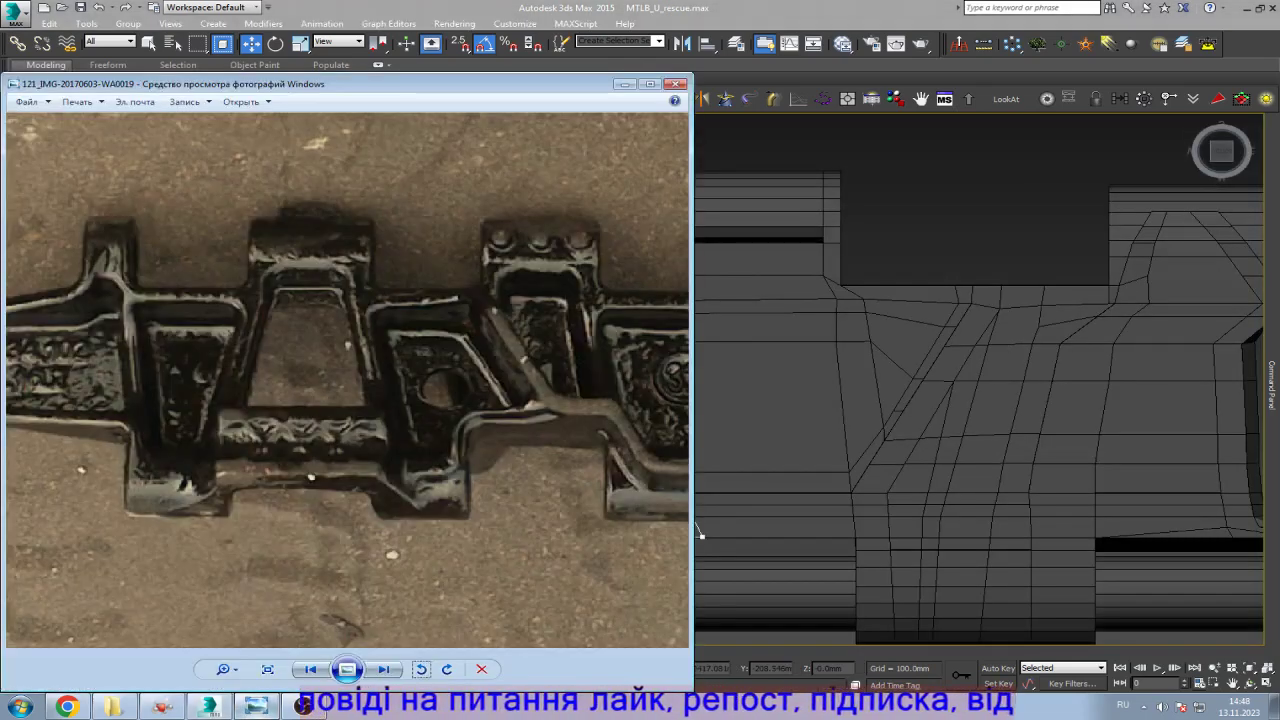
pyautogui.click(700, 535)
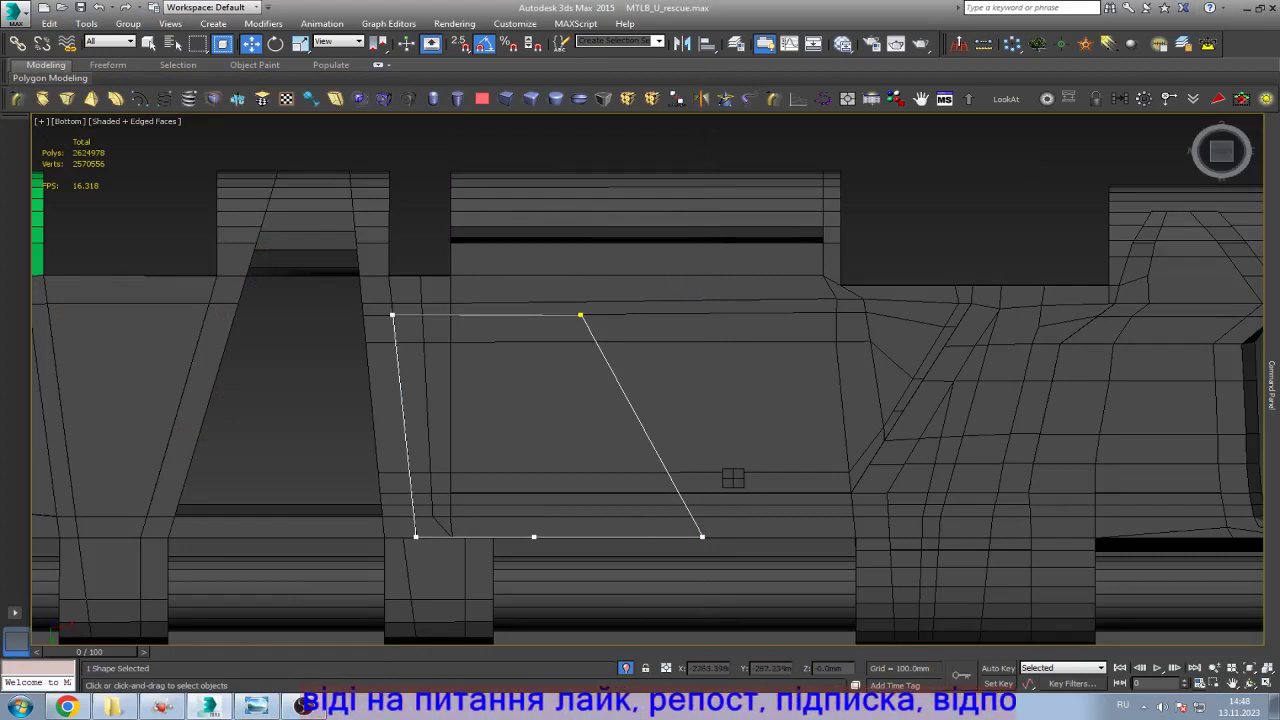
pyautogui.press('w')
pyautogui.click(566, 536)
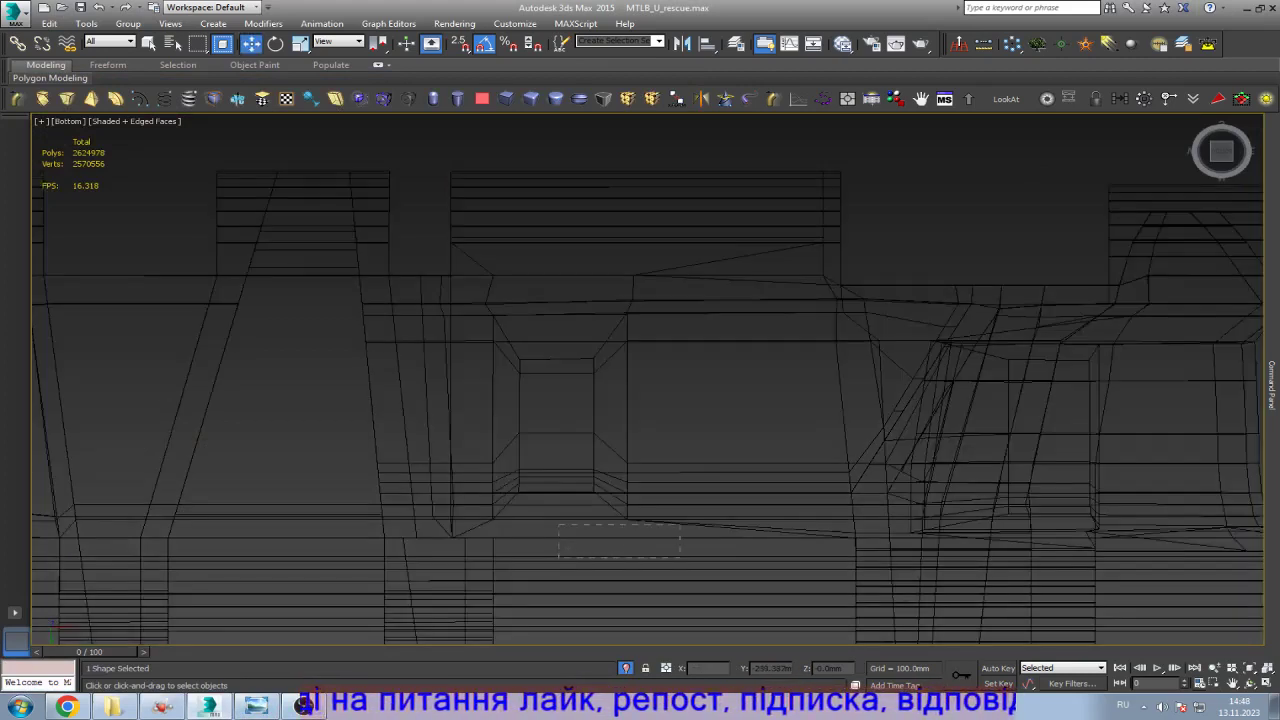
# Step: Raise the bottom-middle and bottom-right vertices, then shift the bottom-right vertex left
pyautogui.moveTo(566, 515); pyautogui.dragTo(566, 472)
pyautogui.click(256, 706)
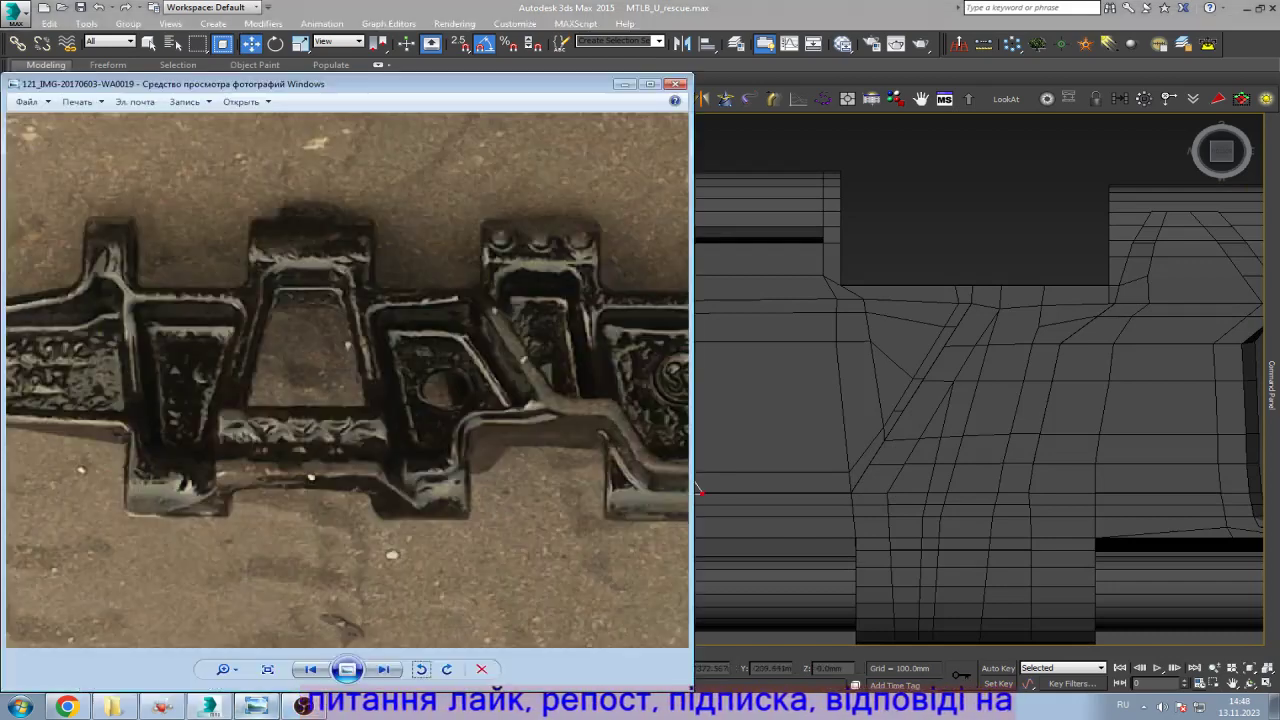
pyautogui.click(700, 490)
pyautogui.click(702, 493)
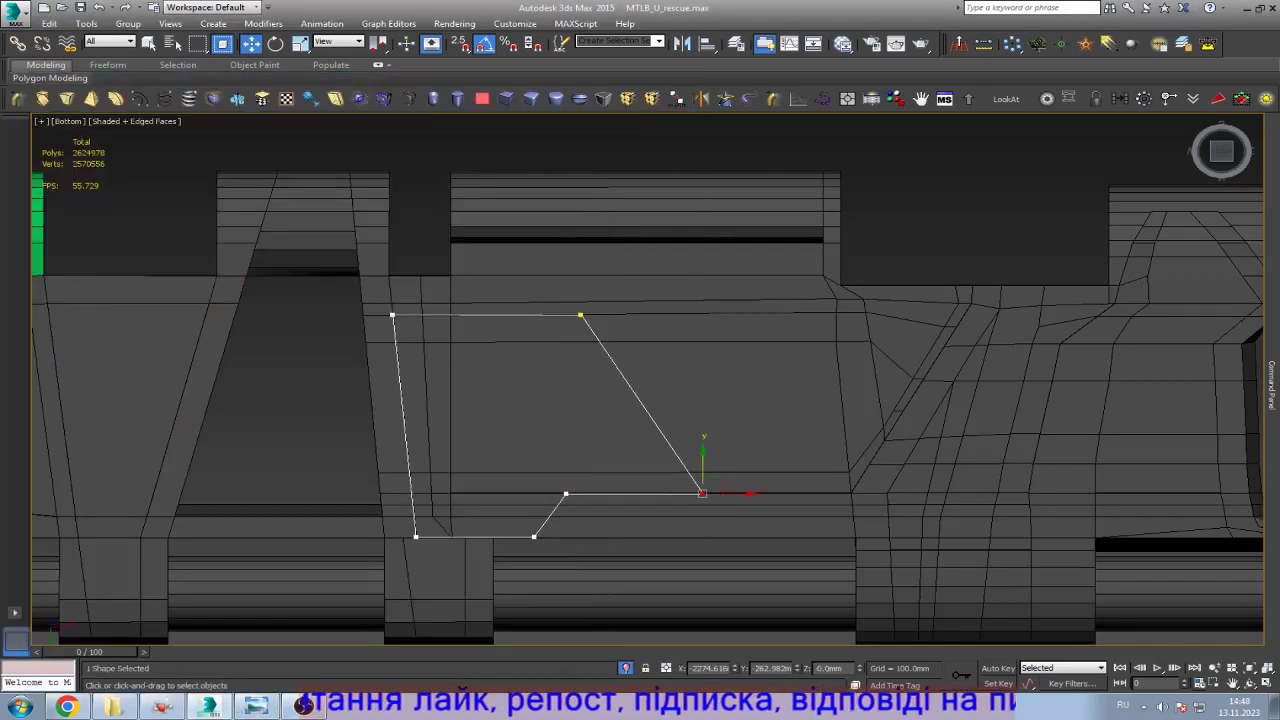
pyautogui.moveTo(702, 493); pyautogui.dragTo(650, 493)
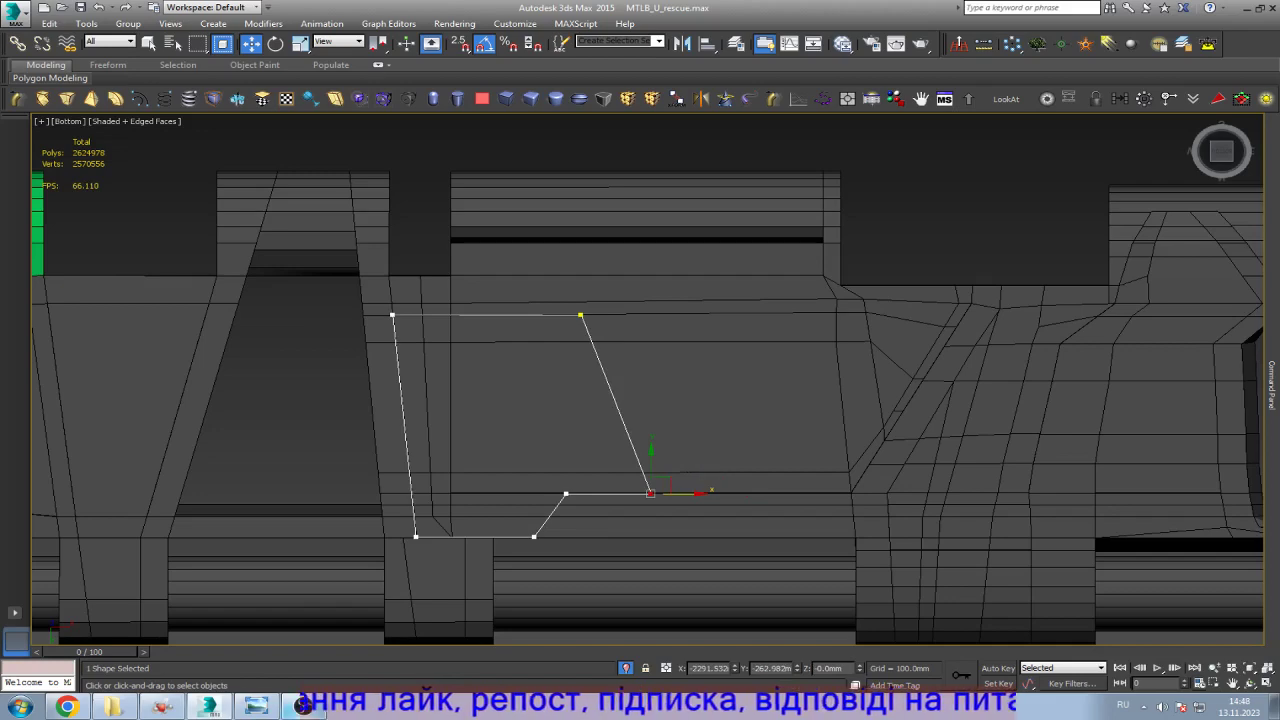
# Step: Slide the stepped vertices left to match the photo, deselect, and recheck the reference
pyautogui.click(254, 706)
pyautogui.hotkey('alt', 'Tab')
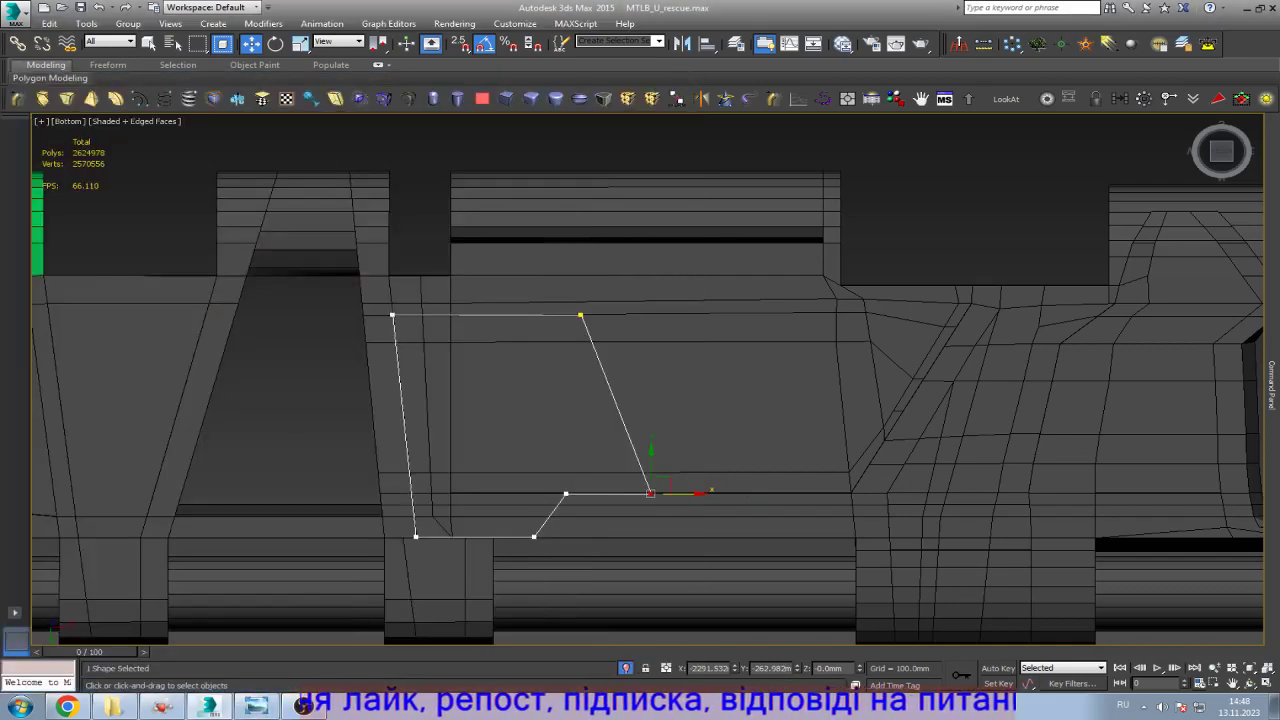
pyautogui.click(534, 536)
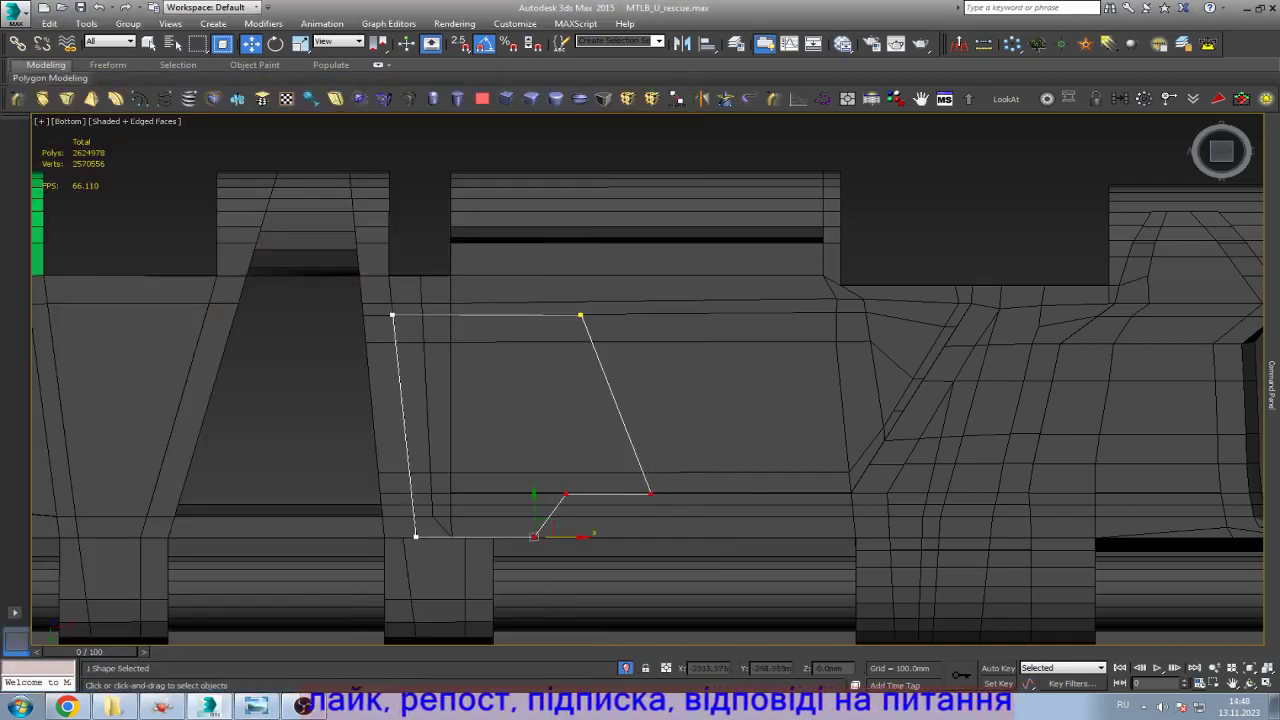
pyautogui.moveTo(570, 537); pyautogui.dragTo(531, 537)
pyautogui.hotkey('ctrl', 'd')
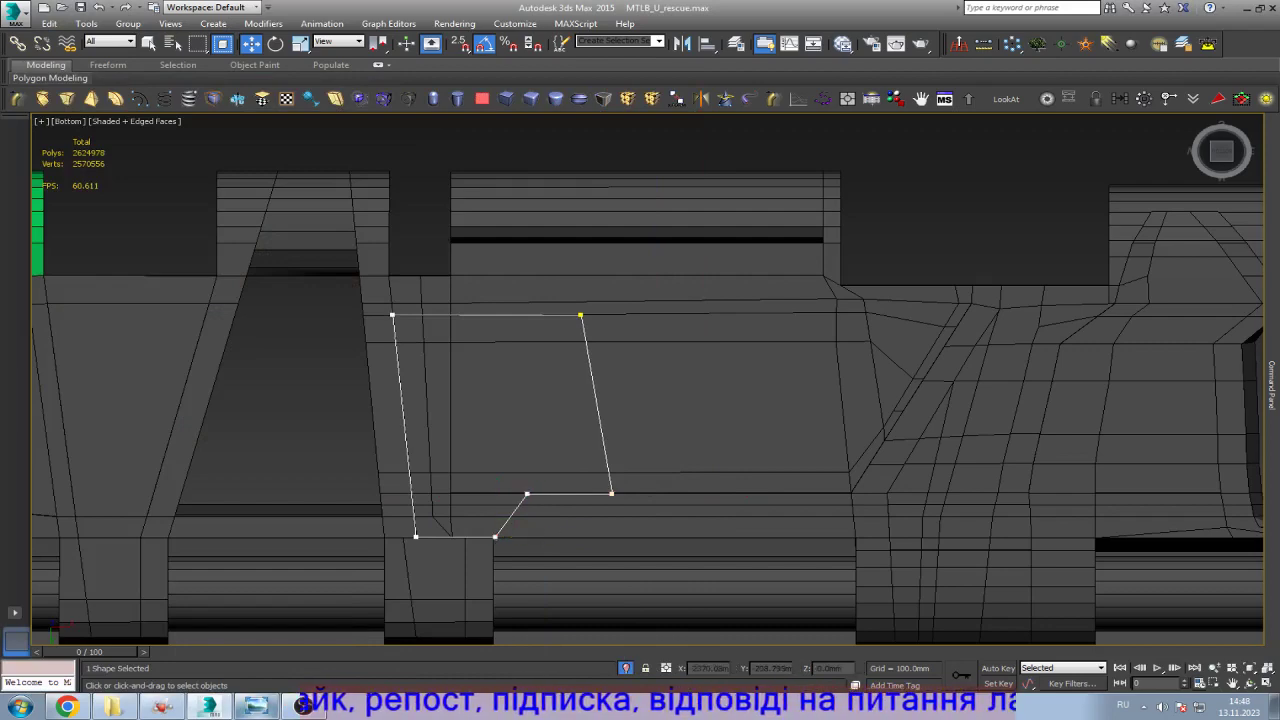
pyautogui.hotkey('alt', 'Tab')
pyautogui.hotkey('alt', 'Tab')
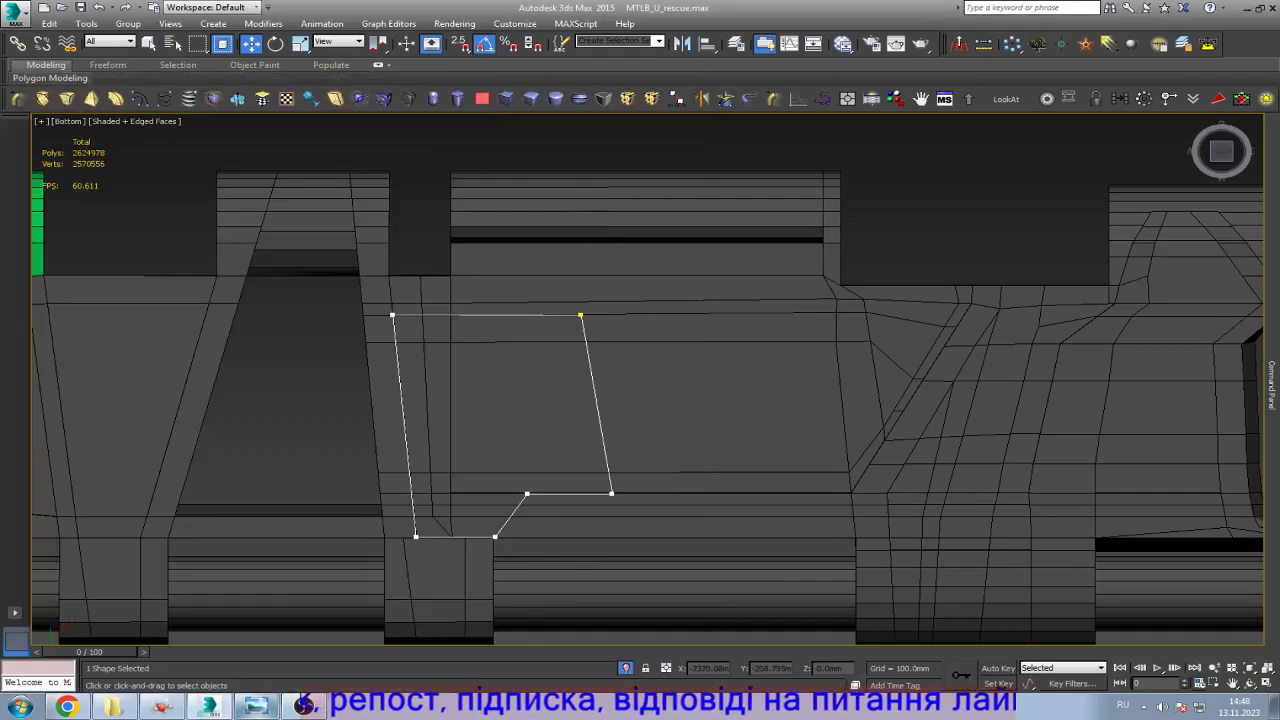
pyautogui.hotkey('alt', 'Tab')
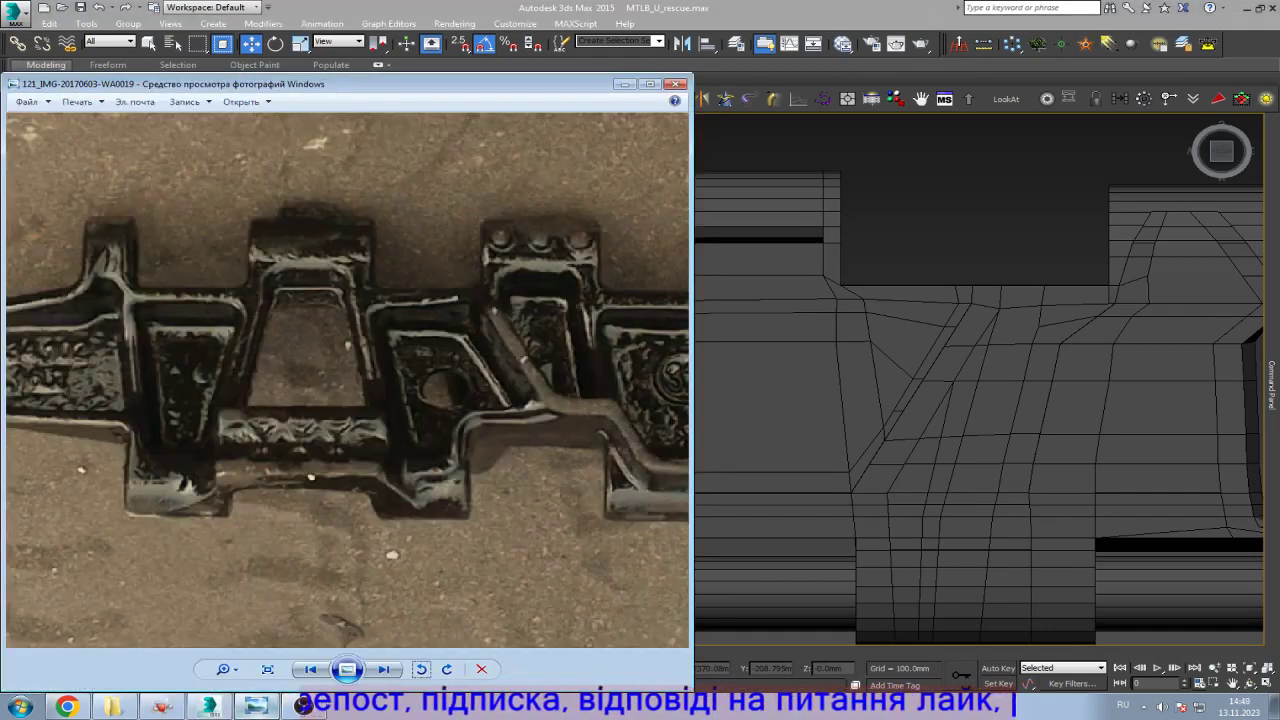
pyautogui.hotkey('alt', 'Tab')
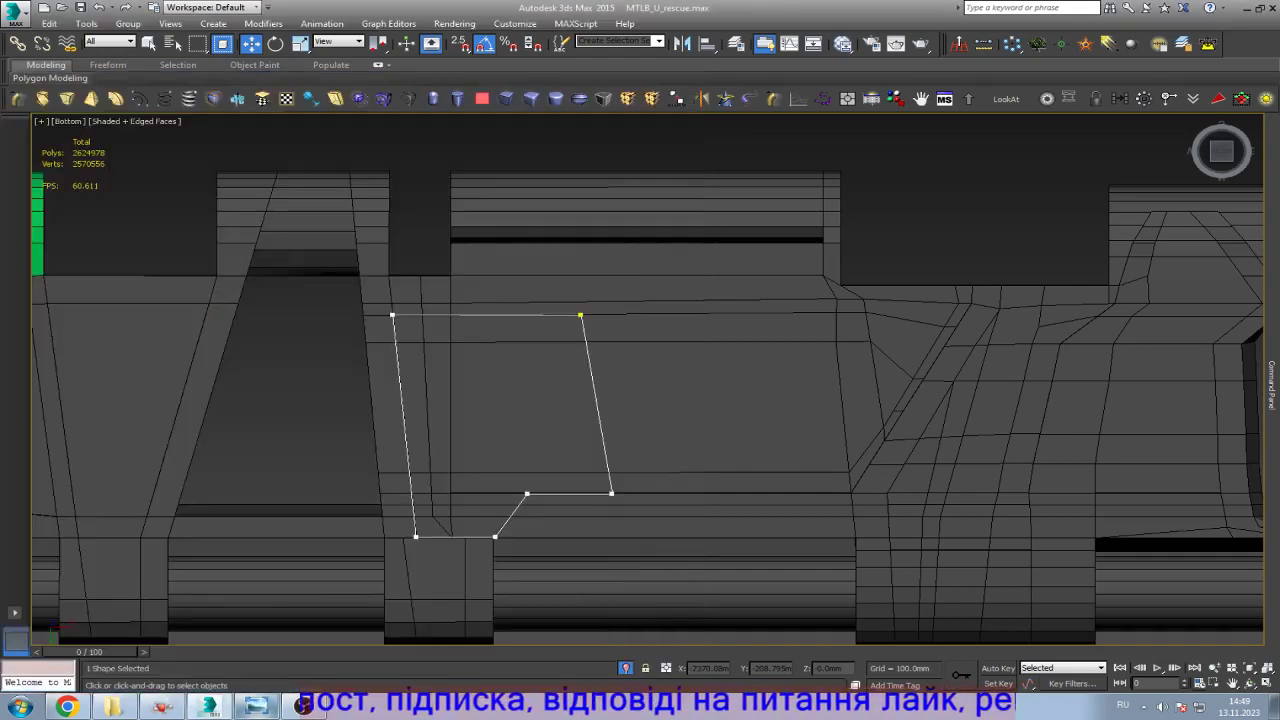
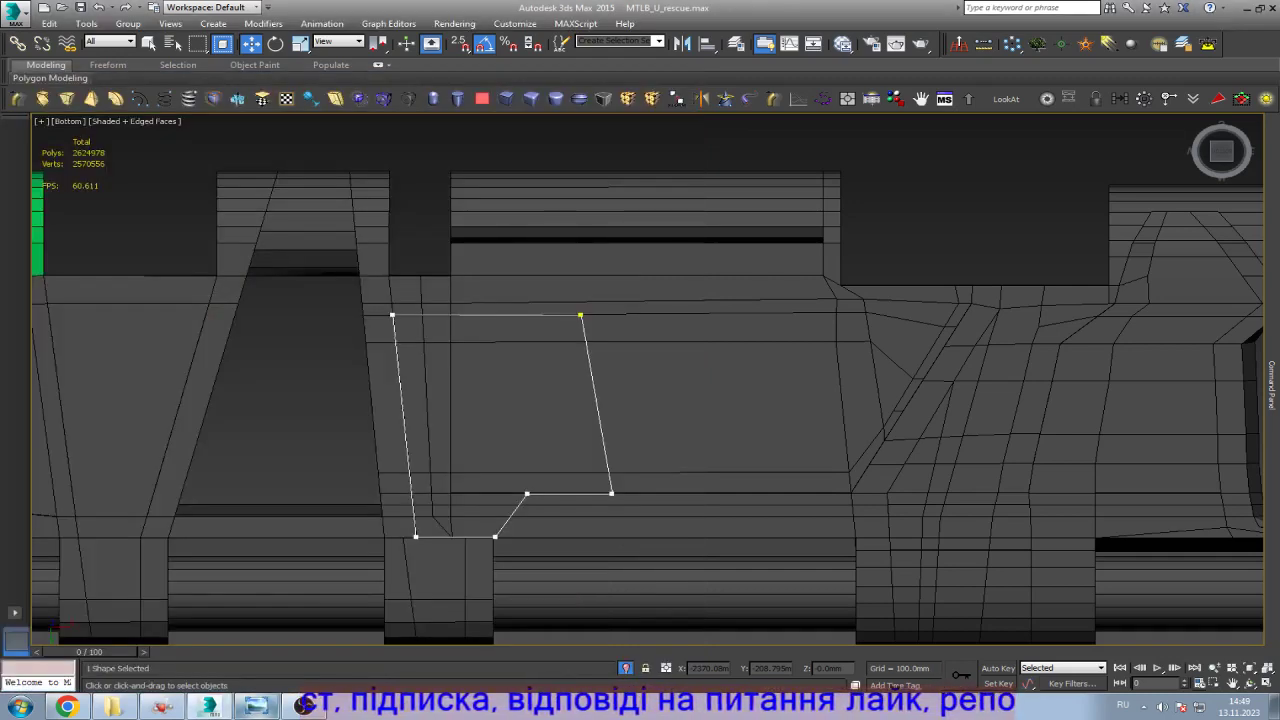
# Step: Check the reference photo and raise the outline spline's top-right corner slightly
pyautogui.hotkey('alt', 'Tab')
pyautogui.hotkey('alt', 'Tab')
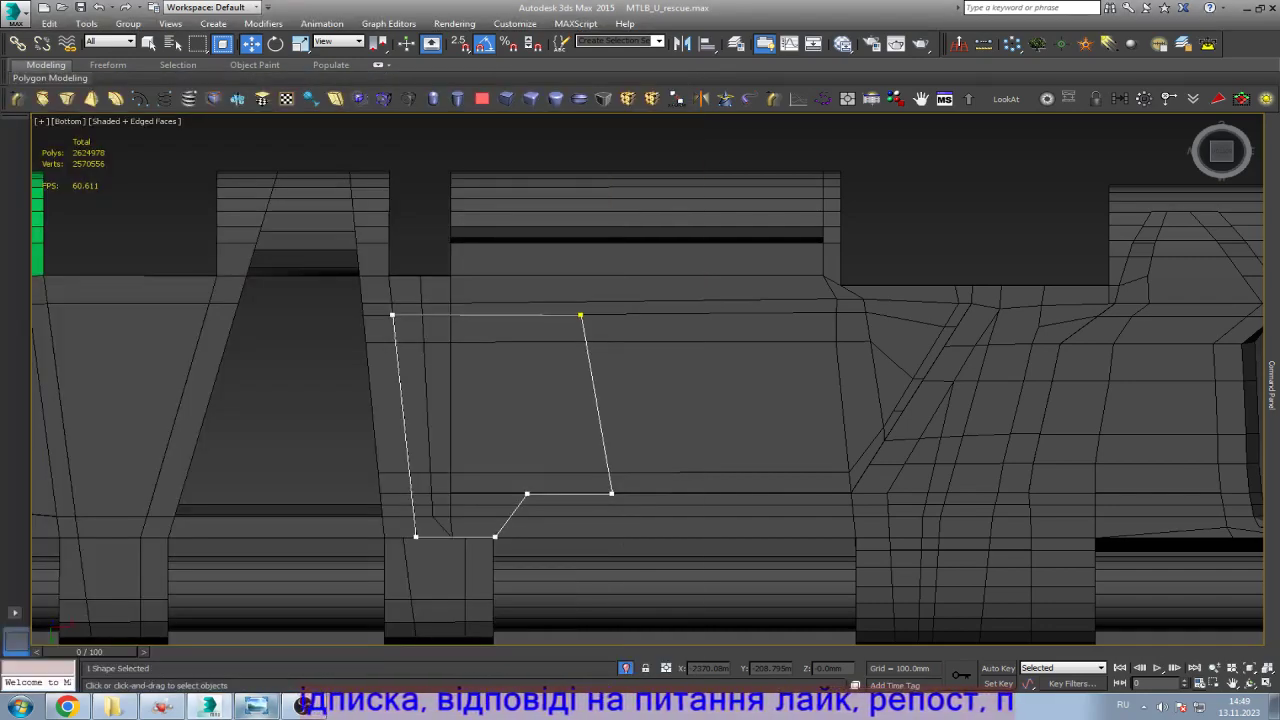
pyautogui.hotkey('alt', 'Tab')
pyautogui.hotkey('alt', 'Tab')
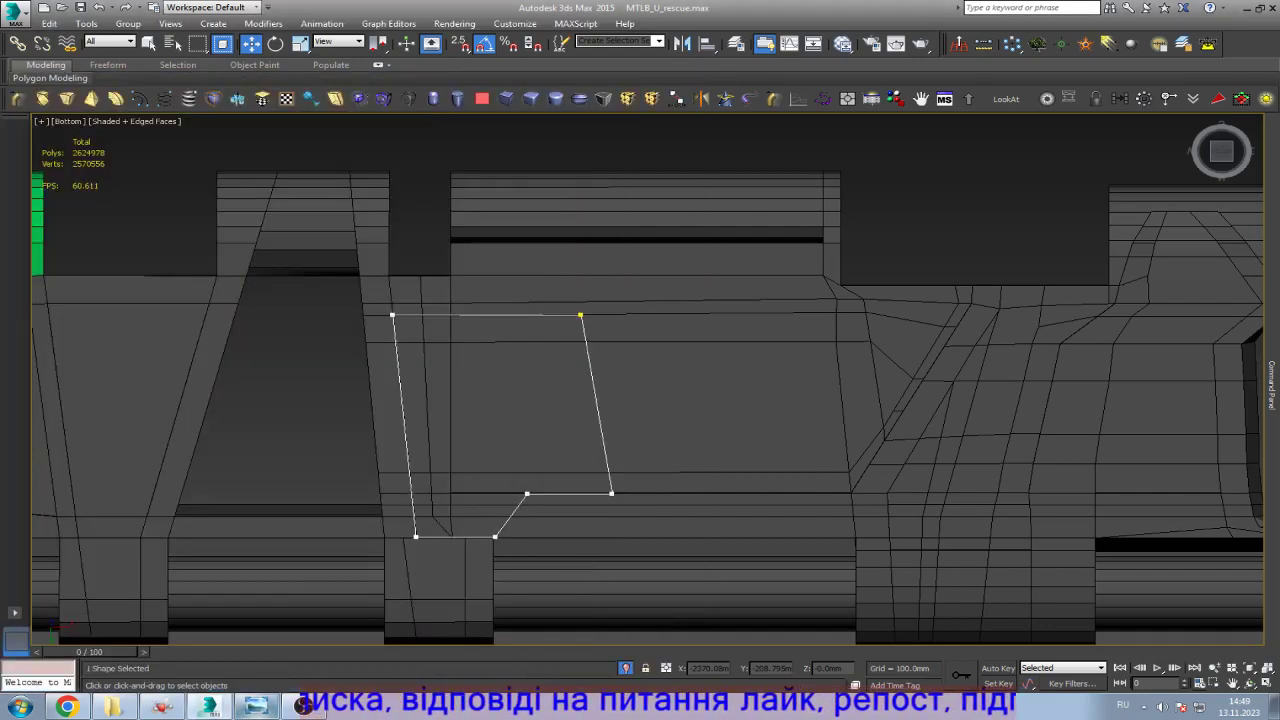
pyautogui.hotkey('alt', 'Tab')
pyautogui.hotkey('alt', 'Tab')
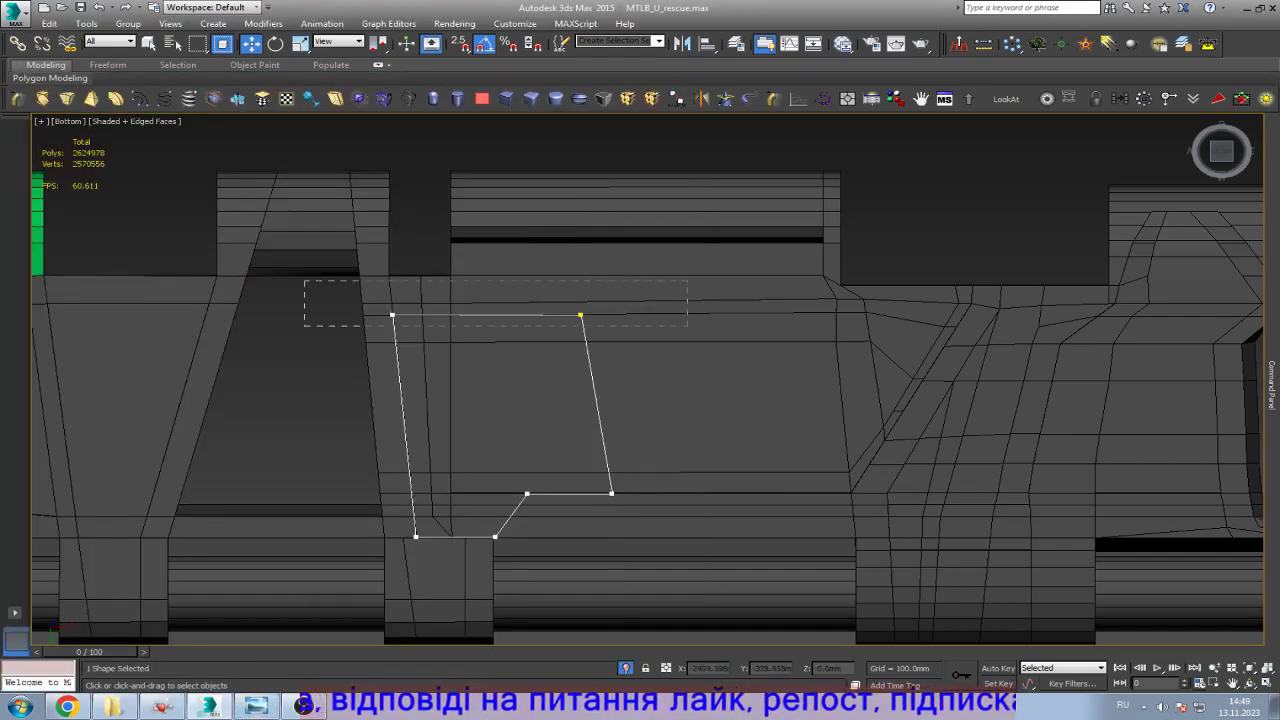
pyautogui.scroll(5, 496, 272)
pyautogui.moveTo(733, 410)
pyautogui.mouseDown()
pyautogui.moveTo(734, 383)
pyautogui.moveTo(734, 394)
pyautogui.mouseUp()
# Step: Select the outline's two bottom vertices and lower them slightly along Y
pyautogui.scroll(-4, 501, 386)
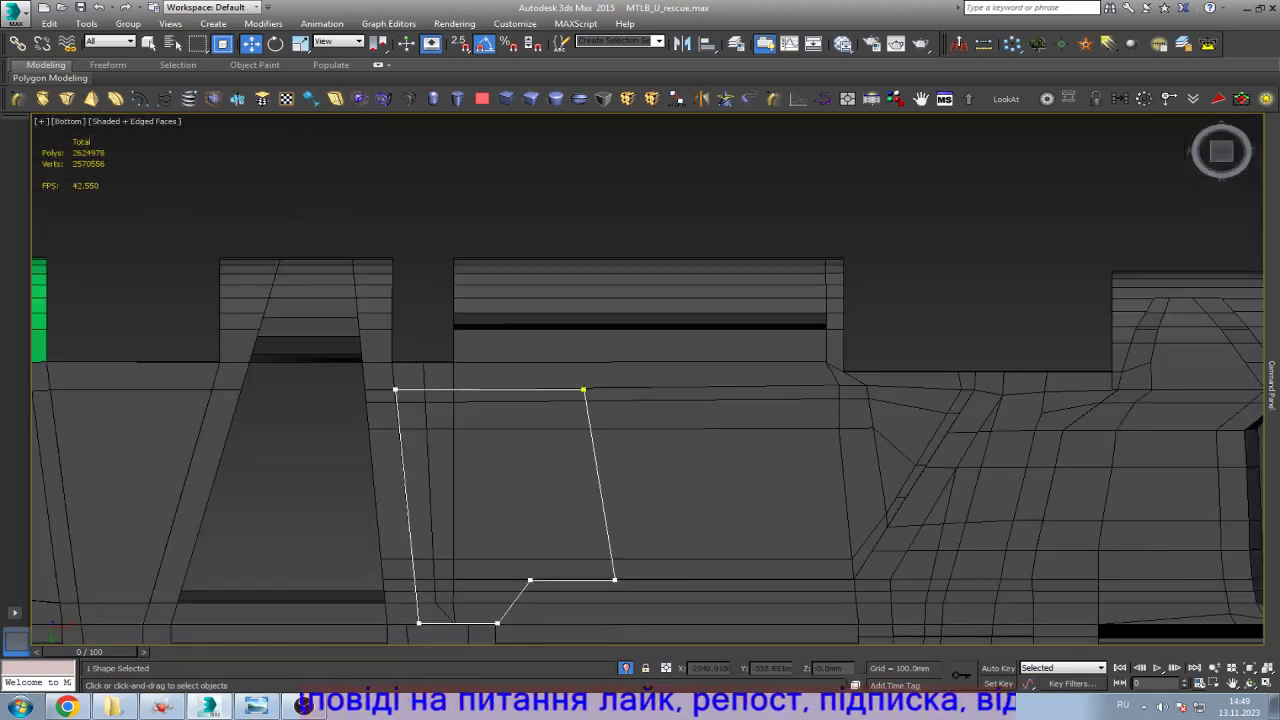
pyautogui.scroll(-2, 501, 389)
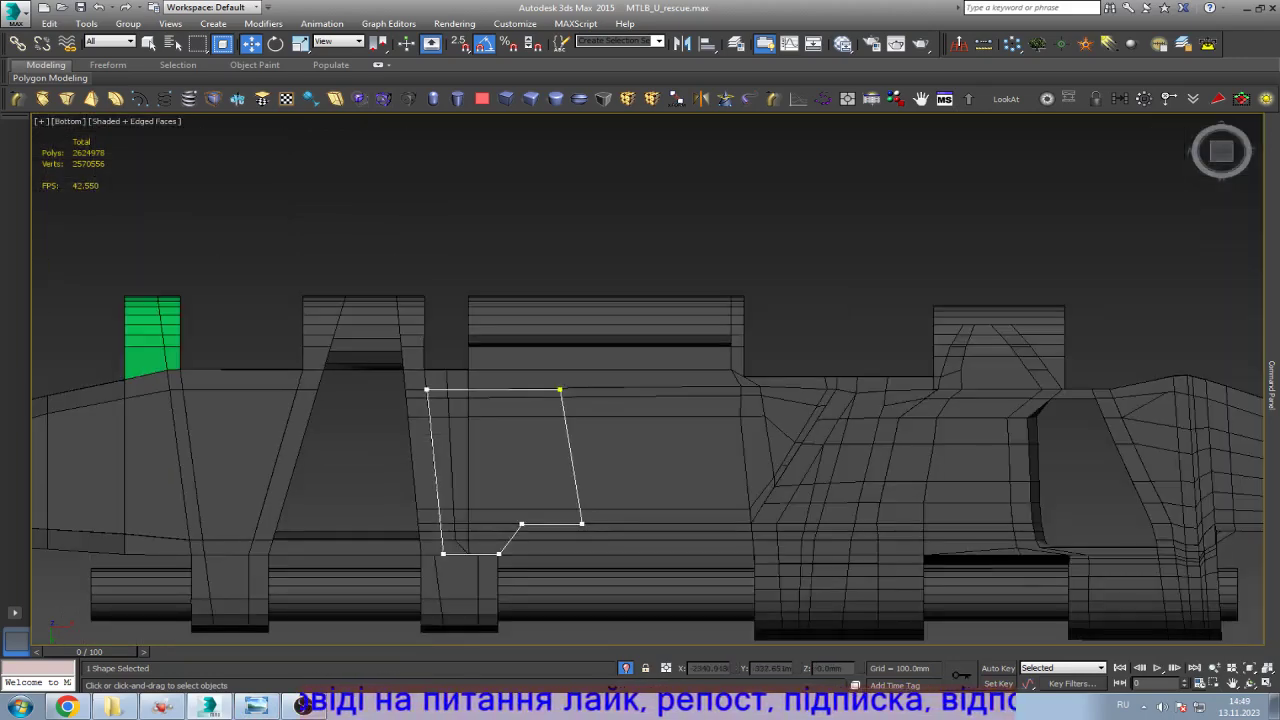
pyautogui.scroll(10, 482, 568)
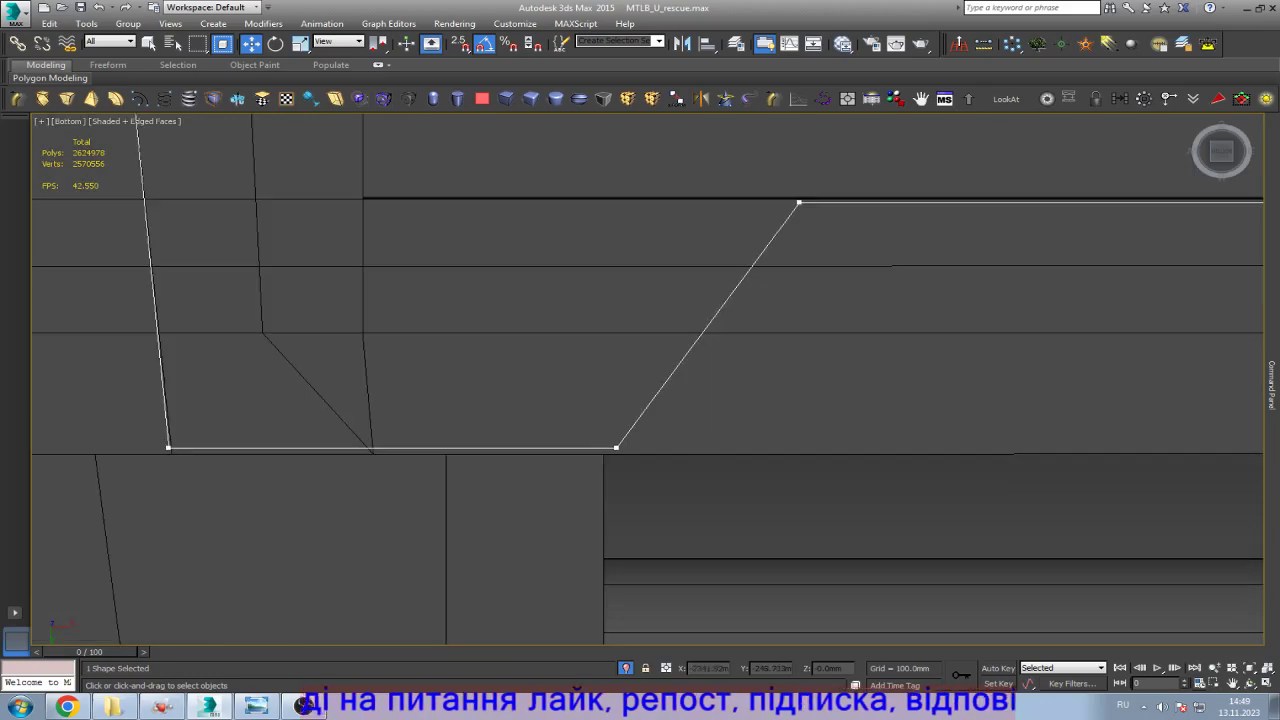
pyautogui.moveTo(690, 474); pyautogui.dragTo(690, 474)
pyautogui.scroll(4, 304, 430)
pyautogui.scroll(-4, 474, 409)
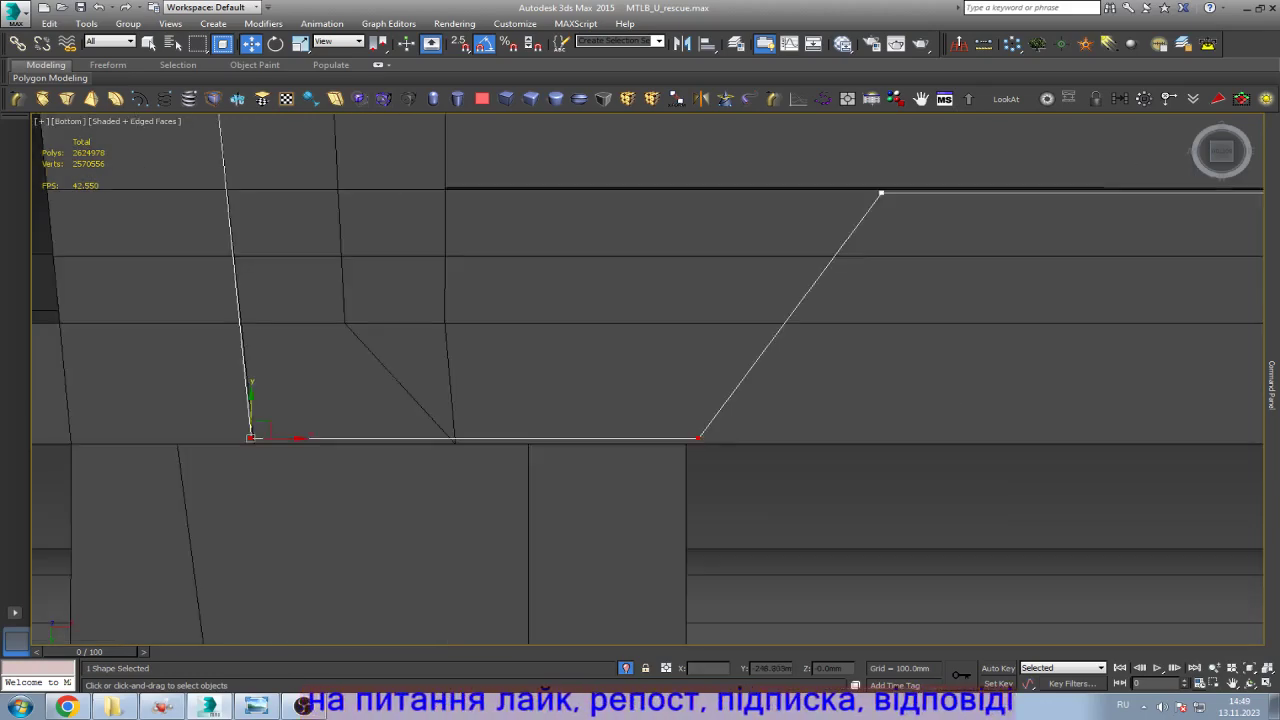
pyautogui.moveTo(250, 415); pyautogui.dragTo(250, 421)
pyautogui.hotkey('ctrl', 'd')
# Step: Leave spline vertex editing and select the track-link model
pyautogui.scroll(-4, 735, 352)
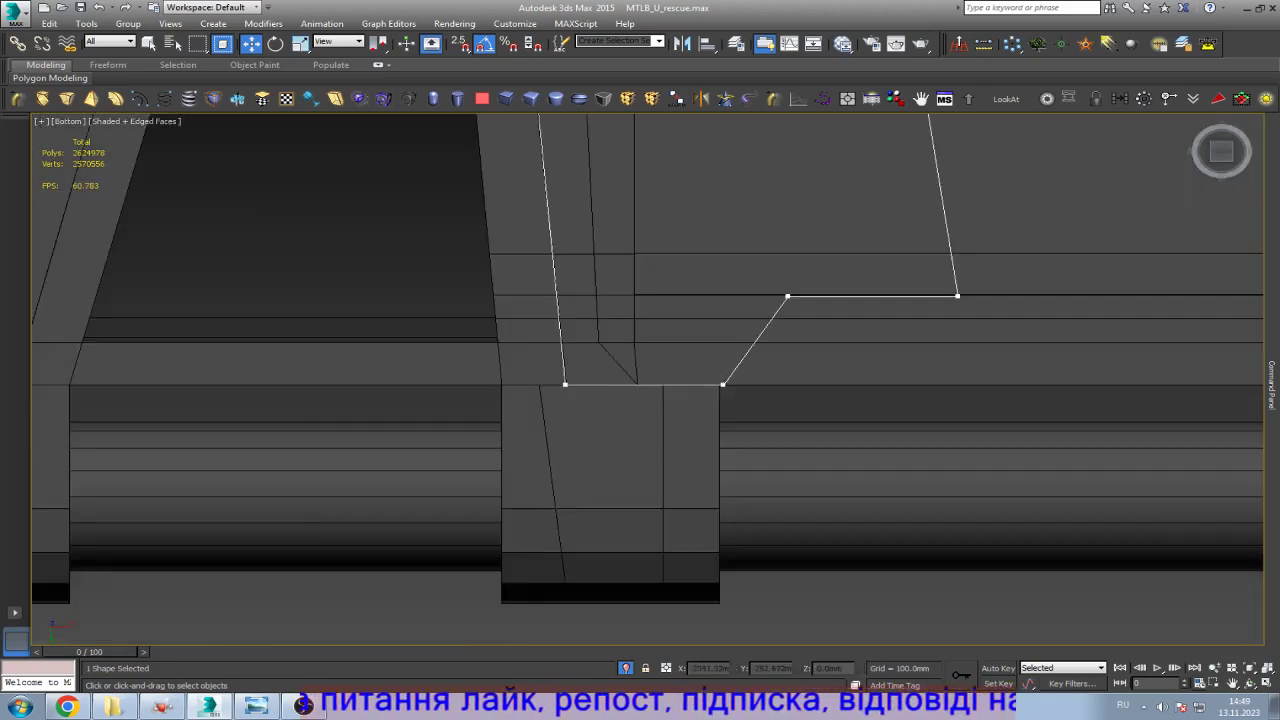
pyautogui.scroll(-5, 650, 393)
pyautogui.moveTo(1272, 380)
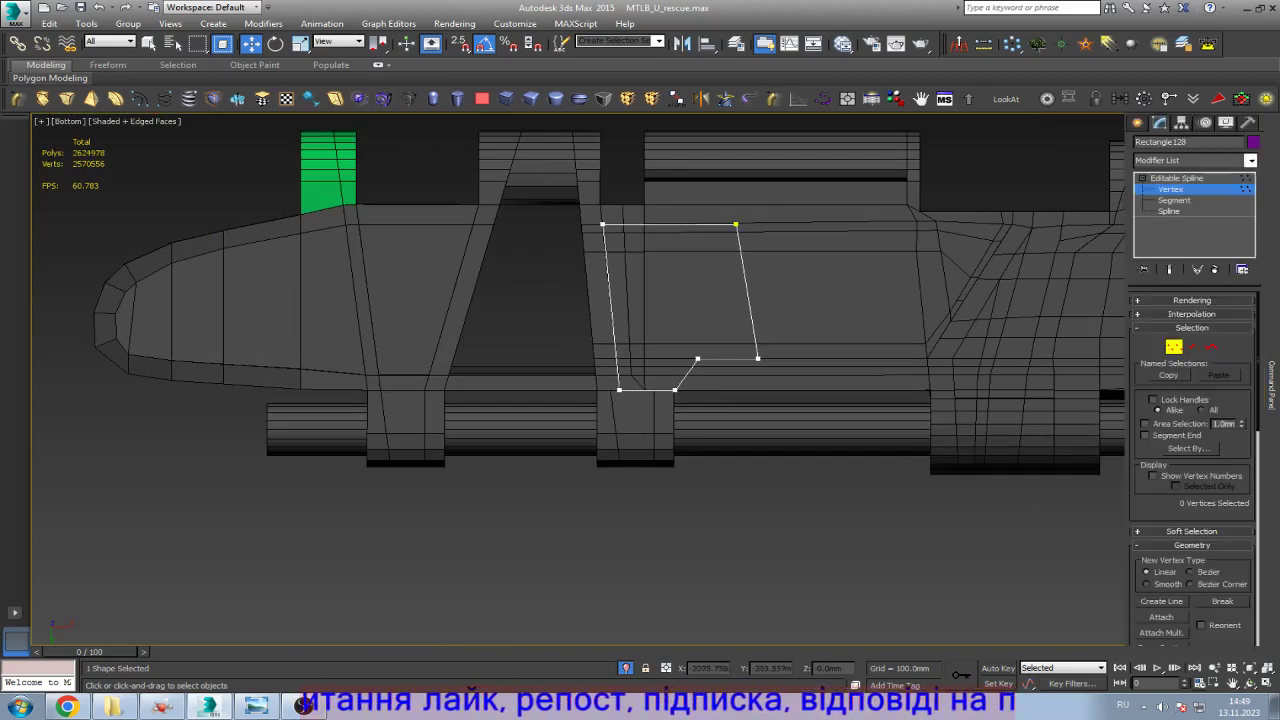
pyautogui.press('1')
pyautogui.click(850, 300)
pyautogui.scroll(3, 786, 491)
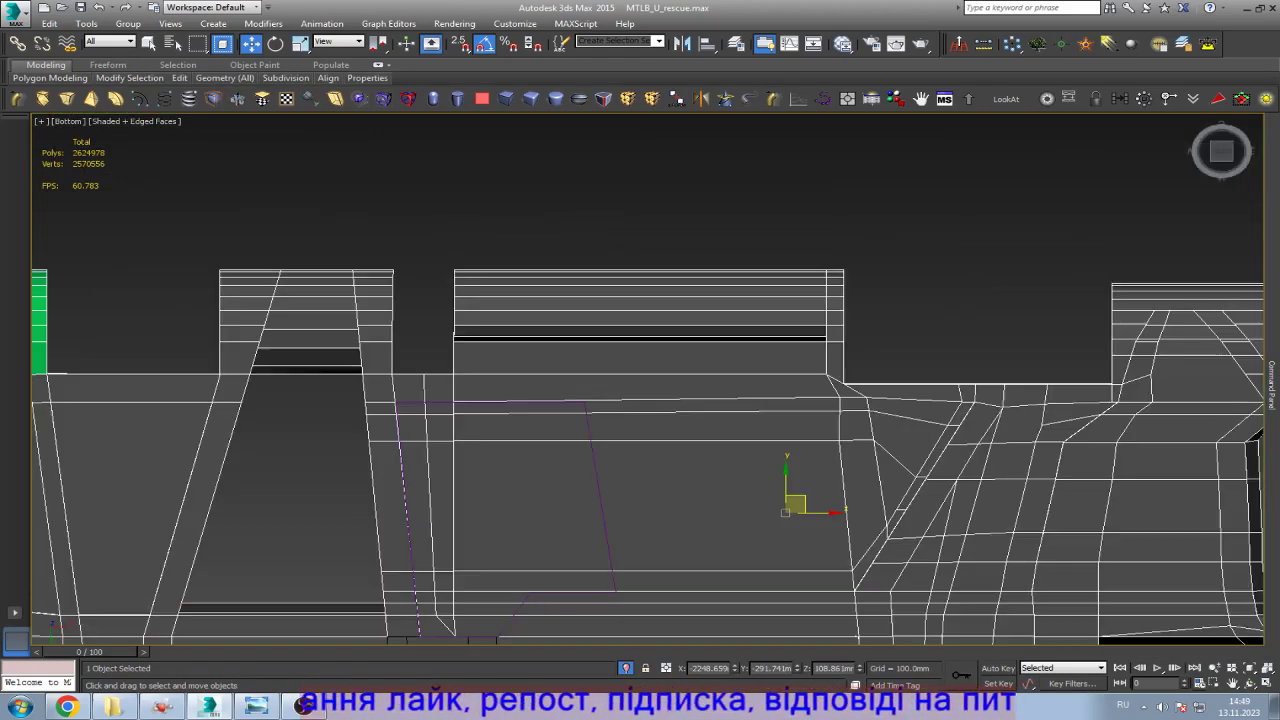
pyautogui.click(255, 707)
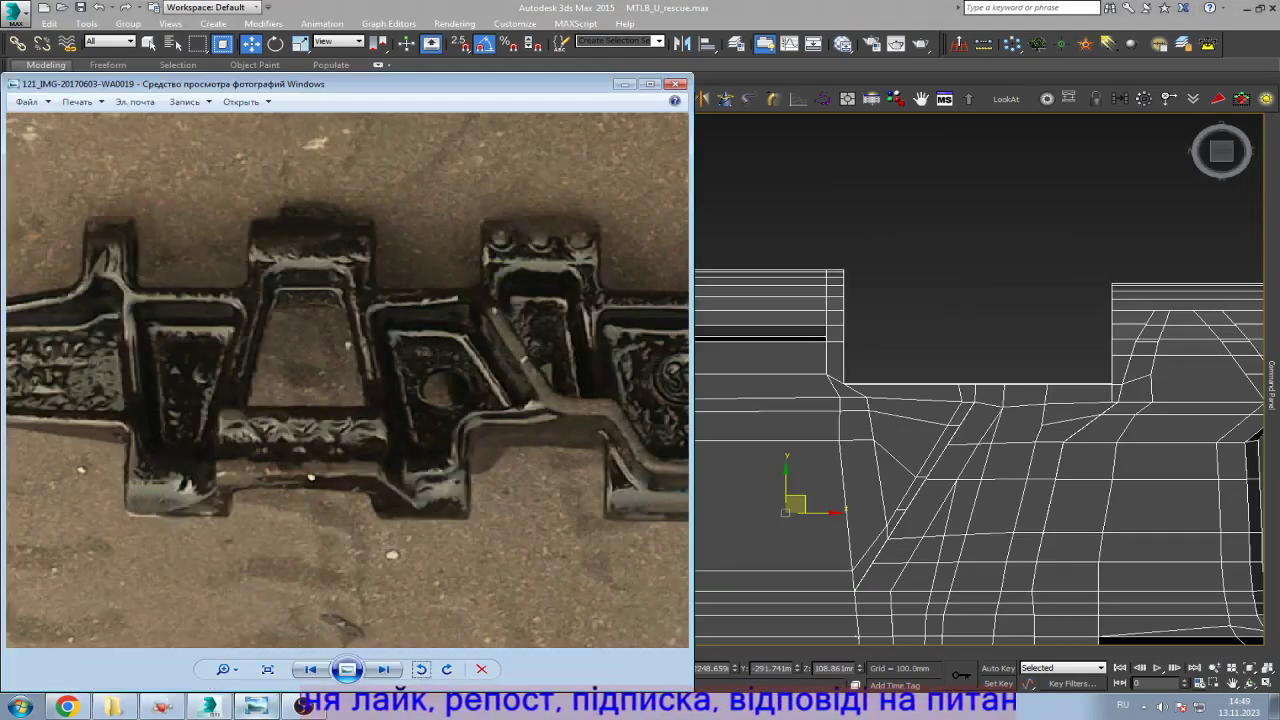
pyautogui.click(255, 707)
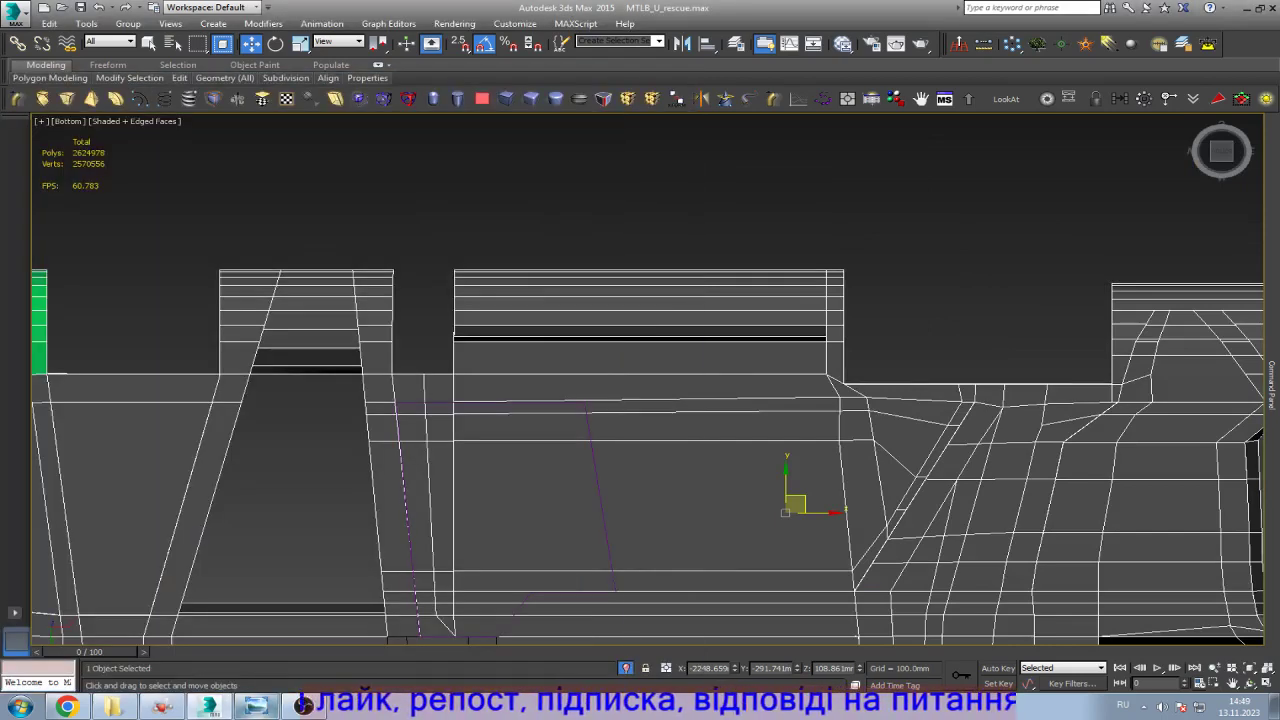
pyautogui.click(255, 707)
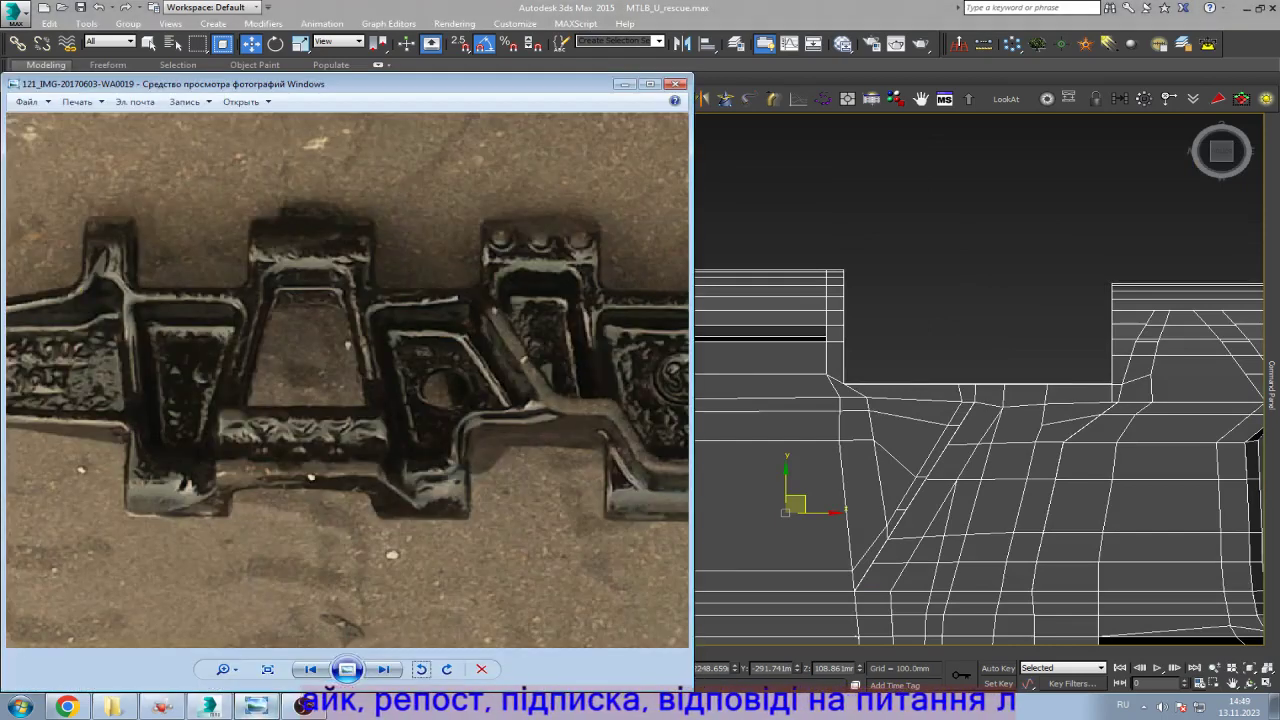
pyautogui.click(255, 707)
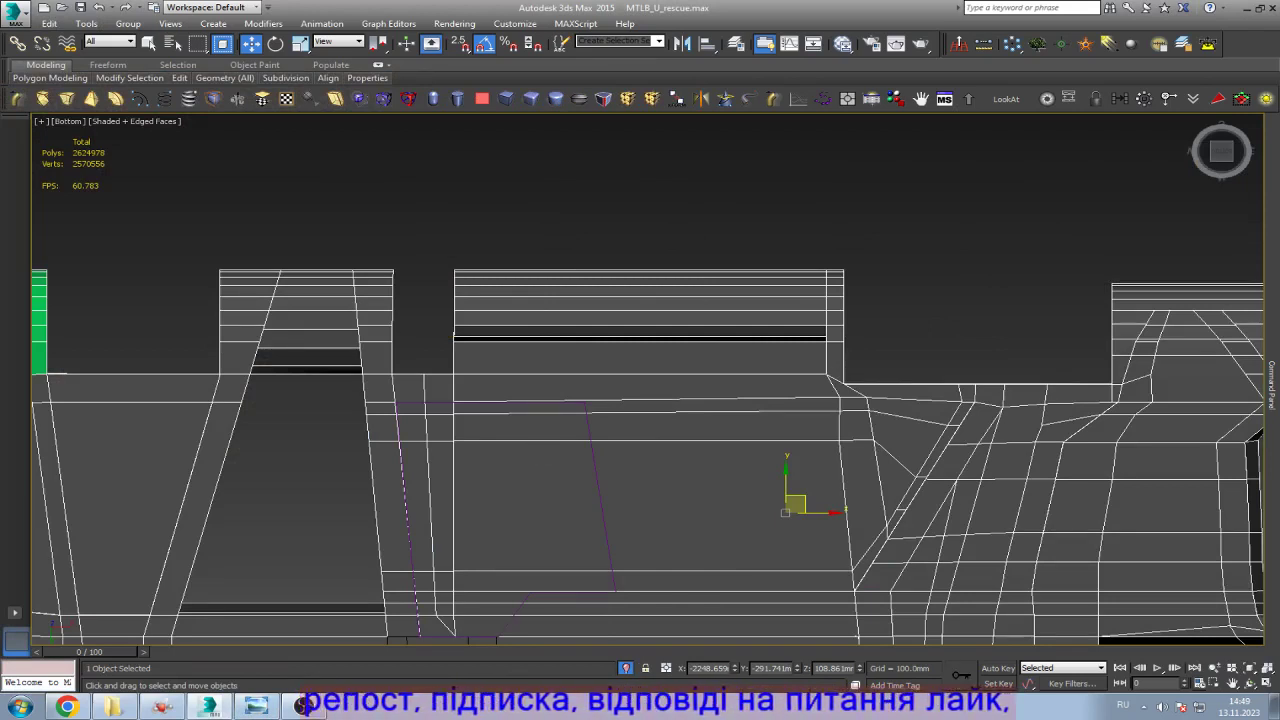
pyautogui.hotkey('alt', 'c')
# Step: Insert a Swift Loop edge loop across the middle block, viewed in wireframe
pyautogui.click(580, 408)
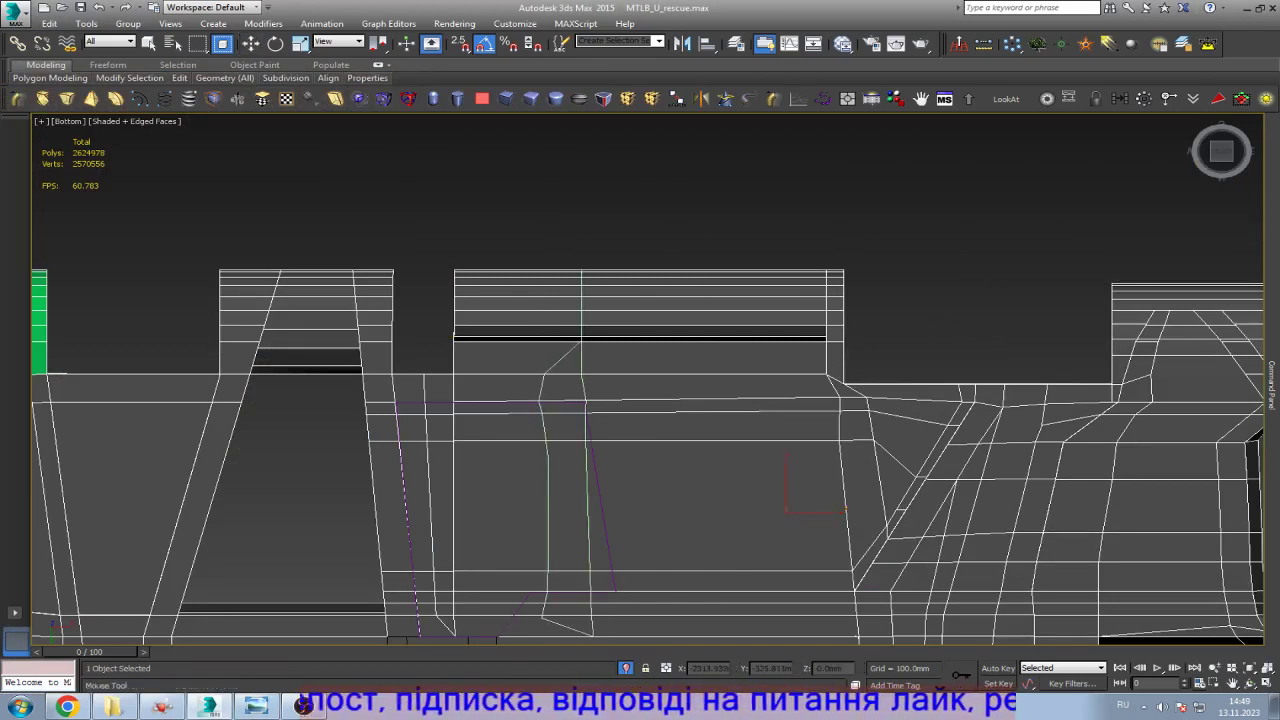
pyautogui.rightClick(580, 408)
pyautogui.scroll(-3, 585, 412)
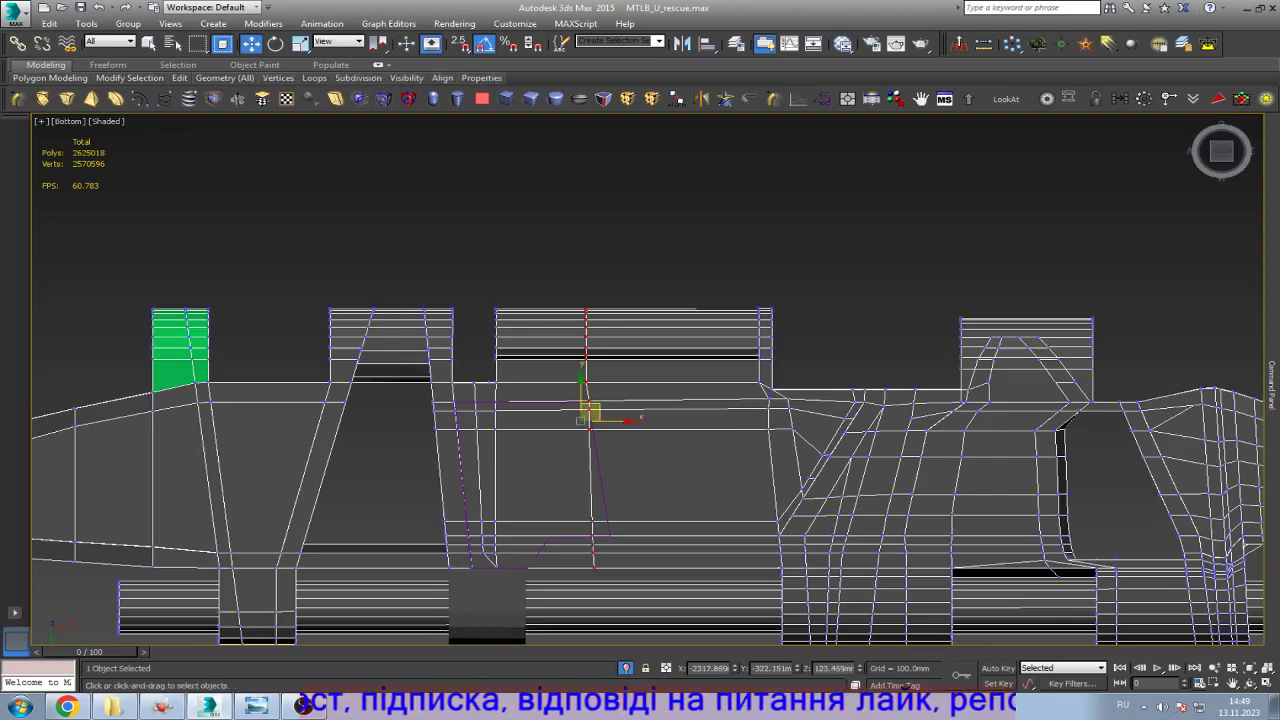
pyautogui.press('F3')
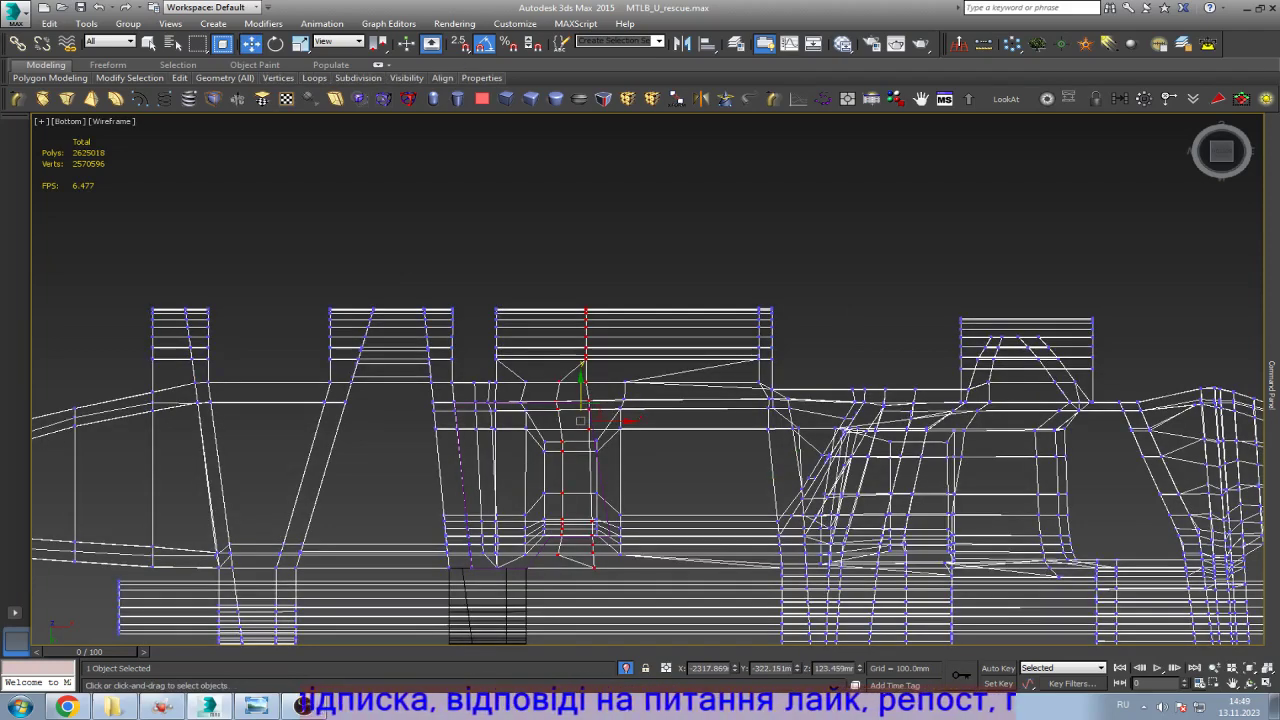
# Step: Delete the vertical edge through the middle block and orbit to inspect it
pyautogui.press('Delete')
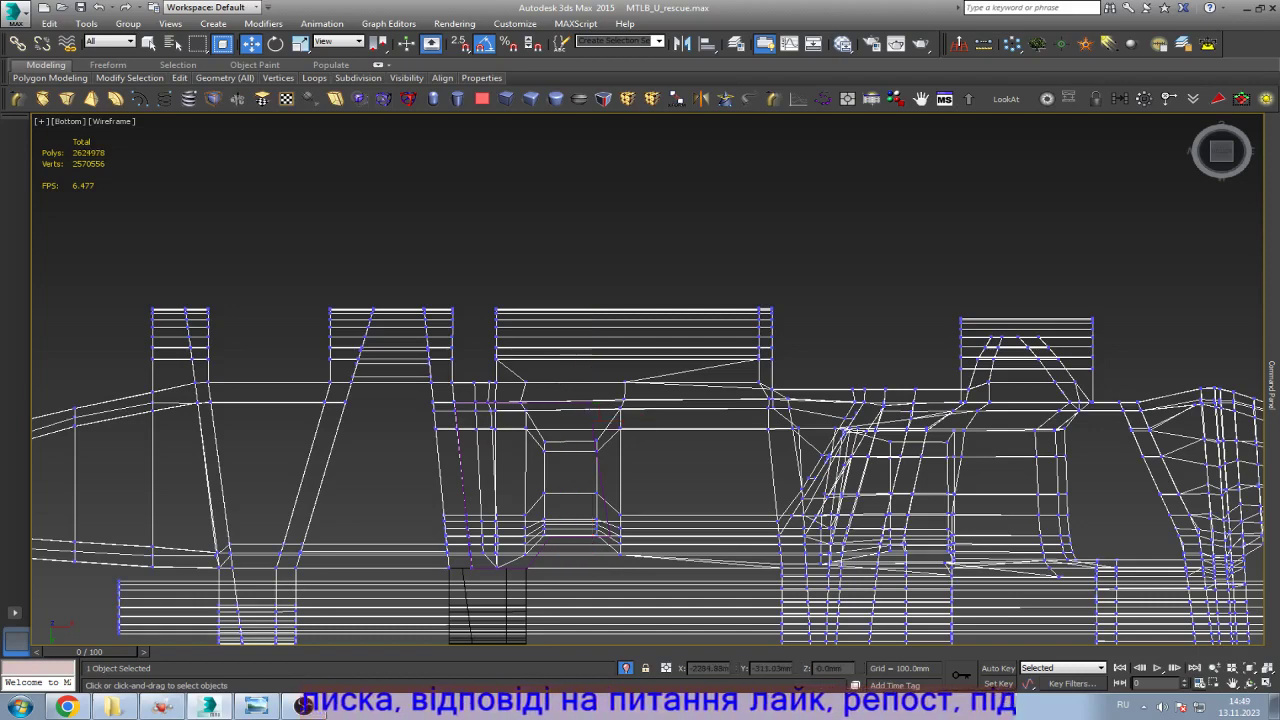
pyautogui.scroll(-4, 600, 472)
pyautogui.press('F3')
pyautogui.scroll(5, 603, 474)
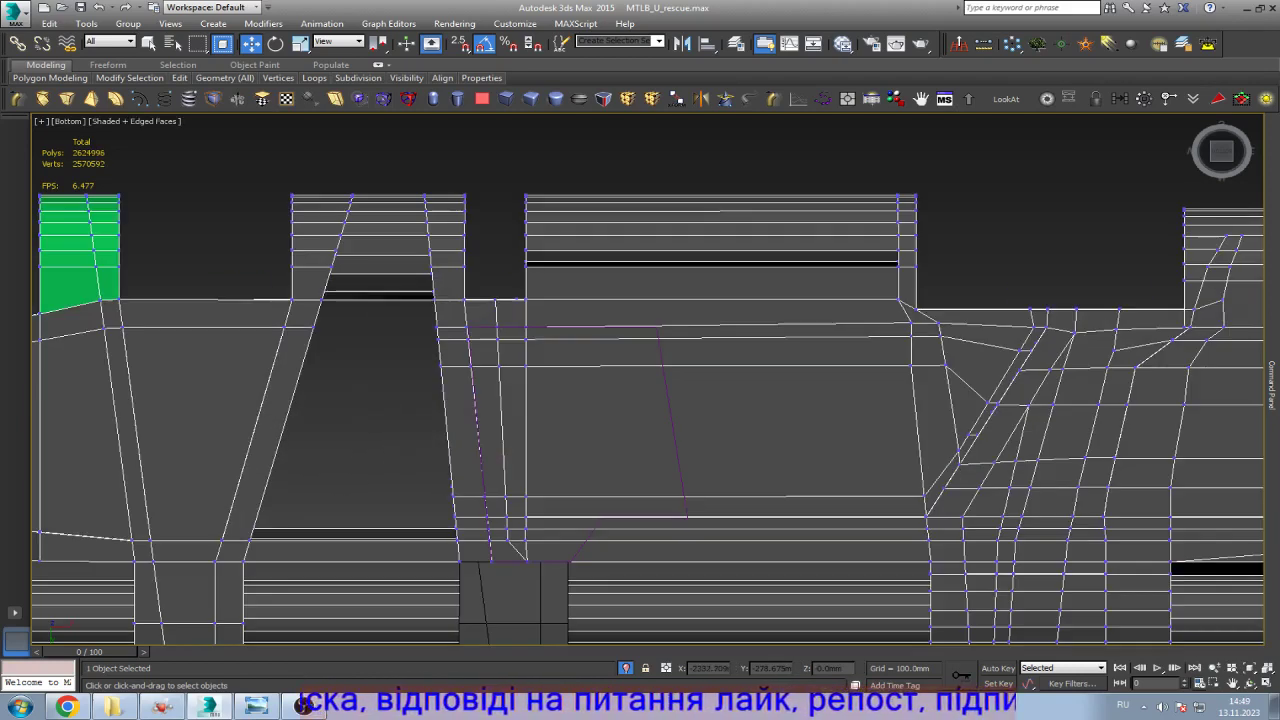
pyautogui.scroll(5, 600, 470)
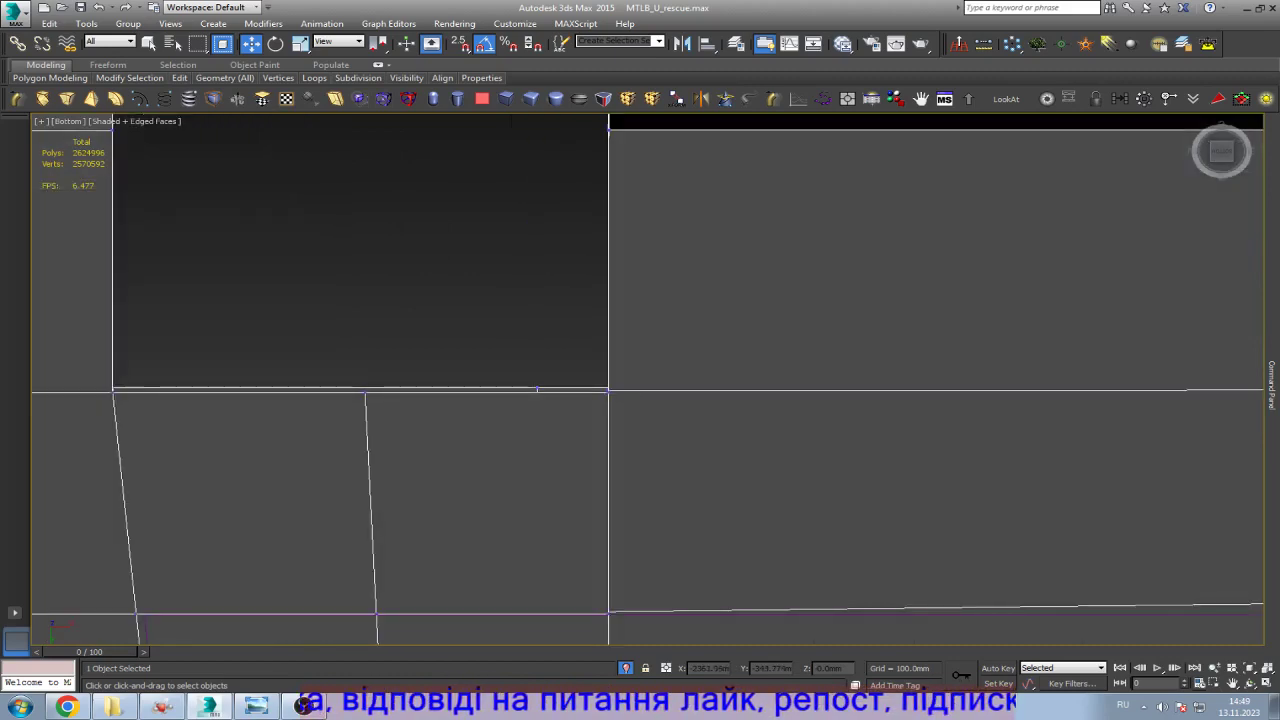
pyautogui.press('F3')
pyautogui.press('F3')
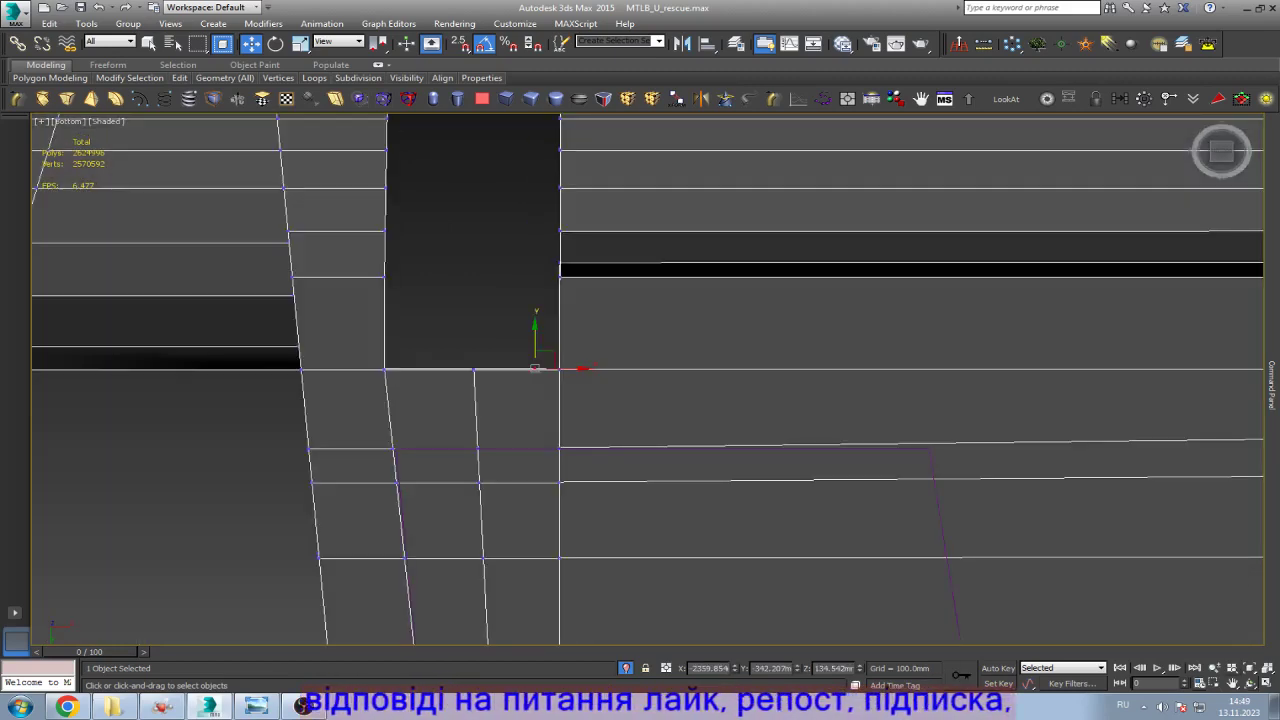
pyautogui.hotkey('ctrl', 'r')
pyautogui.moveTo(647, 378)
pyautogui.mouseDown()
pyautogui.moveTo(700, 390)
pyautogui.moveTo(704, 478)
pyautogui.mouseUp()
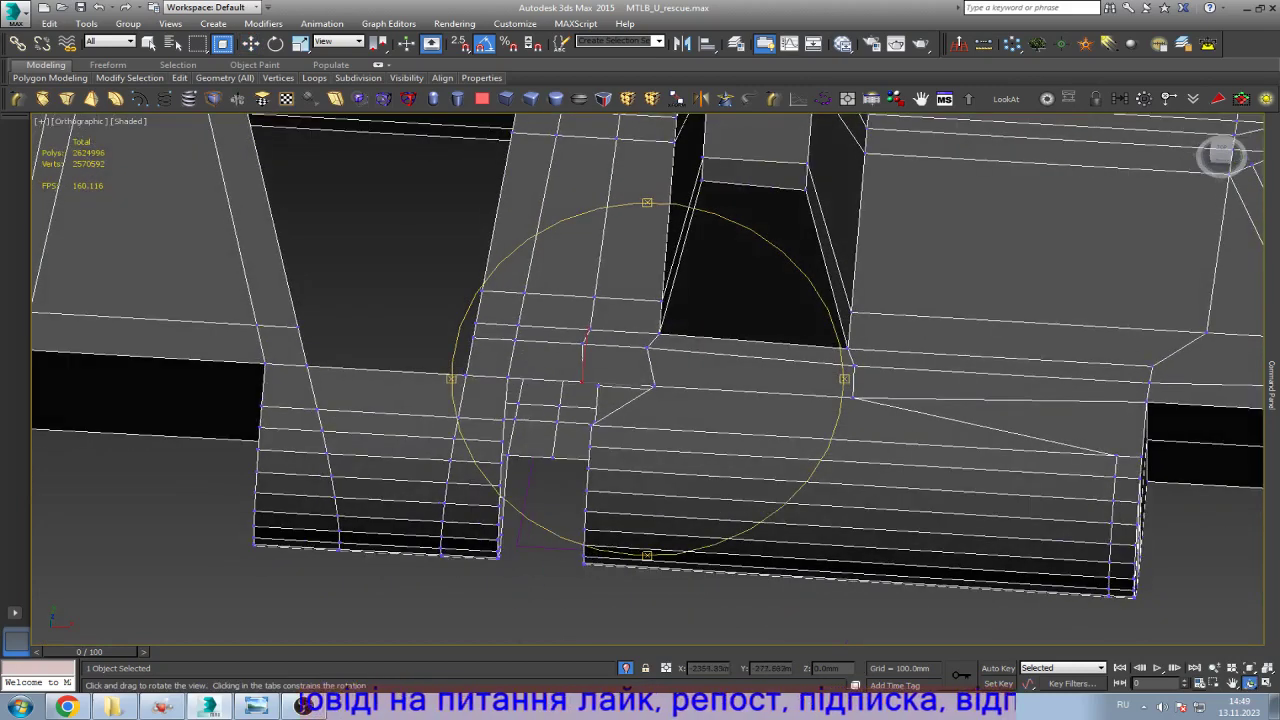
# Step: Frame and orbit around the column's joint area at Edge and Vertex levels
pyautogui.press('w')
pyautogui.press('2')
pyautogui.press('z')
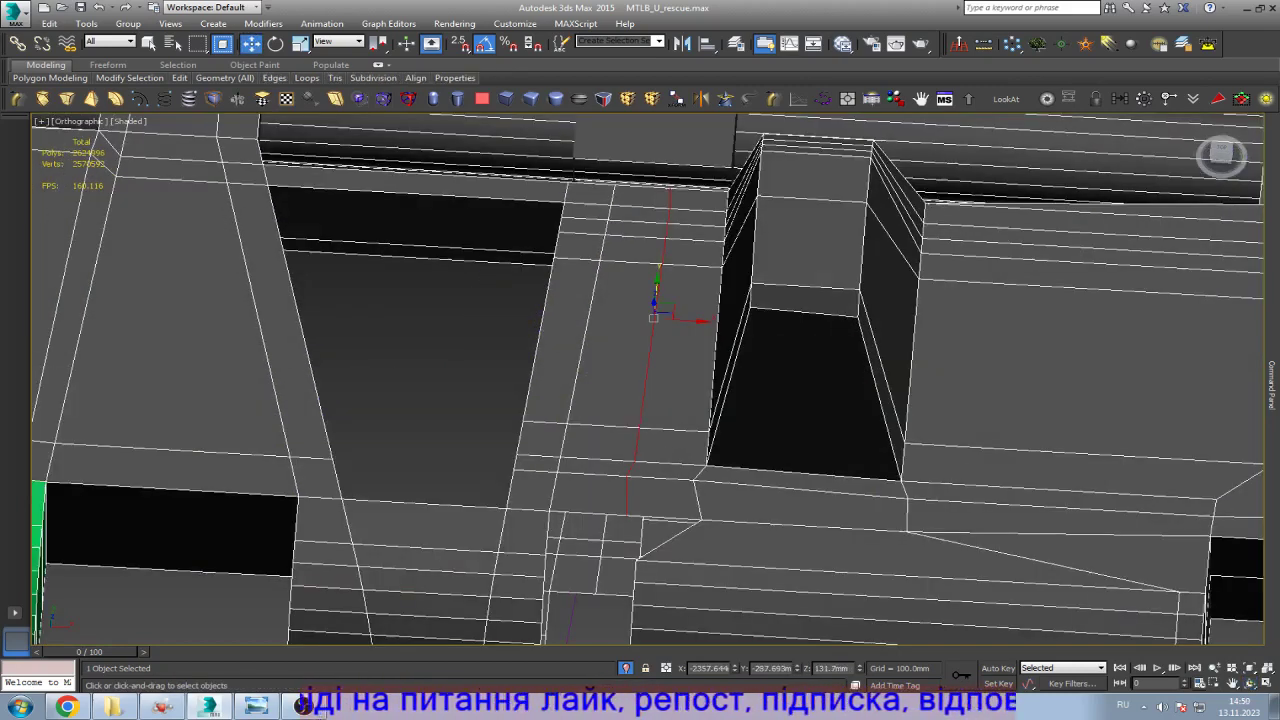
pyautogui.press('r')
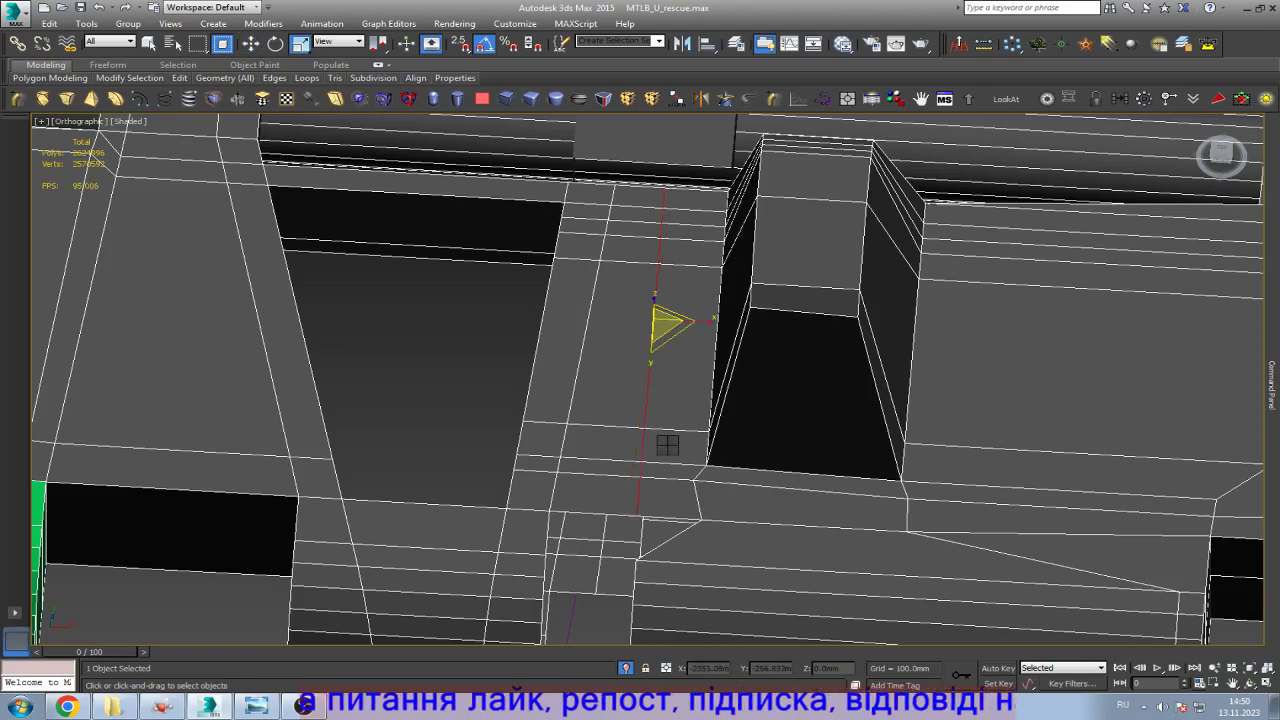
pyautogui.press('w')
pyautogui.moveTo(667, 445); pyautogui.dragTo(661, 390, button='middle')
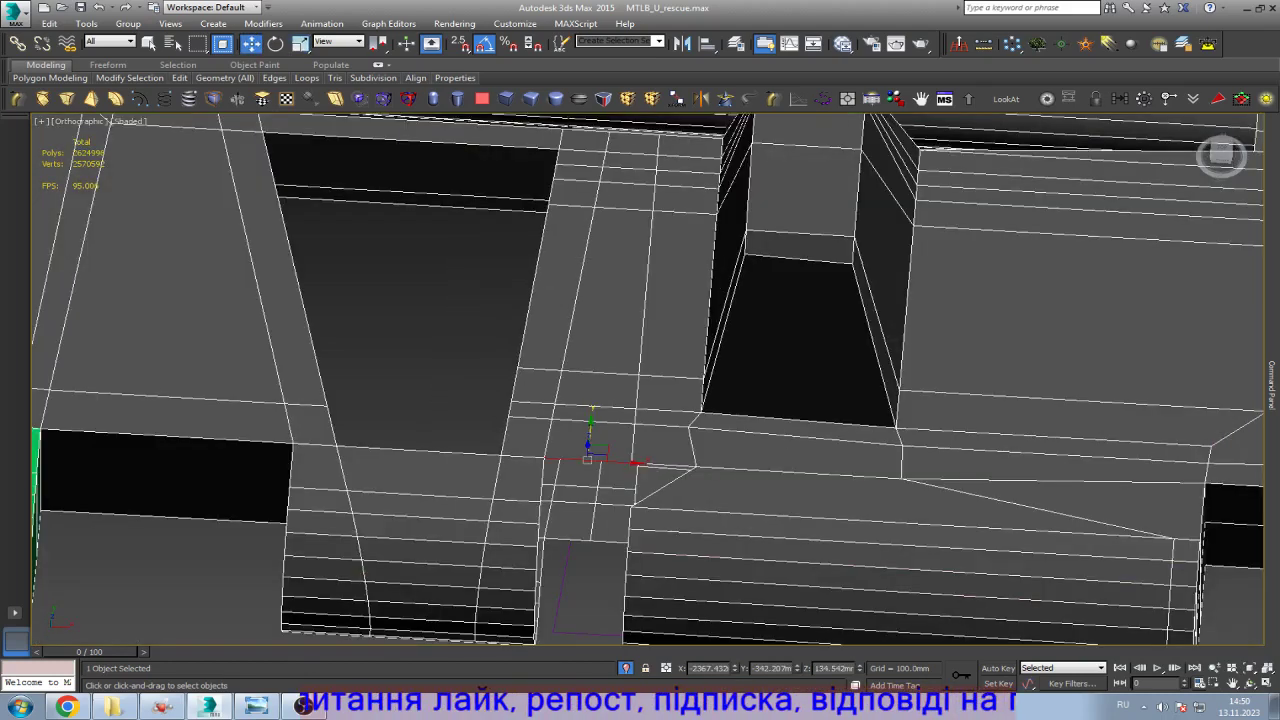
pyautogui.scroll(4, 609, 370)
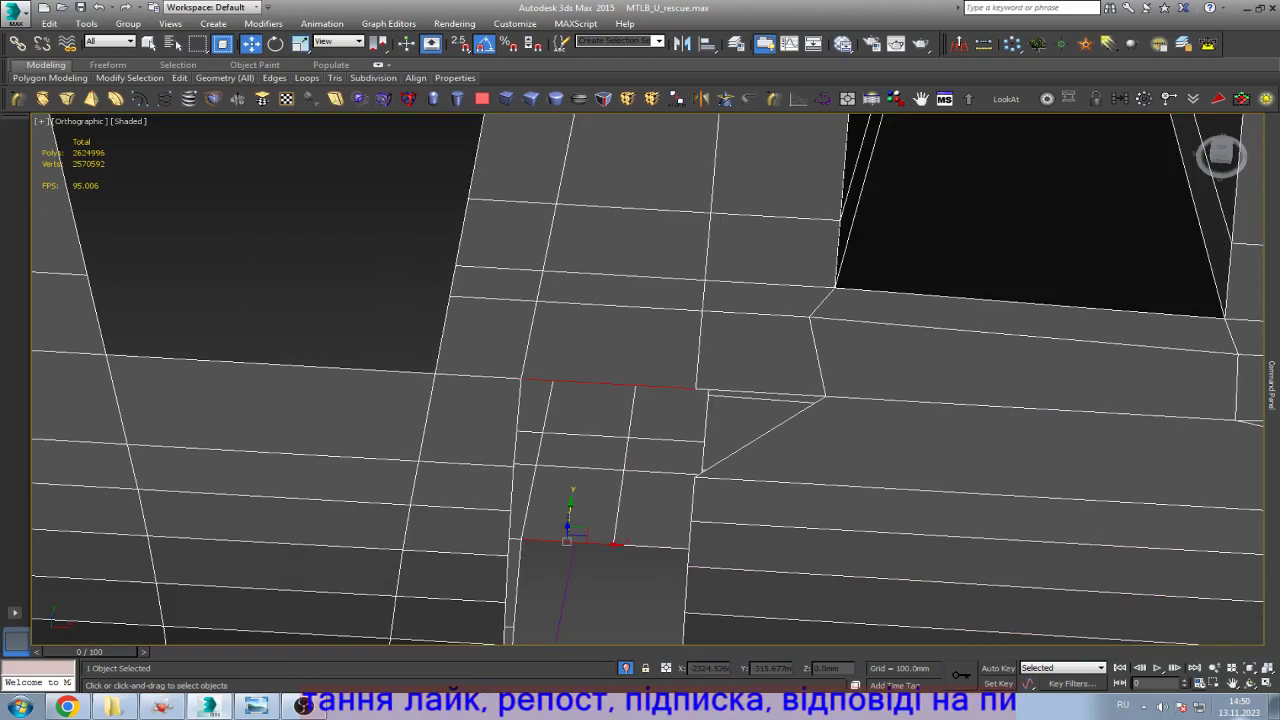
pyautogui.keyDown('alt'); pyautogui.moveTo(640, 380); pyautogui.dragTo(680, 385, button='middle'); pyautogui.keyUp('alt')
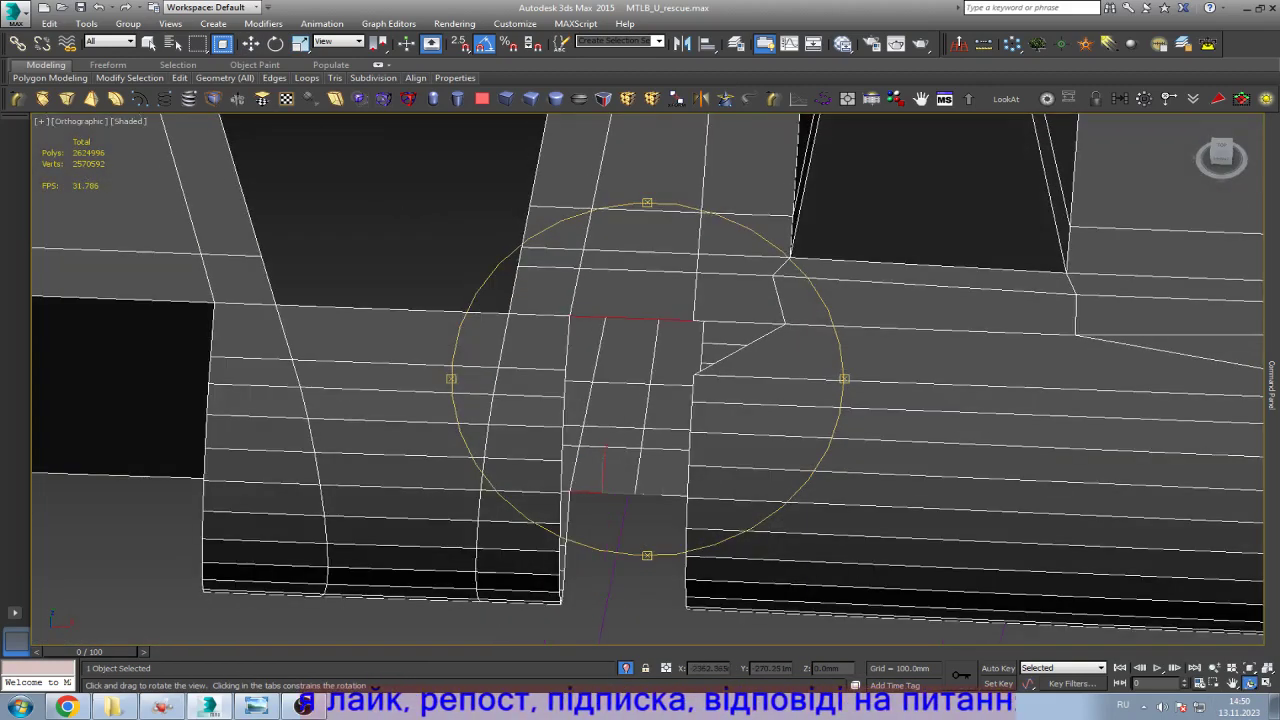
pyautogui.press('w')
pyautogui.scroll(2, 743, 282)
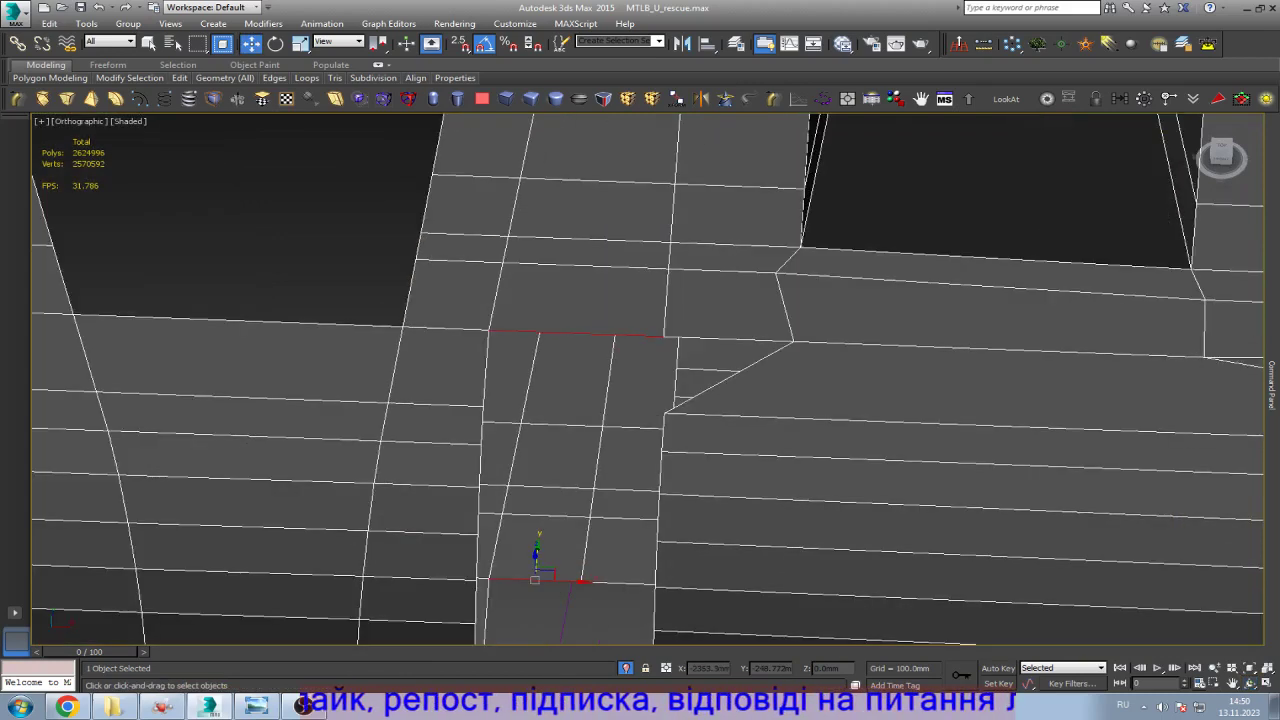
pyautogui.press('1')
pyautogui.press('q')
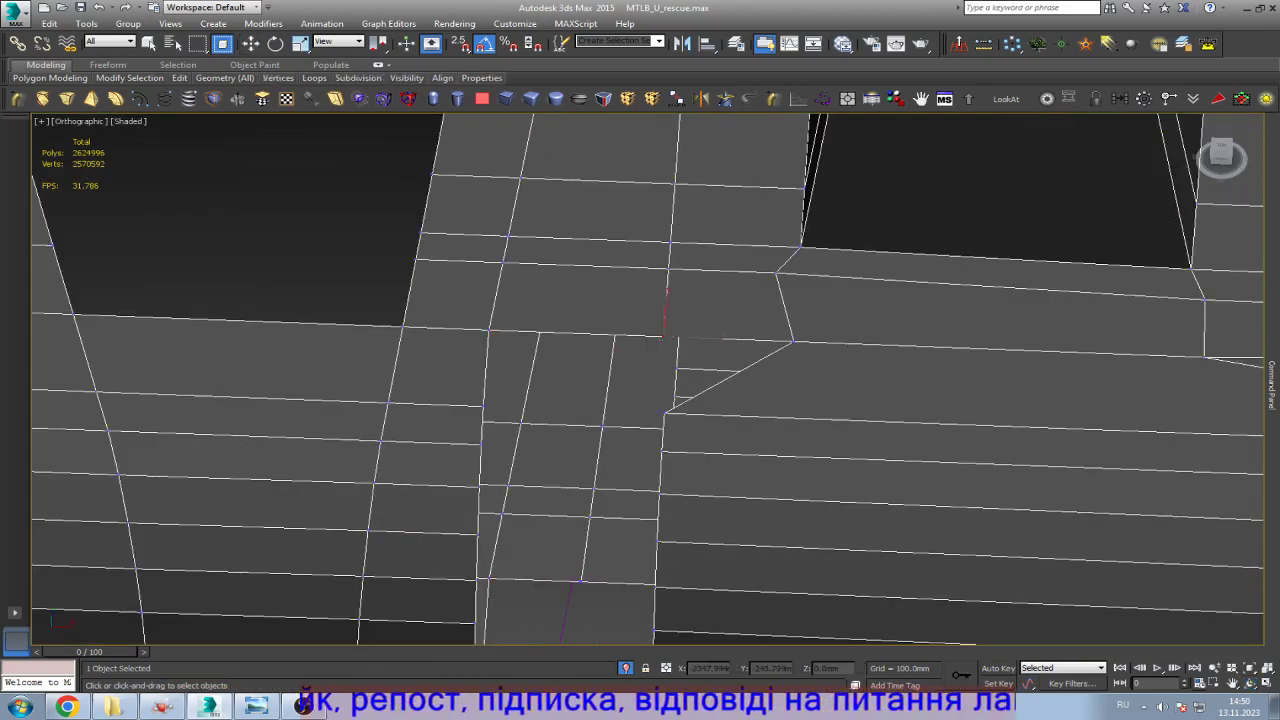
pyautogui.press('w')
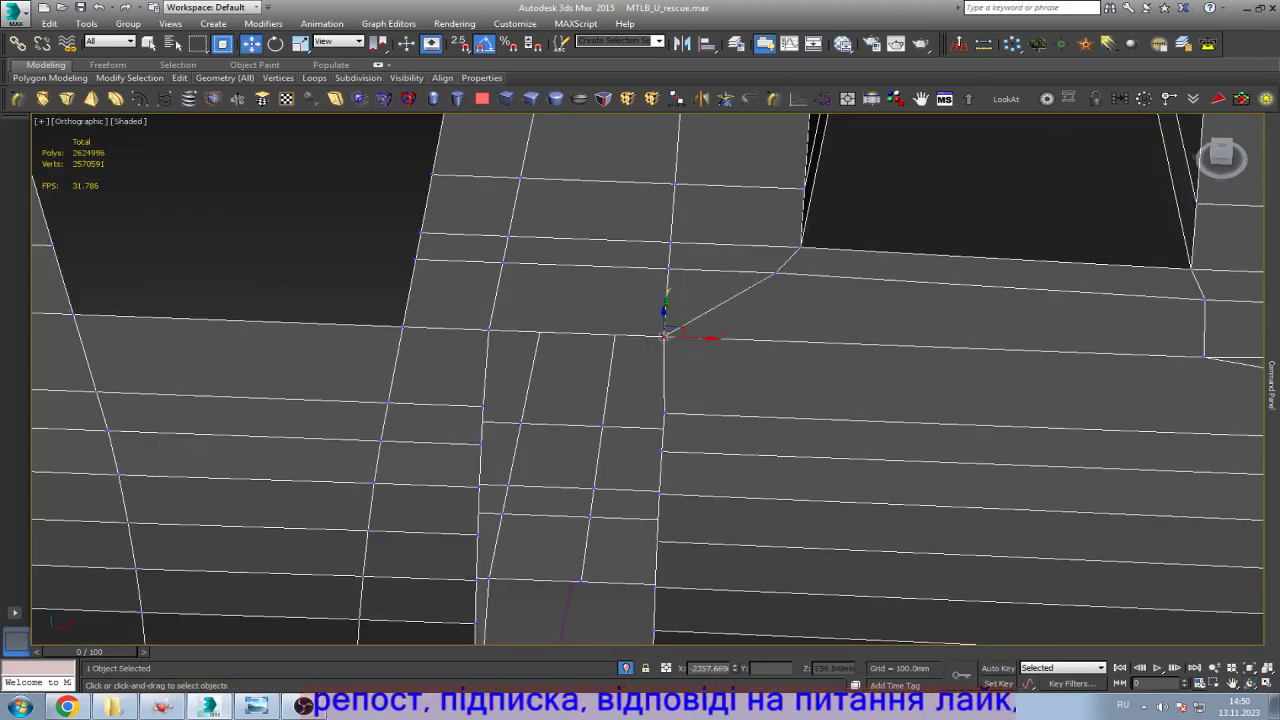
pyautogui.scroll(-2, 450, 453)
pyautogui.scroll(-5, 772, 464)
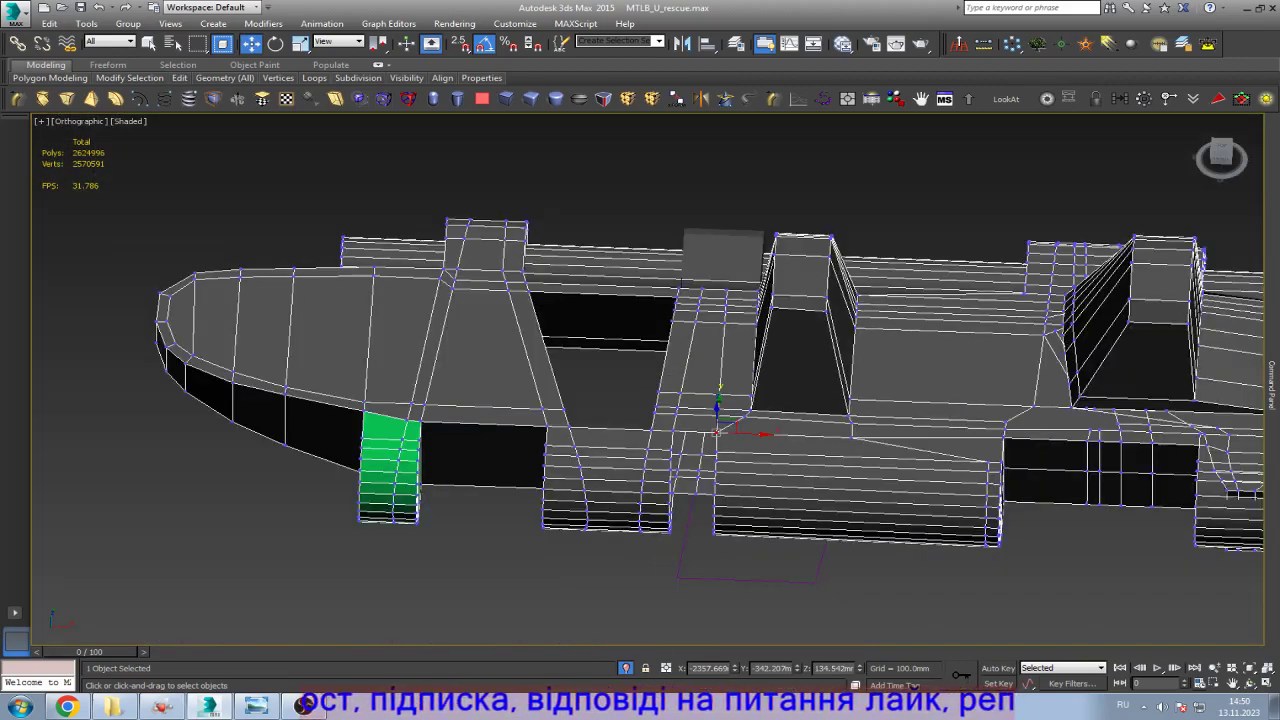
pyautogui.scroll(5, 717, 560)
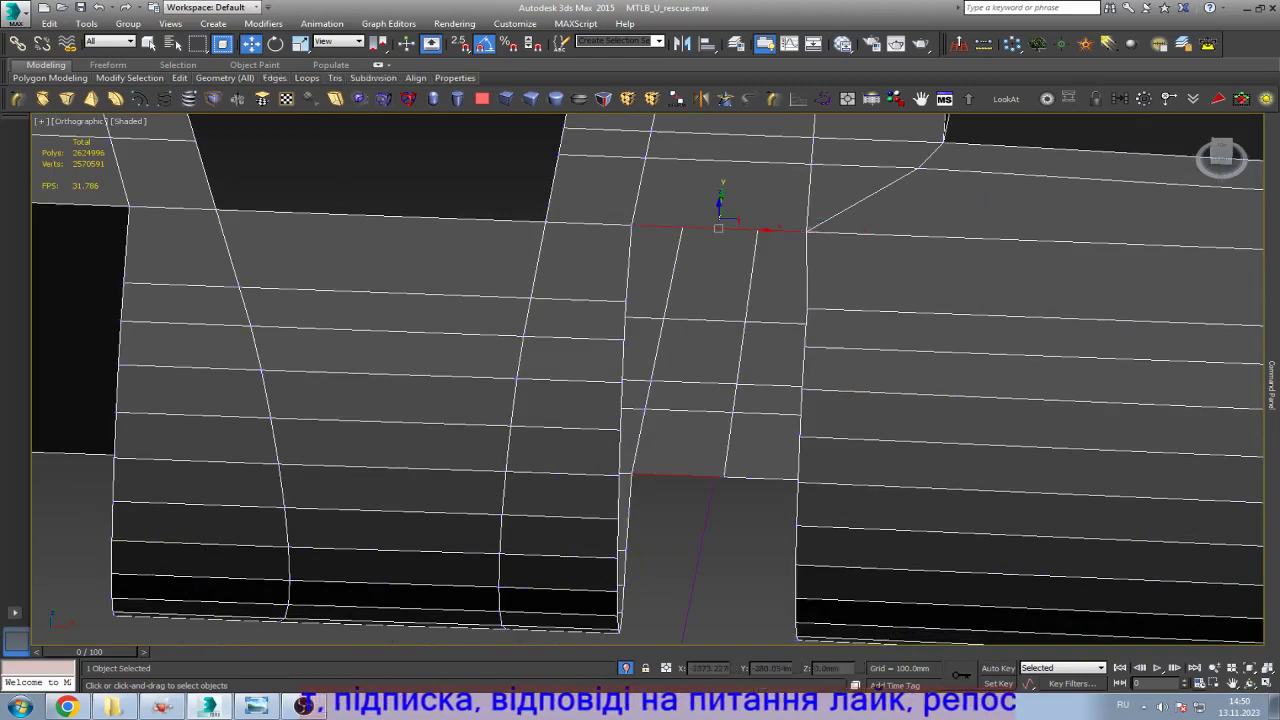
# Step: Select the column's horizontal edge ring and Connect it with vertical centre edges
pyautogui.click(677, 475)
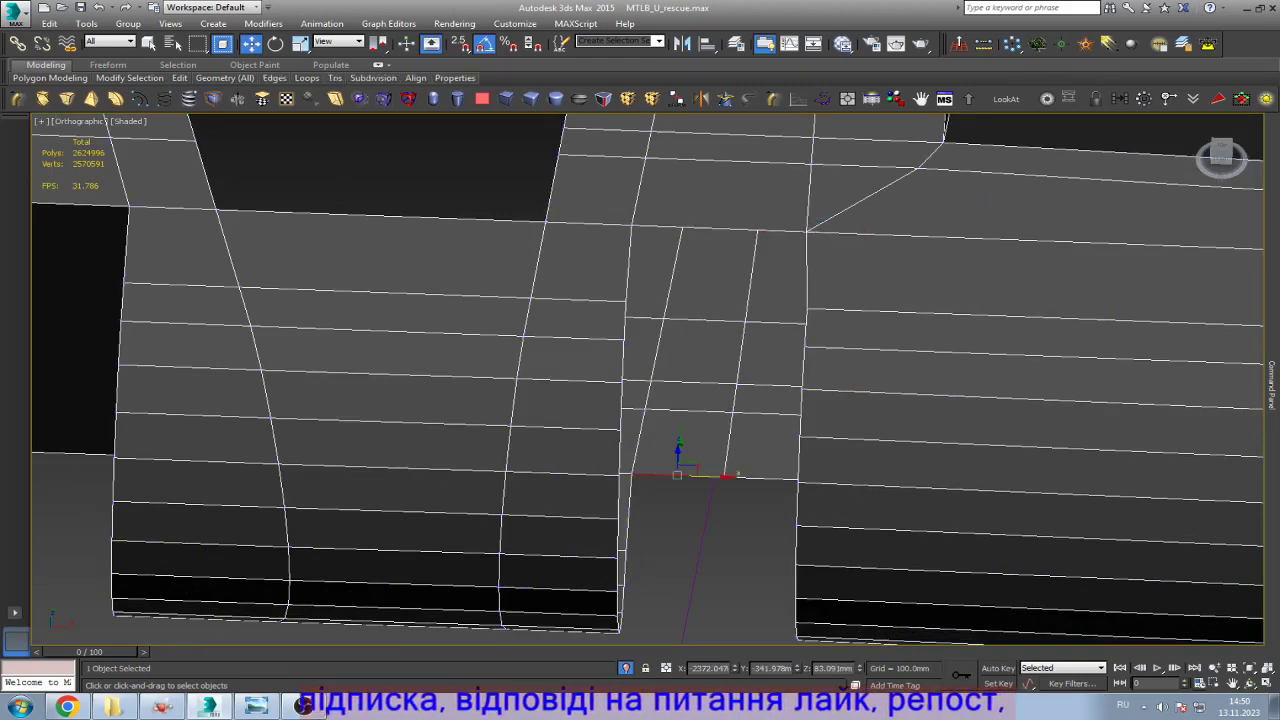
pyautogui.scroll(-5, 677, 474)
pyautogui.scroll(6, 677, 474)
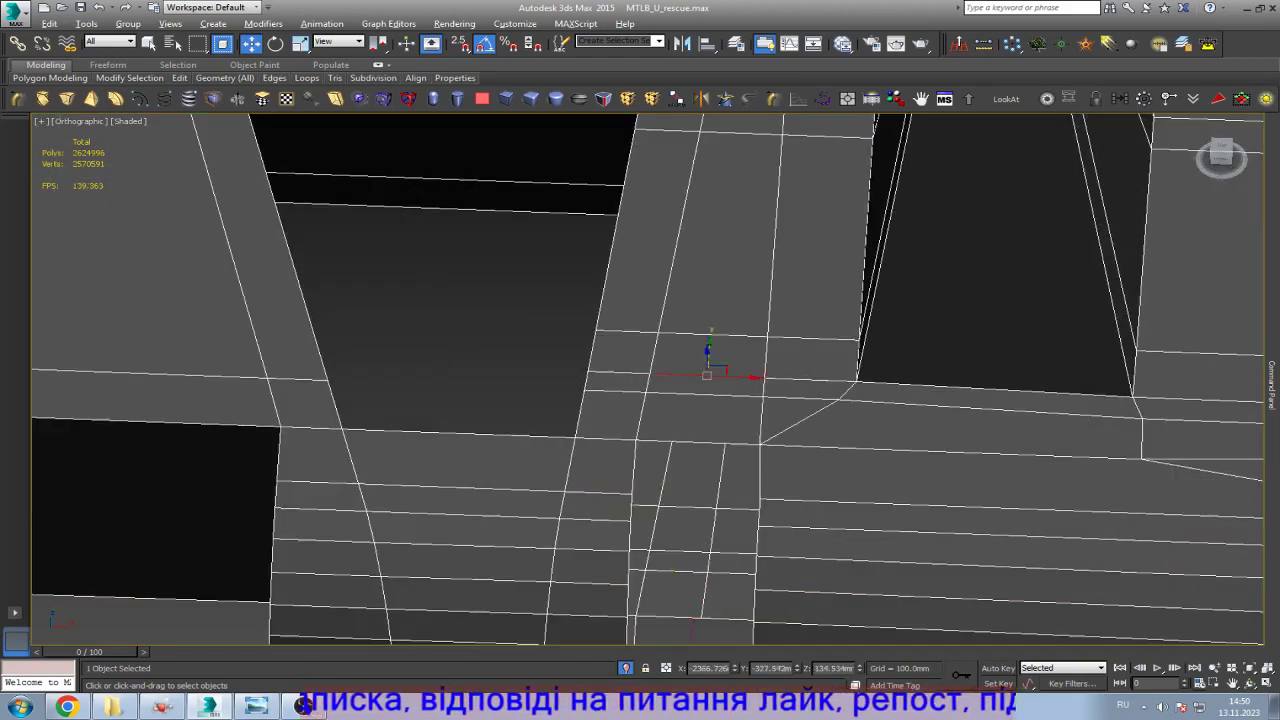
pyautogui.keyDown('shift'); pyautogui.click(697, 441); pyautogui.keyUp('shift')
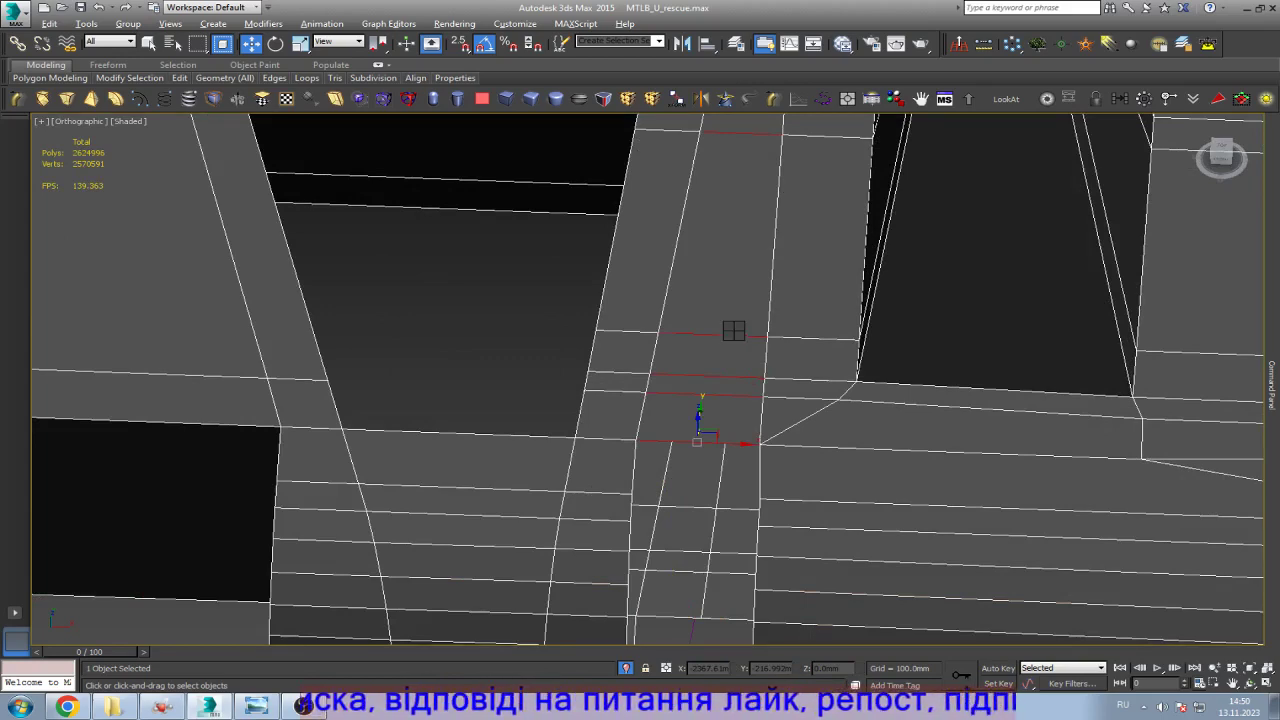
pyautogui.hotkey('ctrl', 'shift', 'e')
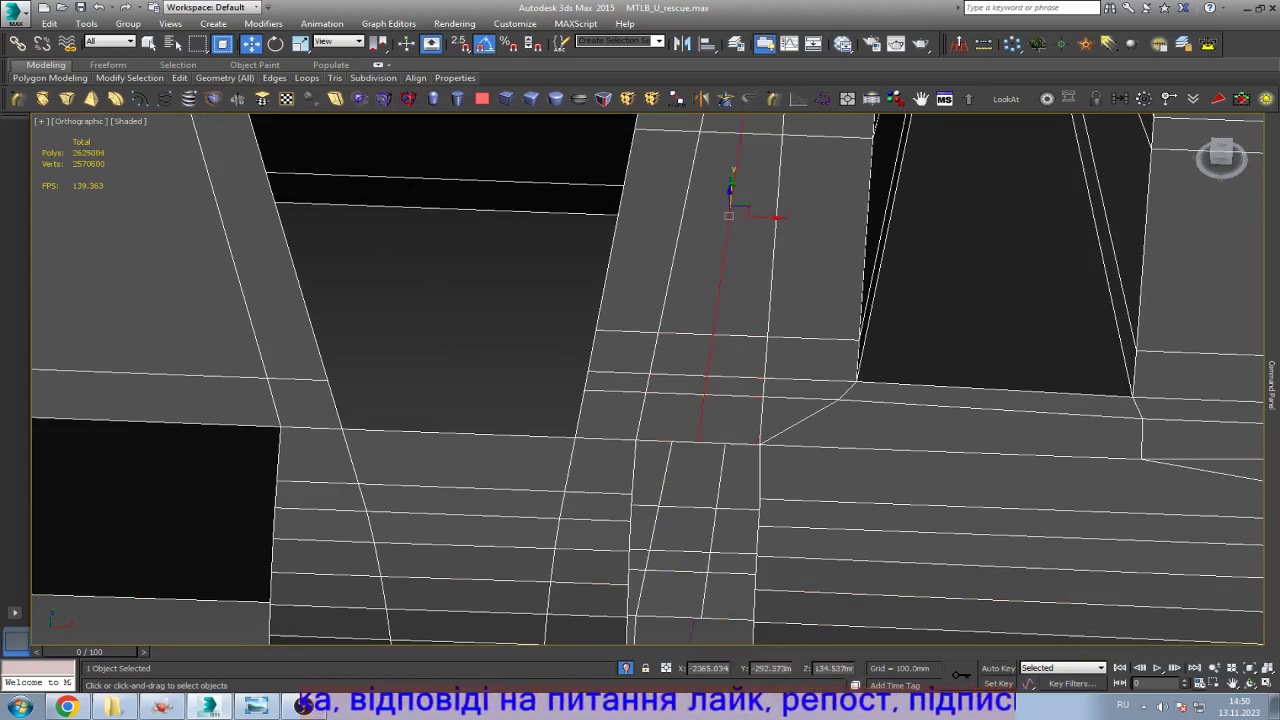
pyautogui.hotkey('ctrl', 'shift', 'e')
# Step: Bridge the gap's edges to the adjacent column with a new face
pyautogui.scroll(-2, 648, 380)
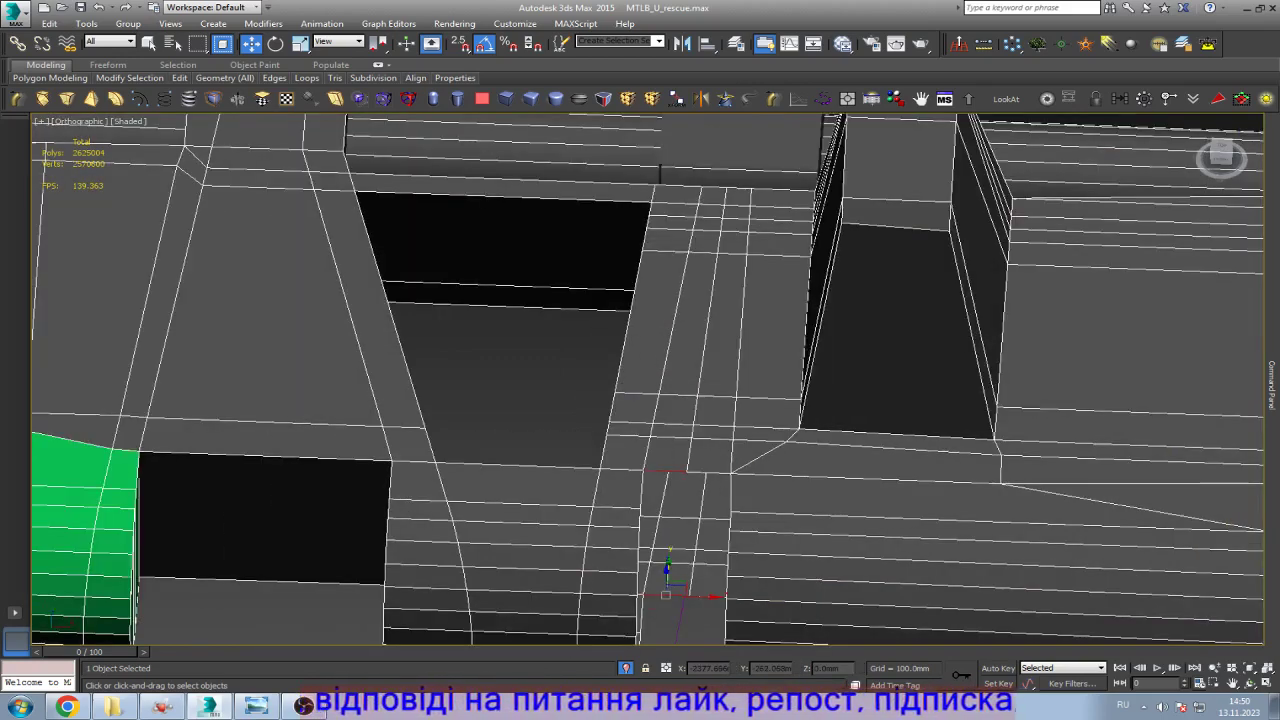
pyautogui.scroll(-10, 1192, 470)
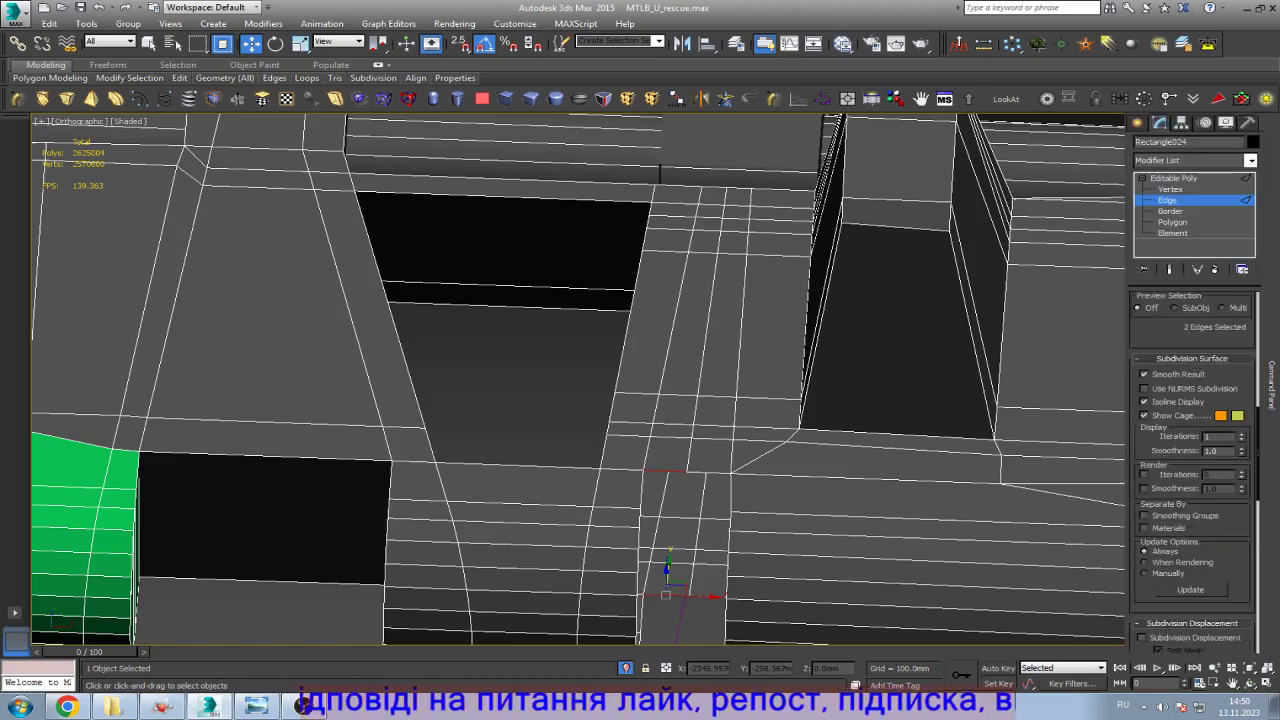
pyautogui.scroll(-2, 1192, 470)
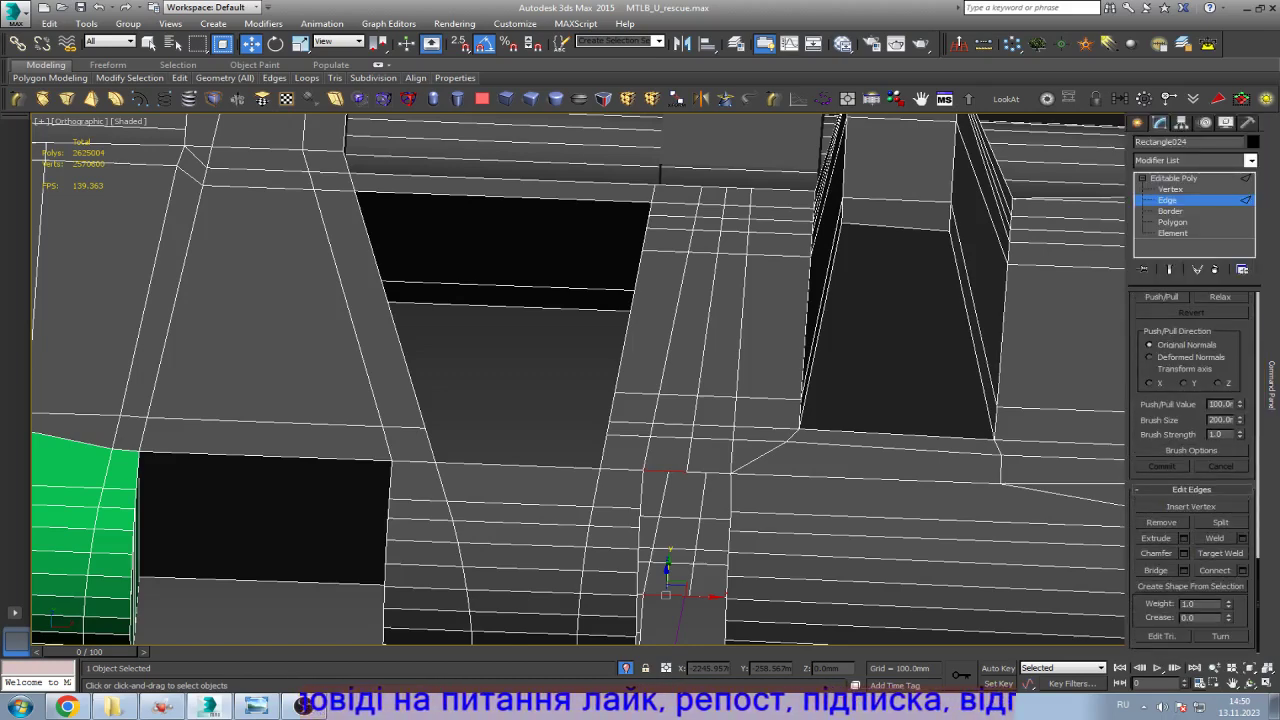
pyautogui.click(1156, 570)
pyautogui.click(708, 472)
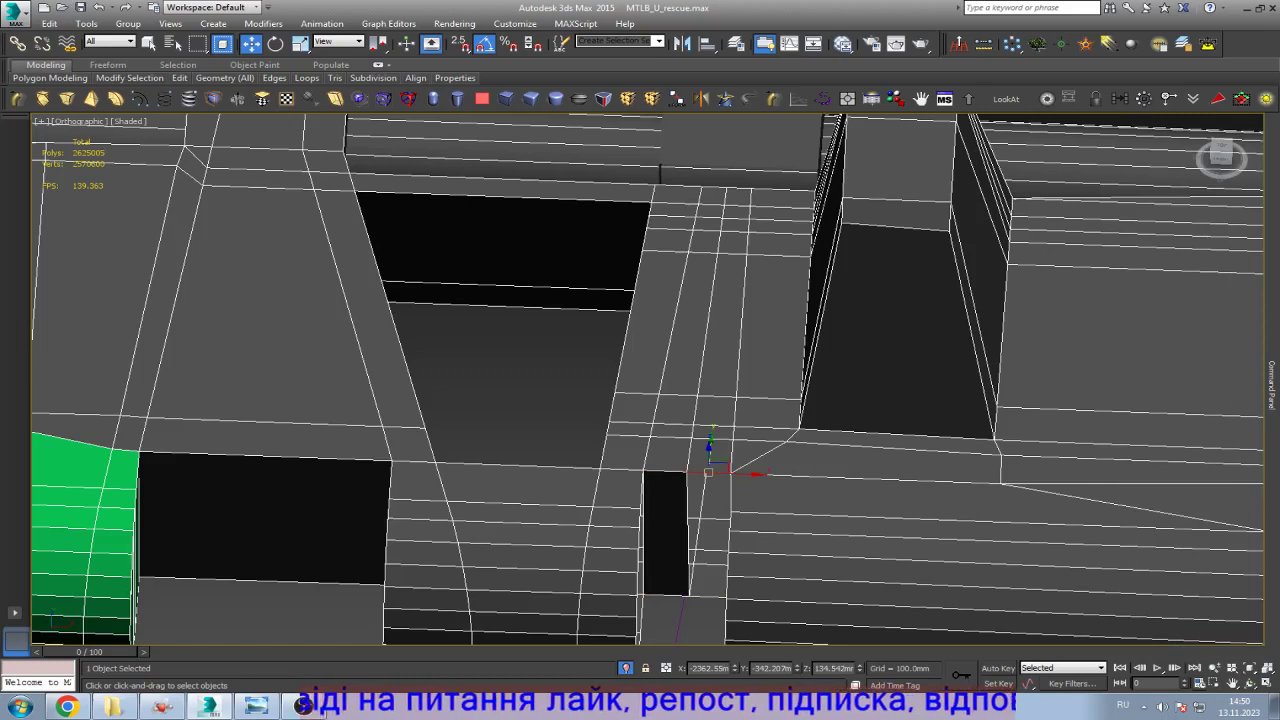
pyautogui.click(712, 596)
pyautogui.click(1156, 570)
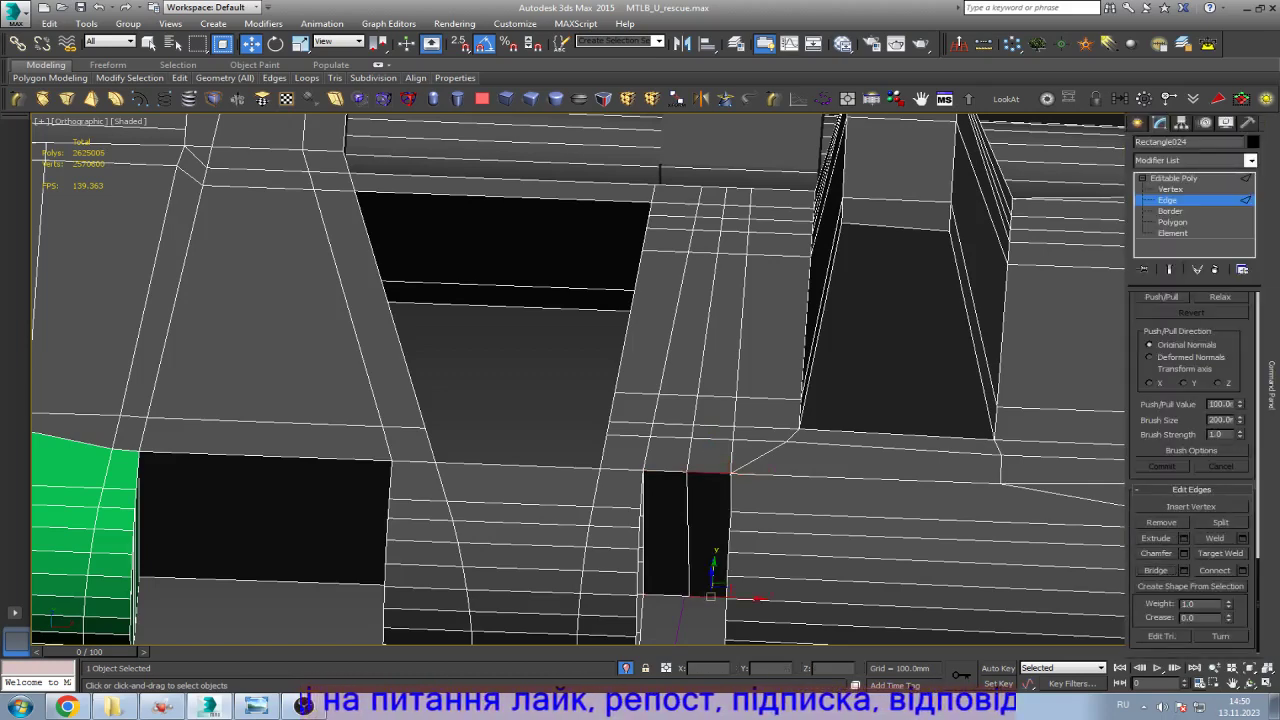
pyautogui.press('z')
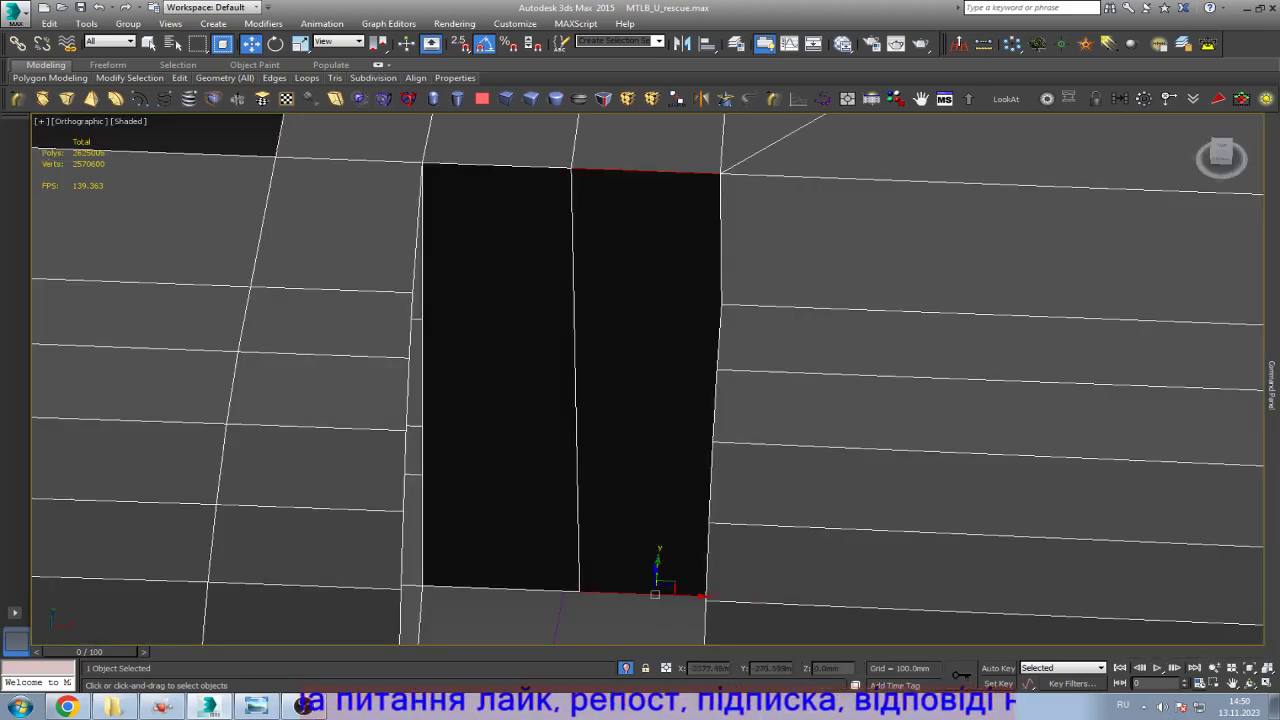
# Step: Inspect the open borders on both sides of the new face, orbiting toward the rounded end
pyautogui.press('3')
pyautogui.click(411, 400)
pyautogui.press('z')
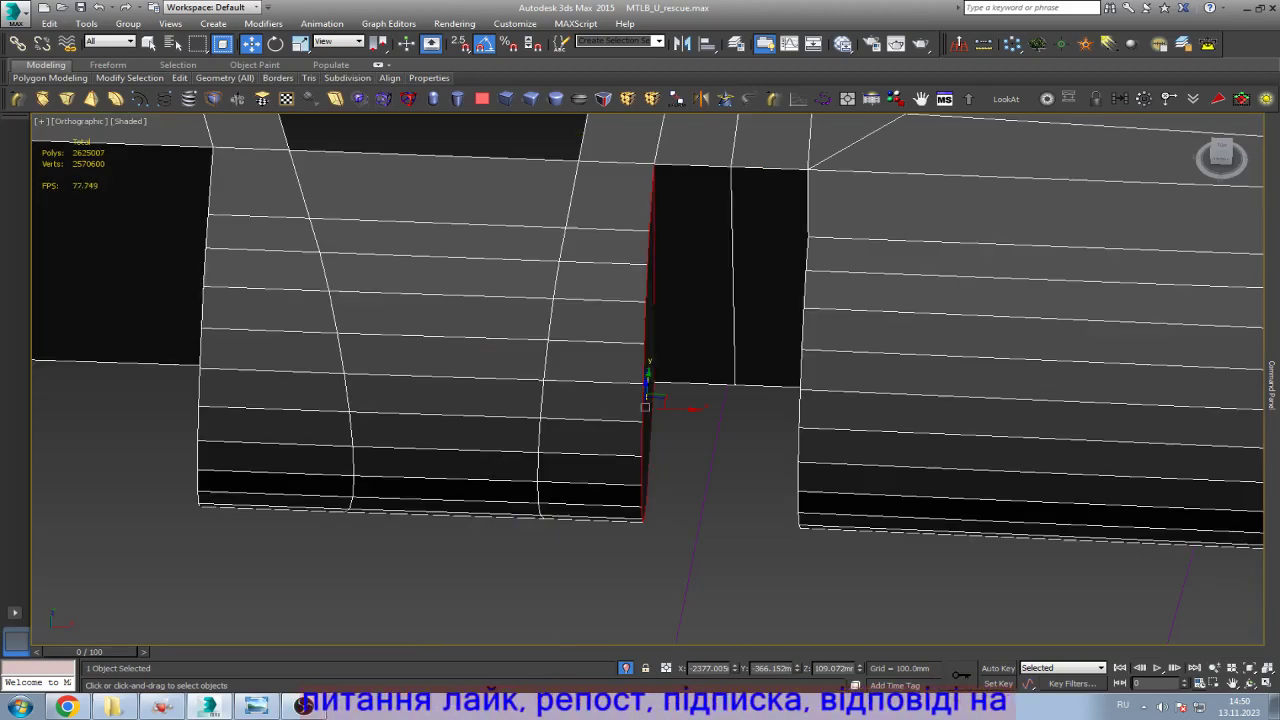
pyautogui.click(806, 300)
pyautogui.press('z')
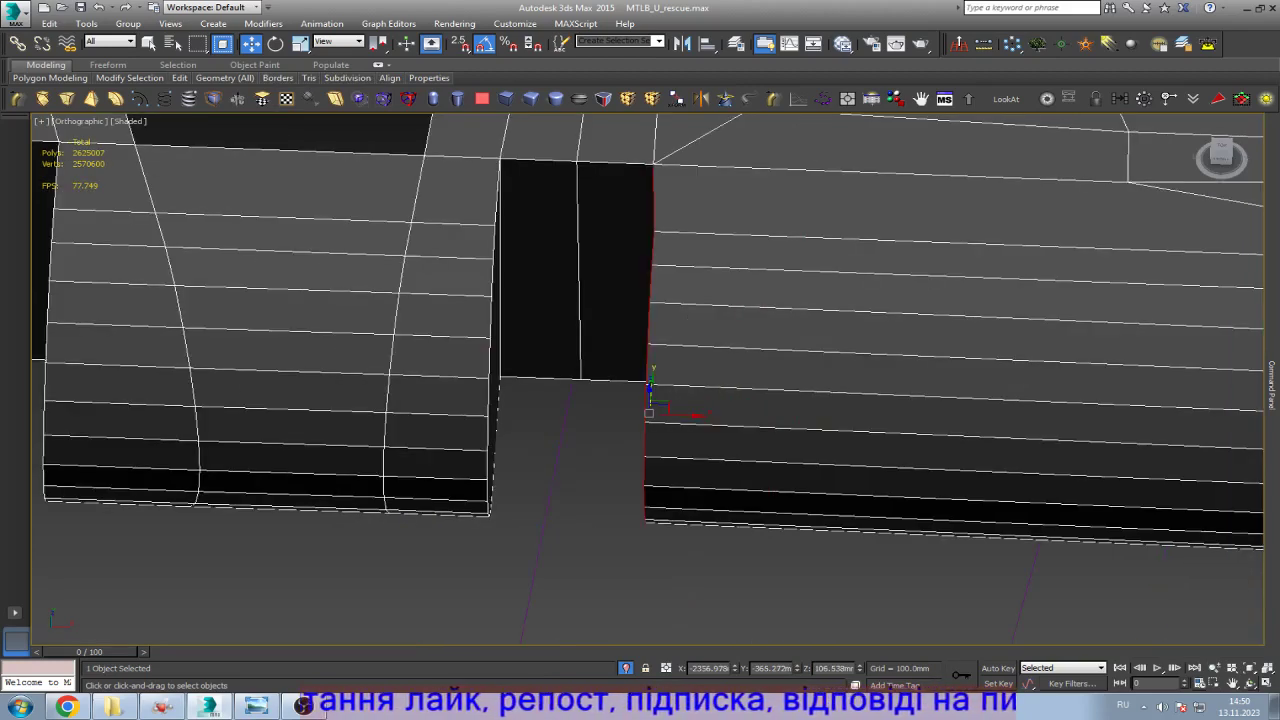
pyautogui.hotkey('ctrl', 'r')
pyautogui.moveTo(650, 400)
pyautogui.mouseDown()
pyautogui.moveTo(590, 375)
pyautogui.moveTo(693, 405)
pyautogui.moveTo(578, 436)
pyautogui.moveTo(650, 432)
pyautogui.moveTo(658, 412)
pyautogui.mouseUp()
pyautogui.press('w')
pyautogui.hotkey('ctrl', 'r')
pyautogui.press('w')
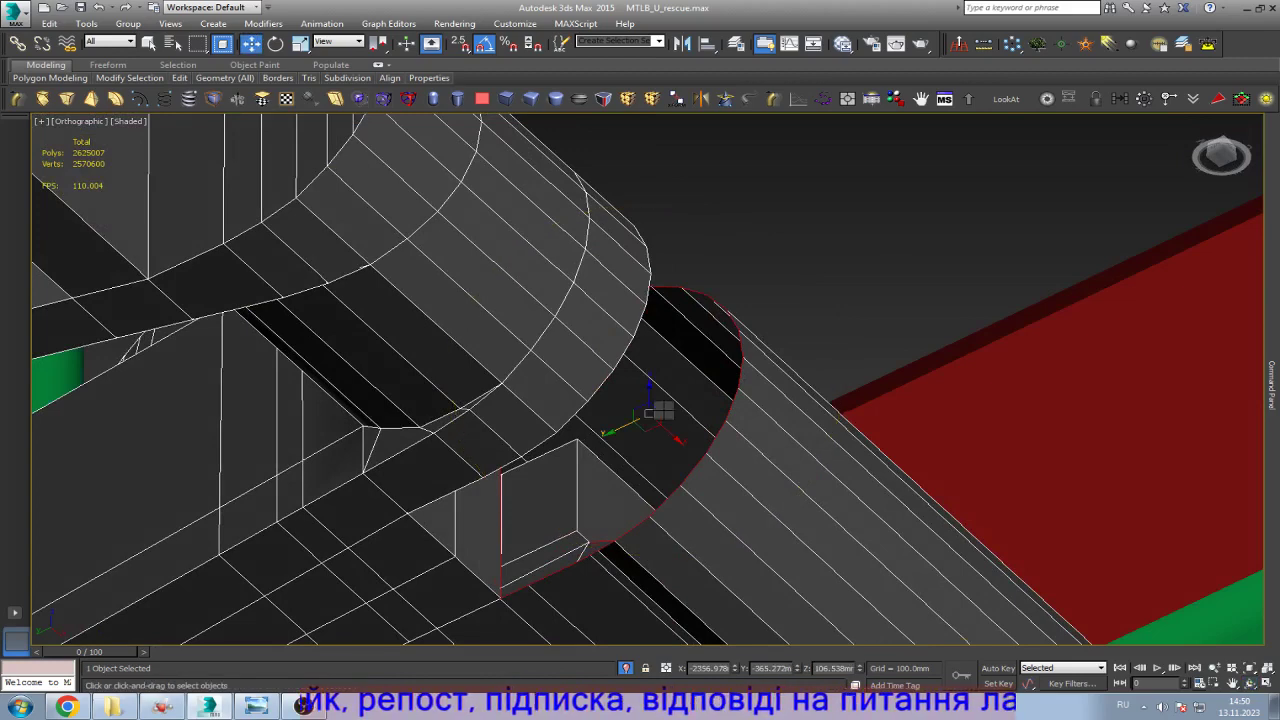
pyautogui.scroll(-3, 658, 412)
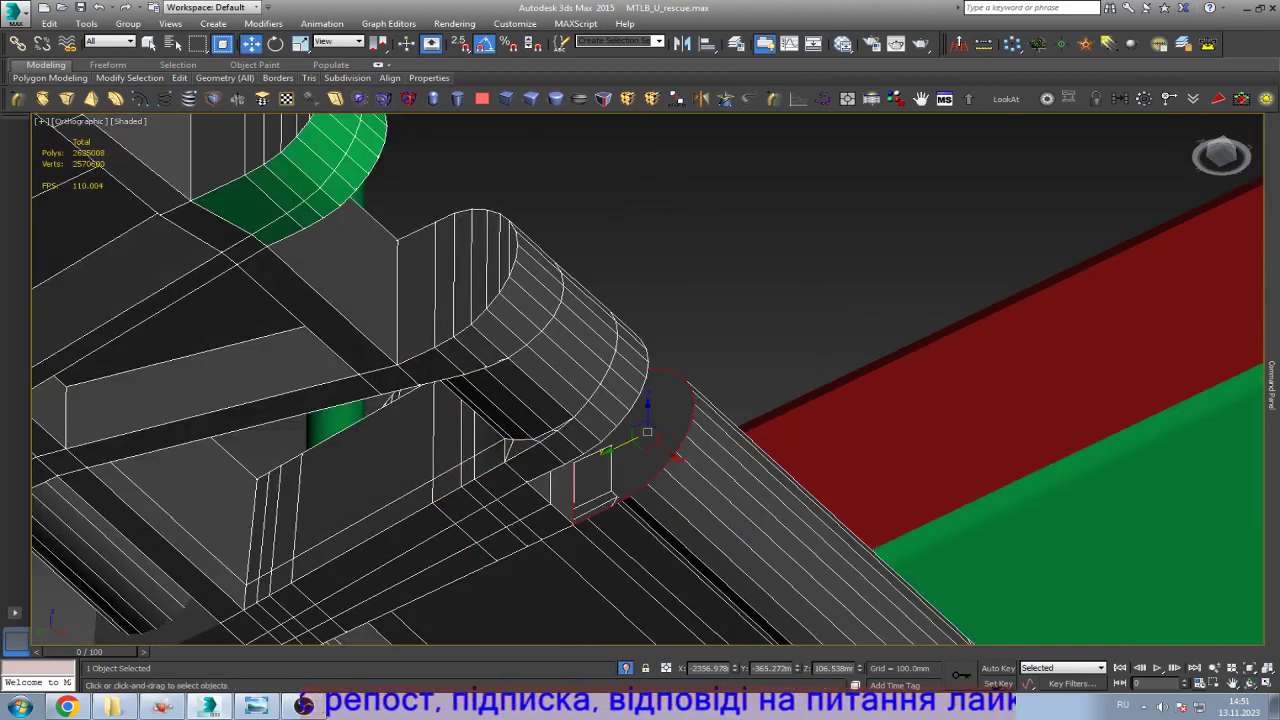
pyautogui.scroll(5, 605, 470)
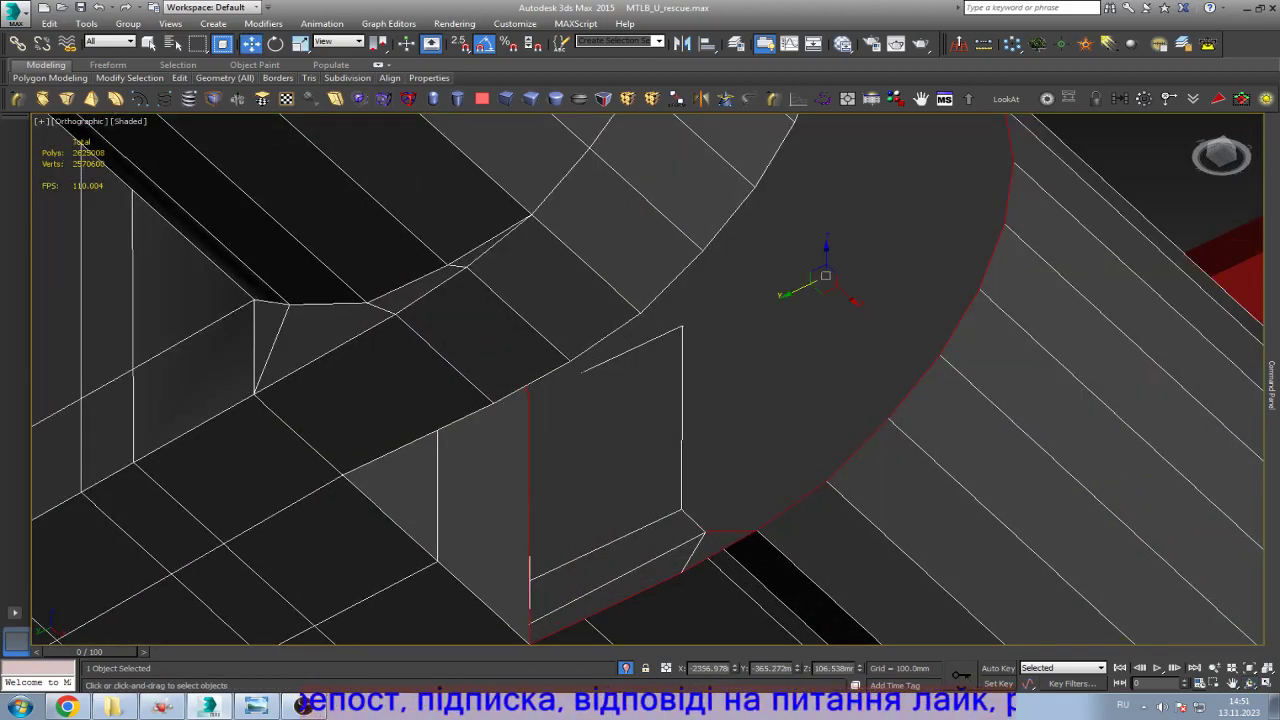
# Step: Delete the two faces beneath the curved edge near the rounded end
pyautogui.press('4')
pyautogui.click(605, 465)
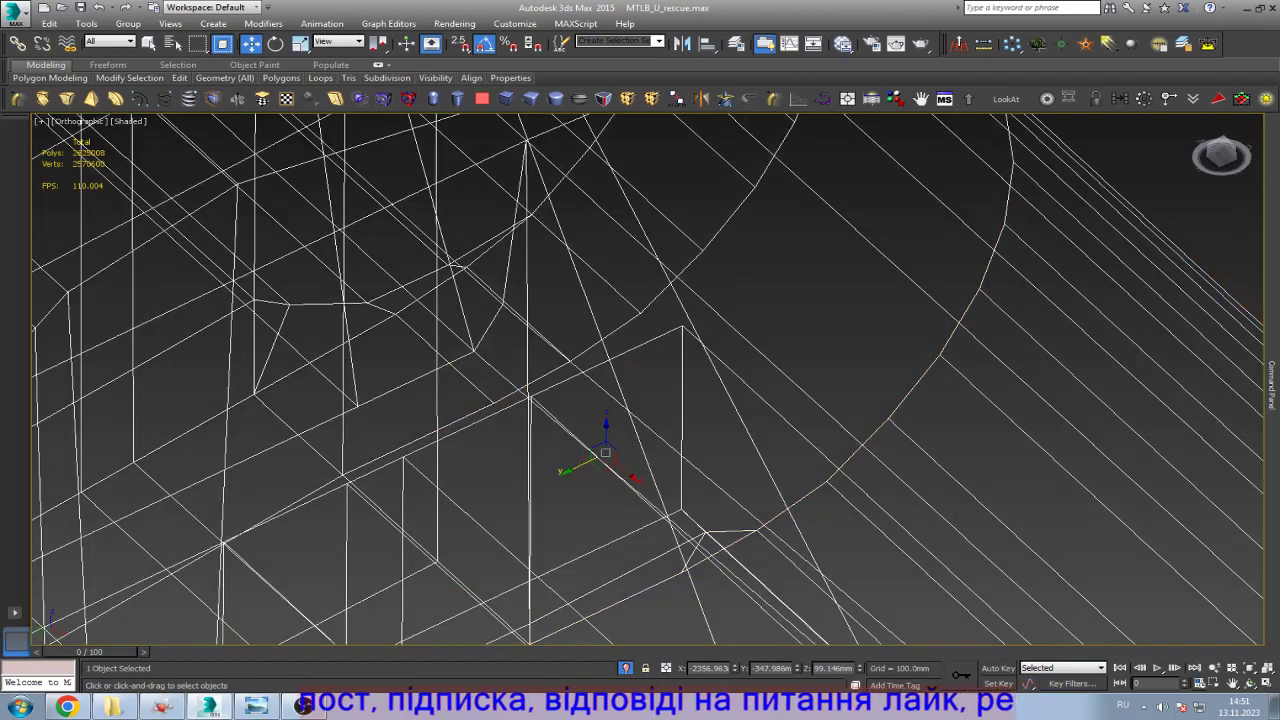
pyautogui.keyDown('ctrl'); pyautogui.click(600, 565); pyautogui.keyUp('ctrl')
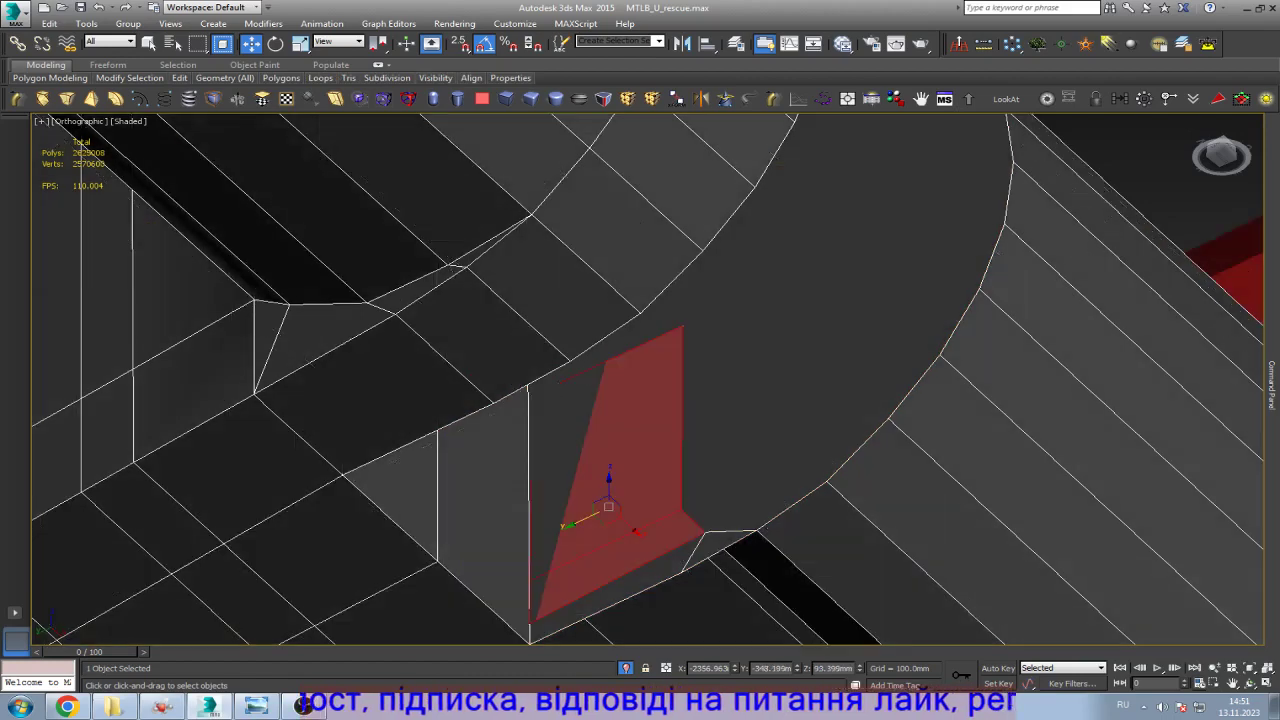
pyautogui.press('Delete')
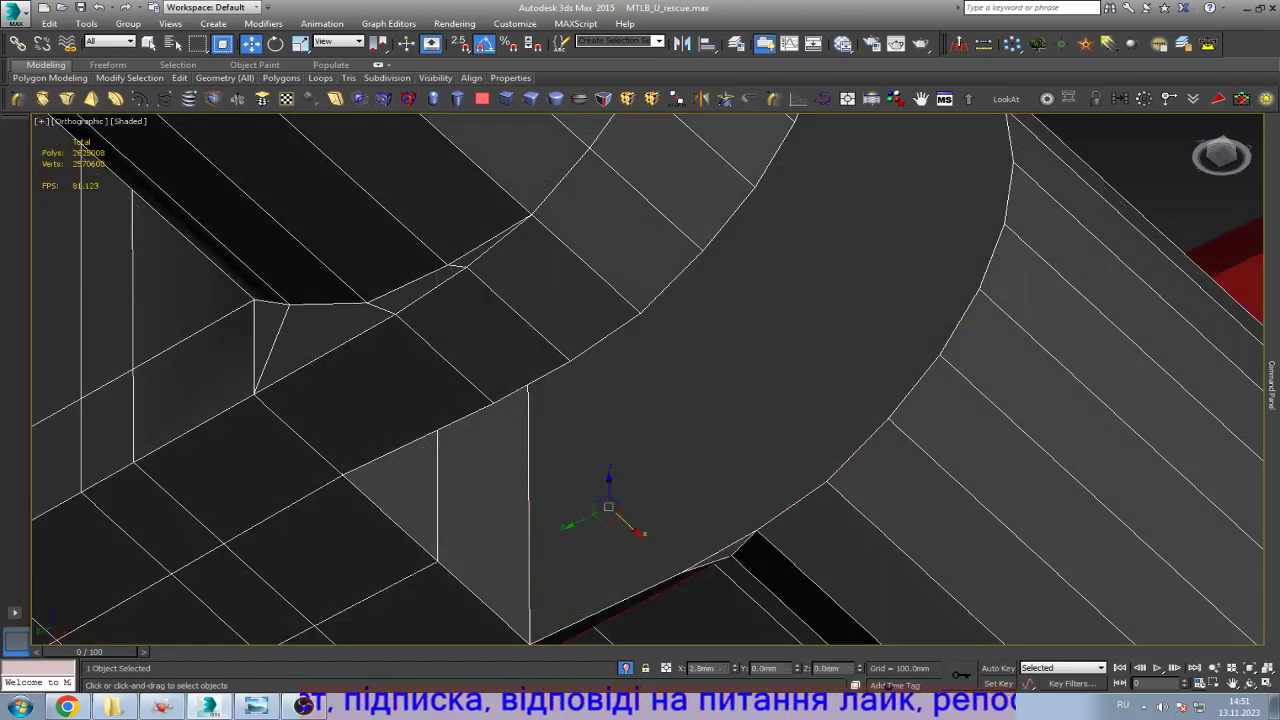
pyautogui.keyDown('alt'); pyautogui.moveTo(640, 540); pyautogui.dragTo(705, 360, button='middle'); pyautogui.keyUp('alt')
pyautogui.scroll(-3, 707, 478)
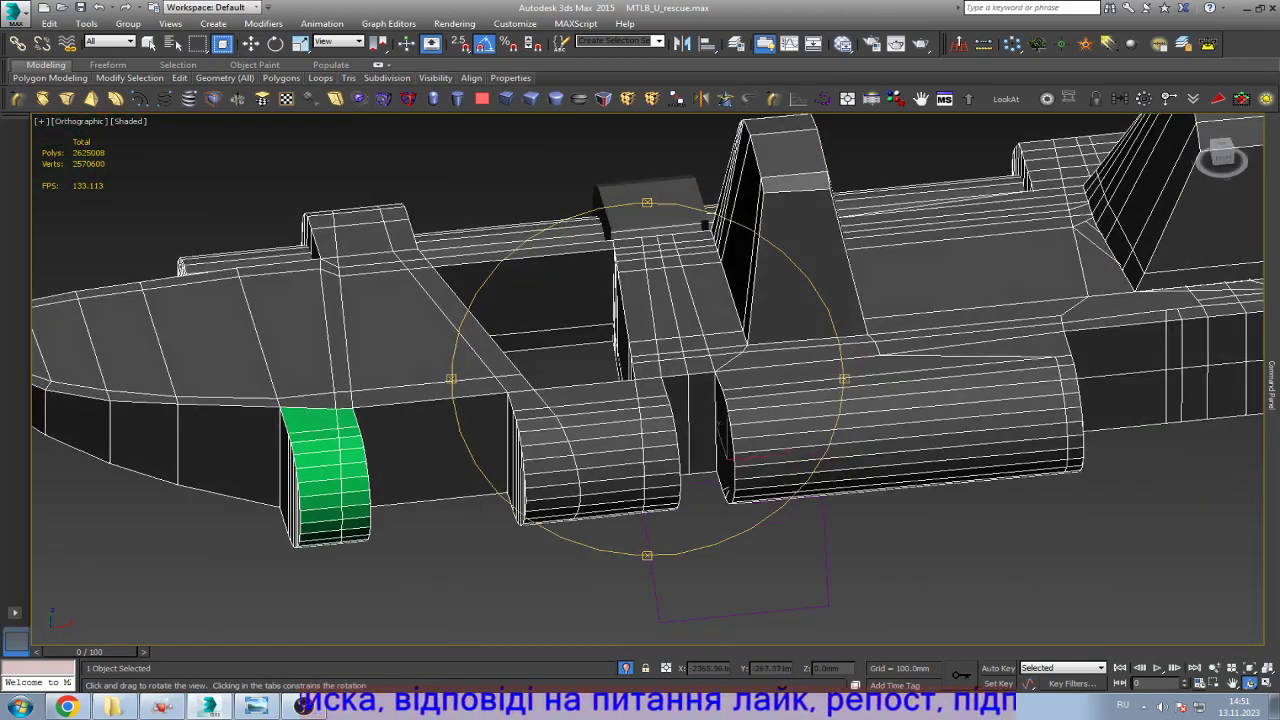
pyautogui.keyDown('alt'); pyautogui.moveTo(720, 428); pyautogui.dragTo(668, 128, button='middle'); pyautogui.keyUp('alt')
# Step: Switch to Bottom view and isolate the three selected parts of the model
pyautogui.press('b')
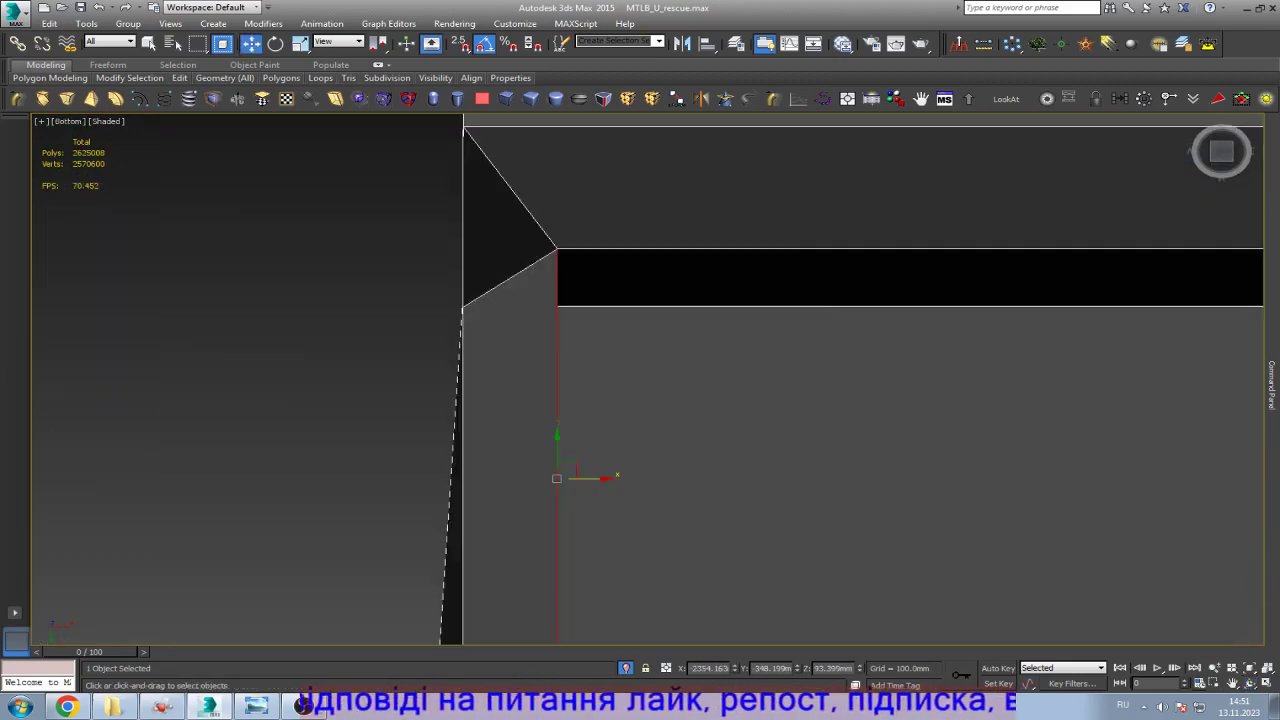
pyautogui.hotkey('ctrl', 'd')
pyautogui.press('z')
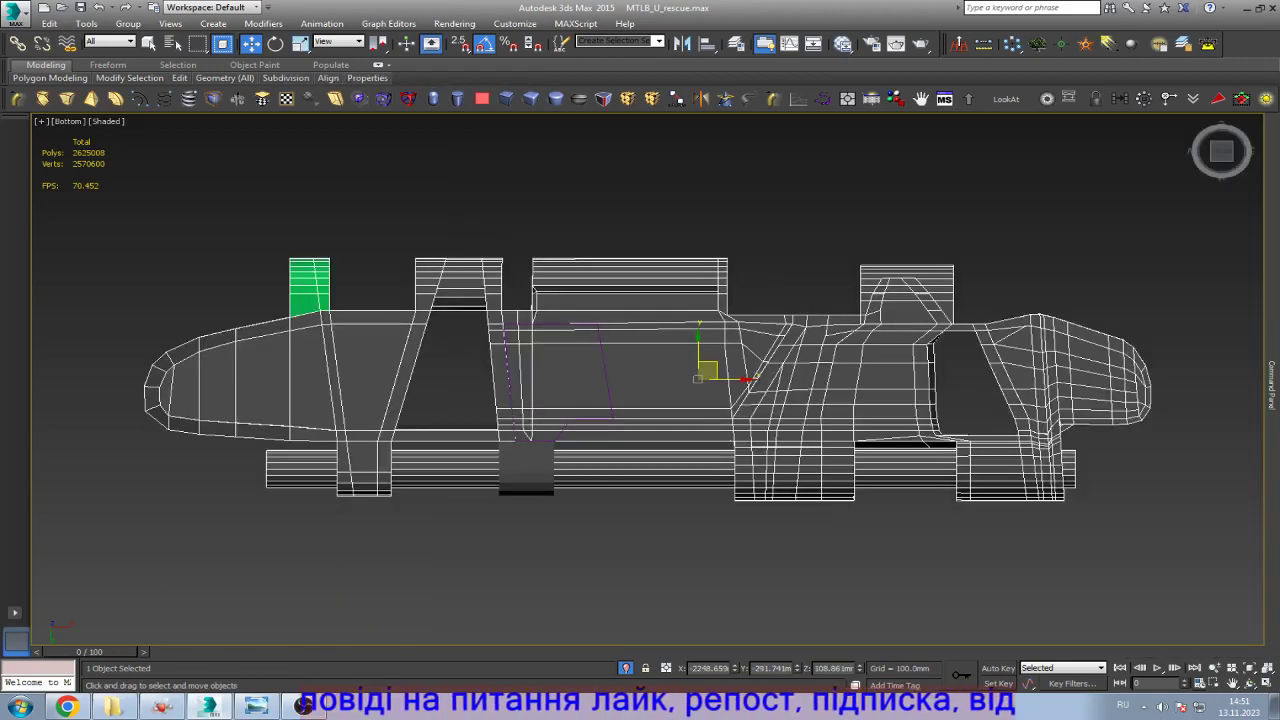
pyautogui.moveTo(1106, 516); pyautogui.dragTo(1106, 516)
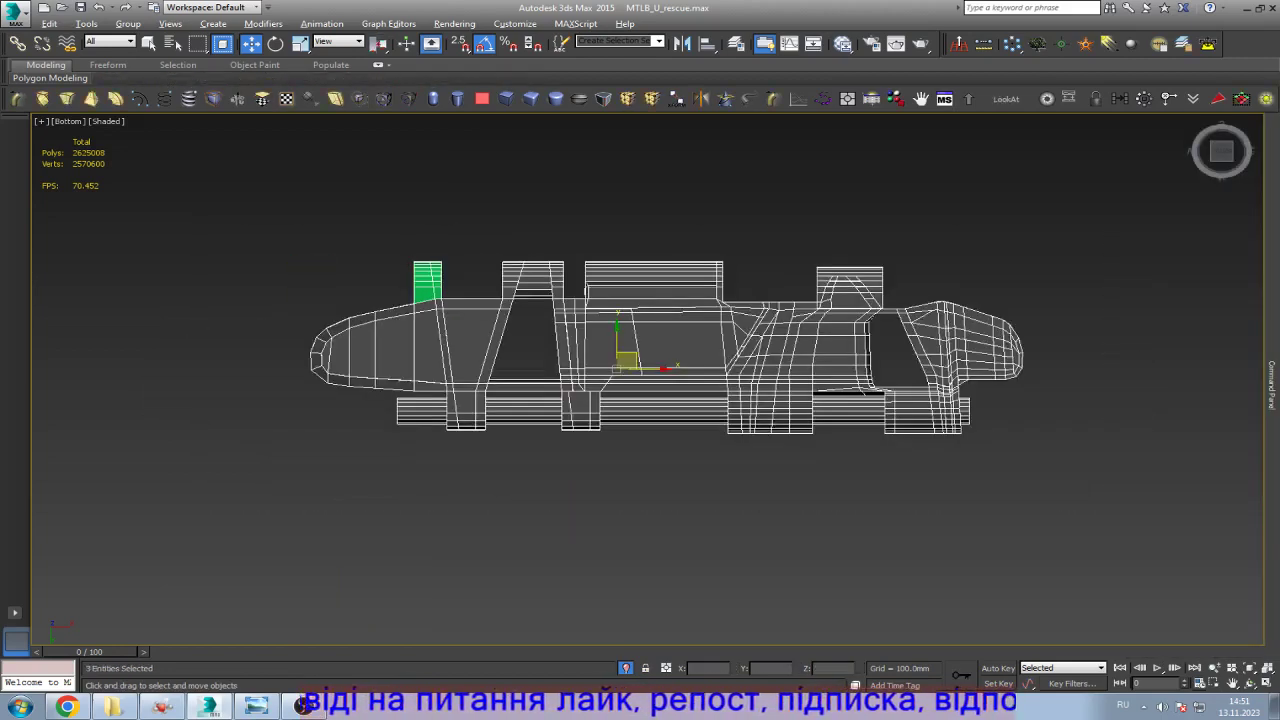
pyautogui.hotkey('alt', 'q')
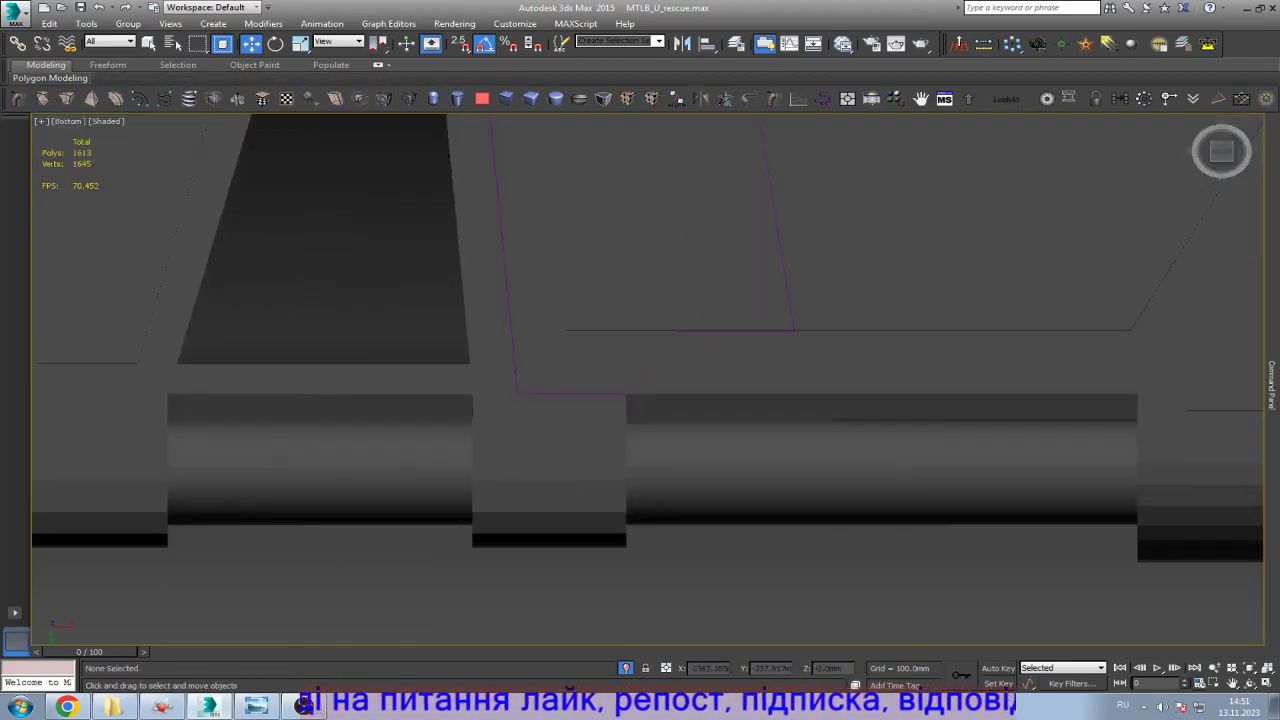
# Step: Scale the diagonal vertices into one vertical line and slide it right to the end vertex
pyautogui.press('1')
pyautogui.press('F3')
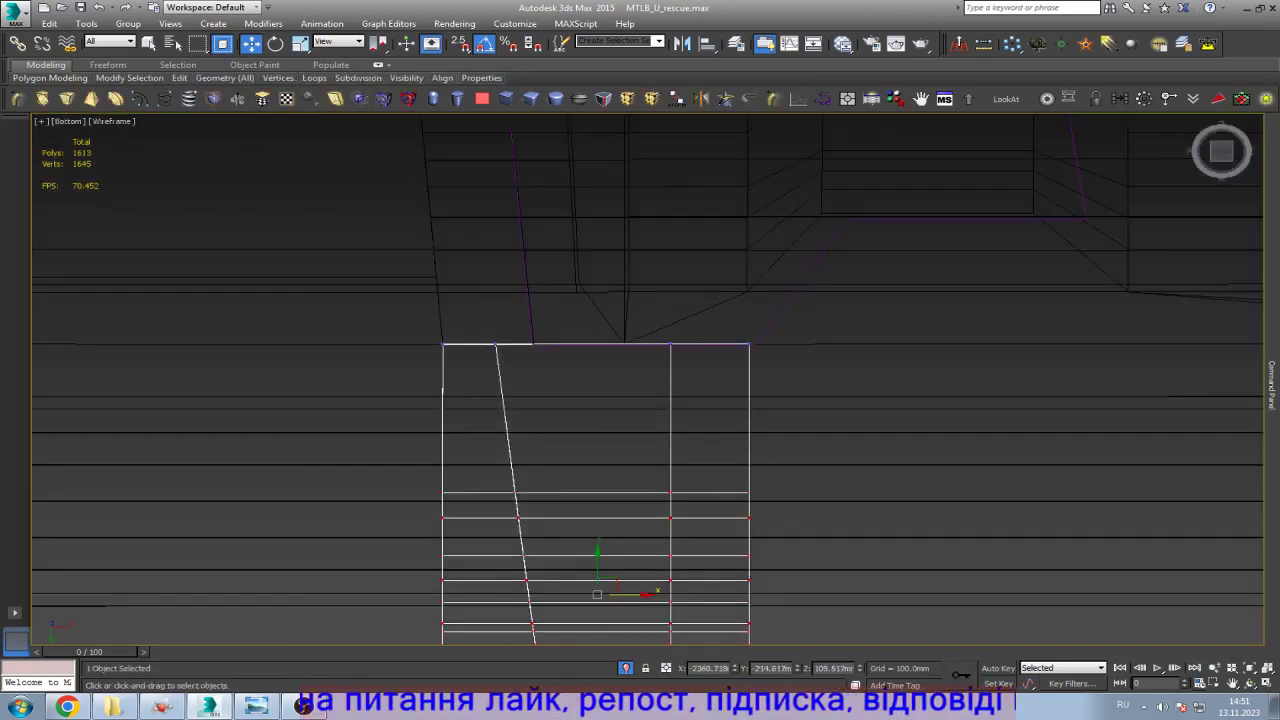
pyautogui.moveTo(489, 352); pyautogui.dragTo(545, 592)
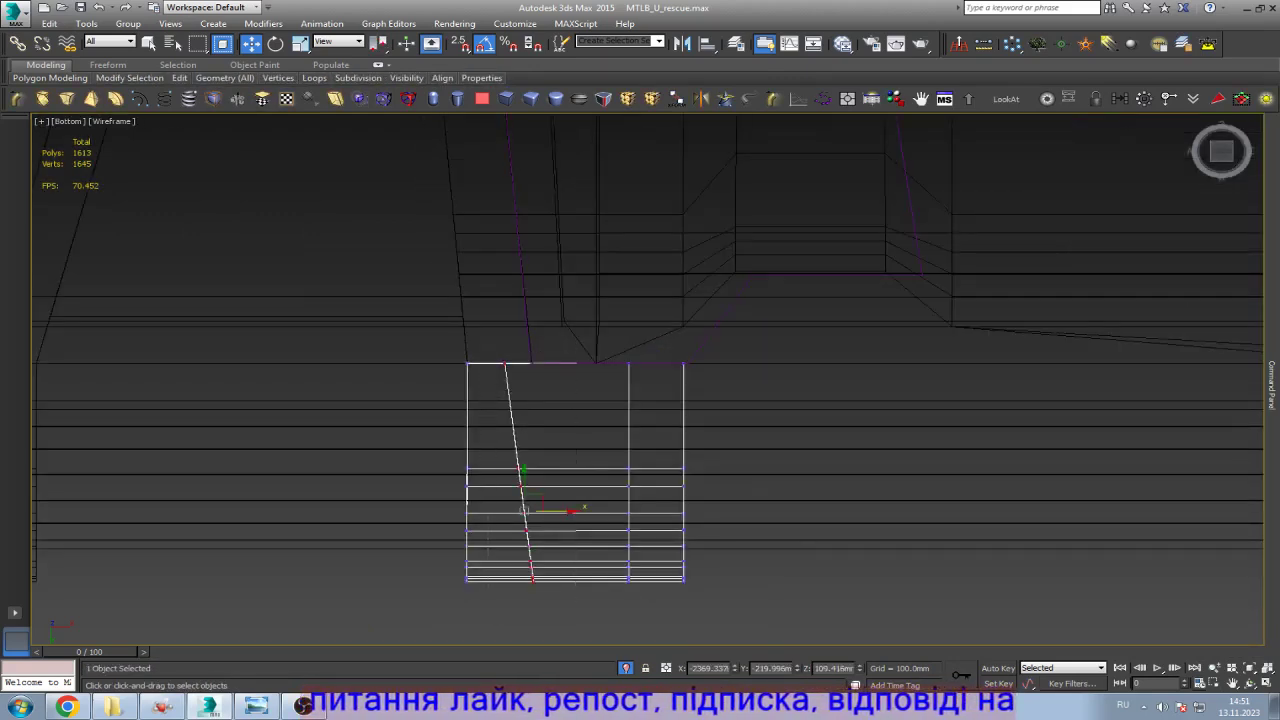
pyautogui.press('r')
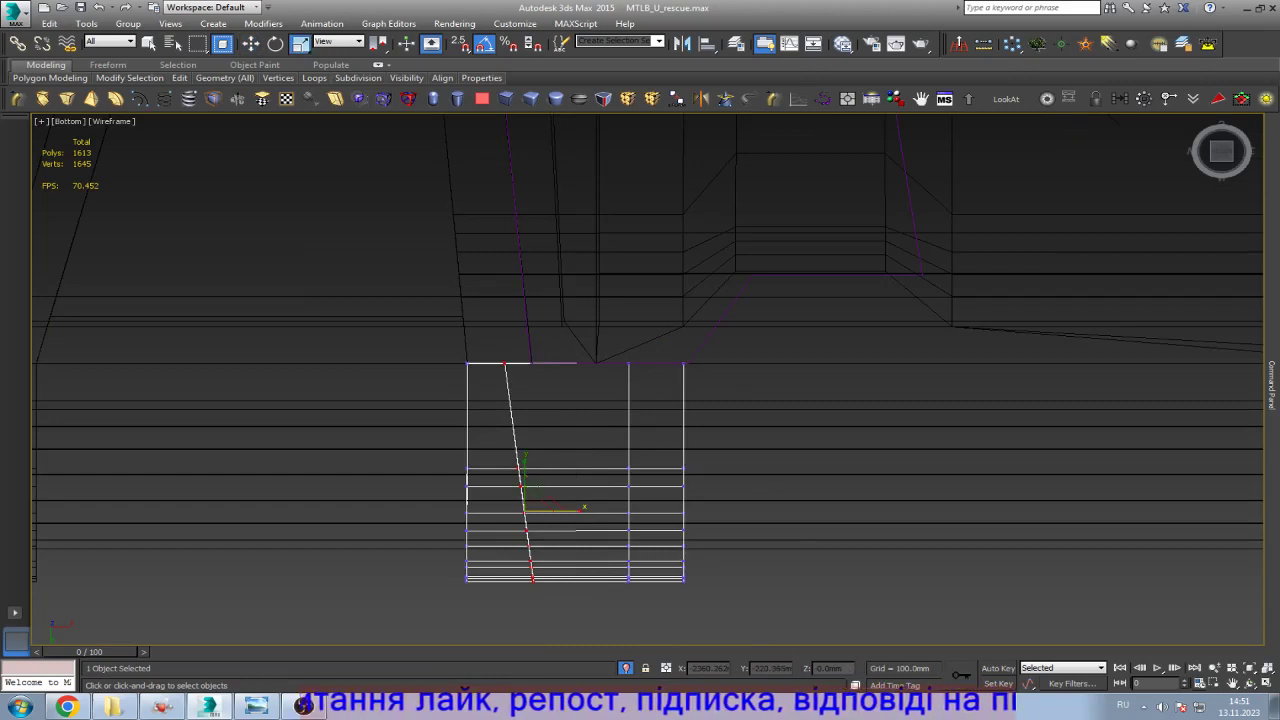
pyautogui.moveTo(570, 510); pyautogui.dragTo(520, 540)
pyautogui.press('w')
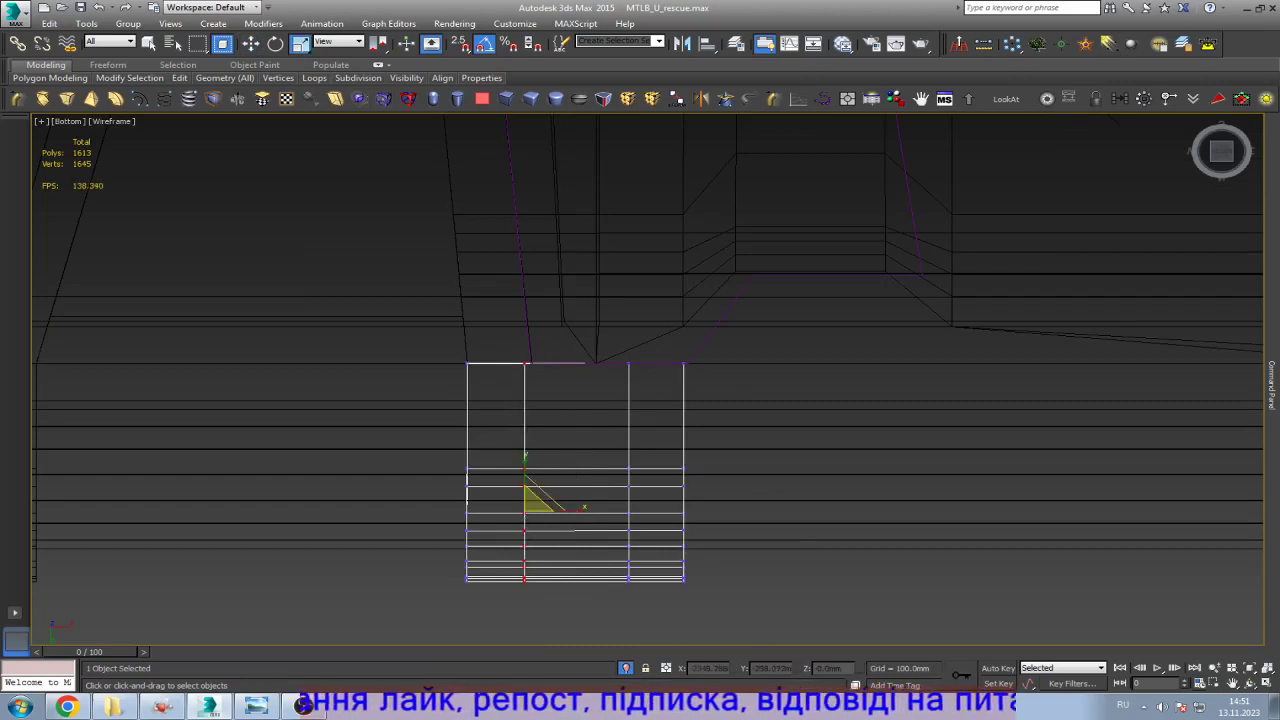
pyautogui.scroll(6, 545, 365)
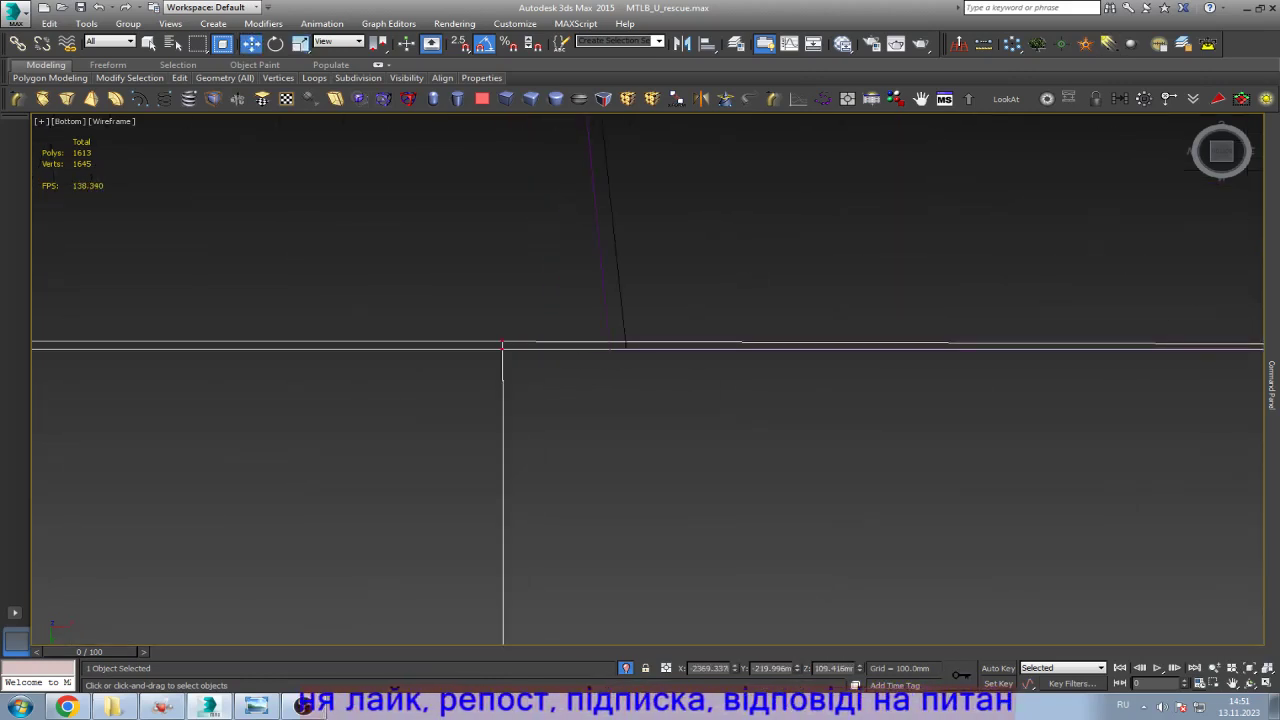
pyautogui.moveTo(502, 360); pyautogui.dragTo(624, 360)
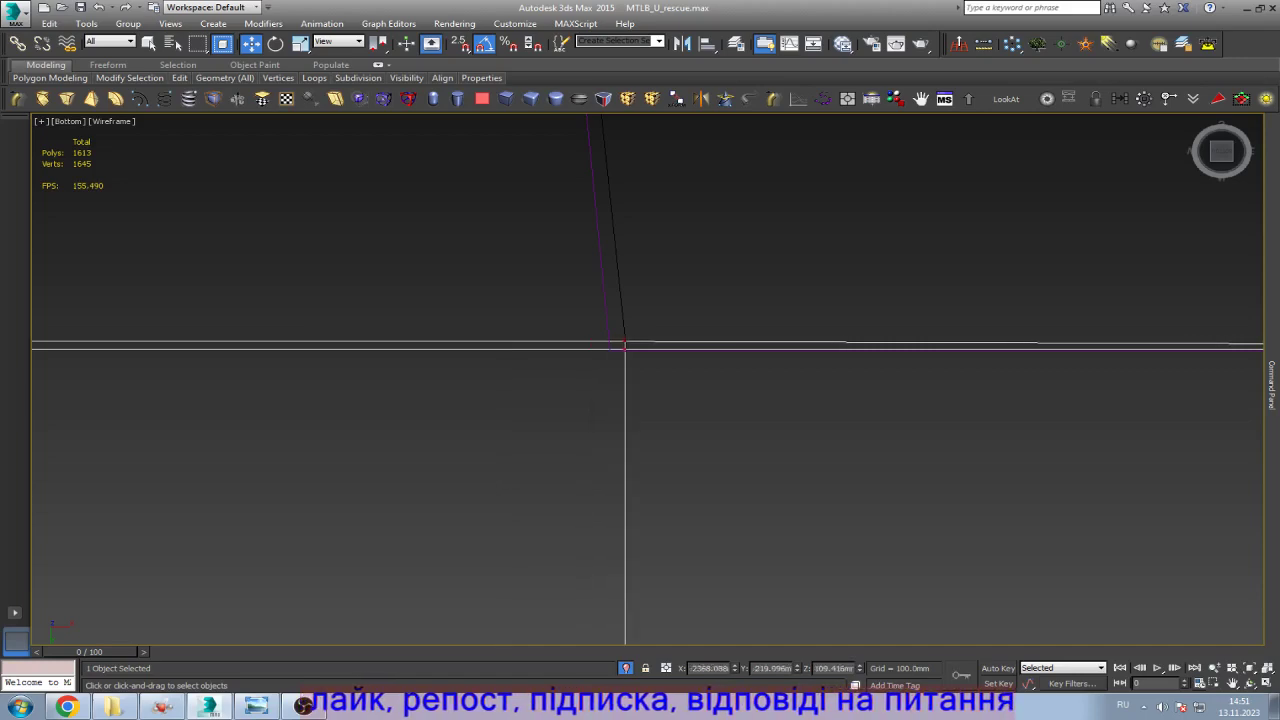
# Step: Exit Vertex level to Editable Poly and return the viewport to shaded display
pyautogui.scroll(-3, 624, 360)
pyautogui.scroll(-8, 583, 379)
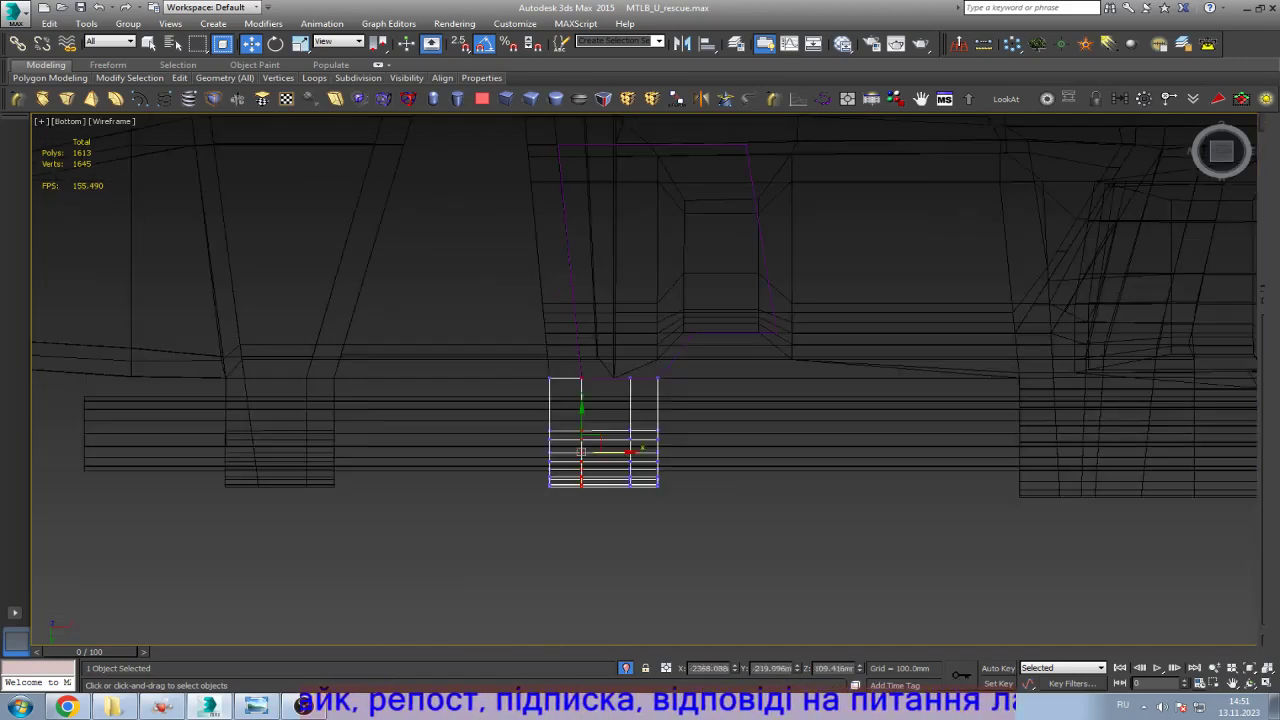
pyautogui.moveTo(1272, 385)
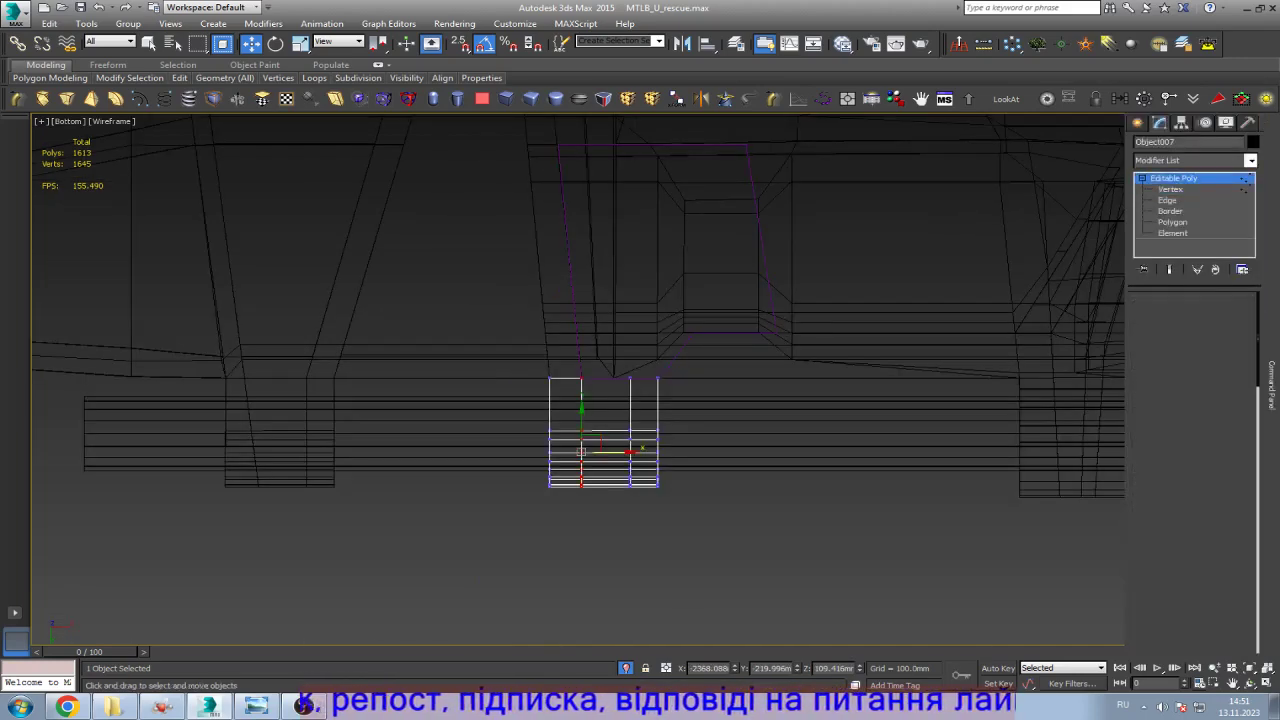
pyautogui.click(1173, 177)
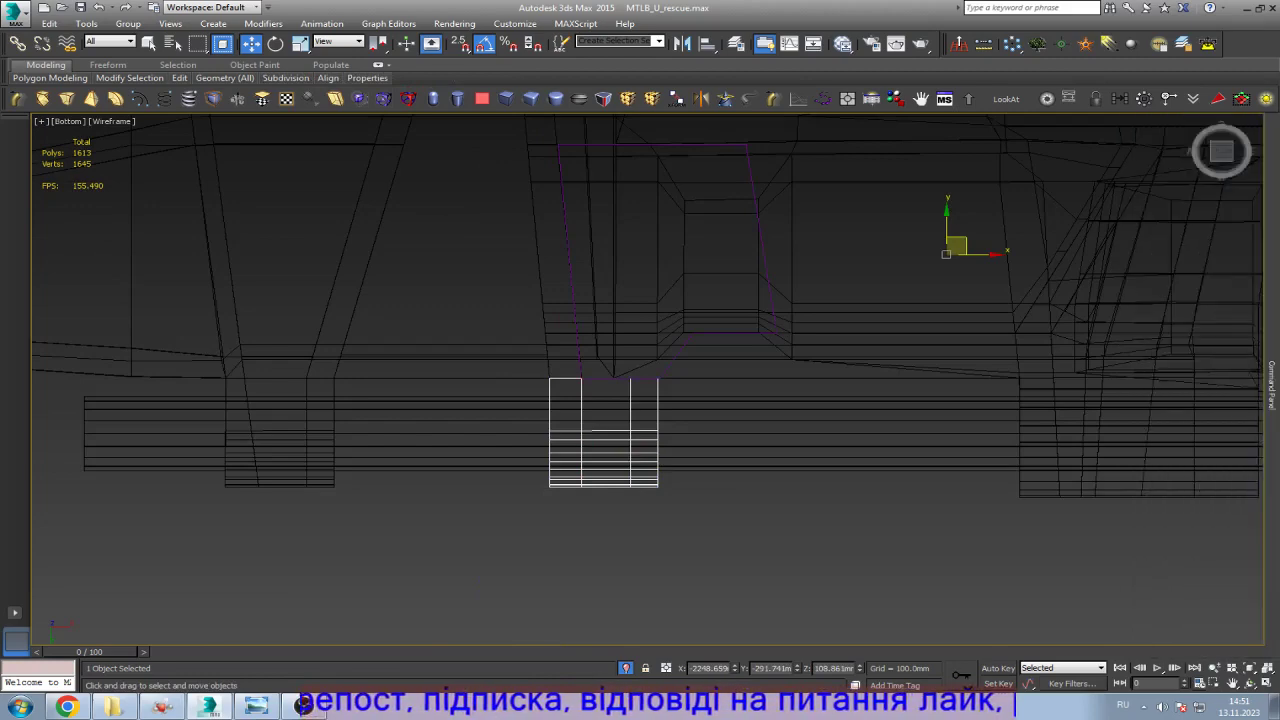
pyautogui.press('F3')
pyautogui.scroll(4, 740, 380)
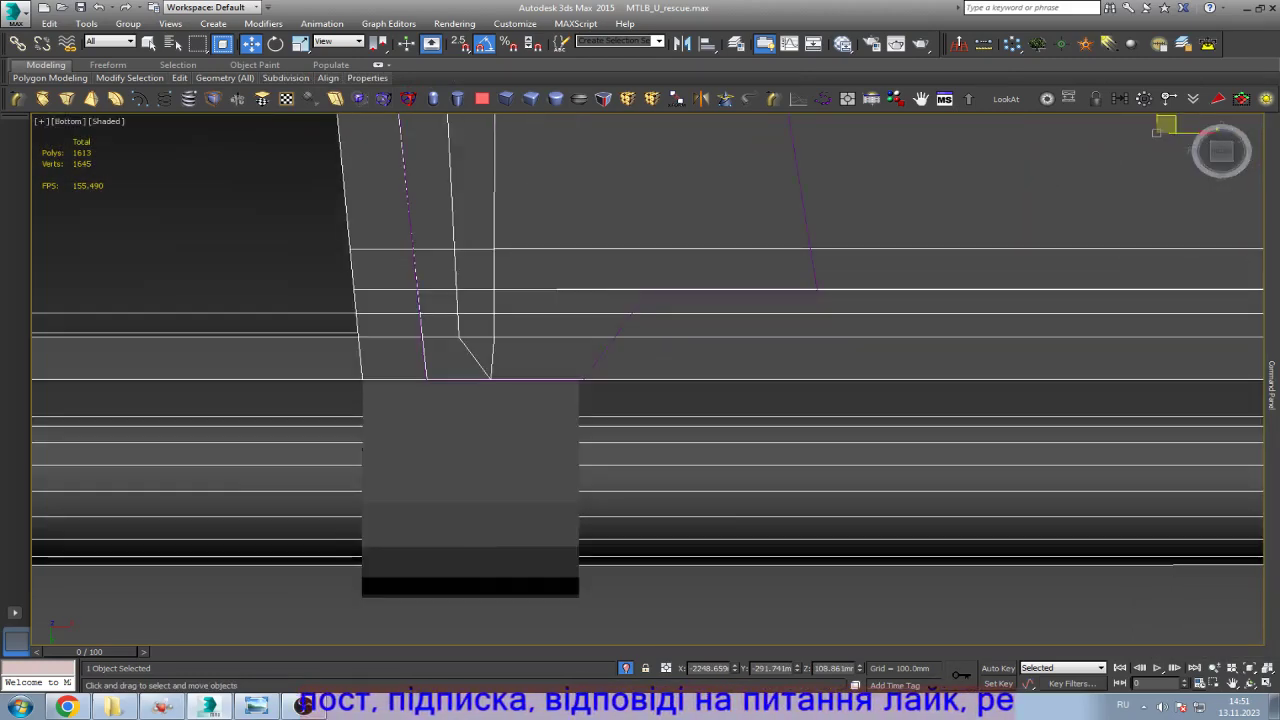
pyautogui.scroll(-5, 760, 420)
pyautogui.scroll(3, 760, 420)
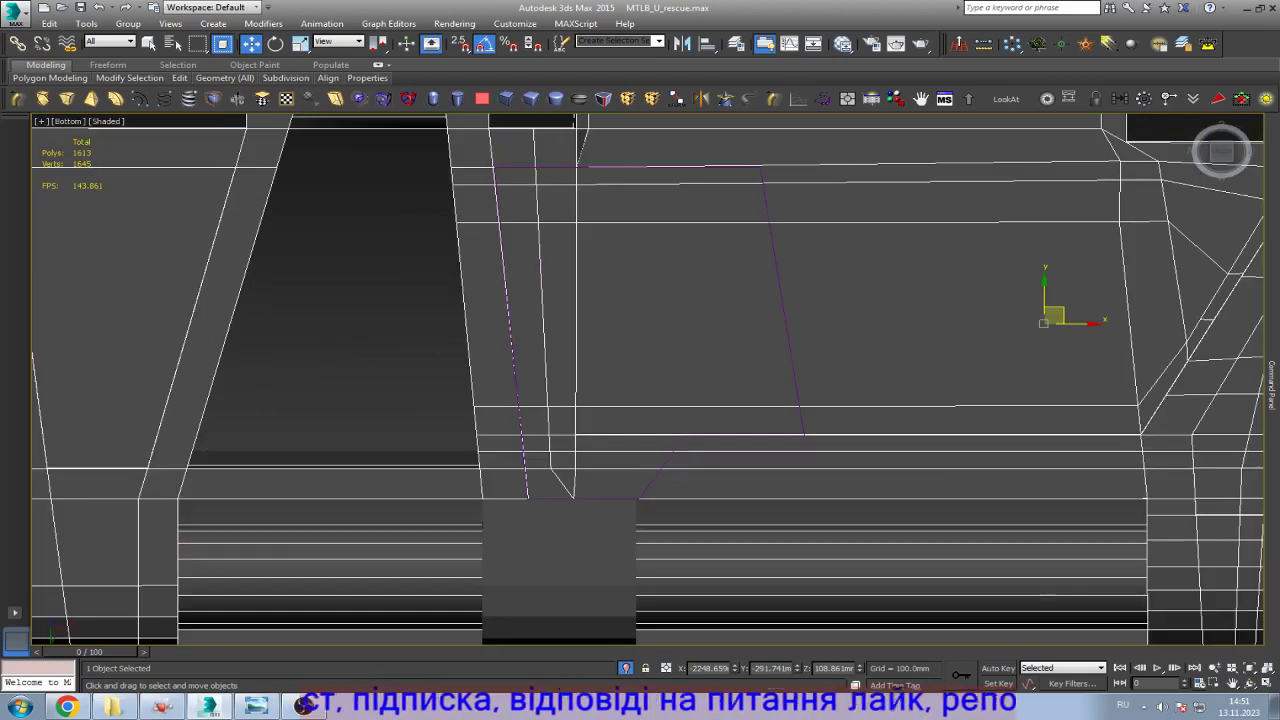
pyautogui.scroll(-3, 650, 415)
pyautogui.hotkey('ctrl', 'r')
# Step: Orbit to look down on the track link and work at Edge level on the middle web
pyautogui.moveTo(650, 420); pyautogui.dragTo(650, 350)
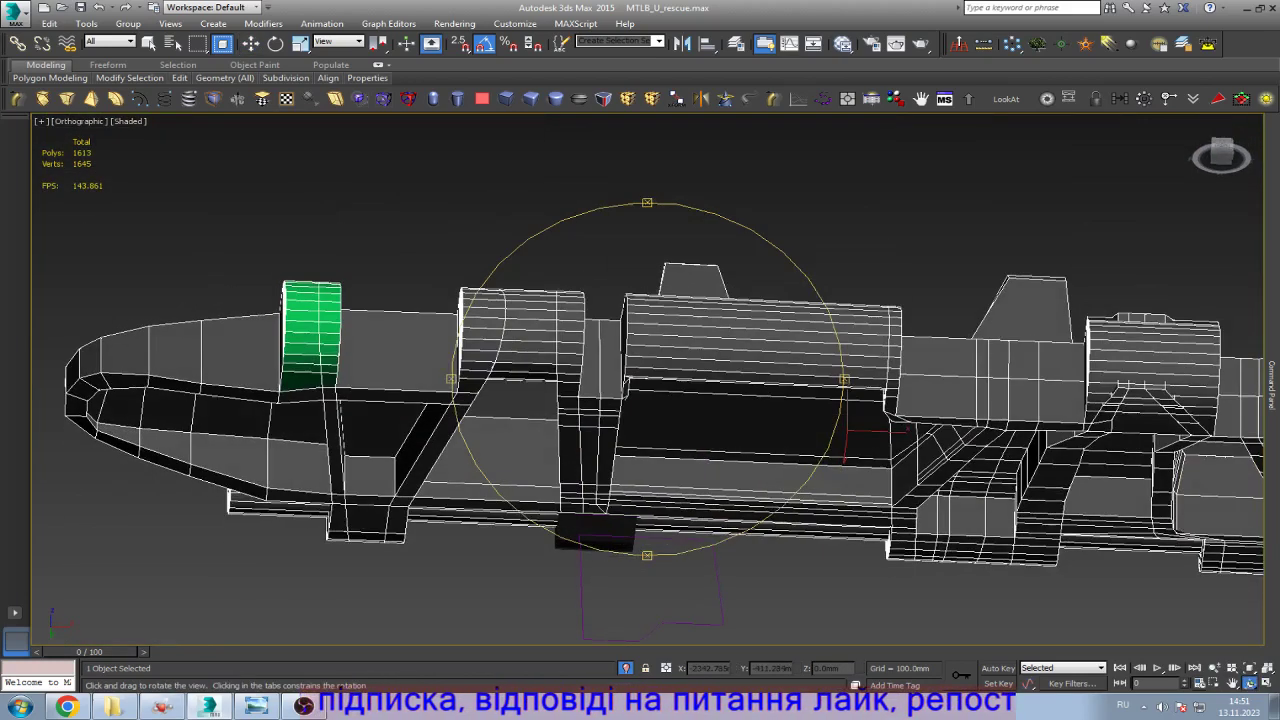
pyautogui.scroll(3, 630, 430)
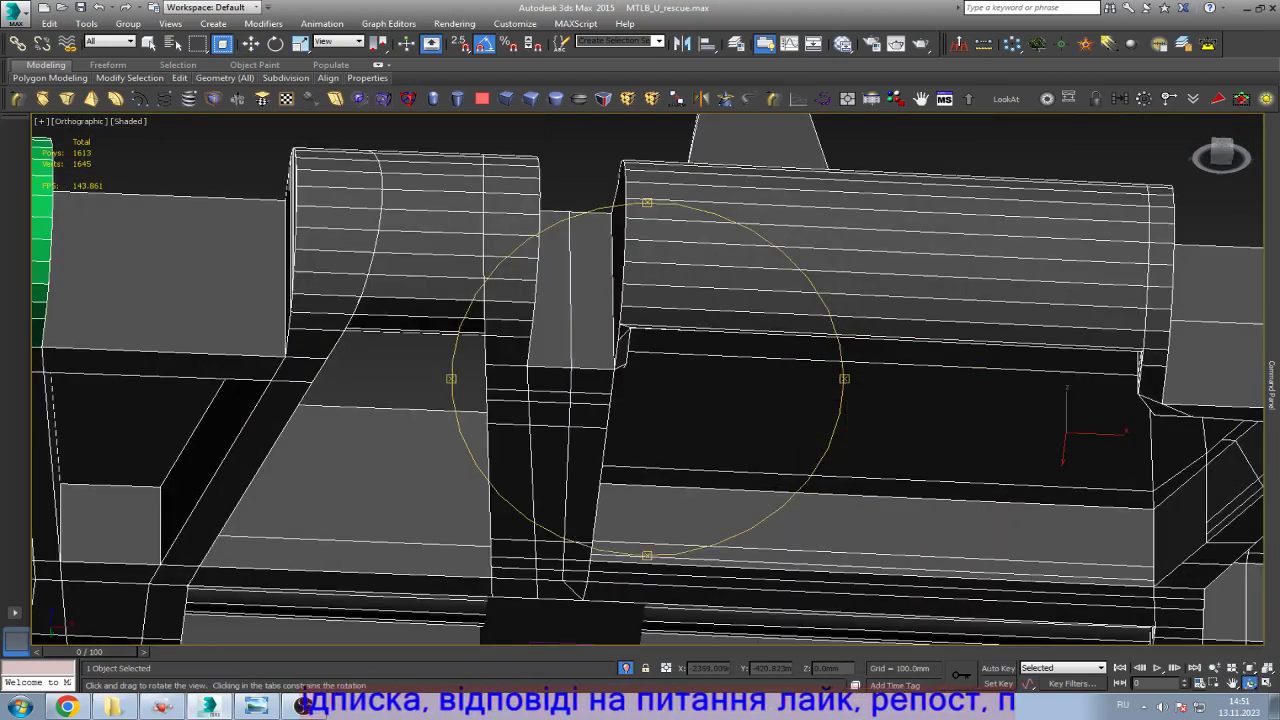
pyautogui.moveTo(1272, 385)
pyautogui.press('2')
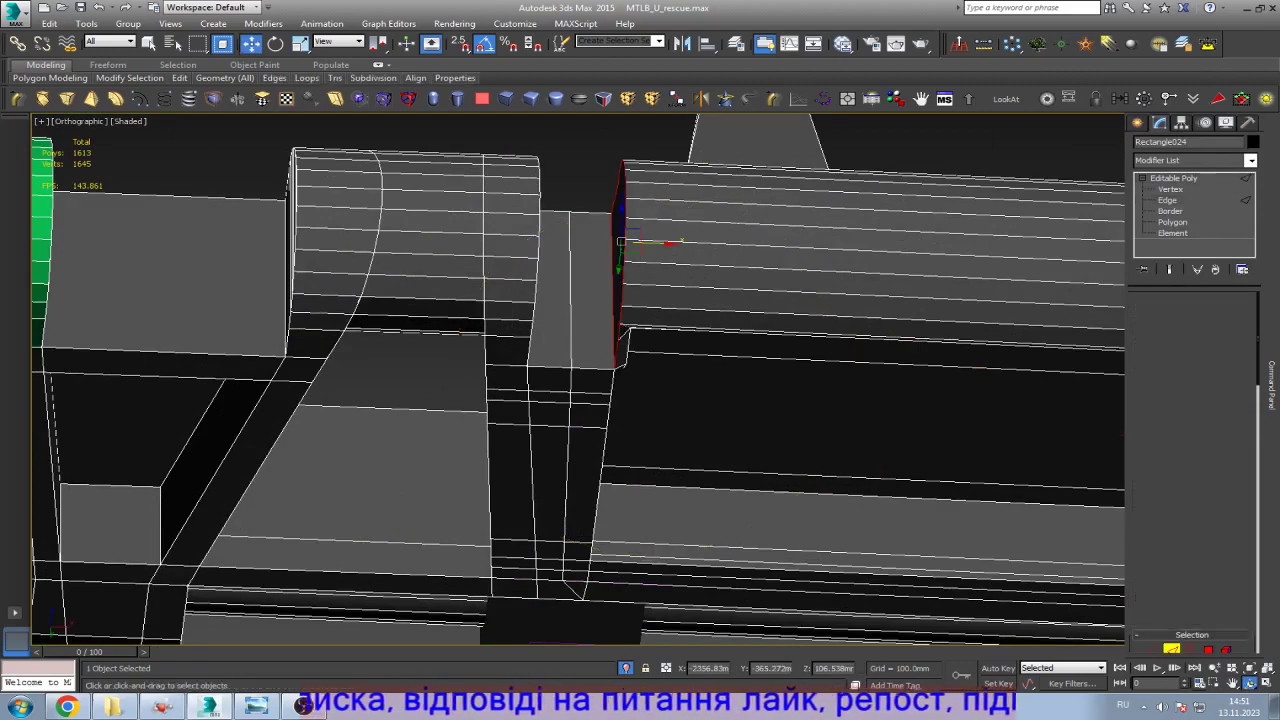
pyautogui.press('w')
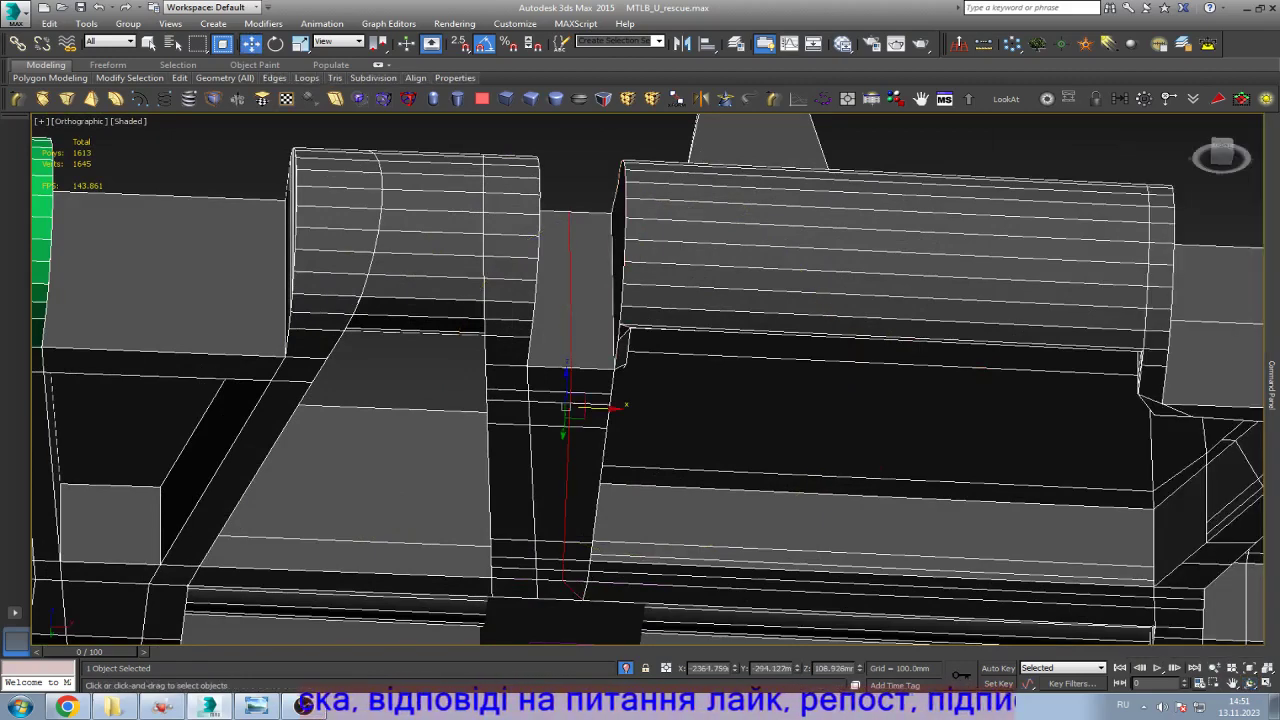
pyautogui.keyDown('alt'); pyautogui.moveTo(648, 380); pyautogui.dragTo(600, 322, button='middle'); pyautogui.keyUp('alt')
pyautogui.scroll(5, 567, 380)
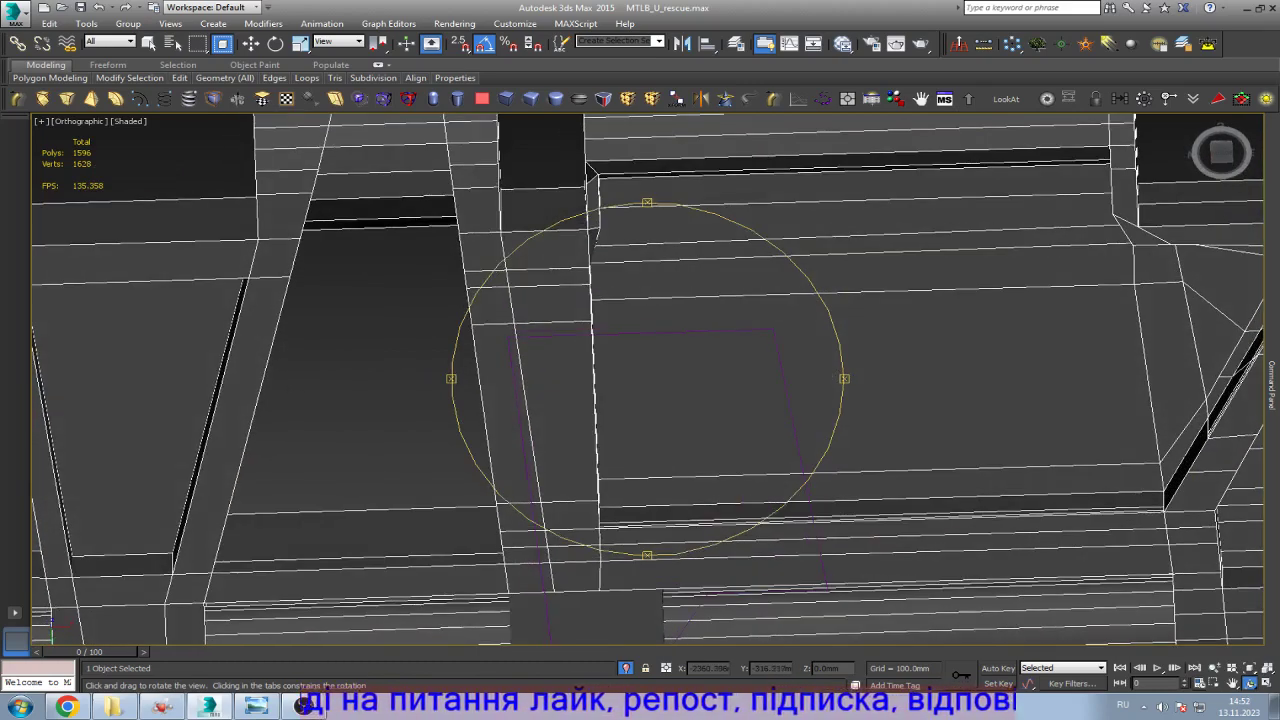
pyautogui.press('w')
pyautogui.scroll(-5, 640, 380)
pyautogui.scroll(5, 593, 388)
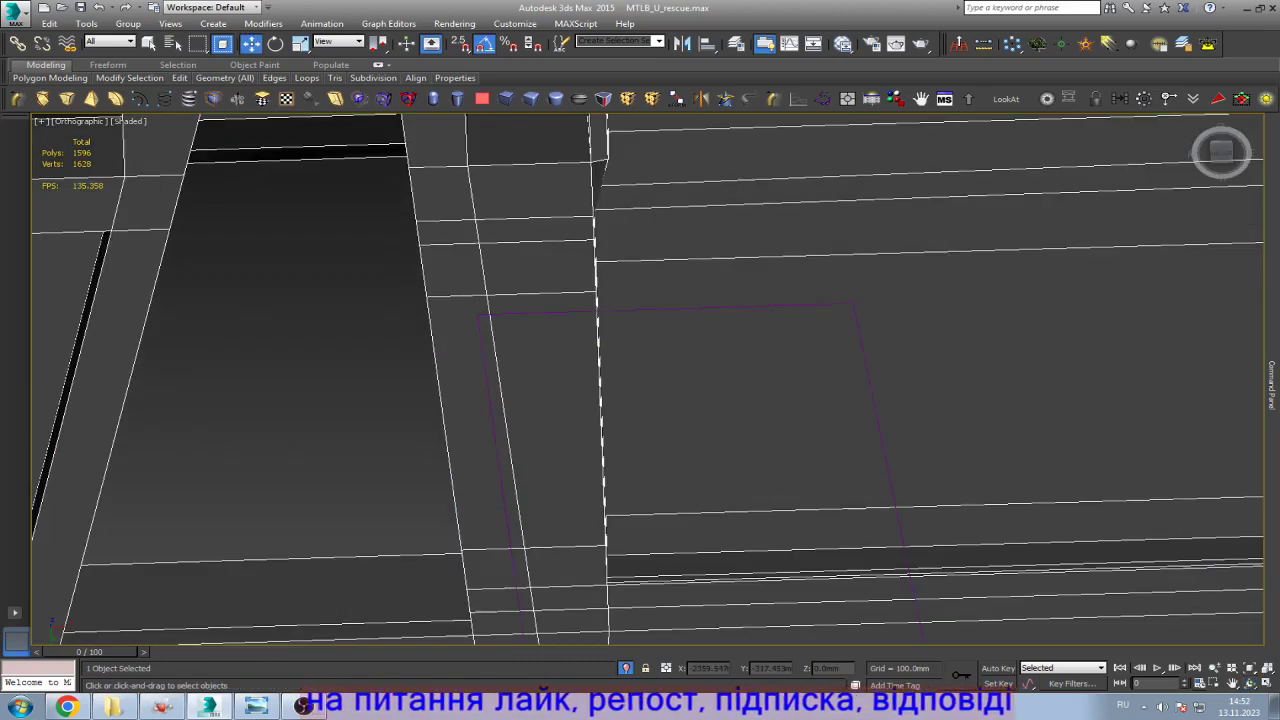
# Step: Frame the model in Bottom view in wireframe at Vertex level
pyautogui.press('b')
pyautogui.press('z')
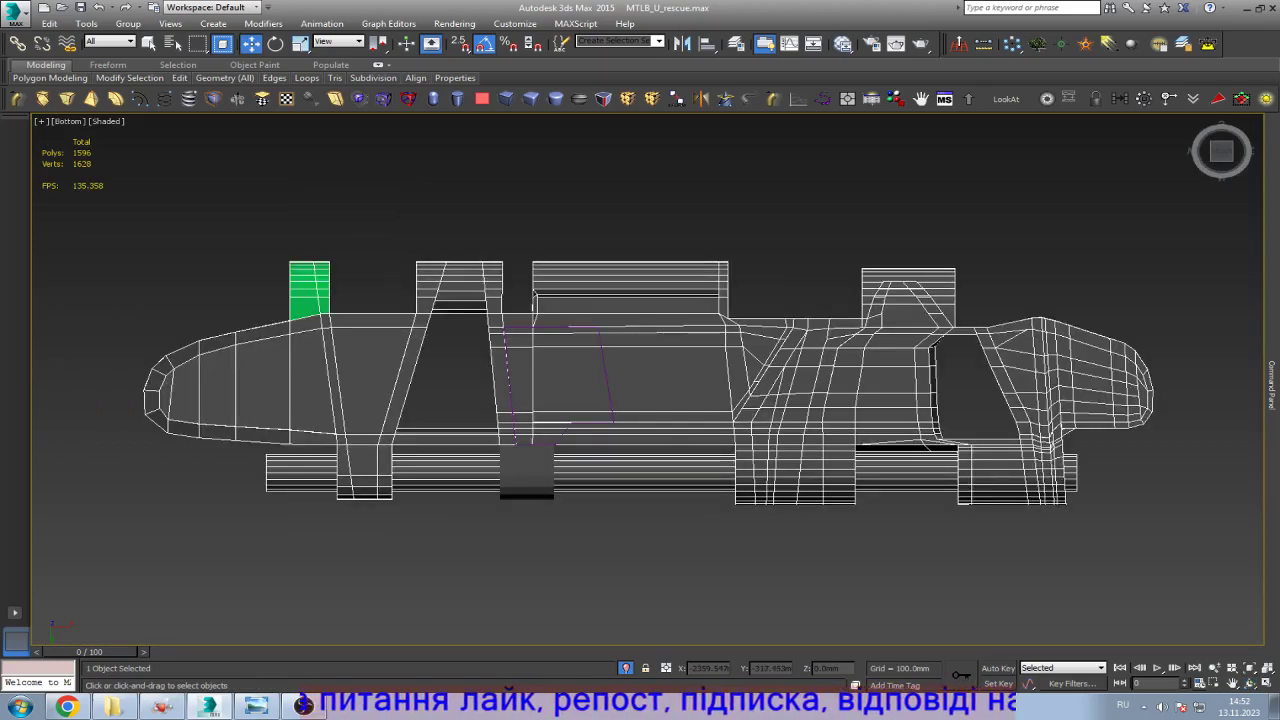
pyautogui.scroll(5, 640, 380)
pyautogui.press('F3')
pyautogui.scroll(-5, 640, 380)
pyautogui.press('1')
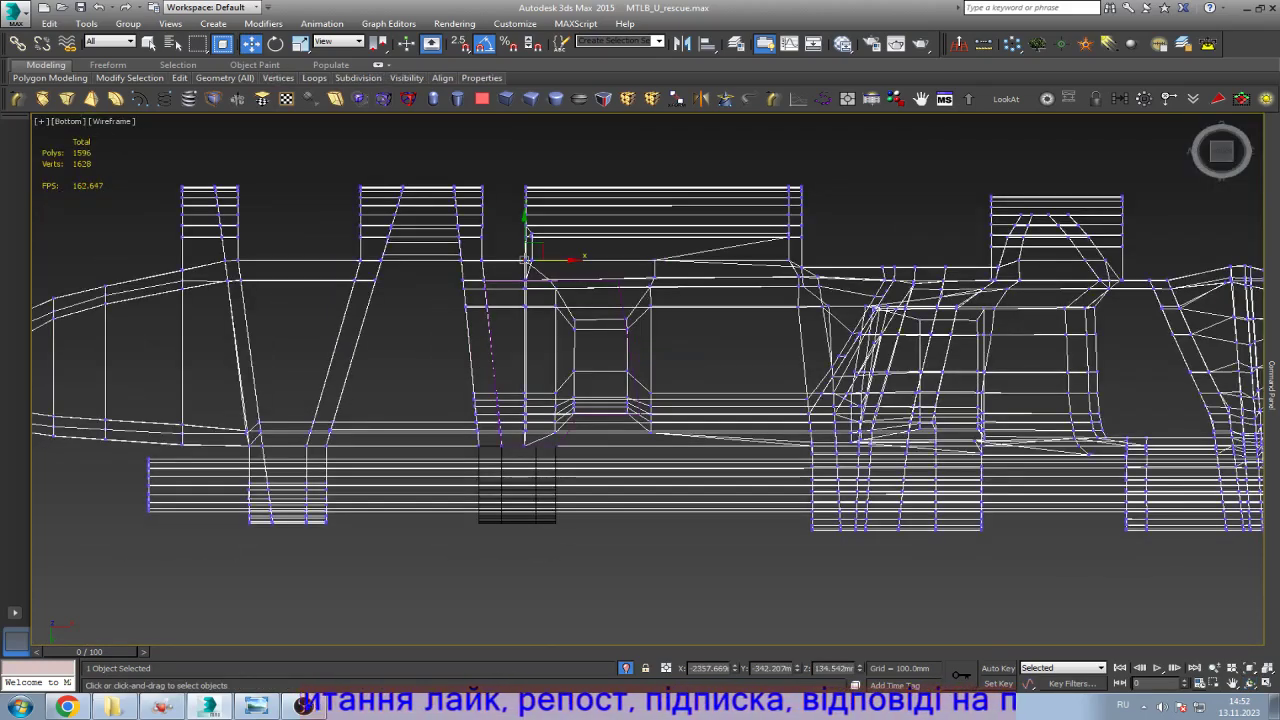
pyautogui.scroll(5, 640, 380)
pyautogui.scroll(5, 640, 380)
pyautogui.scroll(-5, 640, 380)
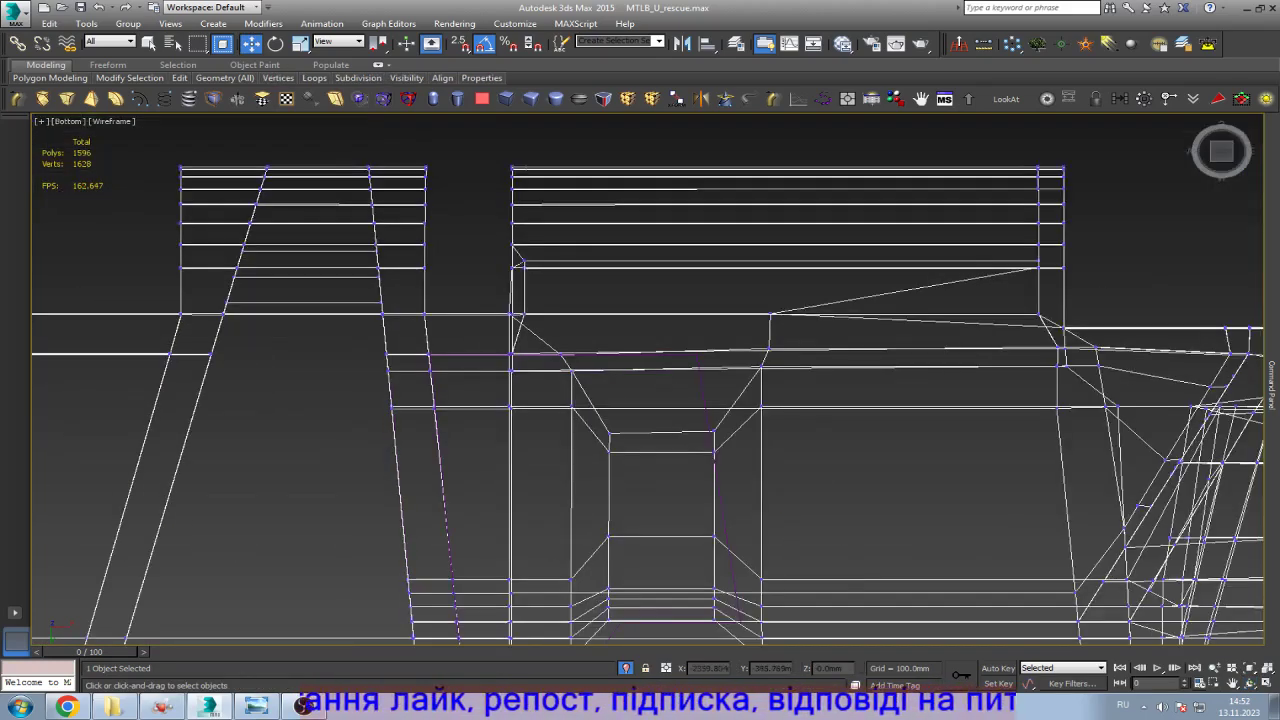
# Step: Flatten the vertex column beside the recess into a straight line via Scale Transform Type-In
pyautogui.moveTo(500, 143); pyautogui.dragTo(557, 423)
pyautogui.scroll(-5, 640, 380)
pyautogui.scroll(5, 640, 380)
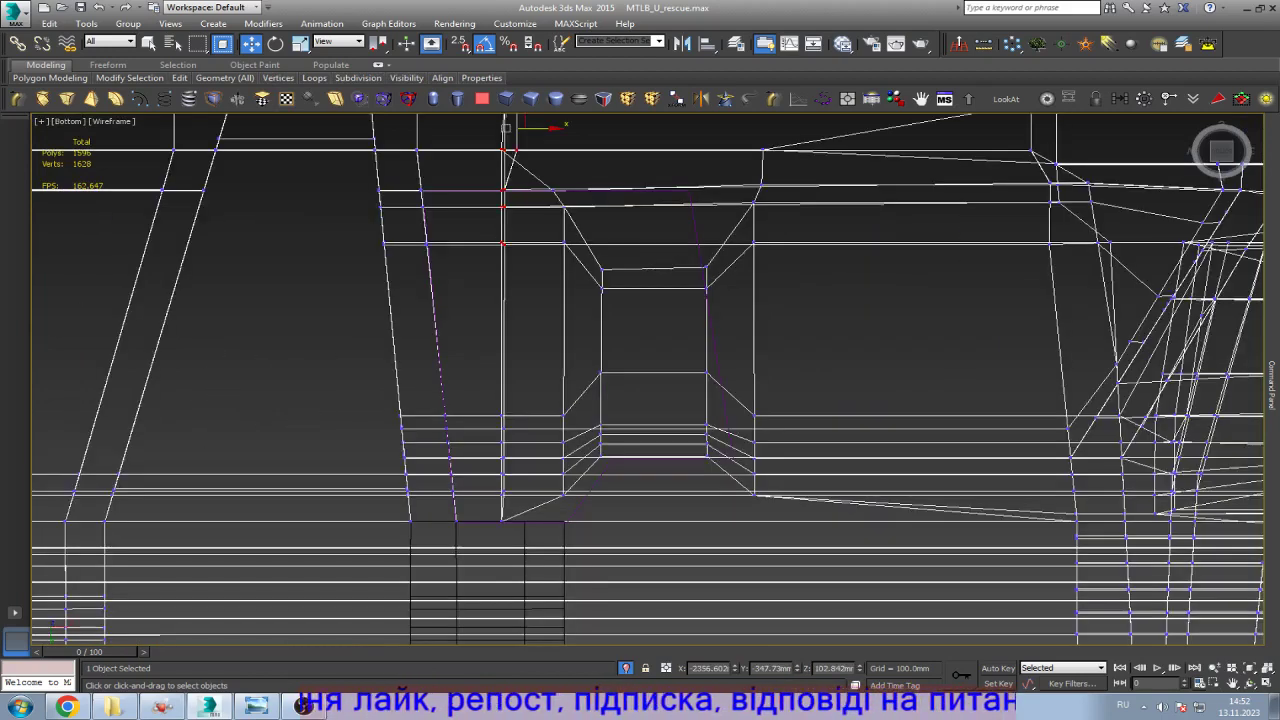
pyautogui.scroll(-1, 590, 369)
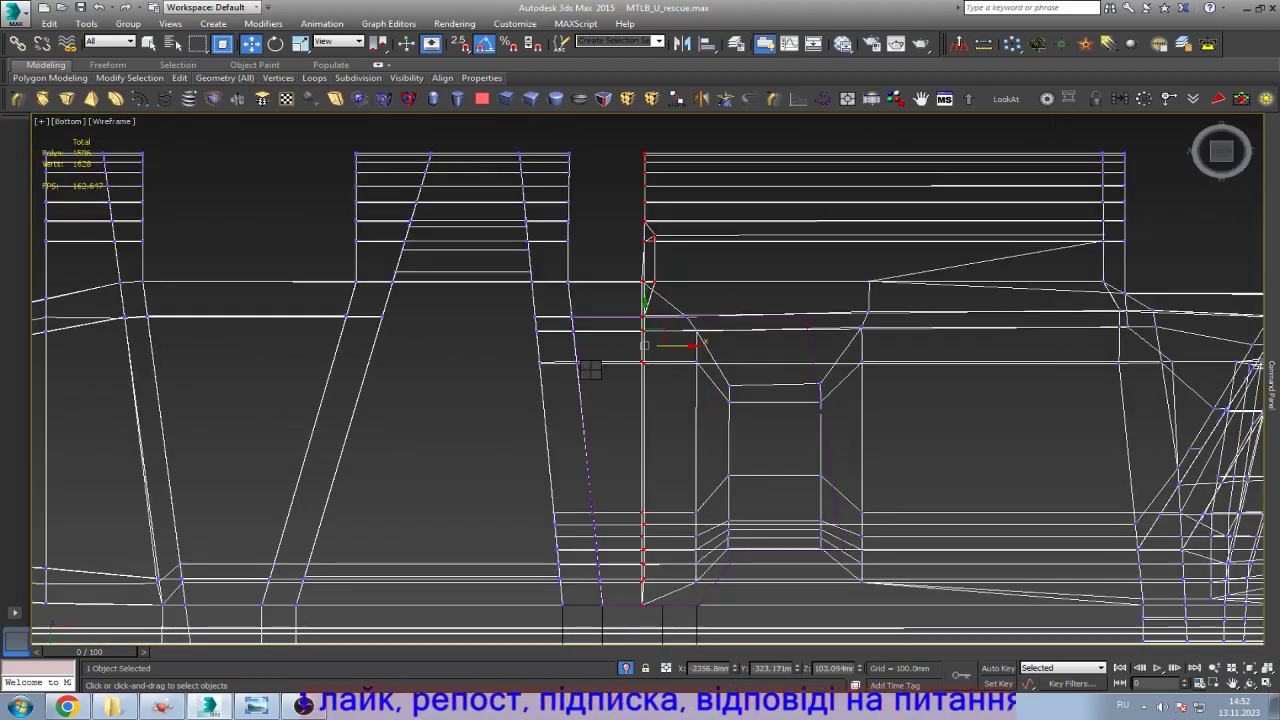
pyautogui.press('r')
pyautogui.doubleClick(710, 668)
pyautogui.write('1')
pyautogui.press('Return')
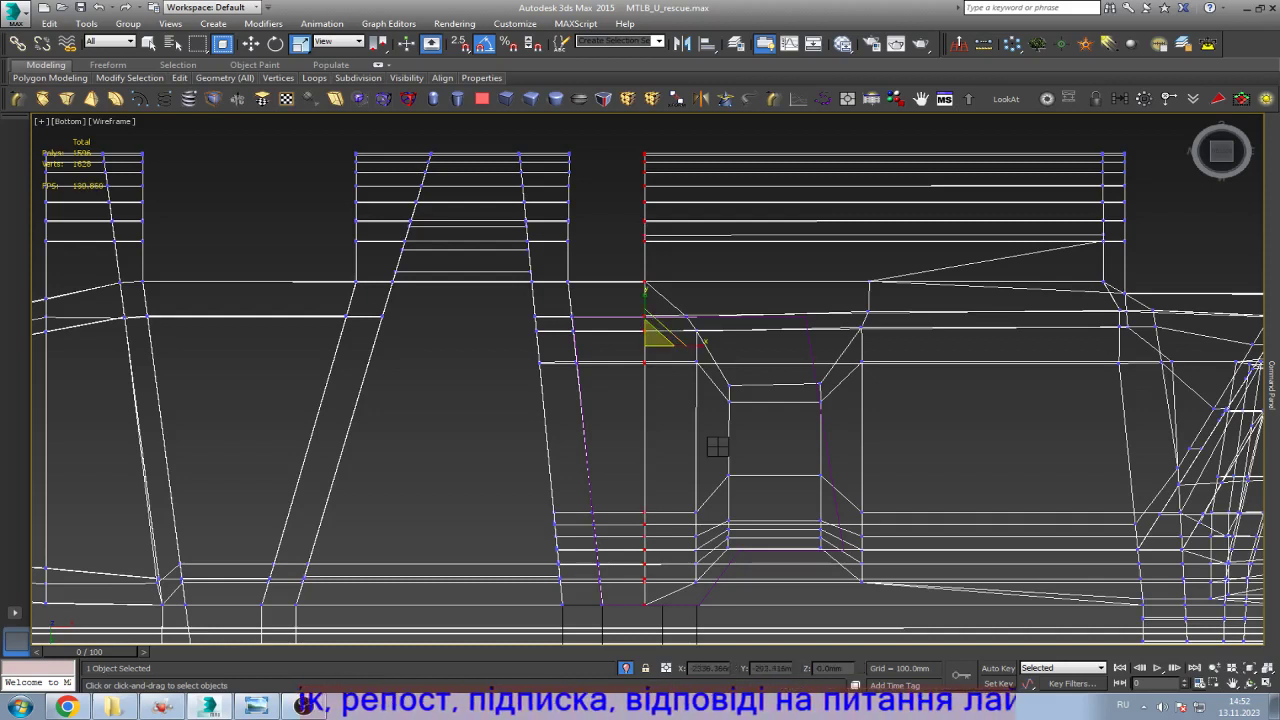
pyautogui.press('w')
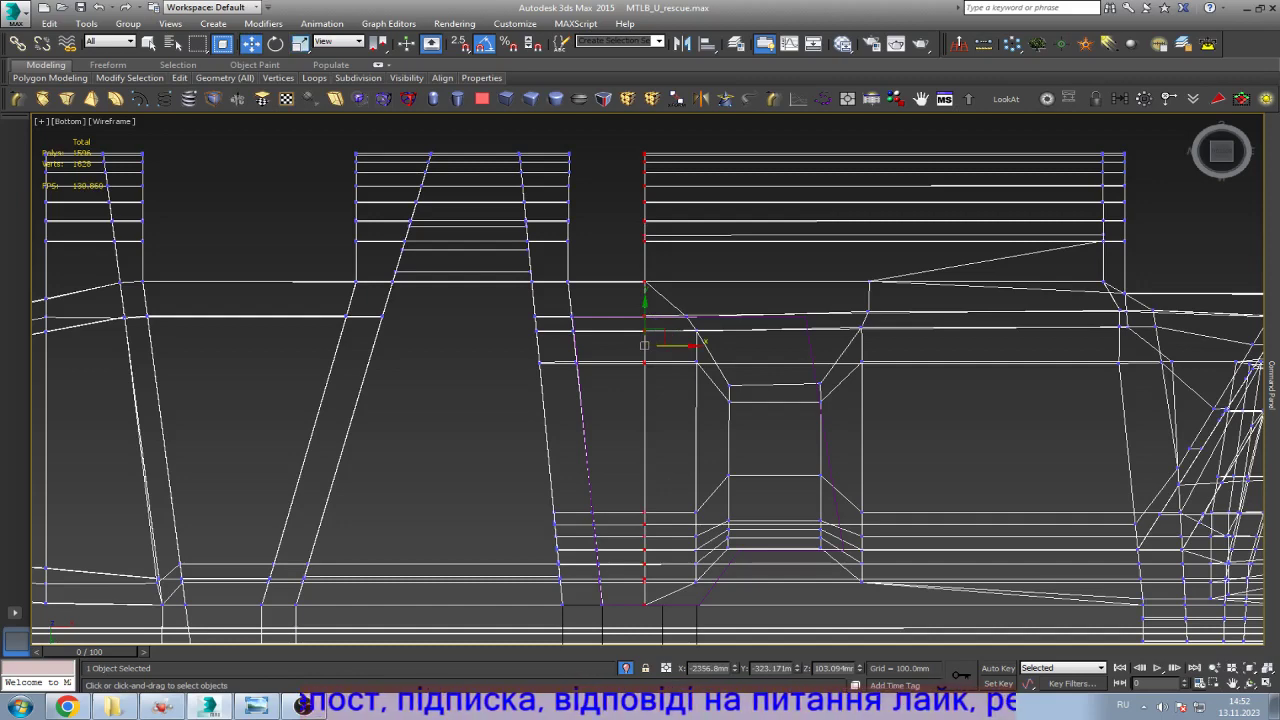
# Step: Compare with the reference photo, move the middle vertices right, then bring the photo forward
pyautogui.hotkey('alt', 'Tab')
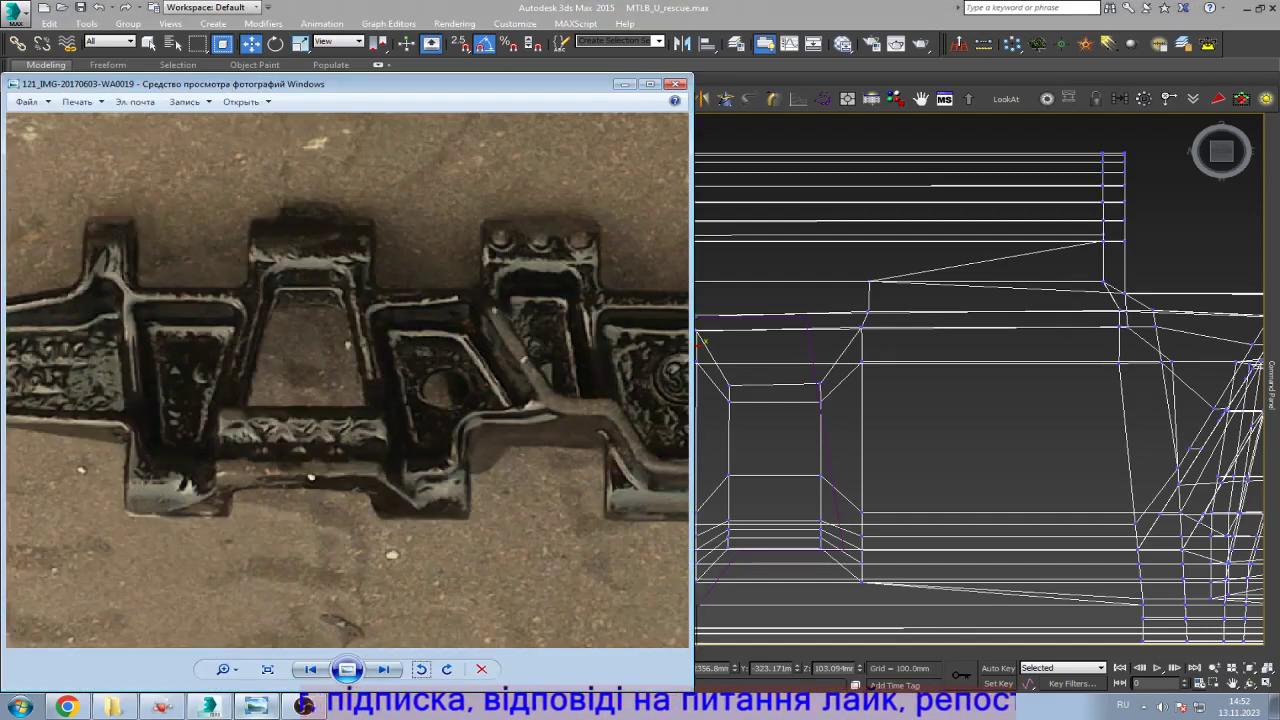
pyautogui.hotkey('alt', 'Tab')
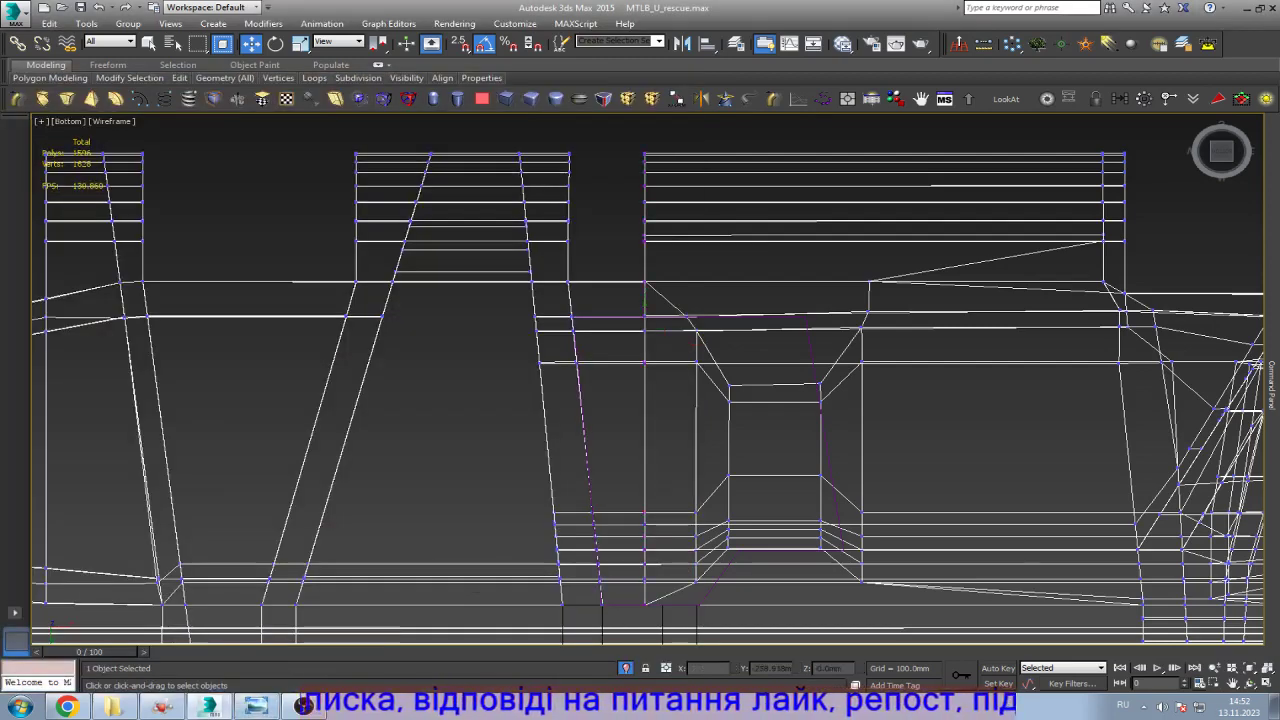
pyautogui.scroll(-2, 683, 508)
pyautogui.moveTo(655, 250); pyautogui.dragTo(848, 585)
pyautogui.moveTo(735, 423); pyautogui.dragTo(848, 423)
pyautogui.click(802, 423)
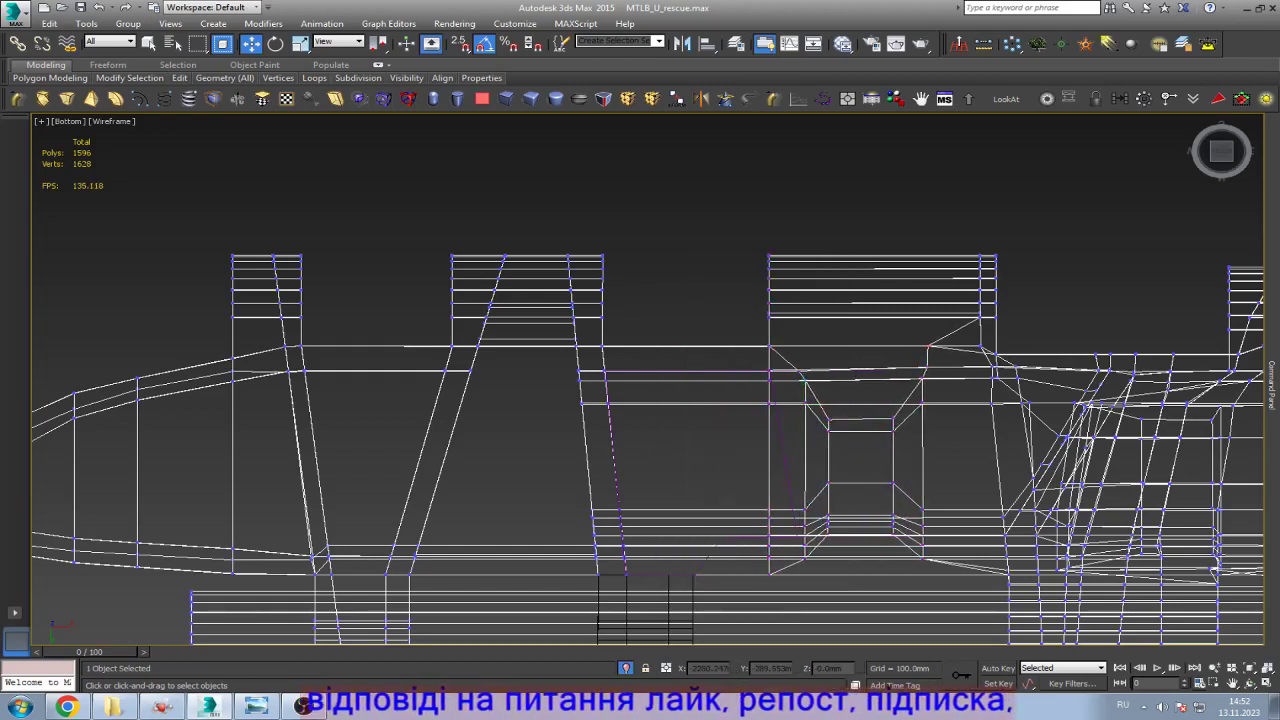
pyautogui.click(256, 706)
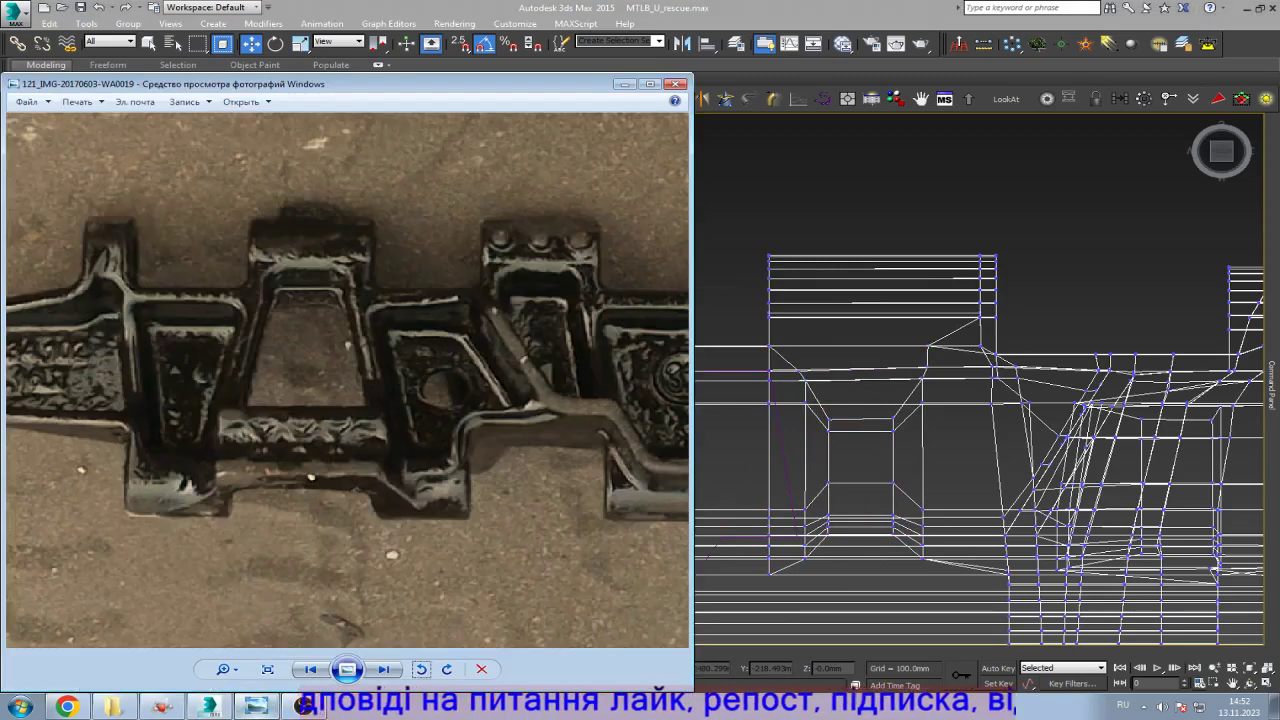
# Step: Insert an edge loop across the part, straighten it vertically with Scale, and shift it slightly right
pyautogui.hotkey('alt', 'Tab')
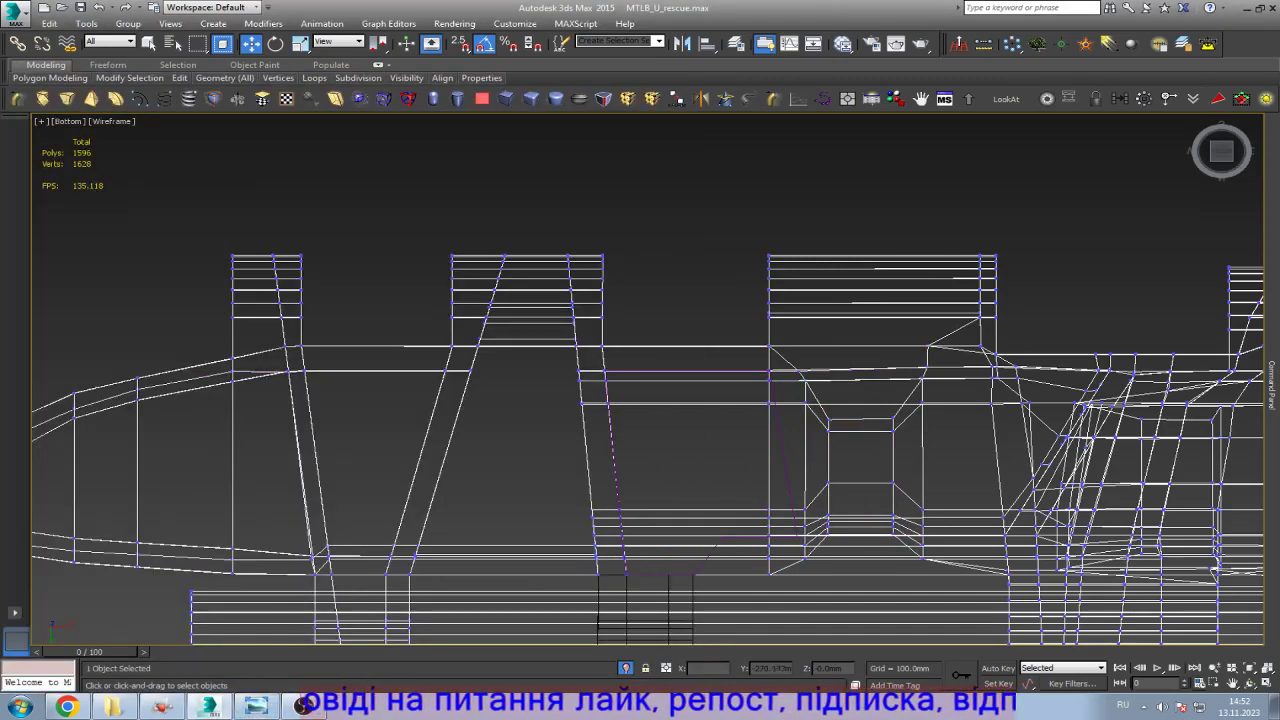
pyautogui.scroll(4, 678, 572)
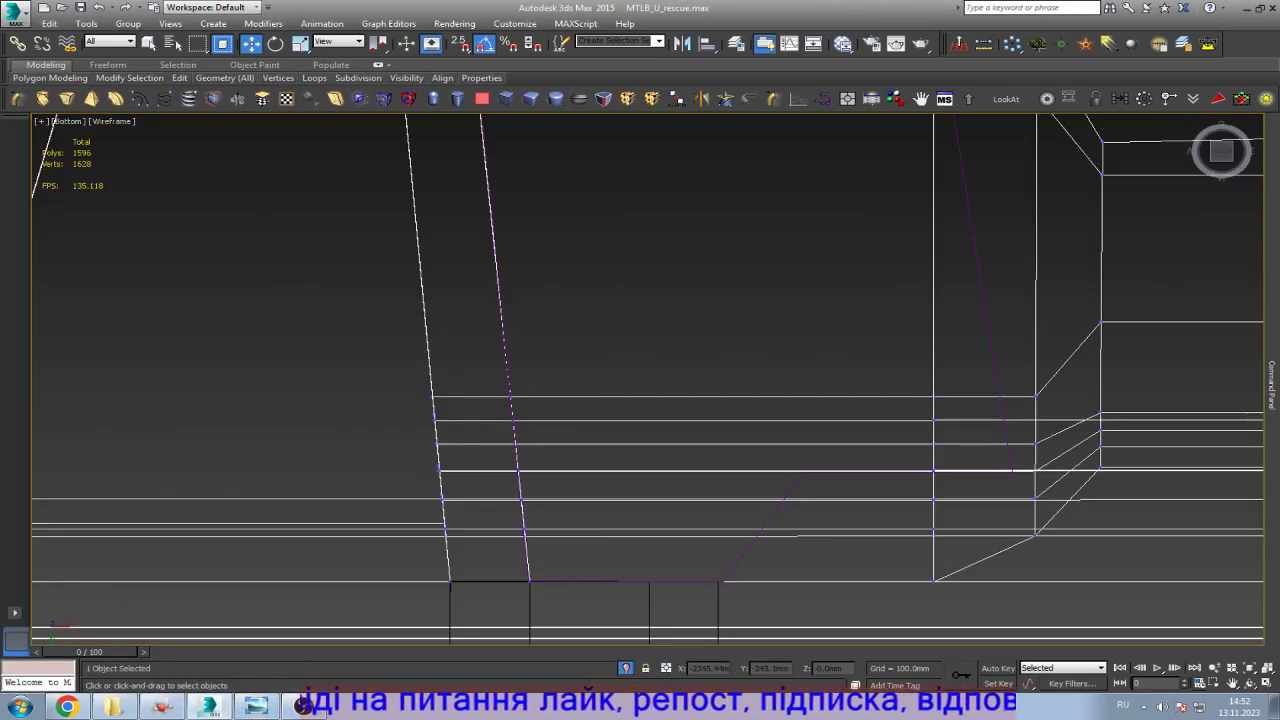
pyautogui.hotkey('shift', 'alt', 'j')
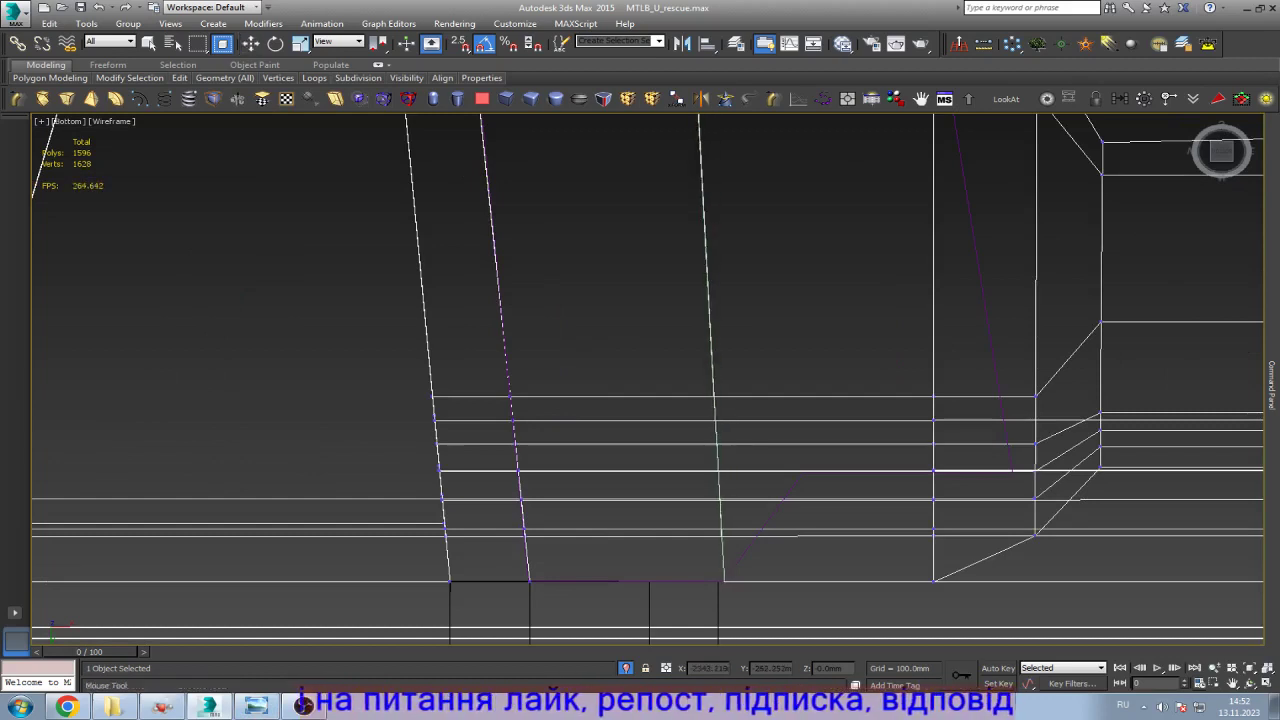
pyautogui.click(714, 400)
pyautogui.rightClick(714, 400)
pyautogui.press('z')
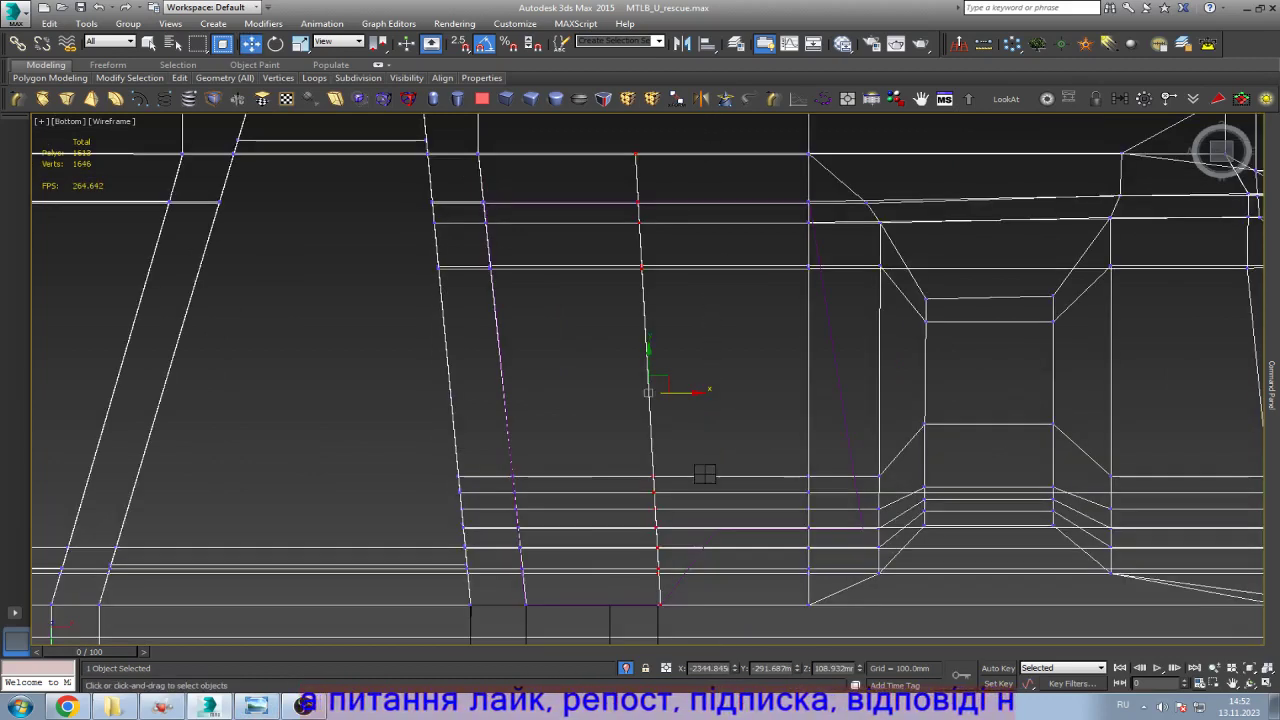
pyautogui.press('r')
pyautogui.rightClick(735, 668)
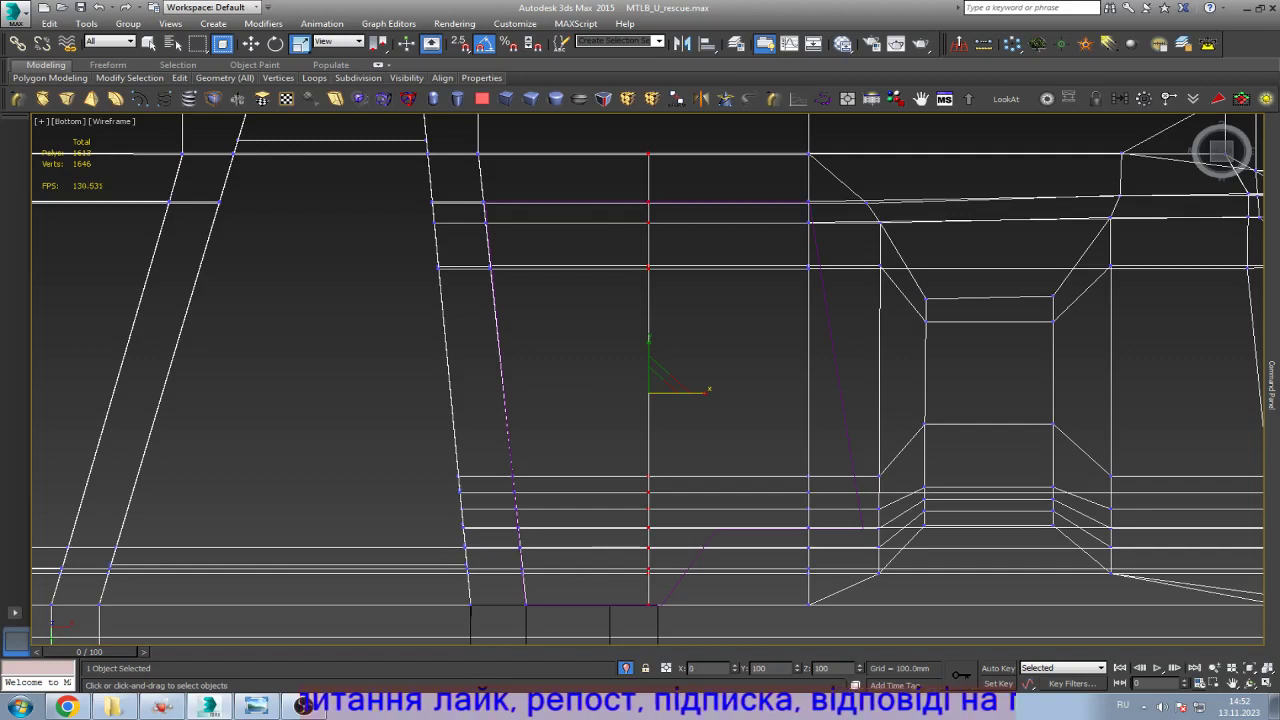
pyautogui.press('w')
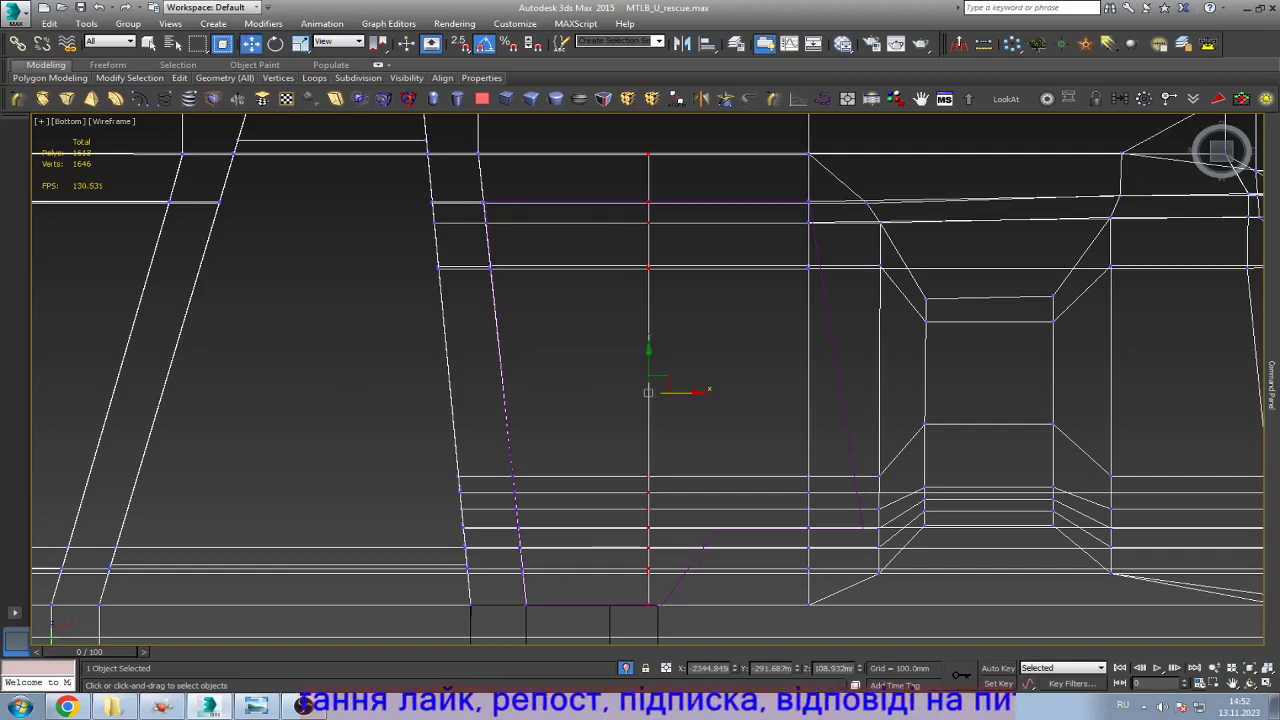
pyautogui.moveTo(680, 391); pyautogui.dragTo(690, 391)
pyautogui.scroll(8, 695, 580)
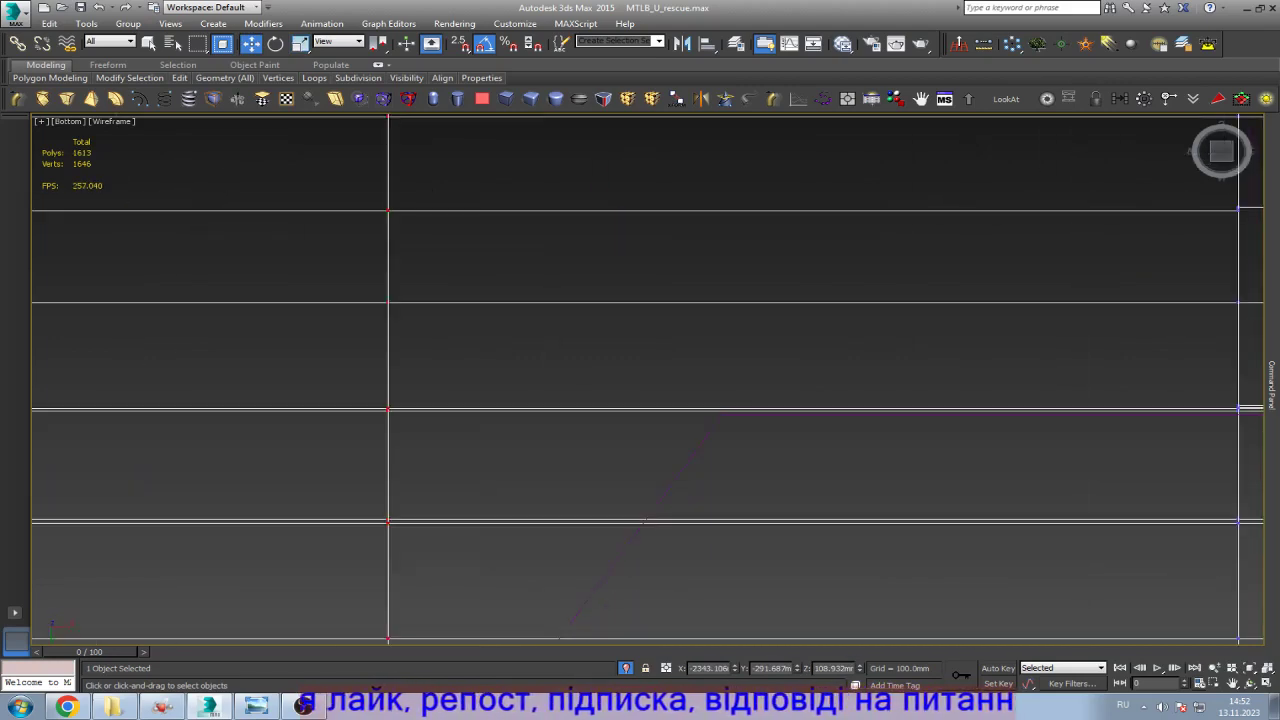
pyautogui.scroll(-5, 695, 580)
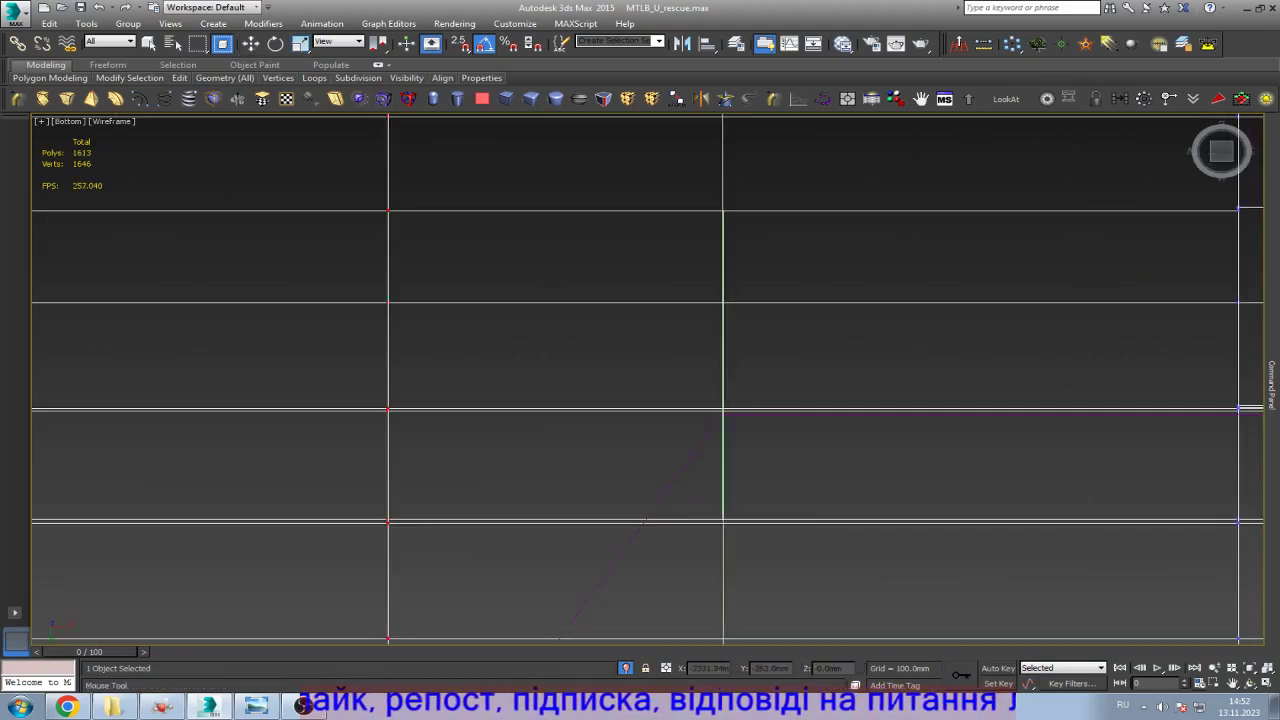
pyautogui.scroll(-2, 716, 450)
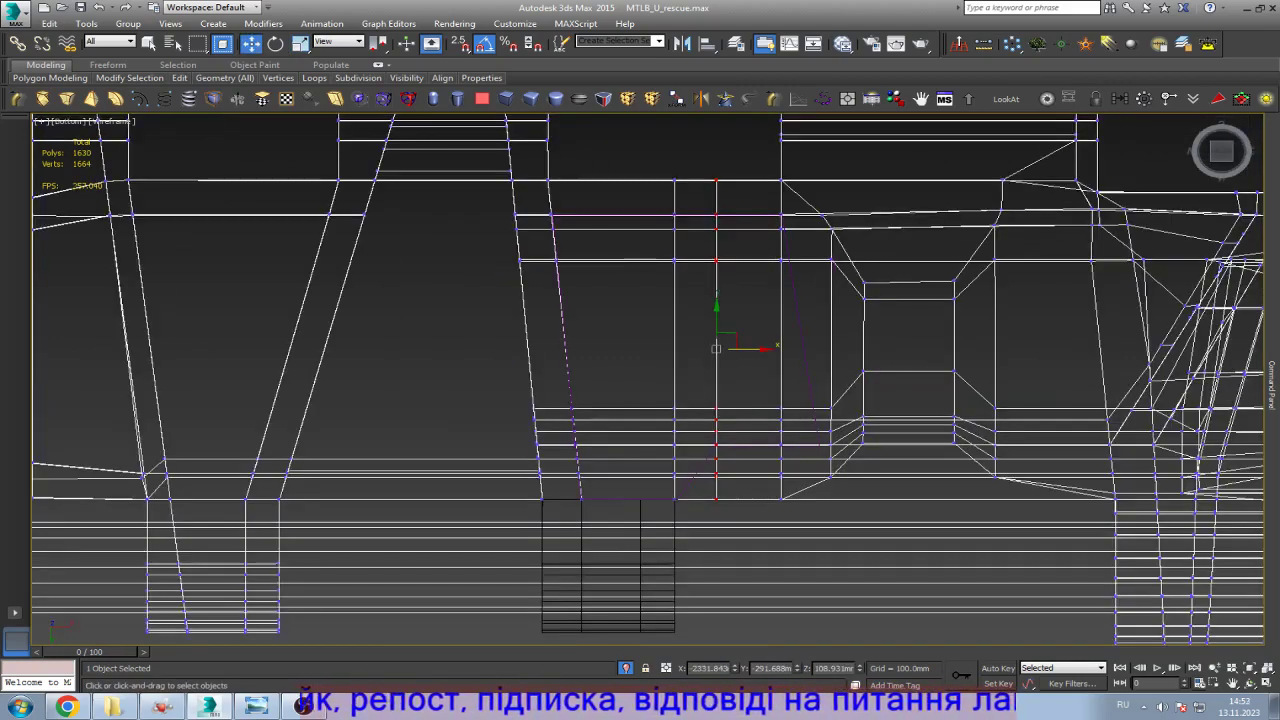
# Step: In the wireframe bottom view, insert a second edge loop through the middle block, then return to shaded view
pyautogui.press('F3')
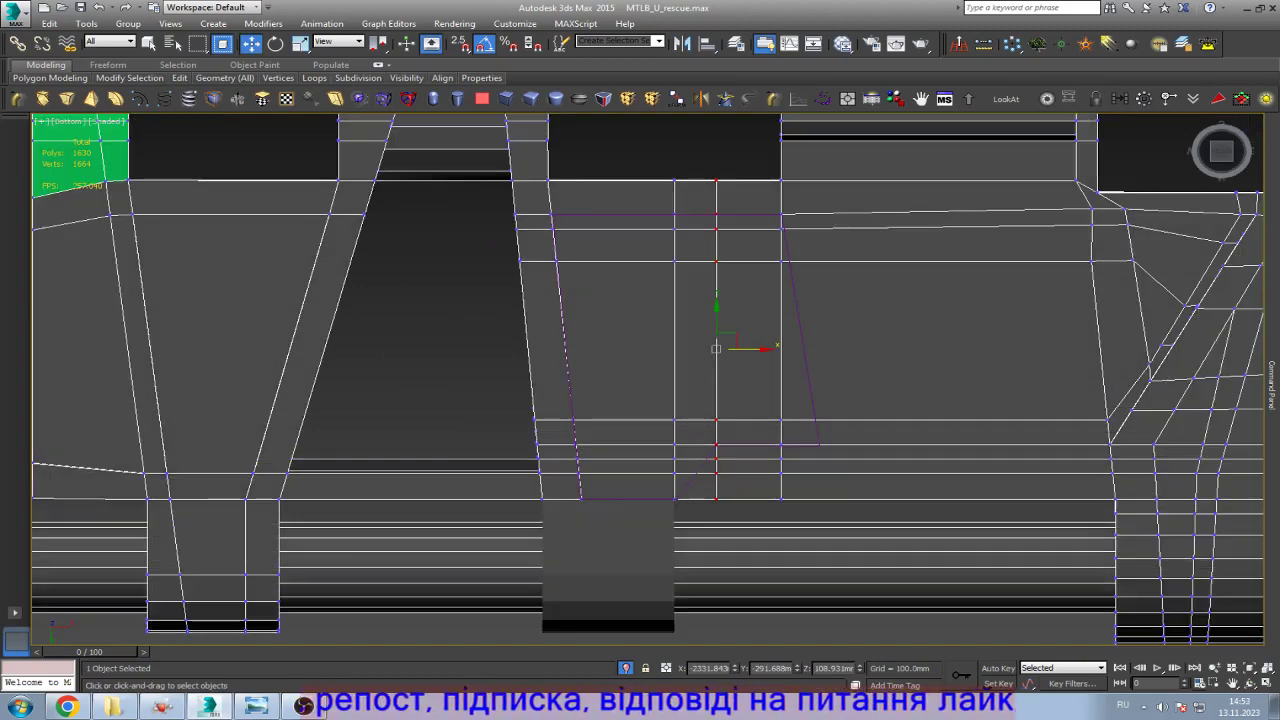
pyautogui.scroll(10, 676, 500)
pyautogui.press('F3')
pyautogui.scroll(-3, 666, 464)
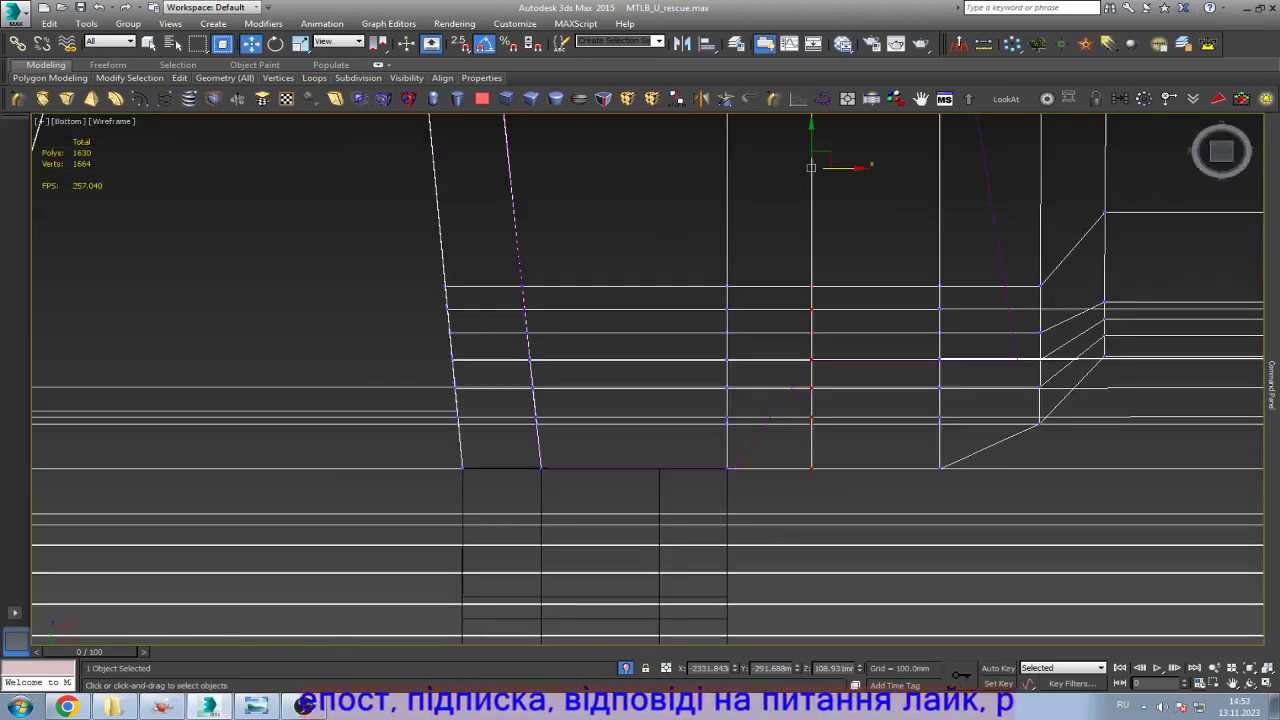
pyautogui.scroll(4, 690, 458)
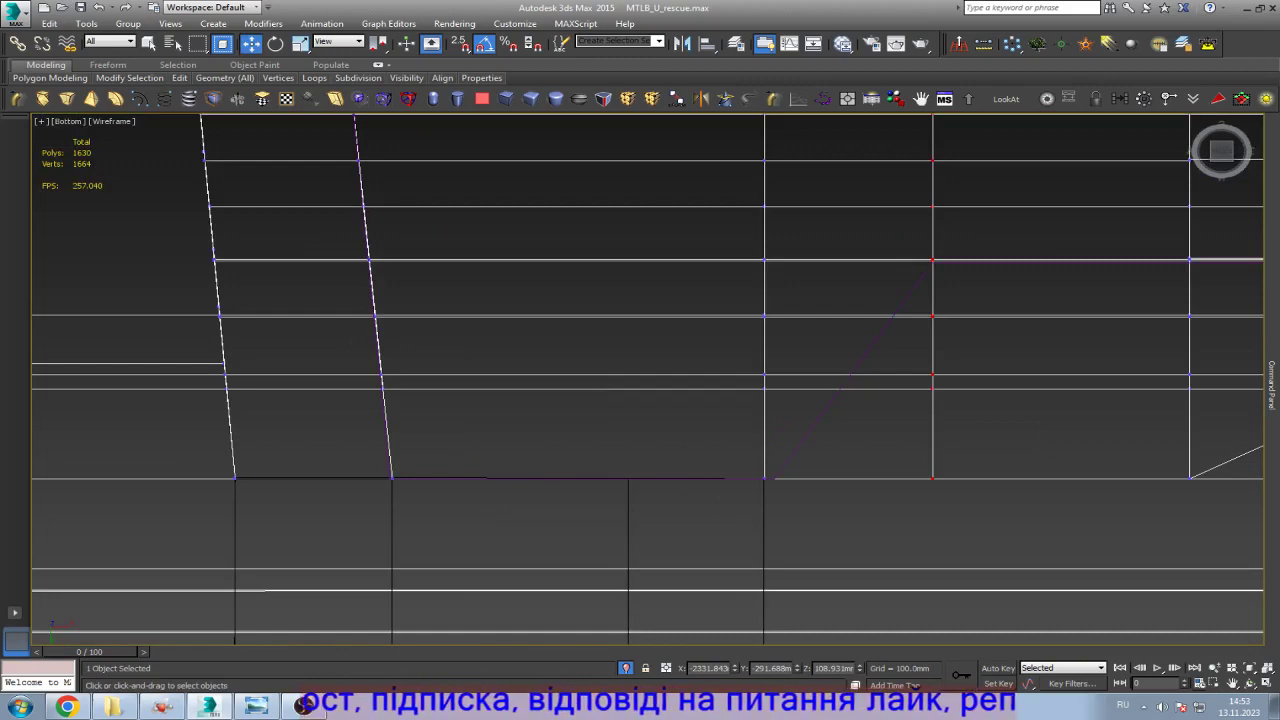
pyautogui.hotkey('shift', 'alt', 'w')
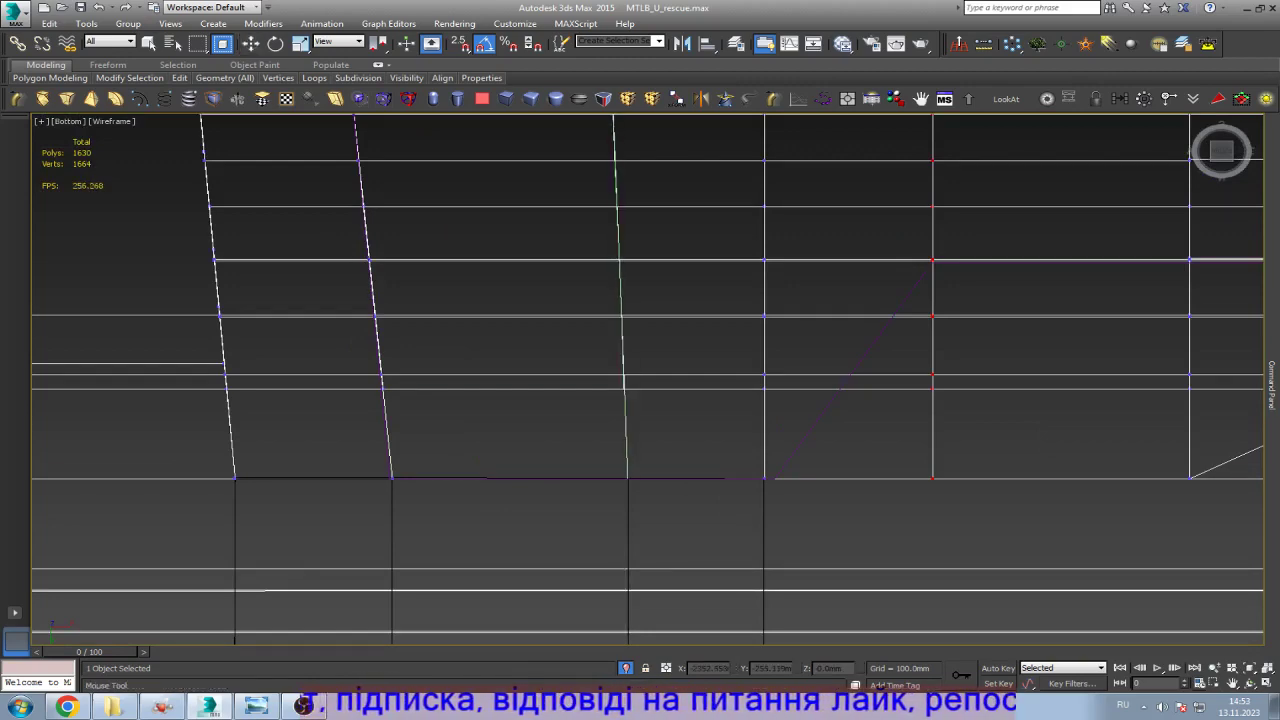
pyautogui.click(620, 300)
pyautogui.rightClick(620, 300)
pyautogui.press('F3')
pyautogui.scroll(-3, 620, 300)
pyautogui.scroll(1, 620, 300)
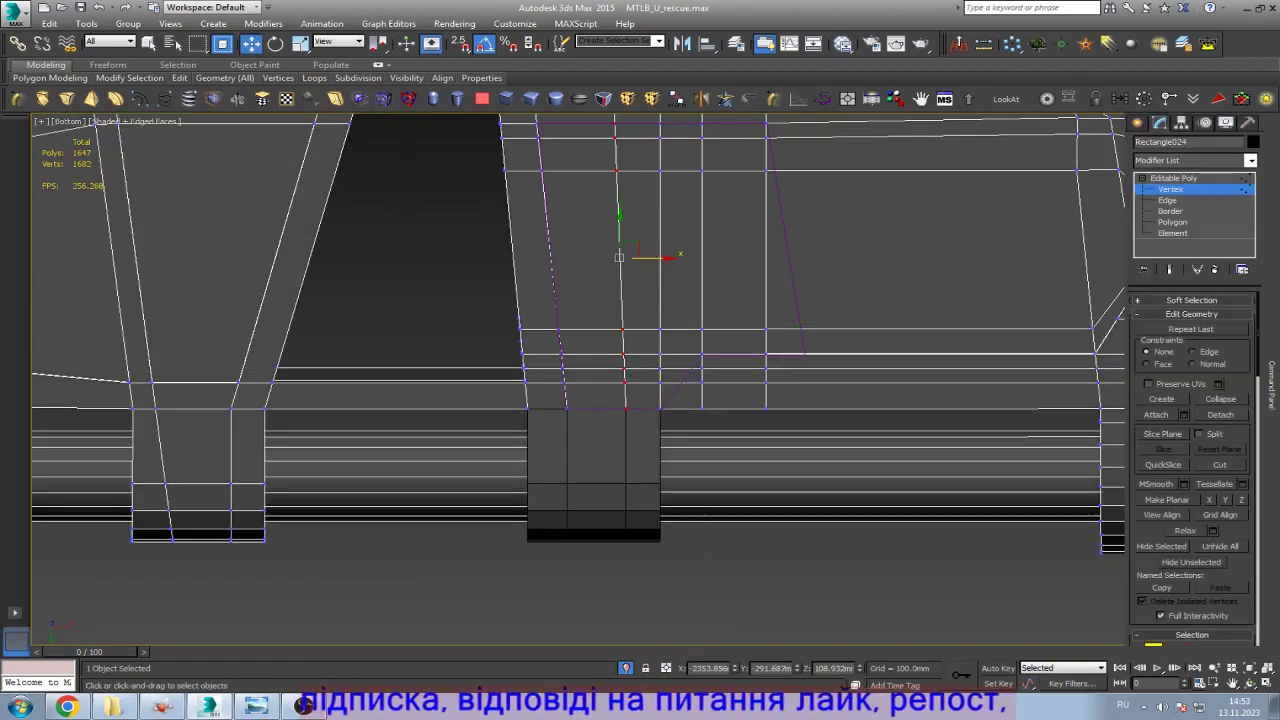
pyautogui.scroll(-5, 1192, 470)
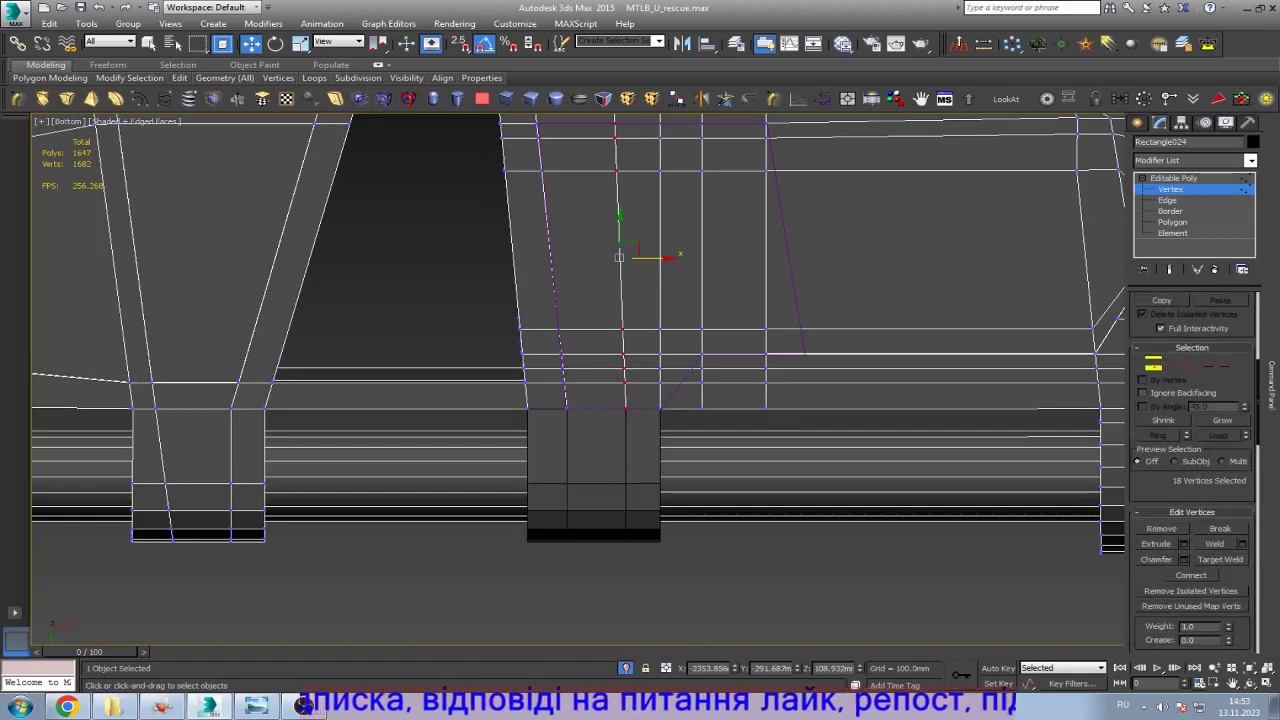
pyautogui.scroll(-10, 1192, 470)
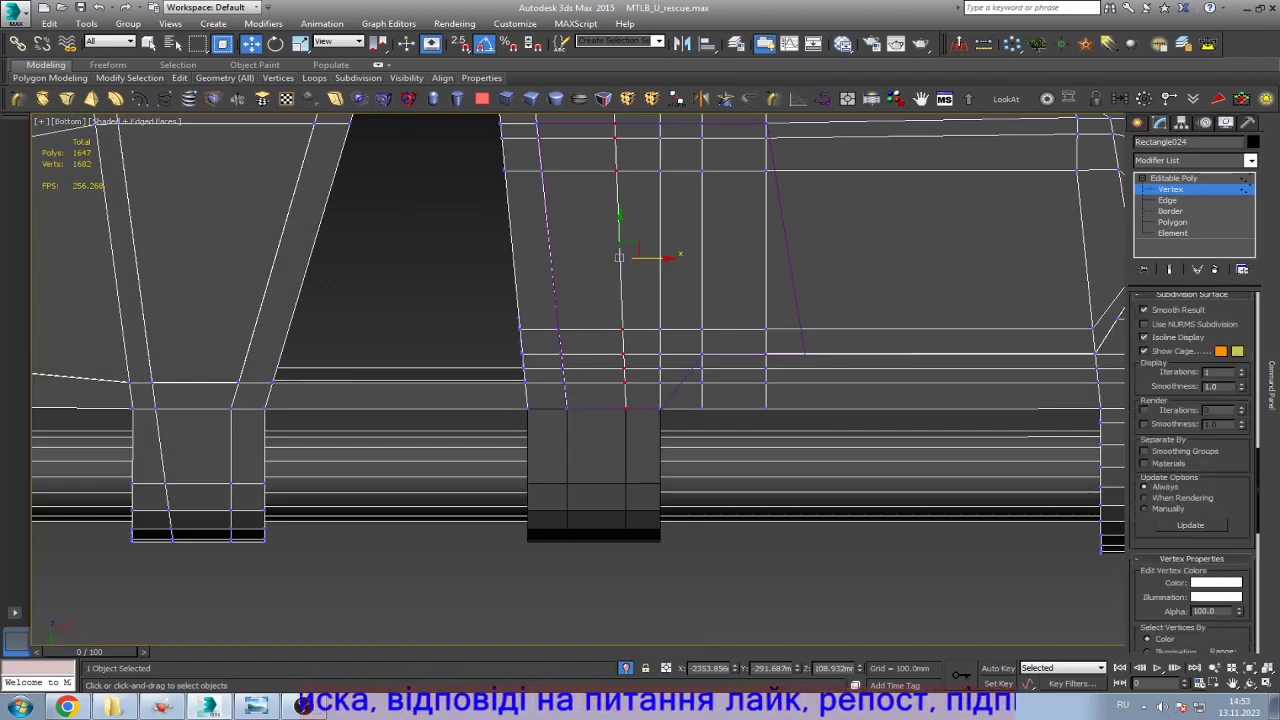
pyautogui.scroll(6, 1192, 470)
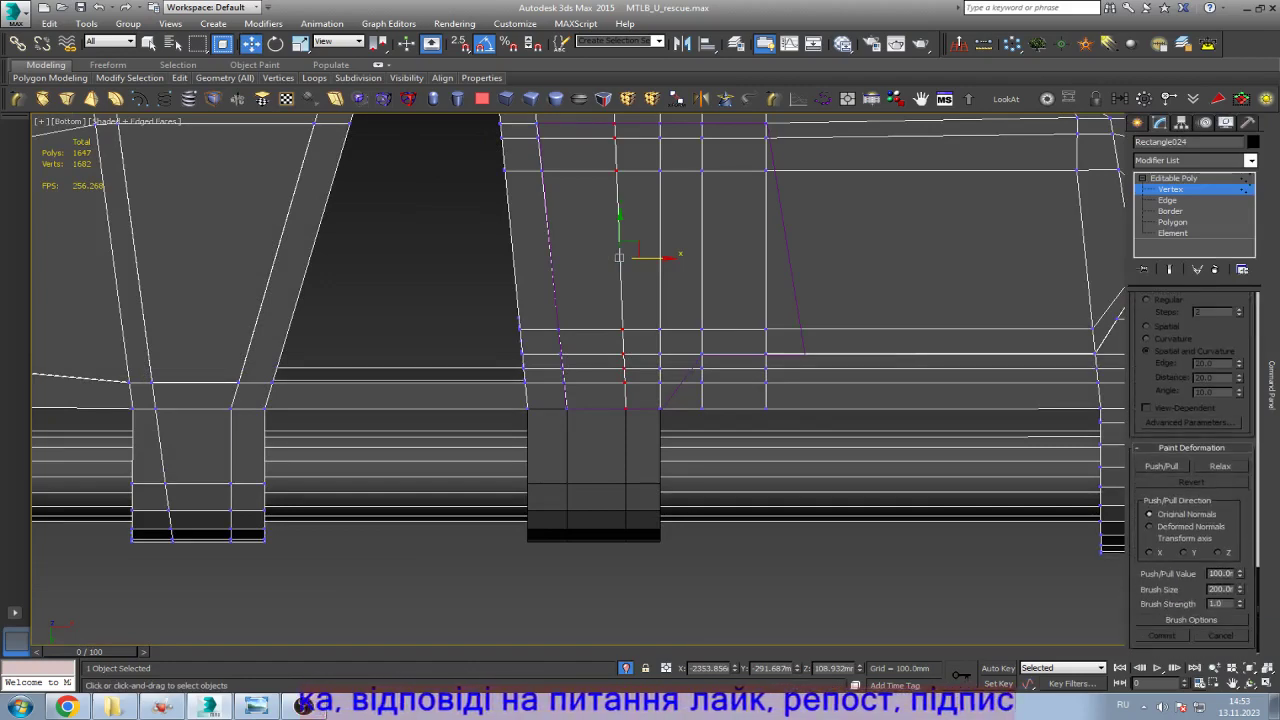
pyautogui.scroll(8, 1192, 470)
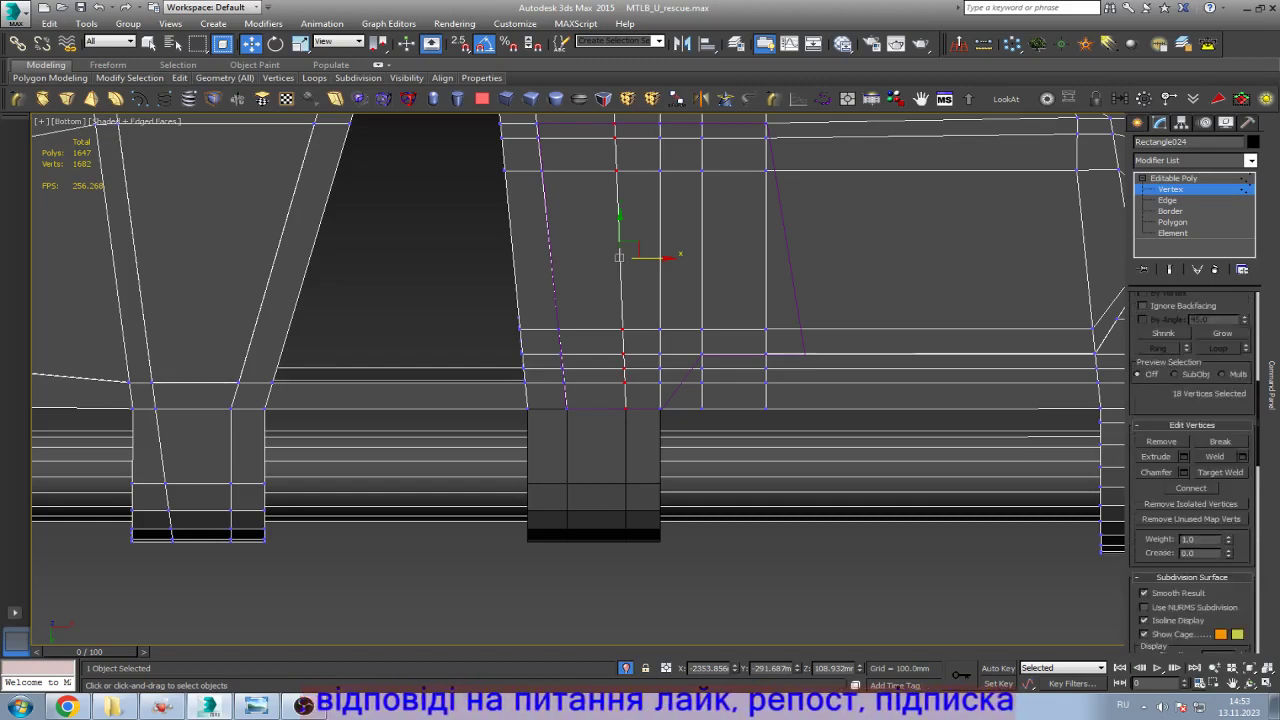
pyautogui.scroll(5, 1192, 470)
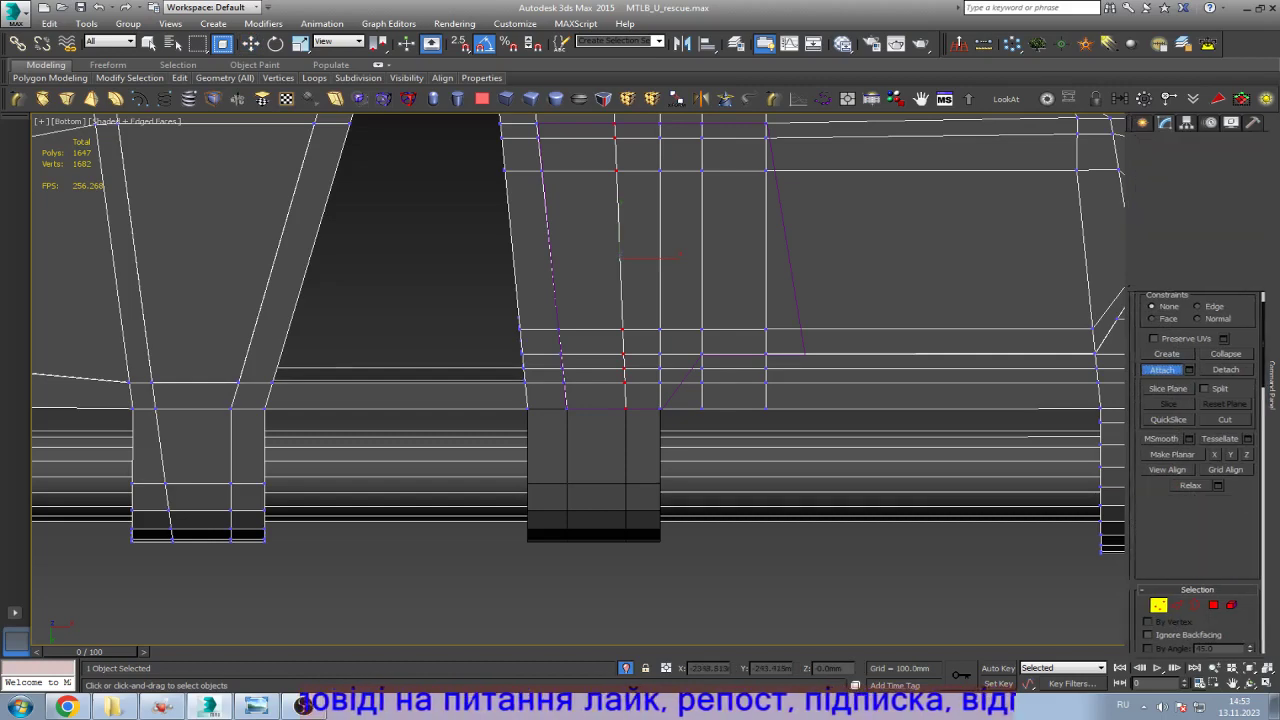
pyautogui.keyDown('ctrl'); pyautogui.click(567, 485); pyautogui.keyUp('ctrl')
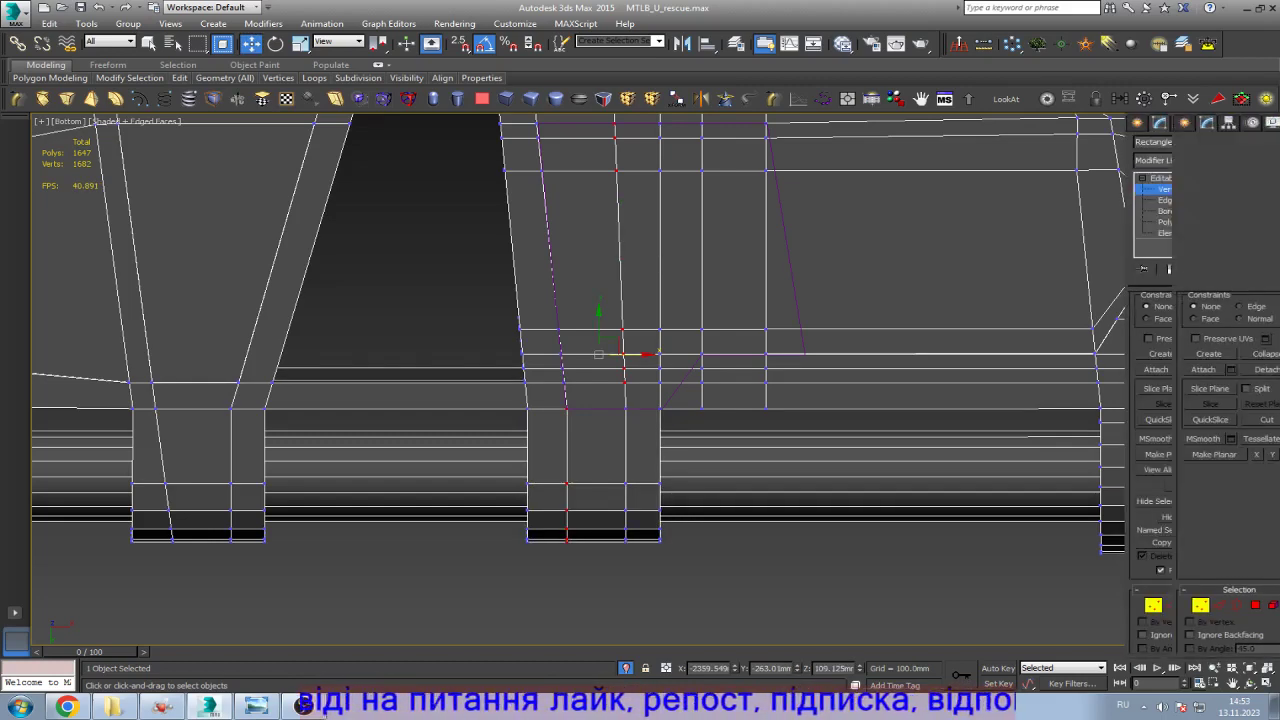
# Step: Marquee-select the vertices at the recess corner and orbit to a 3D angle
pyautogui.scroll(5, 726, 414)
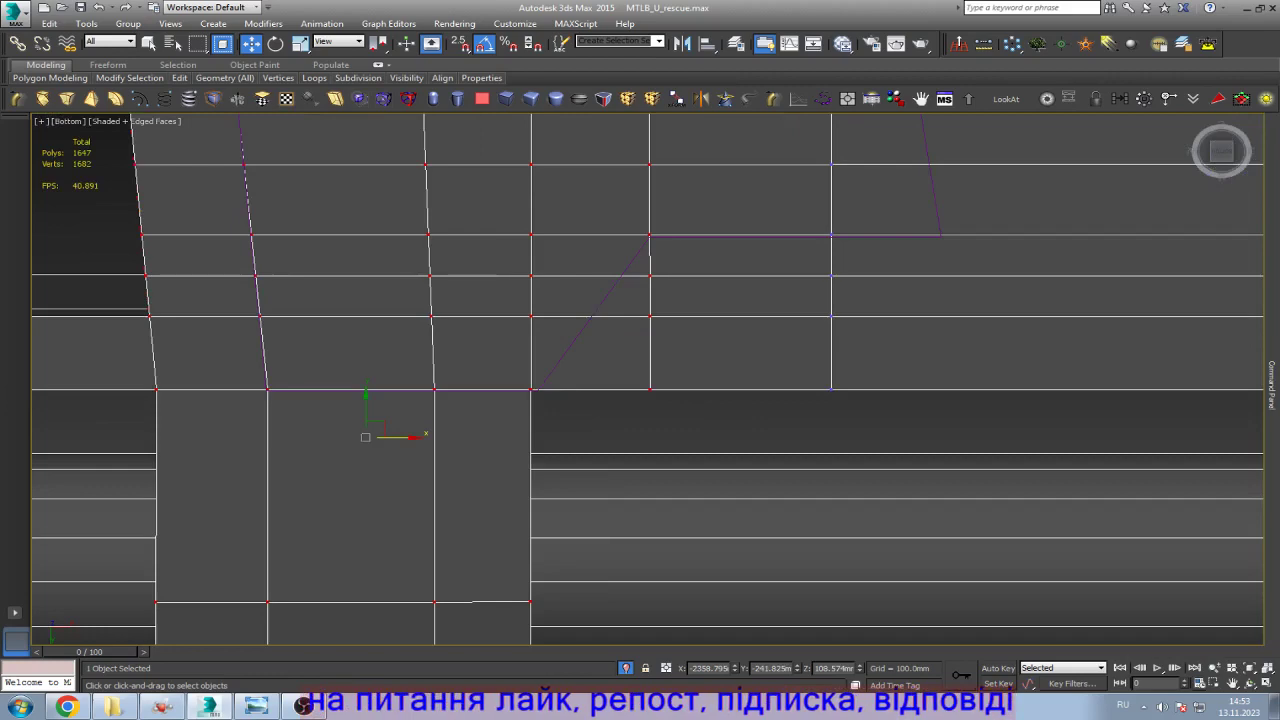
pyautogui.scroll(-5, 648, 380)
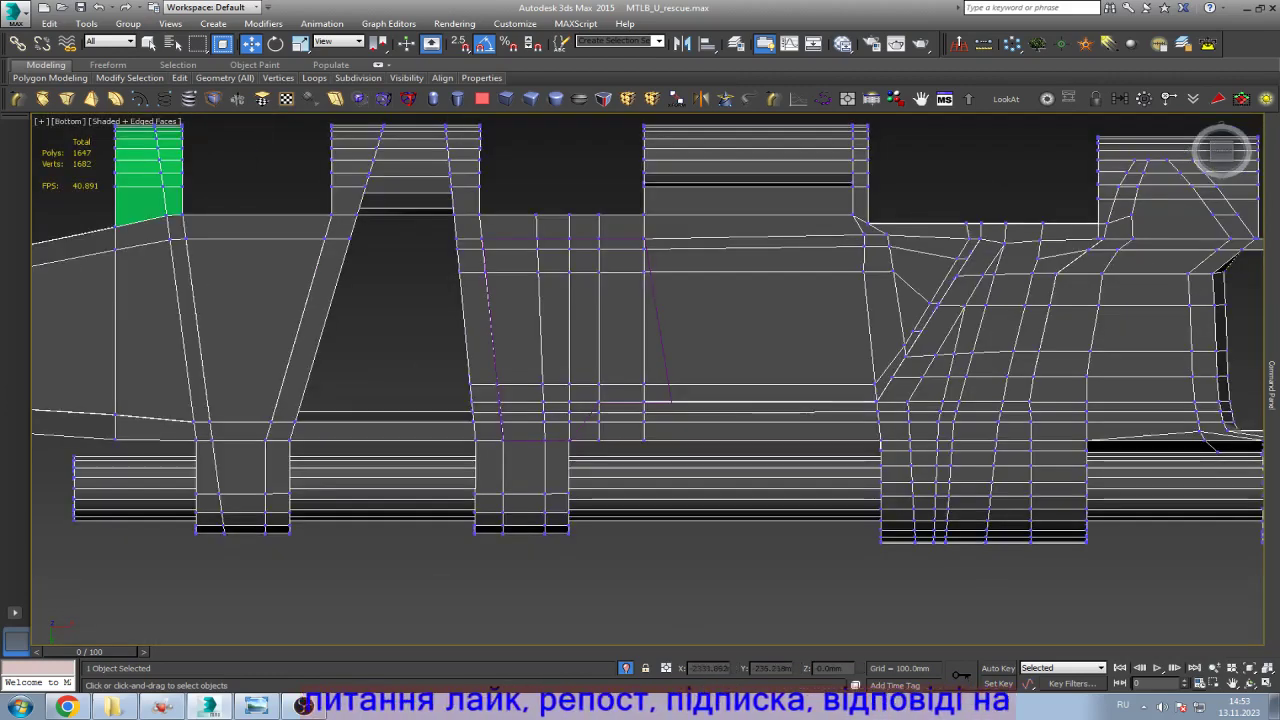
pyautogui.moveTo(465, 393); pyautogui.dragTo(605, 537)
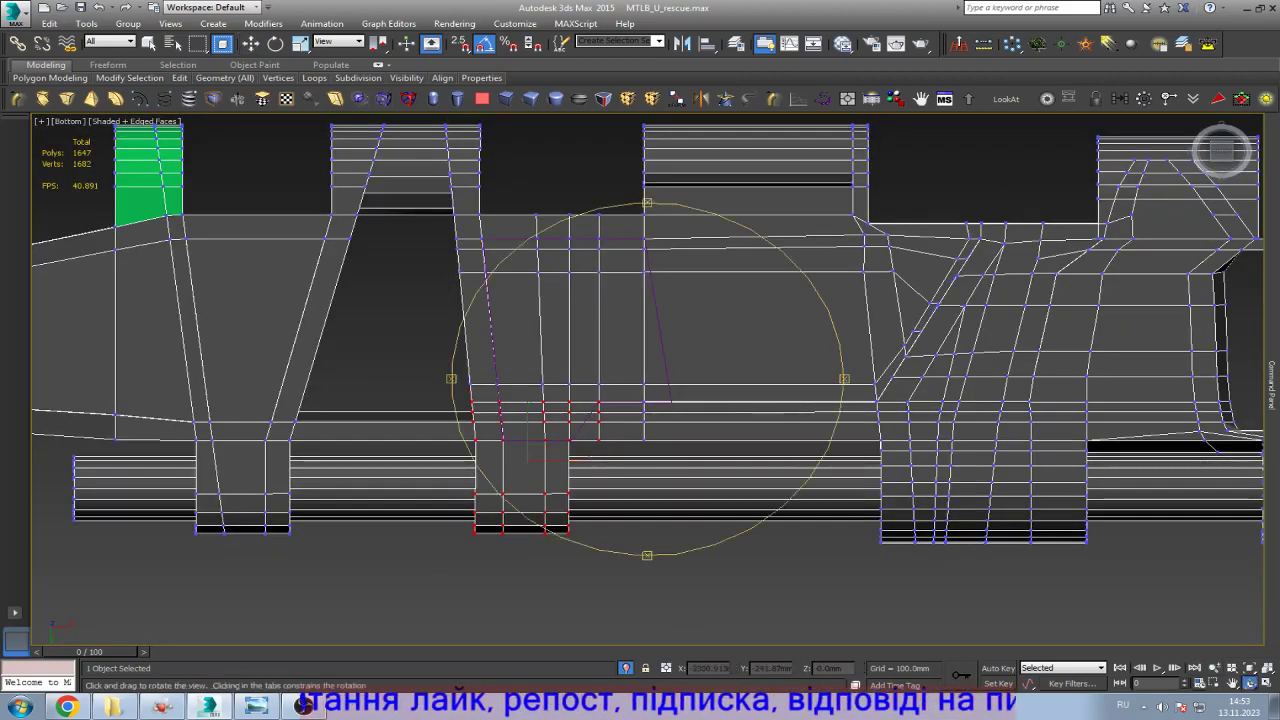
pyautogui.scroll(-4, 648, 380)
pyautogui.keyDown('alt'); pyautogui.moveTo(648, 380); pyautogui.dragTo(800, 300, button='middle'); pyautogui.keyUp('alt')
pyautogui.scroll(10, 800, 300)
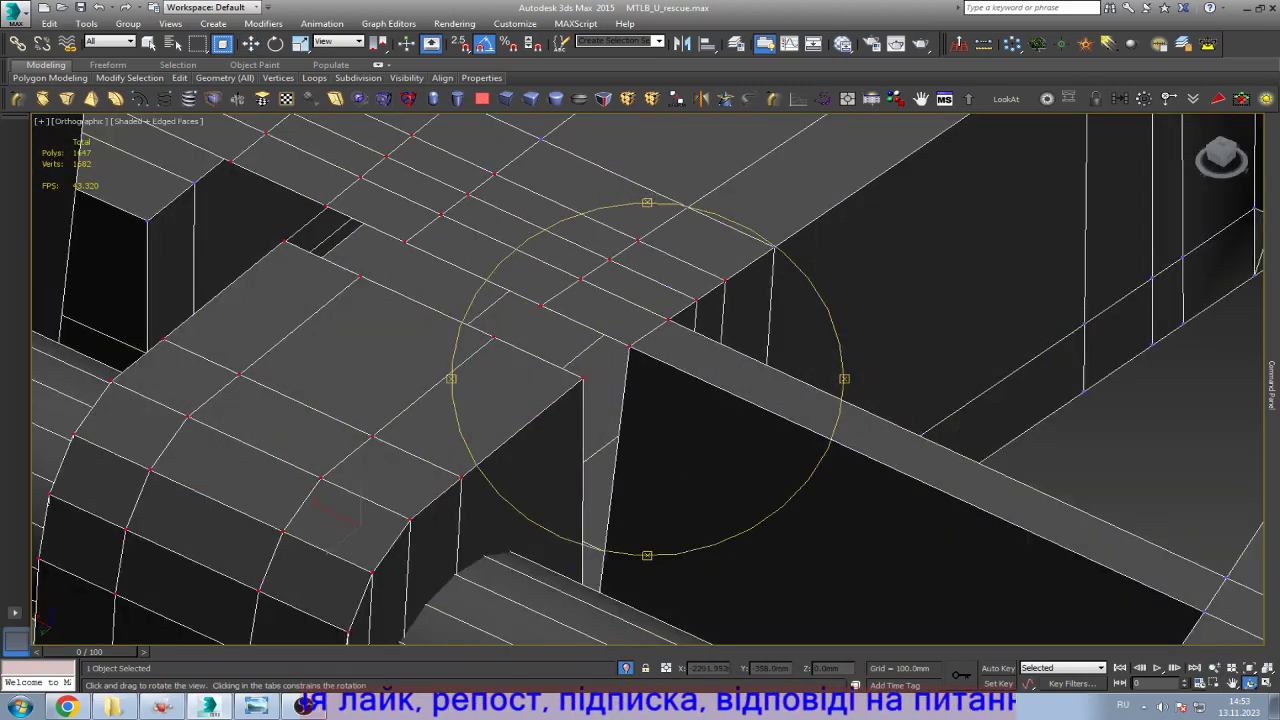
pyautogui.scroll(3, 664, 325)
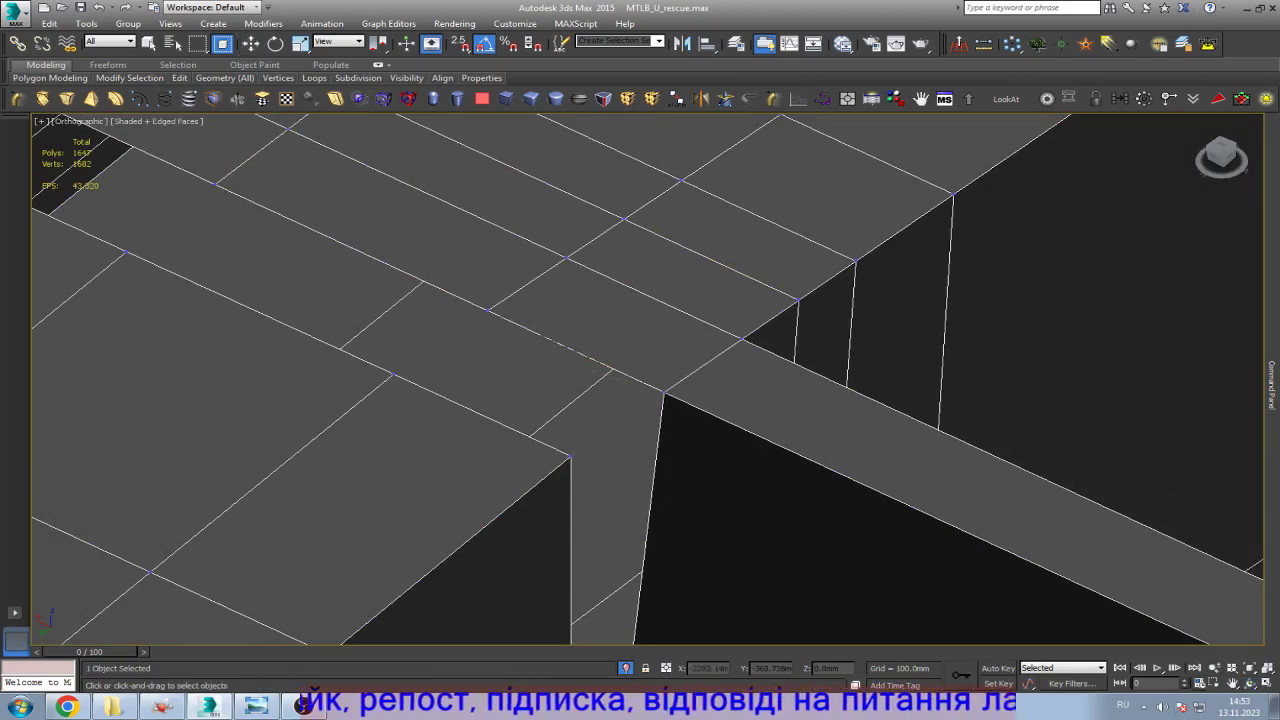
# Step: Target-weld three stray vertices onto the bracket corner and orbit to inspect the result
pyautogui.click(571, 455)
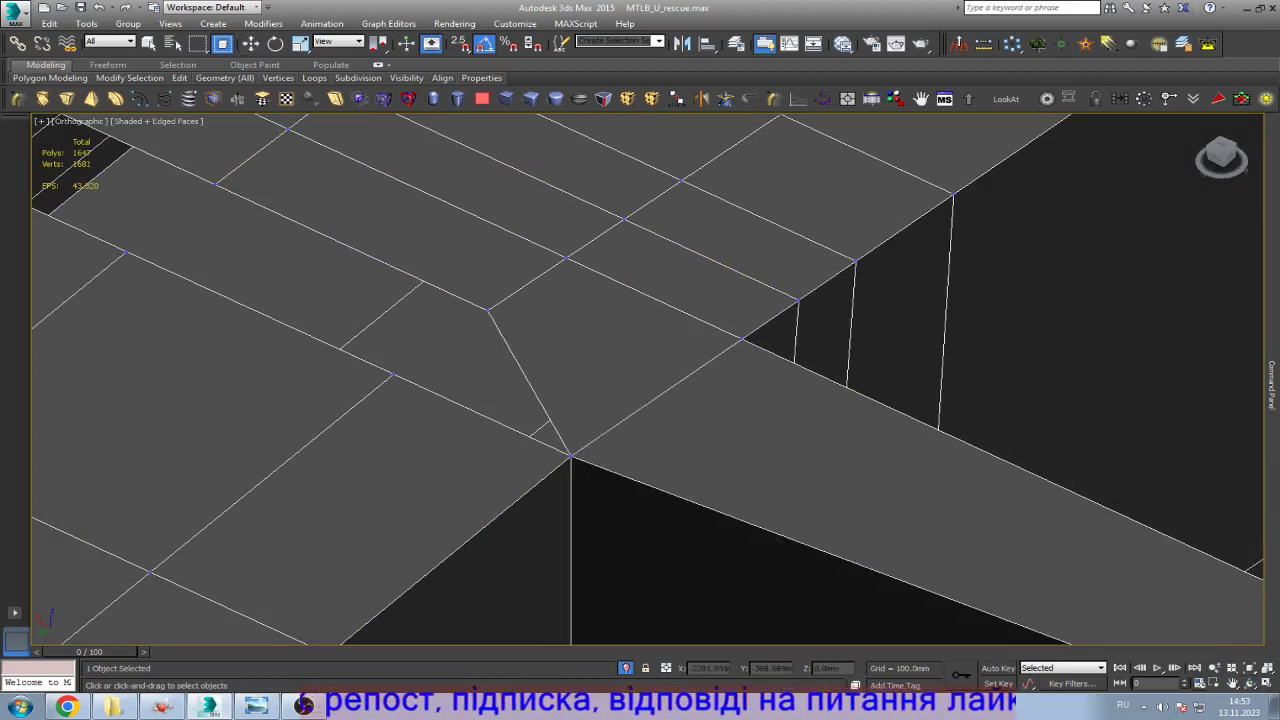
pyautogui.scroll(-3, 650, 380)
pyautogui.scroll(3, 650, 380)
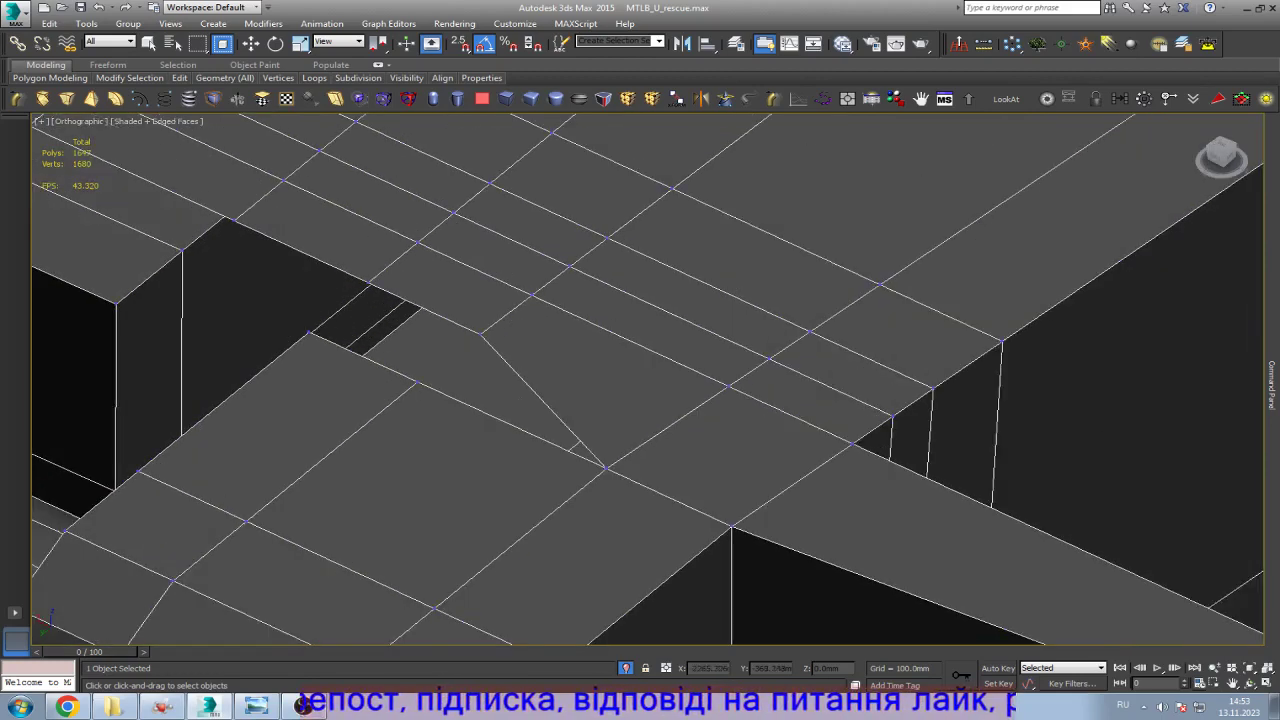
pyautogui.click(418, 382)
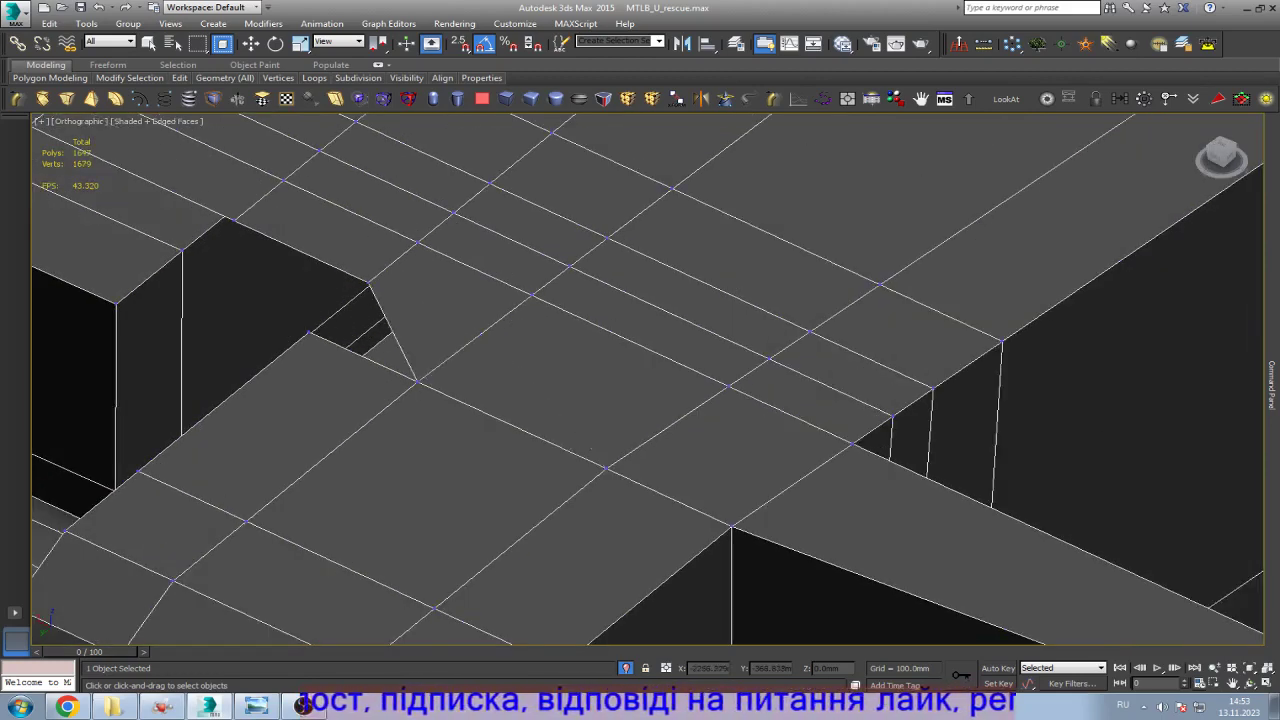
pyautogui.click(310, 333)
pyautogui.press('w')
pyautogui.keyDown('alt'); pyautogui.moveTo(640, 380); pyautogui.dragTo(740, 350, button='middle'); pyautogui.keyUp('alt')
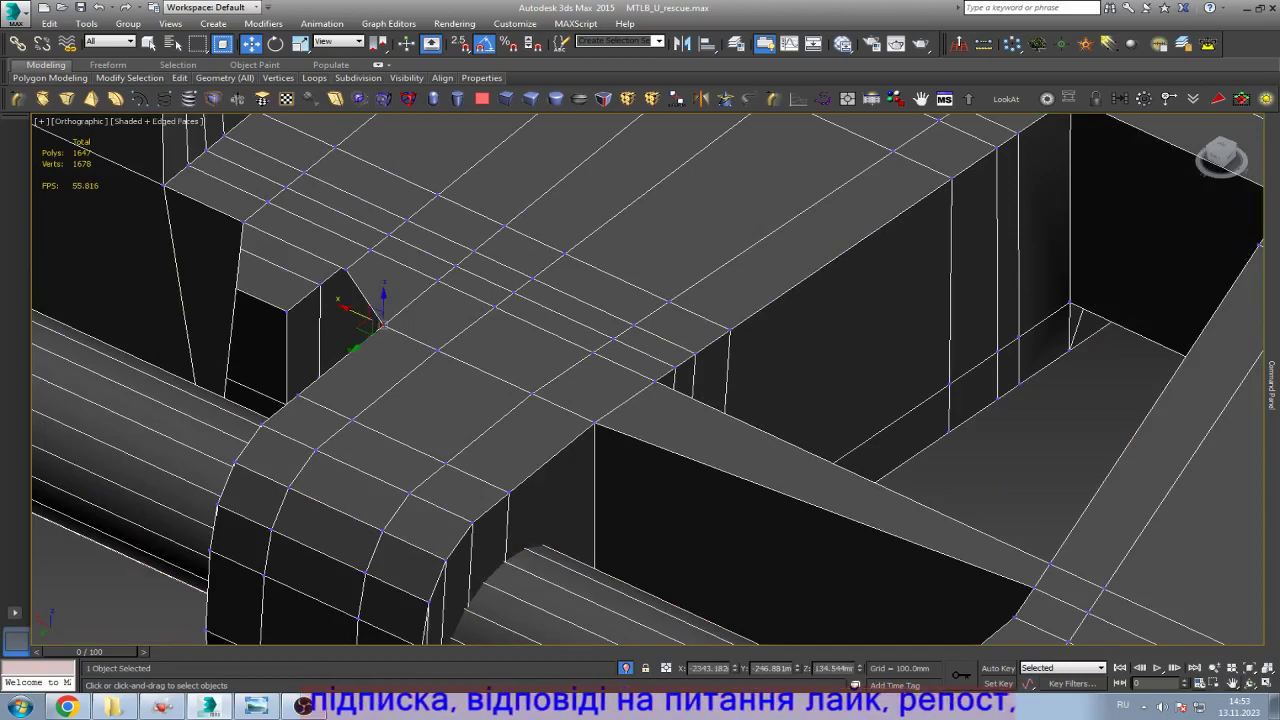
pyautogui.keyDown('alt'); pyautogui.moveTo(640, 380); pyautogui.dragTo(815, 310, button='middle'); pyautogui.keyUp('alt')
pyautogui.scroll(2, 815, 310)
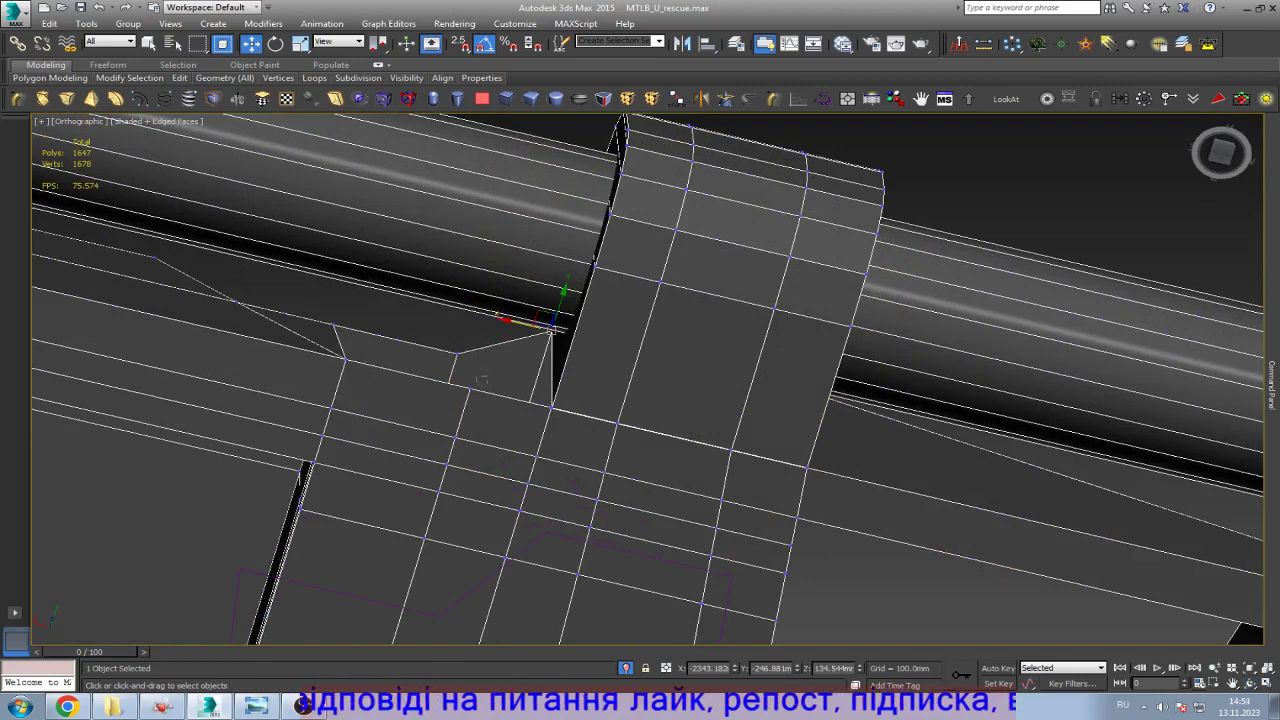
# Step: In the top view, move the bracket-edge vertex up onto the shaft edge
pyautogui.click(469, 385)
pyautogui.press('t')
pyautogui.press('z')
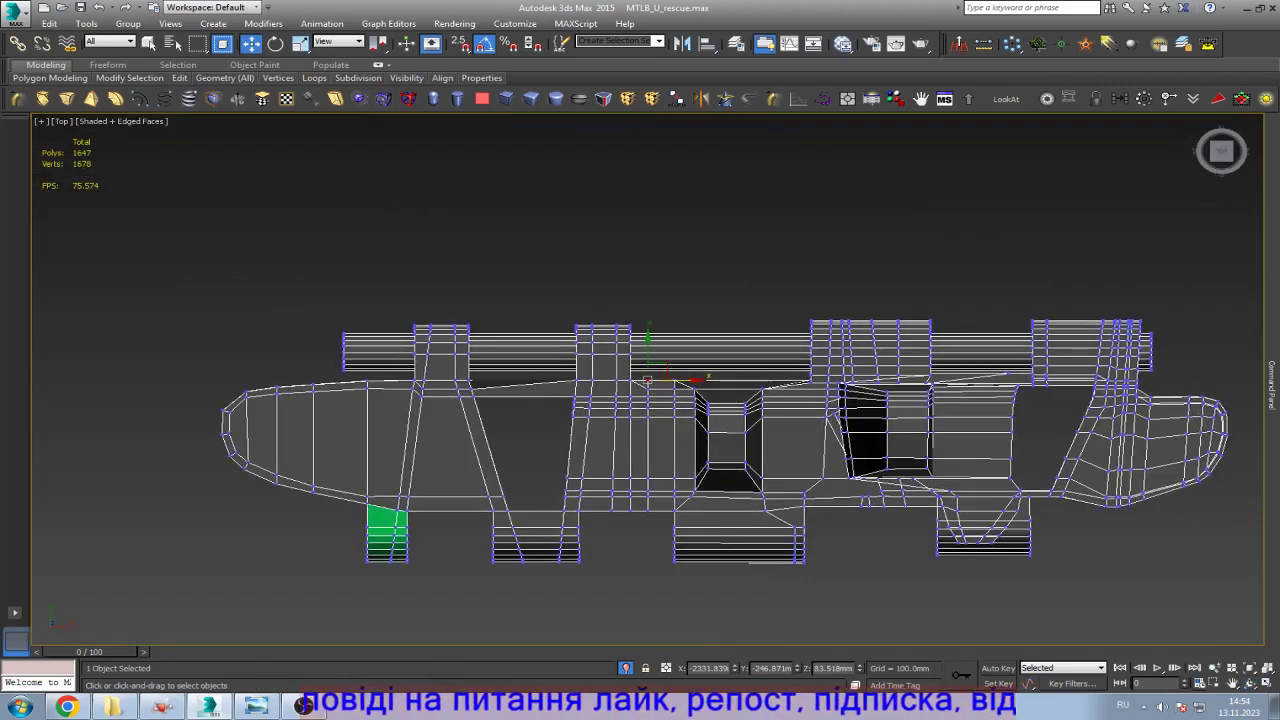
pyautogui.scroll(8, 680, 340)
pyautogui.press('F4')
pyautogui.scroll(-5, 648, 380)
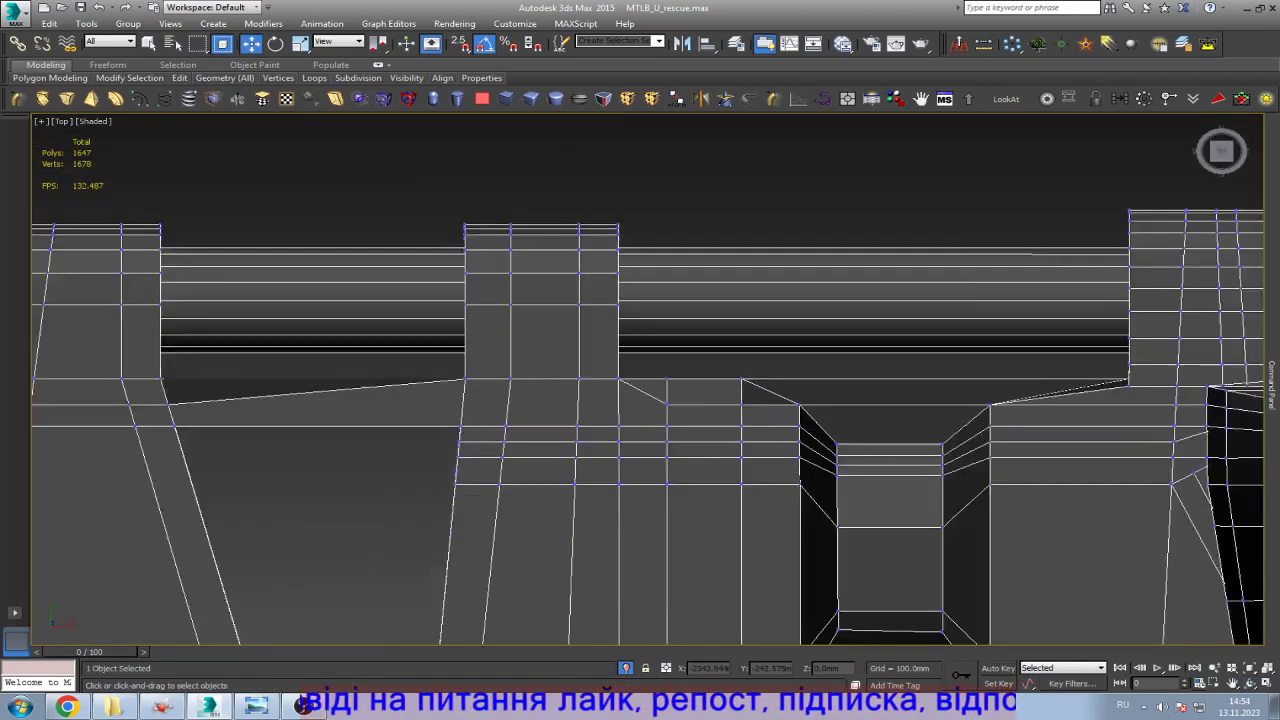
pyautogui.press('F3')
pyautogui.scroll(5, 648, 380)
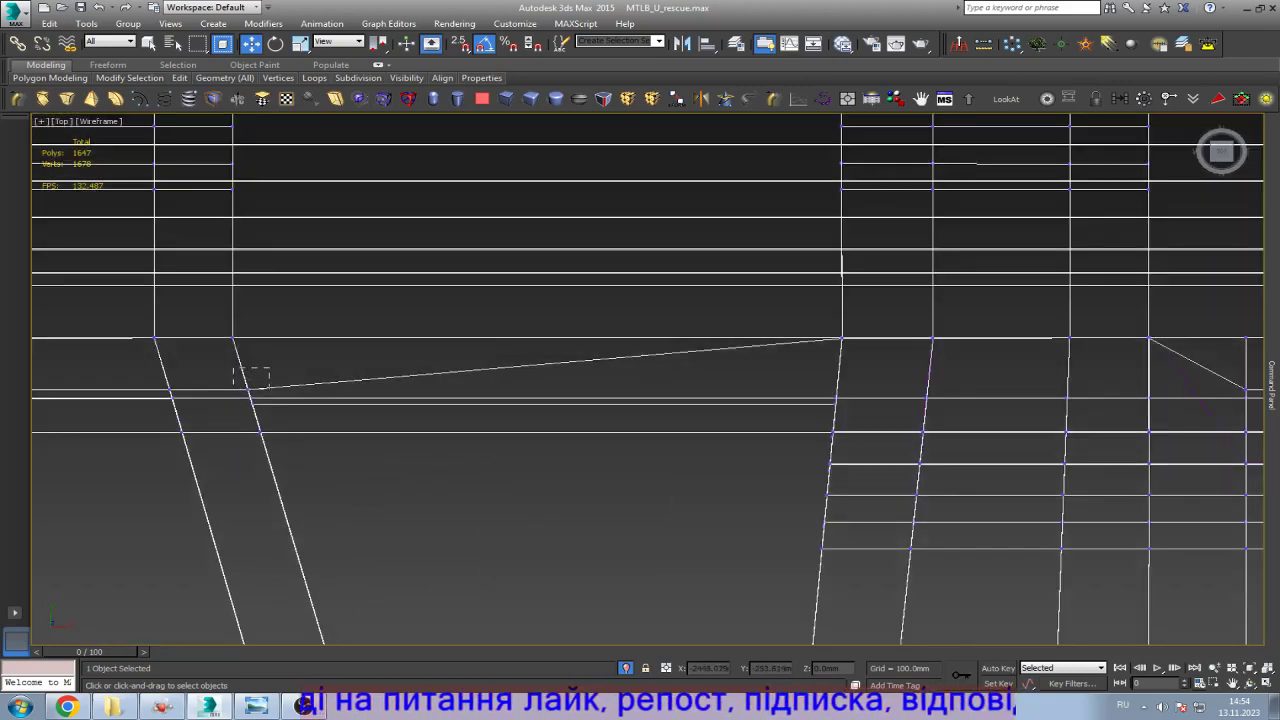
pyautogui.press('F3')
pyautogui.click(248, 388)
pyautogui.moveTo(248, 388); pyautogui.dragTo(247, 338)
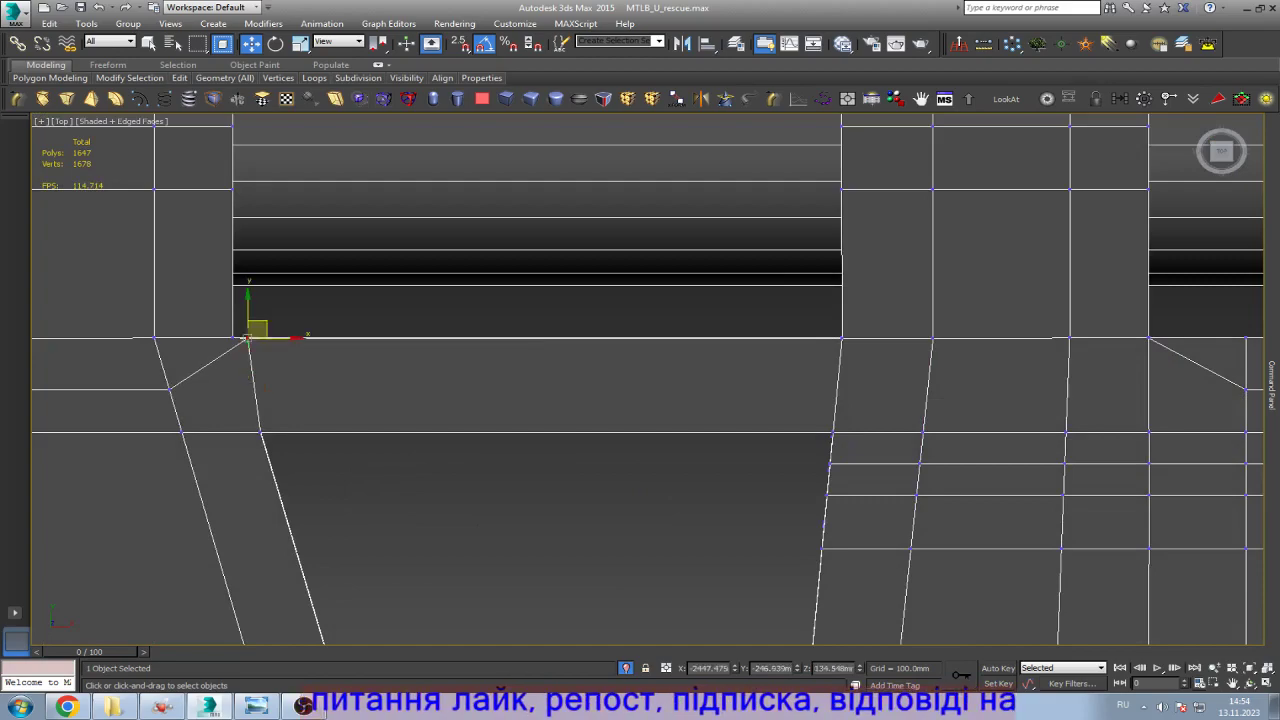
pyautogui.scroll(-2, 305, 355)
# Step: Orbit into 3D, remove the selected edges, and nudge the remaining edge slightly along Y
pyautogui.hotkey('ctrl', 'r')
pyautogui.moveTo(600, 450); pyautogui.dragTo(790, 310)
pyautogui.press('w')
pyautogui.scroll(6, 262, 350)
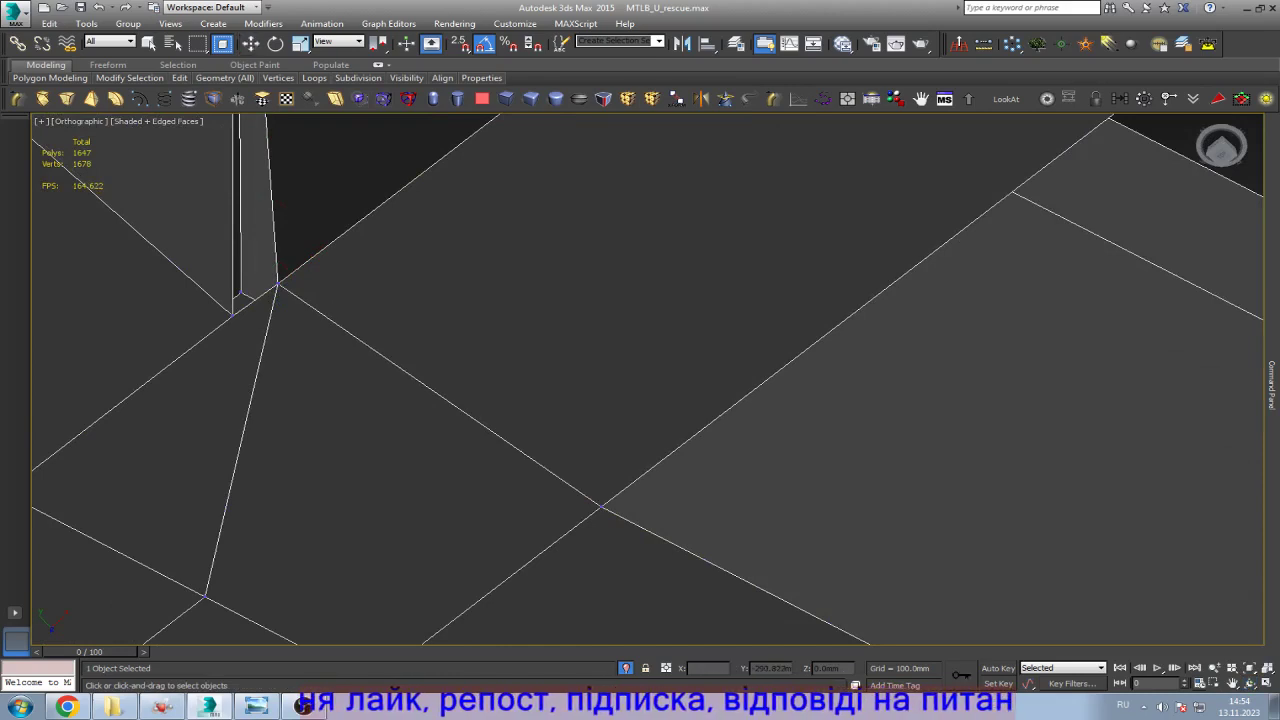
pyautogui.scroll(-3, 640, 380)
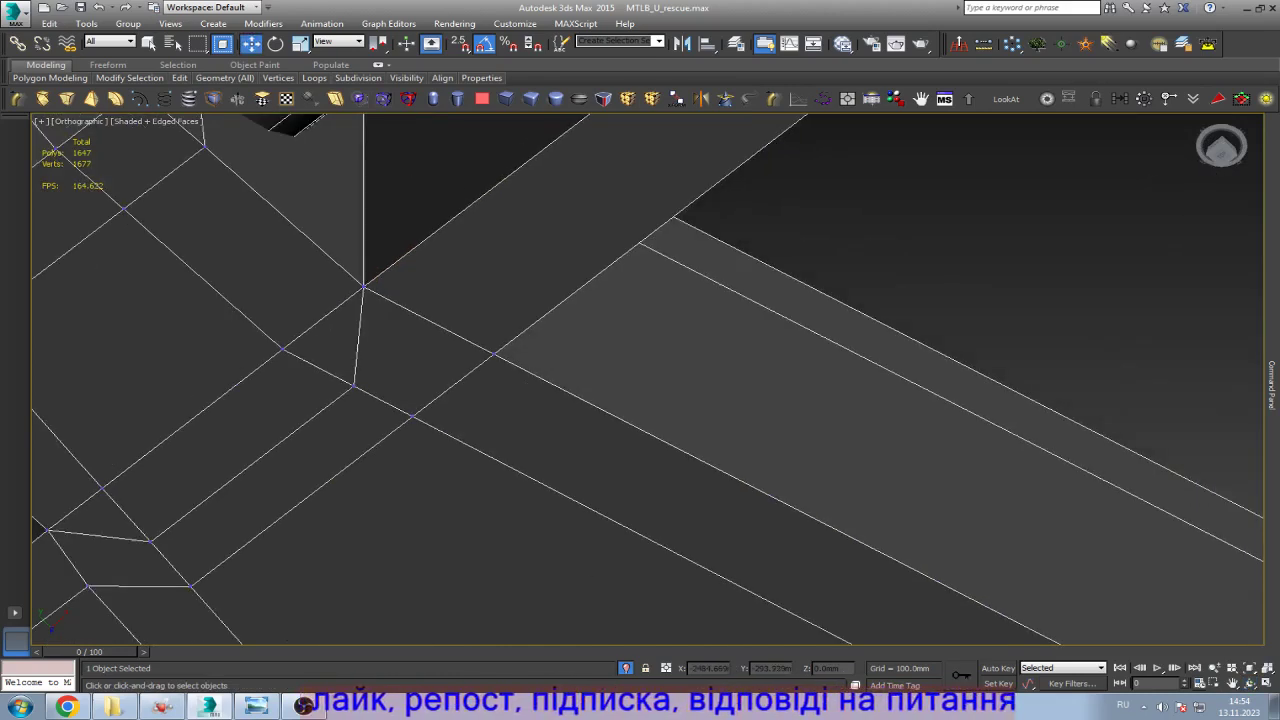
pyautogui.scroll(-2, 1113, 502)
pyautogui.press('2')
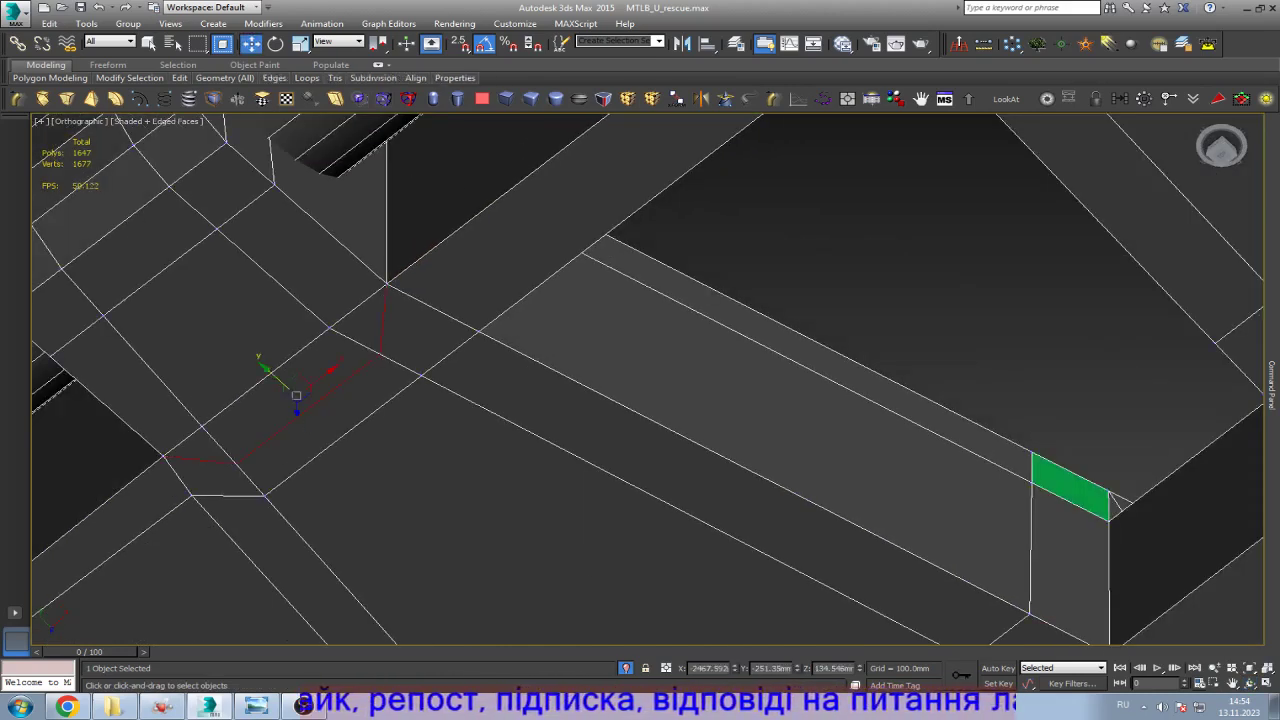
pyautogui.hotkey('ctrl', 'BackSpace')
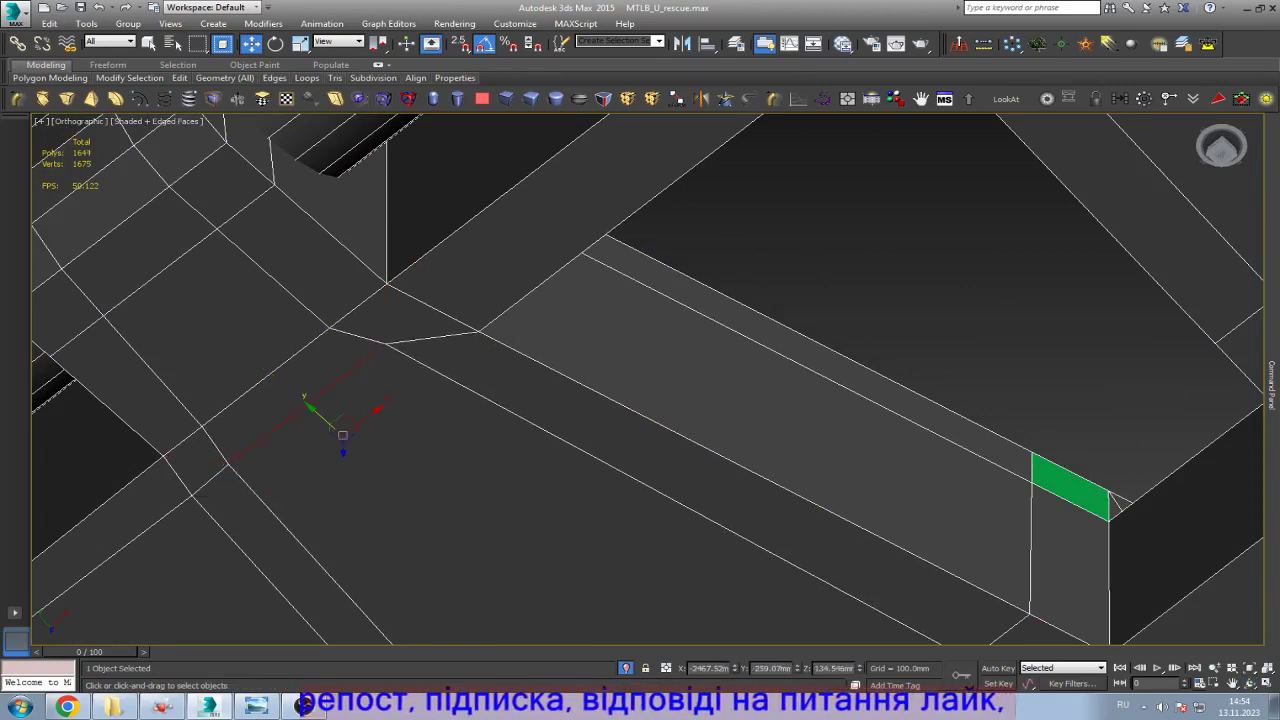
pyautogui.scroll(-5, 432, 450)
pyautogui.moveTo(1272, 385)
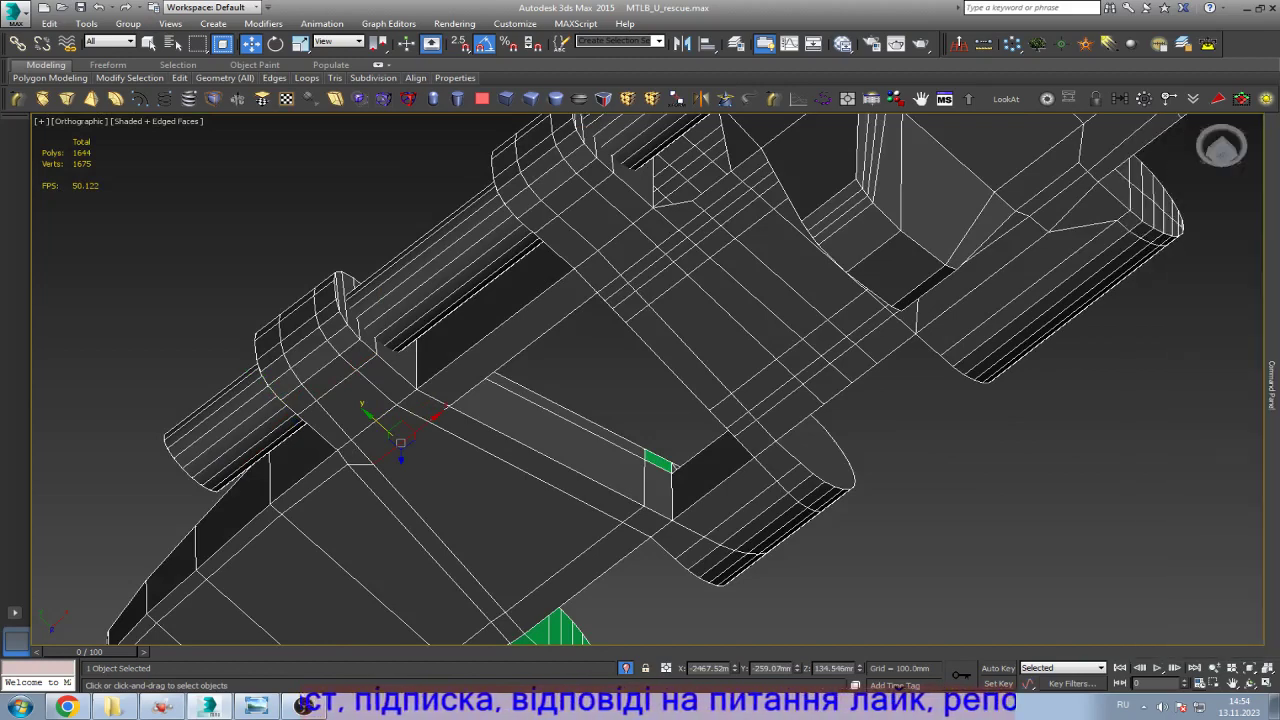
pyautogui.moveTo(360, 459); pyautogui.dragTo(358, 457)
pyautogui.scroll(-3, 640, 380)
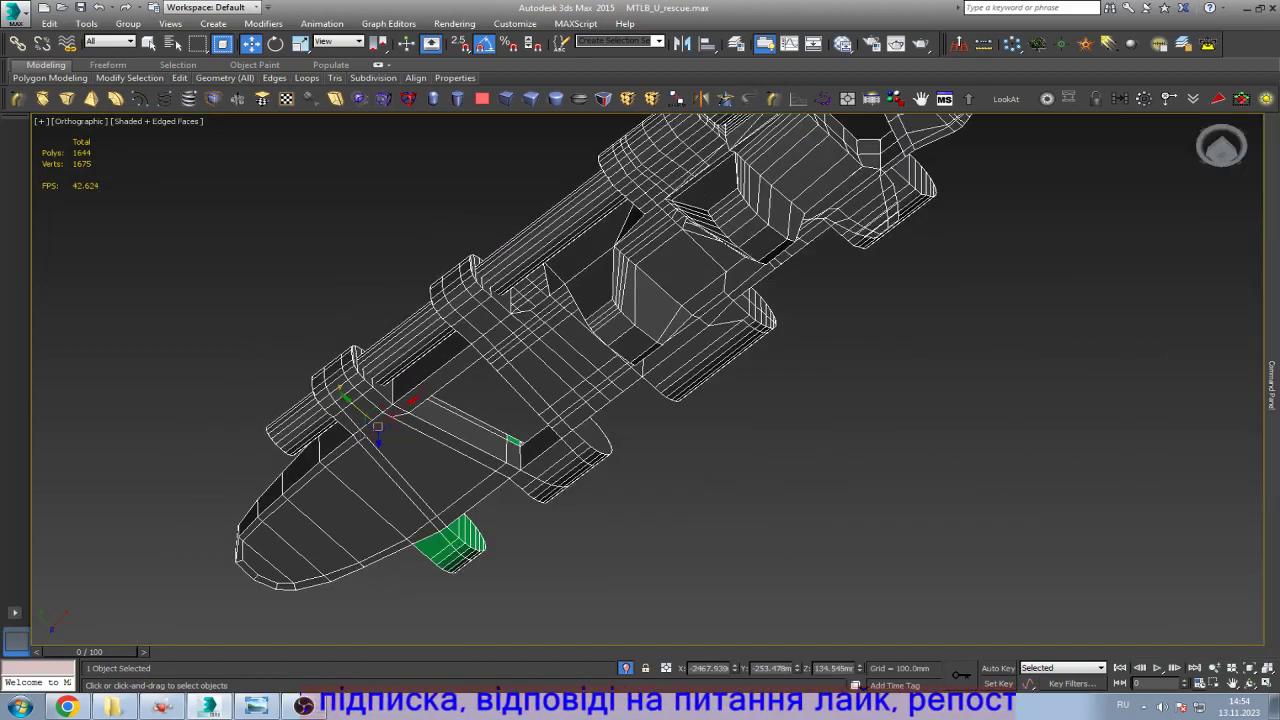
pyautogui.scroll(4, 640, 380)
pyautogui.scroll(-3, 640, 380)
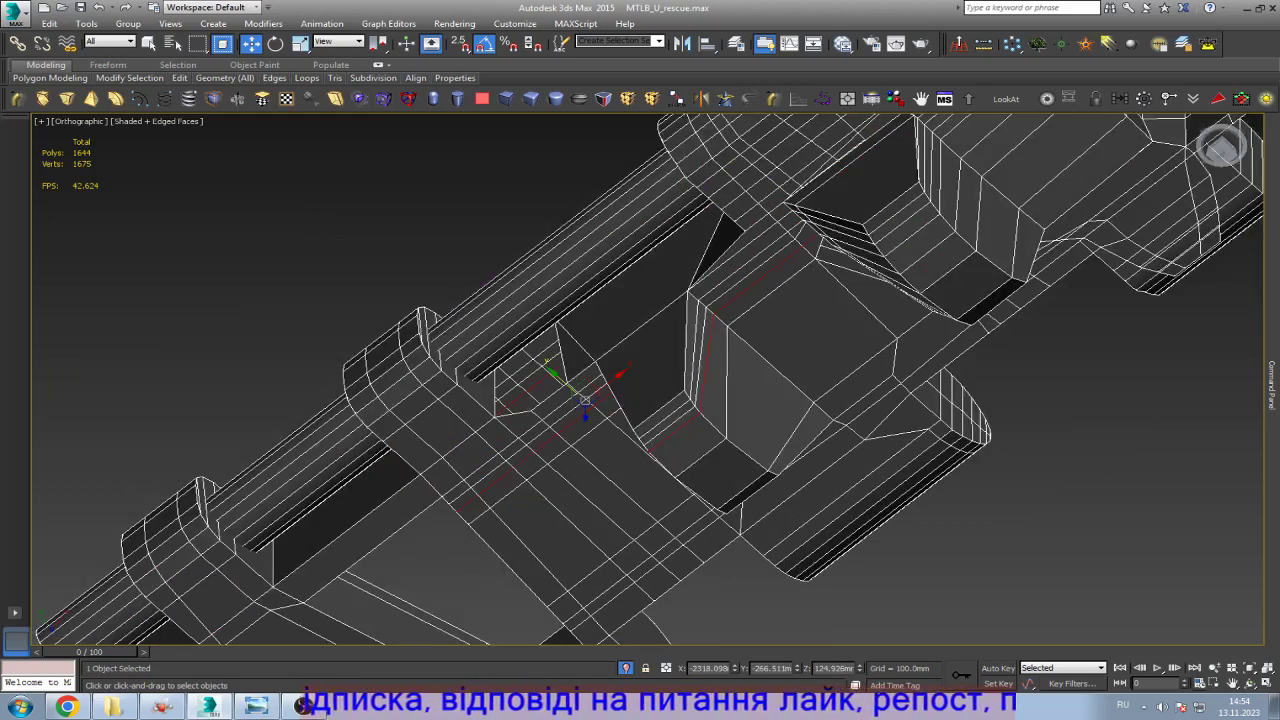
pyautogui.scroll(3, 550, 363)
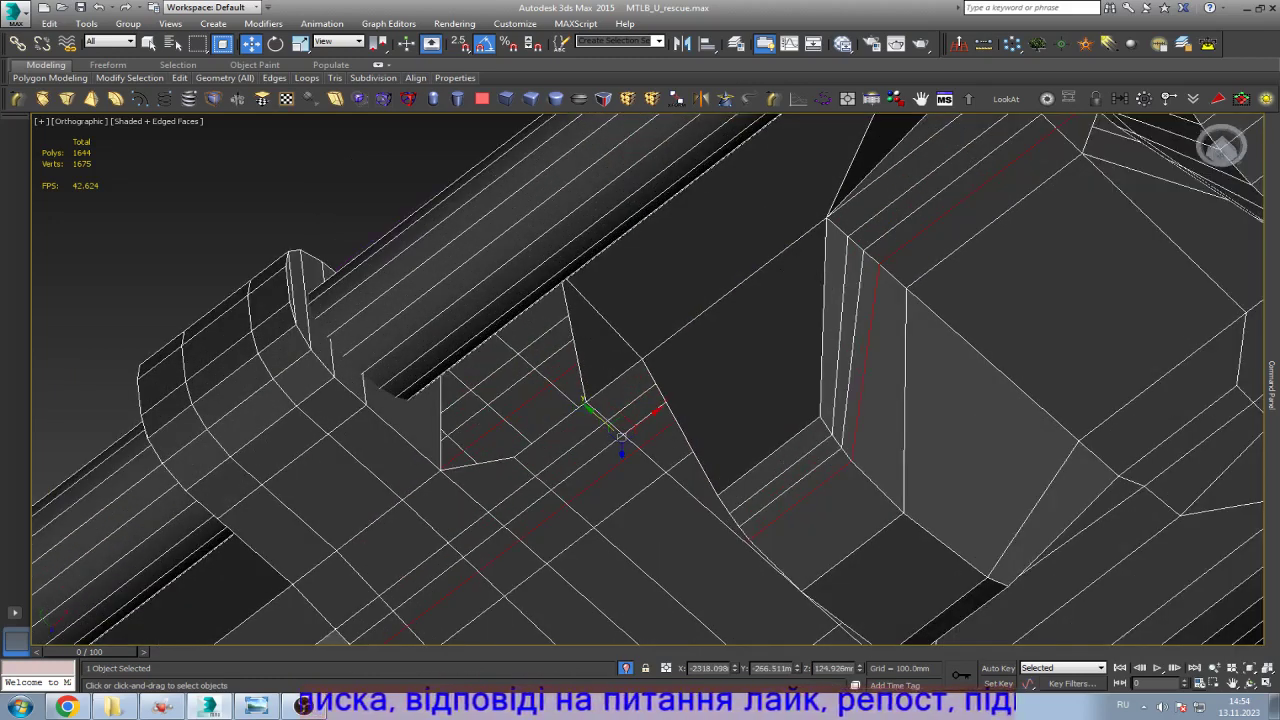
# Step: Orbit to the crossbar joint, Target Weld its duplicate vertices in wireframe, and return to shaded view
pyautogui.hotkey('ctrl', 'r')
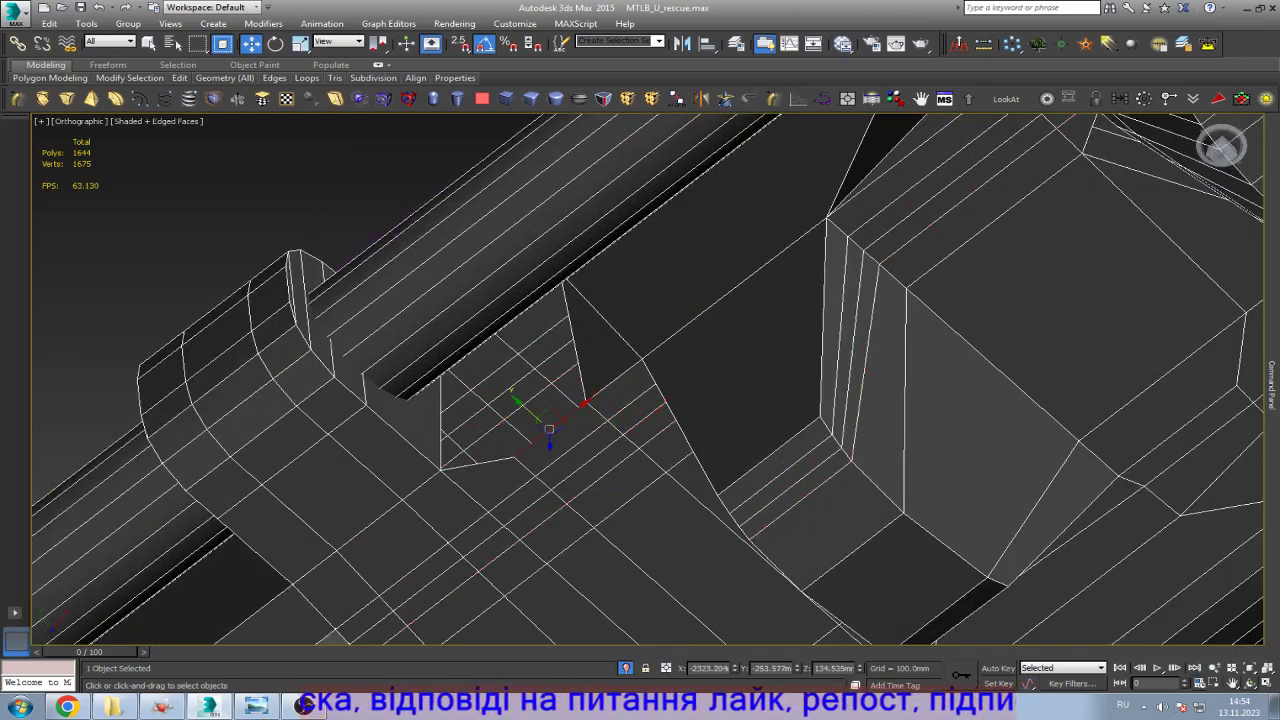
pyautogui.moveTo(621, 437); pyautogui.dragTo(650, 515)
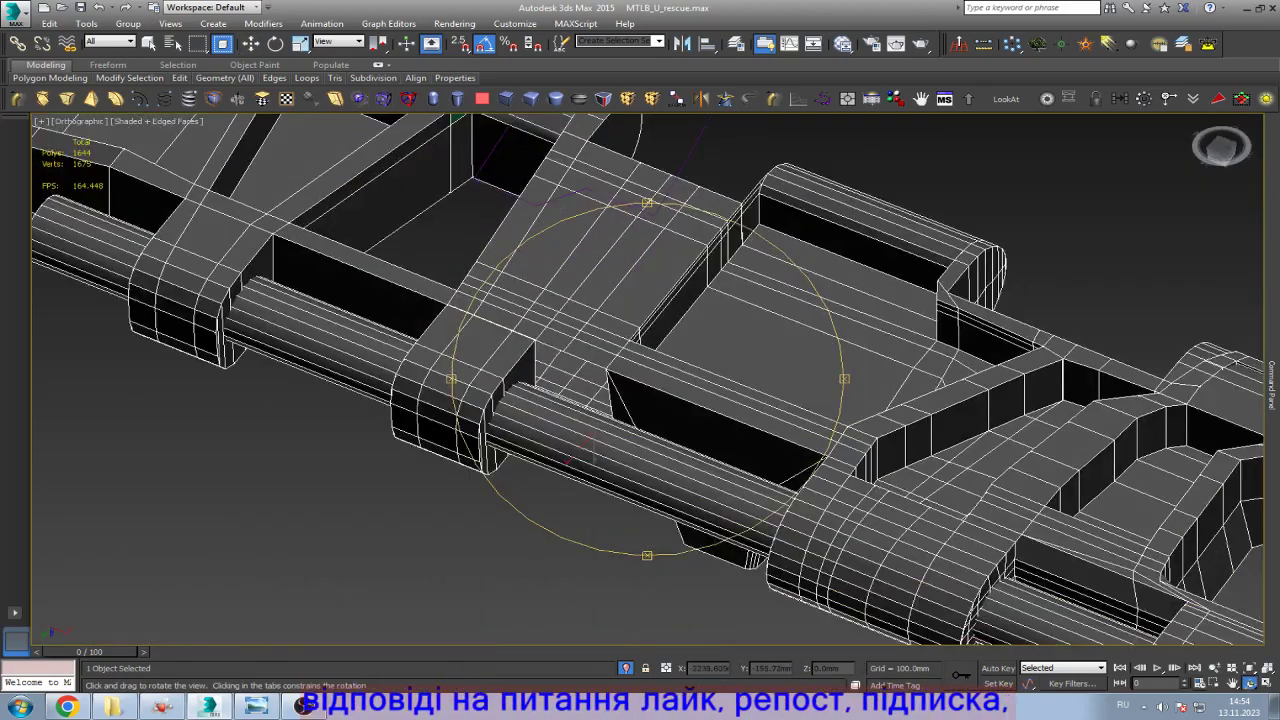
pyautogui.scroll(4, 662, 528)
pyautogui.scroll(5, 662, 528)
pyautogui.press('Escape')
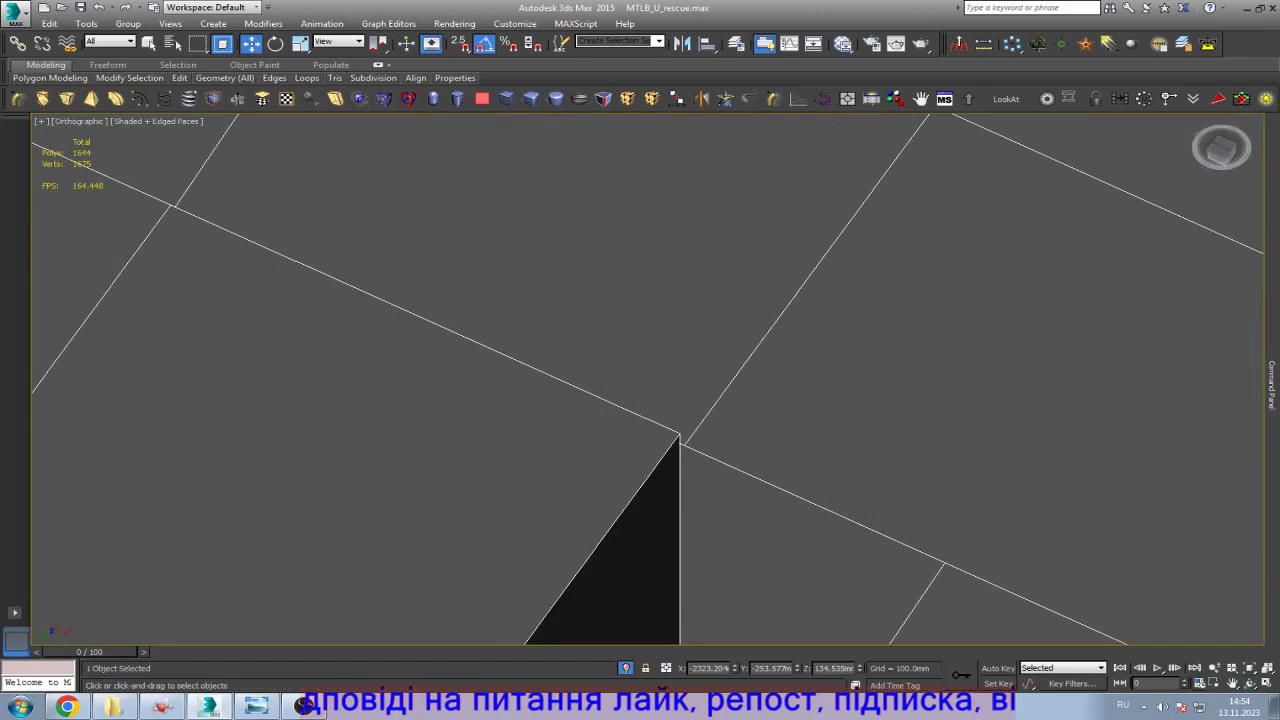
pyautogui.press('F3')
pyautogui.press('1')
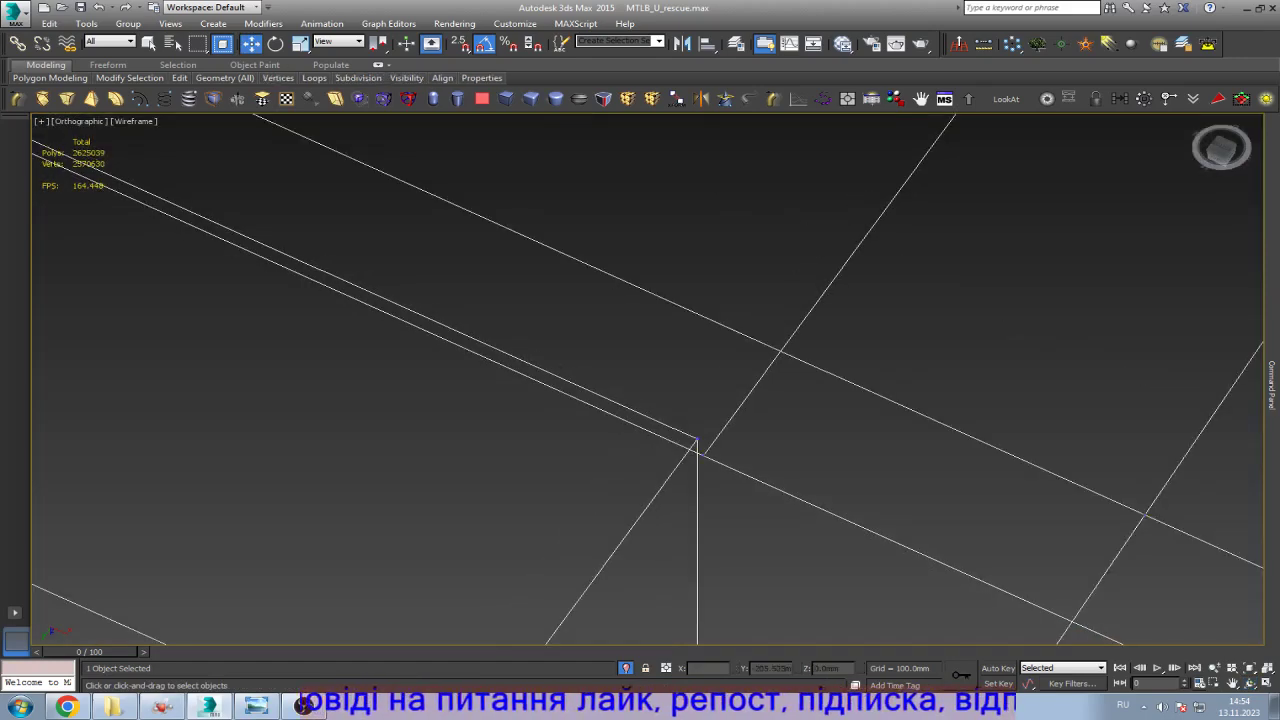
pyautogui.scroll(-2, 780, 427)
pyautogui.press('q')
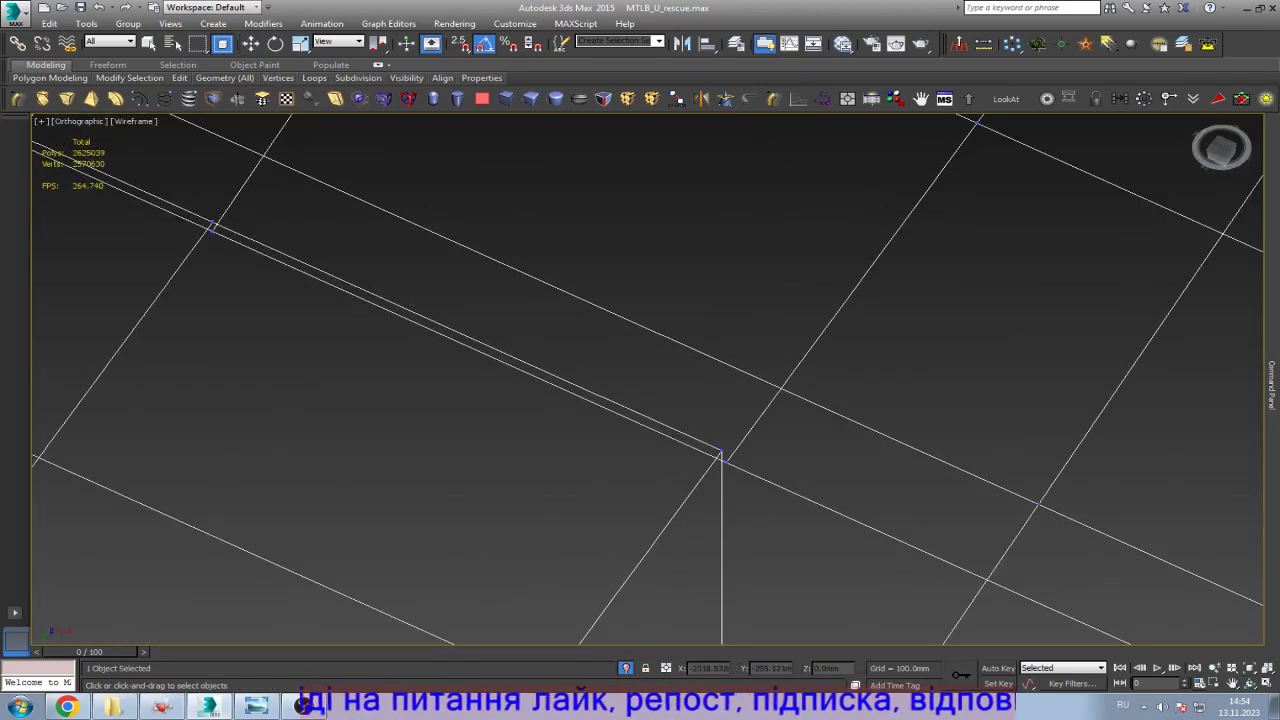
pyautogui.scroll(-2, 720, 455)
pyautogui.scroll(4, 700, 450)
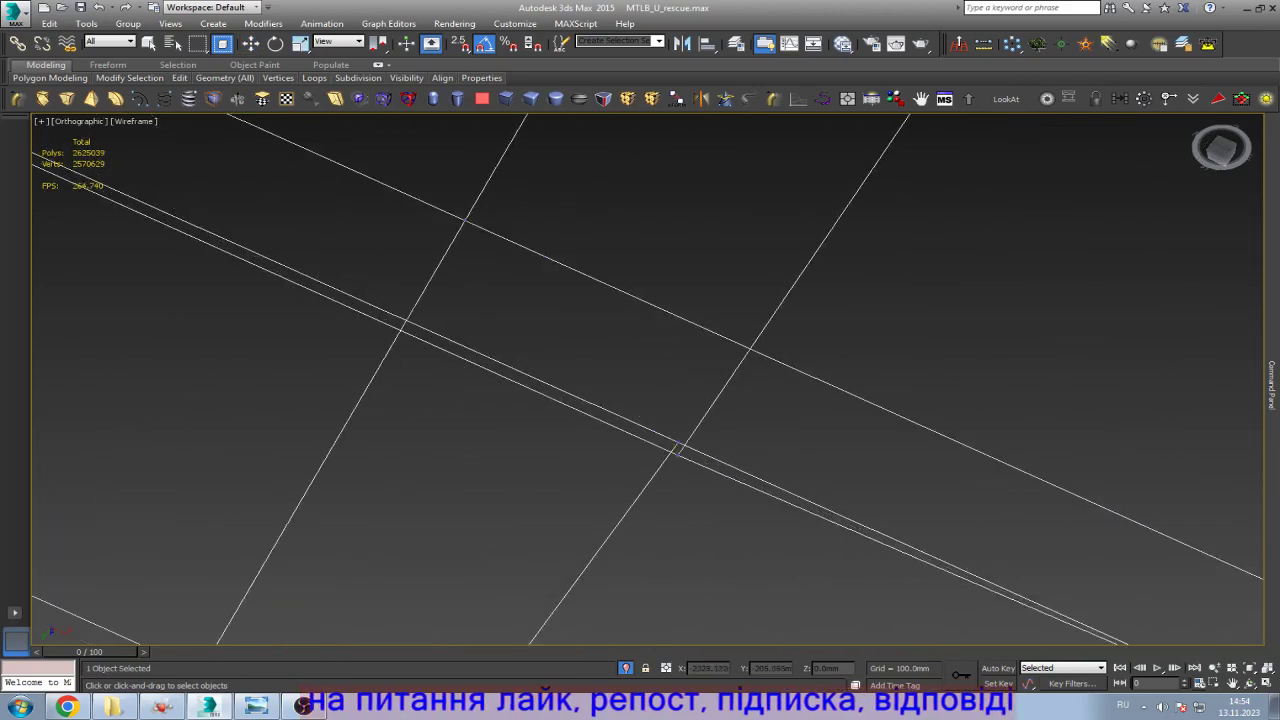
pyautogui.scroll(-3, 678, 448)
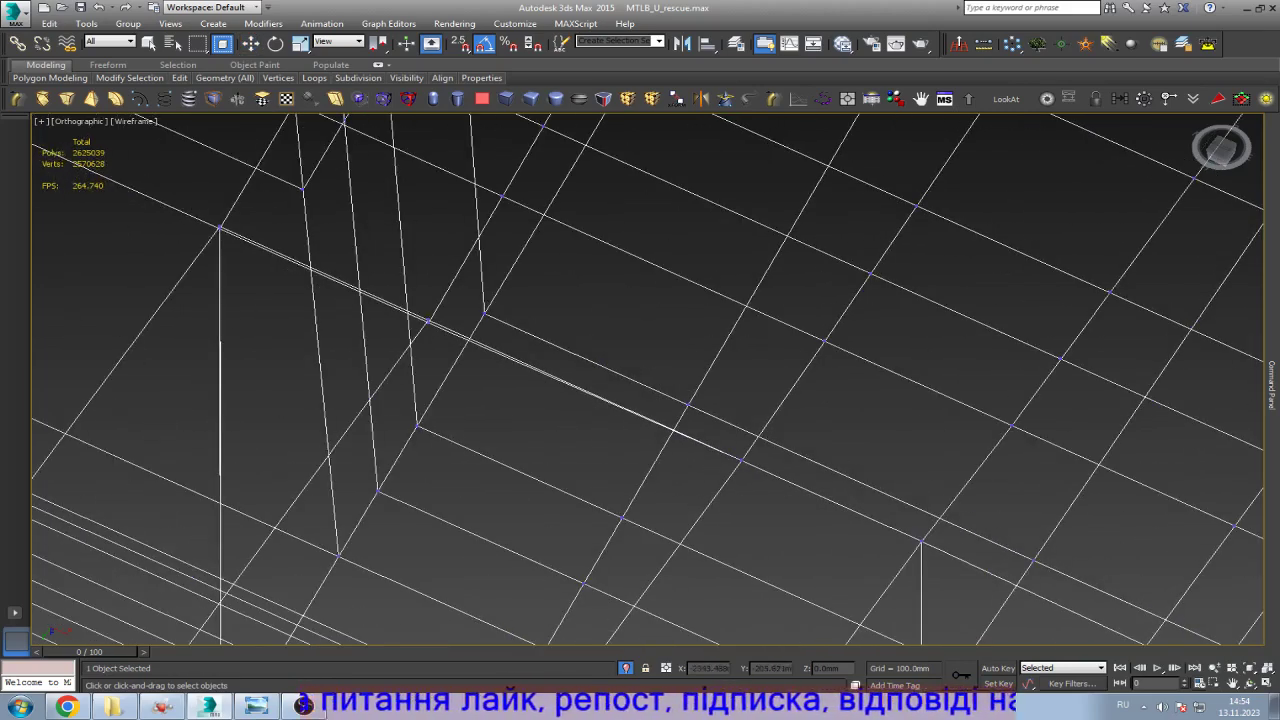
pyautogui.scroll(5, 678, 448)
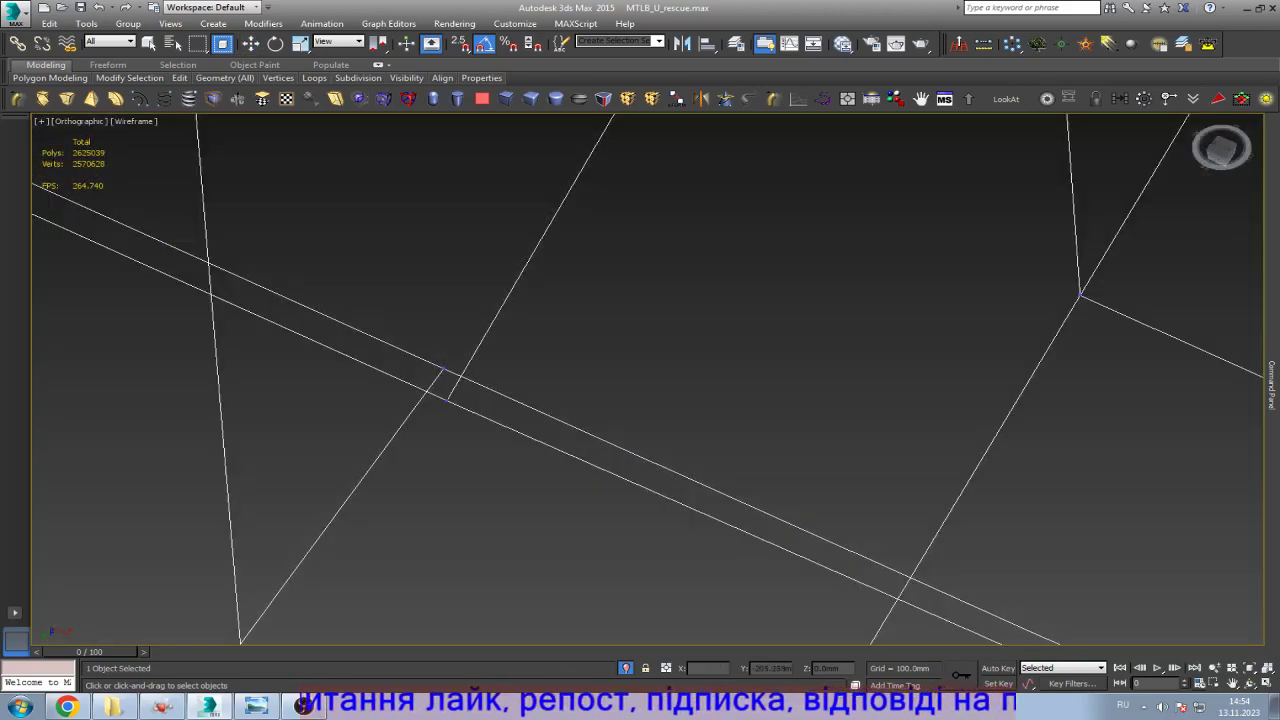
pyautogui.scroll(-4, 670, 452)
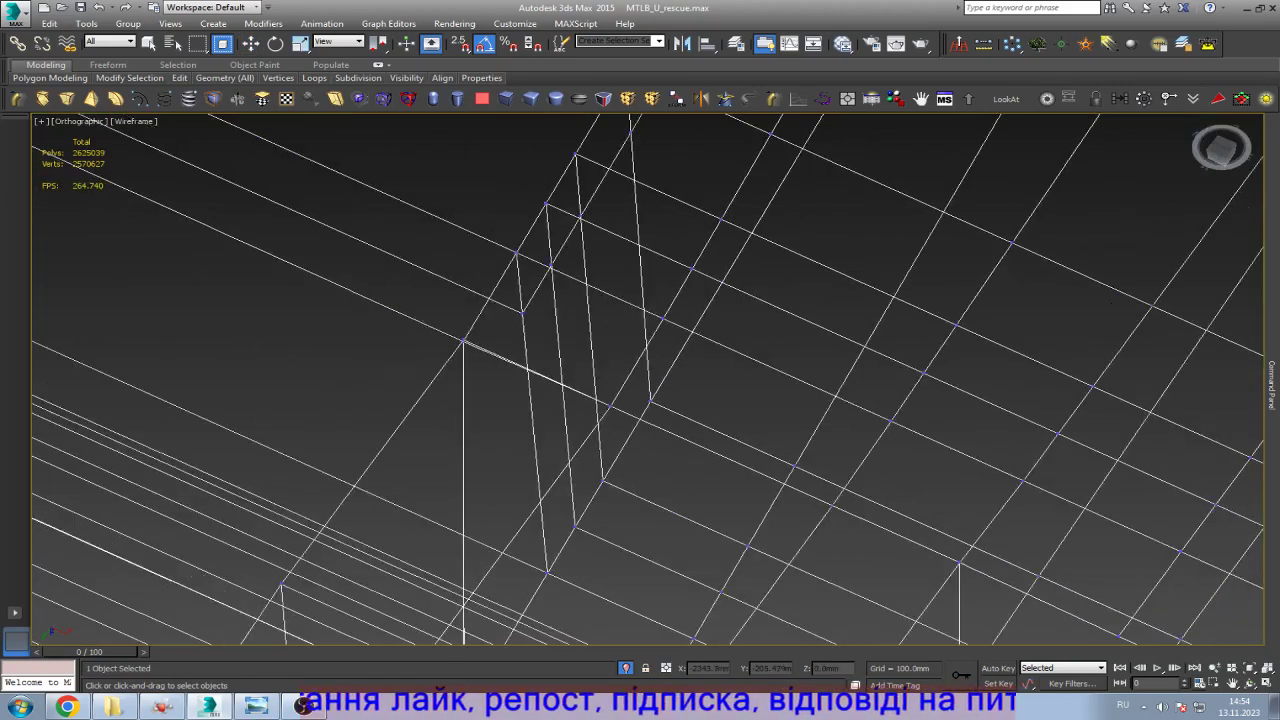
pyautogui.scroll(3, 670, 452)
pyautogui.scroll(2, 670, 452)
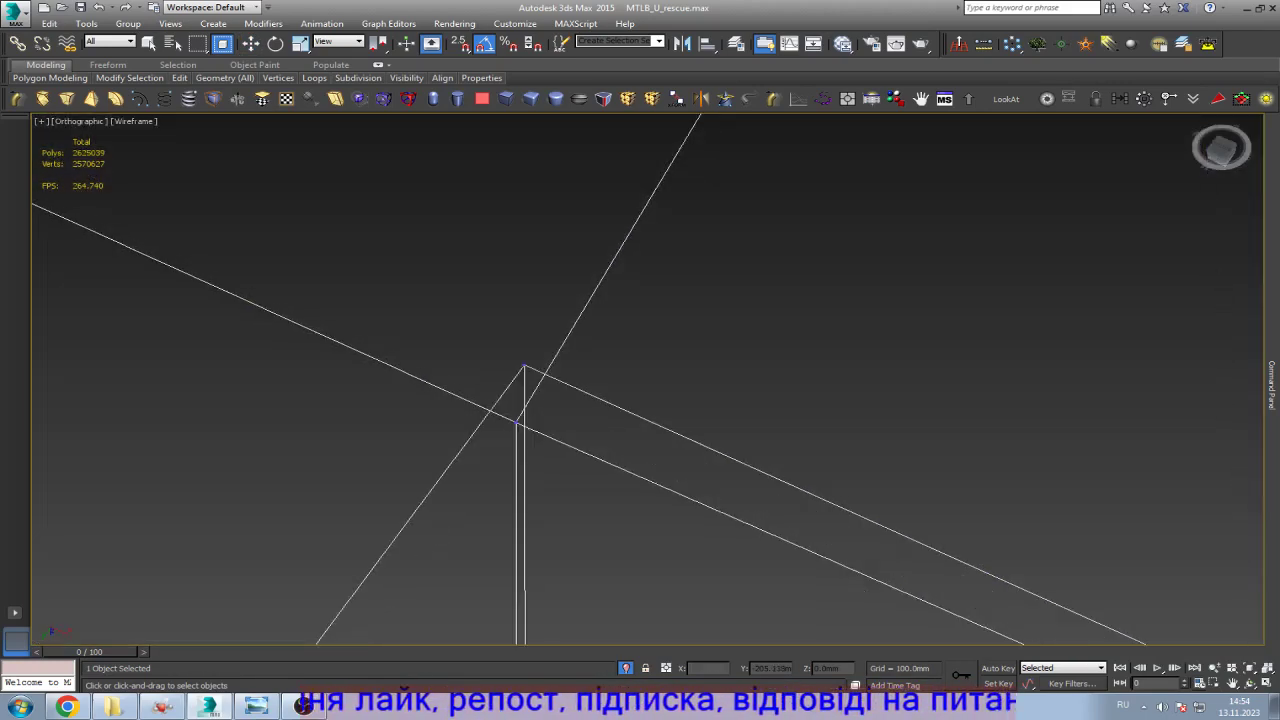
pyautogui.scroll(-2, 670, 452)
pyautogui.press('w')
pyautogui.scroll(6, 670, 452)
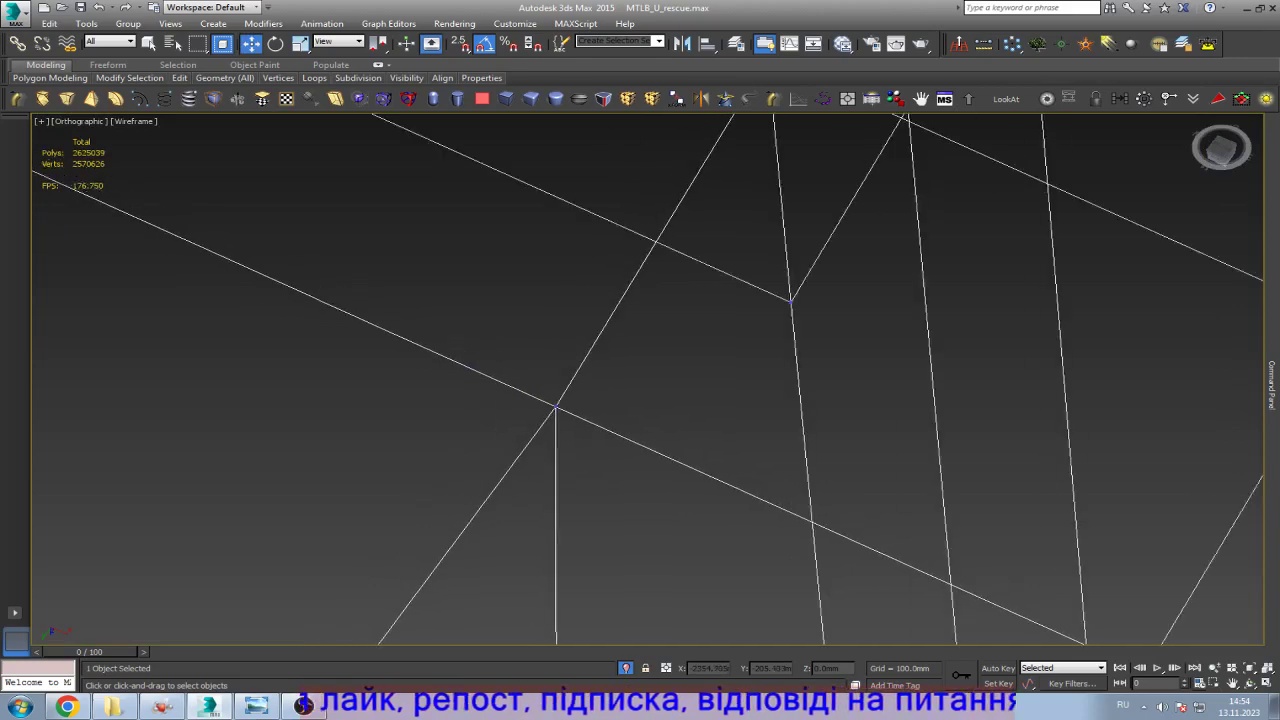
pyautogui.press('F3')
pyautogui.scroll(-5, 670, 452)
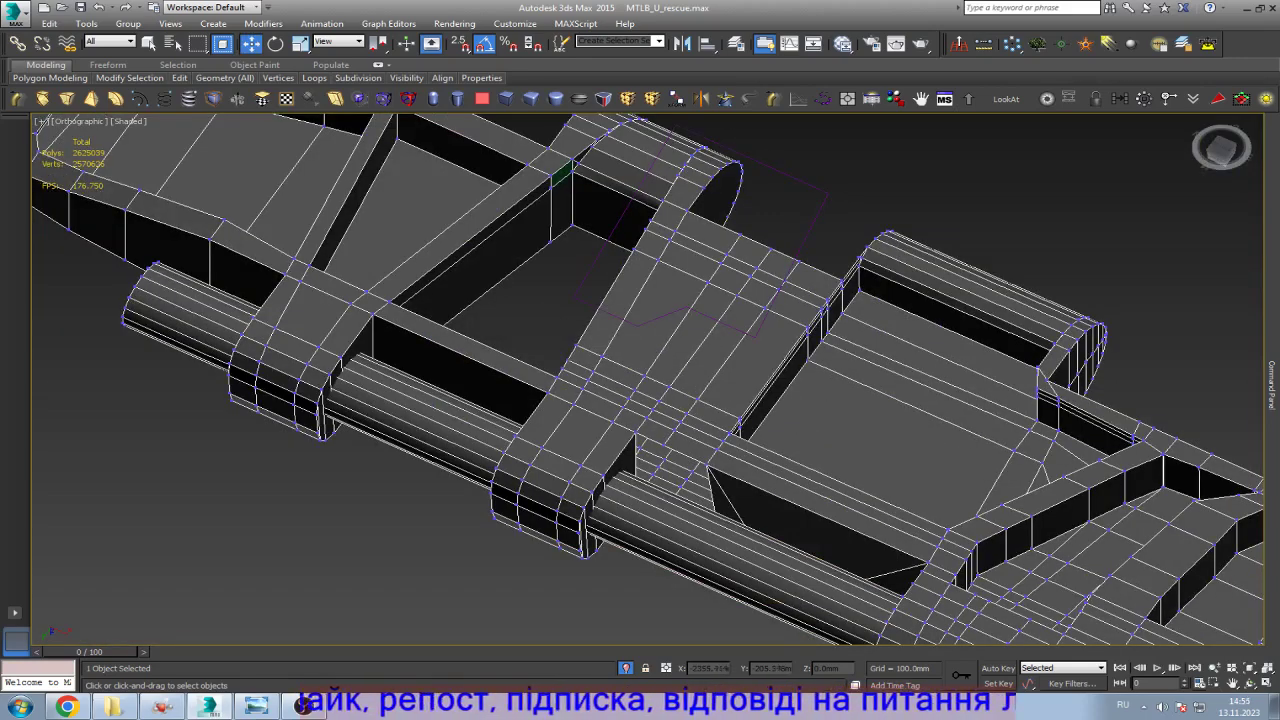
# Step: Select the open border of the hole under the crossbar and cap it
pyautogui.scroll(4, 690, 470)
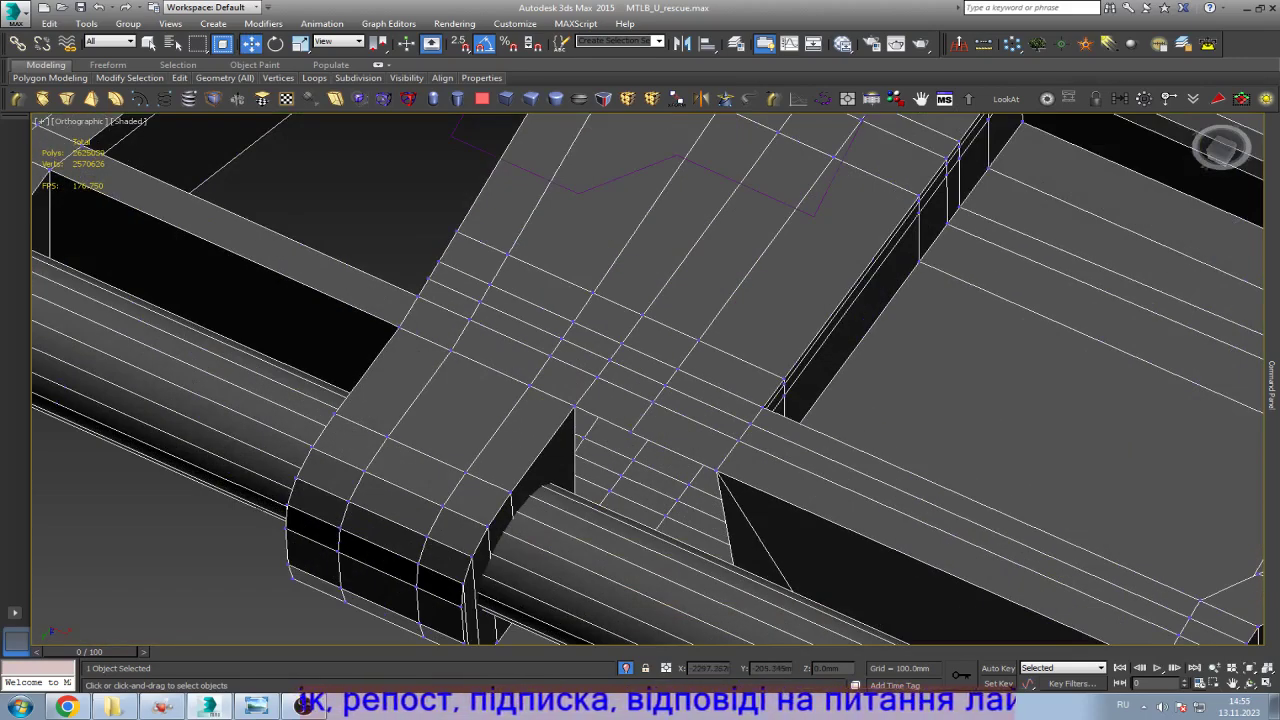
pyautogui.press('3')
pyautogui.click(646, 437)
pyautogui.scroll(3, 664, 603)
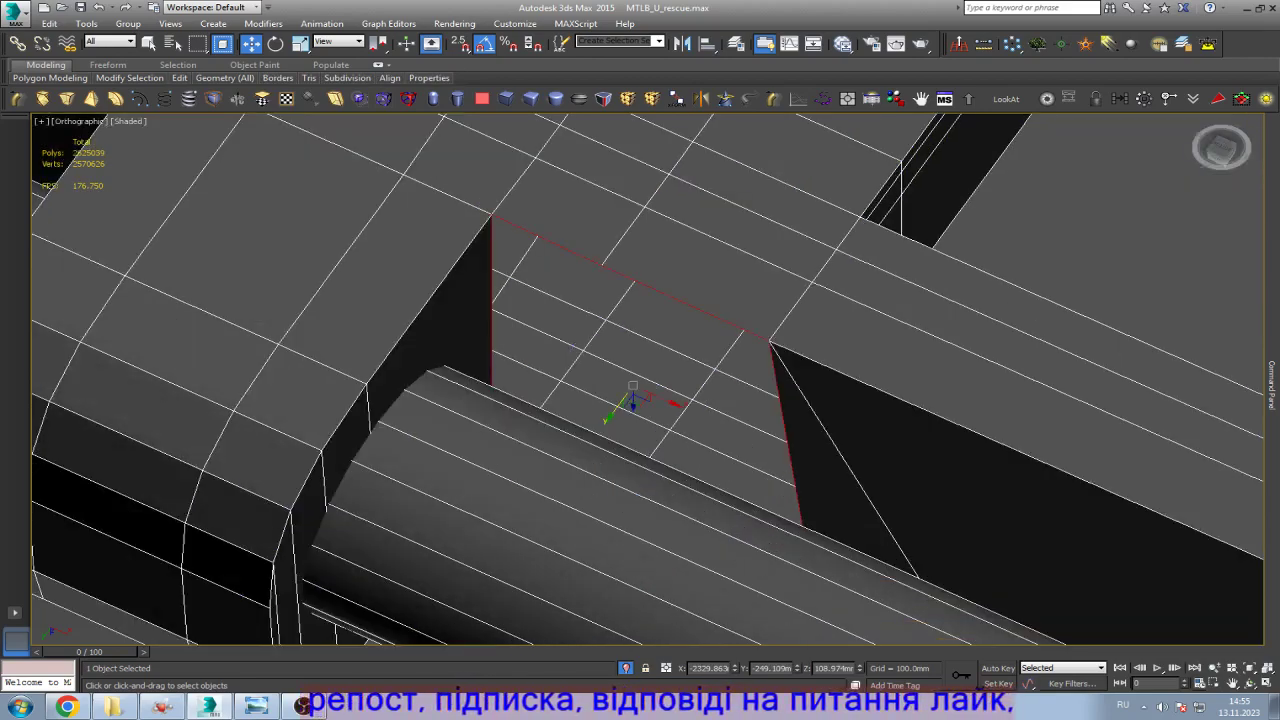
pyautogui.keyDown('alt'); pyautogui.moveTo(640, 420); pyautogui.dragTo(645, 270, button='middle'); pyautogui.keyUp('alt')
pyautogui.scroll(5, 656, 347)
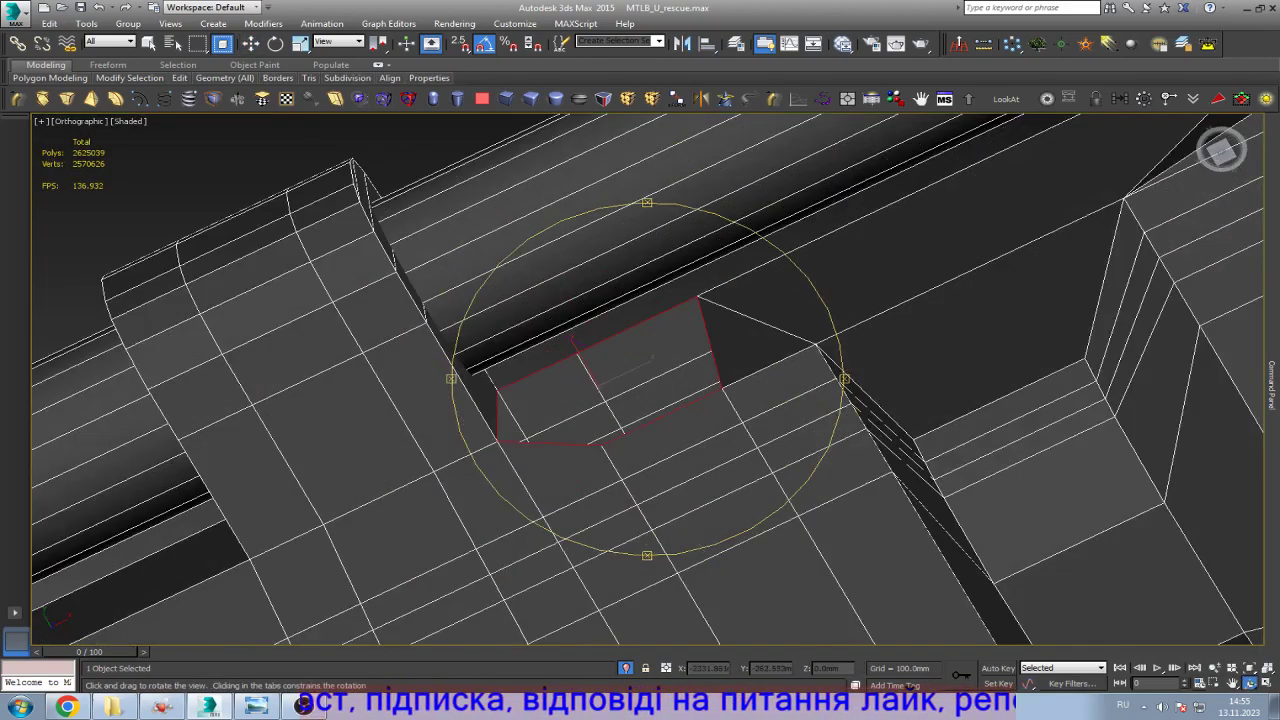
pyautogui.press('w')
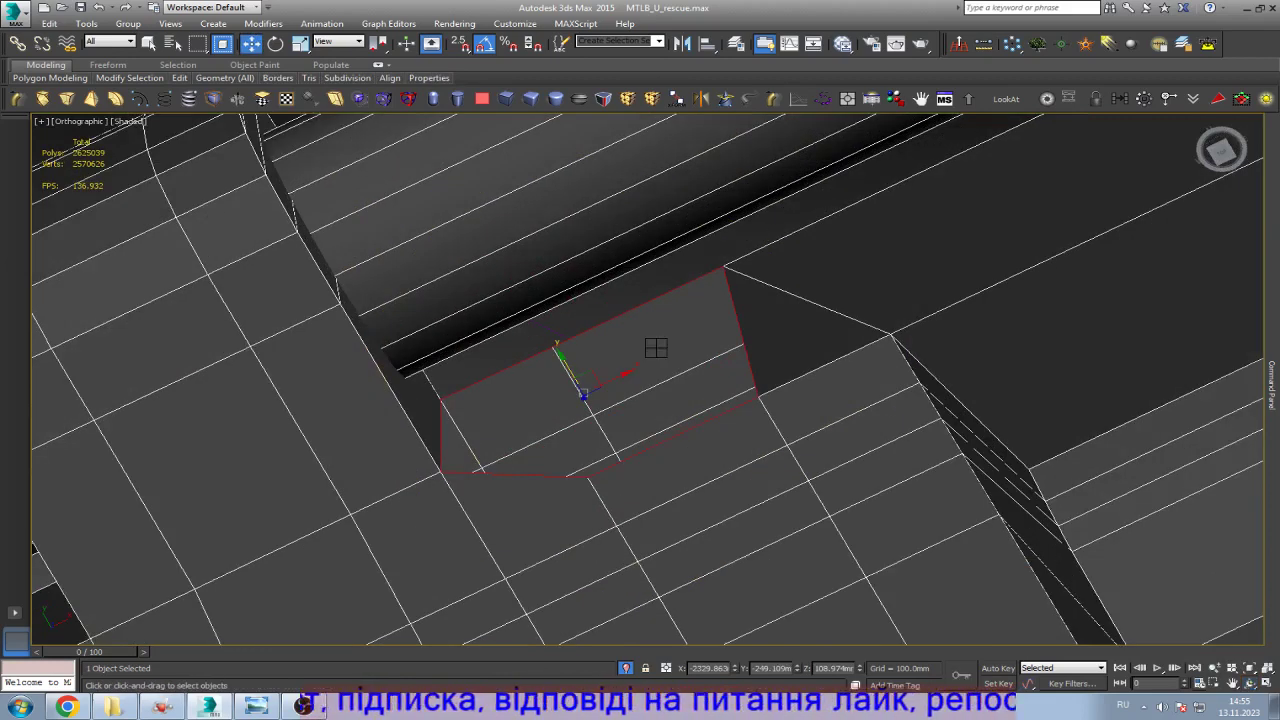
pyautogui.hotkey('alt', 'p')
# Step: Connect the new polygon's lower corner vertex to its upper-edge vertex with an edge
pyautogui.press('1')
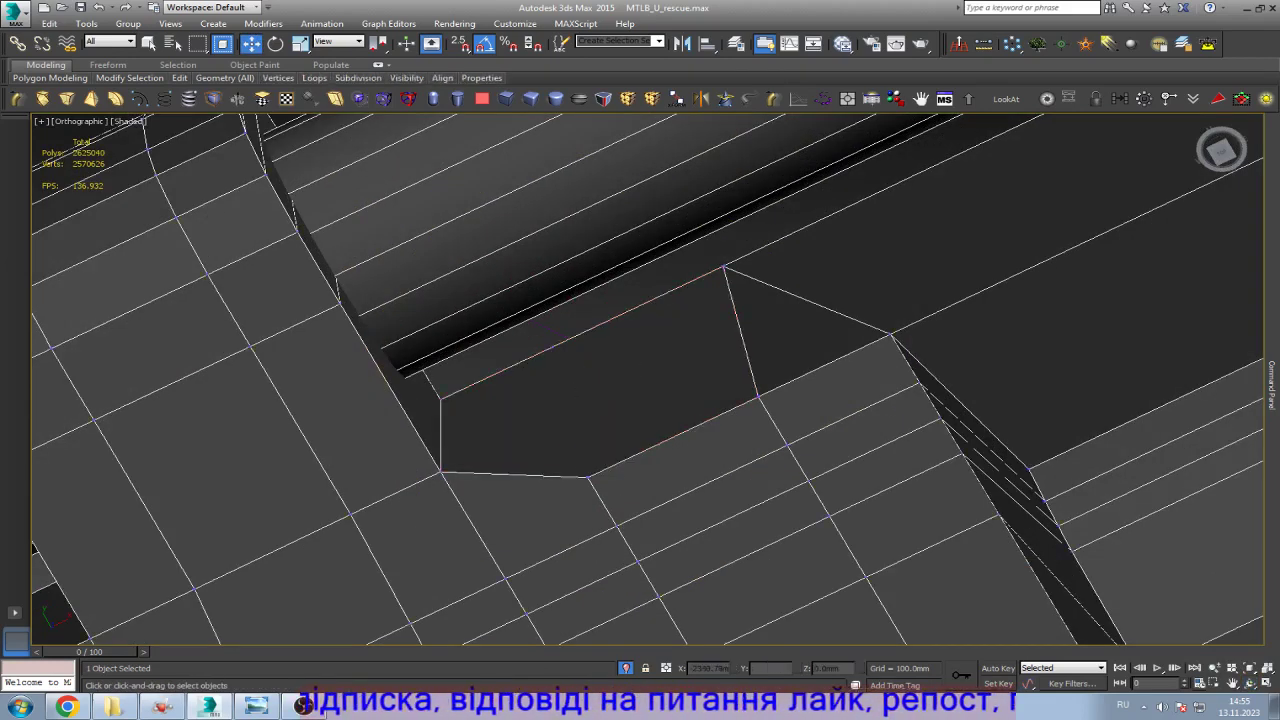
pyautogui.click(588, 477)
pyautogui.keyDown('ctrl'); pyautogui.click(550, 345); pyautogui.keyUp('ctrl')
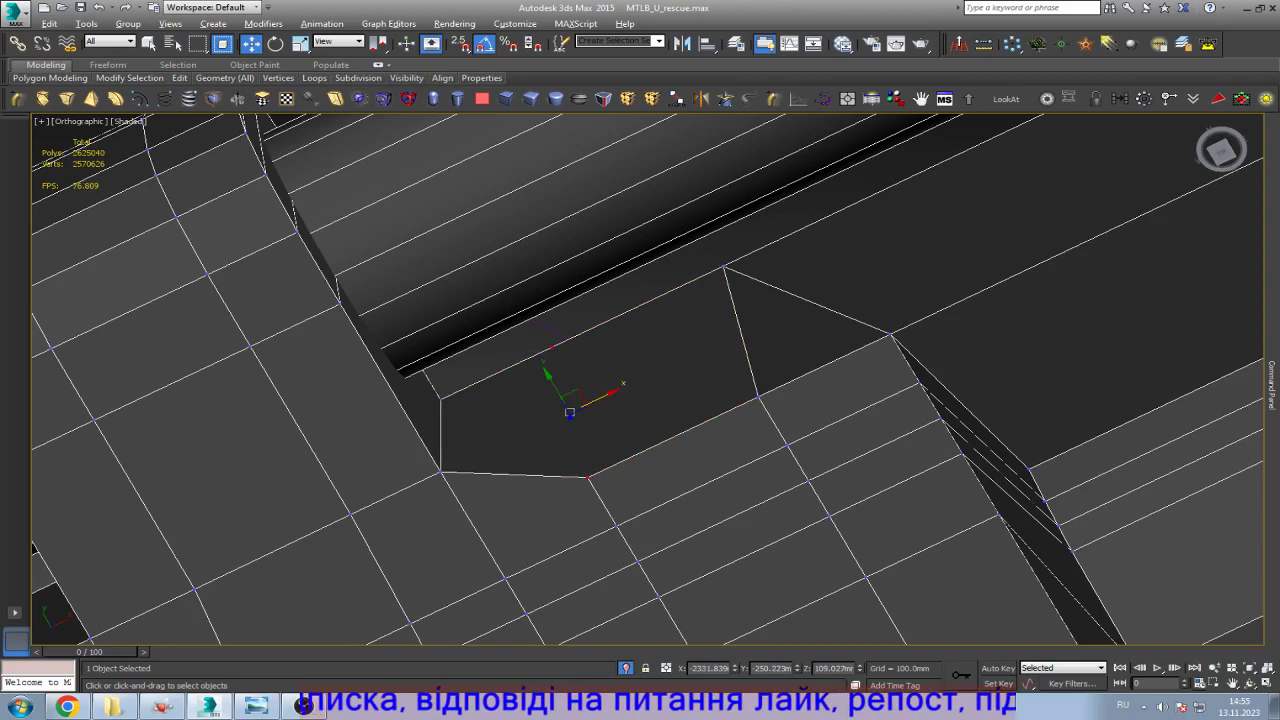
pyautogui.hotkey('ctrl', 'shift', 'e')
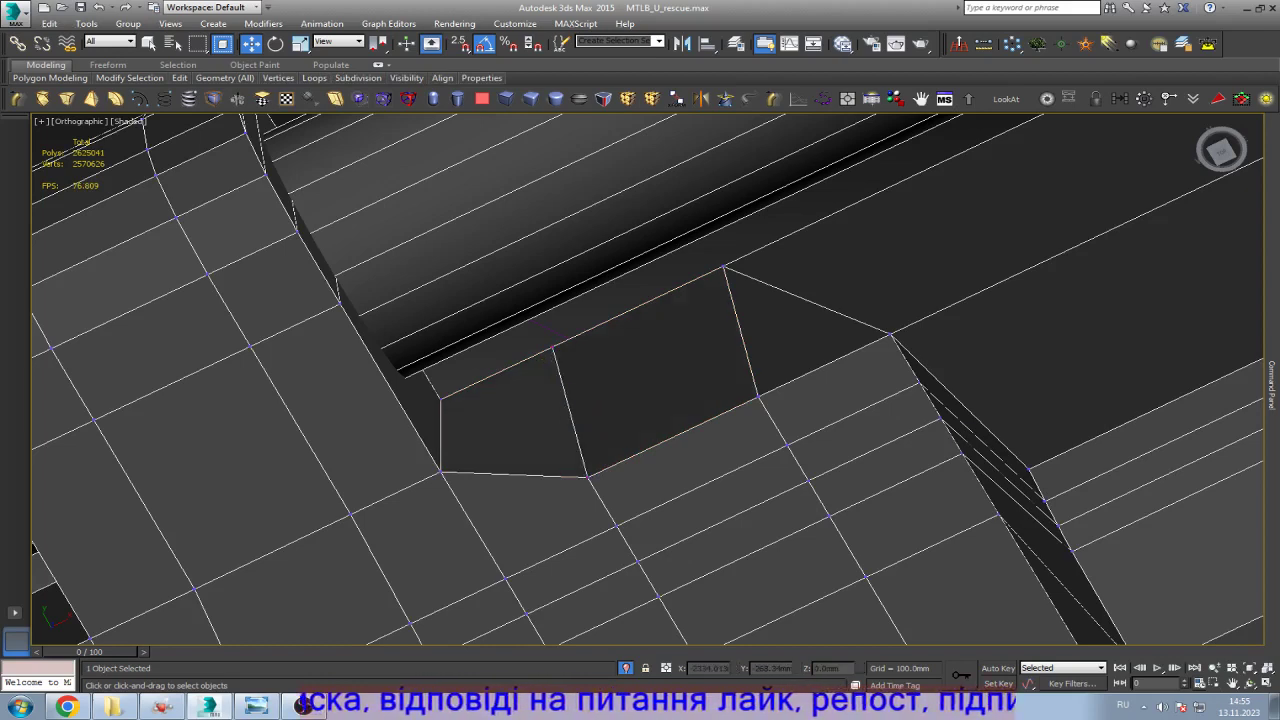
# Step: Raise the polygon's bottom edge along Y so the wall stands flat
pyautogui.press('2')
pyautogui.click(672, 437)
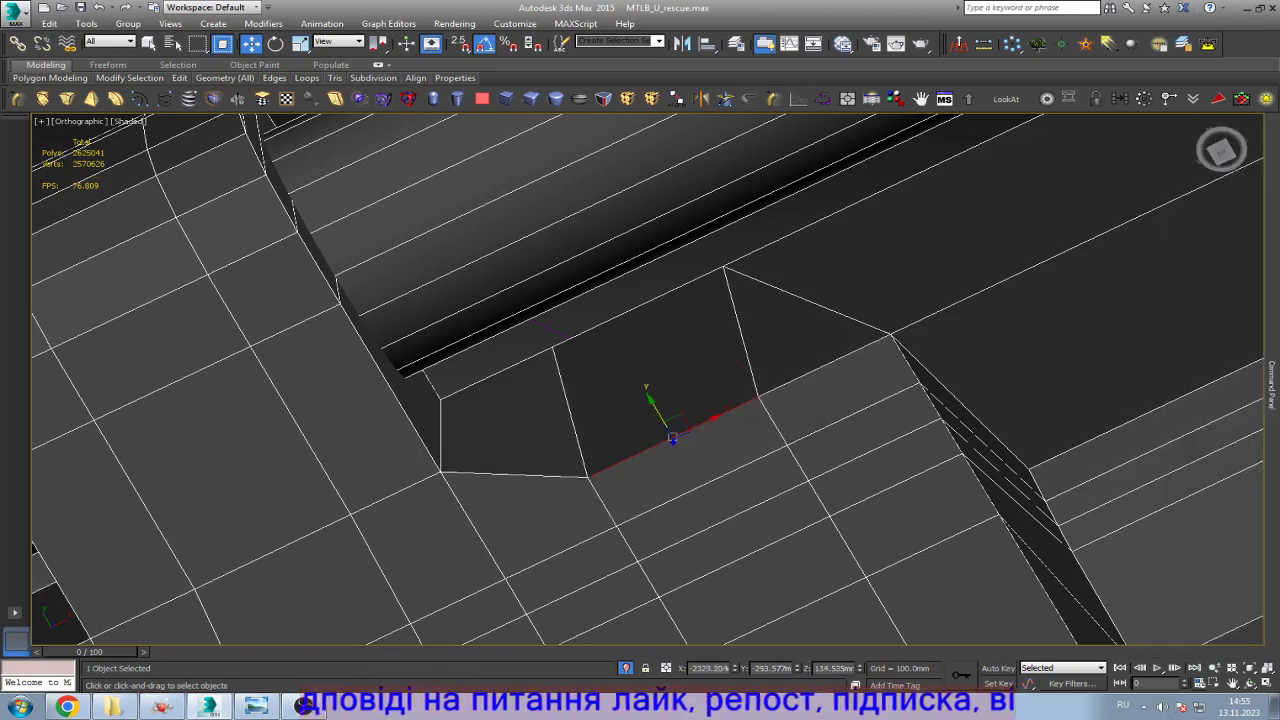
pyautogui.moveTo(660, 414); pyautogui.dragTo(623, 357)
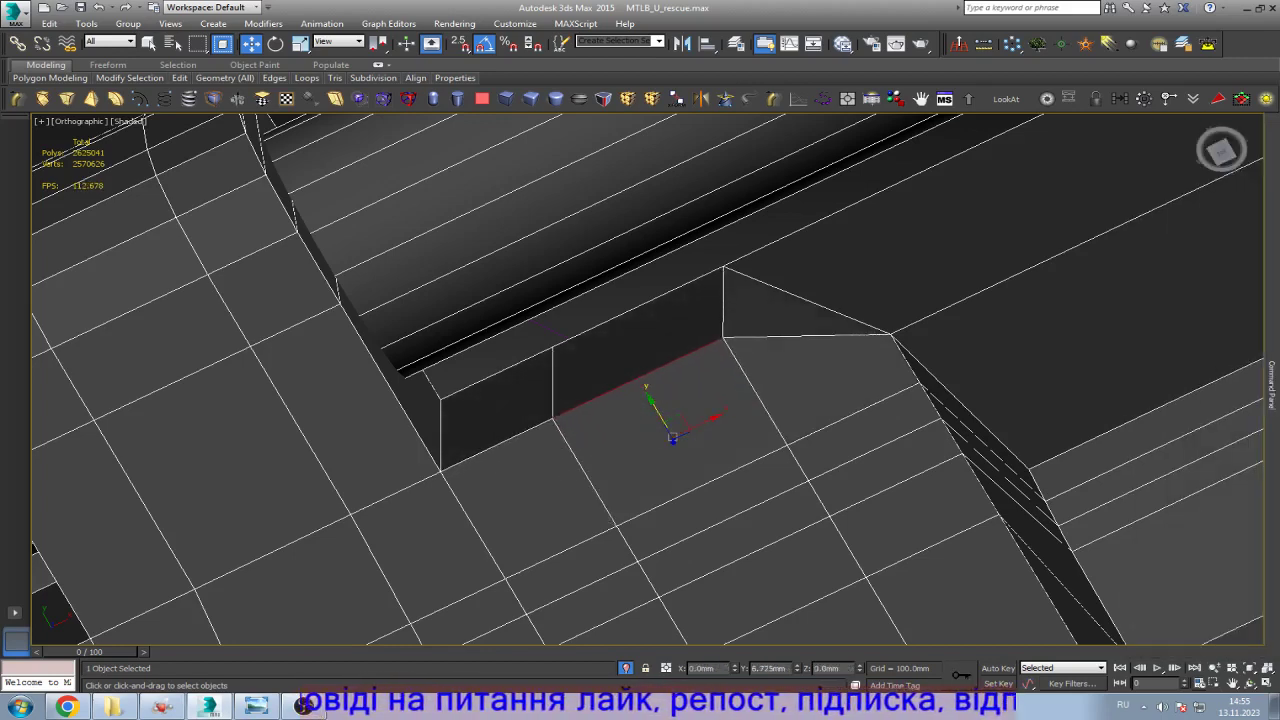
pyautogui.scroll(-5, 660, 410)
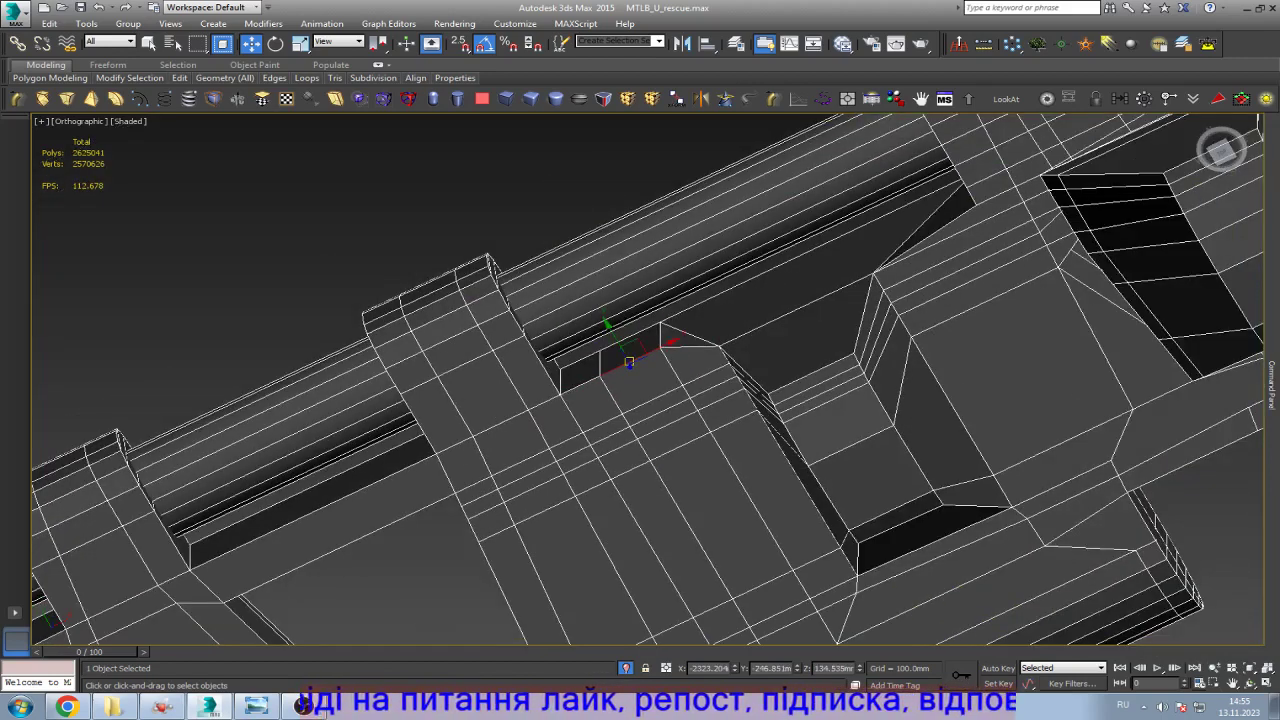
pyautogui.scroll(-4, 628, 358)
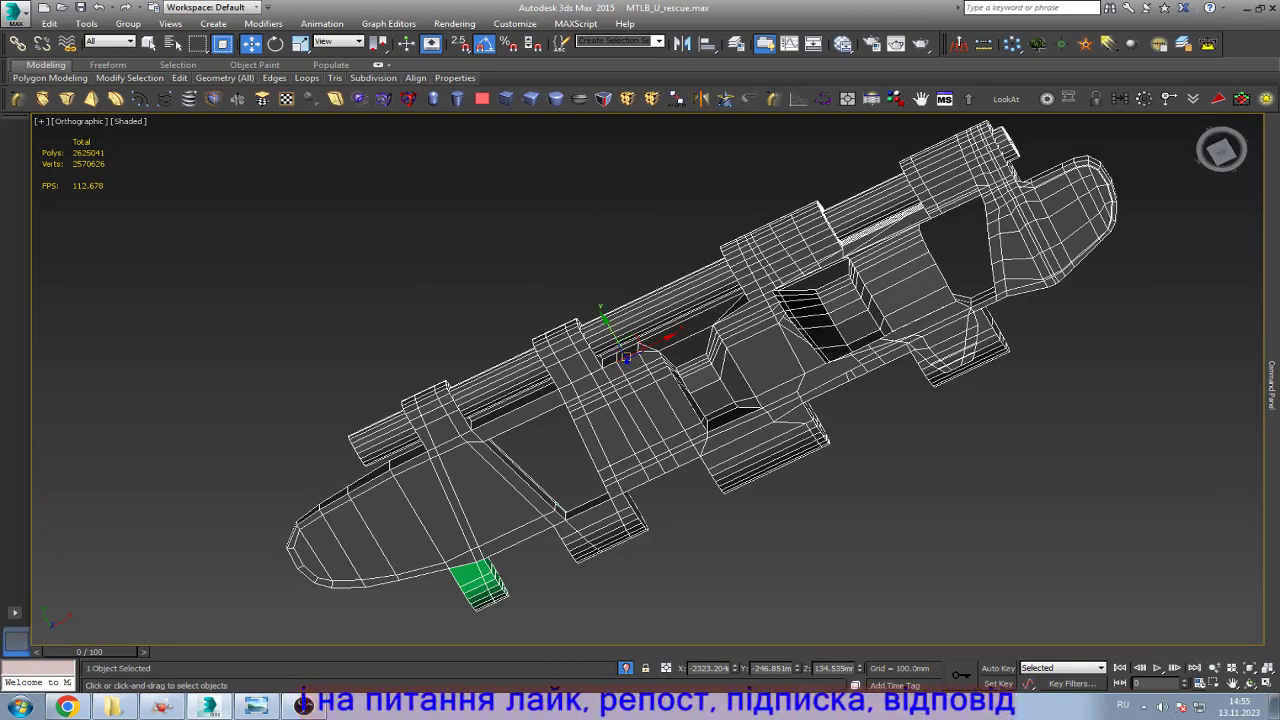
# Step: View the model from below and compare it against the track-link reference photo
pyautogui.press('b')
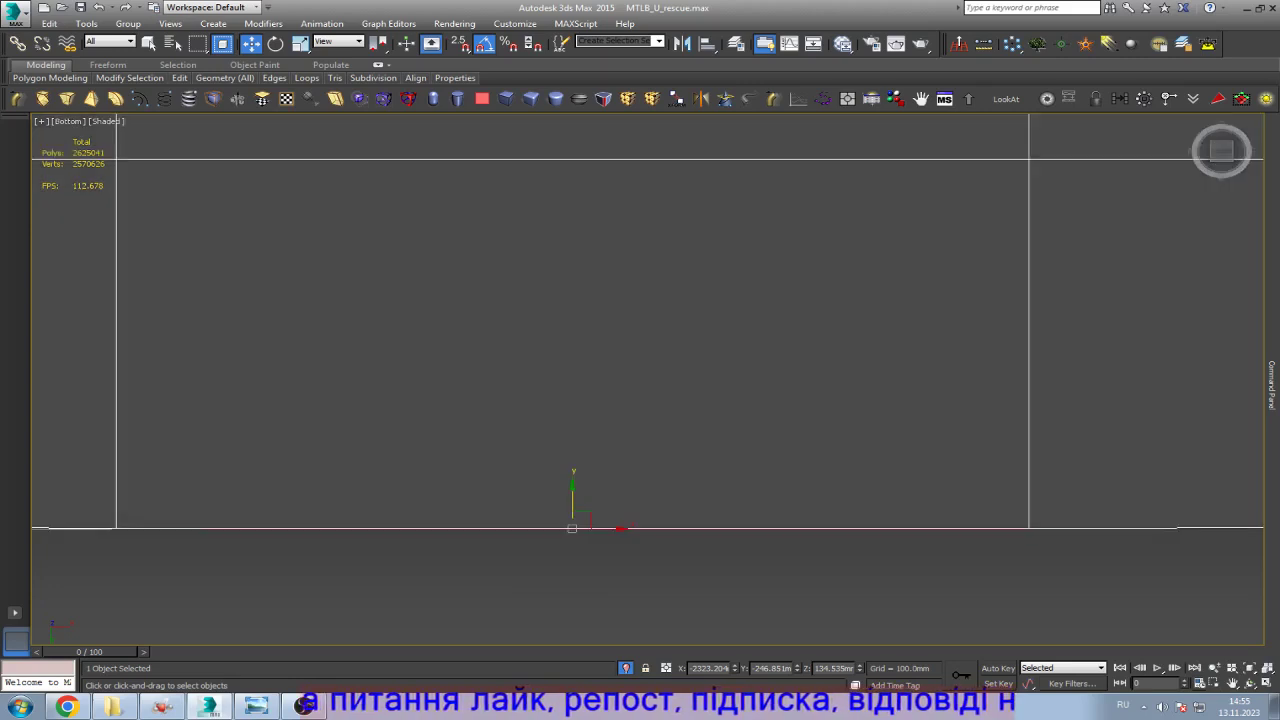
pyautogui.scroll(8, 640, 420)
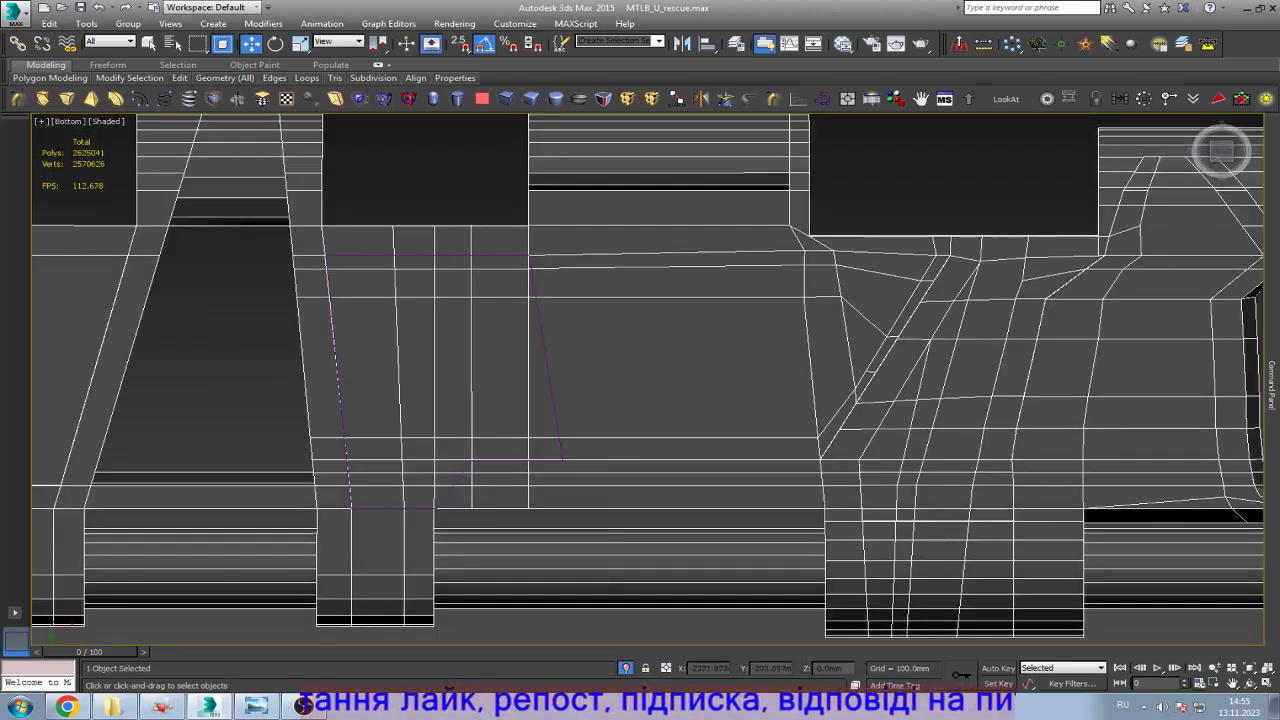
pyautogui.hotkey('alt', 'Tab')
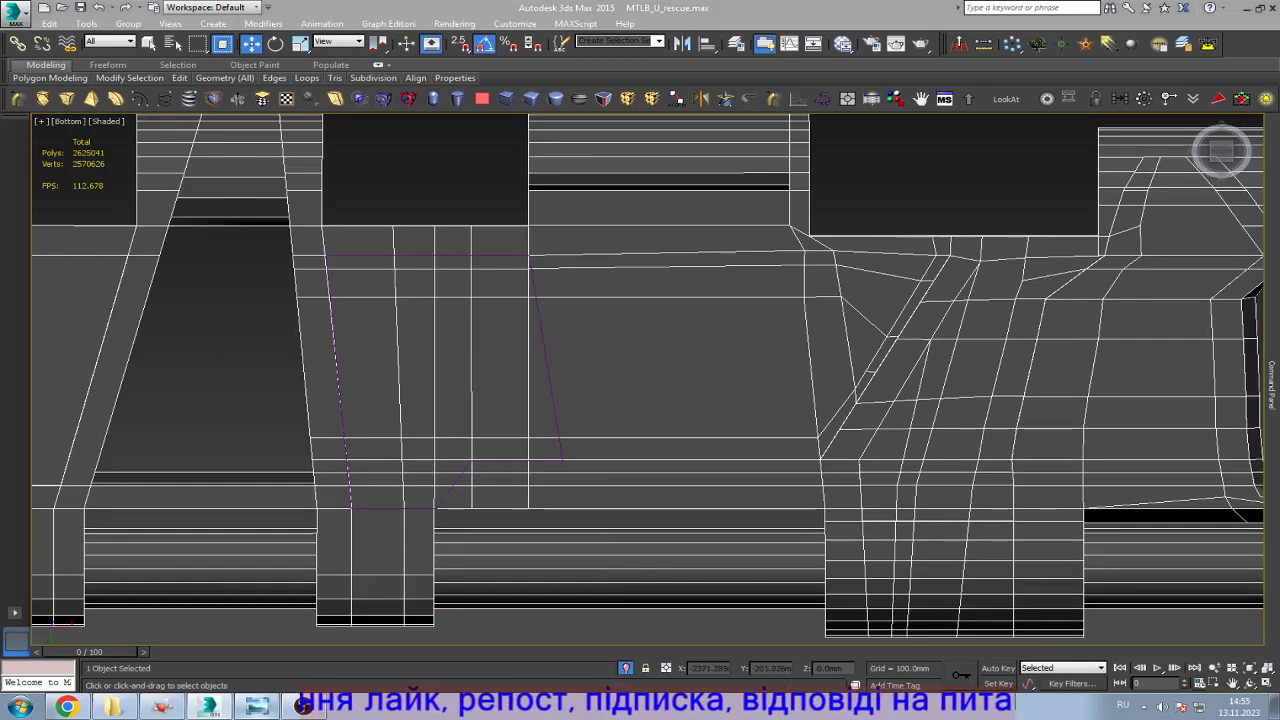
pyautogui.hotkey('alt', 'Tab')
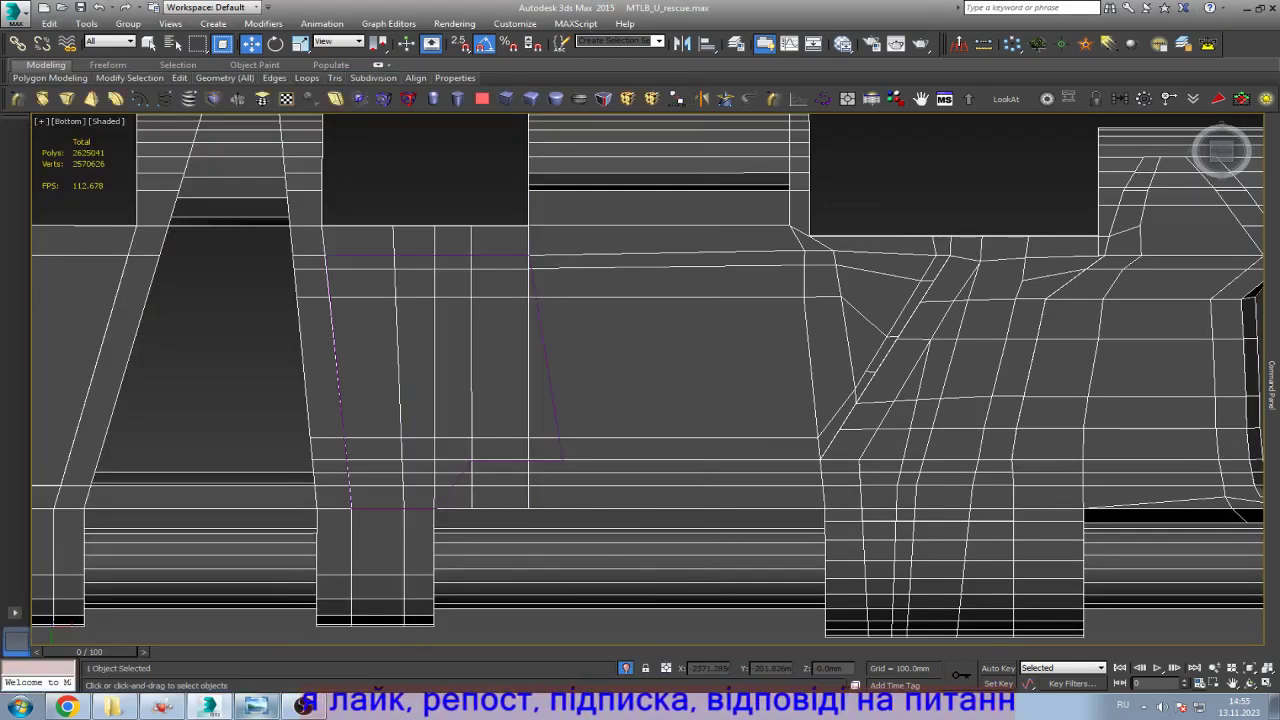
pyautogui.hotkey('alt', 'Tab')
pyautogui.hotkey('alt', 'Tab')
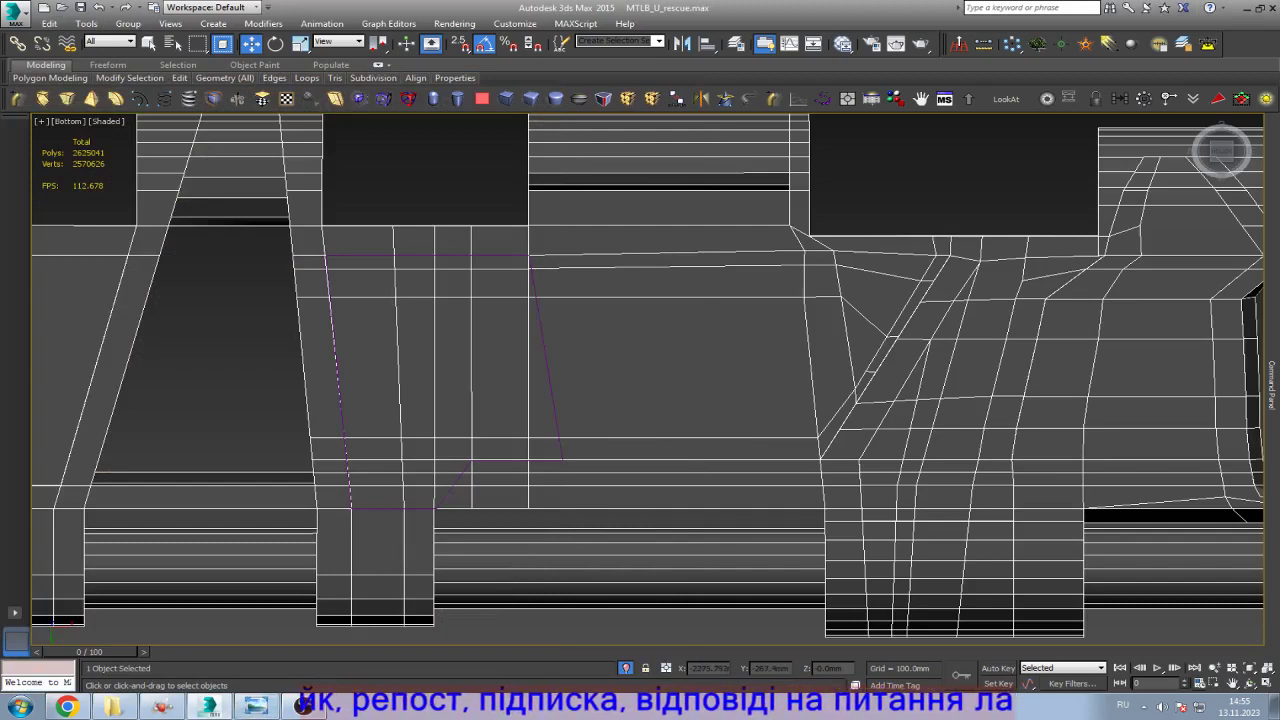
pyautogui.scroll(-2, 645, 400)
# Step: Select the diagonal column of vertices on Rectangle024 and shift it to the right
pyautogui.press('1')
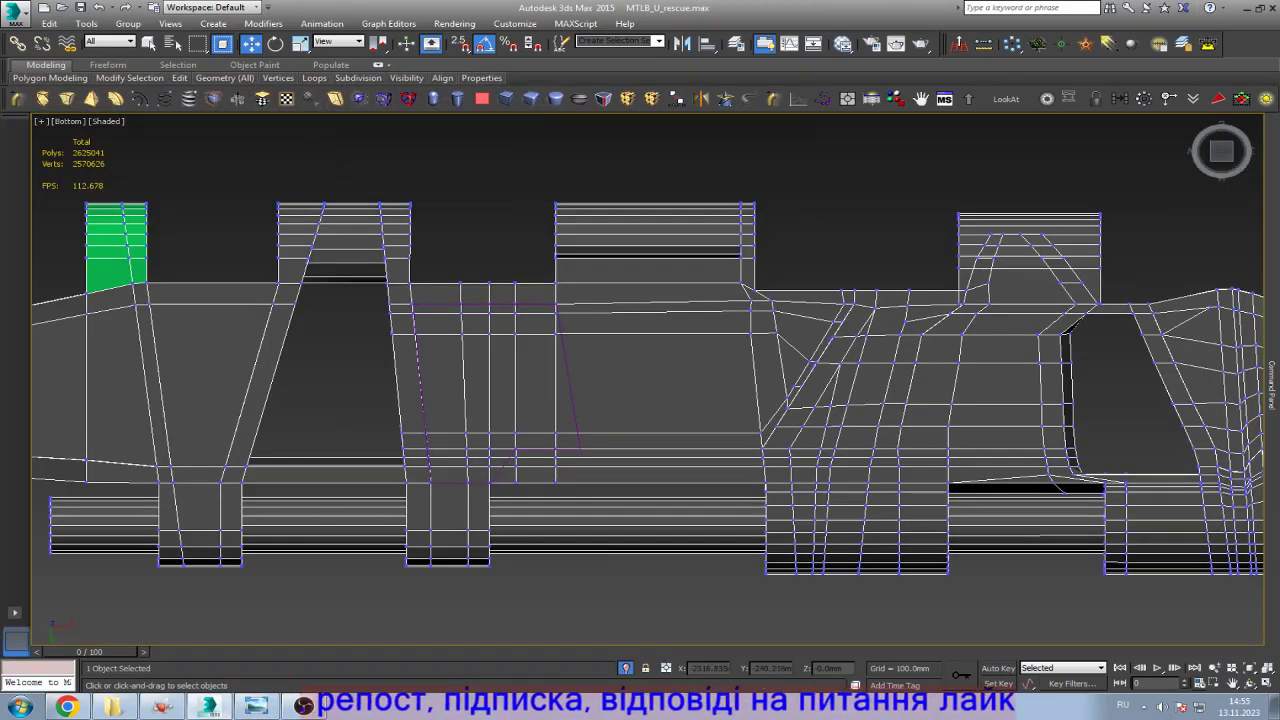
pyautogui.moveTo(590, 493); pyautogui.dragTo(575, 375)
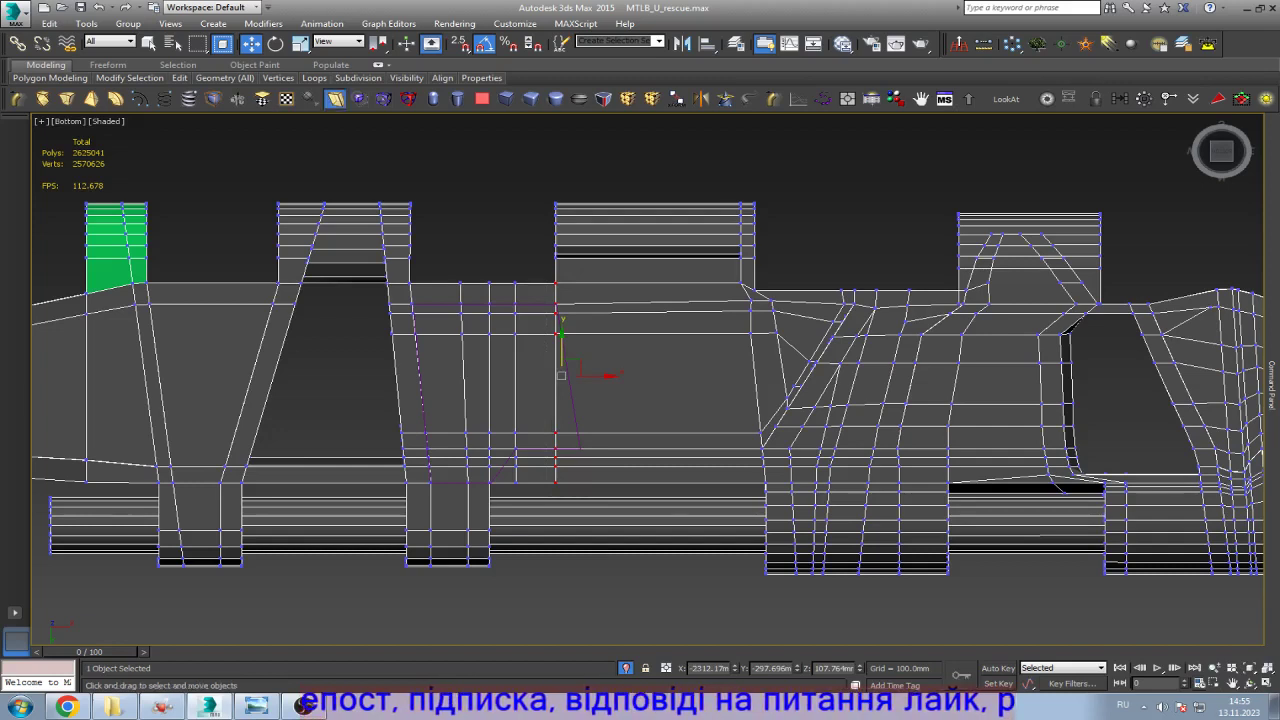
pyautogui.hotkey('ctrl', 'z')
pyautogui.click(1272, 385)
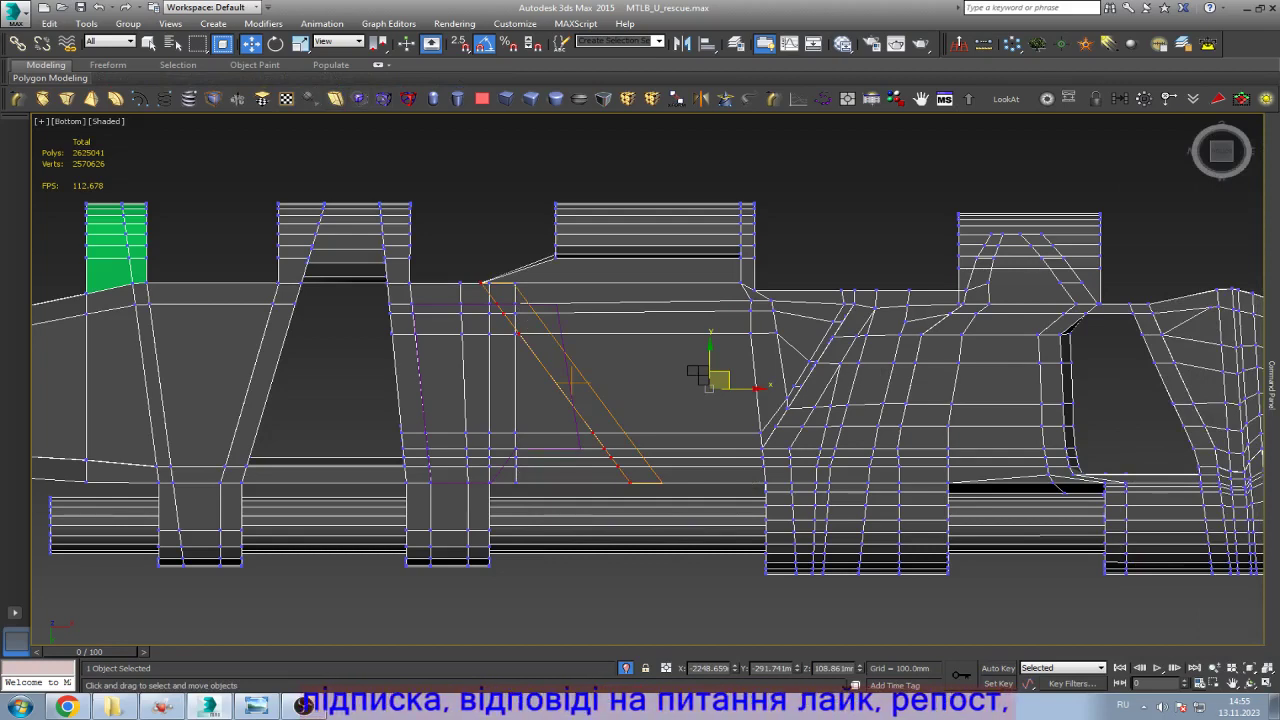
pyautogui.scroll(3, 660, 428)
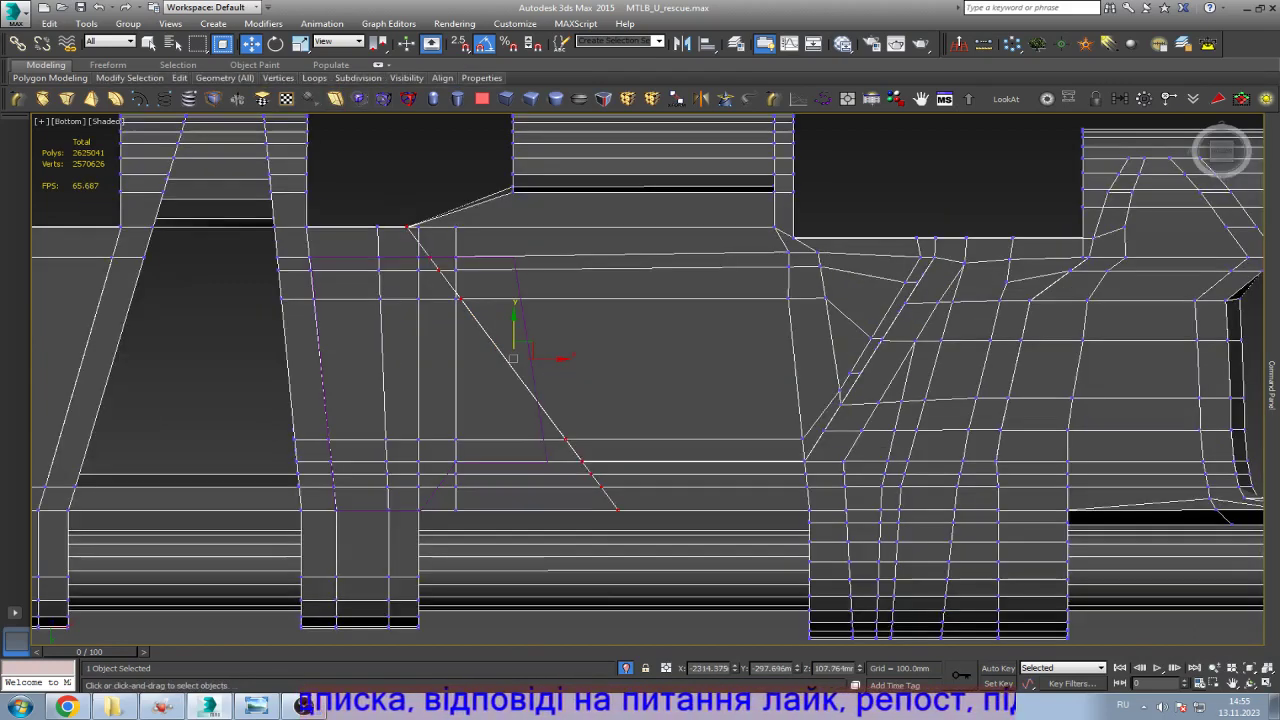
pyautogui.moveTo(550, 358); pyautogui.dragTo(655, 358)
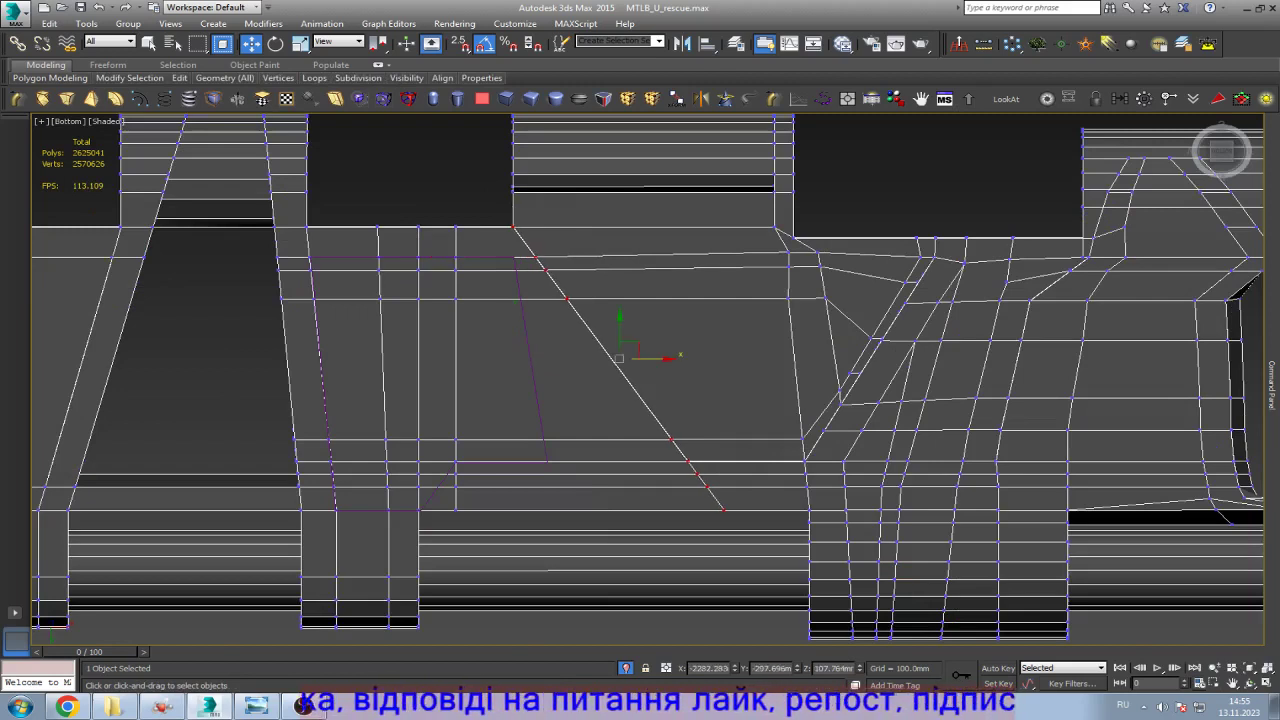
# Step: Scale the diagonal edge wider along X, then bring the reference photo back up
pyautogui.press('r')
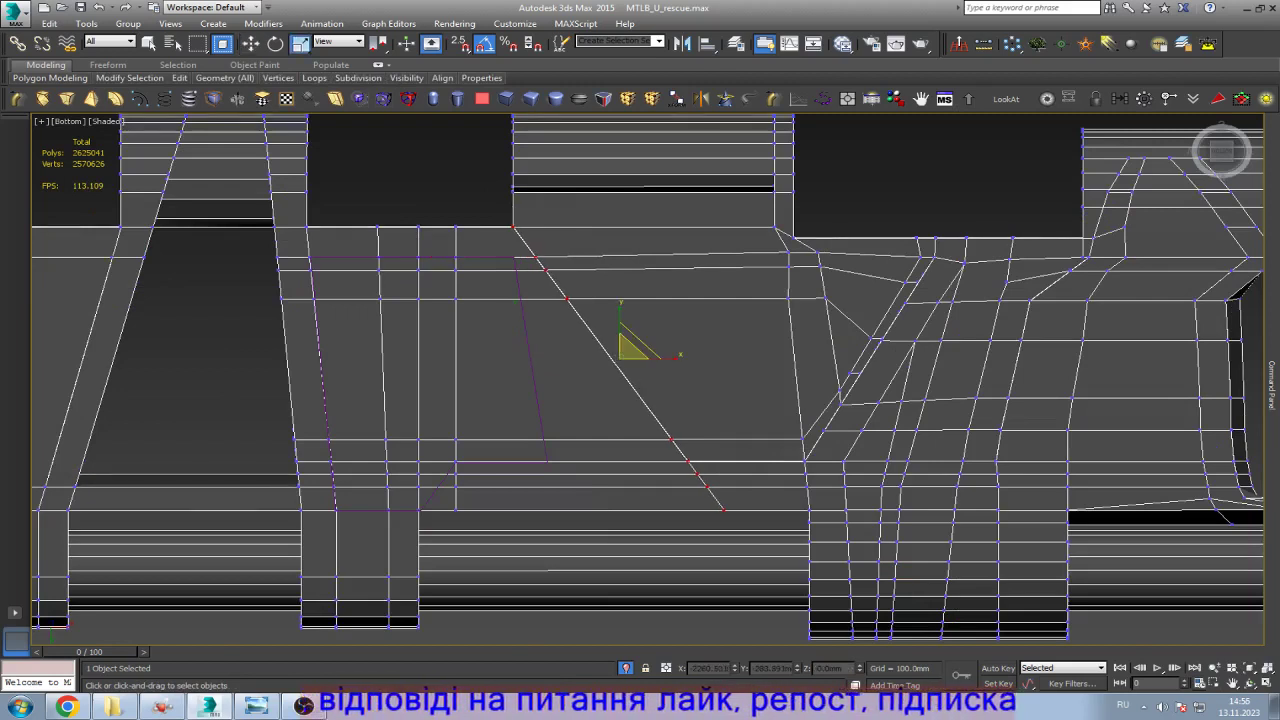
pyautogui.moveTo(660, 355); pyautogui.dragTo(635, 369)
pyautogui.press('w')
pyautogui.scroll(2, 640, 345)
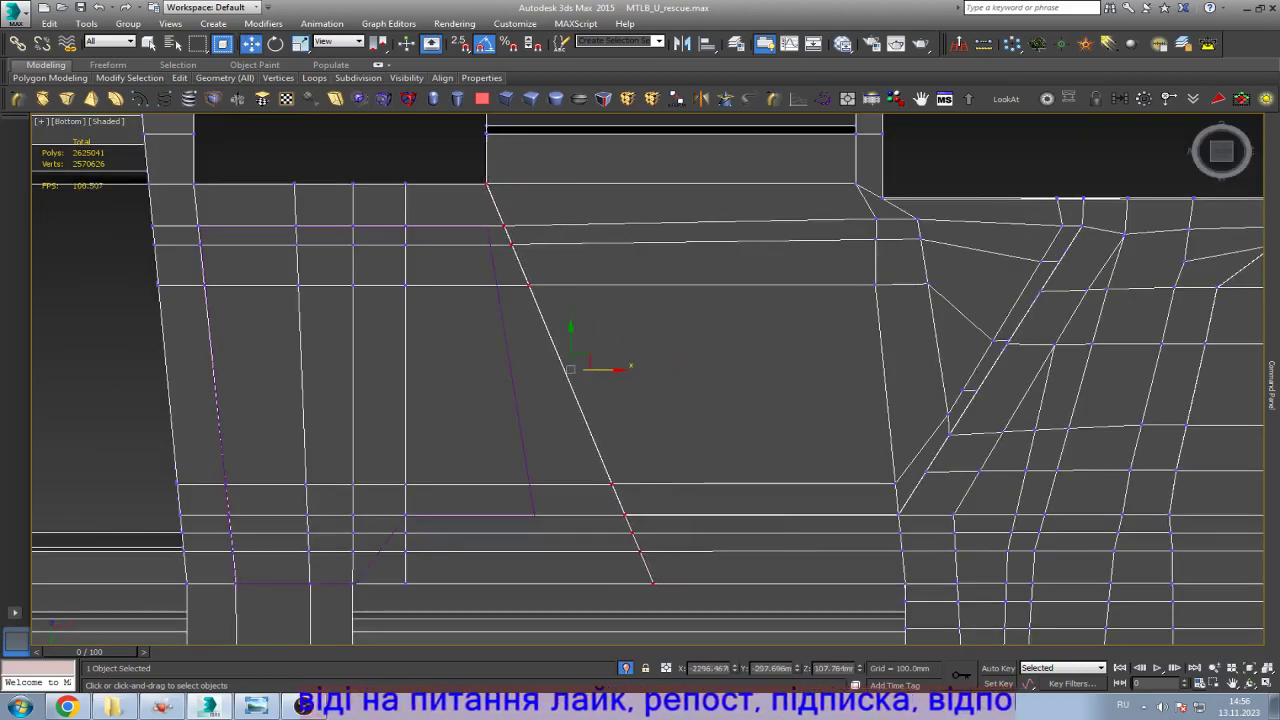
pyautogui.scroll(-2, 607, 374)
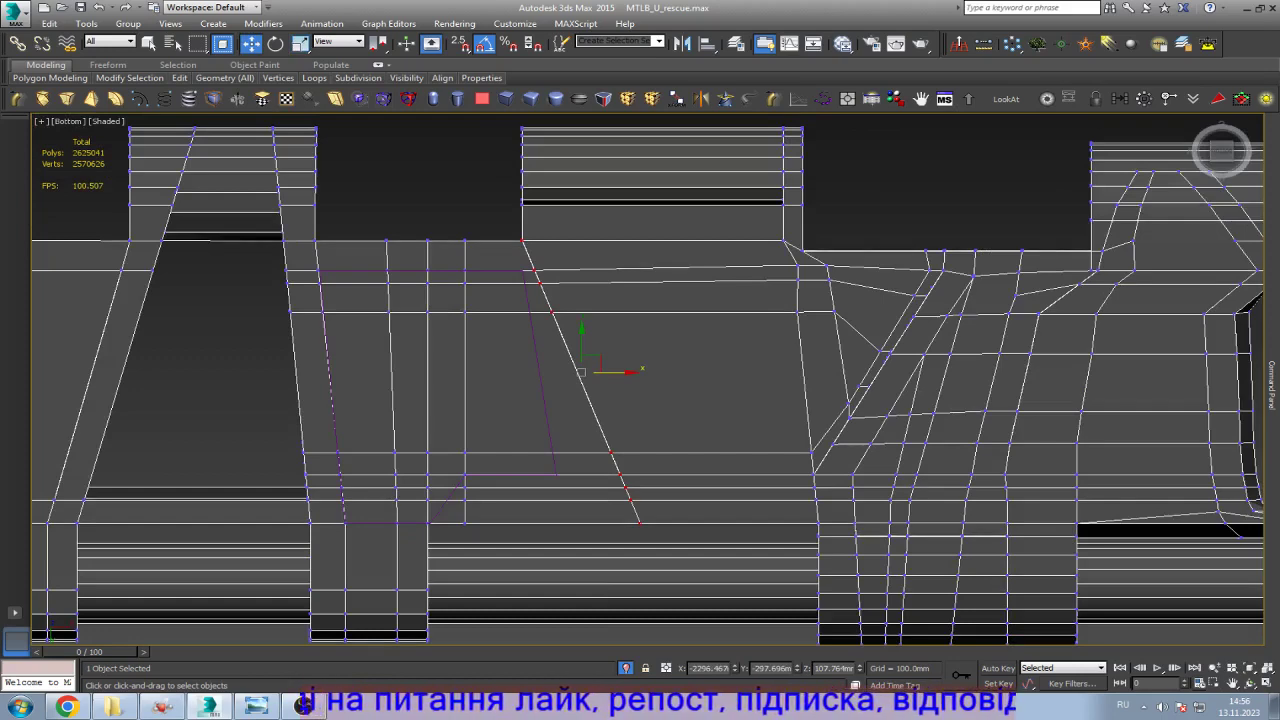
pyautogui.click(255, 706)
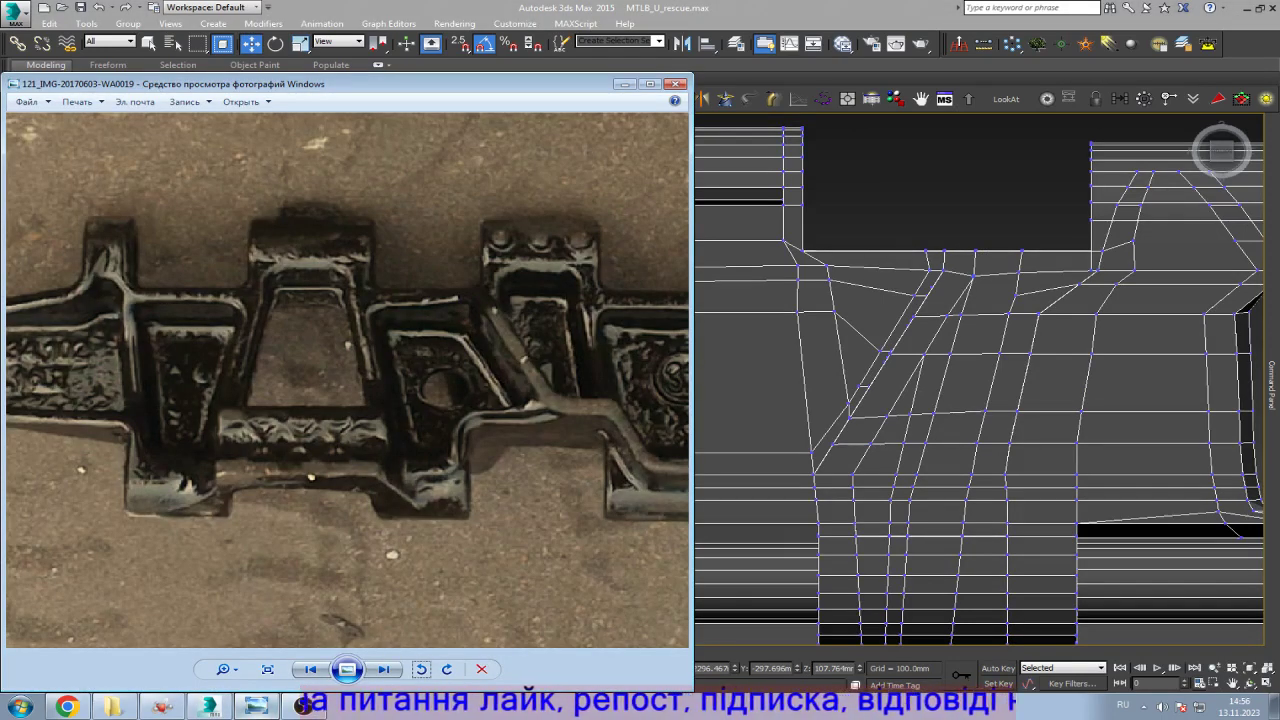
# Step: Toggle the reference photo to compare, then minimize it to uncover the 3ds Max bottom view
pyautogui.click(255, 706)
pyautogui.click(255, 706)
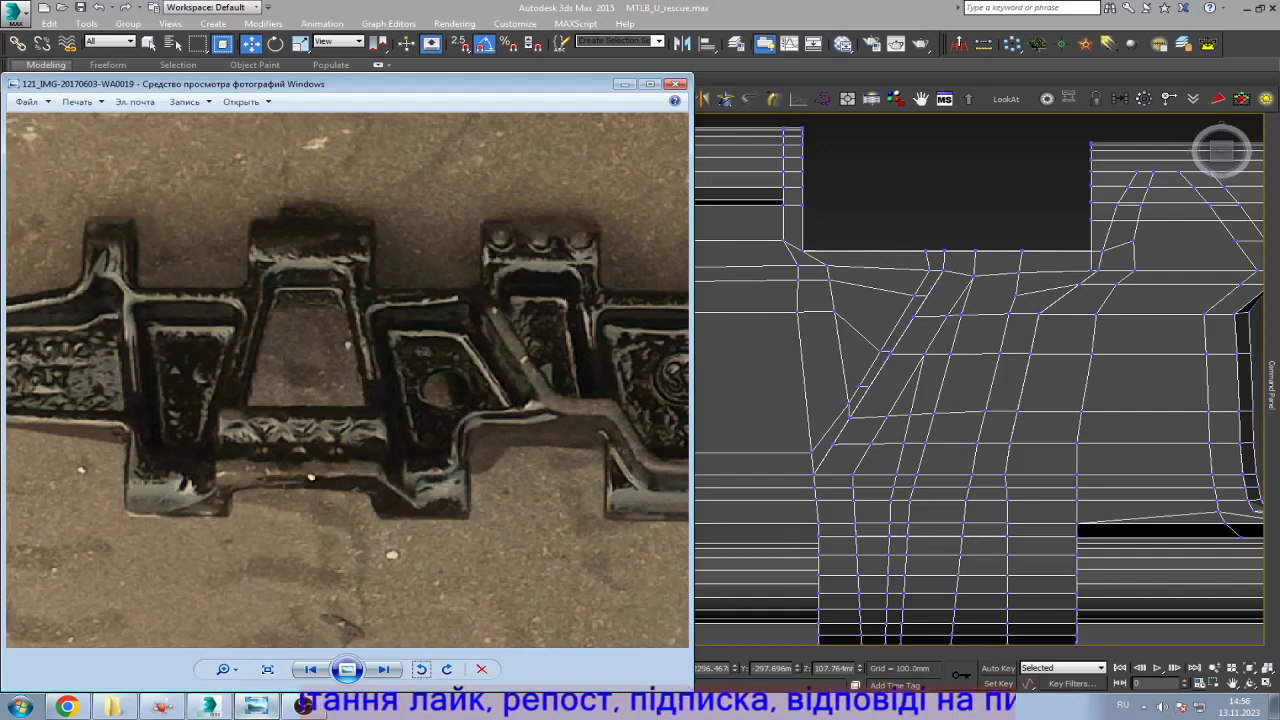
pyautogui.click(255, 706)
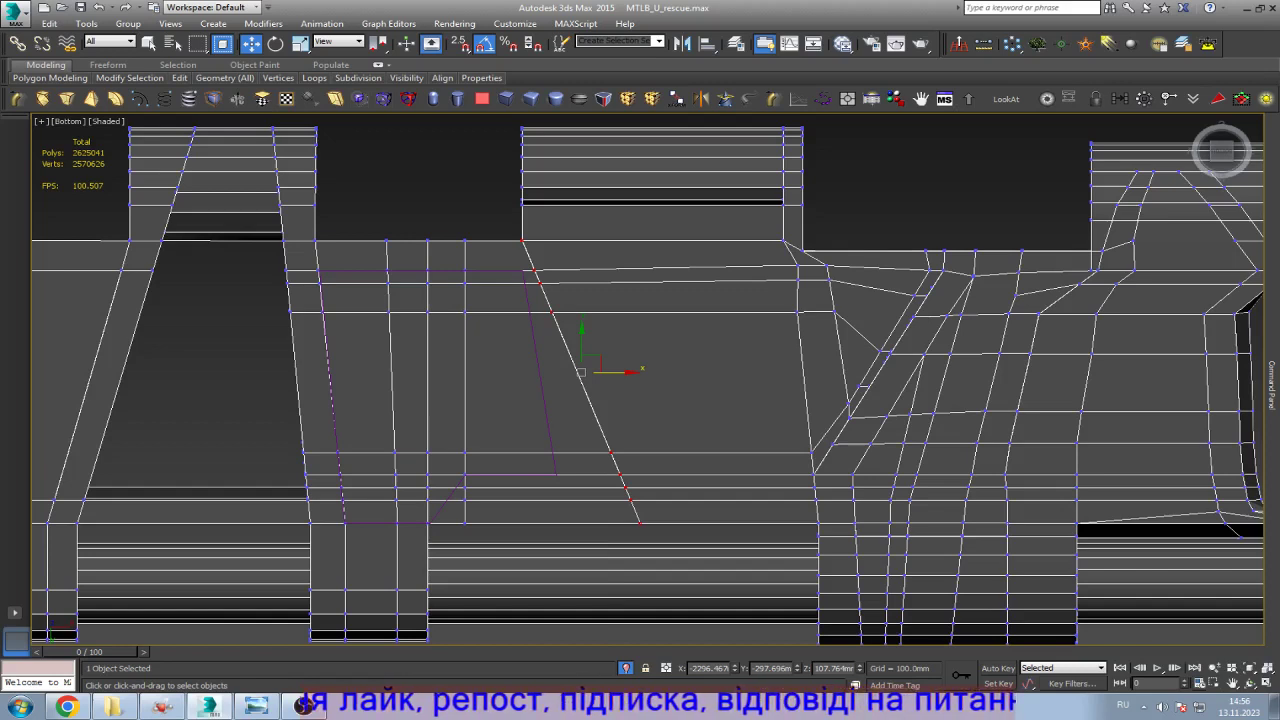
# Step: Scale the slanted middle edge loop to 84% along X
pyautogui.press('r')
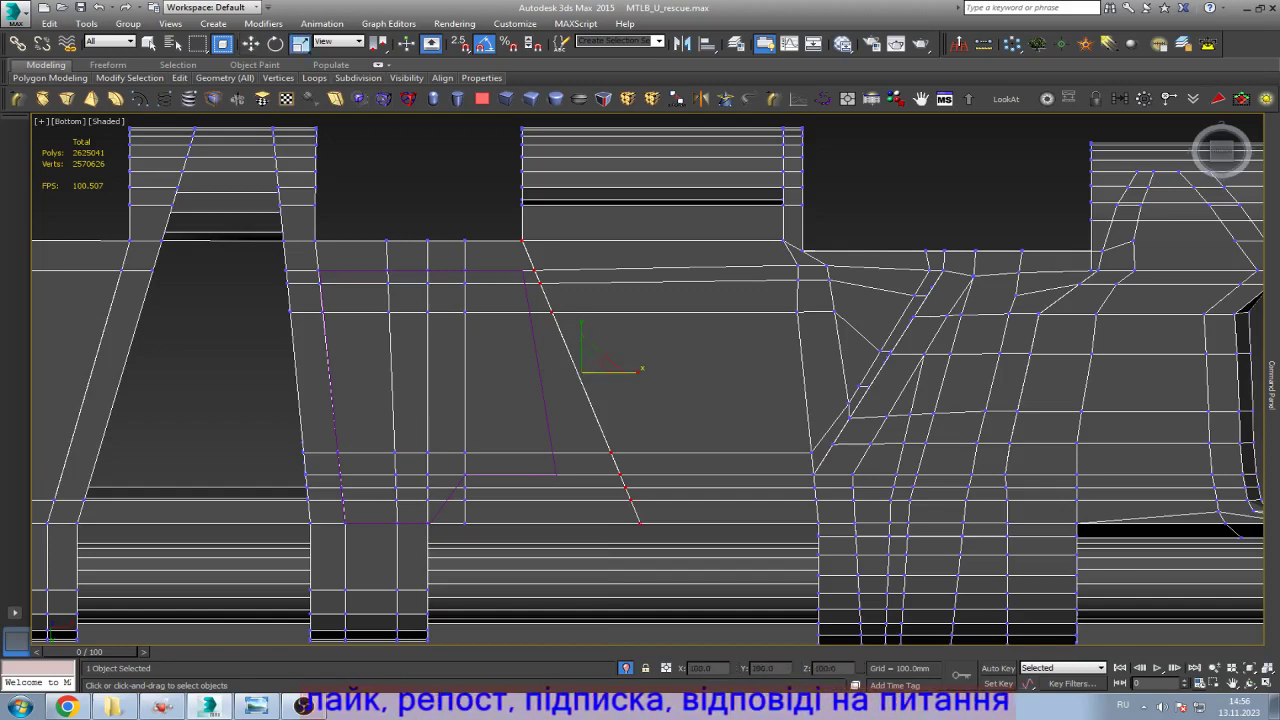
pyautogui.moveTo(620, 370); pyautogui.dragTo(590, 371)
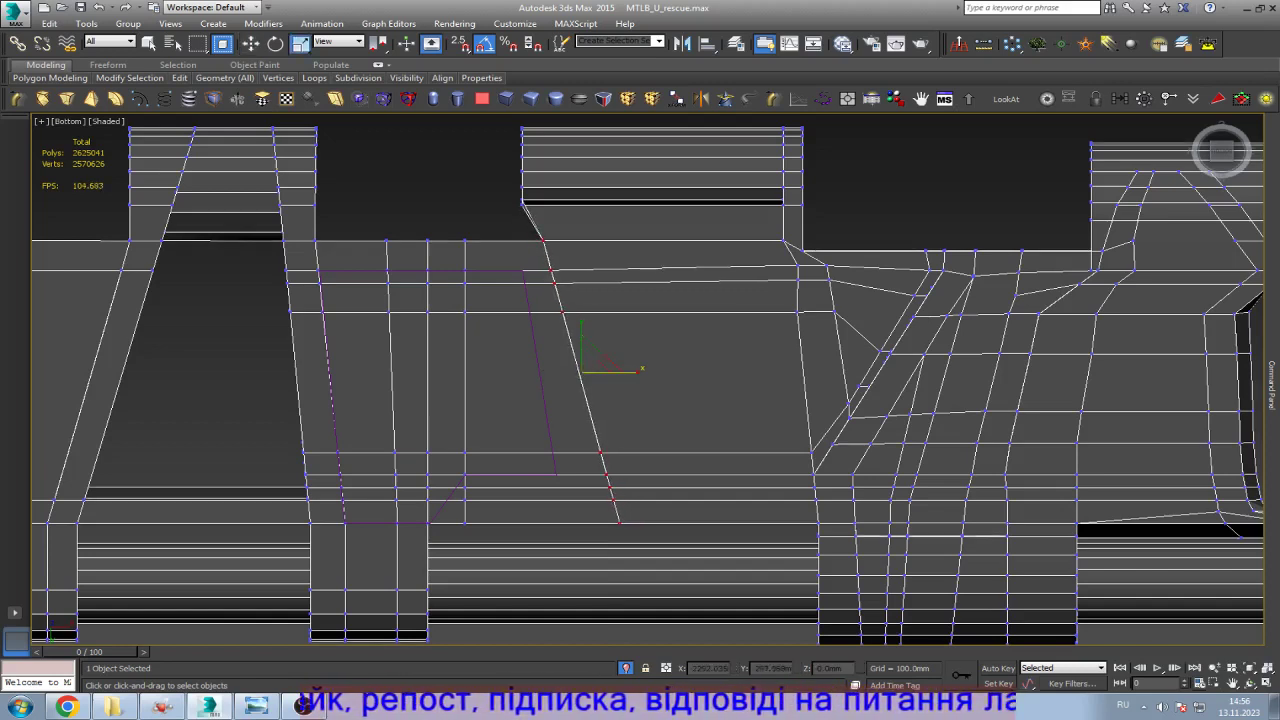
pyautogui.click(590, 371)
pyautogui.press('w')
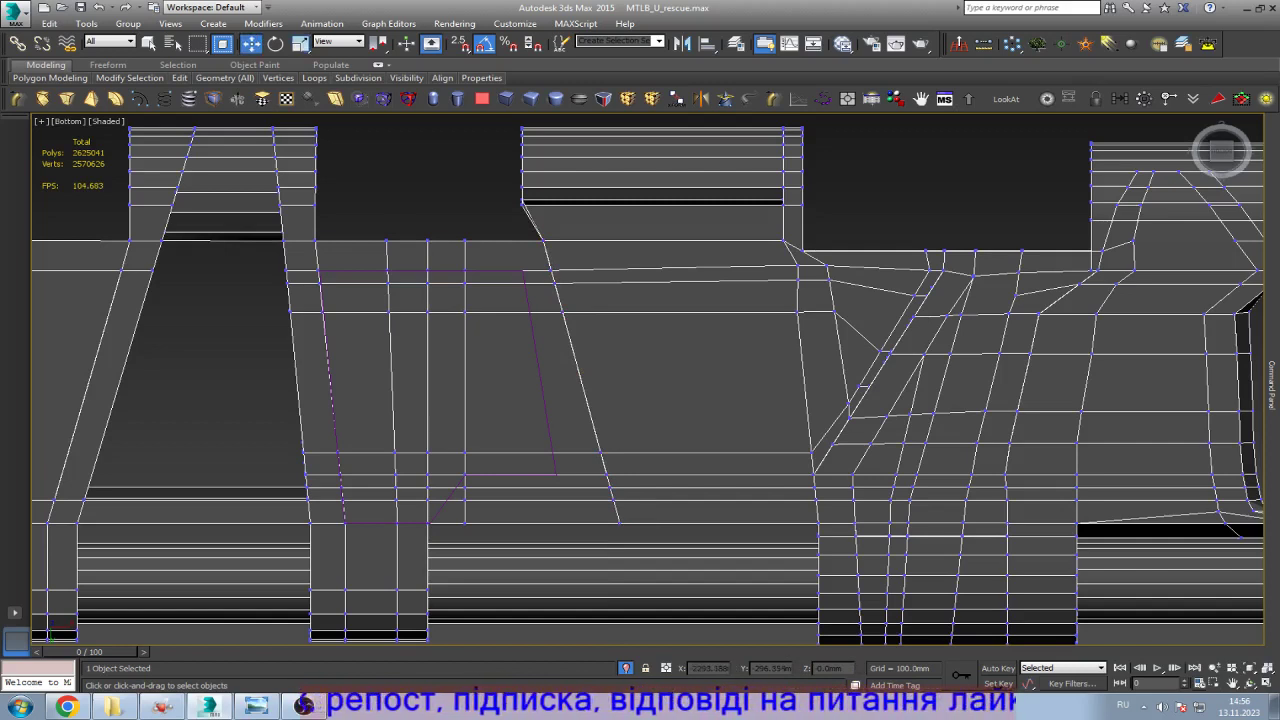
# Step: Select the diagonal vertex loop and move it -6.21 mm along X
pyautogui.moveTo(525, 224); pyautogui.dragTo(566, 268)
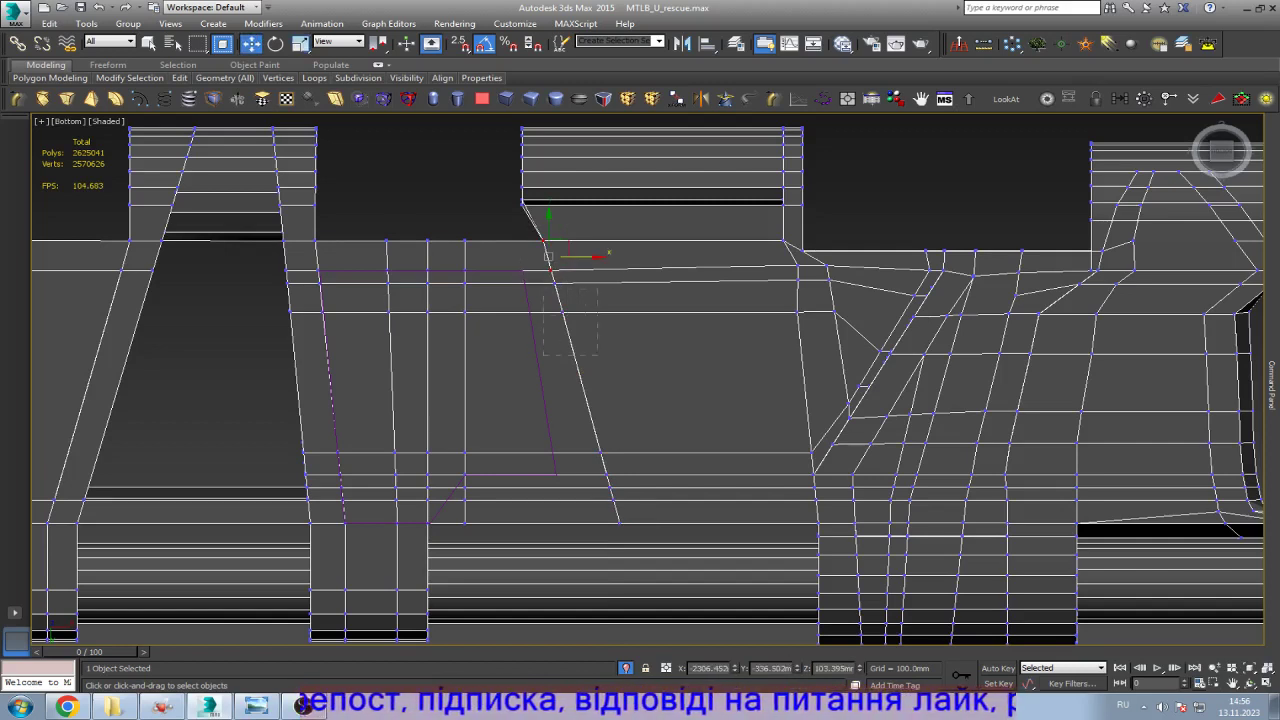
pyautogui.hotkey('alt', 'l')
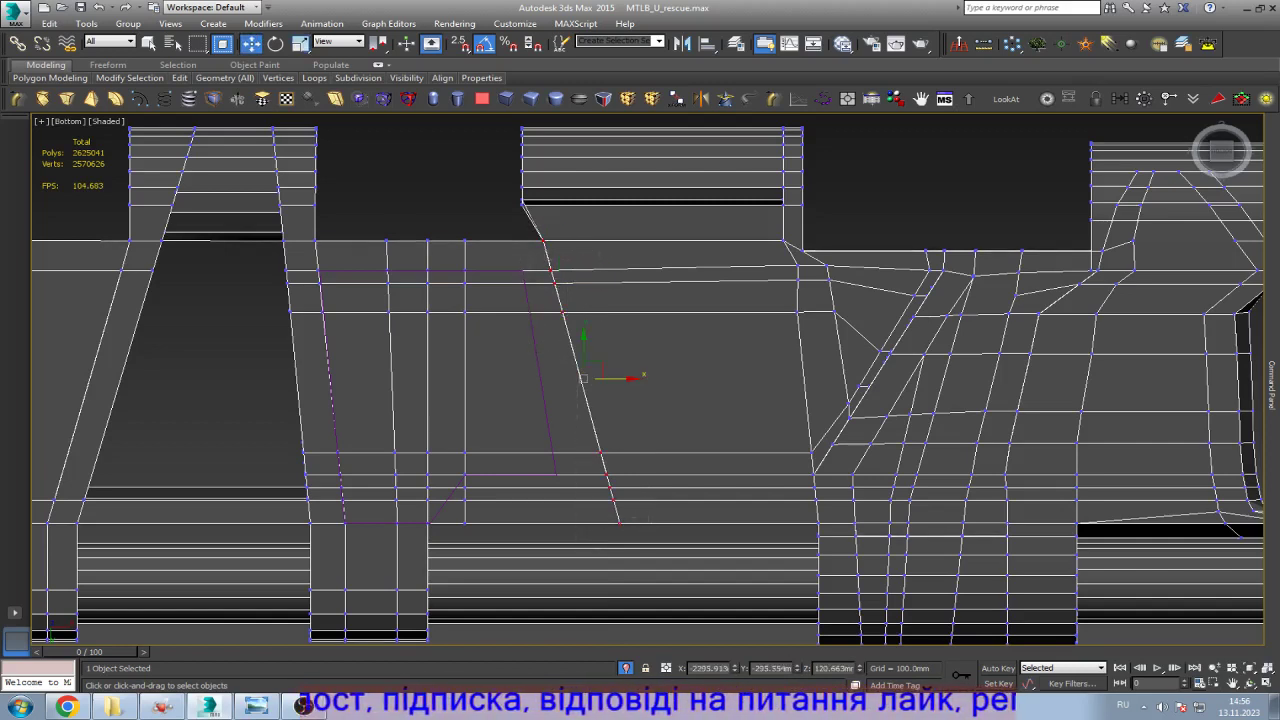
pyautogui.moveTo(615, 378); pyautogui.dragTo(595, 378)
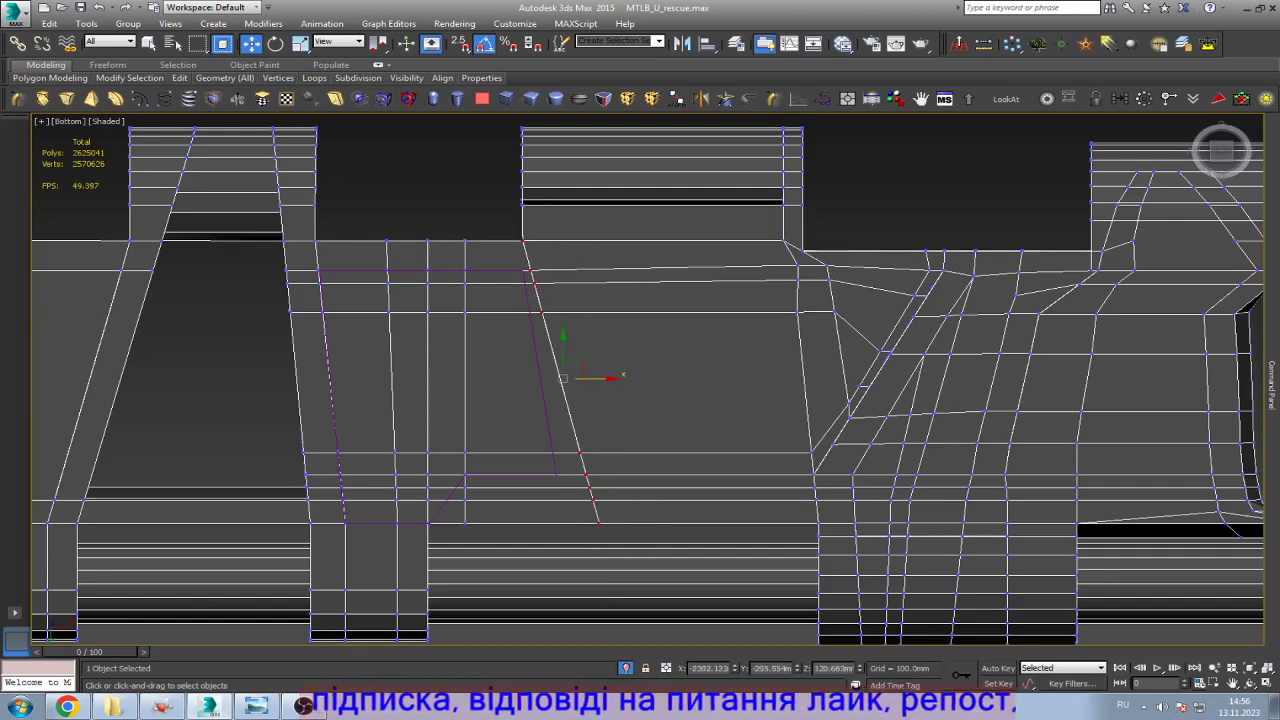
pyautogui.hotkey('ctrl', 'd')
# Step: Switch to wireframe display and orbit to view the recess corner obliquely
pyautogui.press('F3')
pyautogui.scroll(3, 609, 470)
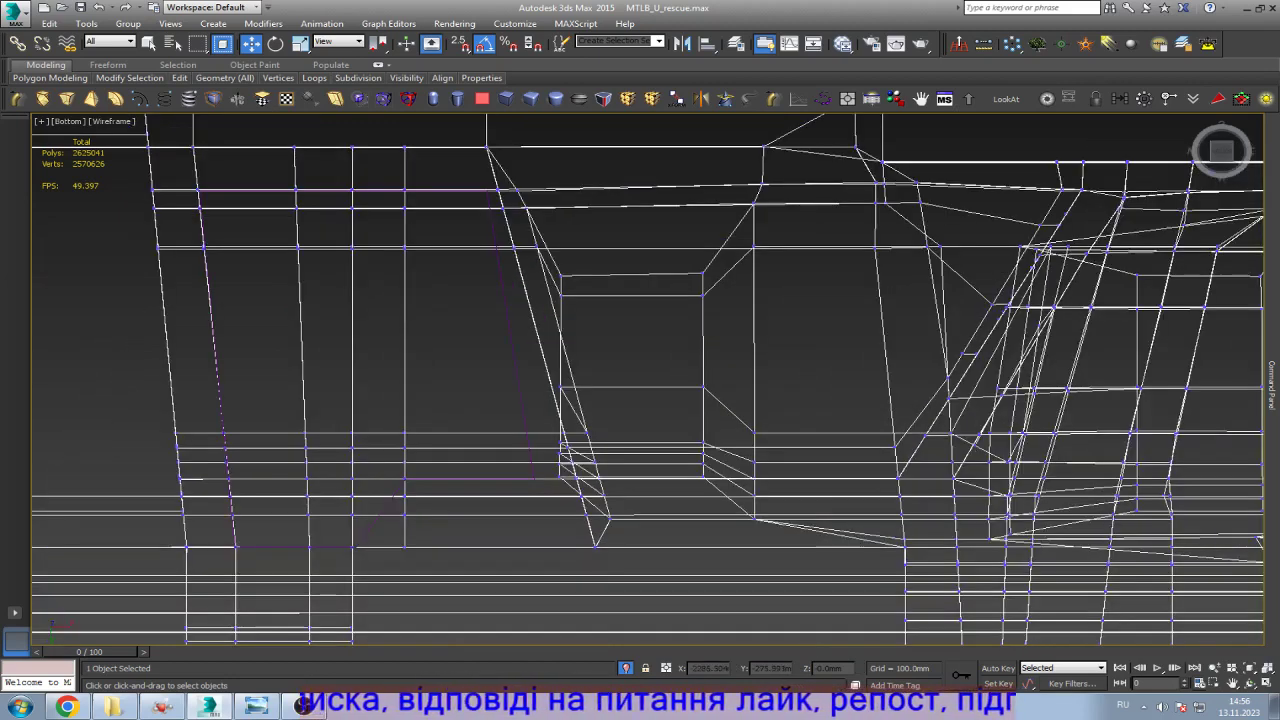
pyautogui.scroll(2, 600, 445)
pyautogui.scroll(-2, 600, 445)
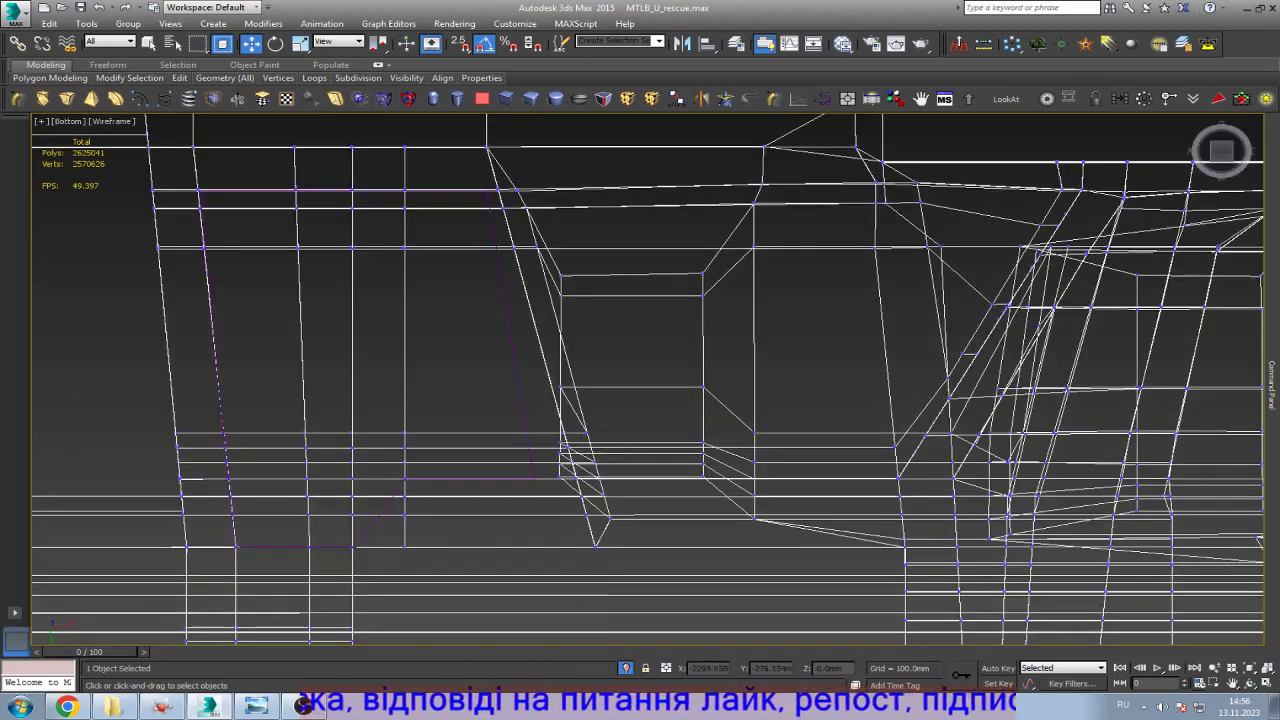
pyautogui.scroll(-2, 600, 470)
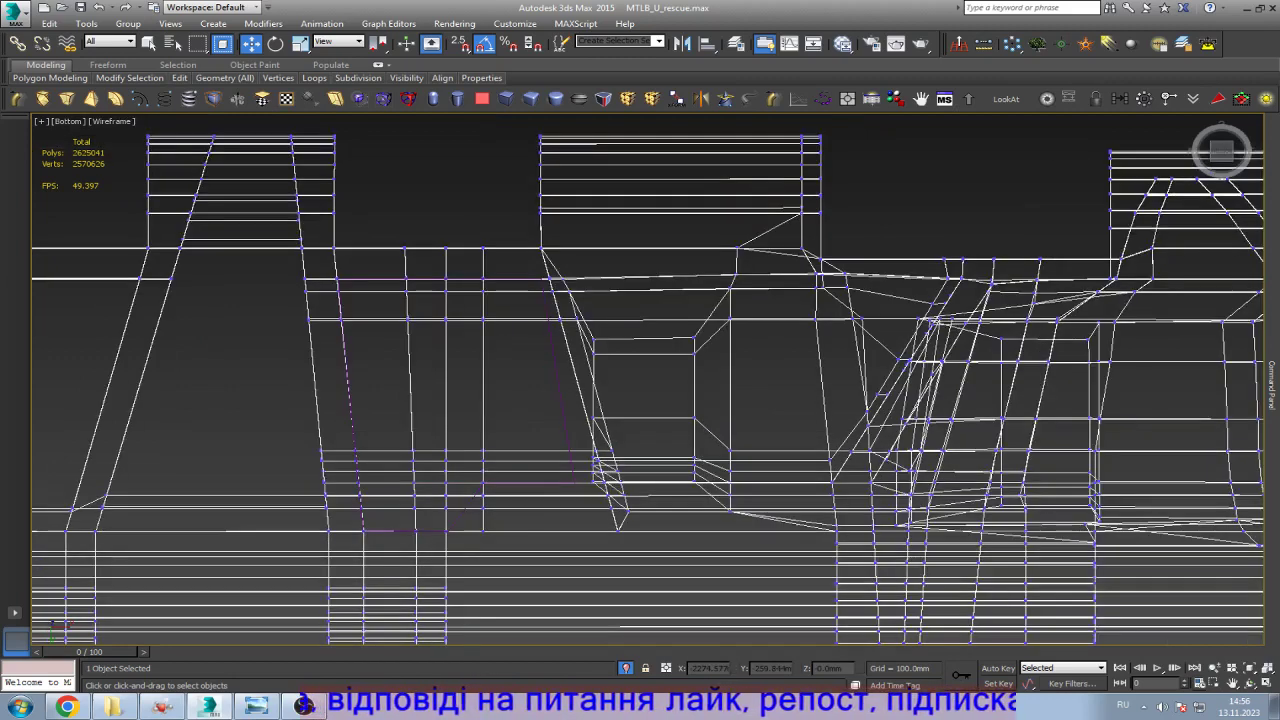
pyautogui.scroll(2, 600, 470)
pyautogui.scroll(-2, 600, 470)
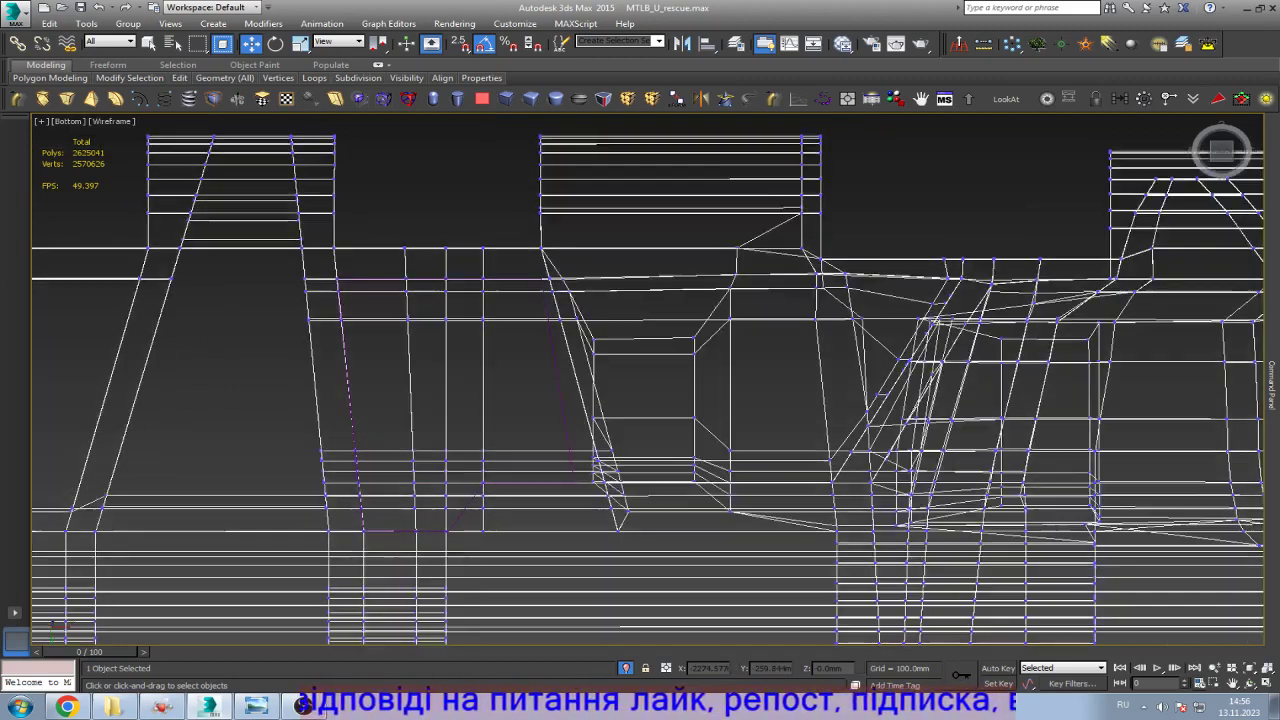
pyautogui.click(600, 465)
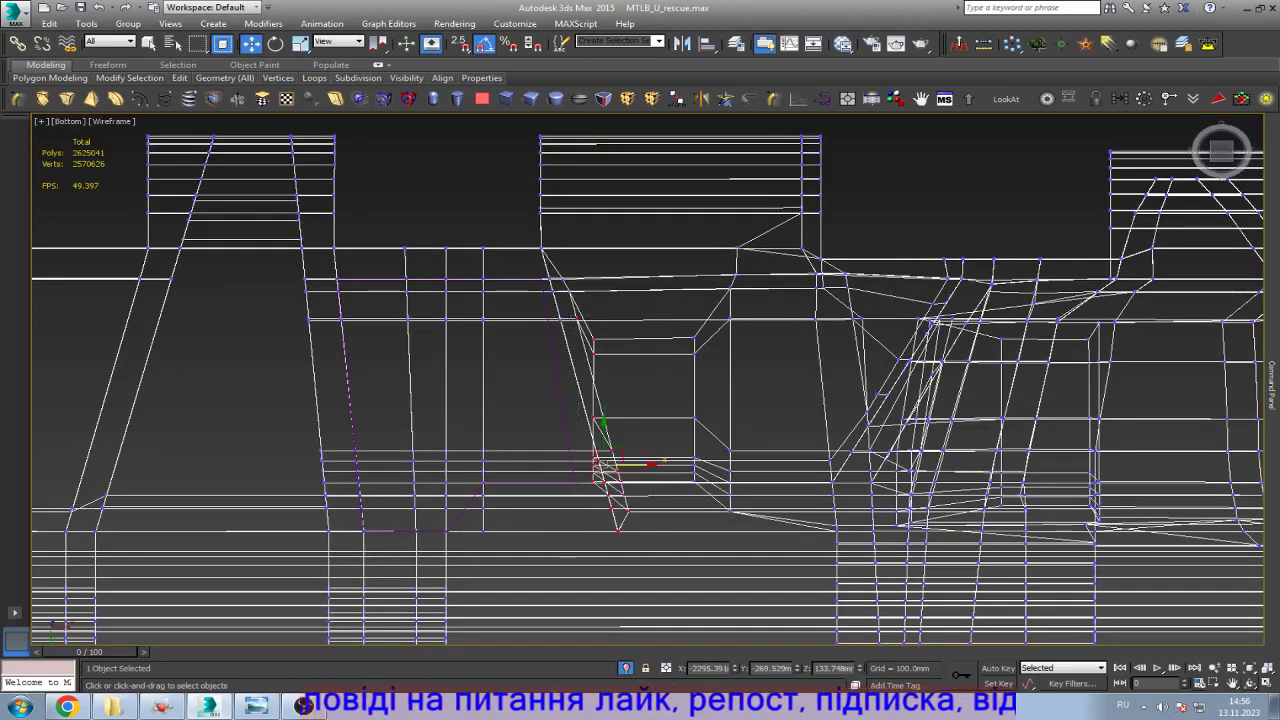
pyautogui.moveTo(600, 465)
pyautogui.keyDown('alt'); pyautogui.mouseDown(button='middle')
pyautogui.moveTo(640, 585)
pyautogui.moveTo(700, 520)
pyautogui.mouseUp(button='middle'); pyautogui.keyUp('alt')
# Step: Select the raised fin's top vertices and delete them, leaving an open hole
pyautogui.press('w')
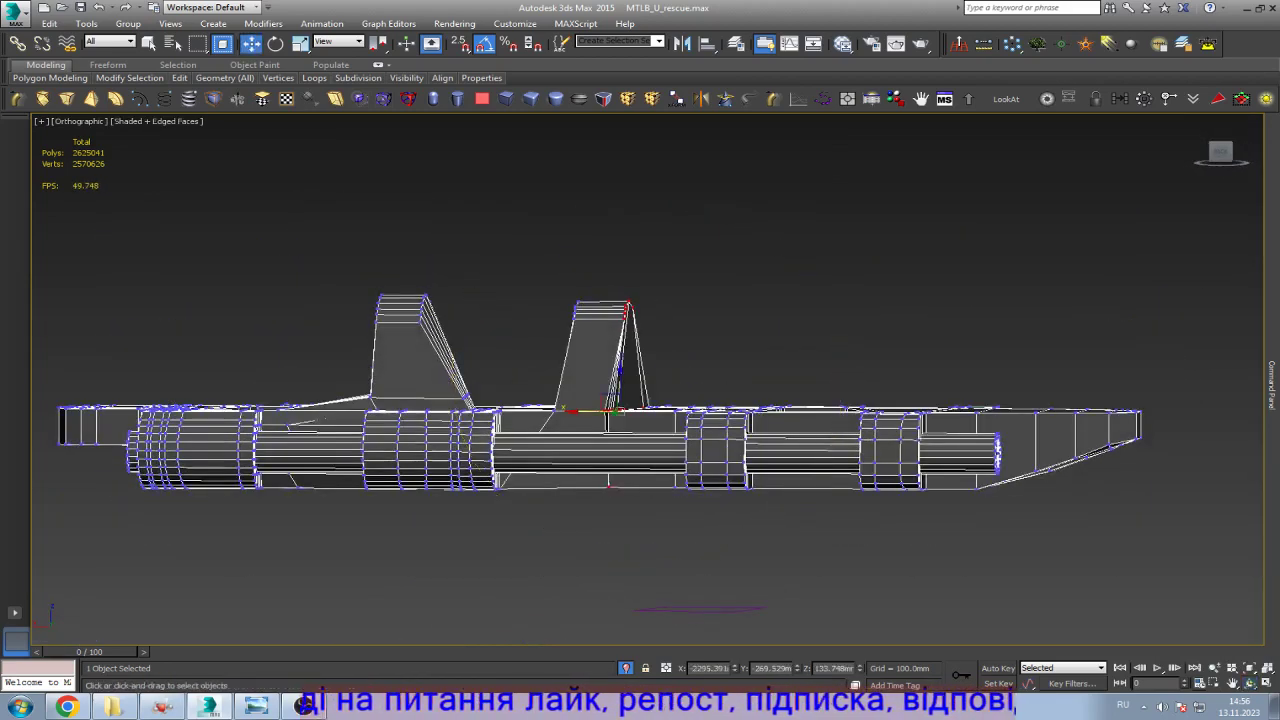
pyautogui.moveTo(697, 335); pyautogui.dragTo(697, 335)
pyautogui.moveTo(697, 335)
pyautogui.keyDown('alt'); pyautogui.mouseDown(button='middle')
pyautogui.moveTo(660, 420)
pyautogui.moveTo(690, 380)
pyautogui.moveTo(697, 335)
pyautogui.mouseUp(button='middle'); pyautogui.keyUp('alt')
pyautogui.scroll(5, 647, 379)
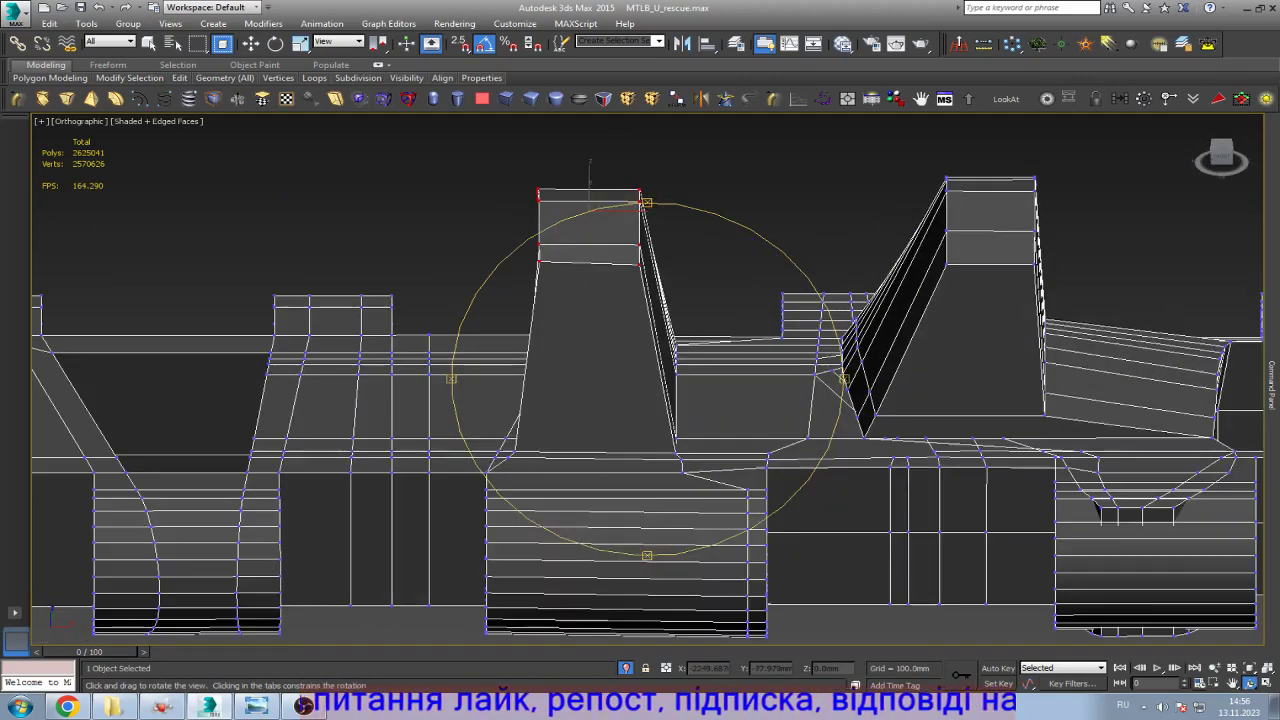
pyautogui.press('Delete')
pyautogui.press('w')
pyautogui.scroll(5, 615, 370)
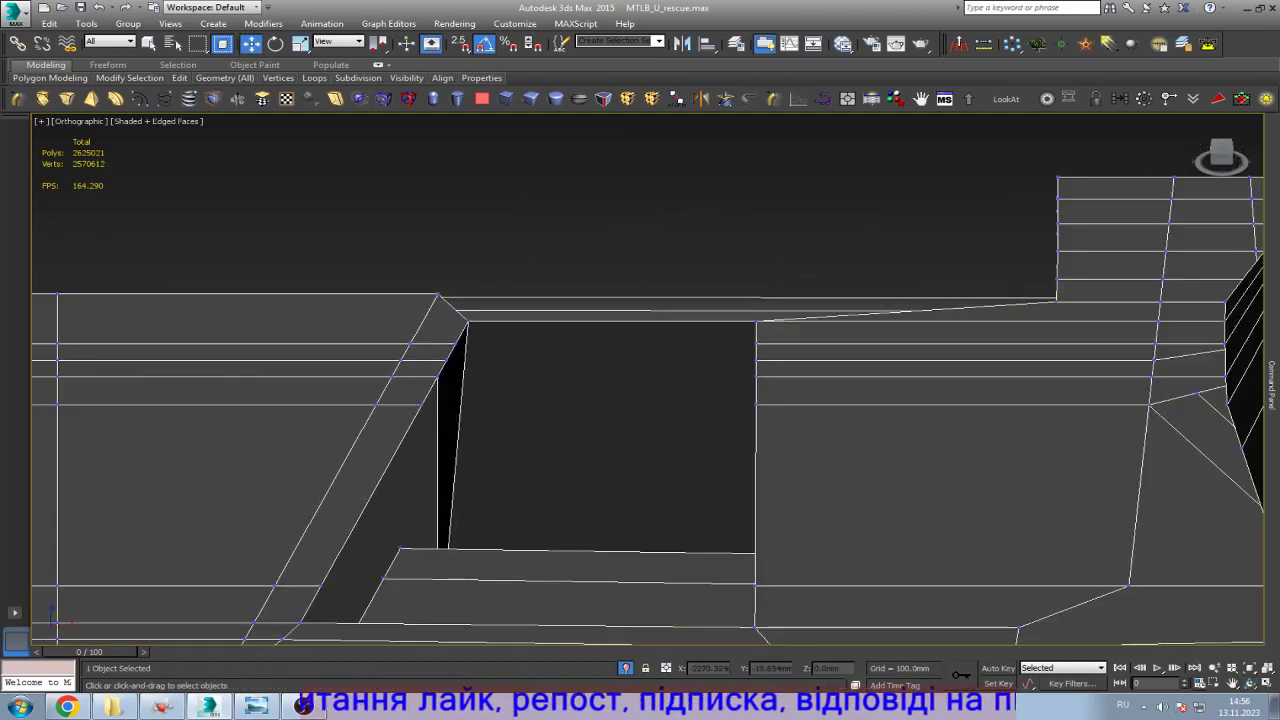
pyautogui.scroll(-4, 733, 320)
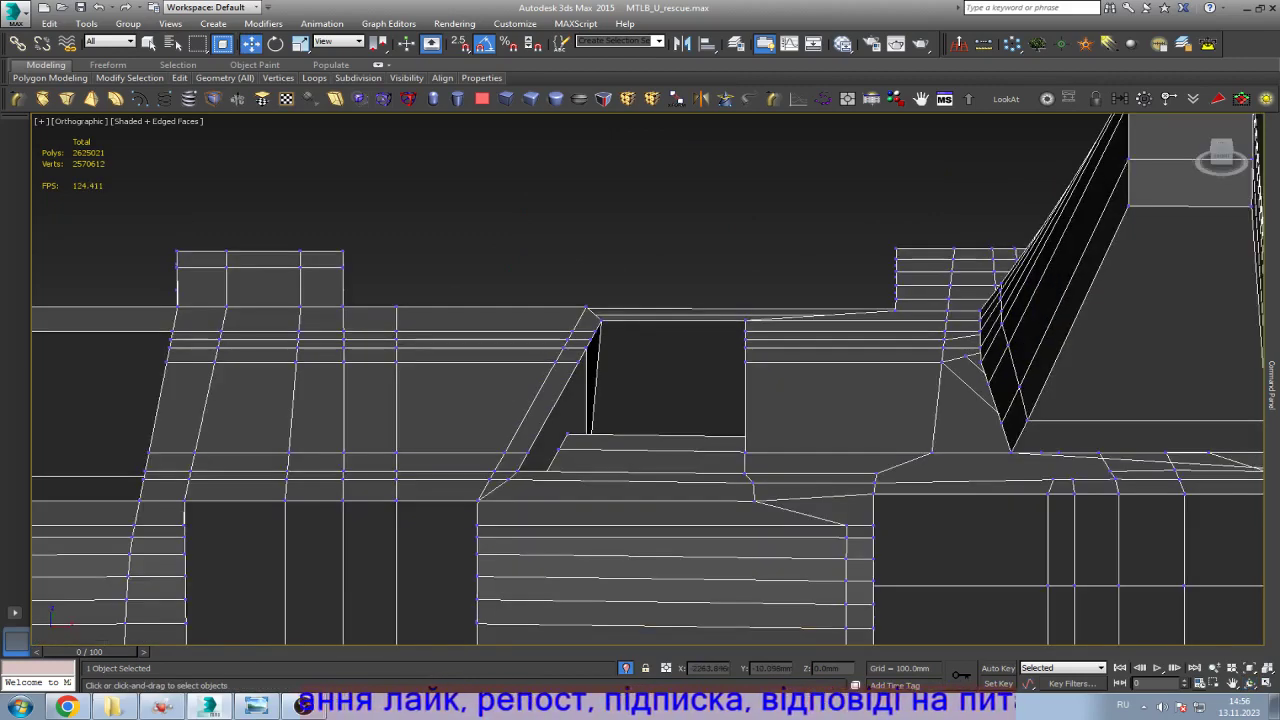
# Step: Switch to Bottom view and compare the model against the reference photo
pyautogui.press('b')
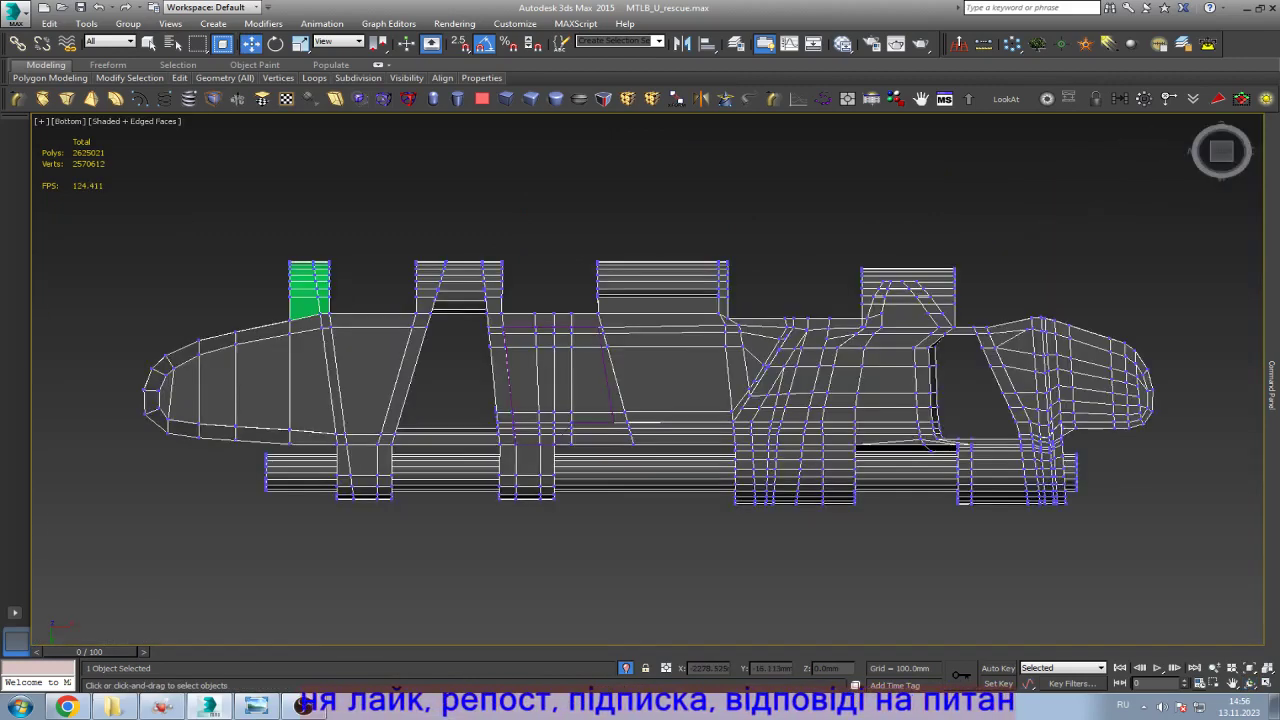
pyautogui.scroll(5, 625, 383)
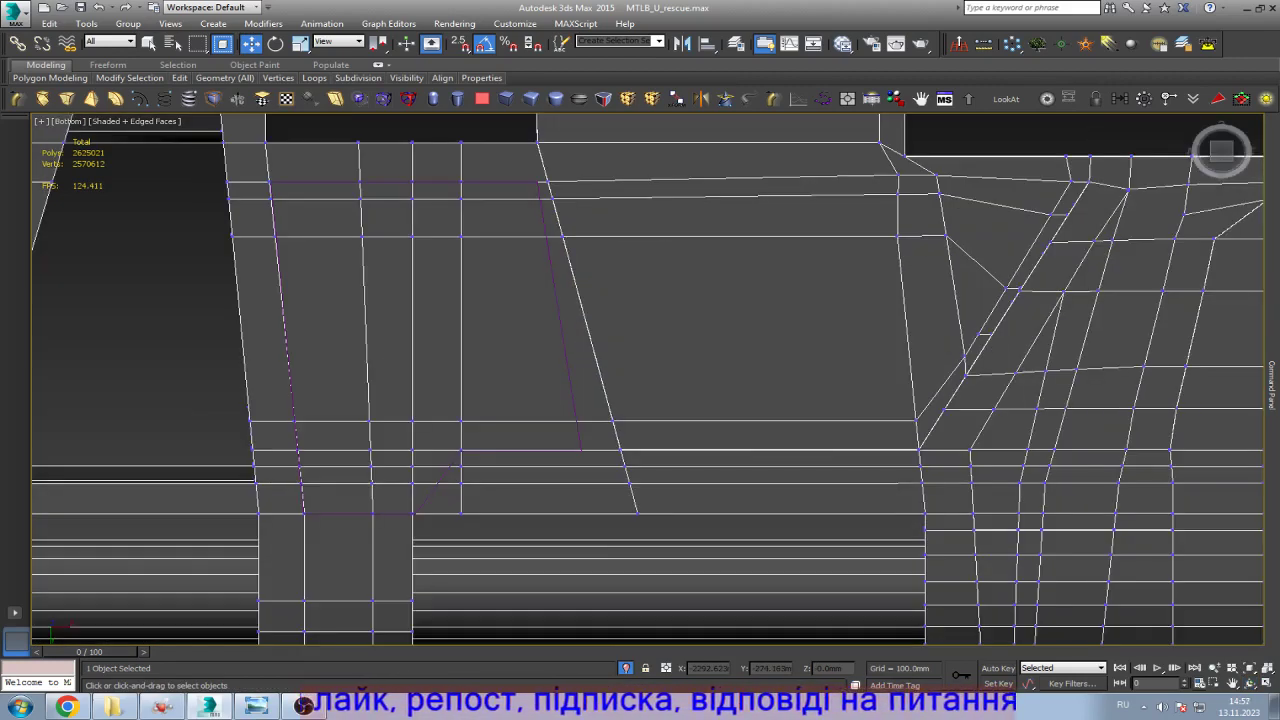
pyautogui.scroll(-2, 653, 405)
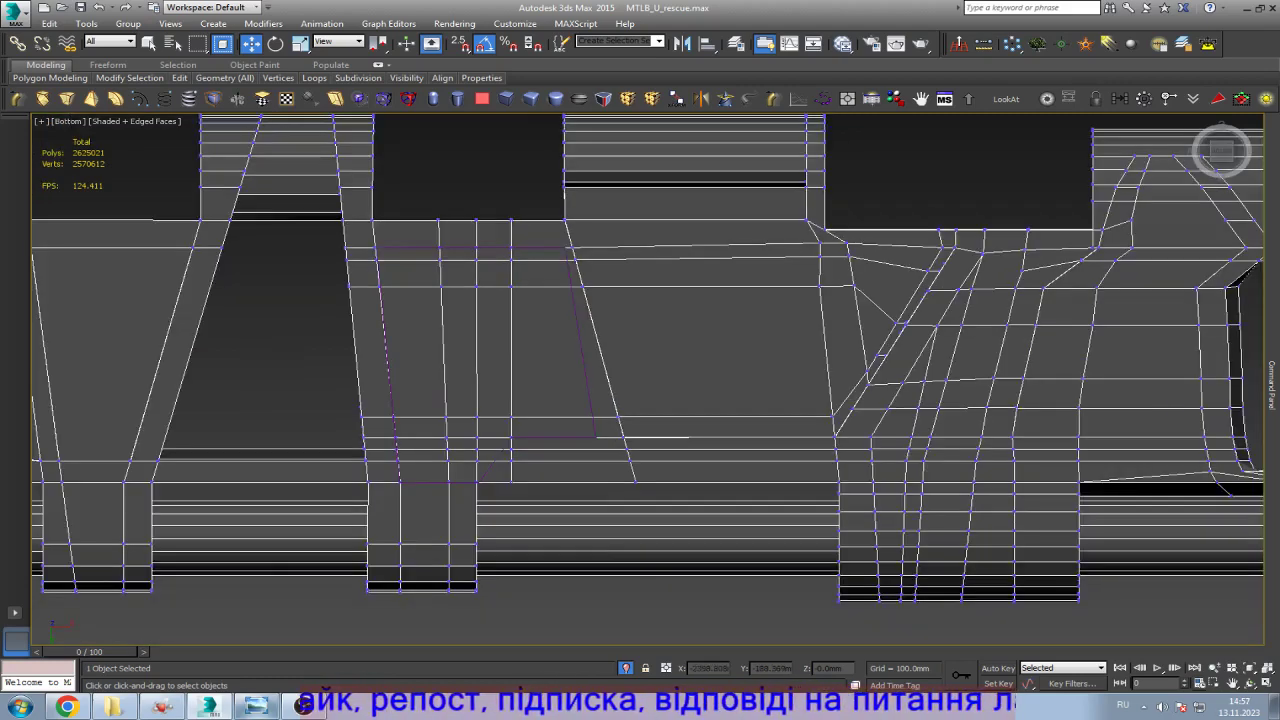
pyautogui.click(255, 706)
pyautogui.click(255, 706)
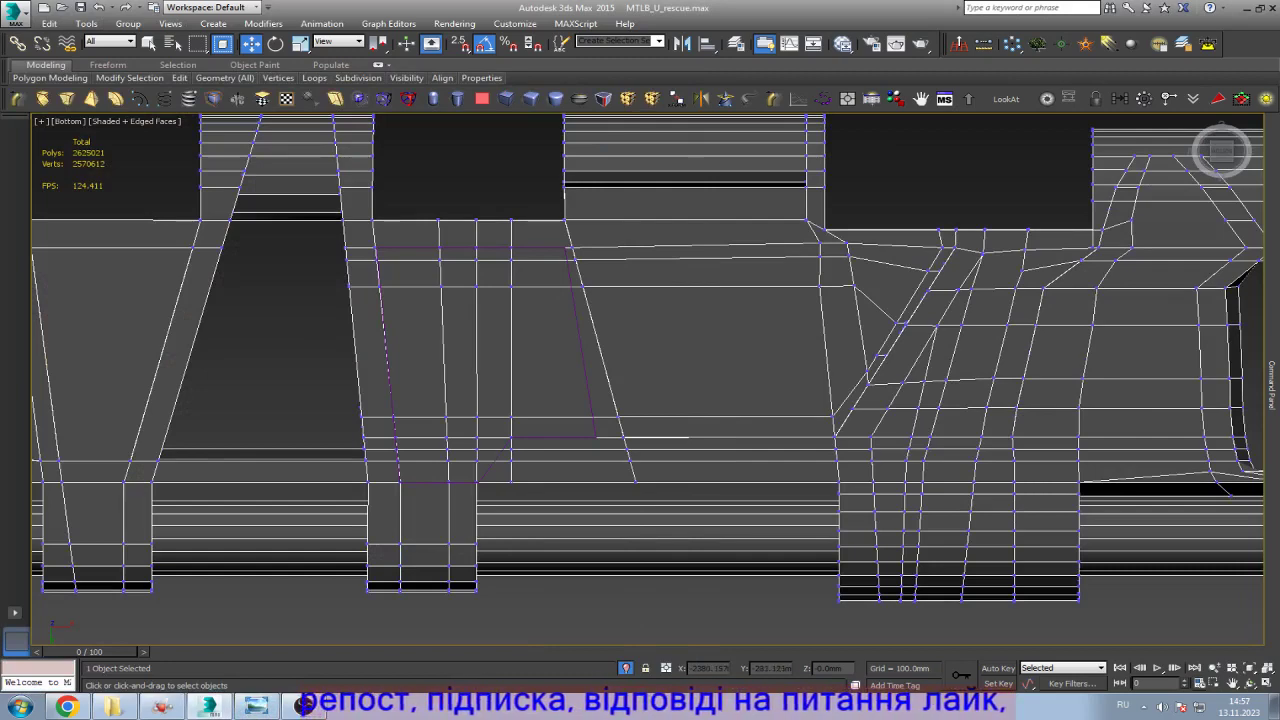
pyautogui.click(255, 706)
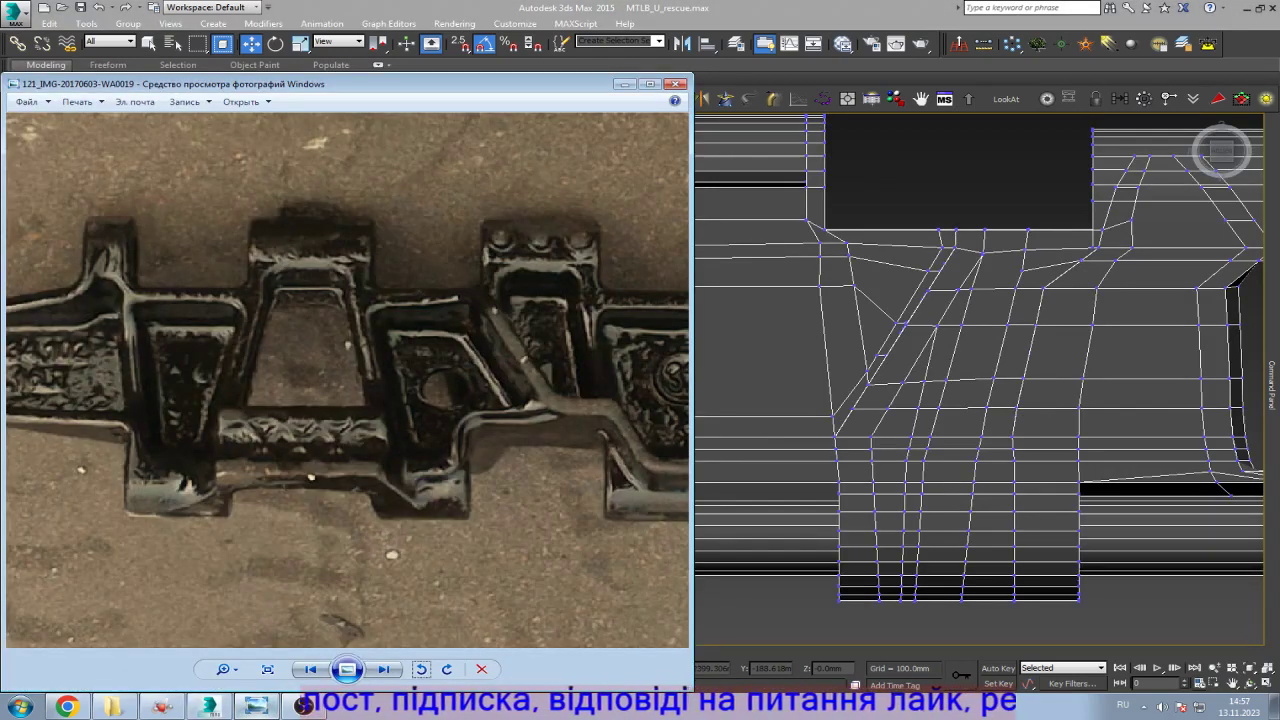
pyautogui.click(255, 706)
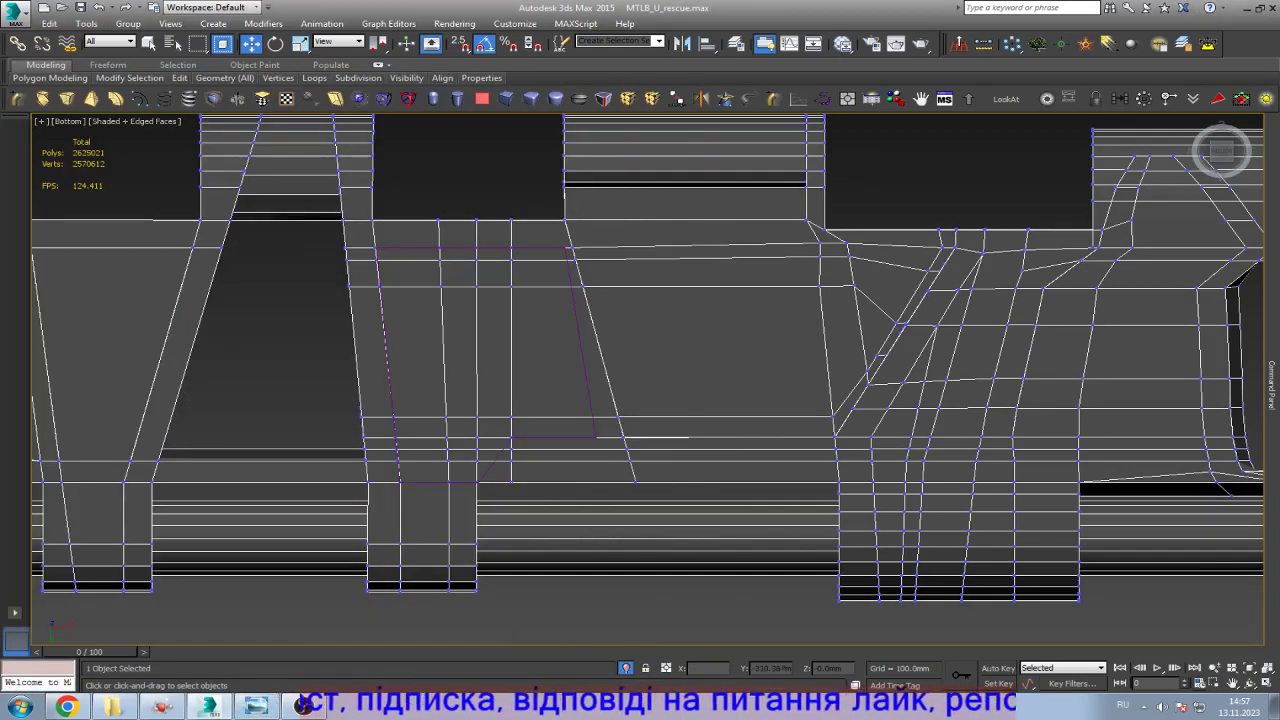
# Step: Select a polygon on the left panel, frame it, and return to Bottom view
pyautogui.press('4')
pyautogui.click(413, 352)
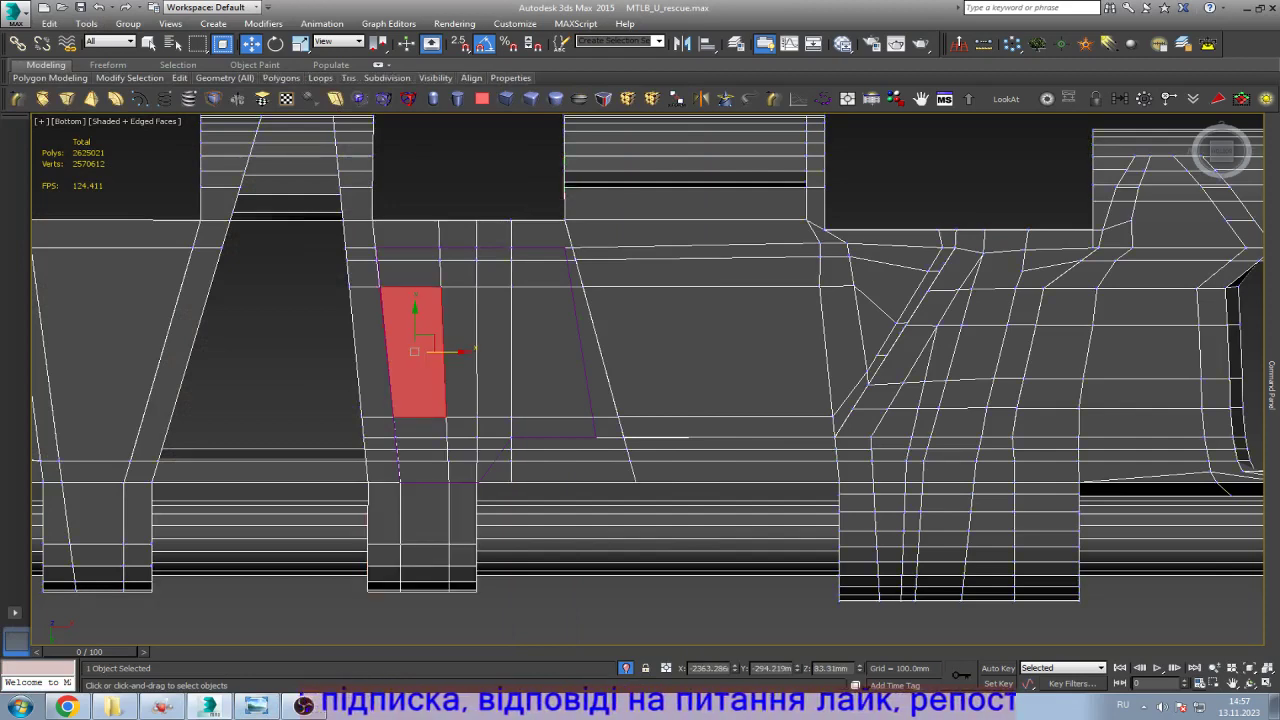
pyautogui.keyDown('alt'); pyautogui.moveTo(640, 360); pyautogui.dragTo(640, 310, button='middle'); pyautogui.keyUp('alt')
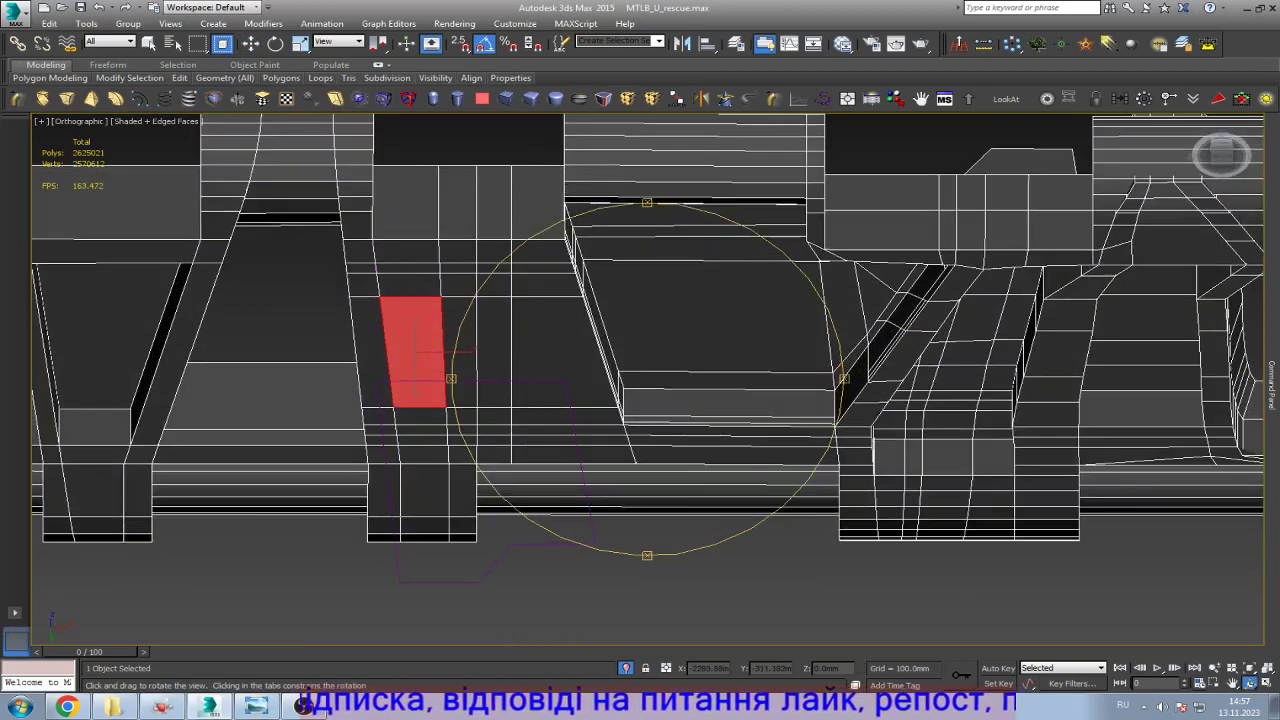
pyautogui.scroll(4, 536, 269)
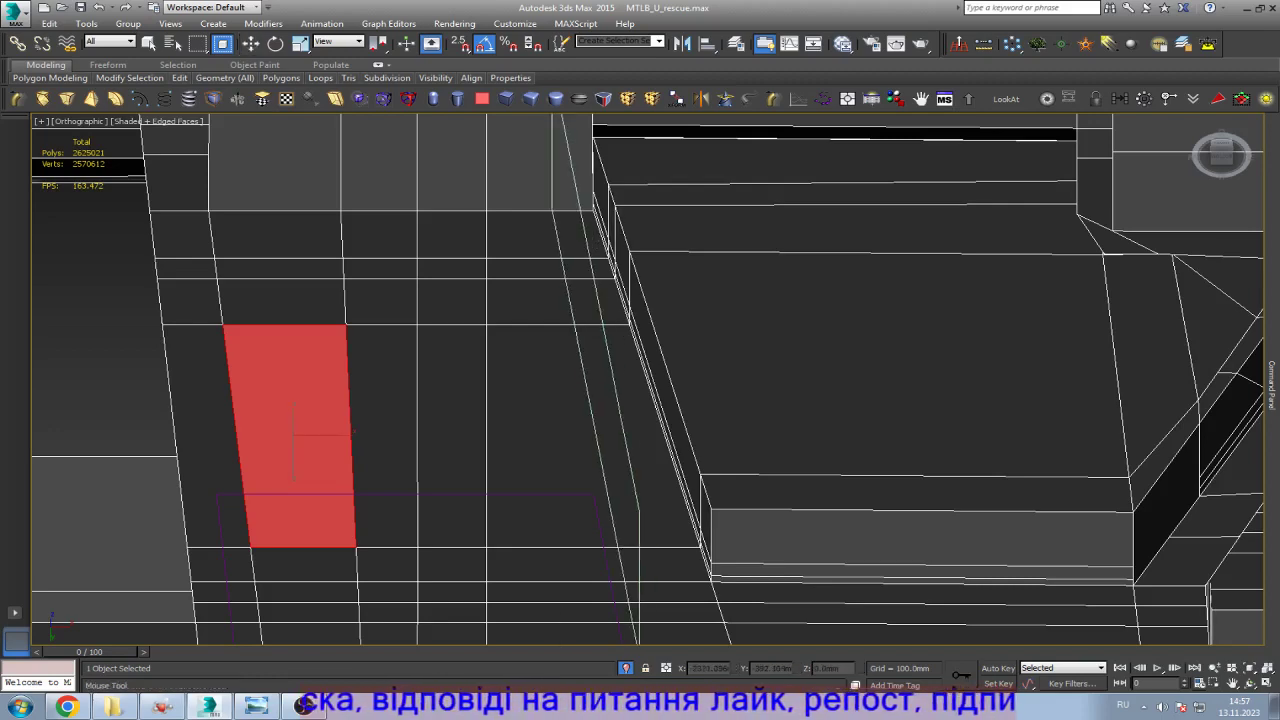
pyautogui.press('w')
pyautogui.press('z')
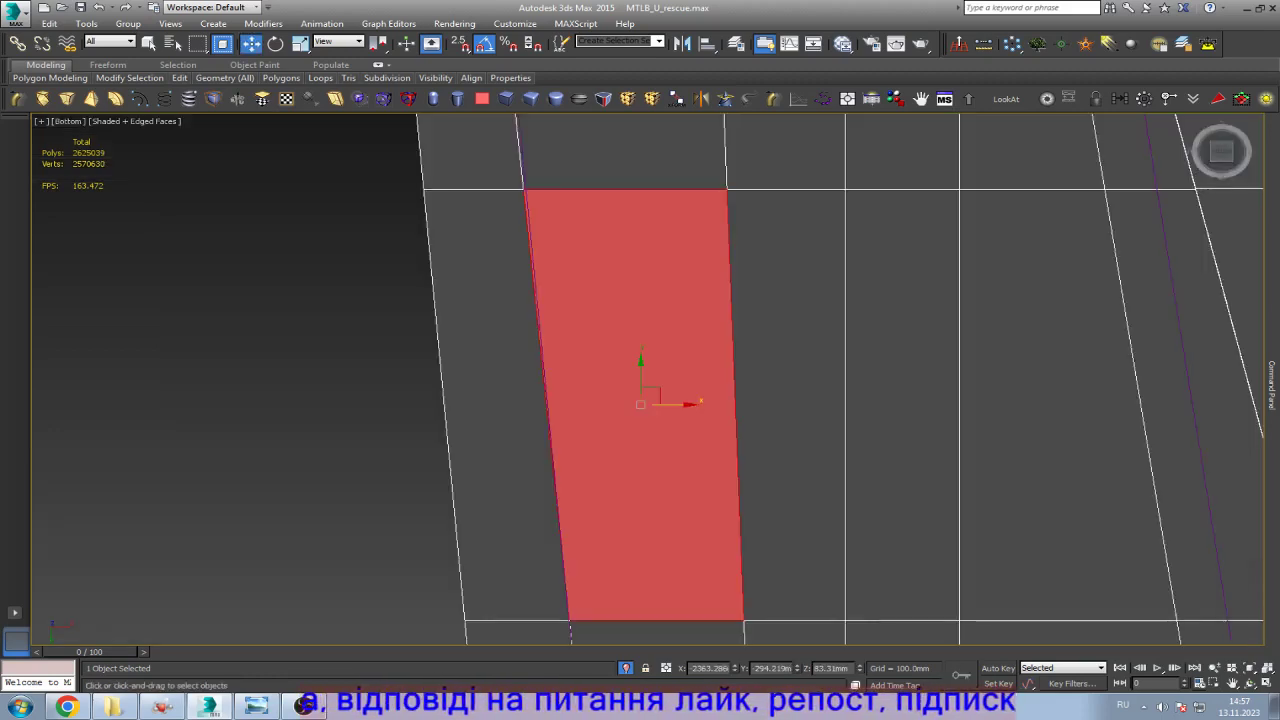
pyautogui.press('b')
# Step: Scale the underside vertex column outward to 134% along X, then return to Polygon level
pyautogui.press('1')
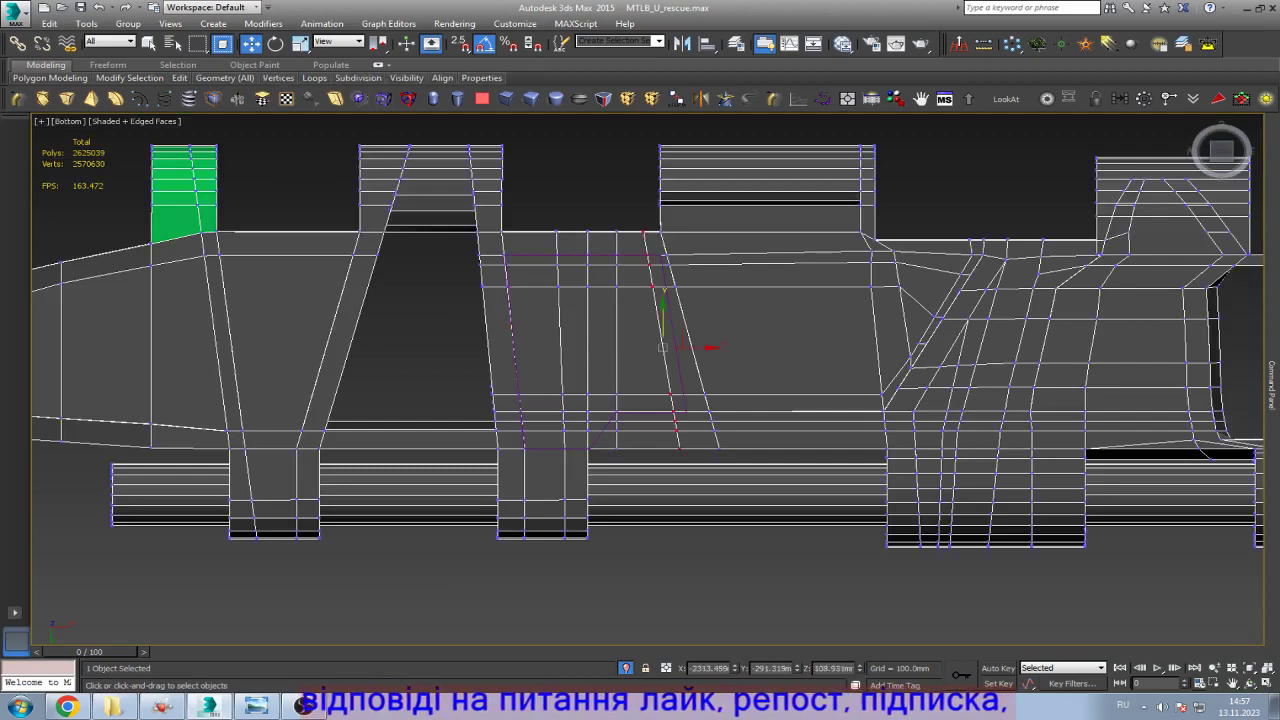
pyautogui.scroll(3, 640, 332)
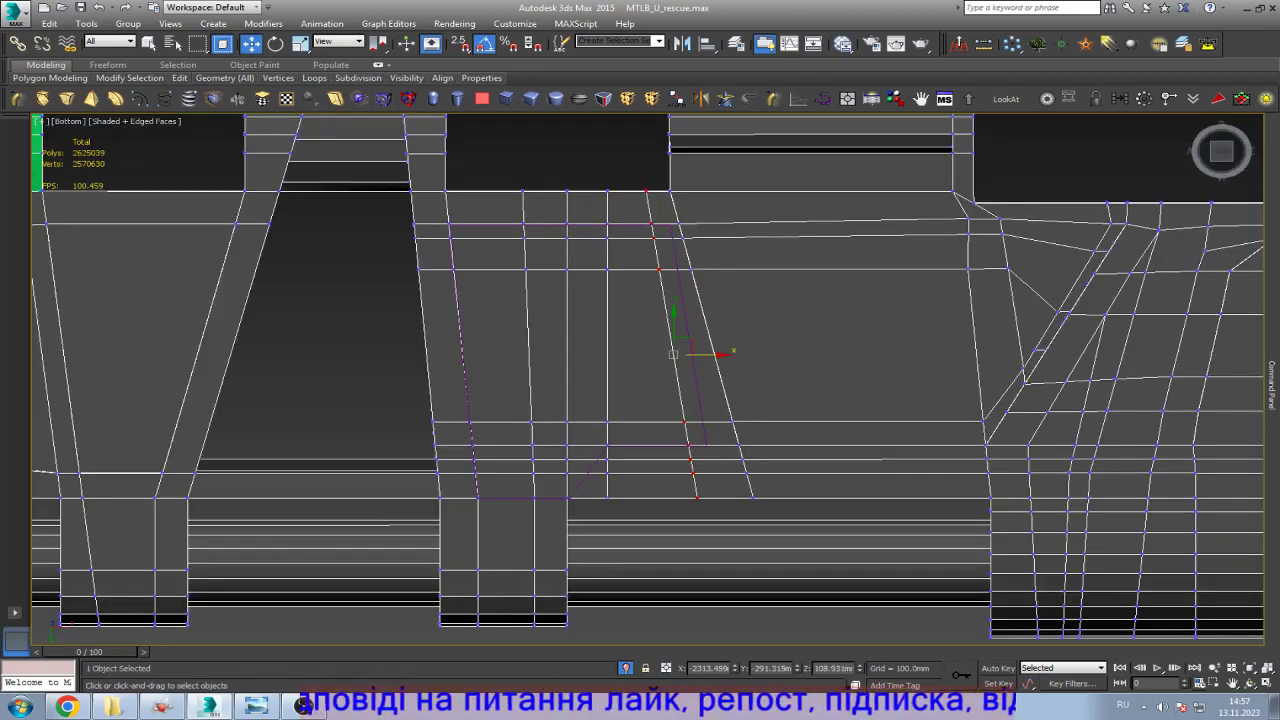
pyautogui.scroll(4, 660, 352)
pyautogui.press('r')
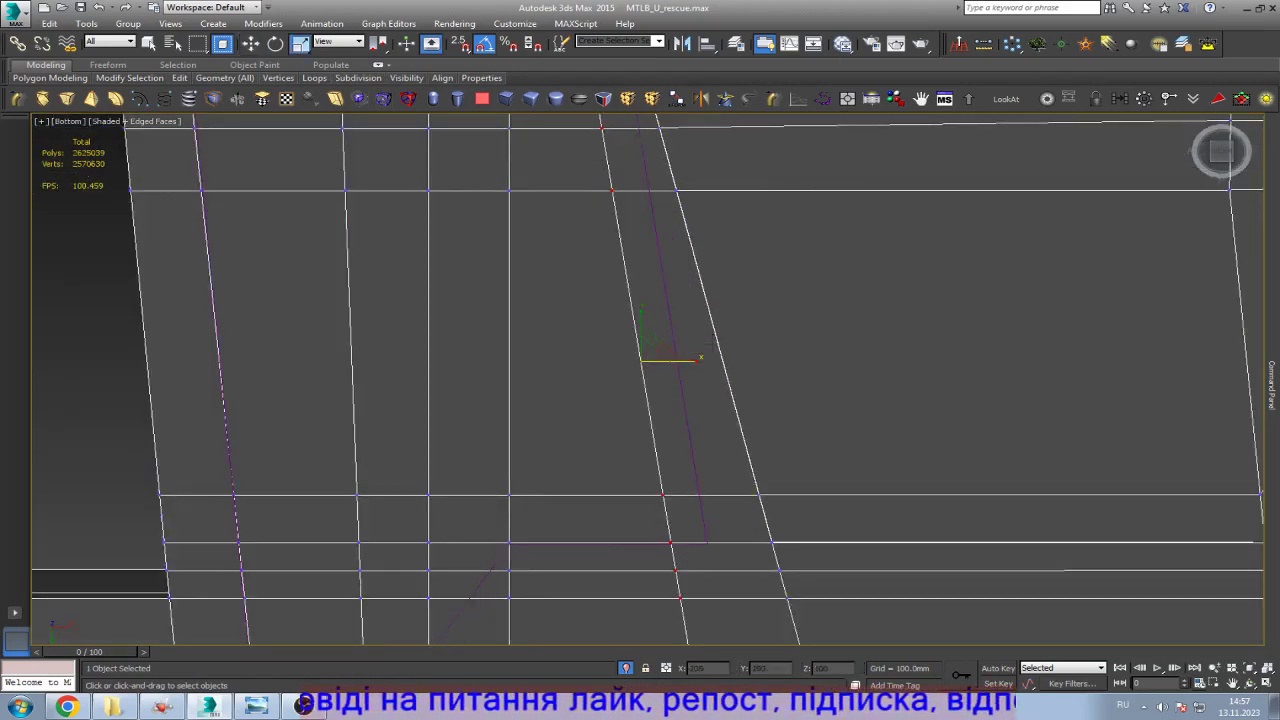
pyautogui.moveTo(690, 358); pyautogui.dragTo(738, 360)
pyautogui.press('w')
pyautogui.scroll(-1, 665, 360)
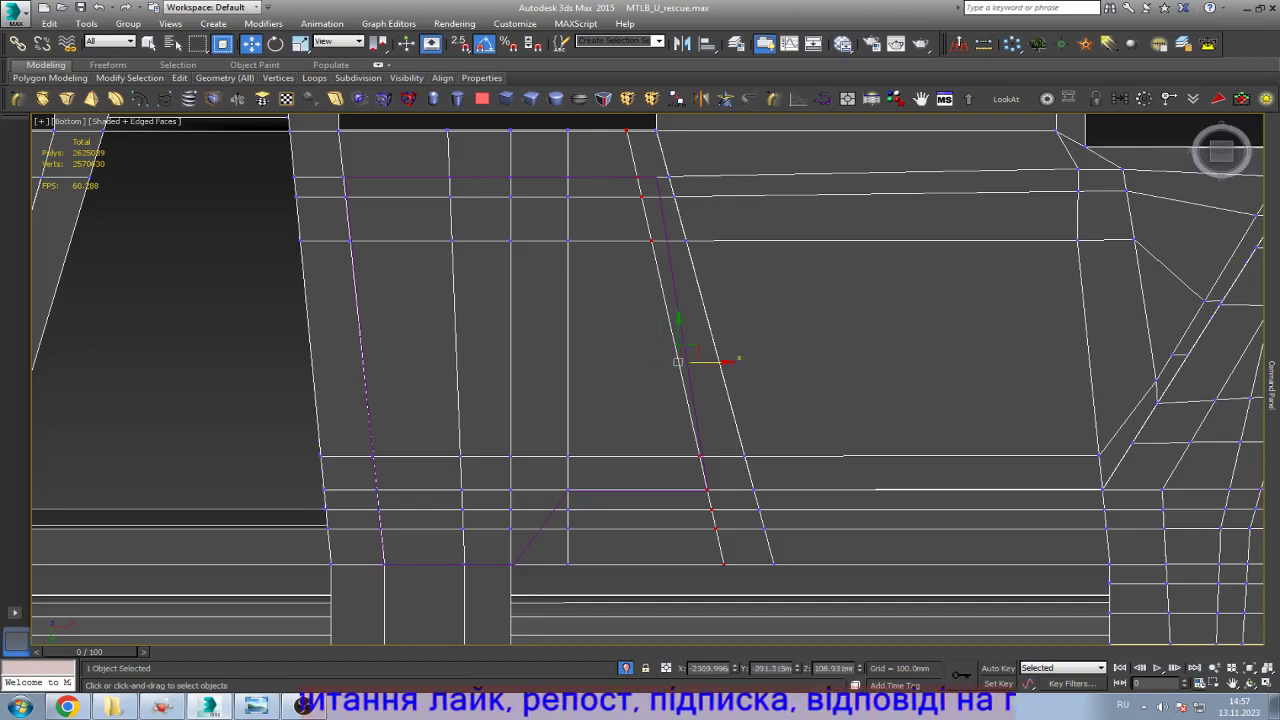
pyautogui.moveTo(1270, 380)
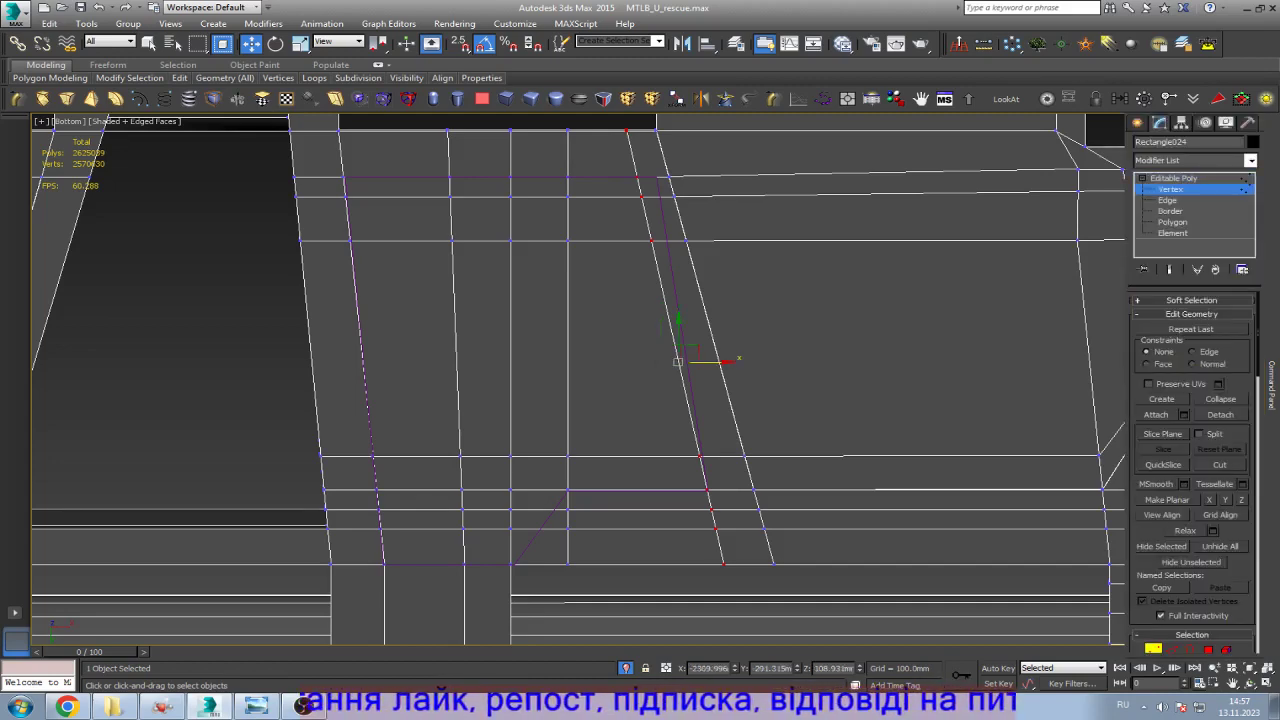
pyautogui.press('4')
pyautogui.scroll(-5, 500, 460)
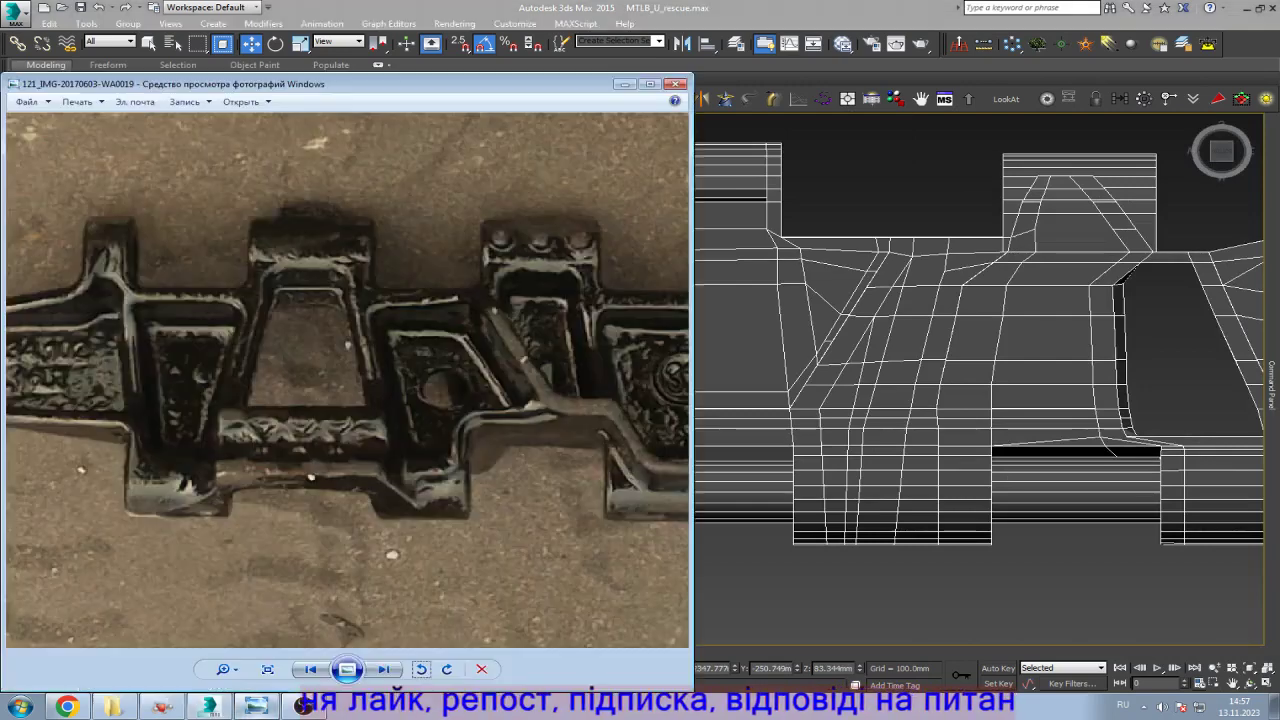
# Step: Add a horizontal edge across the lower-left face by connecting its edge ring
pyautogui.click(256, 707)
pyautogui.hotkey('alt', 'Tab')
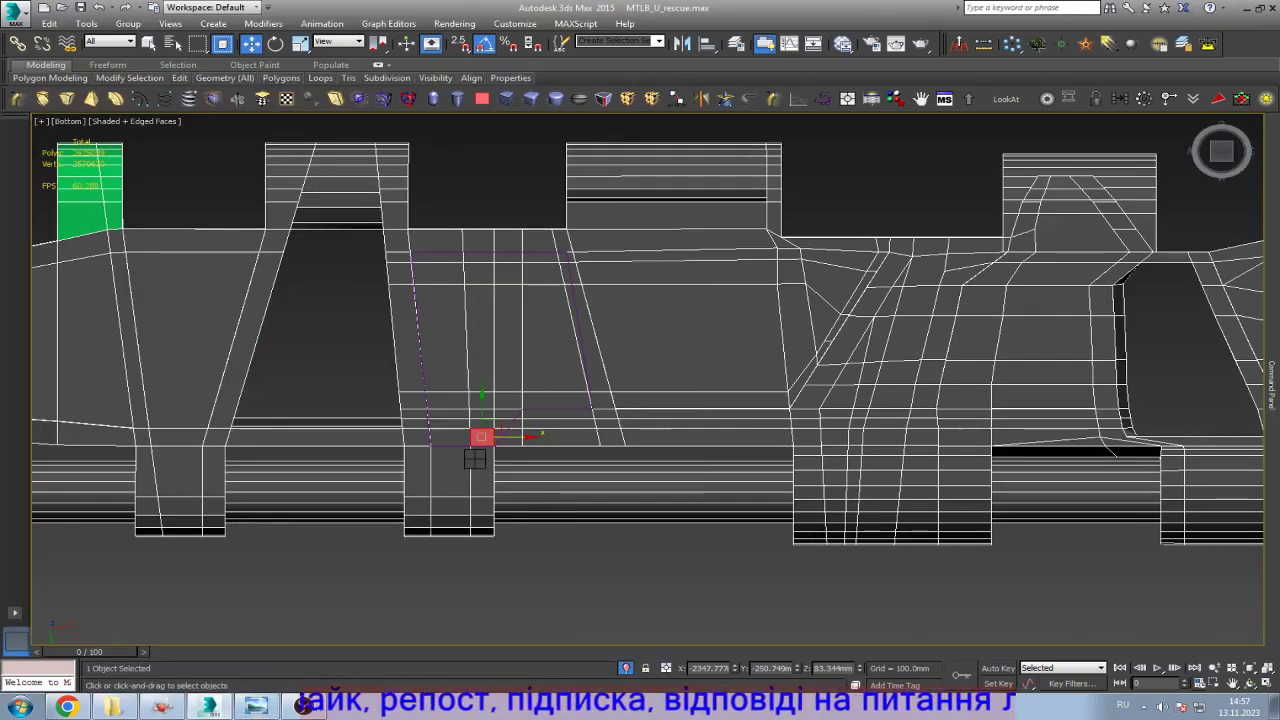
pyautogui.scroll(5, 475, 459)
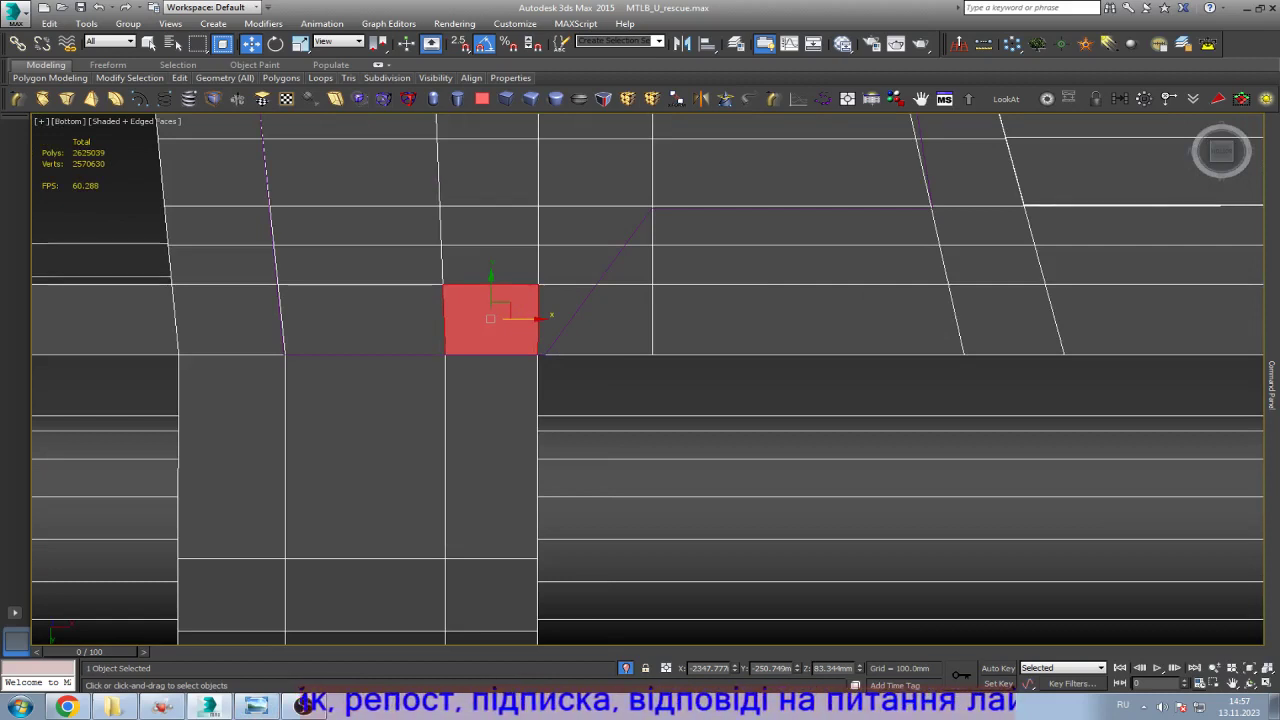
pyautogui.press('q')
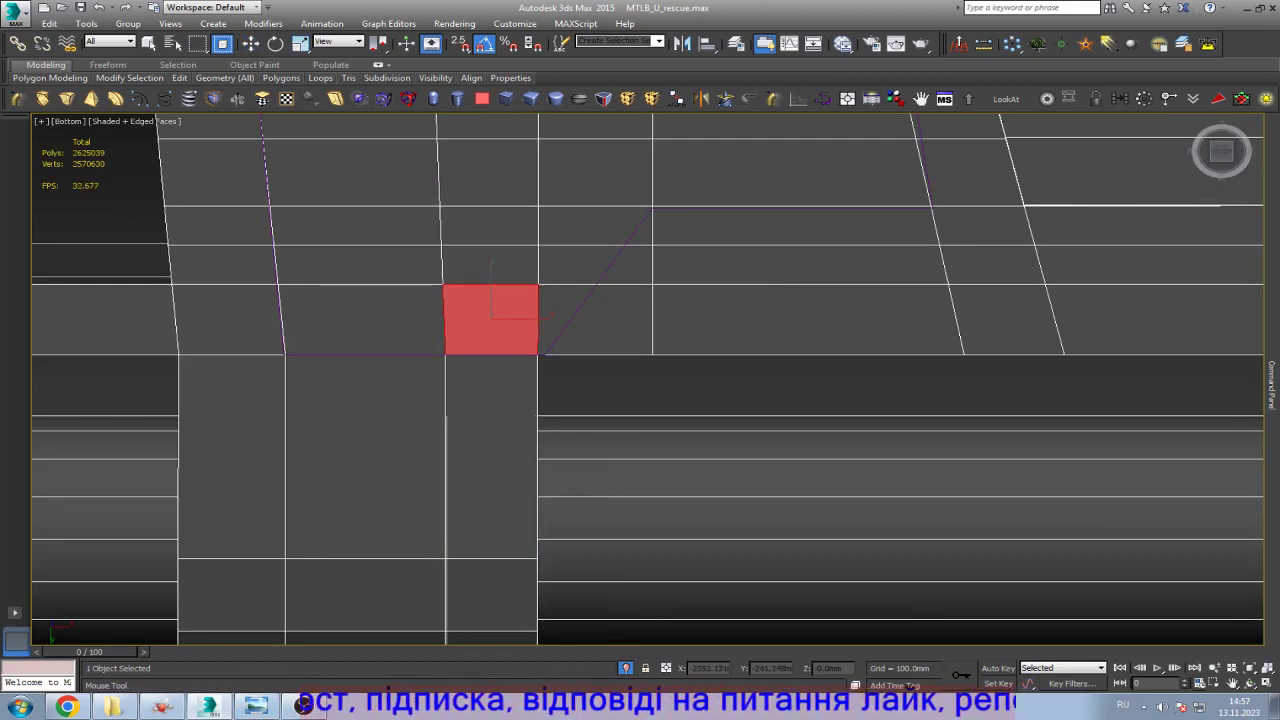
pyautogui.press('w')
pyautogui.click(365, 455)
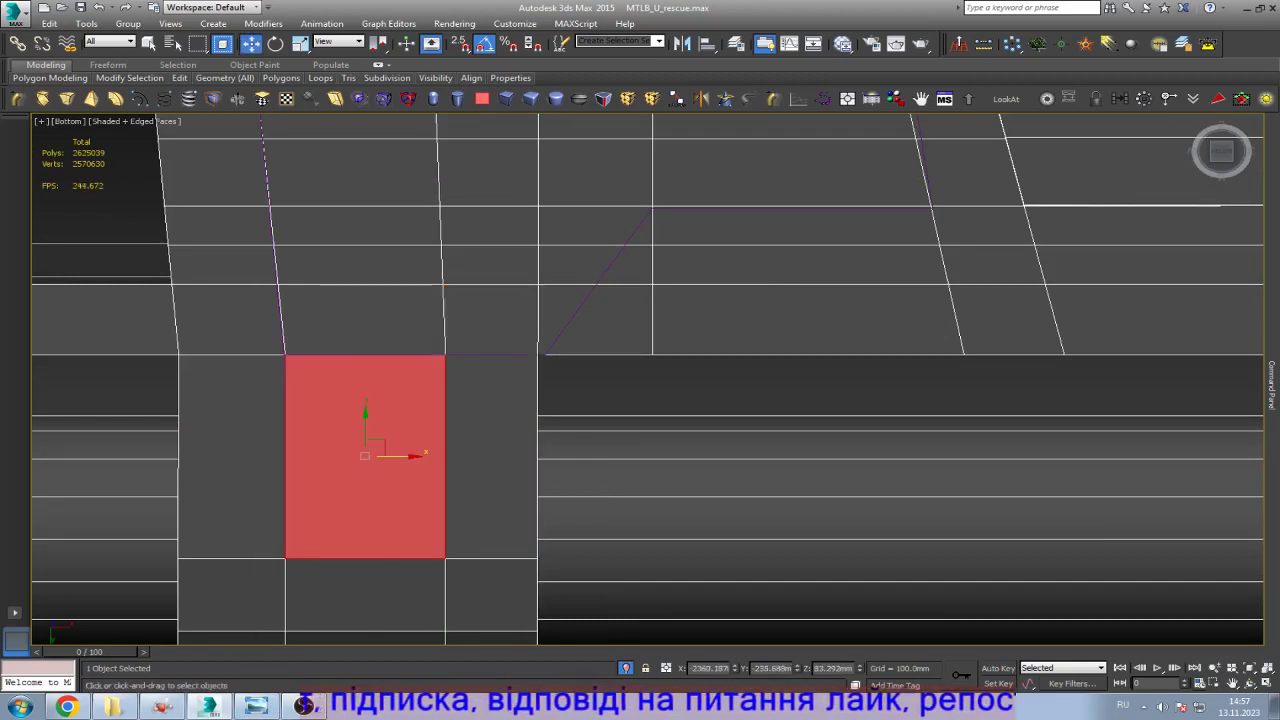
pyautogui.press('2')
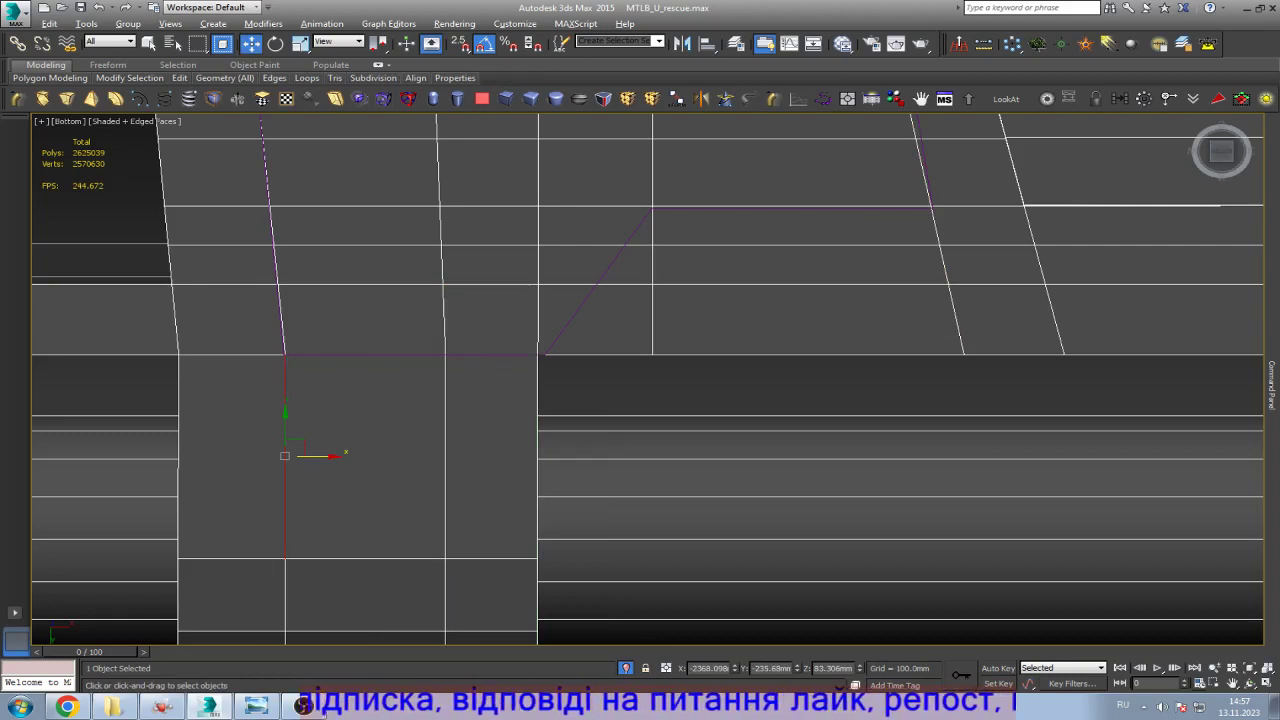
pyautogui.hotkey('alt', 'r')
pyautogui.hotkey('ctrl', 'shift', 'e')
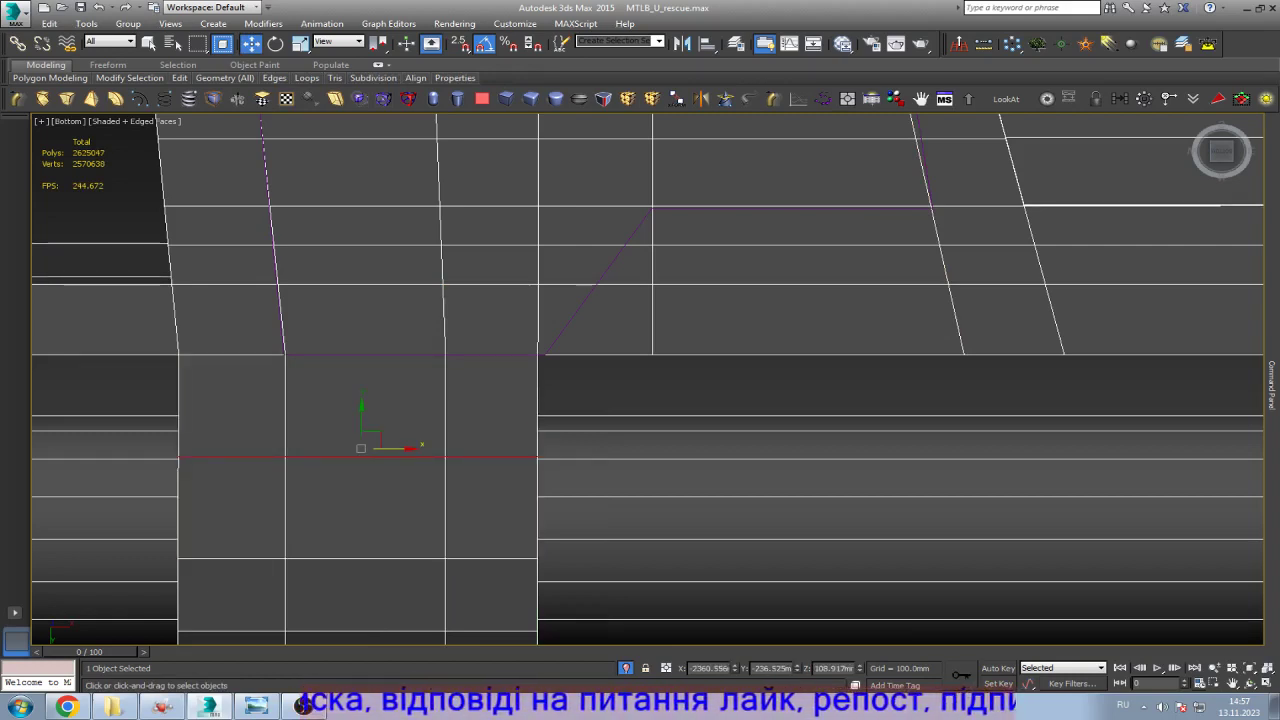
# Step: Raise the left face's top edge to match the reference photo
pyautogui.press('4')
pyautogui.click(303, 705)
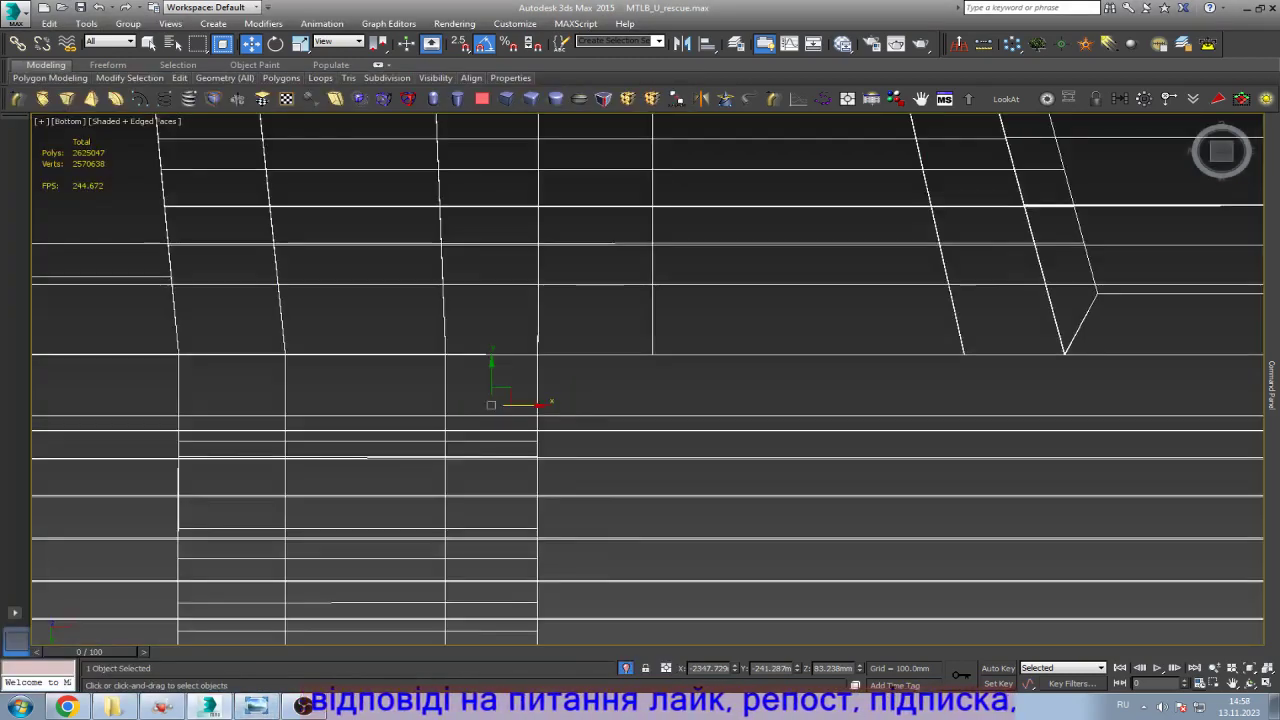
pyautogui.keyDown('ctrl'); pyautogui.click(365, 405); pyautogui.keyUp('ctrl')
pyautogui.scroll(-2, 343, 499)
pyautogui.keyDown('alt'); pyautogui.click(416, 462); pyautogui.keyUp('alt')
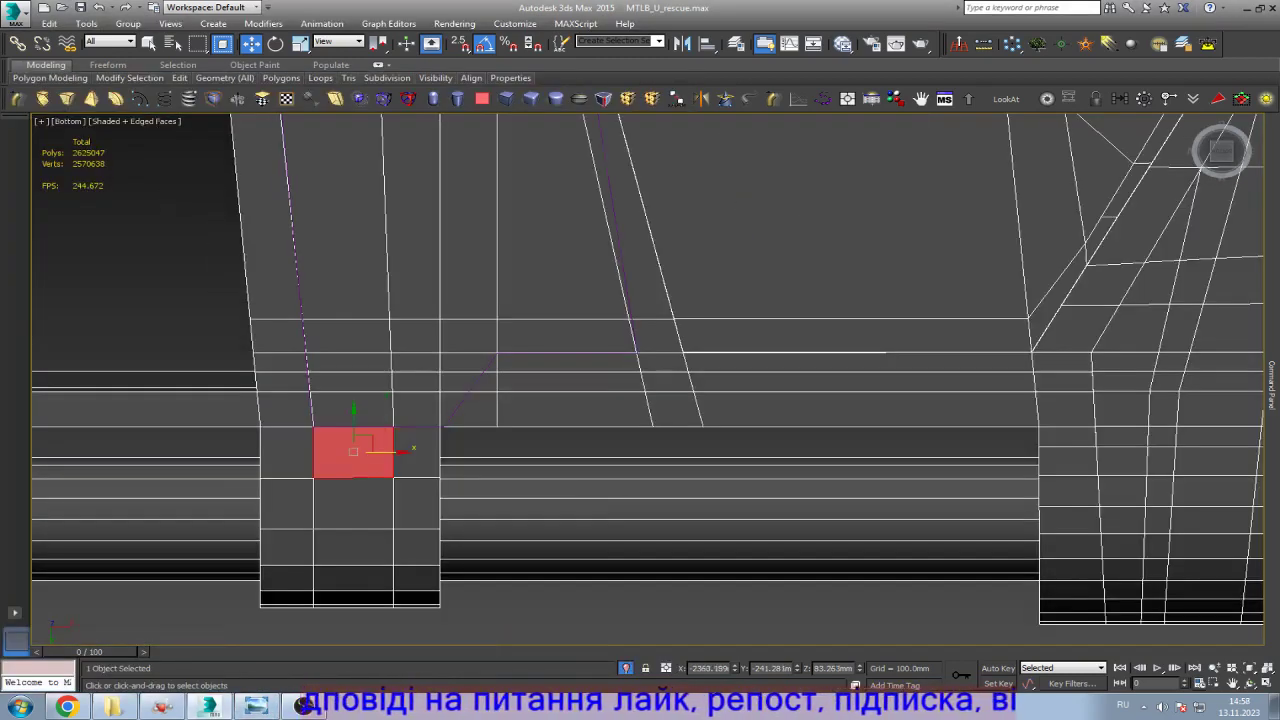
pyautogui.click(256, 707)
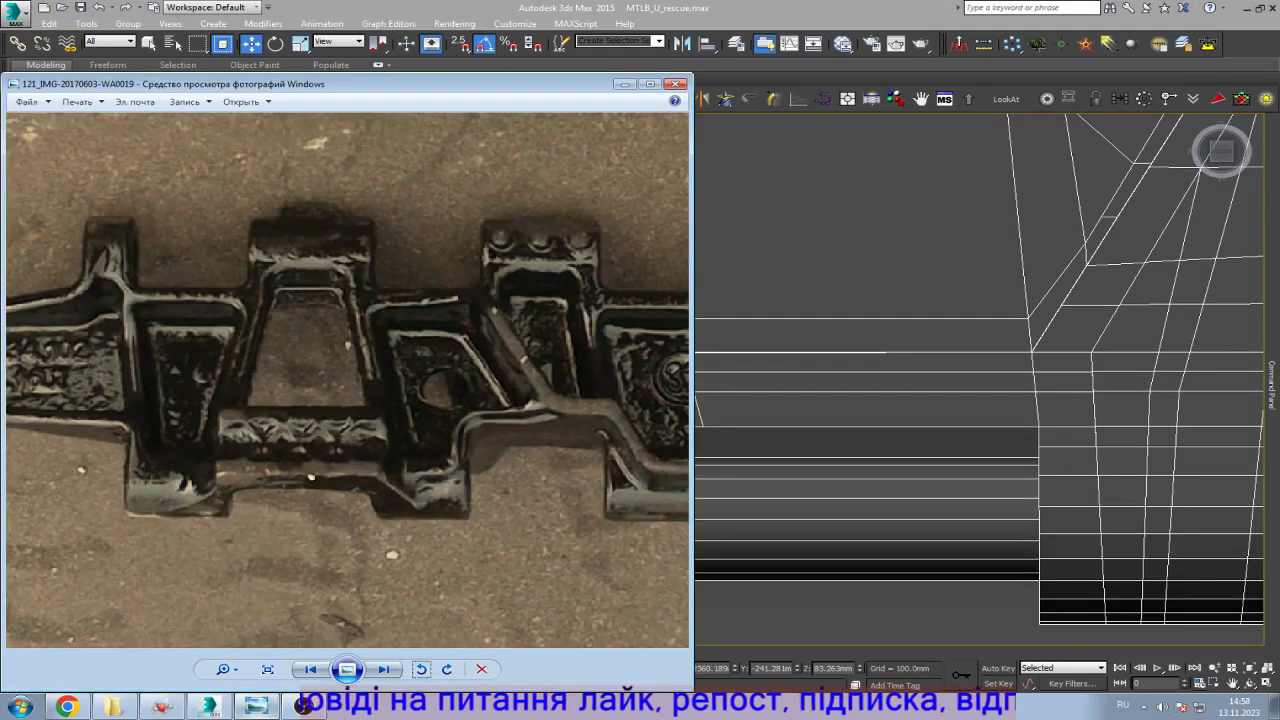
pyautogui.click(256, 707)
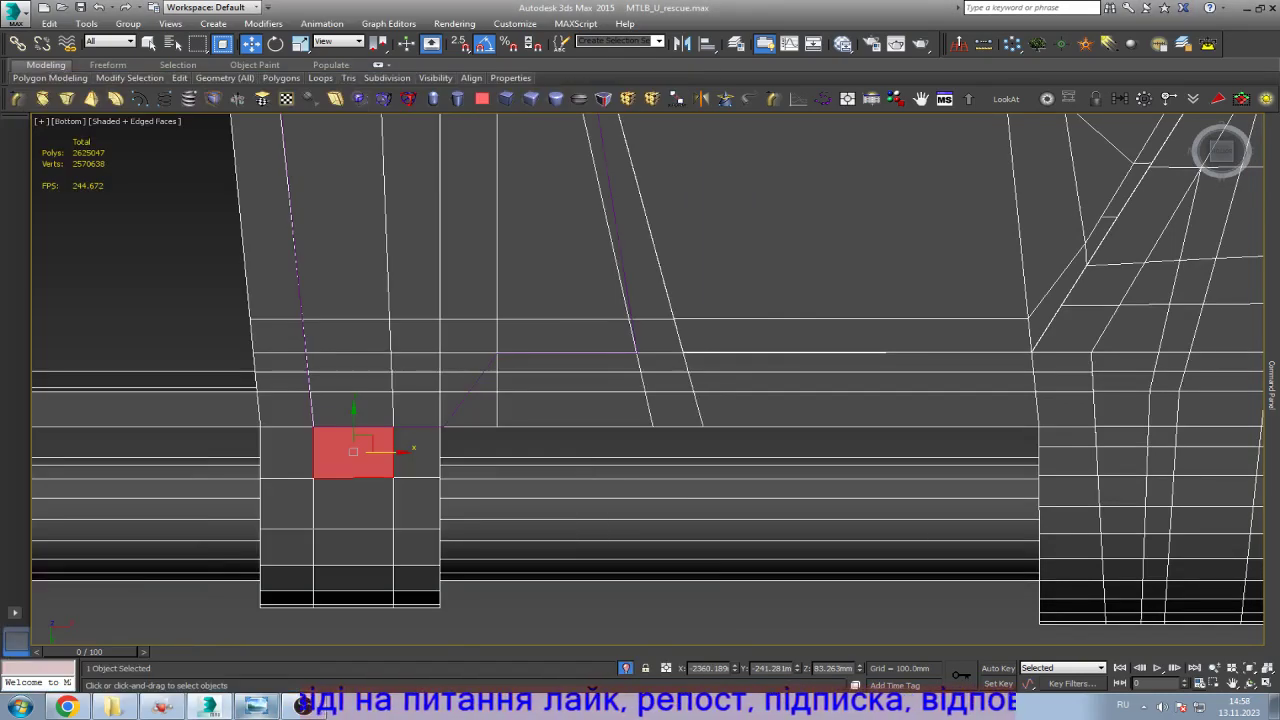
pyautogui.moveTo(353, 420); pyautogui.dragTo(353, 399)
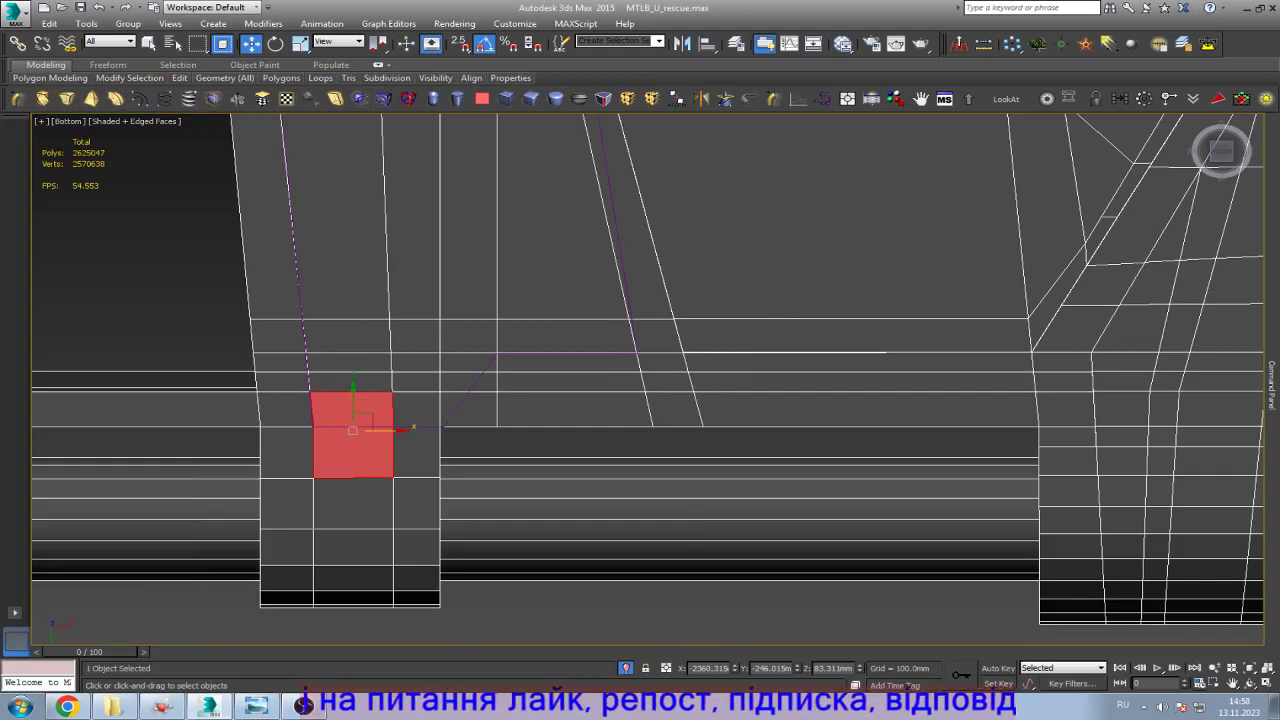
pyautogui.keyDown('ctrl'); pyautogui.click(418, 408); pyautogui.keyUp('ctrl')
pyautogui.scroll(4, 436, 397)
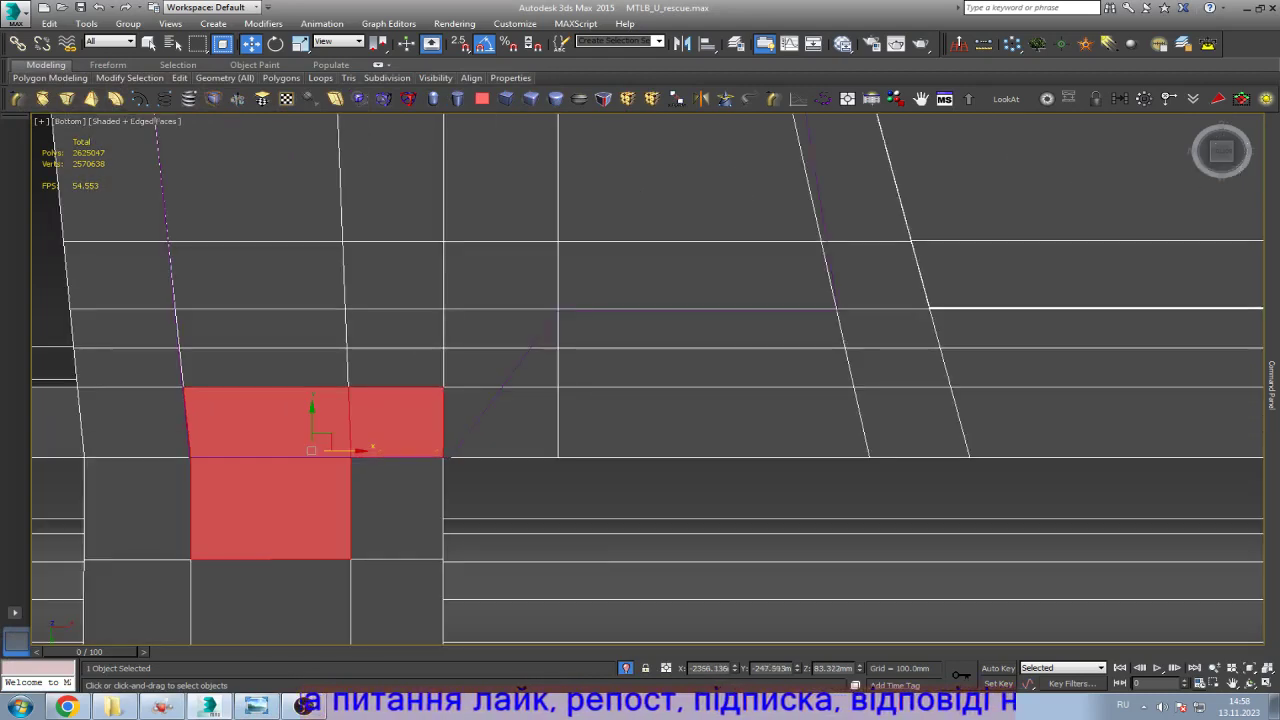
pyautogui.scroll(-4, 399, 460)
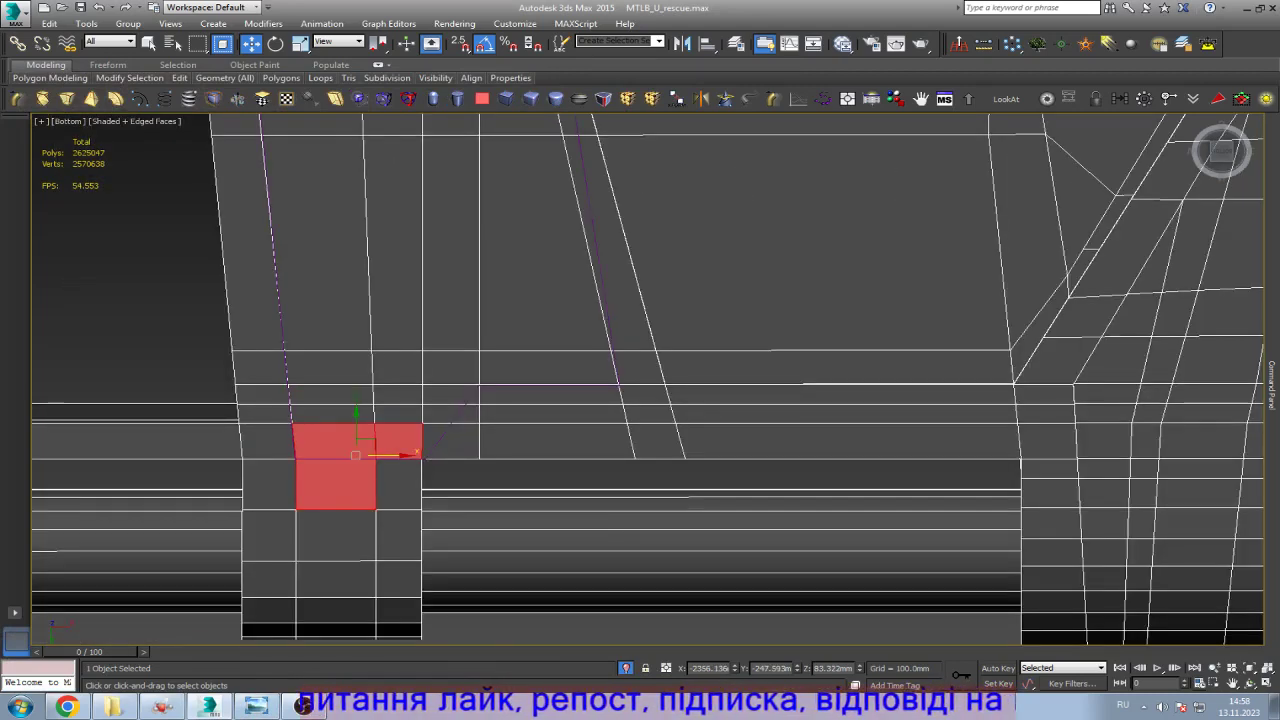
pyautogui.scroll(6, 420, 455)
# Step: Cut a diagonal edge with vertex snapping, ending at the block's top corner
pyautogui.press('1')
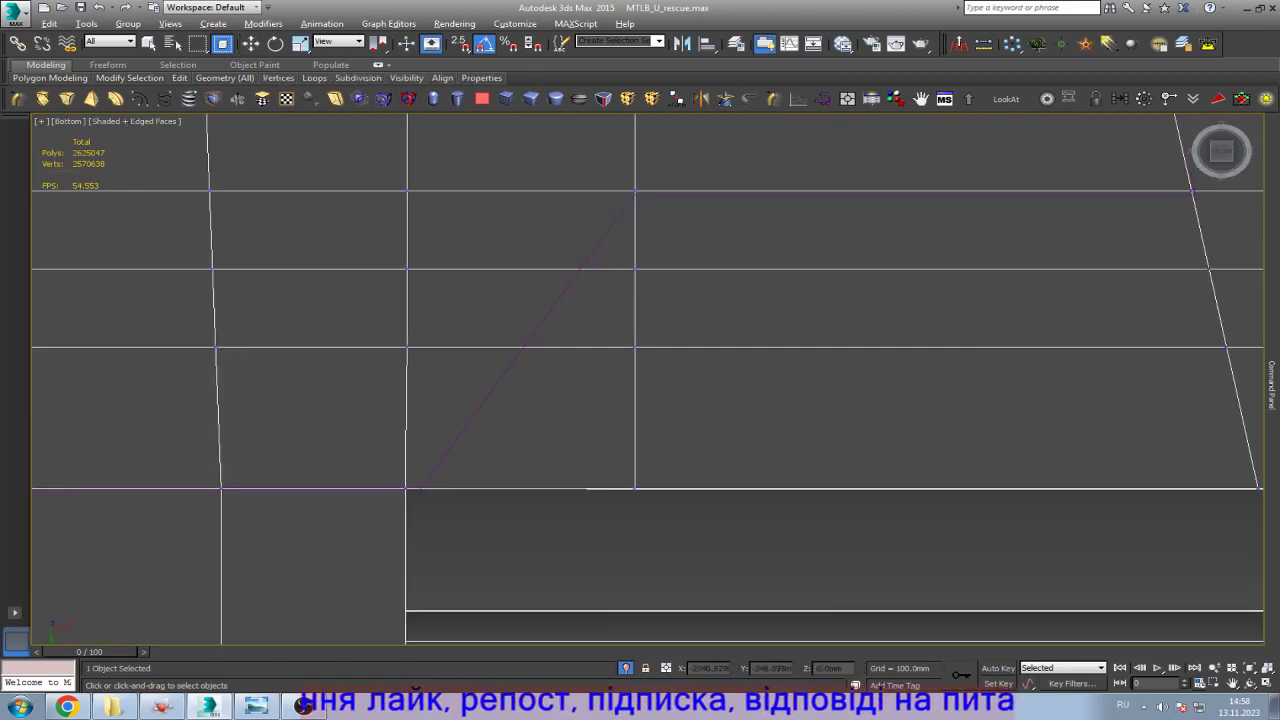
pyautogui.press('s')
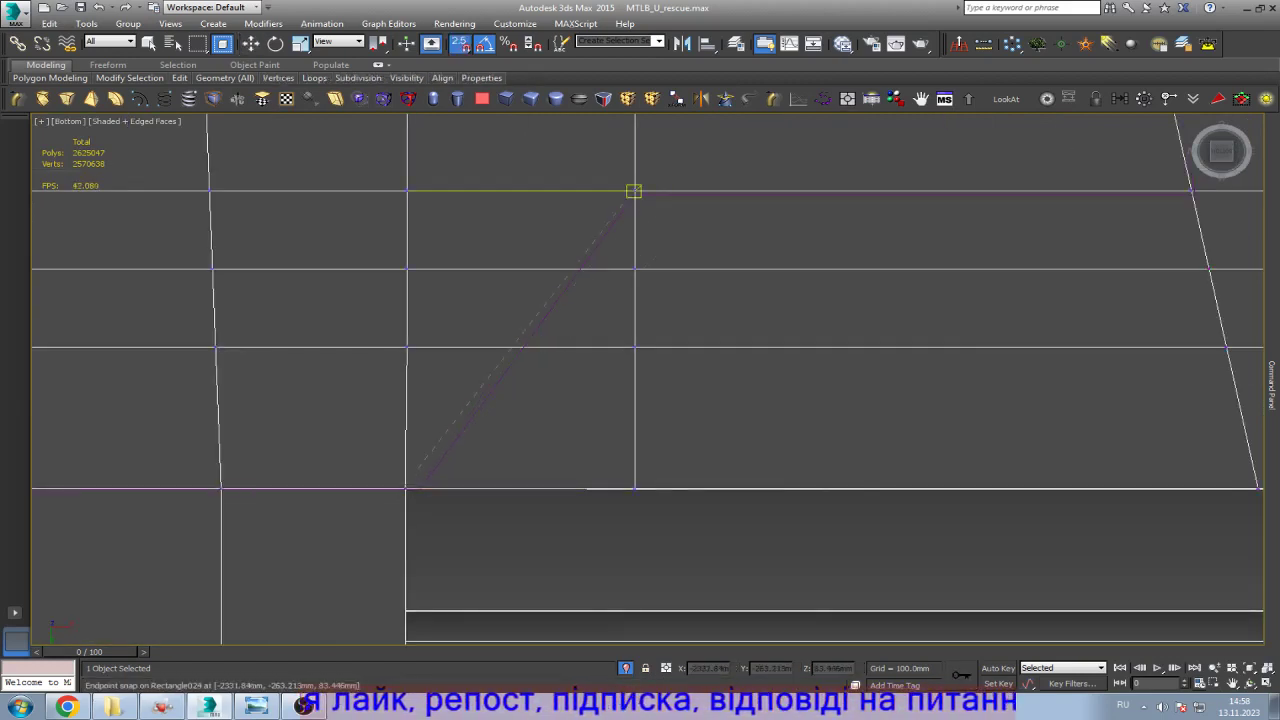
pyautogui.click(634, 191)
pyautogui.press('s')
pyautogui.press('w')
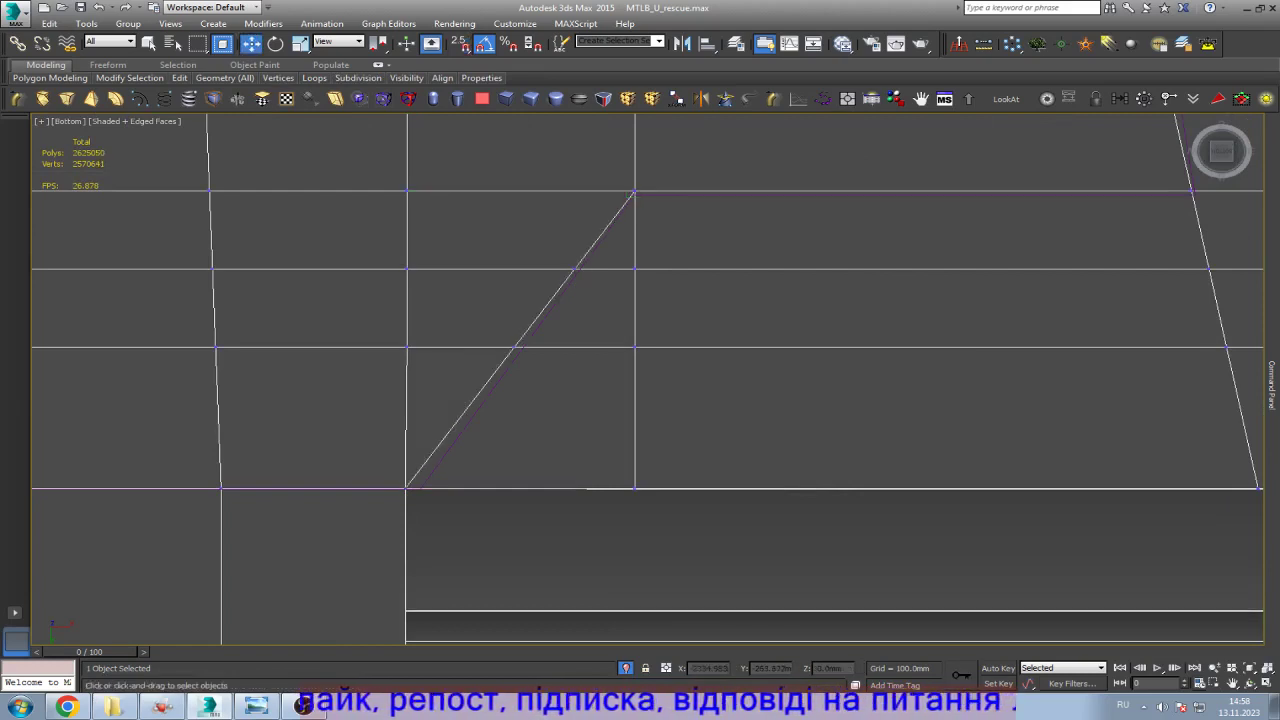
pyautogui.scroll(-2, 569, 402)
# Step: Select the three polygons above and cut a second diagonal edge parallel to the first
pyautogui.press('4')
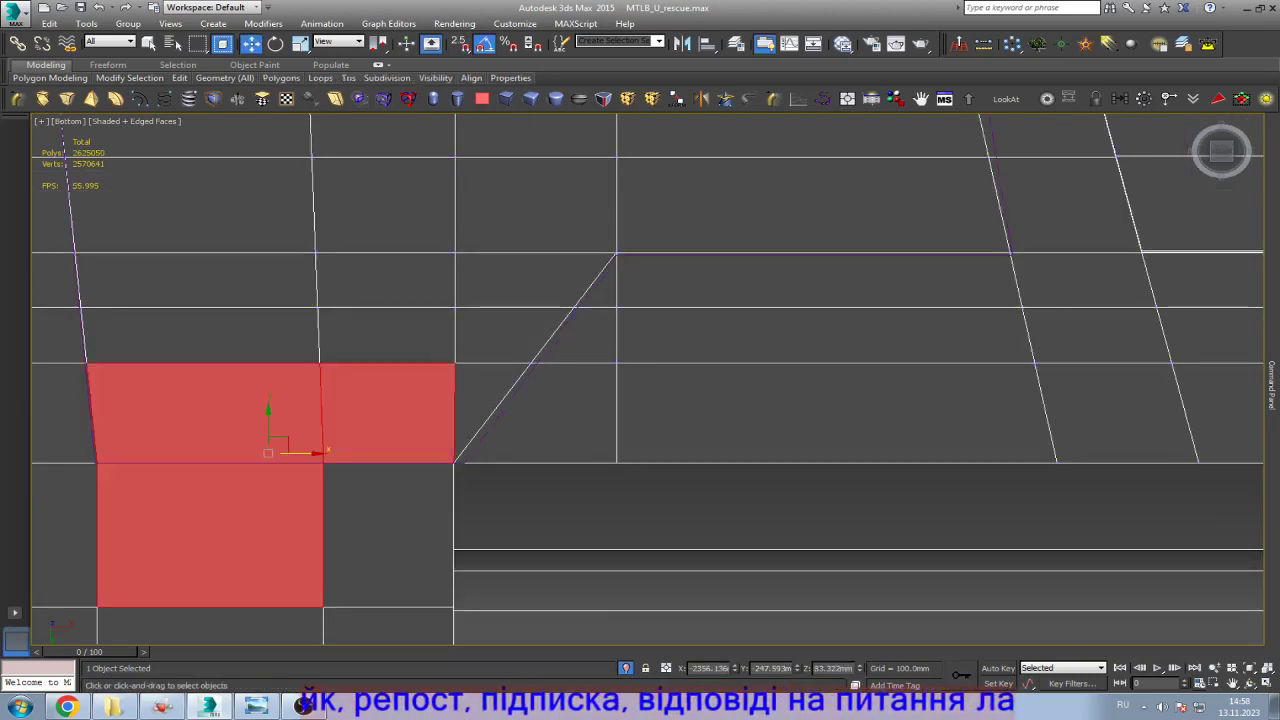
pyautogui.keyDown('ctrl'); pyautogui.click(480, 425); pyautogui.keyUp('ctrl')
pyautogui.keyDown('ctrl'); pyautogui.click(500, 340); pyautogui.keyUp('ctrl')
pyautogui.keyDown('ctrl'); pyautogui.click(545, 282); pyautogui.keyUp('ctrl')
pyautogui.scroll(-3, 517, 375)
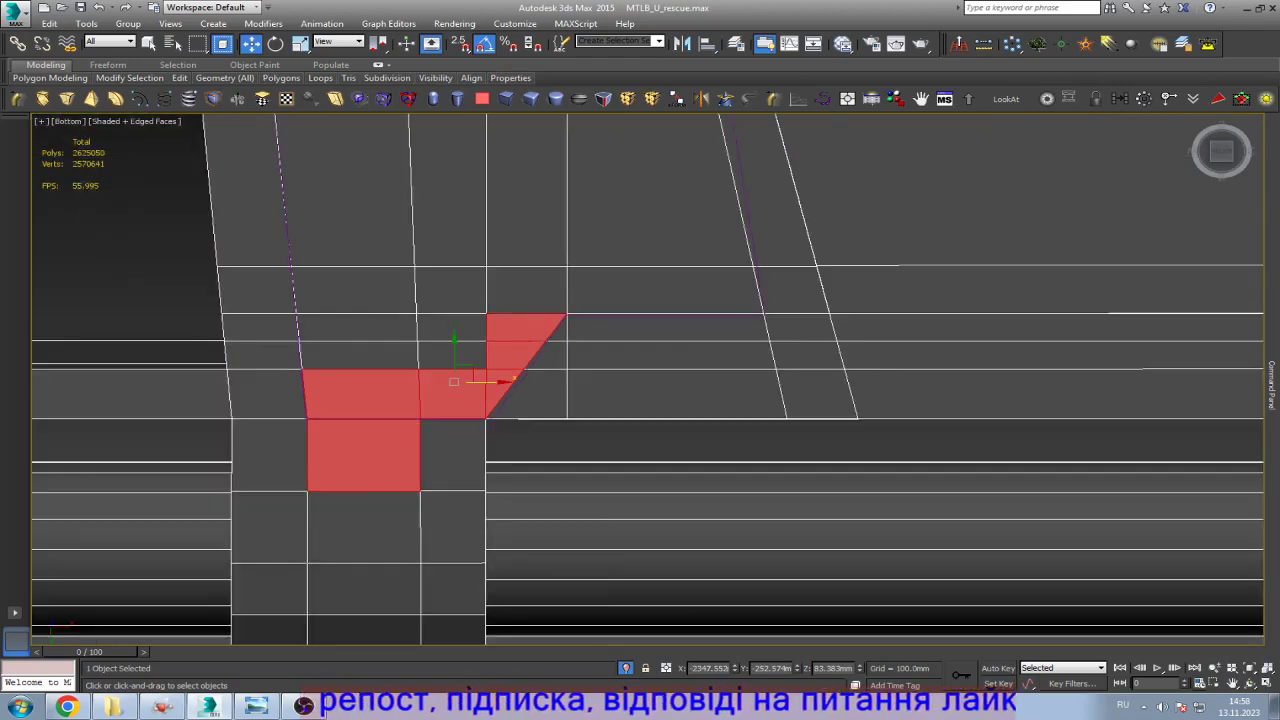
pyautogui.scroll(2, 547, 294)
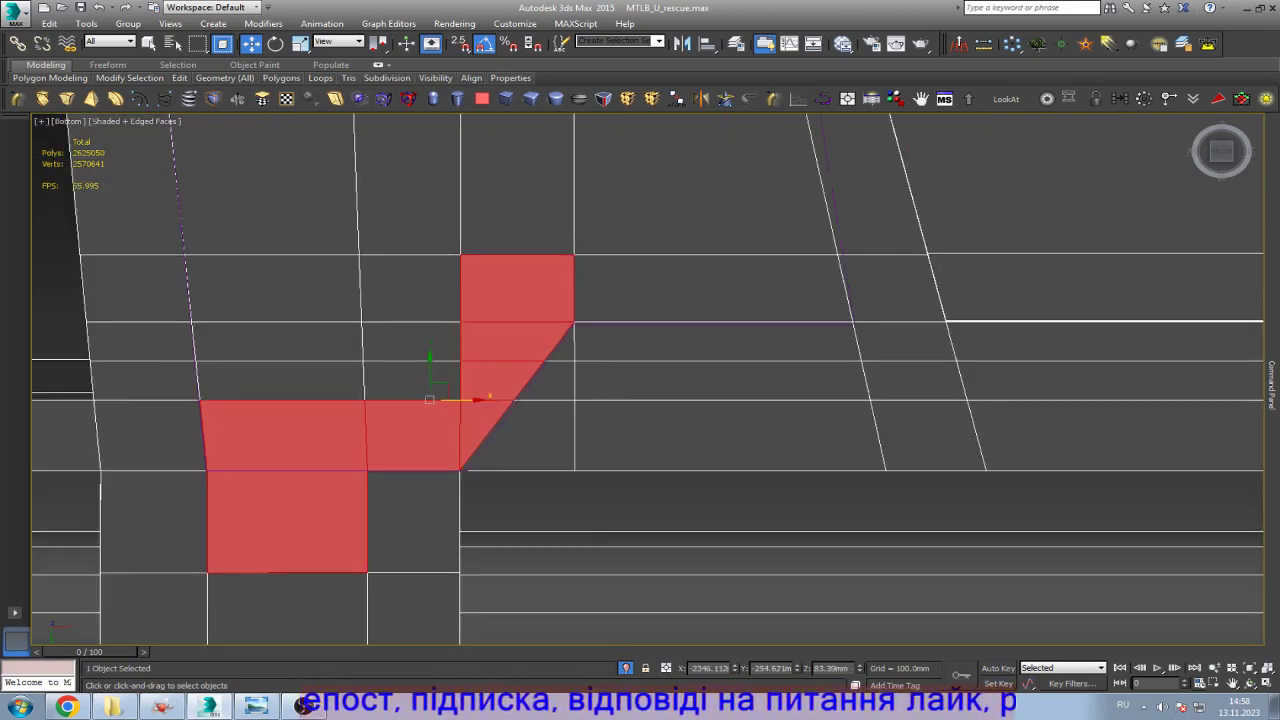
pyautogui.press('1')
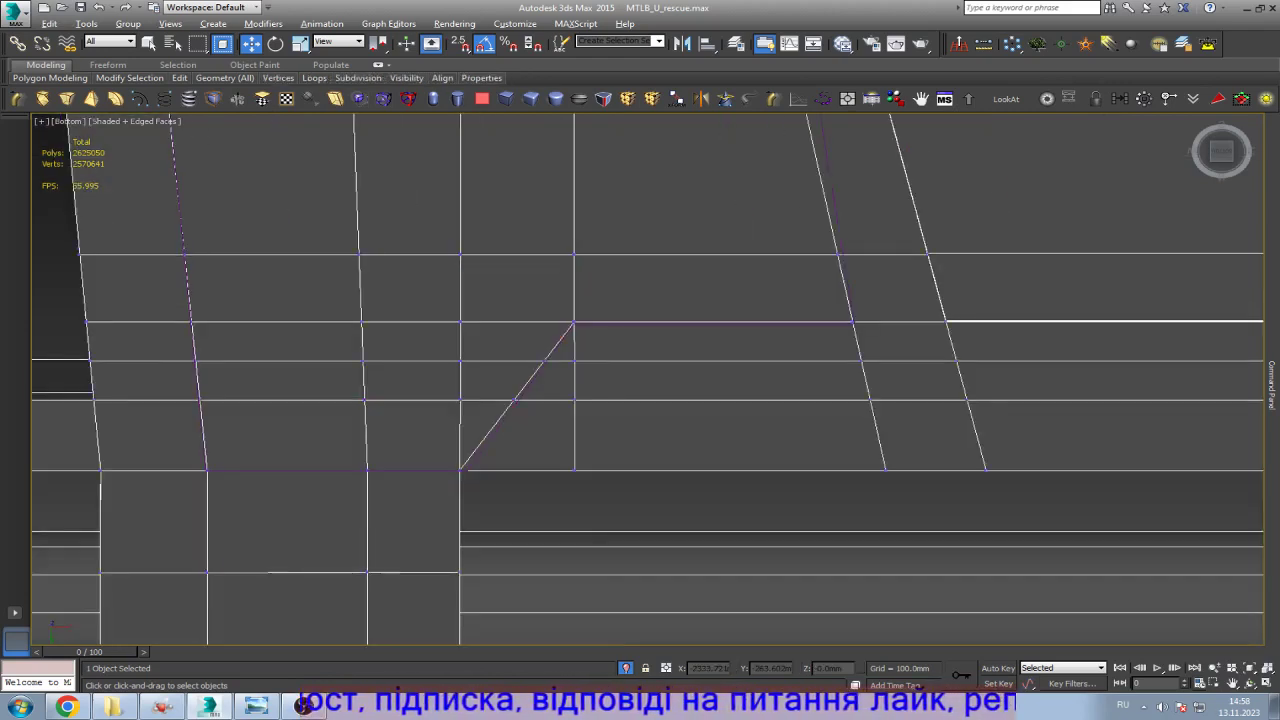
pyautogui.press('s')
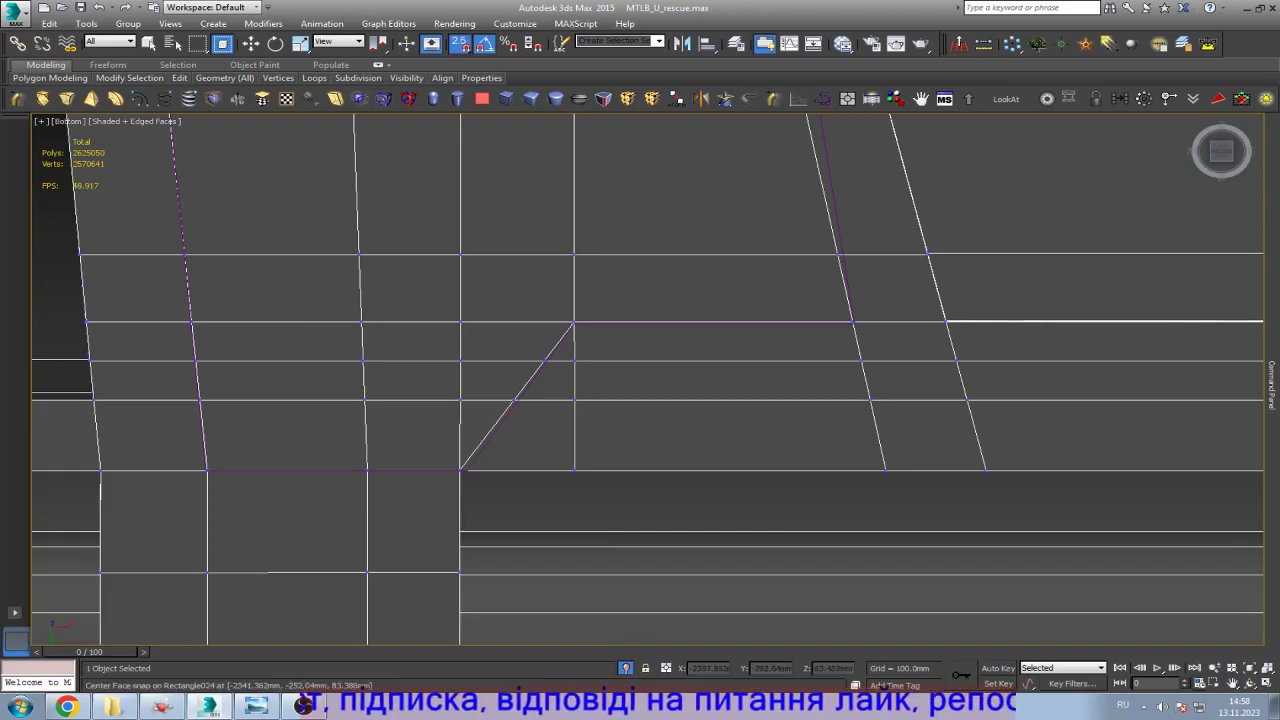
pyautogui.click(458, 400)
# Step: Finish the cut and select the left-column, middle, notch-triangle and upper-right underside faces
pyautogui.press('s')
pyautogui.press('w')
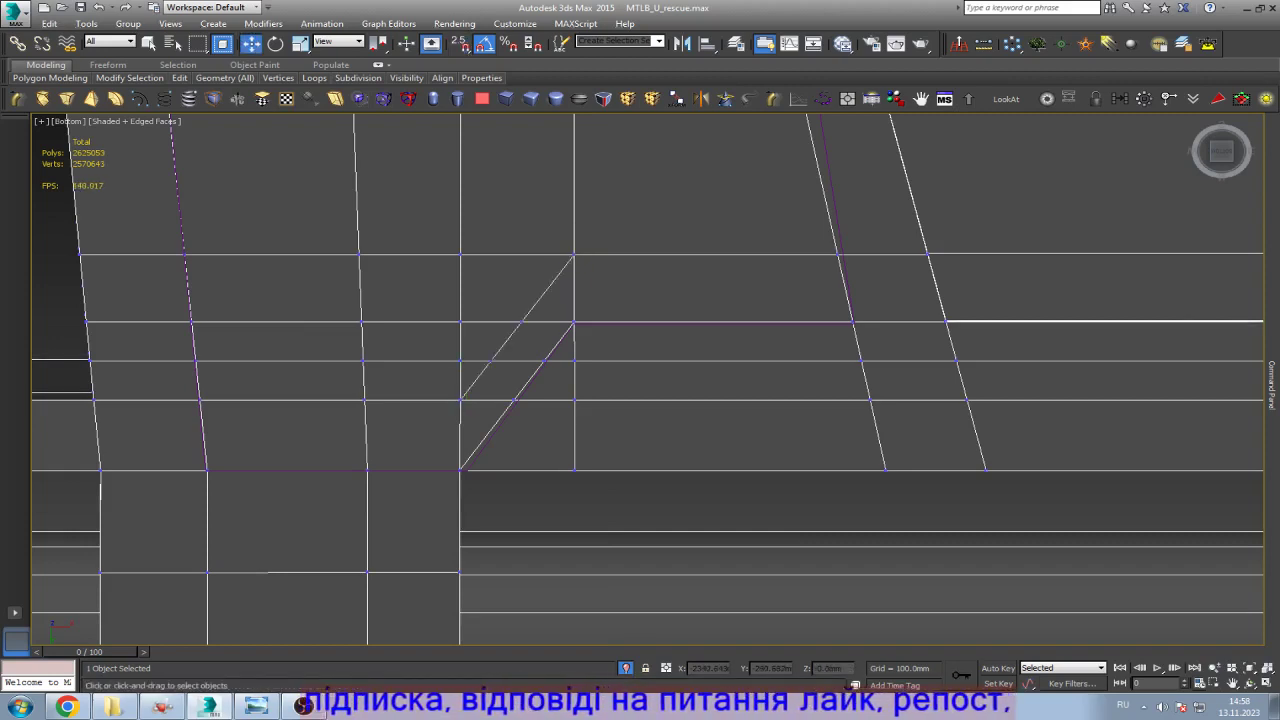
pyautogui.press('4')
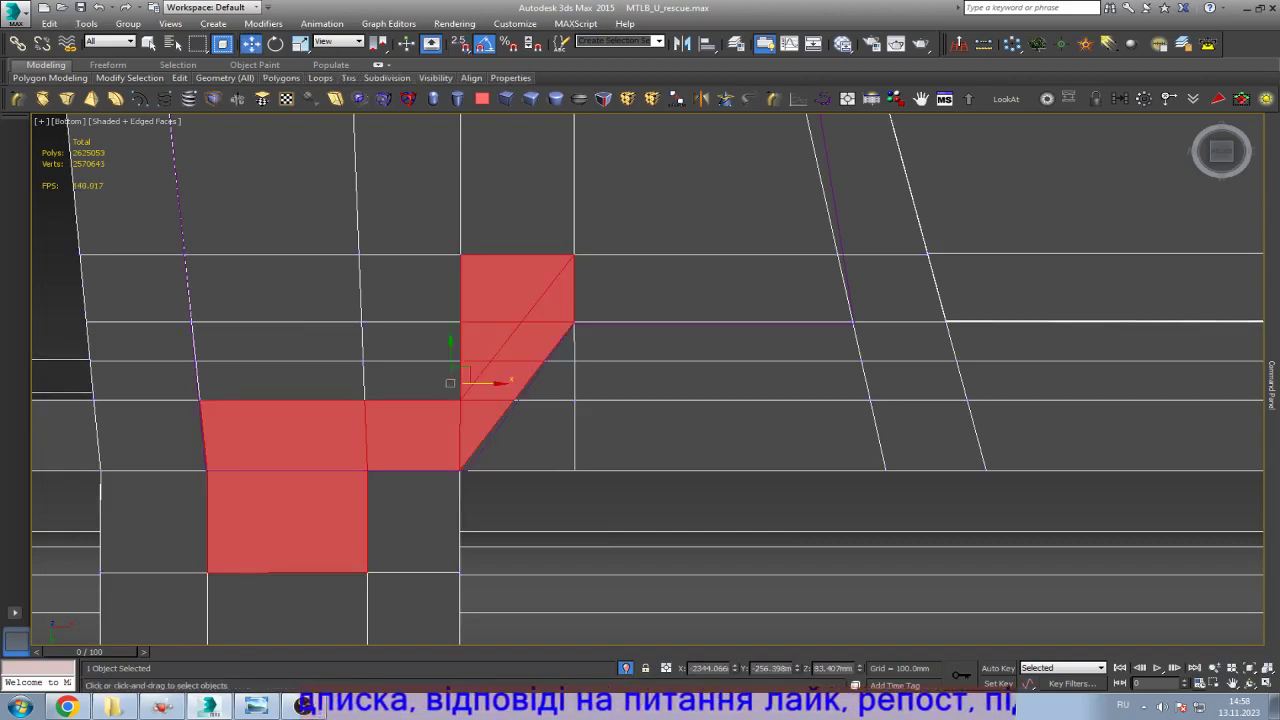
pyautogui.click(420, 380)
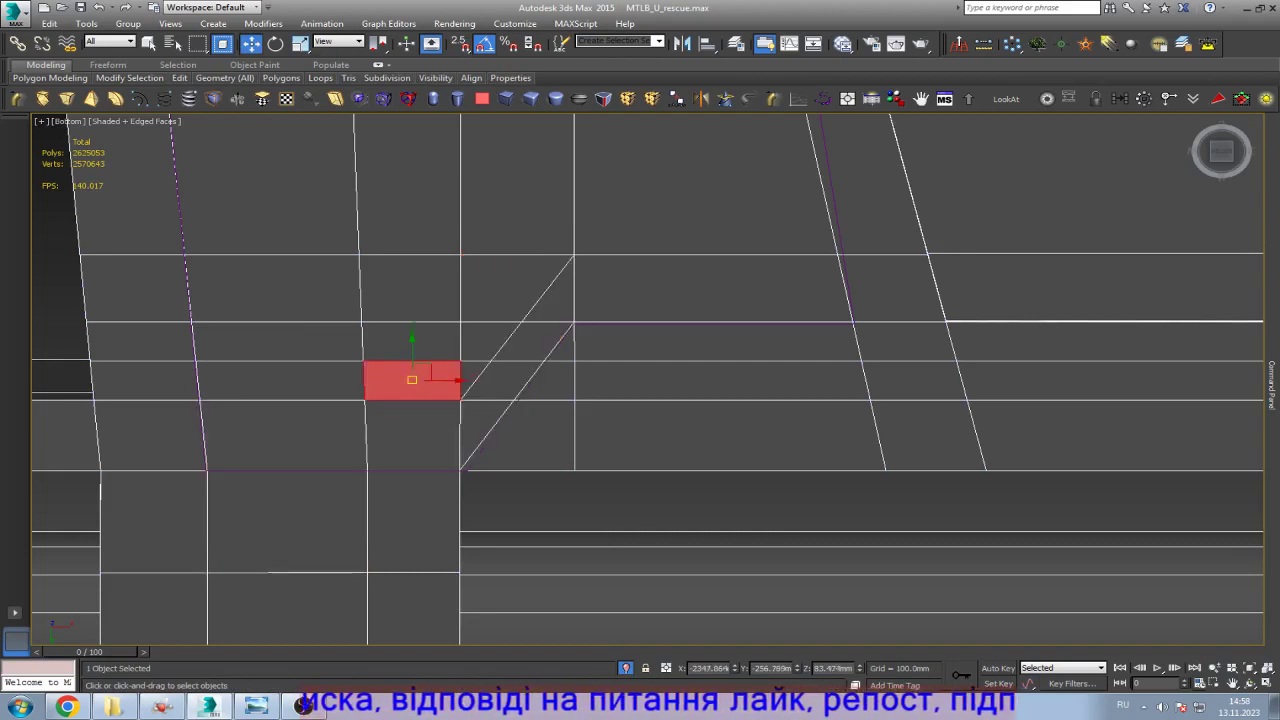
pyautogui.keyDown('ctrl'); pyautogui.click(283, 435); pyautogui.keyUp('ctrl')
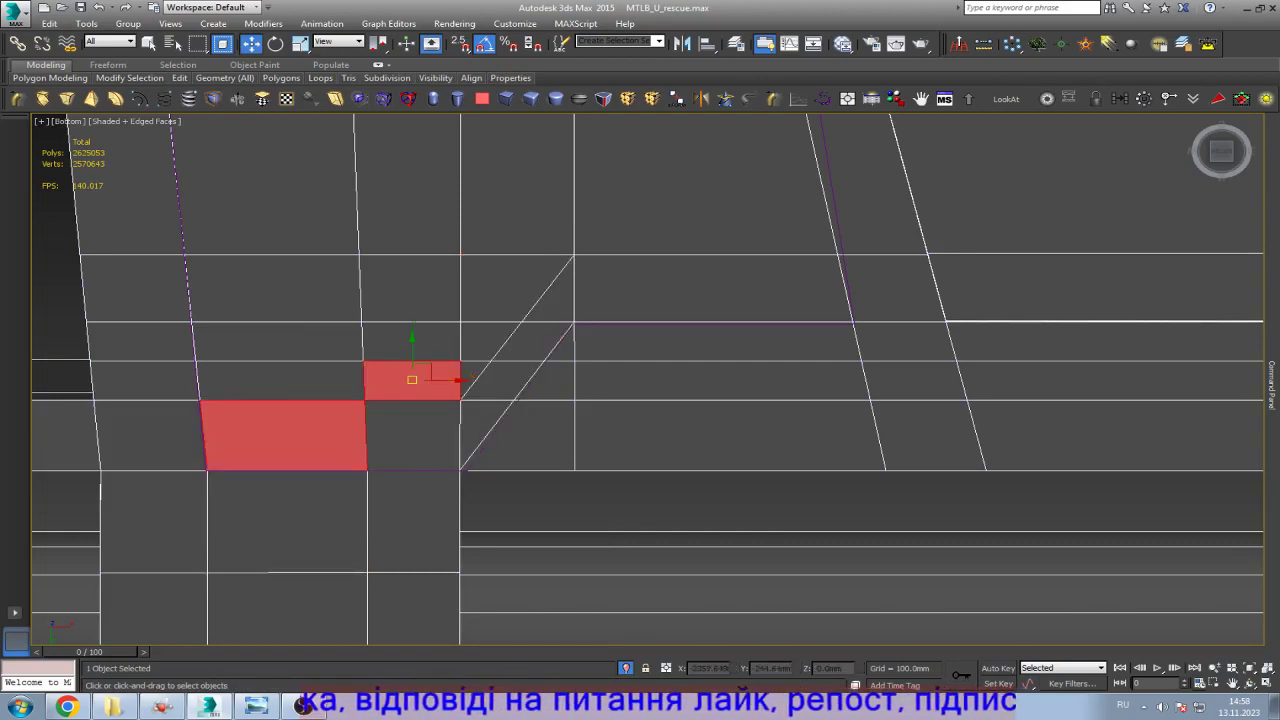
pyautogui.keyDown('ctrl'); pyautogui.click(287, 520); pyautogui.keyUp('ctrl')
pyautogui.keyDown('ctrl'); pyautogui.click(283, 380); pyautogui.keyUp('ctrl')
pyautogui.keyDown('ctrl'); pyautogui.click(280, 341); pyautogui.keyUp('ctrl')
pyautogui.keyDown('ctrl'); pyautogui.click(275, 288); pyautogui.keyUp('ctrl')
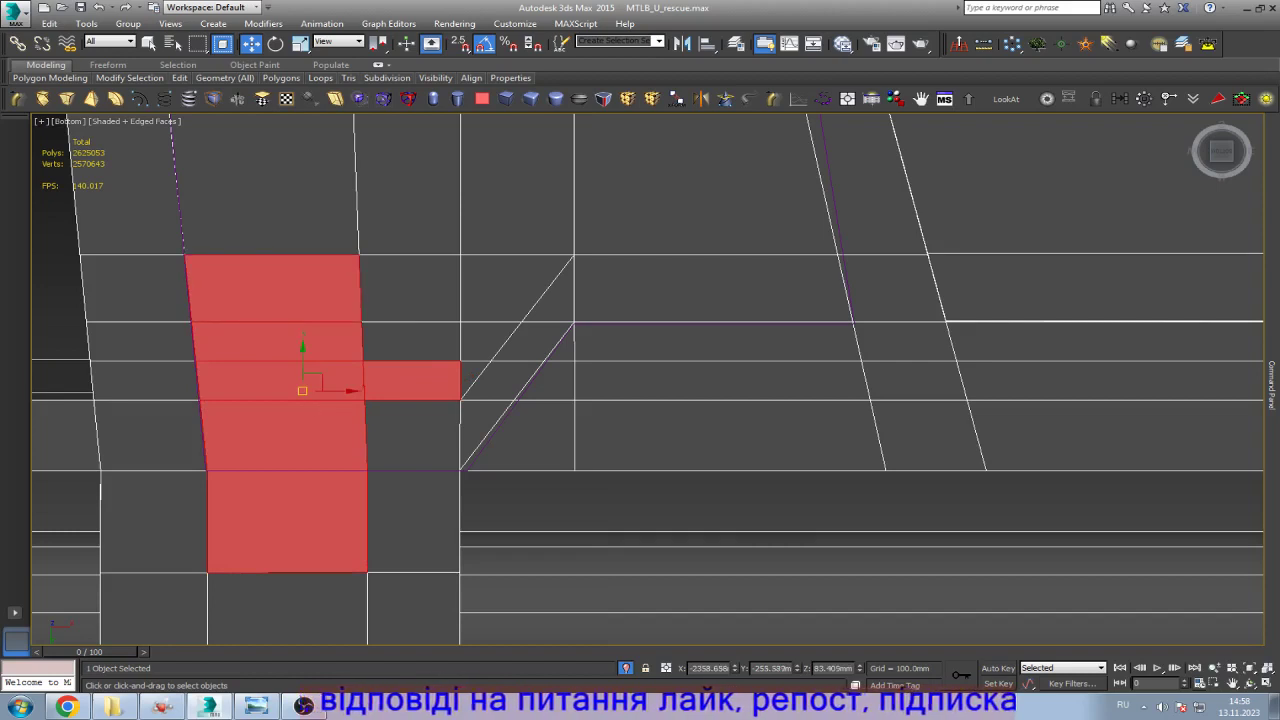
pyautogui.keyDown('ctrl'); pyautogui.click(265, 185); pyautogui.keyUp('ctrl')
pyautogui.keyDown('ctrl'); pyautogui.click(407, 185); pyautogui.keyUp('ctrl')
pyautogui.keyDown('ctrl'); pyautogui.click(410, 288); pyautogui.keyUp('ctrl')
pyautogui.keyDown('ctrl'); pyautogui.click(410, 340); pyautogui.keyUp('ctrl')
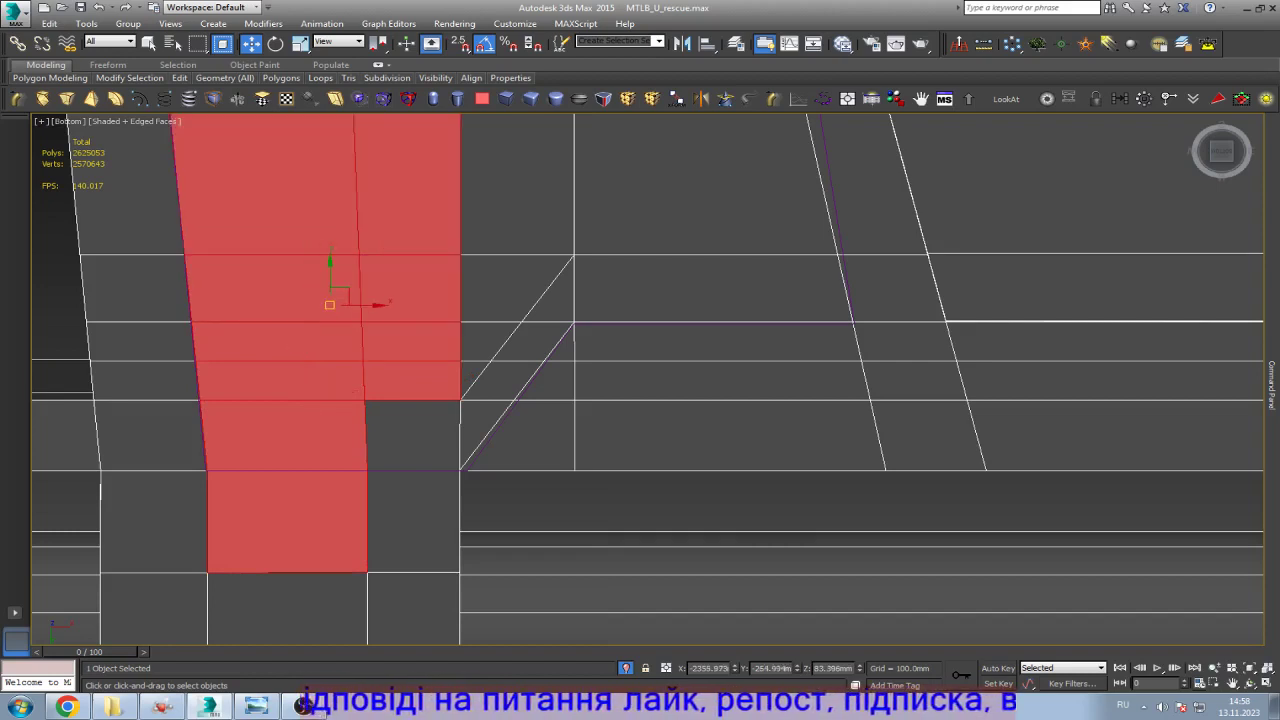
pyautogui.keyDown('ctrl'); pyautogui.click(485, 345); pyautogui.keyUp('ctrl')
pyautogui.keyDown('ctrl'); pyautogui.click(470, 378); pyautogui.keyUp('ctrl')
pyautogui.keyDown('ctrl'); pyautogui.click(525, 290); pyautogui.keyUp('ctrl')
pyautogui.keyDown('ctrl'); pyautogui.click(517, 185); pyautogui.keyUp('ctrl')
pyautogui.keyDown('ctrl'); pyautogui.click(700, 185); pyautogui.keyUp('ctrl')
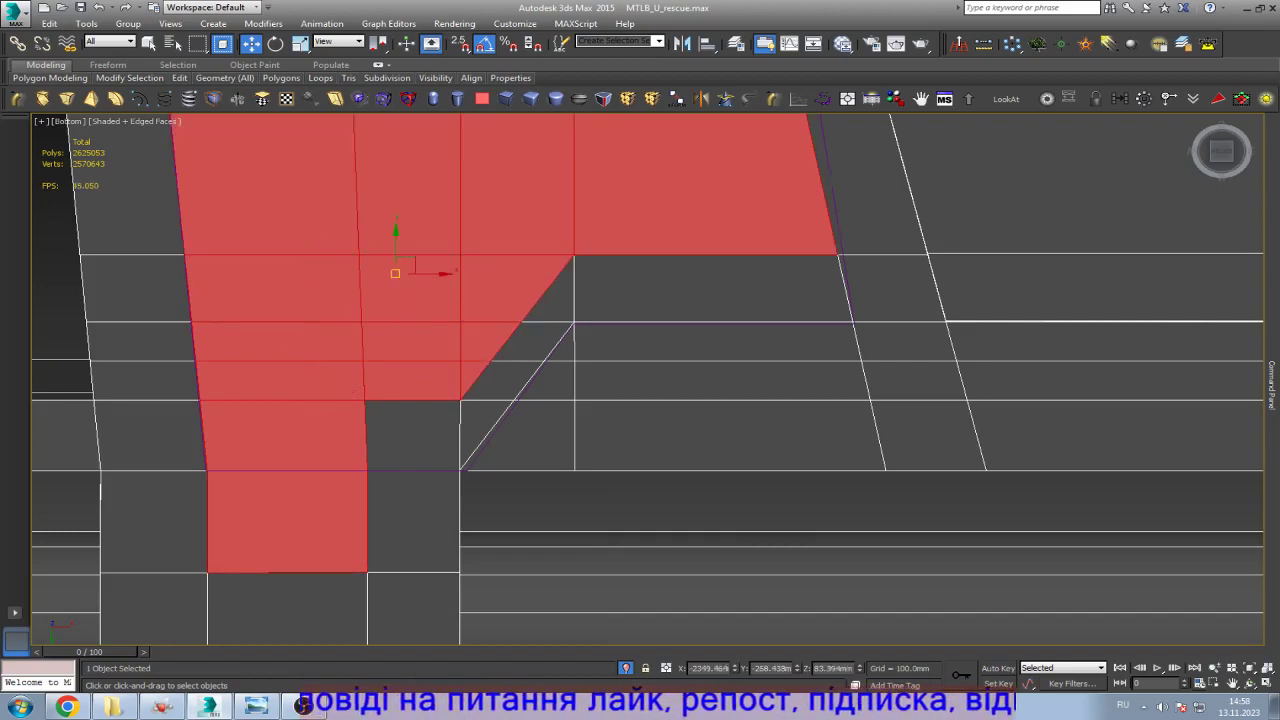
# Step: Add the top-strip polygons through the top-right gap, then check the reference photo
pyautogui.scroll(-3, 862, 626)
pyautogui.scroll(-4, 571, 312)
pyautogui.scroll(3, 543, 290)
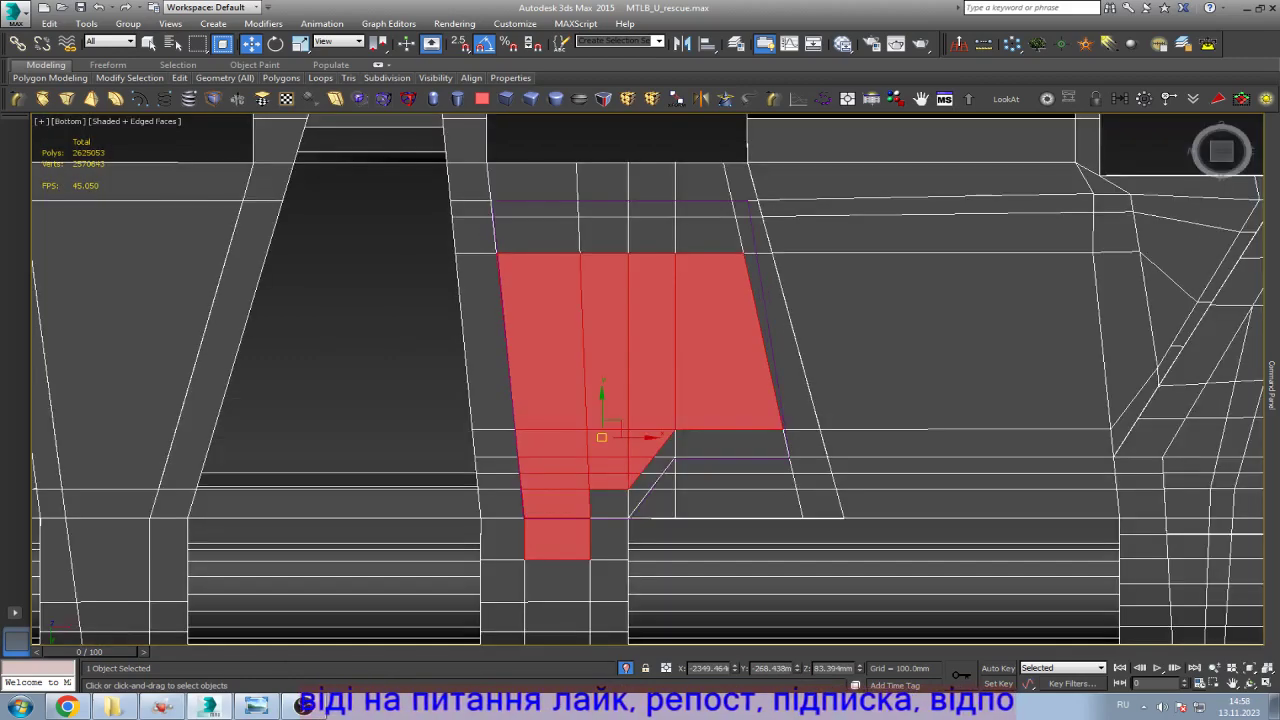
pyautogui.keyDown('ctrl'); pyautogui.click(535, 236); pyautogui.keyUp('ctrl')
pyautogui.keyDown('ctrl'); pyautogui.click(535, 209); pyautogui.keyUp('ctrl')
pyautogui.keyDown('ctrl'); pyautogui.click(604, 209); pyautogui.keyUp('ctrl')
pyautogui.keyDown('ctrl'); pyautogui.click(604, 235); pyautogui.keyUp('ctrl')
pyautogui.keyDown('ctrl'); pyautogui.click(652, 209); pyautogui.keyUp('ctrl')
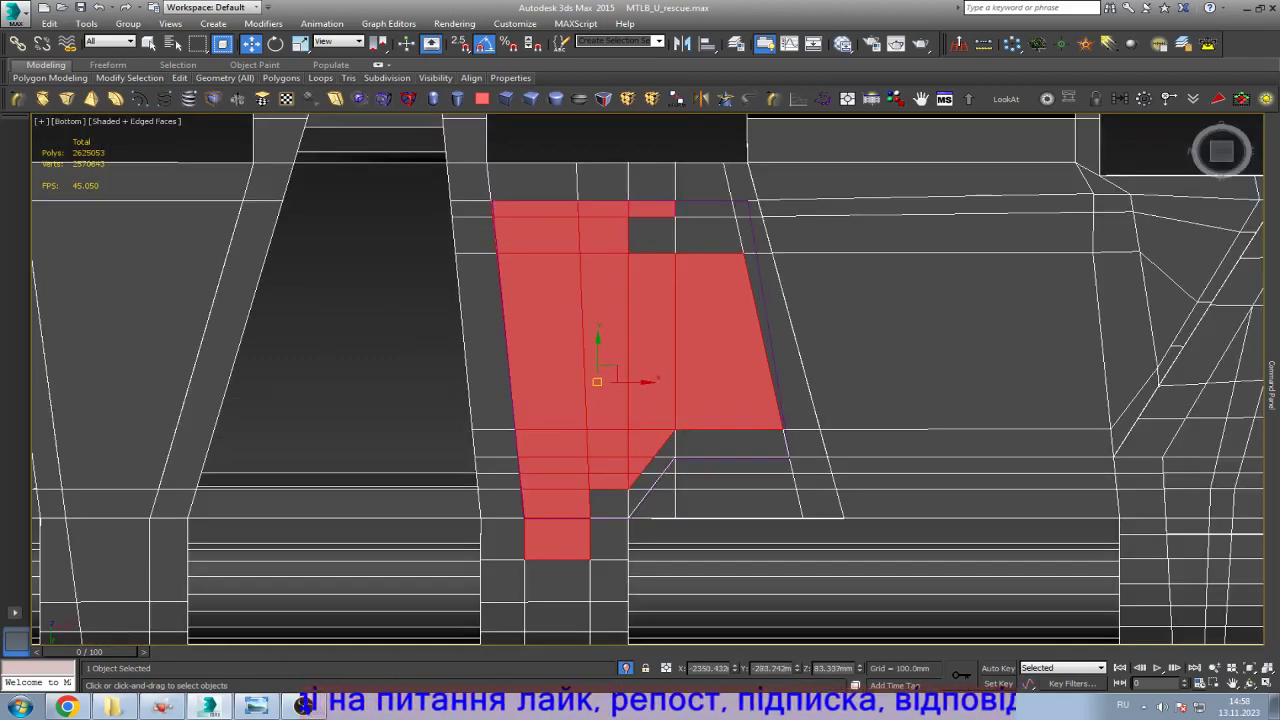
pyautogui.keyDown('ctrl'); pyautogui.click(652, 236); pyautogui.keyUp('ctrl')
pyautogui.keyDown('ctrl'); pyautogui.click(705, 209); pyautogui.keyUp('ctrl')
pyautogui.keyDown('ctrl'); pyautogui.click(708, 236); pyautogui.keyUp('ctrl')
pyautogui.scroll(5, 708, 236)
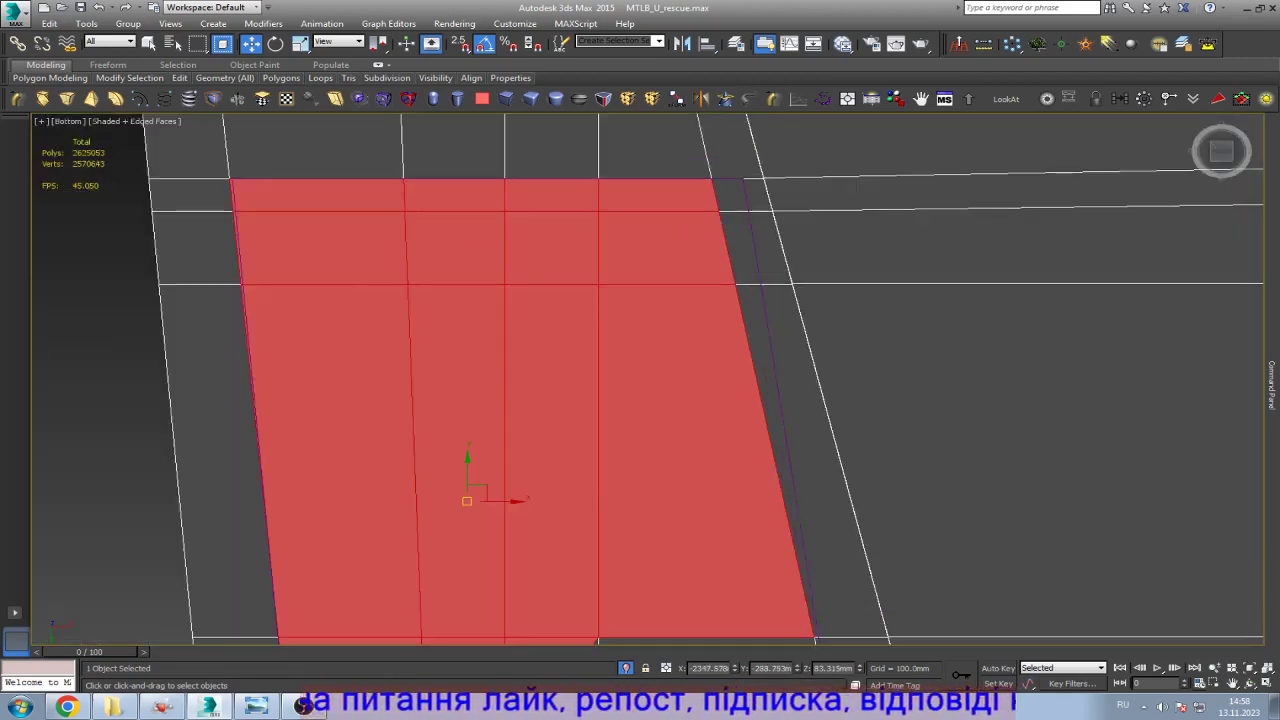
pyautogui.scroll(-4, 708, 236)
pyautogui.scroll(2, 811, 452)
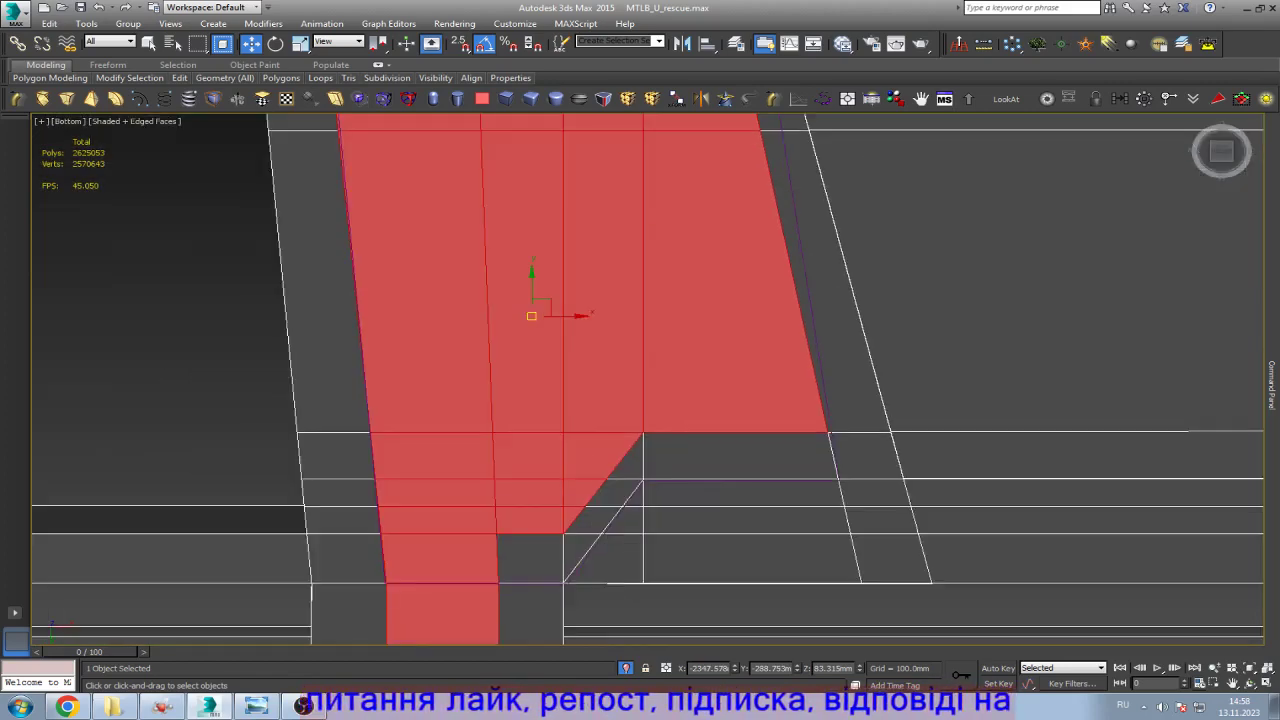
pyautogui.scroll(-2, 694, 452)
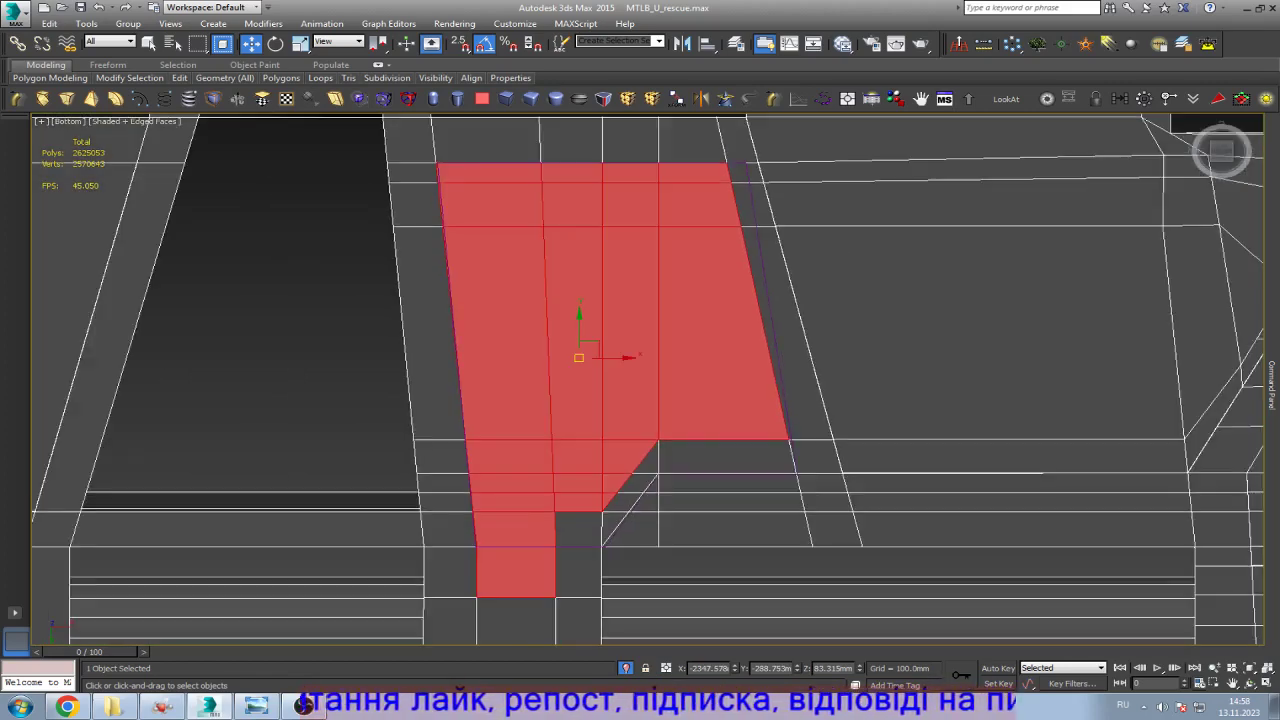
pyautogui.scroll(-4, 610, 380)
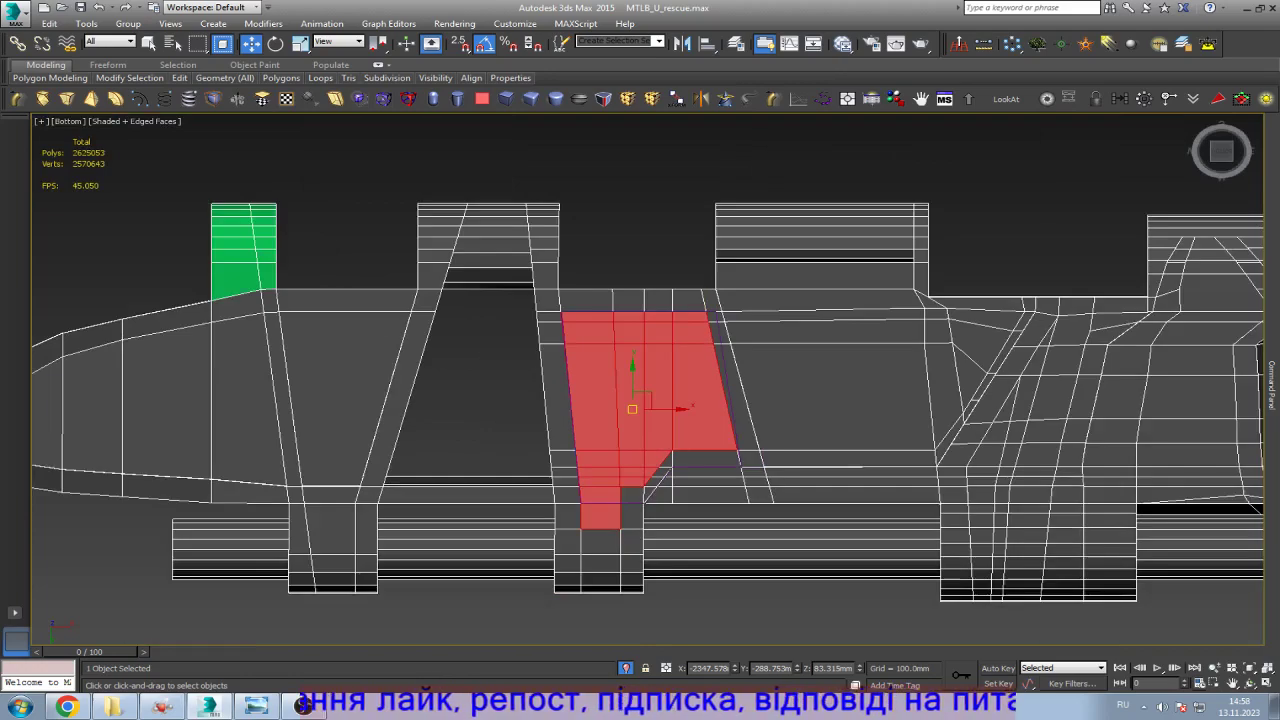
pyautogui.click(255, 706)
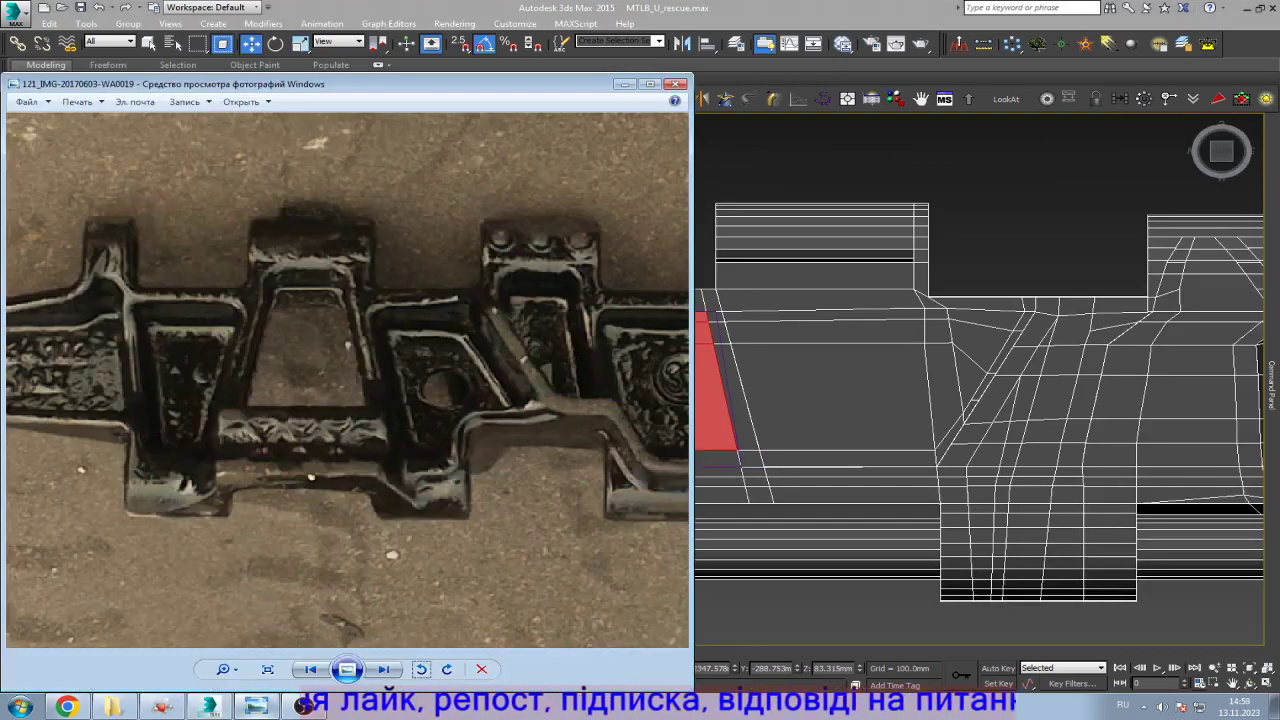
pyautogui.click(255, 706)
# Step: Orbit to an angle and move the selected faces inward along Z to form the recess
pyautogui.click(1249, 683)
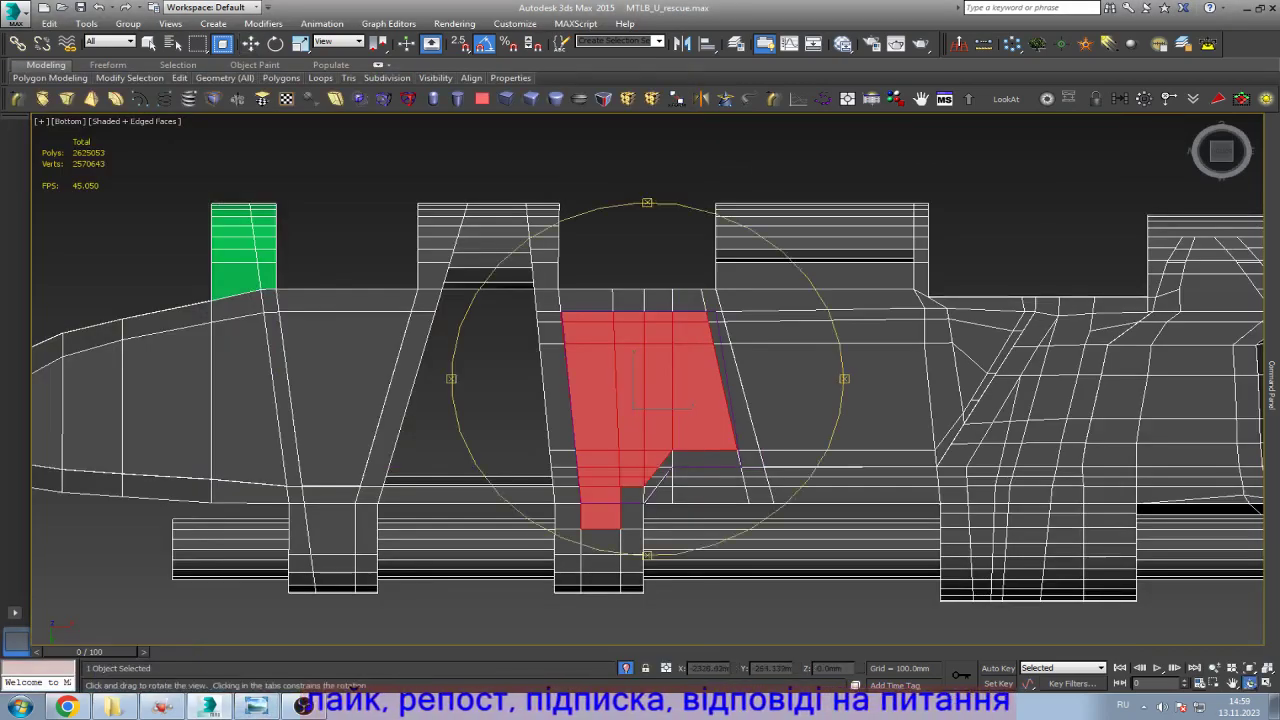
pyautogui.moveTo(640, 300); pyautogui.dragTo(640, 450)
pyautogui.scroll(3, 640, 400)
pyautogui.press('w')
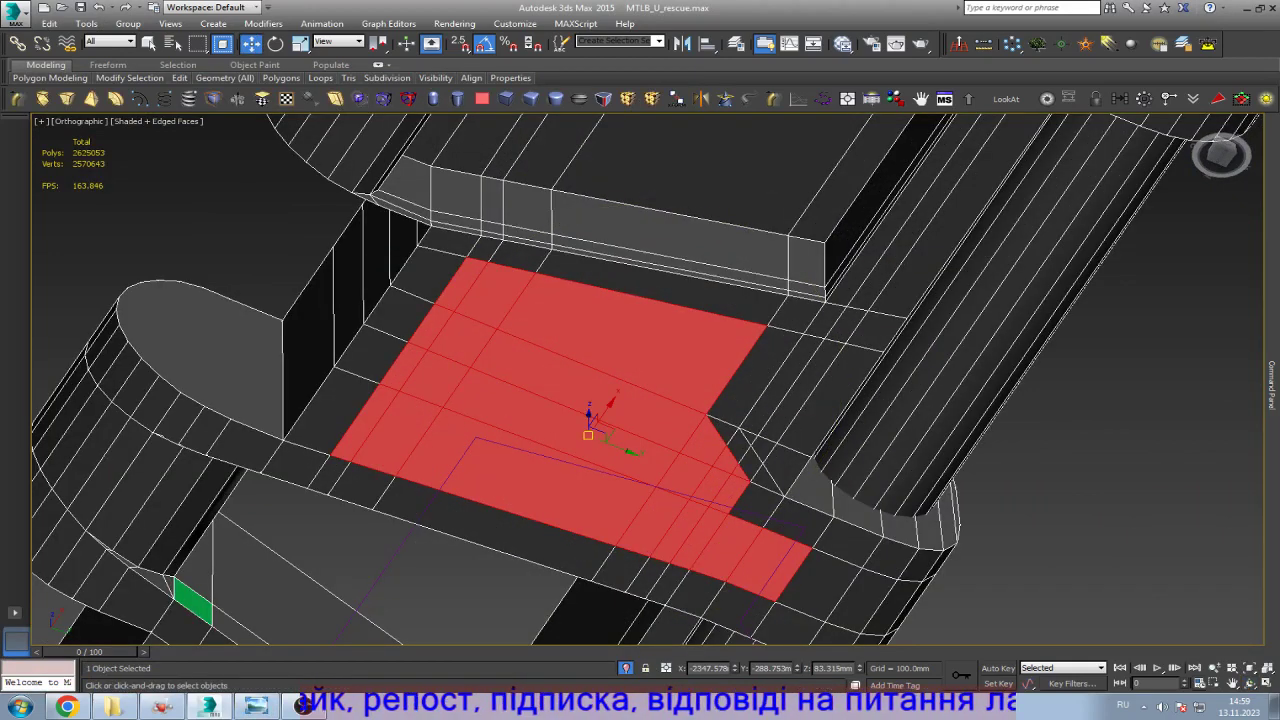
pyautogui.click(255, 706)
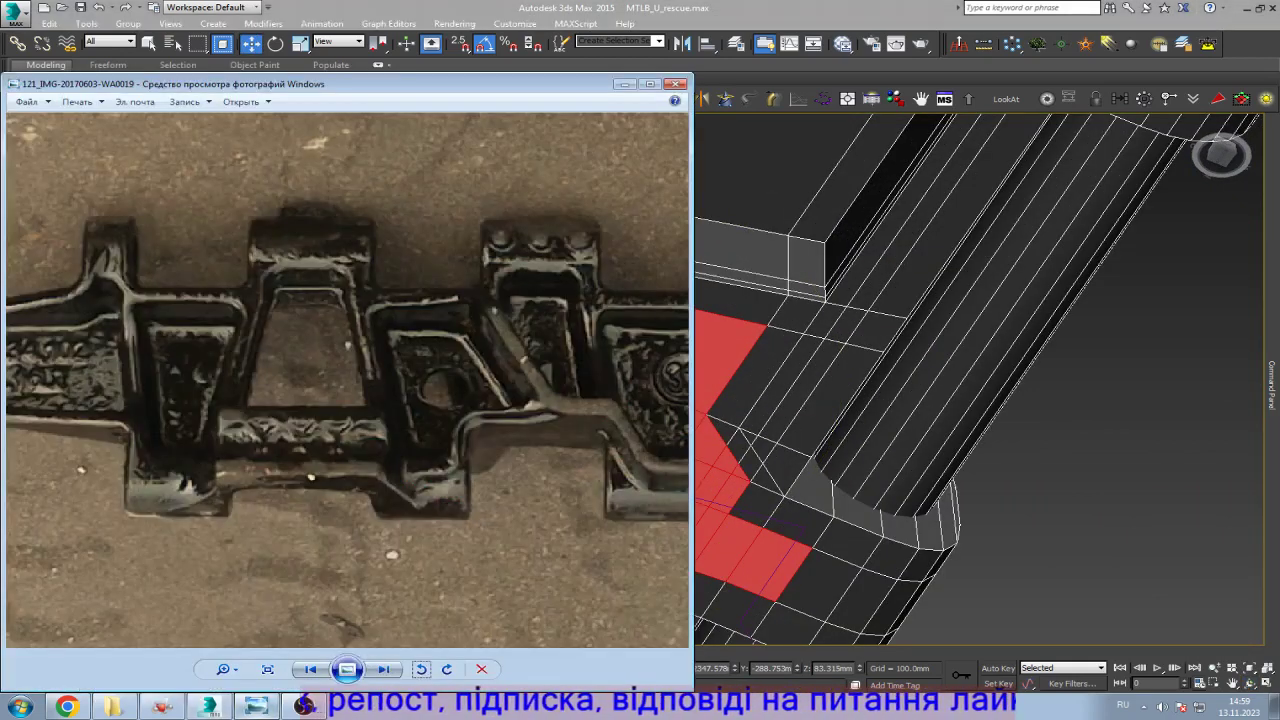
pyautogui.click(255, 706)
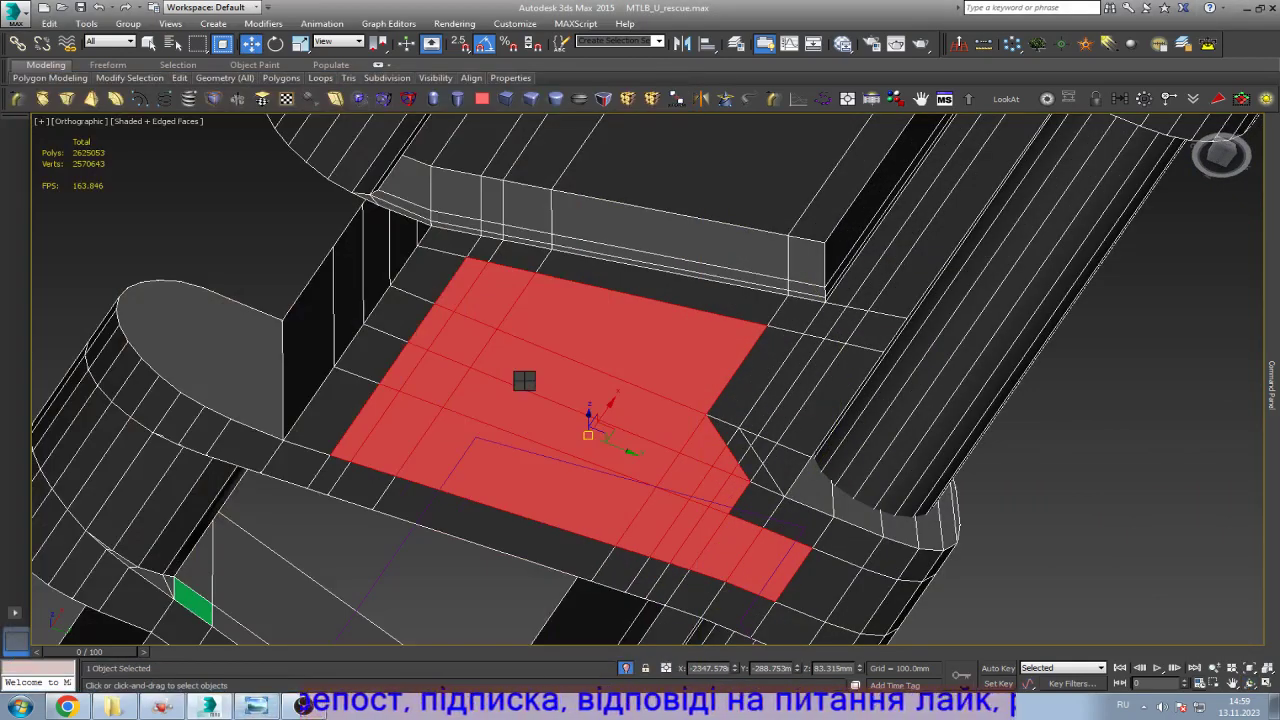
pyautogui.moveTo(524, 380)
pyautogui.mouseDown()
pyautogui.moveTo(524, 440)
pyautogui.moveTo(524, 352)
pyautogui.moveTo(524, 366)
pyautogui.mouseUp()
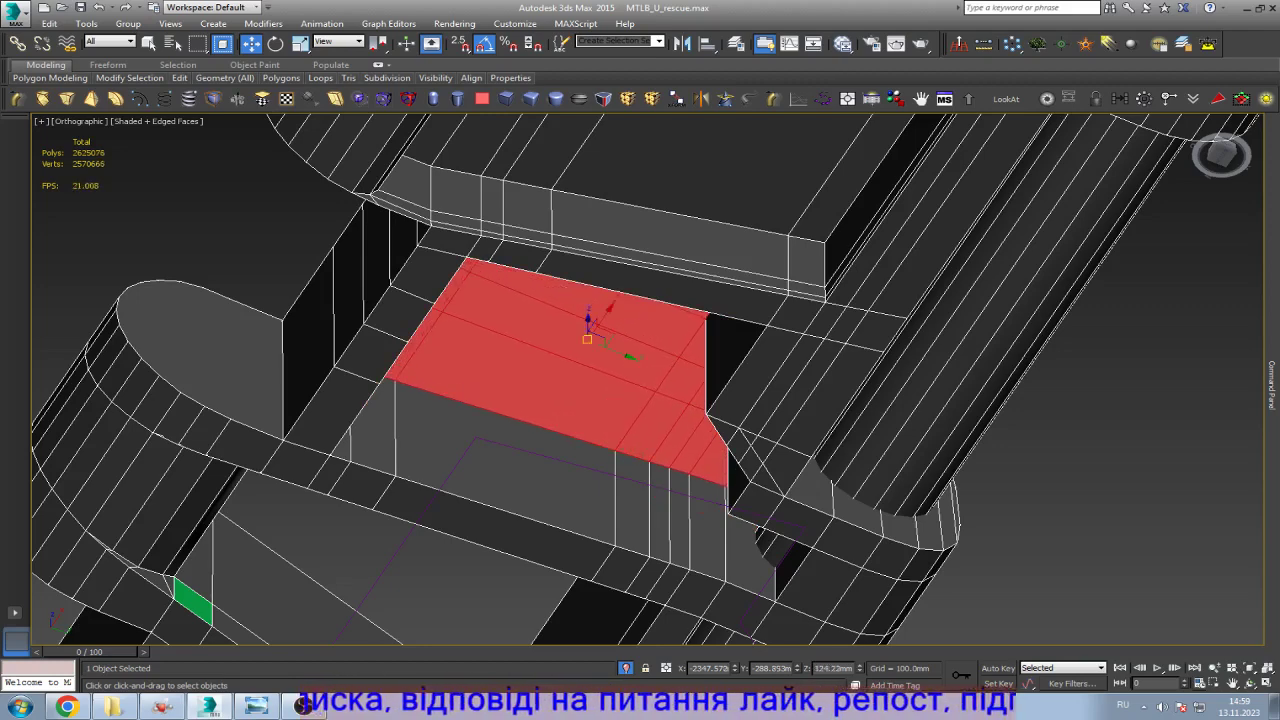
# Step: Return to Bottom view and bring up the reference photo
pyautogui.press('b')
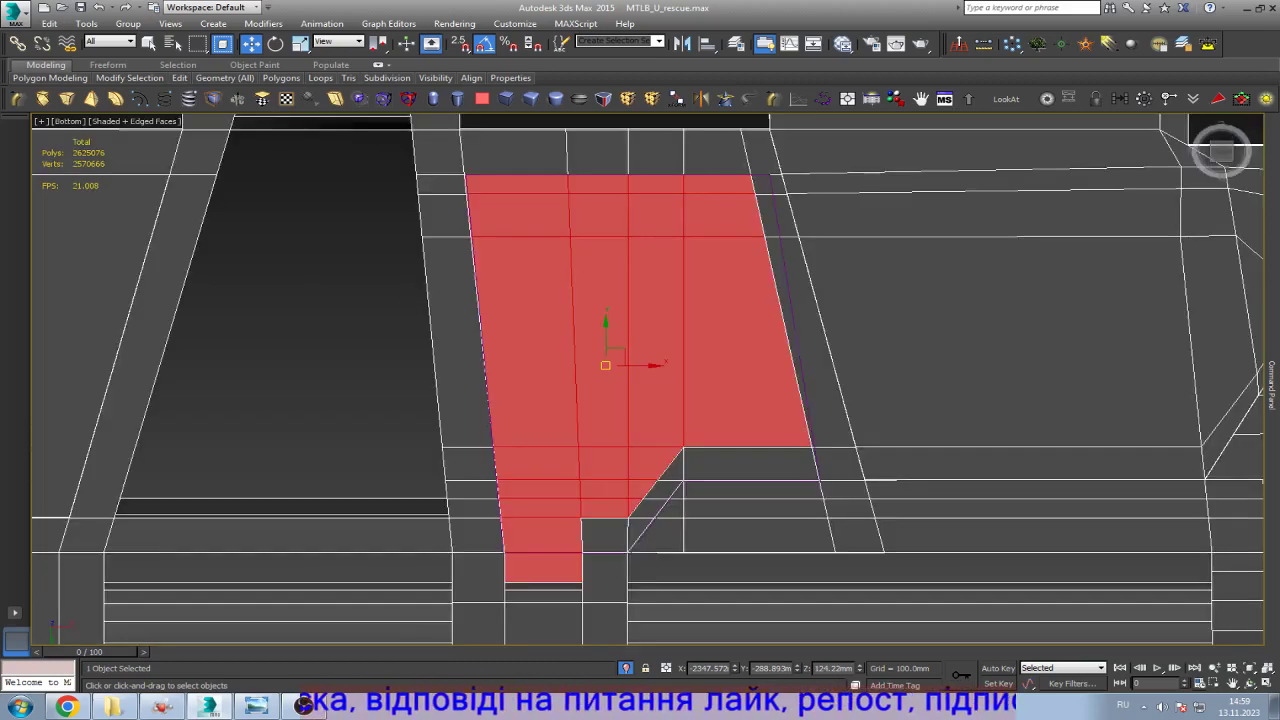
pyautogui.scroll(-2, 504, 376)
pyautogui.scroll(-2, 501, 370)
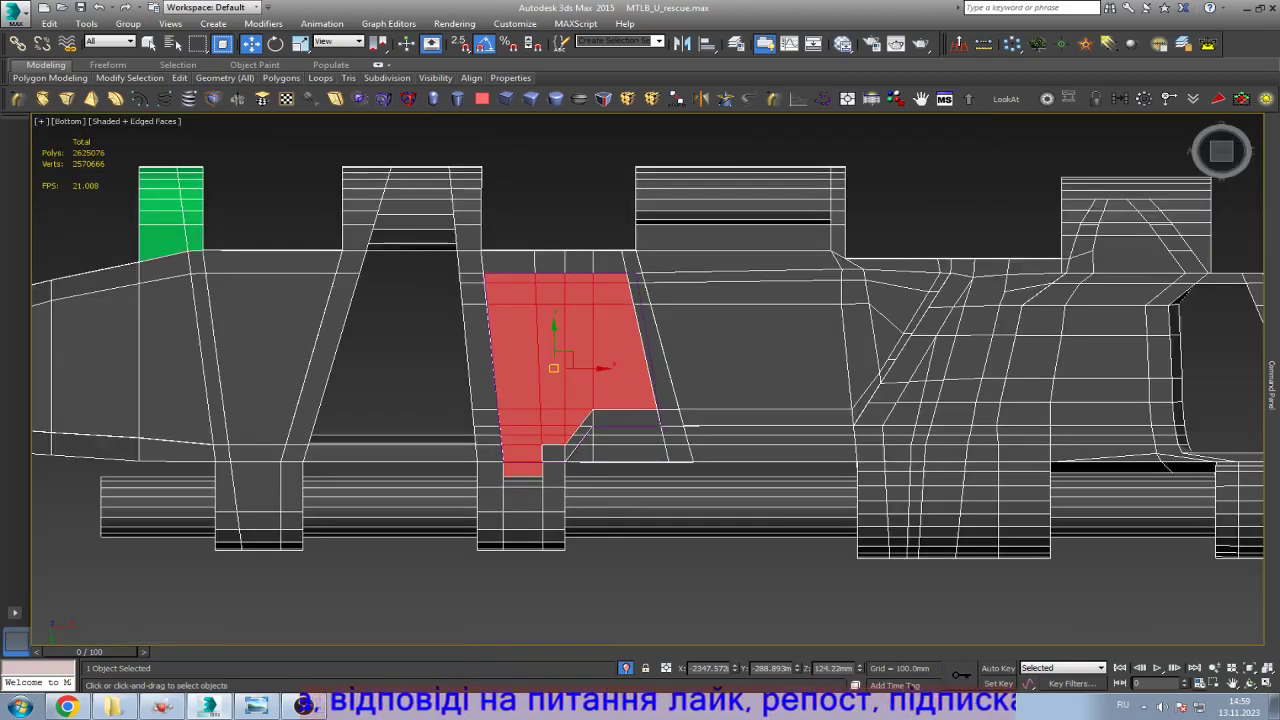
pyautogui.click(256, 707)
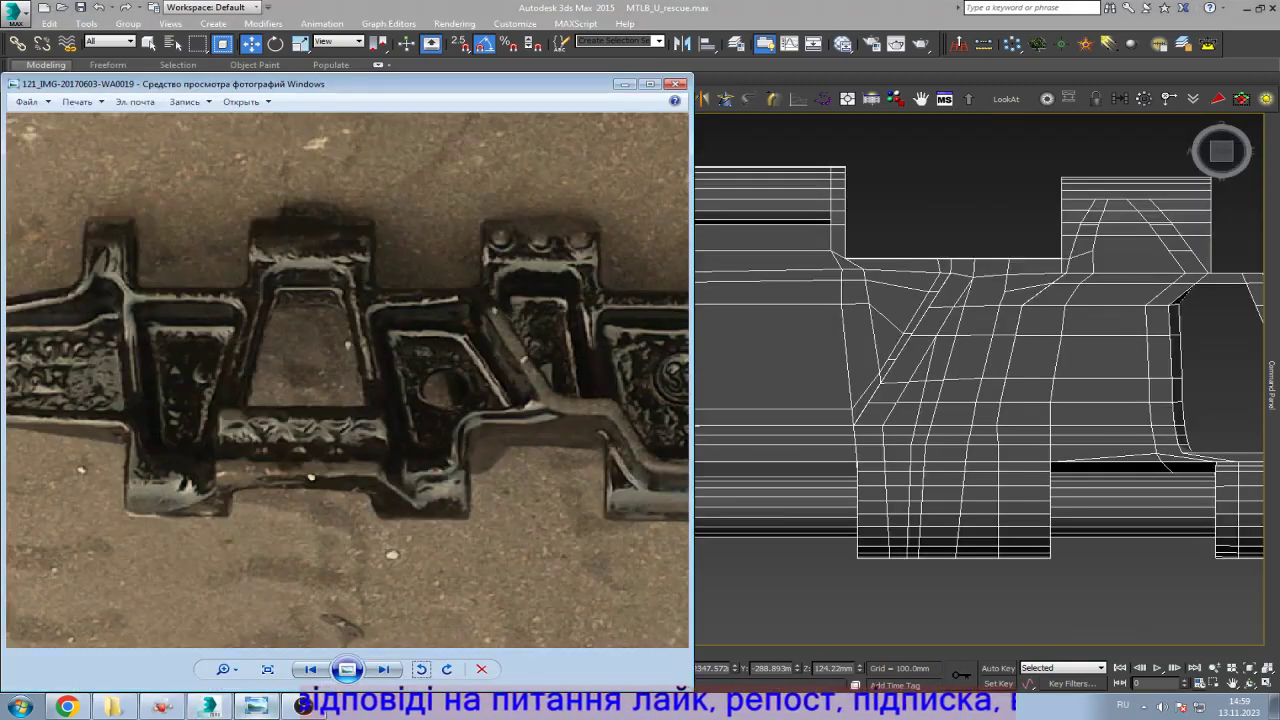
# Step: Shift the reference photo to neighbouring links and zoom it out to fit the window
pyautogui.click(256, 707)
pyautogui.click(256, 707)
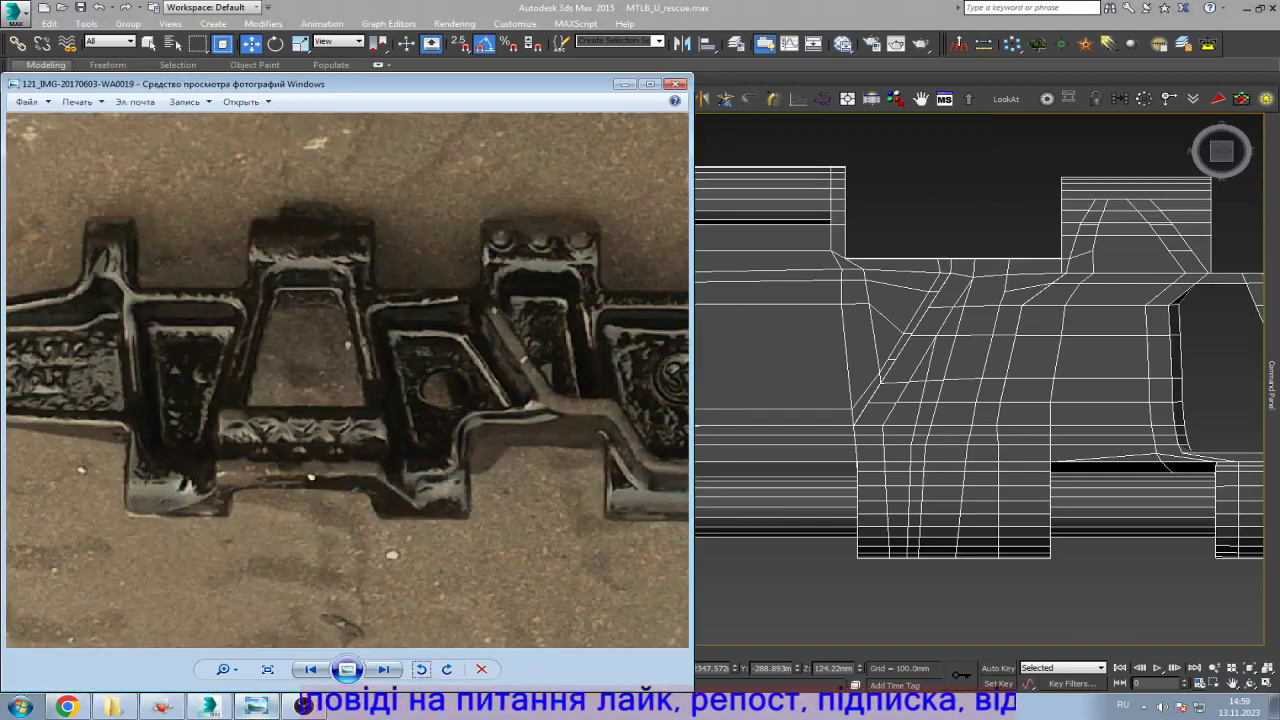
pyautogui.click(256, 707)
pyautogui.click(256, 707)
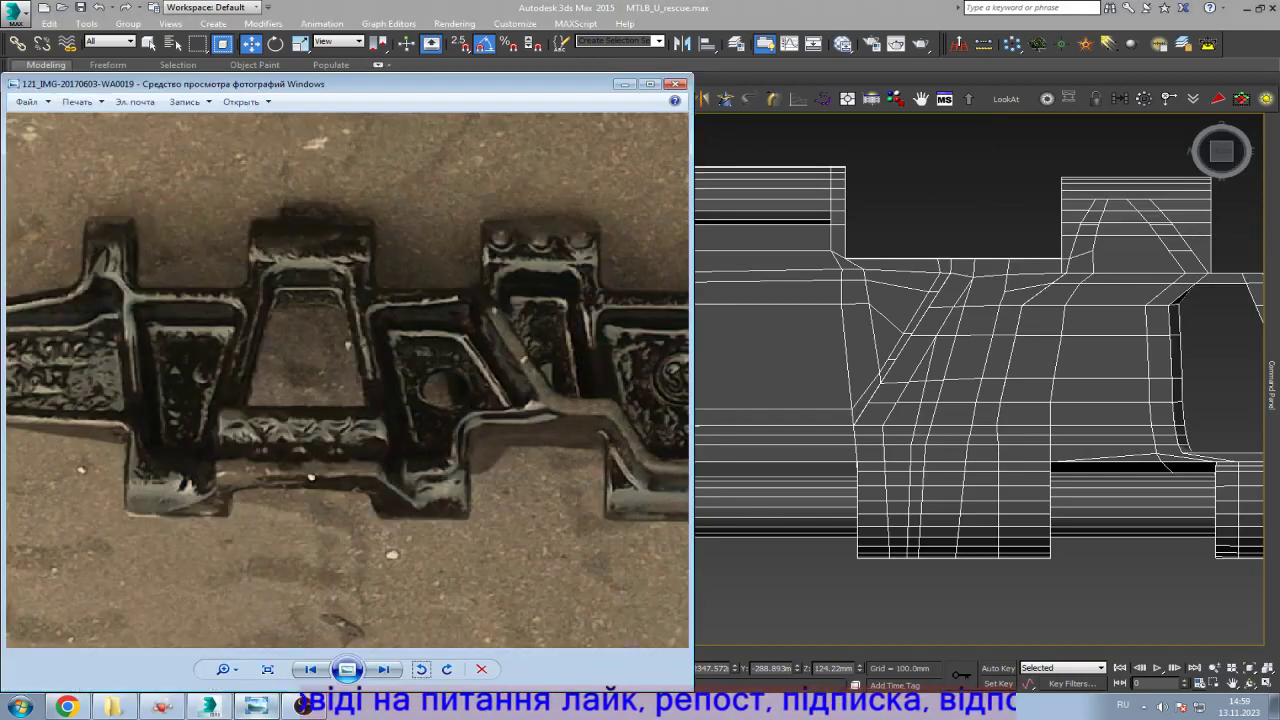
pyautogui.press('Right')
pyautogui.press('Right')
pyautogui.press('Right')
pyautogui.press('Right')
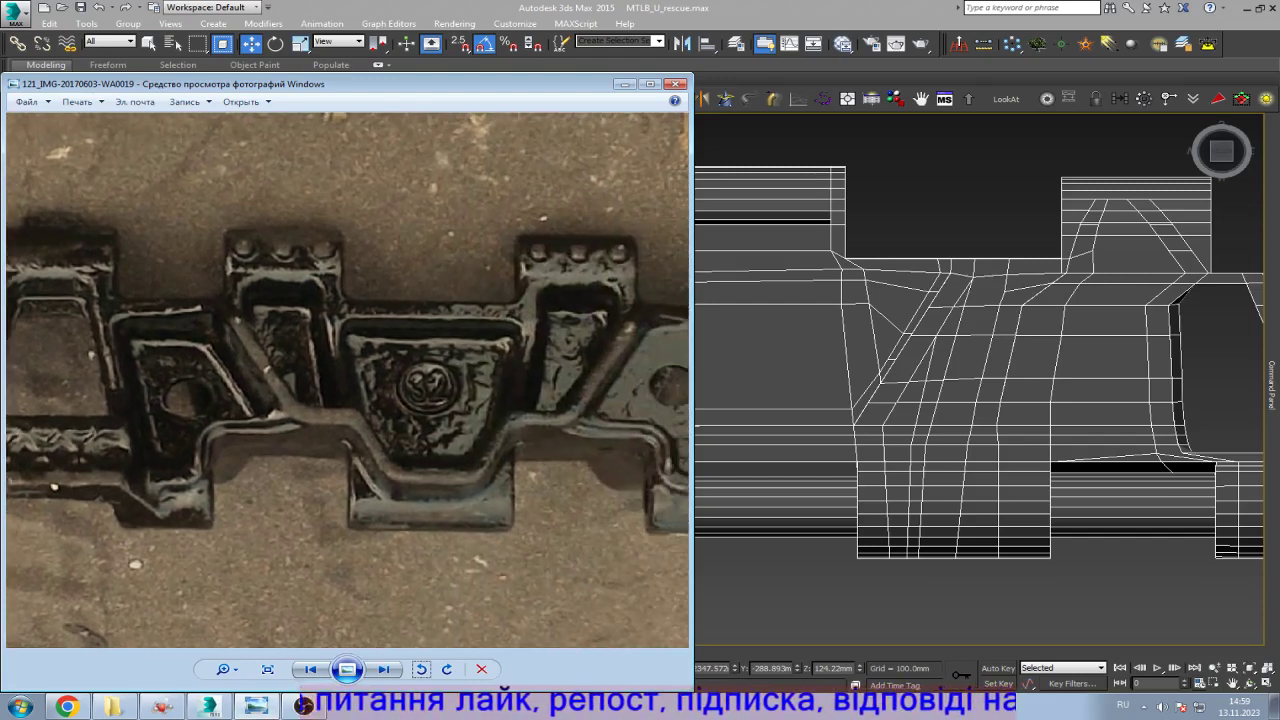
pyautogui.hotkey('ctrl', '-')
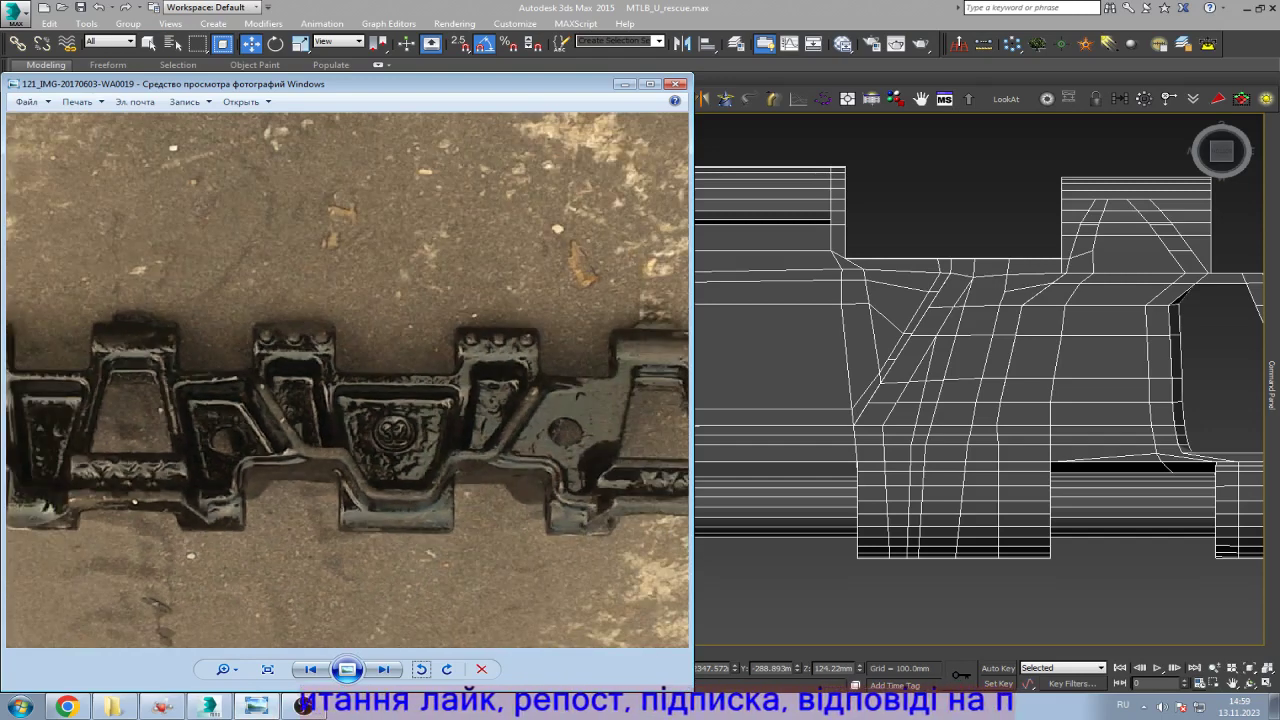
pyautogui.hotkey('ctrl', '-')
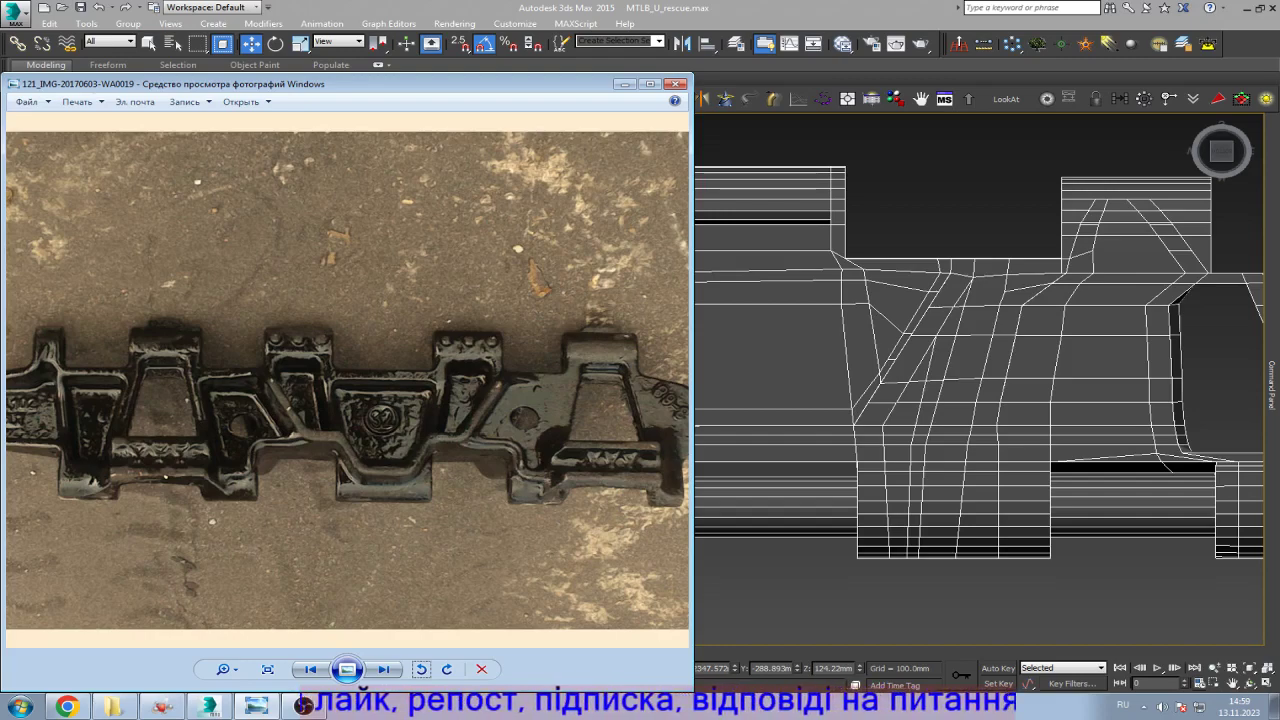
pyautogui.click(716, 371)
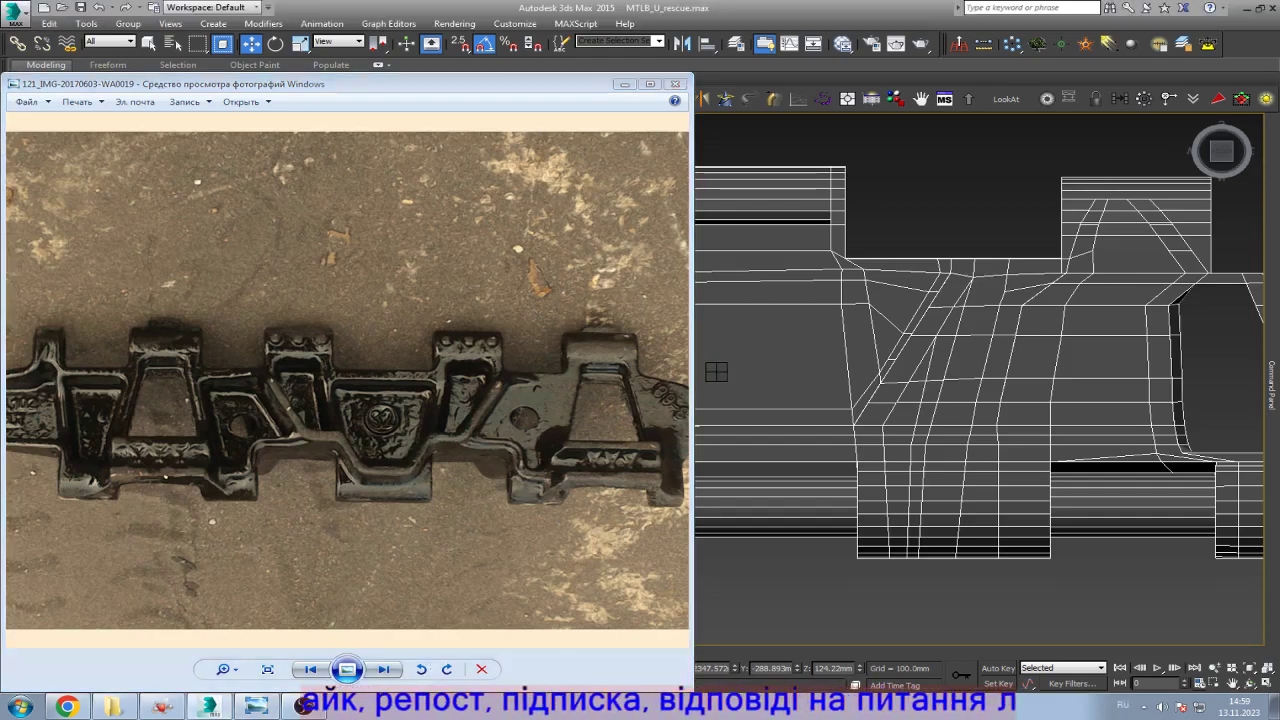
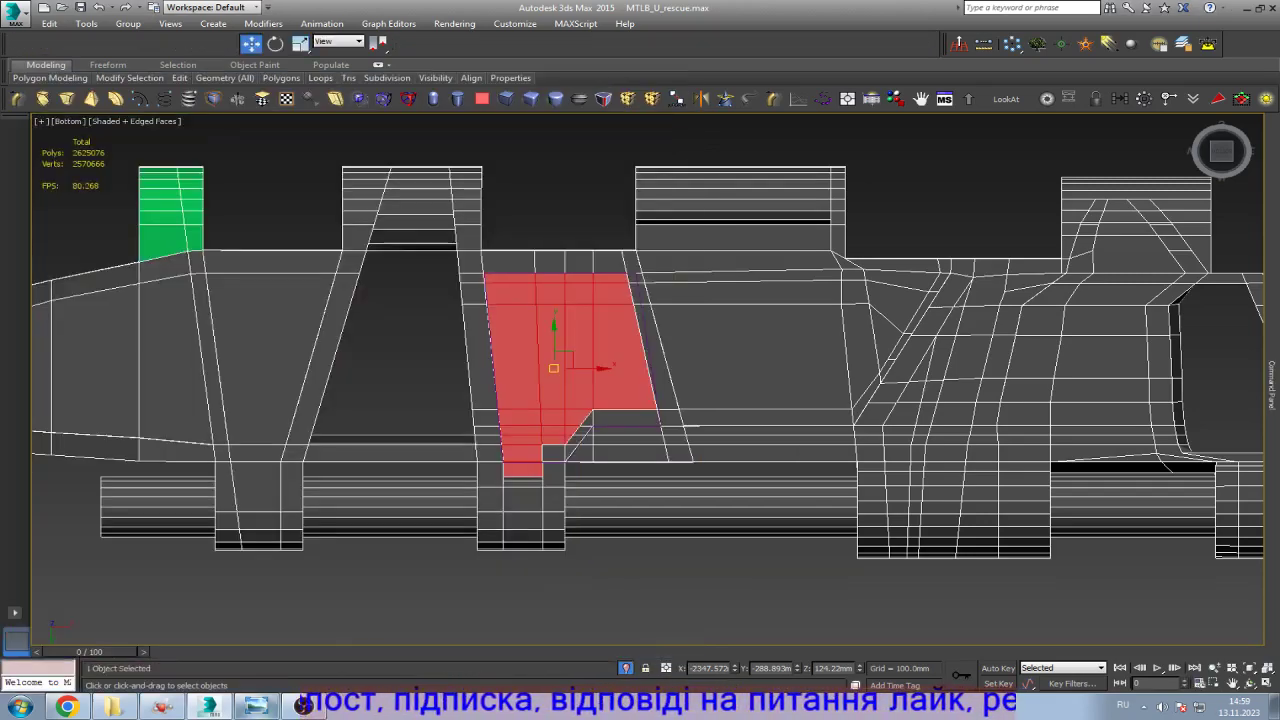
# Step: Compare the track link with the reference photo, then switch the Editable Poly to Vertex level
pyautogui.click(245, 706)
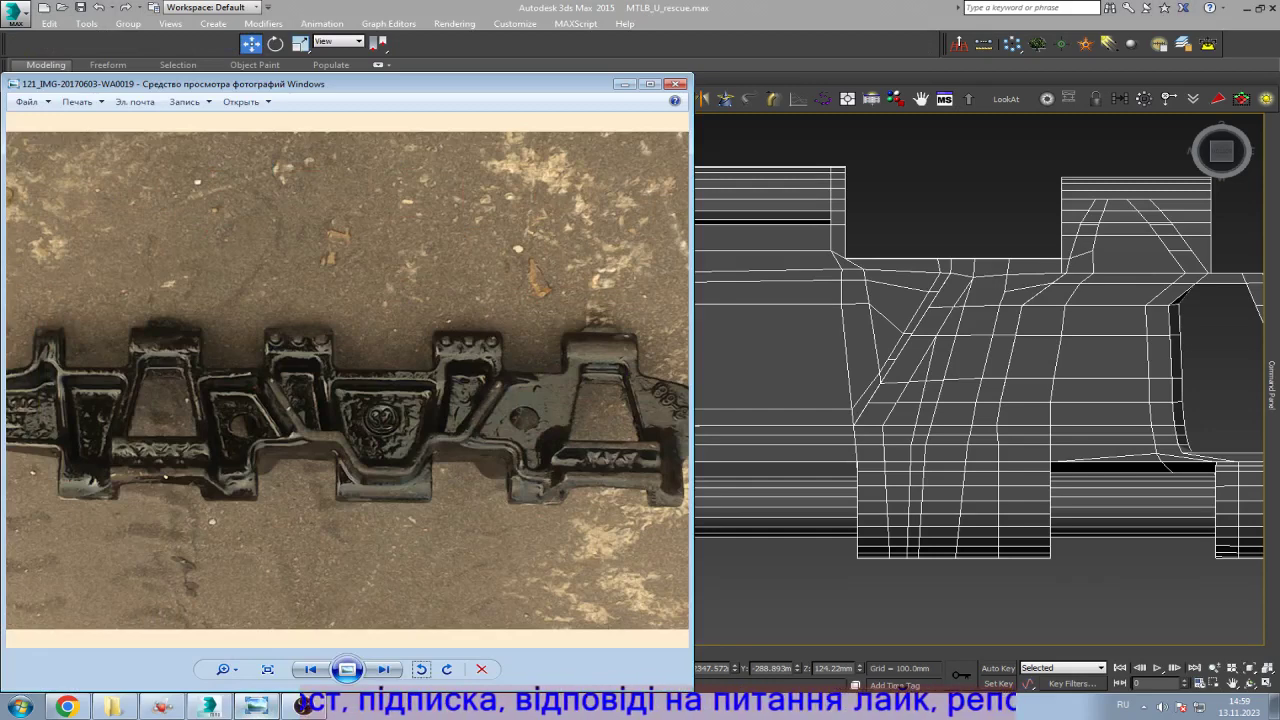
pyautogui.hotkey('alt', 'Tab')
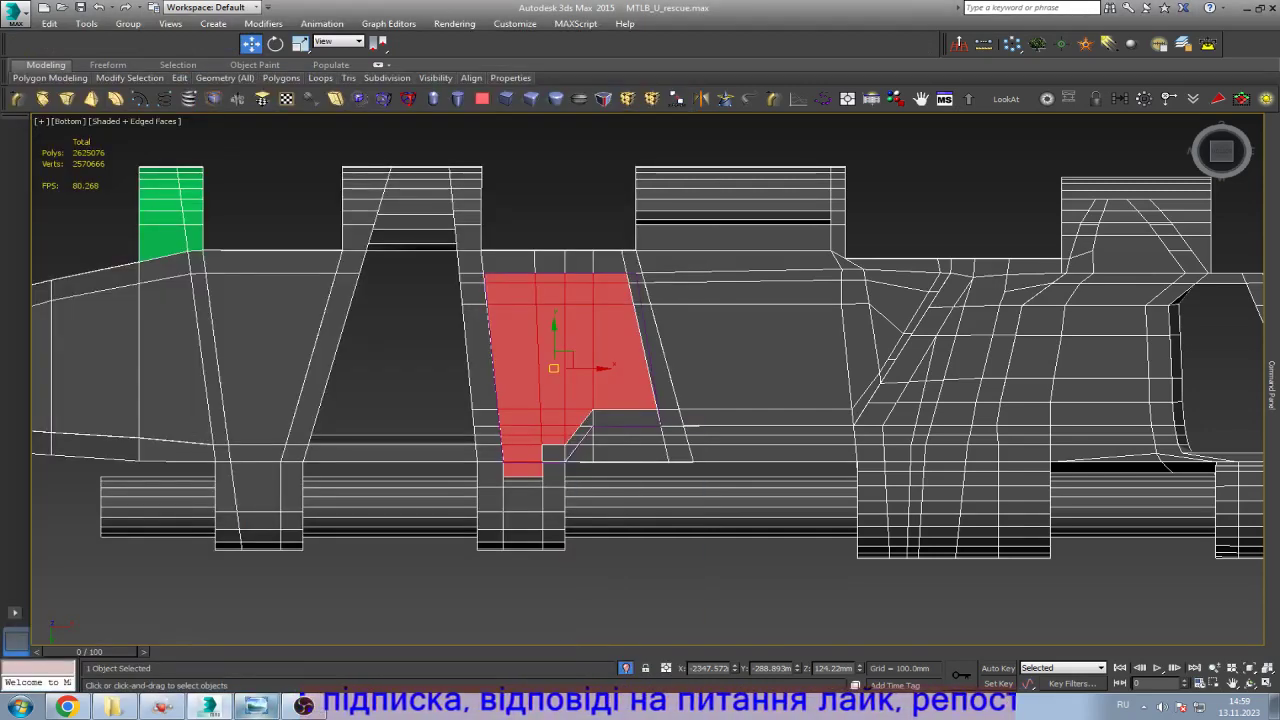
pyautogui.hotkey('alt', 'Tab')
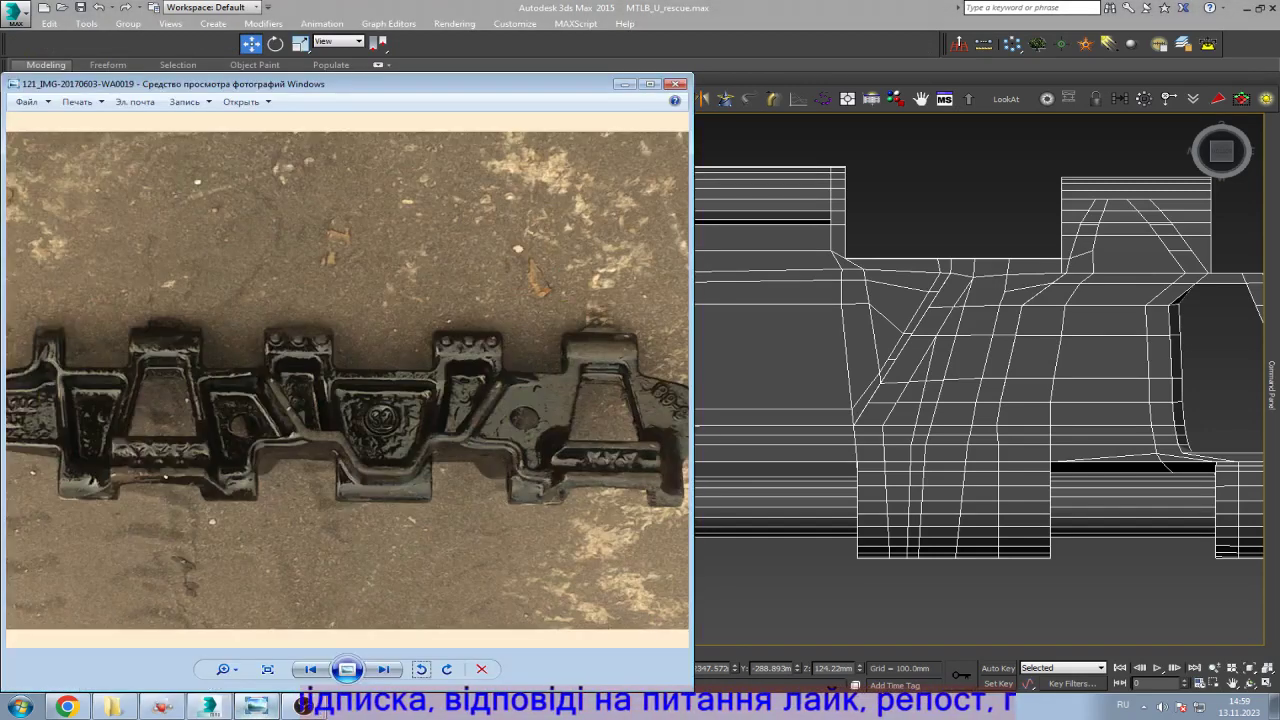
pyautogui.hotkey('alt', 'Tab')
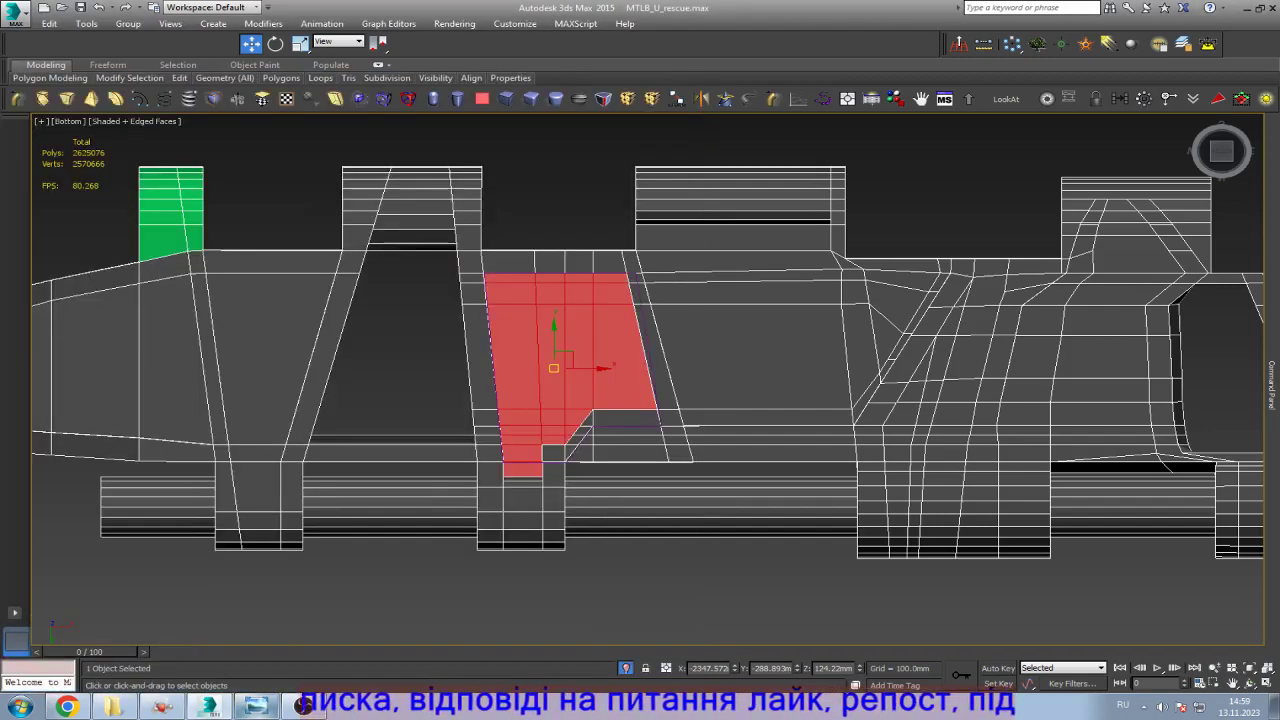
pyautogui.moveTo(1272, 380)
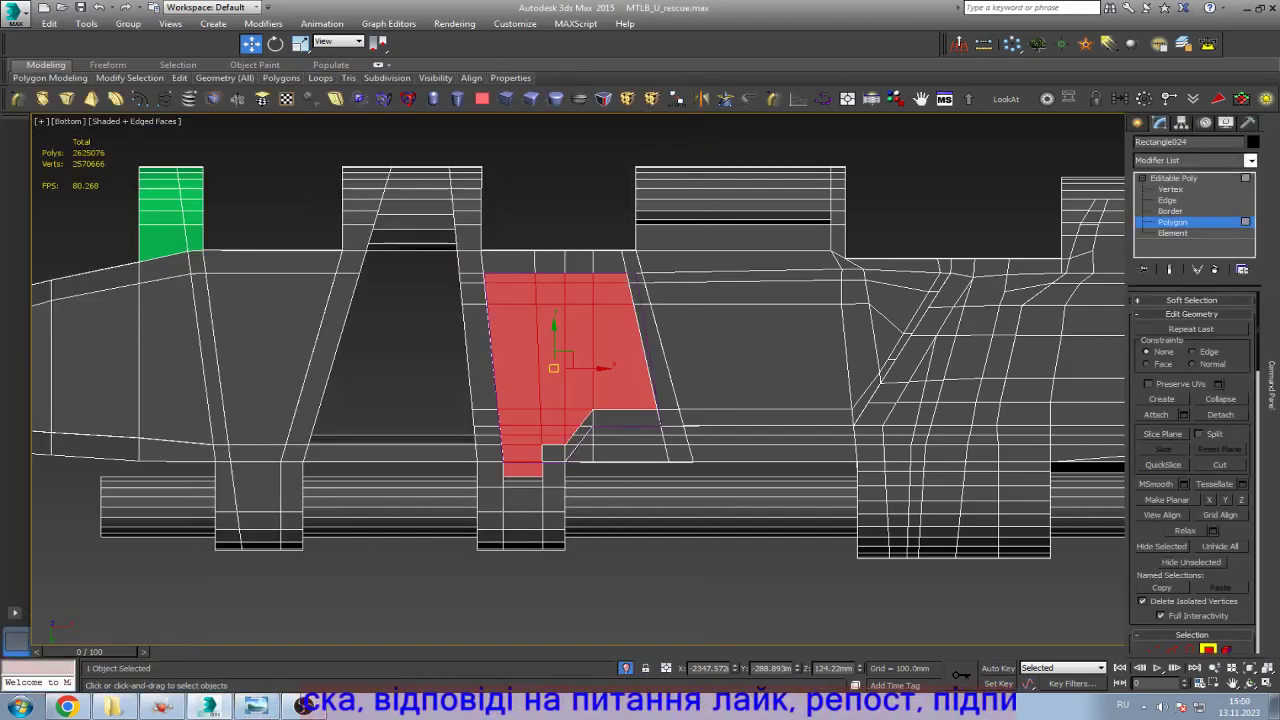
pyautogui.press('1')
pyautogui.scroll(-2, 1250, 270)
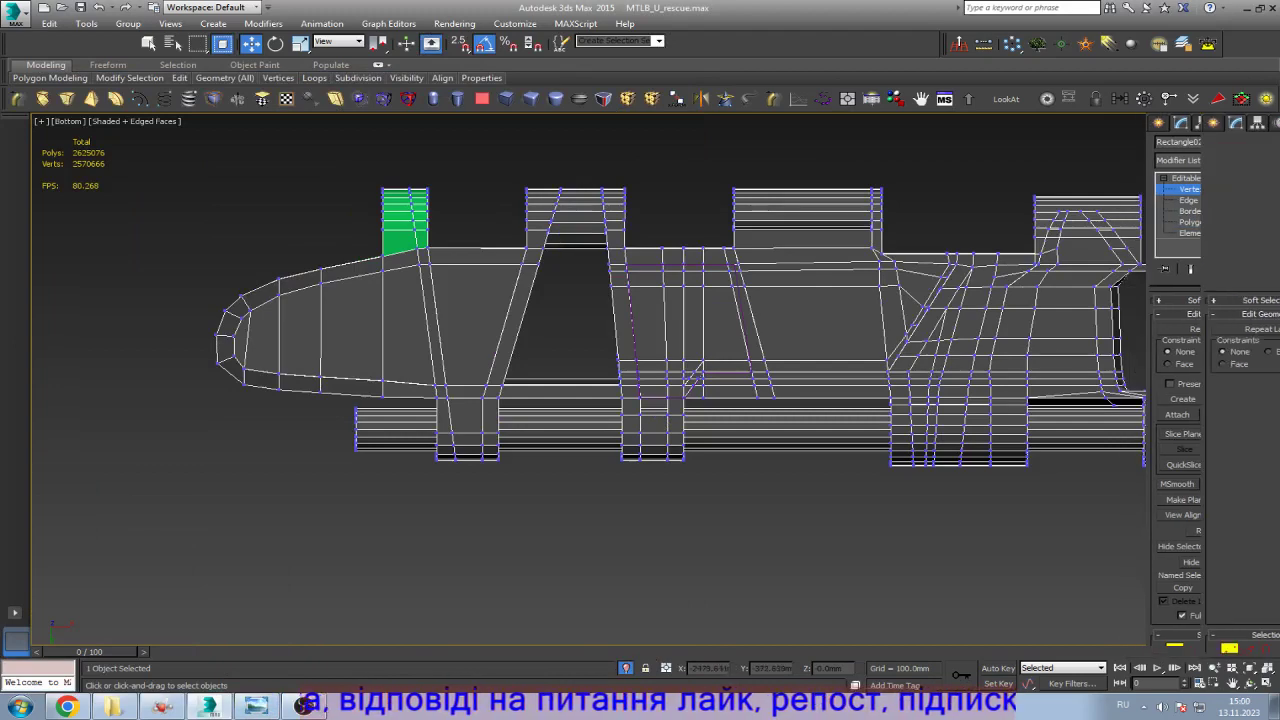
# Step: Straighten the green block's middle-edge vertices with X scale 1 and shift them slightly right
pyautogui.scroll(5, 452, 200)
pyautogui.scroll(2, 335, 176)
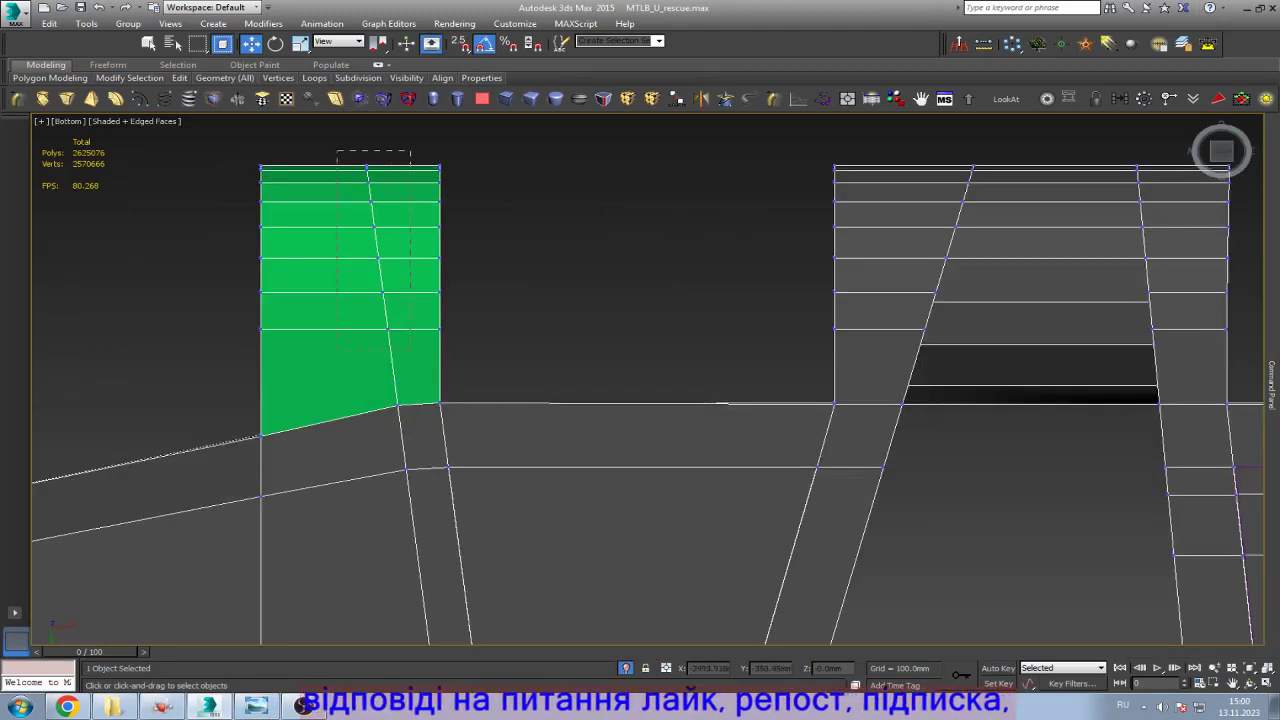
pyautogui.moveTo(410, 350); pyautogui.dragTo(406, 346)
pyautogui.press('r')
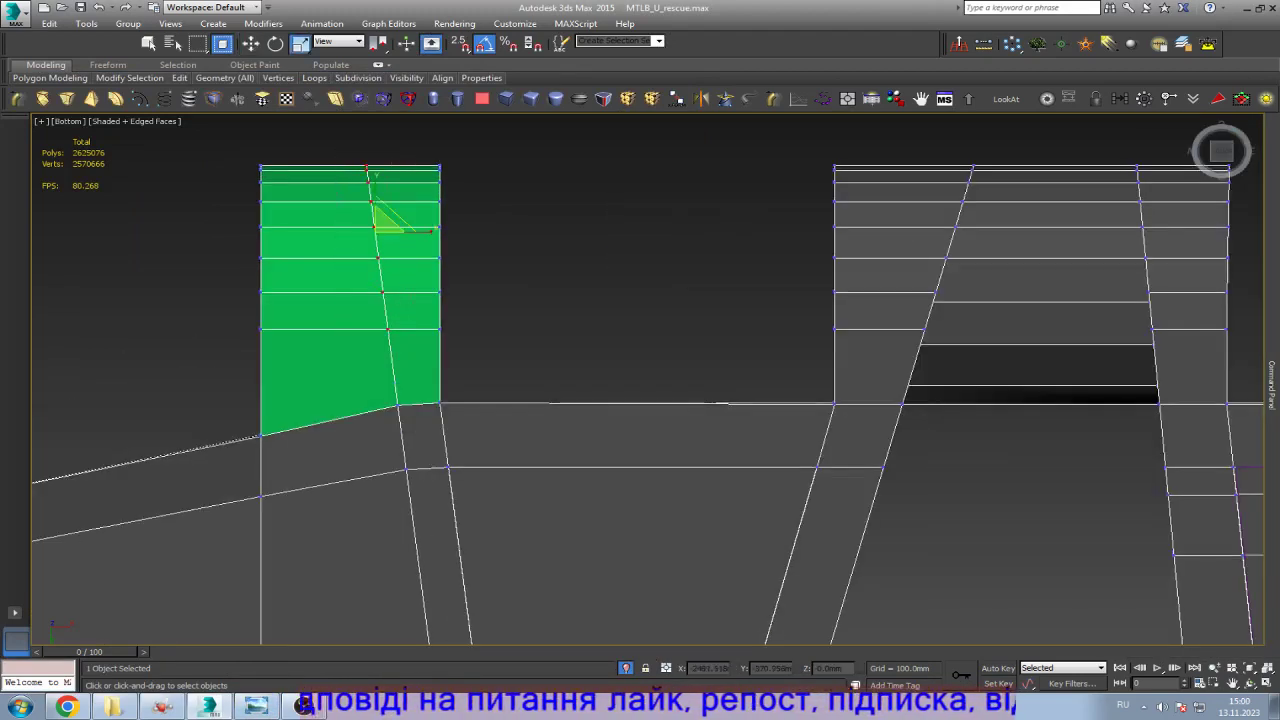
pyautogui.click(705, 668)
pyautogui.write('1')
pyautogui.press('Return')
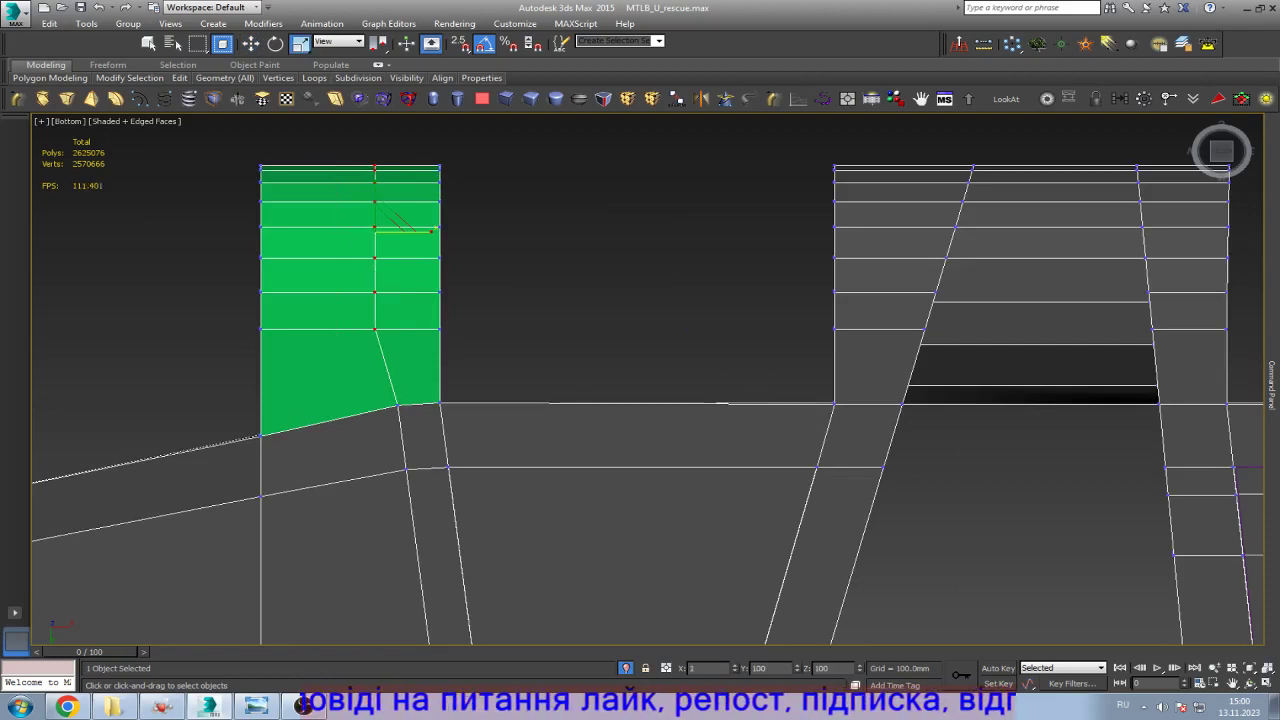
pyautogui.press('w')
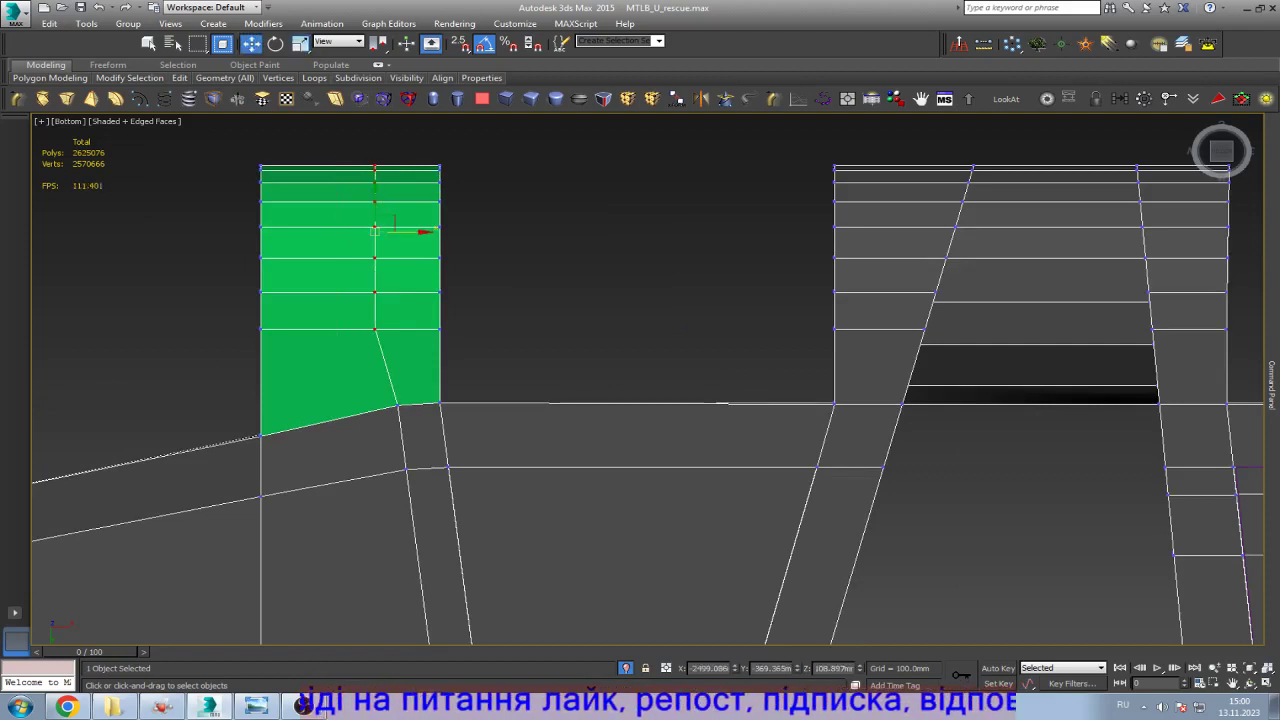
pyautogui.moveTo(400, 232); pyautogui.dragTo(417, 232)
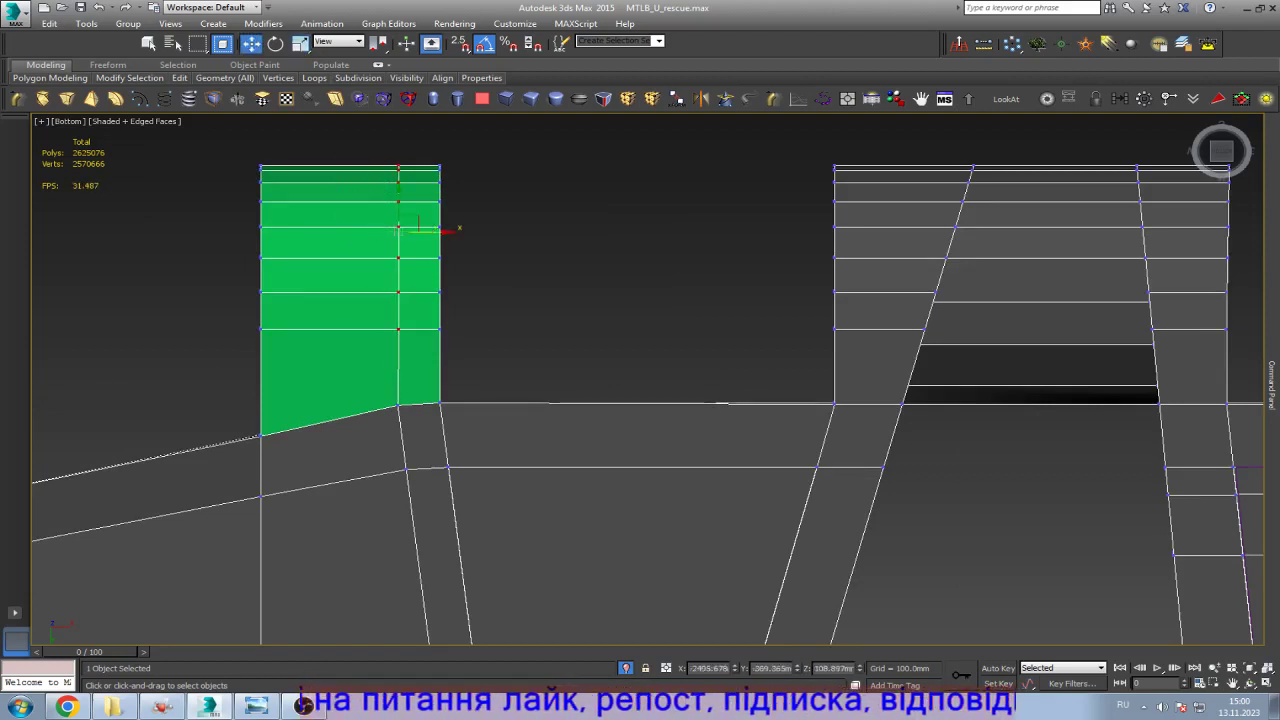
# Step: Compare the straightened edge with the reference photo, panning the photo to the track's left end
pyautogui.scroll(-3, 482, 257)
pyautogui.scroll(-2, 529, 293)
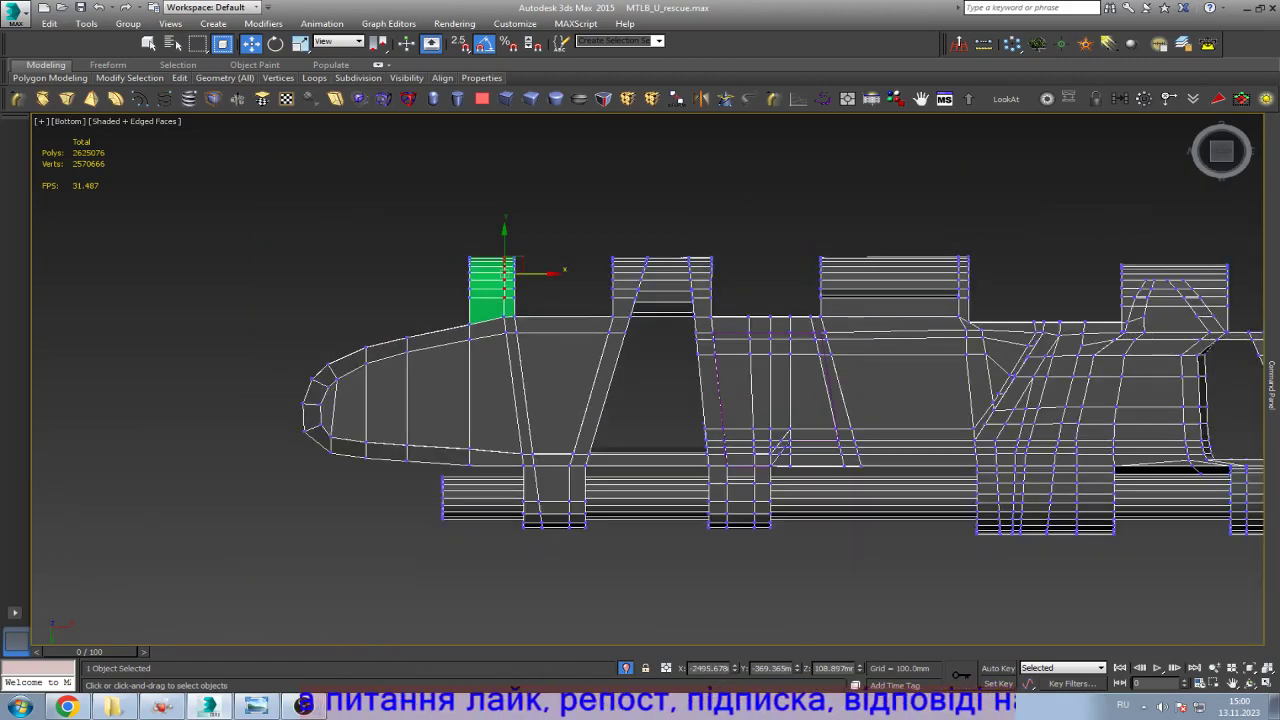
pyautogui.scroll(-2, 529, 293)
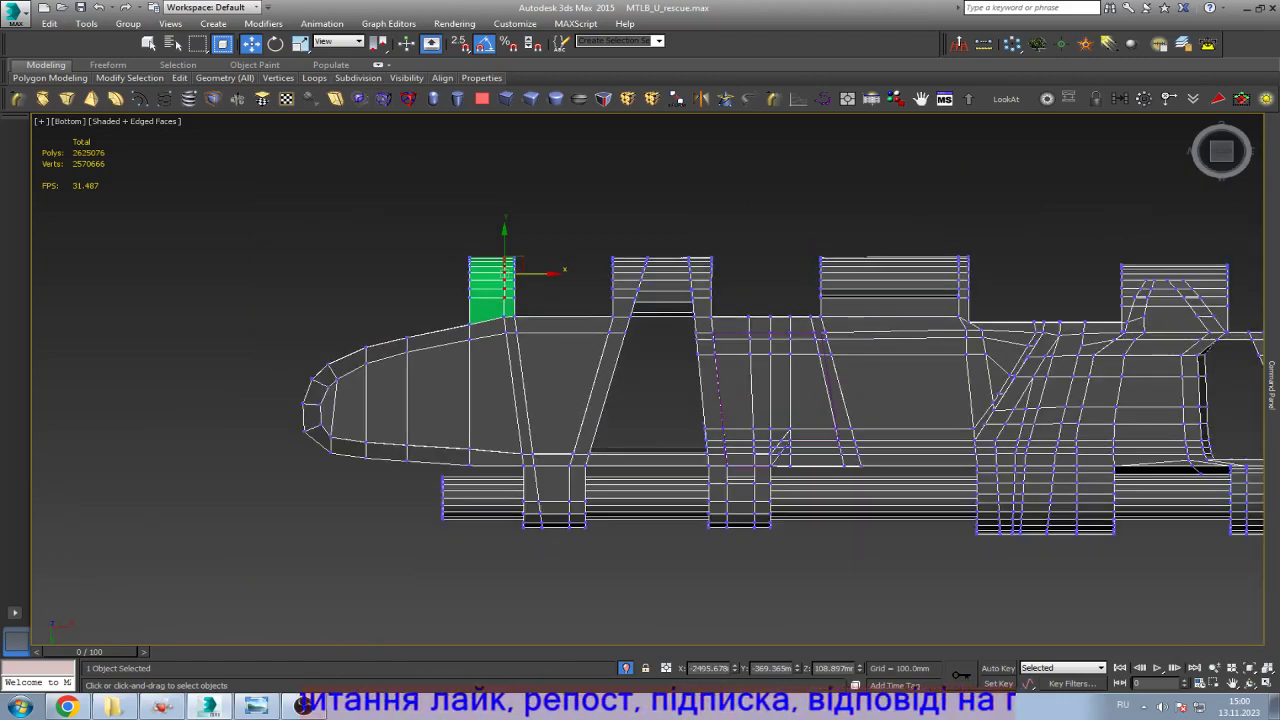
pyautogui.scroll(2, 858, 408)
pyautogui.scroll(-2, 445, 410)
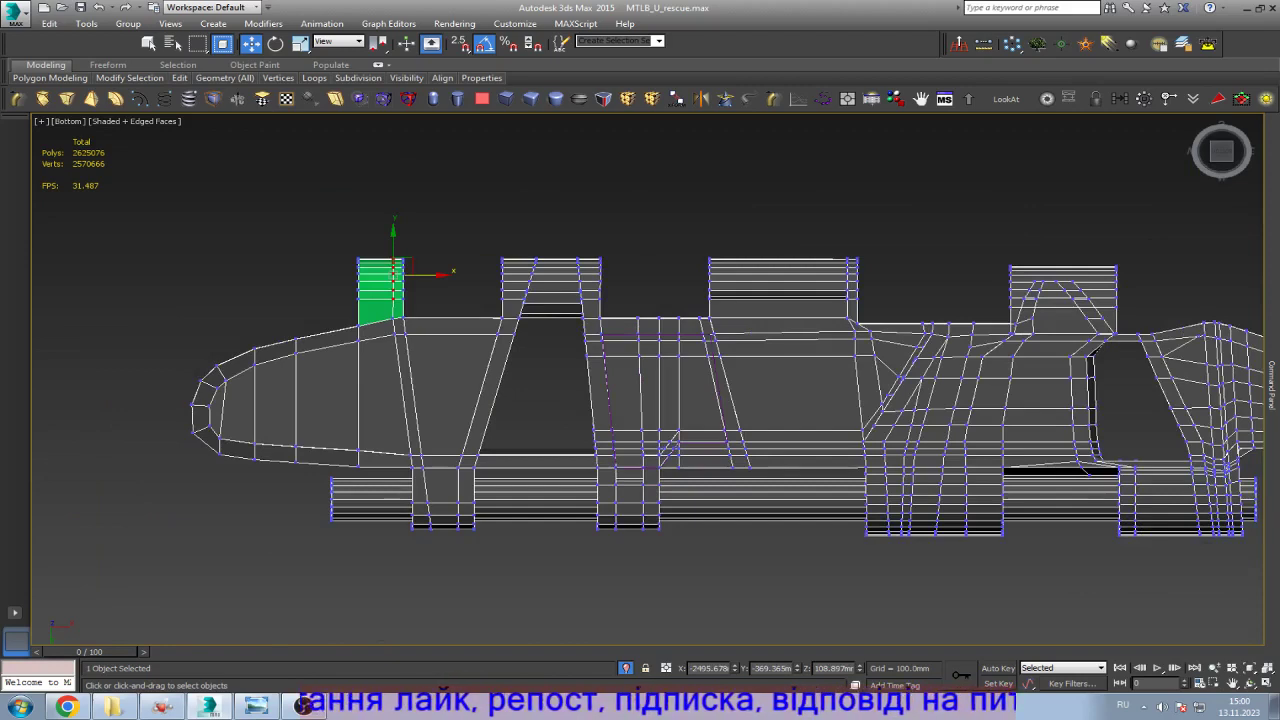
pyautogui.scroll(2, 800, 436)
pyautogui.scroll(2, 827, 456)
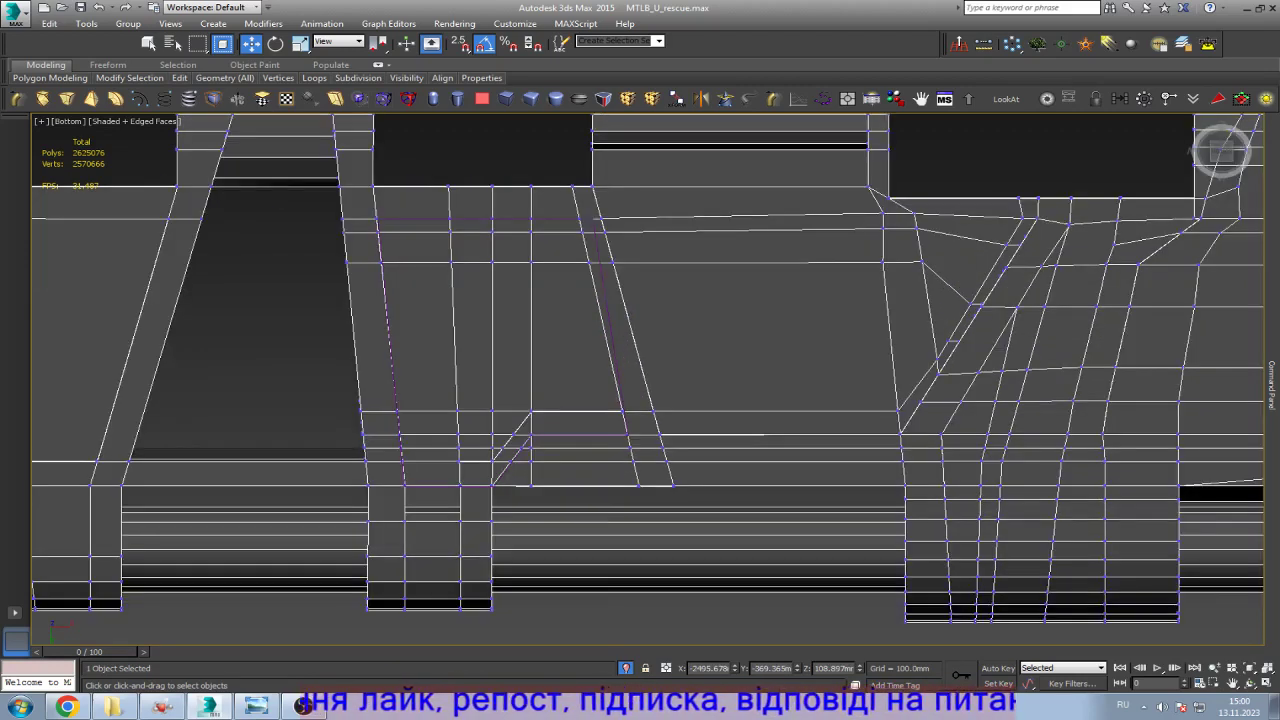
pyautogui.click(252, 707)
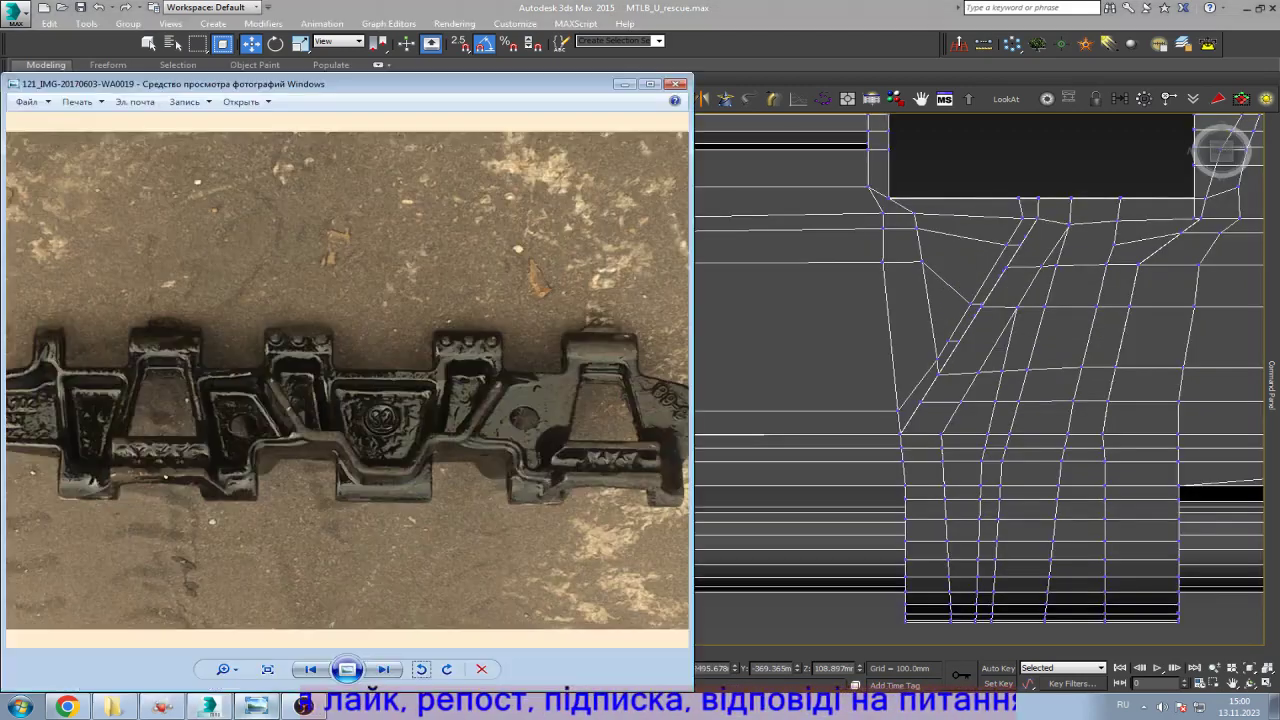
pyautogui.hotkey('alt', 'Tab')
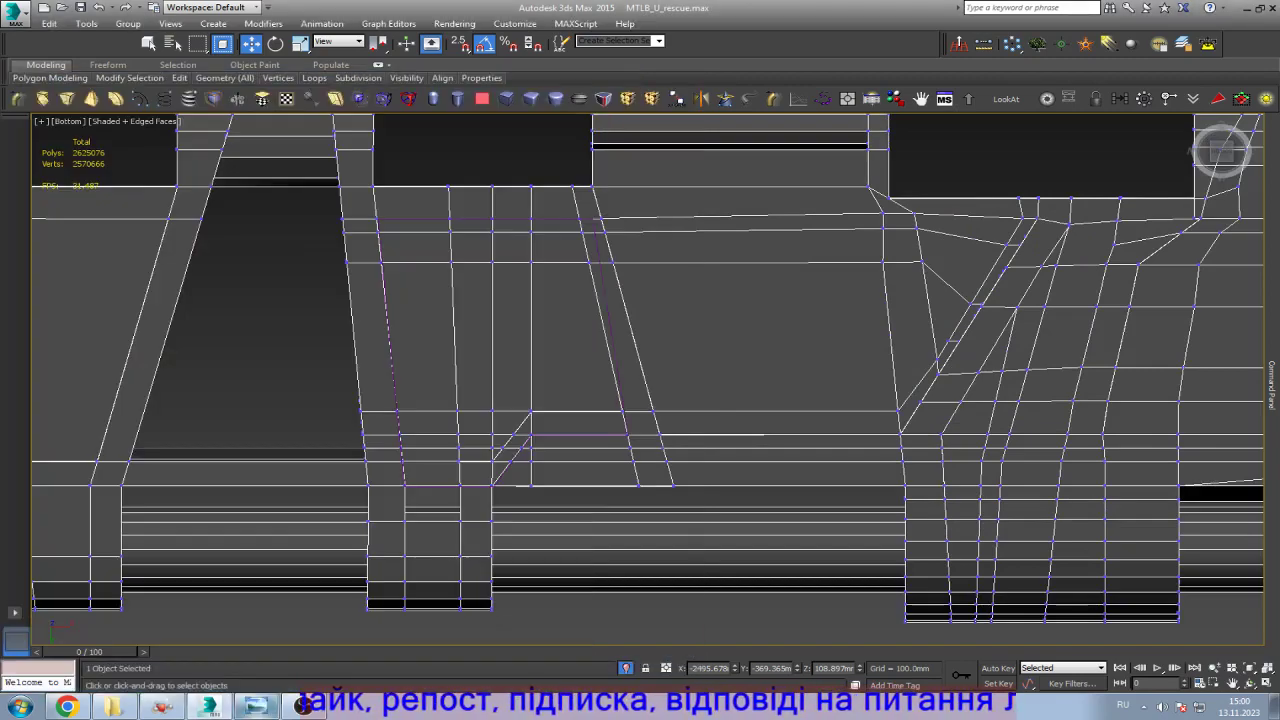
pyautogui.hotkey('alt', 'Tab')
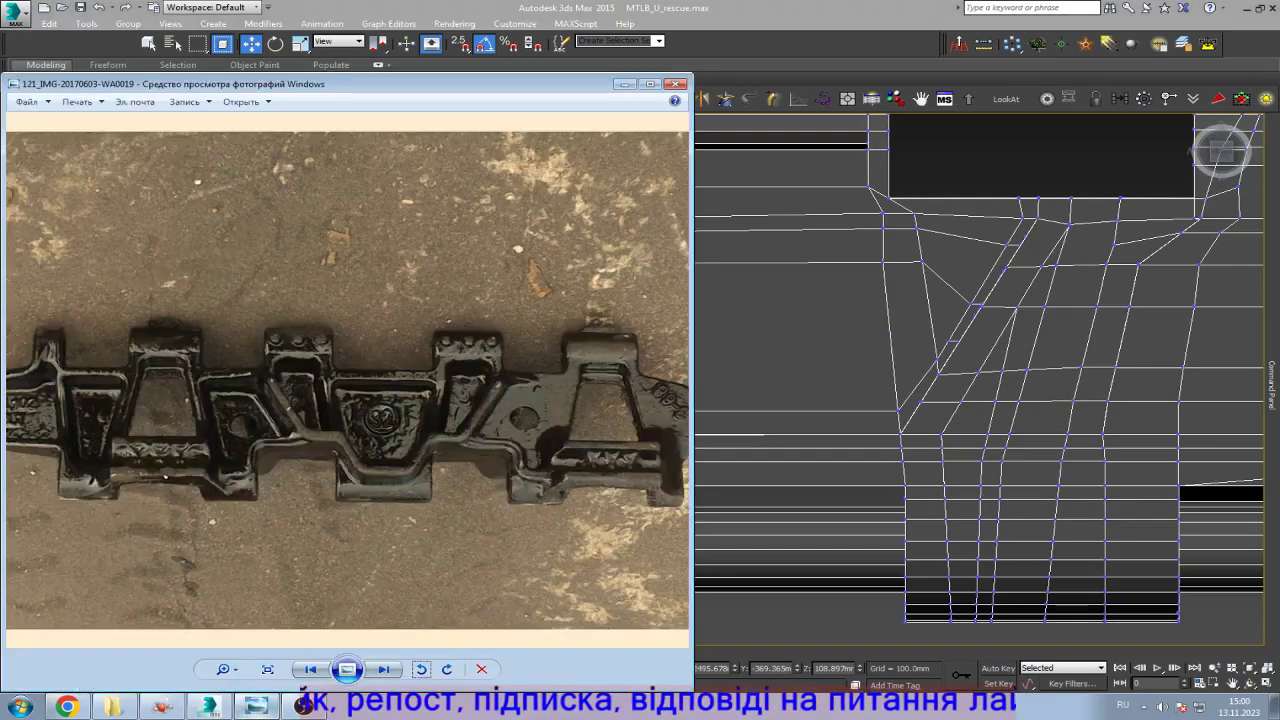
pyautogui.hotkey('alt', 'Tab')
pyautogui.hotkey('alt', 'Tab')
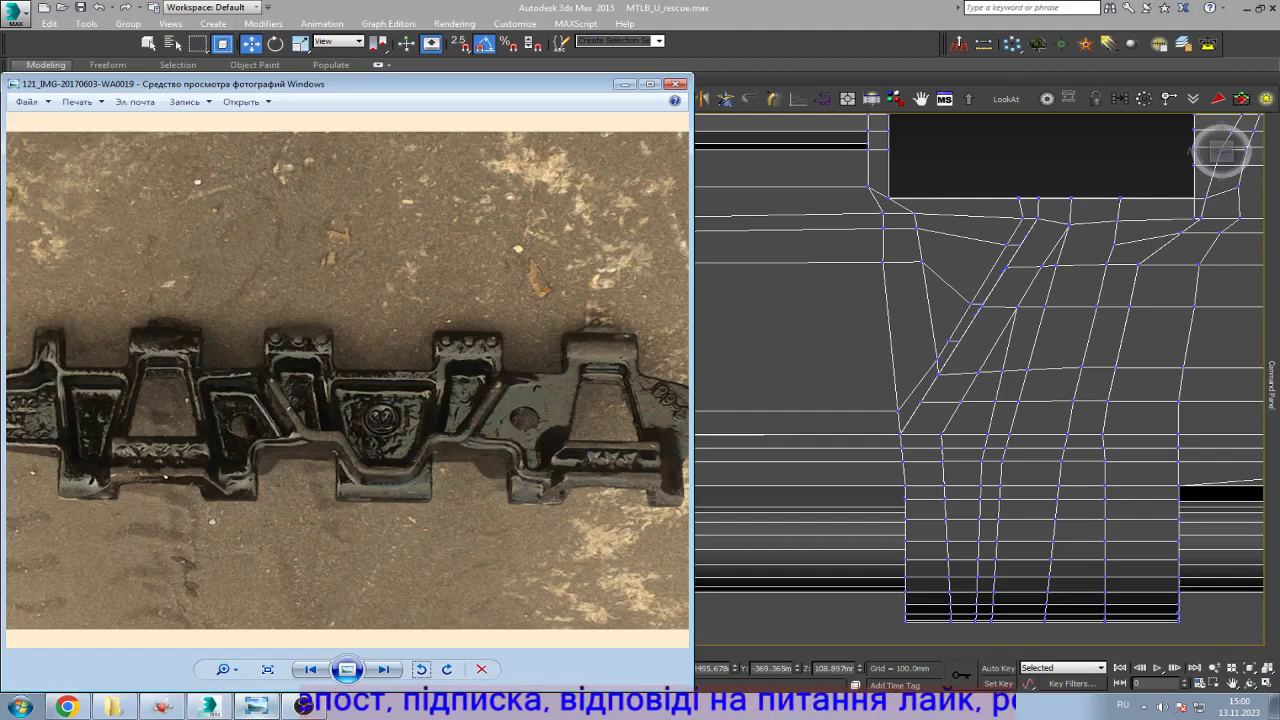
pyautogui.hotkey('alt', 'Tab')
pyautogui.hotkey('alt', 'Tab')
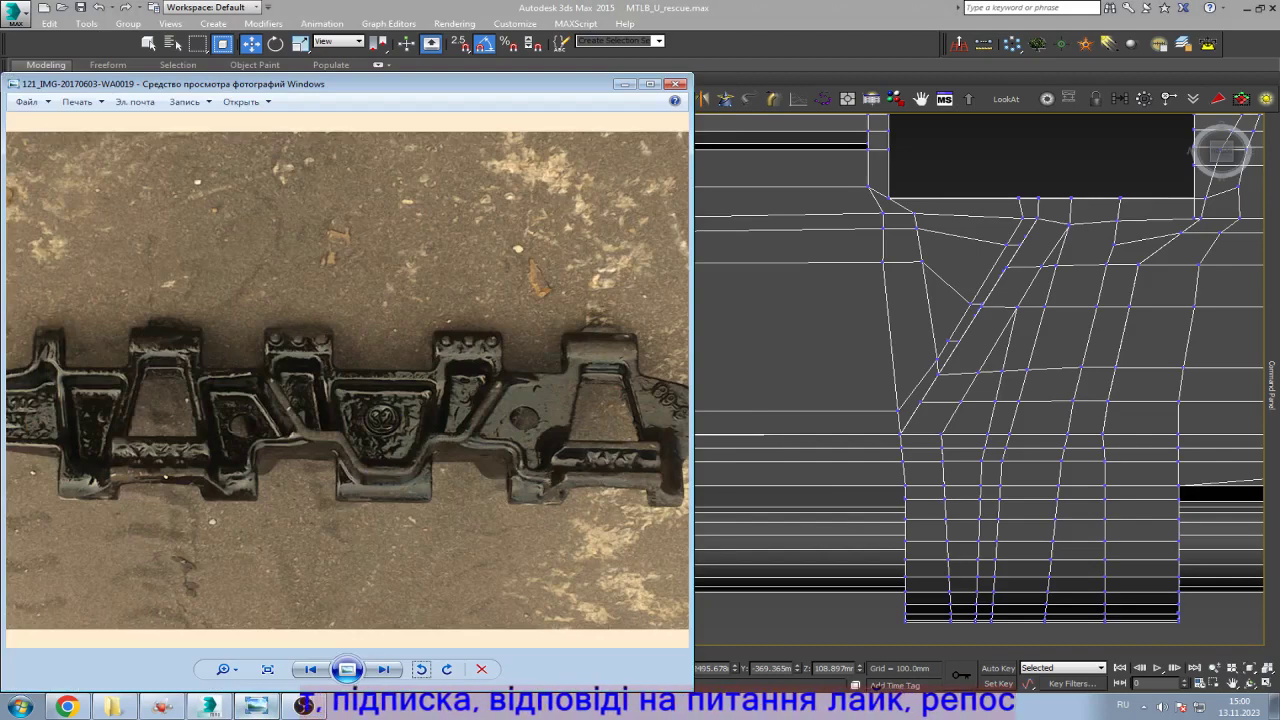
pyautogui.moveTo(350, 400)
pyautogui.mouseDown()
pyautogui.moveTo(458, 400)
pyautogui.moveTo(364, 400)
pyautogui.mouseUp()
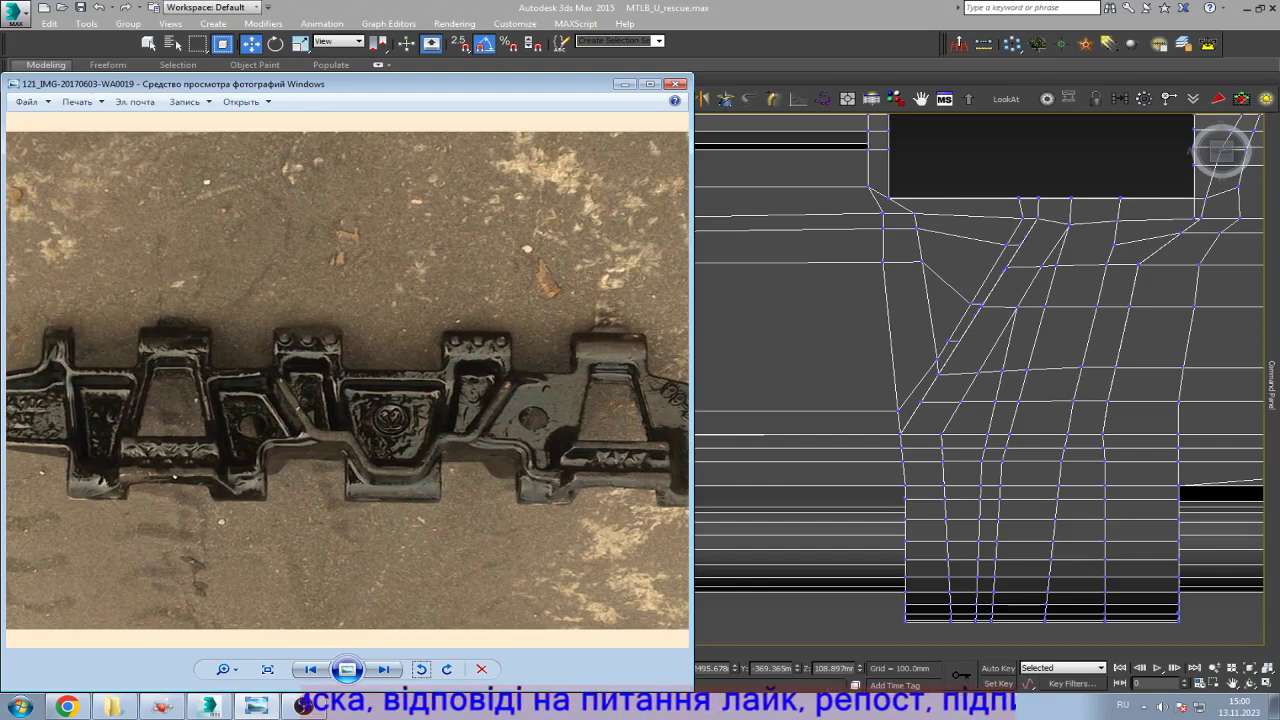
pyautogui.hotkey('alt', 'Tab')
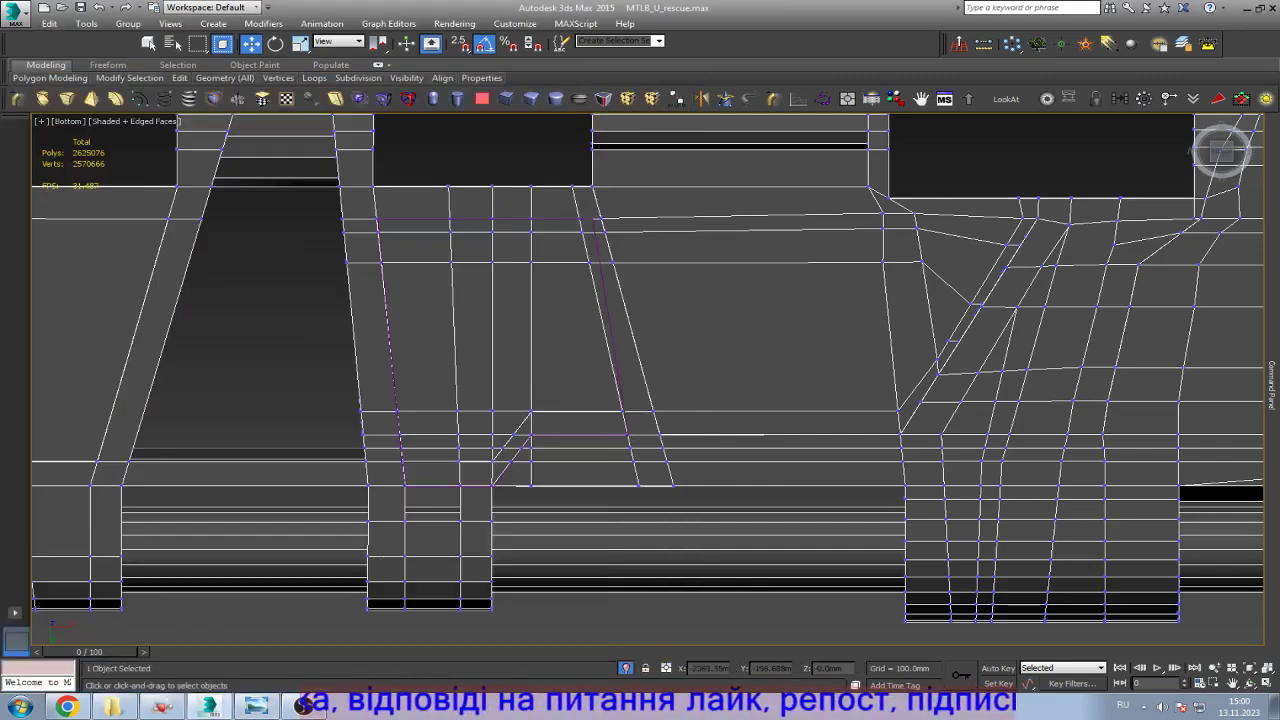
pyautogui.click(248, 706)
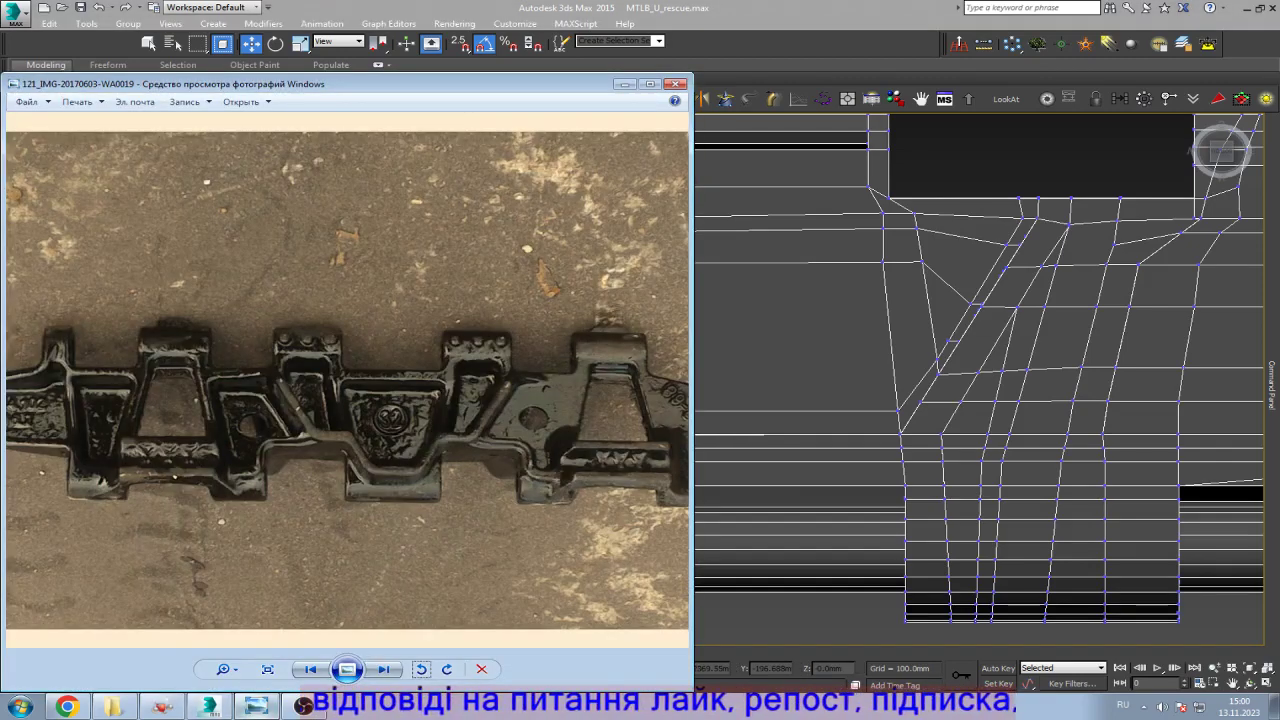
pyautogui.hotkey('alt', 'Tab')
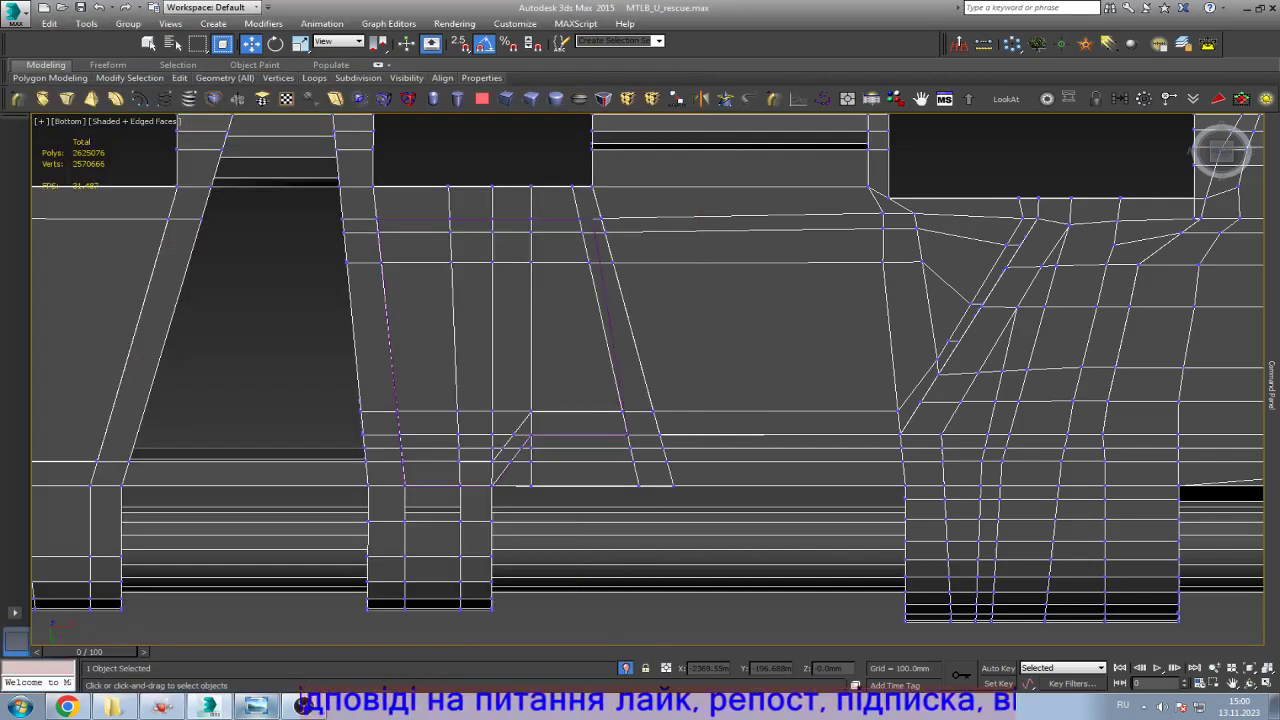
pyautogui.hotkey('alt', 'Tab')
pyautogui.hotkey('alt', 'Tab')
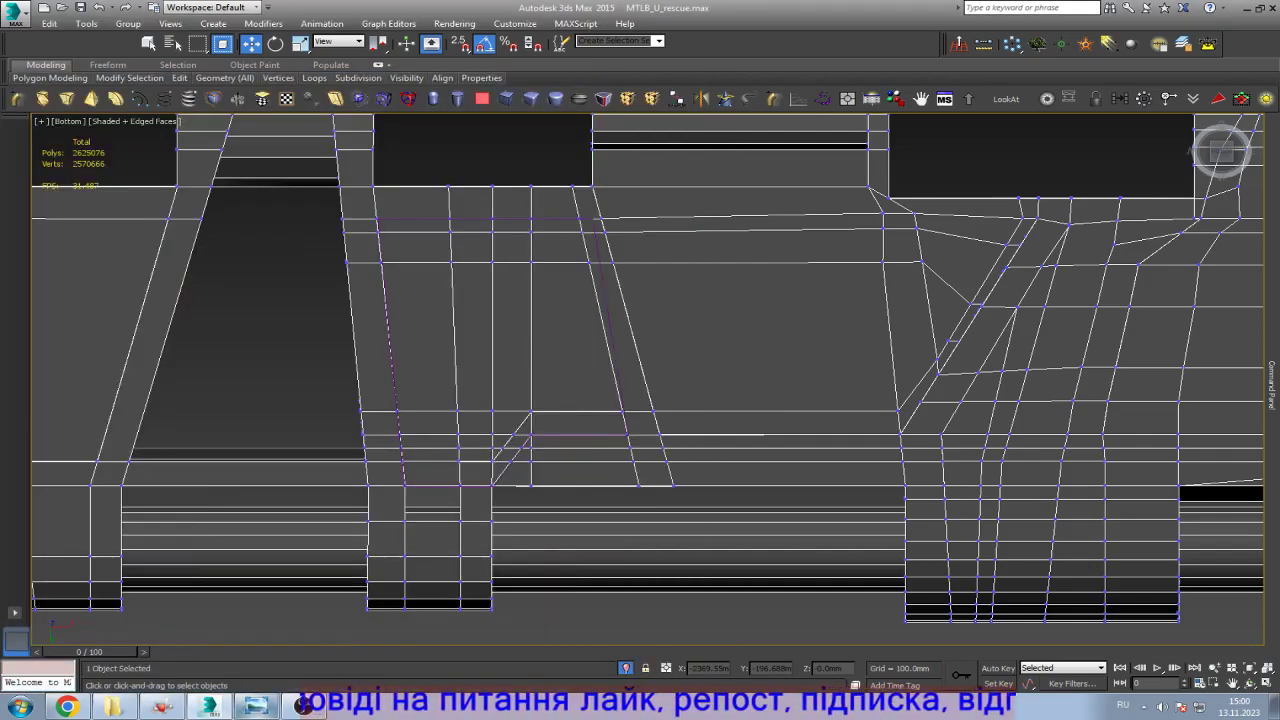
# Step: Leave mesh vertex editing and select the rounded spline outline
pyautogui.scroll(4, 606, 223)
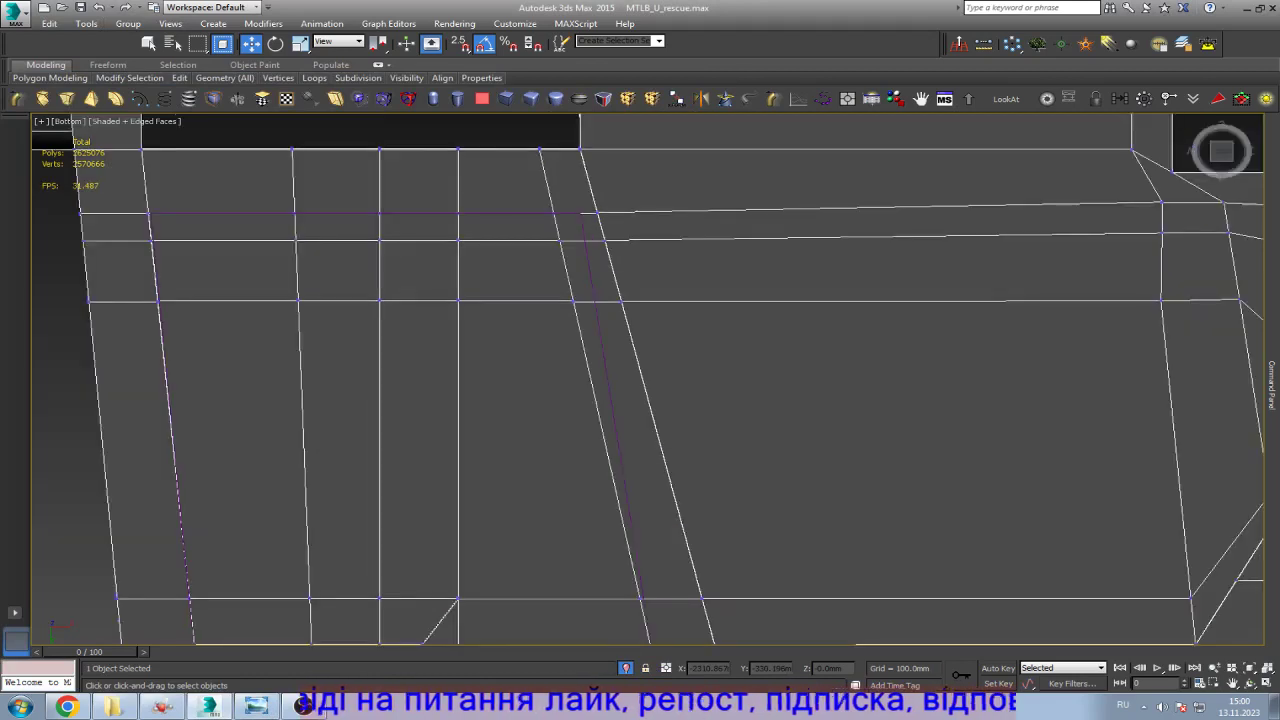
pyautogui.scroll(-3, 606, 223)
pyautogui.scroll(-3, 606, 223)
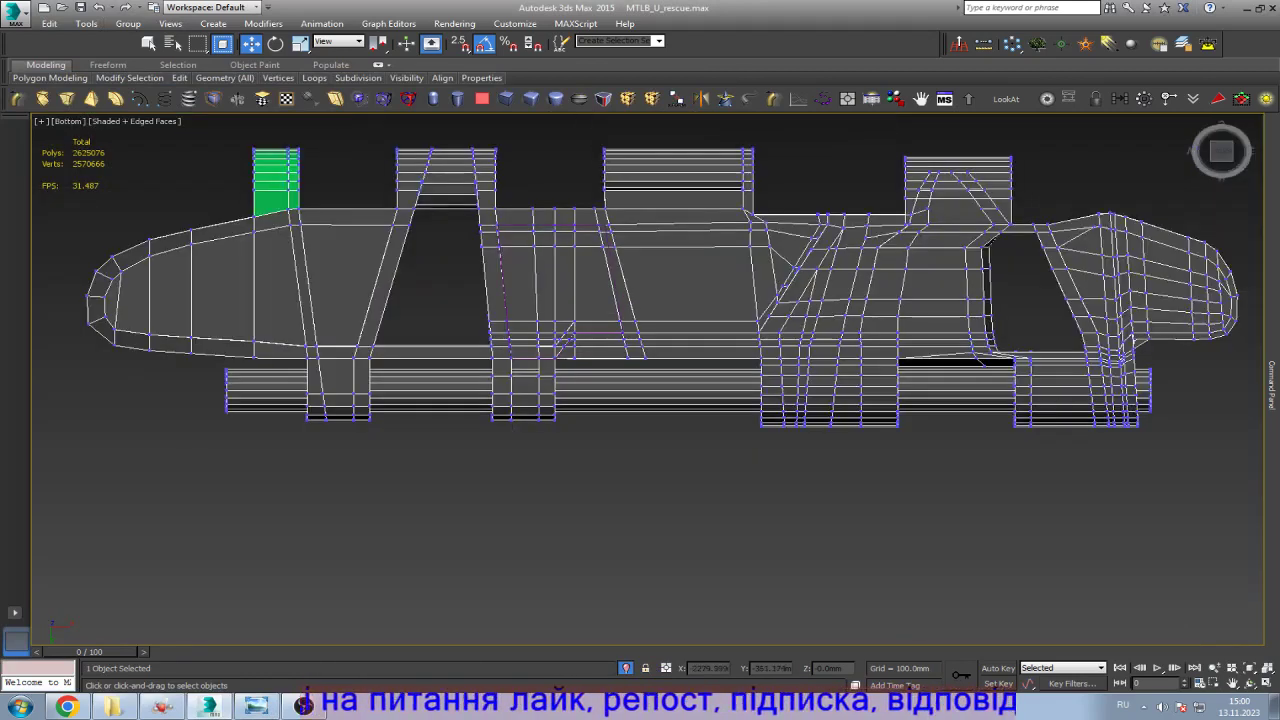
pyautogui.moveTo(1272, 380)
pyautogui.click(1173, 178)
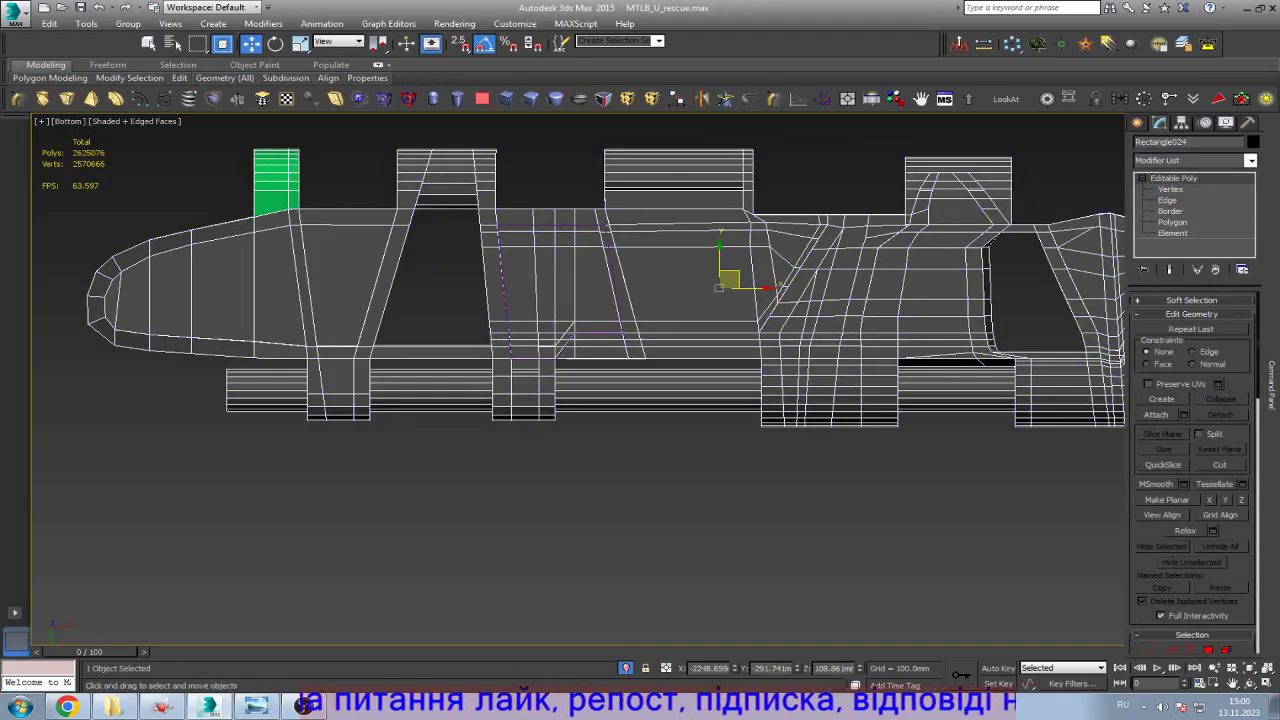
pyautogui.scroll(3, 700, 270)
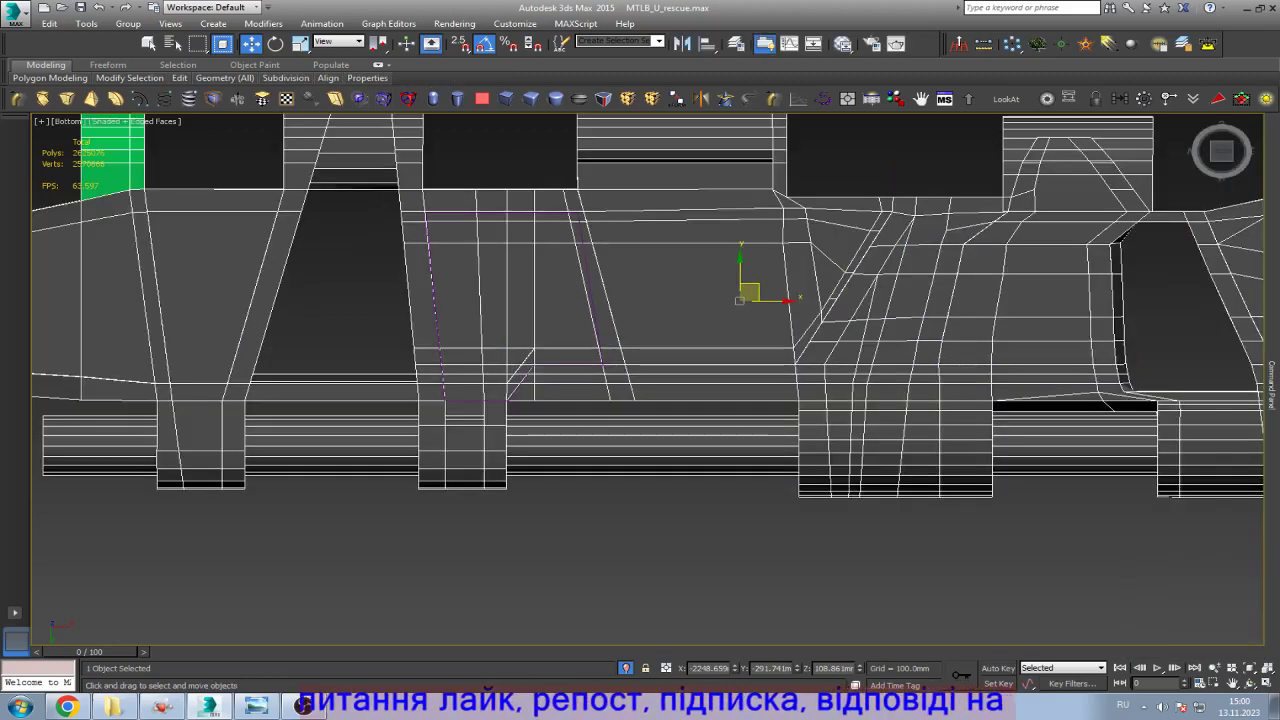
pyautogui.scroll(-3, 700, 270)
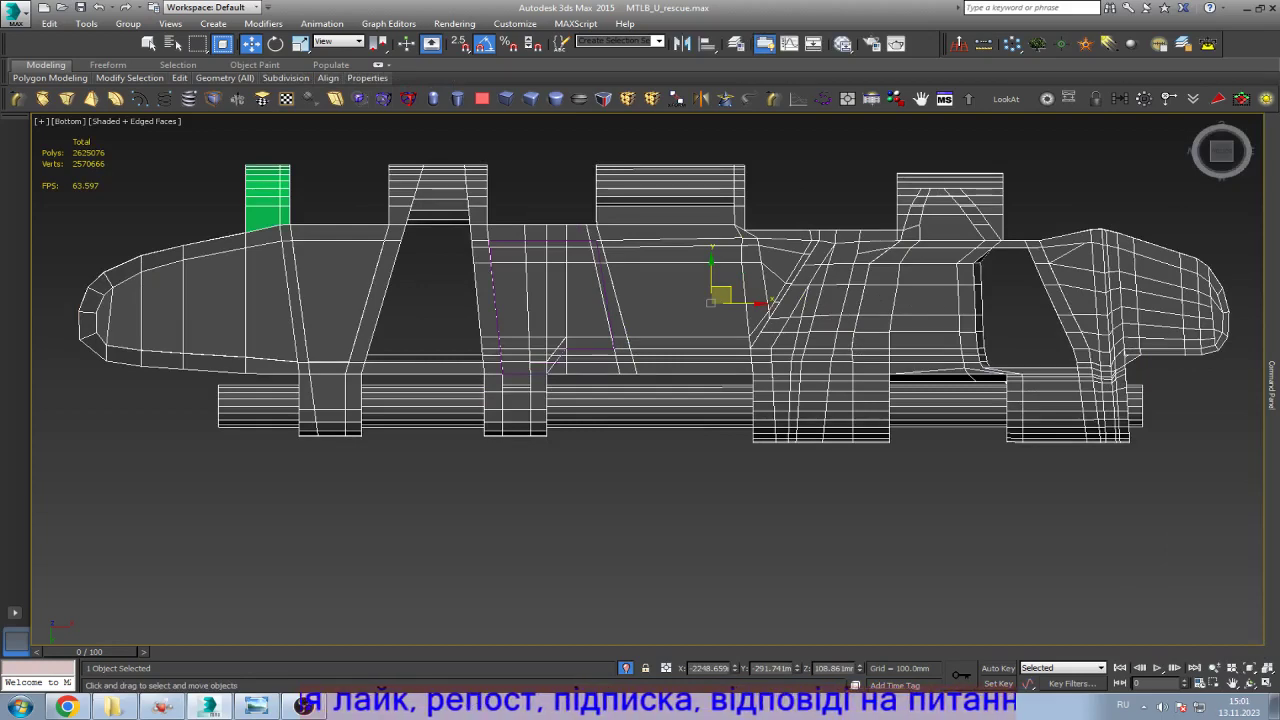
pyautogui.scroll(3, 650, 330)
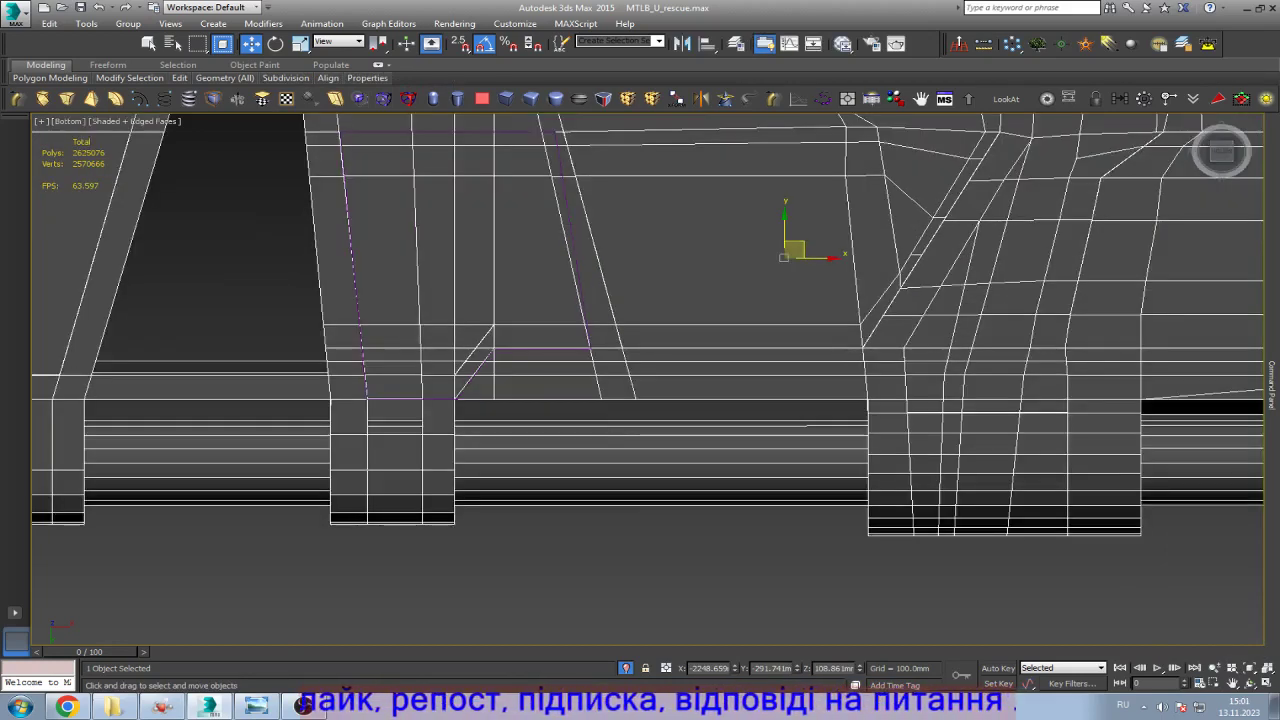
pyautogui.click(352, 260)
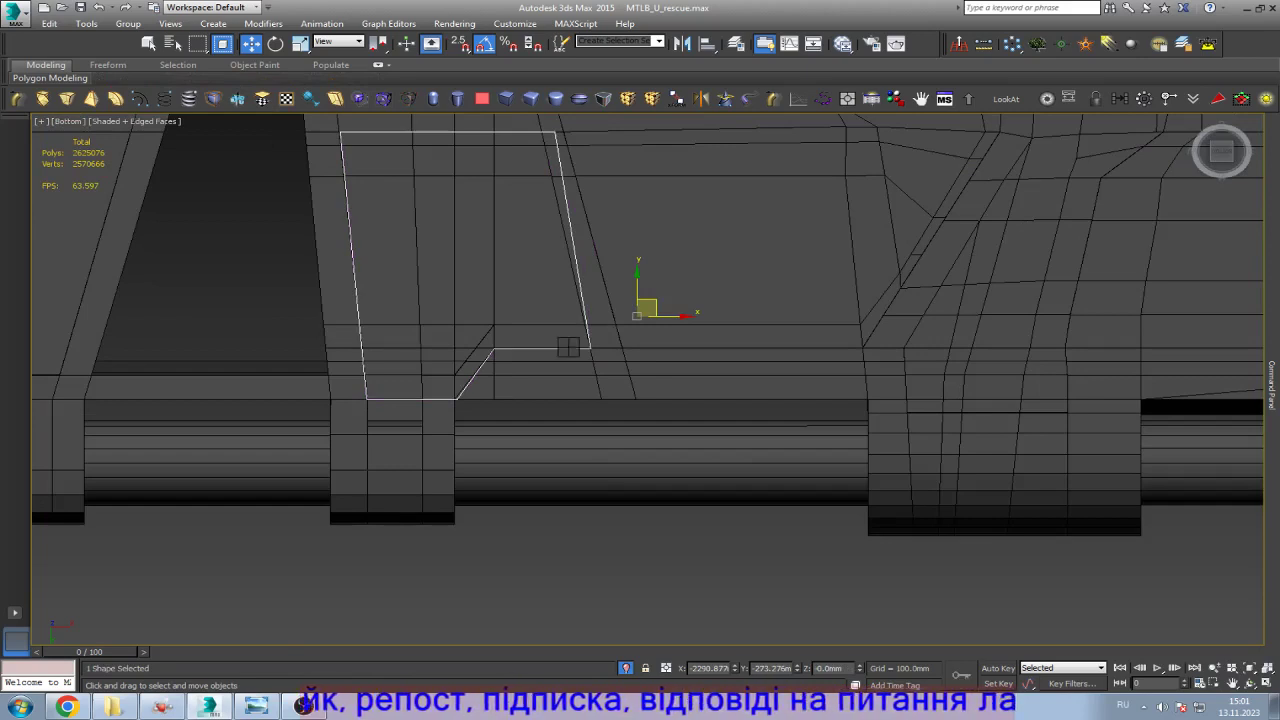
# Step: Move the outline's top-right corner vertex slightly left and check it against the photo
pyautogui.scroll(-2, 568, 347)
pyautogui.scroll(2, 640, 260)
pyautogui.press('1')
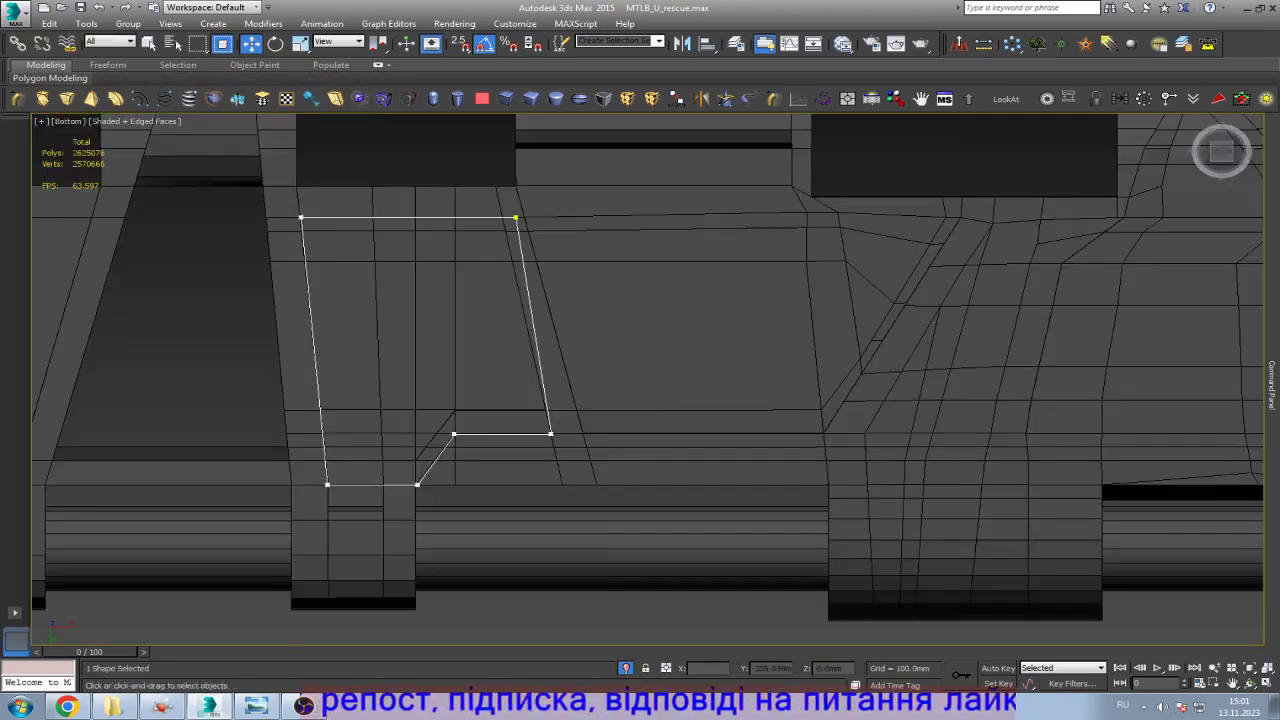
pyautogui.click(515, 217)
pyautogui.moveTo(515, 217); pyautogui.dragTo(501, 217)
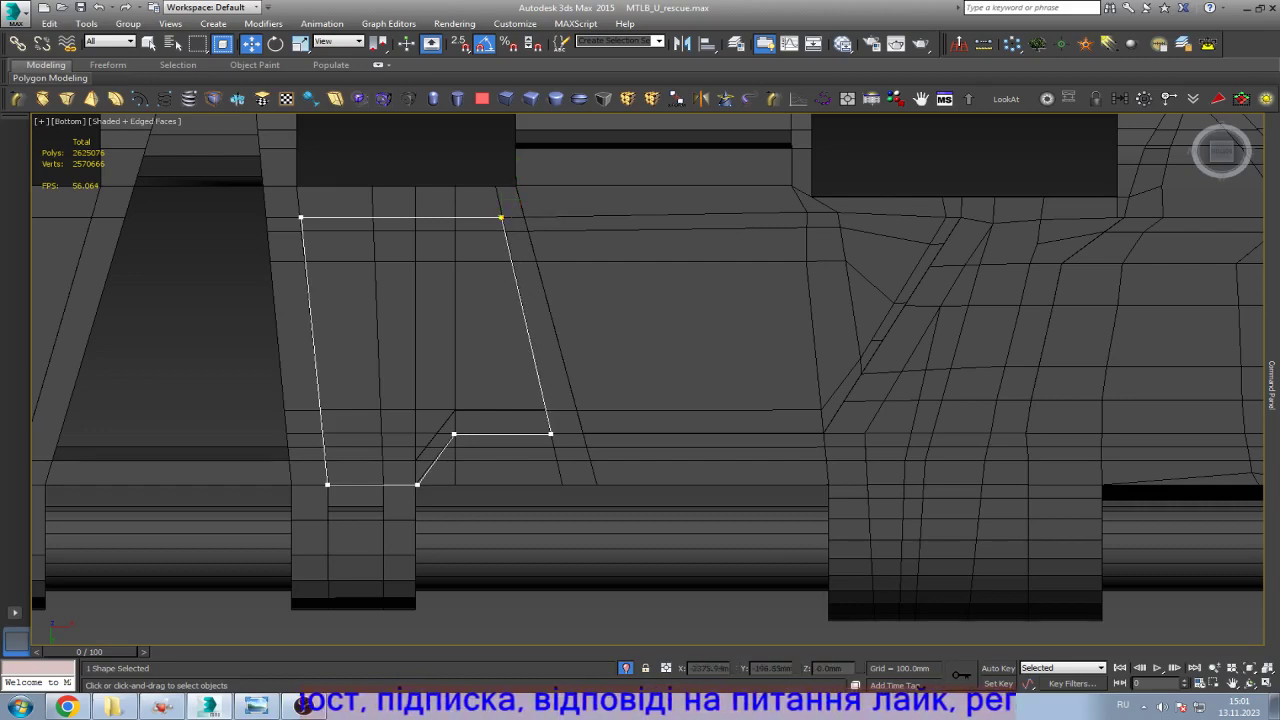
pyautogui.click(256, 707)
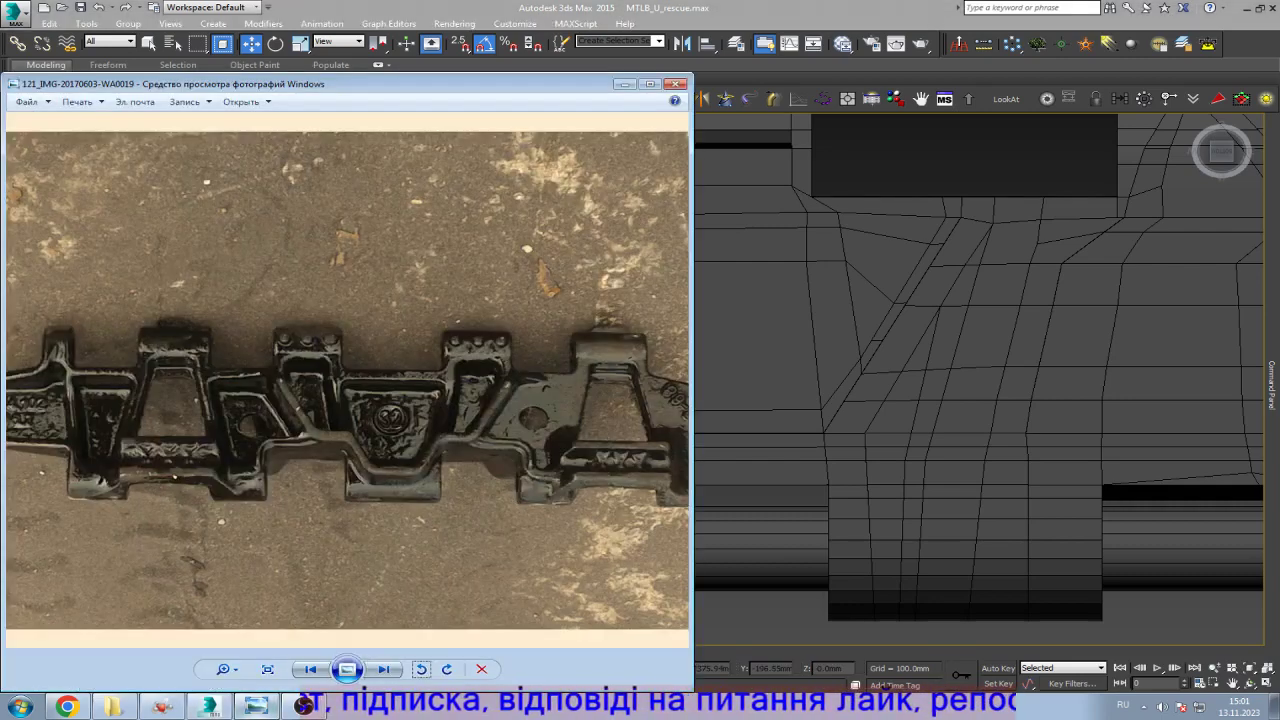
pyautogui.click(256, 707)
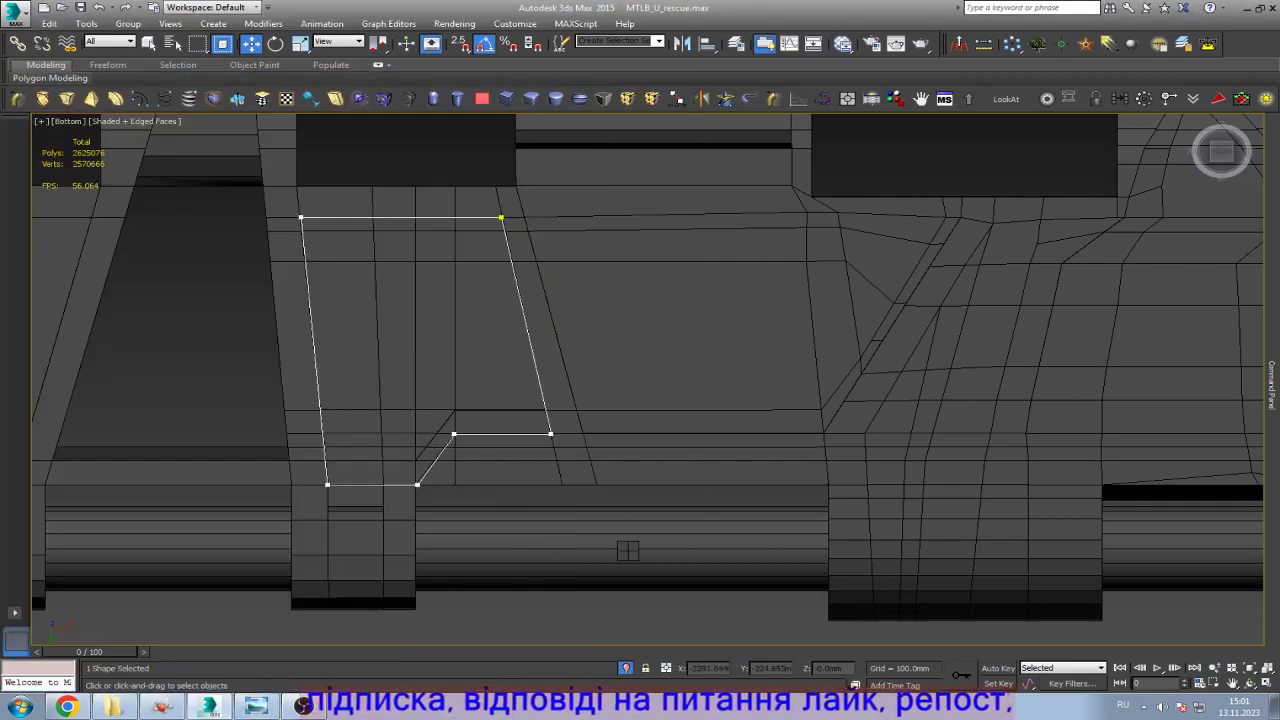
# Step: Draw a four-point stepped Line from the link's top edge down to the track base
pyautogui.press('l')
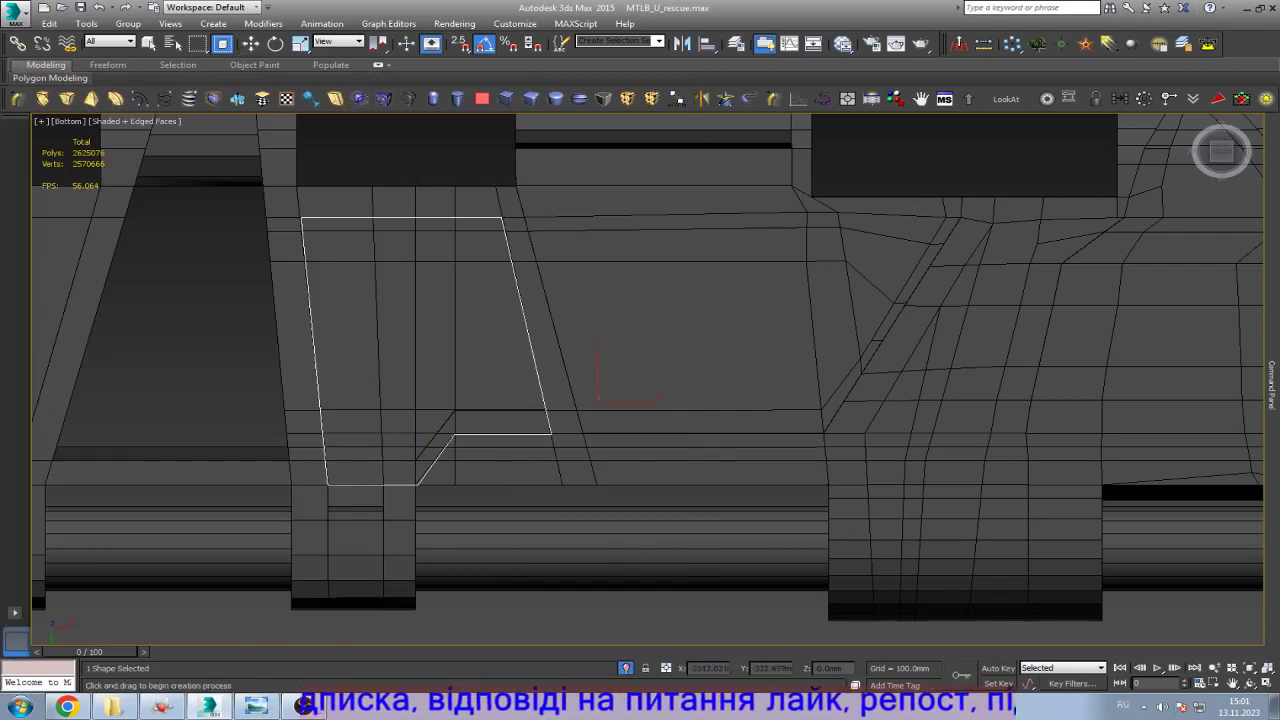
pyautogui.click(523, 215)
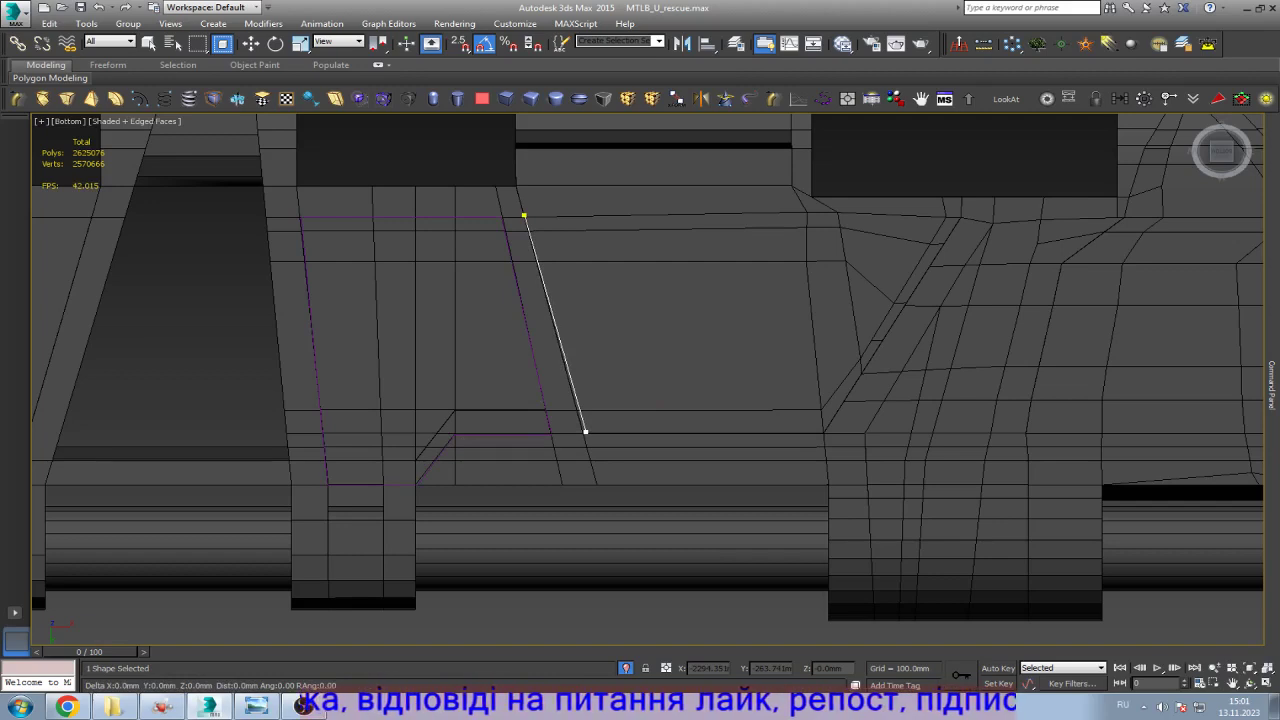
pyautogui.click(824, 433)
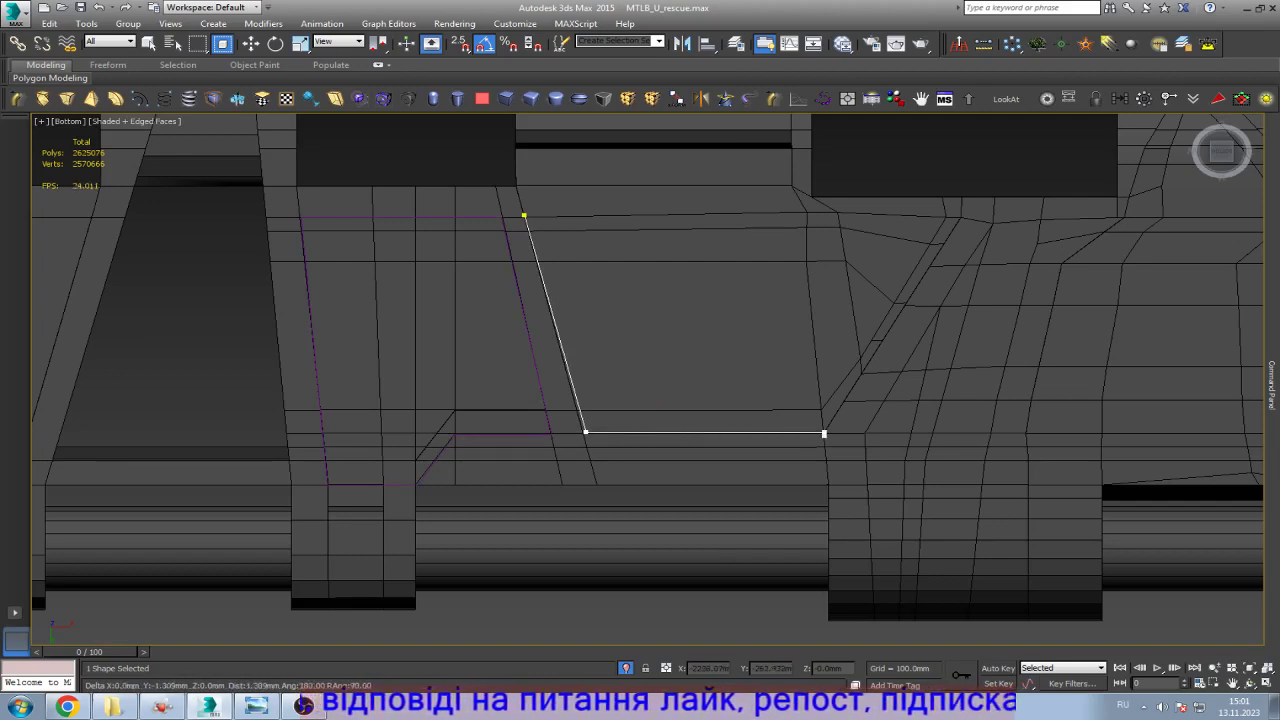
pyautogui.click(892, 613)
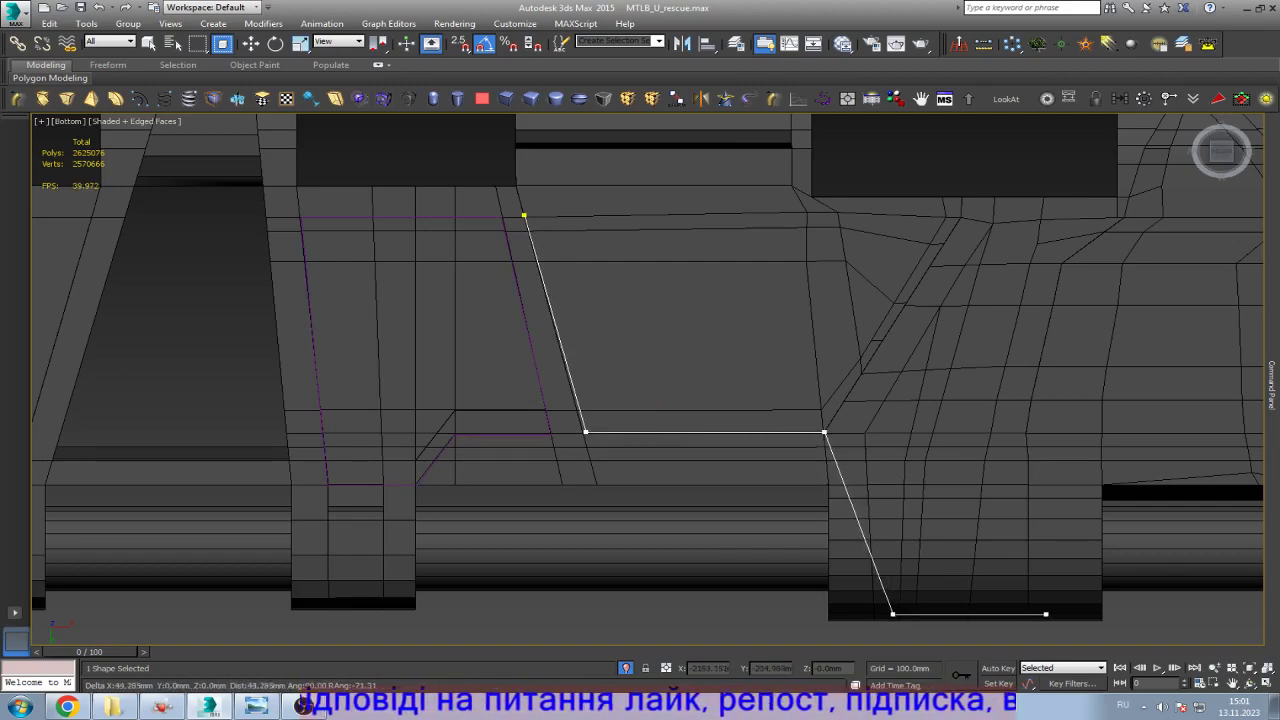
pyautogui.click(1087, 614)
pyautogui.rightClick(1087, 614)
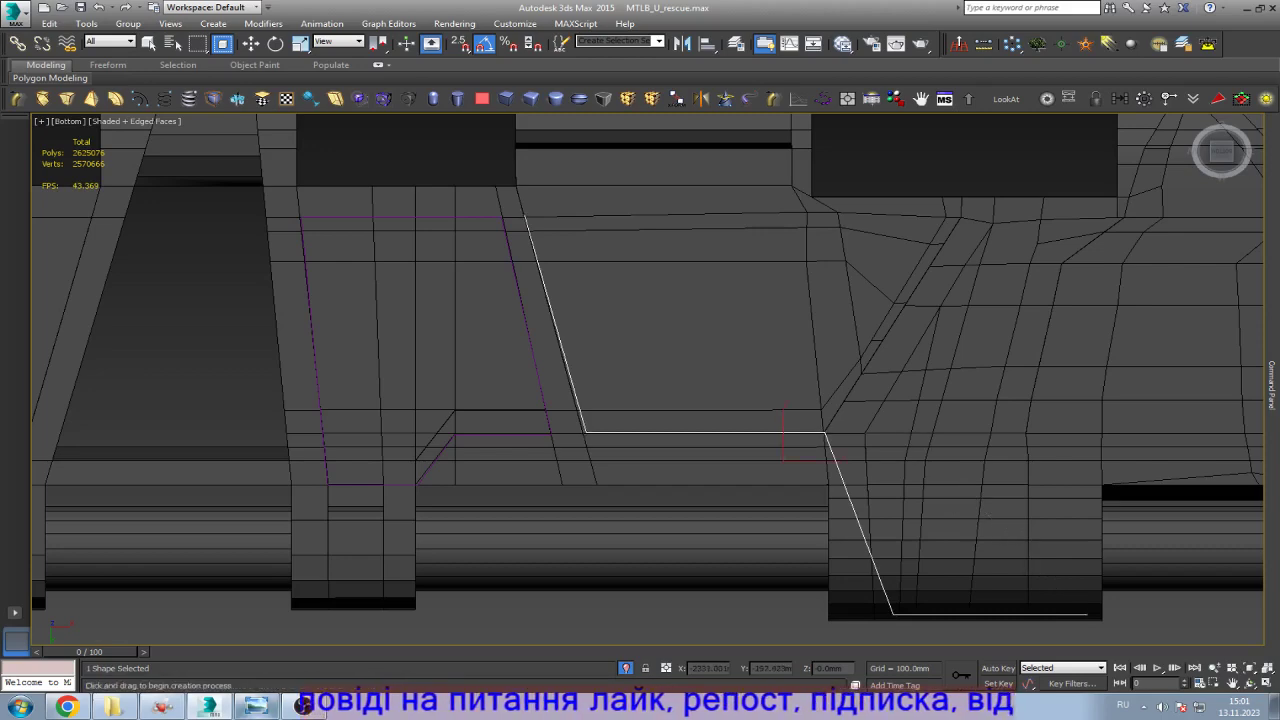
# Step: Shift the new line's step corner vertex left to match the photo
pyautogui.click(255, 706)
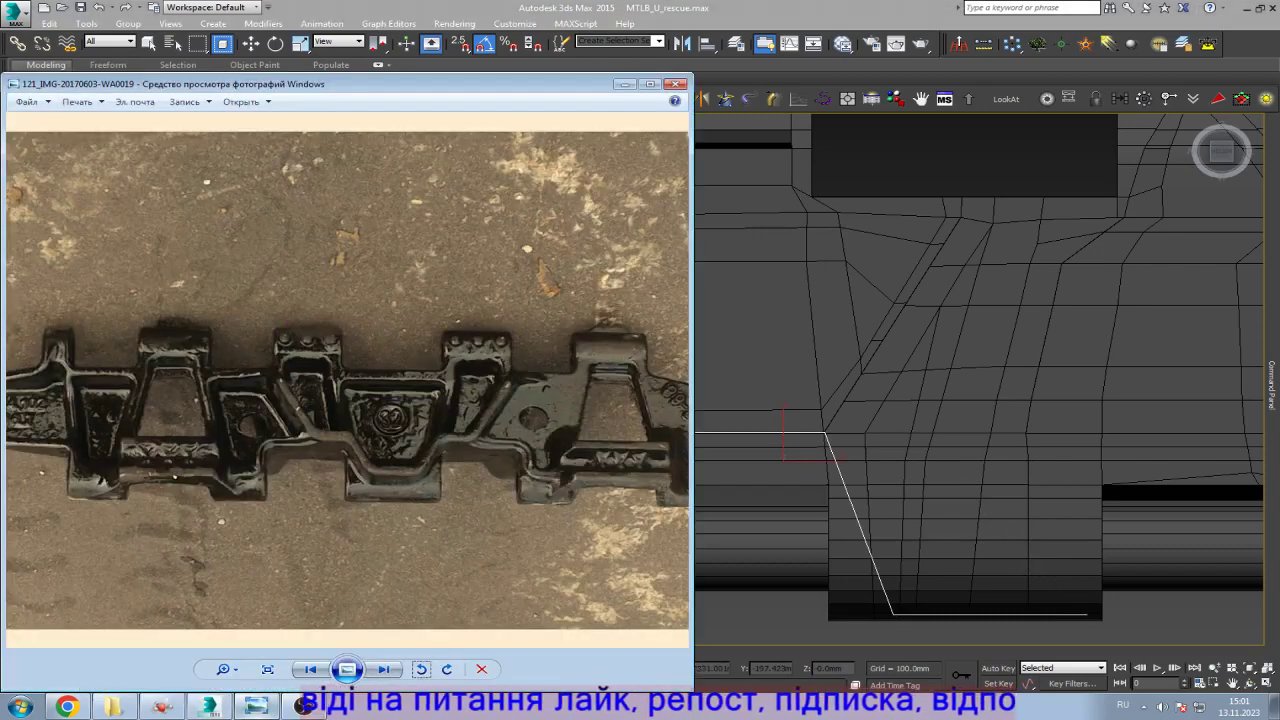
pyautogui.hotkey('alt', 'Tab')
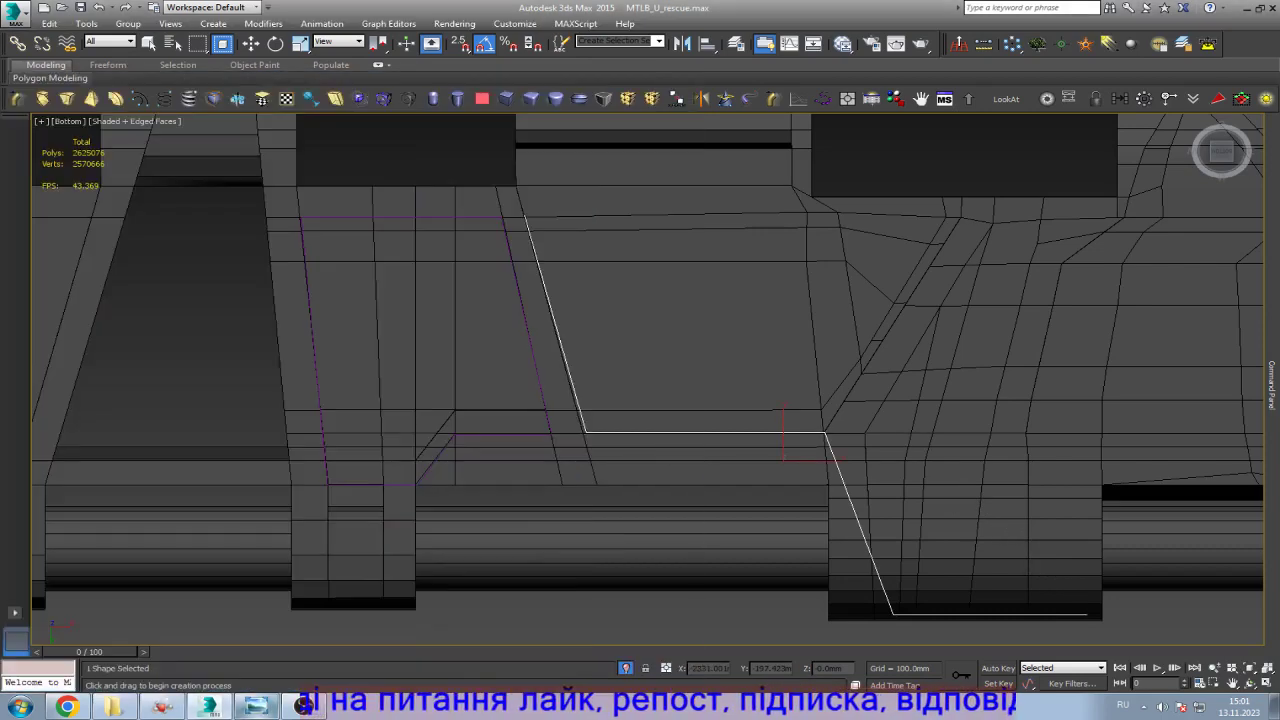
pyautogui.hotkey('alt', 'Tab')
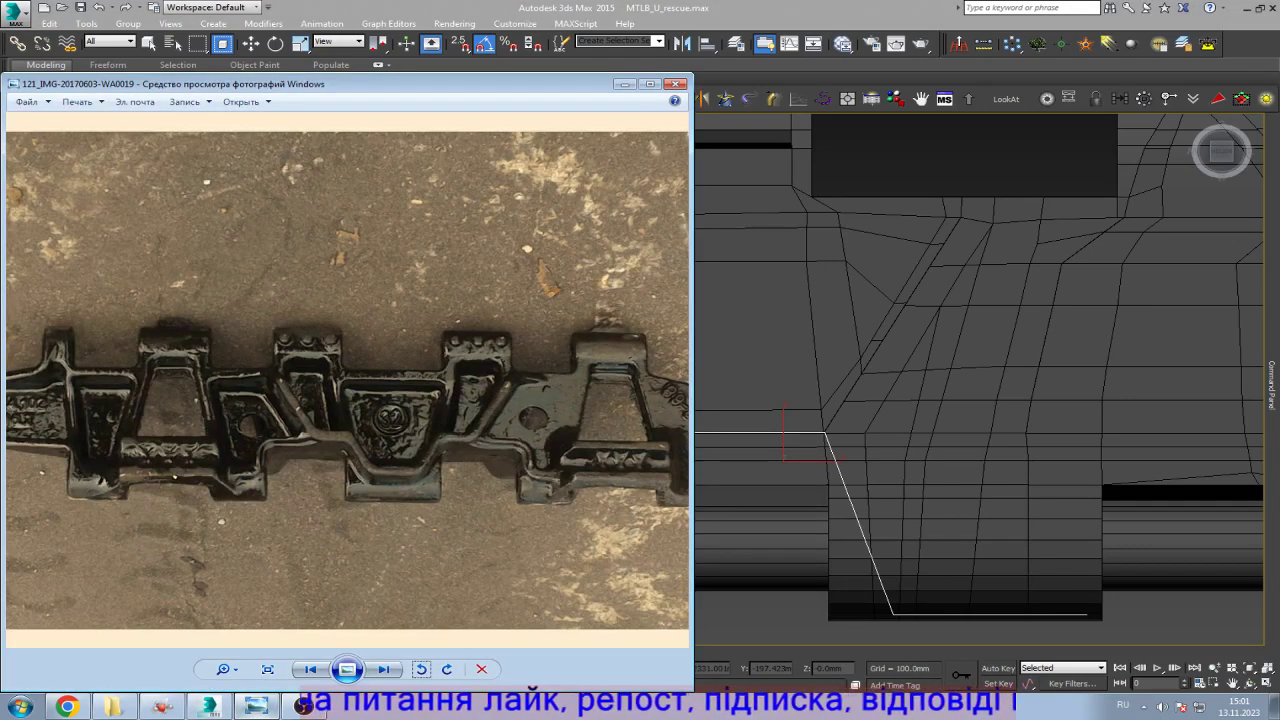
pyautogui.hotkey('alt', 'Tab')
pyautogui.press('w')
pyautogui.scroll(-2, 673, 459)
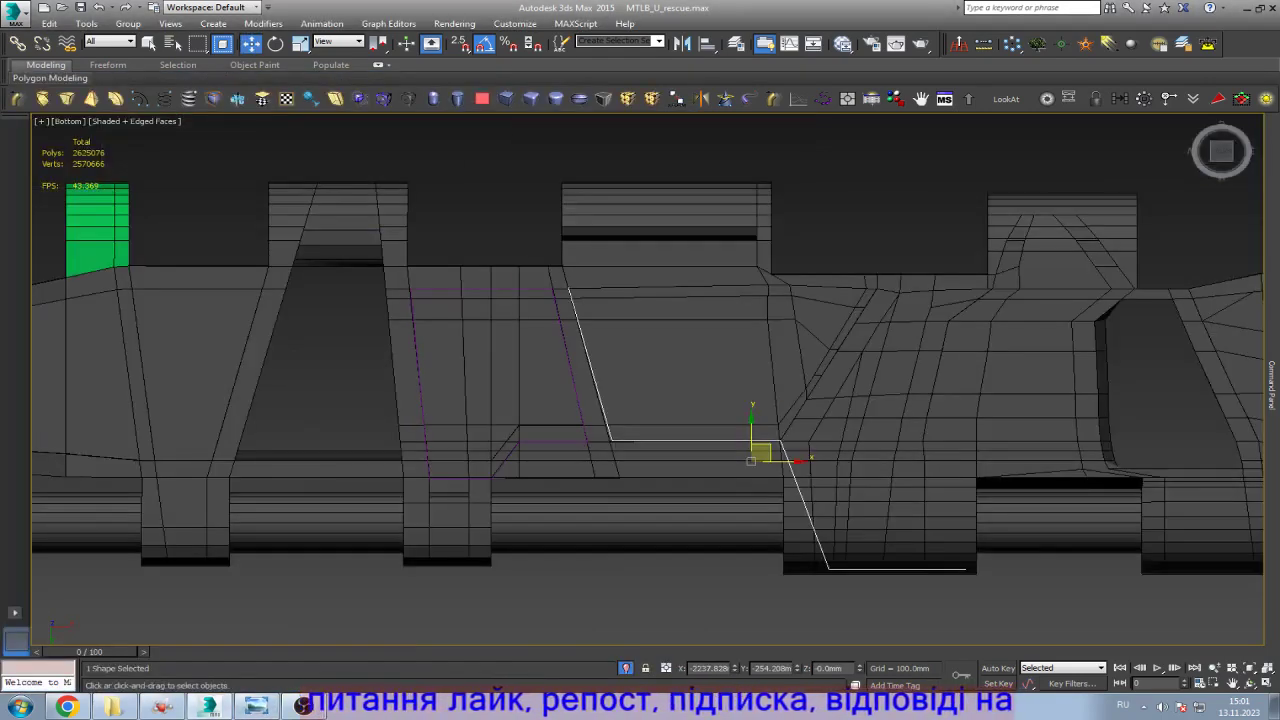
pyautogui.press('1')
pyautogui.click(780, 440)
pyautogui.moveTo(780, 440); pyautogui.dragTo(687, 440)
# Step: Slide the line's bottom end point left after checking the photo
pyautogui.hotkey('alt', 'Tab')
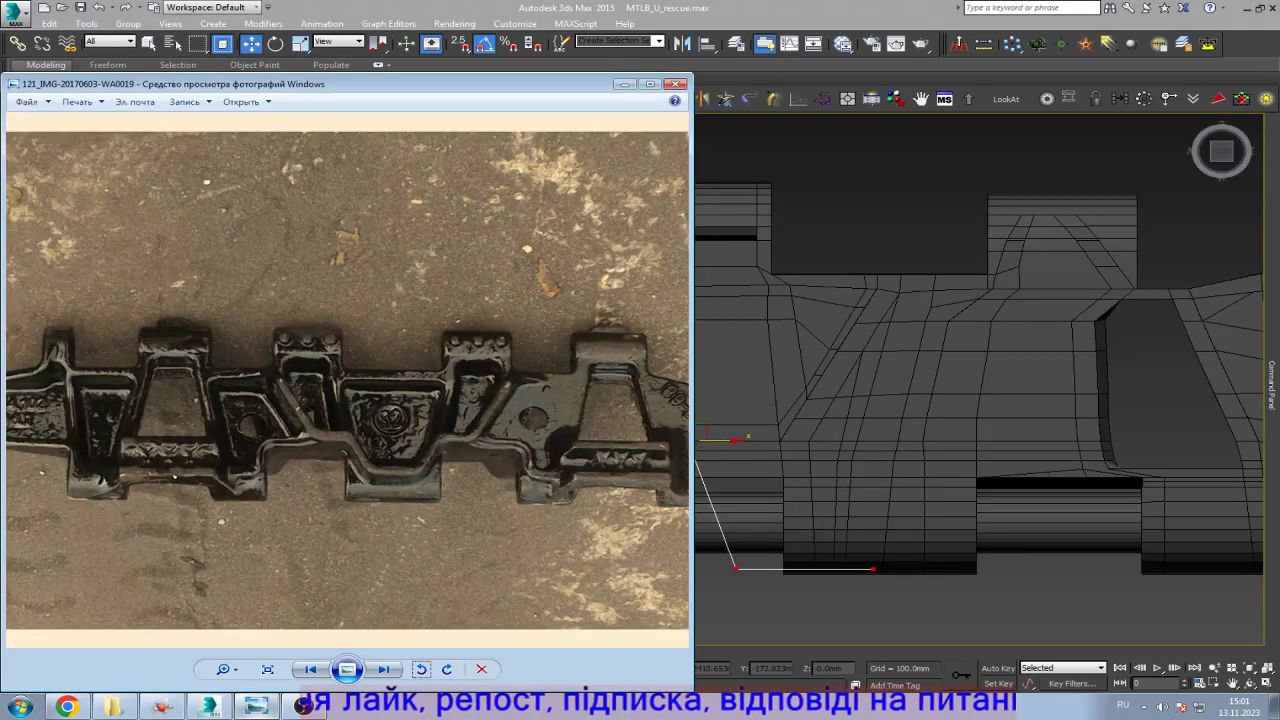
pyautogui.hotkey('alt', 'Tab')
pyautogui.click(873, 569)
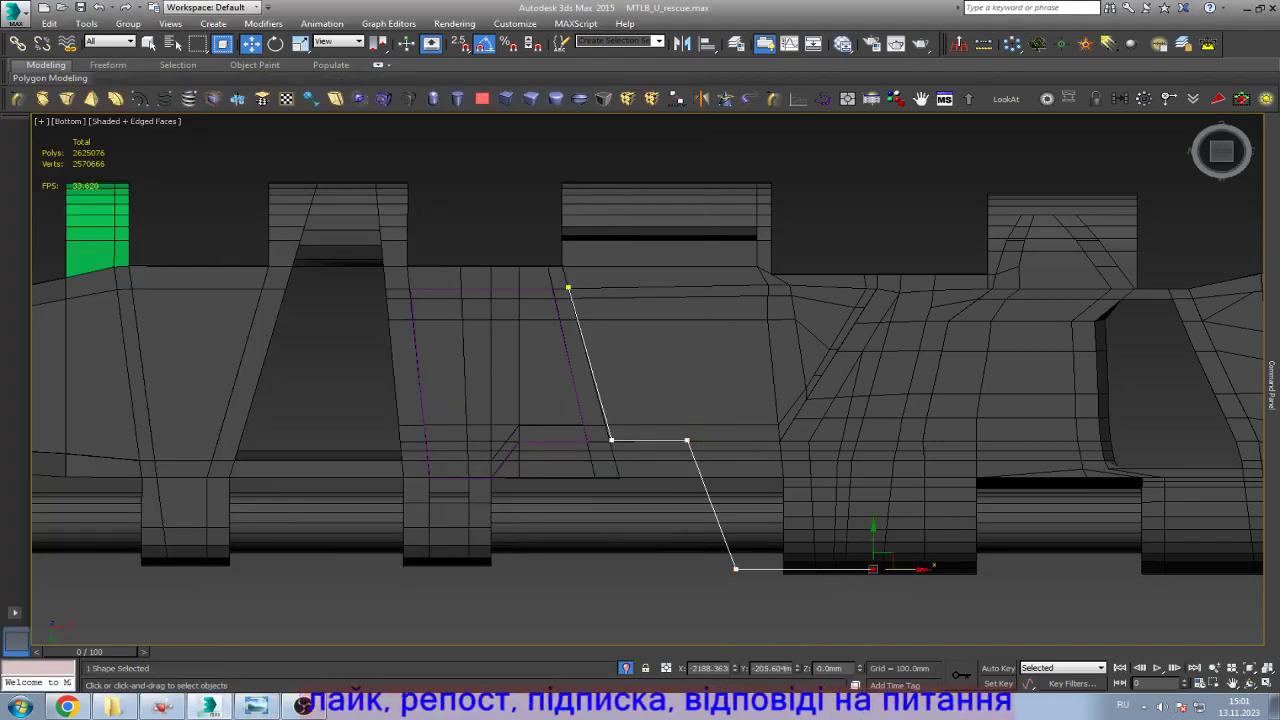
pyautogui.moveTo(873, 569); pyautogui.dragTo(826, 569)
# Step: Raise the bottom point slightly to level the base, comparing with the photo
pyautogui.scroll(-2, 430, 497)
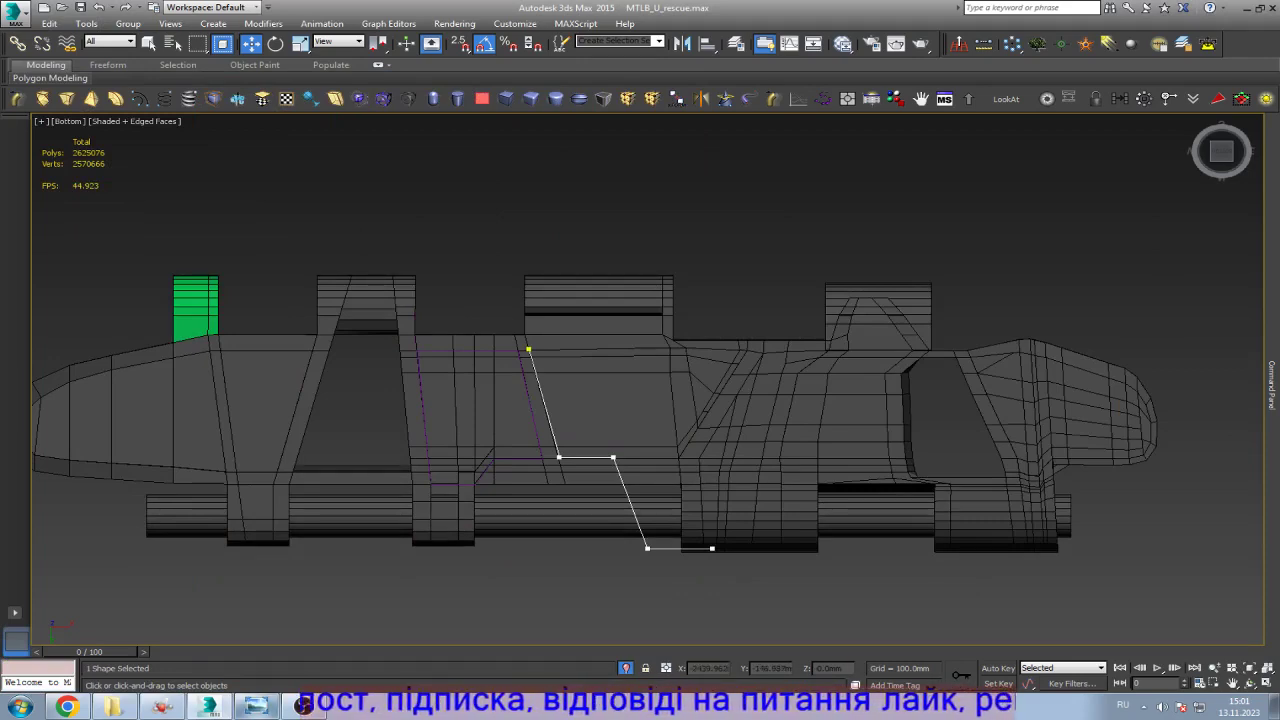
pyautogui.hotkey('alt', 'Tab')
pyautogui.hotkey('alt', 'Tab')
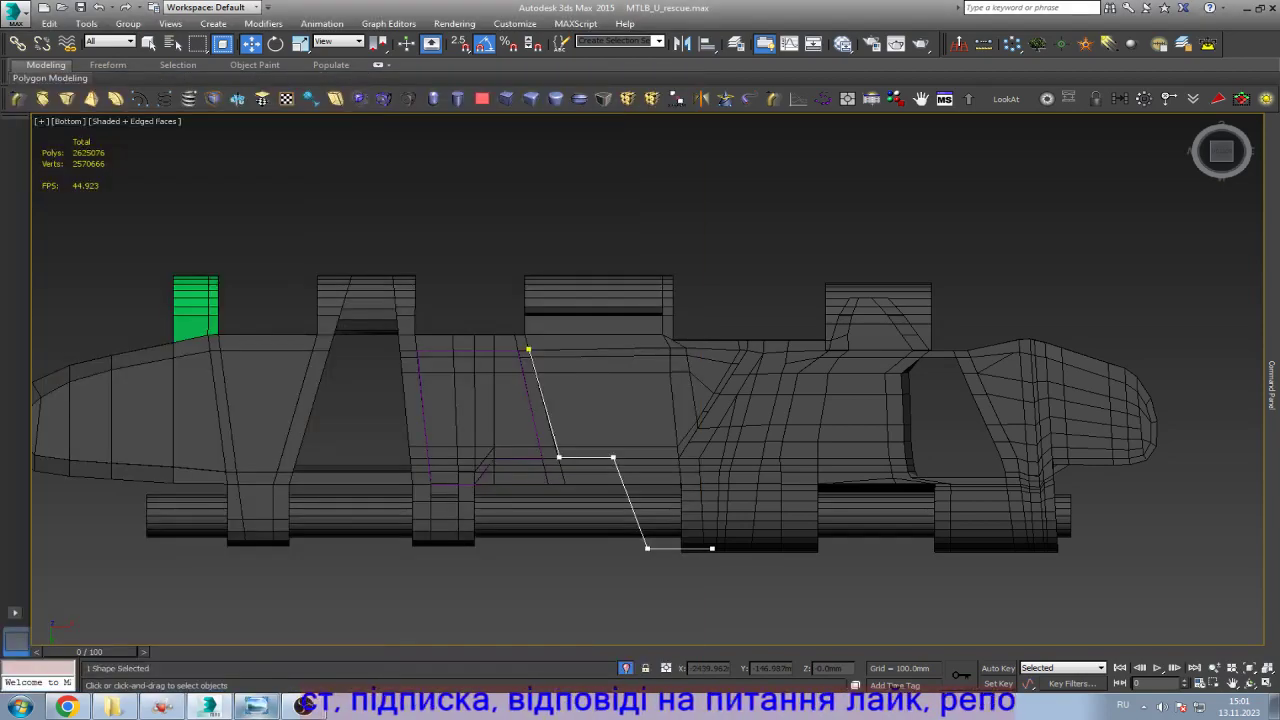
pyautogui.hotkey('alt', 'Tab')
pyautogui.hotkey('alt', 'Tab')
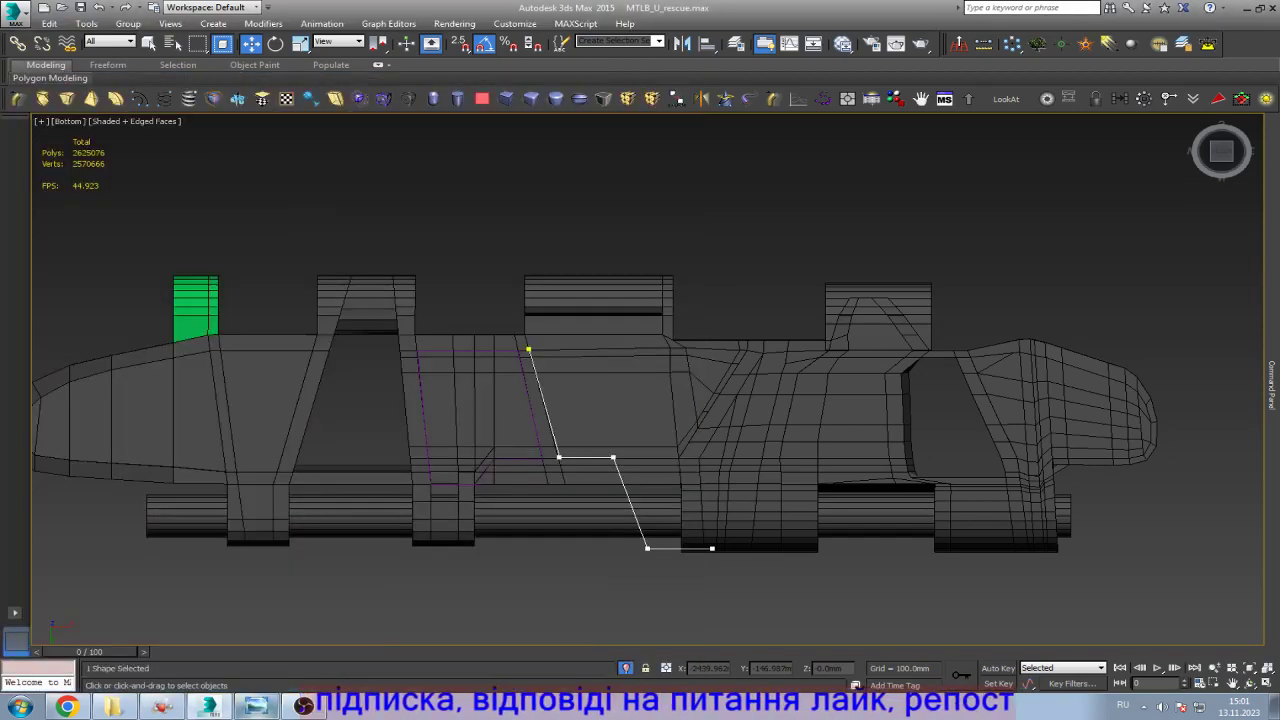
pyautogui.hotkey('alt', 'Tab')
pyautogui.hotkey('alt', 'Tab')
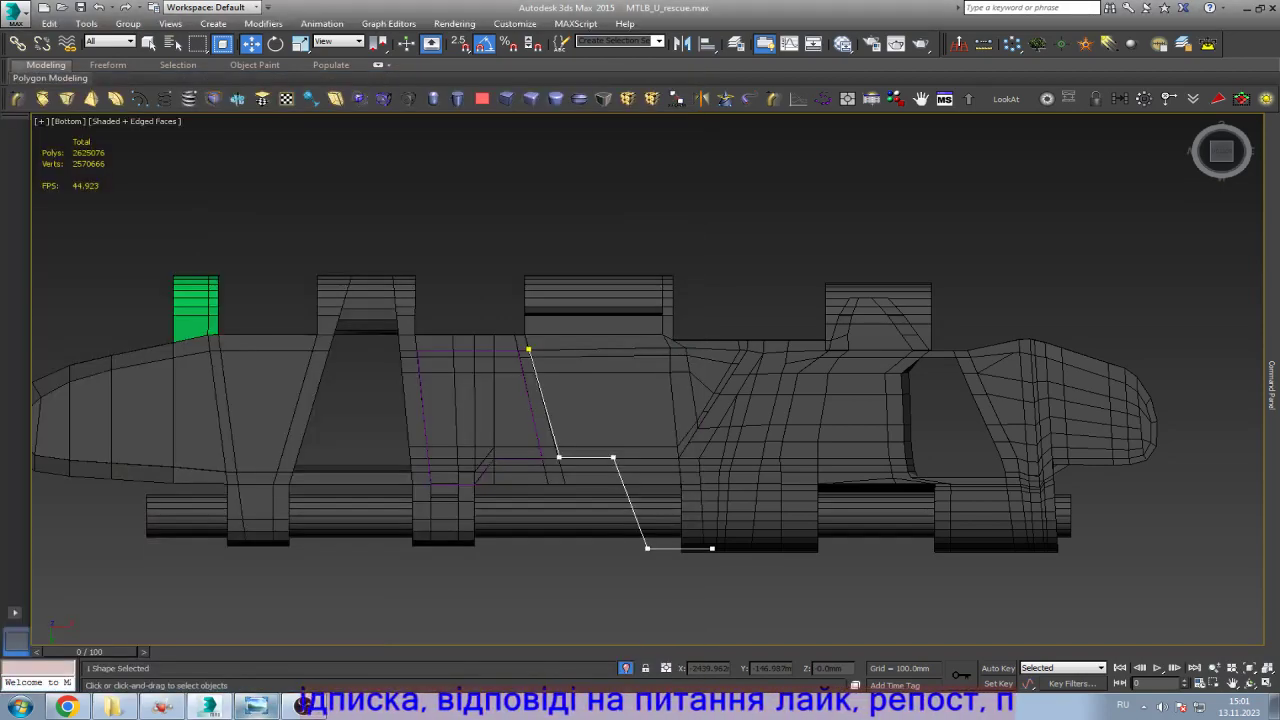
pyautogui.hotkey('alt', 'Tab')
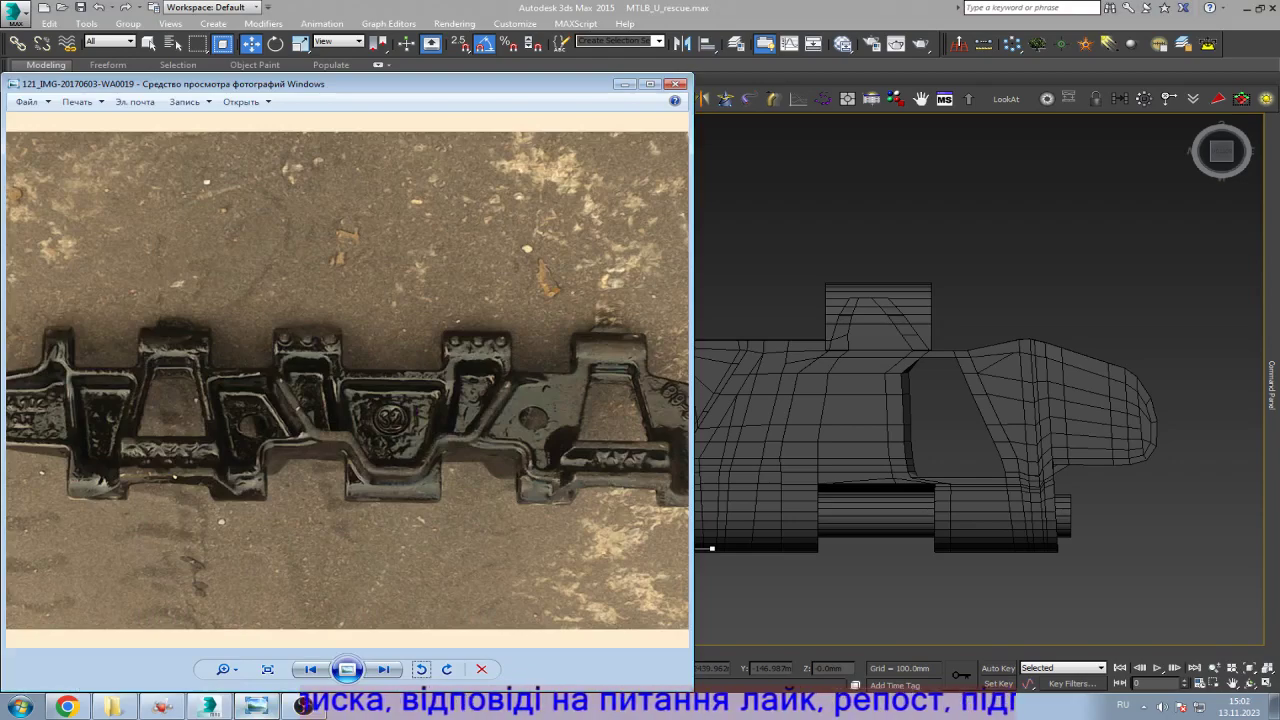
pyautogui.hotkey('alt', 'Tab')
pyautogui.hotkey('alt', 'Tab')
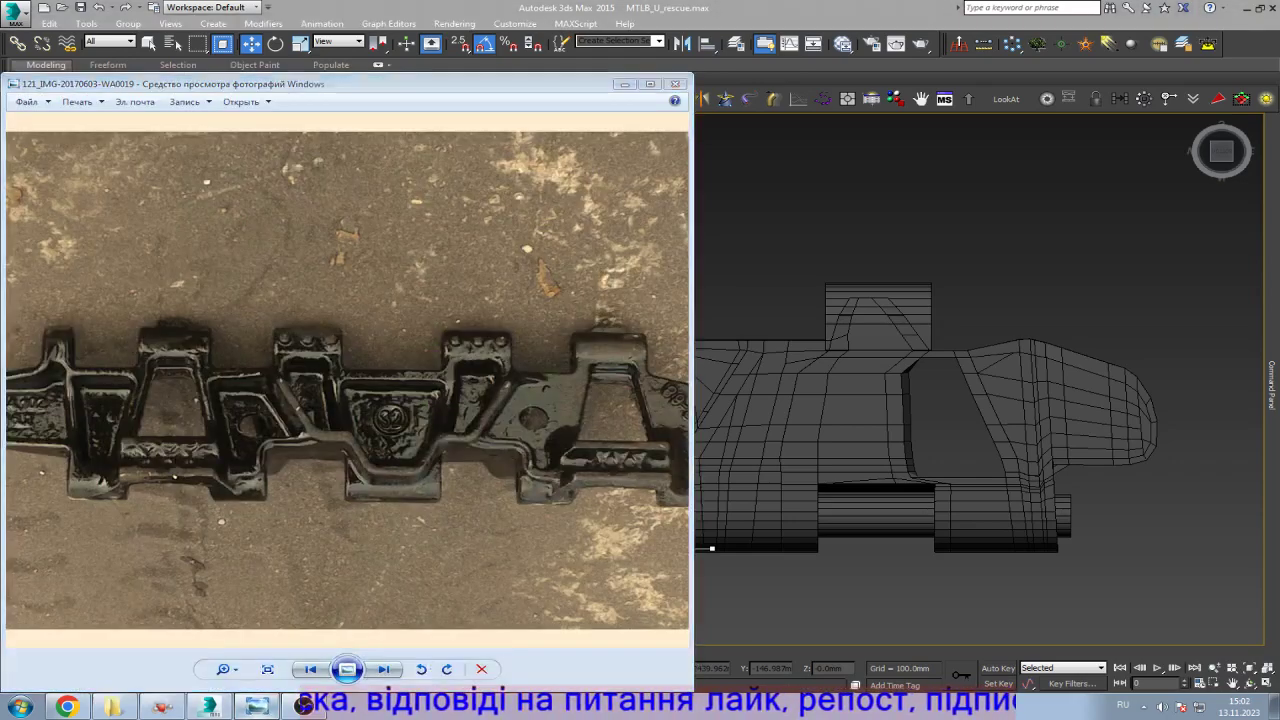
pyautogui.hotkey('alt', 'Tab')
pyautogui.scroll(3, 740, 505)
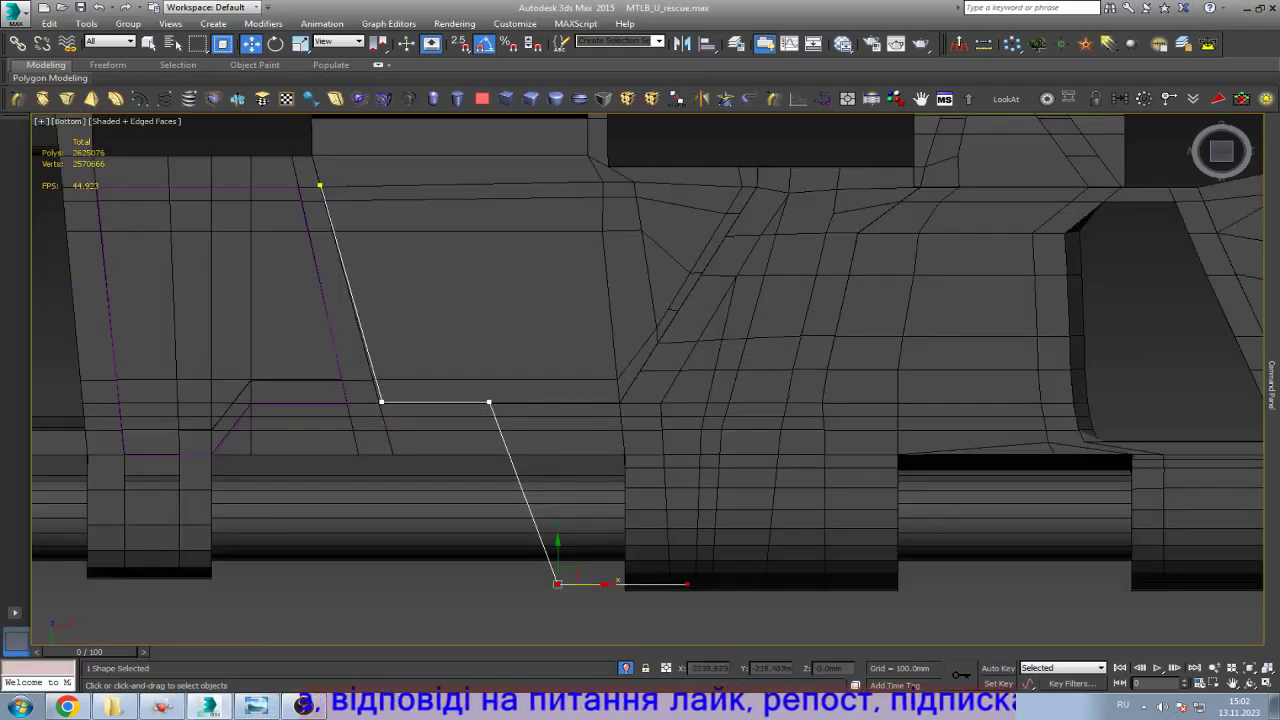
pyautogui.moveTo(557, 565)
pyautogui.mouseDown()
pyautogui.moveTo(557, 513)
pyautogui.moveTo(557, 533)
pyautogui.moveTo(534, 533)
pyautogui.mouseUp()
pyautogui.scroll(-2, 661, 484)
pyautogui.click(1272, 385)
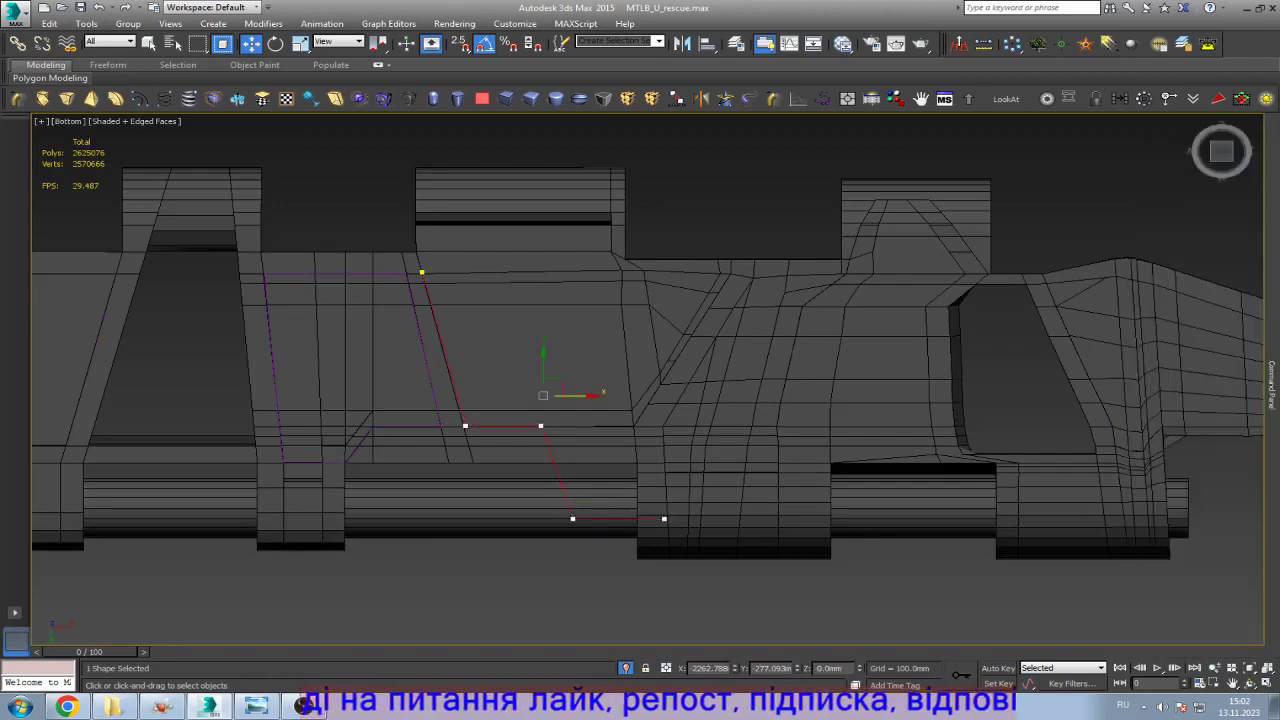
# Step: Add a horizontally mirrored copy of the stepped line to the right
pyautogui.click(1272, 385)
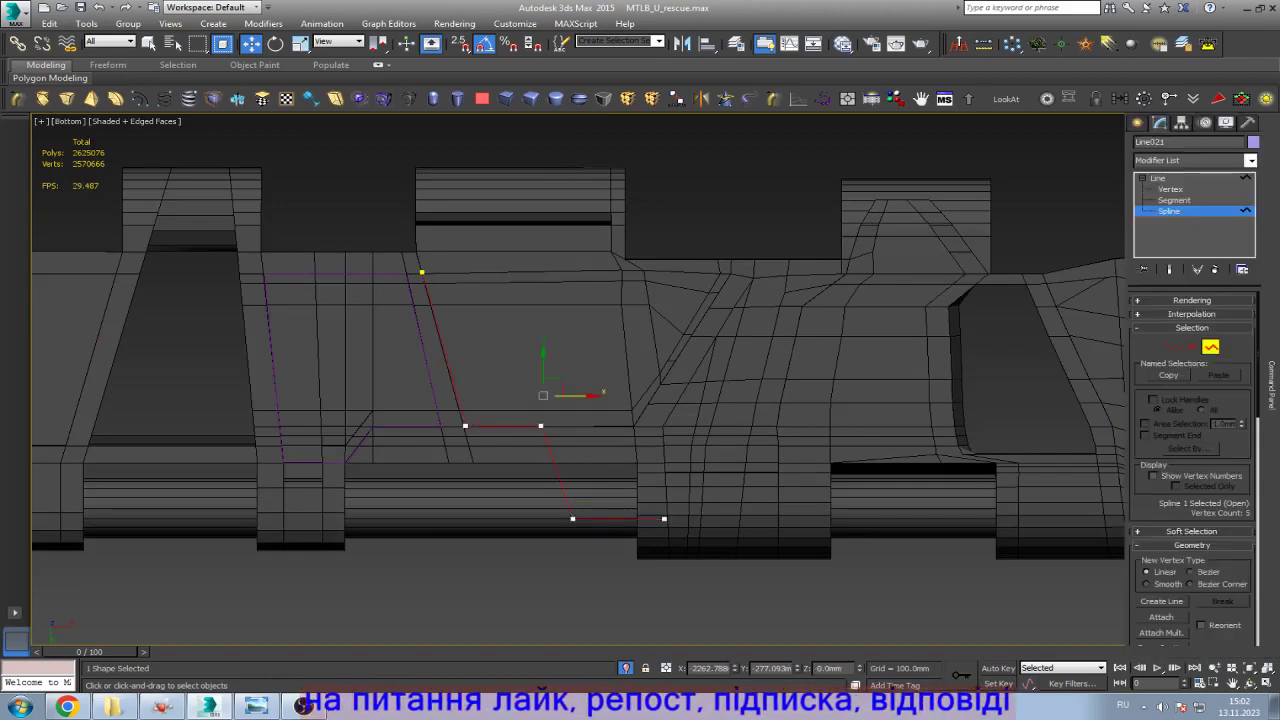
pyautogui.scroll(-5, 1192, 470)
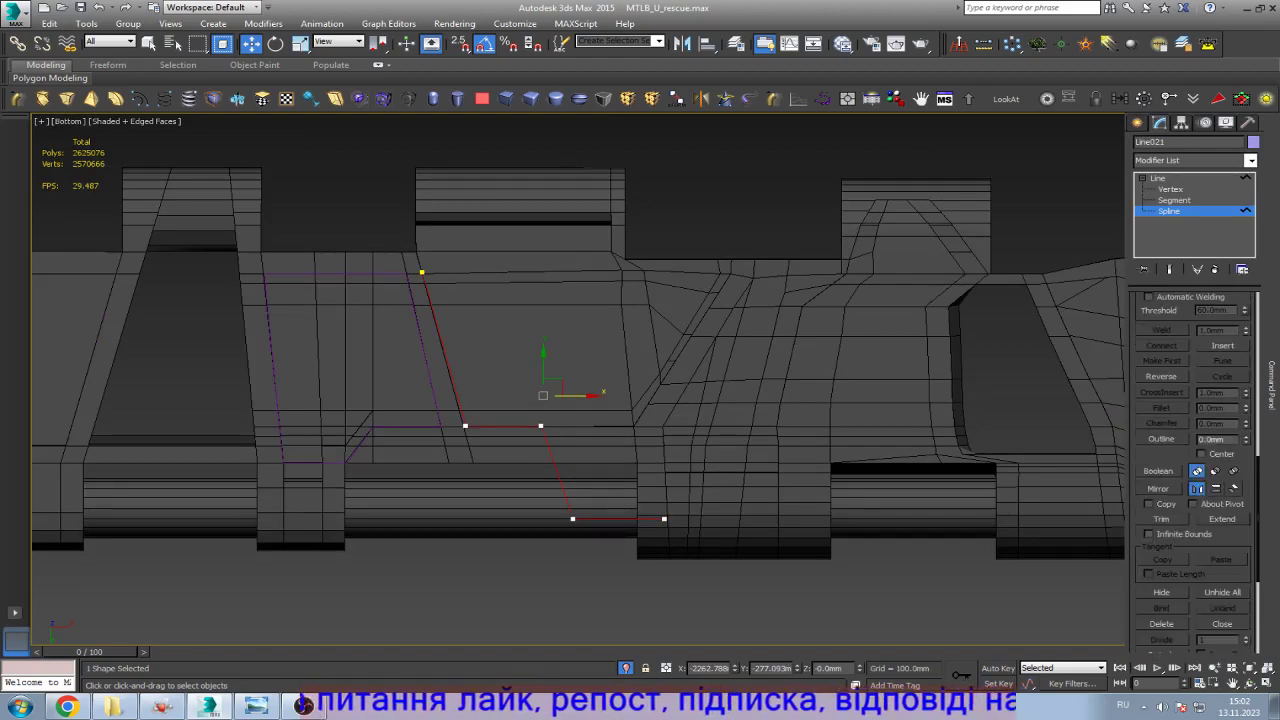
pyautogui.click(1158, 488)
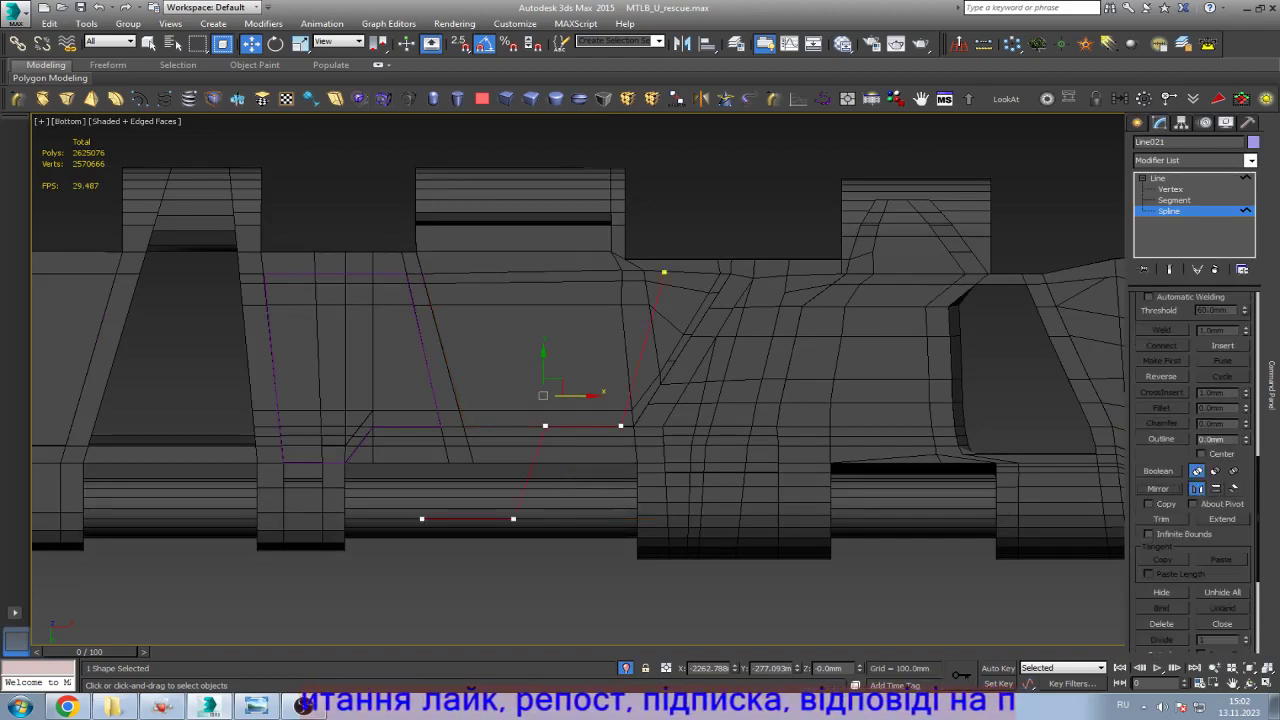
pyautogui.hotkey('ctrl', 'z')
pyautogui.click(1158, 488)
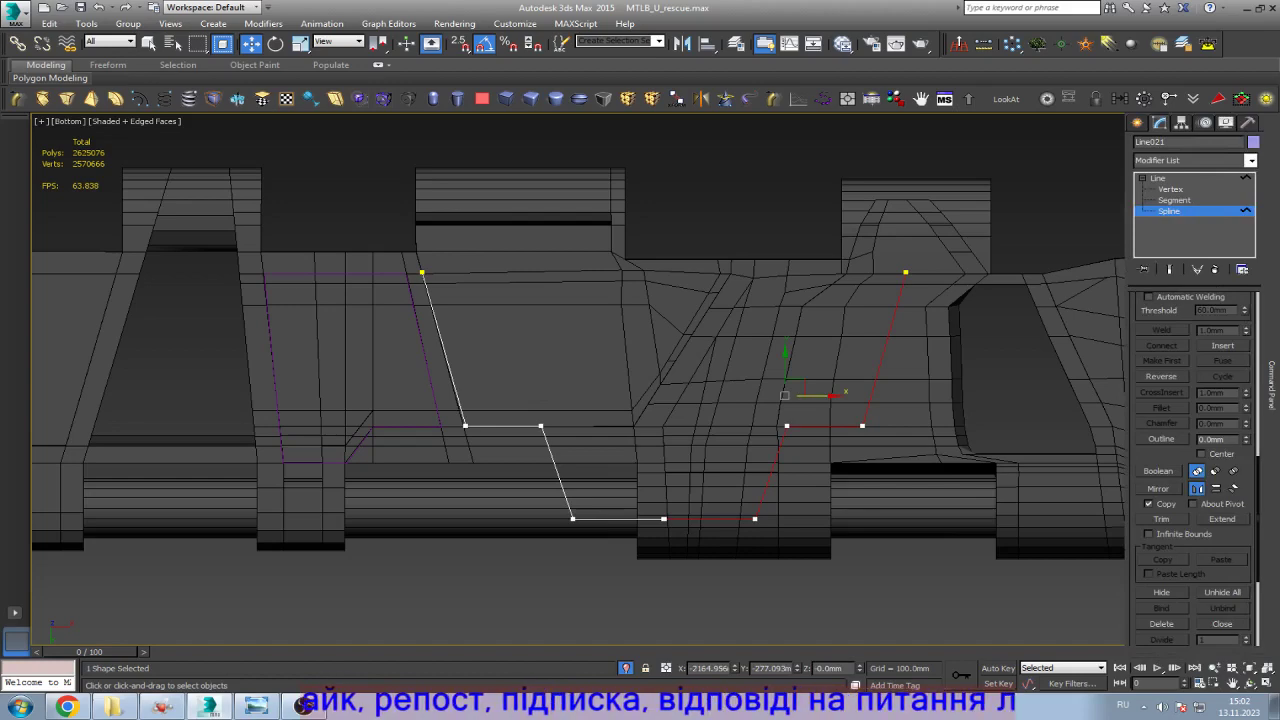
# Step: Weld the two line halves at their shared vertex
pyautogui.press('1')
pyautogui.scroll(3, 741, 507)
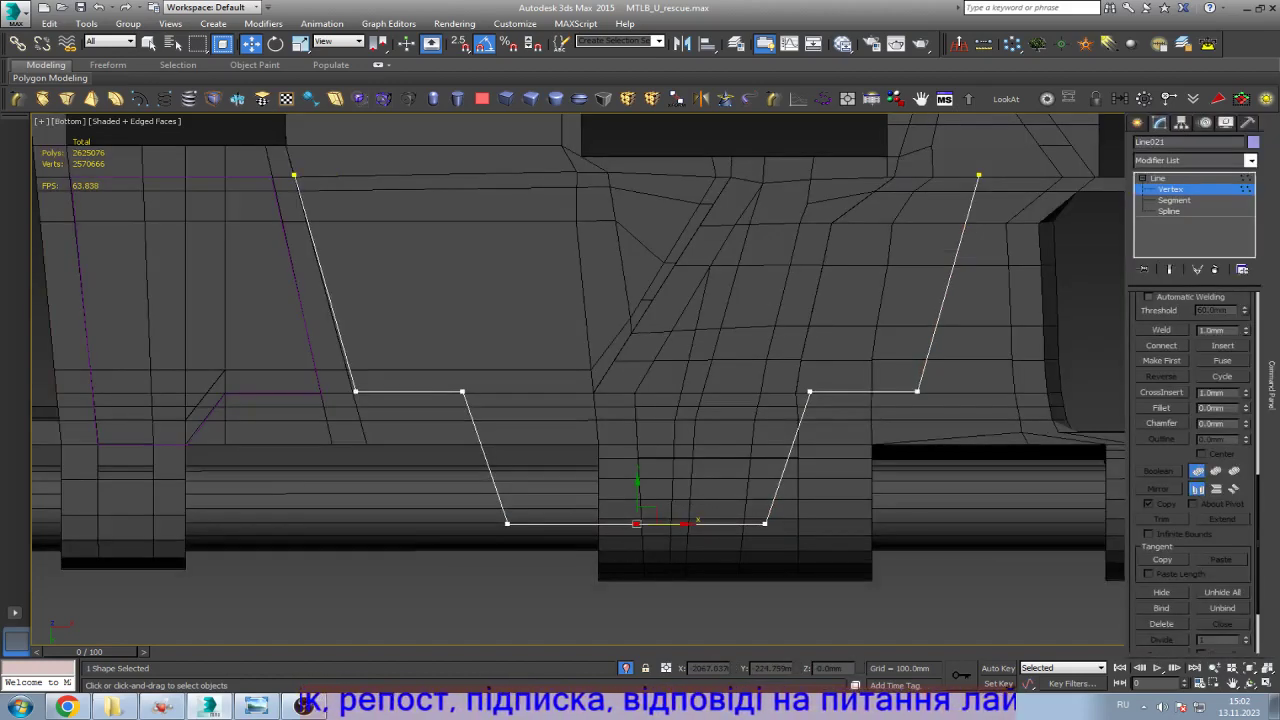
pyautogui.click(1161, 329)
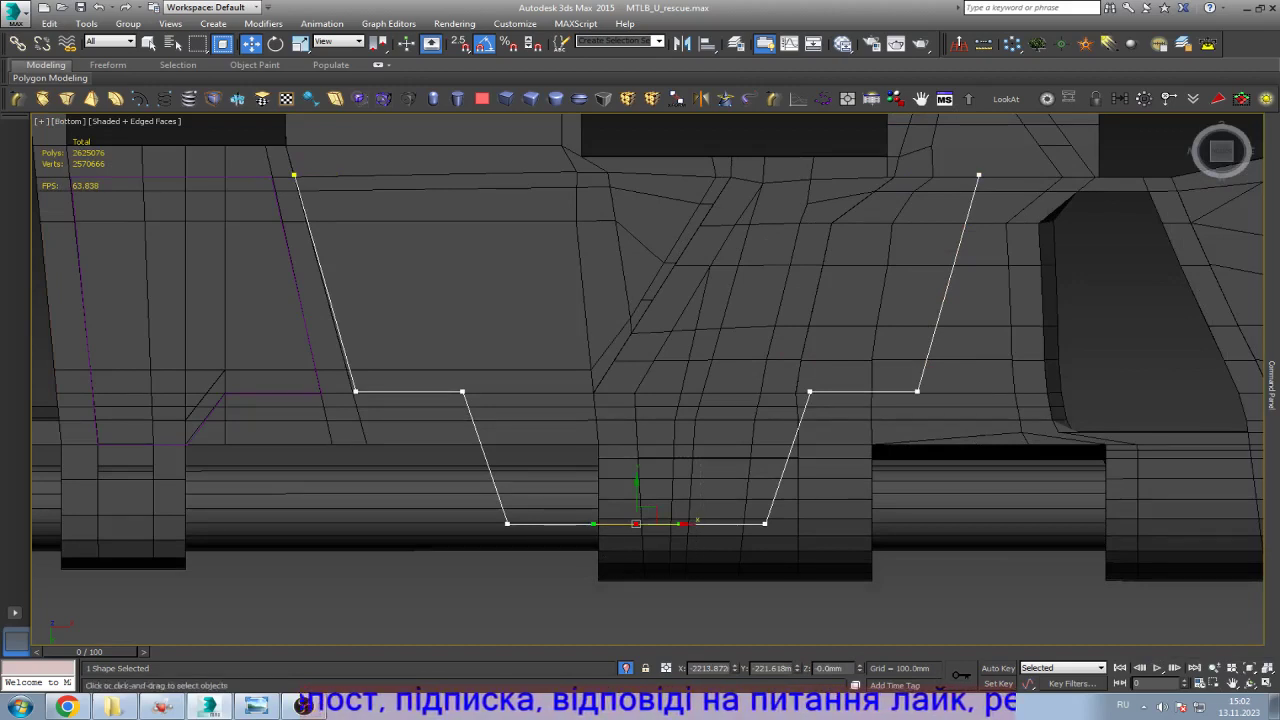
pyautogui.hotkey('ctrl', 'd')
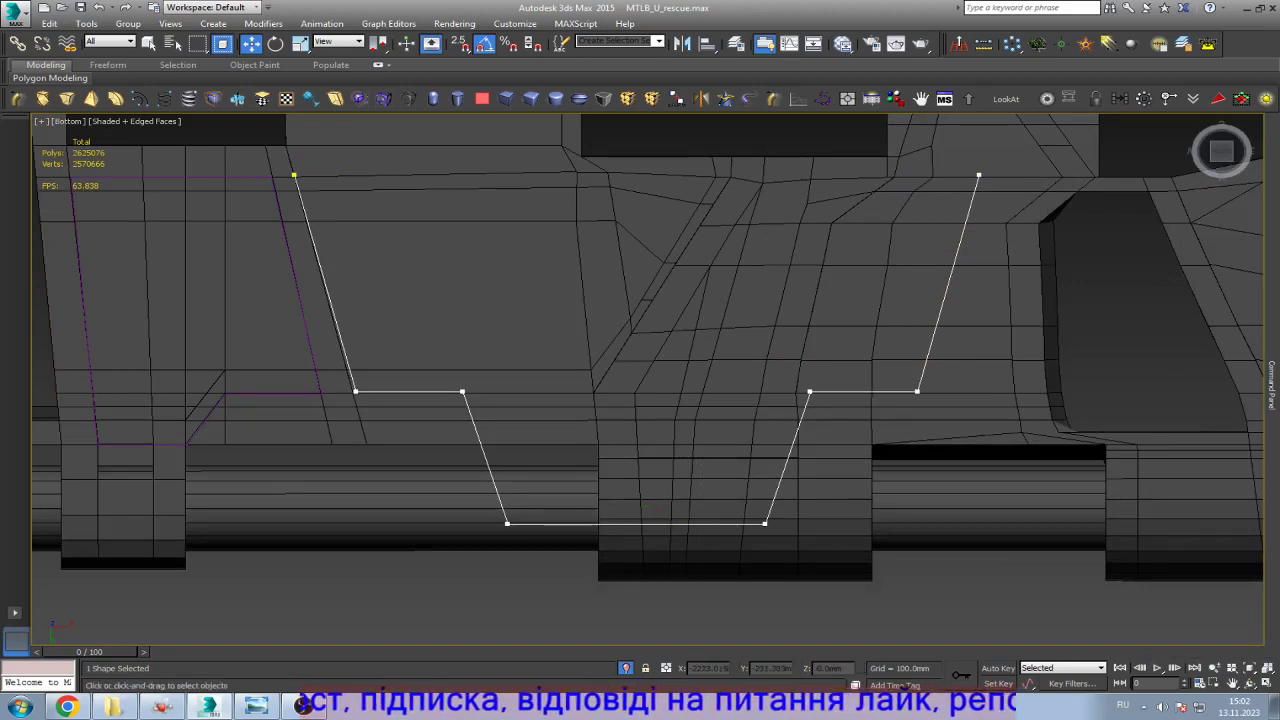
pyautogui.scroll(-2, 765, 375)
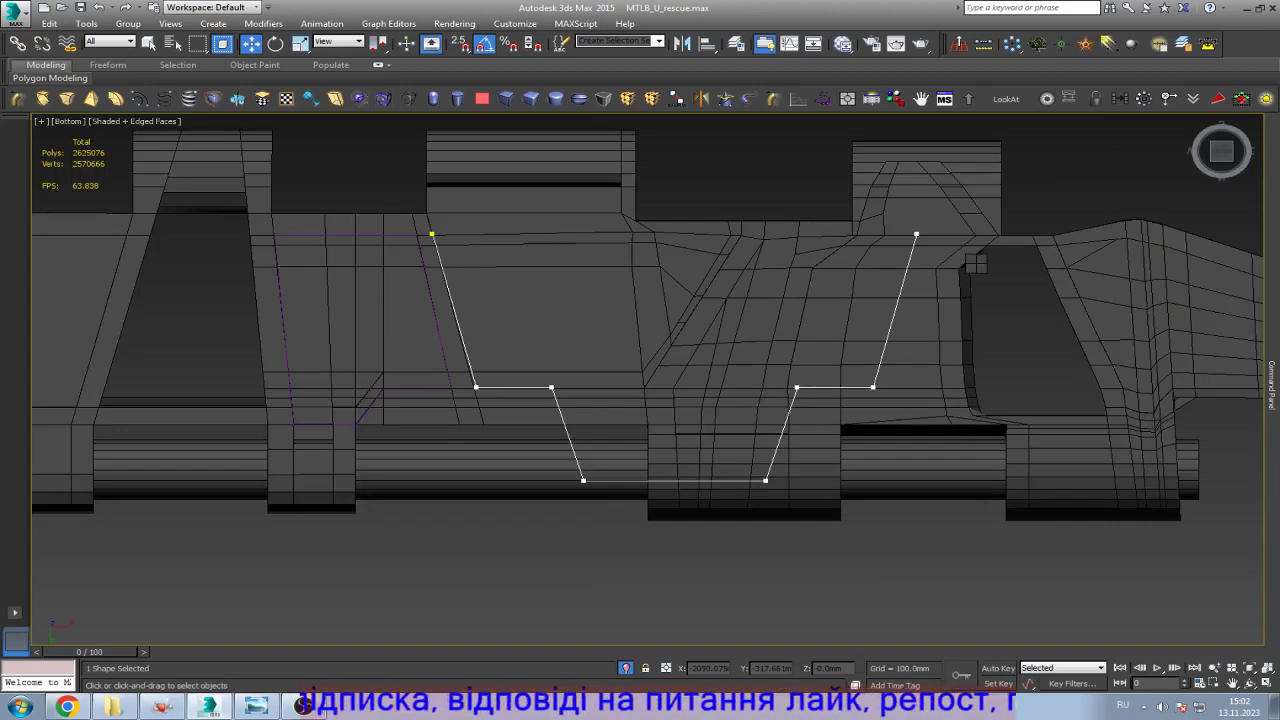
# Step: With snapping on, connect the spline's two open top ends with a straight segment
pyautogui.press('s')
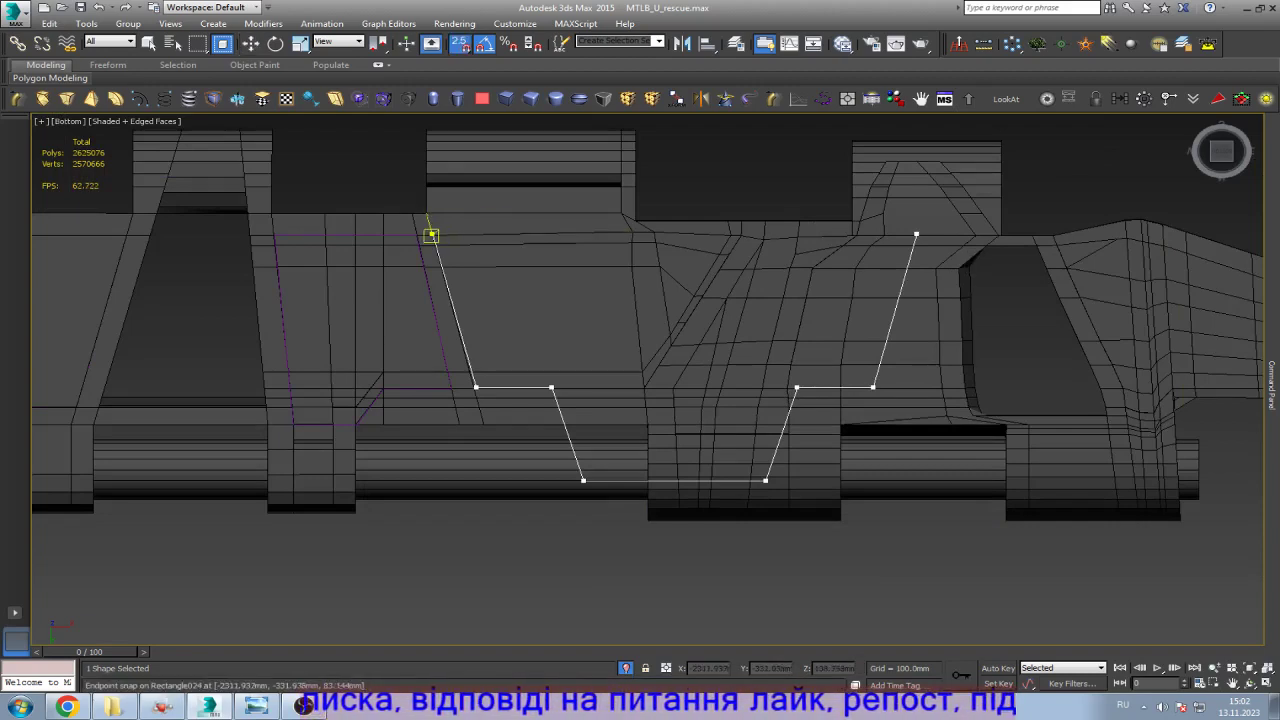
pyautogui.moveTo(431, 235); pyautogui.dragTo(916, 235)
pyautogui.press('s')
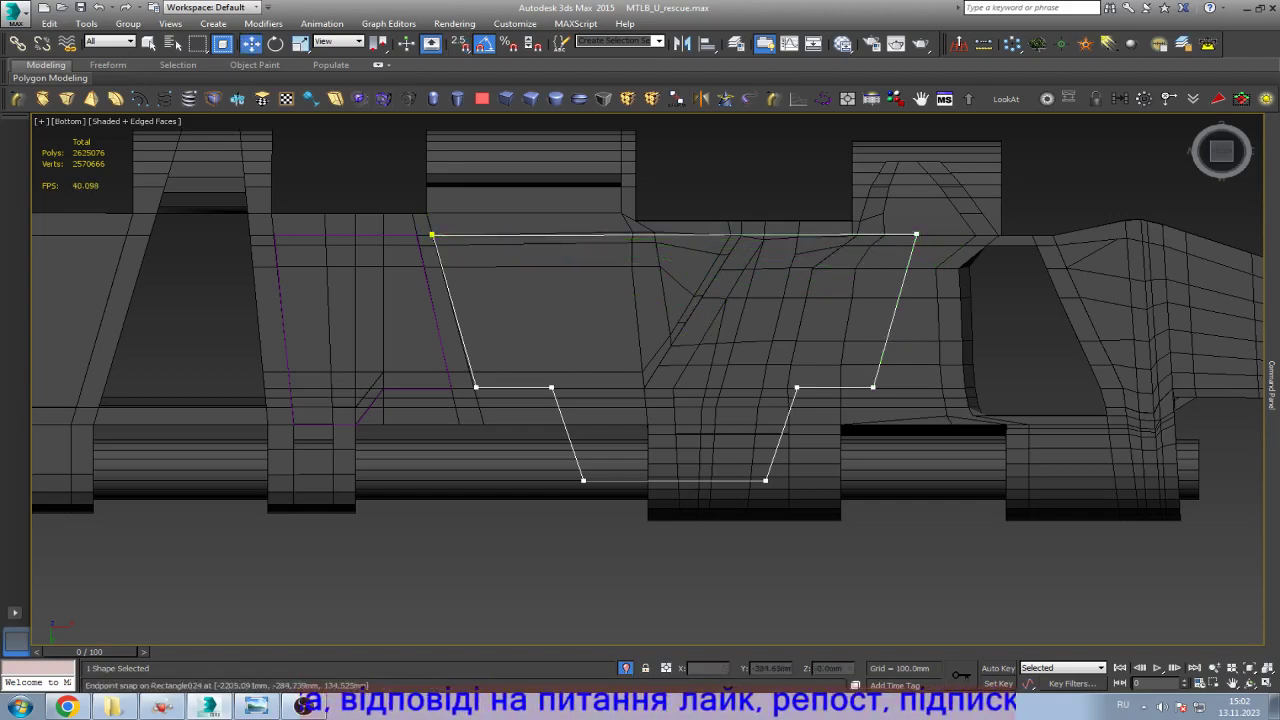
pyautogui.scroll(-5, 686, 393)
pyautogui.scroll(4, 640, 361)
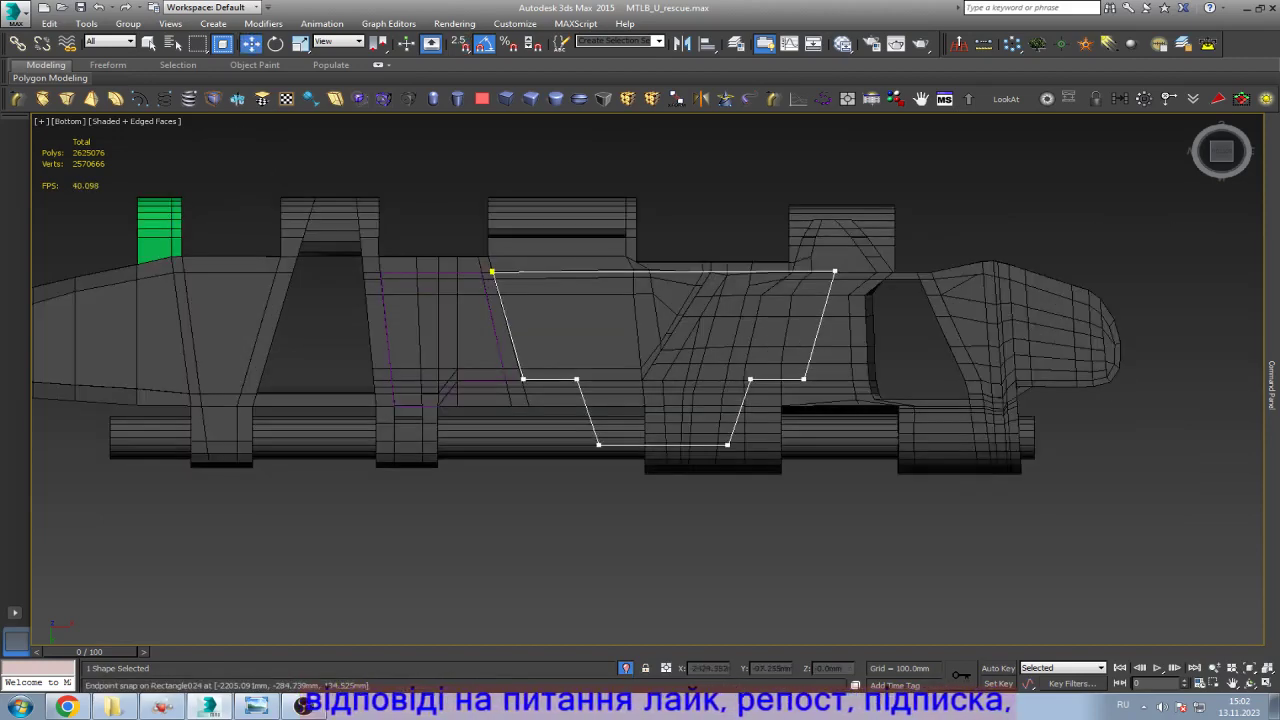
# Step: Check the reference photo and select the spline's top segment
pyautogui.hotkey('alt', 'Tab')
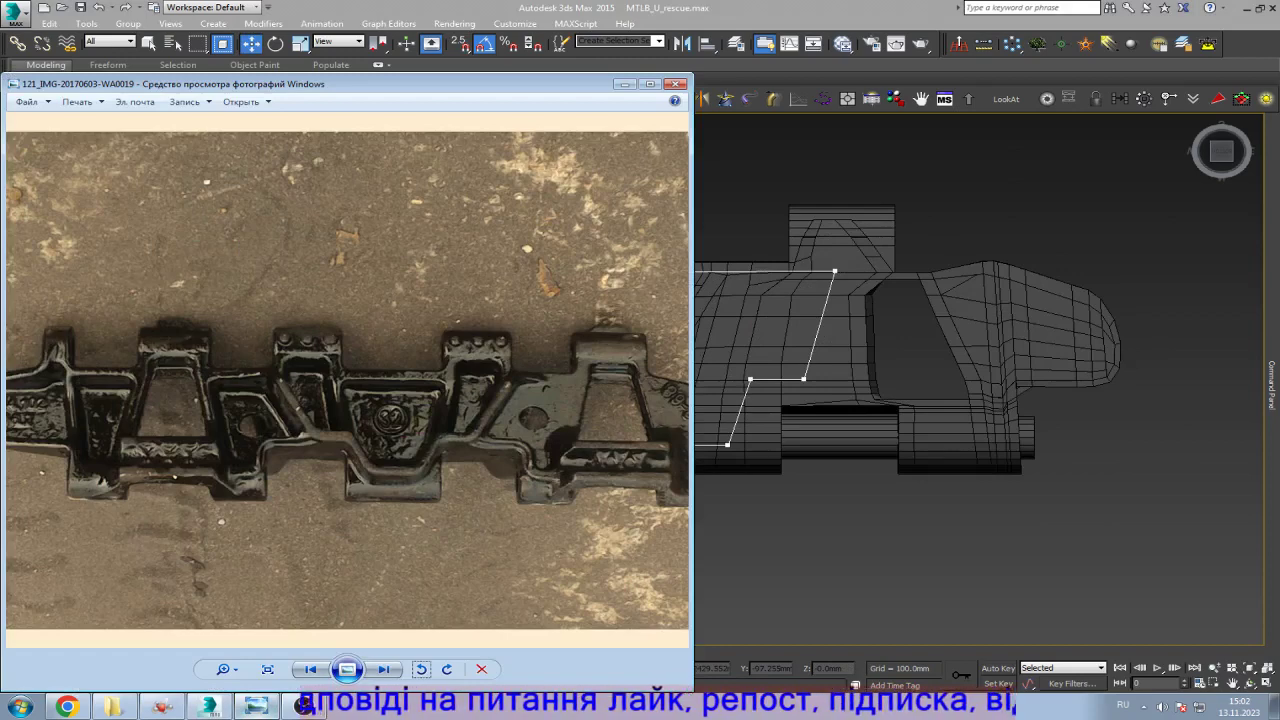
pyautogui.hotkey('alt', 'Tab')
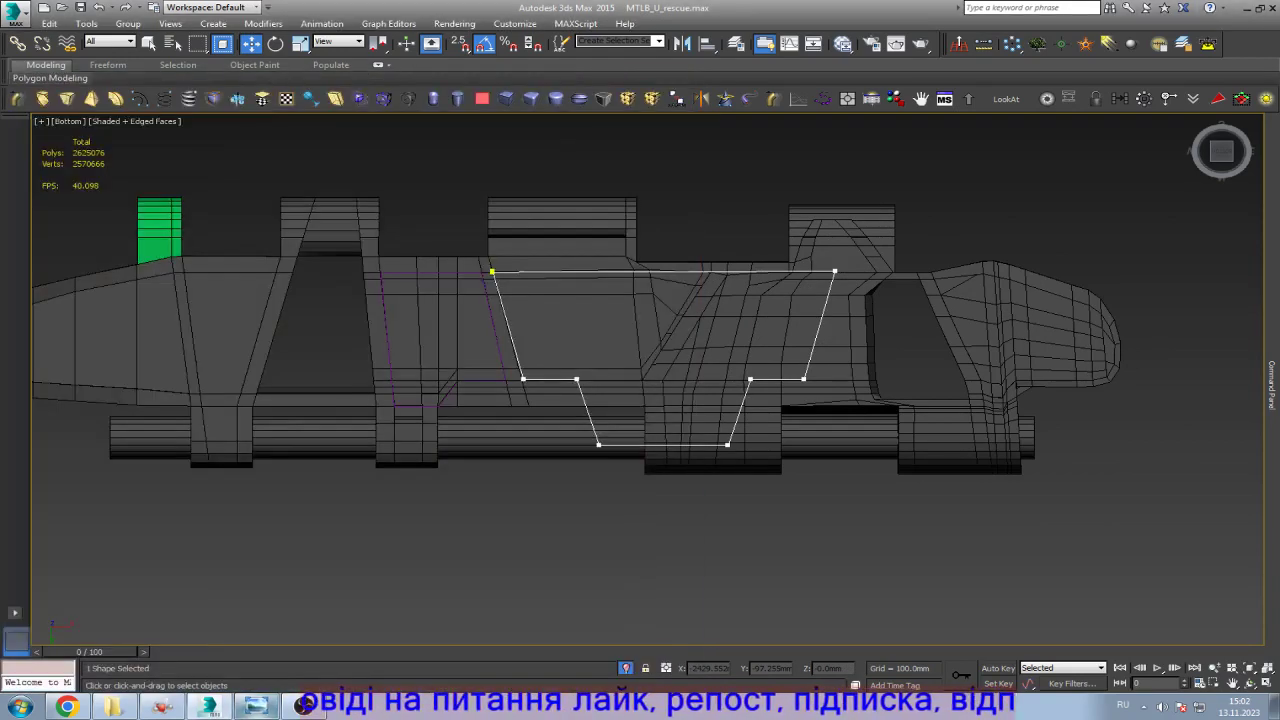
pyautogui.hotkey('alt', 'Tab')
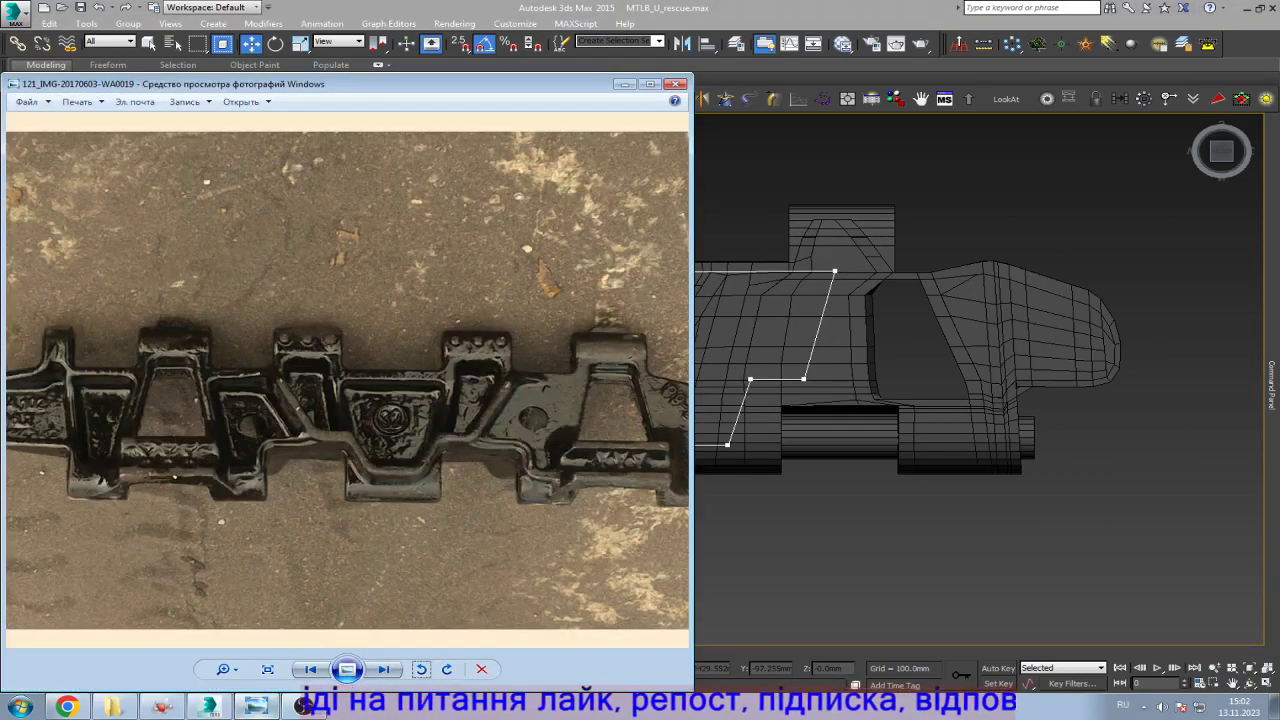
pyautogui.hotkey('alt', 'Tab')
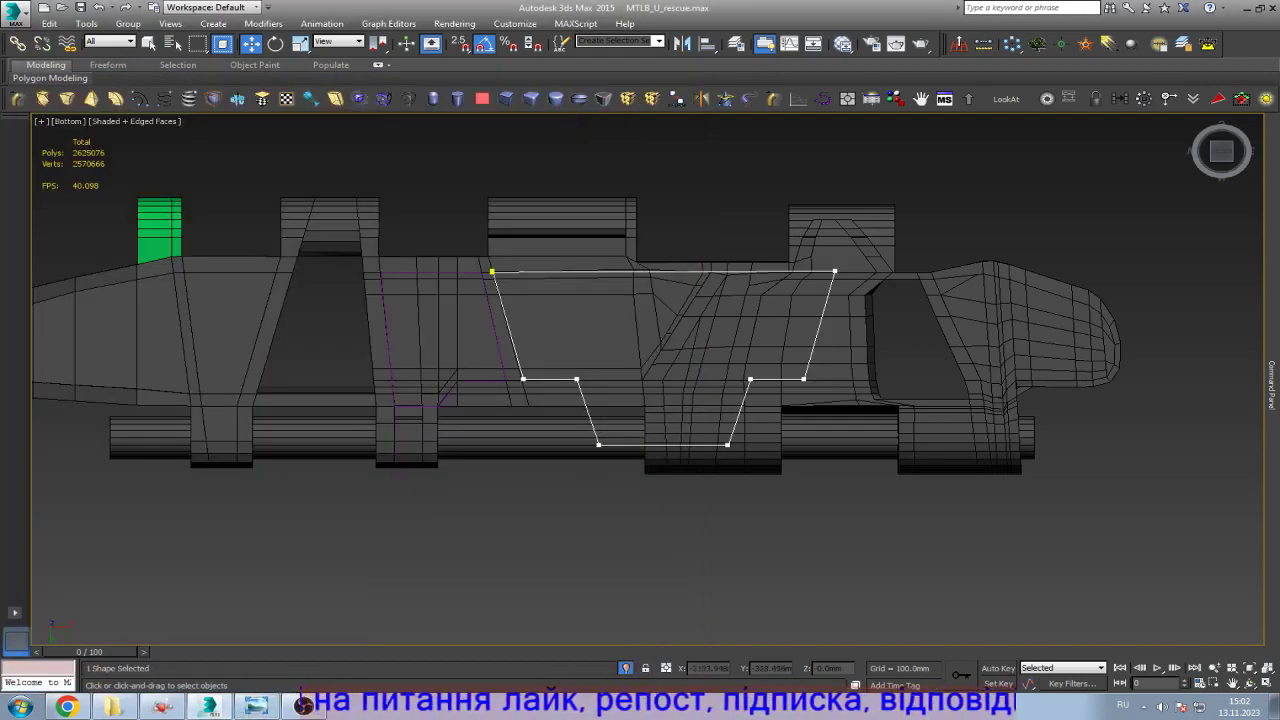
pyautogui.click(722, 270)
pyautogui.press('r')
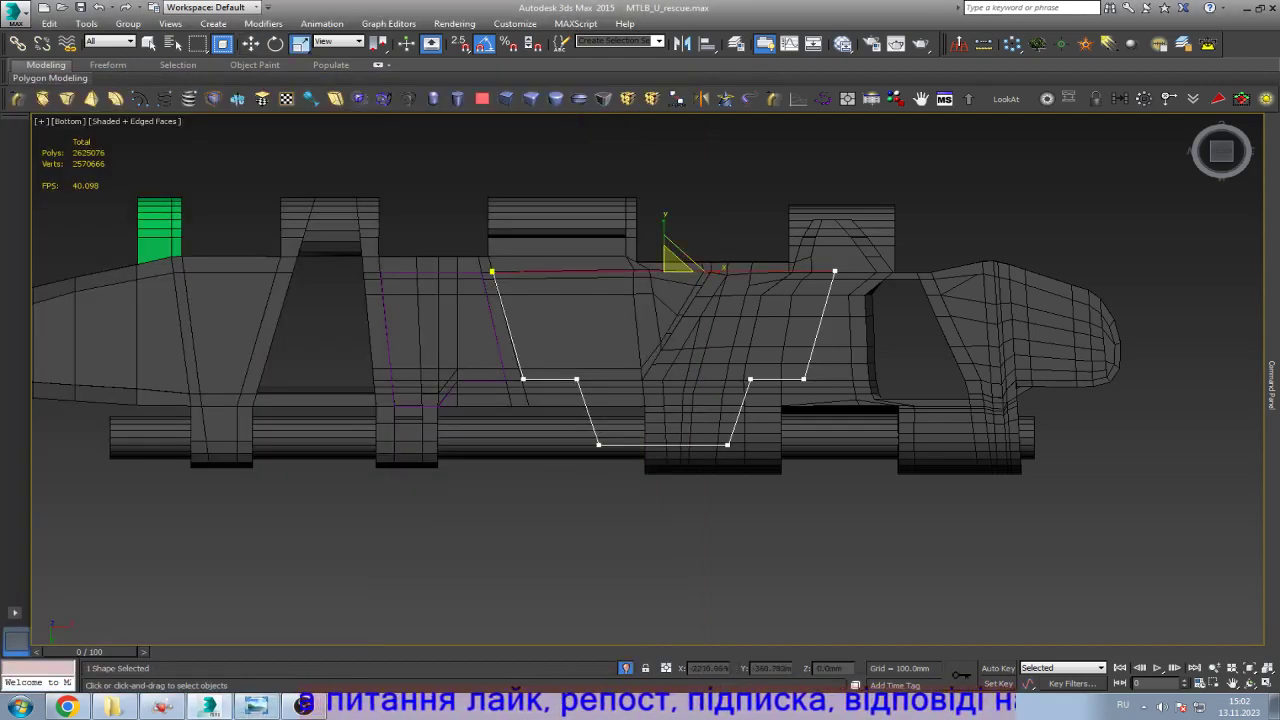
pyautogui.click(778, 379)
pyautogui.press('w')
pyautogui.scroll(3, 600, 267)
pyautogui.scroll(-5, 560, 320)
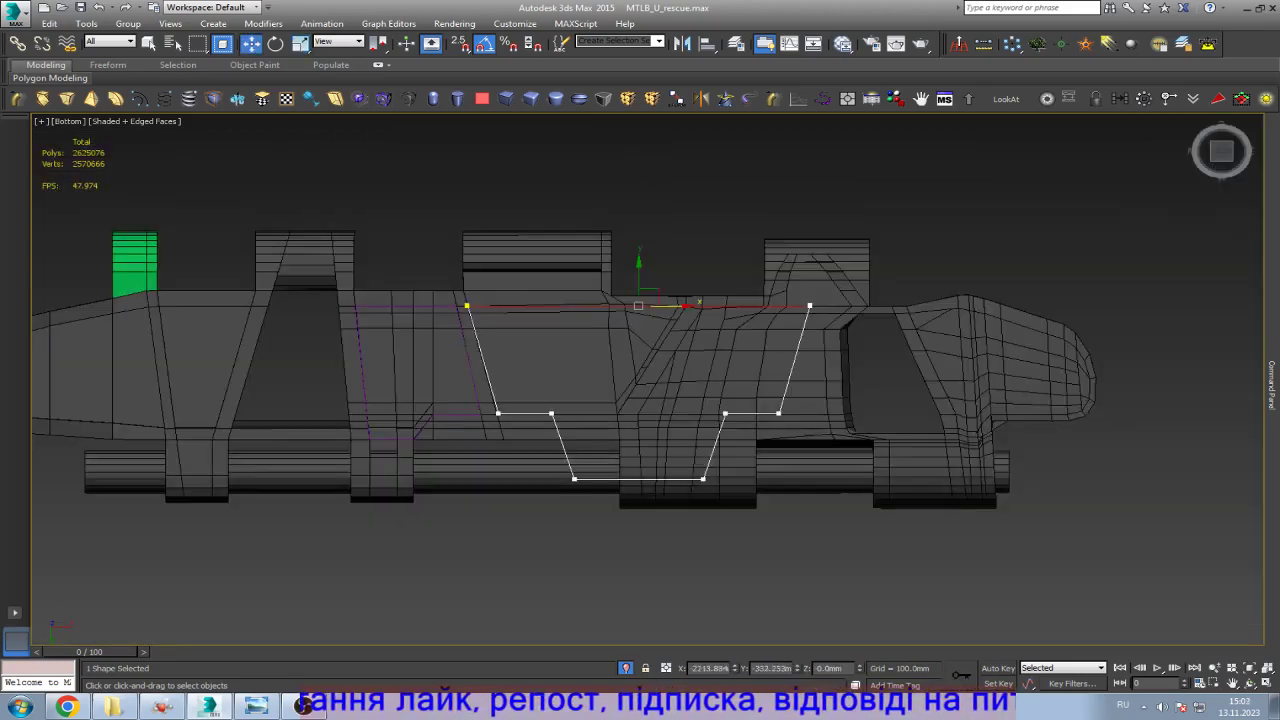
pyautogui.click(255, 706)
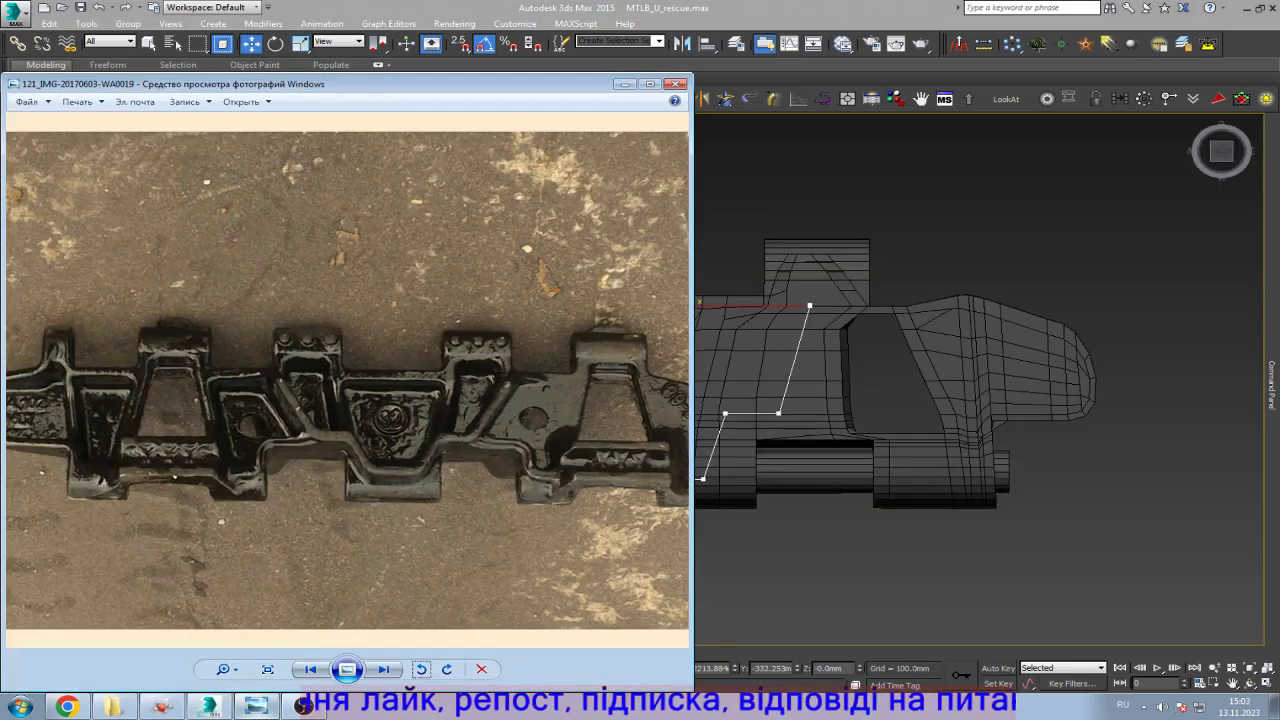
pyautogui.click(255, 706)
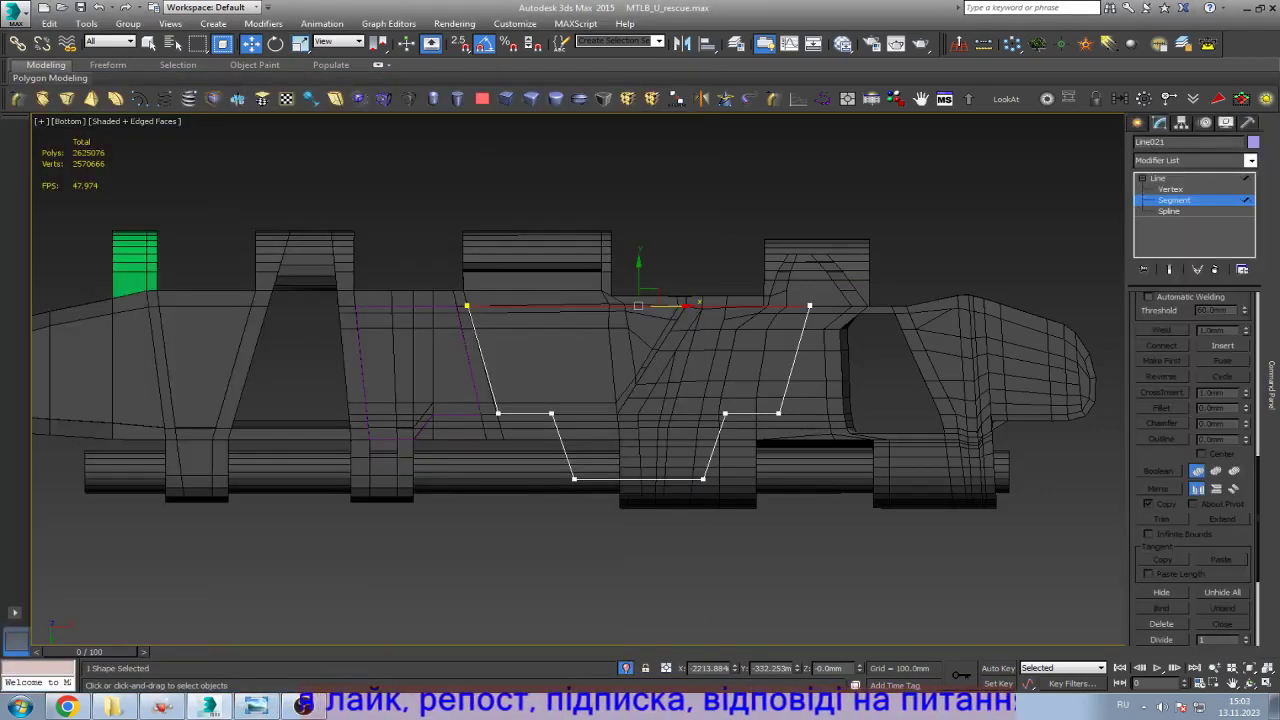
# Step: Divide the top segment with 4 vertices and select pieces of the new top edge
pyautogui.scroll(-4, 1193, 470)
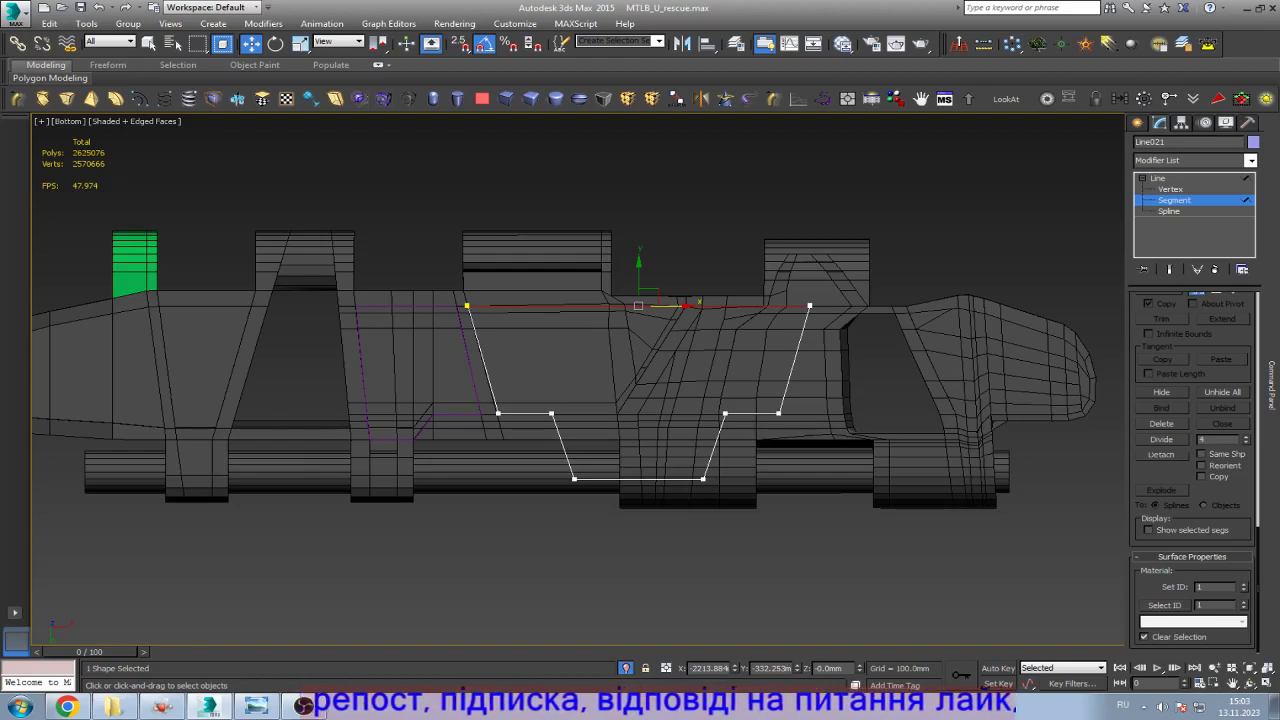
pyautogui.click(1161, 439)
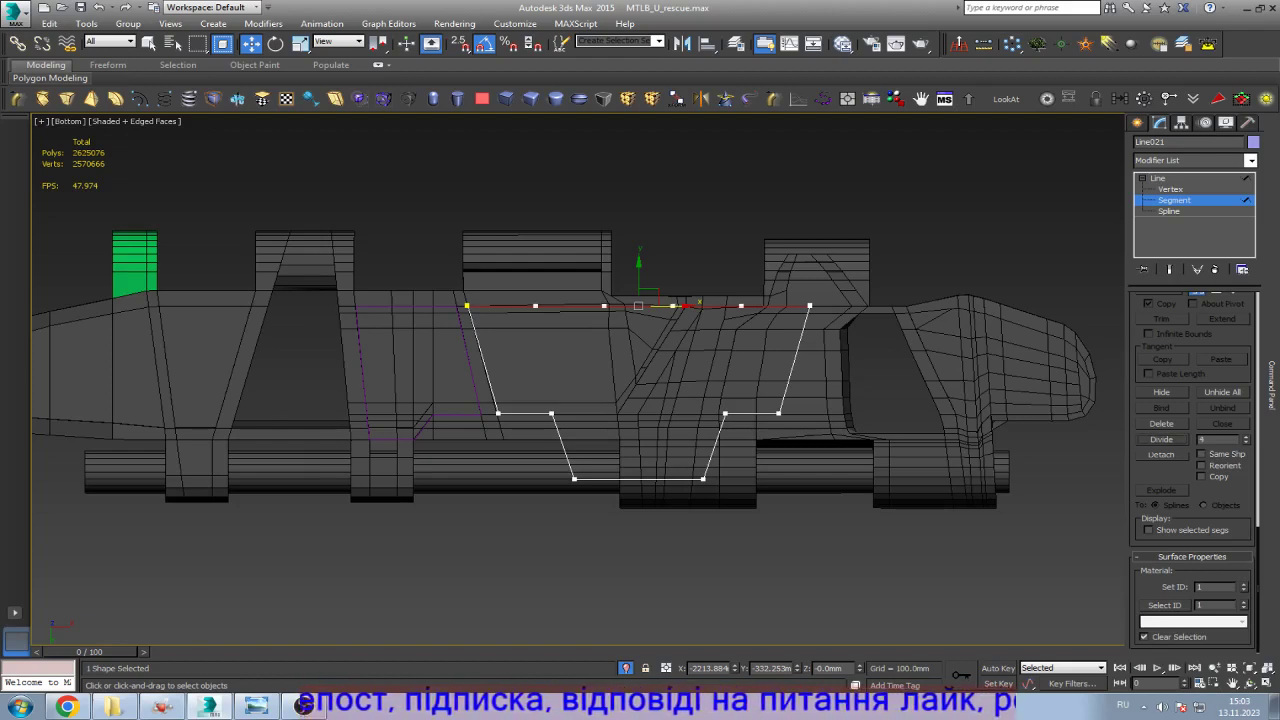
pyautogui.press('3')
pyautogui.press('2')
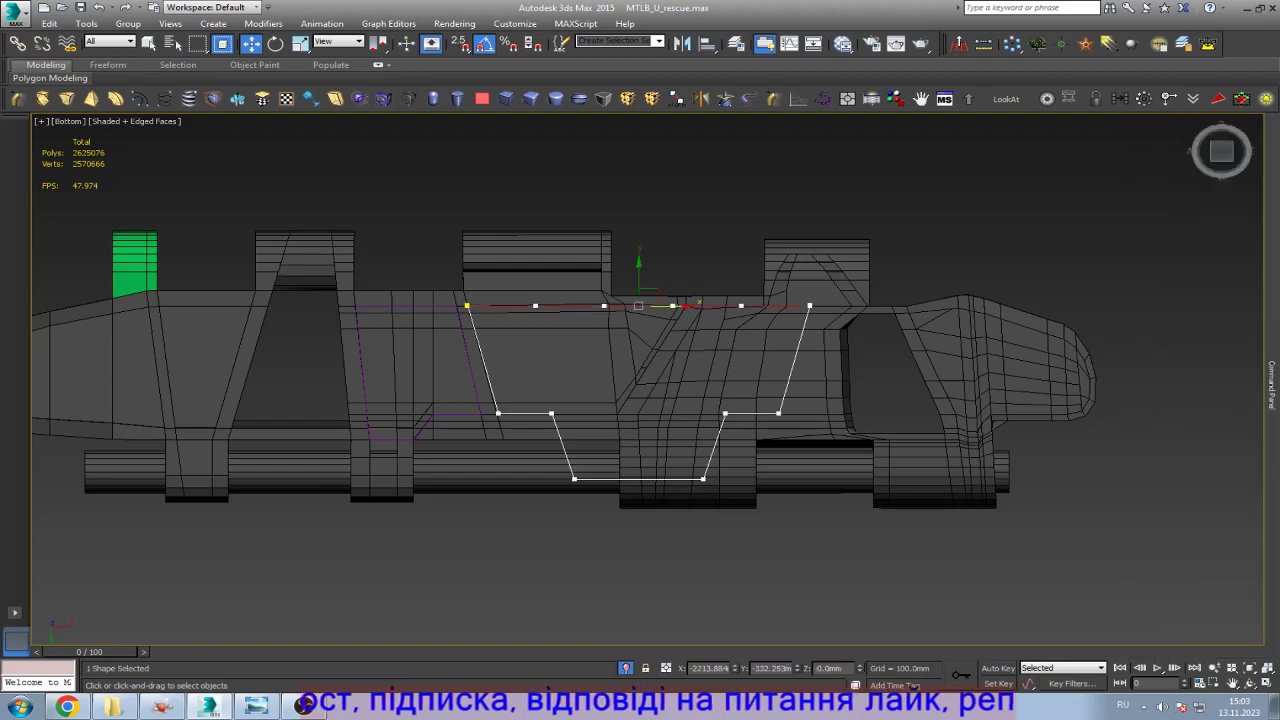
pyautogui.click(505, 305)
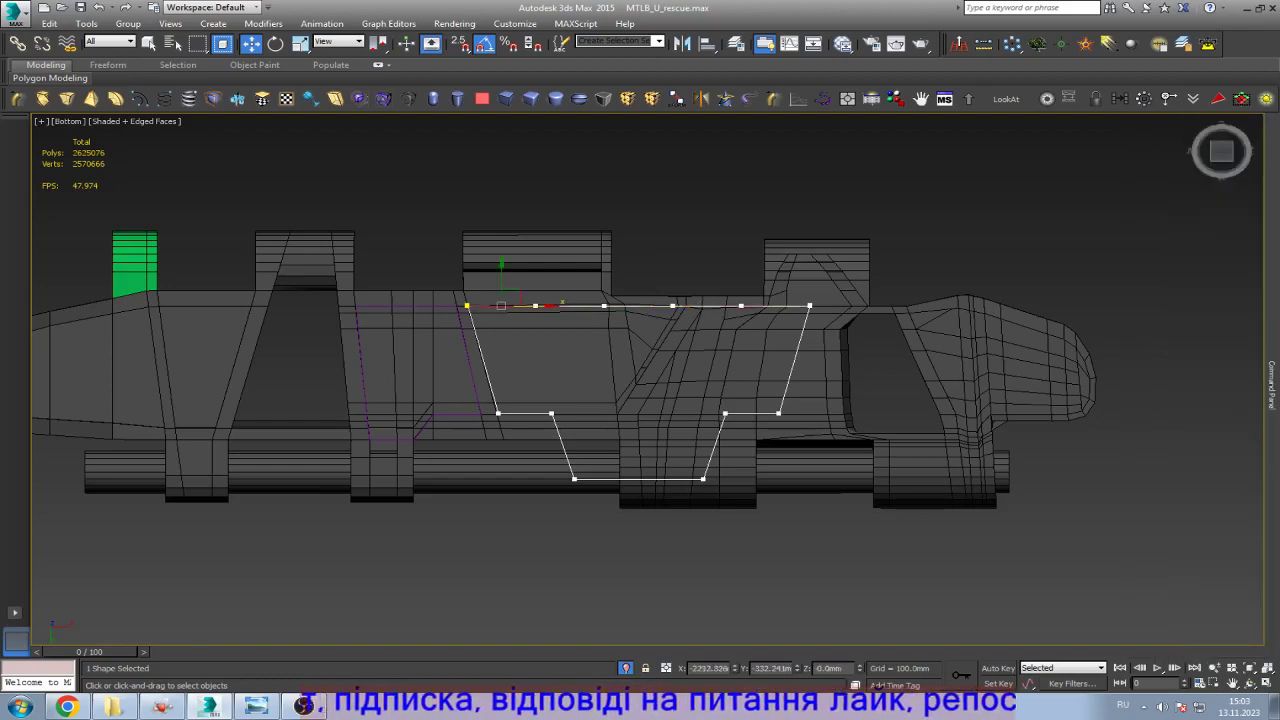
pyautogui.scroll(2, 548, 272)
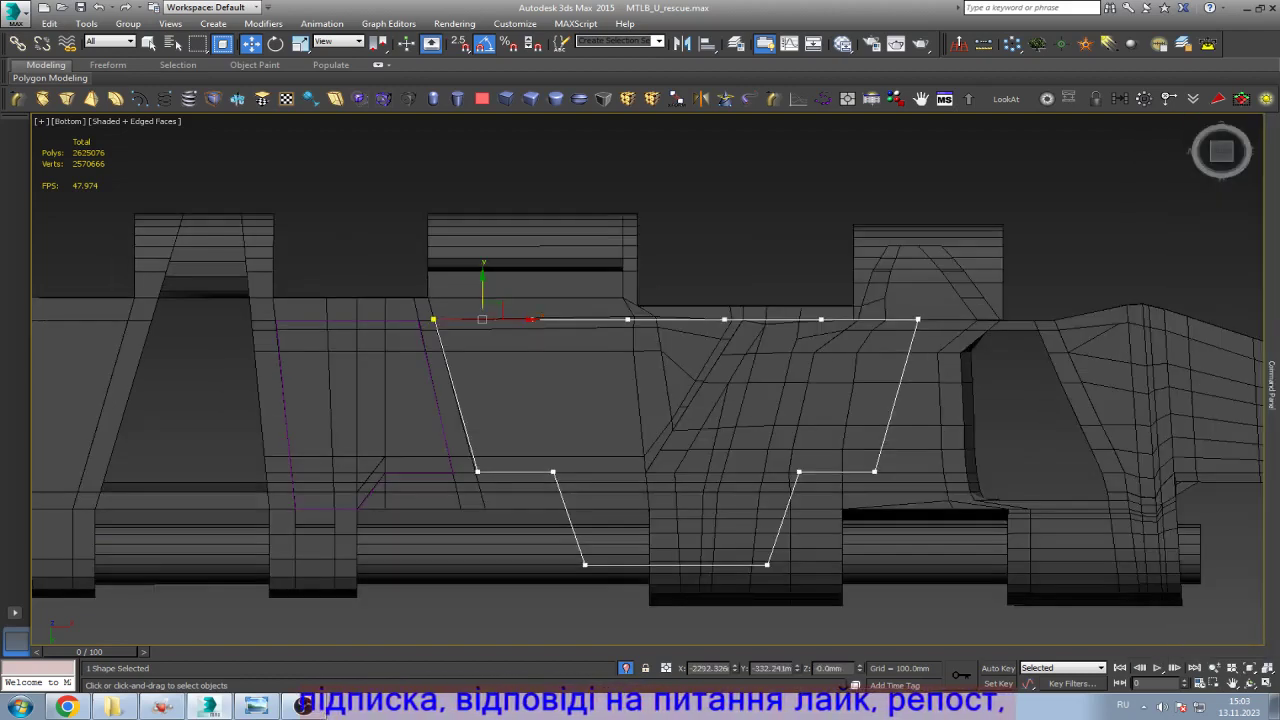
pyautogui.click(580, 319)
# Step: Raise a top segment and slide its right-end vertex left so the step side is vertical
pyautogui.moveTo(579, 295); pyautogui.dragTo(504, 270)
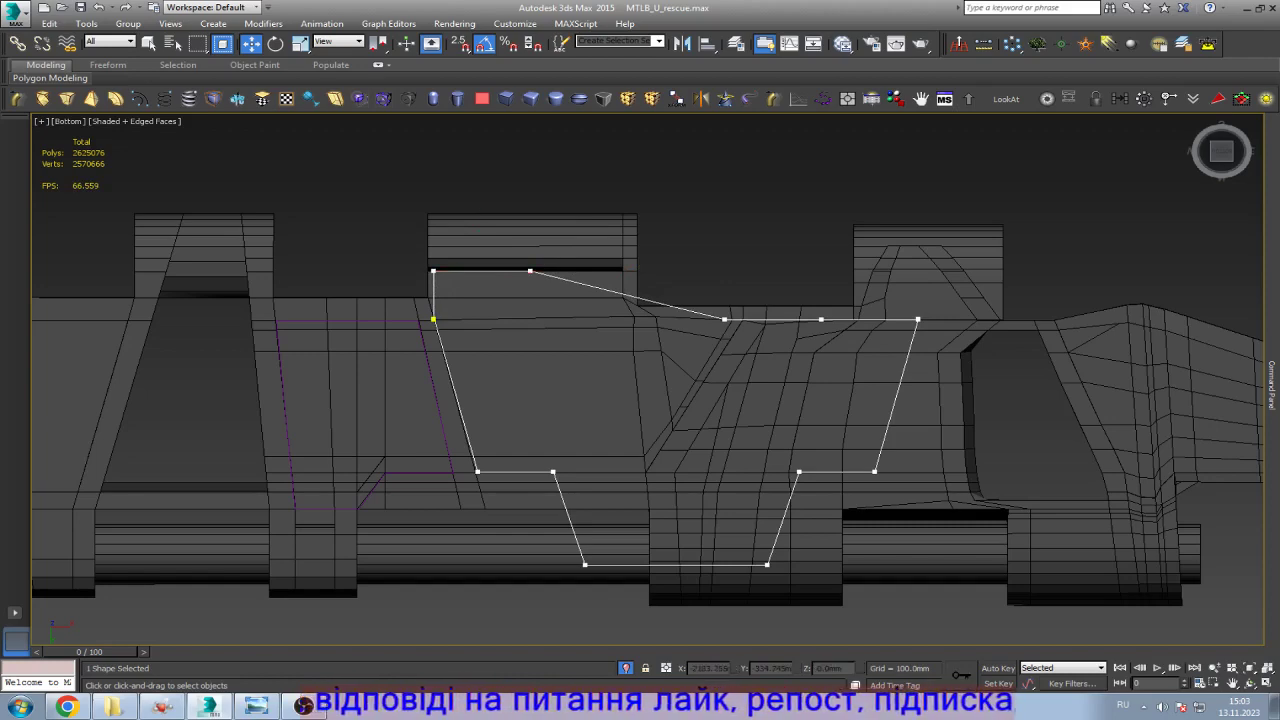
pyautogui.moveTo(686, 300); pyautogui.dragTo(743, 337)
pyautogui.click(256, 707)
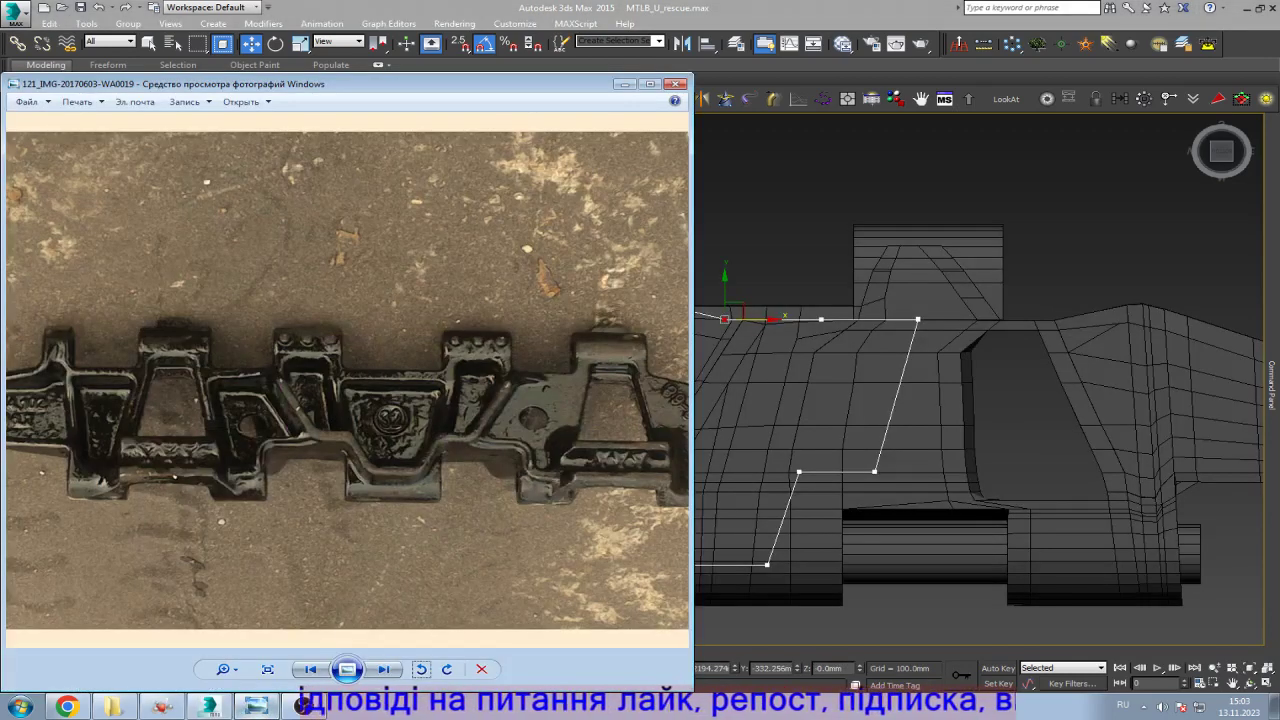
pyautogui.hotkey('alt', 'Tab')
pyautogui.moveTo(724, 319); pyautogui.dragTo(530, 319)
pyautogui.scroll(5, 500, 297)
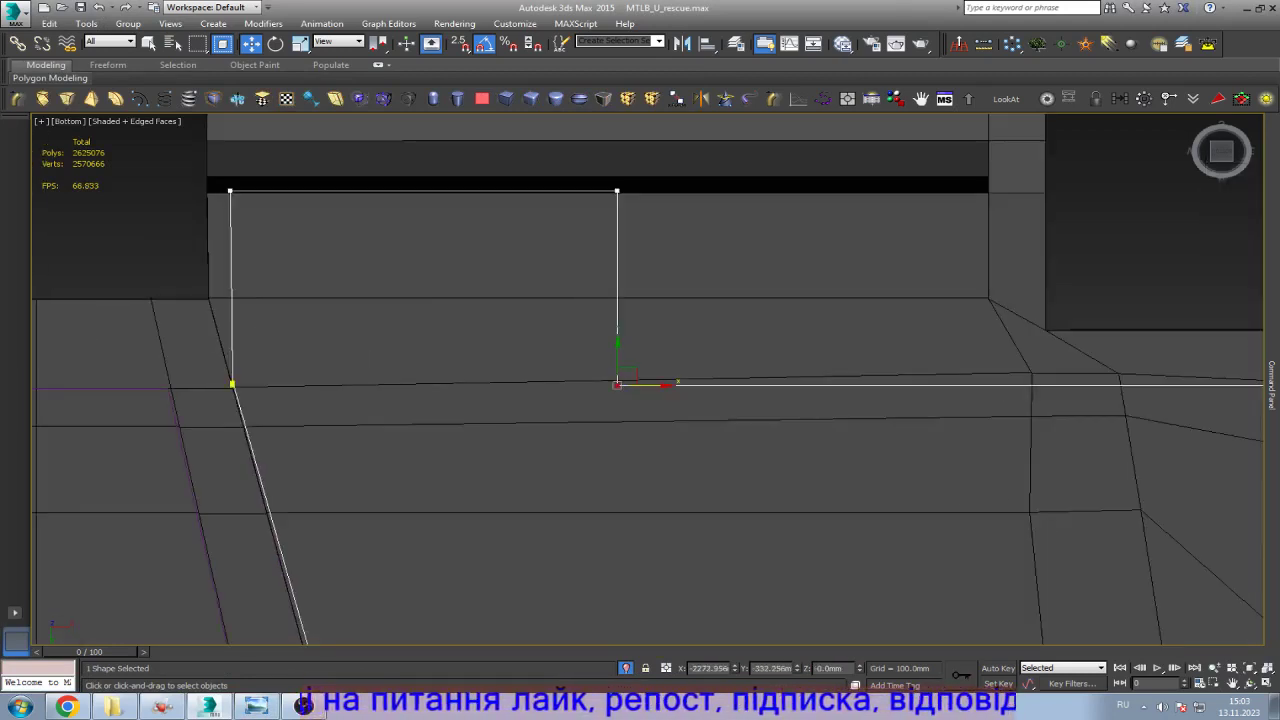
# Step: Select the step's left and right vertical side segments with Select and Scale
pyautogui.press('2')
pyautogui.click(611, 330)
pyautogui.press('r')
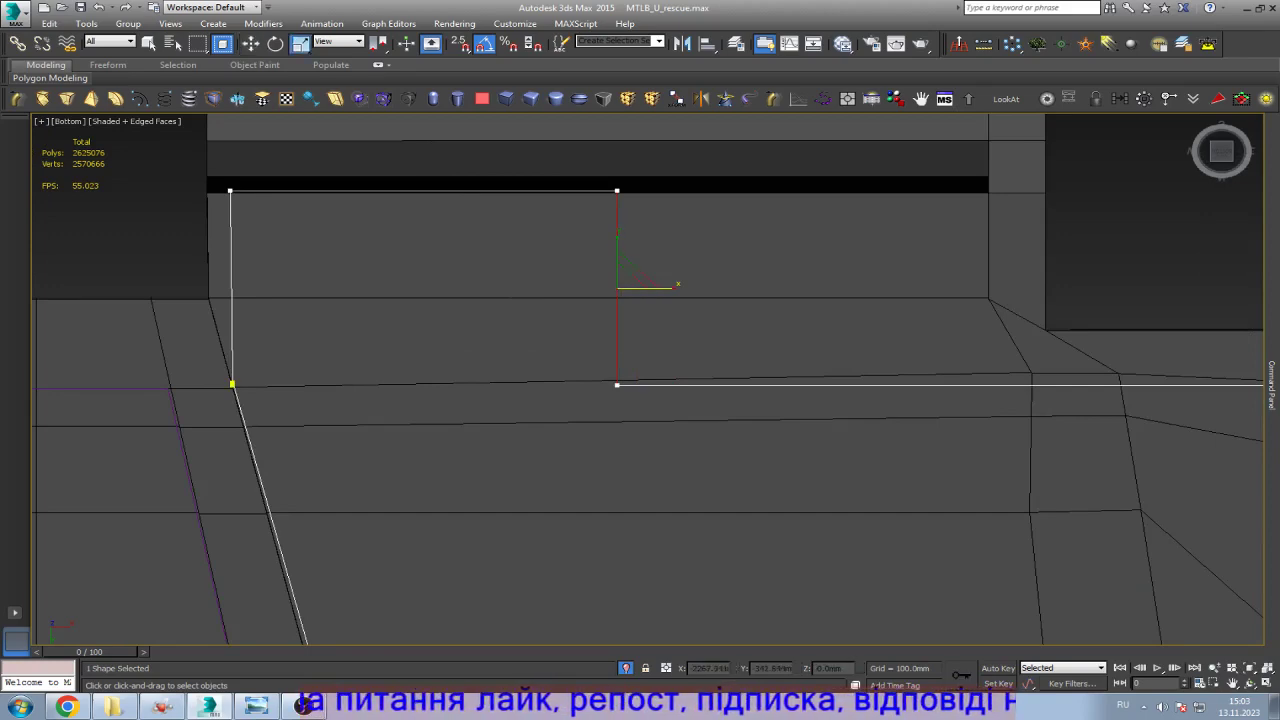
pyautogui.click(231, 260)
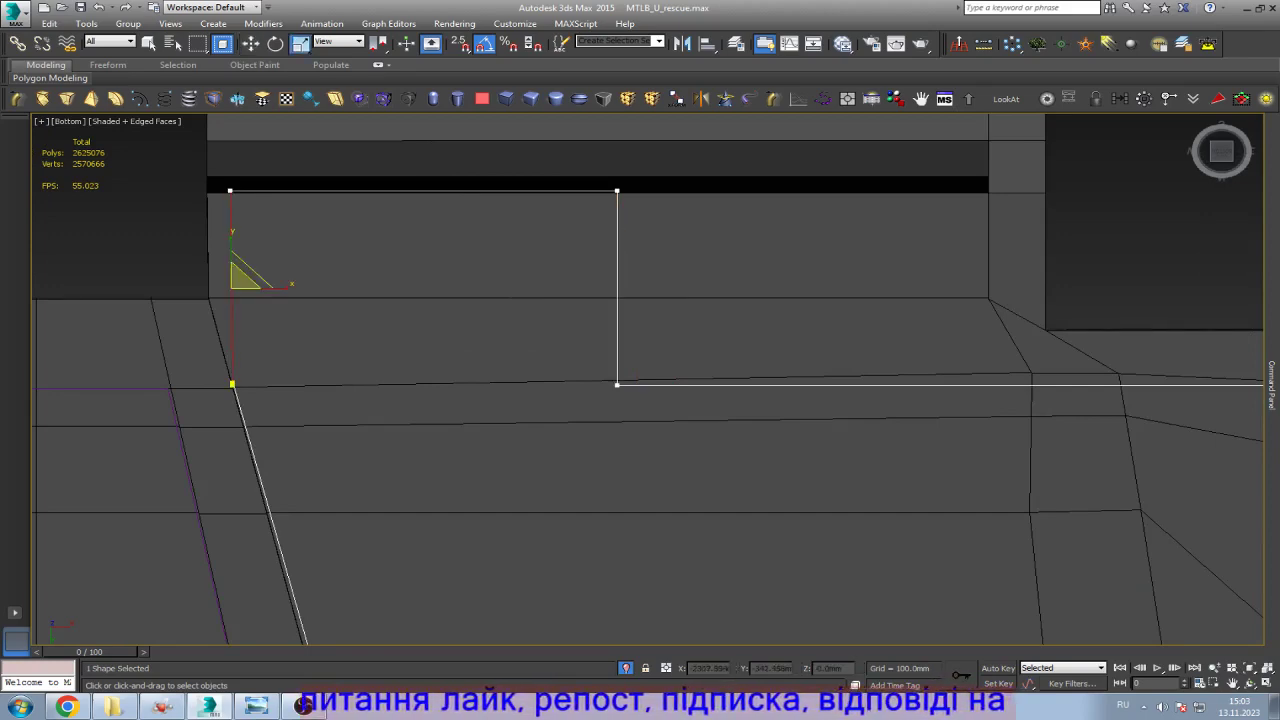
pyautogui.scroll(-5, 295, 251)
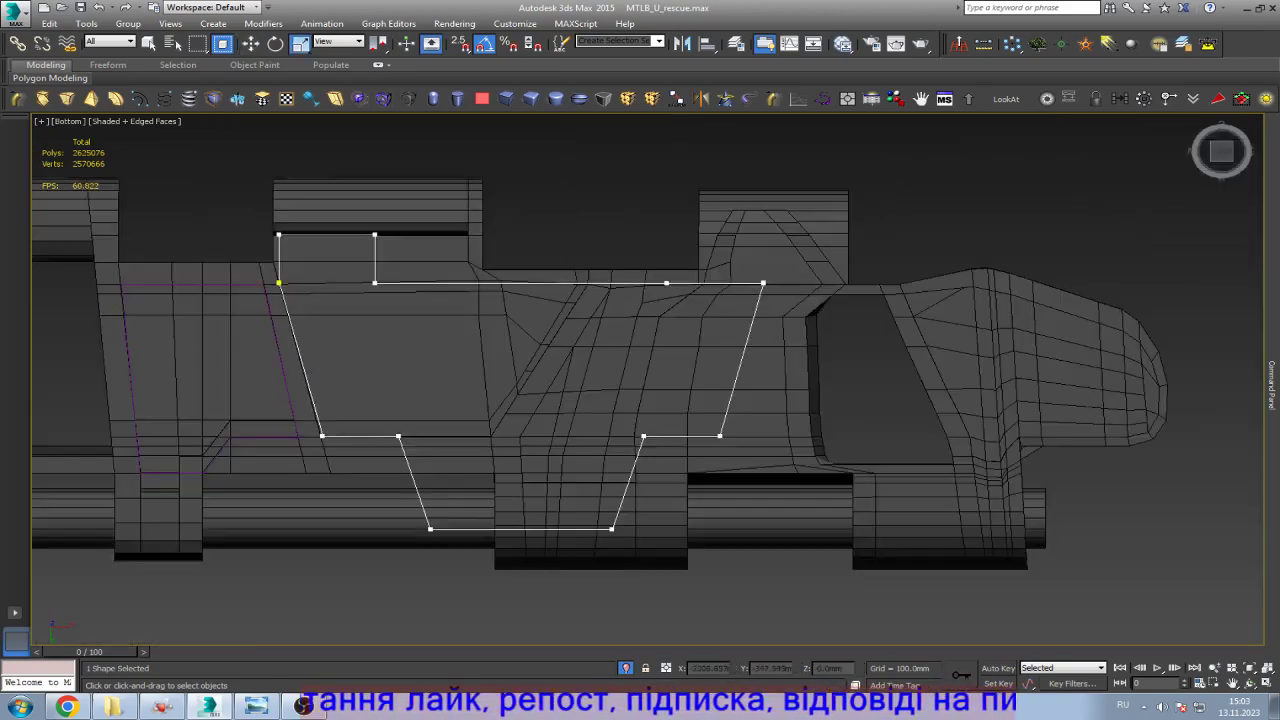
pyautogui.click(1272, 384)
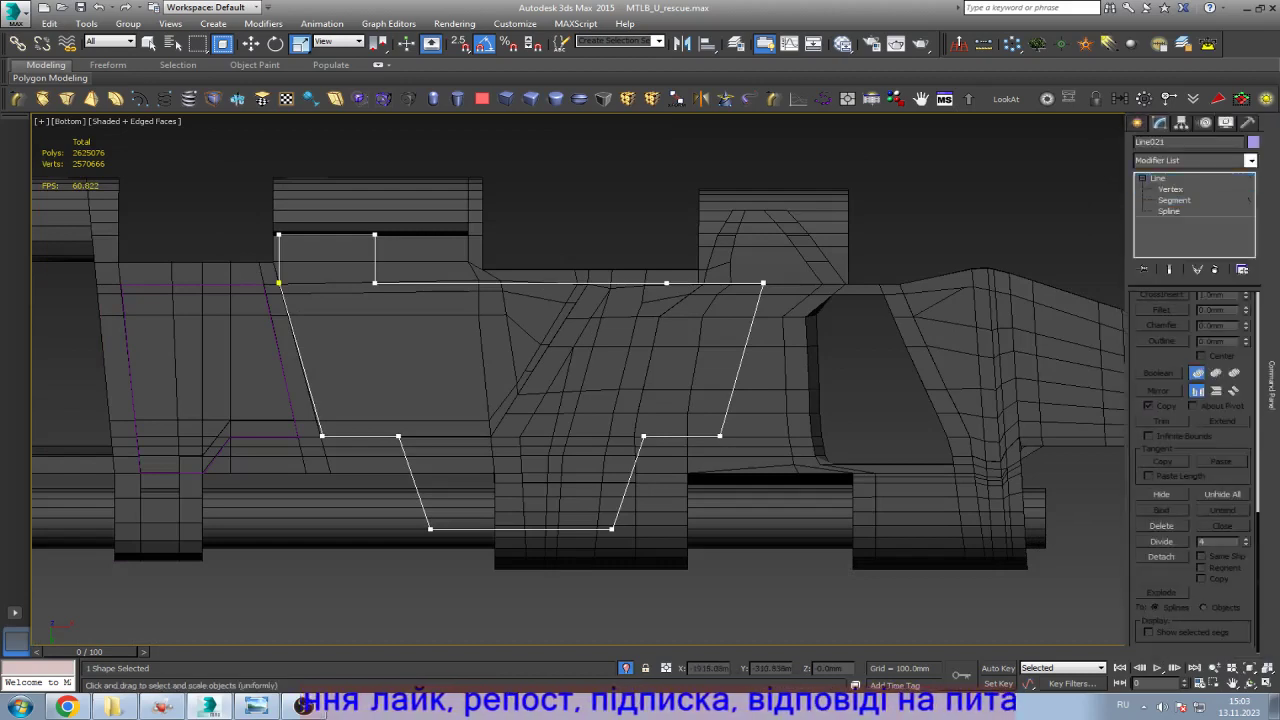
# Step: Select and delete the outline's right-hand segments
pyautogui.click(1158, 178)
pyautogui.press('w')
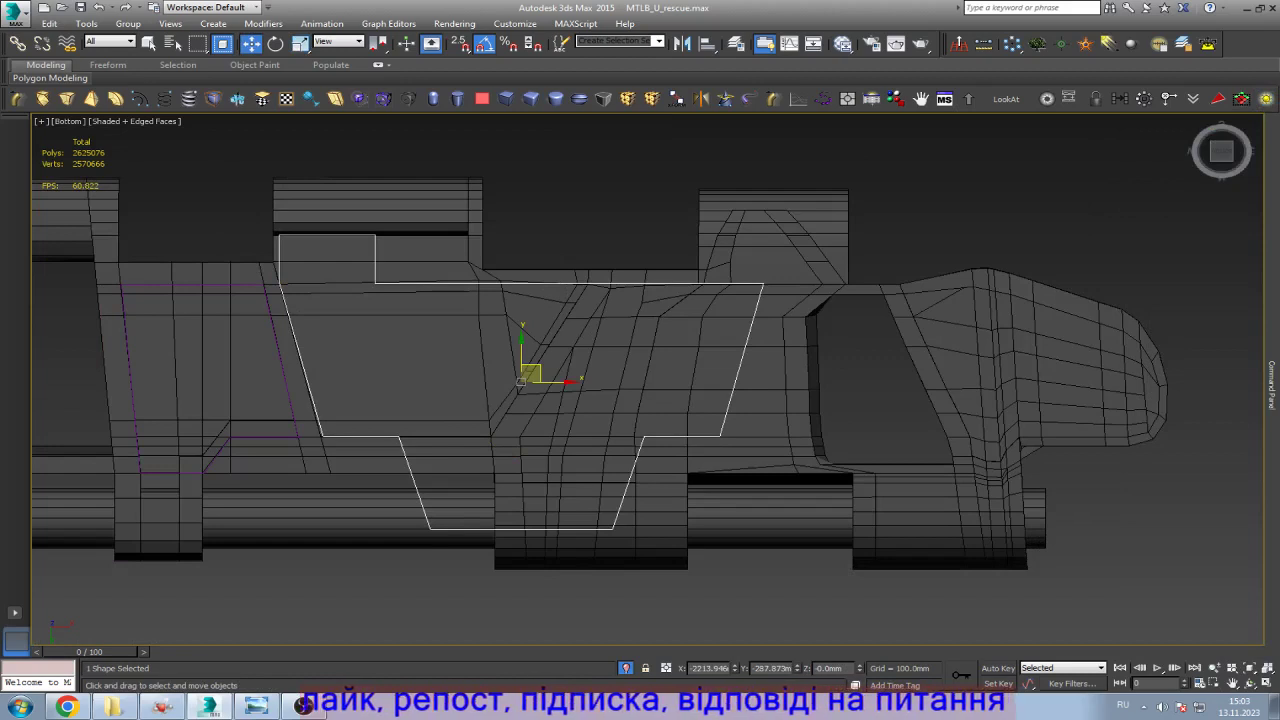
pyautogui.press('2')
pyautogui.press('1')
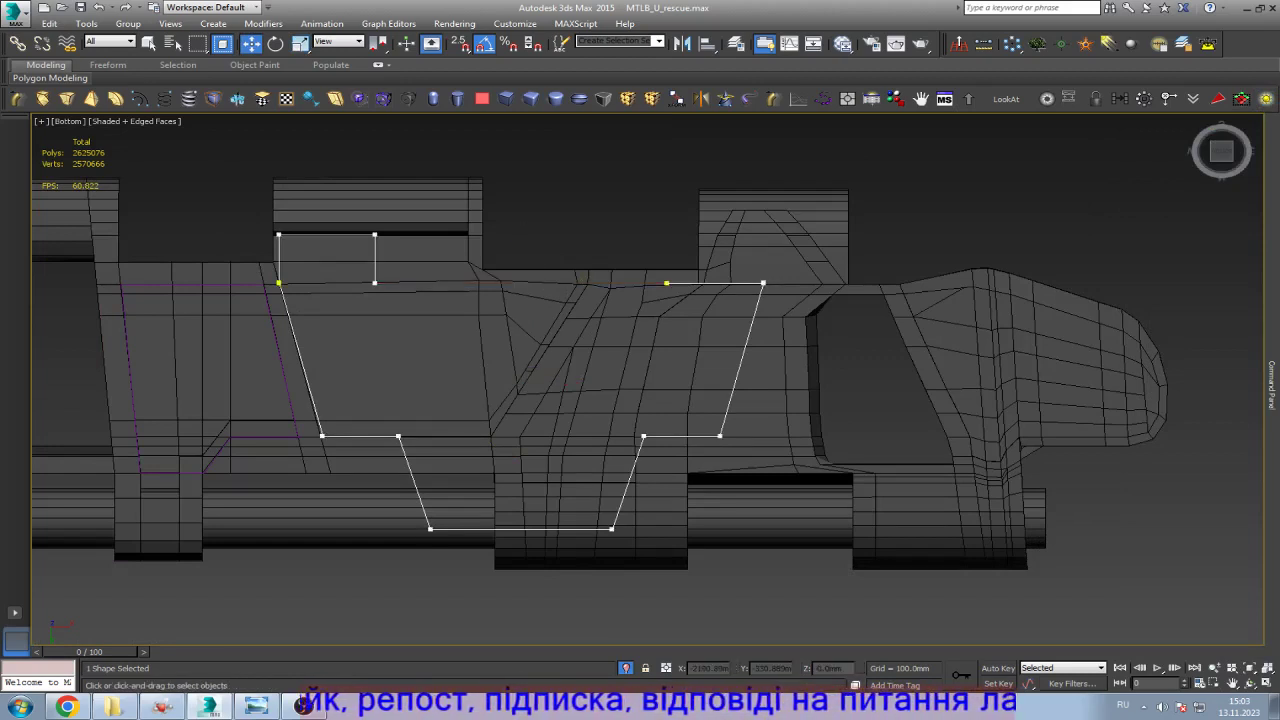
pyautogui.press('3')
pyautogui.moveTo(688, 288); pyautogui.dragTo(606, 234)
pyautogui.press('Delete')
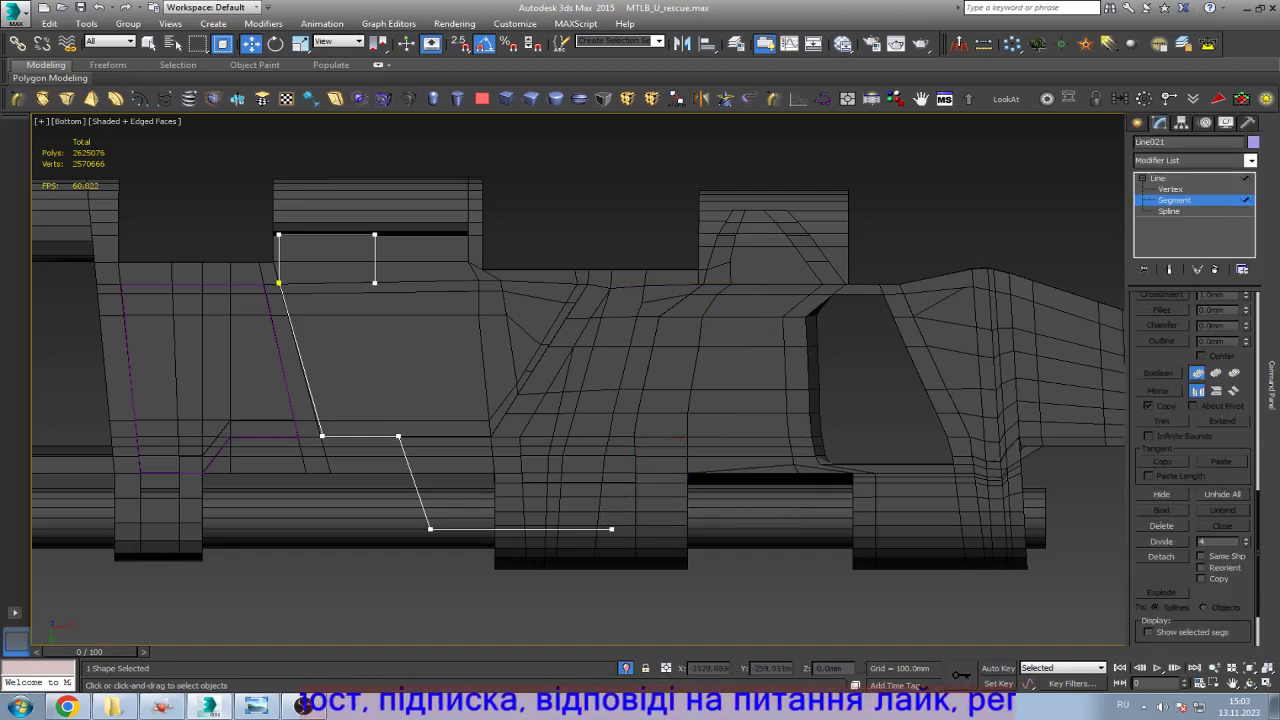
# Step: At Spline level, add a horizontally mirrored copy of the remaining left half
pyautogui.click(326, 234)
pyautogui.click(300, 360)
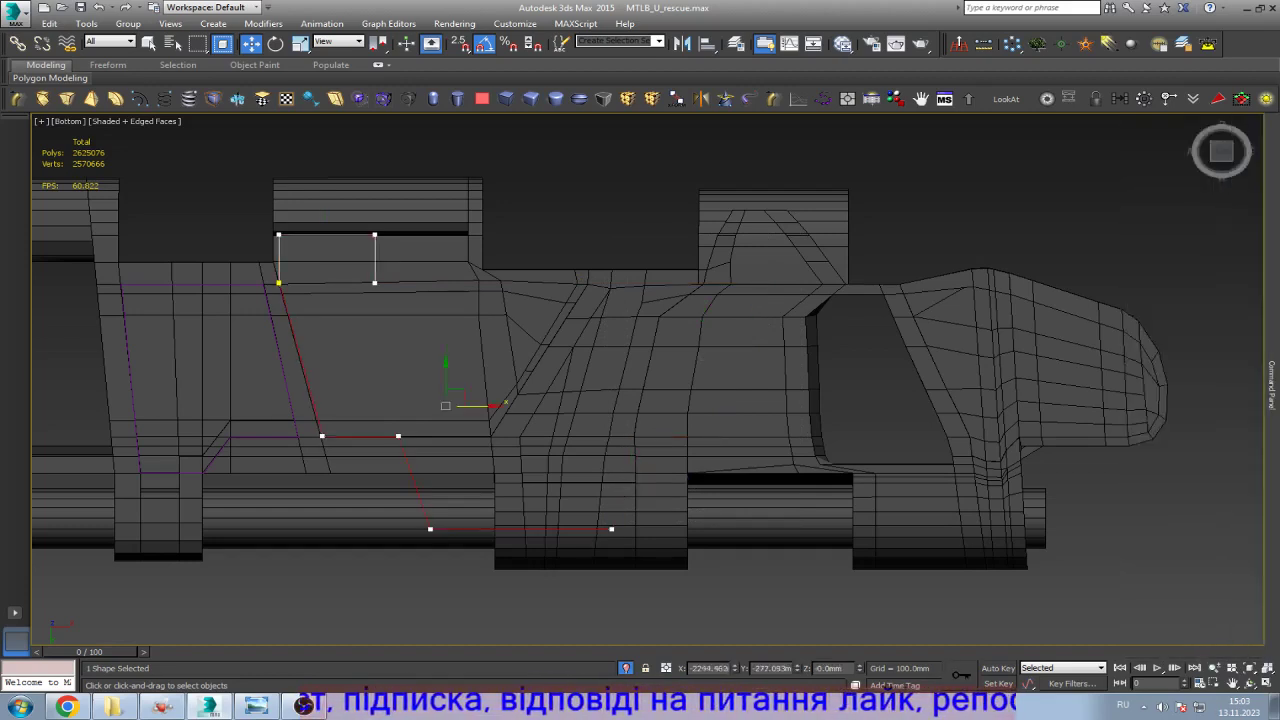
pyautogui.hotkey('ctrl', 'd')
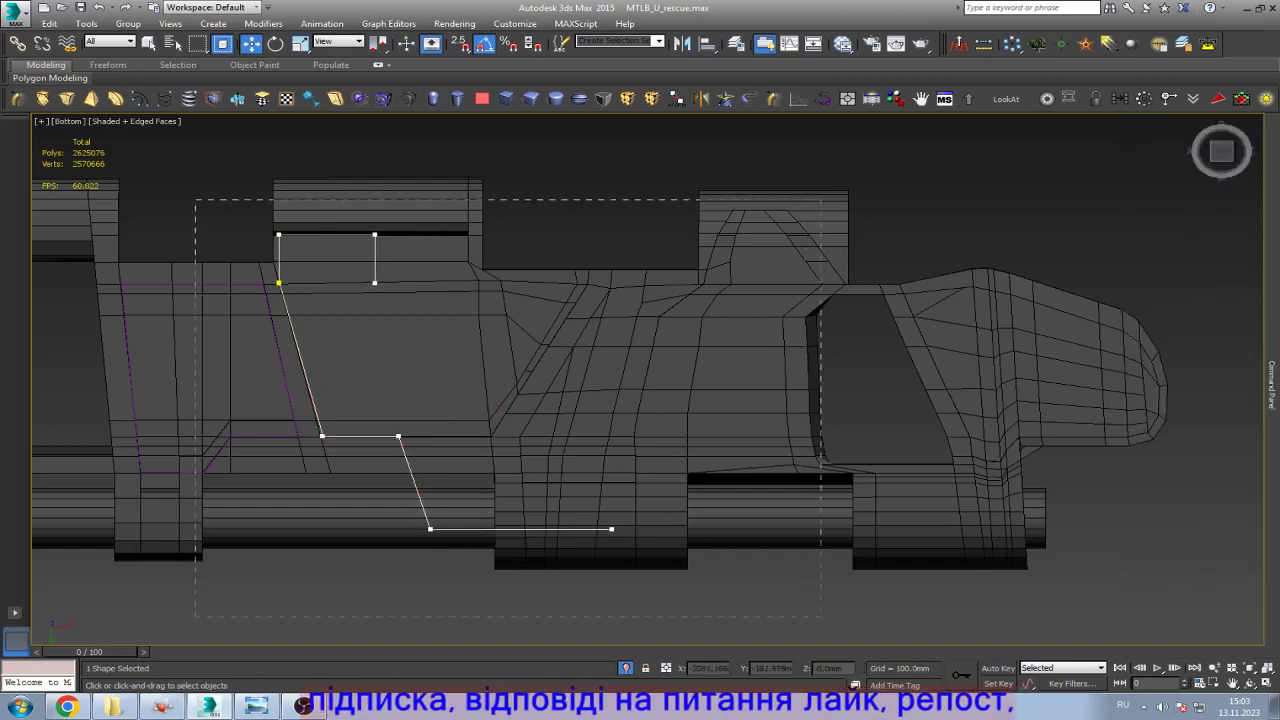
pyautogui.press('3')
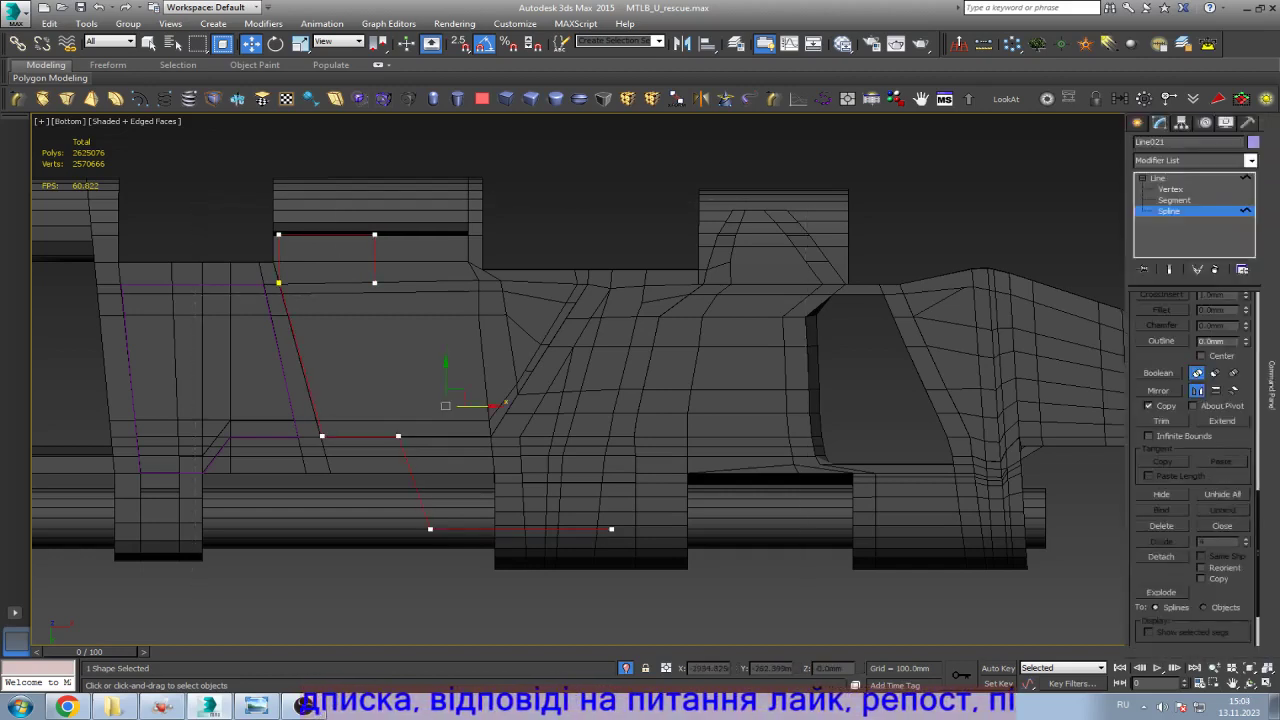
pyautogui.click(1158, 390)
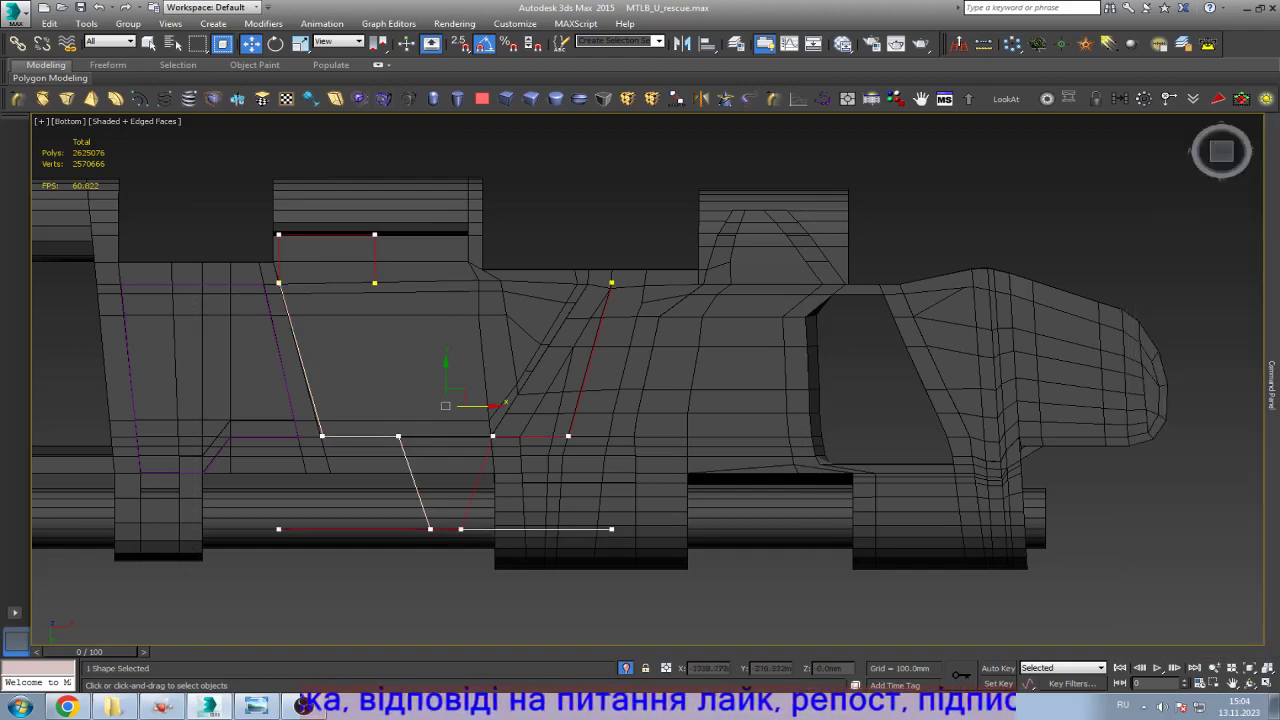
# Step: Delete the mirrored copy, then weld the vertical line's lower end onto the diagonal line's top
pyautogui.moveTo(1272, 380)
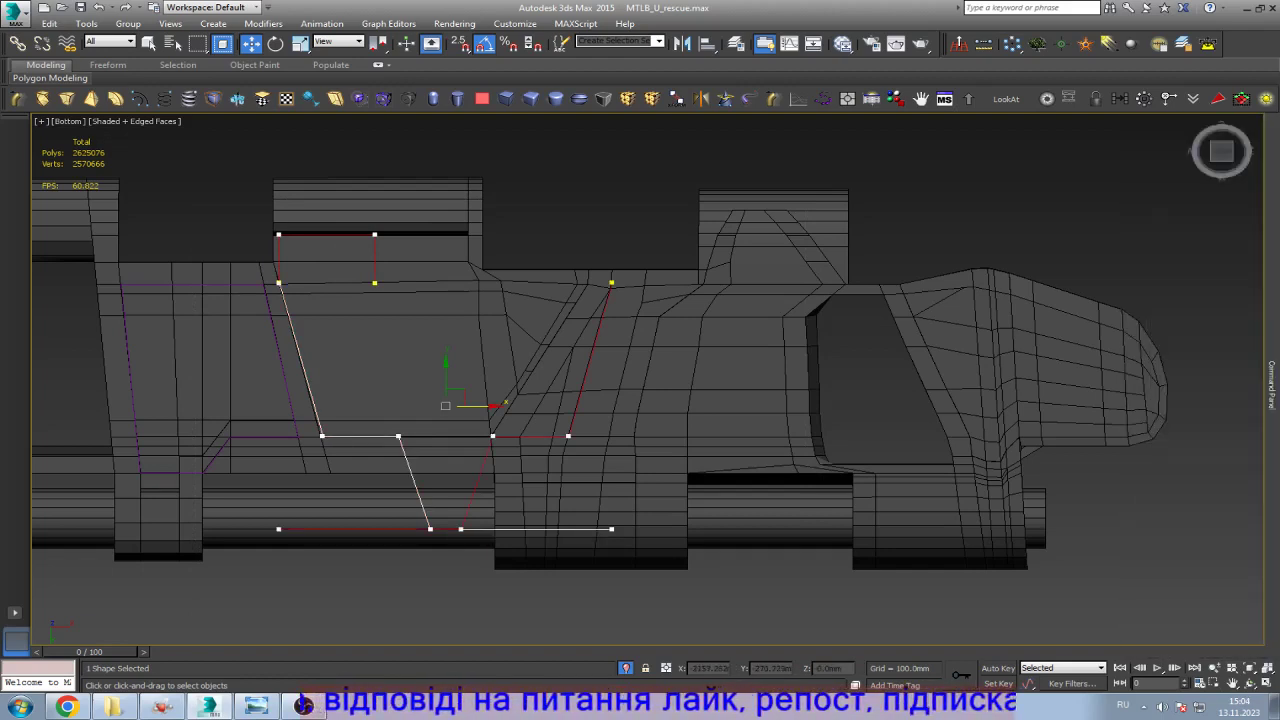
pyautogui.press('Delete')
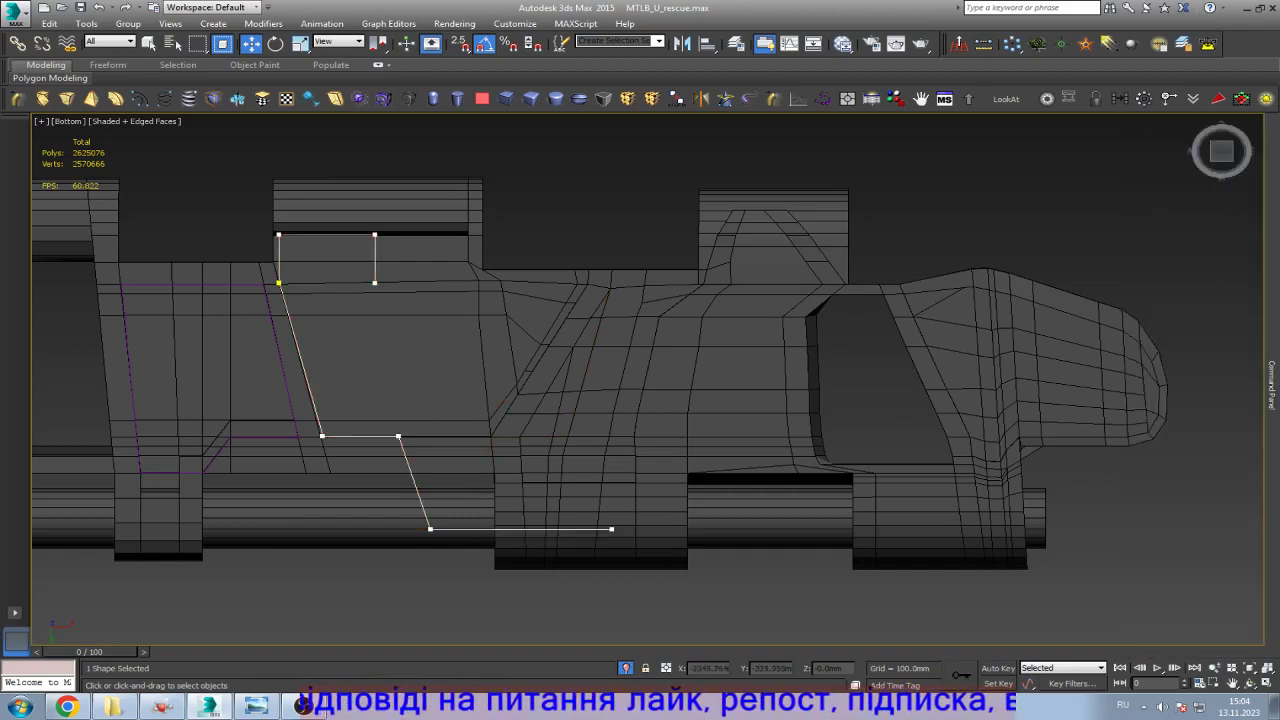
pyautogui.scroll(15, 255, 280)
pyautogui.scroll(-5, 853, 383)
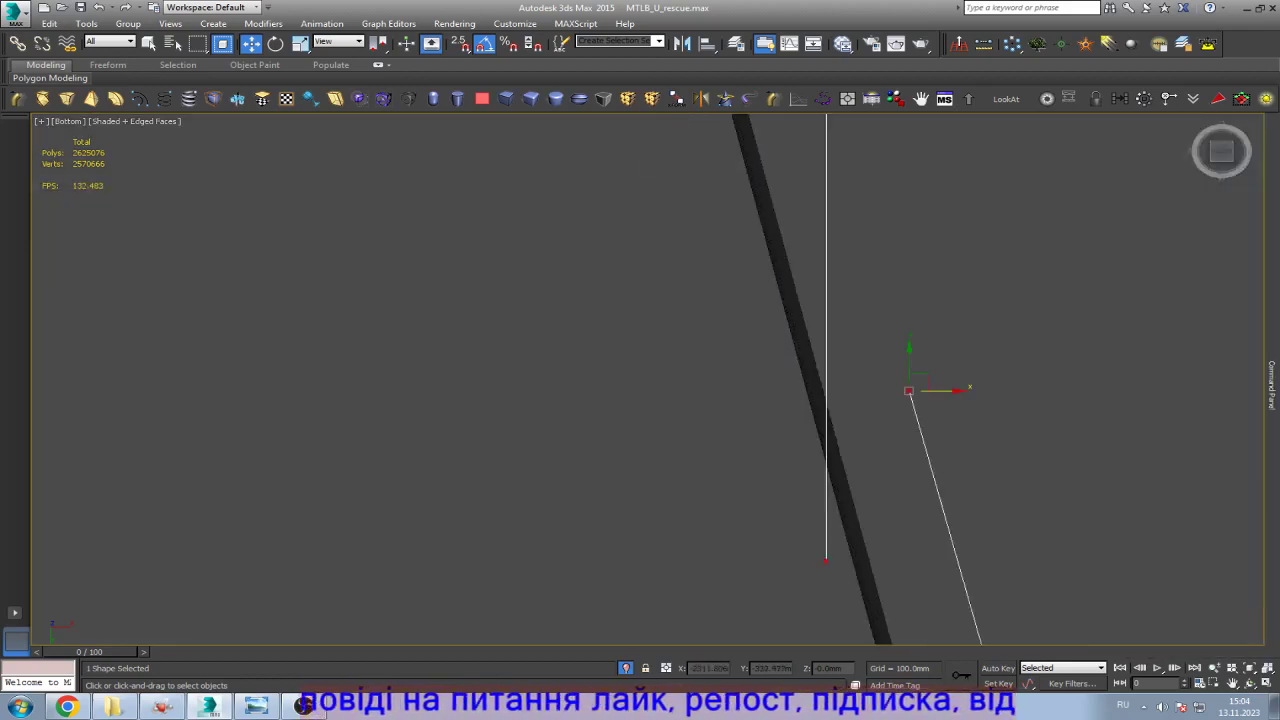
pyautogui.hotkey('ctrl', 'd')
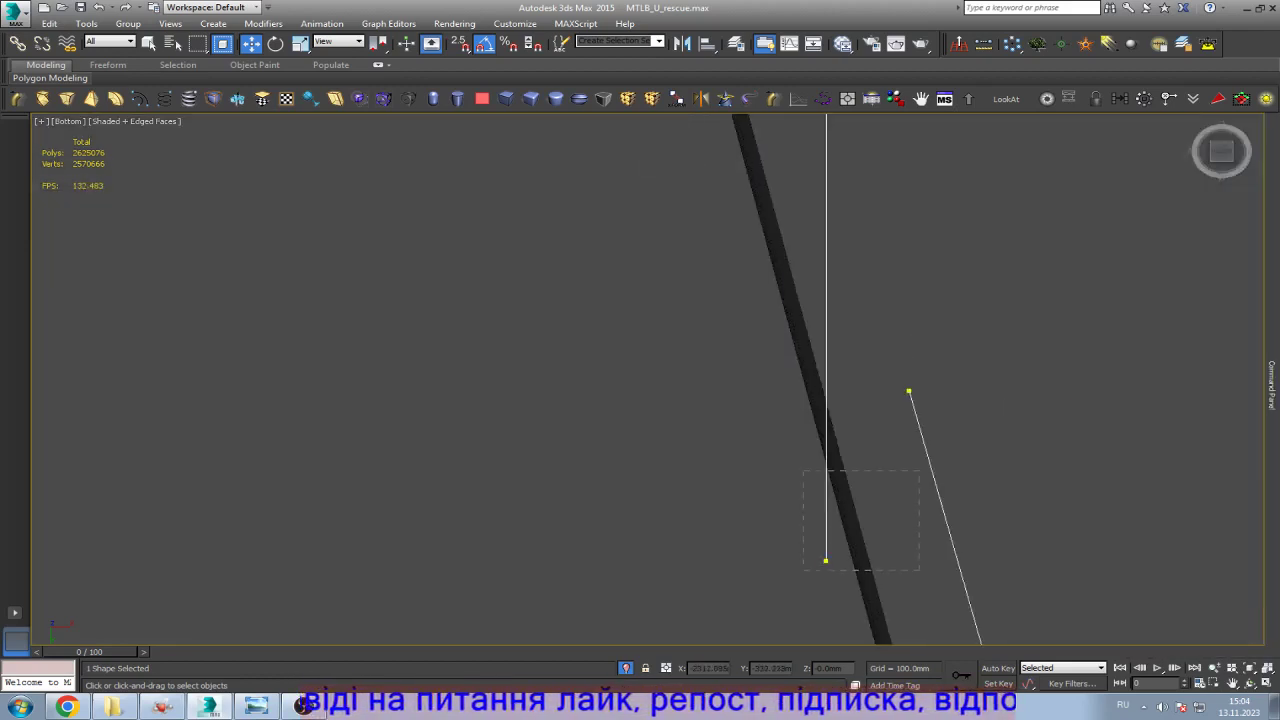
pyautogui.moveTo(919, 570); pyautogui.dragTo(919, 570)
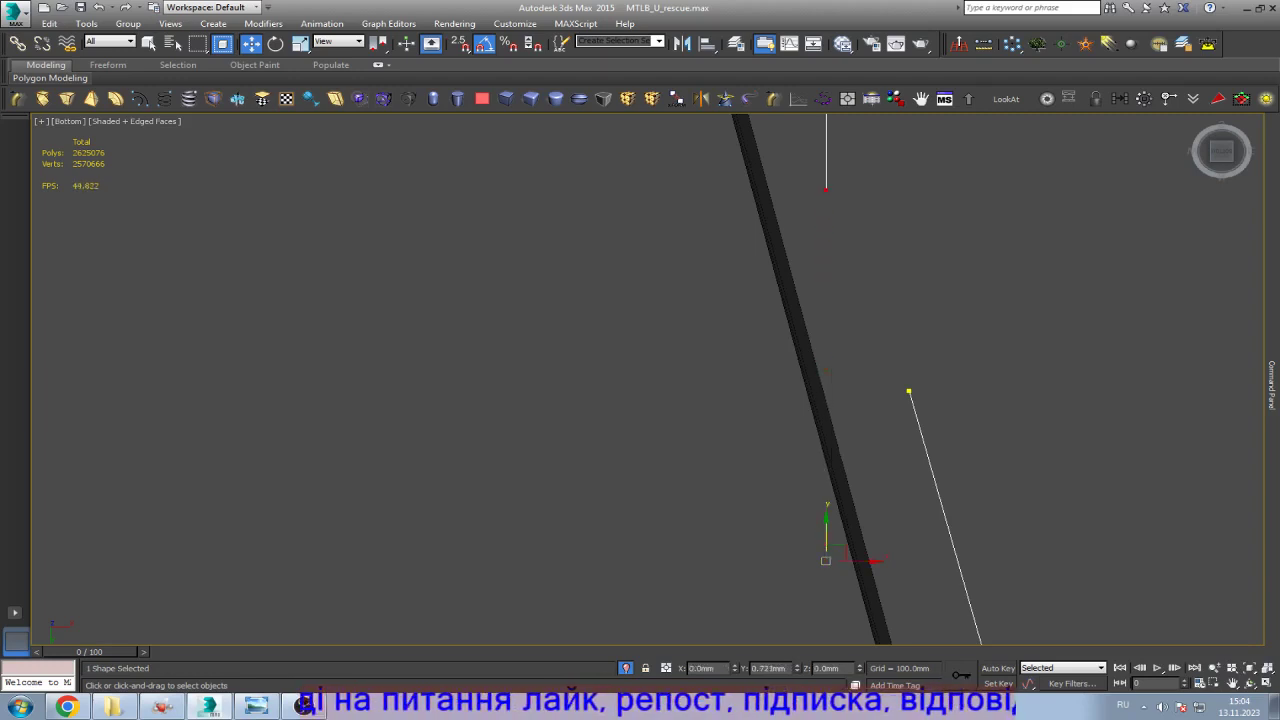
pyautogui.click(909, 391)
pyautogui.moveTo(916, 384); pyautogui.dragTo(834, 178)
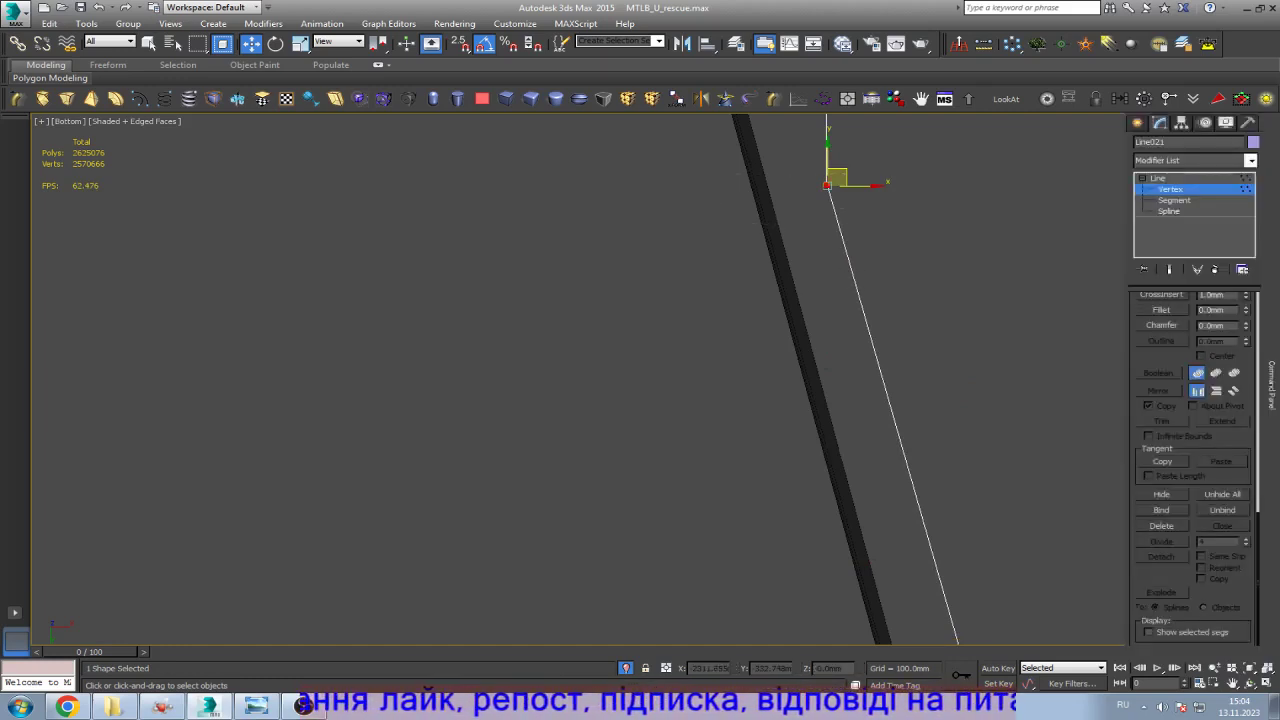
pyautogui.scroll(3, 1192, 470)
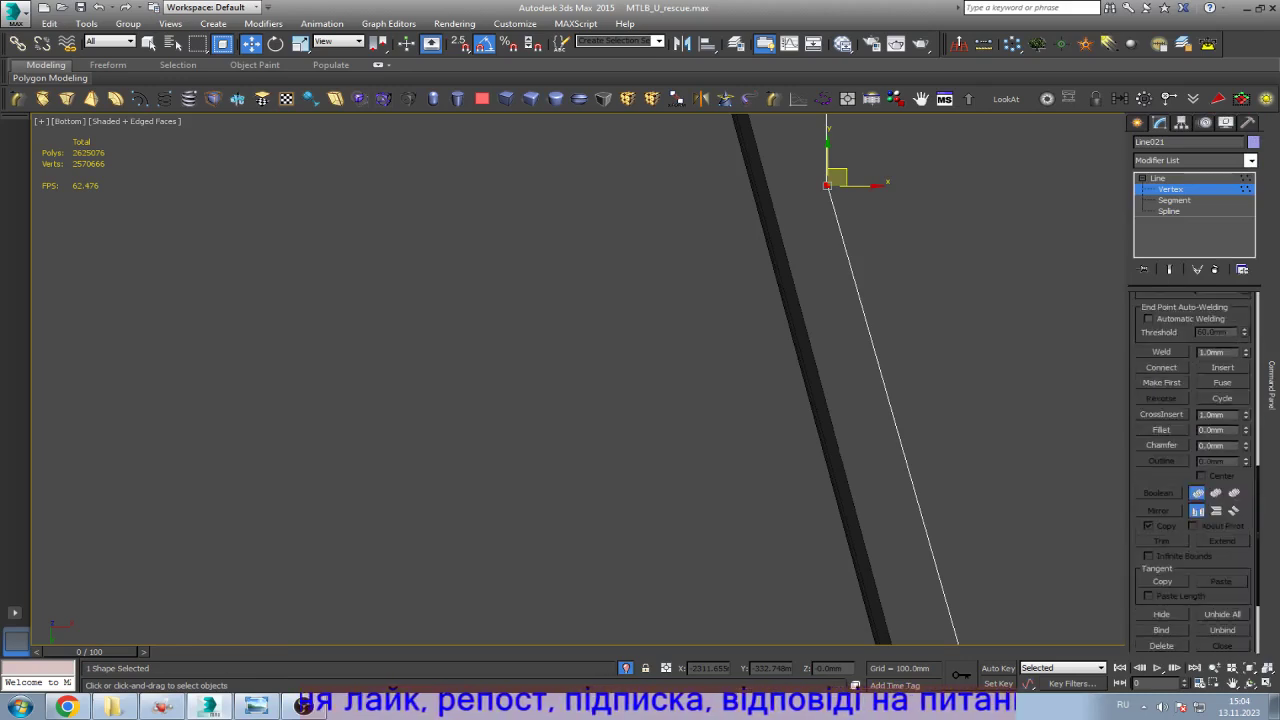
pyautogui.click(1161, 352)
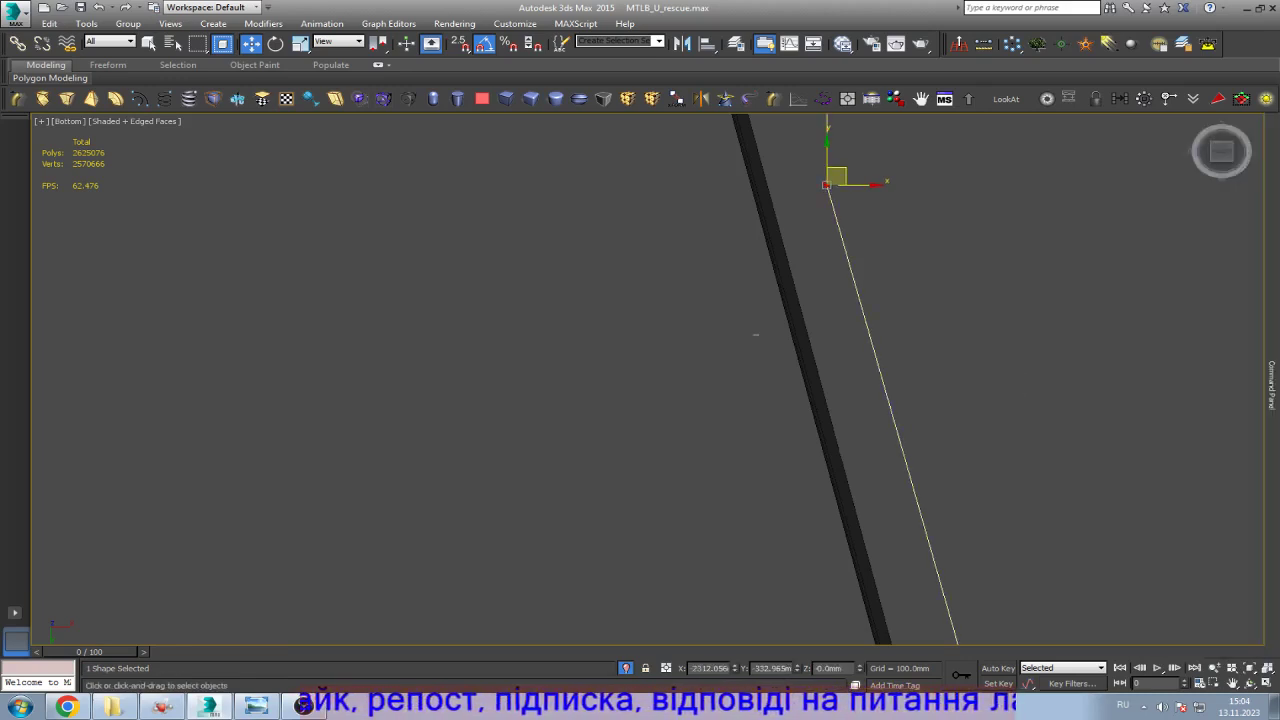
# Step: Shift the outline's middle-section vertices slightly right to match the reference photo
pyautogui.scroll(10, 1009, 383)
pyautogui.scroll(-3, 404, 368)
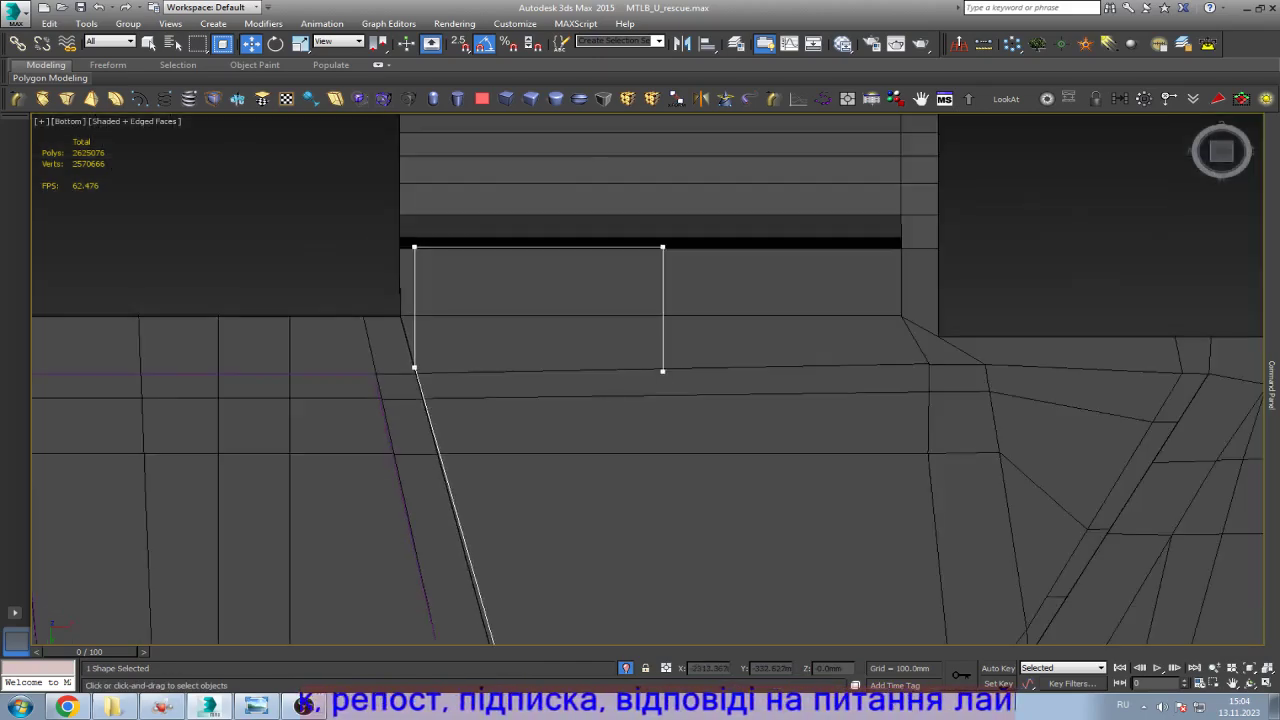
pyautogui.click(245, 706)
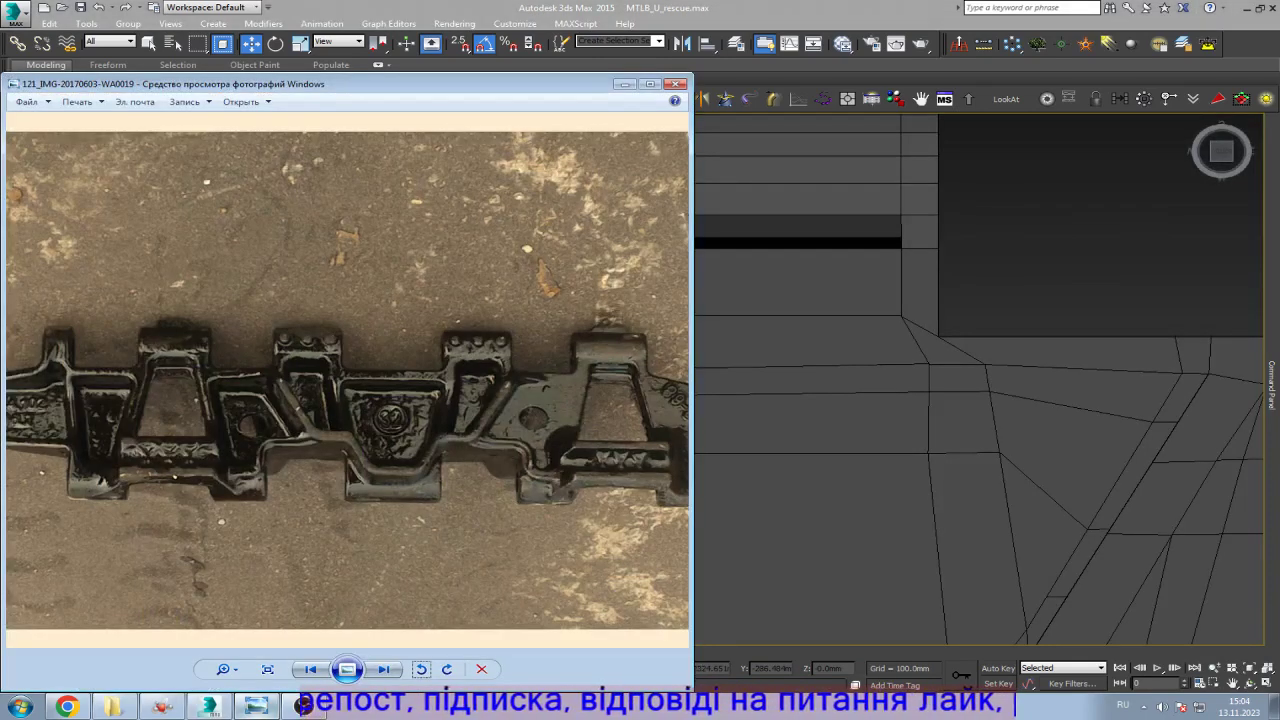
pyautogui.click(303, 706)
pyautogui.hotkey('alt', 'Tab')
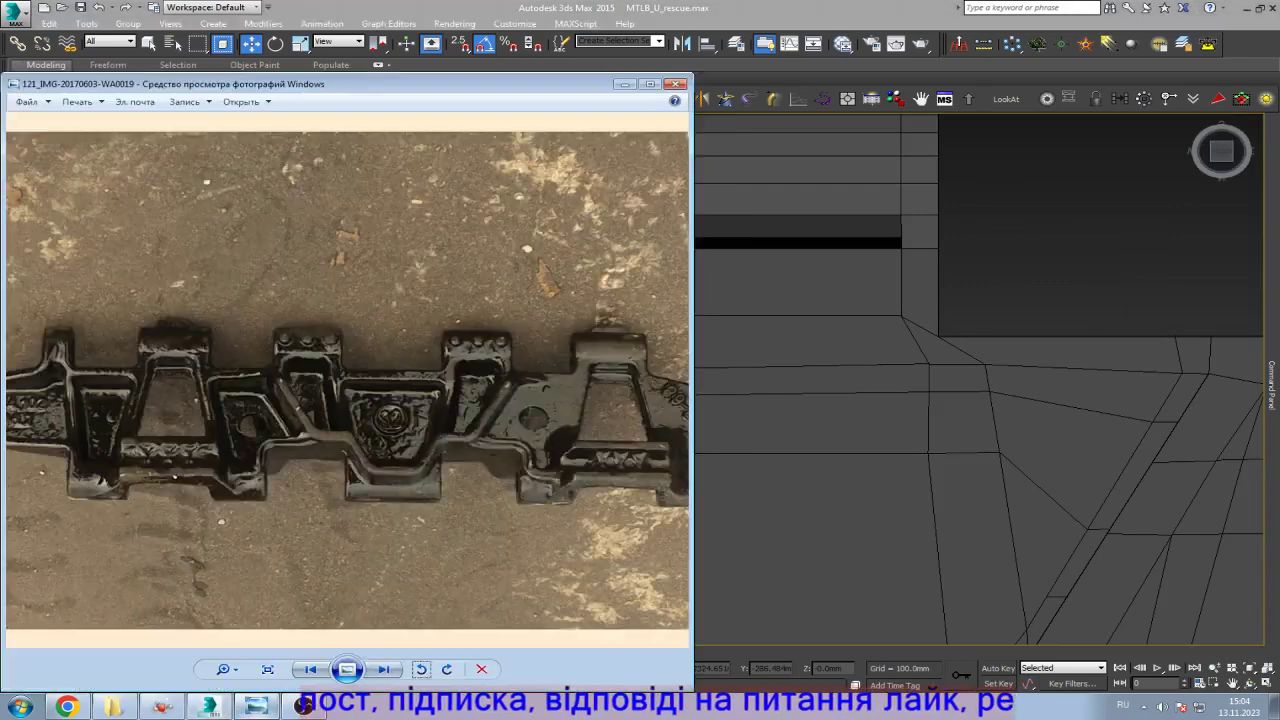
pyautogui.hotkey('alt', 'Tab')
pyautogui.scroll(-4, 538, 212)
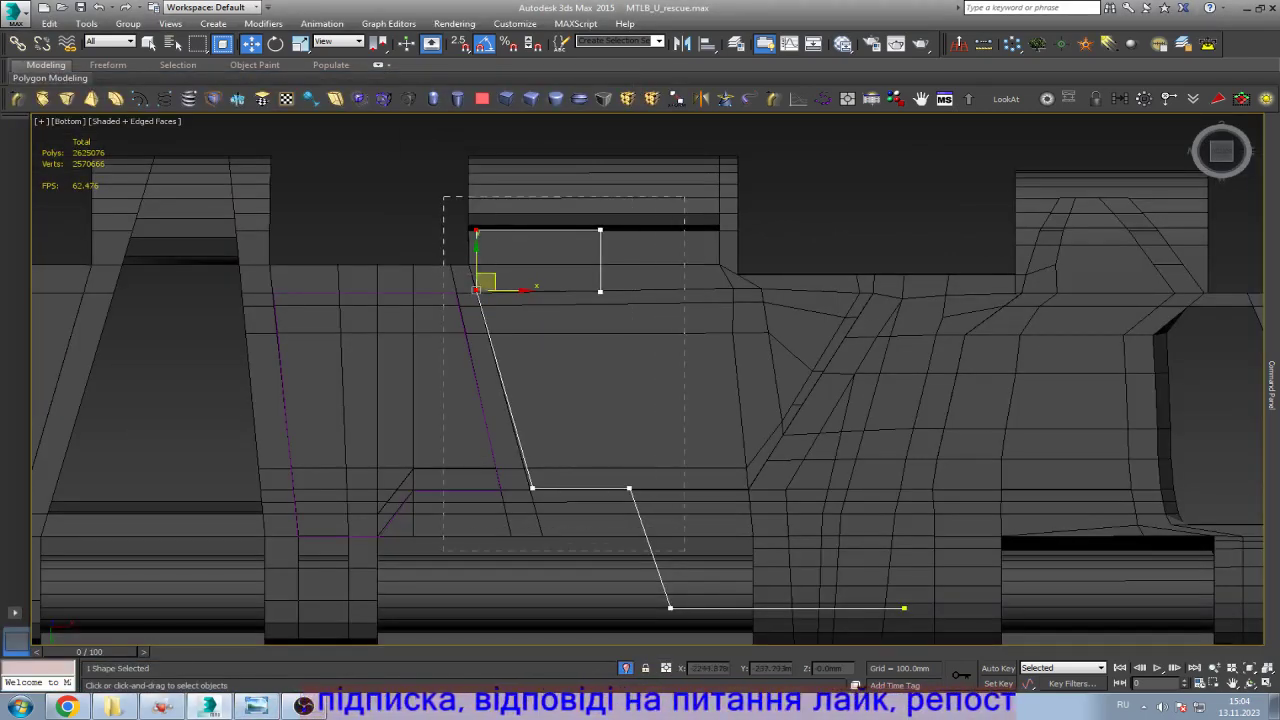
pyautogui.moveTo(684, 550); pyautogui.dragTo(688, 612)
pyautogui.click(630, 488)
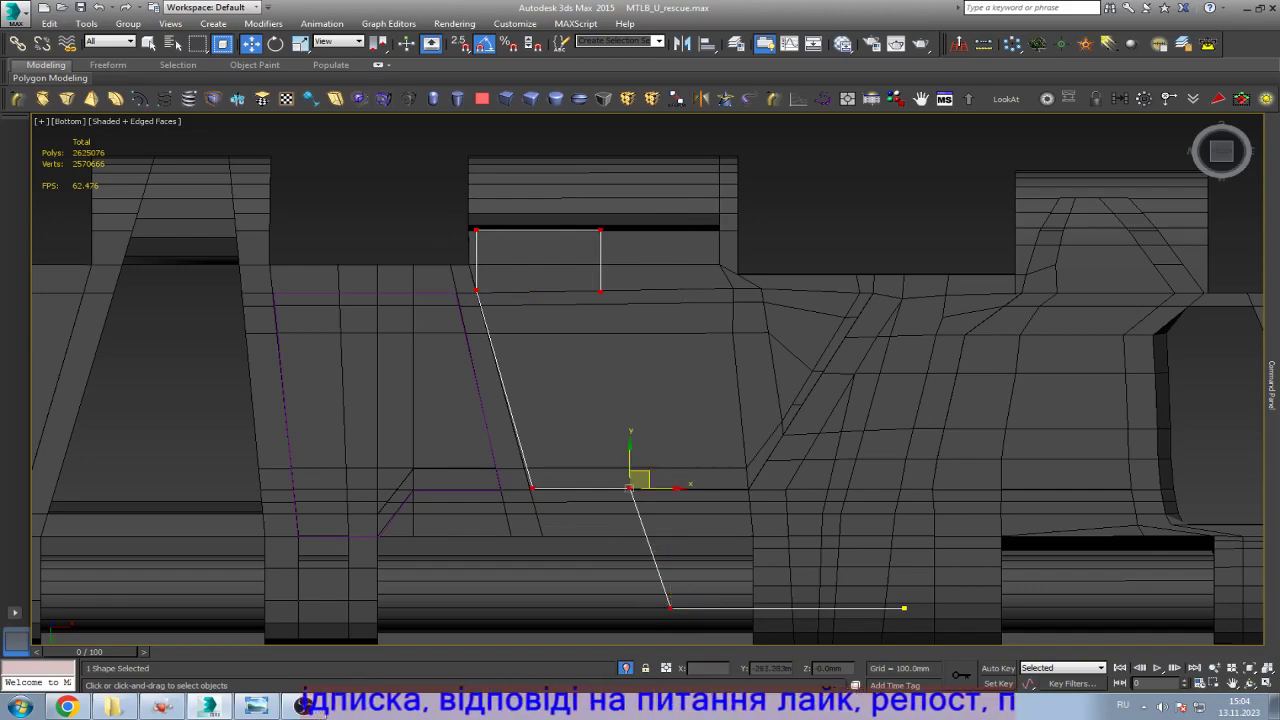
pyautogui.moveTo(630, 488); pyautogui.dragTo(646, 488)
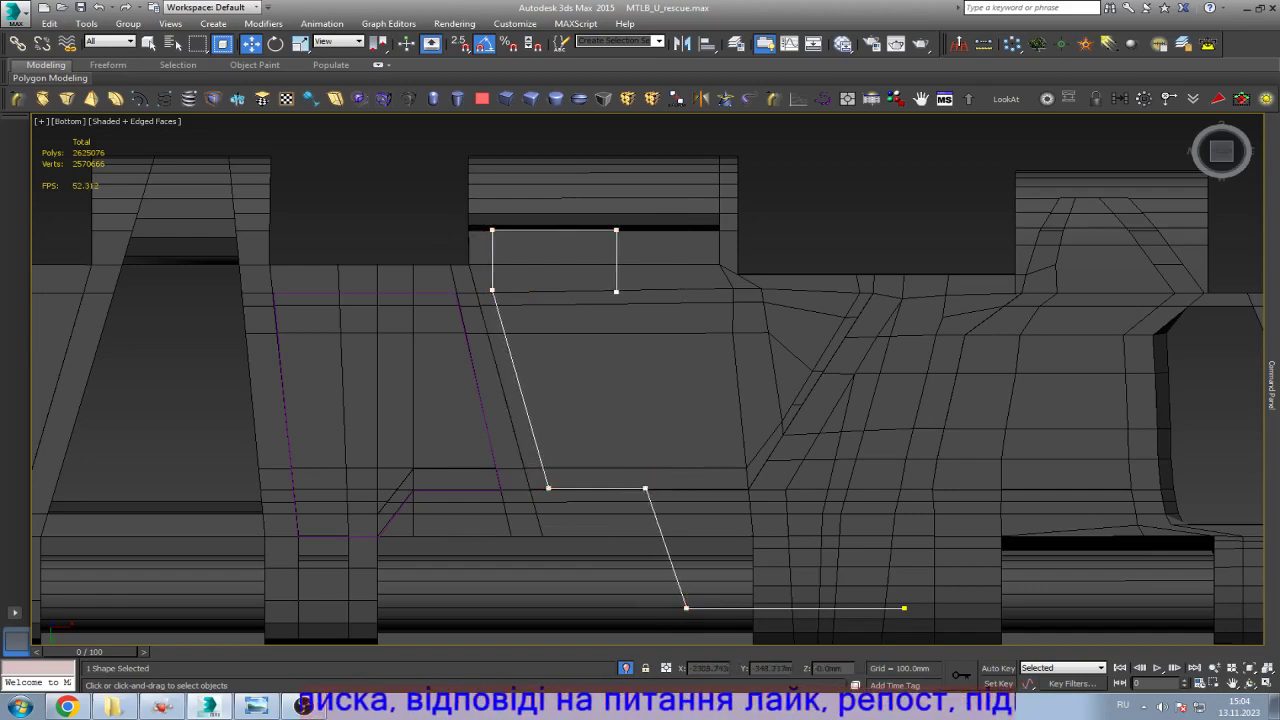
# Step: Raise the tooth outline's top edge by moving its two top vertices up
pyautogui.click(256, 706)
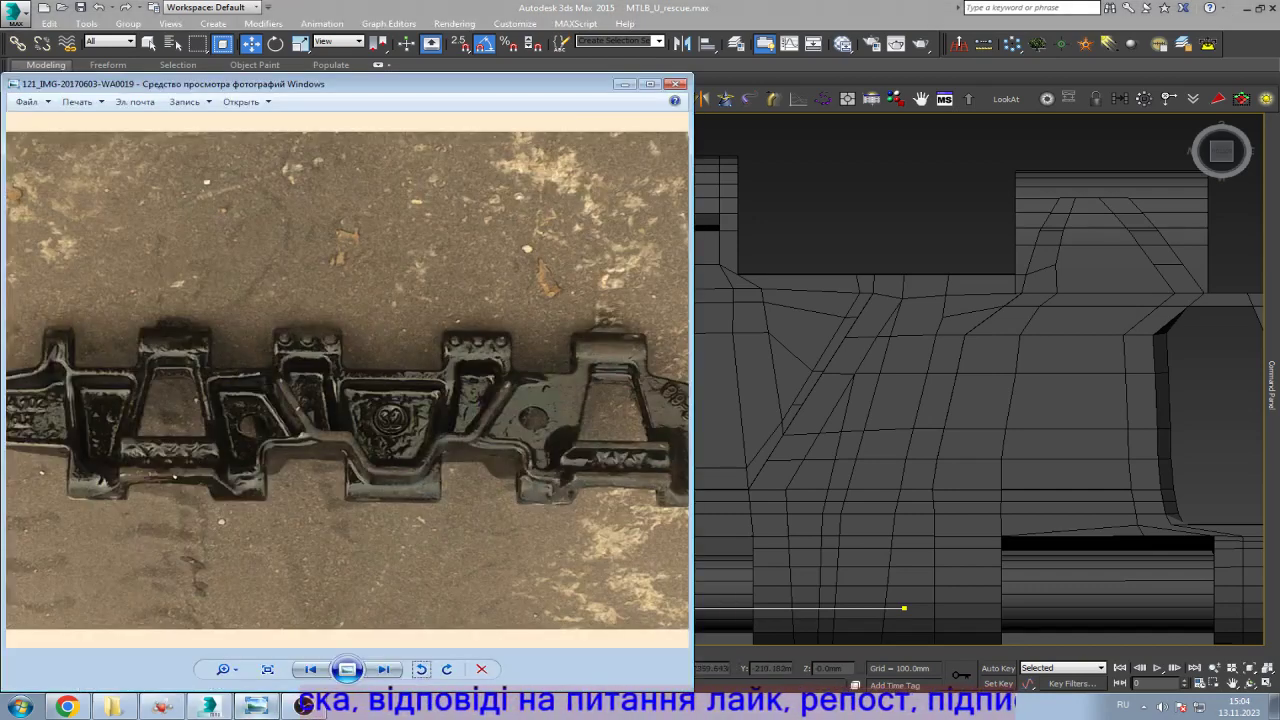
pyautogui.click(256, 706)
pyautogui.moveTo(685, 252); pyautogui.dragTo(685, 252)
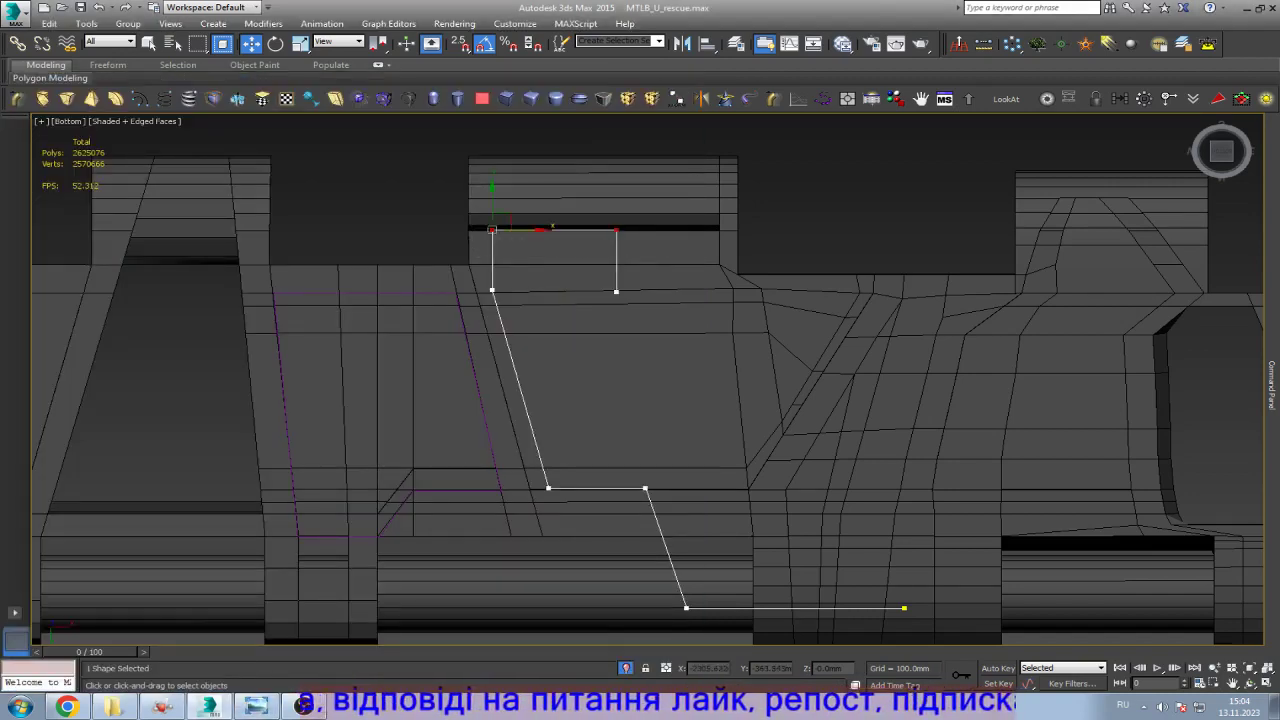
pyautogui.moveTo(492, 205); pyautogui.dragTo(492, 167)
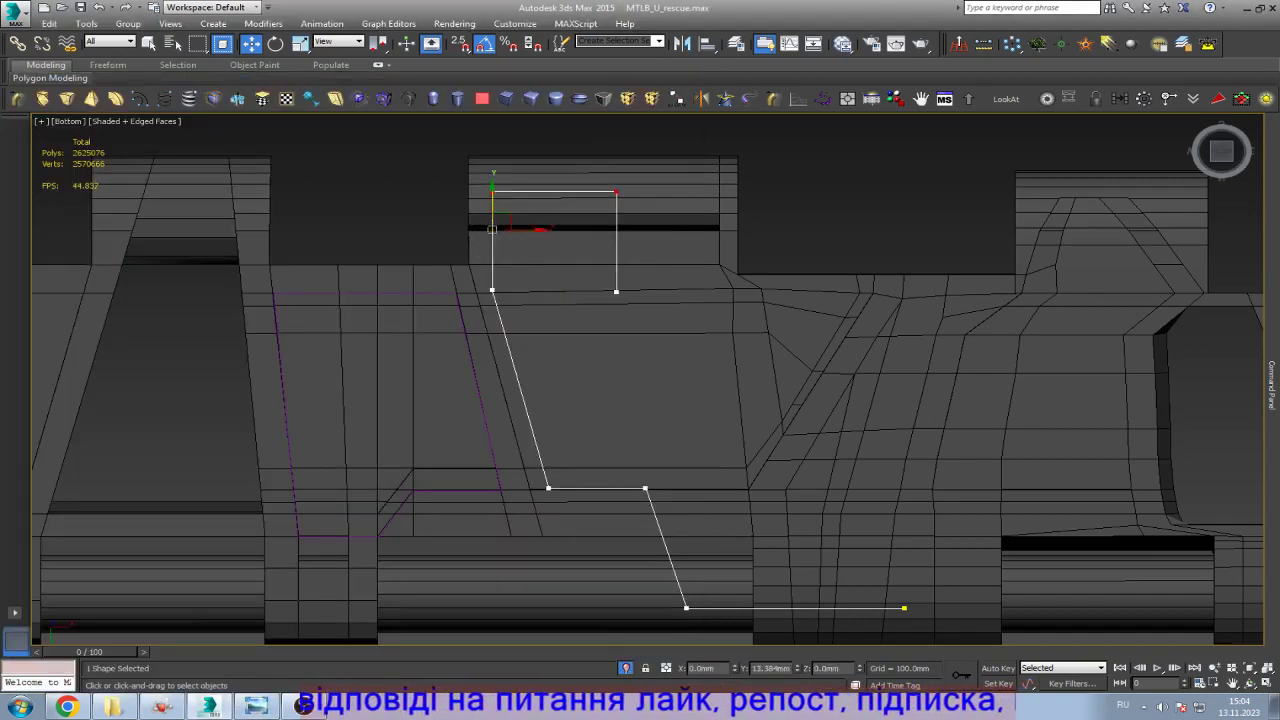
pyautogui.click(492, 228)
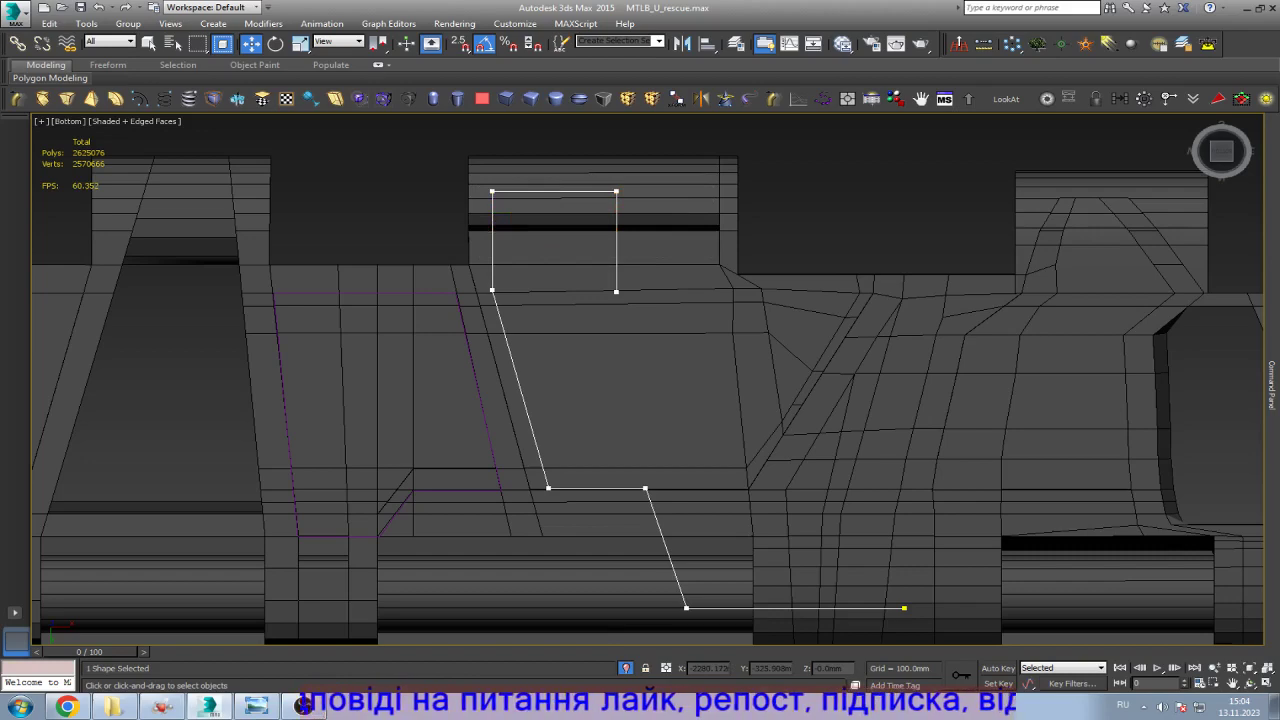
# Step: Raise the tooth's two lower vertices about 8.8mm and select the corners to be rounded
pyautogui.click(255, 706)
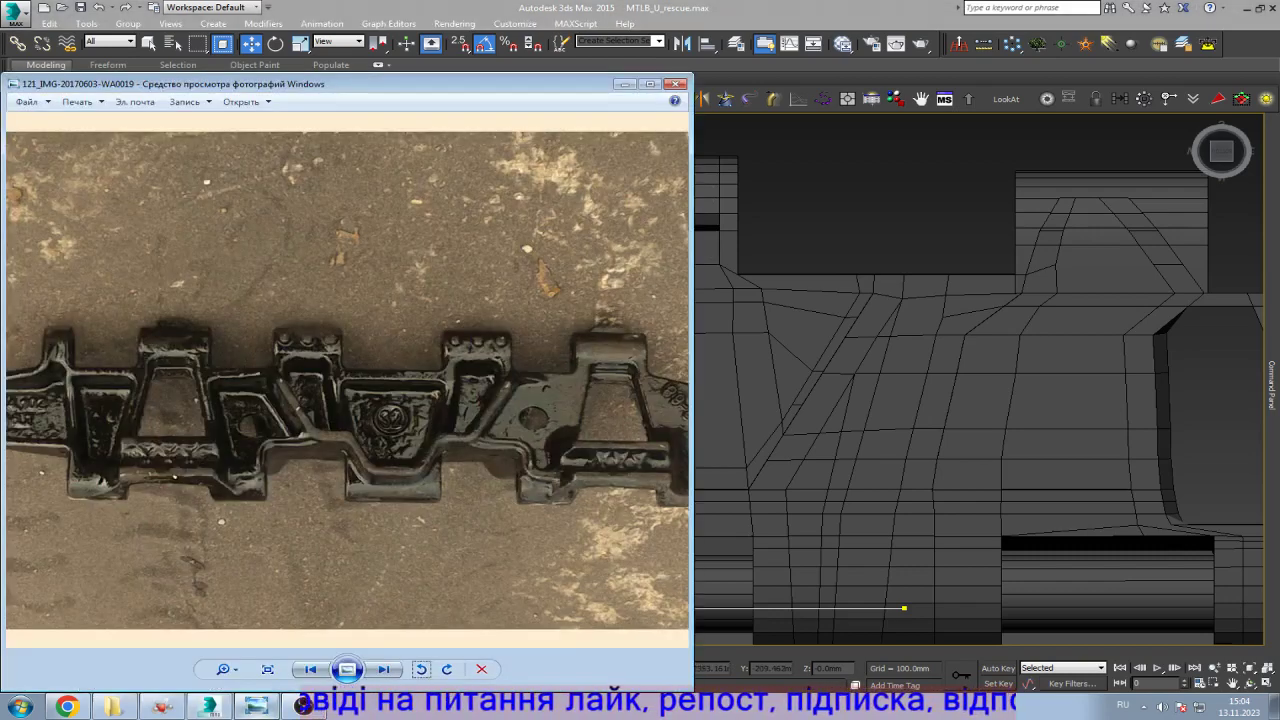
pyautogui.hotkey('alt', 'Tab')
pyautogui.moveTo(430, 250); pyautogui.dragTo(705, 323)
pyautogui.scroll(4, 549, 227)
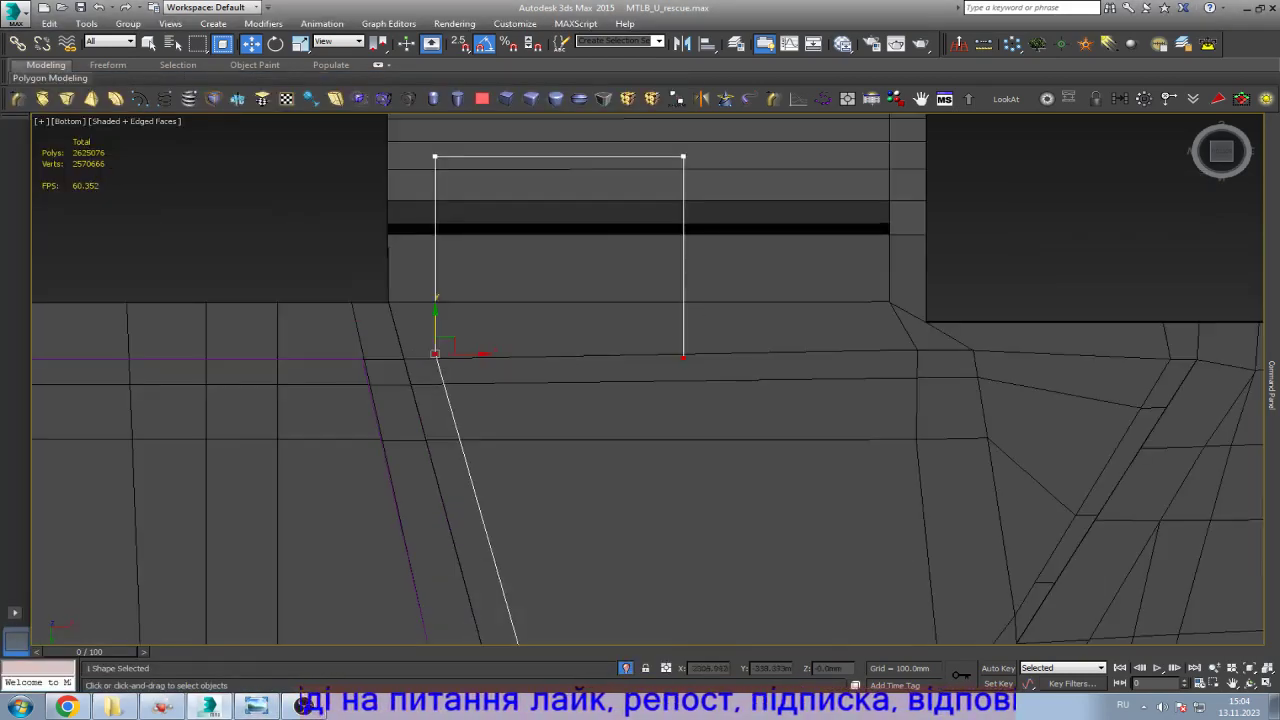
pyautogui.moveTo(437, 335); pyautogui.dragTo(437, 286)
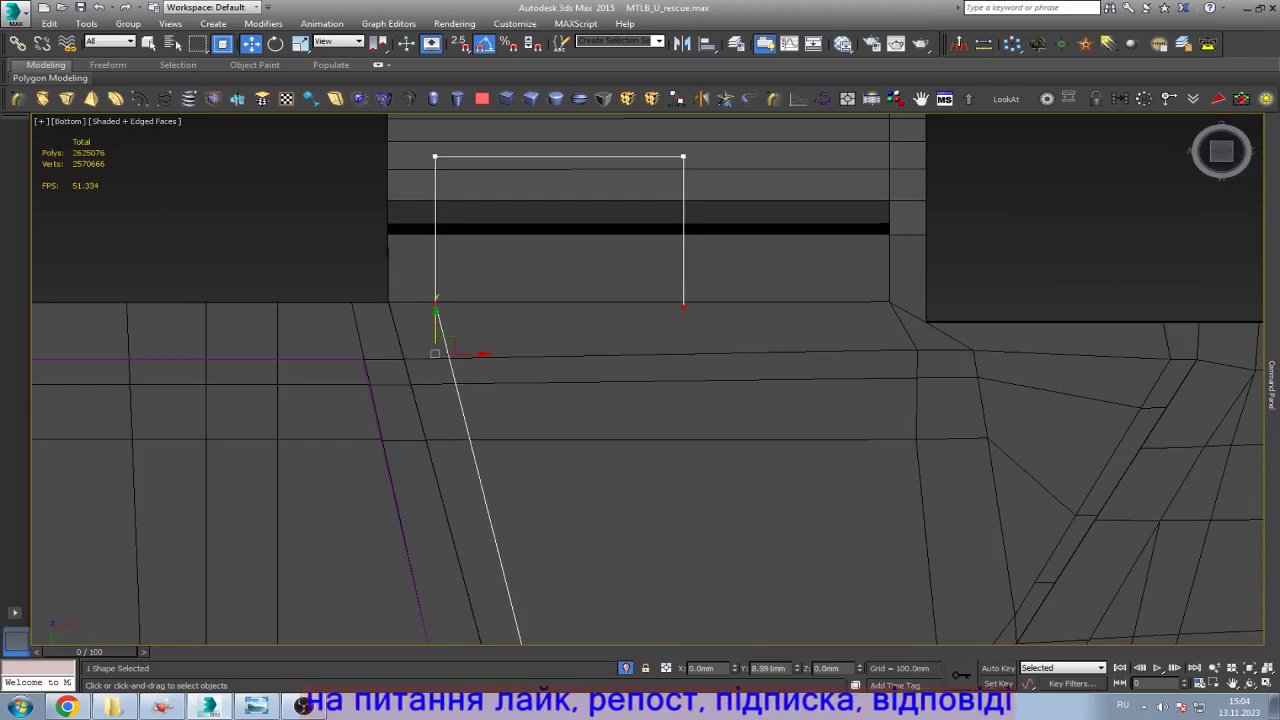
pyautogui.scroll(-2, 408, 312)
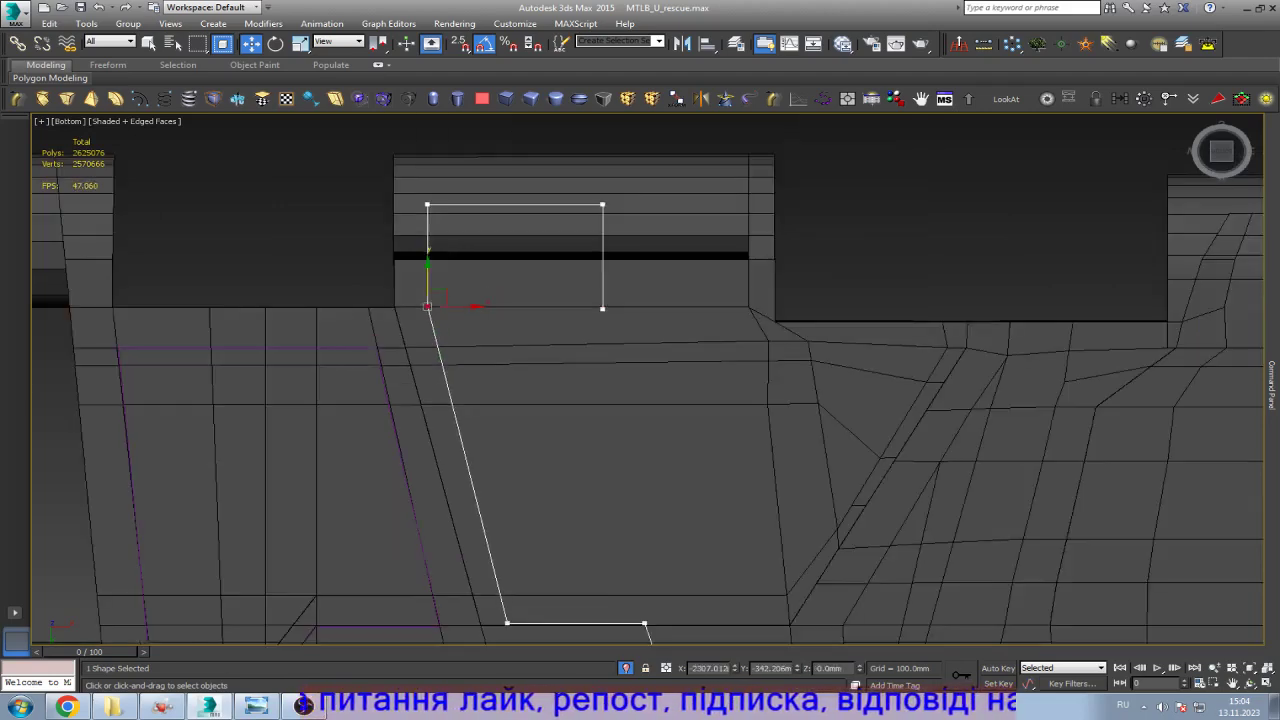
pyautogui.scroll(-2, 409, 316)
pyautogui.moveTo(549, 482); pyautogui.dragTo(580, 565)
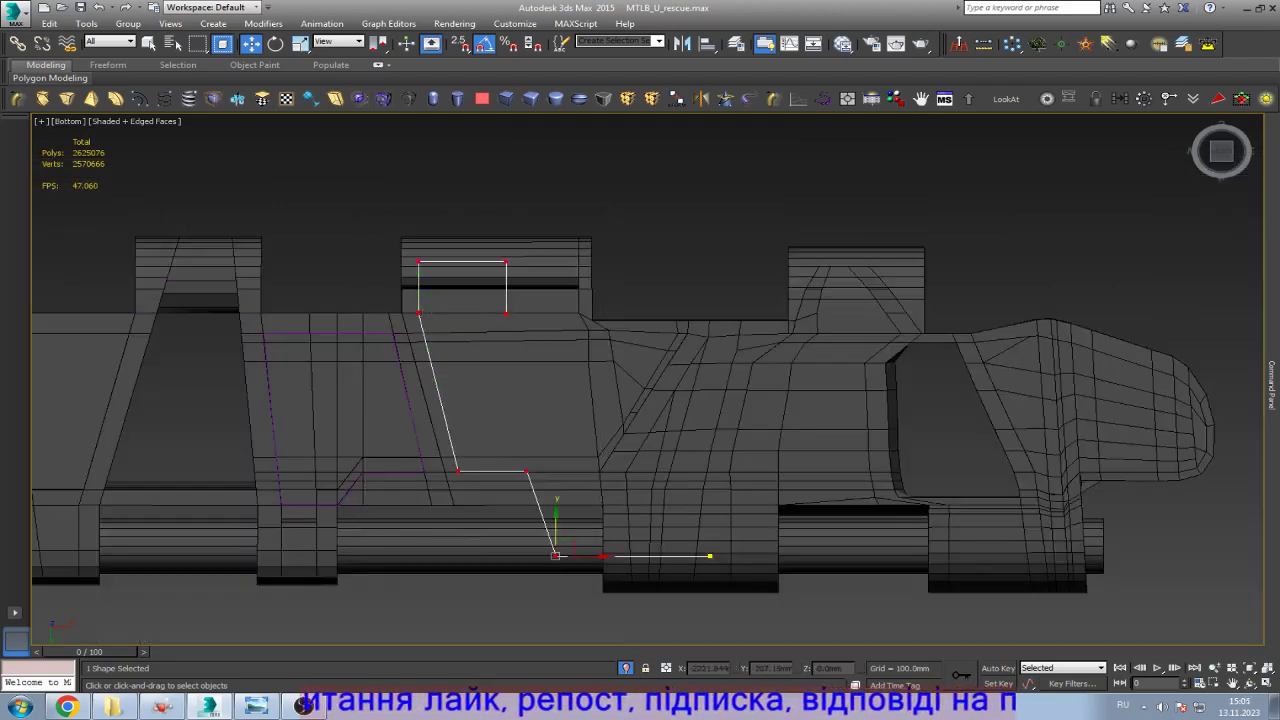
# Step: Fillet the selected outline corners into rounded bends
pyautogui.moveTo(1272, 380)
pyautogui.click(1161, 429)
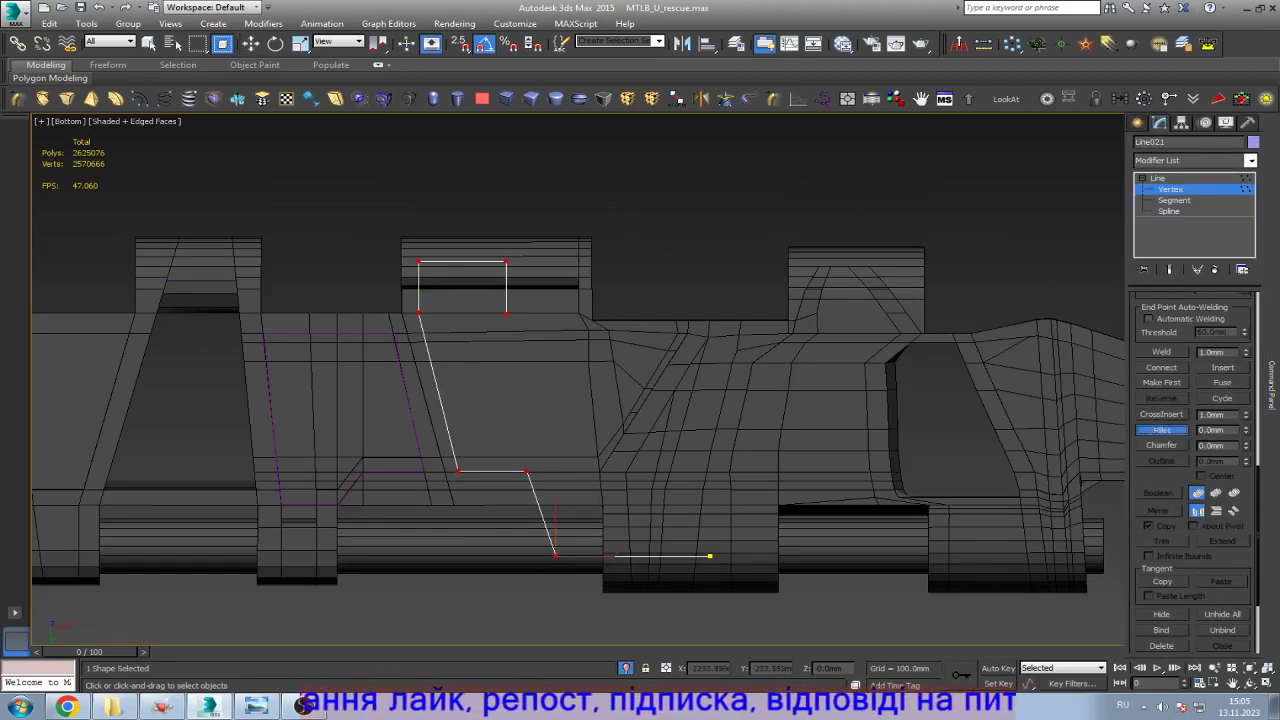
pyautogui.moveTo(527, 471); pyautogui.dragTo(527, 441)
# Step: Shorten the bottom segment by pulling its end vertex left
pyautogui.press('w')
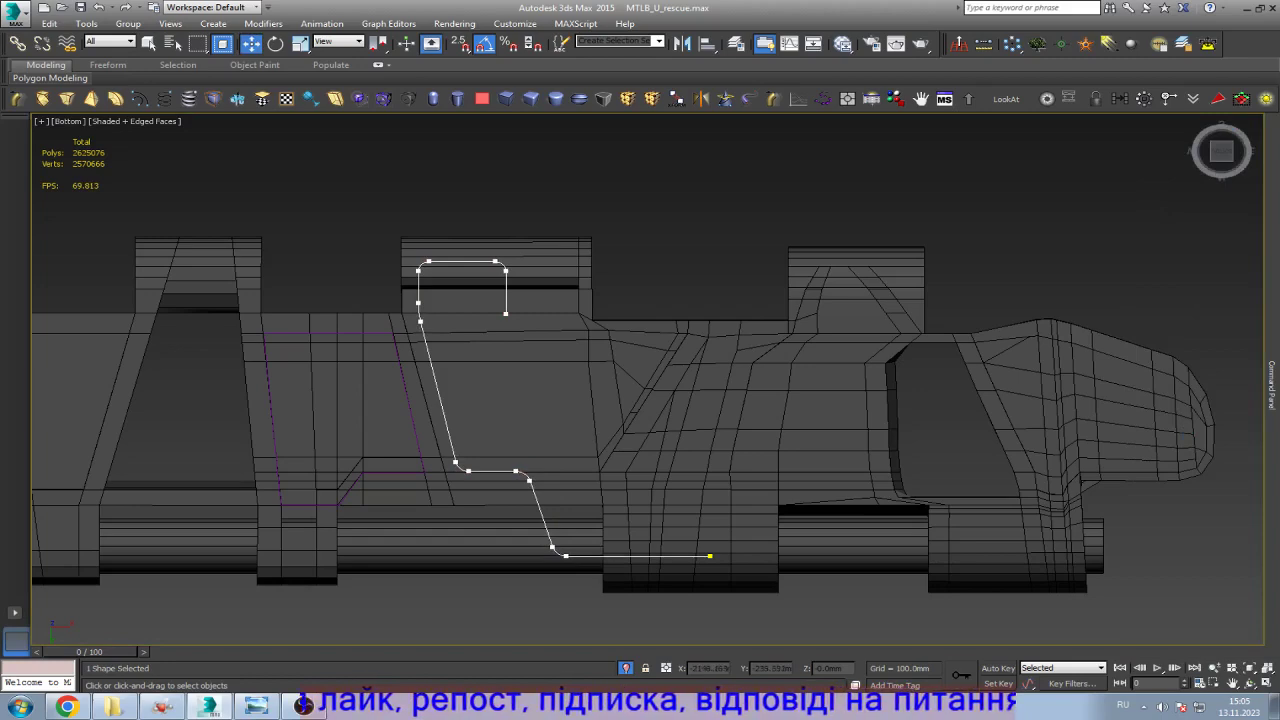
pyautogui.moveTo(735, 556); pyautogui.dragTo(641, 556)
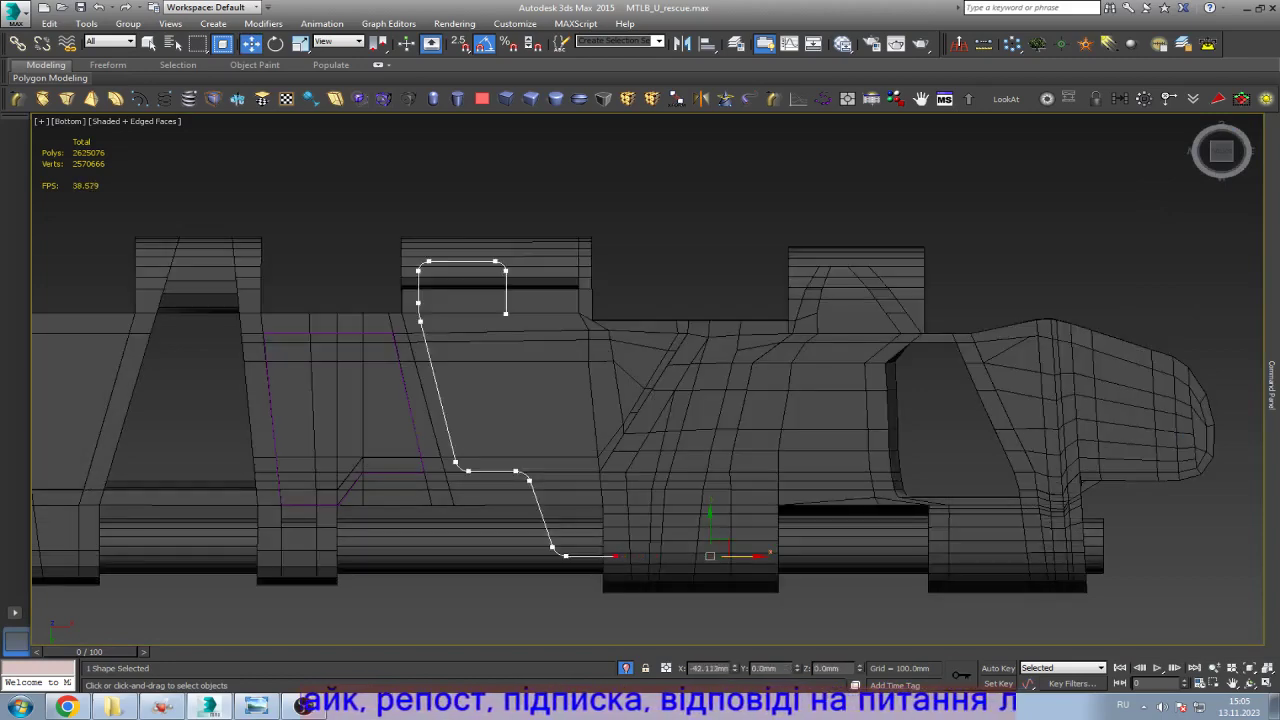
pyautogui.click(256, 706)
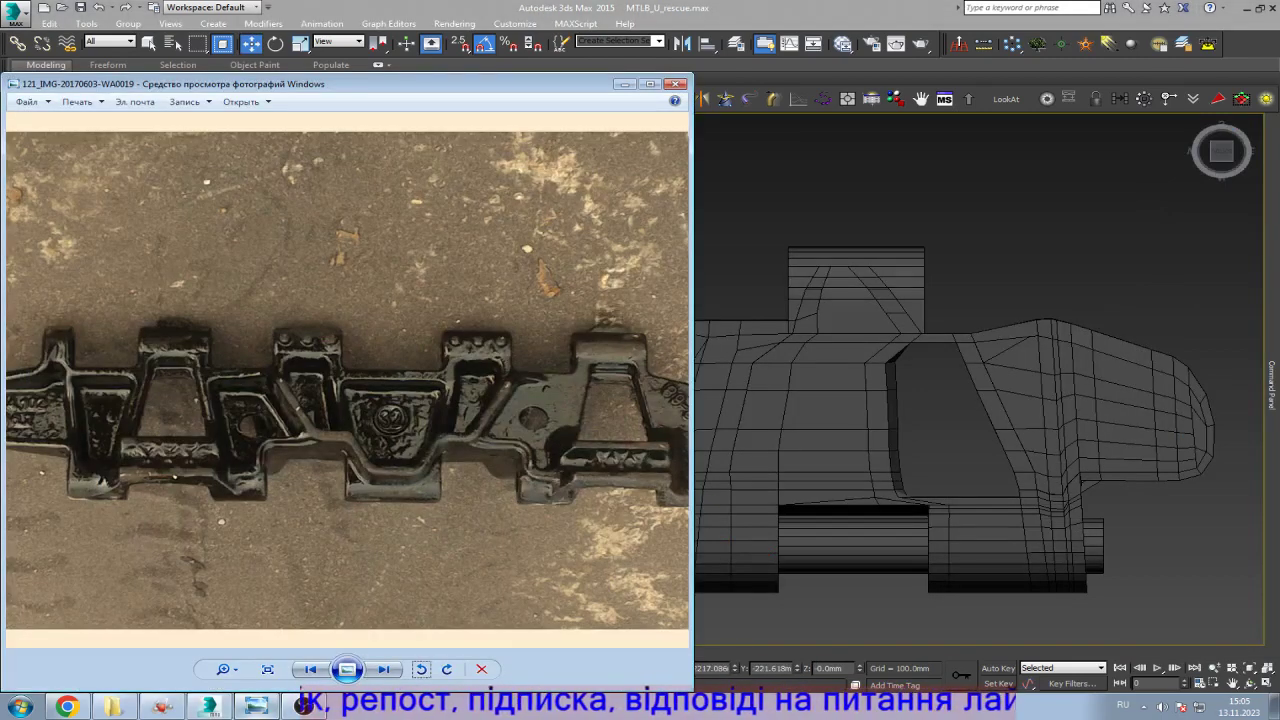
pyautogui.click(256, 706)
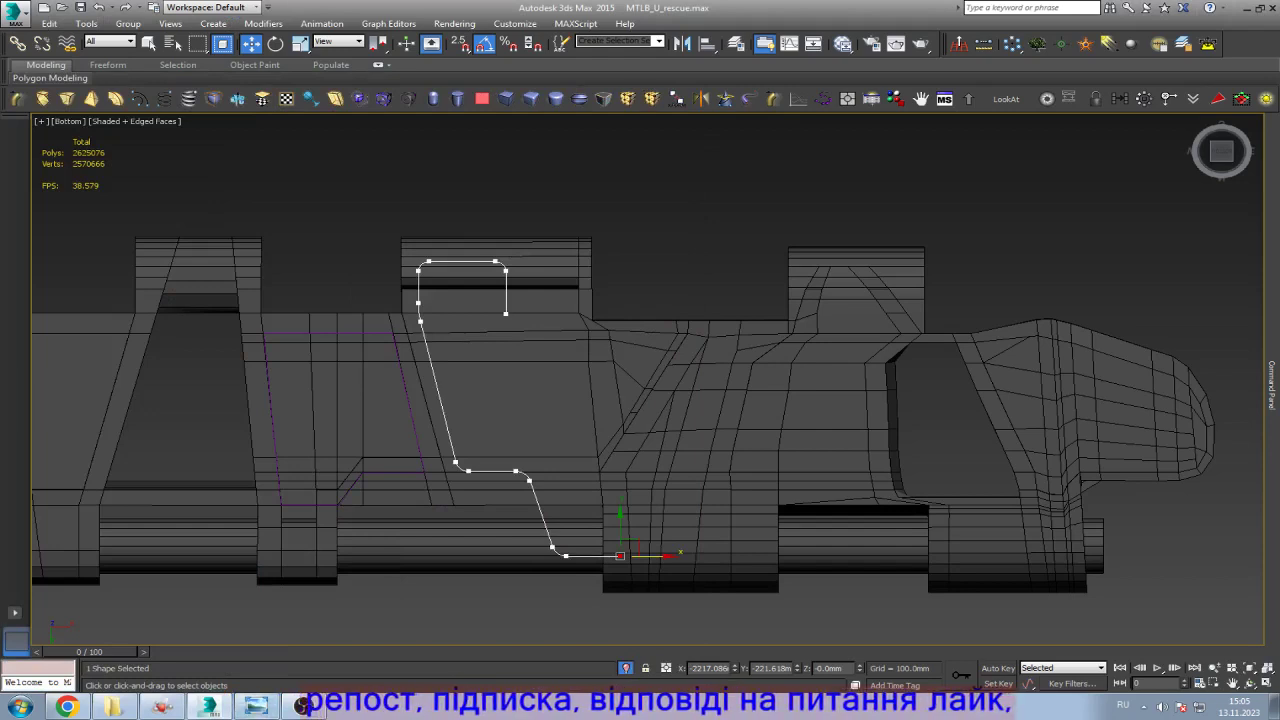
pyautogui.moveTo(1272, 385)
pyautogui.press('3')
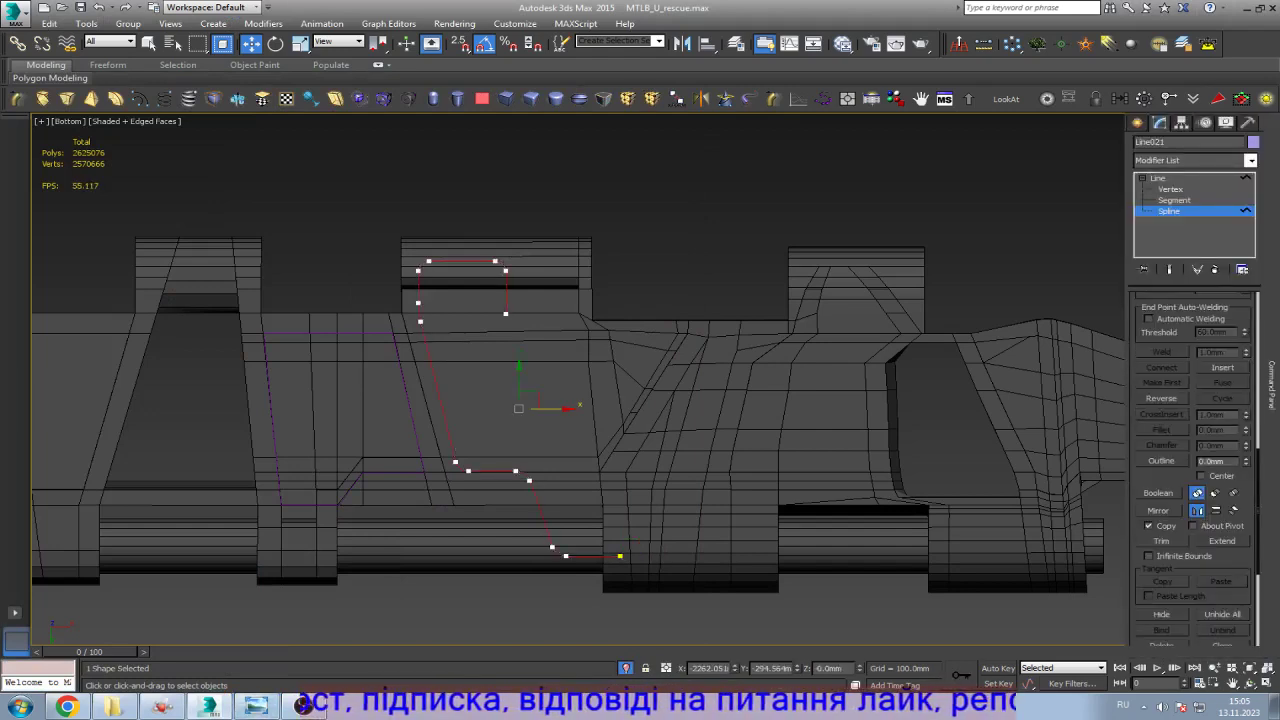
# Step: Mirror a horizontal copy of the filleted spline and join it to the original's bottom end
pyautogui.click(1158, 510)
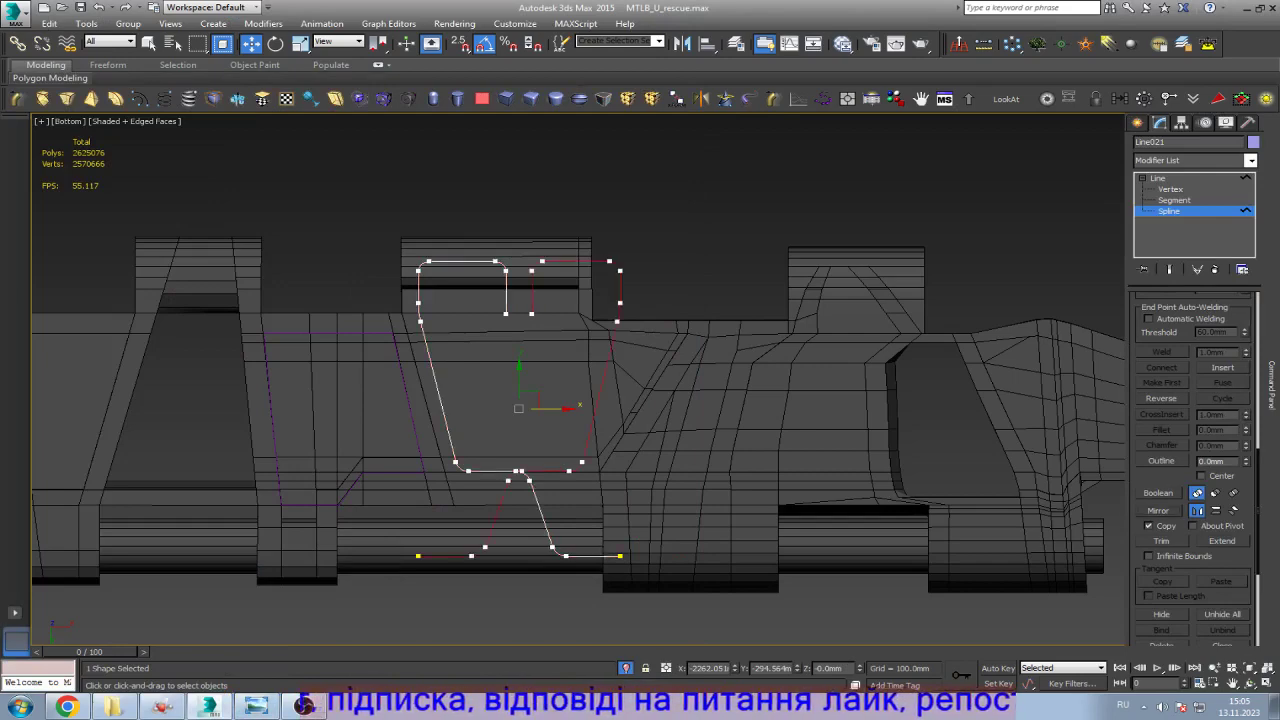
pyautogui.moveTo(418, 556); pyautogui.dragTo(618, 556)
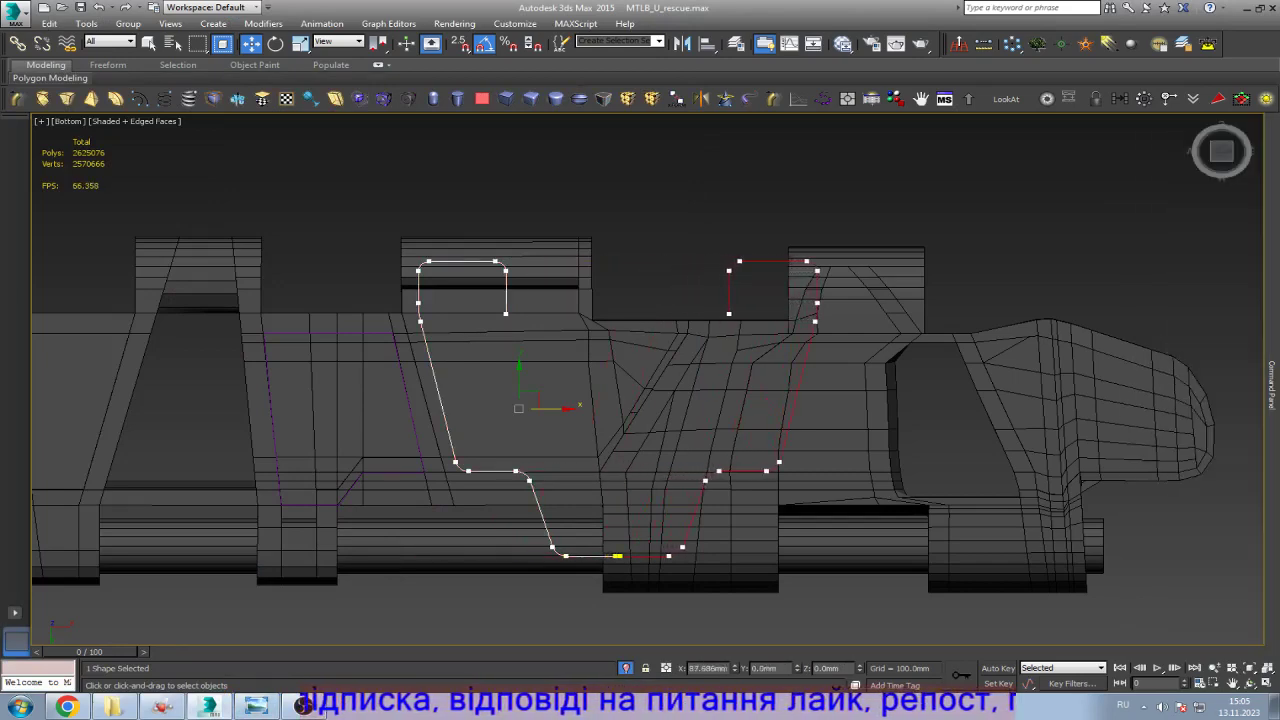
pyautogui.scroll(5, 605, 556)
pyautogui.scroll(-3, 605, 556)
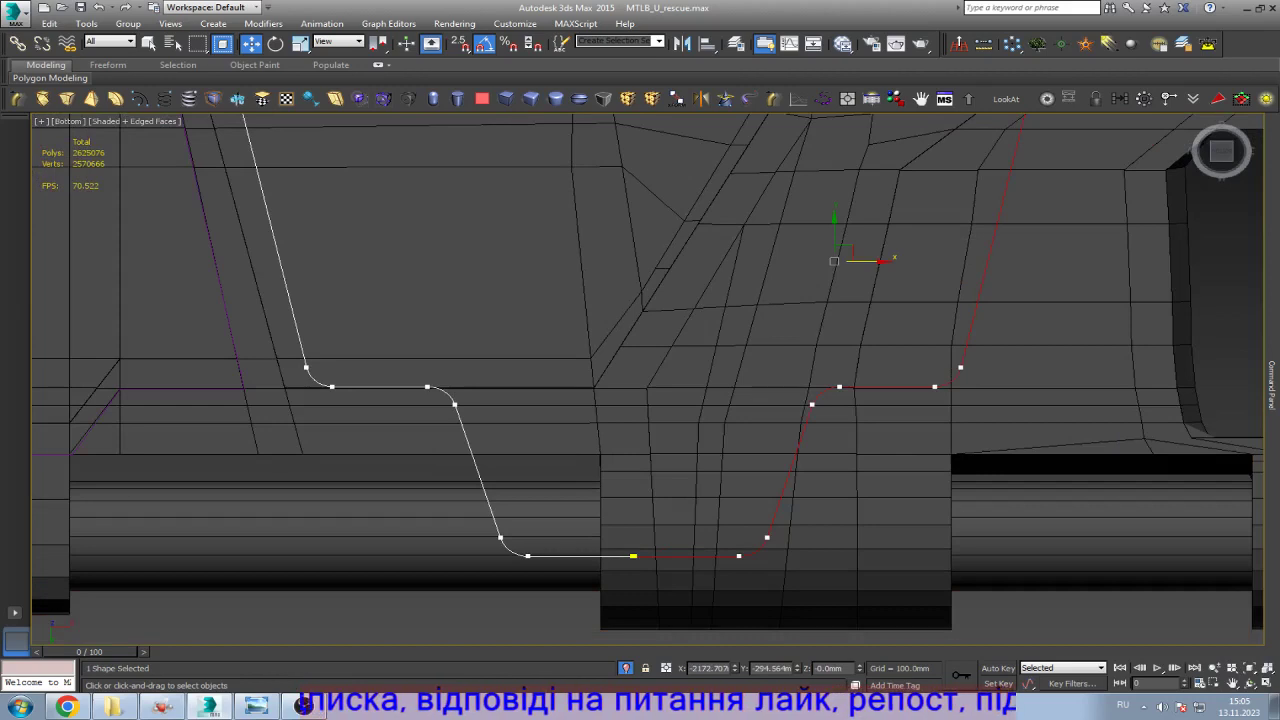
pyautogui.scroll(6, 636, 558)
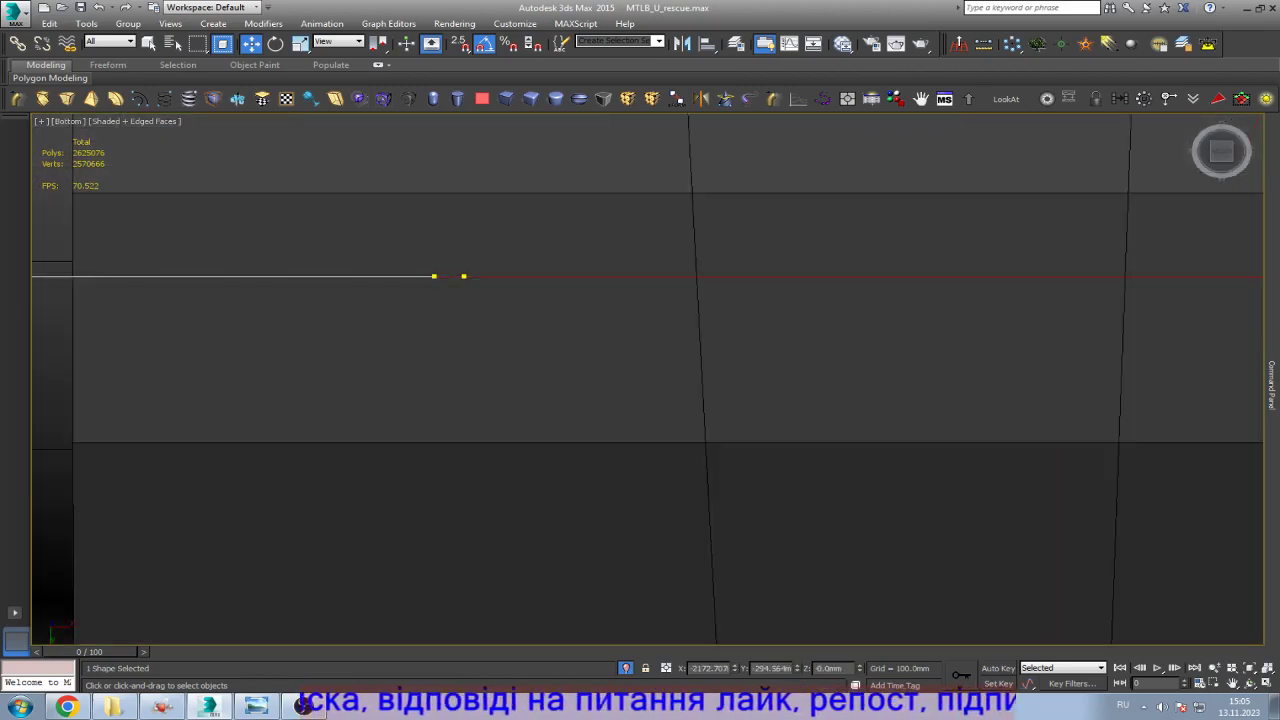
pyautogui.moveTo(434, 276); pyautogui.dragTo(465, 276)
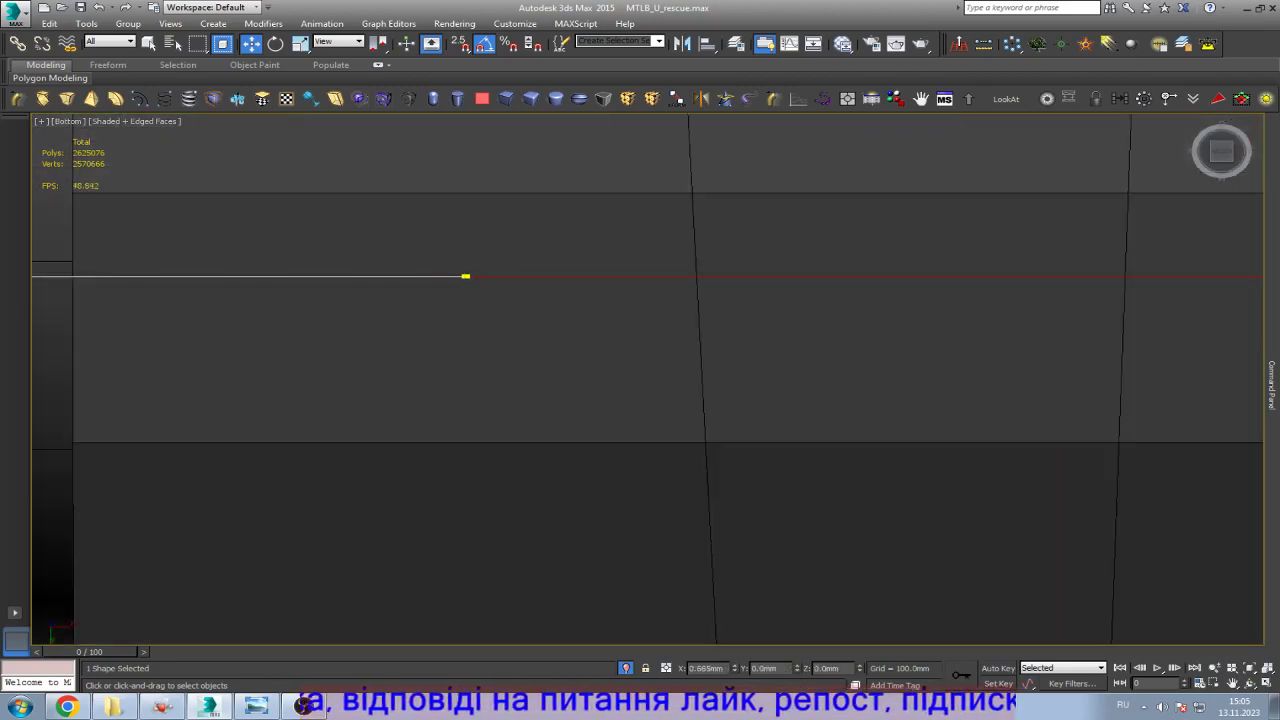
pyautogui.scroll(-8, 490, 445)
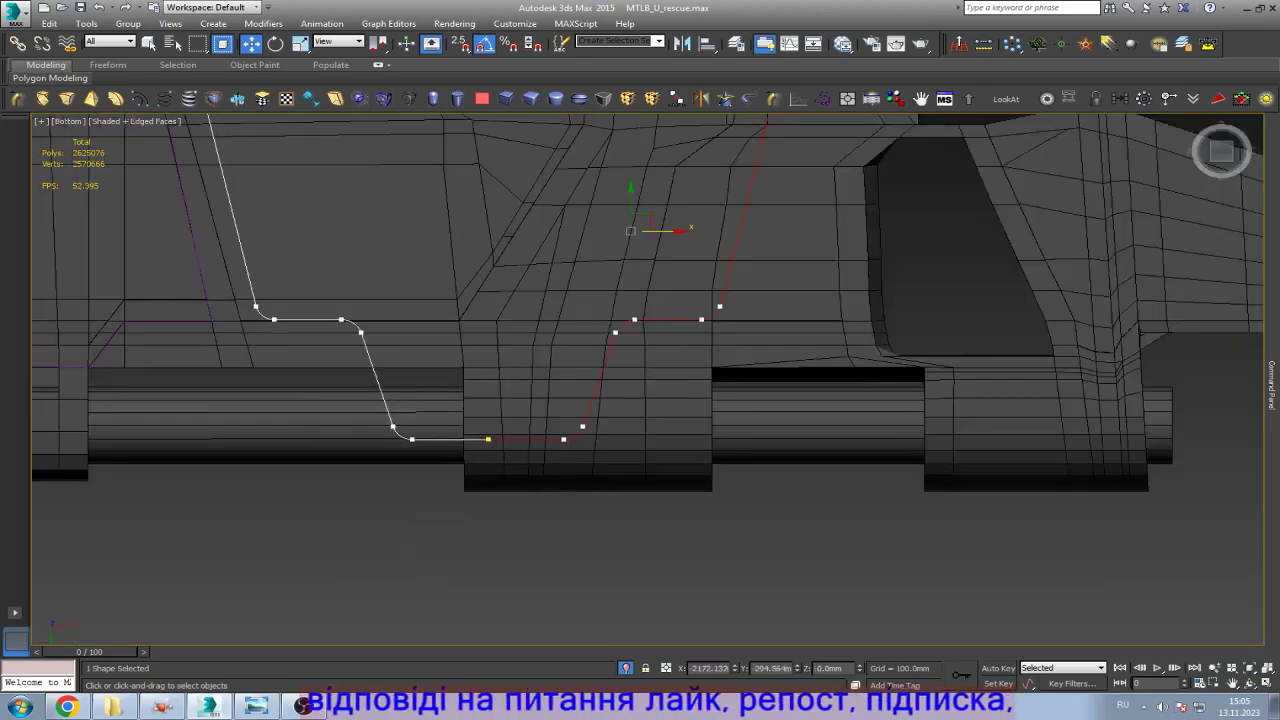
pyautogui.press('1')
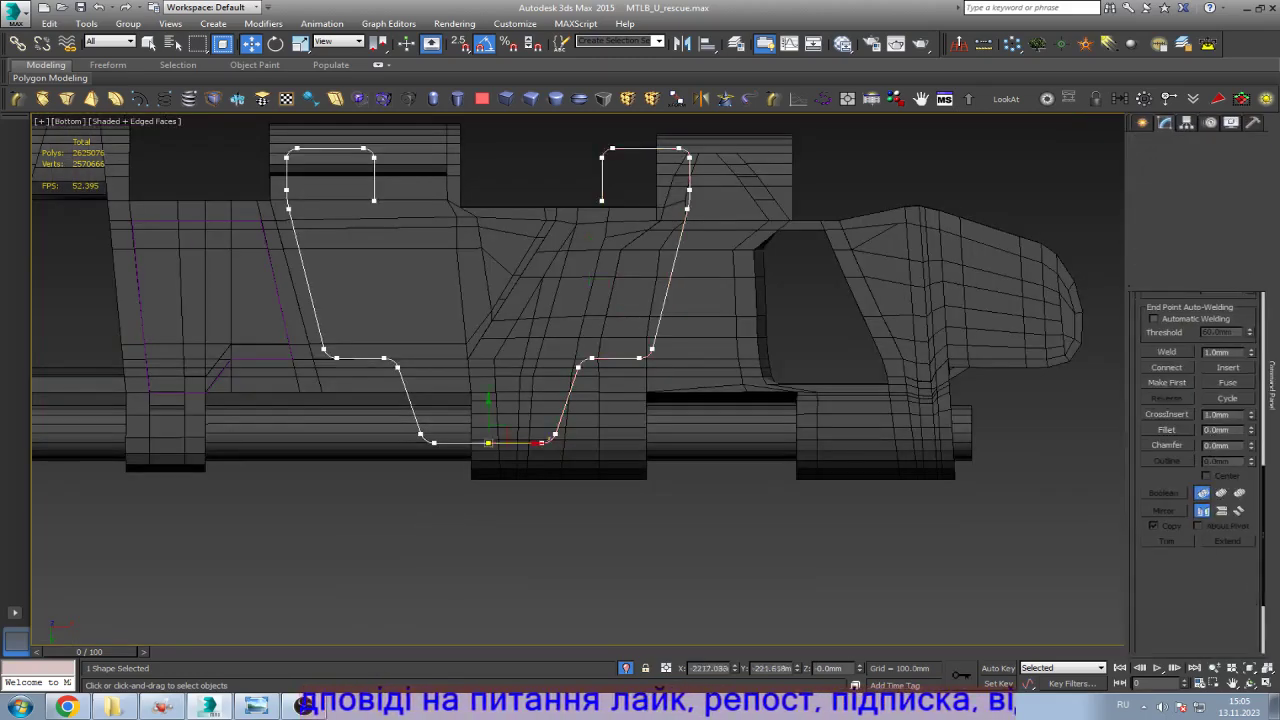
pyautogui.moveTo(1272, 380)
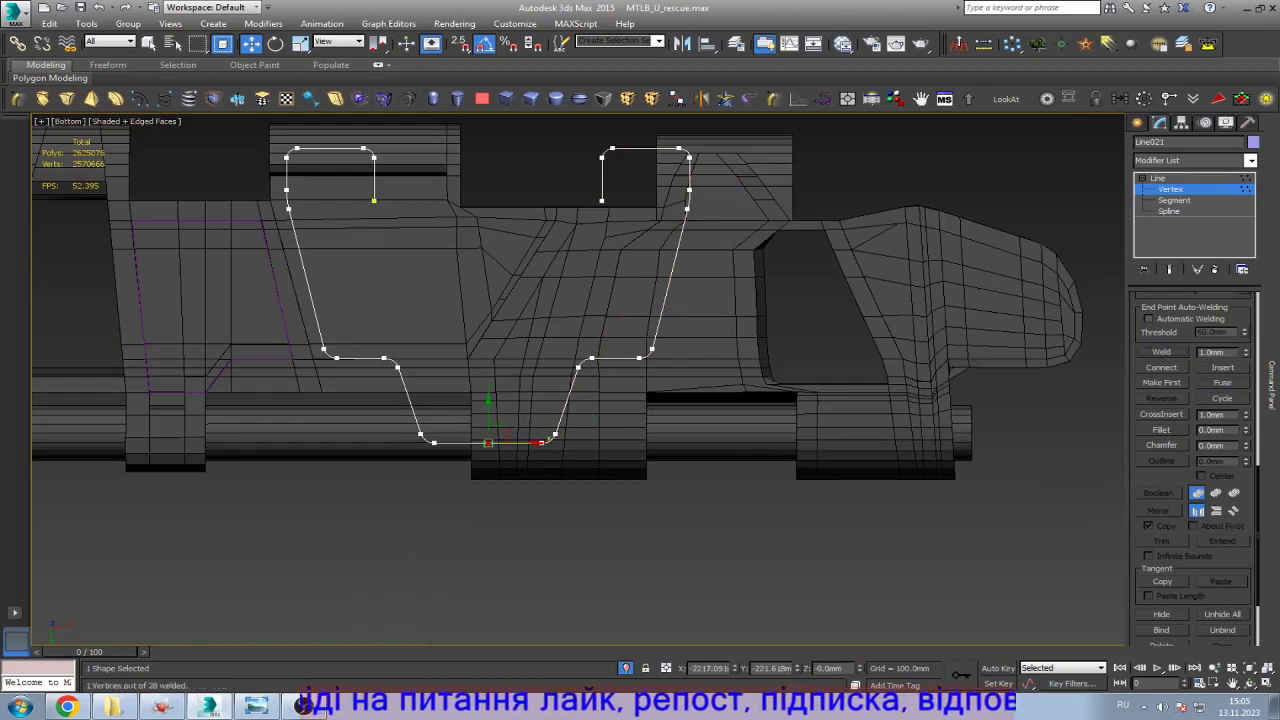
# Step: Lower the top vertices of both outline tabs slightly to match the reference photo
pyautogui.press('1')
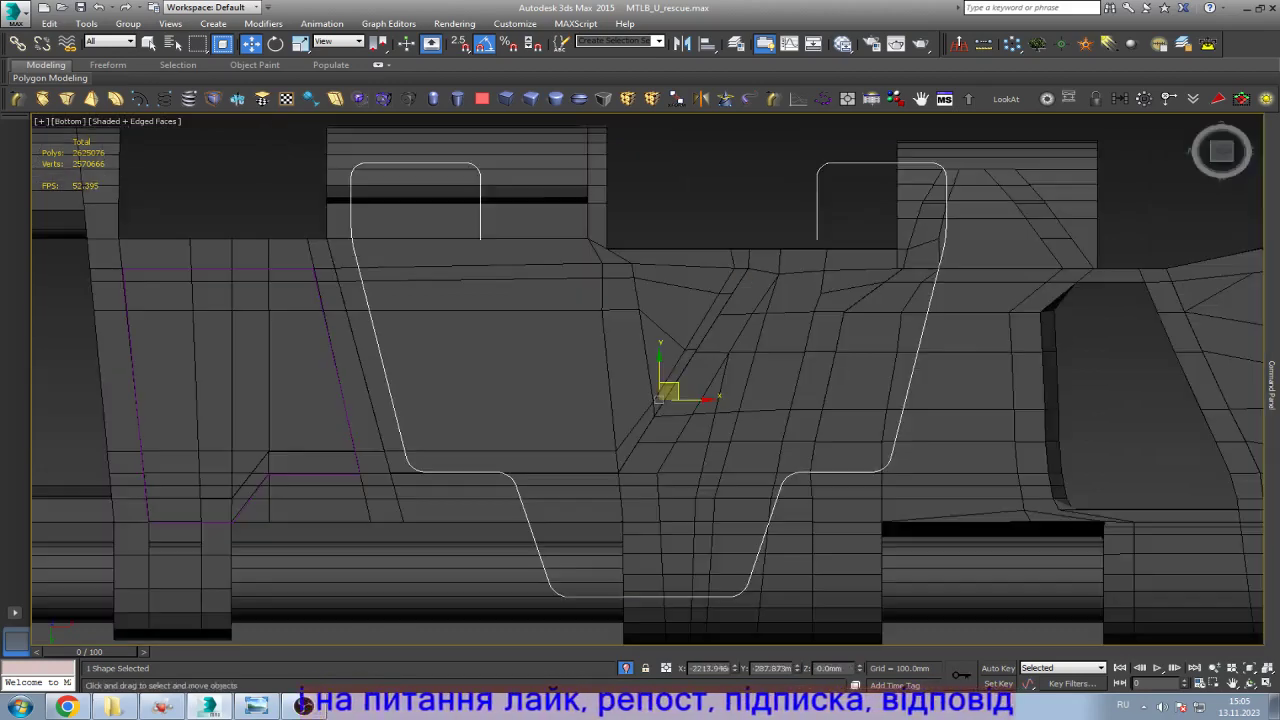
pyautogui.scroll(2, 660, 350)
pyautogui.scroll(-2, 660, 350)
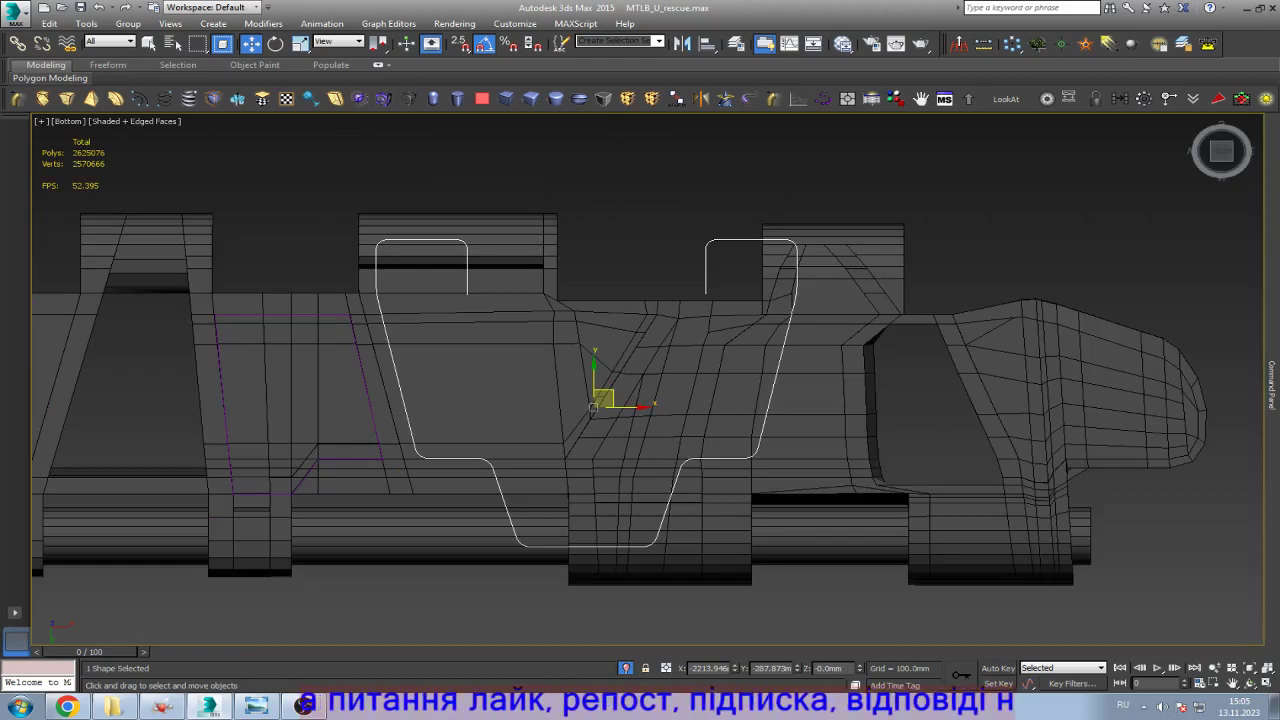
pyautogui.hotkey('alt', 'Tab')
pyautogui.hotkey('alt', 'Tab')
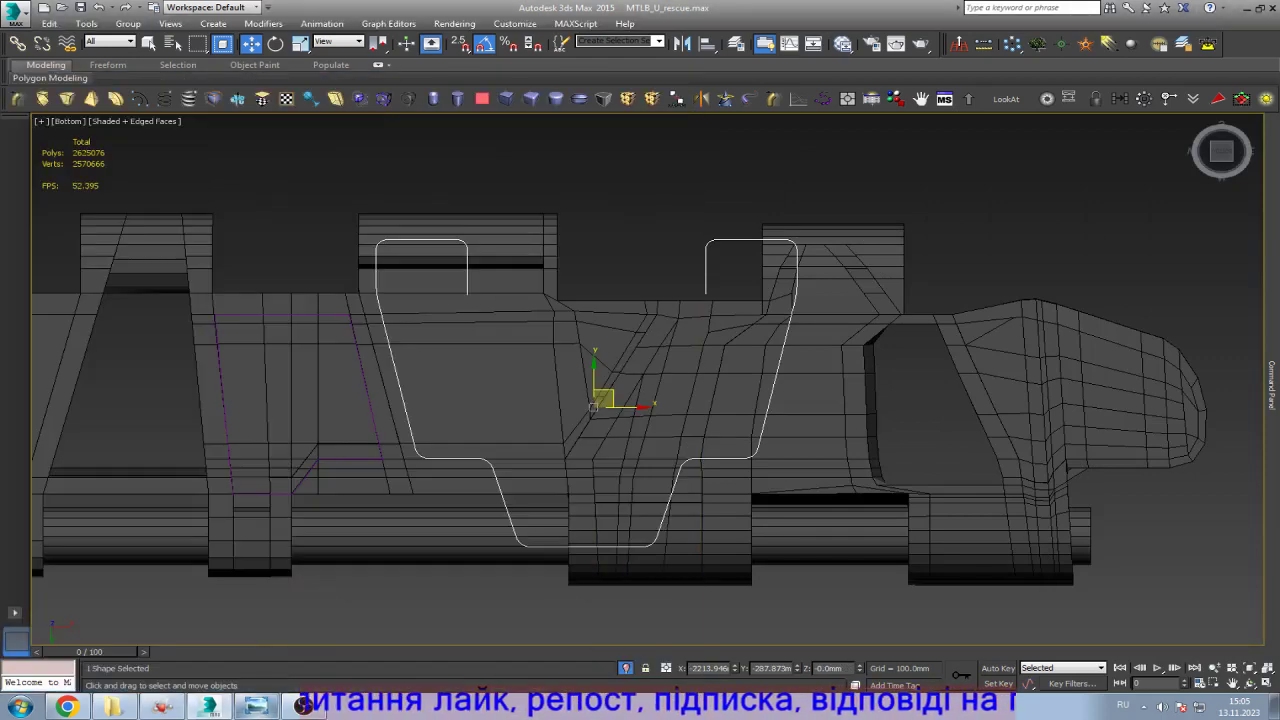
pyautogui.hotkey('alt', 'Tab')
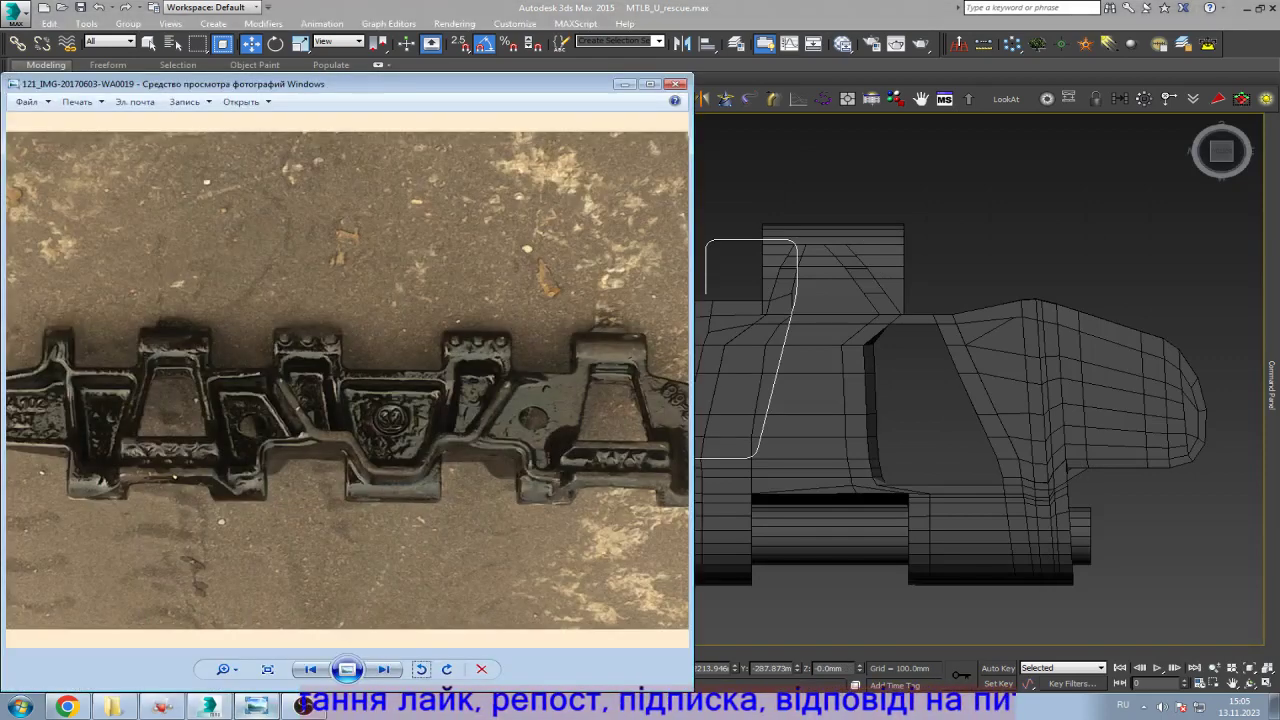
pyautogui.hotkey('alt', 'Tab')
pyautogui.hotkey('alt', 'Tab')
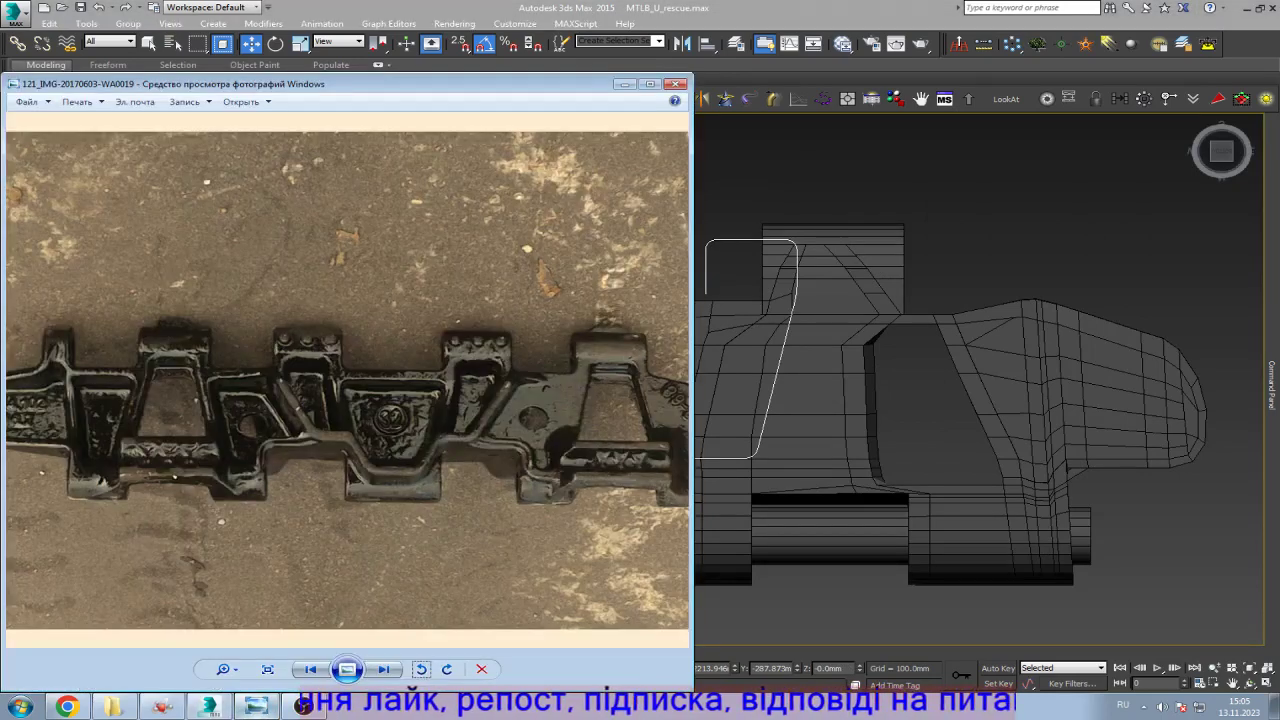
pyautogui.hotkey('alt', 'Tab')
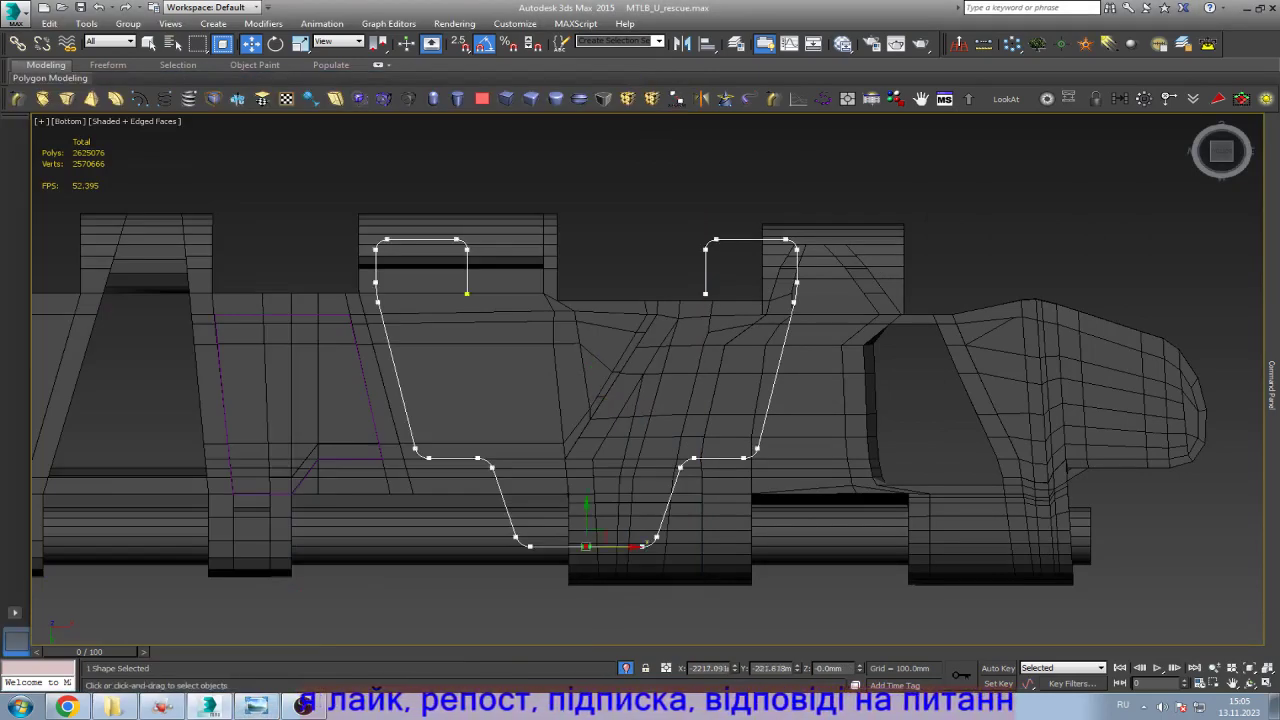
pyautogui.moveTo(840, 248); pyautogui.dragTo(841, 250)
pyautogui.keyDown('ctrl'); pyautogui.moveTo(365, 228); pyautogui.dragTo(476, 263); pyautogui.keyUp('ctrl')
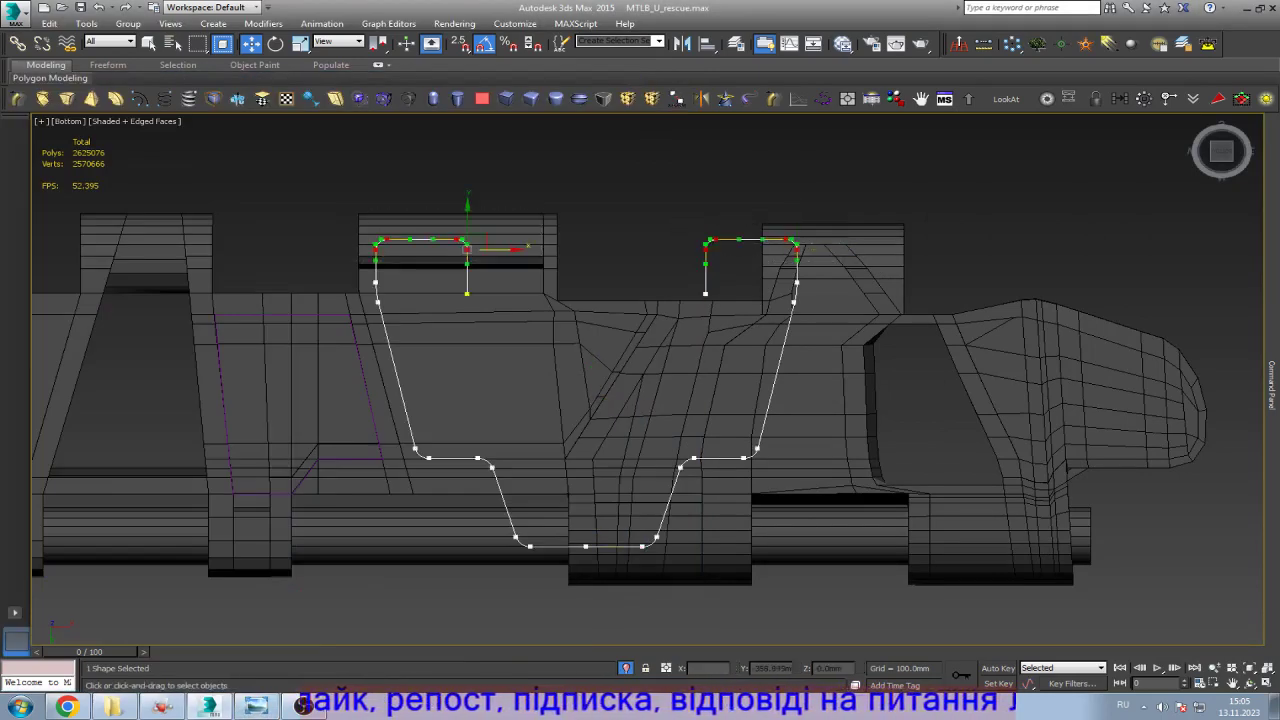
pyautogui.scroll(4, 450, 242)
pyautogui.moveTo(462, 210); pyautogui.dragTo(462, 230)
pyautogui.scroll(-3, 500, 247)
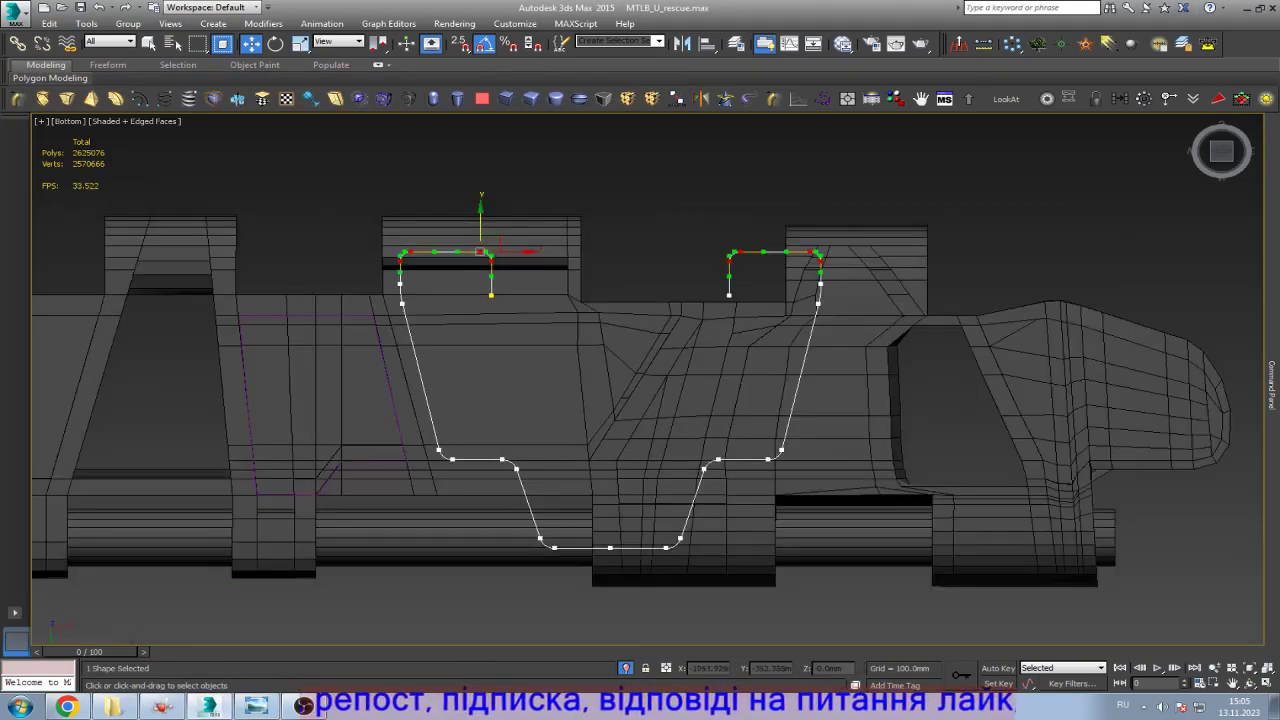
# Step: With endpoint snapping on, draw a connecting segment between the two open top ends
pyautogui.click(1158, 177)
pyautogui.scroll(2, 528, 441)
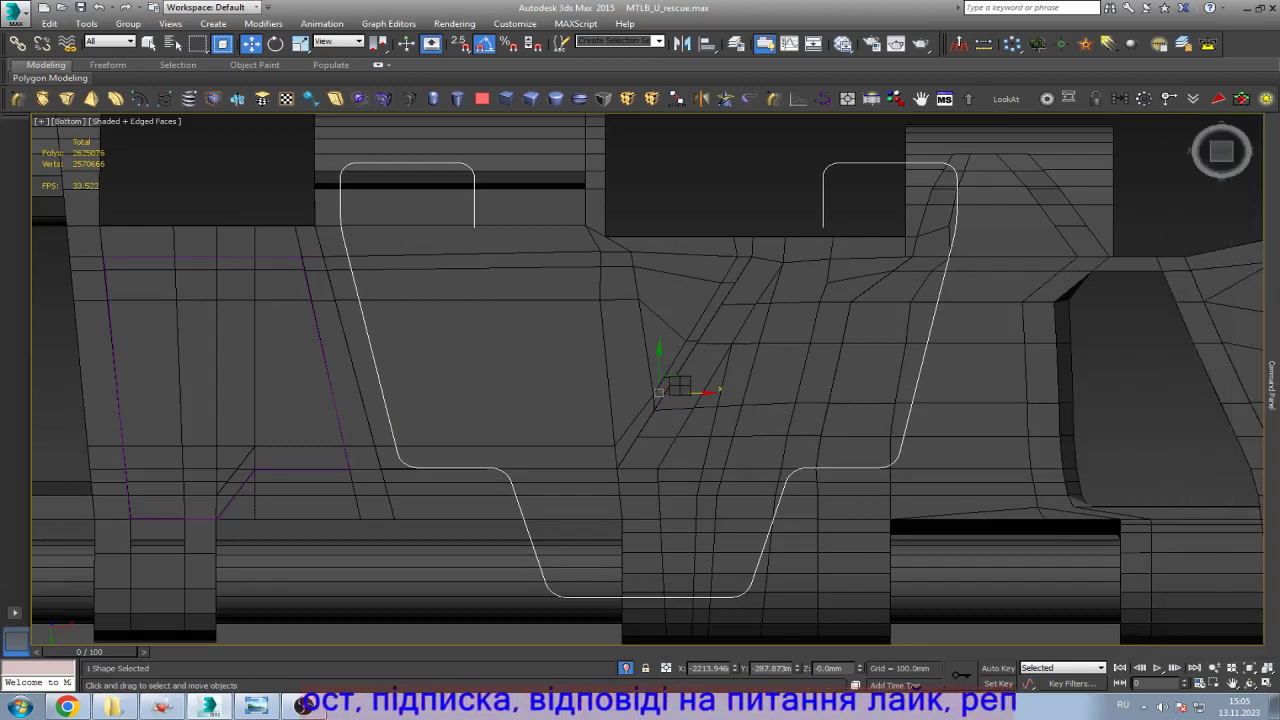
pyautogui.press('s')
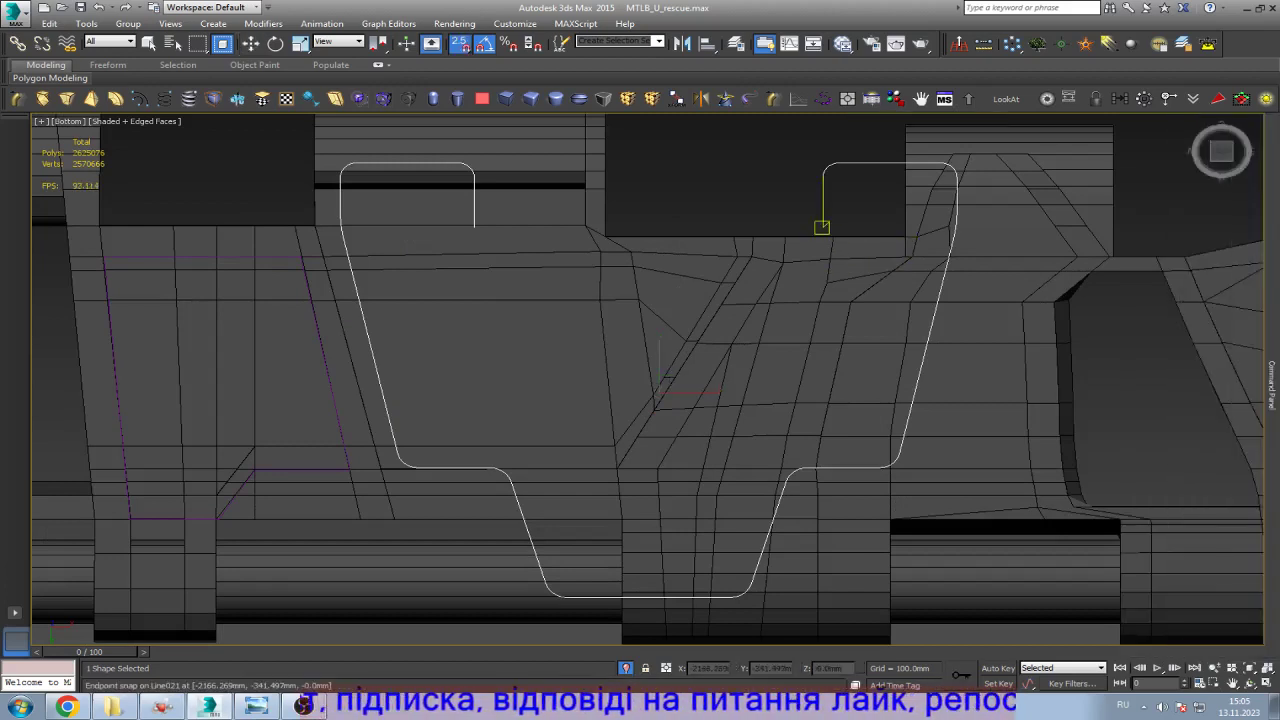
pyautogui.press('1')
pyautogui.moveTo(822, 227)
pyautogui.mouseDown()
pyautogui.moveTo(502, 244)
pyautogui.moveTo(473, 227)
pyautogui.mouseUp()
# Step: Finish the connecting segment, turn snaps off and weld its overlapping end vertices
pyautogui.press('w')
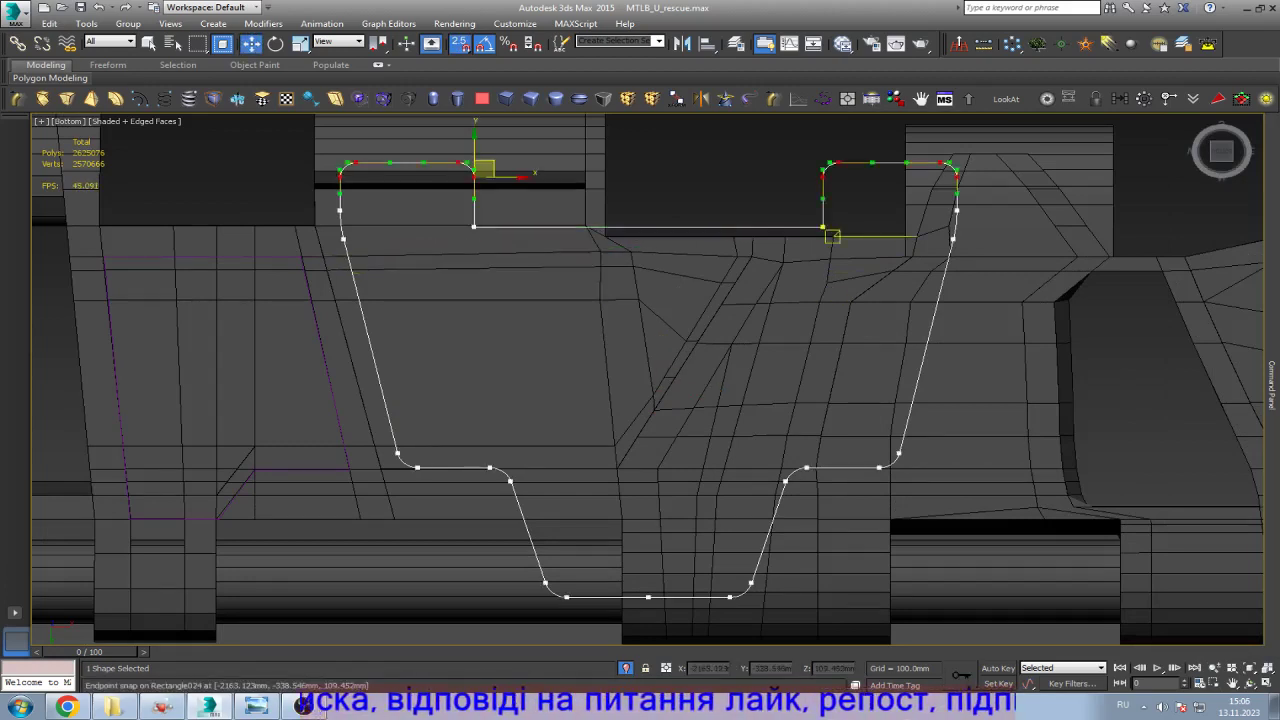
pyautogui.press('s')
pyautogui.press('1')
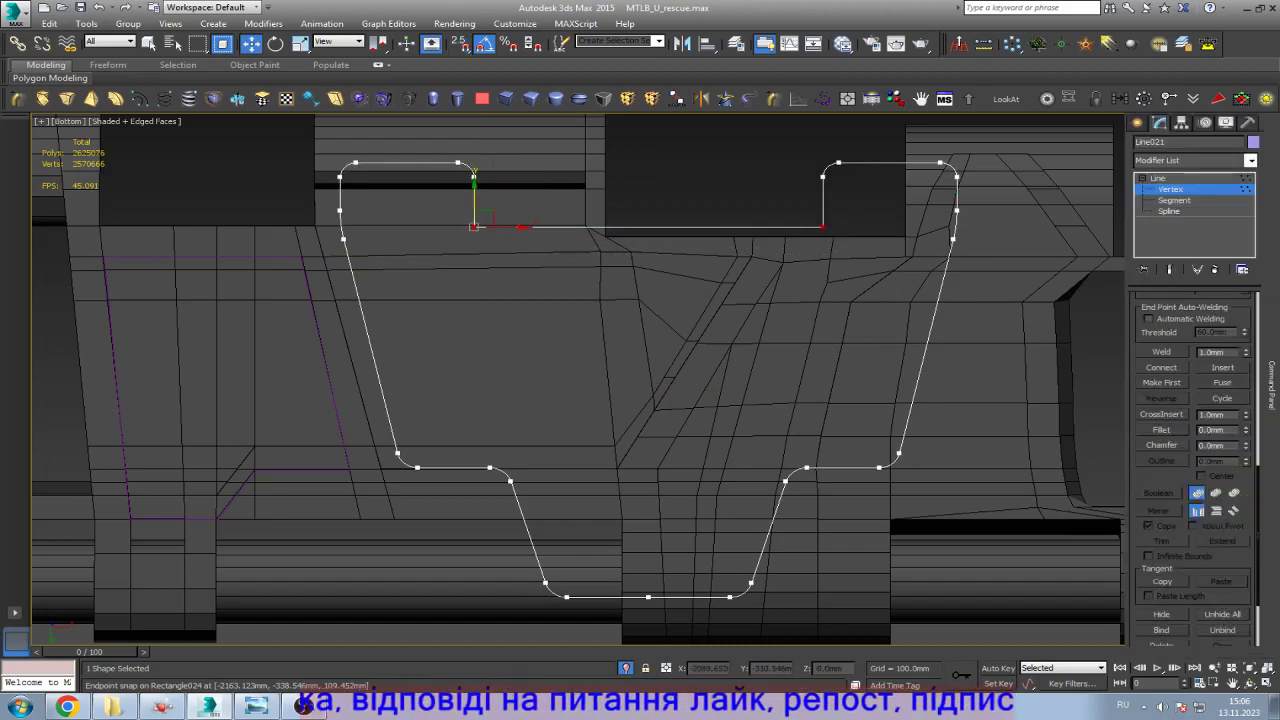
pyautogui.click(1161, 351)
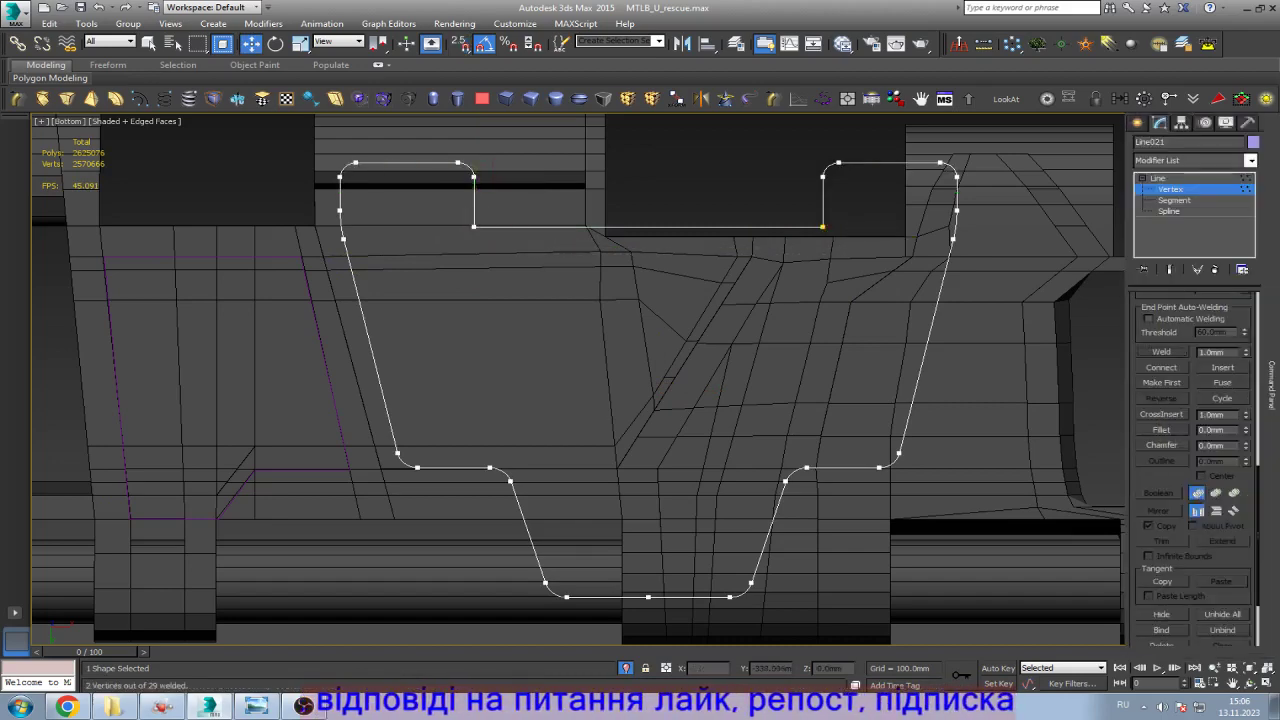
pyautogui.scroll(5, 998, 195)
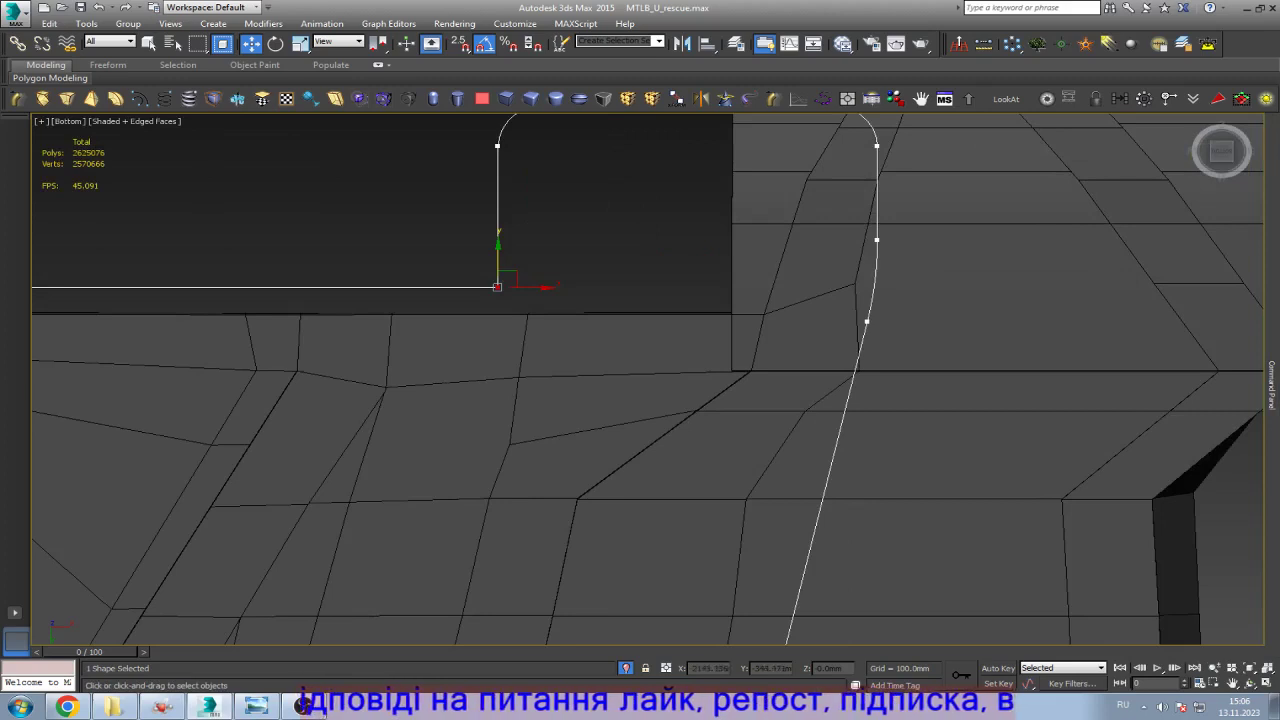
# Step: Fillet the outline's inner corner into a rounded bend
pyautogui.moveTo(1272, 385)
pyautogui.click(1161, 429)
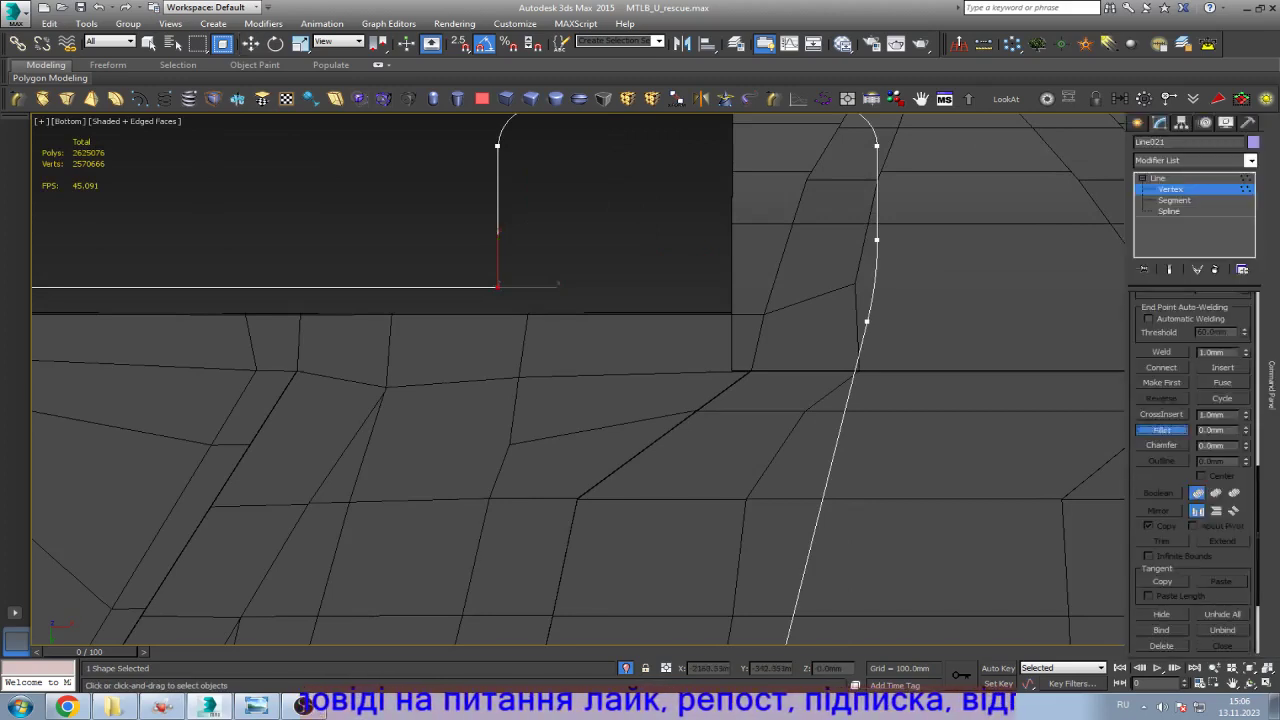
pyautogui.moveTo(497, 287); pyautogui.dragTo(497, 258)
# Step: Select the bridging segment's vertices and try lowering them, undoing the move
pyautogui.moveTo(1272, 385)
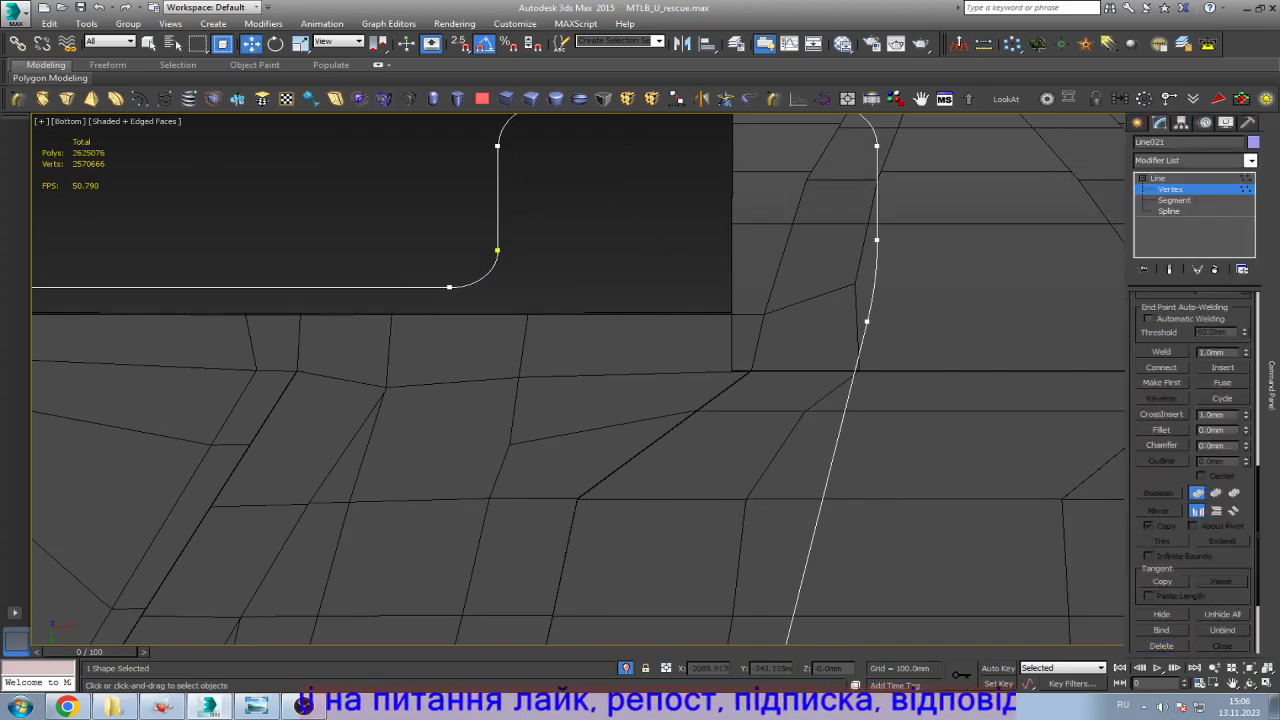
pyautogui.press('1')
pyautogui.press('z')
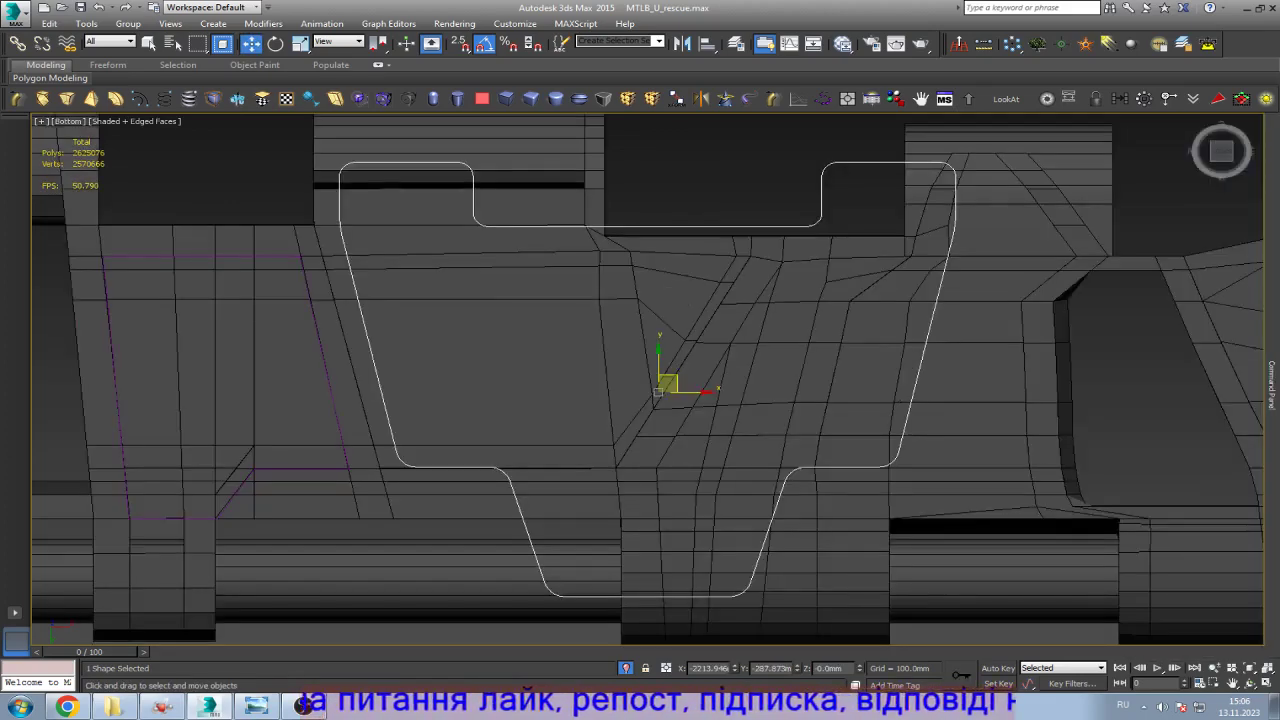
pyautogui.click(252, 707)
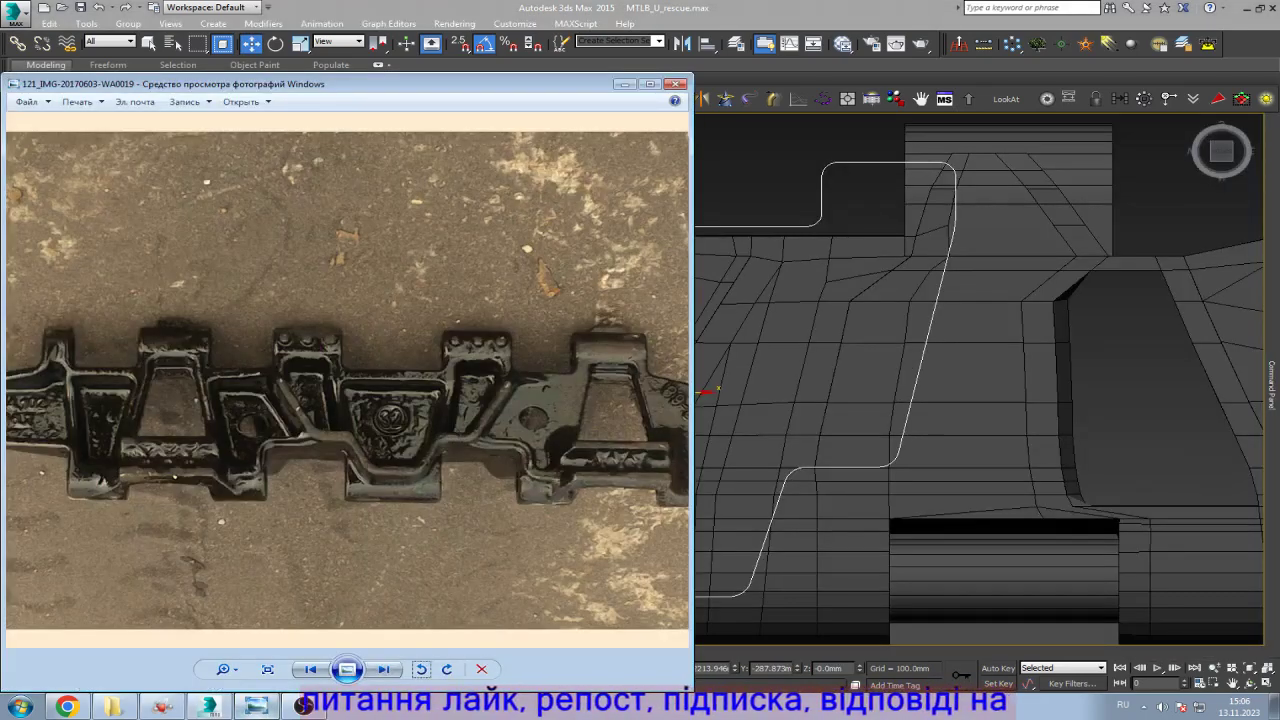
pyautogui.click(252, 707)
pyautogui.press('1')
pyautogui.hotkey('alt', 'x')
pyautogui.moveTo(837, 203)
pyautogui.mouseDown()
pyautogui.moveTo(586, 257)
pyautogui.moveTo(431, 262)
pyautogui.mouseUp()
pyautogui.moveTo(821, 195); pyautogui.dragTo(821, 223)
pyautogui.hotkey('ctrl', 'z')
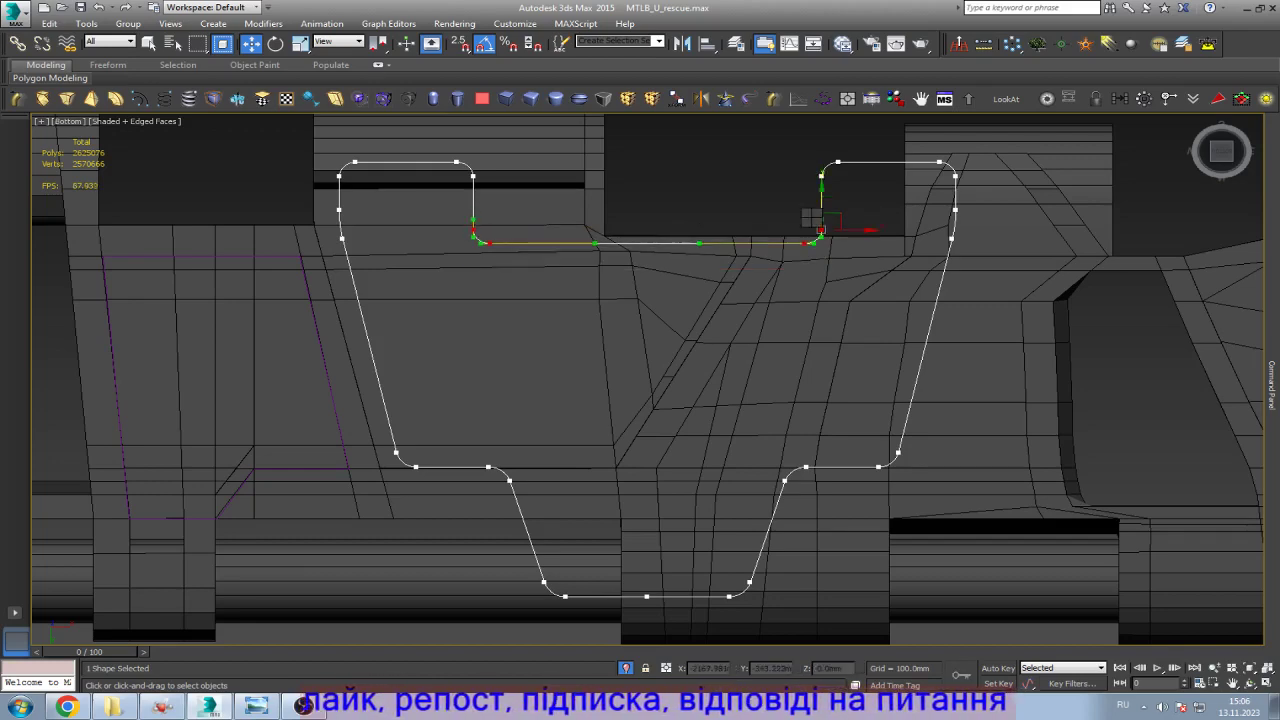
pyautogui.scroll(-2, 539, 367)
# Step: Save the scene with Ctrl+S and select the track-link mesh
pyautogui.click(1185, 185)
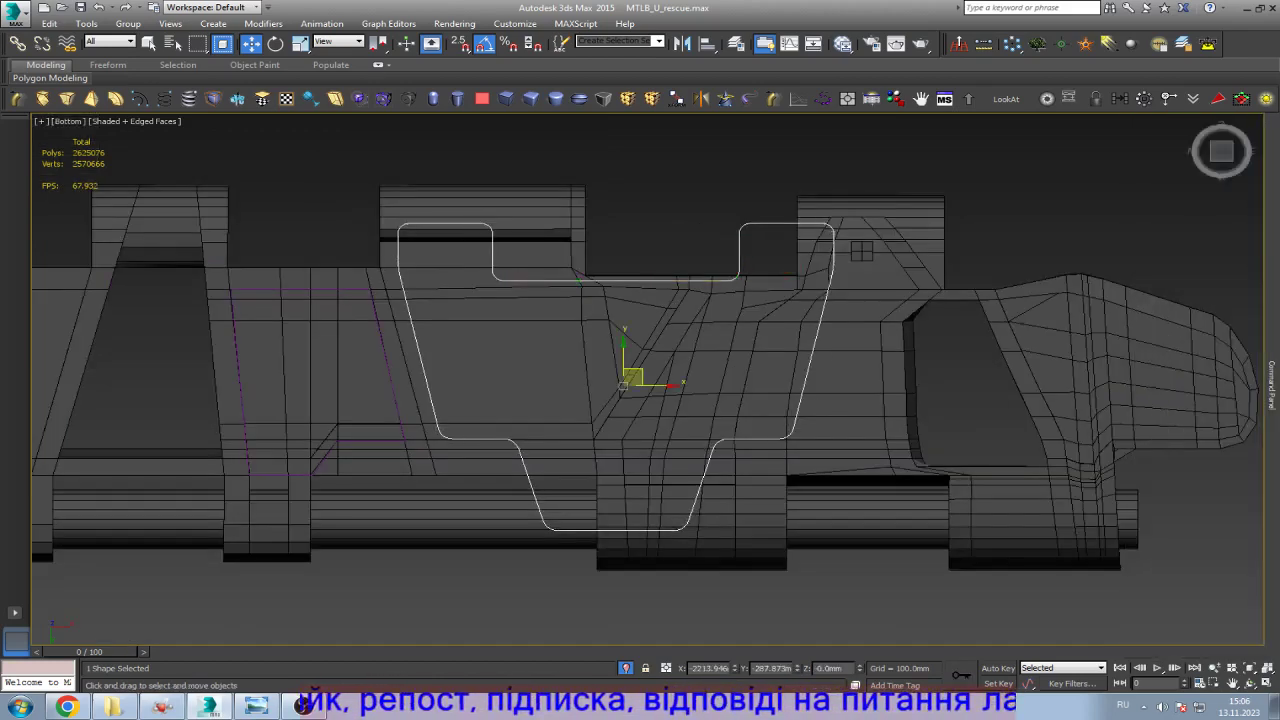
pyautogui.scroll(2, 539, 367)
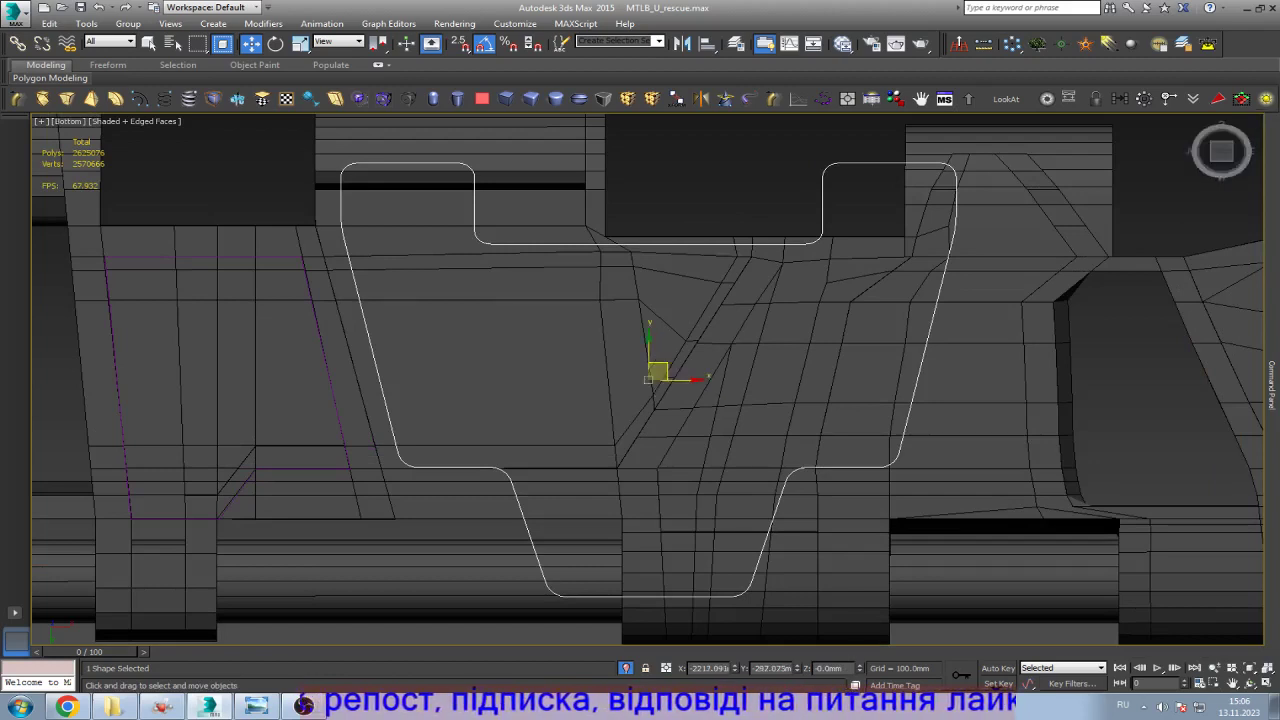
pyautogui.scroll(-2, 556, 403)
pyautogui.hotkey('ctrl', 's')
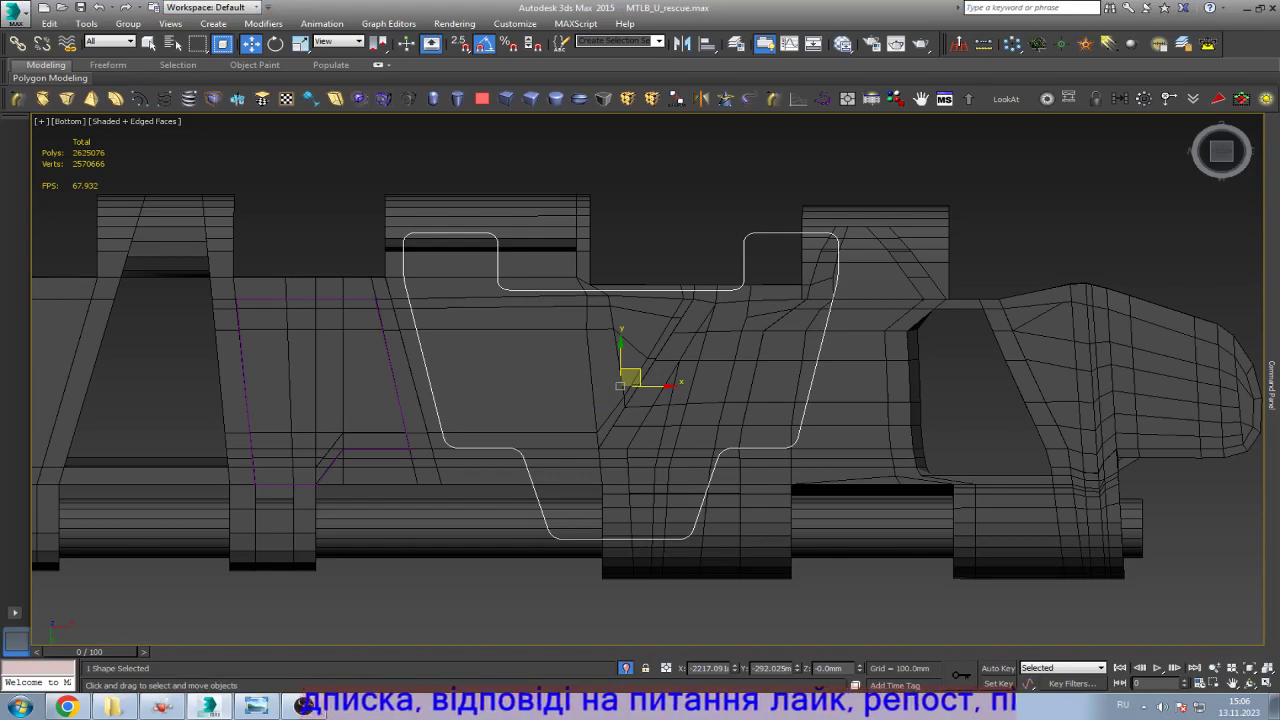
pyautogui.click(255, 706)
pyautogui.click(255, 706)
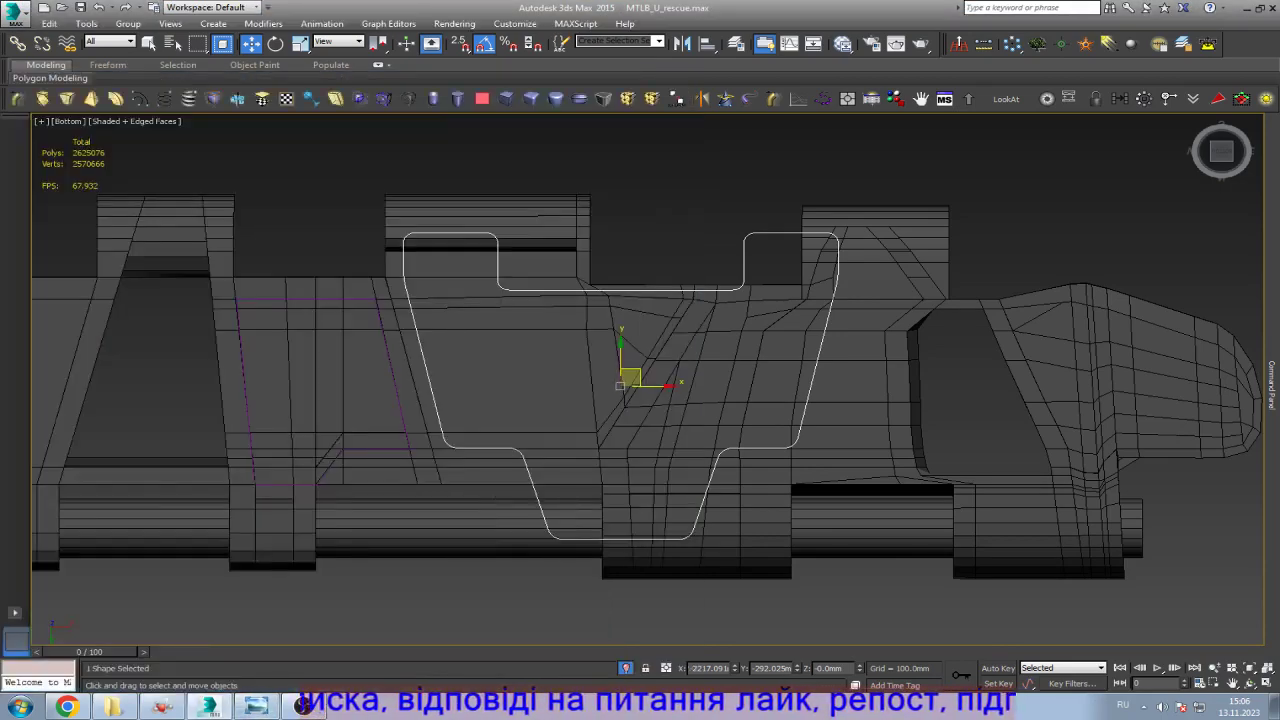
pyautogui.click(640, 400)
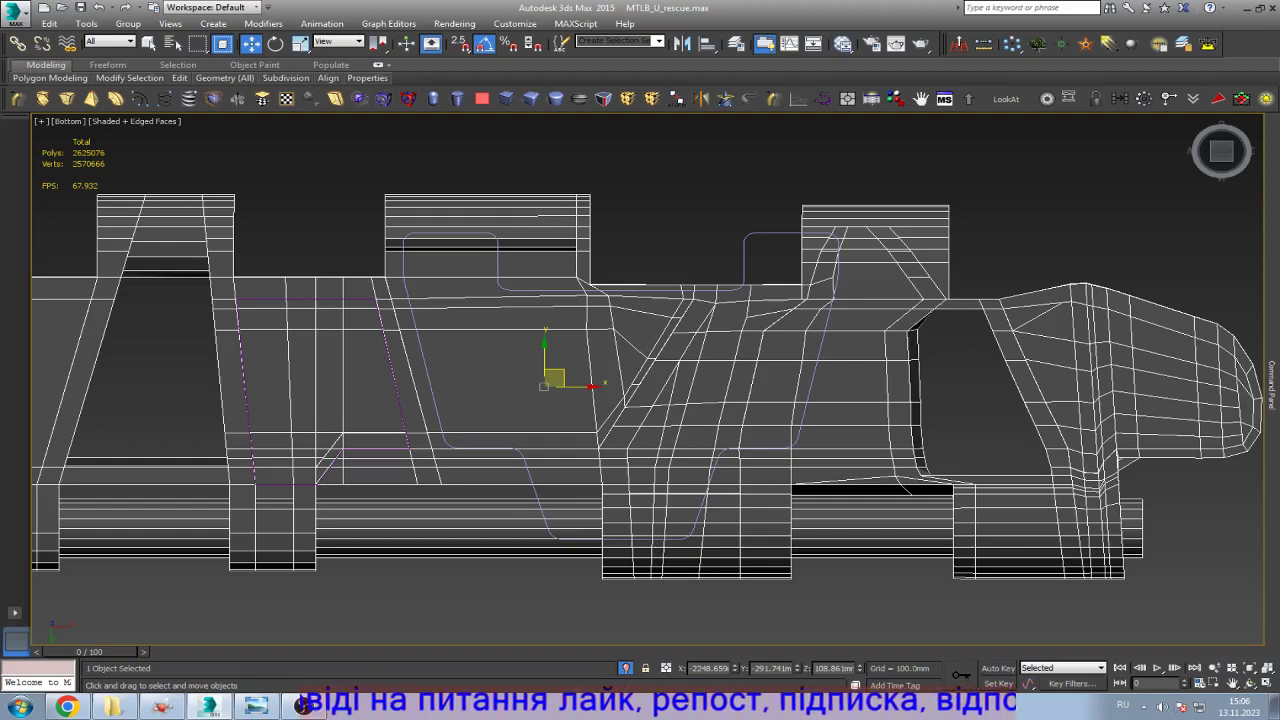
# Step: Put the track-link mesh in Vertex mode and marquee-select a vertical column of its vertices
pyautogui.hotkey('alt', 'Tab')
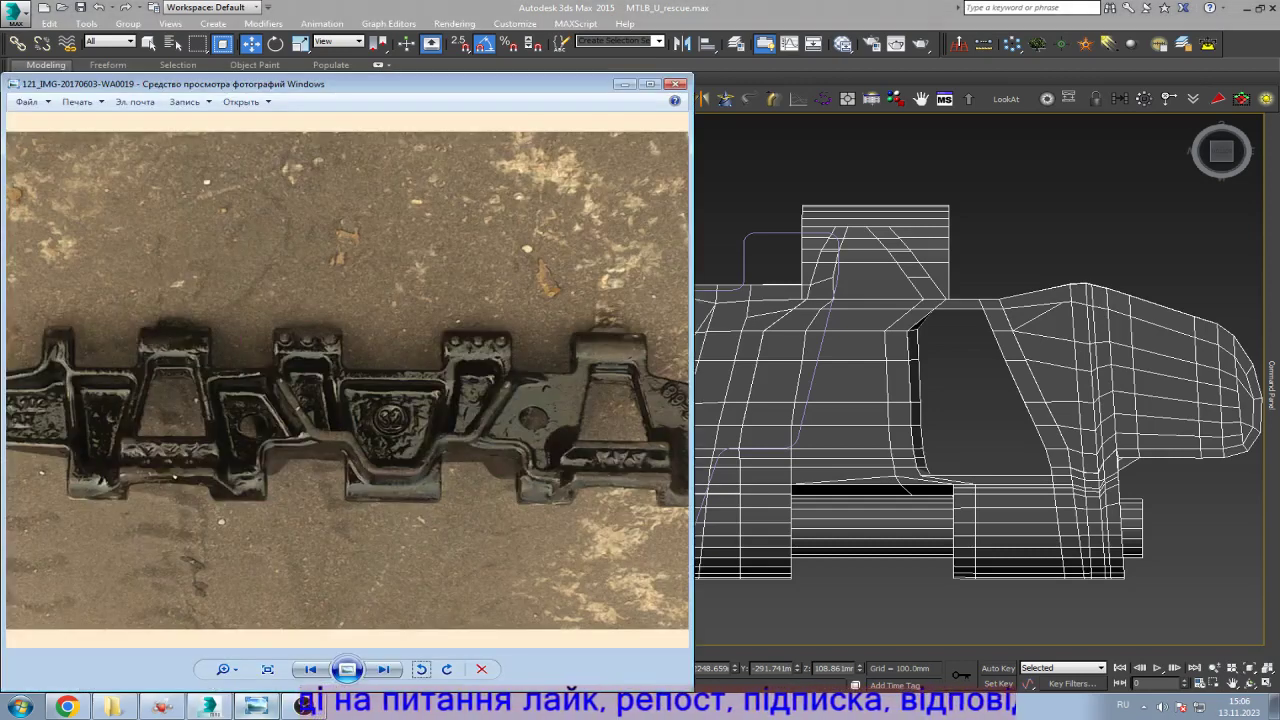
pyautogui.hotkey('alt', 'Tab')
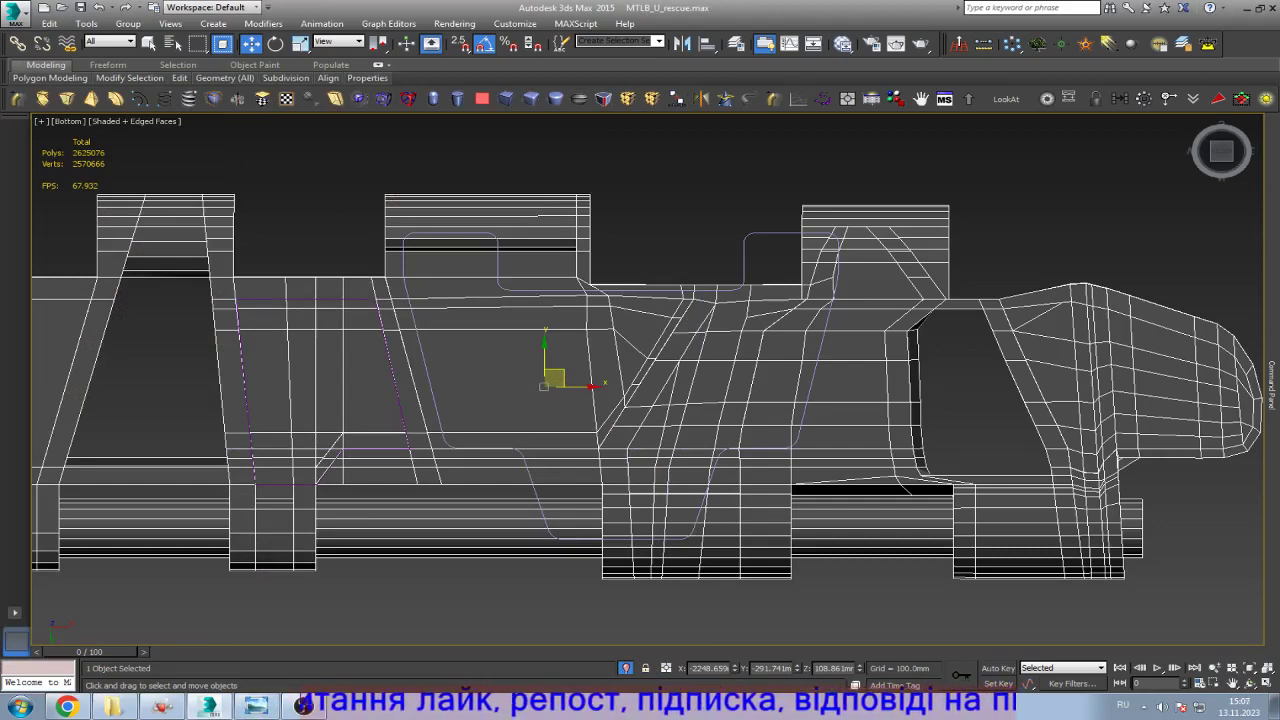
pyautogui.click(620, 289)
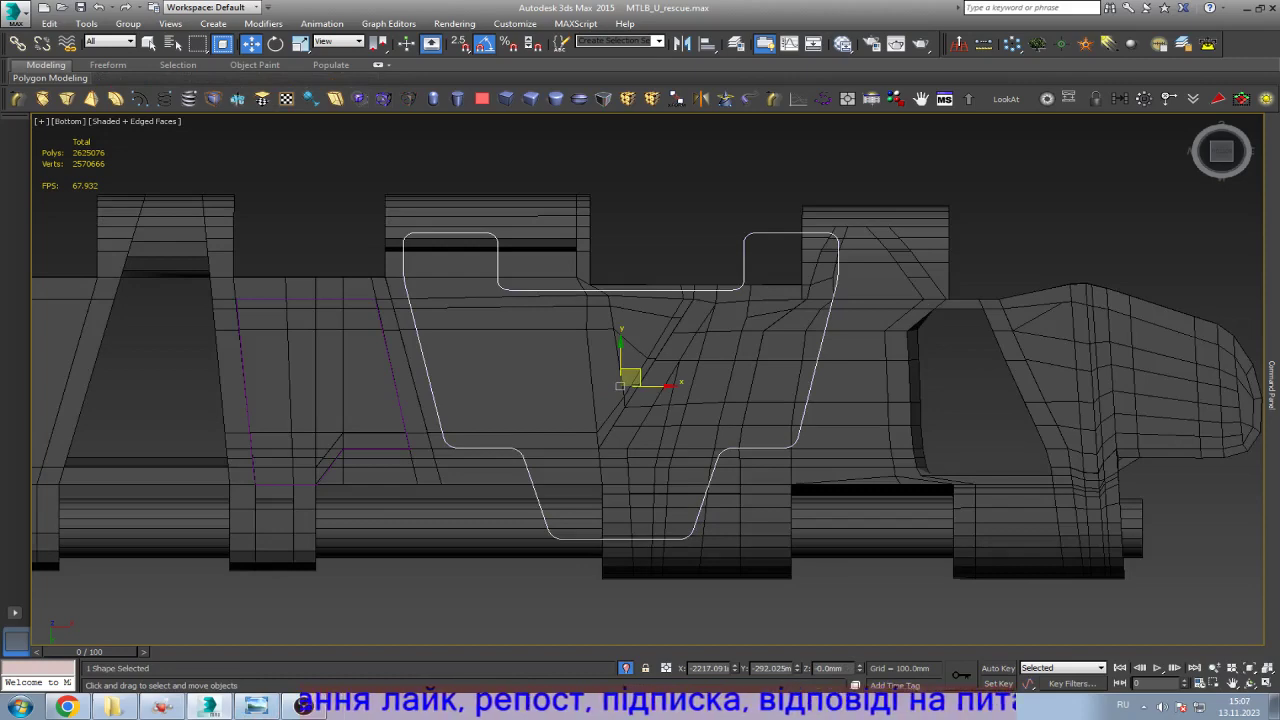
pyautogui.hotkey('ctrl', 'z')
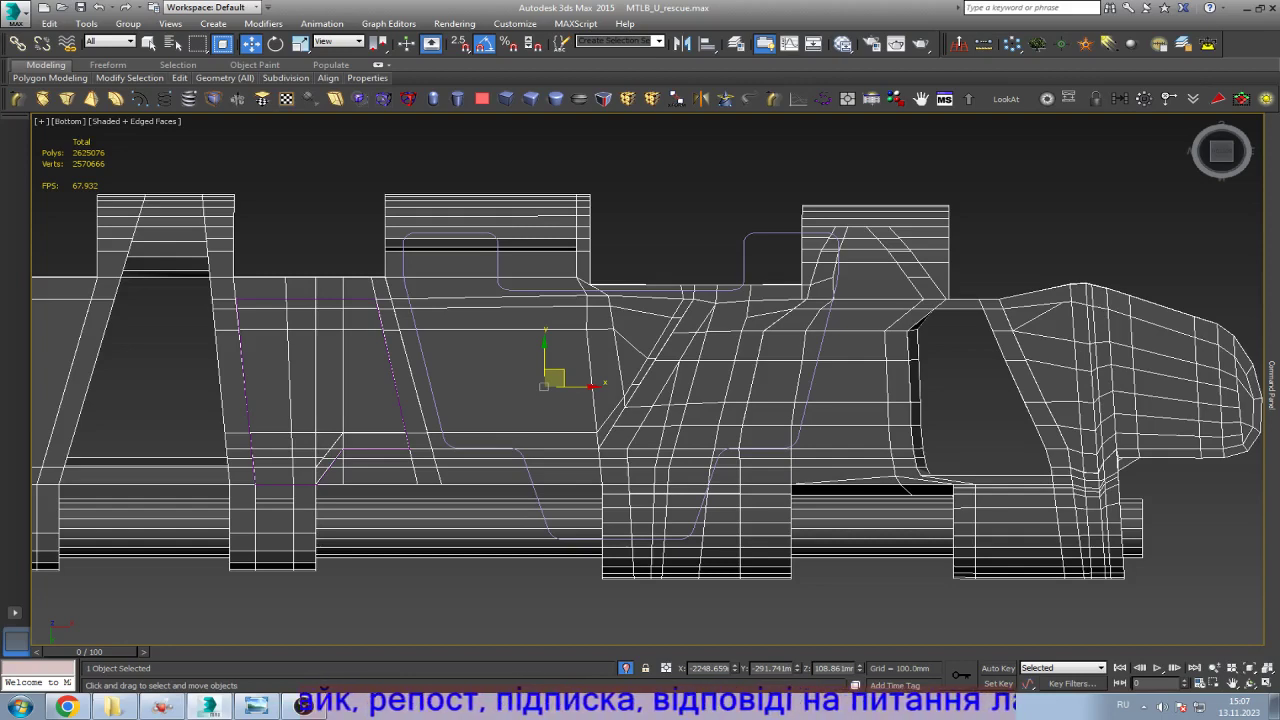
pyautogui.press('1')
pyautogui.scroll(3, 270, 200)
pyautogui.moveTo(195, 158); pyautogui.dragTo(262, 245)
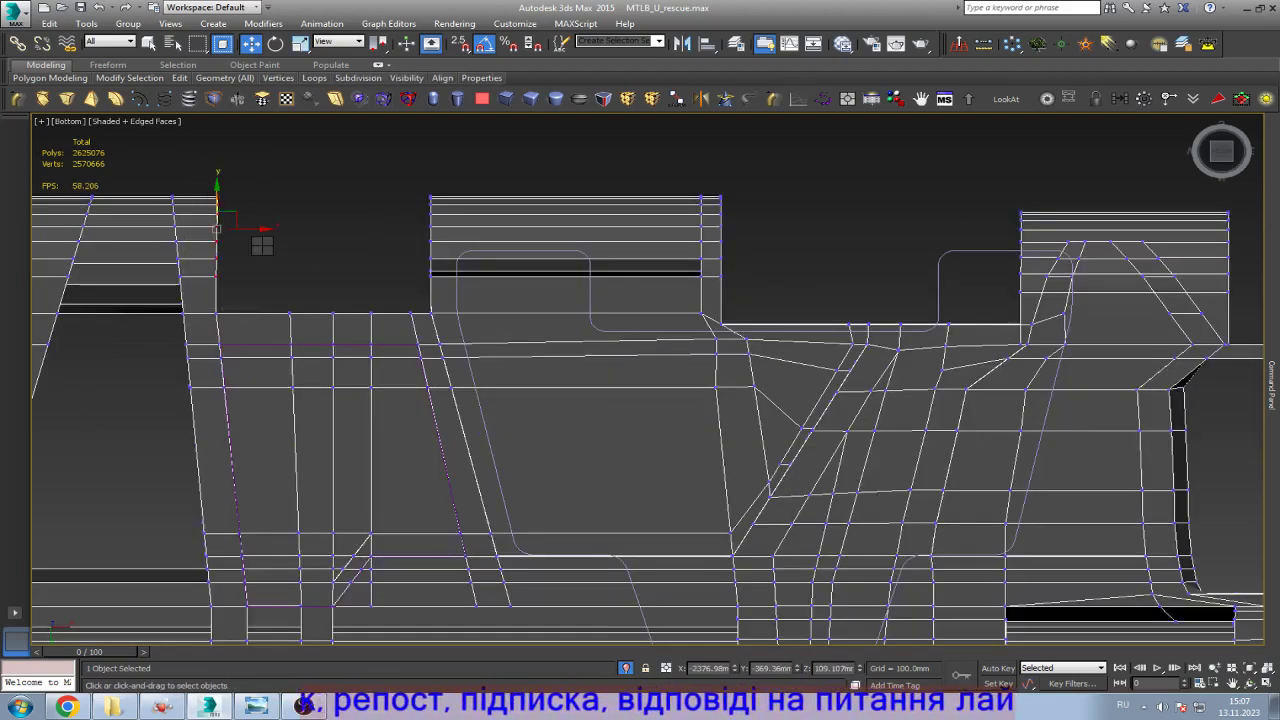
# Step: Scale the tooth's left-edge vertex column in X into a straight vertical line
pyautogui.press('r')
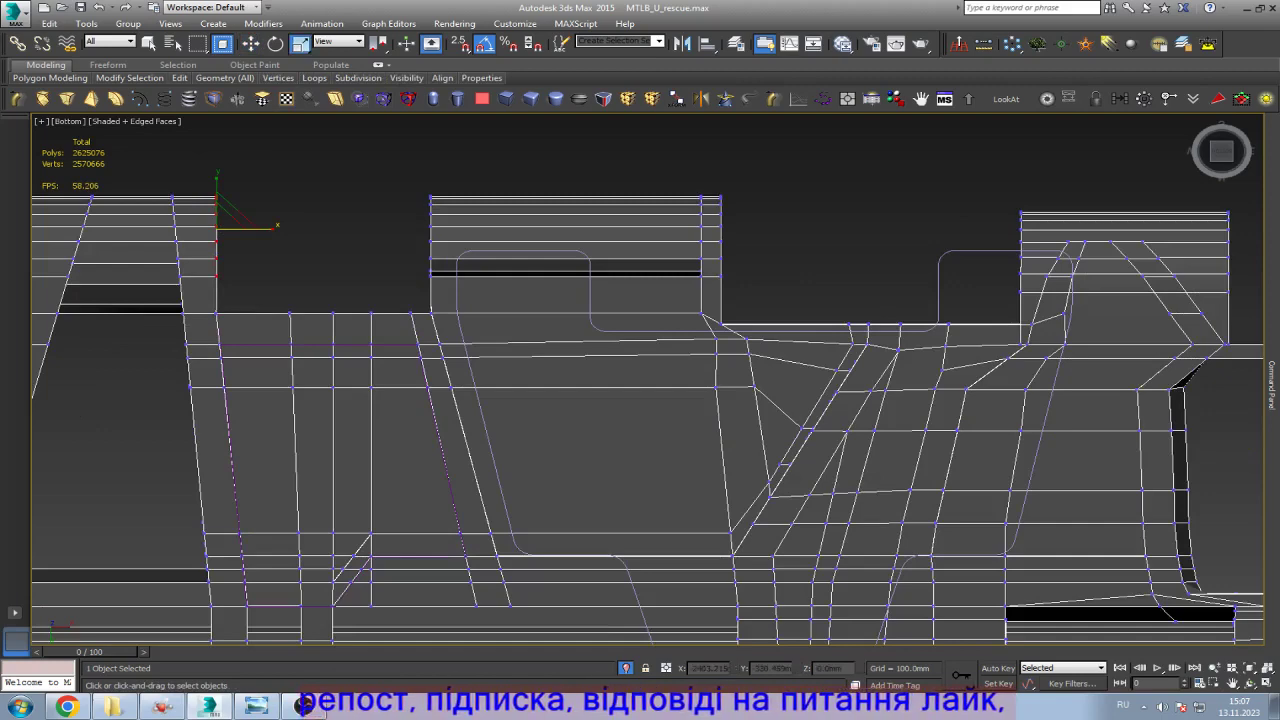
pyautogui.hotkey('ctrl', 'd')
pyautogui.press('w')
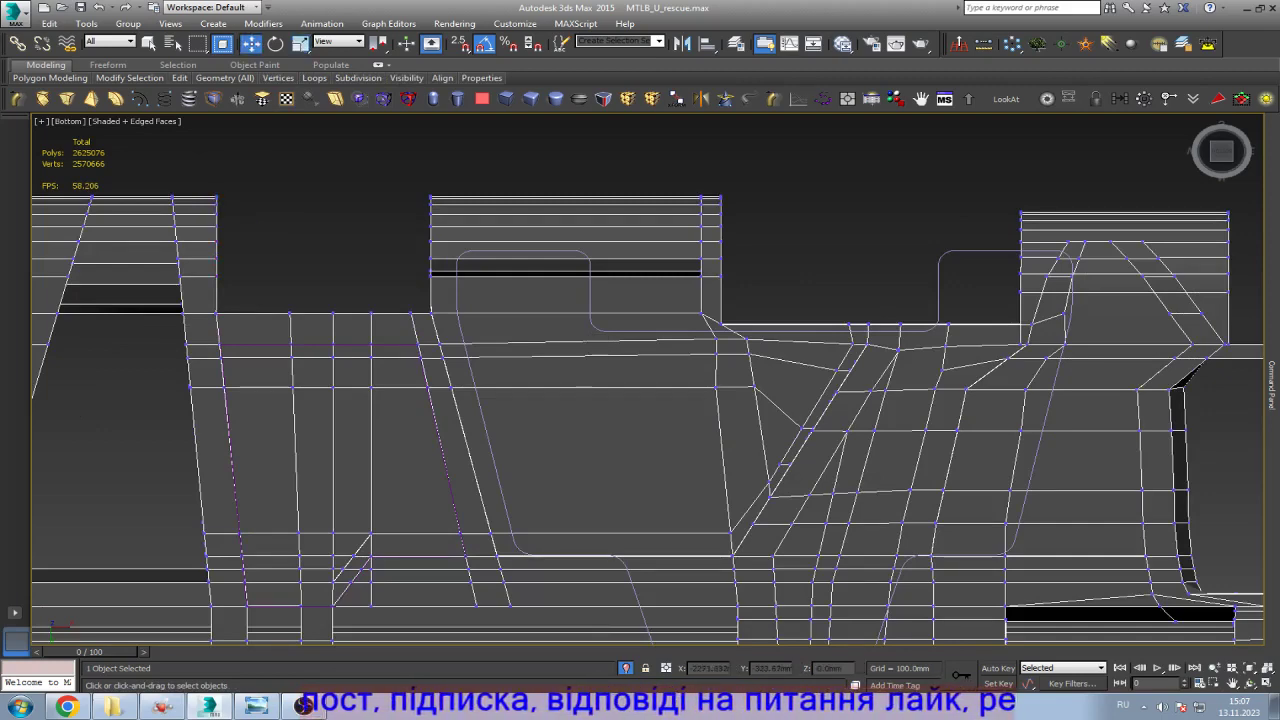
pyautogui.scroll(-5, 571, 374)
pyautogui.scroll(5, 570, 374)
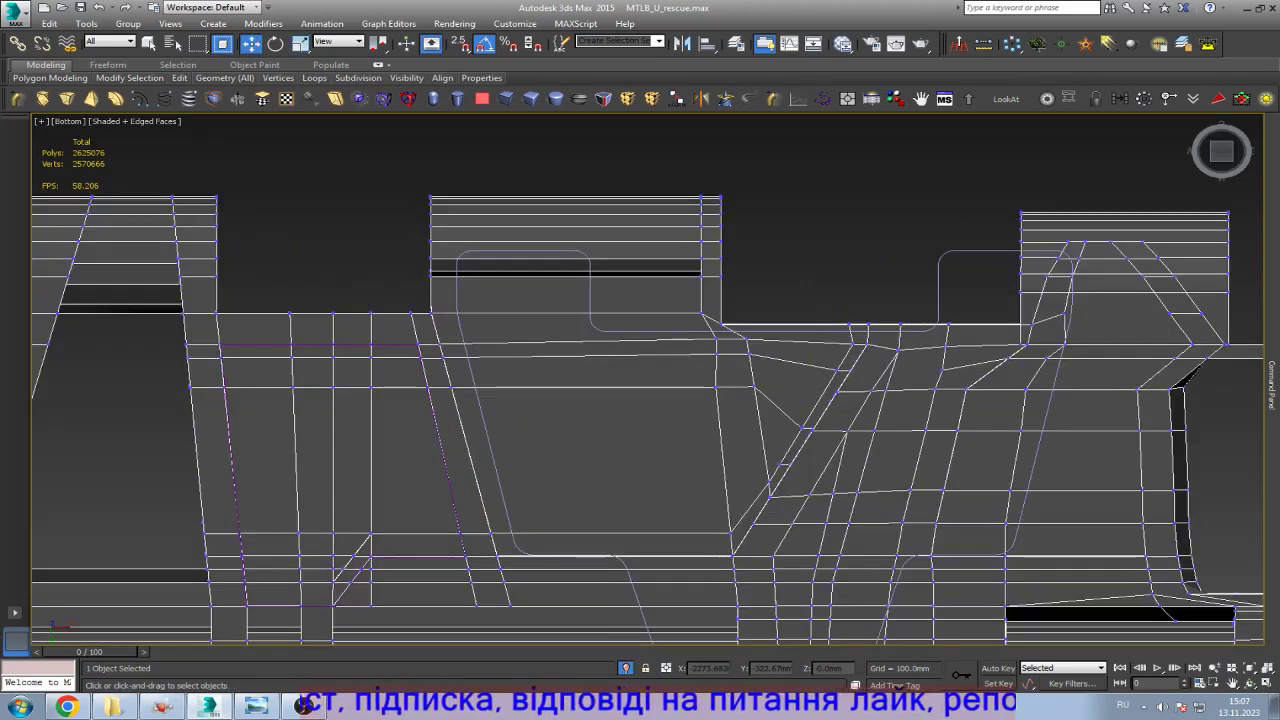
pyautogui.scroll(3, 443, 197)
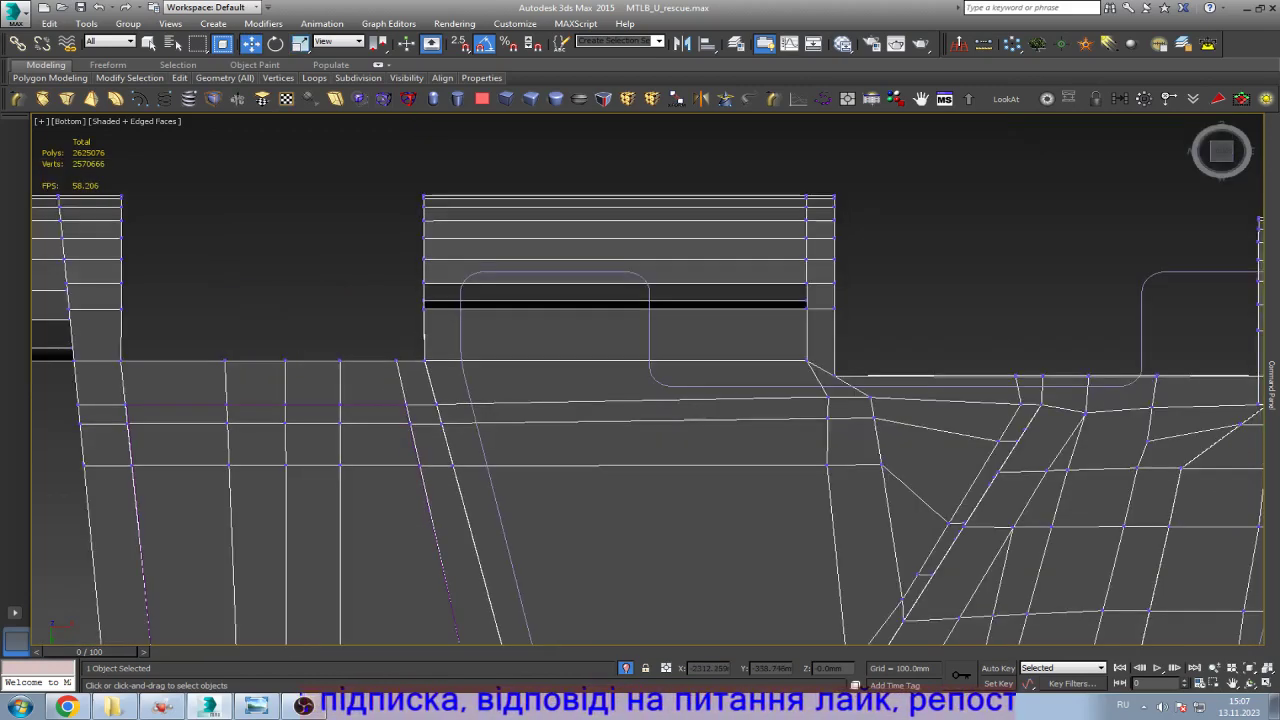
pyautogui.moveTo(447, 328); pyautogui.dragTo(453, 354)
pyautogui.press('r')
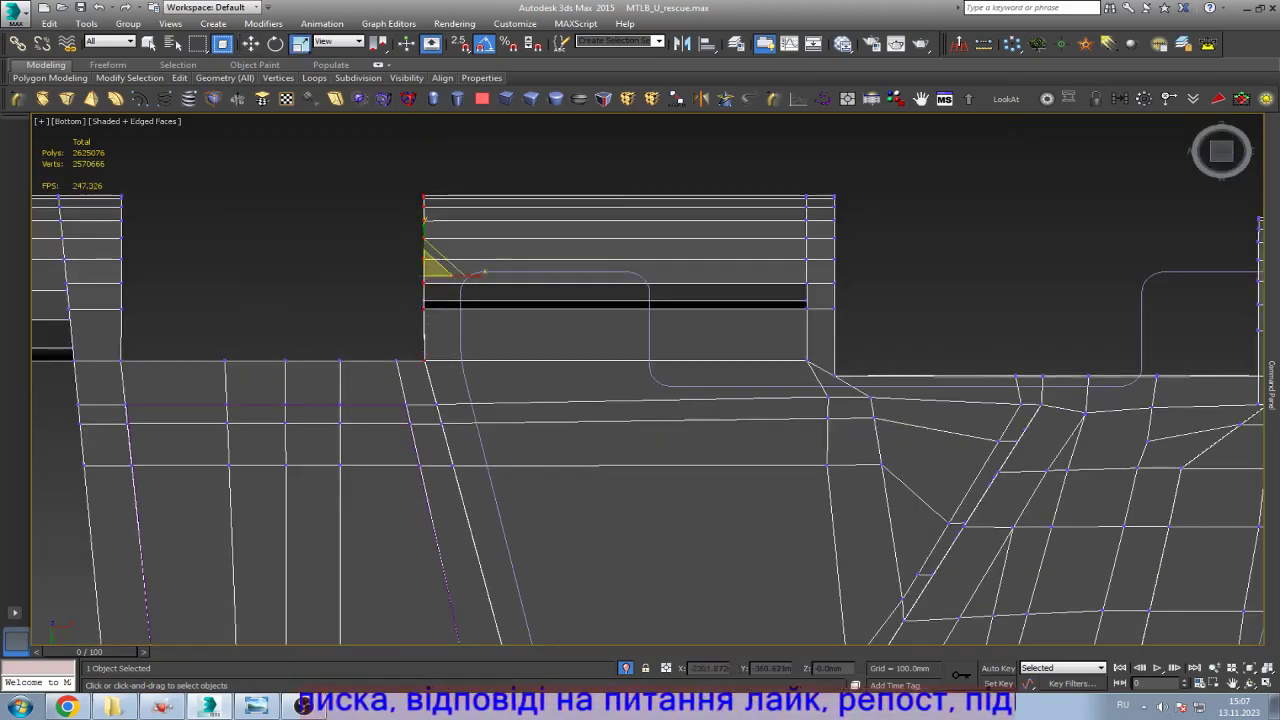
pyautogui.moveTo(465, 273)
pyautogui.mouseDown()
pyautogui.moveTo(430, 285)
pyautogui.moveTo(484, 272)
pyautogui.mouseUp()
pyautogui.hotkey('ctrl', 'd')
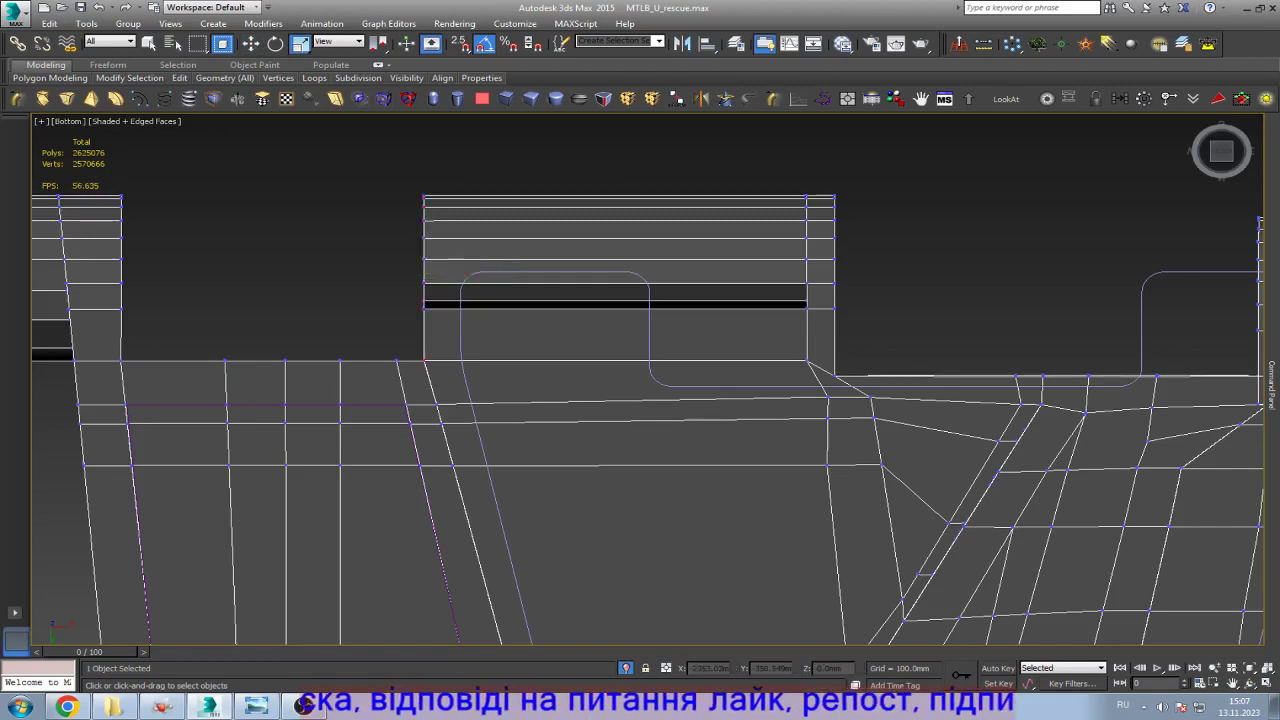
pyautogui.scroll(-3, 220, 332)
pyautogui.hotkey('ctrl', 'z')
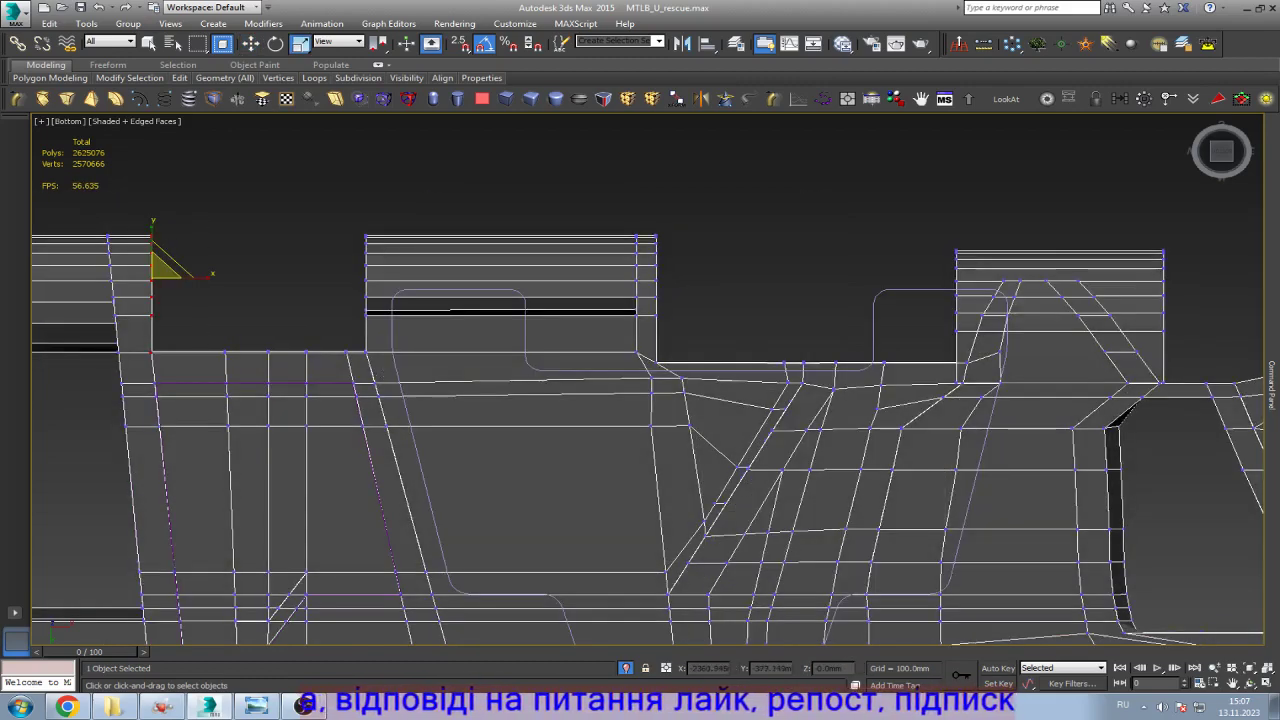
pyautogui.hotkey('ctrl', 'd')
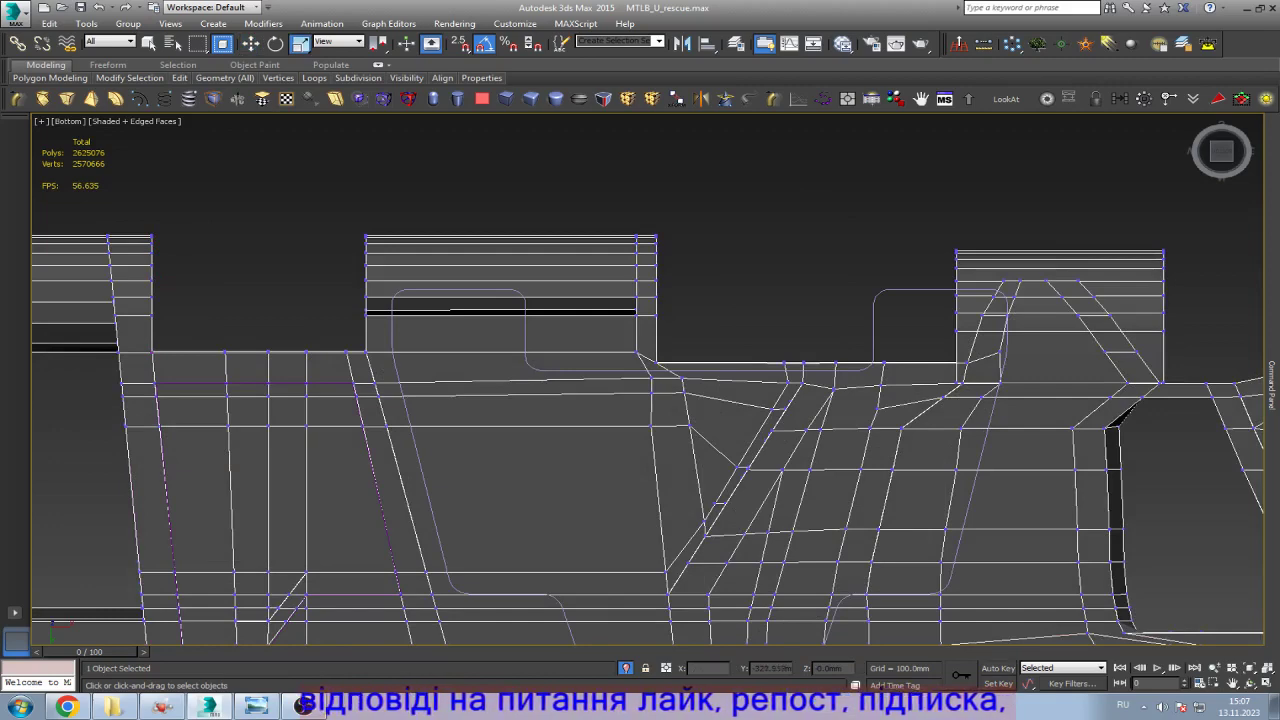
# Step: Raise the vertex row between the two teeth and flatten it level with the body's top edge
pyautogui.press('w')
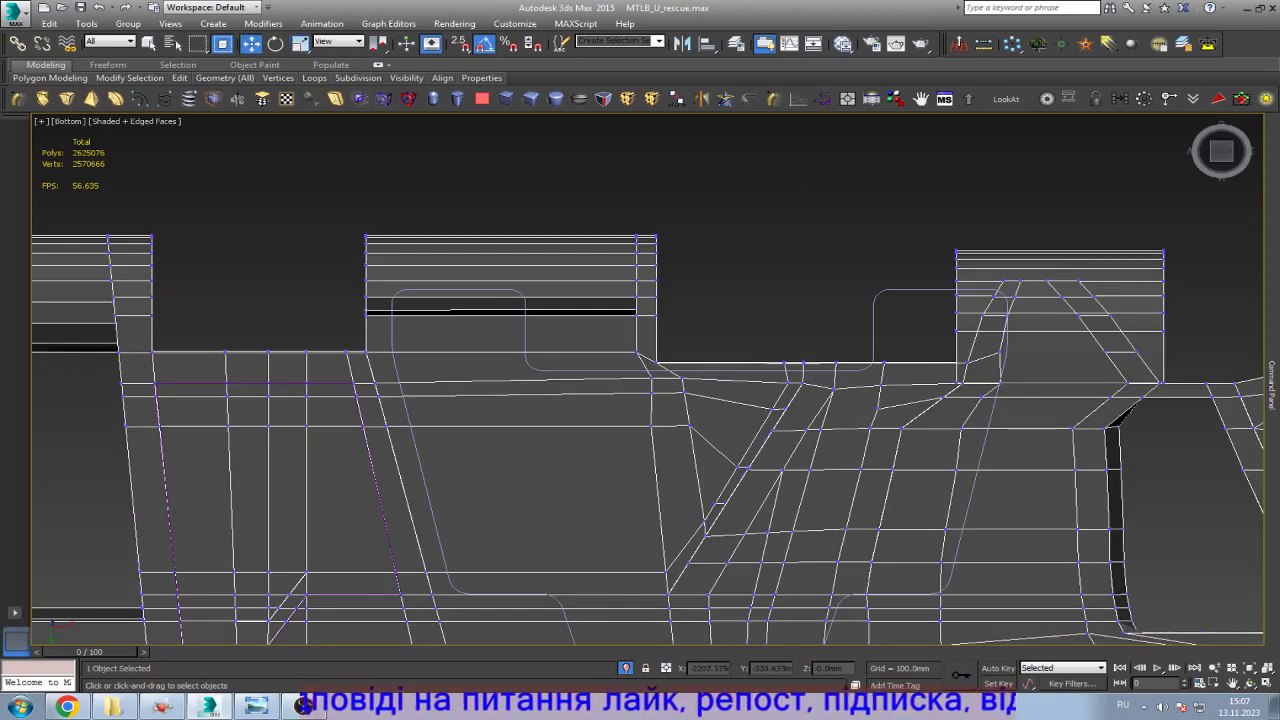
pyautogui.scroll(4, 730, 320)
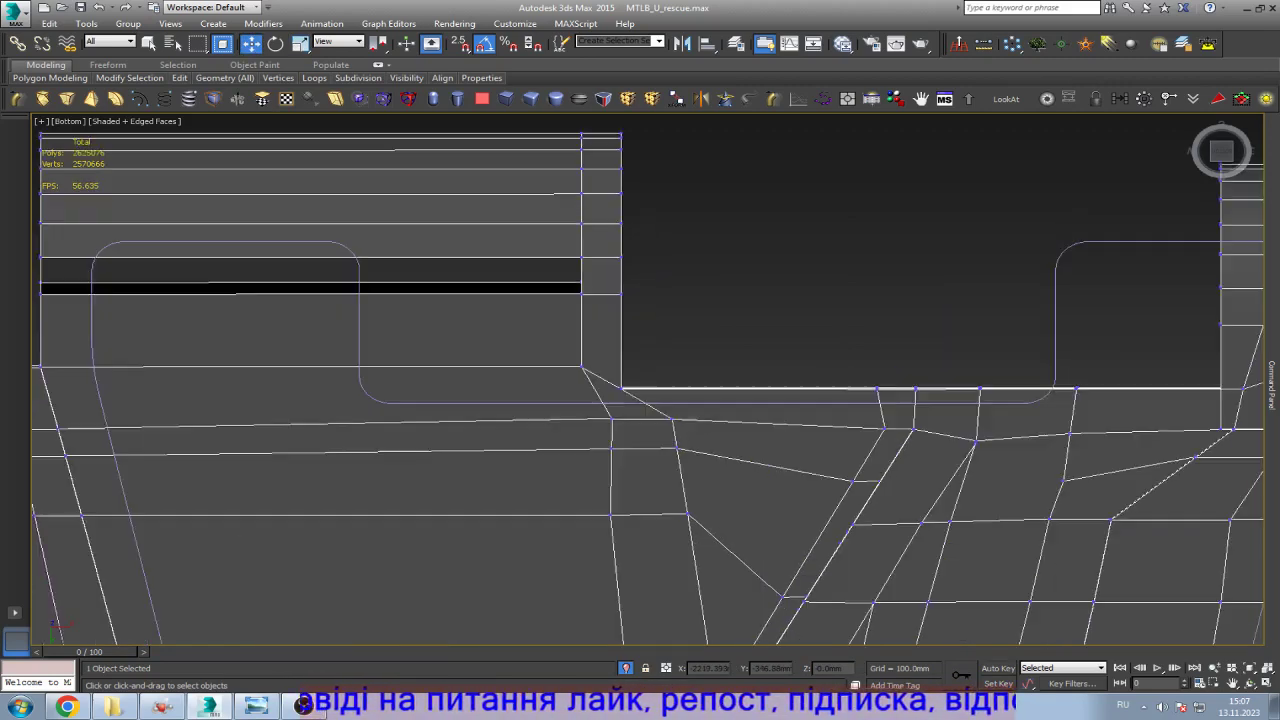
pyautogui.scroll(-2, 730, 320)
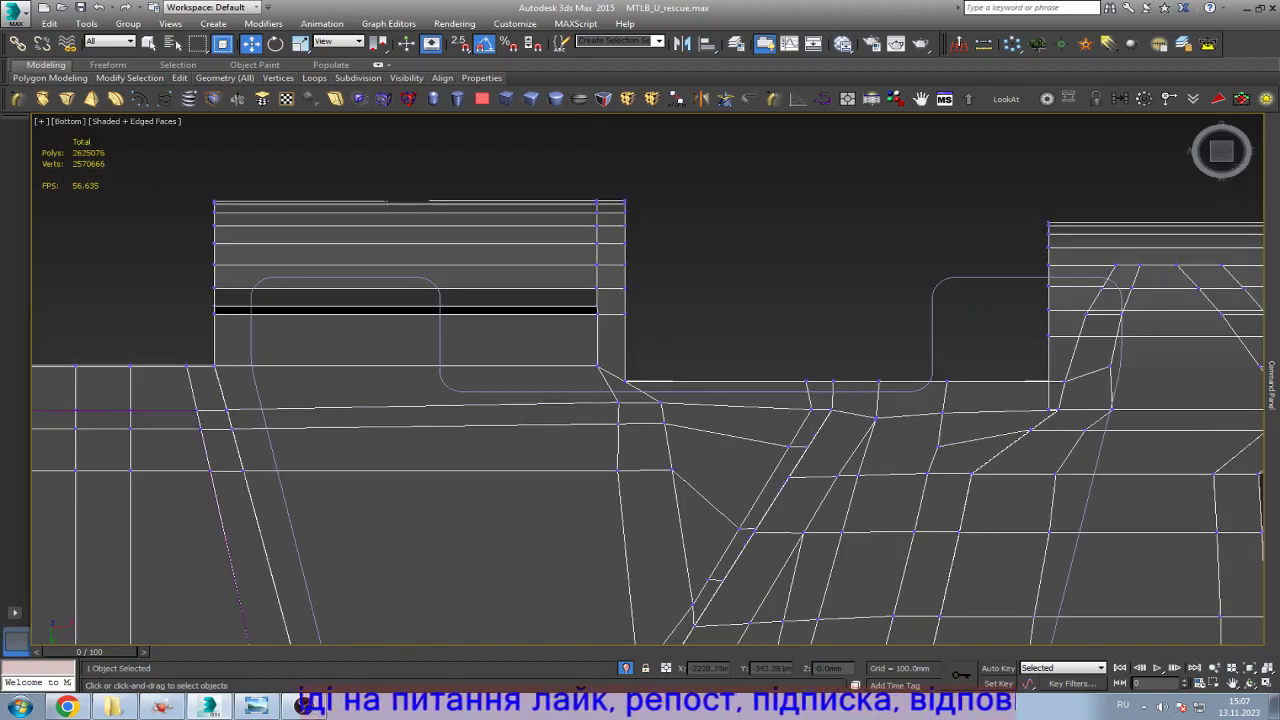
pyautogui.moveTo(977, 360); pyautogui.dragTo(619, 392)
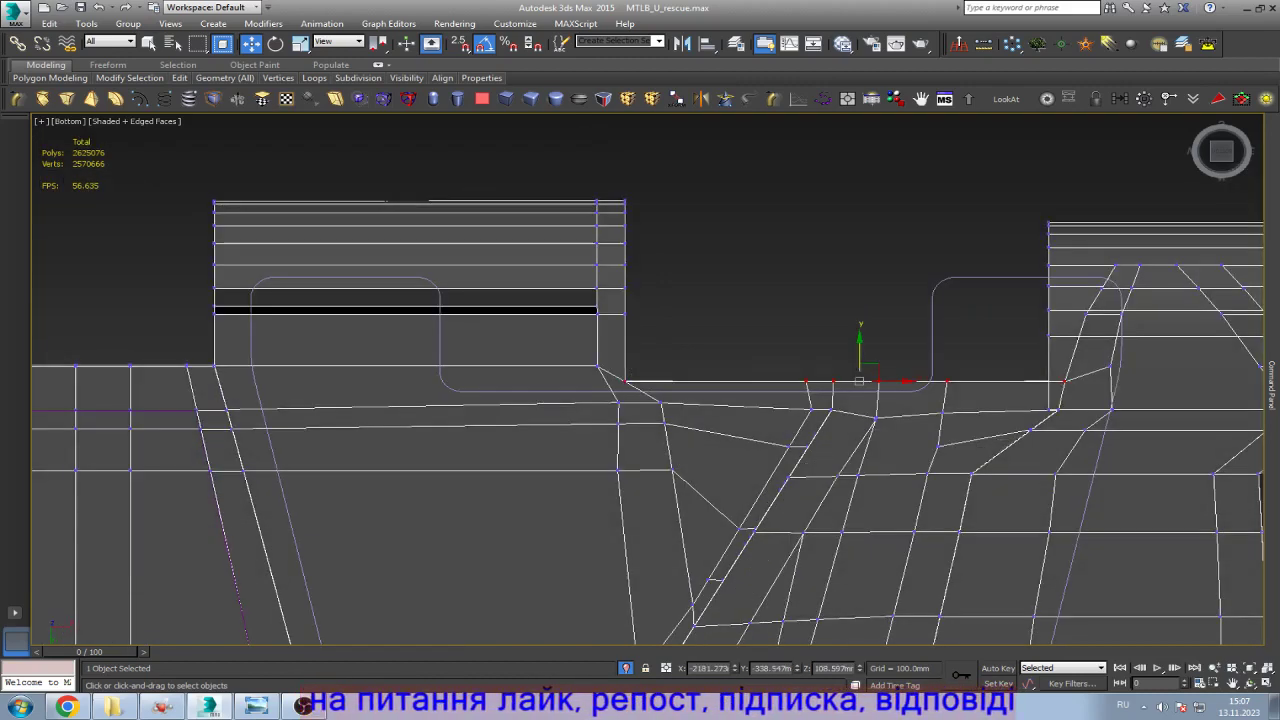
pyautogui.moveTo(870, 341); pyautogui.dragTo(870, 325)
pyautogui.press('r')
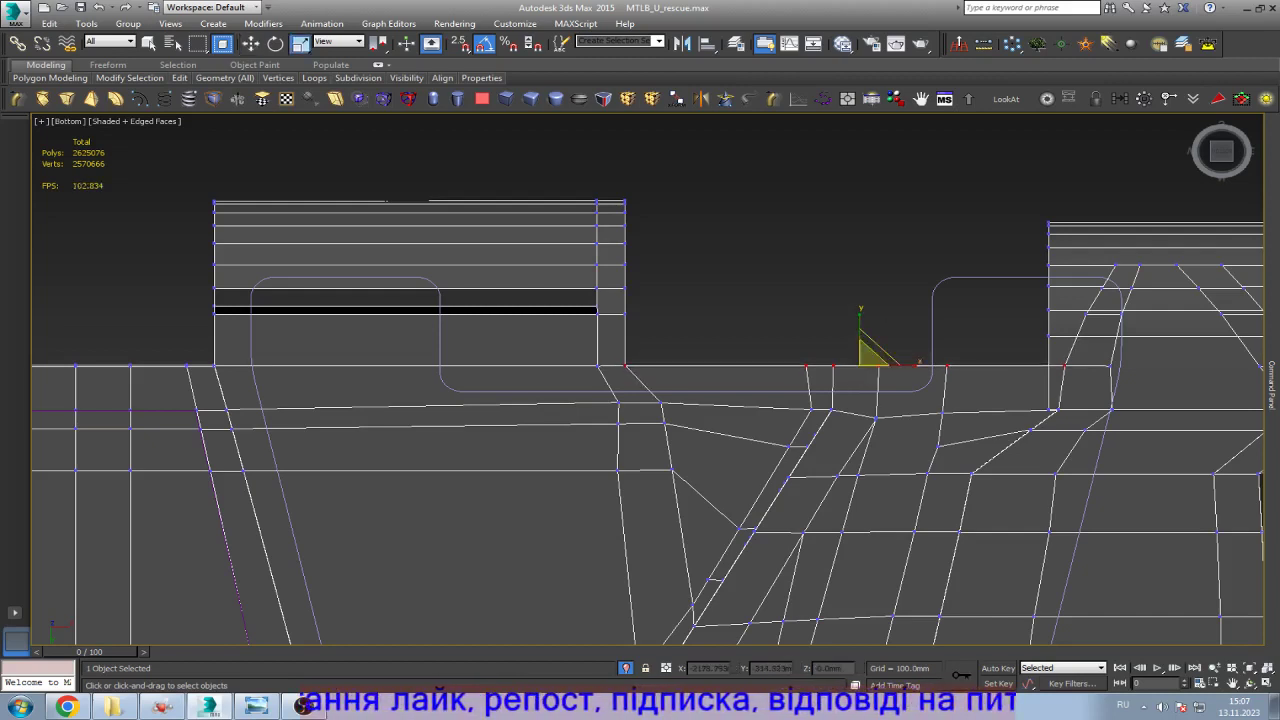
pyautogui.hotkey('ctrl', 'd')
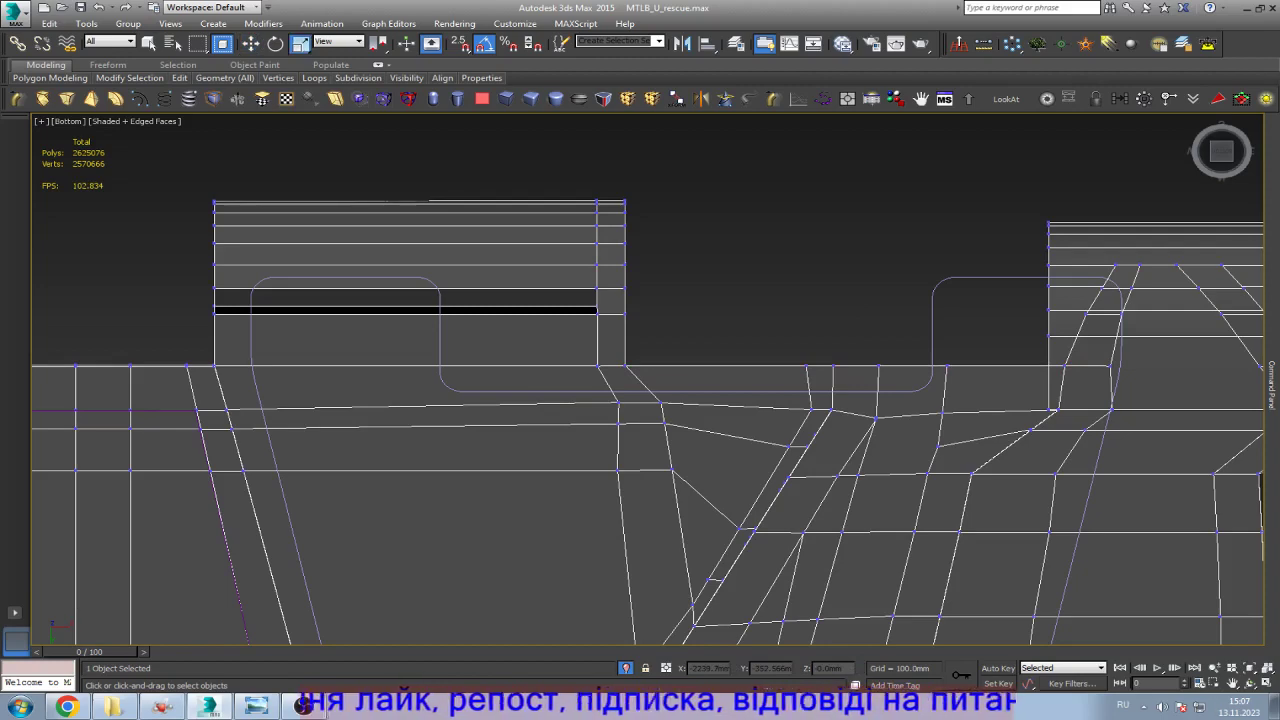
pyautogui.scroll(-3, 577, 322)
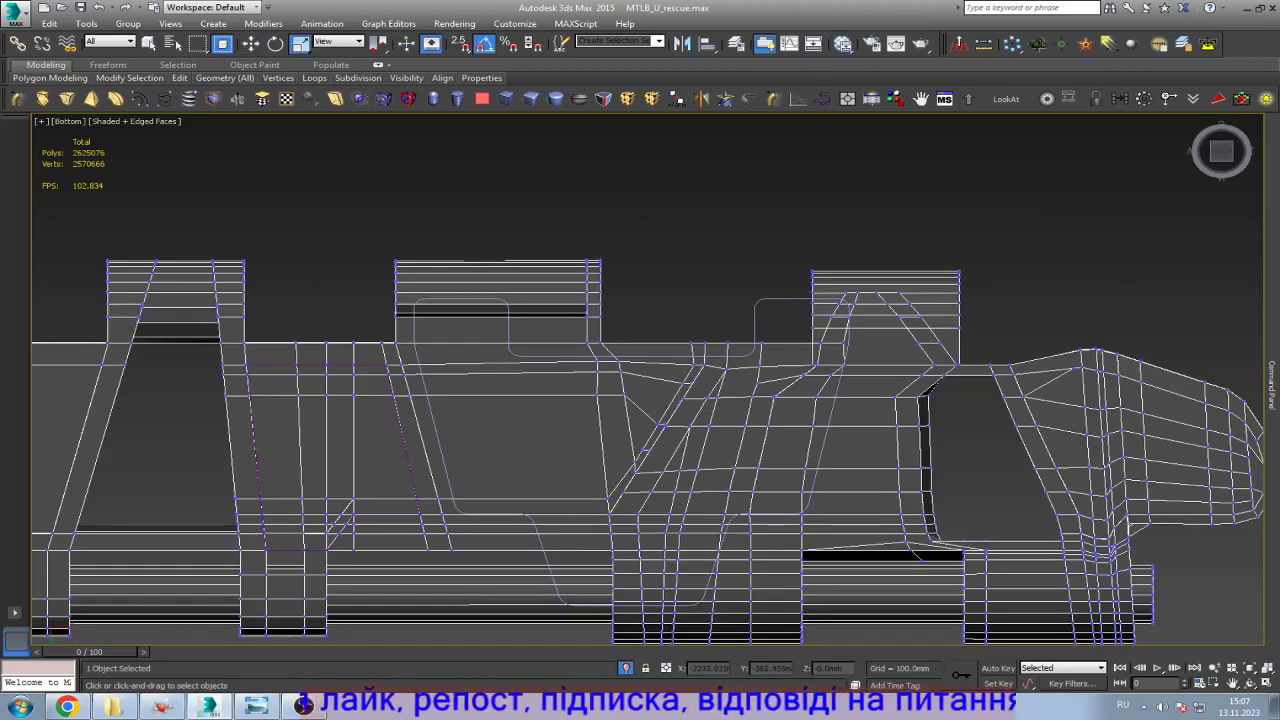
pyautogui.scroll(3, 445, 296)
pyautogui.scroll(-1, 445, 296)
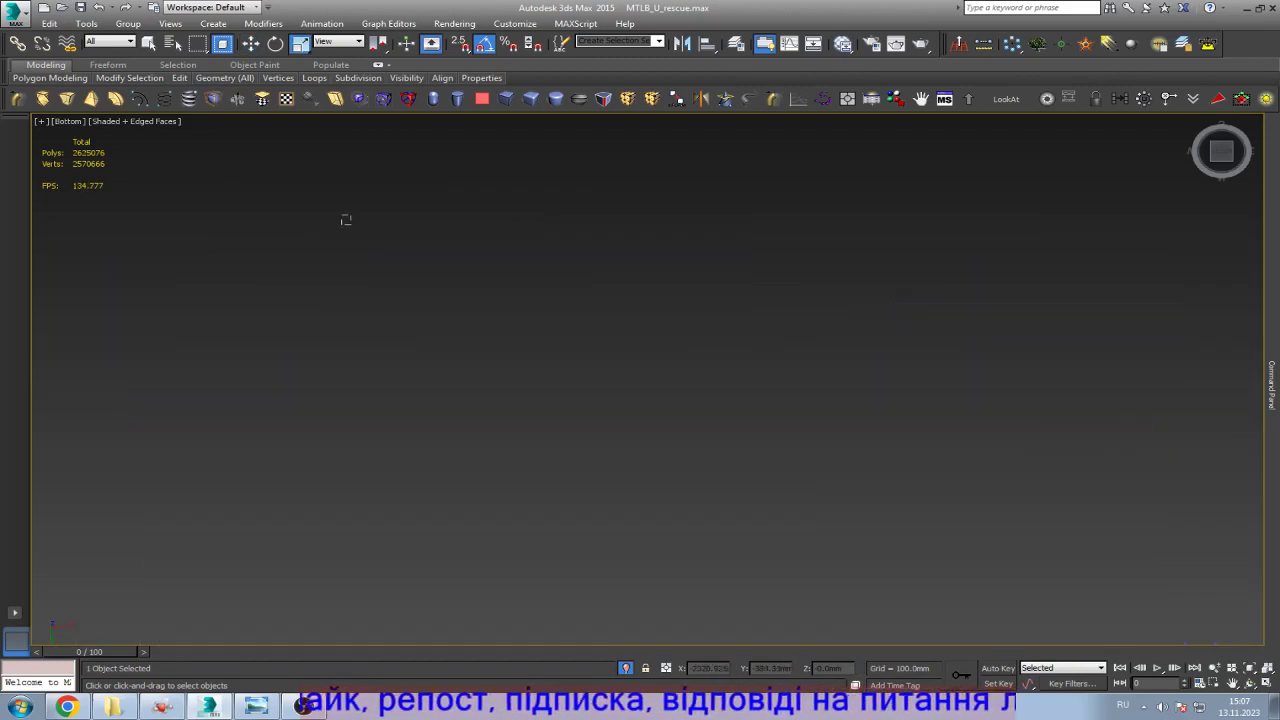
# Step: Delete the middle tooth block's vertices and switch the view to wireframe
pyautogui.moveTo(343, 217); pyautogui.dragTo(723, 349)
pyautogui.press('Delete')
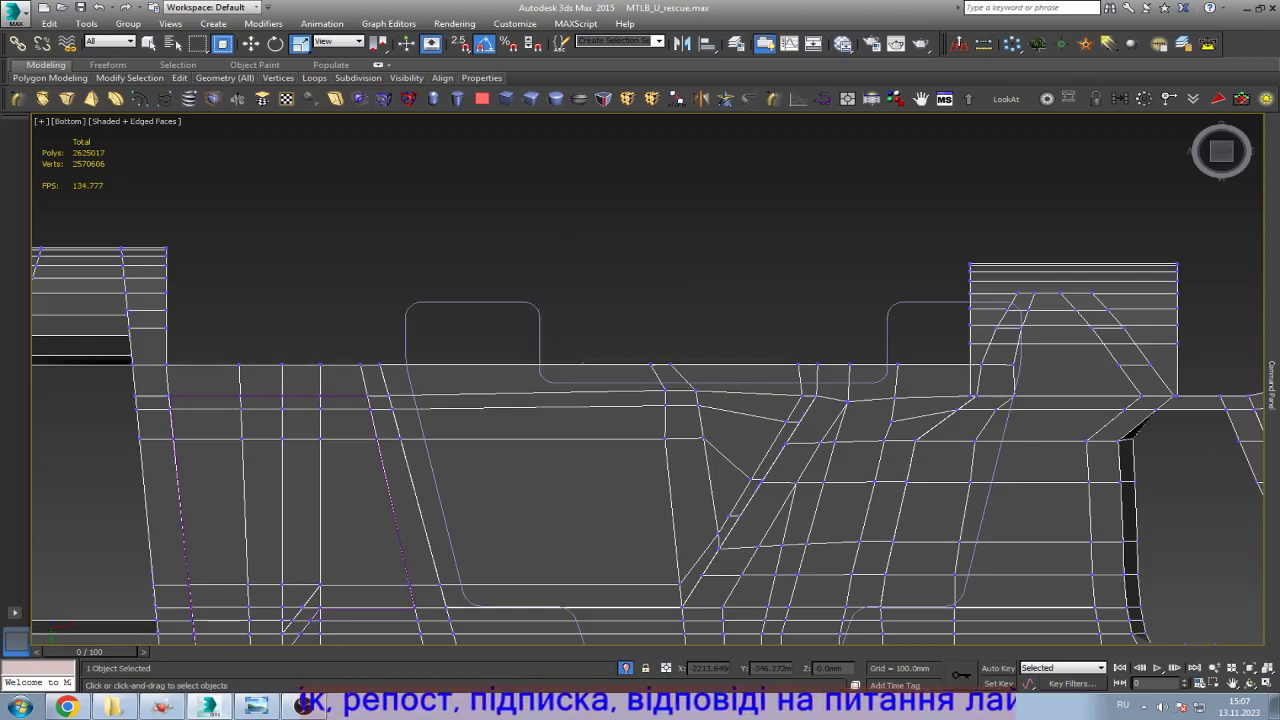
pyautogui.scroll(-3, 772, 348)
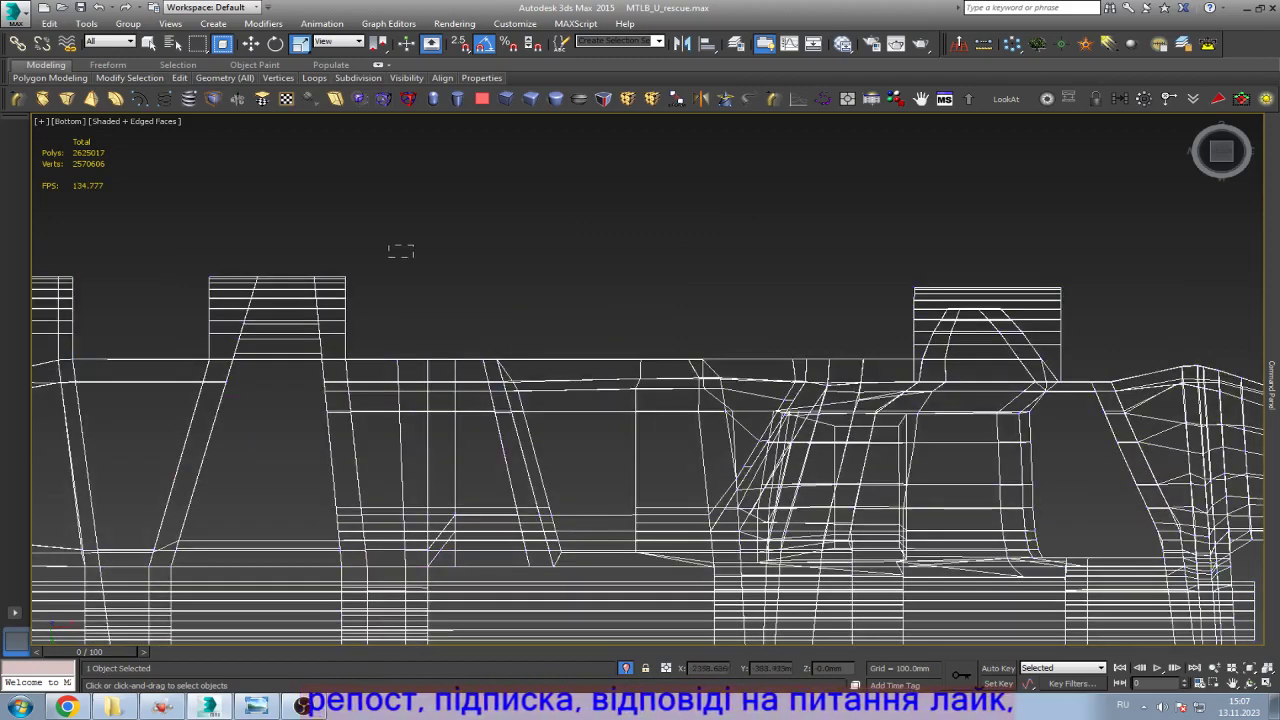
pyautogui.scroll(10, 205, 341)
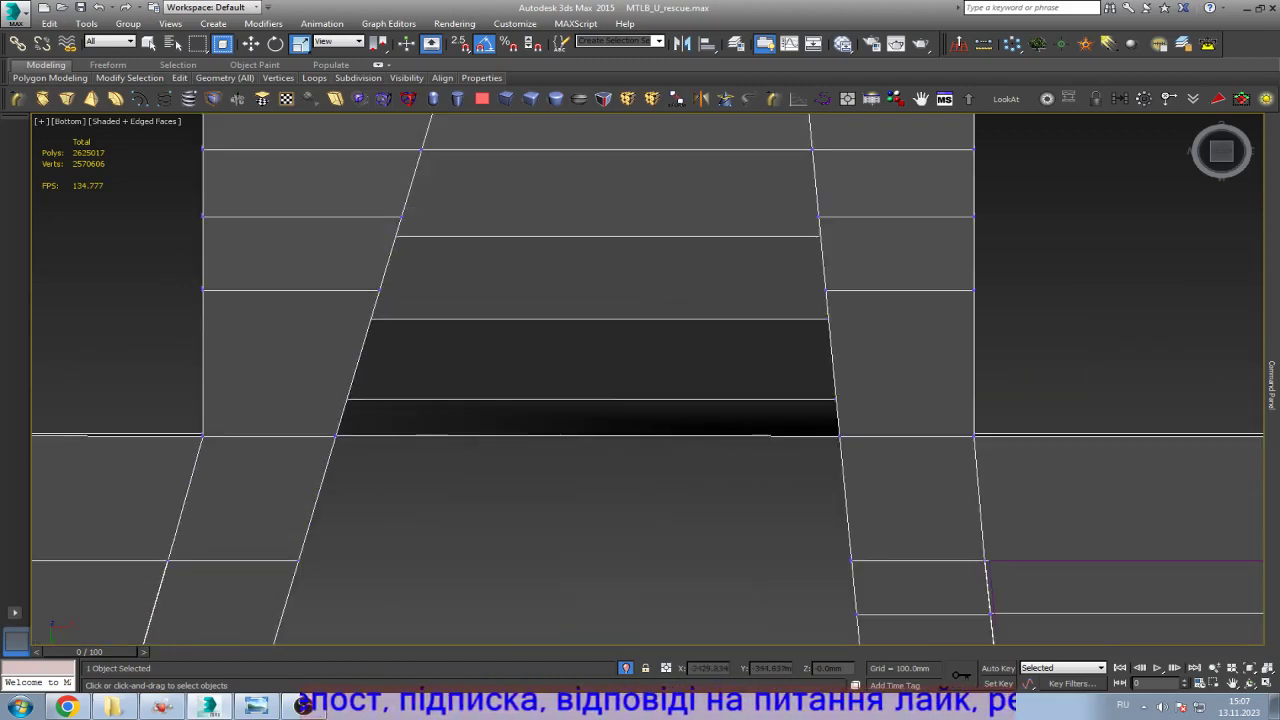
pyautogui.press('F3')
# Step: Select the four link-edge vertices and the vertex row along the link's top edge
pyautogui.scroll(-2, 202, 425)
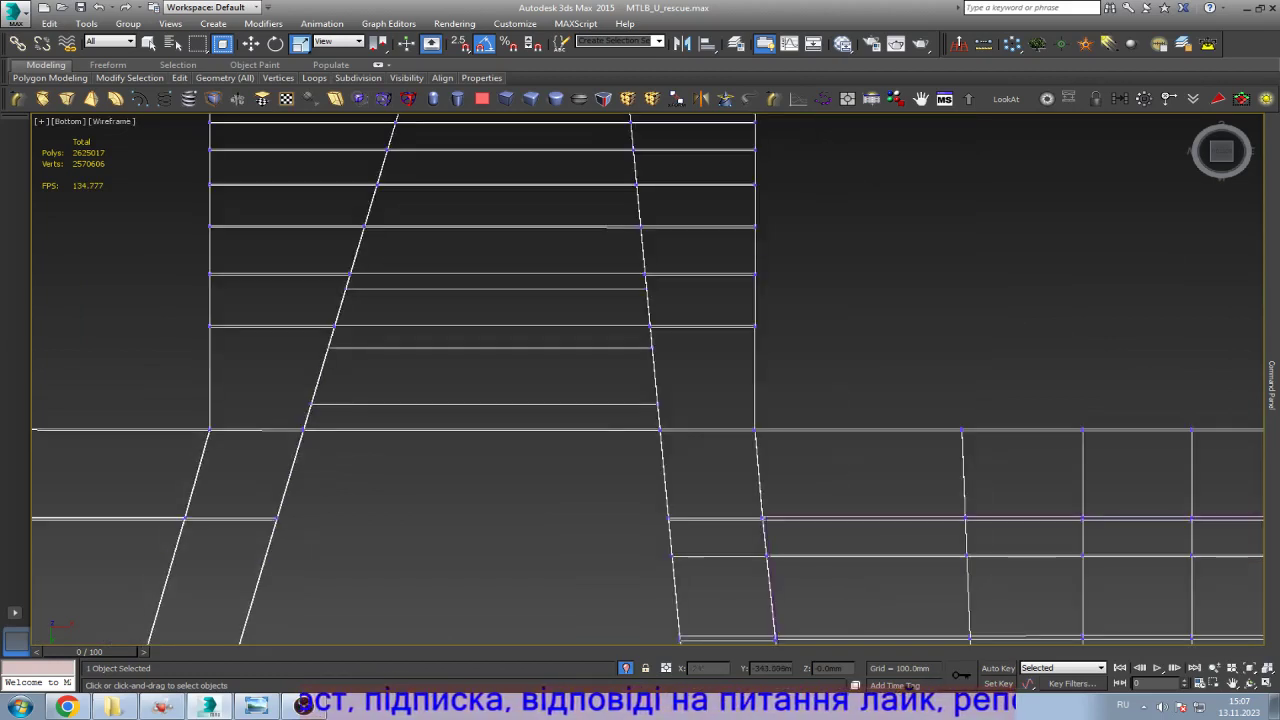
pyautogui.moveTo(202, 420); pyautogui.dragTo(782, 448)
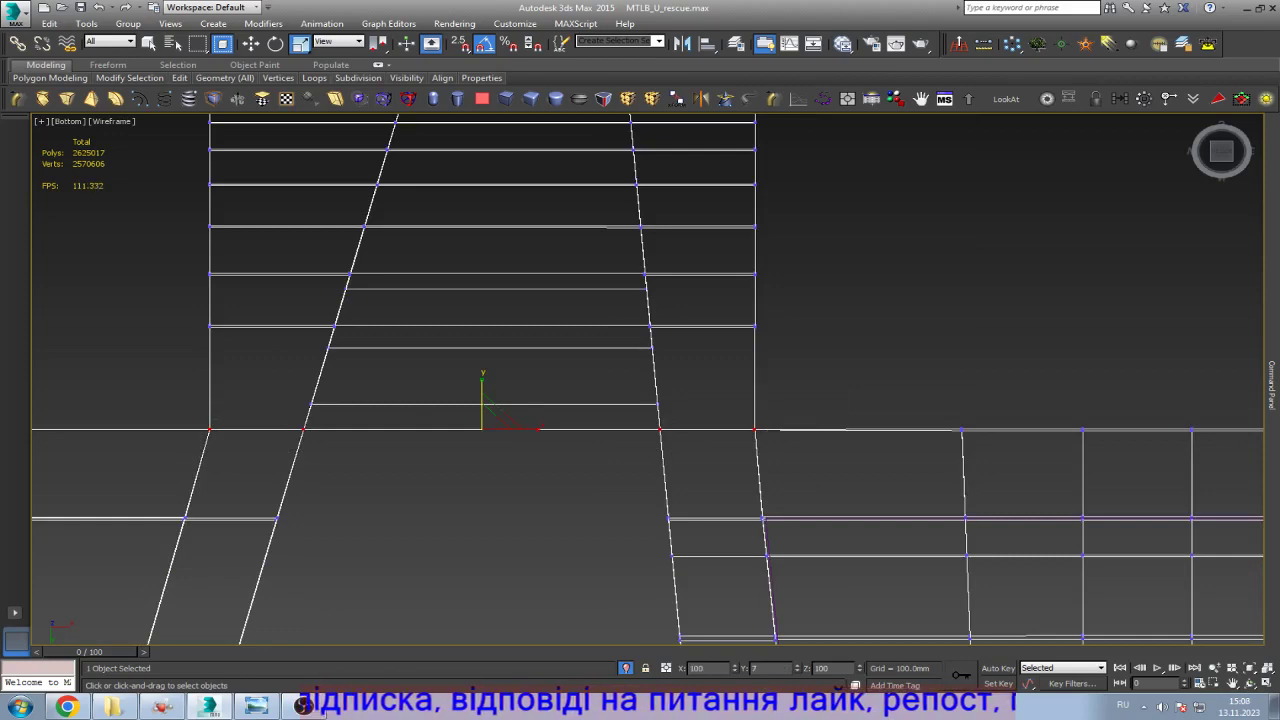
pyautogui.scroll(-5, 490, 415)
pyautogui.scroll(3, 1100, 448)
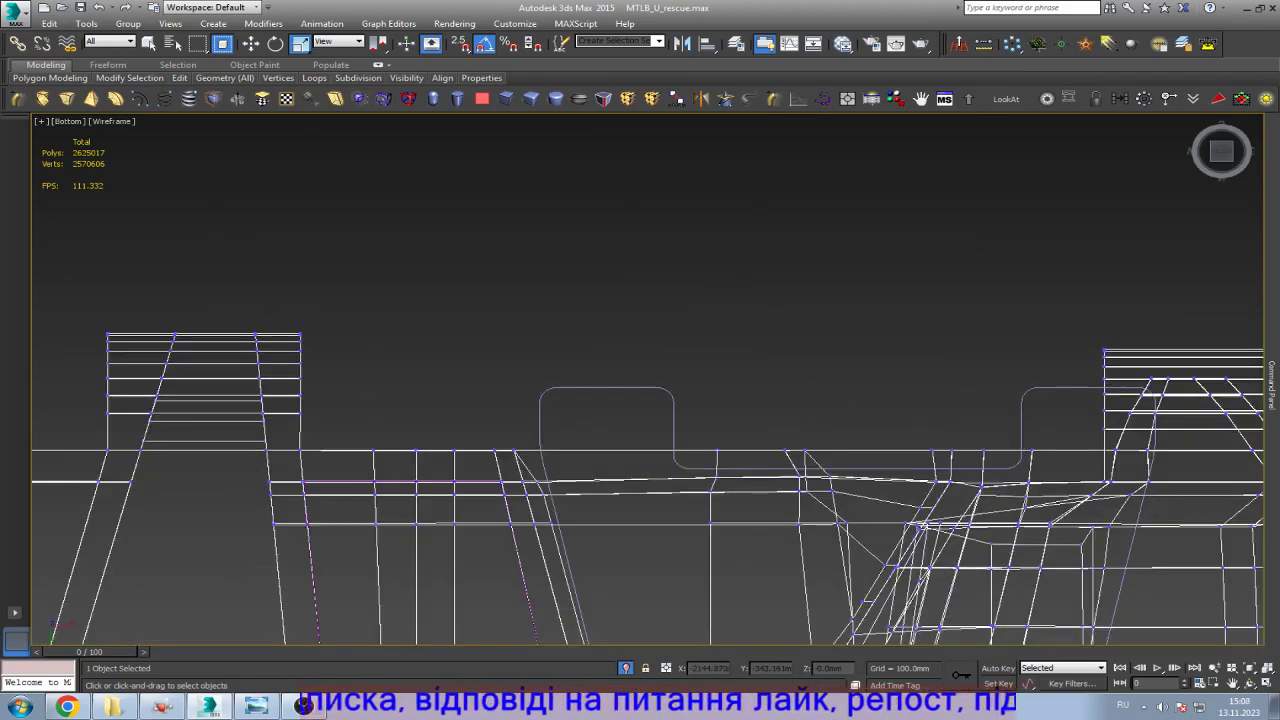
pyautogui.moveTo(636, 462); pyautogui.dragTo(272, 462)
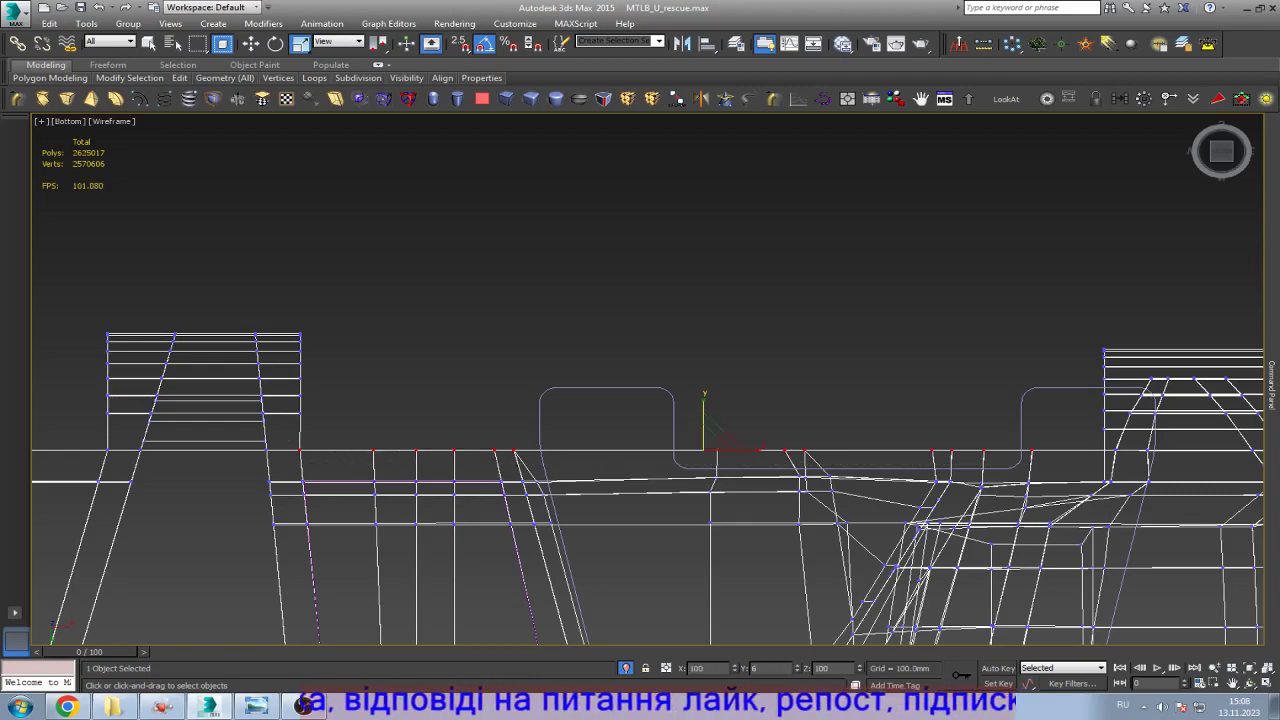
pyautogui.hotkey('ctrl', 'd')
pyautogui.moveTo(640, 470); pyautogui.dragTo(650, 464, button='middle')
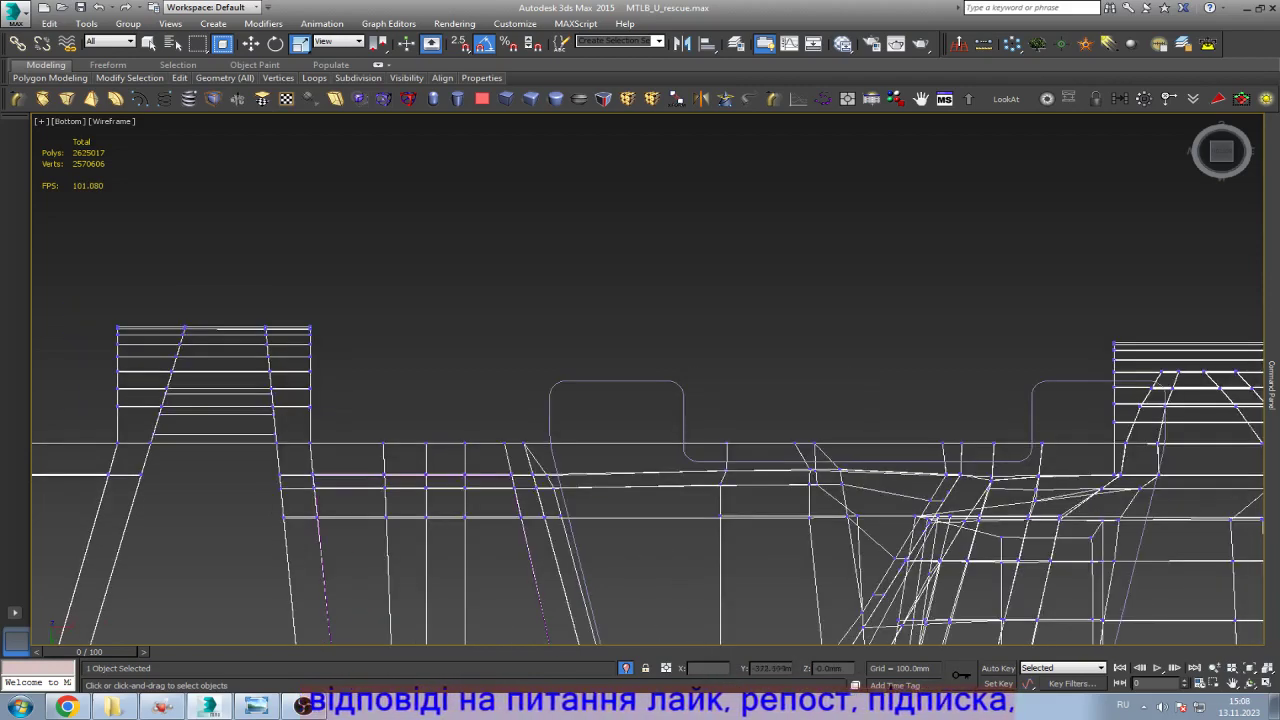
# Step: Clone the left tooth's polygons about 112.7 mm along X into the middle gap
pyautogui.press('4')
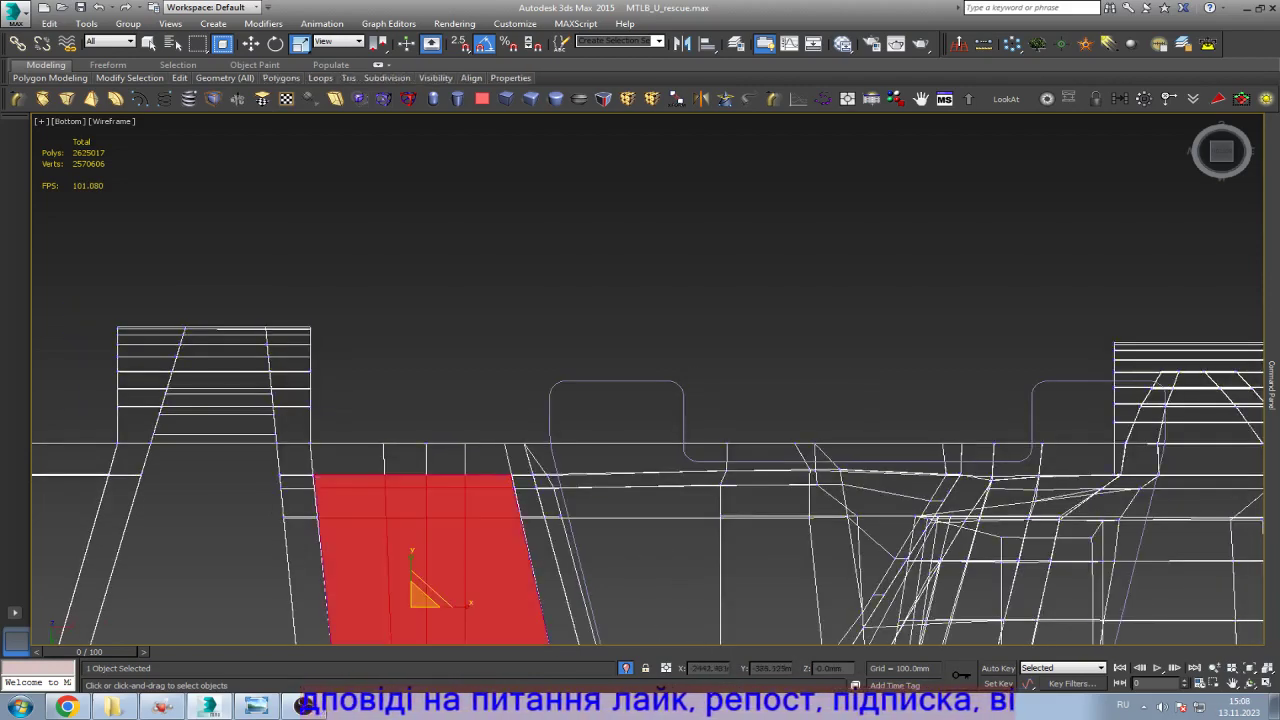
pyautogui.moveTo(322, 306); pyautogui.dragTo(84, 458)
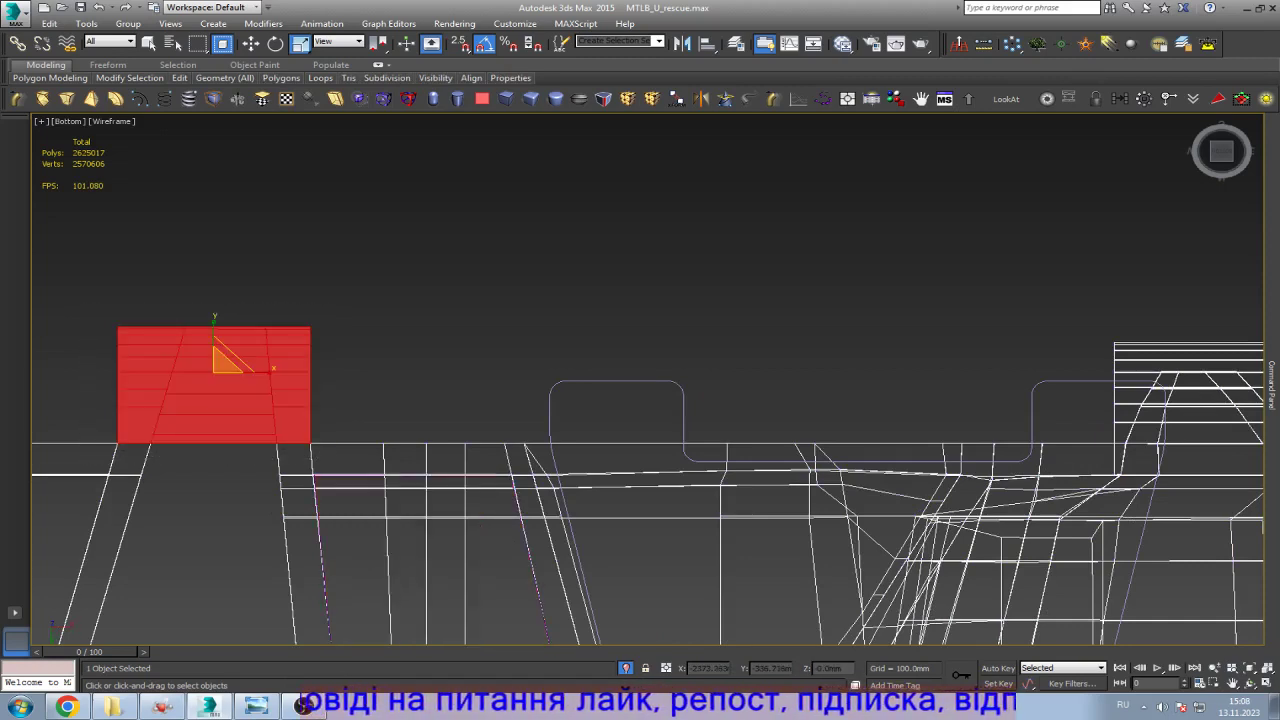
pyautogui.press('w')
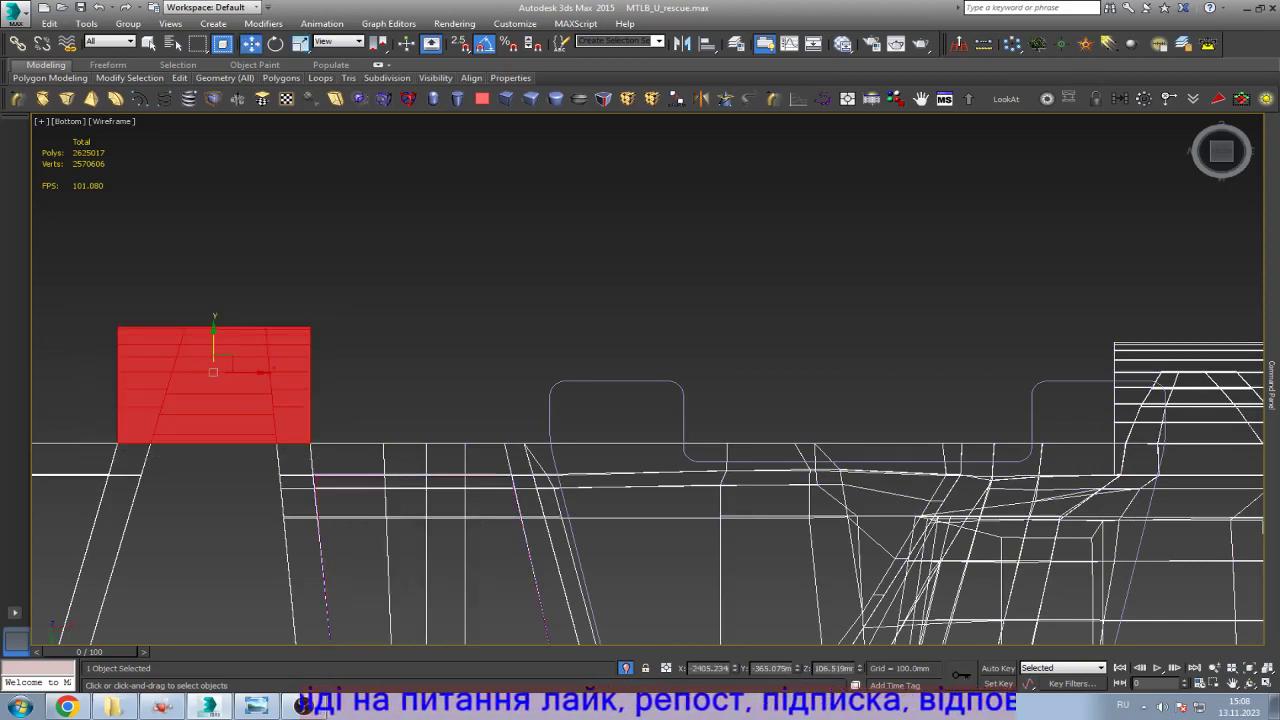
pyautogui.moveTo(250, 372)
pyautogui.mouseDown()
pyautogui.moveTo(636, 372)
pyautogui.moveTo(598, 376)
pyautogui.mouseUp()
pyautogui.press('Return')
pyautogui.press('z')
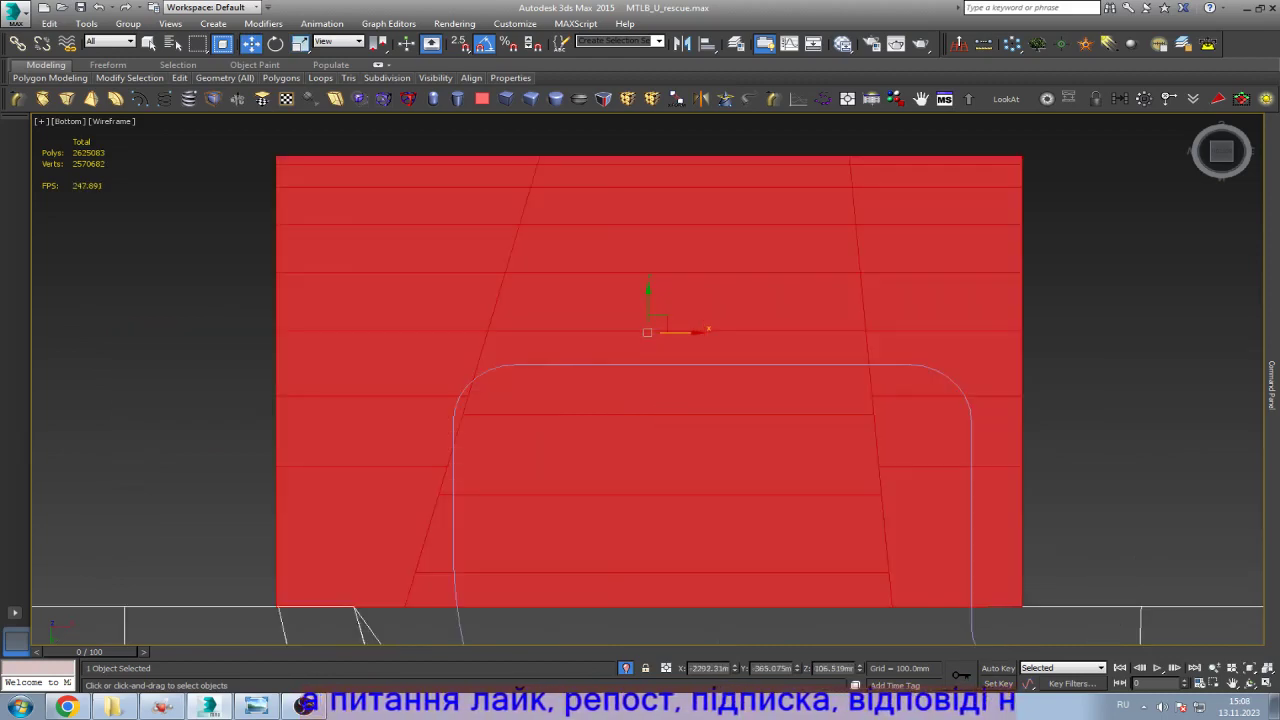
pyautogui.scroll(-3, 563, 420)
pyautogui.scroll(6, 388, 501)
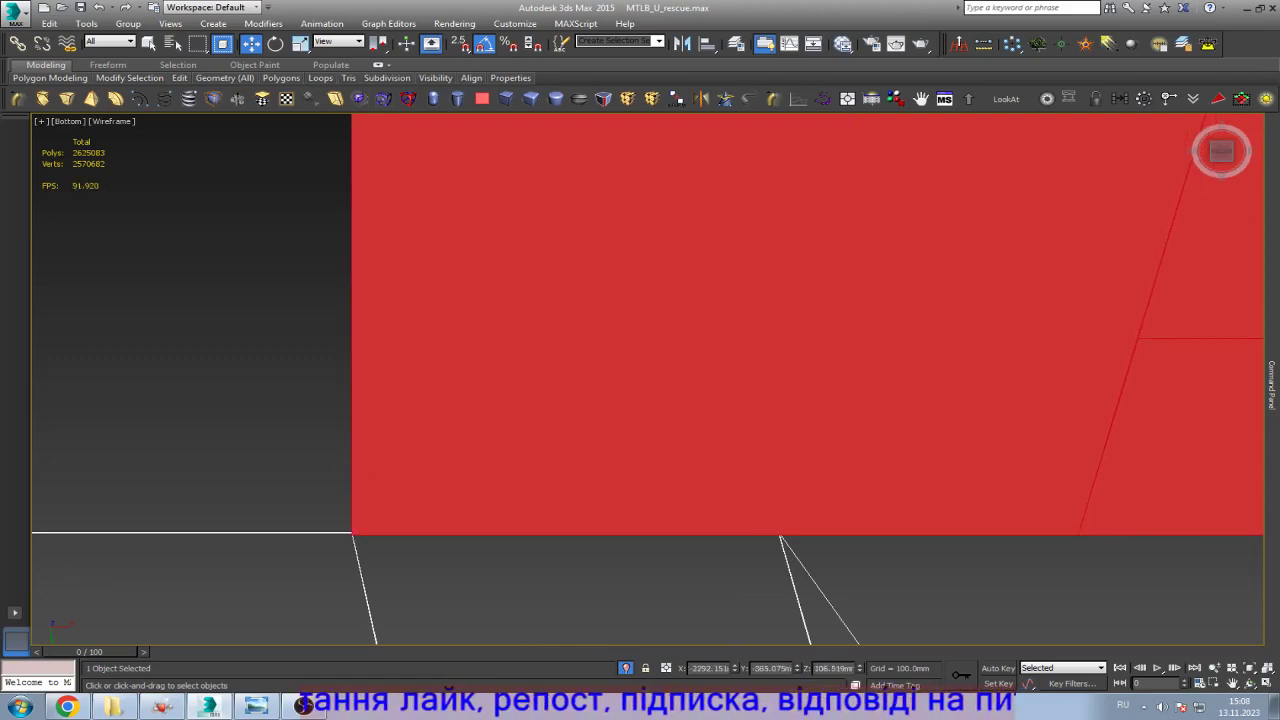
# Step: Deselect the cloned tooth polygons and compare the mesh against the track reference photo
pyautogui.scroll(-5, 380, 505)
pyautogui.hotkey('ctrl', 'd')
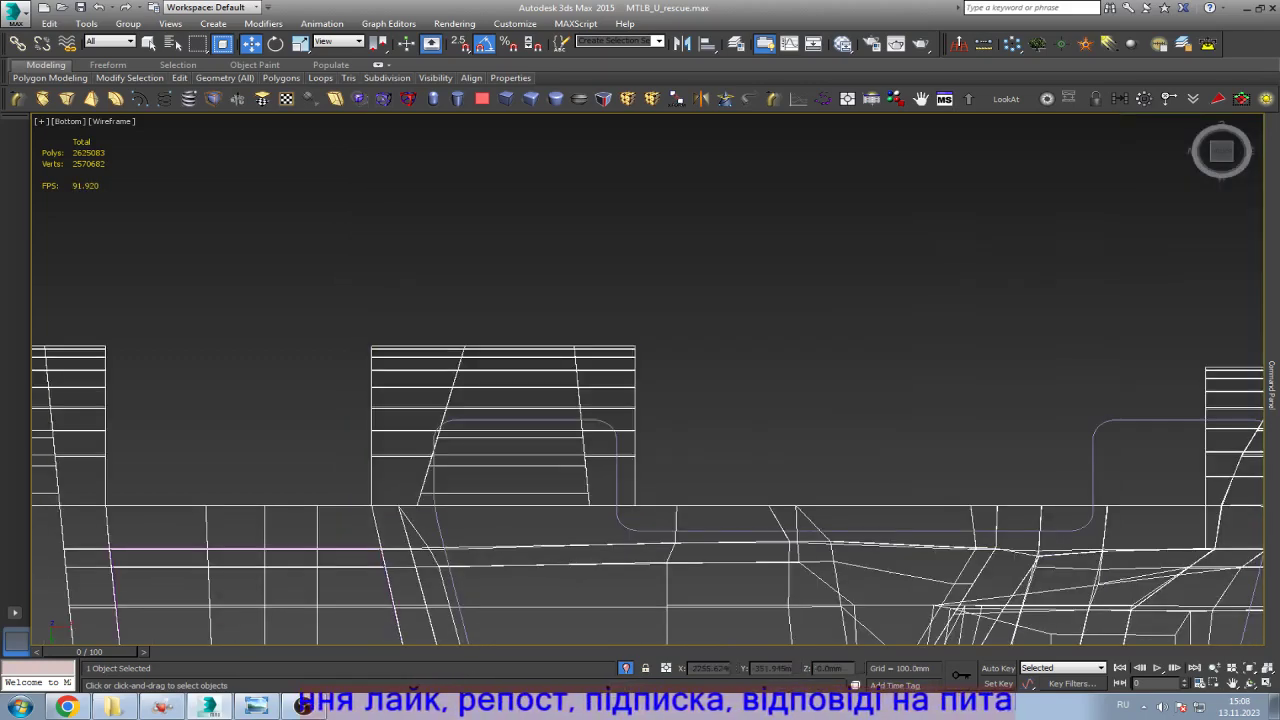
pyautogui.scroll(-5, 384, 466)
pyautogui.scroll(4, 707, 532)
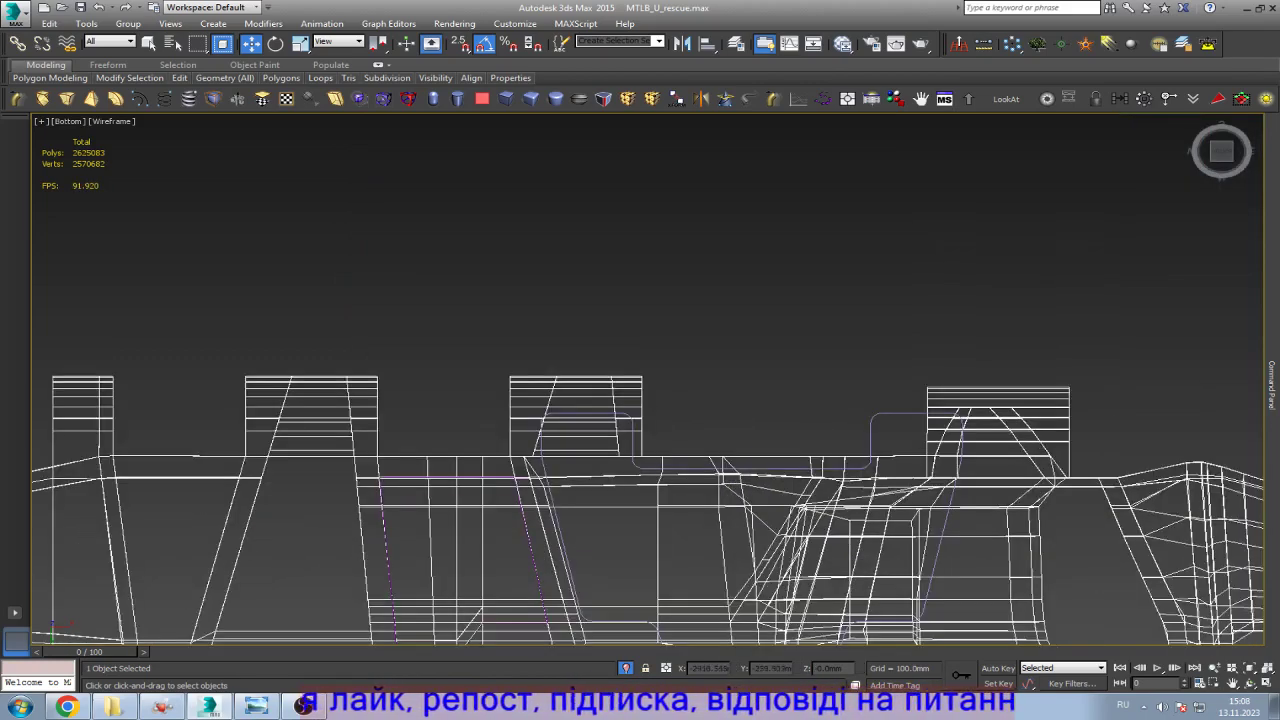
pyautogui.hotkey('alt', 'Tab')
pyautogui.hotkey('alt', 'Tab')
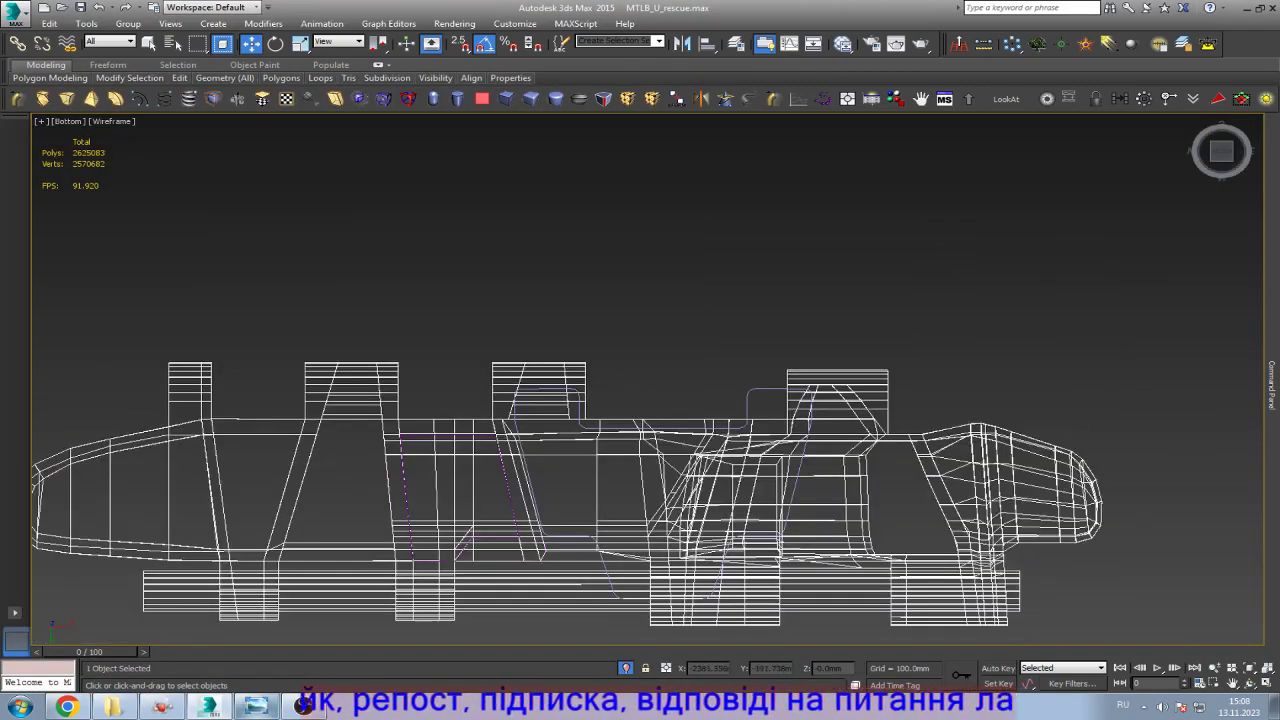
pyautogui.hotkey('alt', 'Tab')
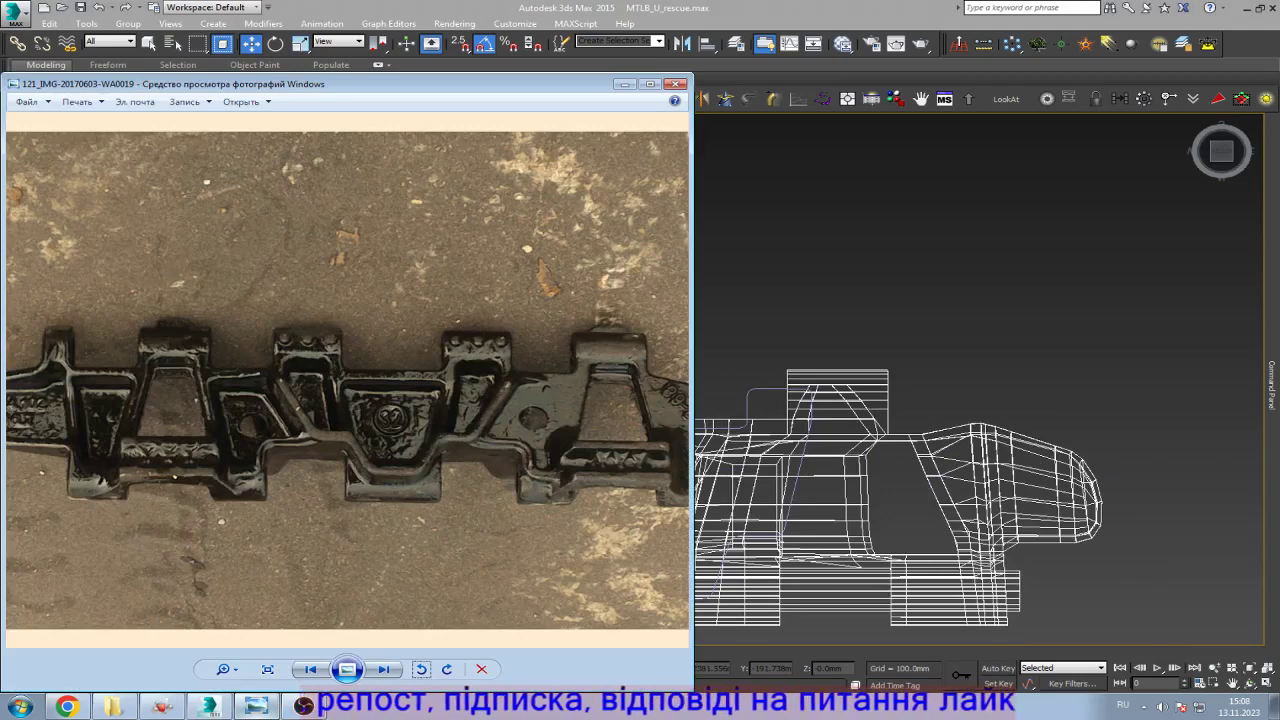
pyautogui.hotkey('alt', 'Tab')
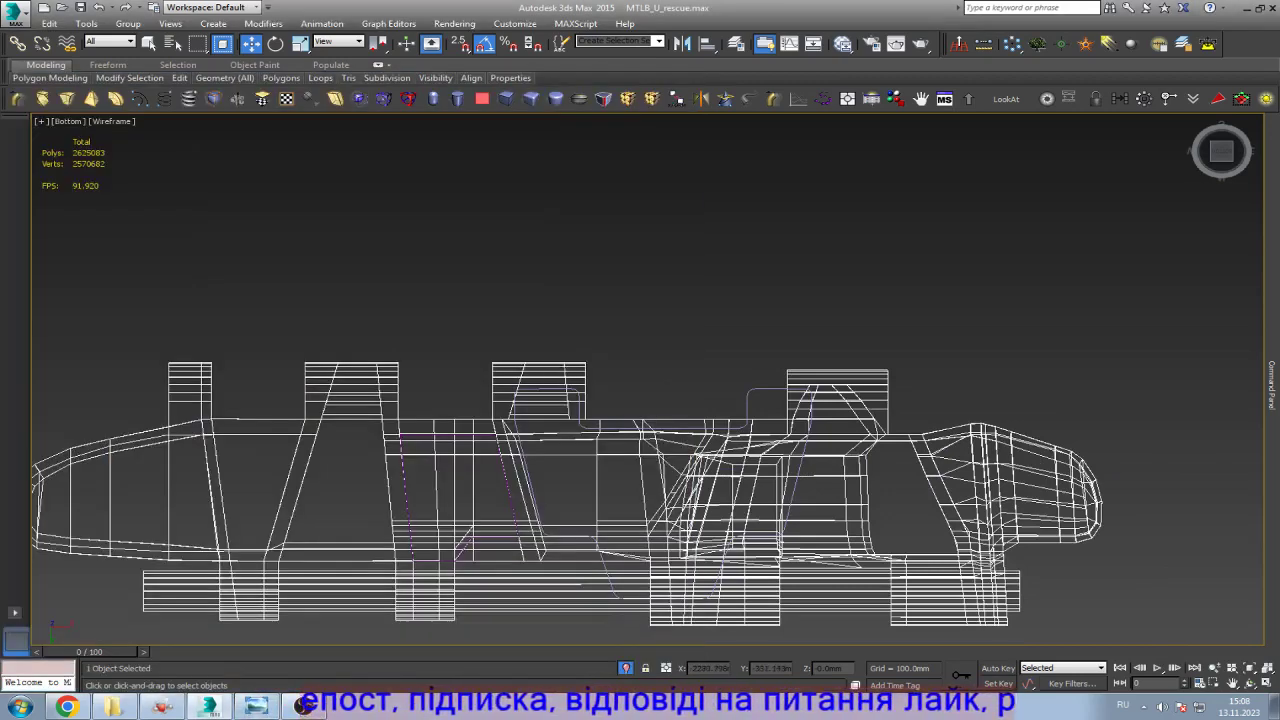
pyautogui.scroll(5, 410, 364)
# Step: Shift the lug's right vertex column and one slanted-edge vertex right along X
pyautogui.press('1')
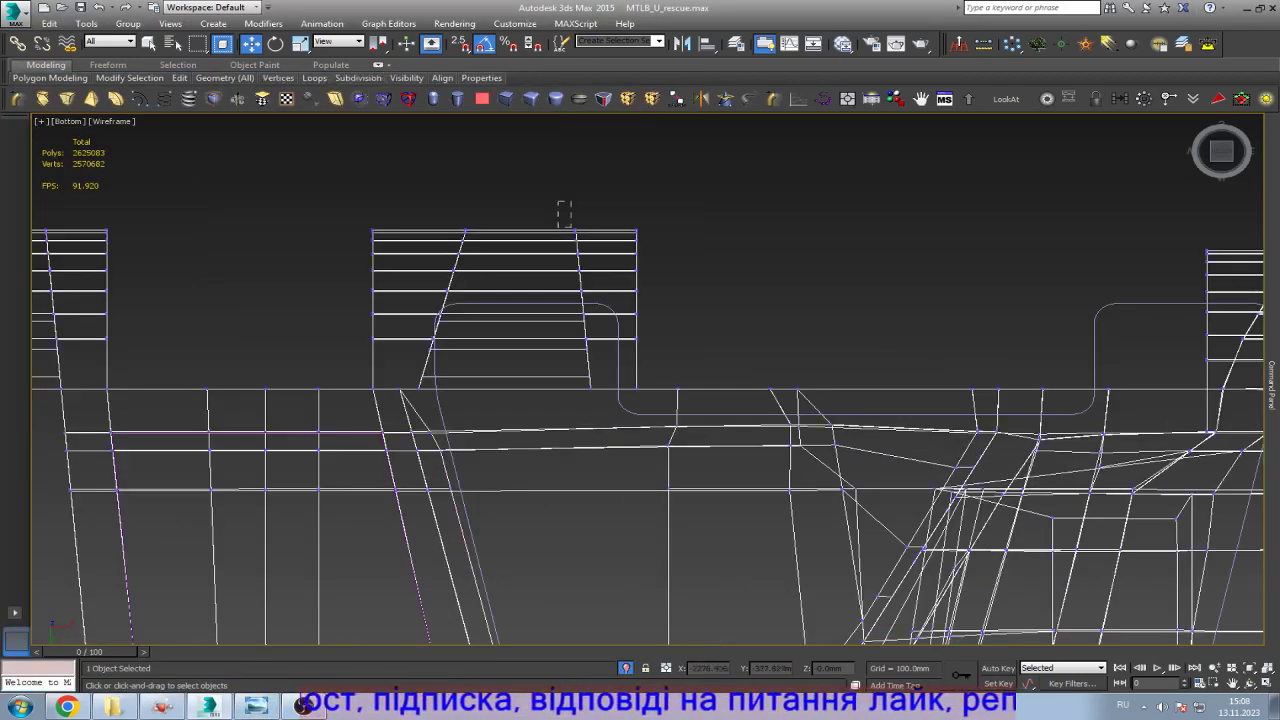
pyautogui.moveTo(558, 203); pyautogui.dragTo(666, 392)
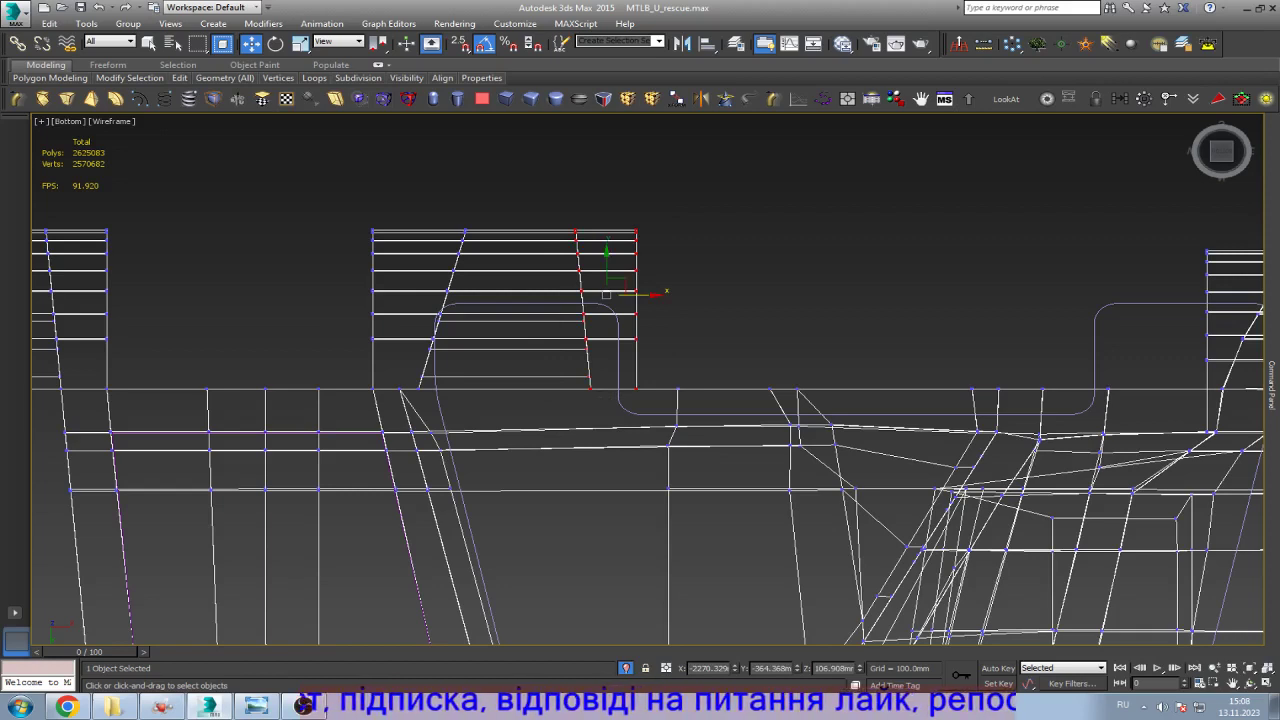
pyautogui.moveTo(640, 293); pyautogui.dragTo(729, 293)
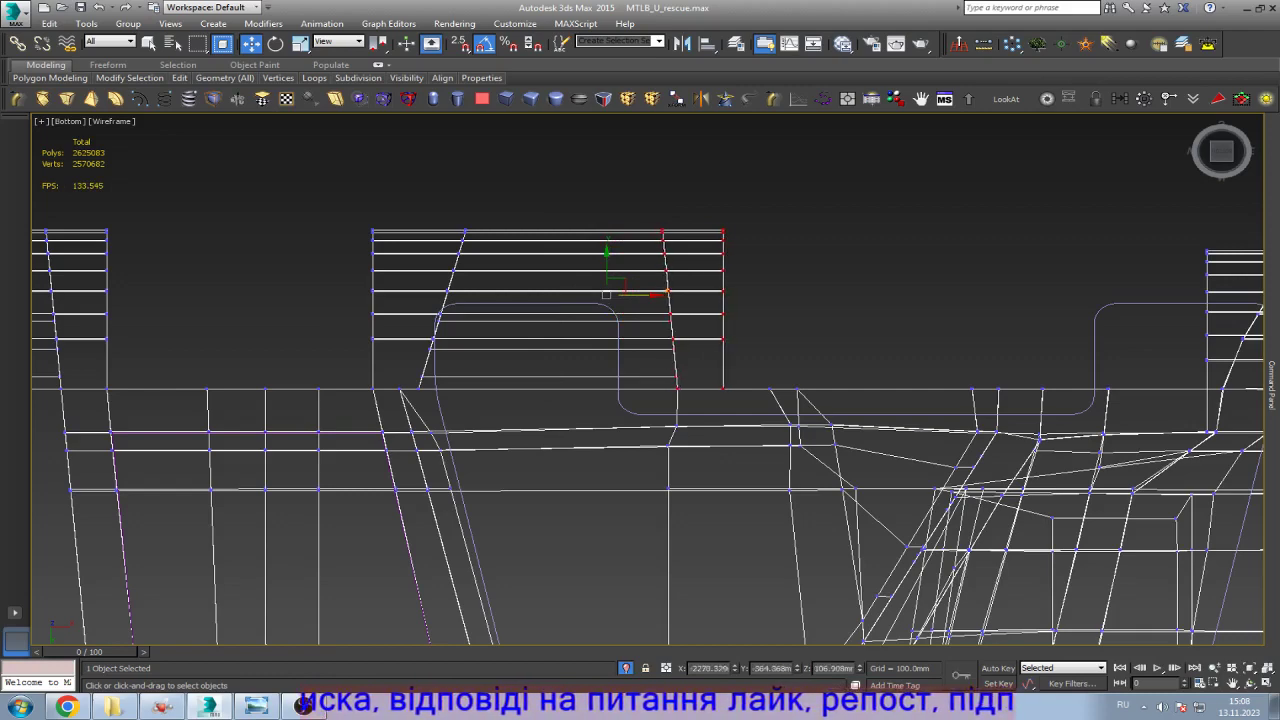
pyautogui.scroll(5, 411, 397)
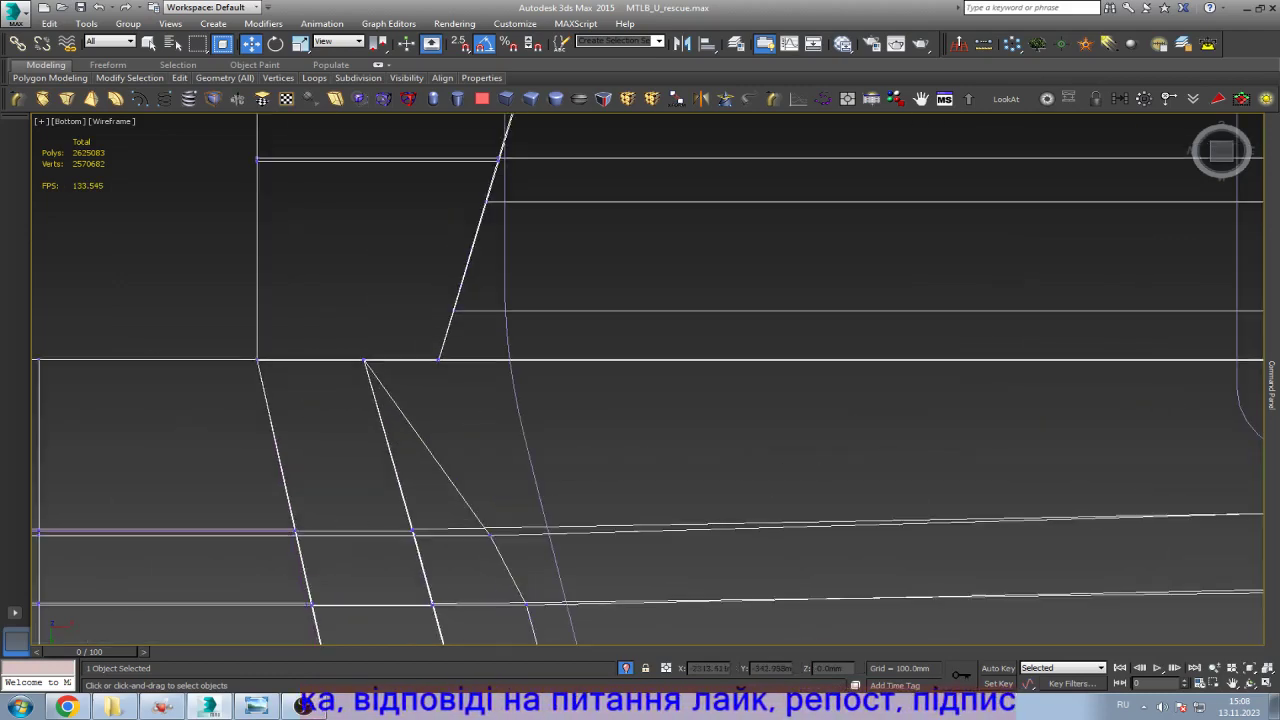
pyautogui.click(364, 360)
pyautogui.moveTo(364, 360); pyautogui.dragTo(440, 359)
# Step: In shaded view, slide two more slanted-edge vertices right onto the curved outline
pyautogui.scroll(-4, 440, 359)
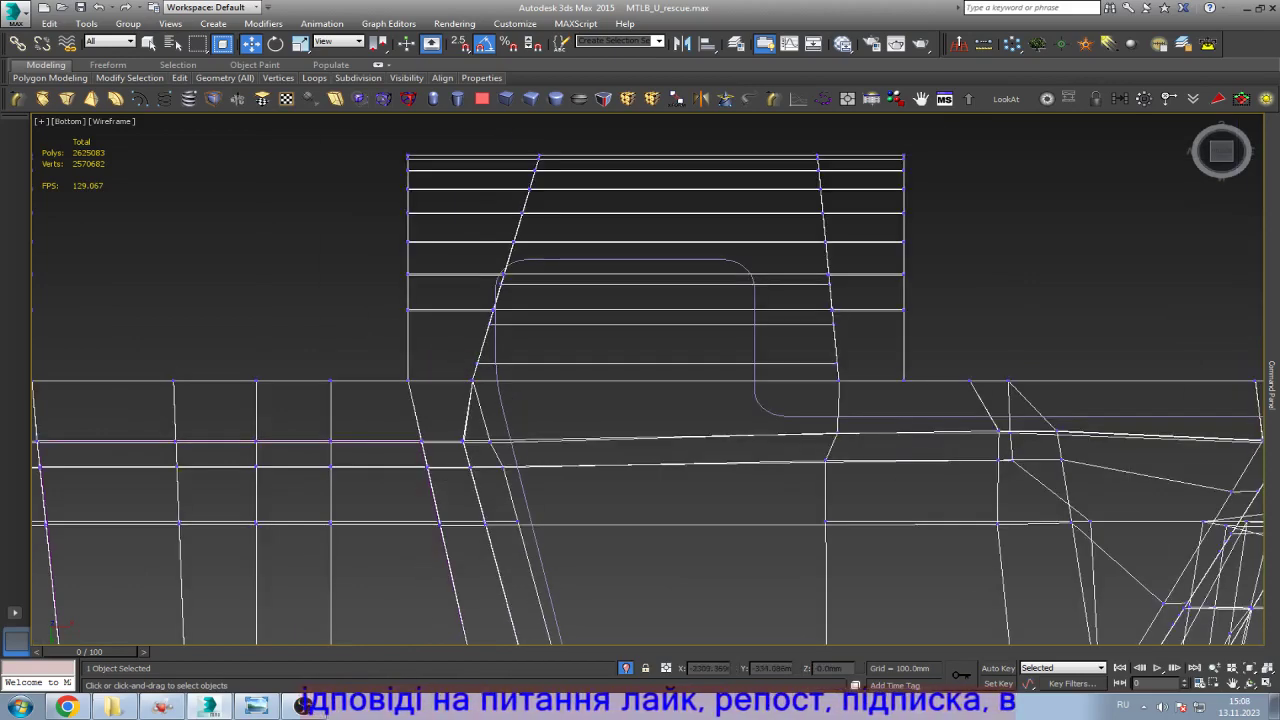
pyautogui.press('F3')
pyautogui.press('F3')
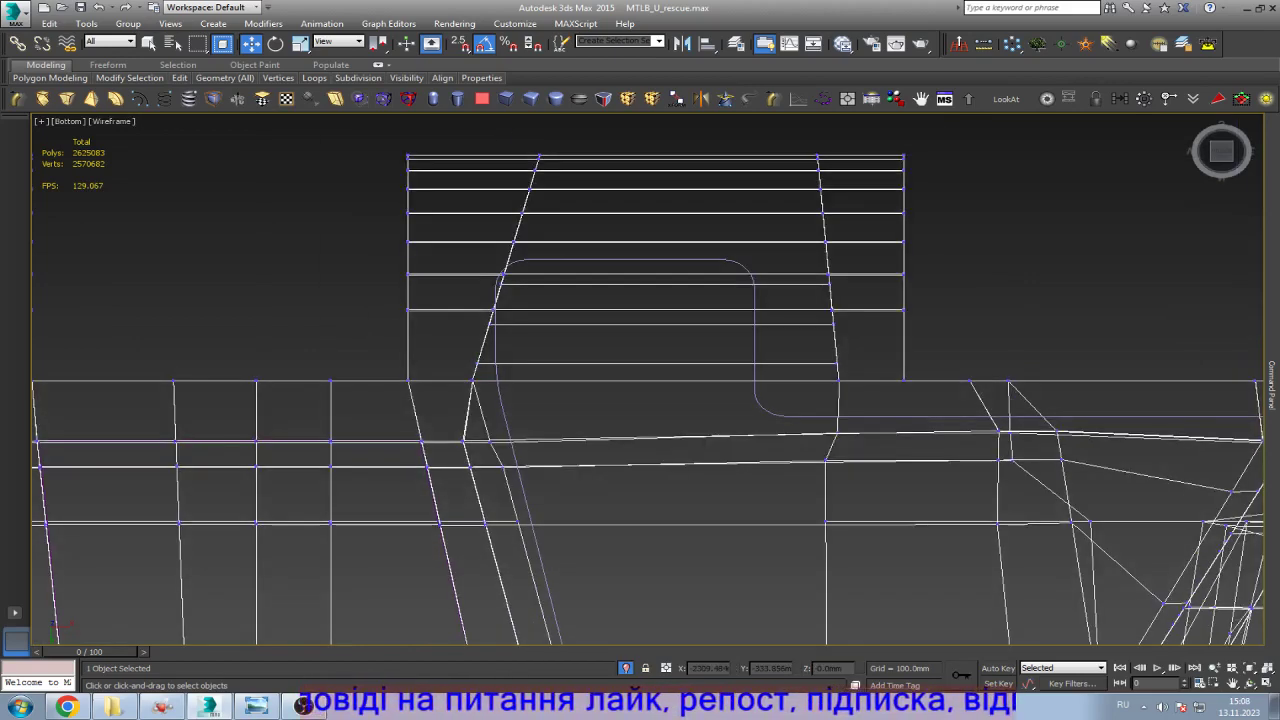
pyautogui.scroll(4, 470, 440)
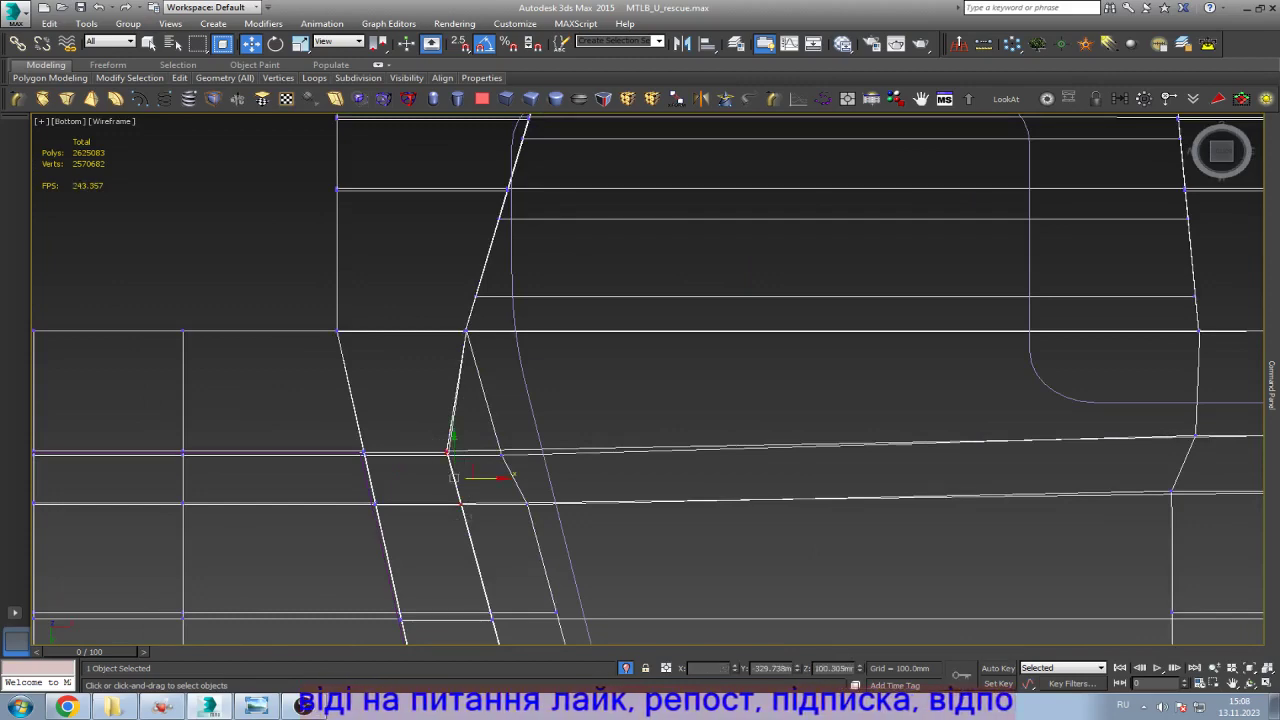
pyautogui.moveTo(485, 477); pyautogui.dragTo(537, 477)
pyautogui.scroll(-4, 510, 470)
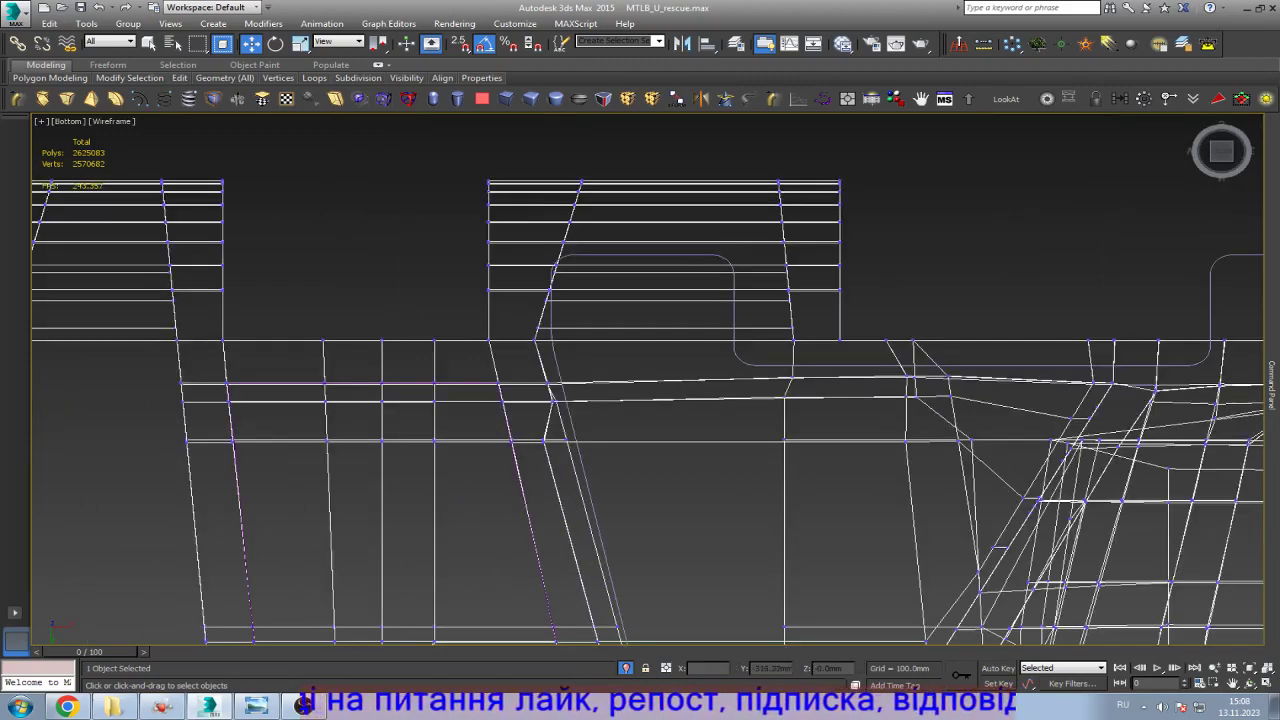
pyautogui.scroll(3, 515, 440)
pyautogui.click(518, 430)
pyautogui.moveTo(545, 430); pyautogui.dragTo(571, 447)
# Step: Lower the vertex at the outline's bend onto its horizontal run
pyautogui.scroll(3, 566, 431)
pyautogui.scroll(-6, 571, 447)
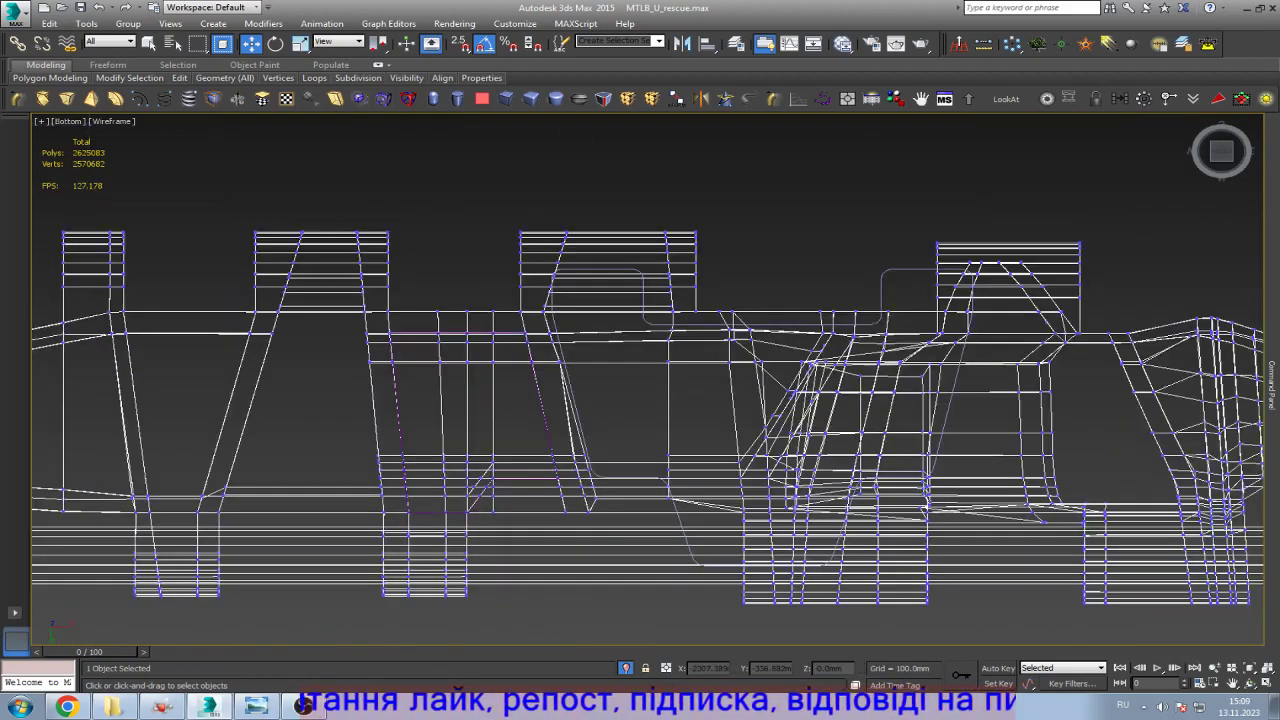
pyautogui.scroll(5, 600, 440)
pyautogui.click(545, 369)
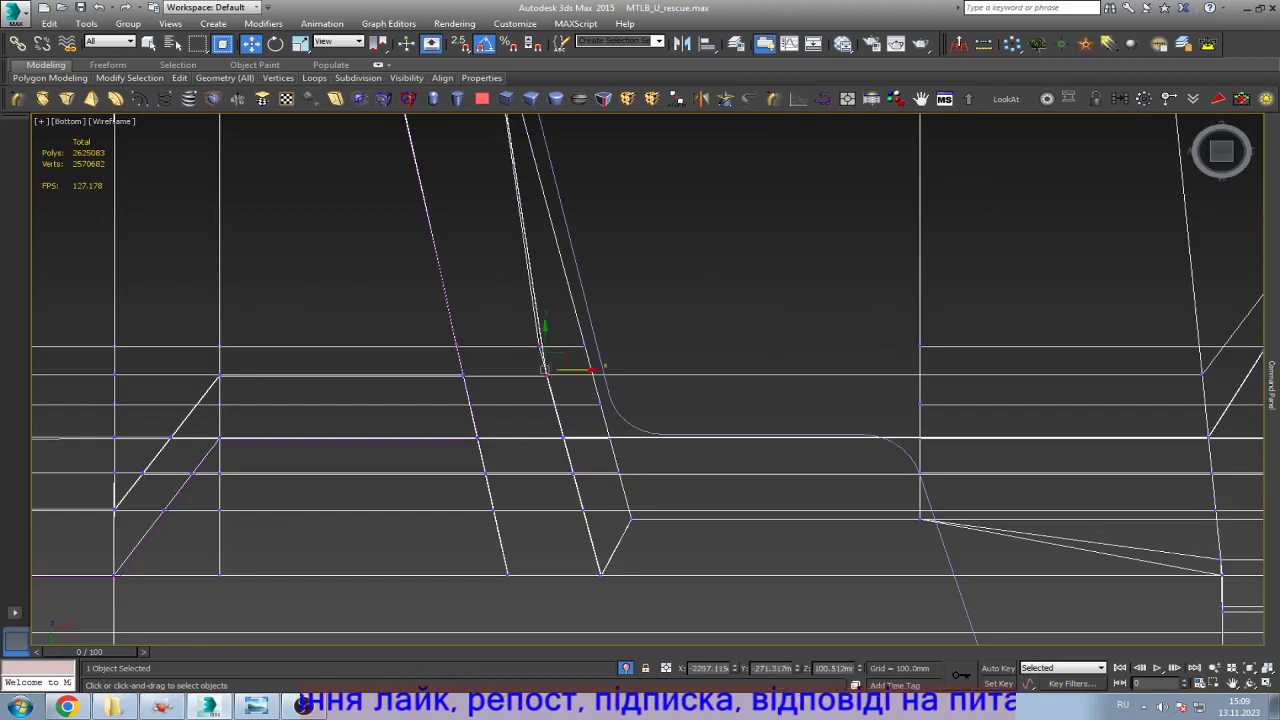
pyautogui.moveTo(603, 367); pyautogui.dragTo(622, 440)
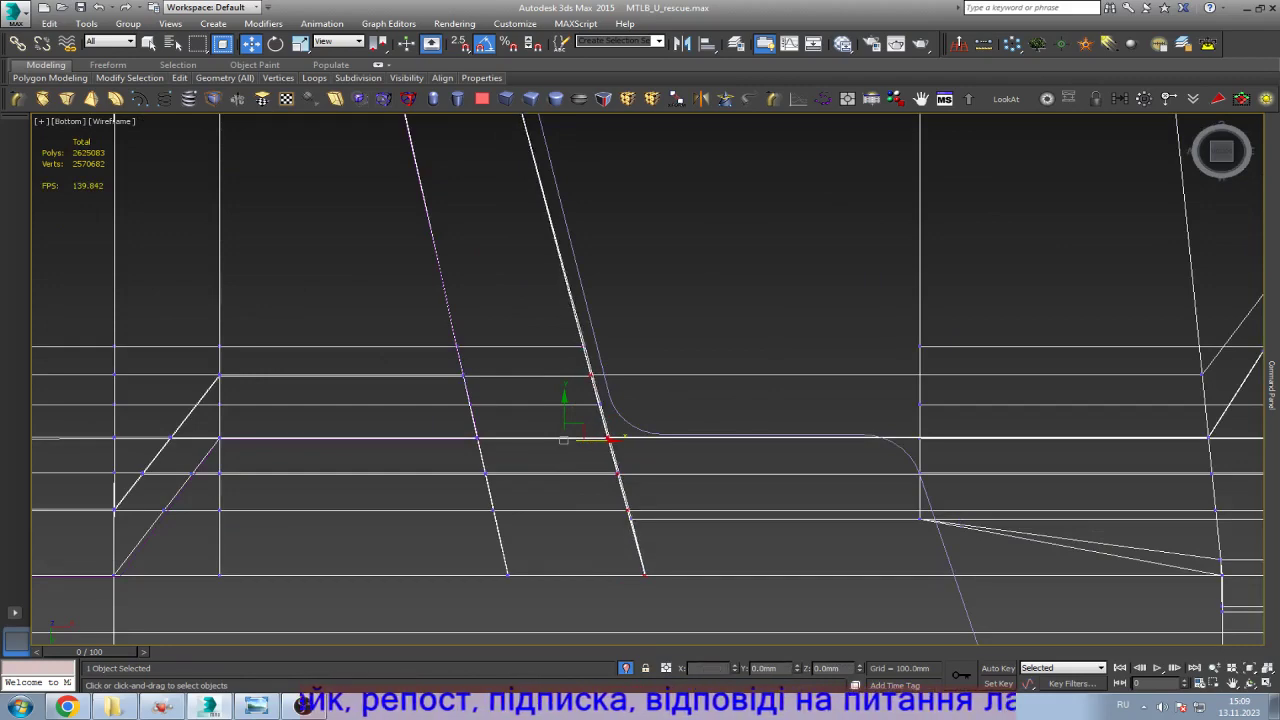
pyautogui.scroll(-3, 669, 480)
# Step: Frame the whole mesh and pick vertices along the lower slanted edge
pyautogui.press('z')
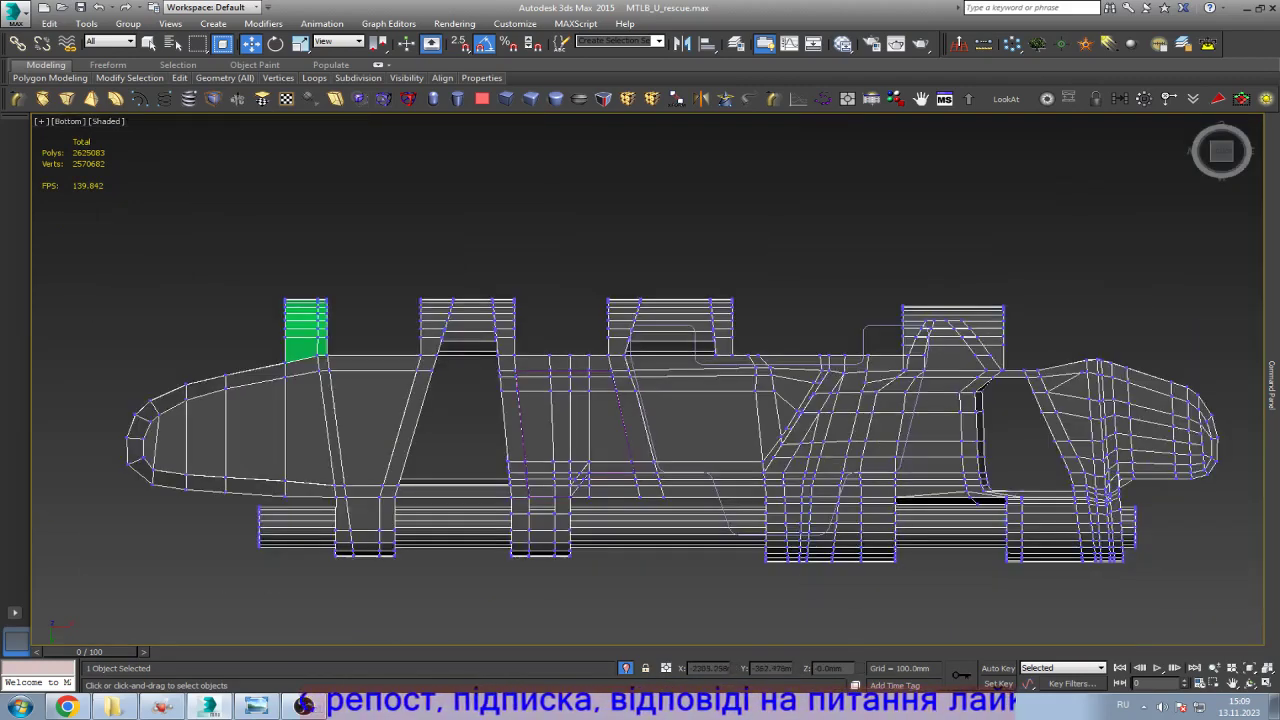
pyautogui.scroll(5, 640, 400)
pyautogui.scroll(-6, 642, 492)
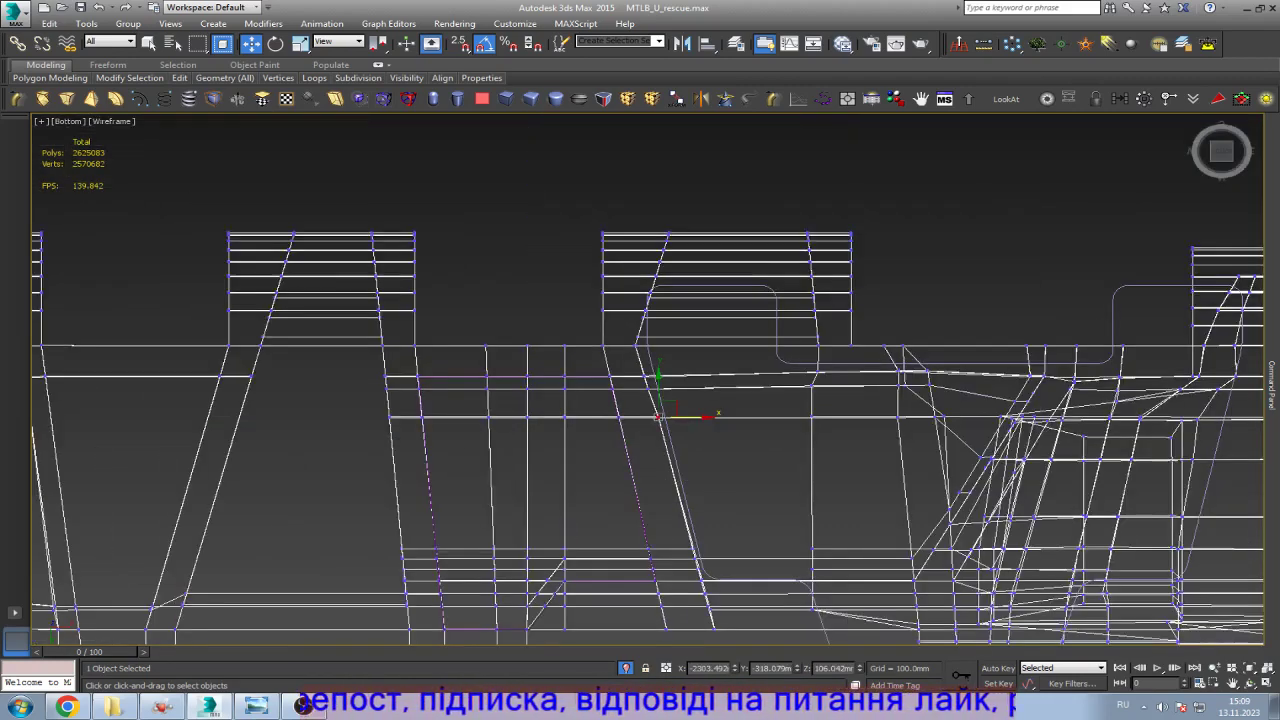
pyautogui.scroll(5, 642, 492)
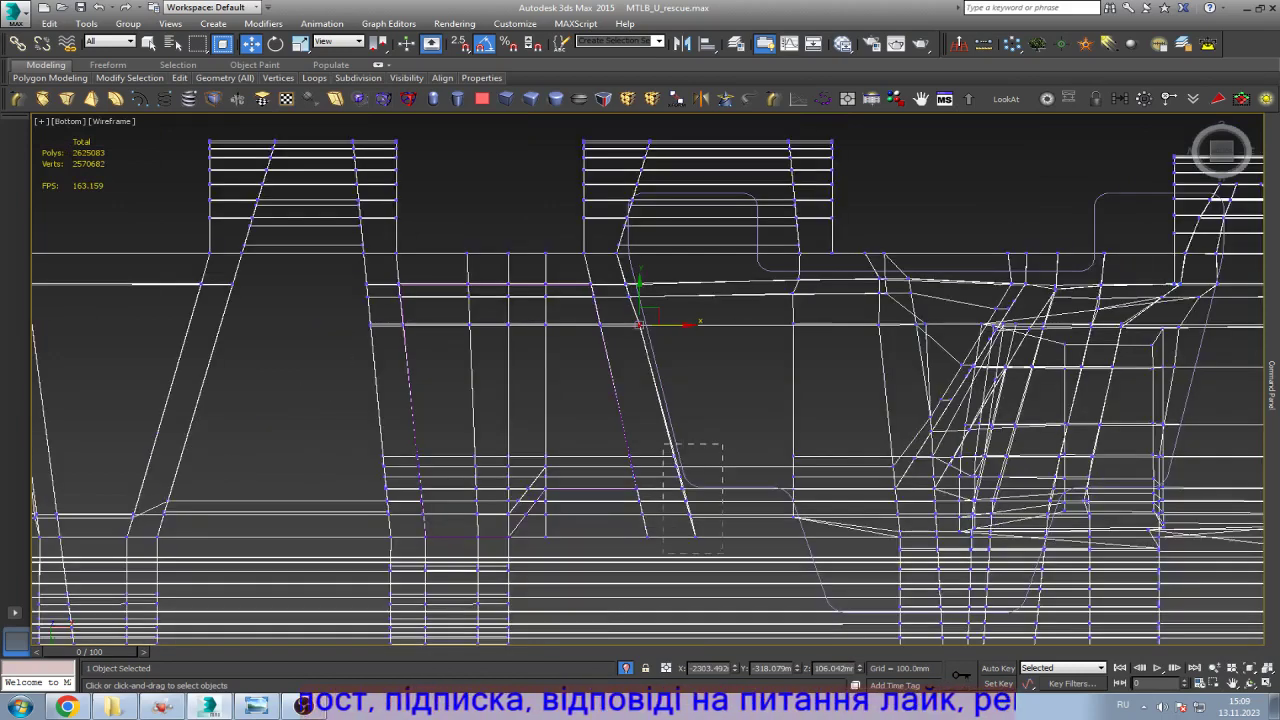
pyautogui.click(673, 452)
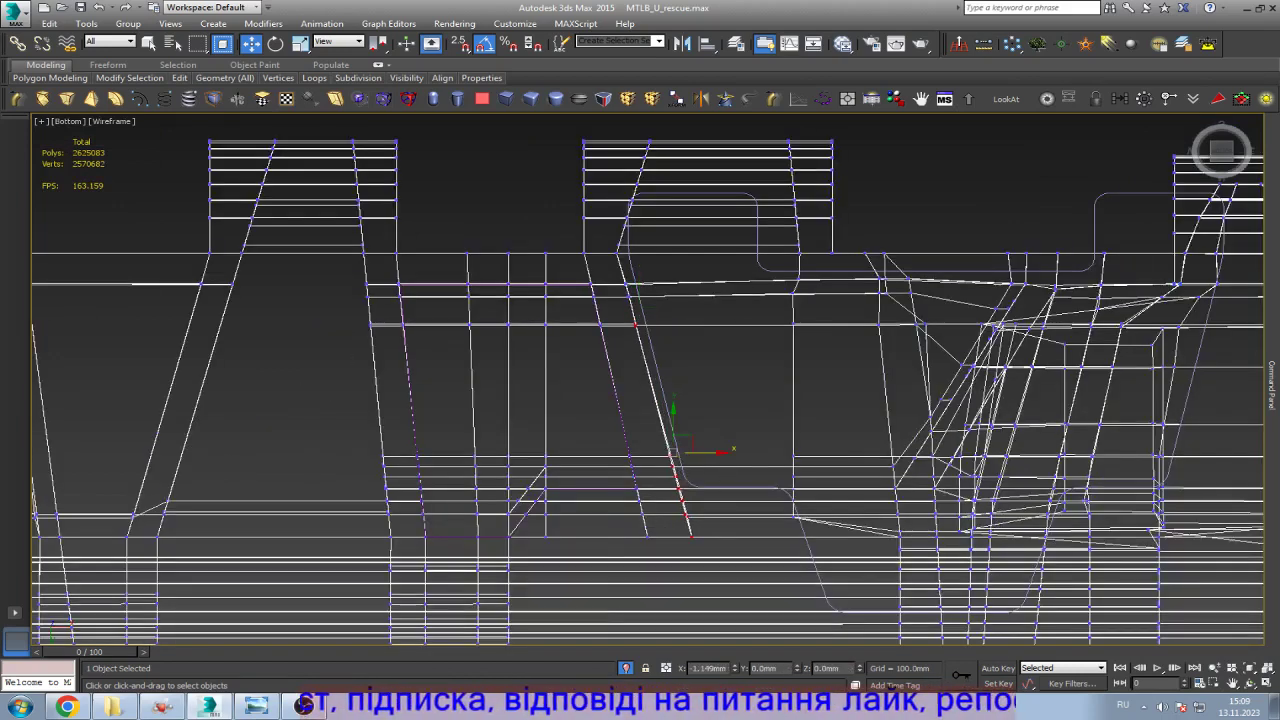
pyautogui.scroll(5, 673, 452)
pyautogui.click(616, 388)
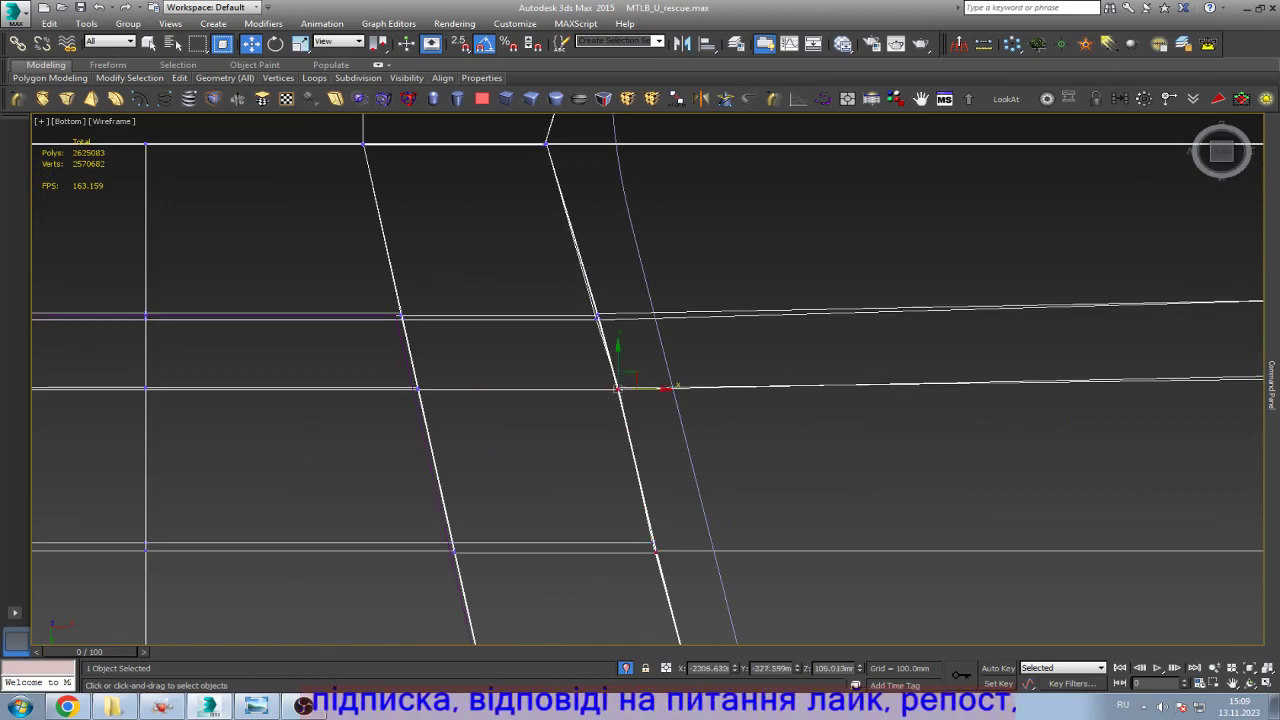
pyautogui.click(618, 372)
pyautogui.scroll(-5, 620, 370)
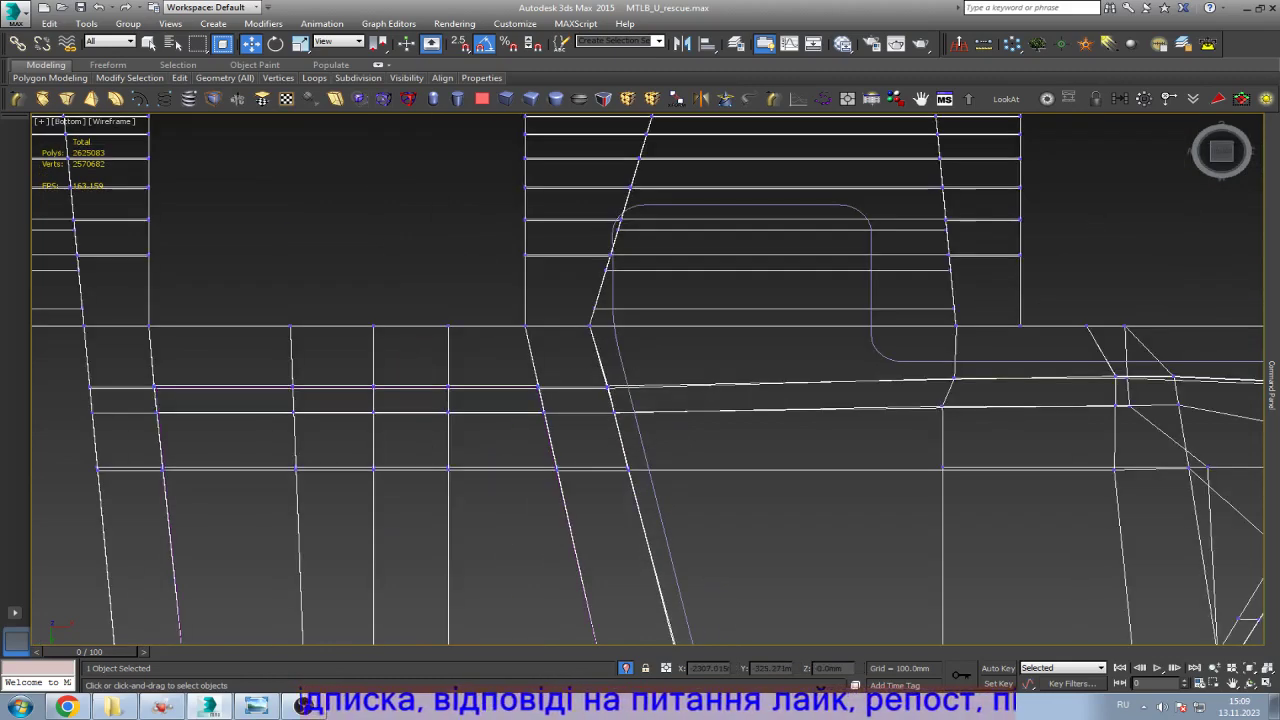
# Step: Show the mesh as shaded faces with edges and briefly check the reference photo
pyautogui.press('F3')
pyautogui.scroll(2, 620, 370)
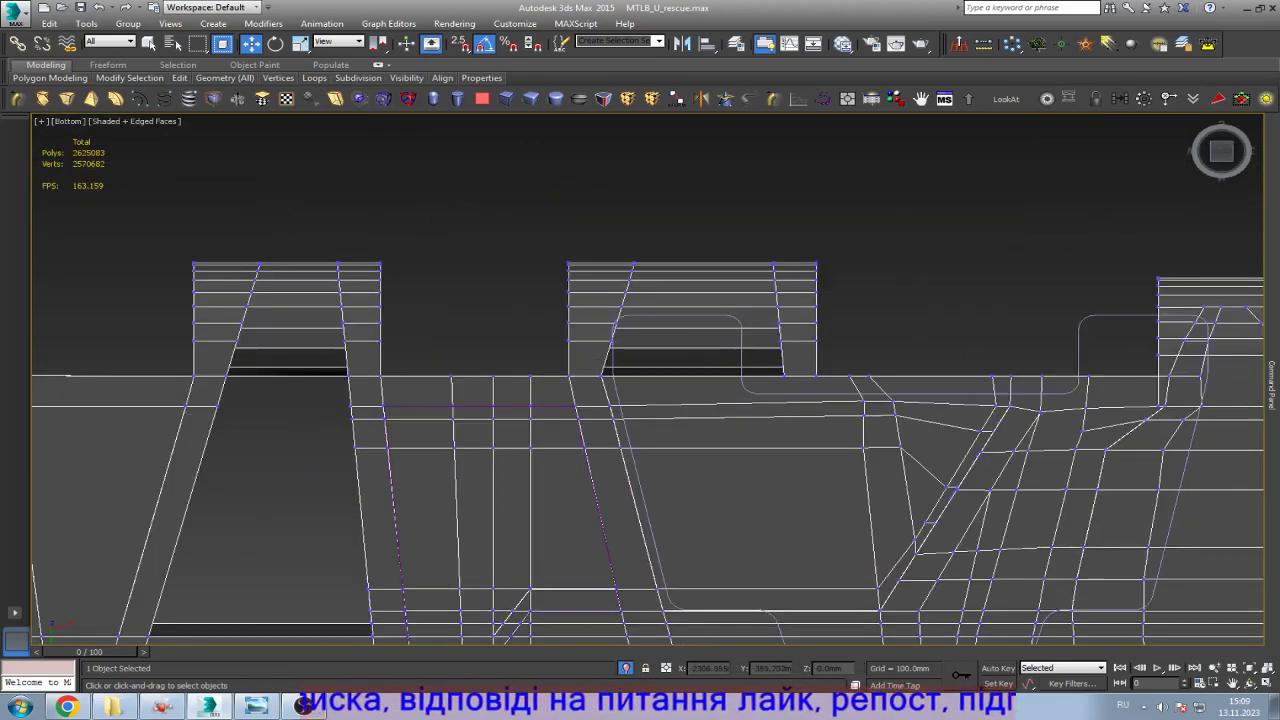
pyautogui.scroll(3, 615, 317)
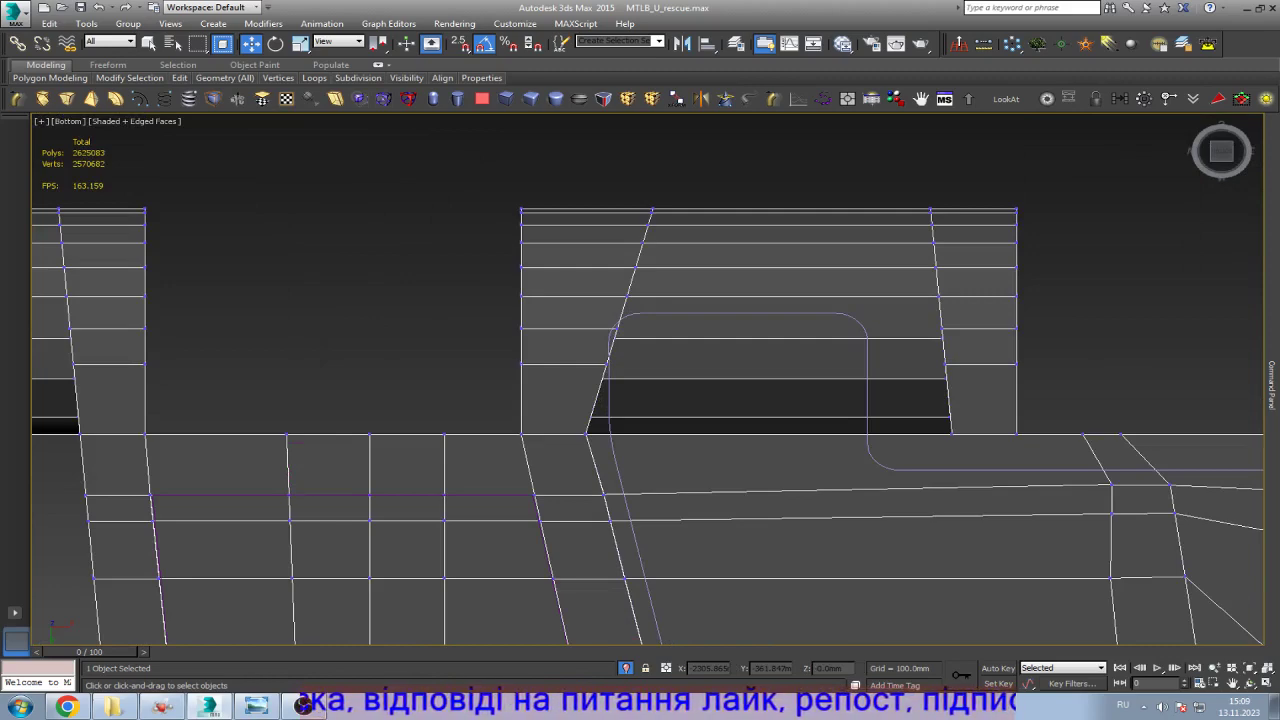
pyautogui.click(250, 706)
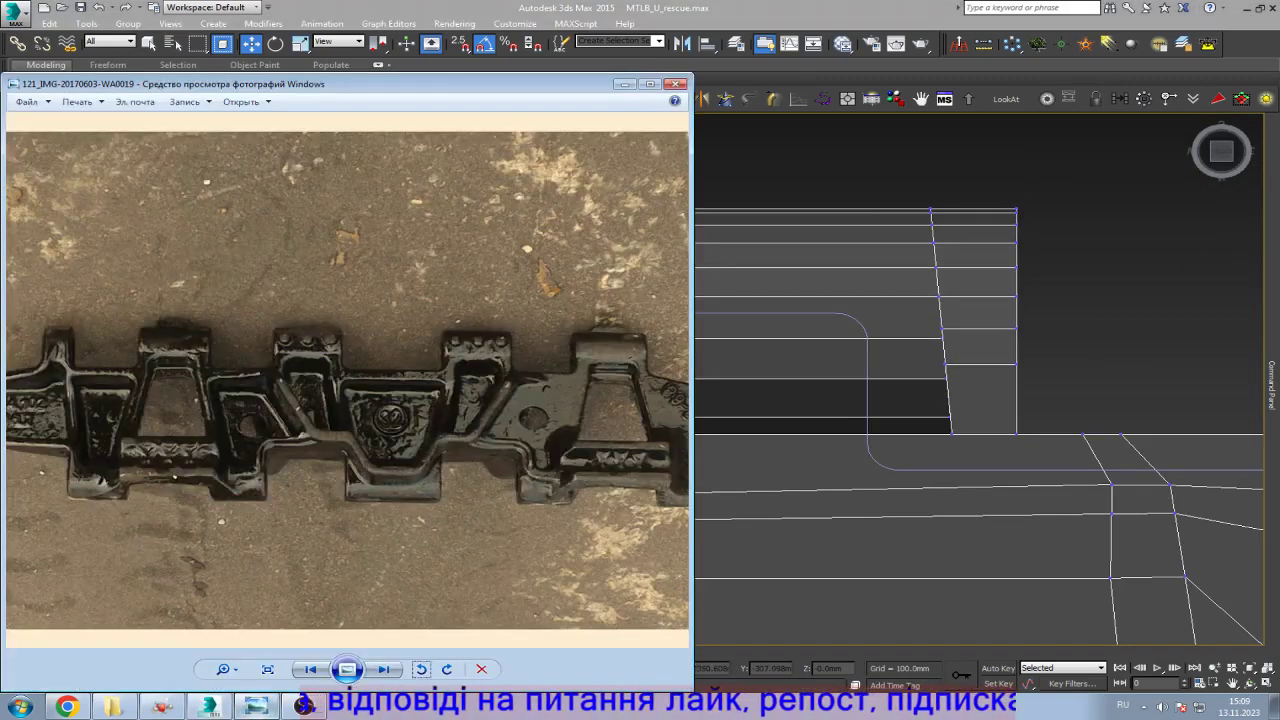
pyautogui.click(256, 706)
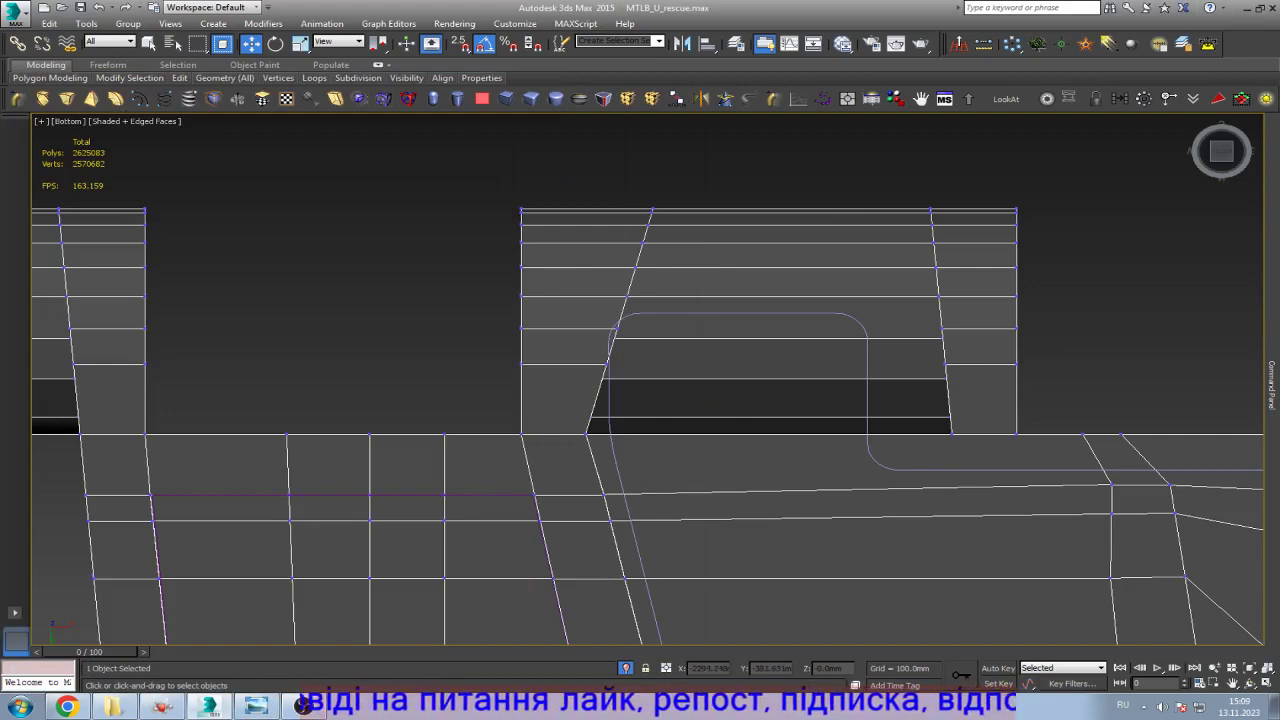
# Step: Straighten the six slanted-edge vertices: scale to 53% in X, move about -2.756 mm in X
pyautogui.moveTo(694, 180); pyautogui.dragTo(566, 363)
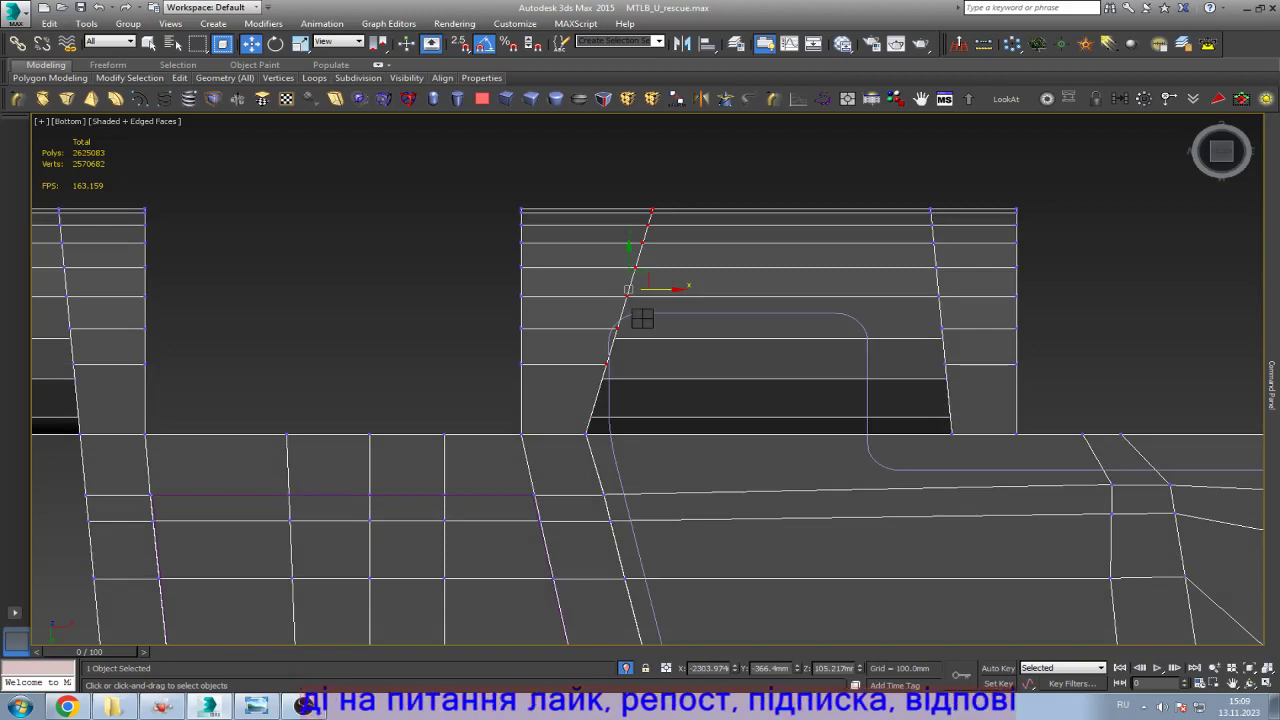
pyautogui.press('r')
pyautogui.moveTo(676, 289); pyautogui.dragTo(643, 289)
pyautogui.press('w')
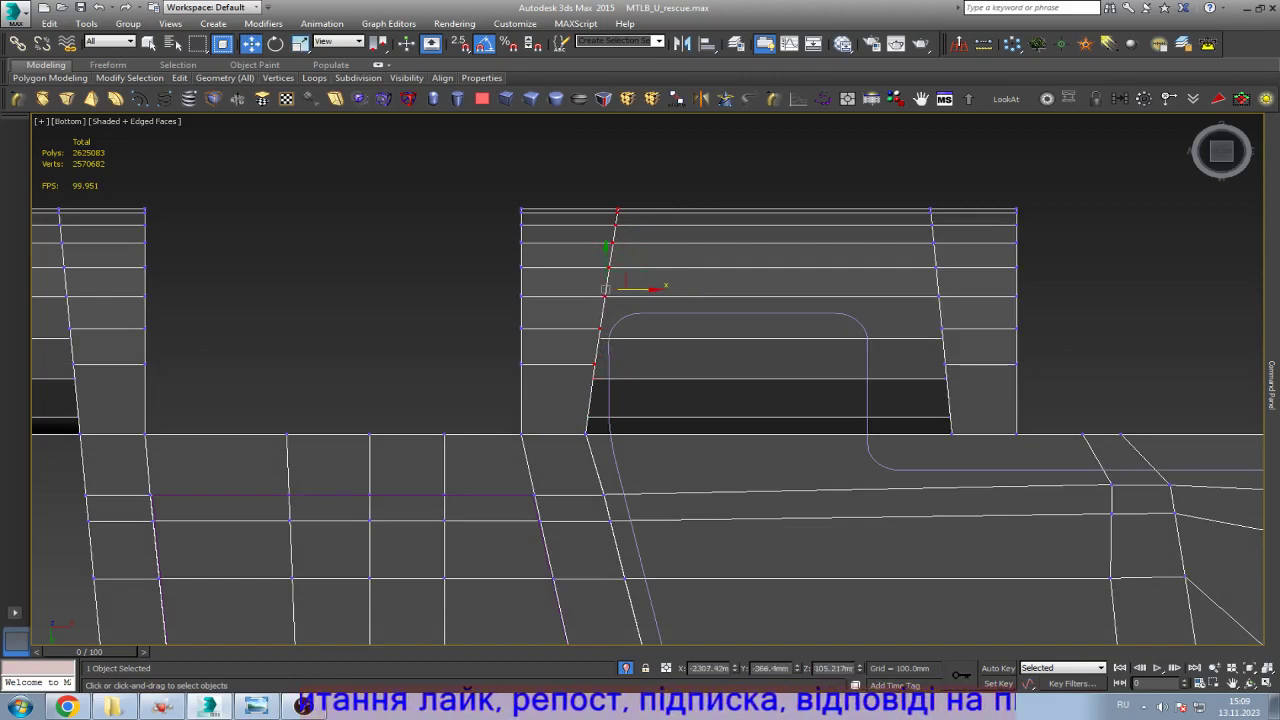
pyautogui.hotkey('ctrl', 'd')
# Step: Compare the straightened edge against the reference photo
pyautogui.scroll(-5, 622, 285)
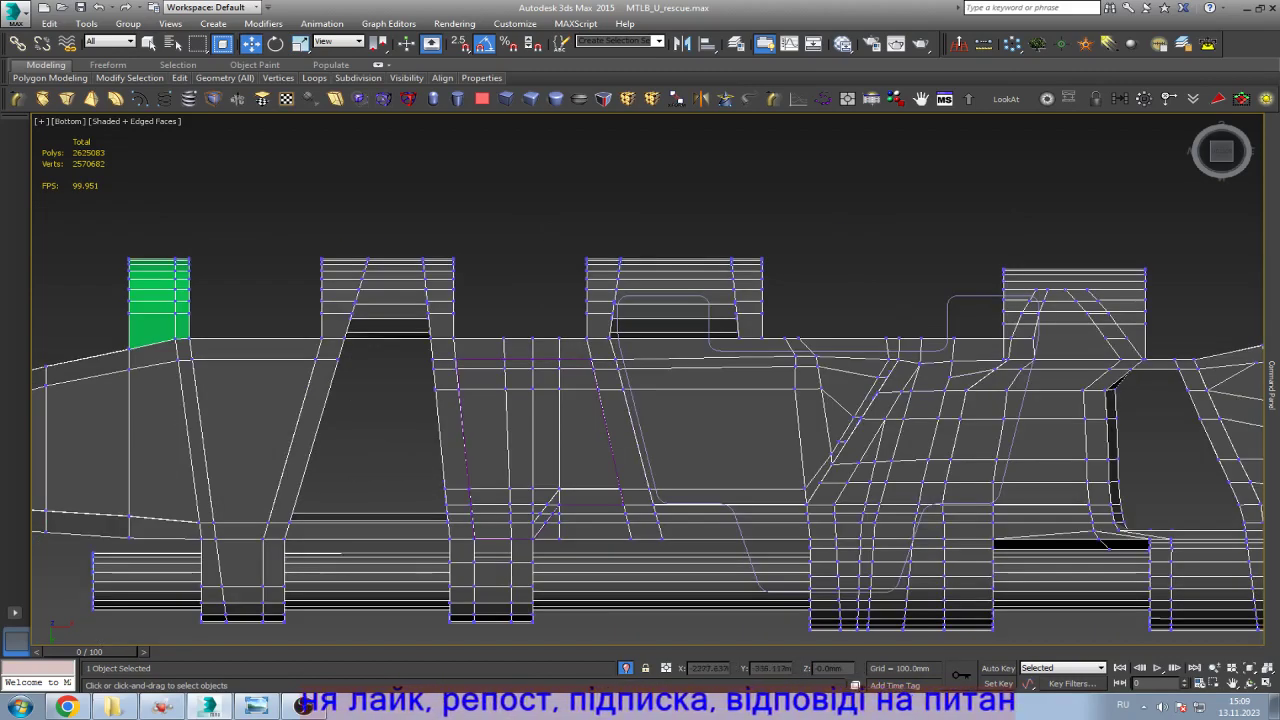
pyautogui.click(255, 706)
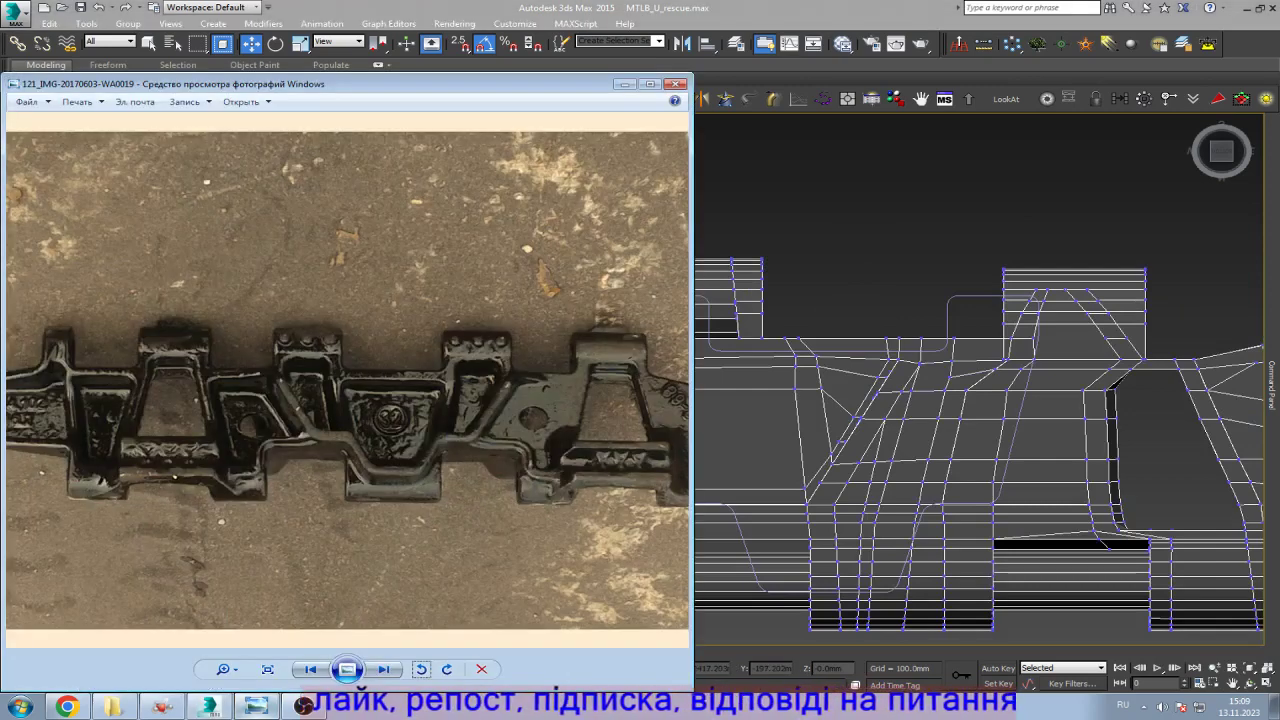
pyautogui.hotkey('alt', 'Tab')
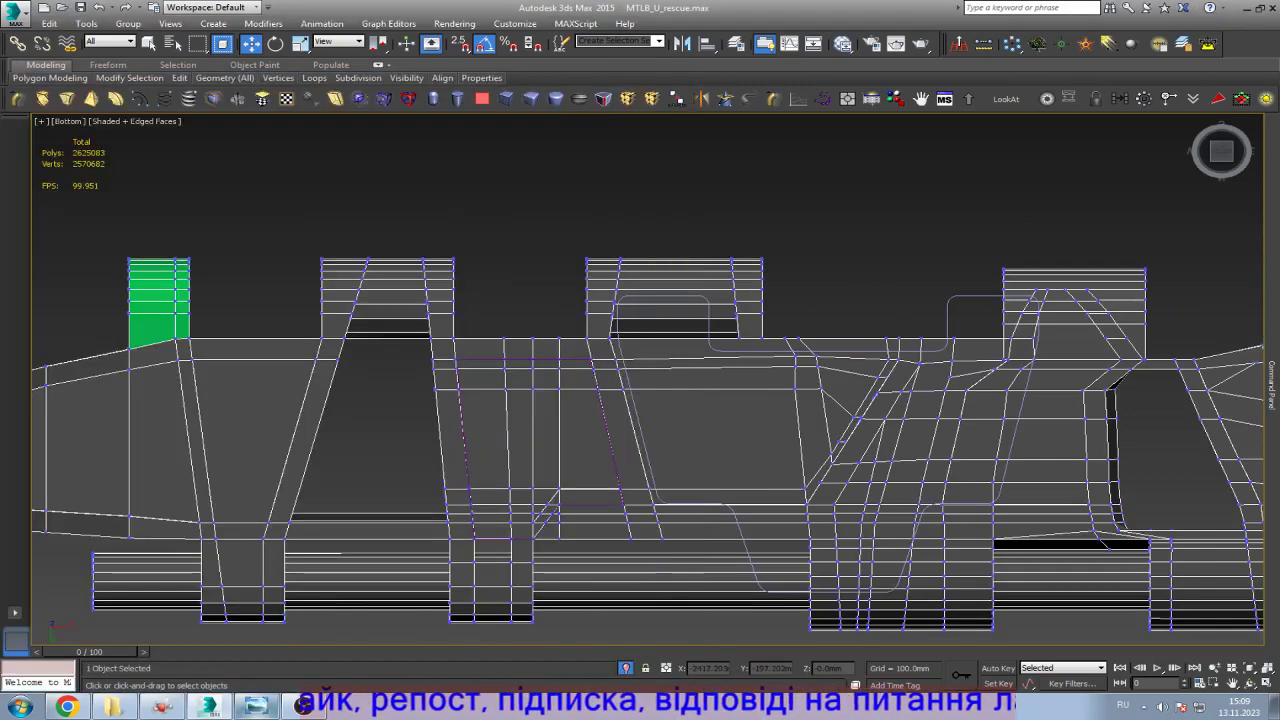
pyautogui.hotkey('alt', 'Tab')
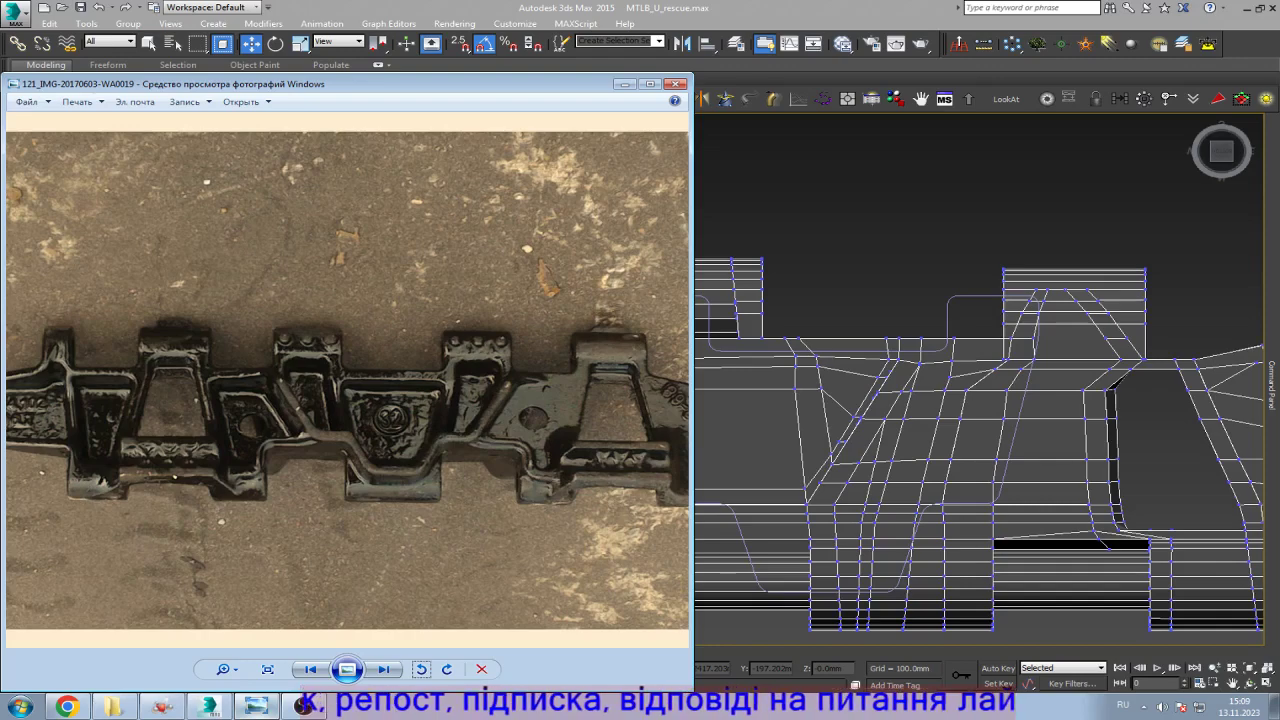
pyautogui.hotkey('alt', 'Tab')
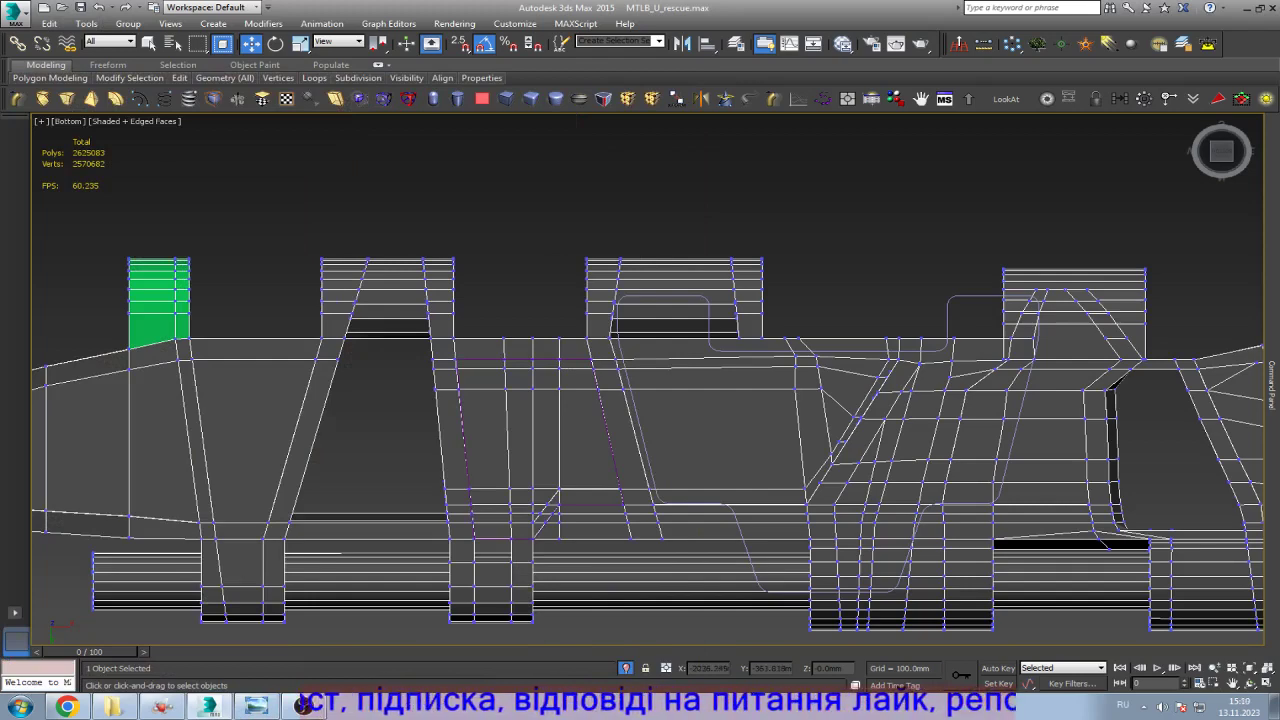
pyautogui.press('5')
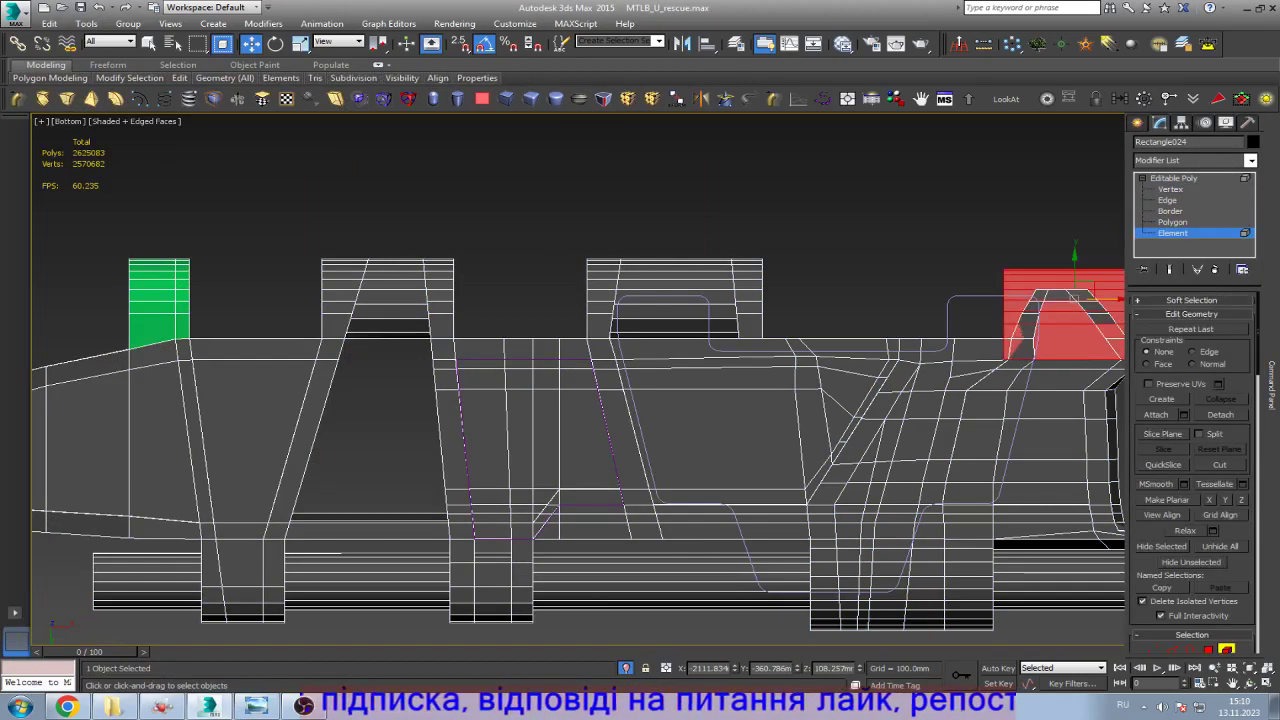
# Step: Orbit the model to inspect it in 3D, then return to the fitted Bottom view
pyautogui.hotkey('ctrl', 'a')
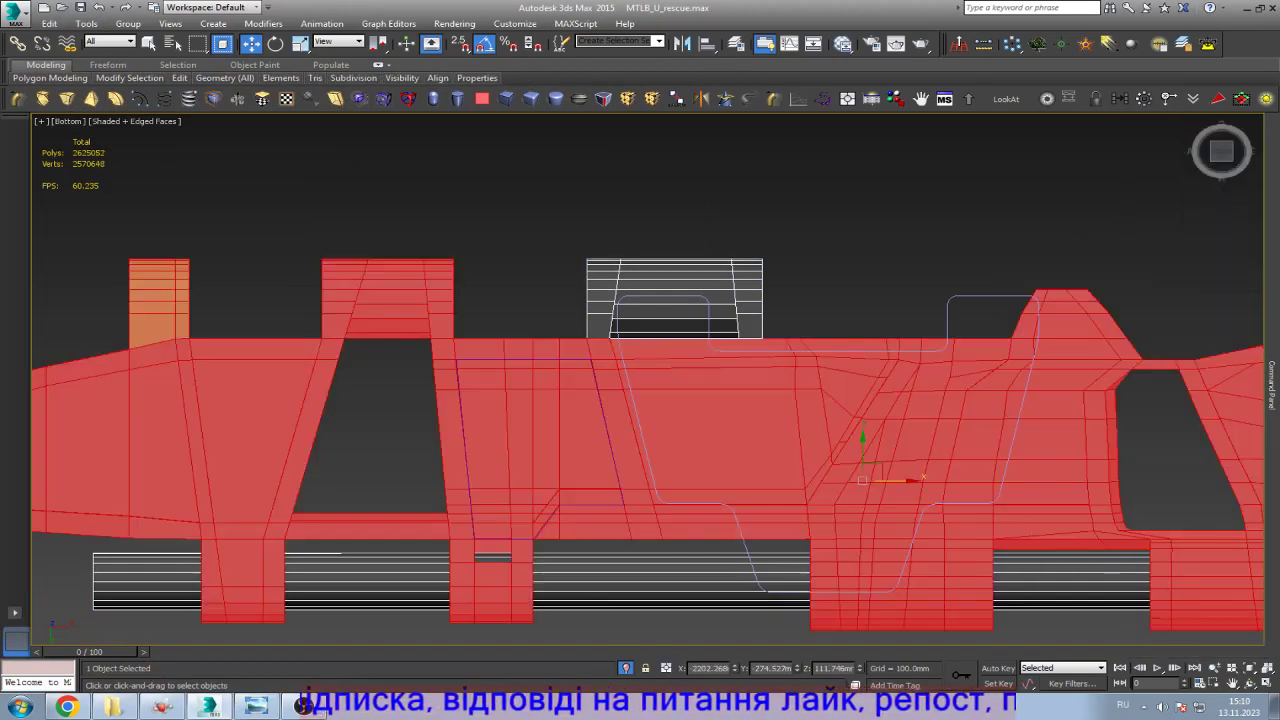
pyautogui.press('1')
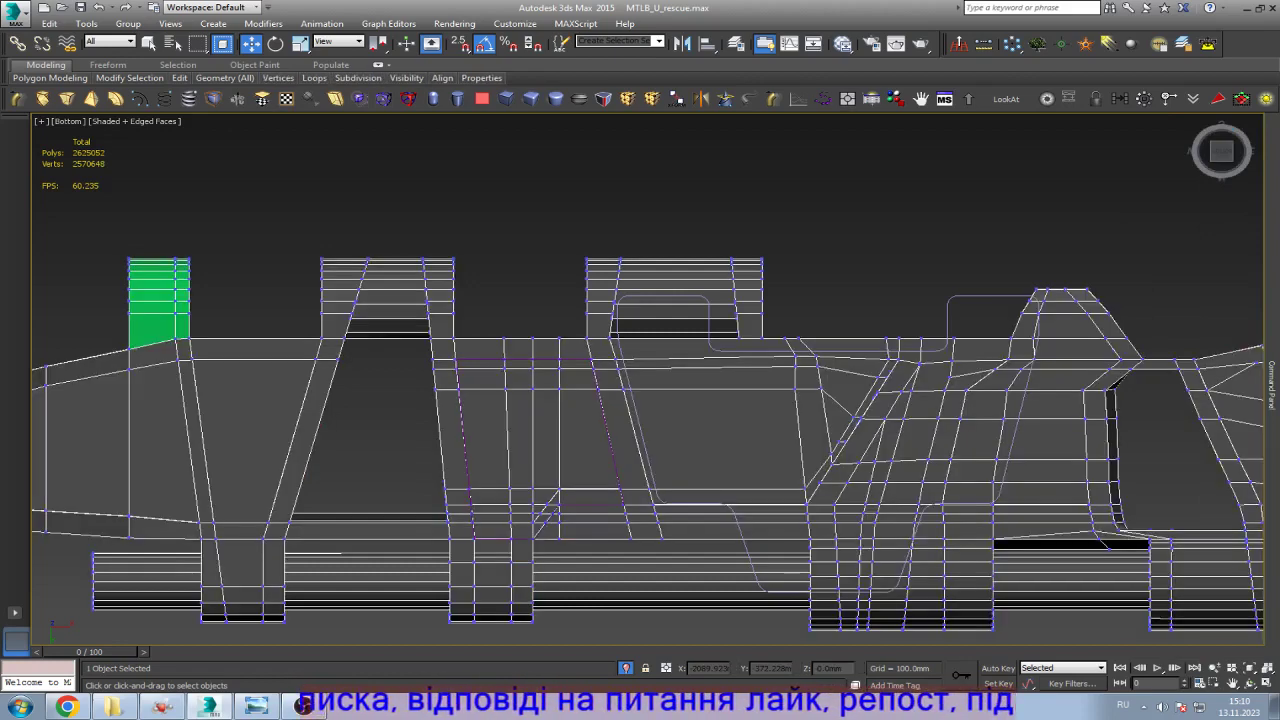
pyautogui.moveTo(971, 266); pyautogui.dragTo(1171, 334)
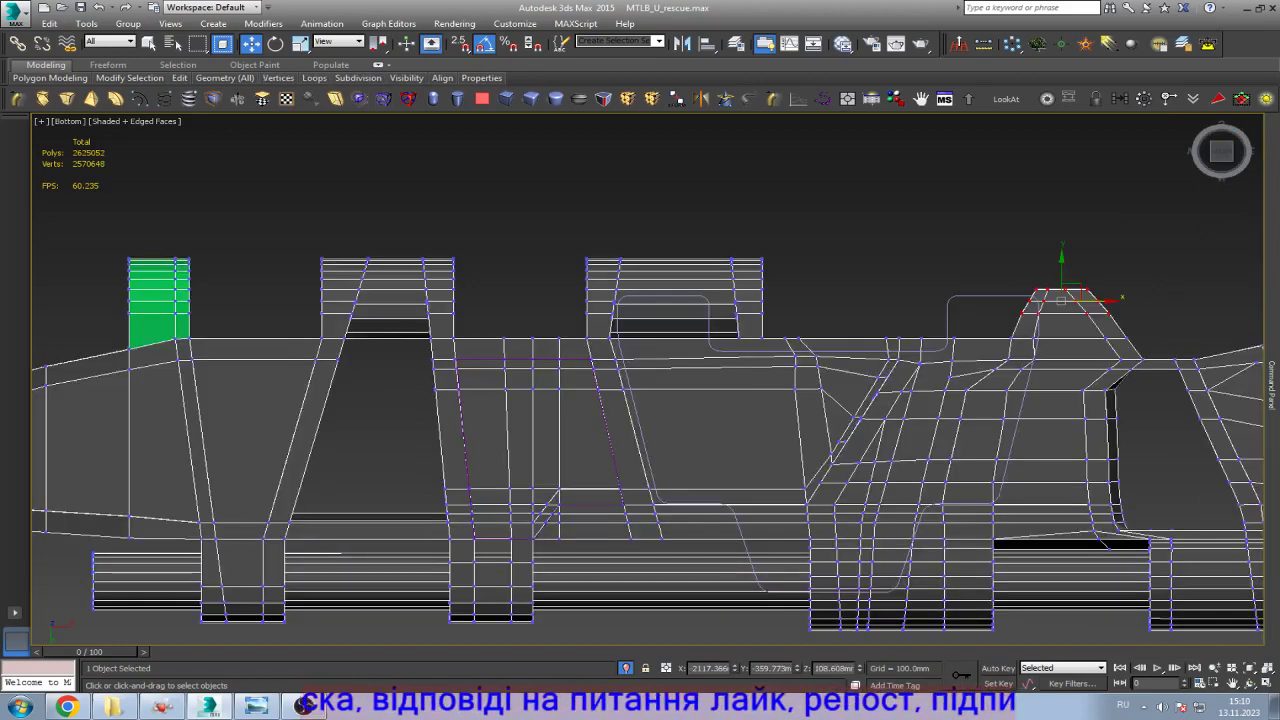
pyautogui.click(1248, 683)
pyautogui.moveTo(640, 420); pyautogui.dragTo(715, 355)
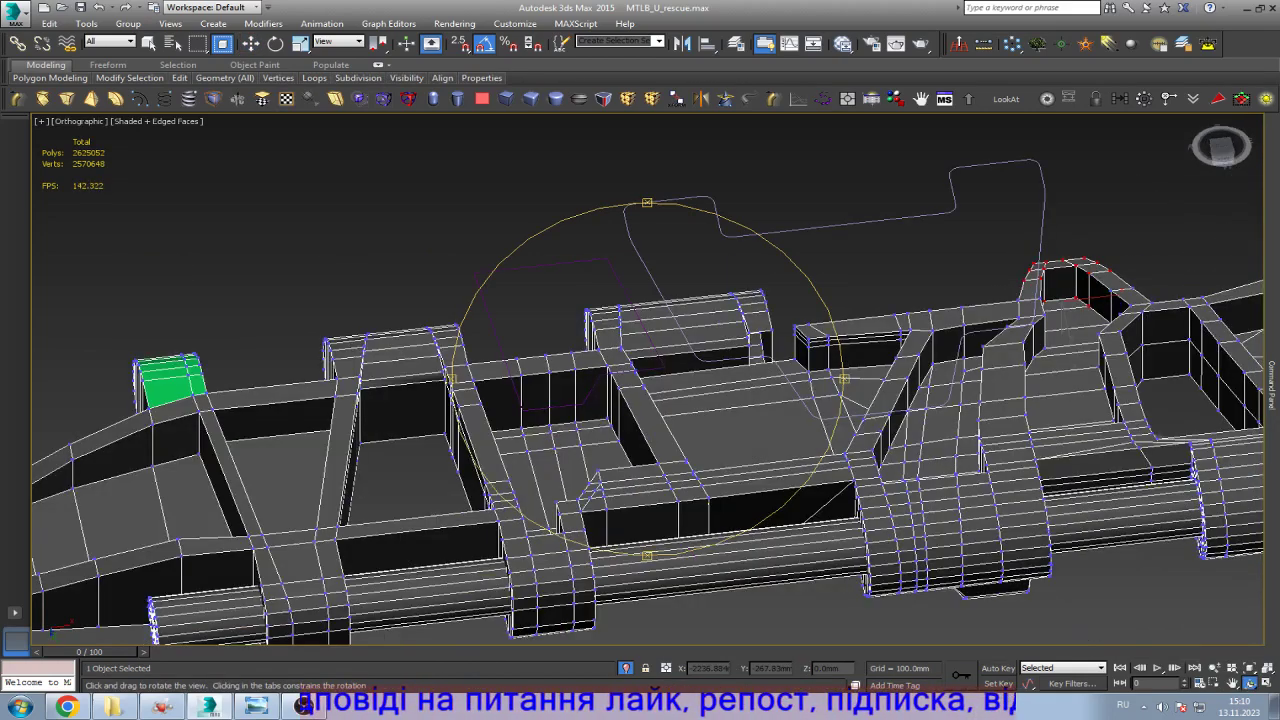
pyautogui.press('b')
pyautogui.press('Escape')
pyautogui.press('z')
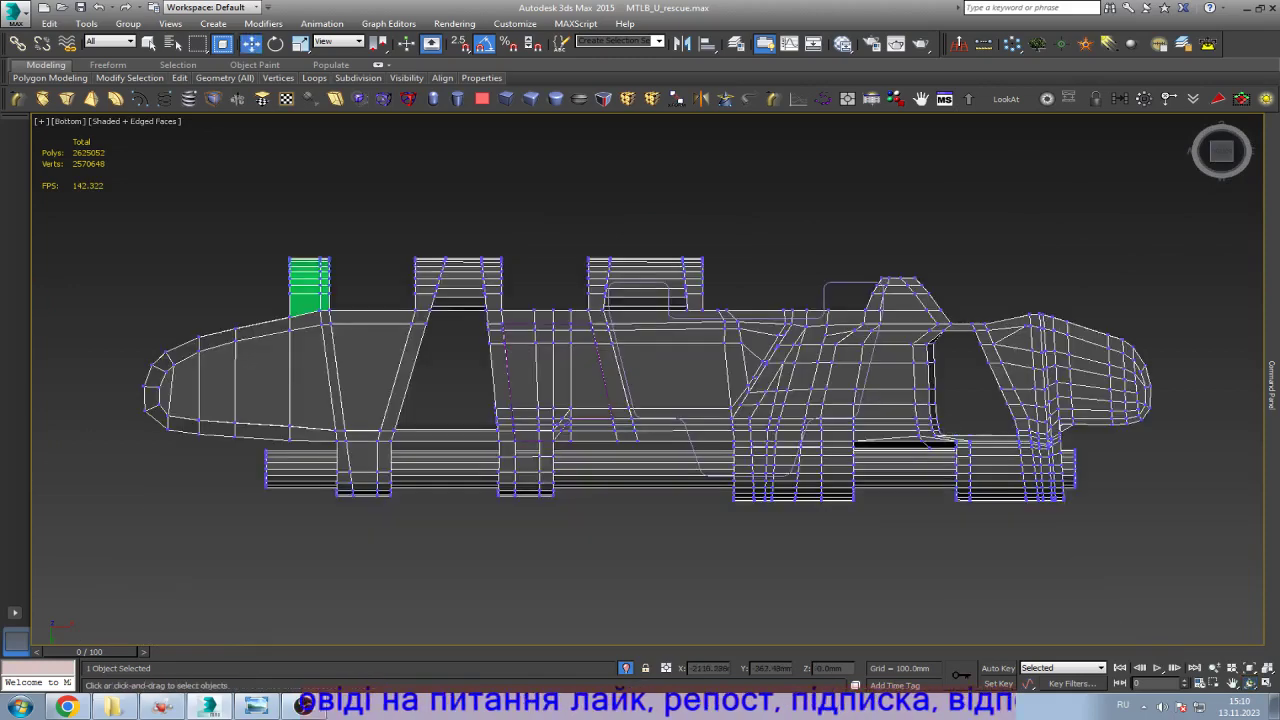
# Step: Select every element and assign material ID 2, Black_Metal, then exit sub-object level
pyautogui.hotkey('ctrl', 'a')
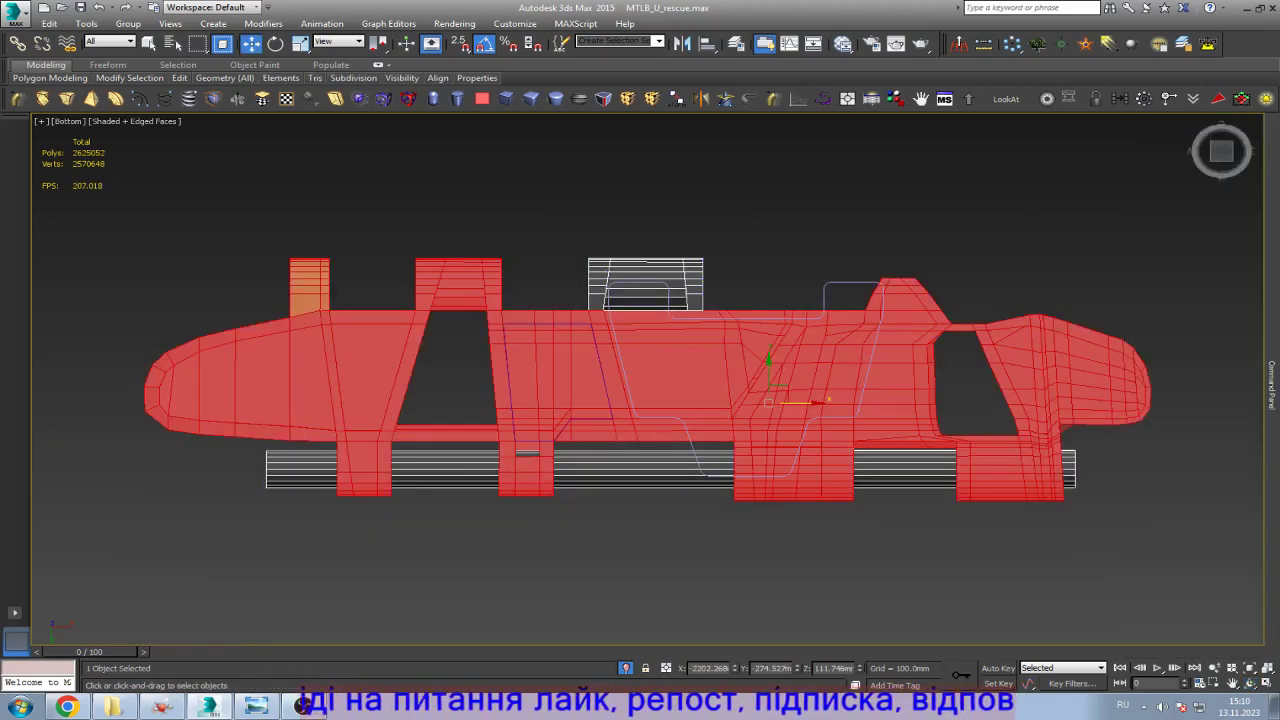
pyautogui.moveTo(1272, 380)
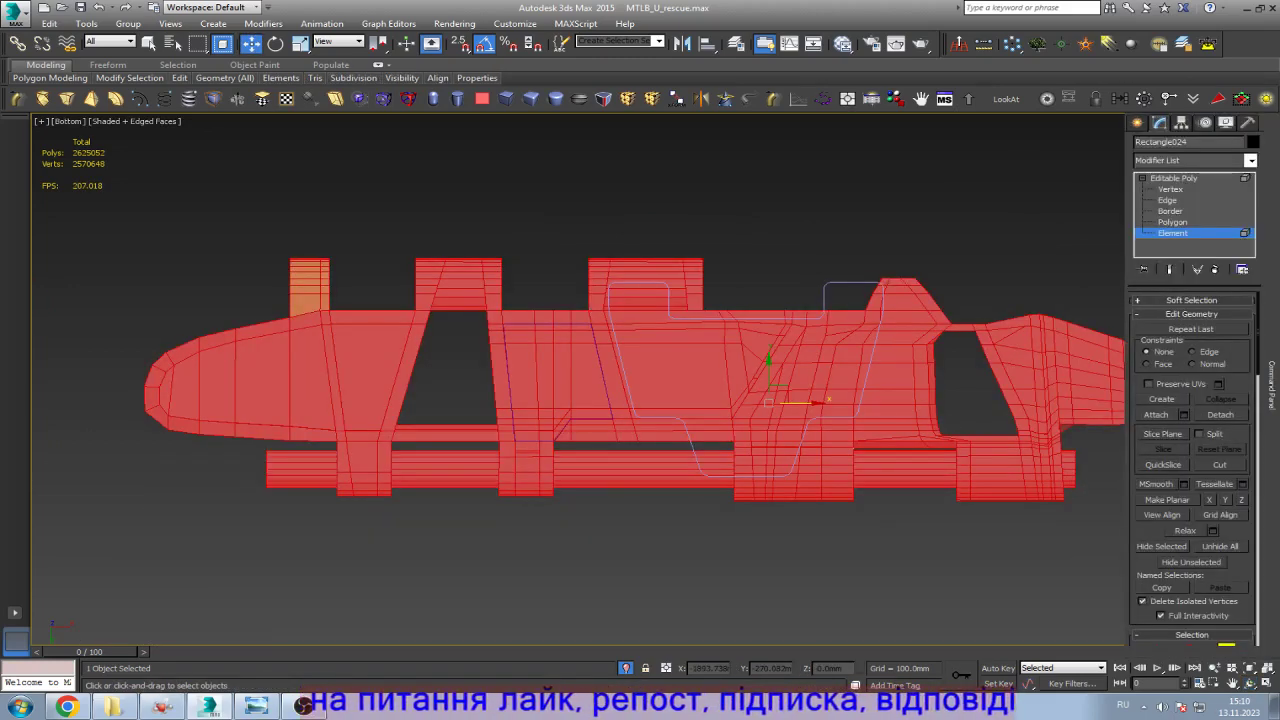
pyautogui.scroll(-10, 1192, 450)
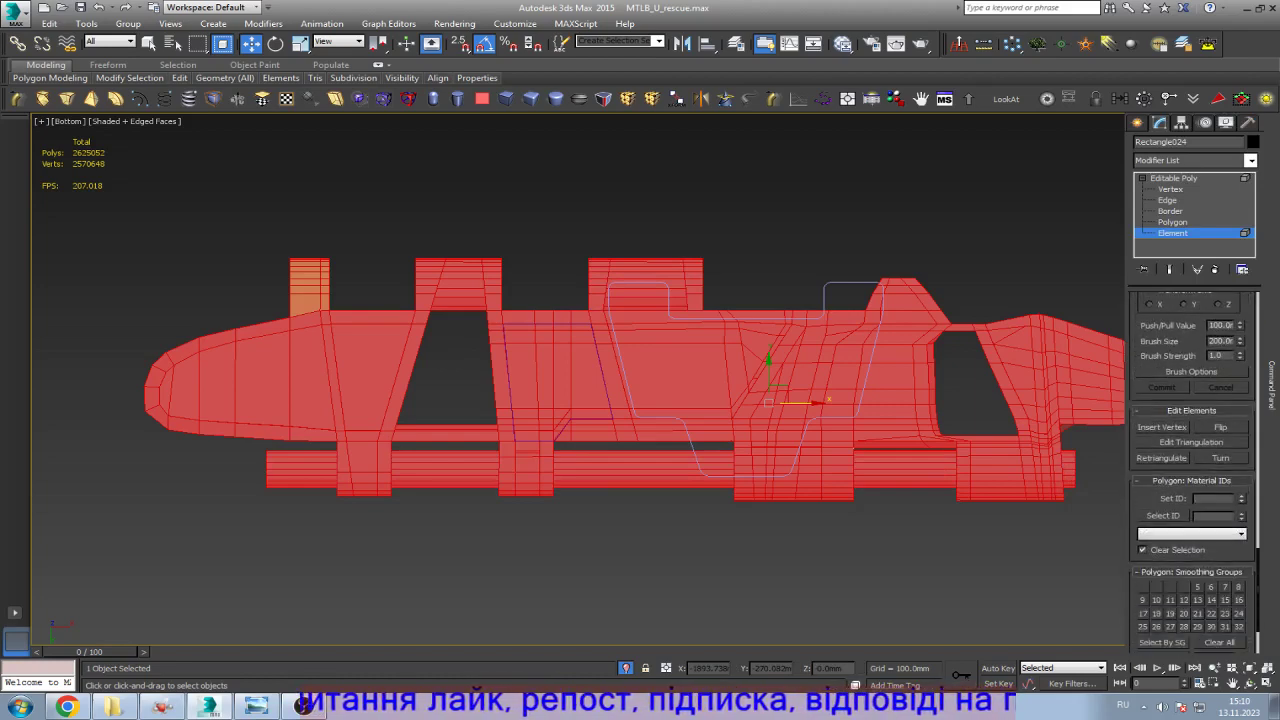
pyautogui.write('2')
pyautogui.press('Return')
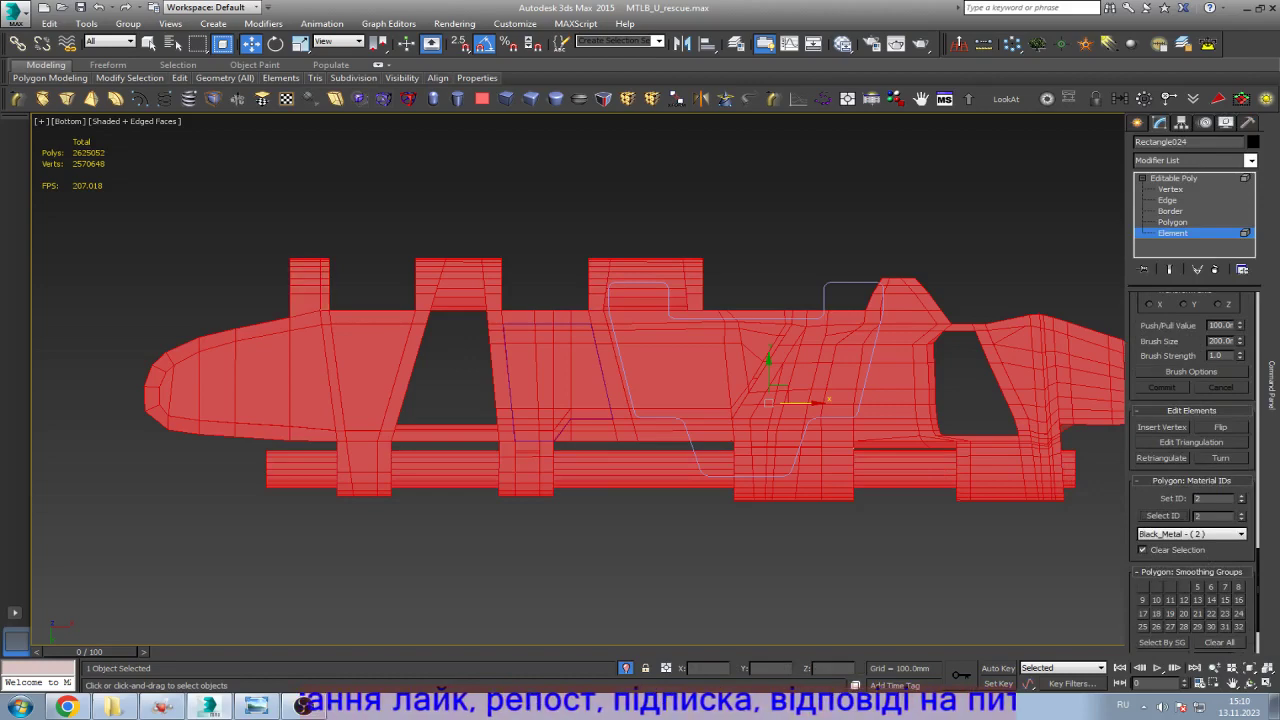
pyautogui.press('6')
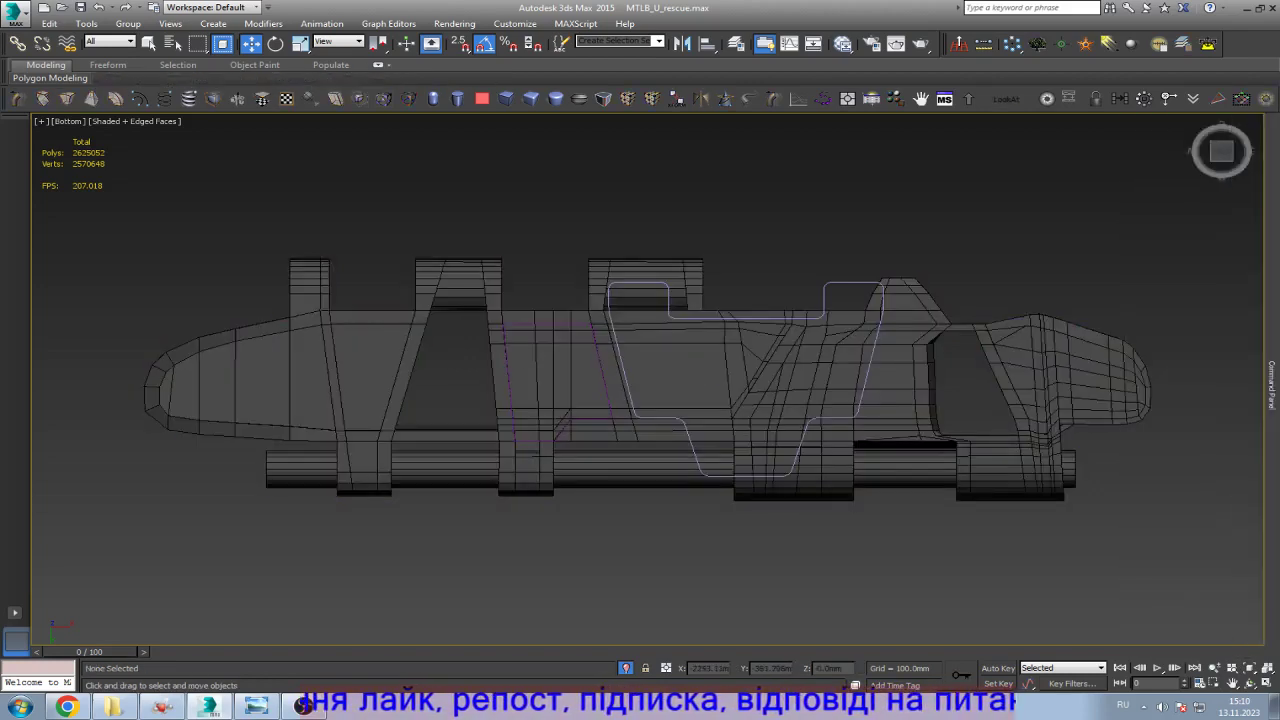
pyautogui.scroll(3, 710, 452)
pyautogui.scroll(2, 694, 300)
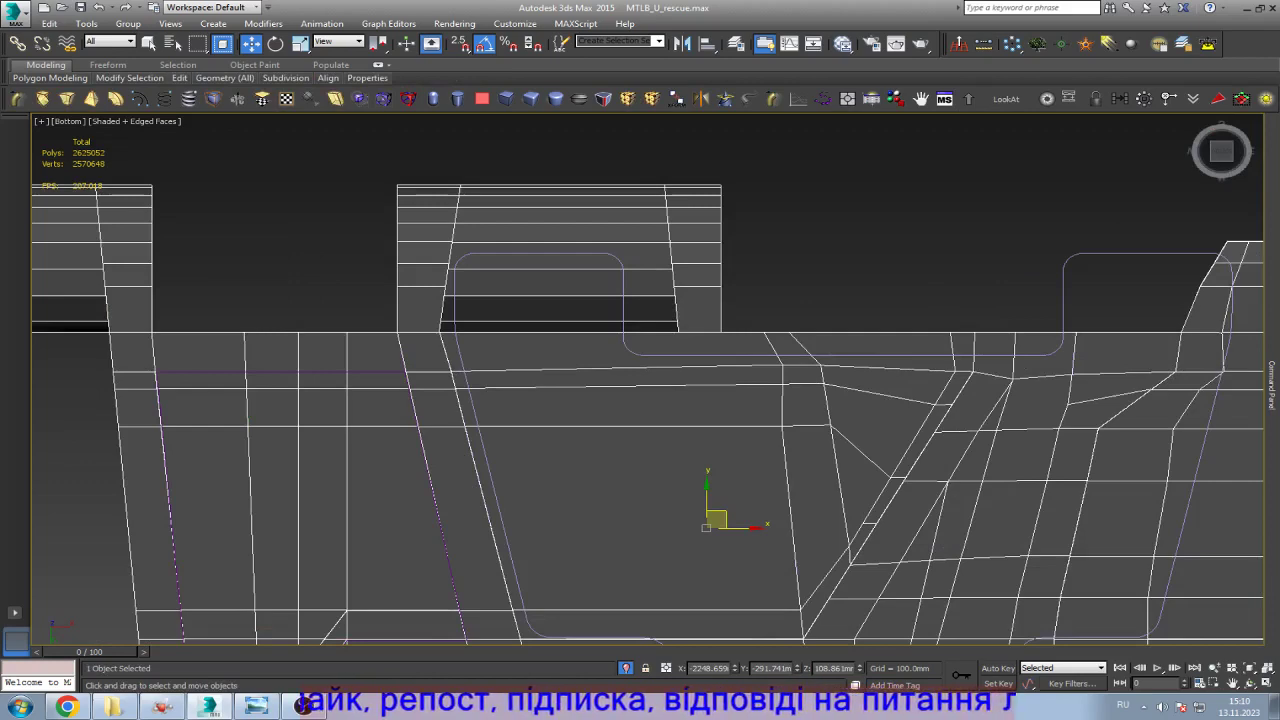
pyautogui.scroll(-2, 704, 300)
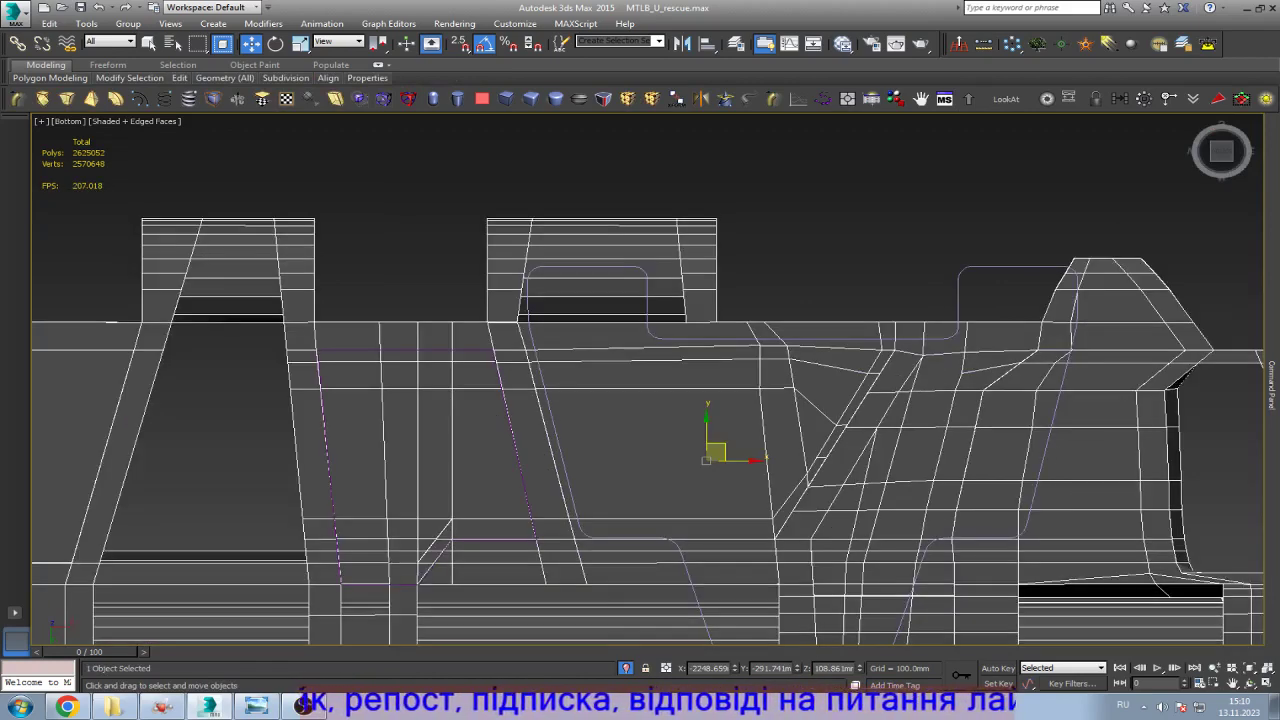
pyautogui.scroll(-2, 707, 290)
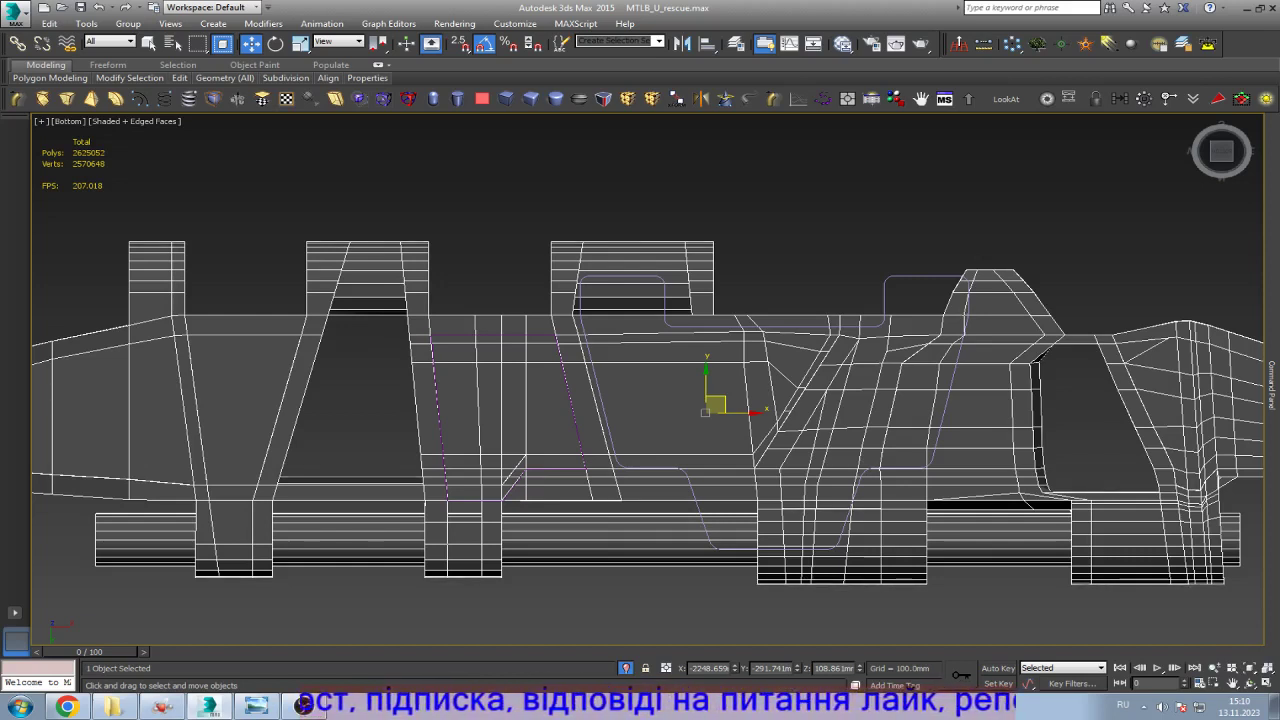
pyautogui.click(1250, 683)
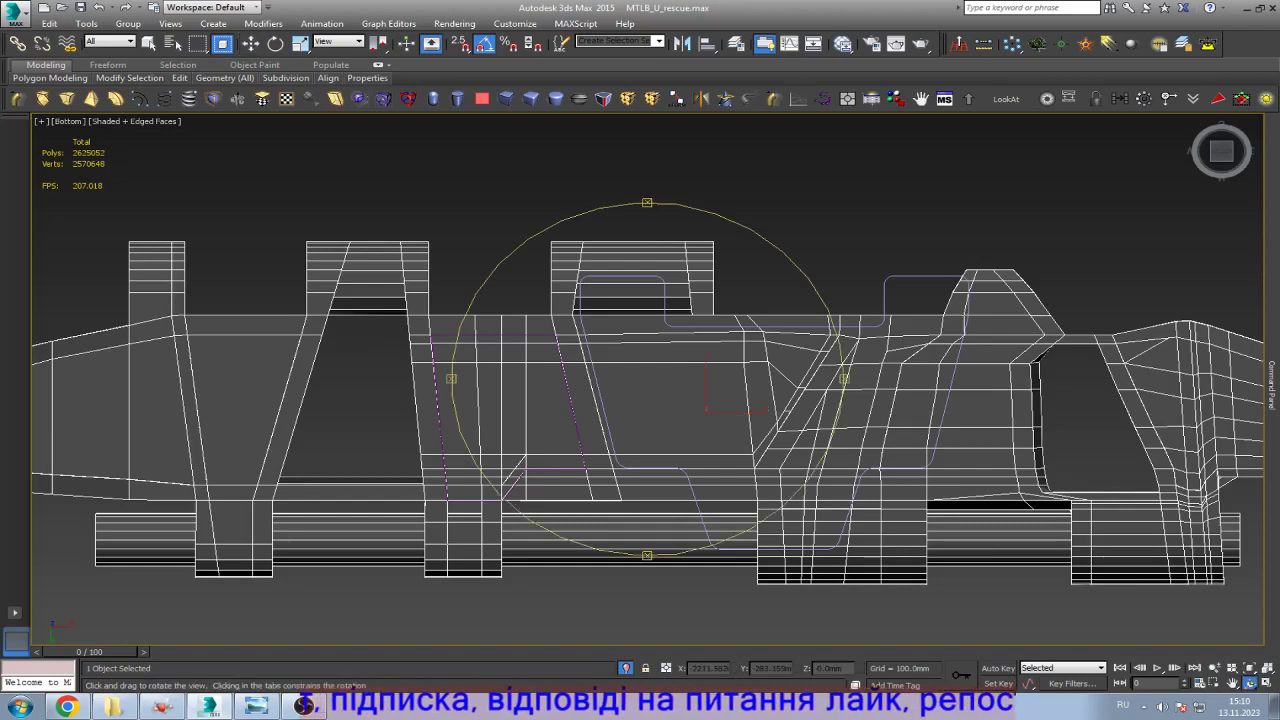
pyautogui.moveTo(700, 400); pyautogui.dragTo(700, 370)
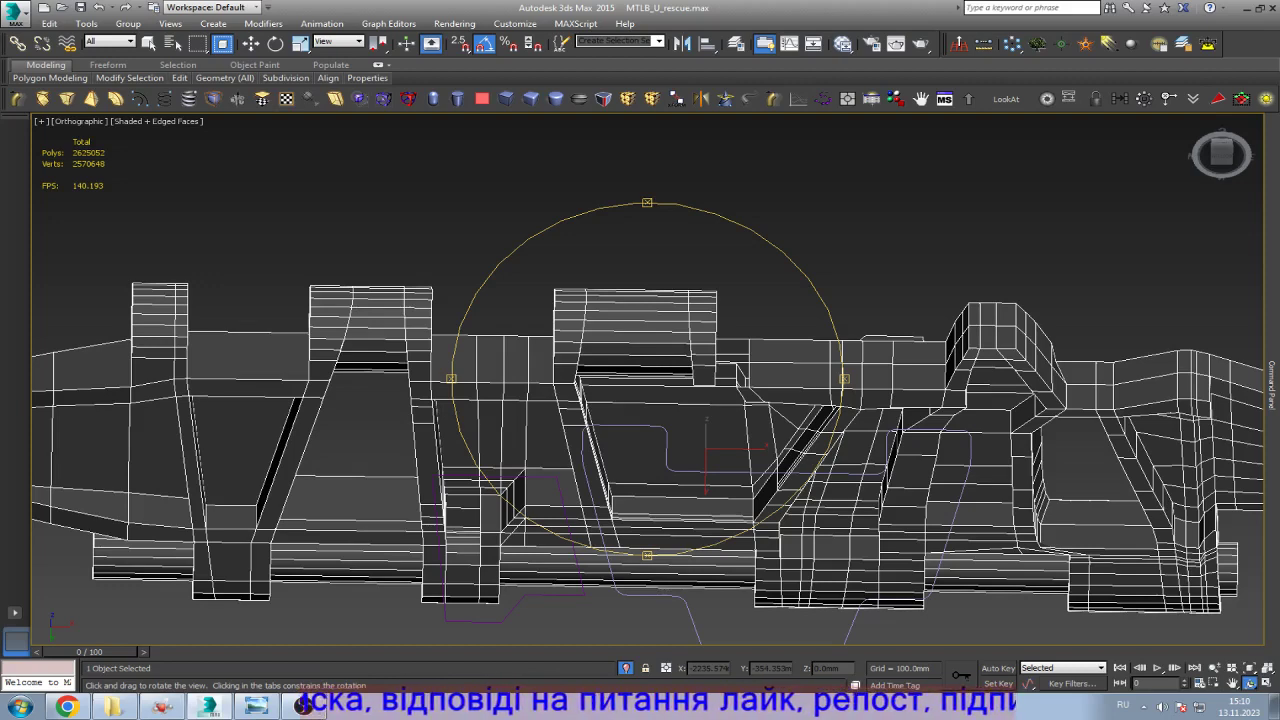
pyautogui.click(256, 706)
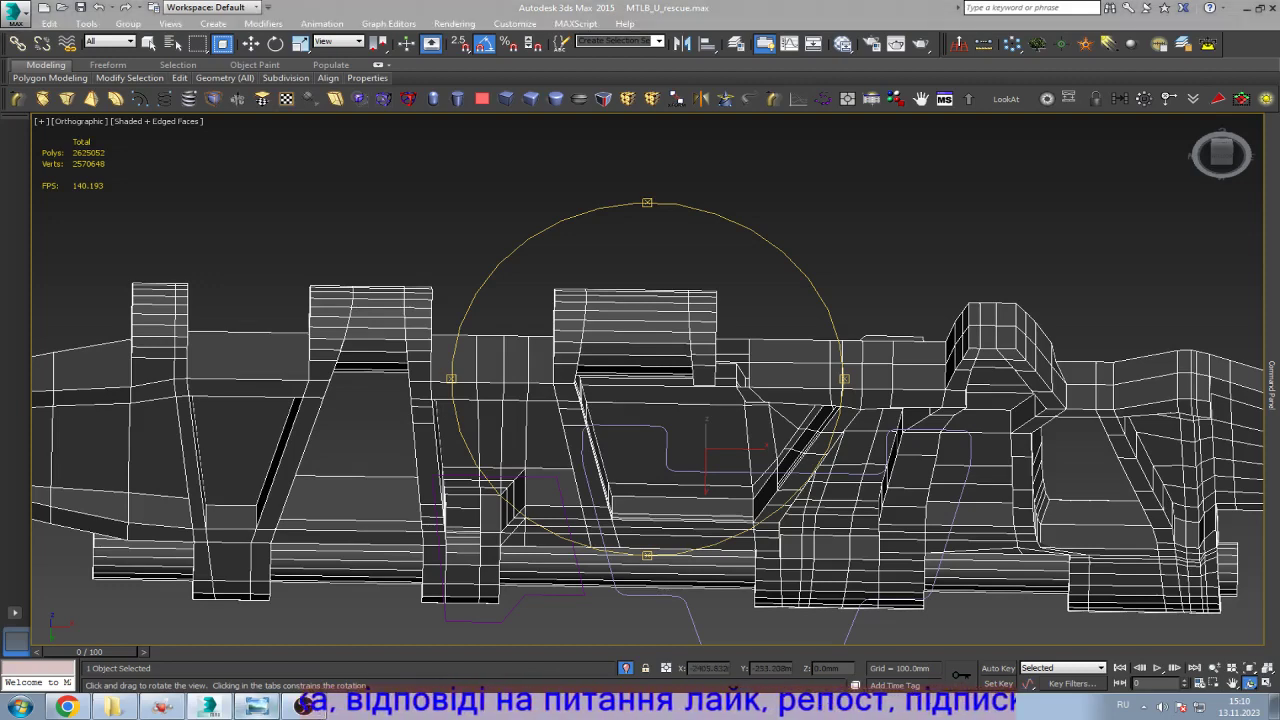
pyautogui.click(256, 706)
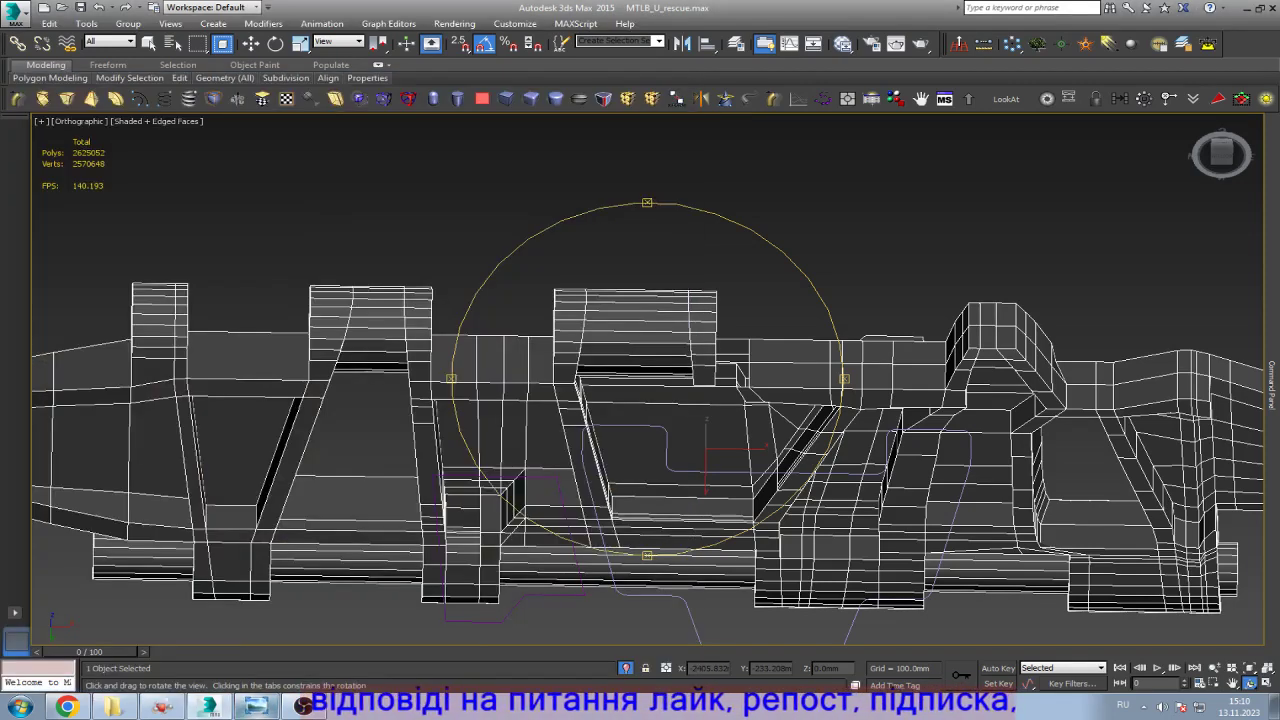
pyautogui.click(256, 706)
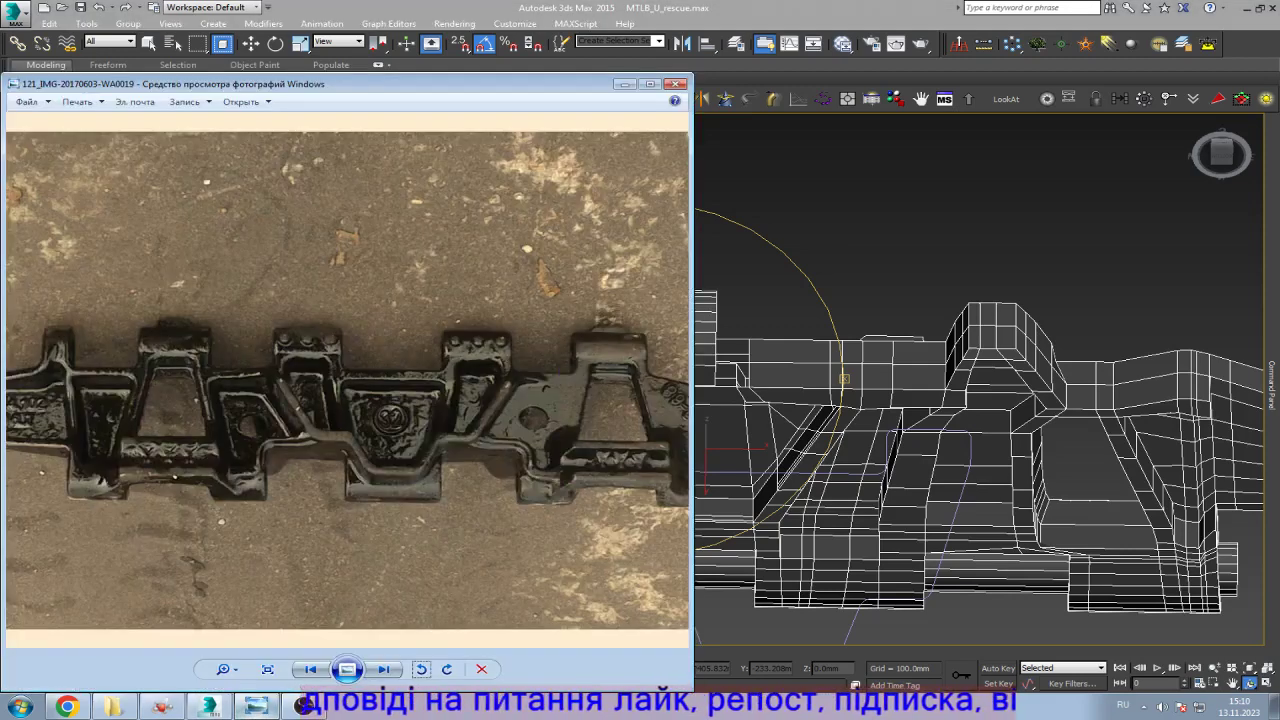
pyautogui.click(256, 706)
pyautogui.click(256, 706)
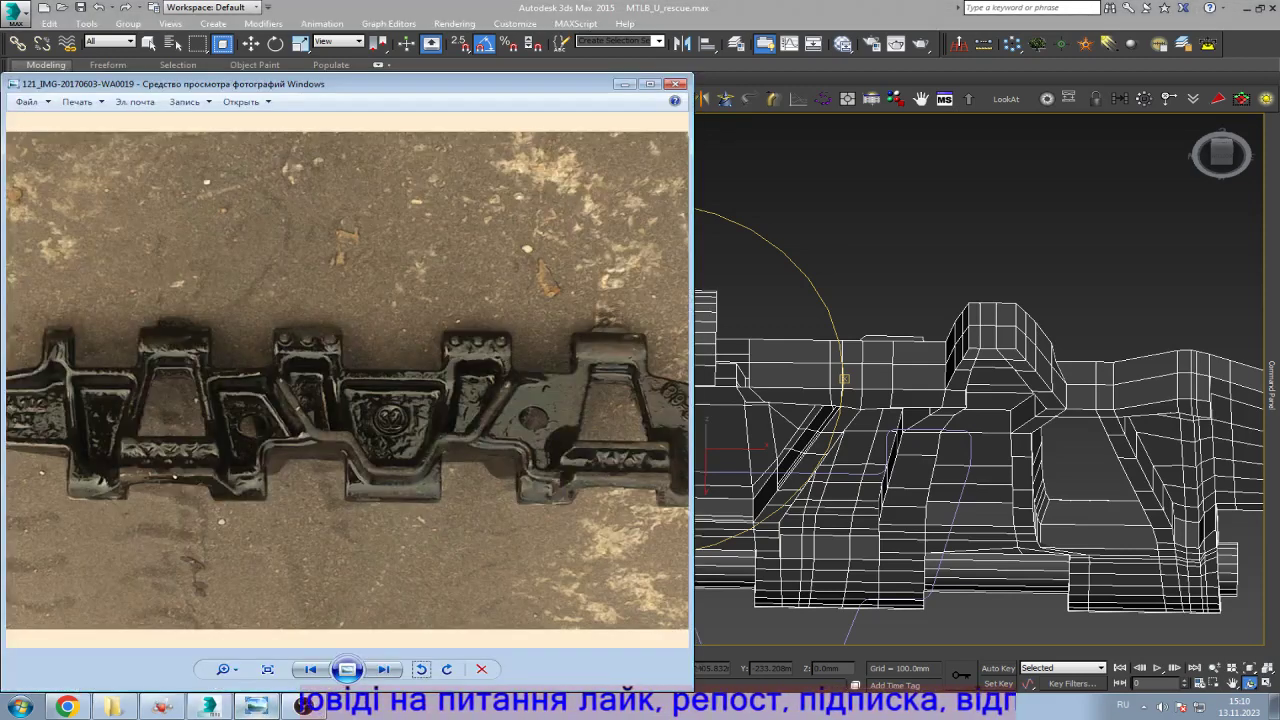
pyautogui.click(256, 706)
pyautogui.moveTo(700, 420); pyautogui.dragTo(700, 445)
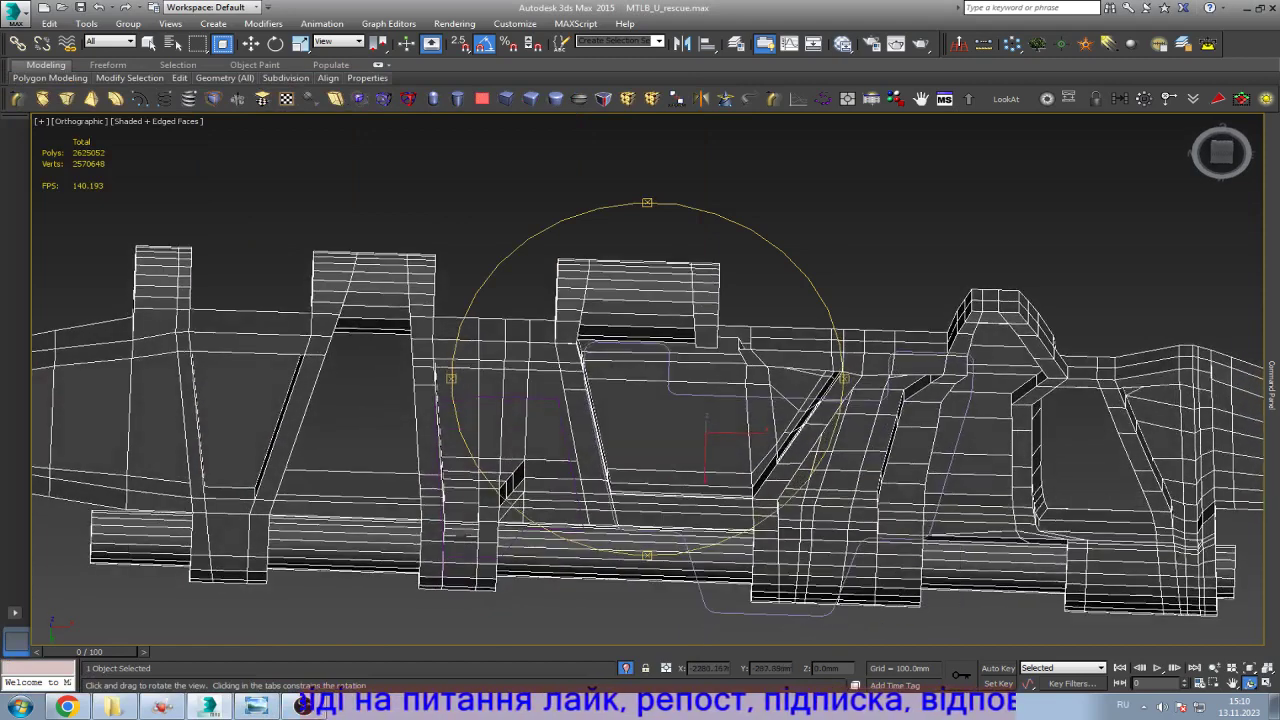
pyautogui.press('b')
pyautogui.press('w')
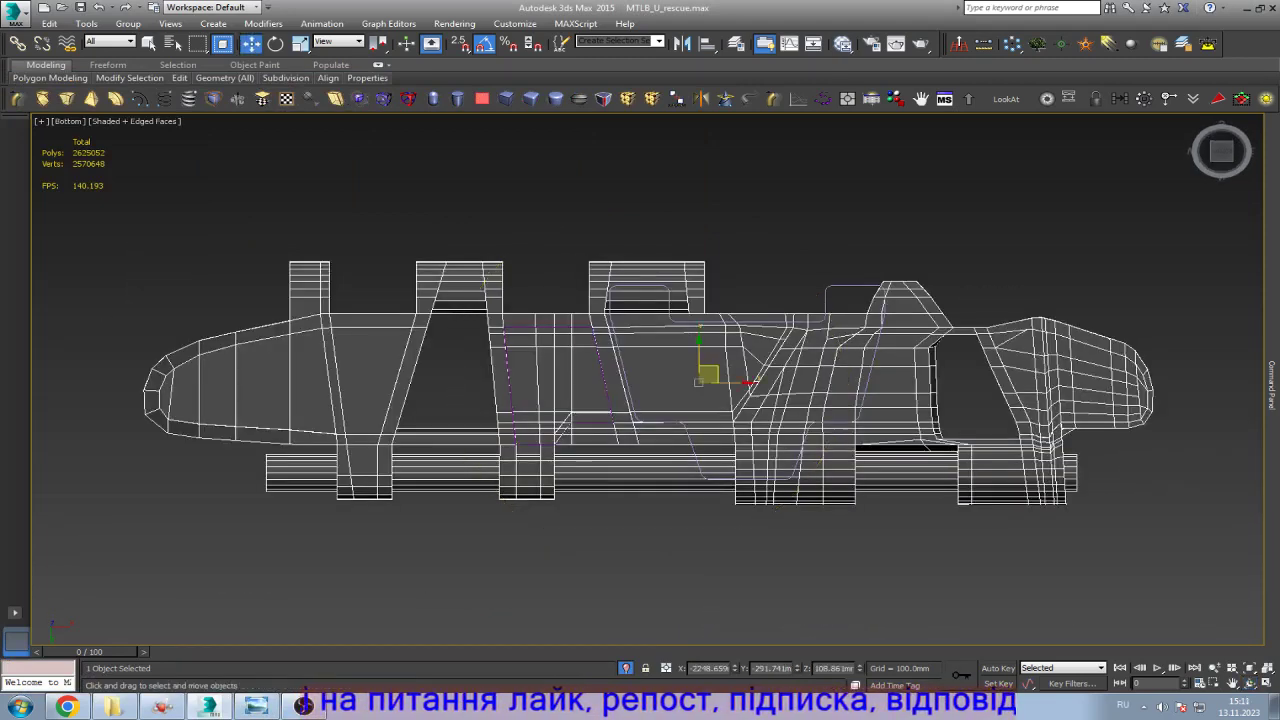
pyautogui.press('1')
# Step: Move the middle-right vertex columns and lower lug about 36 mm left onto the spline
pyautogui.scroll(2, 695, 258)
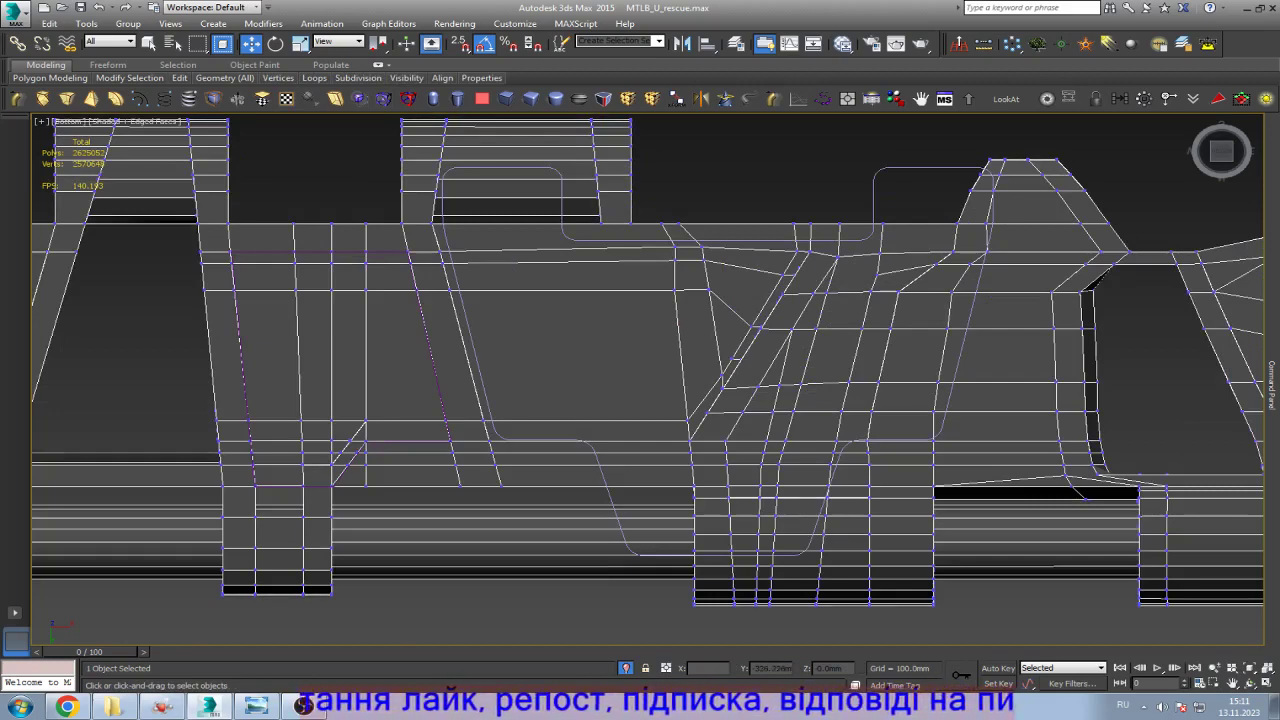
pyautogui.moveTo(1017, 145)
pyautogui.mouseDown()
pyautogui.moveTo(971, 171)
pyautogui.moveTo(687, 637)
pyautogui.moveTo(668, 637)
pyautogui.mouseUp()
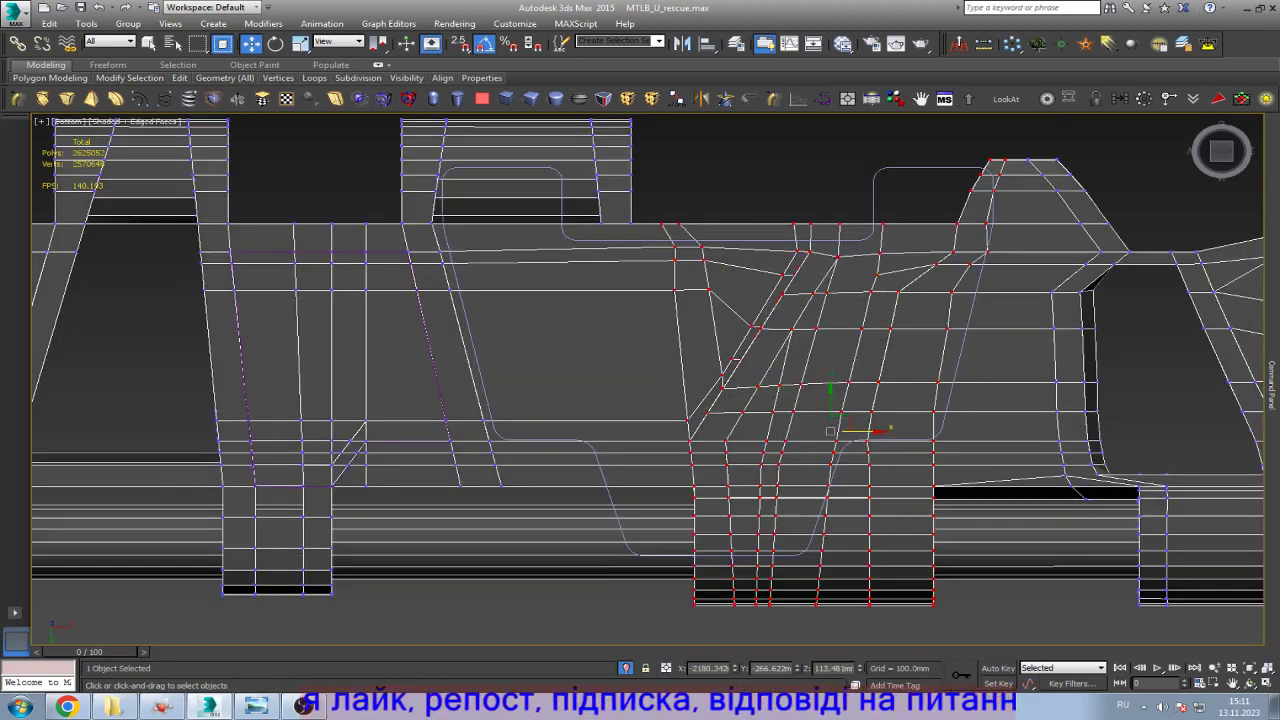
pyautogui.moveTo(870, 430); pyautogui.dragTo(764, 430)
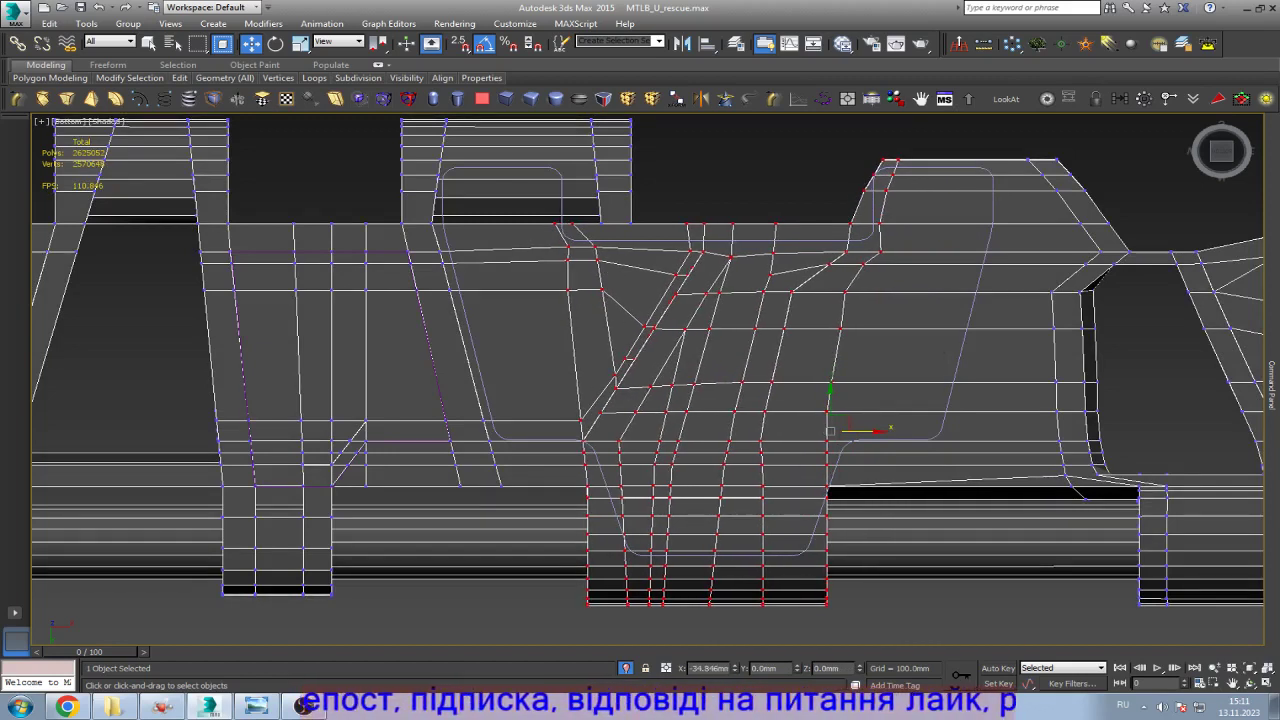
pyautogui.click(723, 430)
# Step: Compare the adjusted outline with the reference photo and leave vertex editing
pyautogui.click(162, 707)
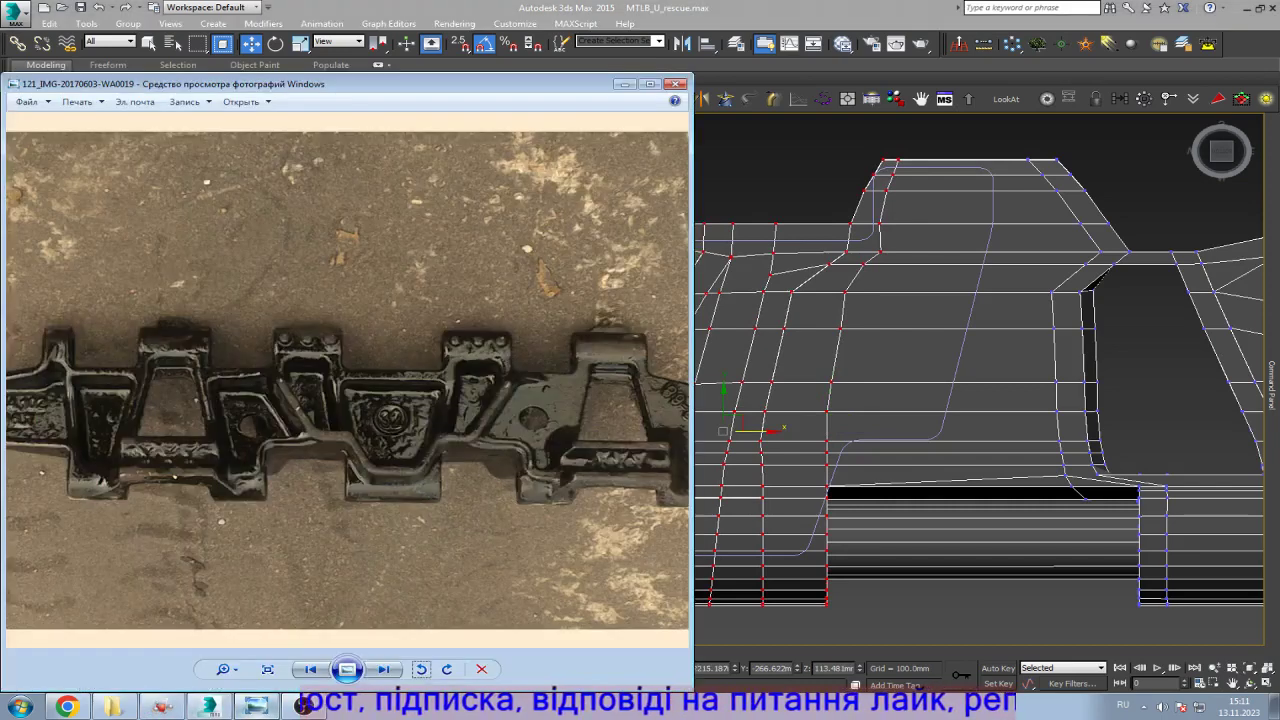
pyautogui.click(162, 707)
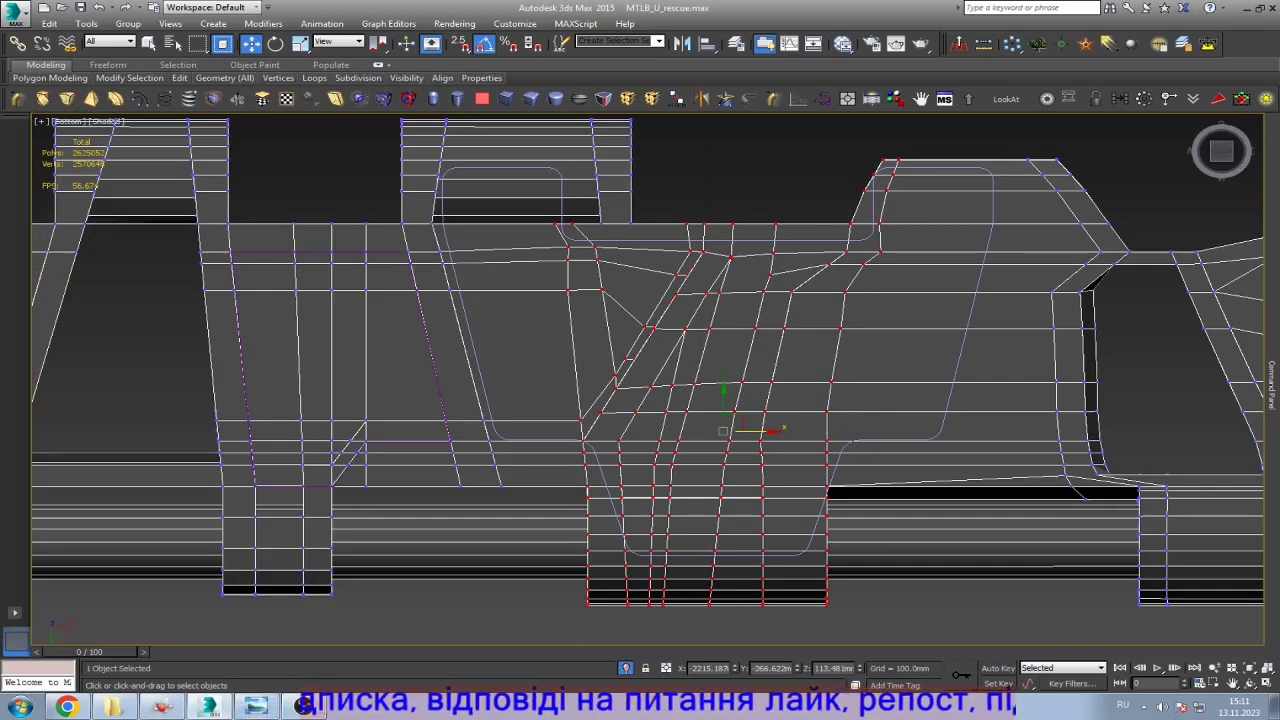
pyautogui.hotkey('ctrl', 'b')
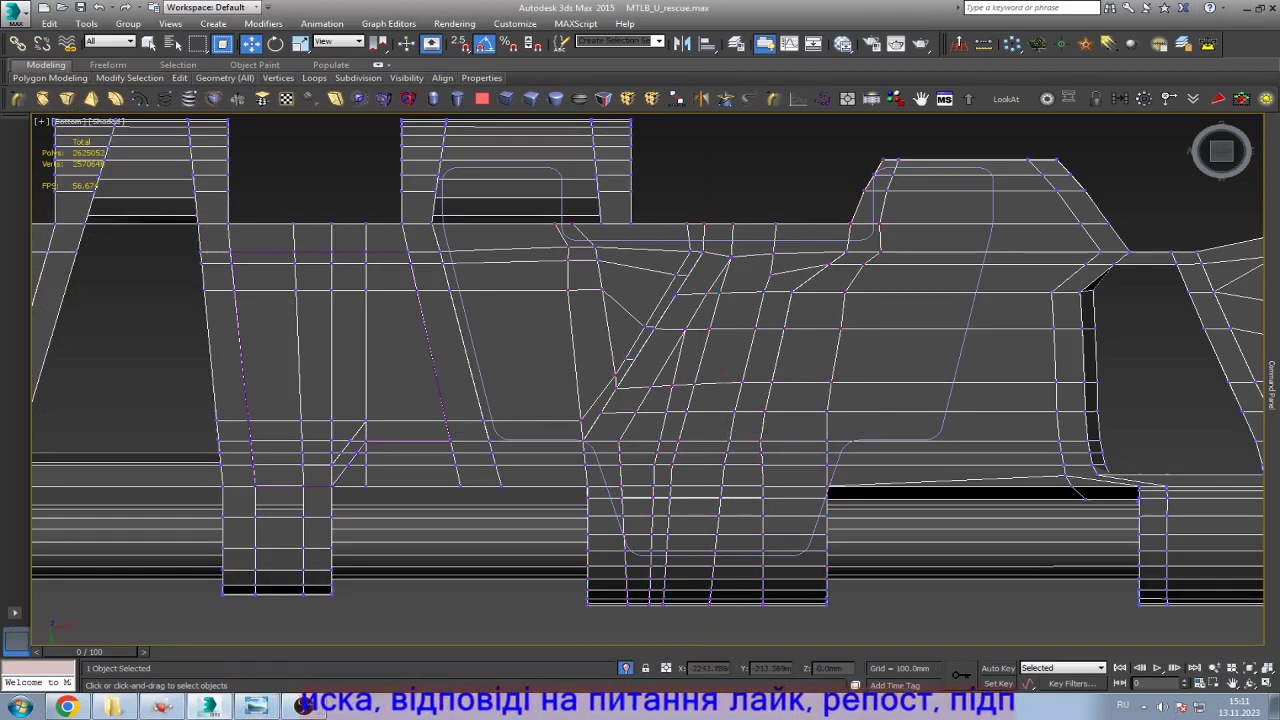
pyautogui.scroll(-3, 639, 586)
pyautogui.scroll(3, 674, 588)
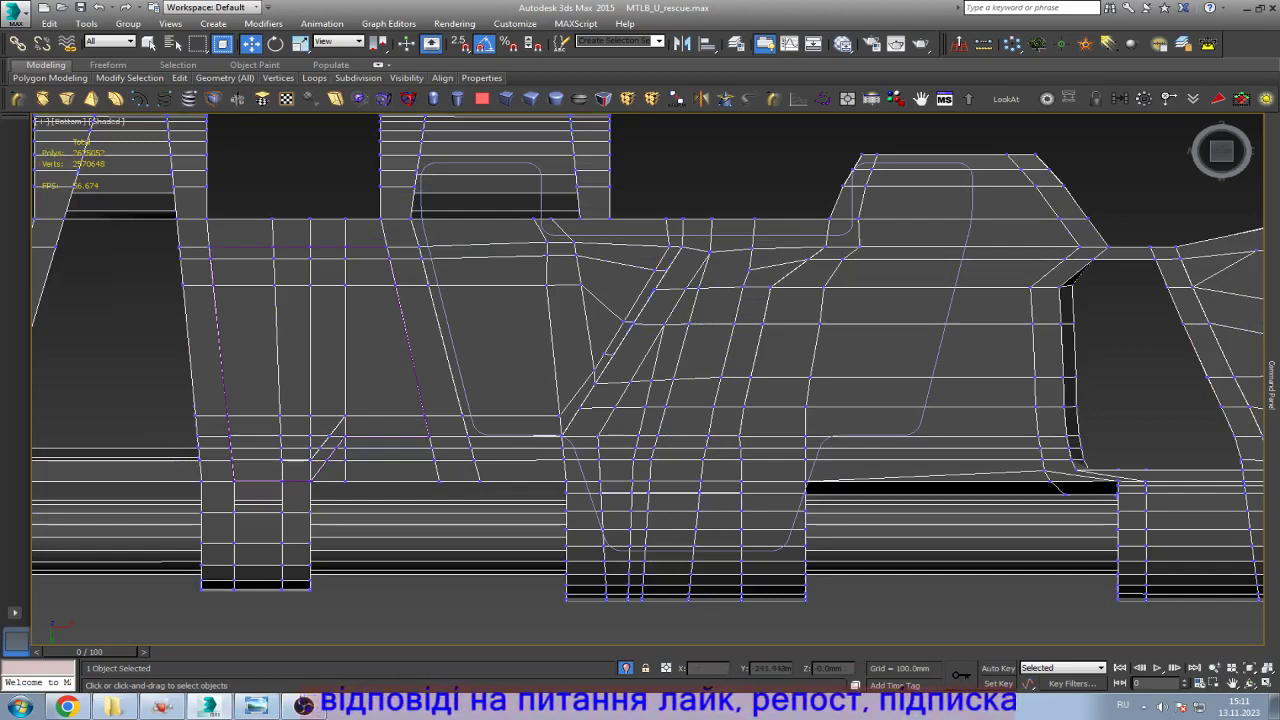
pyautogui.hotkey('alt', 'Tab')
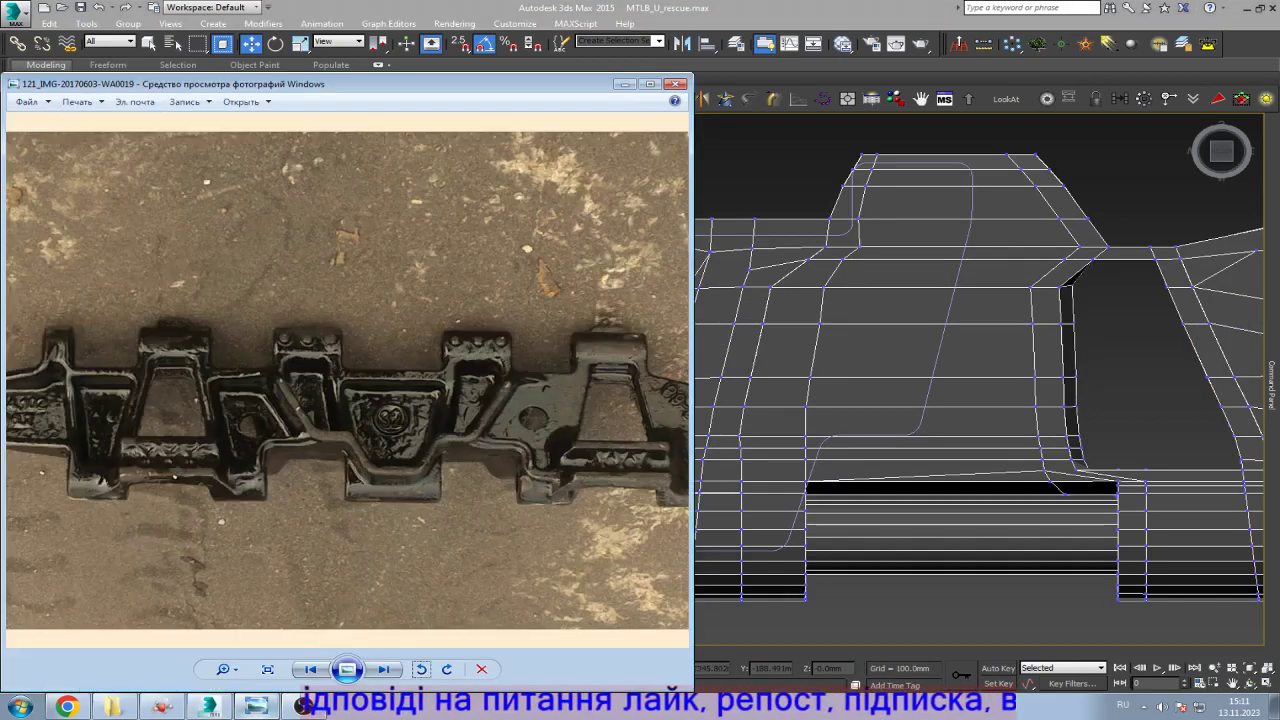
pyautogui.hotkey('alt', 'Tab')
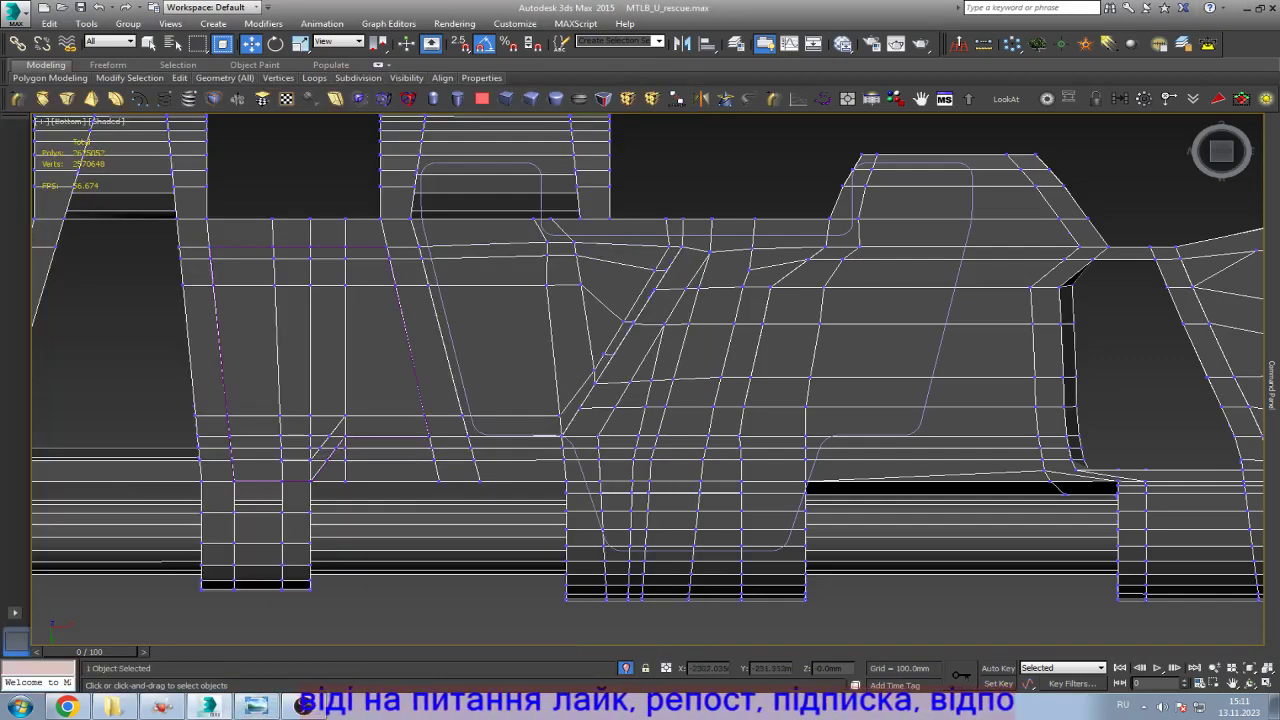
# Step: Delete the vertices and faces below the link's lower inner edge
pyautogui.scroll(2, 351, 480)
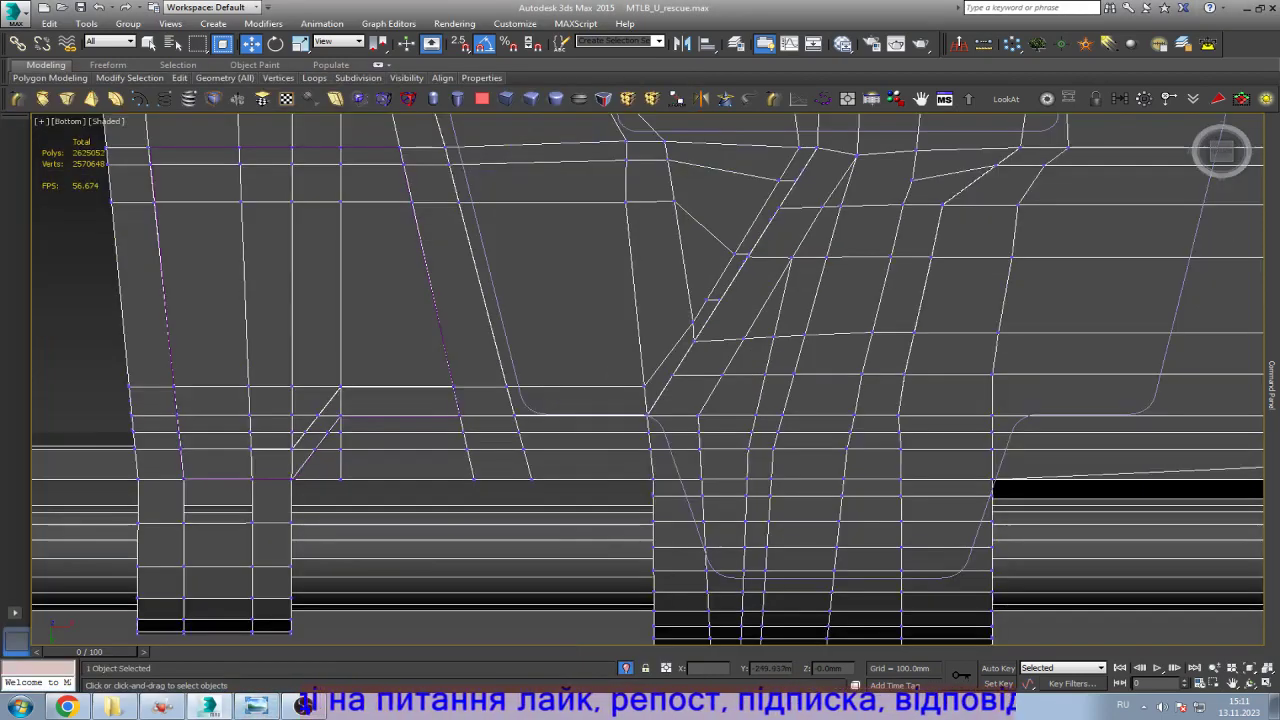
pyautogui.scroll(1, 500, 450)
pyautogui.moveTo(470, 425); pyautogui.dragTo(525, 475)
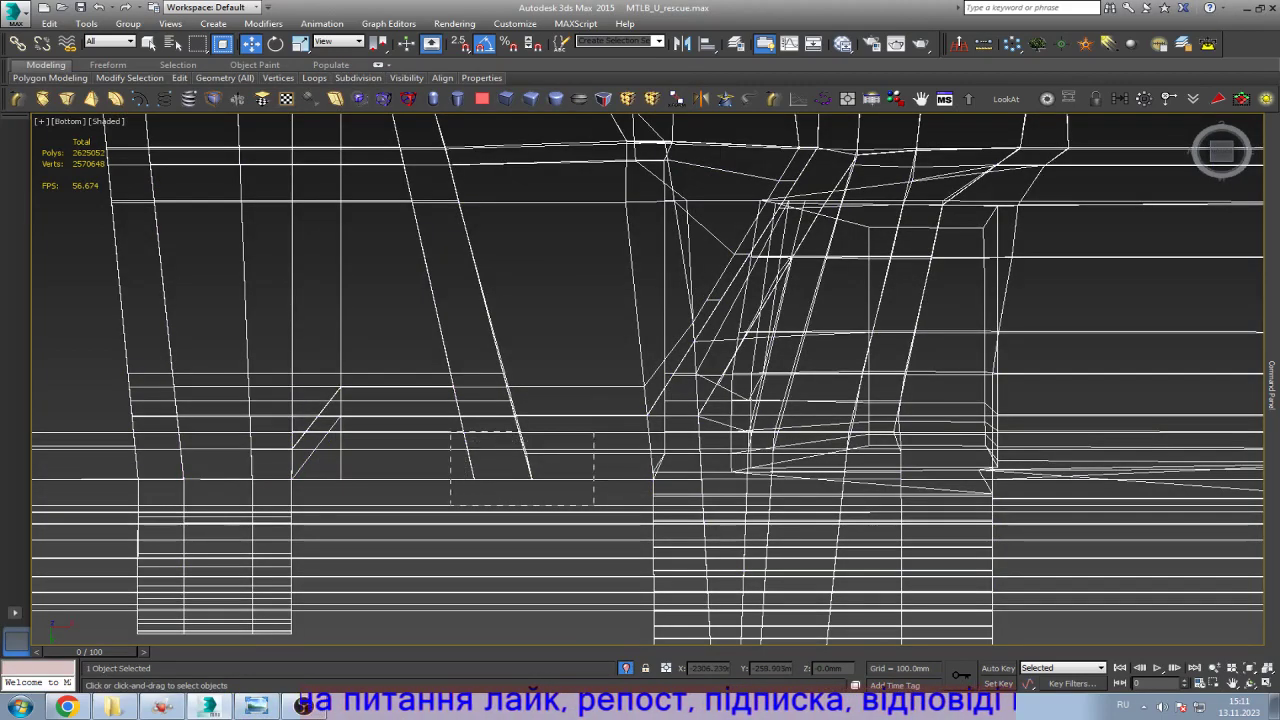
pyautogui.scroll(2, 500, 450)
pyautogui.keyDown('ctrl'); pyautogui.click(322, 423); pyautogui.keyUp('ctrl')
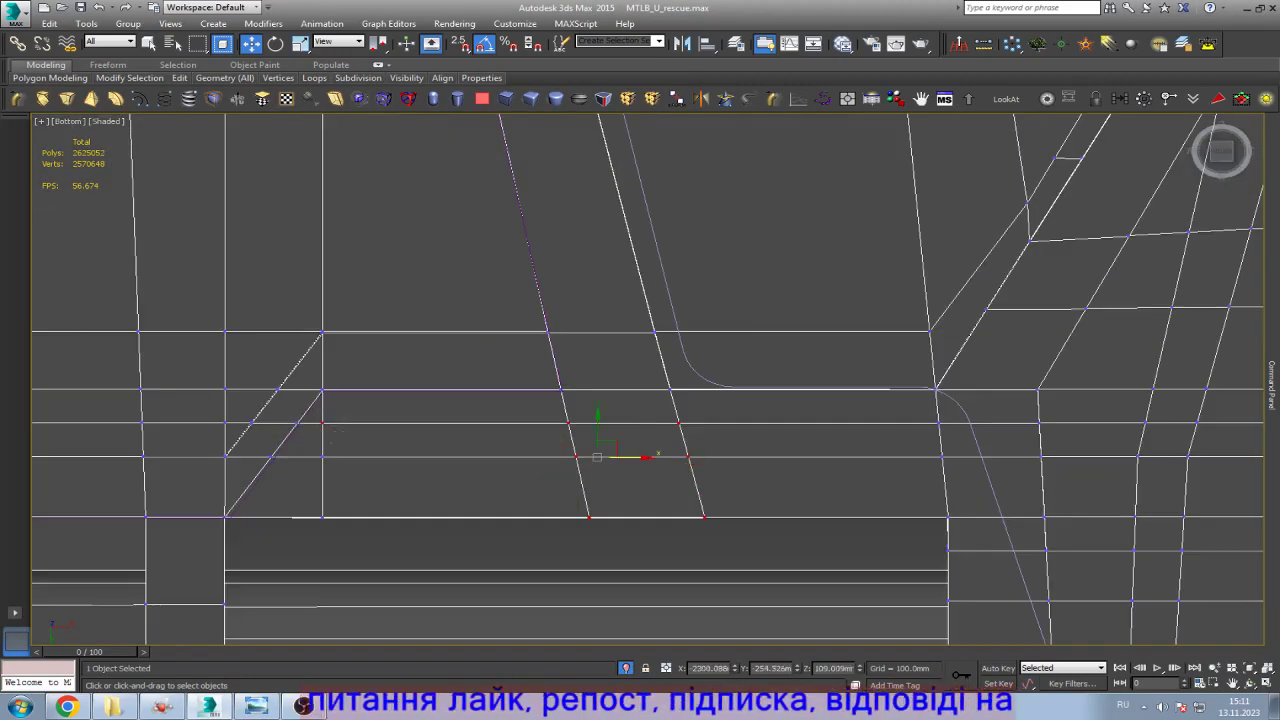
pyautogui.keyDown('ctrl'); pyautogui.moveTo(330, 515); pyautogui.dragTo(332, 522); pyautogui.keyUp('ctrl')
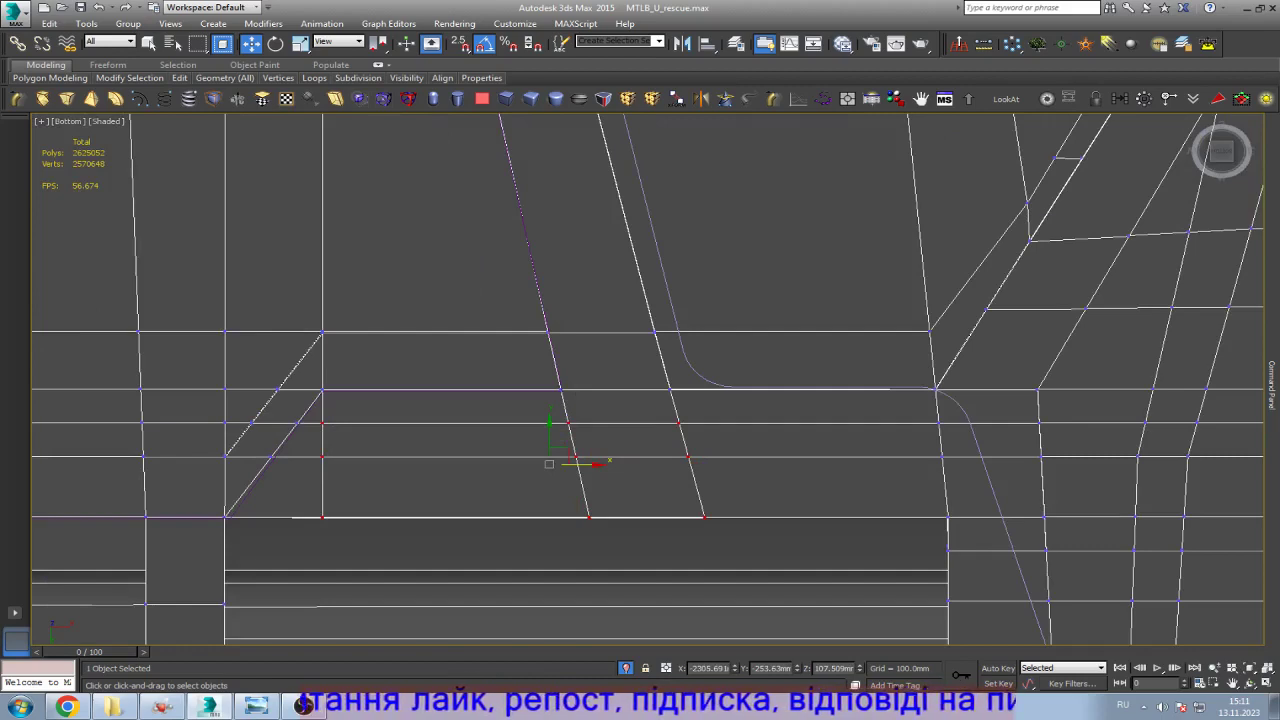
pyautogui.press('Delete')
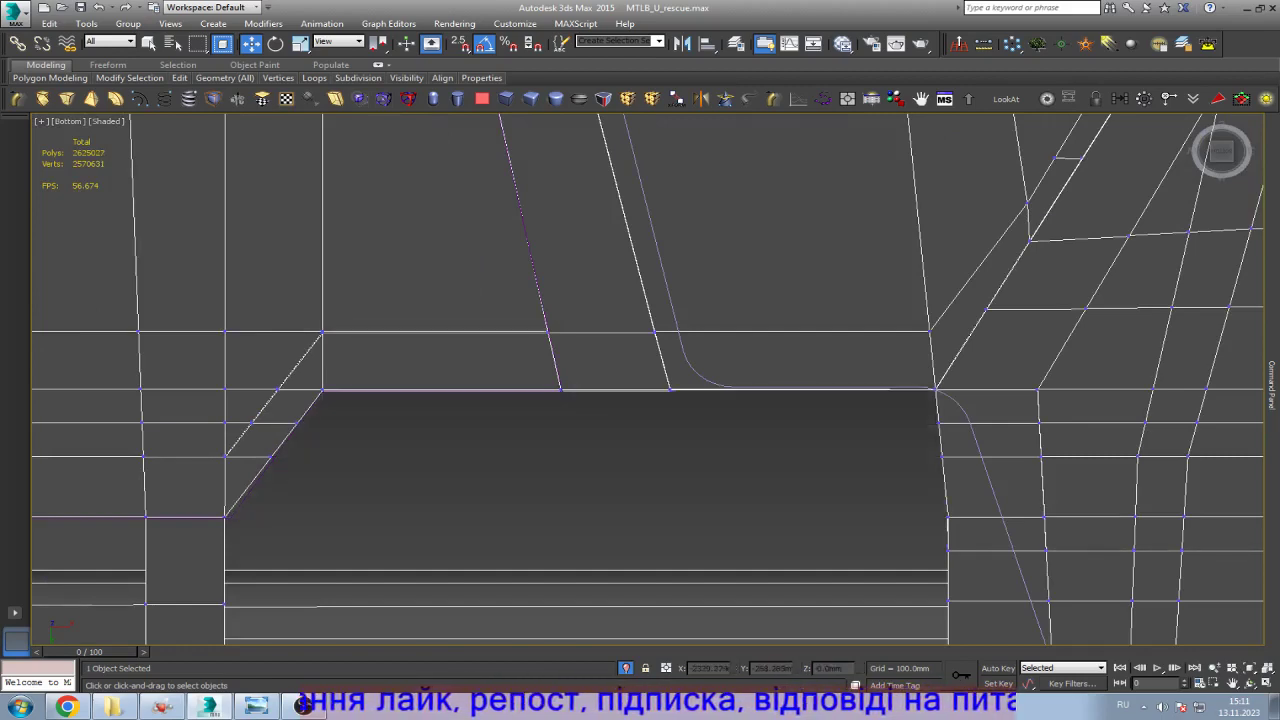
# Step: Shift the vertex column at the middle tooth's left edge about 2 mm left
pyautogui.scroll(-3, 648, 380)
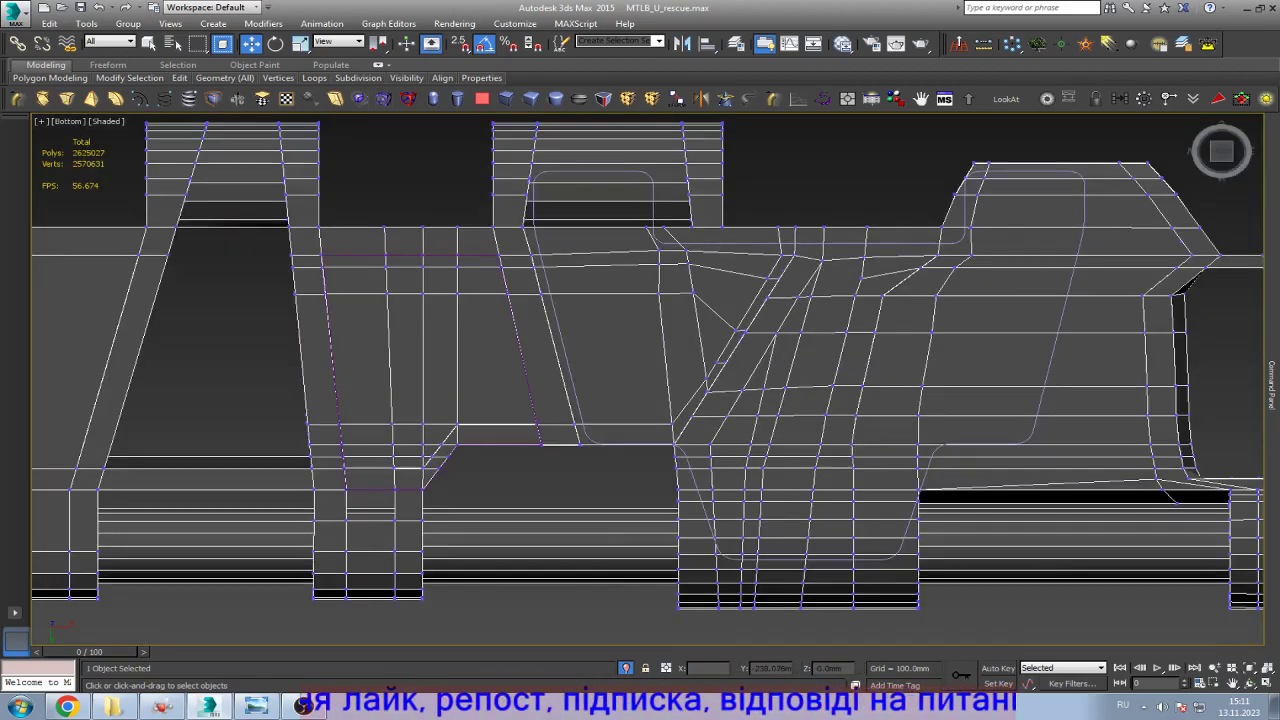
pyautogui.moveTo(665, 450); pyautogui.dragTo(697, 612)
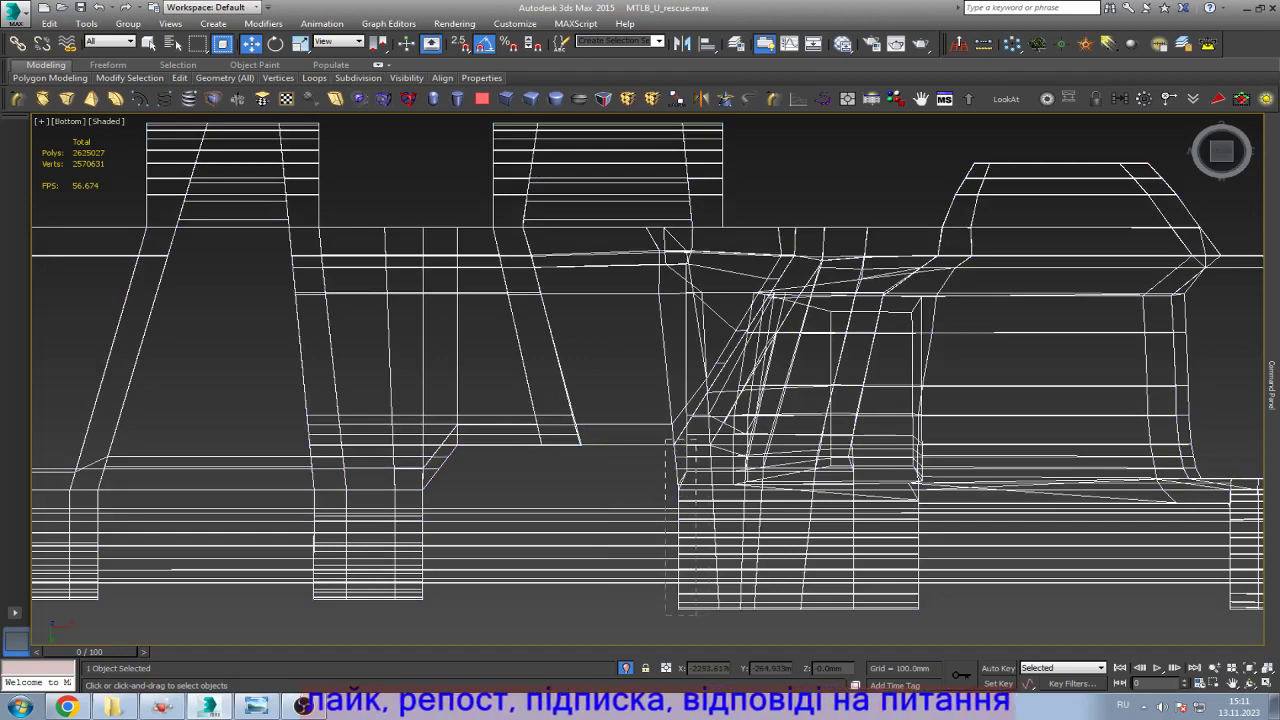
pyautogui.moveTo(696, 440); pyautogui.dragTo(692, 437)
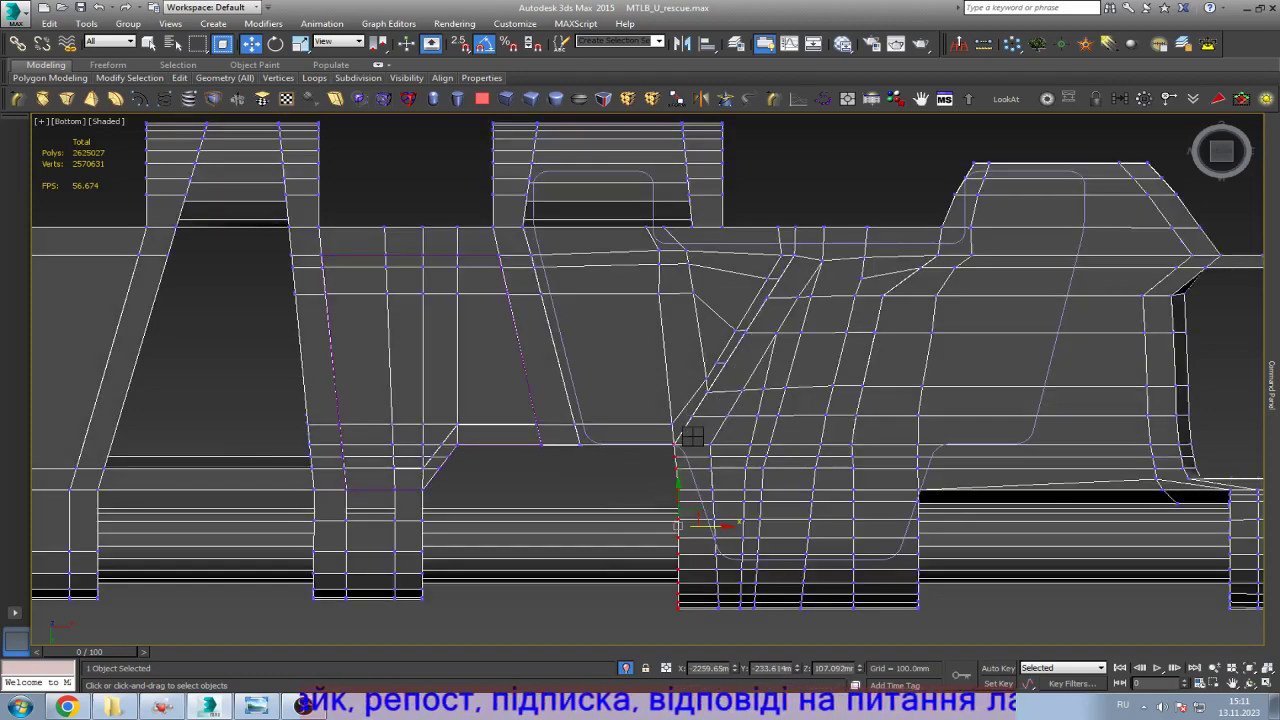
pyautogui.press('r')
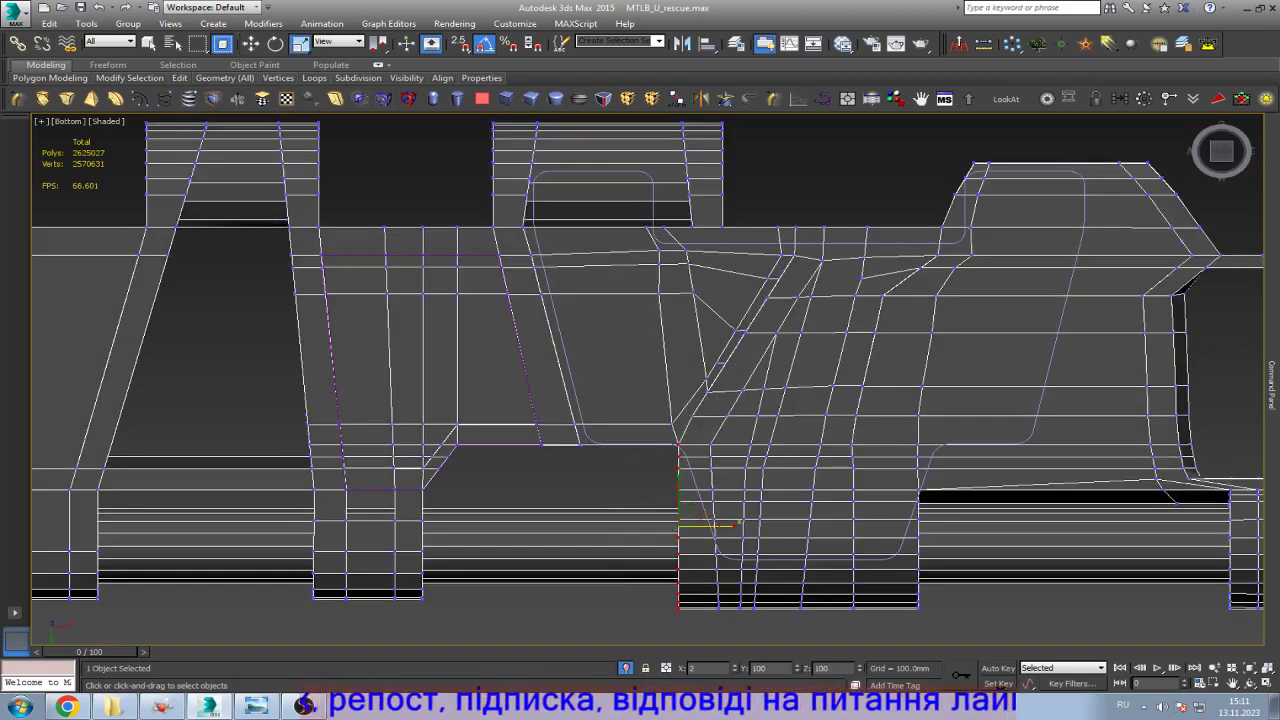
pyautogui.press('w')
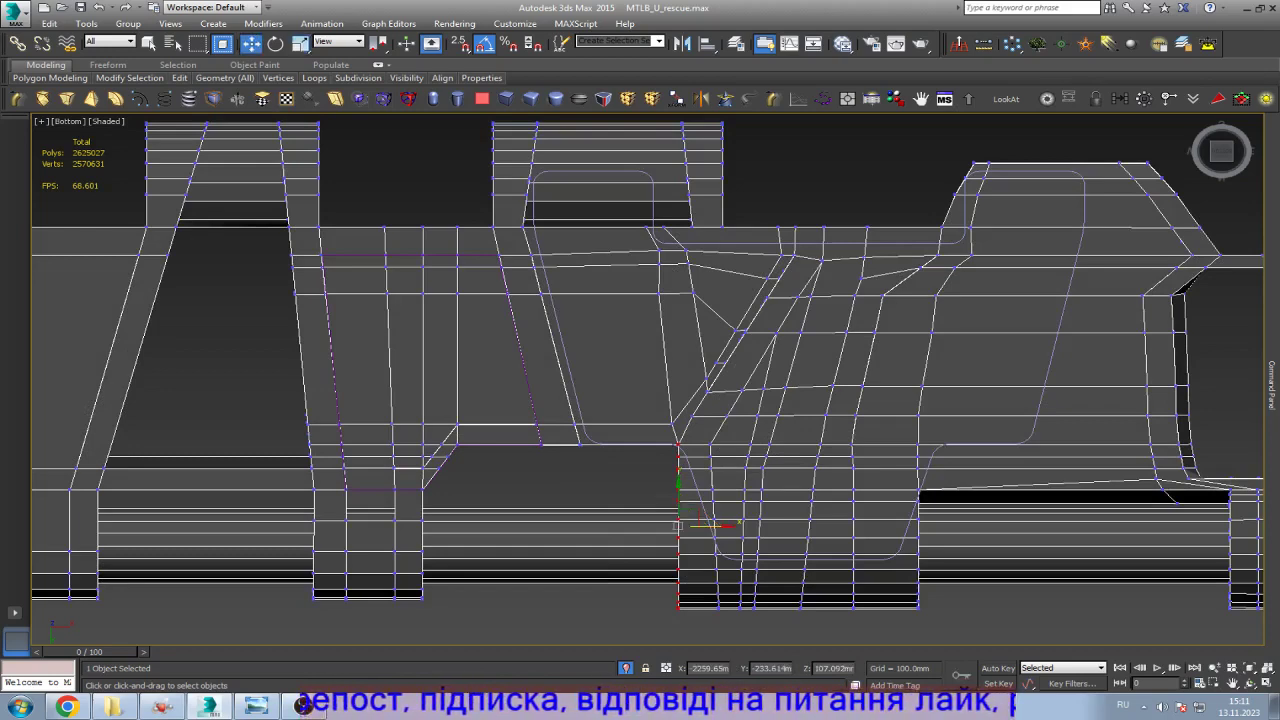
pyautogui.scroll(4, 678, 524)
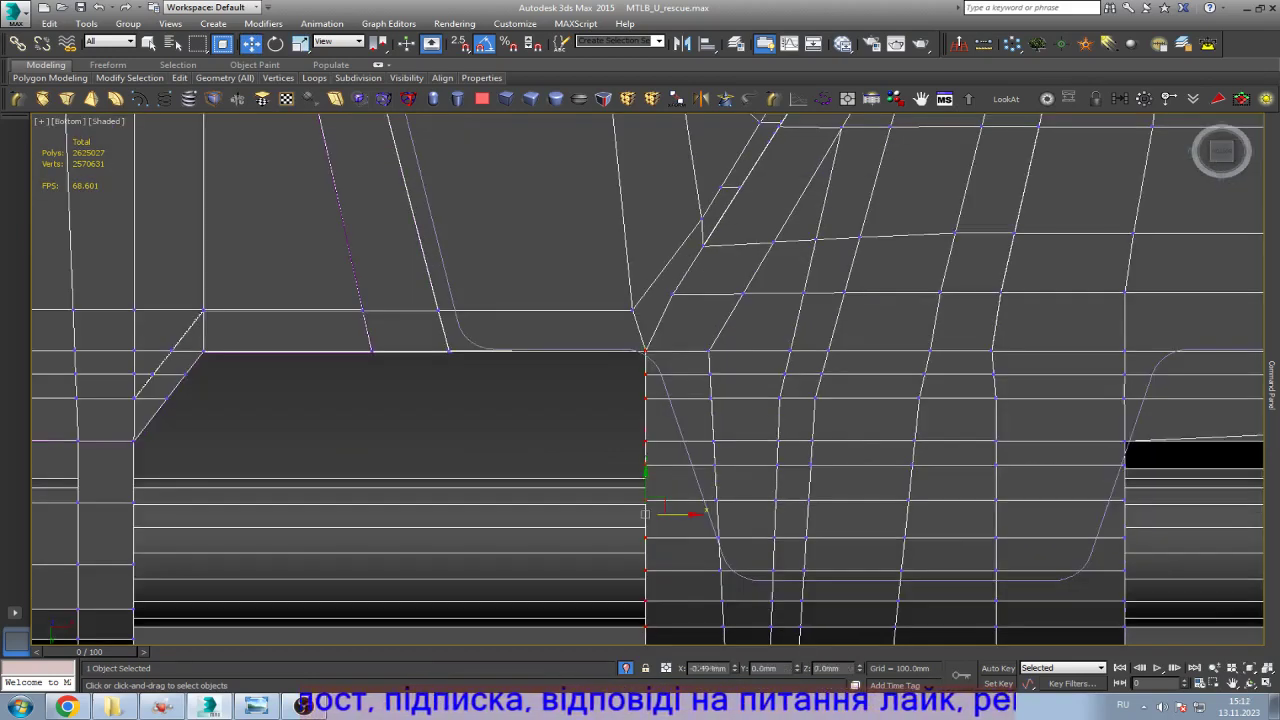
pyautogui.moveTo(735, 668); pyautogui.dragTo(735, 680)
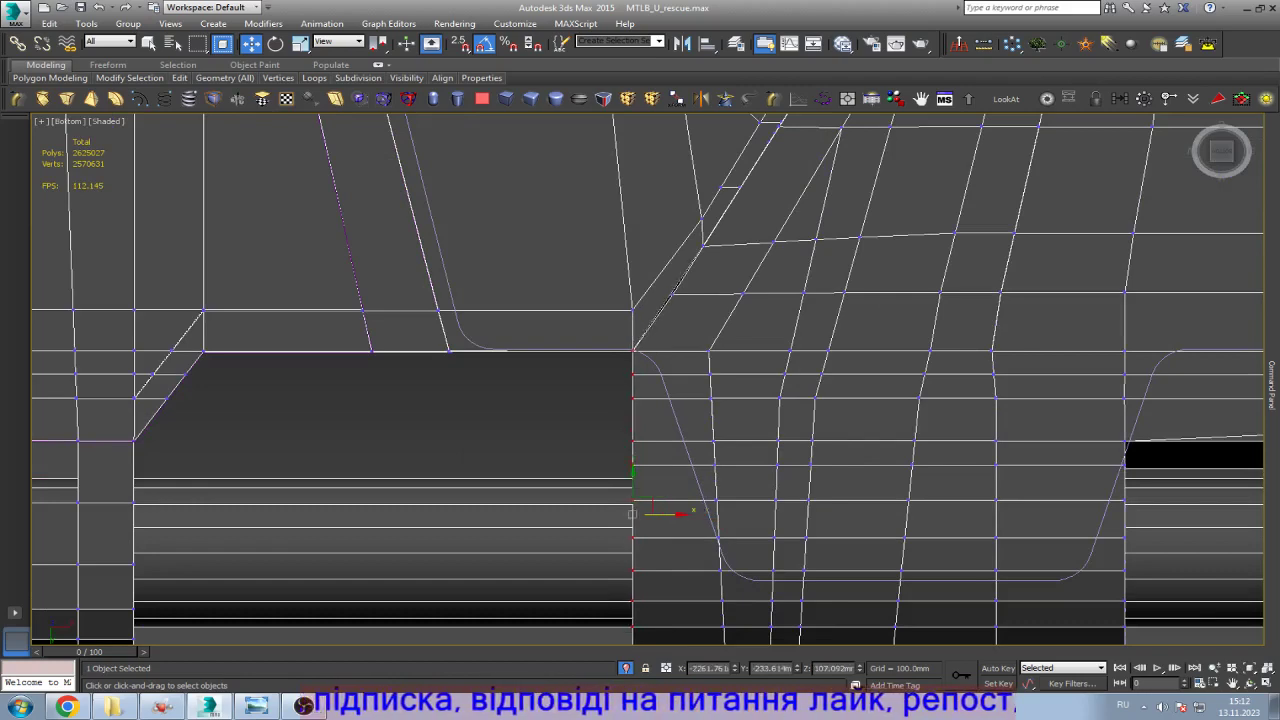
pyautogui.scroll(-8, 640, 380)
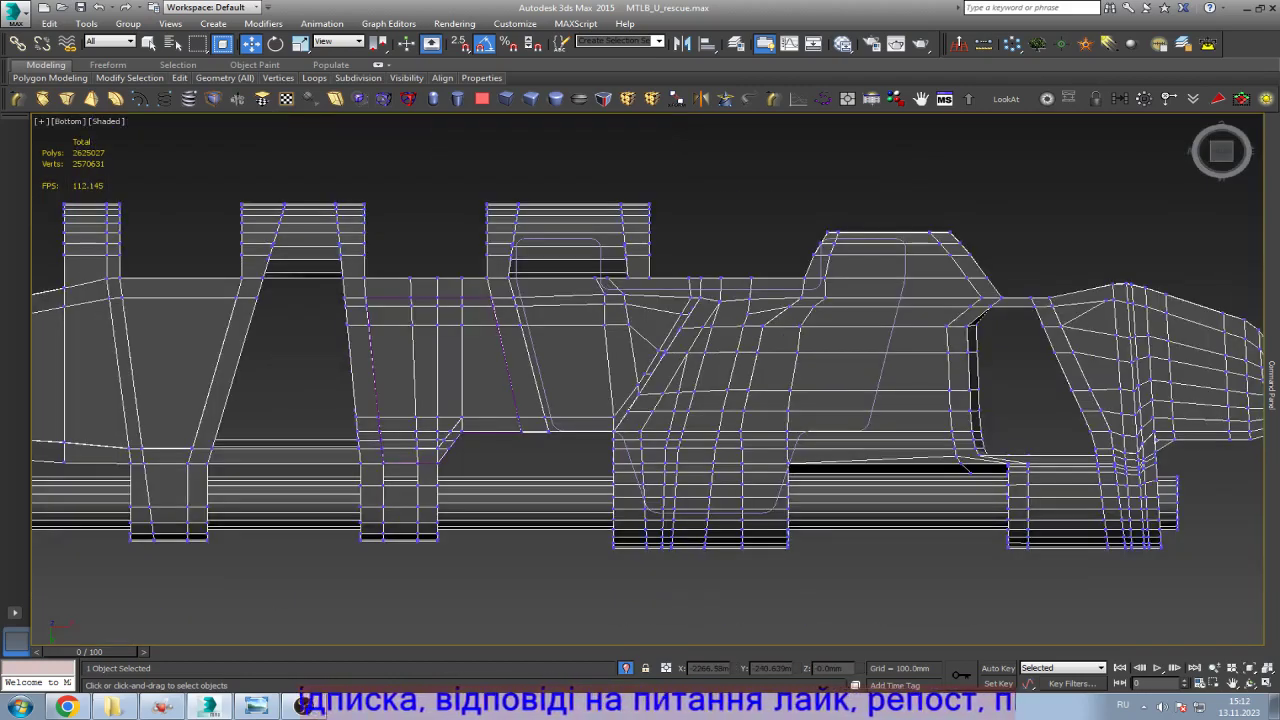
pyautogui.scroll(3, 475, 463)
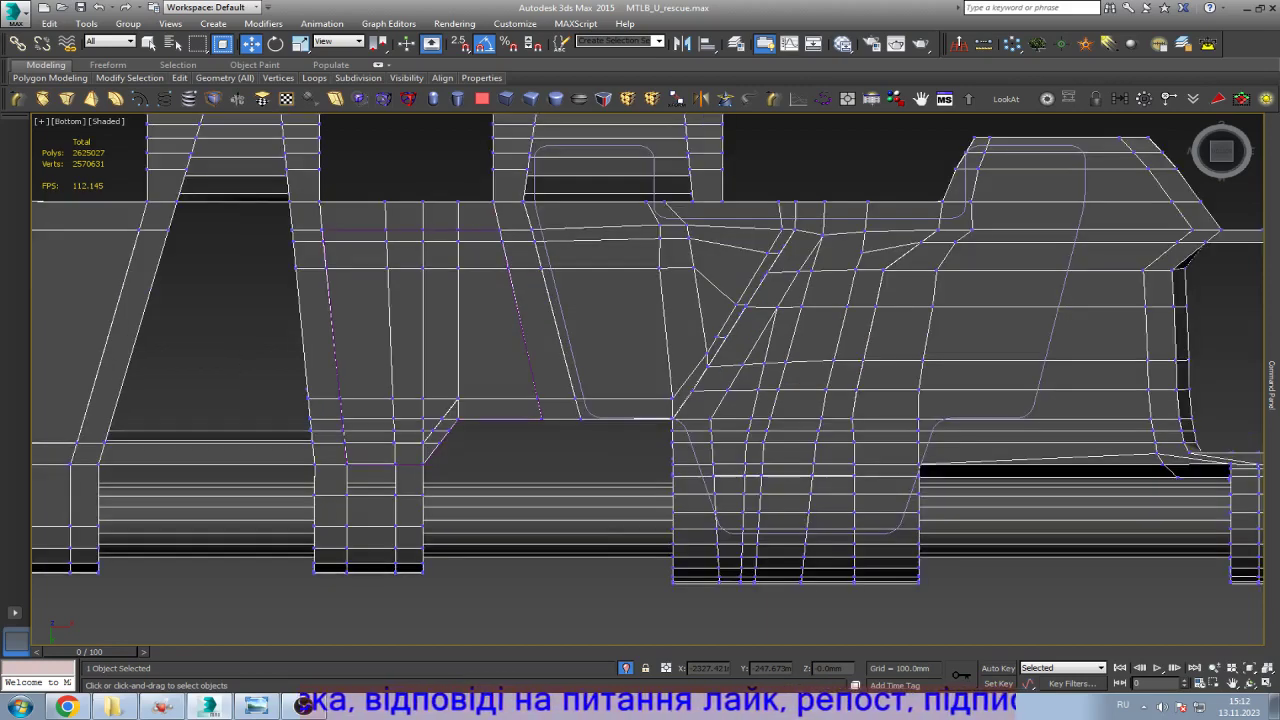
# Step: With edged faces shown, remove four redundant vertical edge loops from the middle section
pyautogui.press('F3')
pyautogui.press('F3')
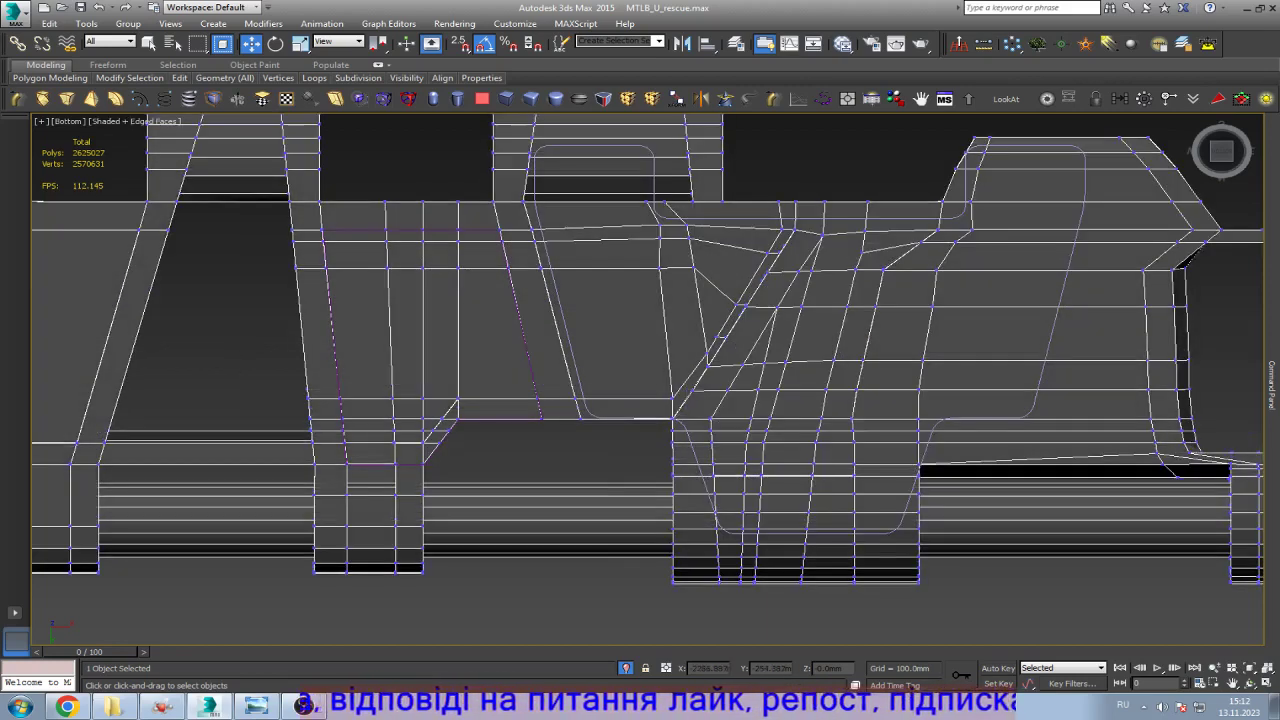
pyautogui.scroll(-1, 909, 542)
pyautogui.scroll(5, 909, 542)
pyautogui.press('2')
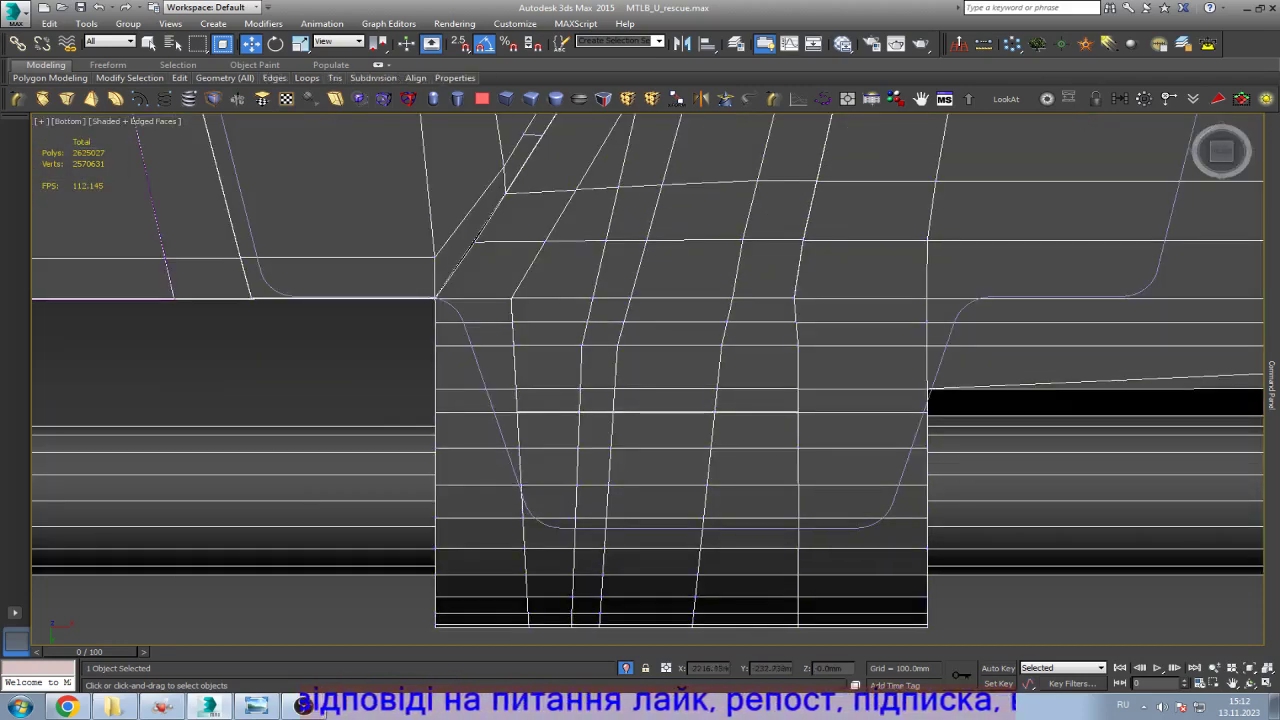
pyautogui.doubleClick(738, 302)
pyautogui.hotkey('ctrl', 'BackSpace')
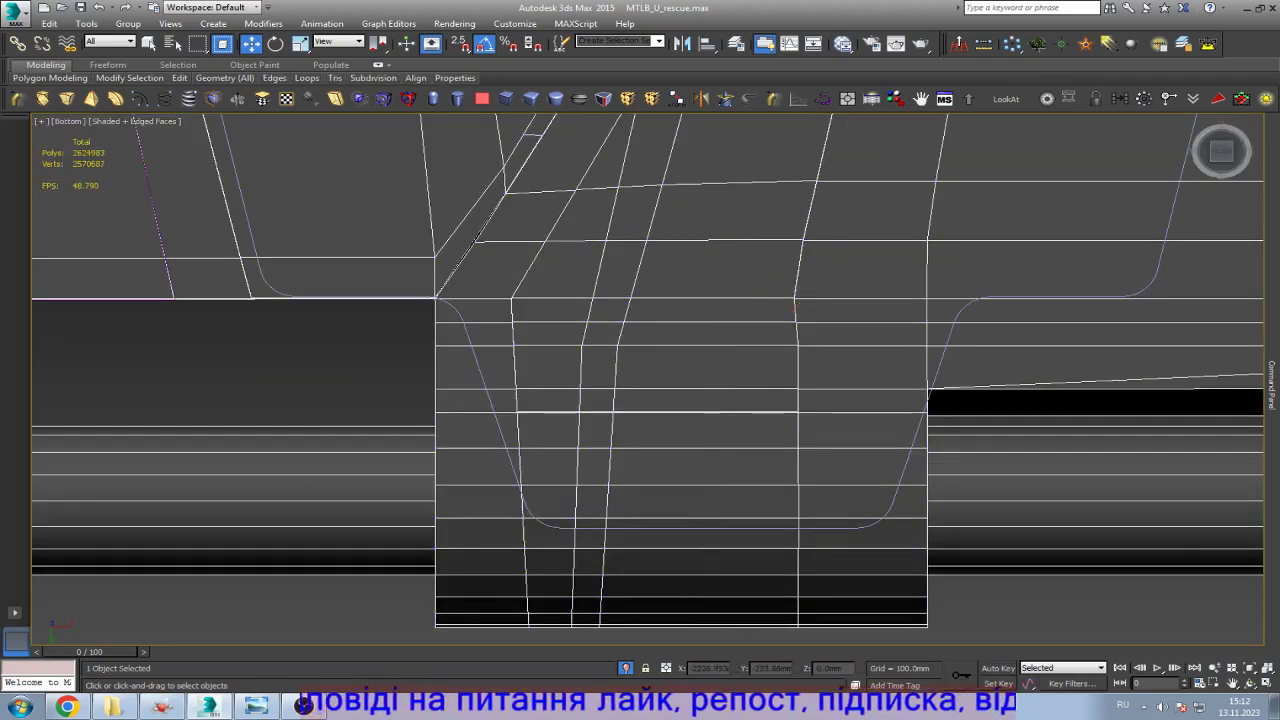
pyautogui.doubleClick(614, 400)
pyautogui.hotkey('ctrl', 'BackSpace')
pyautogui.doubleClick(577, 450)
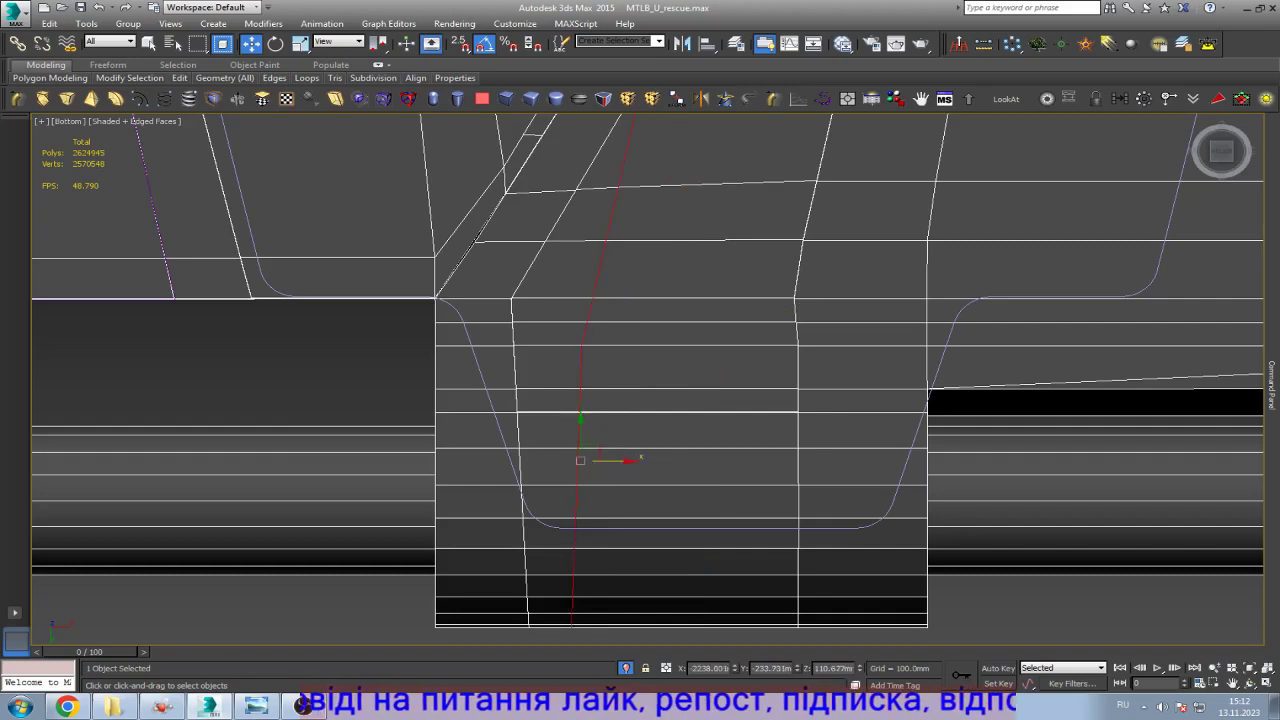
pyautogui.scroll(-3, 607, 520)
pyautogui.hotkey('ctrl', 'BackSpace')
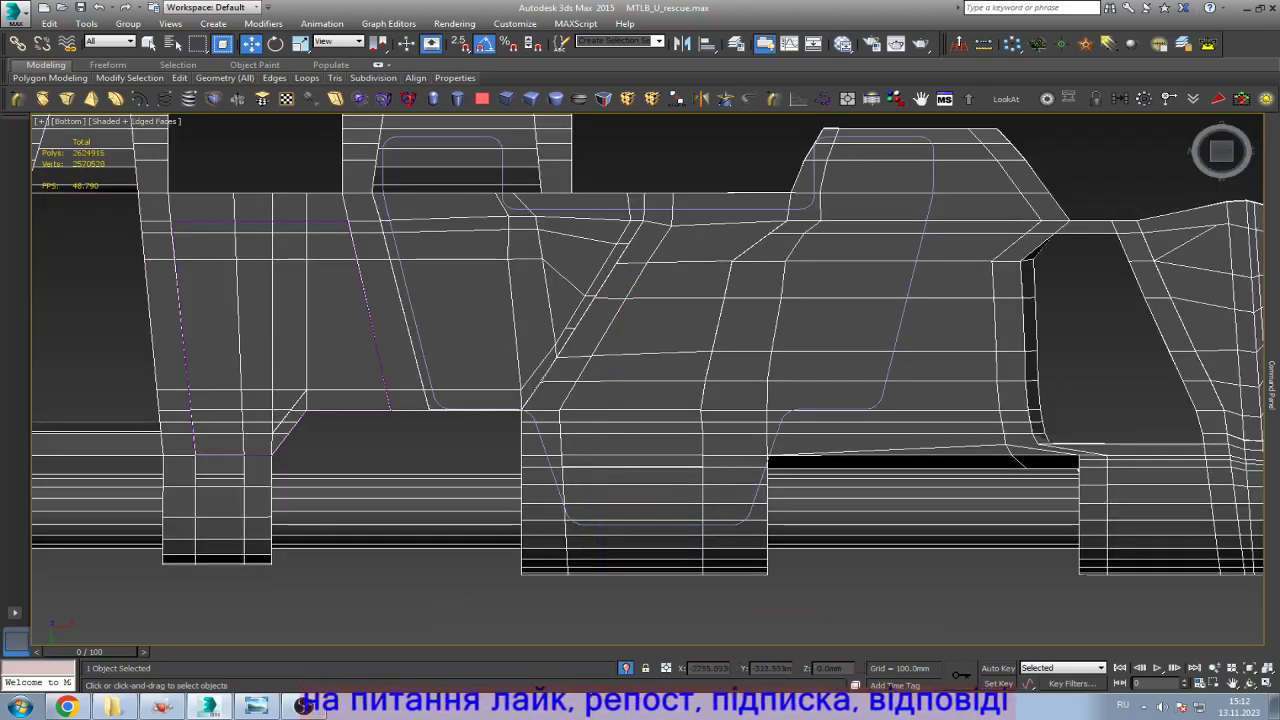
pyautogui.doubleClick(548, 300)
pyautogui.scroll(5, 558, 332)
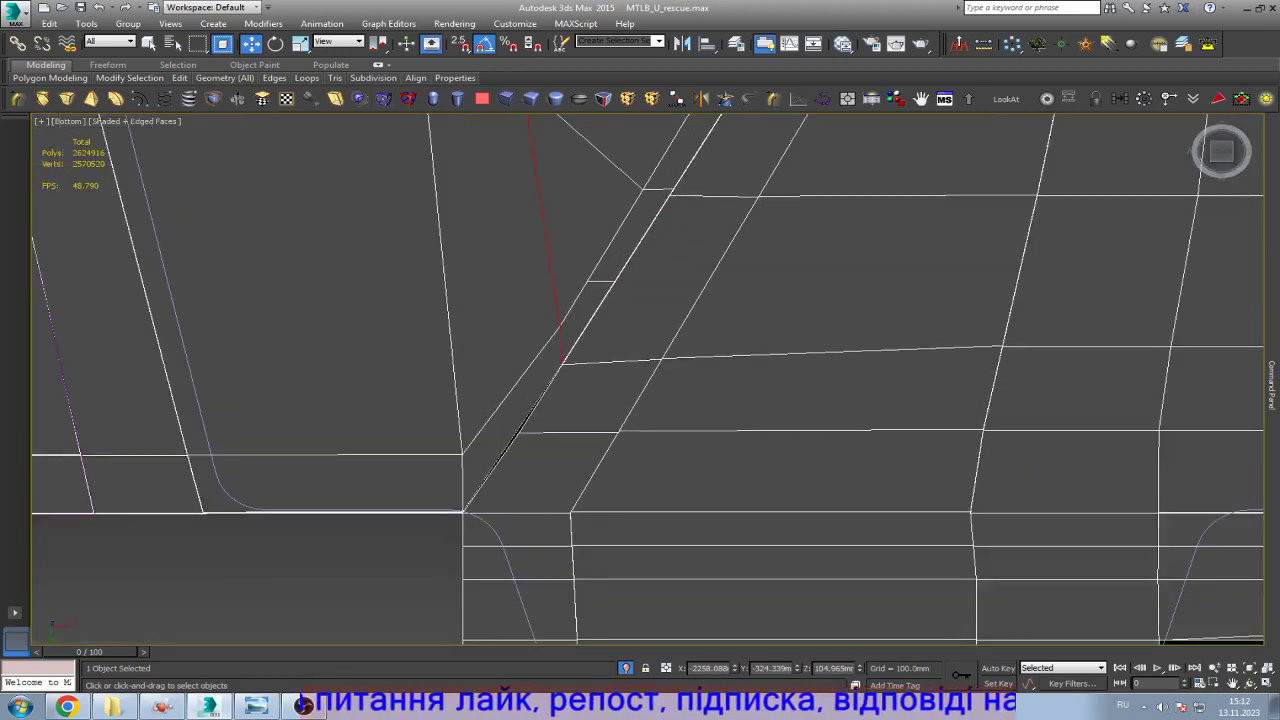
pyautogui.hotkey('ctrl', 'BackSpace')
# Step: Remove the horizontal edge loops, restoring the one across the middle part
pyautogui.scroll(-10, 648, 380)
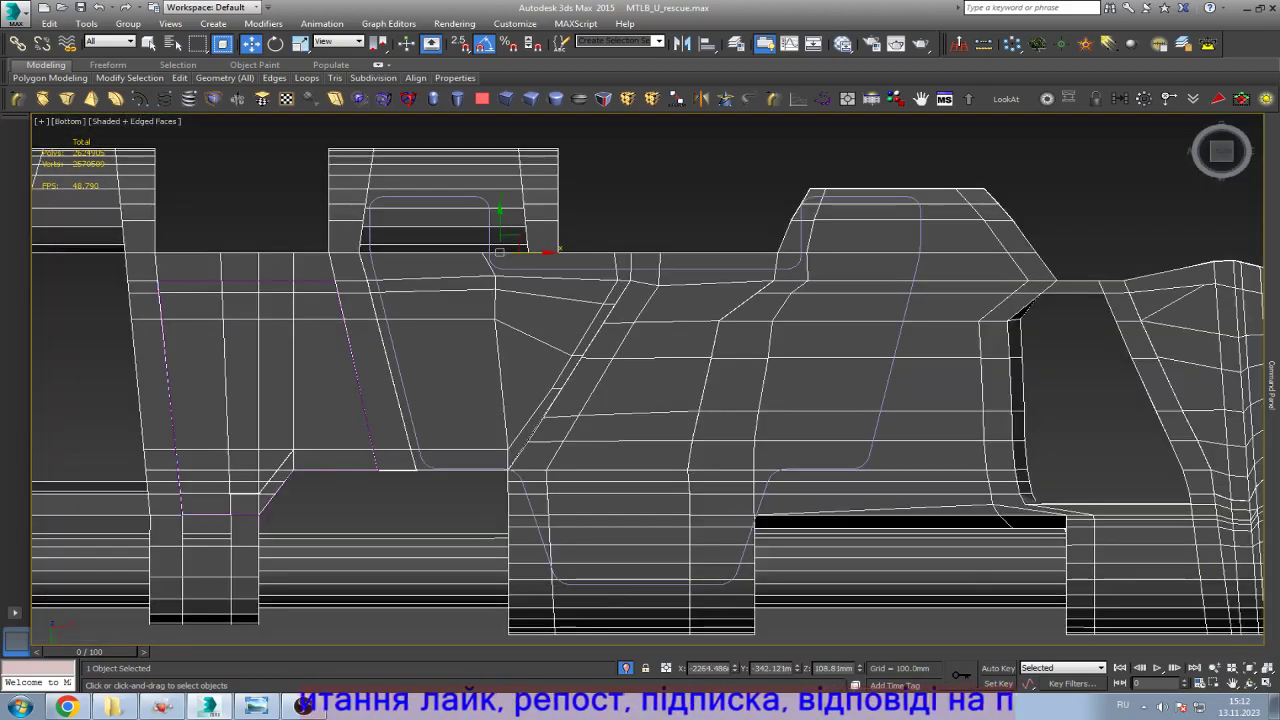
pyautogui.scroll(11, 648, 380)
pyautogui.doubleClick(1000, 348)
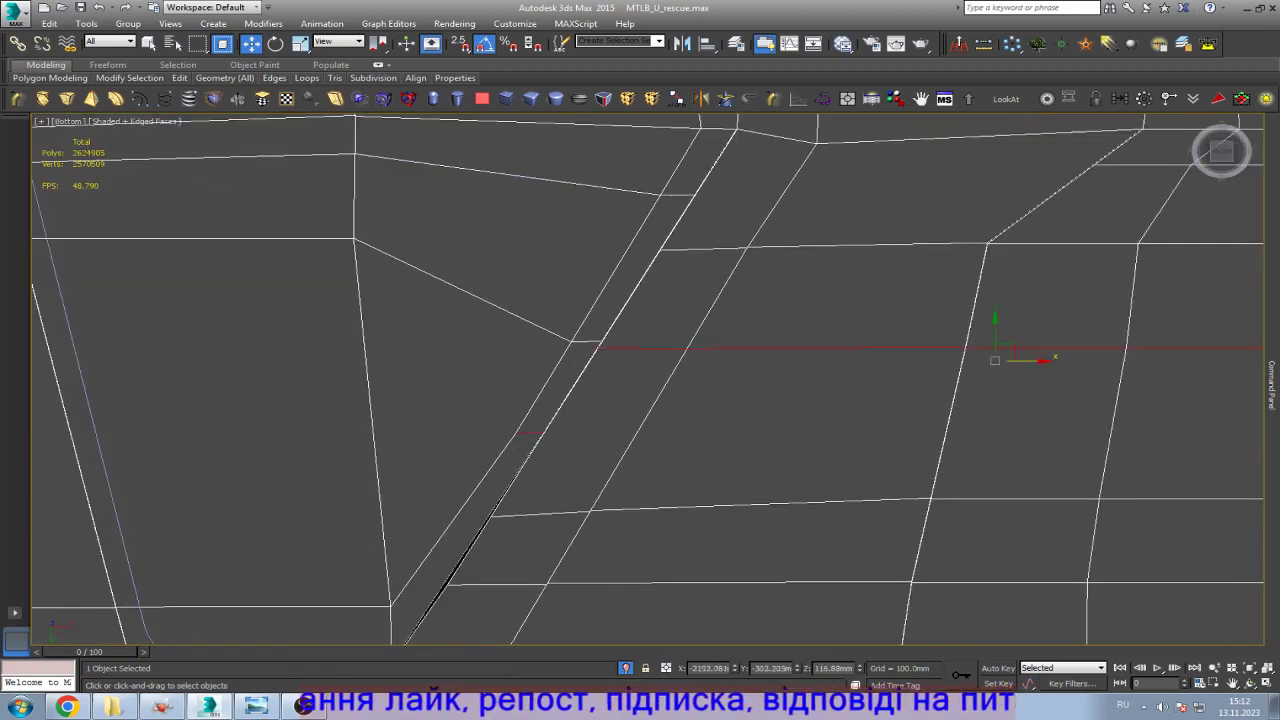
pyautogui.scroll(-10, 686, 312)
pyautogui.hotkey('ctrl', 'BackSpace')
pyautogui.scroll(10, 686, 312)
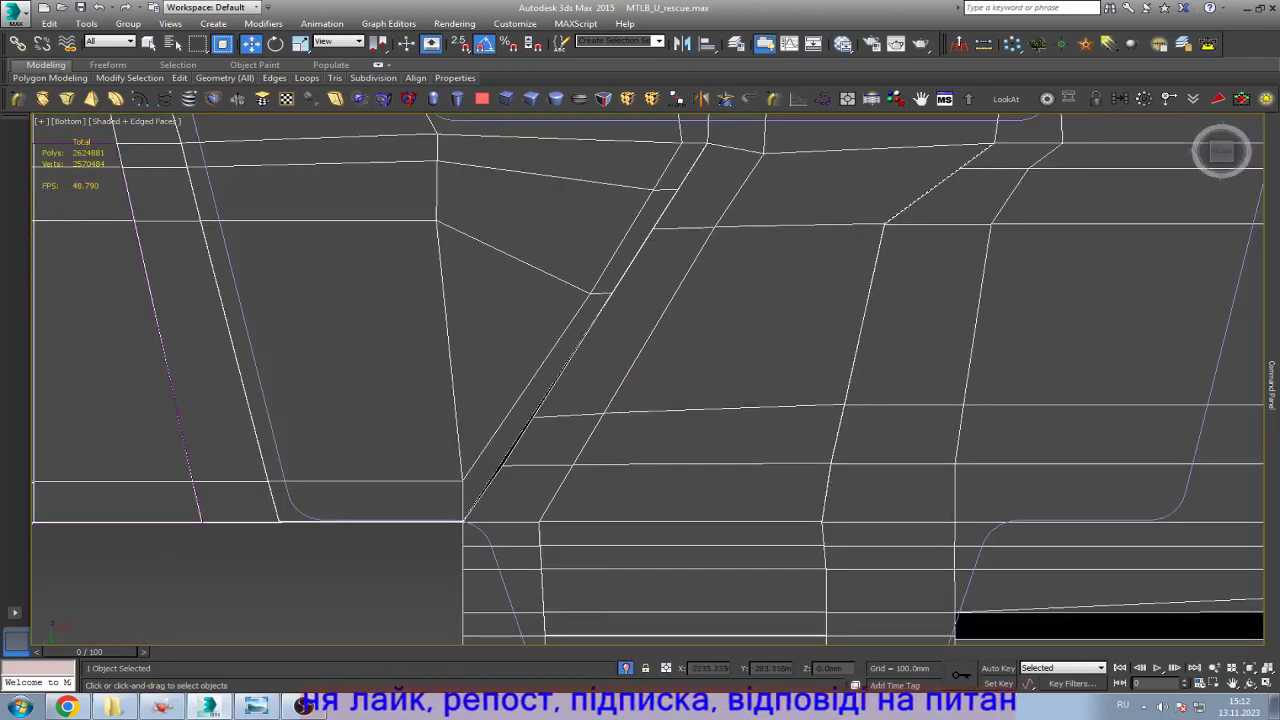
pyautogui.scroll(-6, 686, 312)
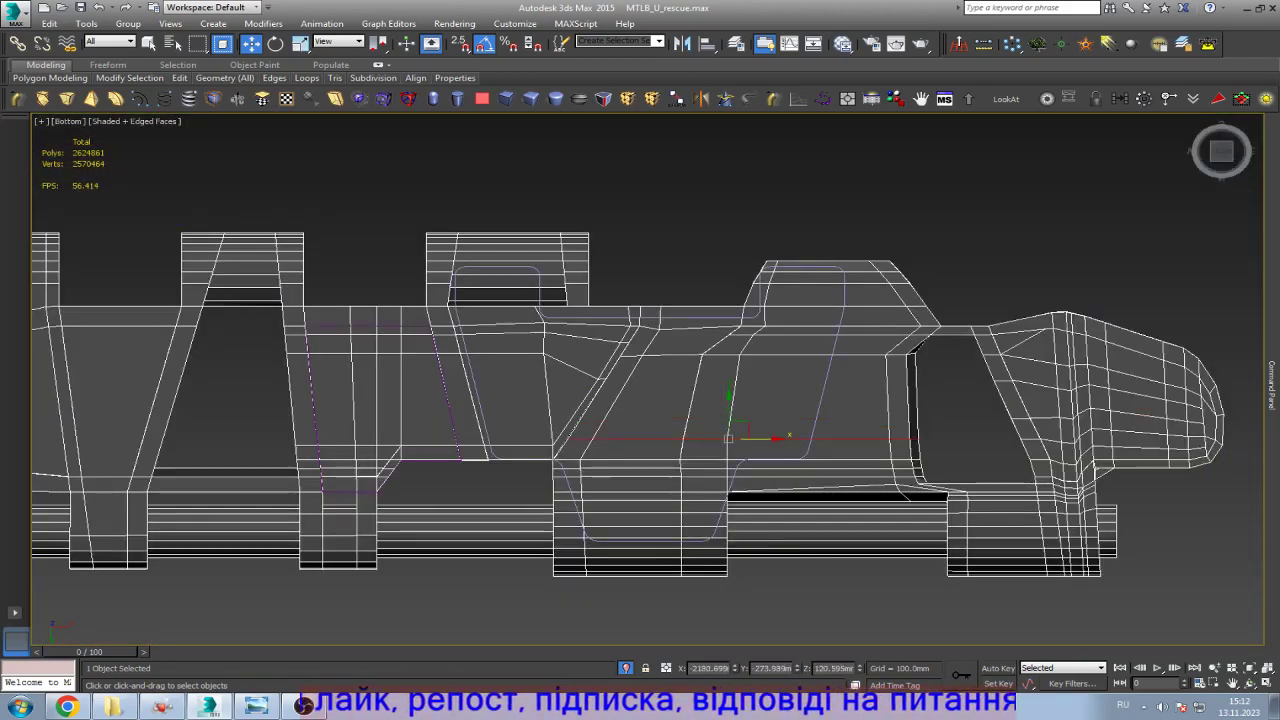
pyautogui.hotkey('ctrl', 'BackSpace')
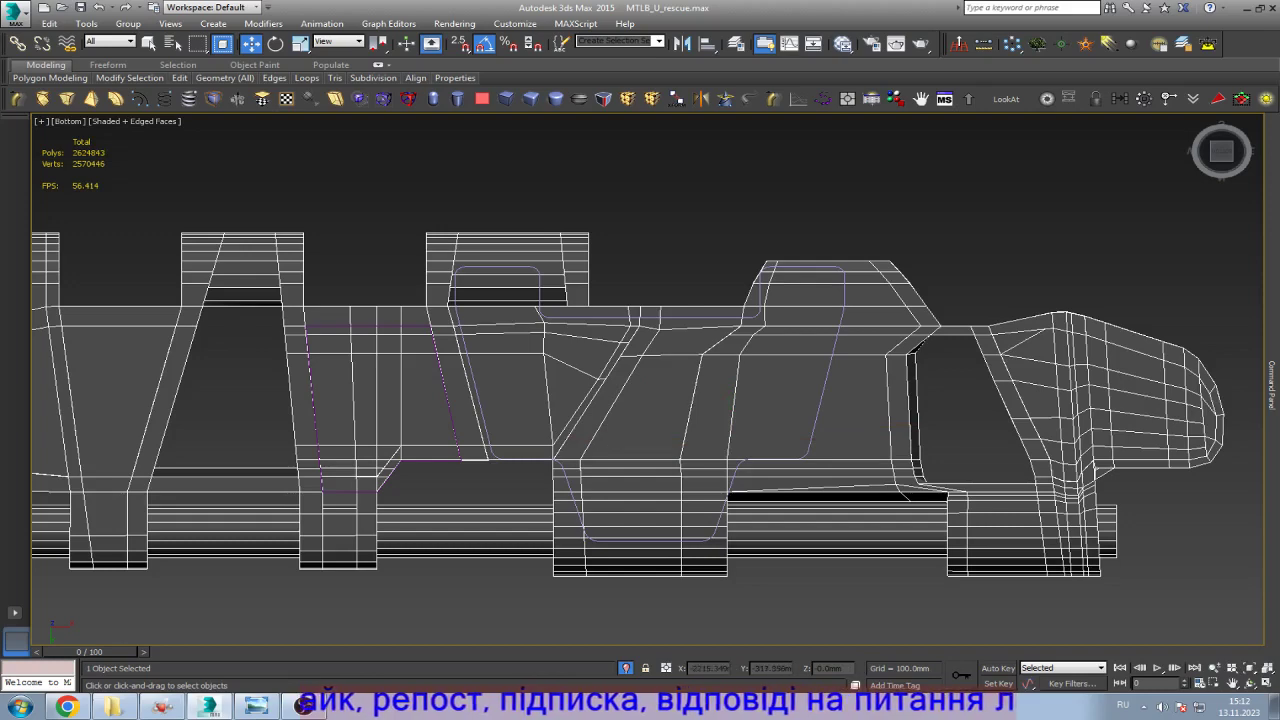
pyautogui.doubleClick(700, 354)
pyautogui.hotkey('ctrl', 'BackSpace')
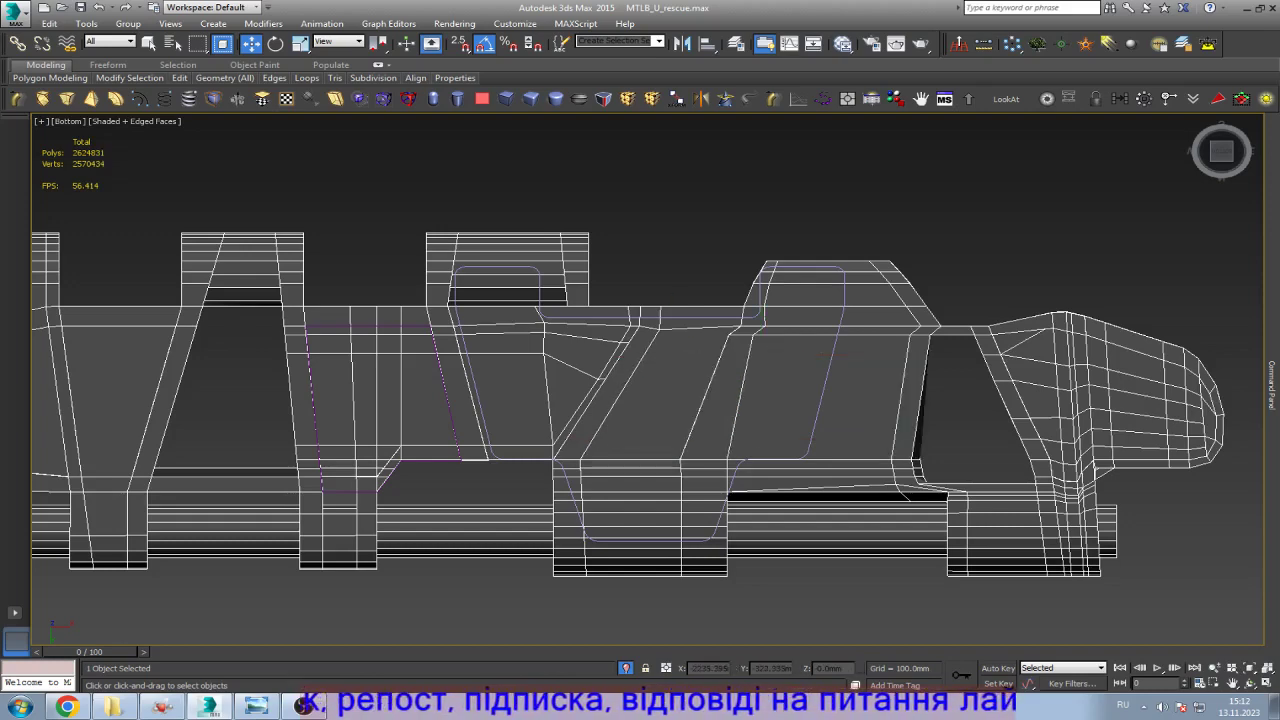
pyautogui.hotkey('ctrl', 'z')
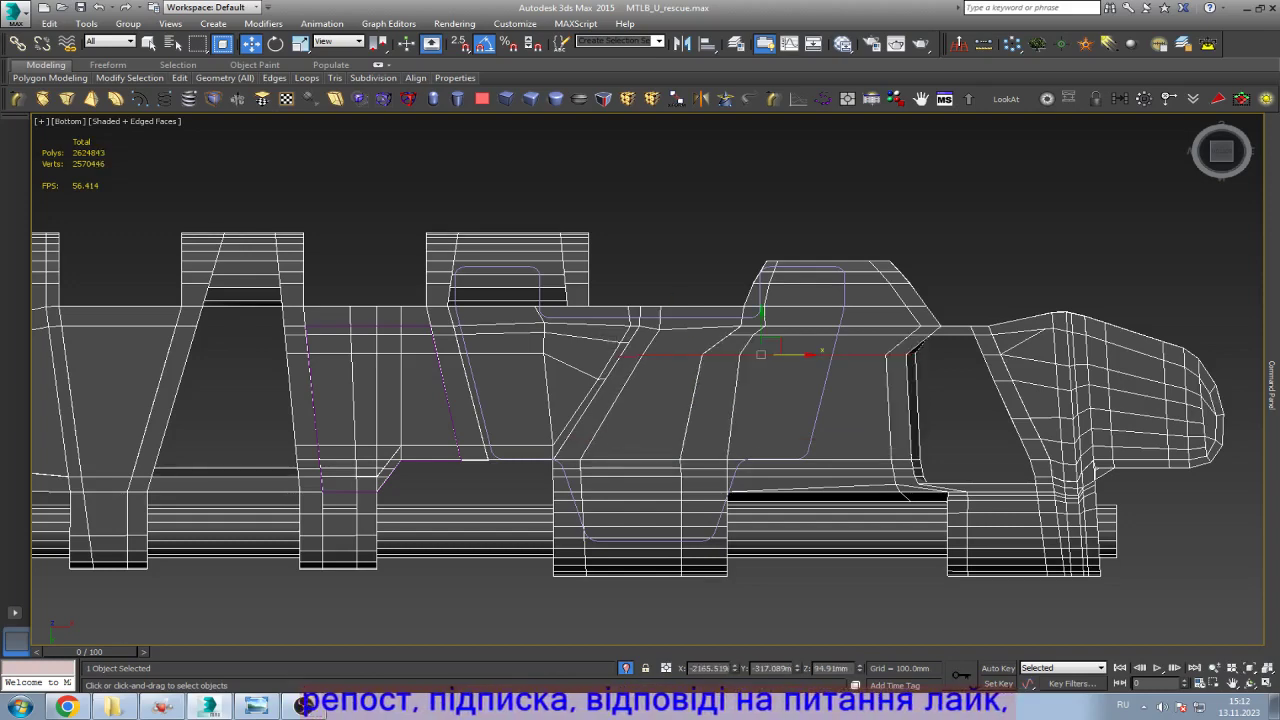
pyautogui.scroll(4, 594, 338)
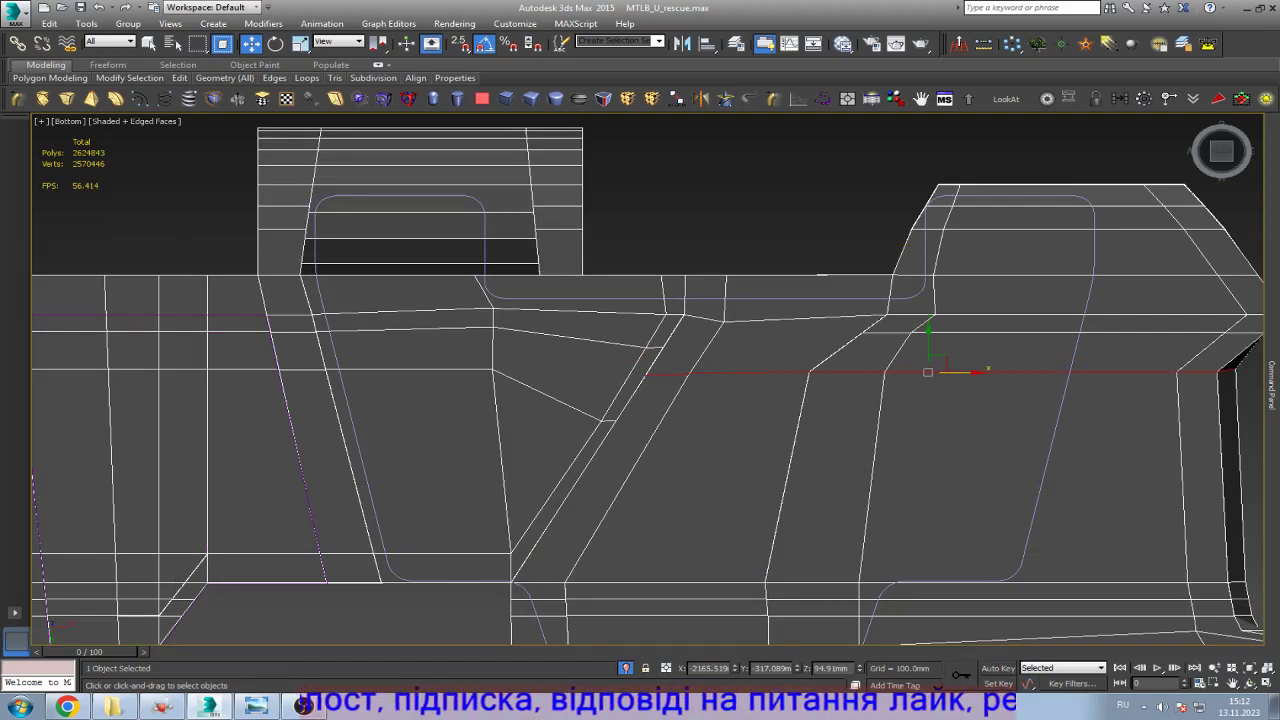
pyautogui.doubleClick(505, 490)
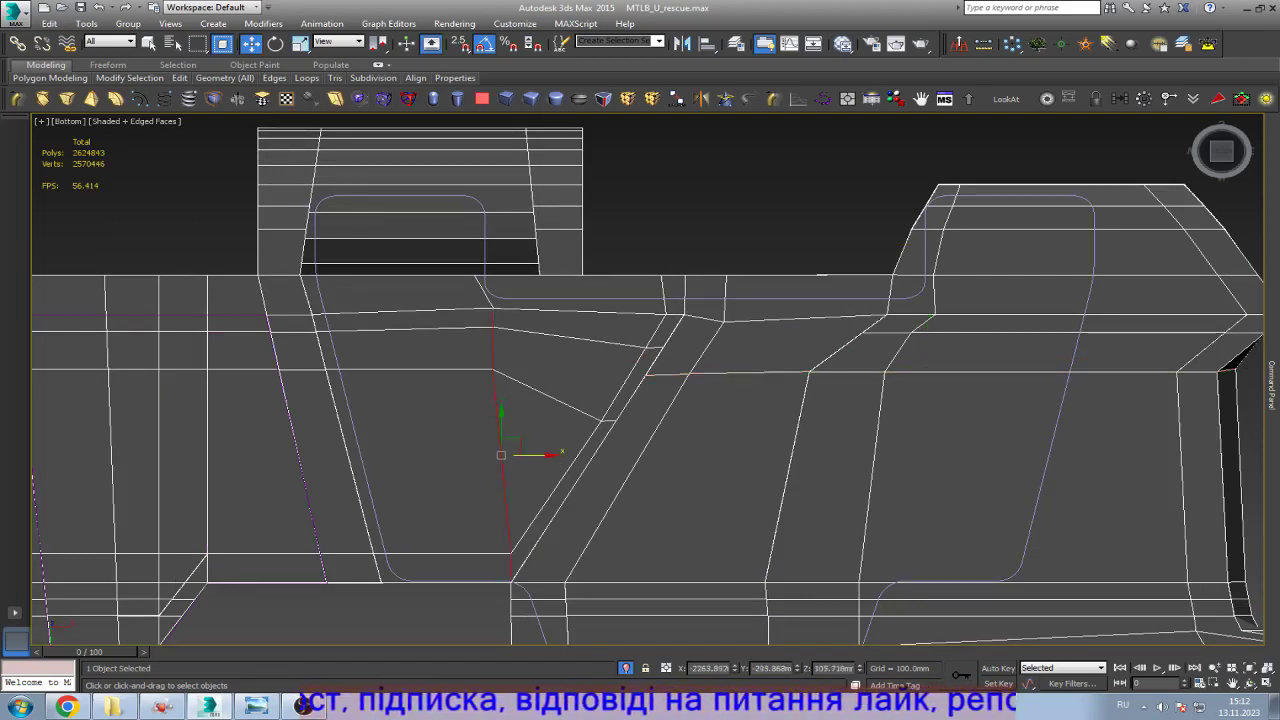
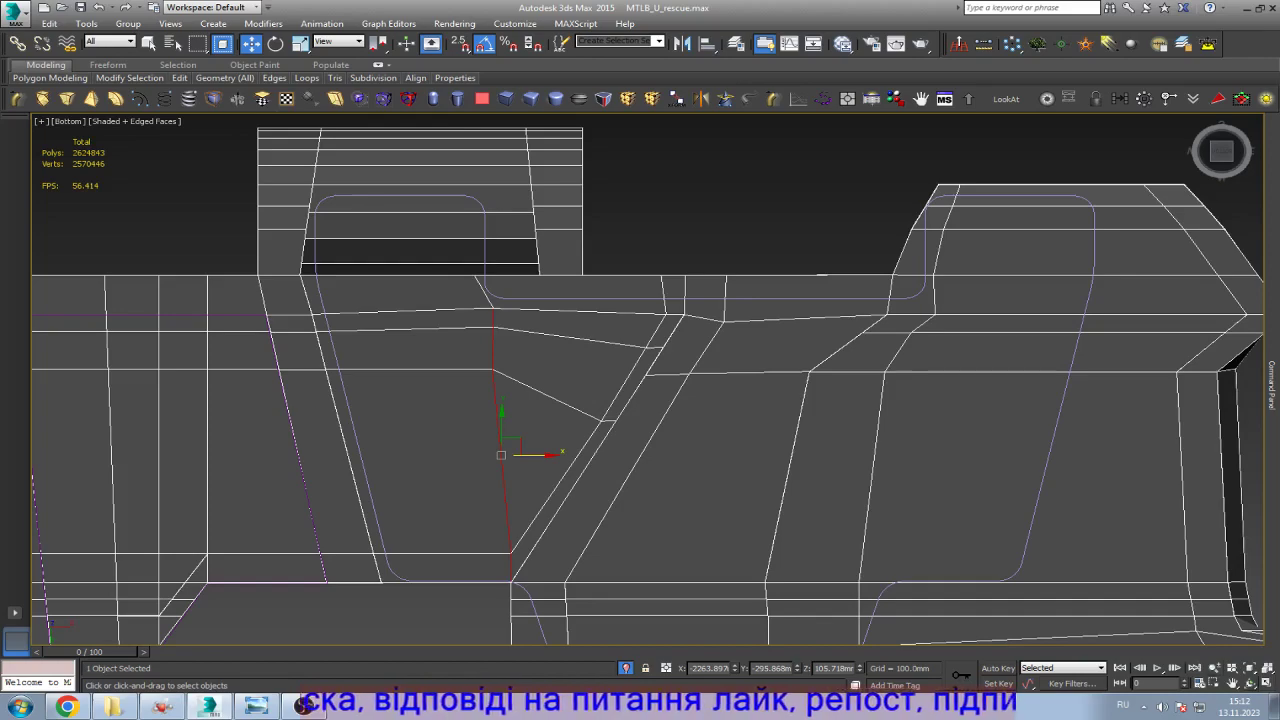
# Step: Orbit and zoom to the track link corner in wireframe at vertex level
pyautogui.hotkey('ctrl', 'r')
pyautogui.moveTo(647, 379); pyautogui.dragTo(700, 520)
pyautogui.press('w')
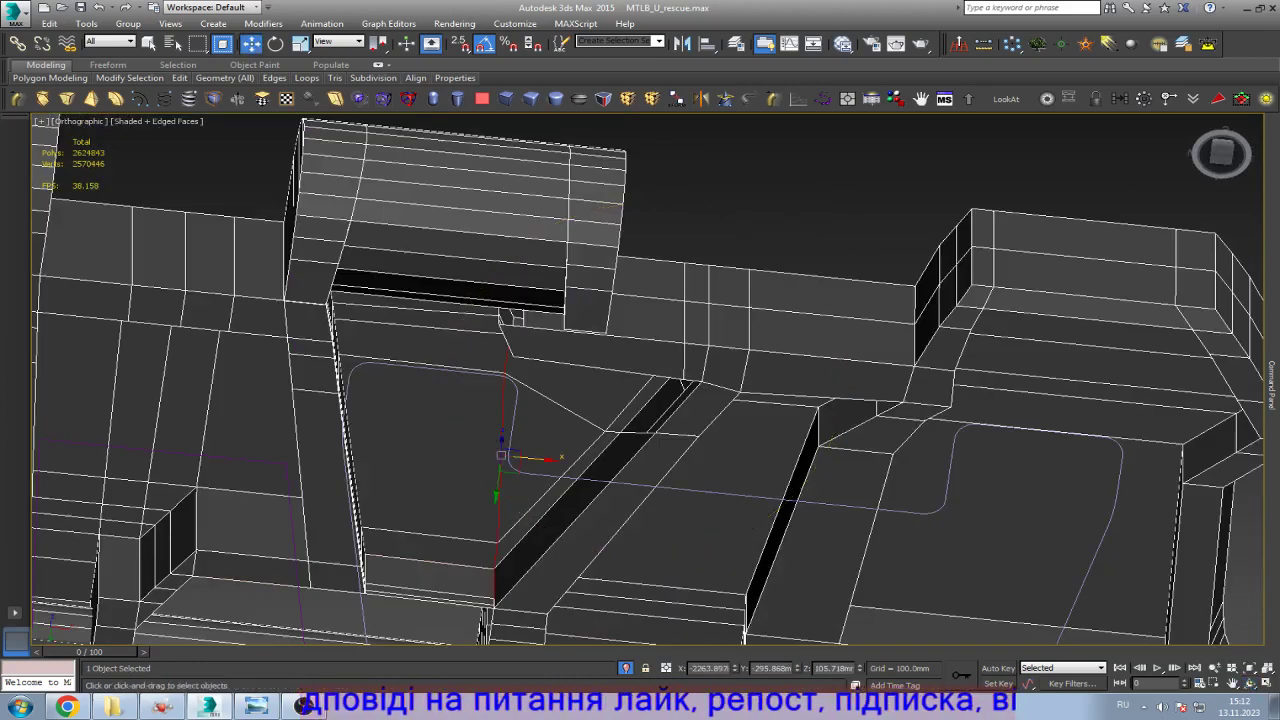
pyautogui.scroll(5, 531, 323)
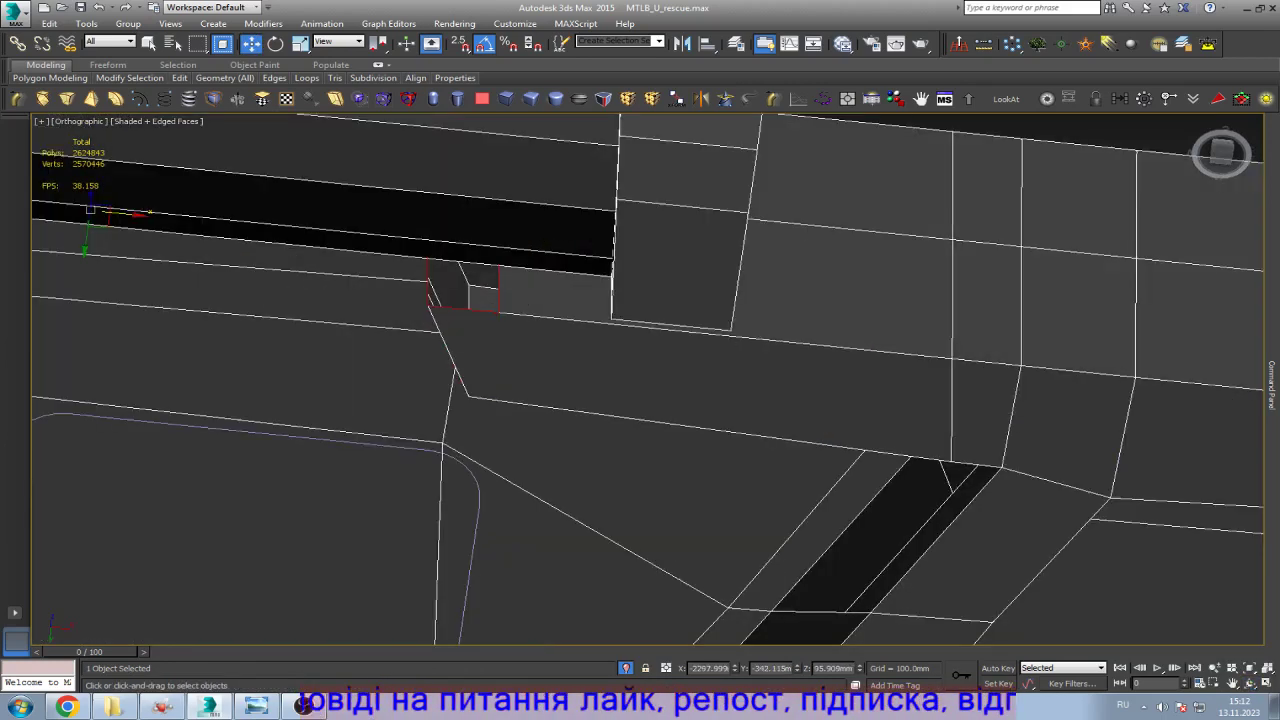
pyautogui.scroll(-5, 500, 312)
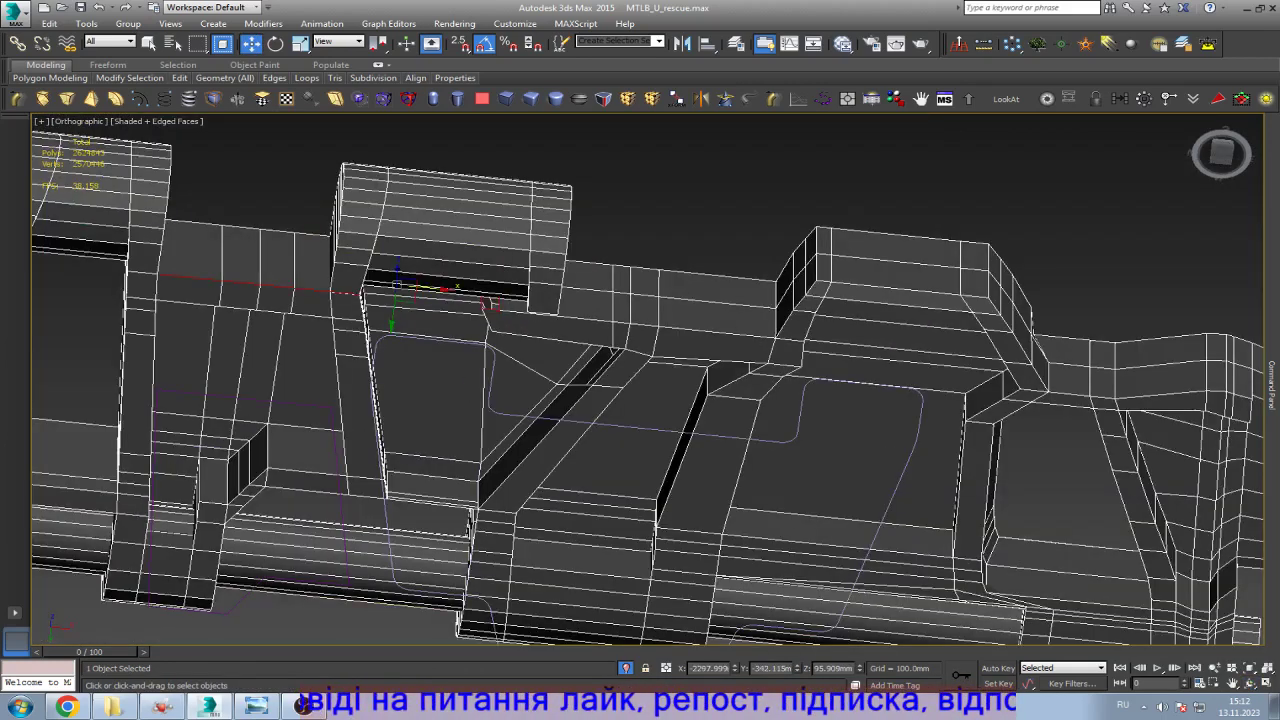
pyautogui.press('F3')
pyautogui.scroll(5, 185, 286)
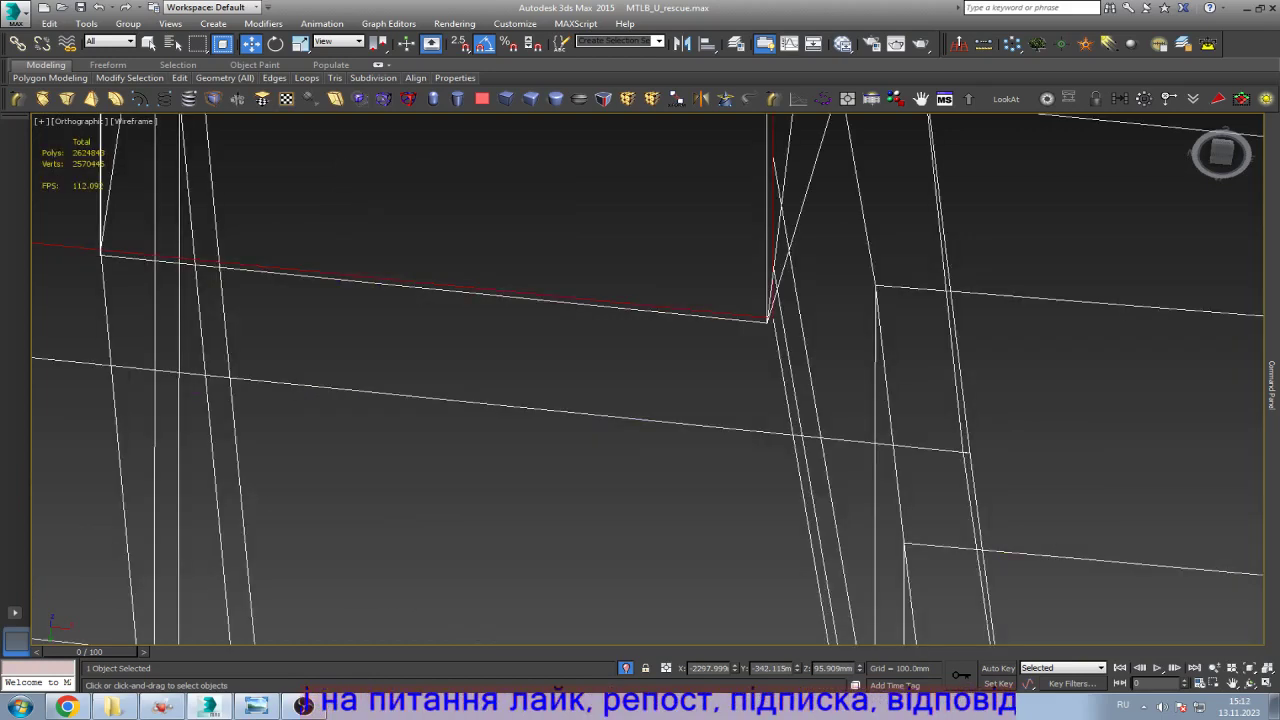
pyautogui.press('1')
pyautogui.scroll(3, 640, 380)
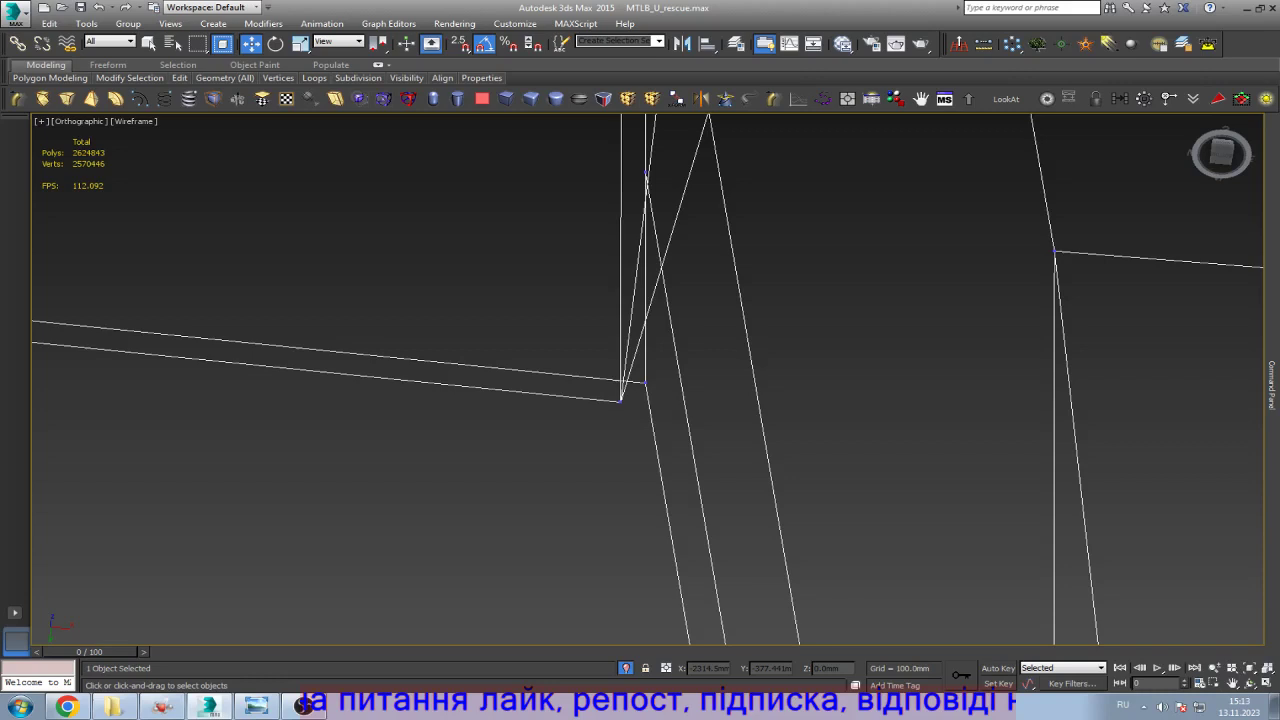
pyautogui.scroll(-2, 640, 380)
pyautogui.scroll(5, 381, 349)
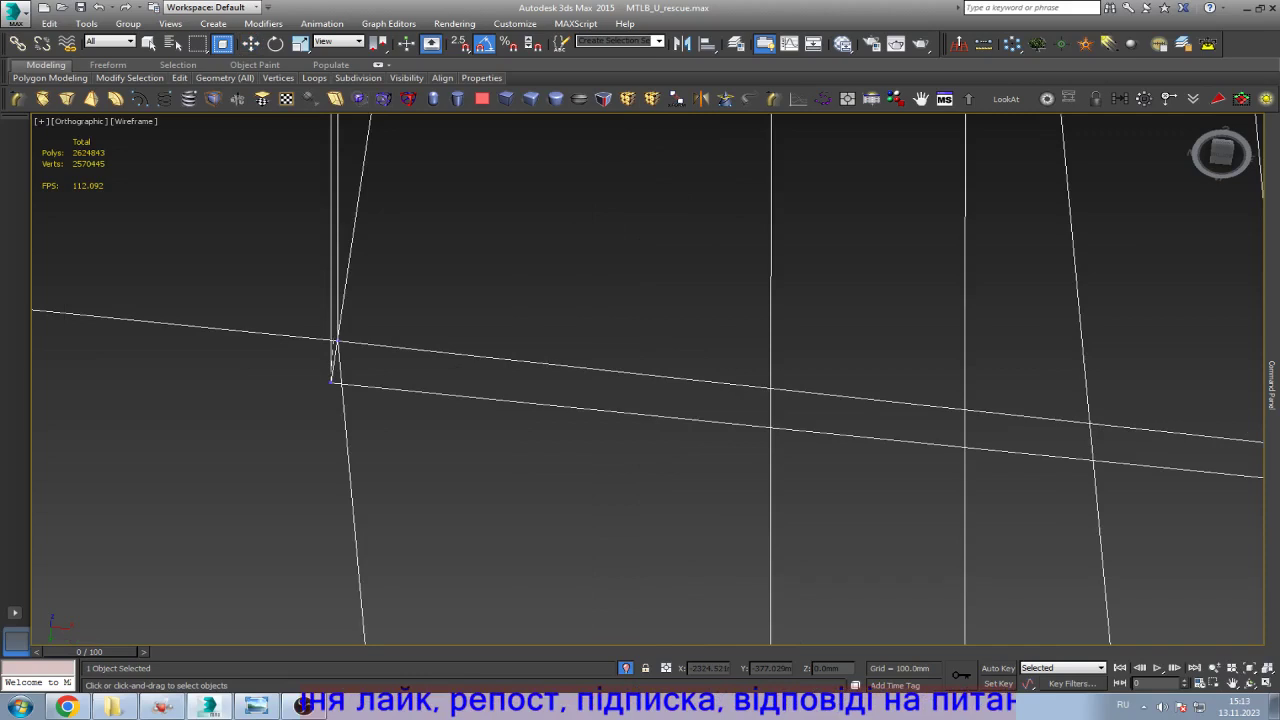
# Step: Delete the stray polygon at the corner, found in wireframe at polygon level
pyautogui.press('F3')
pyautogui.hotkey('ctrl', 'r')
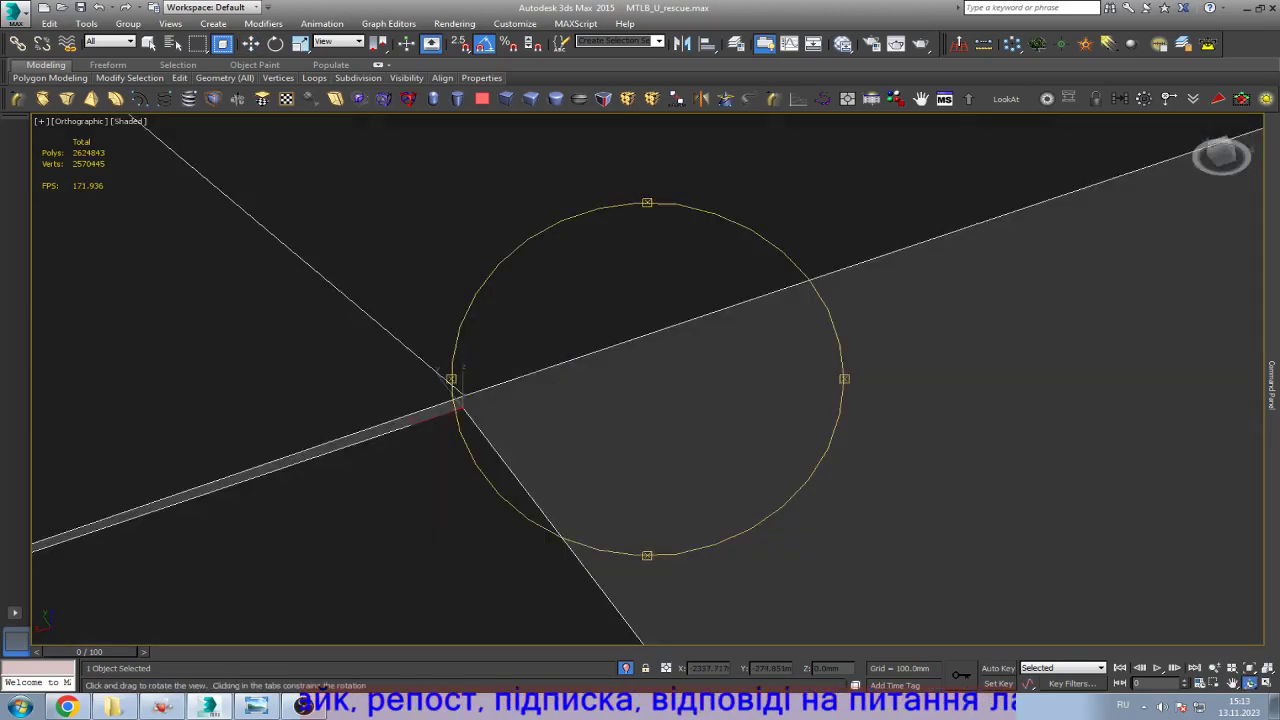
pyautogui.press('w')
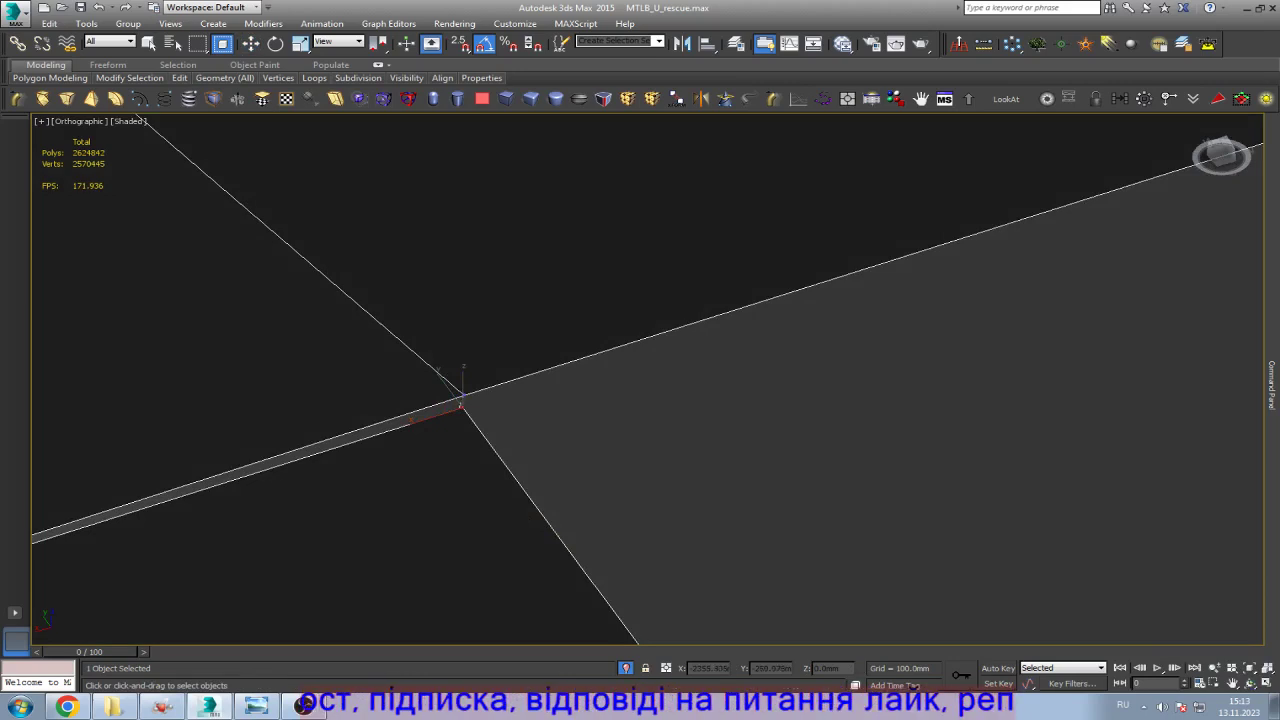
pyautogui.press('F3')
pyautogui.press('4')
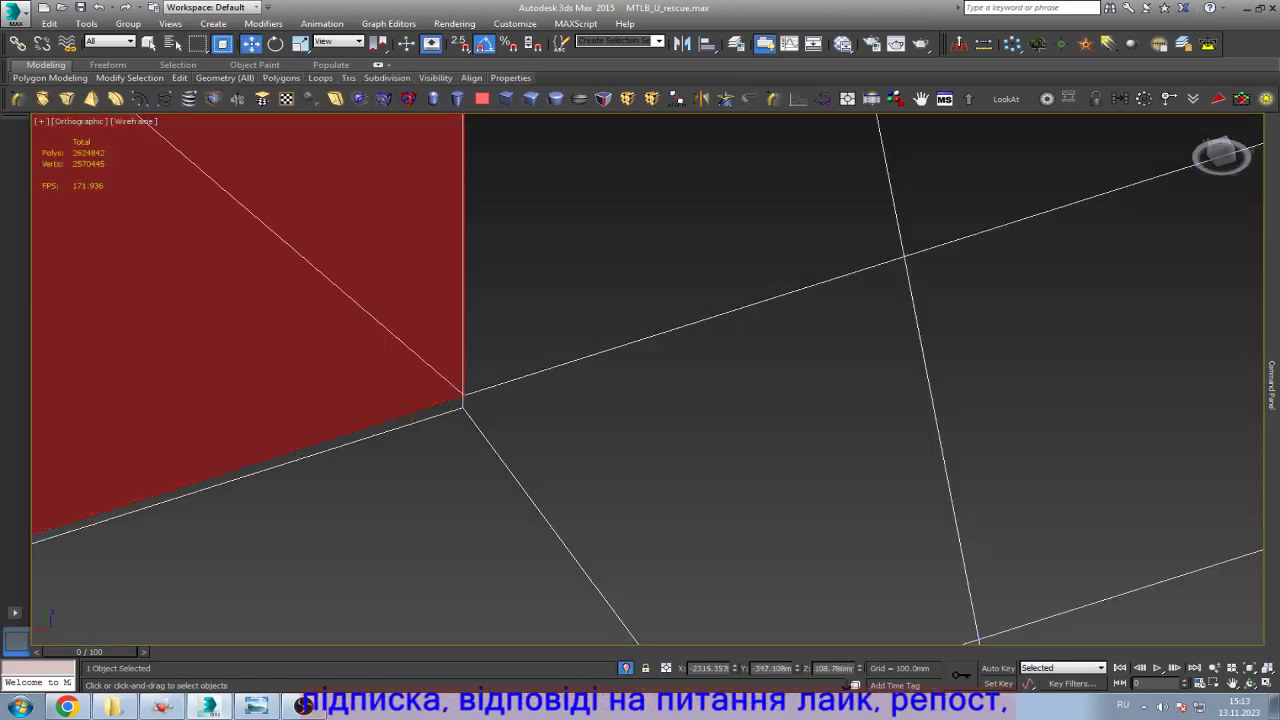
pyautogui.press('Delete')
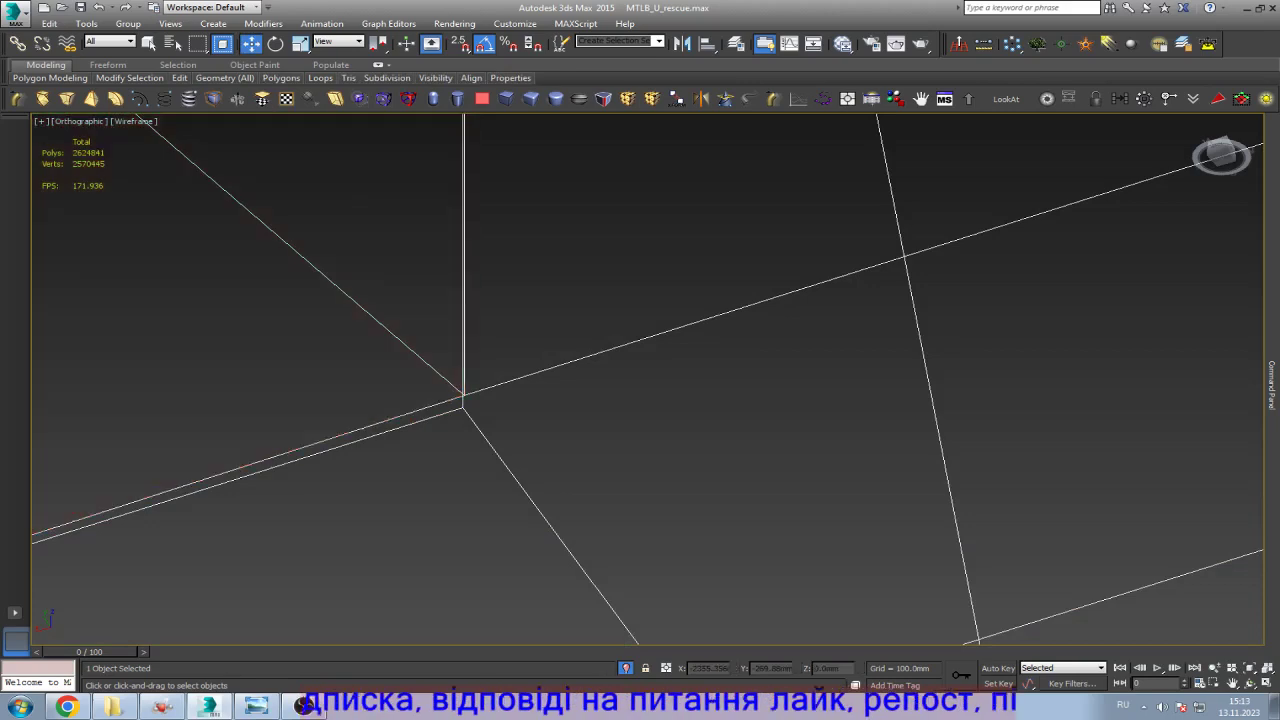
# Step: Merge away the leftover vertex to close the thin sliver strip
pyautogui.press('1')
pyautogui.press('F3')
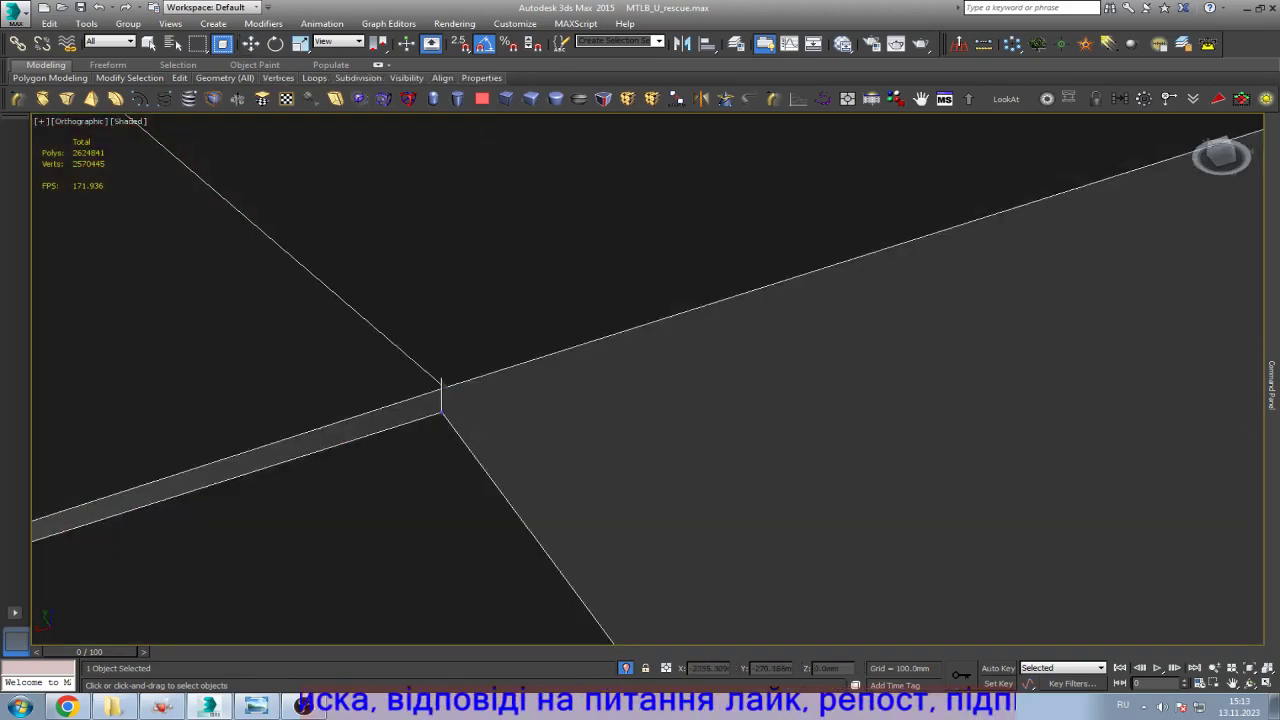
pyautogui.press('w')
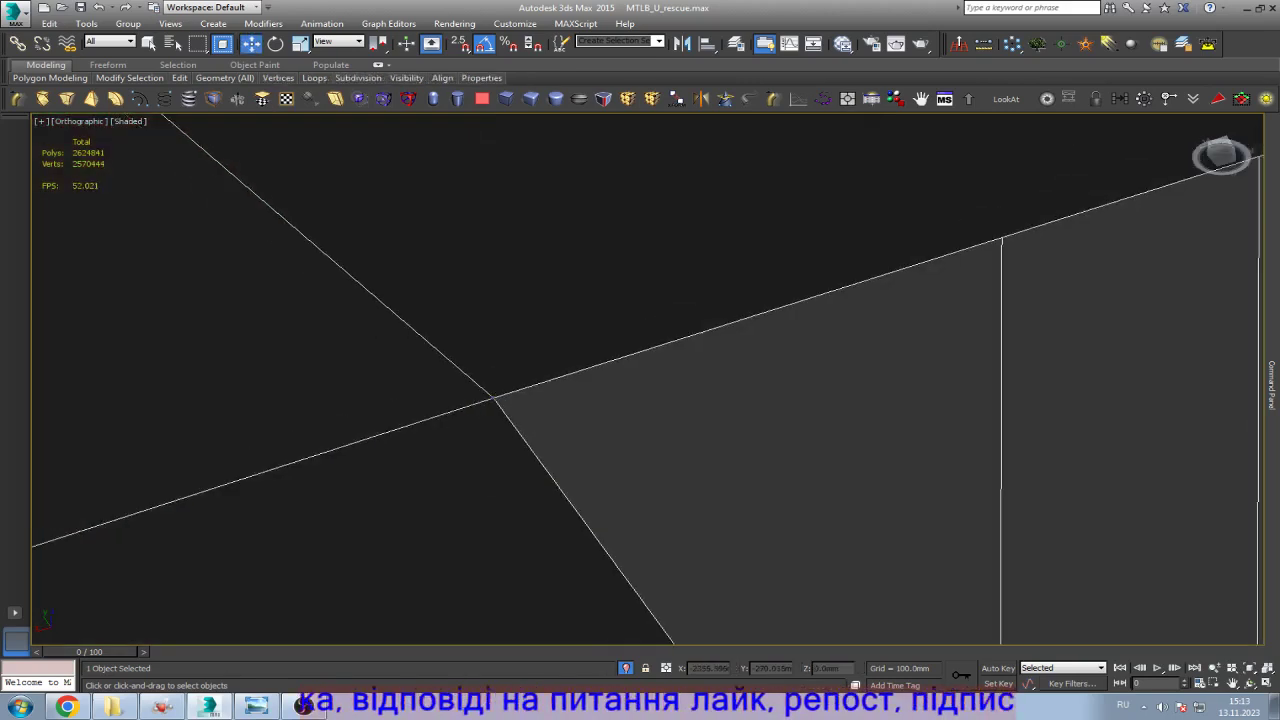
pyautogui.scroll(-5, 495, 397)
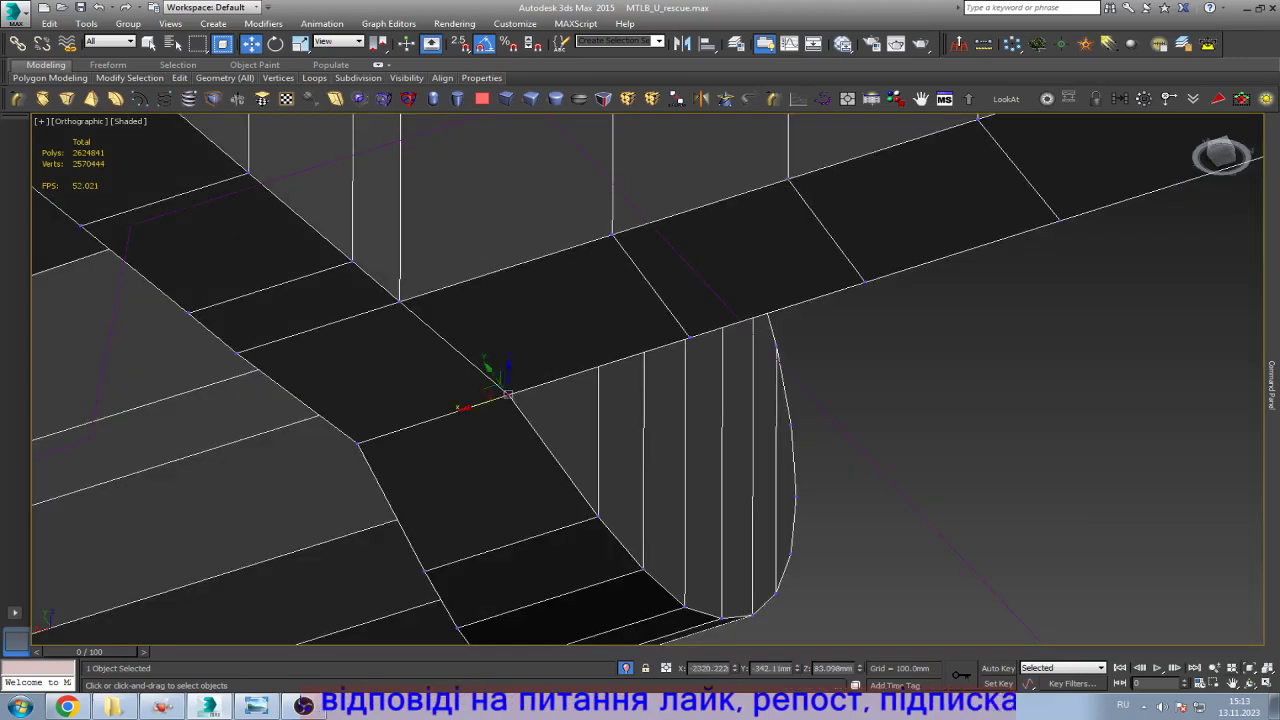
# Step: From a low side angle, weld the first pair of overlapping corner vertices into one
pyautogui.hotkey('ctrl', 'r')
pyautogui.moveTo(640, 380); pyautogui.dragTo(90, 120)
pyautogui.press('z')
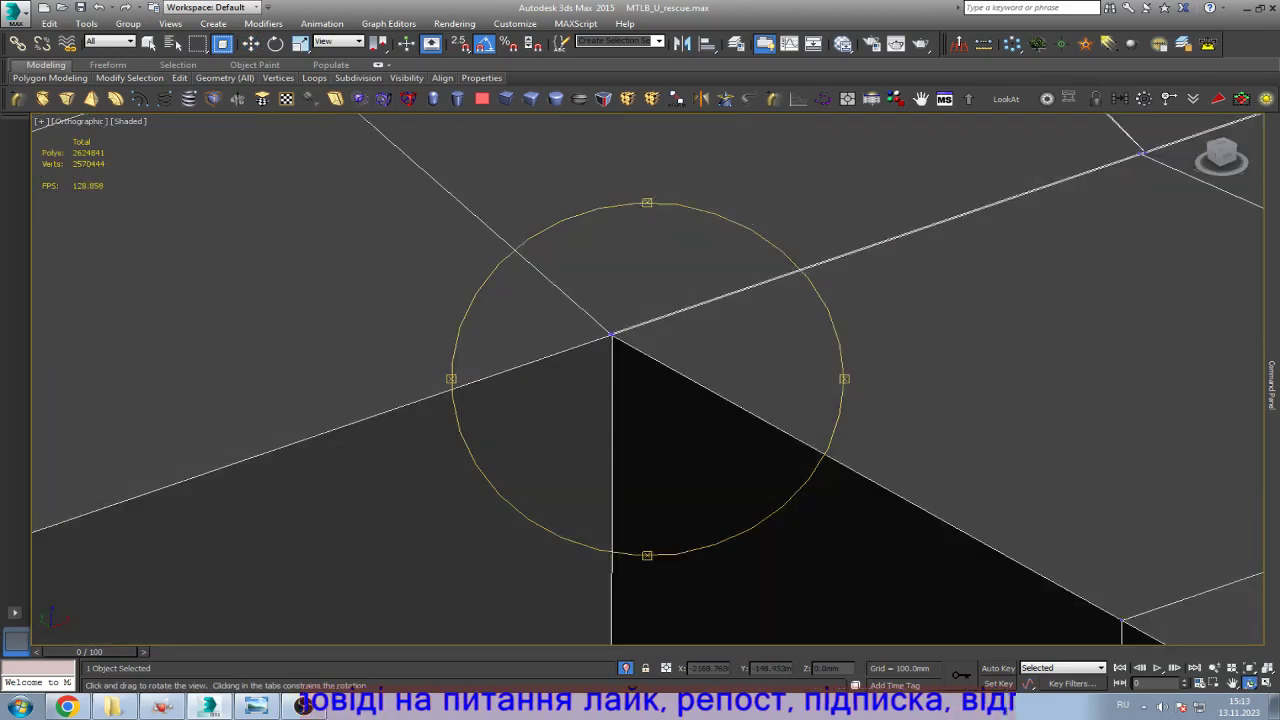
pyautogui.press('w')
pyautogui.press('F3')
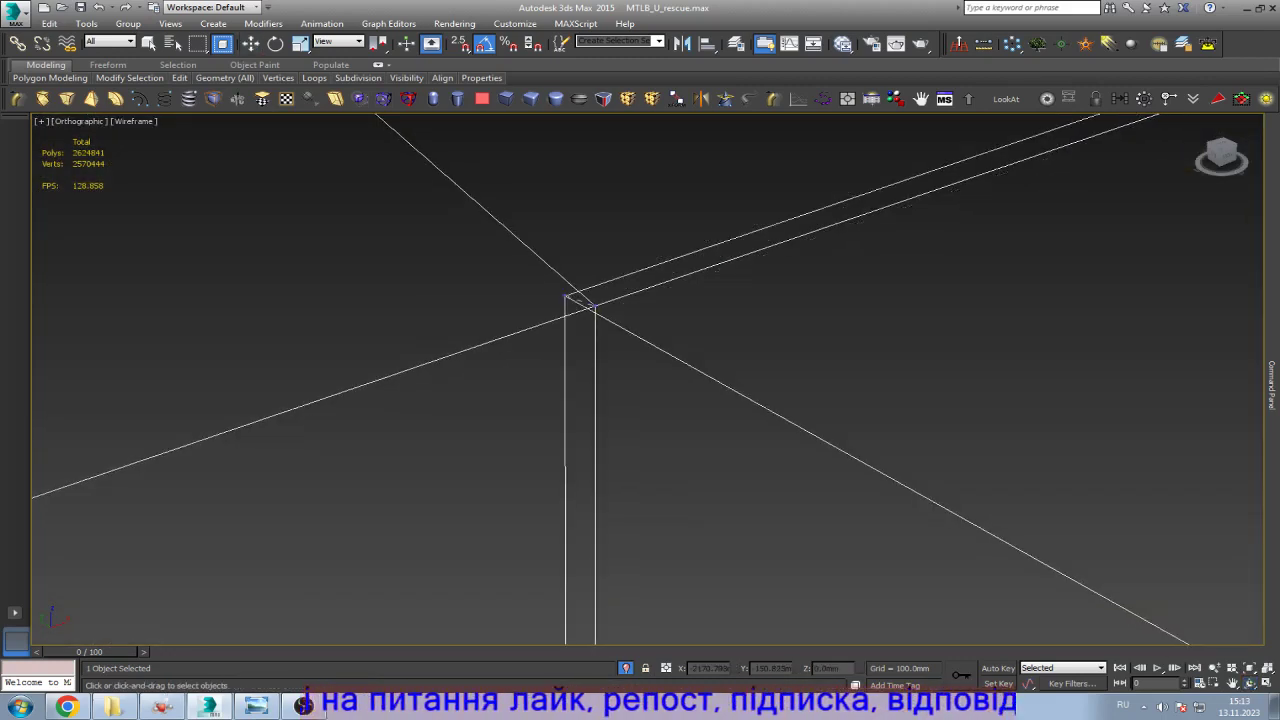
pyautogui.hotkey('ctrl', 'alt', 'c')
pyautogui.scroll(-3, 648, 380)
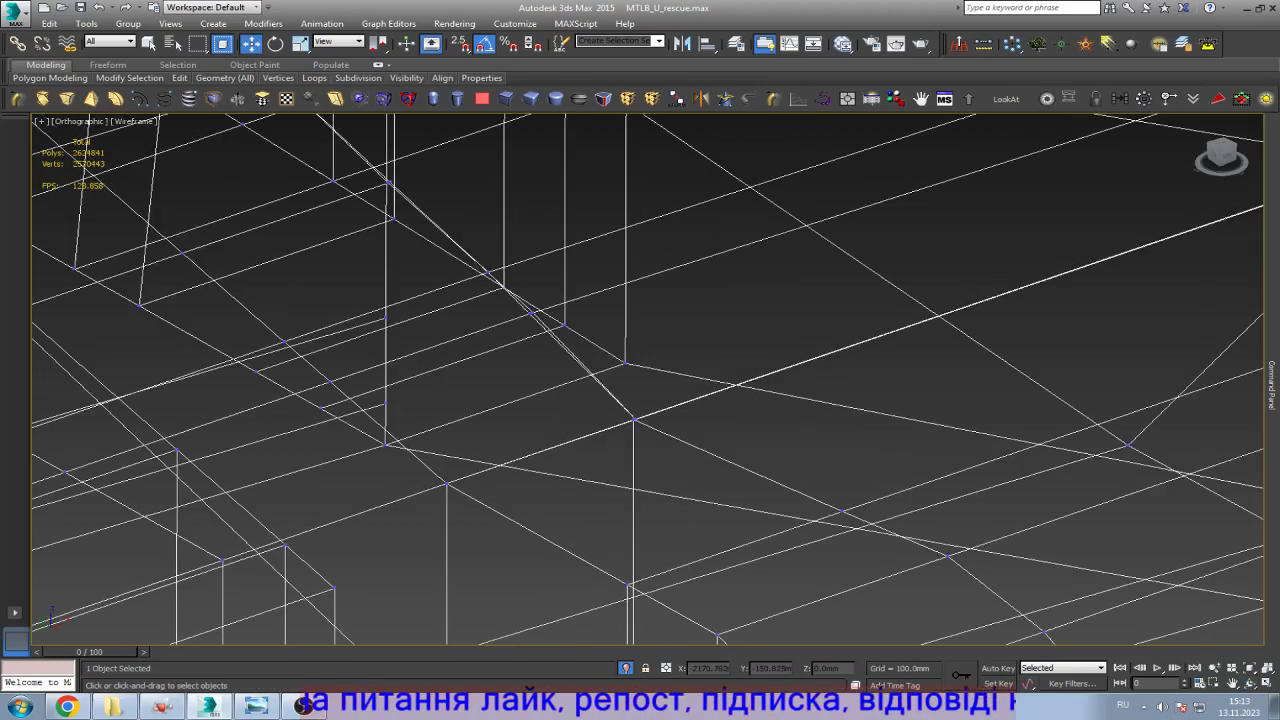
pyautogui.scroll(4, 648, 380)
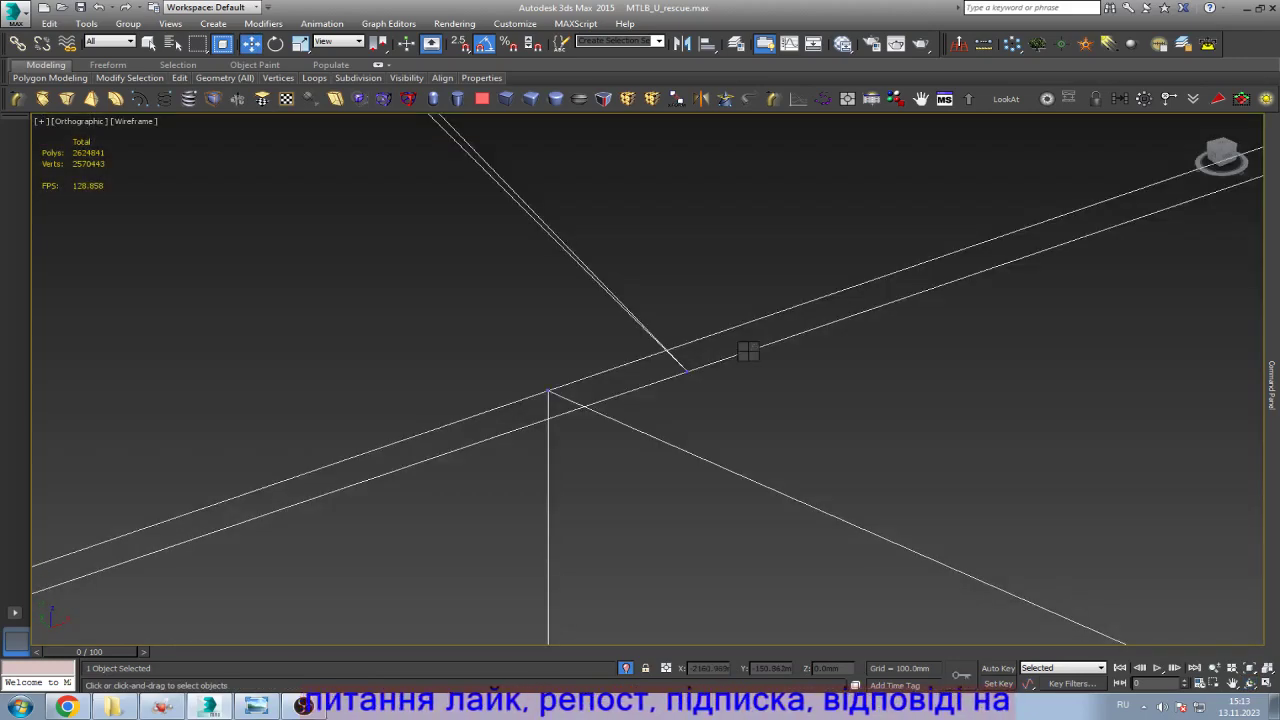
pyautogui.press('q')
# Step: Clean up the doubled vertical edge and vertices at the next corner, ending in Shaded + Edged Faces
pyautogui.scroll(-5, 565, 388)
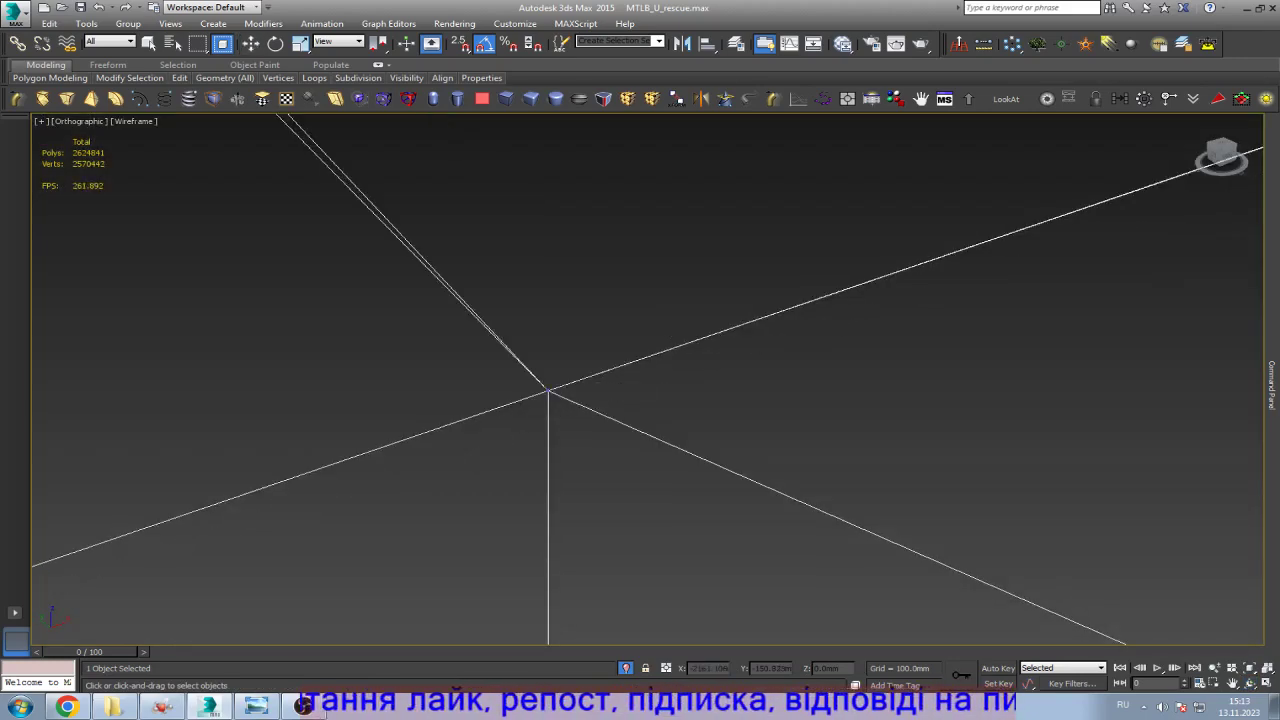
pyautogui.press('w')
pyautogui.press('F3')
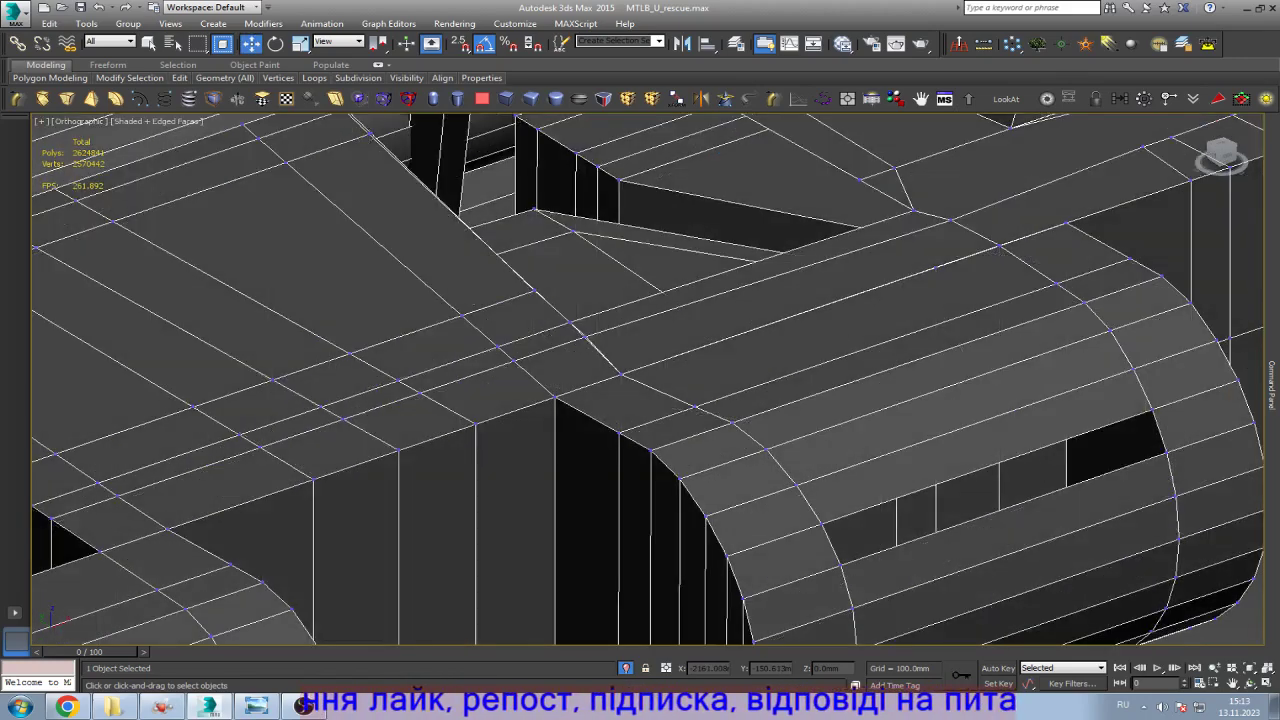
pyautogui.scroll(3, 940, 262)
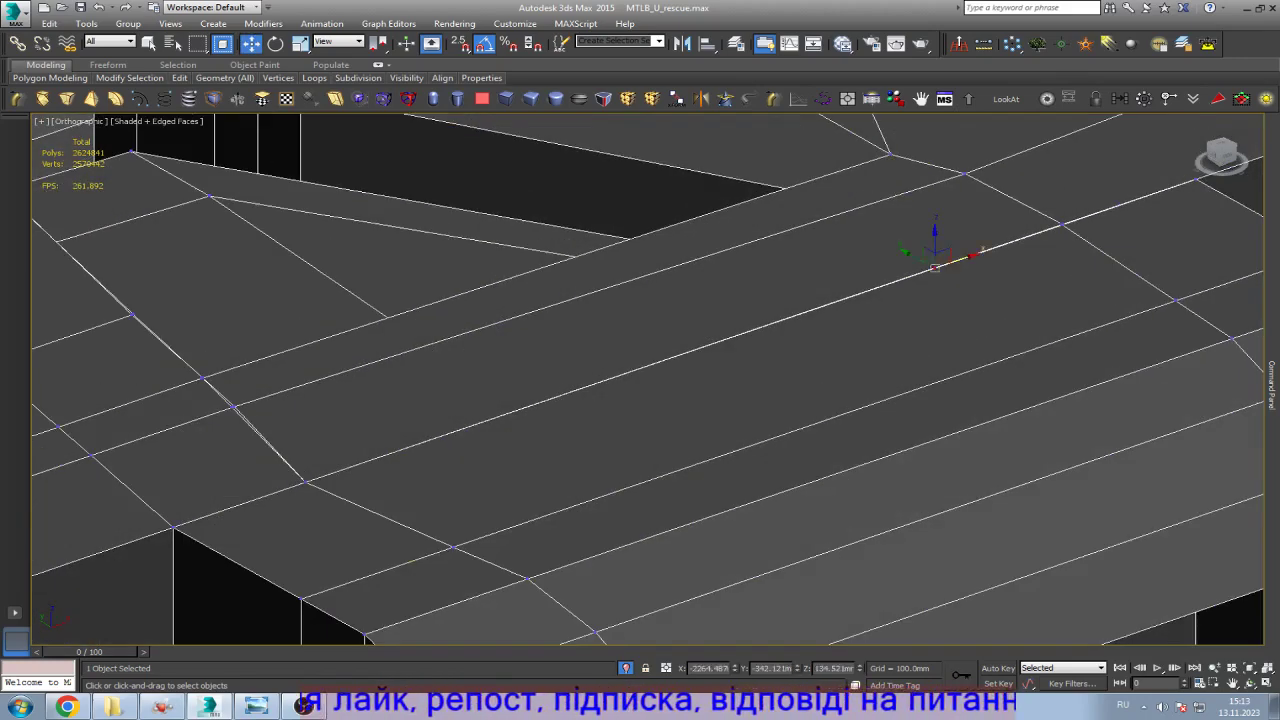
pyautogui.scroll(-3, 790, 352)
pyautogui.scroll(8, 790, 352)
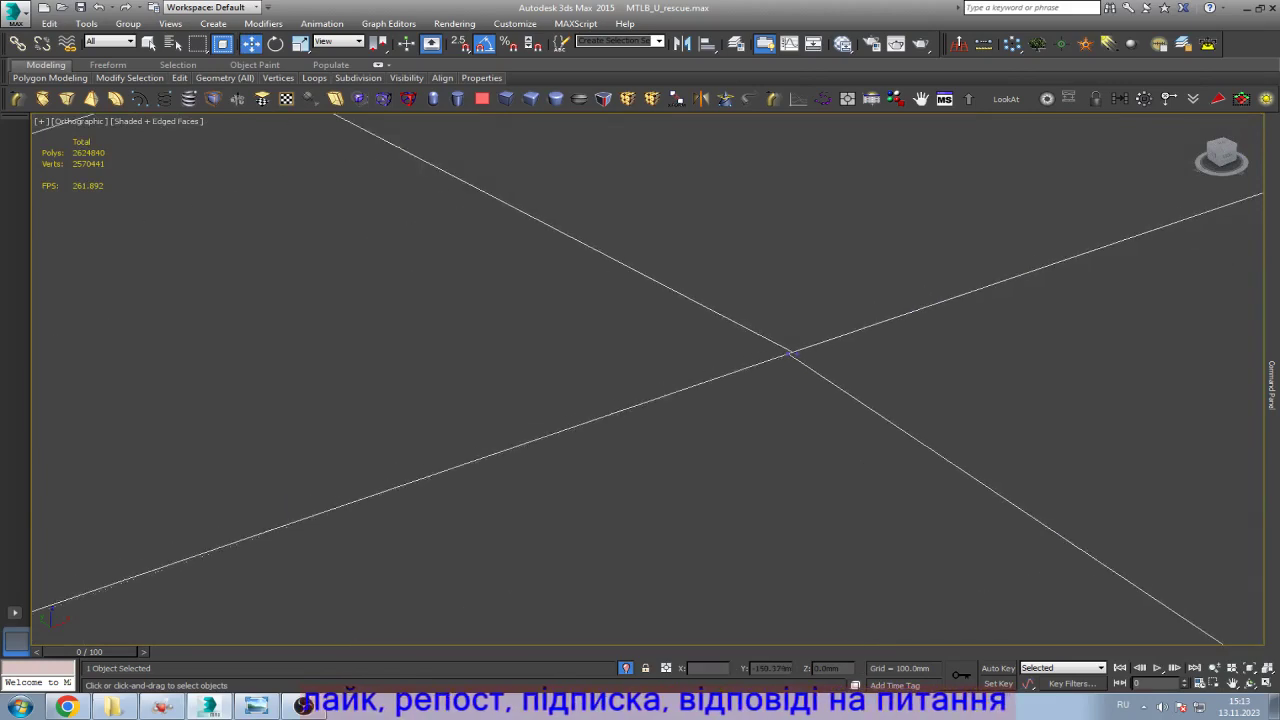
pyautogui.press('F3')
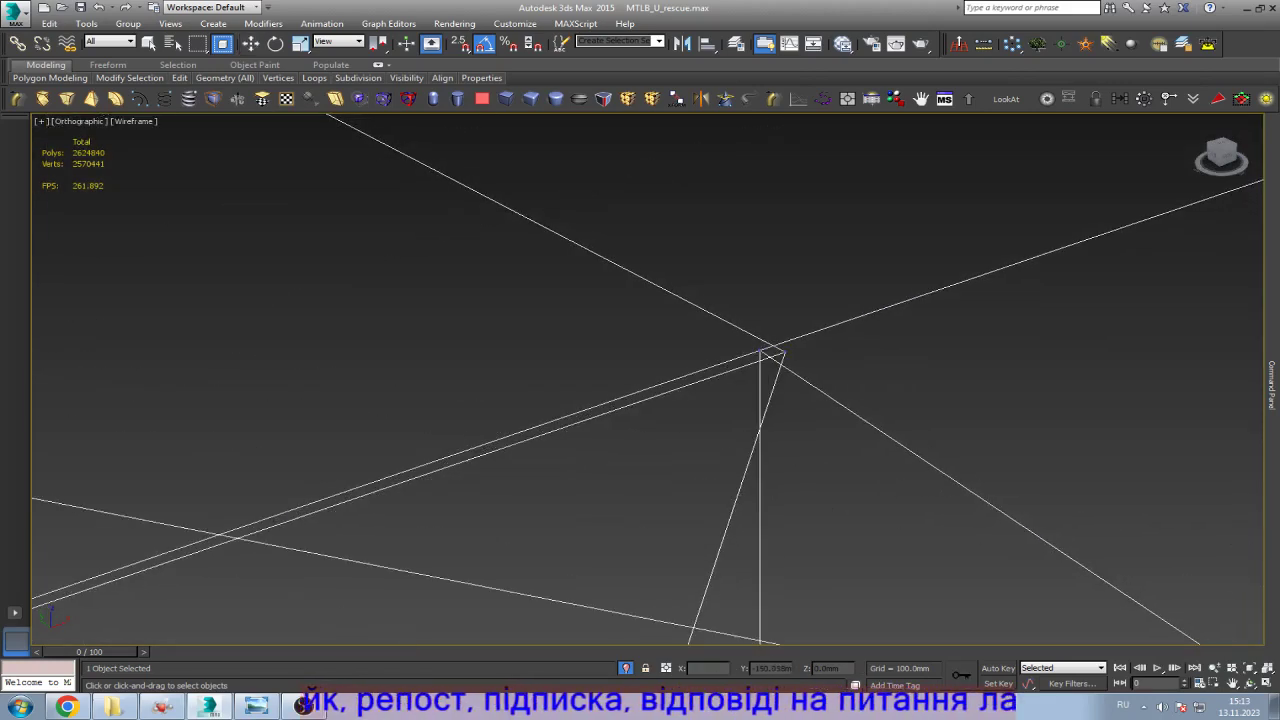
pyautogui.press('w')
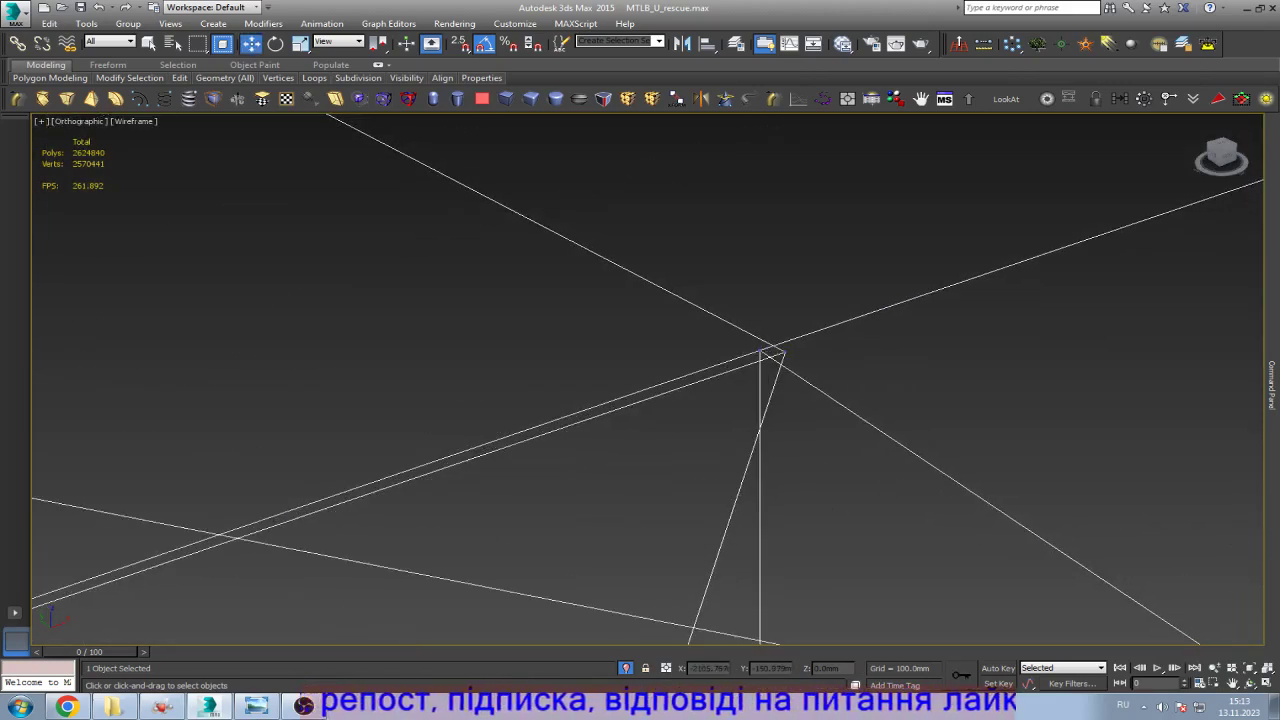
pyautogui.scroll(2, 765, 335)
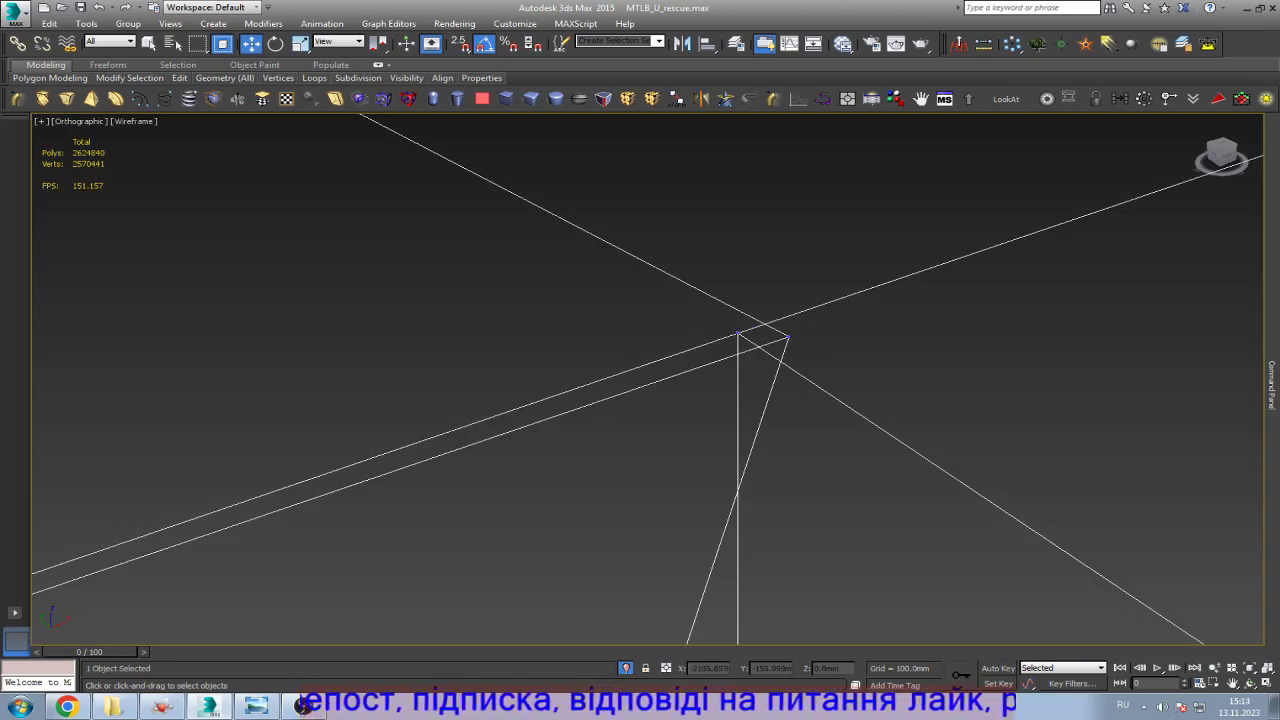
pyautogui.press('2')
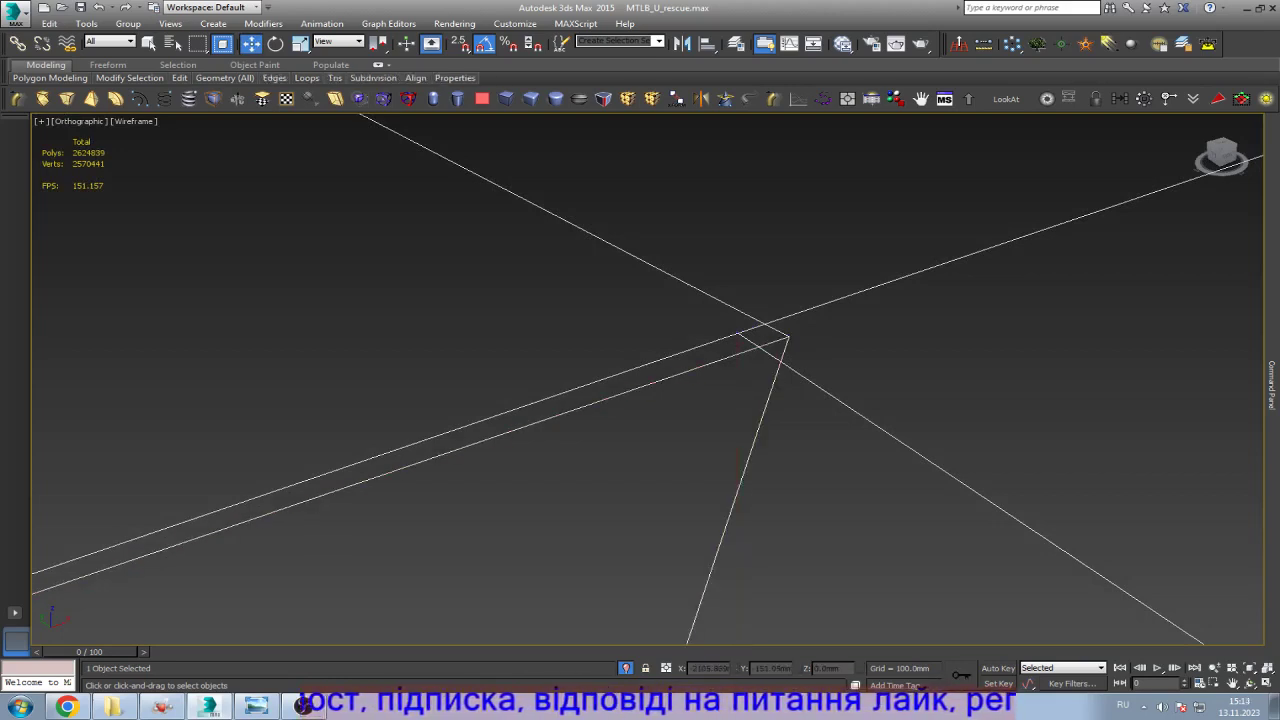
pyautogui.press('1')
pyautogui.press('q')
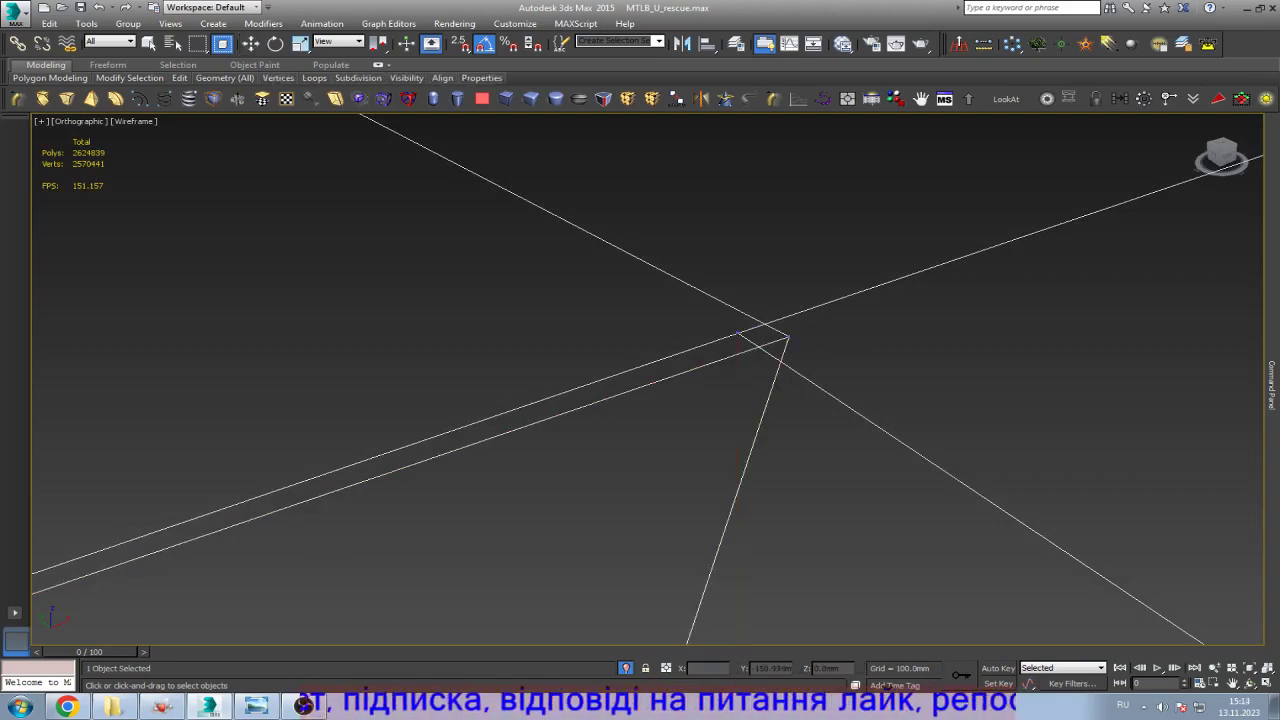
pyautogui.press('w')
pyautogui.scroll(-10, 740, 335)
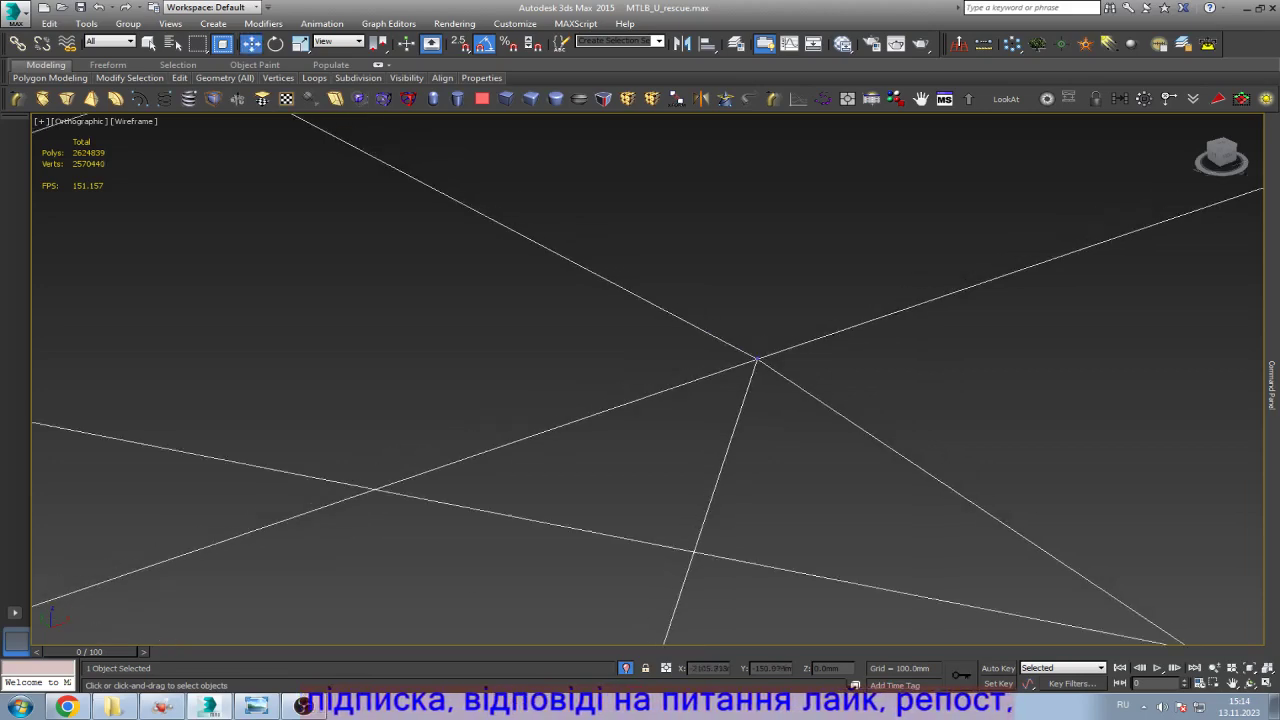
pyautogui.press('F3')
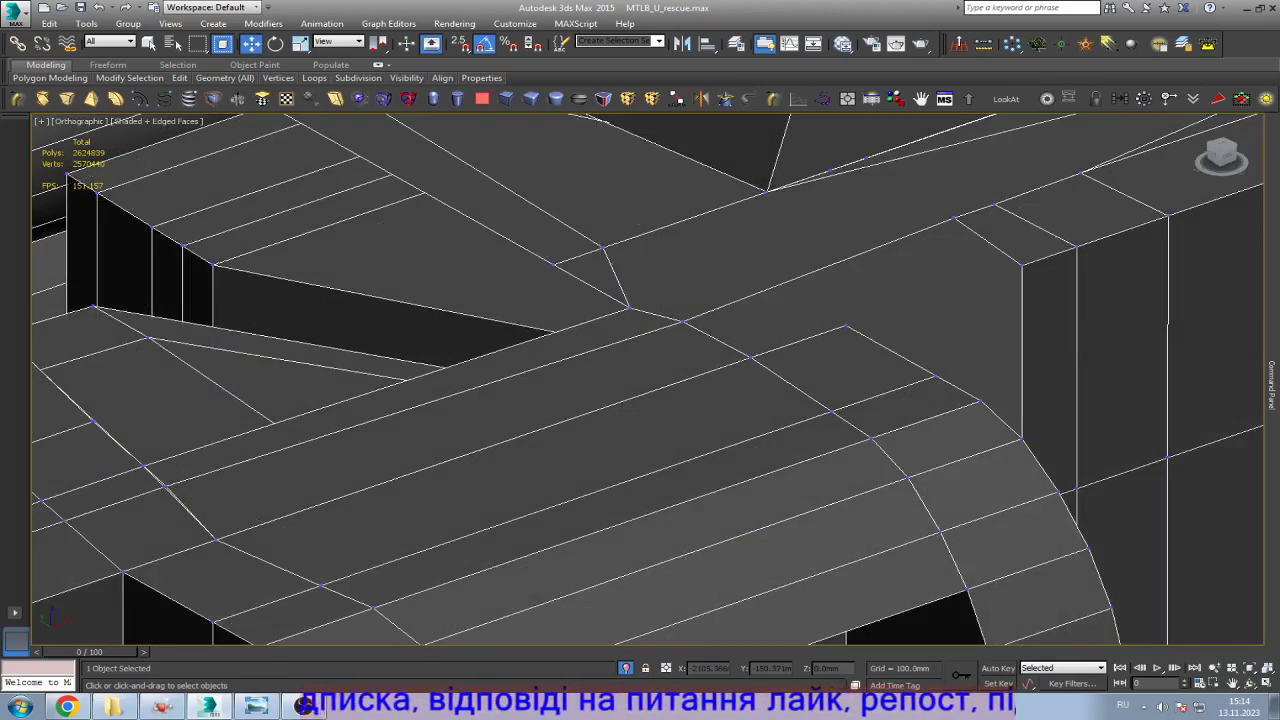
# Step: Select the open border around the hole and frame it in view
pyautogui.scroll(-5, 648, 379)
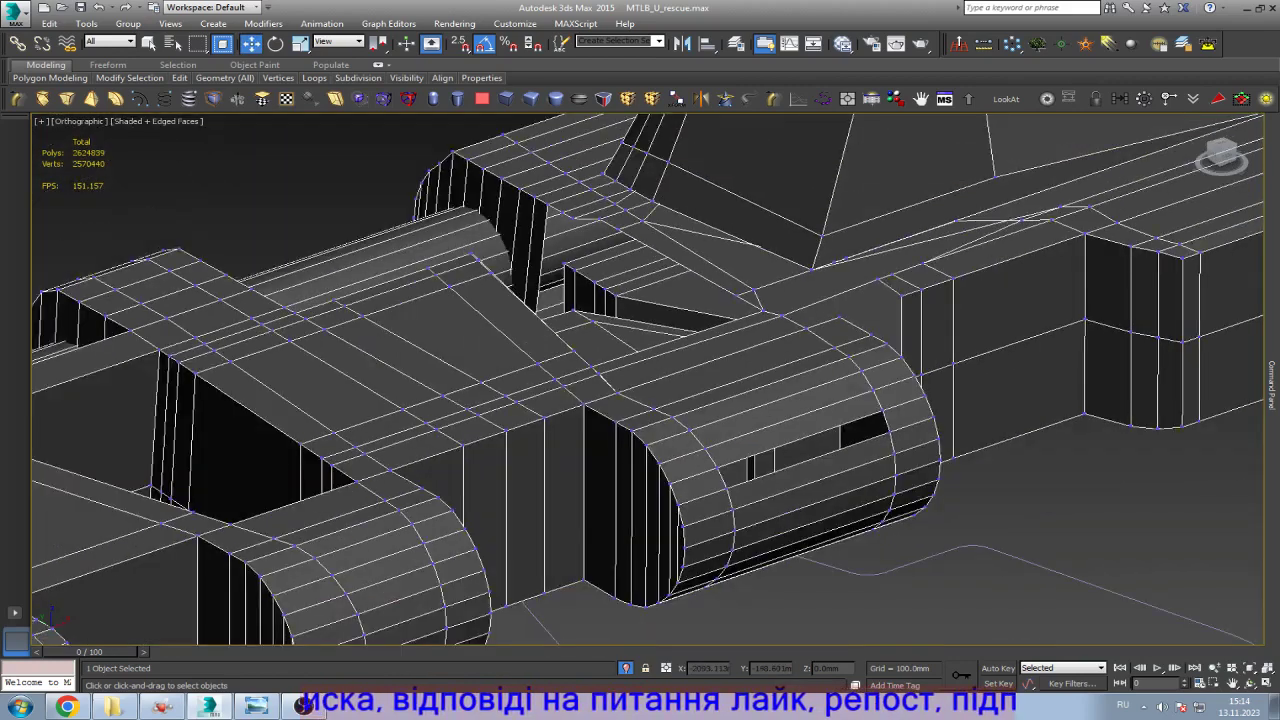
pyautogui.scroll(4, 833, 445)
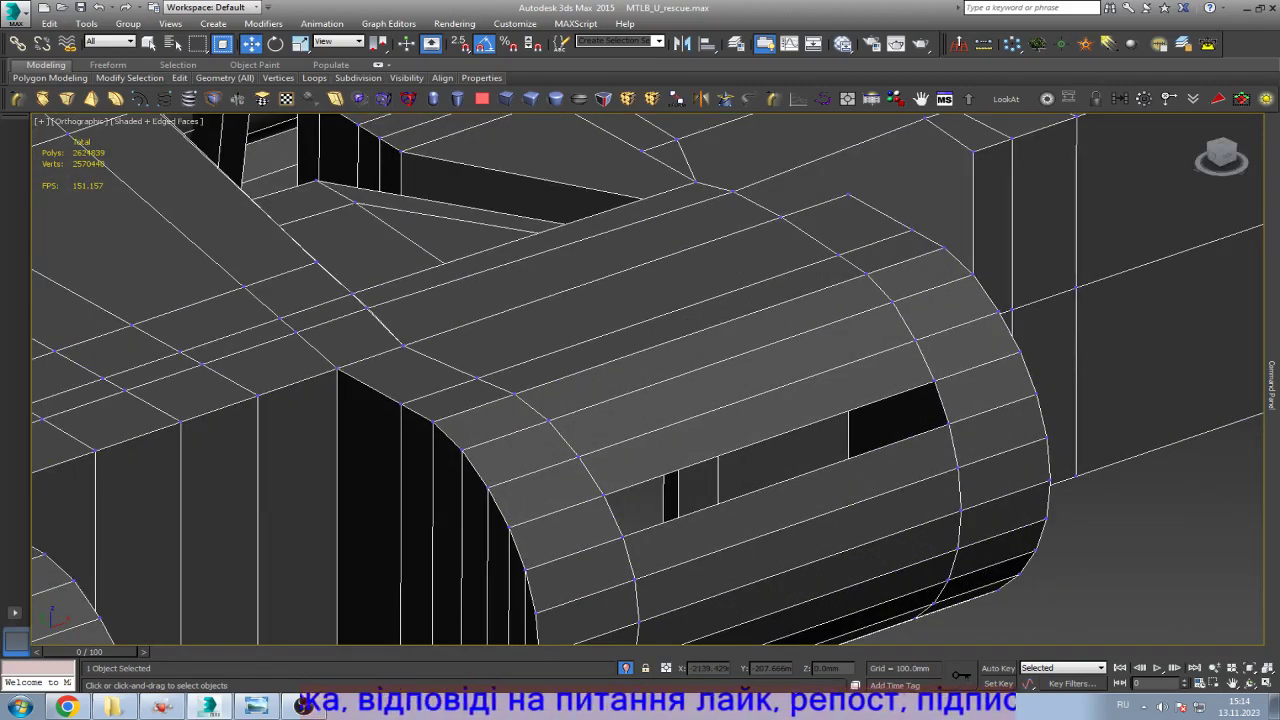
pyautogui.press('3')
pyautogui.click(777, 459)
pyautogui.press('z')
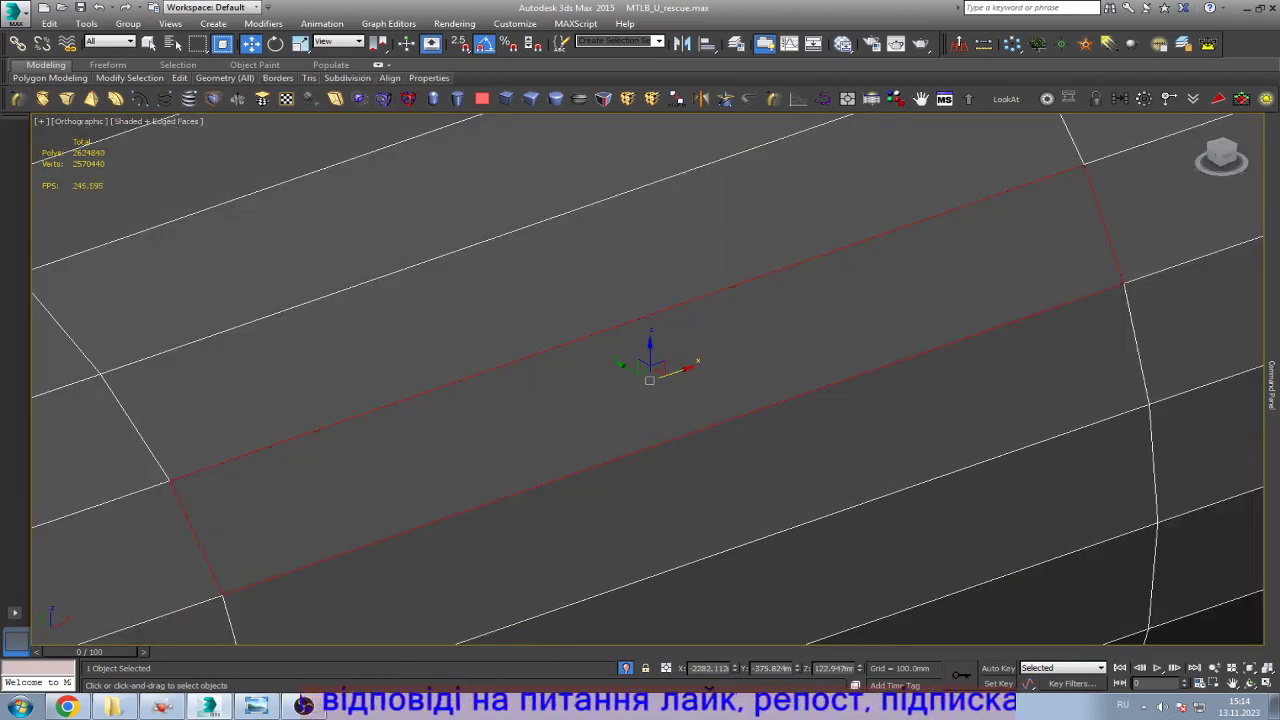
pyautogui.scroll(-5, 824, 365)
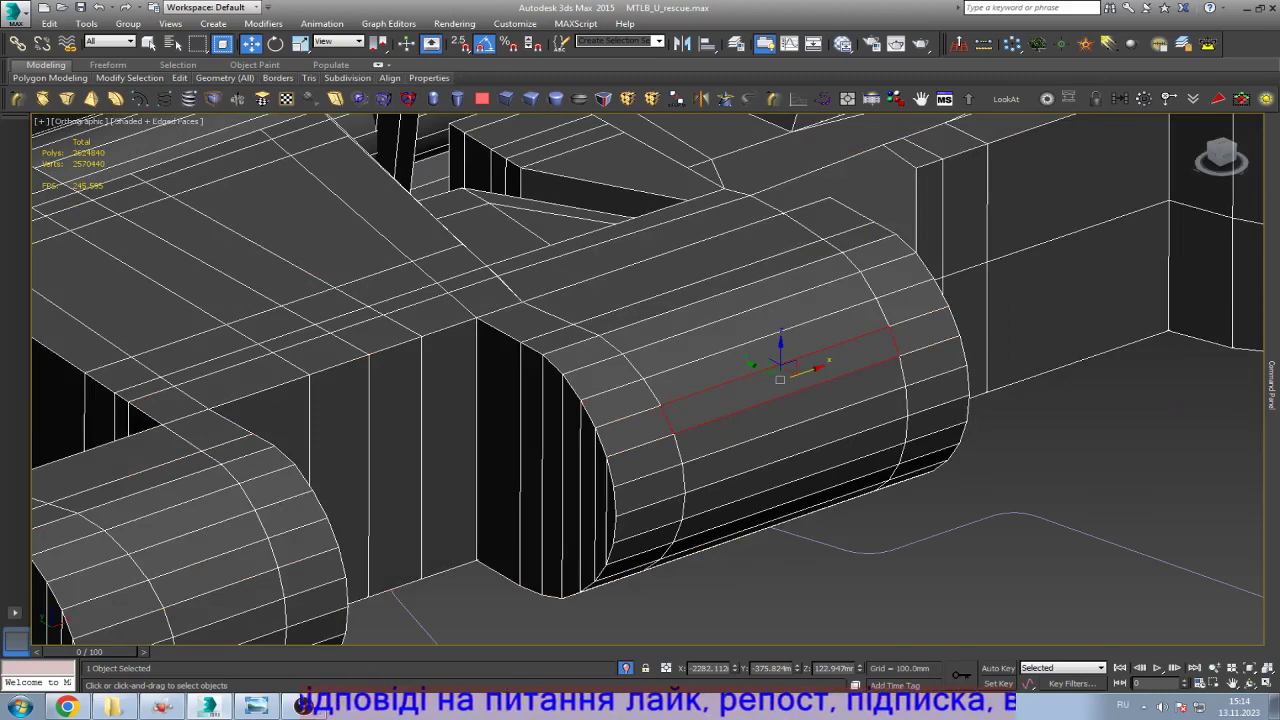
pyautogui.scroll(10, 780, 380)
# Step: Select the vertex at the line intersection in wireframe at vertex level
pyautogui.press('1')
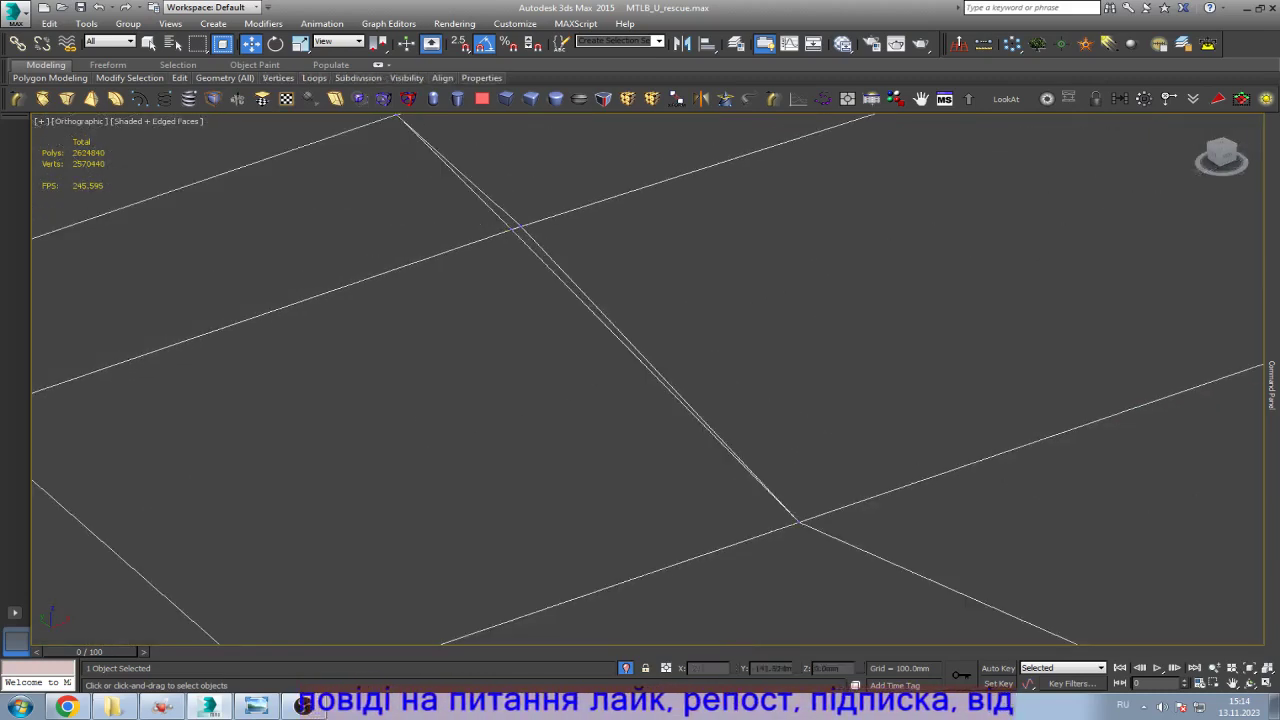
pyautogui.scroll(-3, 648, 380)
pyautogui.press('F3')
pyautogui.press('F3')
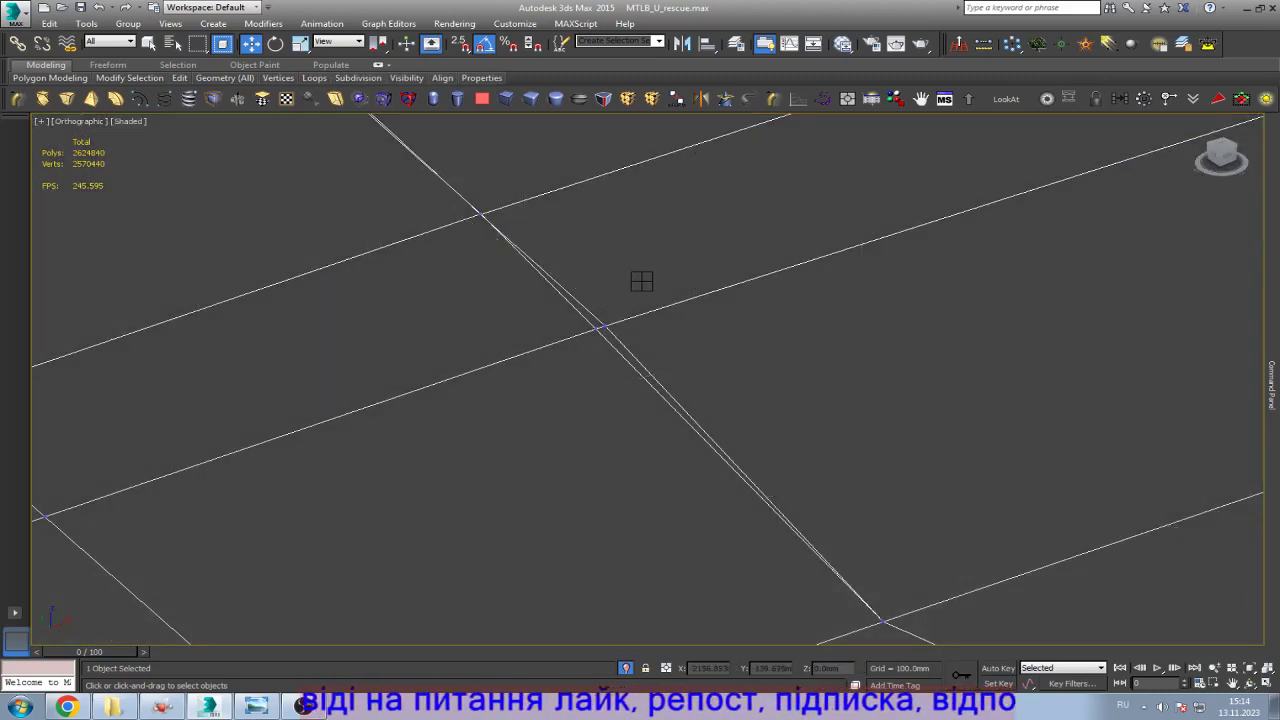
pyautogui.press('q')
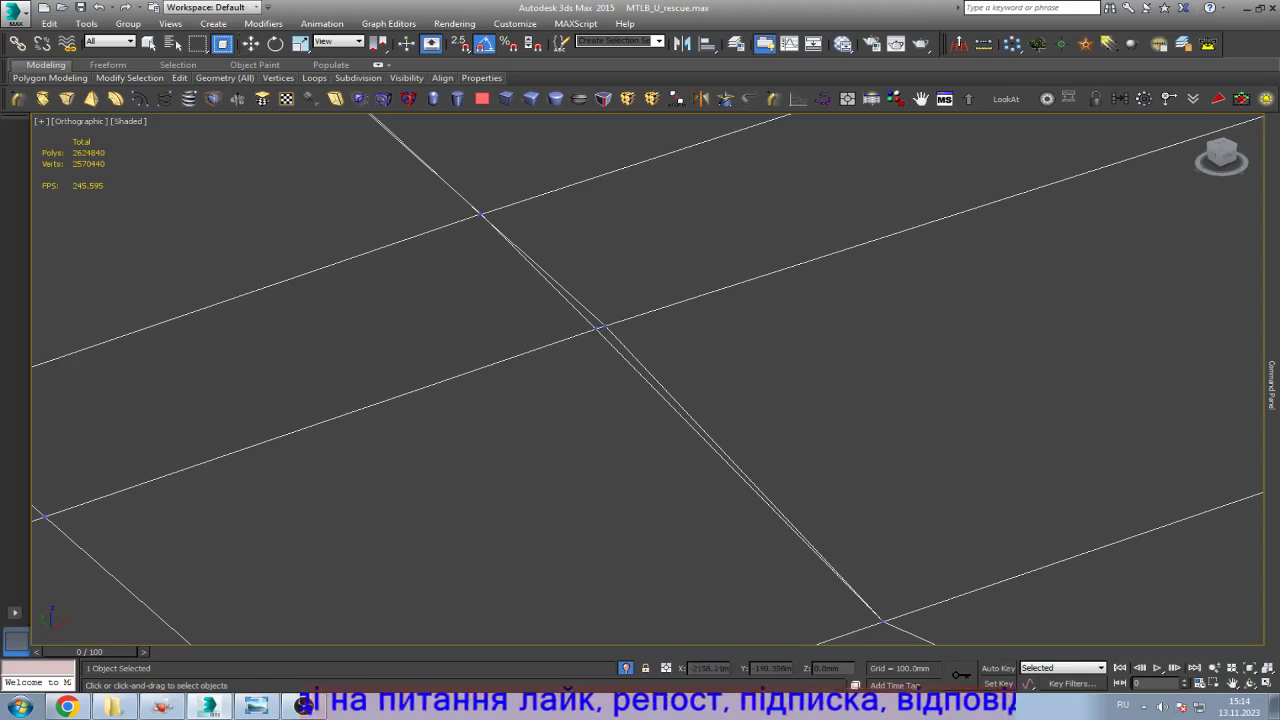
pyautogui.press('w')
pyautogui.scroll(-2, 648, 380)
pyautogui.scroll(3, 648, 380)
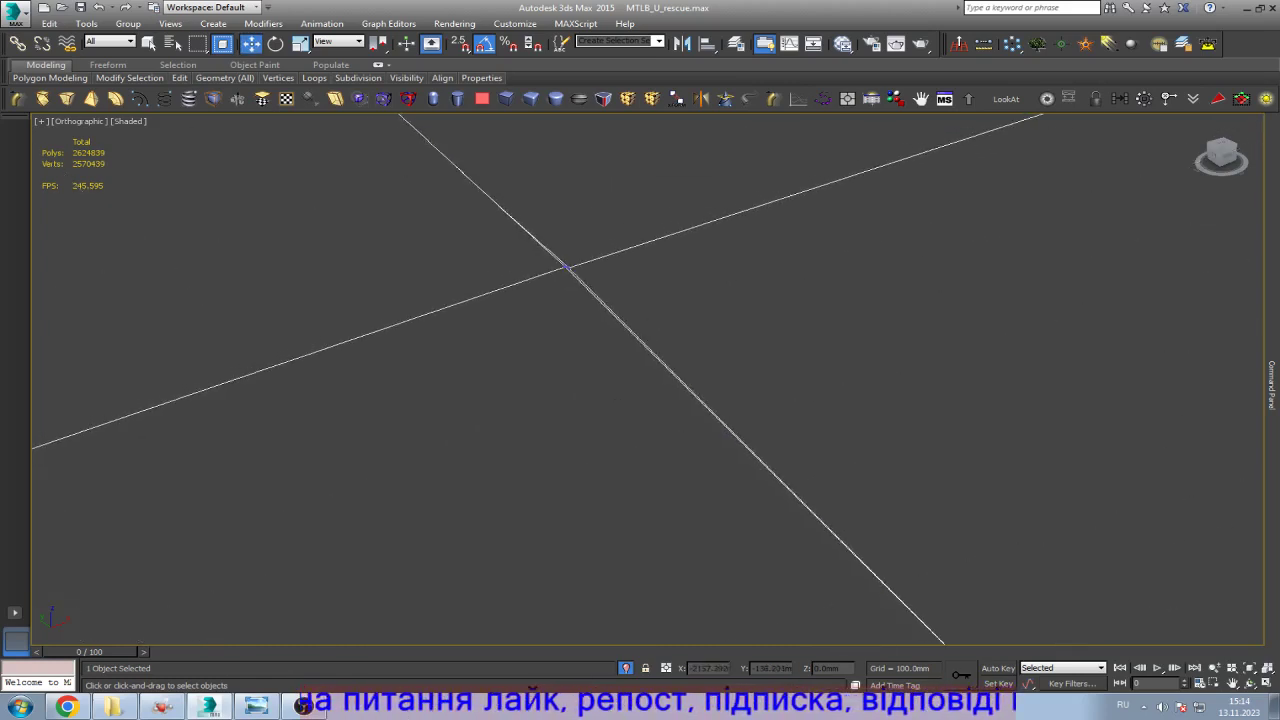
pyautogui.press('F3')
pyautogui.scroll(2, 558, 286)
pyautogui.click(541, 304)
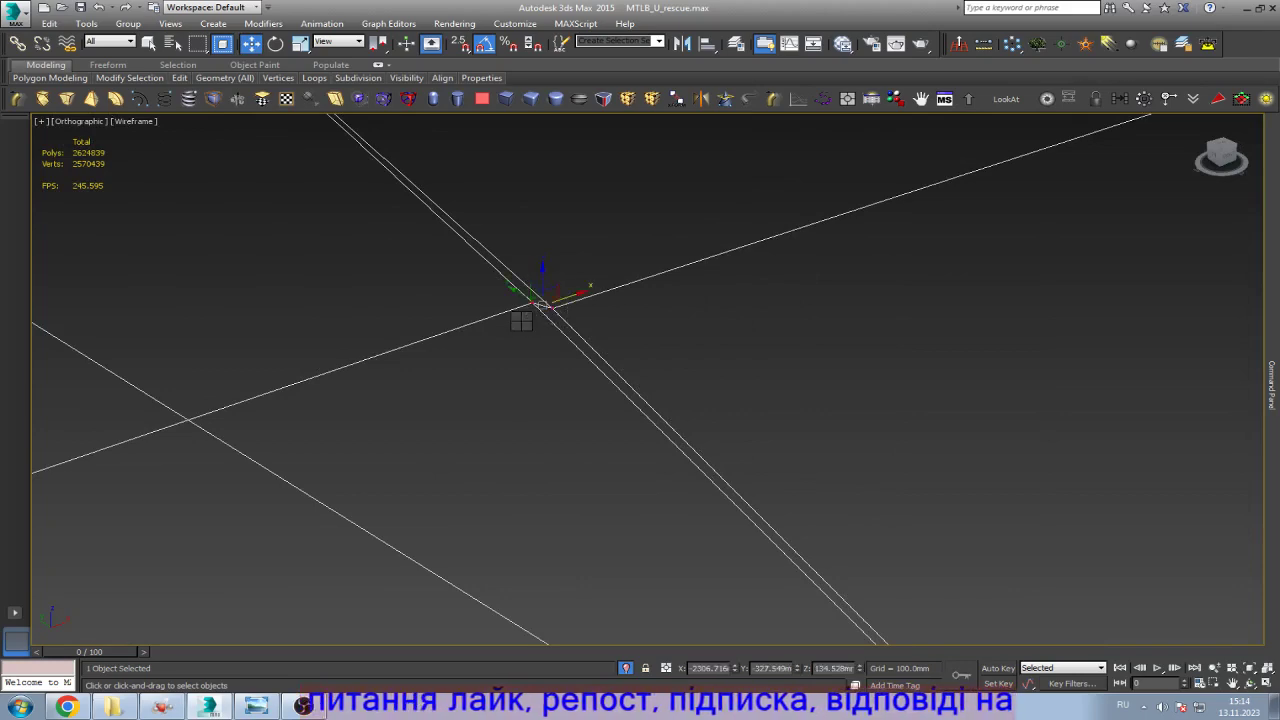
pyautogui.scroll(-3, 541, 304)
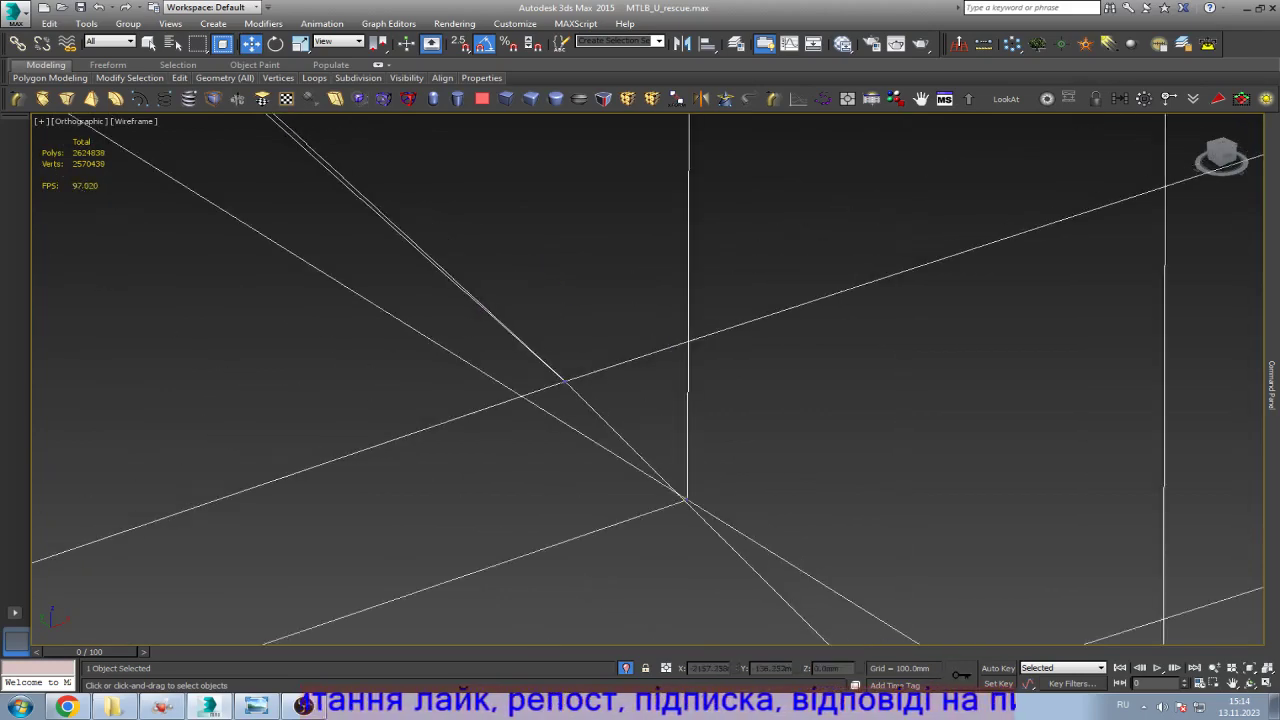
pyautogui.press('F3')
# Step: Orbit around the intersection and select the vertex where the lines cross
pyautogui.moveTo(640, 380)
pyautogui.keyDown('alt'); pyautogui.mouseDown(button='middle')
pyautogui.moveTo(610, 400)
pyautogui.moveTo(620, 360)
pyautogui.moveTo(640, 380)
pyautogui.mouseUp(button='middle'); pyautogui.keyUp('alt')
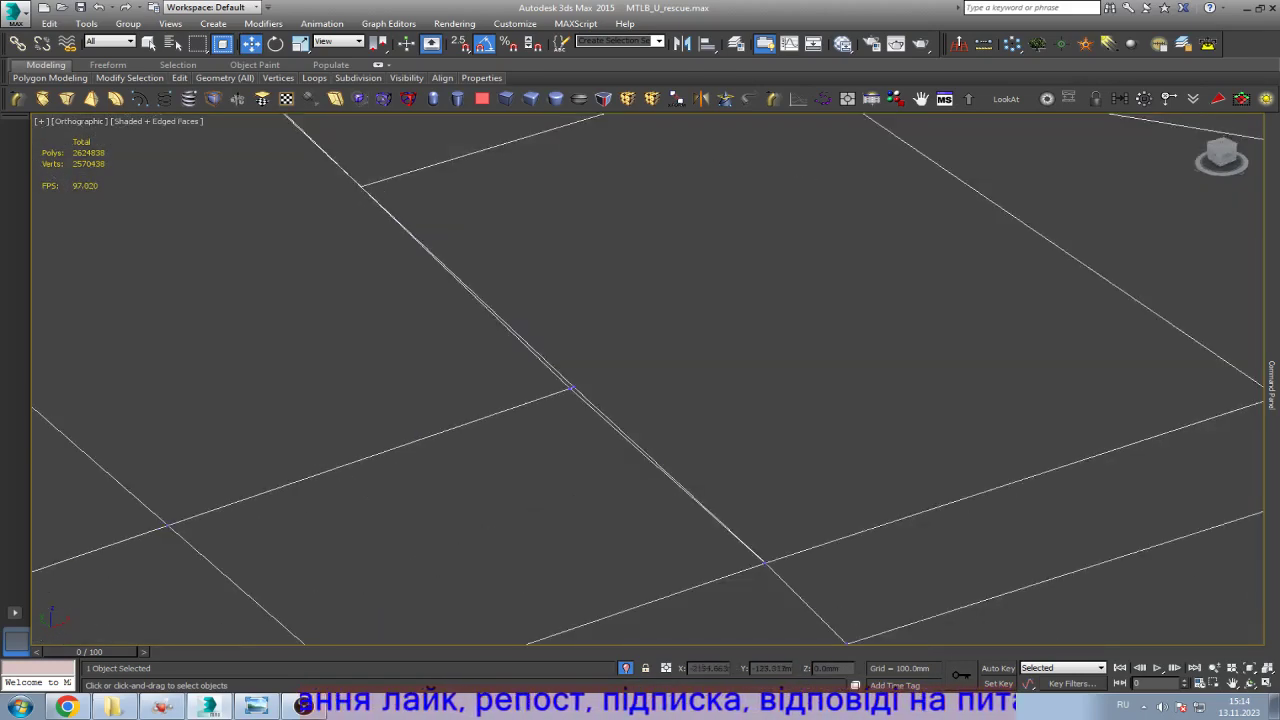
pyautogui.press('F3')
pyautogui.click(616, 436)
pyautogui.scroll(-3, 597, 442)
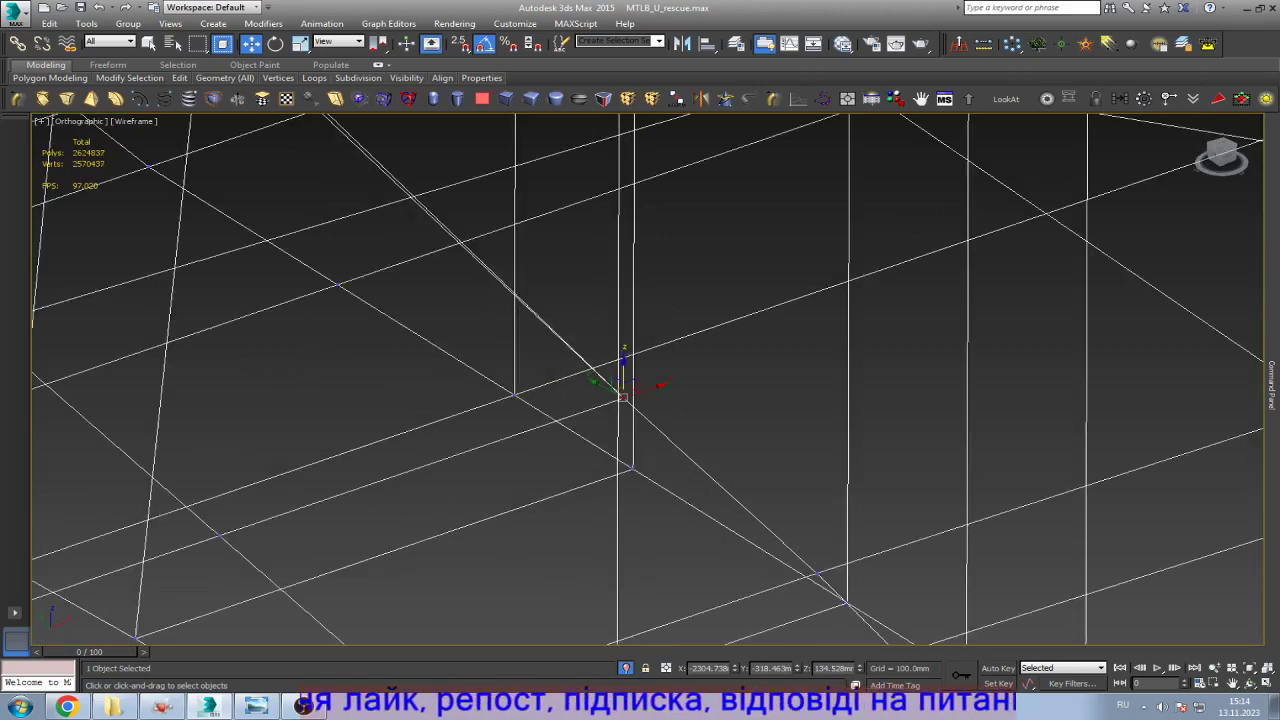
pyautogui.press('F3')
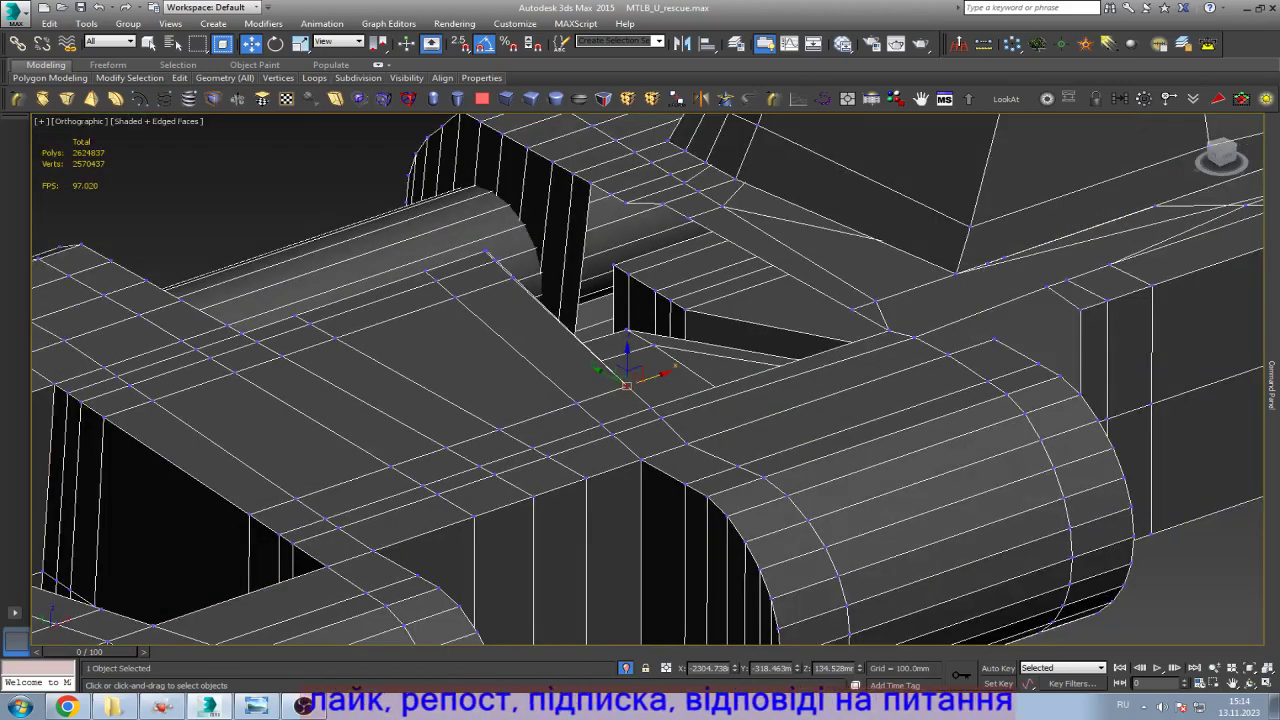
pyautogui.scroll(-2, 624, 375)
# Step: In the Bottom view wireframe, select the vertex on the top edge line
pyautogui.press('b')
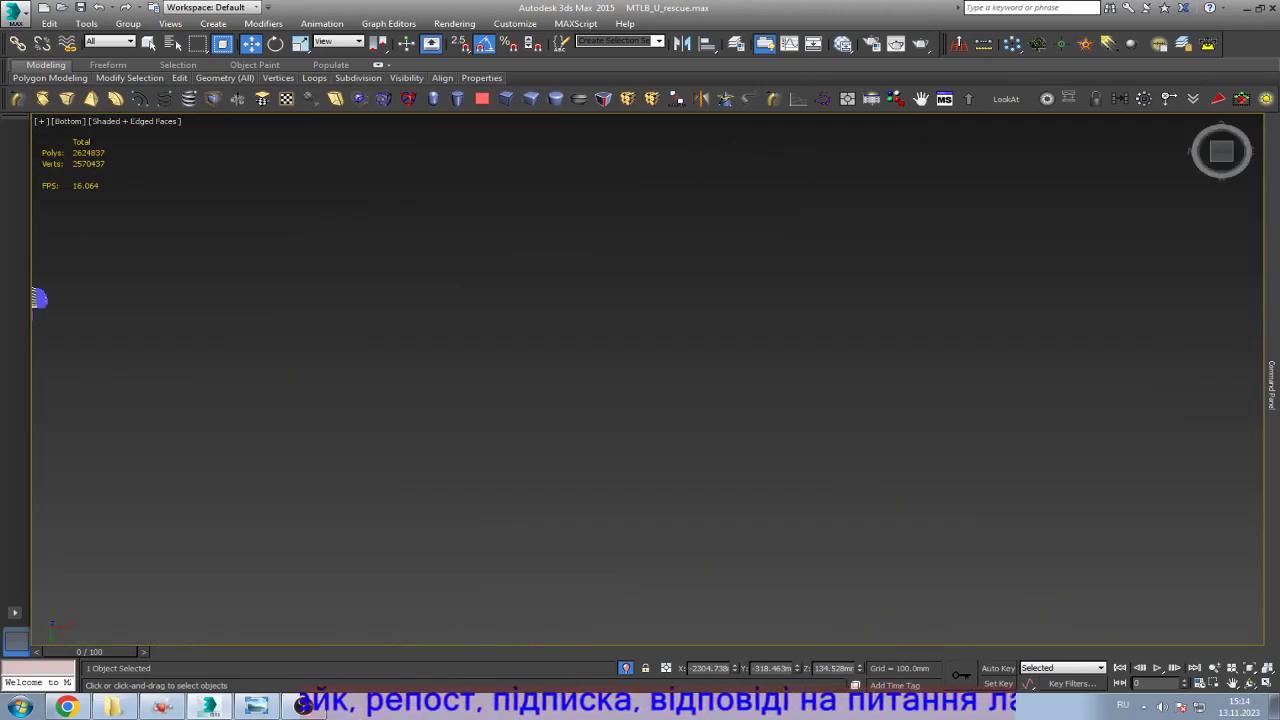
pyautogui.press('z')
pyautogui.scroll(5, 640, 380)
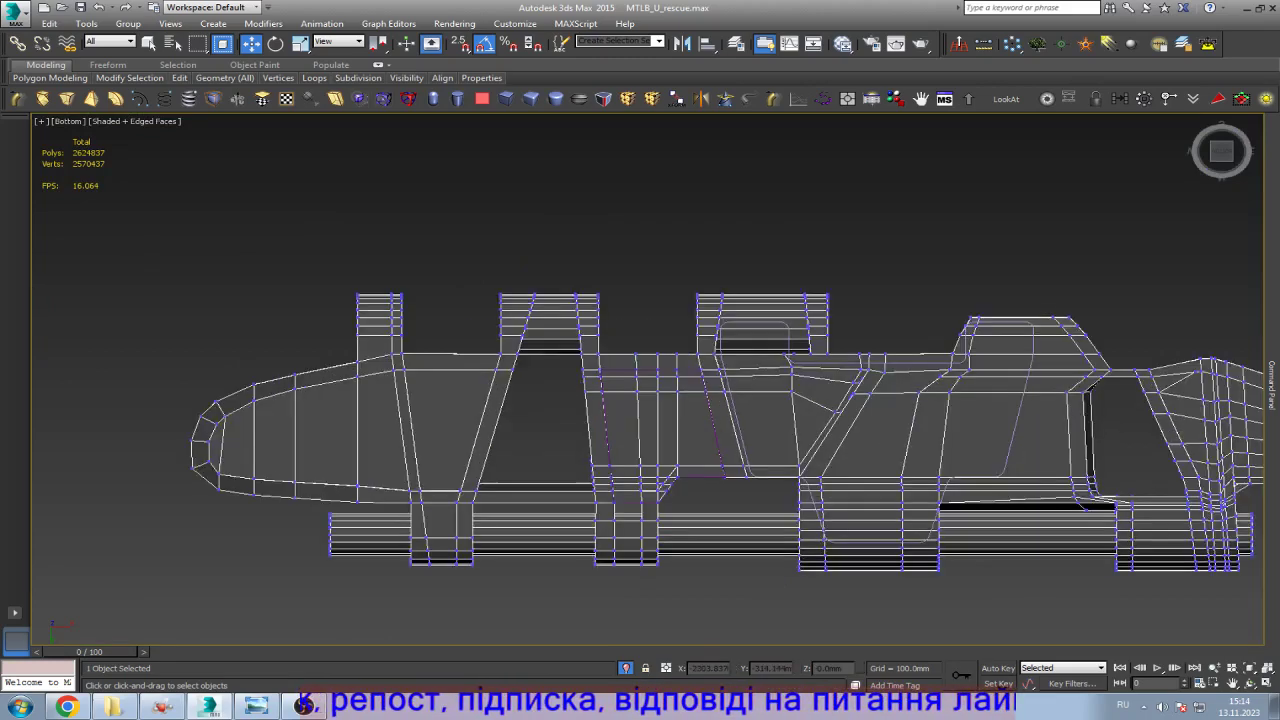
pyautogui.scroll(4, 640, 380)
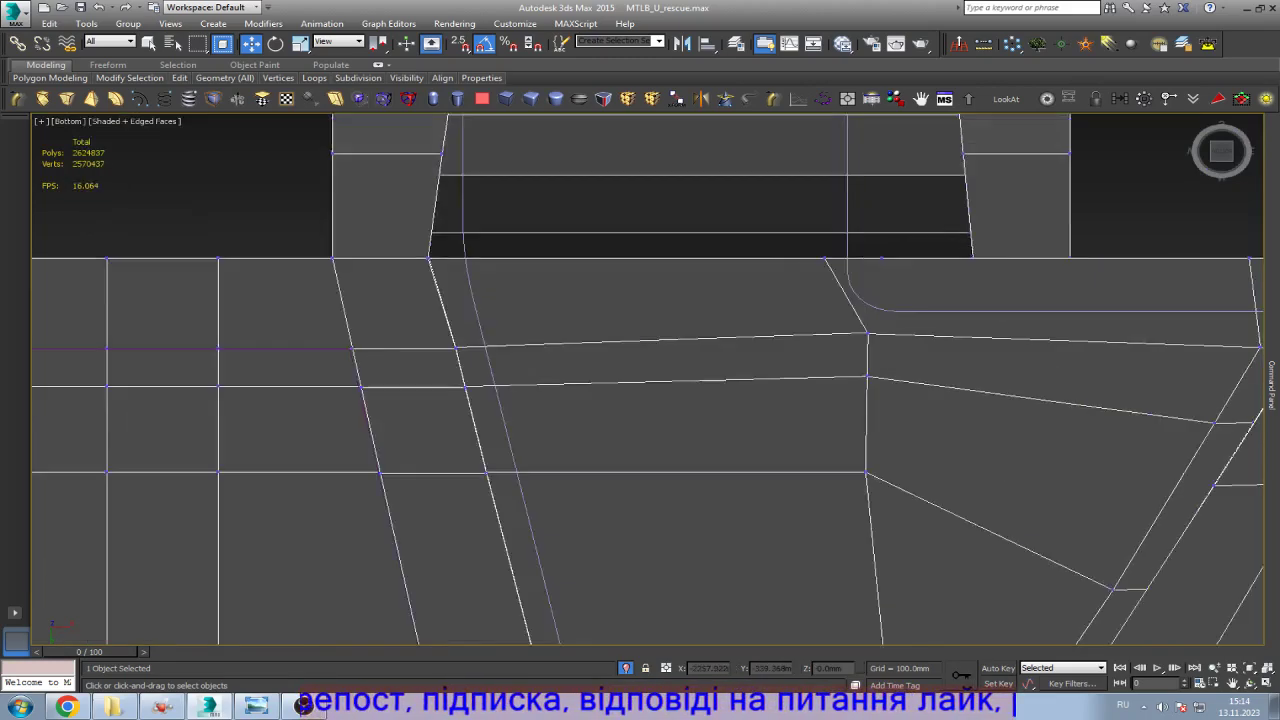
pyautogui.press('F3')
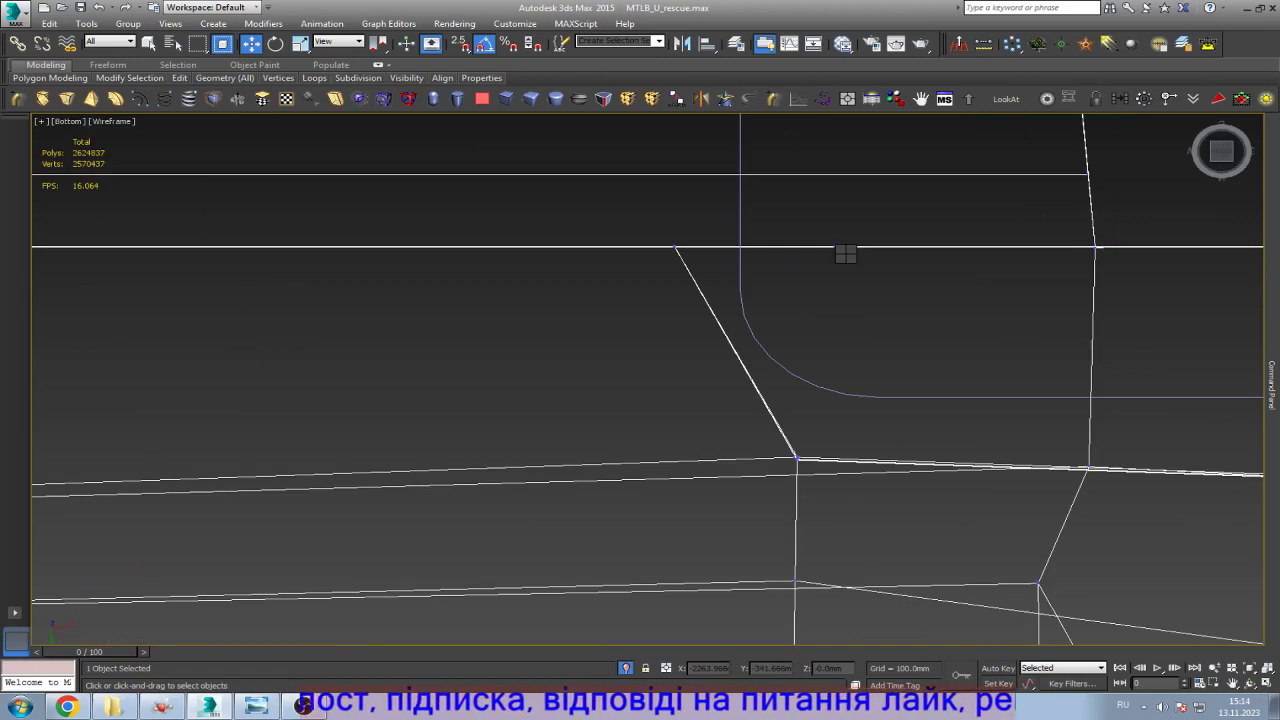
pyautogui.click(677, 247)
pyautogui.scroll(-4, 680, 249)
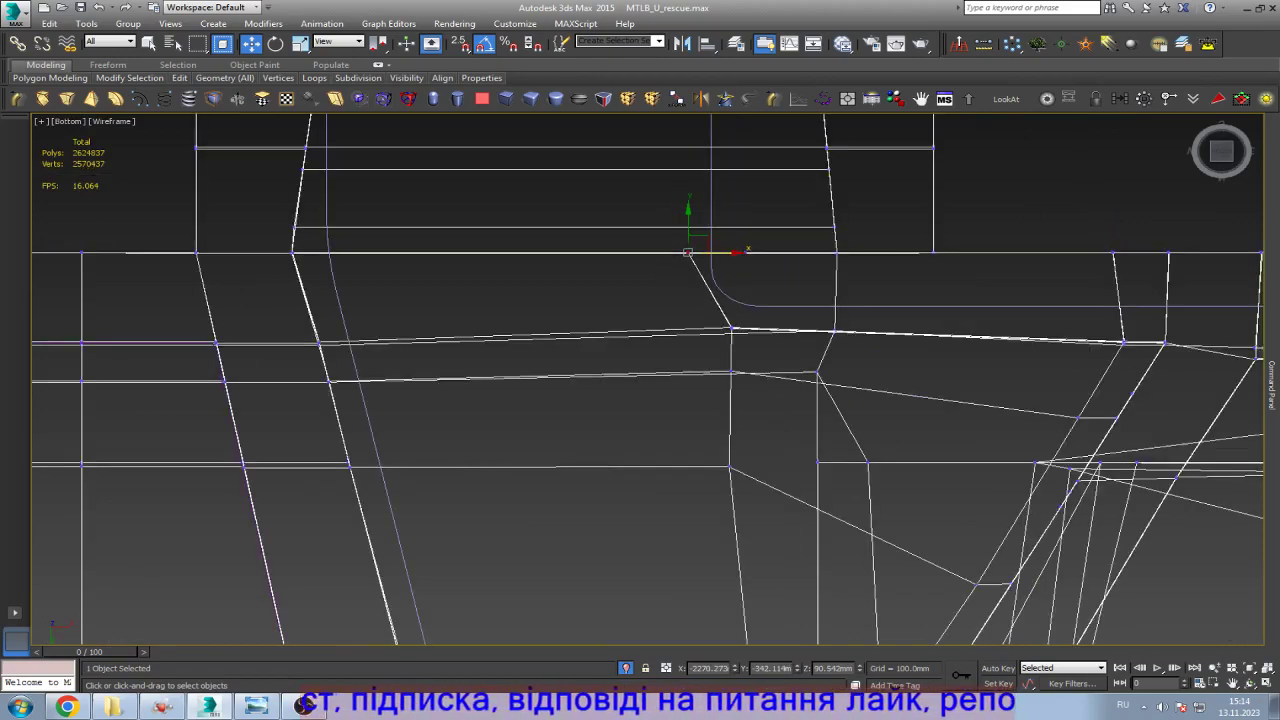
# Step: From an angled shaded view, move the pillar vertices out to the pillar edge
pyautogui.hotkey('ctrl', 'r')
pyautogui.moveTo(688, 251)
pyautogui.mouseDown()
pyautogui.moveTo(700, 330)
pyautogui.moveTo(680, 360)
pyautogui.moveTo(696, 352)
pyautogui.moveTo(705, 313)
pyautogui.mouseUp()
pyautogui.press('F3')
pyautogui.rightClick(705, 313)
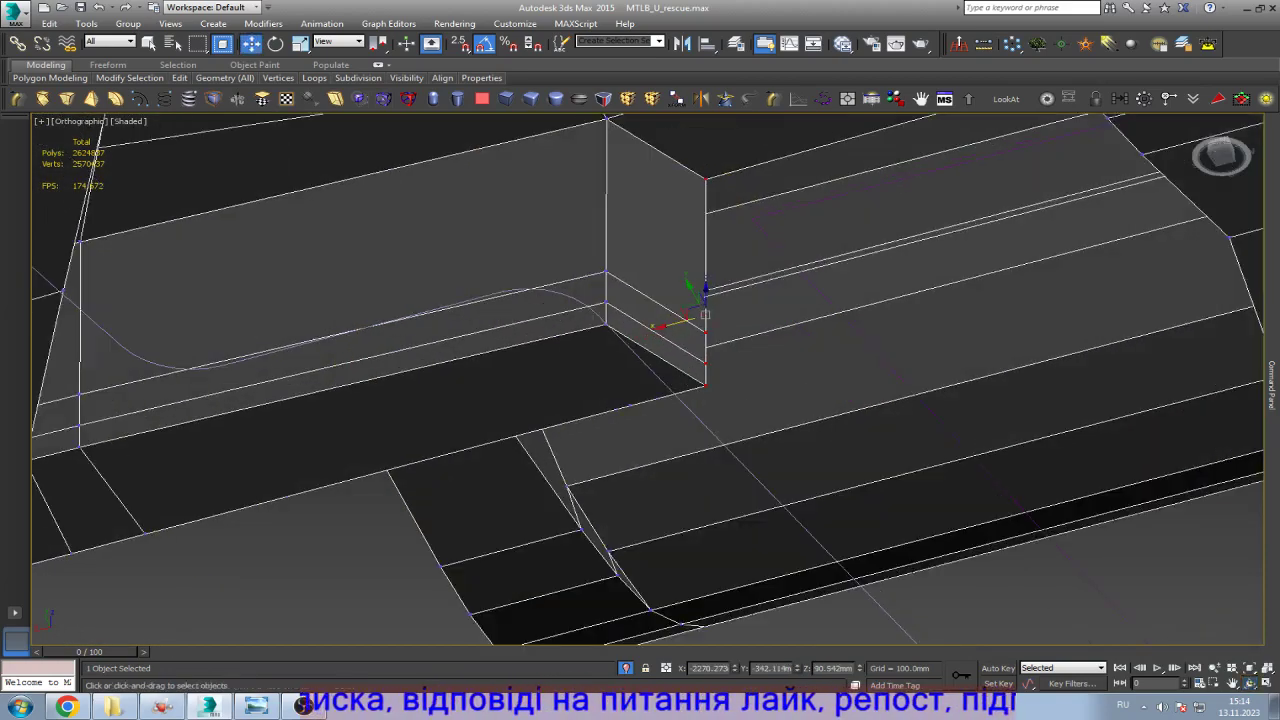
pyautogui.keyDown('alt'); pyautogui.moveTo(705, 314); pyautogui.dragTo(721, 306, button='middle'); pyautogui.keyUp('alt')
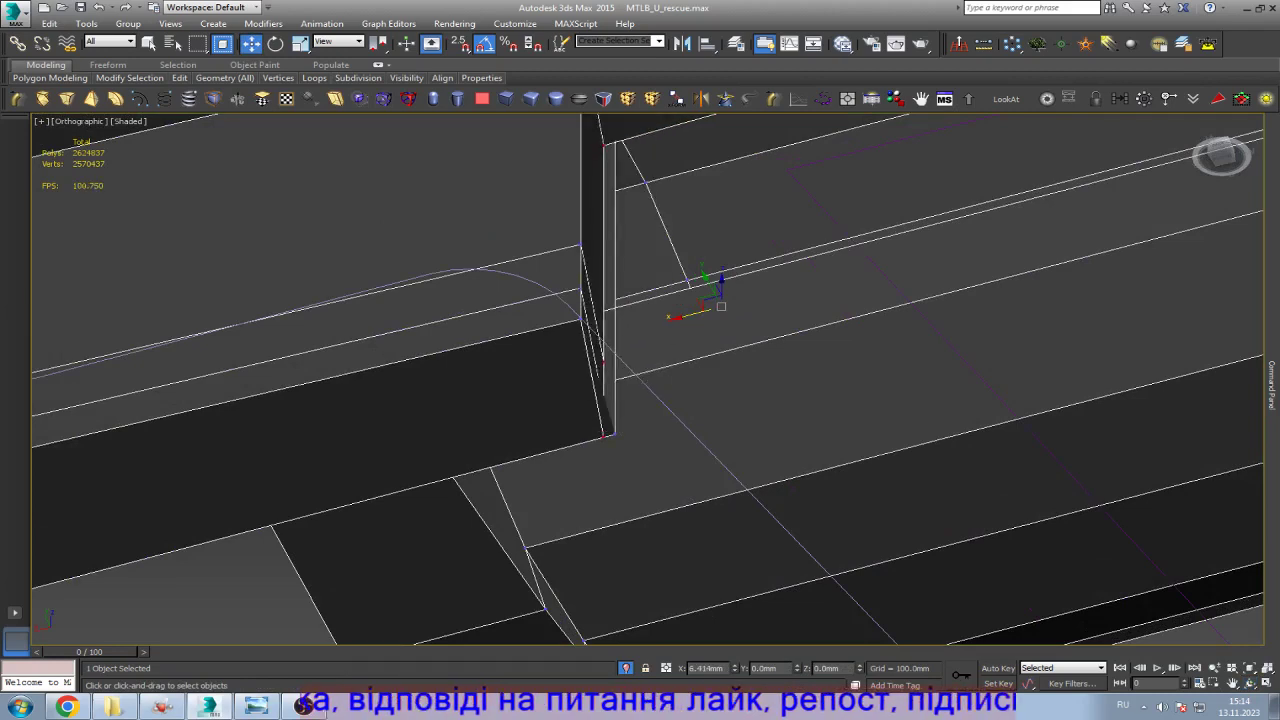
pyautogui.moveTo(721, 306); pyautogui.dragTo(622, 330)
pyautogui.scroll(5, 646, 451)
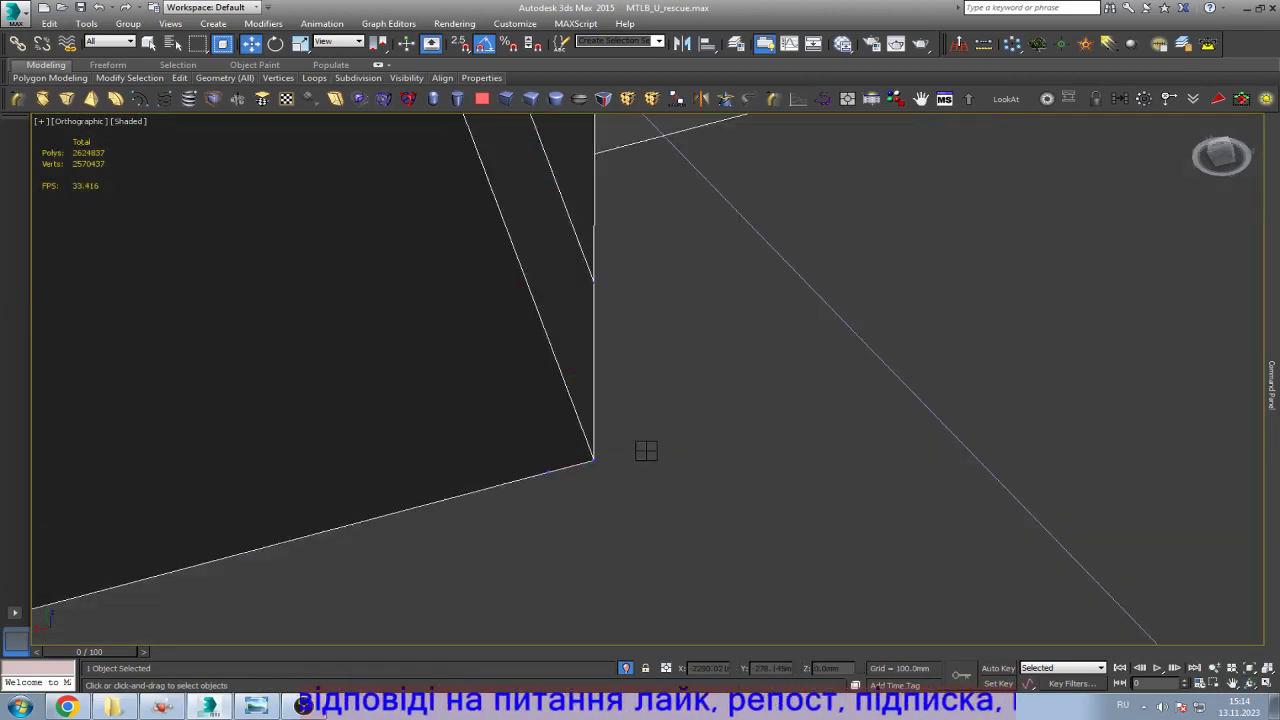
# Step: Frame the whole model in the Bottom view as wireframe
pyautogui.press('q')
pyautogui.press('w')
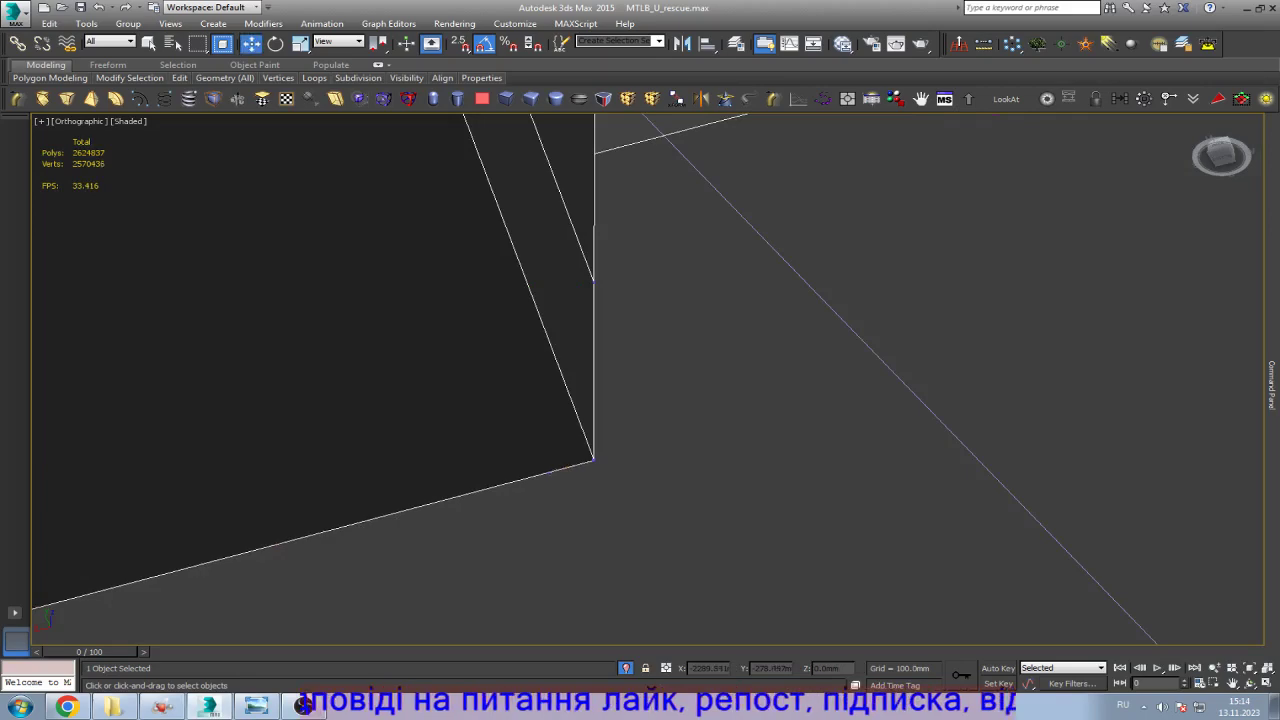
pyautogui.scroll(-5, 650, 470)
pyautogui.scroll(-3, 660, 440)
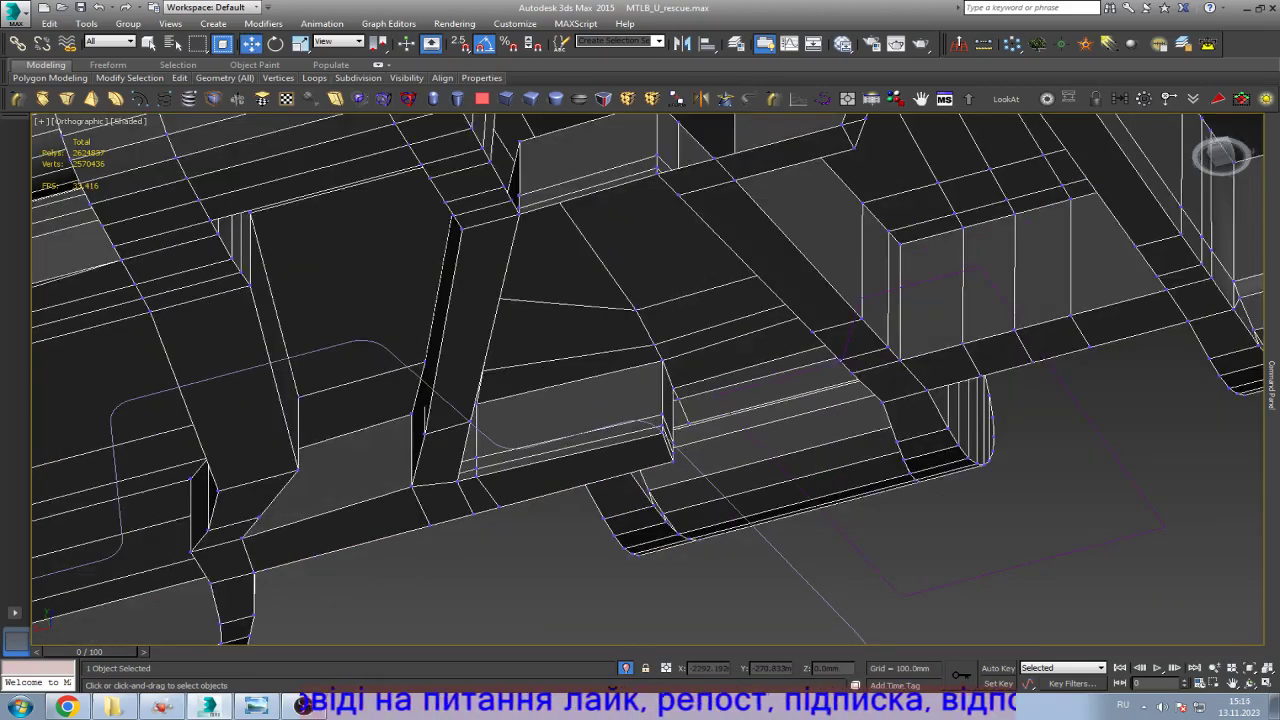
pyautogui.press('b')
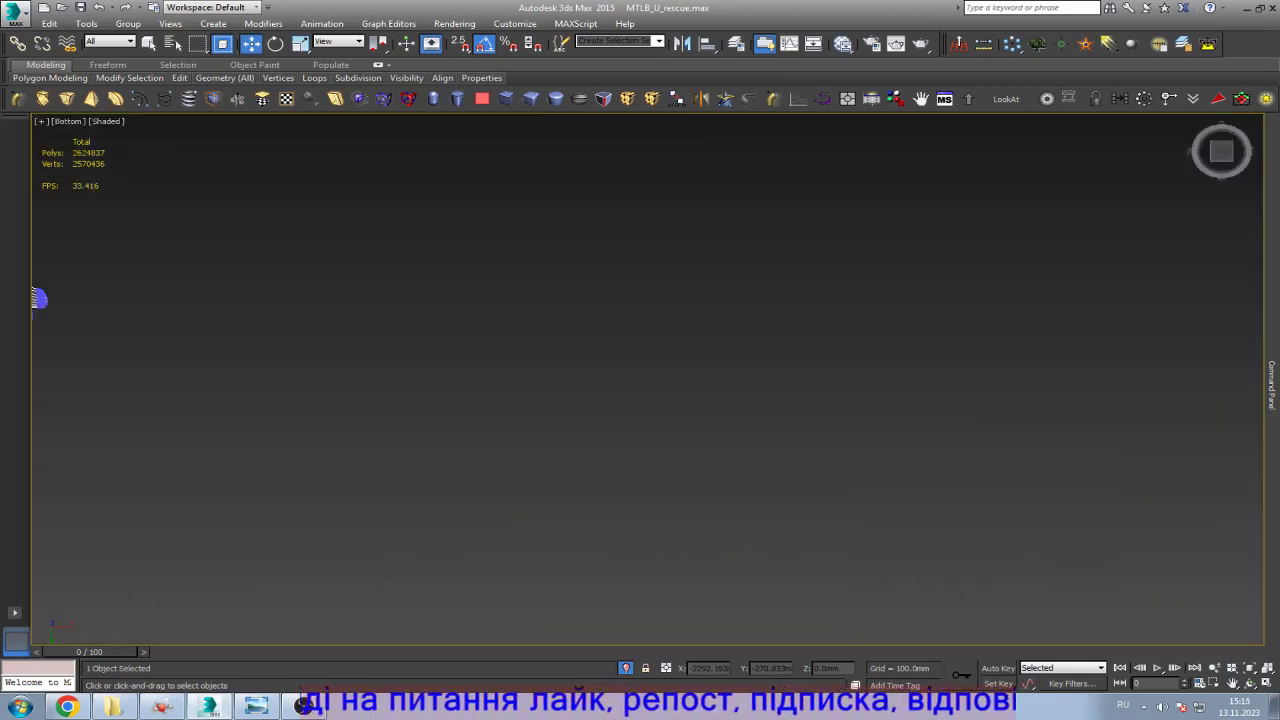
pyautogui.press('z')
pyautogui.scroll(5, 655, 420)
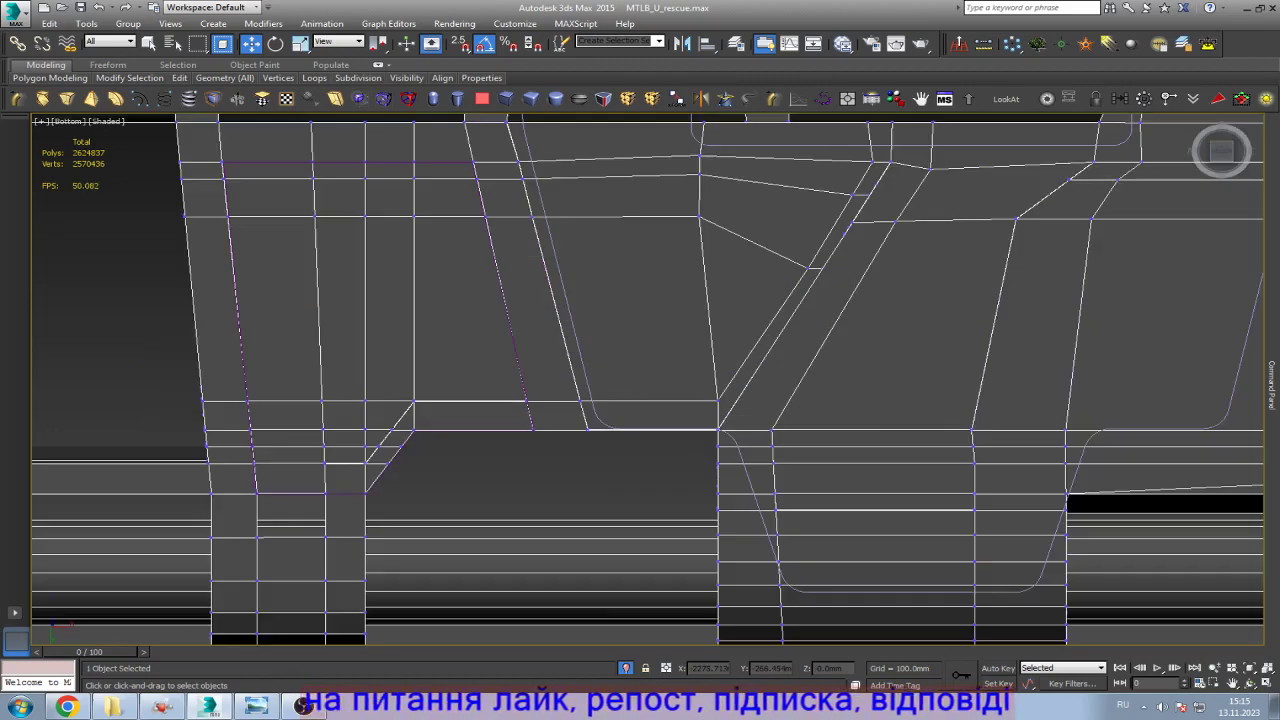
pyautogui.scroll(-2, 655, 420)
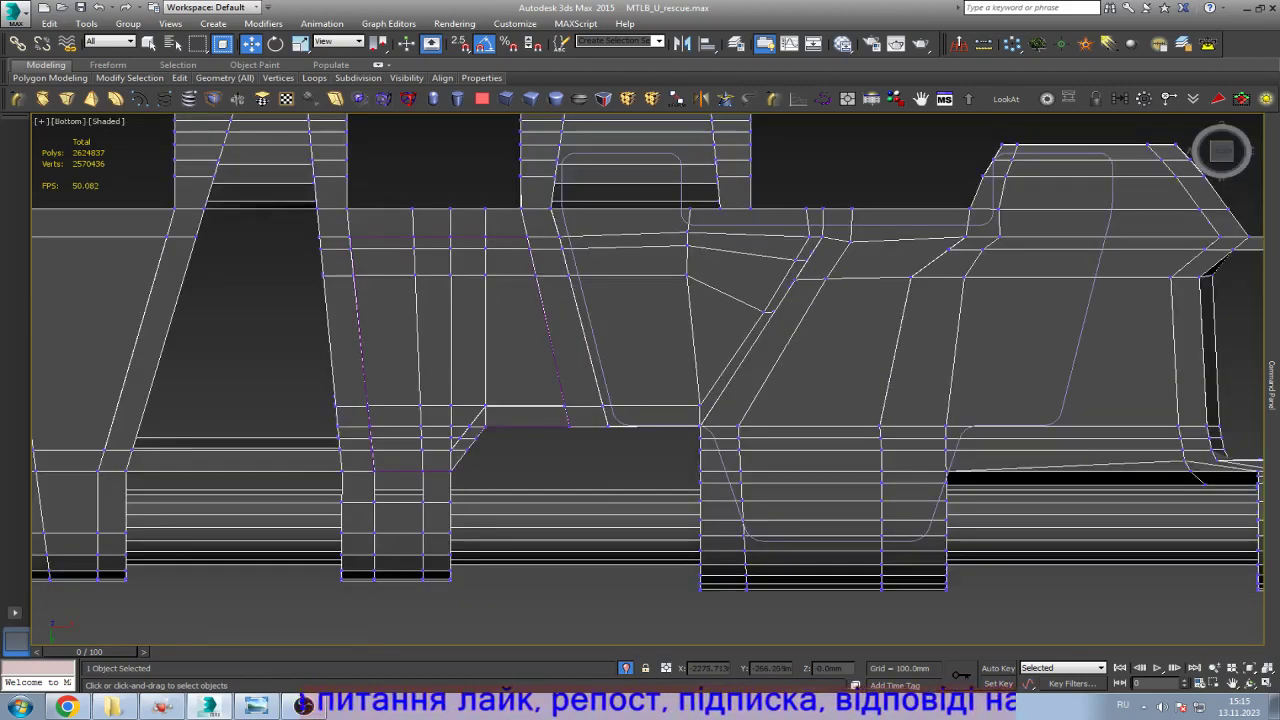
pyautogui.press('F3')
pyautogui.scroll(2, 698, 283)
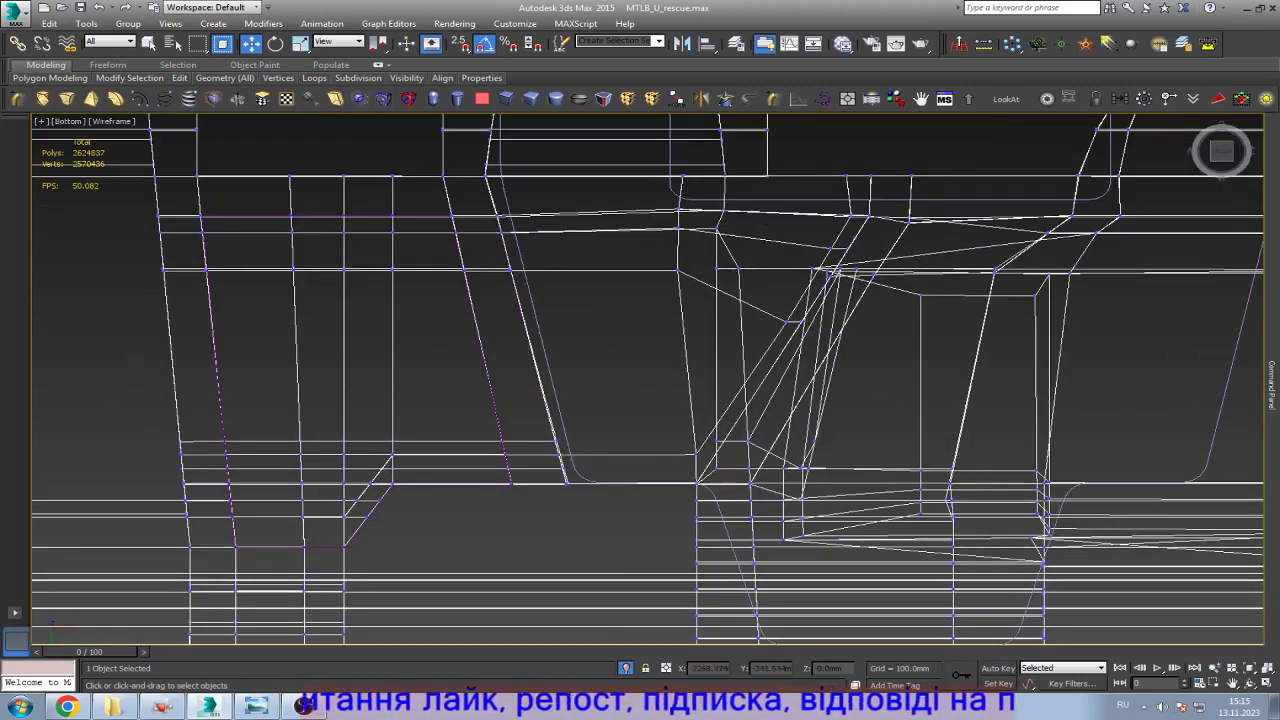
# Step: Scale the vertex column beside the tooth block with an exact X value of 1 to straighten it vertically
pyautogui.moveTo(668, 372); pyautogui.dragTo(690, 458)
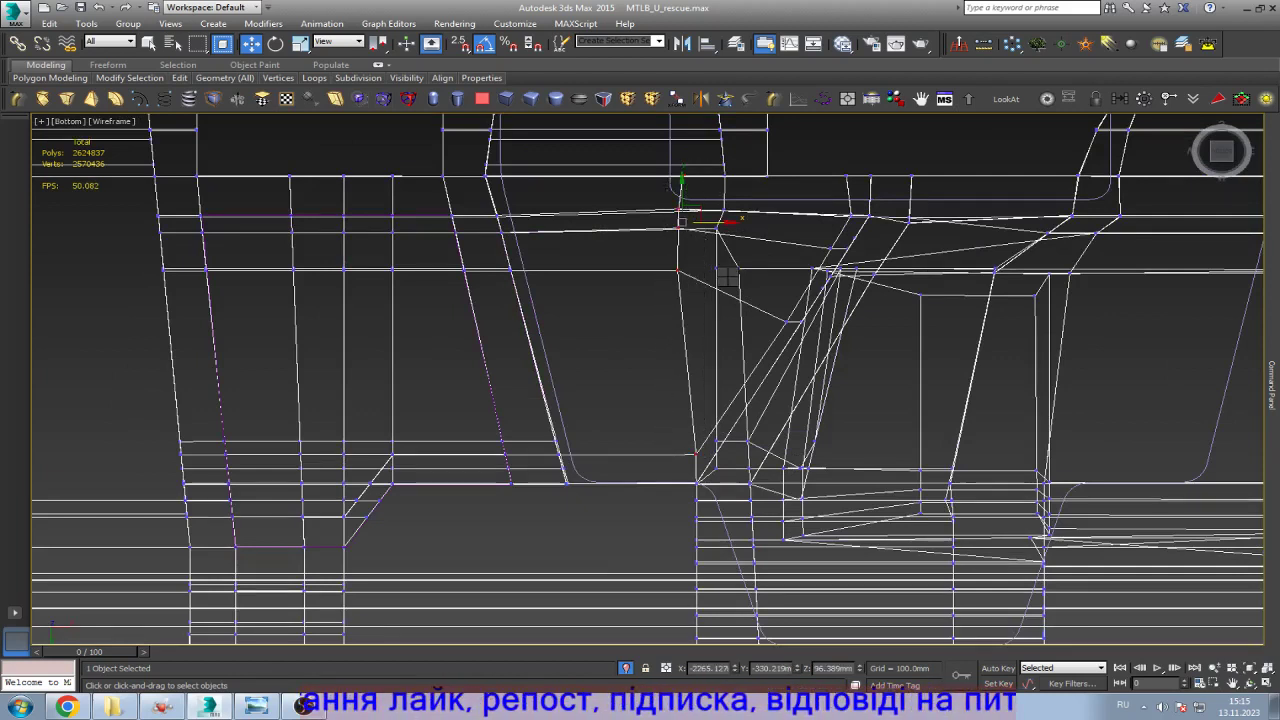
pyautogui.press('r')
pyautogui.doubleClick(705, 668)
pyautogui.write('1')
pyautogui.press('Return')
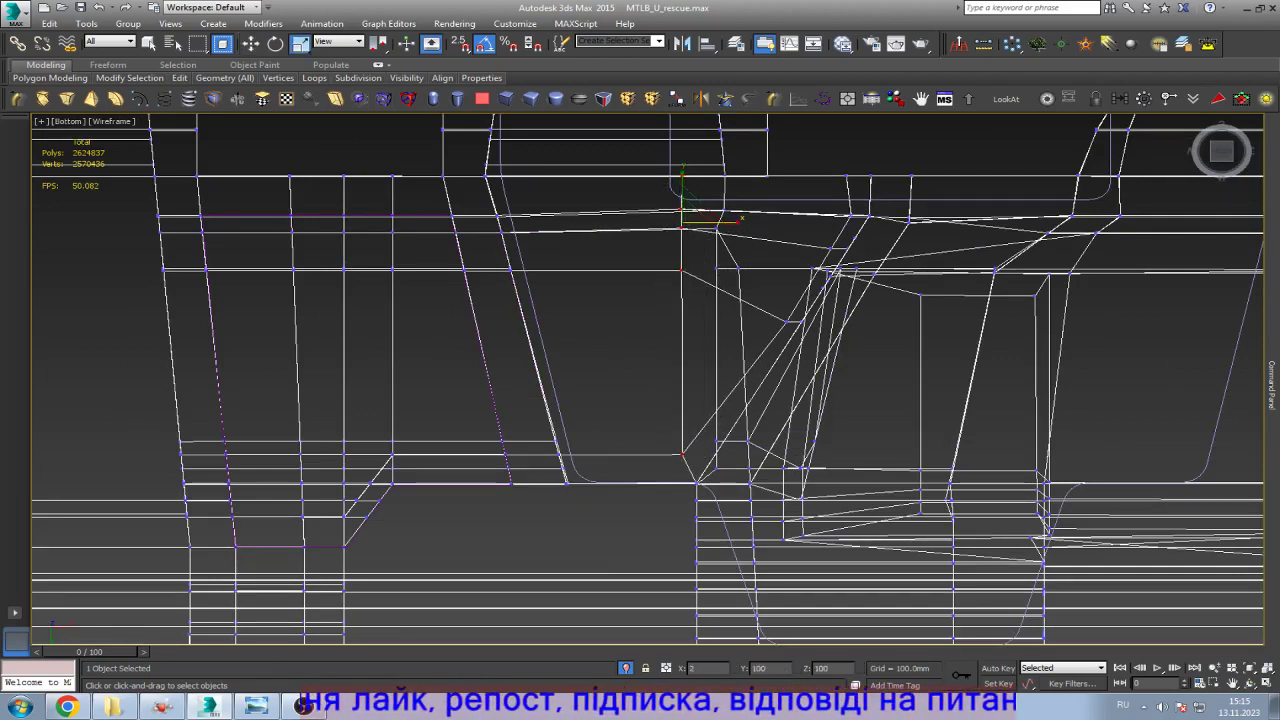
pyautogui.press('w')
pyautogui.press('F3')
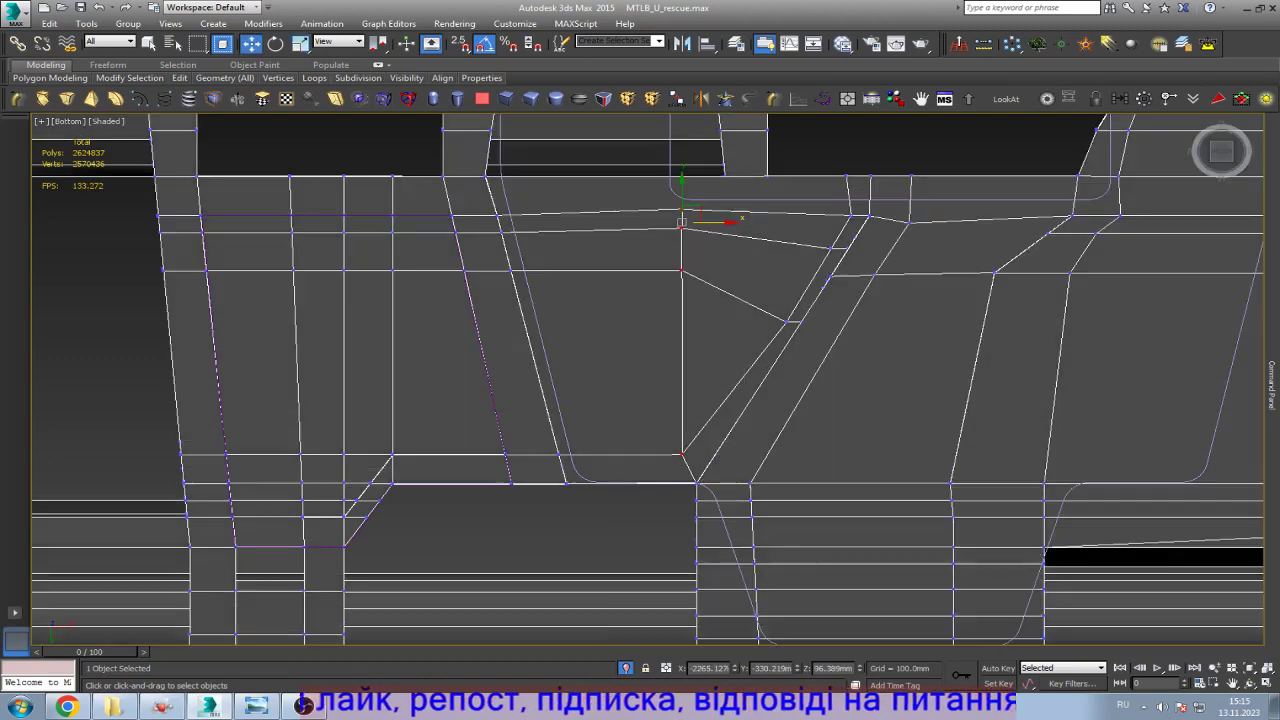
pyautogui.scroll(5, 413, 456)
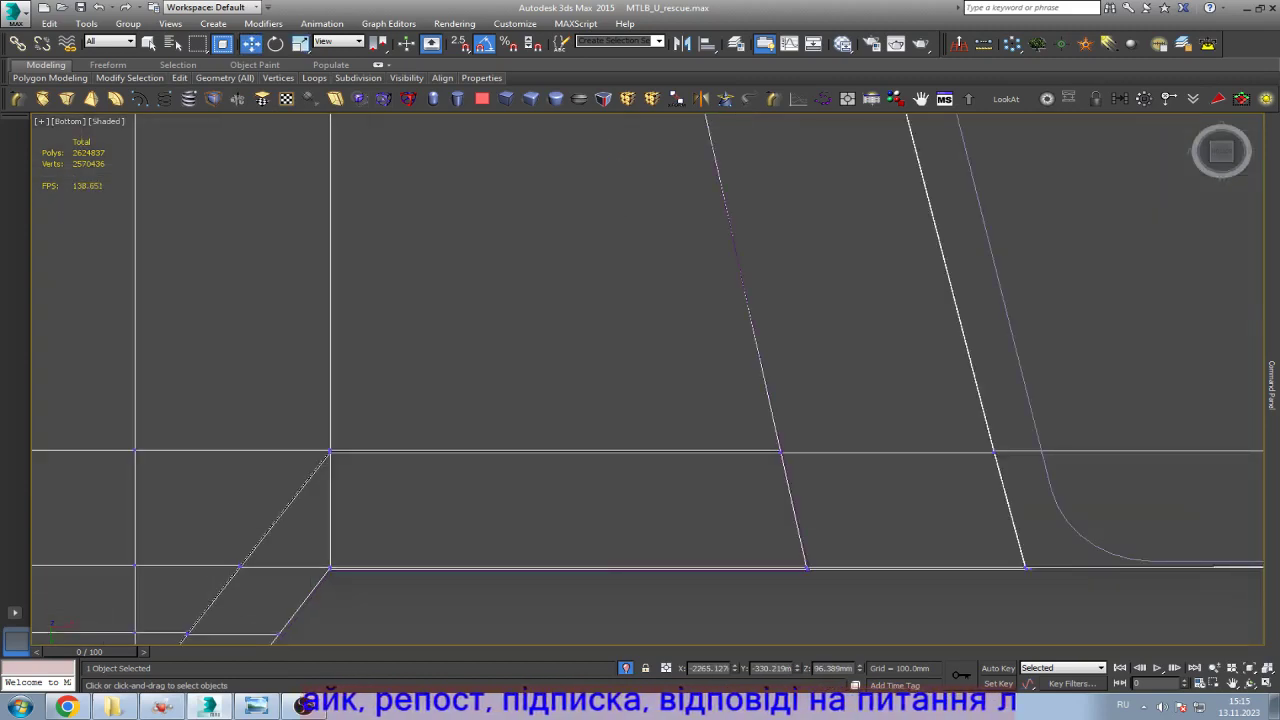
# Step: Orbit above the opening and slide the small filler block to the right
pyautogui.press('z')
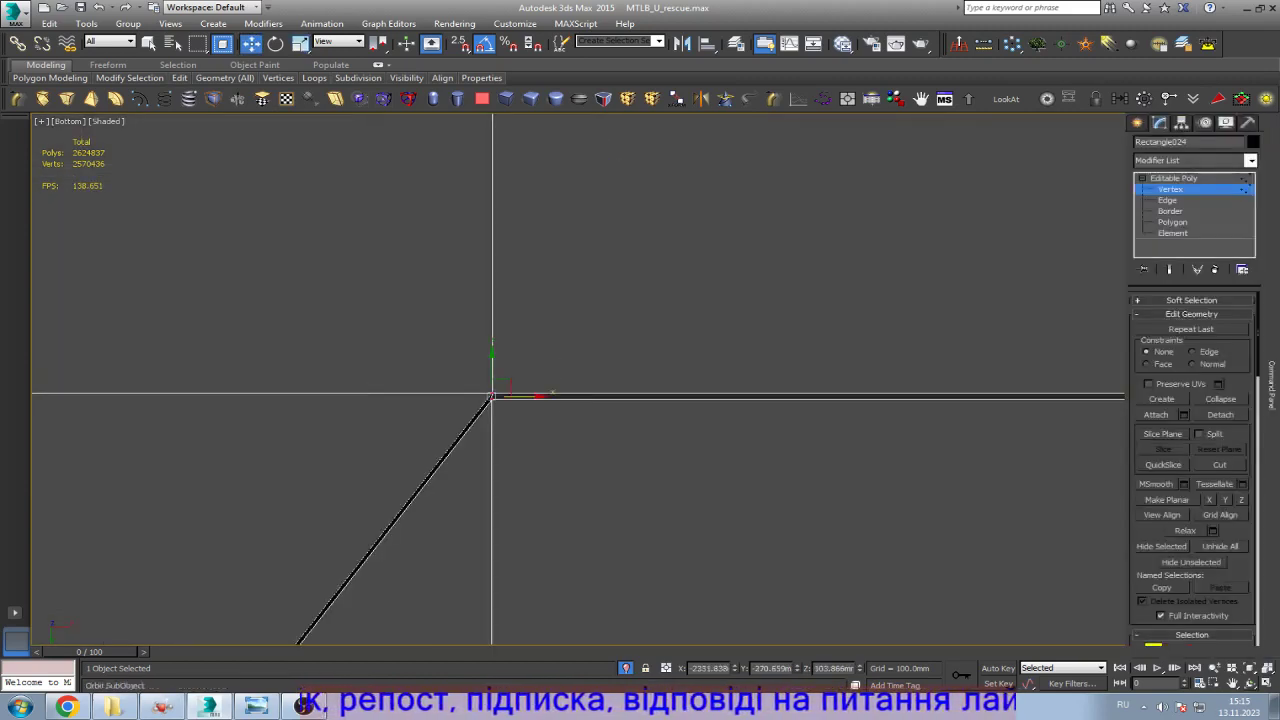
pyautogui.keyDown('alt'); pyautogui.moveTo(640, 400); pyautogui.dragTo(690, 470, button='middle'); pyautogui.keyUp('alt')
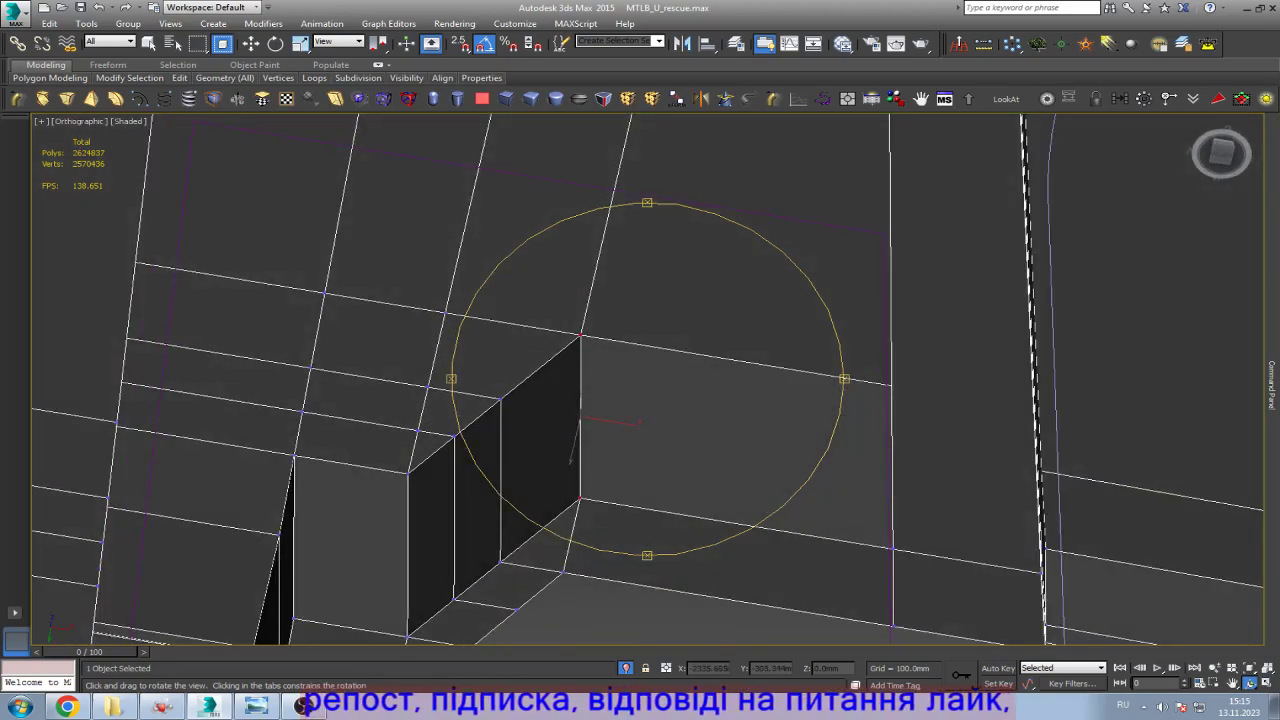
pyautogui.keyDown('alt'); pyautogui.moveTo(570, 452); pyautogui.dragTo(617, 563, button='middle'); pyautogui.keyUp('alt')
pyautogui.scroll(2, 550, 525)
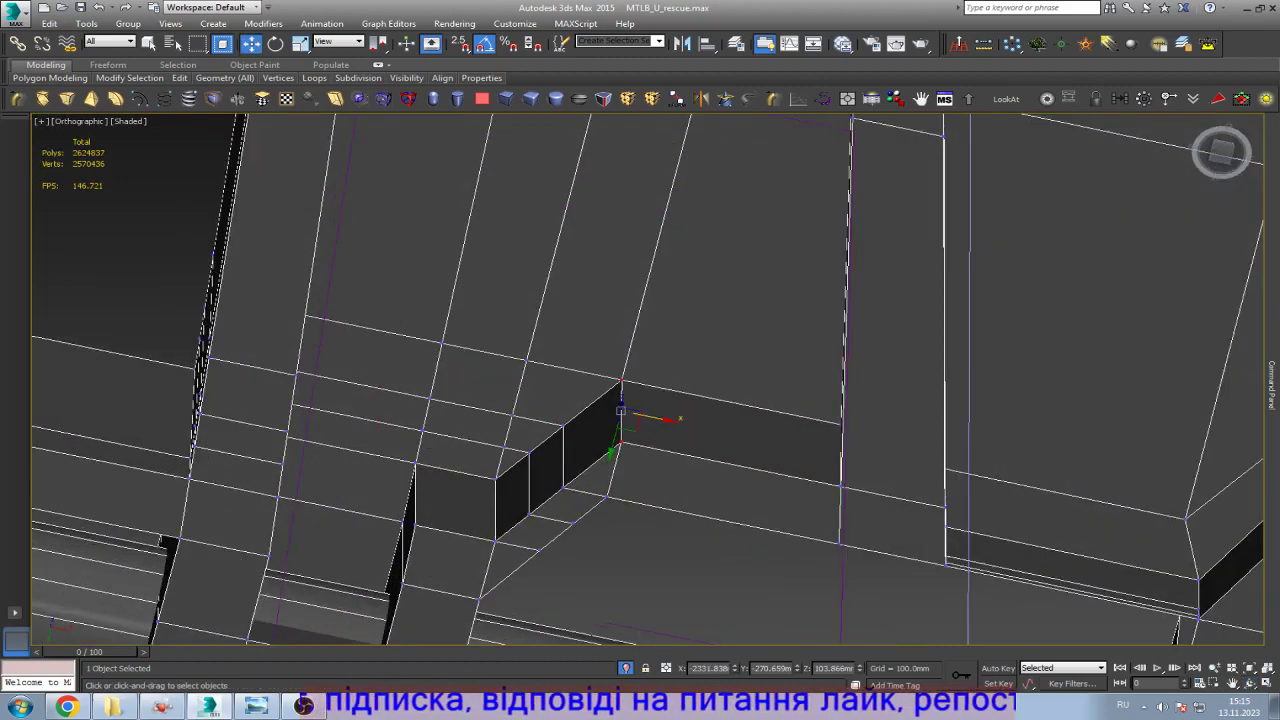
pyautogui.scroll(-8, 500, 515)
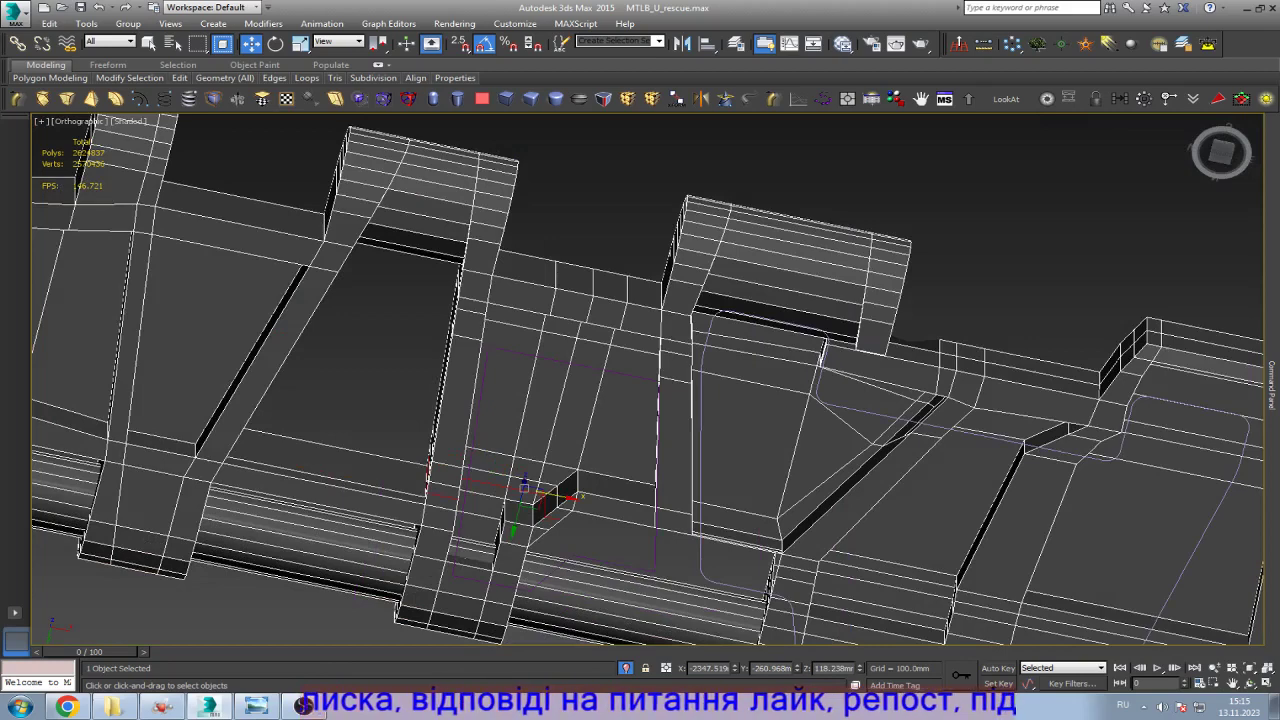
pyautogui.moveTo(524, 487); pyautogui.dragTo(614, 490)
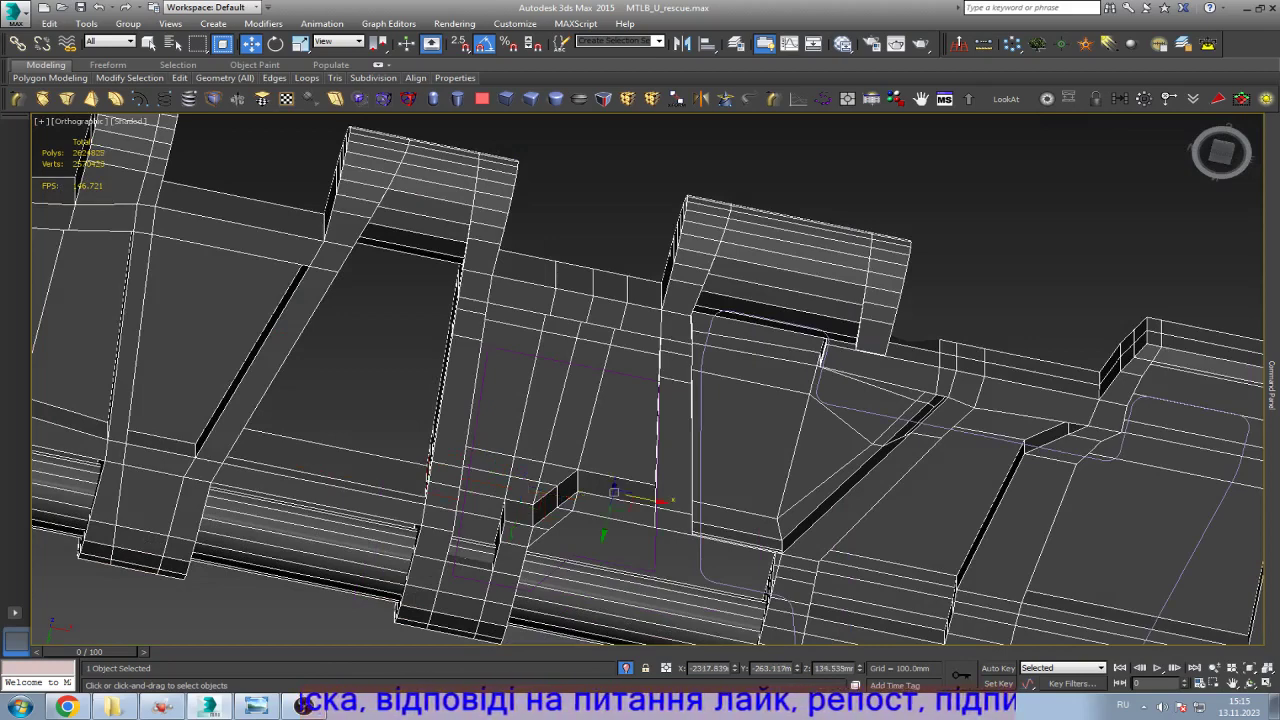
pyautogui.scroll(6, 740, 449)
pyautogui.scroll(5, 754, 380)
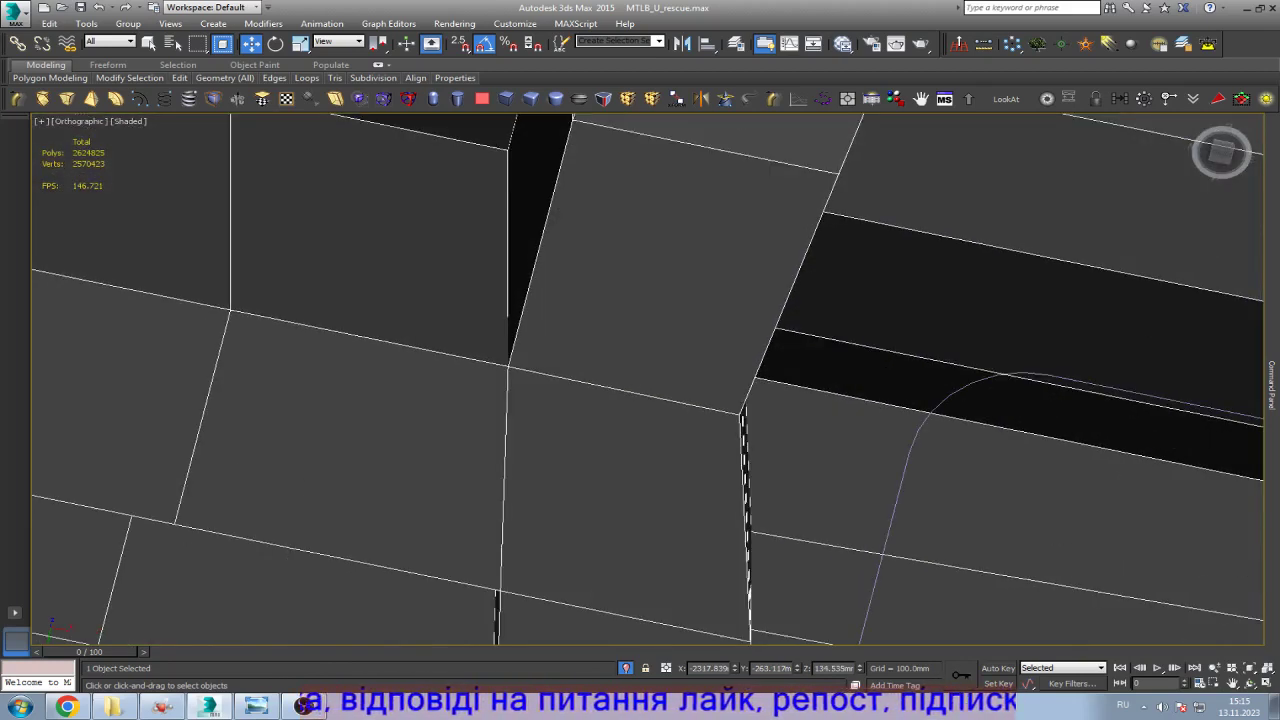
# Step: Frame the block's corner edge in Bottom wireframe and check the slanted edge vertices
pyautogui.click(788, 295)
pyautogui.press('b')
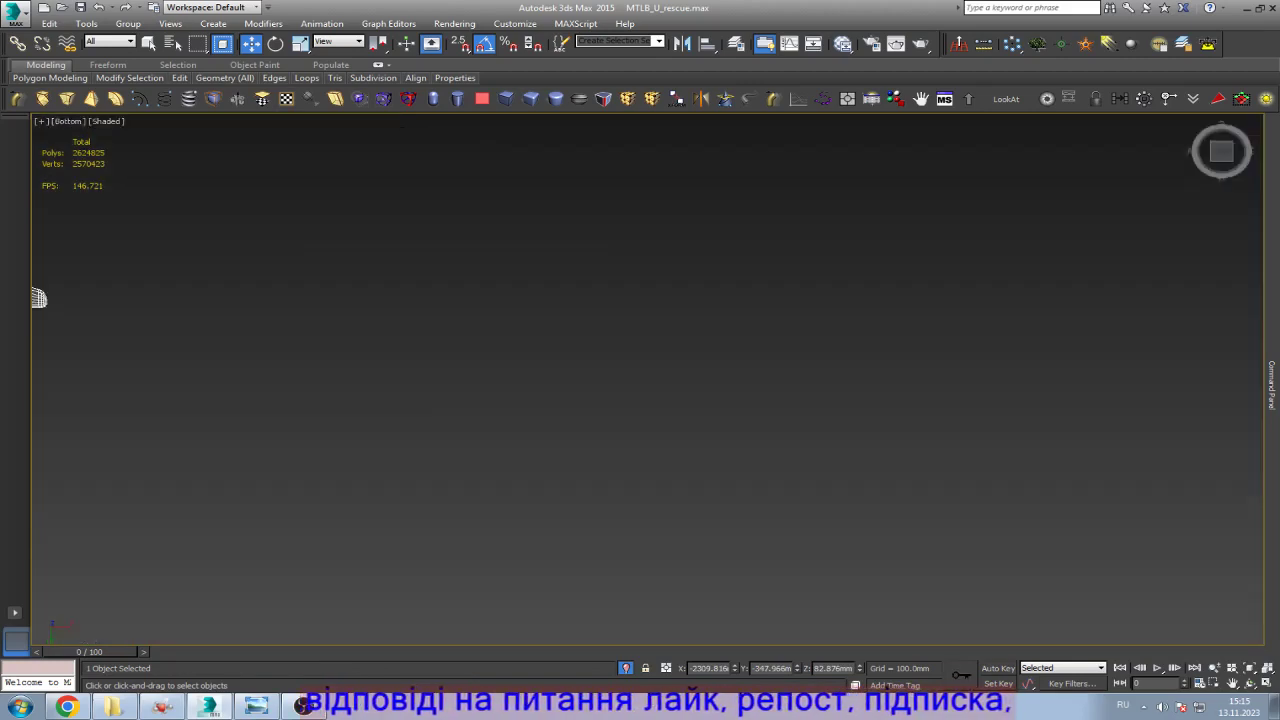
pyautogui.press('z')
pyautogui.scroll(-2, 580, 457)
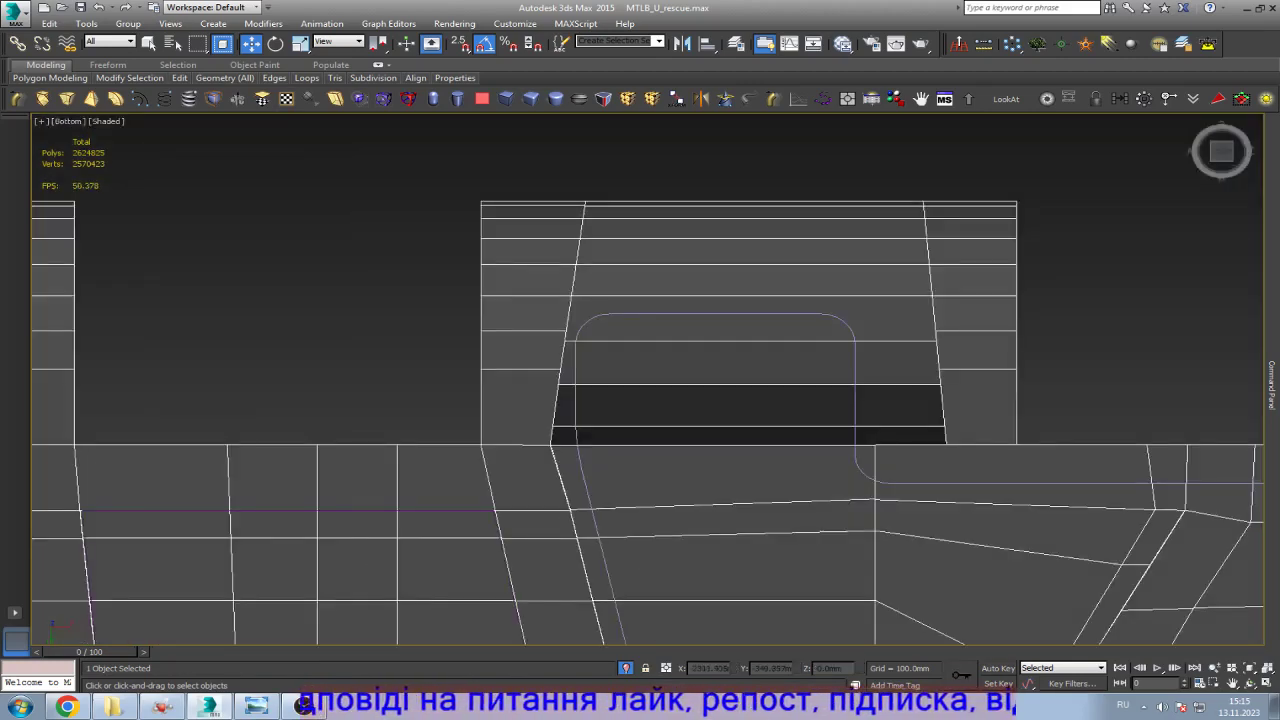
pyautogui.press('F3')
pyautogui.press('1')
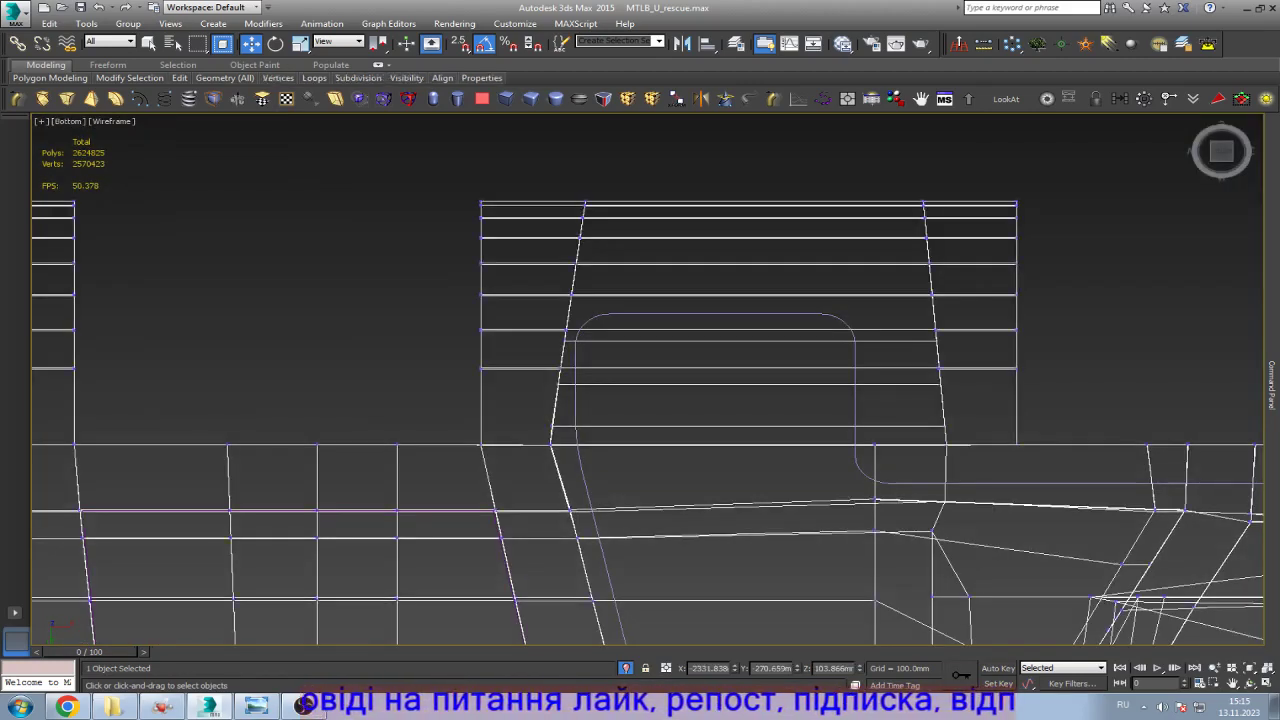
pyautogui.moveTo(657, 228); pyautogui.dragTo(657, 200)
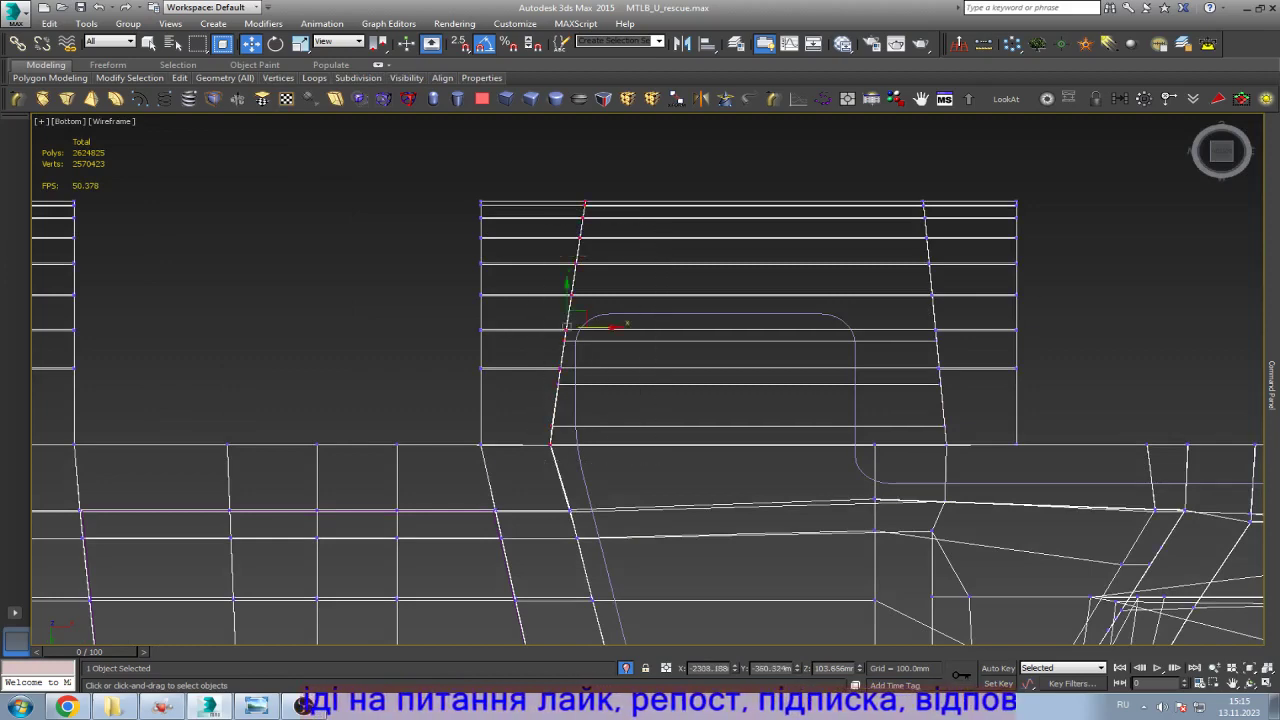
pyautogui.hotkey('ctrl', 'd')
pyautogui.scroll(-5, 640, 420)
# Step: Compare shaded and wireframe views, then orbit to an angled view of the hull side
pyautogui.press('F3')
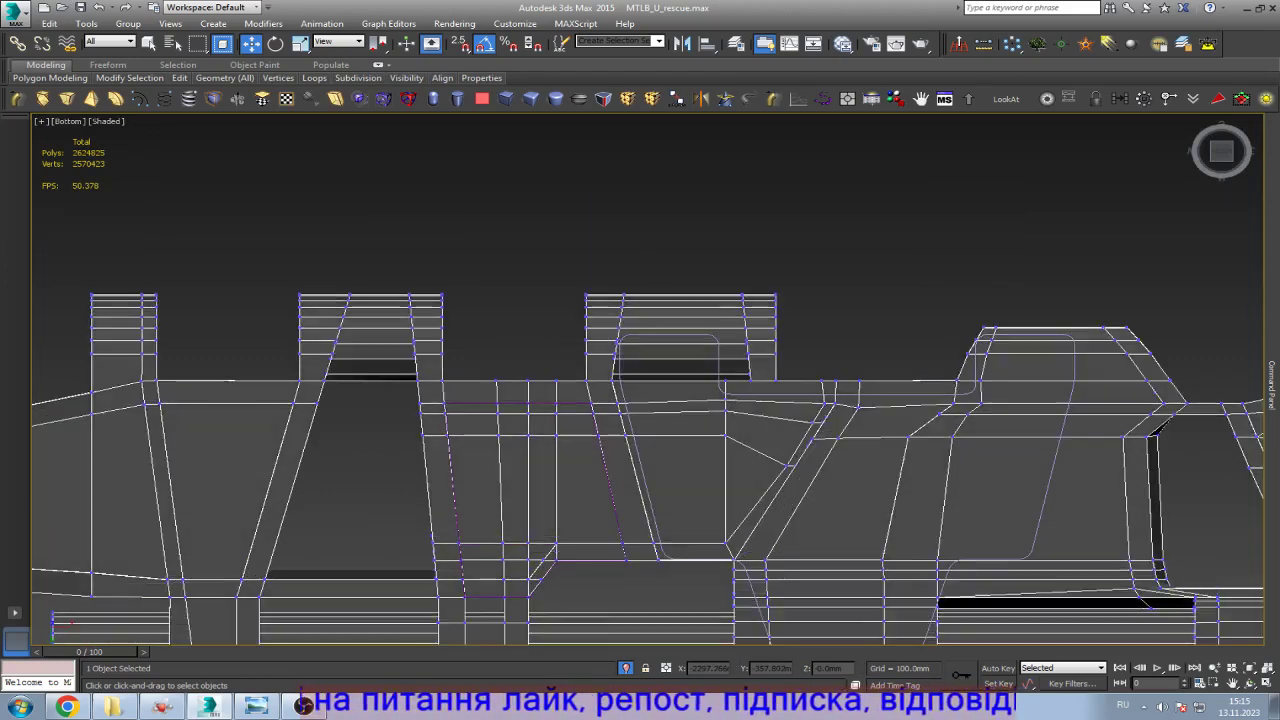
pyautogui.scroll(3, 640, 420)
pyautogui.scroll(-6, 640, 420)
pyautogui.scroll(5, 750, 379)
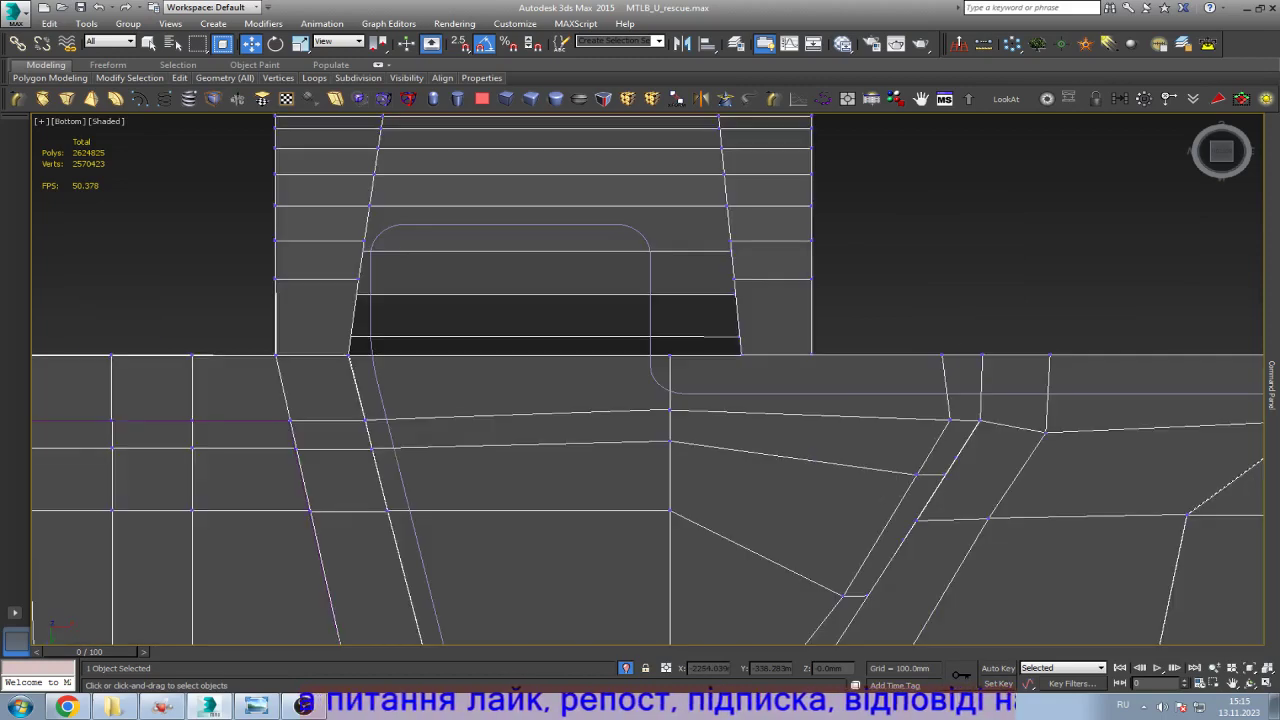
pyautogui.press('F3')
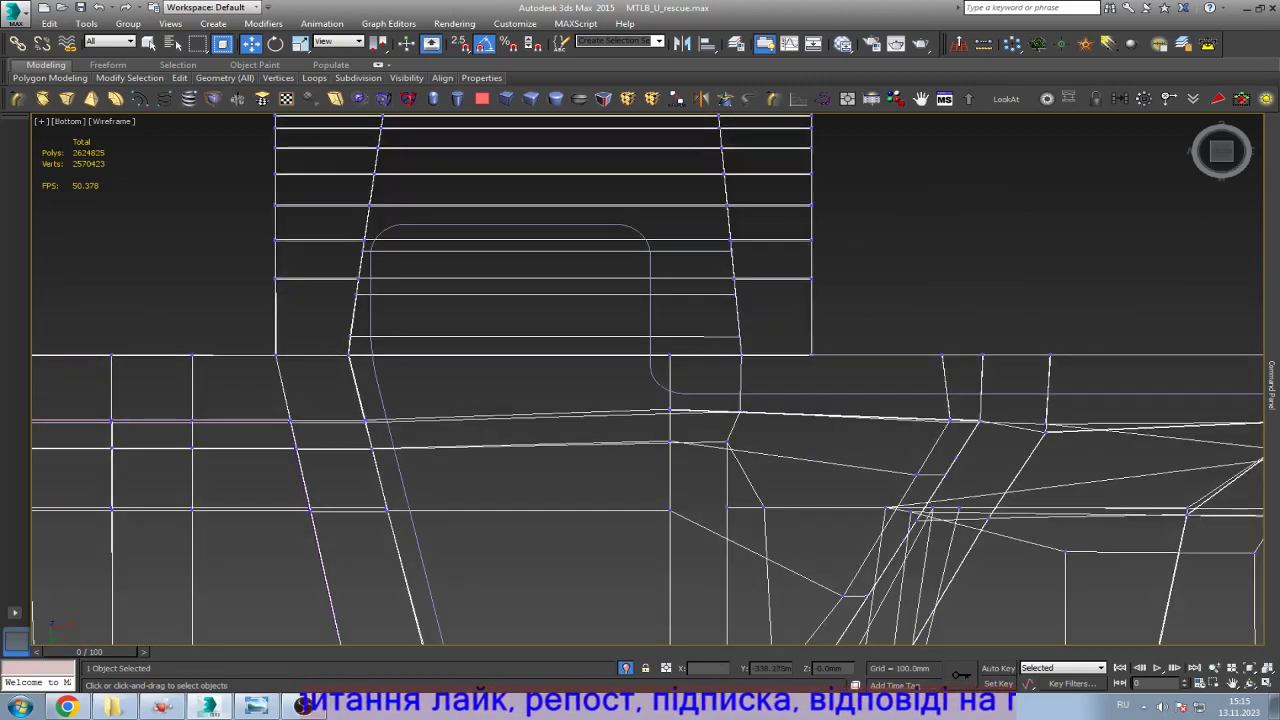
pyautogui.scroll(-3, 746, 455)
pyautogui.press('F3')
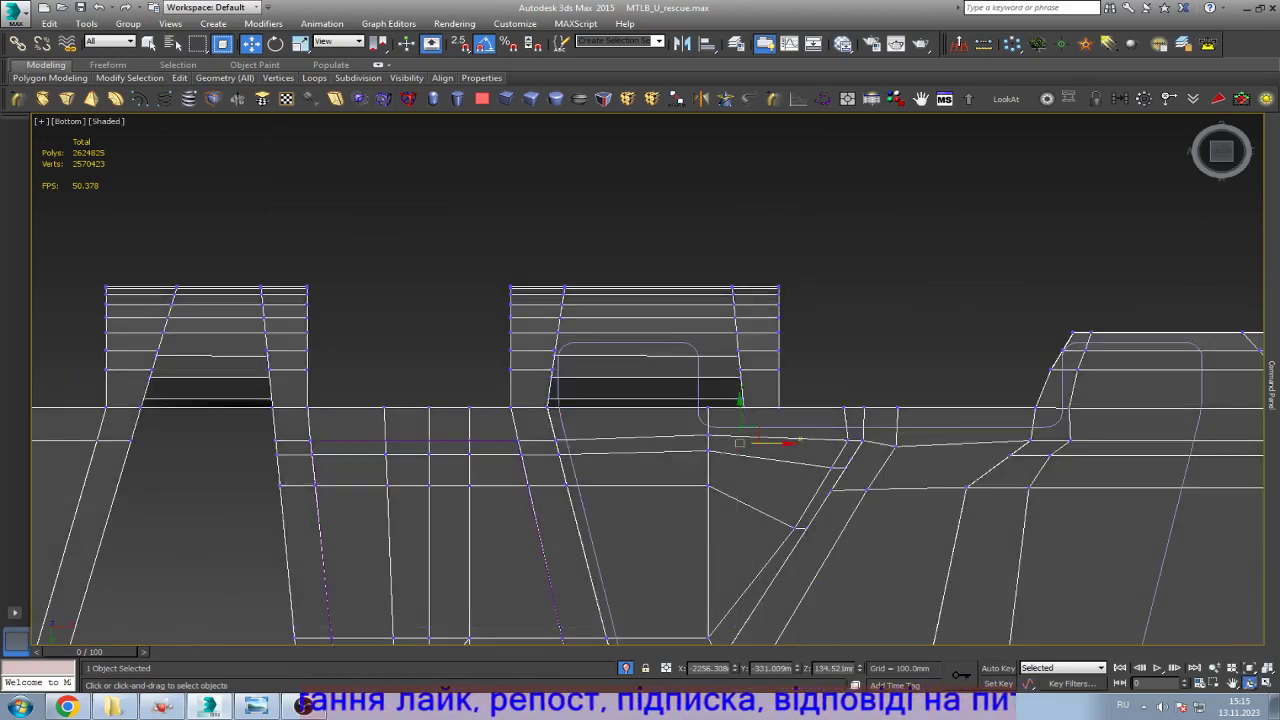
pyautogui.keyDown('alt'); pyautogui.moveTo(739, 442); pyautogui.dragTo(745, 520, button='middle'); pyautogui.keyUp('alt')
pyautogui.keyDown('alt'); pyautogui.moveTo(739, 441); pyautogui.dragTo(706, 440, button='middle'); pyautogui.keyUp('alt')
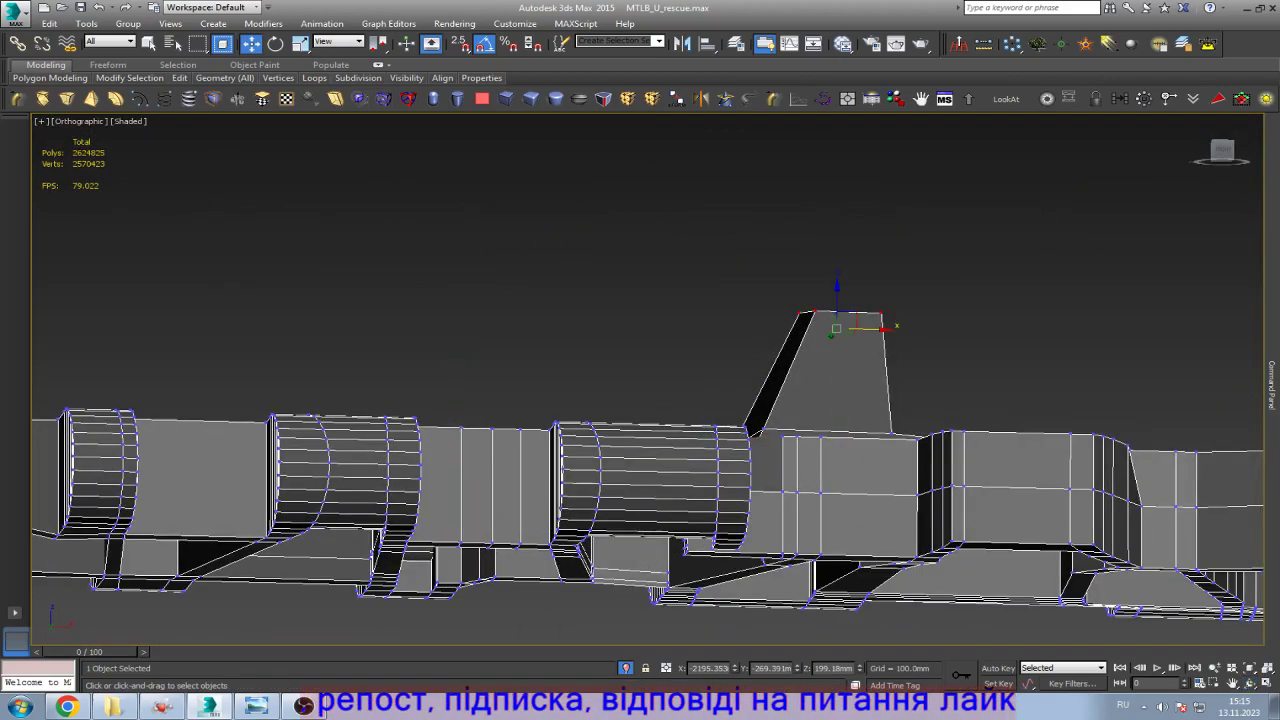
# Step: Delete the stray slanted fin and return to the Bottom view with edged faces
pyautogui.press('Delete')
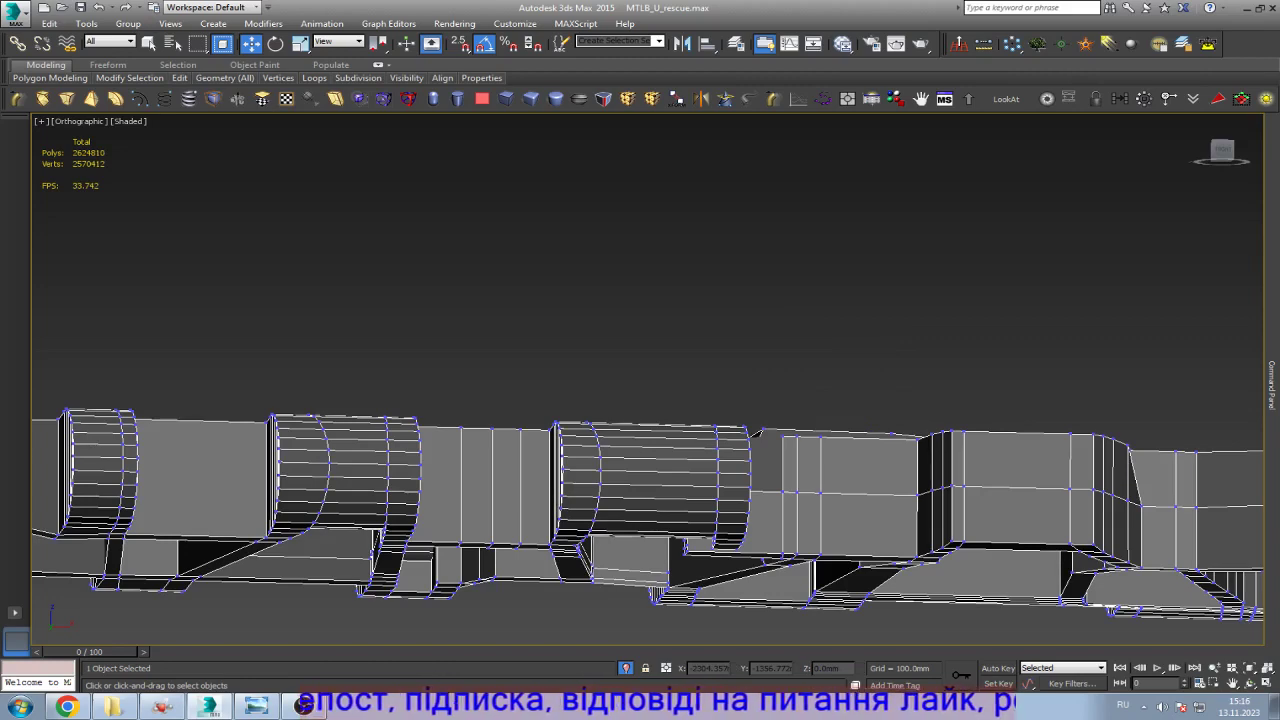
pyautogui.press('b')
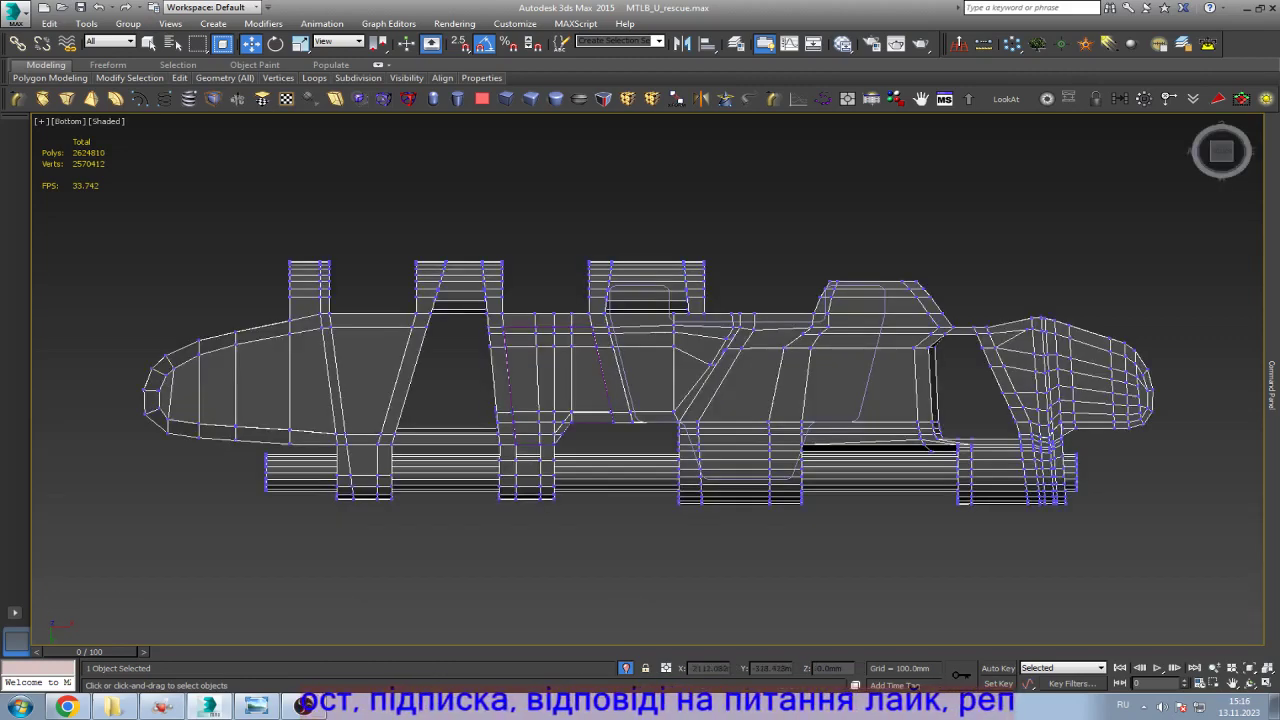
pyautogui.scroll(10, 620, 292)
pyautogui.press('F4')
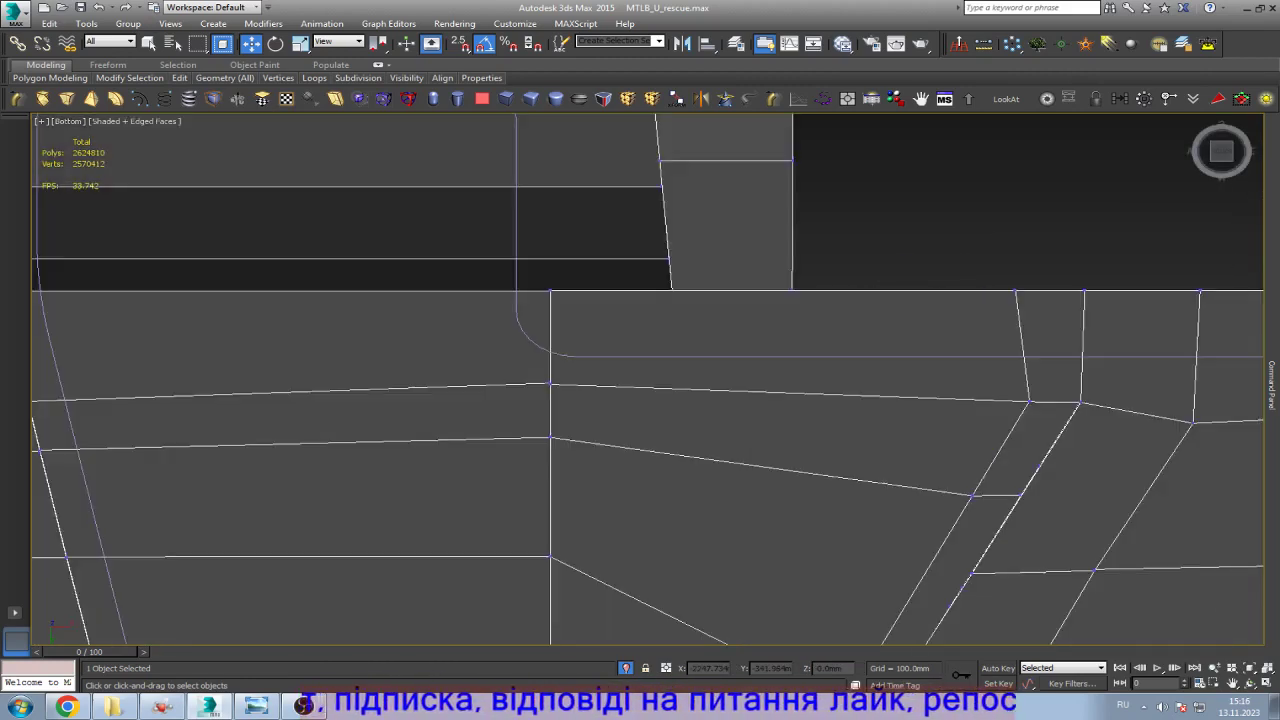
pyautogui.scroll(-5, 770, 292)
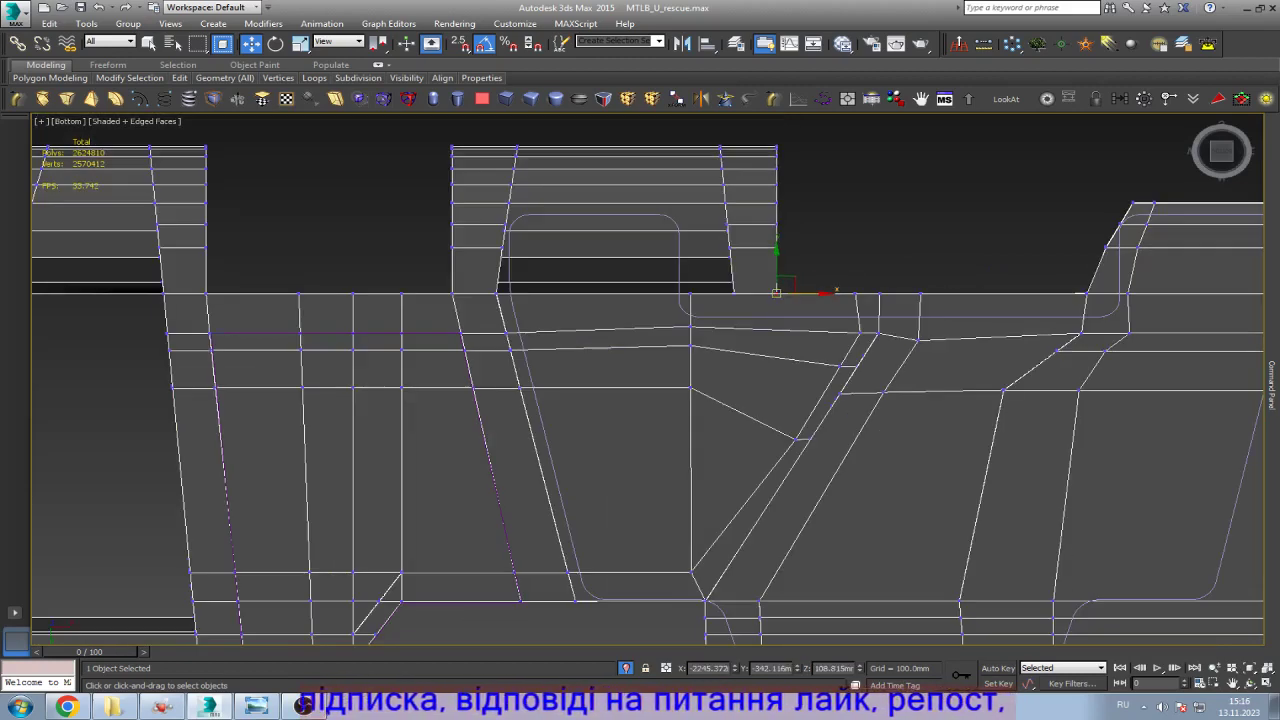
# Step: Select the right column edge vertices and bring up the track-link reference photo
pyautogui.moveTo(821, 294); pyautogui.dragTo(821, 295)
pyautogui.press('r')
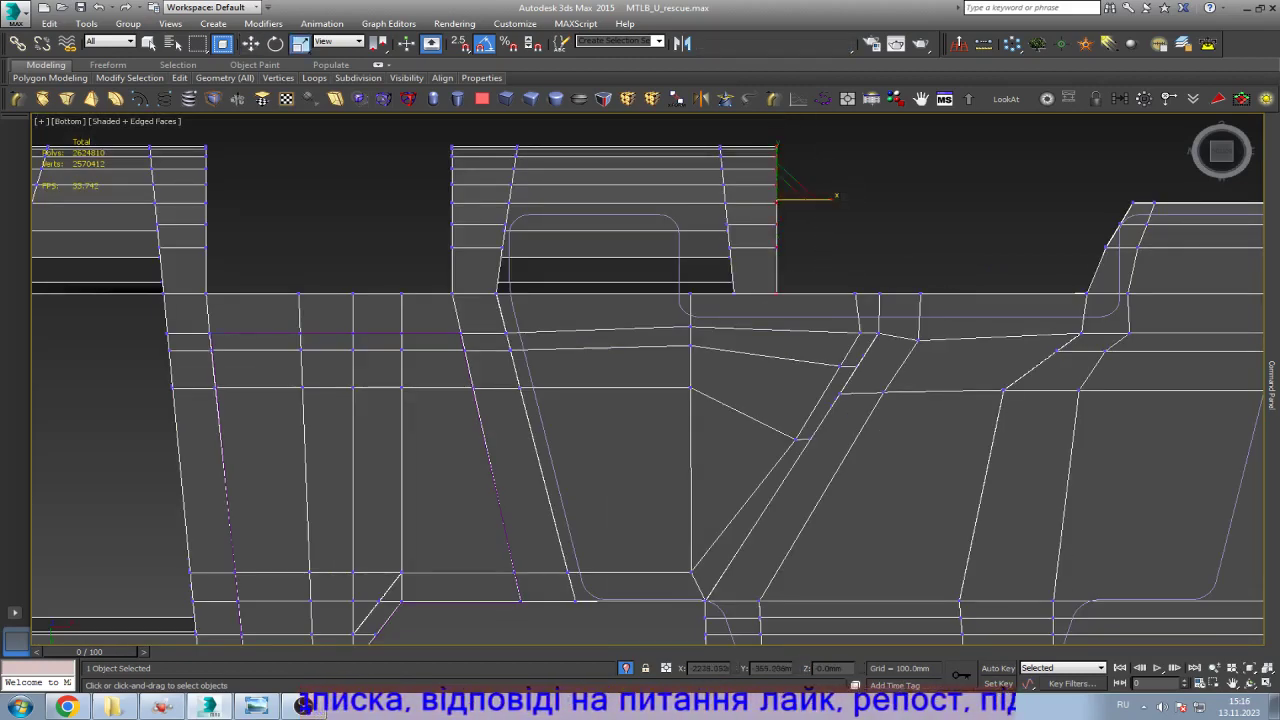
pyautogui.press('w')
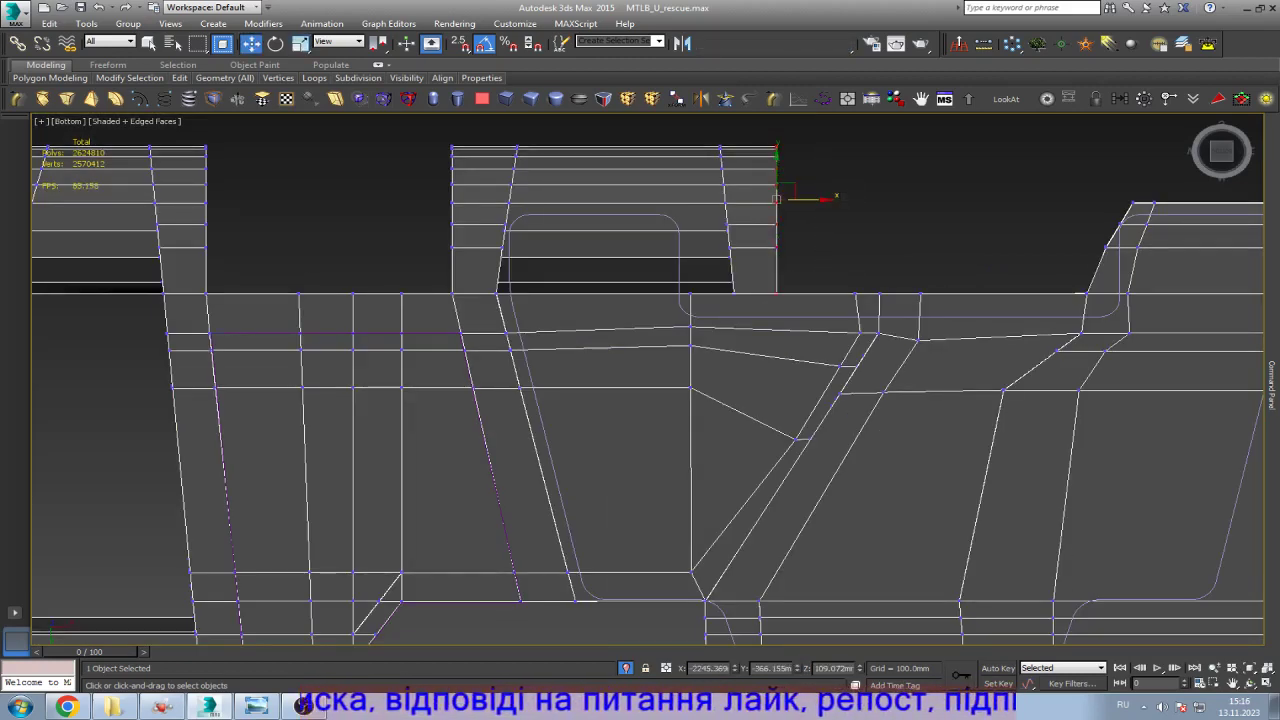
pyautogui.hotkey('alt', 'Tab')
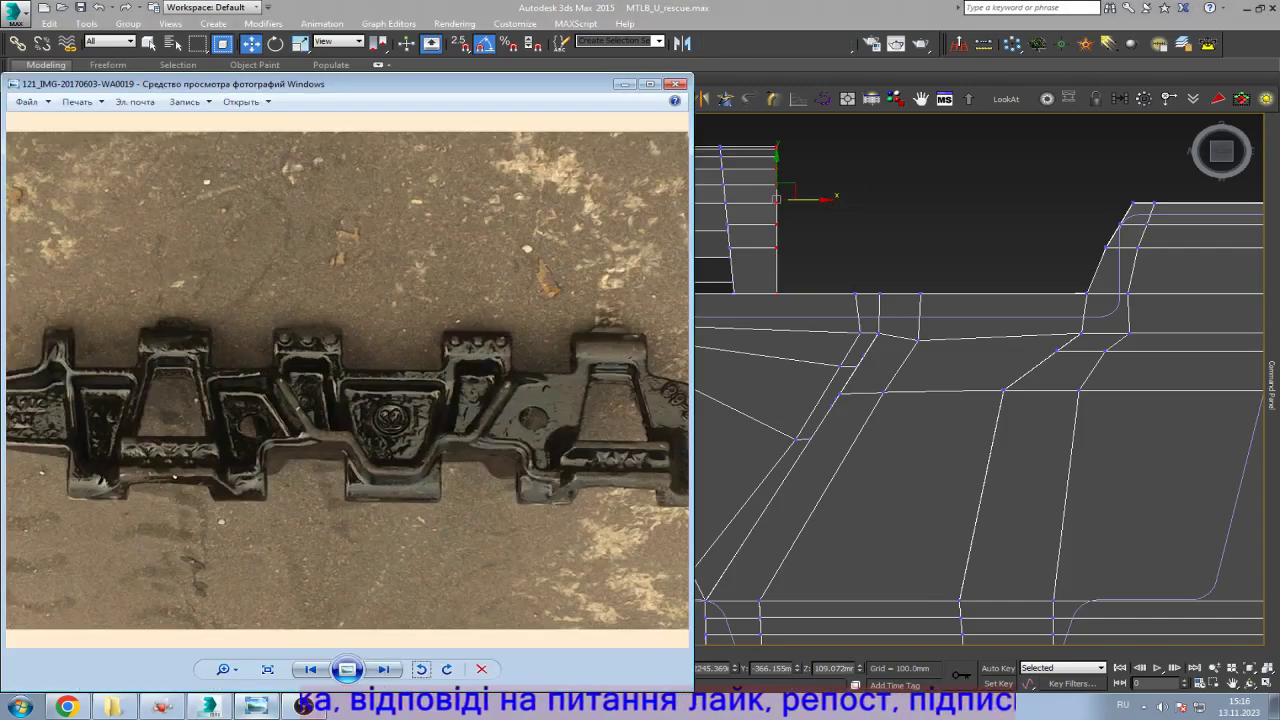
# Step: Compare the track link model against the reference photo in Windows Photo Viewer
pyautogui.hotkey('alt', 'Tab')
pyautogui.hotkey('alt', 'Tab')
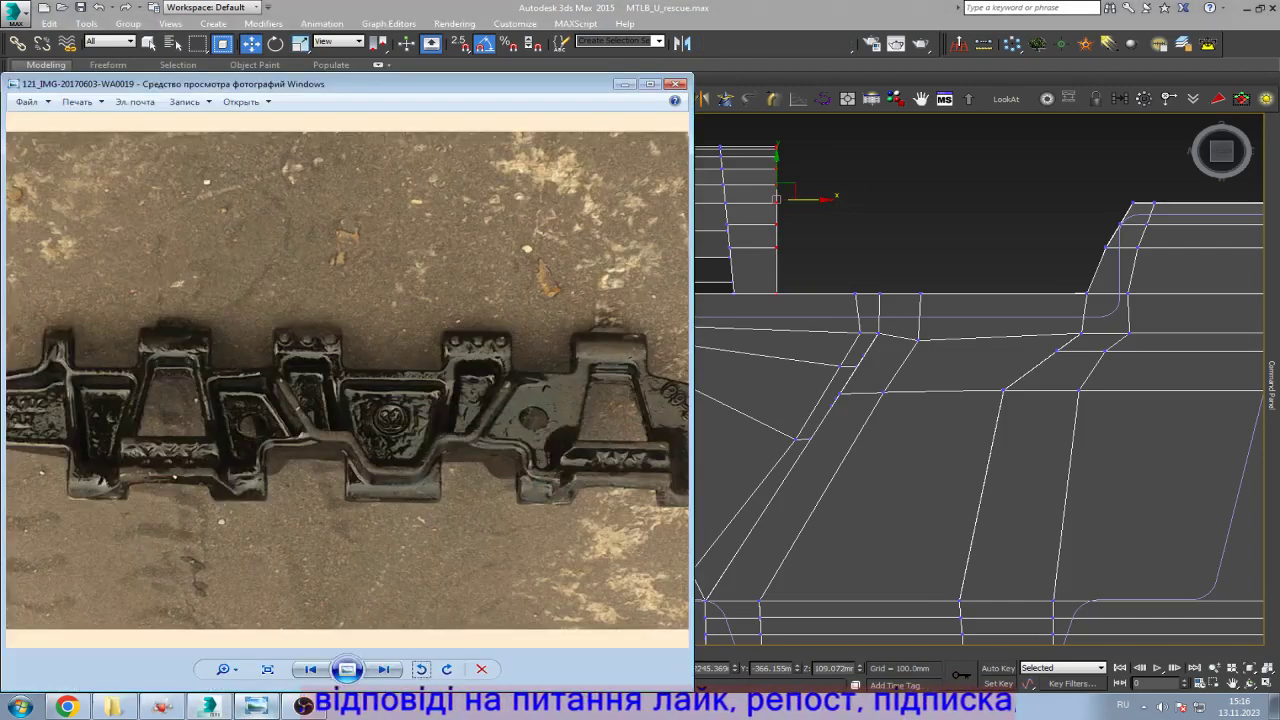
pyautogui.hotkey('alt', 'Tab')
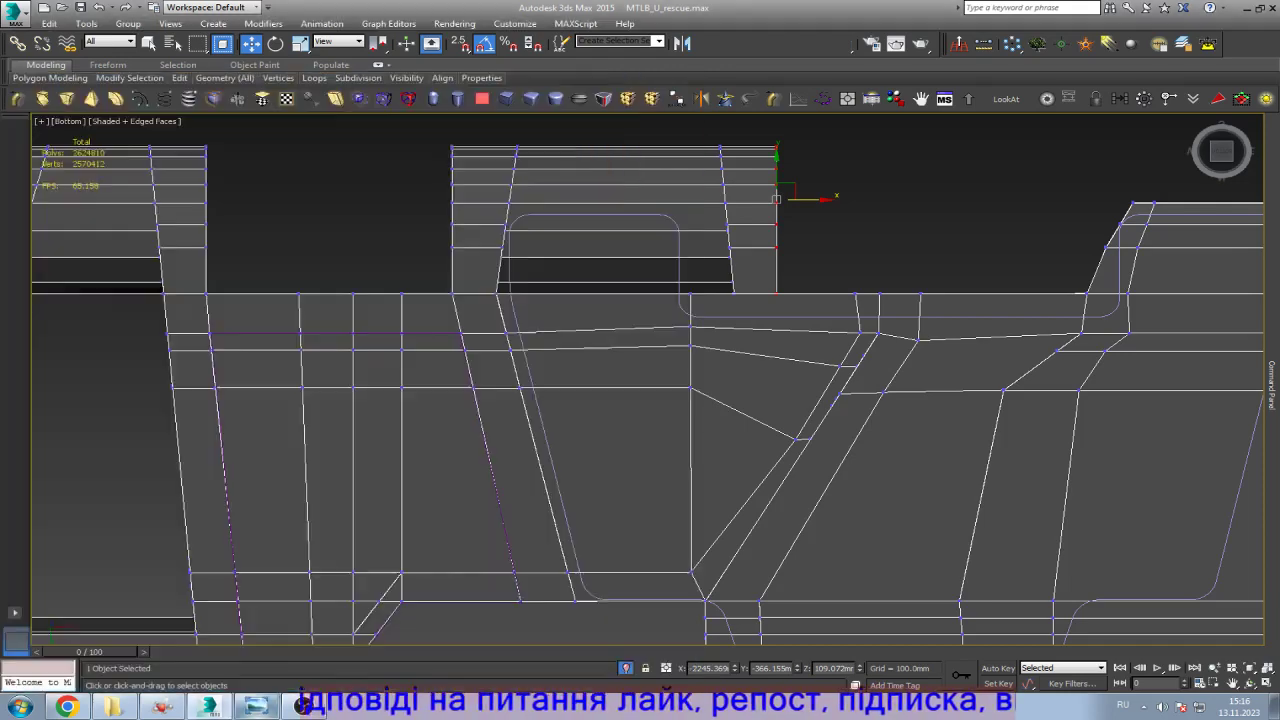
pyautogui.hotkey('alt', 'Tab')
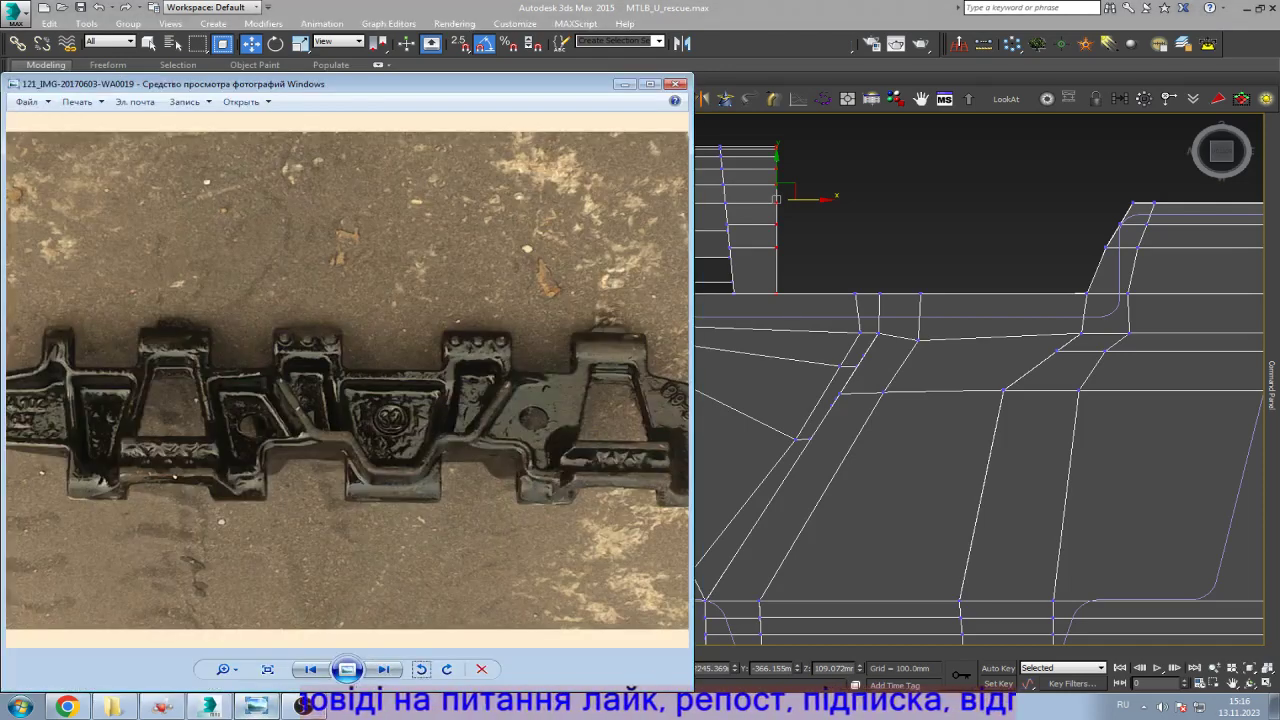
pyautogui.hotkey('alt', 'Tab')
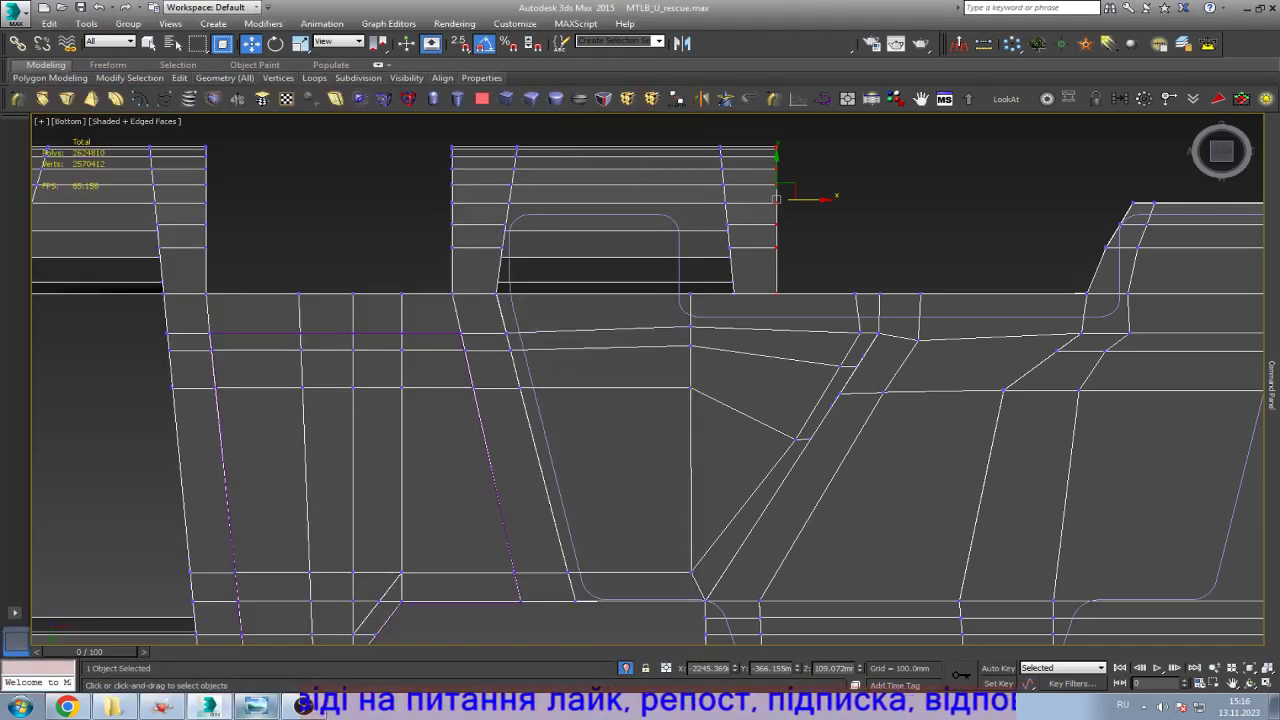
# Step: Target Weld the stray vertex onto its nearby vertex in the Bottom view
pyautogui.hotkey('ctrl', 'd')
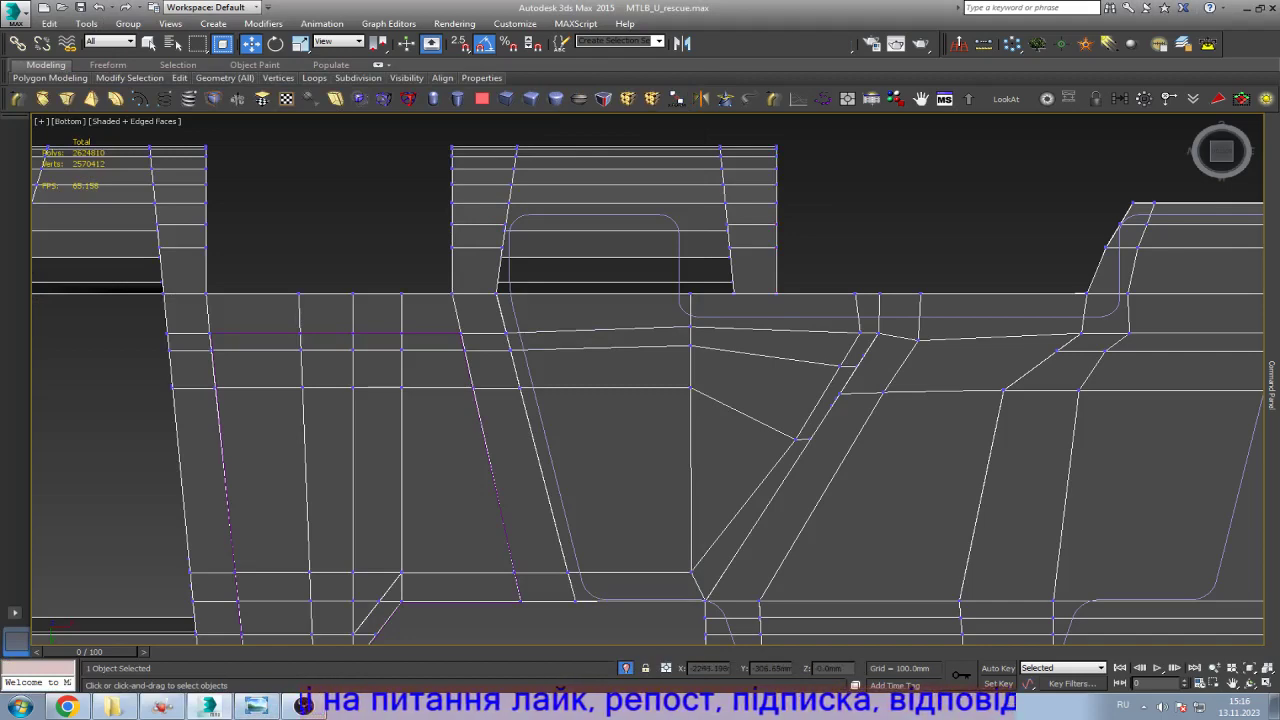
pyautogui.scroll(5, 816, 416)
pyautogui.press('q')
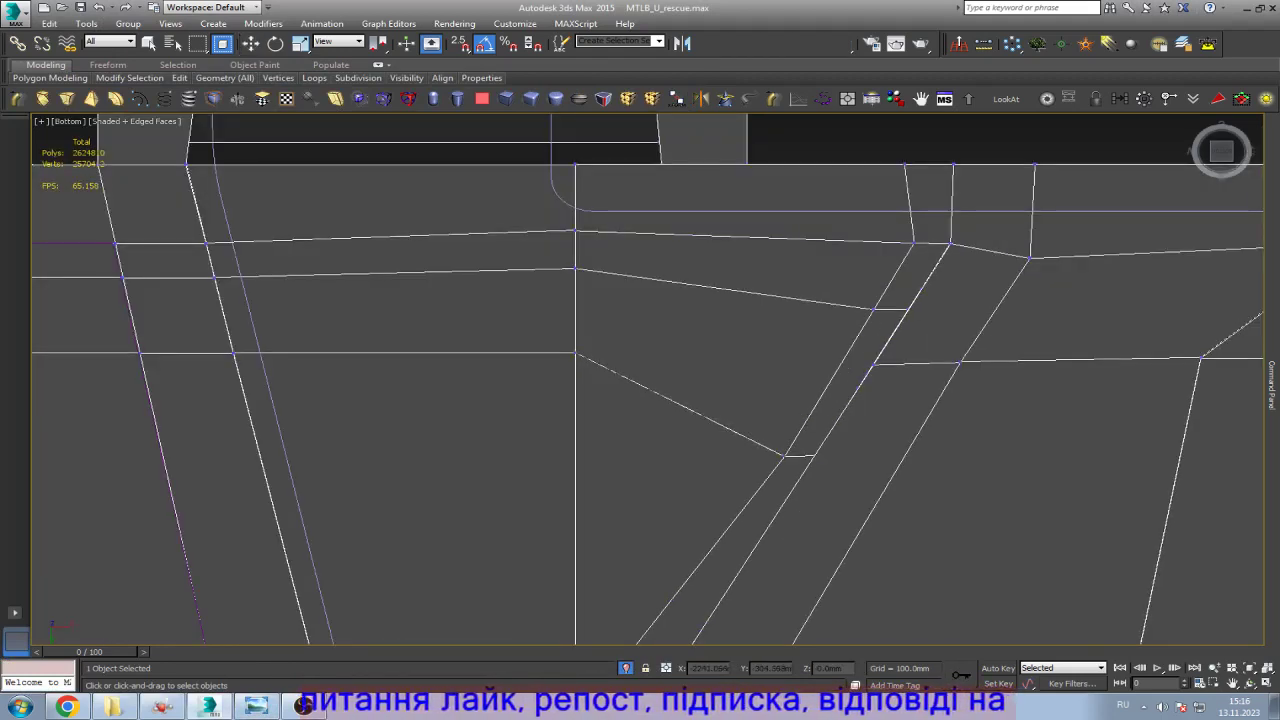
pyautogui.click(785, 455)
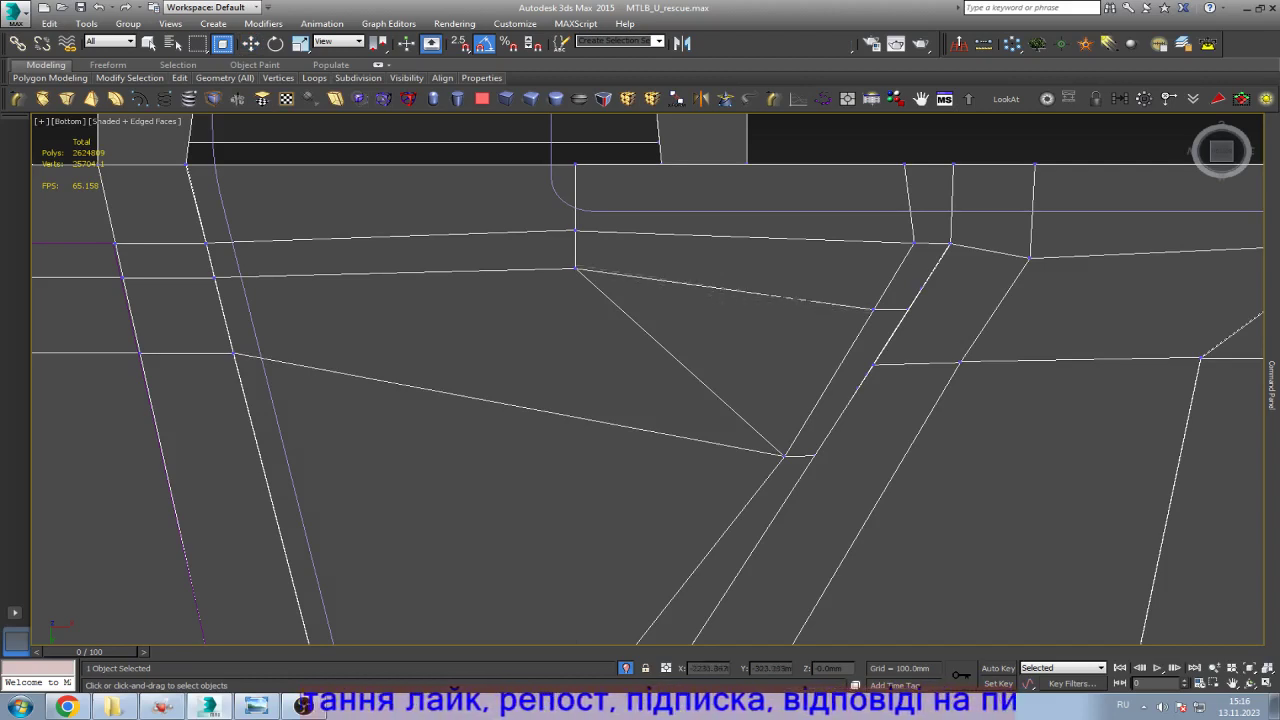
# Step: Weld the stray vertex onto its neighbour and select the vertex at the gap corner
pyautogui.click(872, 310)
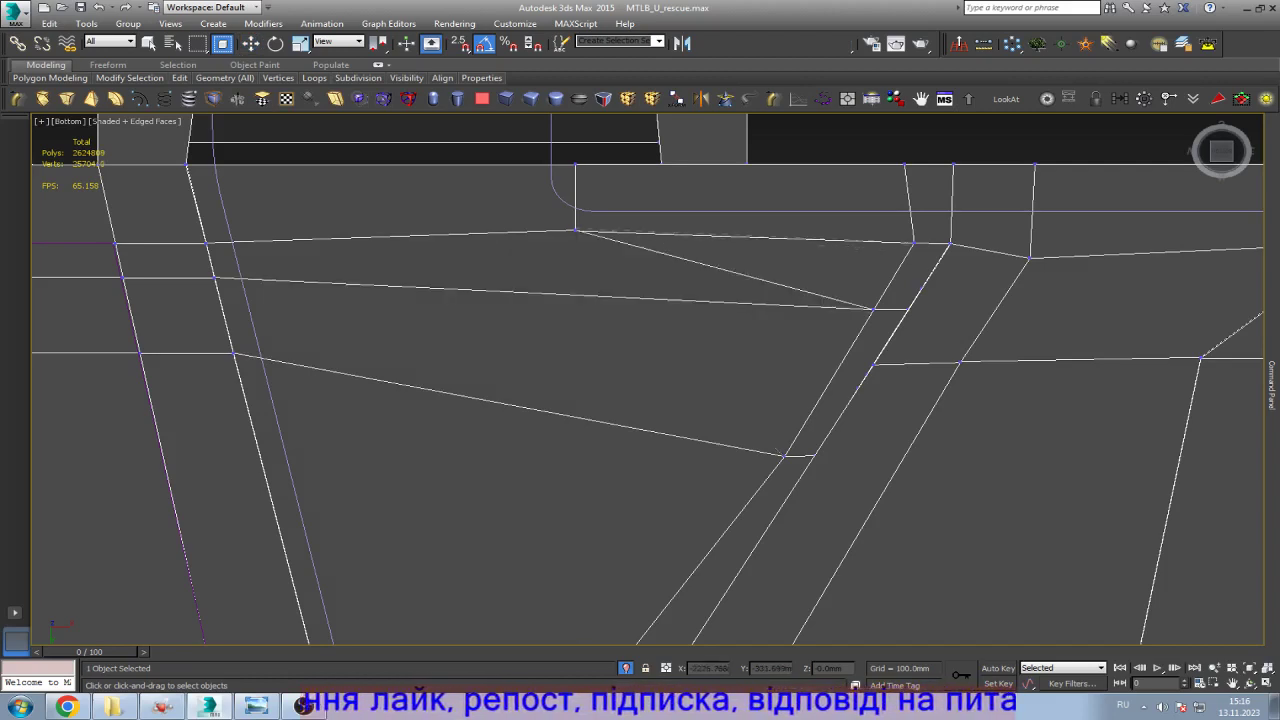
pyautogui.press('w')
pyautogui.scroll(-2, 785, 316)
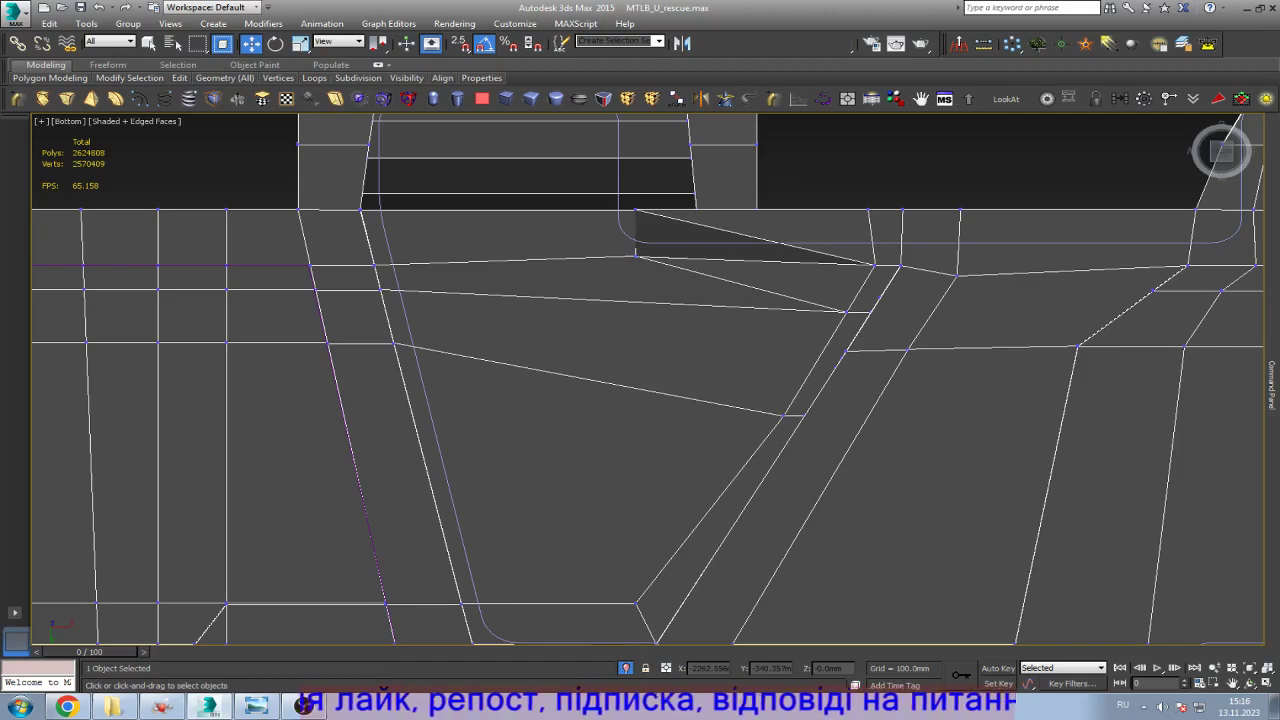
pyautogui.click(636, 255)
pyautogui.hotkey('ctrl', 'r')
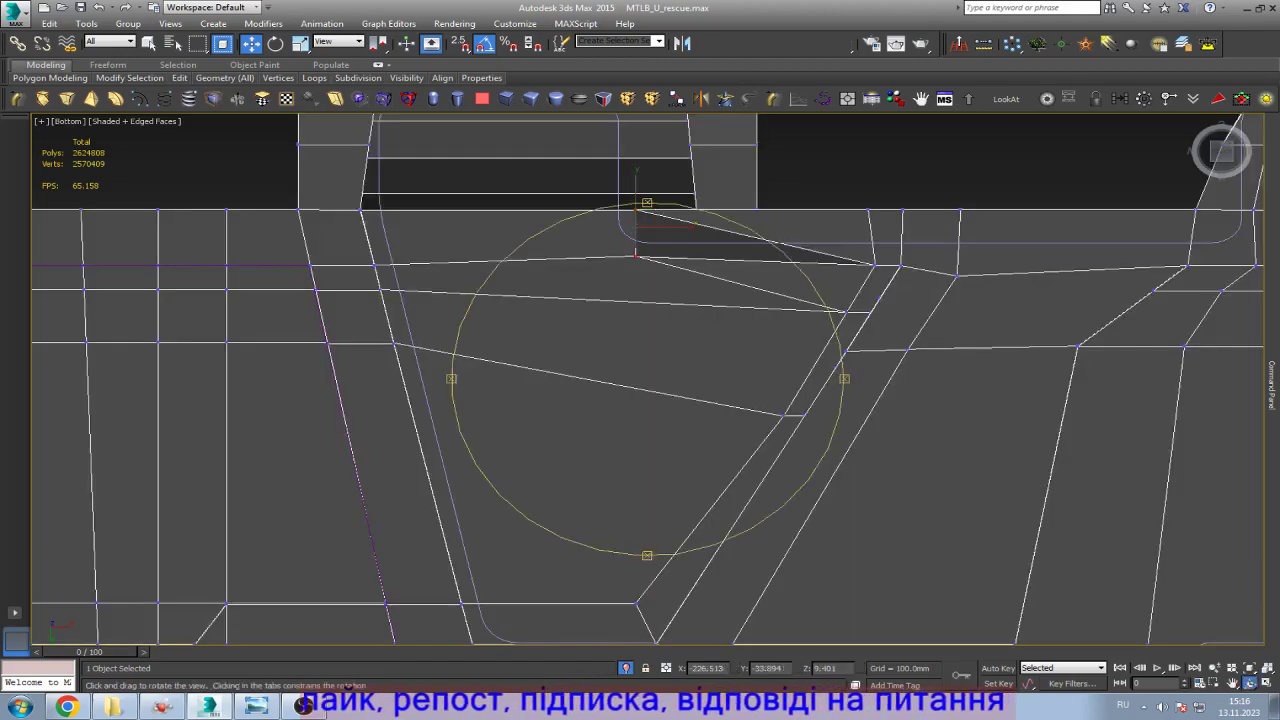
pyautogui.moveTo(560, 380); pyautogui.dragTo(616, 287)
pyautogui.scroll(5, 616, 287)
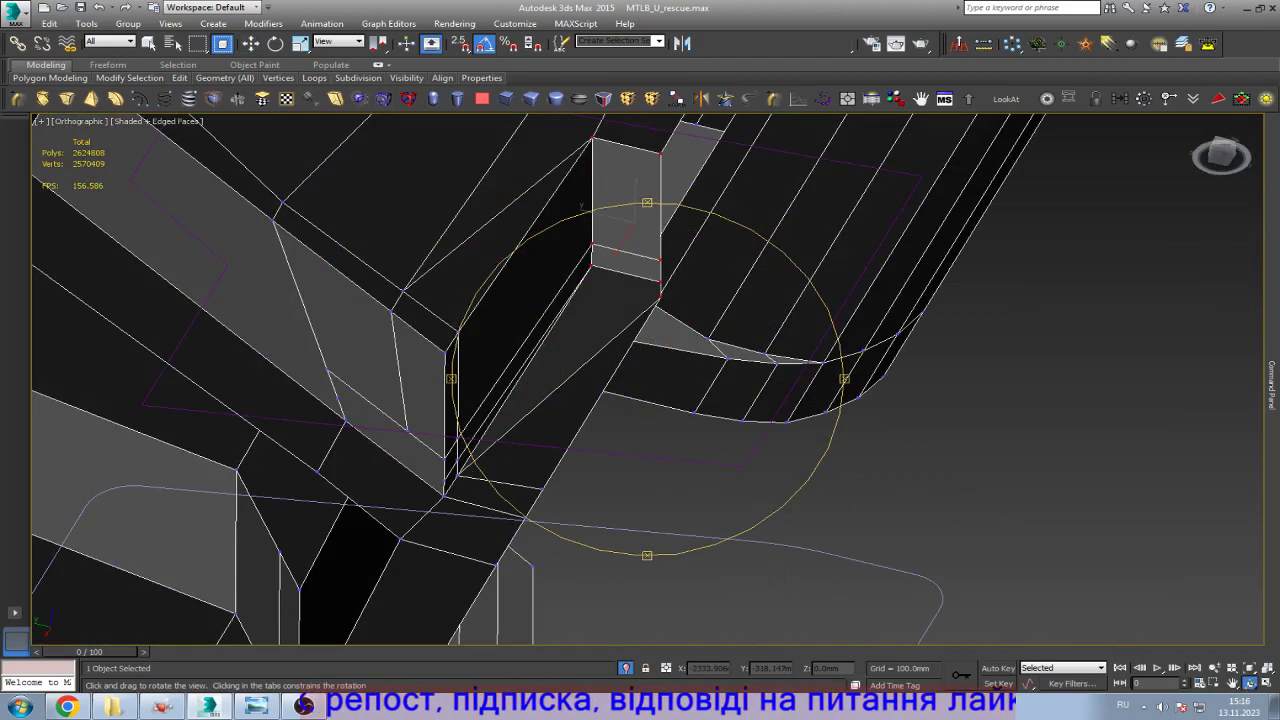
# Step: Connect new edges across the tooth block's grey face and slide them along the block
pyautogui.hotkey('ctrl', 'shift', 'e')
pyautogui.scroll(-6, 616, 287)
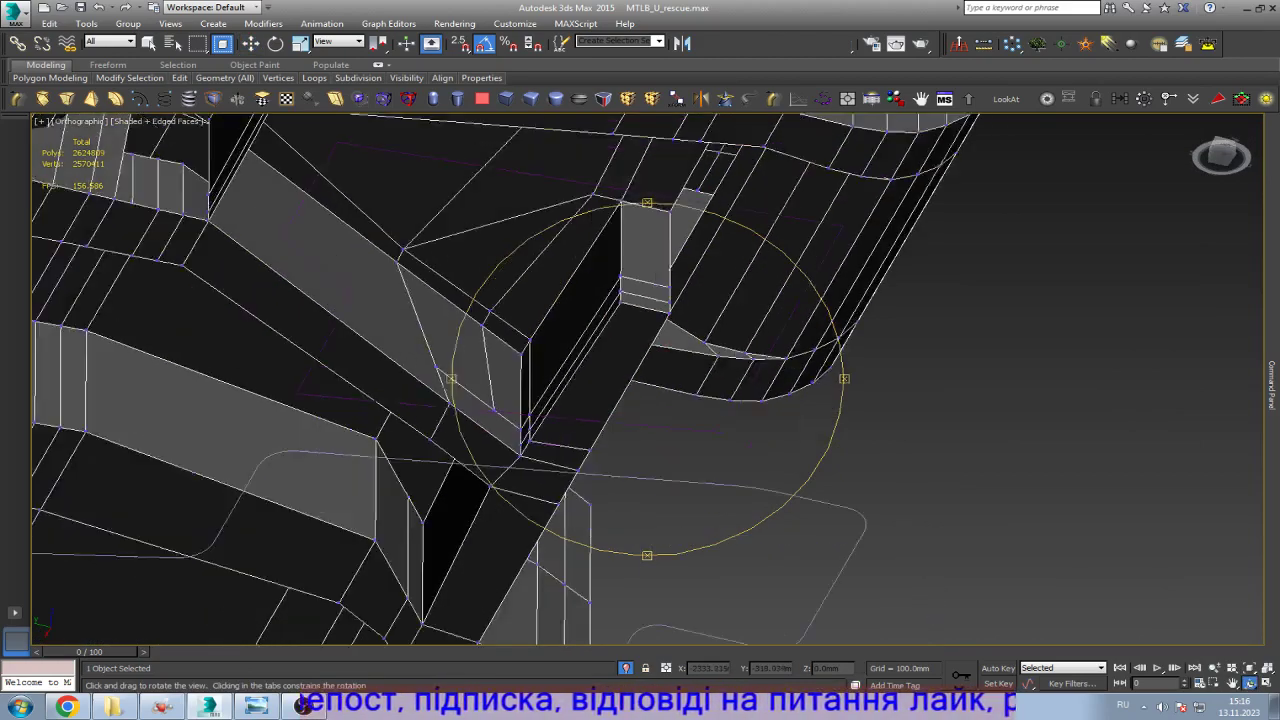
pyautogui.scroll(2, 616, 287)
pyautogui.keyDown('alt'); pyautogui.moveTo(616, 287); pyautogui.dragTo(670, 302, button='middle'); pyautogui.keyUp('alt')
pyautogui.scroll(6, 640, 380)
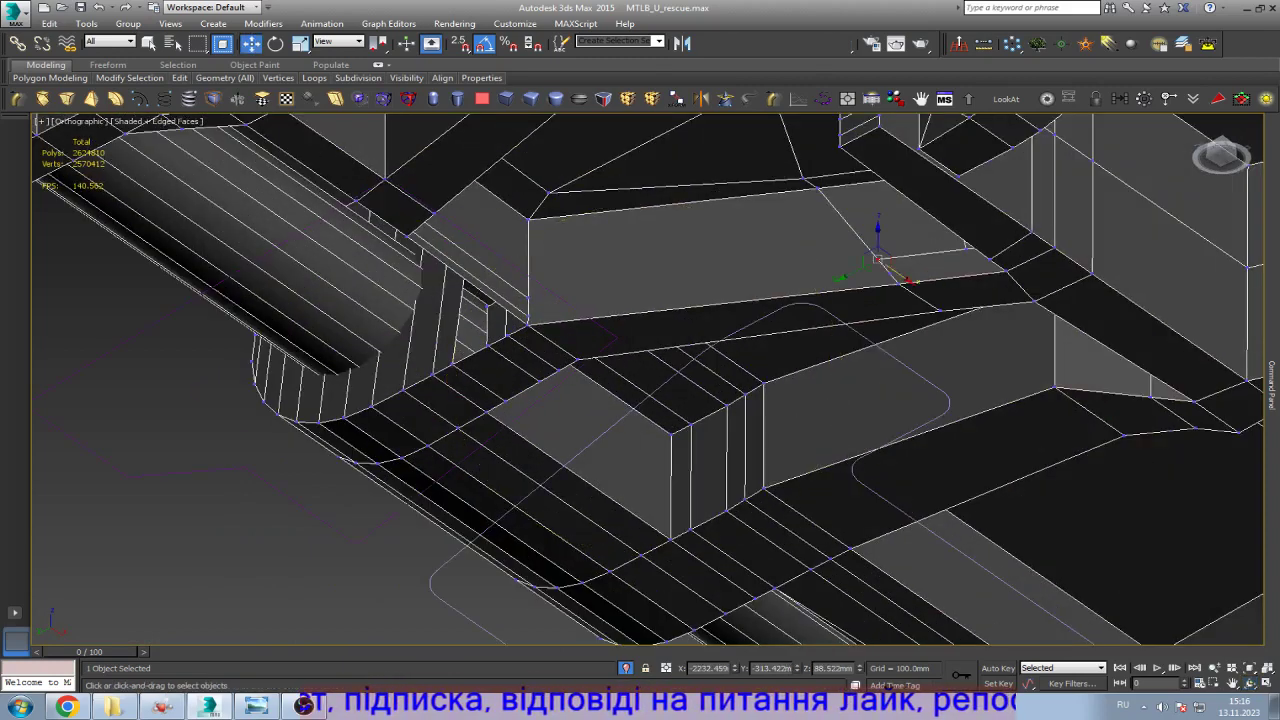
pyautogui.scroll(3, 541, 272)
pyautogui.moveTo(1213, 243); pyautogui.dragTo(860, 288)
pyautogui.keyDown('alt'); pyautogui.moveTo(860, 288); pyautogui.dragTo(760, 310, button='middle'); pyautogui.keyUp('alt')
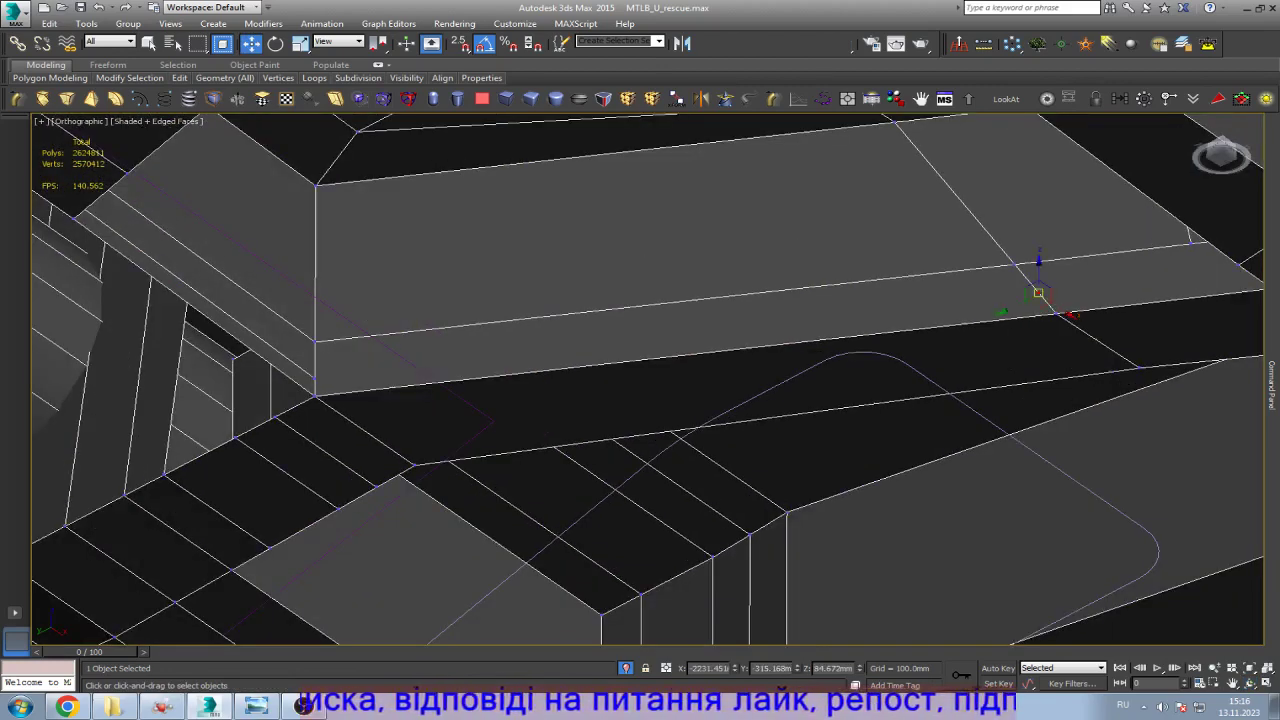
# Step: Select the open gap's border and view it from below, tilted into 3D
pyautogui.keyDown('alt'); pyautogui.moveTo(1055, 312); pyautogui.dragTo(1060, 256, button='middle'); pyautogui.keyUp('alt')
pyautogui.click(814, 257)
pyautogui.press('3')
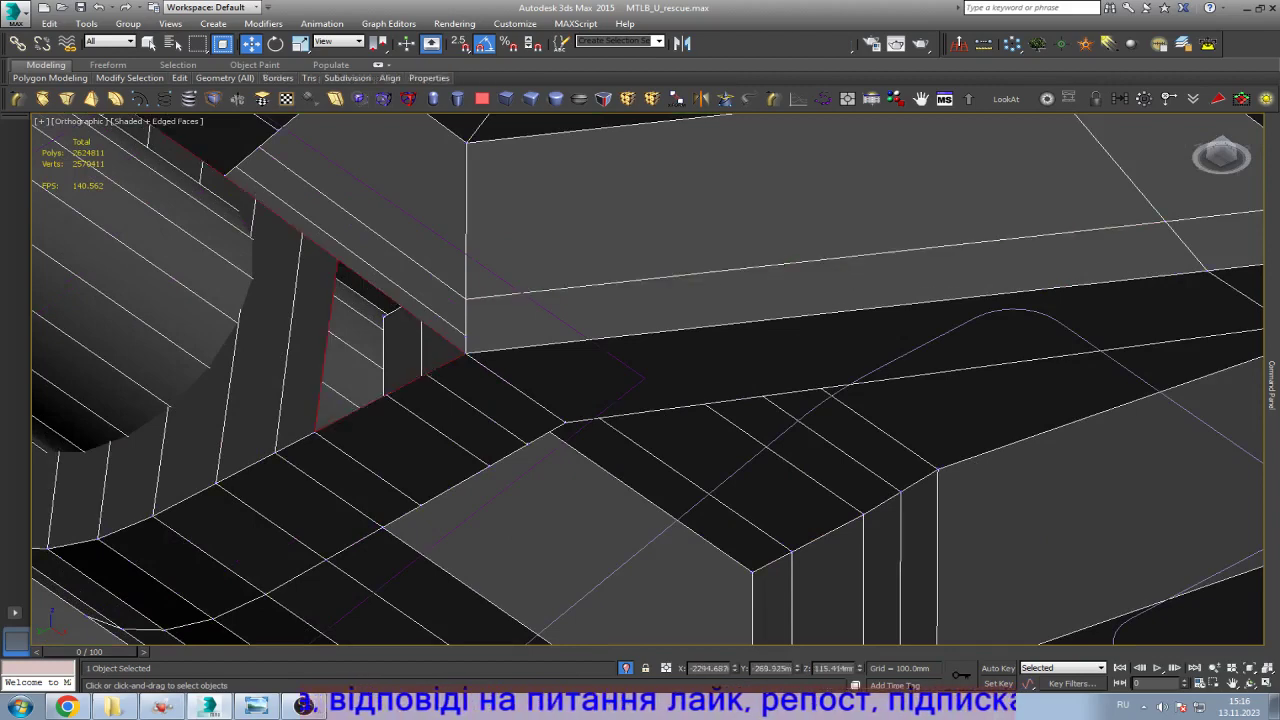
pyautogui.scroll(-5, 648, 380)
pyautogui.press('b')
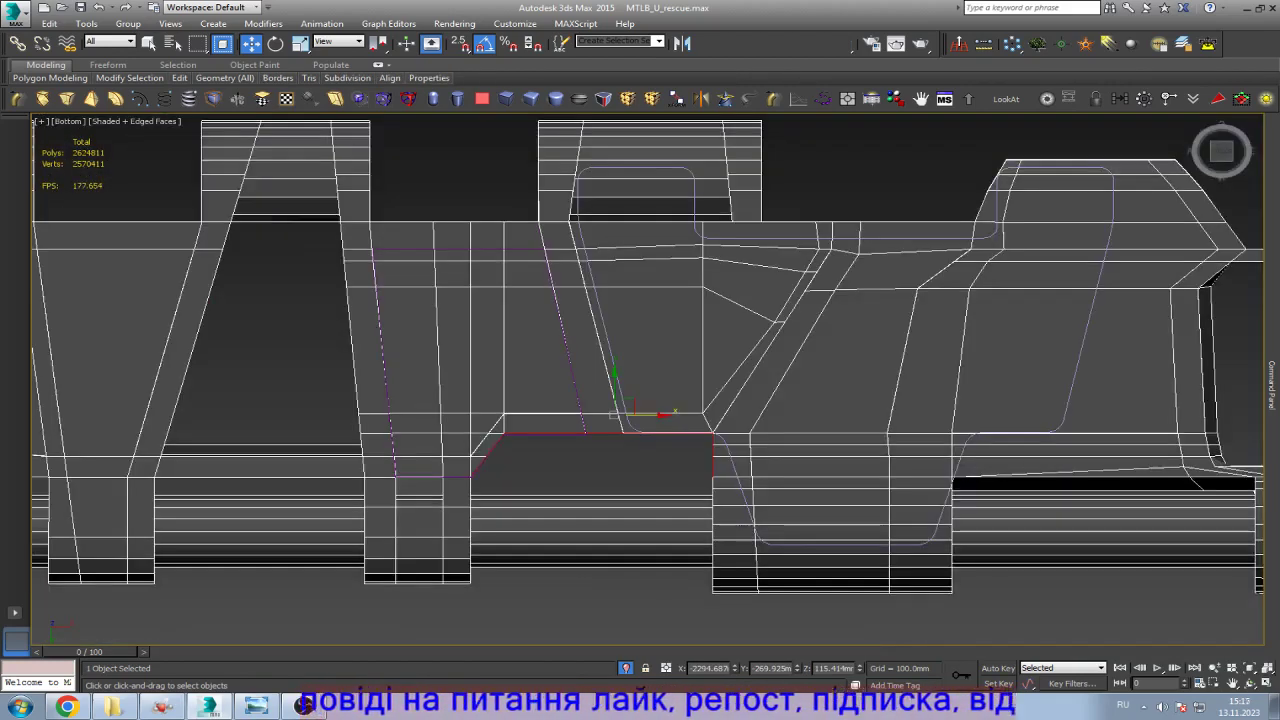
pyautogui.keyDown('alt'); pyautogui.moveTo(648, 380); pyautogui.dragTo(615, 320, button='middle'); pyautogui.keyUp('alt')
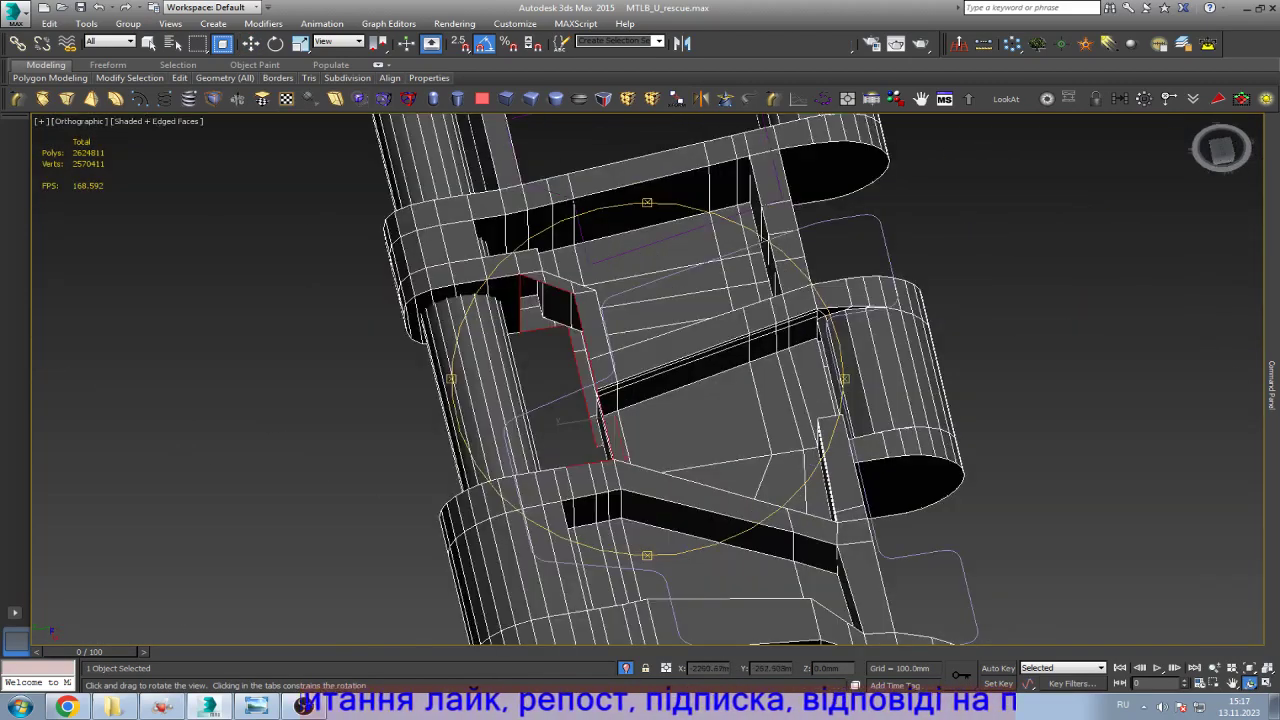
# Step: Extrude two new faces upward from the gap's top edge to close the opening
pyautogui.press('w')
pyautogui.scroll(5, 574, 315)
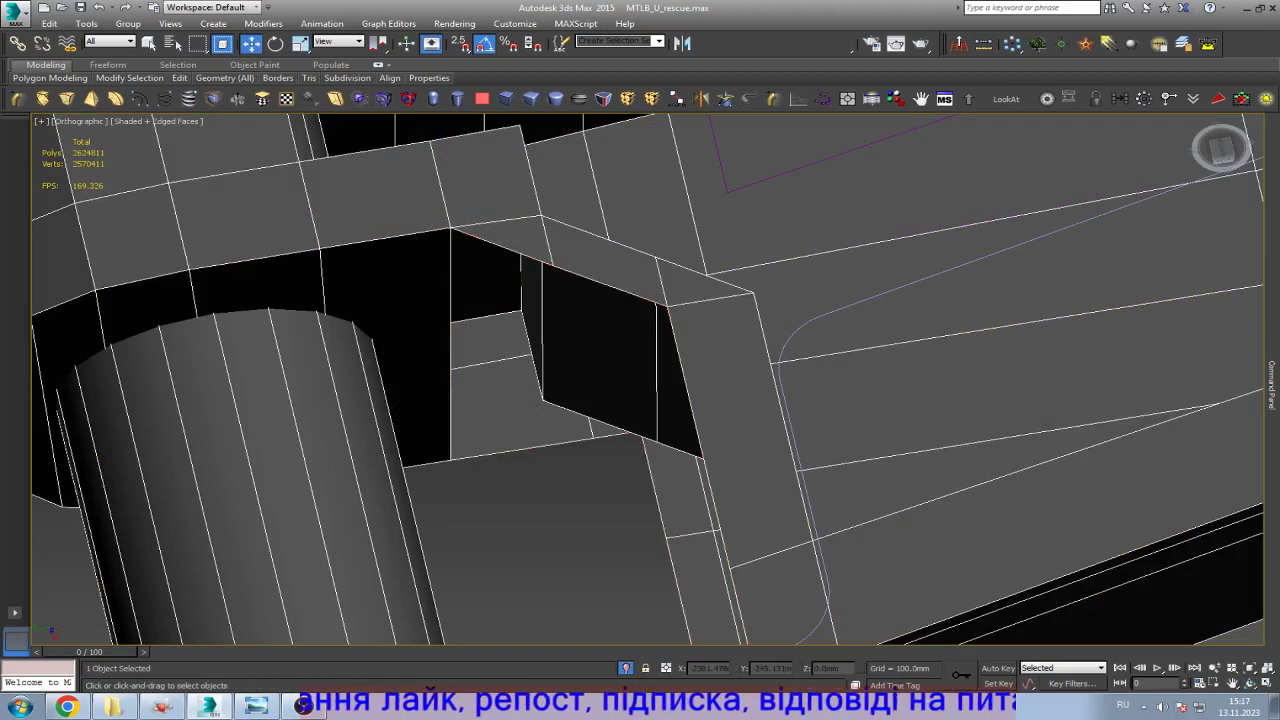
pyautogui.press('2')
pyautogui.click(553, 267)
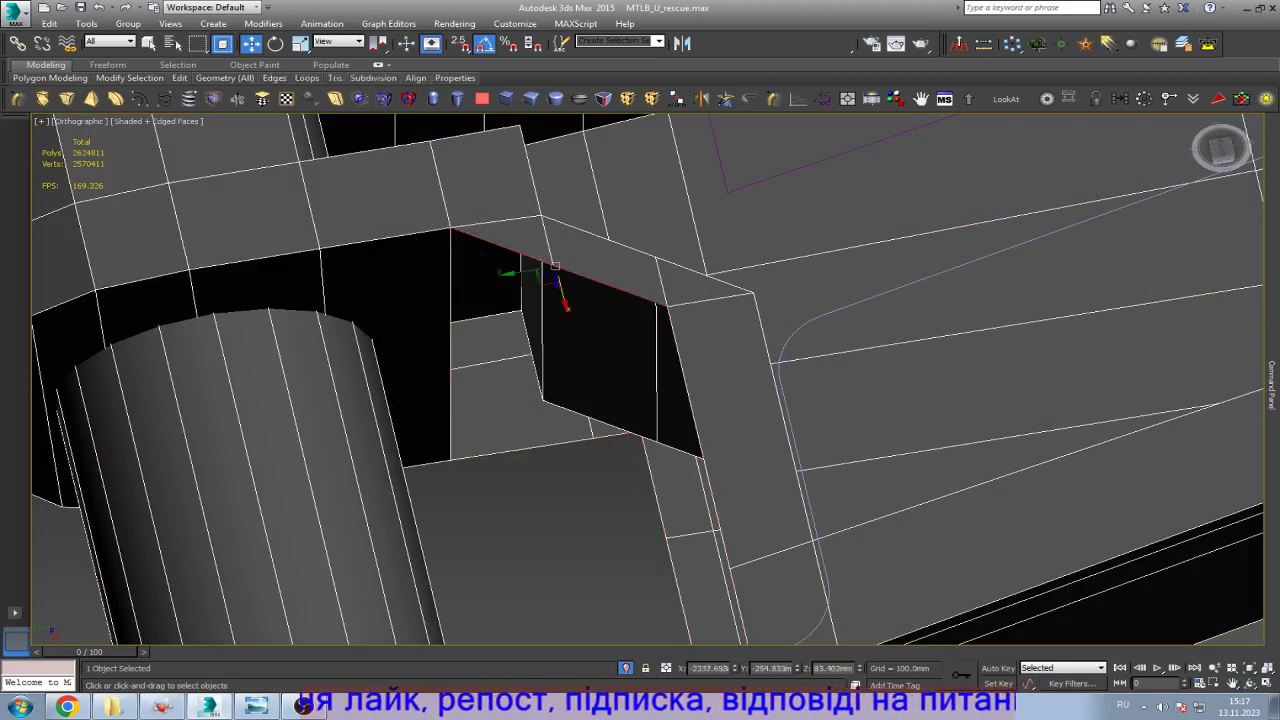
pyautogui.hotkey('ctrl', 'r')
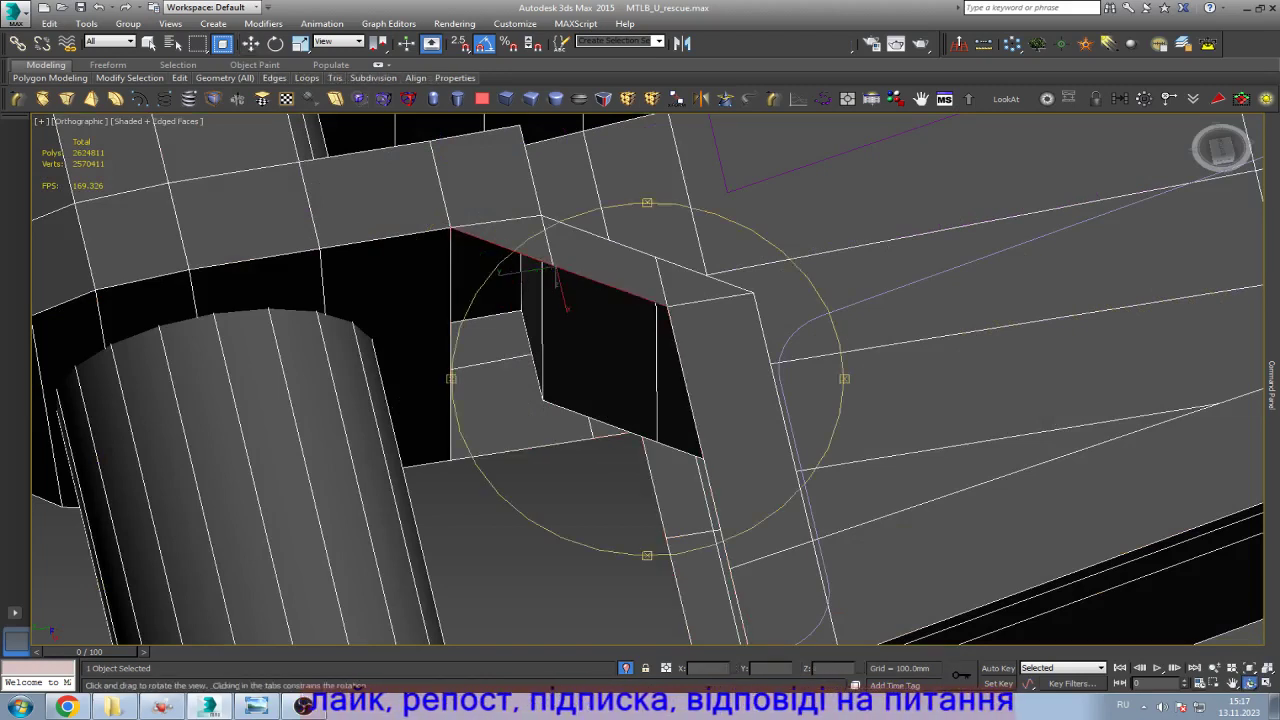
pyautogui.moveTo(553, 267); pyautogui.dragTo(705, 312)
pyautogui.press('w')
pyautogui.scroll(3, 627, 368)
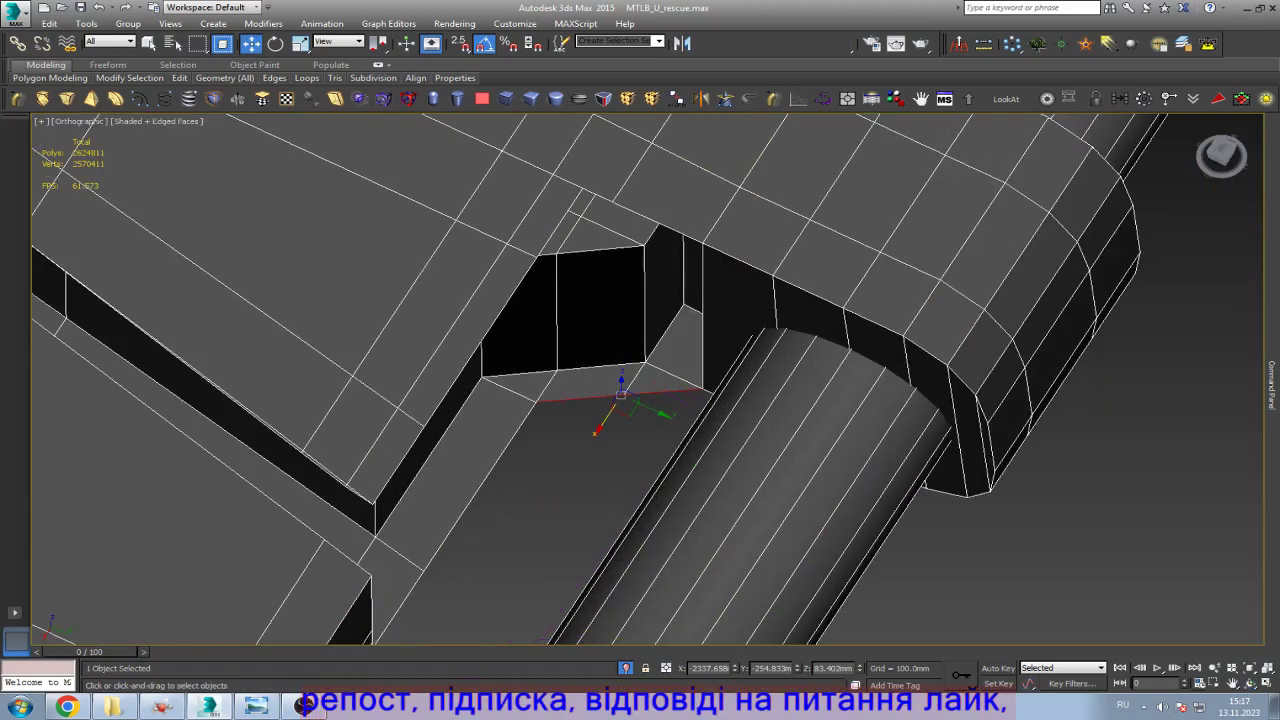
pyautogui.keyDown('shift'); pyautogui.moveTo(627, 368); pyautogui.dragTo(622, 252); pyautogui.keyUp('shift')
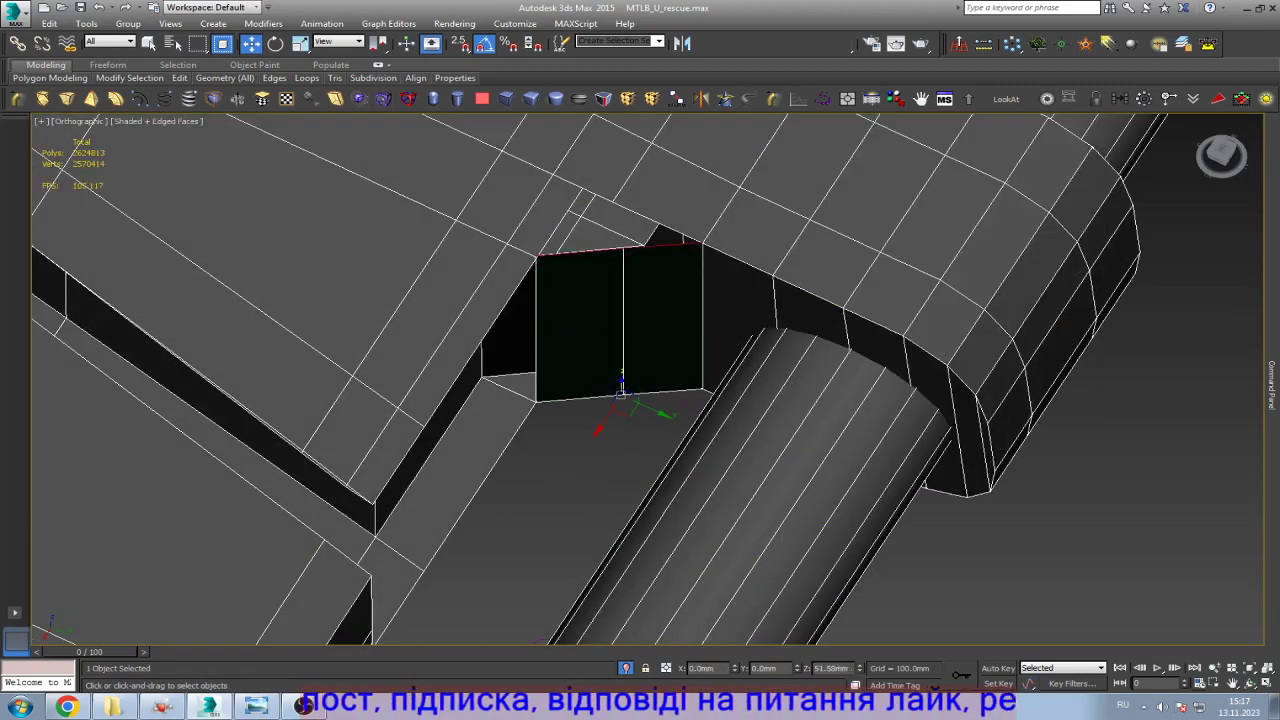
pyautogui.scroll(3, 640, 375)
pyautogui.moveTo(657, 378); pyautogui.dragTo(657, 379)
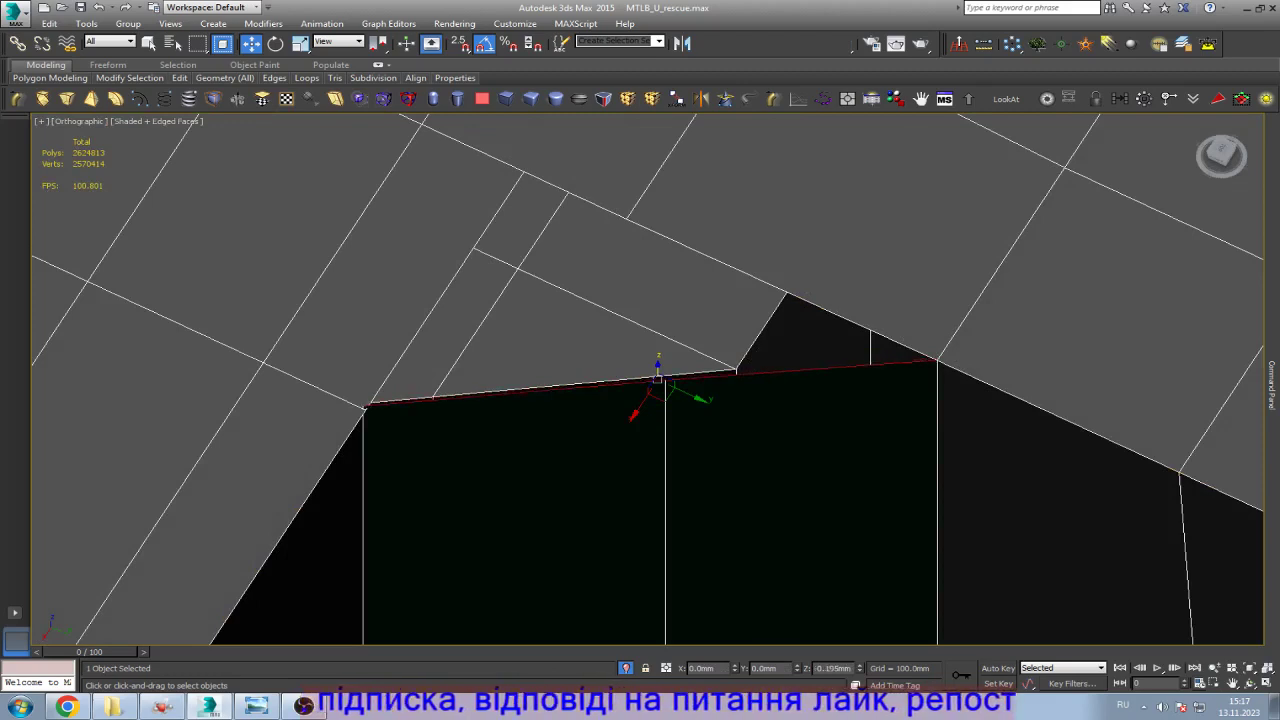
# Step: Select all the link's vertices to weld them and toggle the viewport shading
pyautogui.press('1')
pyautogui.hotkey('ctrl', 'a')
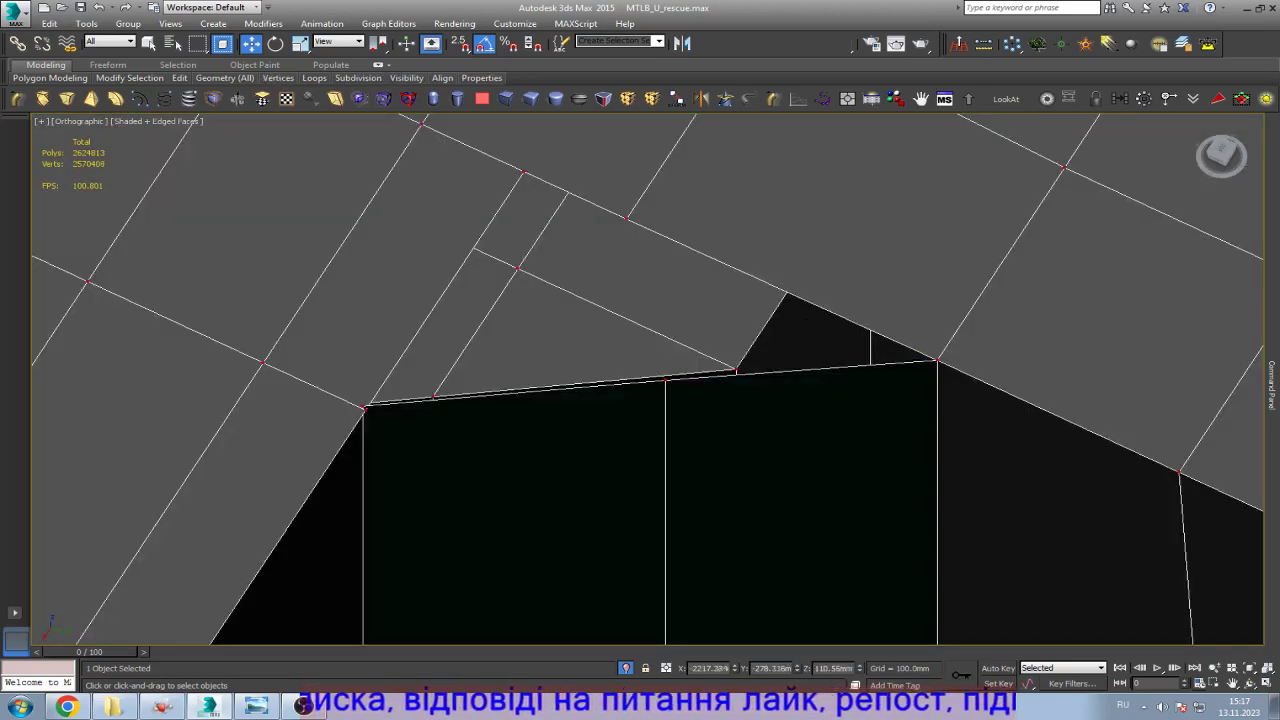
pyautogui.scroll(4, 390, 500)
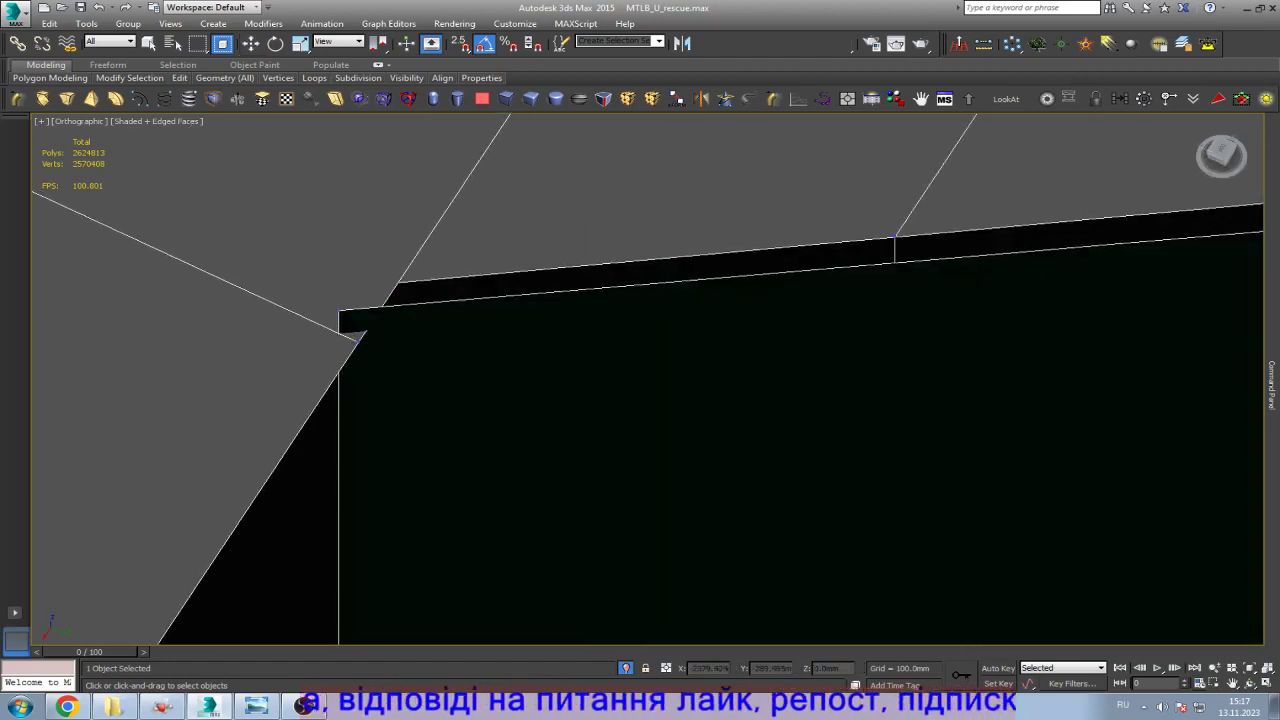
pyautogui.scroll(-10, 343, 322)
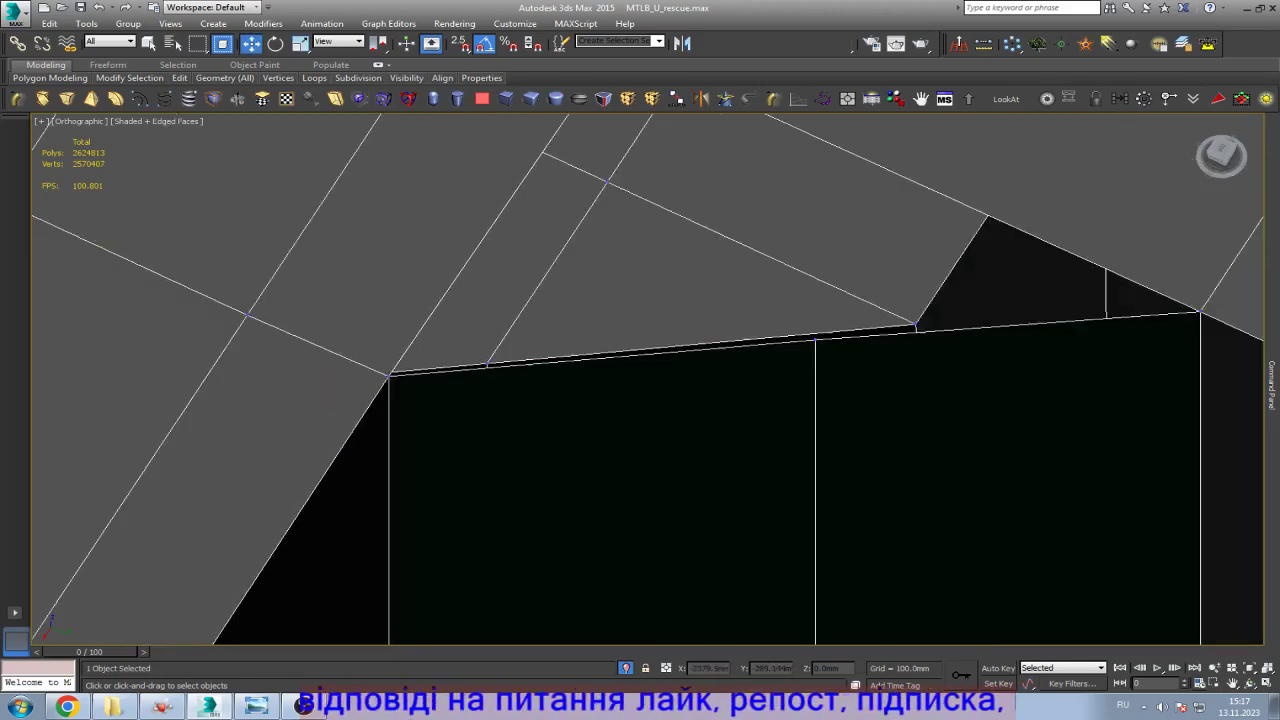
pyautogui.press('F3')
pyautogui.press('F3')
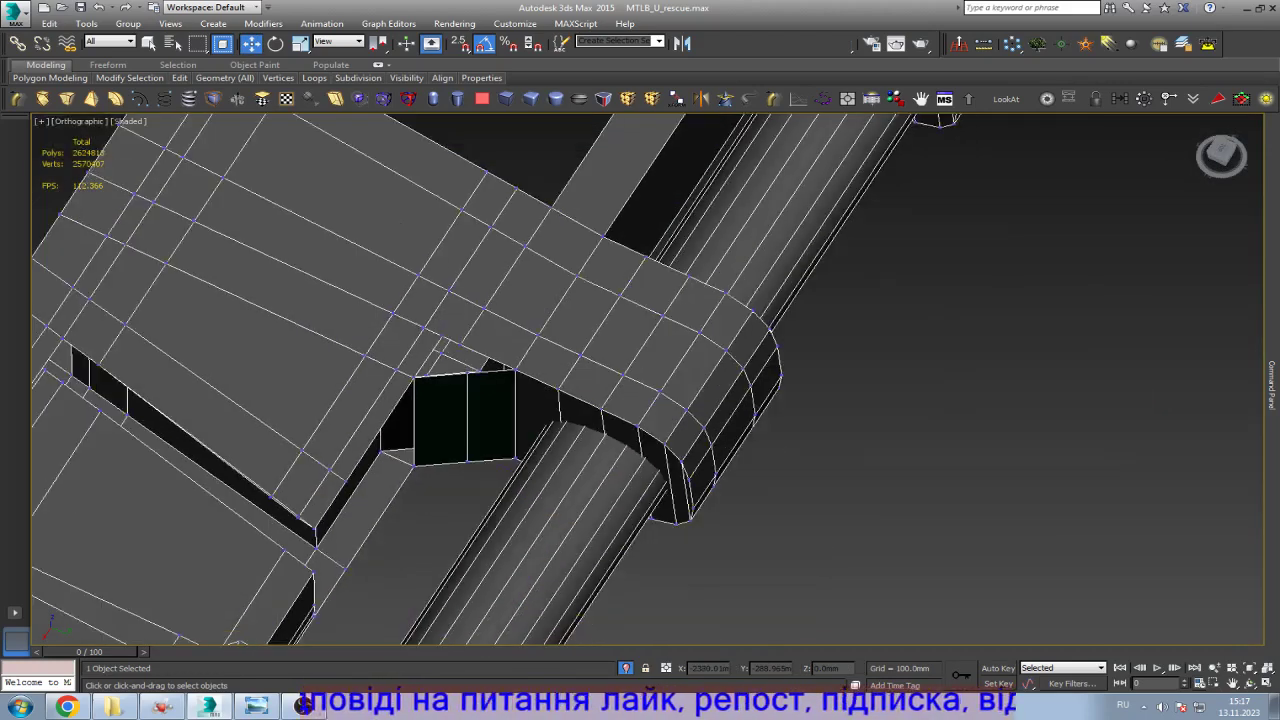
pyautogui.scroll(5, 405, 431)
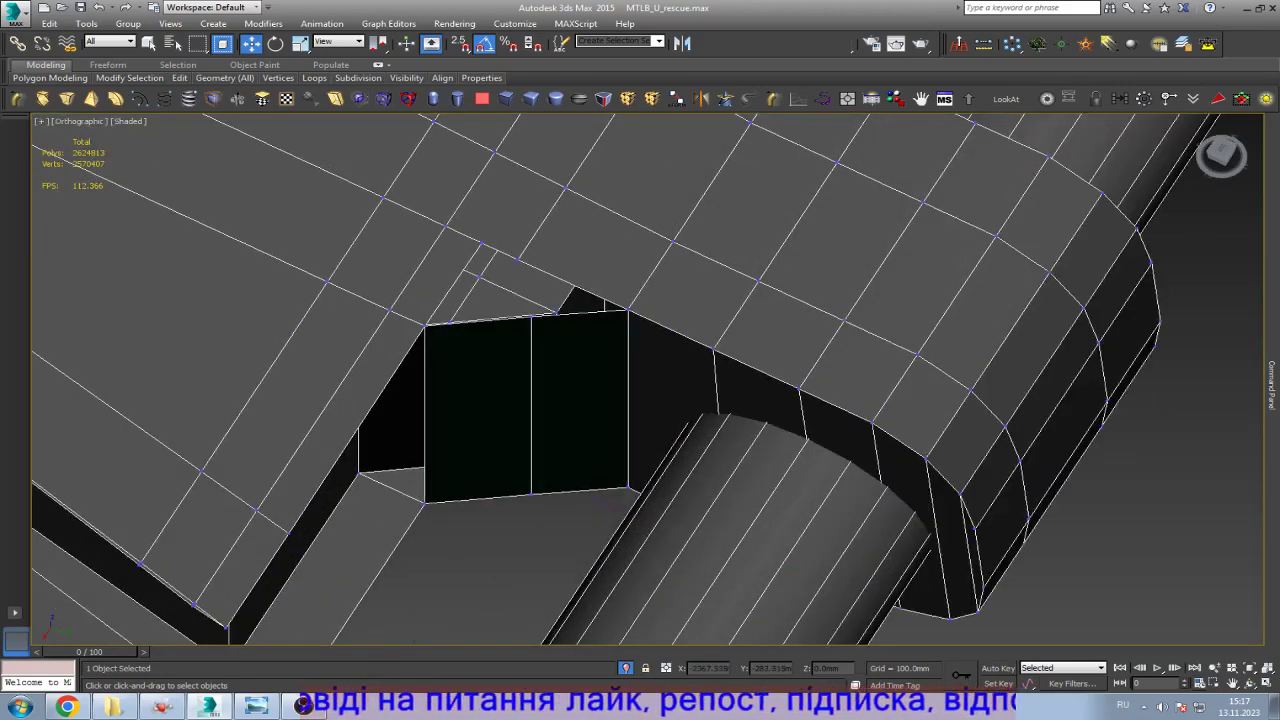
# Step: Pull the opening's left side edge downward, stretching the adjacent face
pyautogui.press('2')
pyautogui.click(362, 425)
pyautogui.scroll(-5, 393, 420)
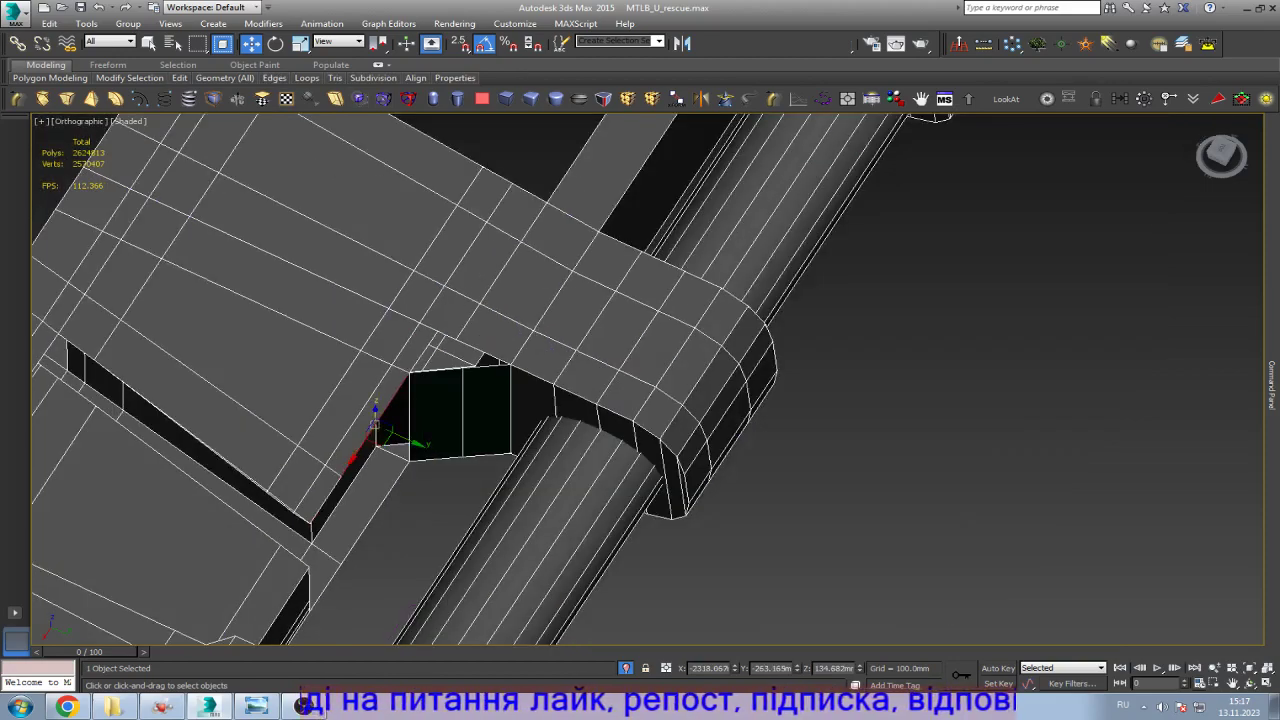
pyautogui.moveTo(375, 425); pyautogui.dragTo(375, 508)
pyautogui.scroll(3, 168, 535)
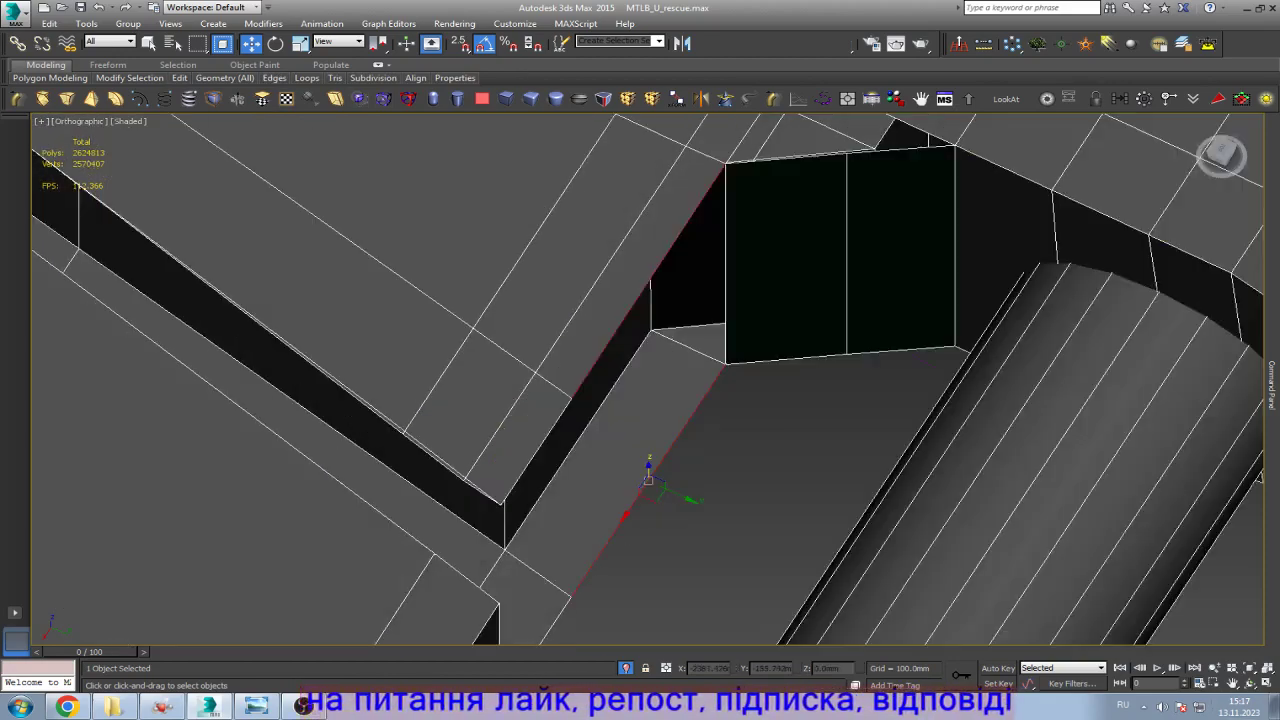
pyautogui.keyDown('alt'); pyautogui.moveTo(600, 450); pyautogui.dragTo(640, 520, button='middle'); pyautogui.keyUp('alt')
pyautogui.scroll(4, 560, 380)
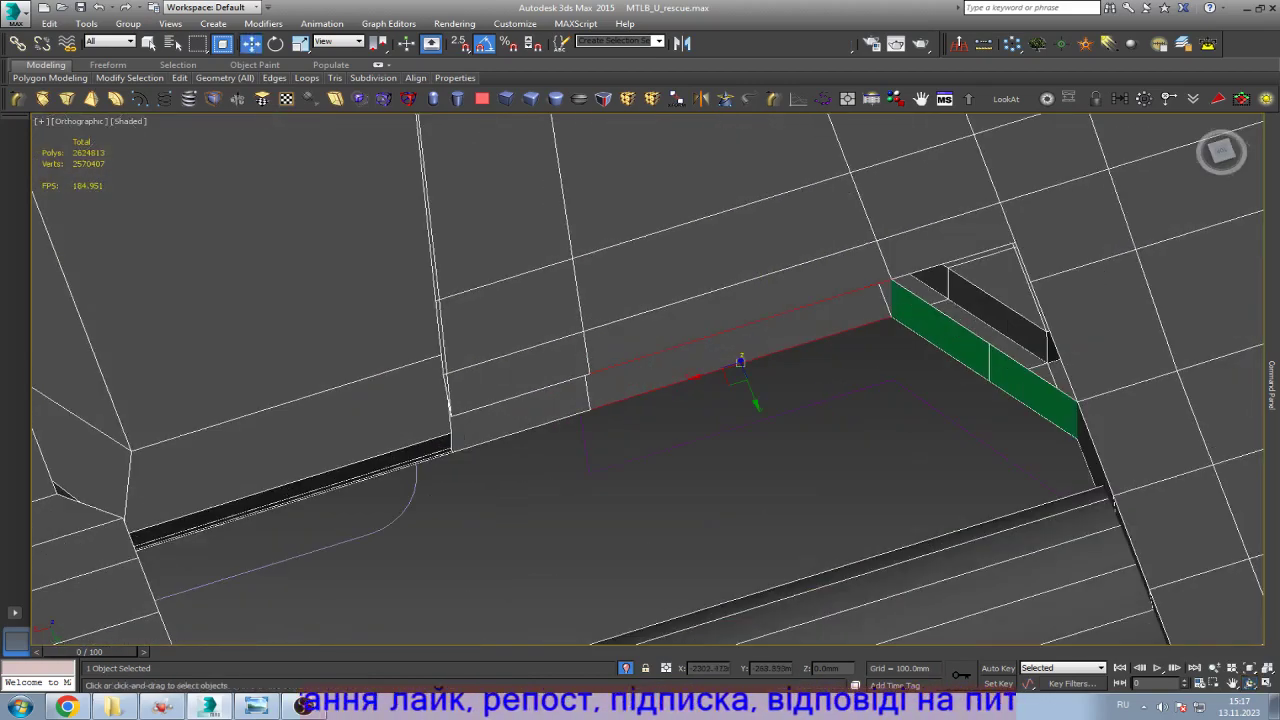
# Step: Select the open border at the dark wall's top corner and zoom in on it
pyautogui.moveTo(1270, 380)
pyautogui.scroll(3, 1123, 195)
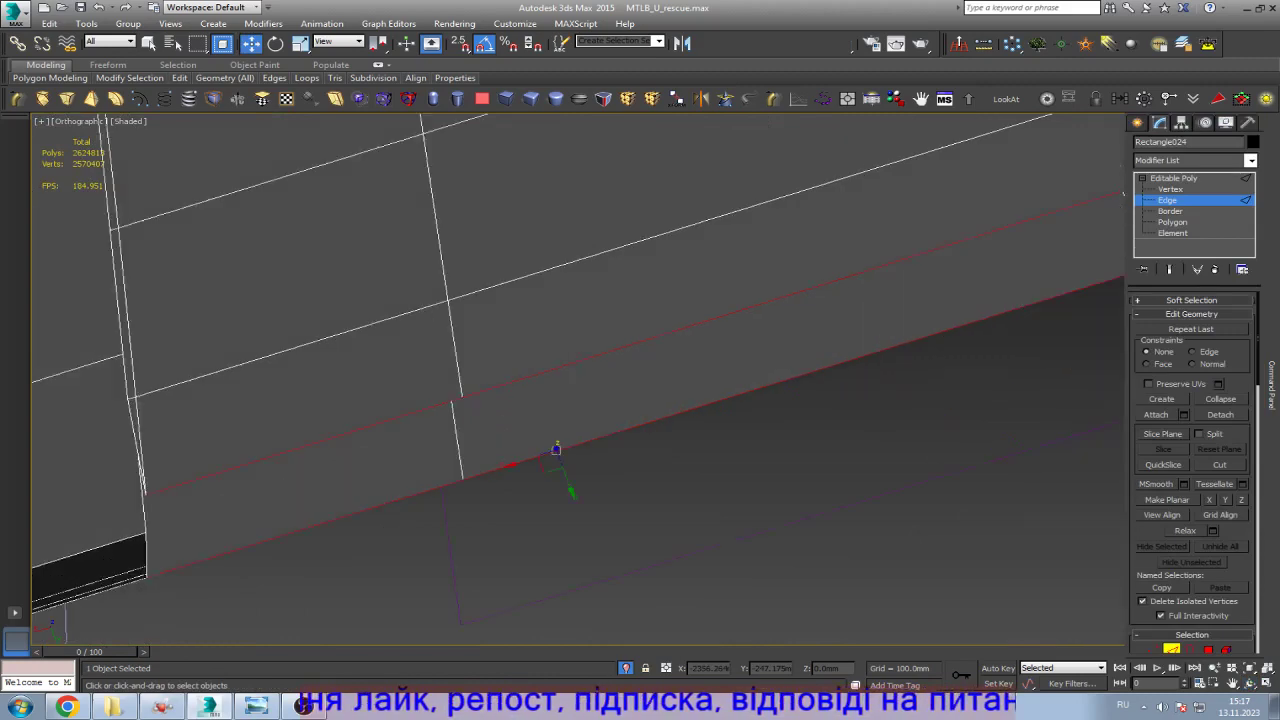
pyautogui.scroll(-5, 1194, 470)
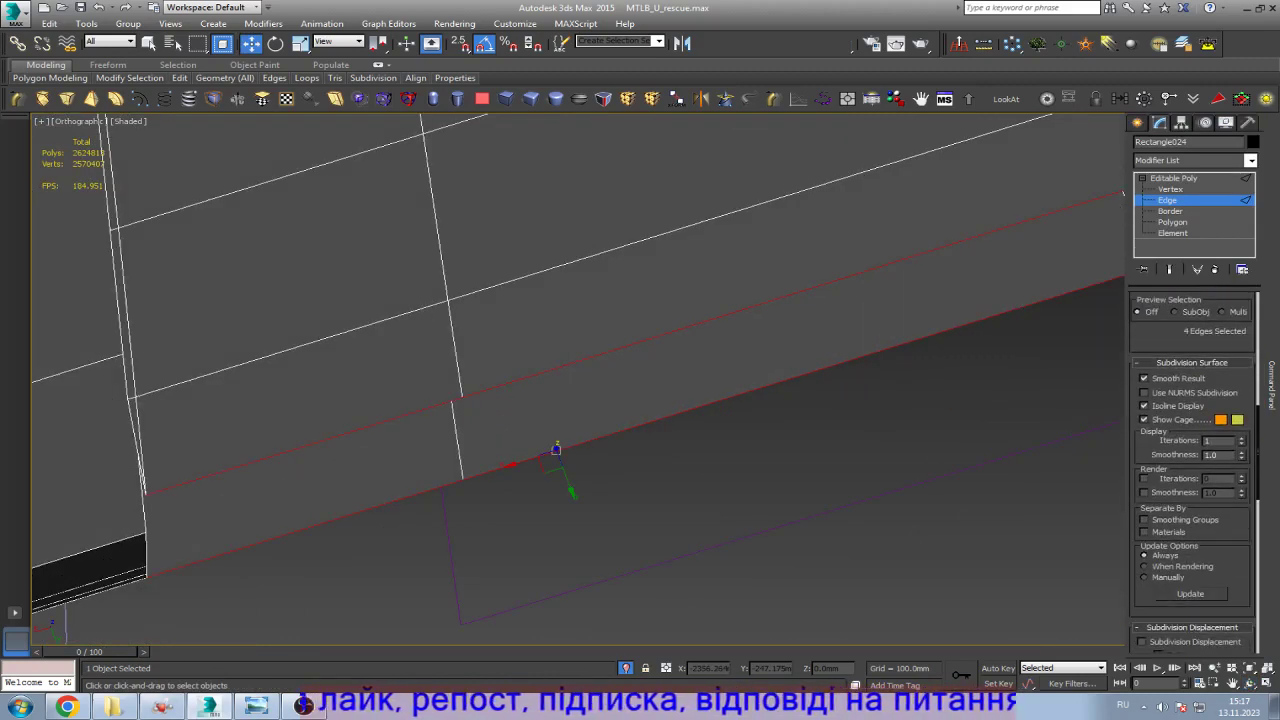
pyautogui.scroll(-5, 1194, 470)
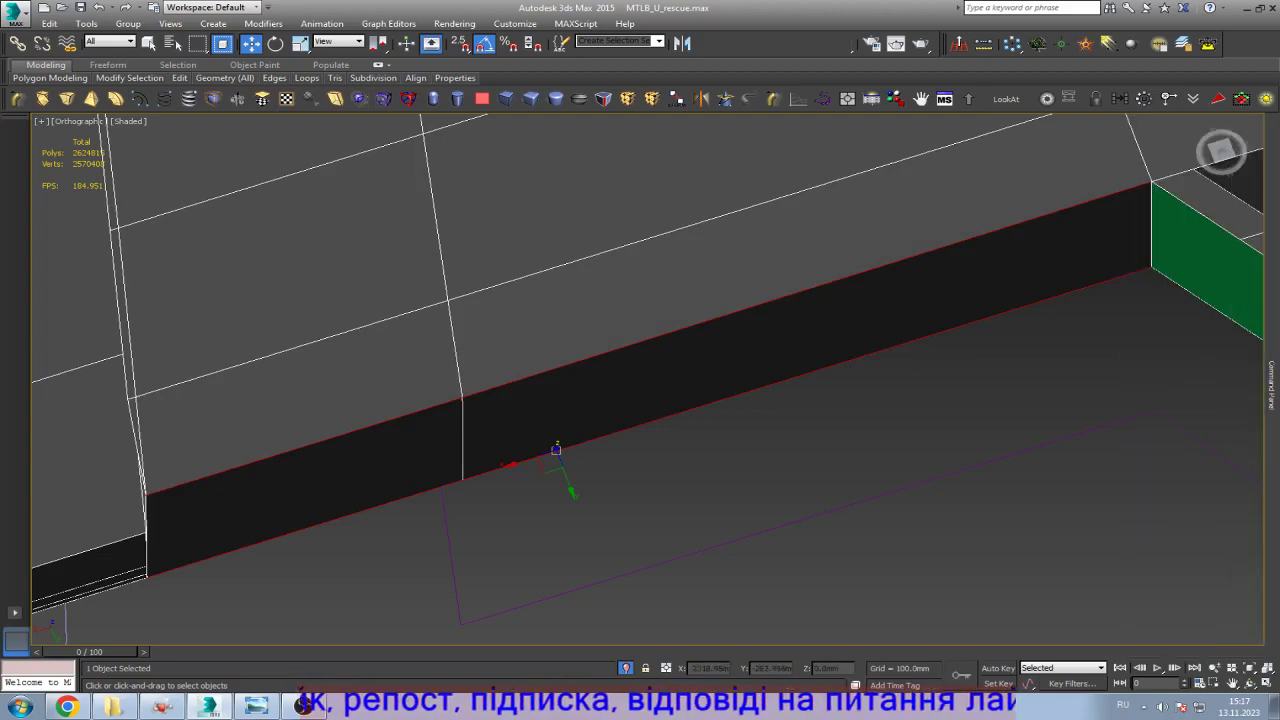
pyautogui.scroll(-3, 525, 465)
pyautogui.scroll(4, 880, 415)
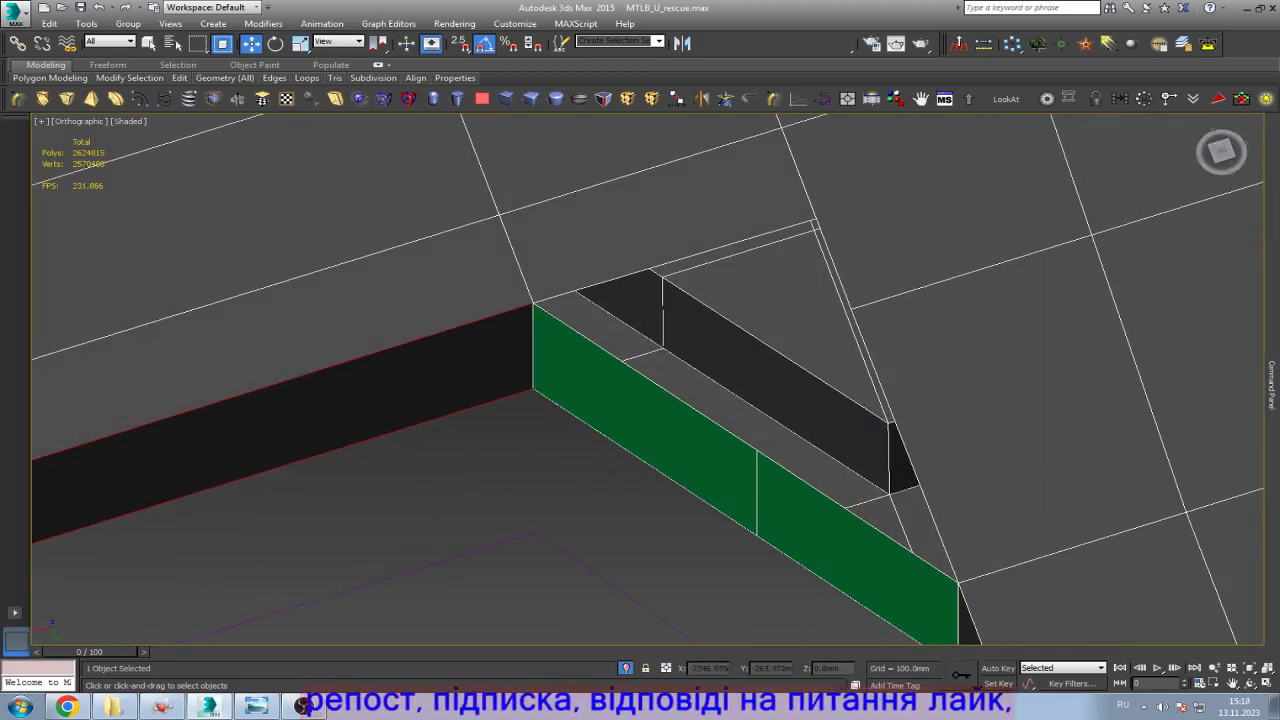
pyautogui.press('3')
pyautogui.hotkey('ctrl', 'd')
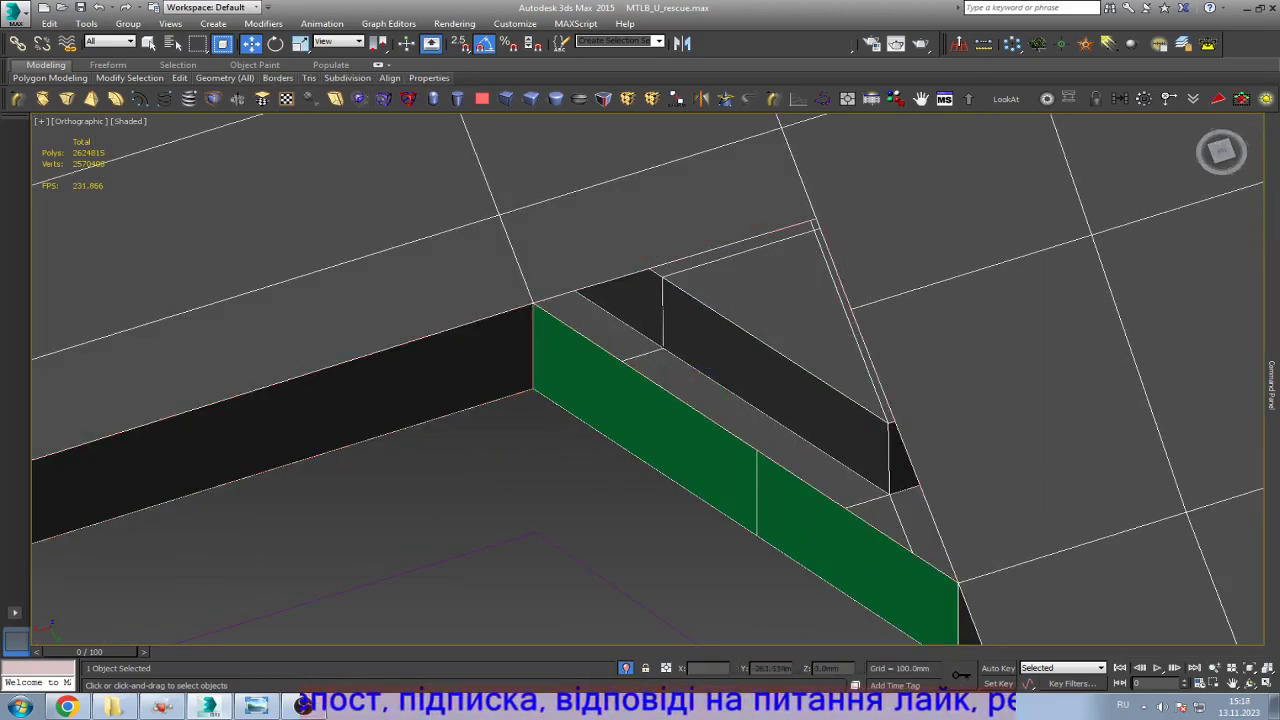
pyautogui.hotkey('ctrl', 'z')
pyautogui.scroll(-1, 640, 380)
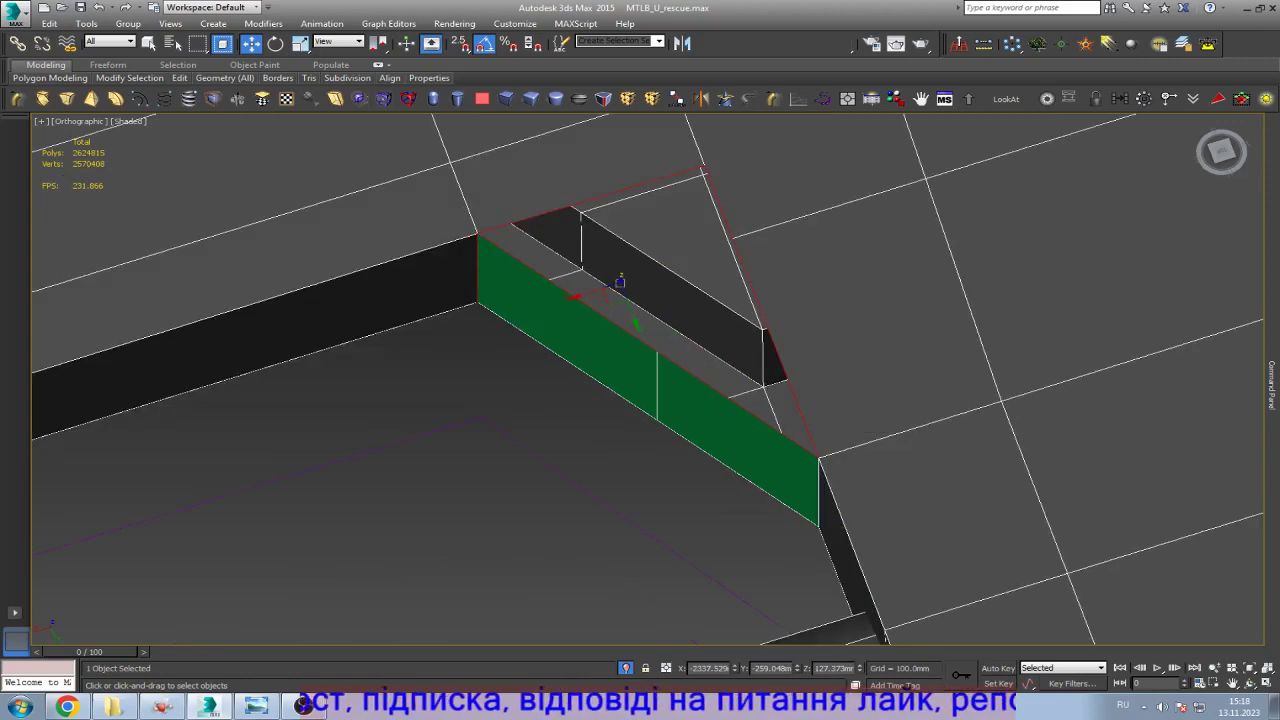
pyautogui.keyDown('alt'); pyautogui.moveTo(651, 429); pyautogui.dragTo(640, 400, button='middle'); pyautogui.keyUp('alt')
pyautogui.scroll(3, 640, 400)
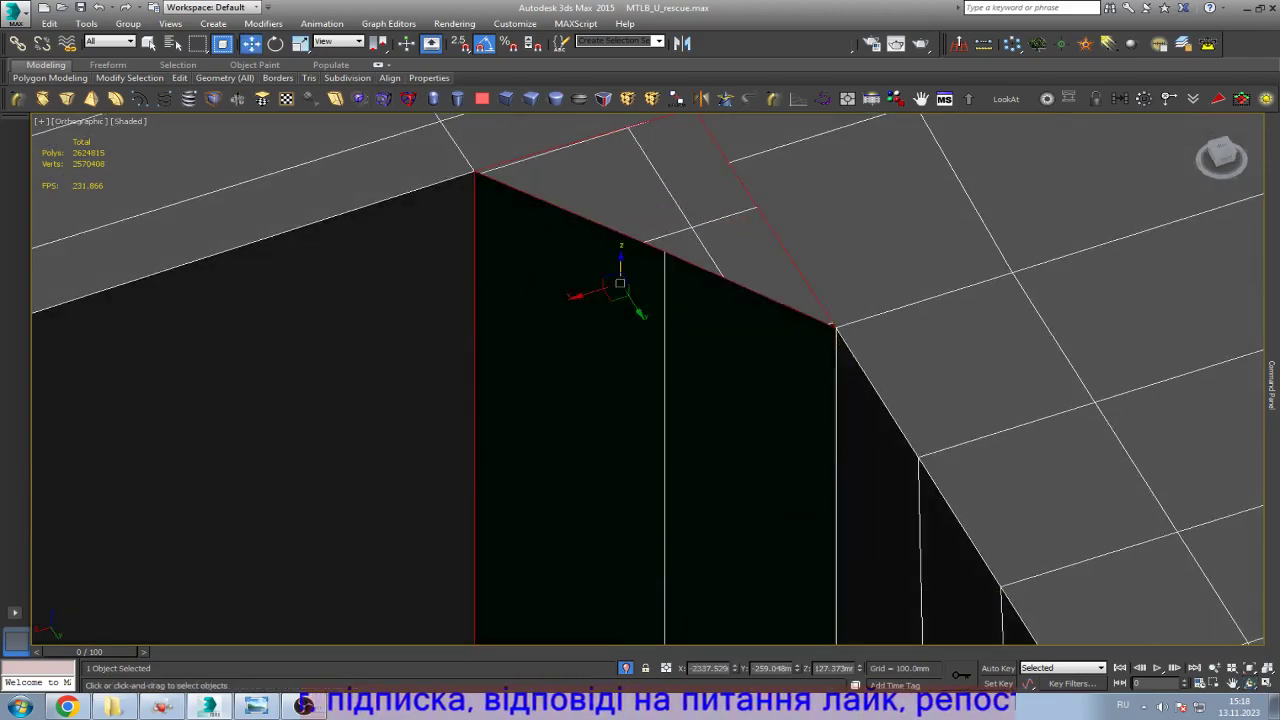
pyautogui.scroll(2, 702, 272)
# Step: Target-weld the stray vertex at the wall's top corner onto its neighbour
pyautogui.press('2')
pyautogui.click(745, 318)
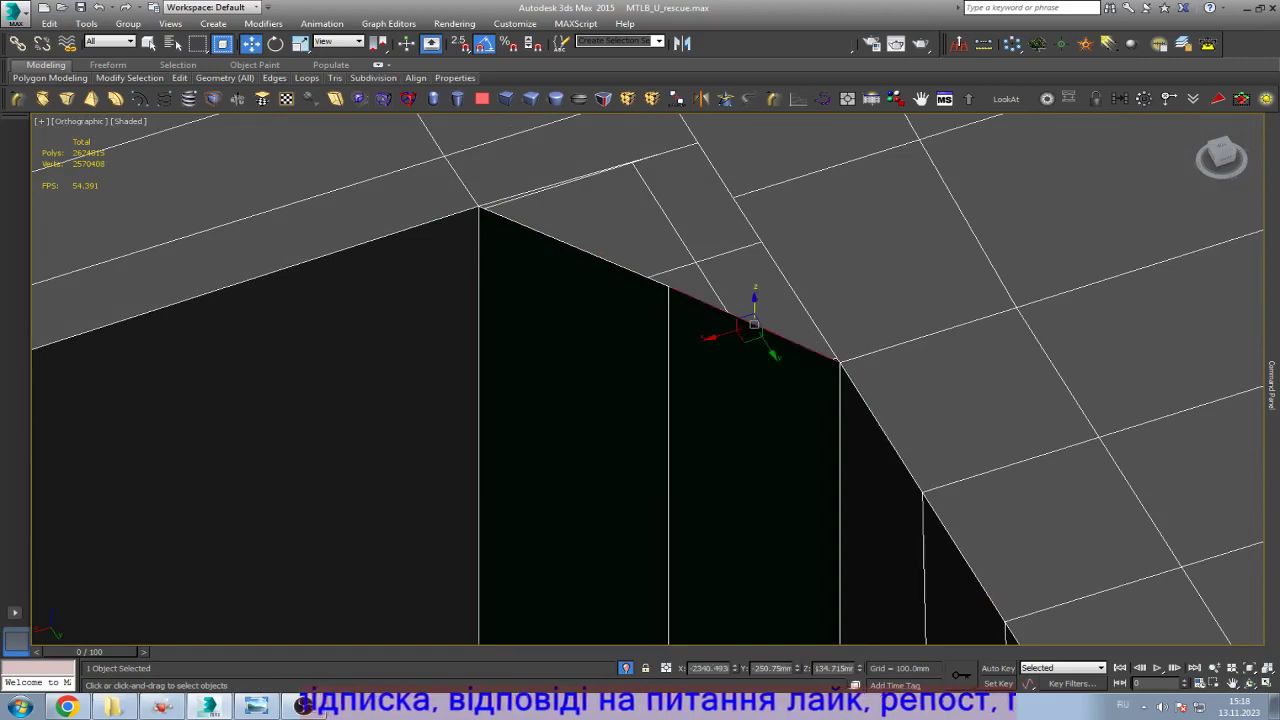
pyautogui.scroll(-2, 740, 318)
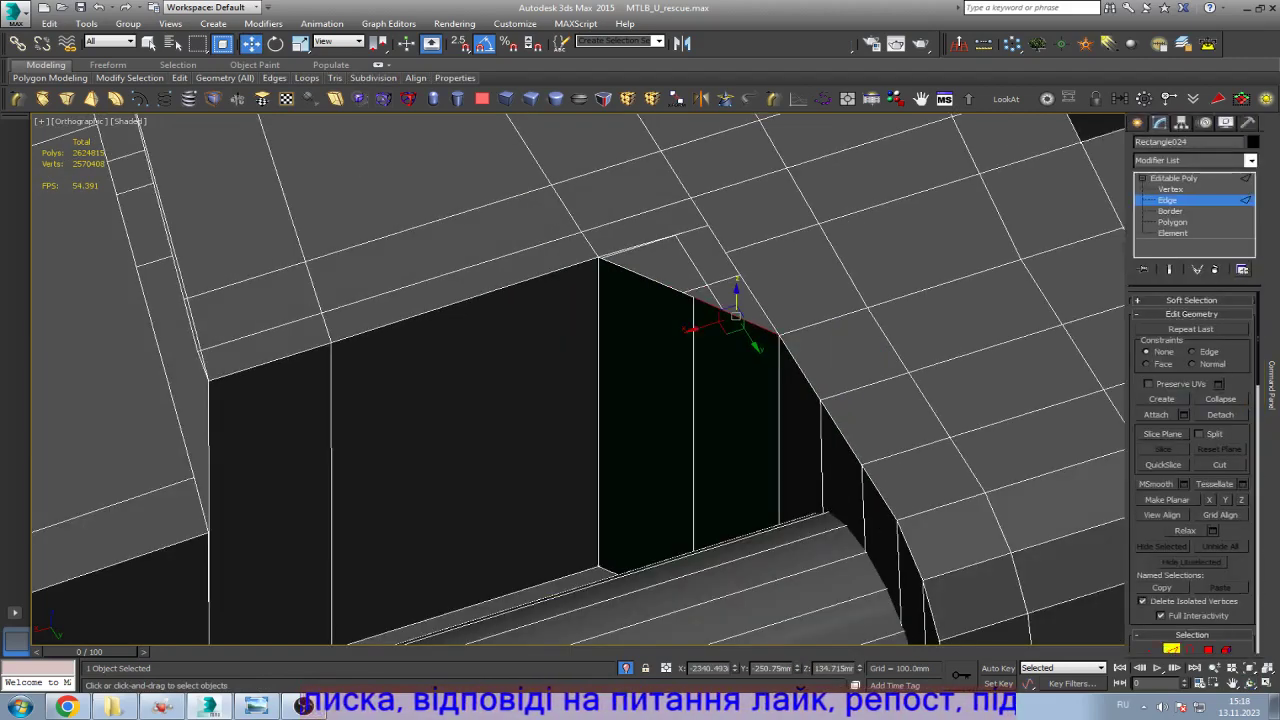
pyautogui.press('1')
pyautogui.scroll(1, 578, 380)
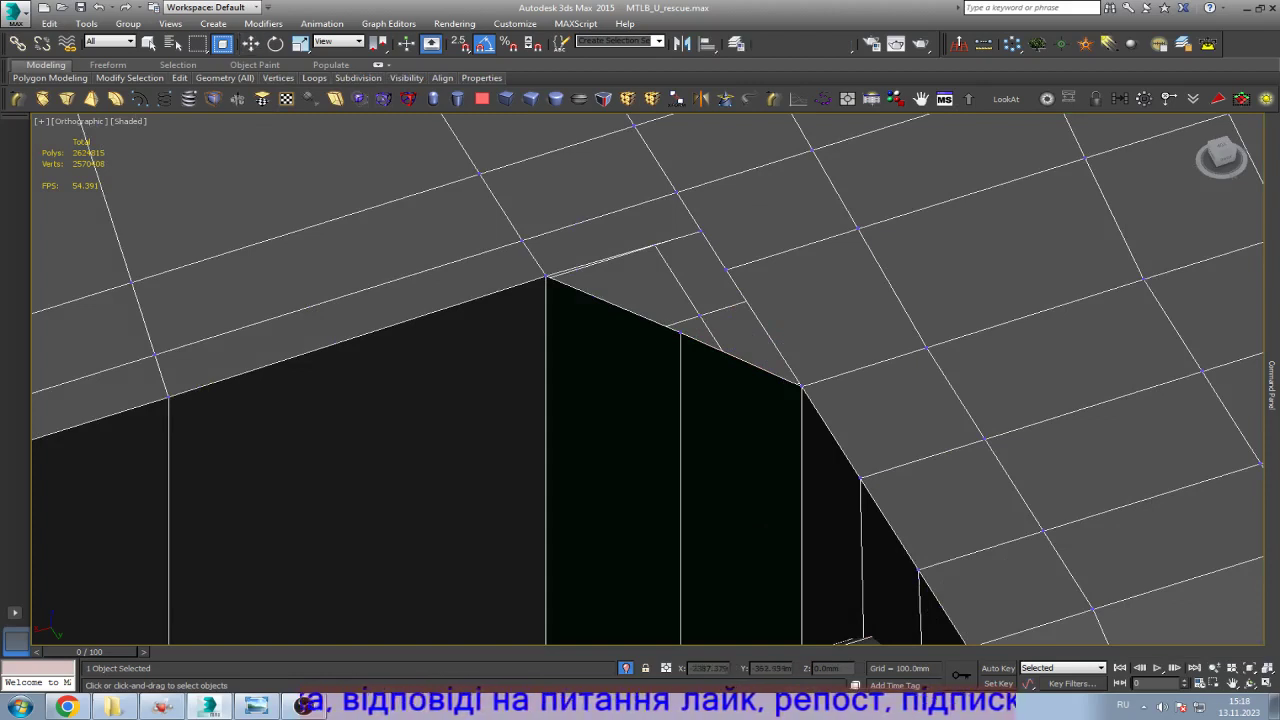
pyautogui.hotkey('ctrl', 'z')
pyautogui.press('w')
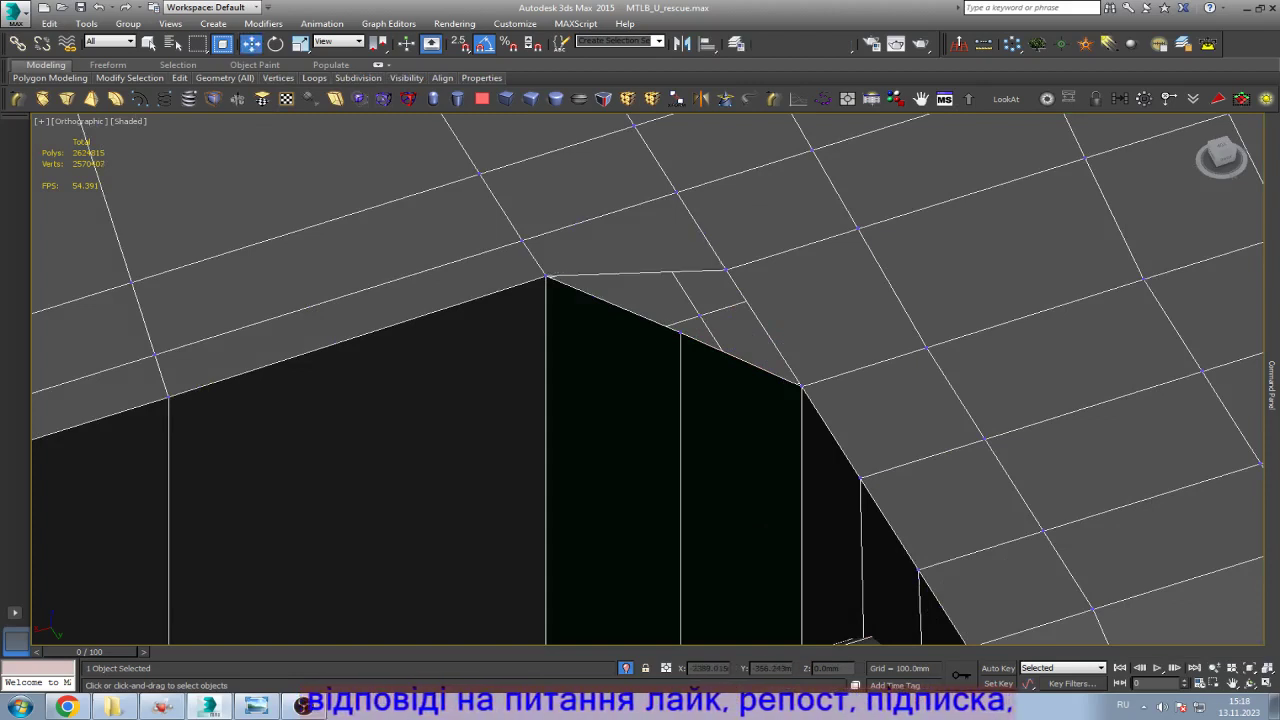
pyautogui.scroll(1, 766, 288)
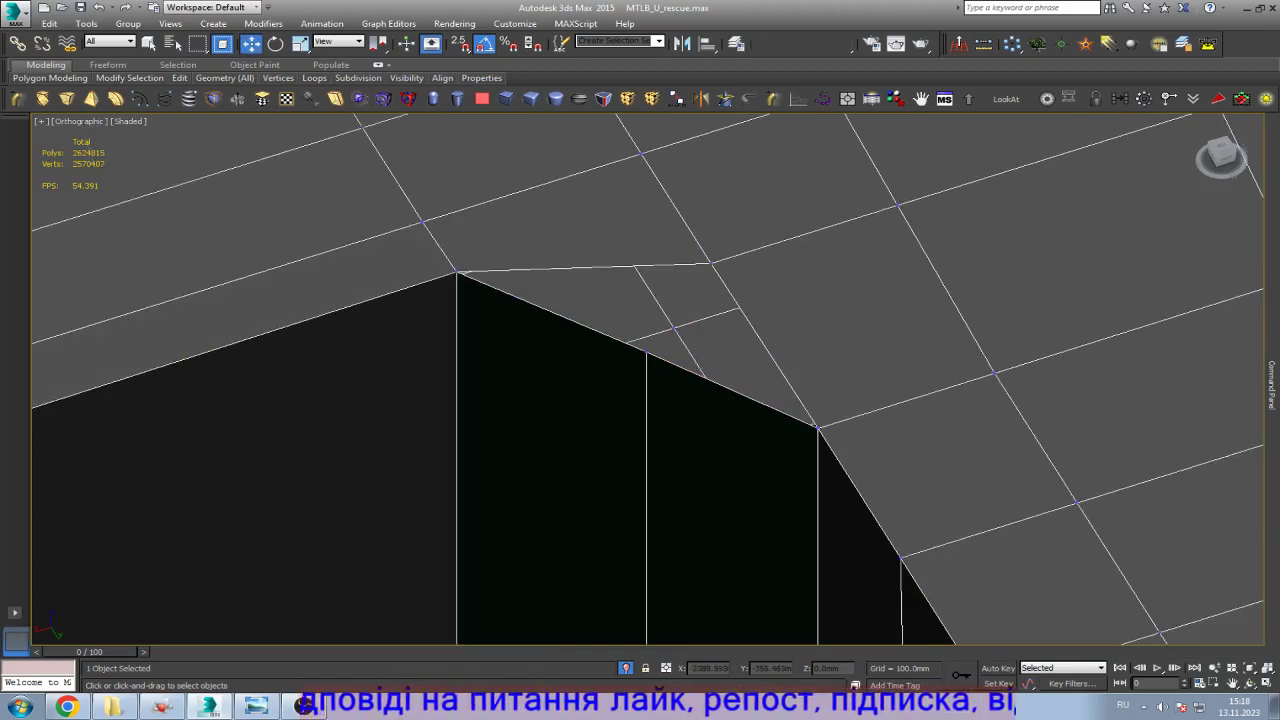
# Step: Select the open border along the wall top and check it from the Bottom view
pyautogui.press('3')
pyautogui.click(700, 380)
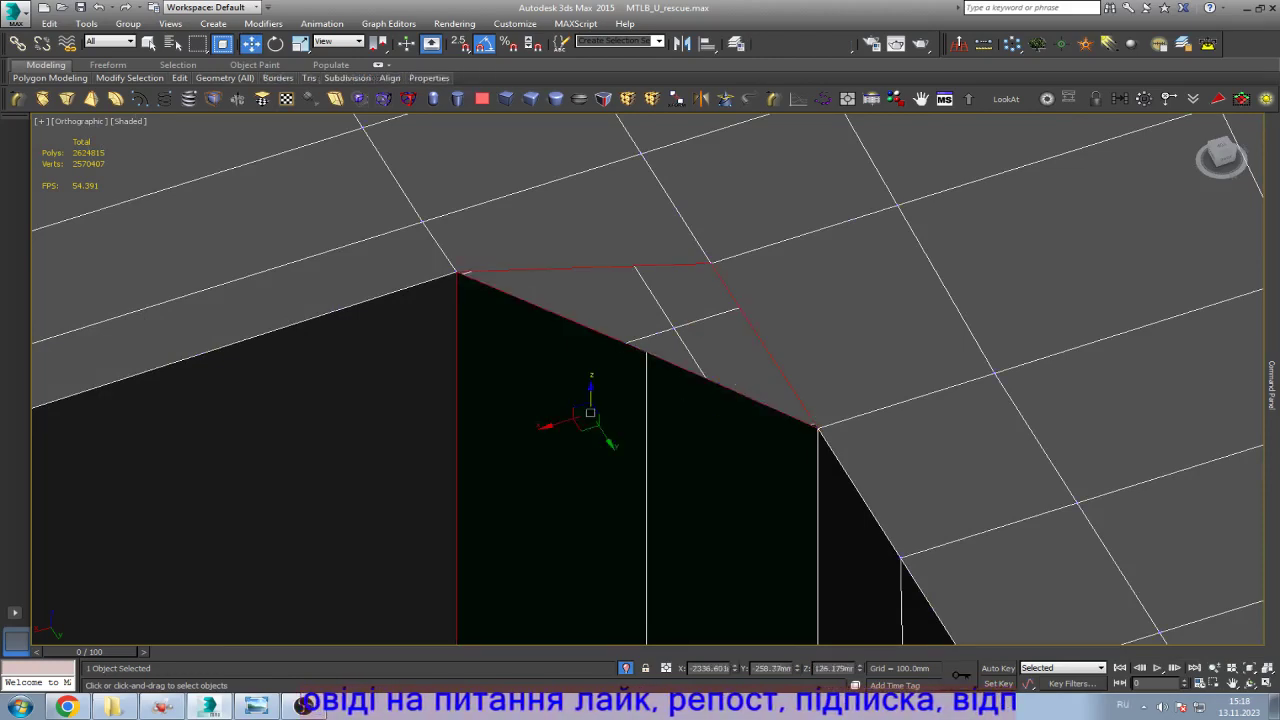
pyautogui.scroll(-6, 731, 355)
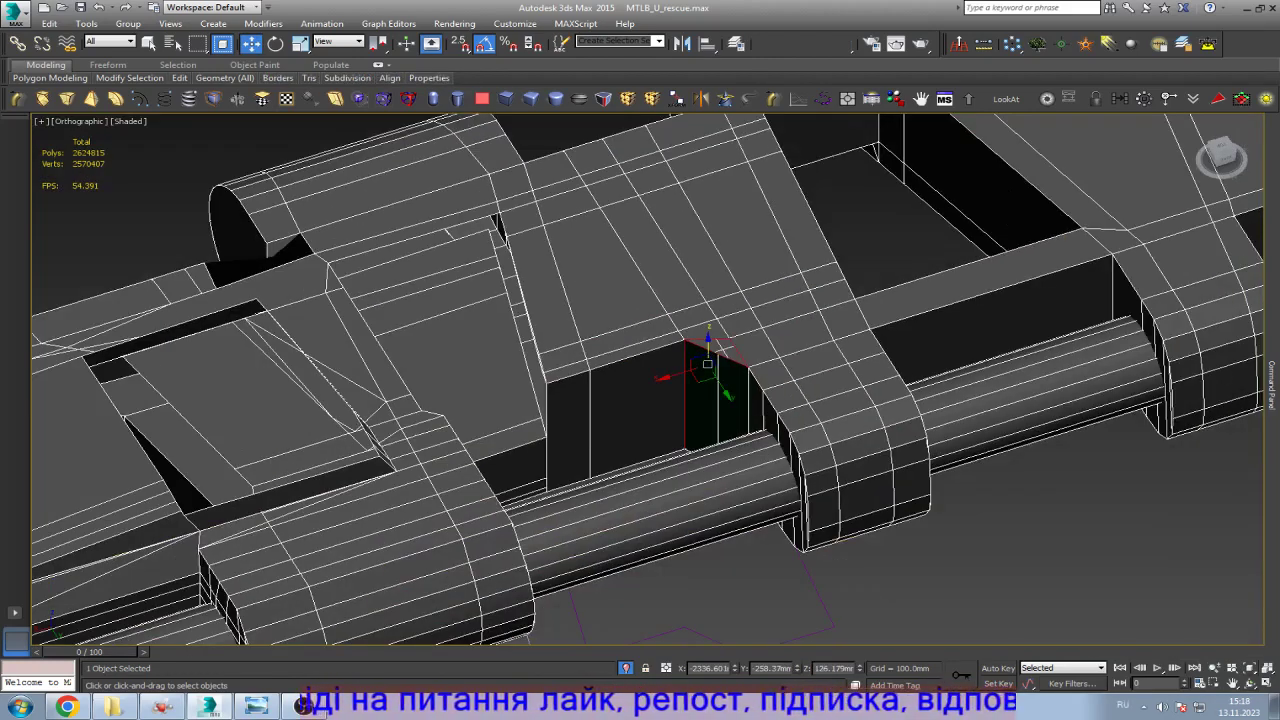
pyautogui.hotkey('ctrl', 'r')
pyautogui.scroll(-5, 640, 380)
pyautogui.moveTo(640, 300); pyautogui.dragTo(640, 430)
pyautogui.press('b')
pyautogui.press('z')
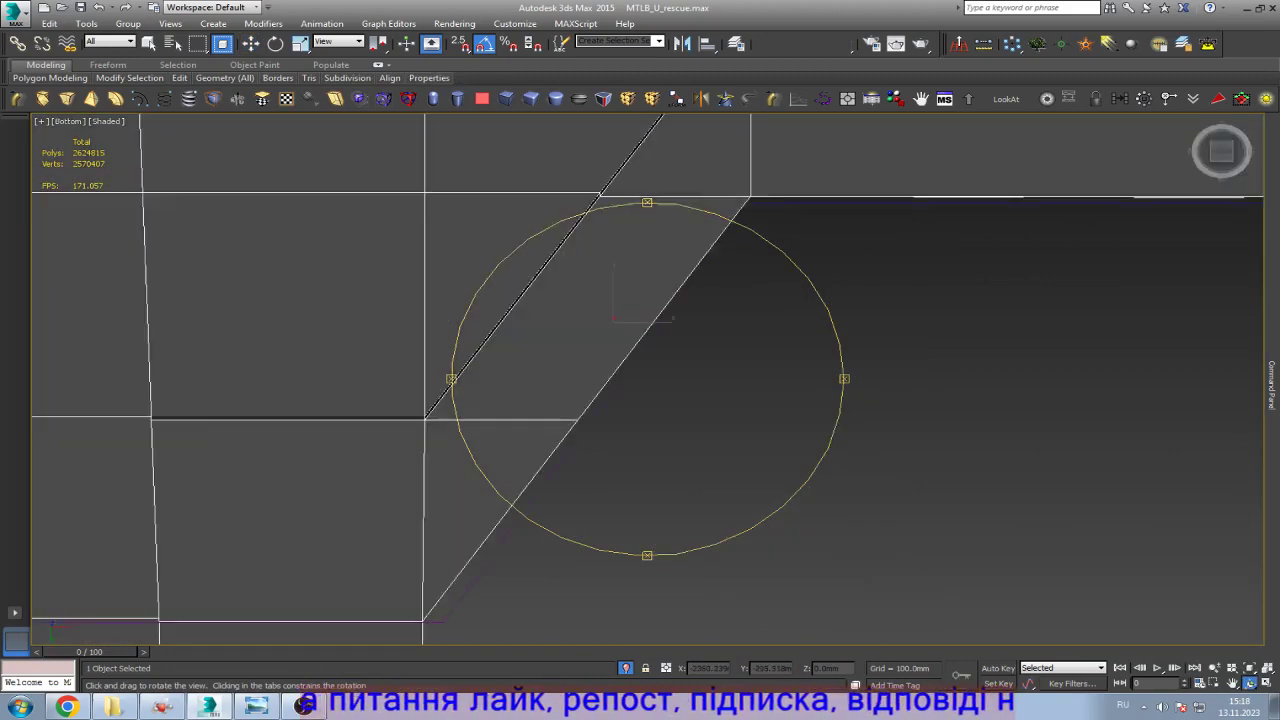
pyautogui.press('w')
# Step: Inspect the weld in wireframe, then tilt the Bottom view into an angled view
pyautogui.scroll(4, 480, 380)
pyautogui.press('F3')
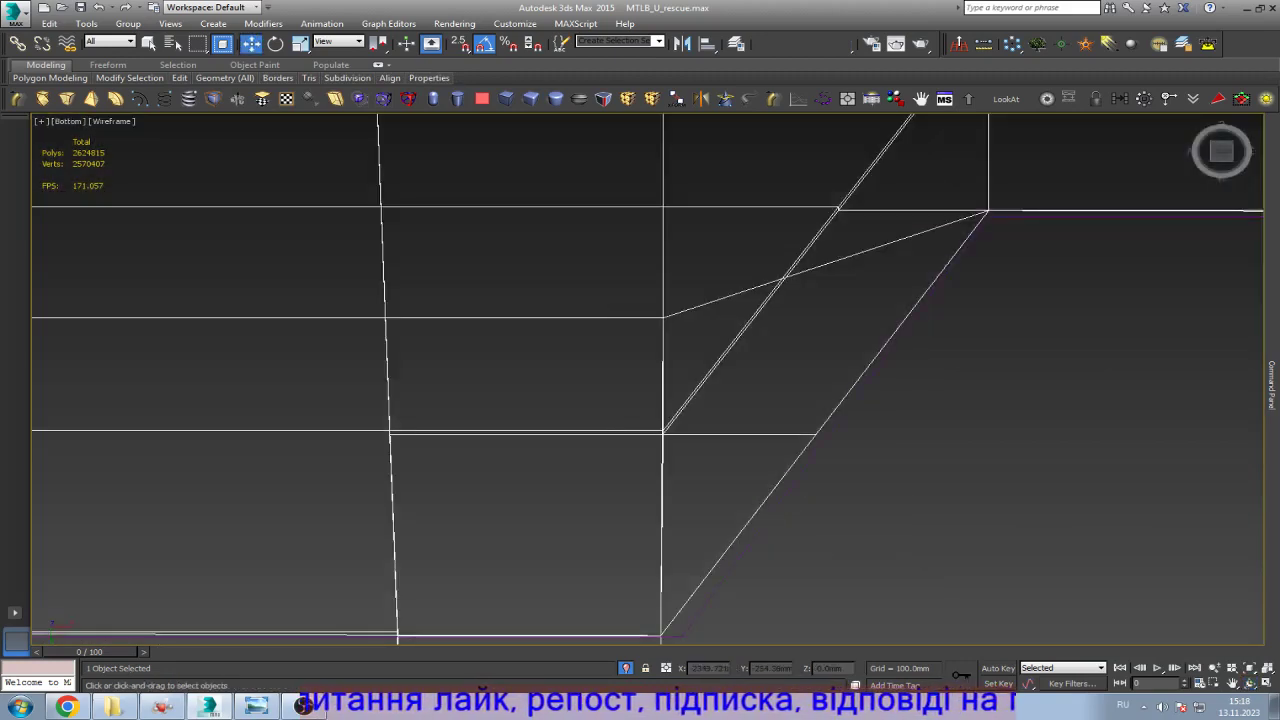
pyautogui.press('F3')
pyautogui.scroll(2, 480, 380)
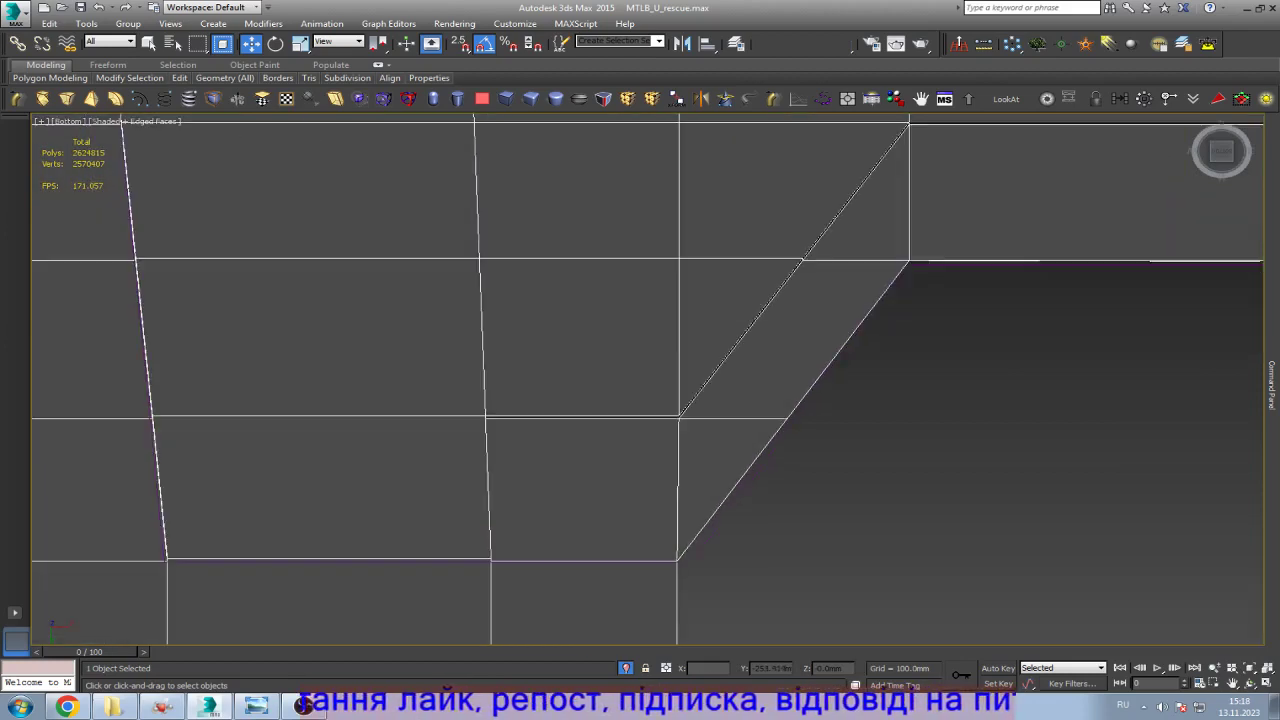
pyautogui.press('1')
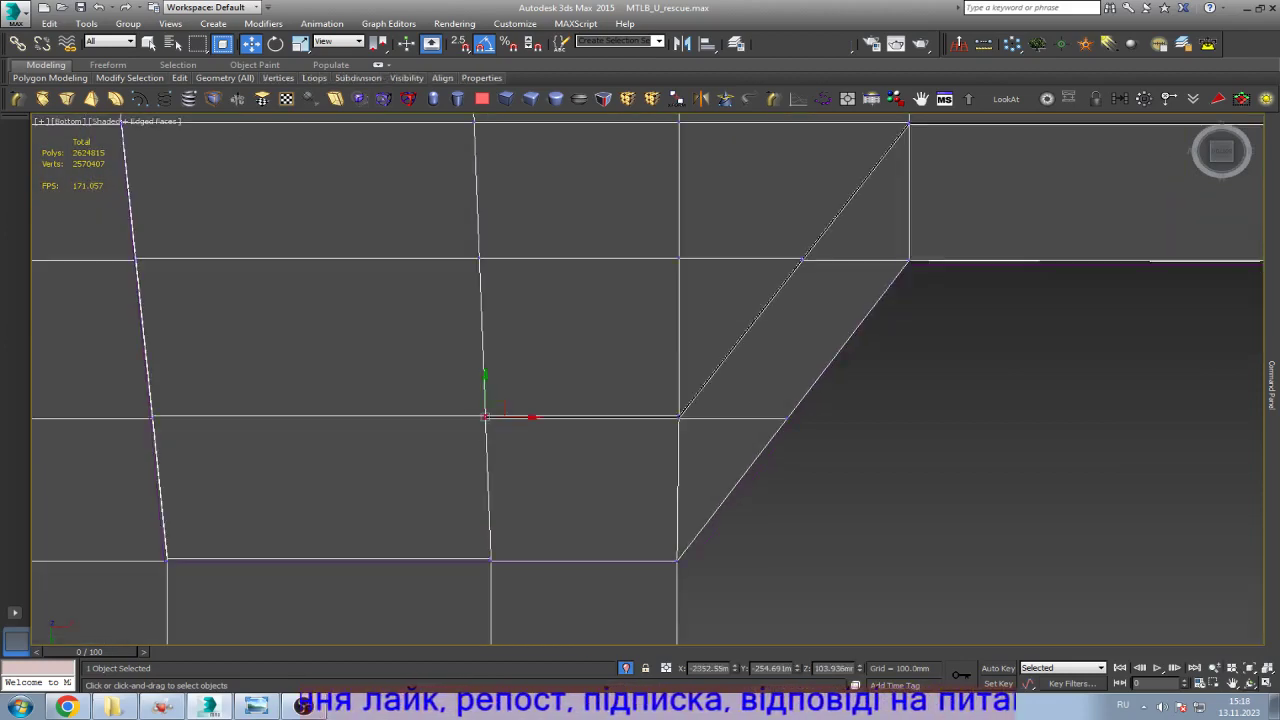
pyautogui.hotkey('ctrl', 'r')
pyautogui.moveTo(640, 380); pyautogui.dragTo(560, 298)
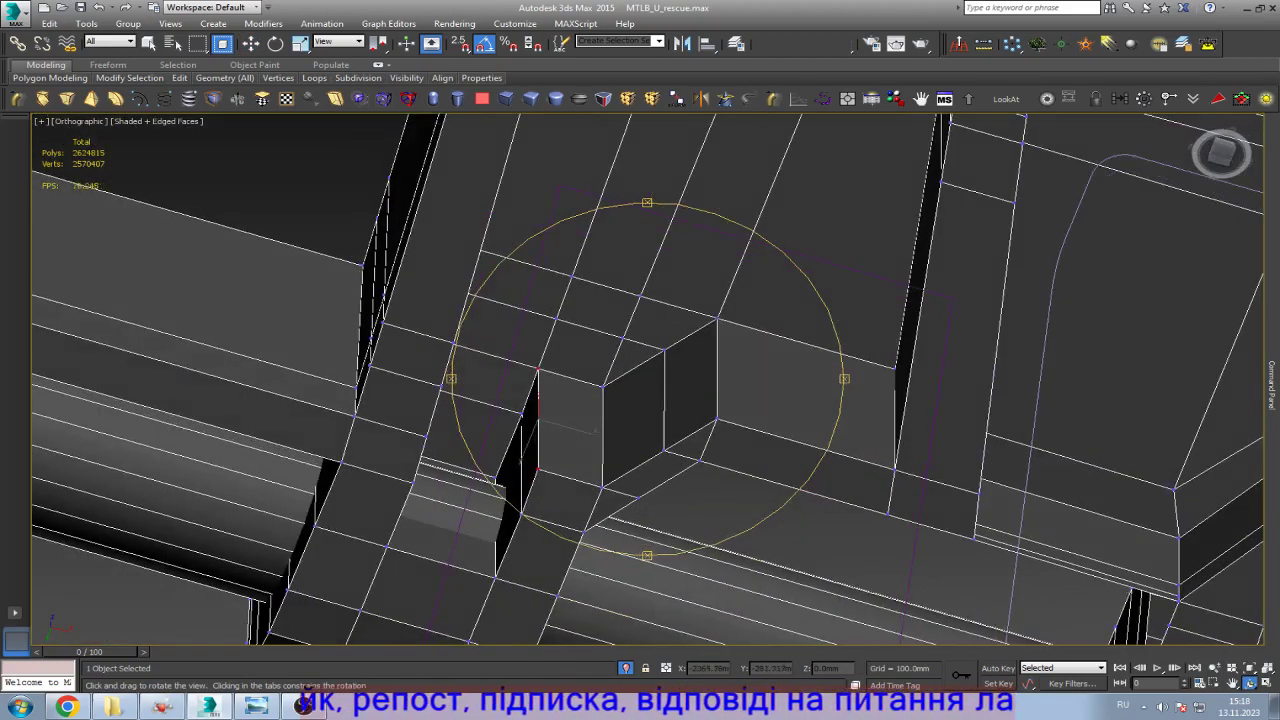
pyautogui.press('w')
pyautogui.scroll(4, 600, 330)
# Step: Delete the stray vertical polygon beside the gap
pyautogui.press('4')
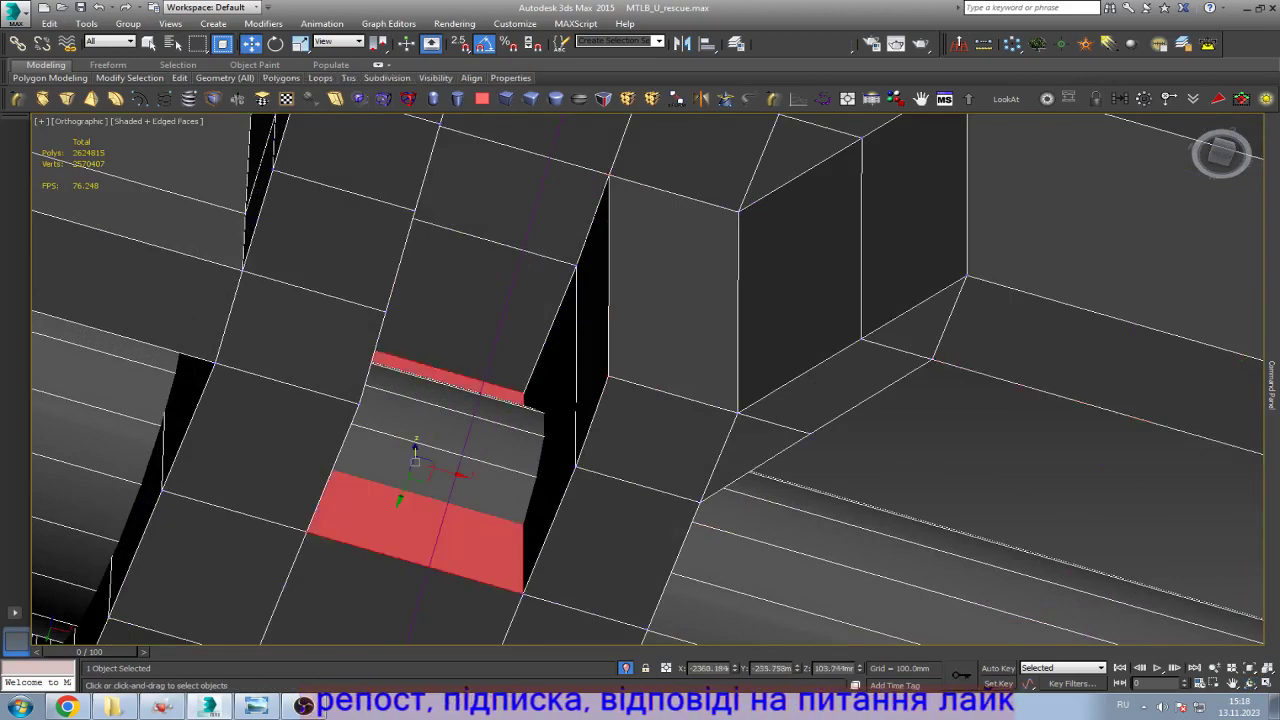
pyautogui.click(551, 418)
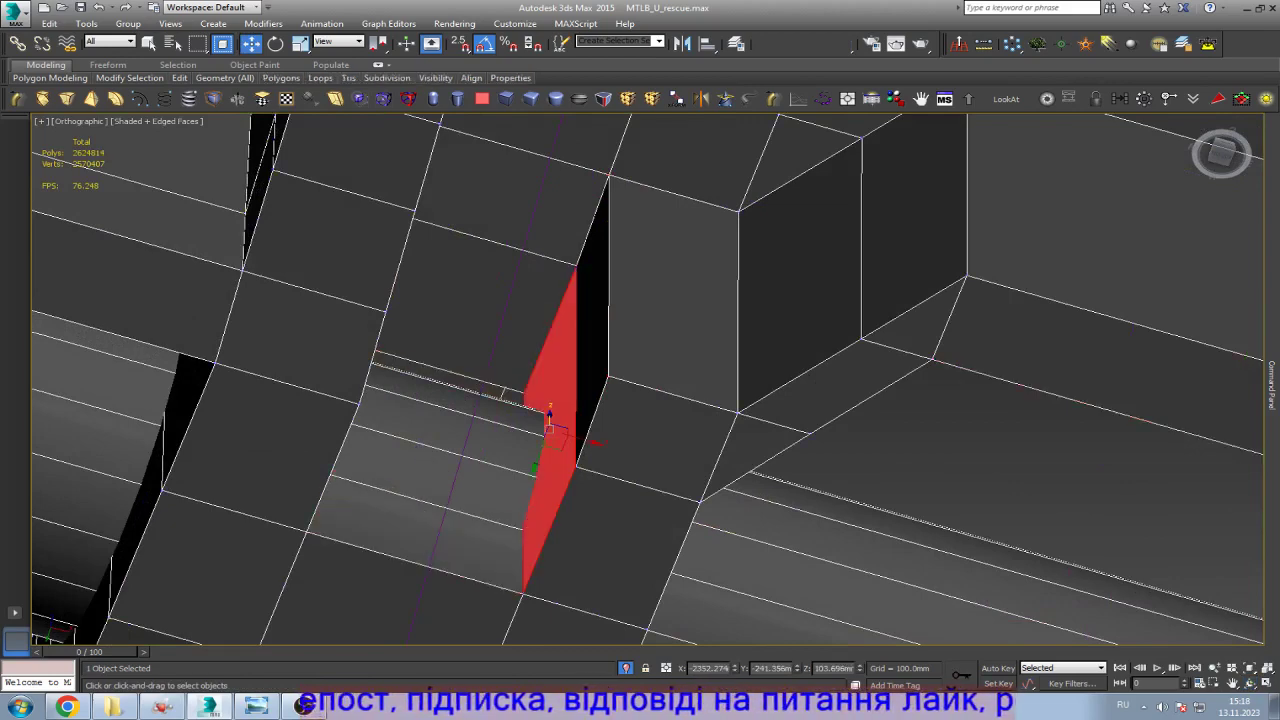
pyautogui.keyDown('alt'); pyautogui.moveTo(551, 418); pyautogui.dragTo(665, 455, button='middle'); pyautogui.keyUp('alt')
pyautogui.scroll(3, 580, 420)
pyautogui.press('w')
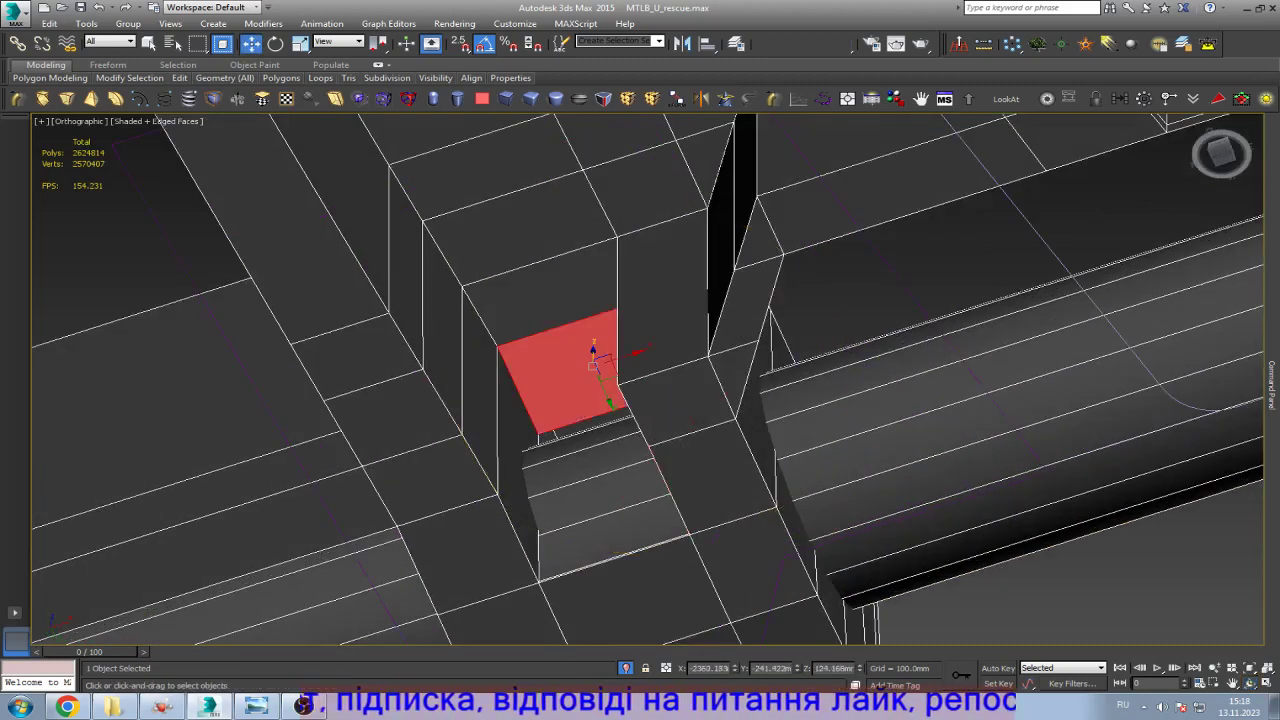
pyautogui.press('Delete')
# Step: Bridge the selected faces to fill the gap, then delete the leftover polygon selection
pyautogui.click(518, 470)
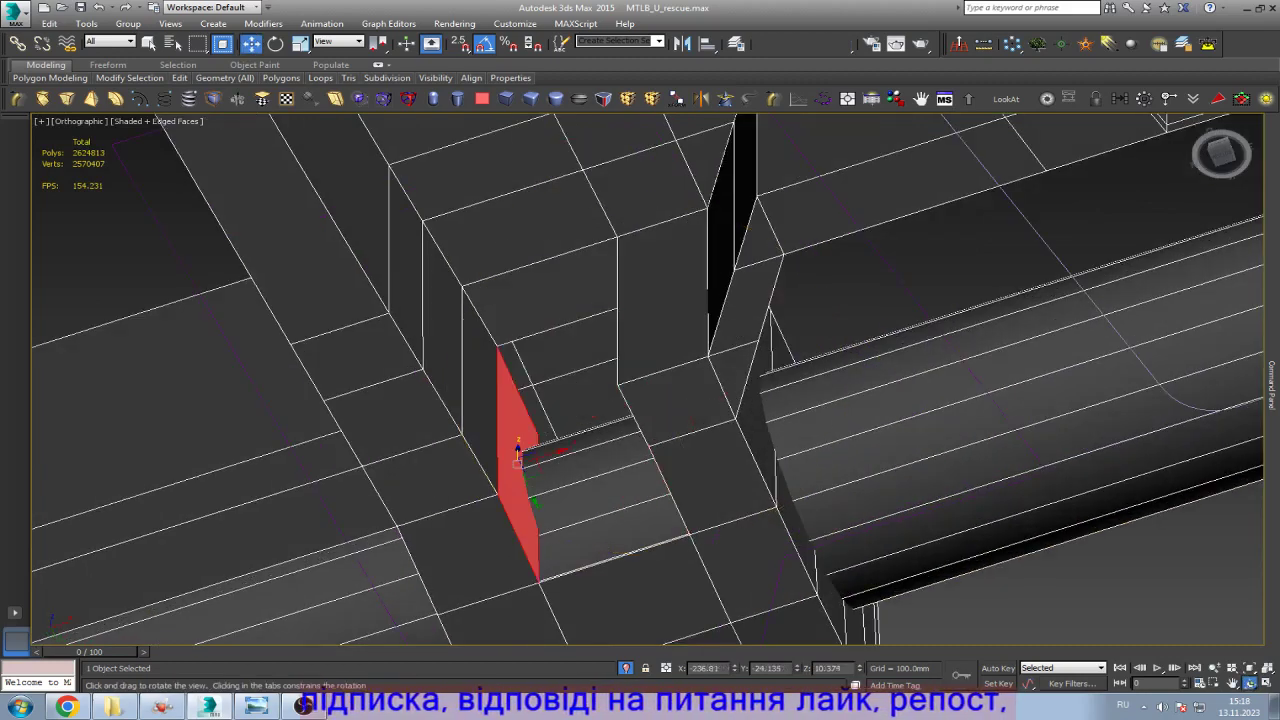
pyautogui.moveTo(518, 458)
pyautogui.keyDown('alt'); pyautogui.mouseDown(button='middle')
pyautogui.moveTo(560, 470)
pyautogui.moveTo(517, 463)
pyautogui.mouseUp(button='middle'); pyautogui.keyUp('alt')
pyautogui.scroll(1, 517, 463)
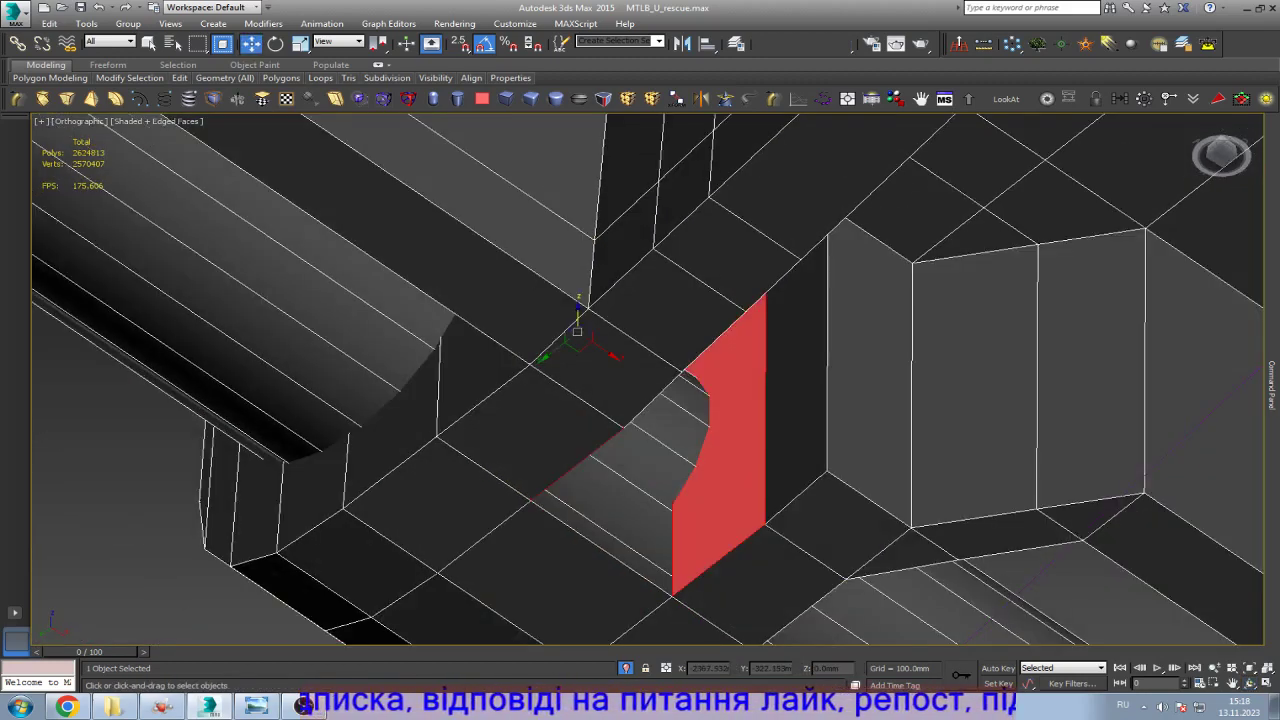
pyautogui.click(1272, 383)
pyautogui.scroll(-1, 1190, 450)
pyautogui.scroll(-5, 1190, 450)
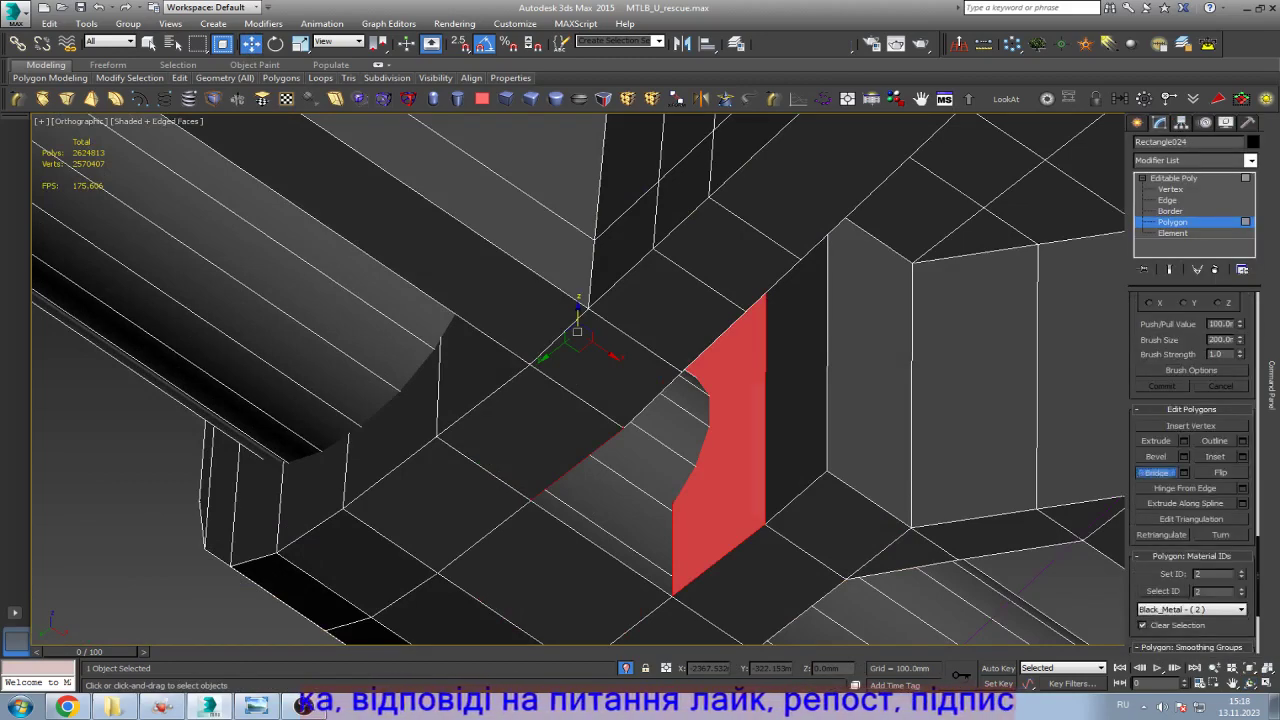
pyautogui.click(1155, 472)
pyautogui.press('F3')
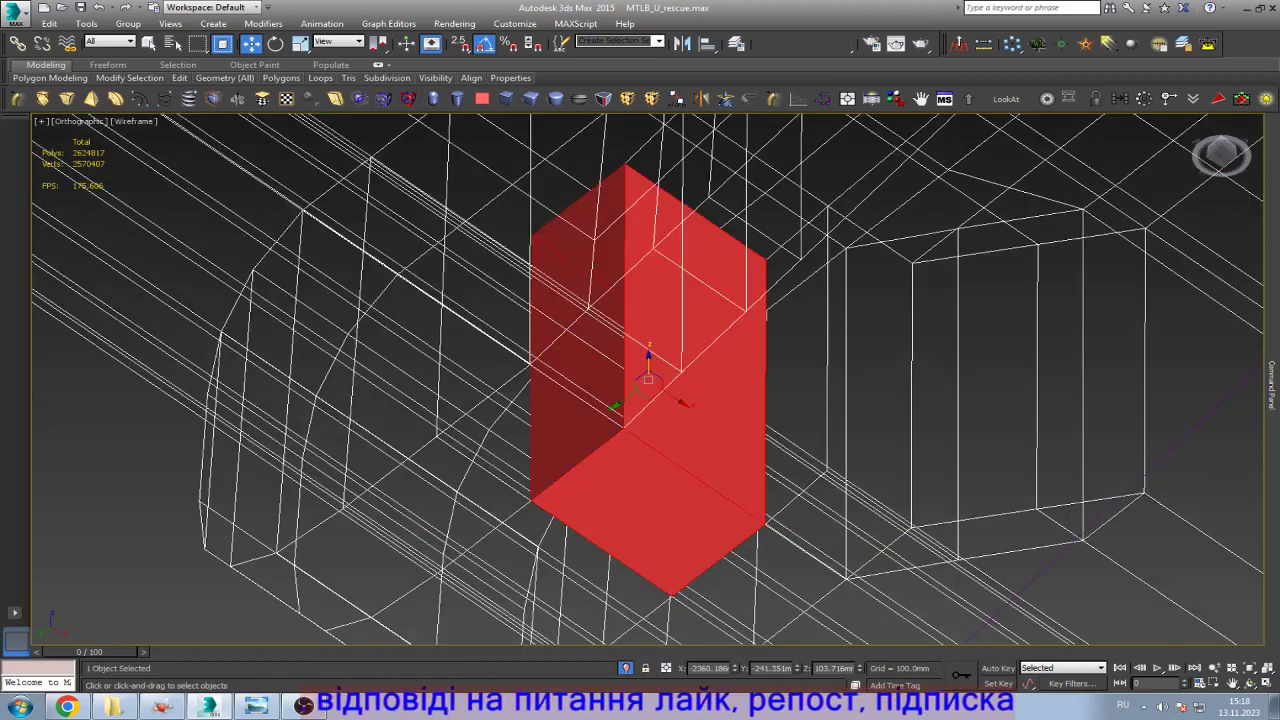
pyautogui.press('Delete')
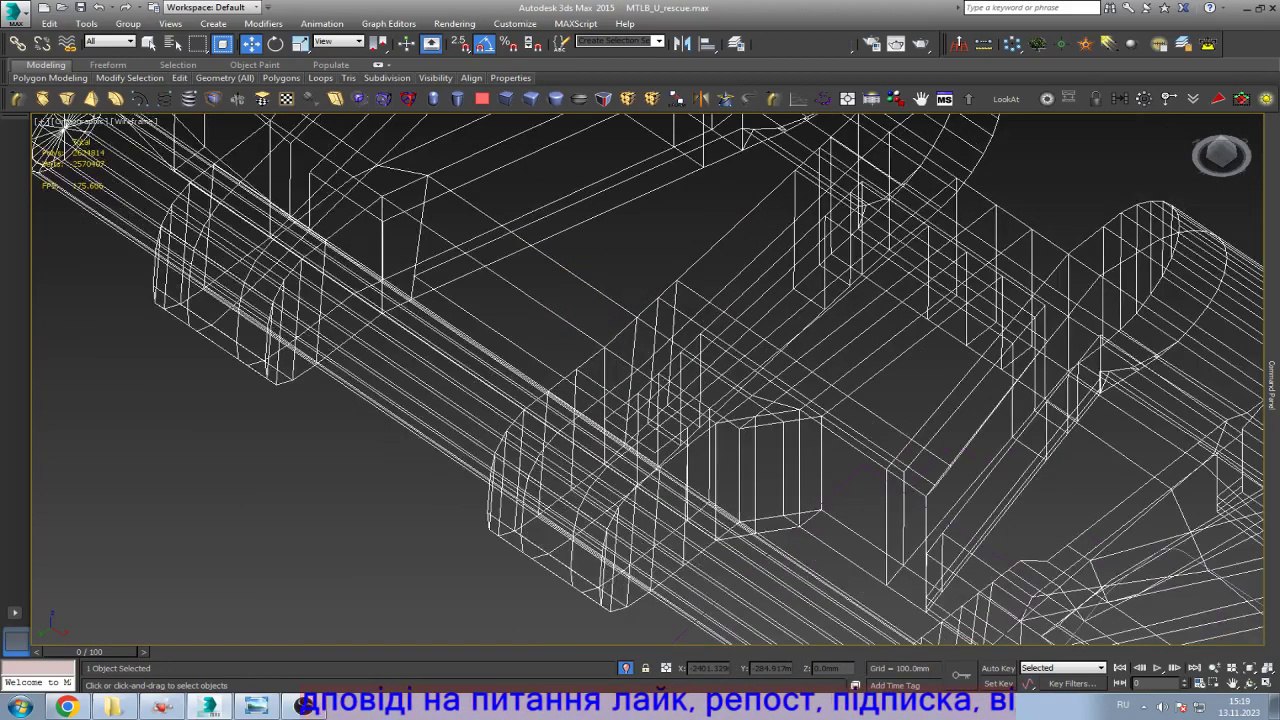
pyautogui.press('F3')
# Step: Select the small triangular, thin and end-face polygons at the block's end
pyautogui.click(672, 482)
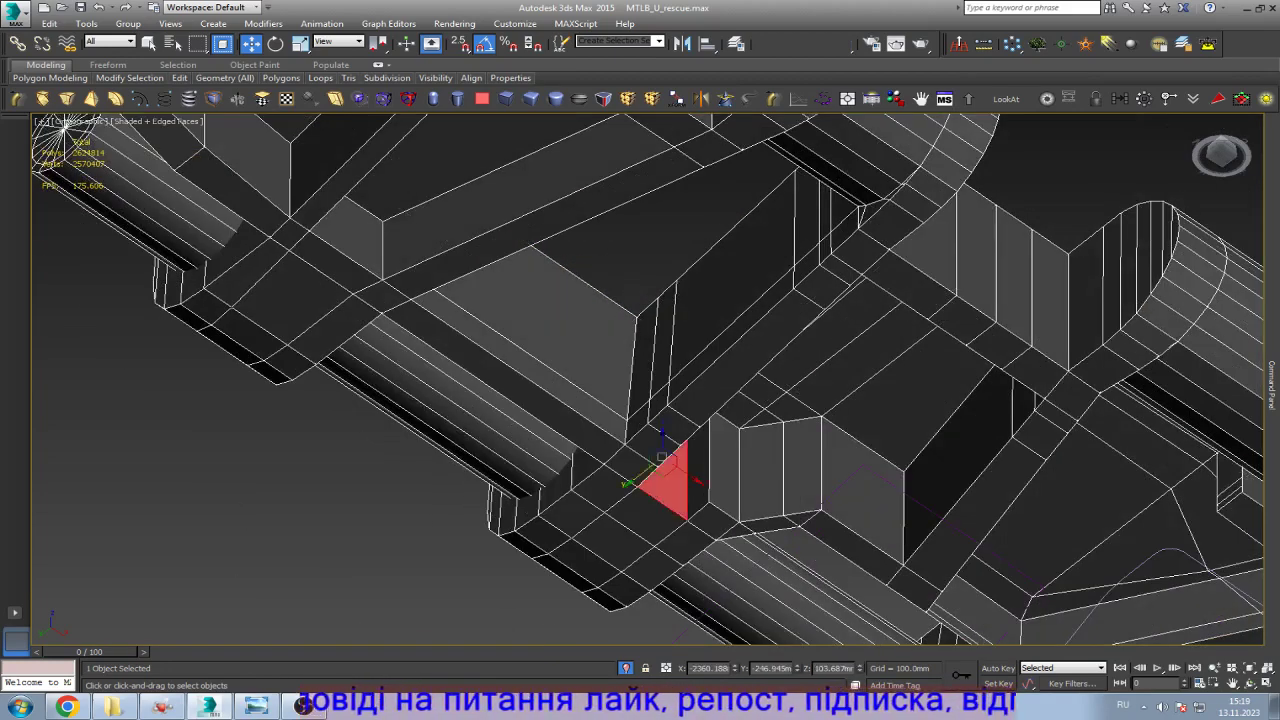
pyautogui.scroll(-3, 668, 480)
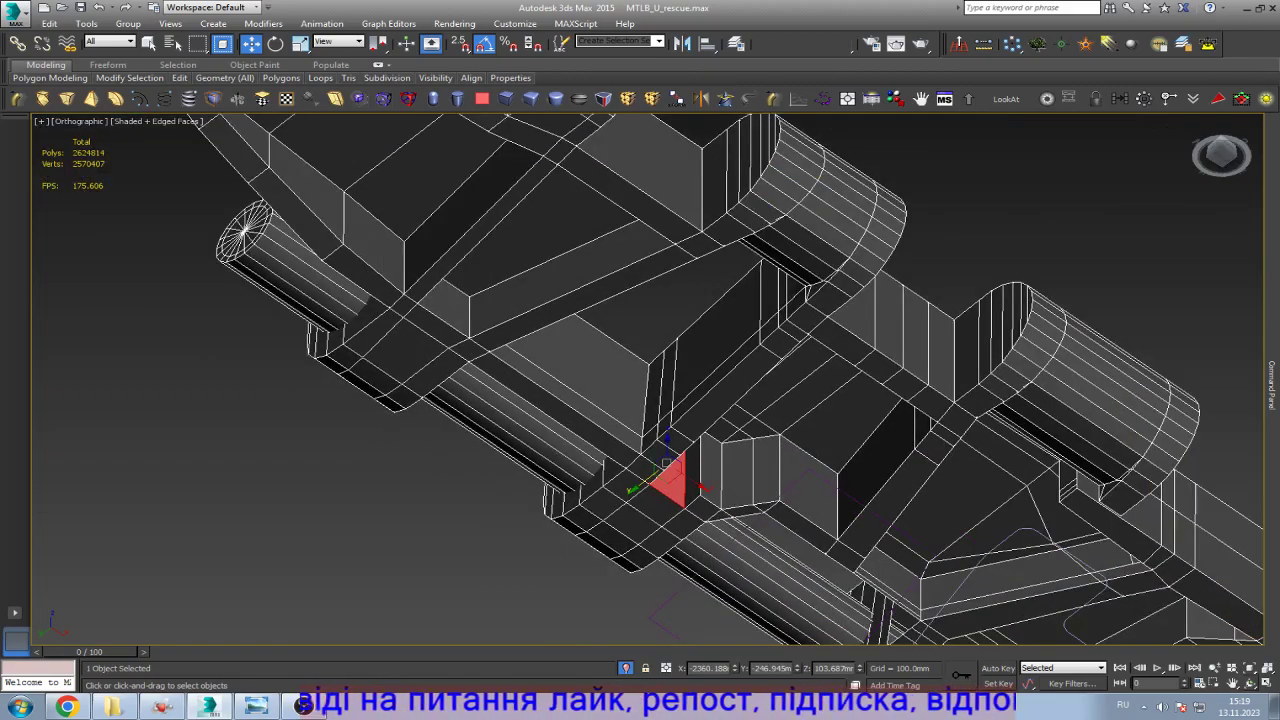
pyautogui.keyDown('alt'); pyautogui.moveTo(668, 480); pyautogui.dragTo(625, 390, button='middle'); pyautogui.keyUp('alt')
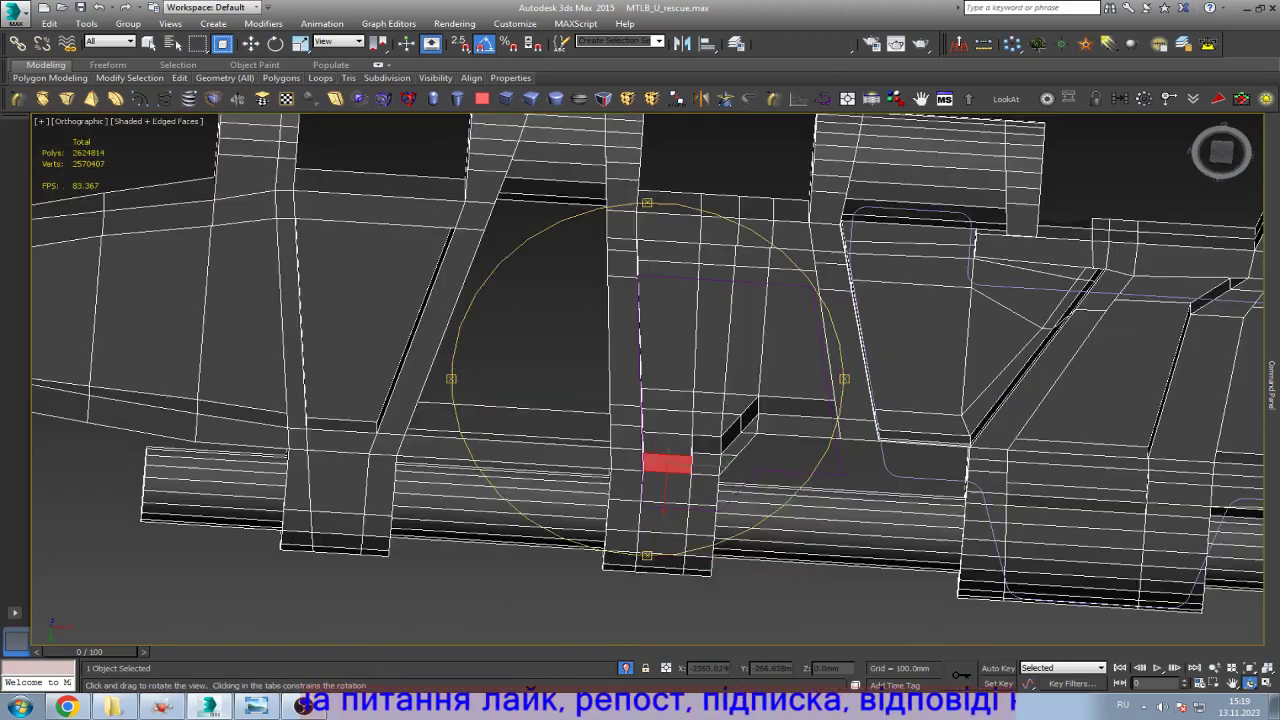
pyautogui.scroll(3, 667, 463)
pyautogui.press('w')
pyautogui.scroll(-3, 629, 471)
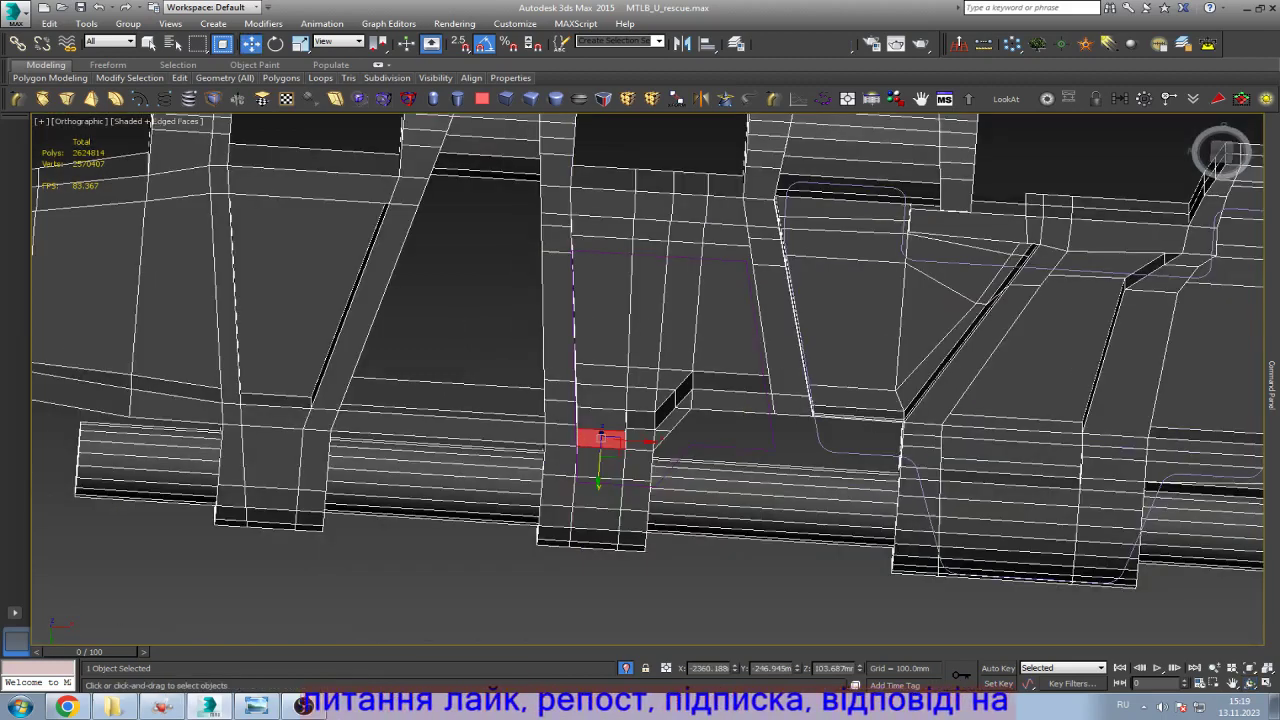
pyautogui.scroll(4, 805, 390)
pyautogui.click(885, 452)
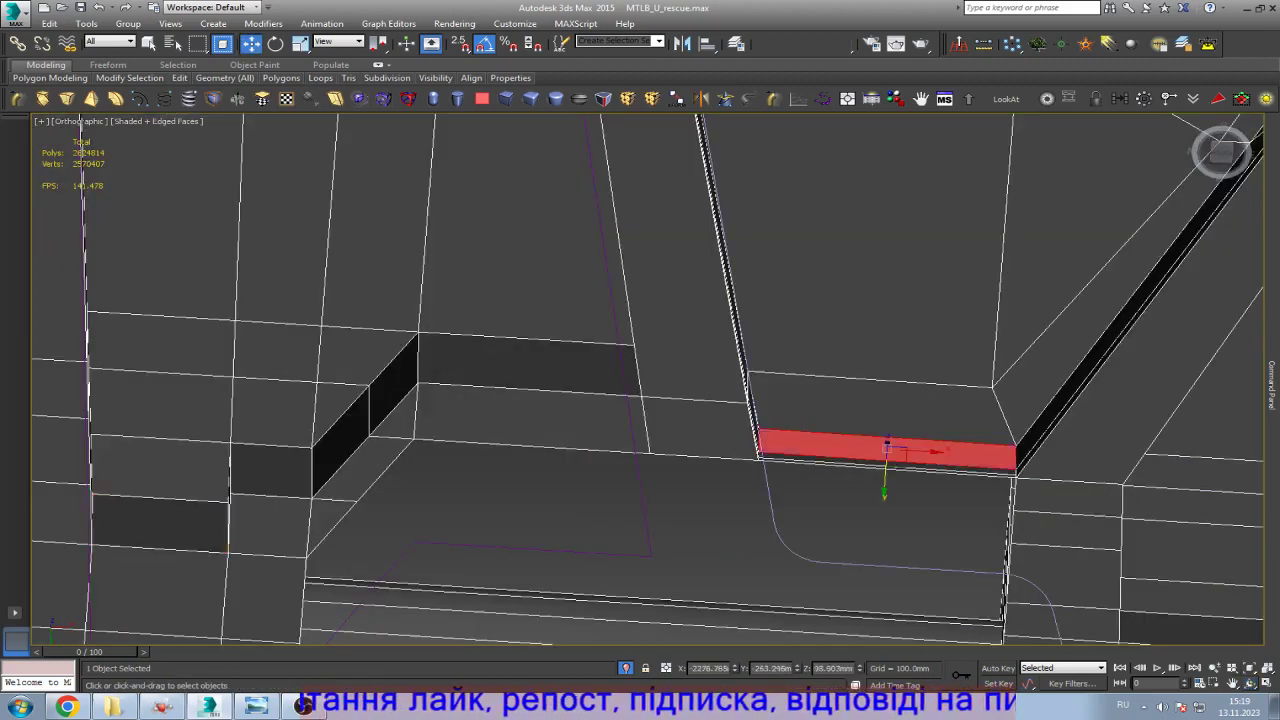
pyautogui.keyDown('alt'); pyautogui.moveTo(790, 540); pyautogui.dragTo(787, 541, button='middle'); pyautogui.keyUp('alt')
pyautogui.scroll(3, 787, 541)
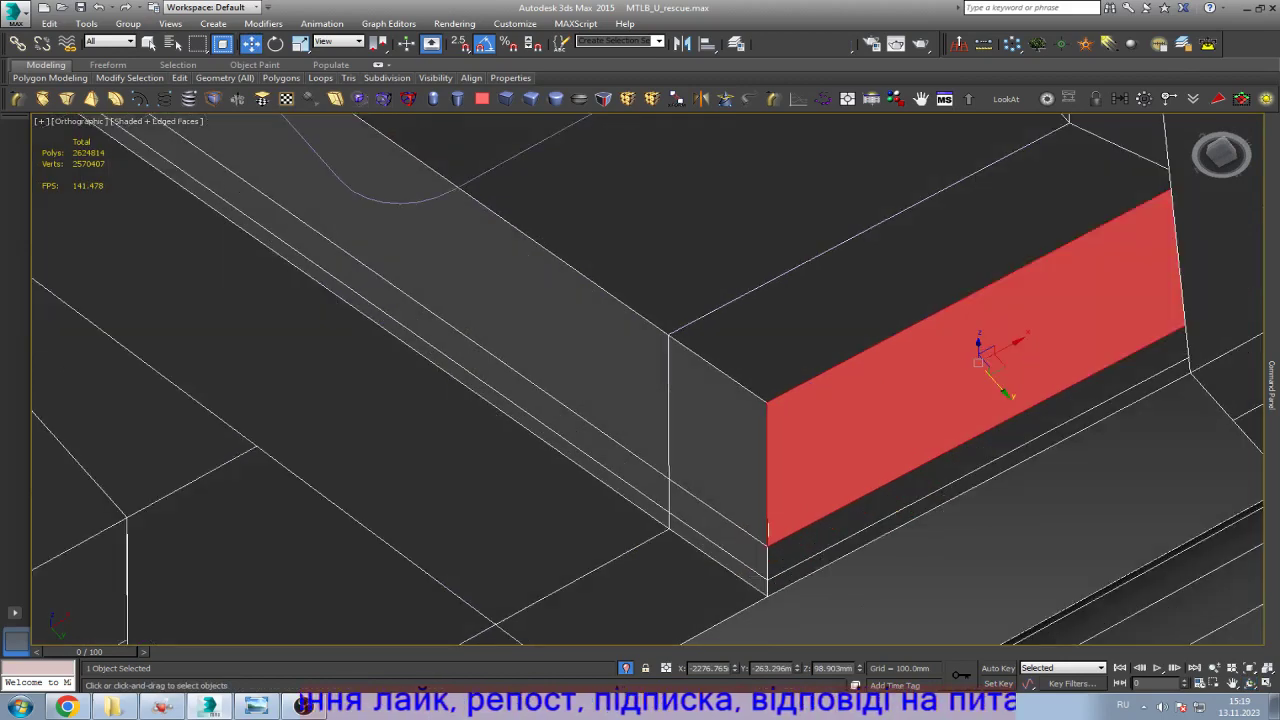
pyautogui.click(765, 530)
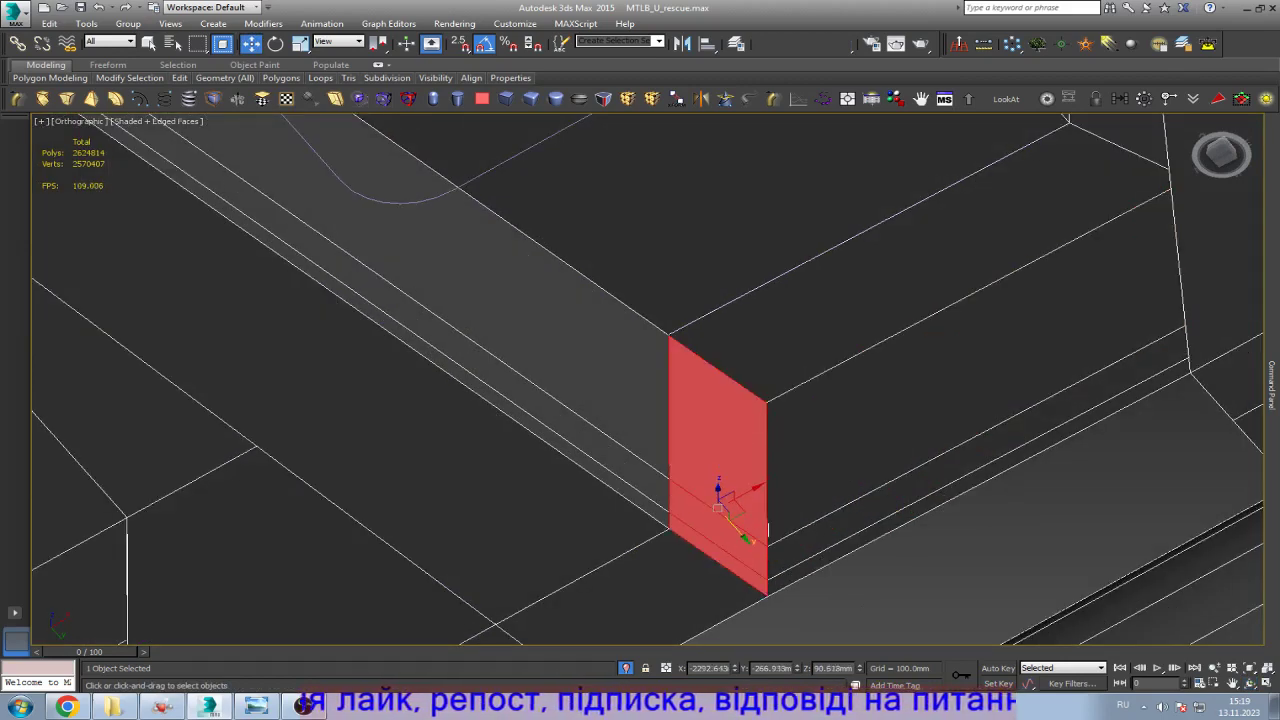
pyautogui.click(920, 260)
pyautogui.keyDown('alt'); pyautogui.moveTo(920, 260); pyautogui.dragTo(880, 320, button='middle'); pyautogui.keyUp('alt')
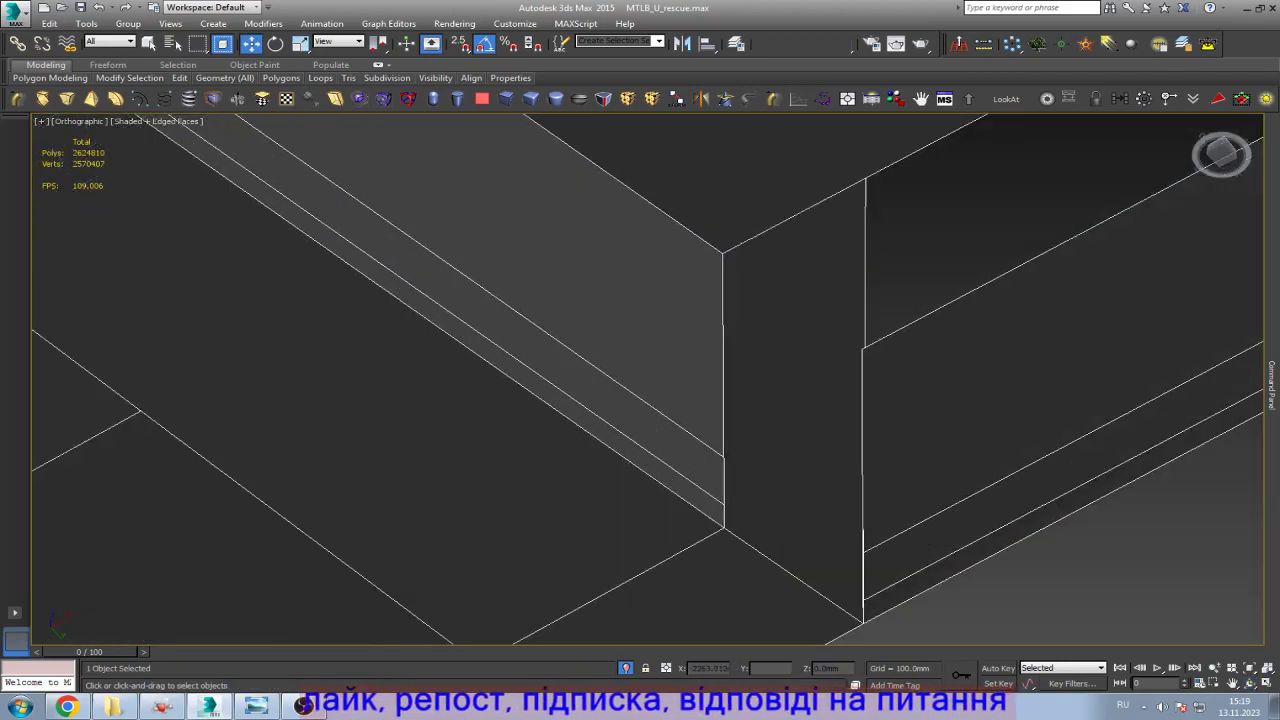
# Step: Extrude a new polygon strip sideways along X from the block's vertical corner edge
pyautogui.press('2')
pyautogui.keyDown('ctrl'); pyautogui.click(723, 480); pyautogui.keyUp('ctrl')
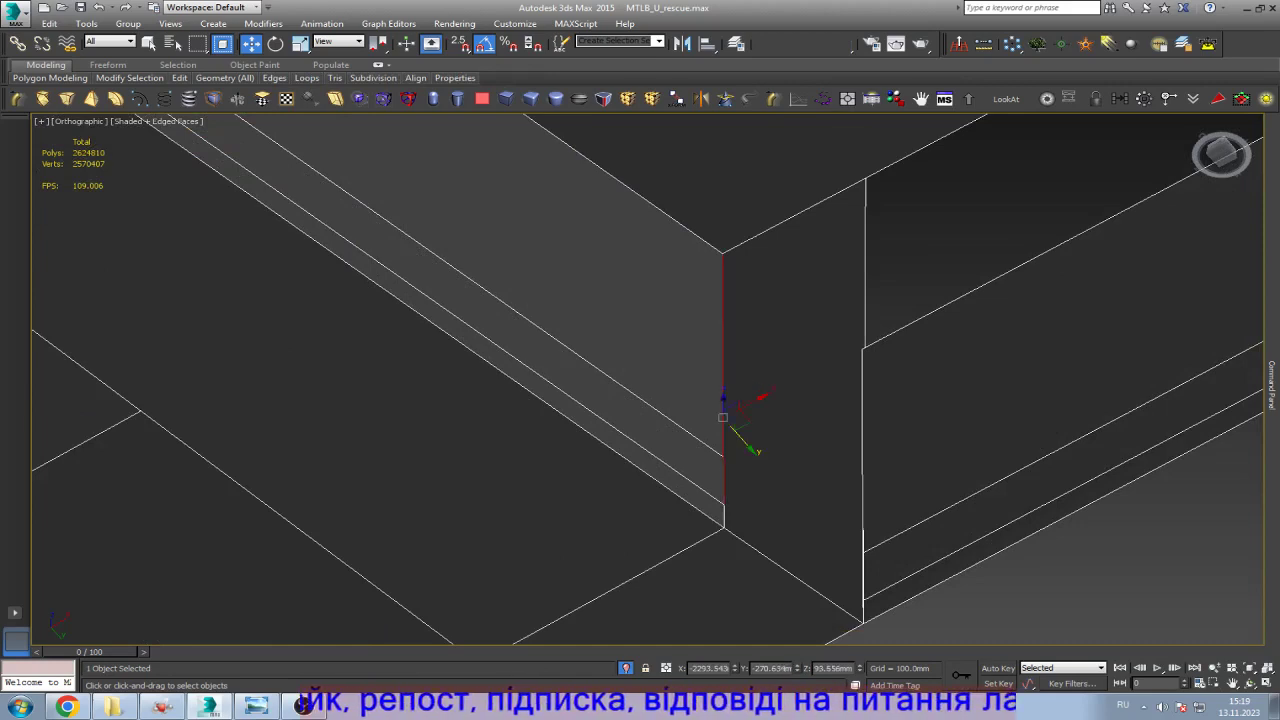
pyautogui.keyDown('alt'); pyautogui.moveTo(723, 417); pyautogui.dragTo(700, 440, button='middle'); pyautogui.keyUp('alt')
pyautogui.keyDown('shift'); pyautogui.moveTo(752, 435); pyautogui.dragTo(1028, 300); pyautogui.keyUp('shift')
pyautogui.scroll(4, 1173, 213)
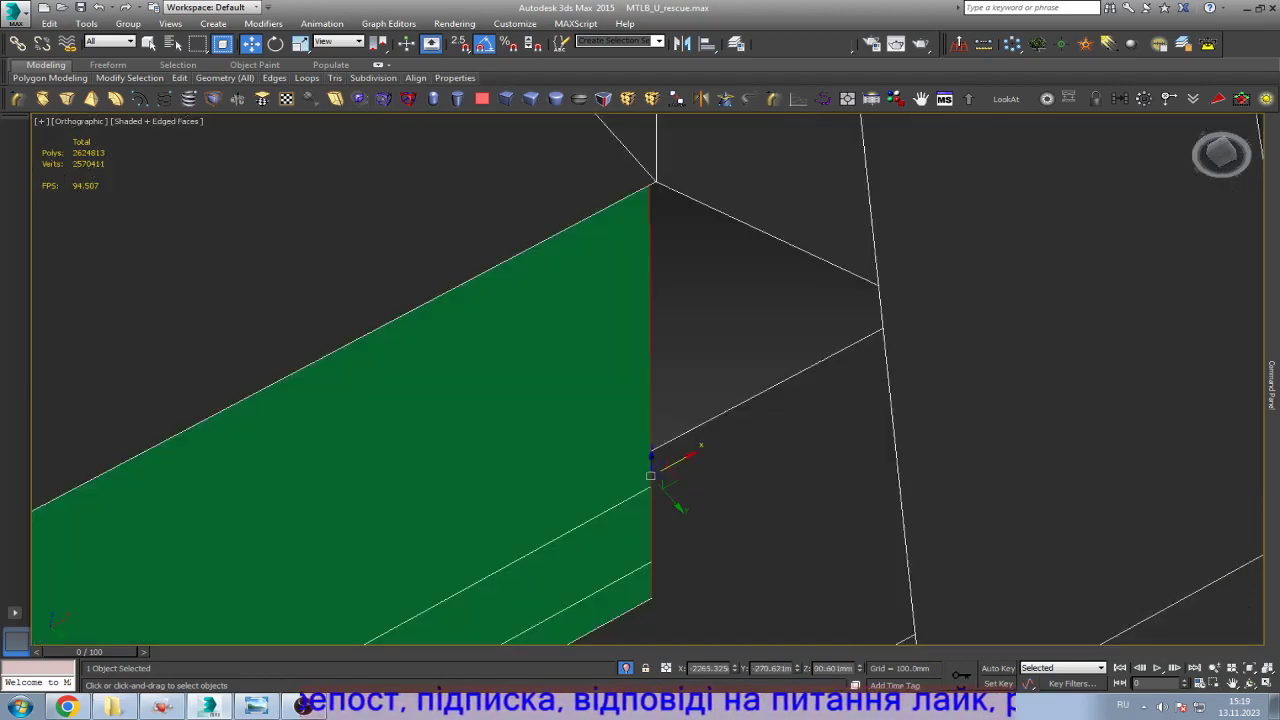
pyautogui.press('b')
pyautogui.scroll(-10, 674, 392)
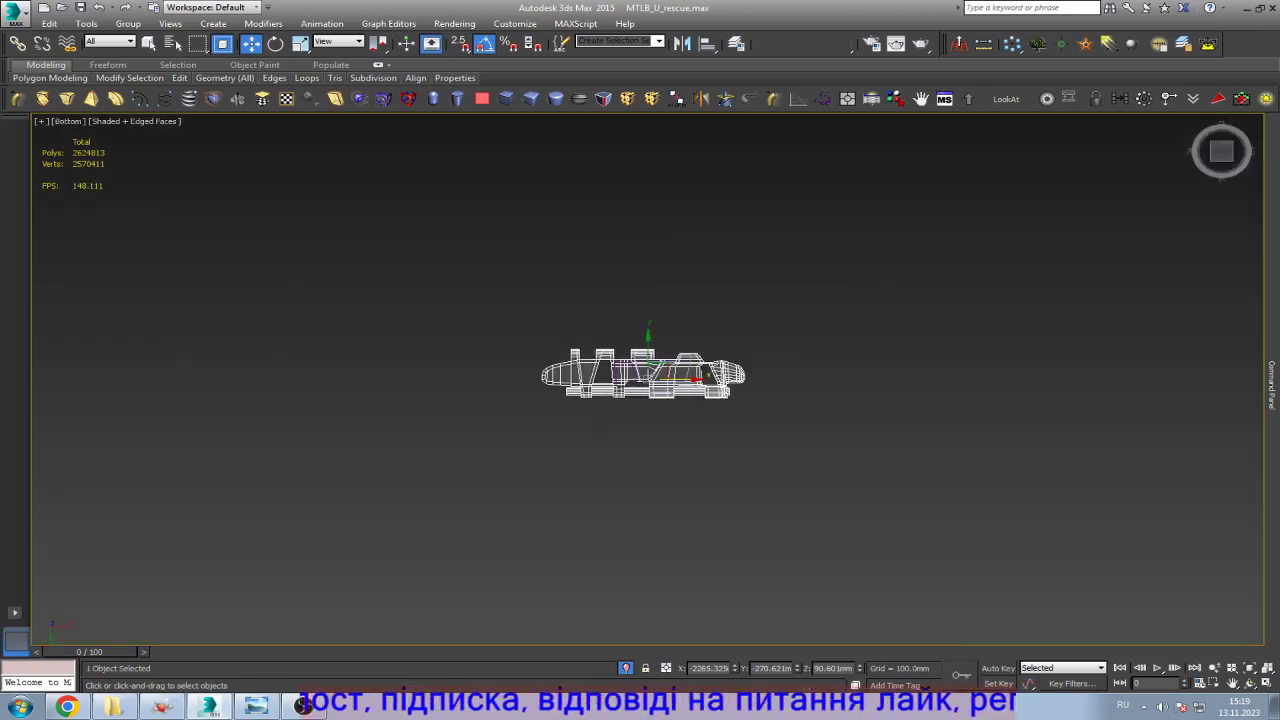
pyautogui.scroll(6, 674, 392)
pyautogui.scroll(8, 548, 316)
pyautogui.press('F3')
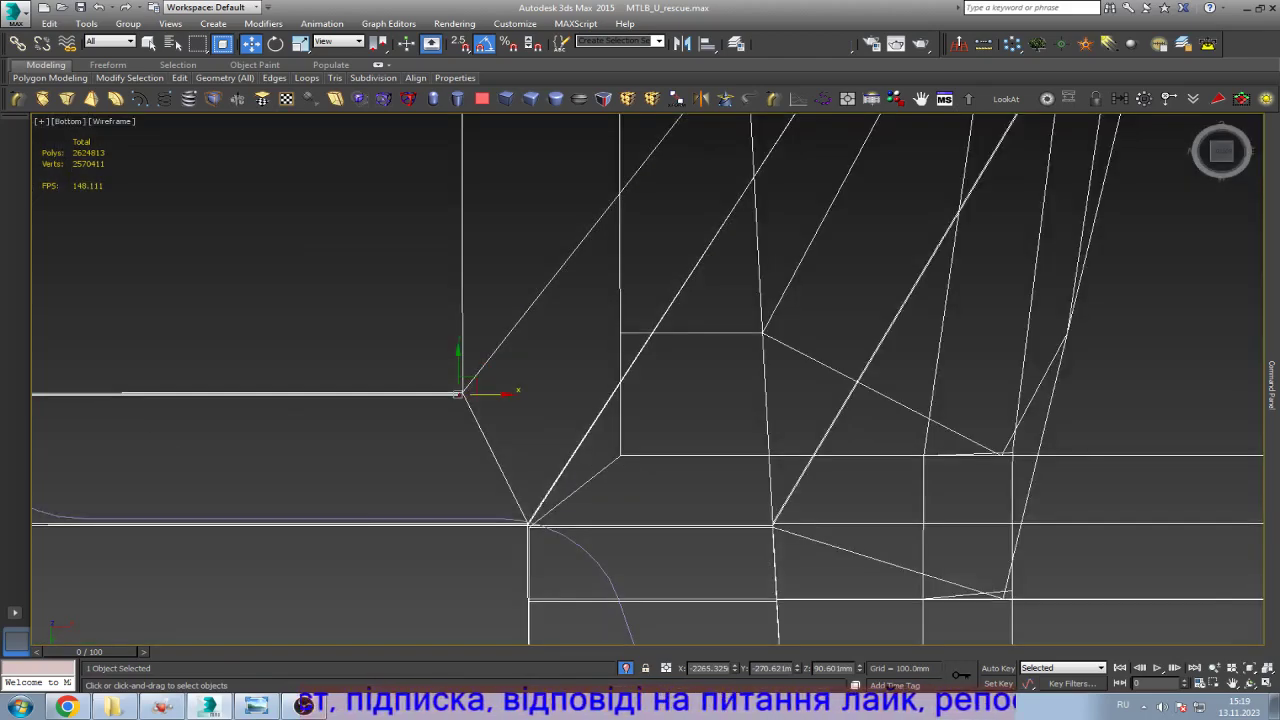
pyautogui.scroll(8, 486, 386)
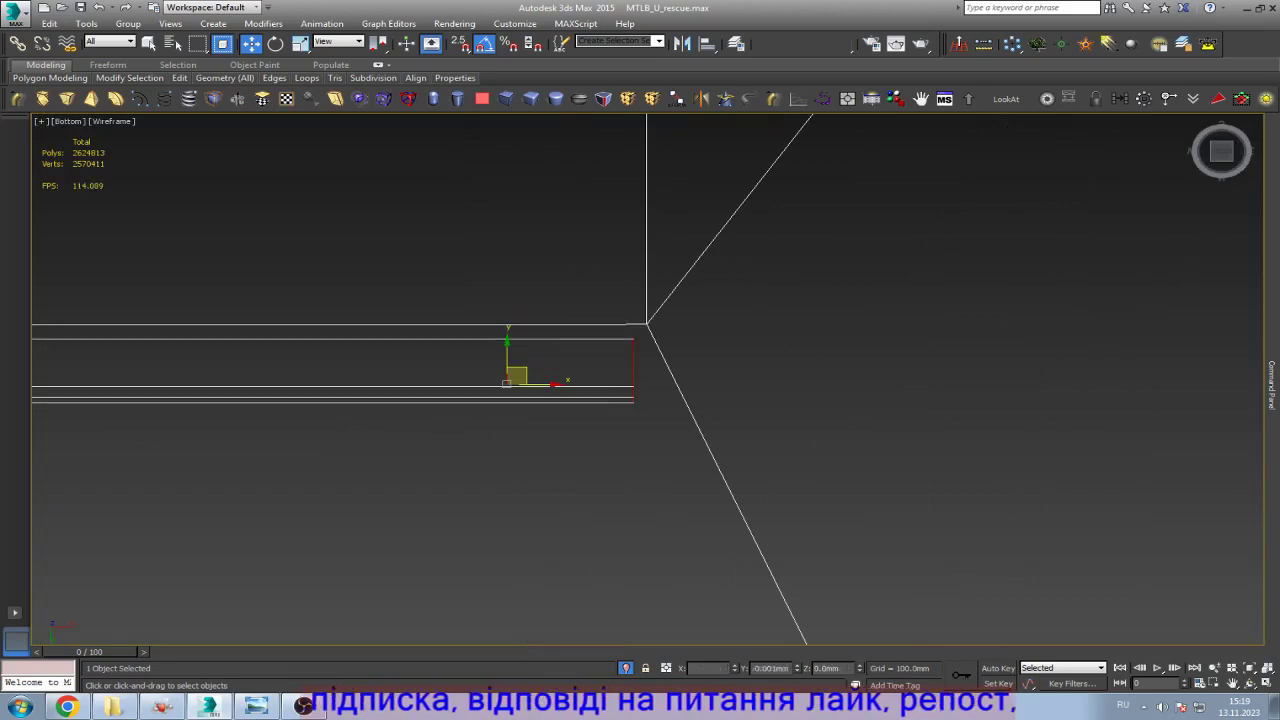
pyautogui.scroll(-5, 506, 383)
pyautogui.moveTo(506, 383); pyautogui.dragTo(792, 348, button='middle')
pyautogui.press('1')
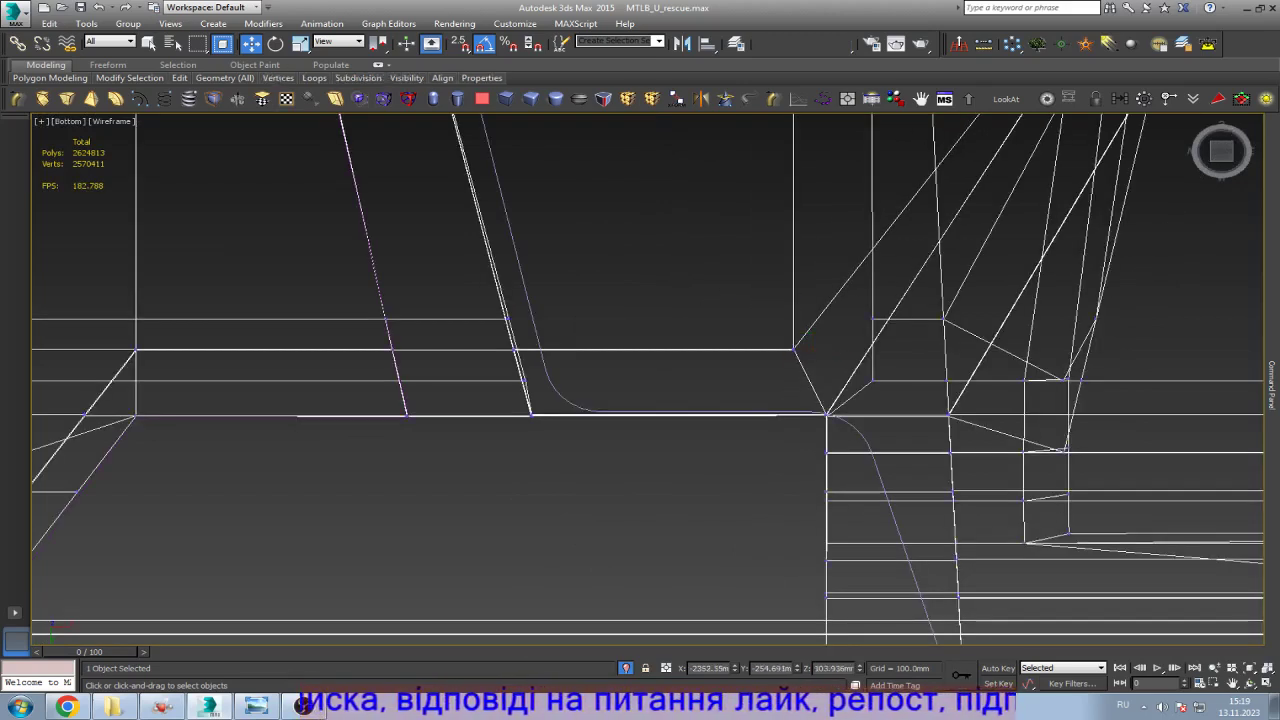
pyautogui.moveTo(889, 296); pyautogui.dragTo(480, 470)
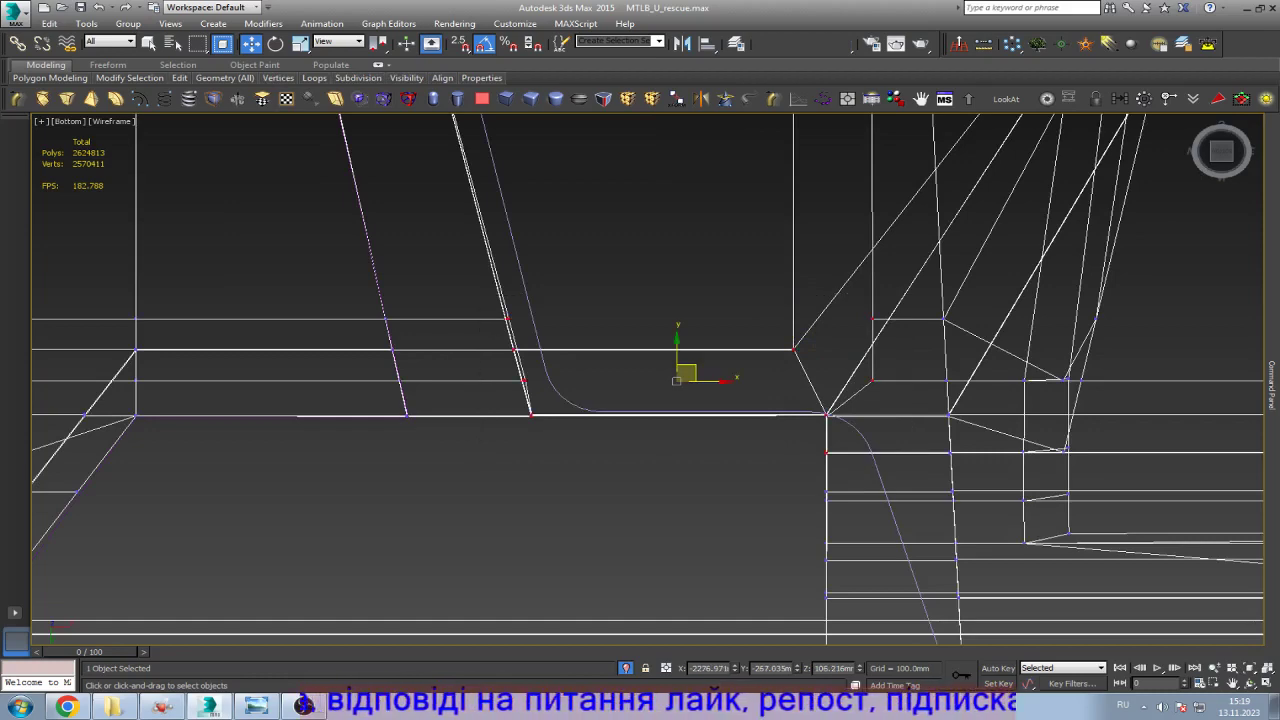
pyautogui.scroll(6, 540, 400)
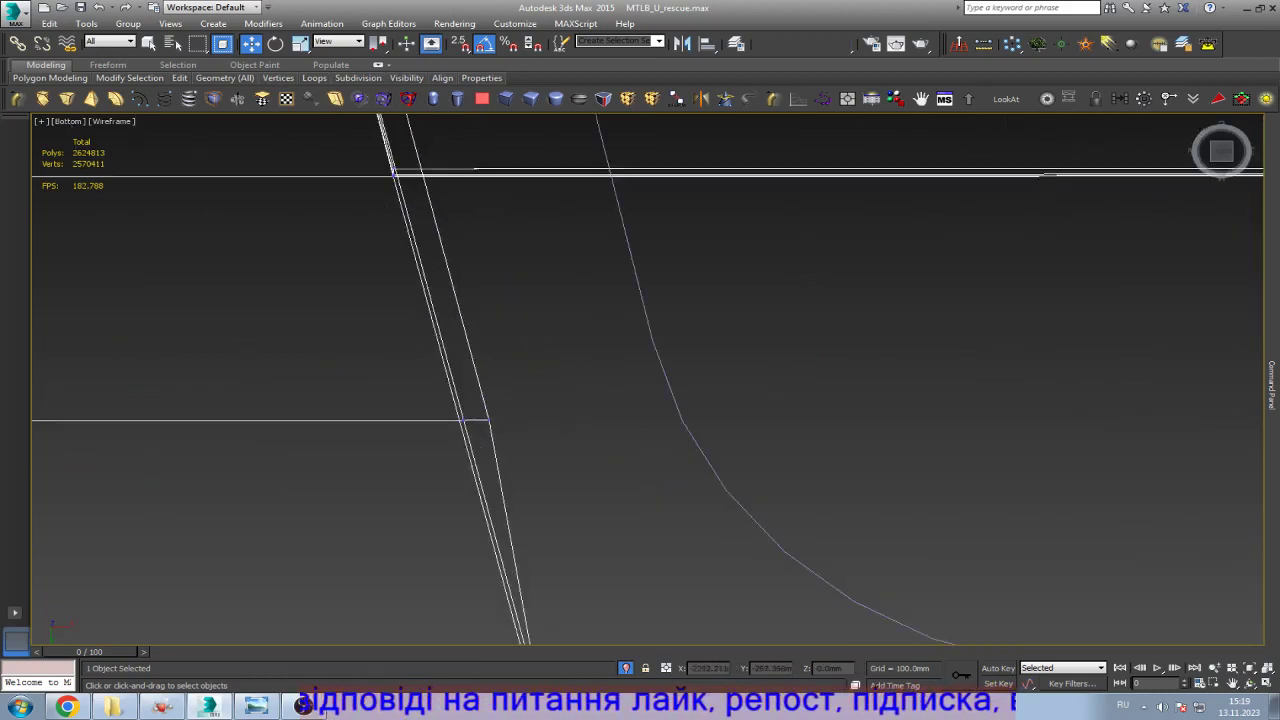
pyautogui.write('r')
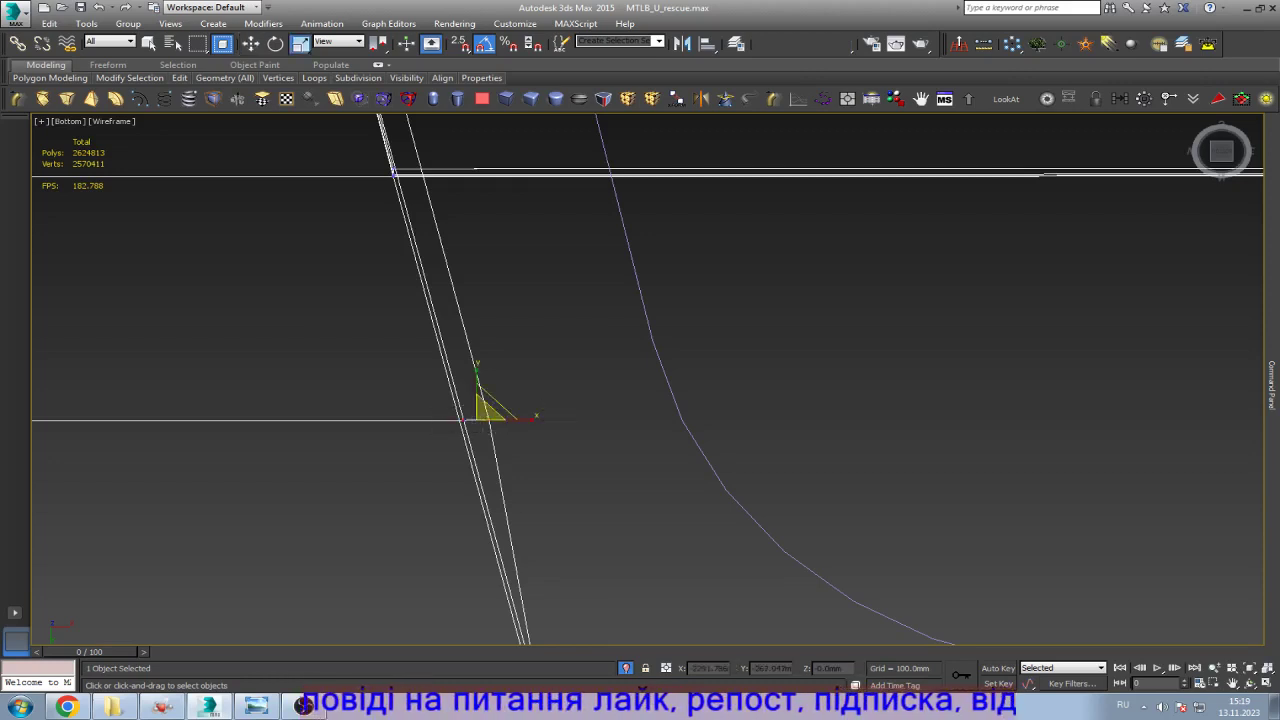
pyautogui.write('2')
pyautogui.press('Return')
pyautogui.scroll(-3, 470, 430)
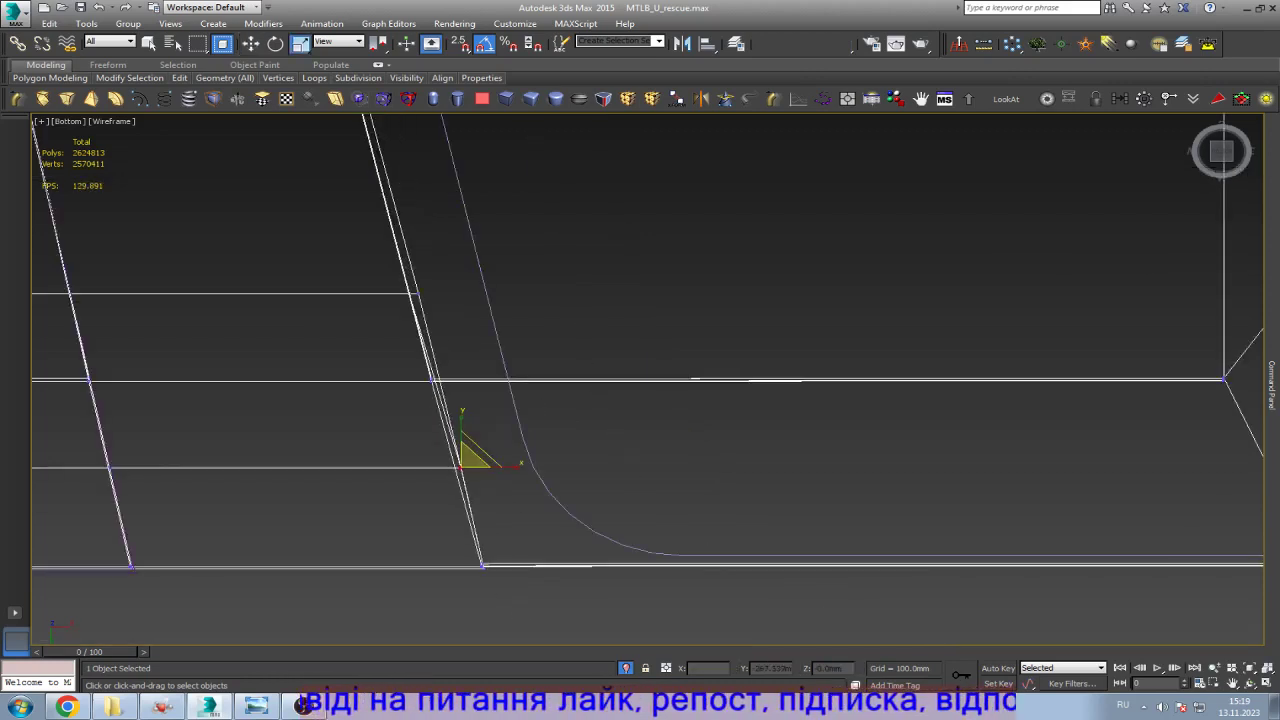
pyautogui.scroll(3, 400, 420)
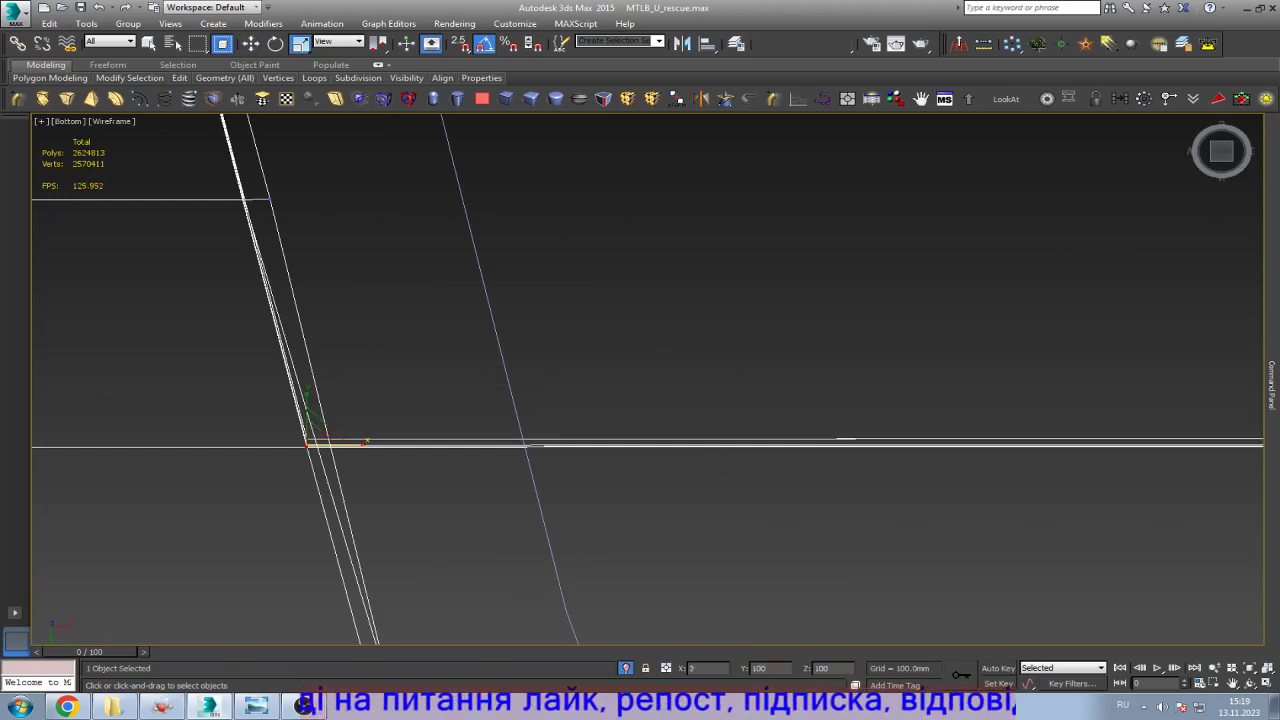
pyautogui.moveTo(188, 181); pyautogui.dragTo(357, 237)
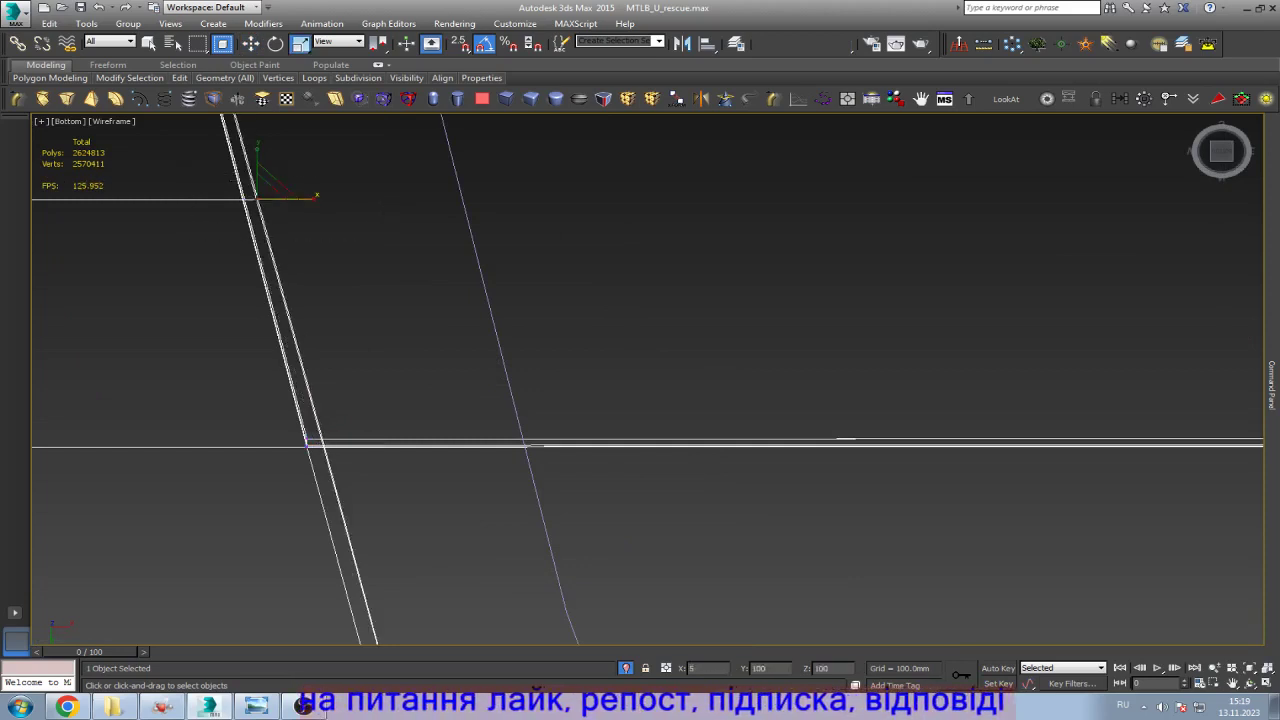
pyautogui.press('w')
pyautogui.scroll(3, 924, 350)
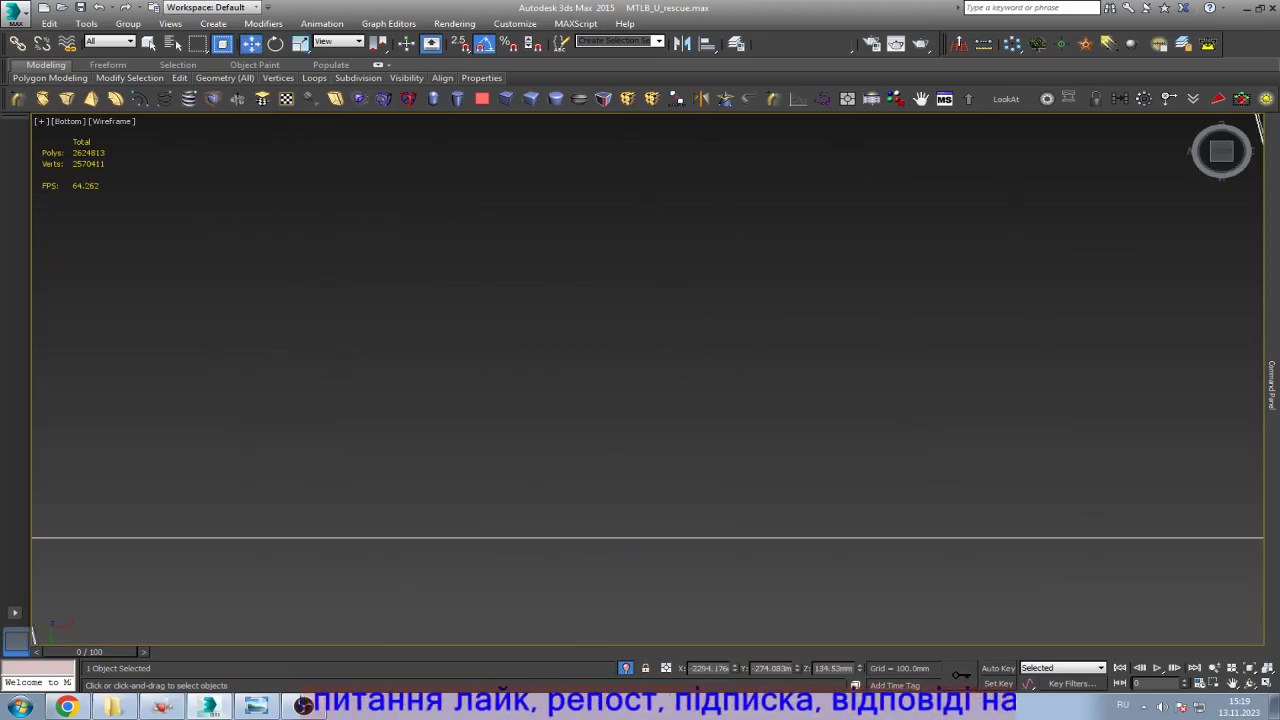
pyautogui.moveTo(924, 350); pyautogui.dragTo(904, 352)
pyautogui.moveTo(904, 352); pyautogui.dragTo(684, 396, button='middle')
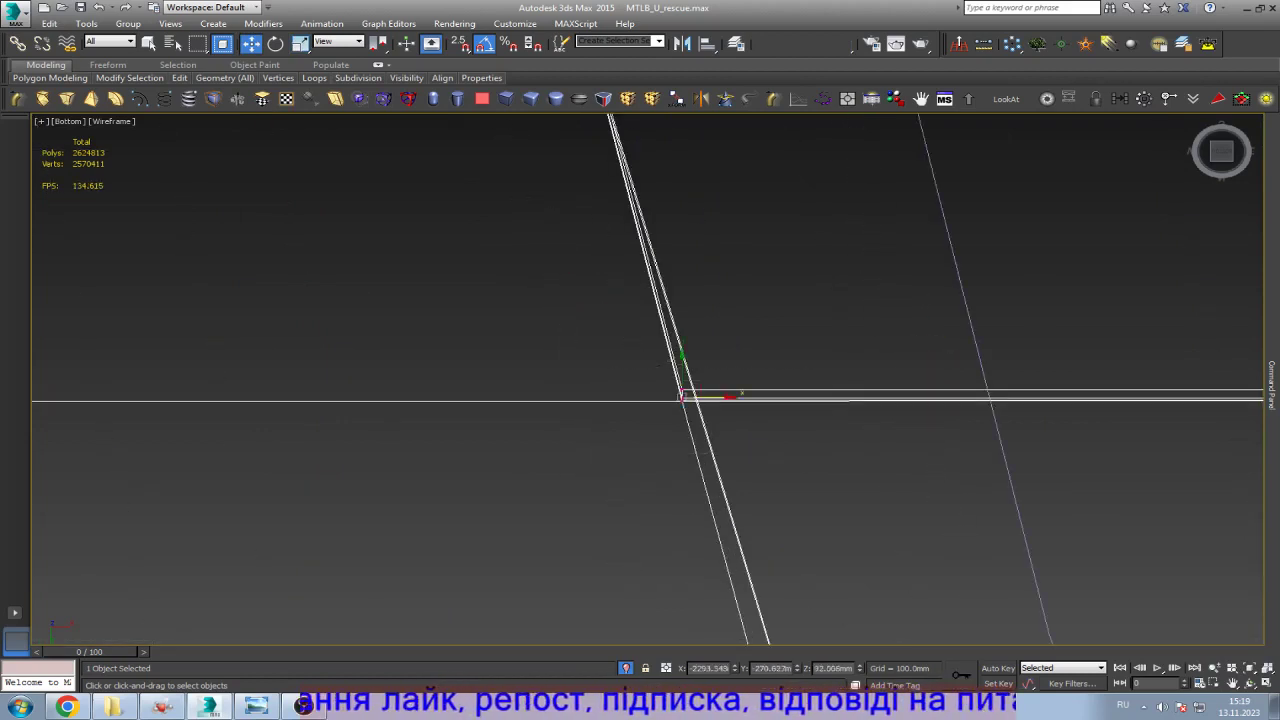
pyautogui.scroll(4, 623, 352)
pyautogui.moveTo(792, 466); pyautogui.dragTo(842, 464)
pyautogui.press('r')
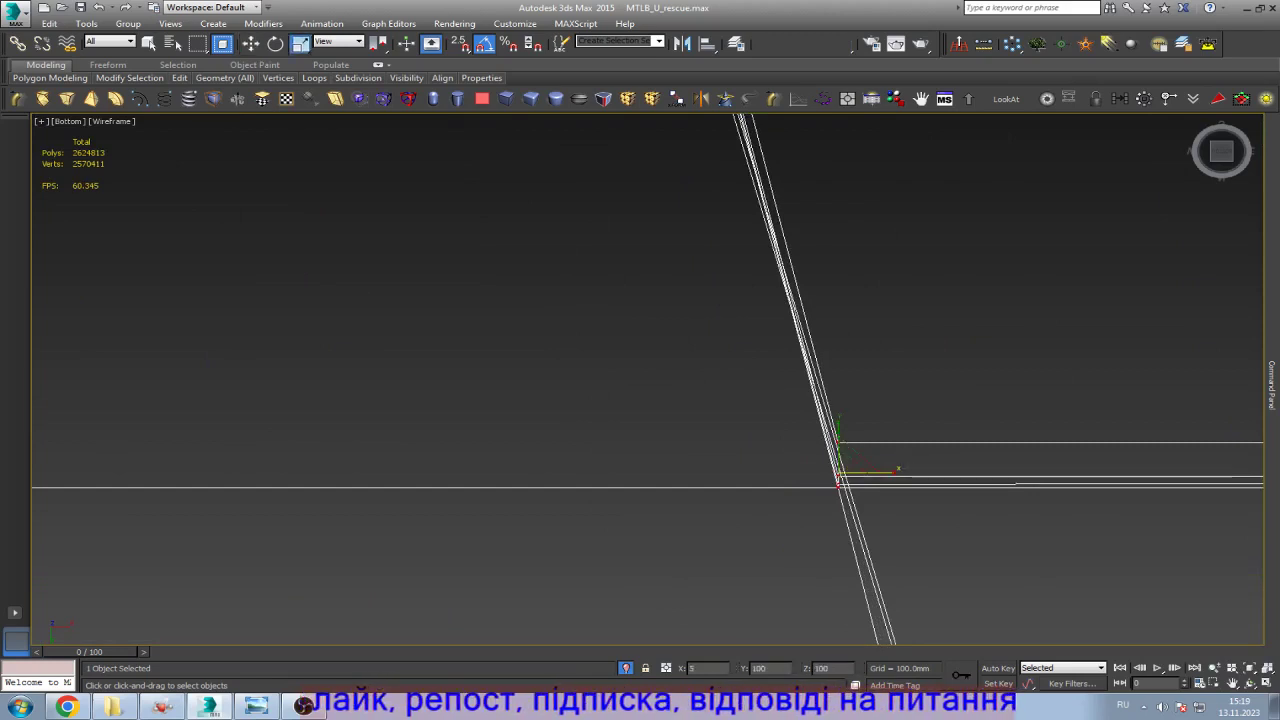
pyautogui.scroll(-6, 730, 364)
pyautogui.scroll(5, 756, 392)
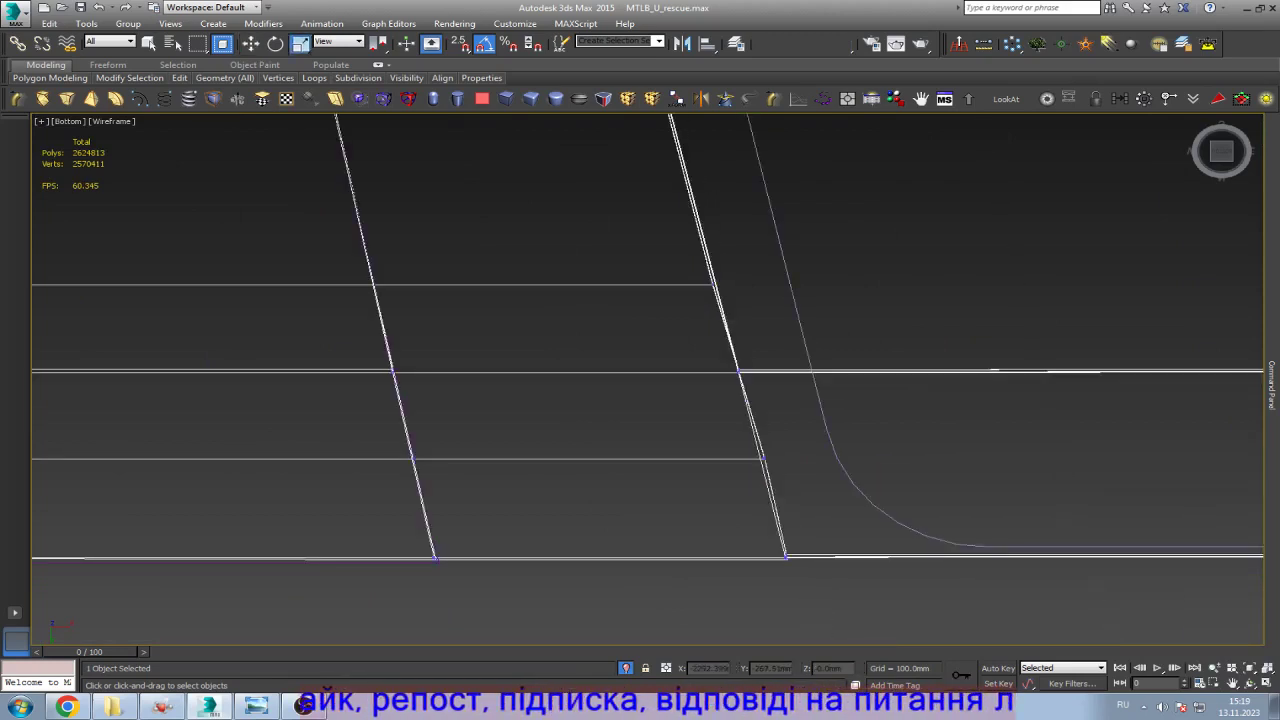
pyautogui.scroll(-3, 790, 435)
pyautogui.press('w')
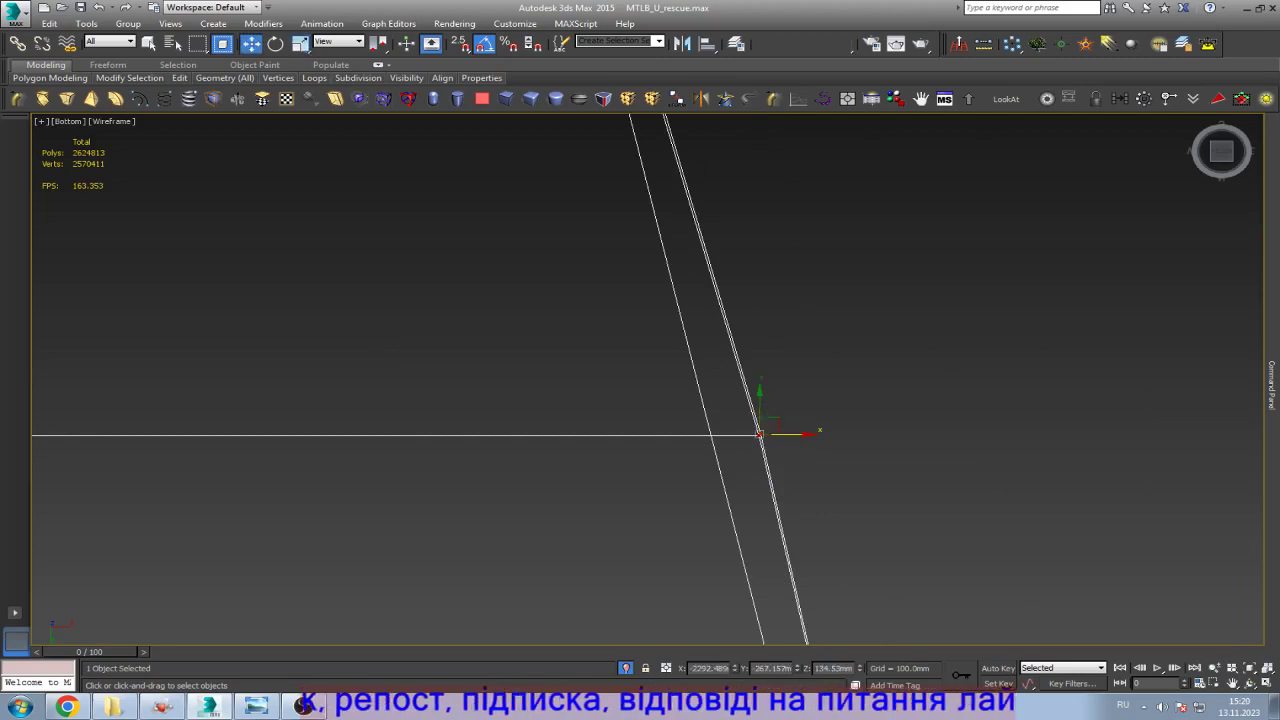
pyautogui.hotkey('ctrl', 'z')
pyautogui.scroll(-3, 712, 435)
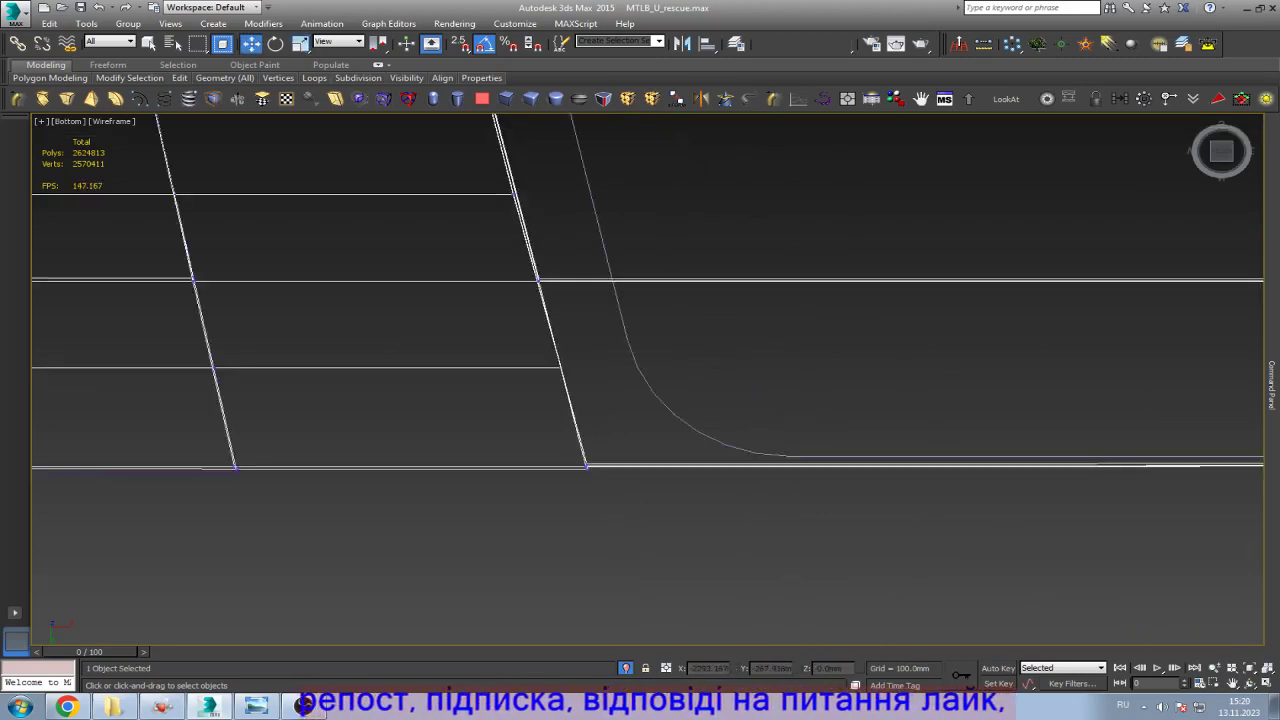
pyautogui.scroll(4, 665, 540)
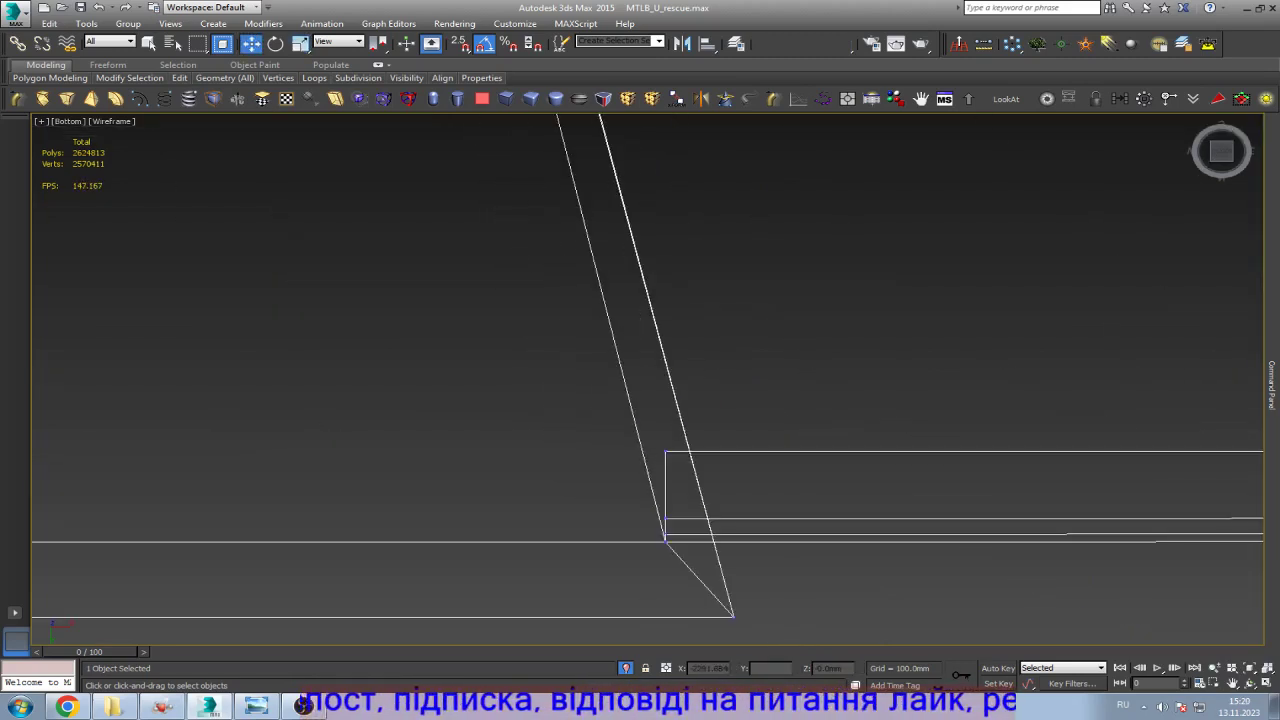
pyautogui.moveTo(733, 614); pyautogui.dragTo(666, 510)
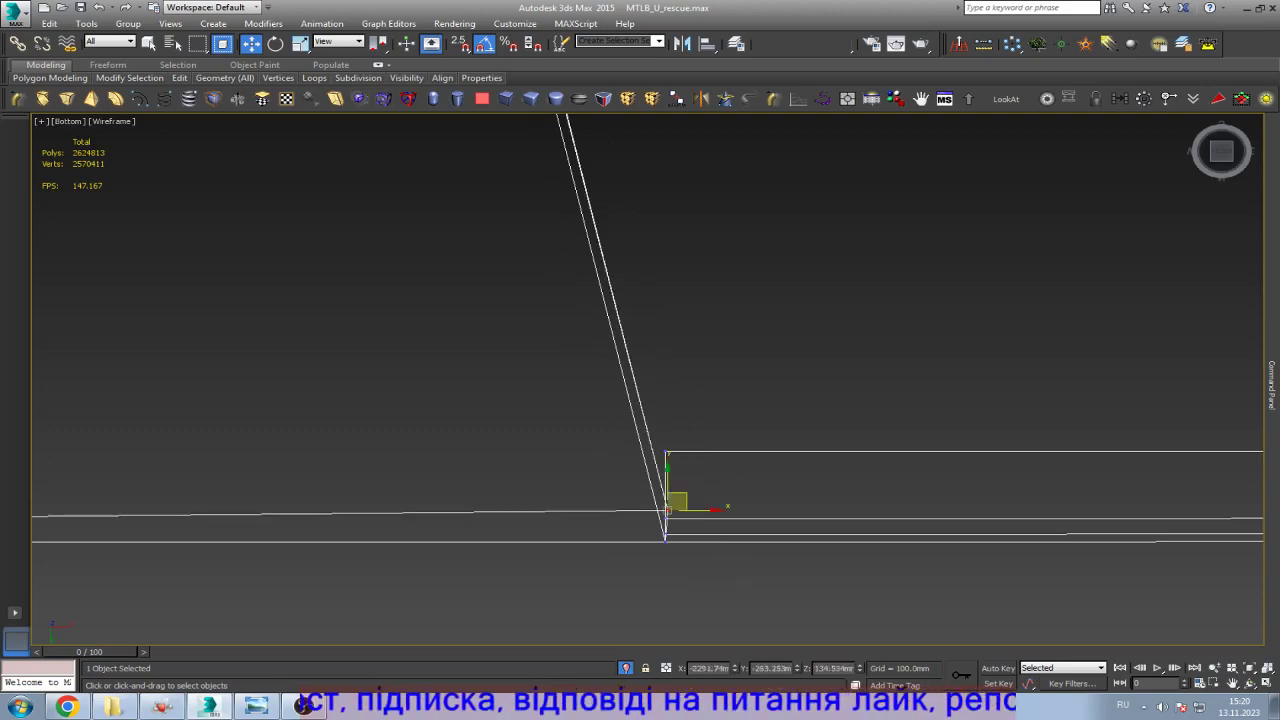
pyautogui.press('r')
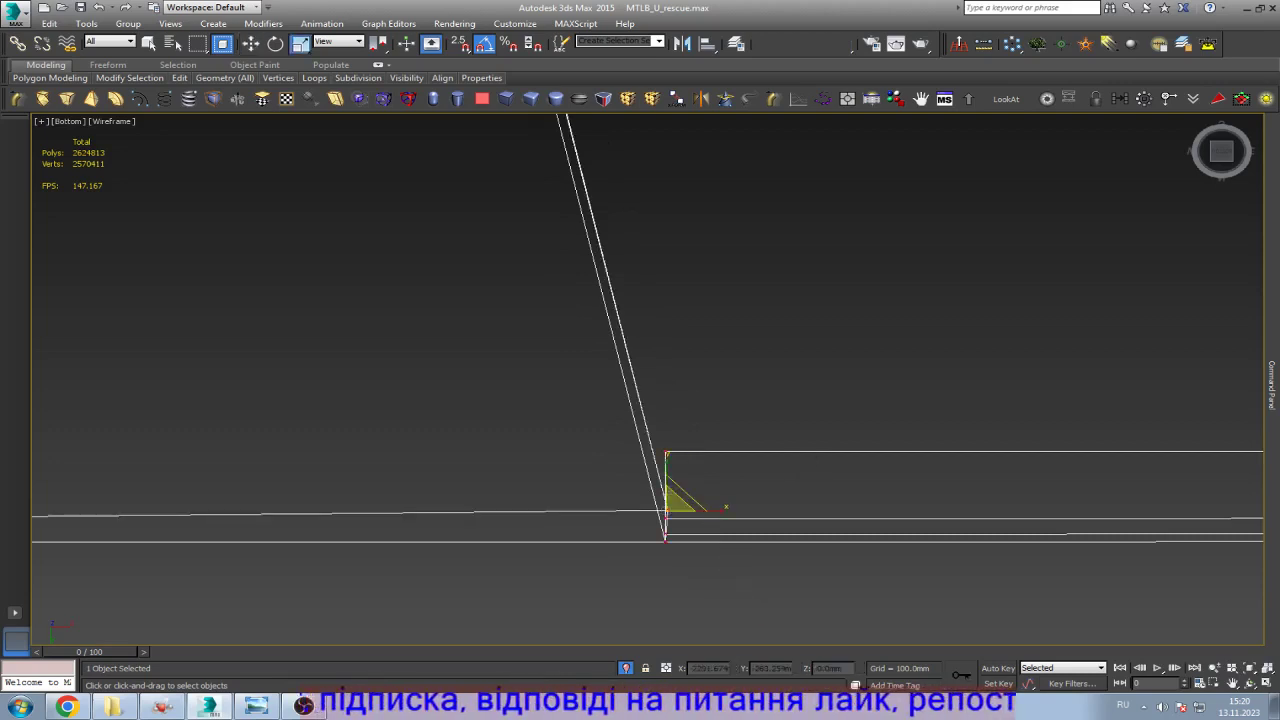
pyautogui.press('w')
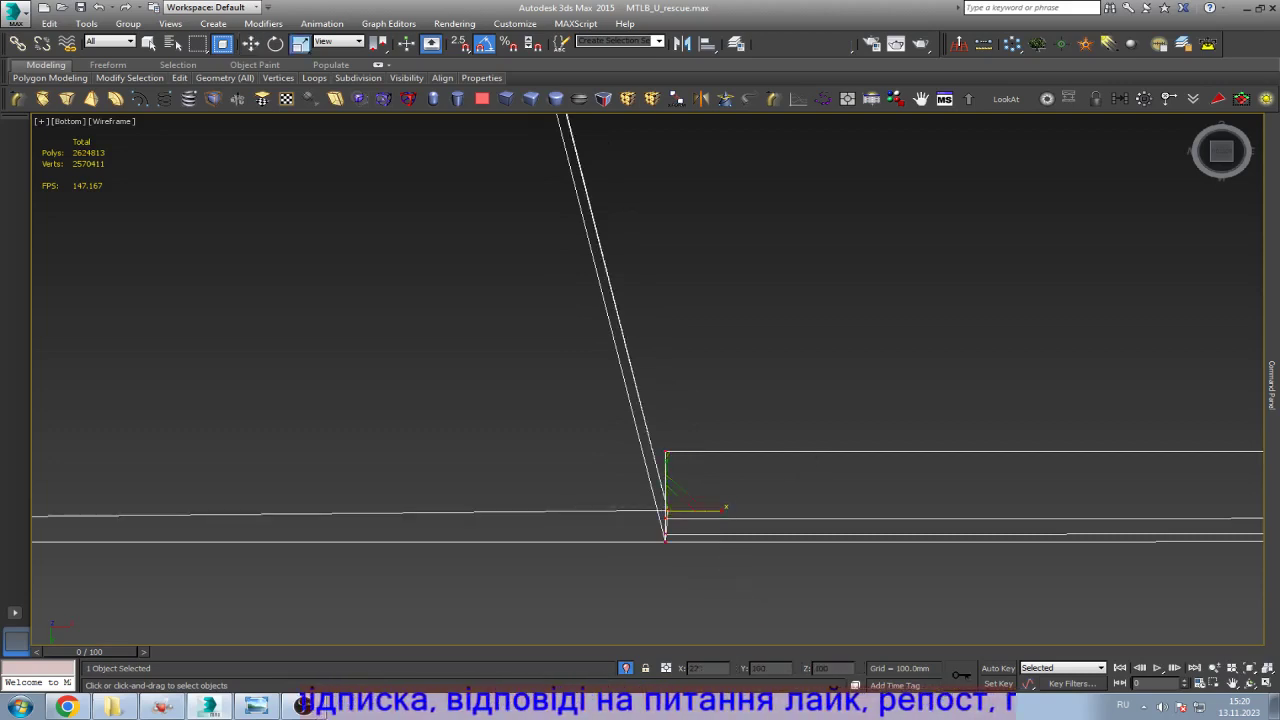
pyautogui.press('r')
pyautogui.press('w')
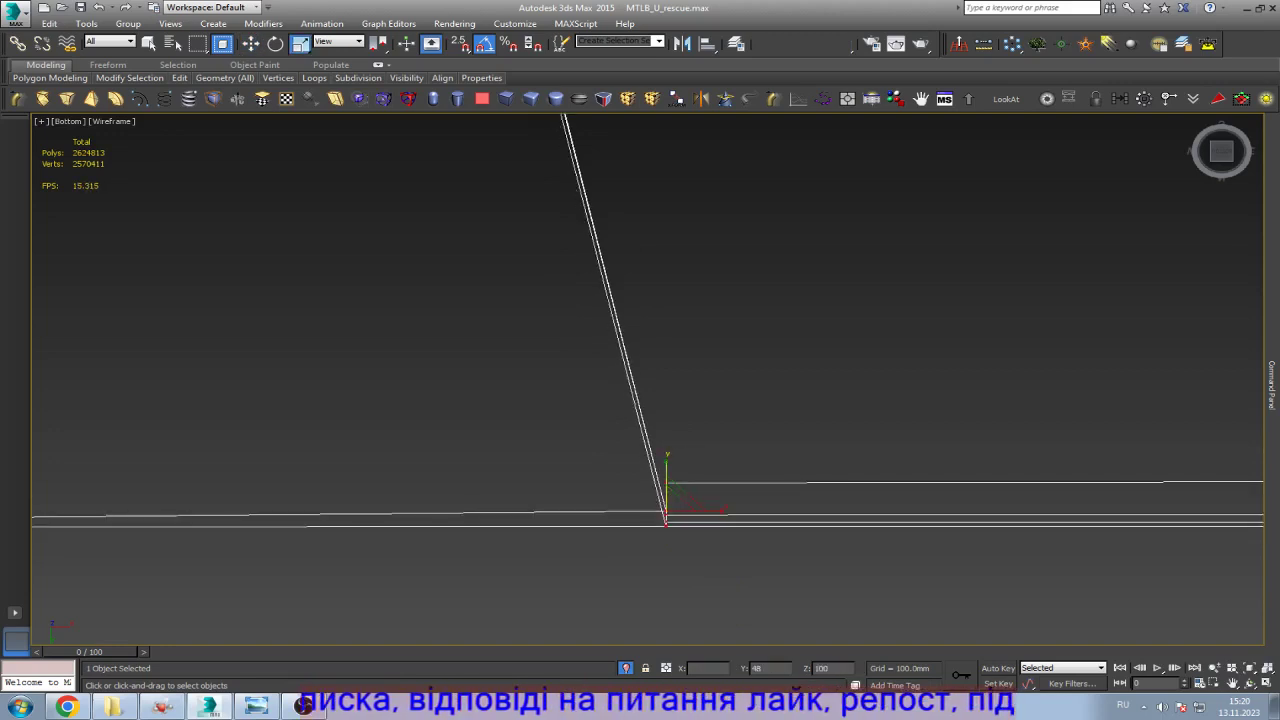
pyautogui.hotkey('ctrl', 'd')
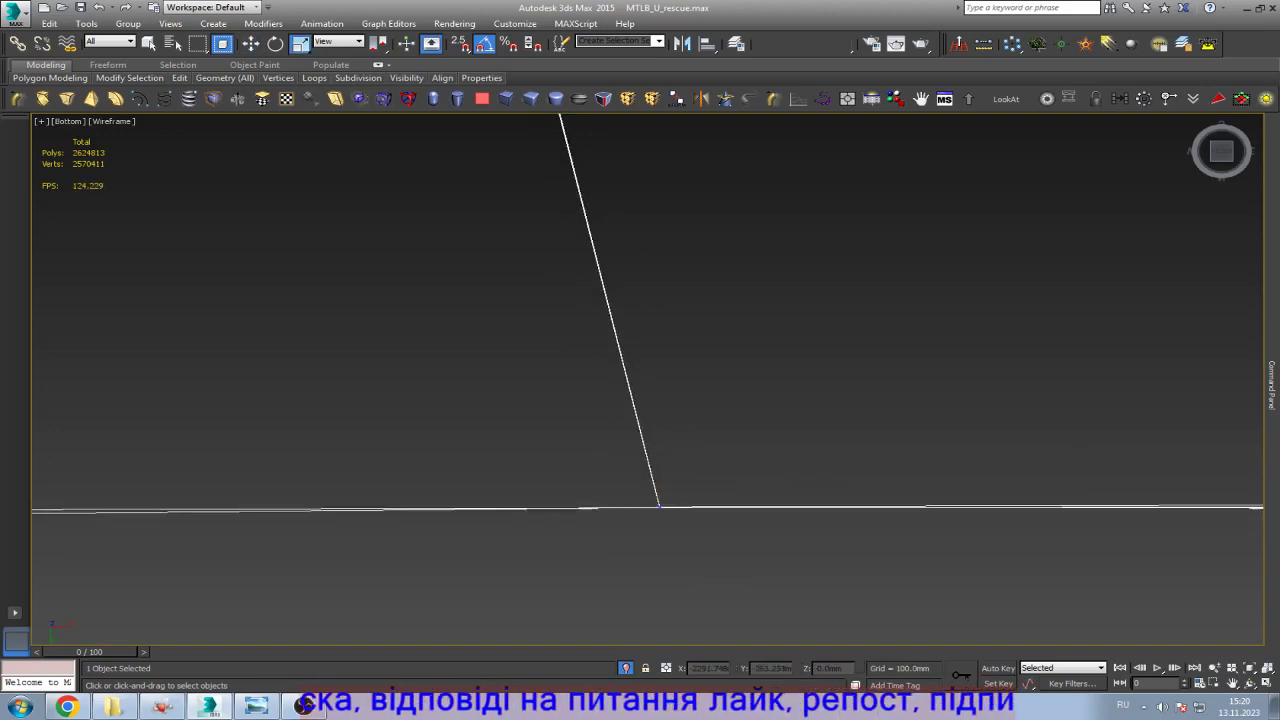
pyautogui.scroll(-6, 659, 507)
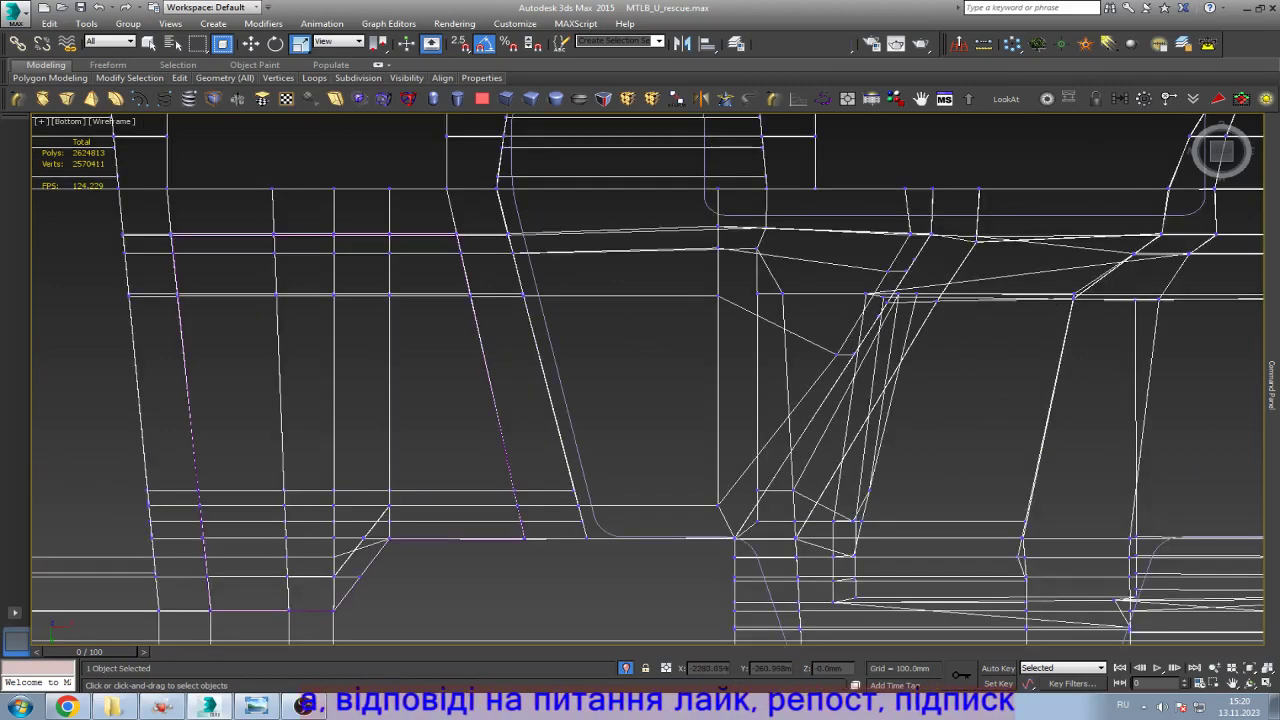
pyautogui.scroll(6, 751, 520)
pyautogui.hotkey('ctrl', 'z')
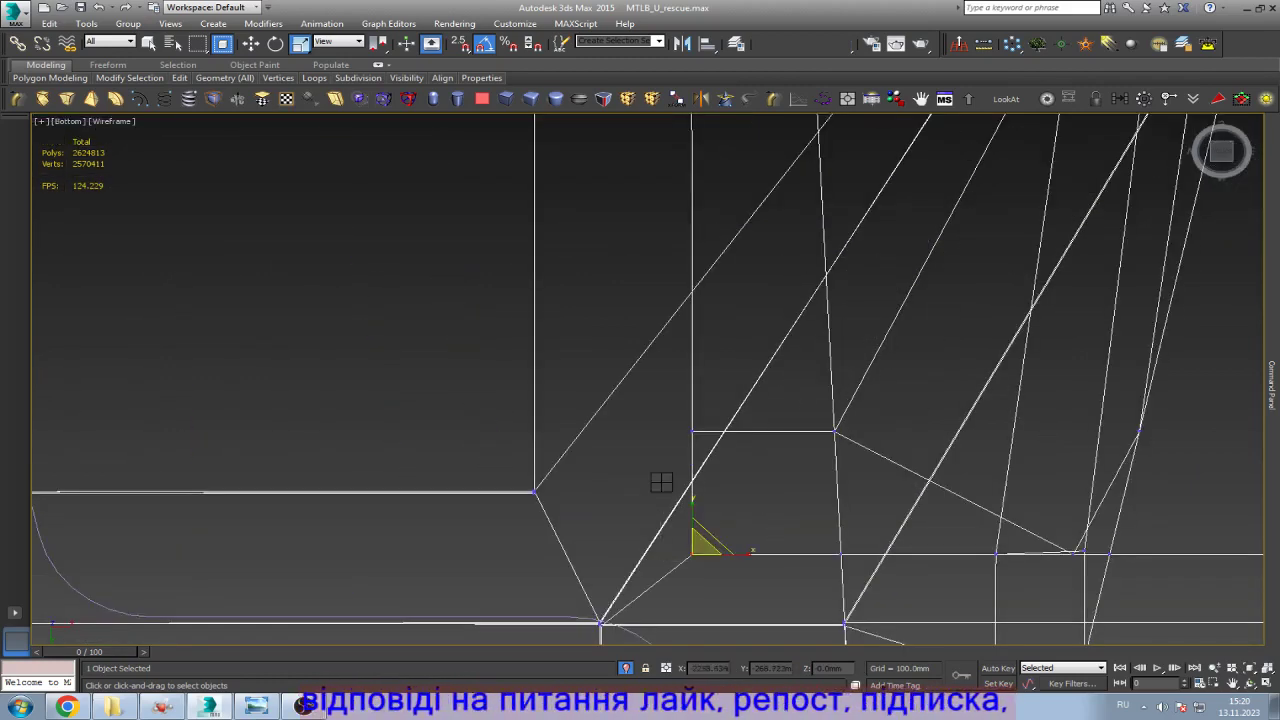
pyautogui.press('w')
pyautogui.moveTo(700, 553); pyautogui.dragTo(650, 553)
pyautogui.scroll(-3, 650, 553)
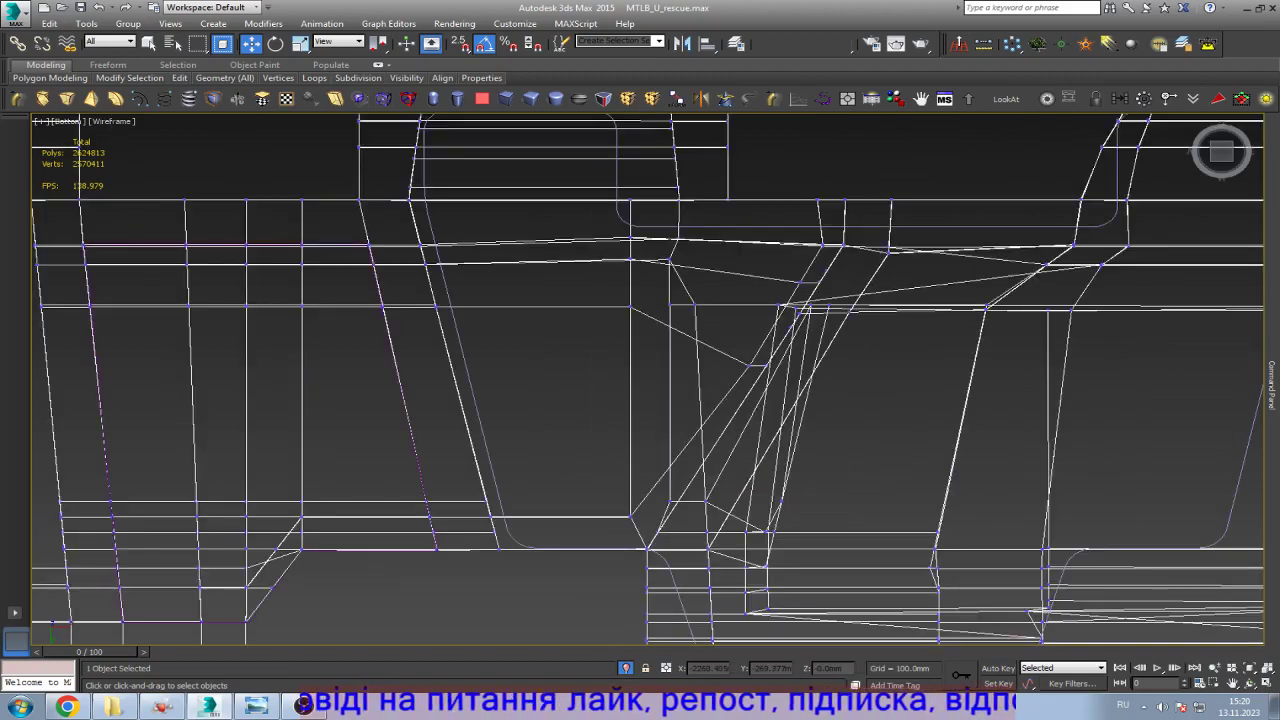
pyautogui.scroll(-2, 650, 553)
pyautogui.scroll(3, 648, 379)
pyautogui.press('F3')
pyautogui.scroll(-1, 648, 379)
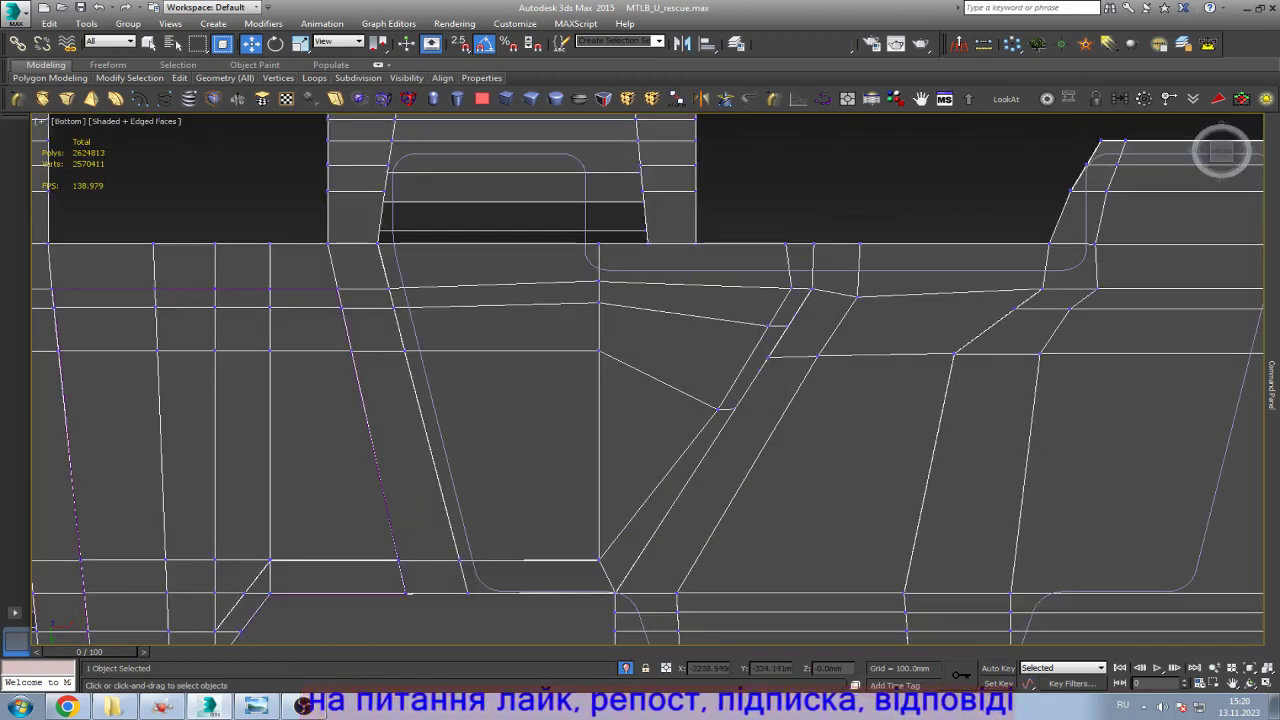
pyautogui.press('F3')
pyautogui.press('F3')
pyautogui.press('F3')
pyautogui.press('F3')
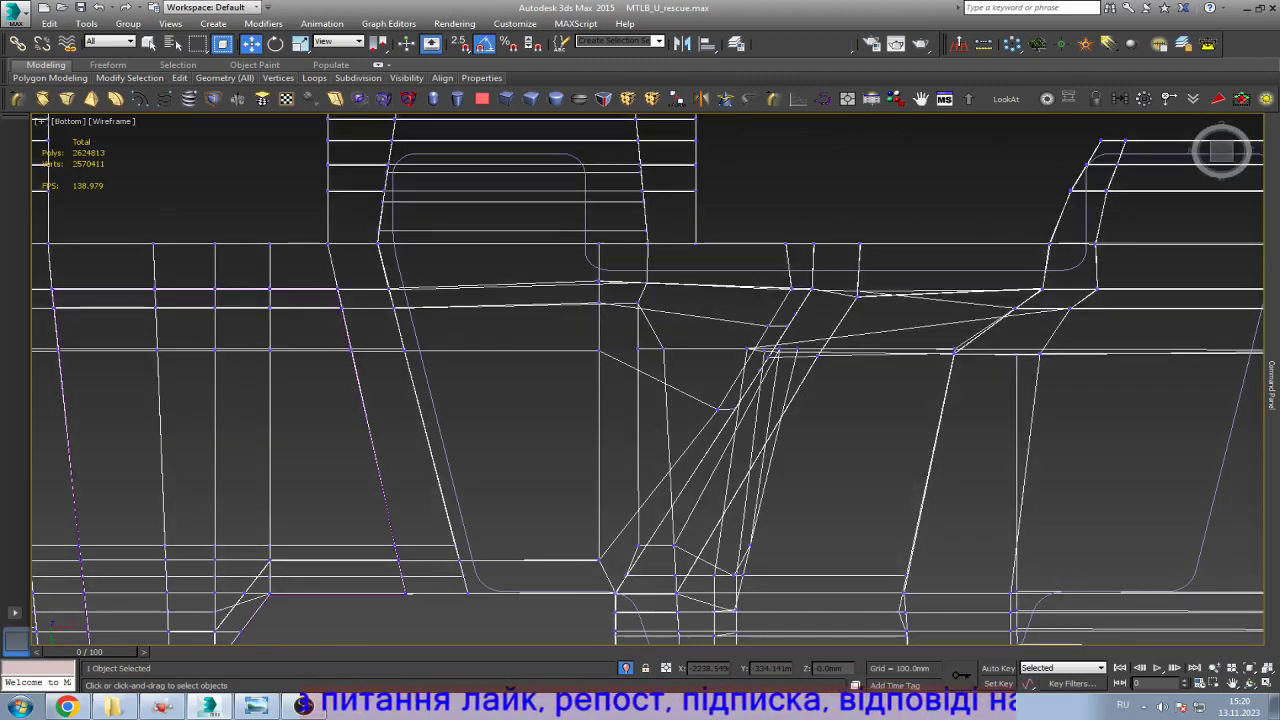
pyautogui.scroll(-3, 732, 282)
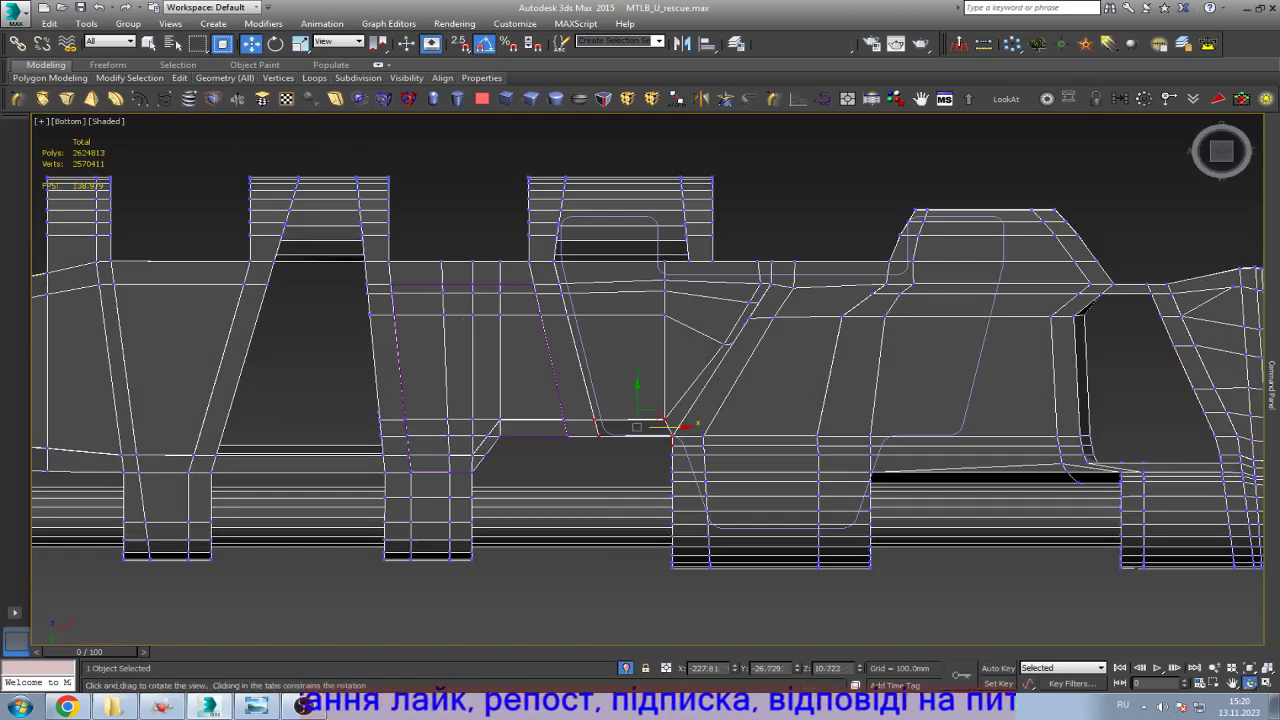
pyautogui.click(1250, 683)
pyautogui.moveTo(640, 420); pyautogui.dragTo(575, 380)
pyautogui.scroll(5, 600, 380)
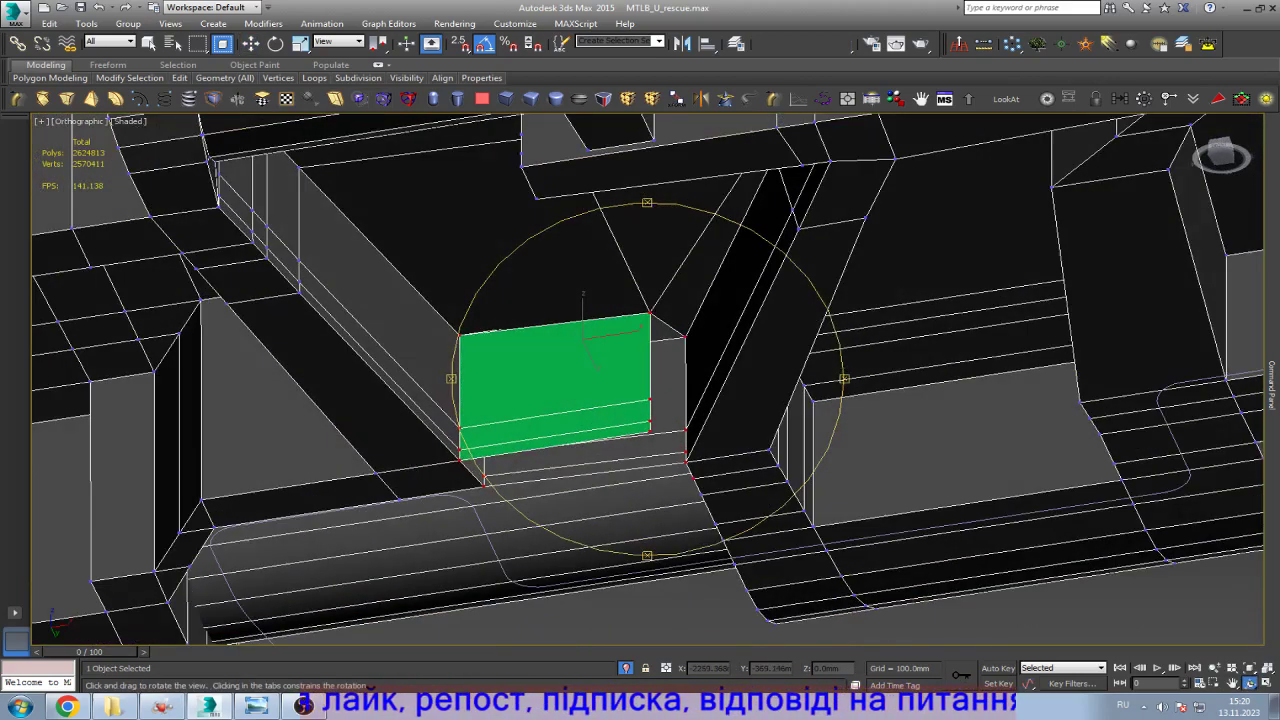
pyautogui.scroll(5, 640, 380)
pyautogui.press('w')
pyautogui.press('2')
pyautogui.click(760, 430)
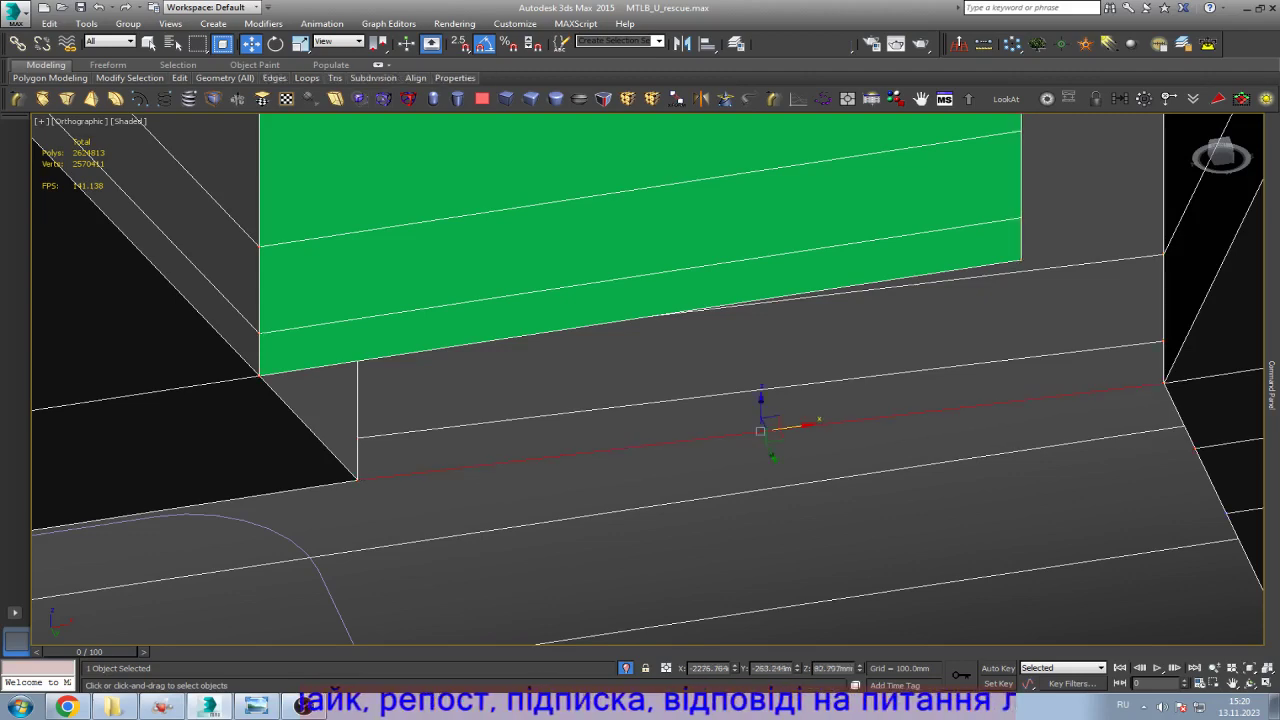
pyautogui.click(1272, 385)
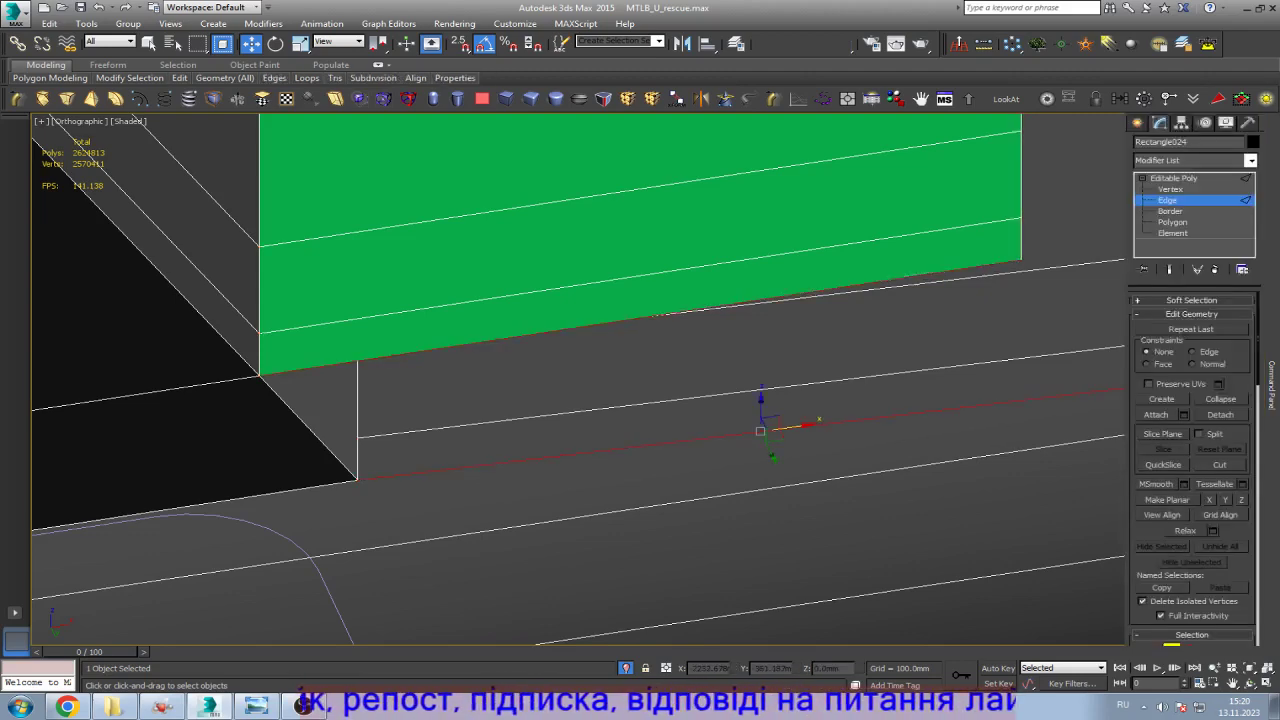
pyautogui.scroll(-10, 1192, 470)
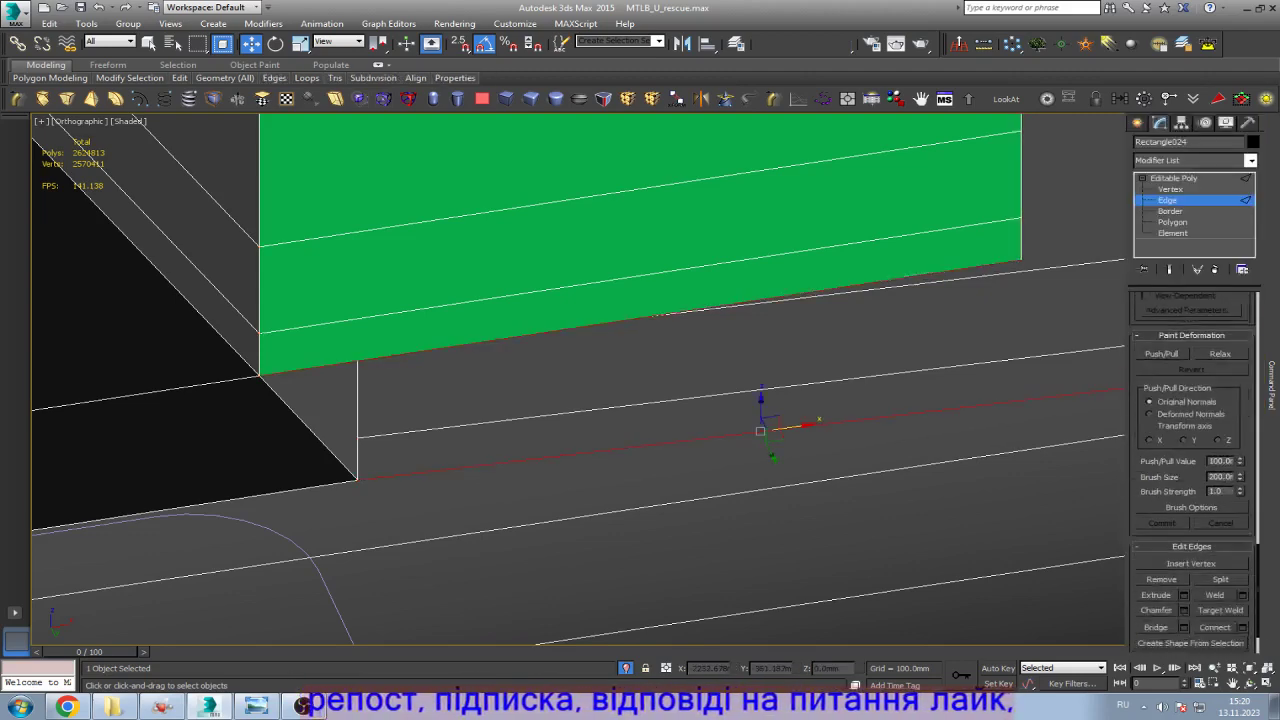
pyautogui.scroll(-2, 1192, 470)
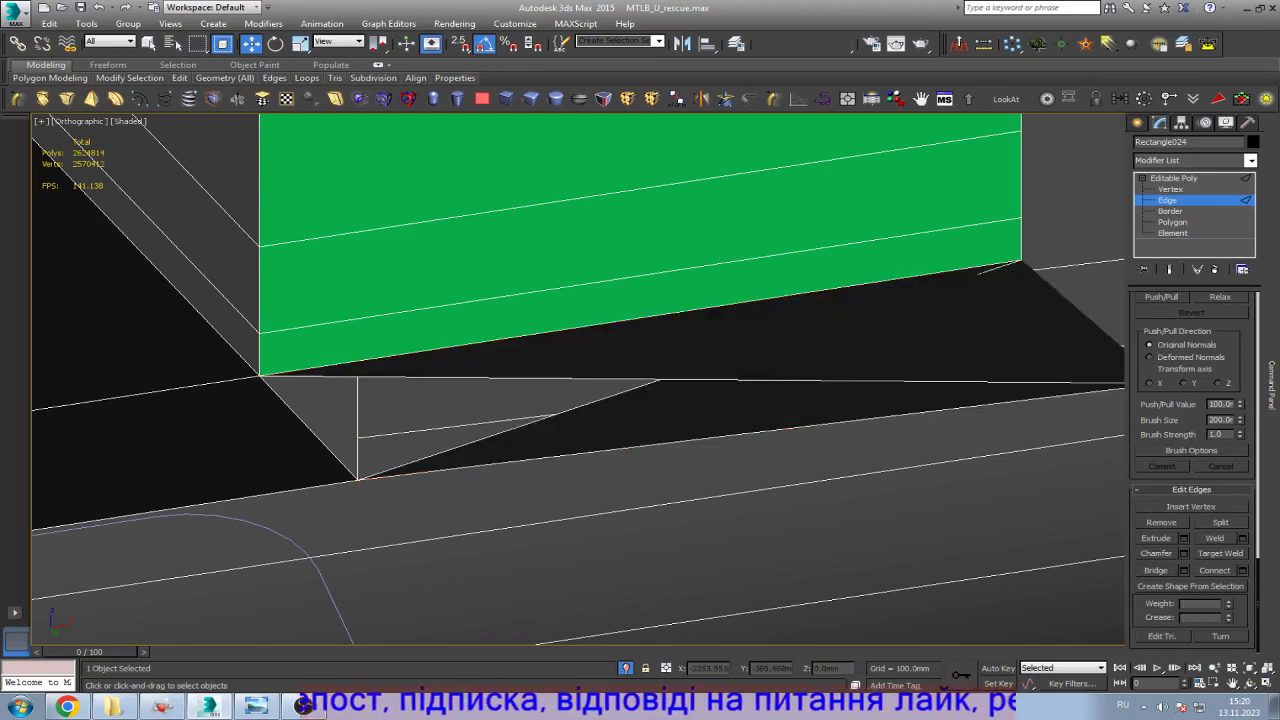
pyautogui.keyDown('alt'); pyautogui.moveTo(640, 380); pyautogui.dragTo(680, 400, button='middle'); pyautogui.keyUp('alt')
pyautogui.scroll(-3, 687, 400)
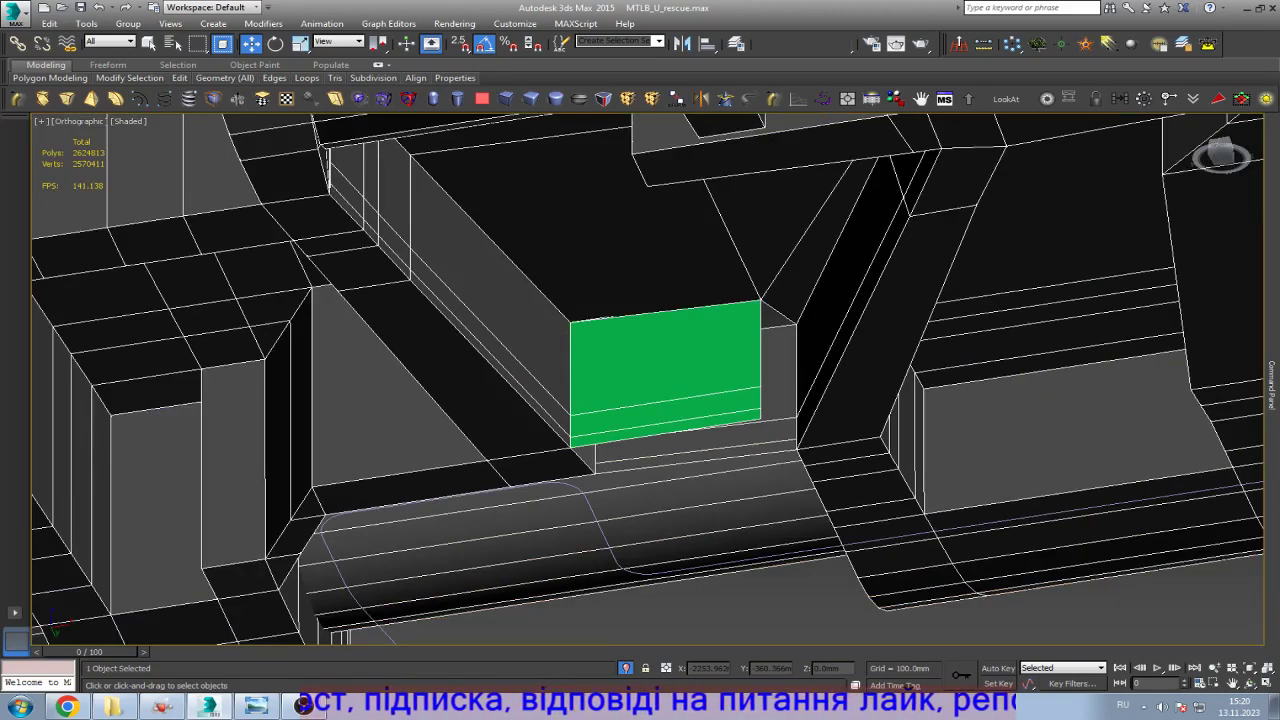
pyautogui.scroll(5, 775, 400)
pyautogui.scroll(-3, 640, 400)
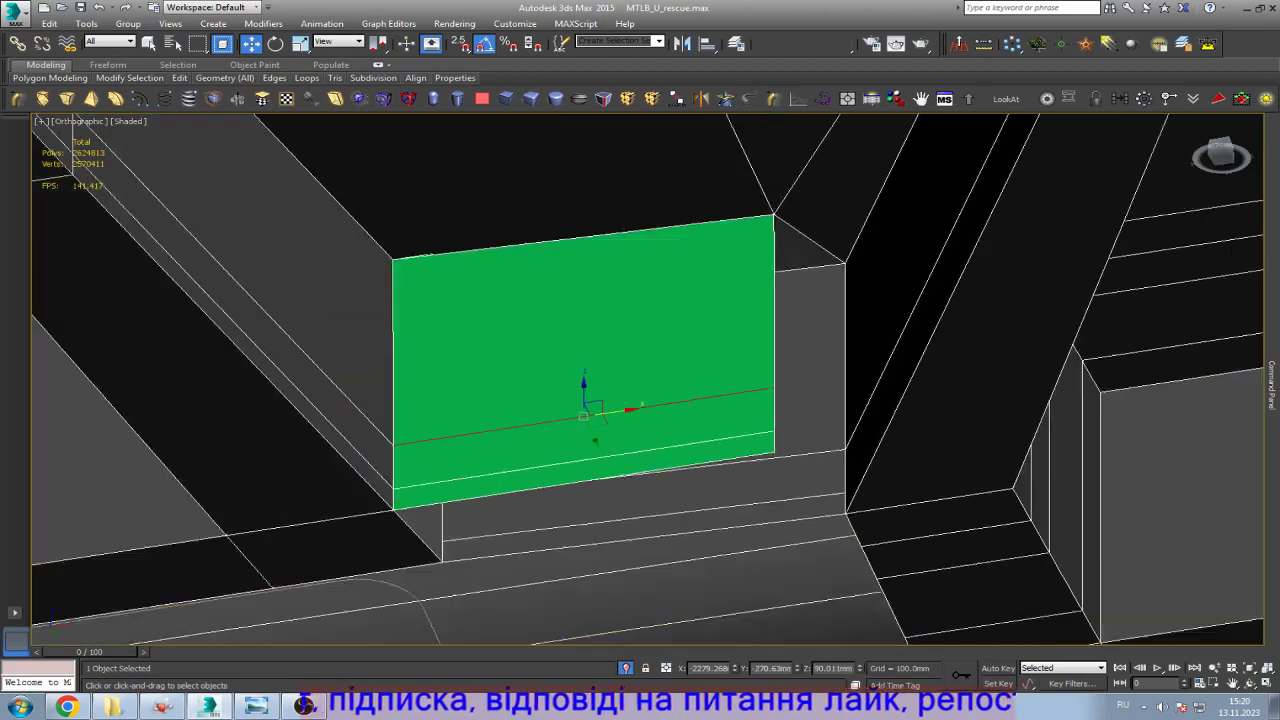
pyautogui.keyDown('alt'); pyautogui.moveTo(640, 400); pyautogui.dragTo(680, 380, button='middle'); pyautogui.keyUp('alt')
pyautogui.click(1272, 380)
pyautogui.click(1250, 683)
pyautogui.moveTo(640, 400)
pyautogui.mouseDown()
pyautogui.moveTo(590, 375)
pyautogui.moveTo(660, 410)
pyautogui.mouseUp()
pyautogui.scroll(3, 640, 380)
pyautogui.press('w')
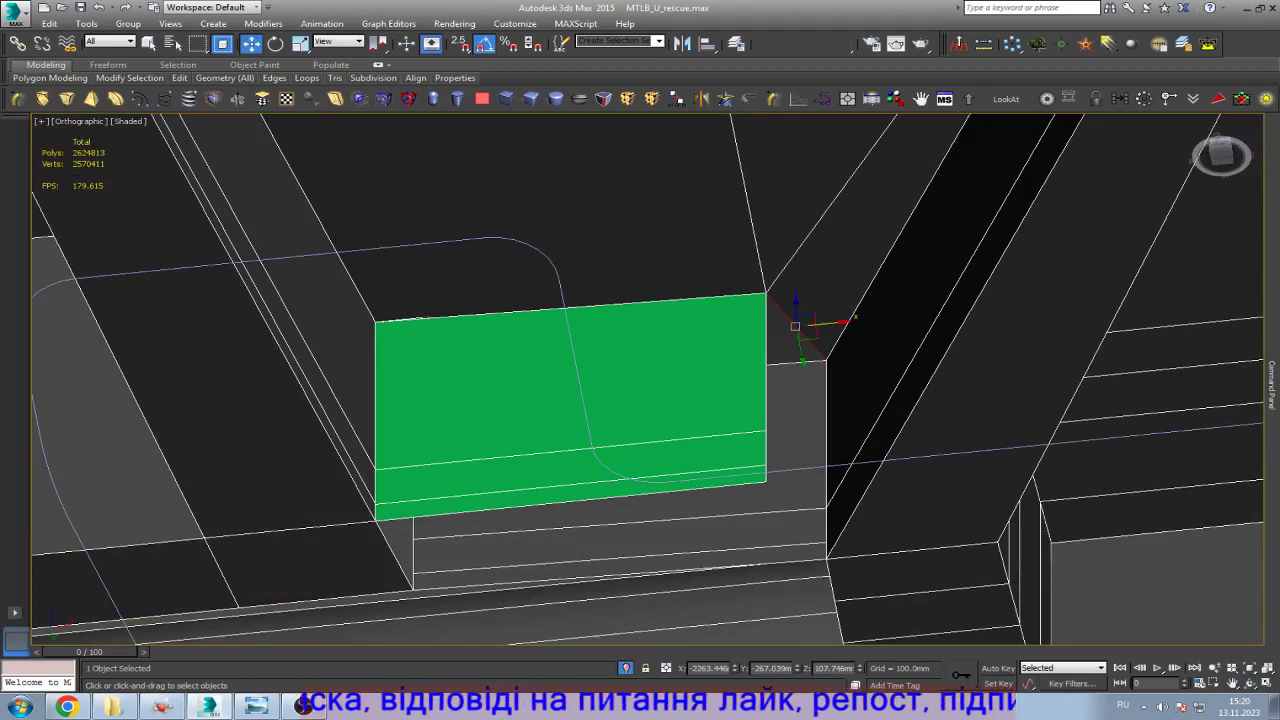
pyautogui.scroll(-2, 795, 325)
pyautogui.scroll(-3, 795, 325)
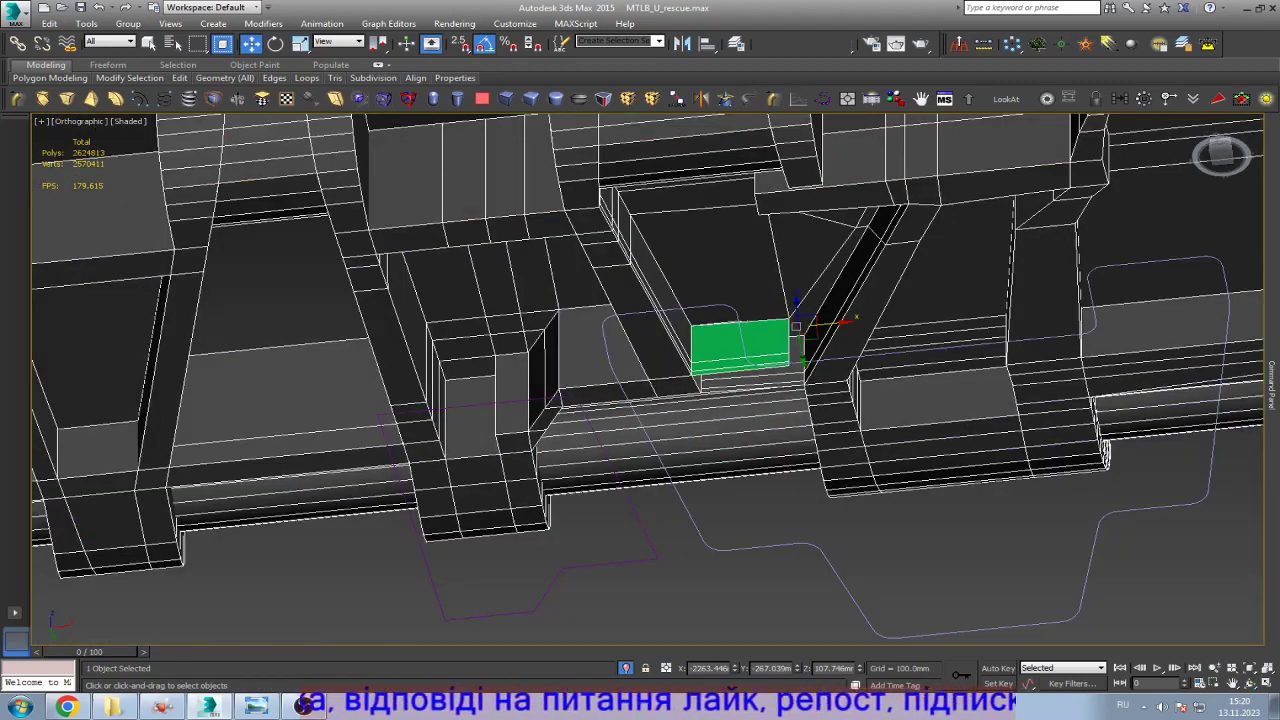
pyautogui.hotkey('ctrl', 'r')
pyautogui.moveTo(640, 420); pyautogui.dragTo(640, 470)
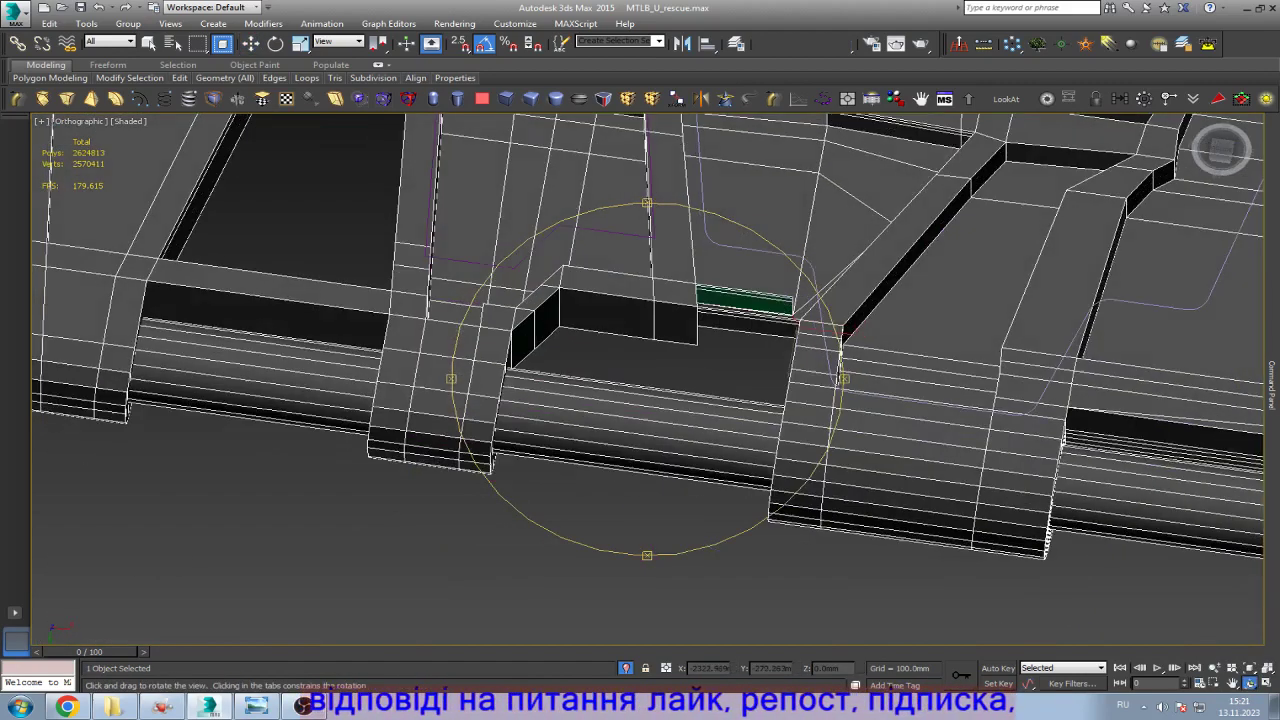
pyautogui.scroll(-5, 647, 379)
pyautogui.moveTo(647, 379); pyautogui.dragTo(685, 475)
pyautogui.scroll(8, 647, 379)
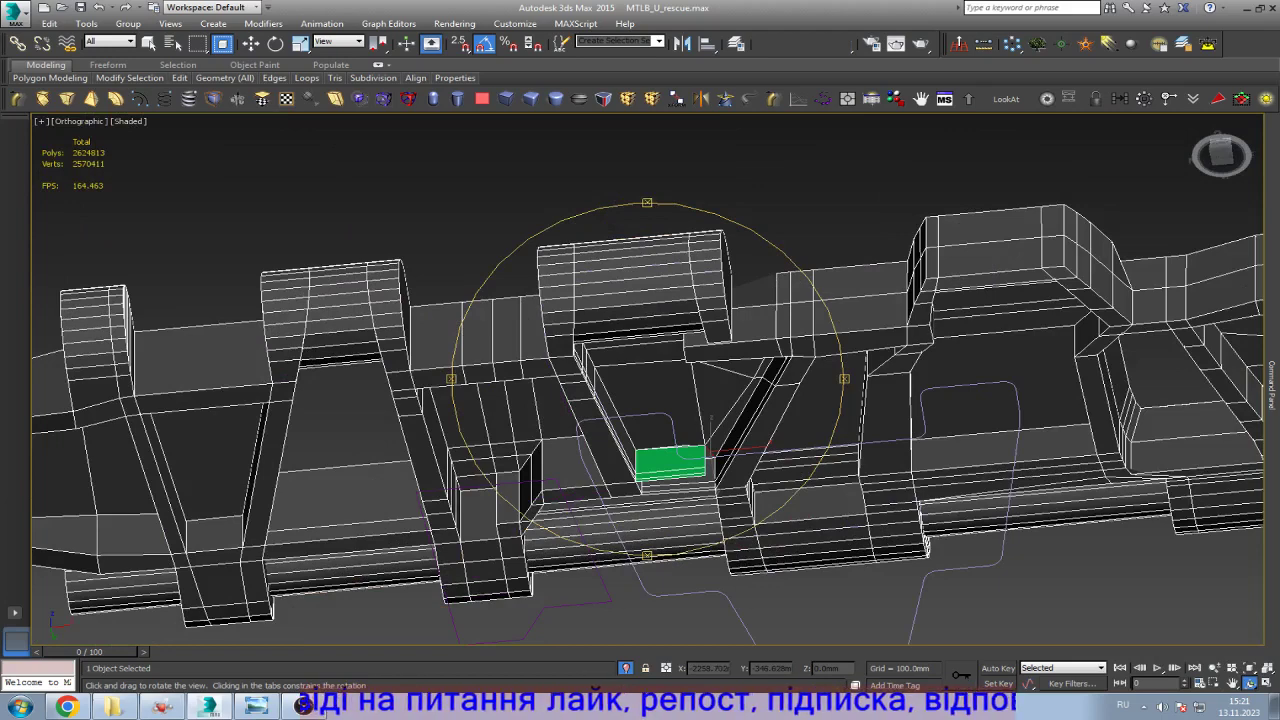
pyautogui.press('w')
pyautogui.press('b')
pyautogui.scroll(-6, 705, 440)
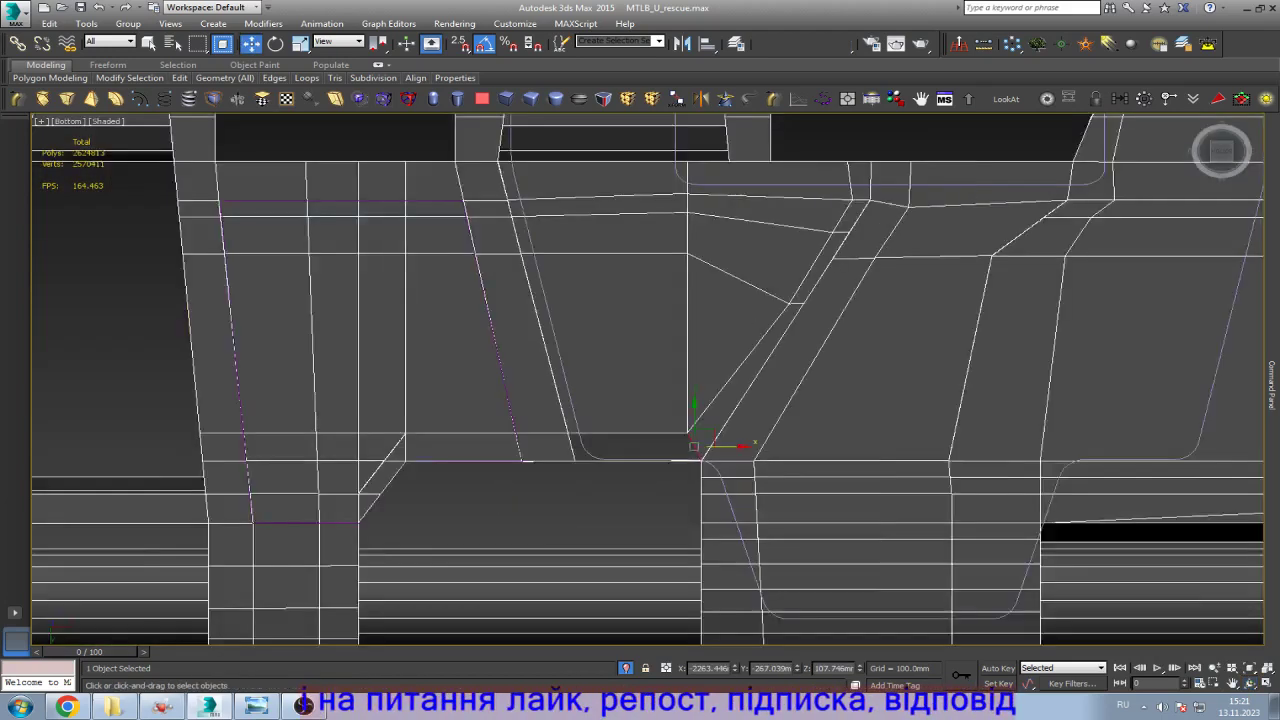
pyautogui.scroll(2, 648, 394)
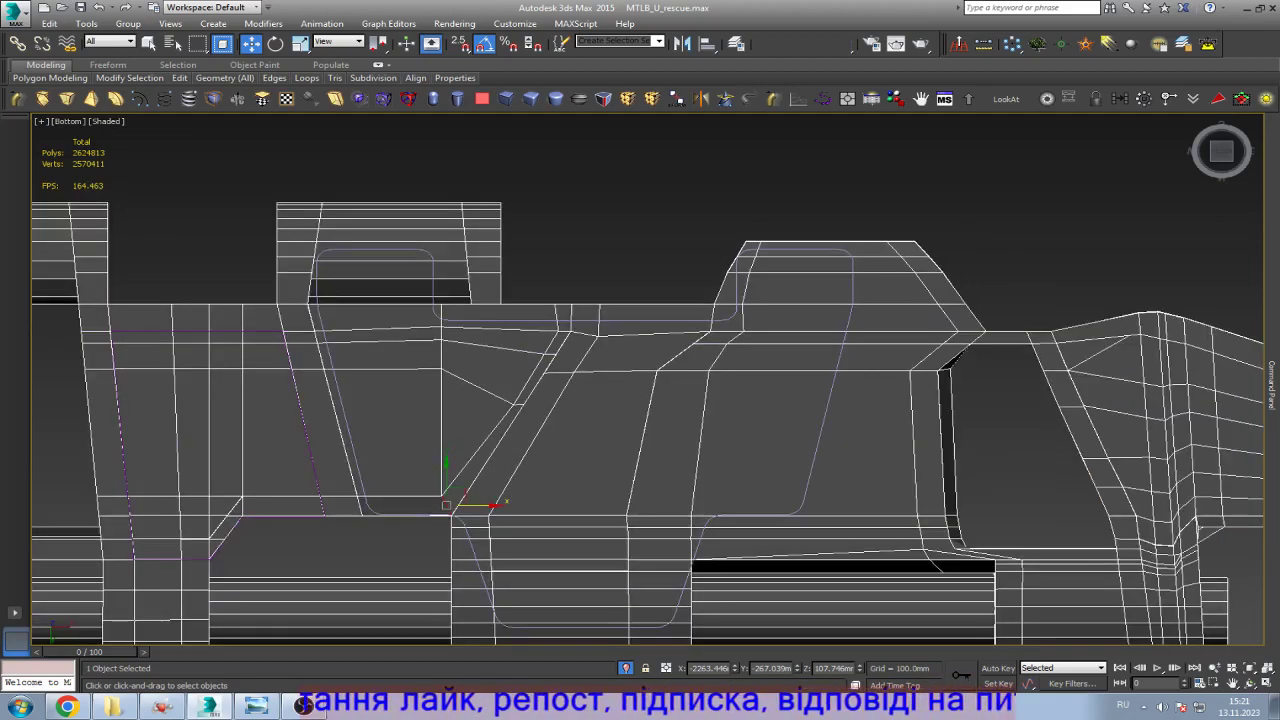
pyautogui.click(1272, 385)
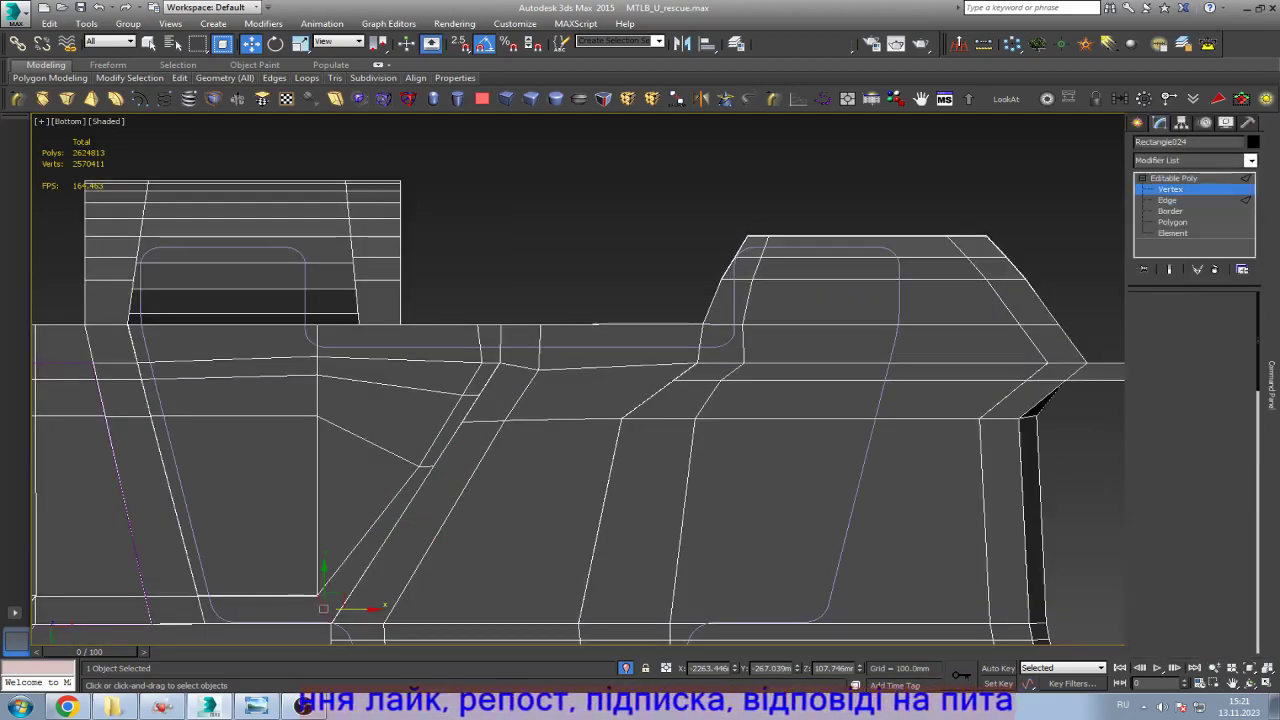
# Step: Delete the vertices of the misshapen raised right-hand tooth block
pyautogui.click(1170, 189)
pyautogui.moveTo(1048, 287); pyautogui.dragTo(1048, 288)
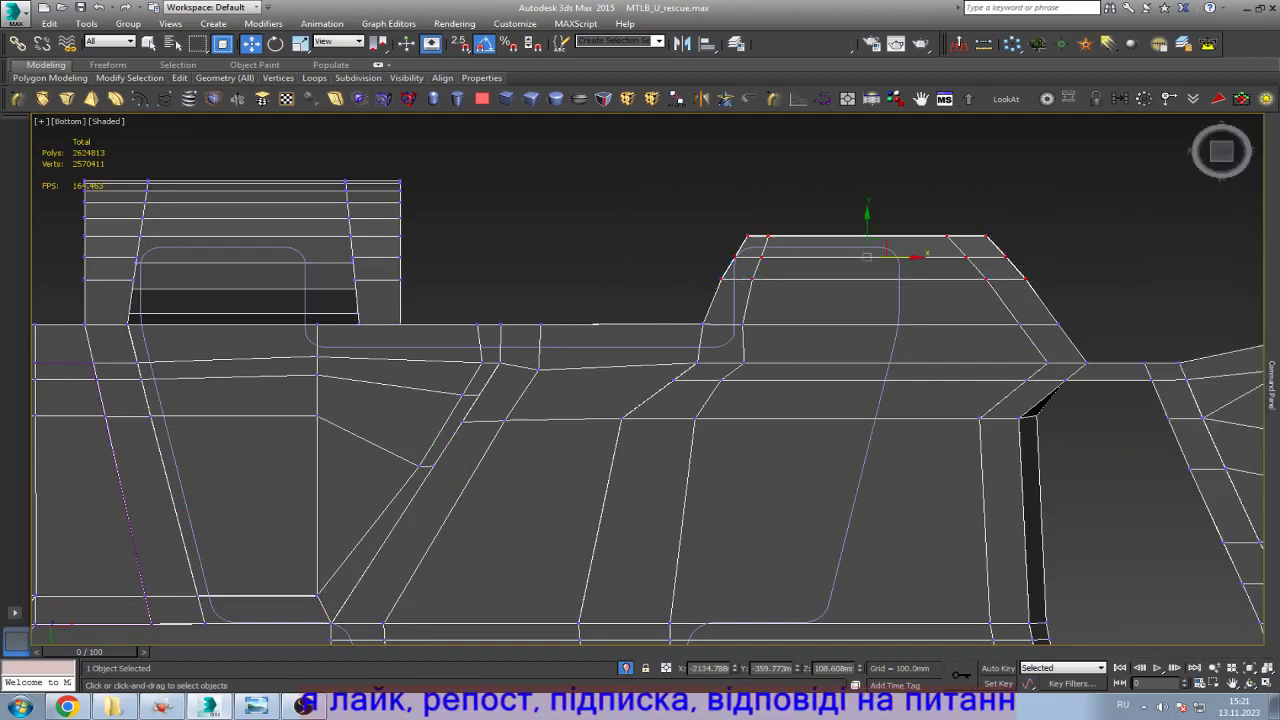
pyautogui.press('Delete')
# Step: Clone the neighbouring tooth block's polygons into the empty spot as part of the same mesh
pyautogui.scroll(-2, 904, 240)
pyautogui.moveTo(540, 152); pyautogui.dragTo(645, 185)
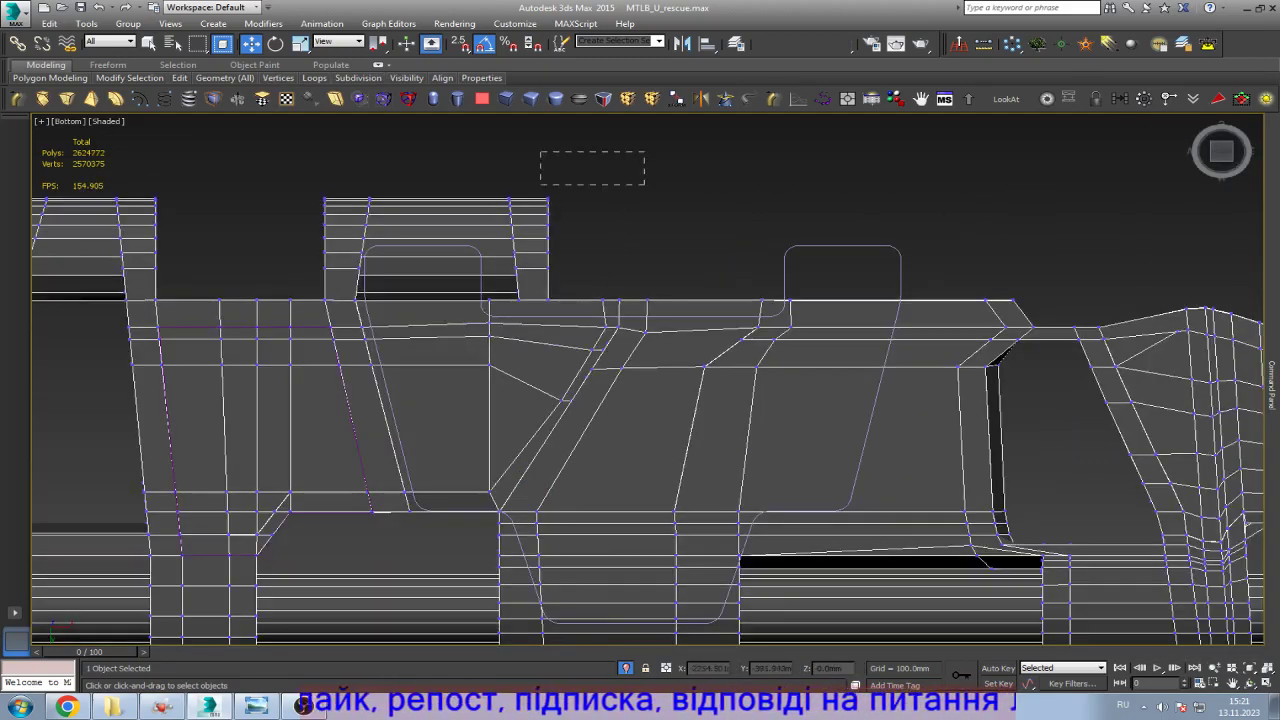
pyautogui.moveTo(540, 185); pyautogui.dragTo(277, 293)
pyautogui.moveTo(280, 296); pyautogui.dragTo(277, 296)
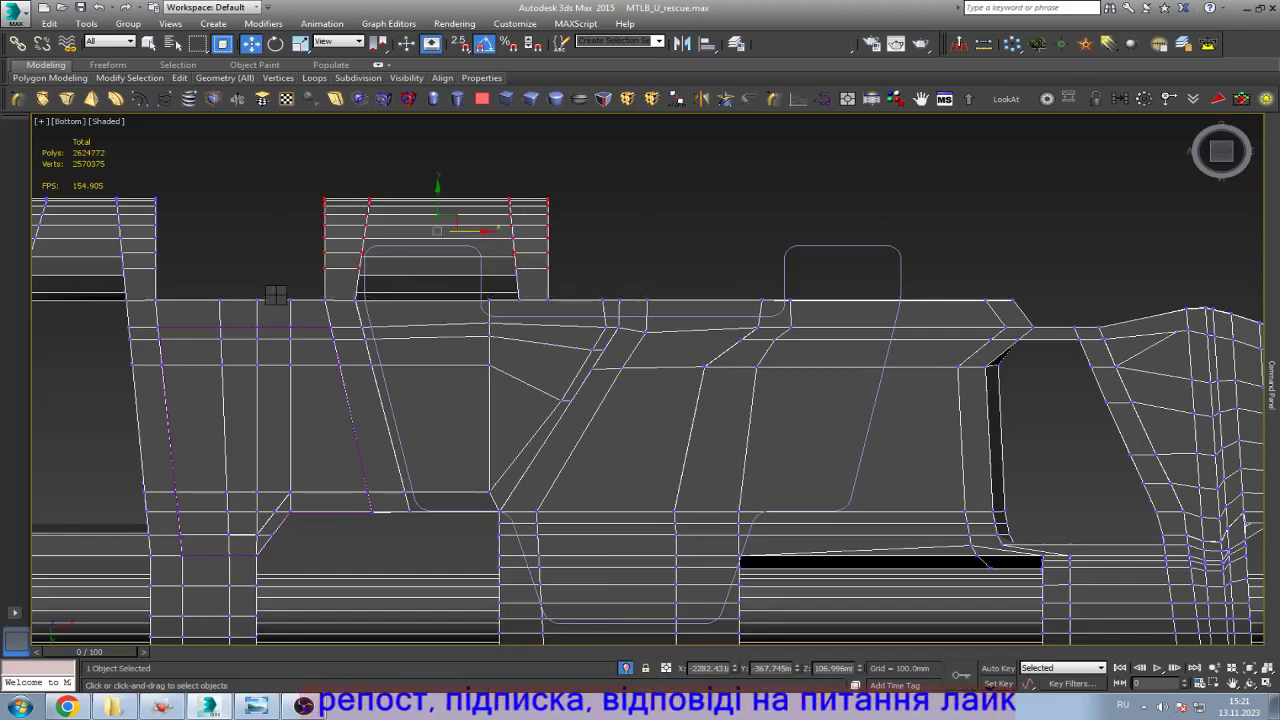
pyautogui.press('4')
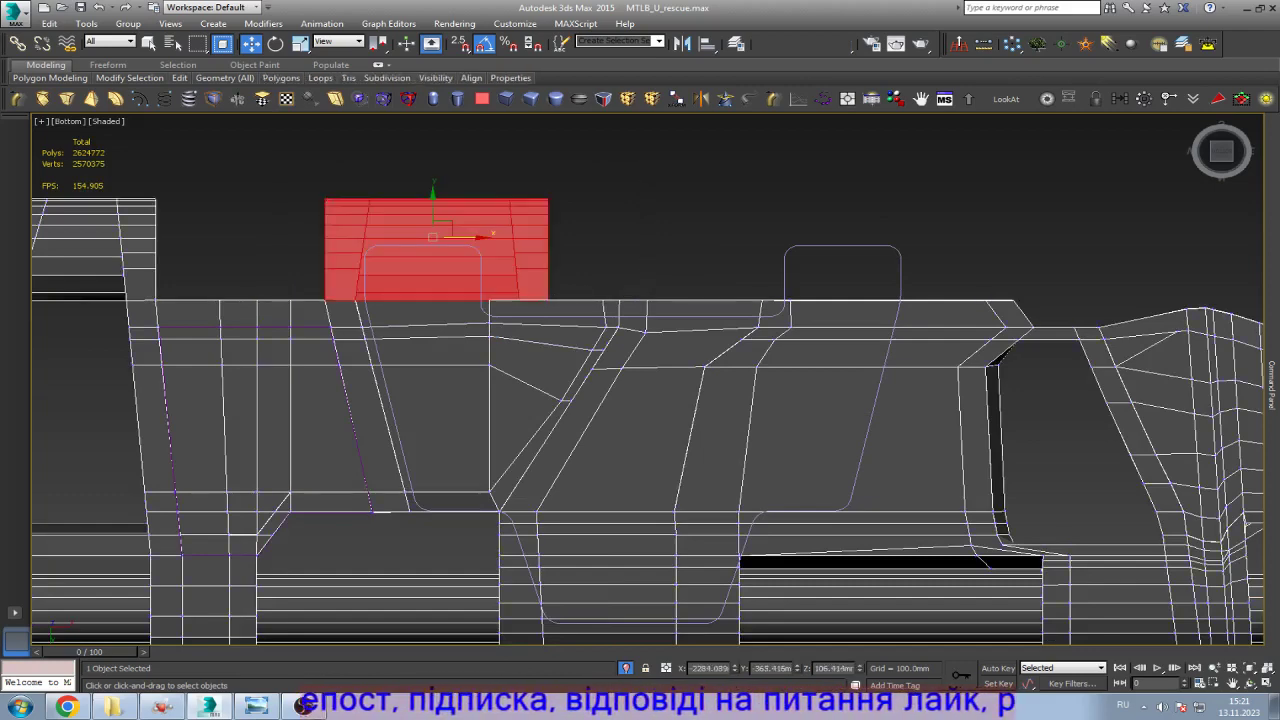
pyautogui.press('F3')
pyautogui.press('F3')
pyautogui.keyDown('shift'); pyautogui.moveTo(460, 237); pyautogui.dragTo(872, 237); pyautogui.keyUp('shift')
pyautogui.press('Return')
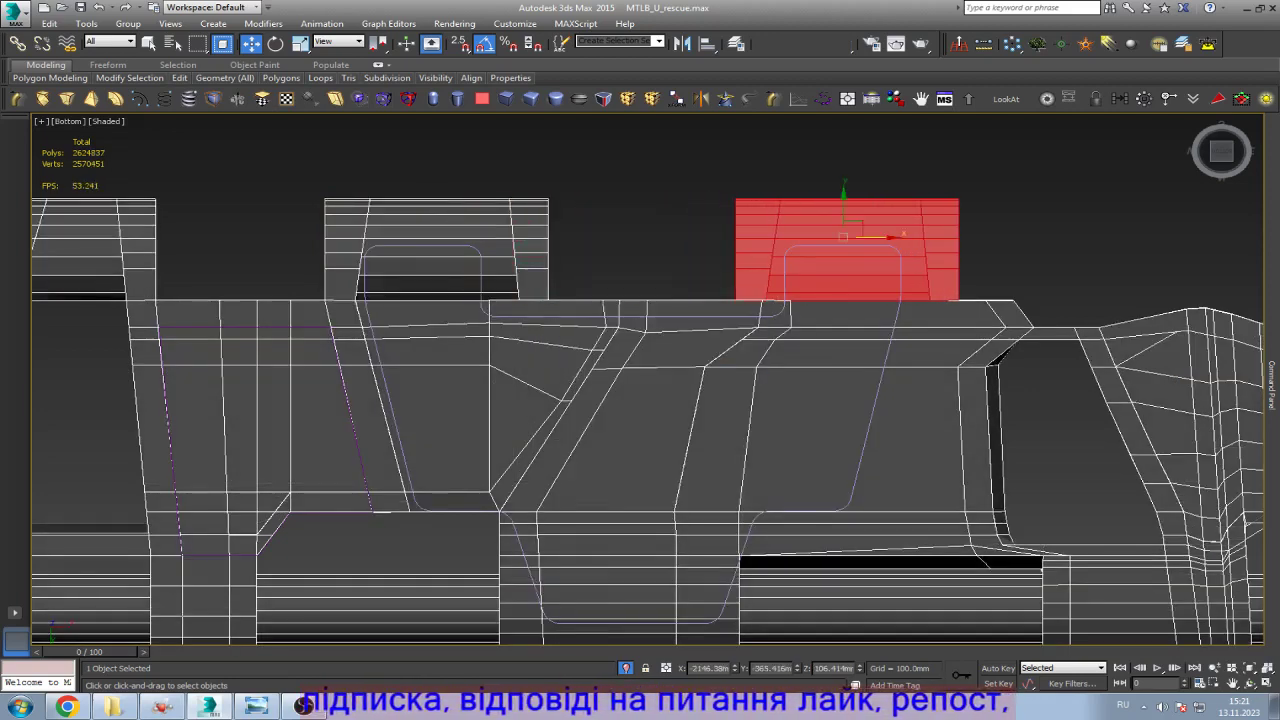
pyautogui.press('z')
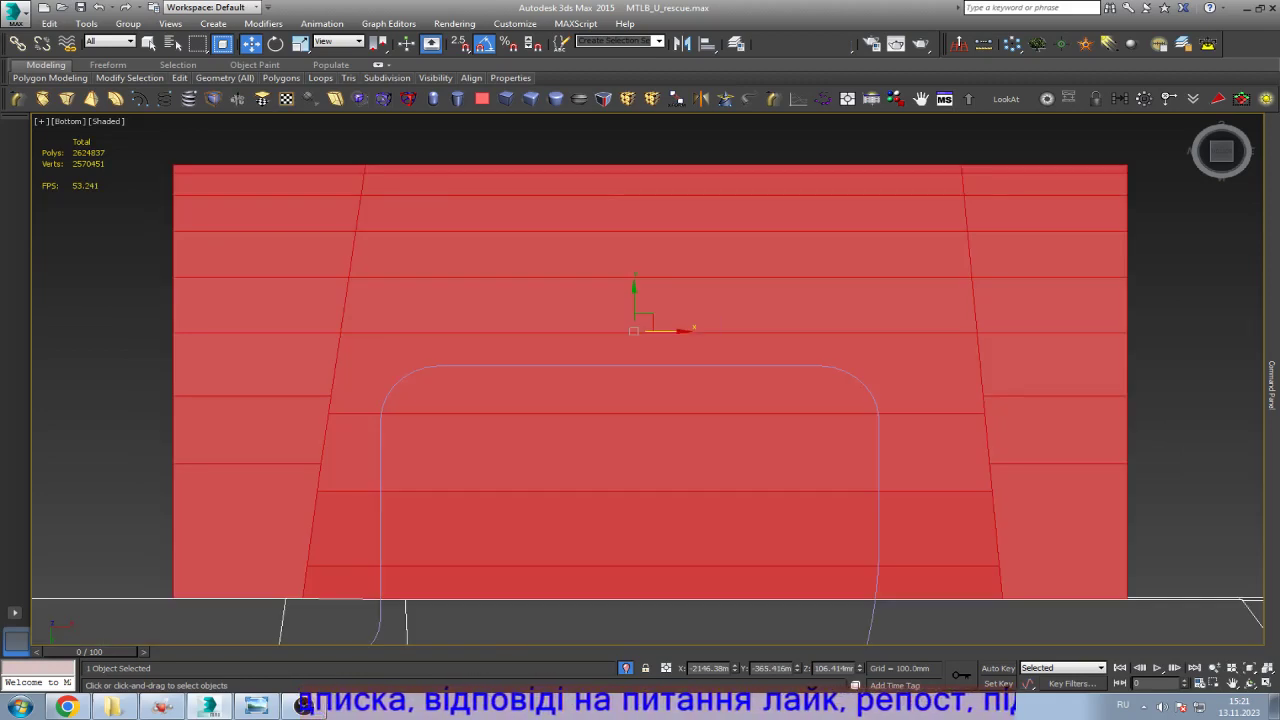
pyautogui.scroll(-8, 684, 275)
pyautogui.scroll(4, 684, 275)
pyautogui.scroll(-5, 650, 380)
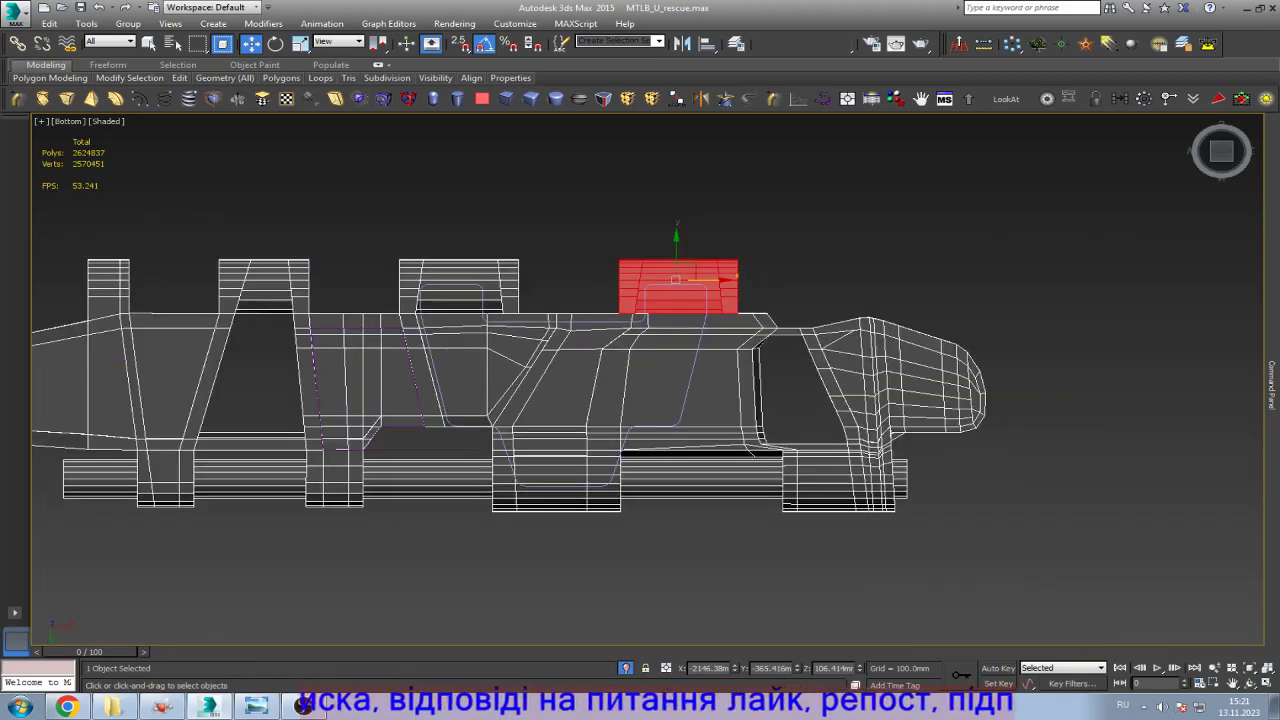
pyautogui.scroll(4, 650, 380)
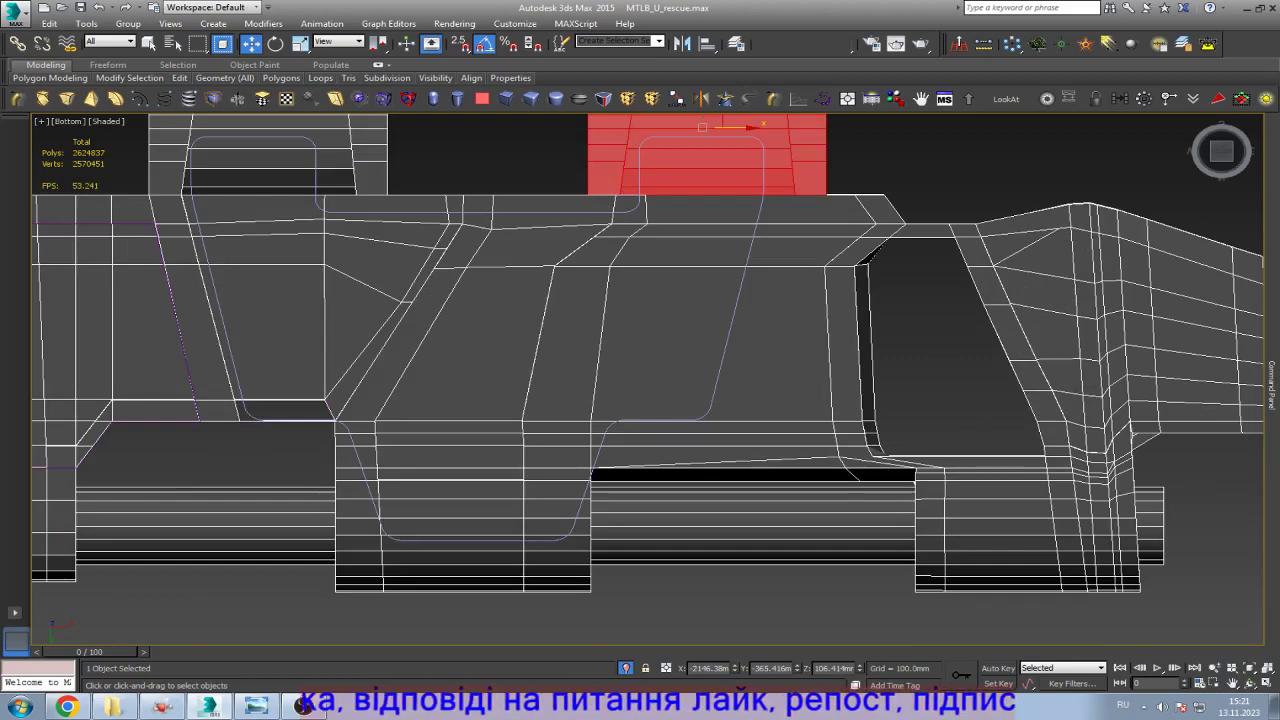
pyautogui.scroll(-4, 640, 400)
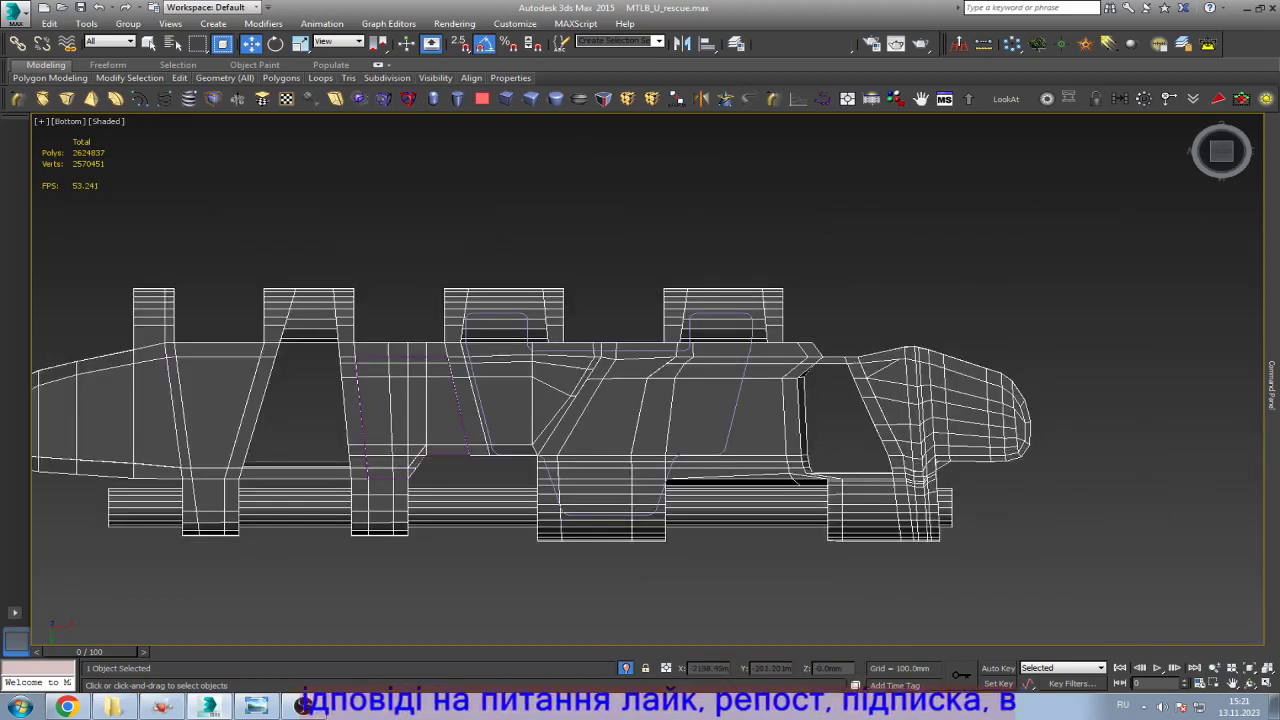
pyautogui.click(255, 707)
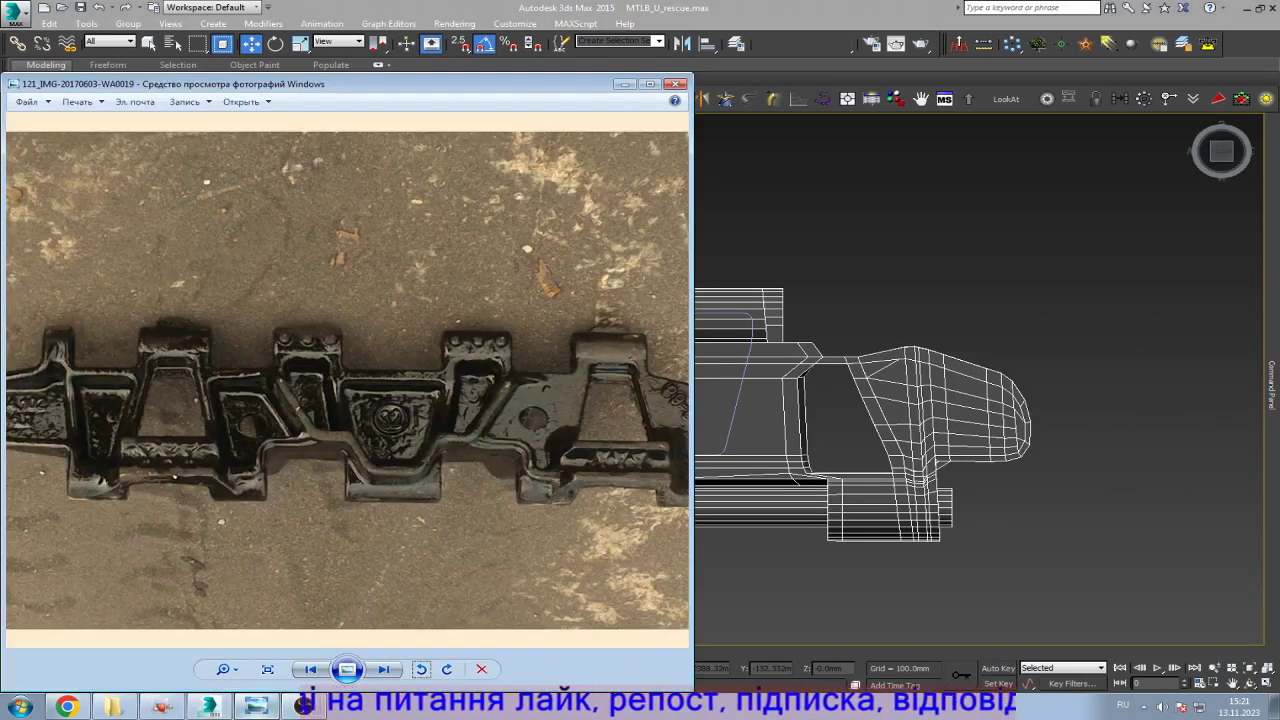
pyautogui.click(255, 707)
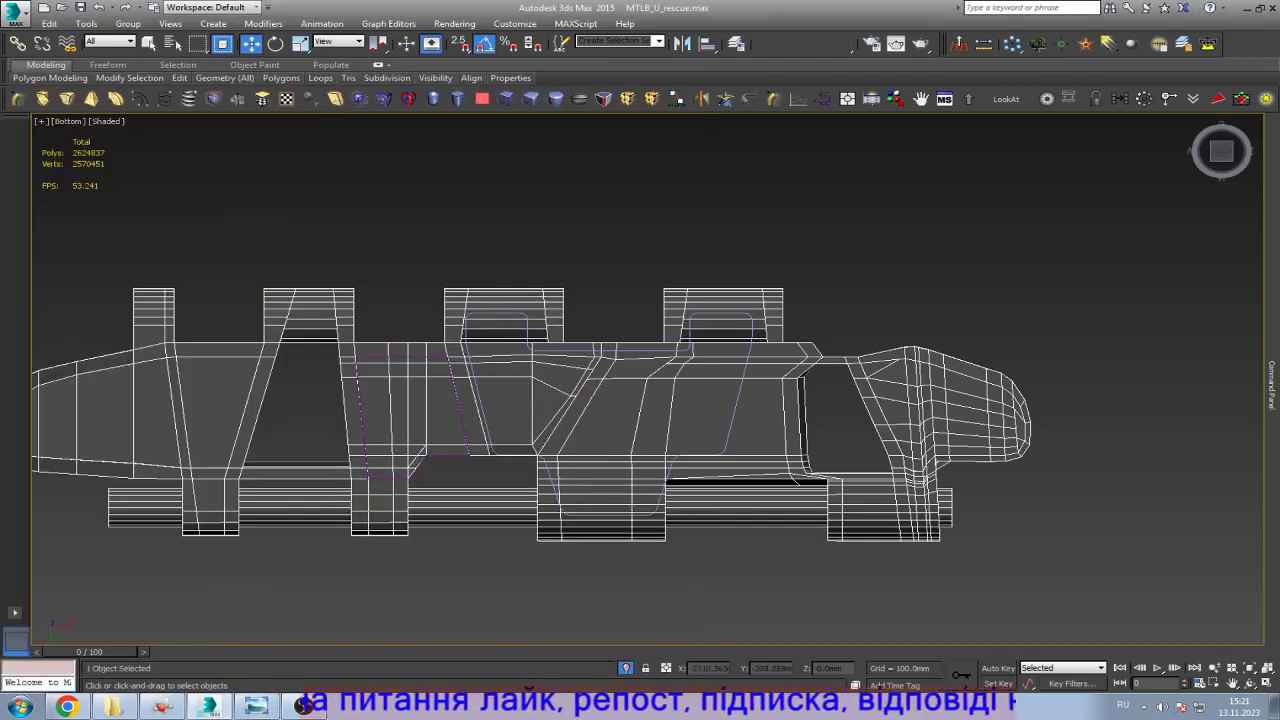
pyautogui.scroll(4, 455, 400)
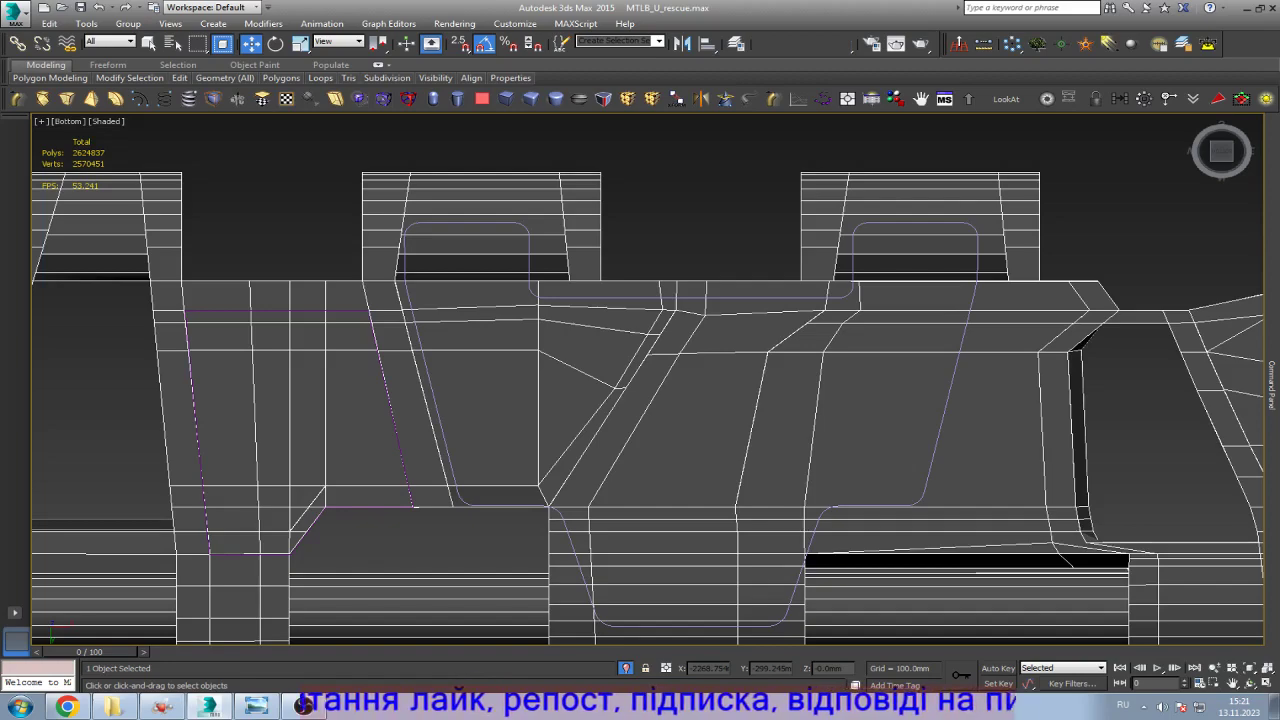
# Step: Set the select-by-angle threshold to 5 and delete the stray faces in the gap
pyautogui.click(475, 415)
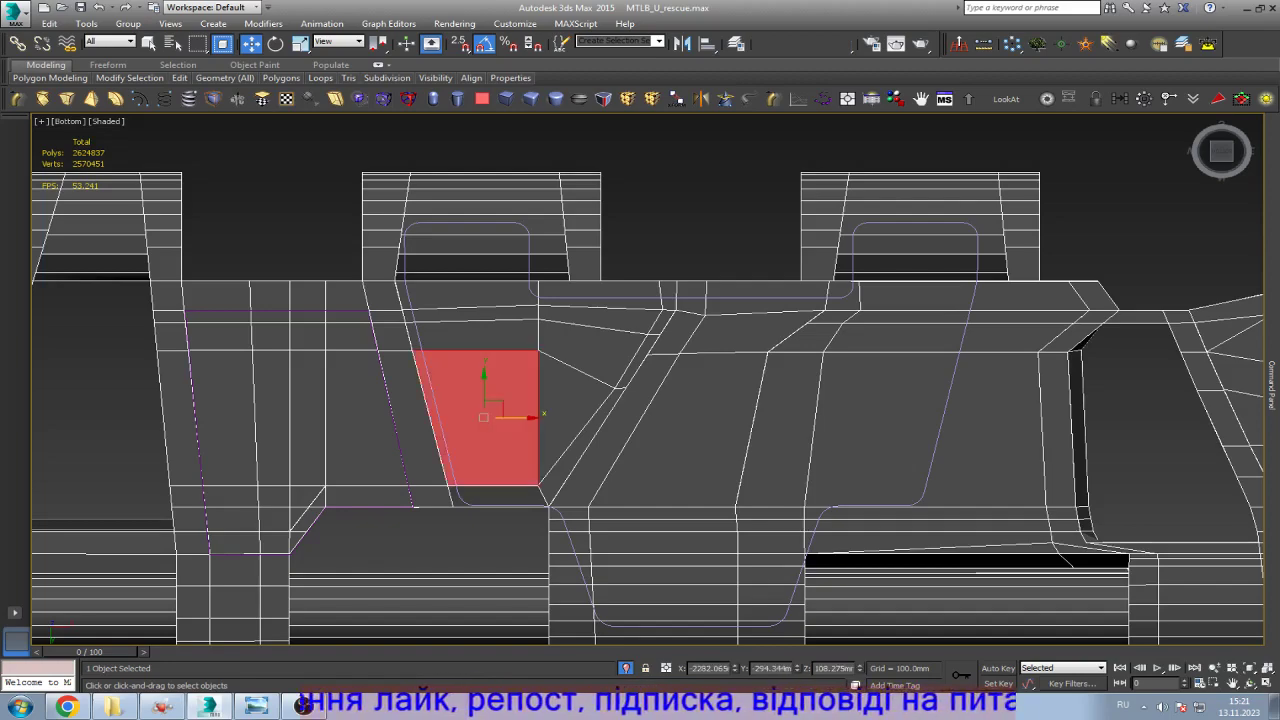
pyautogui.keyDown('alt'); pyautogui.moveTo(600, 400); pyautogui.dragTo(600, 440, button='middle'); pyautogui.keyUp('alt')
pyautogui.scroll(5, 600, 480)
pyautogui.press('w')
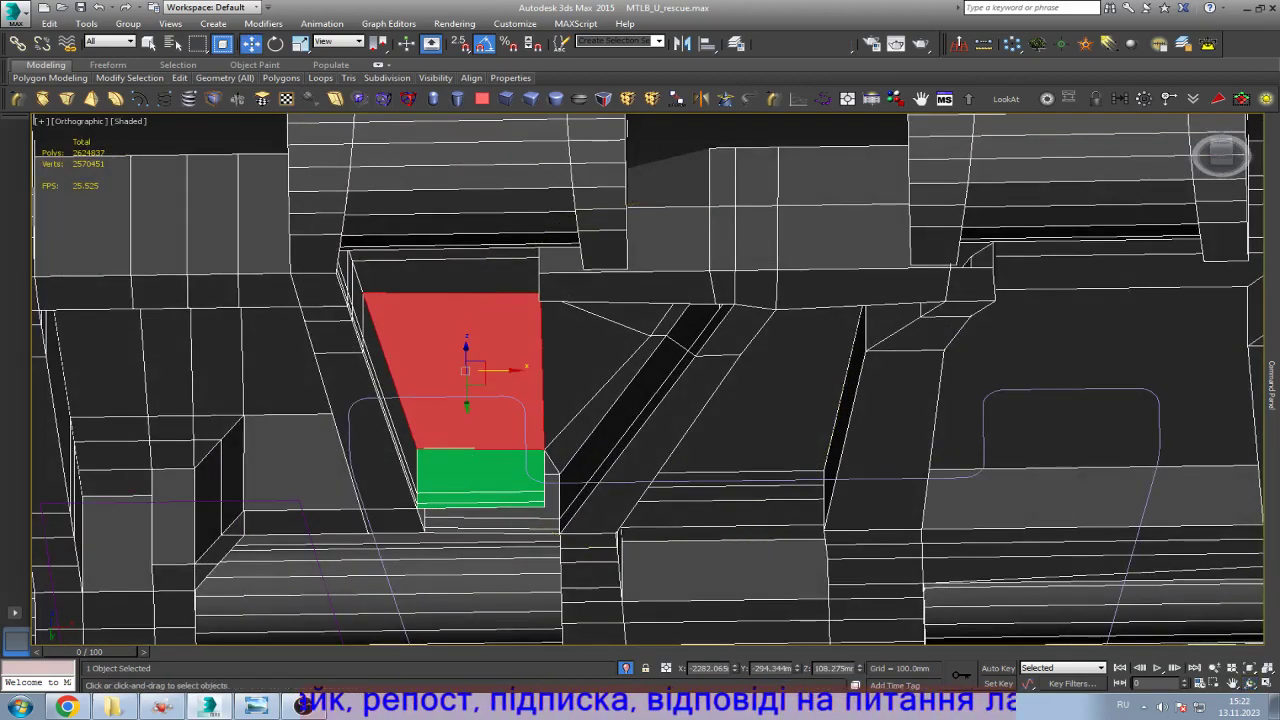
pyautogui.click(585, 360)
pyautogui.moveTo(1272, 385)
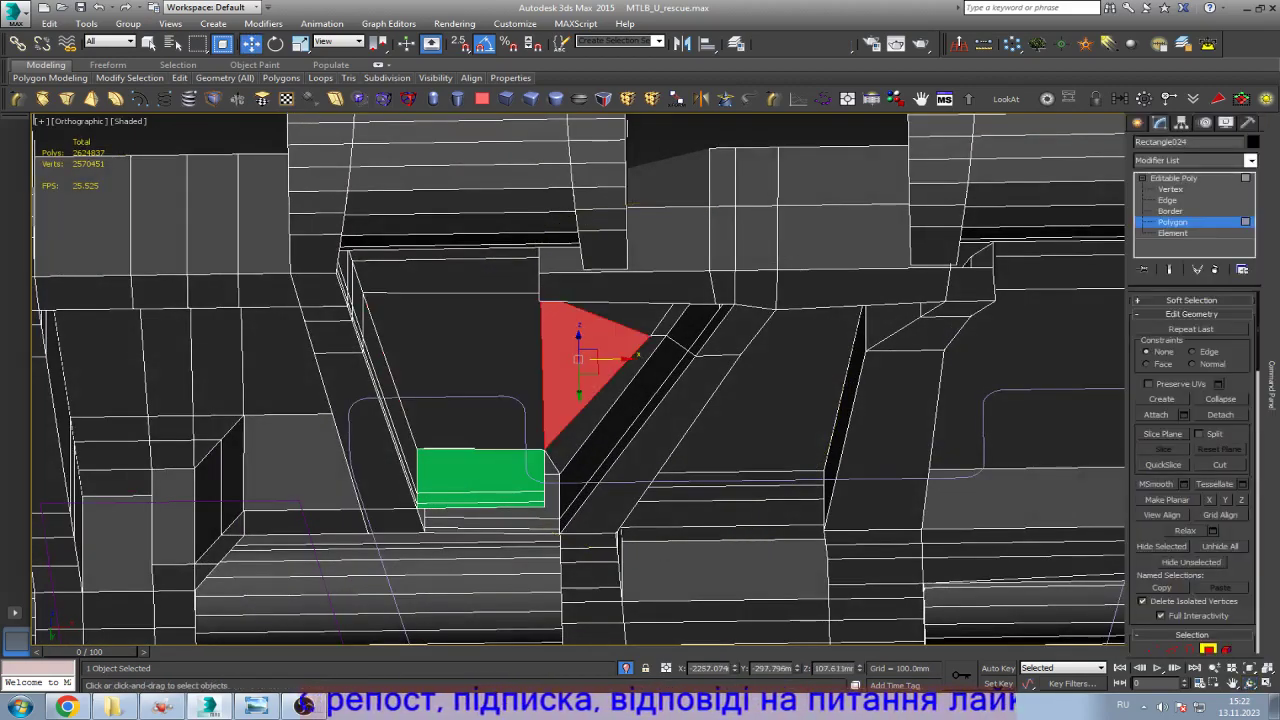
pyautogui.scroll(-5, 1192, 450)
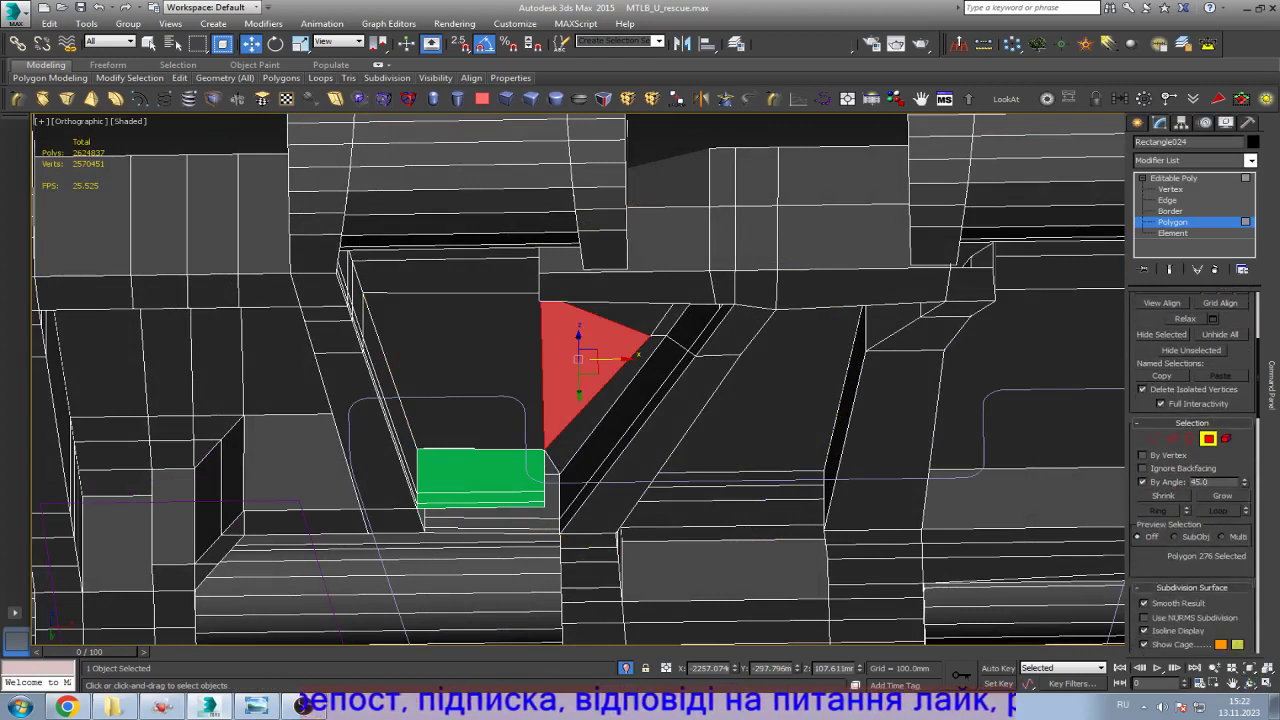
pyautogui.doubleClick(1199, 482)
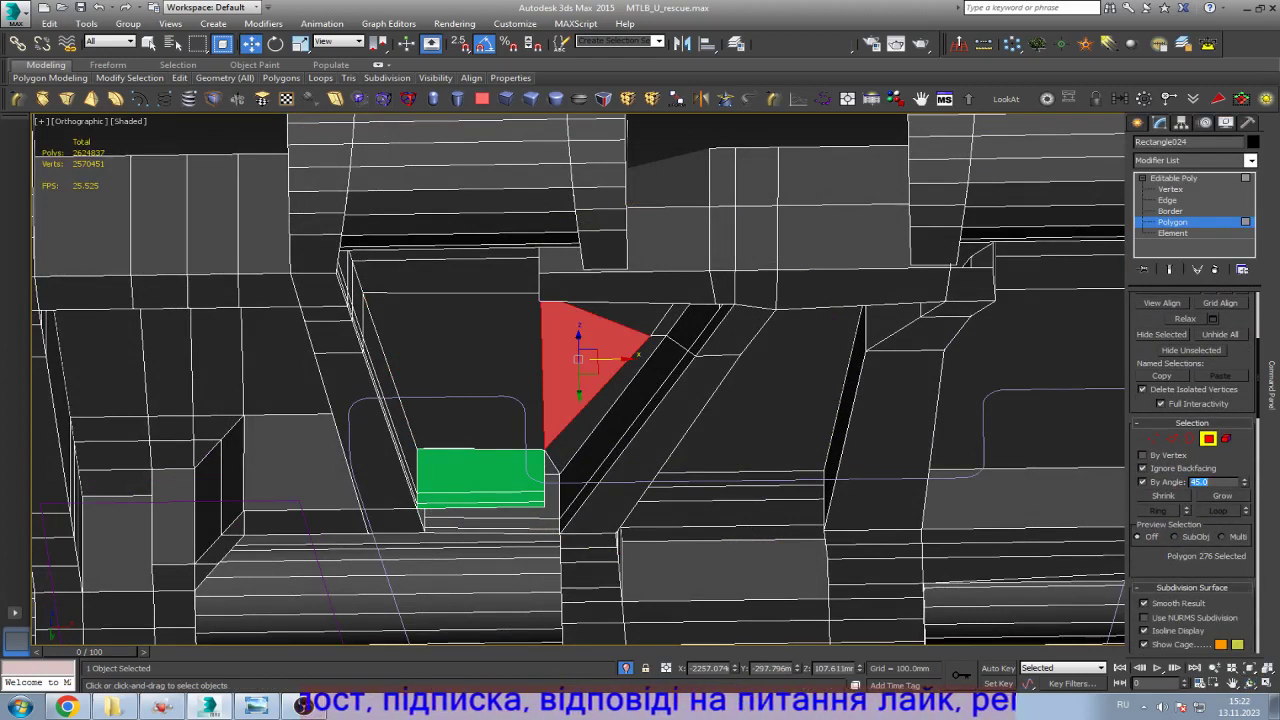
pyautogui.write('5')
pyautogui.press('Return')
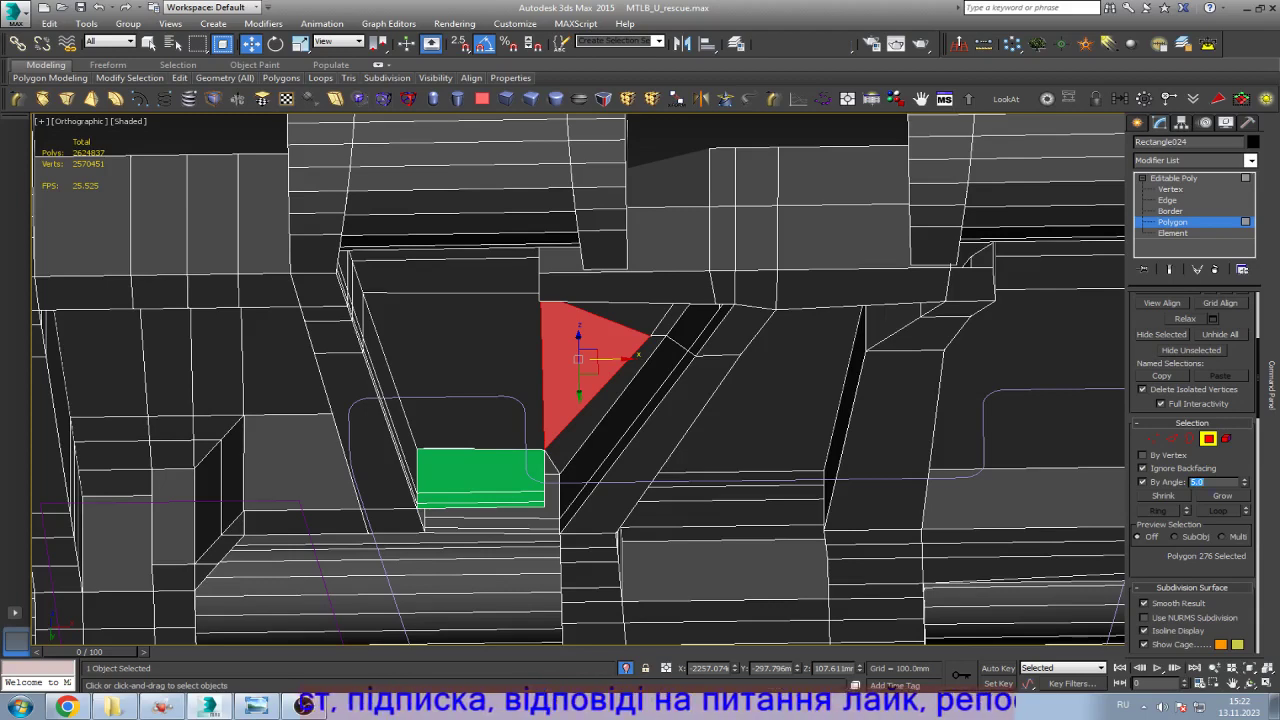
pyautogui.click(450, 330)
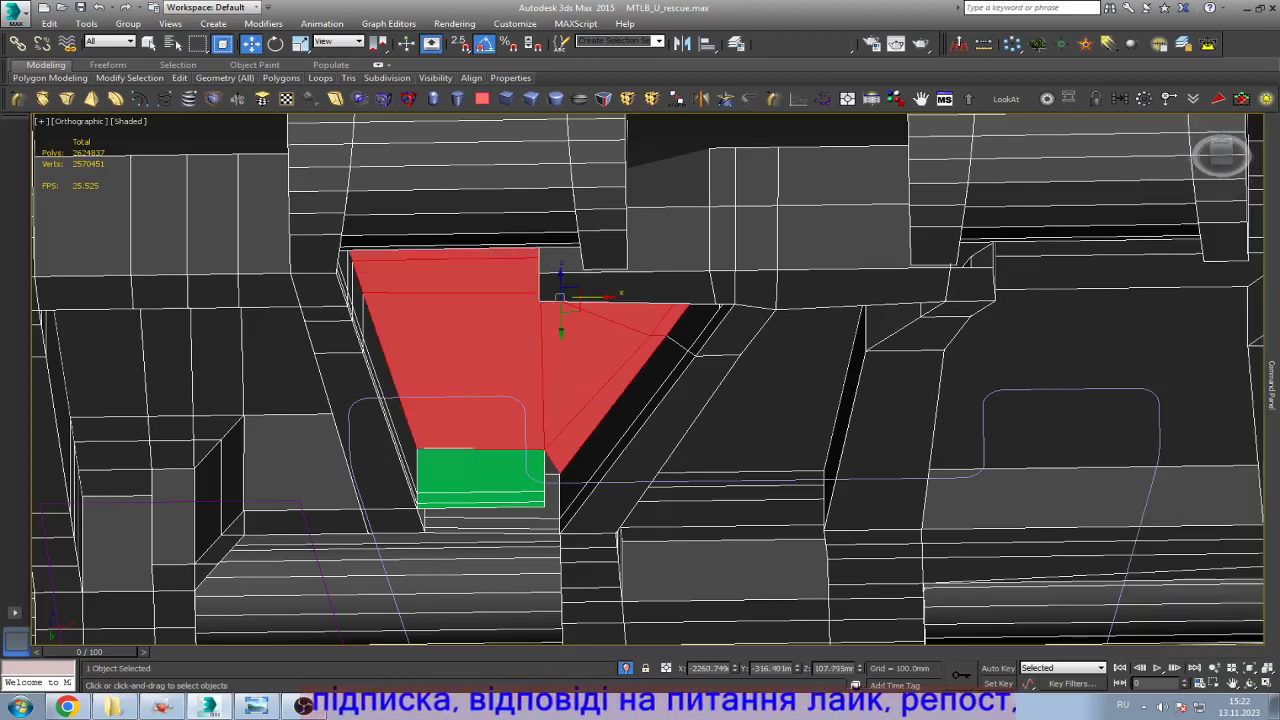
pyautogui.press('Delete')
# Step: Delete the remaining stray face plus the slanted and dark strip faces
pyautogui.click(480, 478)
pyautogui.scroll(3, 508, 470)
pyautogui.press('Delete')
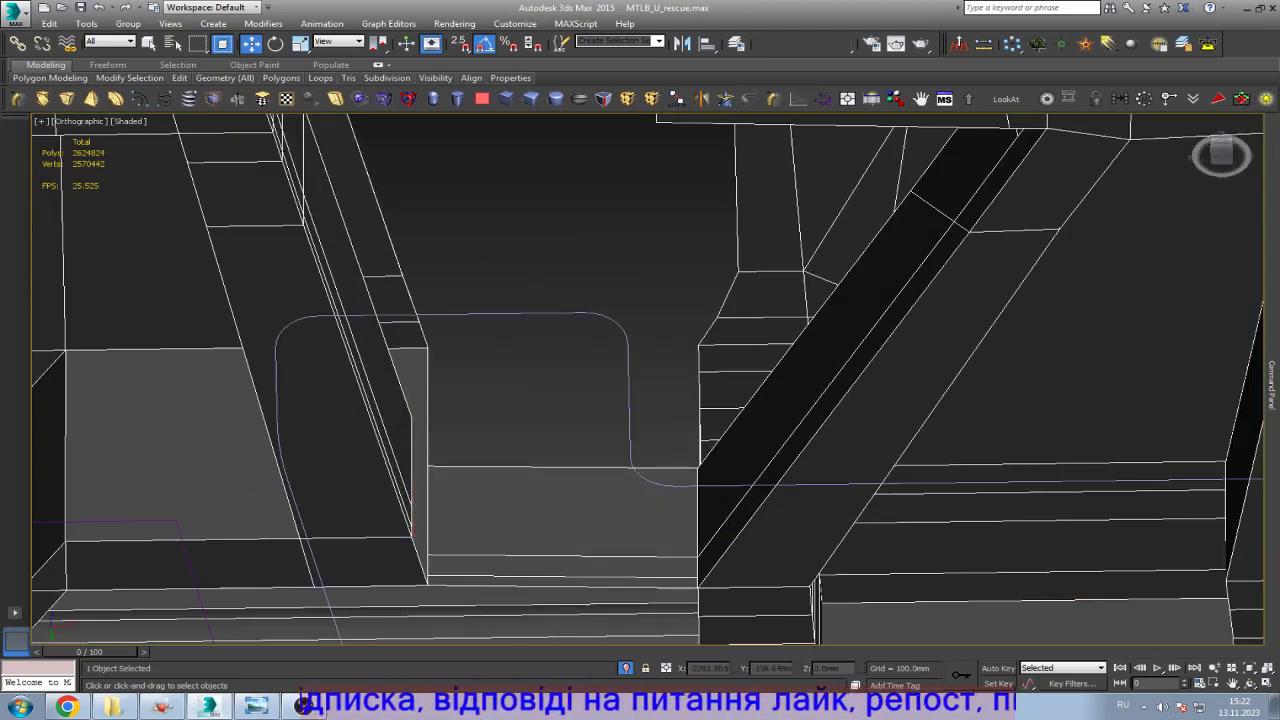
pyautogui.click(300, 177)
pyautogui.scroll(2, 300, 177)
pyautogui.press('Delete')
pyautogui.scroll(-5, 429, 493)
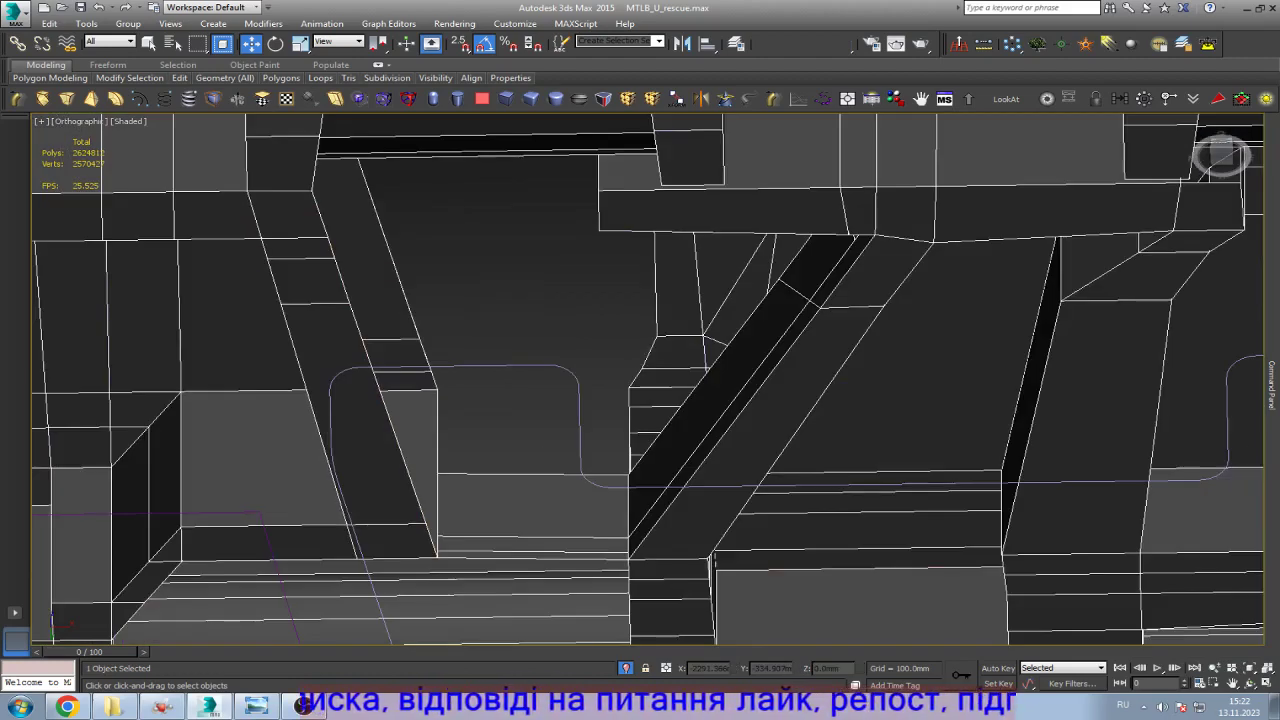
pyautogui.click(789, 286)
pyautogui.press('Delete')
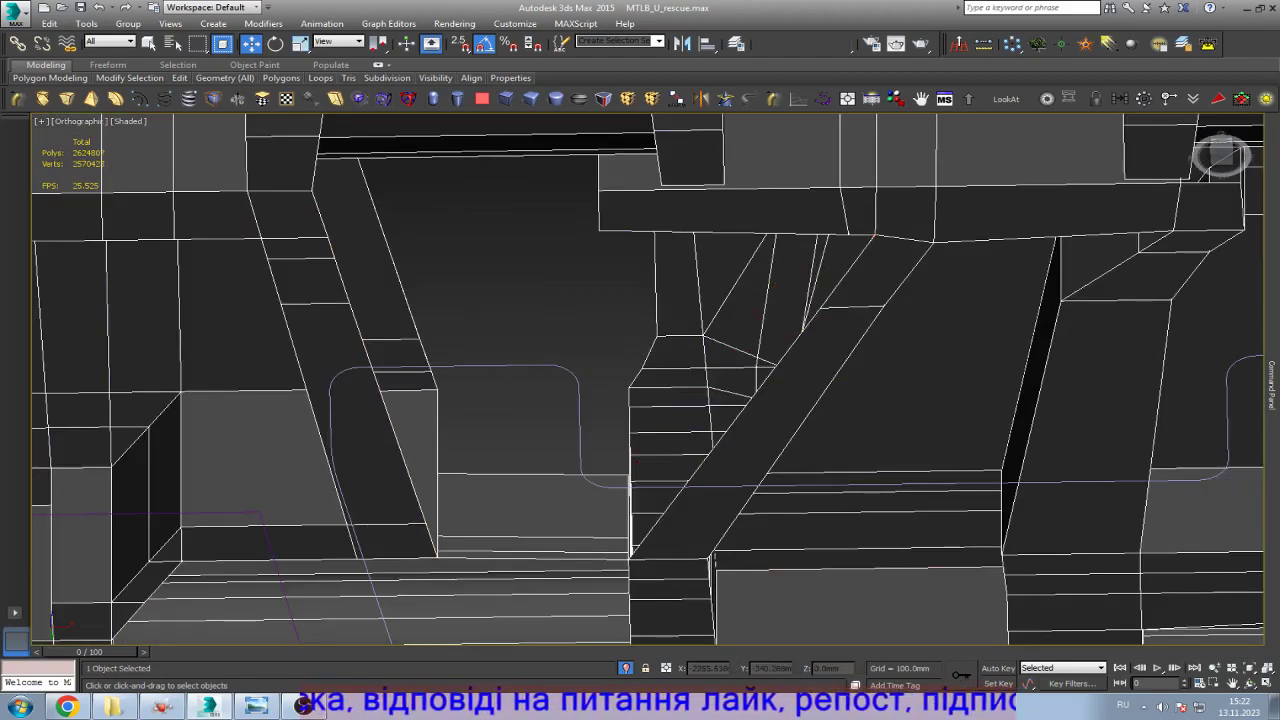
# Step: Bridge the two slanted gap edges with a new strip of faces
pyautogui.press('2')
pyautogui.click(395, 450)
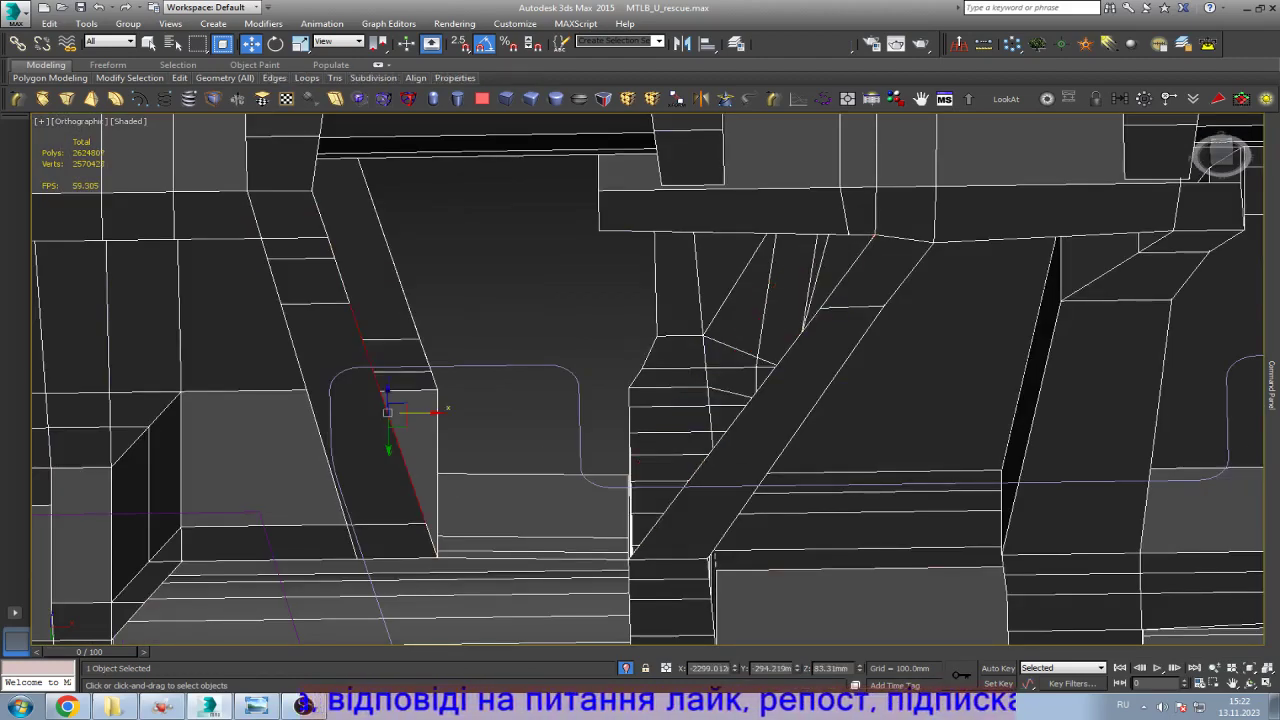
pyautogui.scroll(3, 324, 224)
pyautogui.keyDown('ctrl'); pyautogui.click(318, 212); pyautogui.keyUp('ctrl')
pyautogui.keyDown('ctrl'); pyautogui.click(313, 195); pyautogui.keyUp('ctrl')
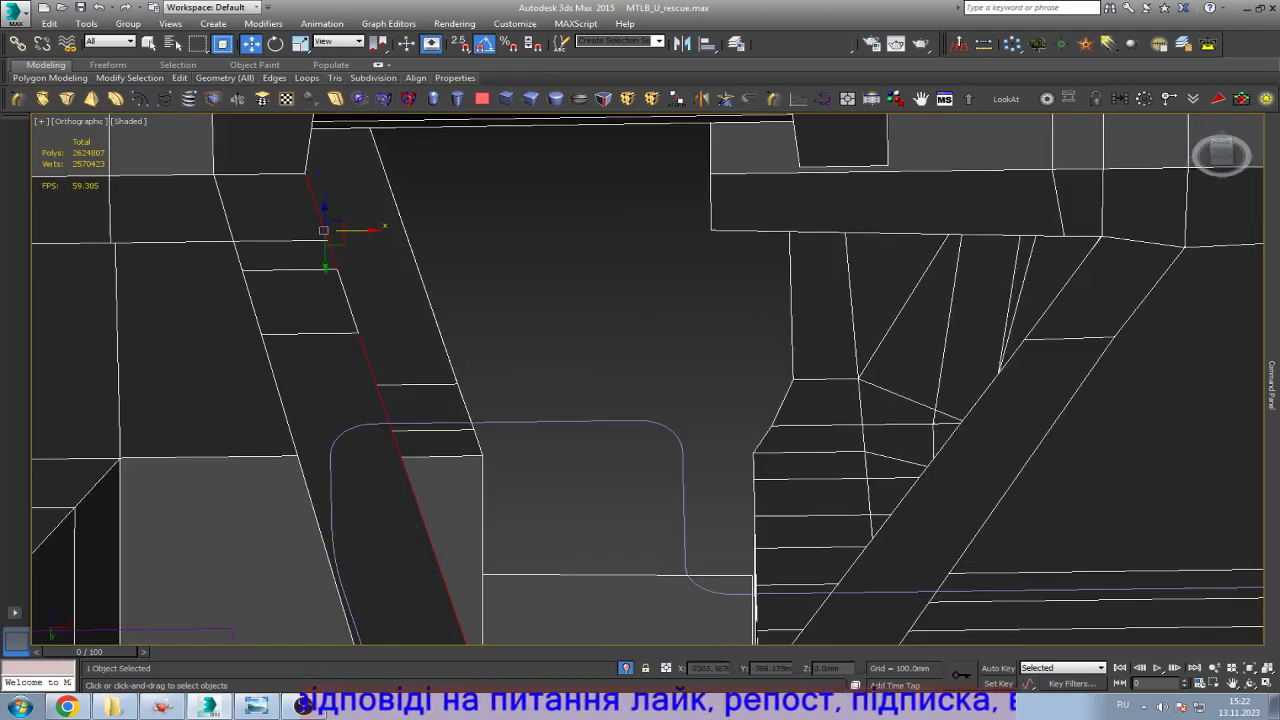
pyautogui.scroll(-5, 446, 310)
pyautogui.scroll(5, 466, 400)
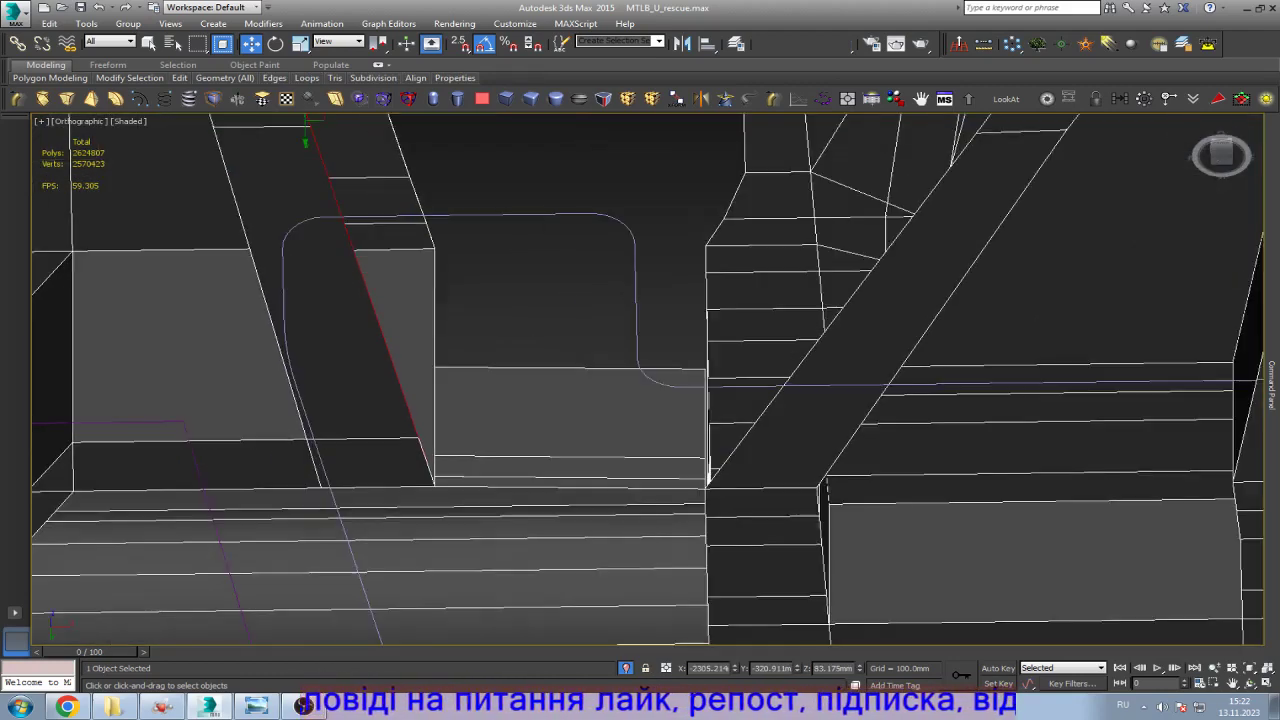
pyautogui.scroll(-5, 500, 390)
pyautogui.hotkey('shift', 'b')
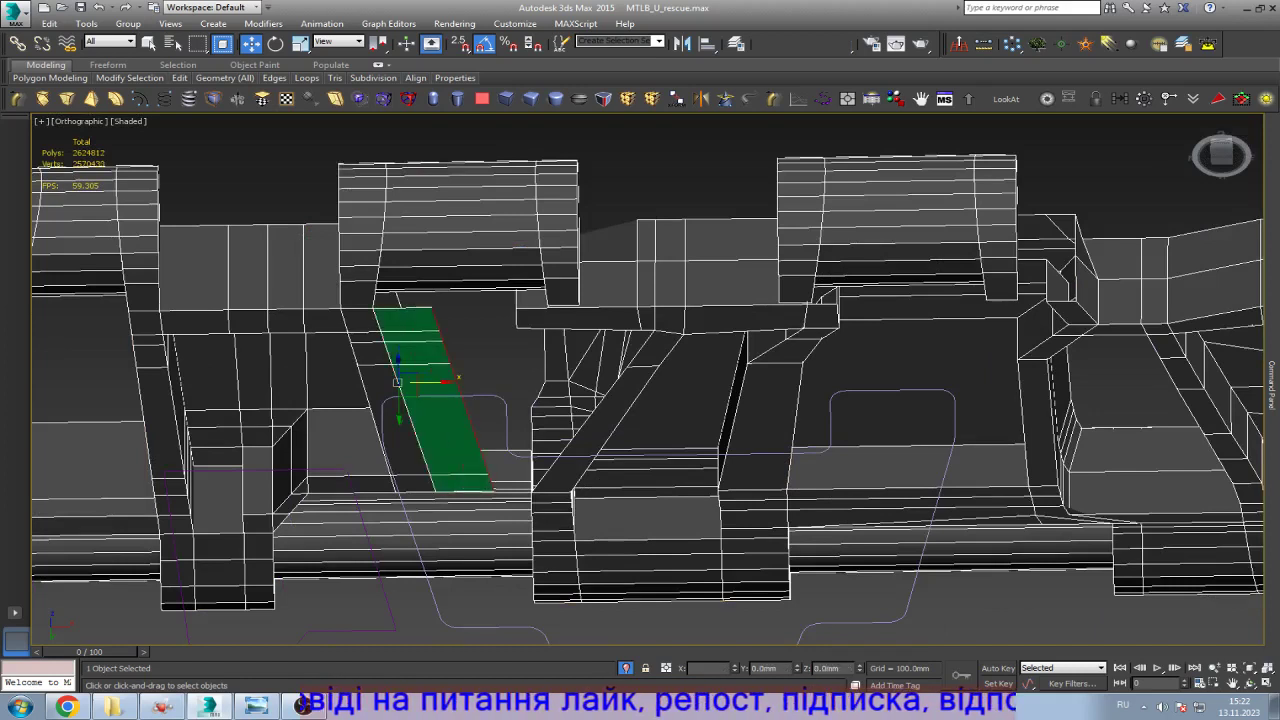
# Step: Scale the new strip's right edge to vertical and slide it along X from below
pyautogui.press('r')
pyautogui.moveTo(505, 385); pyautogui.dragTo(480, 395)
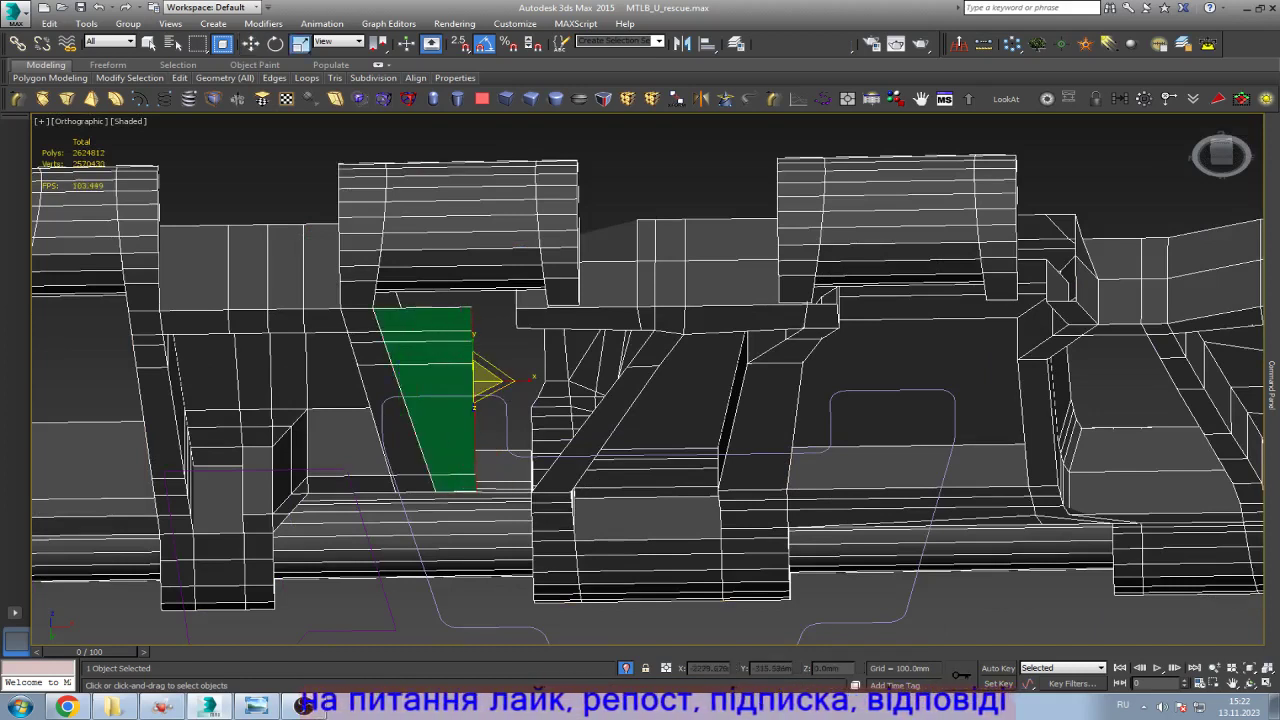
pyautogui.press('w')
pyautogui.press('b')
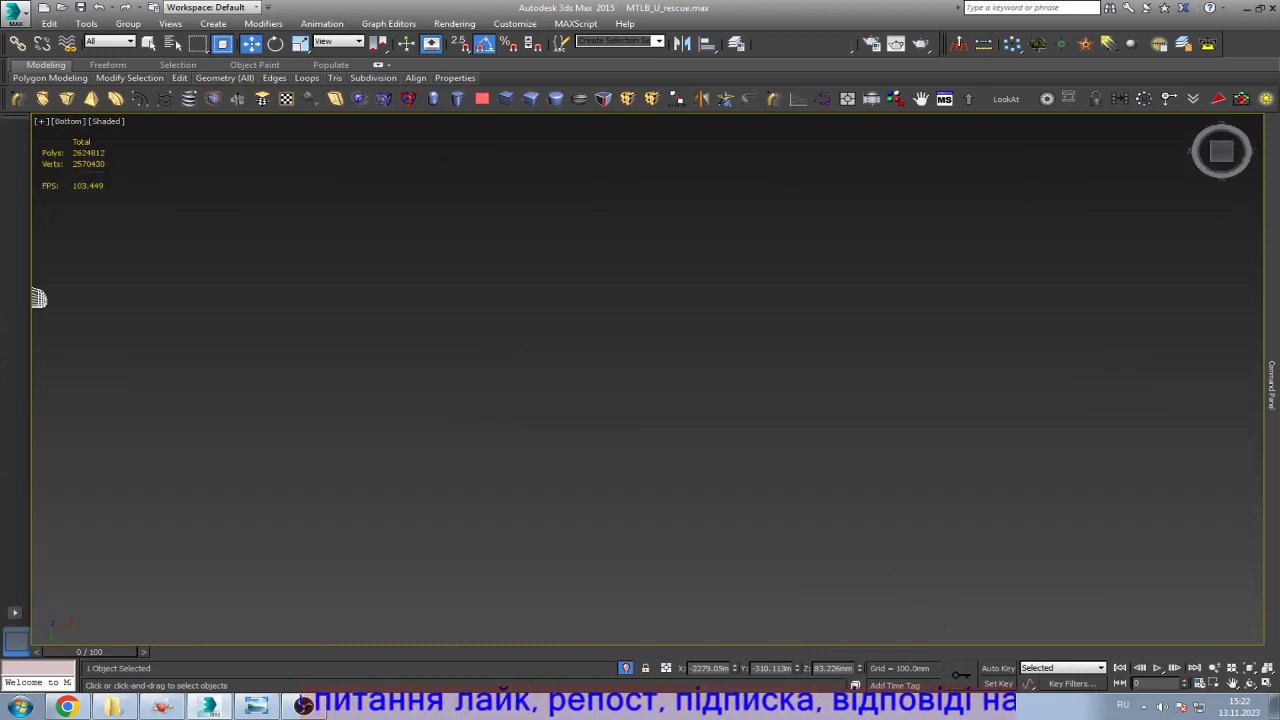
pyautogui.press('z')
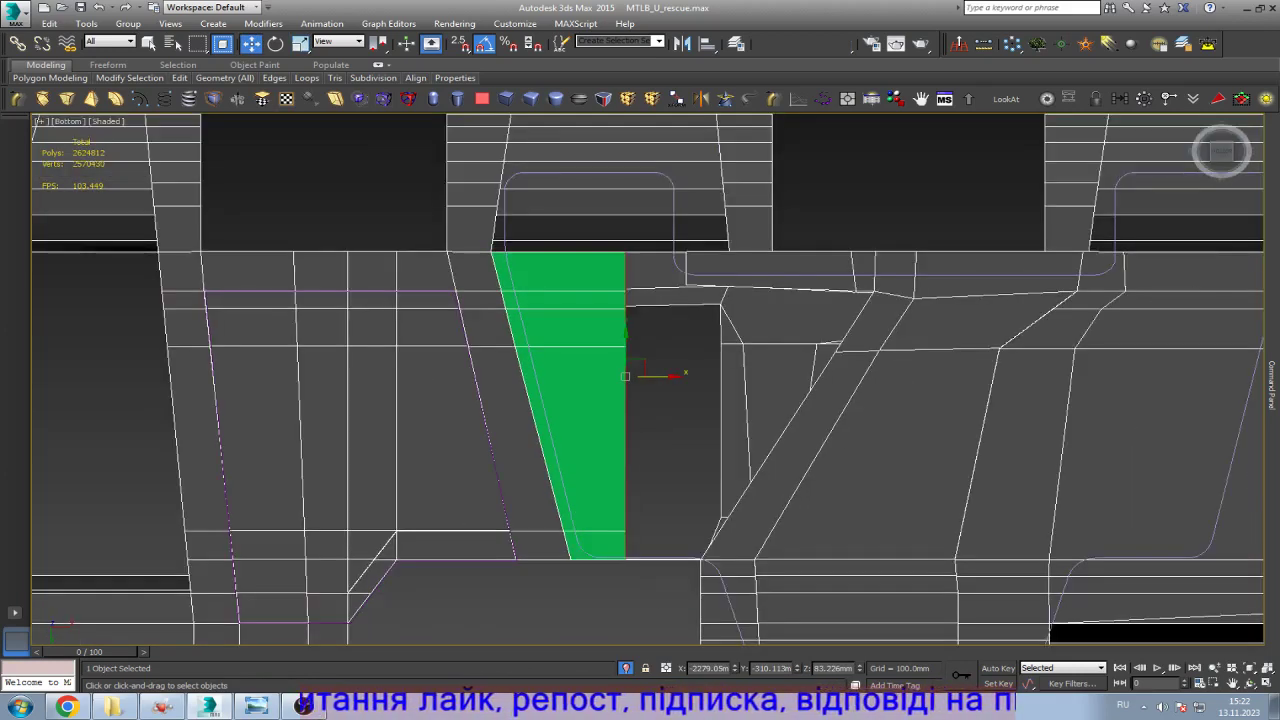
pyautogui.moveTo(660, 375); pyautogui.dragTo(689, 375)
# Step: Delete the two faces right of the strip, then undo back through those recent edits
pyautogui.scroll(4, 710, 273)
pyautogui.click(657, 257)
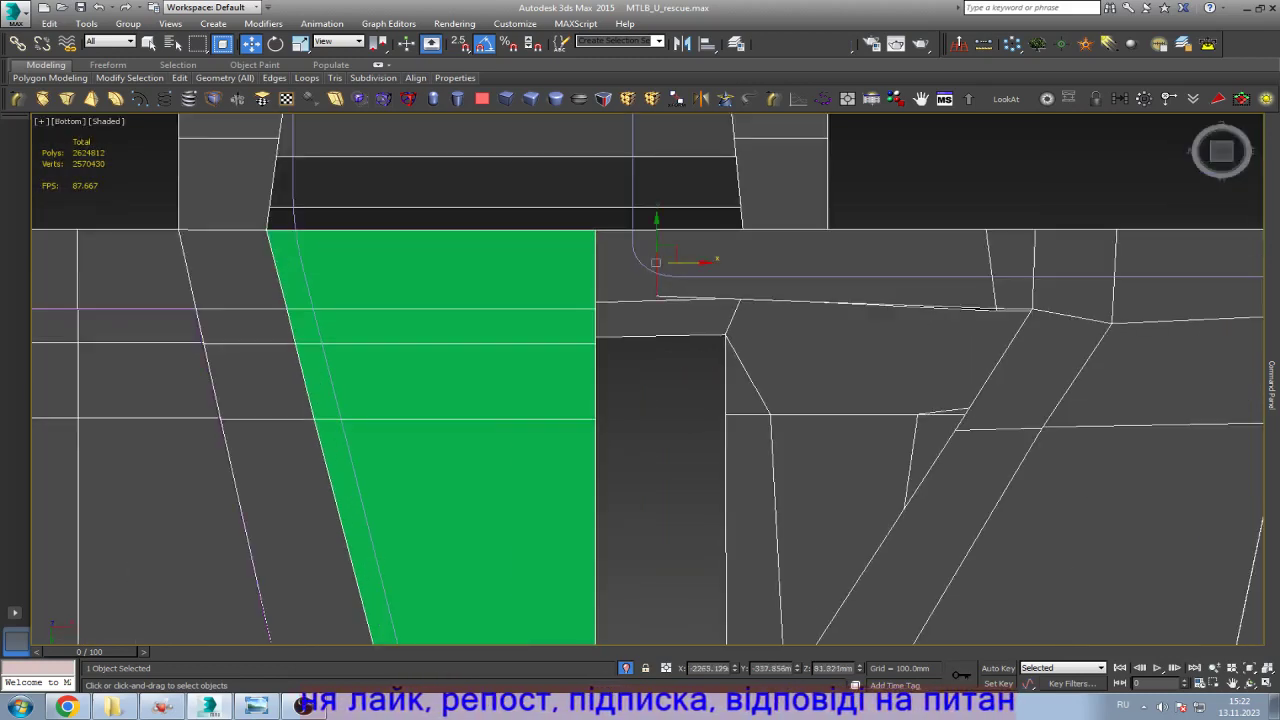
pyautogui.press('Delete')
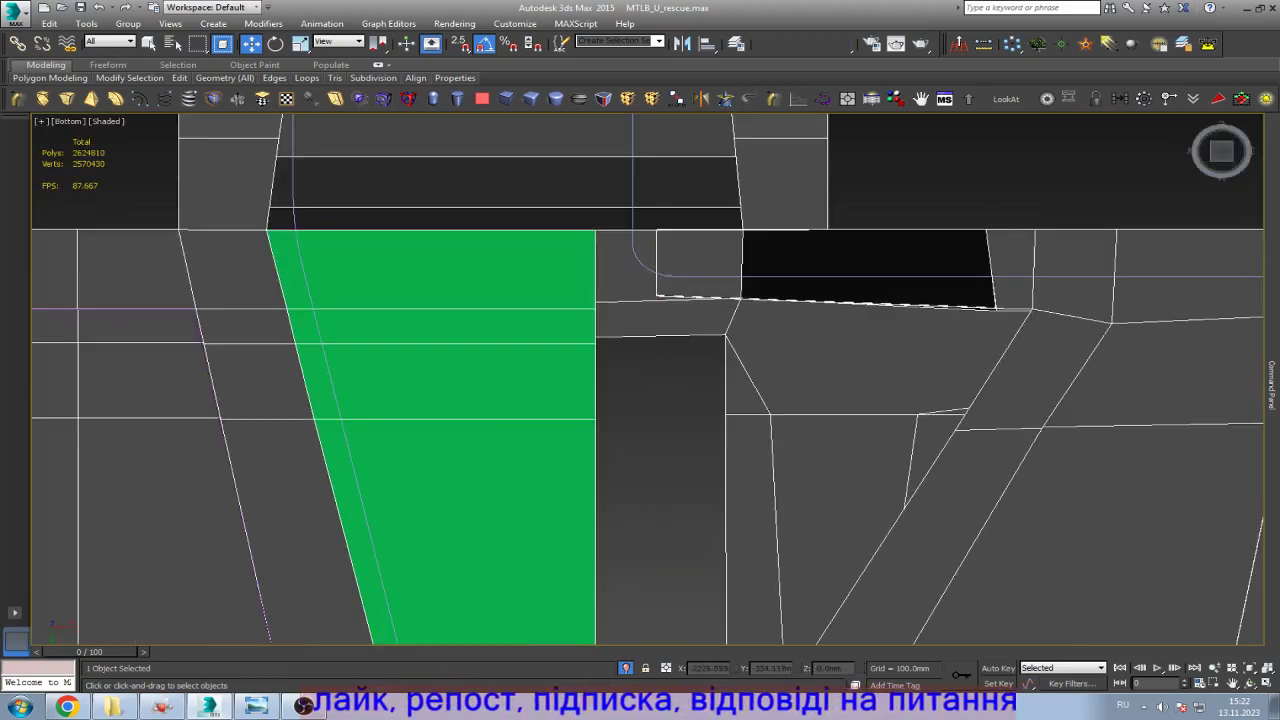
pyautogui.keyDown('alt'); pyautogui.moveTo(647, 380); pyautogui.dragTo(600, 400, button='middle'); pyautogui.keyUp('alt')
pyautogui.scroll(3, 647, 380)
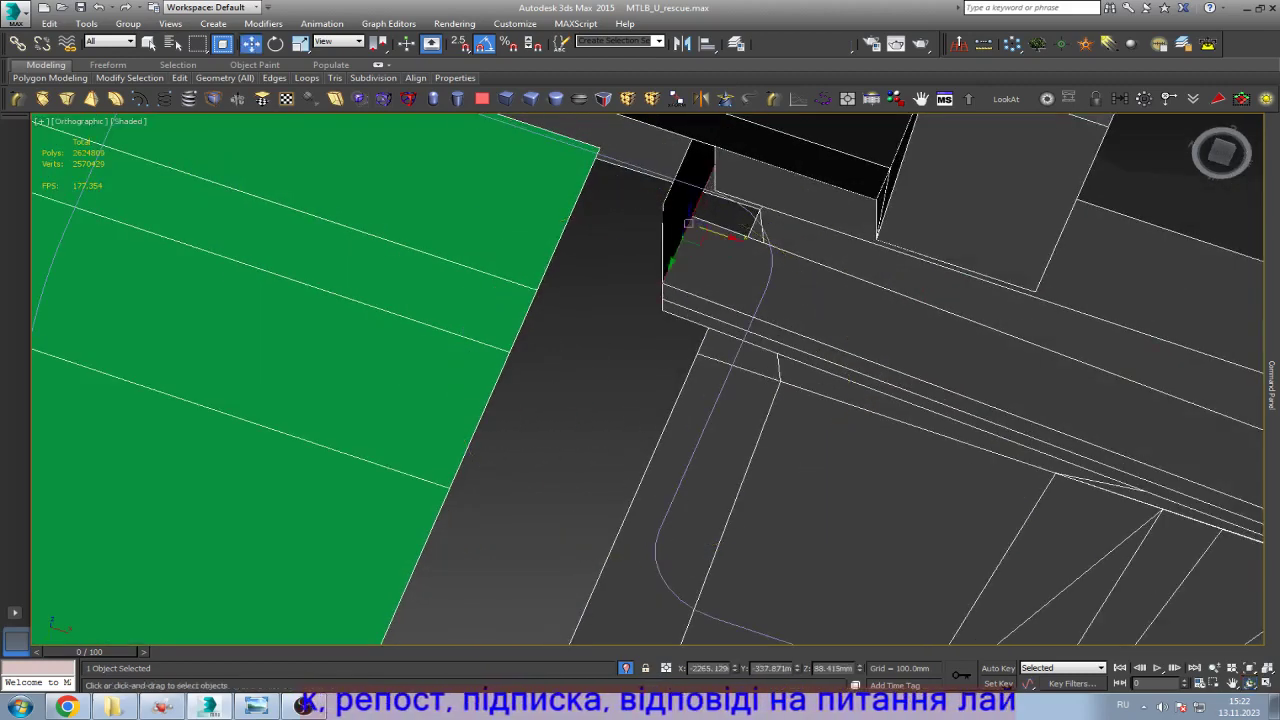
pyautogui.hotkey('ctrl', 'z')
pyautogui.hotkey('ctrl', 'z')
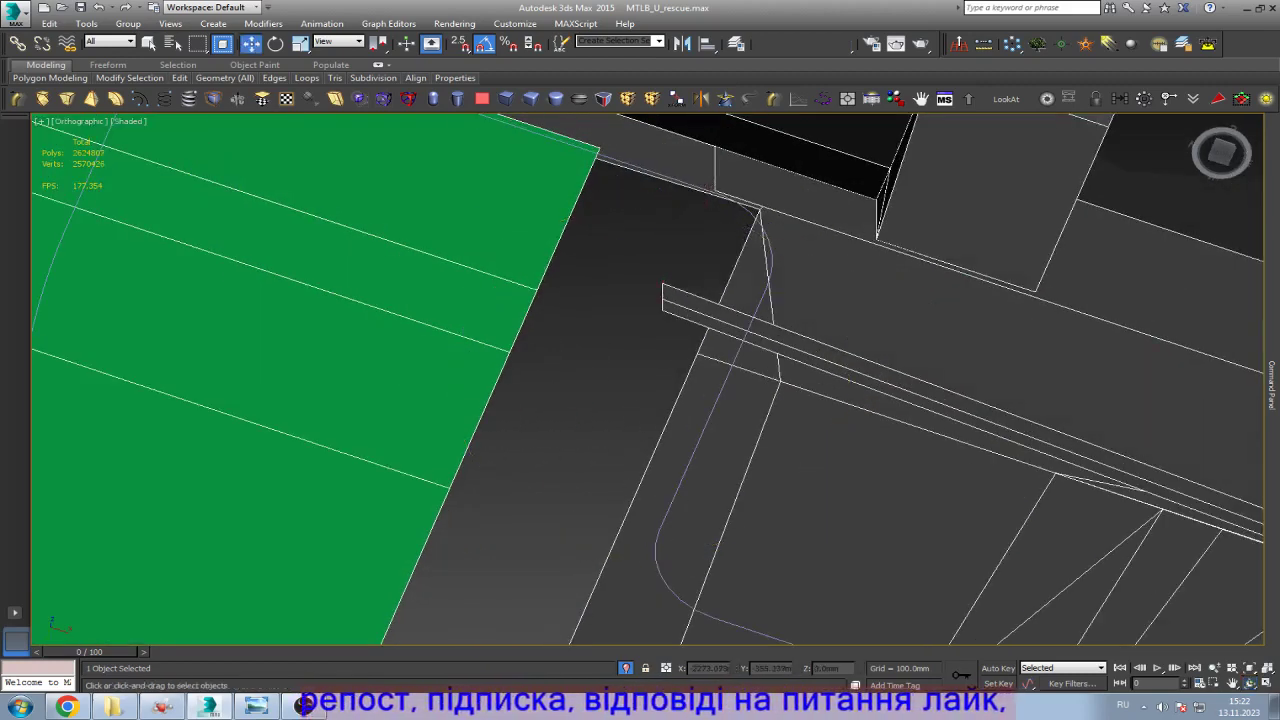
pyautogui.hotkey('ctrl', 'z')
pyautogui.hotkey('shift', 'z')
pyautogui.hotkey('shift', 'z')
pyautogui.hotkey('shift', 'z')
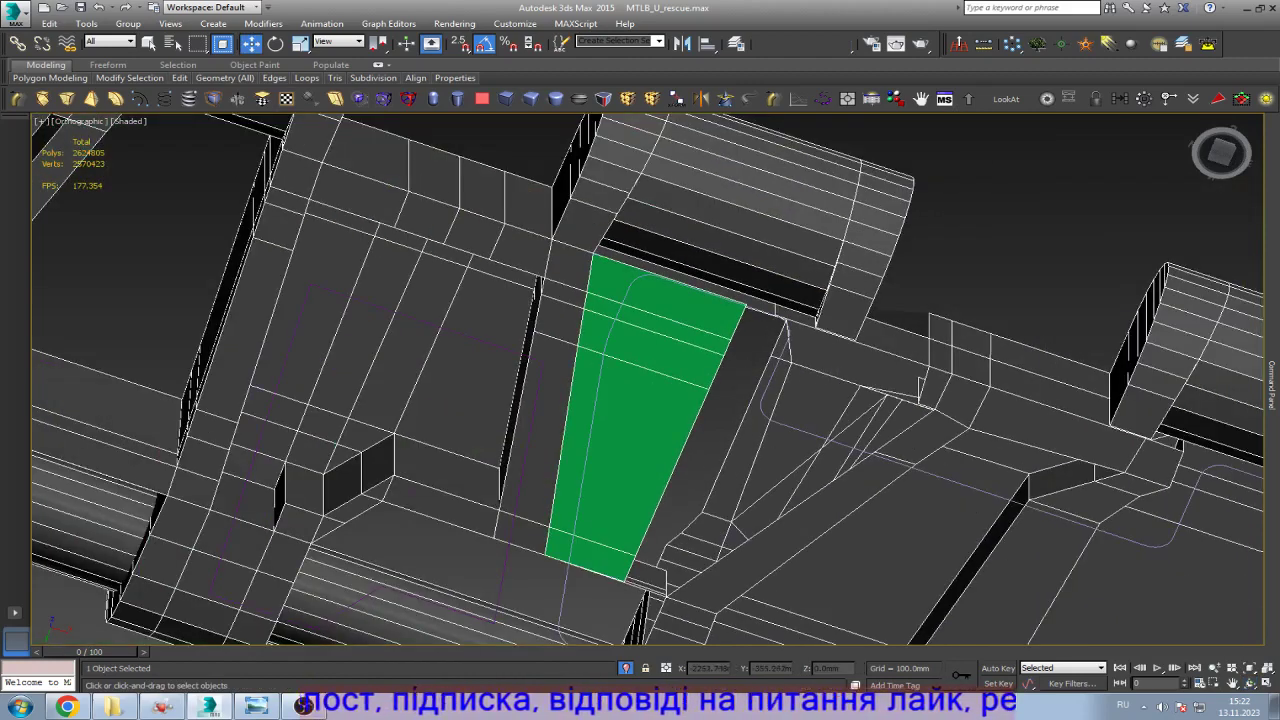
pyautogui.hotkey('ctrl', 'z')
pyautogui.hotkey('ctrl', 'z')
pyautogui.hotkey('ctrl', 'z')
pyautogui.hotkey('ctrl', 'z')
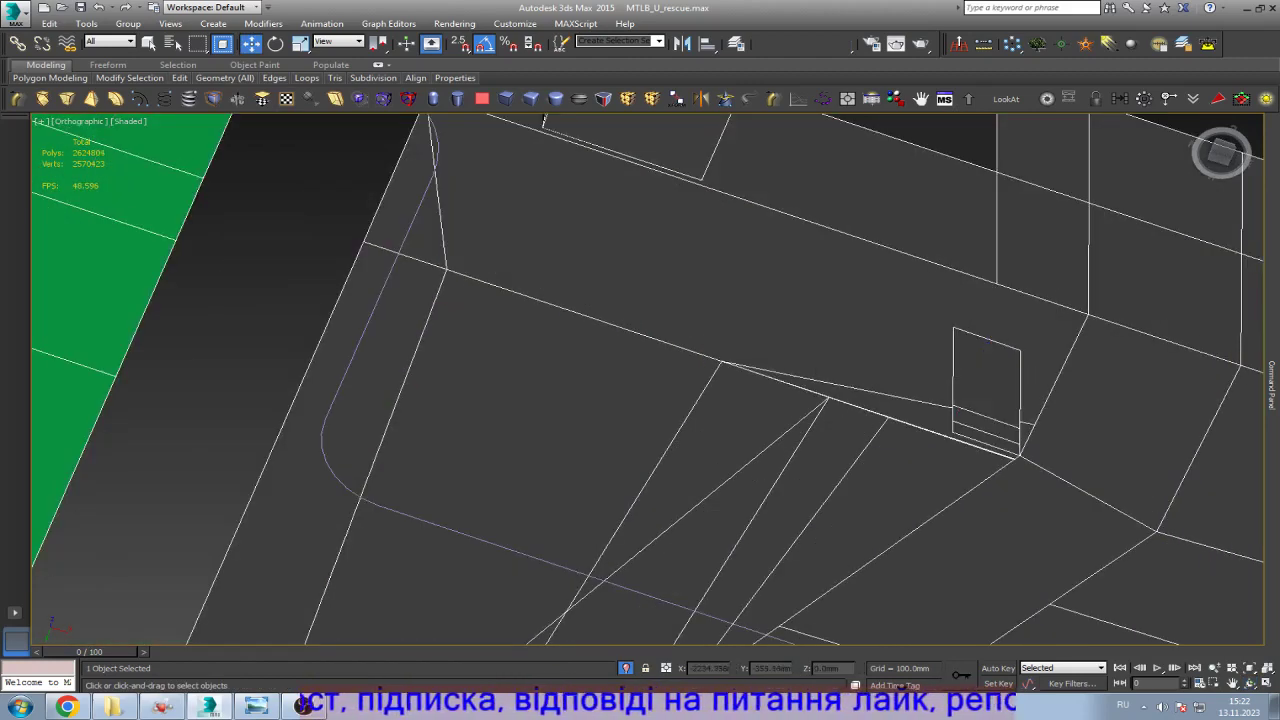
pyautogui.hotkey('shift', 'z')
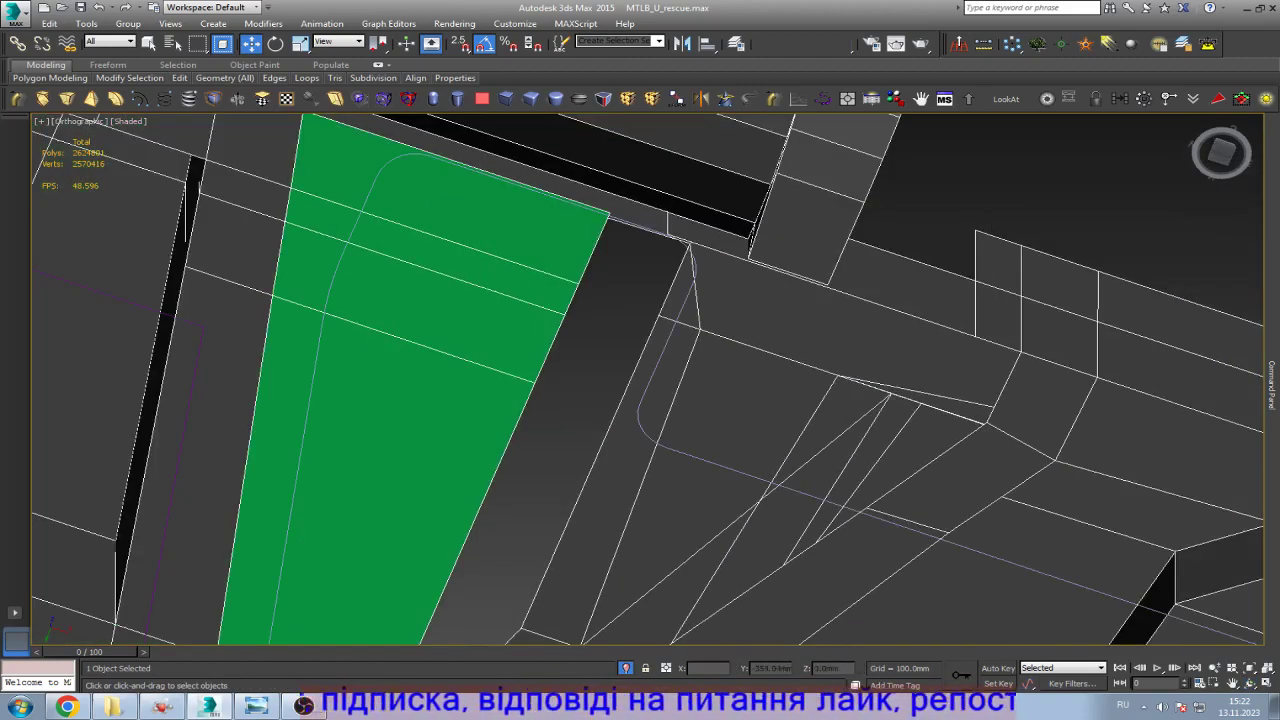
pyautogui.hotkey('shift', 'z')
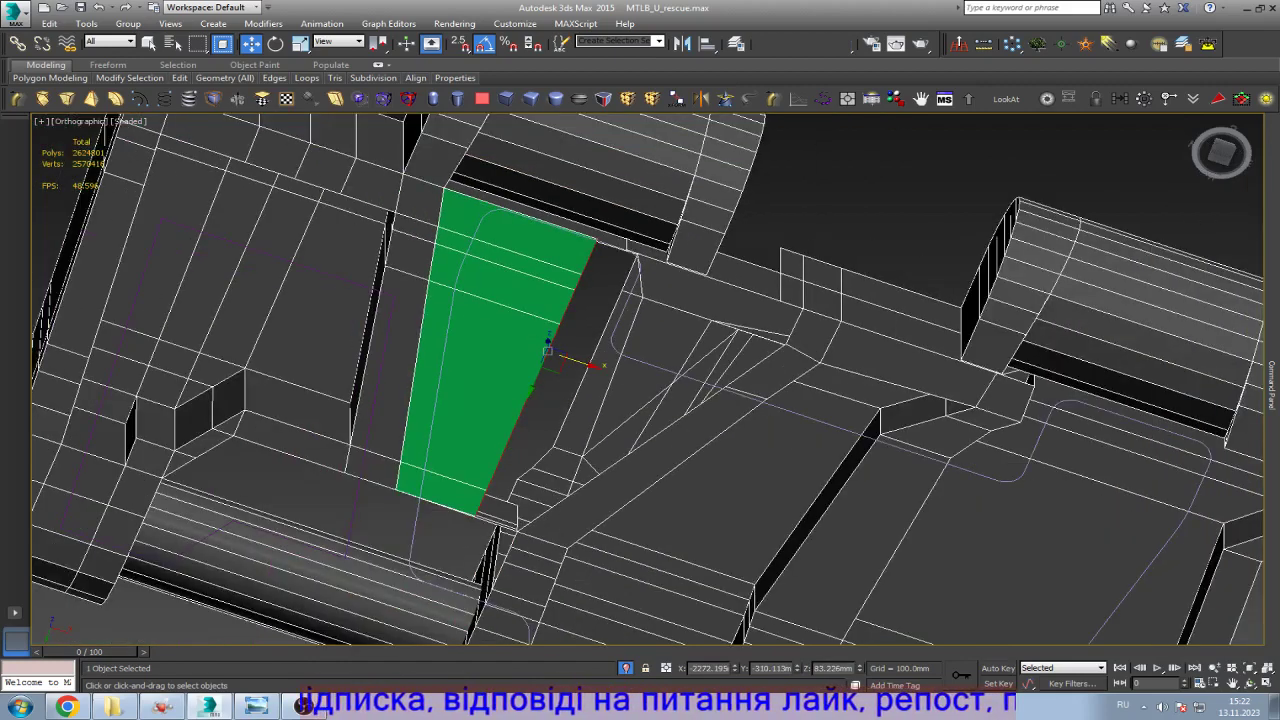
# Step: Move the green face's edge right to line up with the gap, then clear the edge selection
pyautogui.moveTo(580, 364); pyautogui.dragTo(620, 383)
pyautogui.press('b')
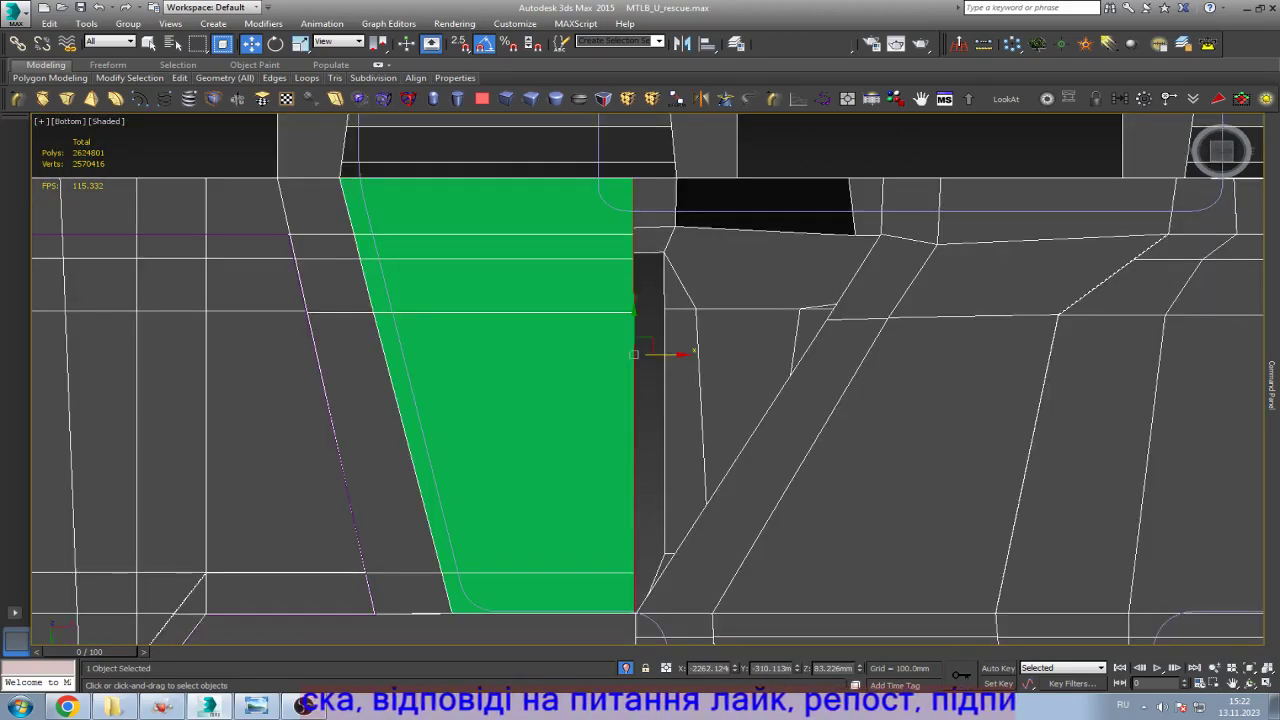
pyautogui.moveTo(634, 354); pyautogui.dragTo(637, 354)
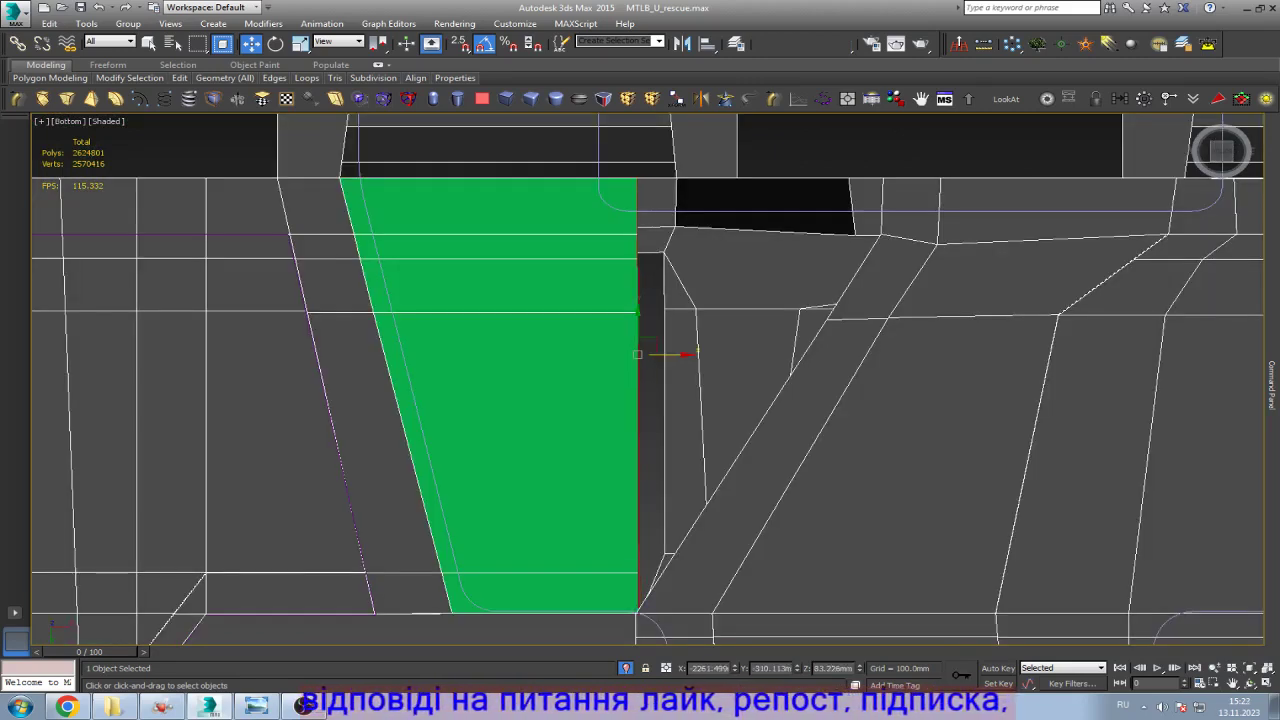
pyautogui.scroll(-2, 667, 358)
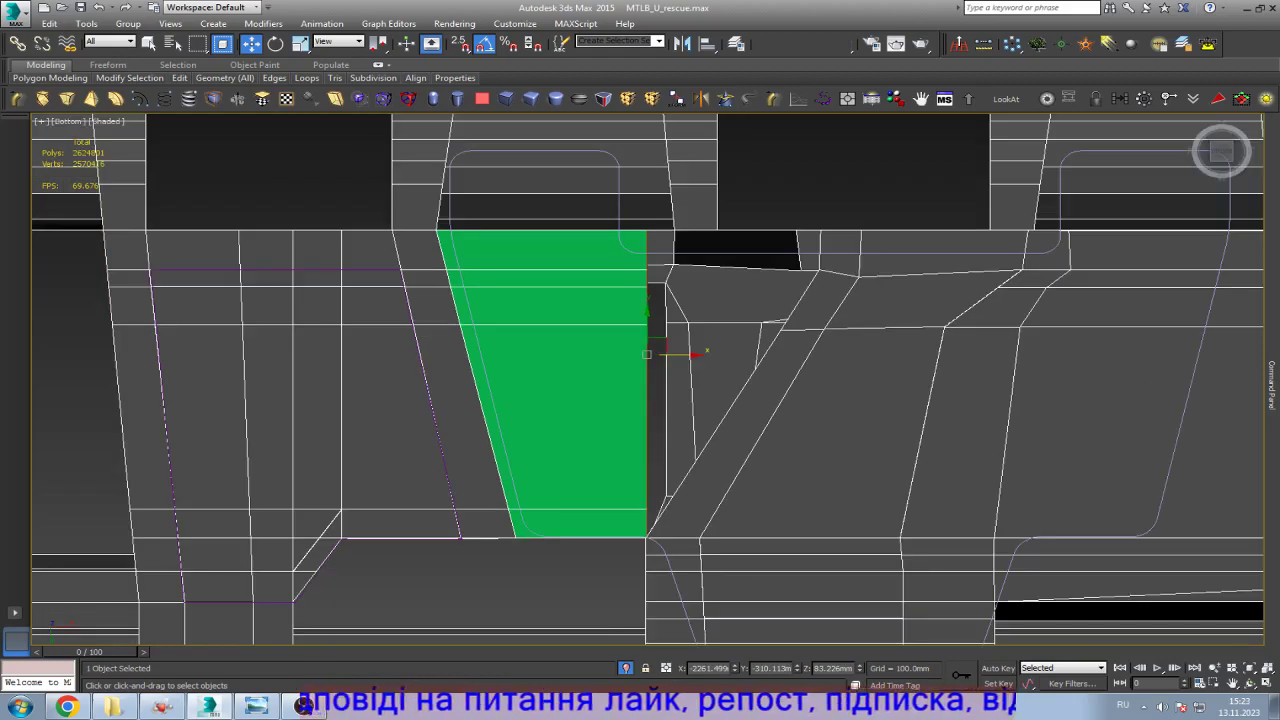
pyautogui.scroll(2, 786, 238)
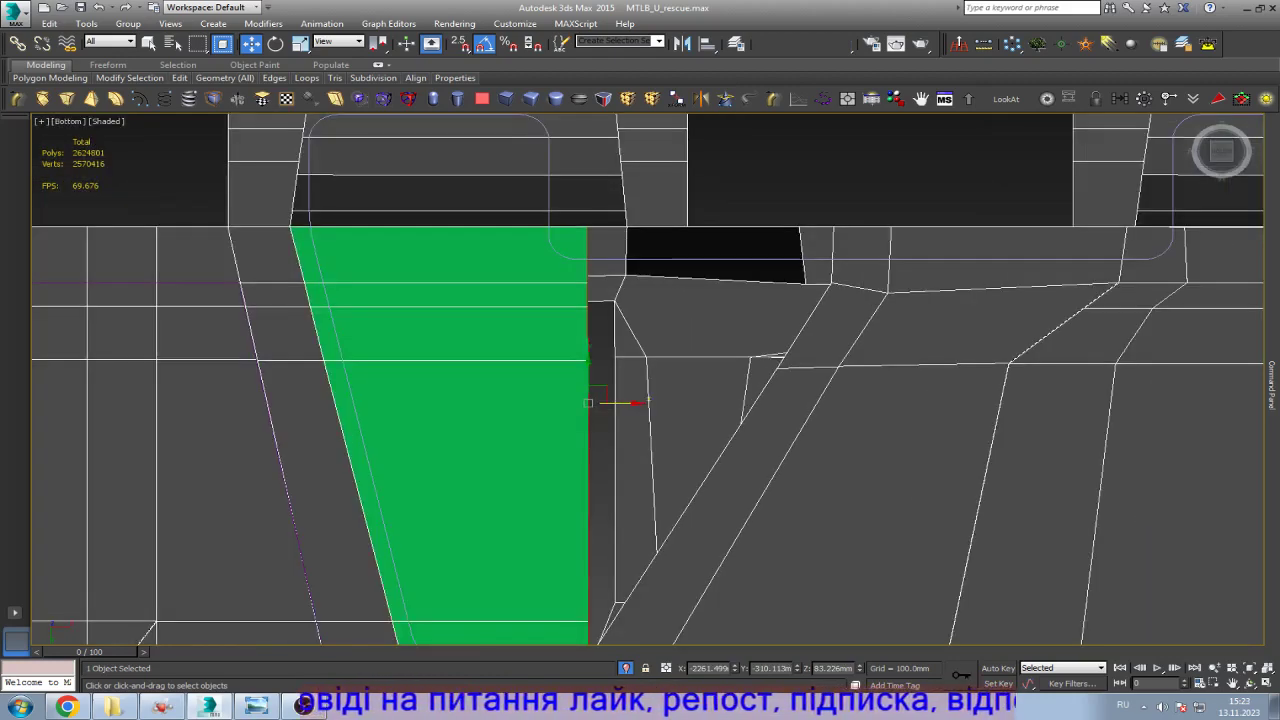
pyautogui.hotkey('ctrl', 'd')
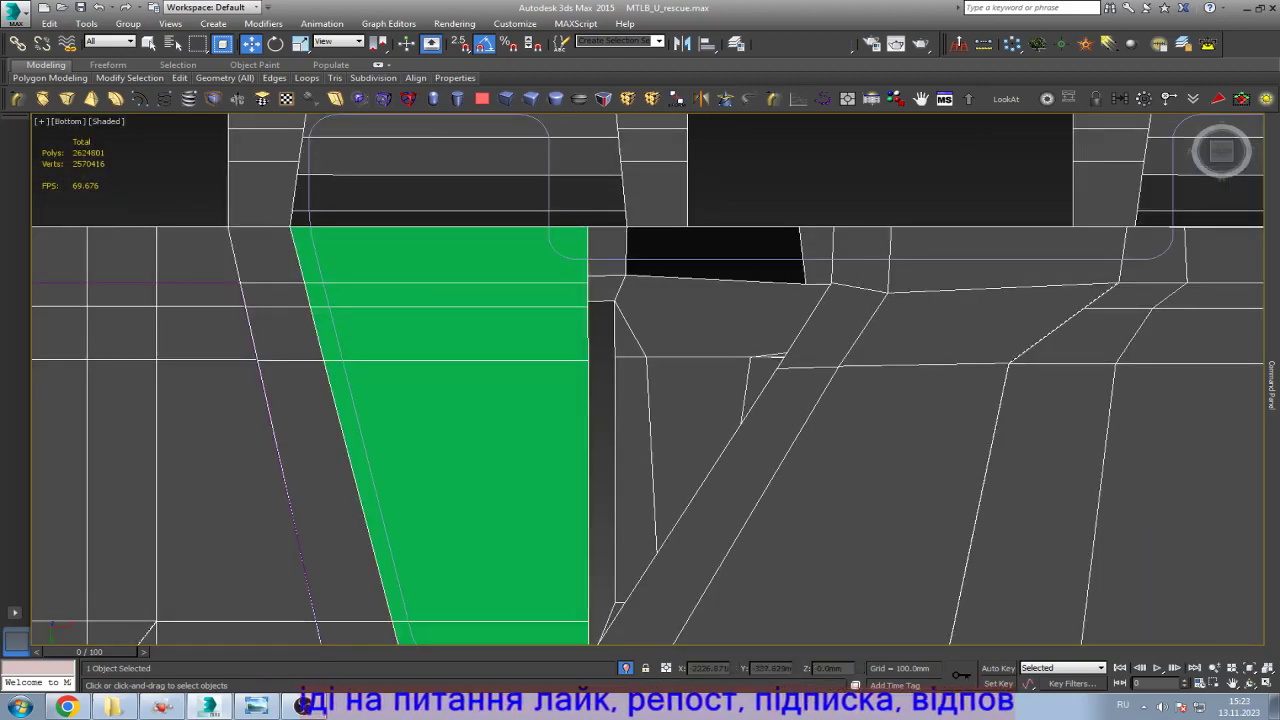
pyautogui.press('1')
pyautogui.hotkey('ctrl', 'r')
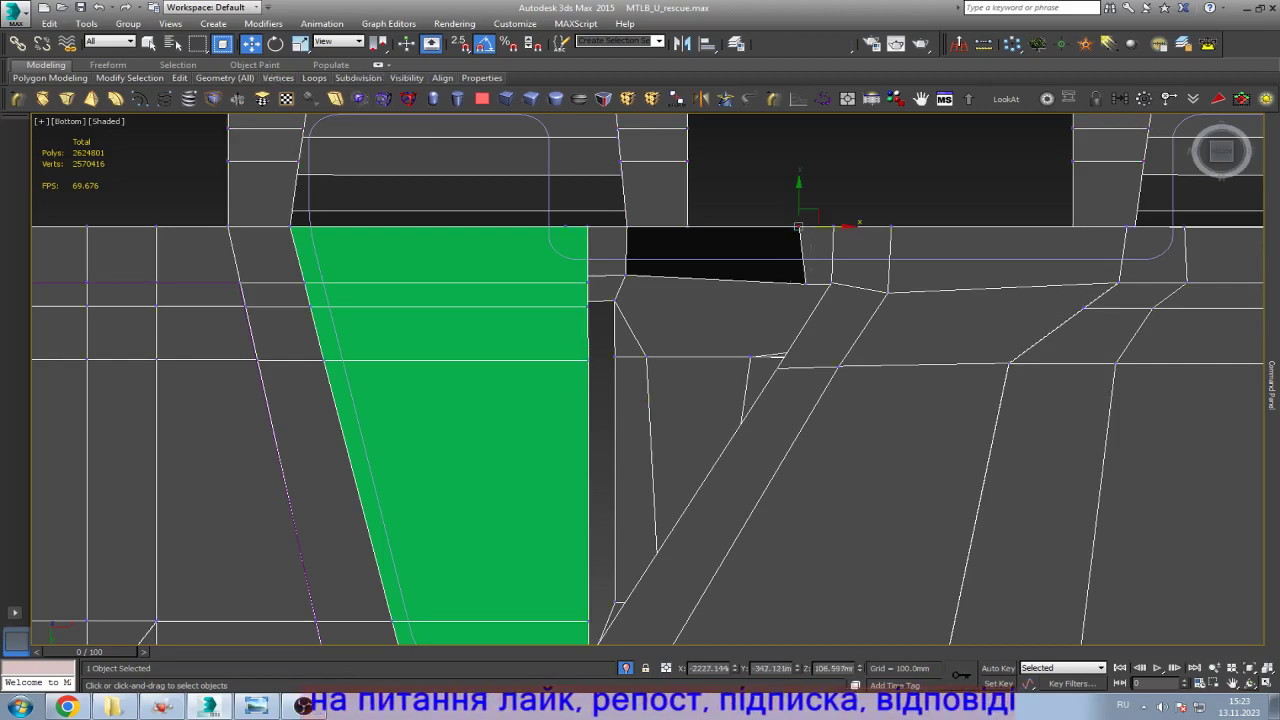
# Step: Remove the stray vertical edge near the notch
pyautogui.moveTo(640, 420); pyautogui.dragTo(640, 330)
pyautogui.press('w')
pyautogui.press('2')
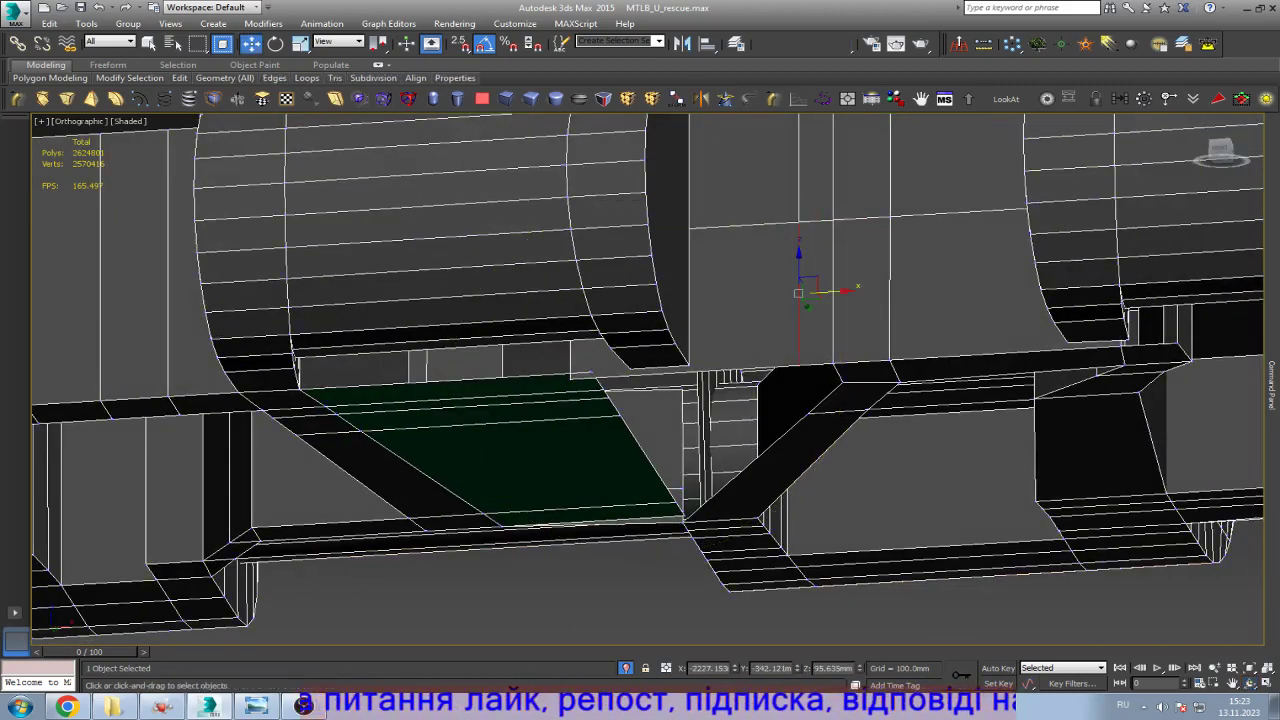
pyautogui.scroll(-2, 784, 361)
pyautogui.hotkey('ctrl', 'BackSpace')
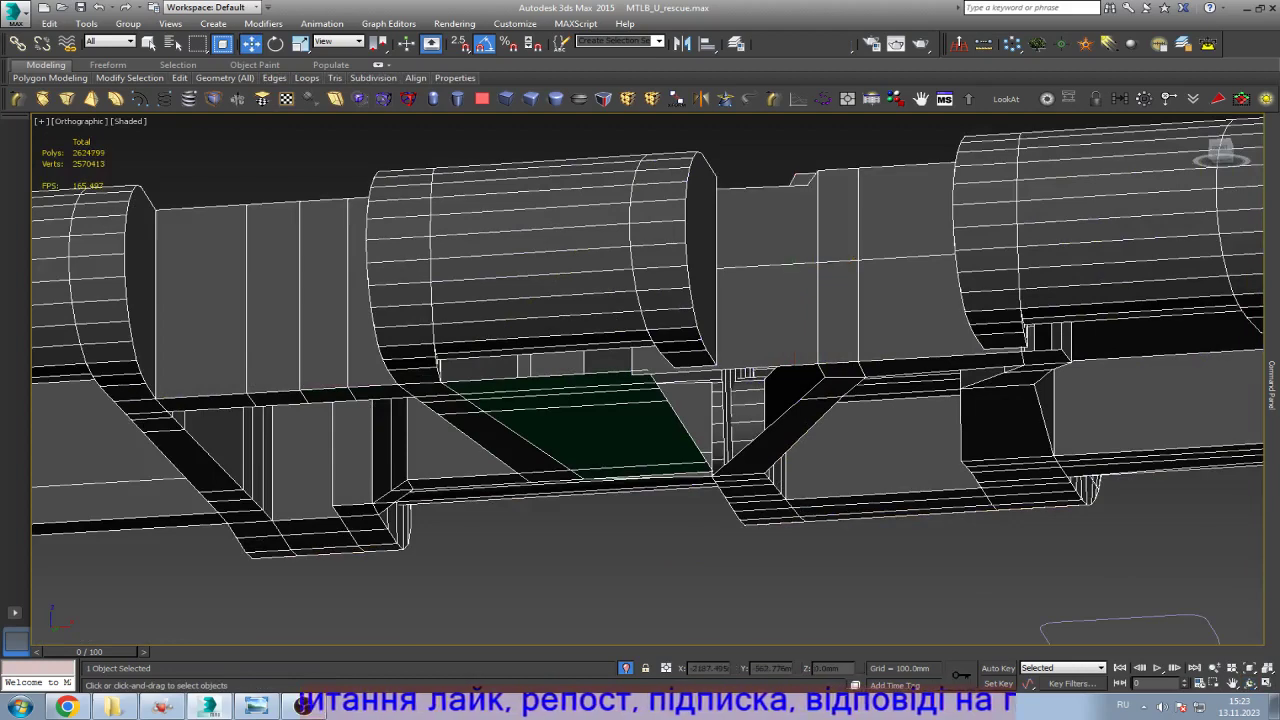
pyautogui.scroll(5, 795, 178)
# Step: Delete the stray polygons beside the notch corner
pyautogui.press('1')
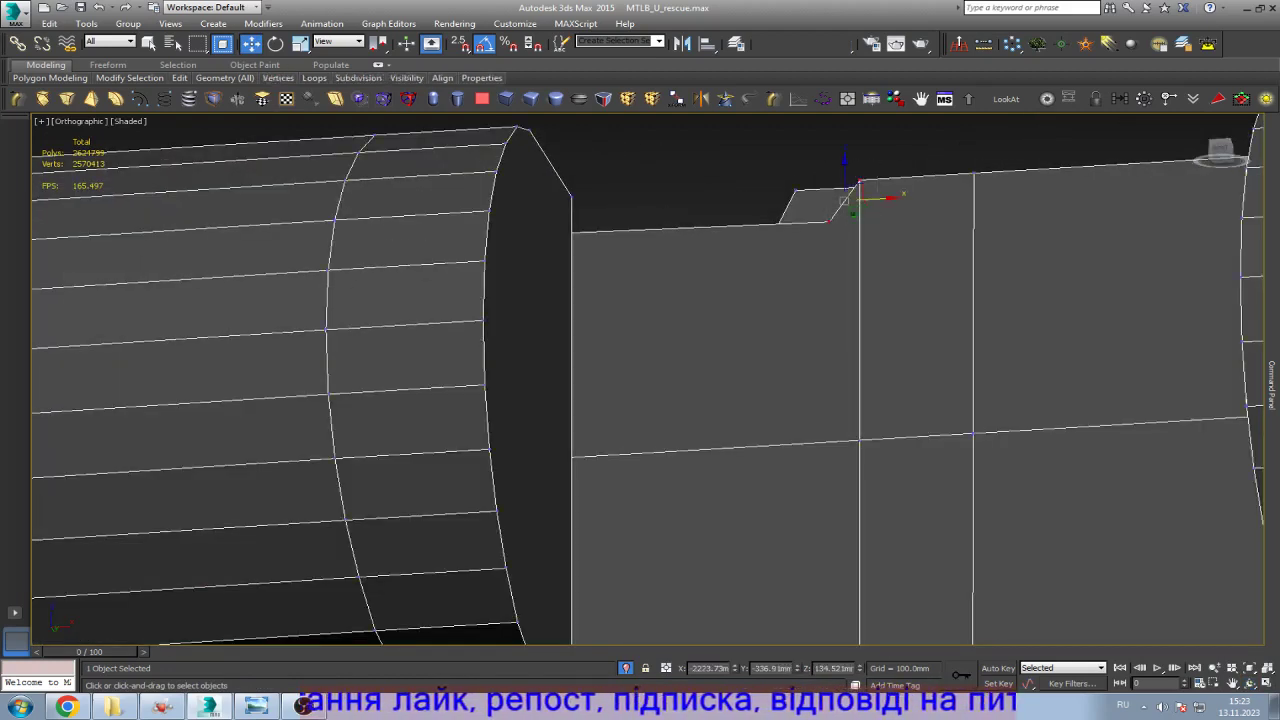
pyautogui.click(829, 221)
pyautogui.keyDown('alt'); pyautogui.moveTo(829, 221); pyautogui.dragTo(915, 272, button='middle'); pyautogui.keyUp('alt')
pyautogui.press('4')
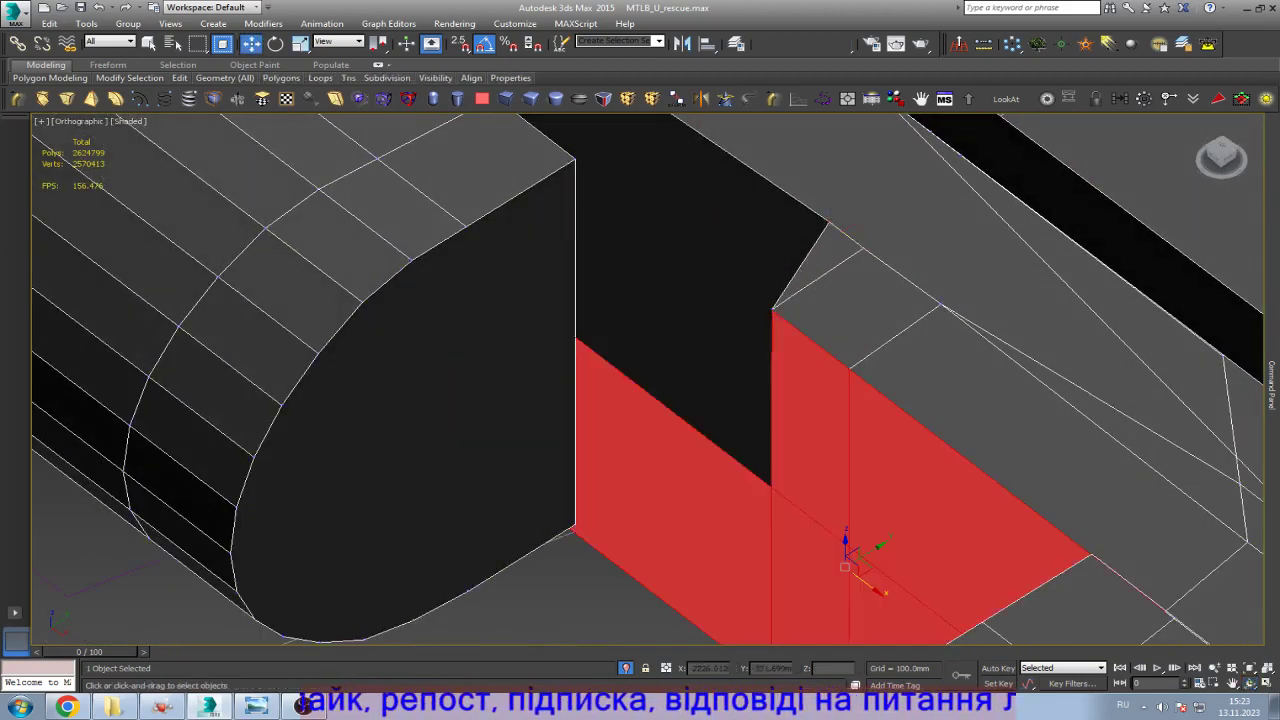
pyautogui.press('Delete')
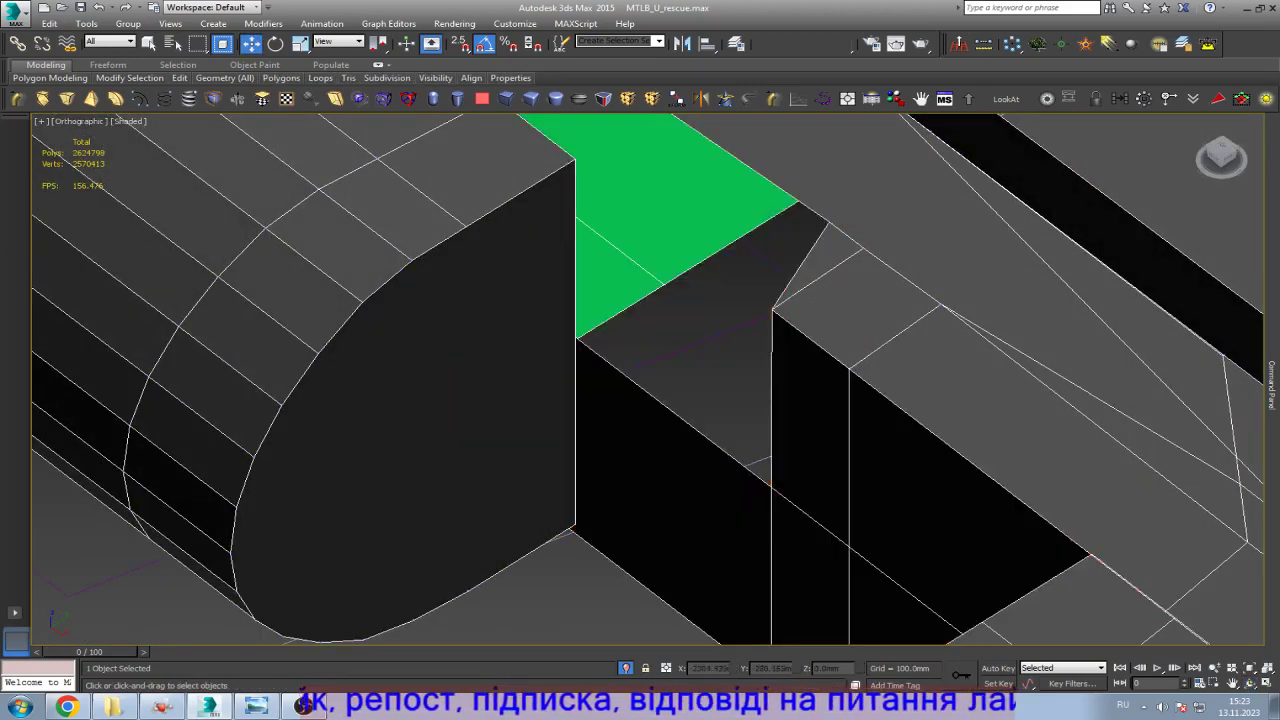
# Step: Align the vertex between the two green faces with the corner and delete the extra vertex
pyautogui.scroll(-5, 640, 380)
pyautogui.scroll(5, 640, 380)
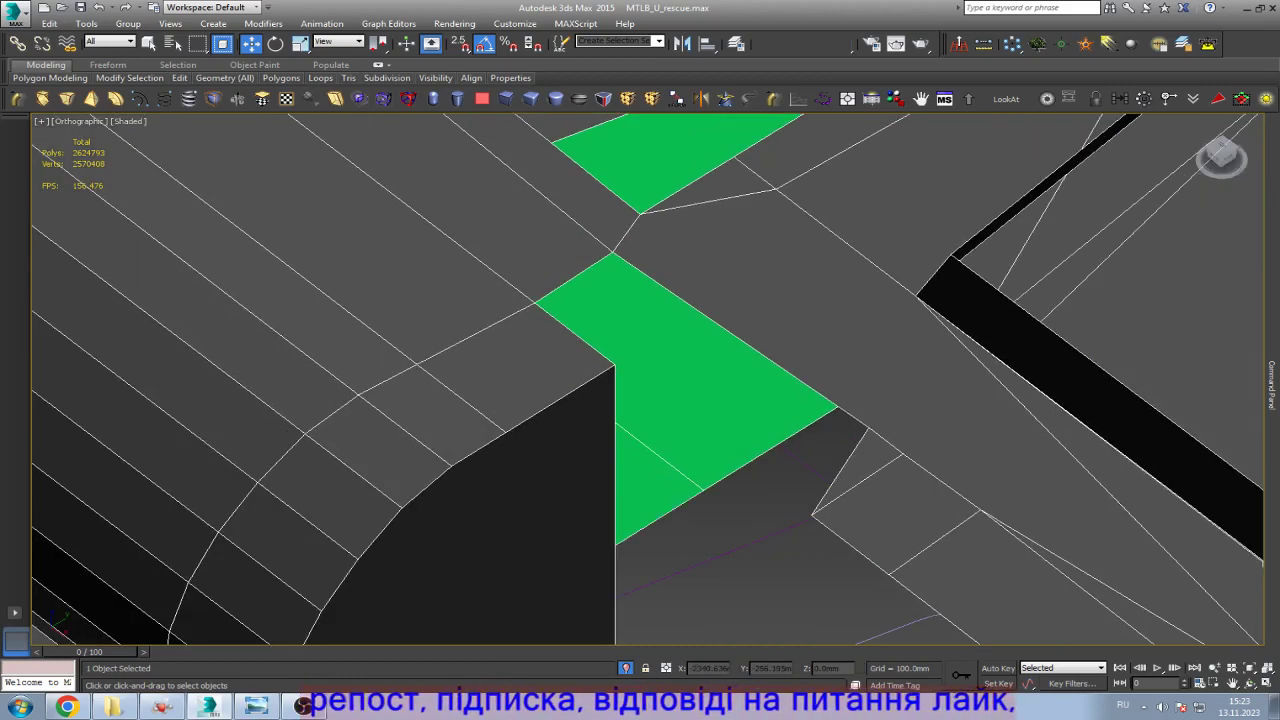
pyautogui.press('1')
pyautogui.click(612, 250)
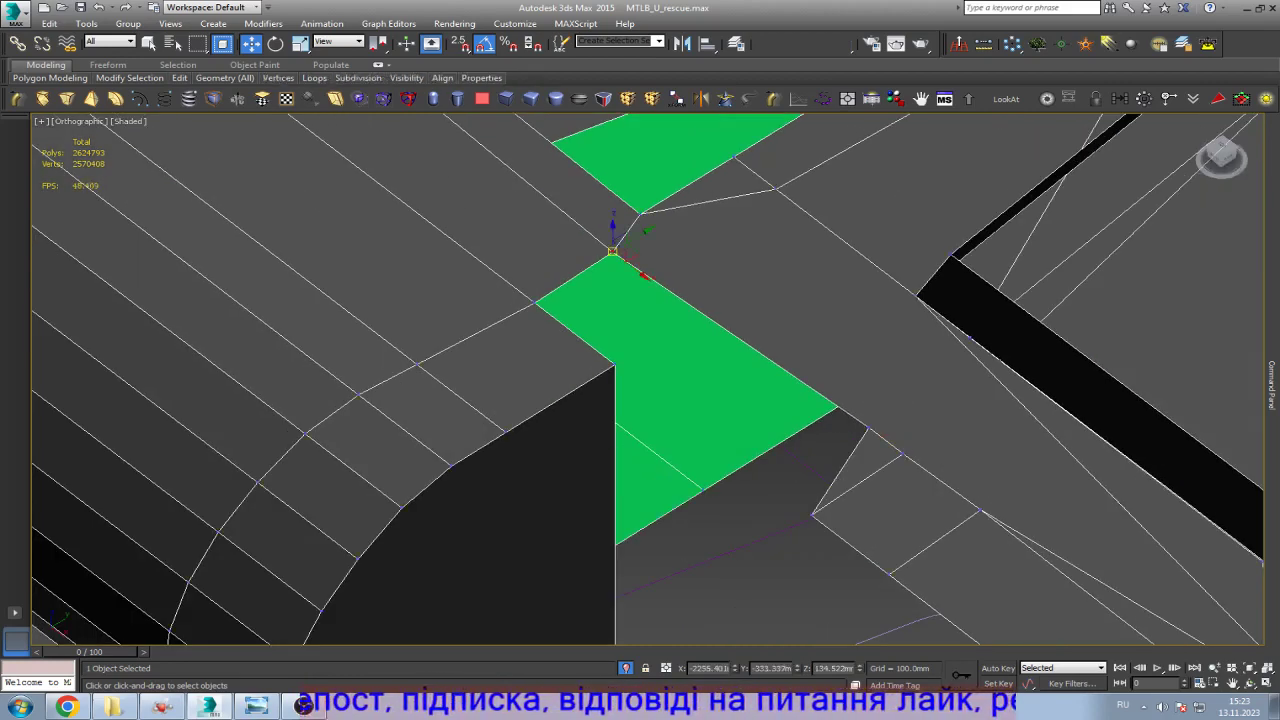
pyautogui.moveTo(612, 250); pyautogui.dragTo(626, 262)
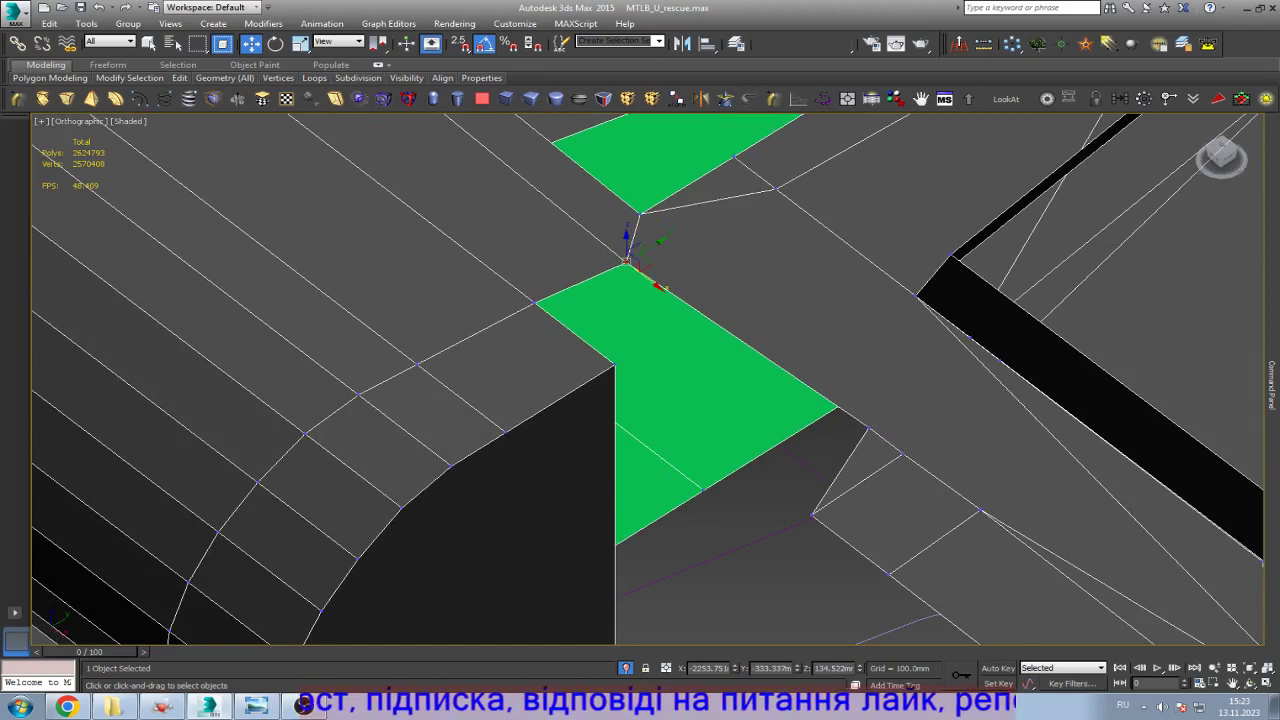
pyautogui.click(971, 443)
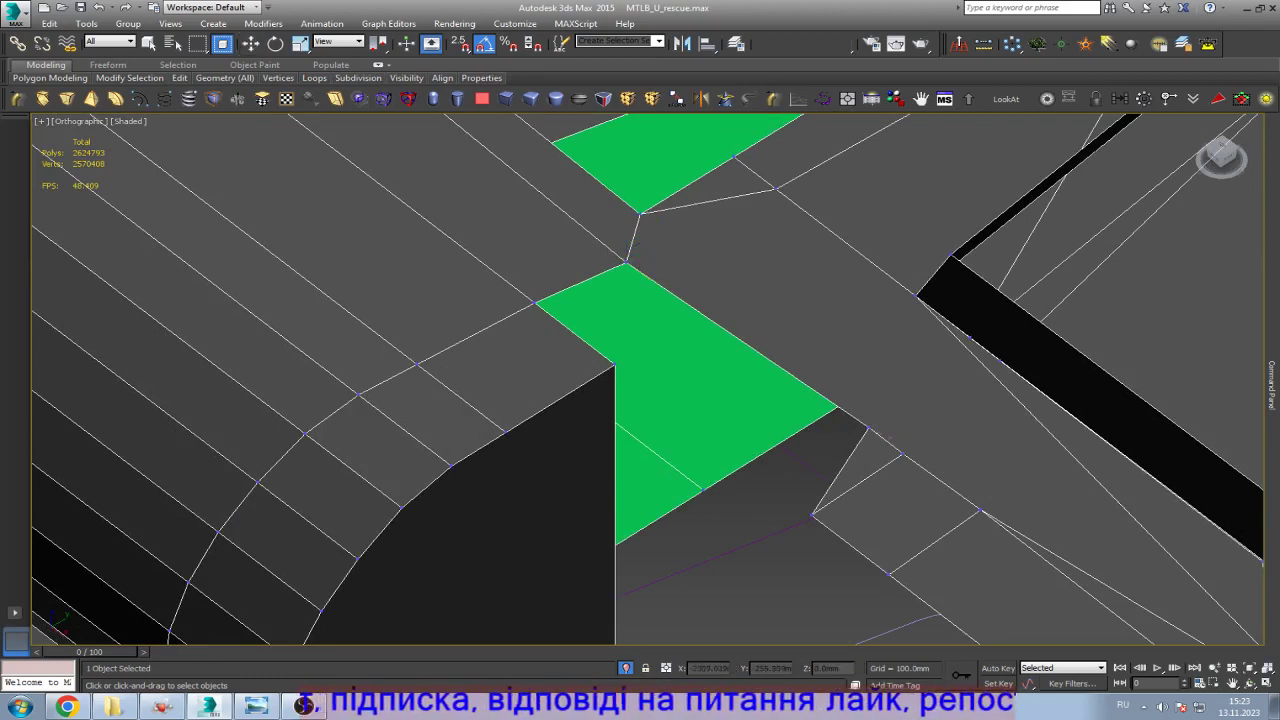
pyautogui.press('Delete')
pyautogui.press('w')
# Step: Orbit and zoom around the cylinder side to inspect the cleaned-up vertices
pyautogui.keyDown('alt'); pyautogui.moveTo(640, 380); pyautogui.dragTo(600, 400, button='middle'); pyautogui.keyUp('alt')
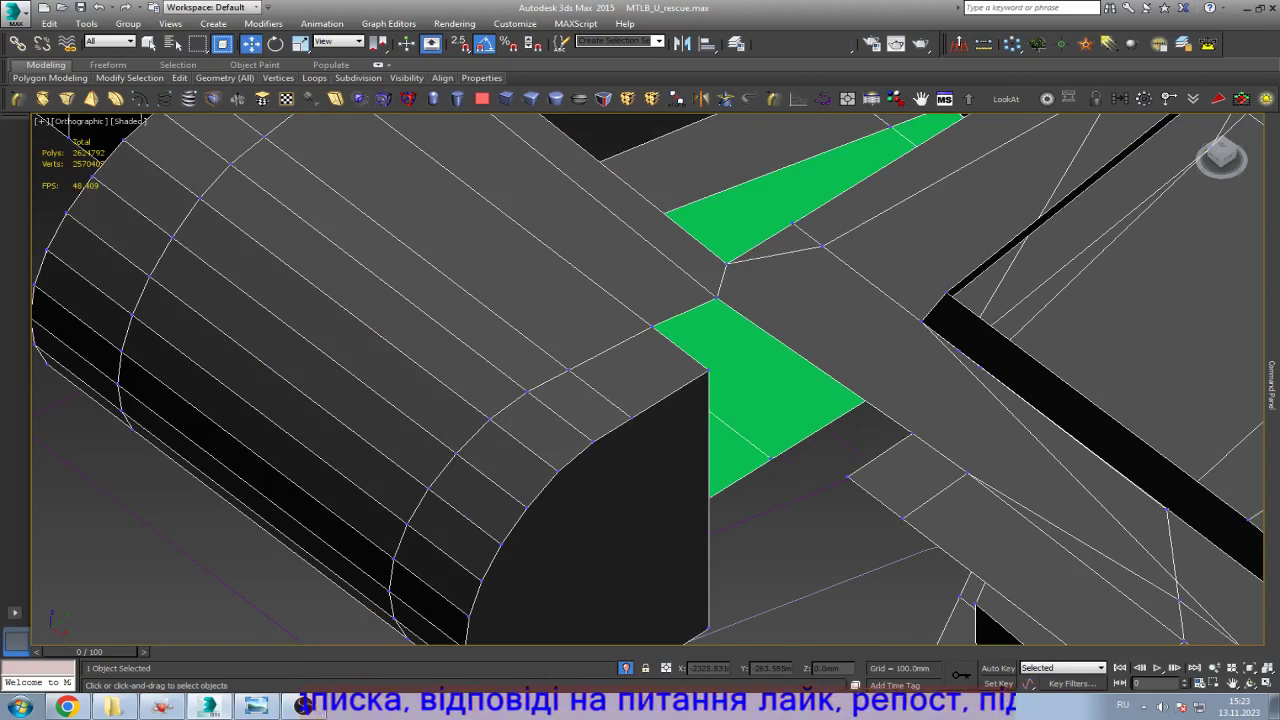
pyautogui.press('2')
pyautogui.scroll(-3, 840, 290)
pyautogui.scroll(3, 840, 290)
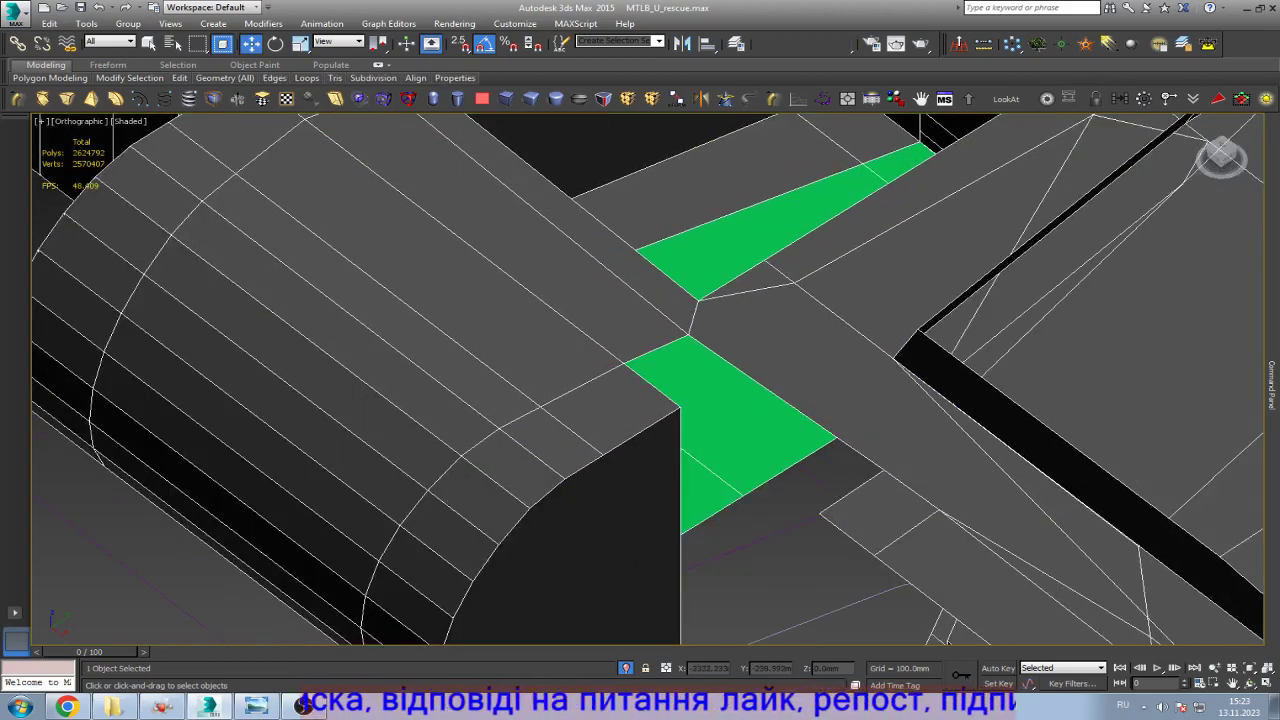
pyautogui.press('1')
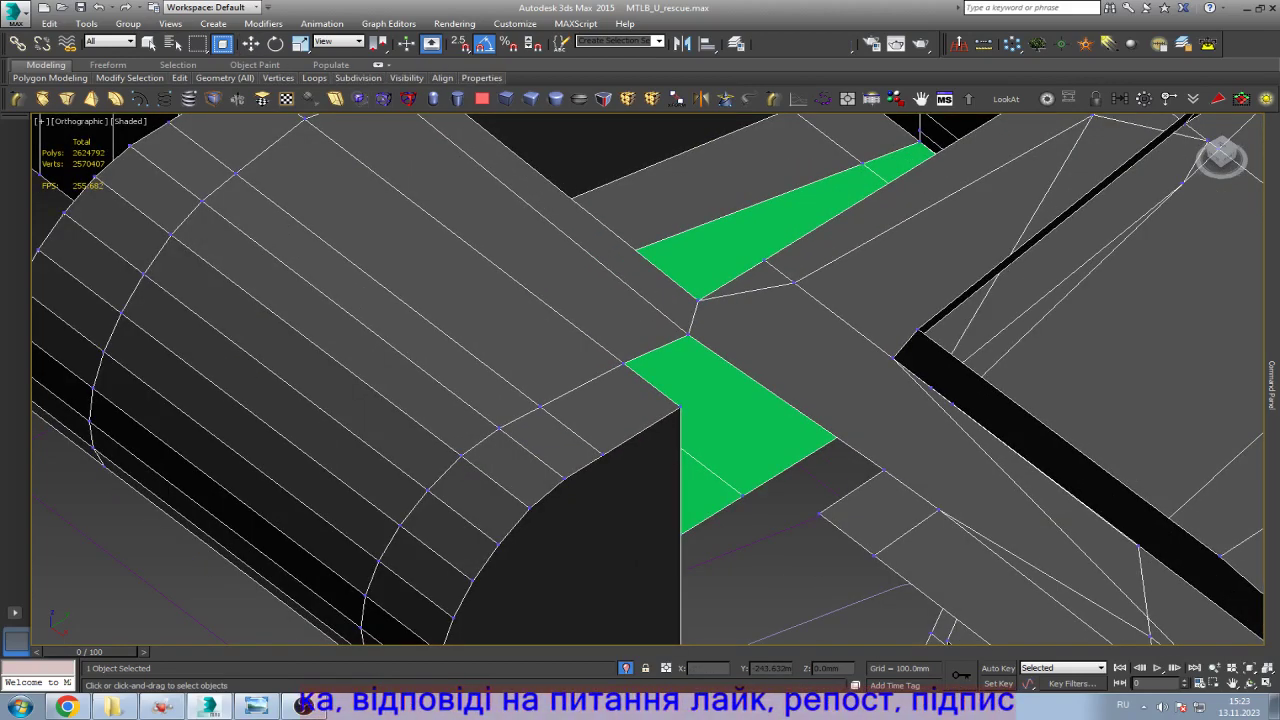
pyautogui.click(250, 43)
pyautogui.scroll(-3, 640, 380)
pyautogui.scroll(2, 640, 380)
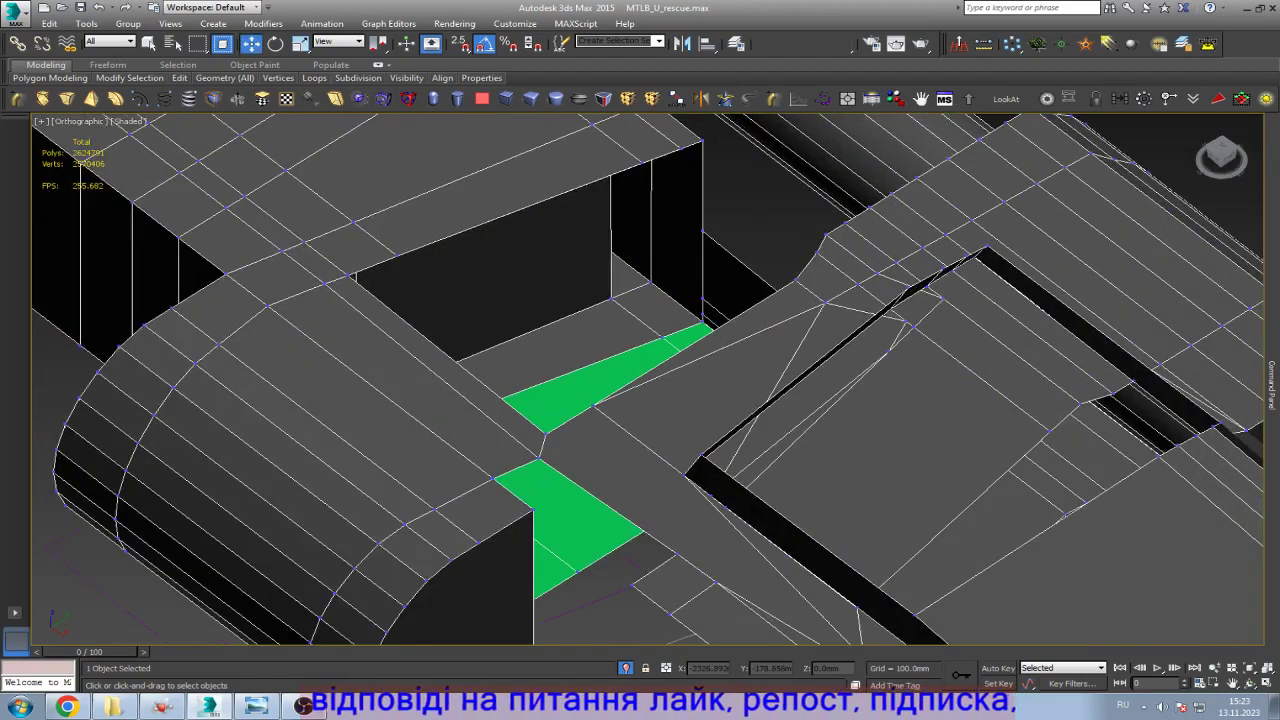
pyautogui.scroll(-5, 775, 268)
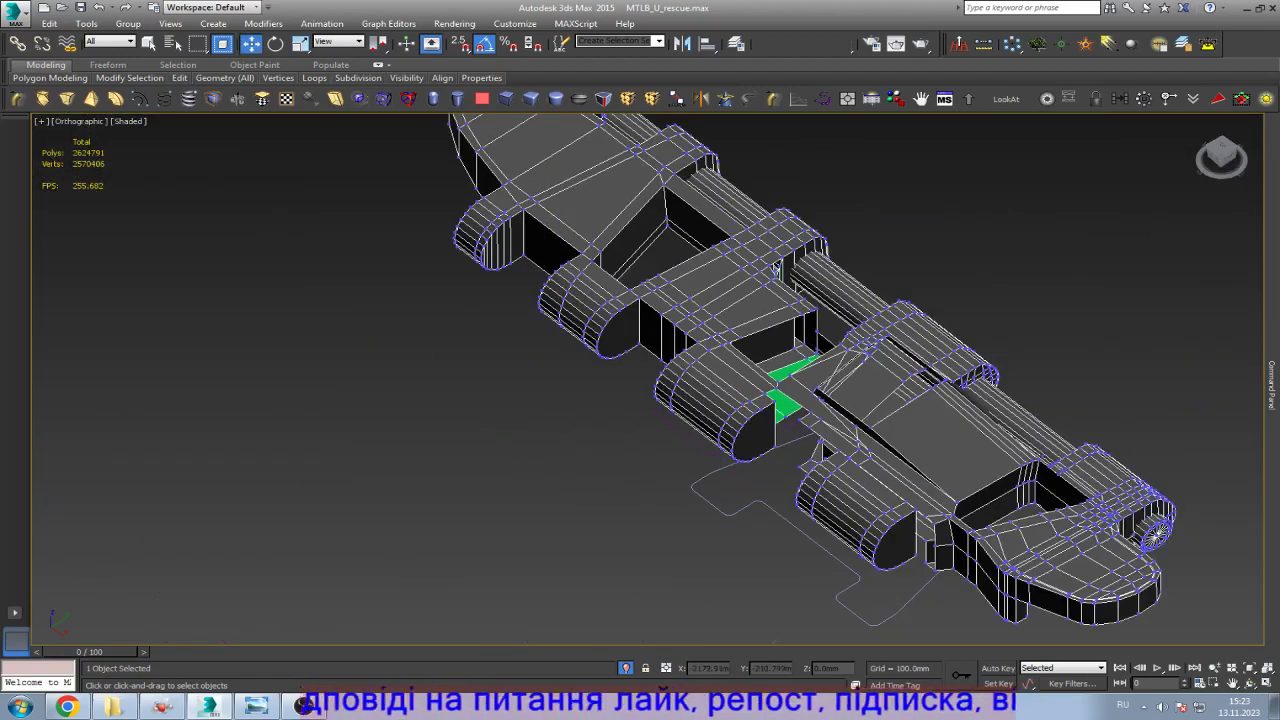
# Step: Select the open border on top of the raised tooth block and cap it with a polygon
pyautogui.scroll(4, 775, 268)
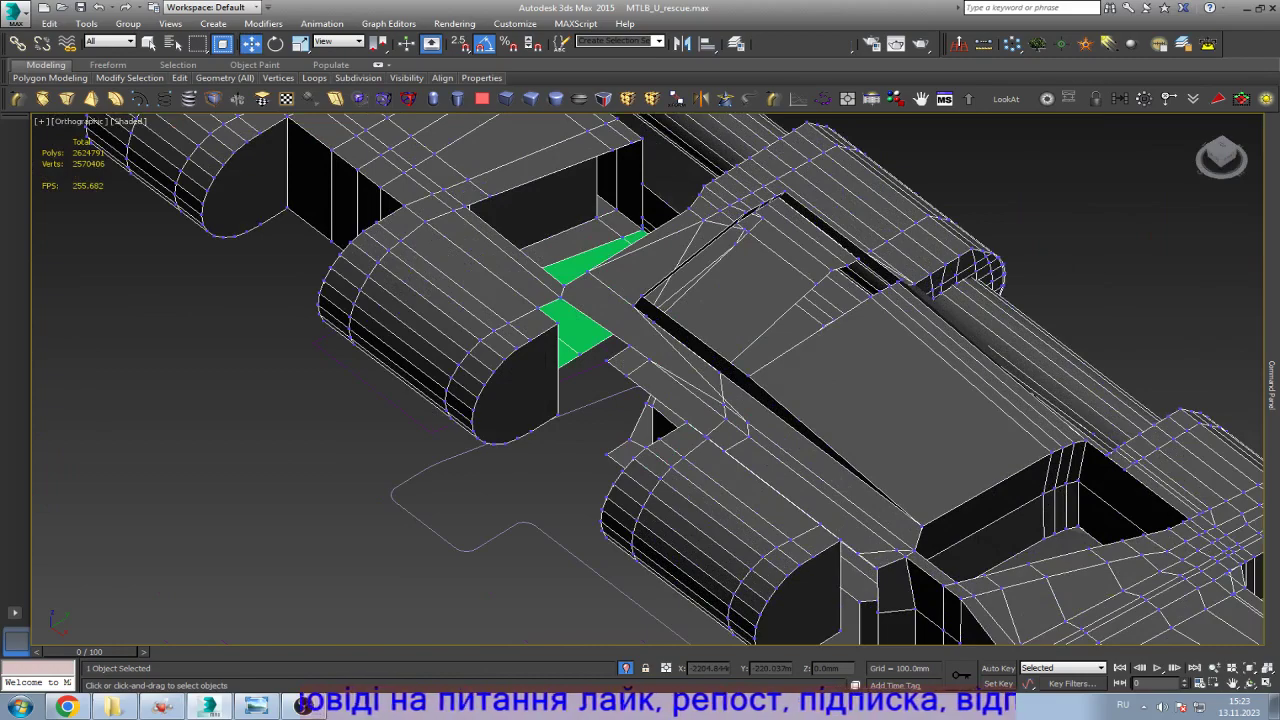
pyautogui.keyDown('alt'); pyautogui.moveTo(775, 268); pyautogui.dragTo(860, 185, button='middle'); pyautogui.keyUp('alt')
pyautogui.scroll(5, 740, 280)
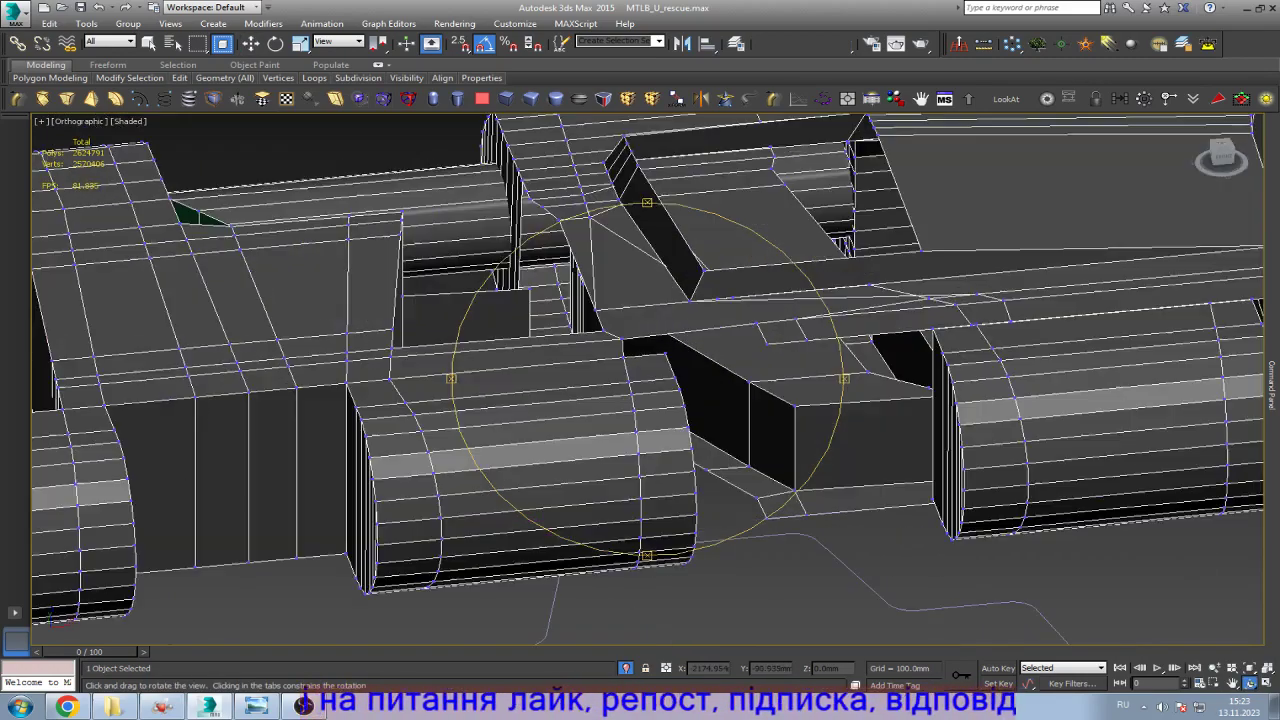
pyautogui.press('3')
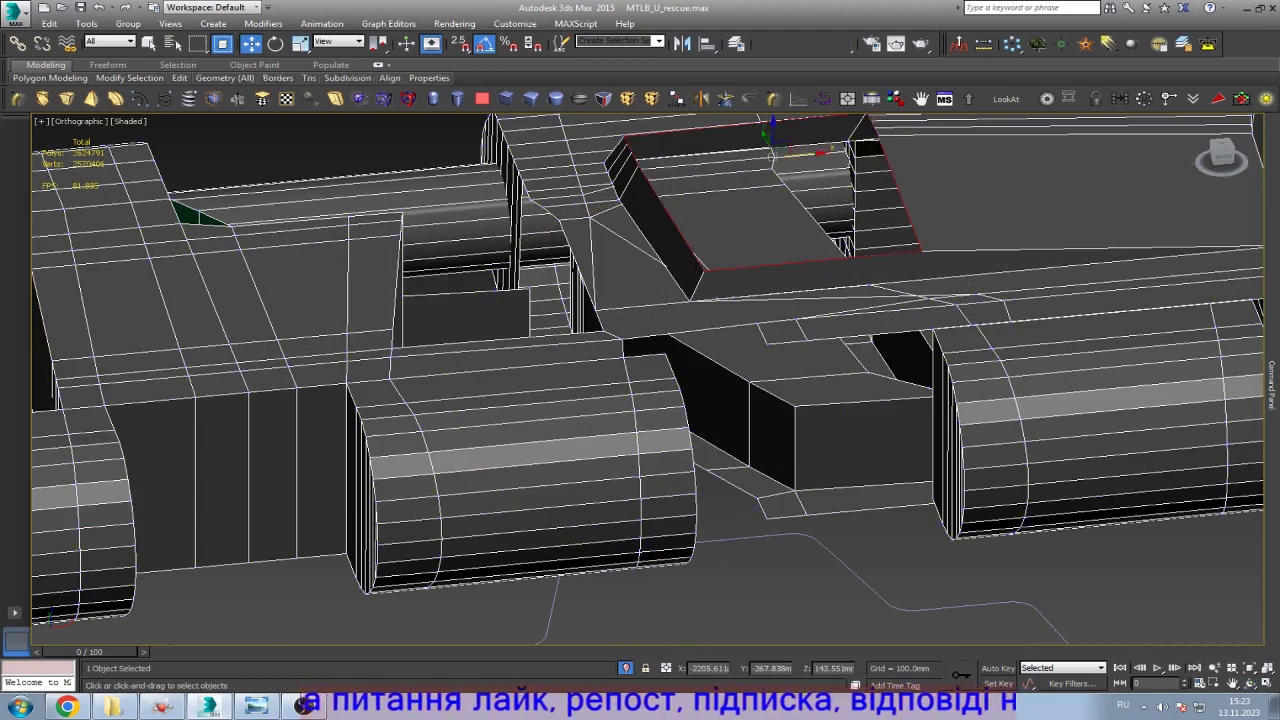
pyautogui.hotkey('alt', 'p')
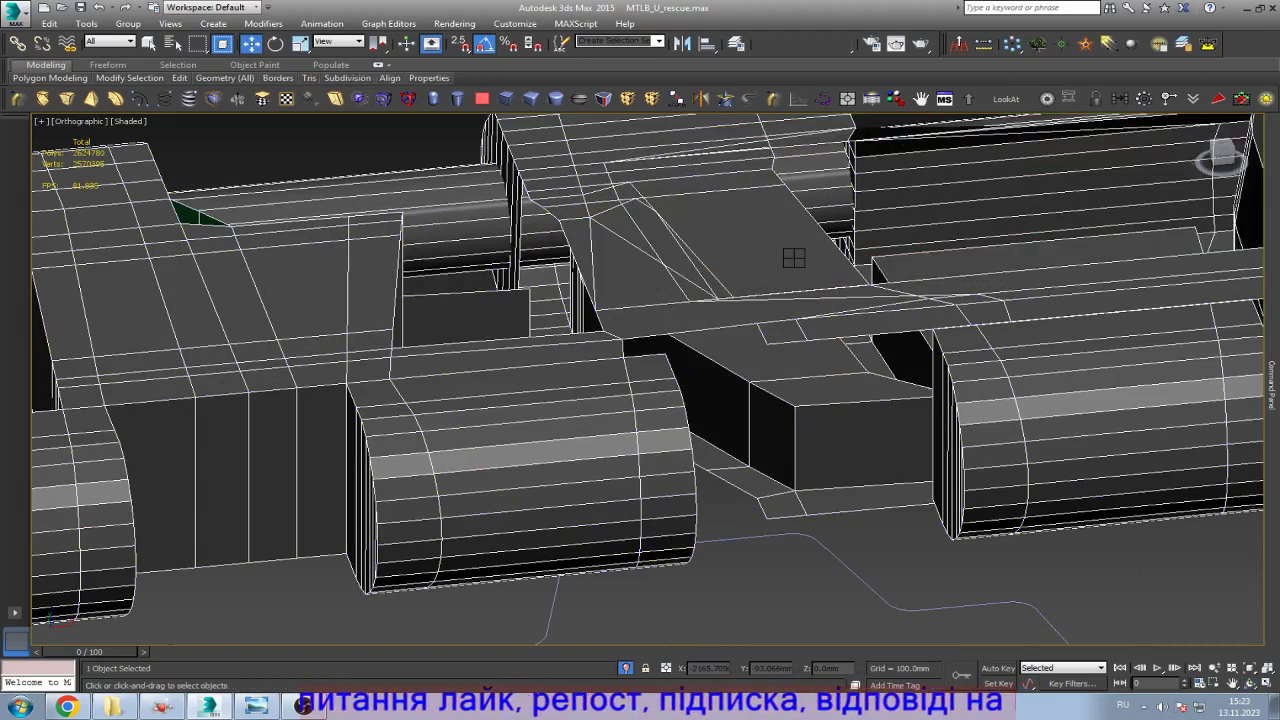
pyautogui.scroll(-3, 797, 257)
pyautogui.scroll(2, 706, 295)
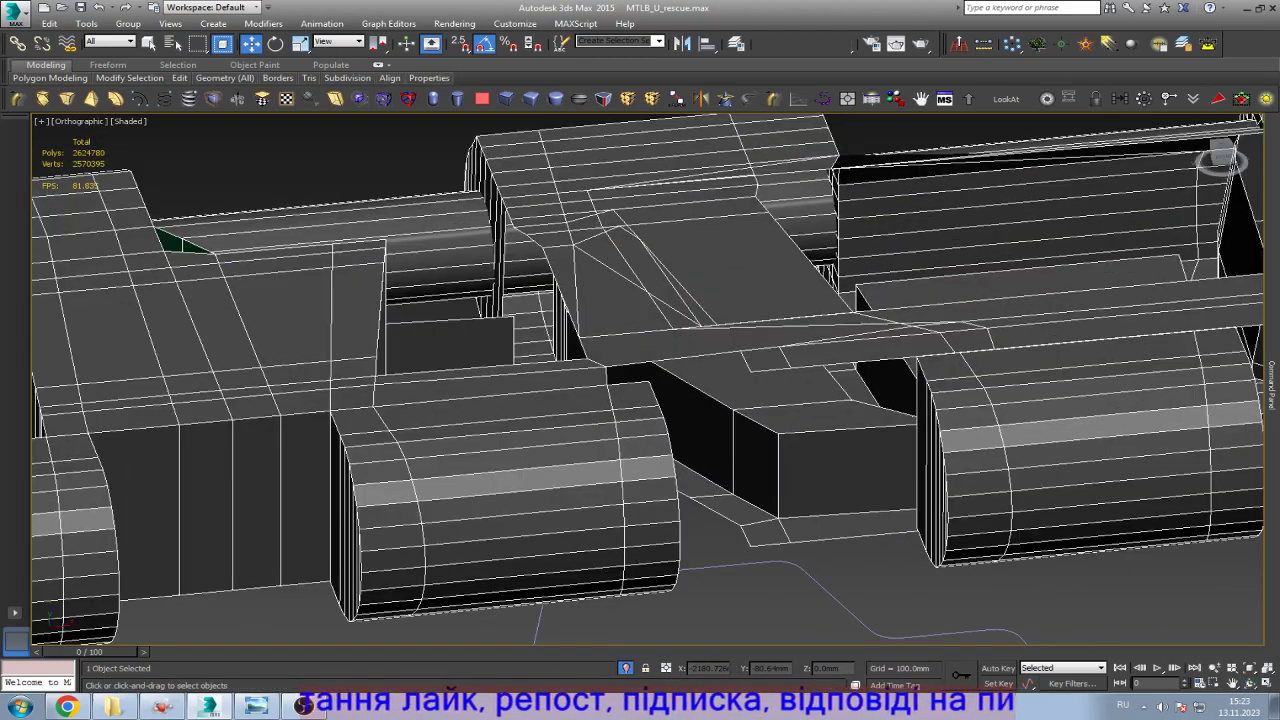
# Step: In the Top view, deselect the left half's polygons so only the right-hand top polygons stay selected
pyautogui.press('4')
pyautogui.scroll(-2, 706, 295)
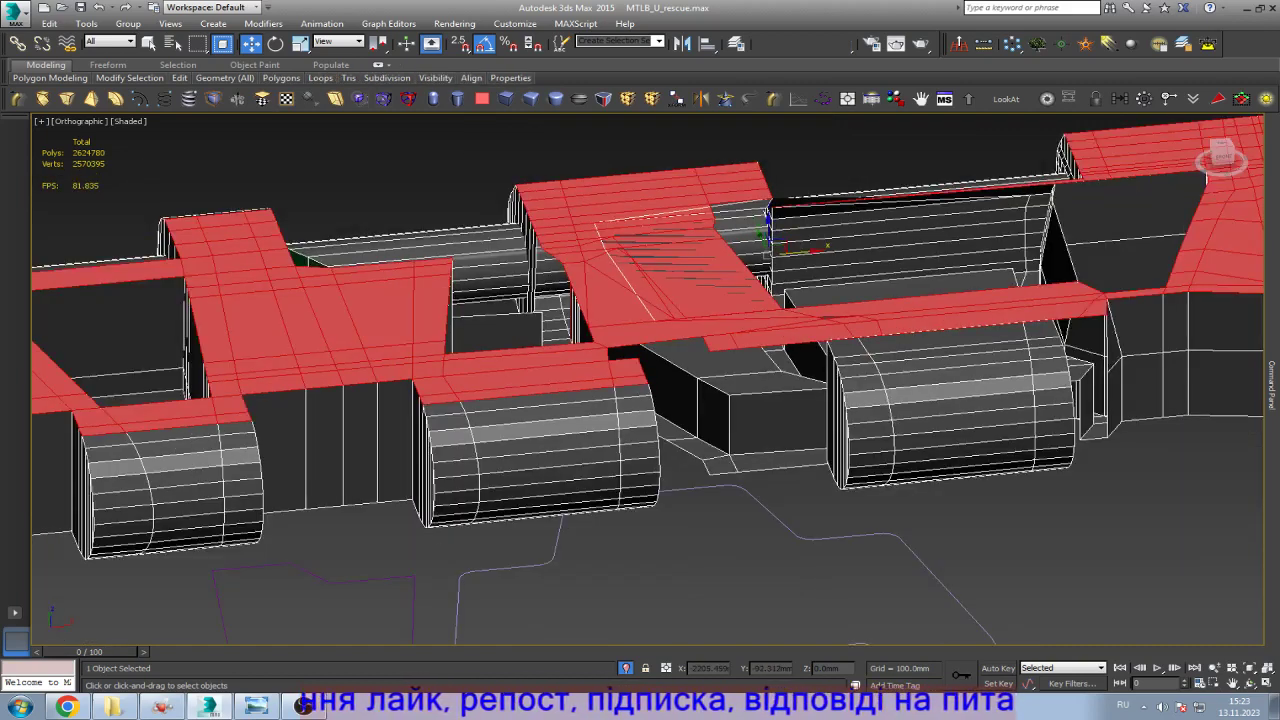
pyautogui.scroll(-2, 600, 285)
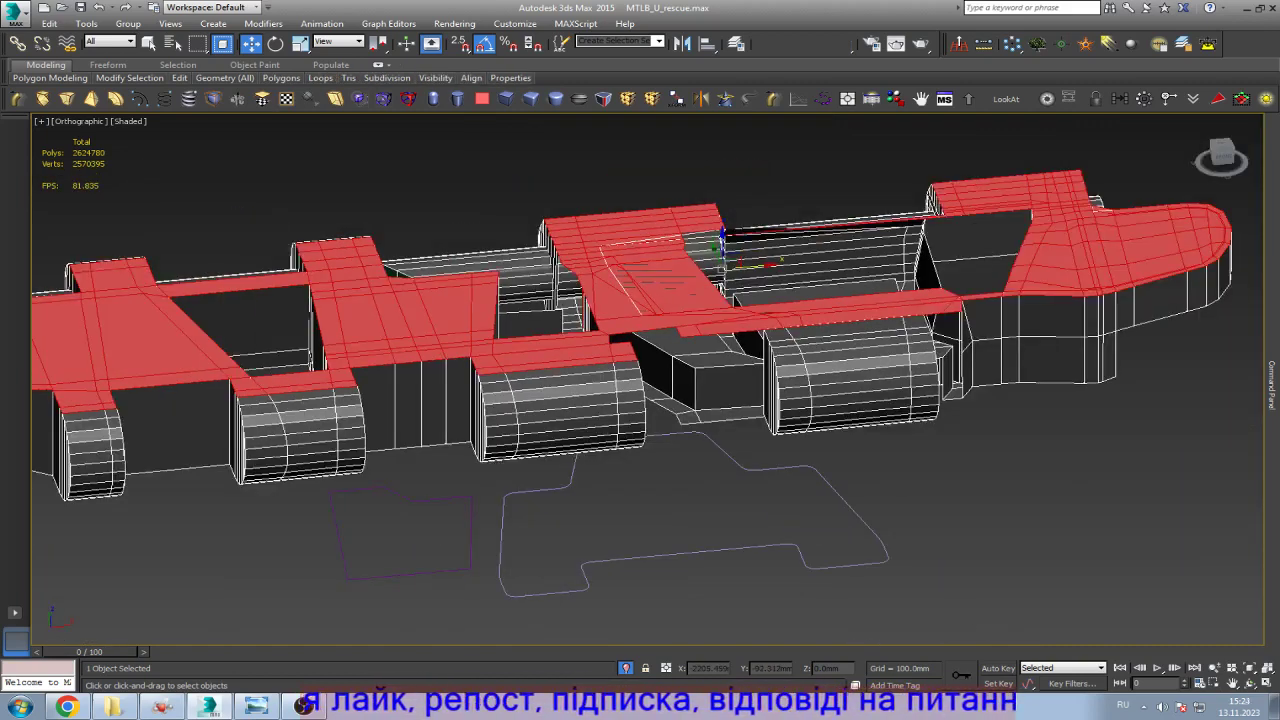
pyautogui.scroll(-3, 490, 300)
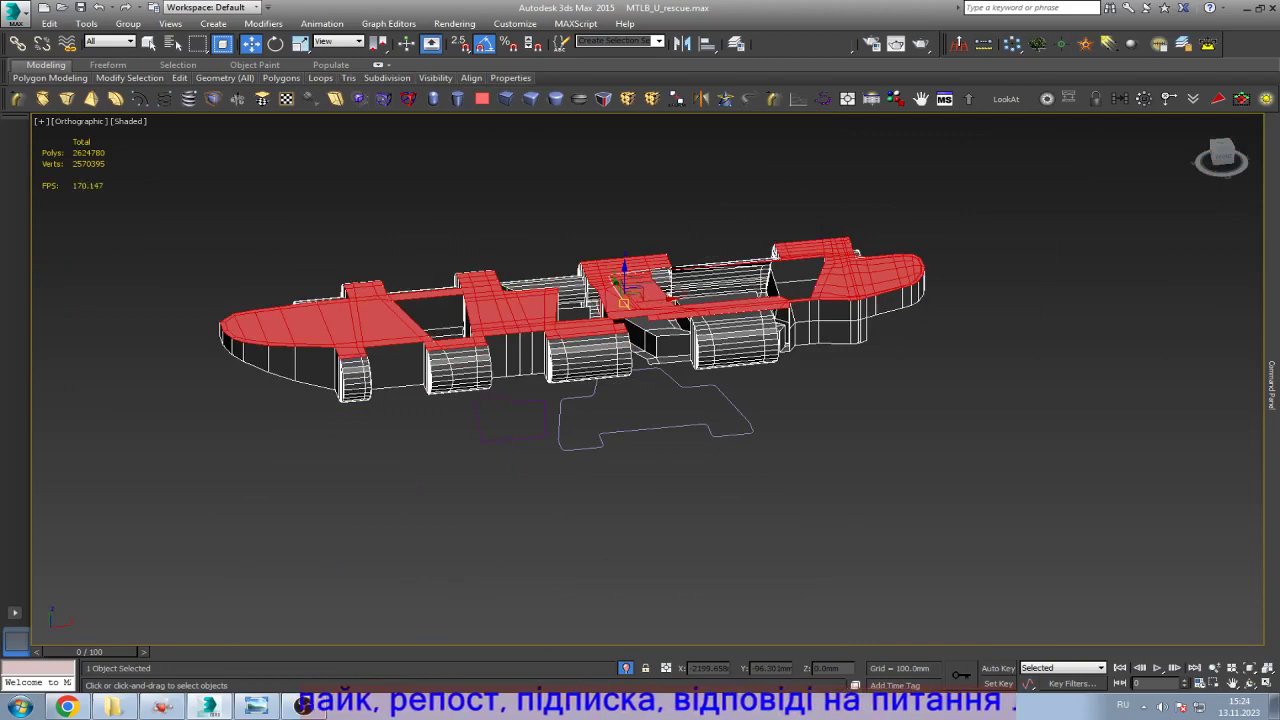
pyautogui.scroll(2, 594, 279)
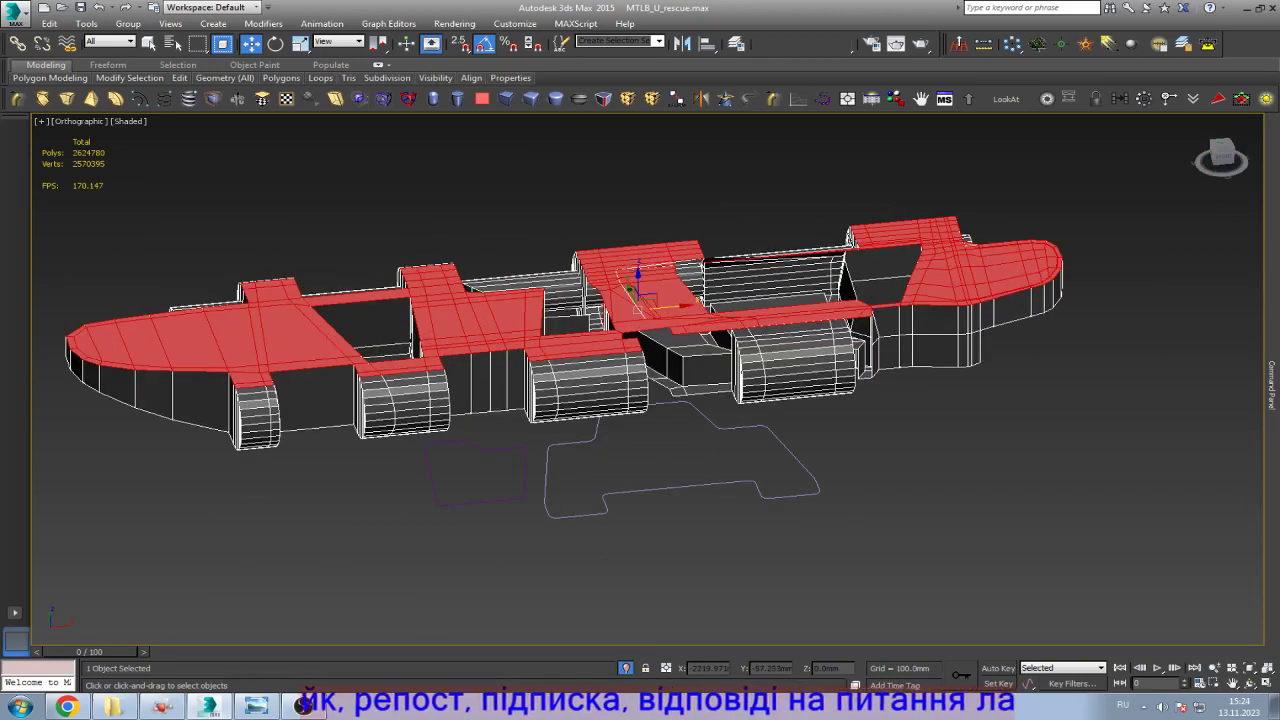
pyautogui.press('t')
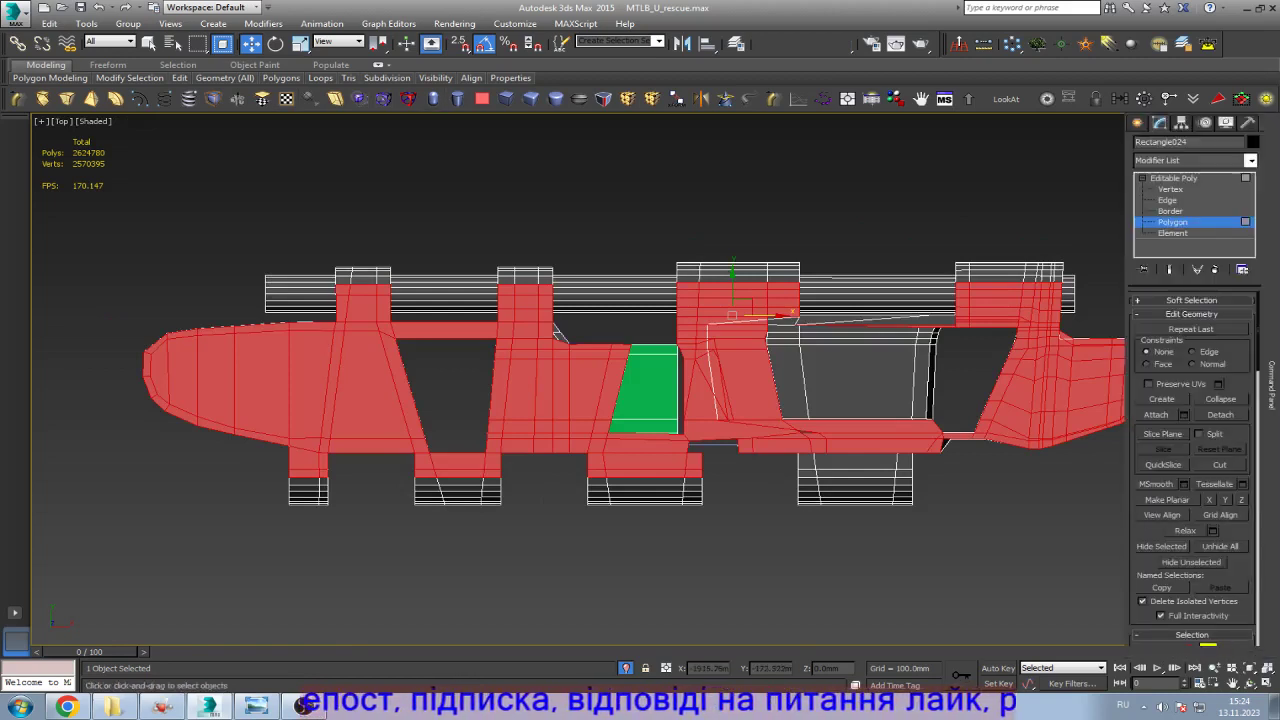
pyautogui.scroll(-5, 1192, 470)
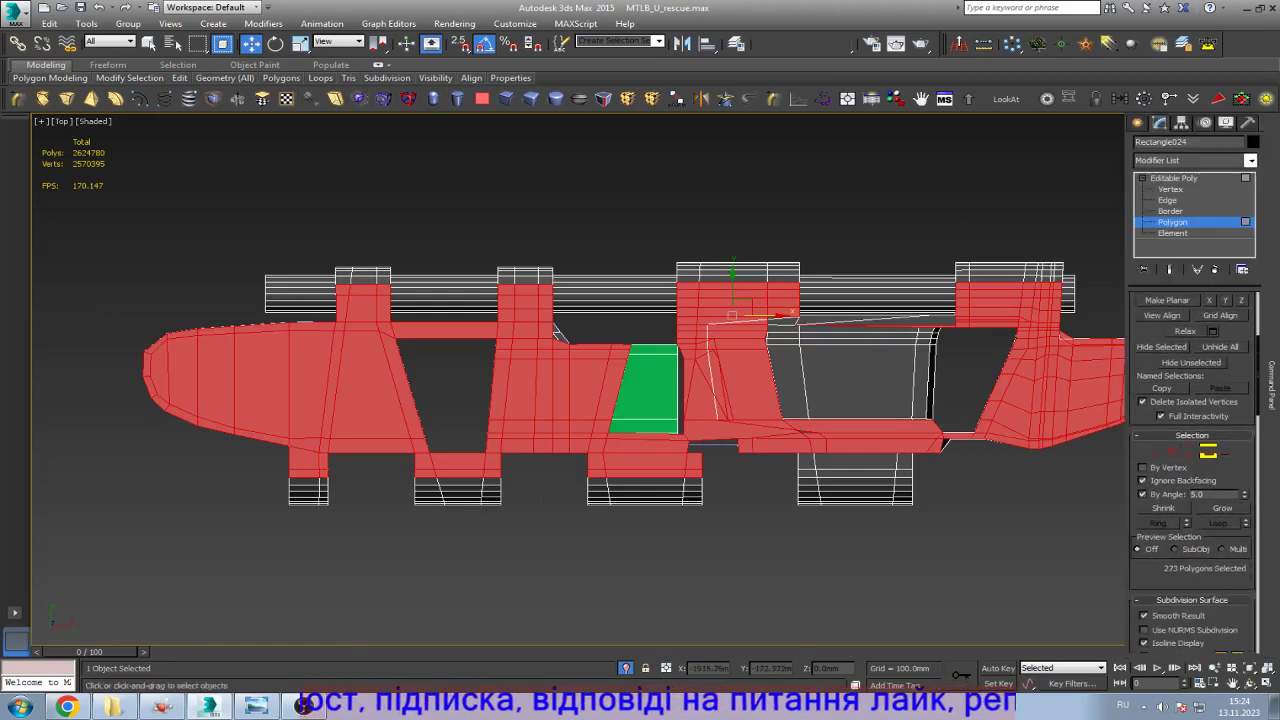
pyautogui.keyDown('alt'); pyautogui.moveTo(250, 540); pyautogui.dragTo(648, 330); pyautogui.keyUp('alt')
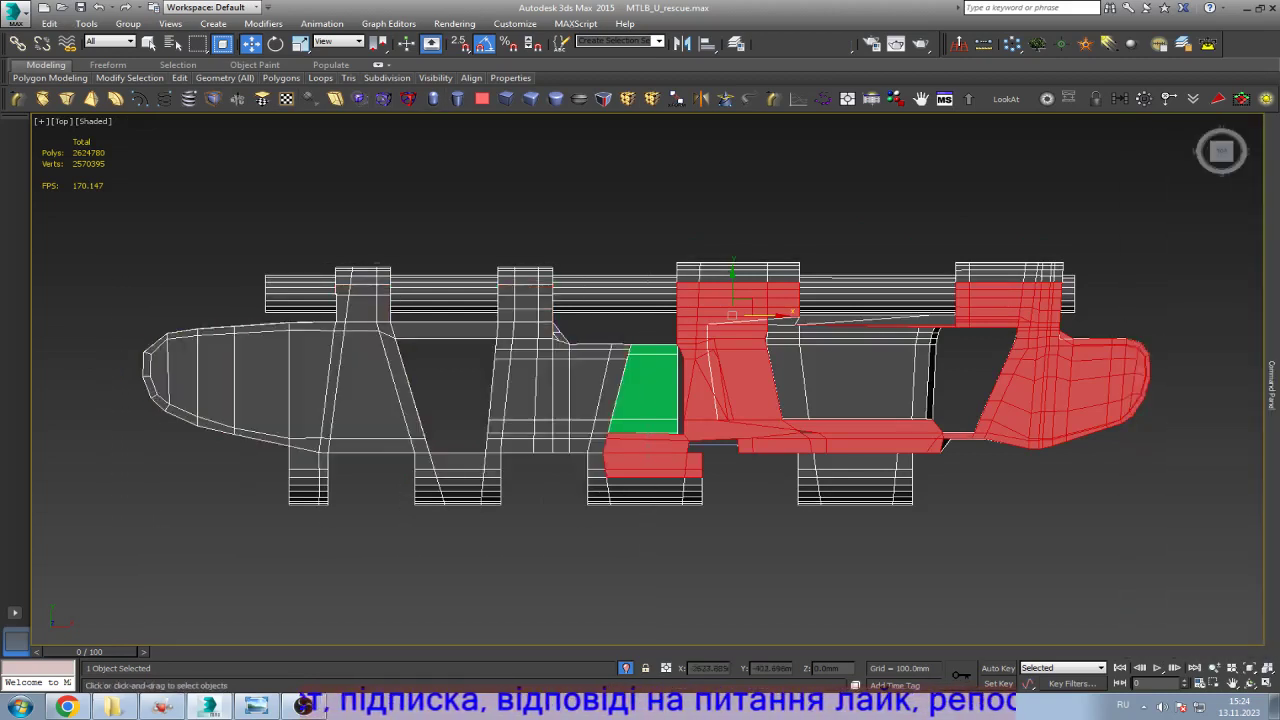
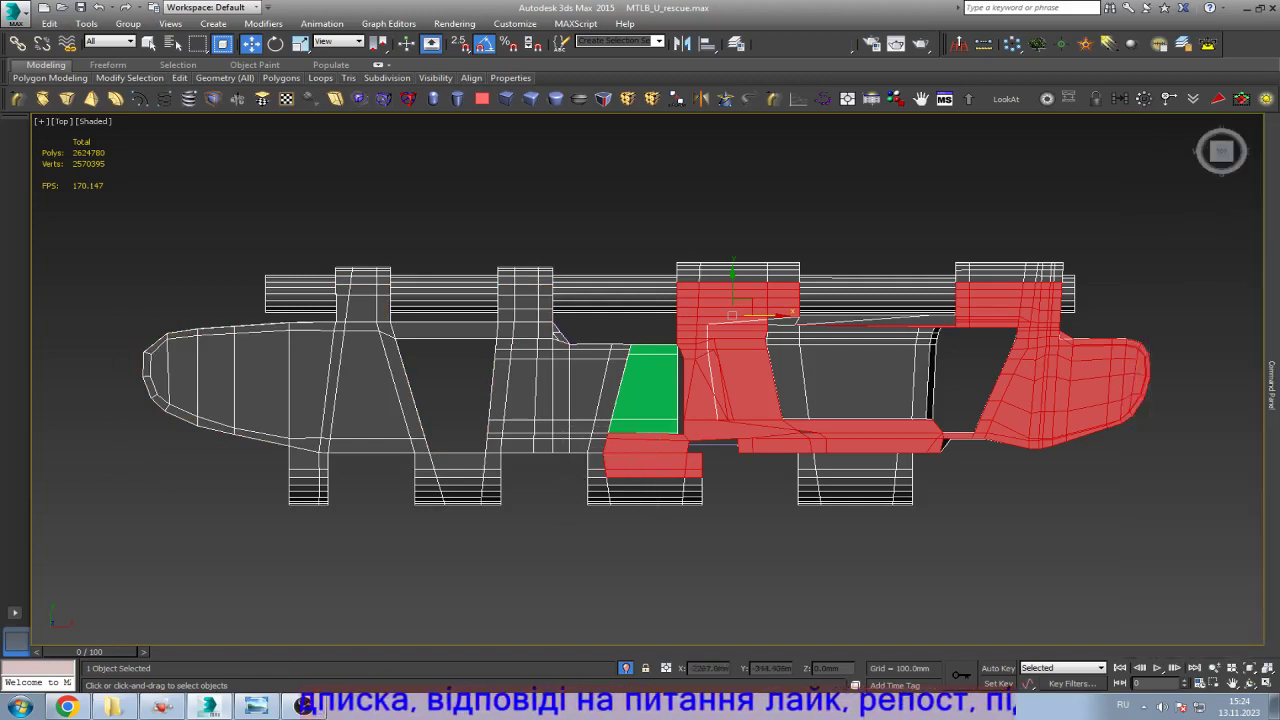
# Step: In Bottom view, add a Swift Loop edge beside the green polygon
pyautogui.press('f')
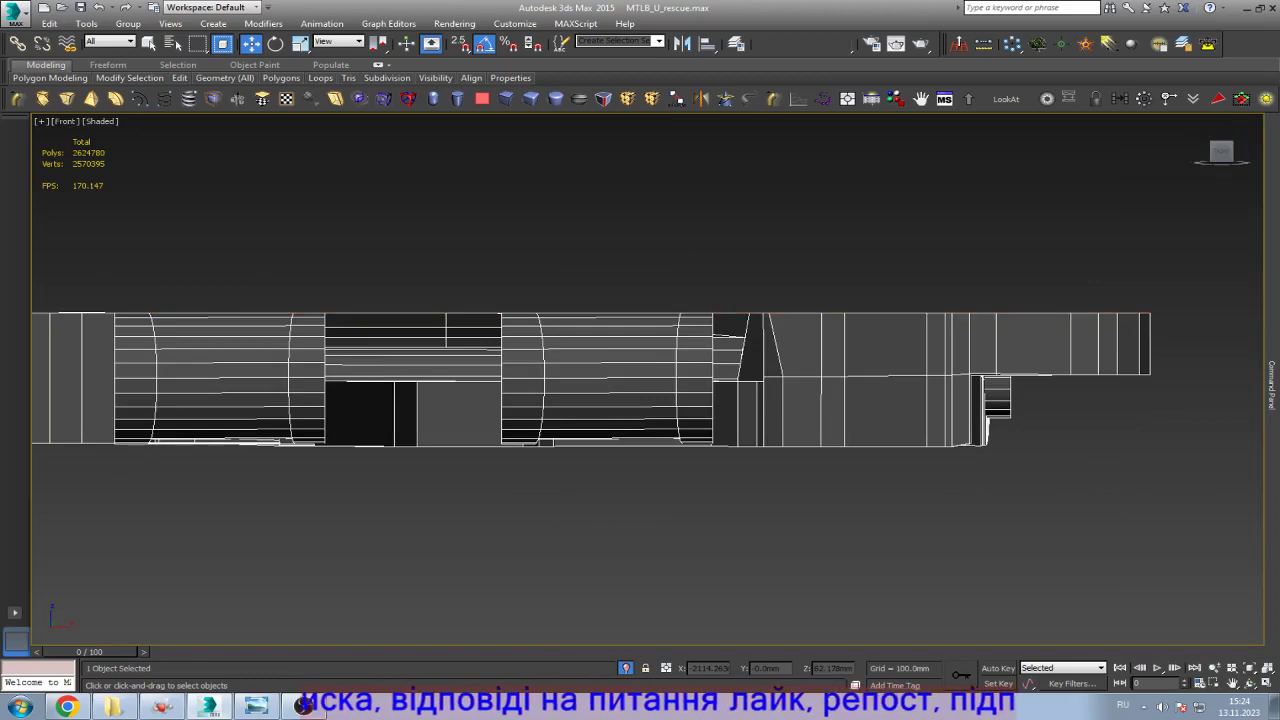
pyautogui.press('b')
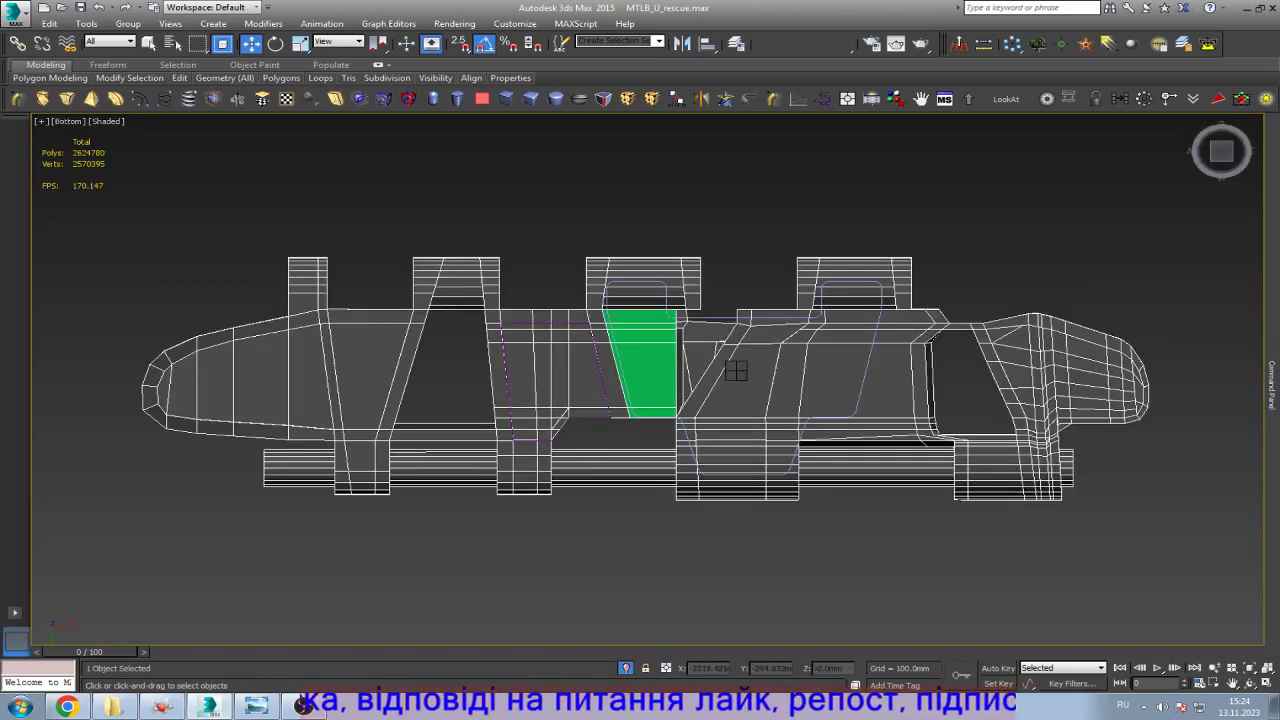
pyautogui.scroll(5, 737, 366)
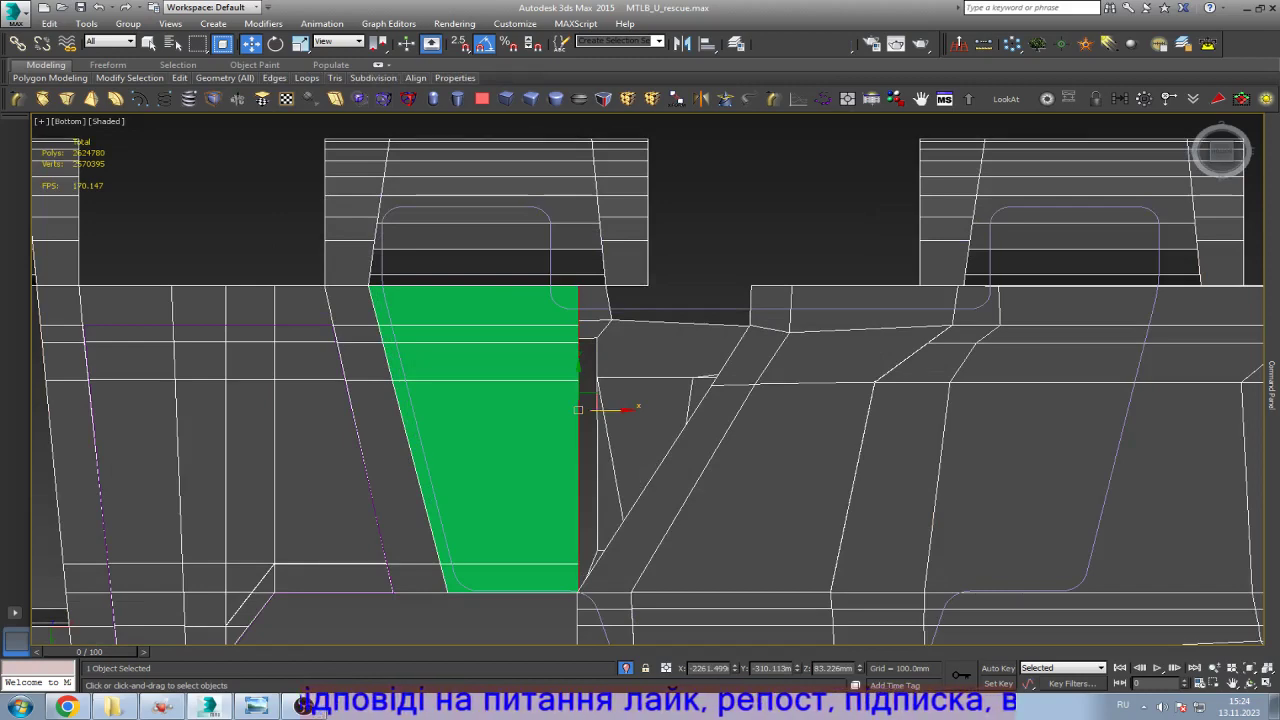
pyautogui.scroll(8, 578, 409)
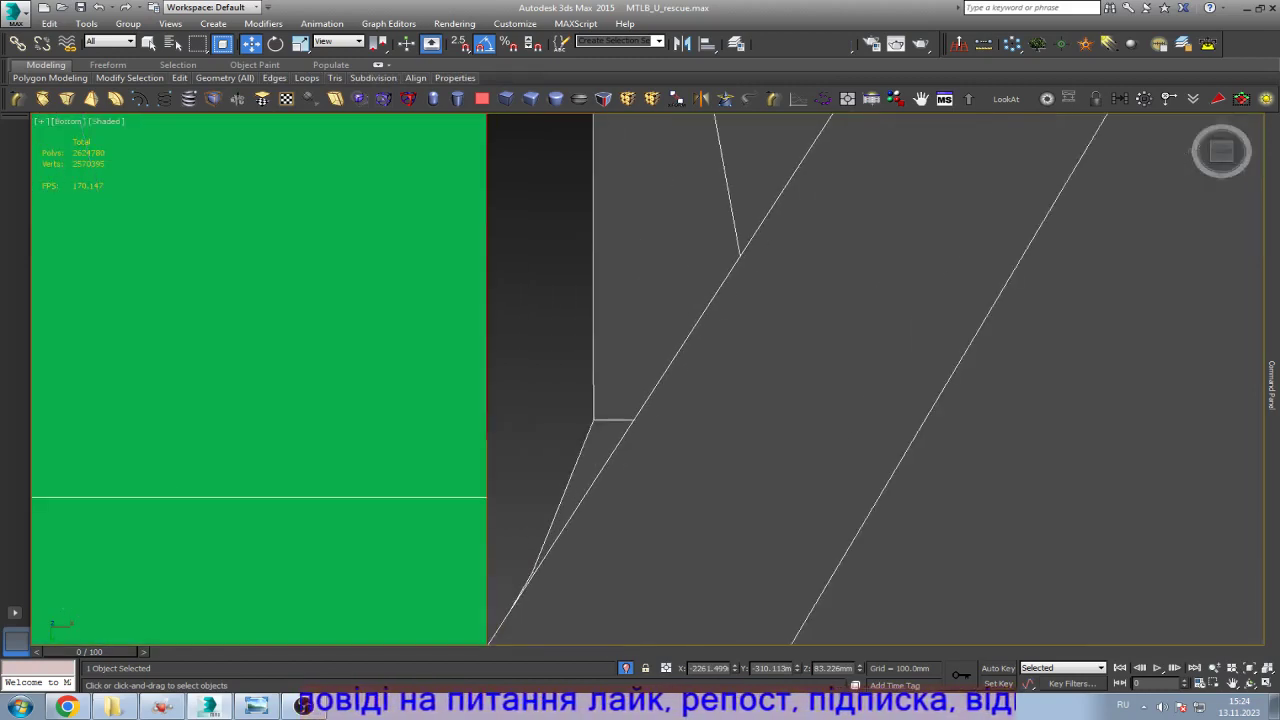
pyautogui.hotkey('alt', 'c')
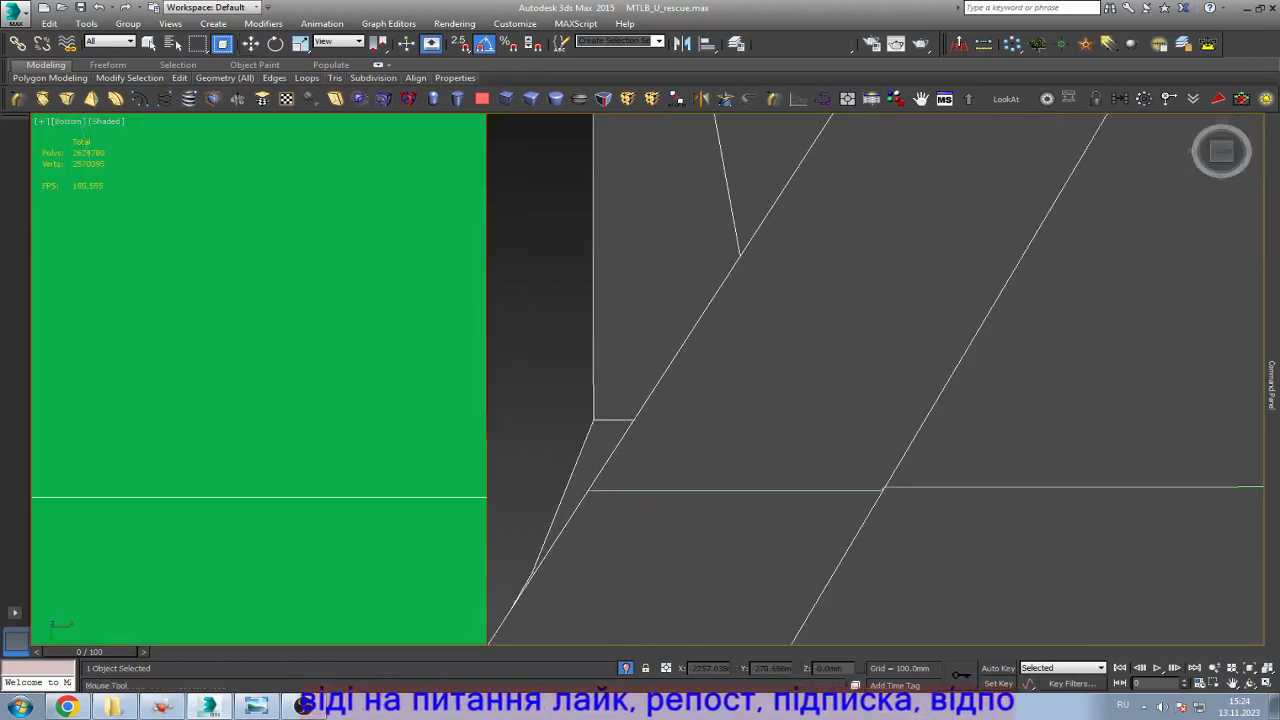
pyautogui.click(613, 490)
pyautogui.rightClick(613, 482)
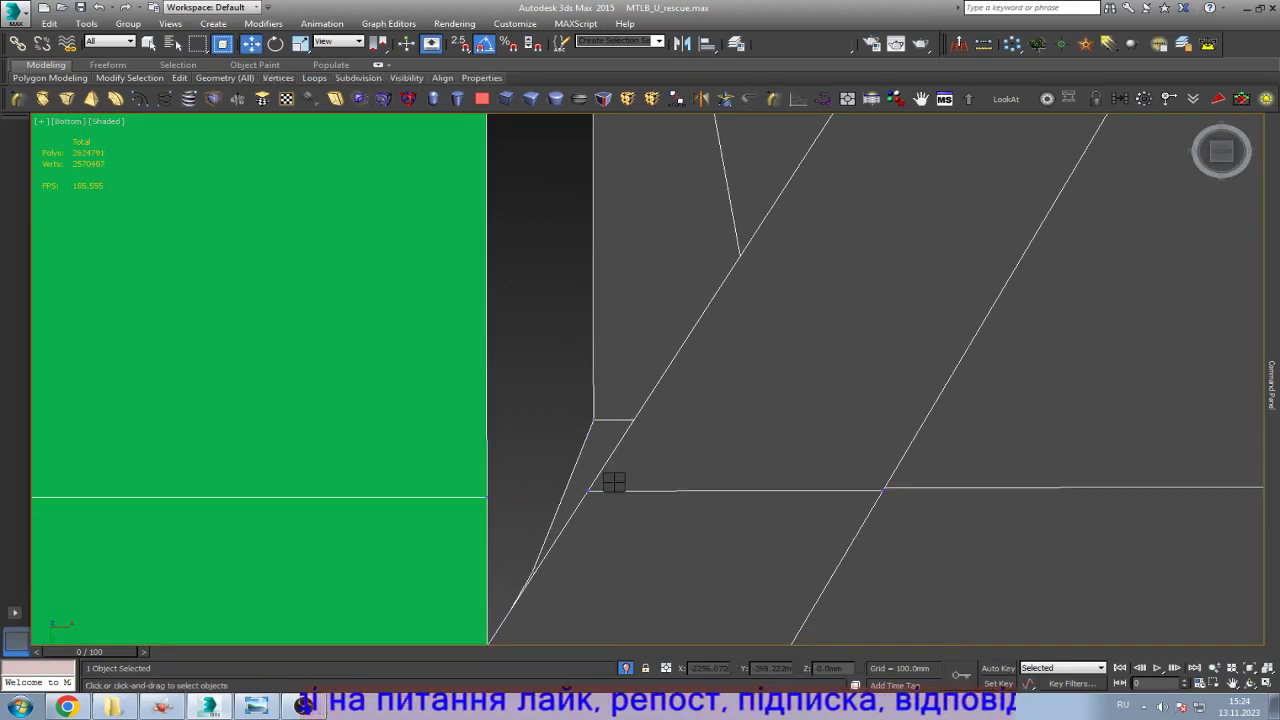
pyautogui.press('q')
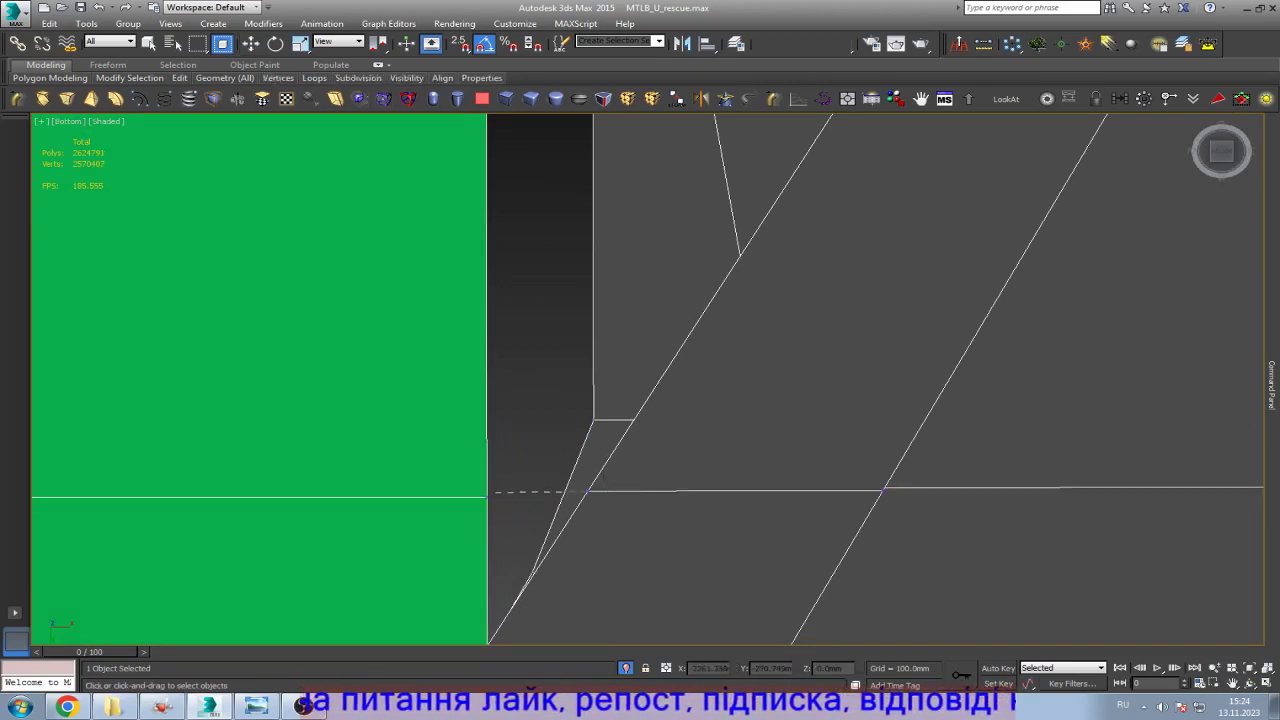
# Step: In wireframe display, select the vertex at the green polygon's corner
pyautogui.press('w')
pyautogui.scroll(-4, 555, 515)
pyautogui.scroll(5, 555, 515)
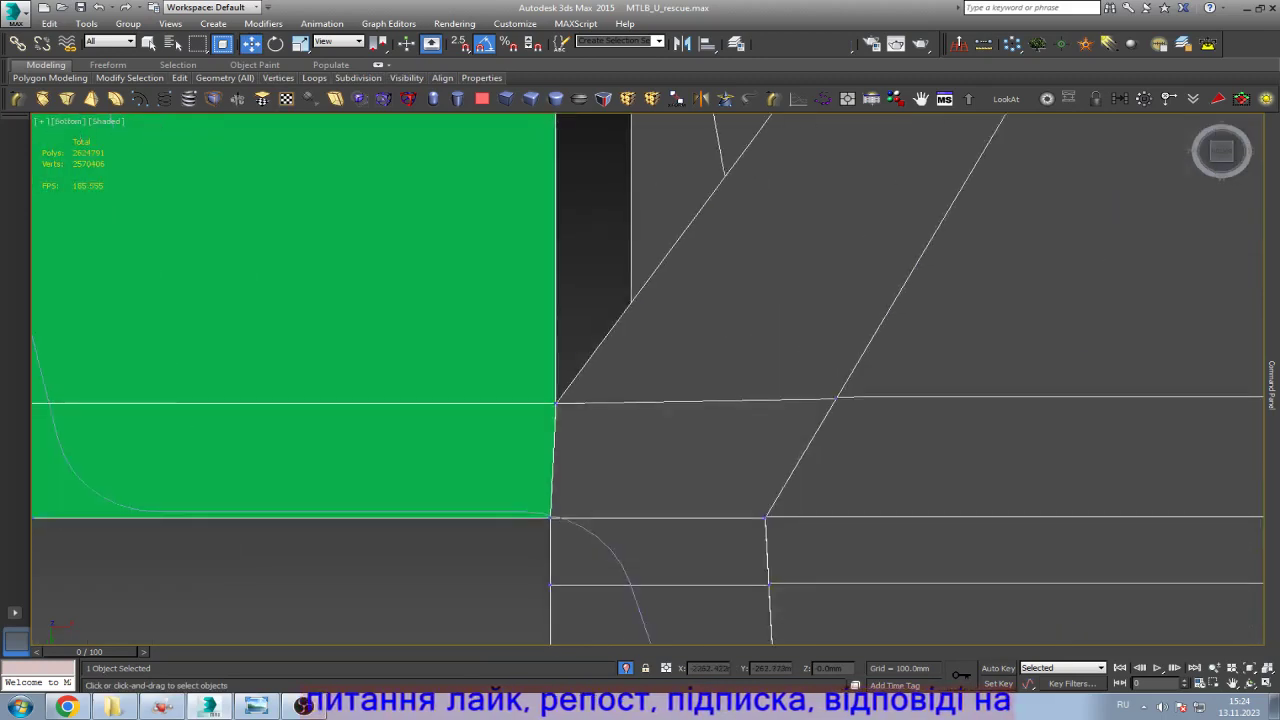
pyautogui.scroll(3, 537, 523)
pyautogui.press('F3')
pyautogui.click(573, 505)
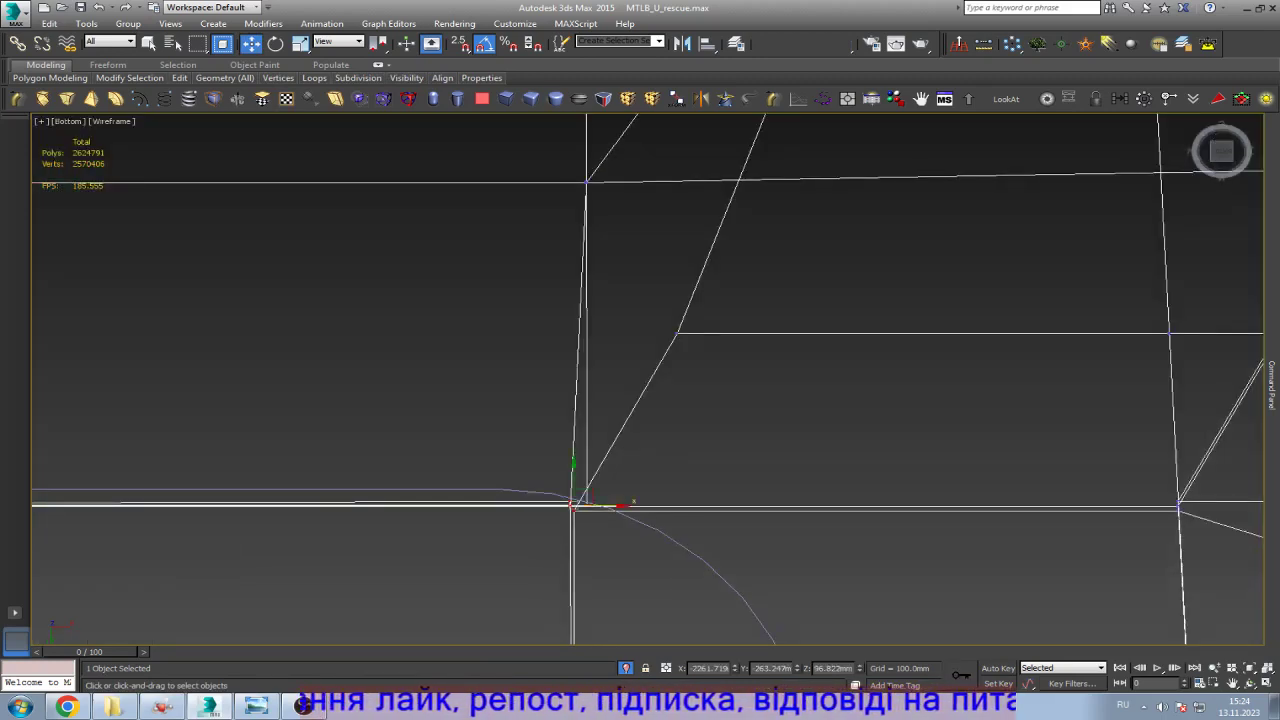
# Step: Select the vertices at the new edge's end to align them onto the diagonal edge, then restore shaded display
pyautogui.press('r')
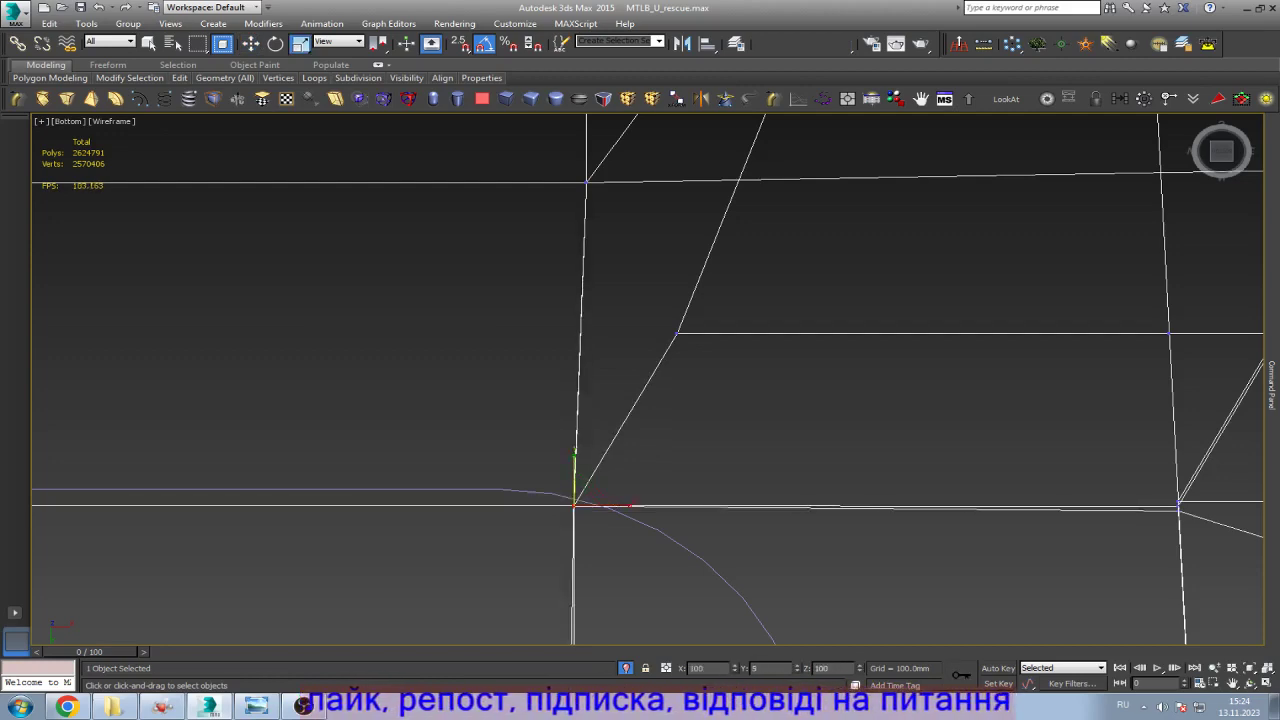
pyautogui.scroll(-4, 792, 486)
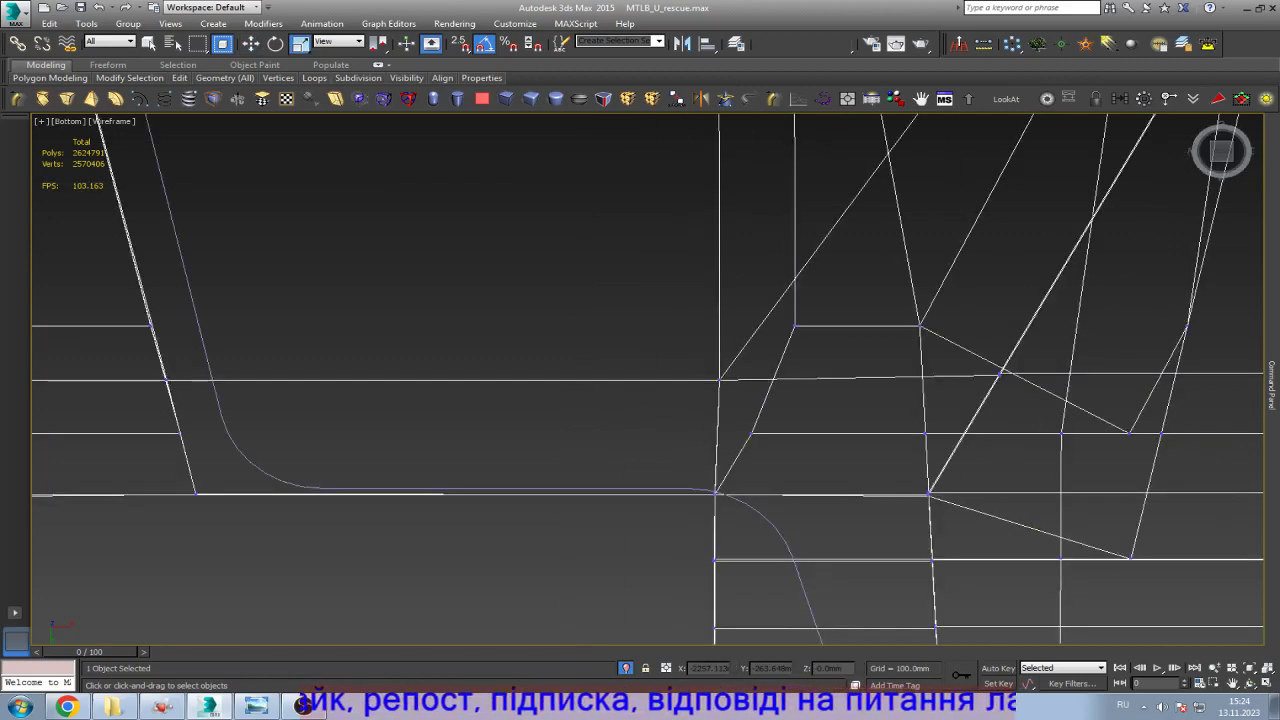
pyautogui.scroll(5, 190, 490)
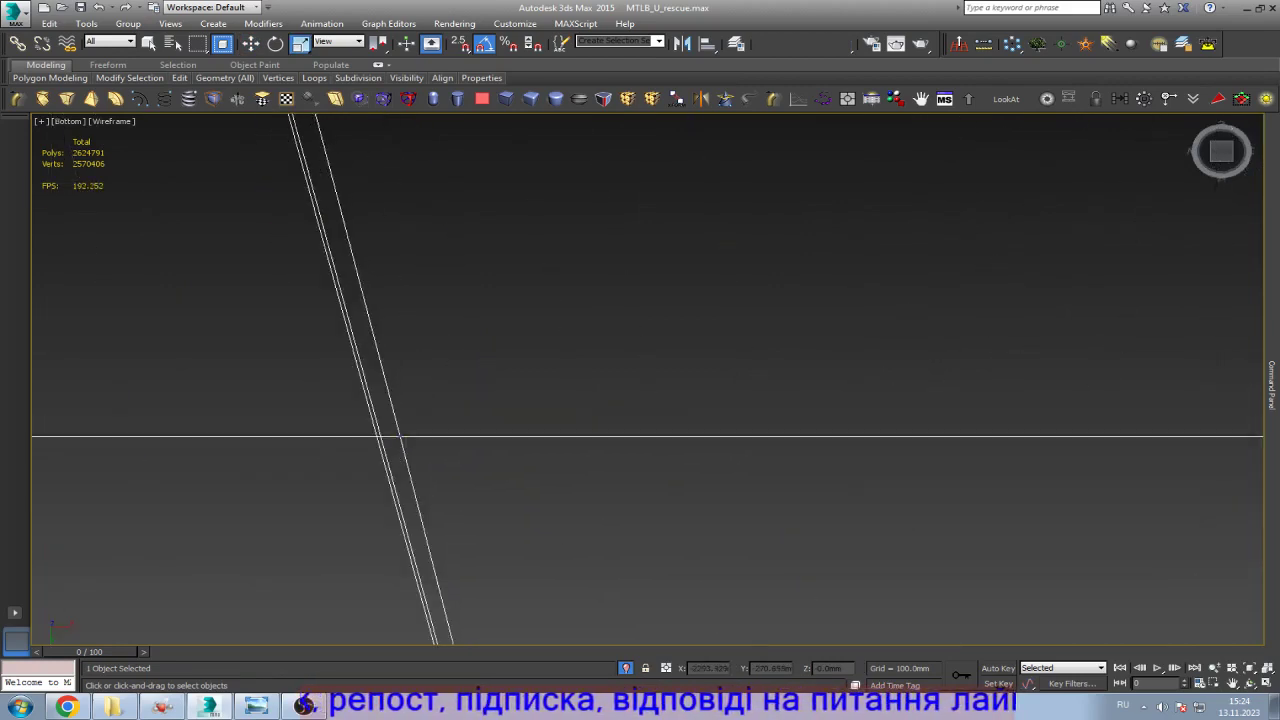
pyautogui.press('w')
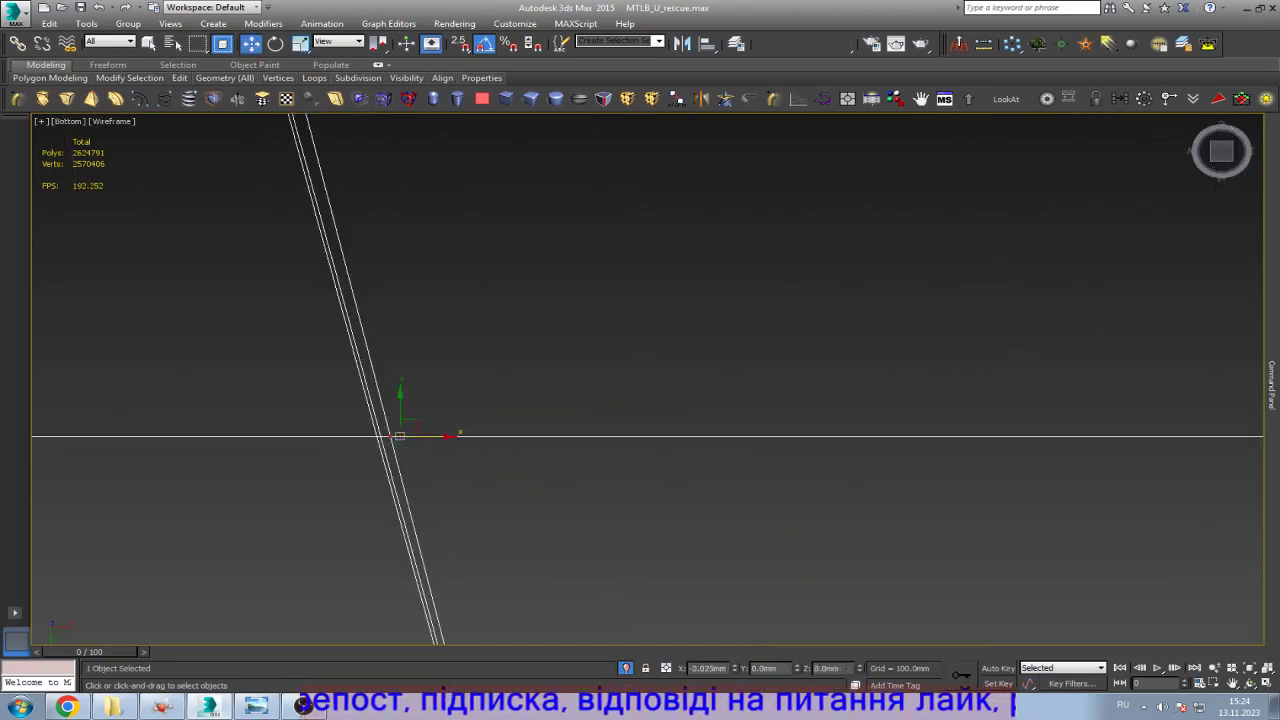
pyautogui.scroll(-3, 420, 507)
pyautogui.scroll(3, 420, 507)
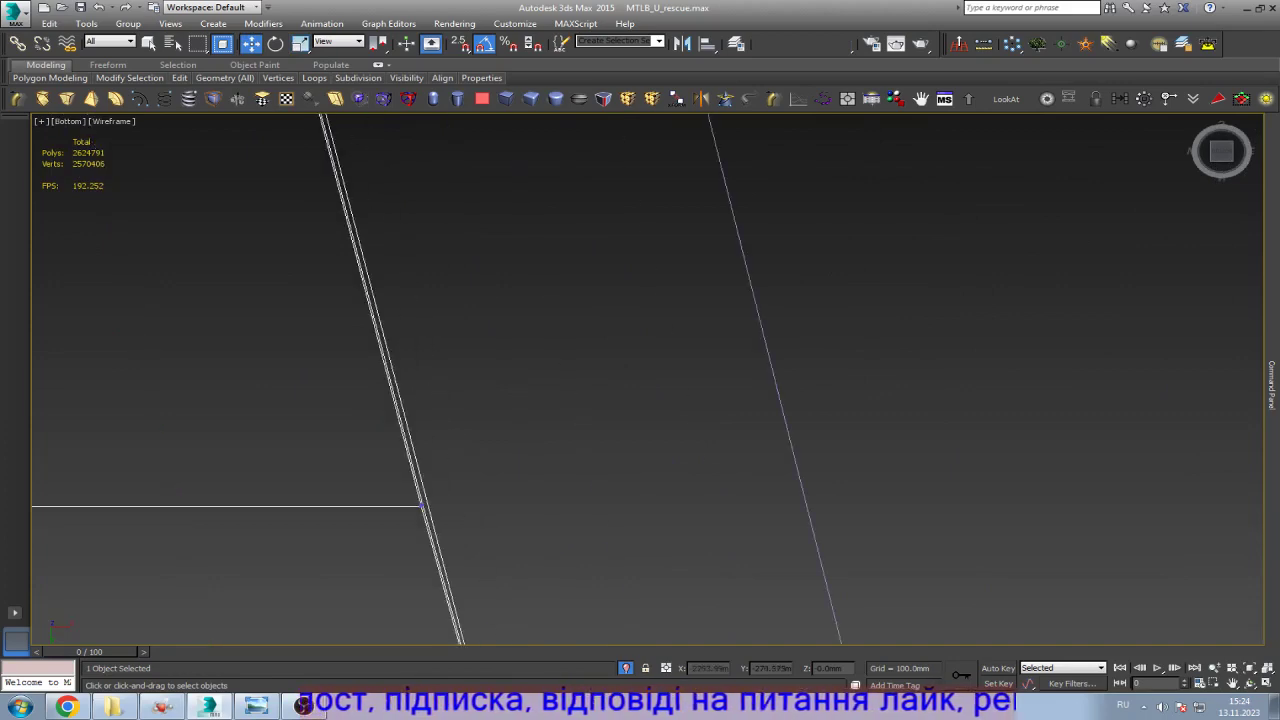
pyautogui.moveTo(422, 512); pyautogui.dragTo(422, 512)
pyautogui.moveTo(422, 512); pyautogui.dragTo(445, 455, button='middle')
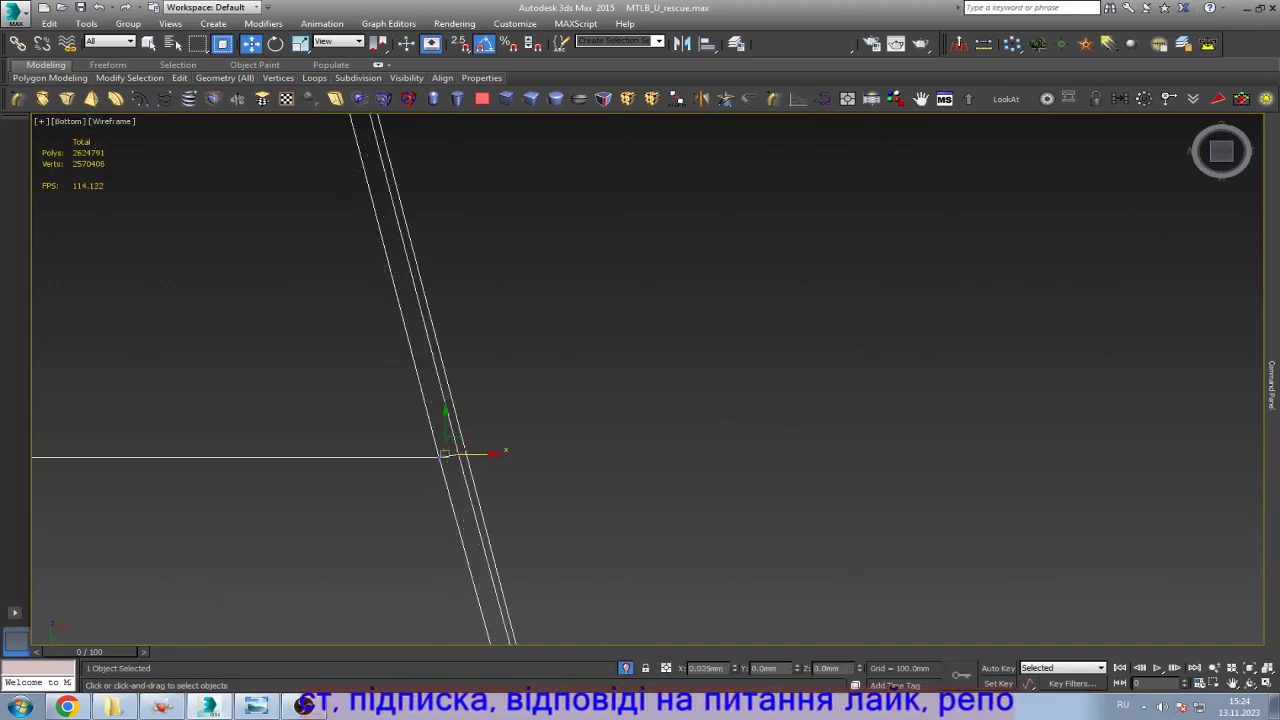
pyautogui.scroll(-5, 445, 455)
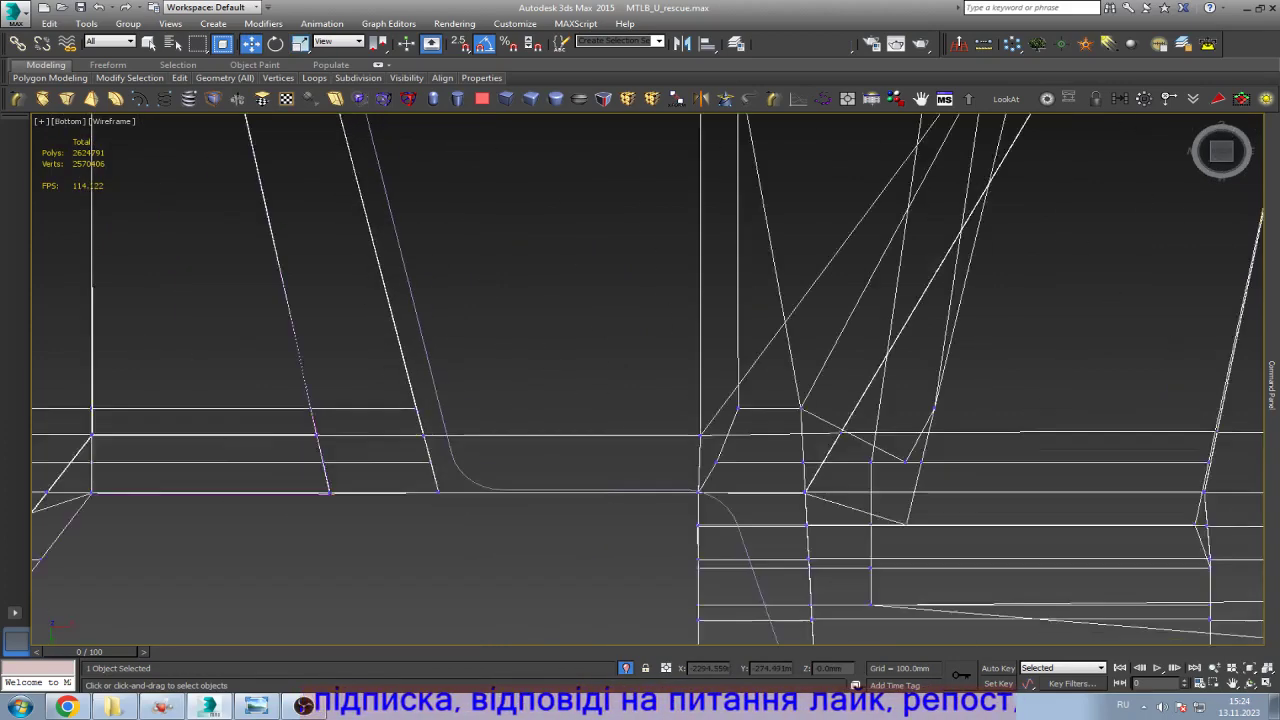
pyautogui.press('F3')
# Step: Move the vertex beside the notch up onto the edge line
pyautogui.scroll(4, 660, 130)
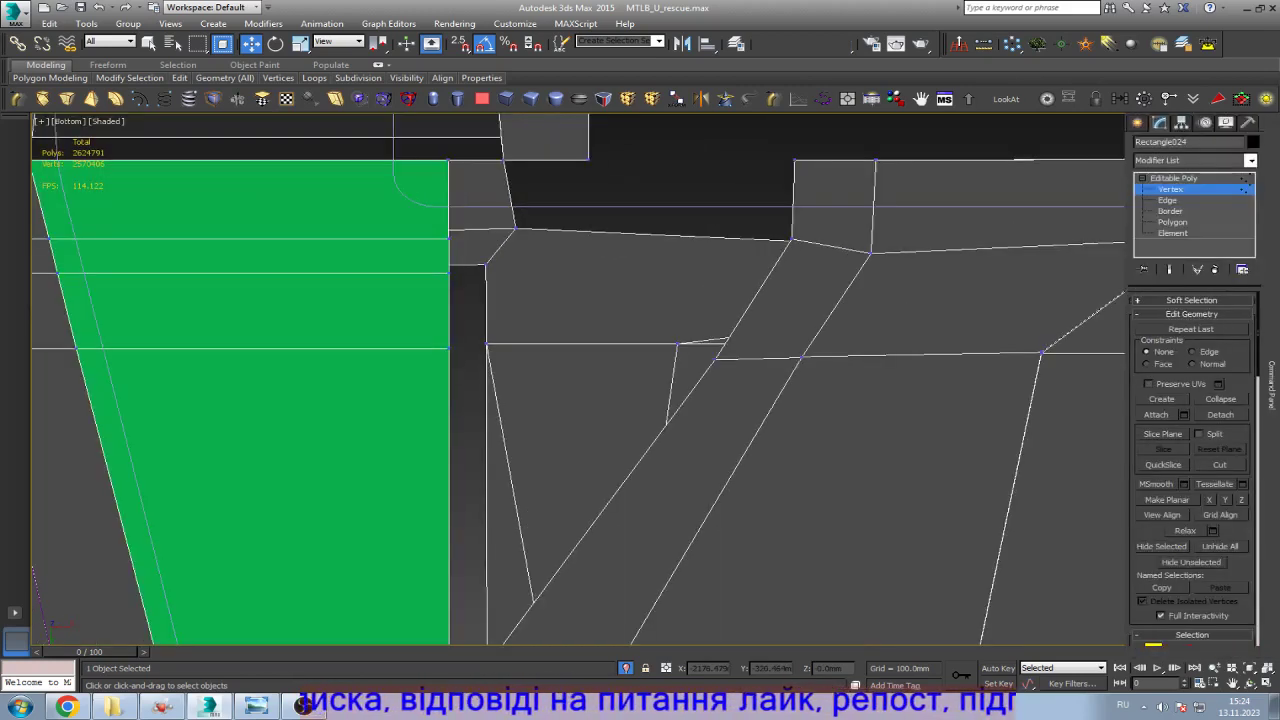
pyautogui.press('q')
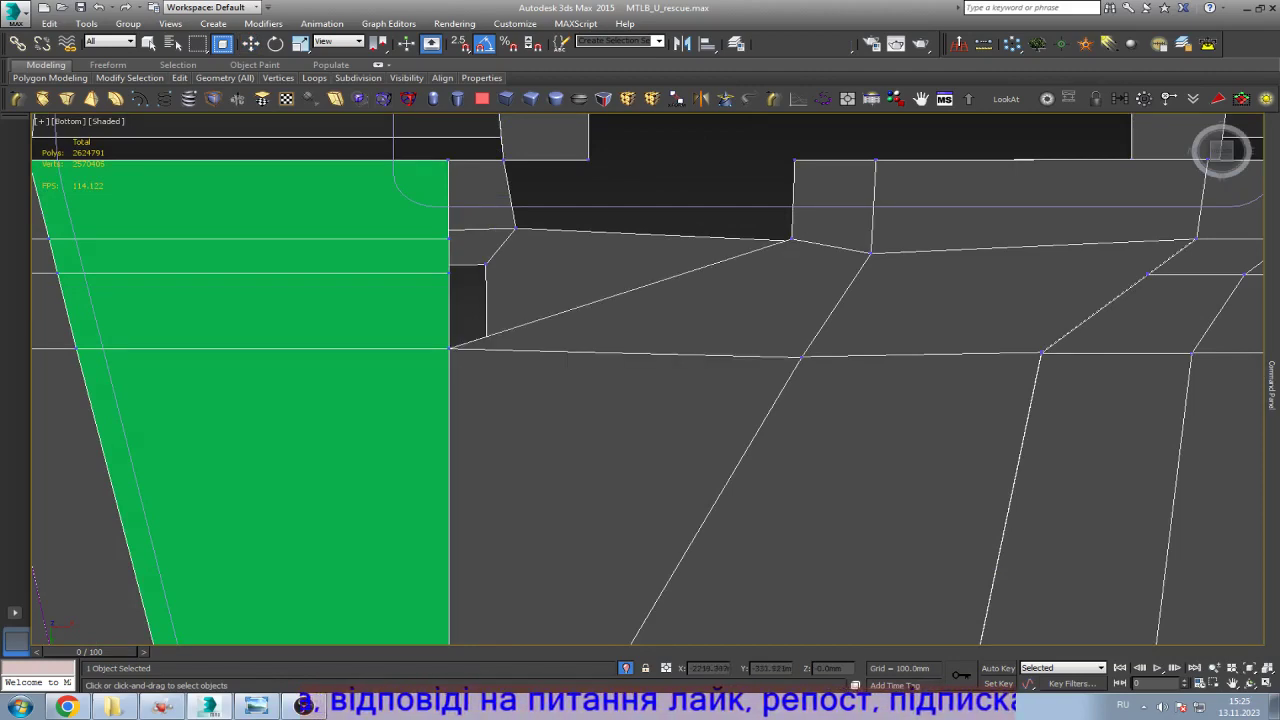
pyautogui.press('w')
pyautogui.scroll(-4, 656, 360)
pyautogui.scroll(4, 699, 290)
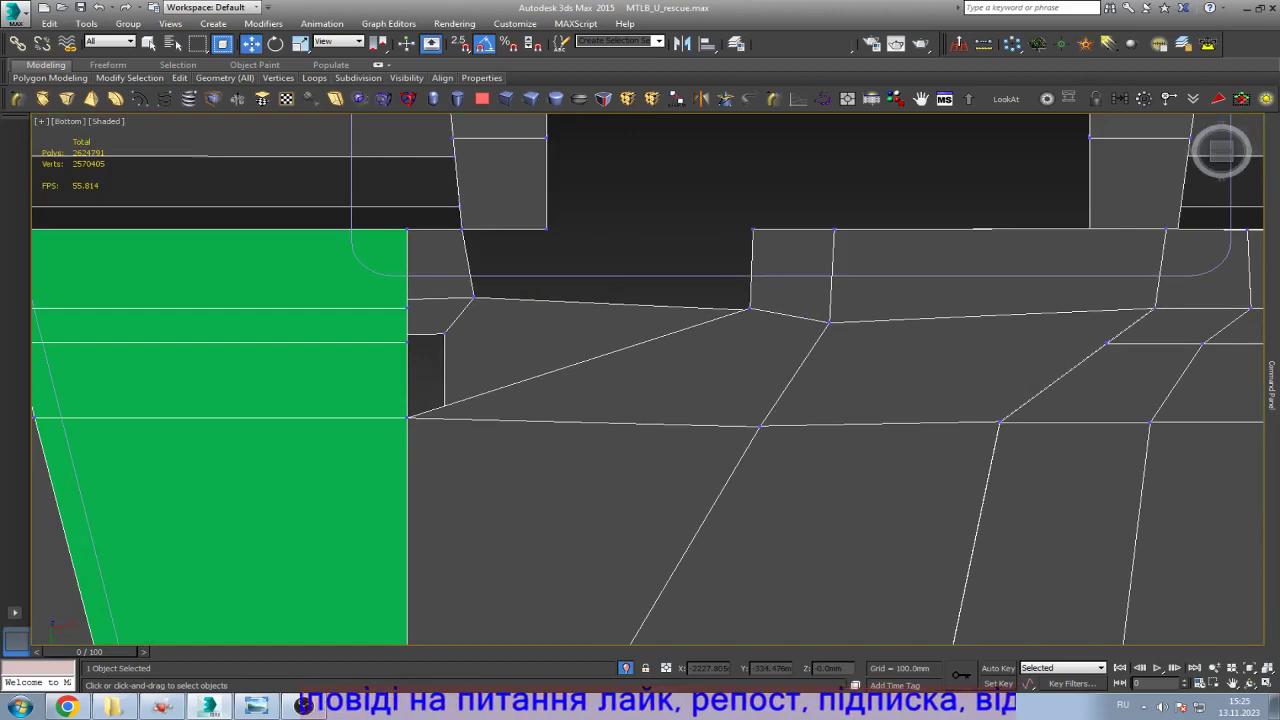
pyautogui.scroll(-4, 705, 285)
pyautogui.scroll(2, 705, 285)
pyautogui.scroll(2, 700, 290)
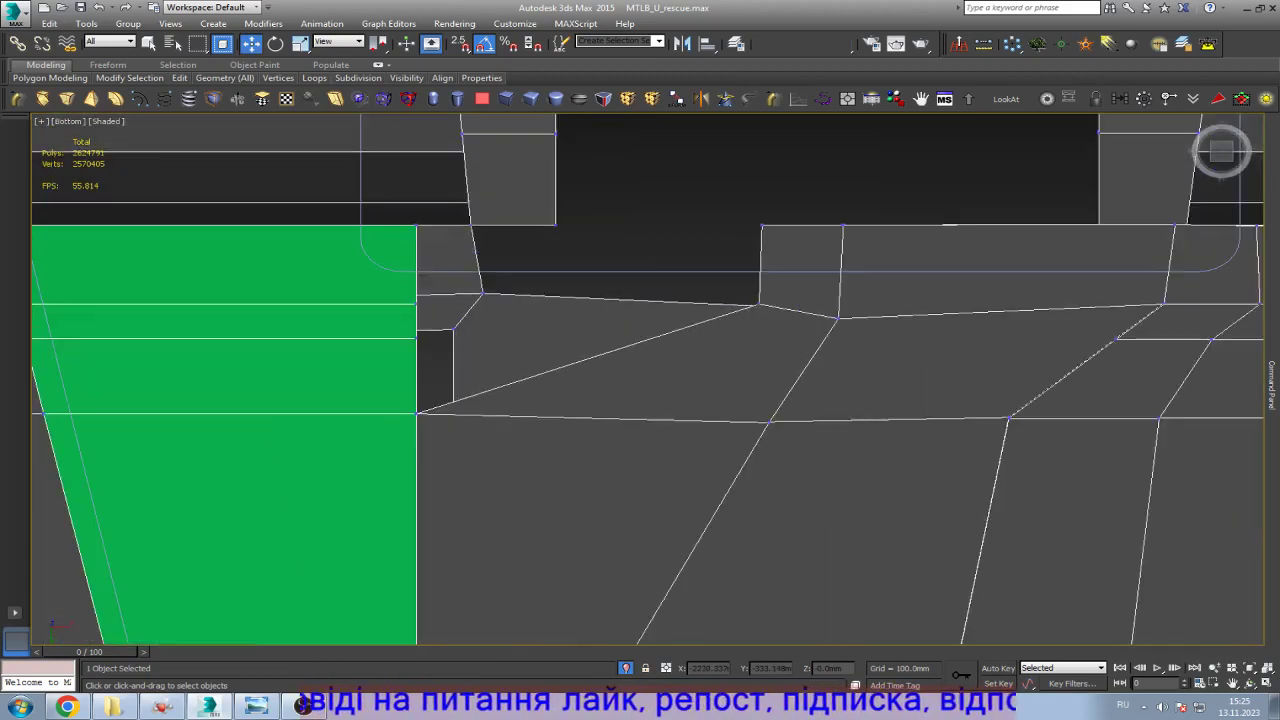
pyautogui.click(838, 317)
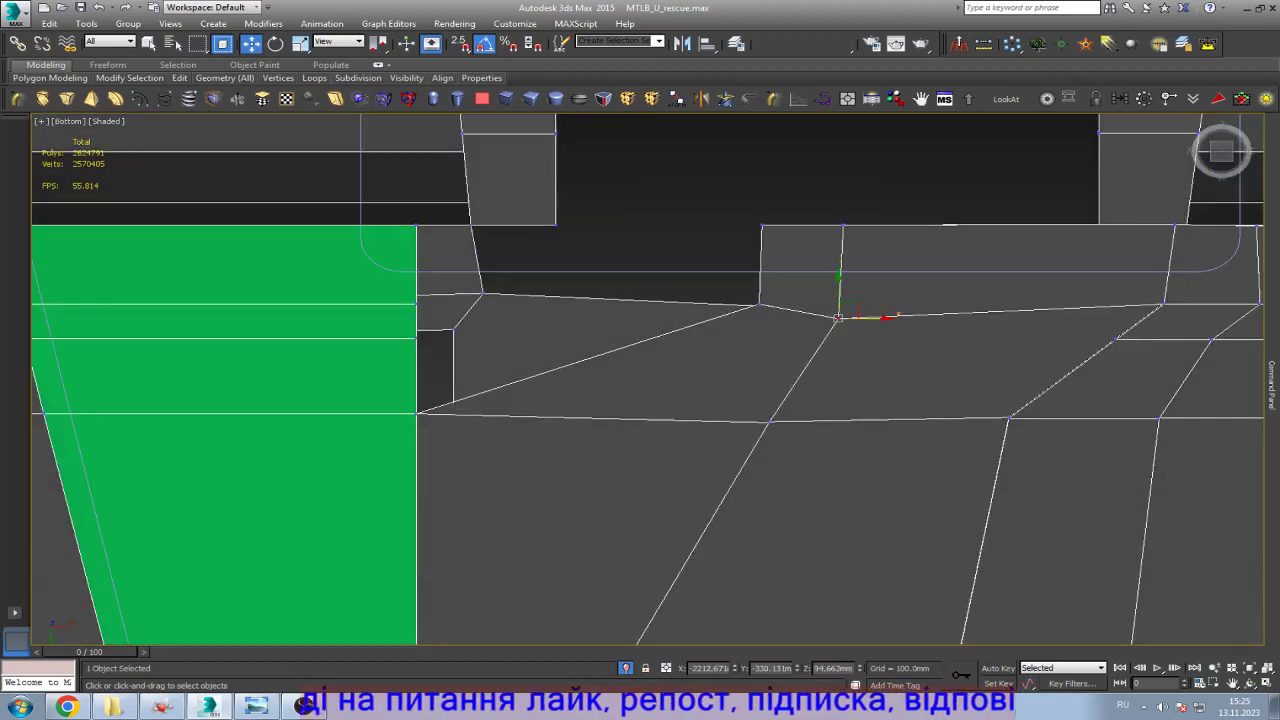
pyautogui.moveTo(838, 317); pyautogui.dragTo(838, 303)
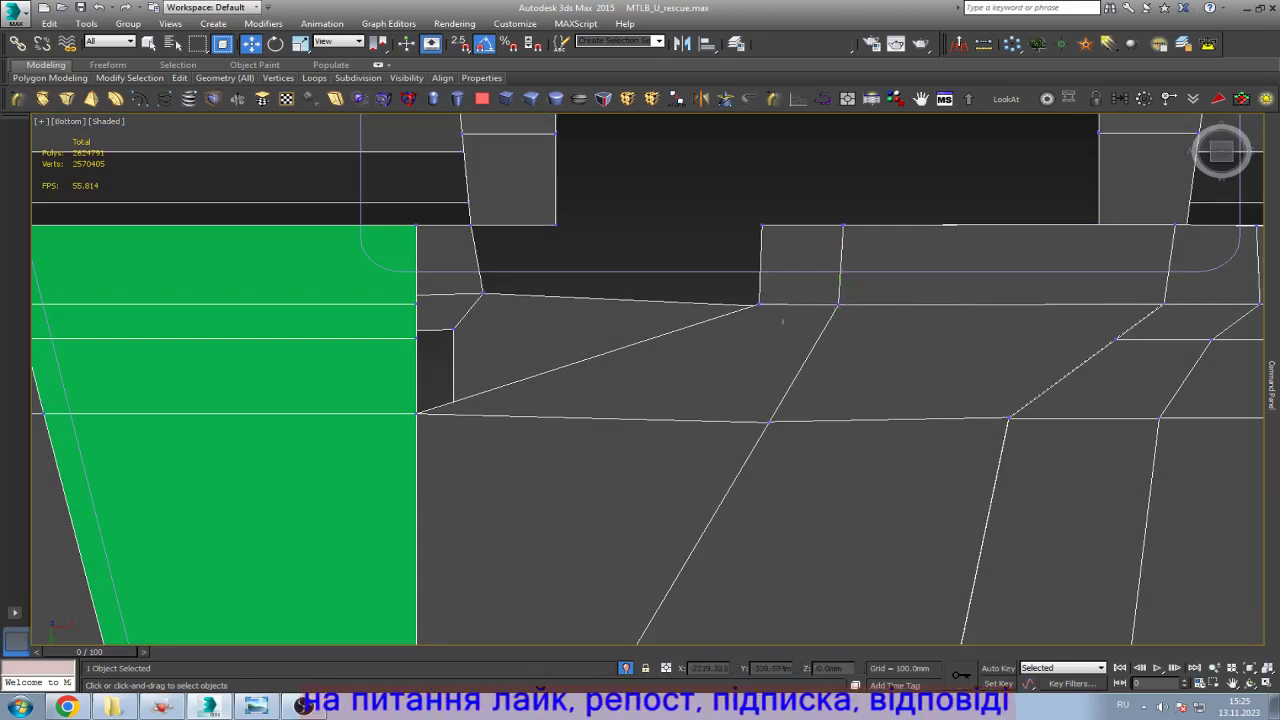
# Step: Slide the next vertex left so it lines up with the edge row
pyautogui.click(760, 264)
pyautogui.moveTo(785, 265); pyautogui.dragTo(678, 265)
pyautogui.press('r')
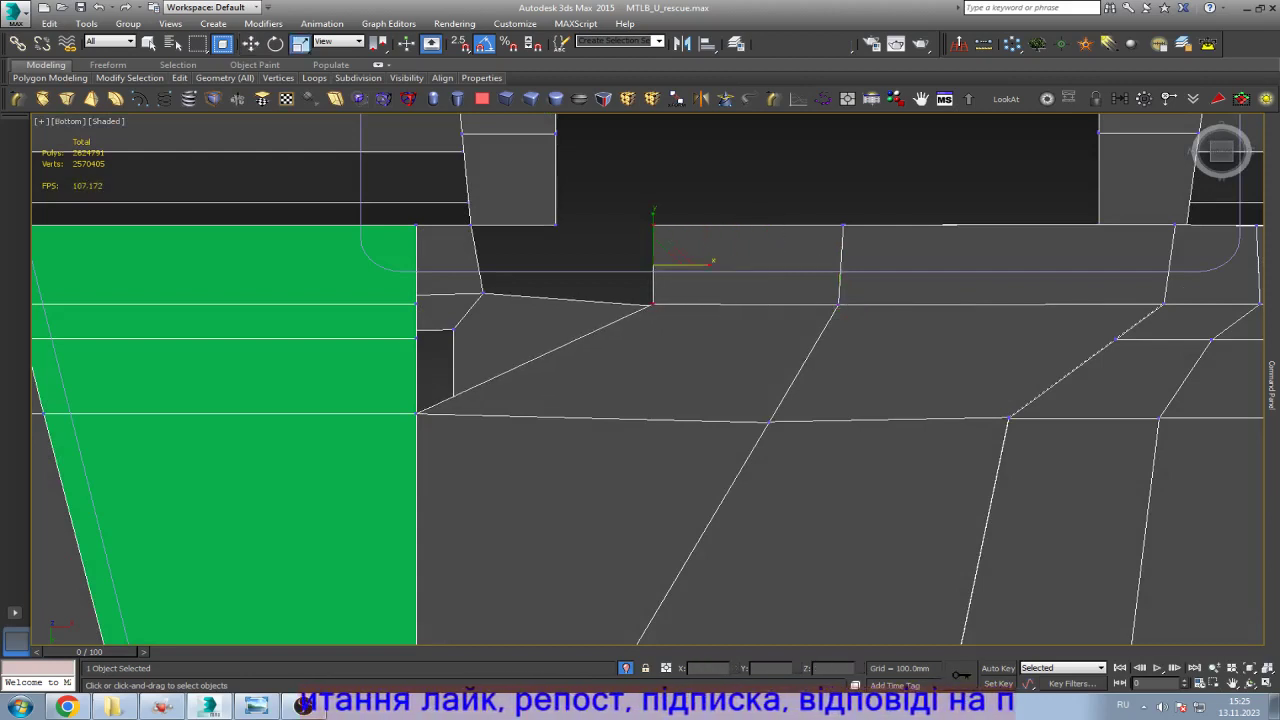
pyautogui.moveTo(1272, 385)
pyautogui.press('e')
# Step: With Rotate active, clear the selection and pick a vertex right of the notch
pyautogui.click(385, 342)
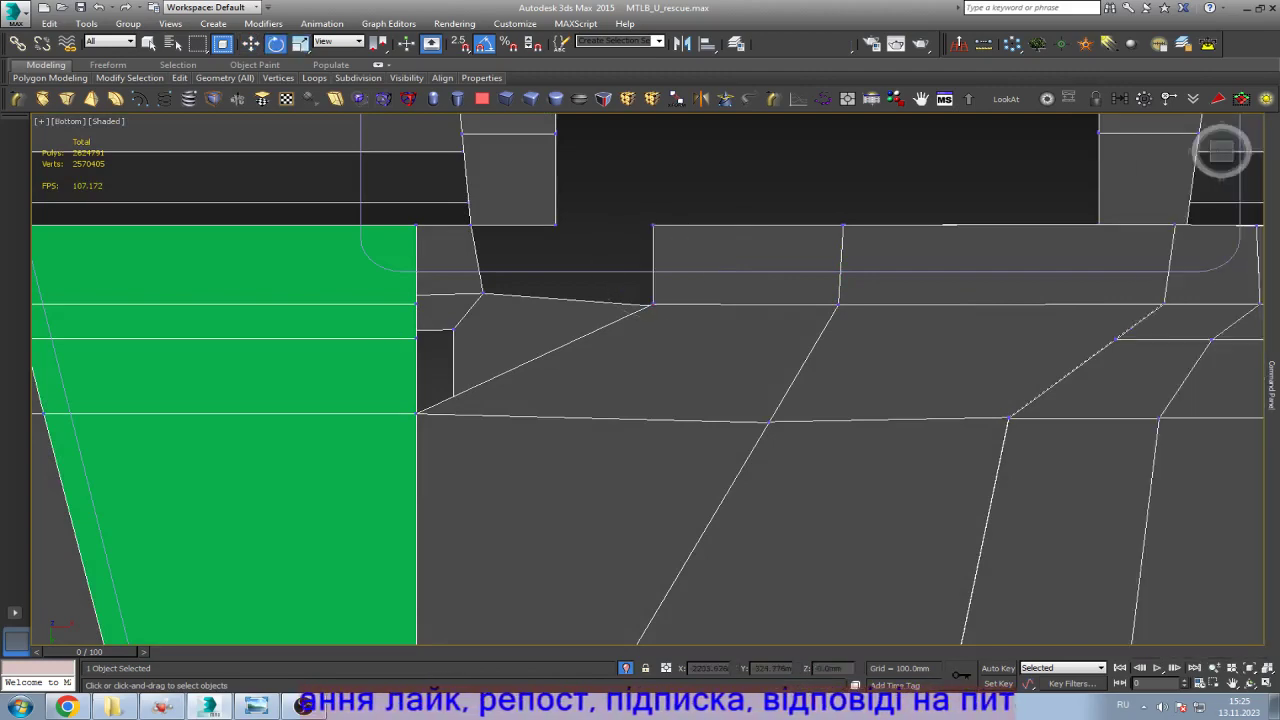
pyautogui.scroll(-3, 628, 357)
pyautogui.scroll(3, 577, 342)
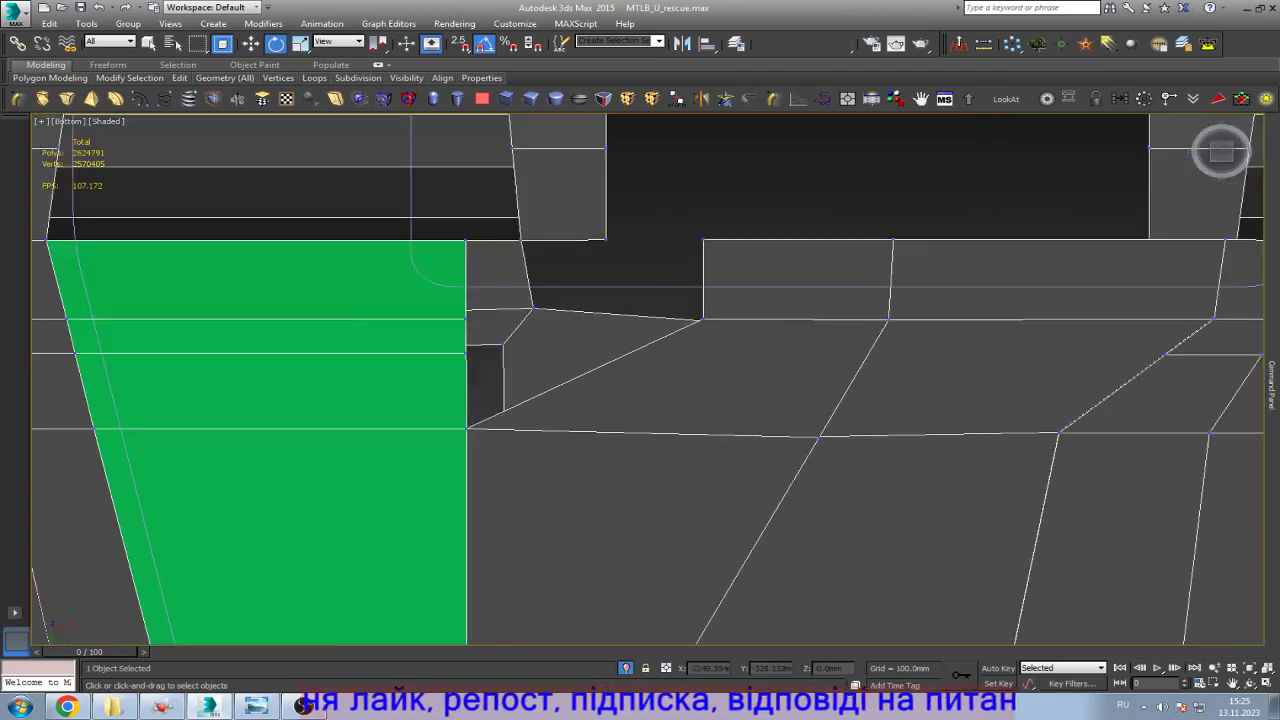
pyautogui.scroll(-3, 570, 340)
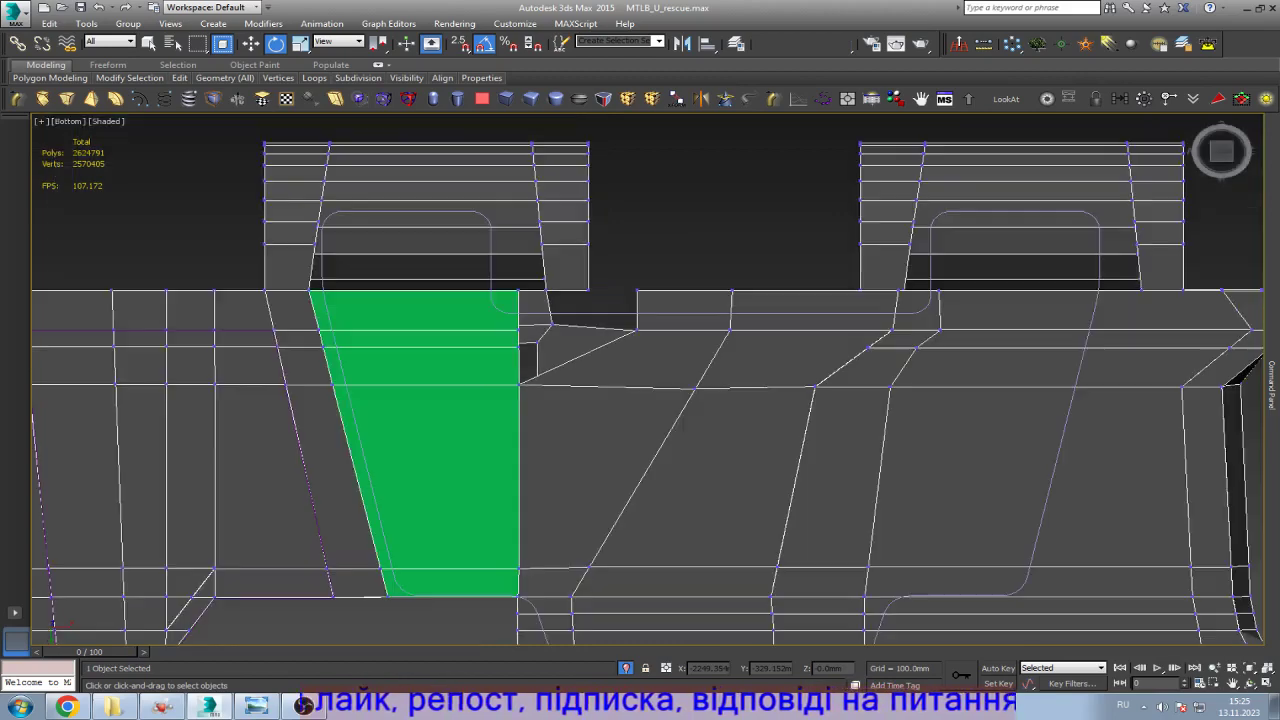
pyautogui.scroll(2, 937, 353)
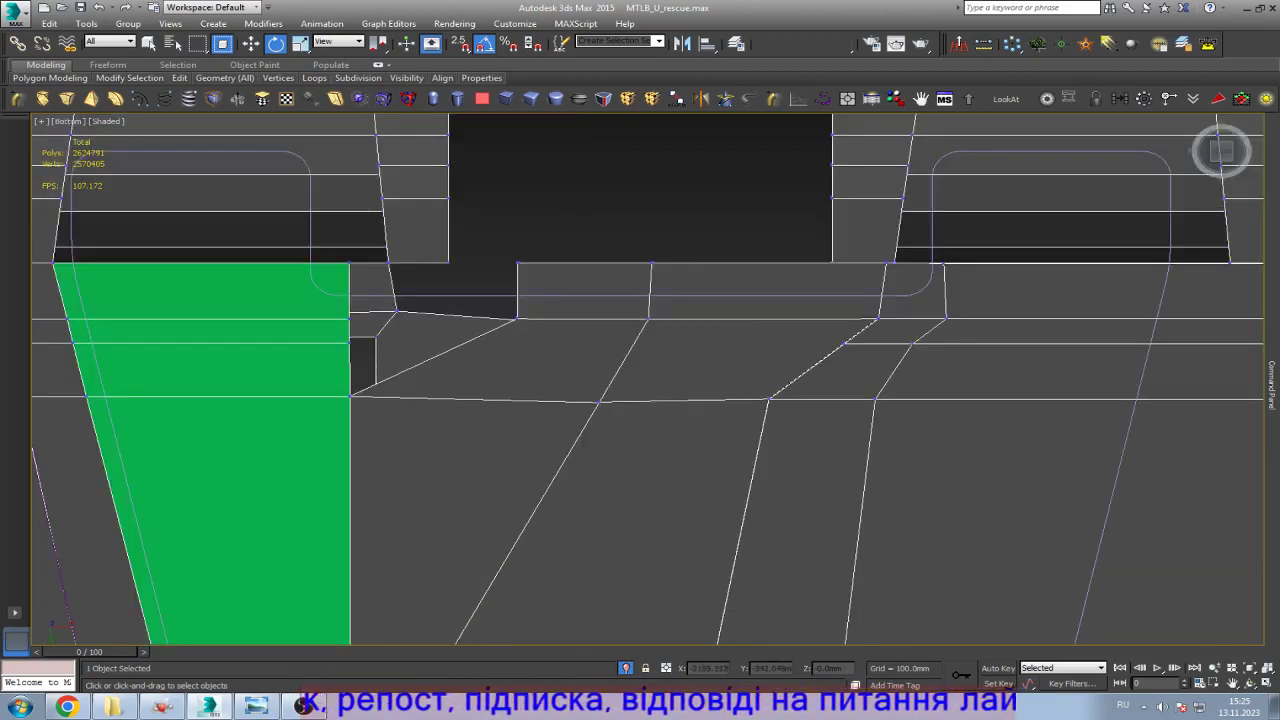
pyautogui.click(877, 342)
# Step: Orbit to an angled view and select the edge loop below the notch plus the slanted edge
pyautogui.hotkey('ctrl', 'r')
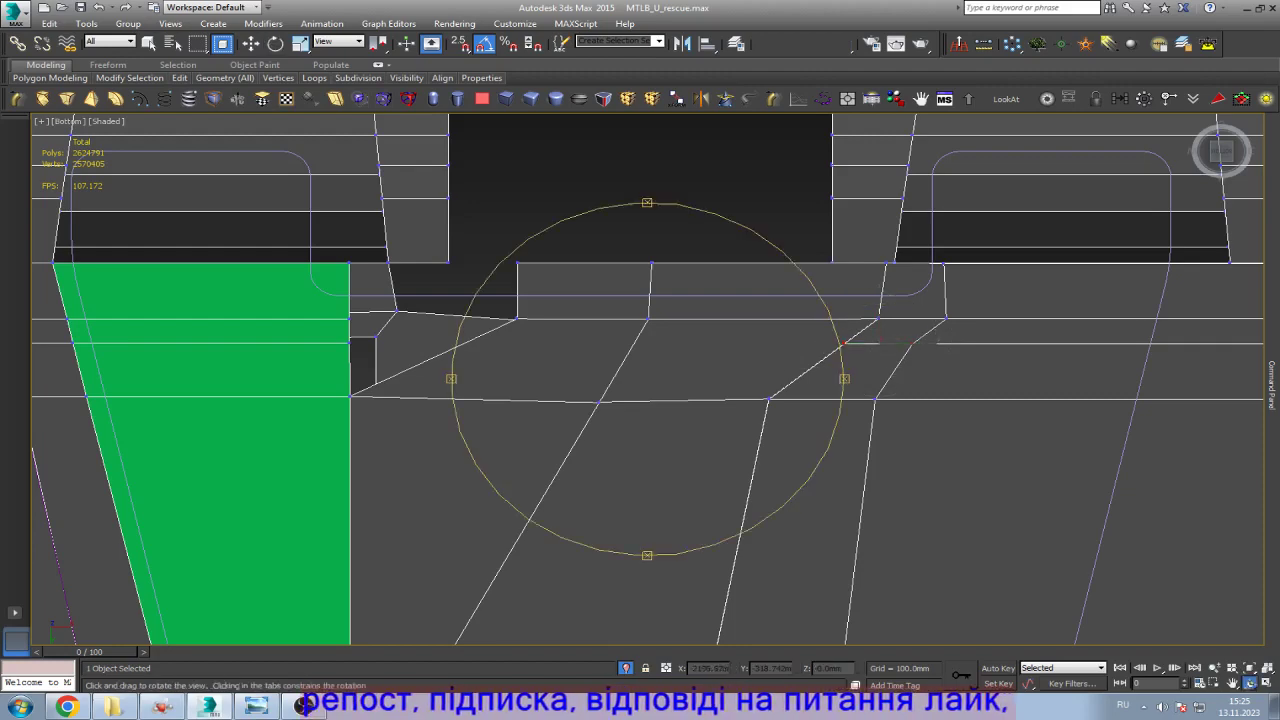
pyautogui.moveTo(650, 380); pyautogui.dragTo(756, 296)
pyautogui.press('Escape')
pyautogui.scroll(3, 510, 252)
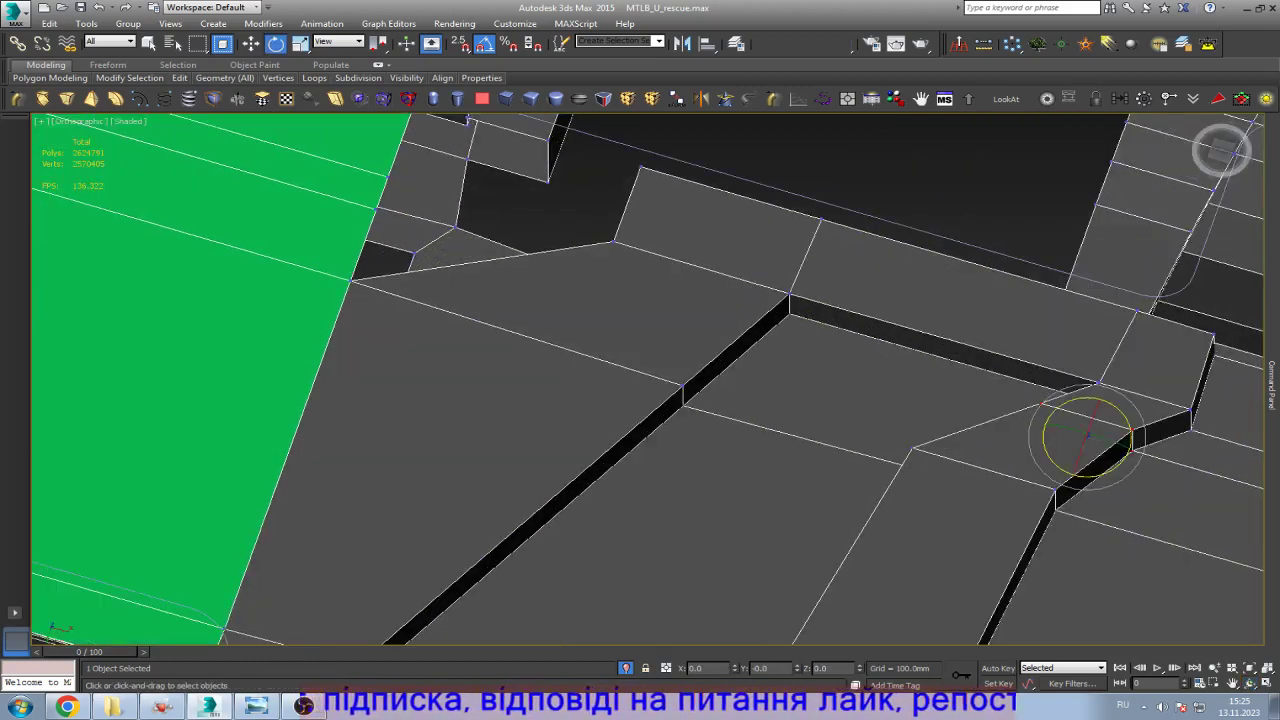
pyautogui.press('2')
pyautogui.click(482, 259)
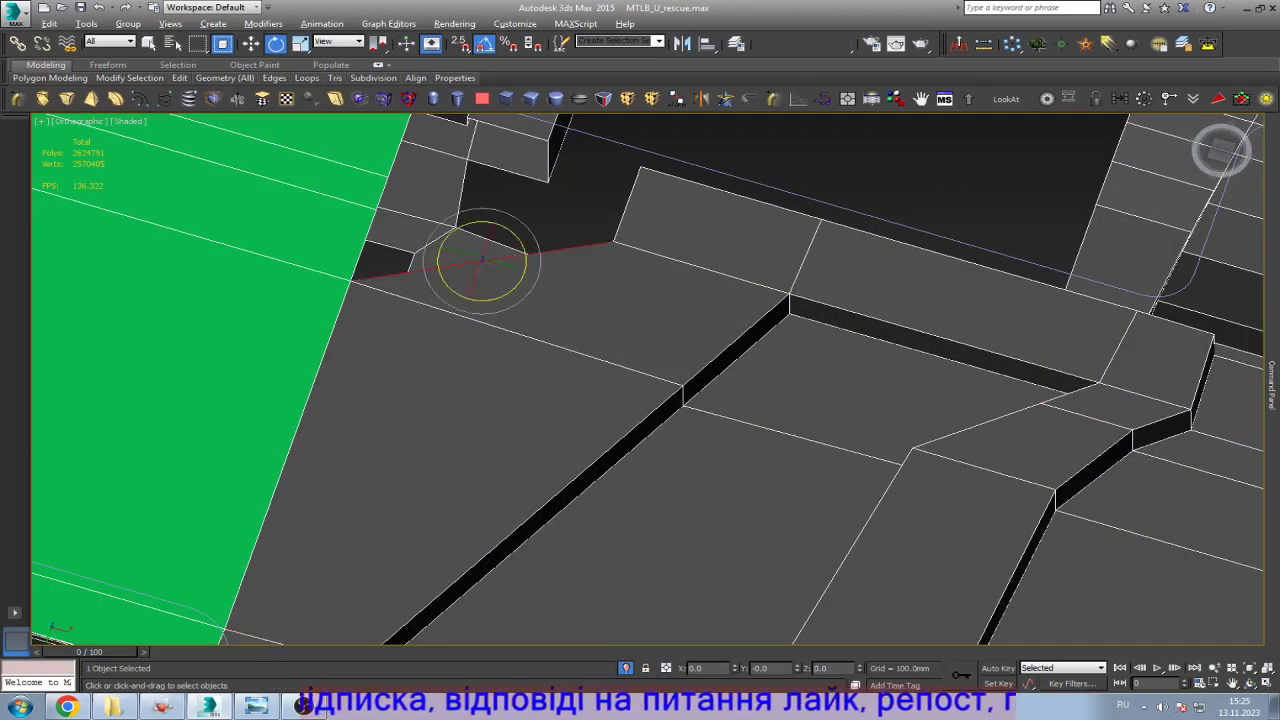
pyautogui.doubleClick(482, 259)
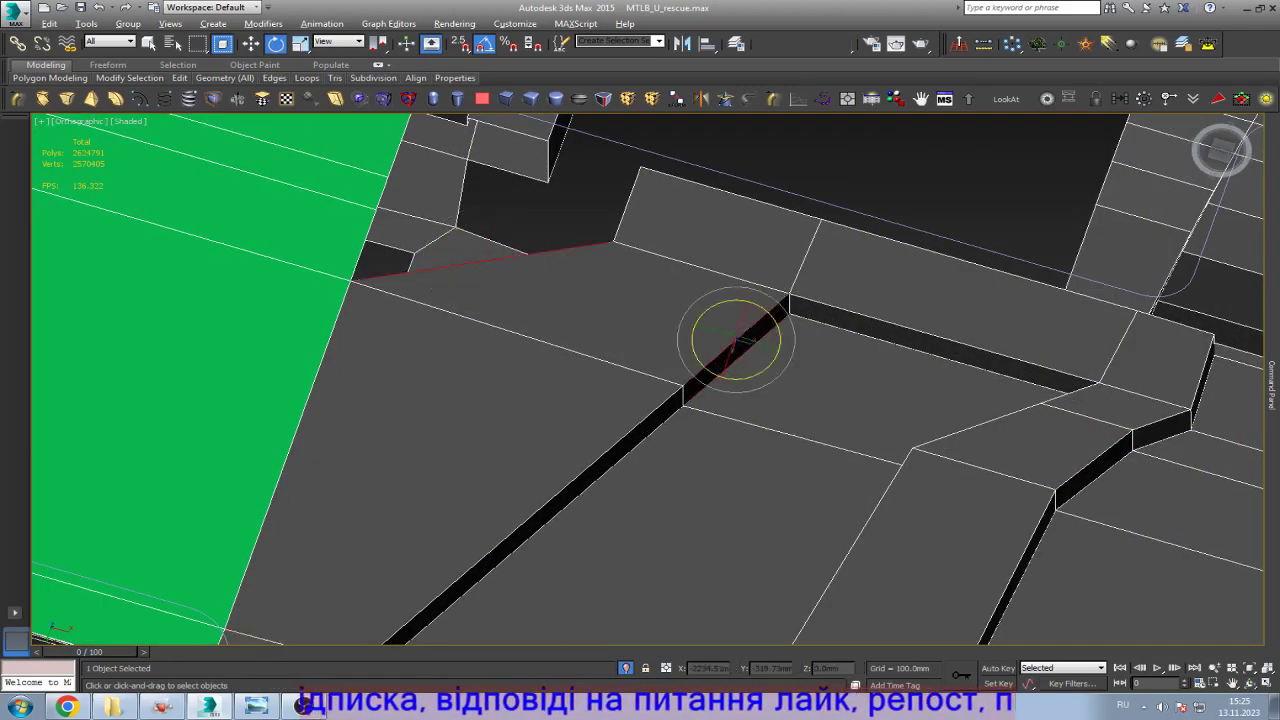
pyautogui.click(575, 272)
# Step: Target Weld the two stray vertices onto the green polygon's edge
pyautogui.moveTo(640, 380); pyautogui.dragTo(705, 505, button='middle')
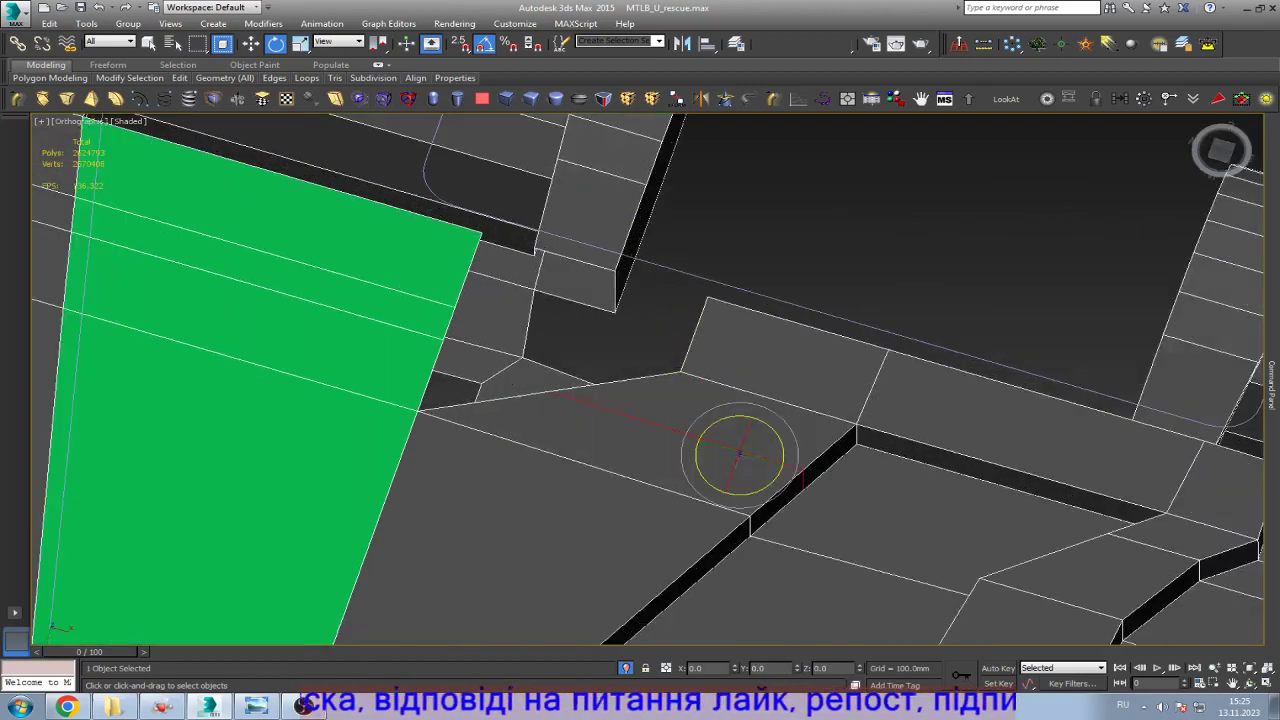
pyautogui.press('1')
pyautogui.press('q')
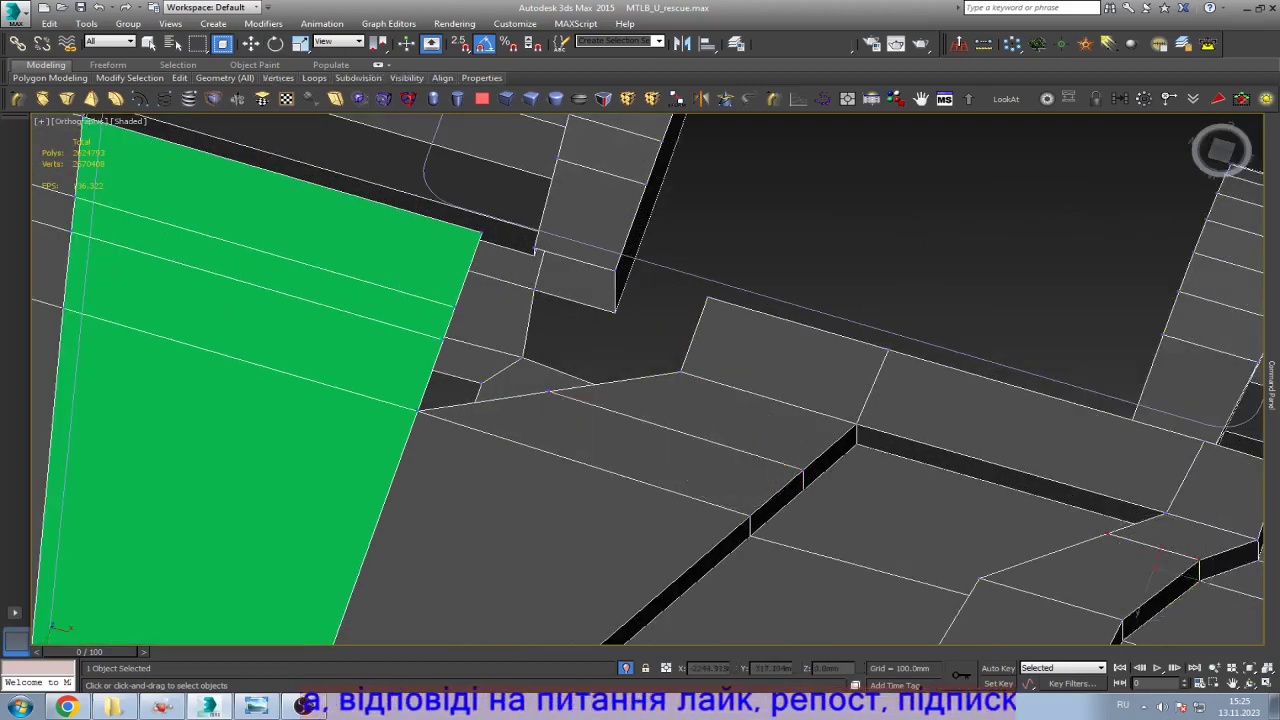
pyautogui.click(445, 341)
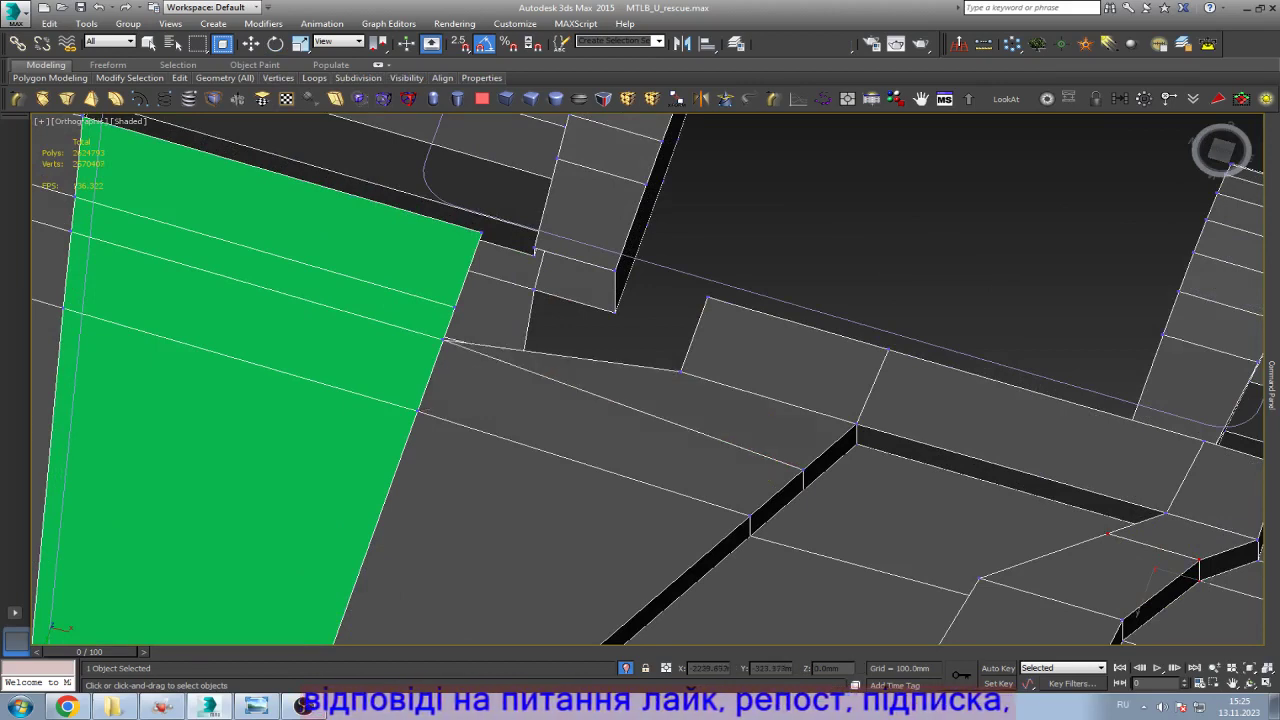
pyautogui.click(708, 298)
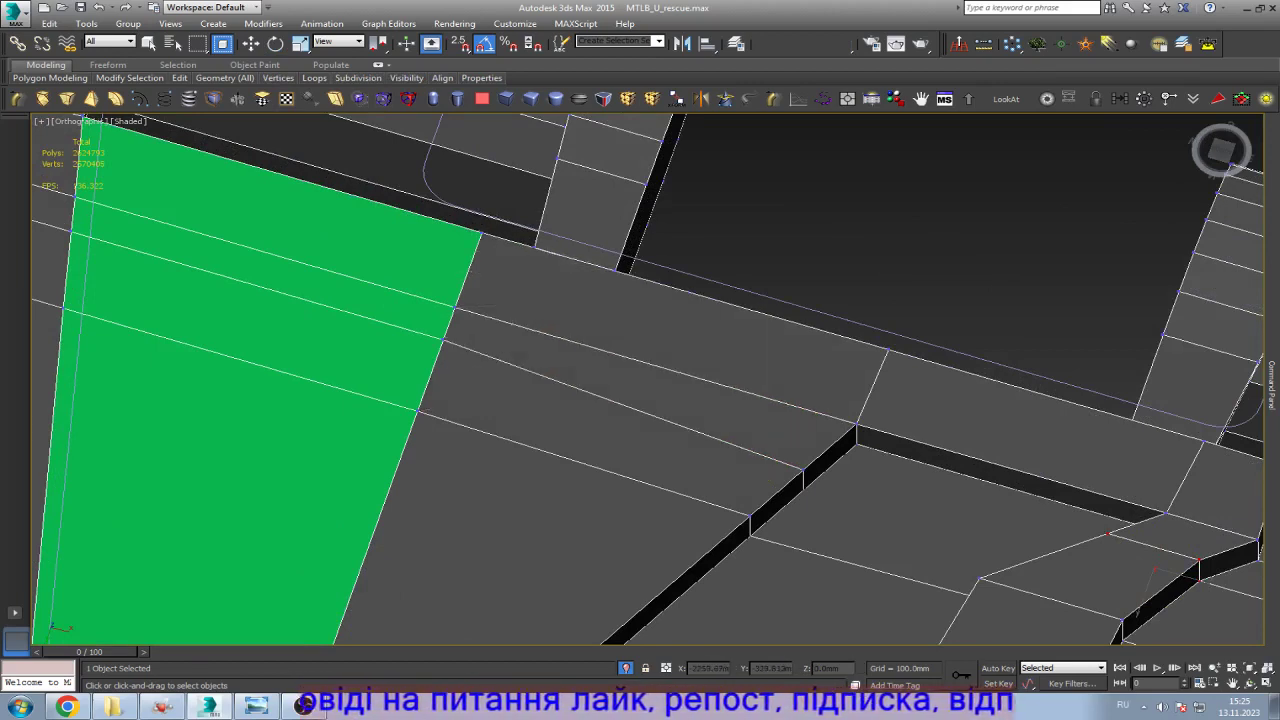
# Step: Arc Rotate around the green polygon to view the wall from below
pyautogui.press('e')
pyautogui.scroll(-3, 520, 293)
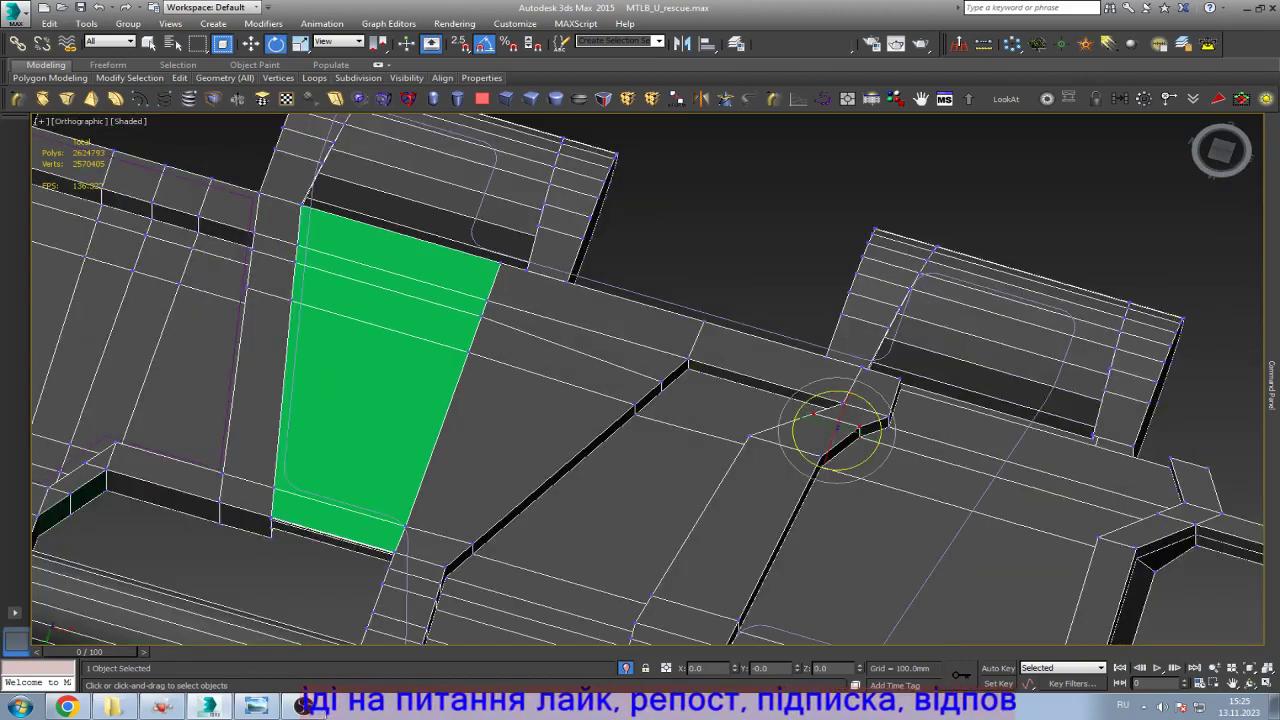
pyautogui.scroll(-2, 540, 300)
pyautogui.scroll(10, 354, 466)
pyautogui.press('2')
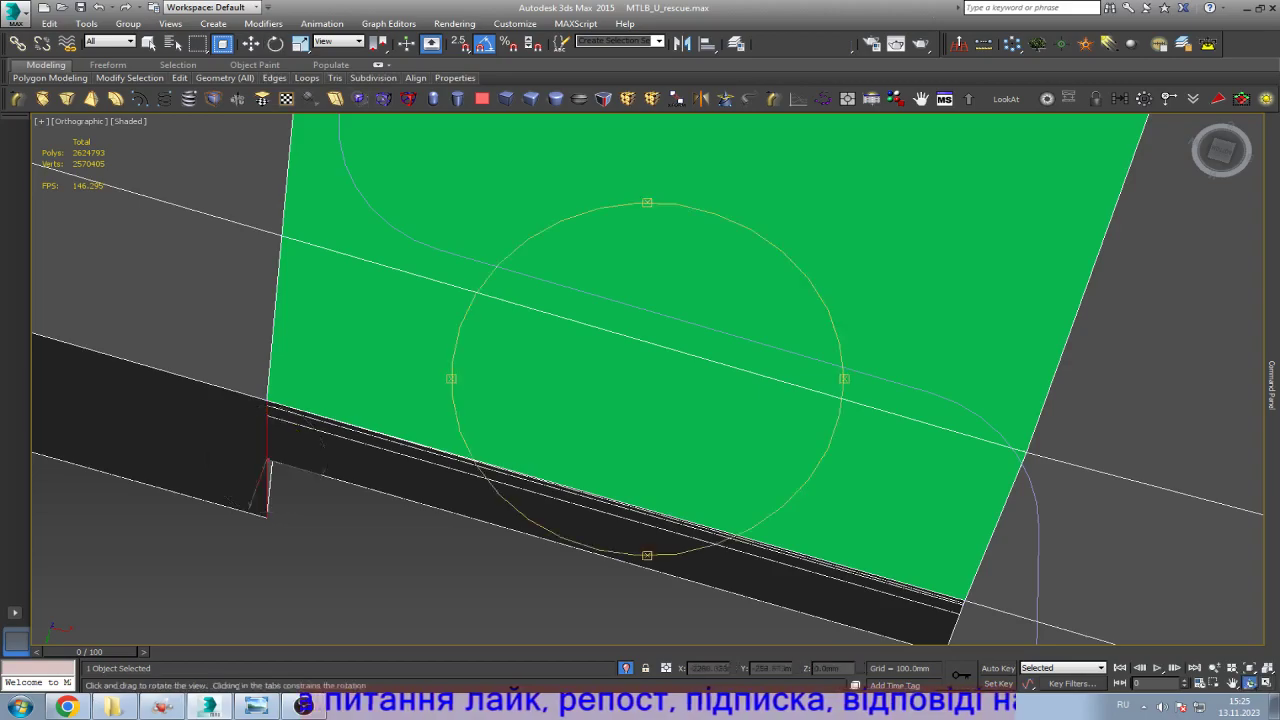
pyautogui.keyDown('alt'); pyautogui.moveTo(640, 380); pyautogui.dragTo(700, 360, button='middle'); pyautogui.keyUp('alt')
pyautogui.keyDown('alt'); pyautogui.moveTo(445, 450); pyautogui.dragTo(472, 384, button='middle'); pyautogui.keyUp('alt')
# Step: Select the vertex at the green polygon's corner with the Move tool
pyautogui.scroll(5, 468, 365)
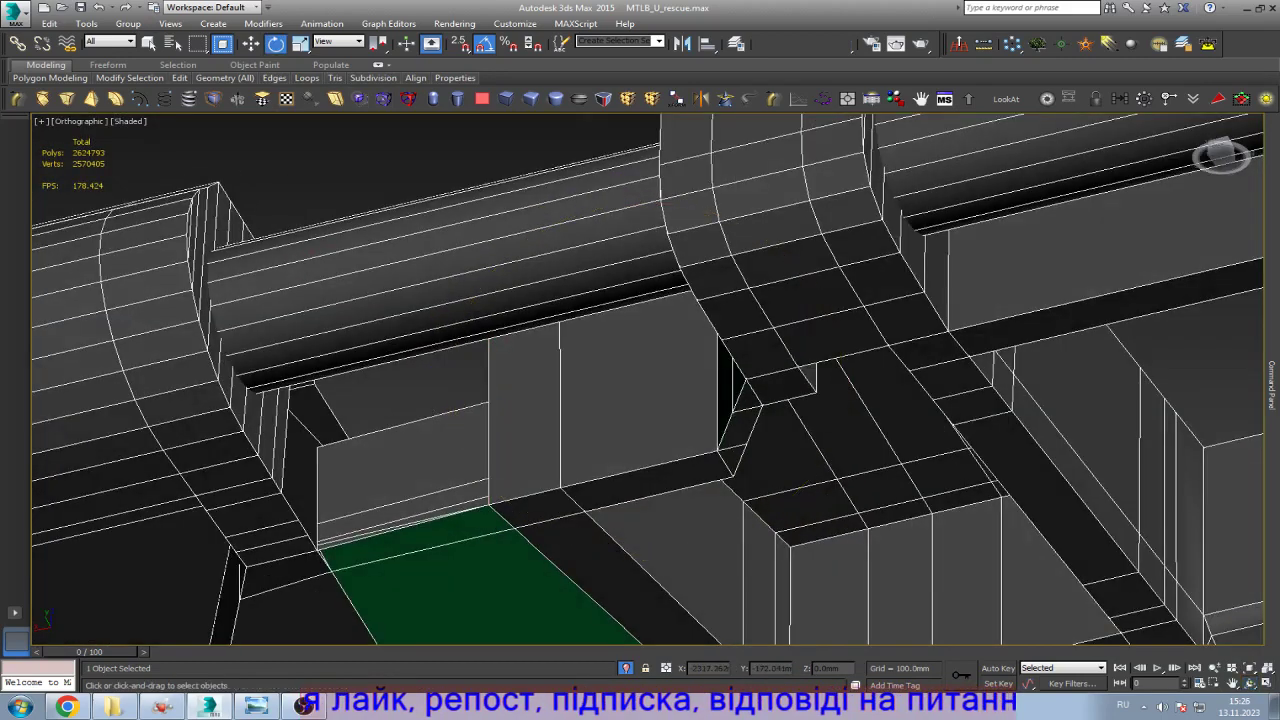
pyautogui.press('e')
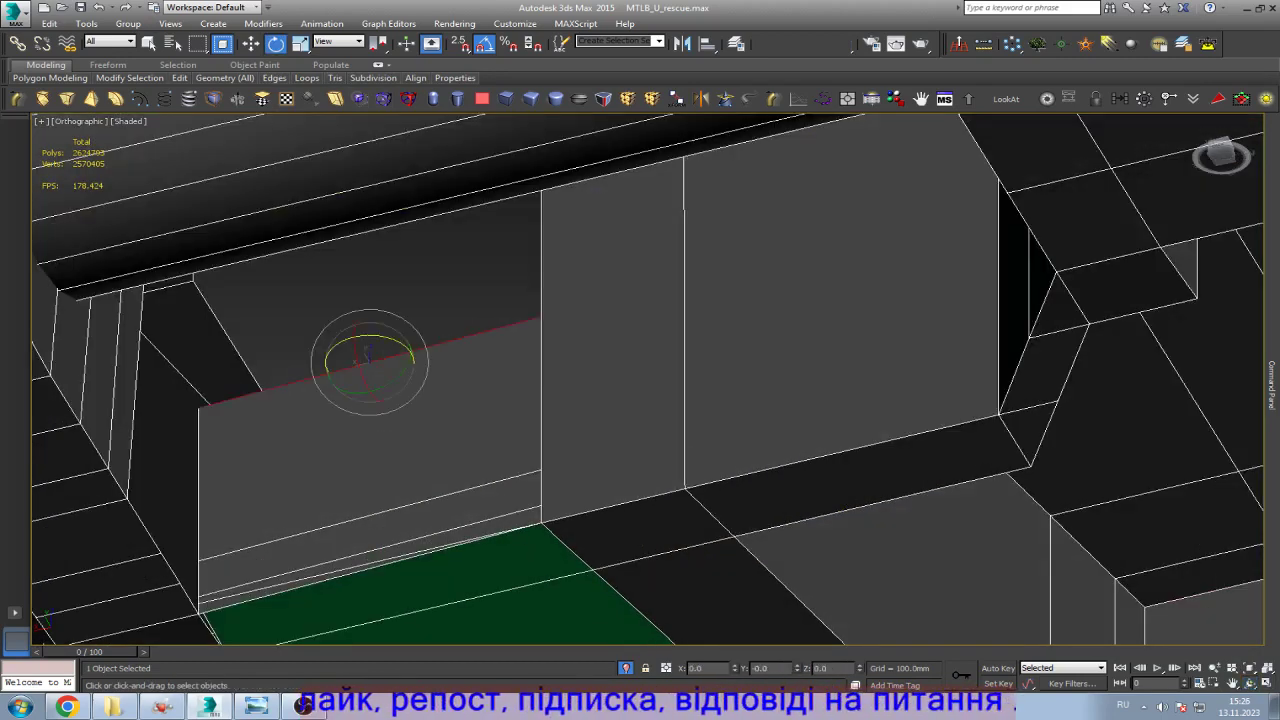
pyautogui.scroll(5, 476, 500)
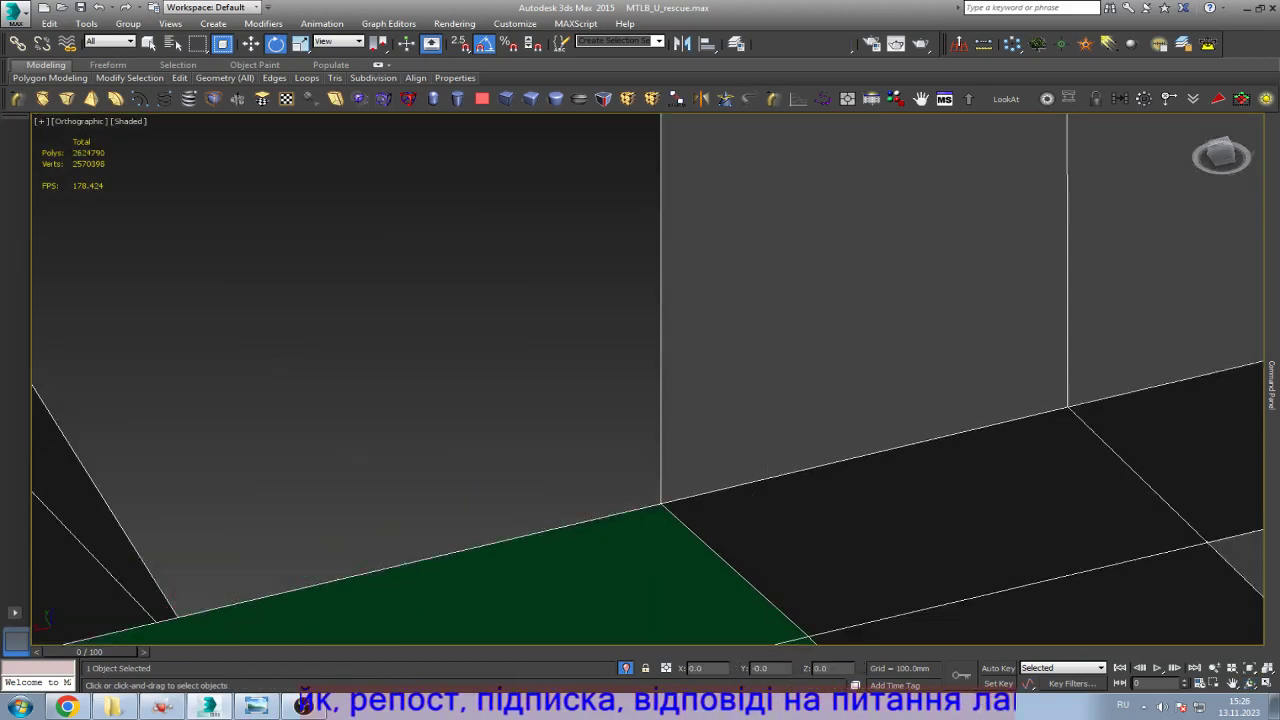
pyautogui.scroll(-3, 470, 480)
pyautogui.scroll(-3, 498, 381)
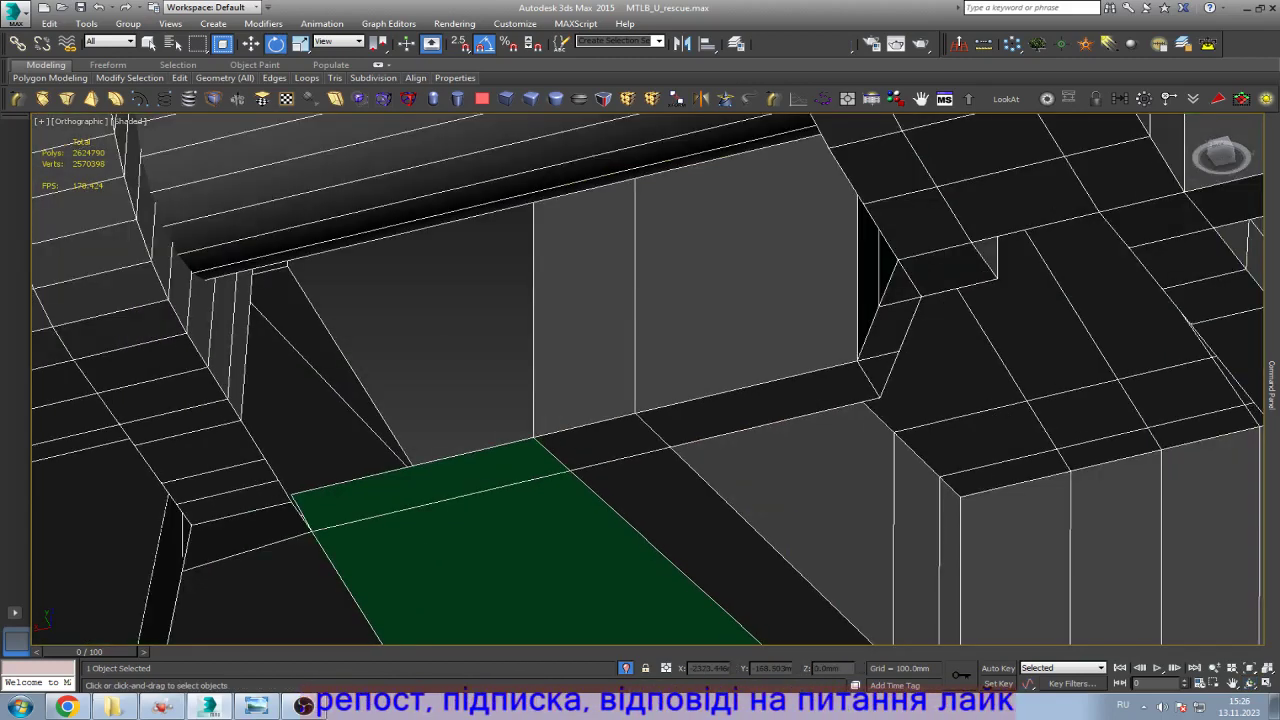
pyautogui.scroll(6, 498, 381)
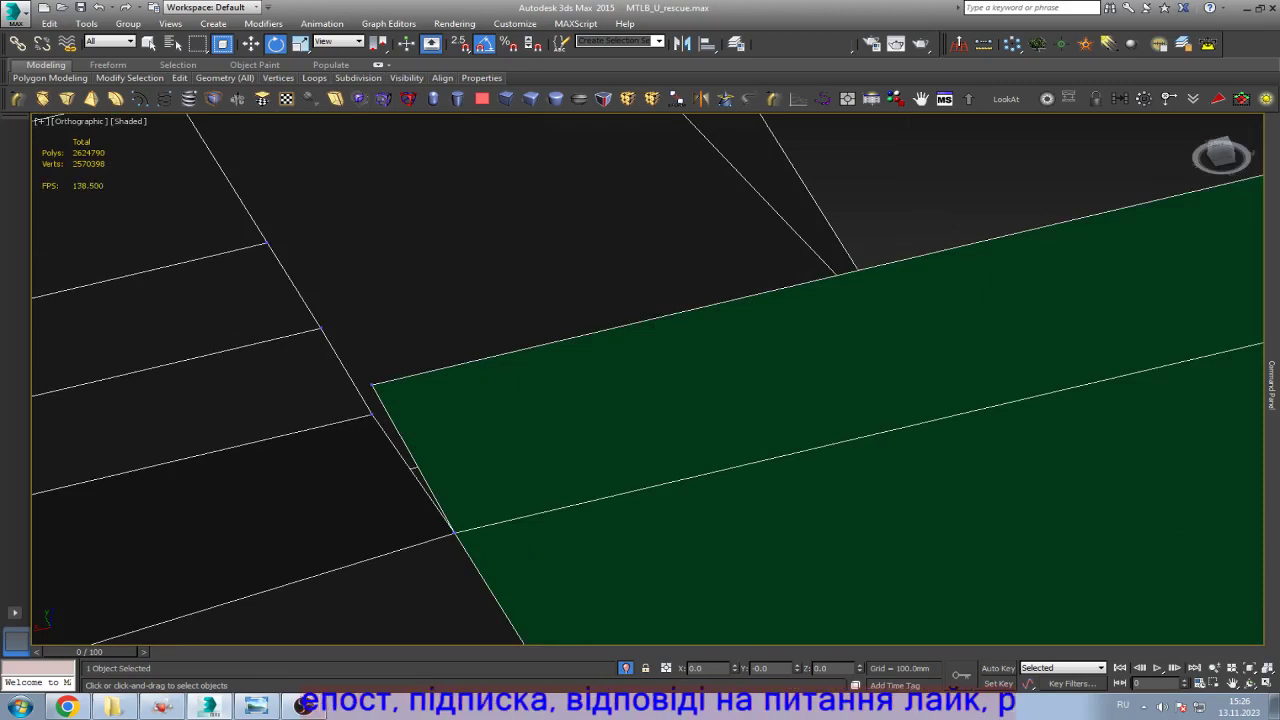
pyautogui.press('q')
pyautogui.press('e')
pyautogui.scroll(-3, 372, 398)
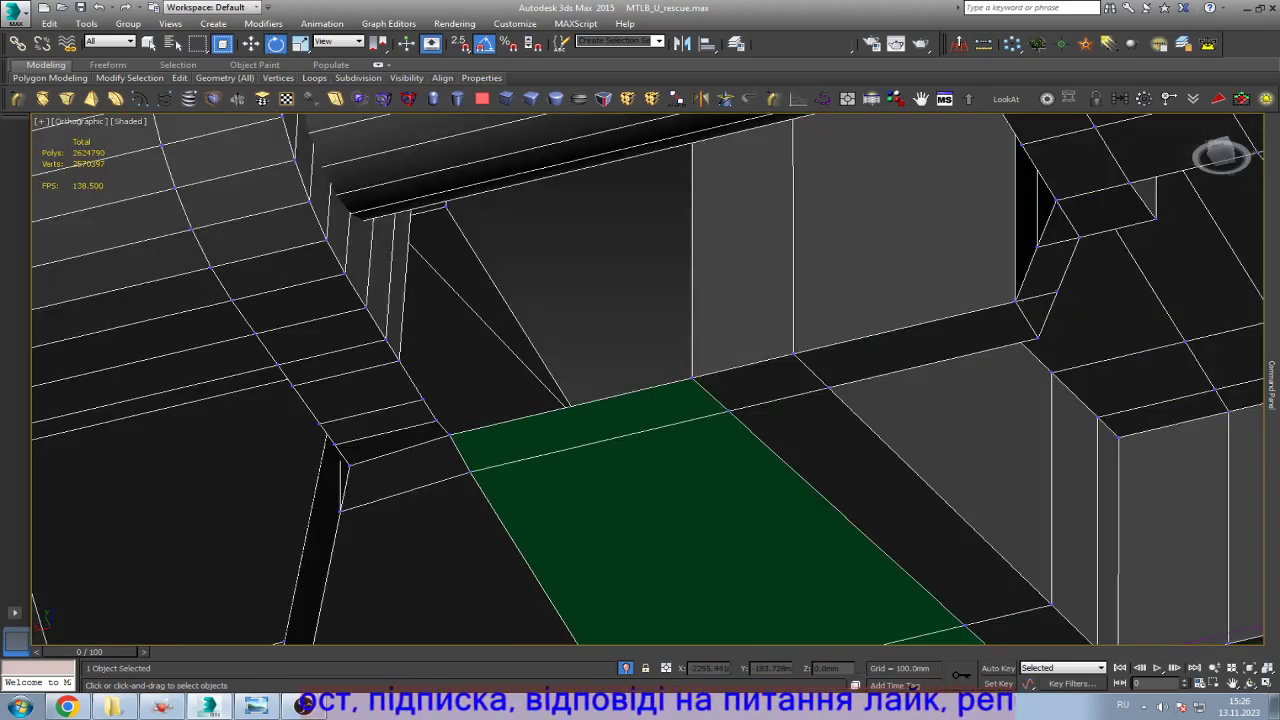
pyautogui.scroll(2, 476, 430)
pyautogui.click(442, 437)
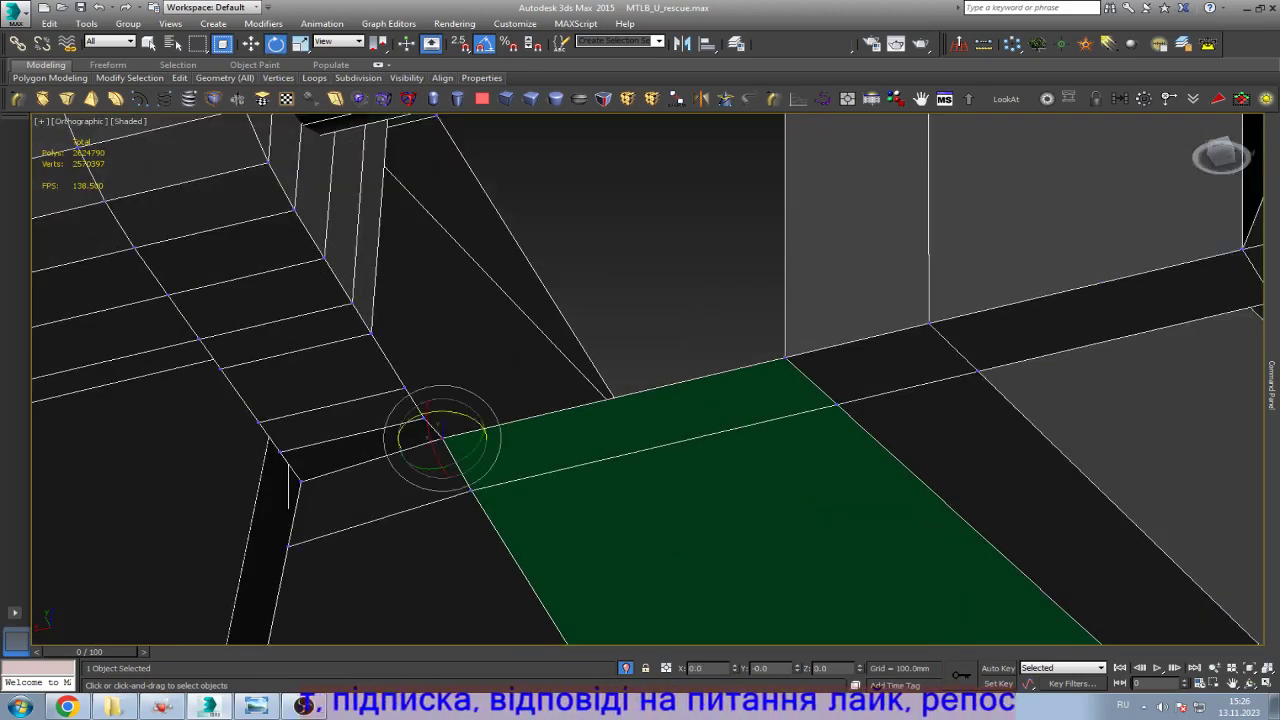
pyautogui.press('w')
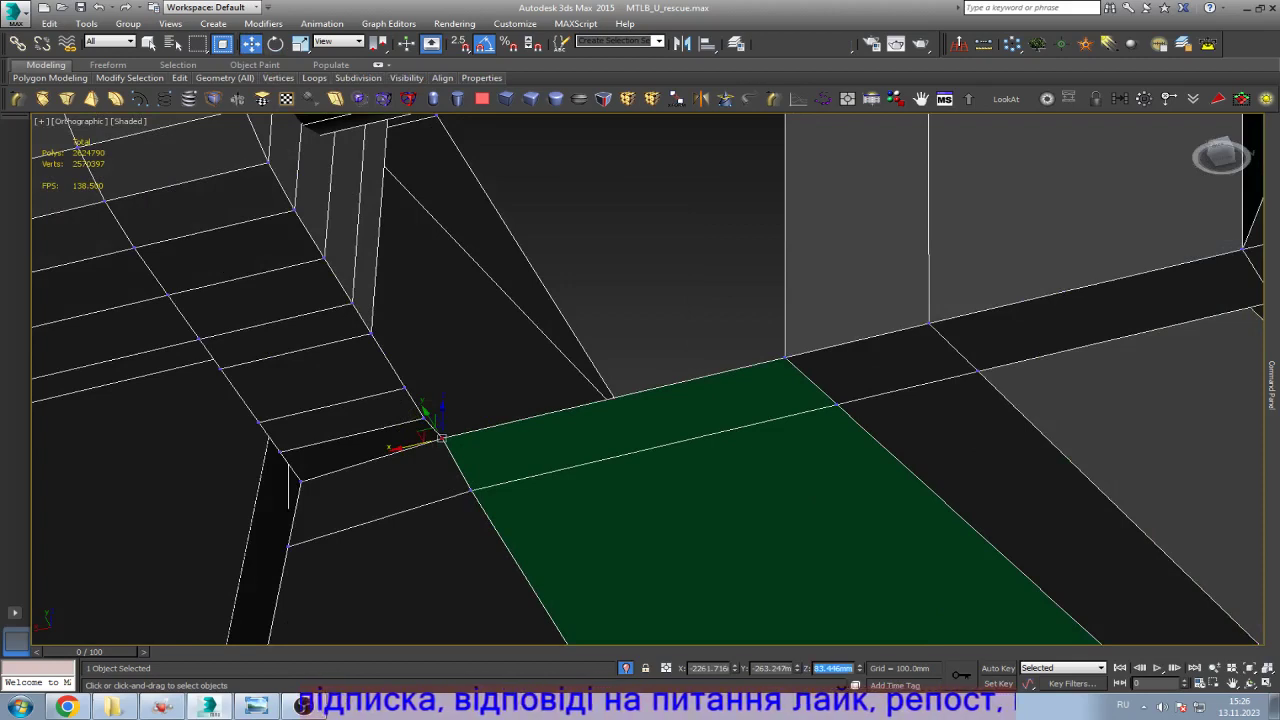
pyautogui.rightClick(833, 668)
pyautogui.press('Escape')
pyautogui.scroll(2, 447, 380)
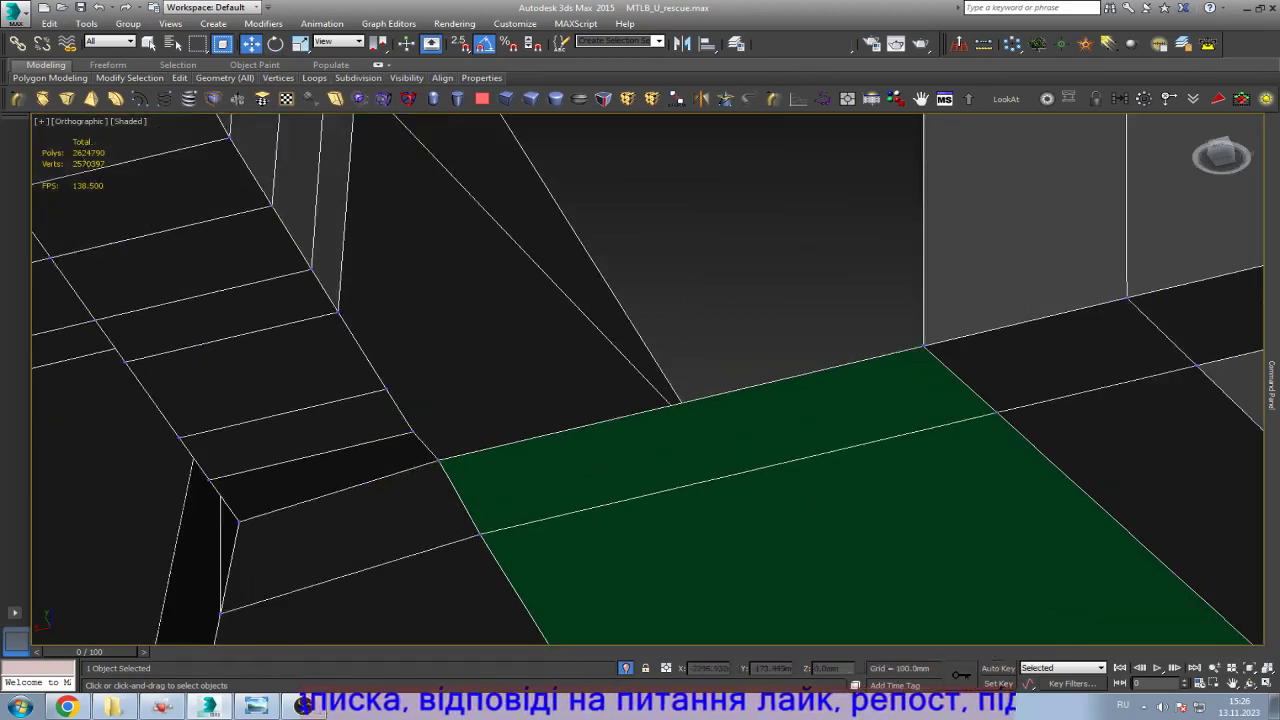
pyautogui.scroll(2, 390, 445)
# Step: Set the step's lower corner vertex and its neighbour to Z 83.946mm
pyautogui.click(396, 449)
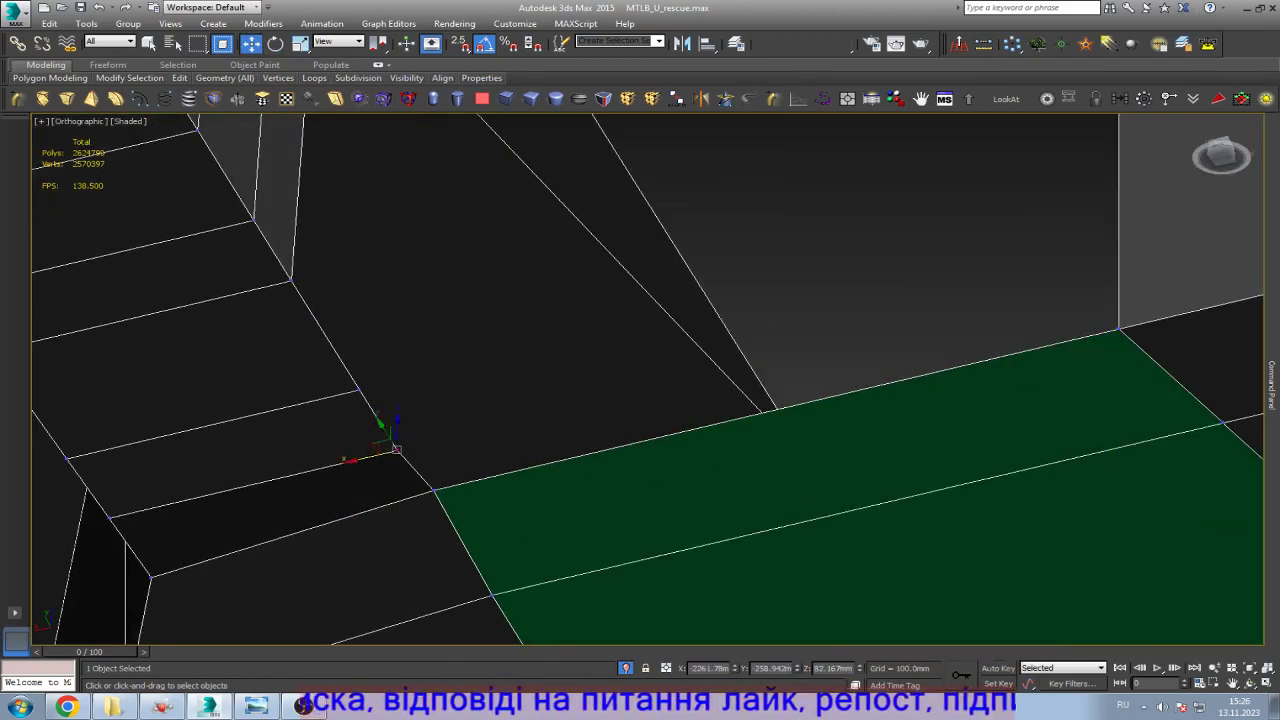
pyautogui.write('83.946')
pyautogui.press('Return')
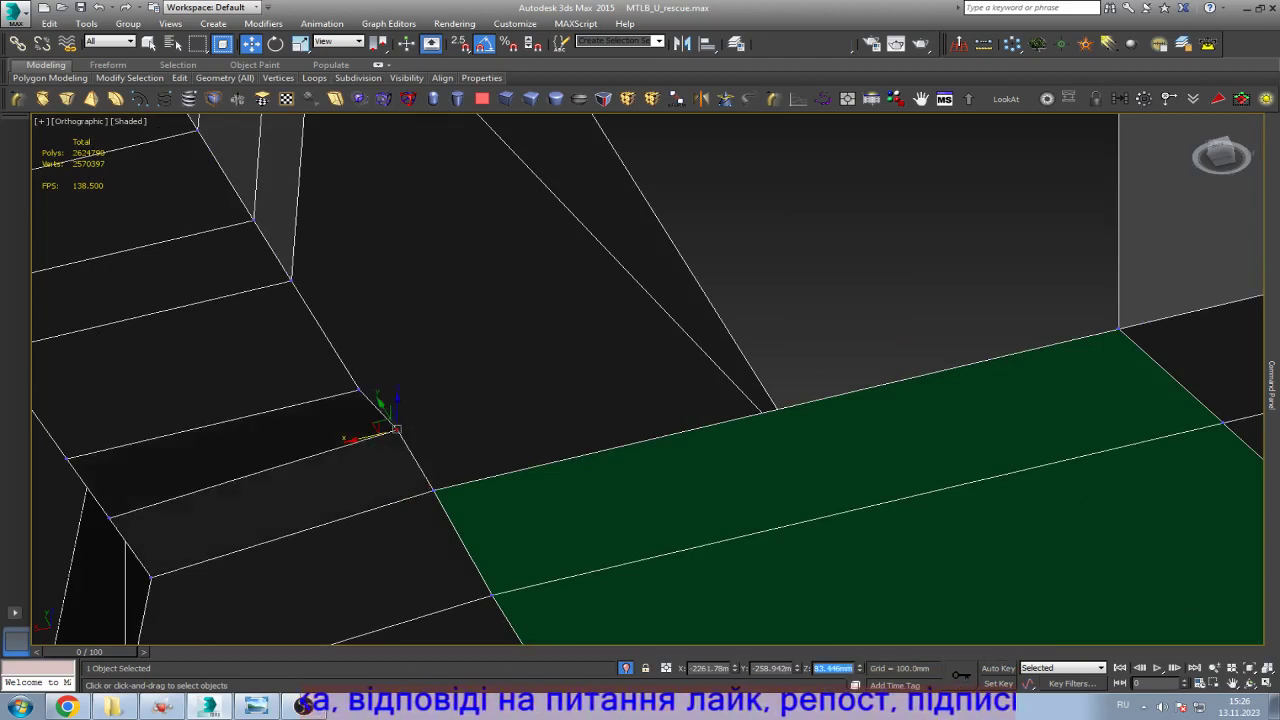
pyautogui.click(358, 388)
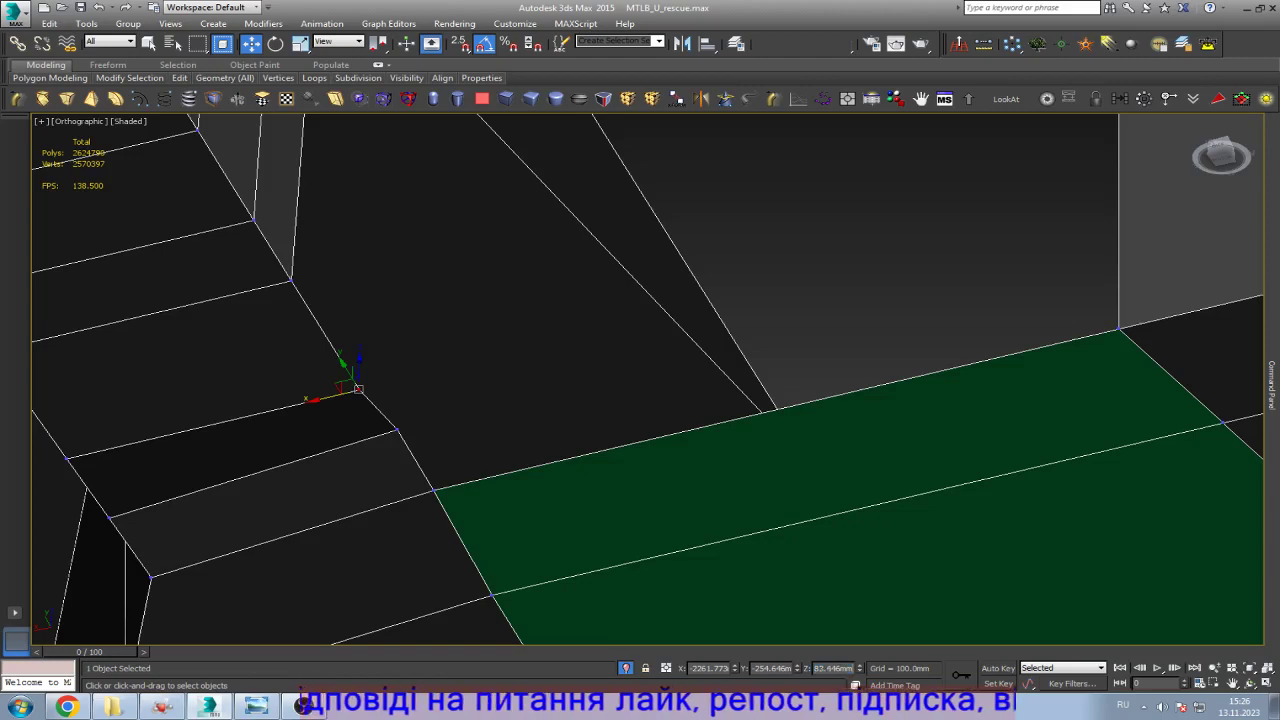
pyautogui.press('Return')
# Step: Set the next pair of step corner vertices to Z 83.446mm
pyautogui.scroll(-3, 650, 380)
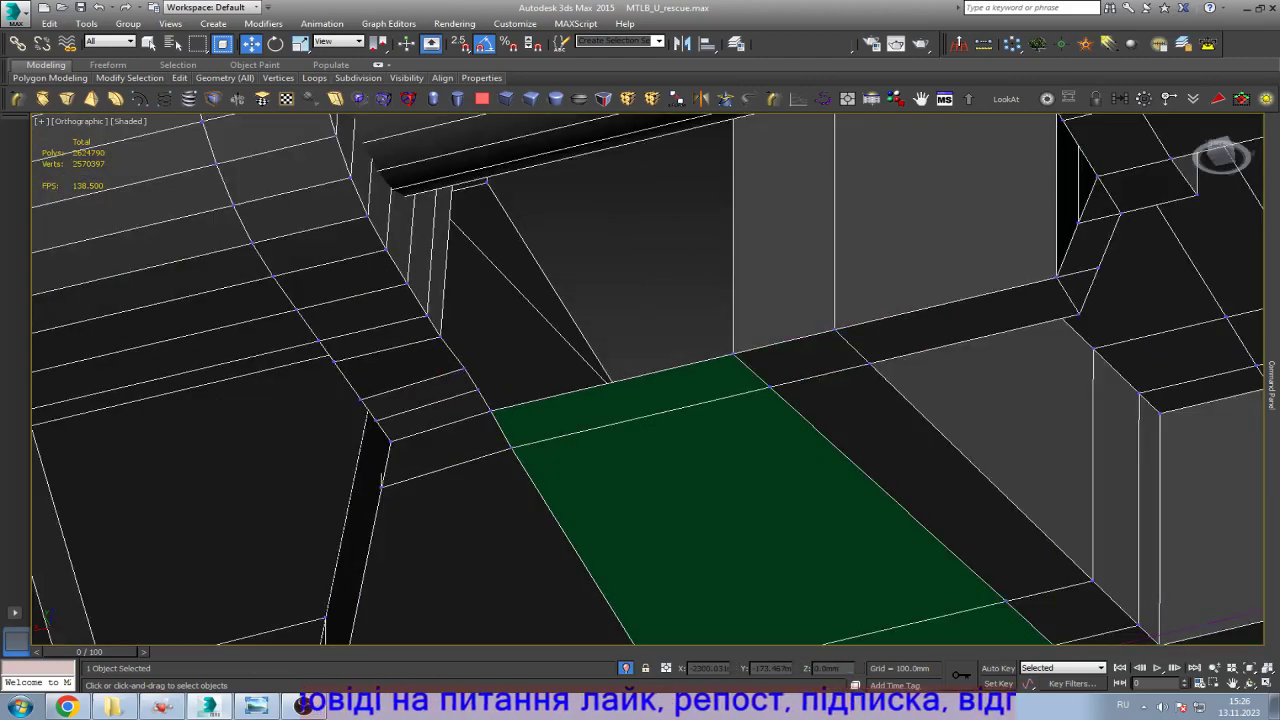
pyautogui.scroll(-2, 526, 370)
pyautogui.scroll(4, 522, 365)
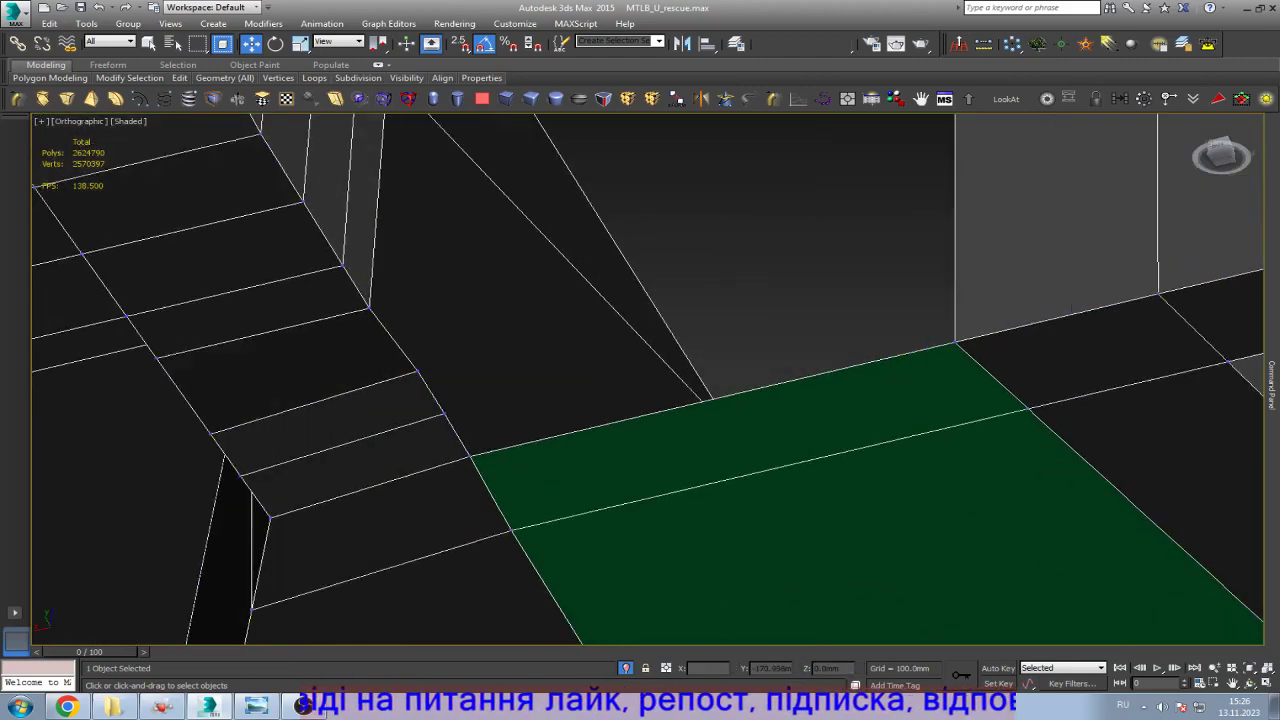
pyautogui.moveTo(410, 367); pyautogui.dragTo(410, 376)
pyautogui.click(368, 306)
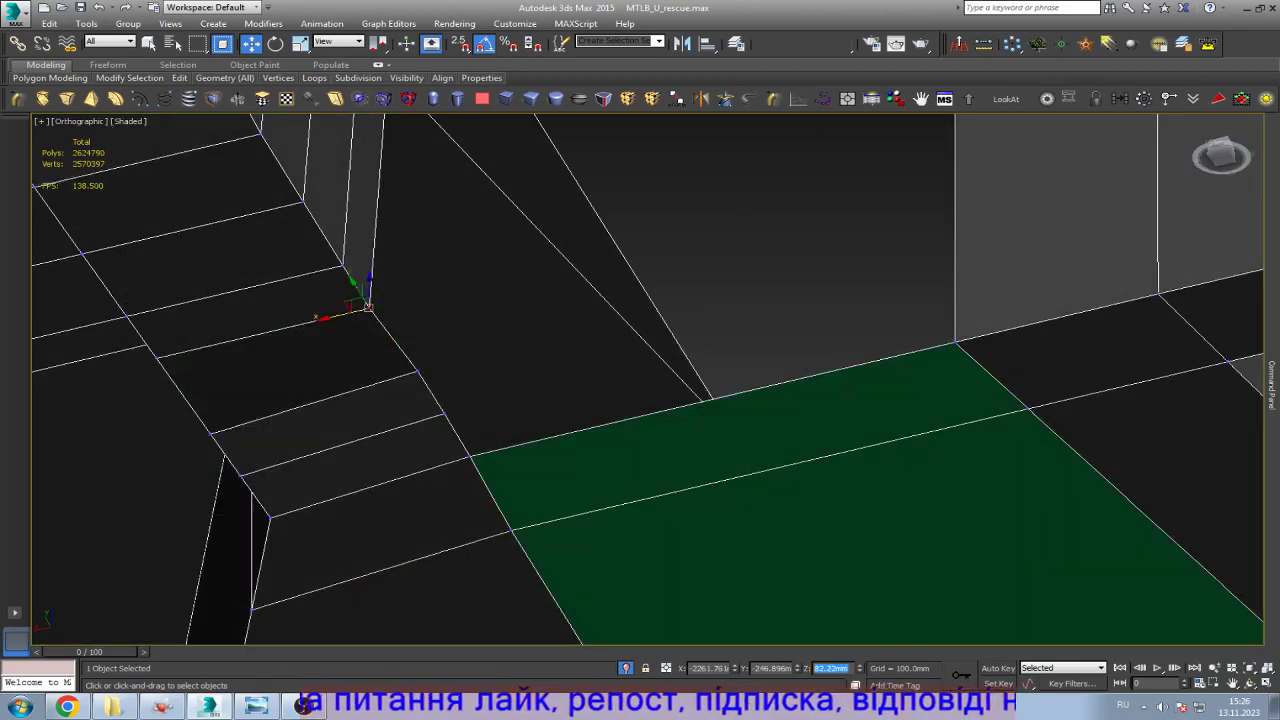
pyautogui.write('83.446')
pyautogui.press('Return')
pyautogui.scroll(2, 351, 252)
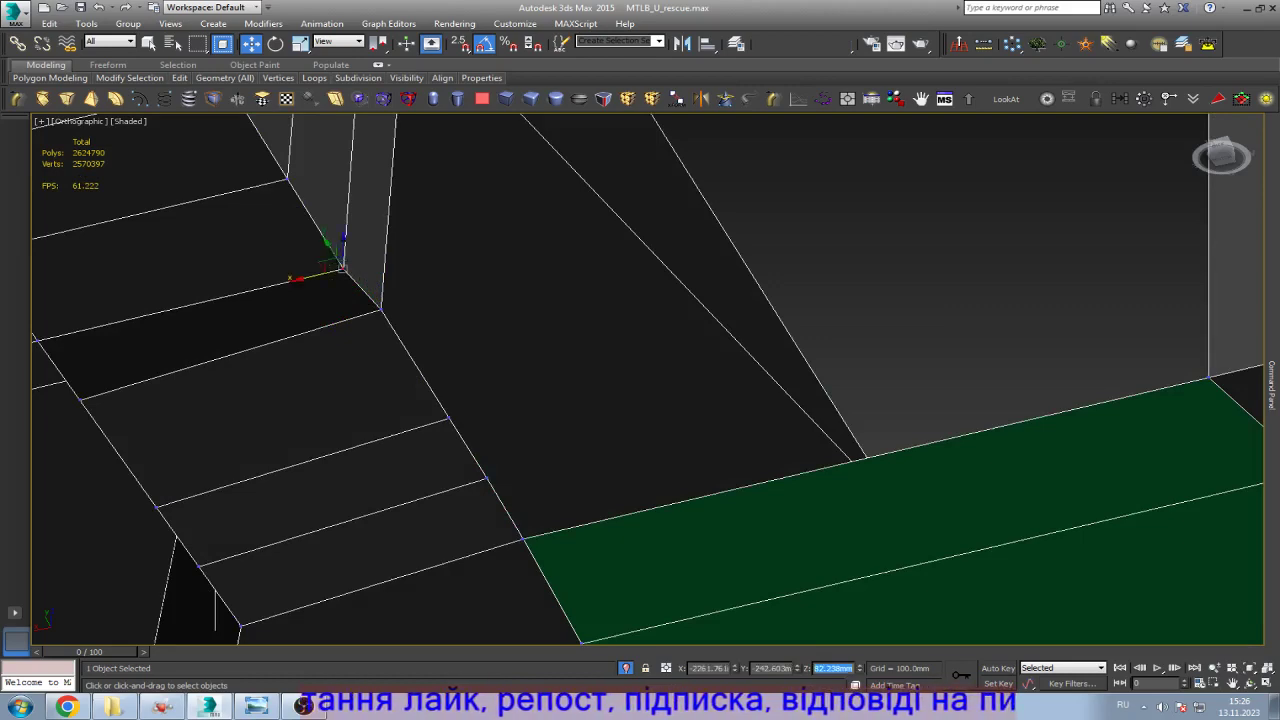
pyautogui.press('Return')
pyautogui.keyDown('alt'); pyautogui.moveTo(640, 380); pyautogui.dragTo(700, 380, button='middle'); pyautogui.keyUp('alt')
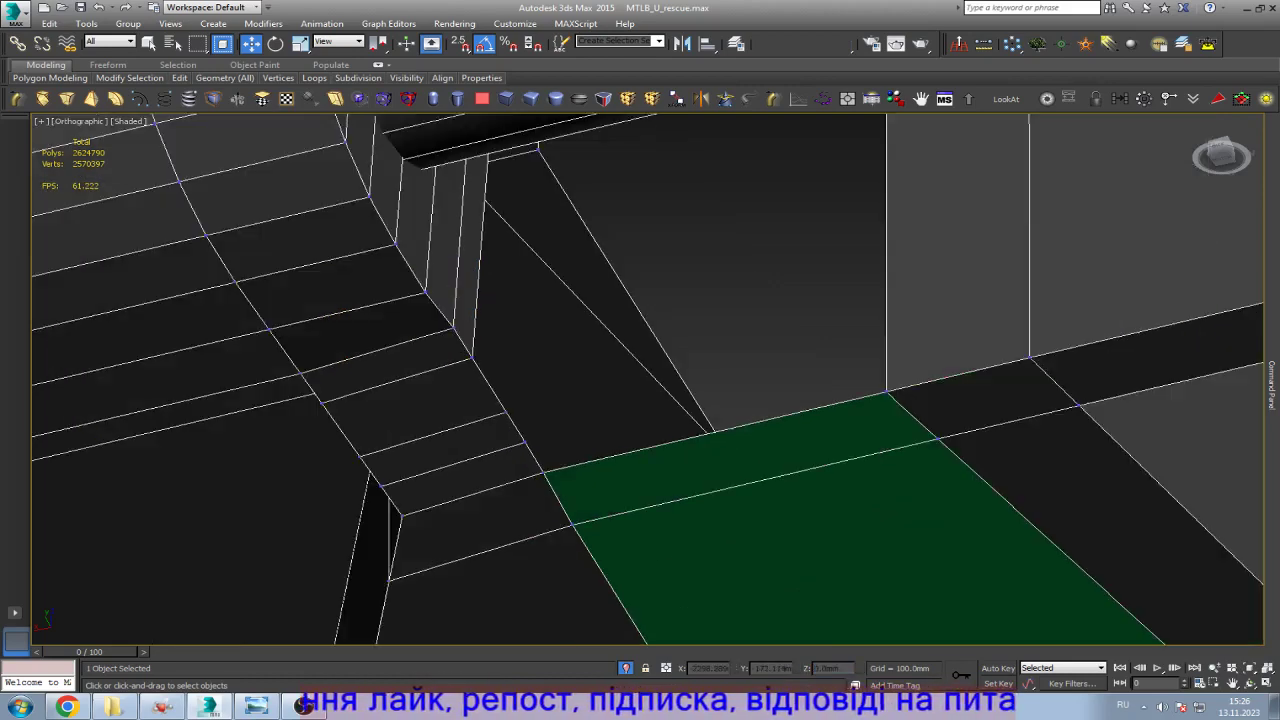
pyautogui.scroll(-4, 565, 410)
pyautogui.press('2')
pyautogui.click(724, 300)
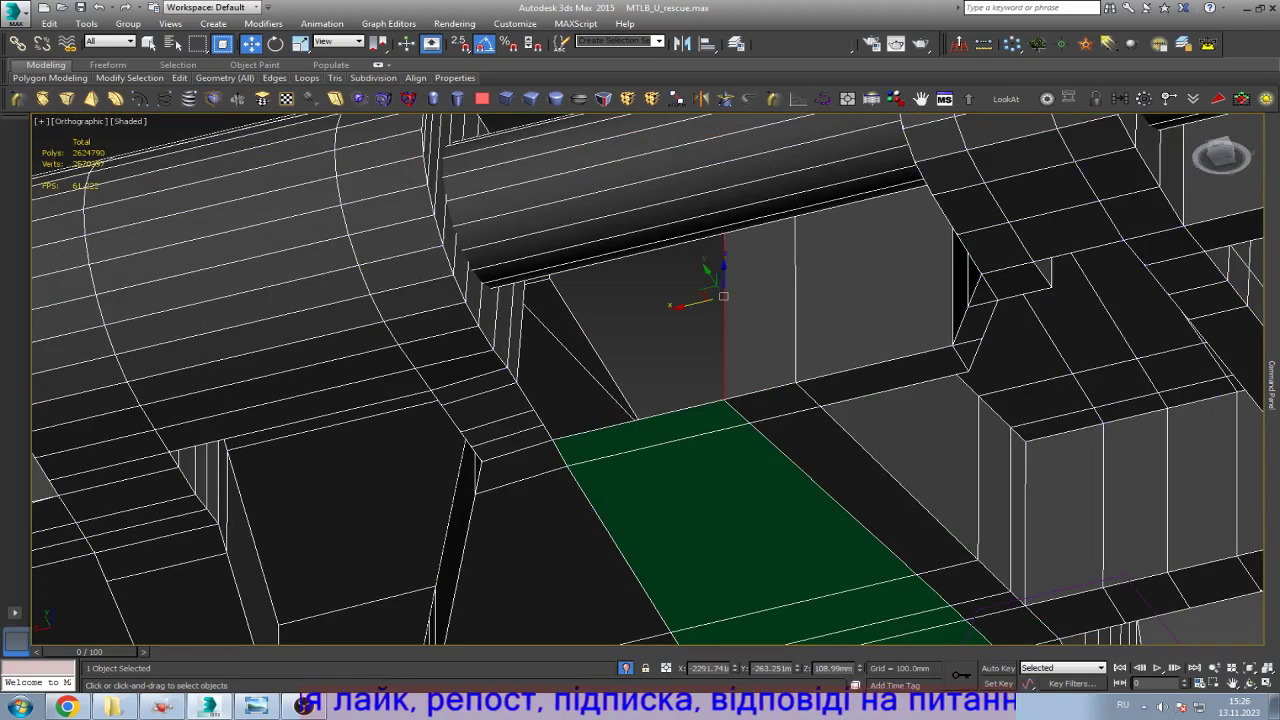
pyautogui.keyDown('shift'); pyautogui.moveTo(690, 304); pyautogui.dragTo(528, 304); pyautogui.keyUp('shift')
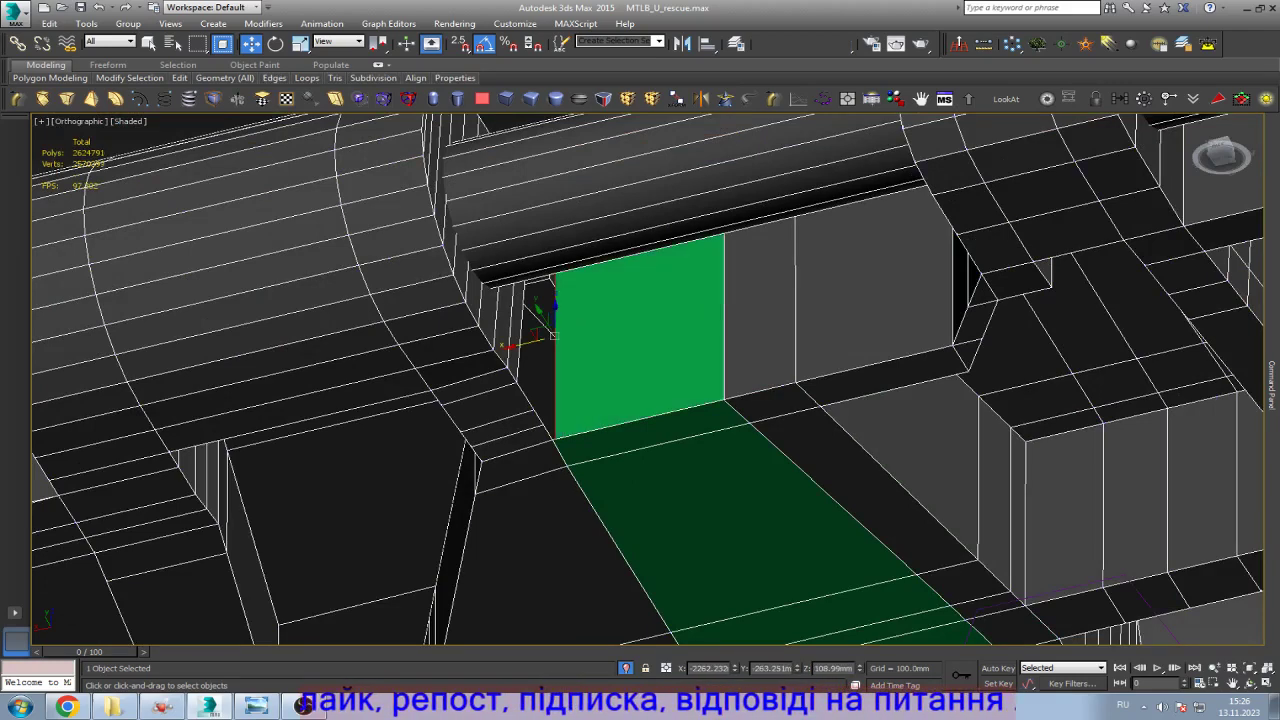
pyautogui.scroll(8, 560, 430)
pyautogui.press('F3')
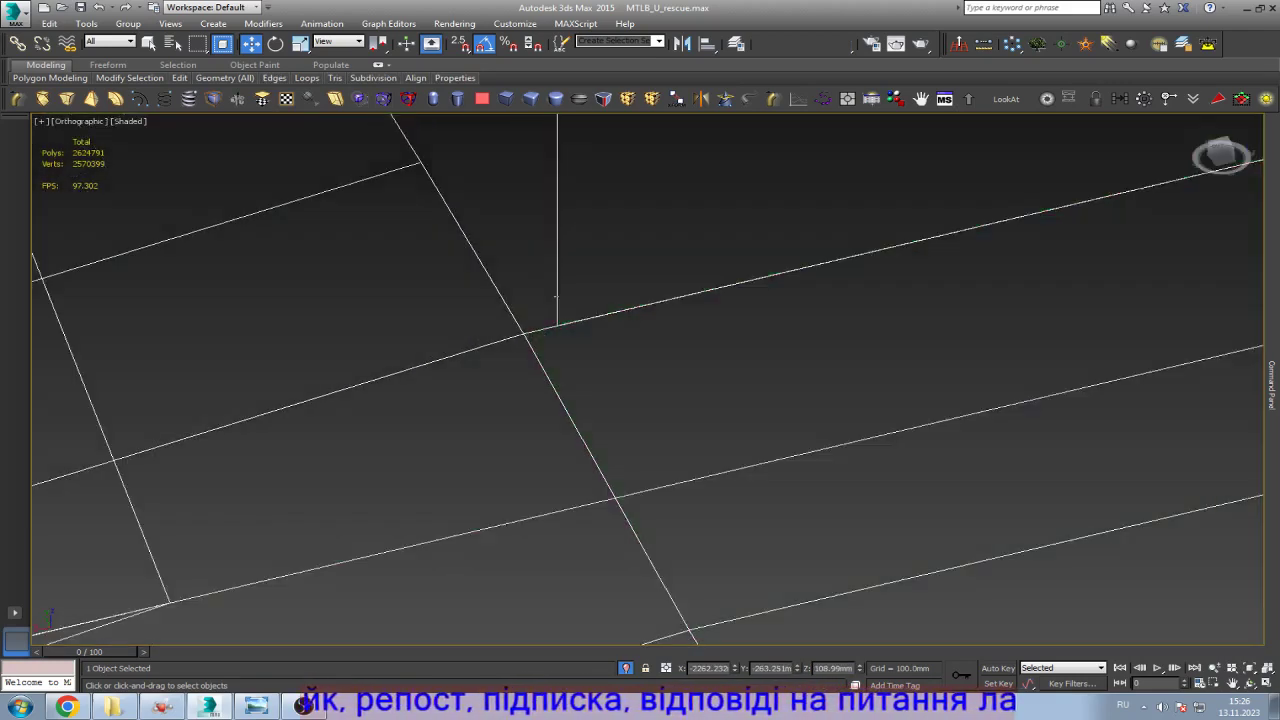
pyautogui.press('F3')
pyautogui.scroll(3, 556, 306)
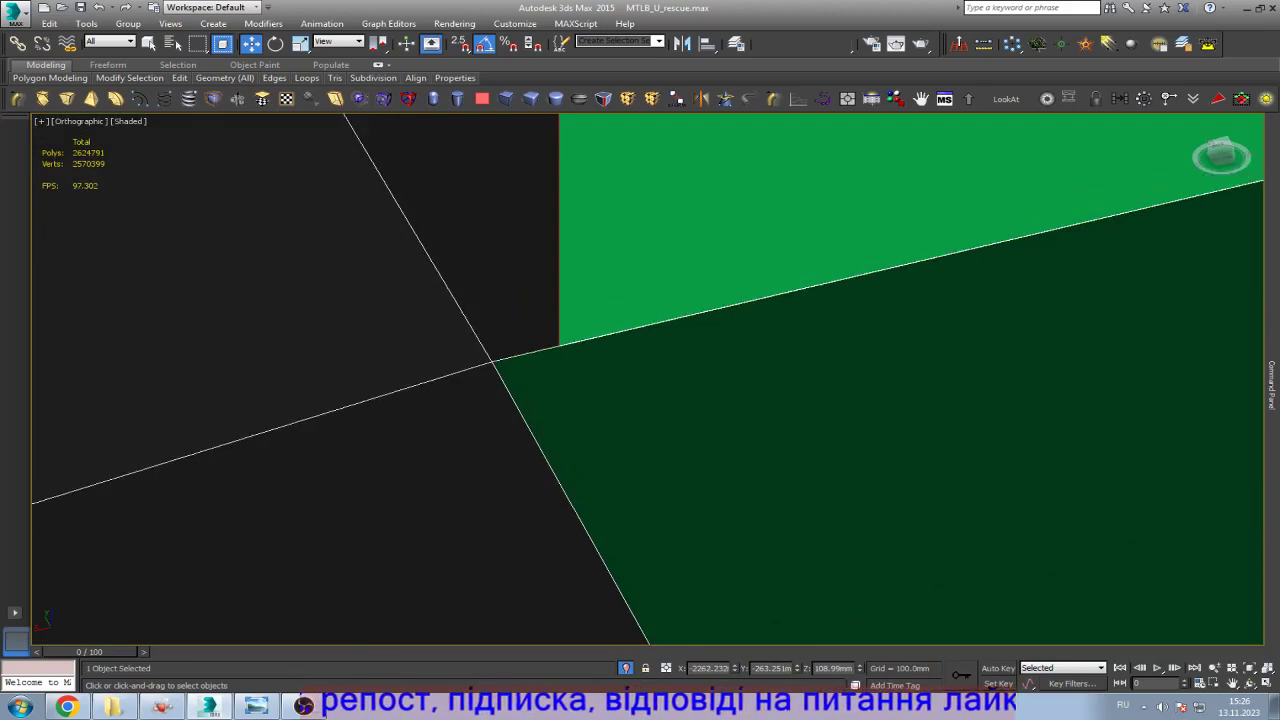
pyautogui.moveTo(559, 240); pyautogui.dragTo(494, 240)
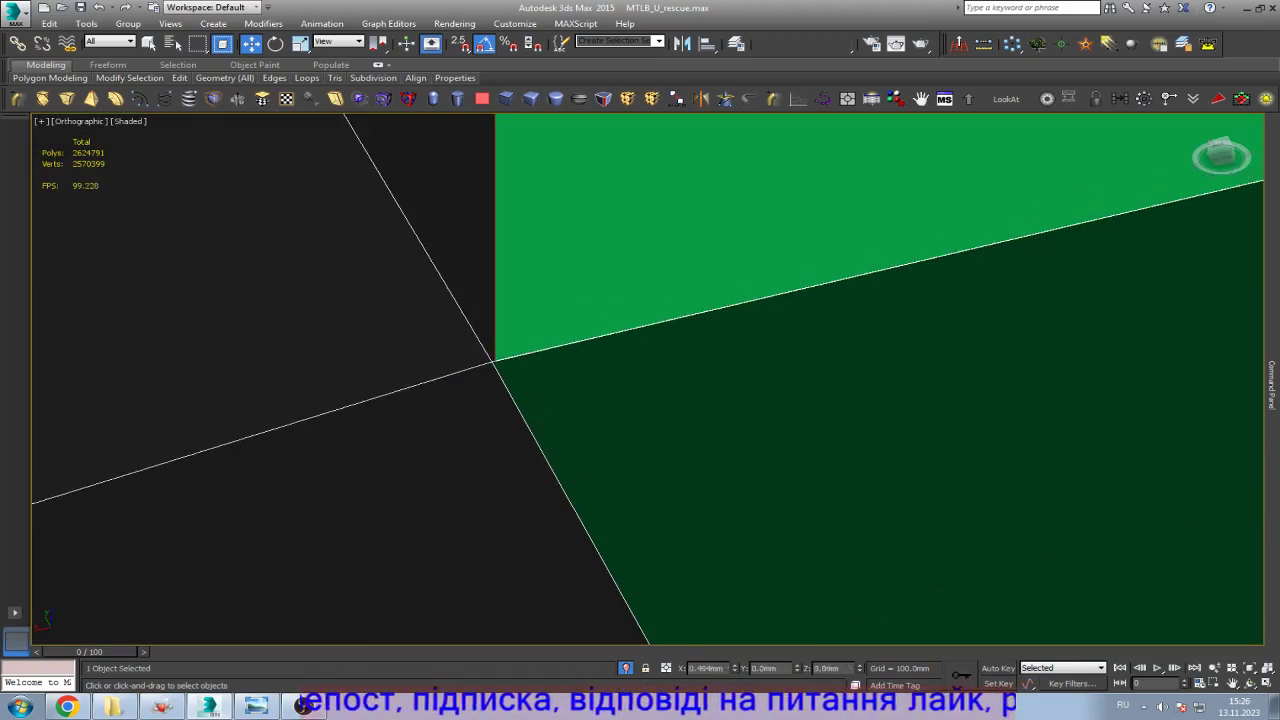
pyautogui.moveTo(640, 380); pyautogui.dragTo(620, 465, button='middle')
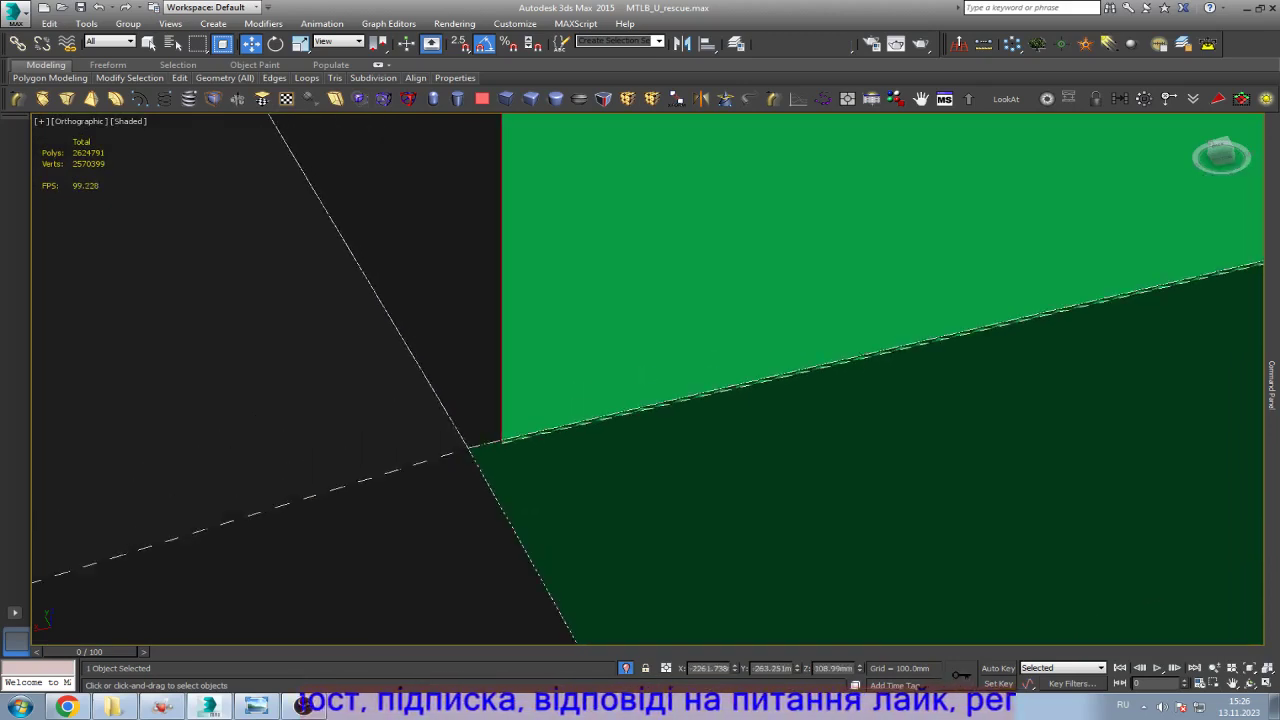
pyautogui.moveTo(502, 240); pyautogui.dragTo(469, 240)
pyautogui.press('1')
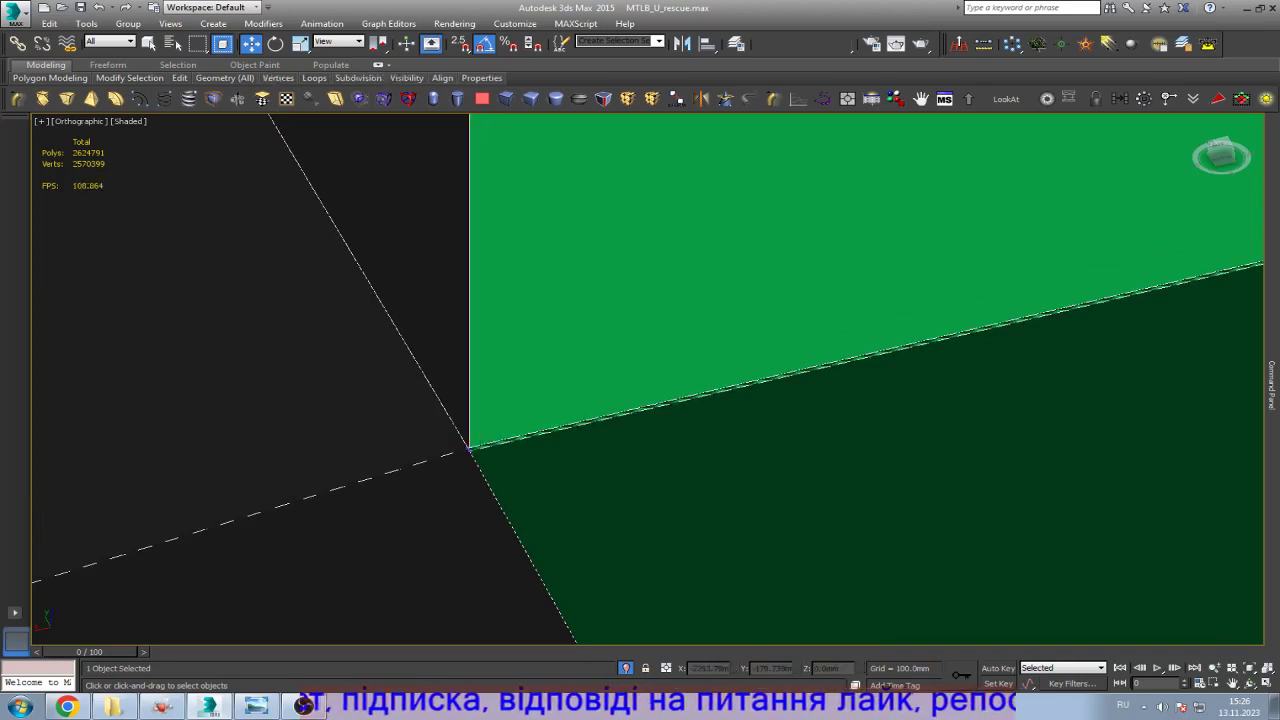
pyautogui.click(617, 390)
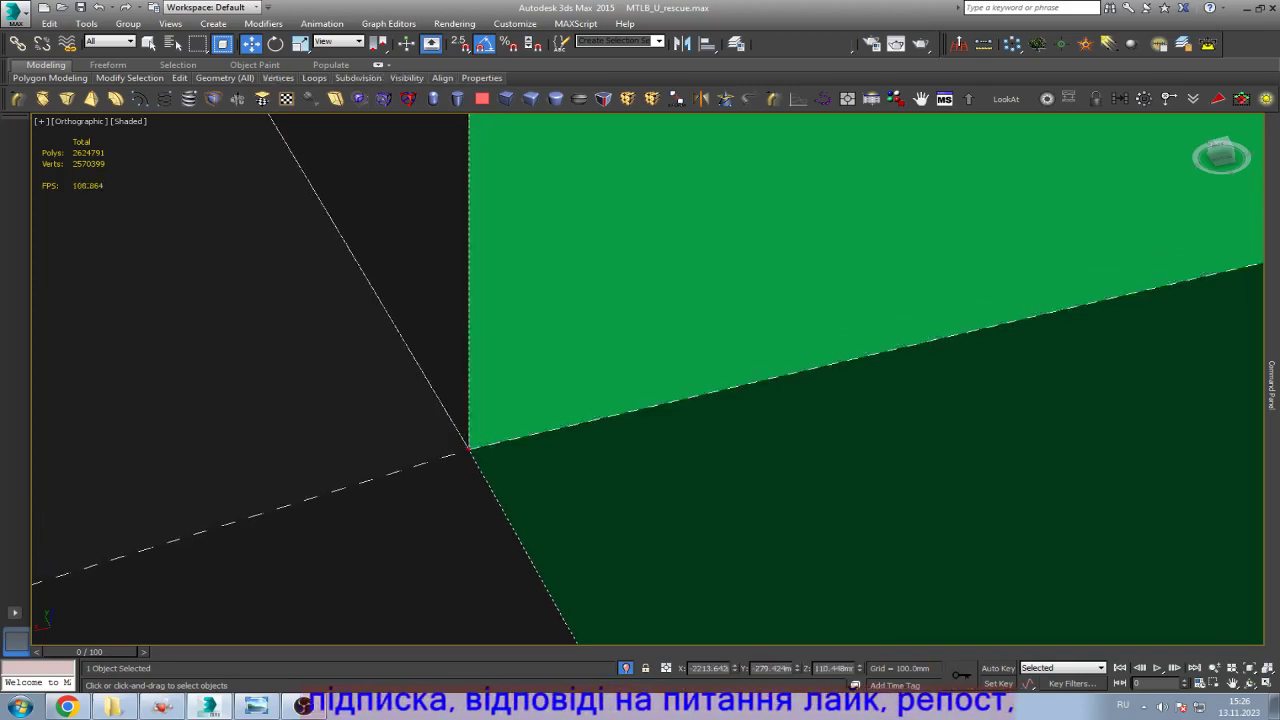
pyautogui.scroll(-8, 524, 446)
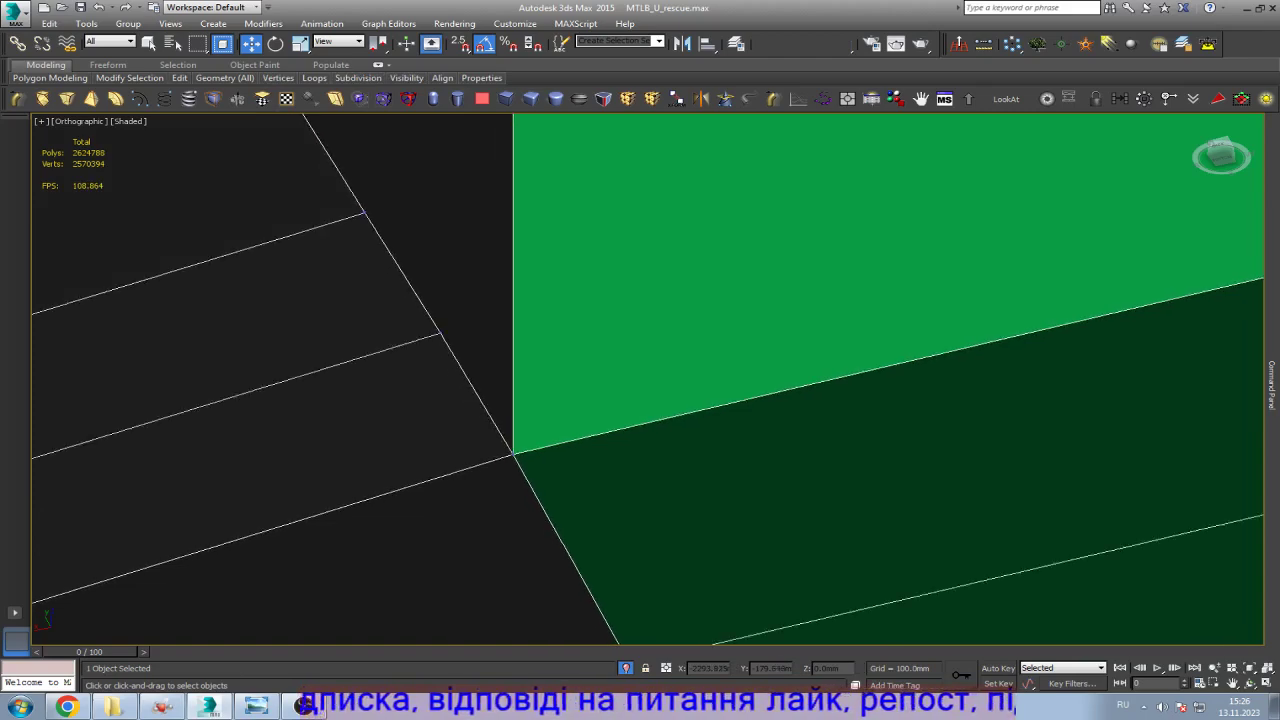
pyautogui.scroll(5, 536, 399)
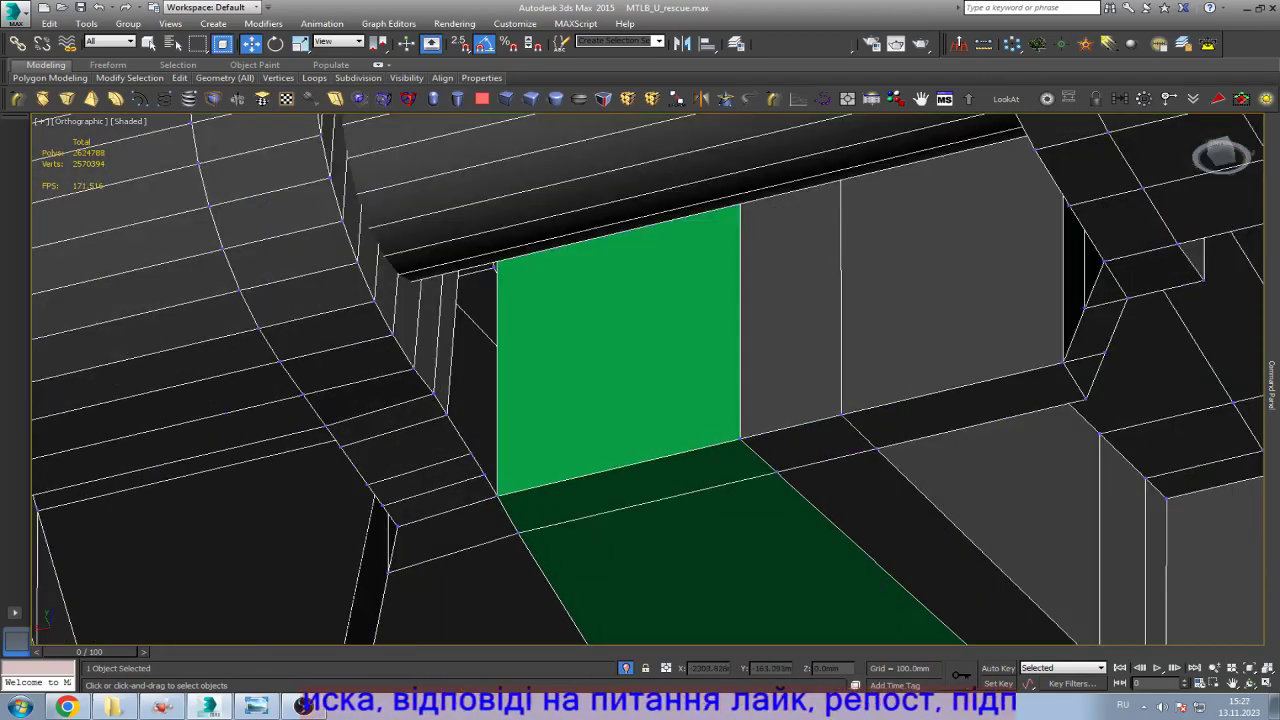
pyautogui.press('2')
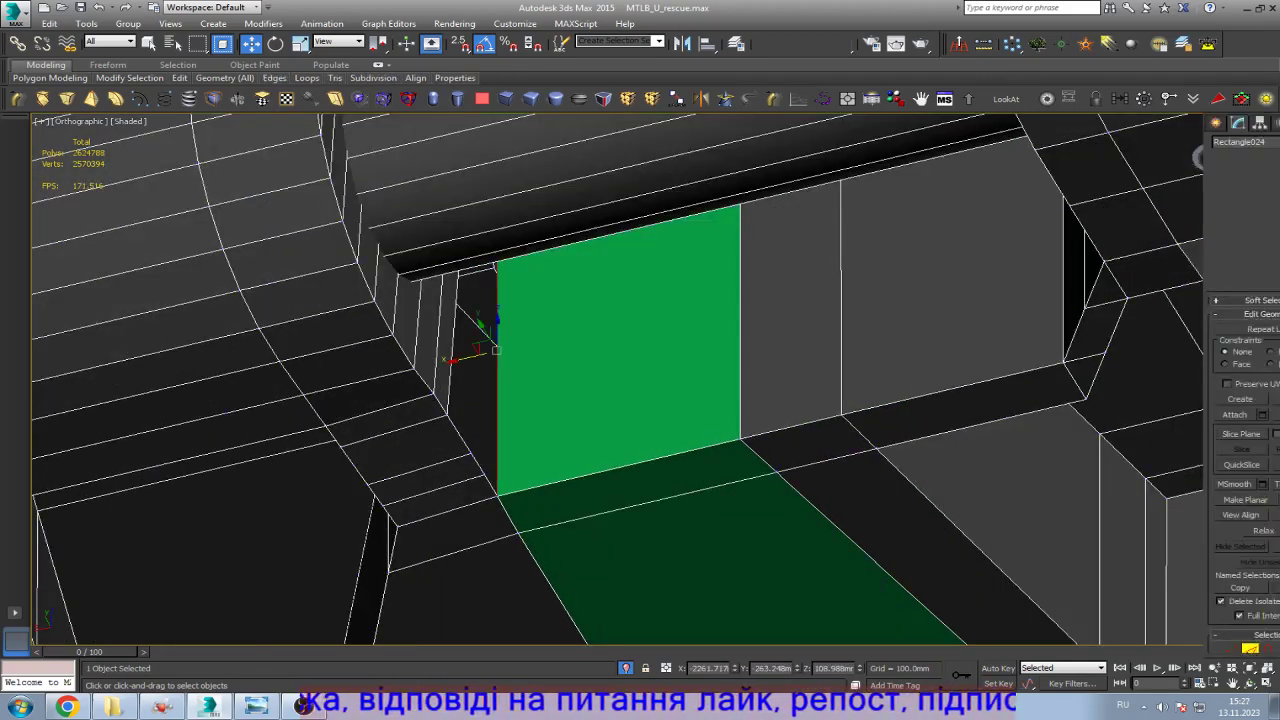
pyautogui.hotkey('ctrl', 'r')
pyautogui.moveTo(700, 400); pyautogui.dragTo(580, 420)
pyautogui.moveTo(565, 365); pyautogui.dragTo(538, 386)
# Step: Shift-drag the dark green face's top edge into a new polygon and weld its corners onto the mesh
pyautogui.press('w')
pyautogui.scroll(5, 538, 386)
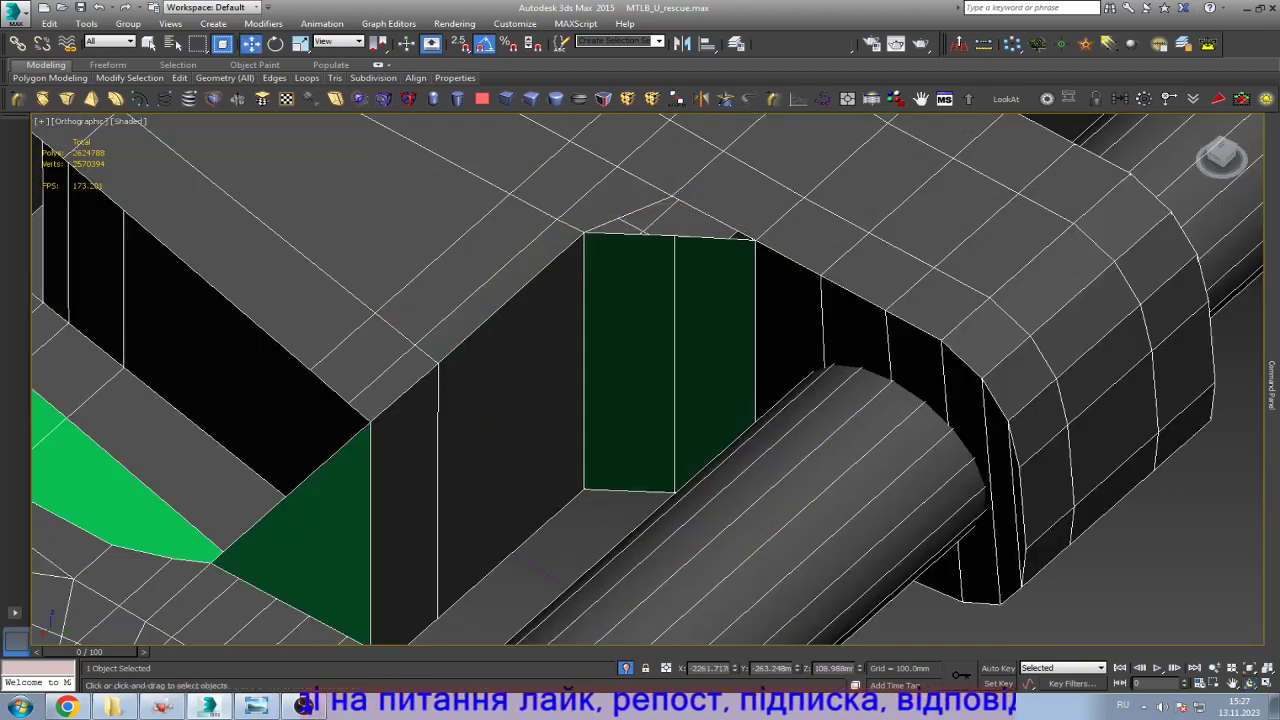
pyautogui.scroll(6, 699, 195)
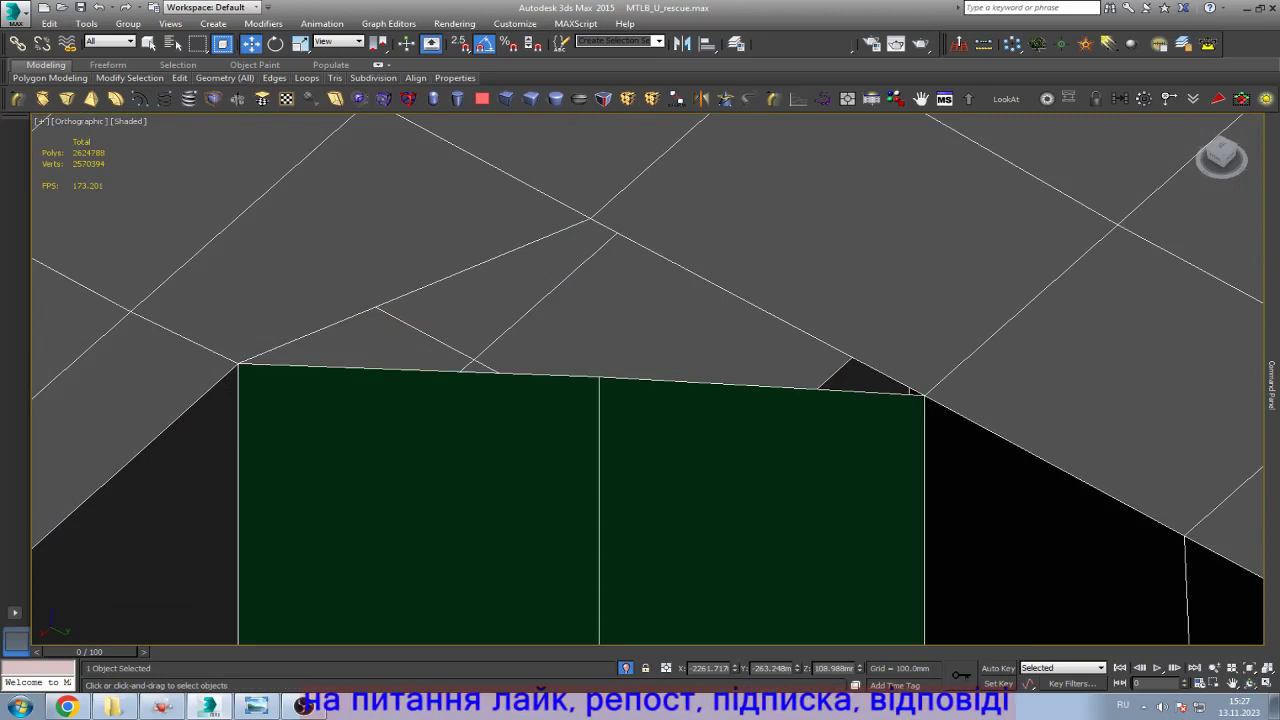
pyautogui.click(760, 309)
pyautogui.keyDown('shift'); pyautogui.moveTo(760, 309); pyautogui.dragTo(708, 354); pyautogui.keyUp('shift')
pyautogui.press('1')
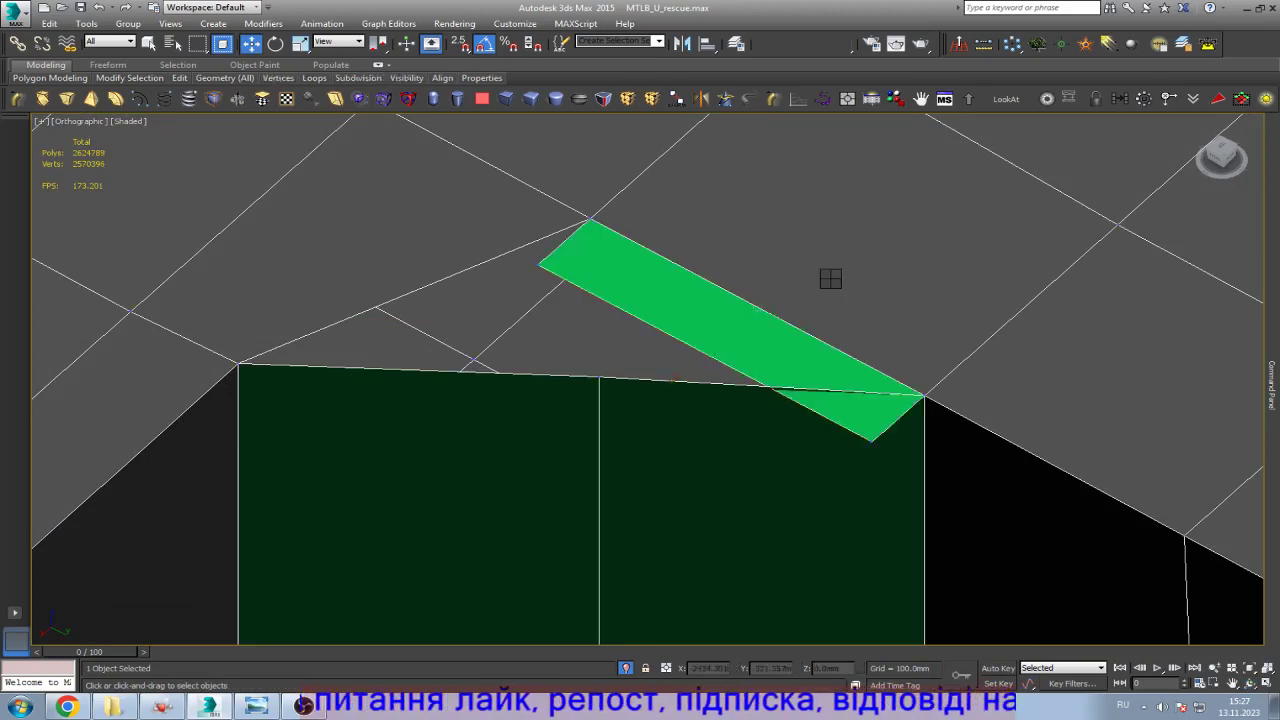
pyautogui.press('q')
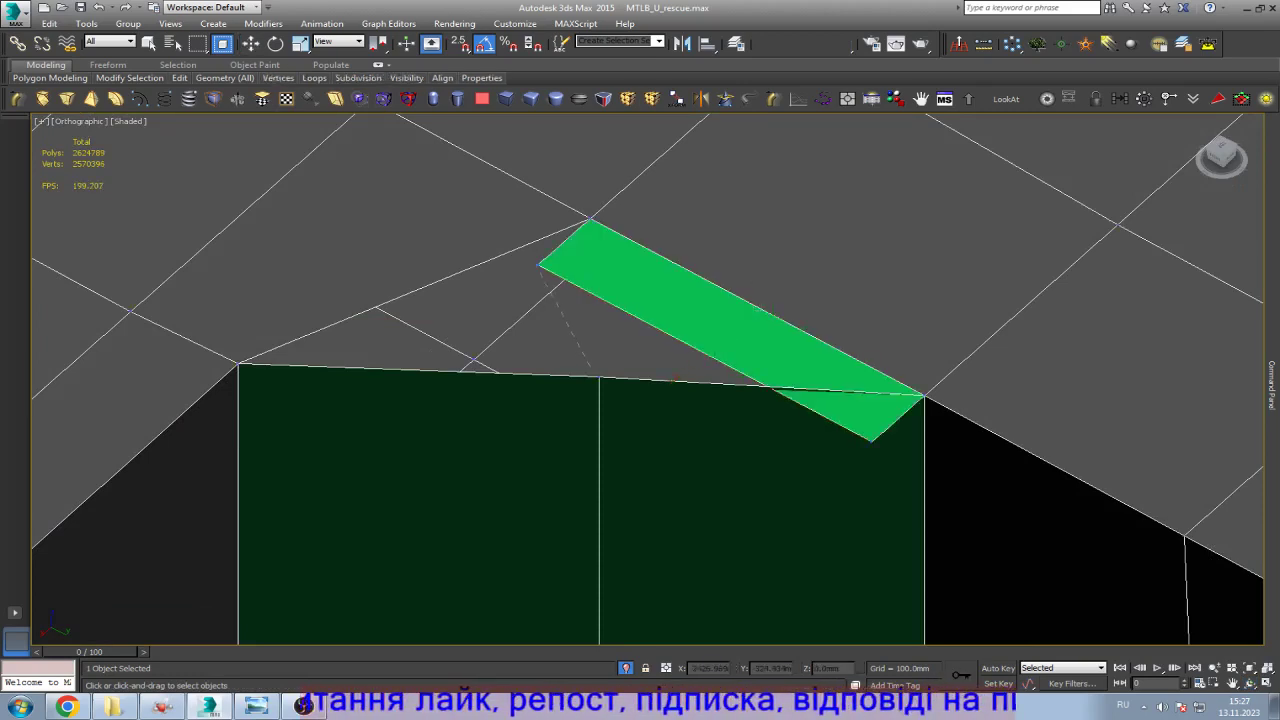
pyautogui.moveTo(540, 267); pyautogui.dragTo(598, 377)
pyautogui.moveTo(872, 440); pyautogui.dragTo(924, 396)
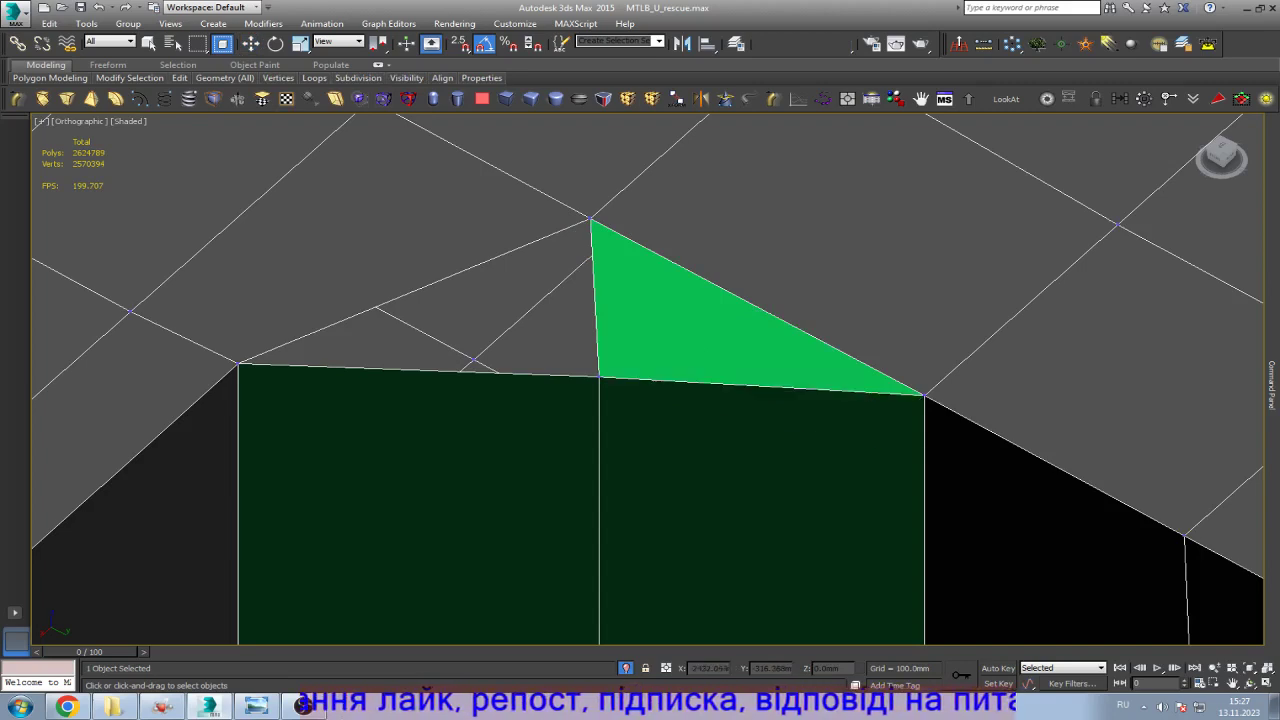
pyautogui.press('w')
# Step: Extend a second polygon from the hole's upper-left border edge to fill the remaining gap
pyautogui.press('2')
pyautogui.click(415, 291)
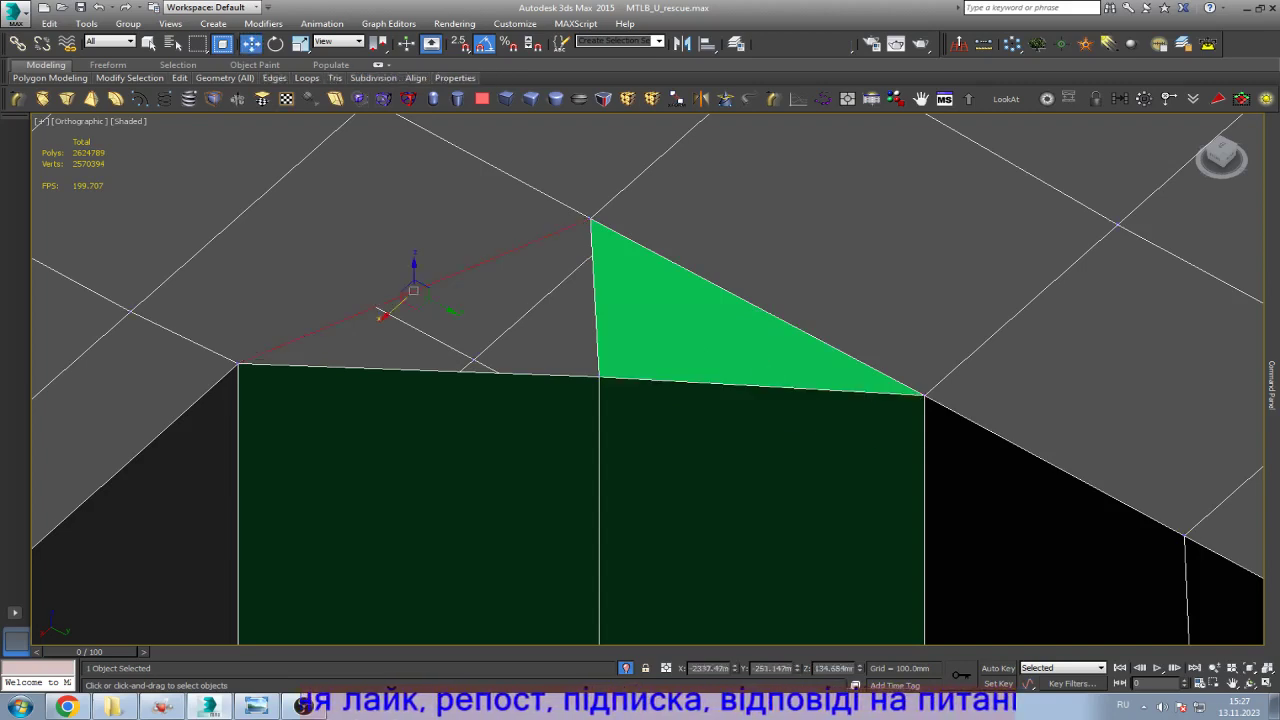
pyautogui.keyDown('shift'); pyautogui.moveTo(413, 291); pyautogui.dragTo(715, 454); pyautogui.keyUp('shift')
pyautogui.press('1')
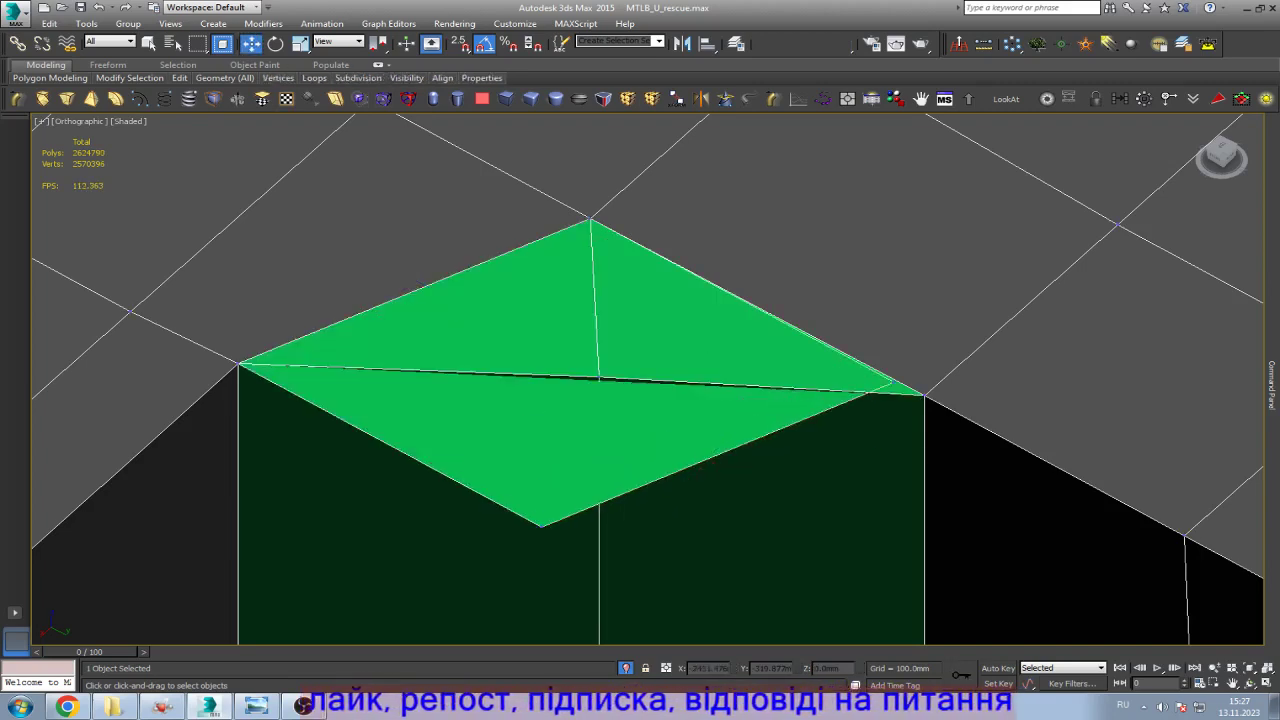
pyautogui.press('q')
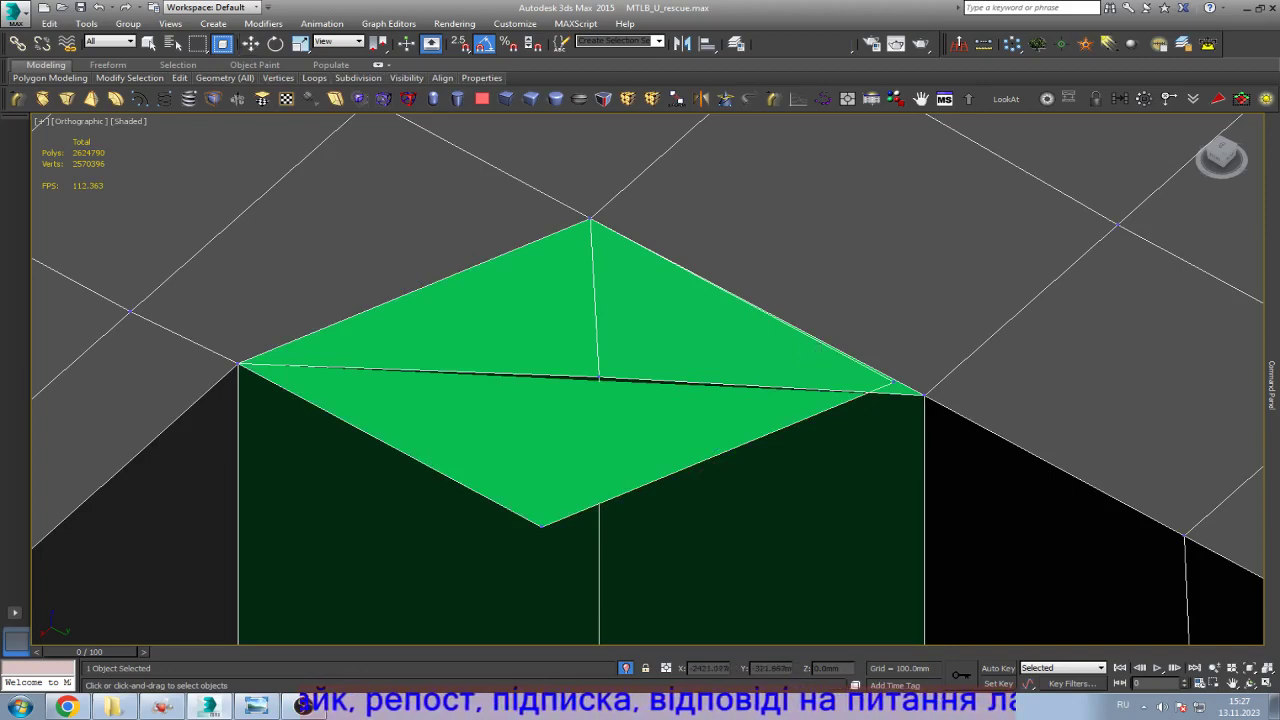
pyautogui.press('F3')
pyautogui.press('F3')
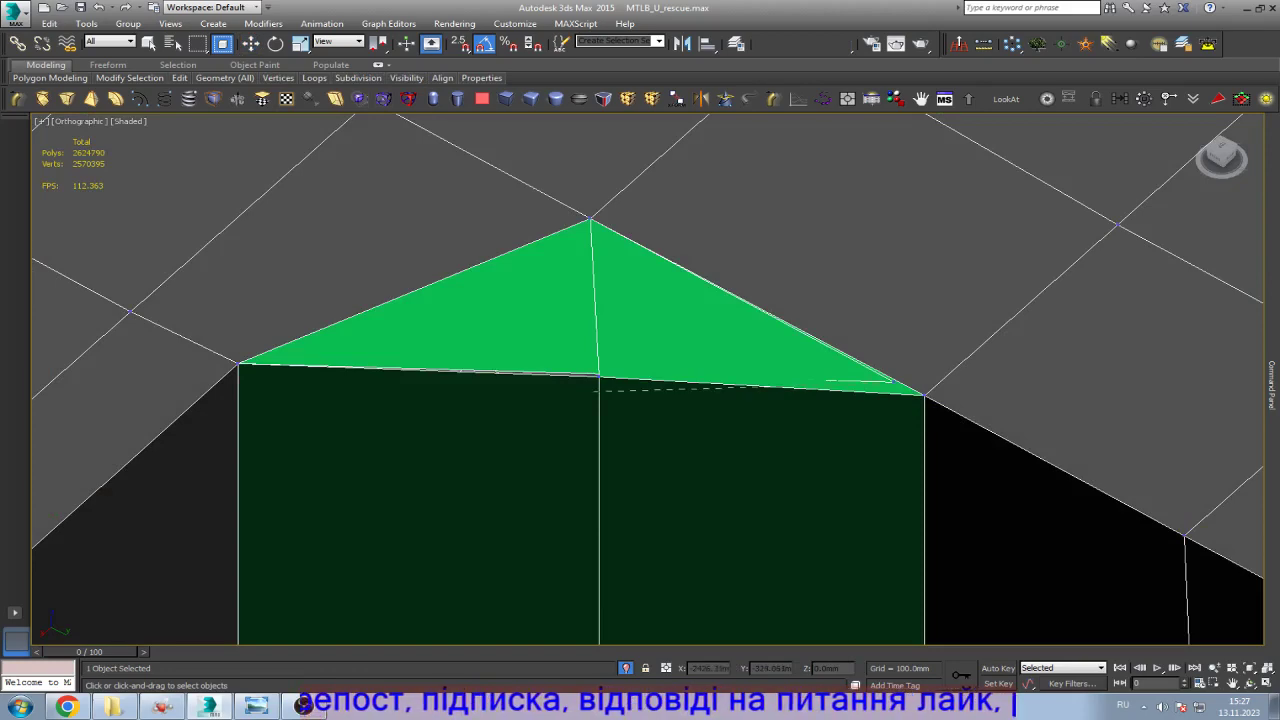
pyautogui.press('w')
pyautogui.scroll(-10, 706, 374)
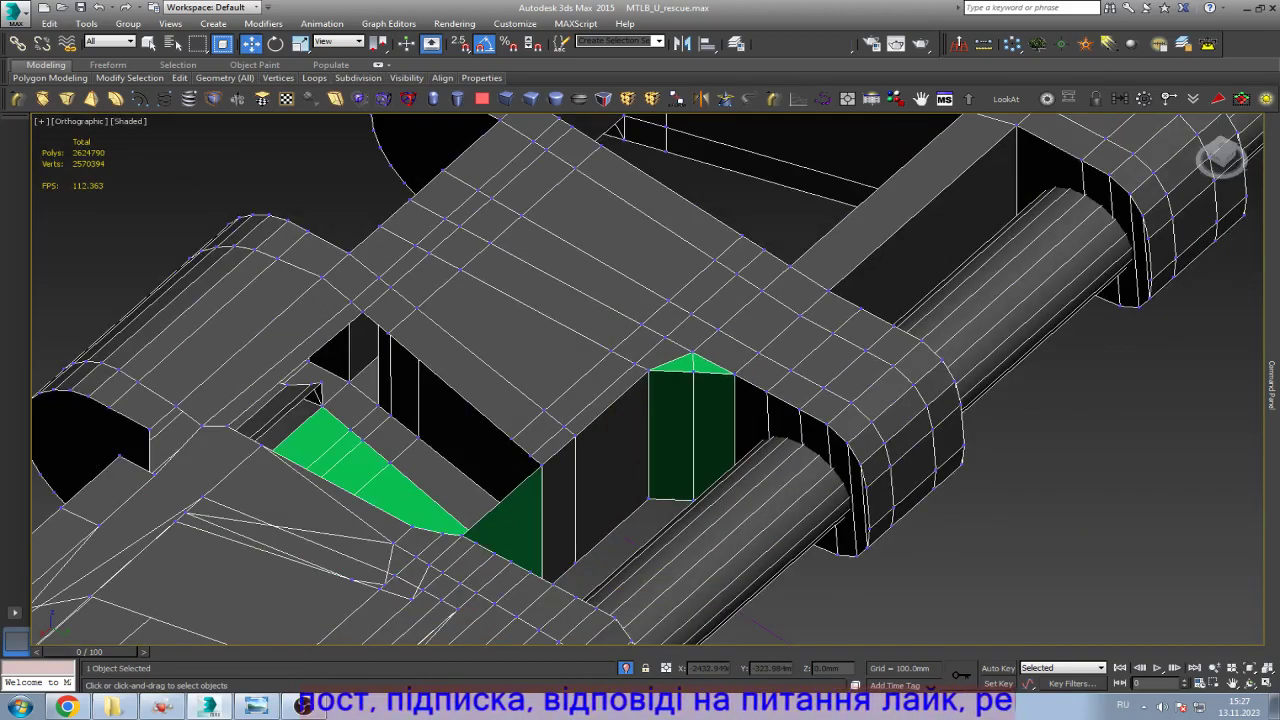
pyautogui.scroll(-4, 520, 335)
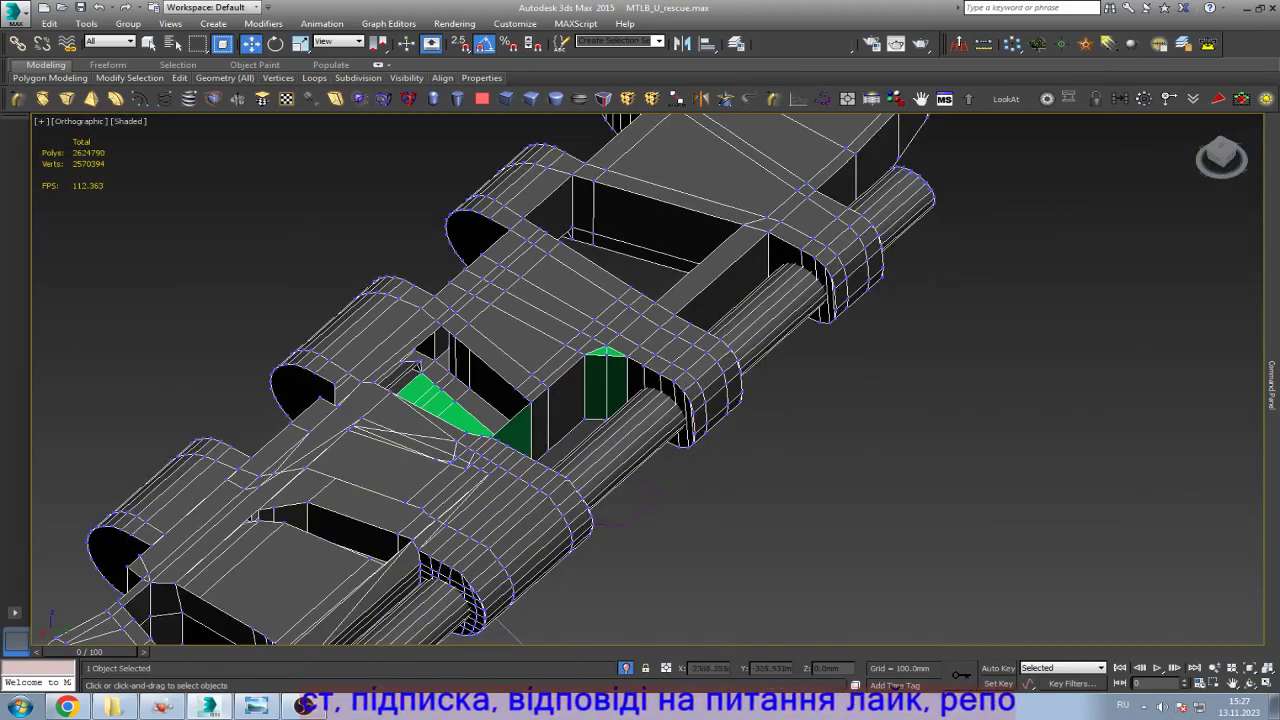
pyautogui.scroll(5, 692, 470)
pyautogui.scroll(-6, 817, 535)
pyautogui.scroll(5, 817, 535)
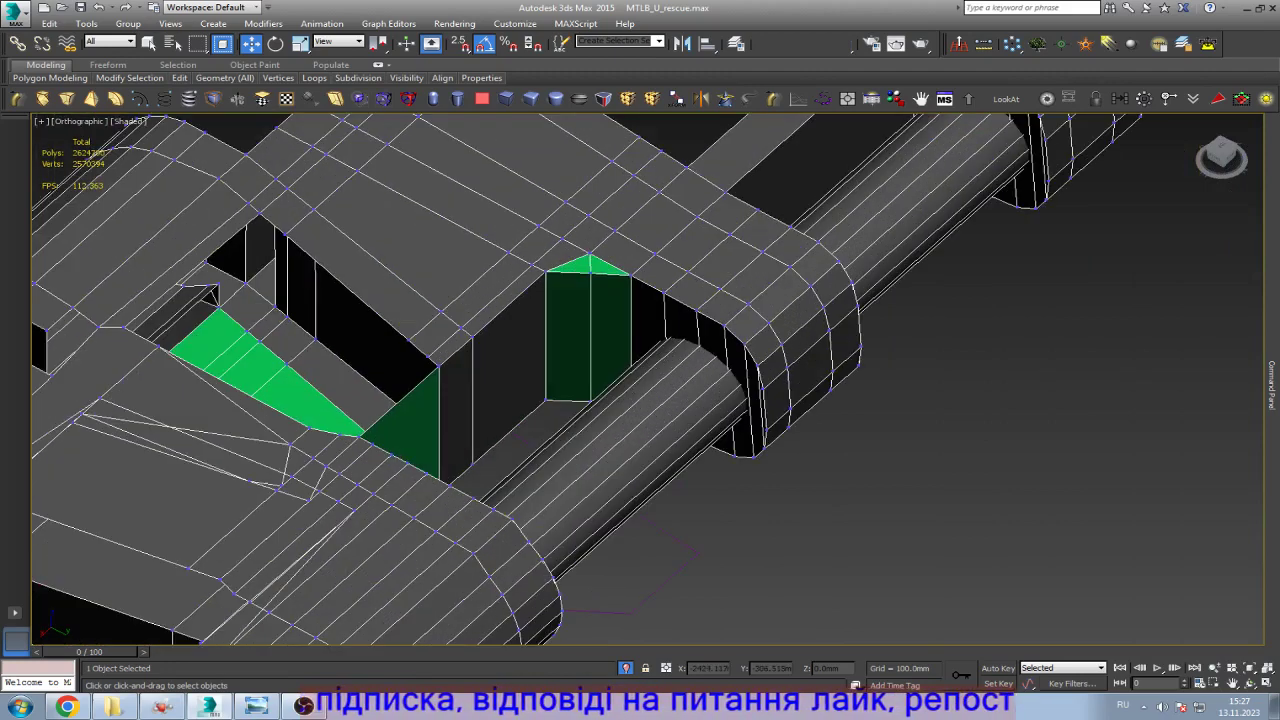
pyautogui.scroll(-4, 650, 305)
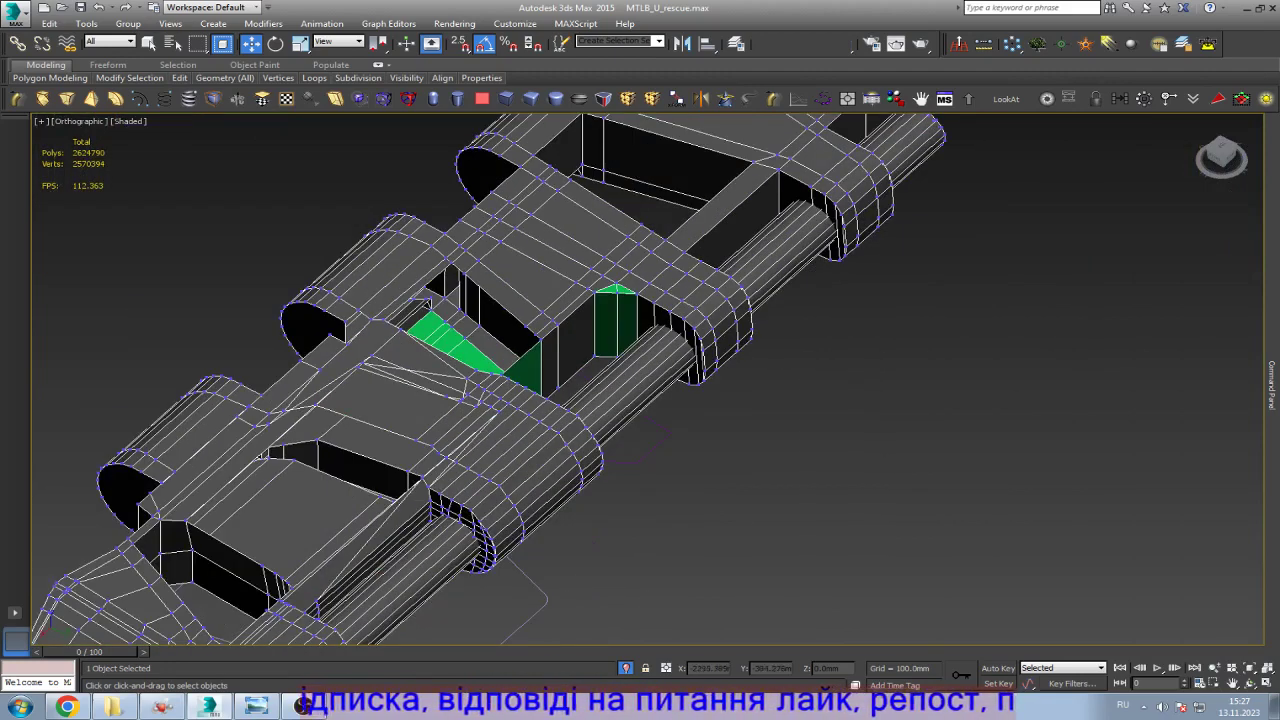
pyautogui.hotkey('ctrl', 'r')
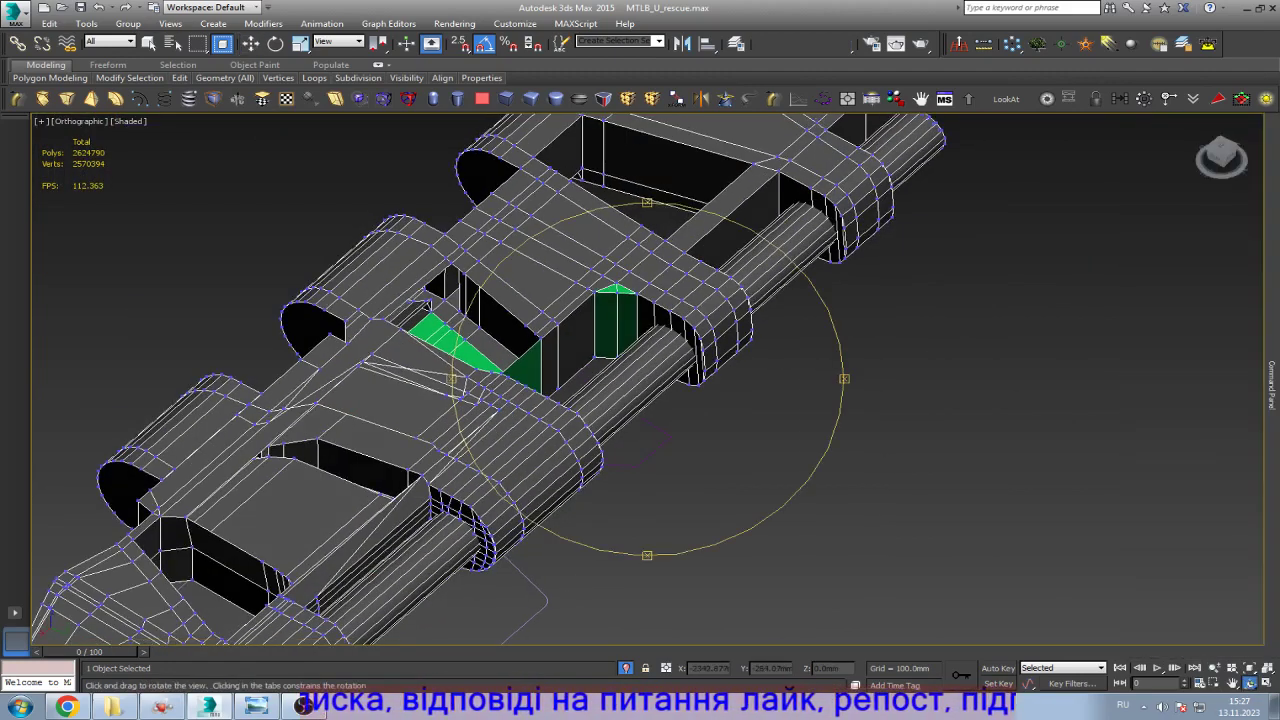
pyautogui.moveTo(700, 420); pyautogui.dragTo(495, 335)
pyautogui.scroll(6, 554, 385)
pyautogui.press('w')
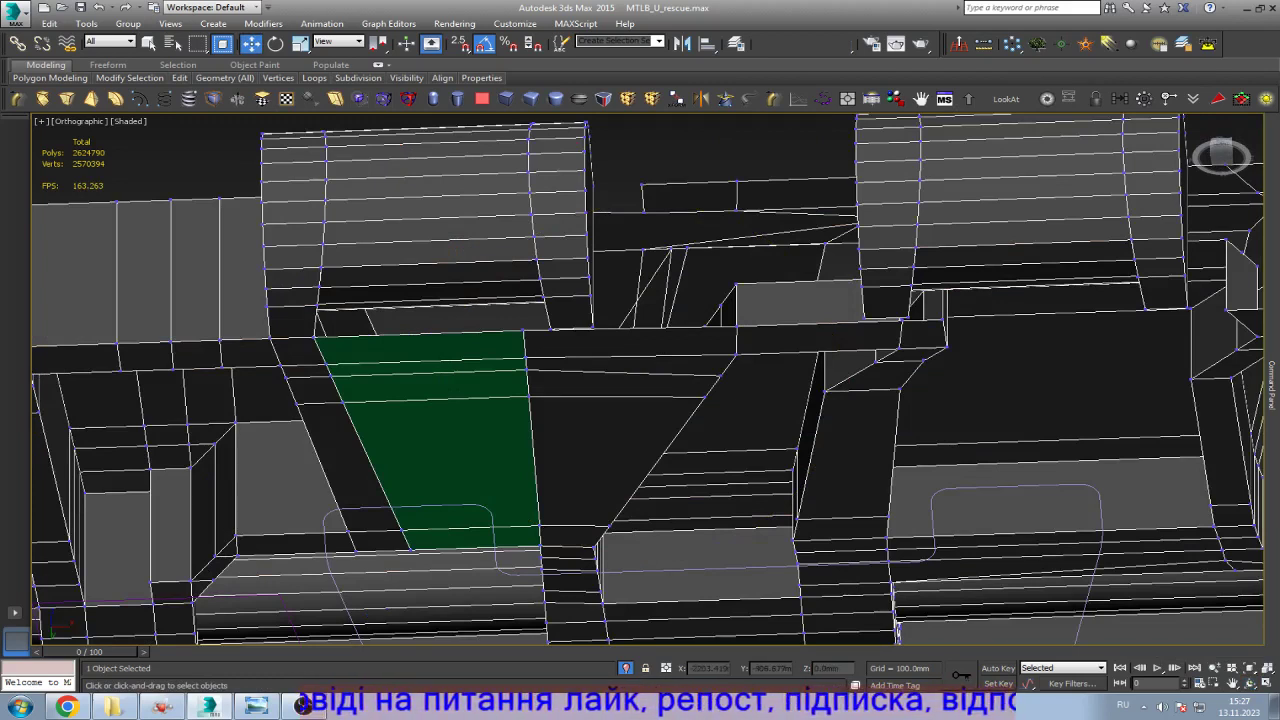
# Step: From below the link, slide the slanted red face about 22 mm along the link
pyautogui.click(1250, 683)
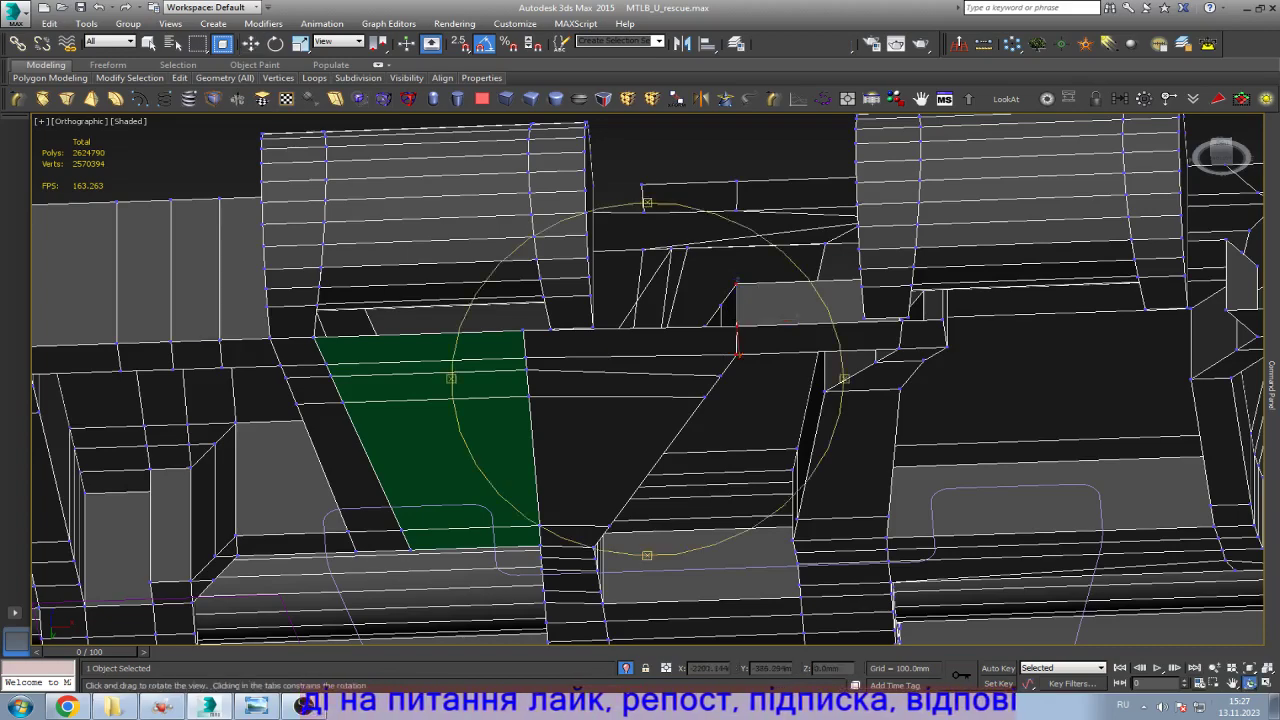
pyautogui.moveTo(700, 420); pyautogui.dragTo(680, 330)
pyautogui.press('w')
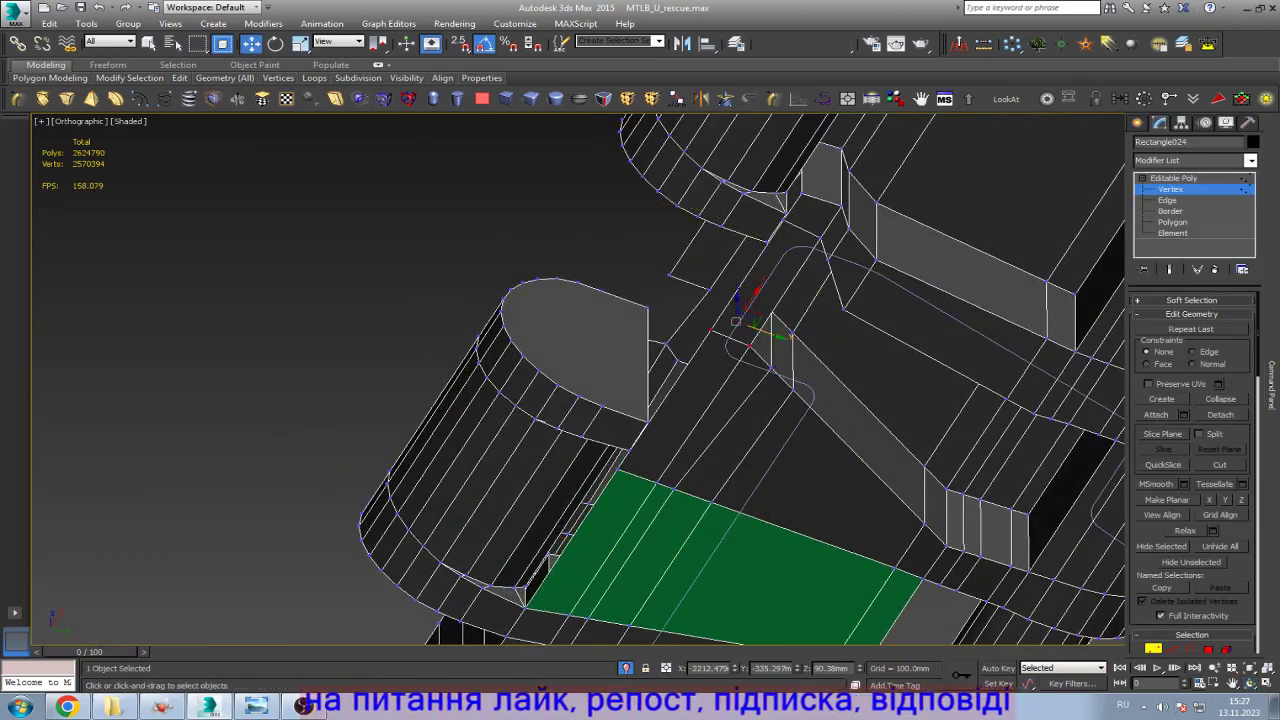
pyautogui.scroll(-6, 1192, 470)
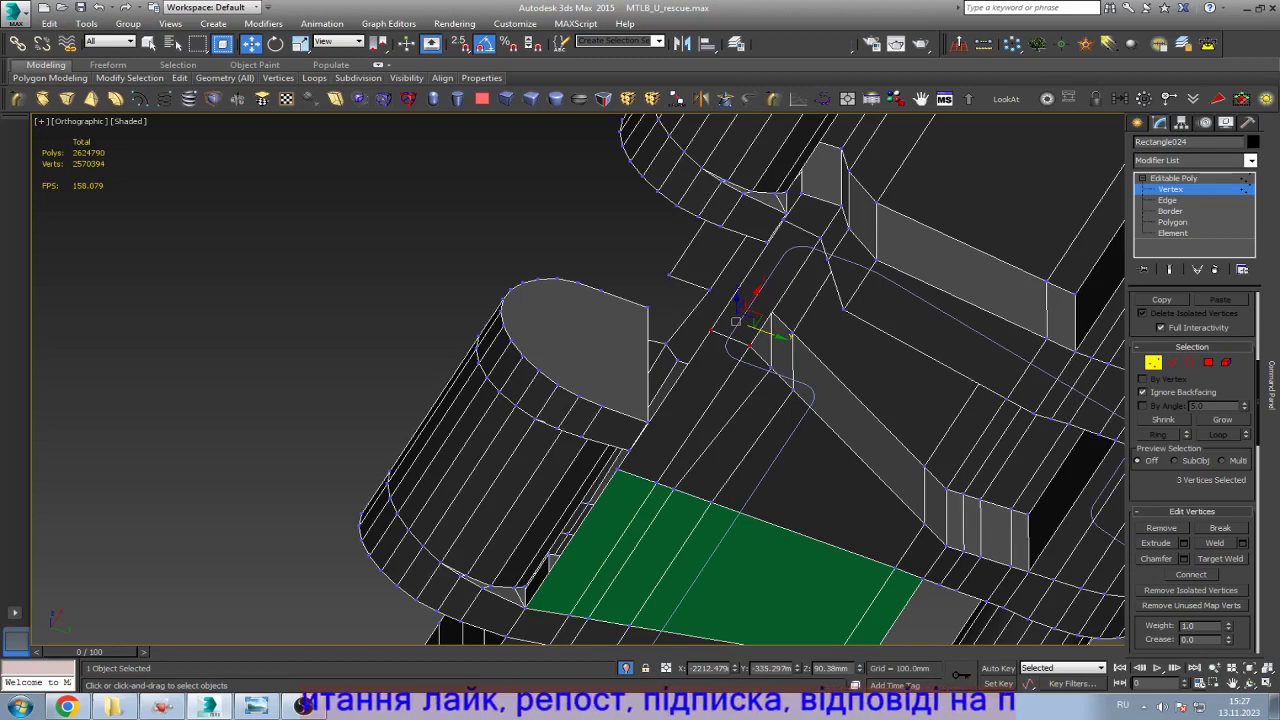
pyautogui.press('4')
pyautogui.click(855, 420)
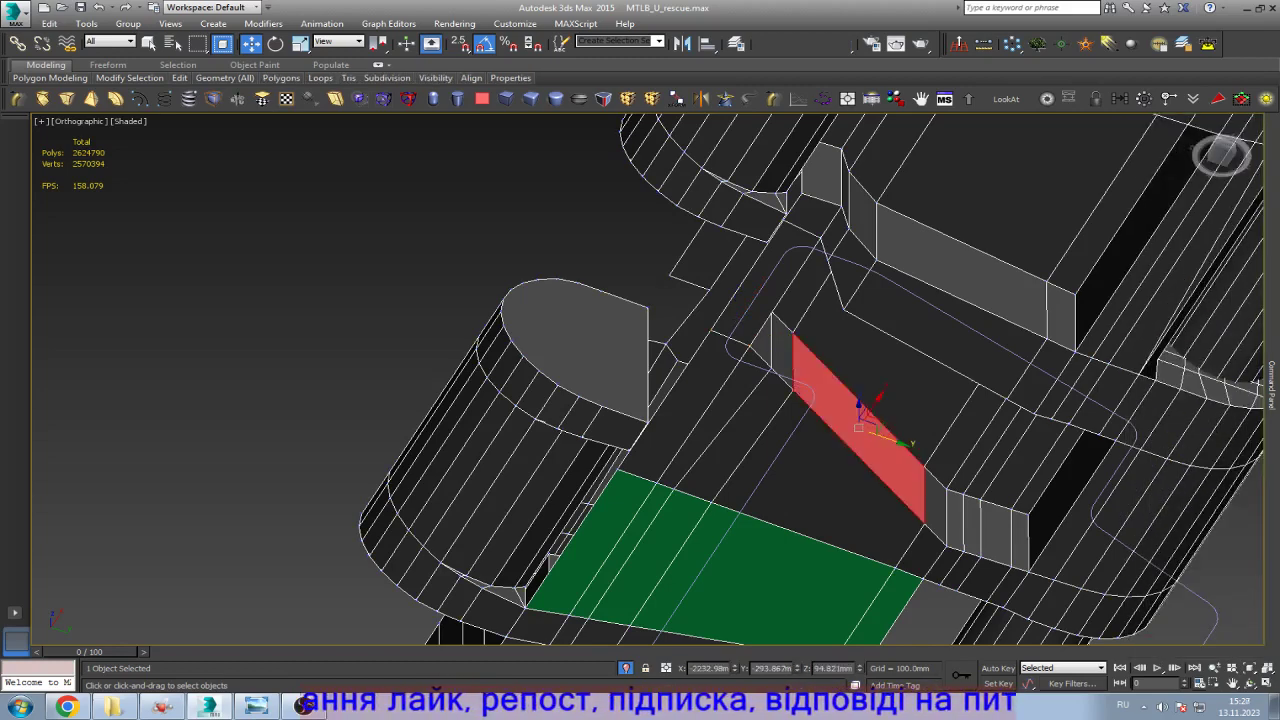
pyautogui.scroll(4, 908, 481)
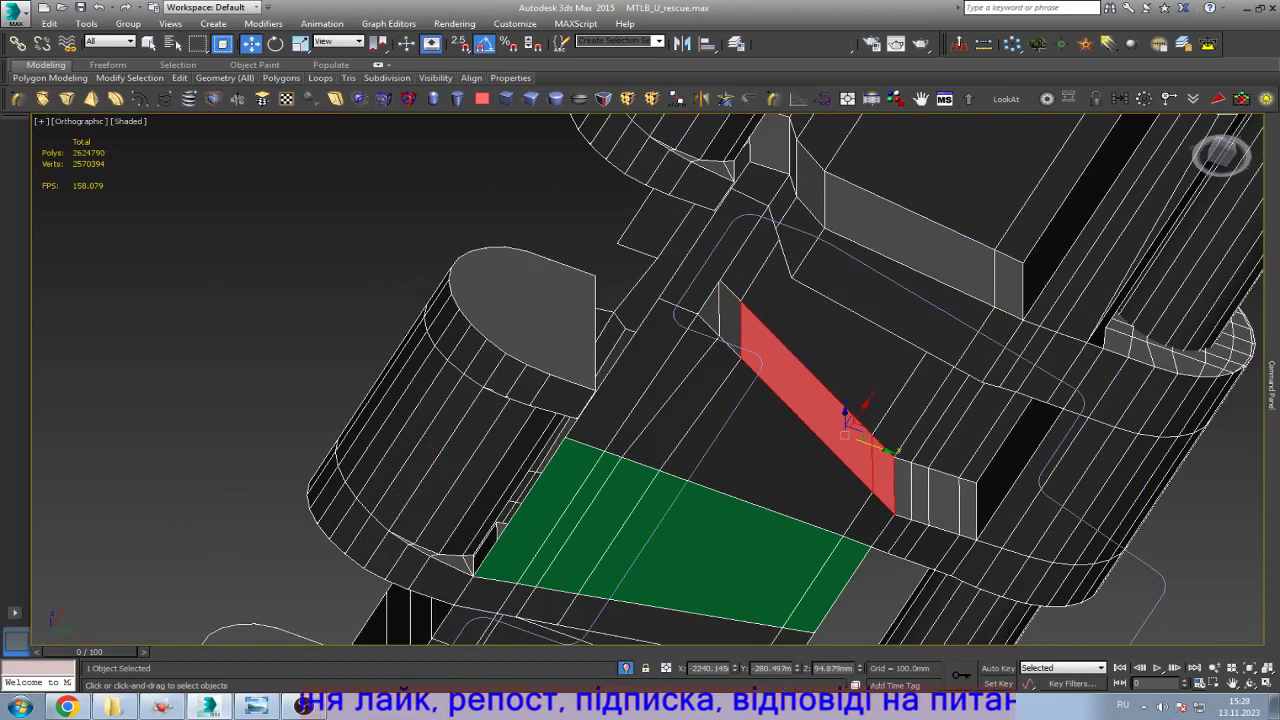
pyautogui.moveTo(847, 420); pyautogui.dragTo(784, 358)
# Step: In bottom view, scale the diagonal vertex column flat, move it left, and level the upper edge
pyautogui.press('b')
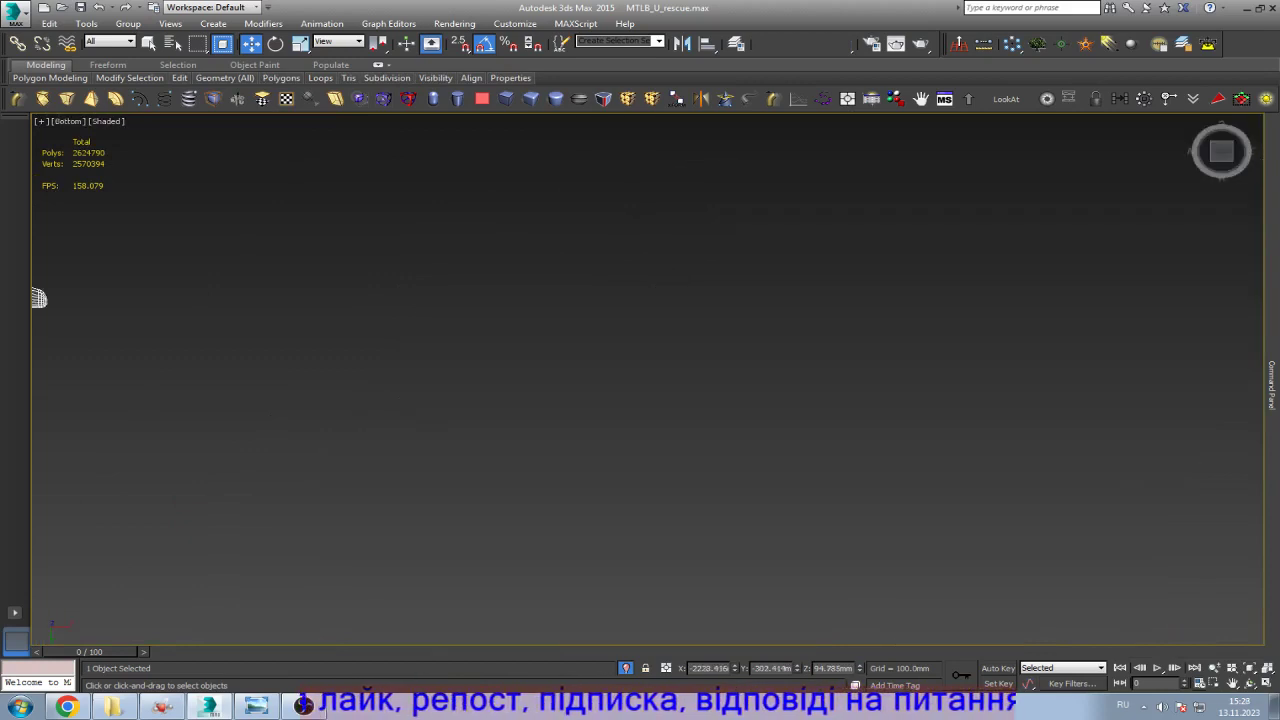
pyautogui.scroll(-2, 781, 402)
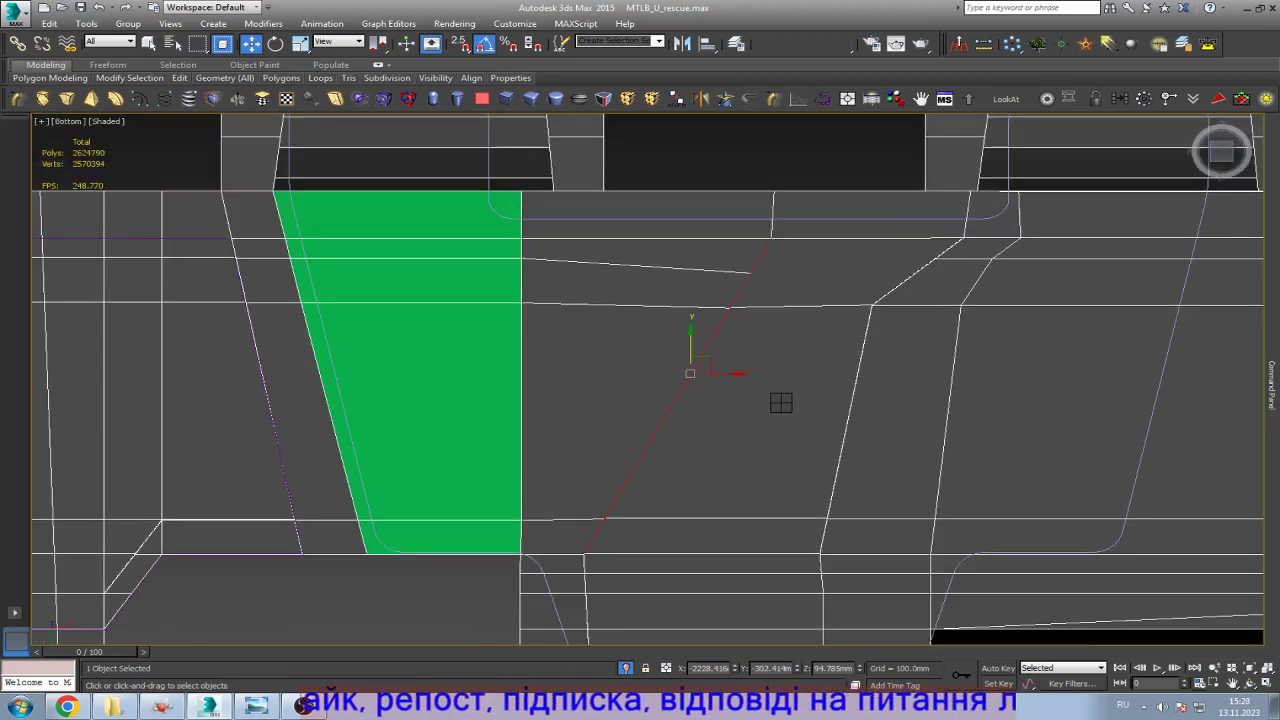
pyautogui.press('1')
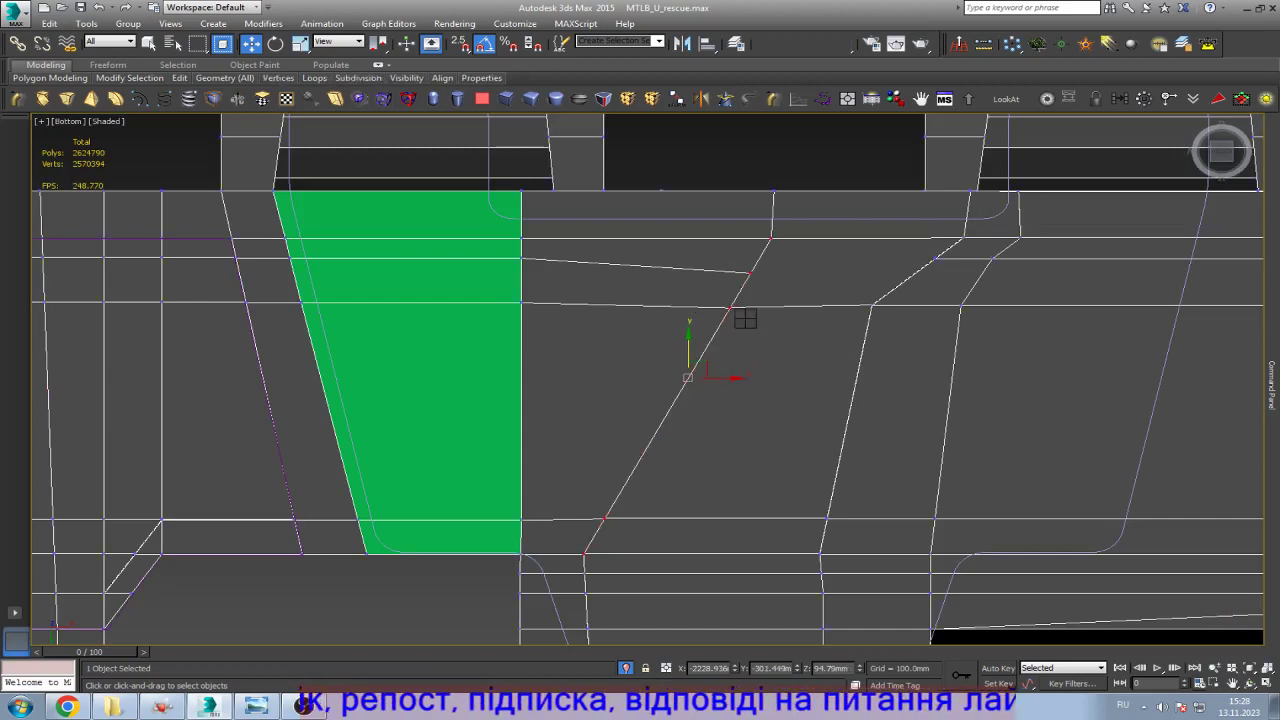
pyautogui.press('r')
pyautogui.moveTo(730, 377); pyautogui.dragTo(690, 390)
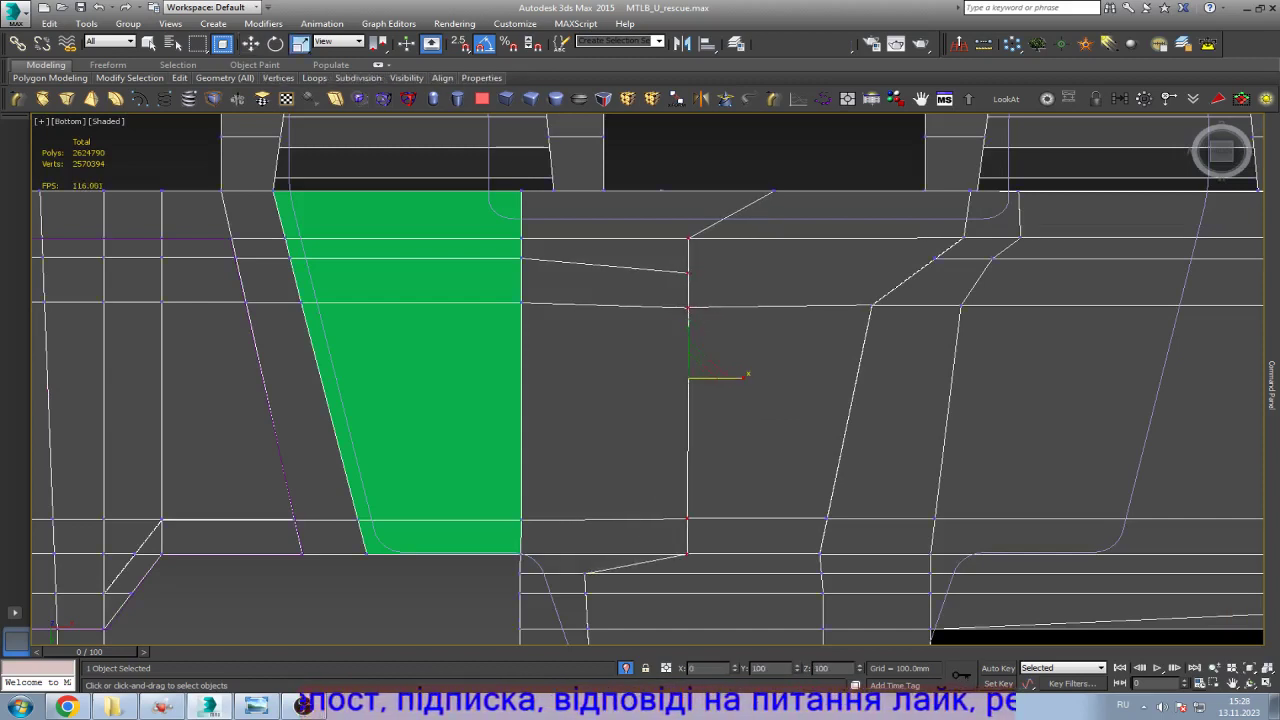
pyautogui.press('w')
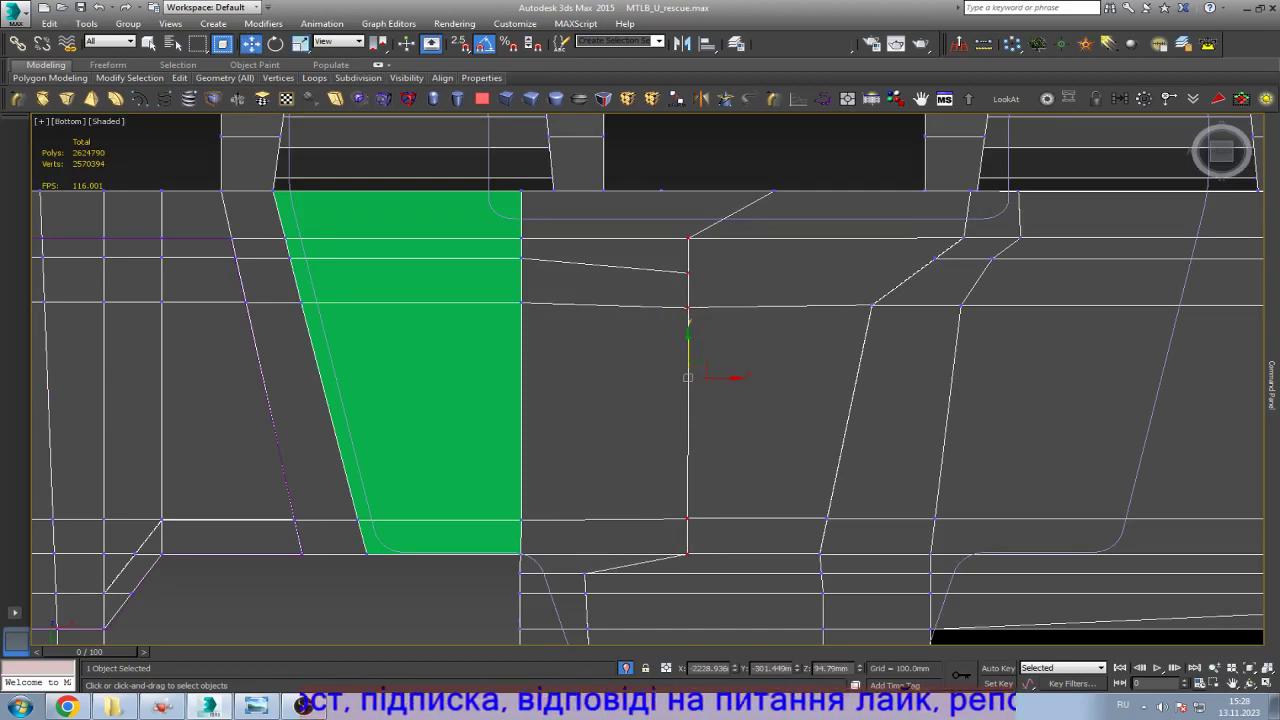
pyautogui.moveTo(730, 377); pyautogui.dragTo(625, 377)
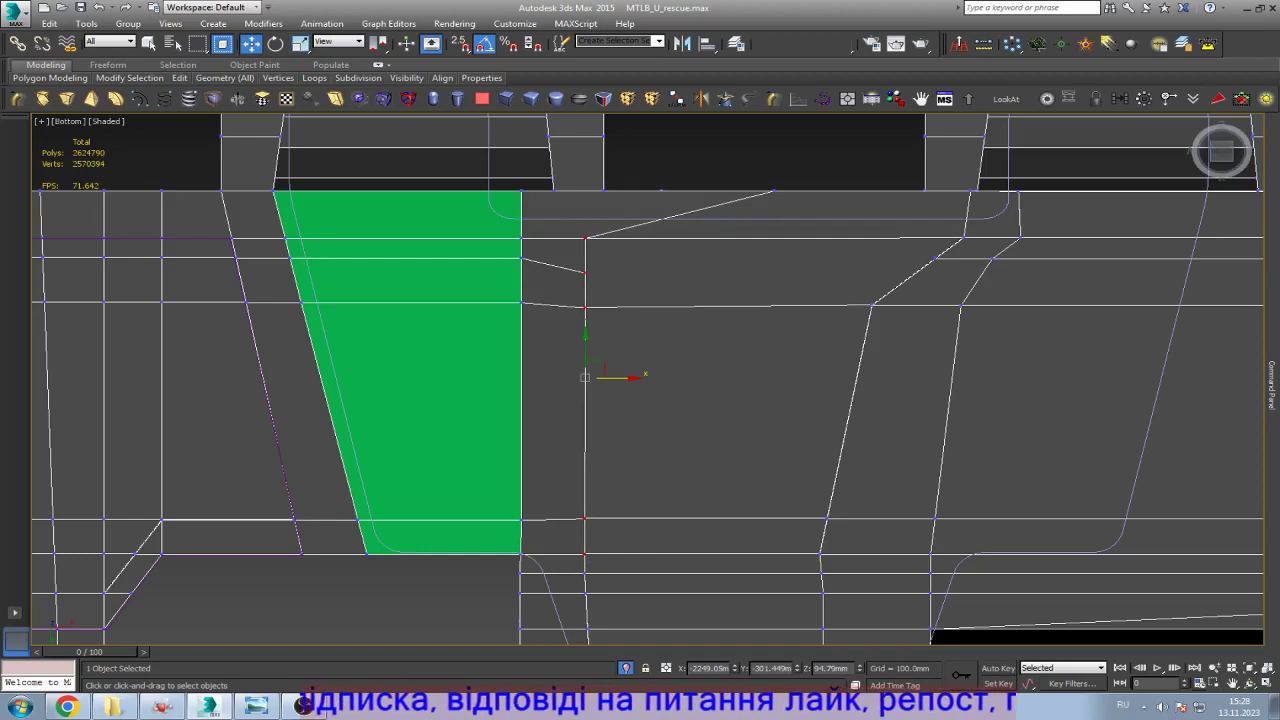
pyautogui.scroll(5, 594, 300)
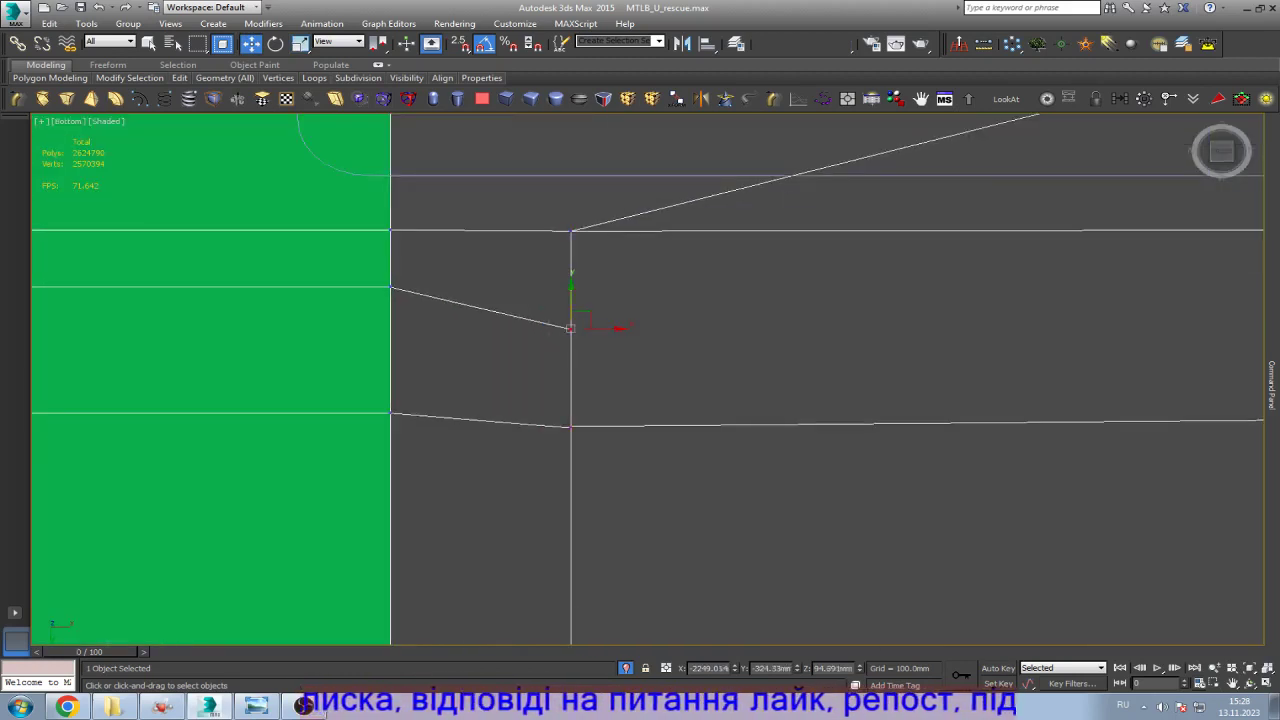
pyautogui.moveTo(571, 300); pyautogui.dragTo(571, 290)
pyautogui.scroll(-5, 574, 374)
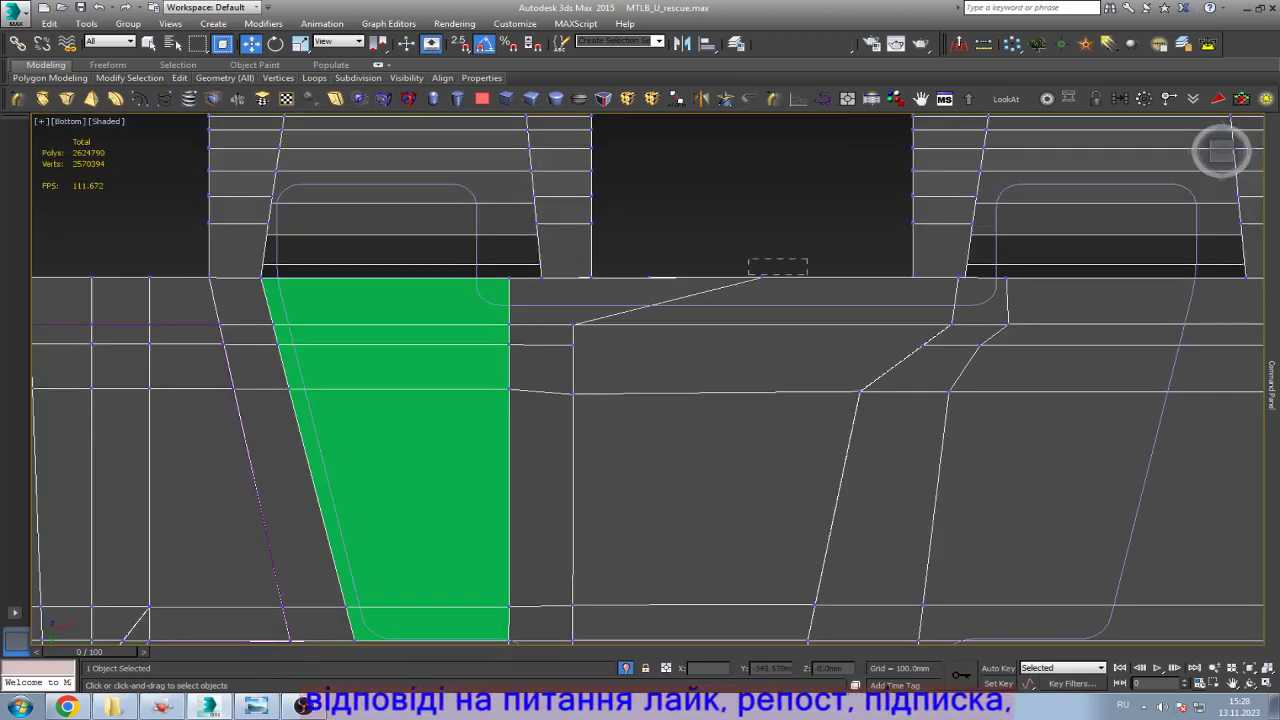
# Step: Straighten the next slanted vertex column into a vertical line and shift it right to close the gap
pyautogui.moveTo(748, 258); pyautogui.dragTo(577, 278)
pyautogui.scroll(-5, 603, 311)
pyautogui.scroll(4, 588, 429)
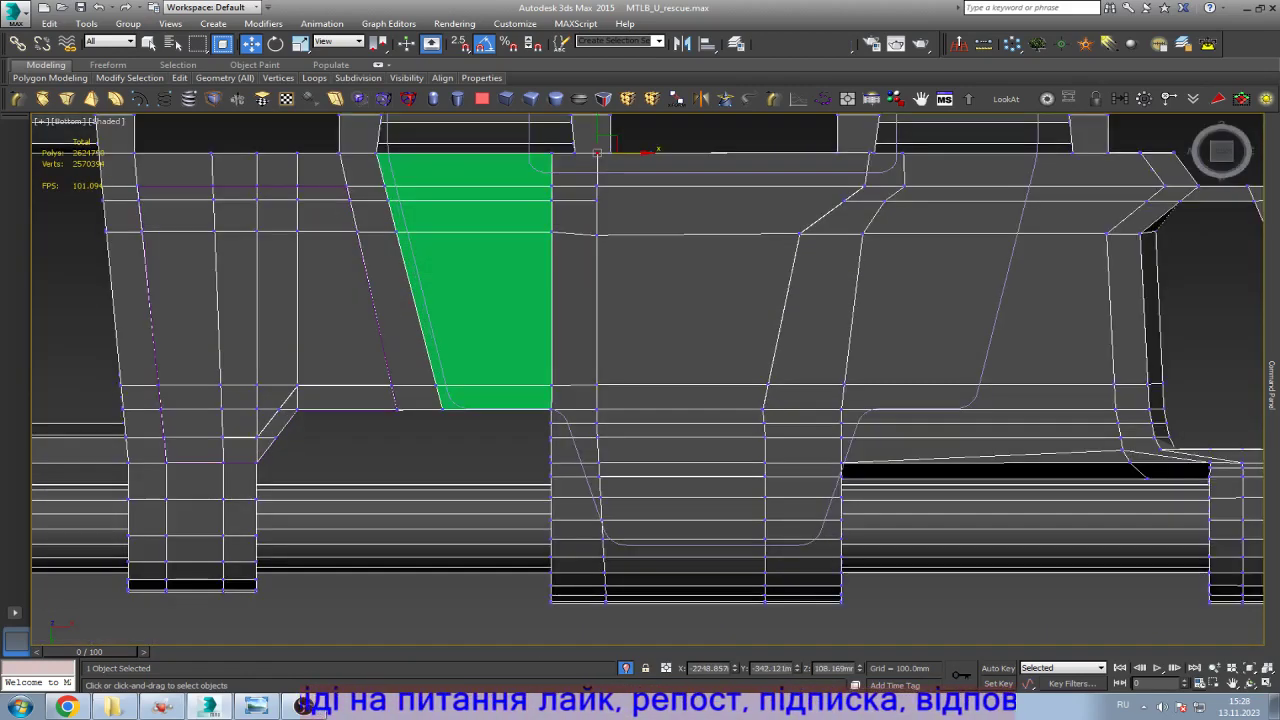
pyautogui.press('F3')
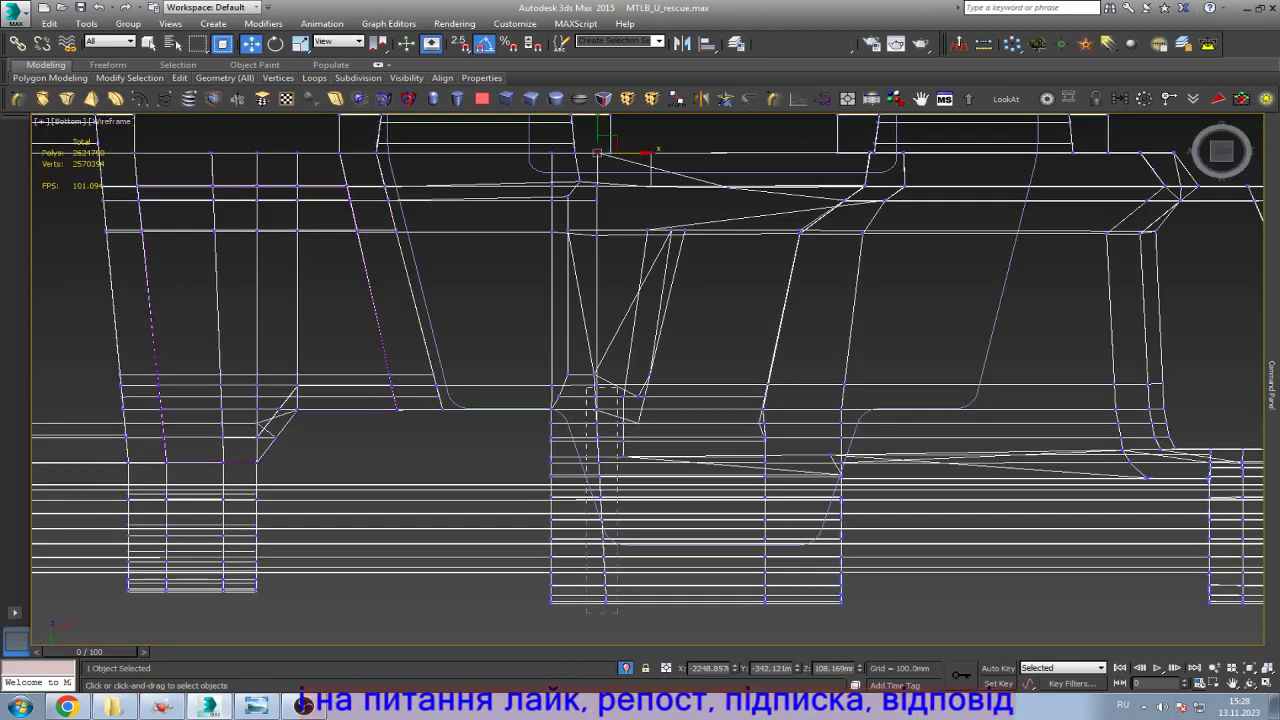
pyautogui.moveTo(617, 385); pyautogui.dragTo(600, 143)
pyautogui.scroll(5, 599, 144)
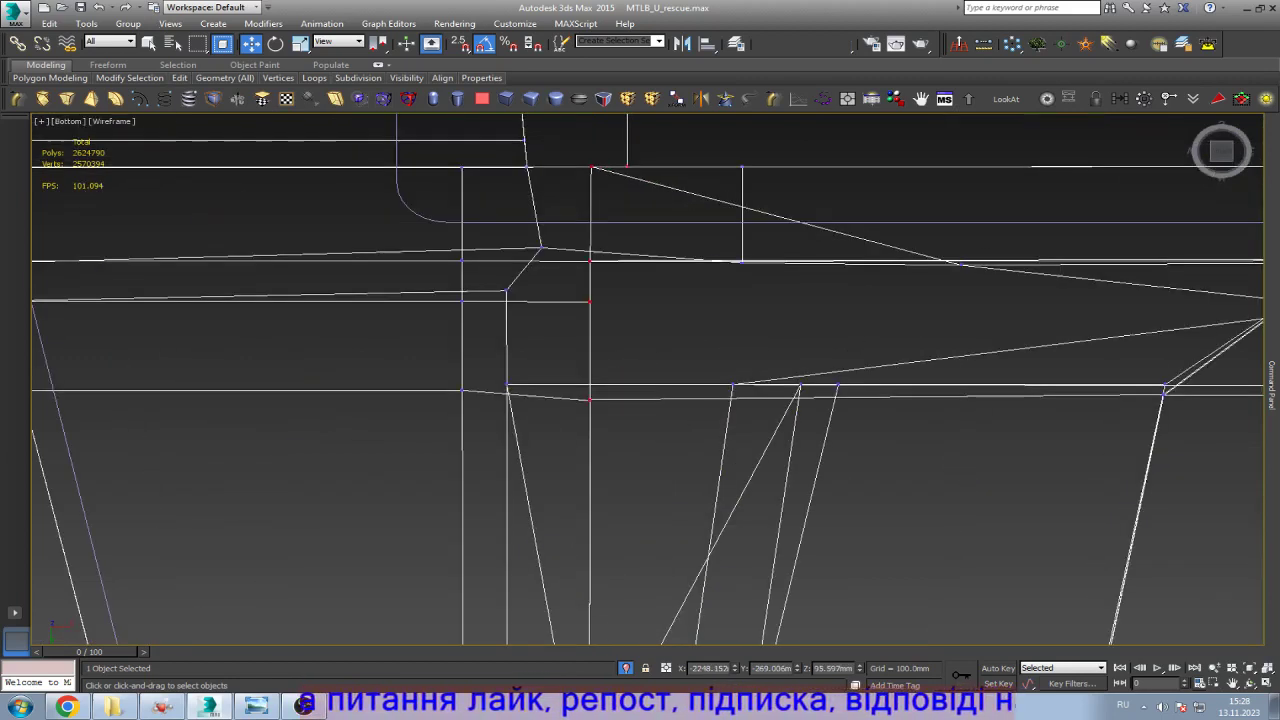
pyautogui.scroll(-4, 650, 145)
pyautogui.press('F3')
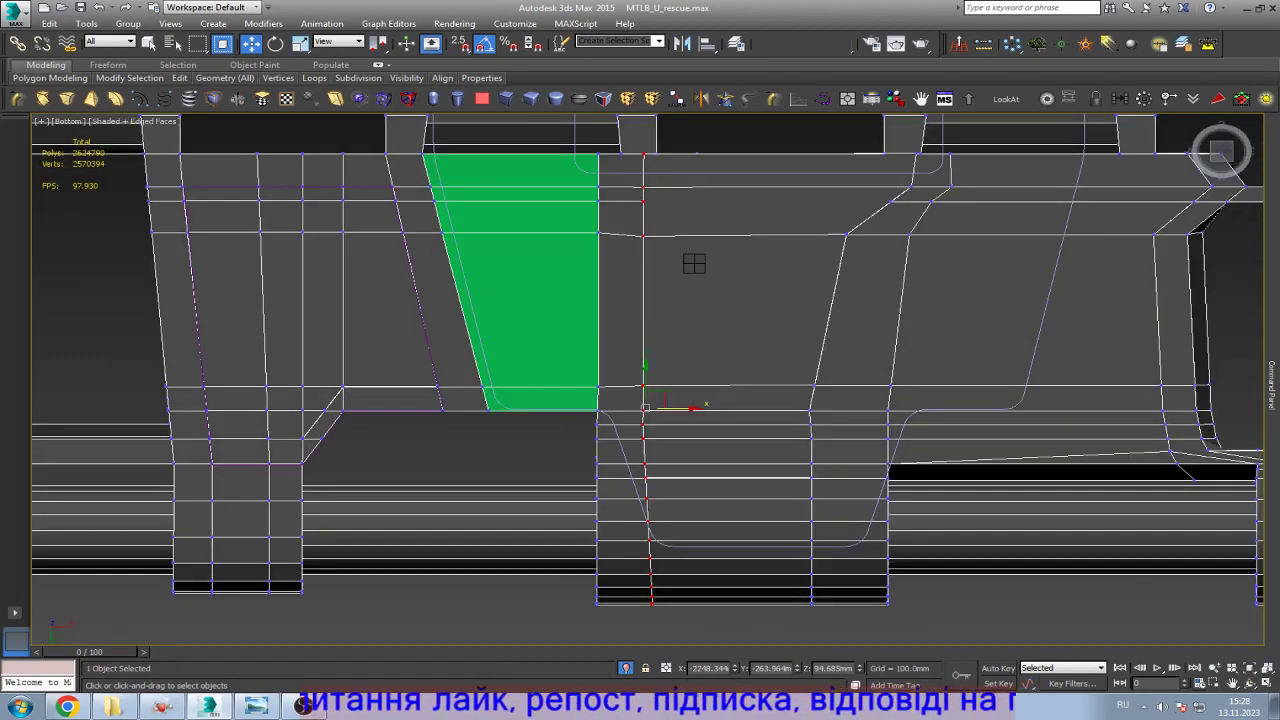
pyautogui.press('r')
pyautogui.moveTo(690, 407); pyautogui.dragTo(580, 407)
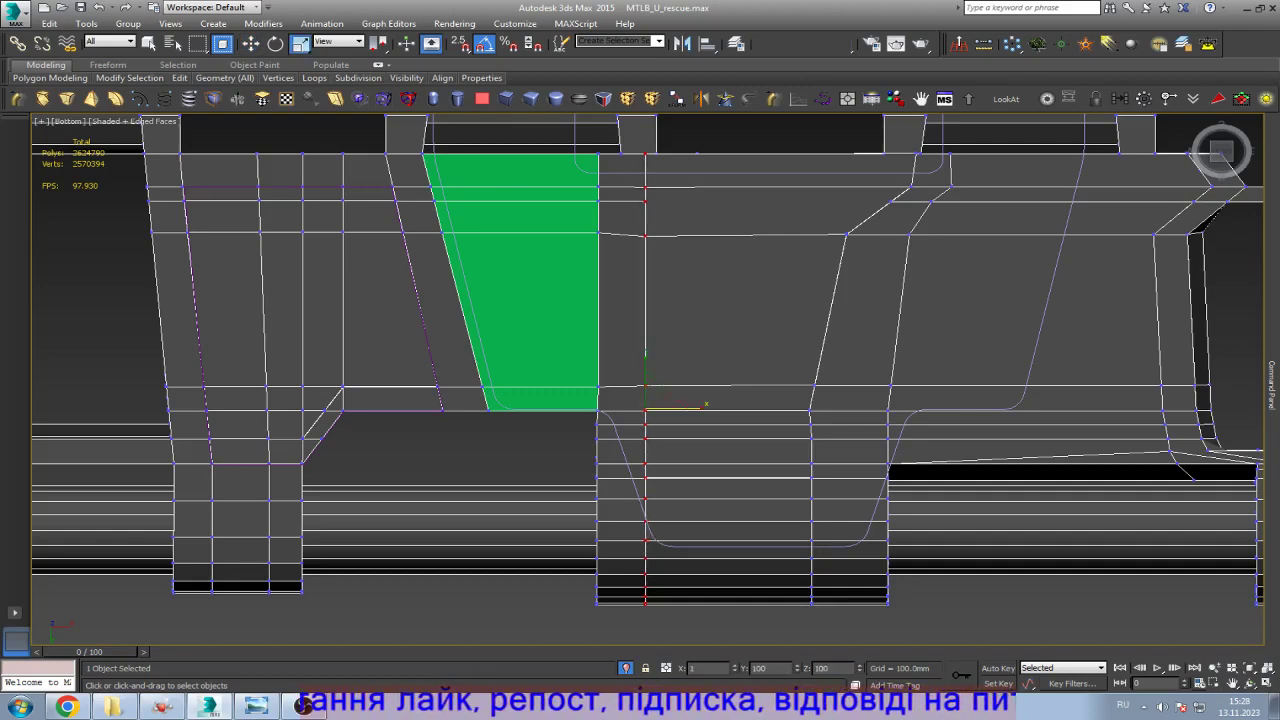
pyautogui.press('w')
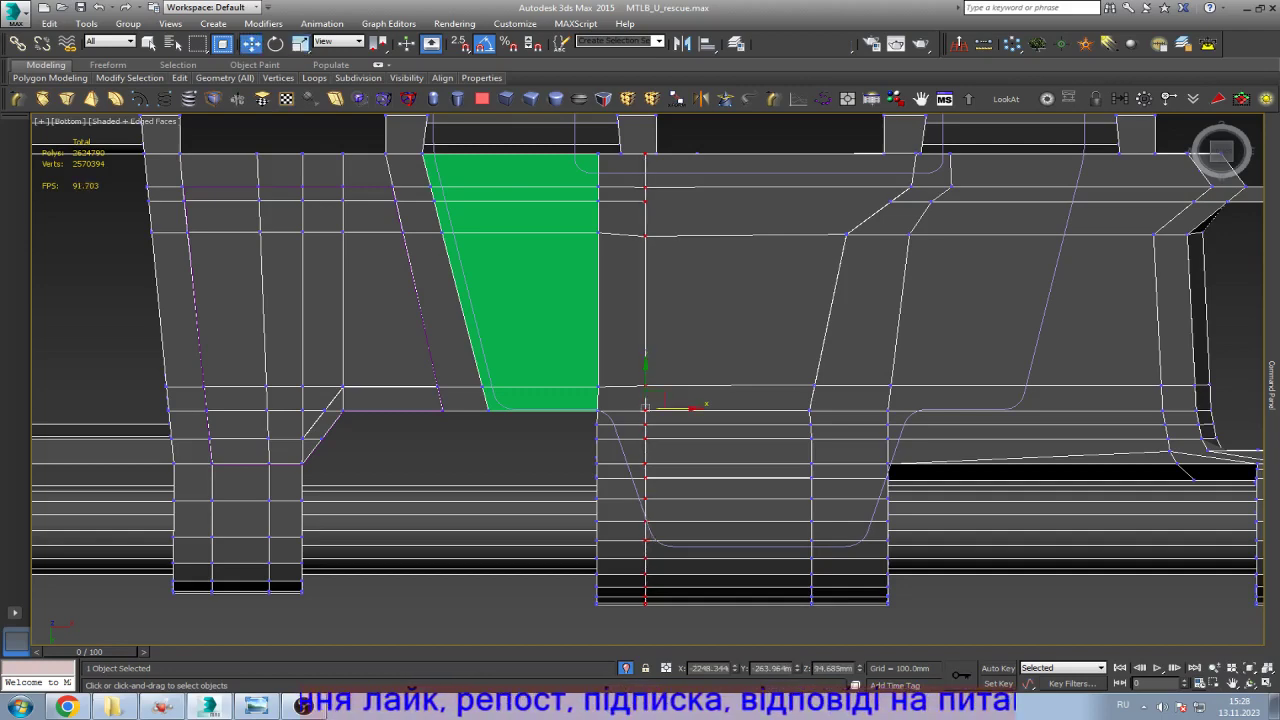
pyautogui.scroll(4, 643, 140)
pyautogui.scroll(4, 668, 140)
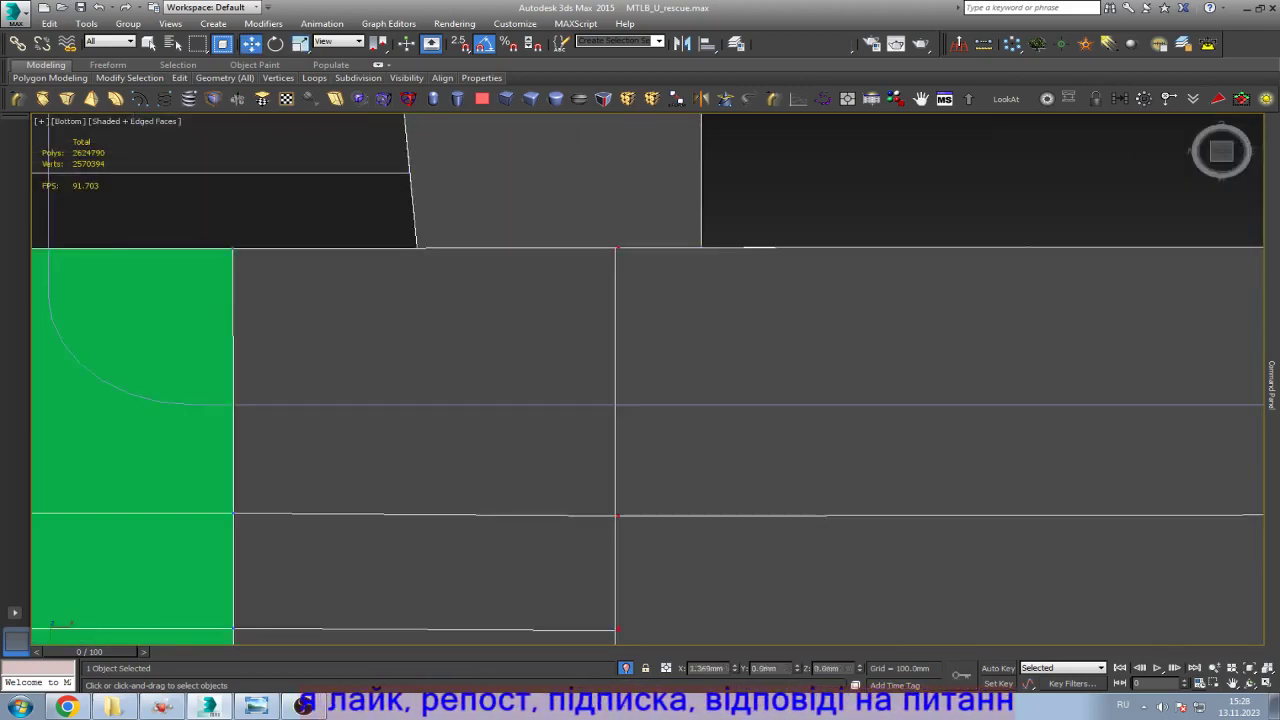
pyautogui.moveTo(615, 515); pyautogui.dragTo(700, 515)
pyautogui.scroll(-8, 648, 380)
# Step: In wireframe, select the full vertex column and slide the green face's right edge left to line up
pyautogui.press('F3')
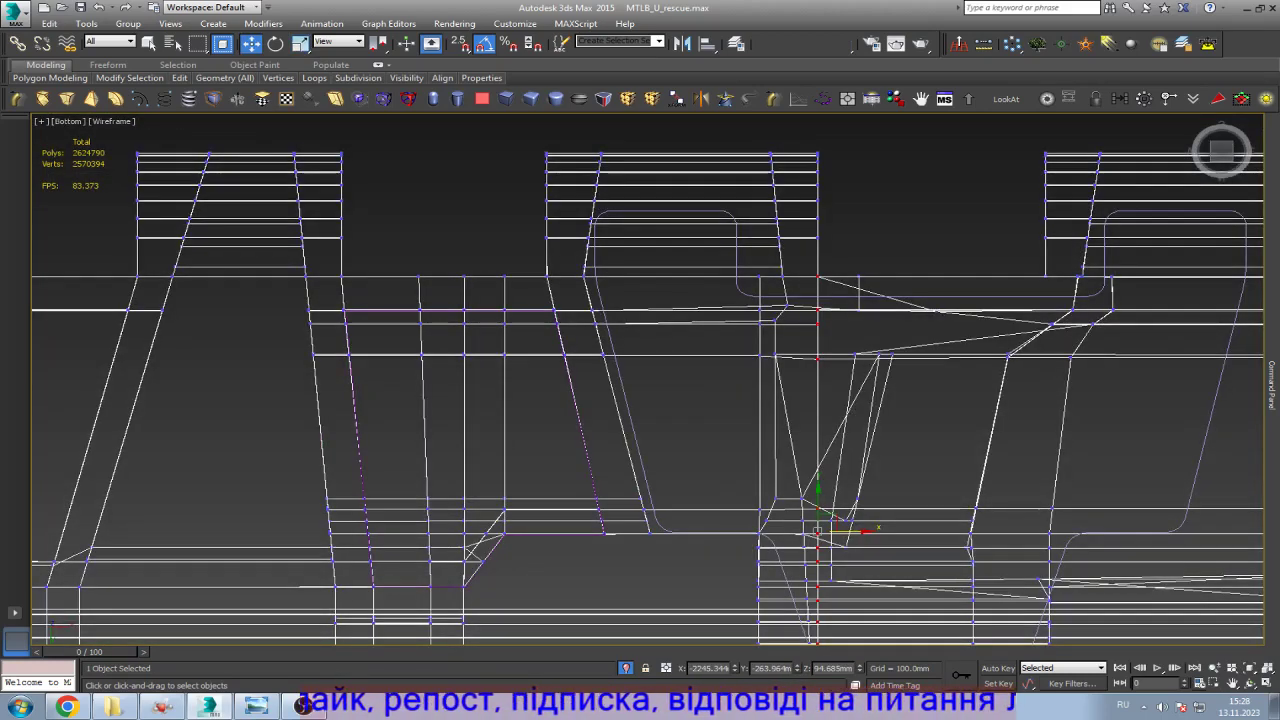
pyautogui.scroll(-4, 648, 380)
pyautogui.scroll(4, 648, 380)
pyautogui.press('F3')
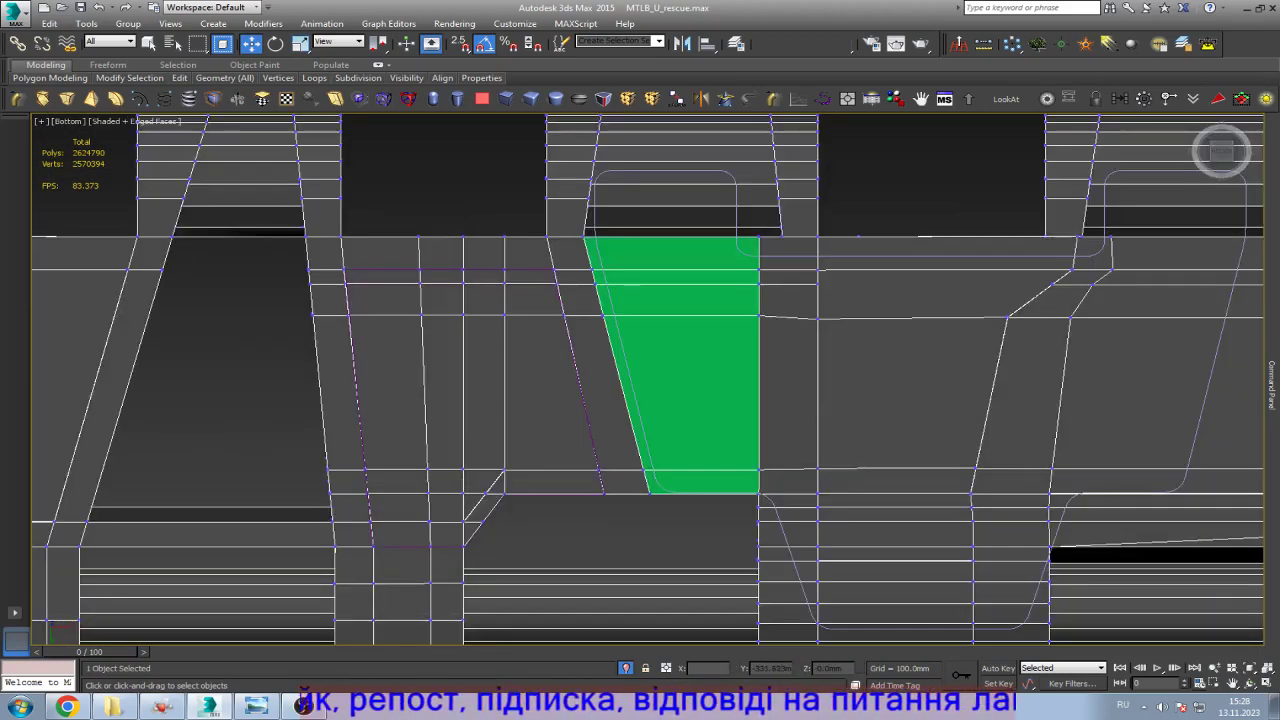
pyautogui.press('F3')
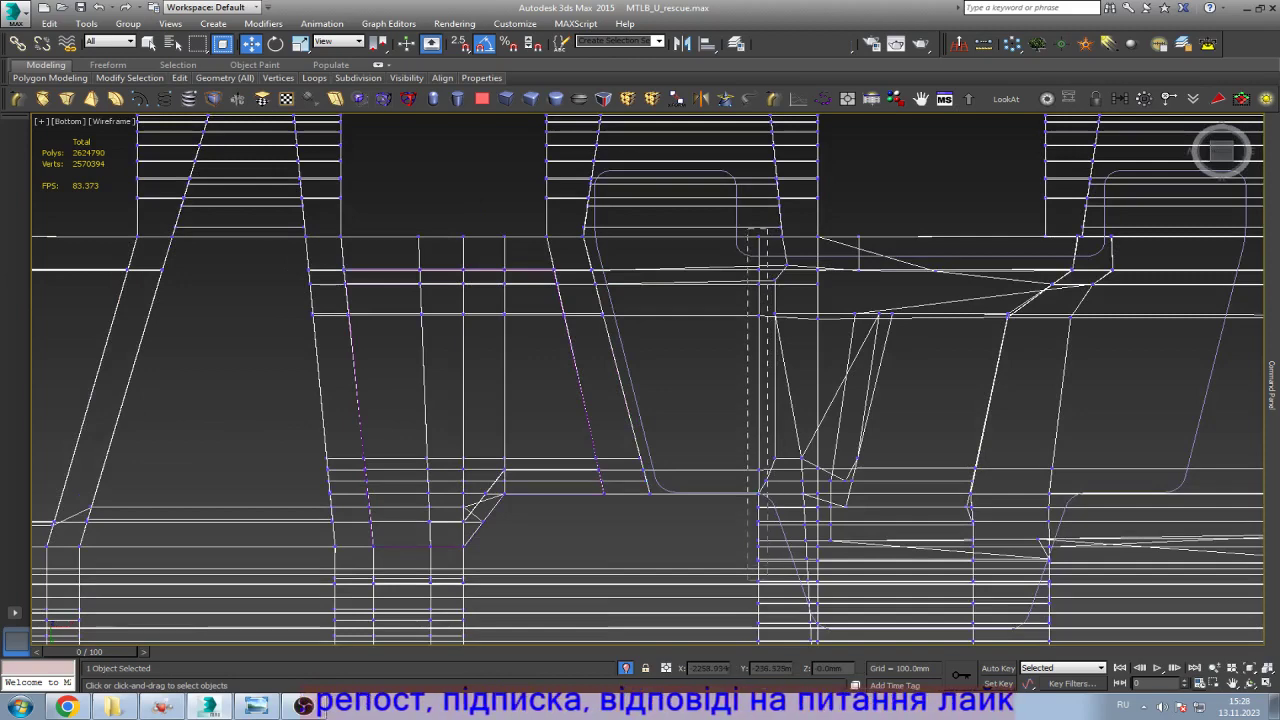
pyautogui.scroll(-5, 648, 380)
pyautogui.scroll(6, 648, 380)
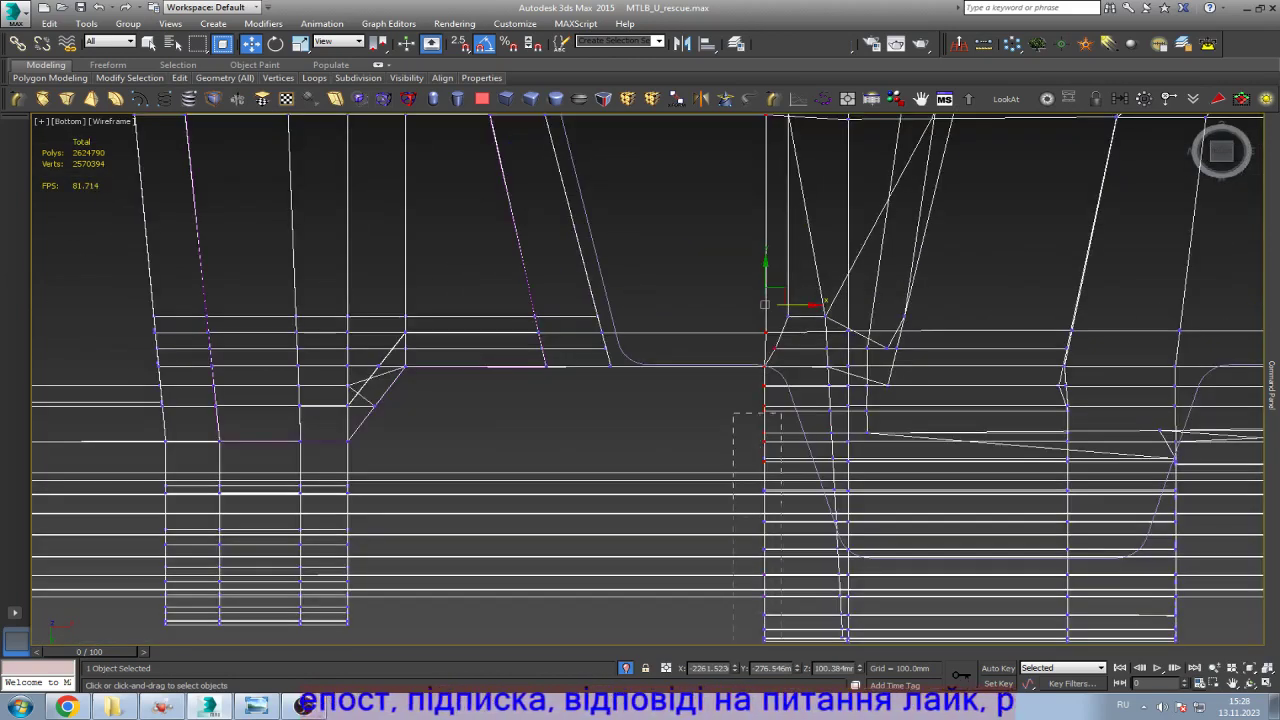
pyautogui.moveTo(733, 410); pyautogui.dragTo(780, 640)
pyautogui.scroll(3, 770, 365)
pyautogui.scroll(-5, 766, 341)
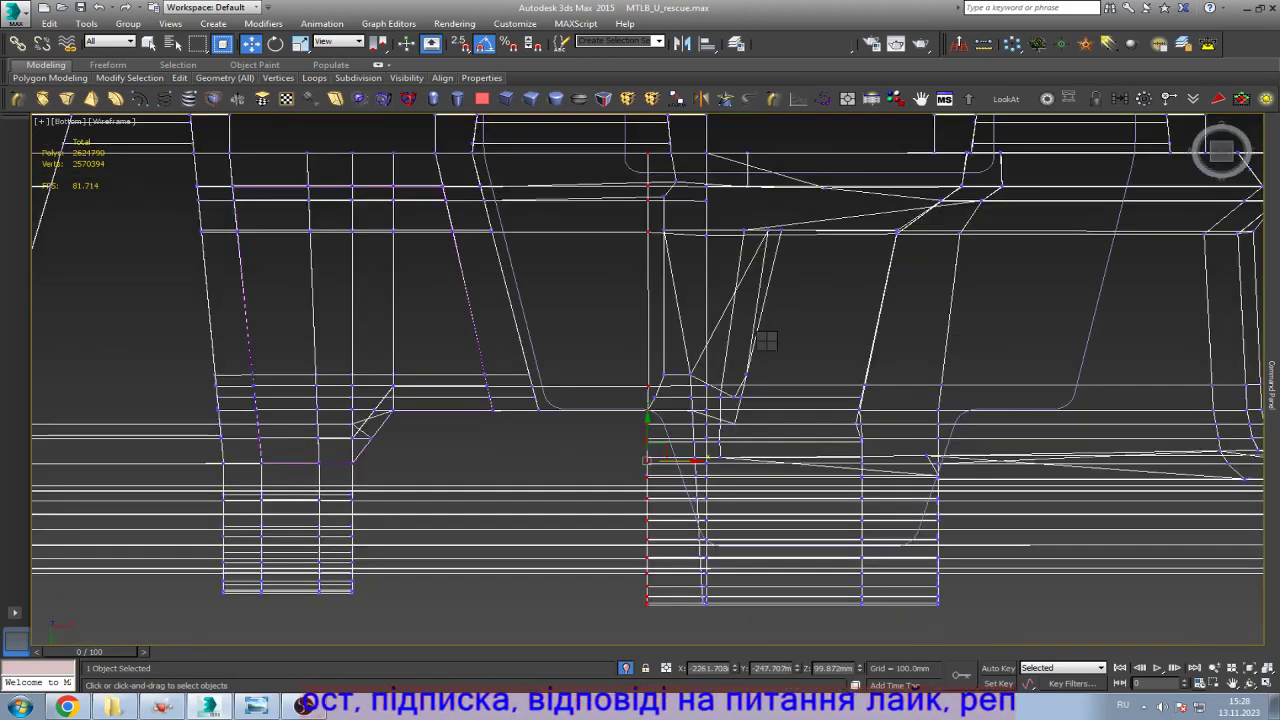
pyautogui.press('q')
pyautogui.press('F3')
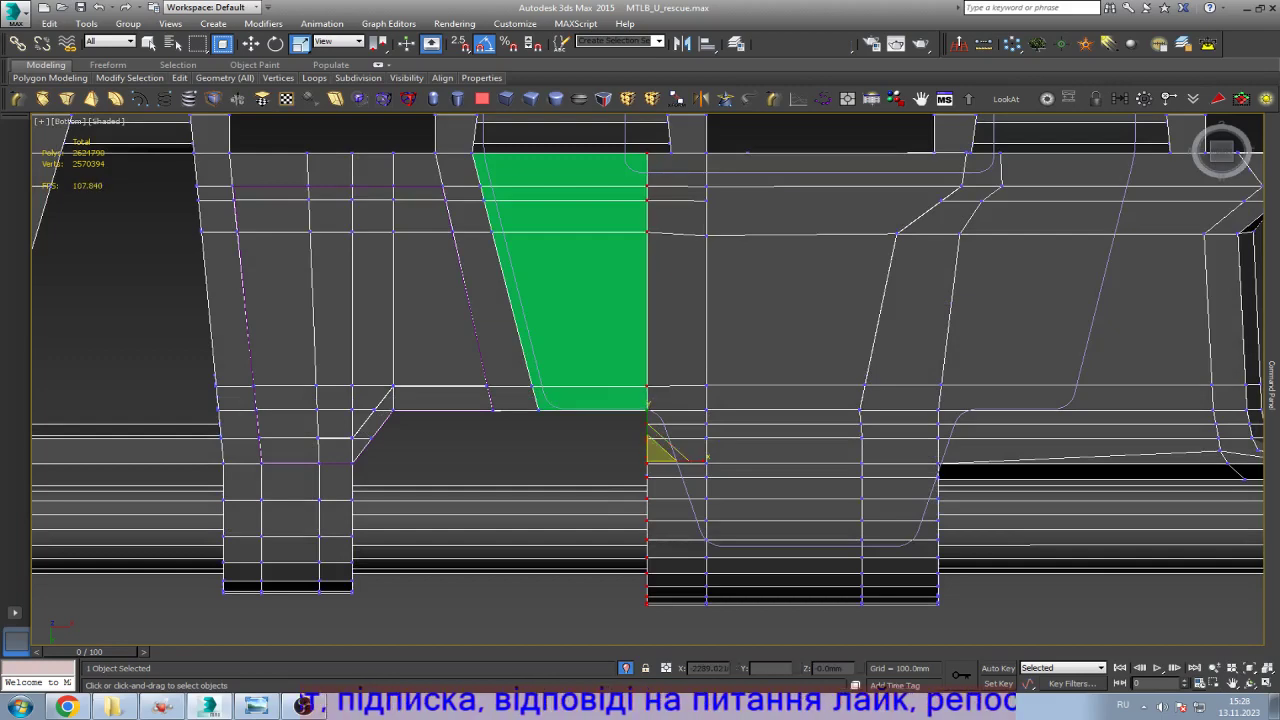
pyautogui.press('w')
pyautogui.scroll(-4, 651, 443)
pyautogui.scroll(7, 660, 300)
pyautogui.scroll(4, 433, 519)
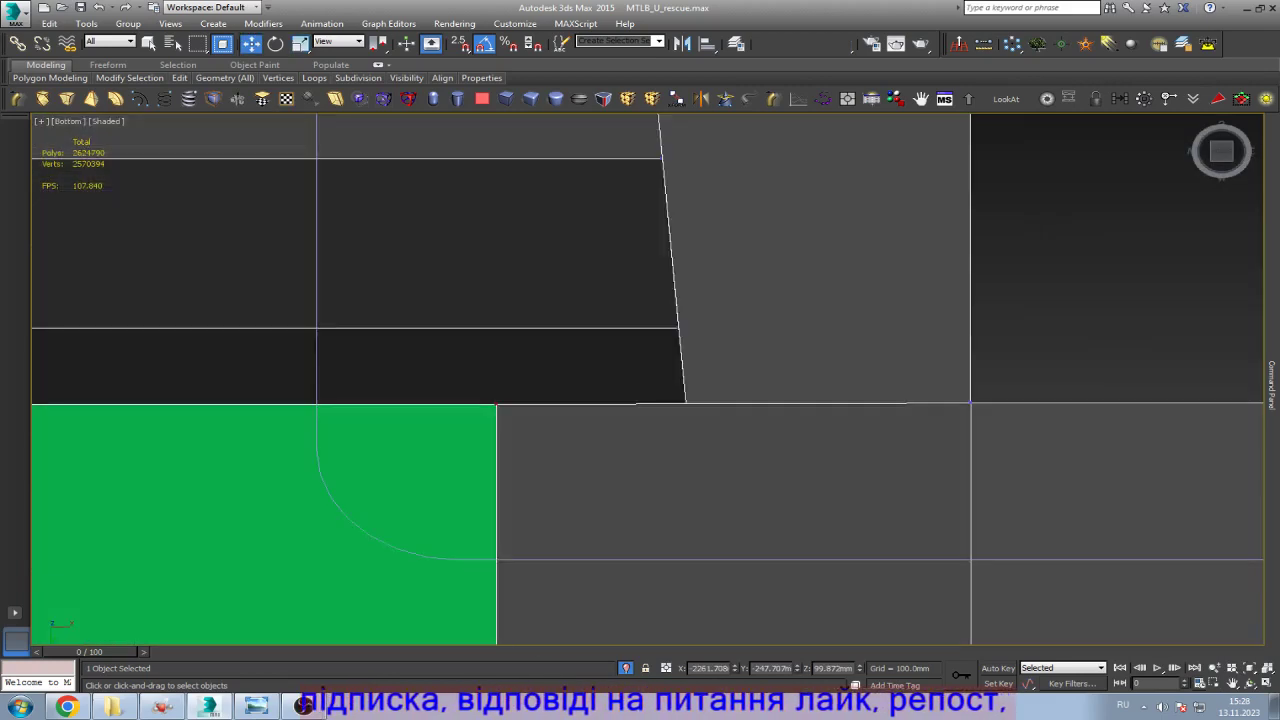
pyautogui.scroll(1, 433, 519)
pyautogui.moveTo(783, 520); pyautogui.dragTo(766, 520)
# Step: Select the vertices at the green face's corner
pyautogui.scroll(-3, 700, 450)
pyautogui.moveTo(694, 463); pyautogui.dragTo(983, 375)
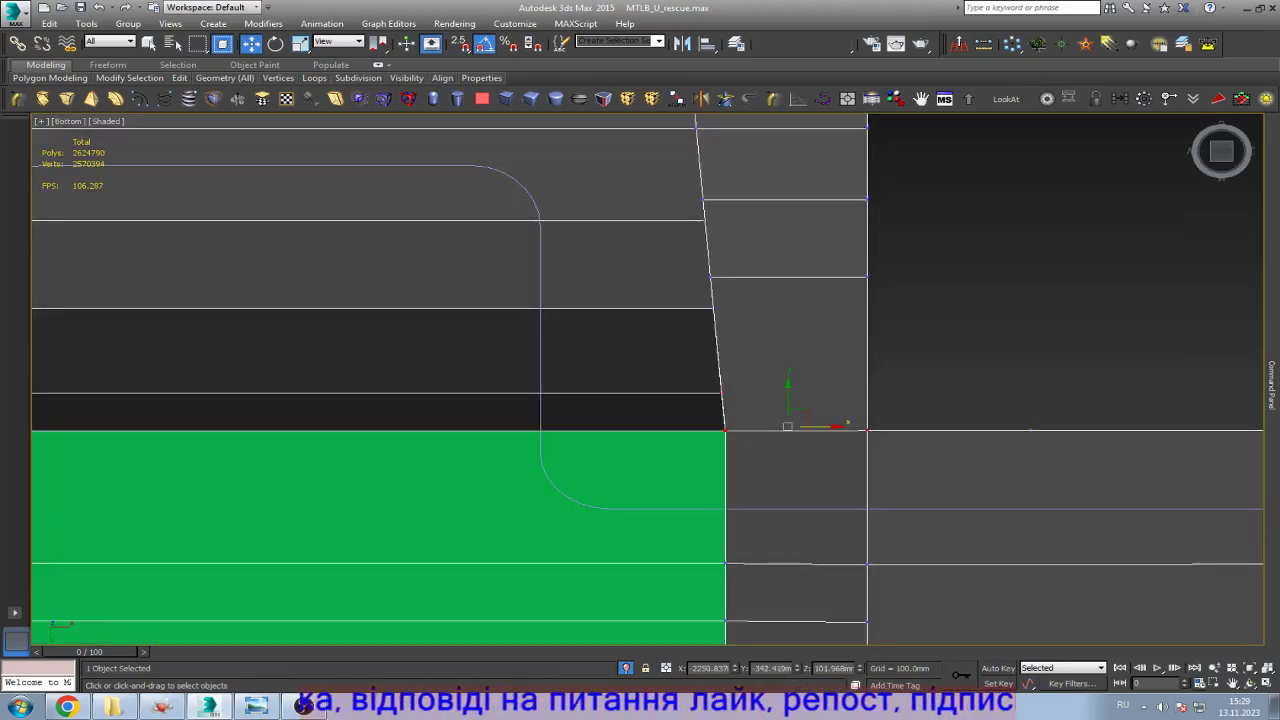
pyautogui.scroll(-3, 705, 362)
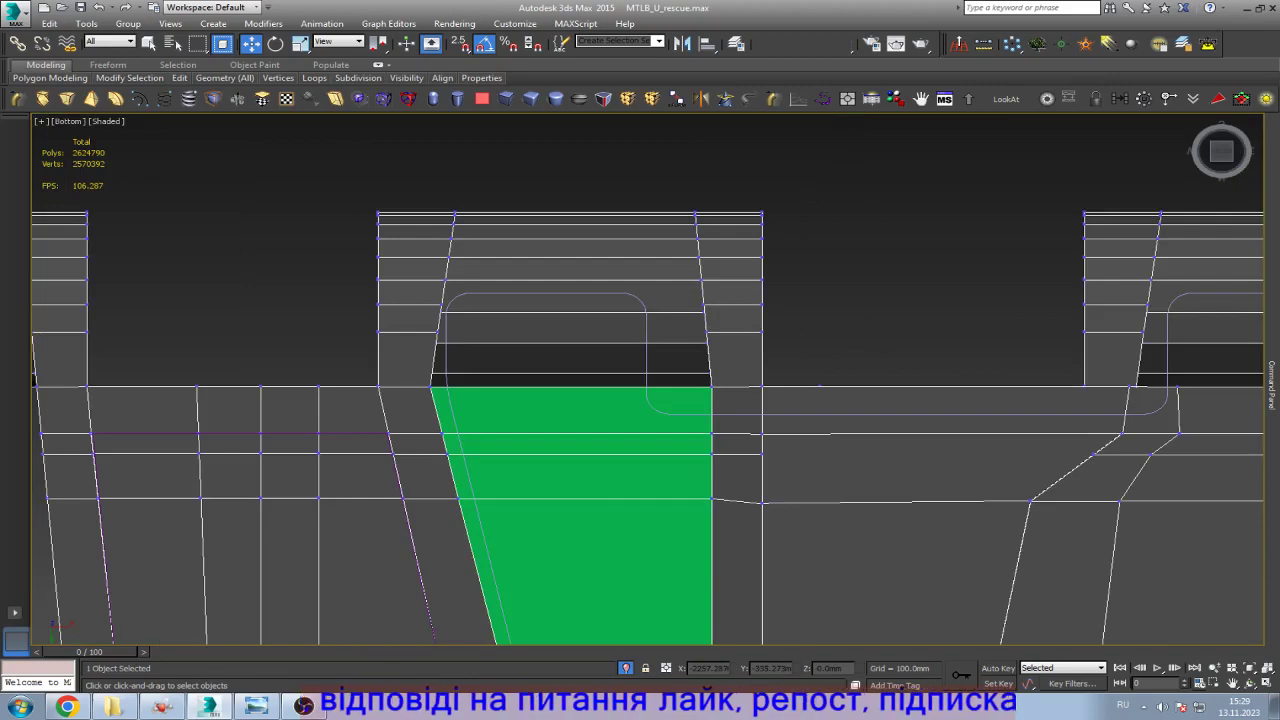
# Step: Select the whole link element and give it material ID 2 (Black_Metal)
pyautogui.press('5')
pyautogui.press('z')
pyautogui.moveTo(1270, 385)
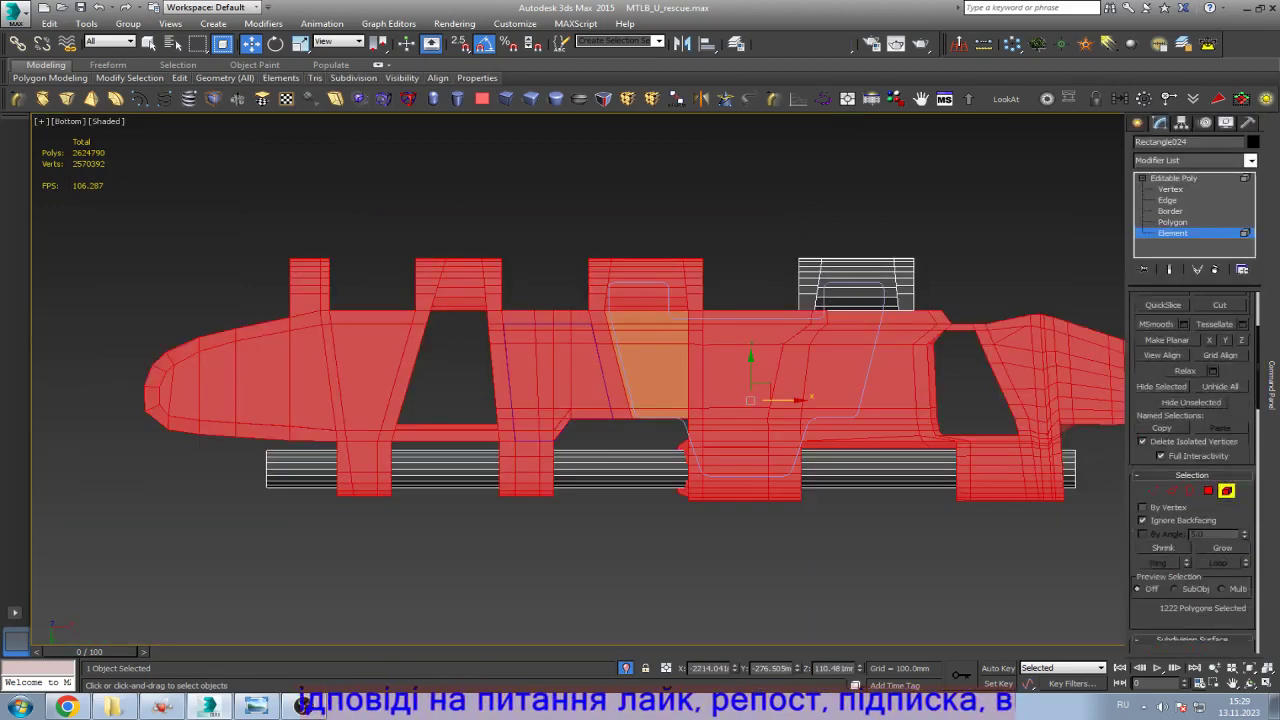
pyautogui.scroll(-10, 1192, 470)
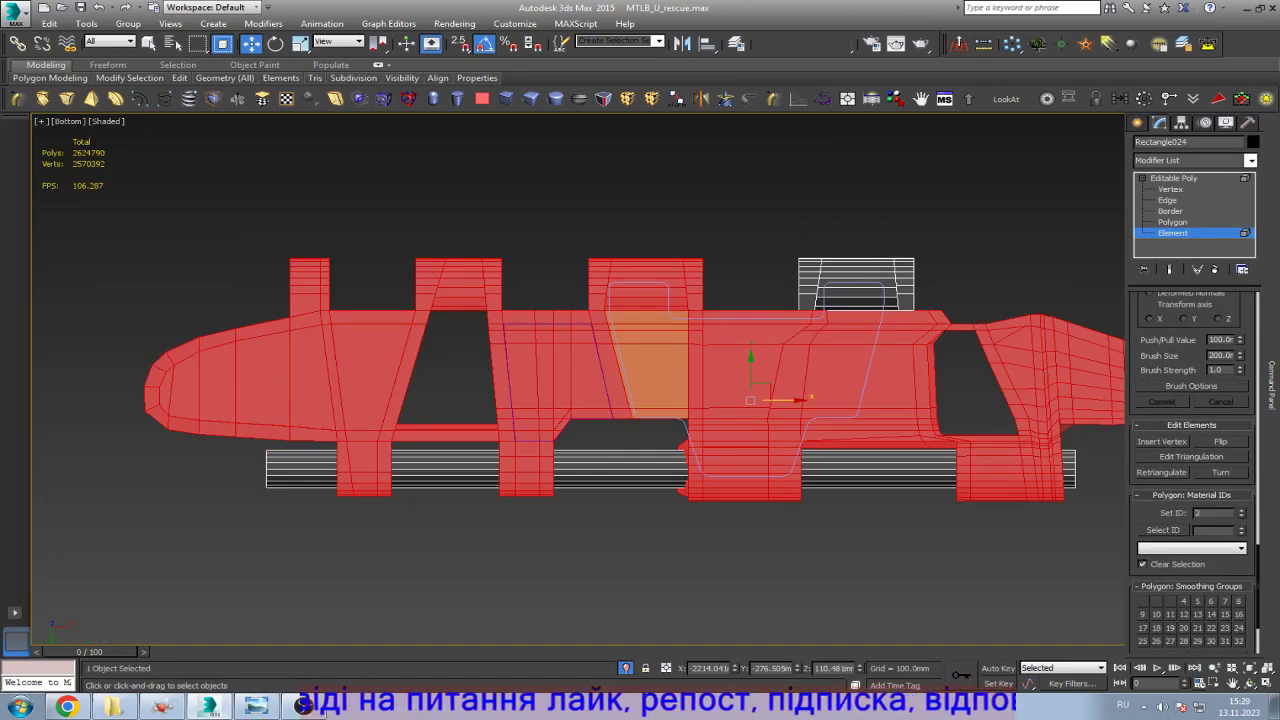
pyautogui.press('Return')
# Step: Exit Element mode and retype the object's name in the name field as Track
pyautogui.press('5')
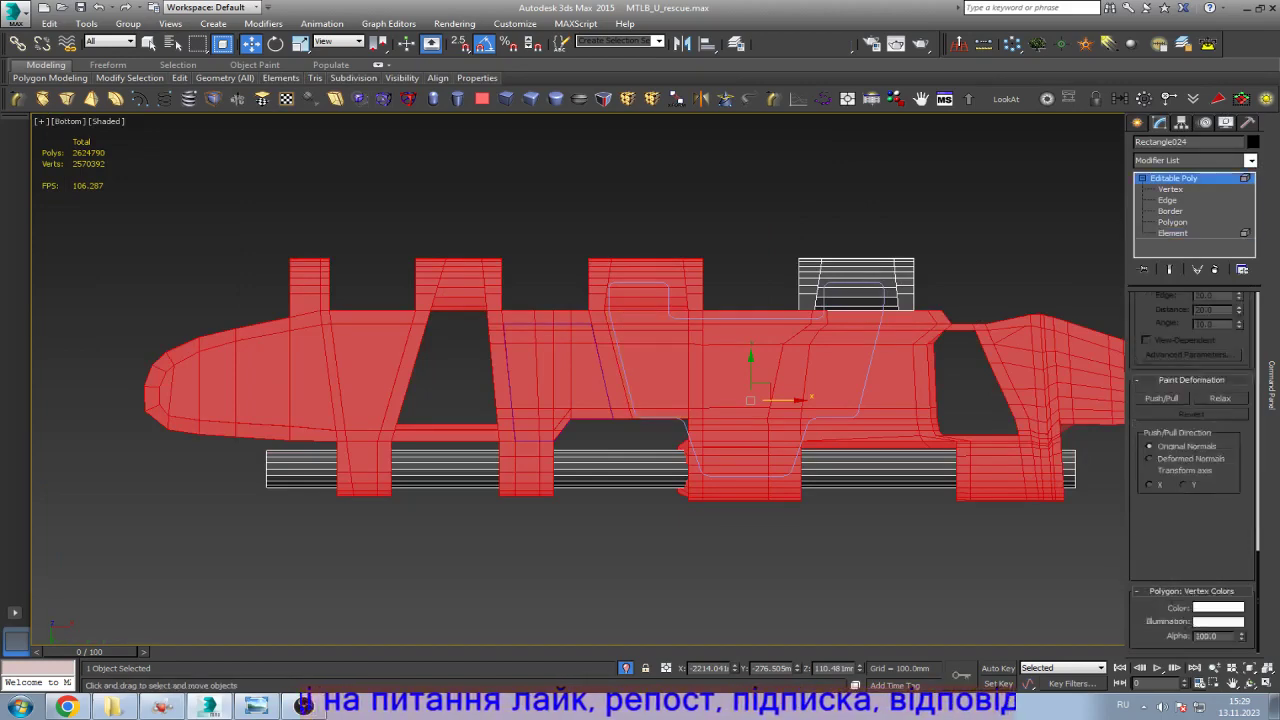
pyautogui.click(1160, 142)
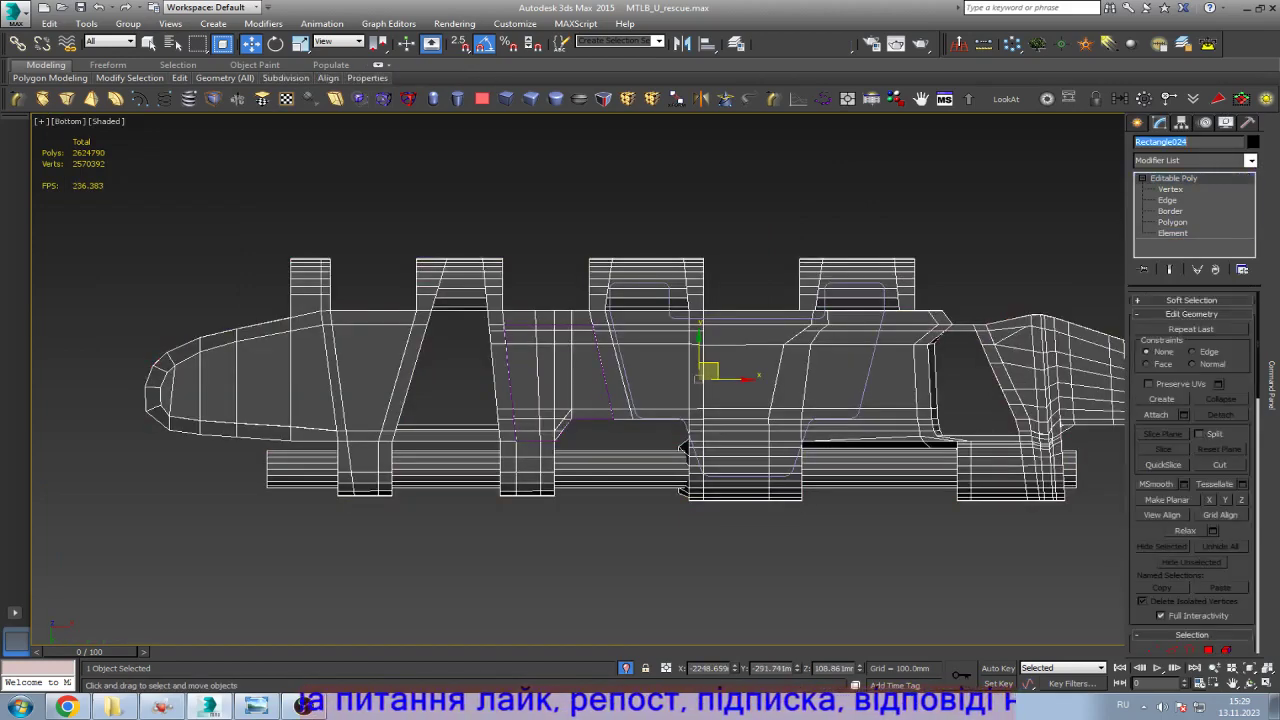
pyautogui.write('Ex')
pyautogui.write('tr')
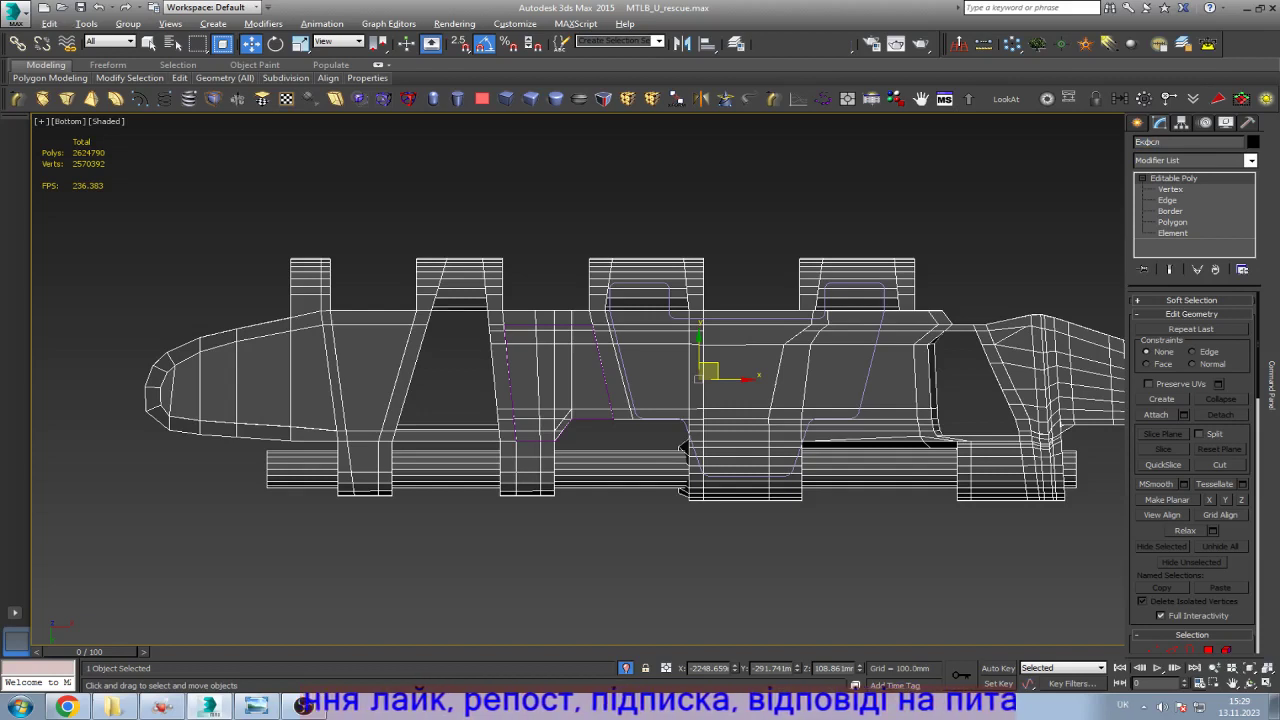
pyautogui.press('Return')
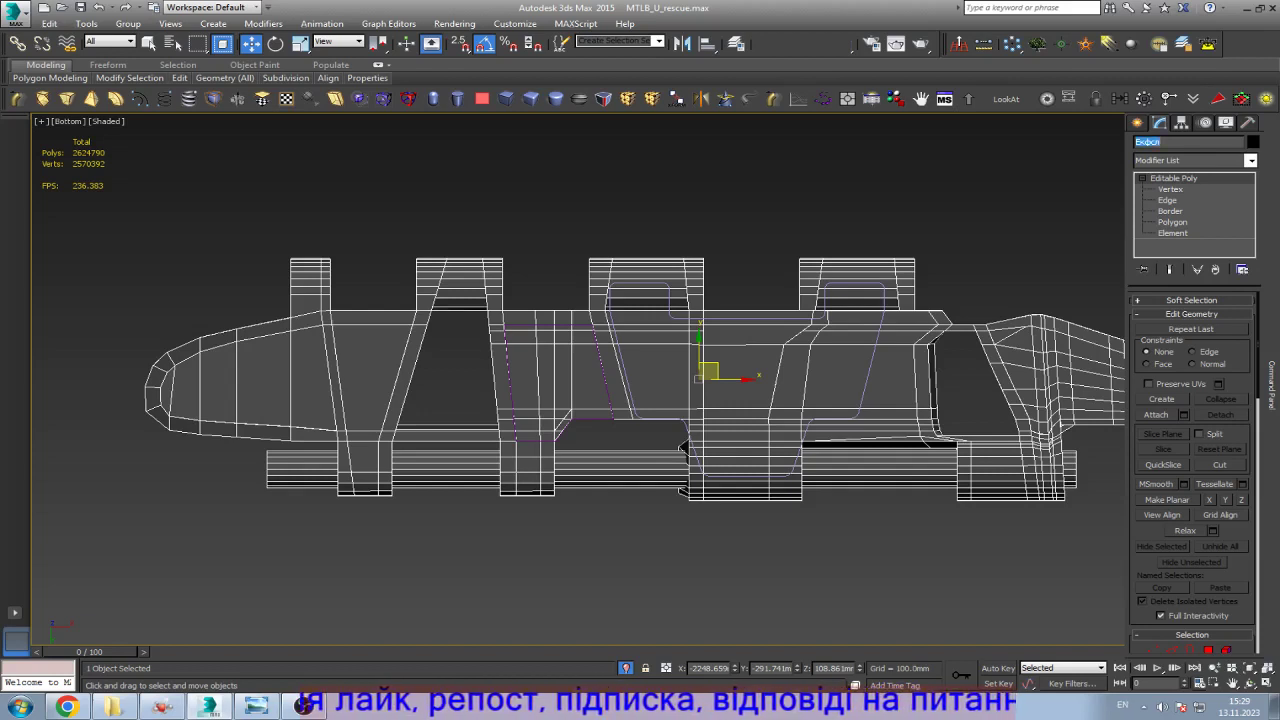
pyautogui.write('Tral')
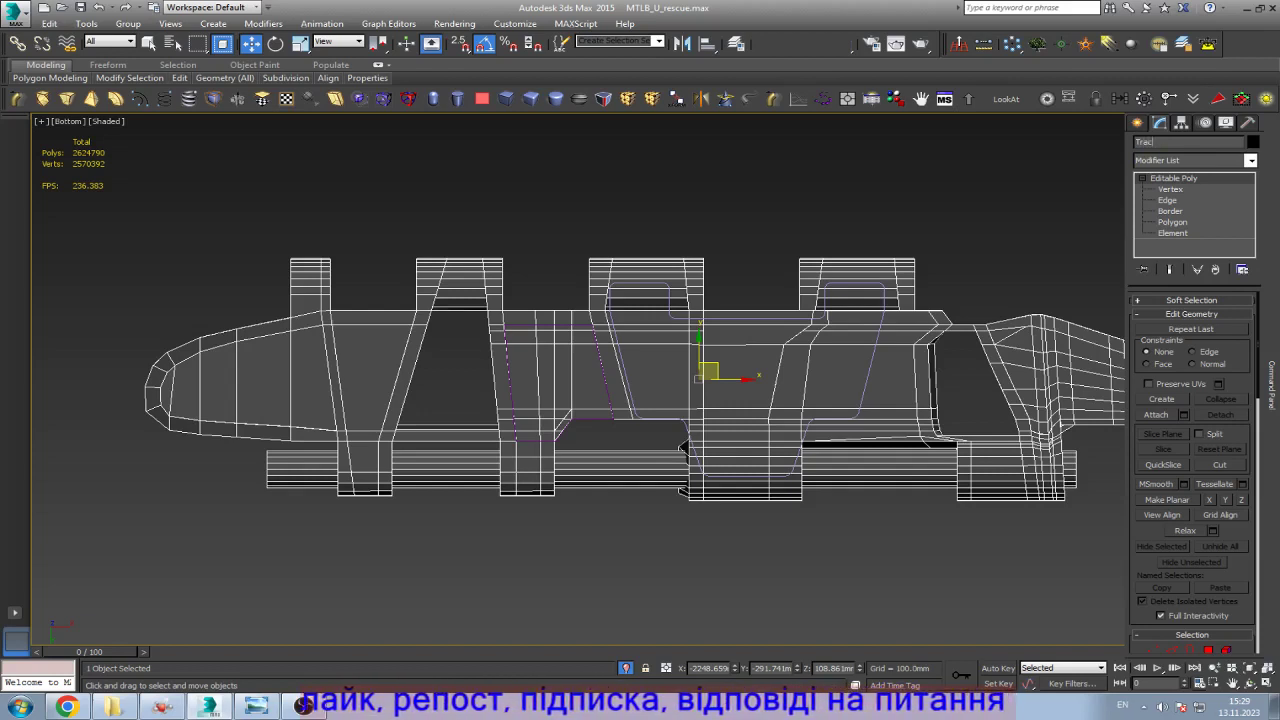
pyautogui.write('3')
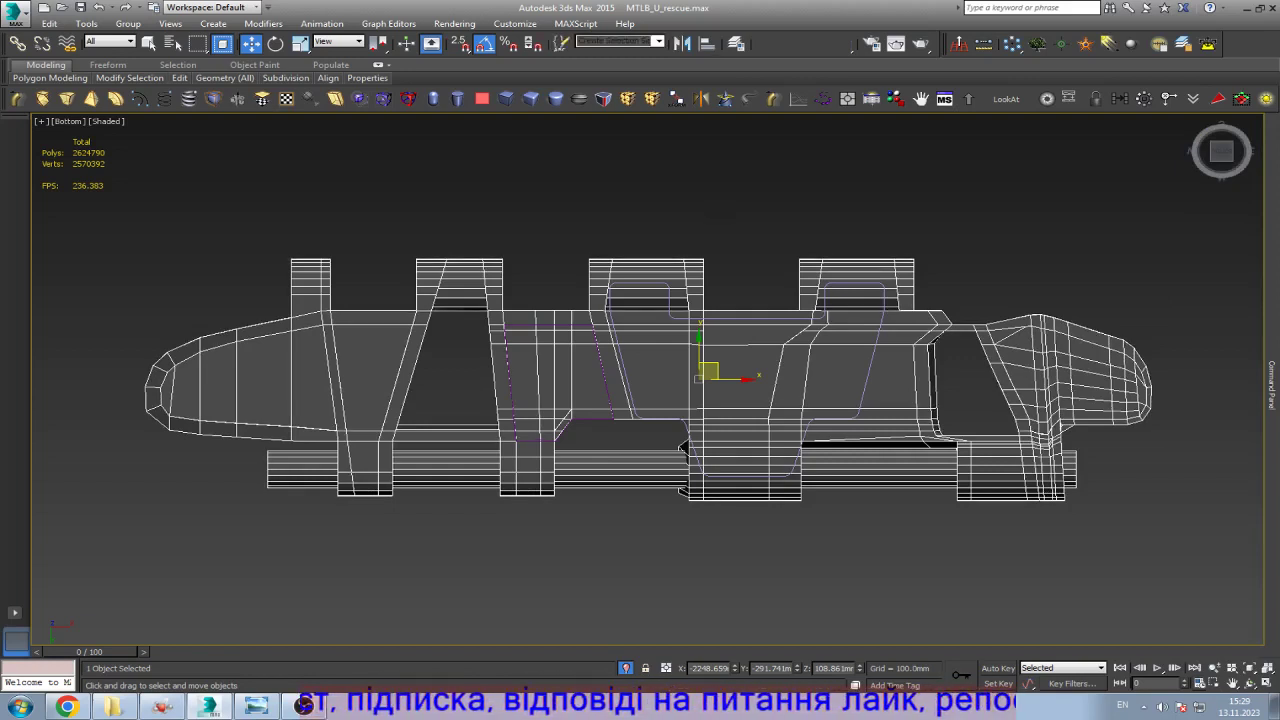
pyautogui.scroll(5, 750, 240)
pyautogui.scroll(-3, 686, 265)
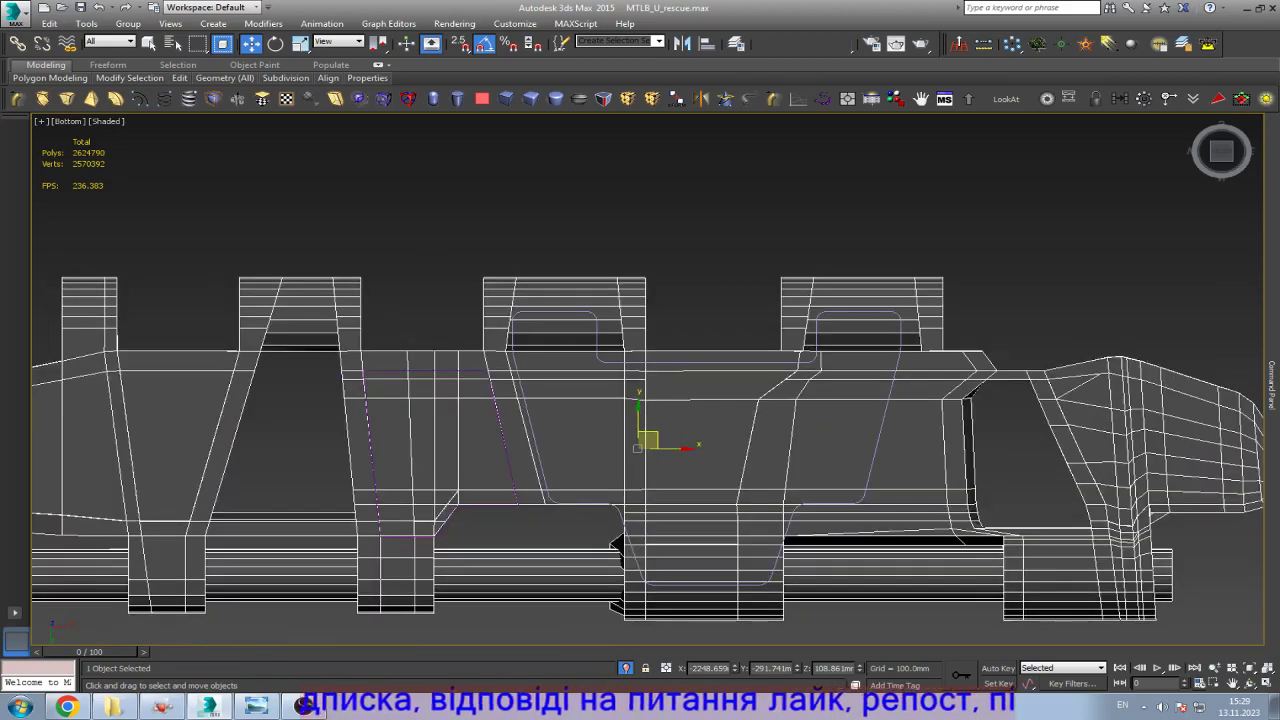
# Step: In wireframe, select the left-edge vertices and slide them onto the neighbouring column
pyautogui.scroll(5, 659, 612)
pyautogui.press('1')
pyautogui.press('F4')
pyautogui.press('F3')
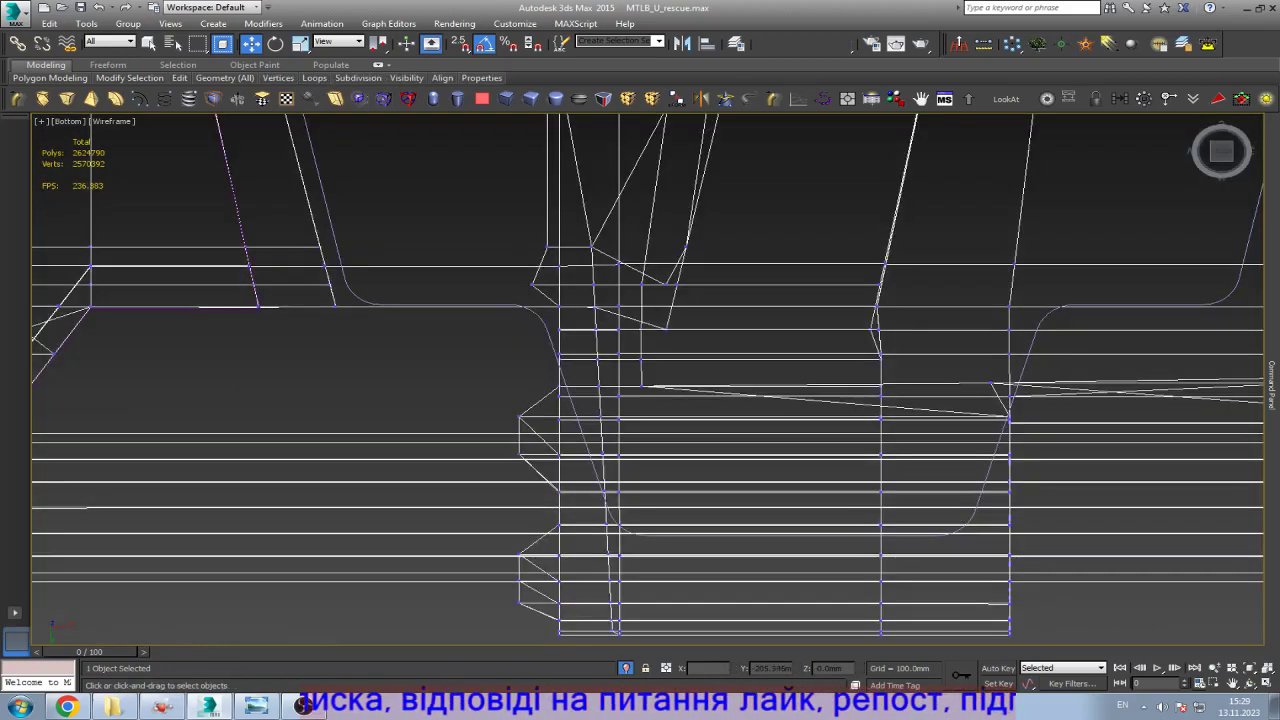
pyautogui.moveTo(502, 390); pyautogui.dragTo(548, 612)
pyautogui.moveTo(735, 668); pyautogui.dragTo(735, 640)
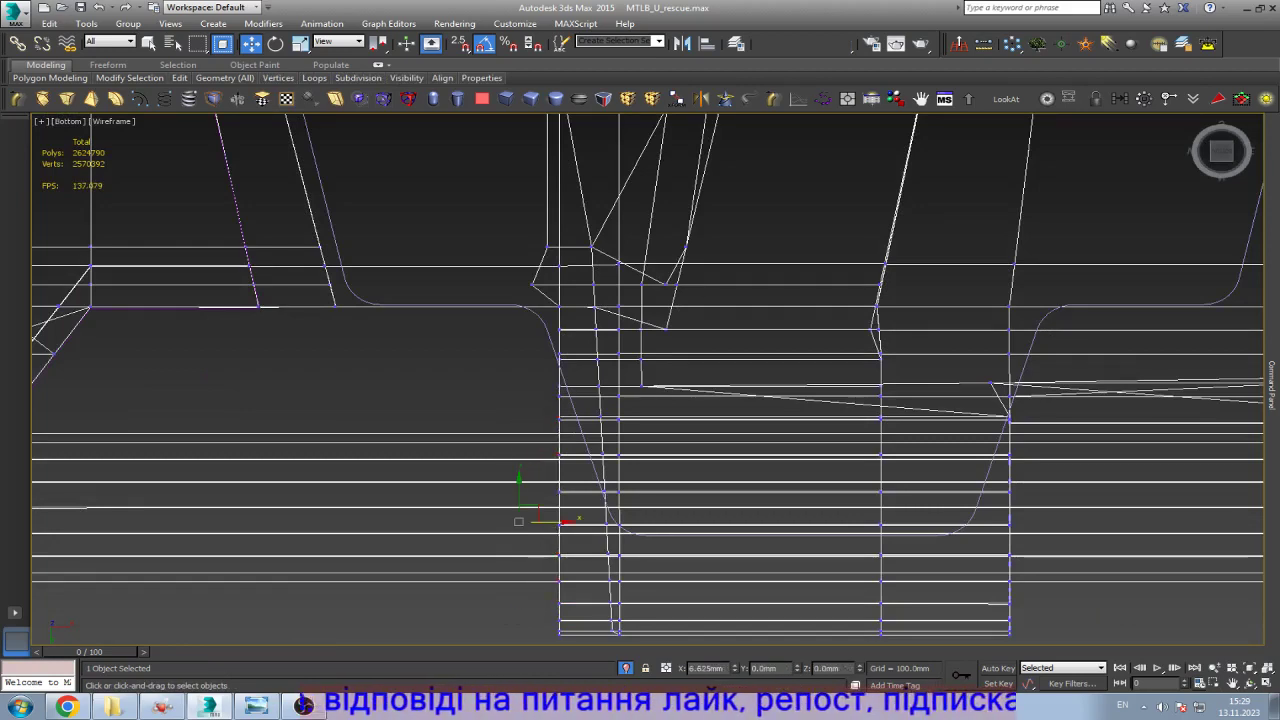
# Step: Align the stray edge's two vertices vertically and slide that edge right onto the column
pyautogui.scroll(5, 555, 277)
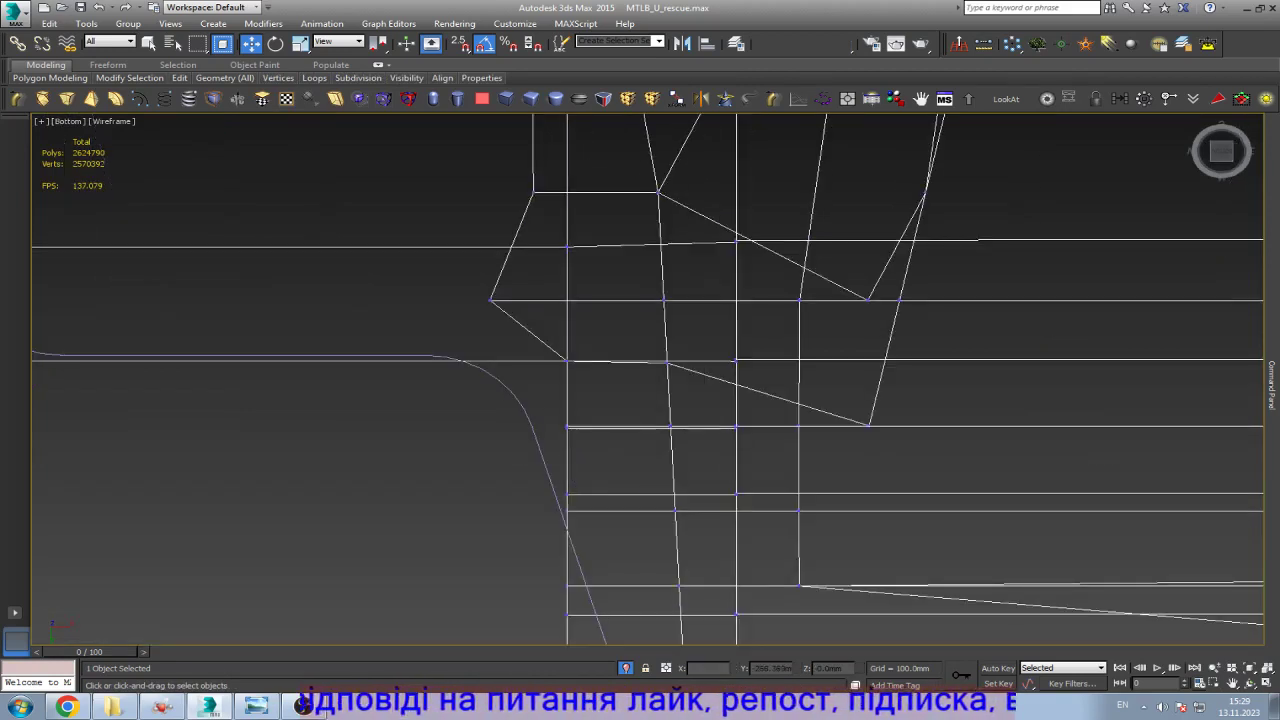
pyautogui.moveTo(471, 304); pyautogui.dragTo(472, 304)
pyautogui.moveTo(557, 171); pyautogui.dragTo(557, 171)
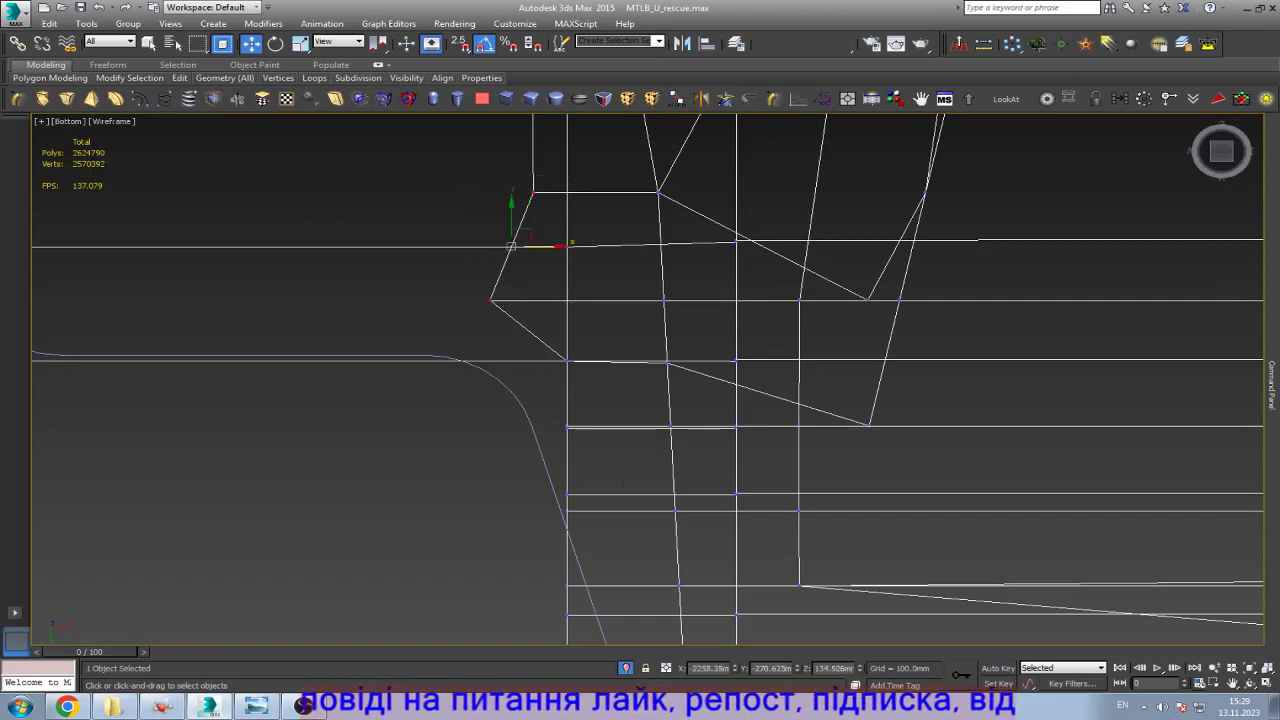
pyautogui.press('r')
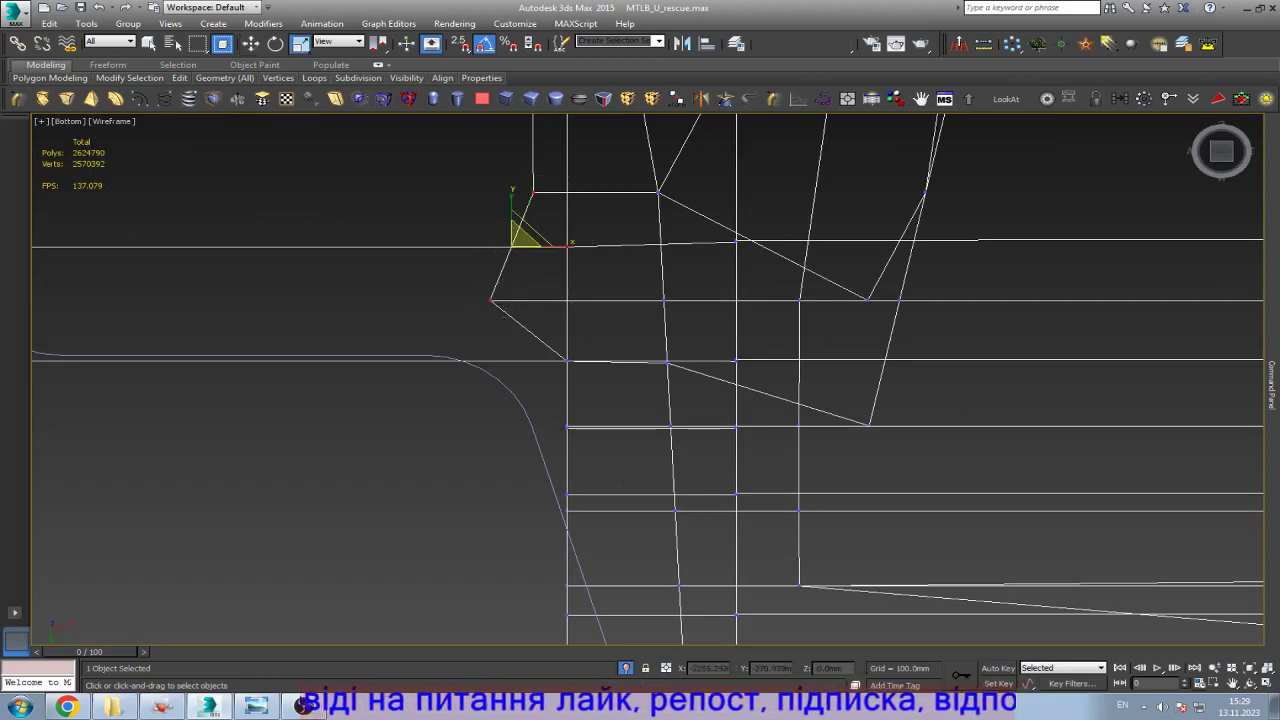
pyautogui.moveTo(543, 246); pyautogui.dragTo(512, 246)
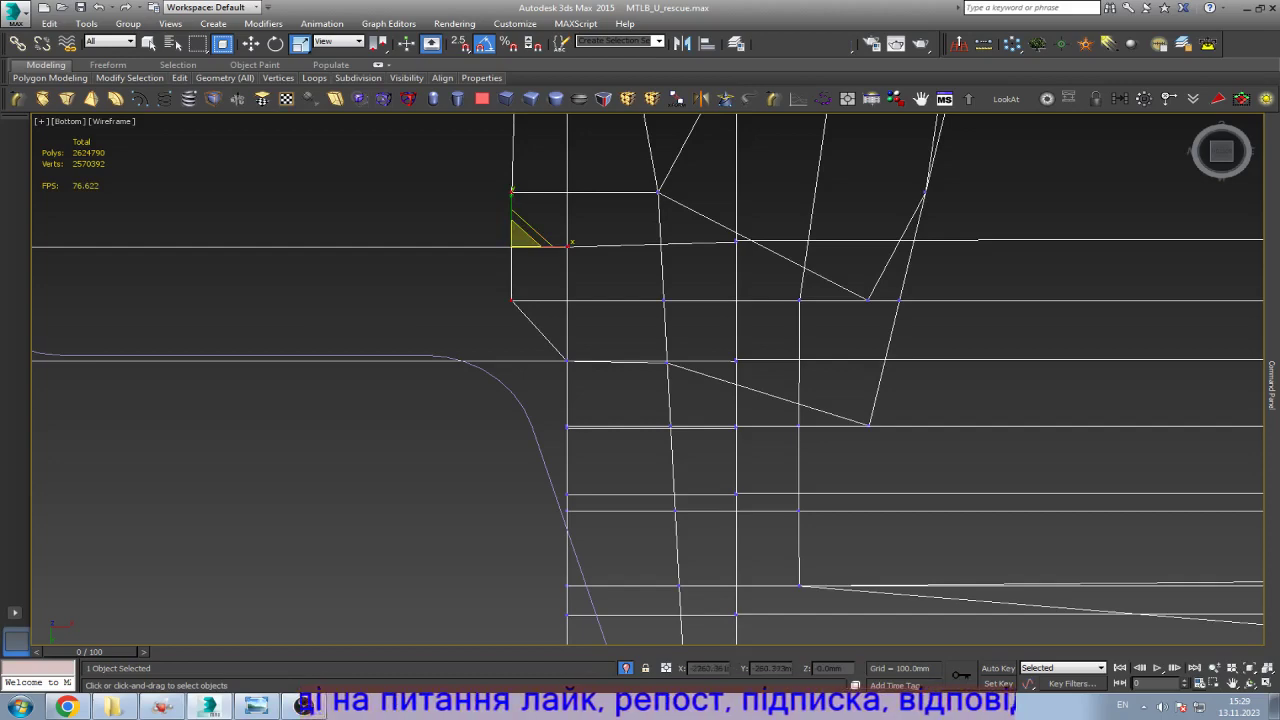
pyautogui.press('w')
pyautogui.moveTo(540, 246); pyautogui.dragTo(596, 246)
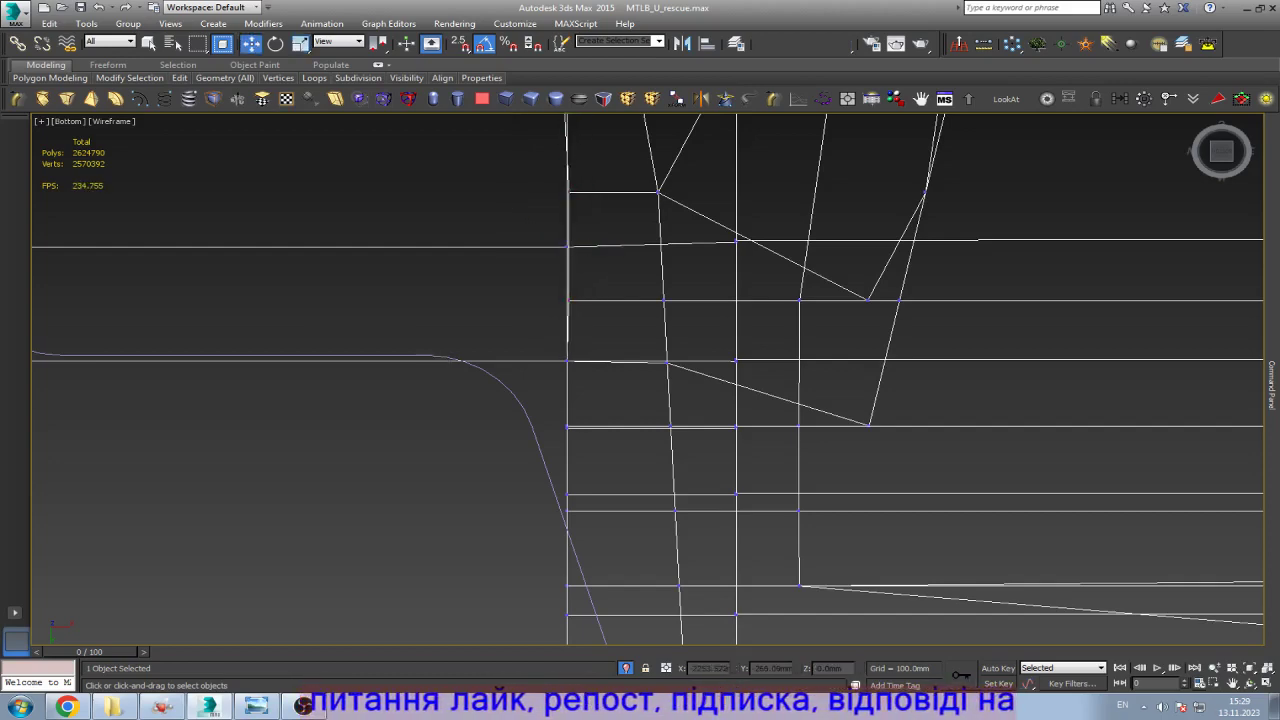
pyautogui.scroll(-6, 570, 245)
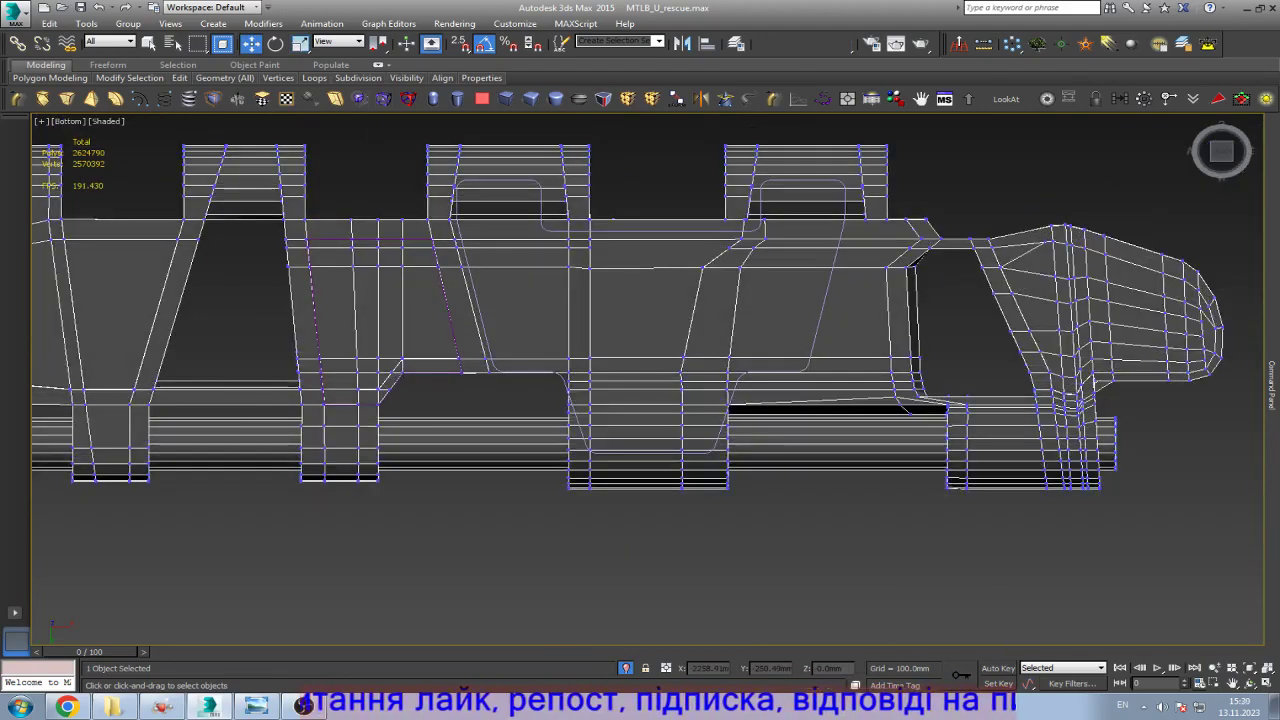
pyautogui.scroll(6, 390, 380)
pyautogui.press('F3')
pyautogui.scroll(-6, 640, 380)
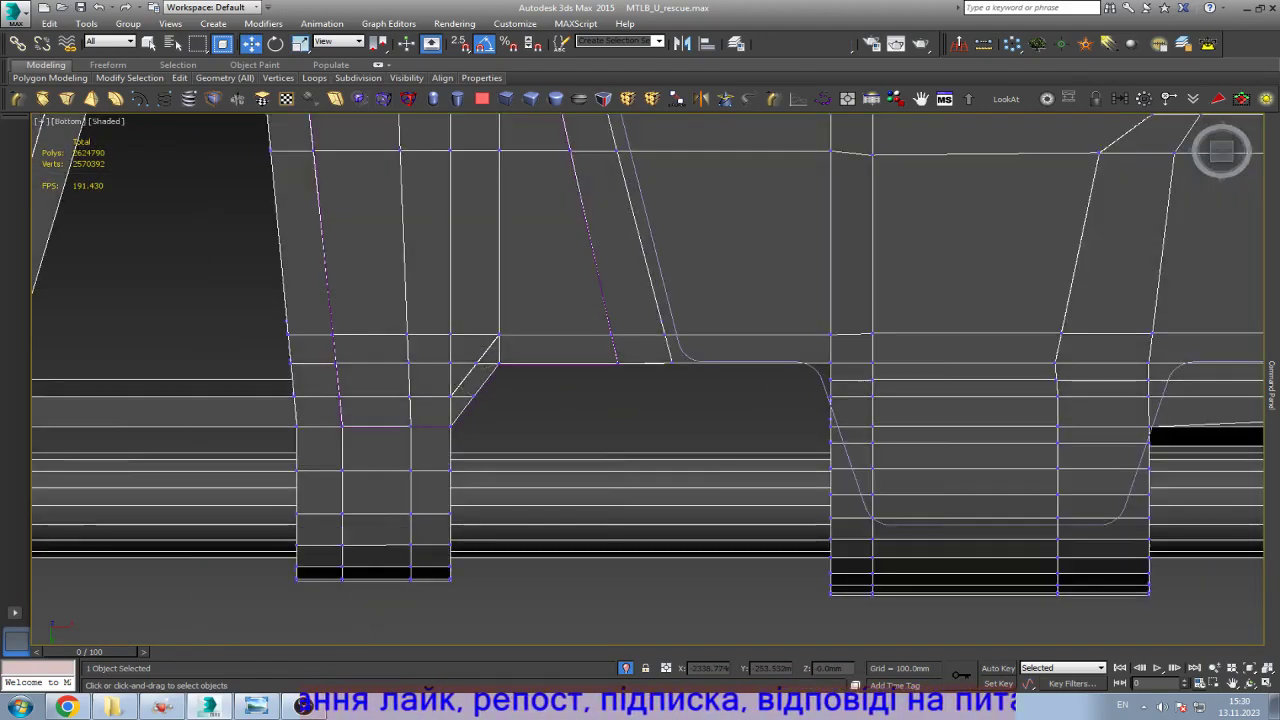
pyautogui.scroll(4, 640, 380)
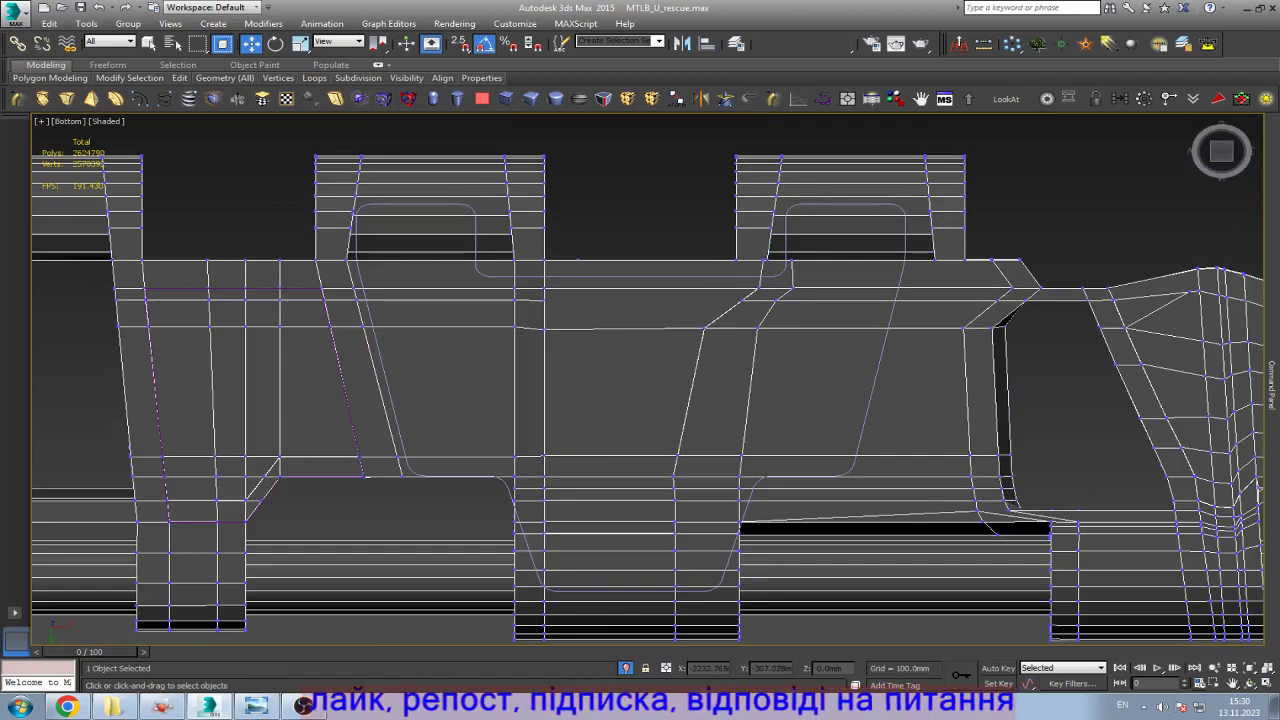
pyautogui.scroll(-4, 640, 380)
pyautogui.scroll(4, 640, 380)
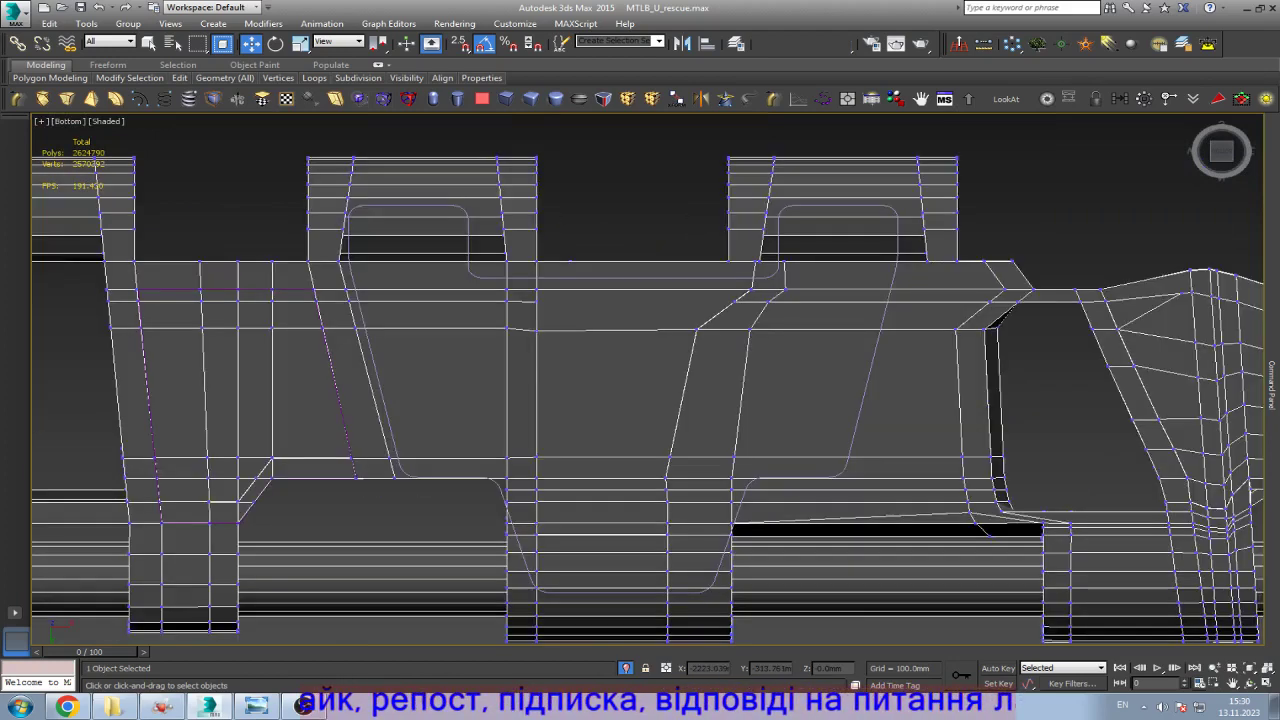
# Step: Select the edge across the link's middle and Slice the mesh along the slice plane
pyautogui.press('2')
pyautogui.click(640, 289)
pyautogui.scroll(-2, 640, 289)
pyautogui.moveTo(1272, 385)
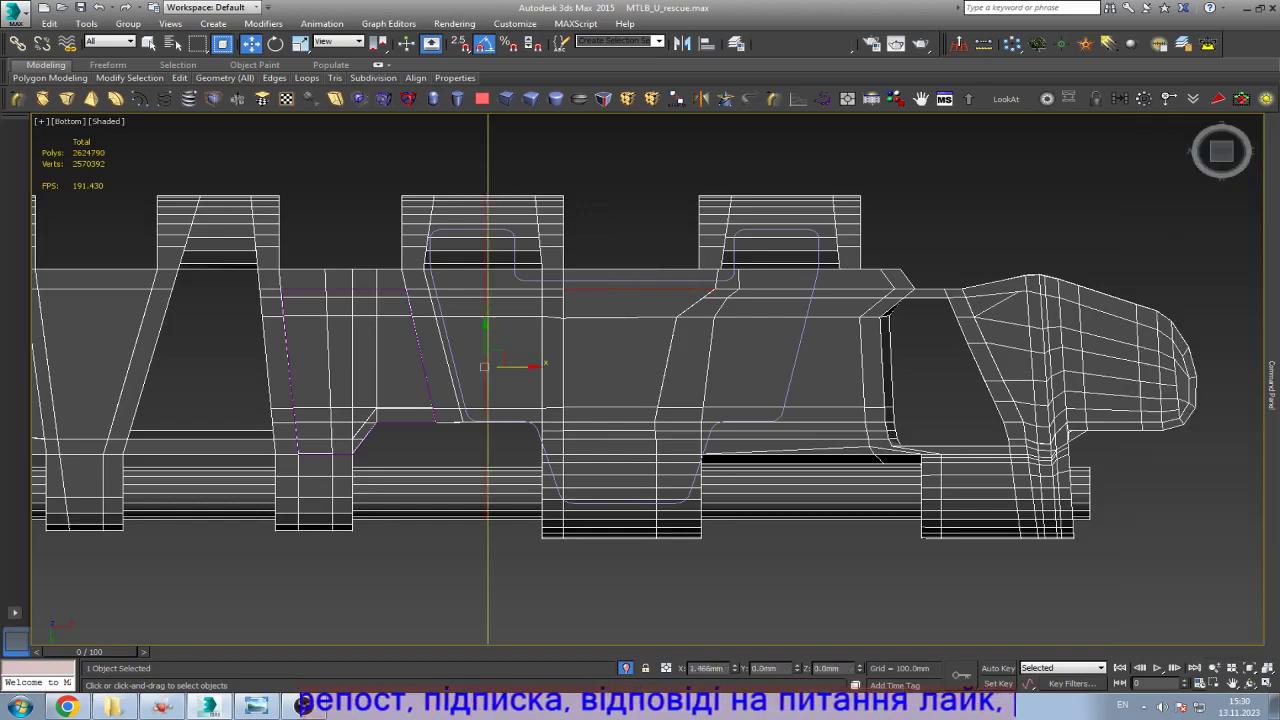
pyautogui.scroll(5, 625, 549)
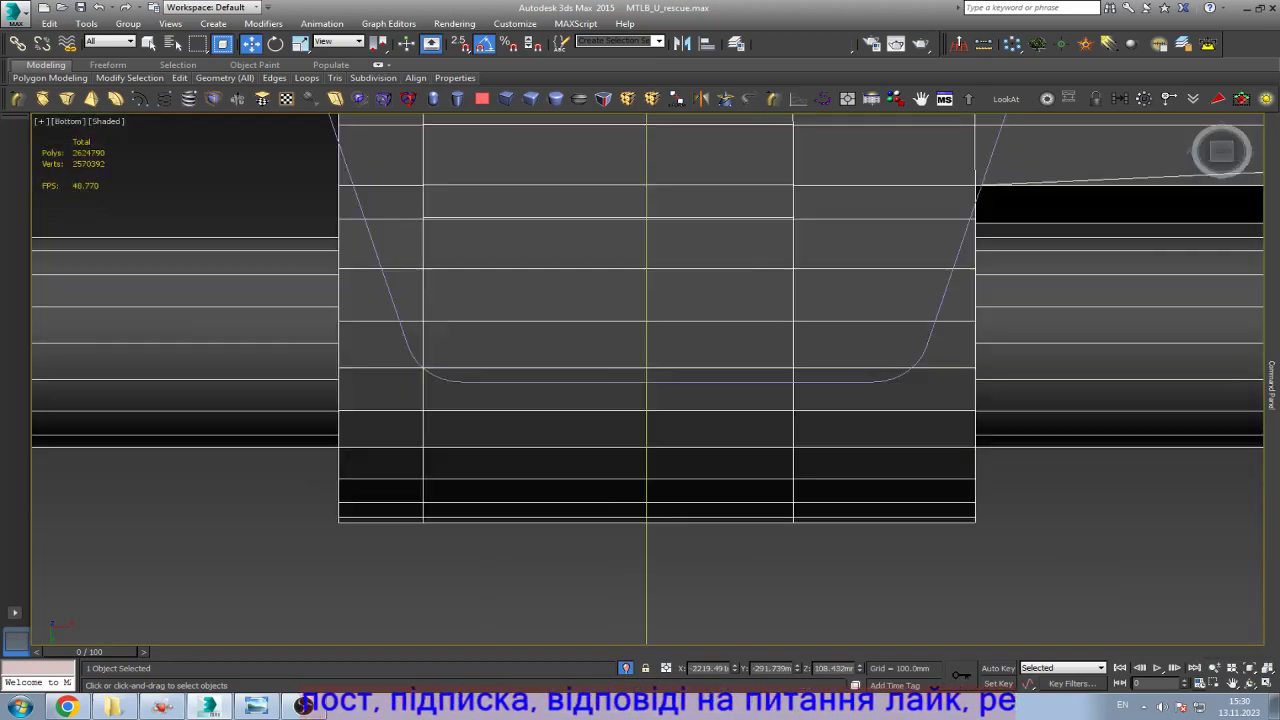
pyautogui.scroll(-3, 650, 549)
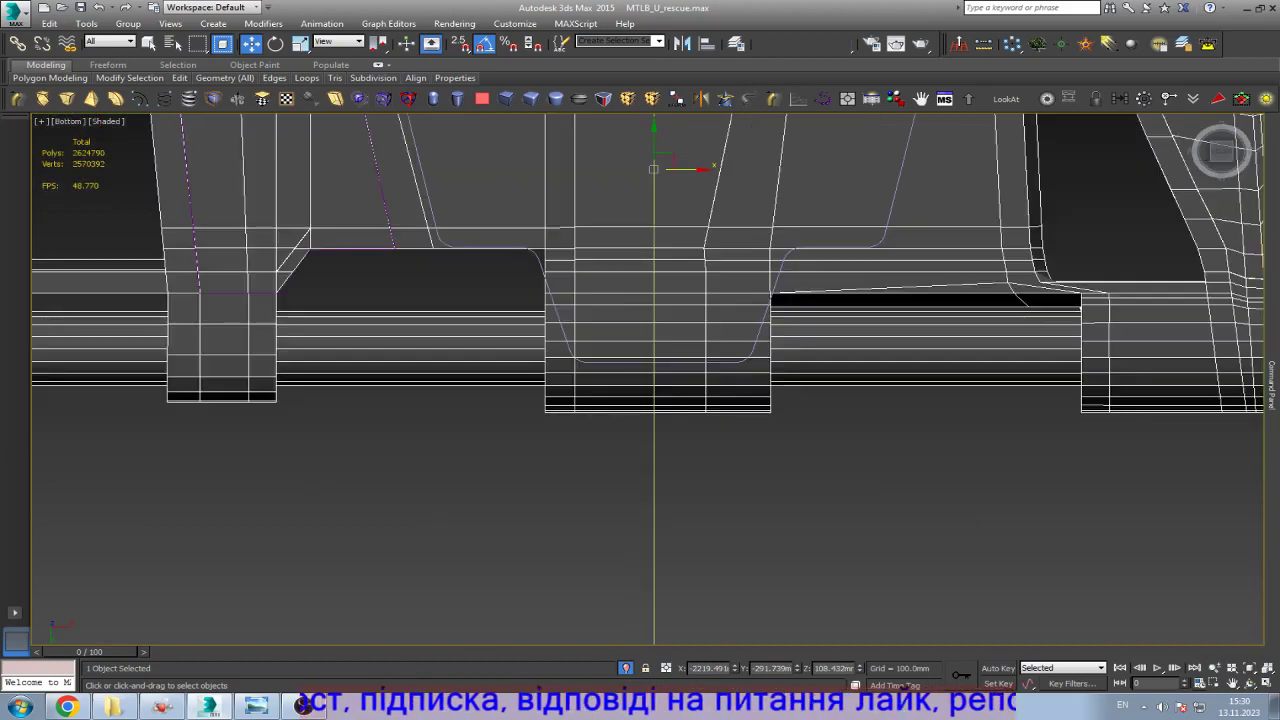
pyautogui.click(1162, 449)
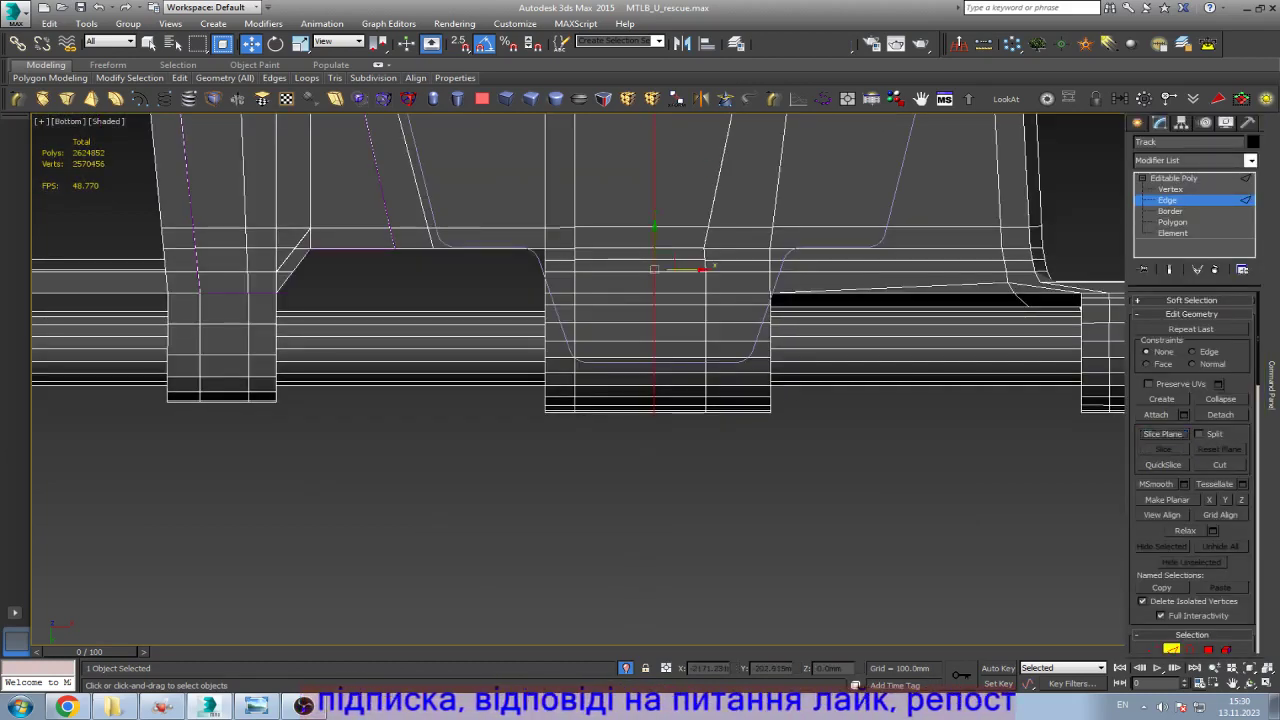
pyautogui.scroll(-3, 535, 504)
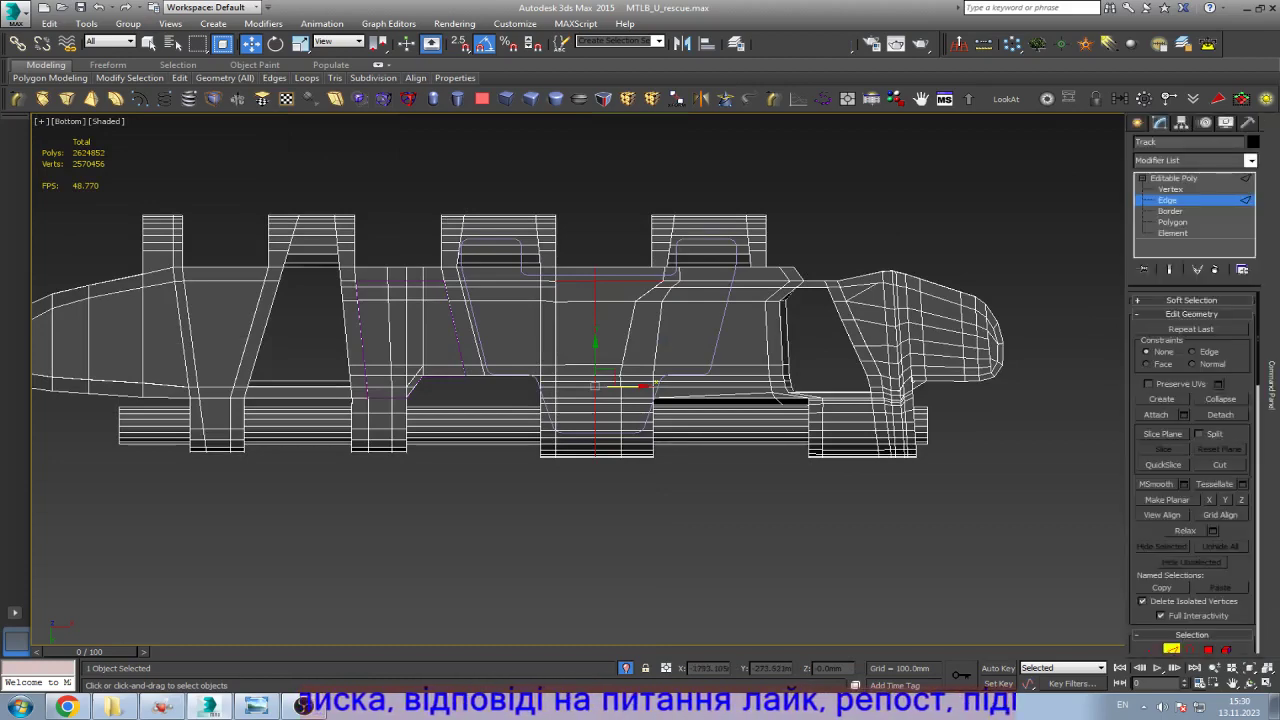
# Step: Select the right half's polygons and detach them as Object007
pyautogui.press('4')
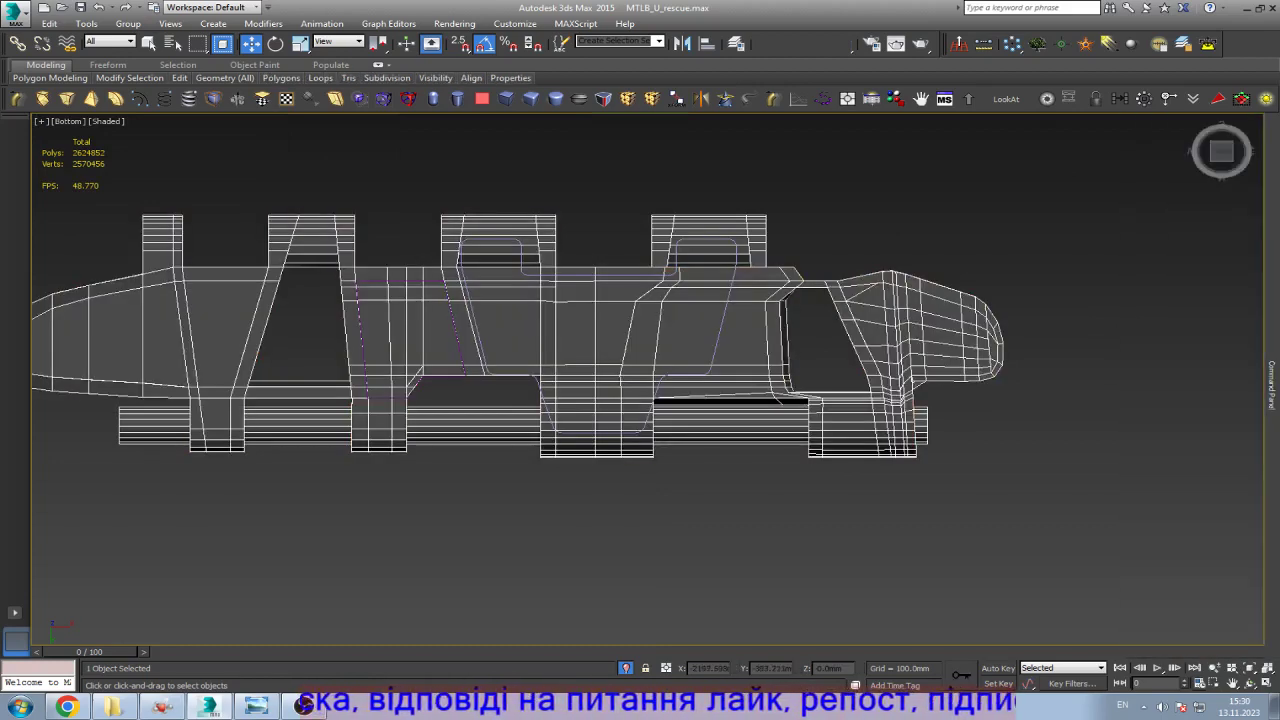
pyautogui.moveTo(718, 466); pyautogui.dragTo(624, 186)
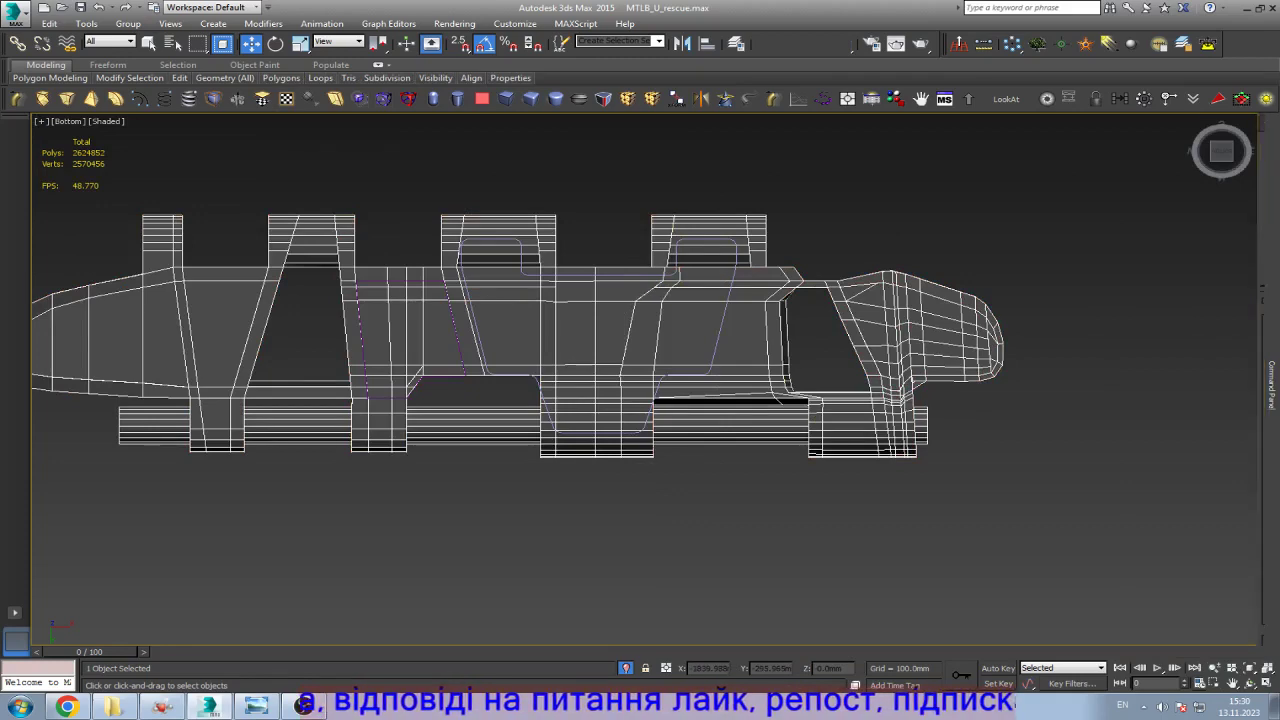
pyautogui.moveTo(1272, 385)
pyautogui.scroll(-4, 1192, 470)
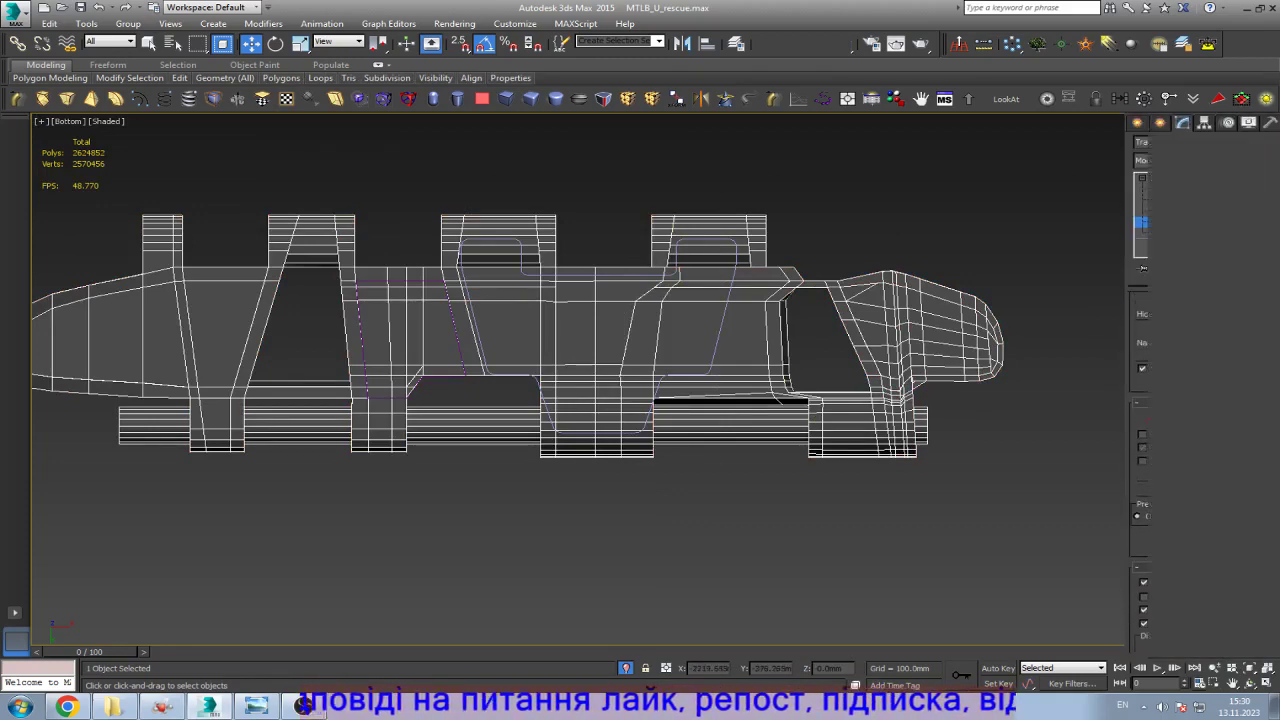
pyautogui.moveTo(616, 182); pyautogui.dragTo(832, 549)
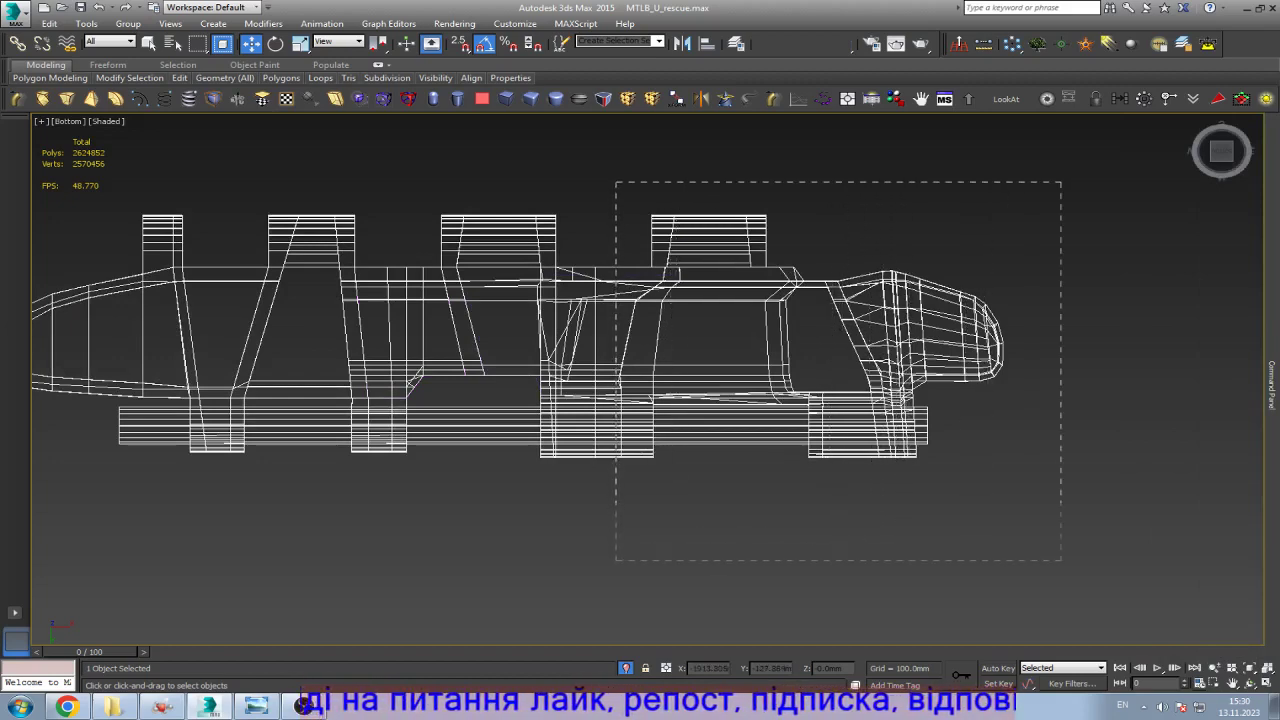
pyautogui.moveTo(1061, 560); pyautogui.dragTo(1061, 560)
pyautogui.hotkey('ctrl', 'd')
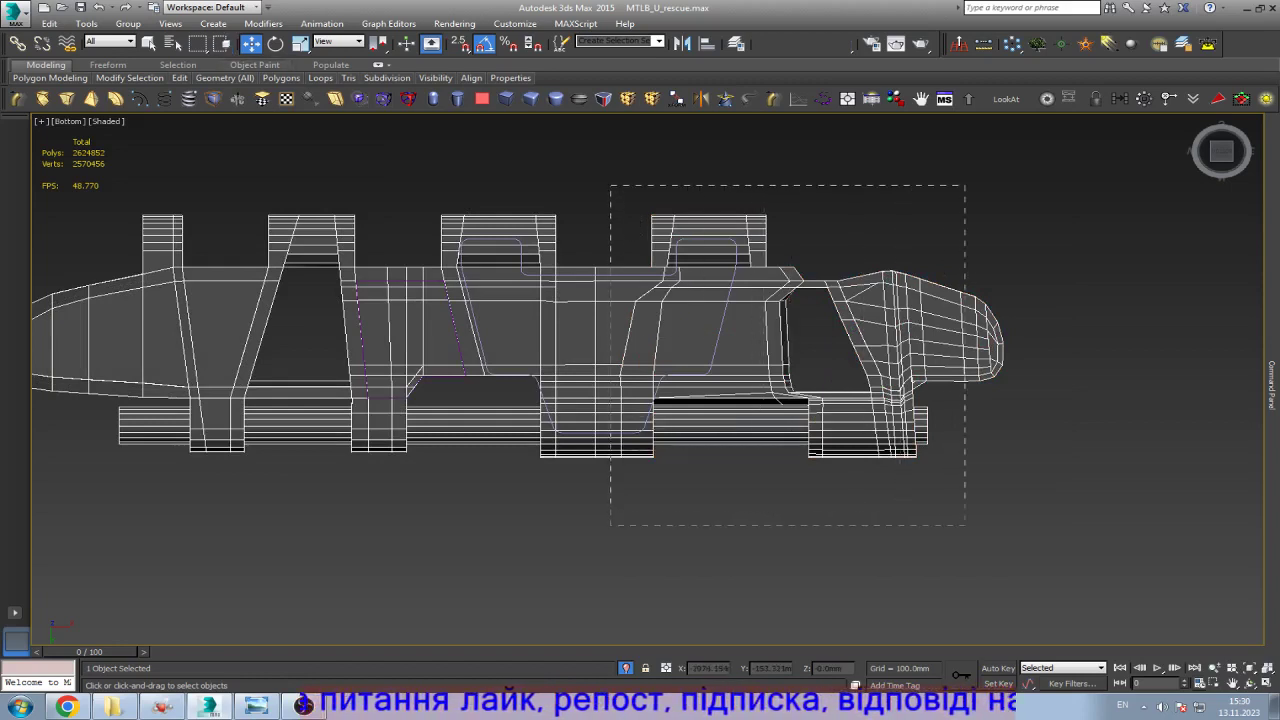
pyautogui.moveTo(965, 525); pyautogui.dragTo(1050, 527)
pyautogui.hotkey('alt', 'd')
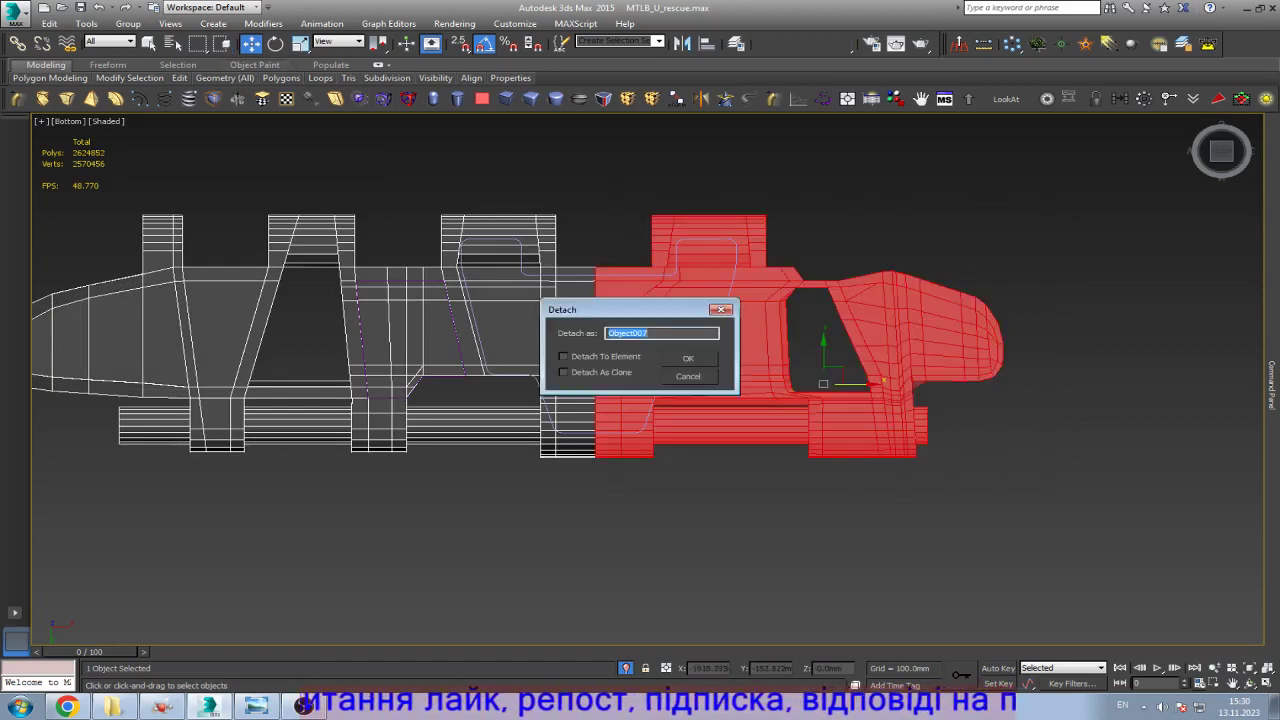
pyautogui.press('Return')
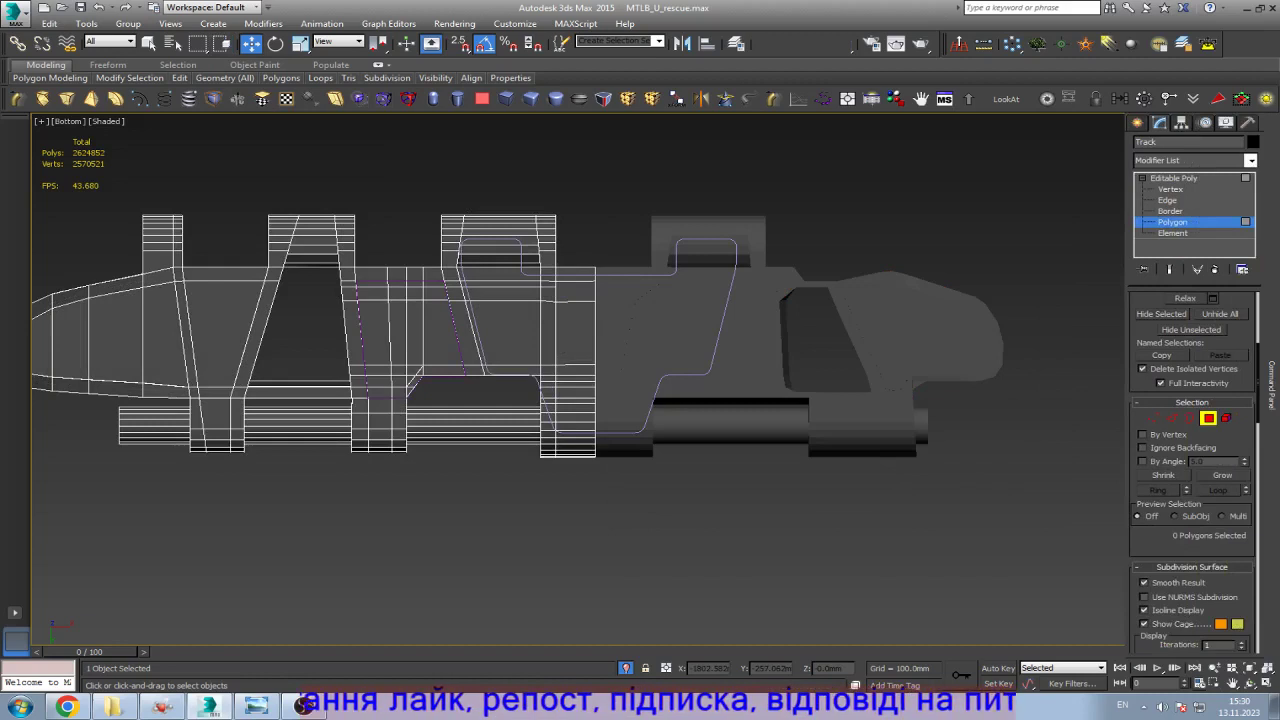
# Step: Leave polygon editing, select Object007 and activate Move
pyautogui.click(1173, 178)
pyautogui.click(900, 330)
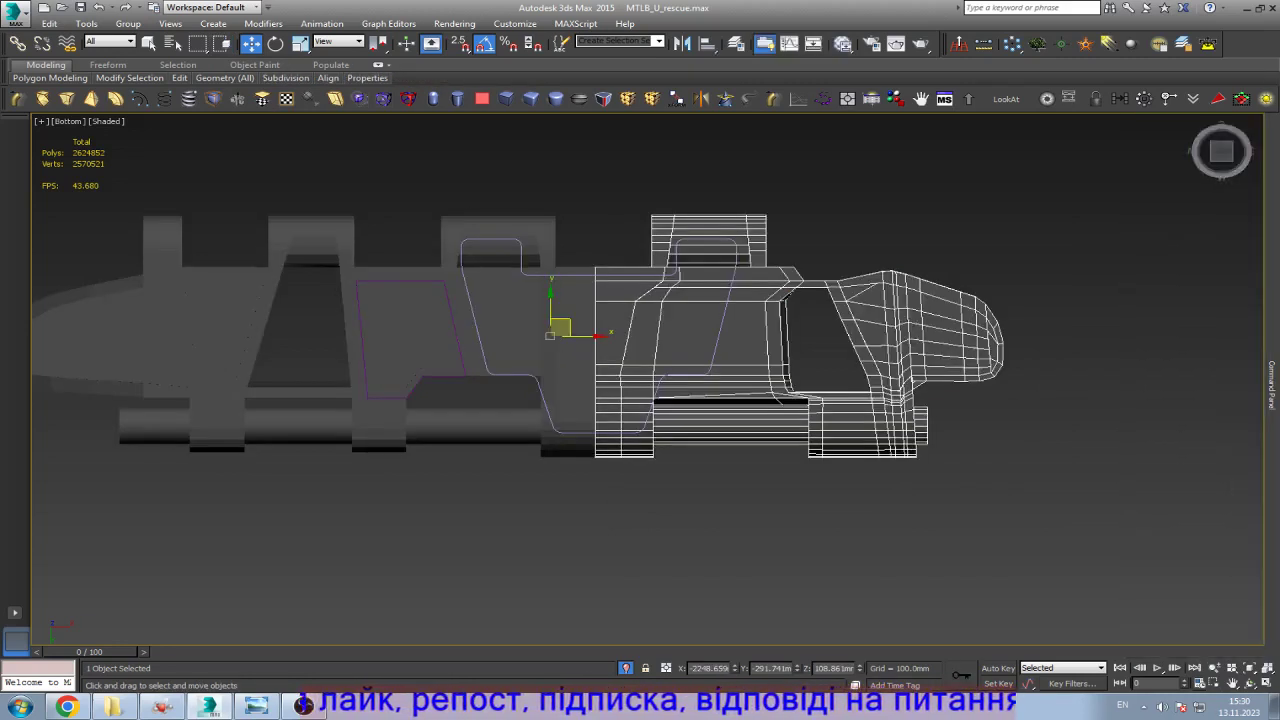
pyautogui.click(1168, 98)
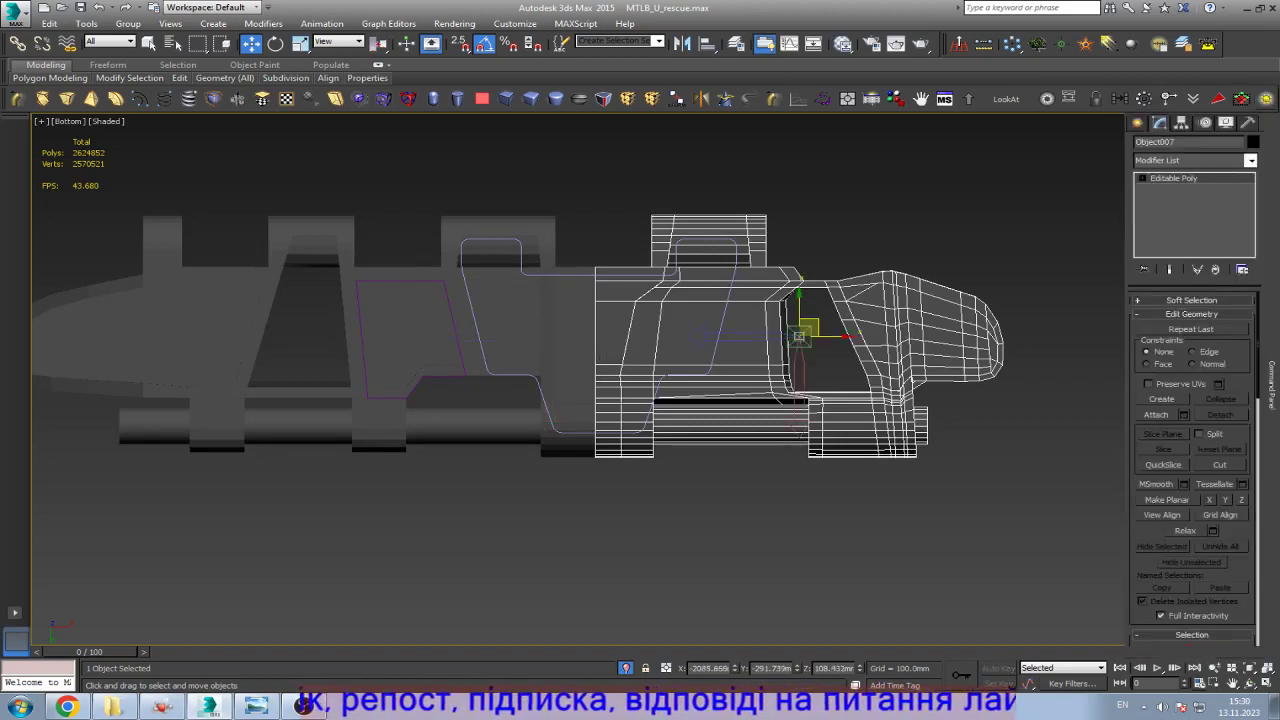
# Step: Move Object007 off to the right and delete the stray vertex with its small triangle
pyautogui.moveTo(808, 330); pyautogui.dragTo(1127, 330)
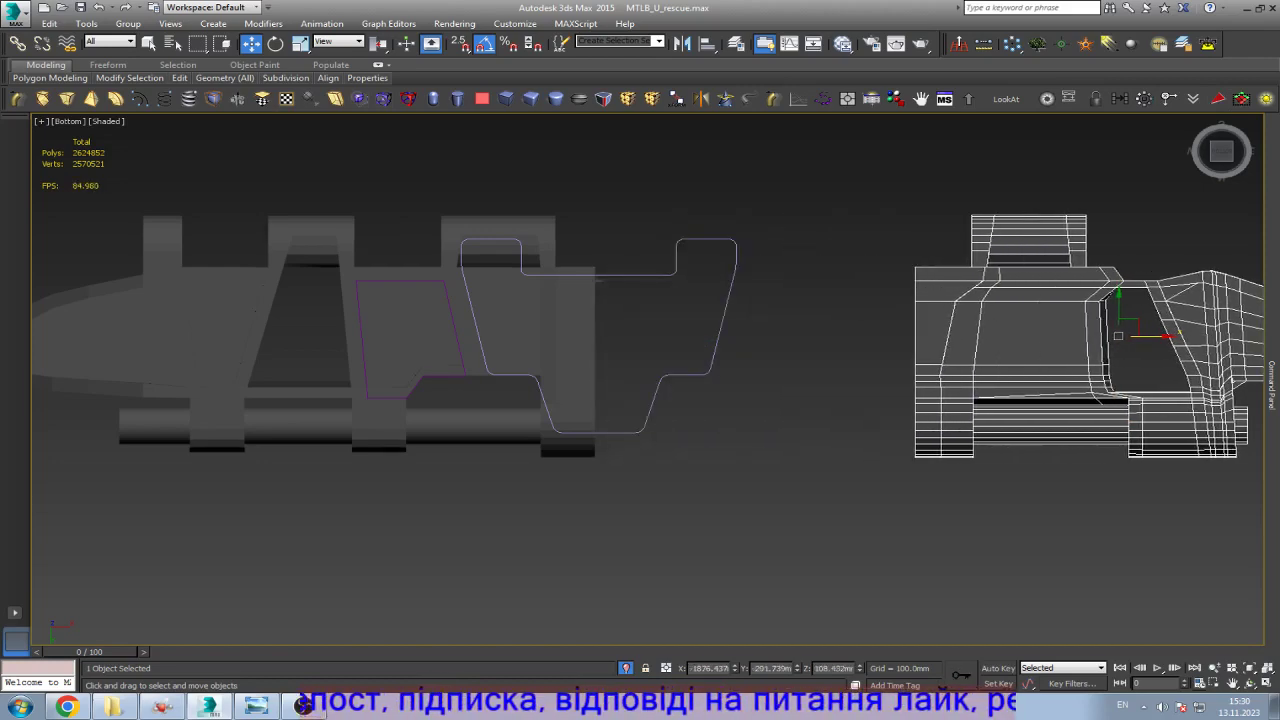
pyautogui.press('z')
pyautogui.press('1')
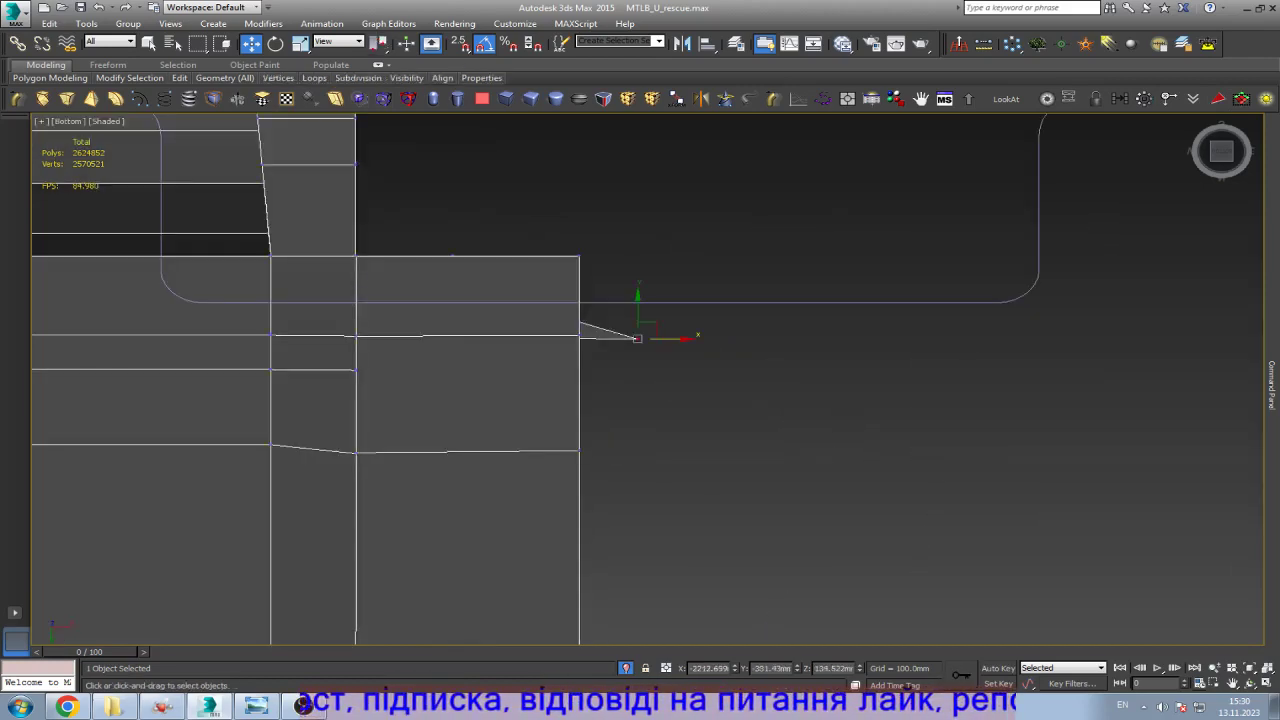
pyautogui.press('Delete')
pyautogui.press('z')
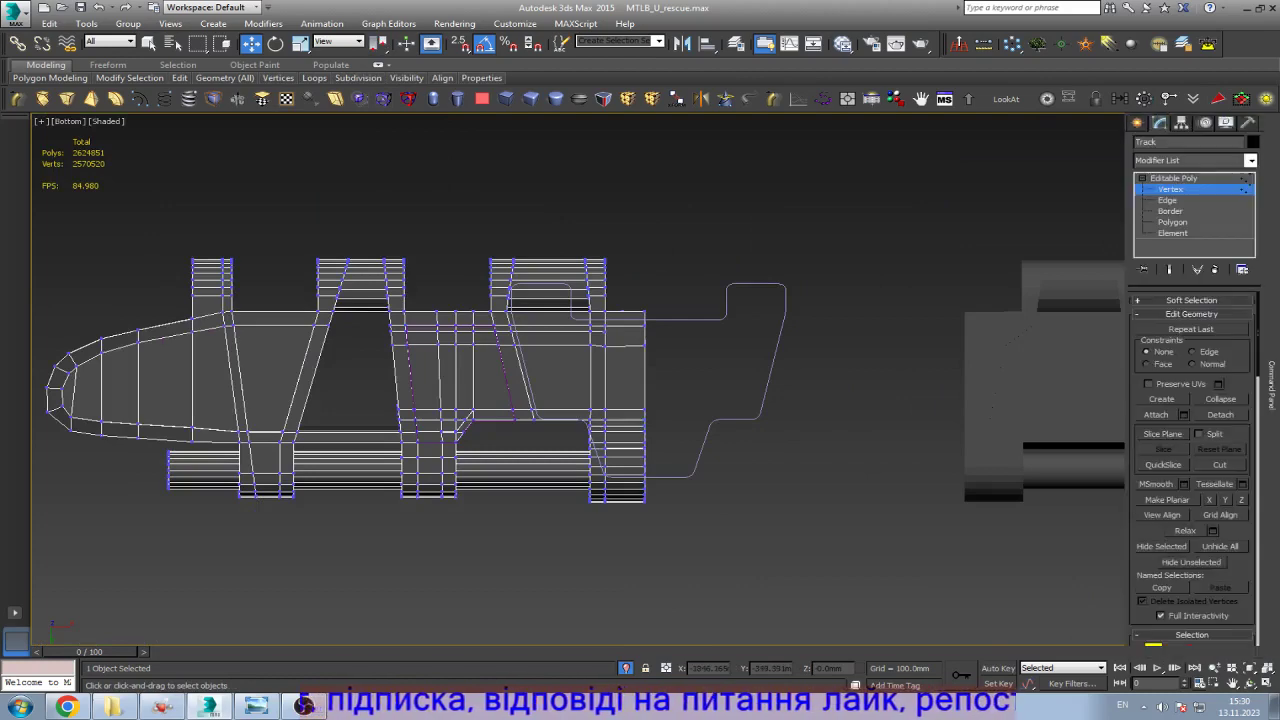
pyautogui.press('1')
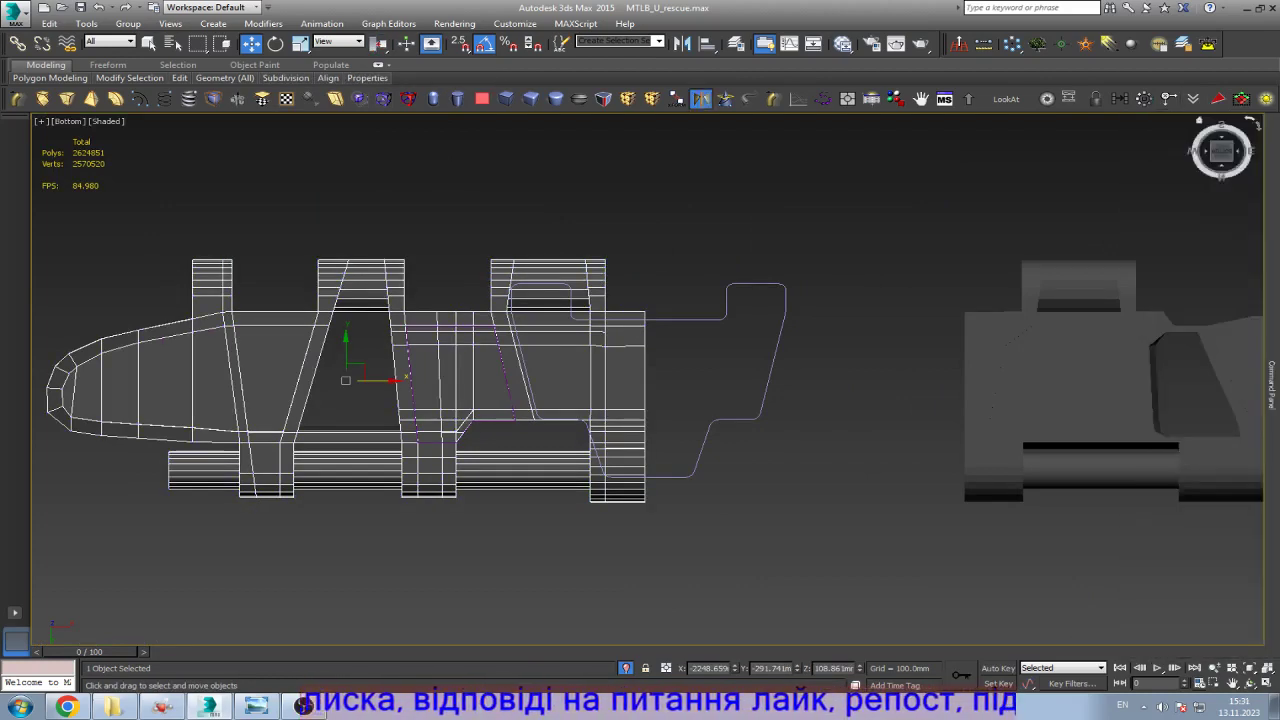
# Step: Add a Y-axis Symmetry modifier, shift its mirror plane along X, and bring up the reference photo
pyautogui.hotkey('ctrl', 'z')
pyautogui.moveTo(1272, 385)
pyautogui.click(1184, 325)
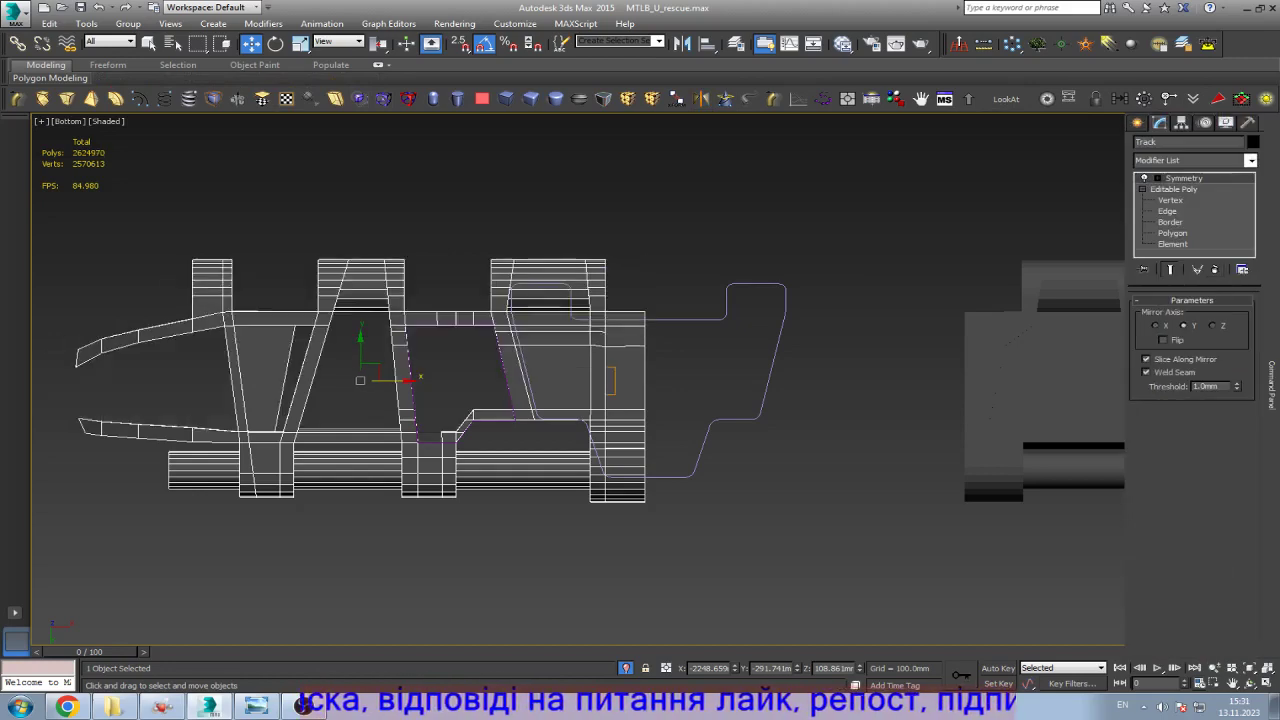
pyautogui.click(1156, 325)
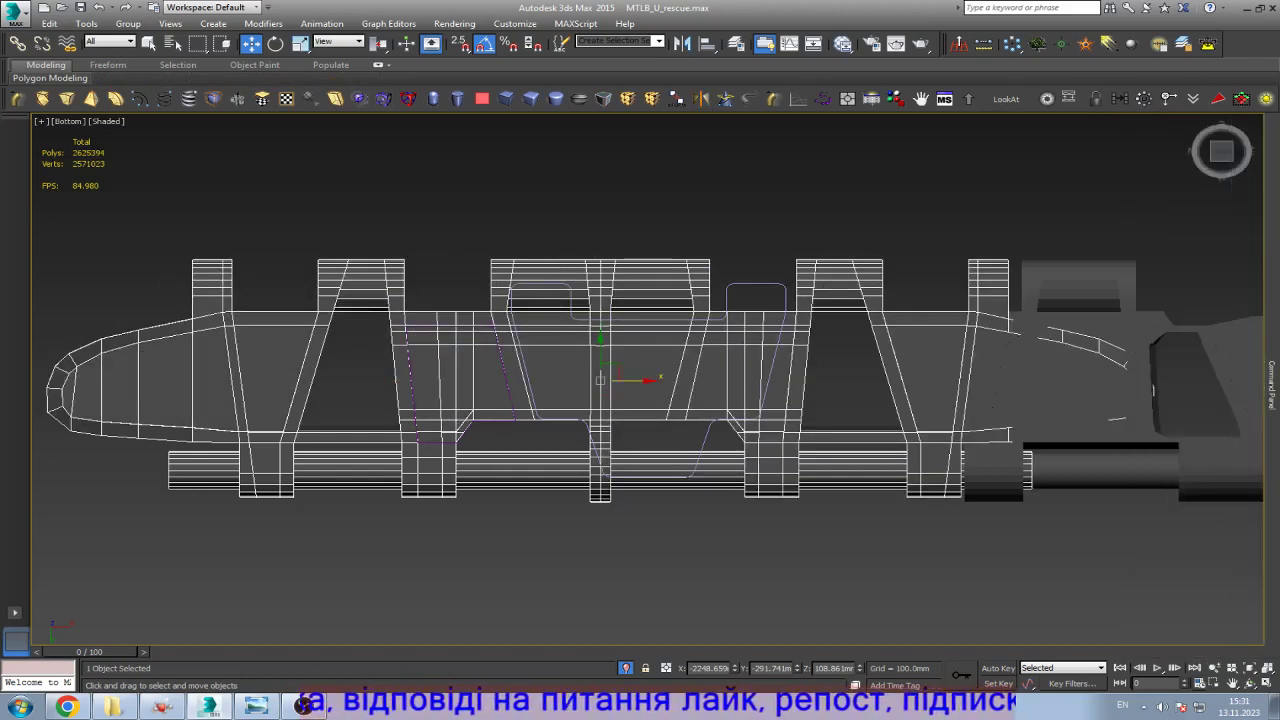
pyautogui.scroll(3, 632, 400)
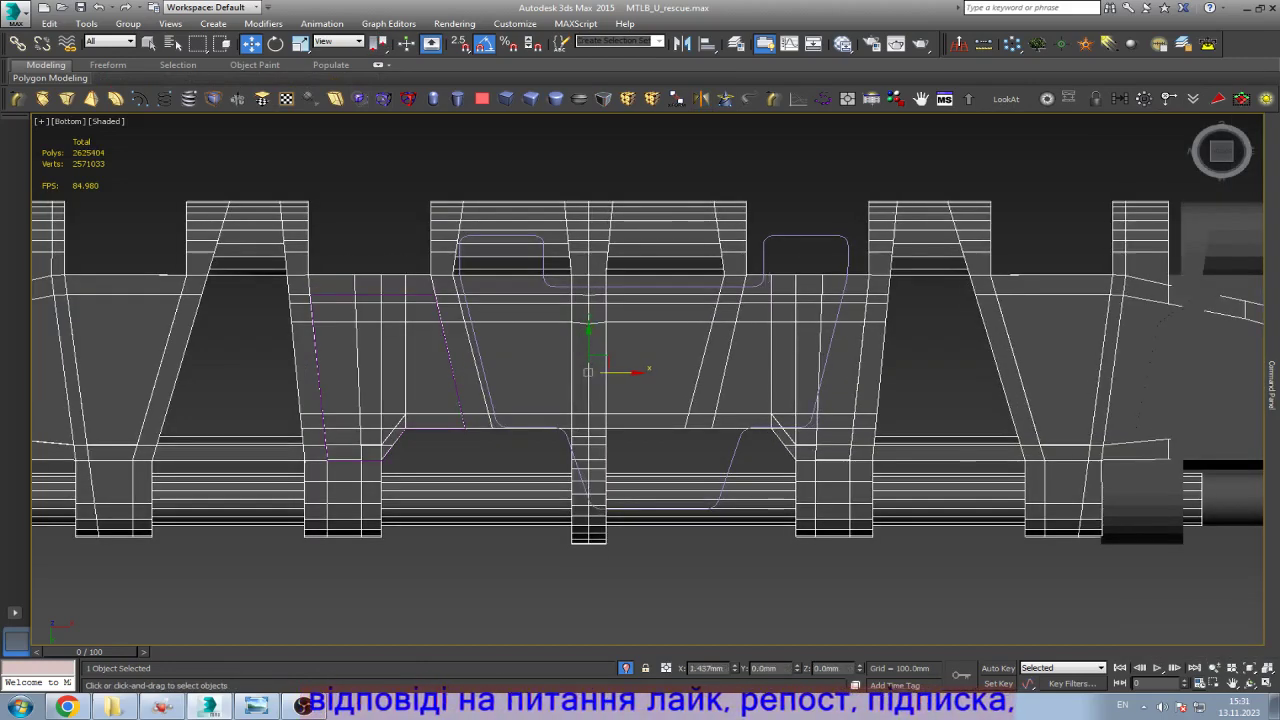
pyautogui.moveTo(625, 371); pyautogui.dragTo(707, 370)
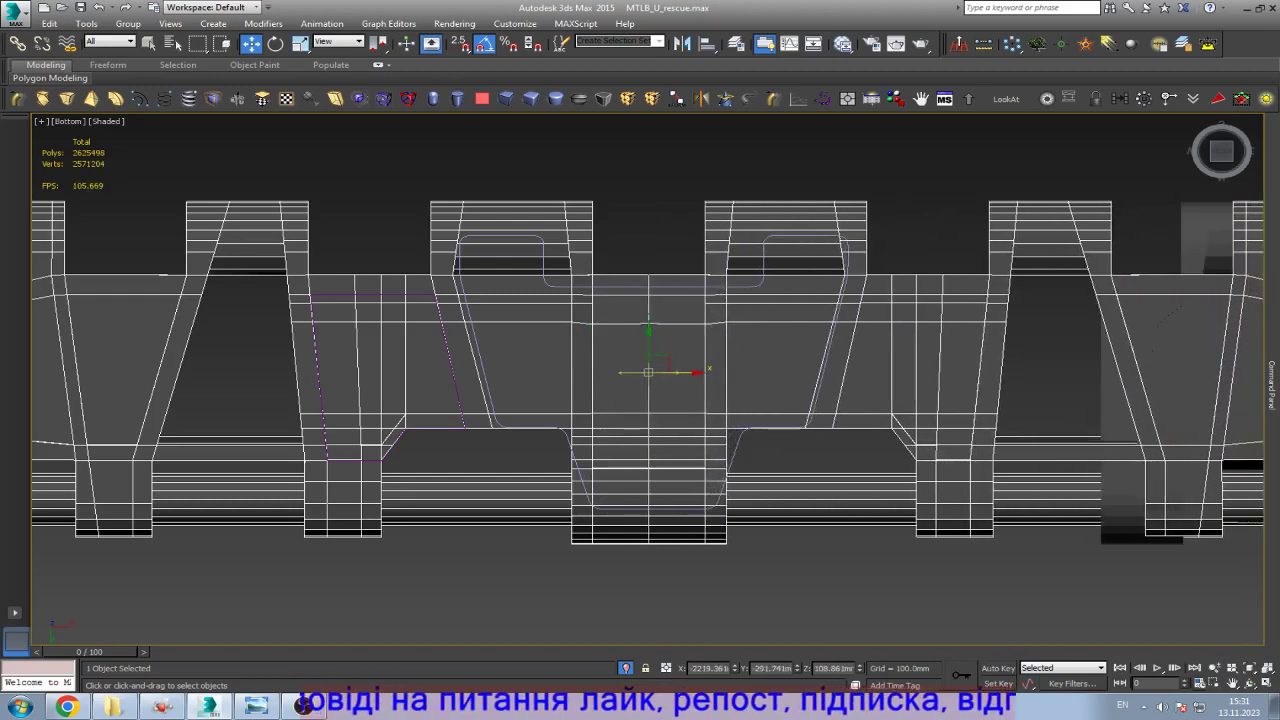
pyautogui.scroll(-3, 676, 340)
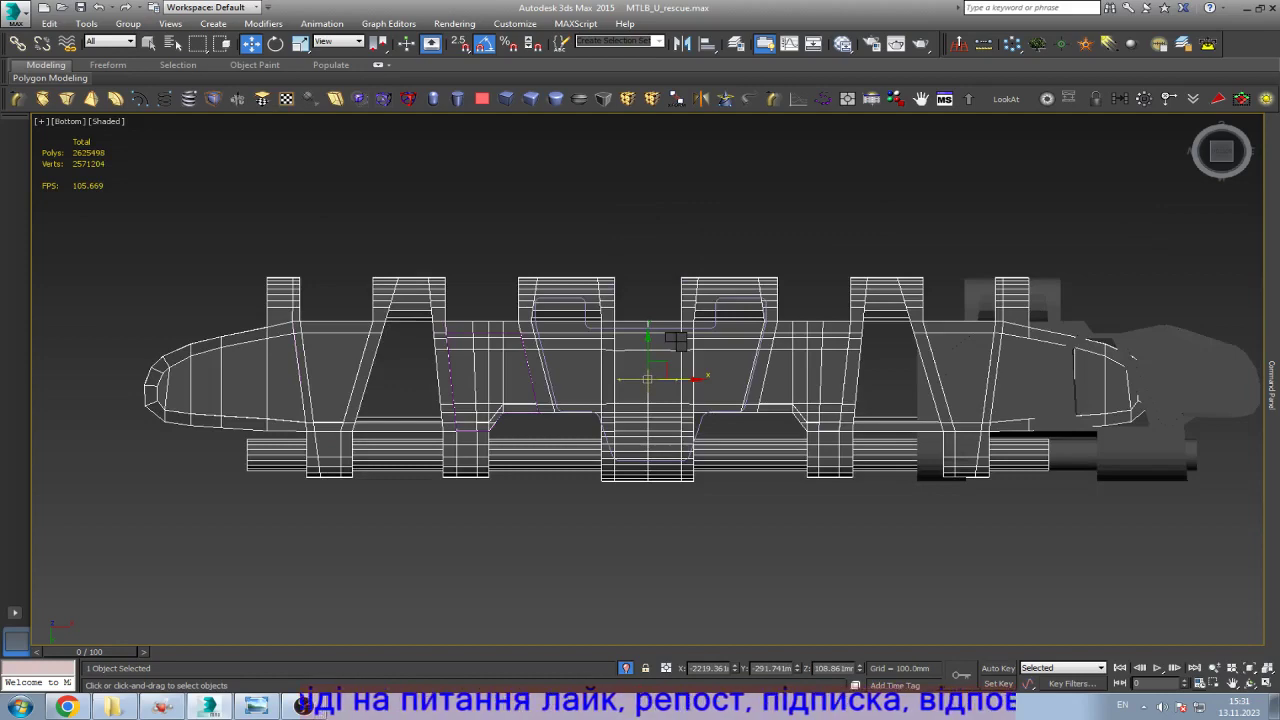
pyautogui.hotkey('ctrl', 'b')
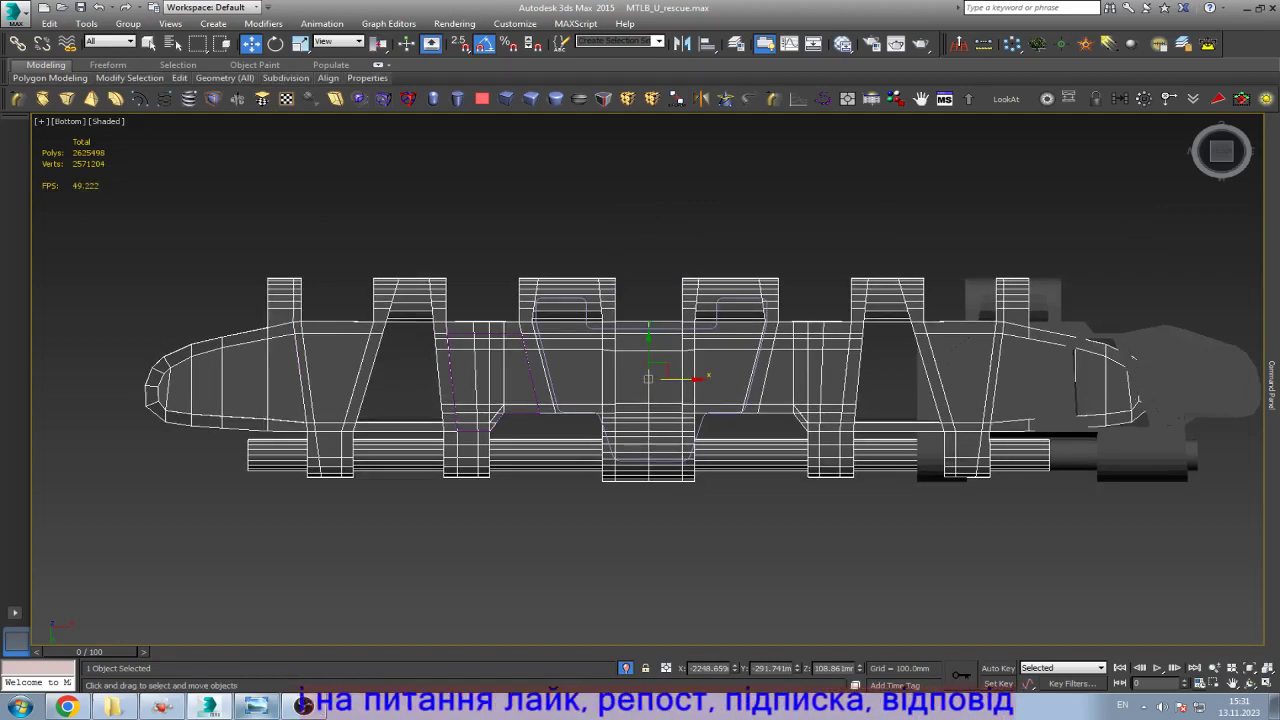
pyautogui.click(256, 706)
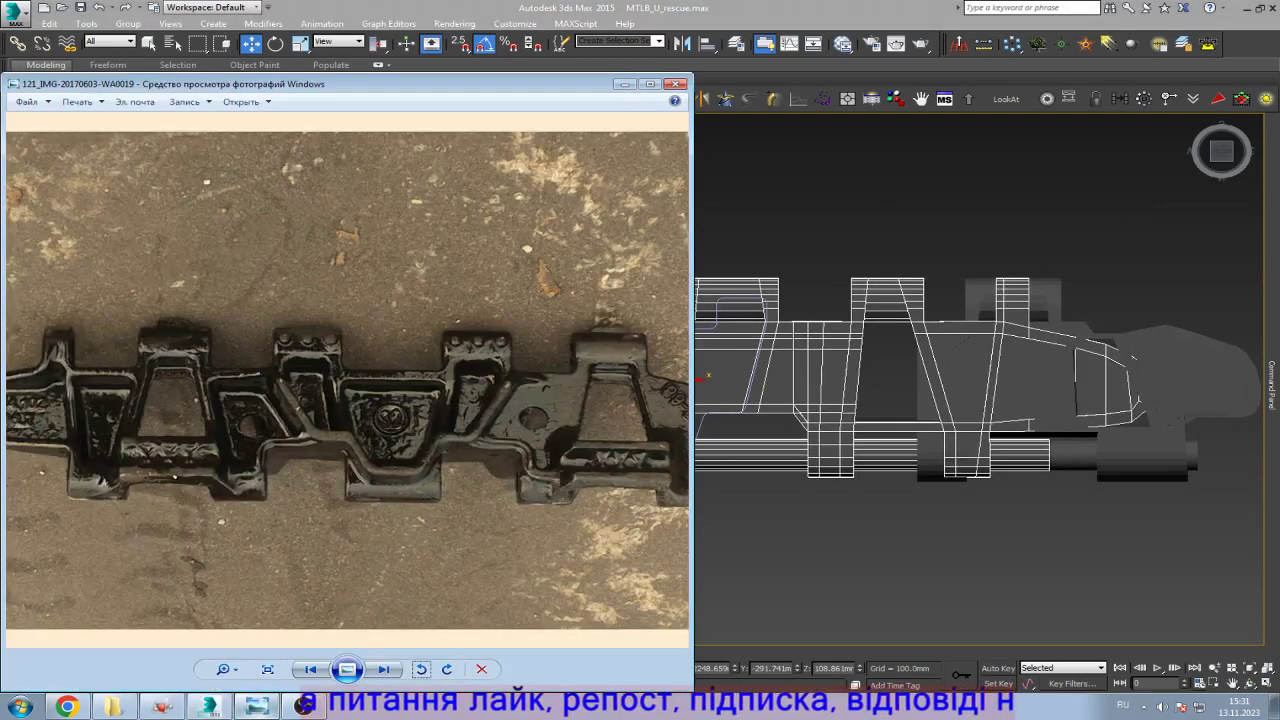
pyautogui.click(254, 706)
pyautogui.click(256, 706)
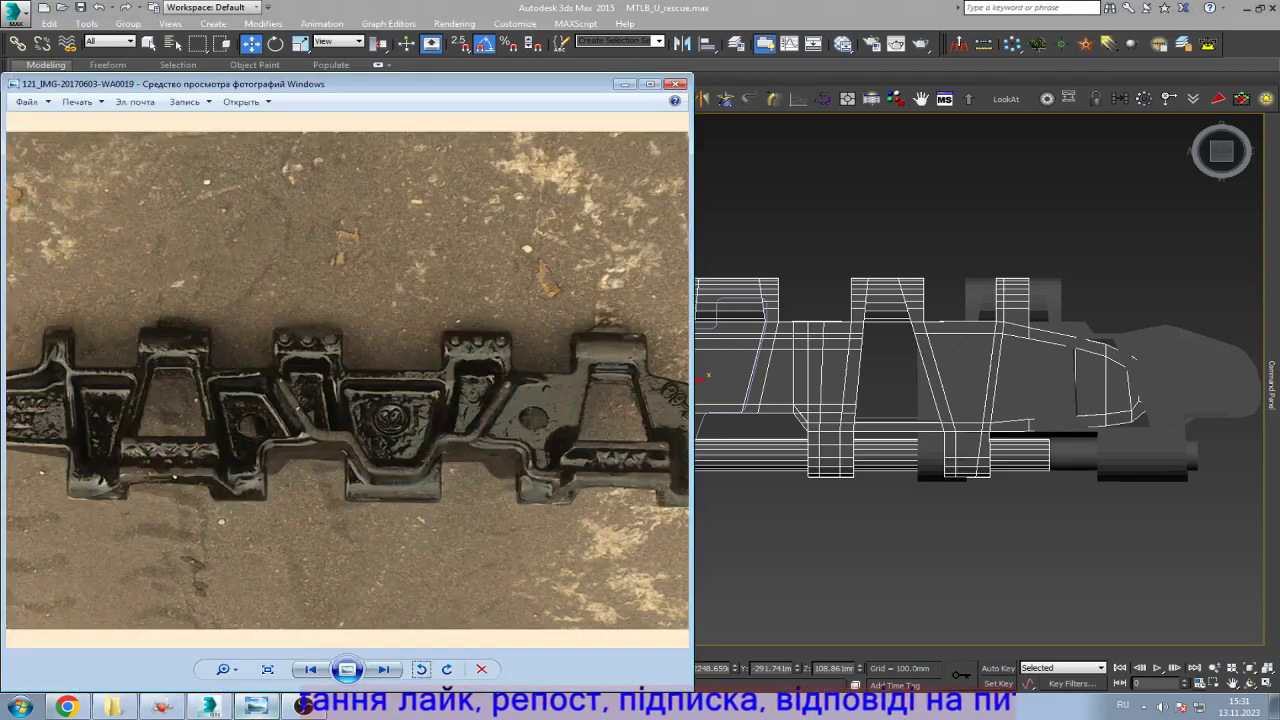
pyautogui.press('Right')
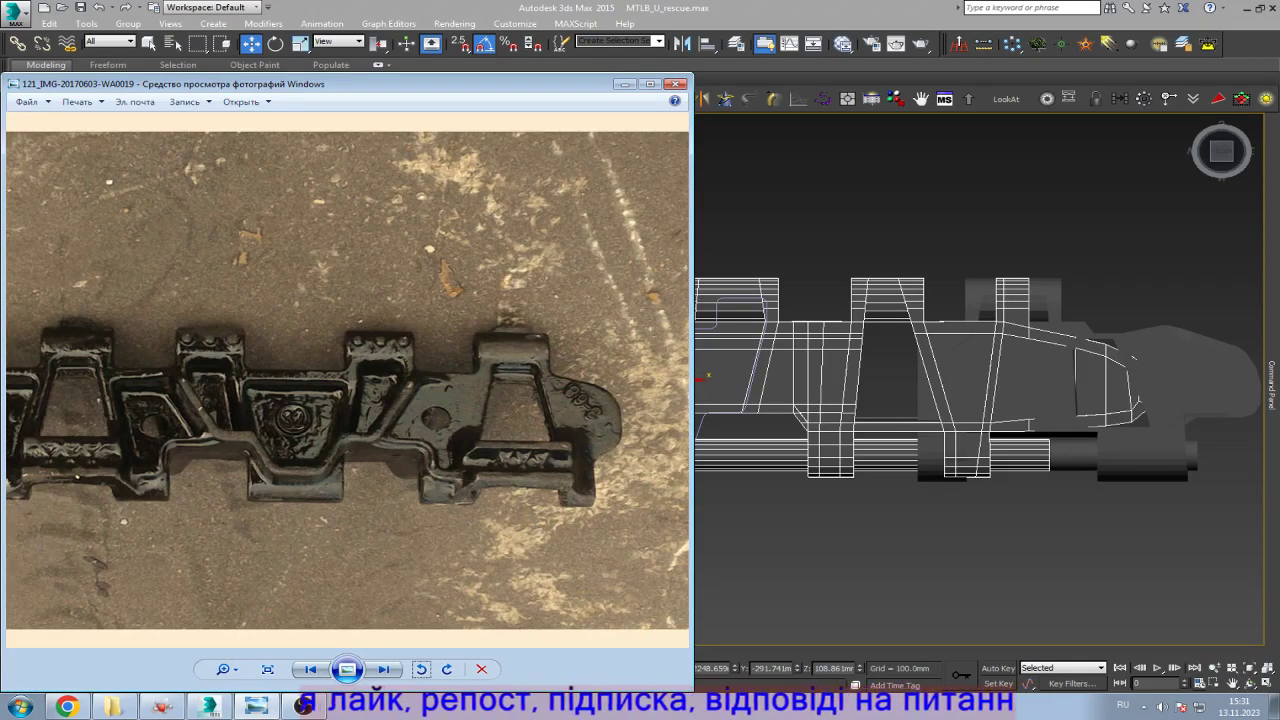
pyautogui.click(1016, 362)
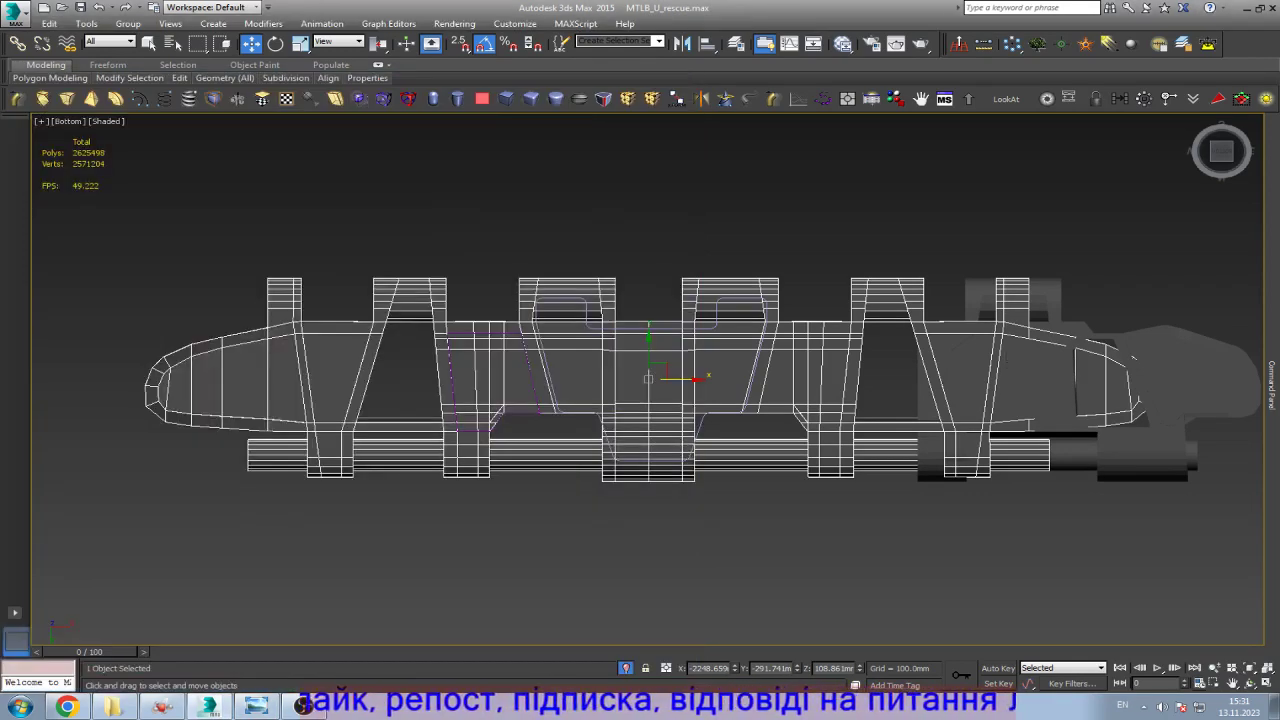
# Step: Move the right-end sprocket object further right along X
pyautogui.click(1016, 362)
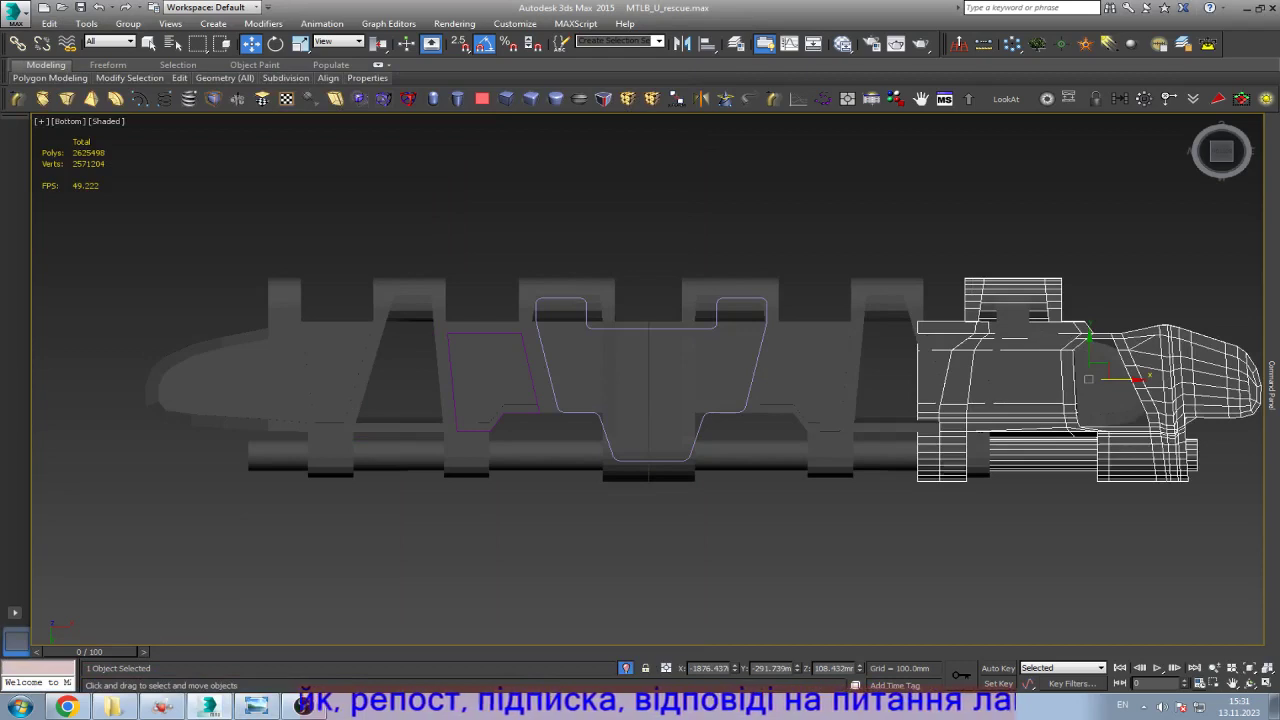
pyautogui.scroll(-2, 1060, 370)
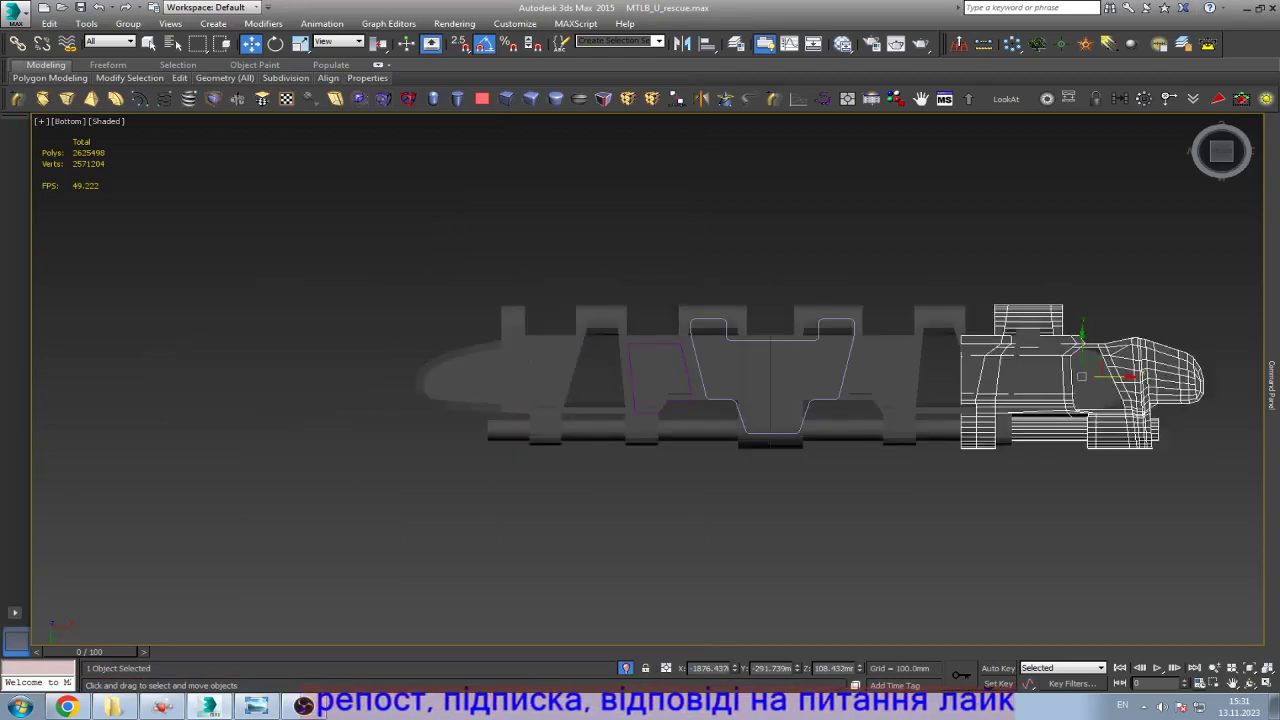
pyautogui.moveTo(1085, 376); pyautogui.dragTo(1252, 376)
# Step: Select the Track link and delete the vertices of its stray central wedge
pyautogui.click(1090, 385)
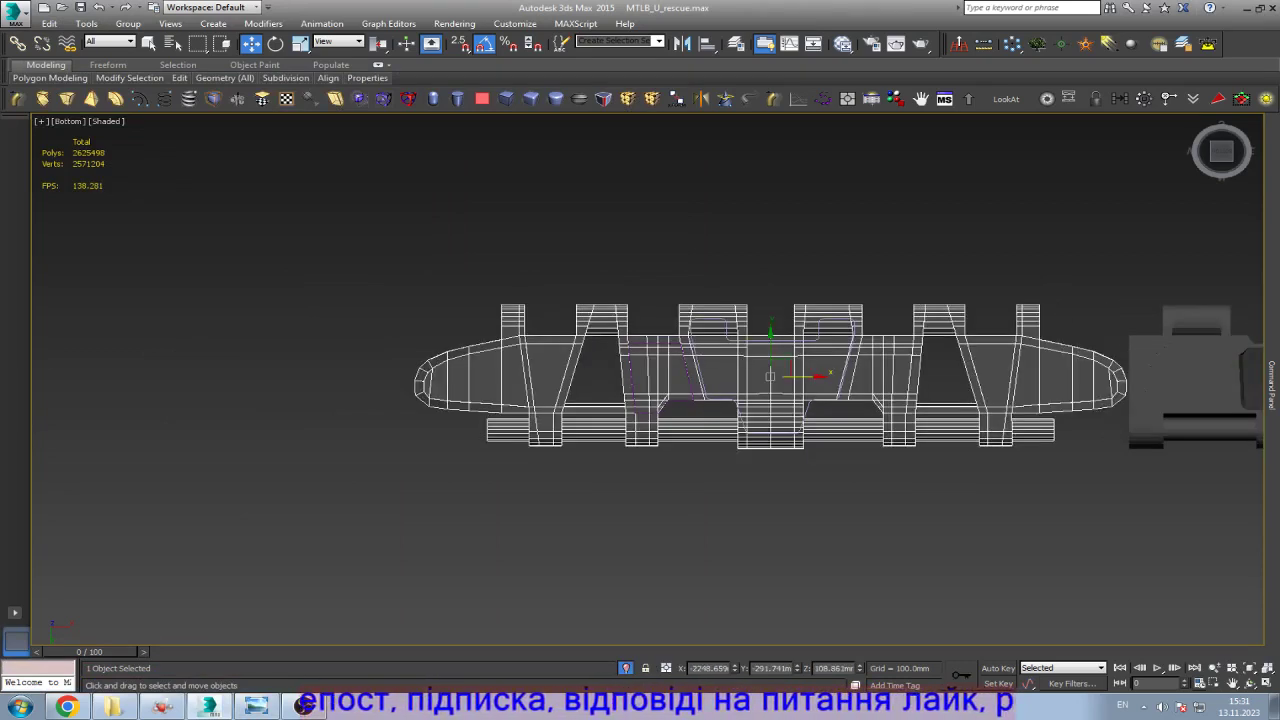
pyautogui.press('z')
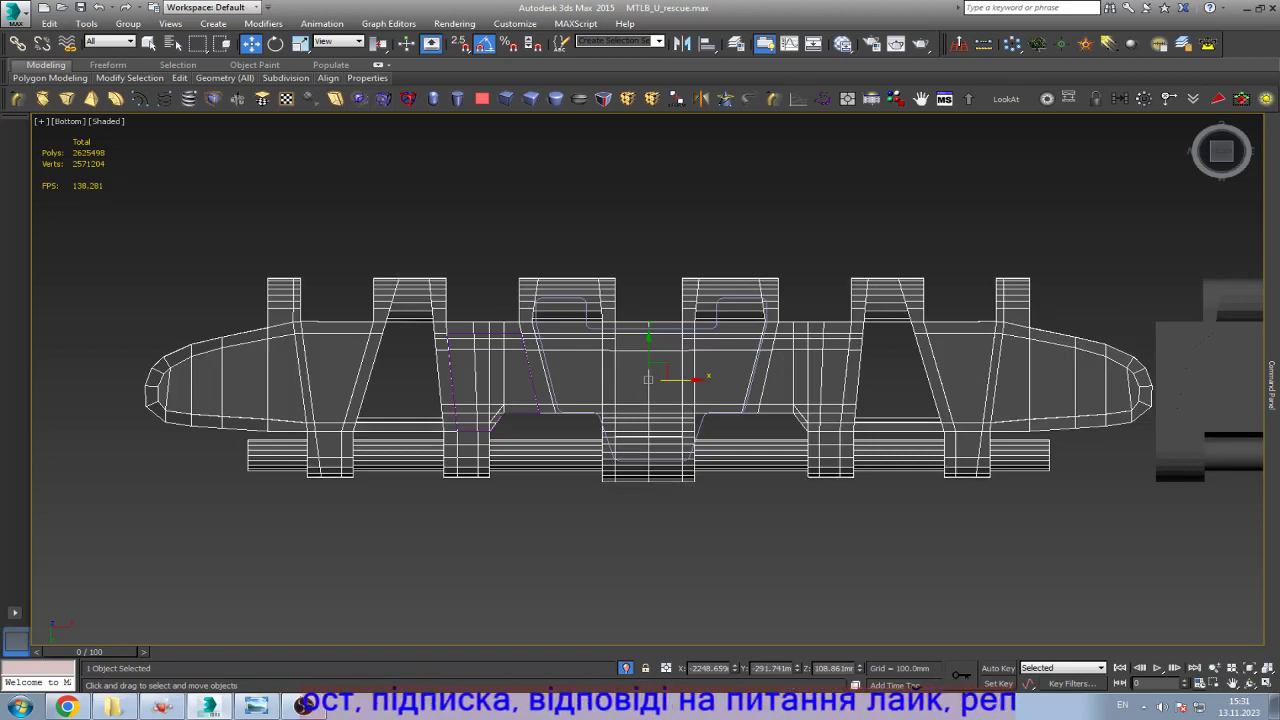
pyautogui.scroll(2, 924, 383)
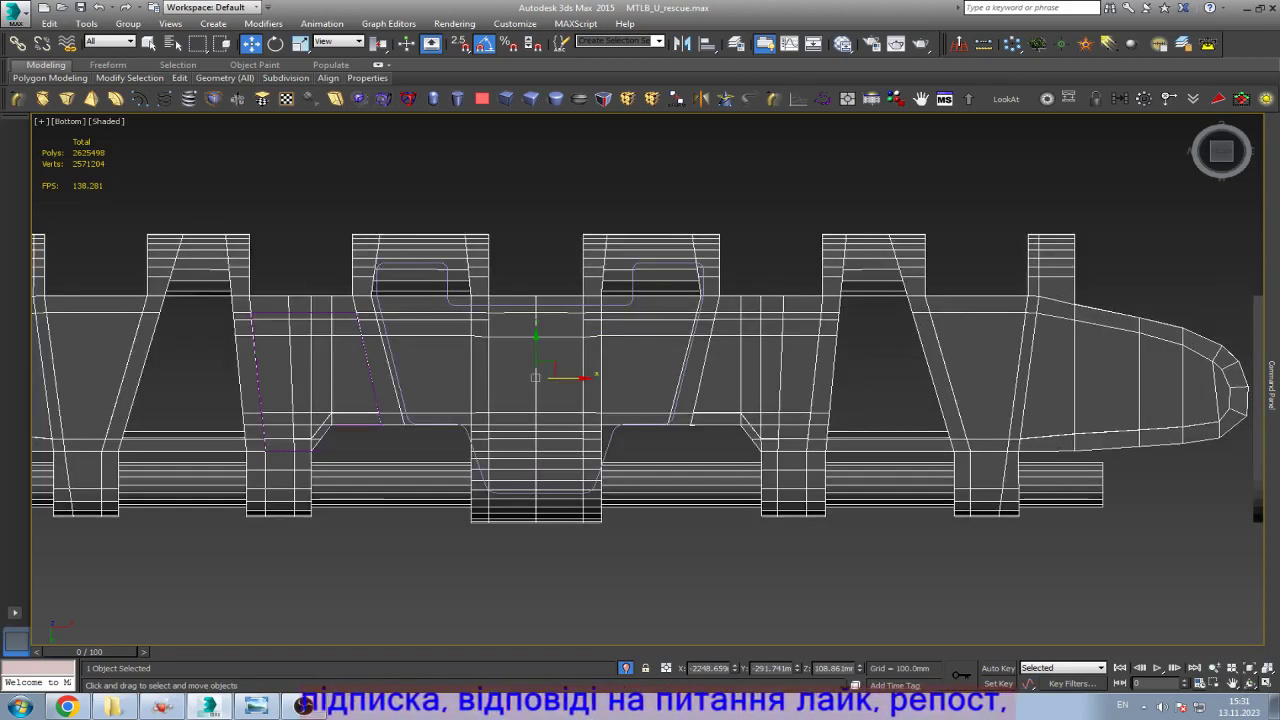
pyautogui.click(1249, 683)
pyautogui.moveTo(647, 420); pyautogui.dragTo(647, 375)
pyautogui.scroll(5, 537, 378)
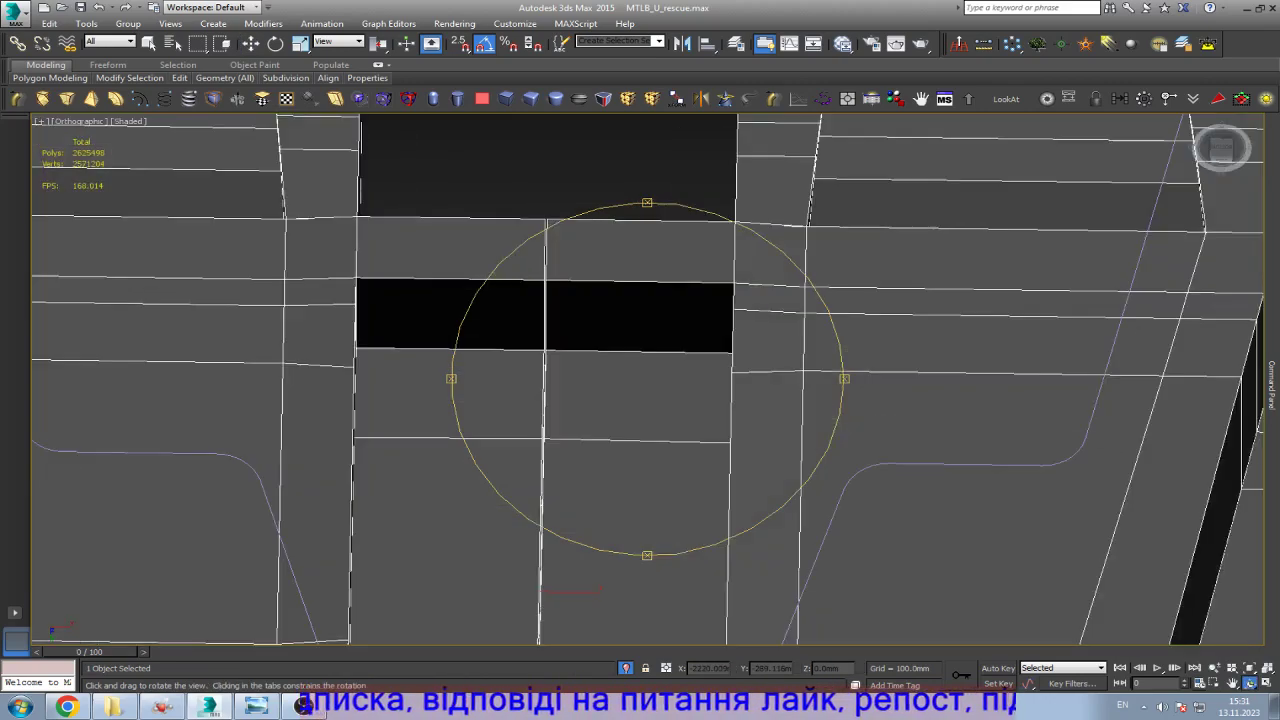
pyautogui.press('w')
pyautogui.scroll(-4, 540, 410)
pyautogui.press('F3')
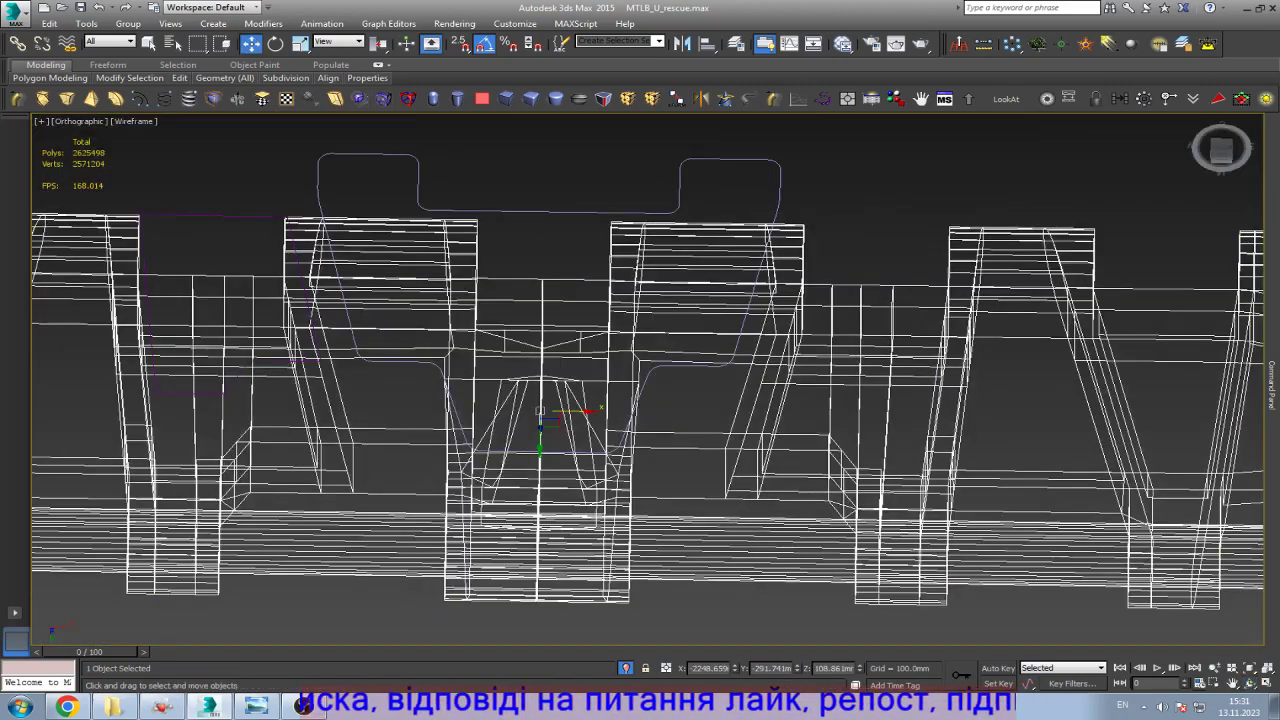
pyautogui.scroll(-1, 550, 385)
pyautogui.scroll(5, 550, 385)
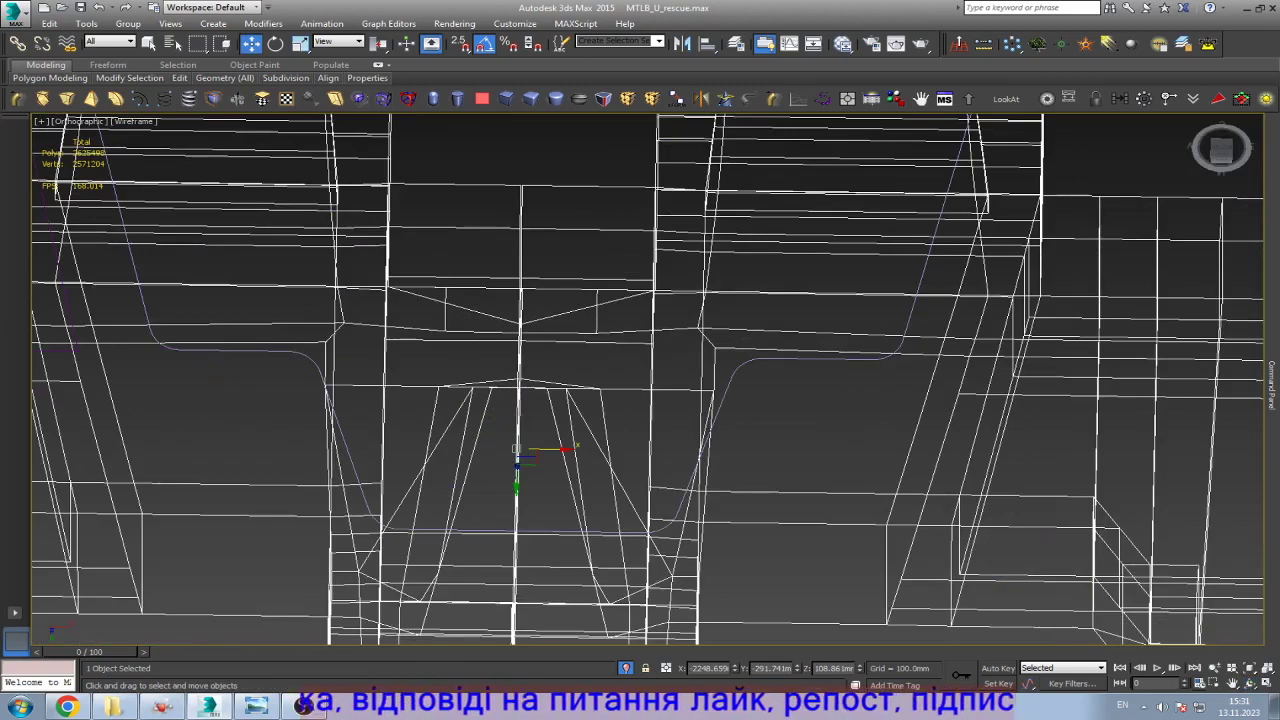
pyautogui.press('F3')
pyautogui.press('F3')
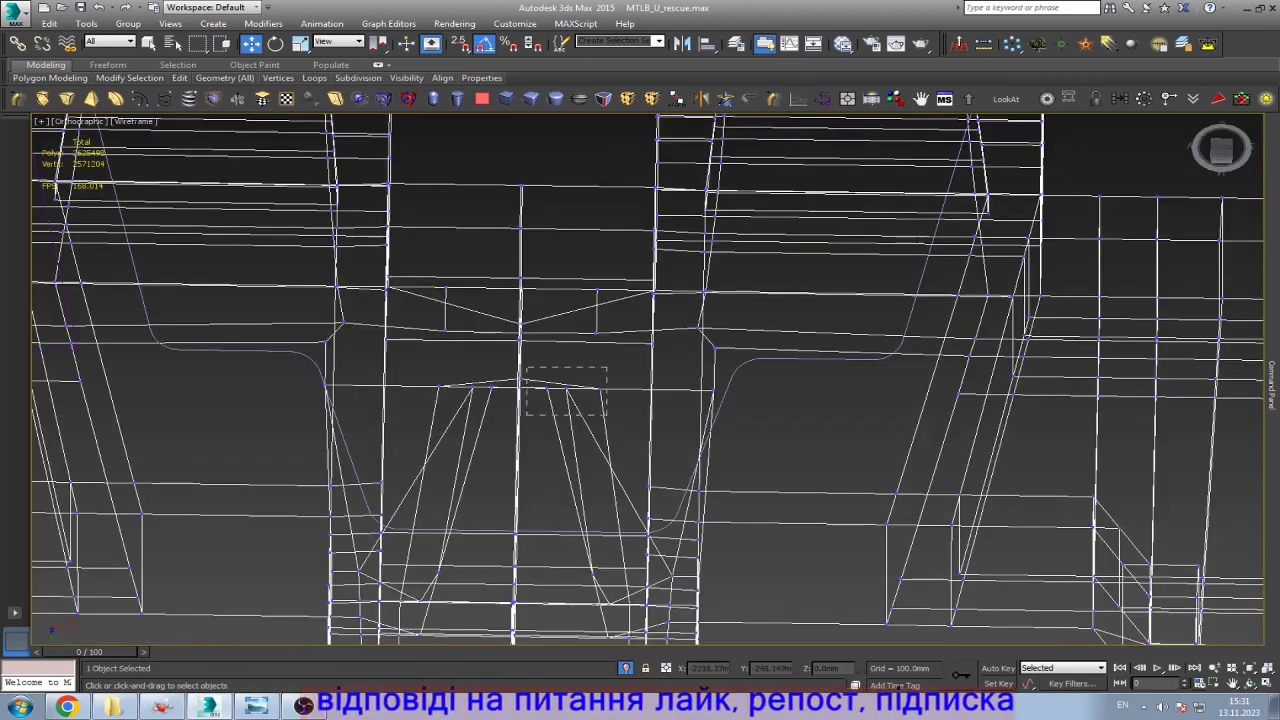
pyautogui.moveTo(606, 415); pyautogui.dragTo(607, 417)
pyautogui.press('Delete')
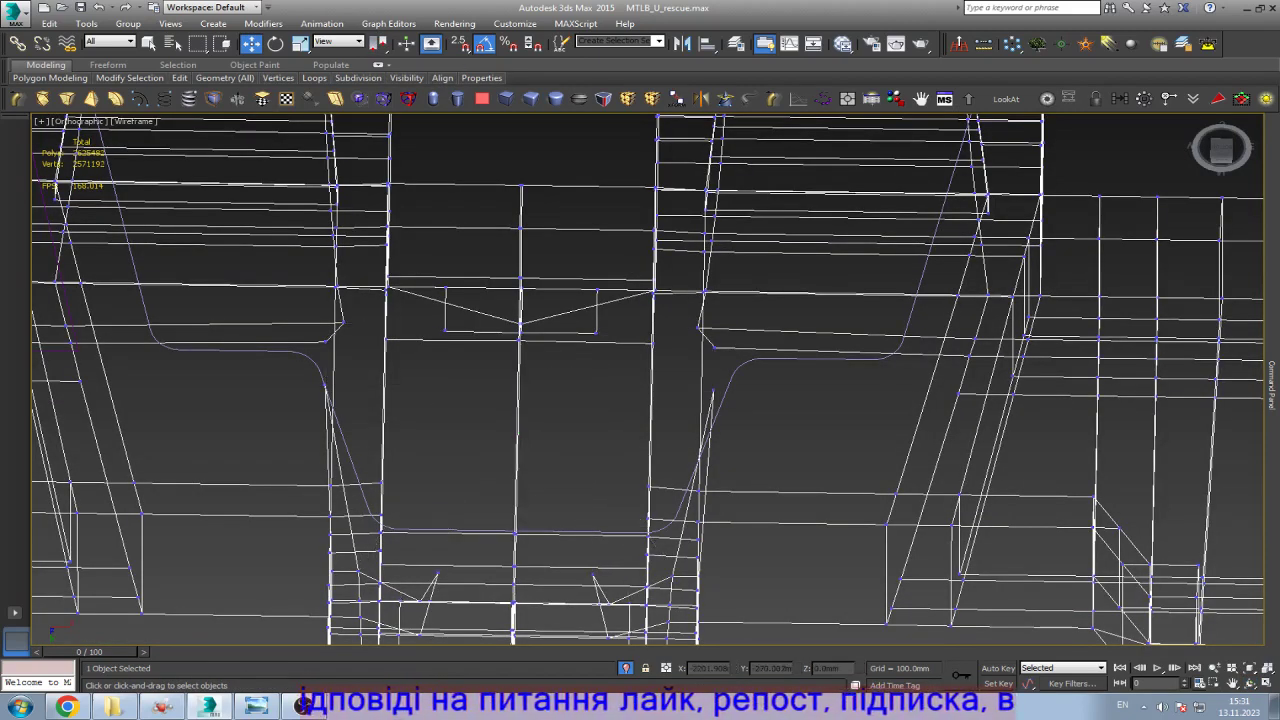
# Step: Box-select the vertices along the Track link's centre seam
pyautogui.scroll(4, 445, 330)
pyautogui.scroll(4, 635, 358)
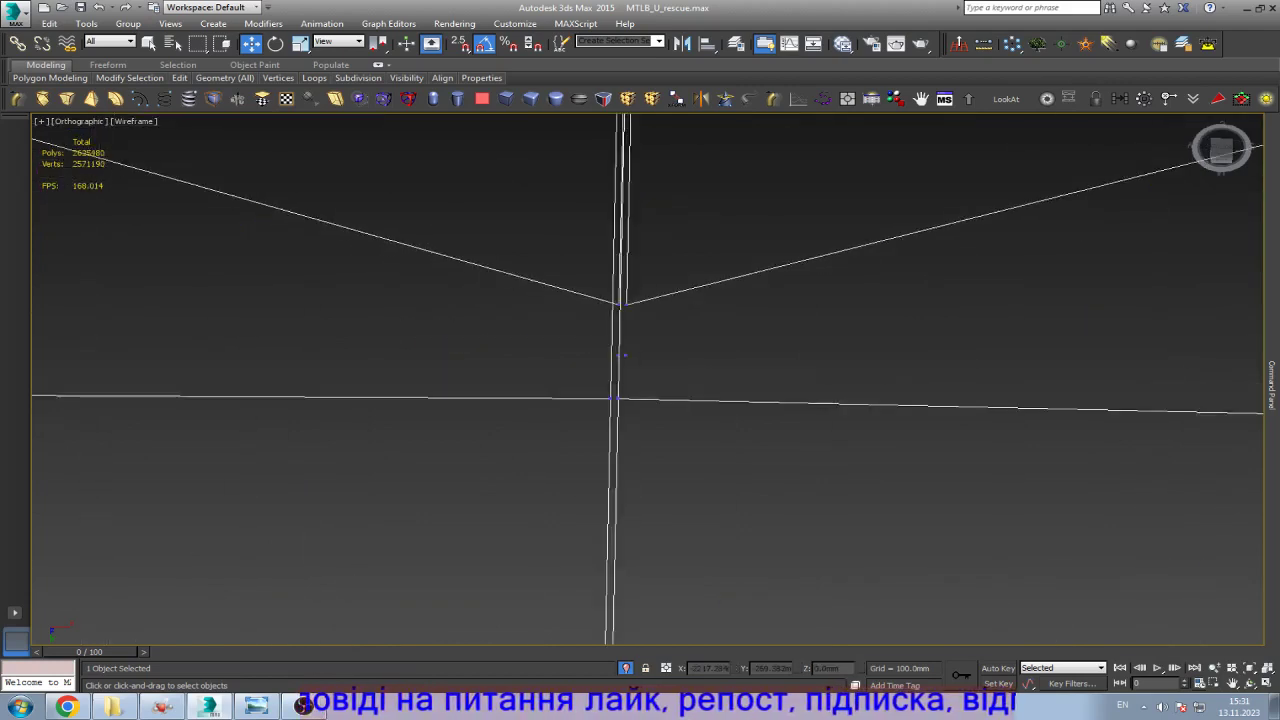
pyautogui.scroll(-5, 615, 380)
pyautogui.scroll(2, 615, 380)
pyautogui.press('F3')
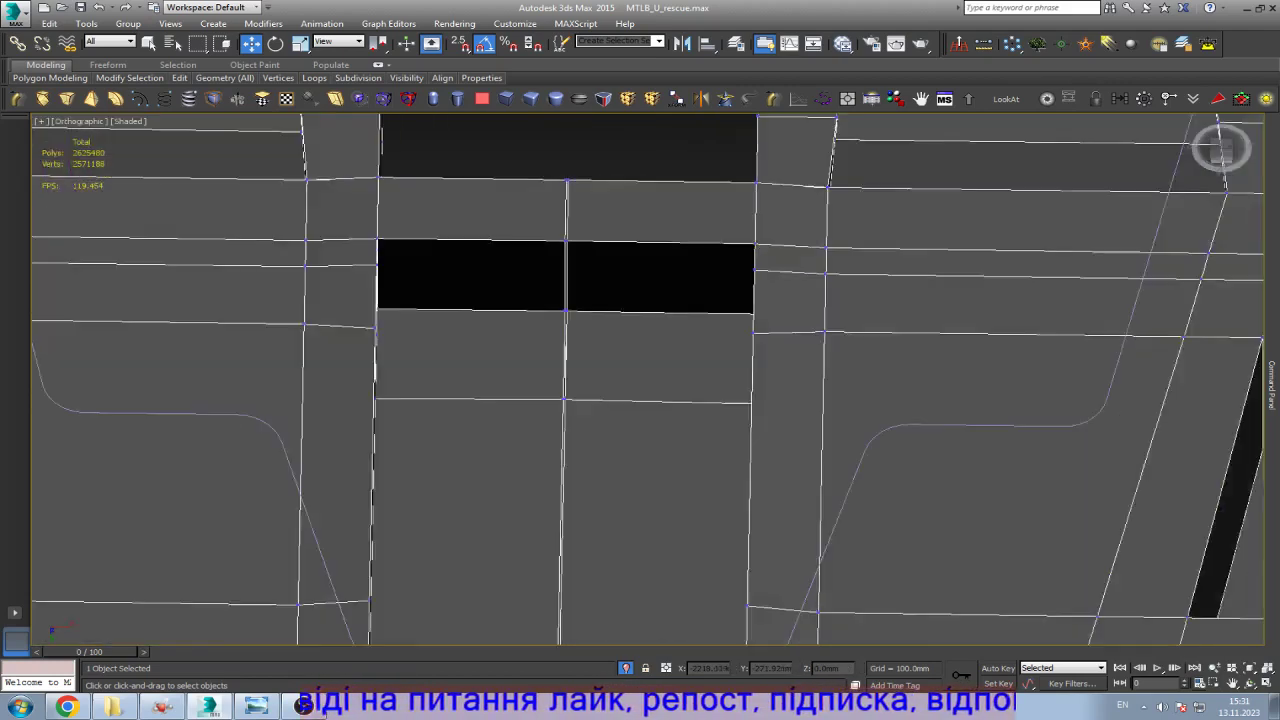
pyautogui.press('F3')
pyautogui.scroll(2, 566, 380)
pyautogui.moveTo(745, 337); pyautogui.dragTo(566, 310)
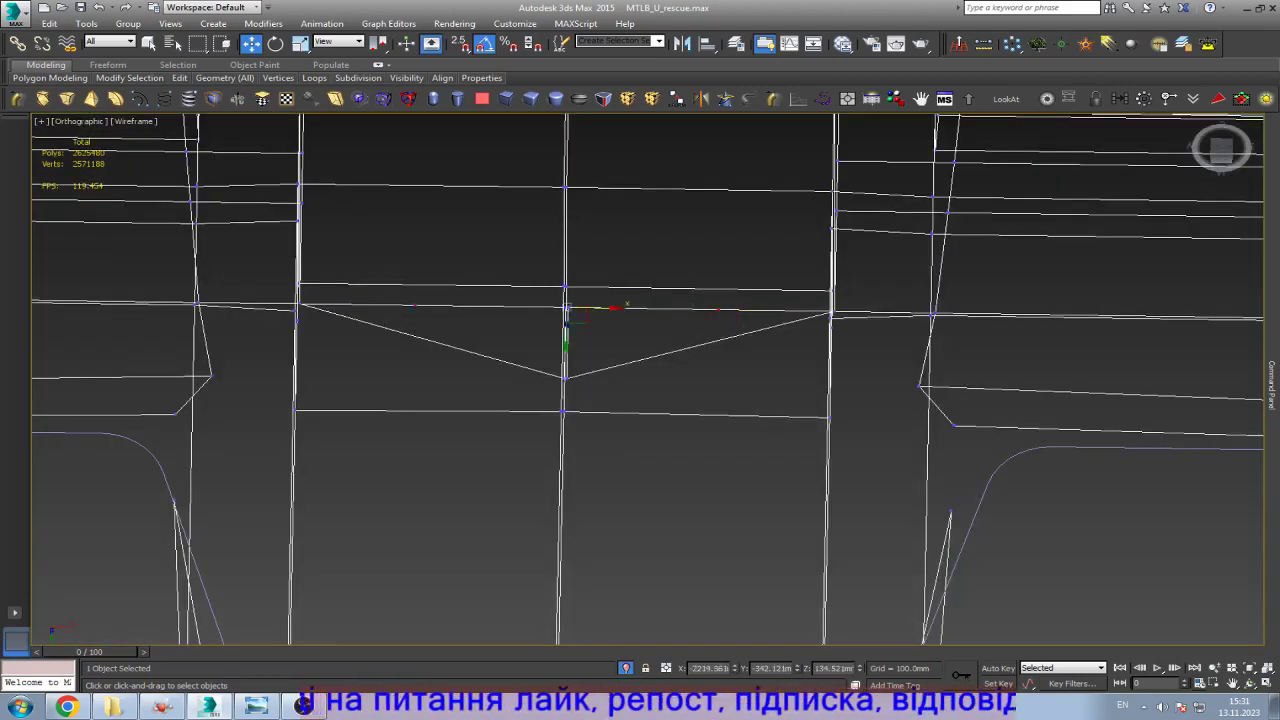
# Step: From the Bottom view, scale the seam vertices to 1% along X
pyautogui.scroll(-4, 566, 380)
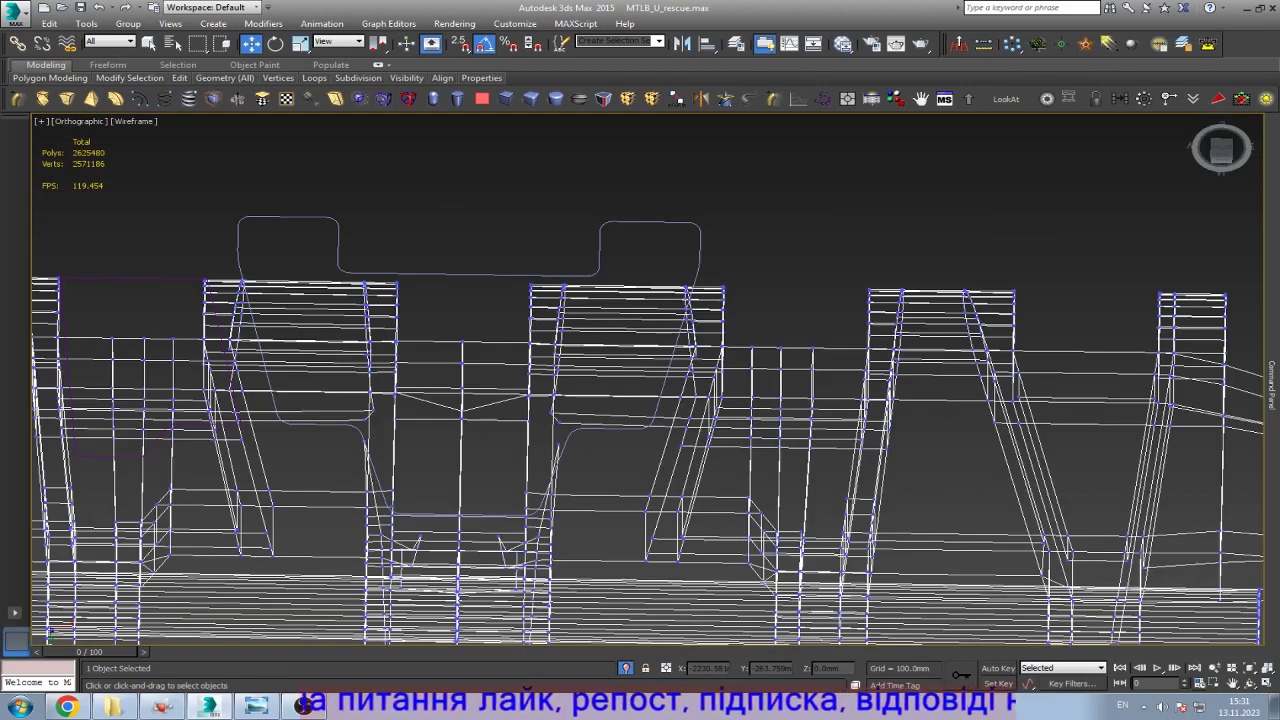
pyautogui.press('F3')
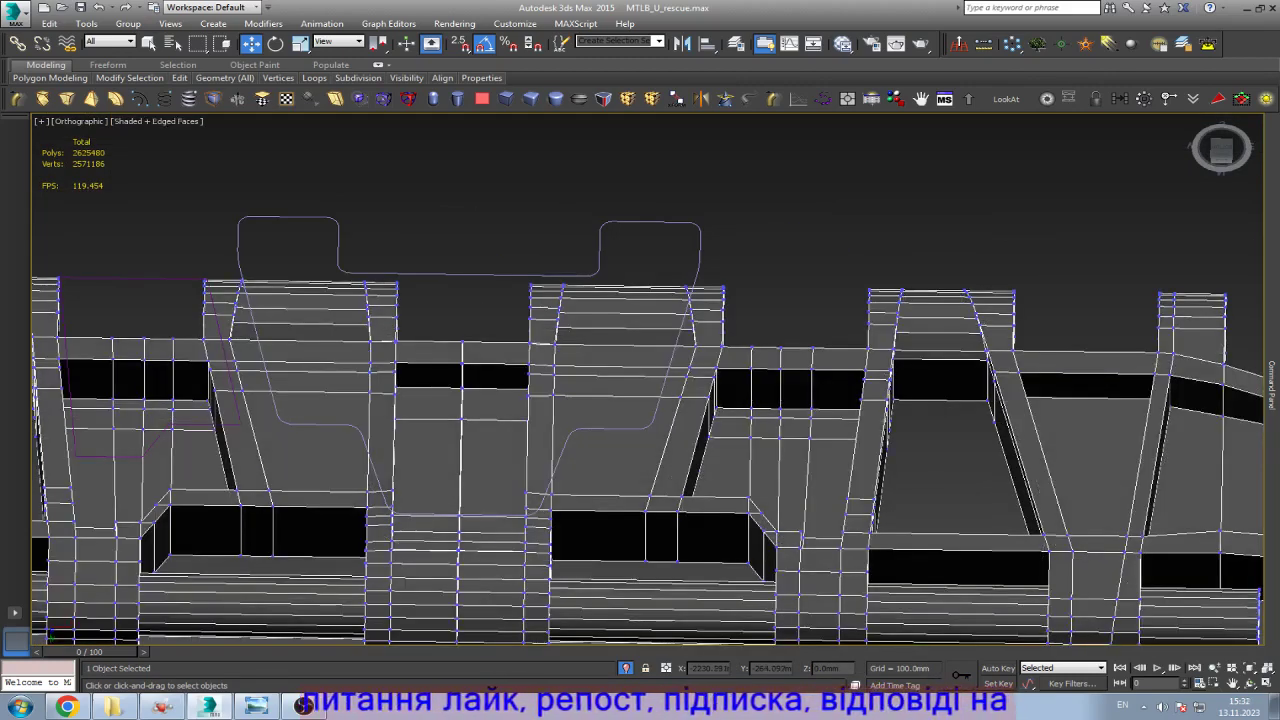
pyautogui.press('b')
pyautogui.press('z')
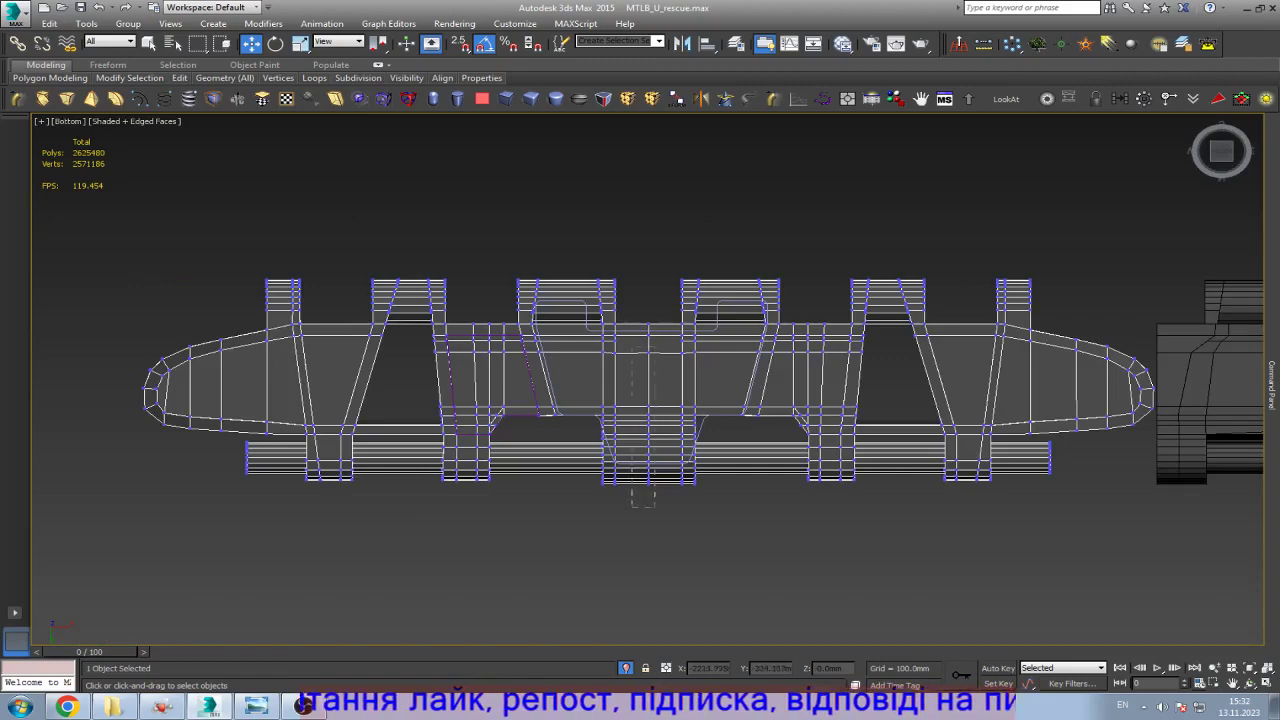
pyautogui.scroll(3, 694, 349)
pyautogui.press('r')
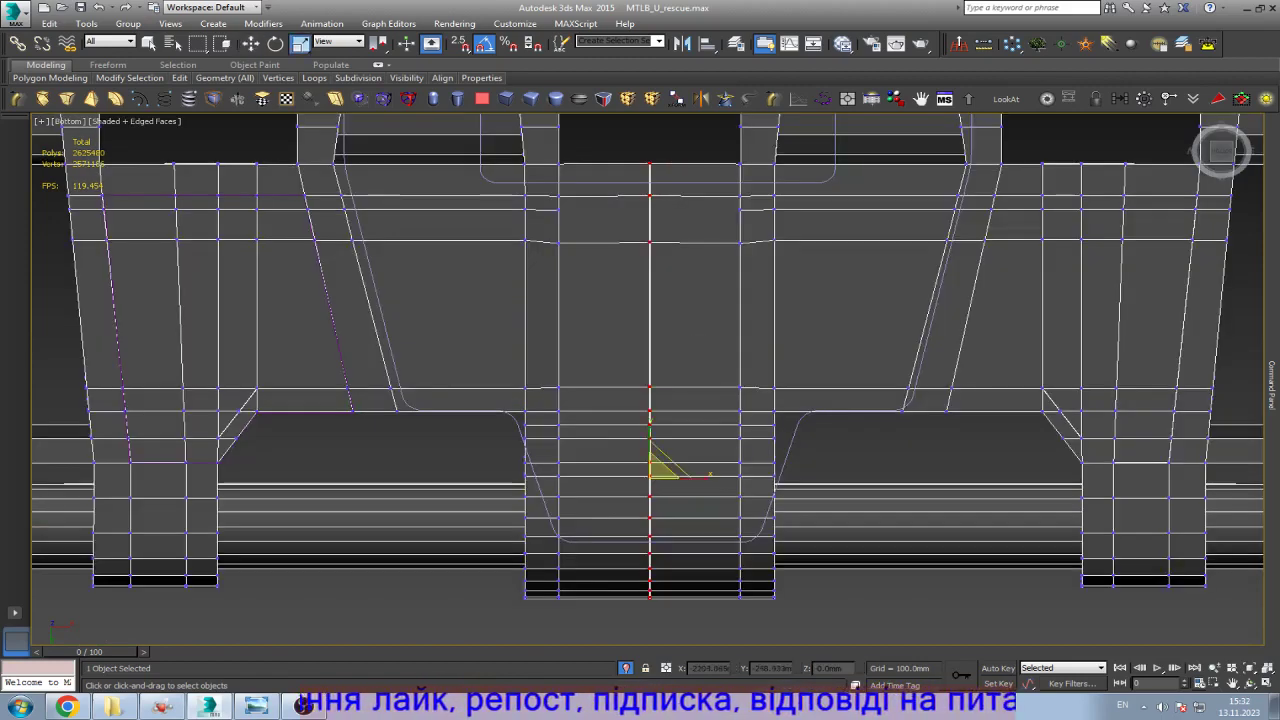
pyautogui.press('F5')
pyautogui.press('F8')
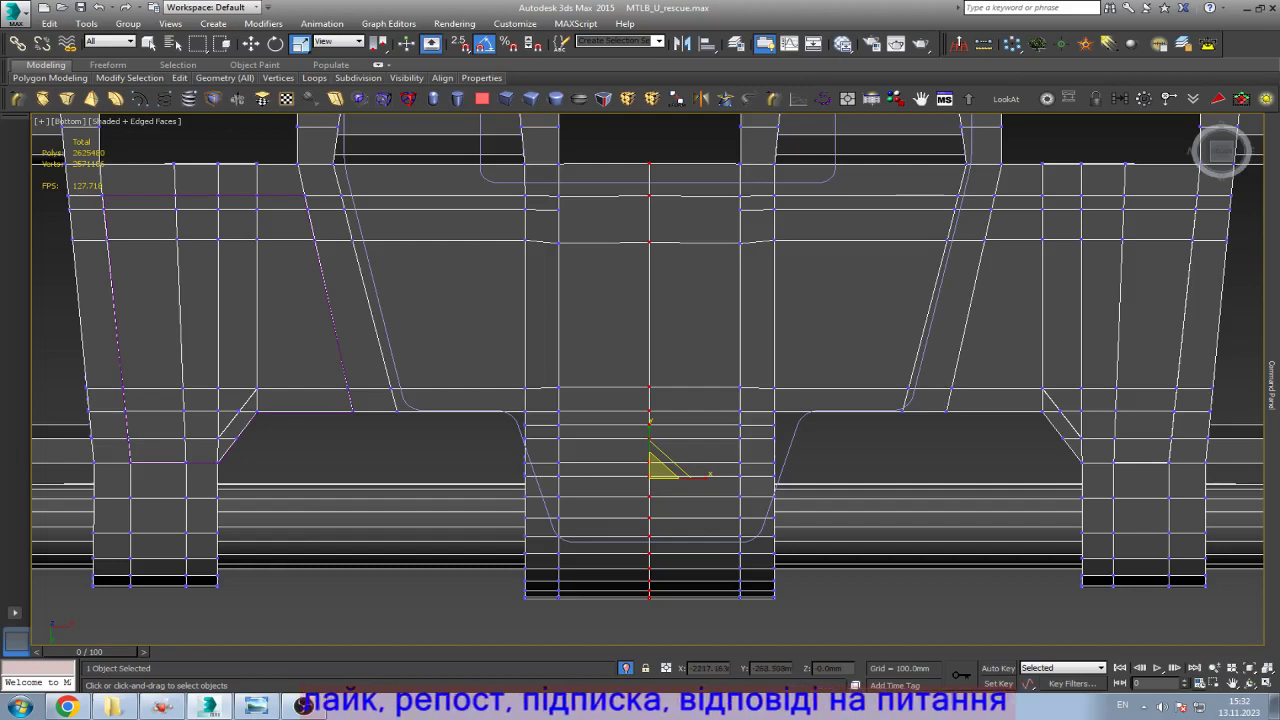
# Step: Return to the Move tool and switch to Edge sub-object level
pyautogui.press('w')
pyautogui.press('2')
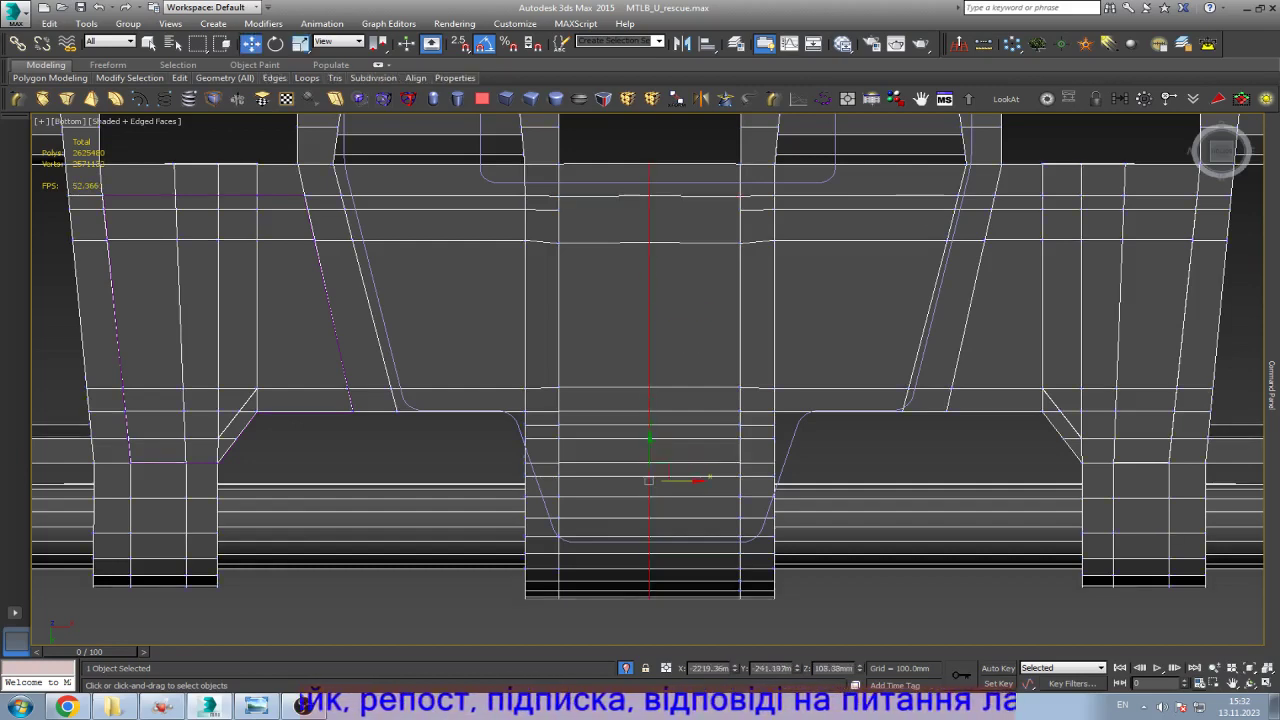
pyautogui.keyDown('alt'); pyautogui.moveTo(648, 380); pyautogui.dragTo(685, 250, button='middle'); pyautogui.keyUp('alt')
pyautogui.scroll(5, 648, 380)
pyautogui.scroll(-5, 648, 380)
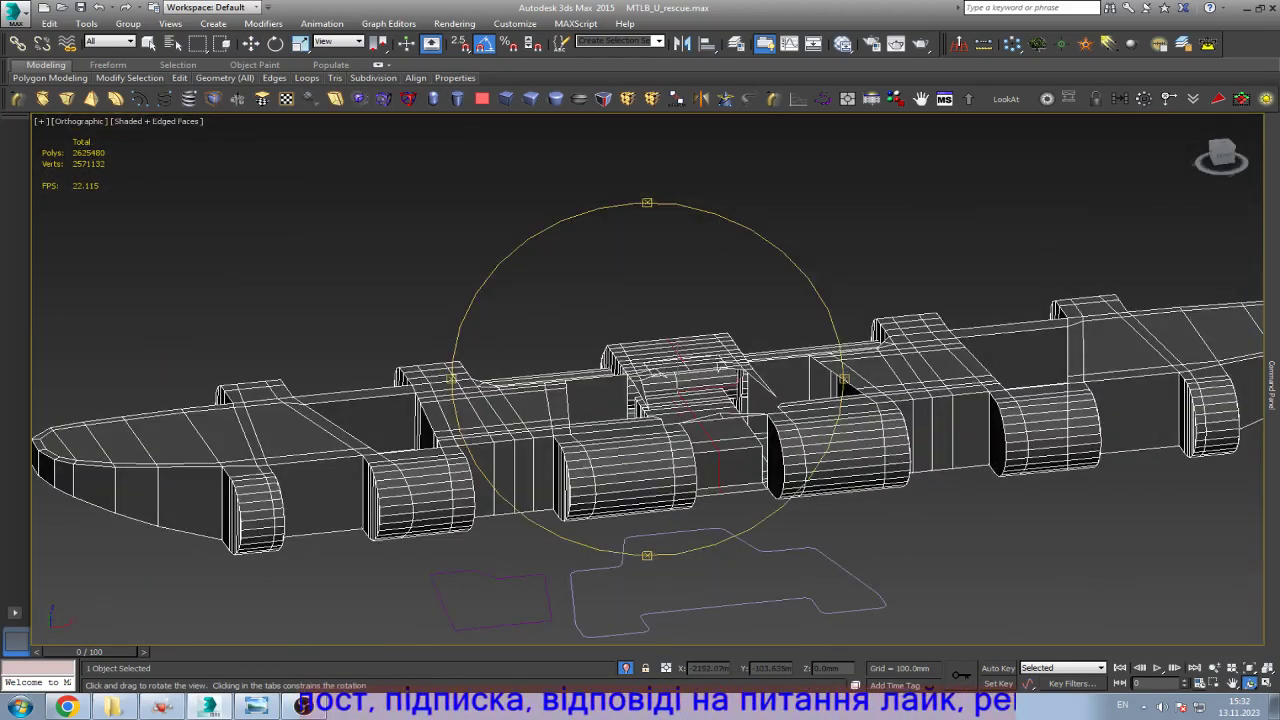
# Step: Delete the leftover sliver piece and sliver edge, and weld the stray spike vertices
pyautogui.press('w')
pyautogui.scroll(5, 648, 380)
pyautogui.moveTo(565, 320); pyautogui.dragTo(738, 418)
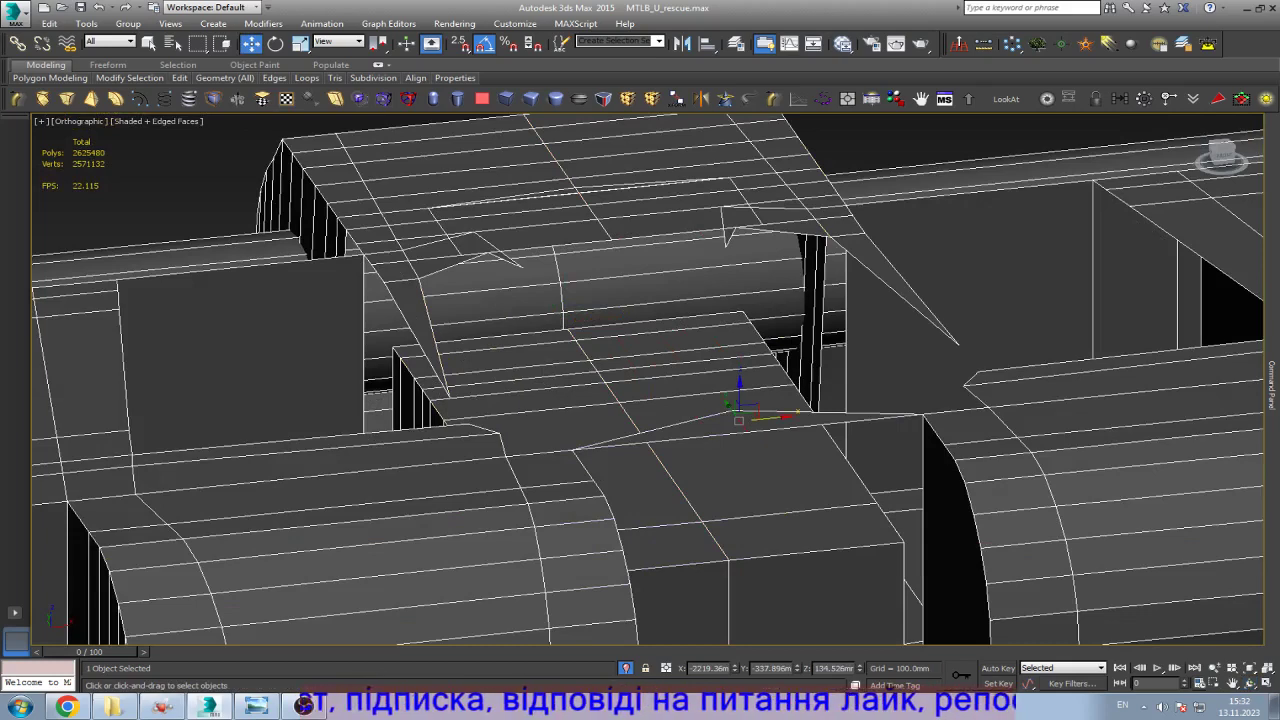
pyautogui.press('Delete')
pyautogui.click(727, 225)
pyautogui.scroll(3, 735, 215)
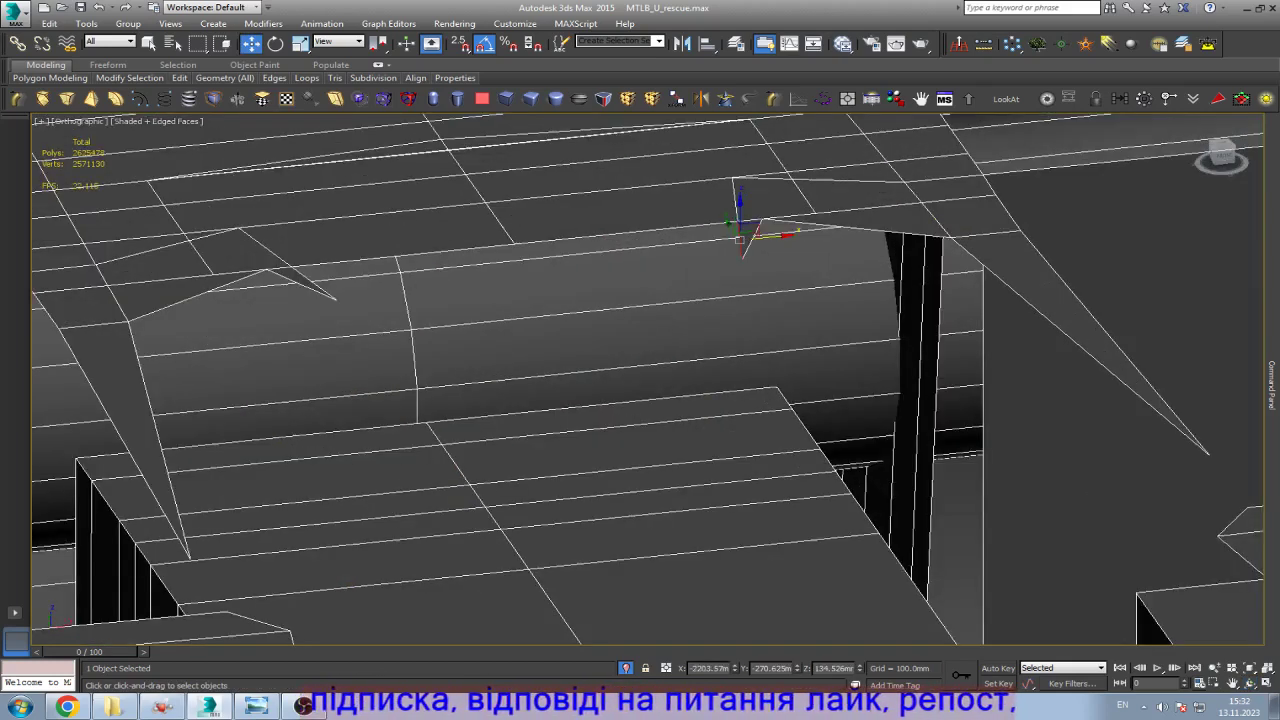
pyautogui.click(1095, 338)
pyautogui.press('Delete')
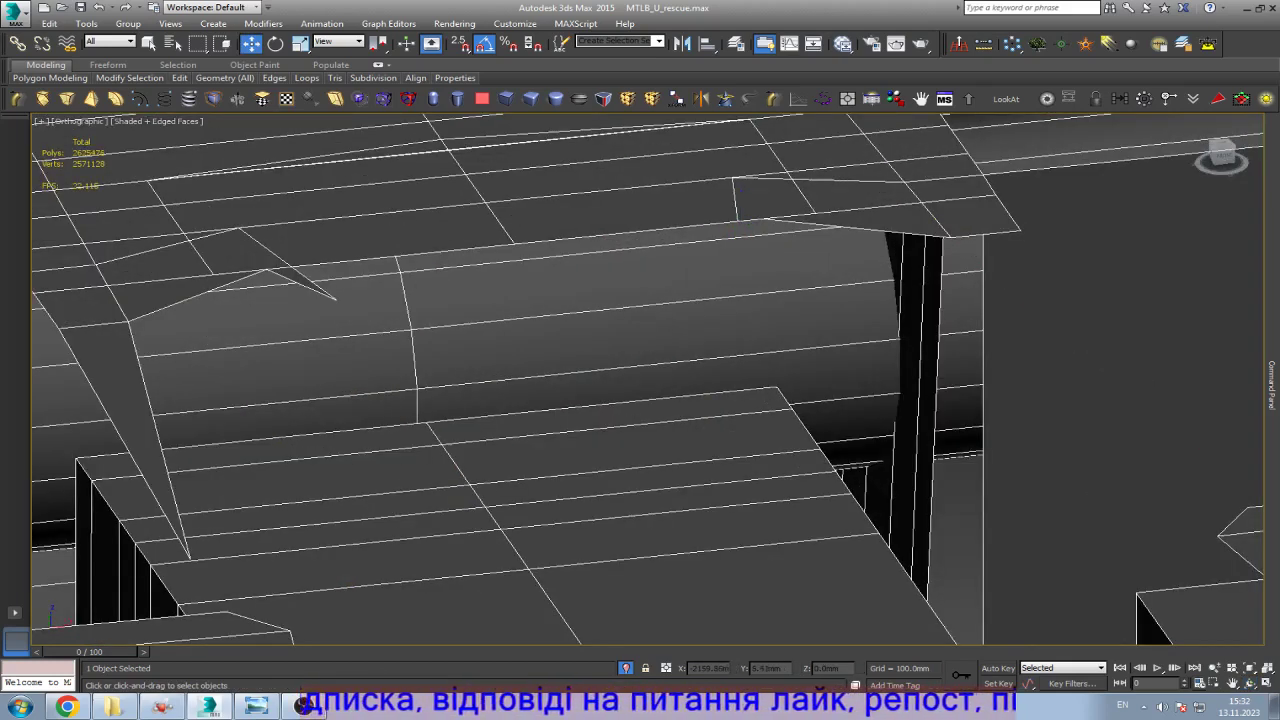
pyautogui.moveTo(335, 298); pyautogui.dragTo(238, 229)
pyautogui.click(163, 400)
pyautogui.scroll(-3, 640, 380)
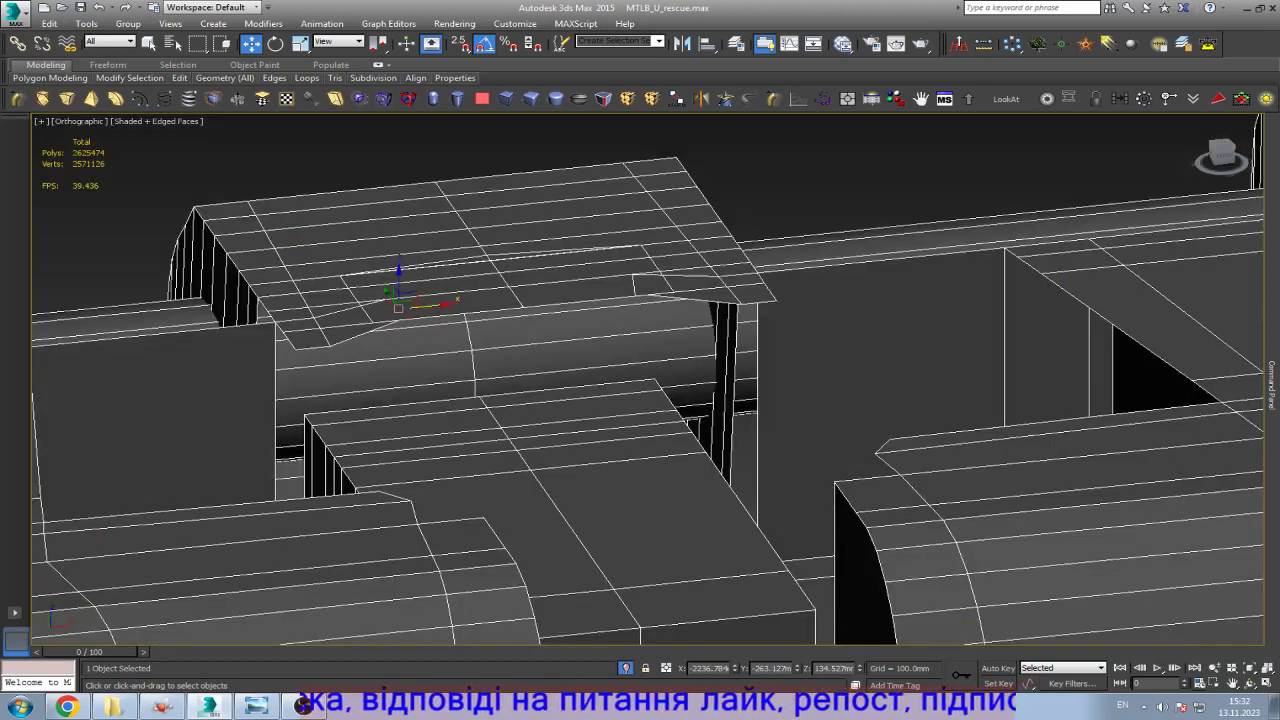
# Step: Bridge the left cylinder's end edge to the box edge to close the gap
pyautogui.press('4')
pyautogui.click(586, 244)
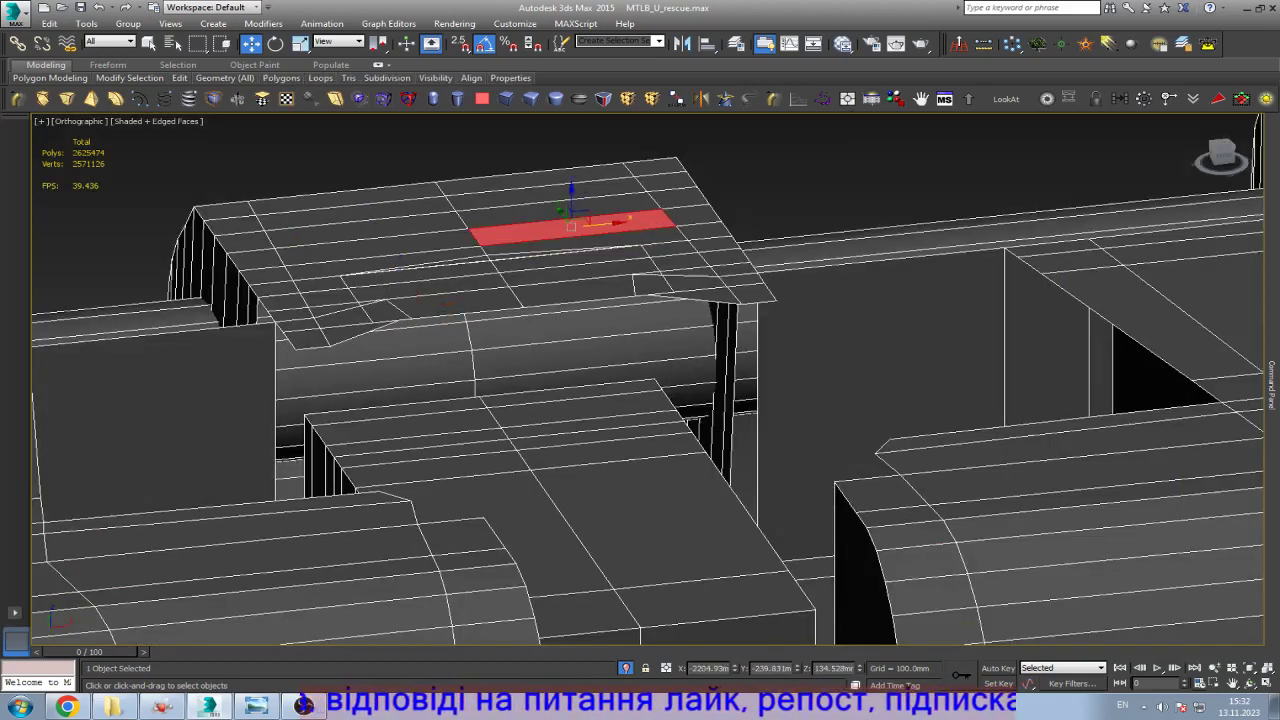
pyautogui.scroll(-5, 640, 380)
pyautogui.scroll(8, 610, 327)
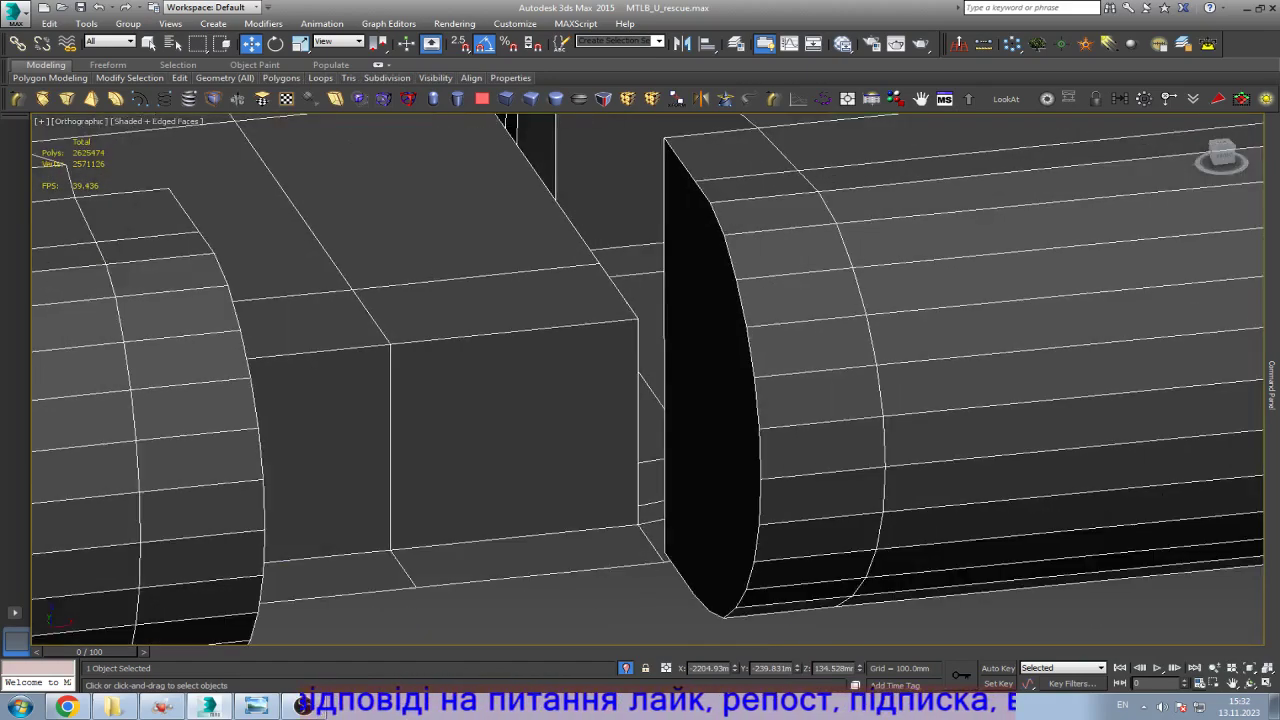
pyautogui.press('2')
pyautogui.click(664, 384)
pyautogui.scroll(-4, 664, 384)
pyautogui.keyDown('alt'); pyautogui.moveTo(664, 384); pyautogui.dragTo(730, 310, button='middle'); pyautogui.keyUp('alt')
pyautogui.click(438, 250)
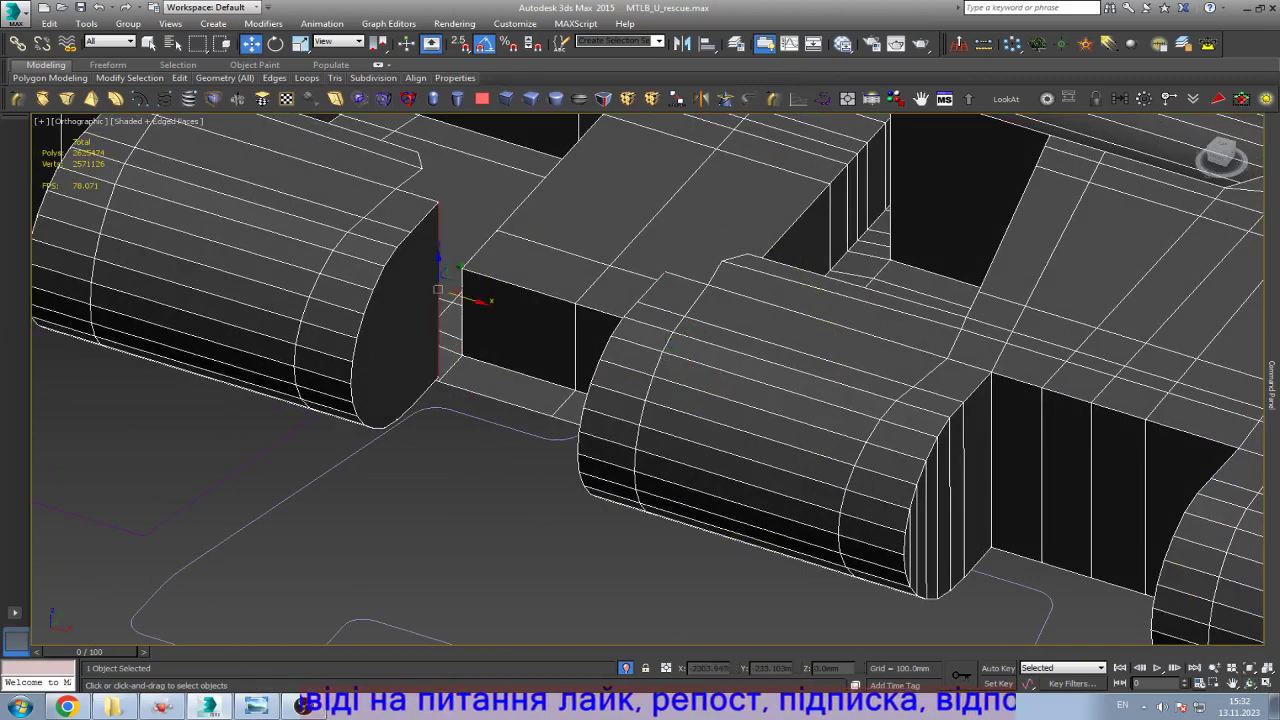
pyautogui.scroll(3, 438, 250)
pyautogui.click(1272, 380)
pyautogui.scroll(-5, 1192, 470)
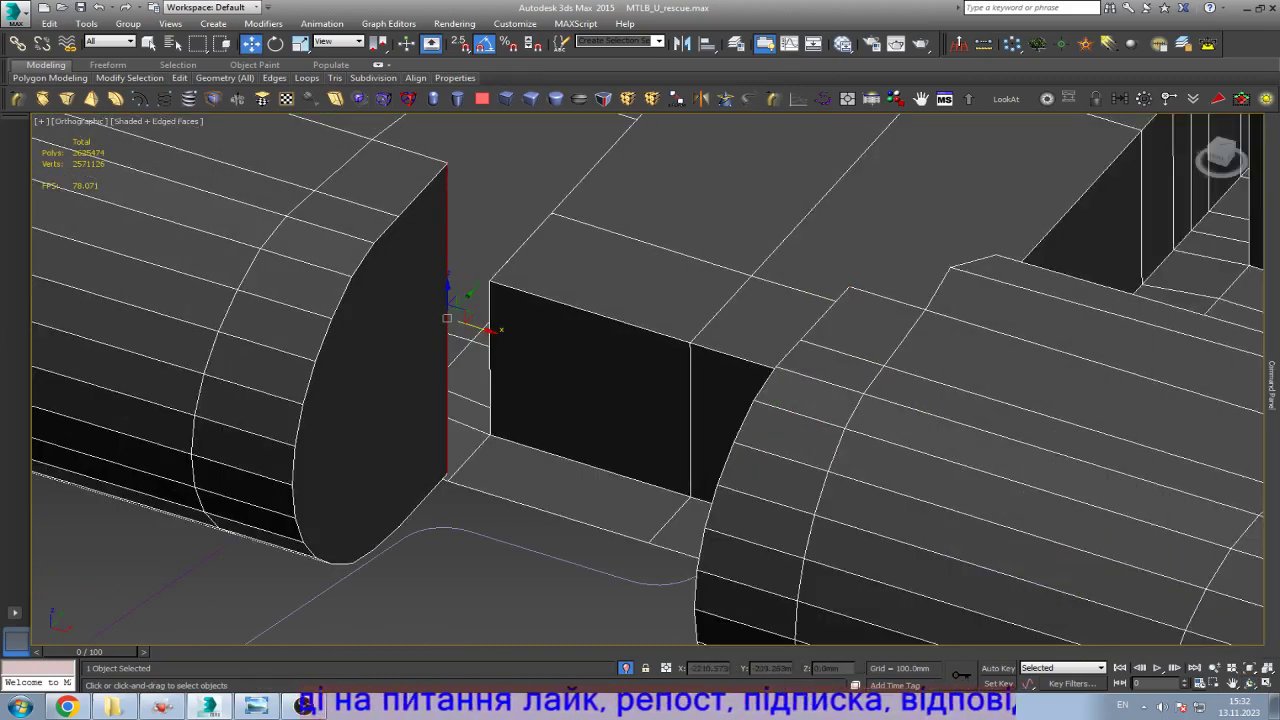
pyautogui.click(1156, 570)
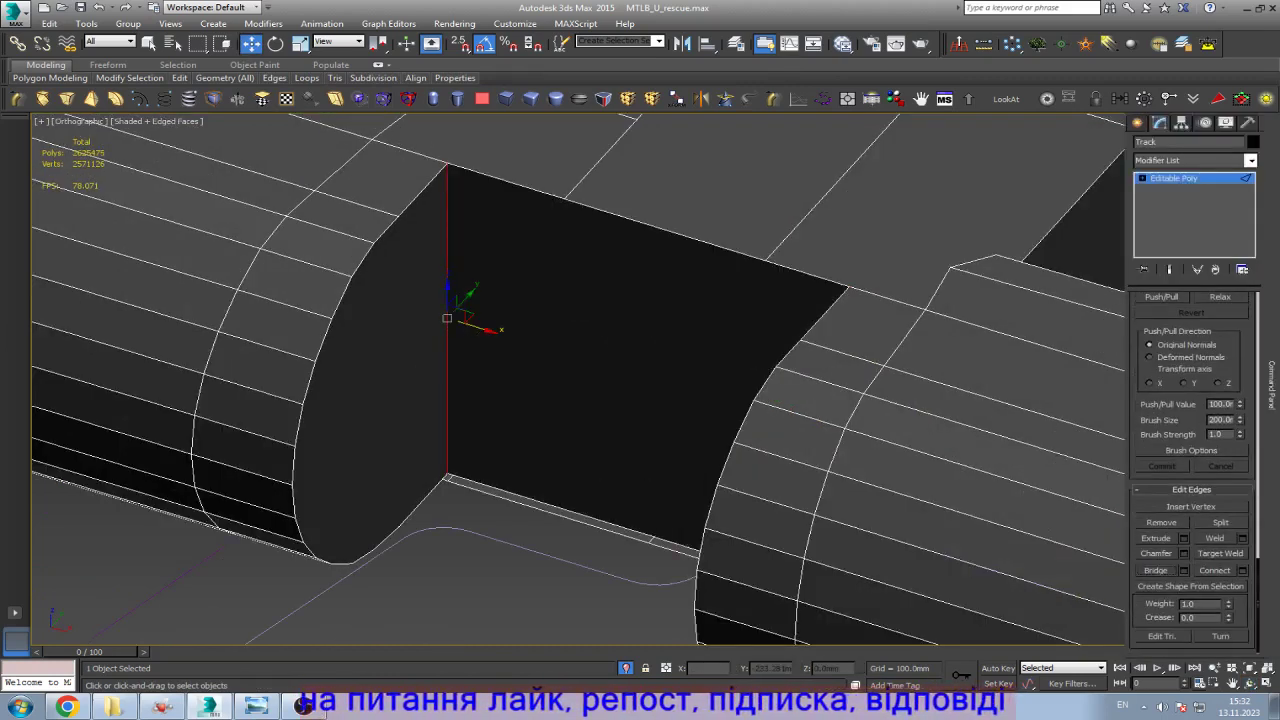
# Step: Connect the new face's top and bottom edges with a vertical edge and remove the extra vertex
pyautogui.hotkey('alt', 'r')
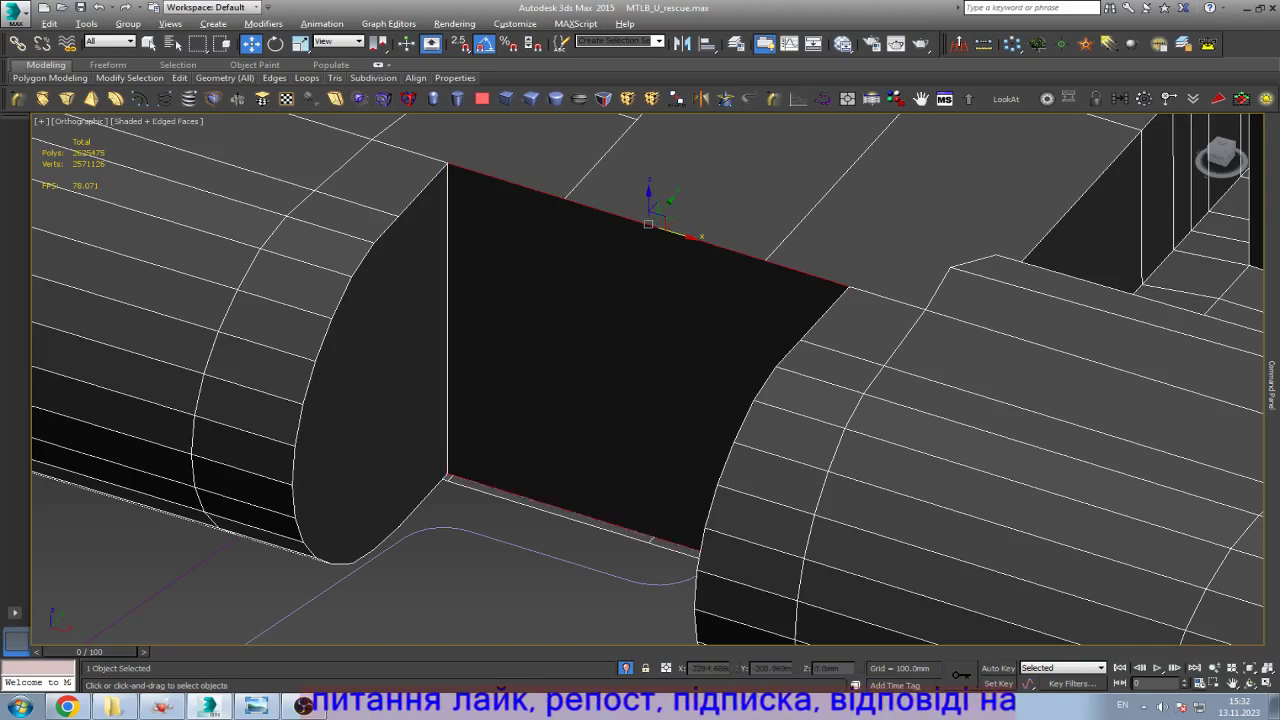
pyautogui.hotkey('ctrl', 'shift', 'e')
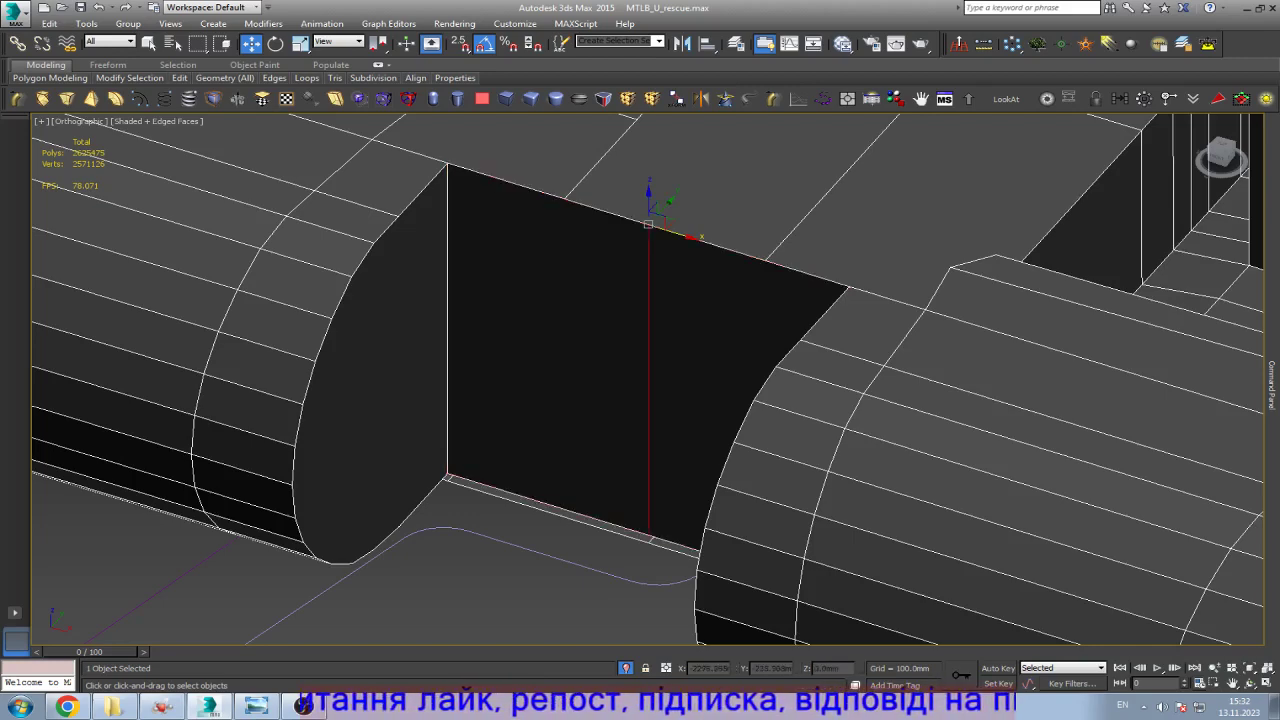
pyautogui.scroll(3, 668, 525)
pyautogui.press('1')
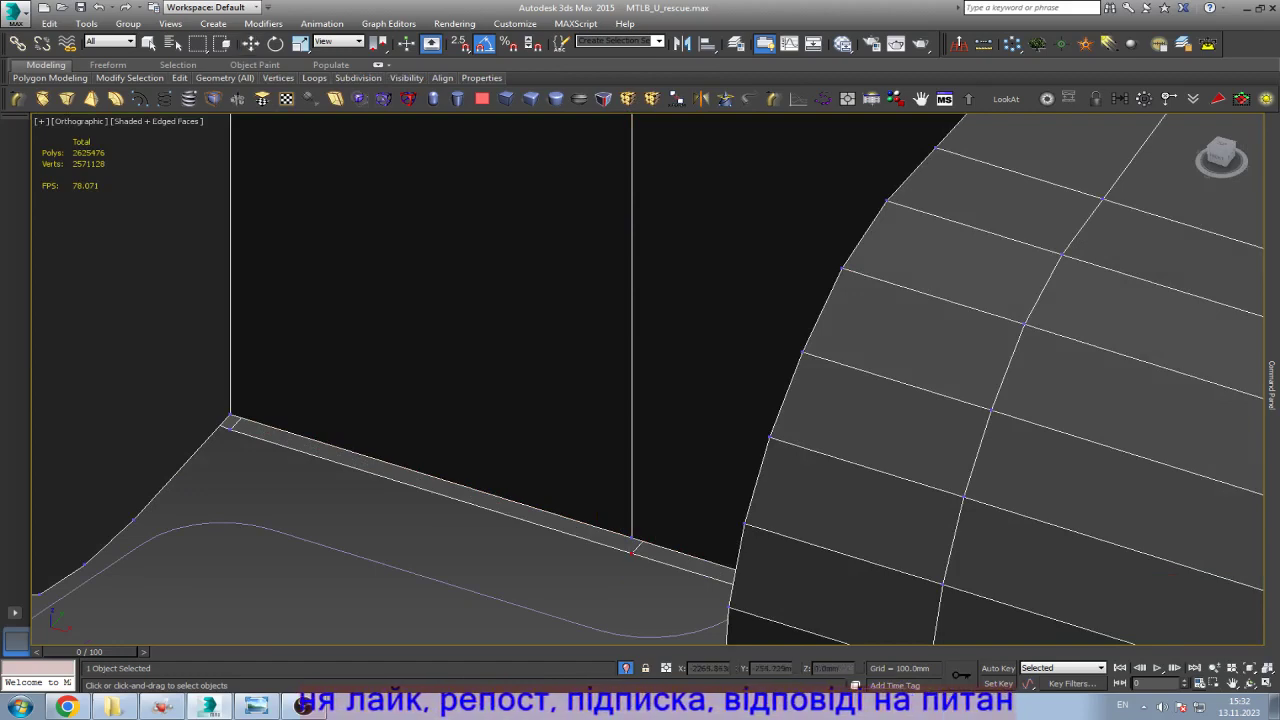
pyautogui.press('BackSpace')
pyautogui.scroll(4, 257, 416)
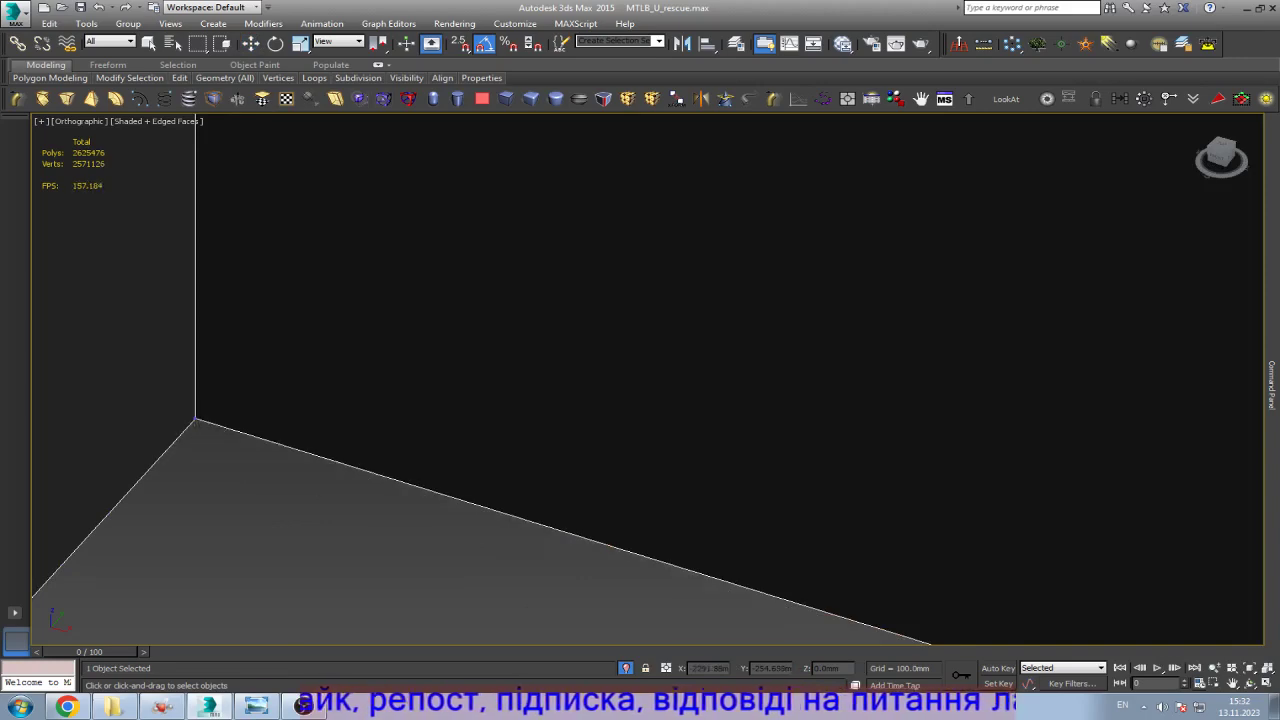
# Step: Select the wall corner vertex and orbit around to inspect the repair
pyautogui.press('w')
pyautogui.click(196, 422)
pyautogui.scroll(-3, 200, 438)
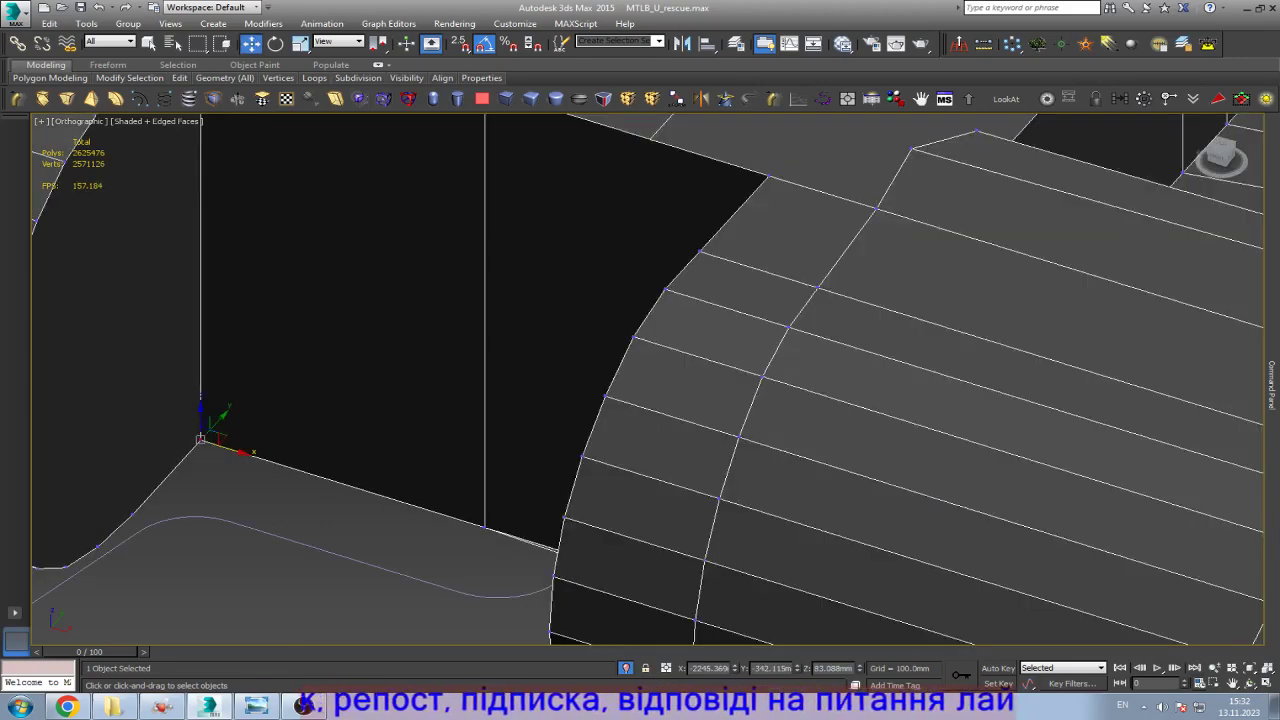
pyautogui.keyDown('alt'); pyautogui.moveTo(200, 438); pyautogui.dragTo(400, 455, button='middle'); pyautogui.keyUp('alt')
pyautogui.scroll(5, 615, 352)
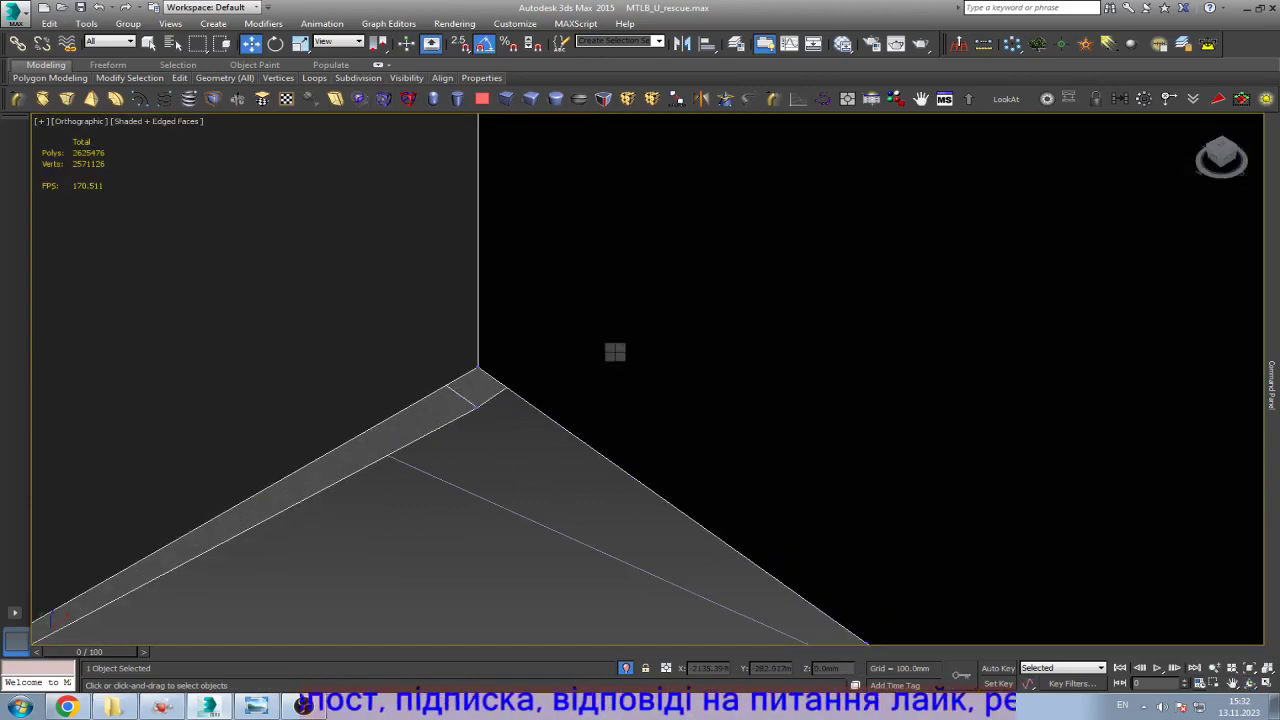
pyautogui.scroll(-6, 640, 380)
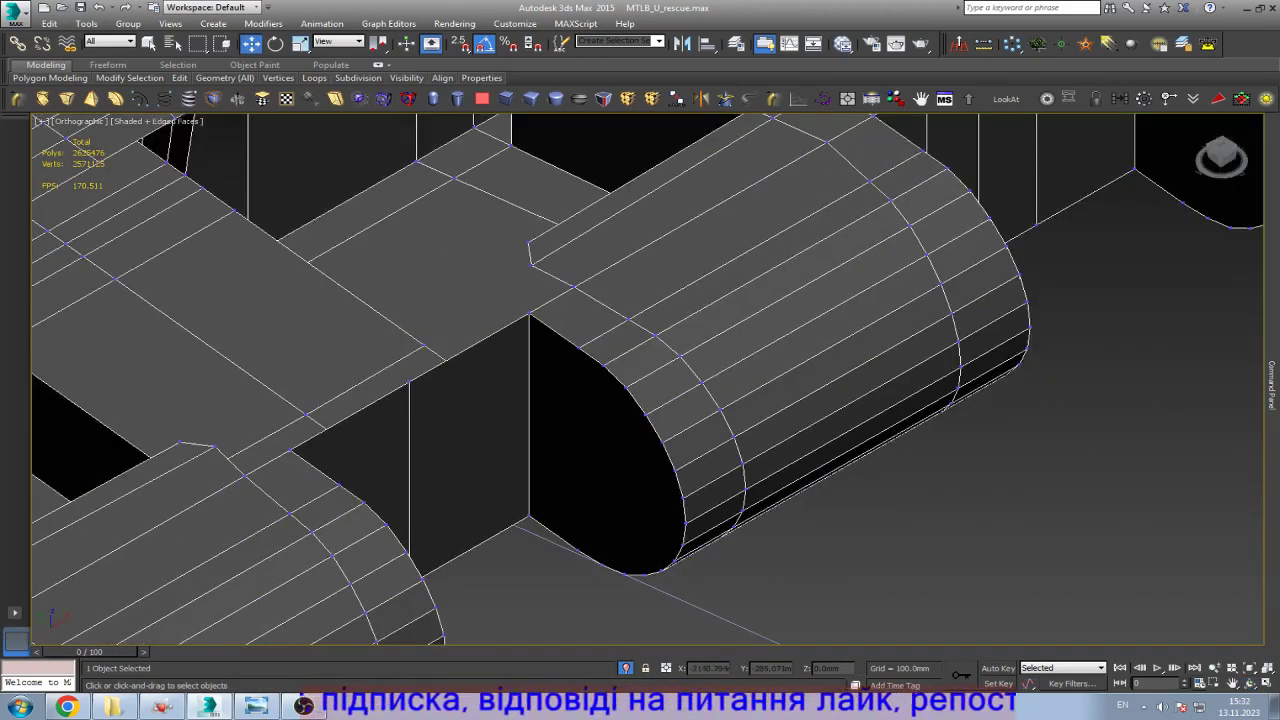
# Step: In Bottom wireframe view, scale the middle row of vertices flat onto one line
pyautogui.press('b')
pyautogui.scroll(5, 640, 380)
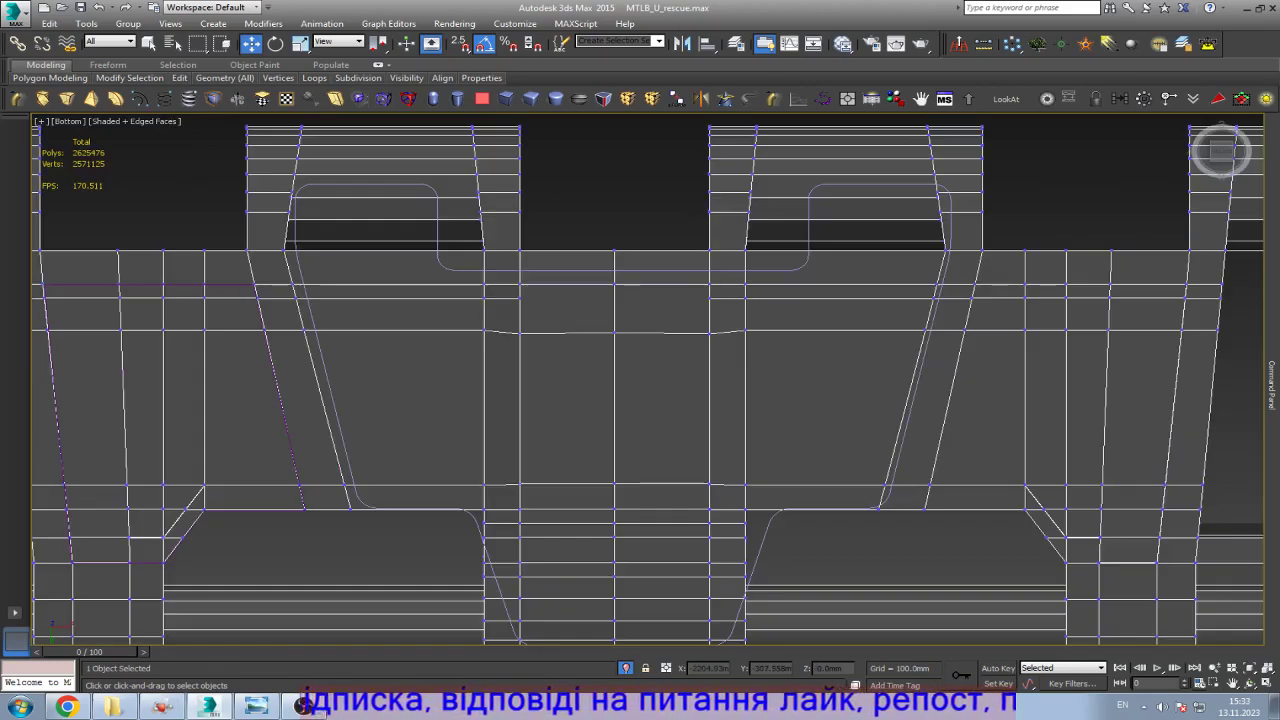
pyautogui.scroll(3, 685, 327)
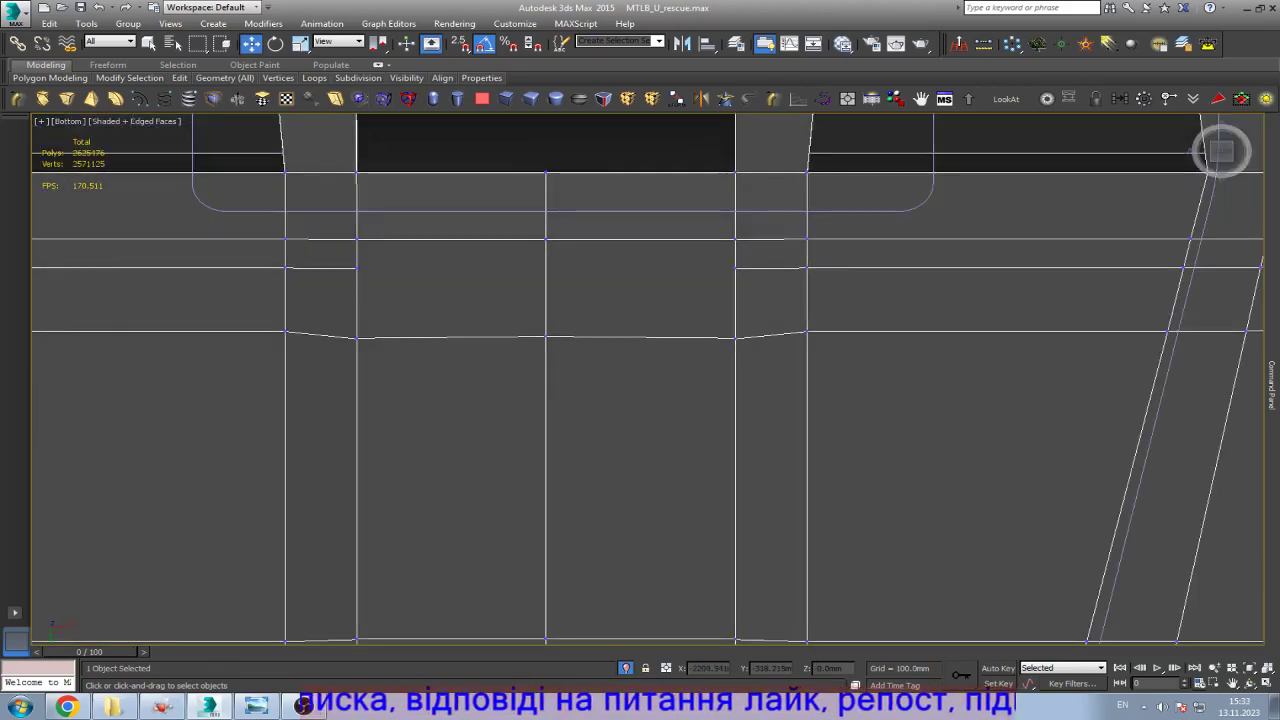
pyautogui.press('F3')
pyautogui.moveTo(234, 300); pyautogui.dragTo(863, 377)
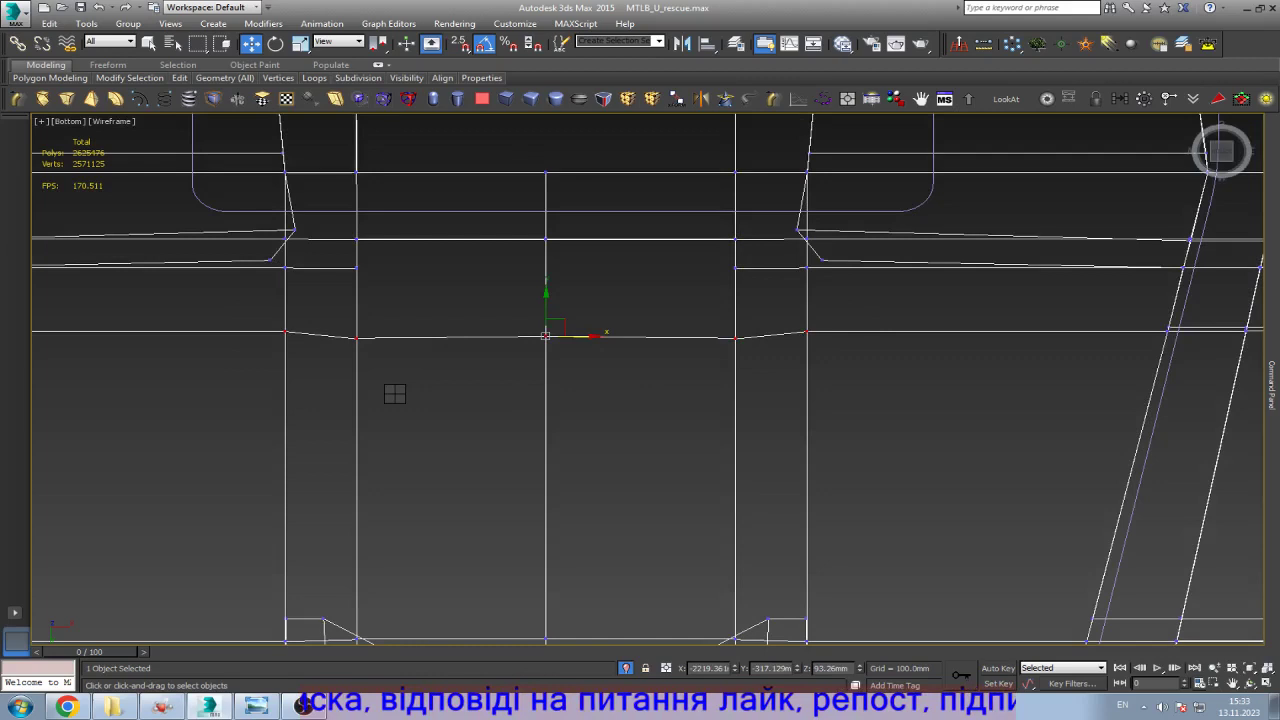
pyautogui.press('r')
pyautogui.moveTo(546, 300); pyautogui.dragTo(546, 420)
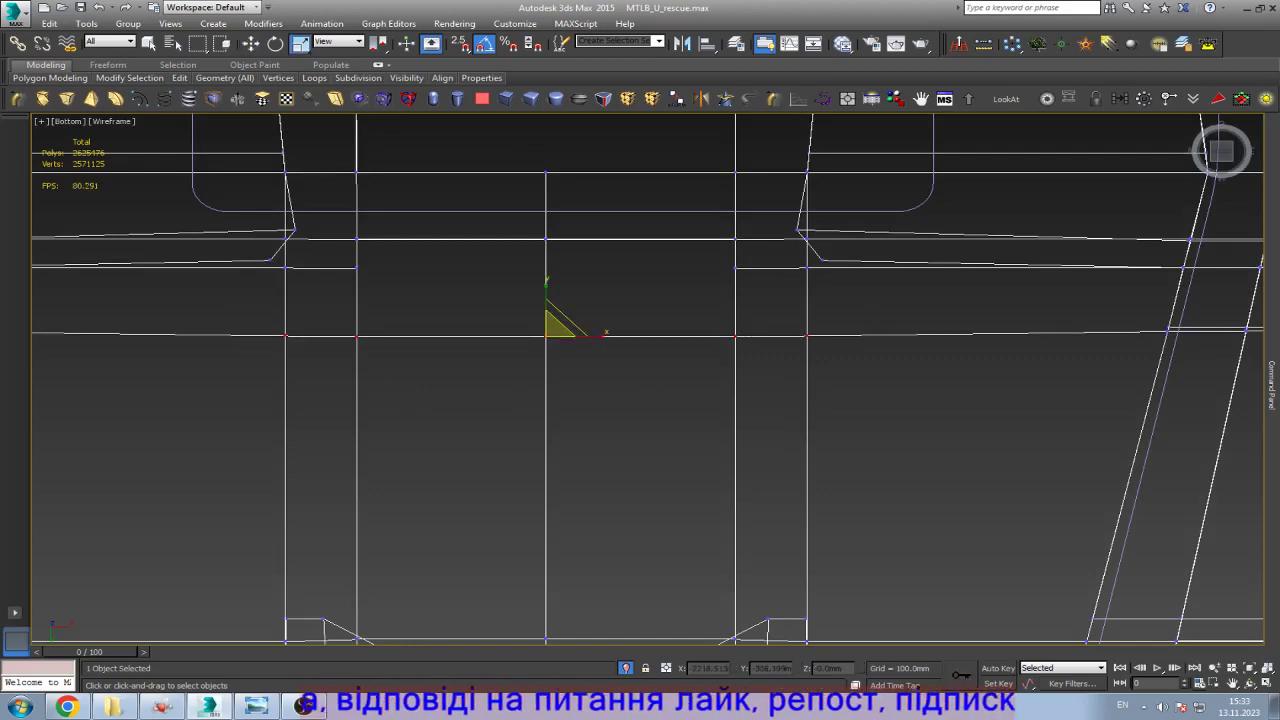
pyautogui.press('F3')
pyautogui.scroll(2, 597, 157)
# Step: Select another vertex and orbit the link to inspect the remaining gap
pyautogui.click(735, 267)
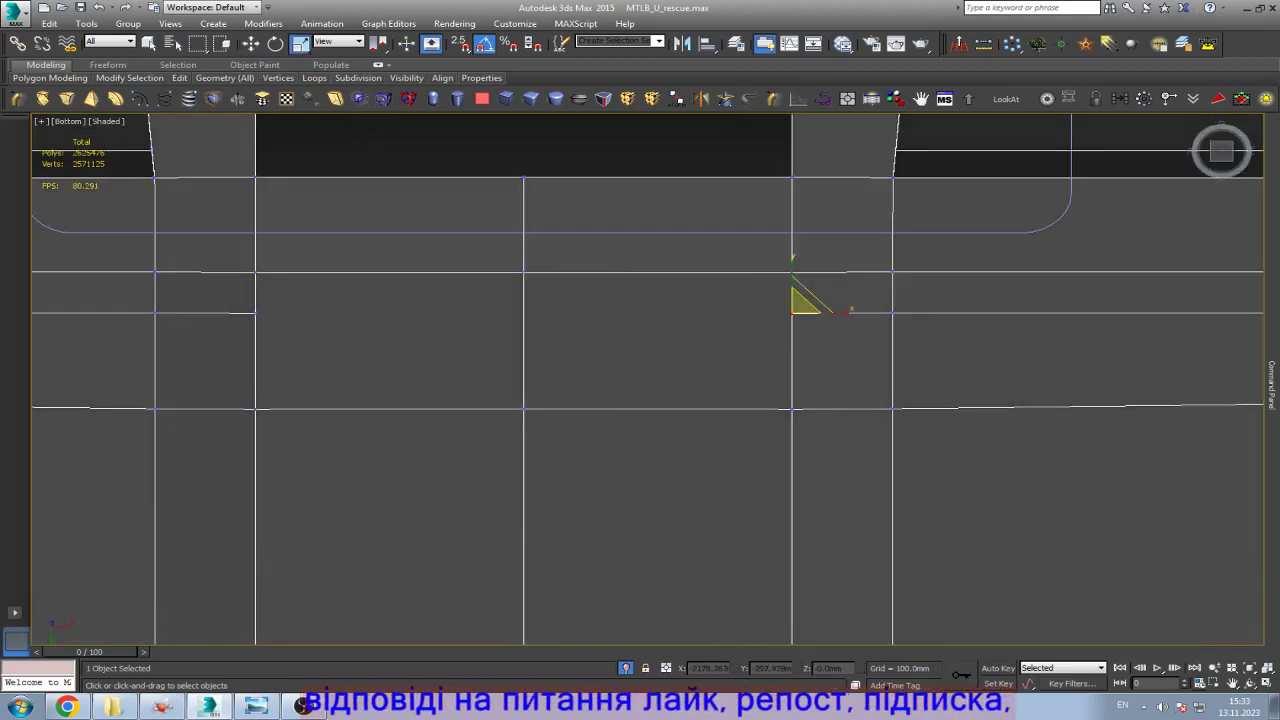
pyautogui.keyDown('alt'); pyautogui.moveTo(560, 260); pyautogui.dragTo(572, 190, button='middle'); pyautogui.keyUp('alt')
pyautogui.scroll(2, 724, 380)
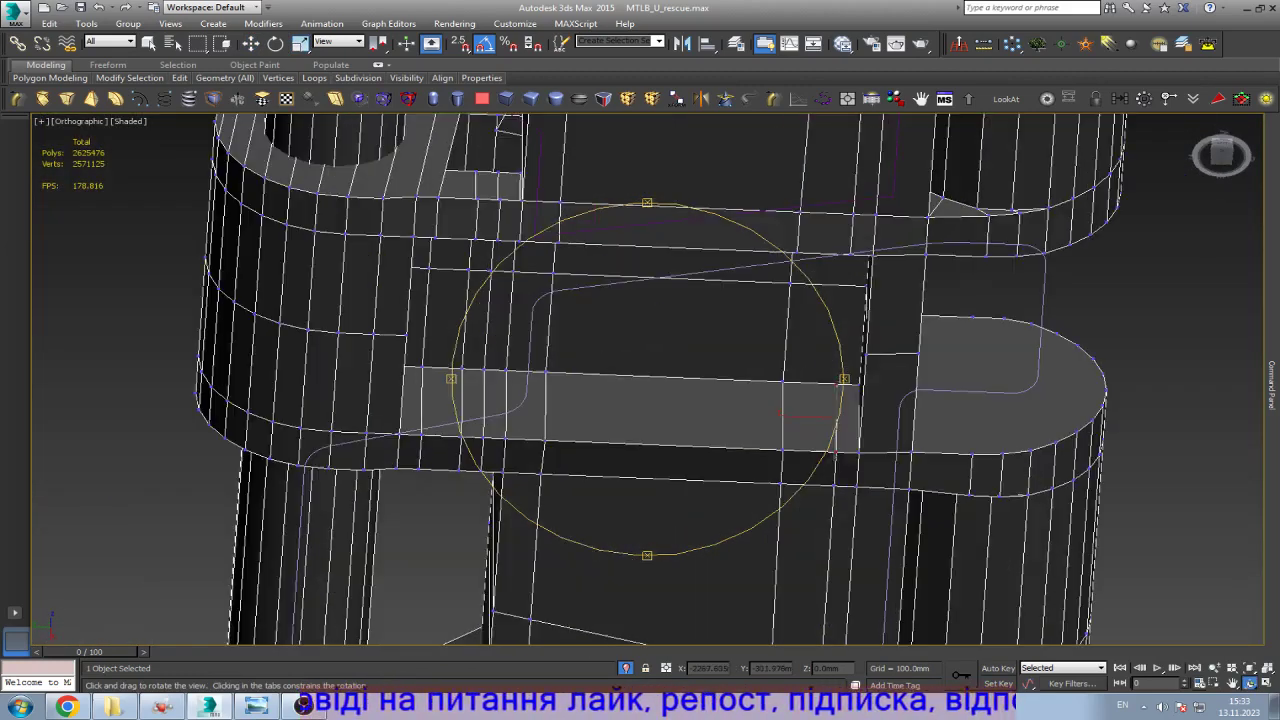
pyautogui.press('4')
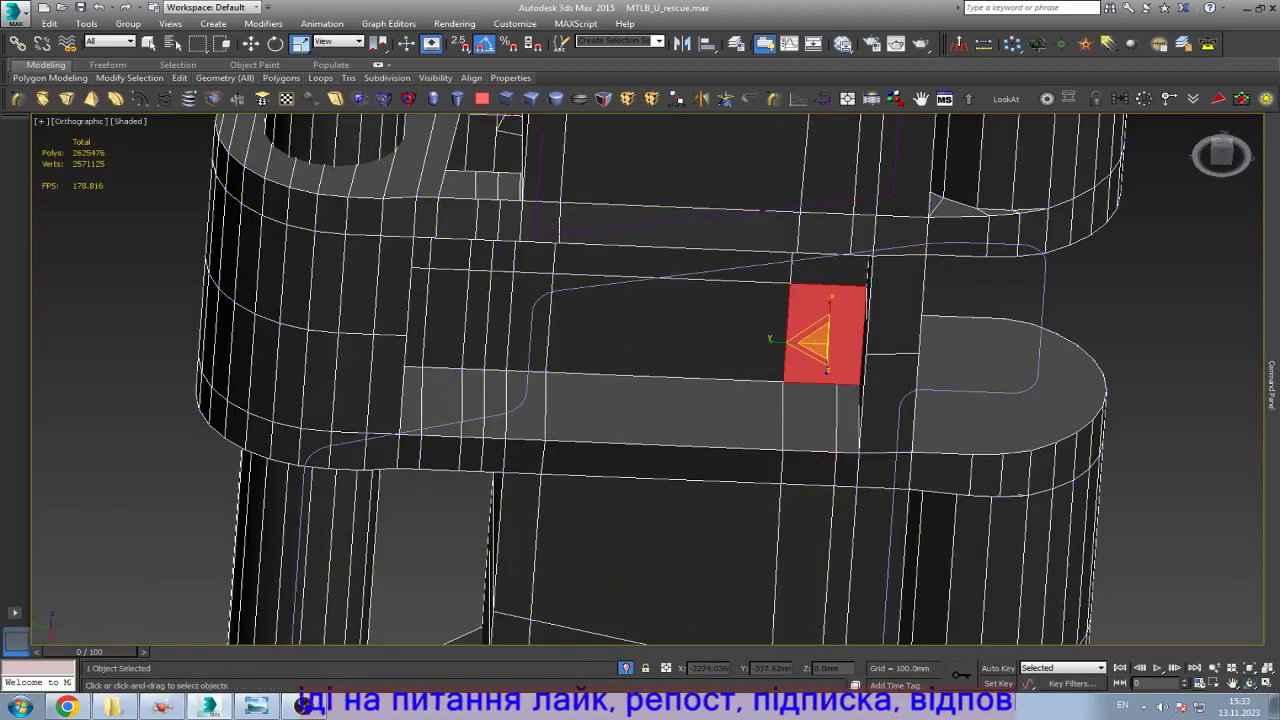
pyautogui.scroll(3, 839, 393)
pyautogui.scroll(-1, 845, 400)
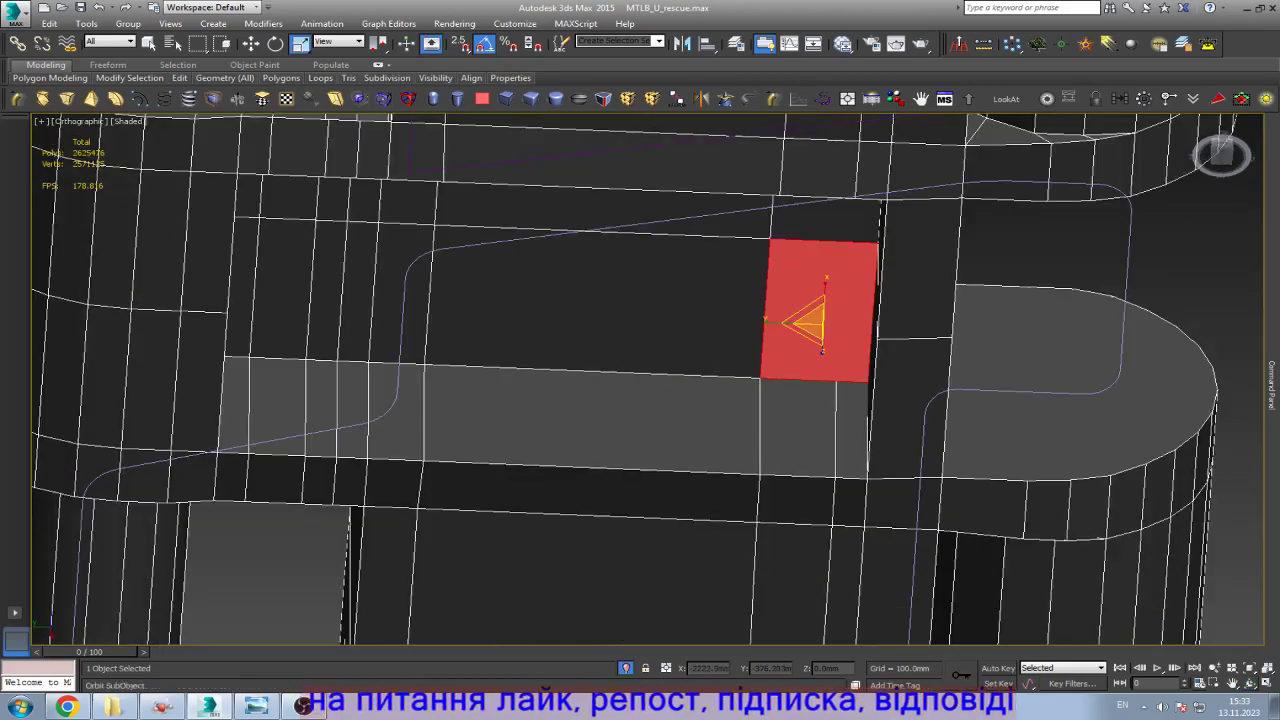
pyautogui.keyDown('alt'); pyautogui.moveTo(640, 380); pyautogui.dragTo(675, 385, button='middle'); pyautogui.keyUp('alt')
pyautogui.scroll(6, 790, 405)
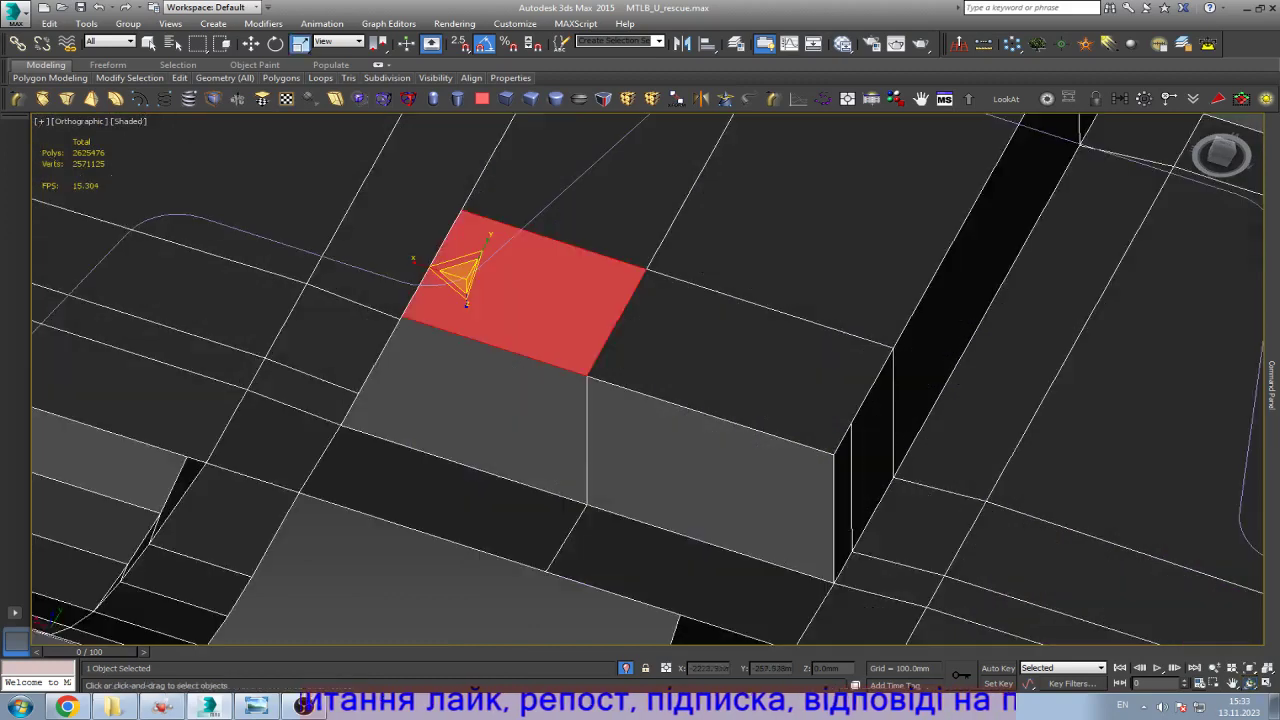
# Step: With vertex snapping on, snap the corner vertex onto its neighbour
pyautogui.press('1')
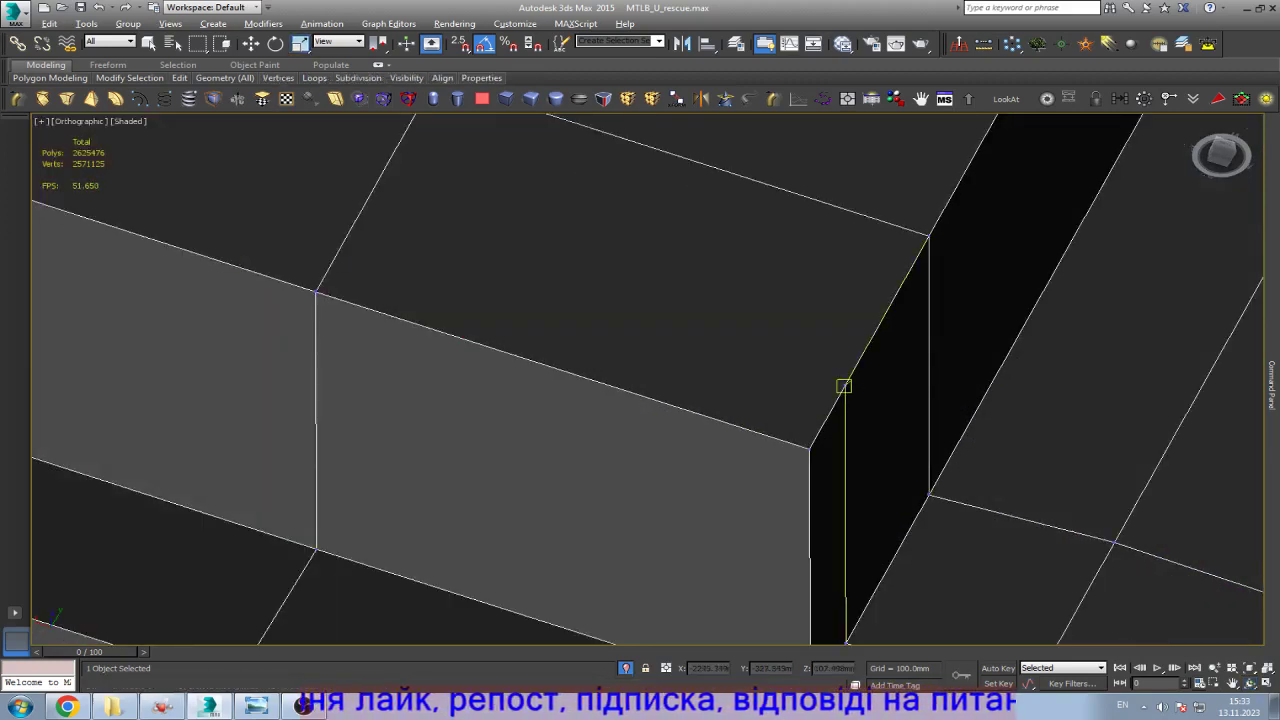
pyautogui.press('s')
pyautogui.moveTo(844, 384)
pyautogui.mouseDown()
pyautogui.moveTo(314, 292)
pyautogui.moveTo(352, 222)
pyautogui.mouseUp()
pyautogui.press('s')
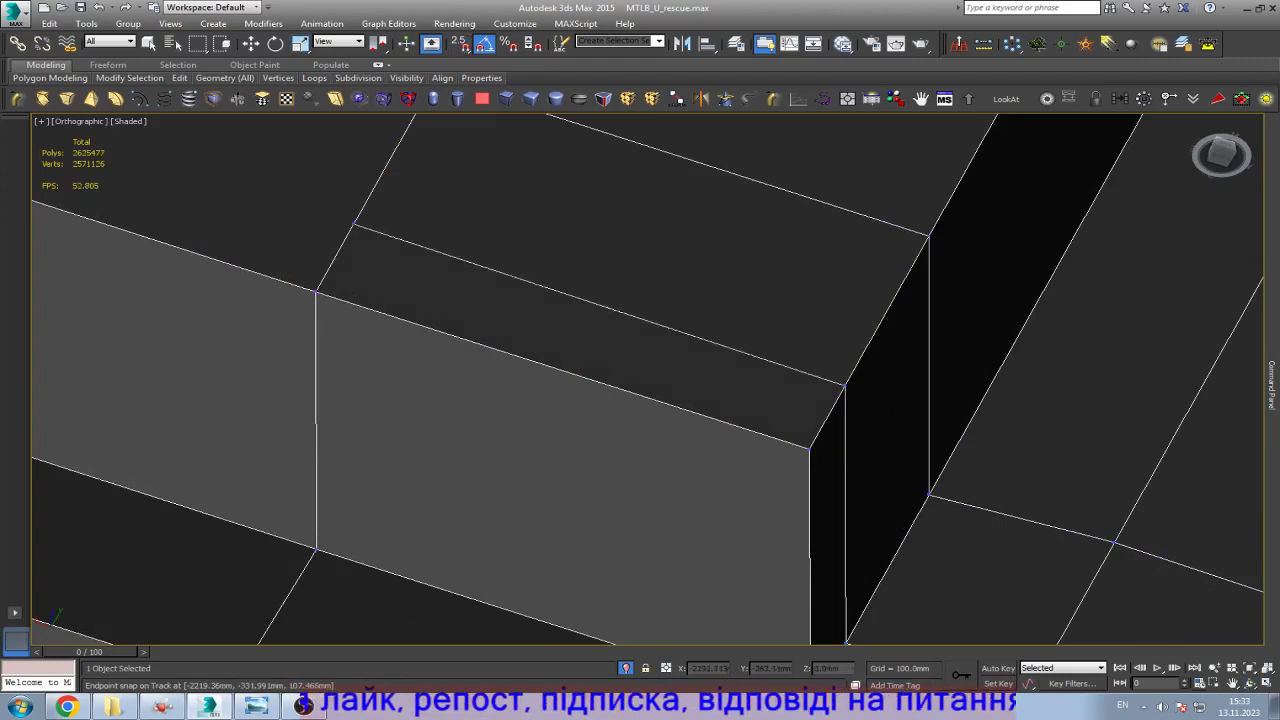
pyautogui.scroll(-3, 470, 282)
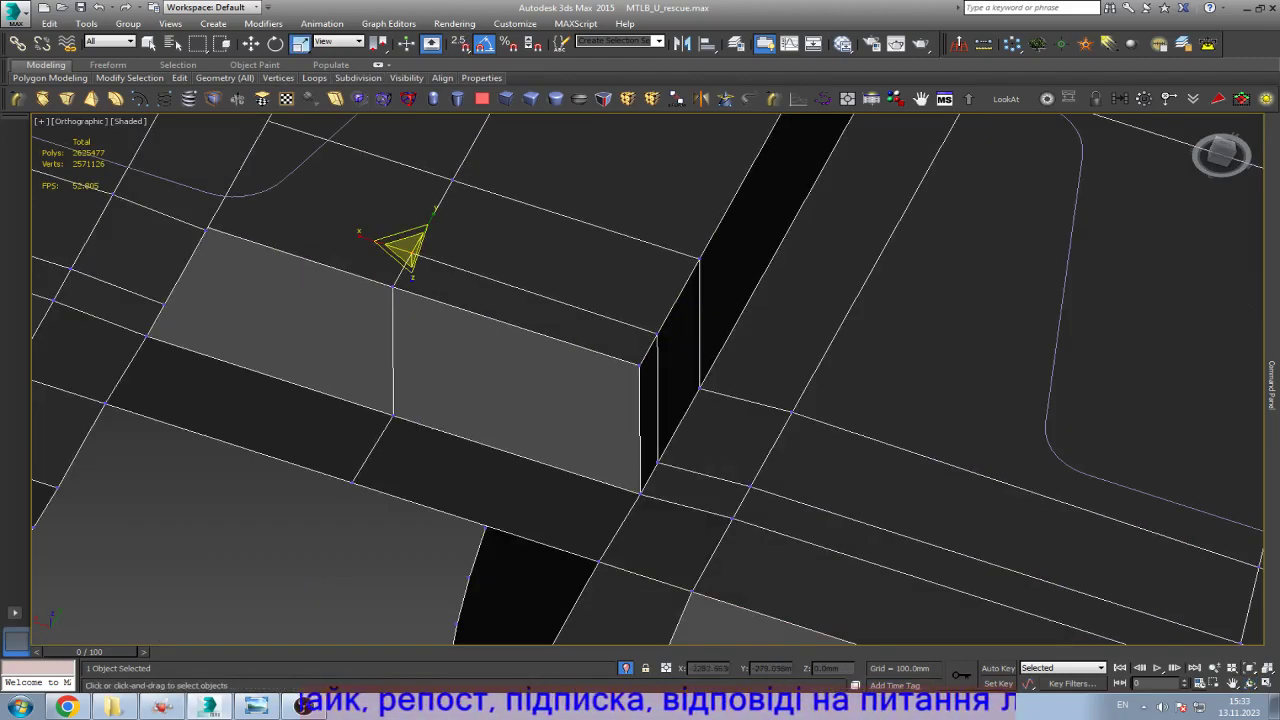
pyautogui.keyDown('alt'); pyautogui.moveTo(645, 371); pyautogui.dragTo(765, 350, button='middle'); pyautogui.keyUp('alt')
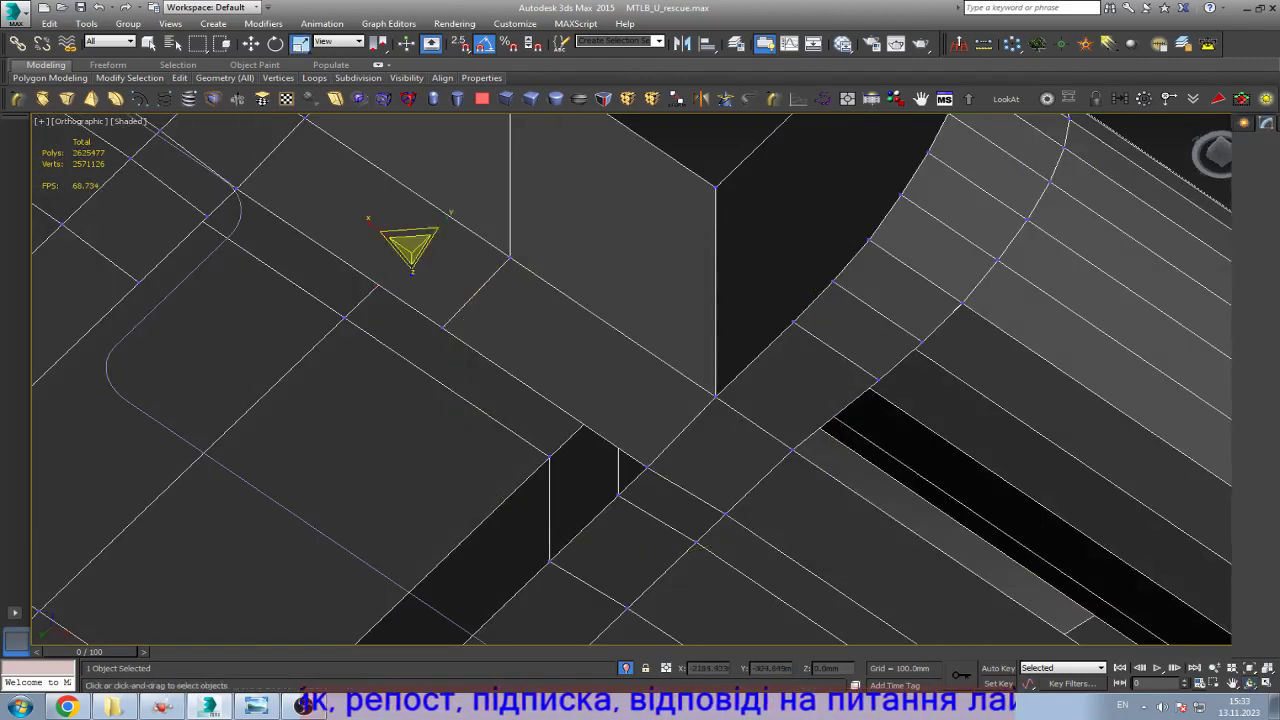
pyautogui.press('s')
pyautogui.click(660, 342)
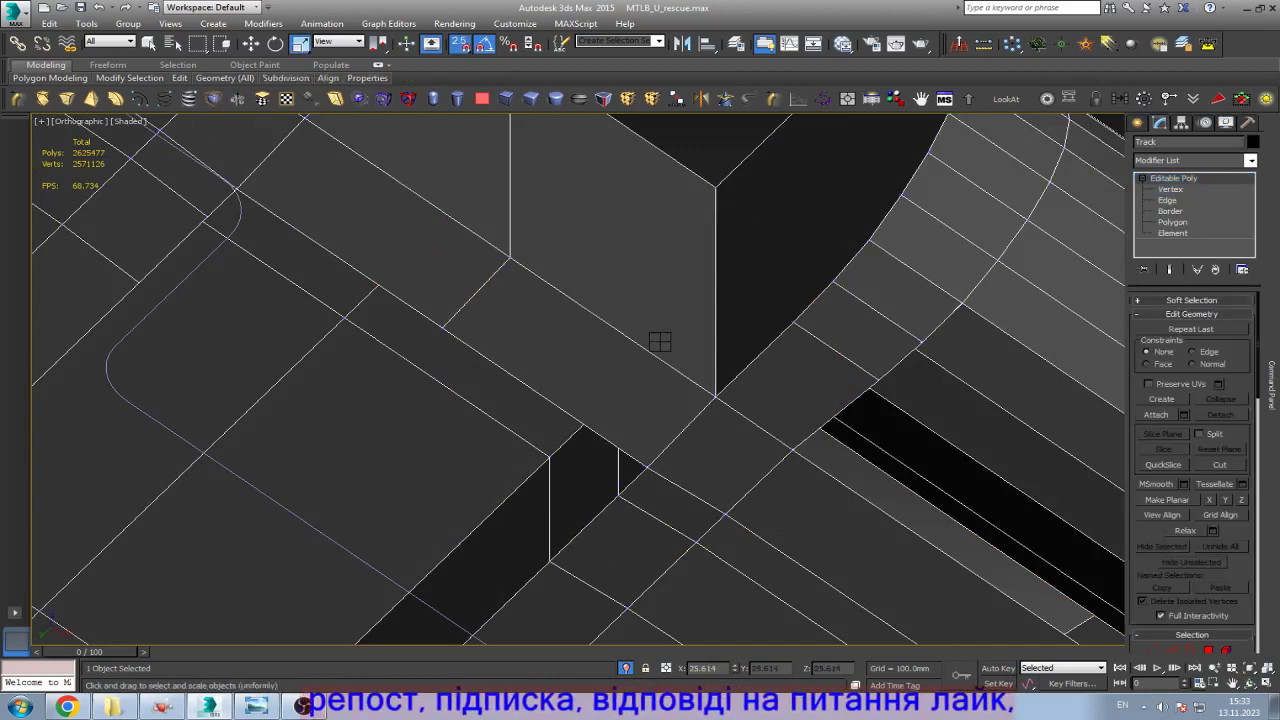
# Step: Save the scene with the link viewed from below
pyautogui.press('w')
pyautogui.press('b')
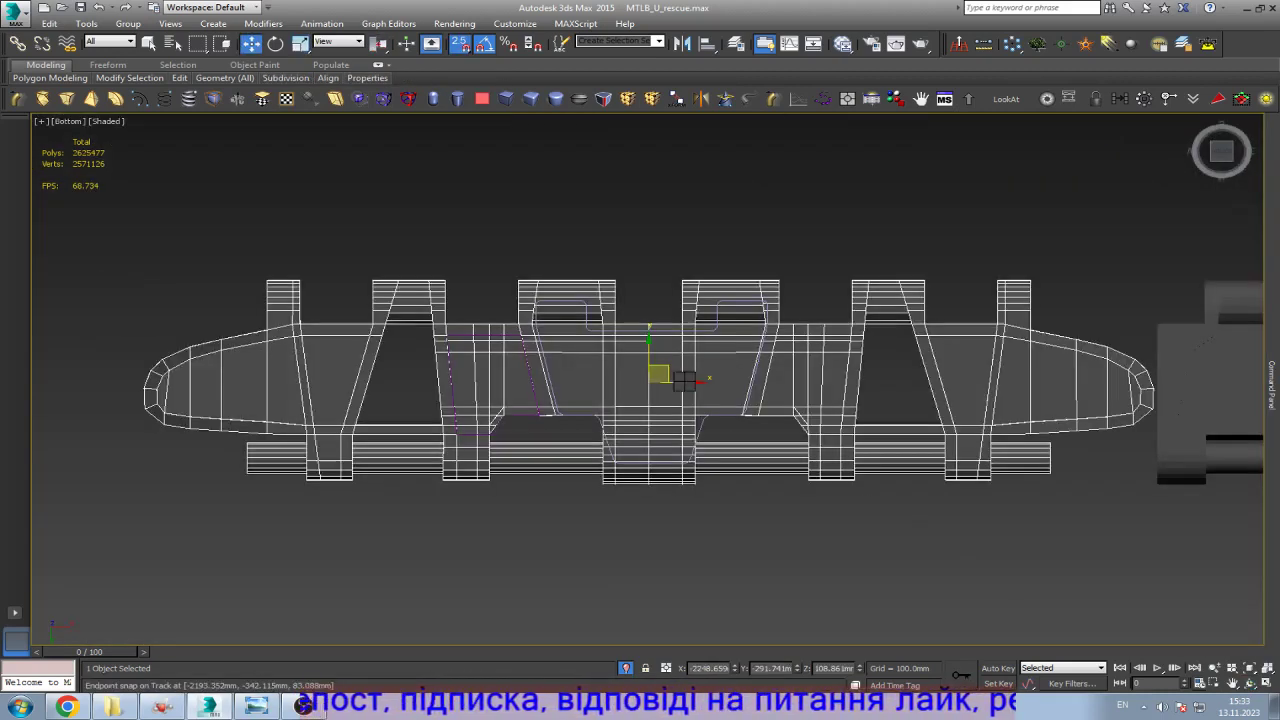
pyautogui.hotkey('ctrl', 's')
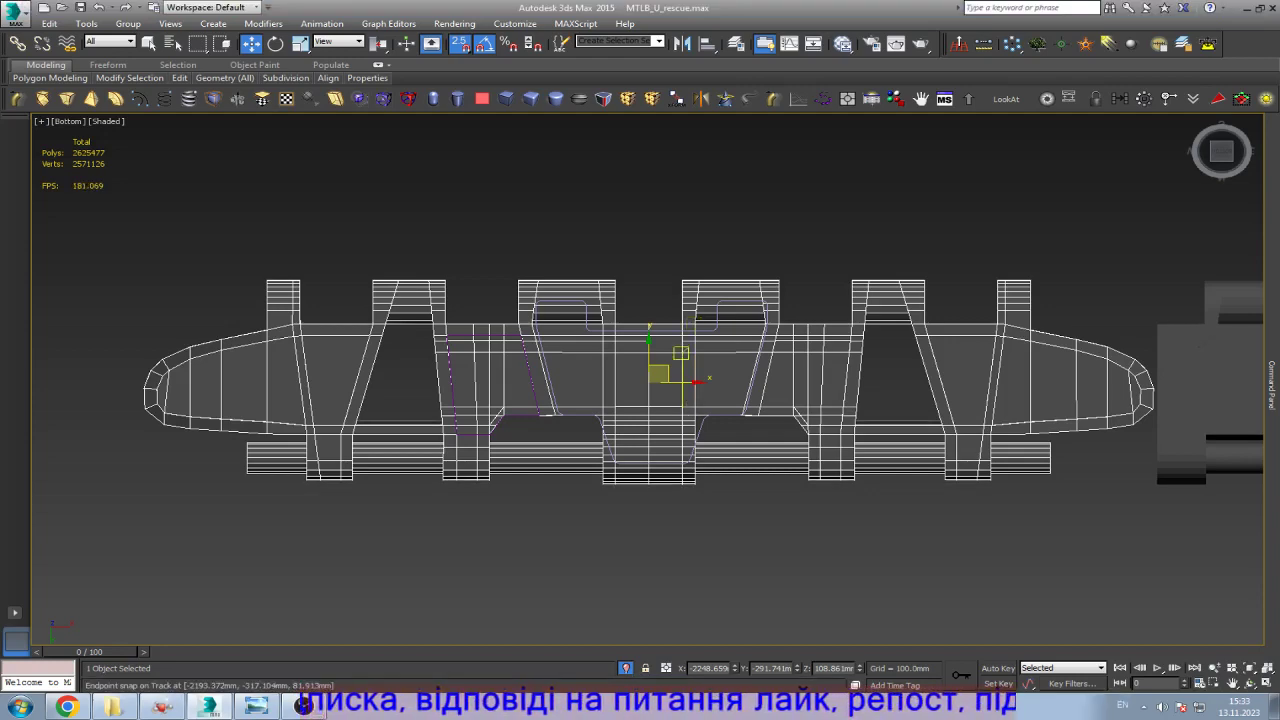
# Step: Add a Symmetry modifier mirrored on Z, then collapse it into the mesh
pyautogui.press('s')
pyautogui.scroll(3, 700, 377)
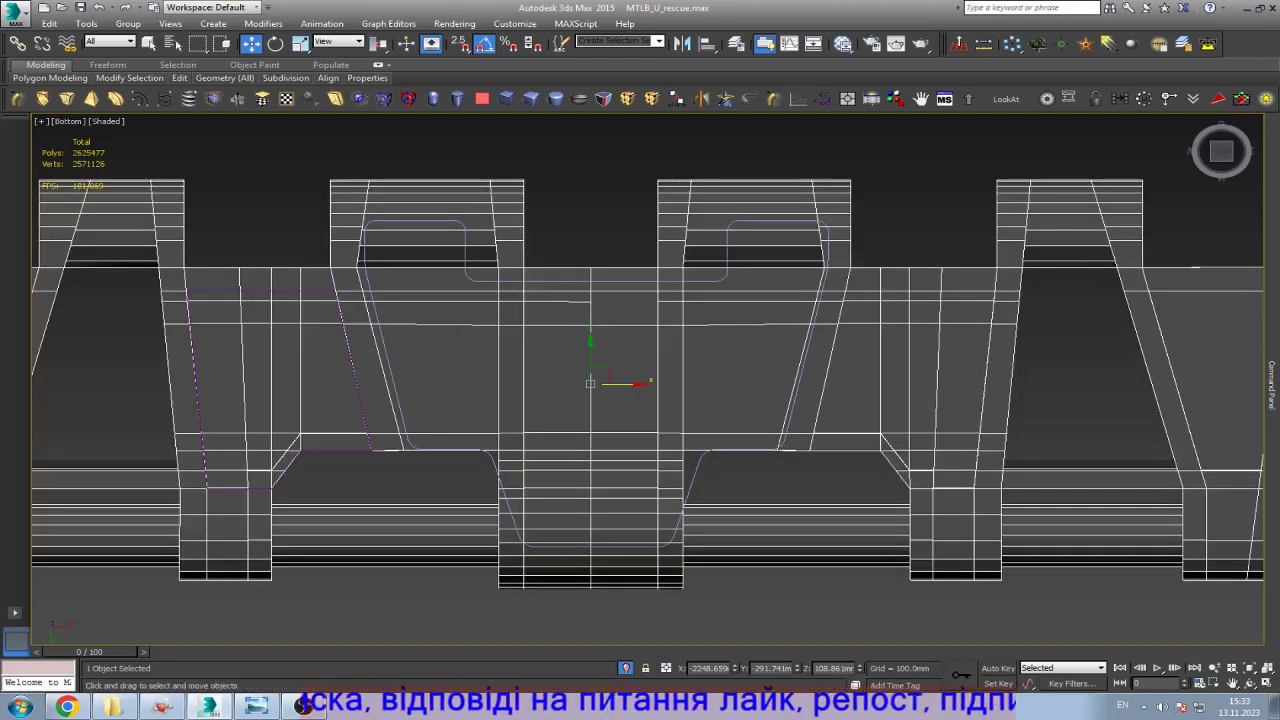
pyautogui.click(701, 98)
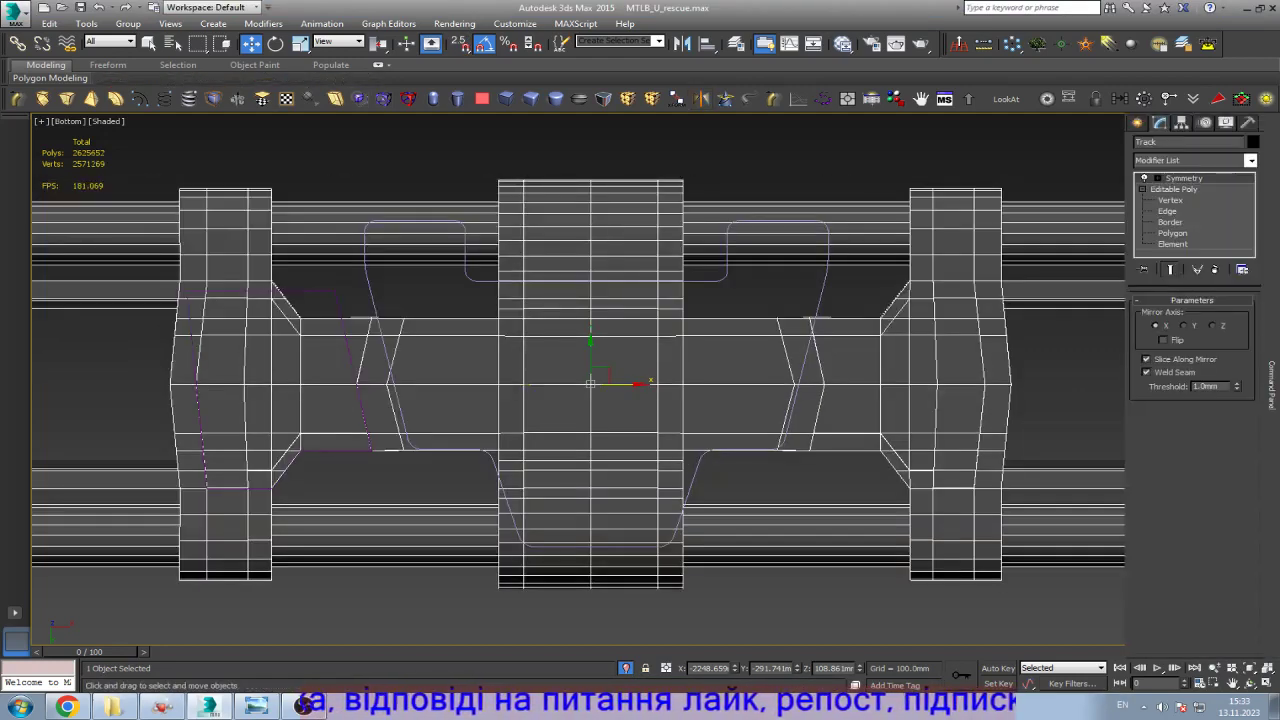
pyautogui.click(1213, 325)
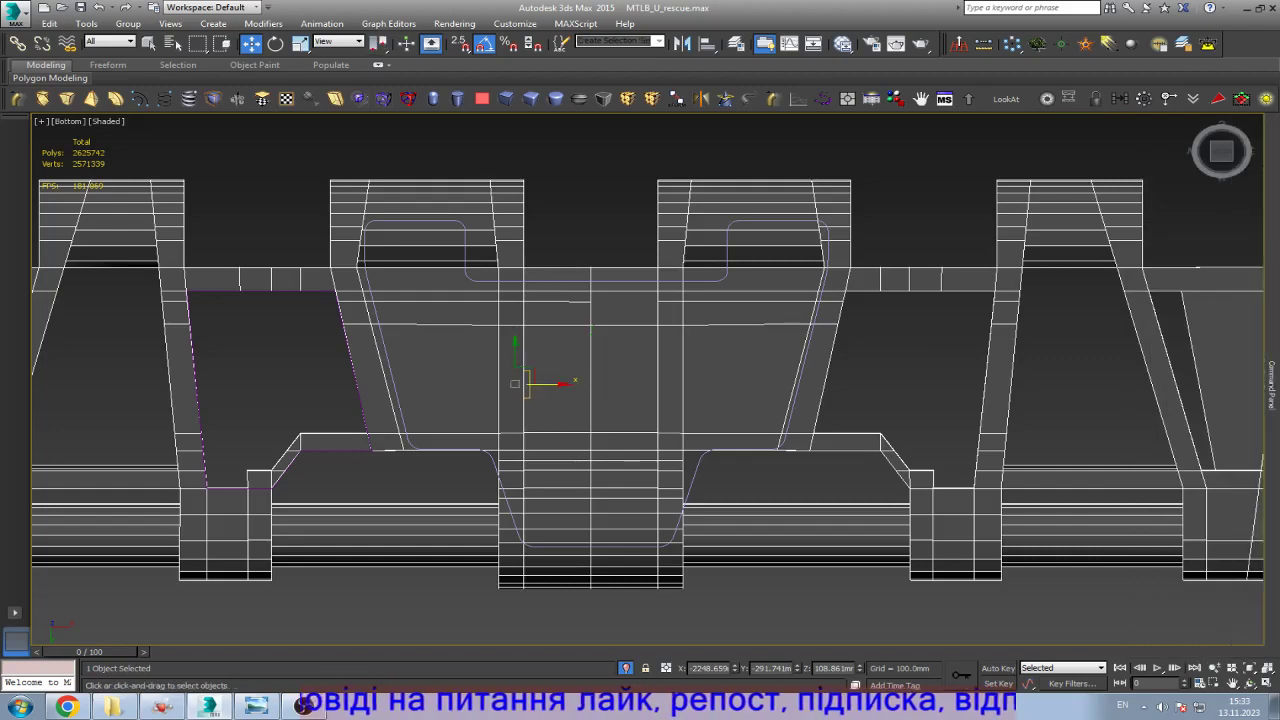
pyautogui.press('F3')
pyautogui.scroll(-5, 825, 383)
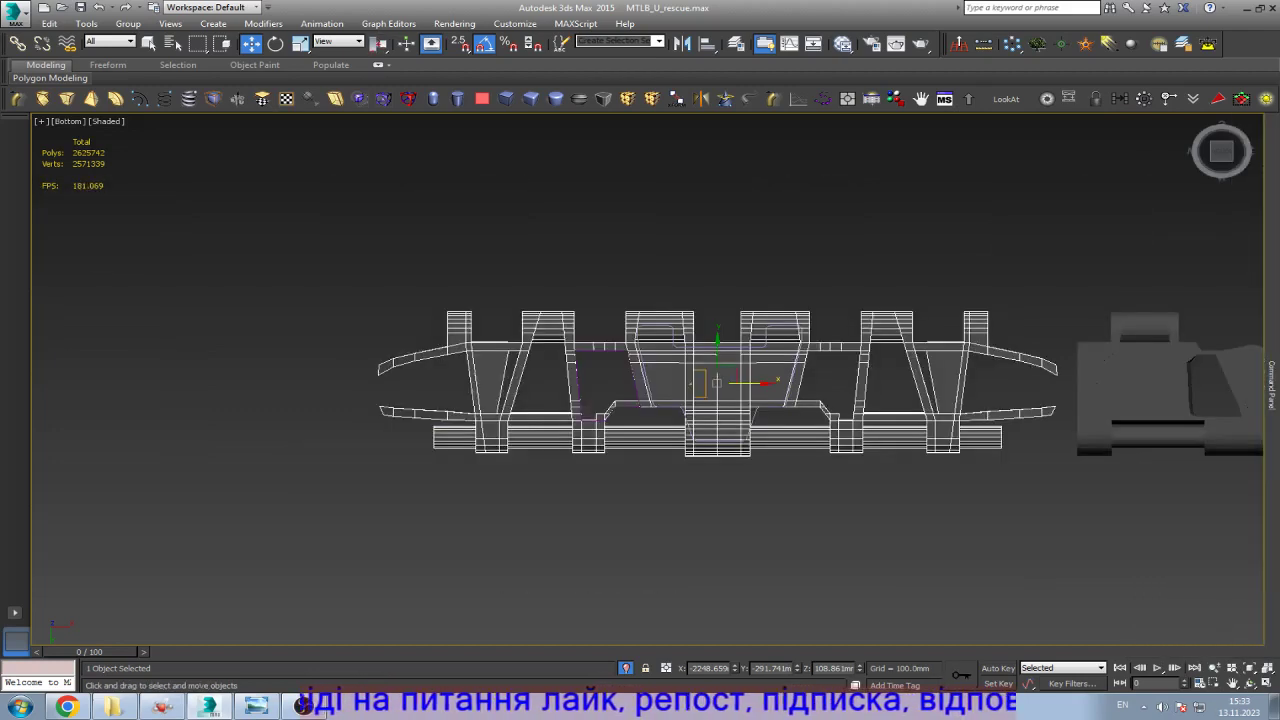
pyautogui.press('F3')
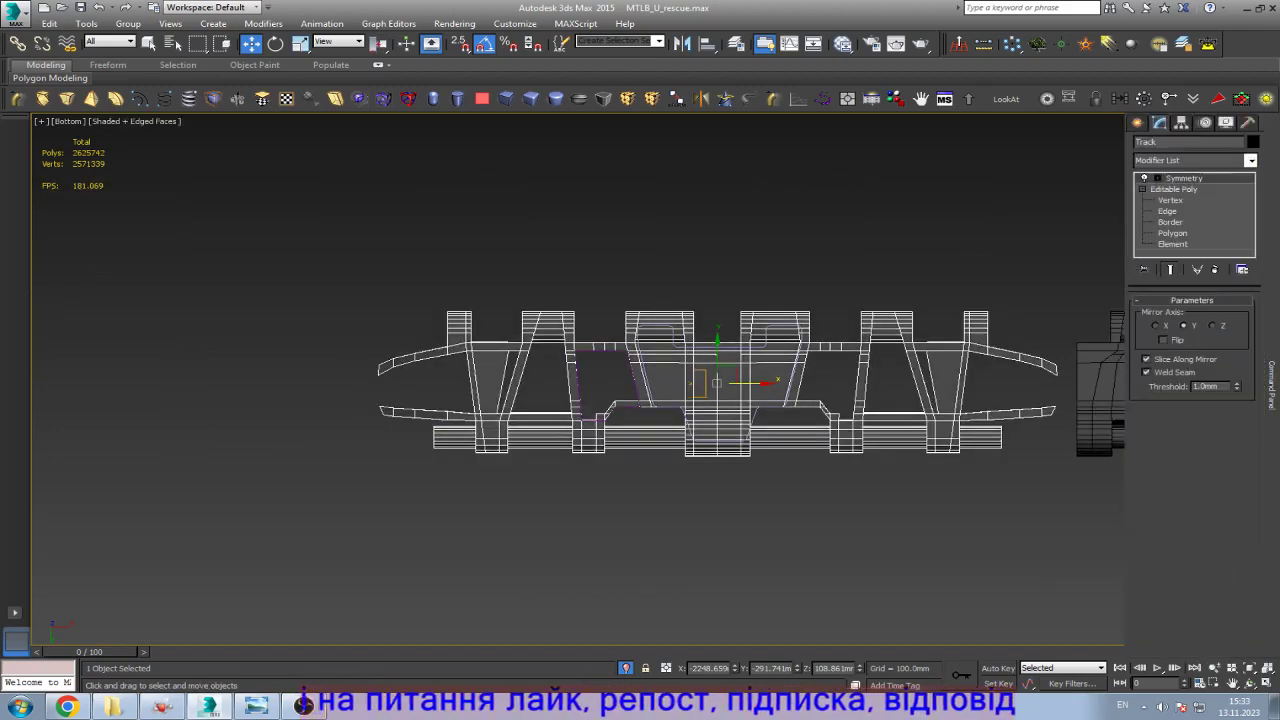
pyautogui.rightClick(1183, 178)
pyautogui.click(1110, 311)
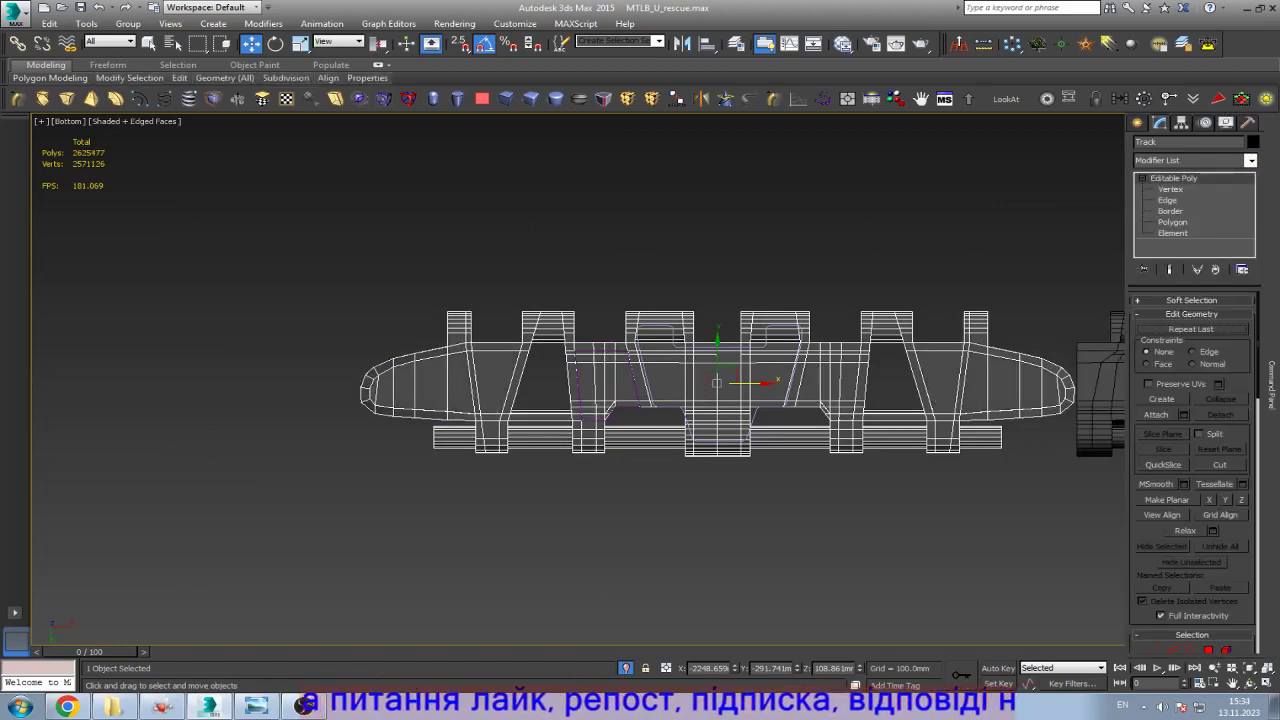
pyautogui.scroll(2, 830, 380)
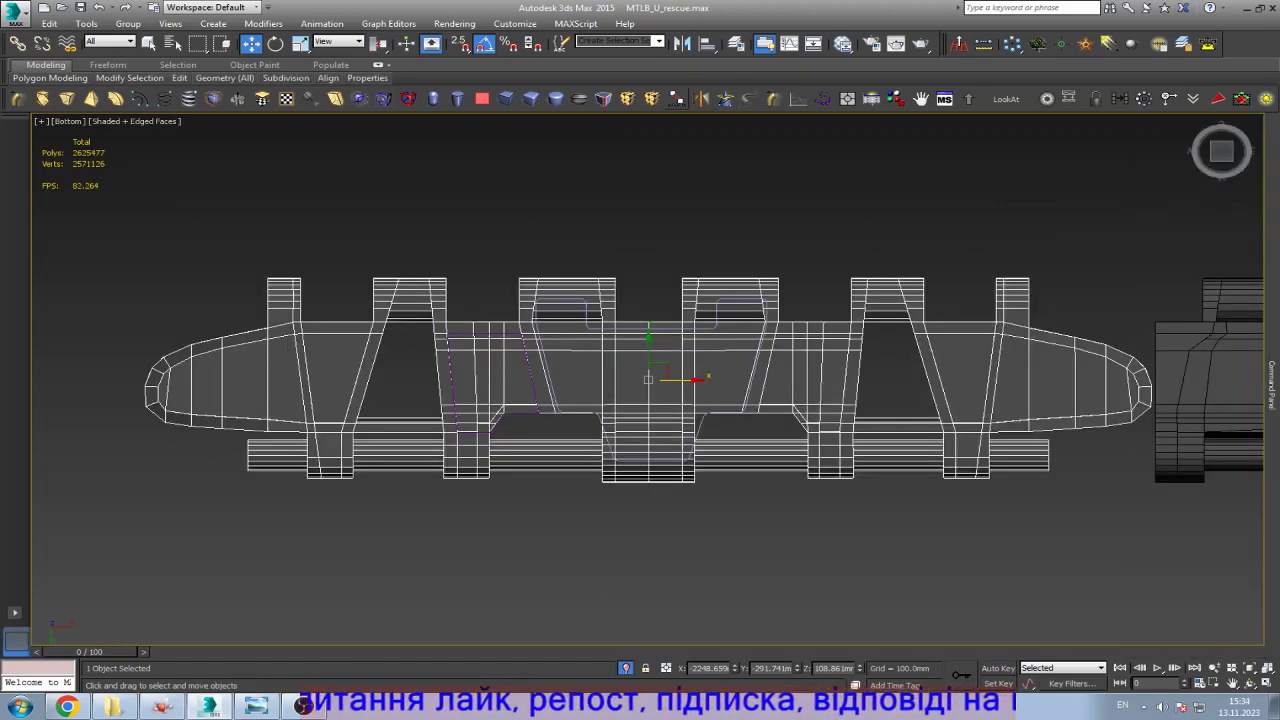
# Step: Add another Symmetry modifier, try Mirror Axis Y then Z, and shift the mirrored half
pyautogui.click(701, 98)
pyautogui.moveTo(1271, 380)
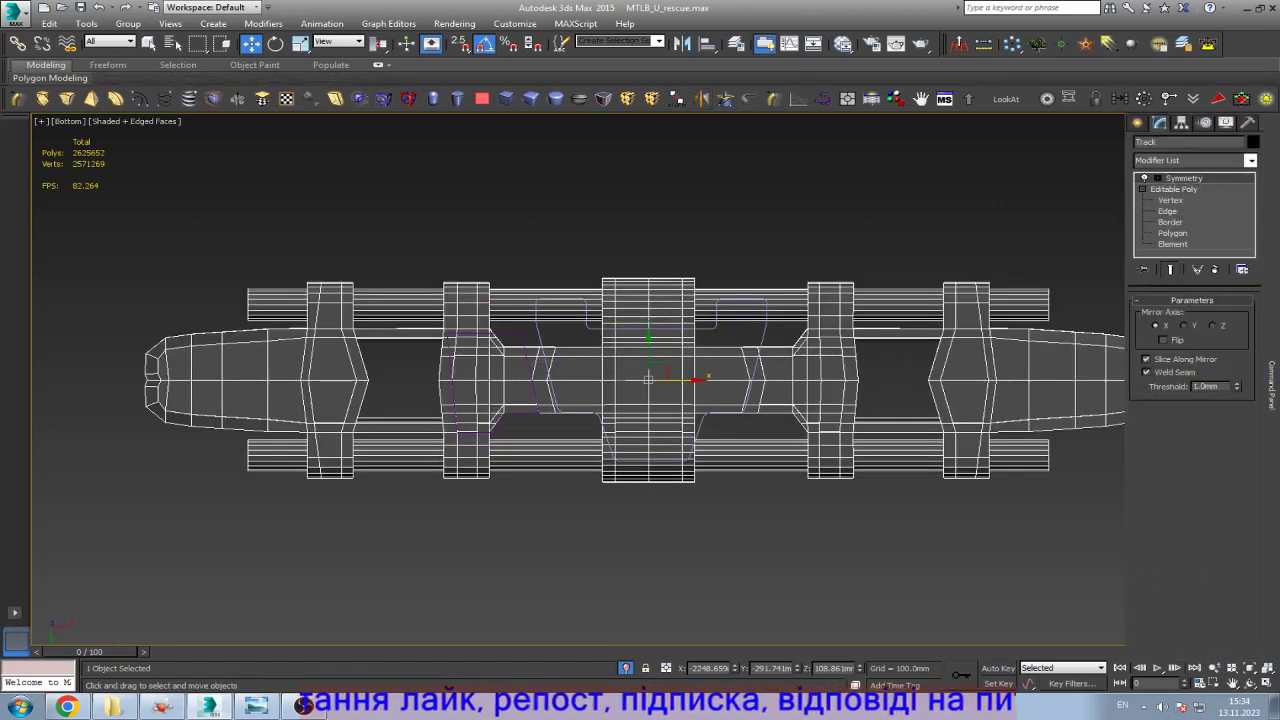
pyautogui.click(1183, 325)
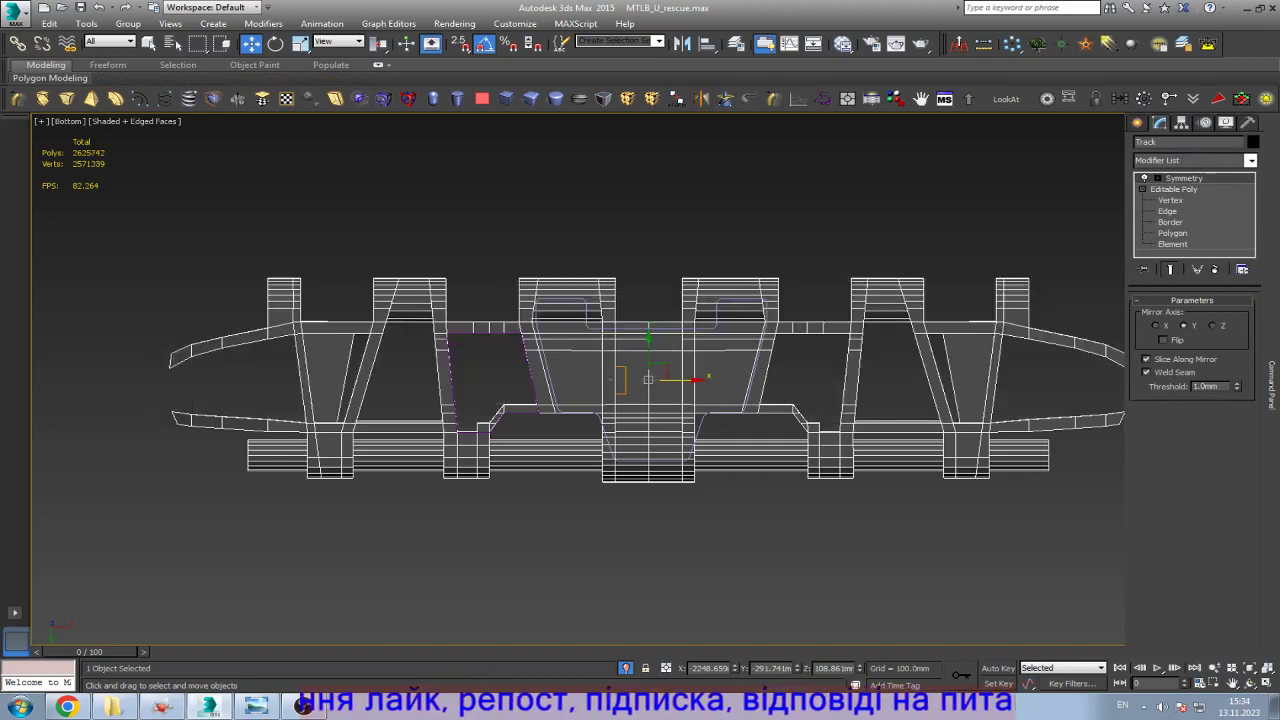
pyautogui.click(1212, 325)
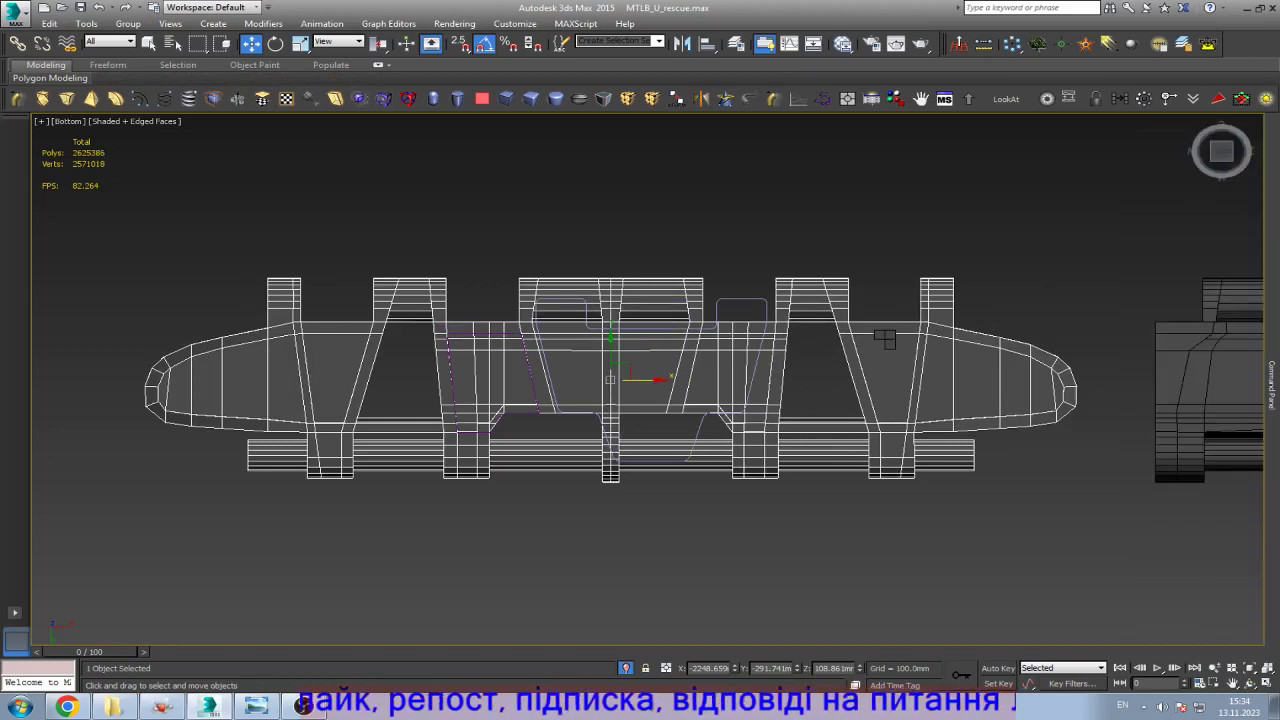
pyautogui.scroll(2, 555, 380)
pyautogui.press('F3')
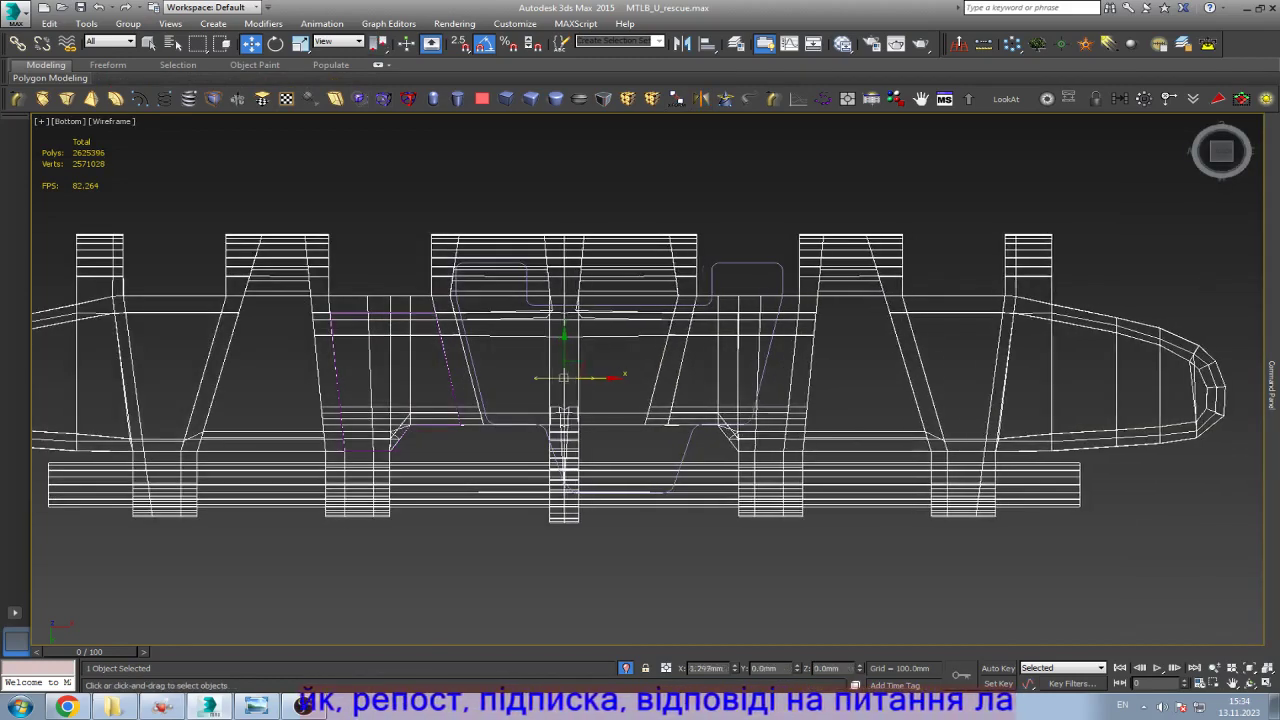
pyautogui.moveTo(655, 377)
pyautogui.mouseDown()
pyautogui.moveTo(748, 377)
pyautogui.moveTo(596, 375)
pyautogui.mouseUp()
pyautogui.press('F3')
# Step: Deselect the track link, then undo to reselect it
pyautogui.scroll(8, 612, 375)
pyautogui.scroll(-5, 590, 375)
pyautogui.scroll(-5, 555, 411)
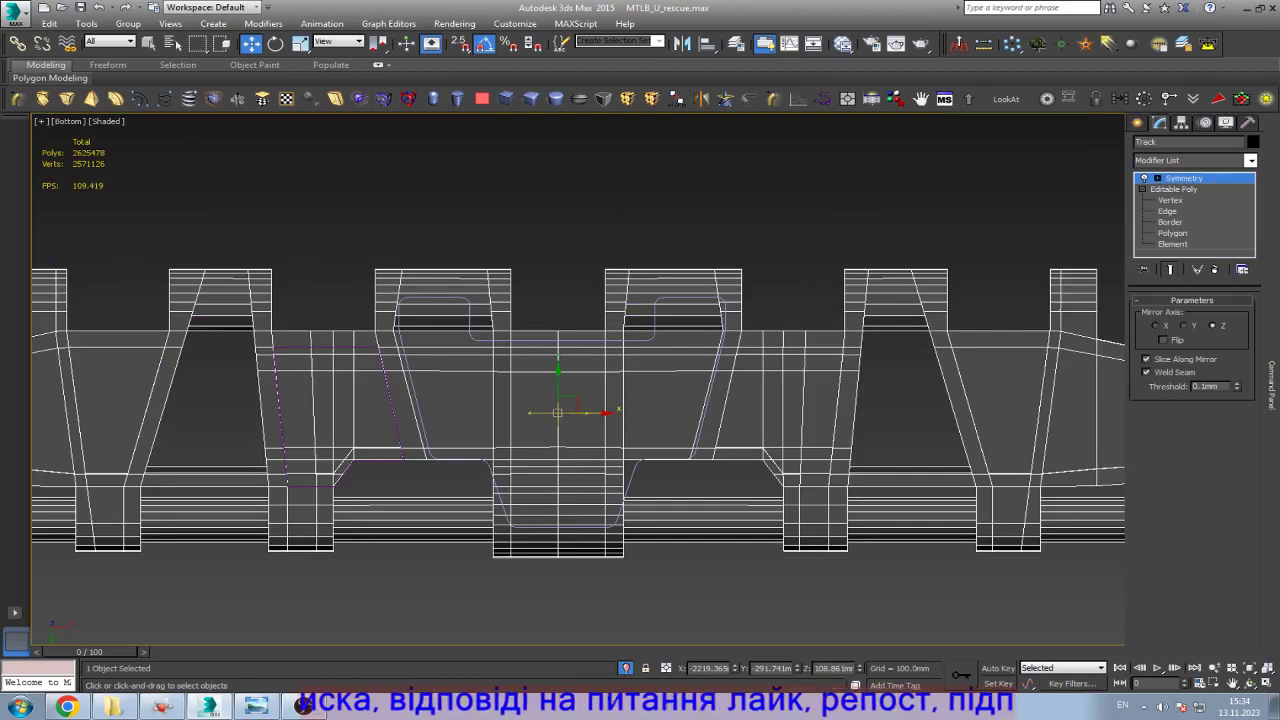
pyautogui.scroll(-3, 720, 348)
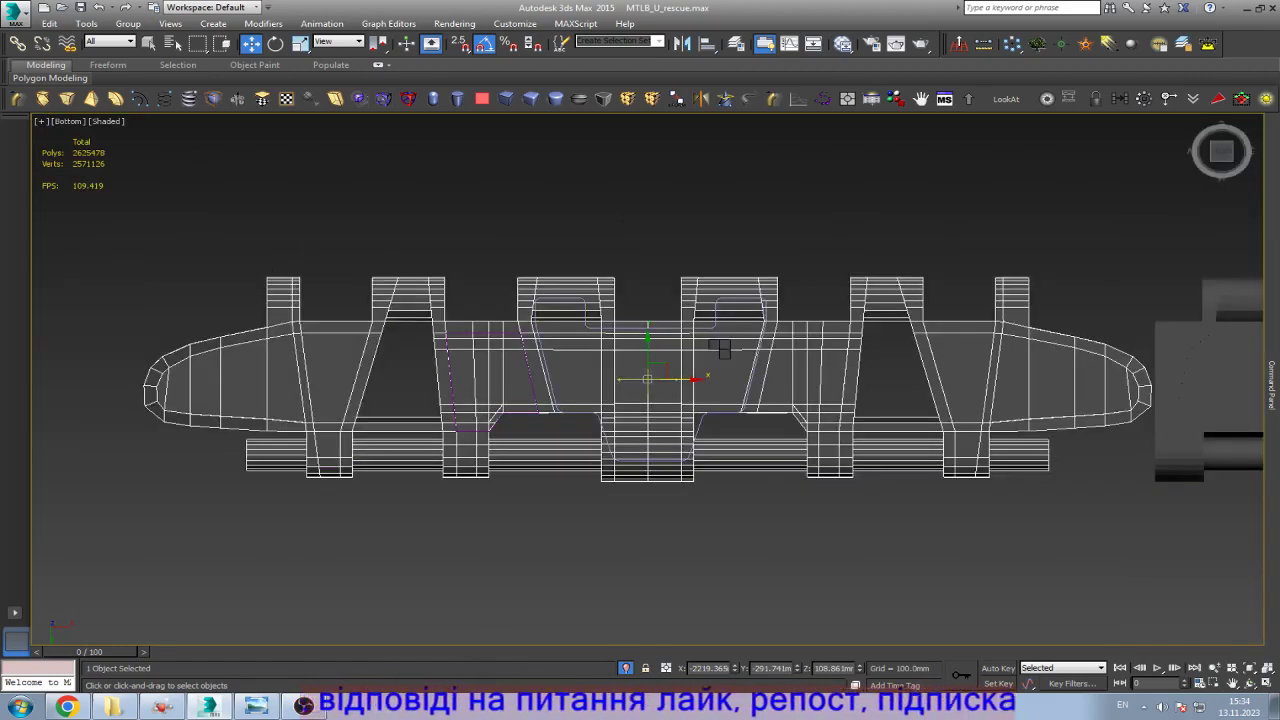
pyautogui.hotkey('ctrl', 'd')
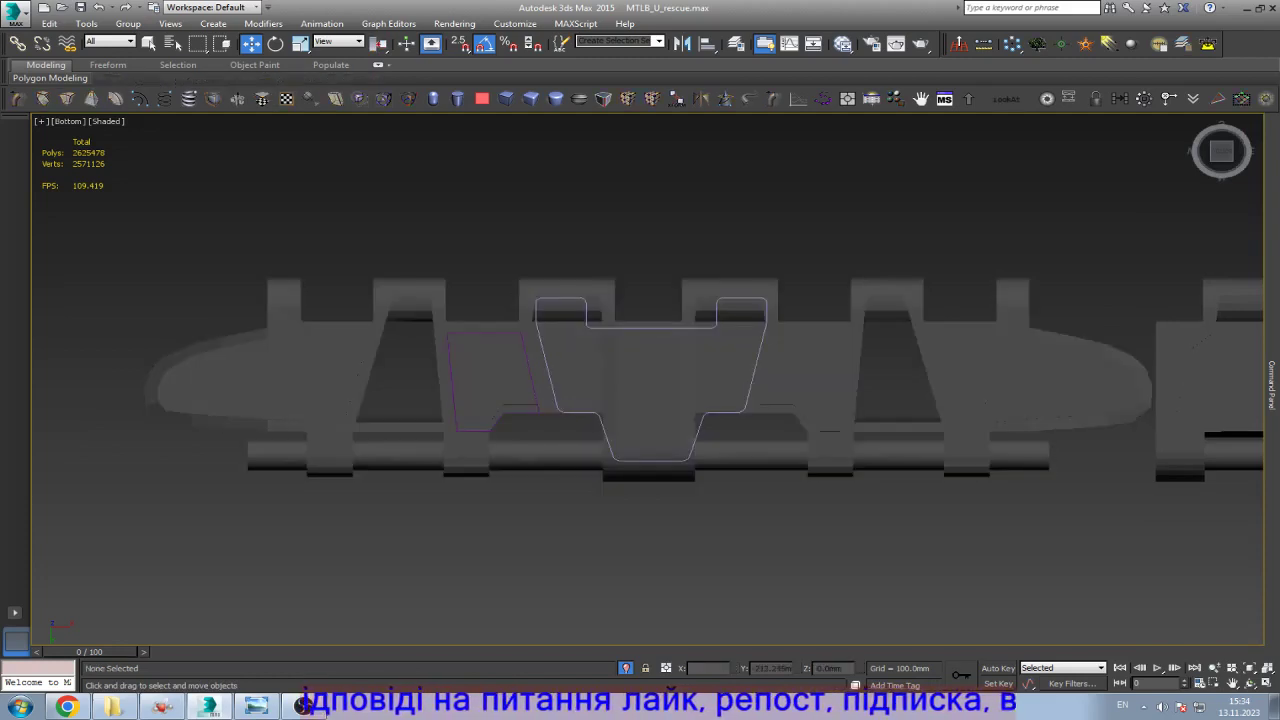
pyautogui.scroll(4, 712, 366)
pyautogui.hotkey('ctrl', 'z')
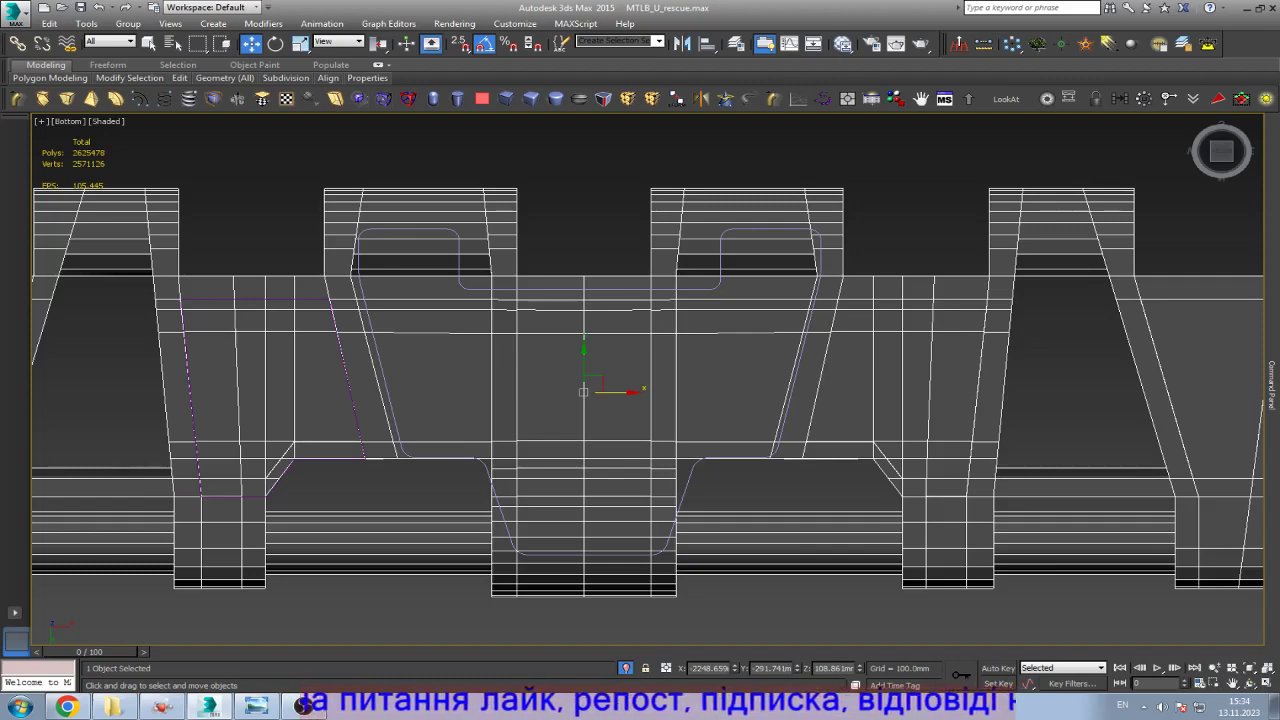
# Step: Skew the selected strip vertices along X by 130mm and collapse it into the editable poly
pyautogui.hotkey('ctrl', 'z')
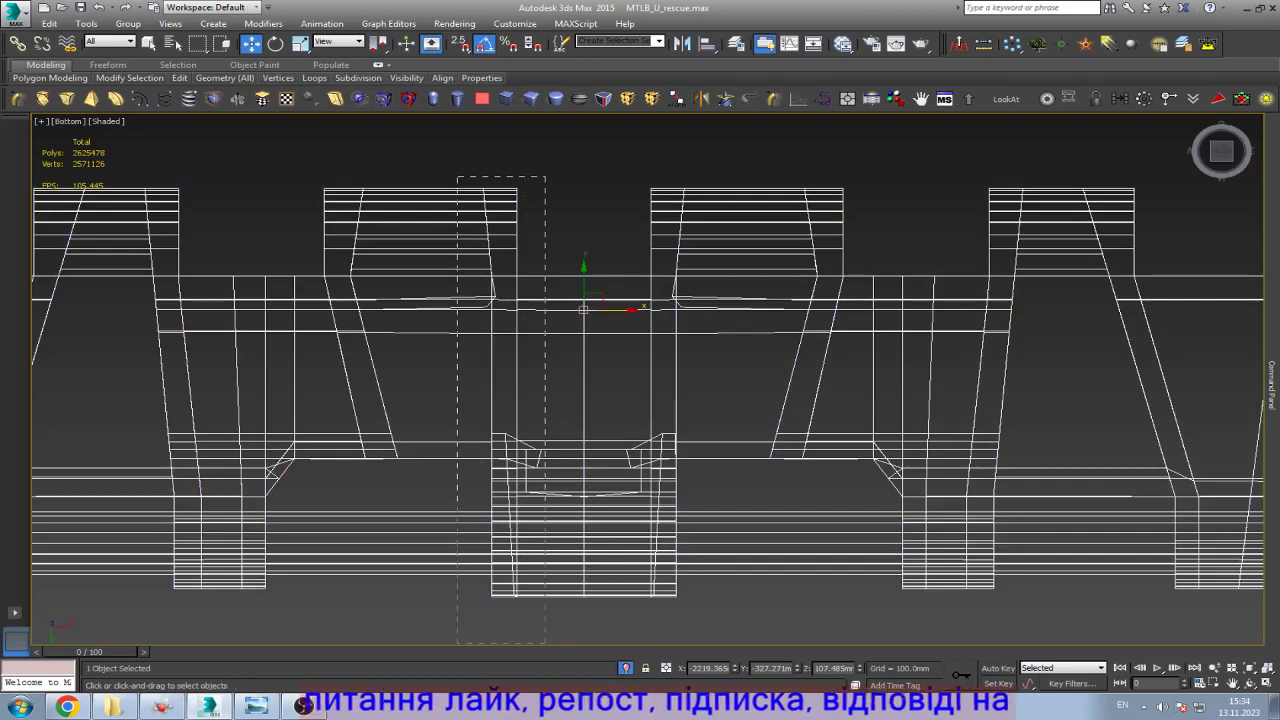
pyautogui.press('1')
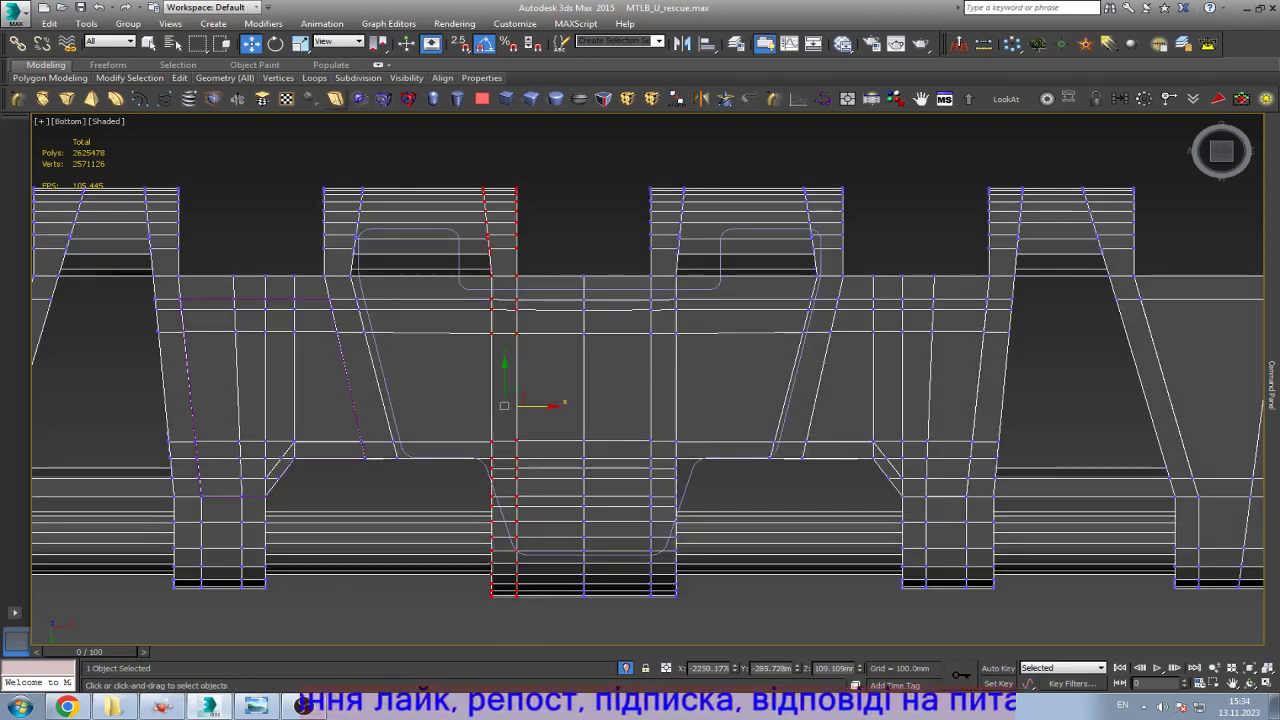
pyautogui.click(335, 98)
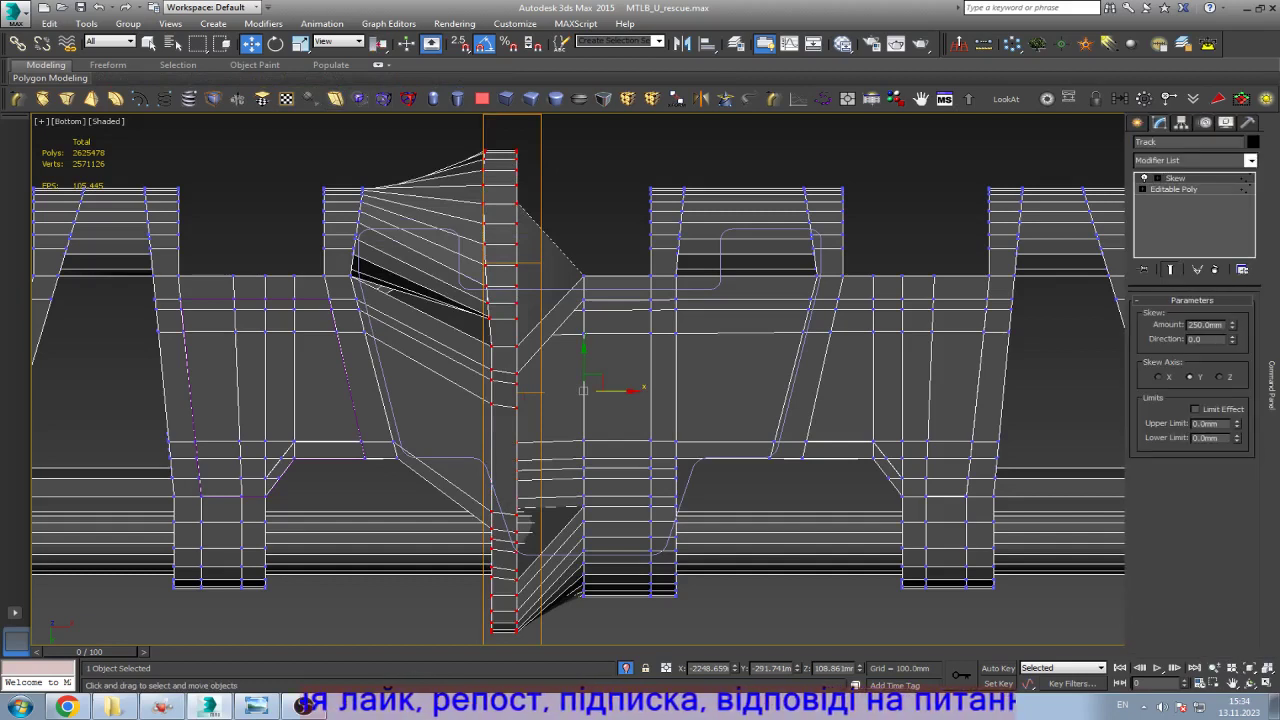
pyautogui.click(1158, 377)
pyautogui.moveTo(1232, 324); pyautogui.dragTo(1232, 388)
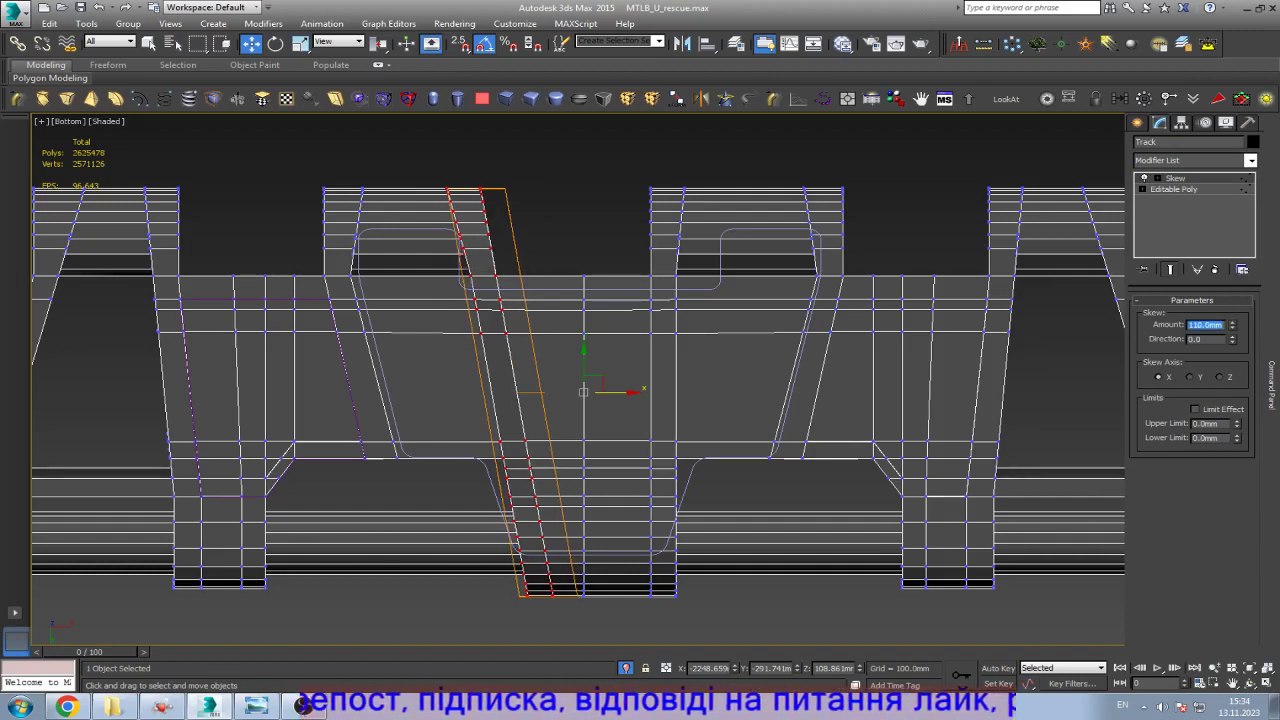
pyautogui.rightClick(708, 308)
pyautogui.click(760, 420)
# Step: Skew the next tread's vertex strip -110mm along X and collapse it into the poly
pyautogui.press('1')
pyautogui.moveTo(623, 163); pyautogui.dragTo(690, 610)
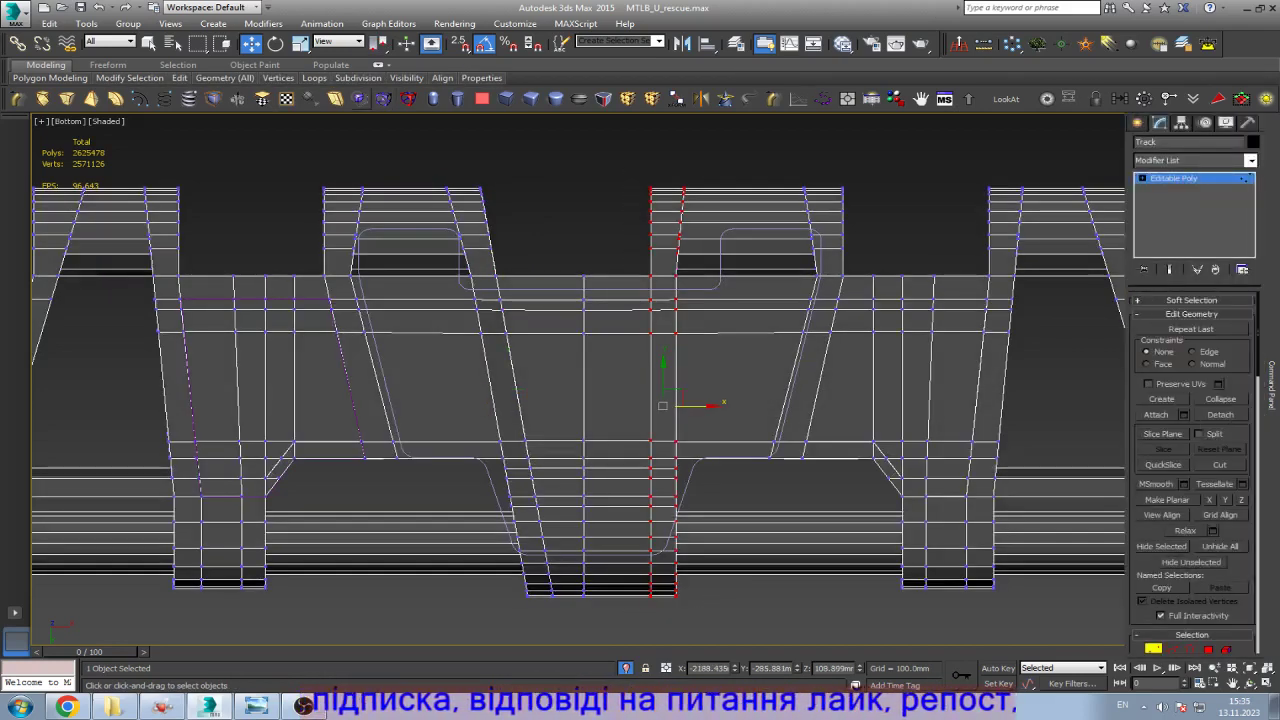
pyautogui.click(335, 98)
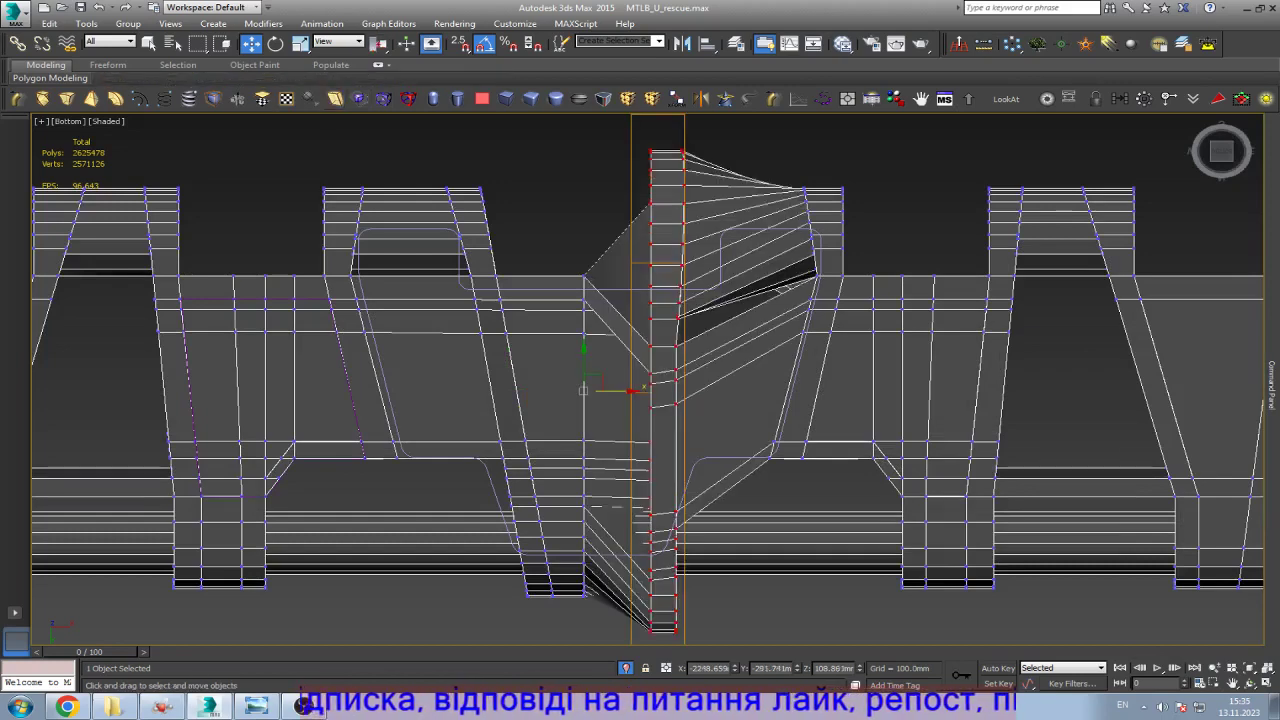
pyautogui.click(1158, 377)
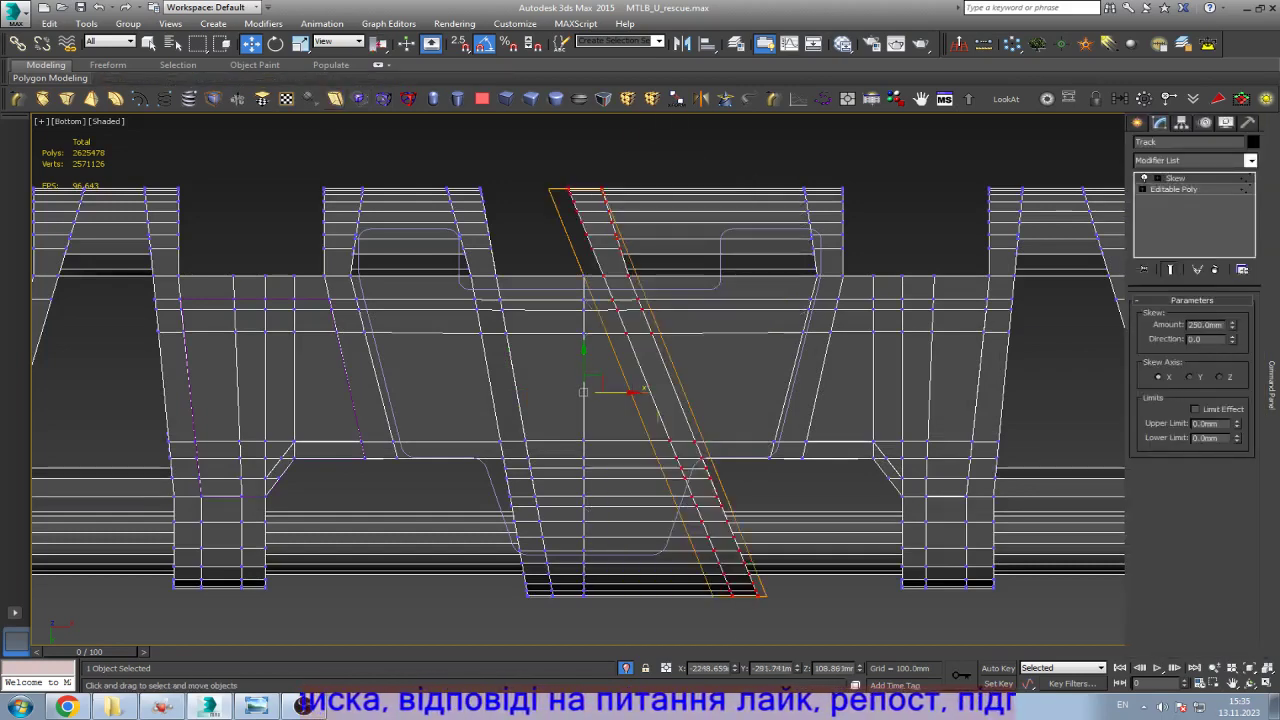
pyautogui.doubleClick(1205, 325)
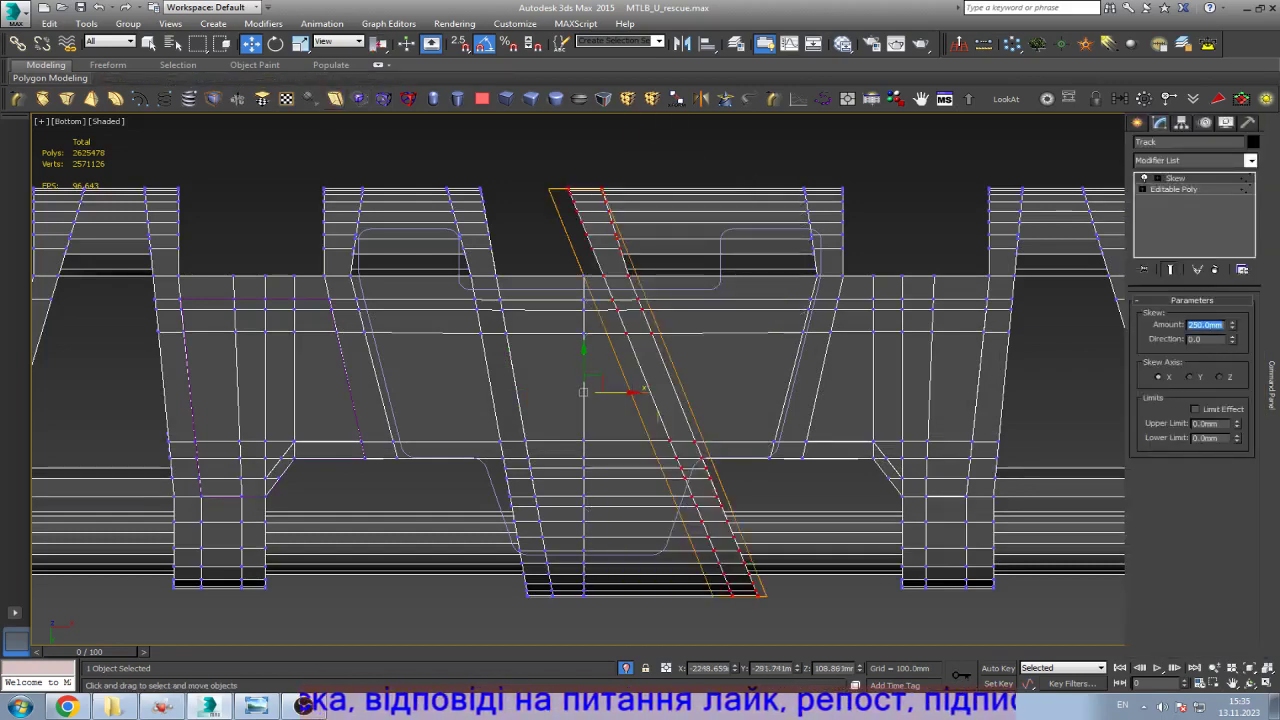
pyautogui.write('-110')
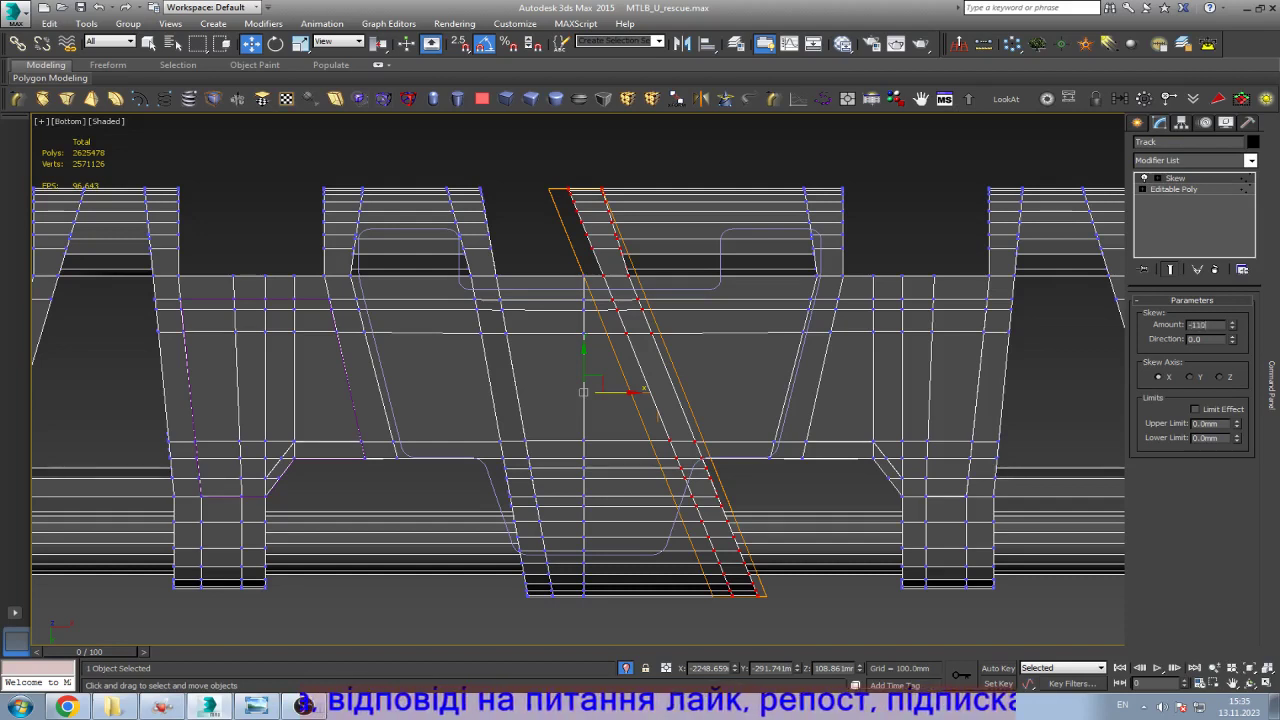
pyautogui.press('Return')
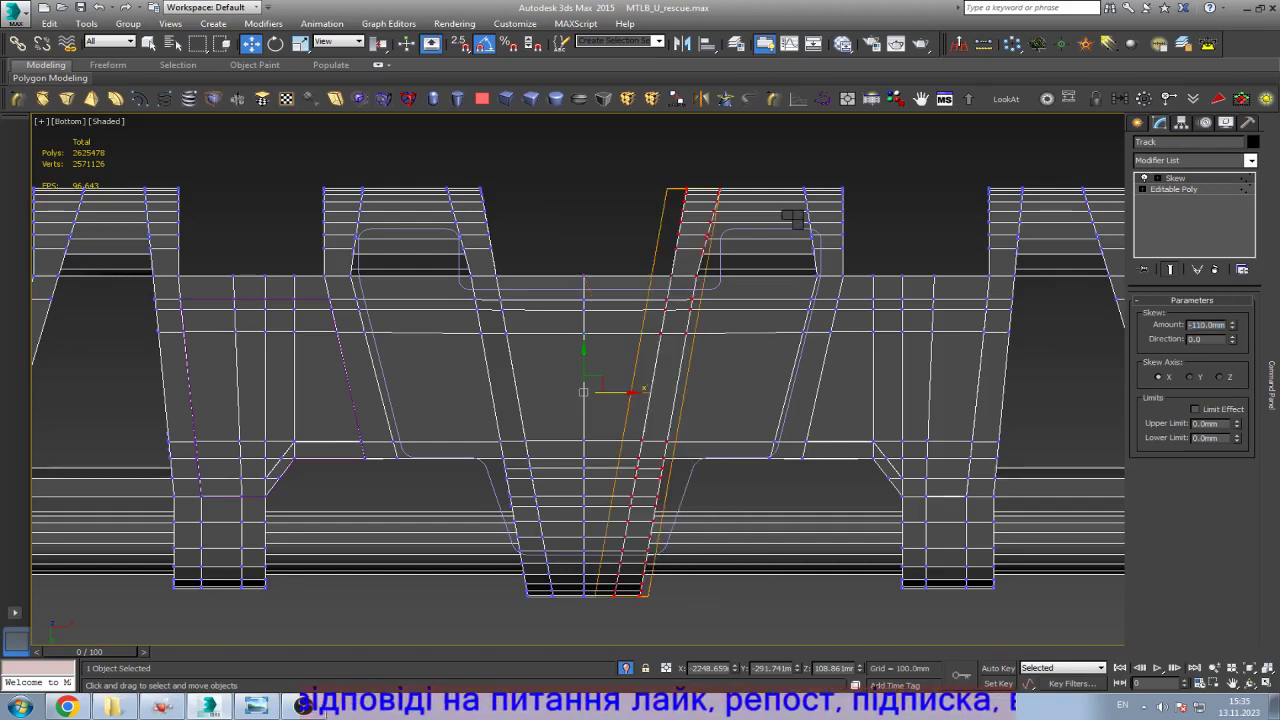
pyautogui.click(1174, 189)
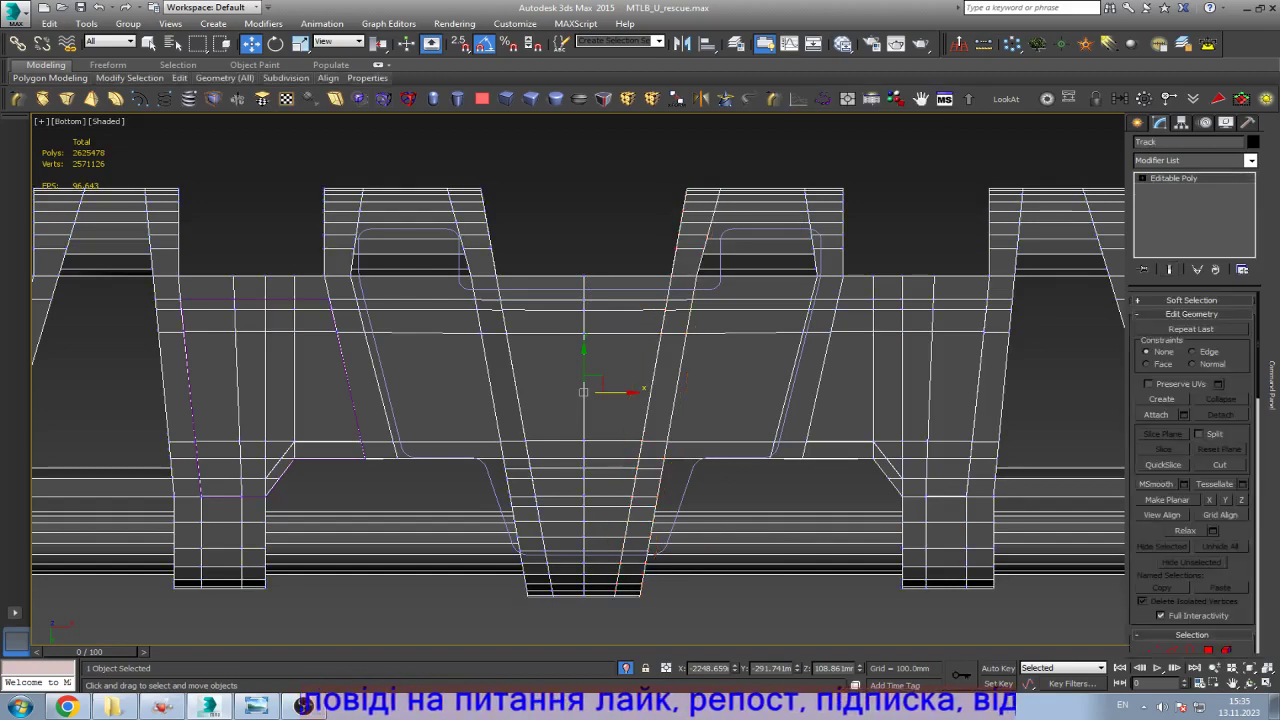
# Step: Slide the edge loop left of the middle strip slightly to the left
pyautogui.hotkey('ctrl', 'd')
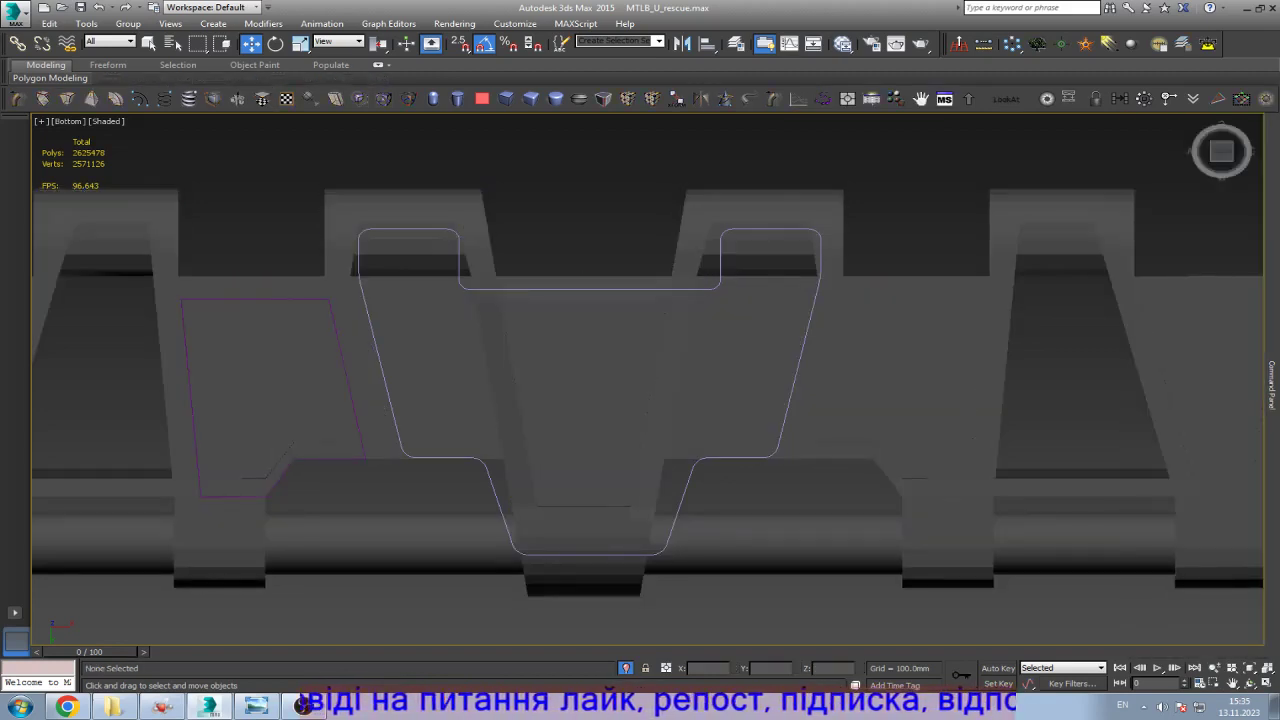
pyautogui.hotkey('ctrl', 'z')
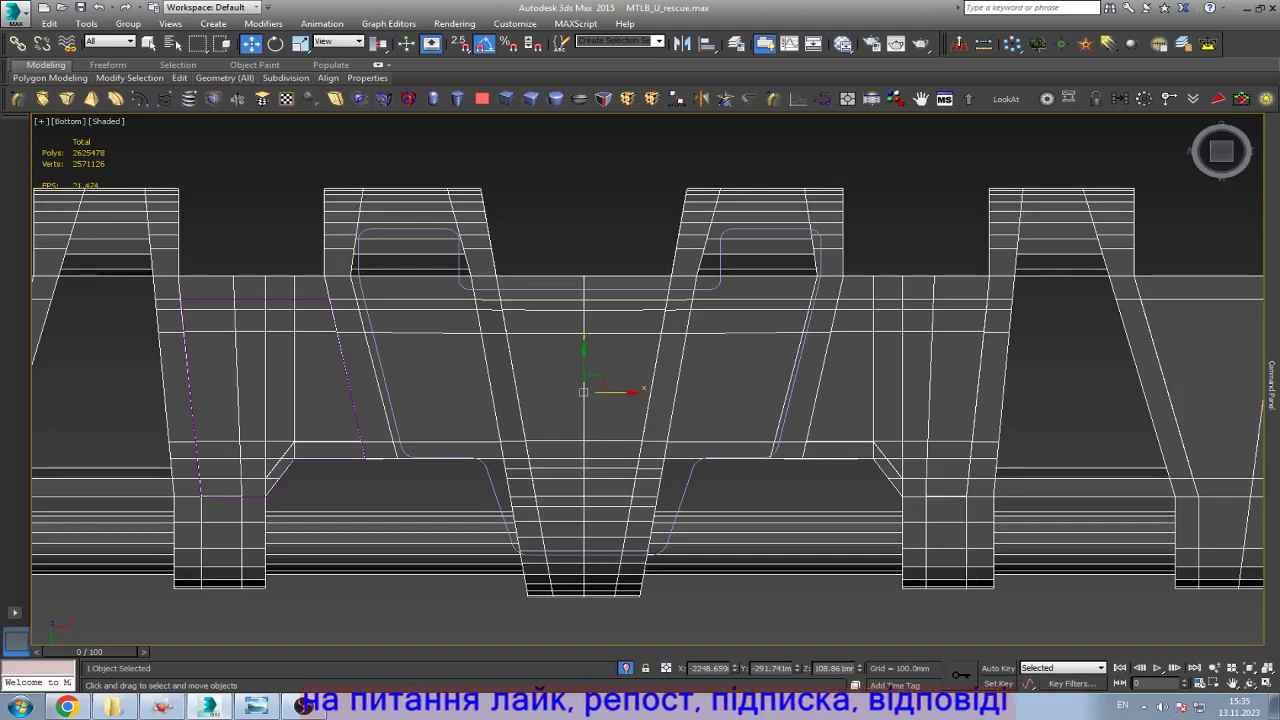
pyautogui.press('2')
pyautogui.moveTo(432, 190); pyautogui.dragTo(470, 440)
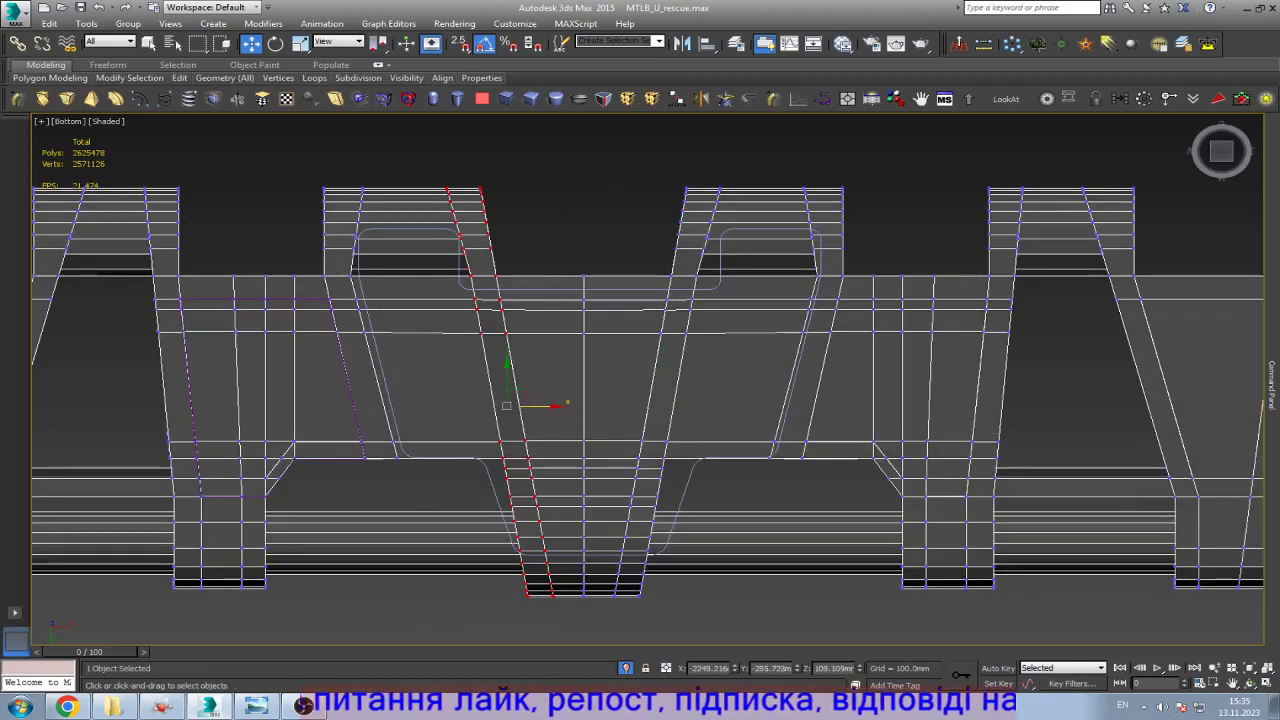
pyautogui.moveTo(540, 405); pyautogui.dragTo(510, 405)
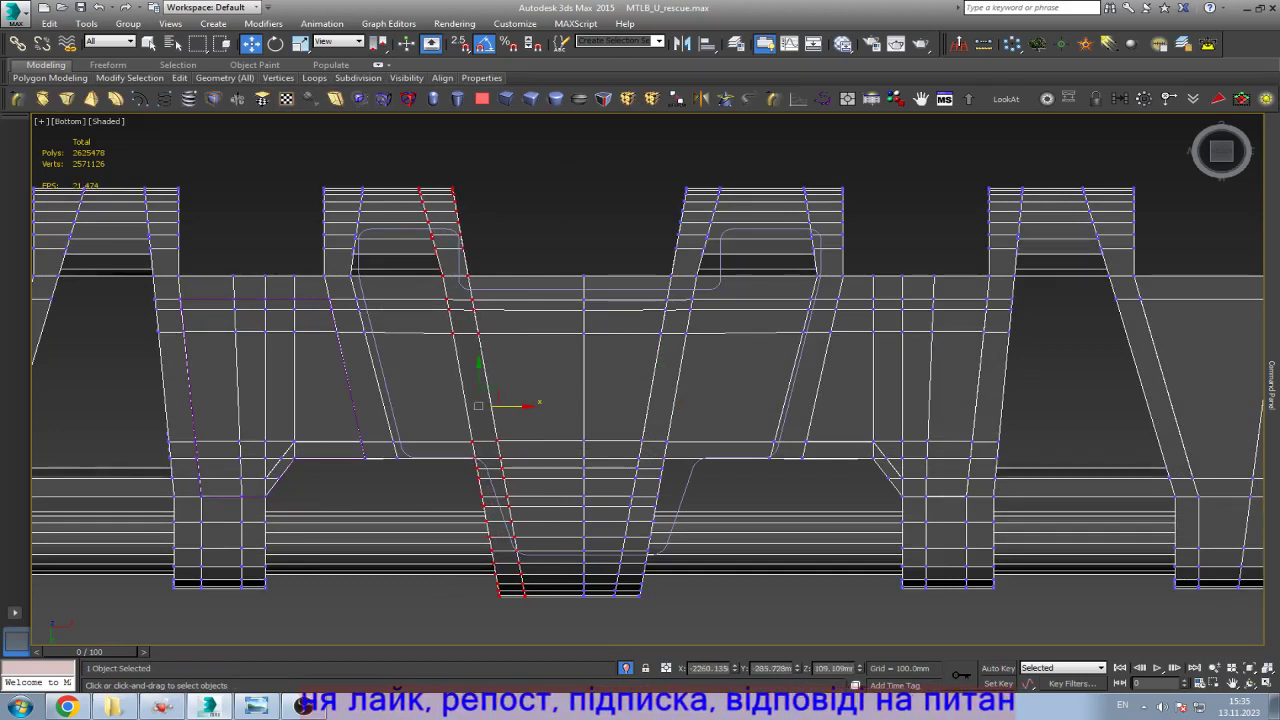
pyautogui.moveTo(1272, 385)
pyautogui.click(1175, 178)
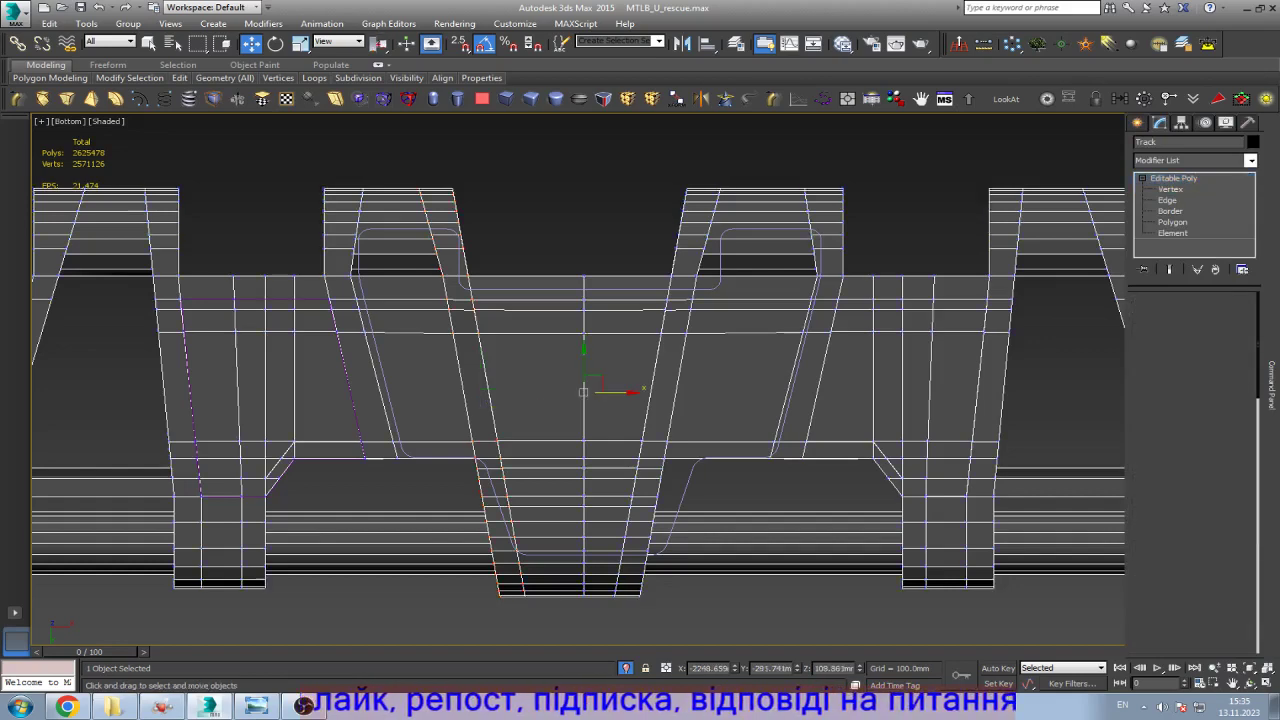
# Step: Collapse the entire modifier stack of the track link and confirm
pyautogui.scroll(-4, 708, 366)
pyautogui.click(1037, 44)
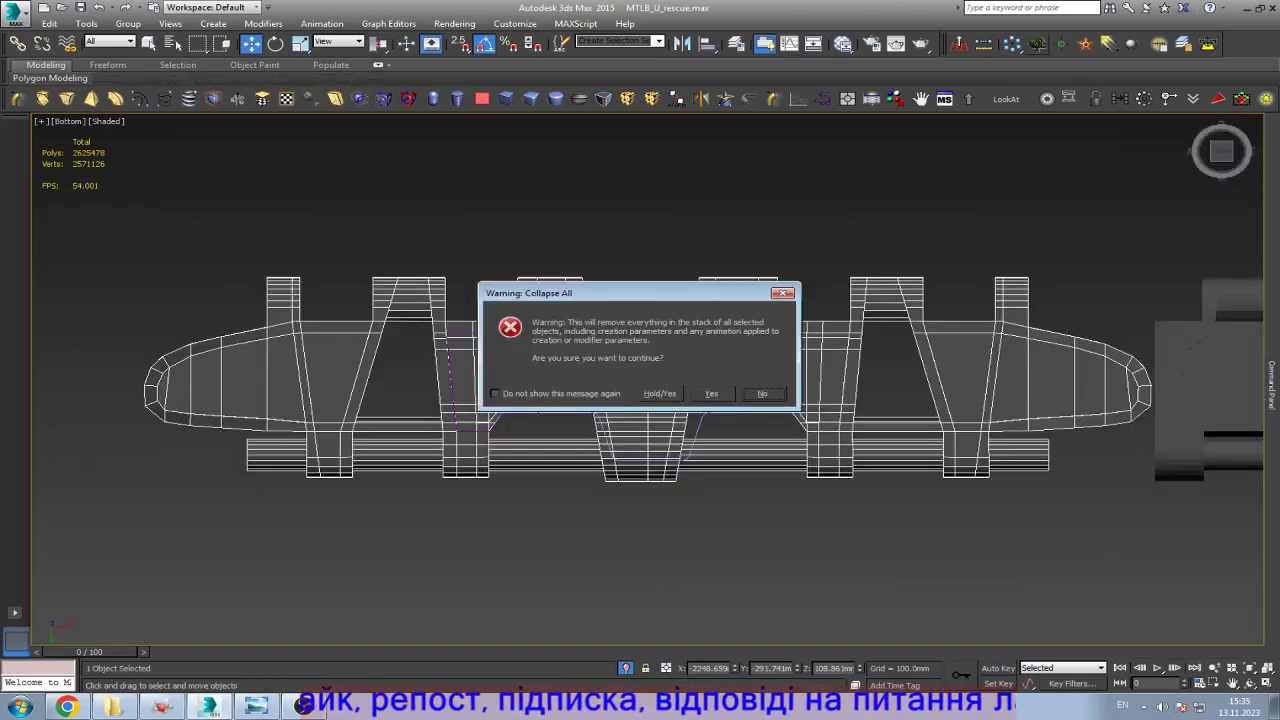
pyautogui.click(711, 393)
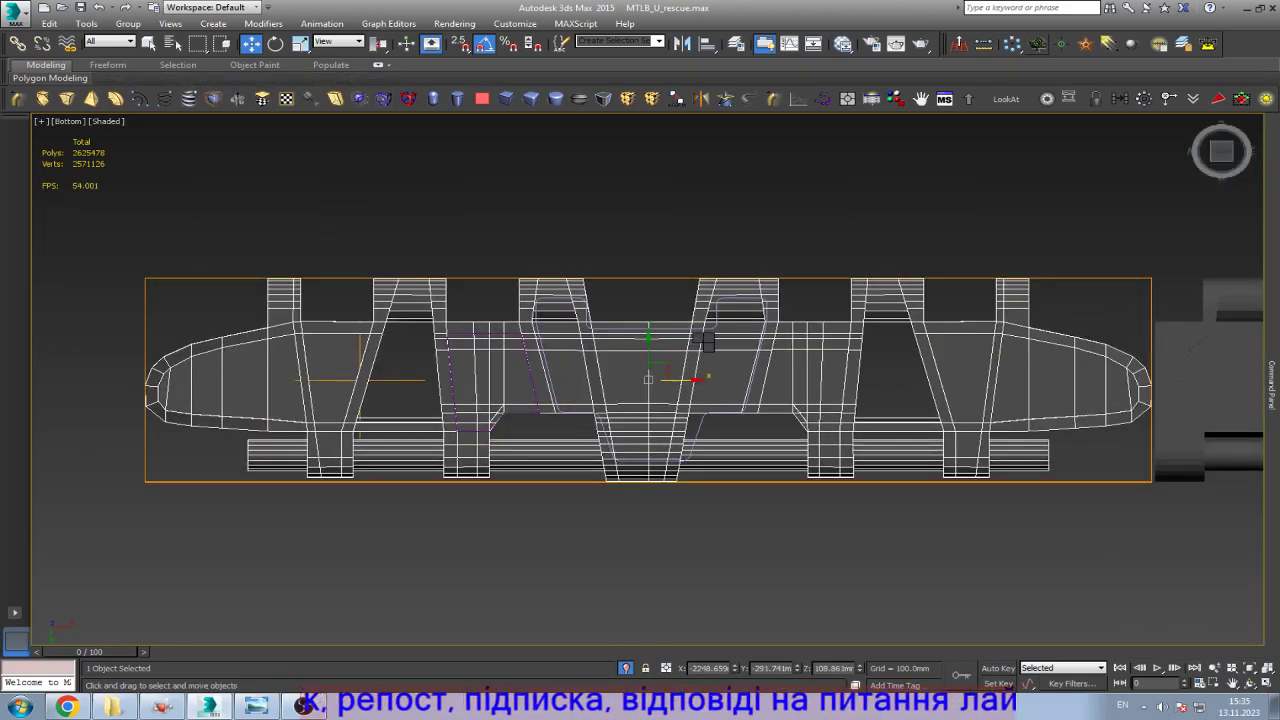
pyautogui.press('2')
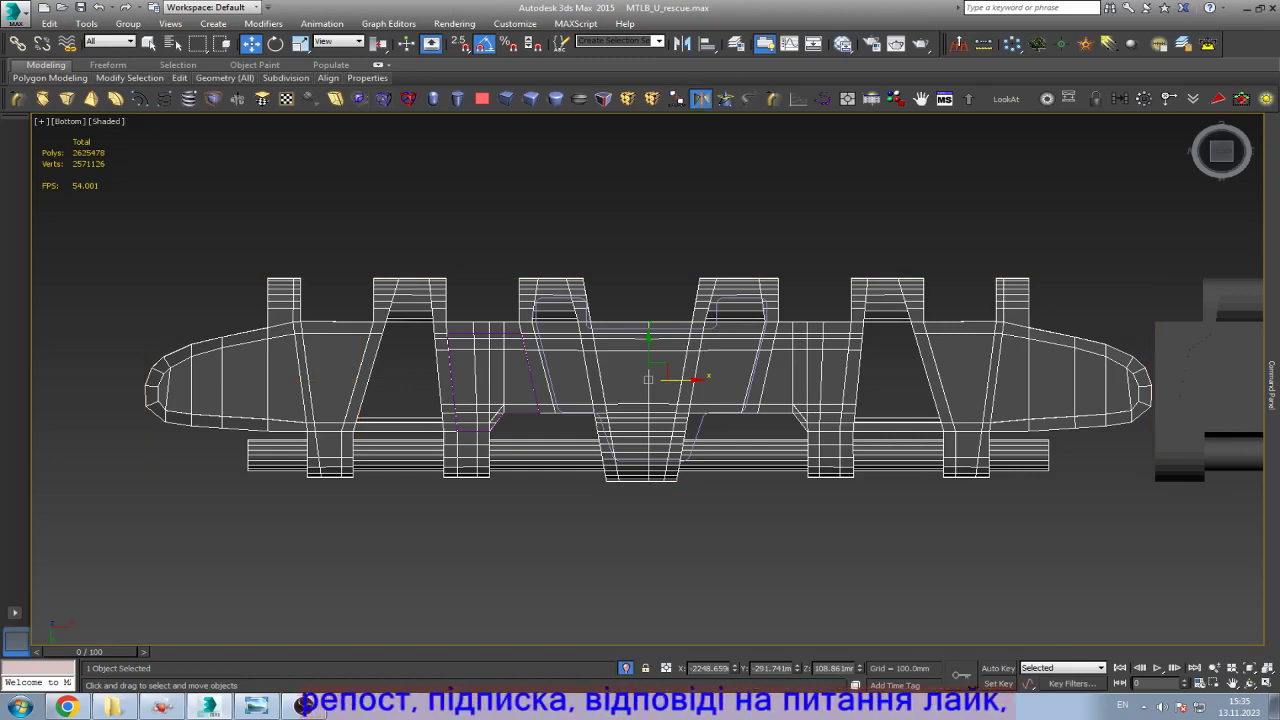
# Step: Add a Symmetry modifier mirroring across X with Flip on, shifting the mirror plane right
pyautogui.click(700, 98)
pyautogui.click(1212, 325)
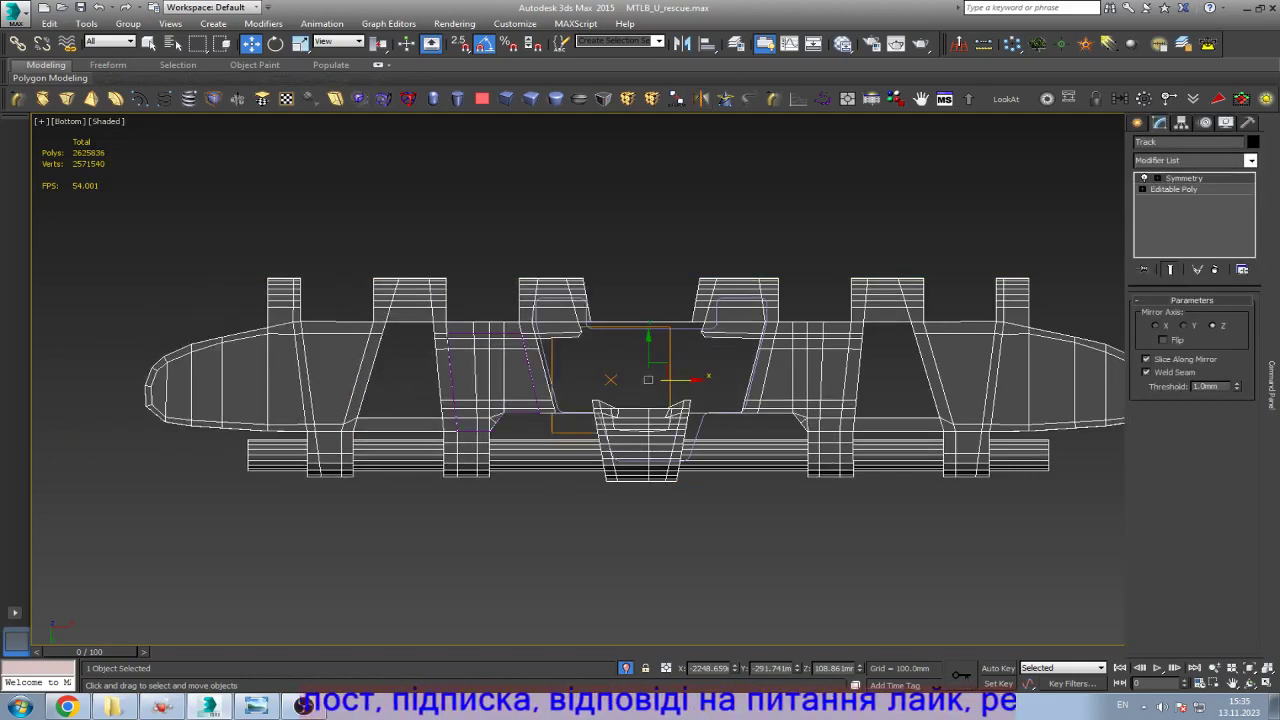
pyautogui.click(1183, 325)
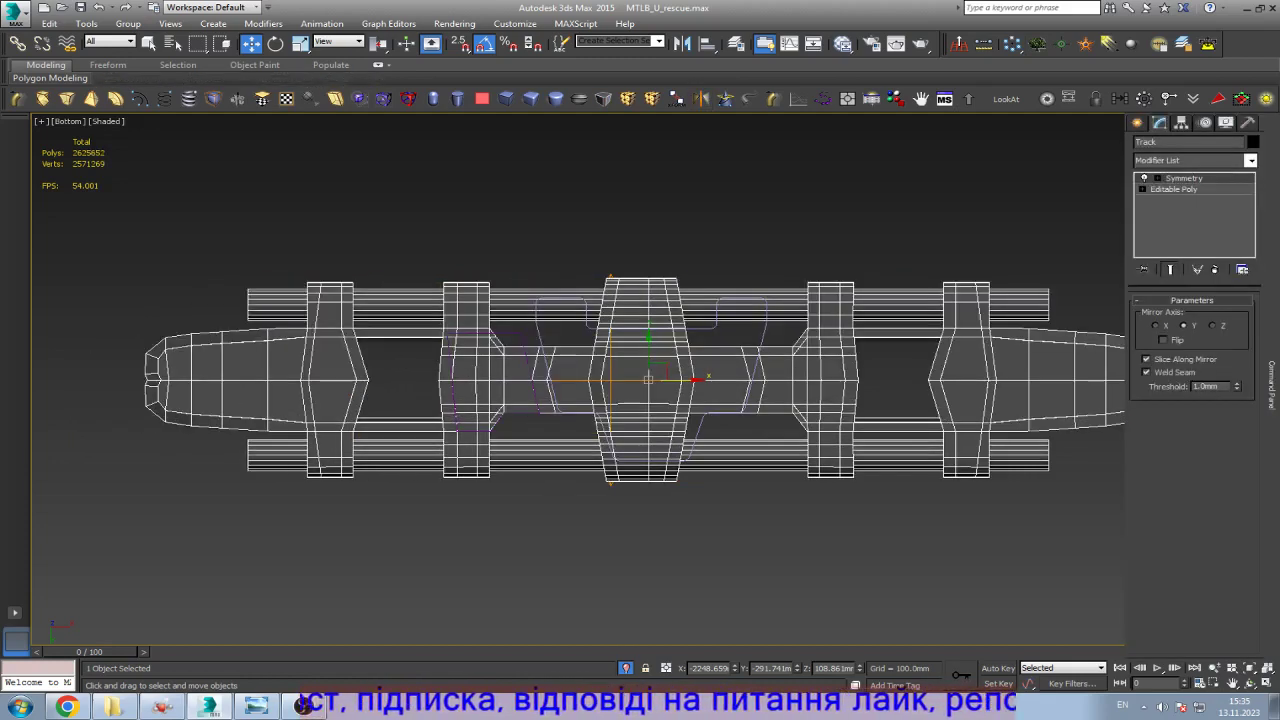
pyautogui.click(1155, 325)
pyautogui.click(1162, 340)
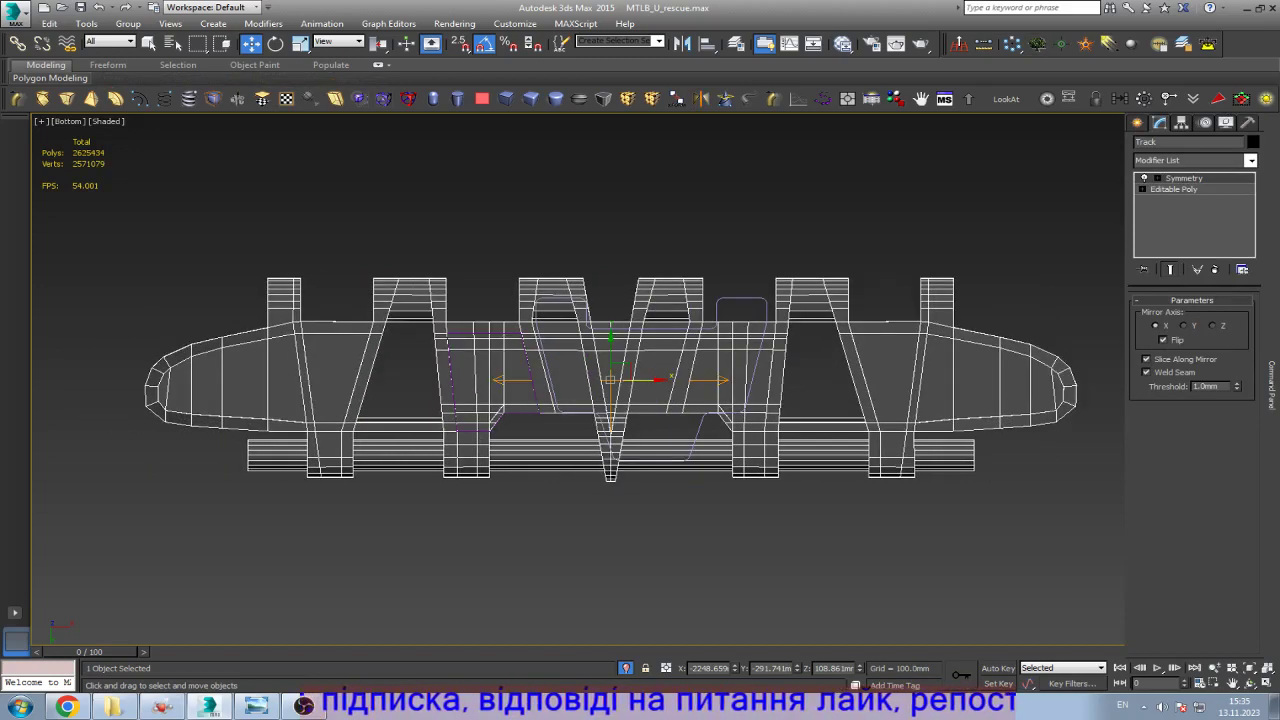
pyautogui.scroll(3, 661, 372)
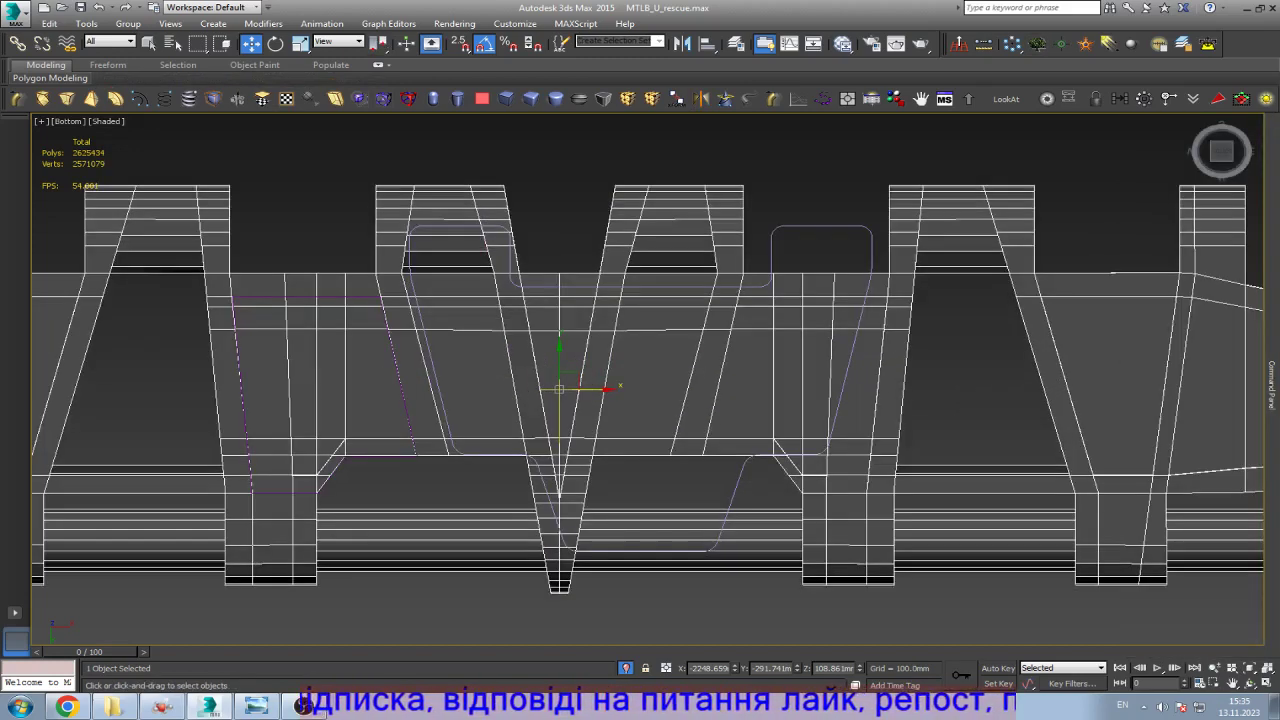
pyautogui.moveTo(585, 389); pyautogui.dragTo(617, 404)
# Step: Zoom around the mirrored links and switch to the Rotate tool
pyautogui.scroll(5, 662, 382)
pyautogui.scroll(-5, 630, 415)
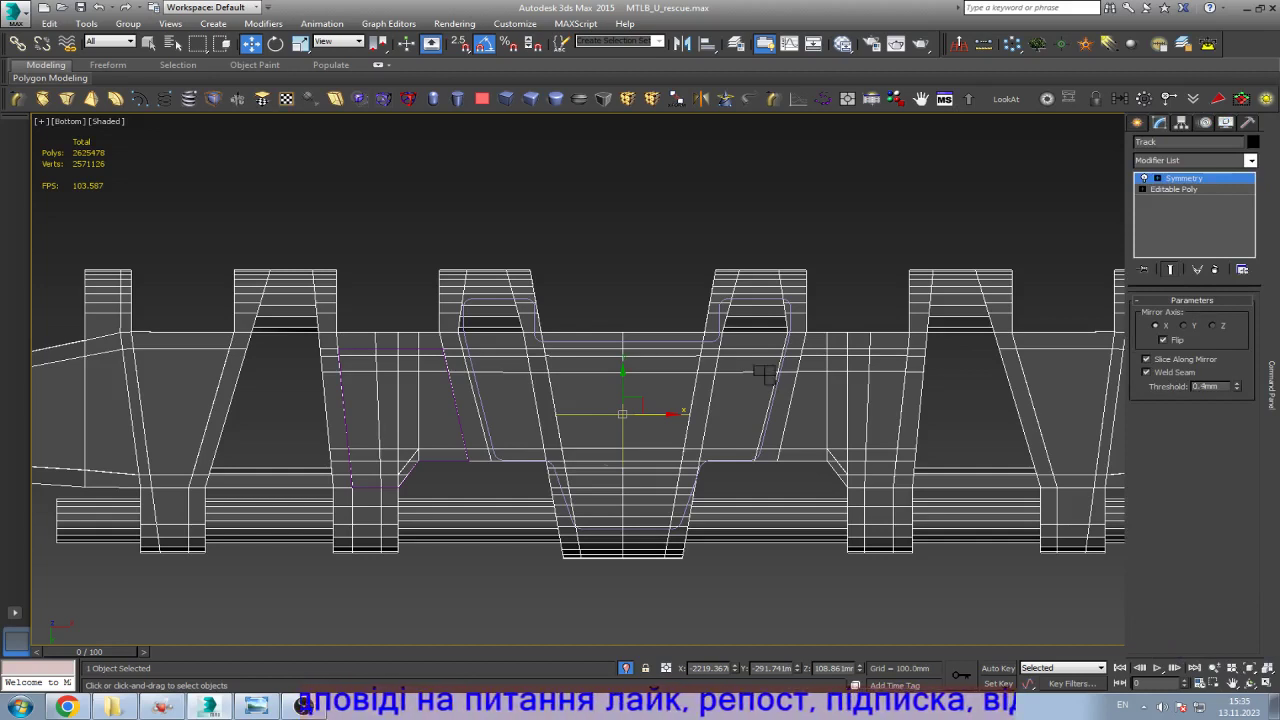
pyautogui.press('e')
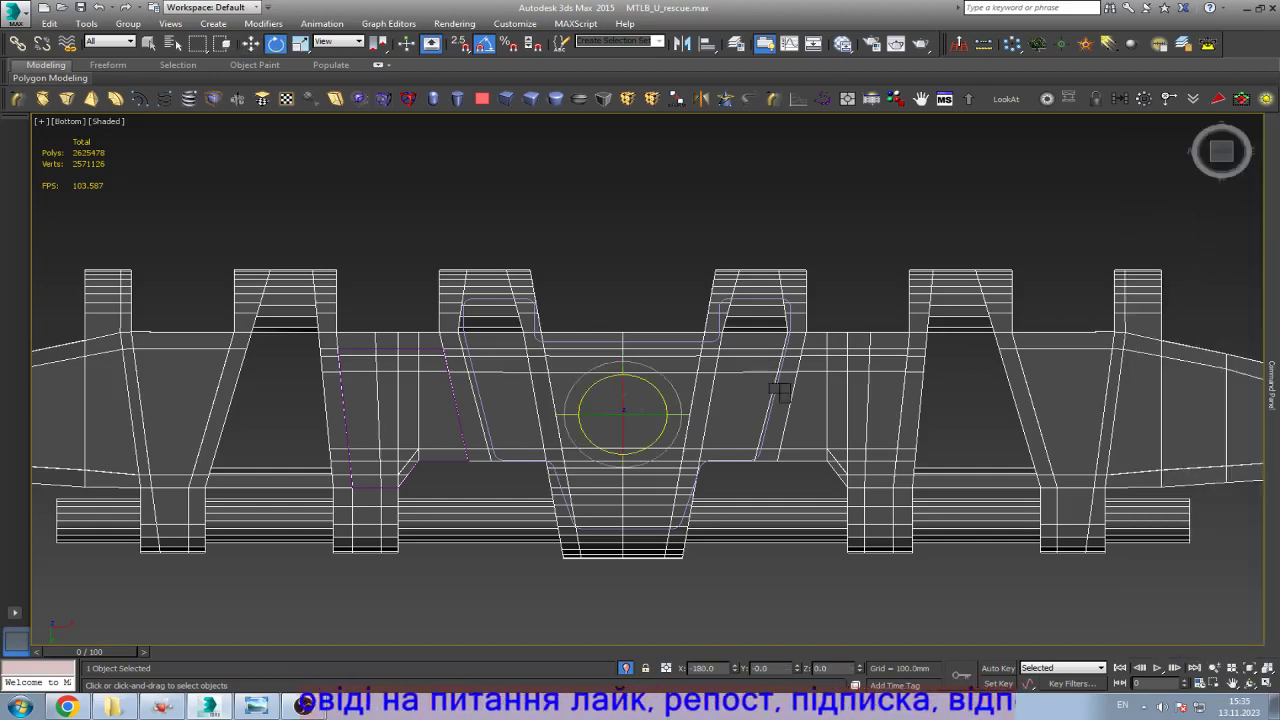
pyautogui.press('w')
pyautogui.scroll(3, 650, 405)
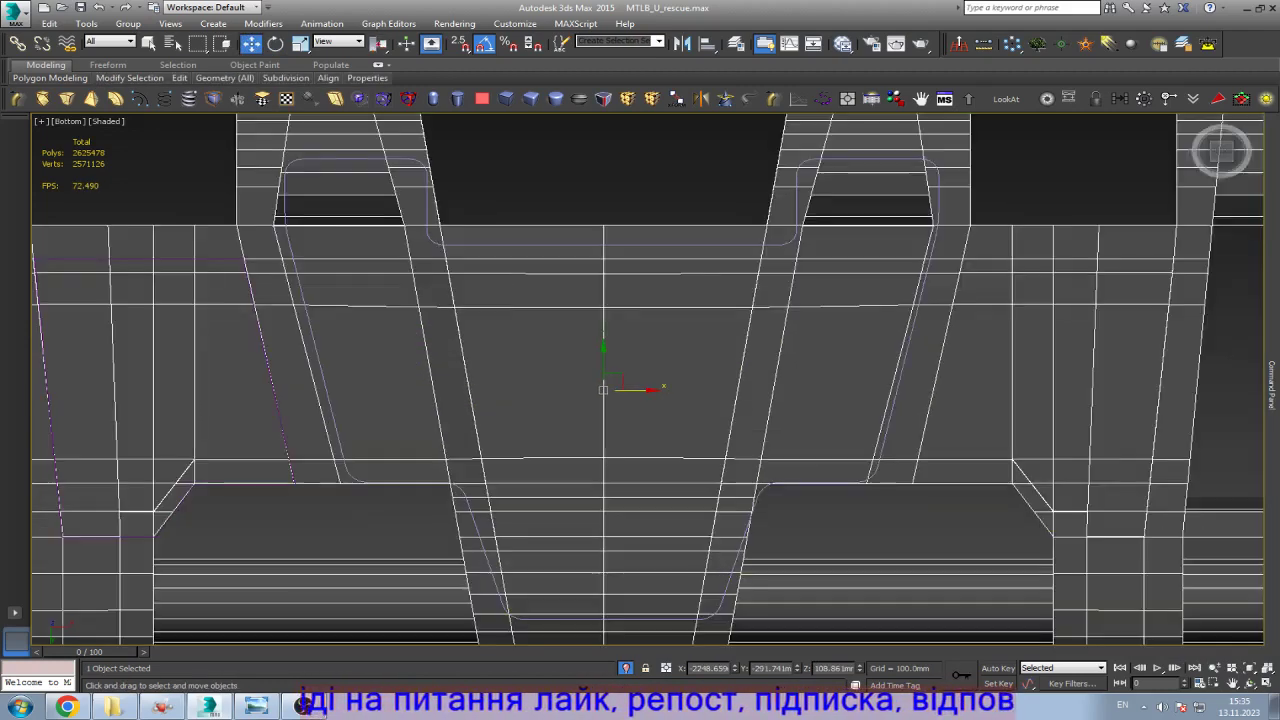
pyautogui.scroll(-3, 638, 440)
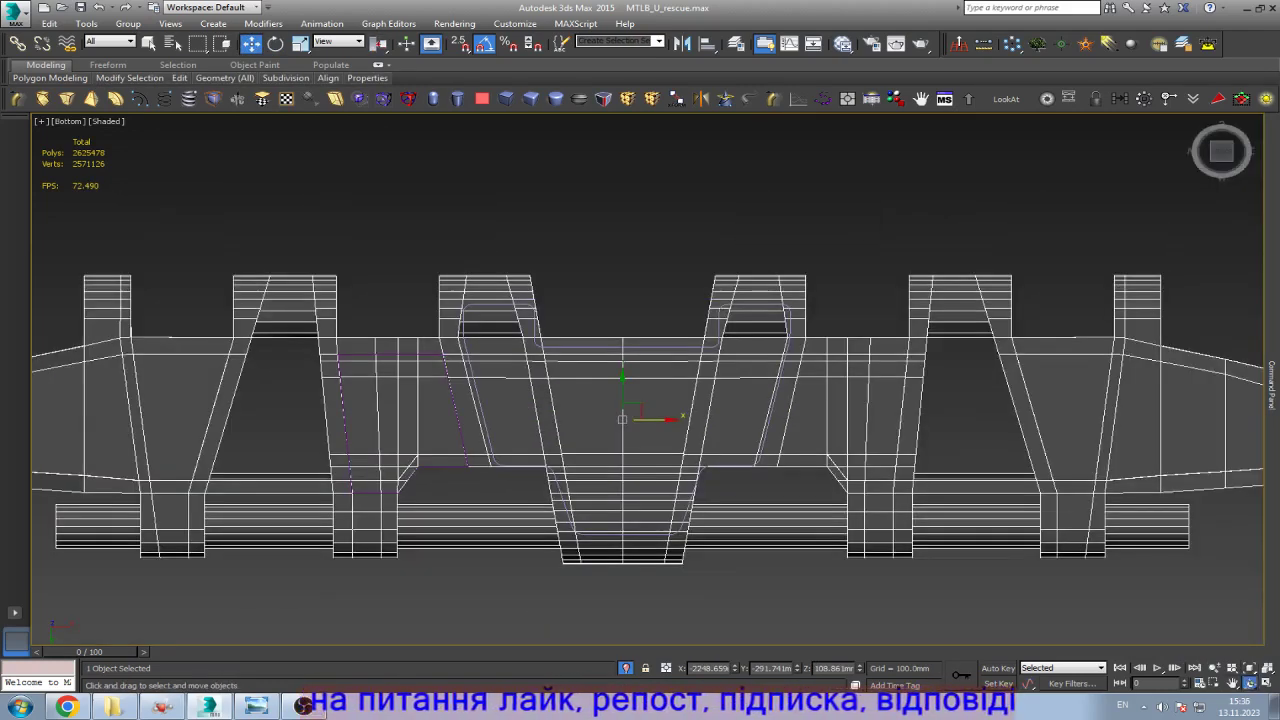
pyautogui.press('e')
pyautogui.moveTo(640, 400)
pyautogui.keyDown('alt'); pyautogui.mouseDown(button='middle')
pyautogui.moveTo(665, 350)
pyautogui.moveTo(628, 402)
pyautogui.mouseUp(button='middle'); pyautogui.keyUp('alt')
pyautogui.press('w')
pyautogui.scroll(5, 700, 430)
pyautogui.scroll(3, 550, 370)
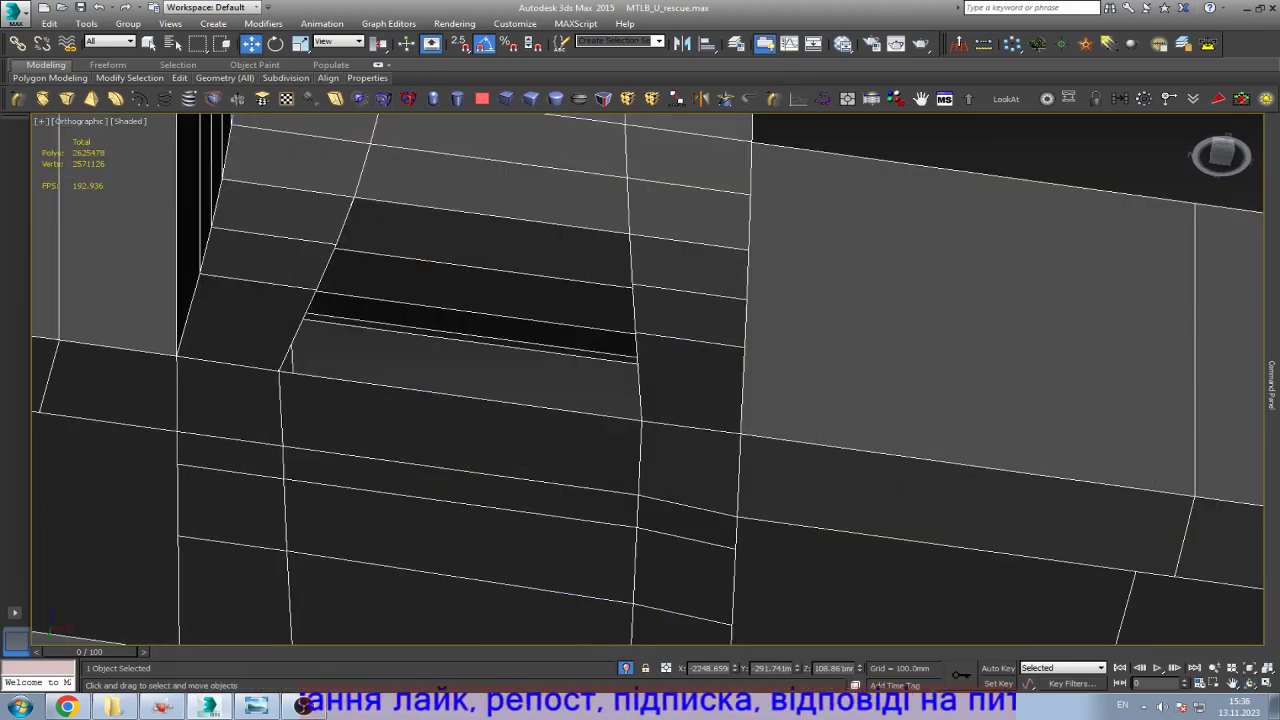
pyautogui.press('4')
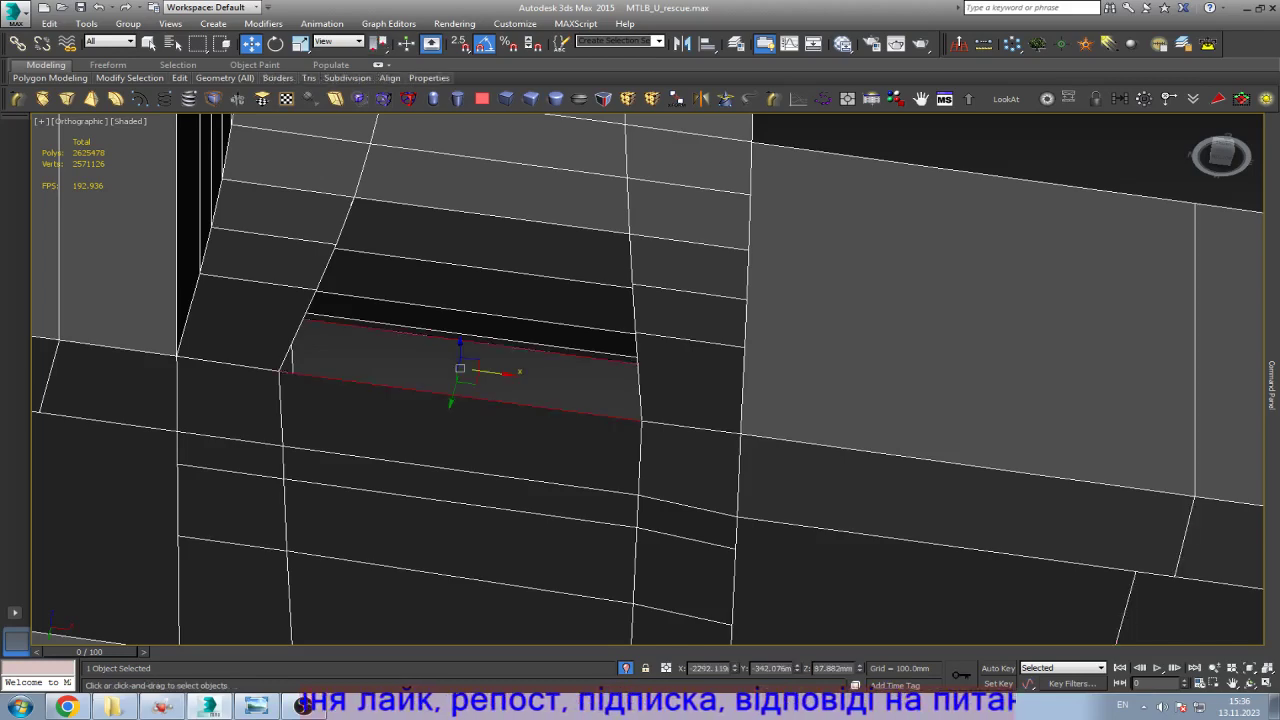
pyautogui.scroll(-3, 610, 360)
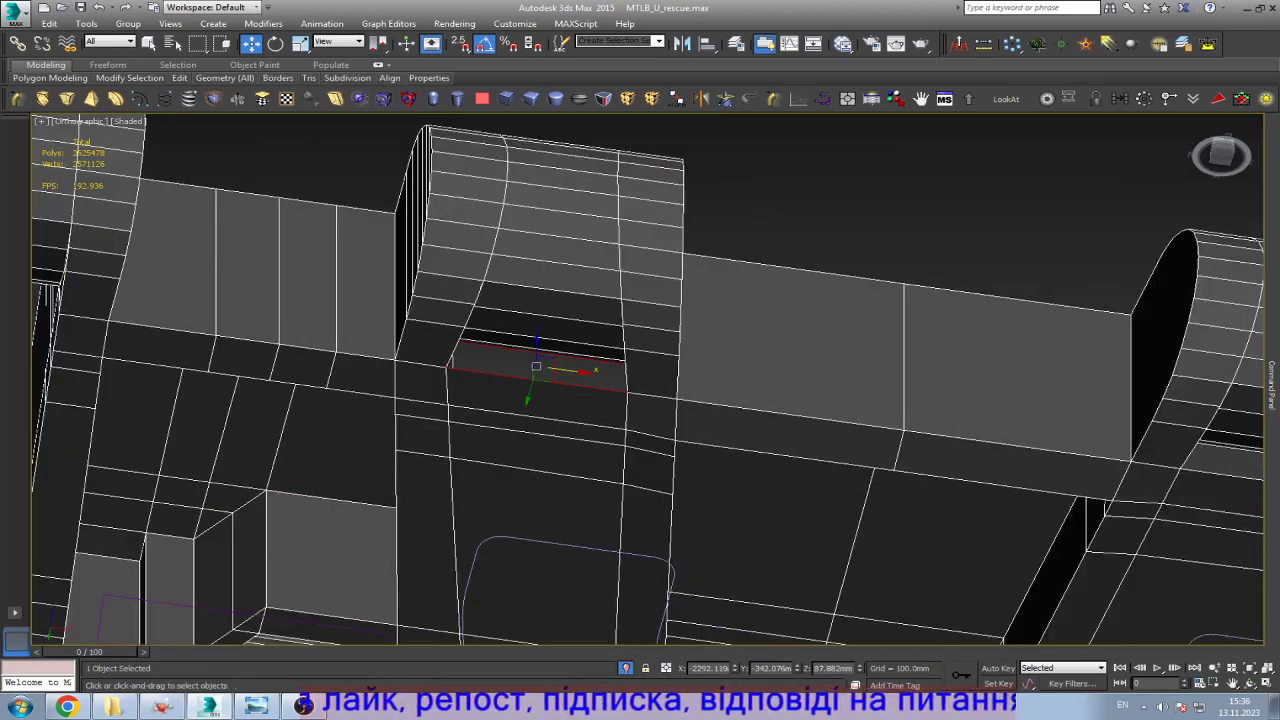
pyautogui.hotkey('ctrl', 'd')
pyautogui.scroll(3, 620, 360)
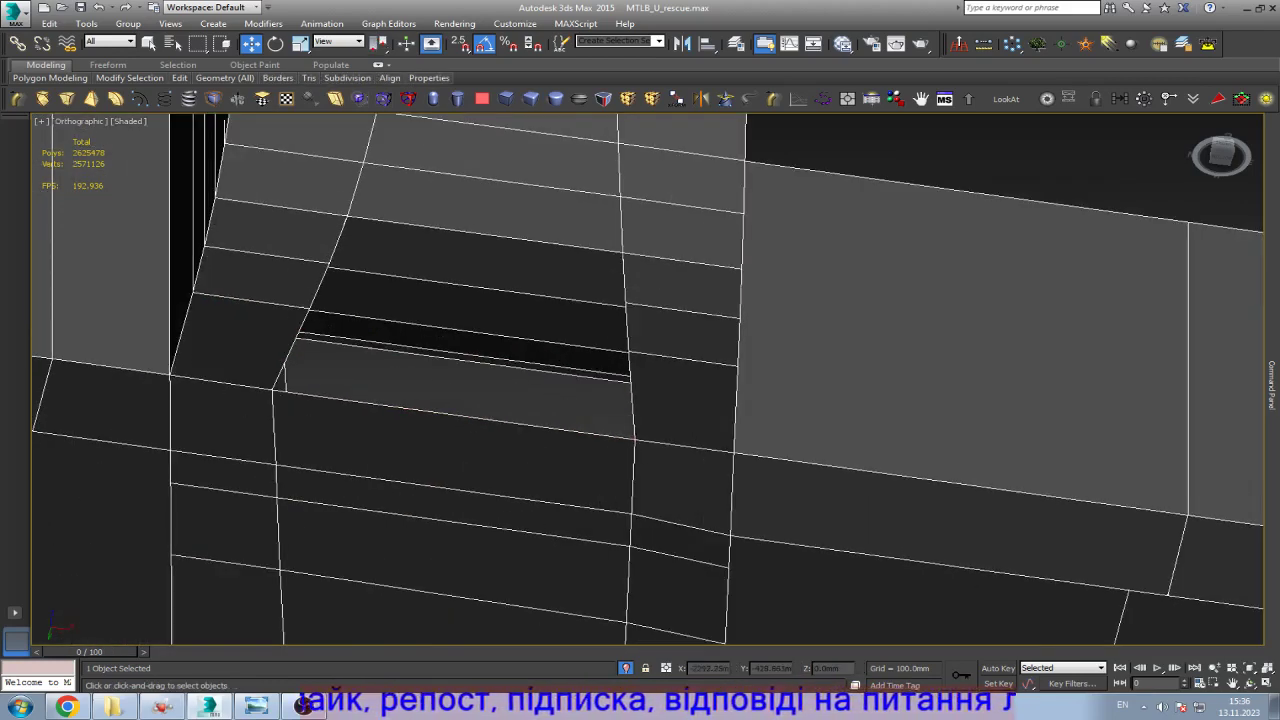
pyautogui.hotkey('ctrl', 'z')
pyautogui.press('z')
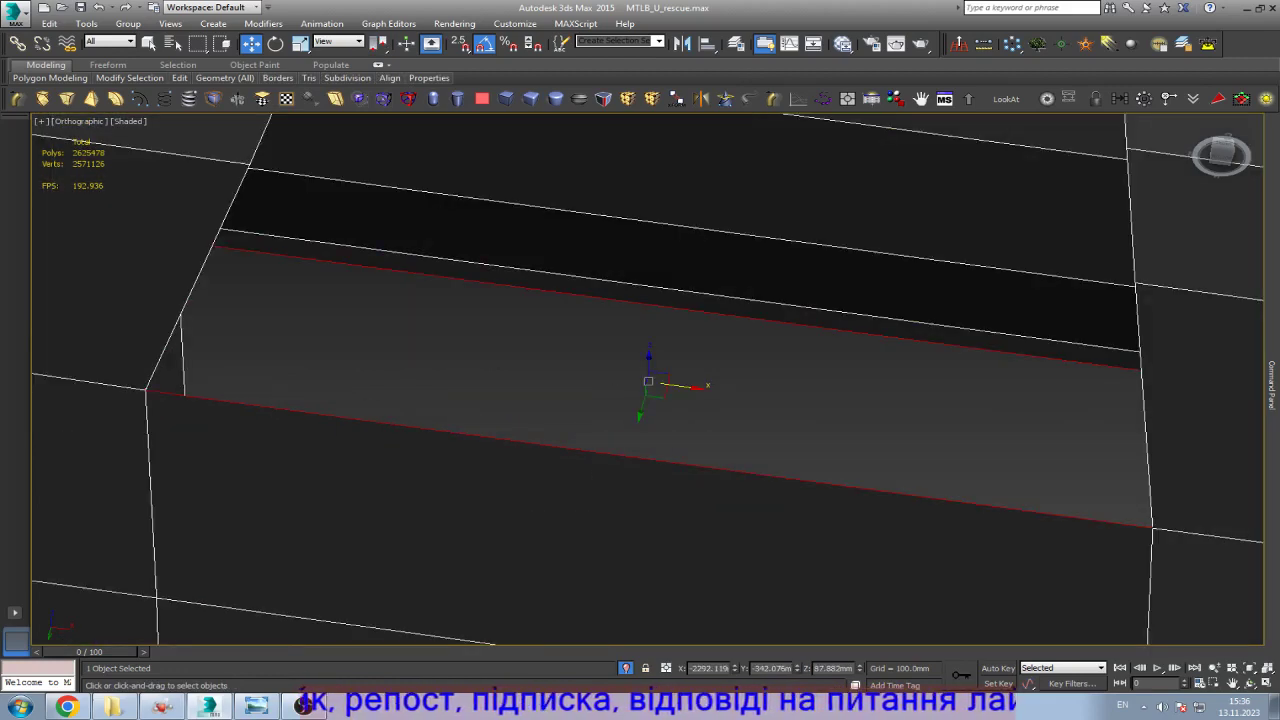
pyautogui.hotkey('ctrl', 'r')
pyautogui.moveTo(597, 337); pyautogui.dragTo(590, 395)
pyautogui.press('w')
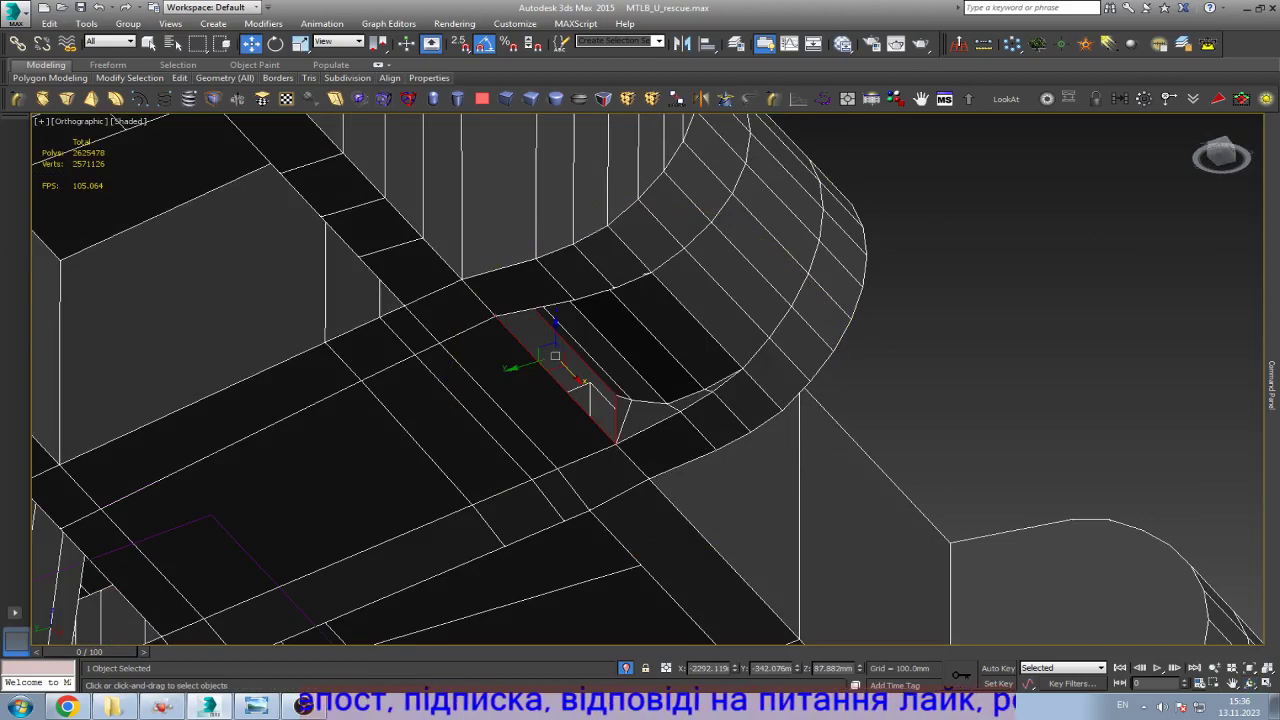
pyautogui.keyDown('alt'); pyautogui.moveTo(657, 380); pyautogui.dragTo(615, 335, button='middle'); pyautogui.keyUp('alt')
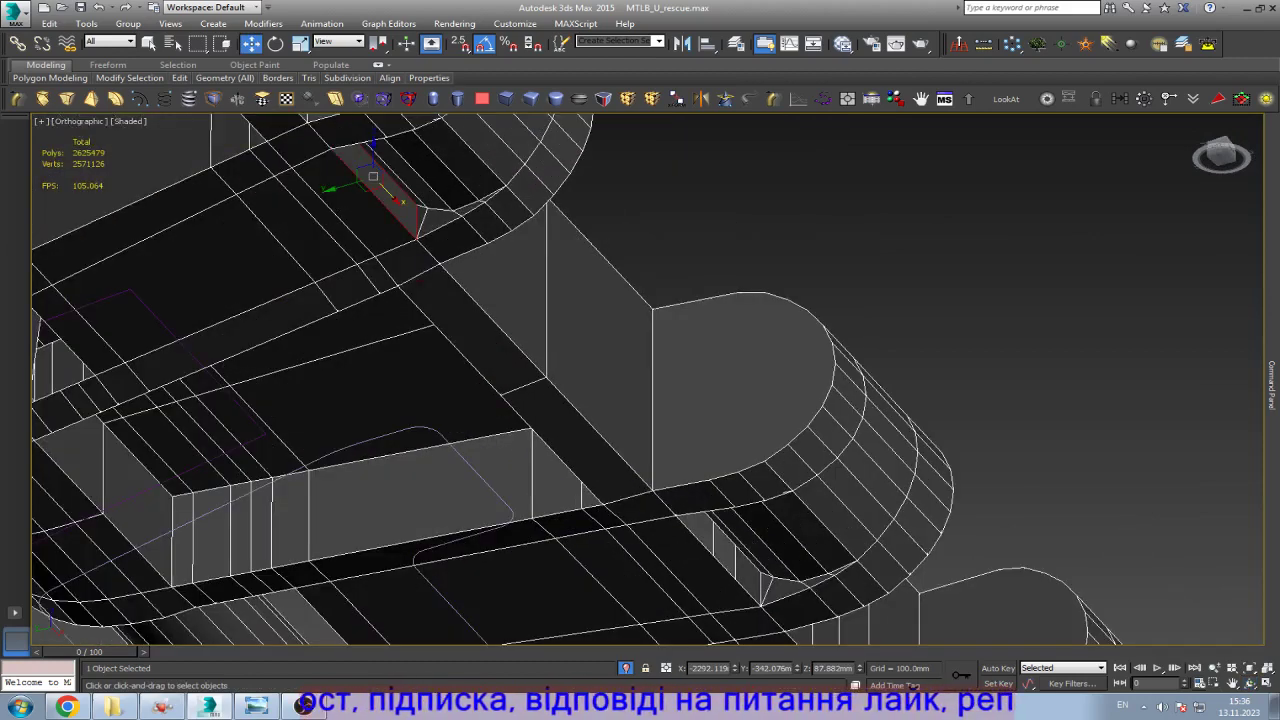
pyautogui.click(718, 555)
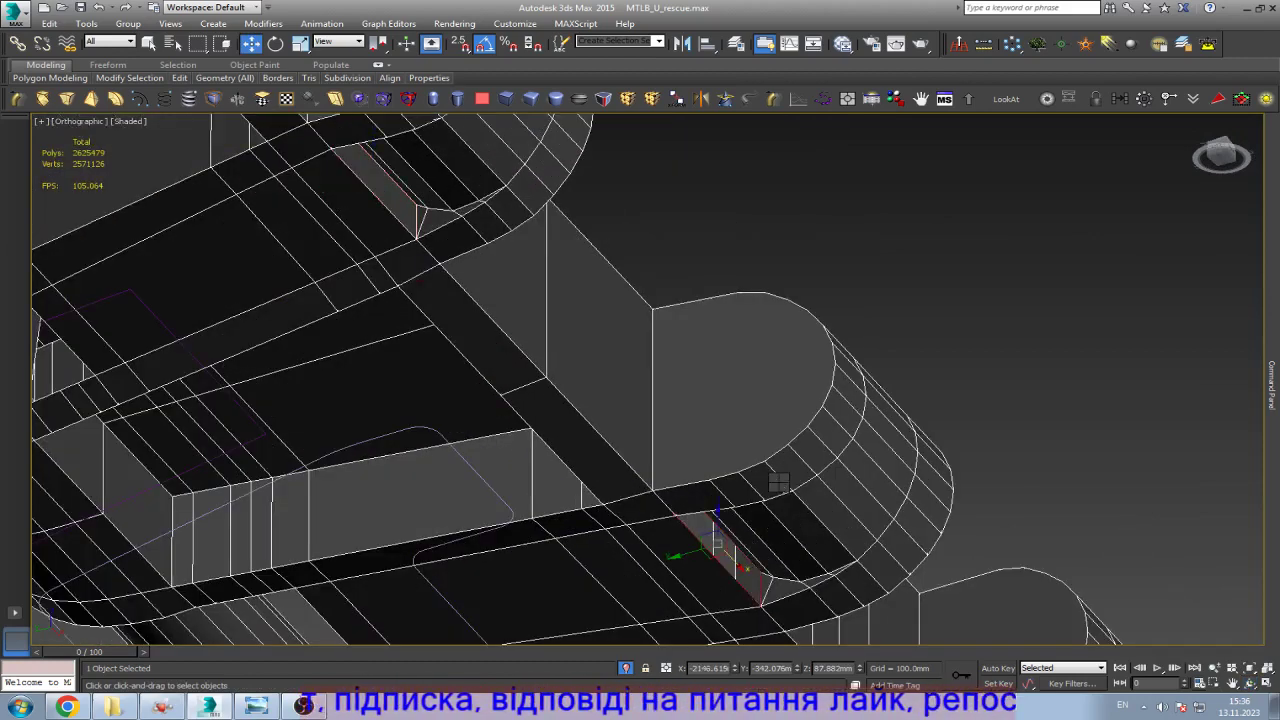
pyautogui.scroll(-2, 778, 483)
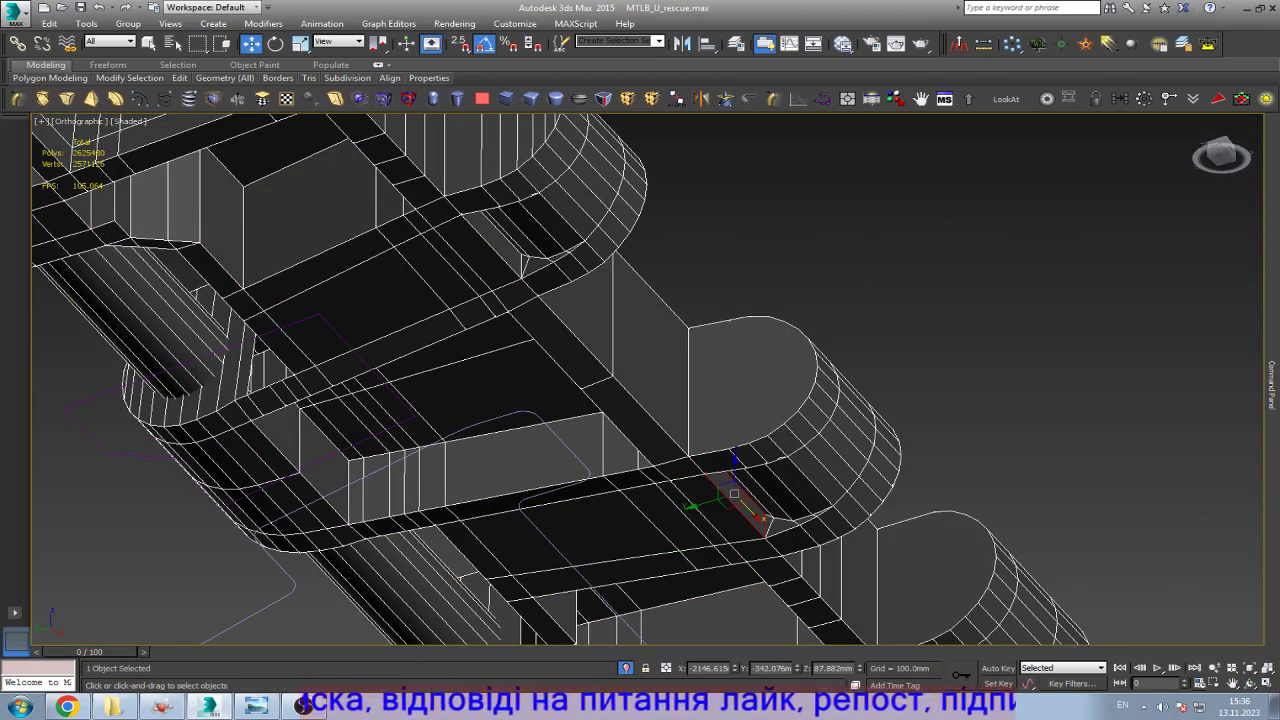
pyautogui.press('4')
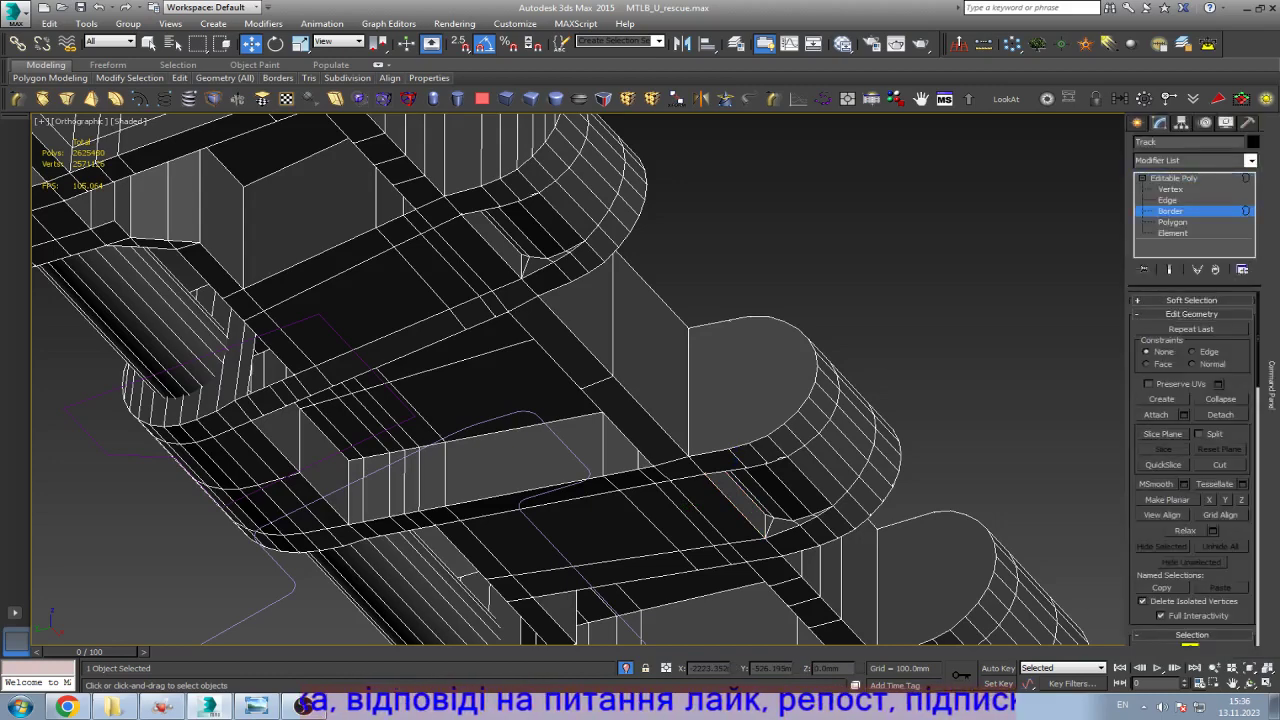
# Step: Enable By Angle at 5.0 and select the box-top face with its coplanar neighbours
pyautogui.click(495, 392)
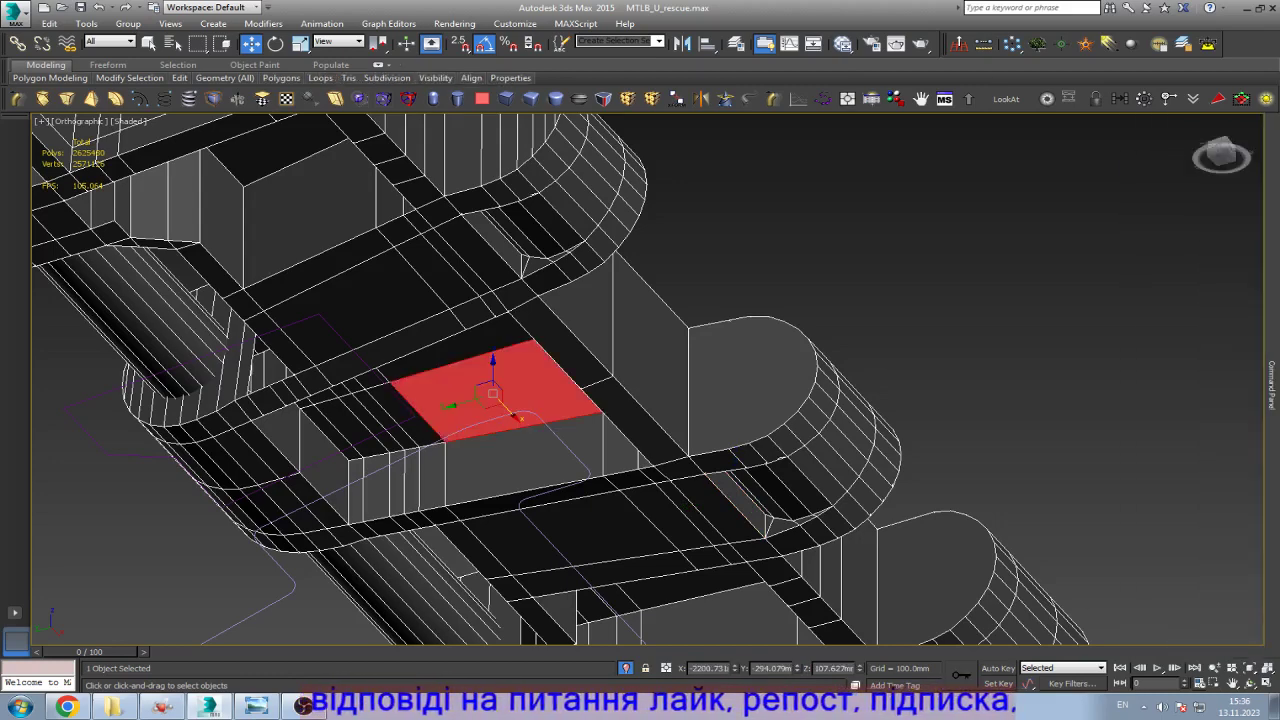
pyautogui.moveTo(1272, 385)
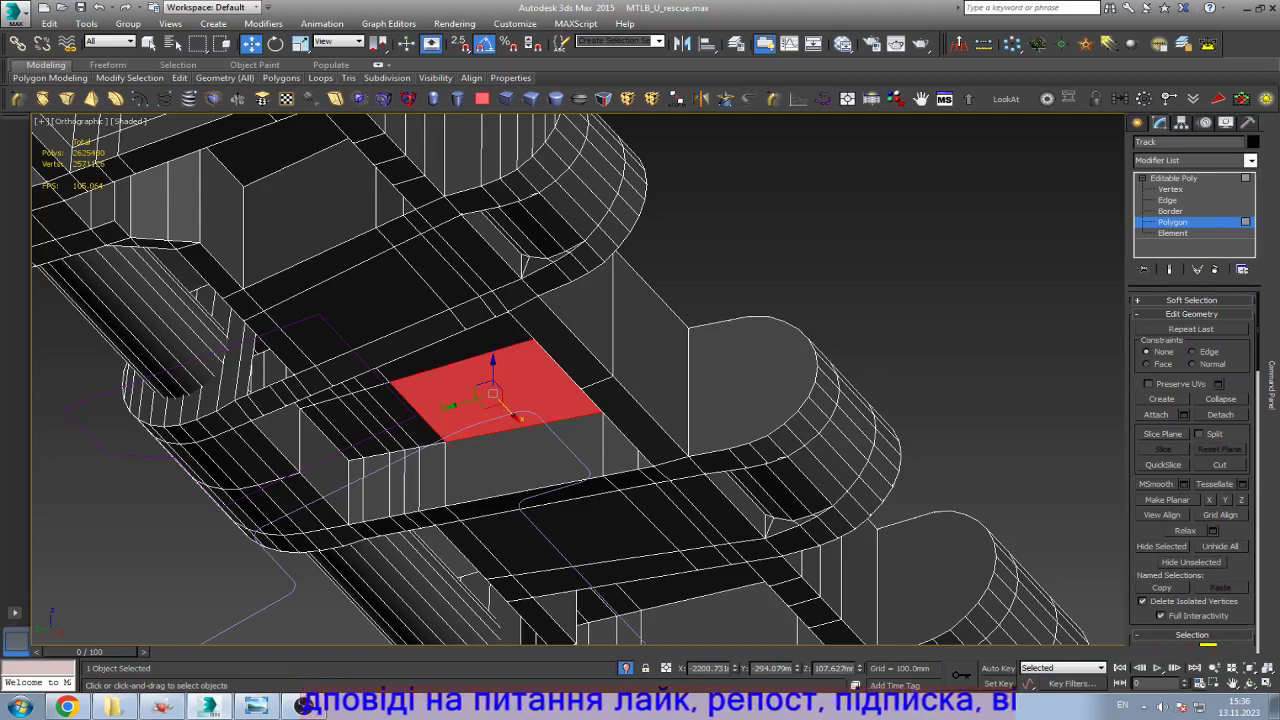
pyautogui.scroll(-5, 1192, 470)
pyautogui.click(1143, 310)
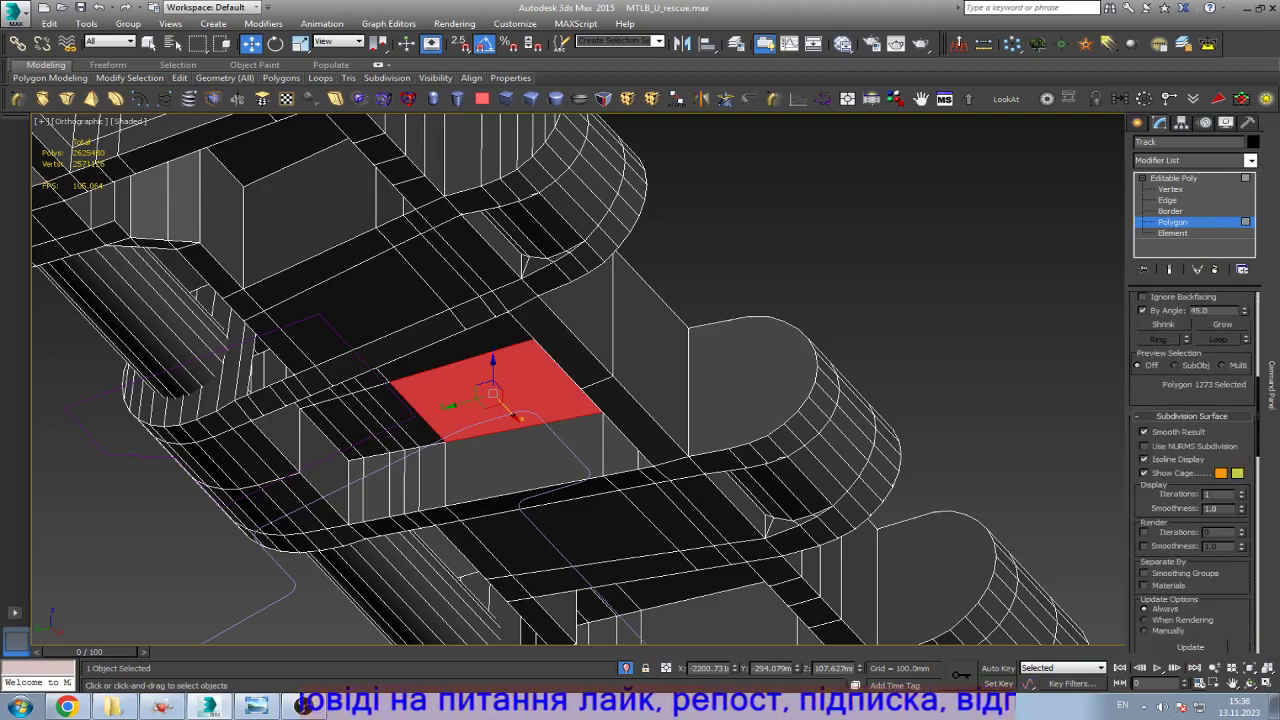
pyautogui.doubleClick(1199, 310)
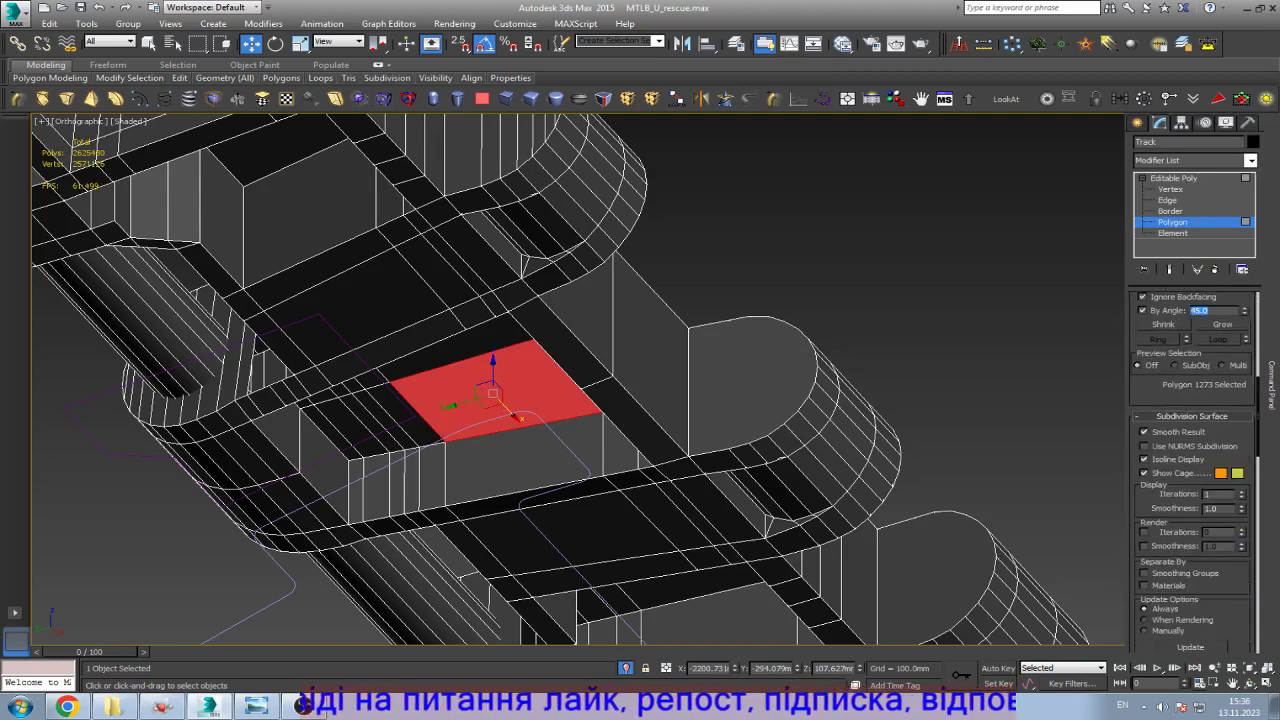
pyautogui.write('5.0')
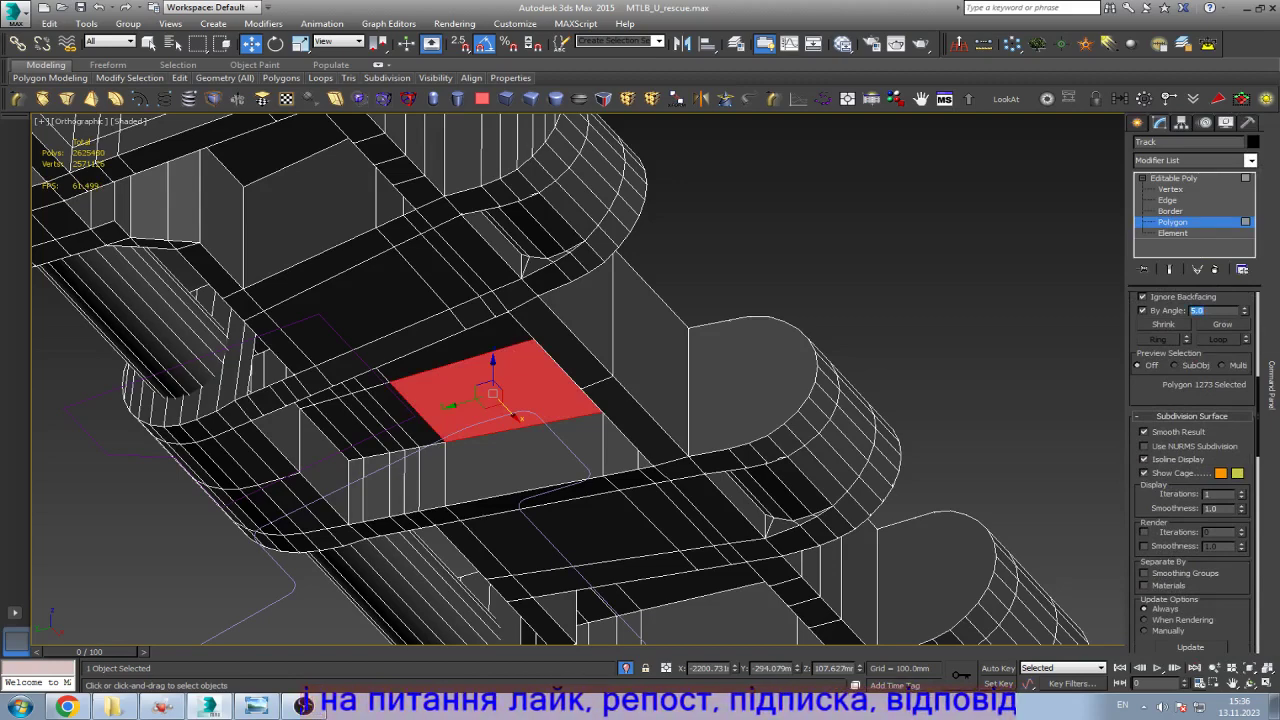
pyautogui.click(480, 390)
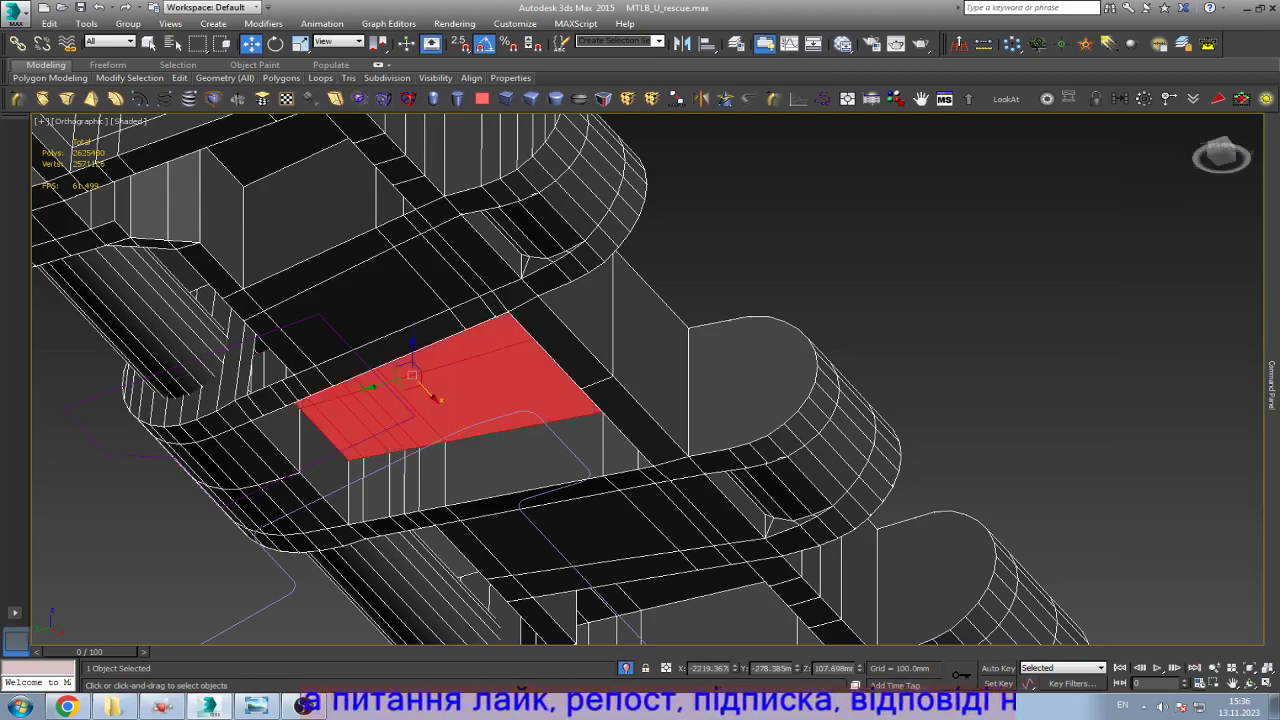
# Step: Delete the small leftover triangle face on the box
pyautogui.press('Delete')
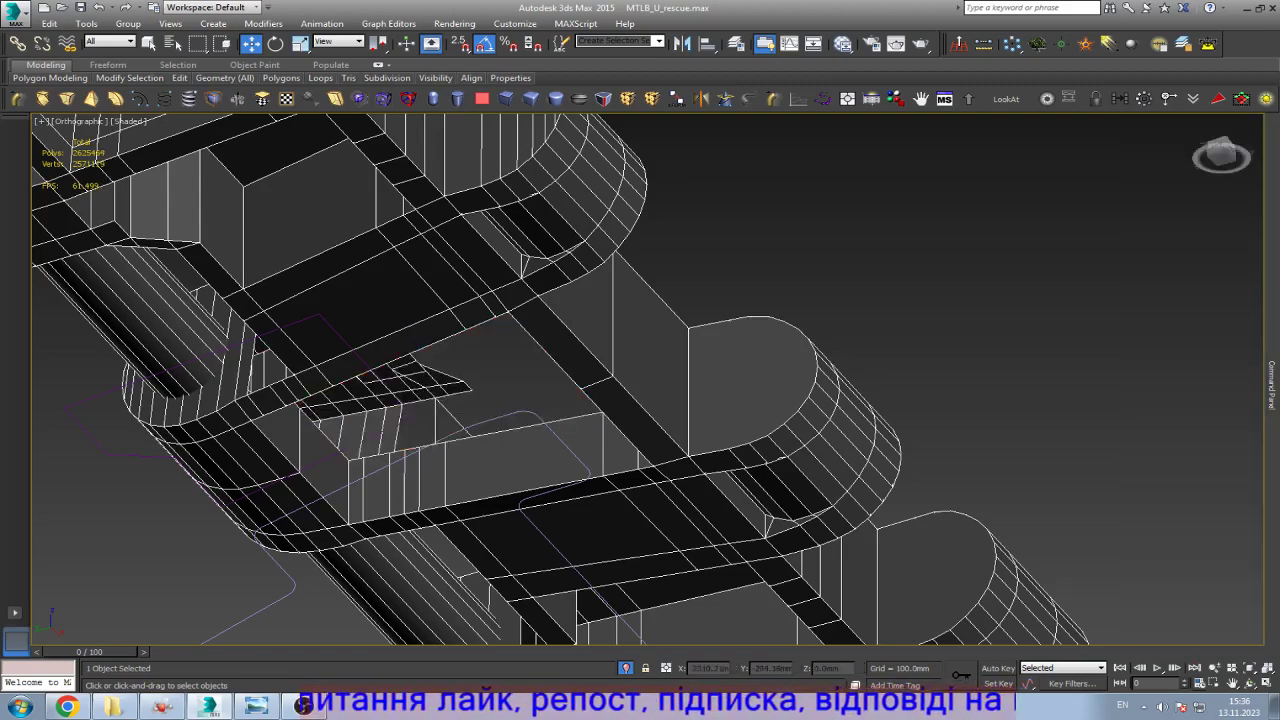
pyautogui.hotkey('ctrl', 'z')
pyautogui.moveTo(1271, 385)
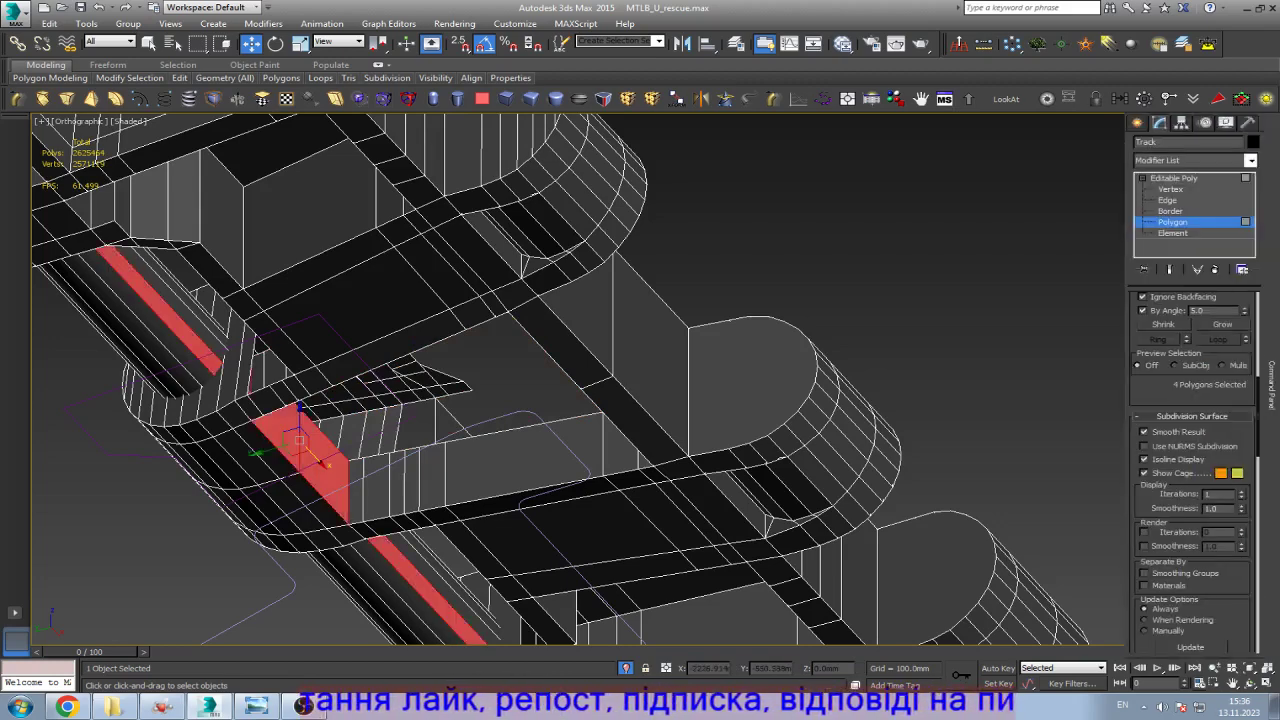
pyautogui.press('Delete')
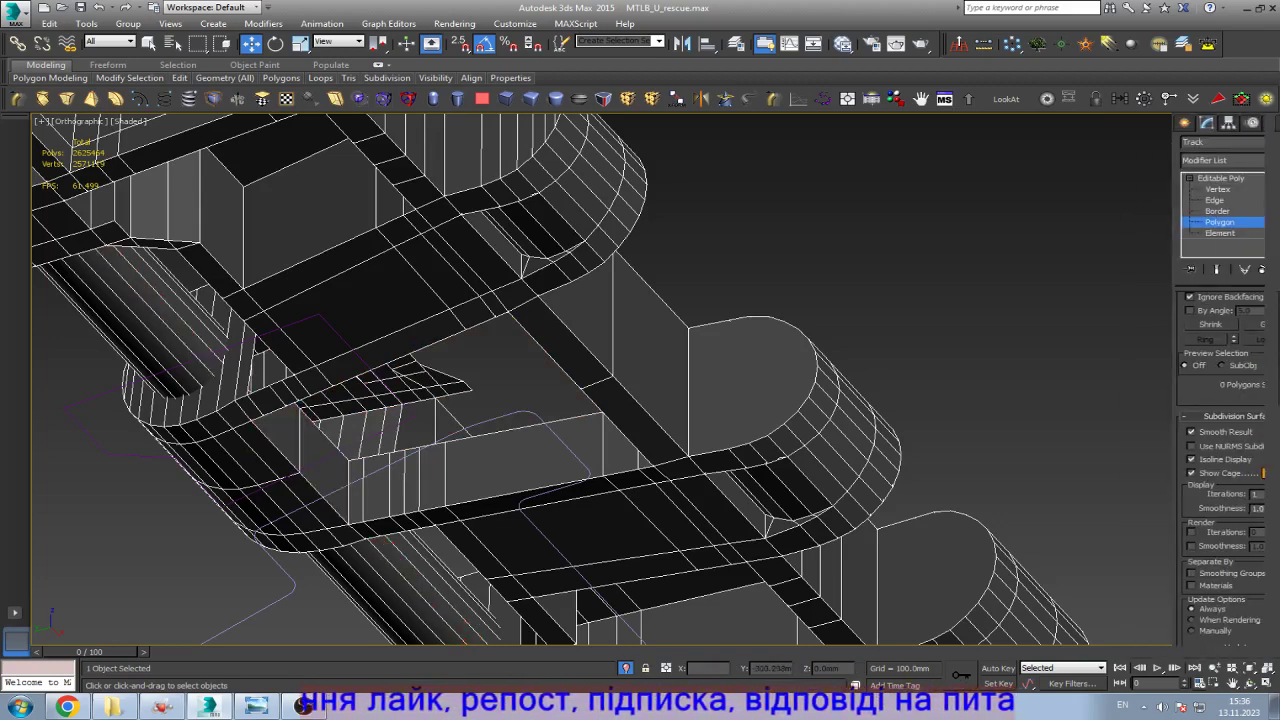
pyautogui.click(330, 465)
pyautogui.click(280, 435)
pyautogui.press('Delete')
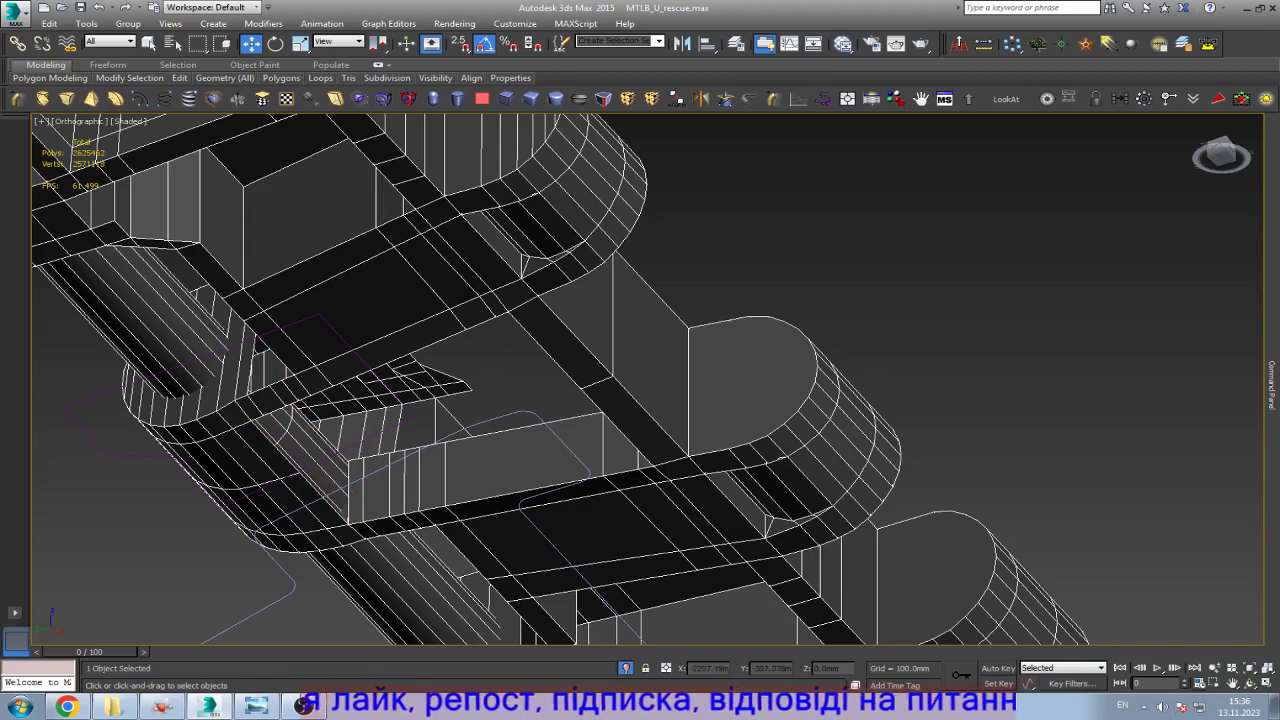
# Step: Remove the ring of vertical edges on the box wall
pyautogui.scroll(2, 341, 485)
pyautogui.click(348, 500)
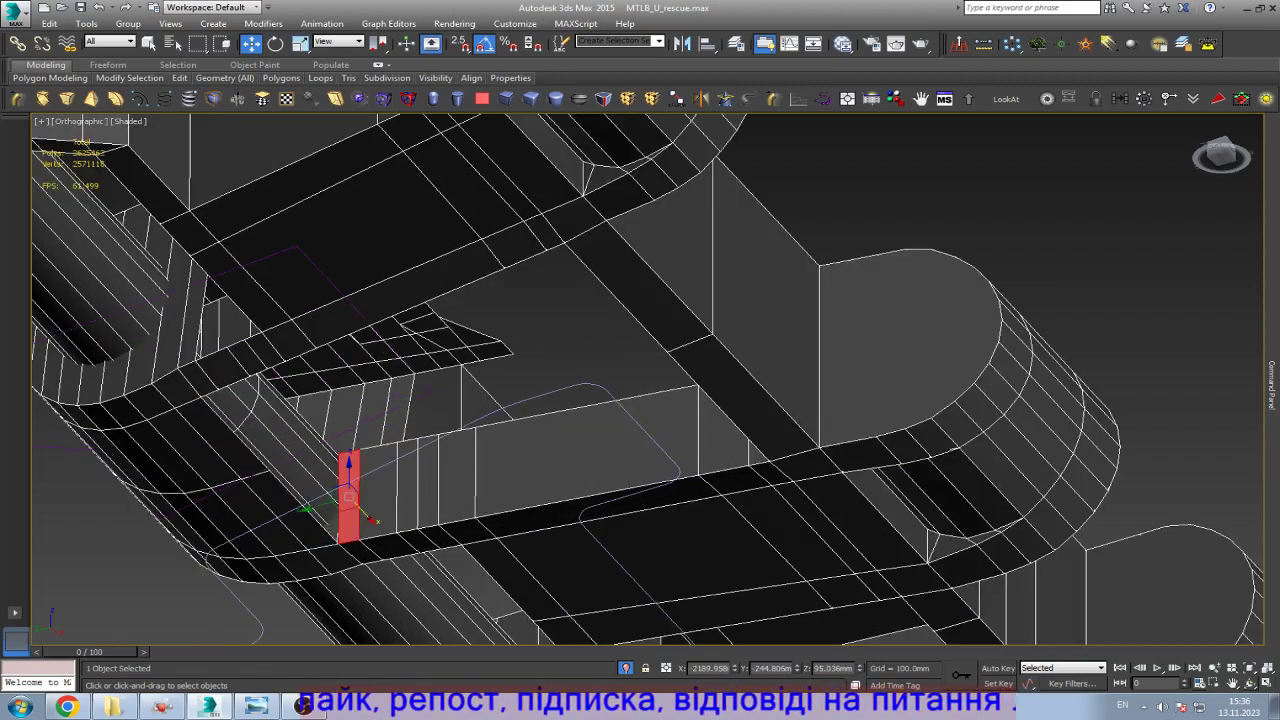
pyautogui.click(1249, 683)
pyautogui.moveTo(700, 450); pyautogui.dragTo(600, 380)
pyautogui.scroll(5, 718, 537)
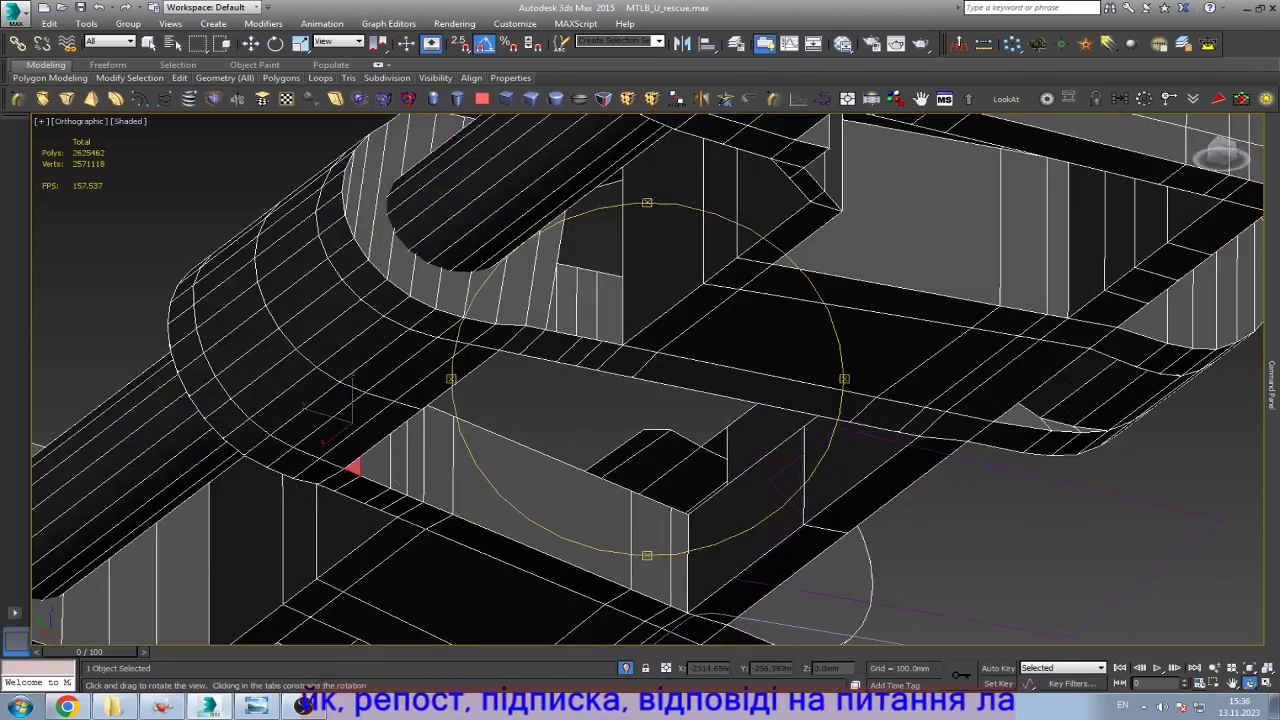
pyautogui.press('Escape')
pyautogui.press('2')
pyautogui.click(830, 445)
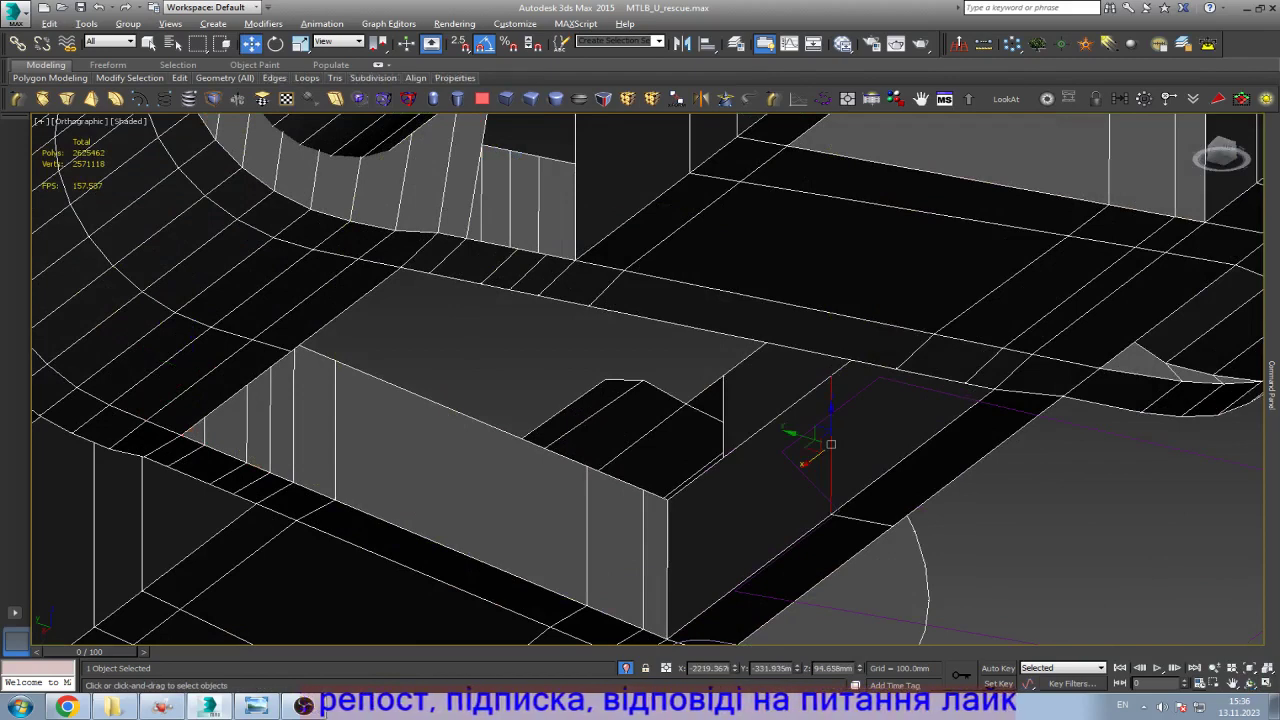
pyautogui.hotkey('alt', 'r')
pyautogui.press('End')
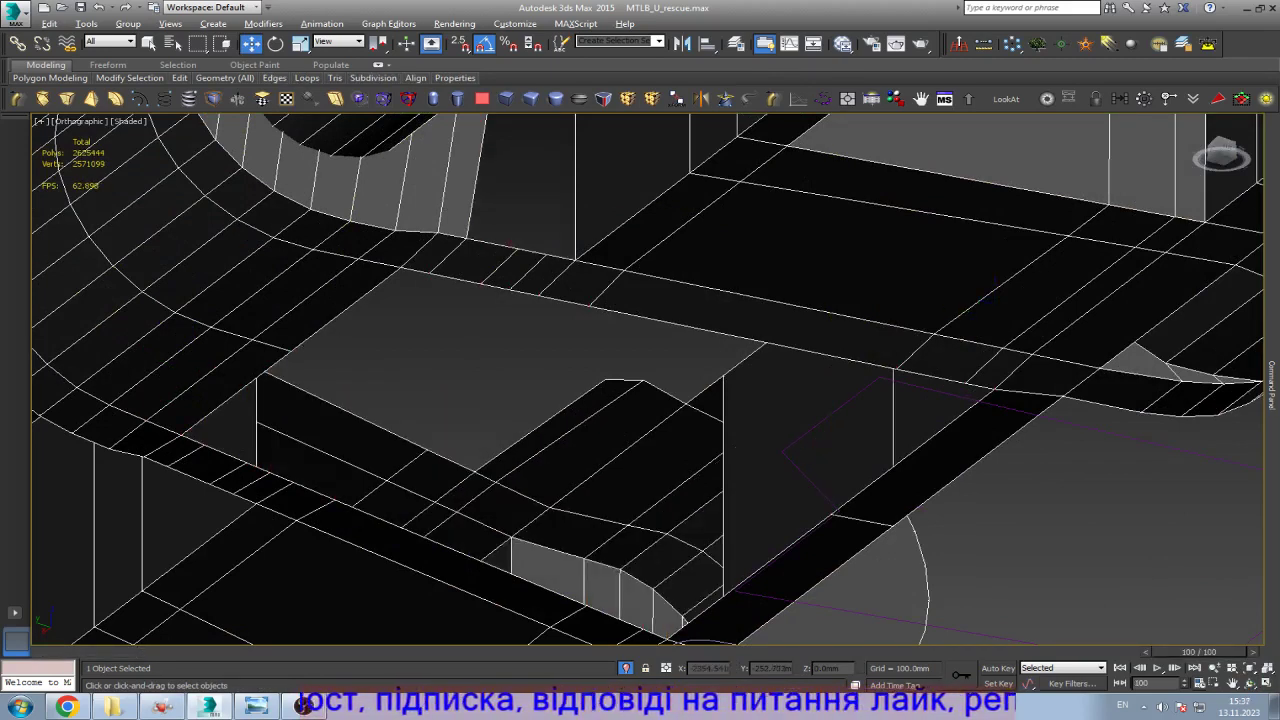
# Step: Cap the open border hole on the link's underside in Bottom view
pyautogui.press('3')
pyautogui.press('b')
pyautogui.press('z')
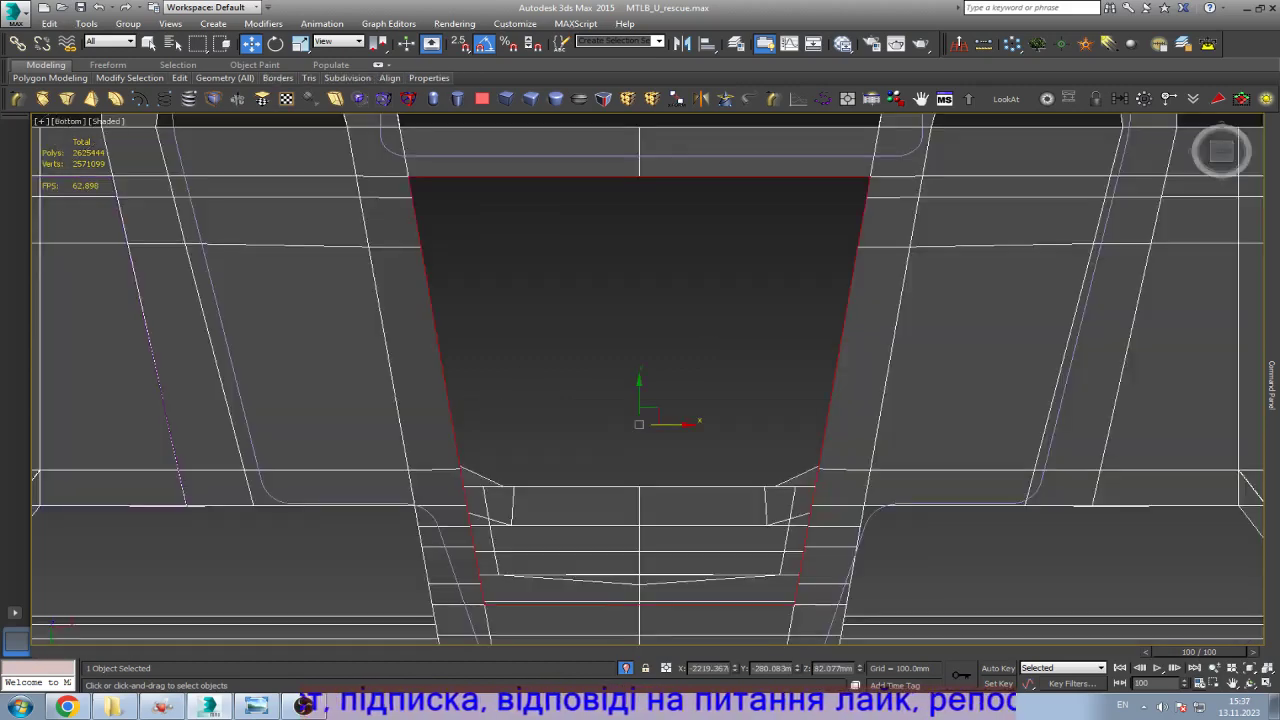
pyautogui.hotkey('alt', 'p')
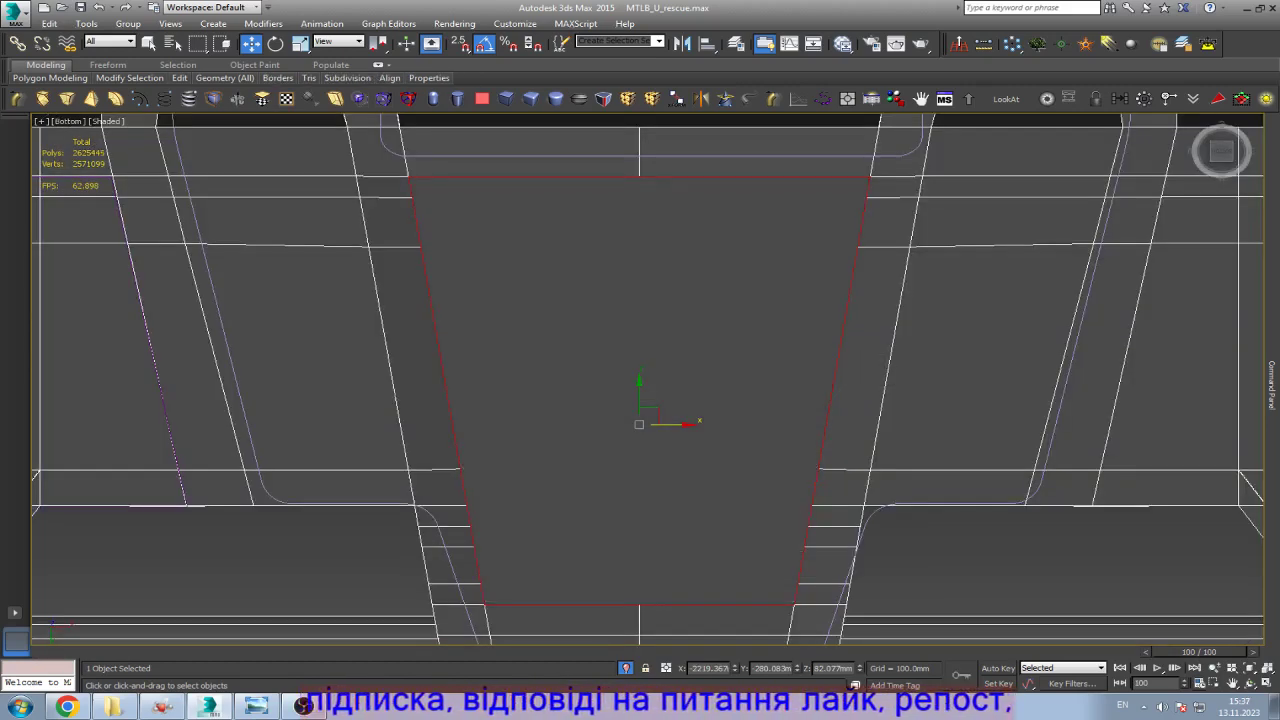
pyautogui.scroll(-2, 640, 400)
pyautogui.scroll(4, 640, 400)
# Step: Select the upper, middle and lower horizontal loops across the tread
pyautogui.press('2')
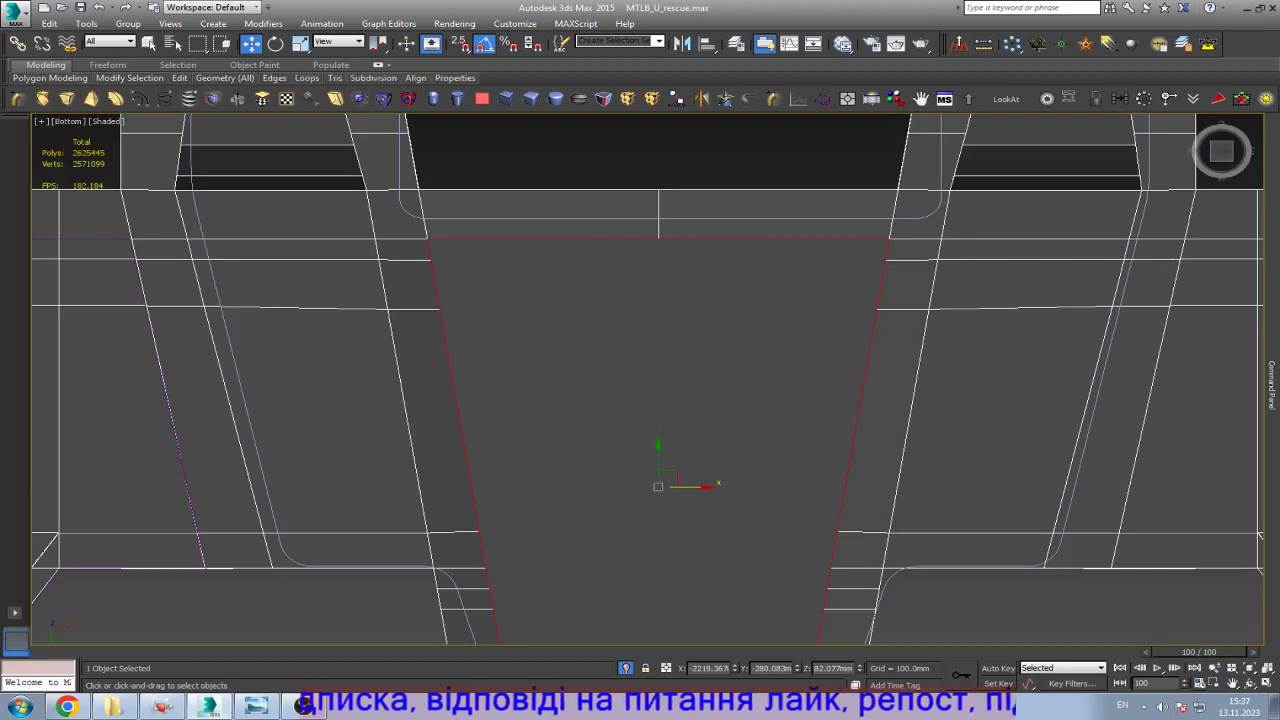
pyautogui.click(658, 201)
pyautogui.press('1')
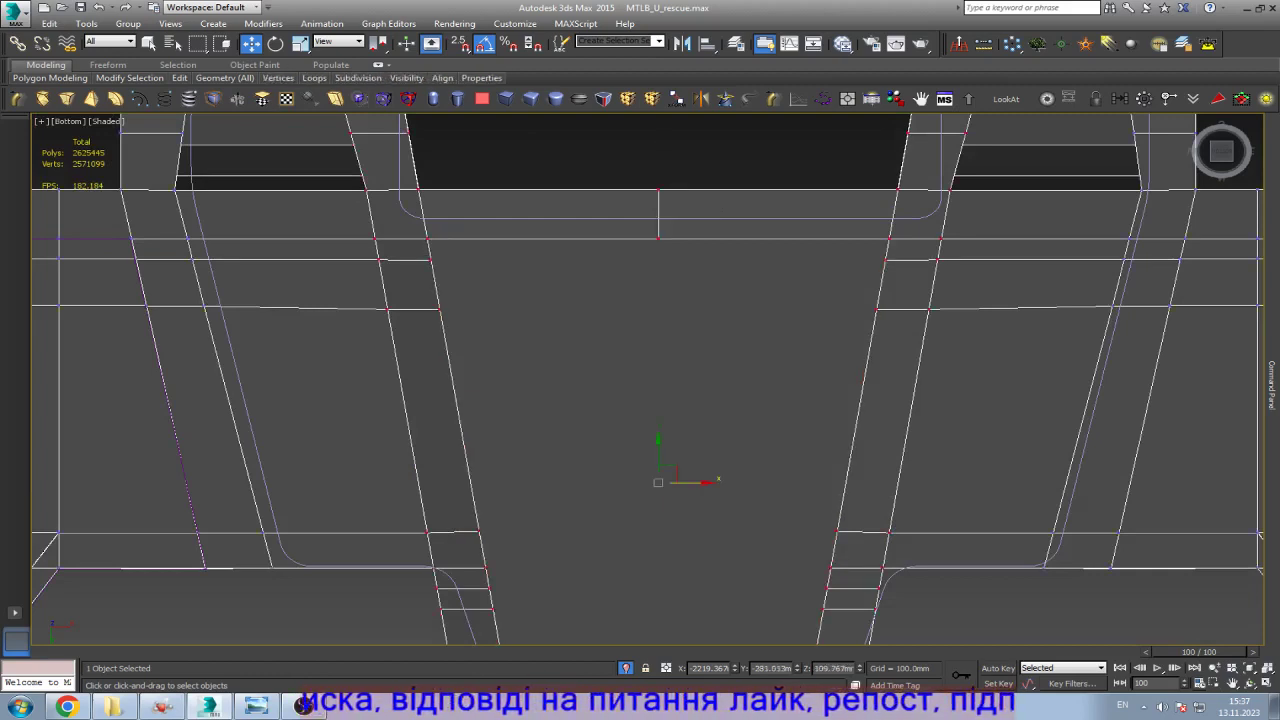
pyautogui.moveTo(898, 270); pyautogui.dragTo(898, 270)
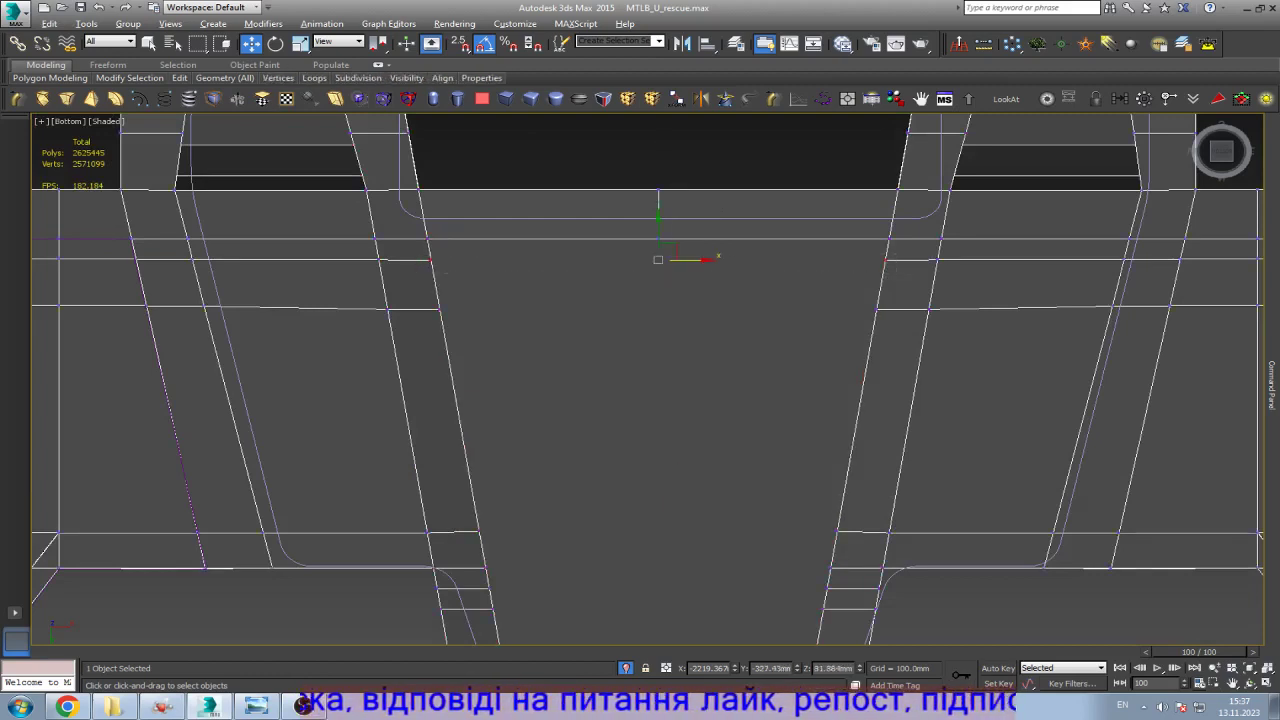
pyautogui.moveTo(426, 294); pyautogui.dragTo(540, 324)
pyautogui.scroll(-3, 540, 324)
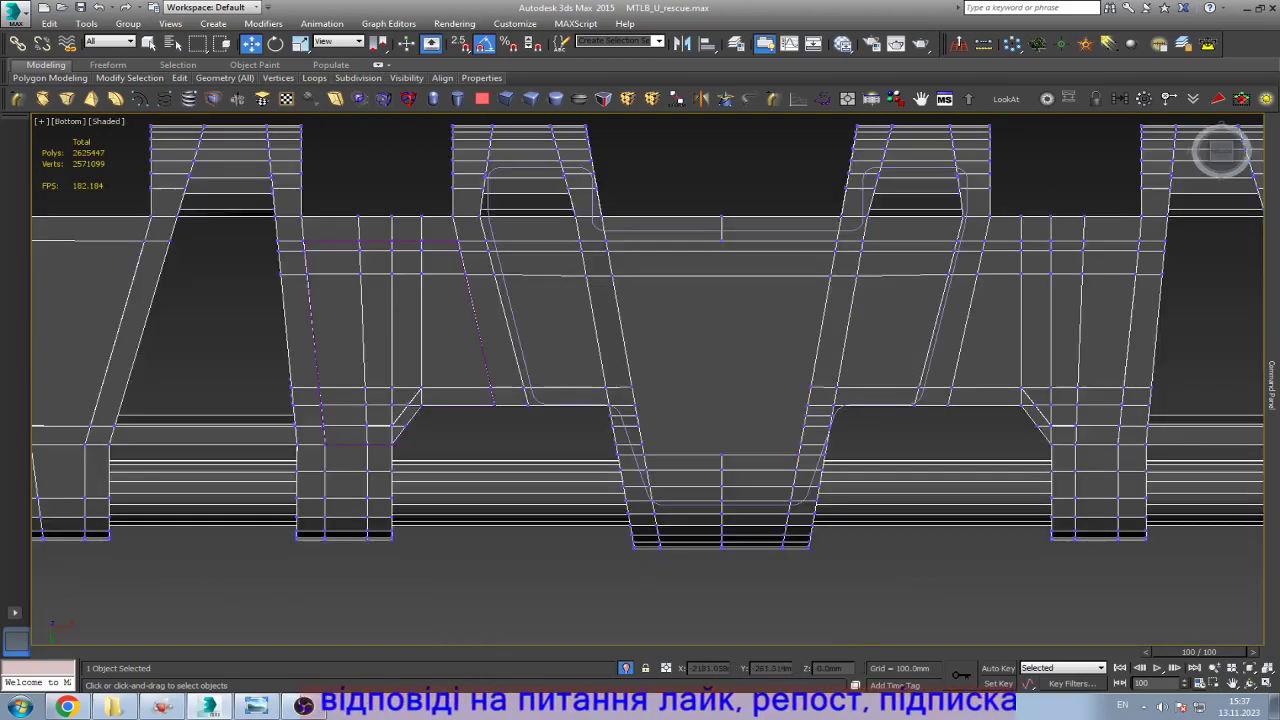
pyautogui.scroll(4, 540, 324)
pyautogui.moveTo(436, 385); pyautogui.dragTo(714, 403)
# Step: Add the further-down loops and convert the selection to edge loops
pyautogui.click(550, 421)
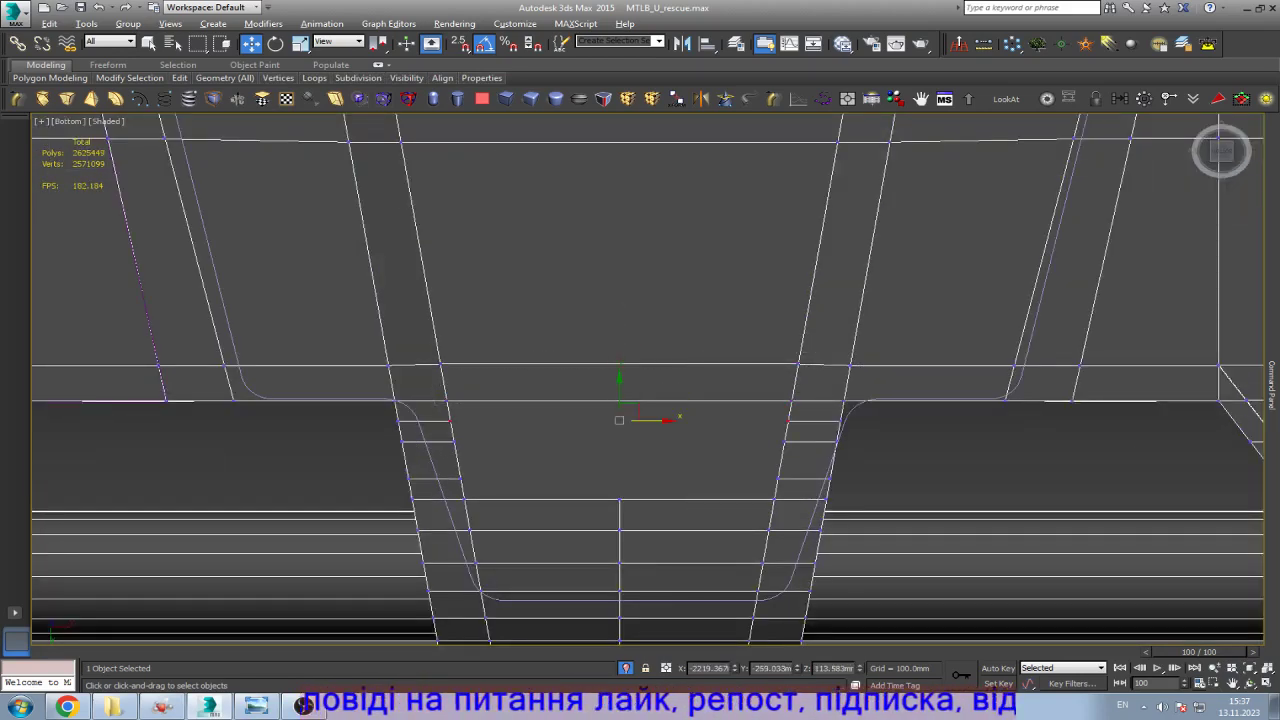
pyautogui.click(550, 441)
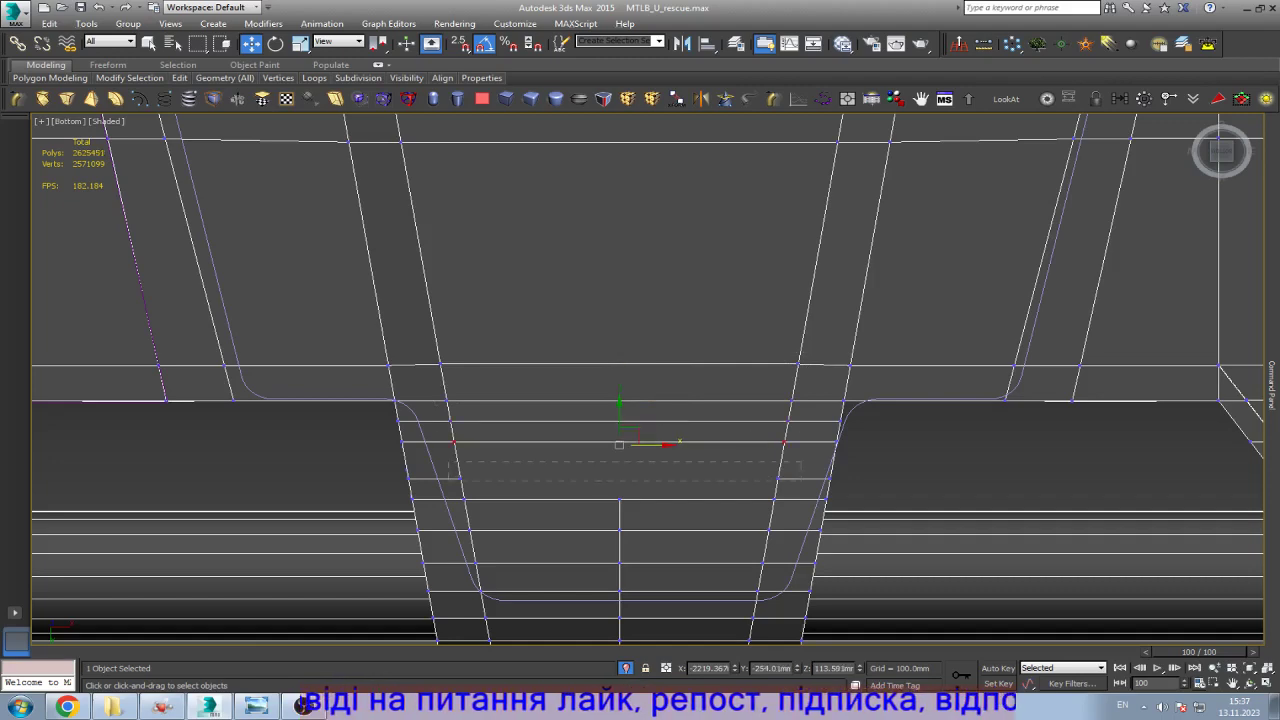
pyautogui.click(550, 478)
pyautogui.press('2')
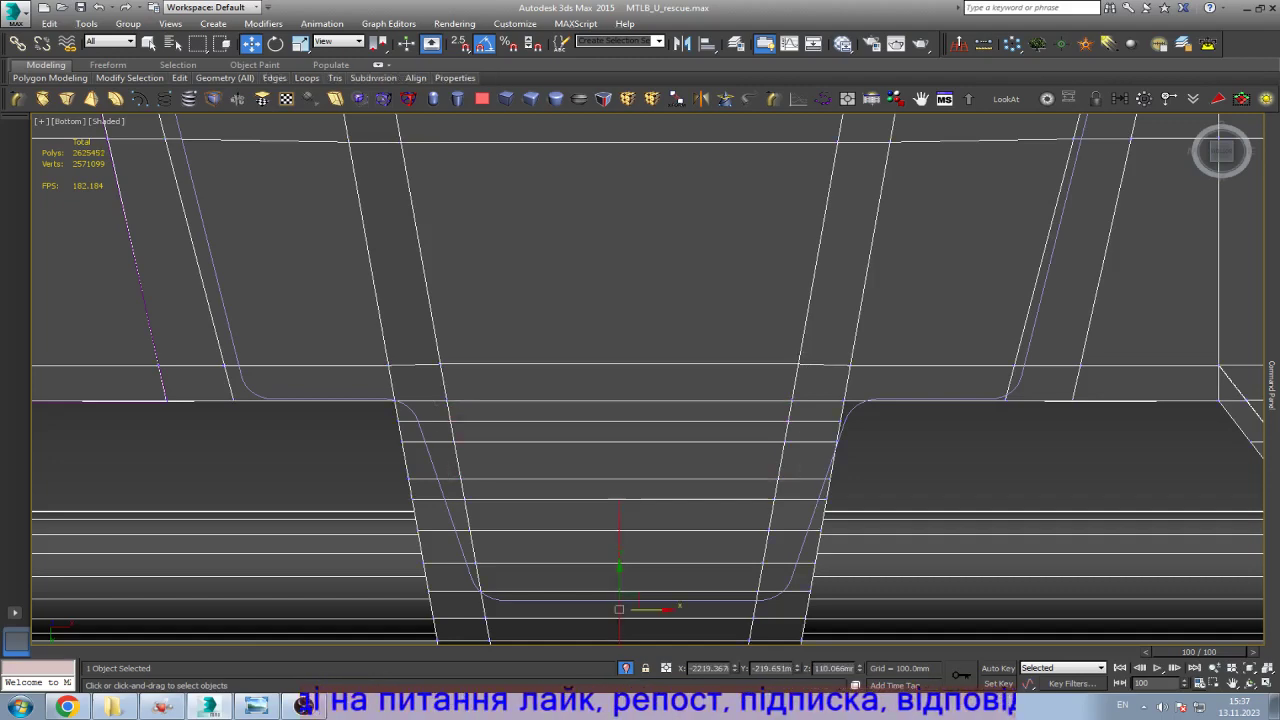
pyautogui.scroll(-5, 618, 608)
pyautogui.scroll(4, 617, 288)
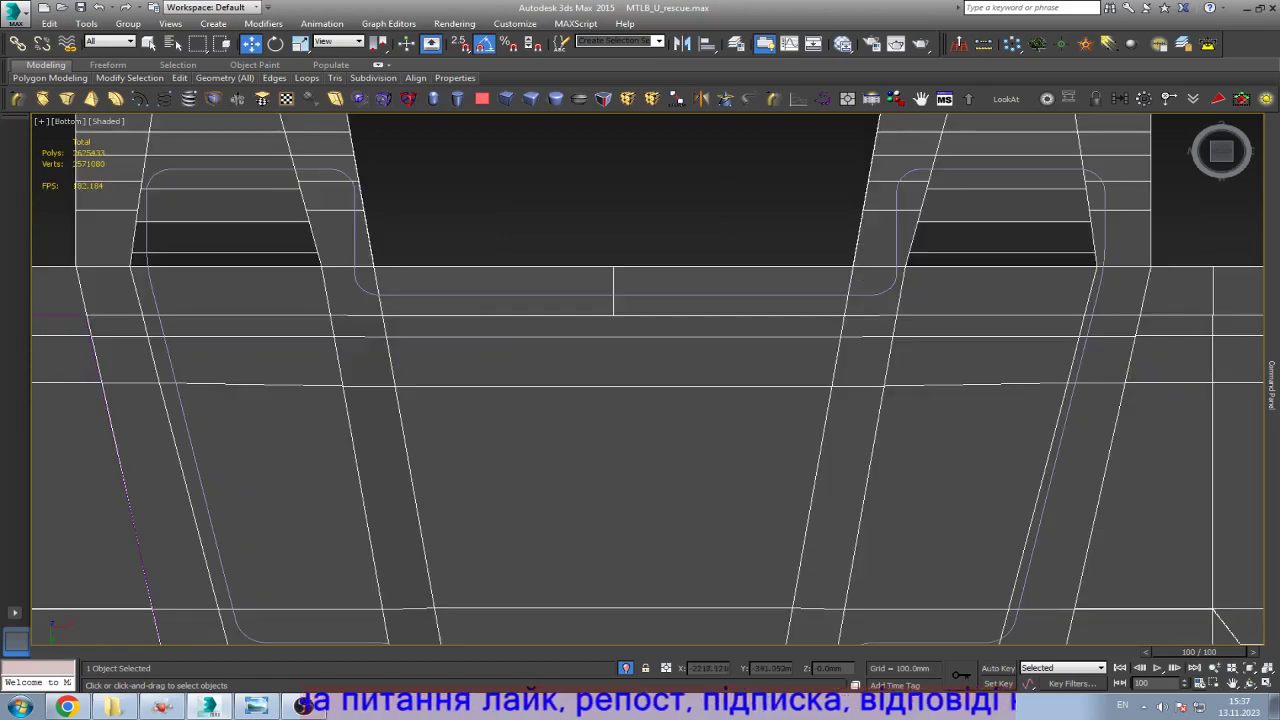
pyautogui.scroll(-2, 617, 300)
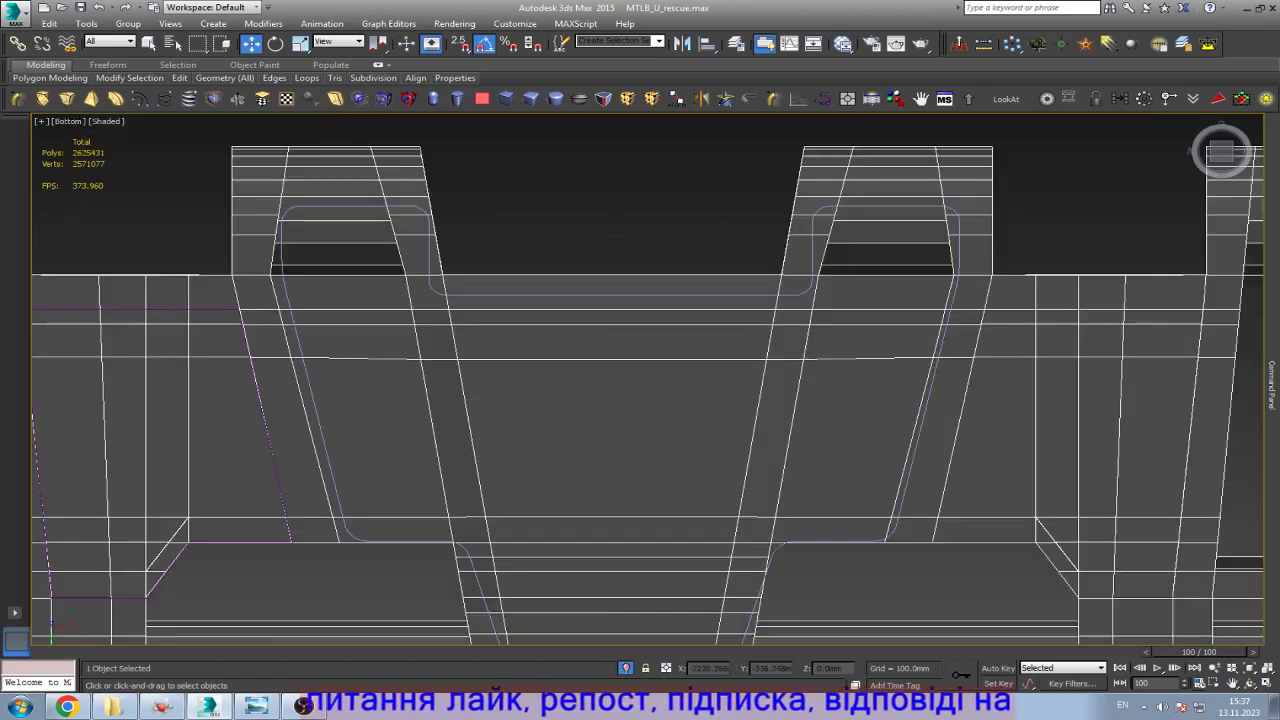
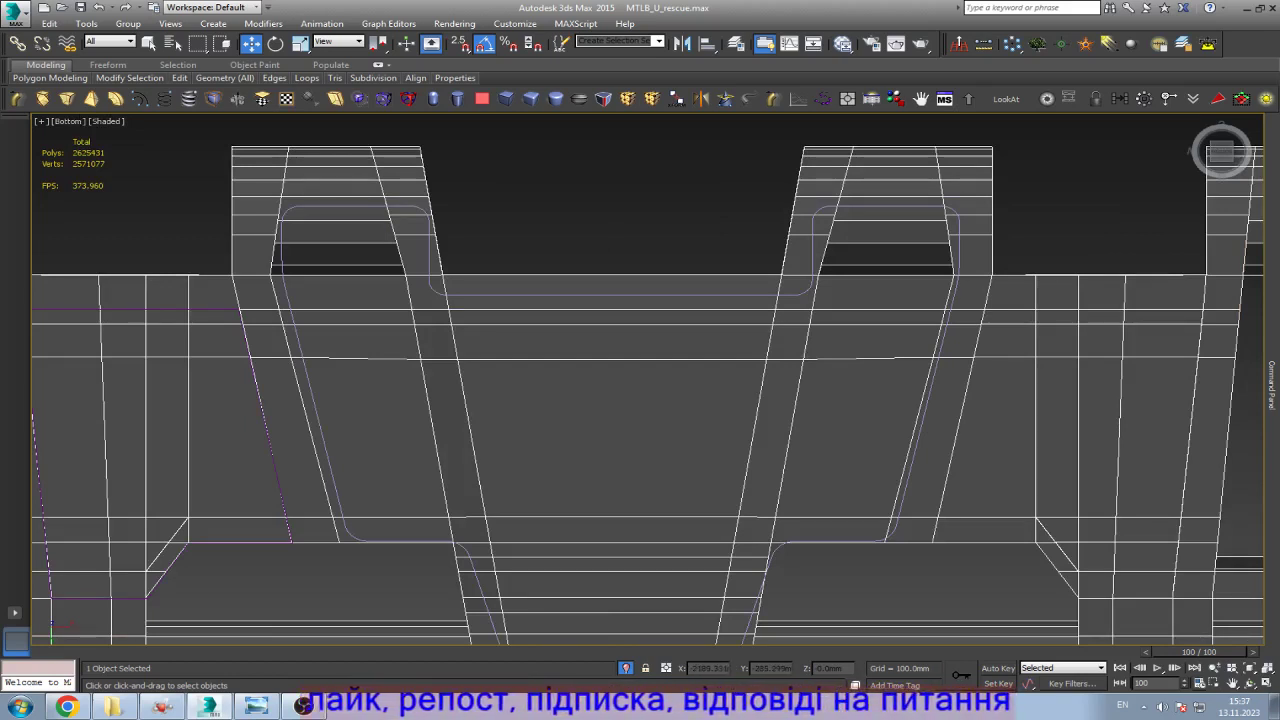
# Step: Compare the track link model against the reference photo of the track
pyautogui.scroll(-3, 653, 425)
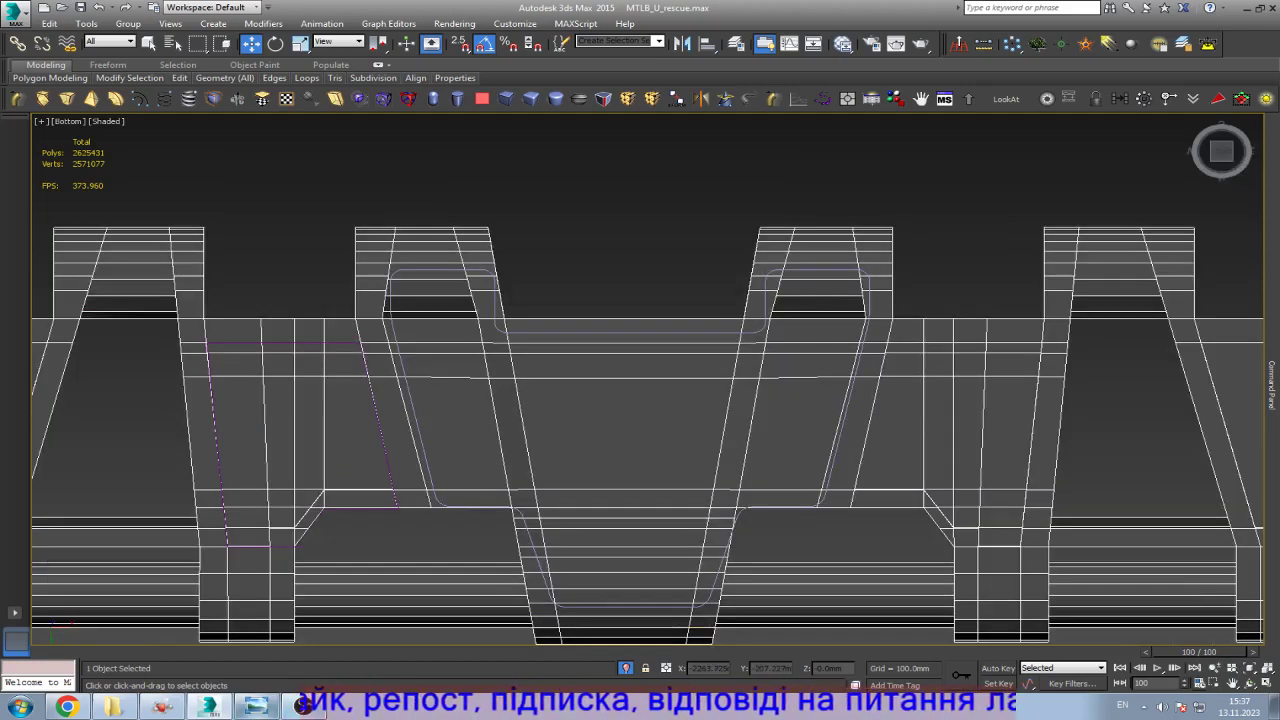
pyautogui.hotkey('alt', 'Tab')
pyautogui.hotkey('alt', 'Tab')
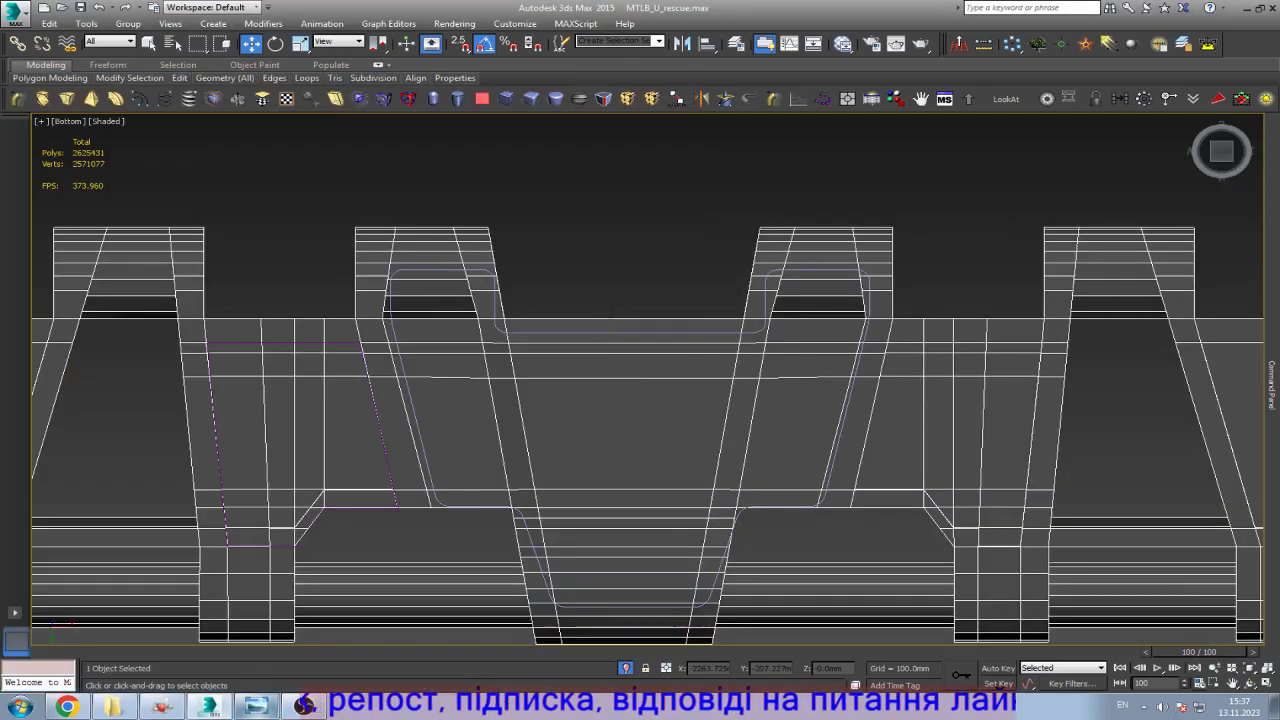
pyautogui.hotkey('alt', 'Tab')
pyautogui.hotkey('alt', 'Tab')
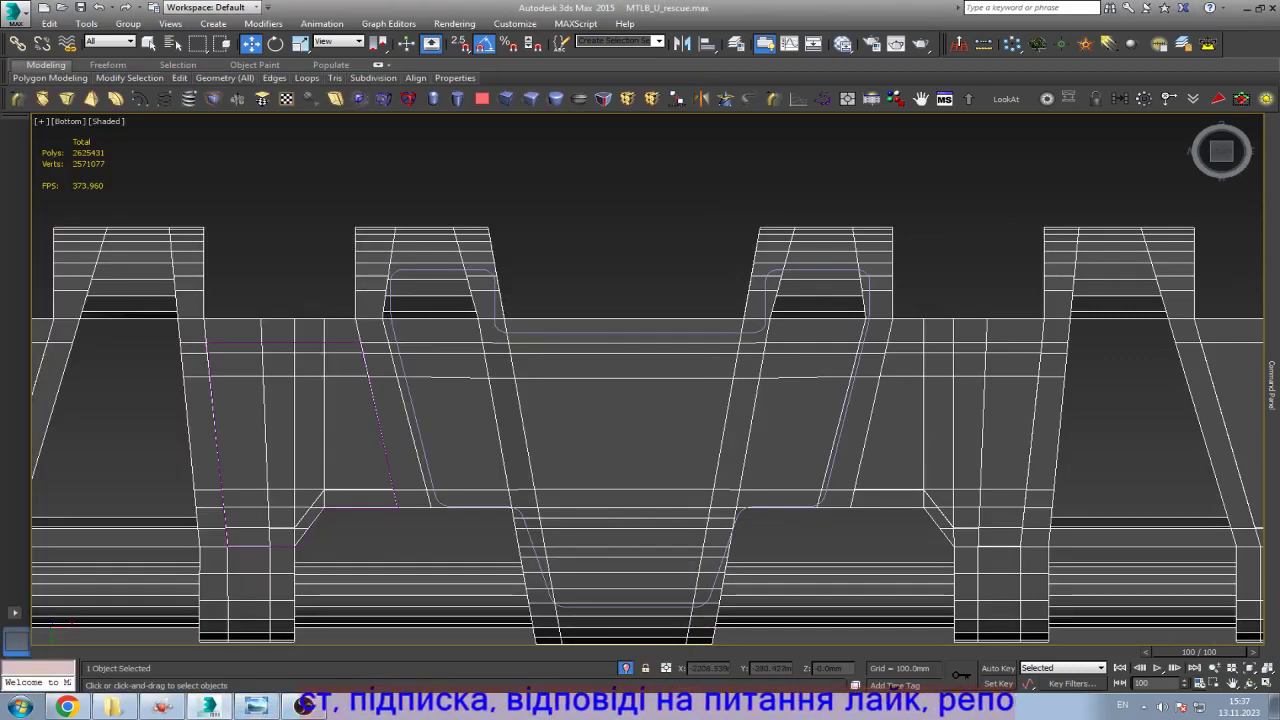
# Step: At Polygon level, select the left and central nose-piece faces spanning the gap
pyautogui.press('4')
pyautogui.click(433, 322)
pyautogui.scroll(5, 482, 320)
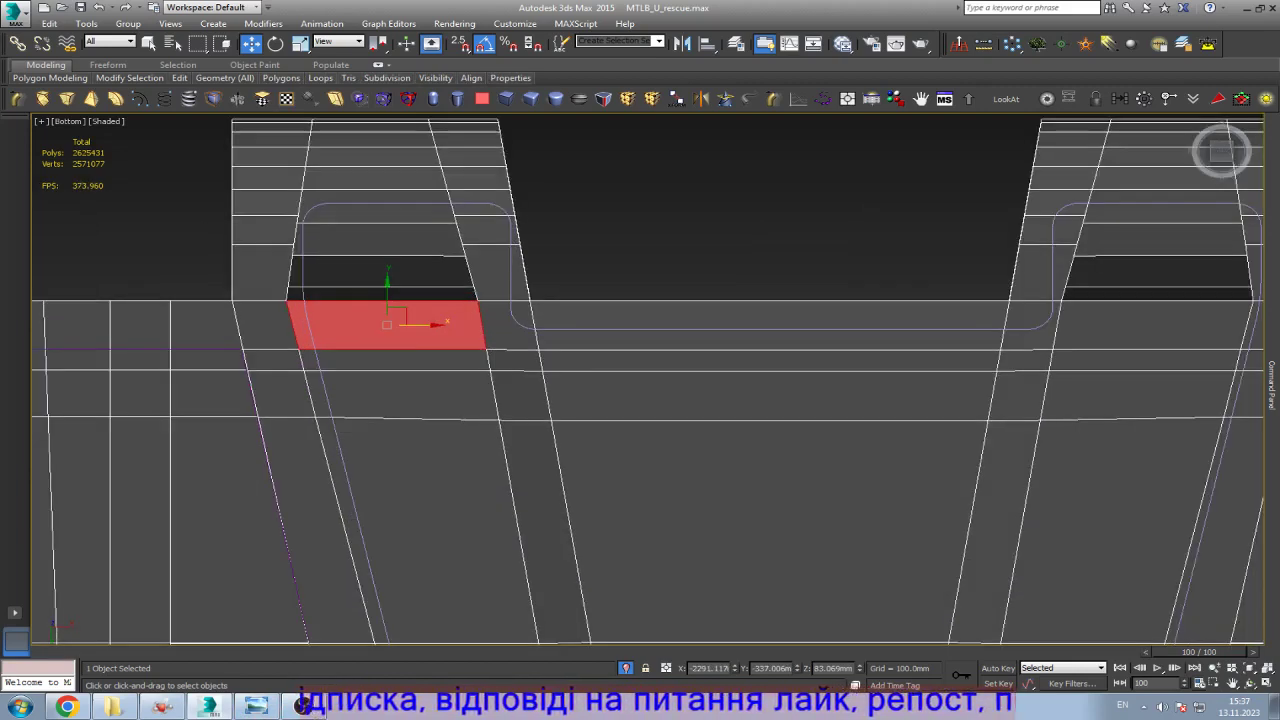
pyautogui.keyDown('ctrl'); pyautogui.click(395, 360); pyautogui.keyUp('ctrl')
pyautogui.keyDown('ctrl'); pyautogui.click(400, 395); pyautogui.keyUp('ctrl')
pyautogui.keyDown('ctrl'); pyautogui.click(440, 530); pyautogui.keyUp('ctrl')
pyautogui.keyDown('ctrl'); pyautogui.click(513, 361); pyautogui.keyUp('ctrl')
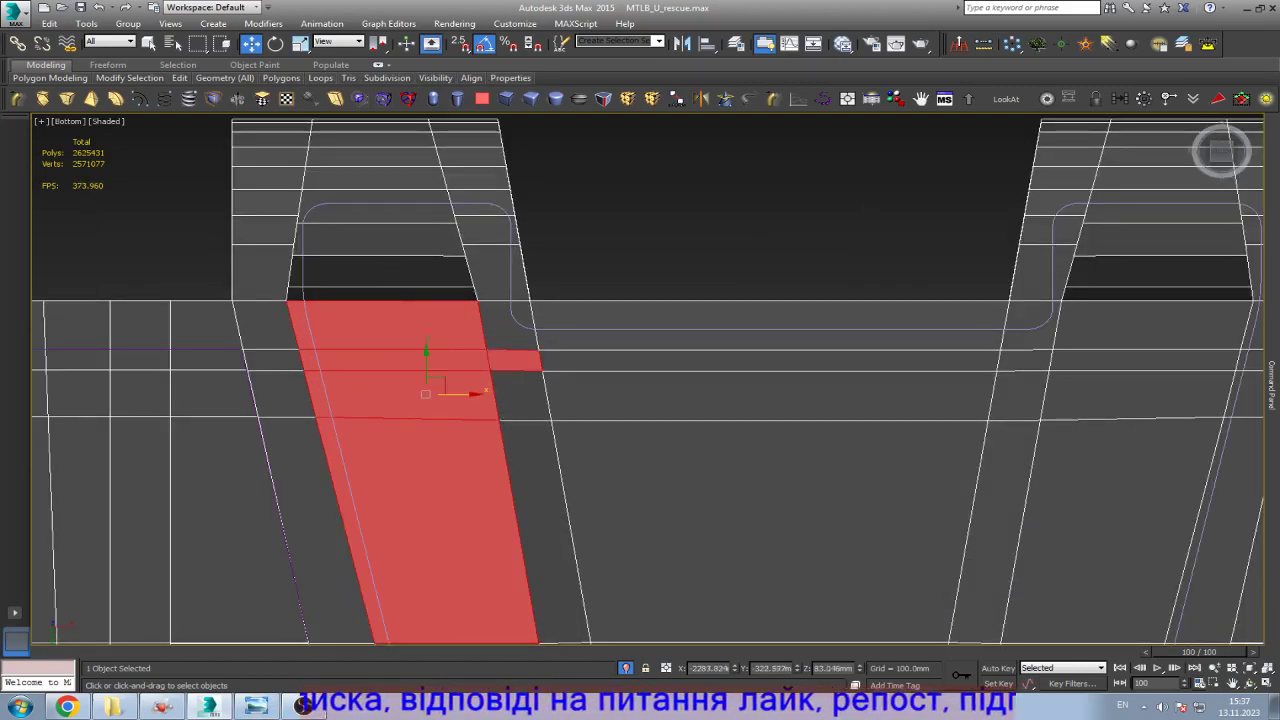
pyautogui.keyDown('ctrl'); pyautogui.click(515, 395); pyautogui.keyUp('ctrl')
pyautogui.keyDown('ctrl'); pyautogui.click(770, 360); pyautogui.keyUp('ctrl')
pyautogui.keyDown('ctrl'); pyautogui.click(770, 395); pyautogui.keyUp('ctrl')
pyautogui.keyDown('ctrl'); pyautogui.click(545, 530); pyautogui.keyUp('ctrl')
pyautogui.keyDown('ctrl'); pyautogui.click(770, 530); pyautogui.keyUp('ctrl')
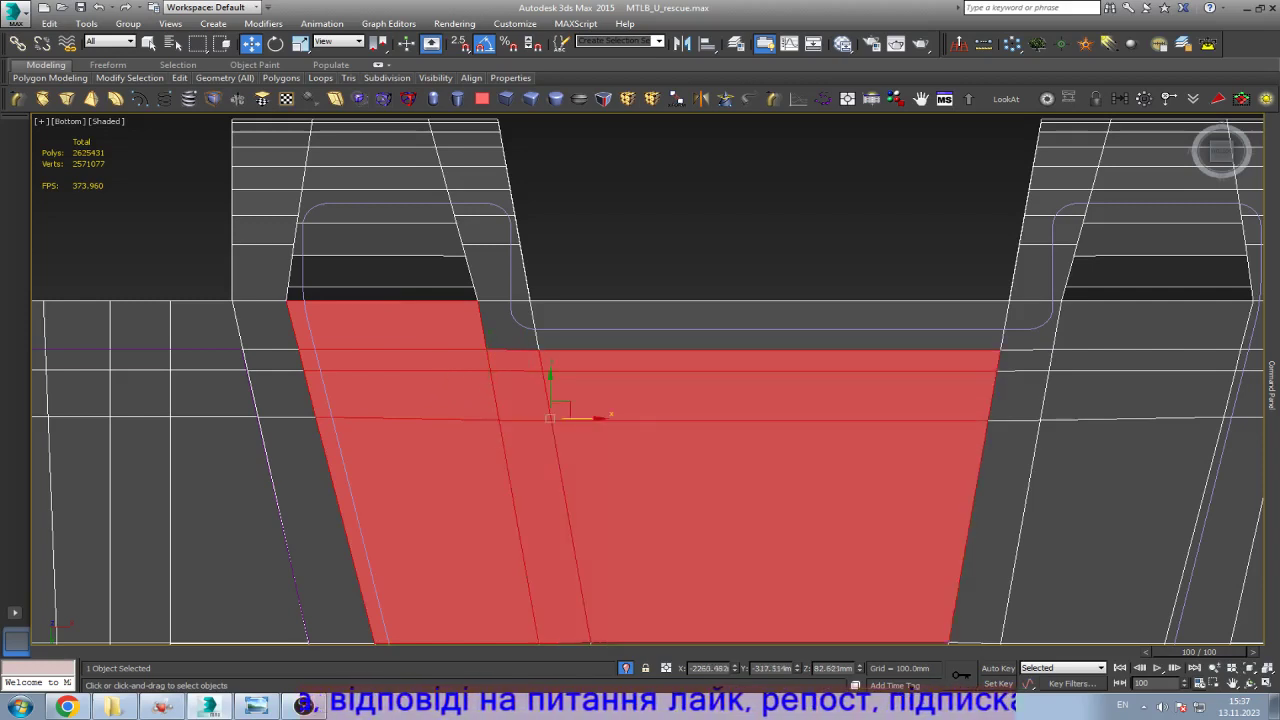
# Step: Add the right-side and lower-right nose faces to the selection and frame them
pyautogui.keyDown('ctrl'); pyautogui.click(1025, 360); pyautogui.keyUp('ctrl')
pyautogui.keyDown('ctrl'); pyautogui.click(1019, 396); pyautogui.keyUp('ctrl')
pyautogui.keyDown('ctrl'); pyautogui.click(1150, 325); pyautogui.keyUp('ctrl')
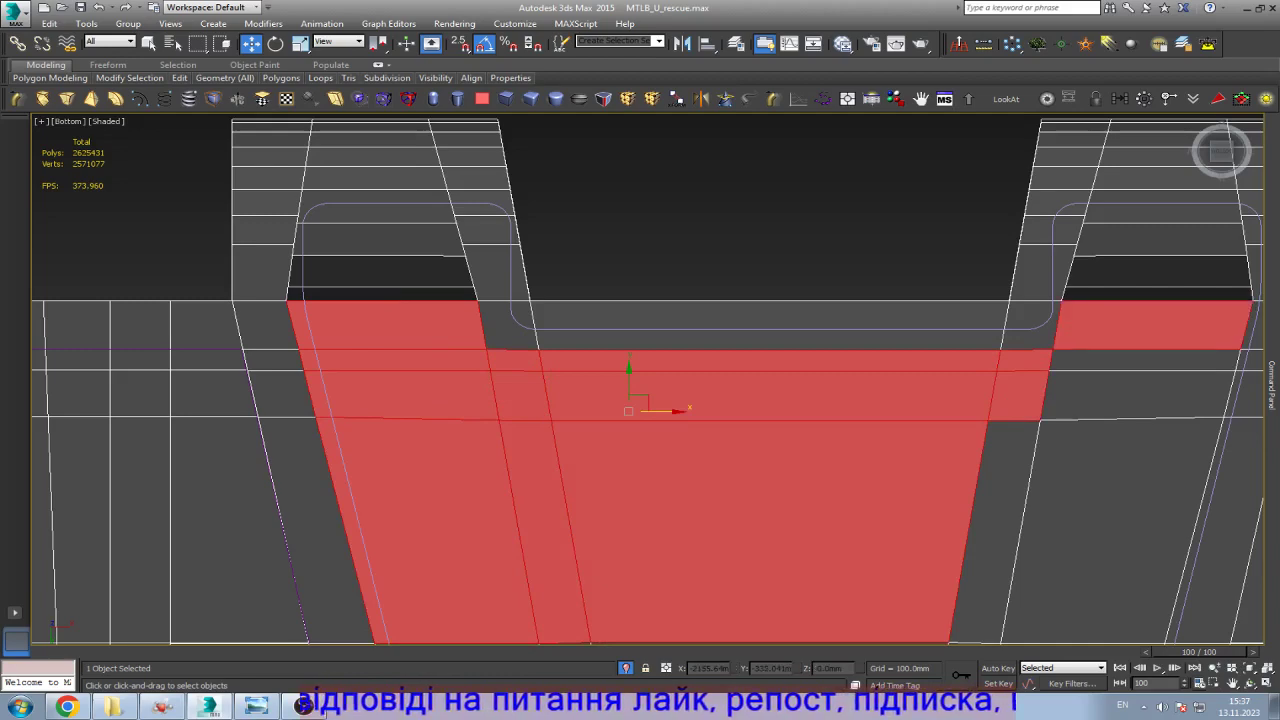
pyautogui.keyDown('ctrl'); pyautogui.click(1145, 360); pyautogui.keyUp('ctrl')
pyautogui.keyDown('ctrl'); pyautogui.click(1140, 395); pyautogui.keyUp('ctrl')
pyautogui.keyDown('ctrl'); pyautogui.click(1110, 530); pyautogui.keyUp('ctrl')
pyautogui.keyDown('ctrl'); pyautogui.click(995, 530); pyautogui.keyUp('ctrl')
pyautogui.press('z')
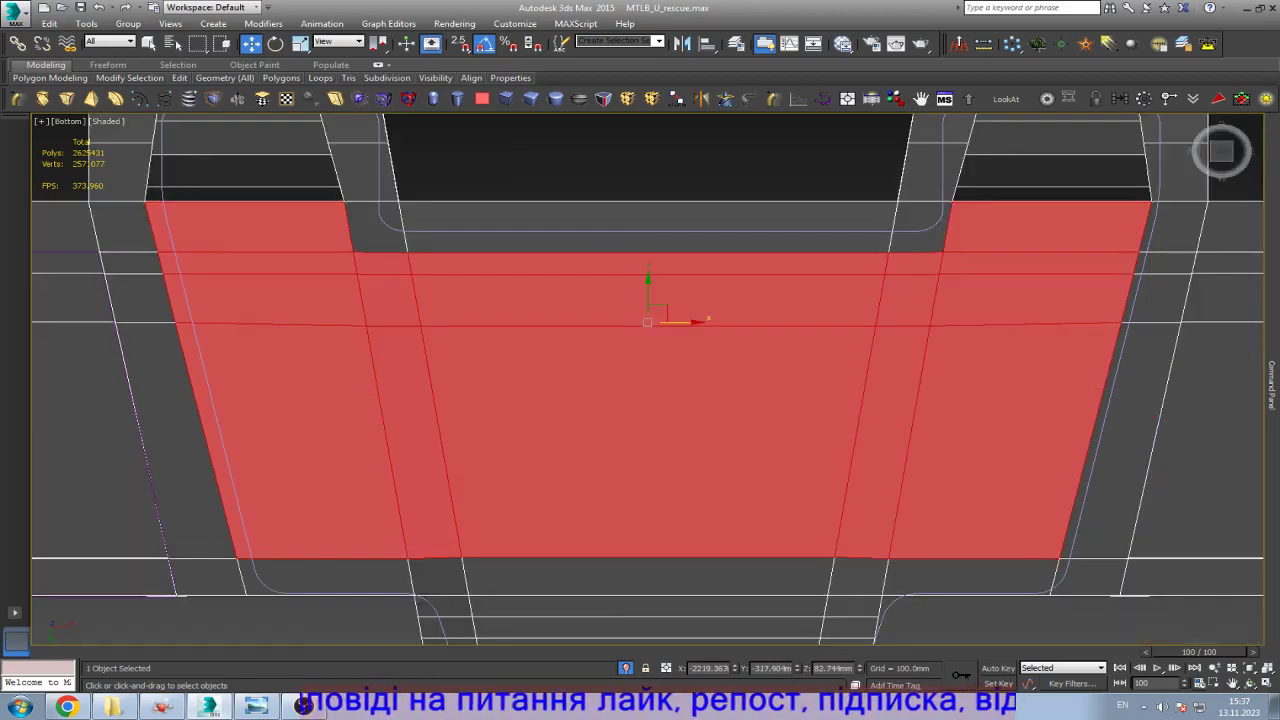
pyautogui.scroll(-3, 496, 518)
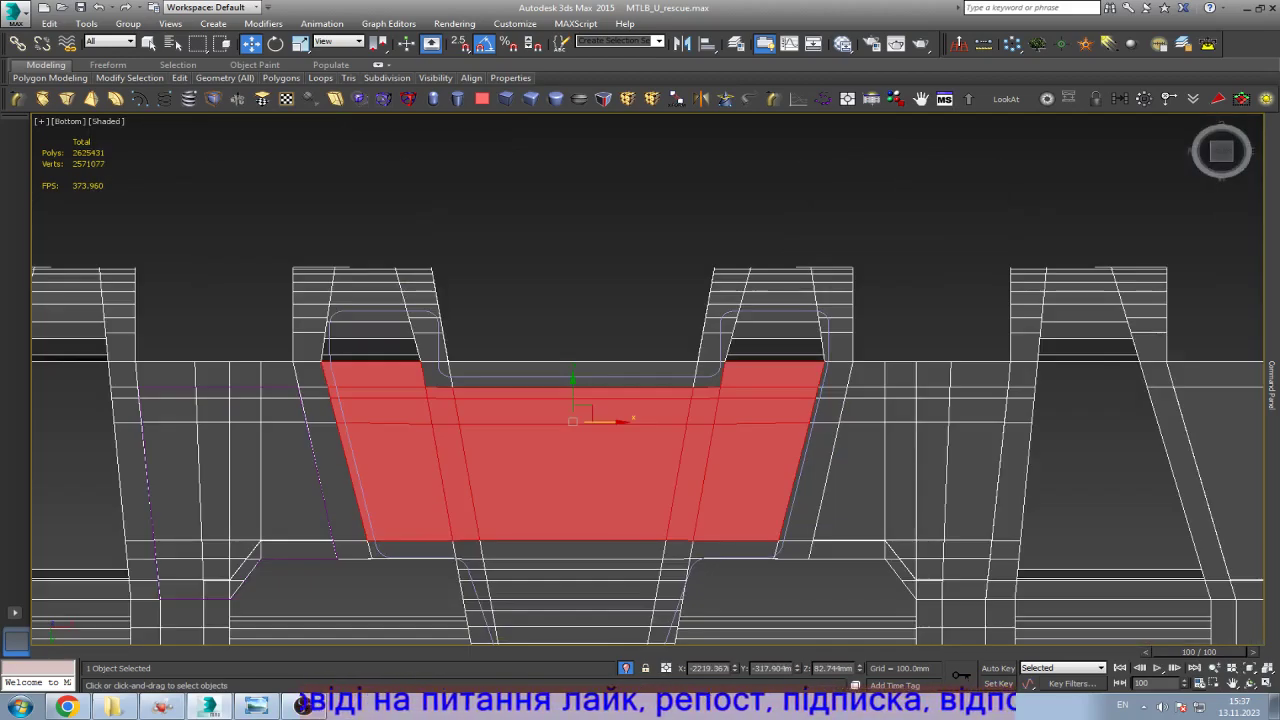
pyautogui.scroll(2, 530, 571)
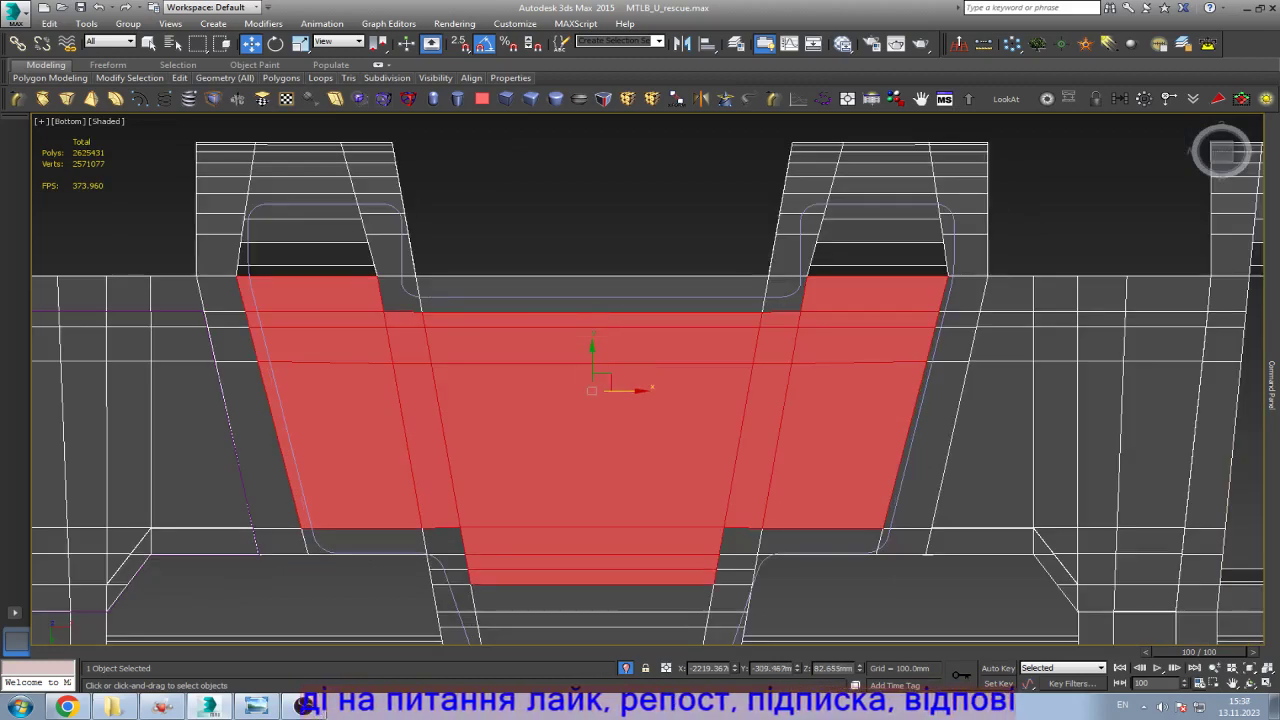
pyautogui.scroll(-2, 647, 409)
pyautogui.scroll(3, 620, 550)
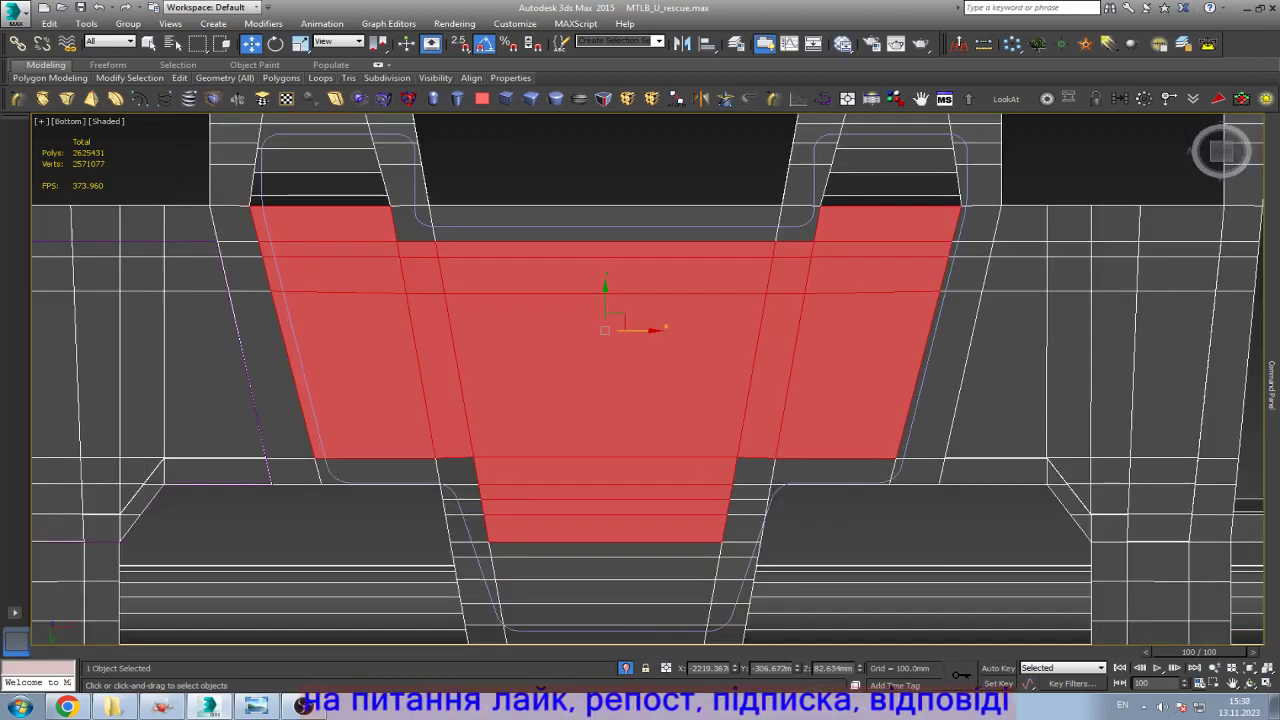
pyautogui.scroll(3, 407, 400)
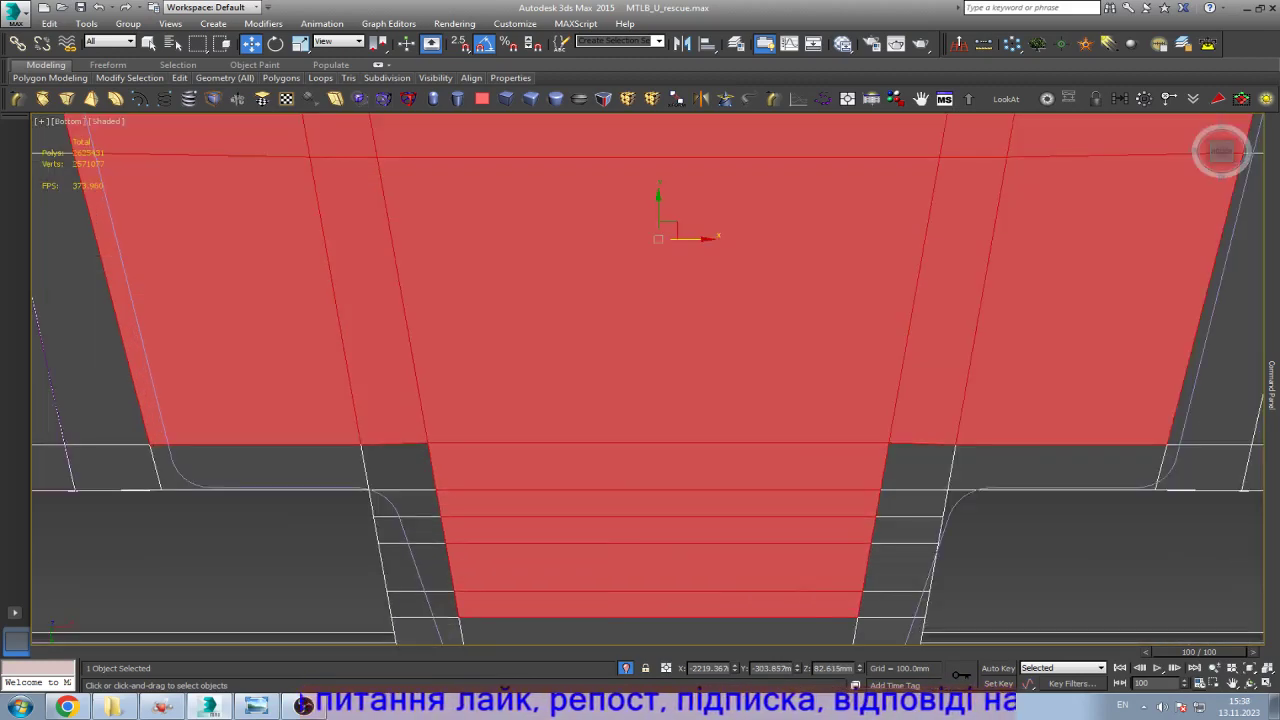
pyautogui.scroll(-4, 670, 500)
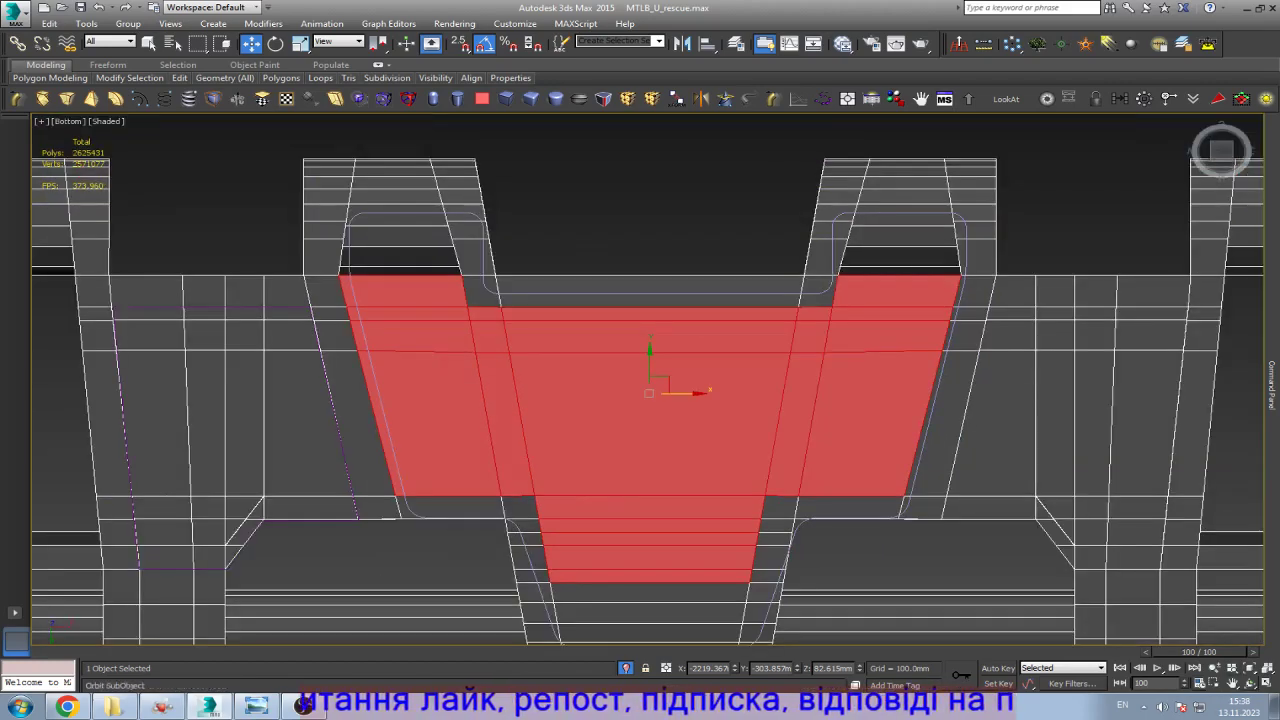
pyautogui.hotkey('ctrl', 'r')
# Step: From a 3D angle, Shift-move the nose polygons to a new depth, creating grey side walls
pyautogui.moveTo(640, 400); pyautogui.dragTo(650, 520)
pyautogui.scroll(4, 678, 442)
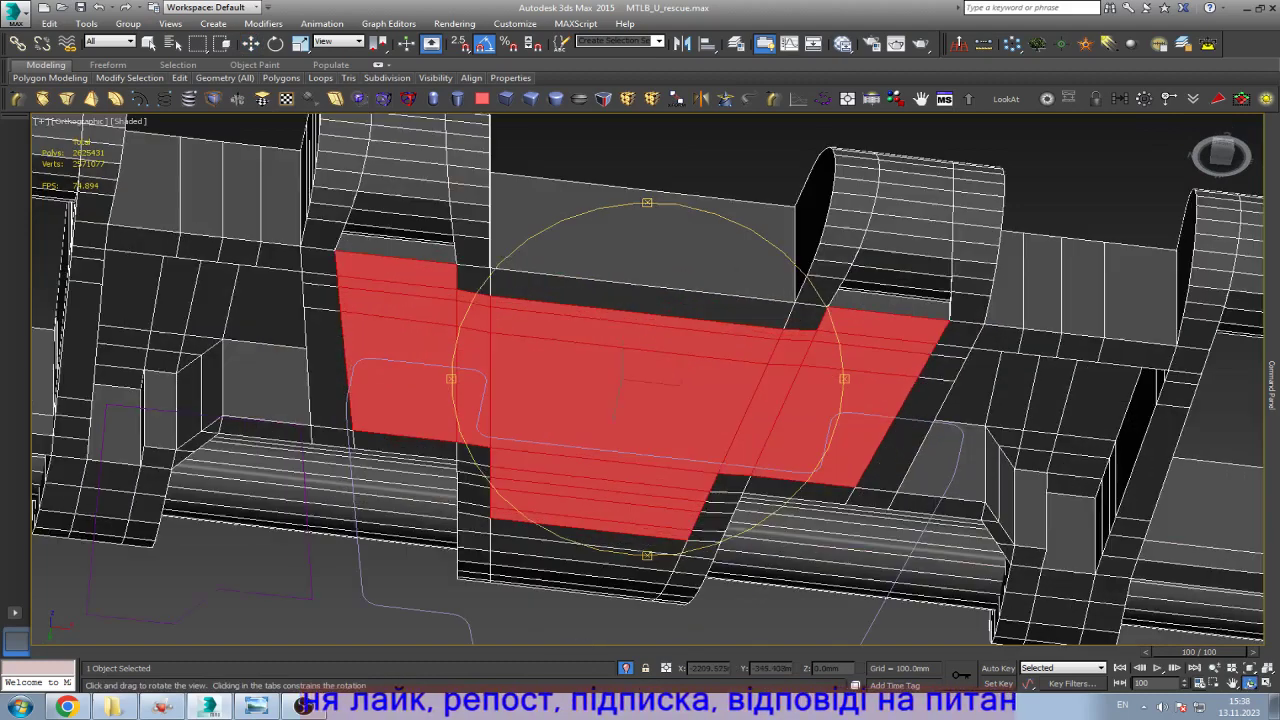
pyautogui.press('w')
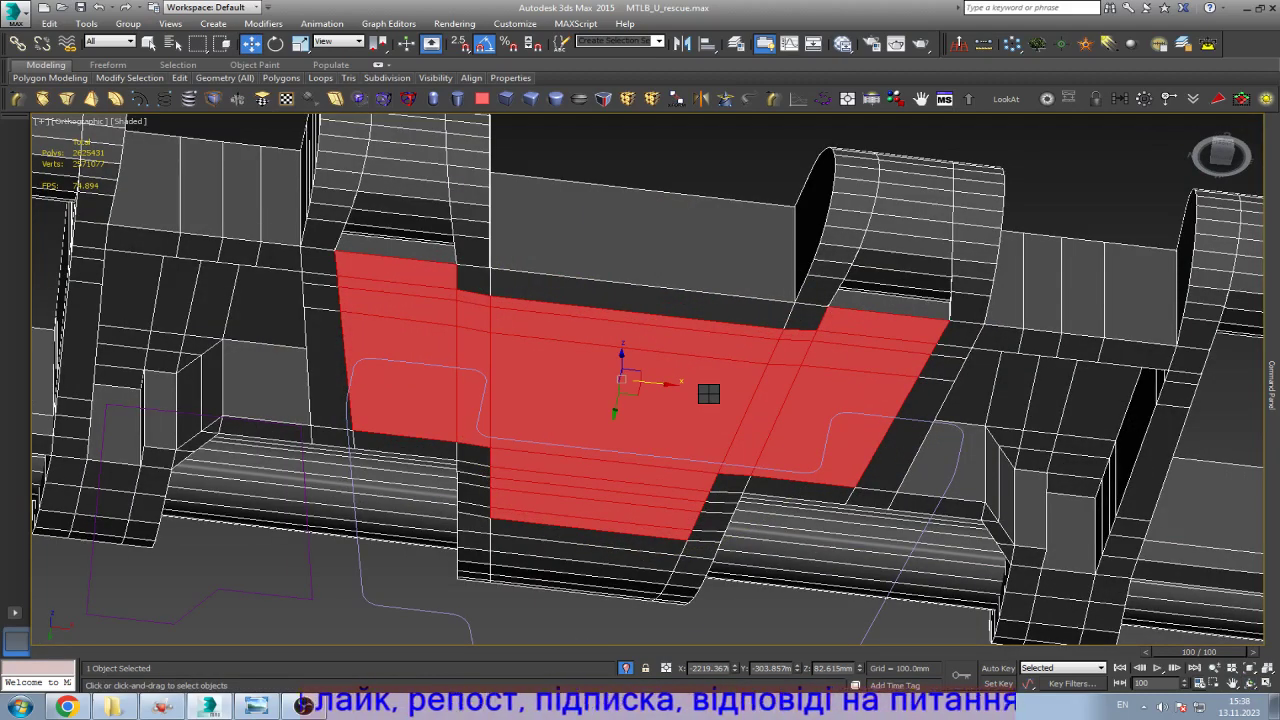
pyautogui.moveTo(708, 393); pyautogui.dragTo(708, 583)
pyautogui.hotkey('ctrl', 'z')
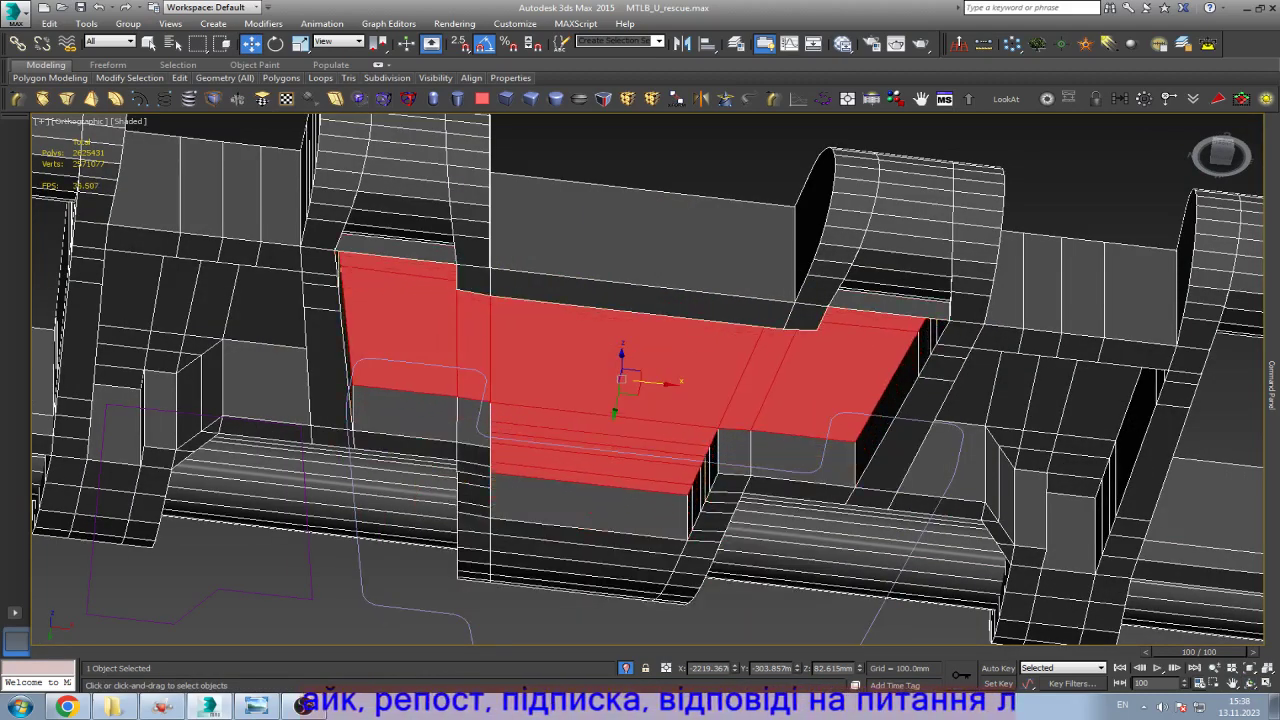
pyautogui.moveTo(621, 380)
pyautogui.mouseDown()
pyautogui.moveTo(621, 335)
pyautogui.moveTo(621, 395)
pyautogui.mouseUp()
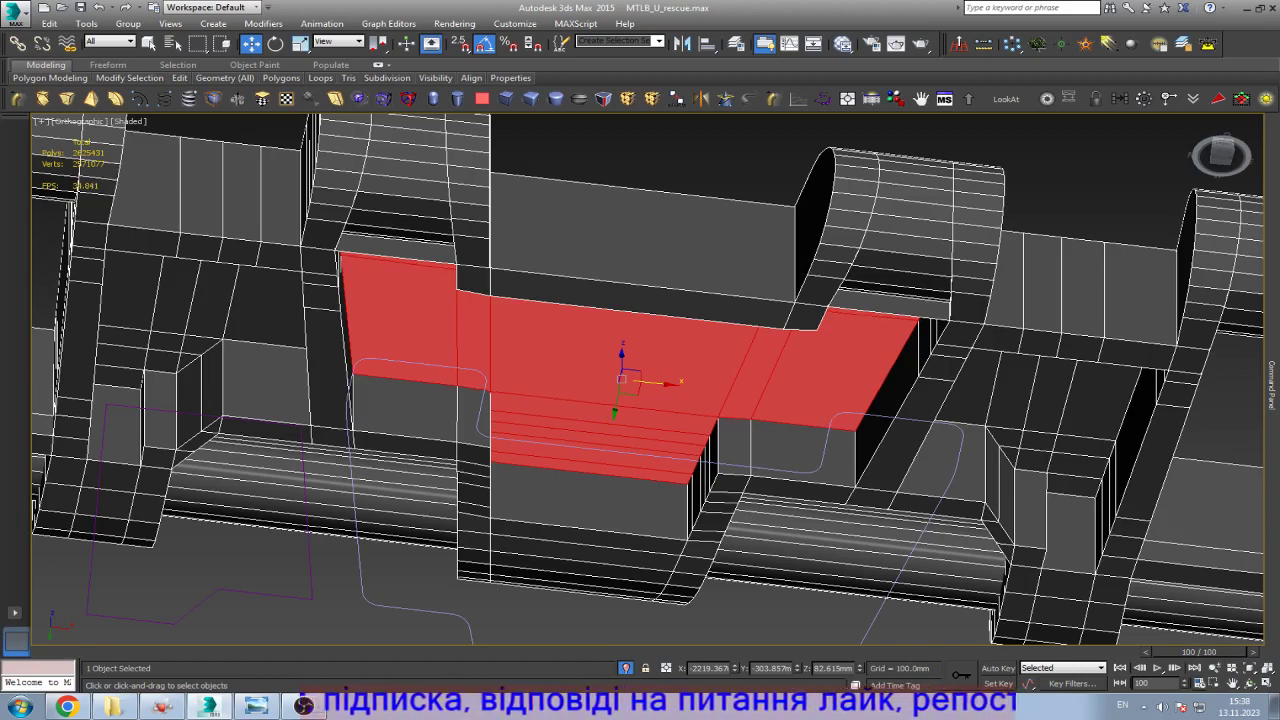
# Step: At Edge level, delete the unwanted top edges on the side blocks so their top faces merge
pyautogui.scroll(2, 526, 282)
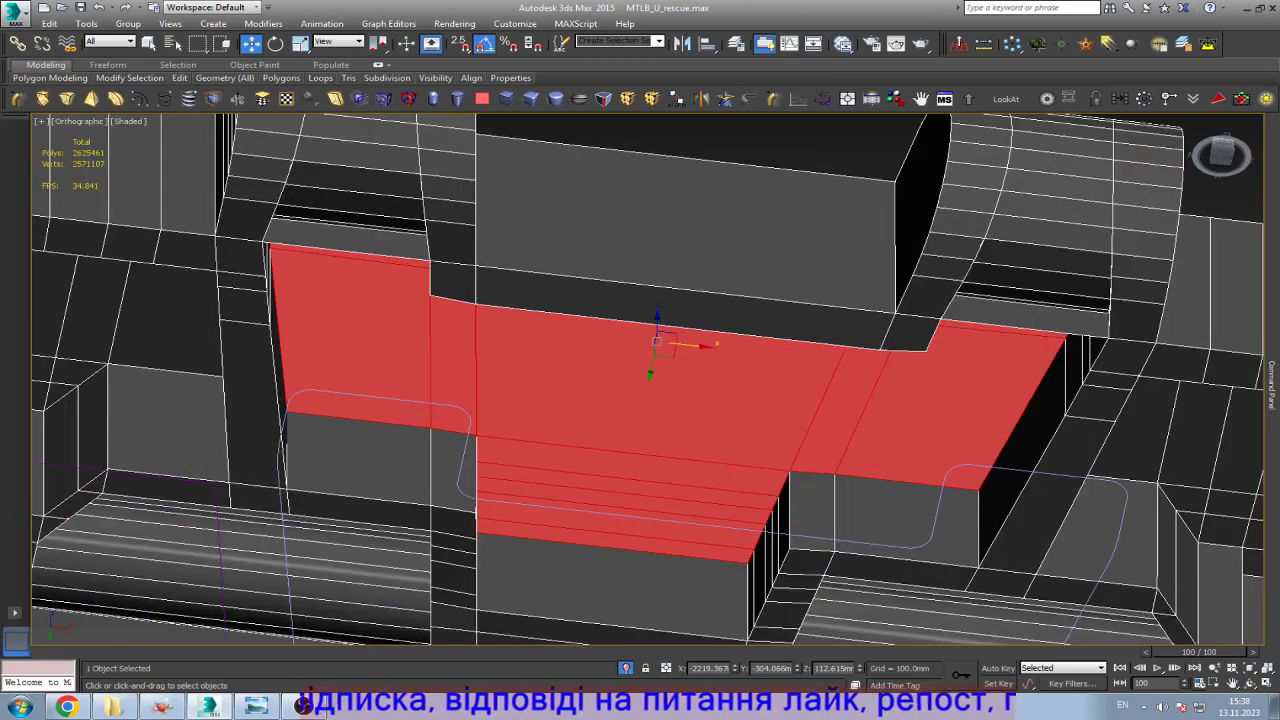
pyautogui.click(350, 231)
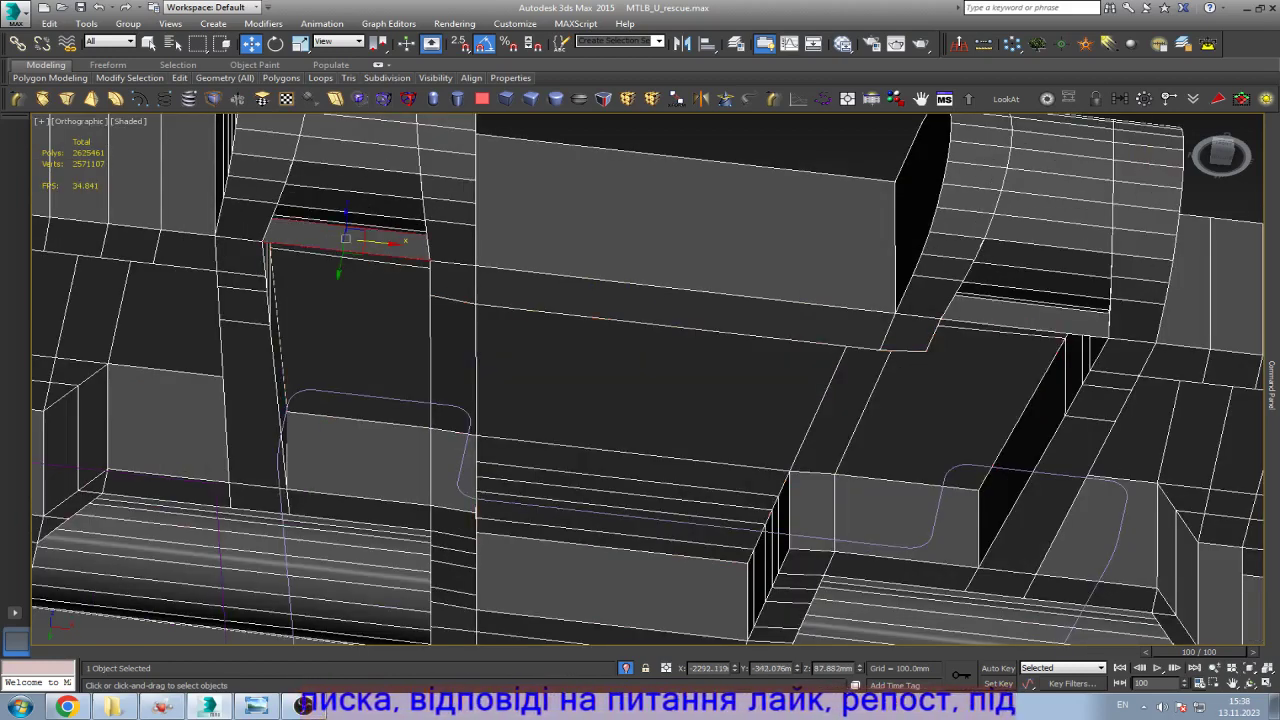
pyautogui.click(1000, 322)
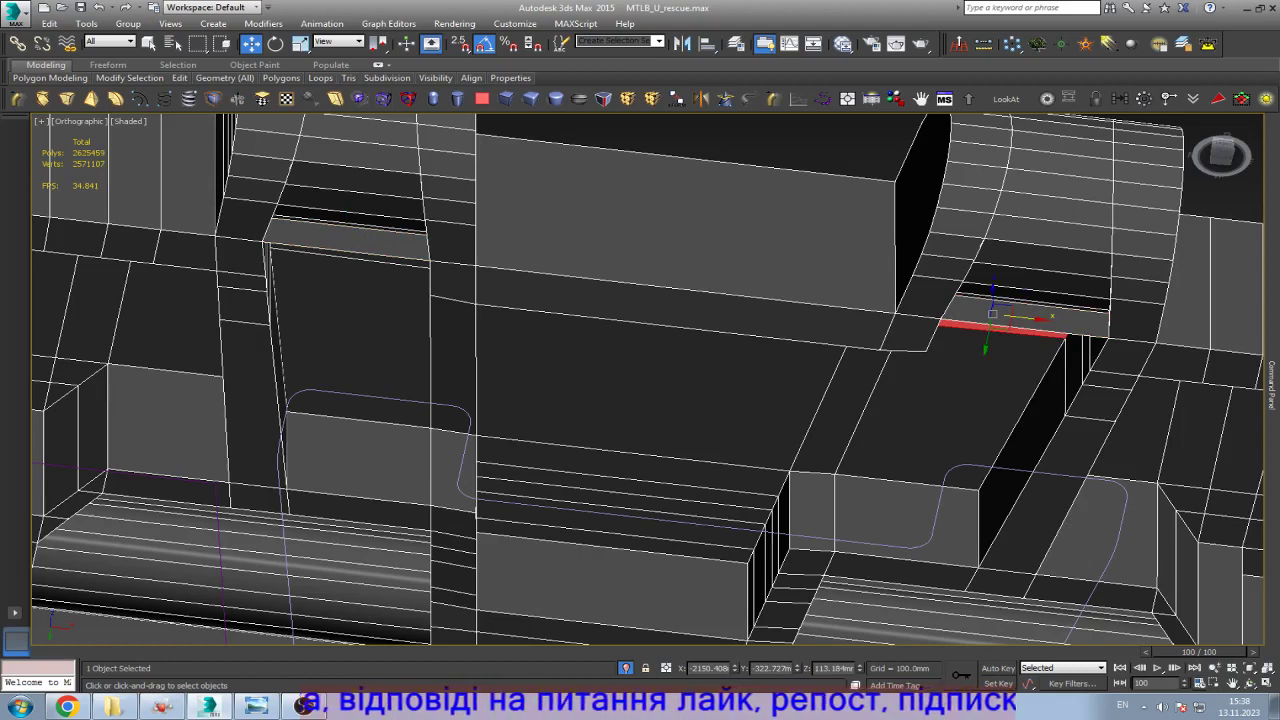
pyautogui.press('2')
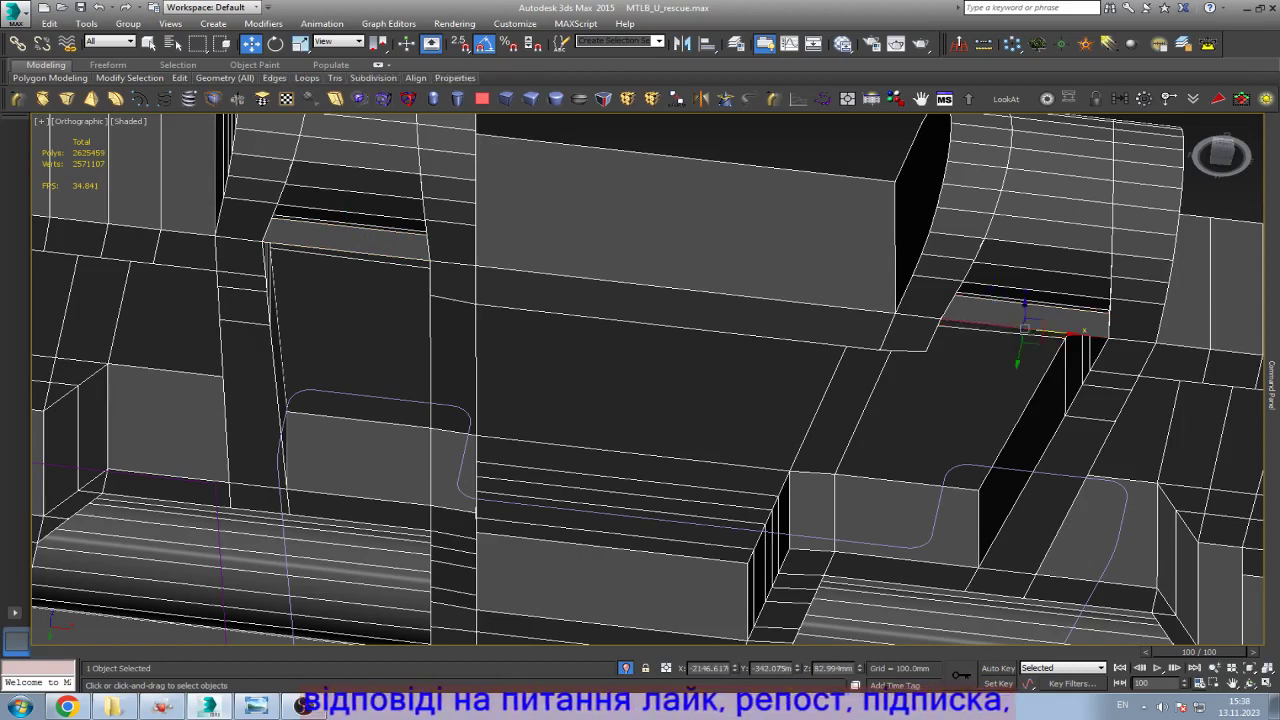
pyautogui.click(345, 247)
pyautogui.press('BackSpace')
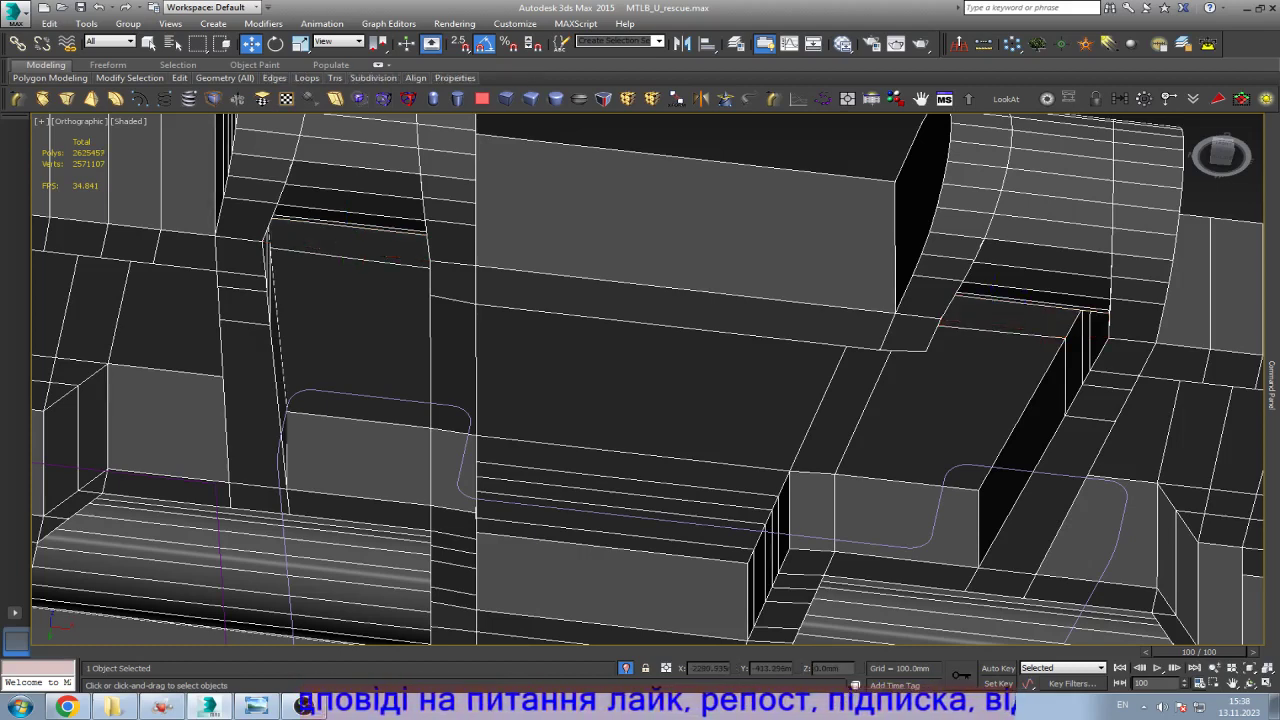
pyautogui.click(390, 226)
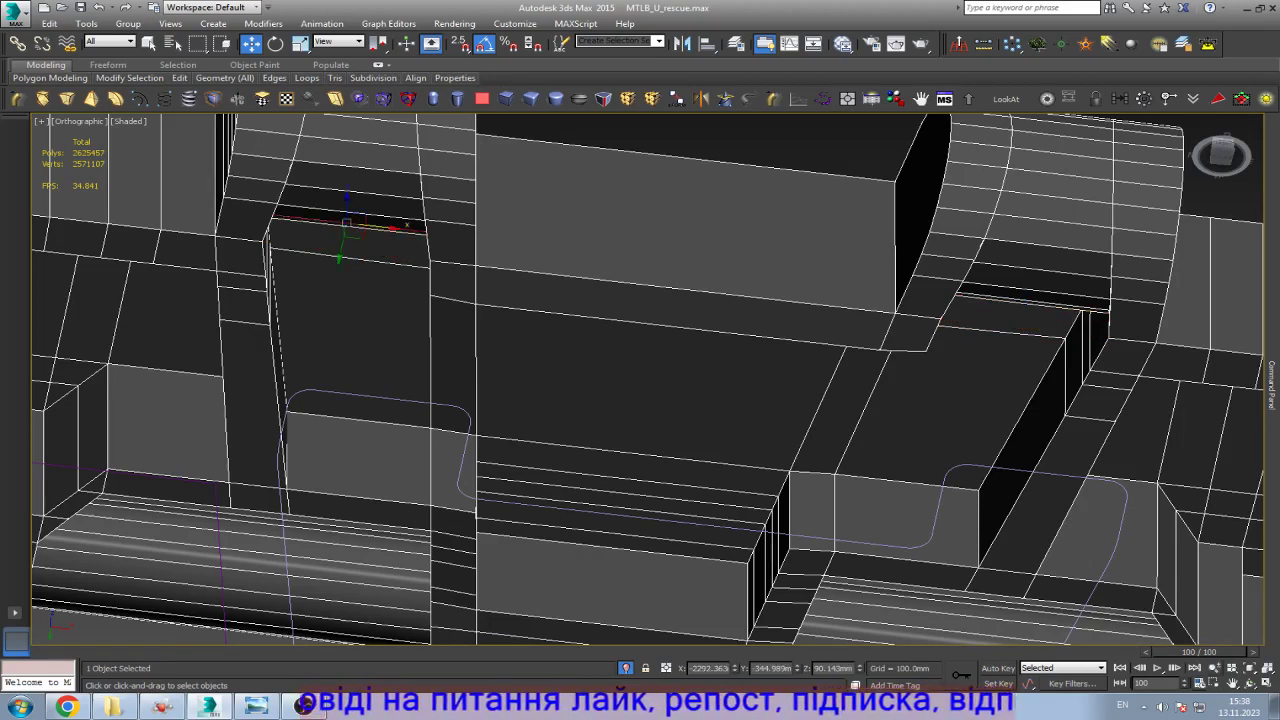
pyautogui.press('Home')
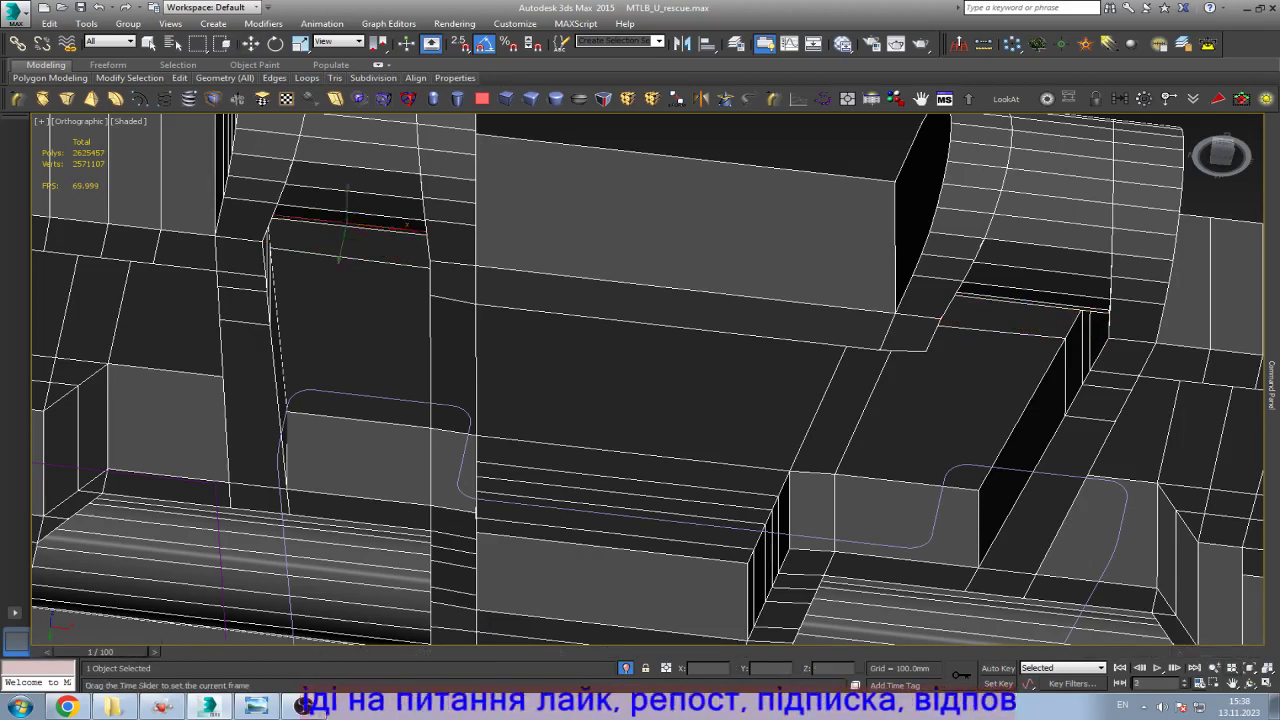
pyautogui.click(1249, 683)
pyautogui.moveTo(640, 320); pyautogui.dragTo(440, 420)
pyautogui.scroll(5, 647, 378)
# Step: Frame the open border loop and switch to Vertex level with edged faces shown
pyautogui.press('w')
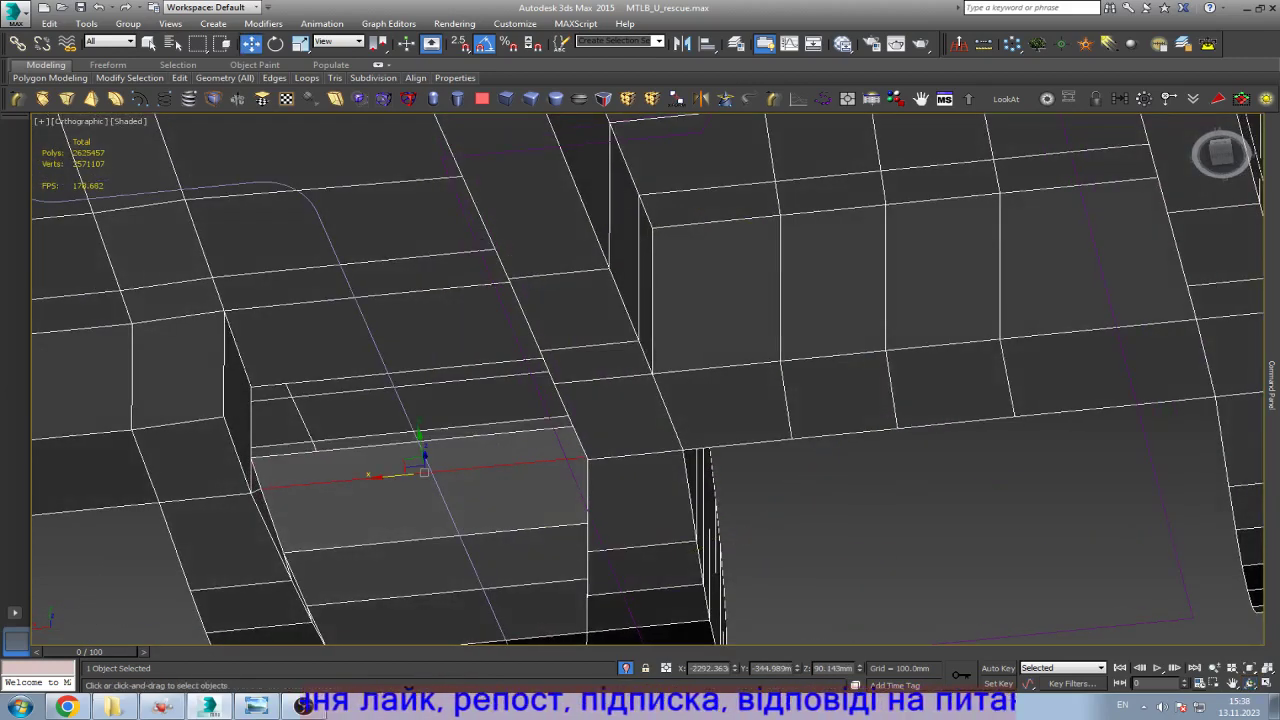
pyautogui.press('3')
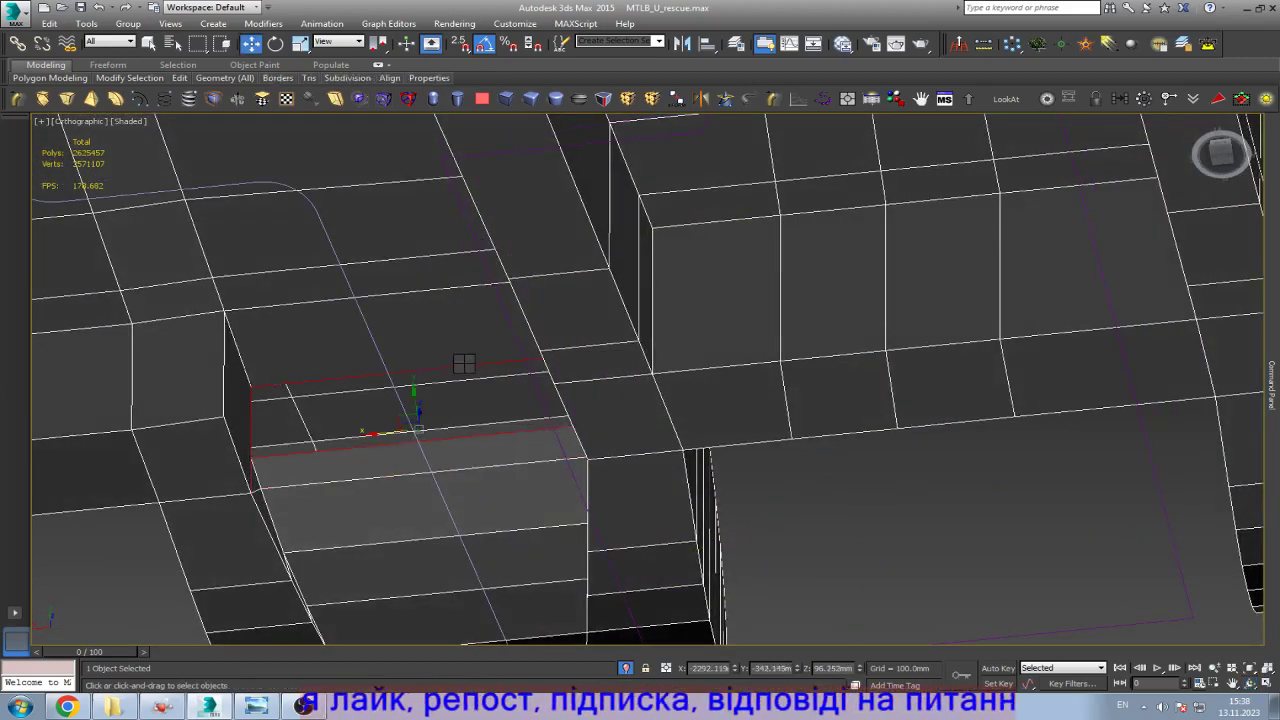
pyautogui.press('z')
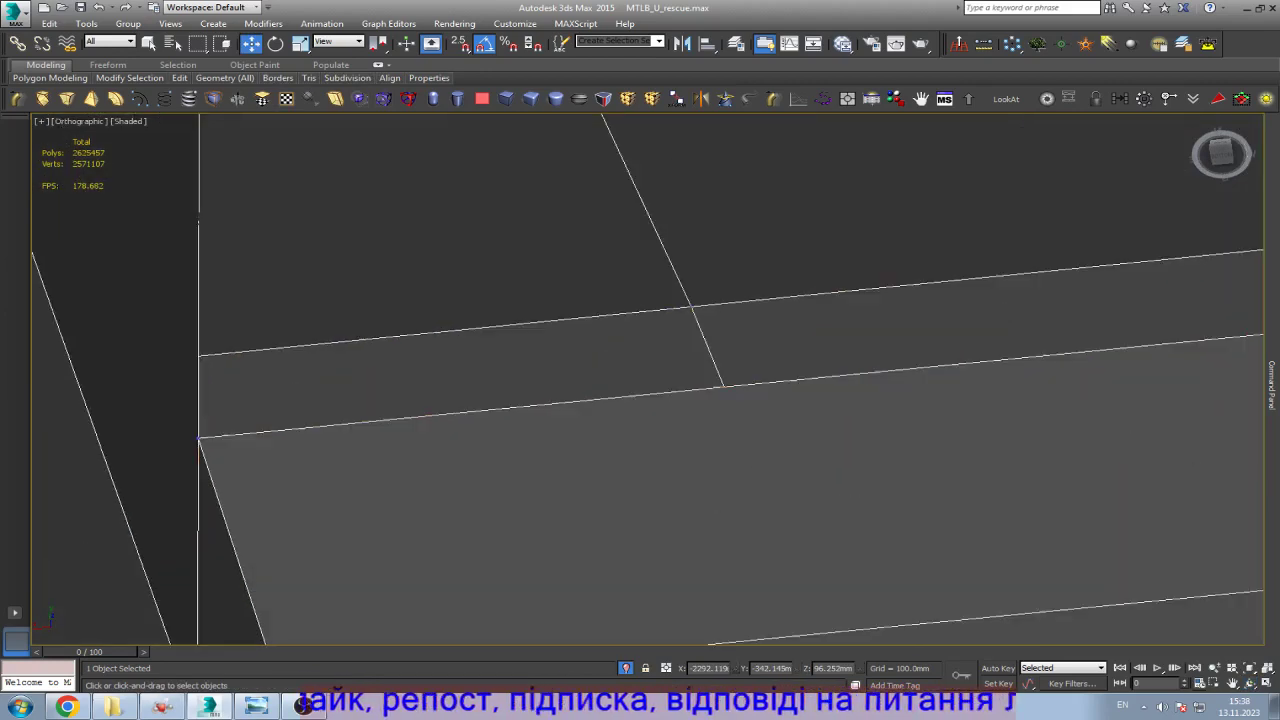
pyautogui.press('1')
pyautogui.press('z')
pyautogui.press('z')
pyautogui.press('F4')
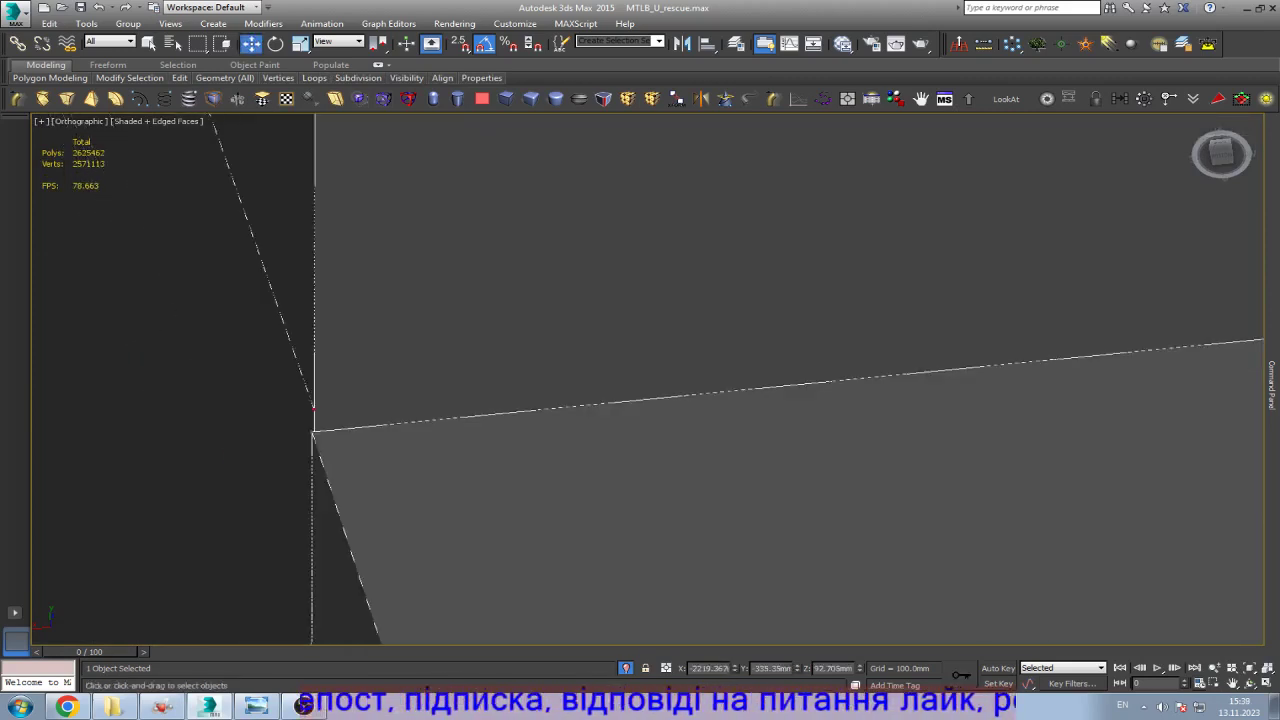
# Step: Inspect the joint's corner vertices in wireframe from a rotated, zoomed-in view
pyautogui.press('F3')
pyautogui.press('q')
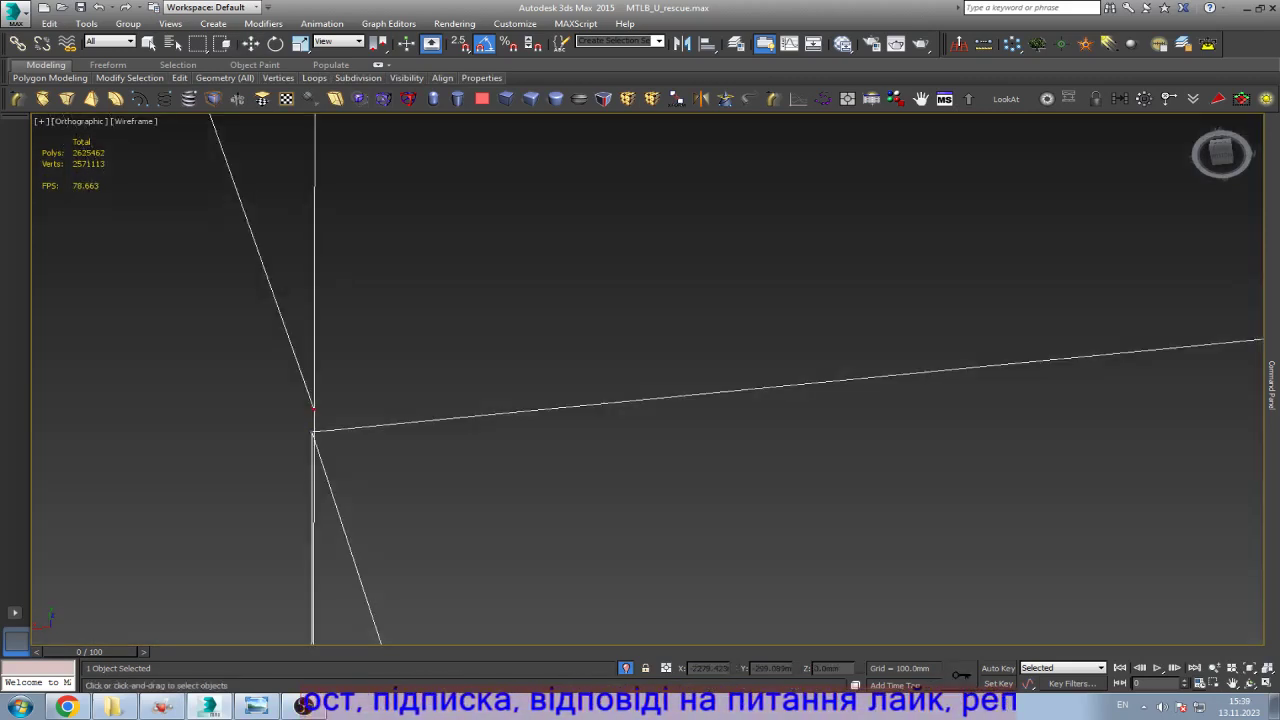
pyautogui.press('w')
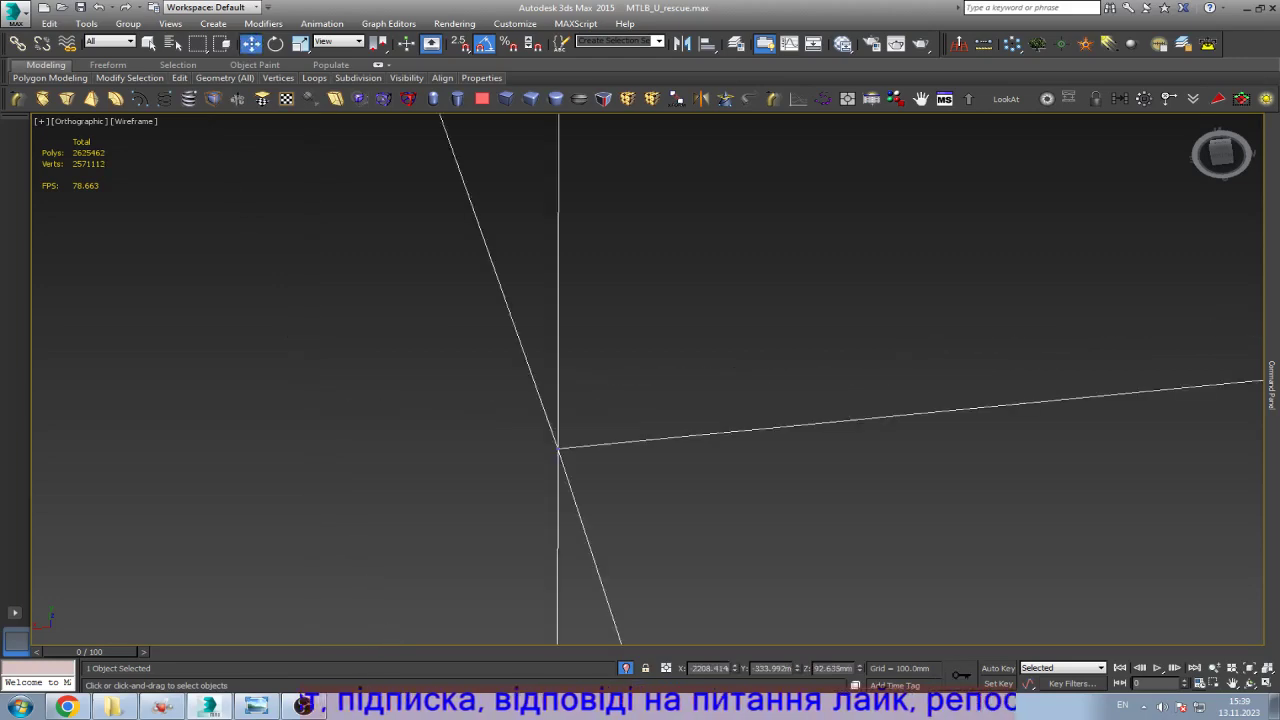
pyautogui.press('F3')
pyautogui.scroll(-5, 648, 380)
pyautogui.scroll(6, 648, 380)
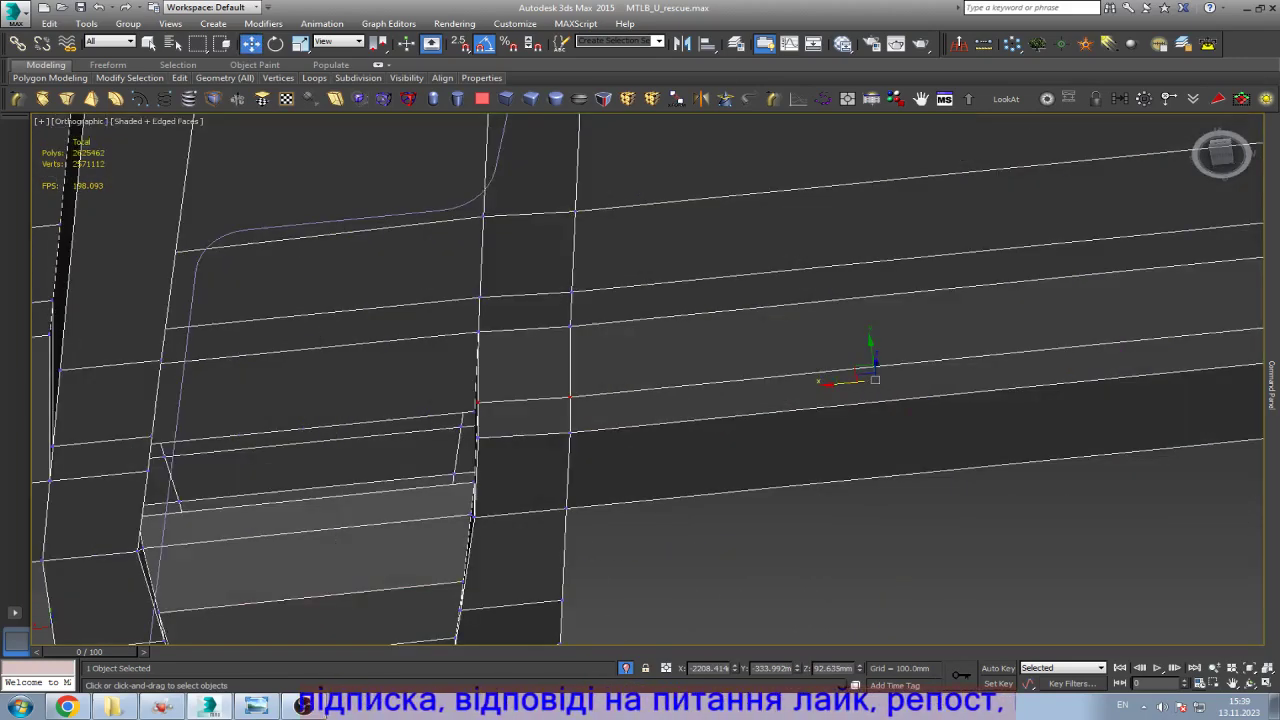
pyautogui.keyDown('alt'); pyautogui.moveTo(648, 380); pyautogui.dragTo(740, 350, button='middle'); pyautogui.keyUp('alt')
pyautogui.scroll(8, 568, 302)
pyautogui.press('F3')
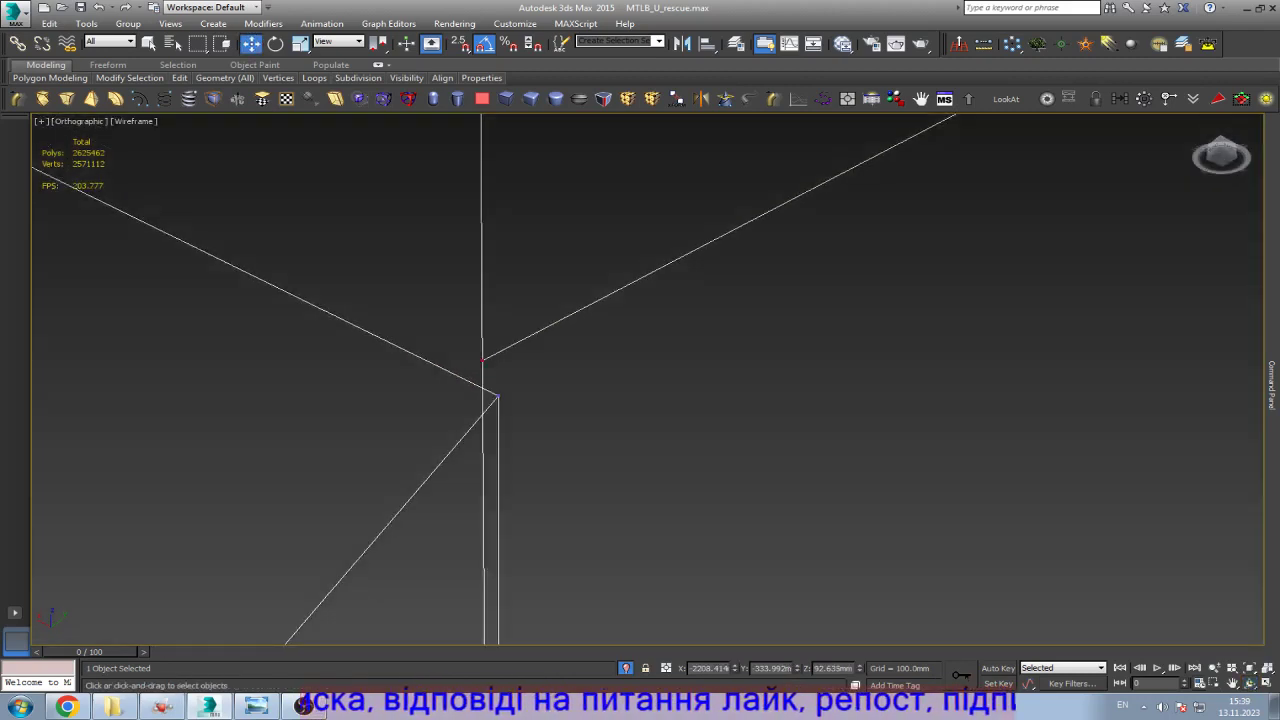
pyautogui.press('q')
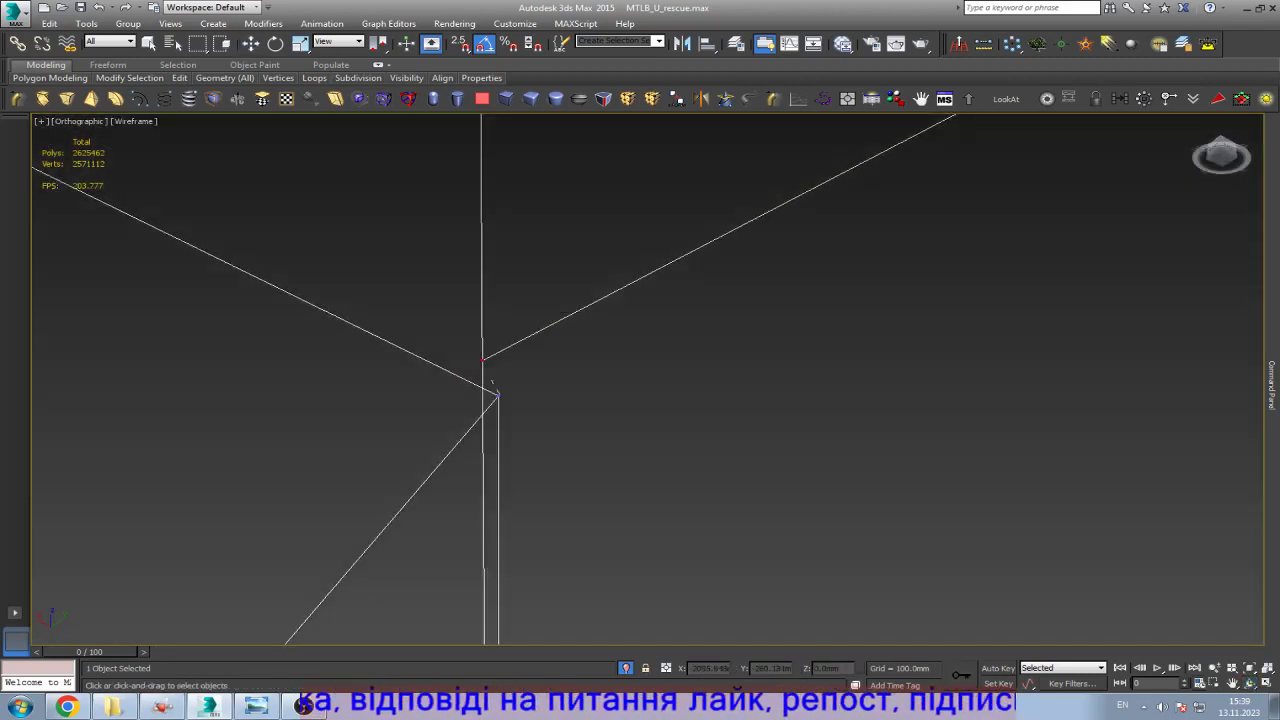
pyautogui.scroll(-8, 495, 395)
# Step: At Border level, select the open hole's border and frame it from the Bottom view at an angle
pyautogui.press('F3')
pyautogui.press('w')
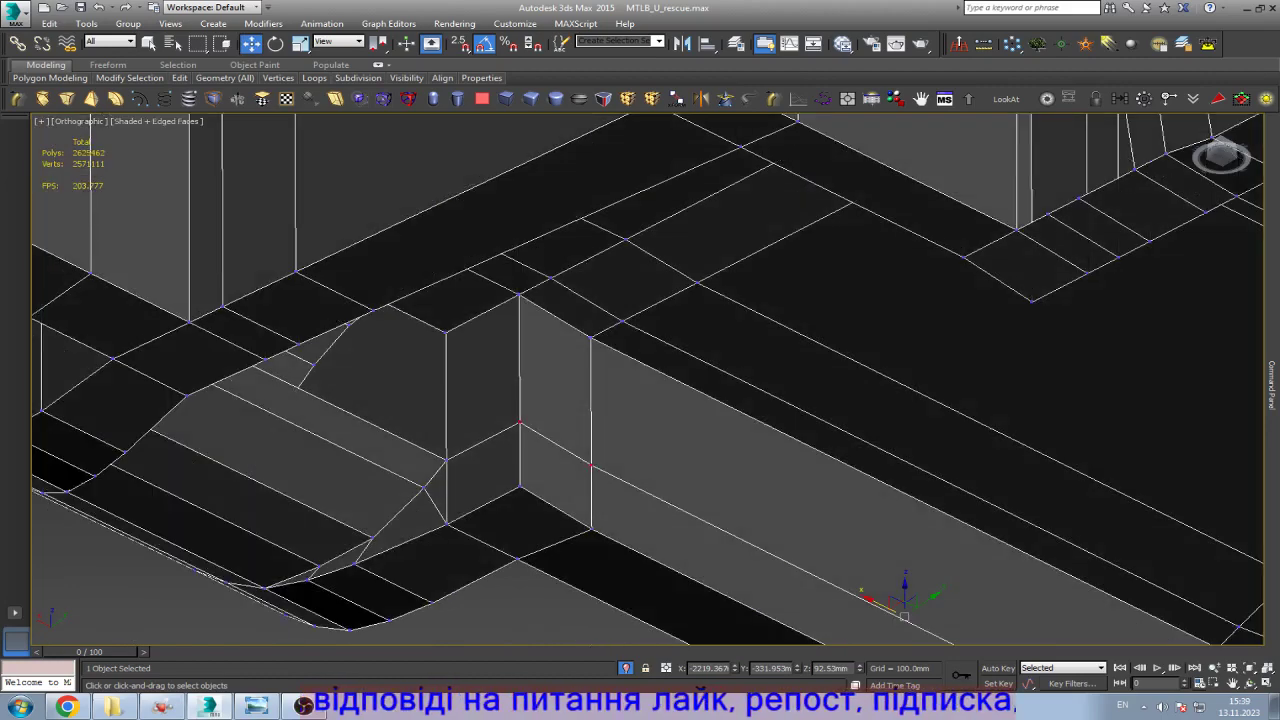
pyautogui.press('3')
pyautogui.click(450, 392)
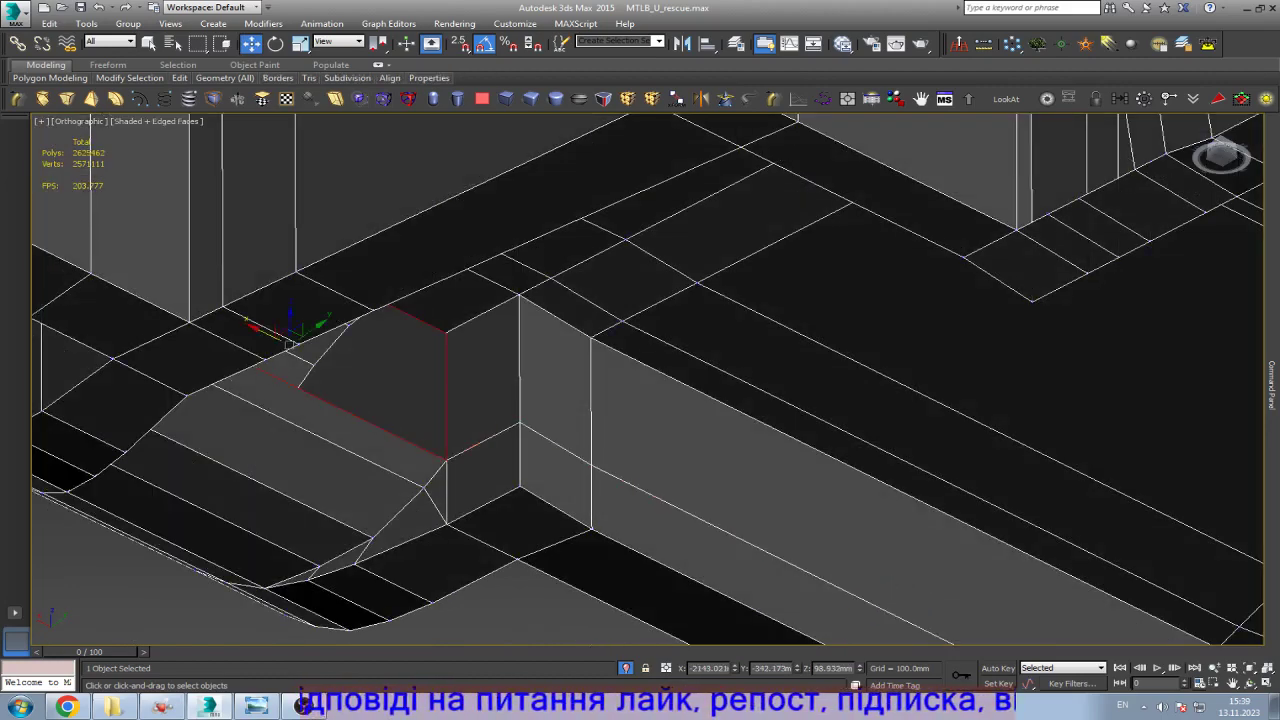
pyautogui.scroll(-6, 480, 405)
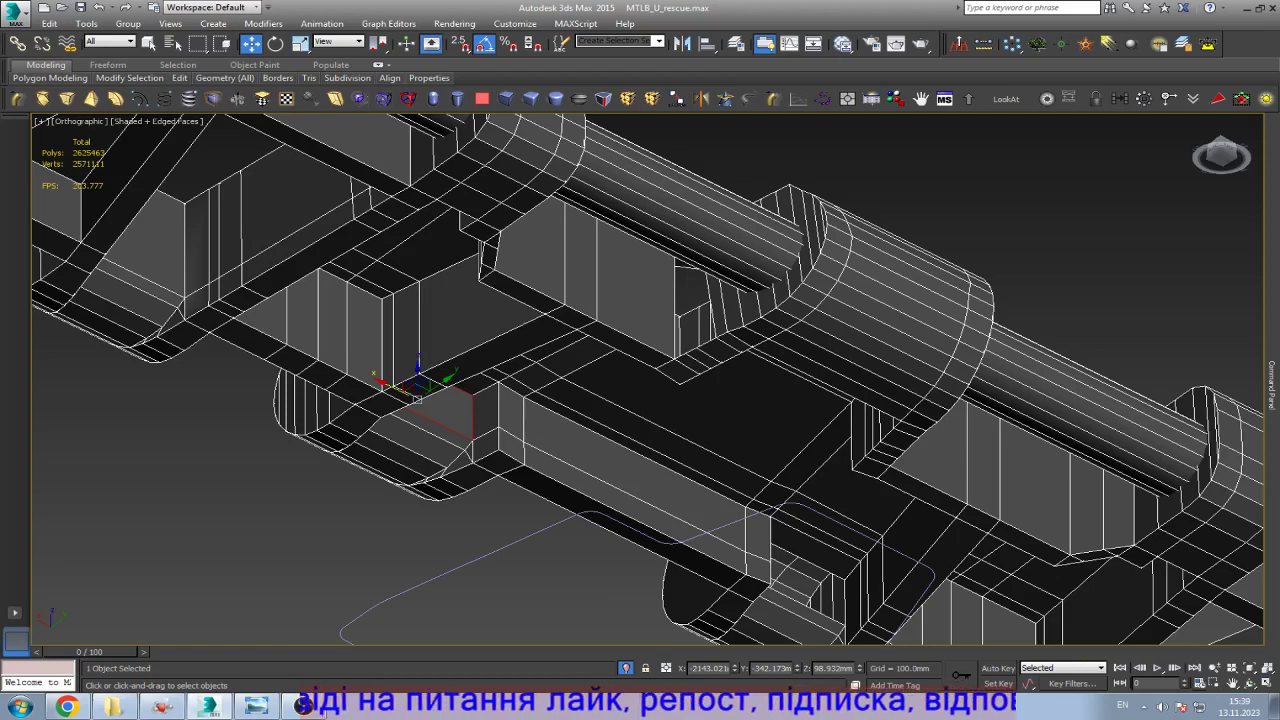
pyautogui.scroll(-2, 668, 444)
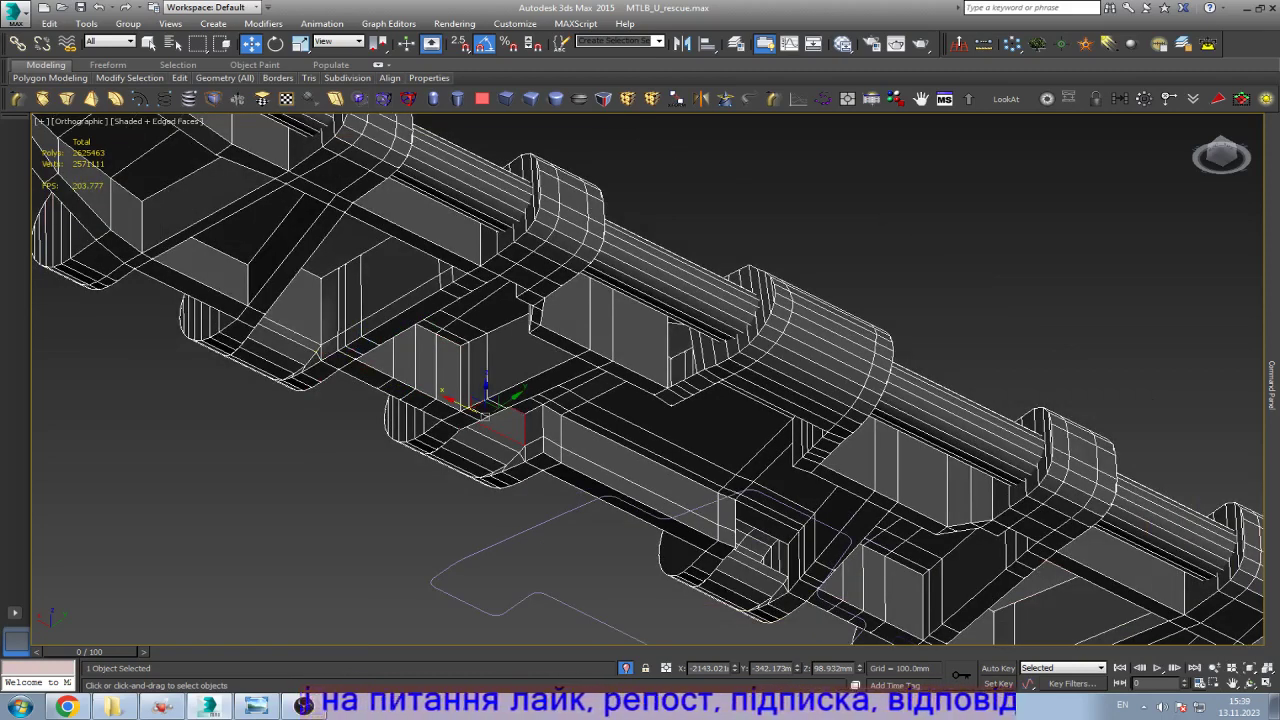
pyautogui.press('b')
pyautogui.press('z')
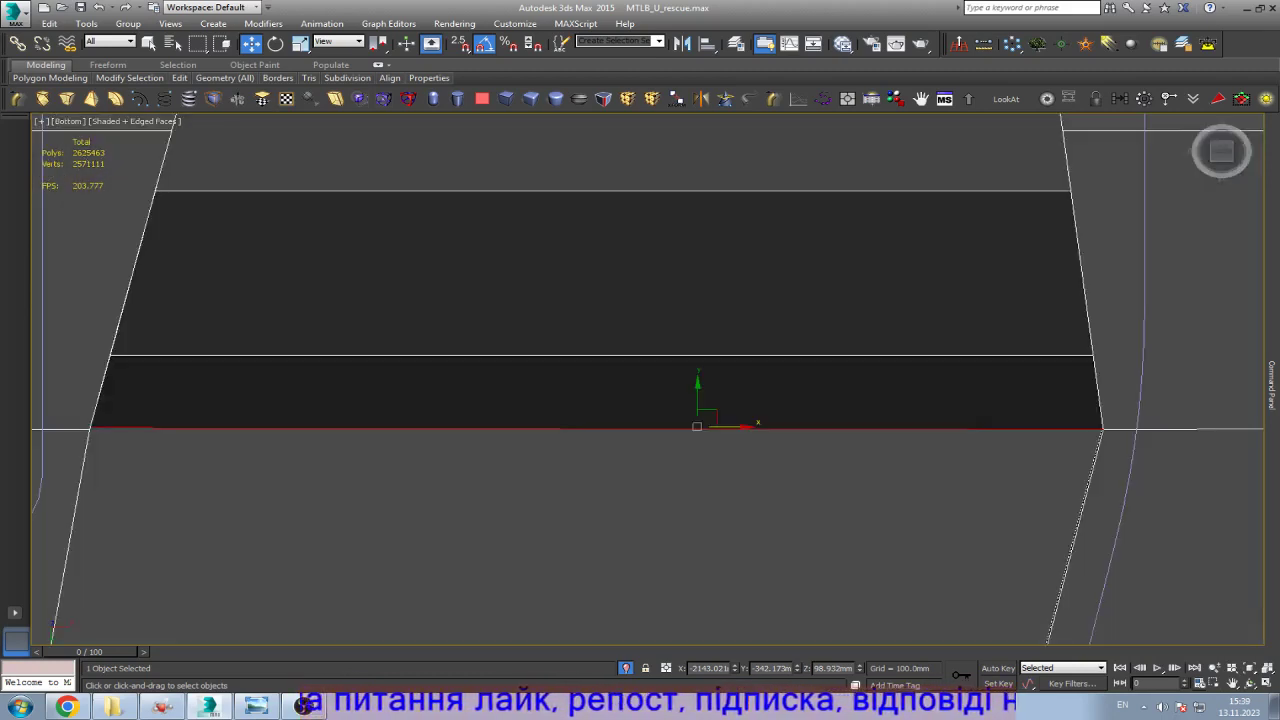
pyautogui.scroll(-4, 648, 380)
pyautogui.scroll(-4, 648, 380)
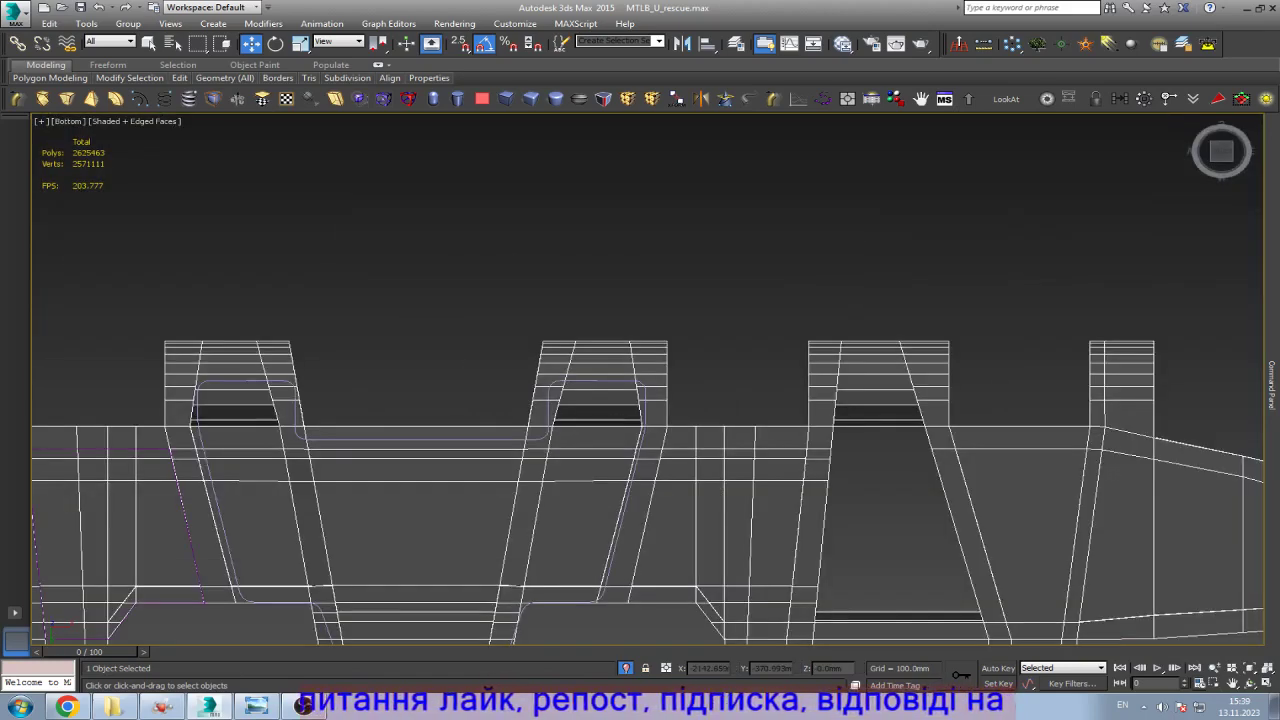
pyautogui.scroll(5, 648, 380)
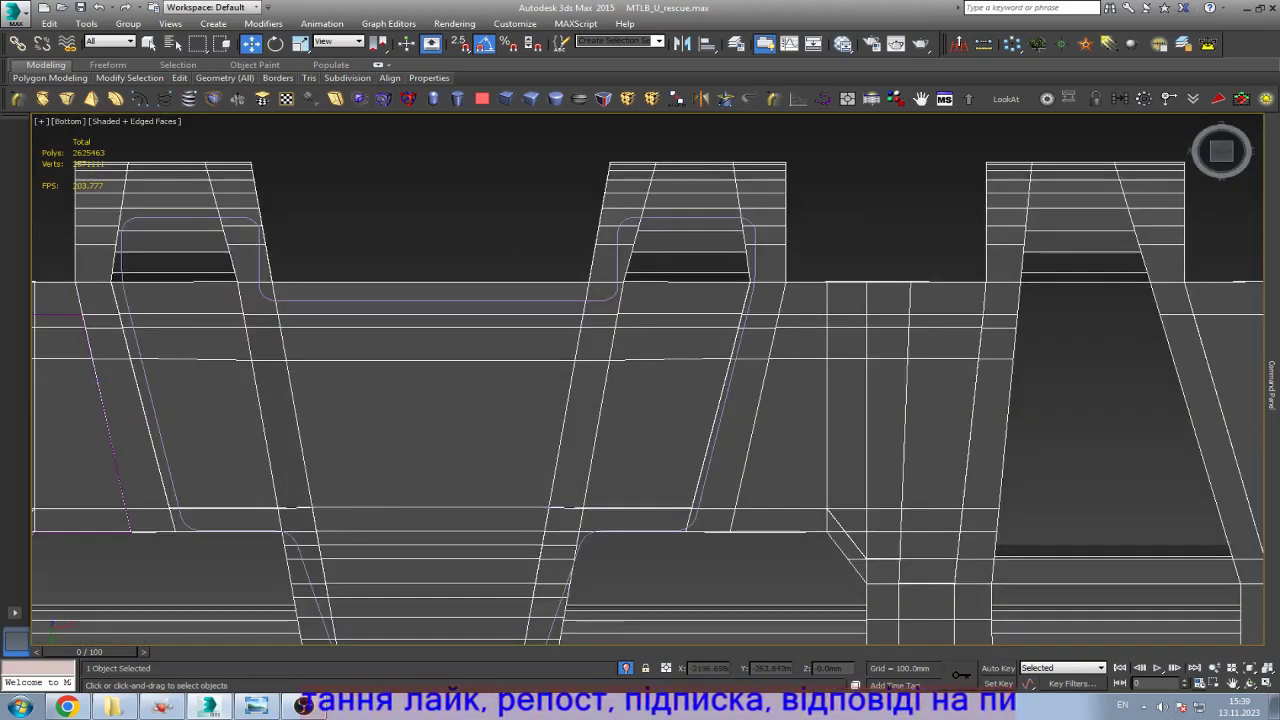
pyautogui.scroll(-2, 510, 522)
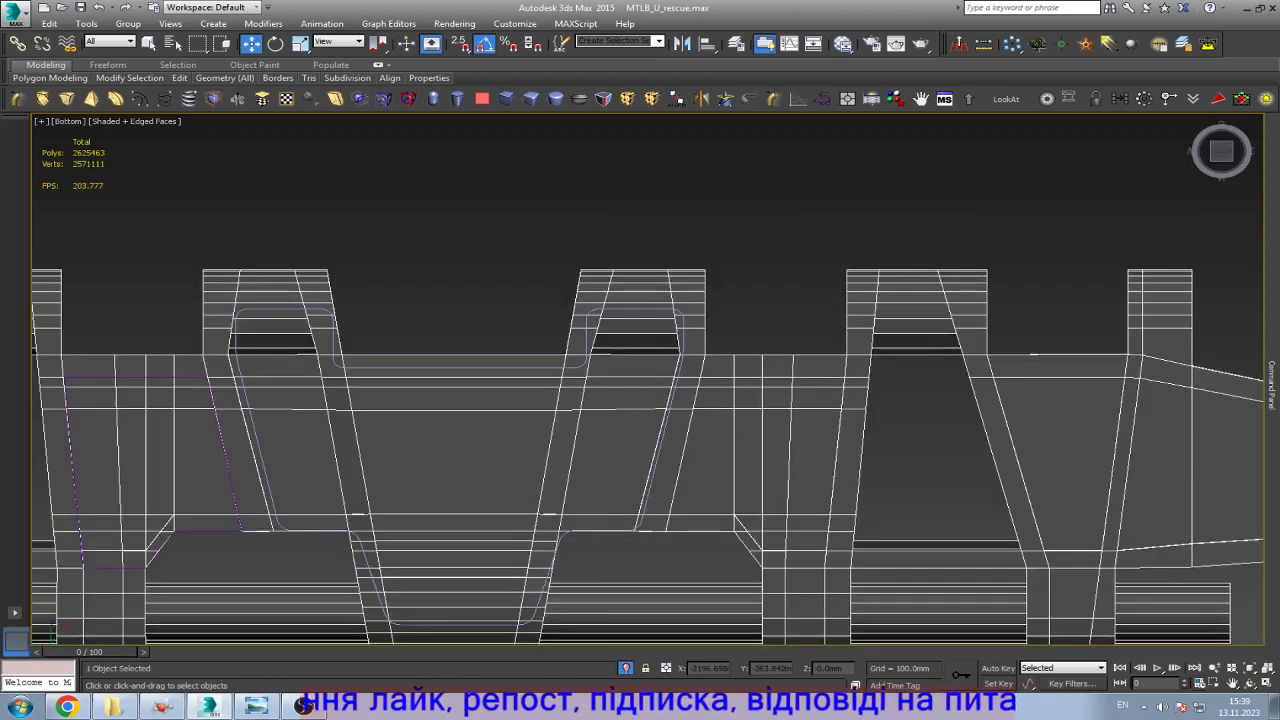
pyautogui.hotkey('ctrl', 'r')
pyautogui.moveTo(640, 450); pyautogui.dragTo(640, 400)
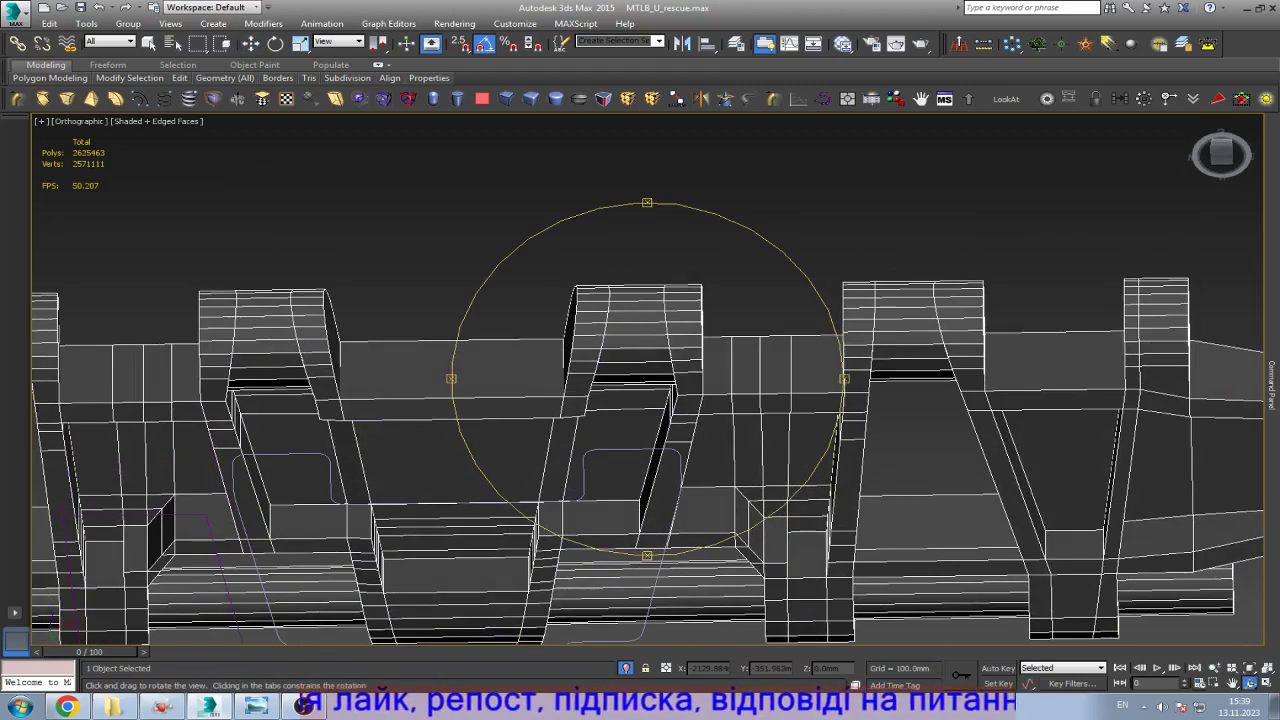
pyautogui.click(250, 707)
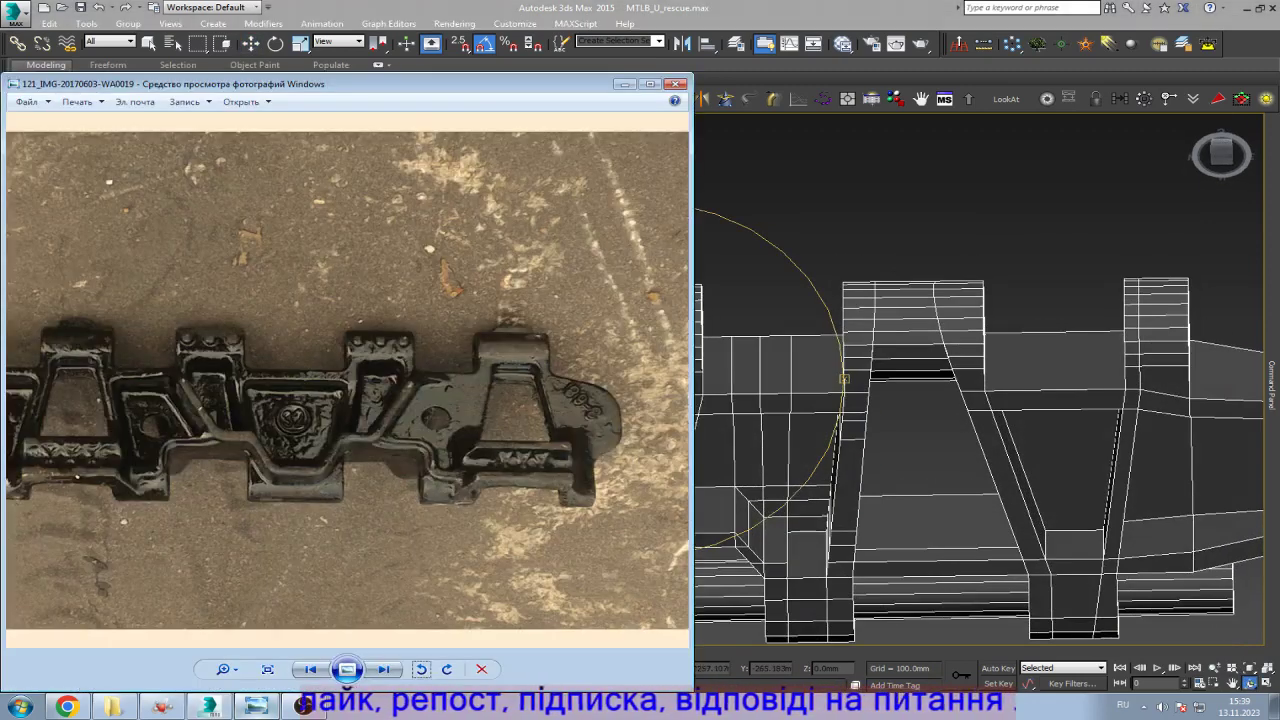
pyautogui.click(255, 707)
pyautogui.click(255, 707)
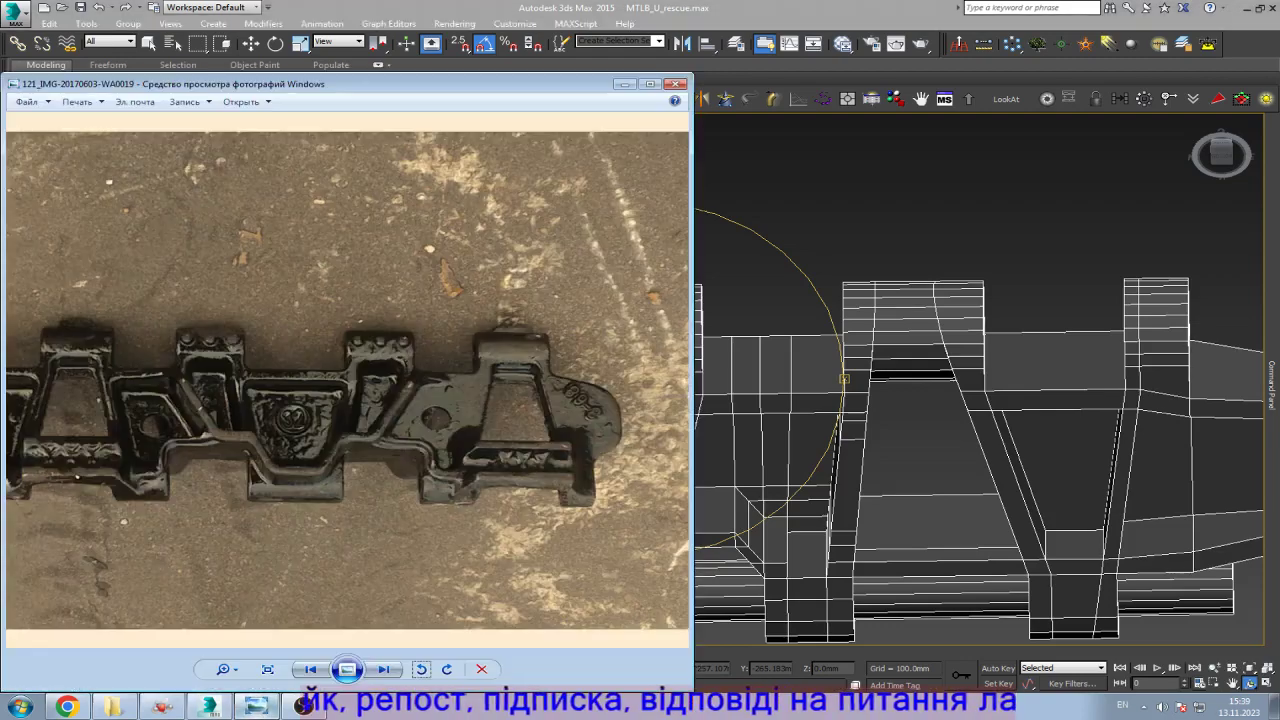
pyautogui.click(255, 707)
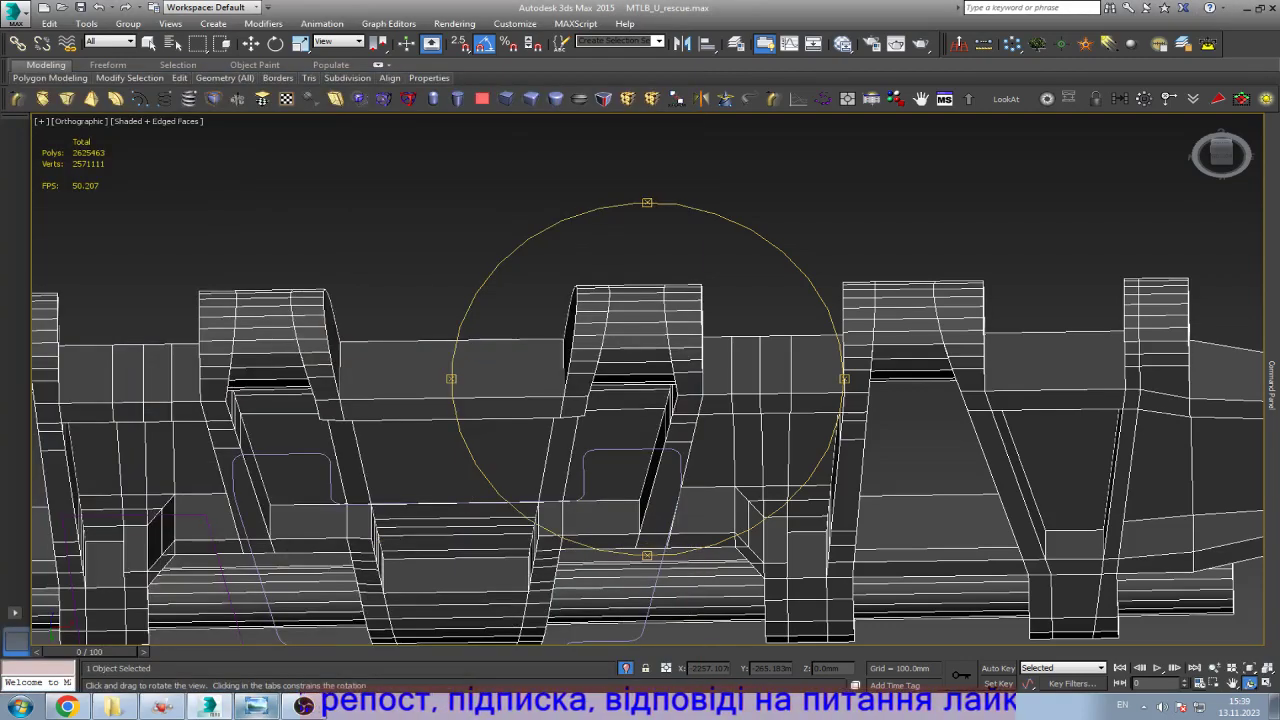
pyautogui.click(255, 707)
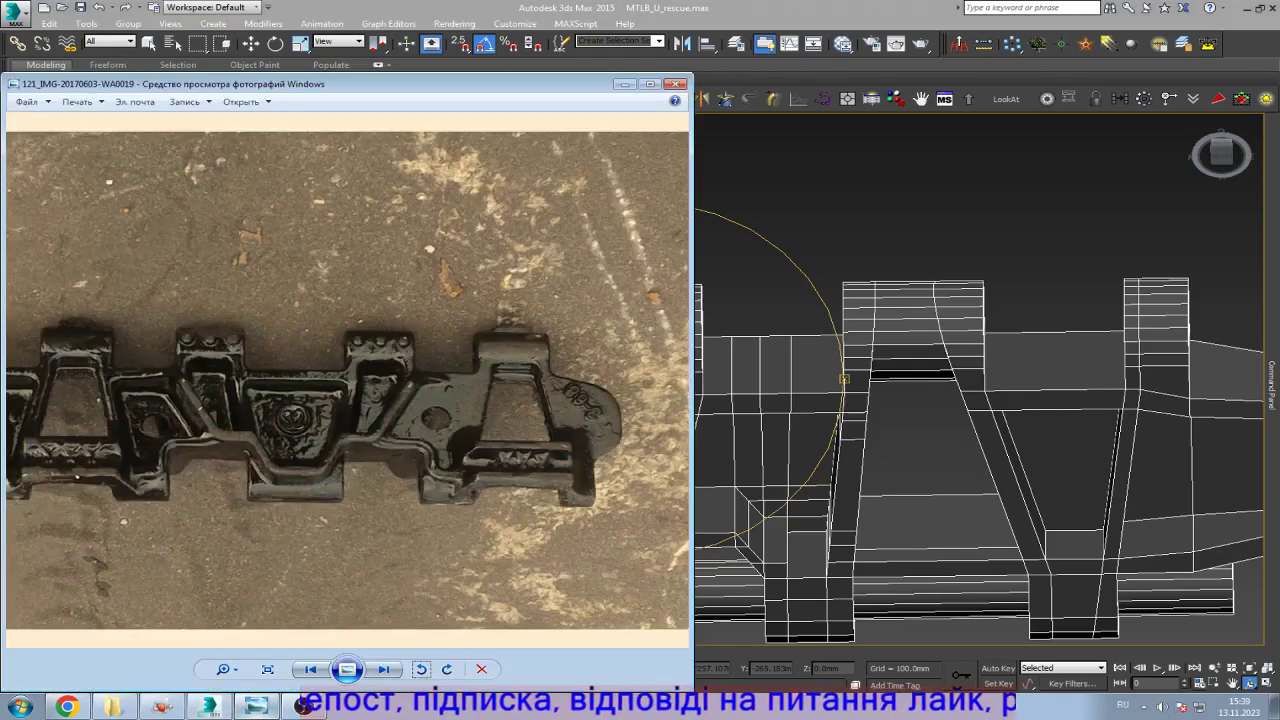
pyautogui.click(255, 707)
pyautogui.click(255, 707)
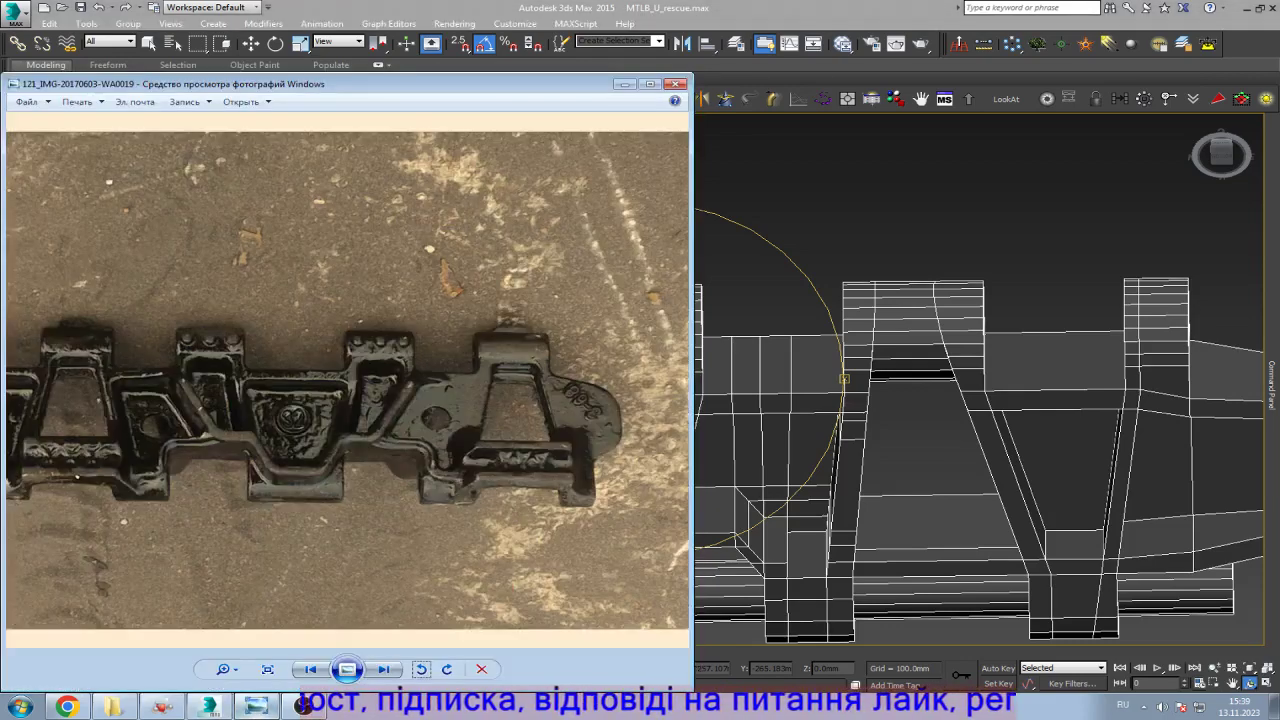
pyautogui.click(255, 707)
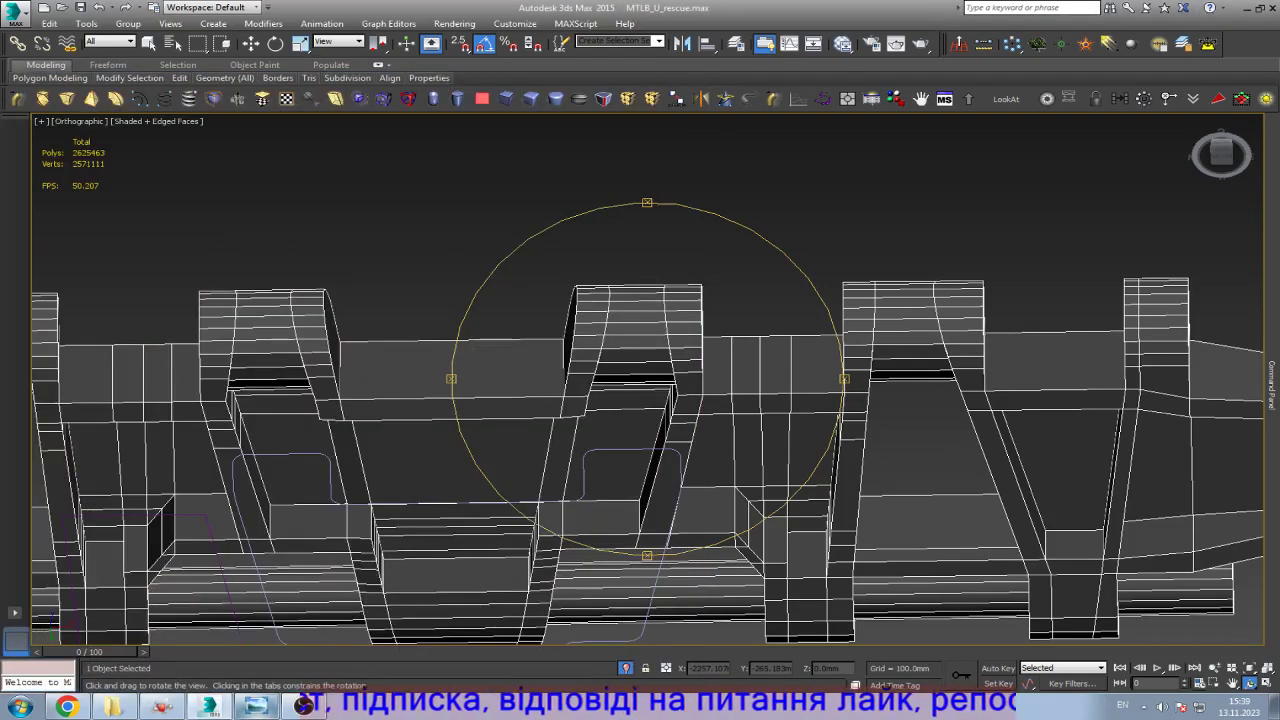
pyautogui.click(255, 707)
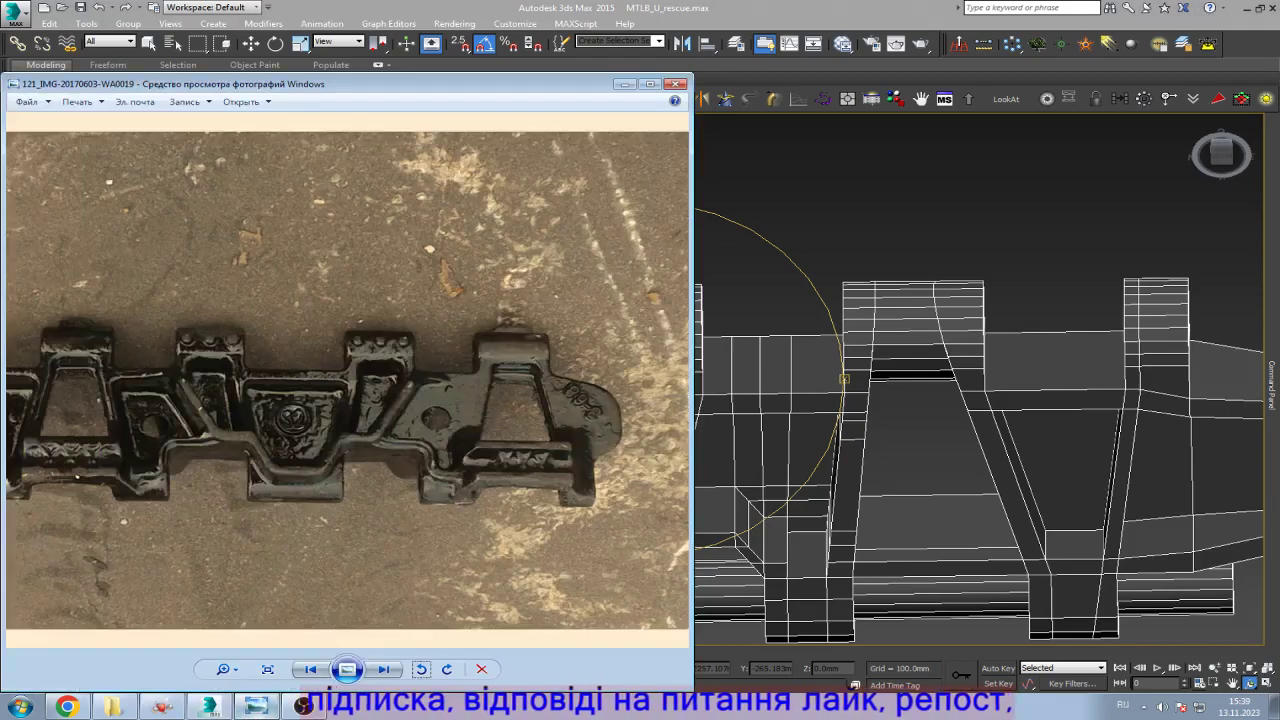
pyautogui.click(255, 707)
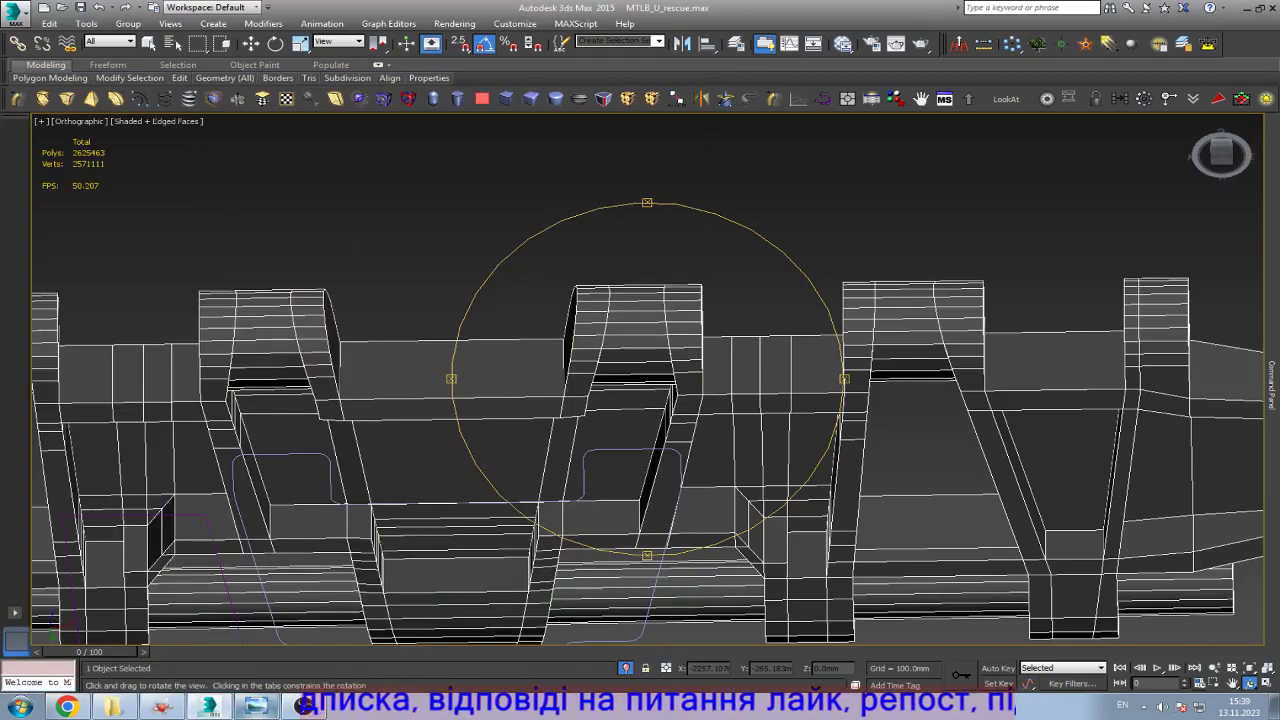
pyautogui.keyDown('alt'); pyautogui.moveTo(647, 378); pyautogui.dragTo(700, 330, button='middle'); pyautogui.keyUp('alt')
pyautogui.moveTo(700, 330); pyautogui.dragTo(684, 276)
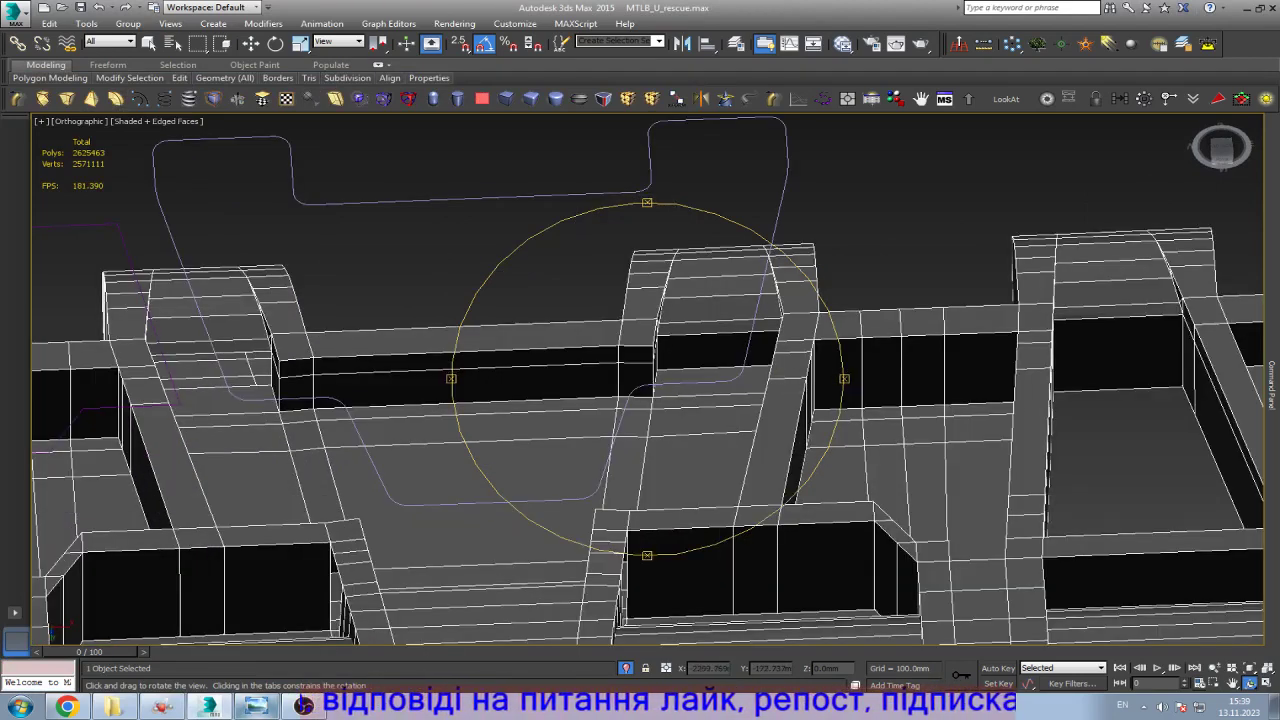
pyautogui.click(255, 707)
pyautogui.click(255, 707)
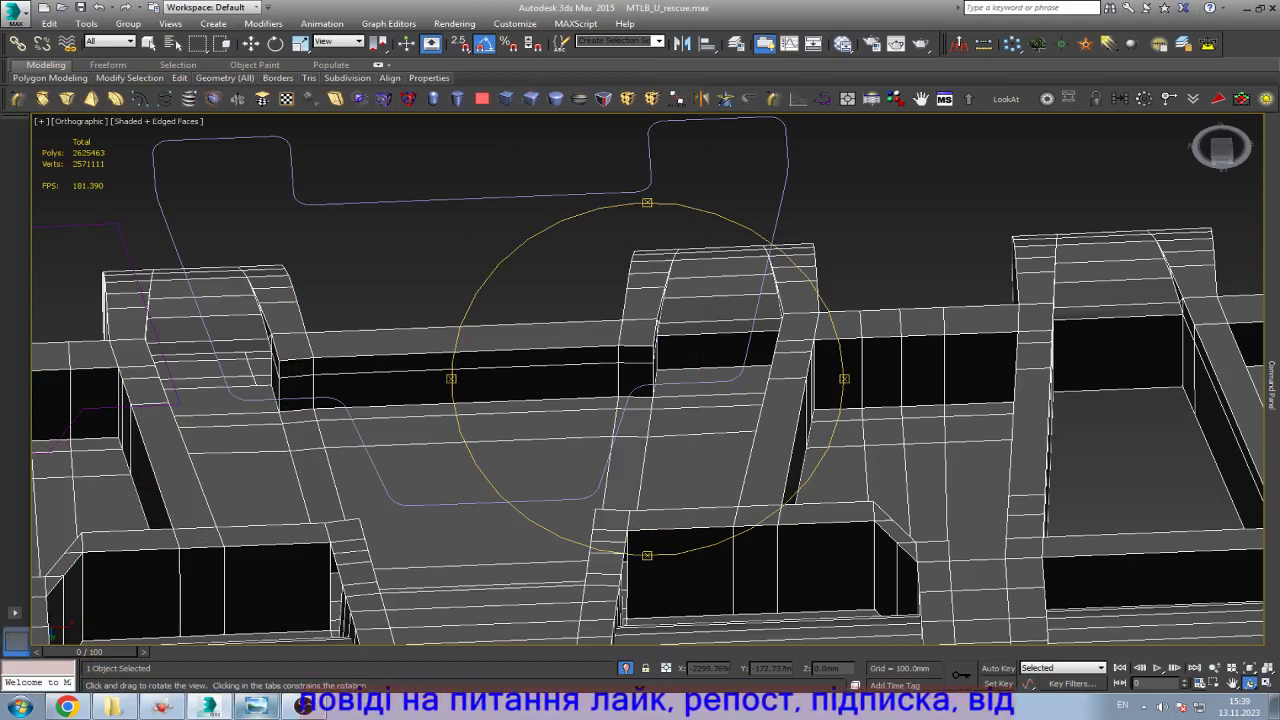
pyautogui.click(255, 707)
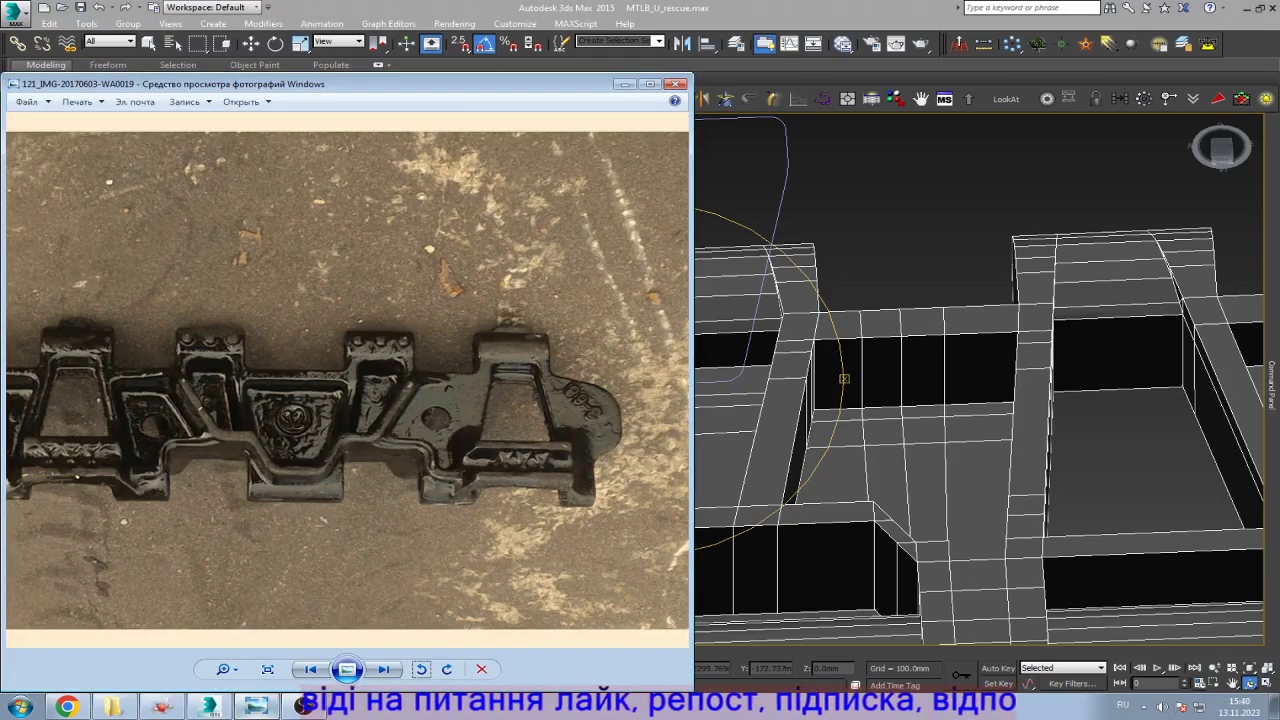
pyautogui.click(255, 707)
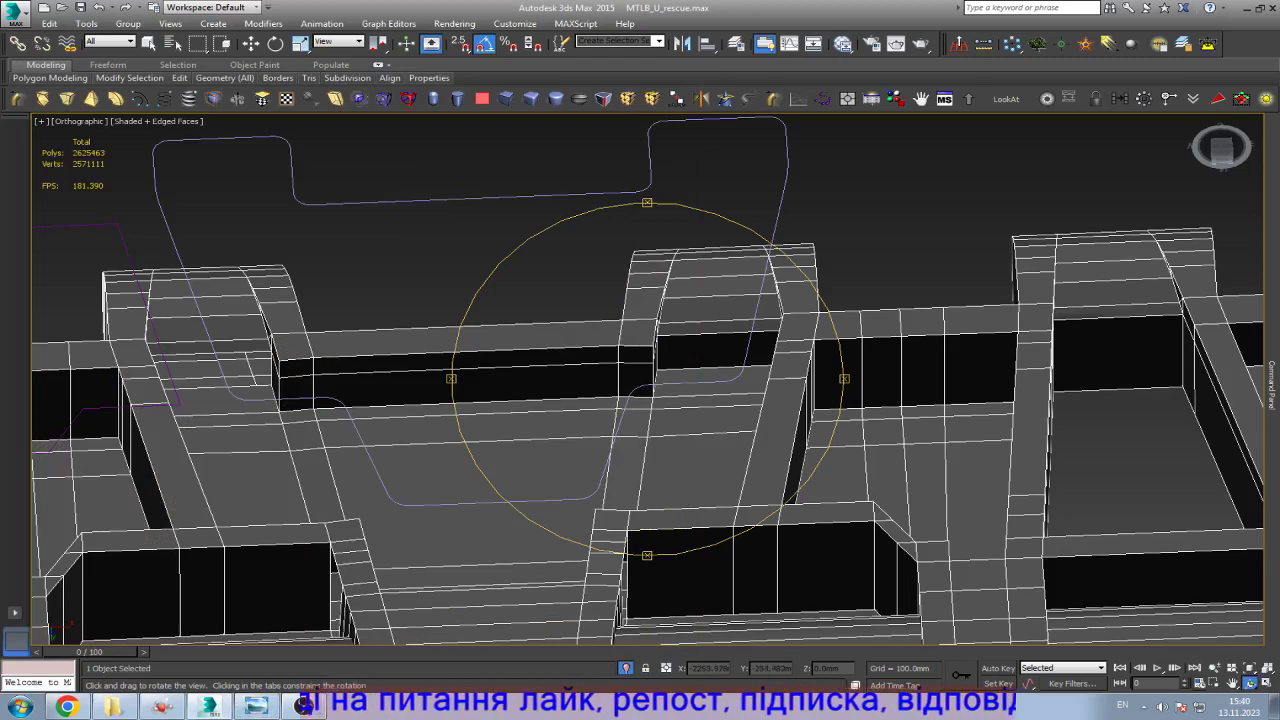
pyautogui.press('w')
pyautogui.scroll(2, 228, 408)
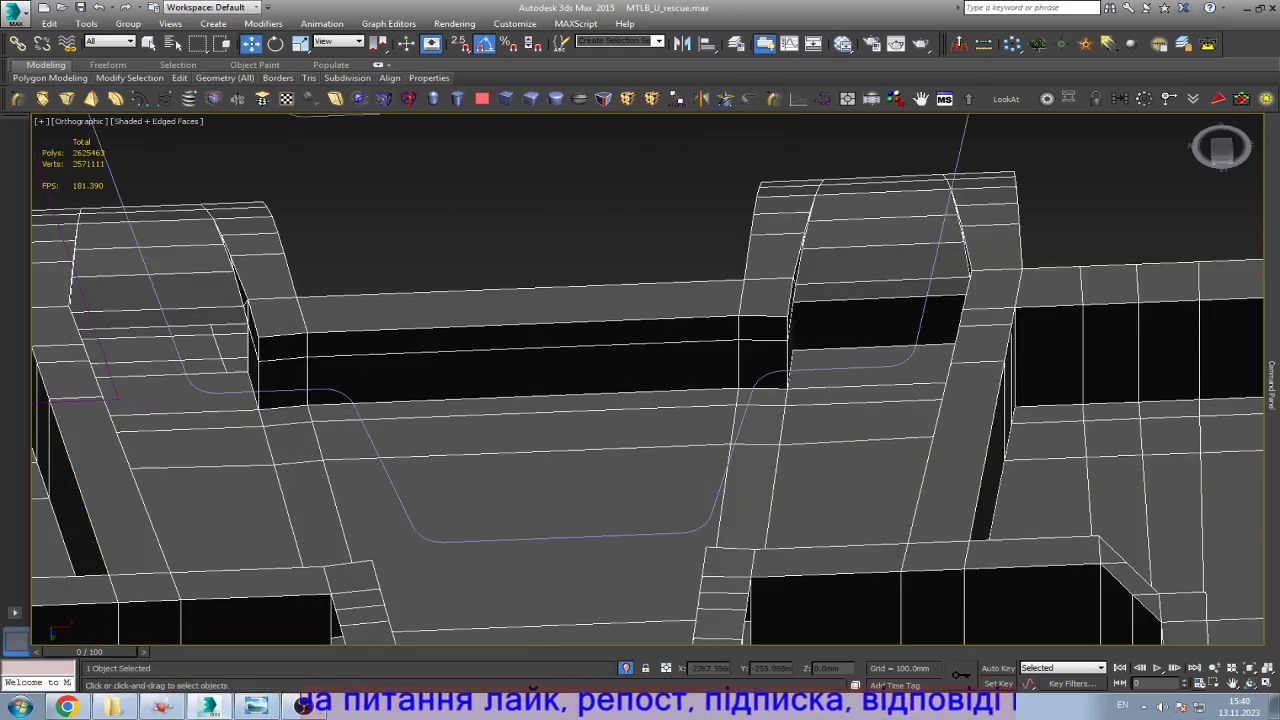
# Step: Delete the two joint faces and select the faces of the left and right strips
pyautogui.press('4')
pyautogui.keyDown('ctrl'); pyautogui.click(763, 366); pyautogui.keyUp('ctrl')
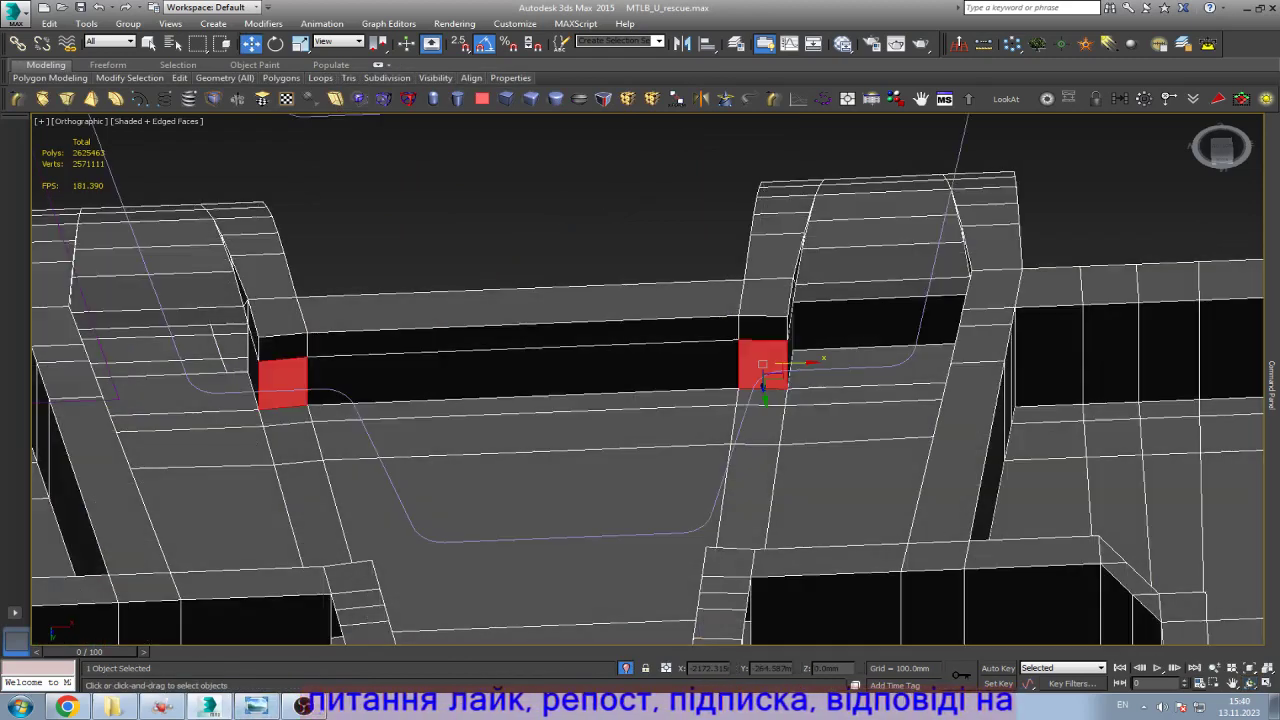
pyautogui.press('Delete')
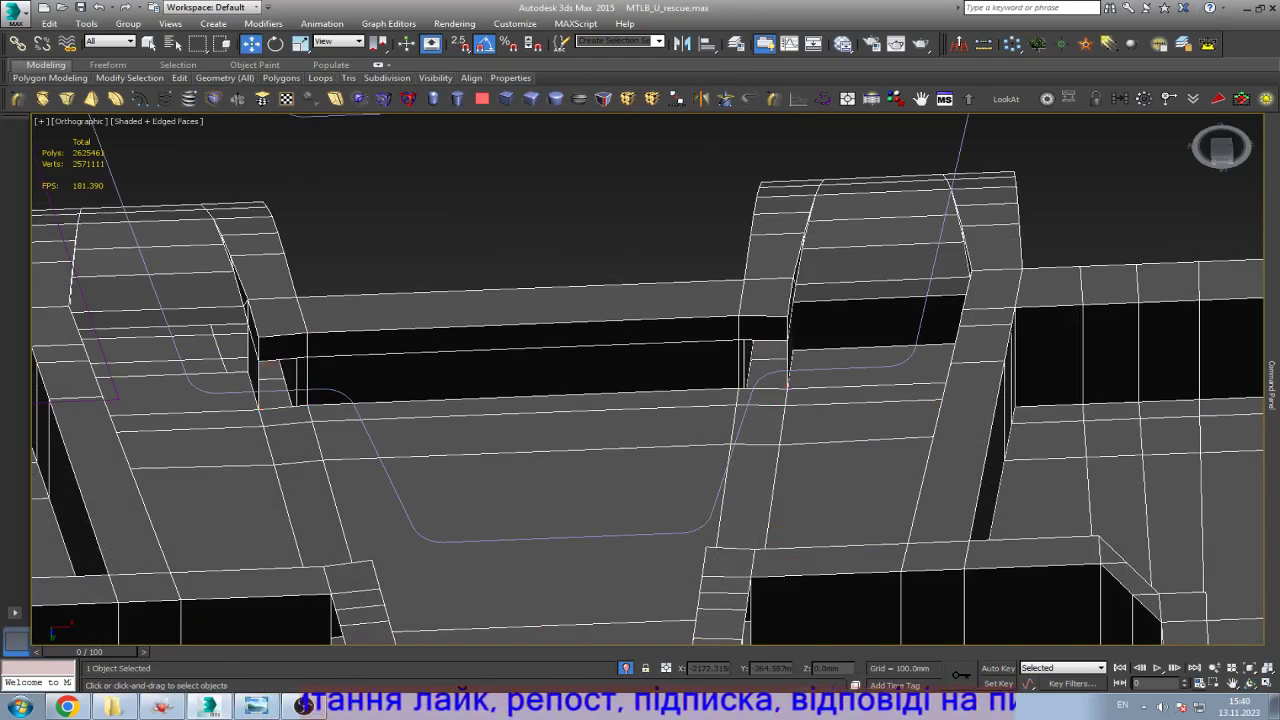
pyautogui.click(760, 418)
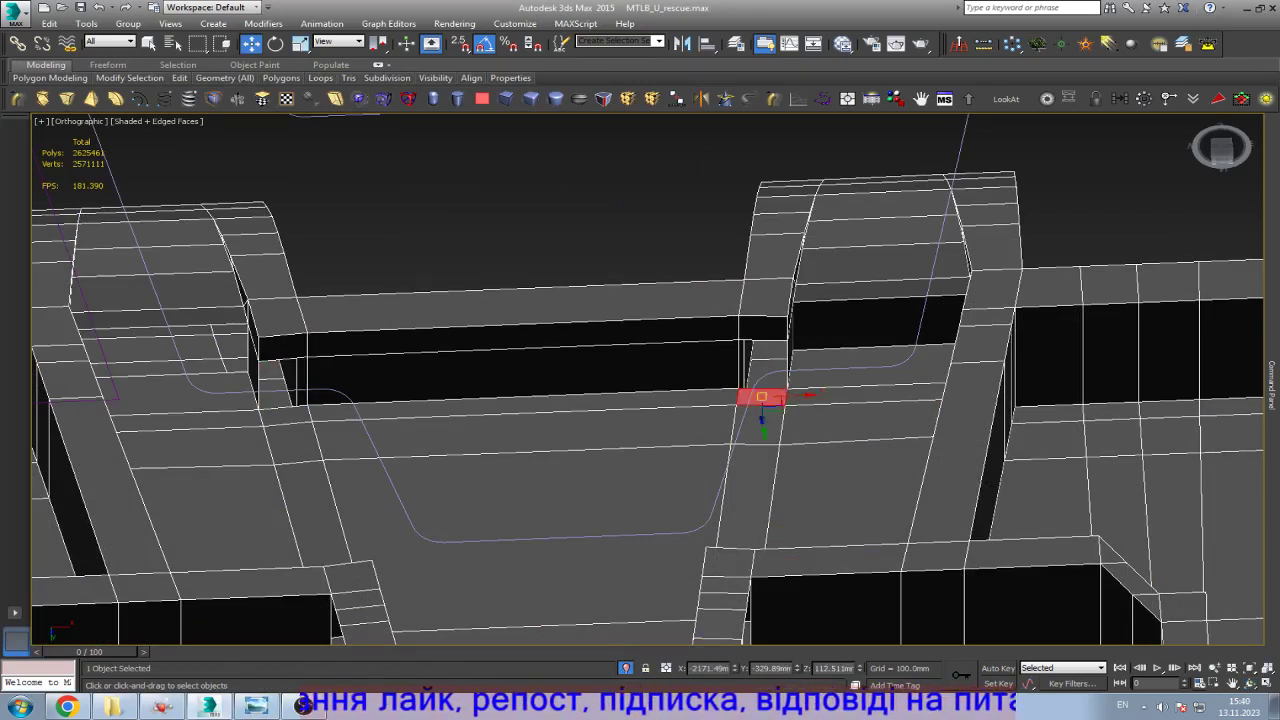
pyautogui.keyDown('ctrl'); pyautogui.click(752, 490); pyautogui.keyUp('ctrl')
pyautogui.keyDown('ctrl'); pyautogui.click(287, 428); pyautogui.keyUp('ctrl')
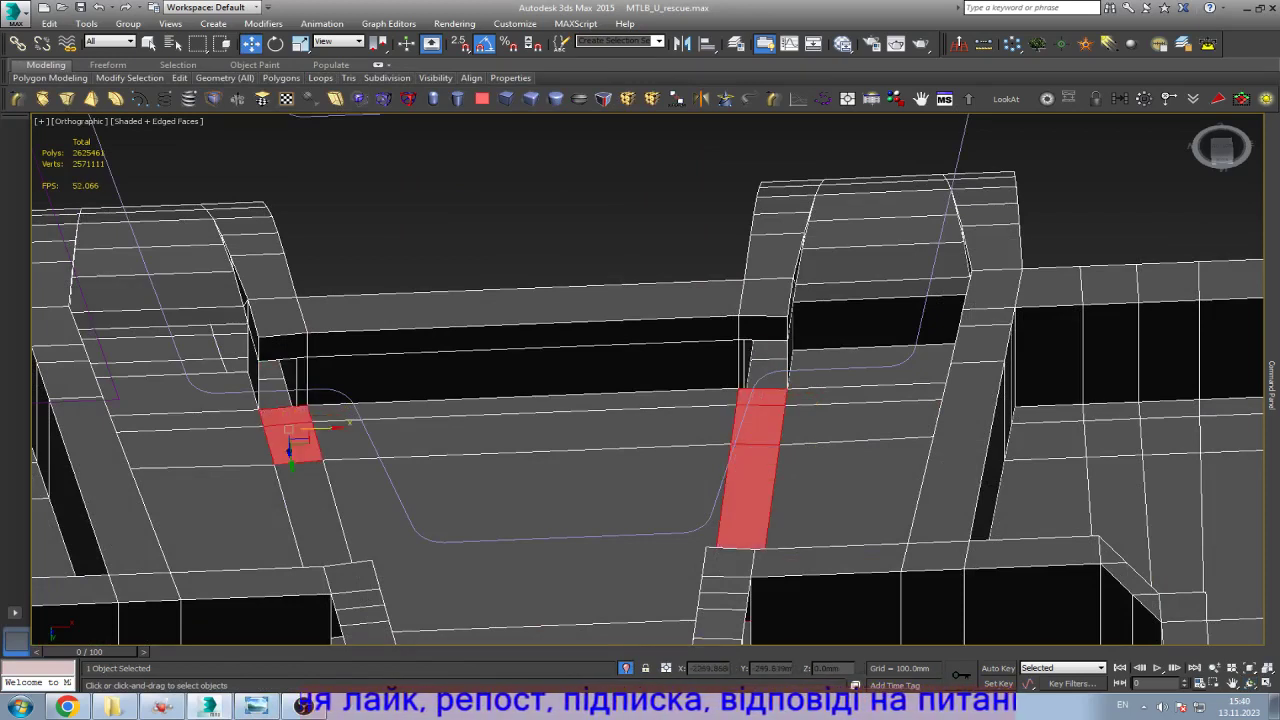
pyautogui.keyDown('ctrl'); pyautogui.click(318, 505); pyautogui.keyUp('ctrl')
# Step: Fill the joint gaps with filler polygons, bringing the count to 2,625,477
pyautogui.hotkey('ctrl', 'r')
pyautogui.moveTo(640, 380); pyautogui.dragTo(500, 420)
pyautogui.moveTo(574, 348); pyautogui.dragTo(620, 380)
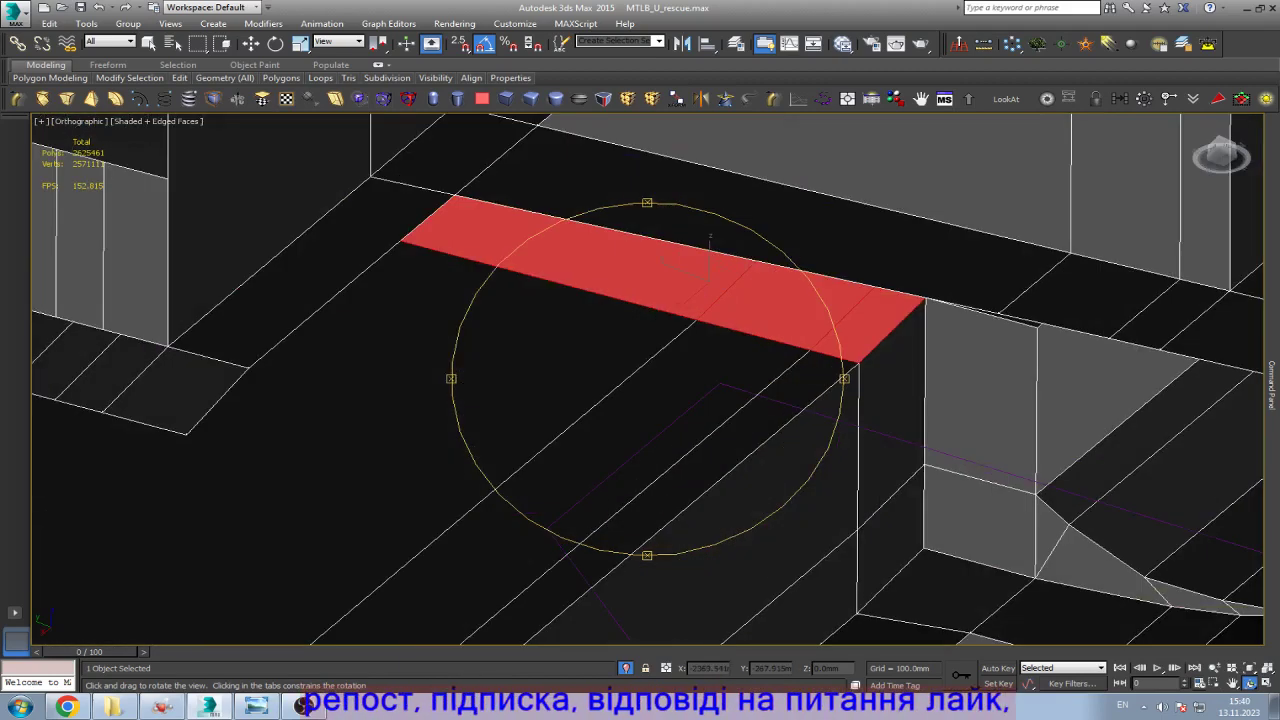
pyautogui.press('w')
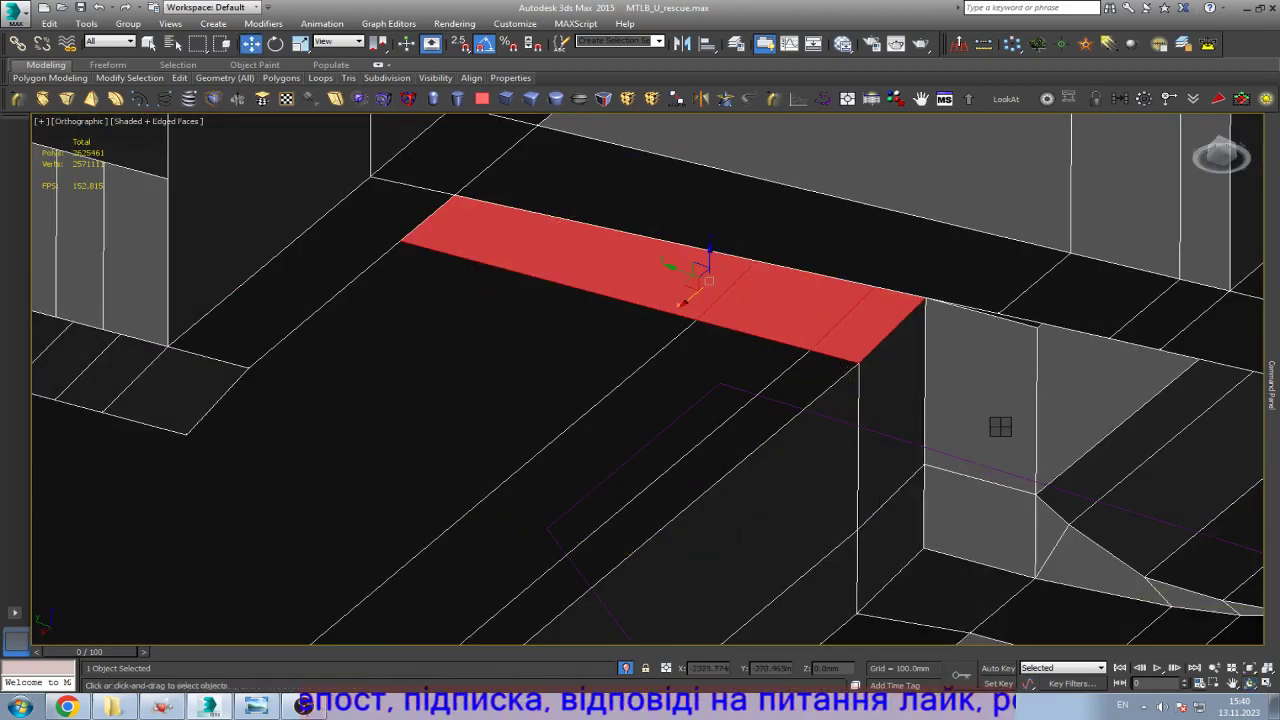
pyautogui.press('F2')
pyautogui.hotkey('ctrl', 'z')
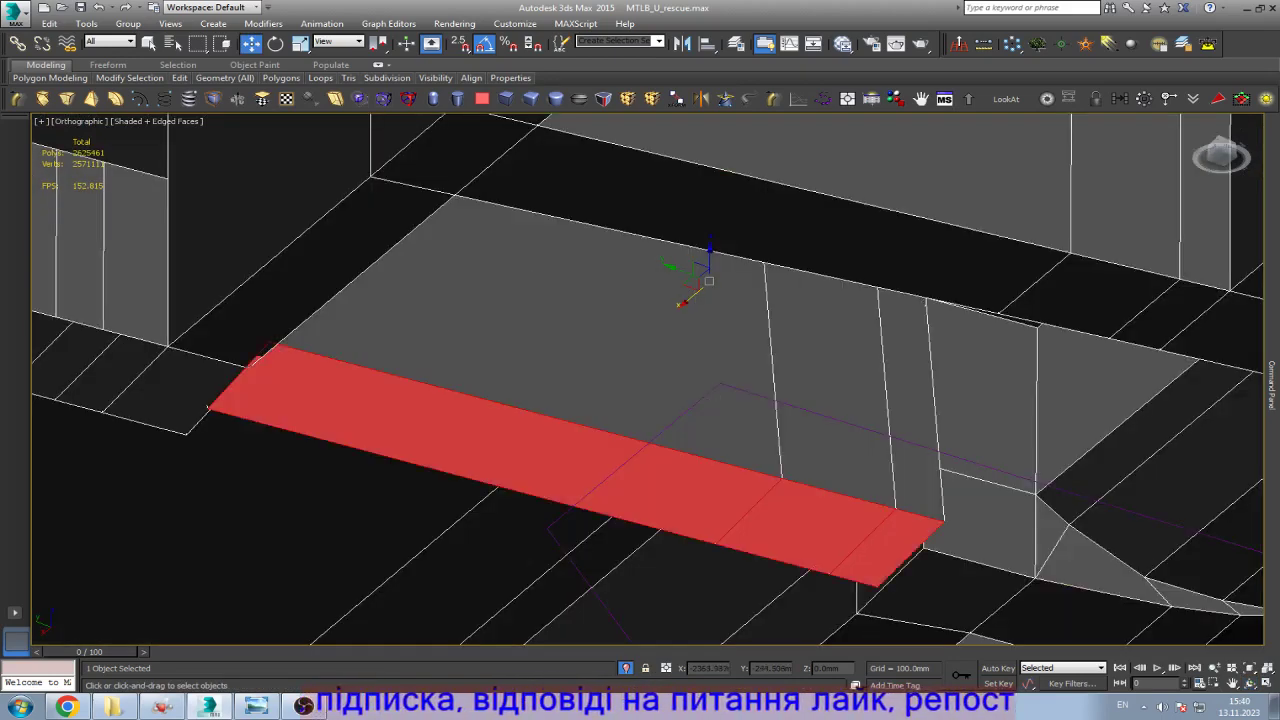
pyautogui.hotkey('ctrl', 'z')
pyautogui.hotkey('ctrl', 'z')
pyautogui.hotkey('ctrl', 'z')
pyautogui.hotkey('ctrl', 'z')
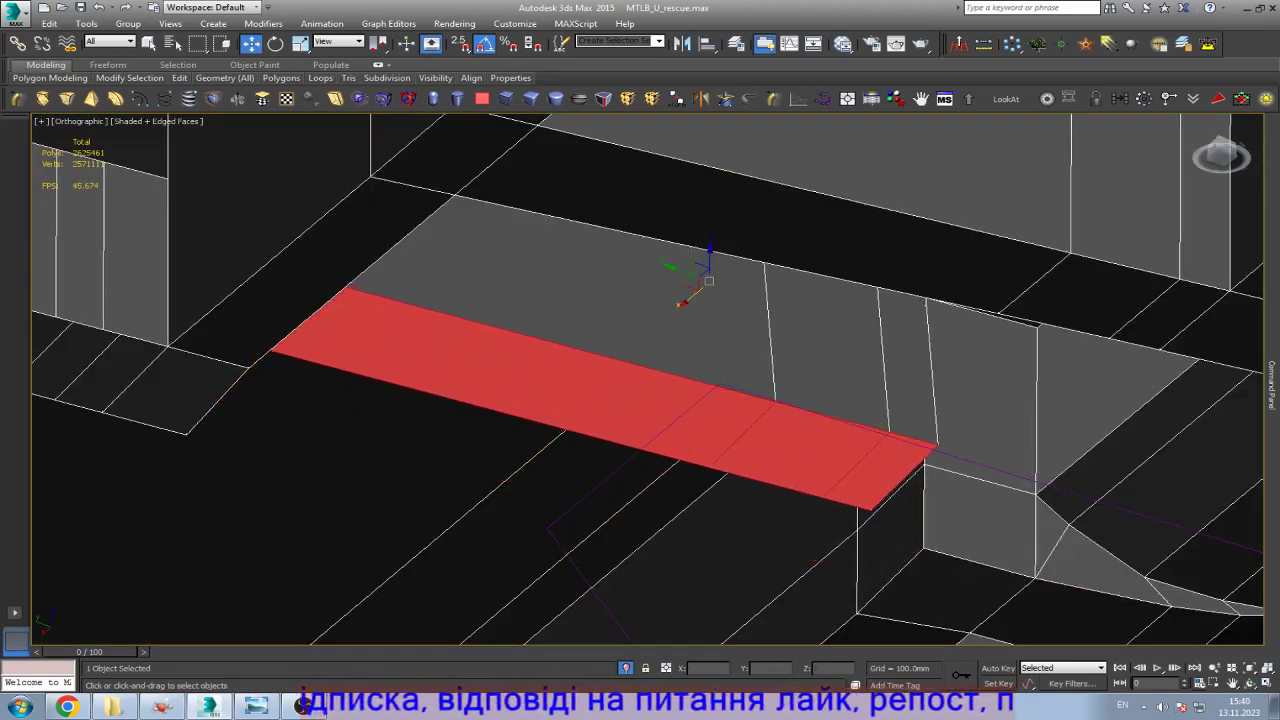
pyautogui.hotkey('ctrl', 'z')
pyautogui.hotkey('ctrl', 'z')
pyautogui.hotkey('ctrl', 'z')
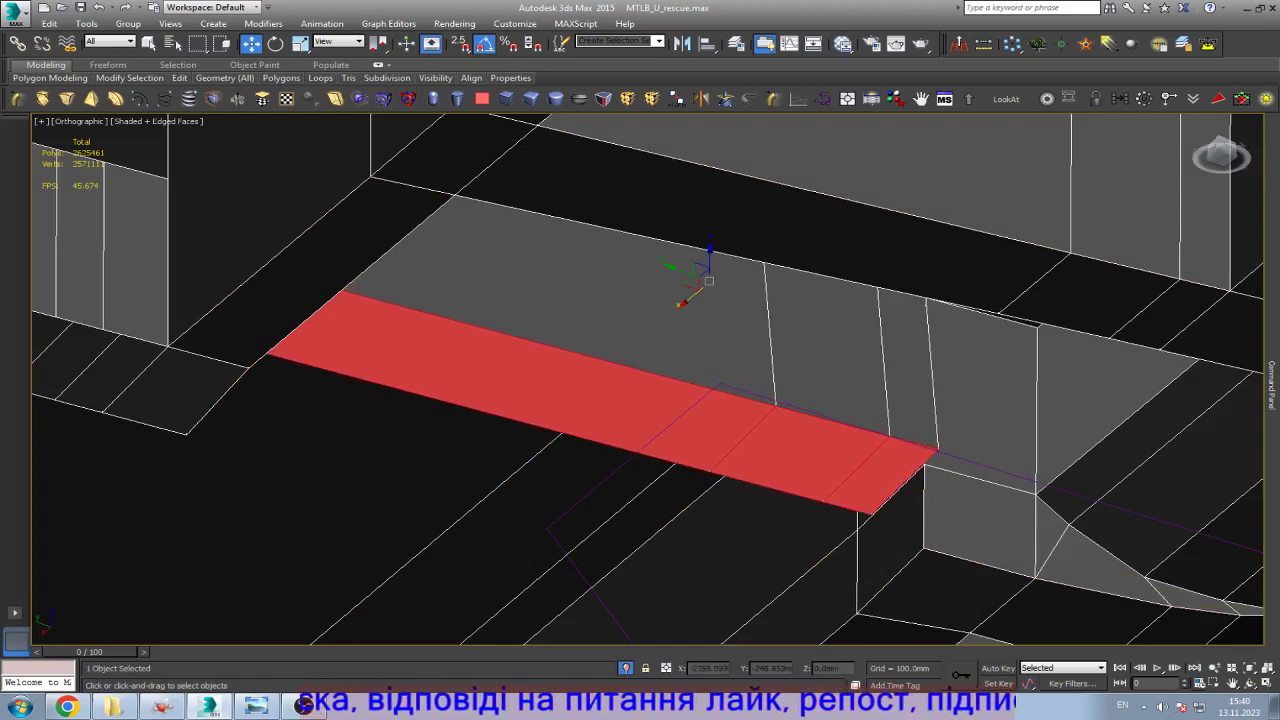
pyautogui.hotkey('ctrl', 'z')
pyautogui.scroll(-6, 655, 410)
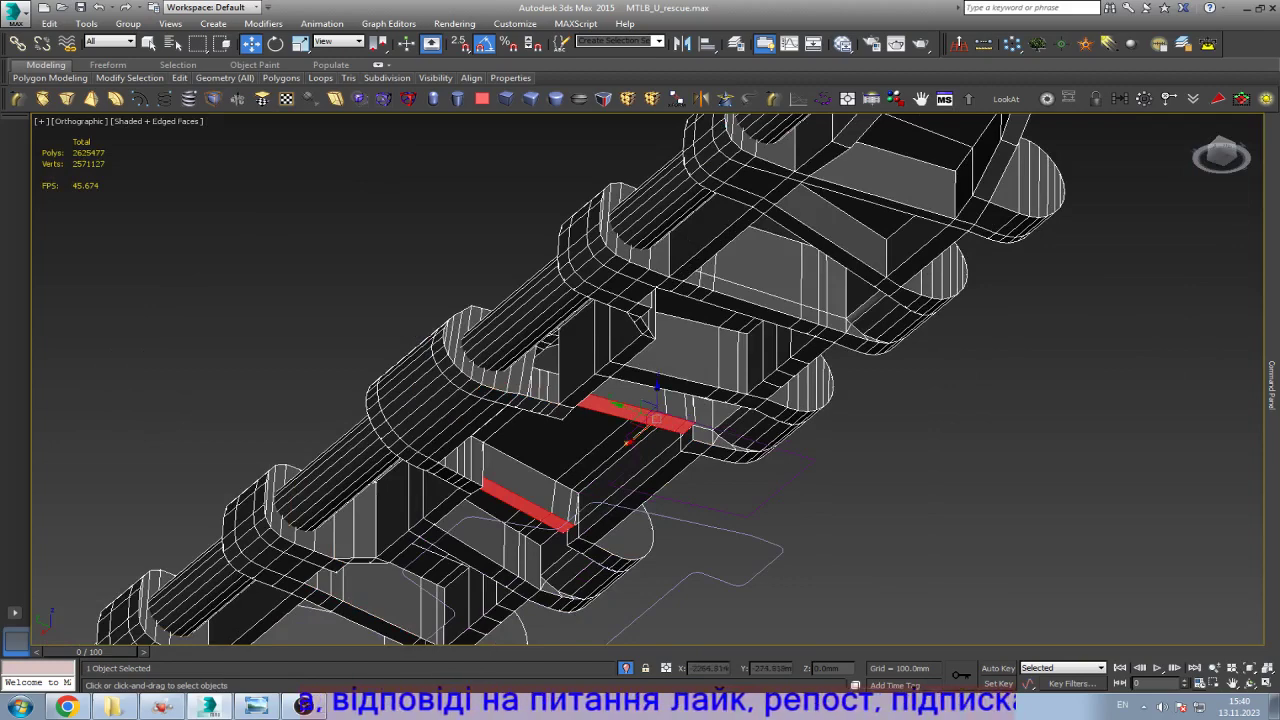
# Step: Deselect the lower filler strip and slide the upper strip about 2.4 mm along X
pyautogui.scroll(4, 640, 465)
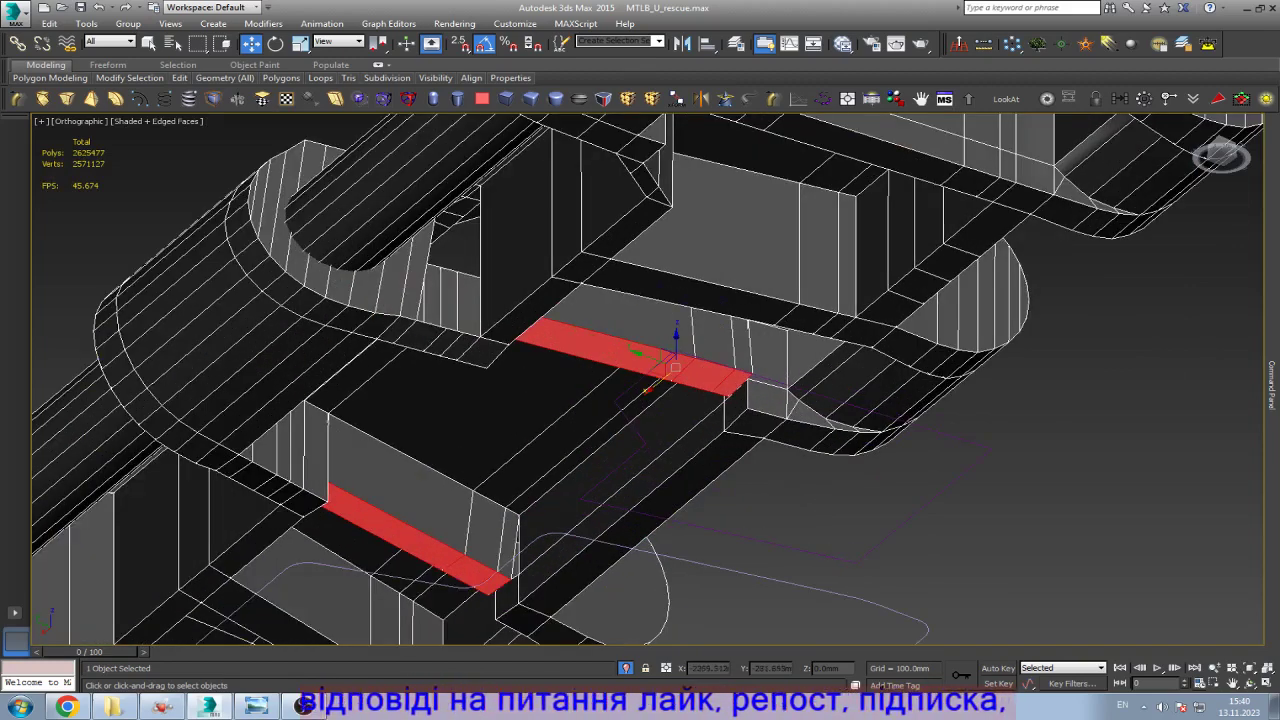
pyautogui.keyDown('alt'); pyautogui.moveTo(583, 617); pyautogui.dragTo(583, 617); pyautogui.keyUp('alt')
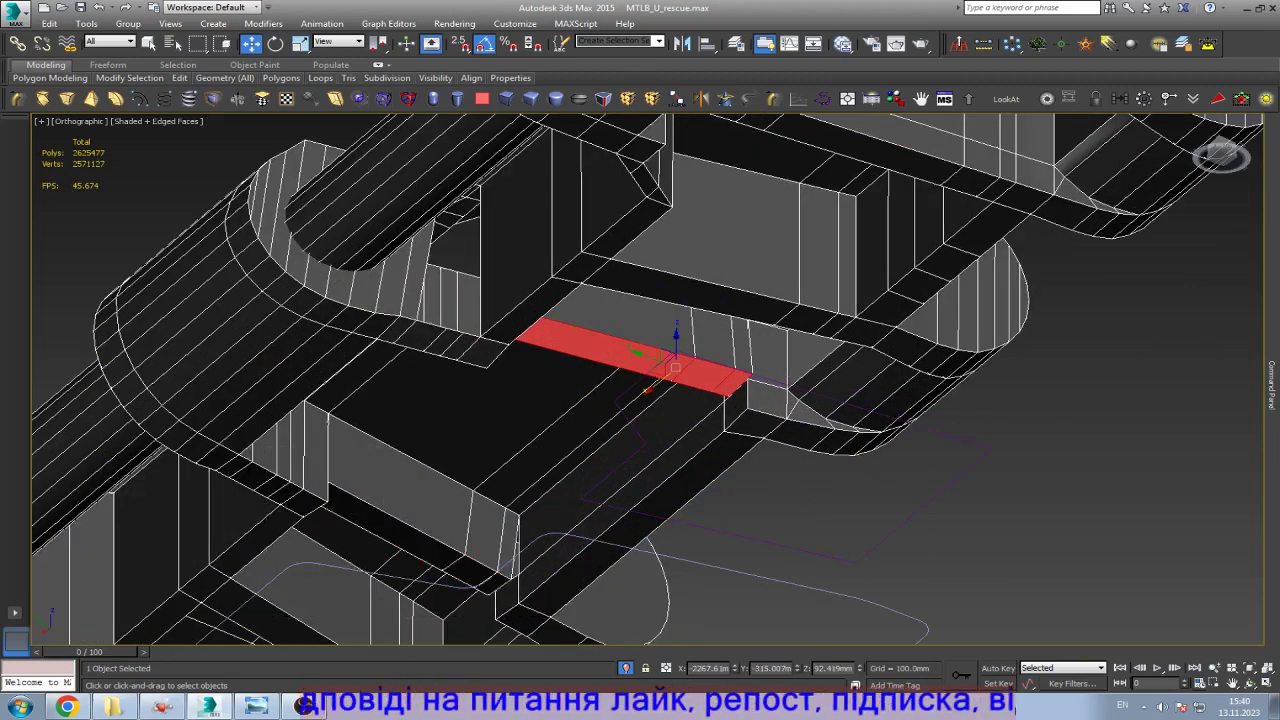
pyautogui.scroll(5, 612, 340)
pyautogui.moveTo(812, 452); pyautogui.dragTo(794, 469)
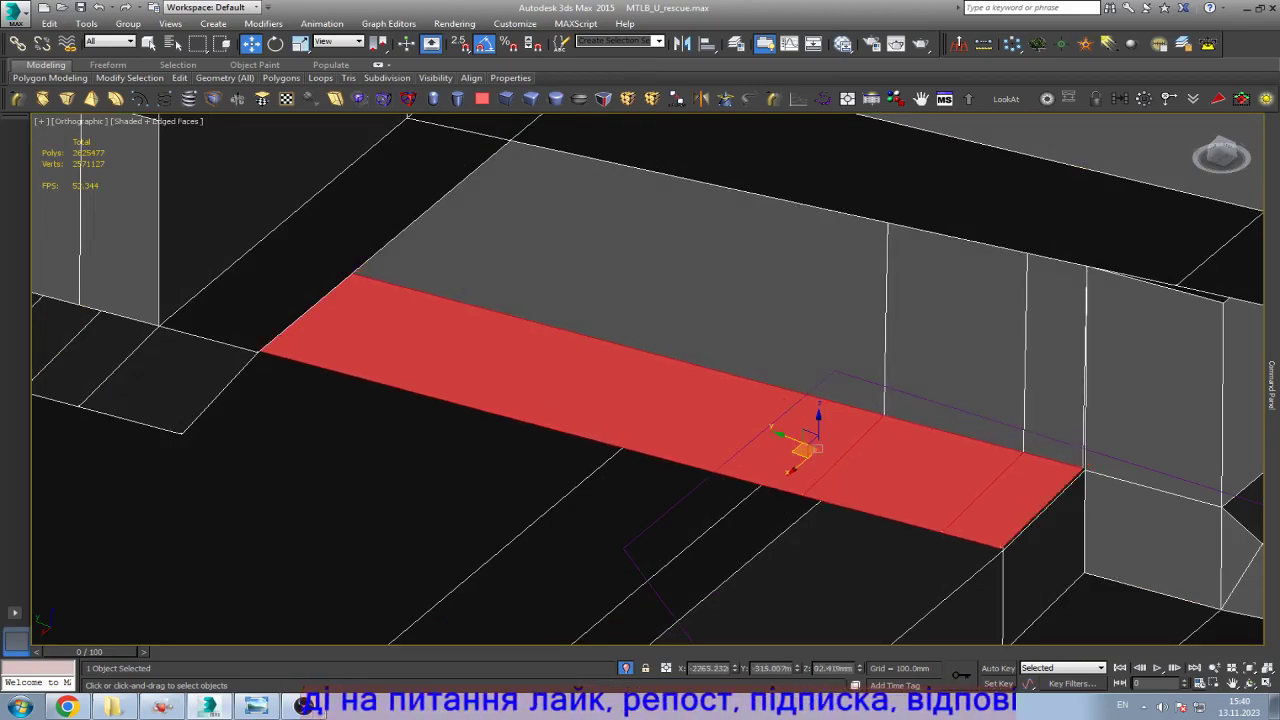
pyautogui.scroll(-2, 815, 415)
pyautogui.scroll(5, 815, 415)
pyautogui.scroll(-5, 740, 296)
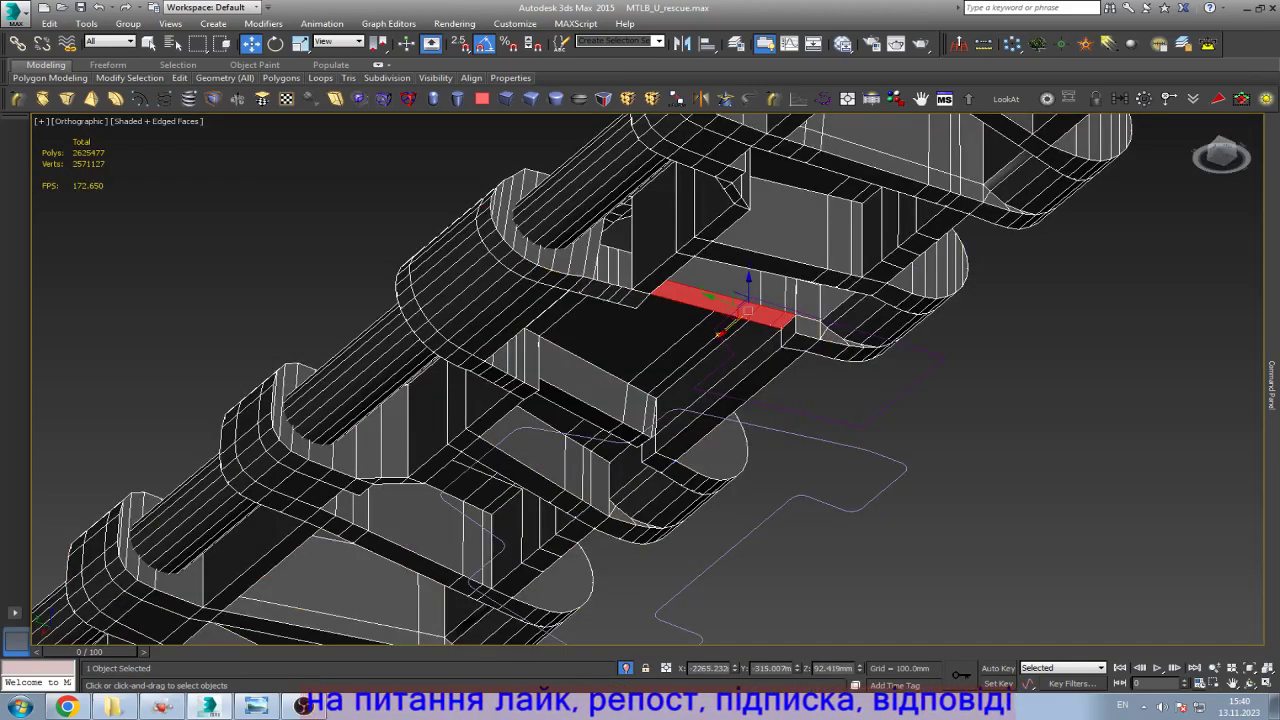
pyautogui.scroll(4, 800, 280)
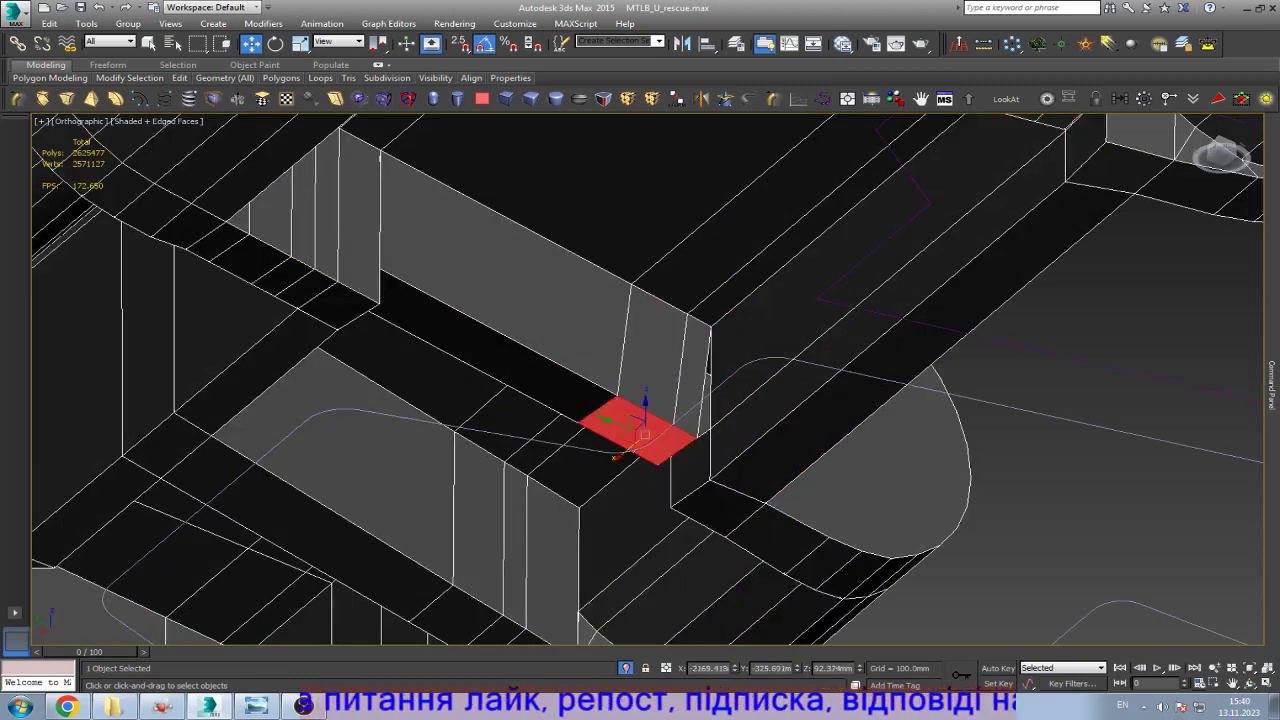
pyautogui.scroll(3, 683, 431)
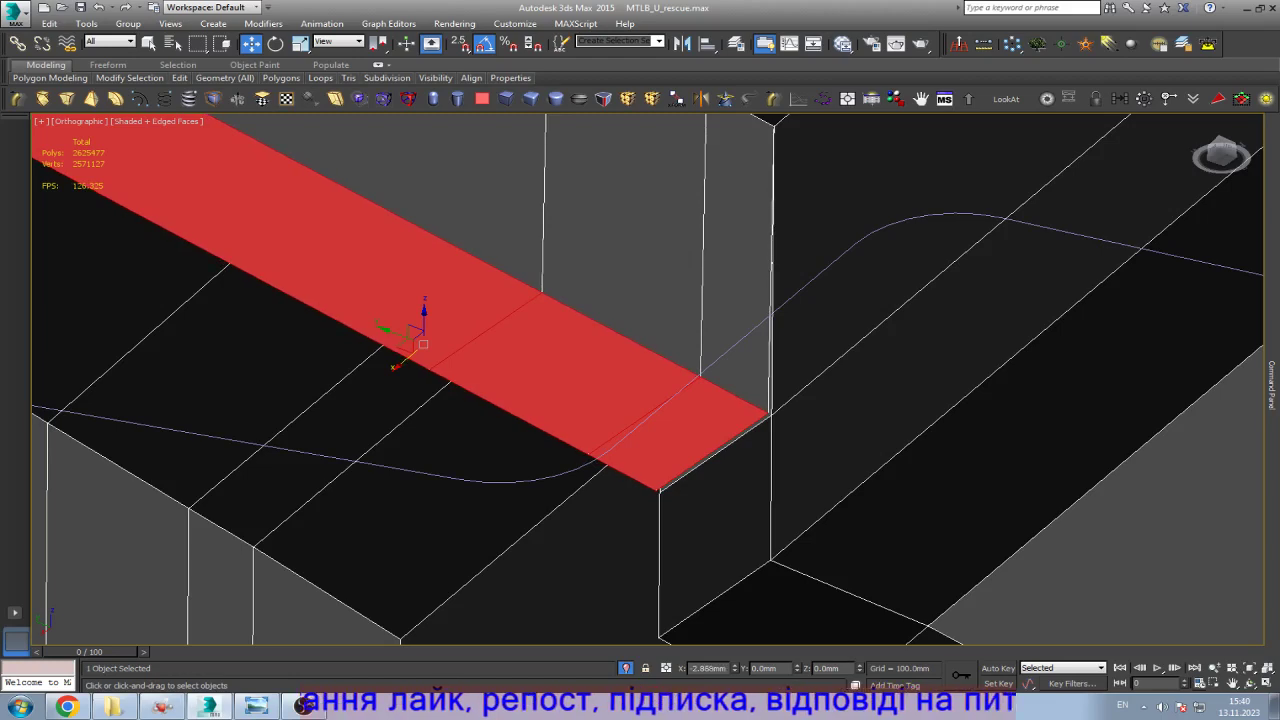
# Step: Check the joint corner in wireframe and at Vertex level
pyautogui.hotkey('ctrl', 'z')
pyautogui.hotkey('ctrl', 'z')
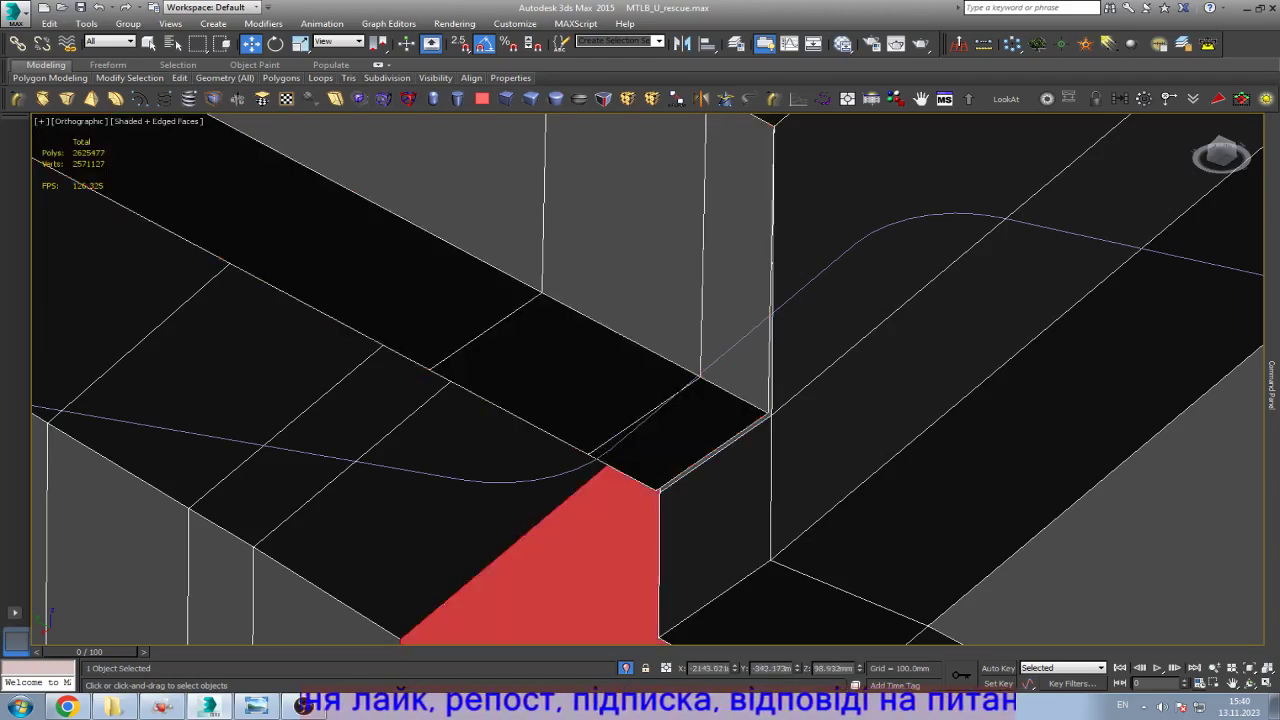
pyautogui.press('F3')
pyautogui.press('F3')
pyautogui.press('1')
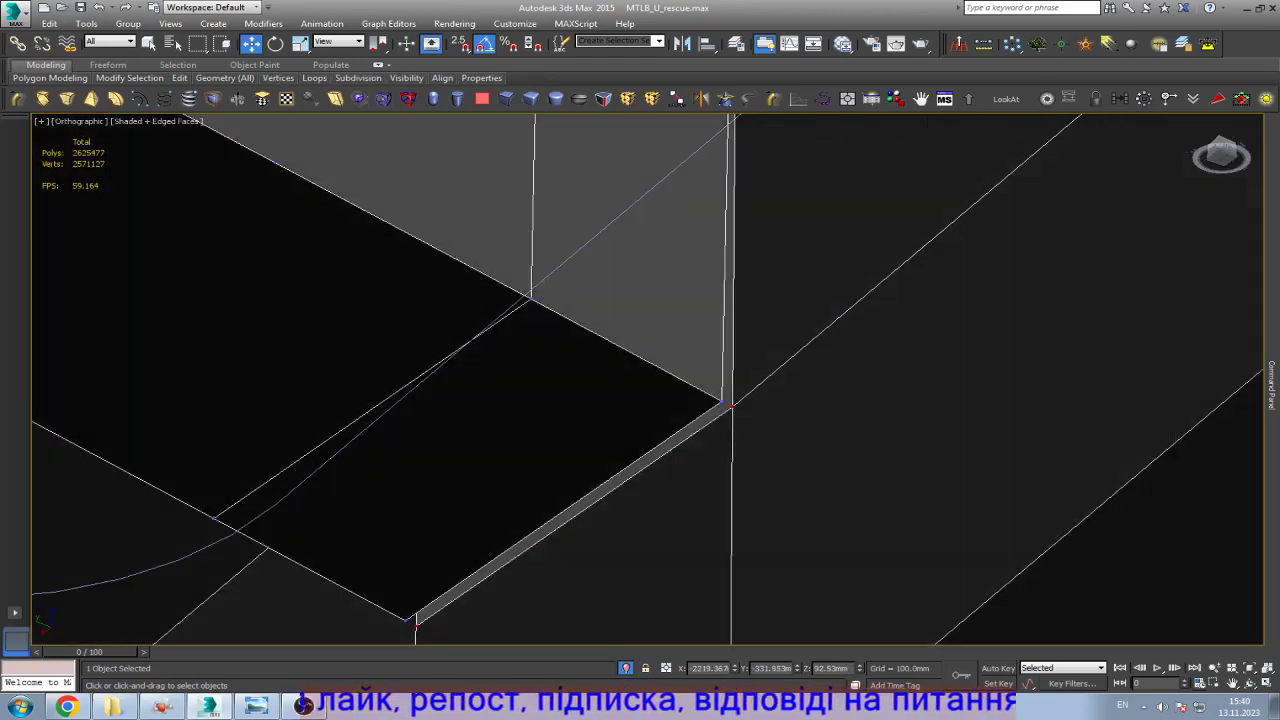
pyautogui.scroll(-2, 804, 337)
pyautogui.press('q')
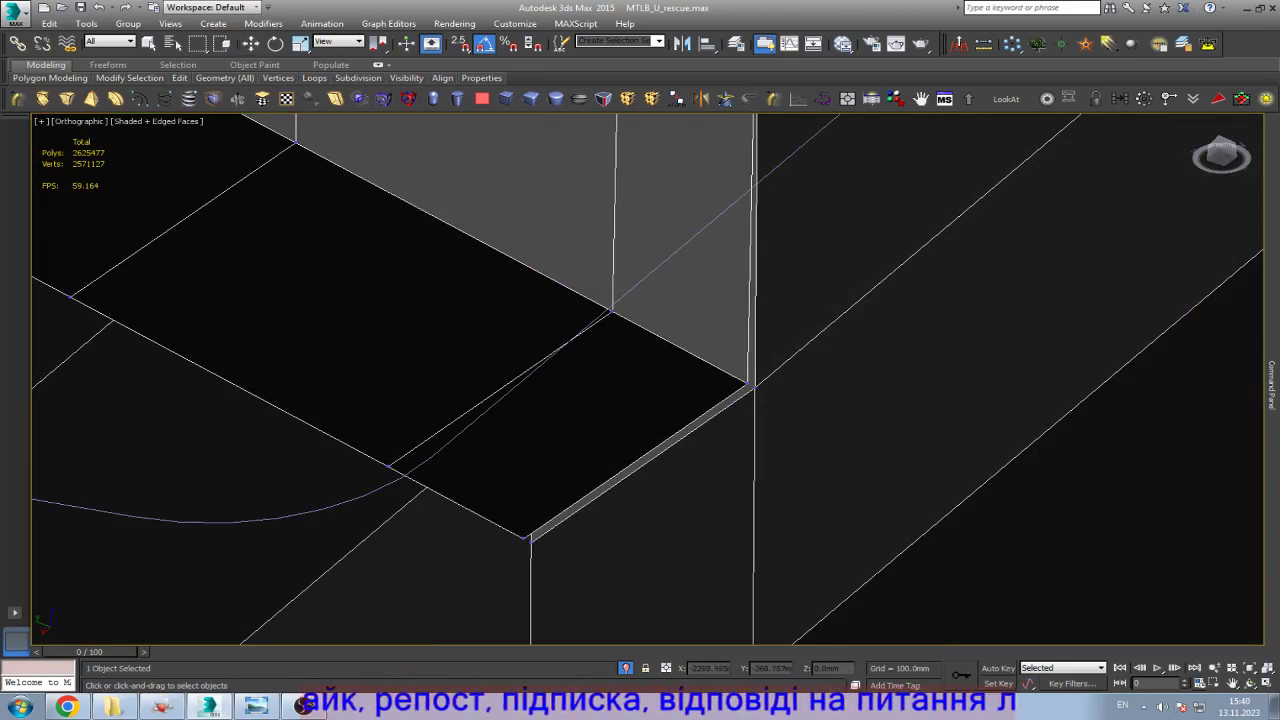
pyautogui.press('w')
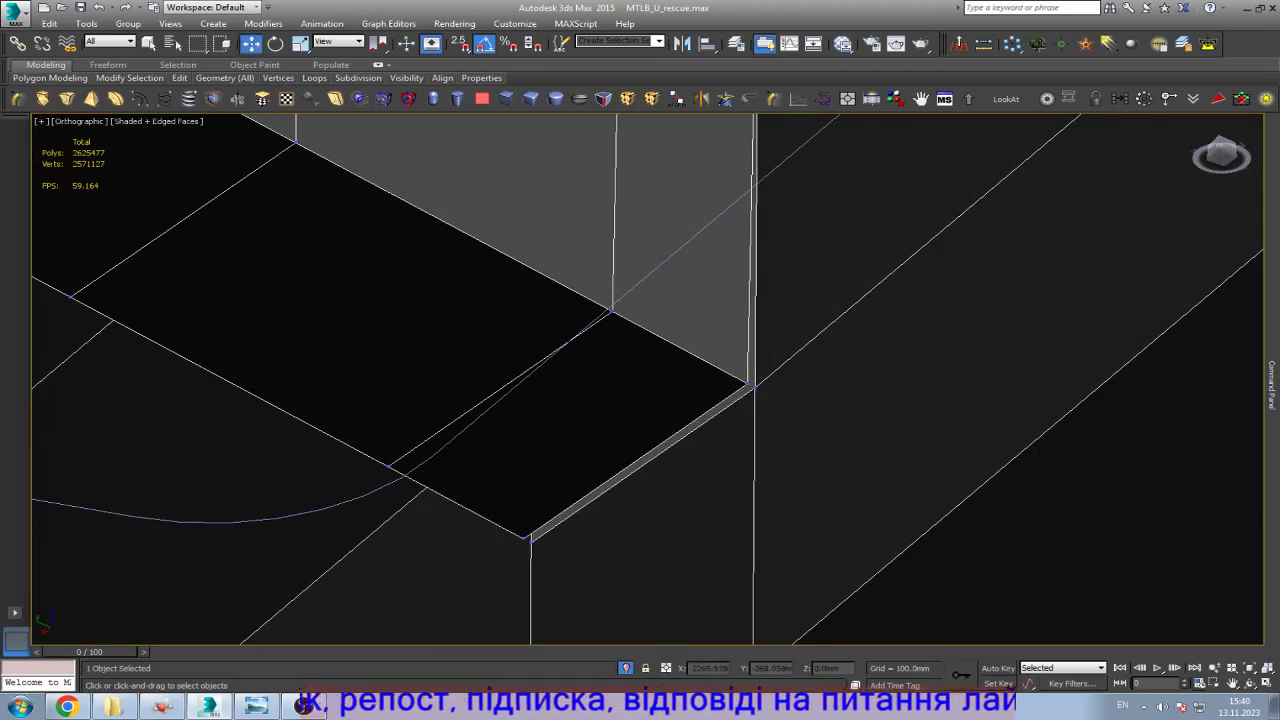
# Step: Select the floor and lower polygons at the joint corner in wireframe, then return to Vertex level
pyautogui.press('4')
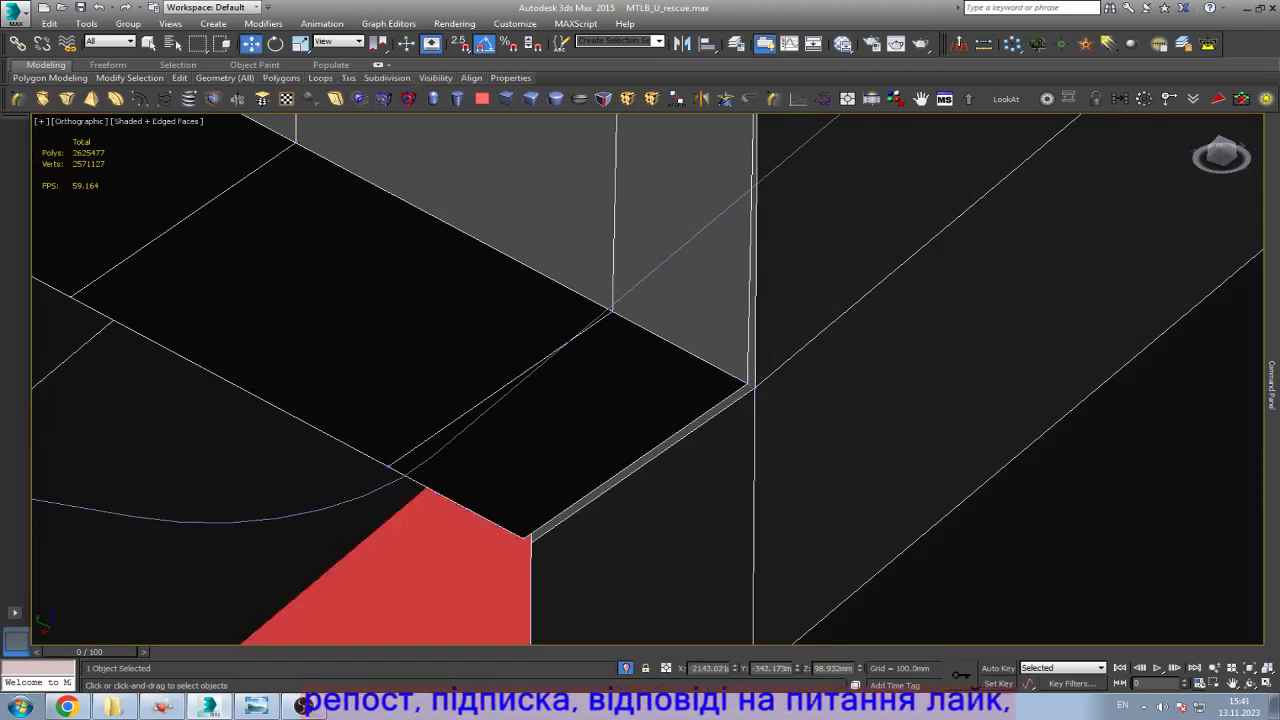
pyautogui.press('F3')
pyautogui.press('F3')
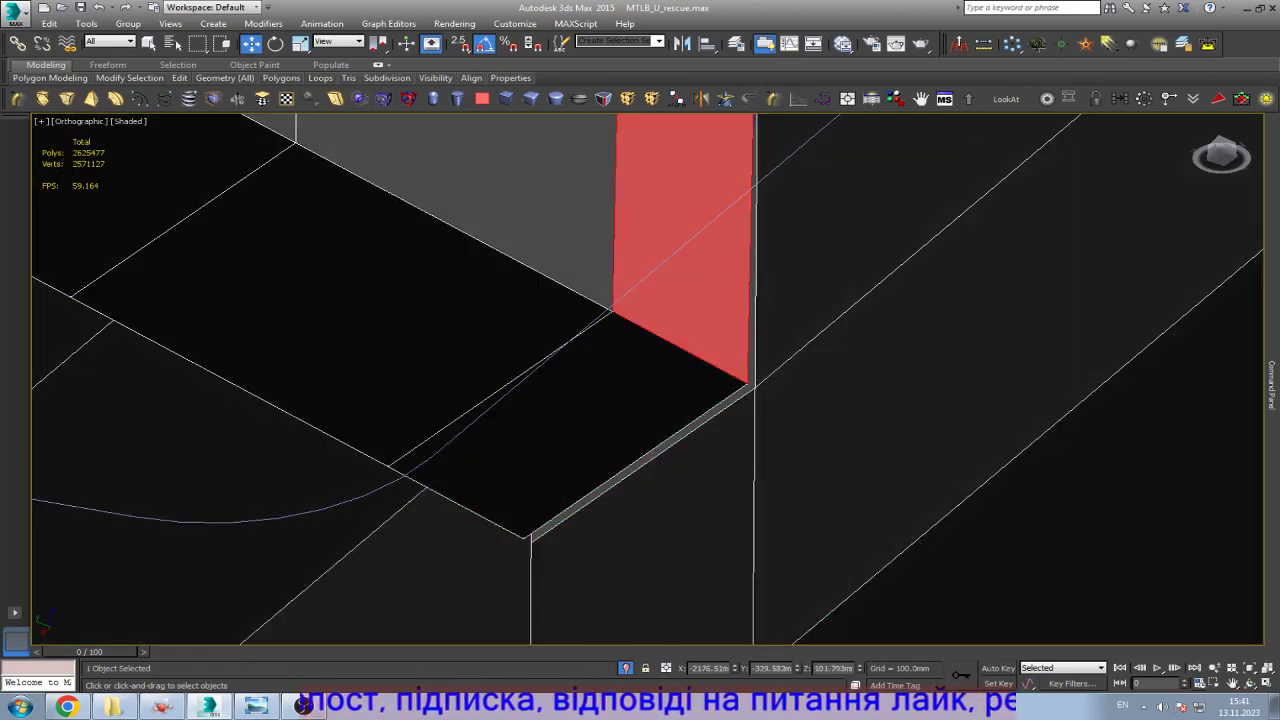
pyautogui.click(571, 457)
pyautogui.click(400, 586)
pyautogui.press('F3')
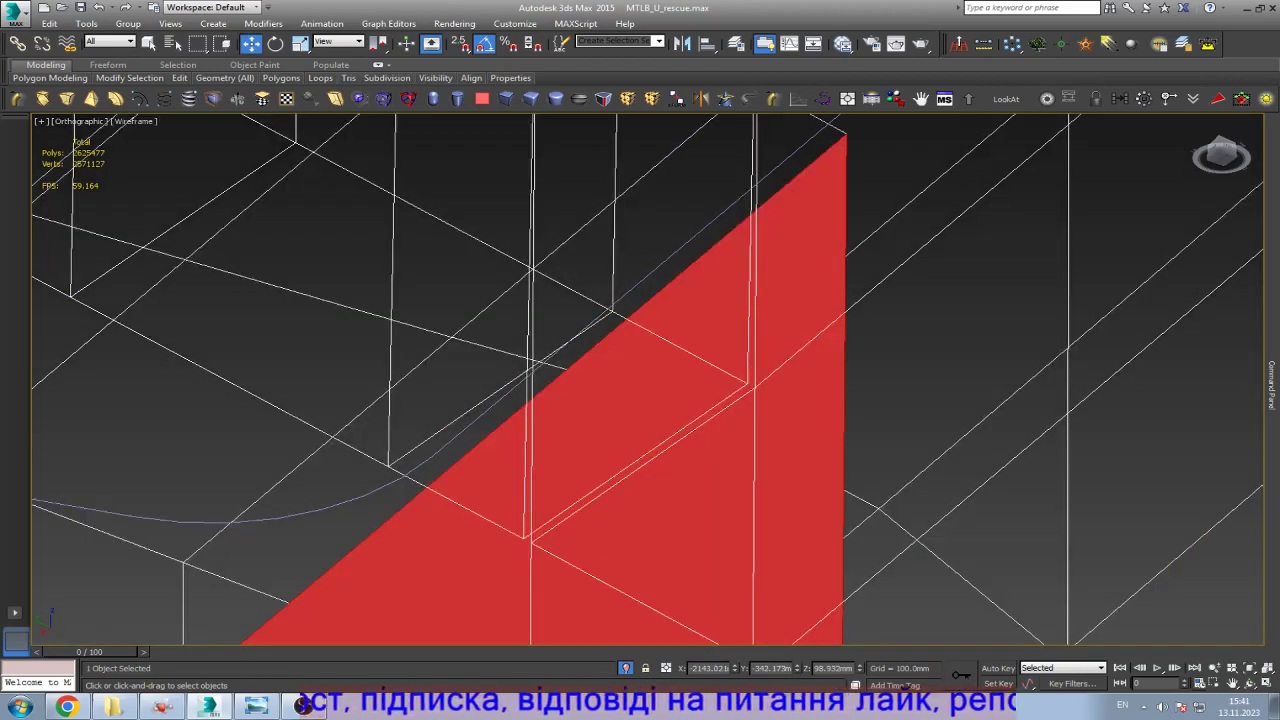
pyautogui.press('F3')
pyautogui.press('F3')
pyautogui.click(640, 520)
pyautogui.press('F3')
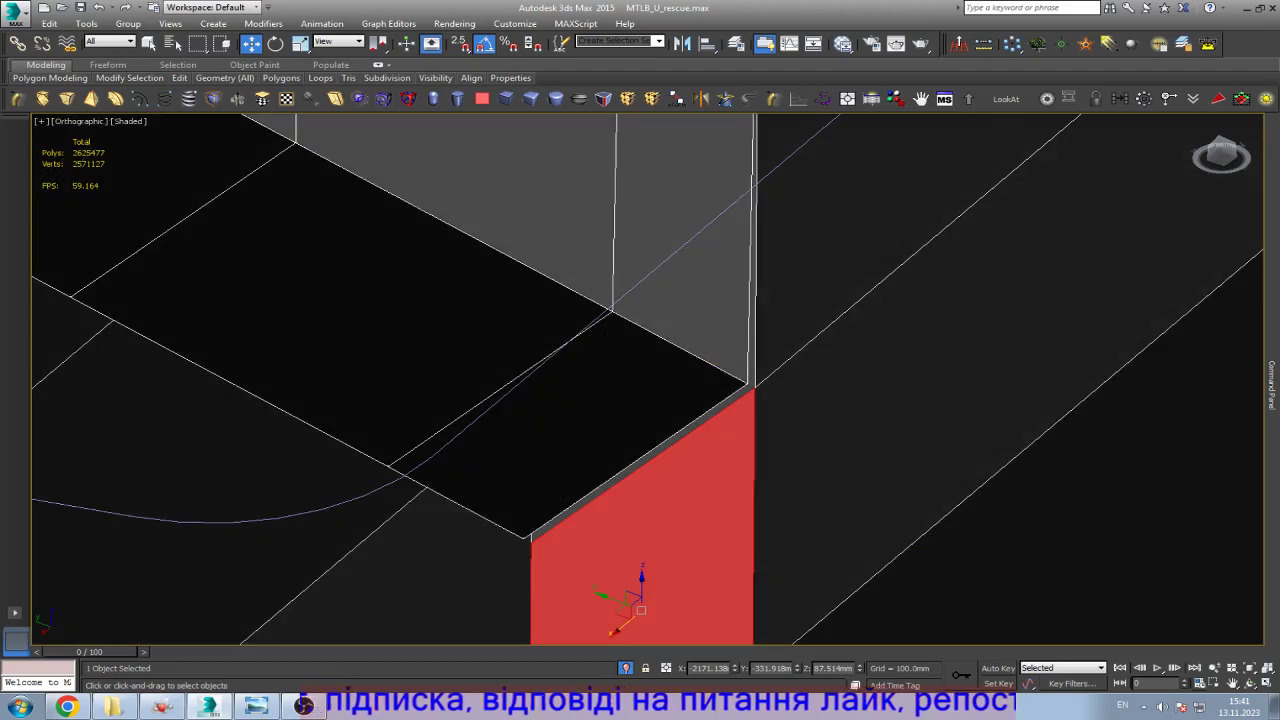
pyautogui.scroll(-3, 621, 452)
pyautogui.scroll(3, 621, 452)
pyautogui.press('1')
pyautogui.scroll(4, 621, 452)
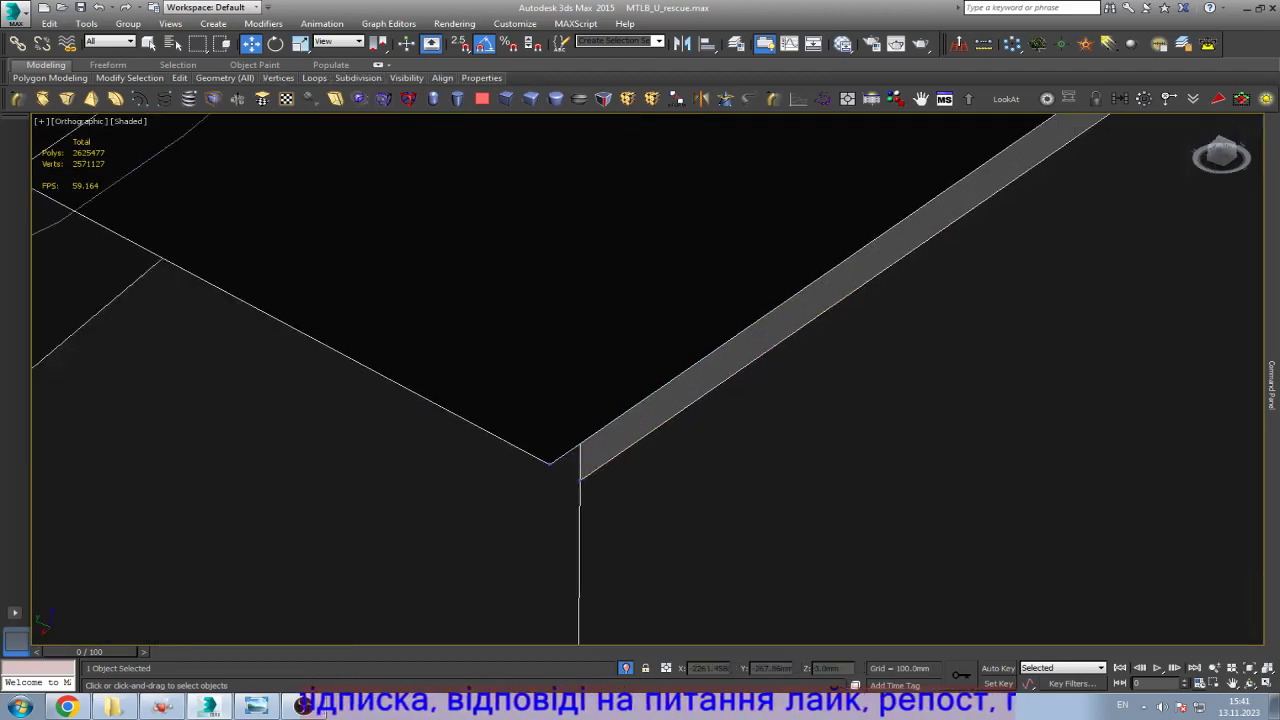
# Step: Select the corner vertex at the link joint and orbit around it in wireframe
pyautogui.press('q')
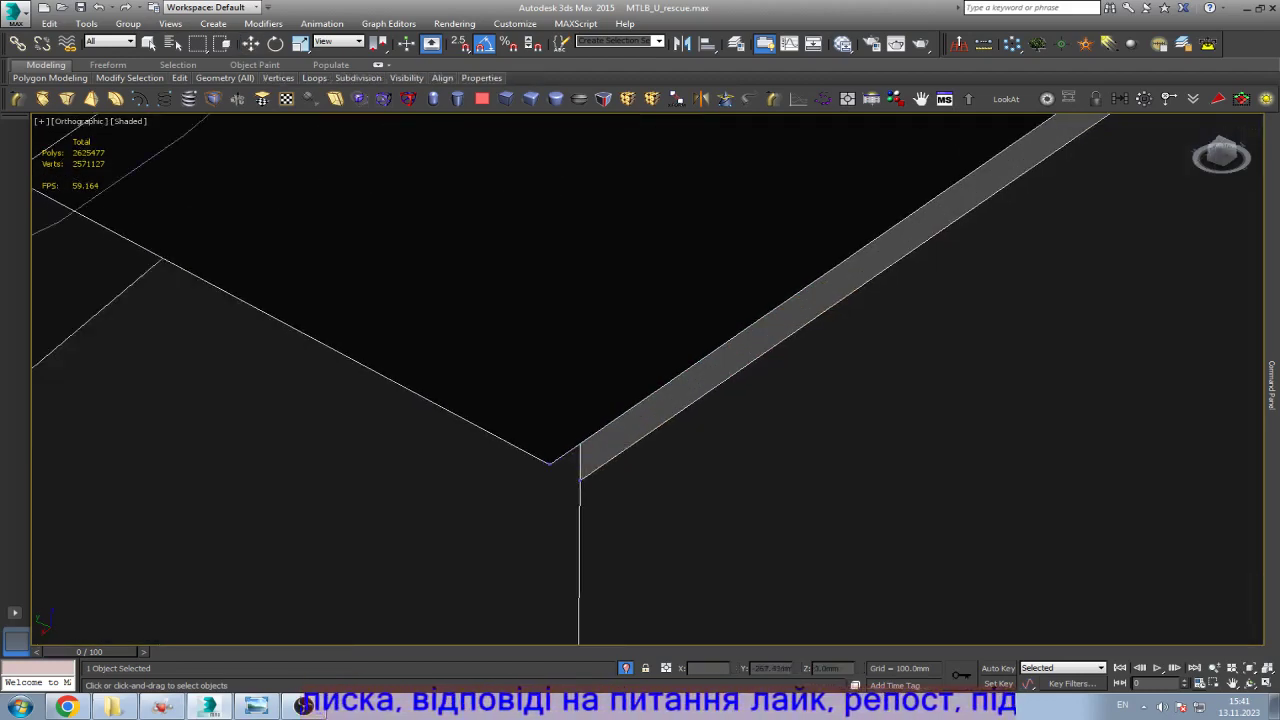
pyautogui.press('w')
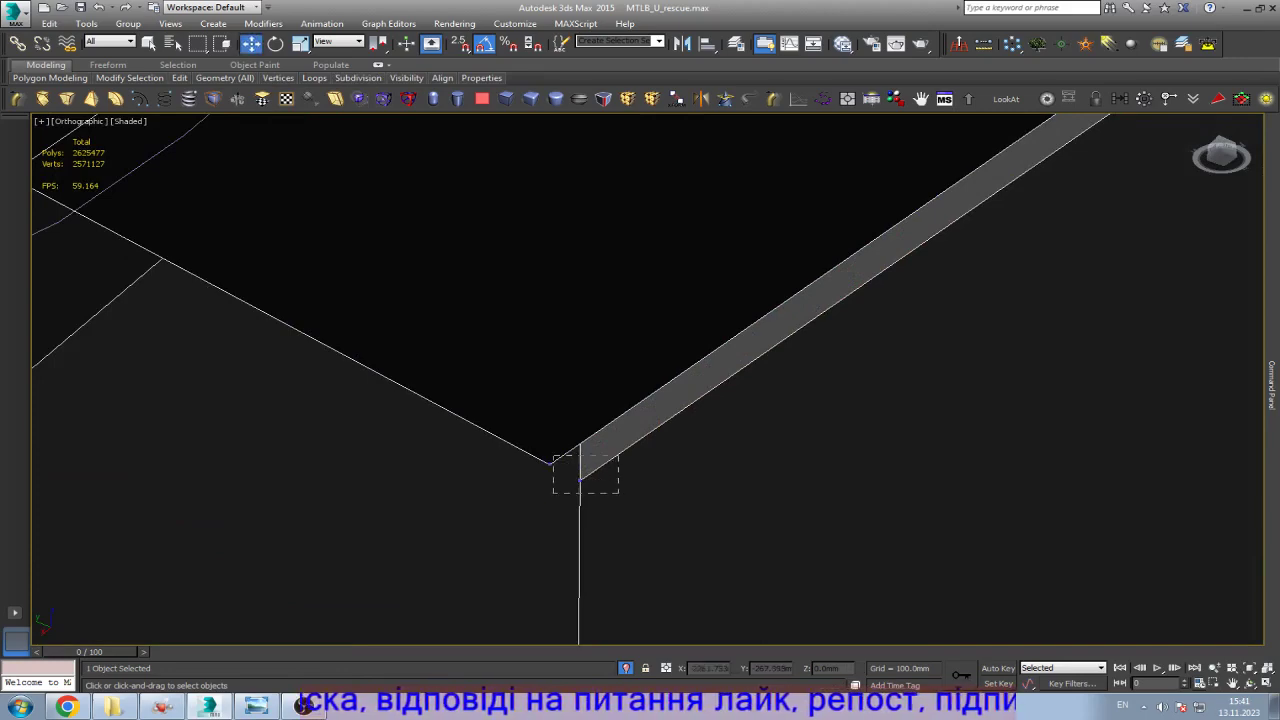
pyautogui.moveTo(618, 492); pyautogui.dragTo(618, 492)
pyautogui.click(1250, 683)
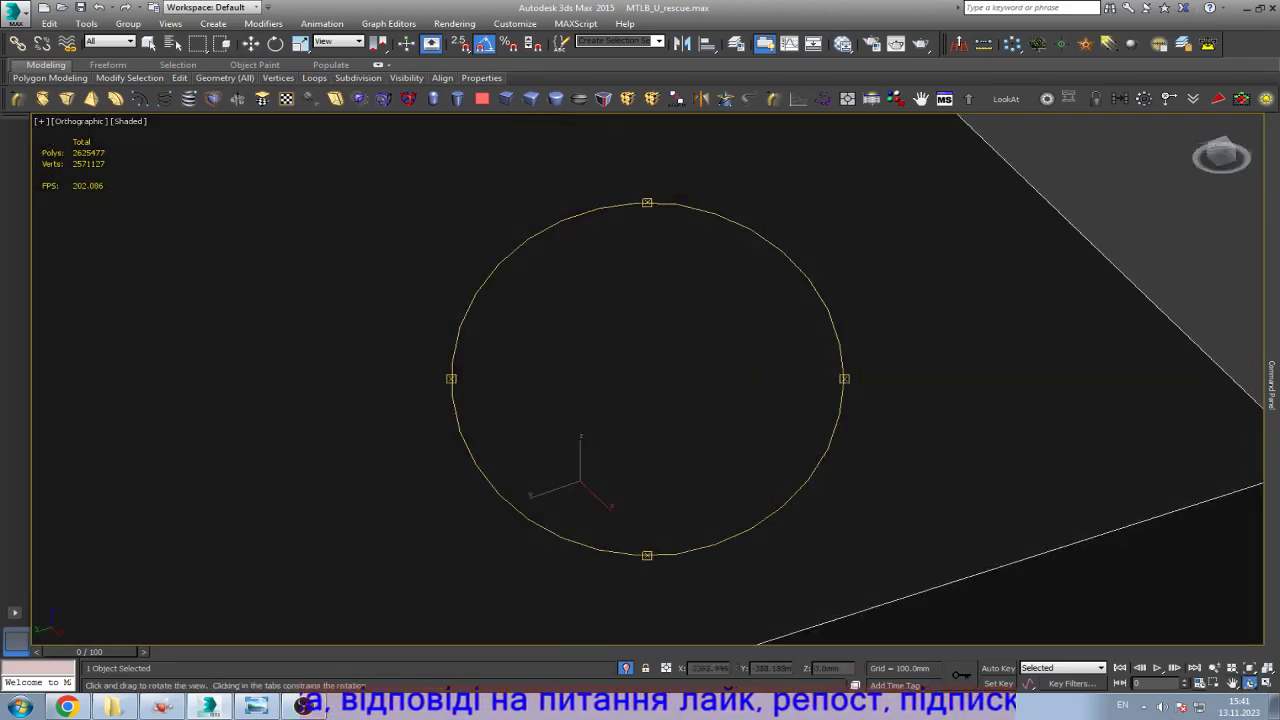
pyautogui.moveTo(640, 380)
pyautogui.mouseDown()
pyautogui.moveTo(550, 410)
pyautogui.moveTo(555, 460)
pyautogui.mouseUp()
pyautogui.press('F3')
pyautogui.press('F3')
pyautogui.moveTo(650, 380); pyautogui.dragTo(780, 480)
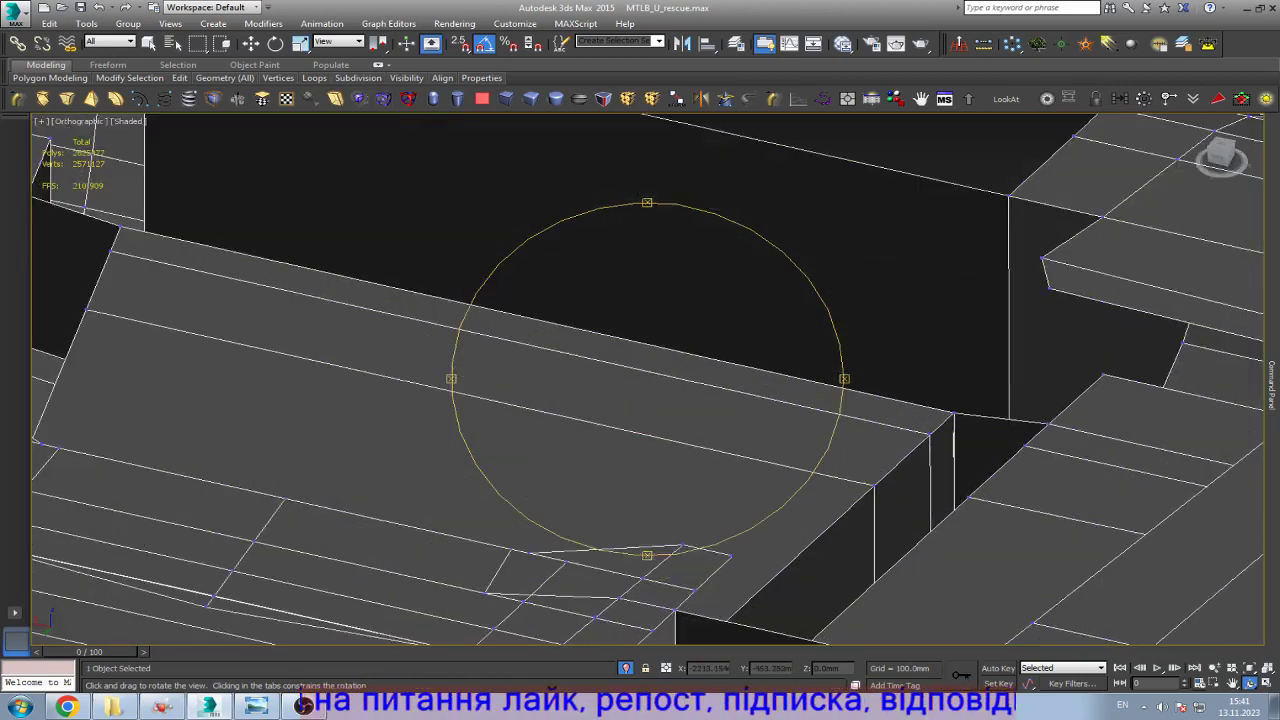
pyautogui.press('w')
# Step: Inspect an edge near the joint, then frame the link from a tilted top view
pyautogui.press('2')
pyautogui.click(1000, 417)
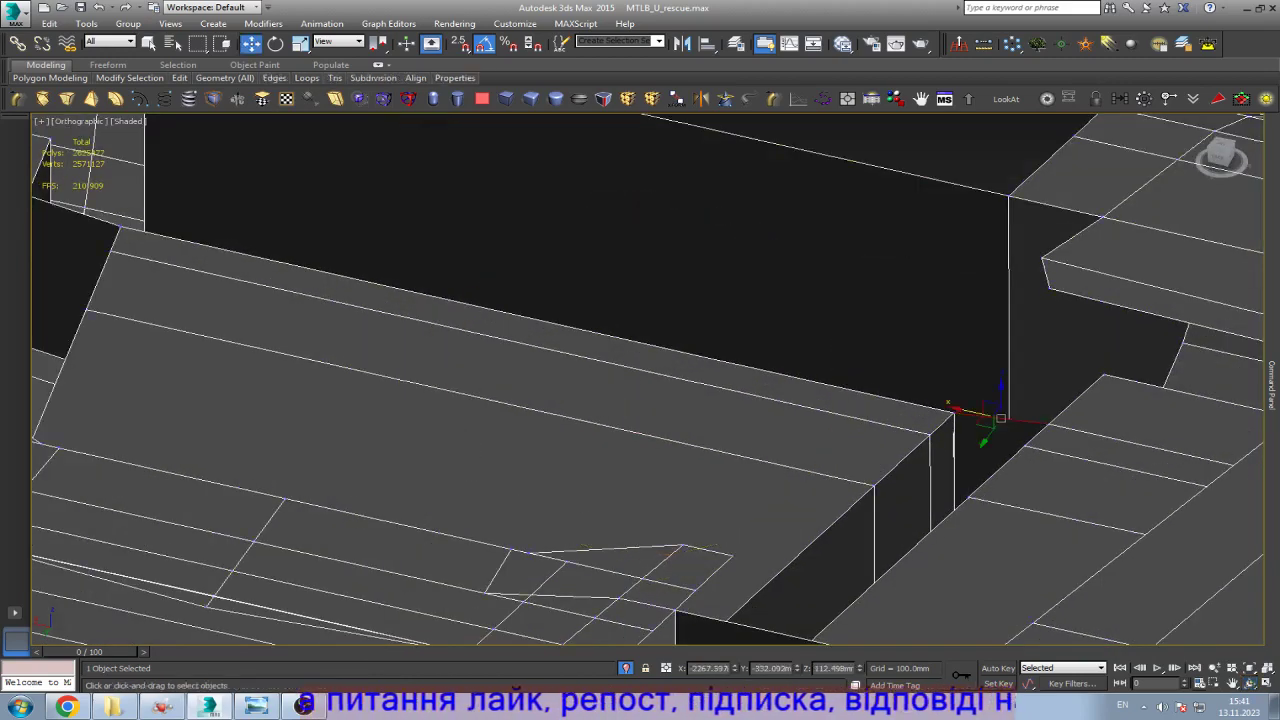
pyautogui.moveTo(1000, 417); pyautogui.dragTo(200, 255, button='middle')
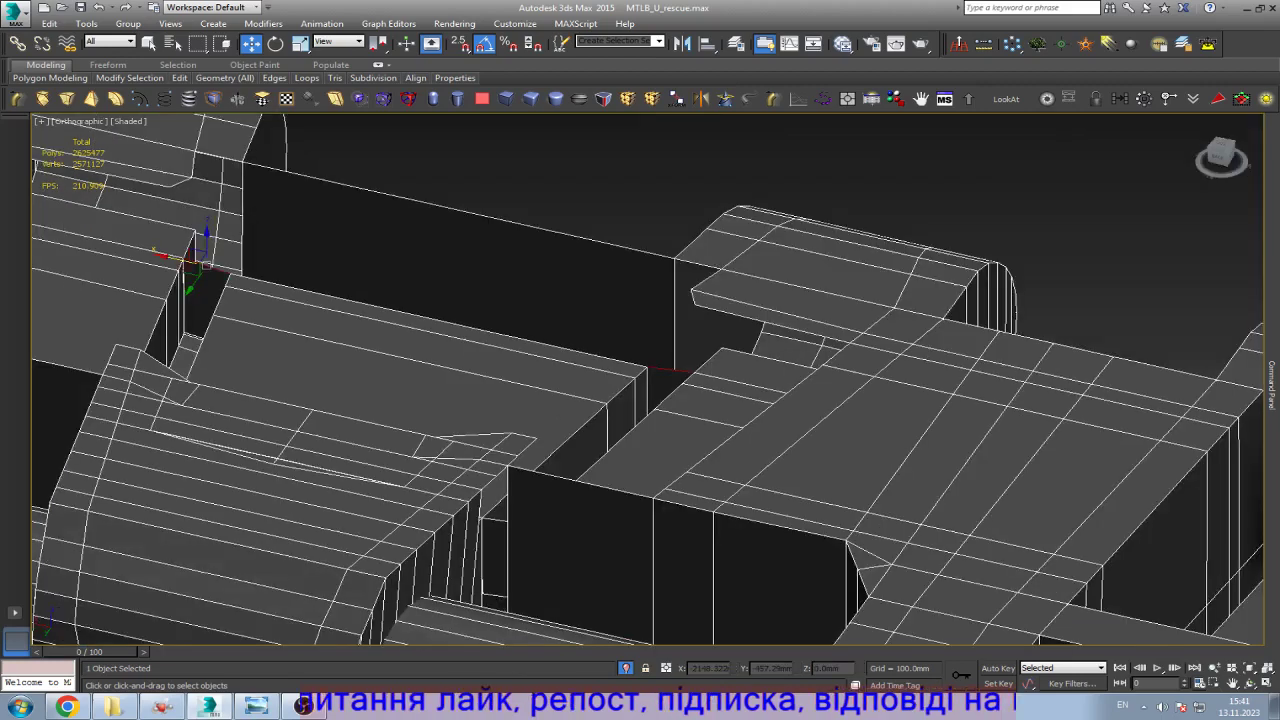
pyautogui.hotkey('ctrl', 'd')
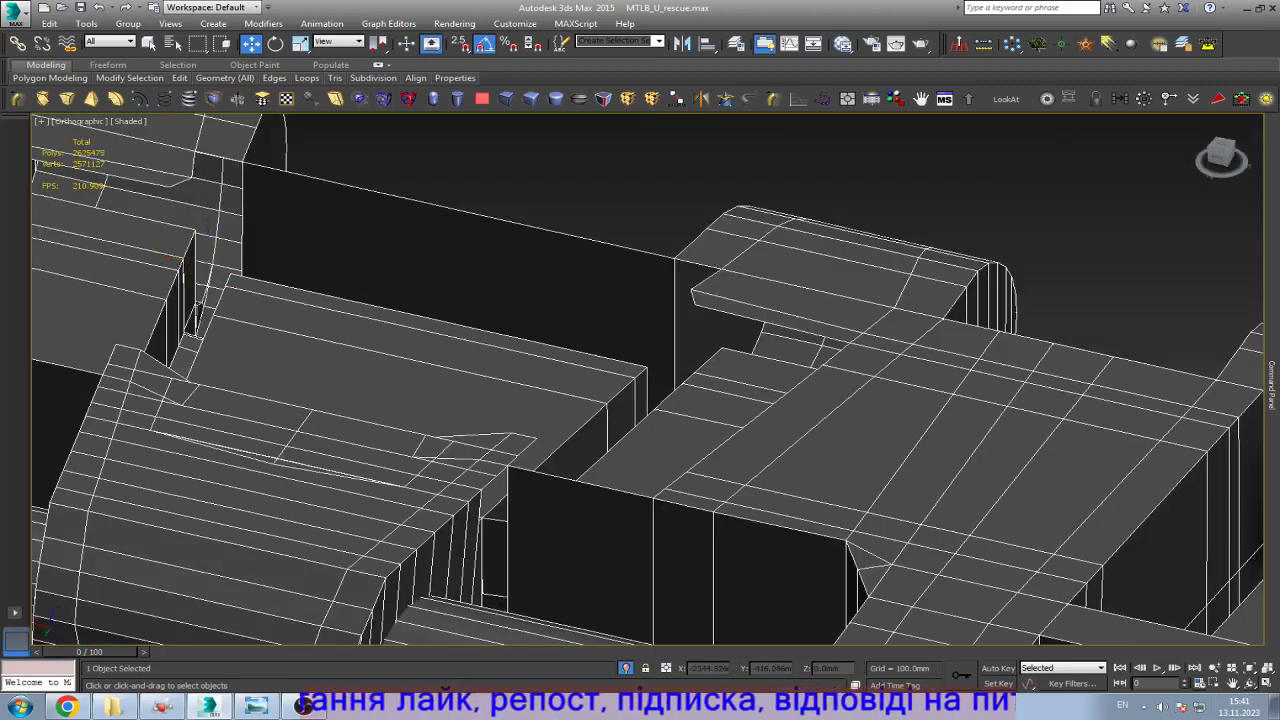
pyautogui.hotkey('ctrl', 'r')
pyautogui.press('z')
pyautogui.moveTo(640, 300); pyautogui.dragTo(750, 415)
pyautogui.scroll(5, 647, 379)
pyautogui.scroll(3, 647, 379)
pyautogui.press('F3')
pyautogui.press('w')
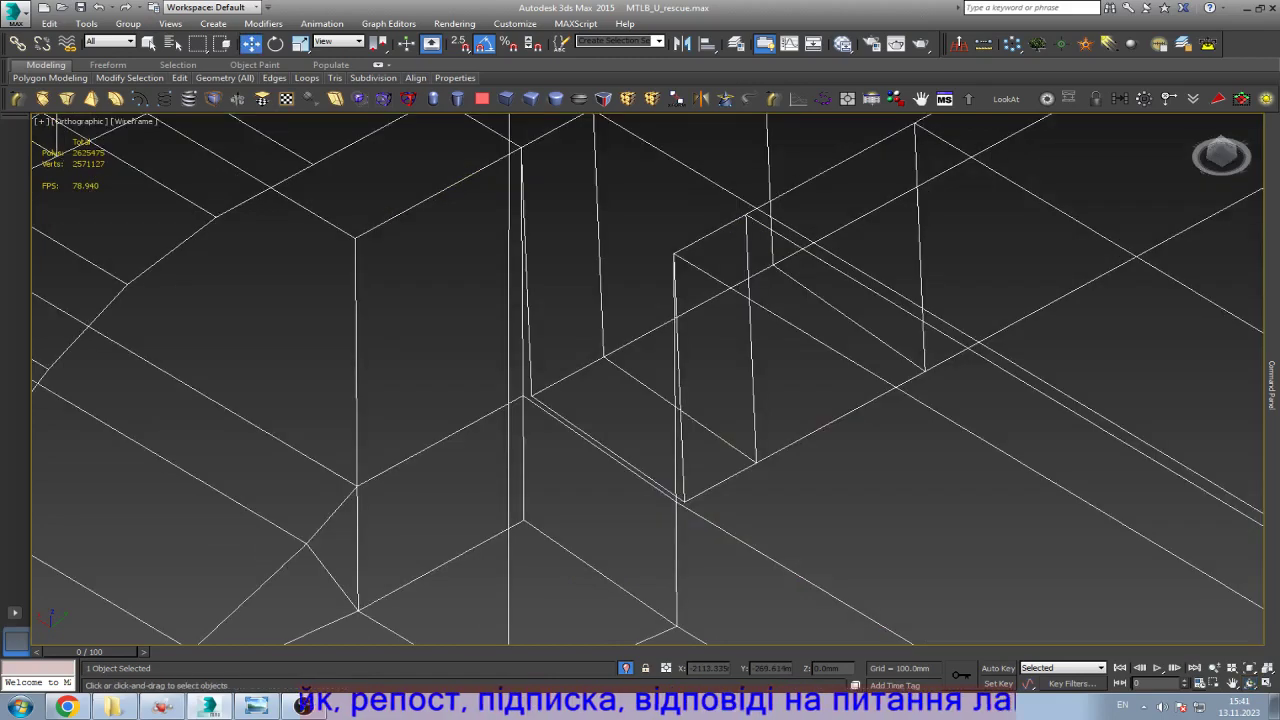
pyautogui.scroll(5, 611, 480)
# Step: Weld the doubled corner vertex into its neighbour at the link joint
pyautogui.press('1')
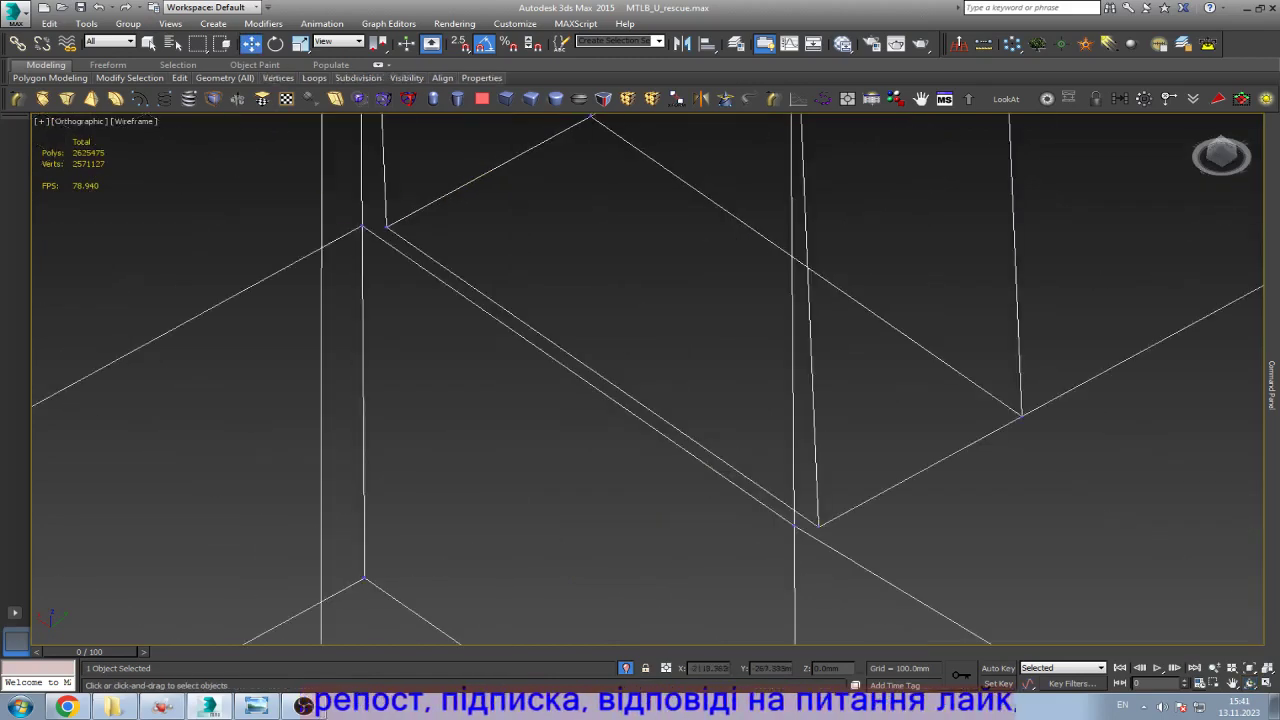
pyautogui.scroll(-3, 872, 391)
pyautogui.scroll(3, 918, 452)
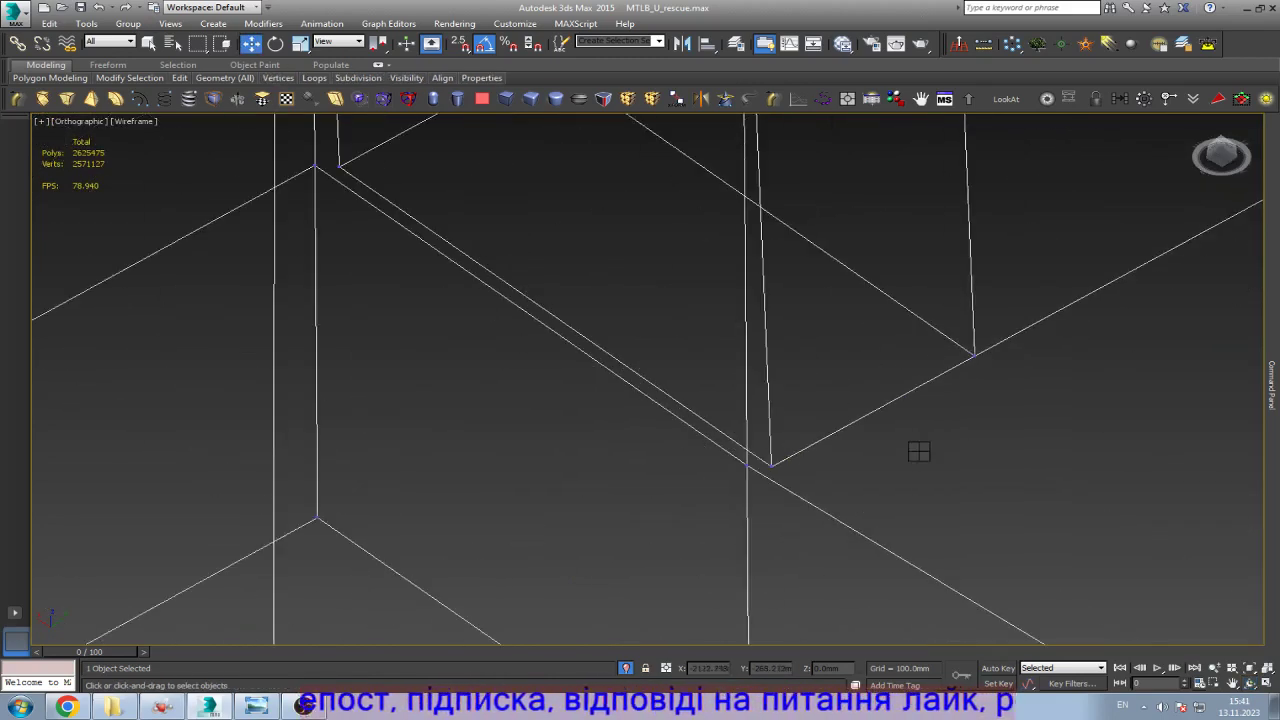
pyautogui.press('q')
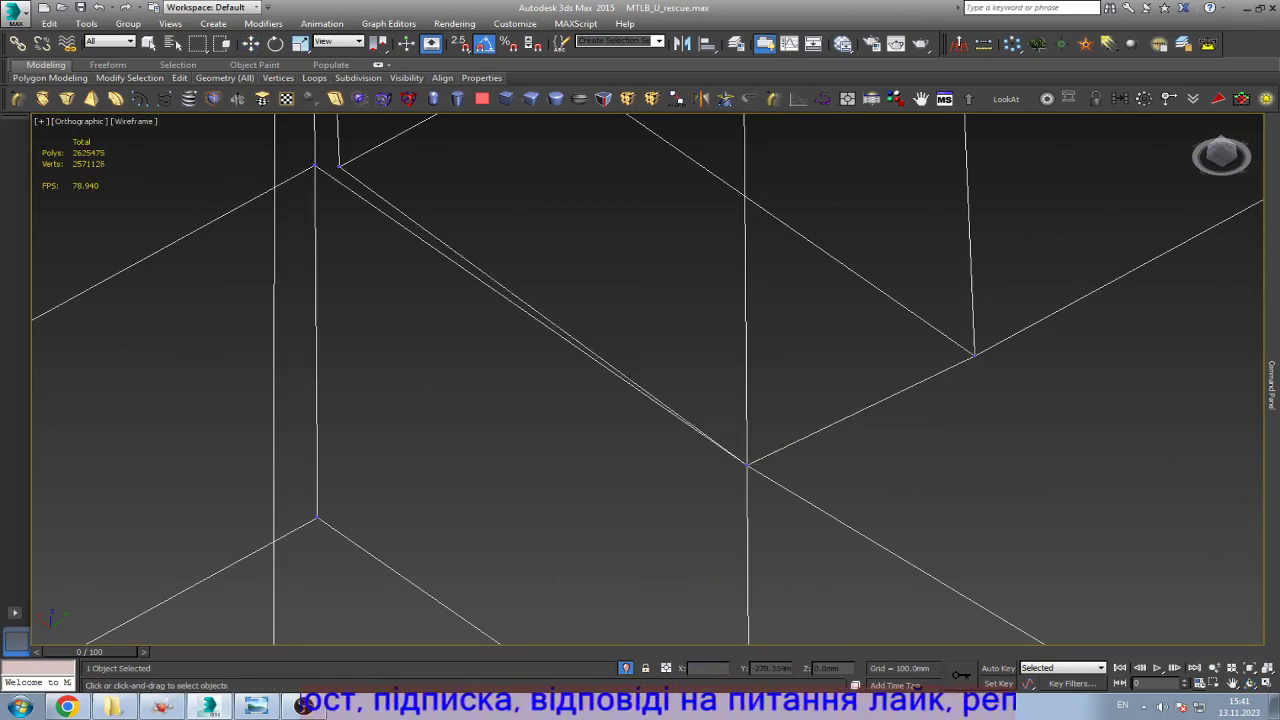
pyautogui.scroll(-3, 640, 380)
pyautogui.scroll(3, 640, 380)
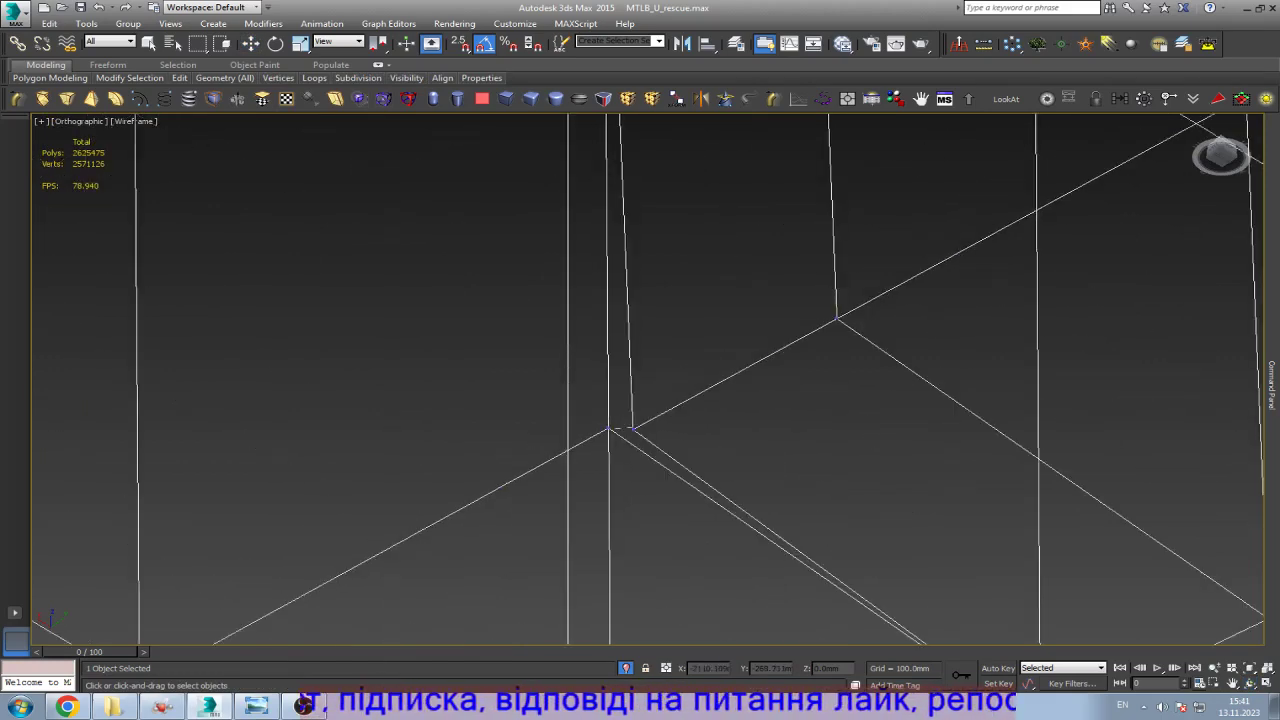
pyautogui.press('w')
pyautogui.scroll(-3, 648, 380)
pyautogui.press('F3')
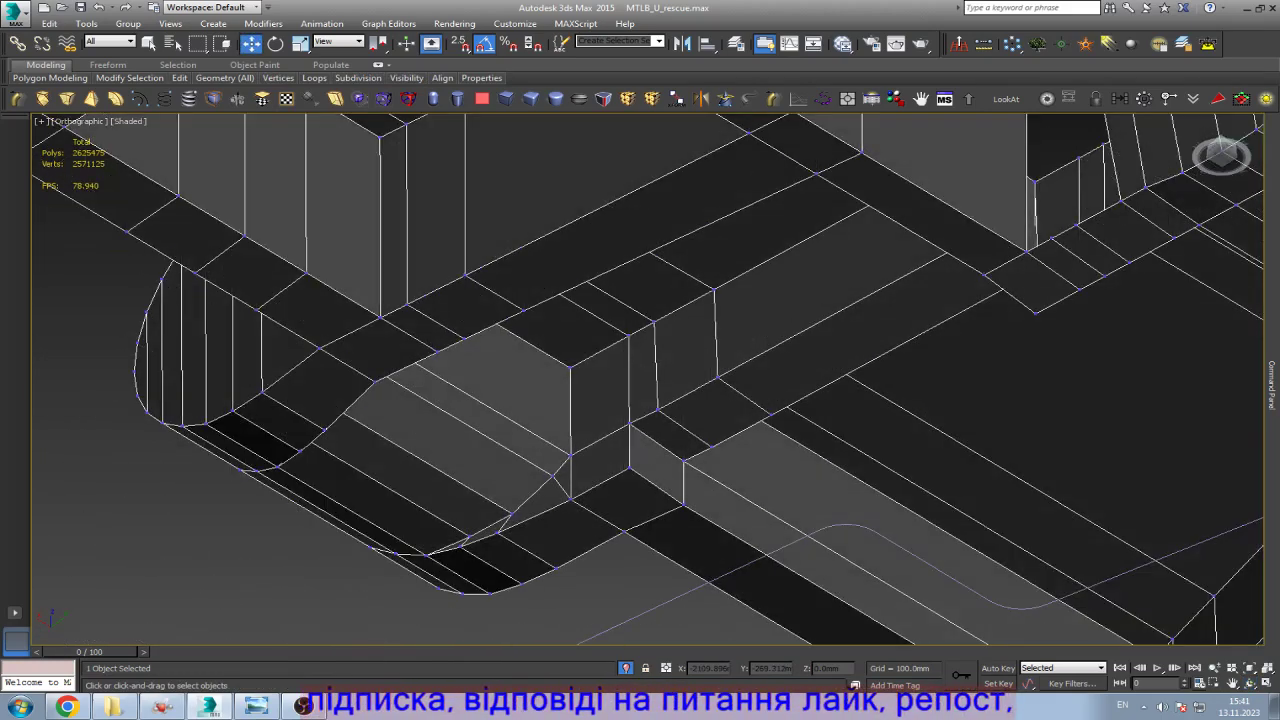
pyautogui.scroll(-5, 795, 483)
pyautogui.scroll(8, 795, 483)
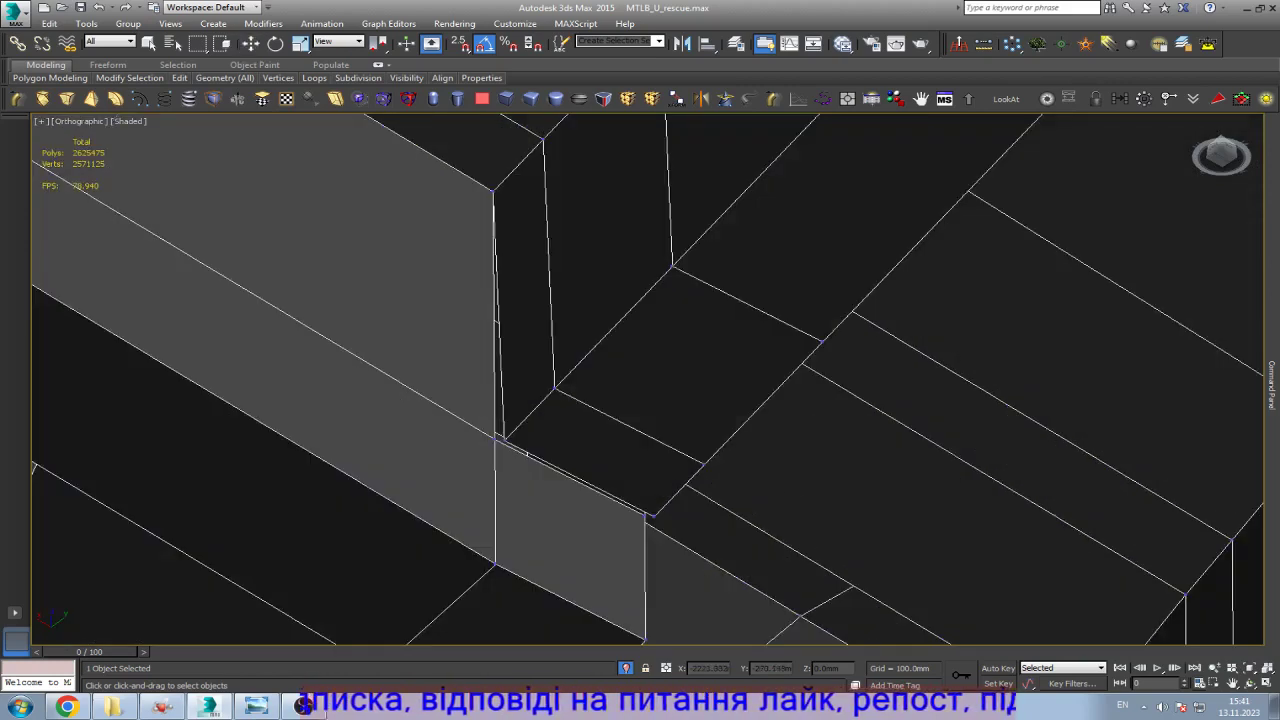
pyautogui.scroll(4, 672, 548)
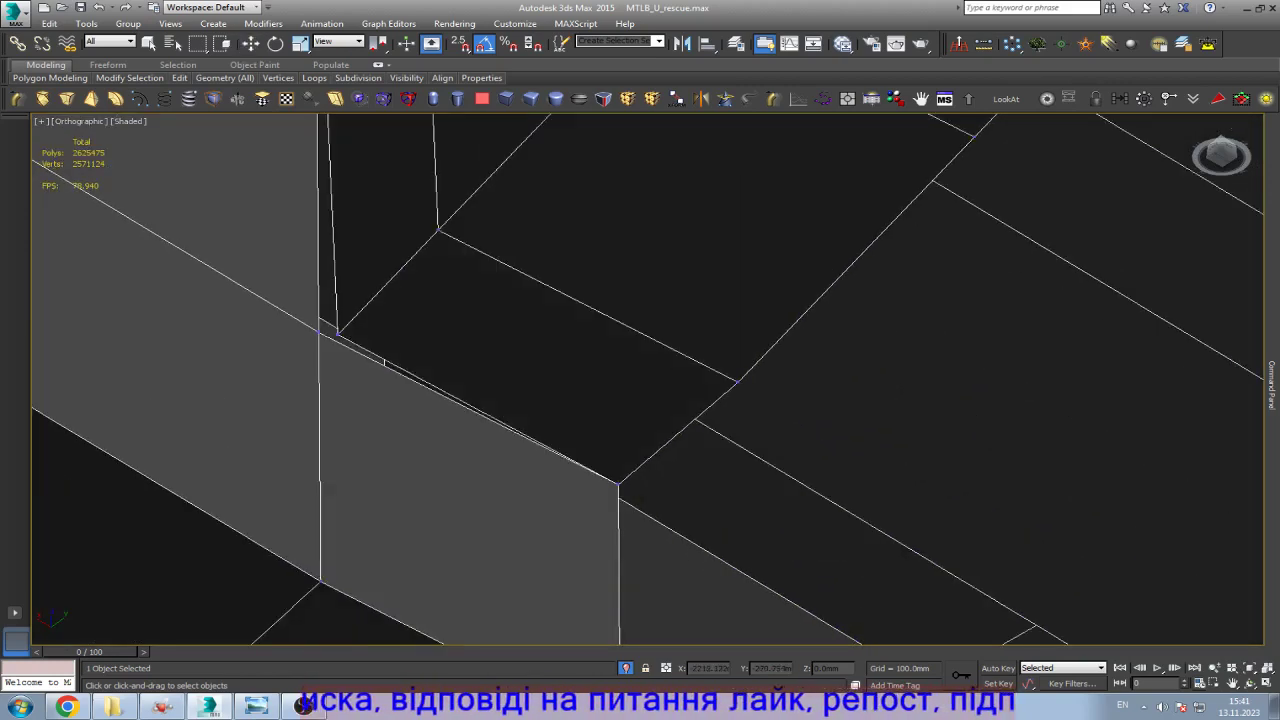
# Step: Check the joint corner in wireframe and shaded views from a new angle
pyautogui.press('w')
pyautogui.scroll(-6, 640, 380)
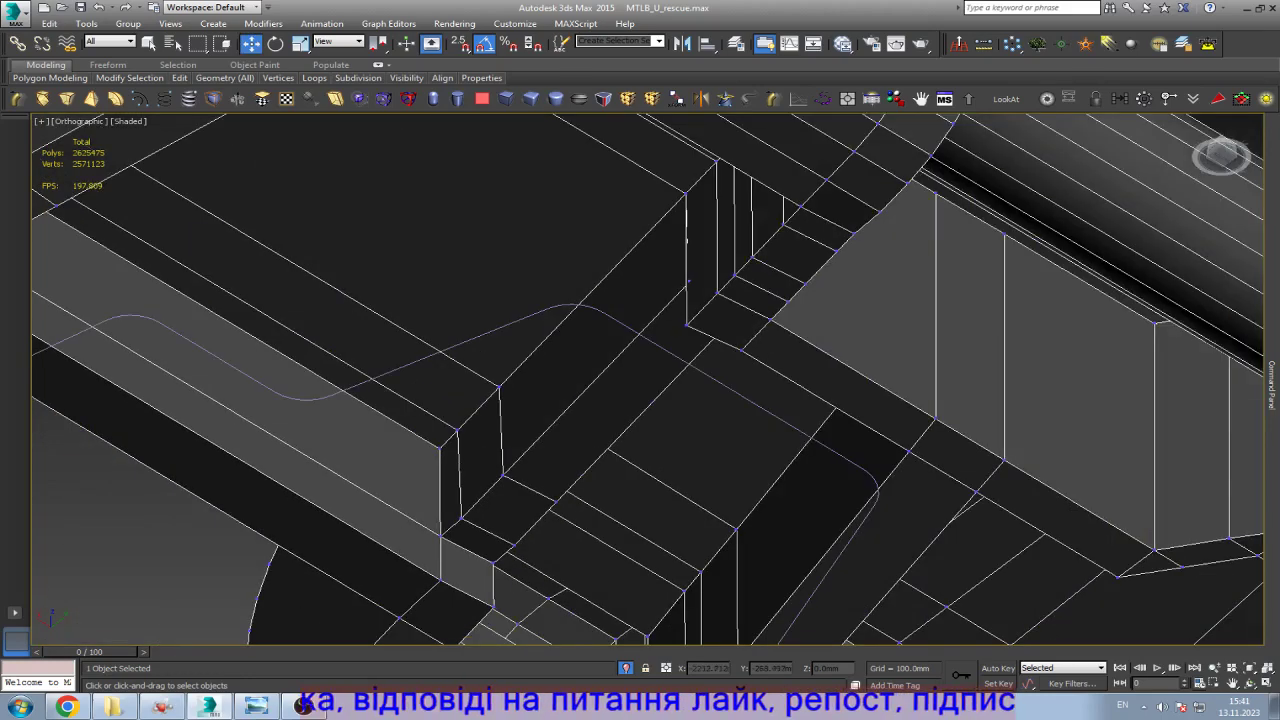
pyautogui.press('F3')
pyautogui.scroll(3, 650, 370)
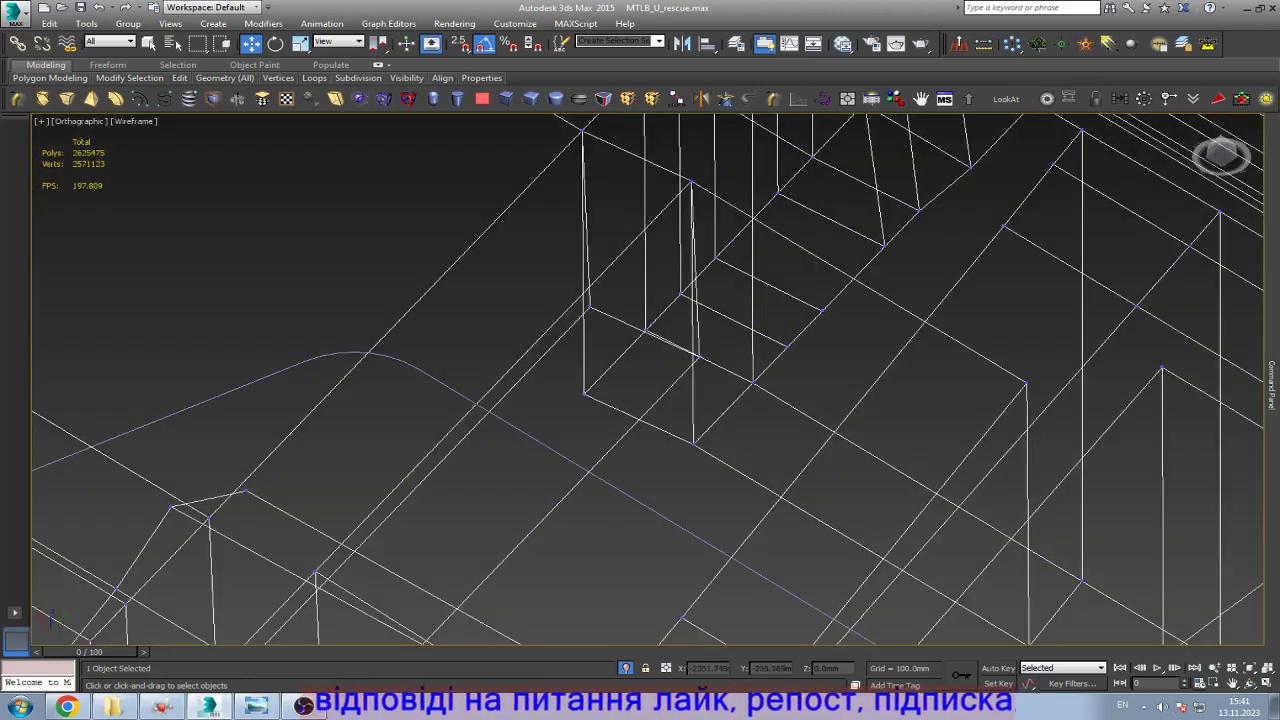
pyautogui.scroll(3, 648, 380)
pyautogui.scroll(-4, 765, 400)
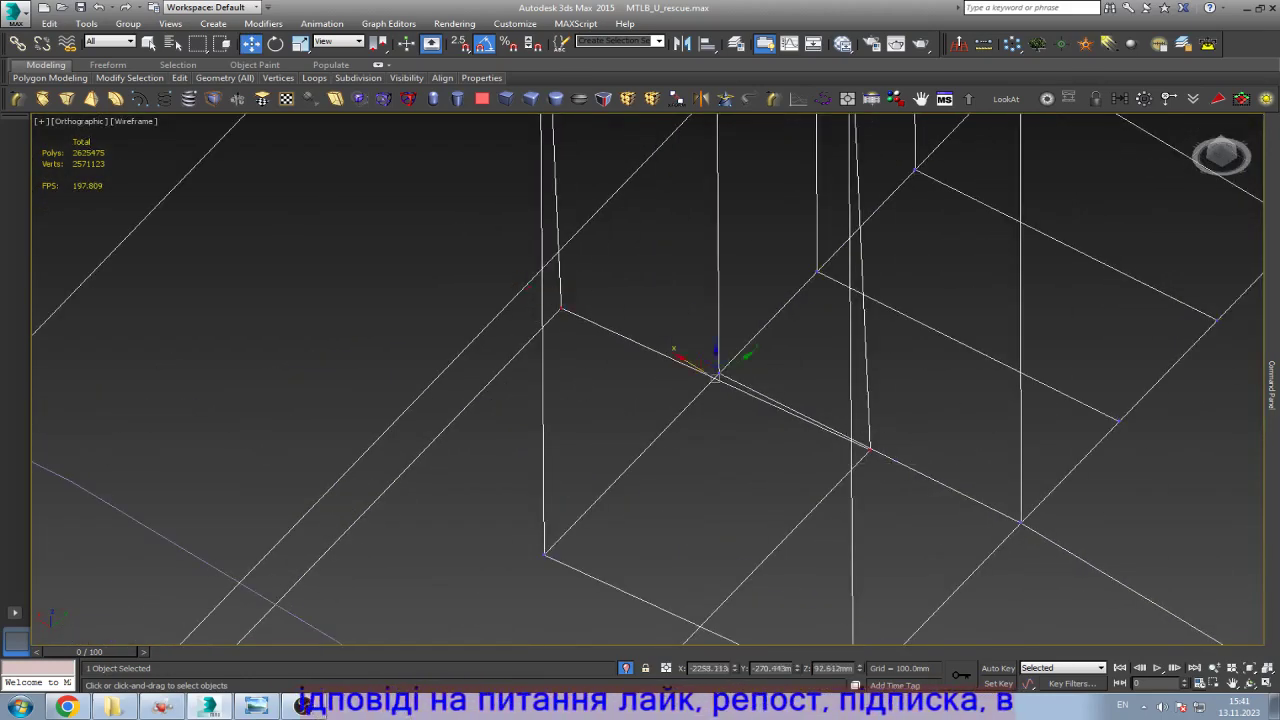
pyautogui.press('F3')
pyautogui.keyDown('alt'); pyautogui.moveTo(650, 380); pyautogui.dragTo(560, 395, button='middle'); pyautogui.keyUp('alt')
pyautogui.press('w')
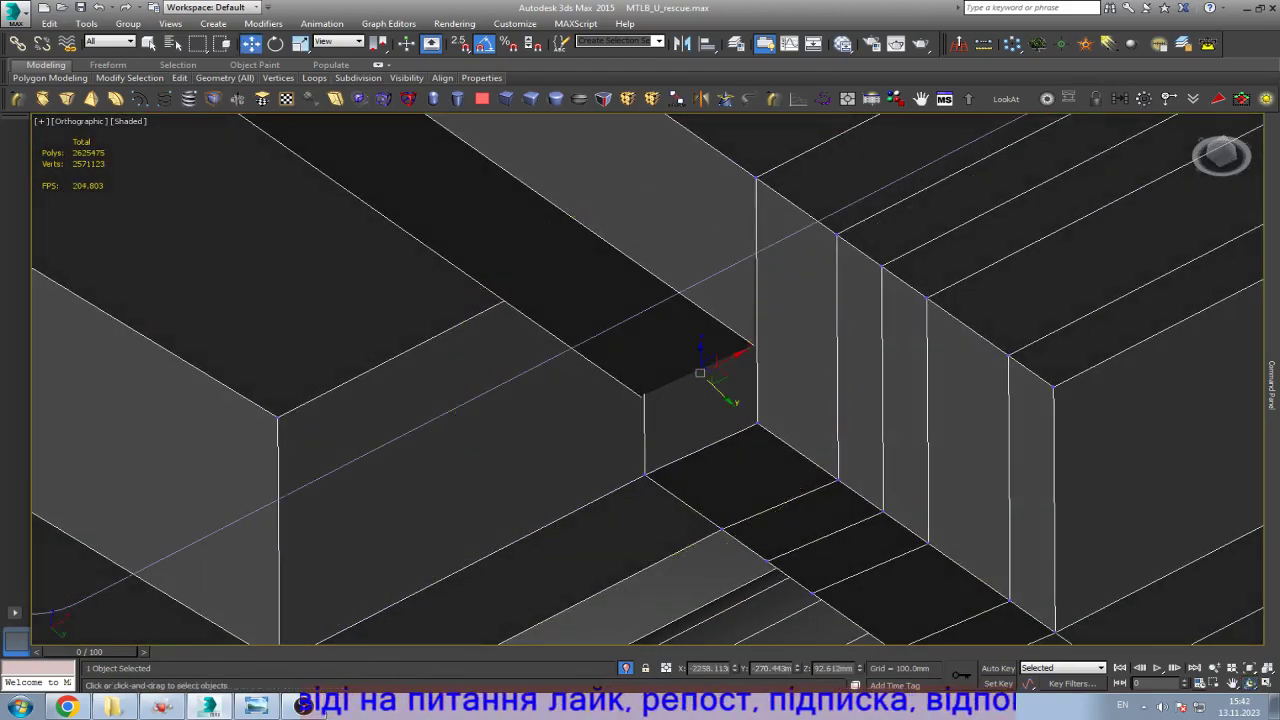
pyautogui.scroll(2, 780, 380)
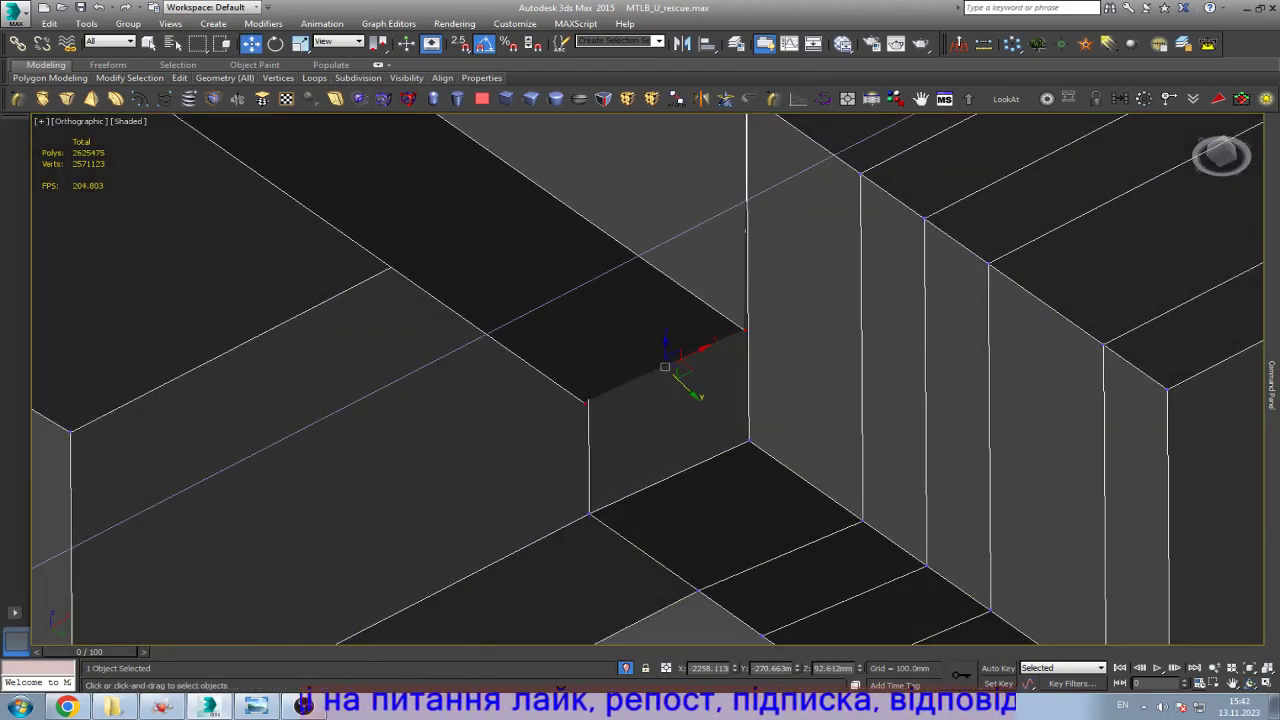
# Step: Cut new edges across the joint corner with the Cut tool
pyautogui.hotkey('alt', 'c')
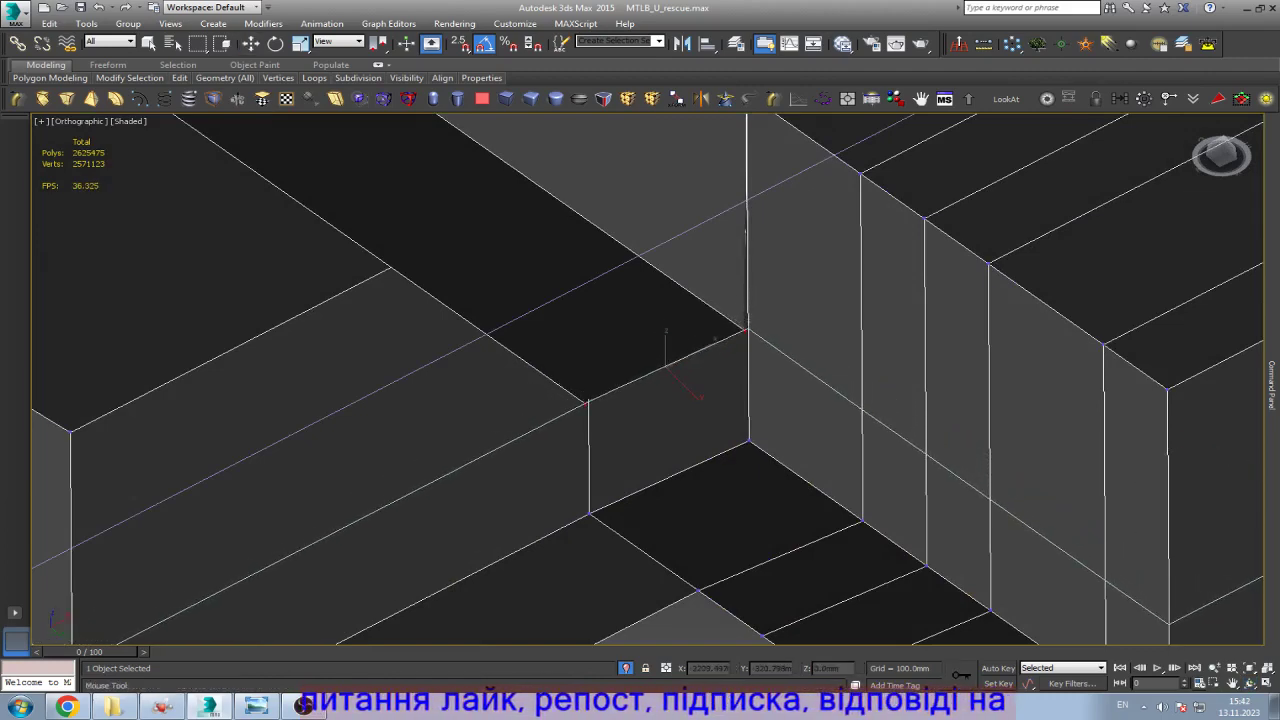
pyautogui.press('w')
pyautogui.press('F3')
pyautogui.scroll(-3, 790, 415)
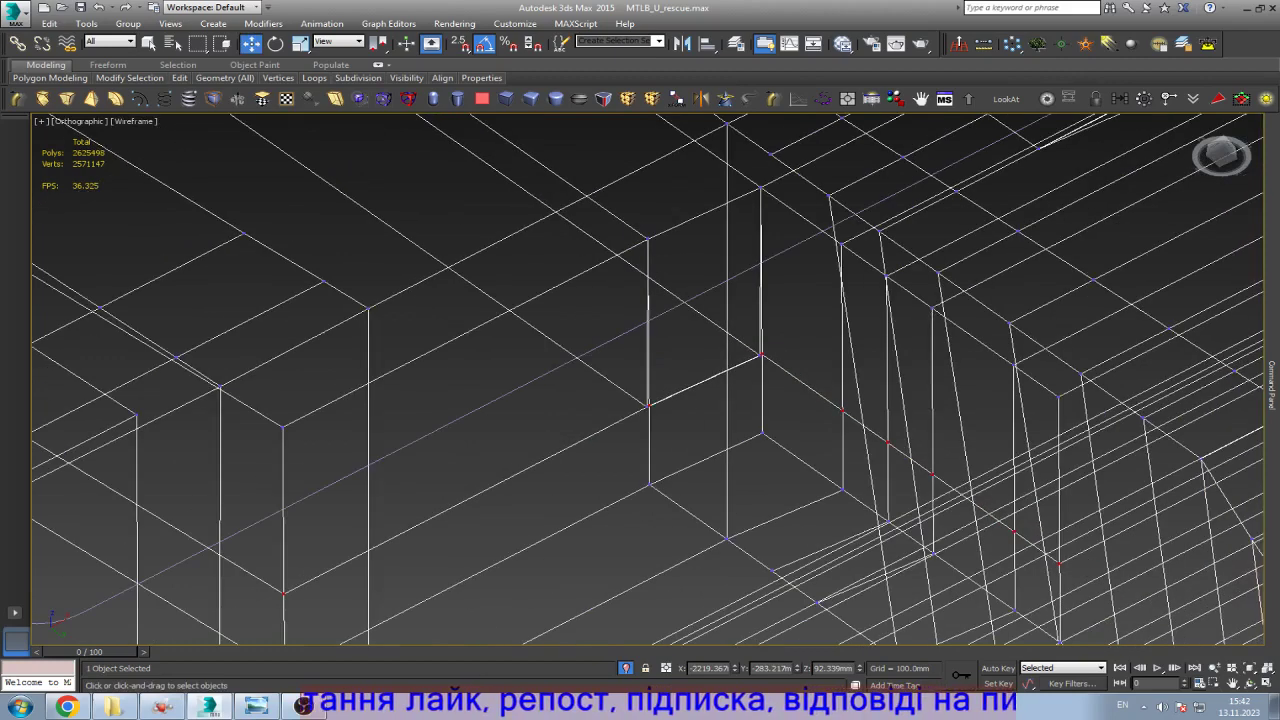
pyautogui.press('2')
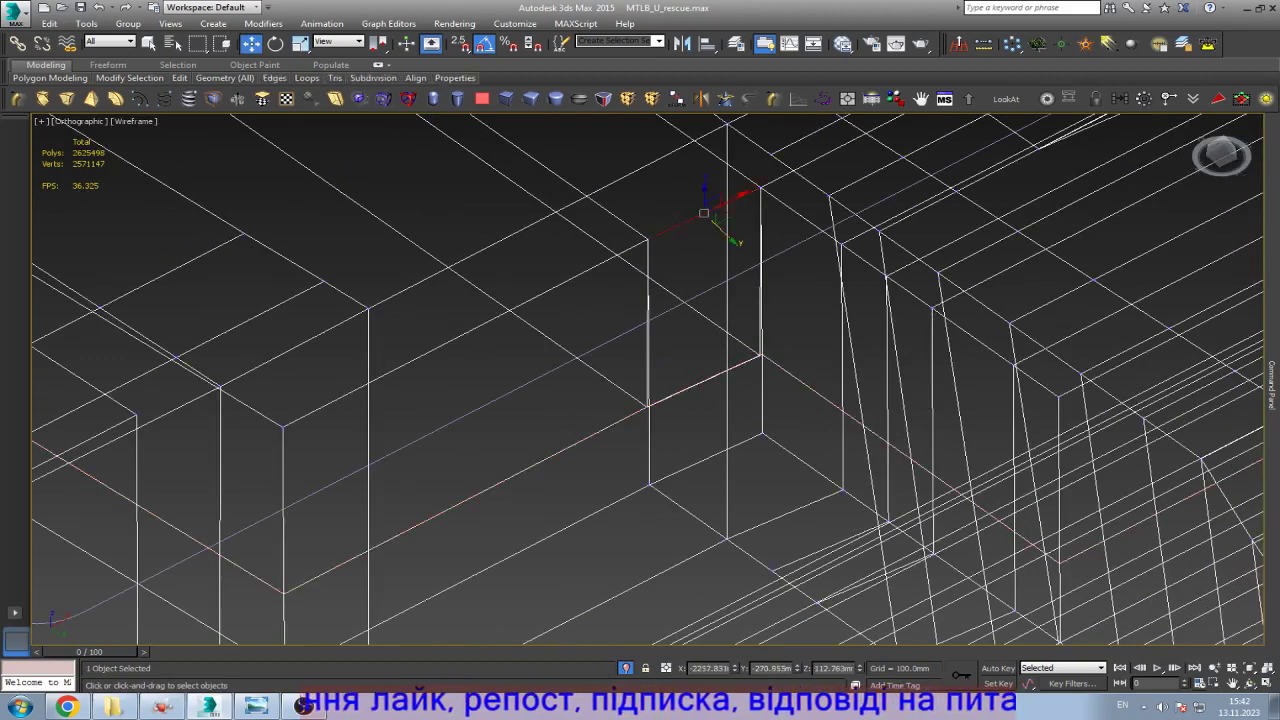
pyautogui.scroll(8, 704, 213)
pyautogui.press('F3')
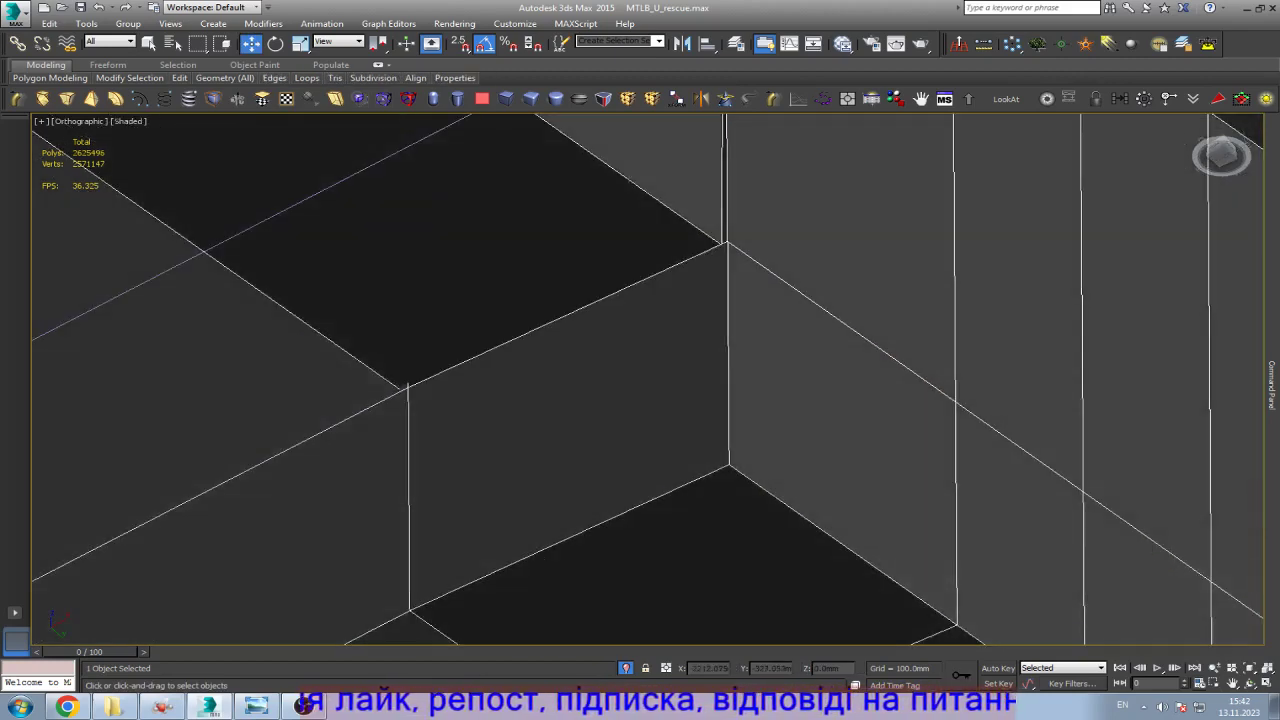
pyautogui.press('1')
pyautogui.press('F3')
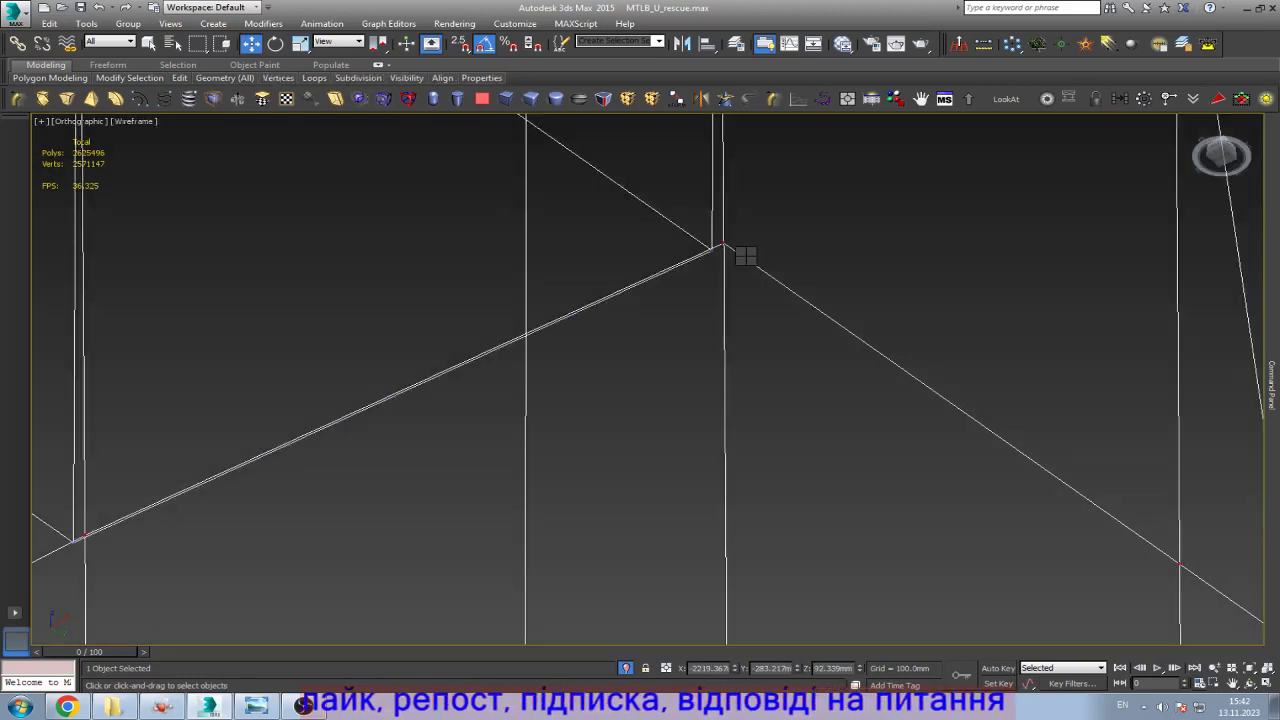
# Step: Pan to the vertex junction in shaded view and bring up the reference track photo
pyautogui.moveTo(720, 245); pyautogui.dragTo(415, 425, button='middle')
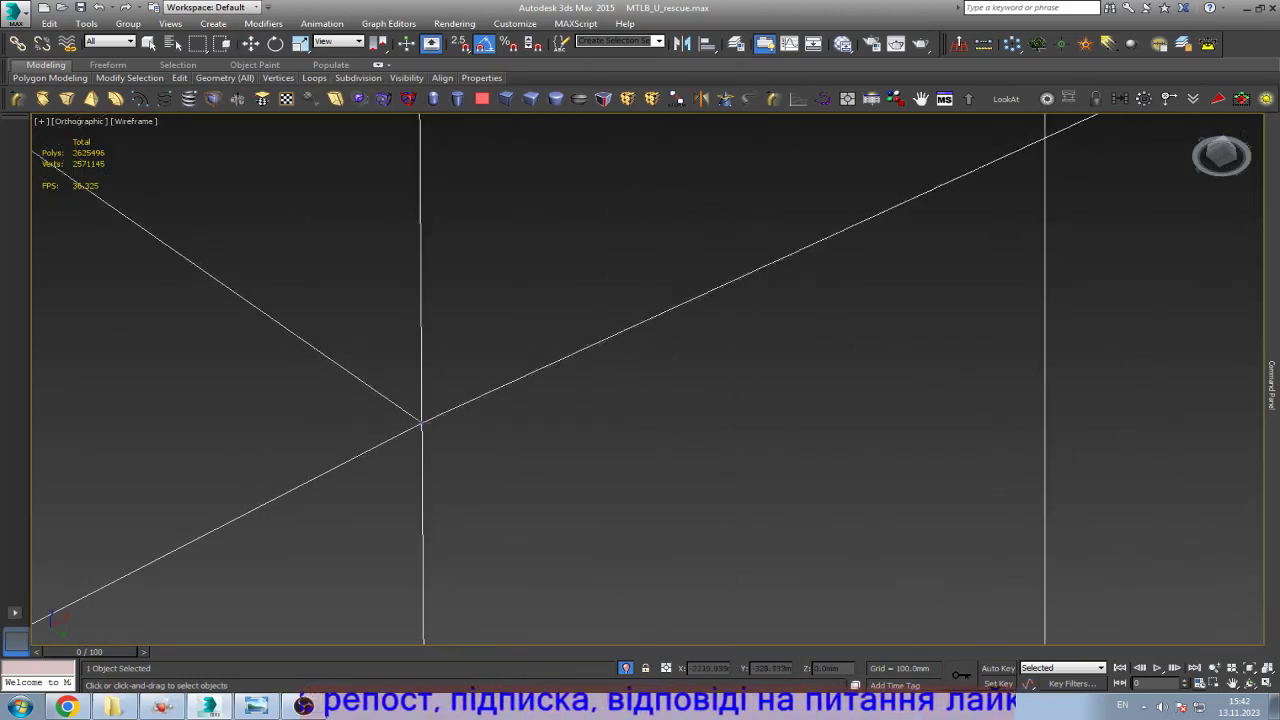
pyautogui.press('w')
pyautogui.scroll(-10, 730, 360)
pyautogui.press('F3')
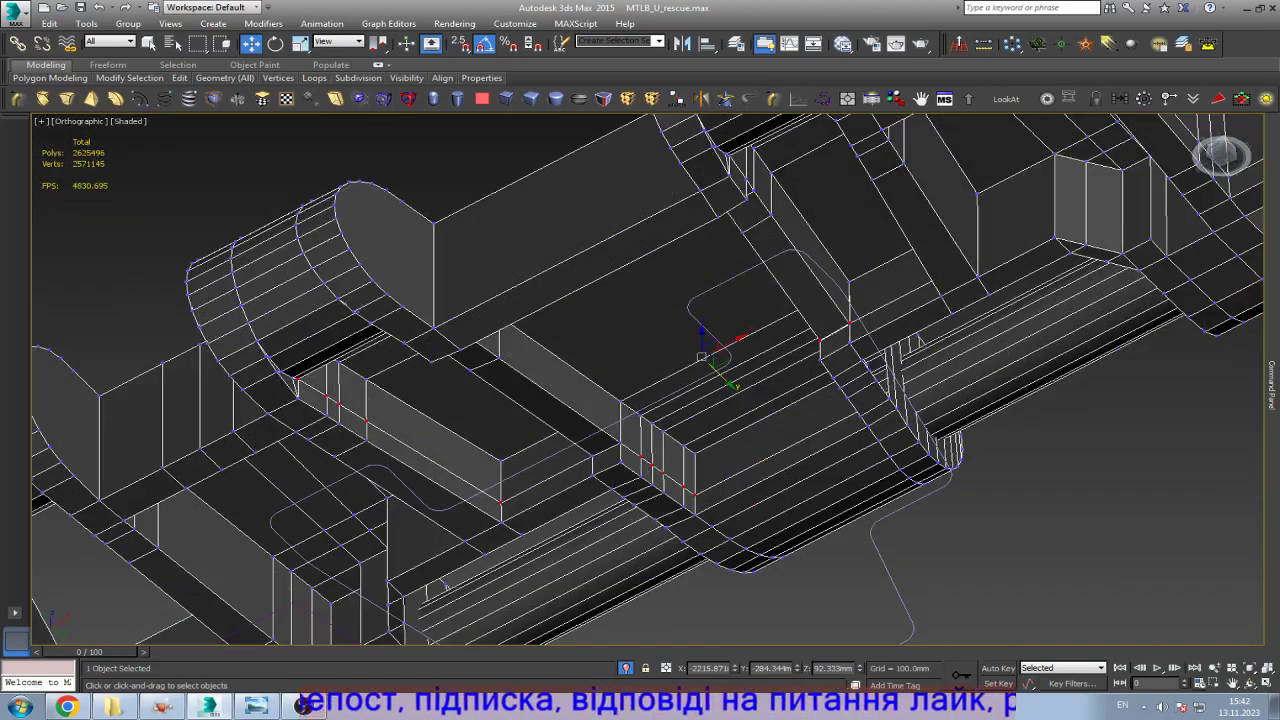
pyautogui.hotkey('alt', 'Tab')
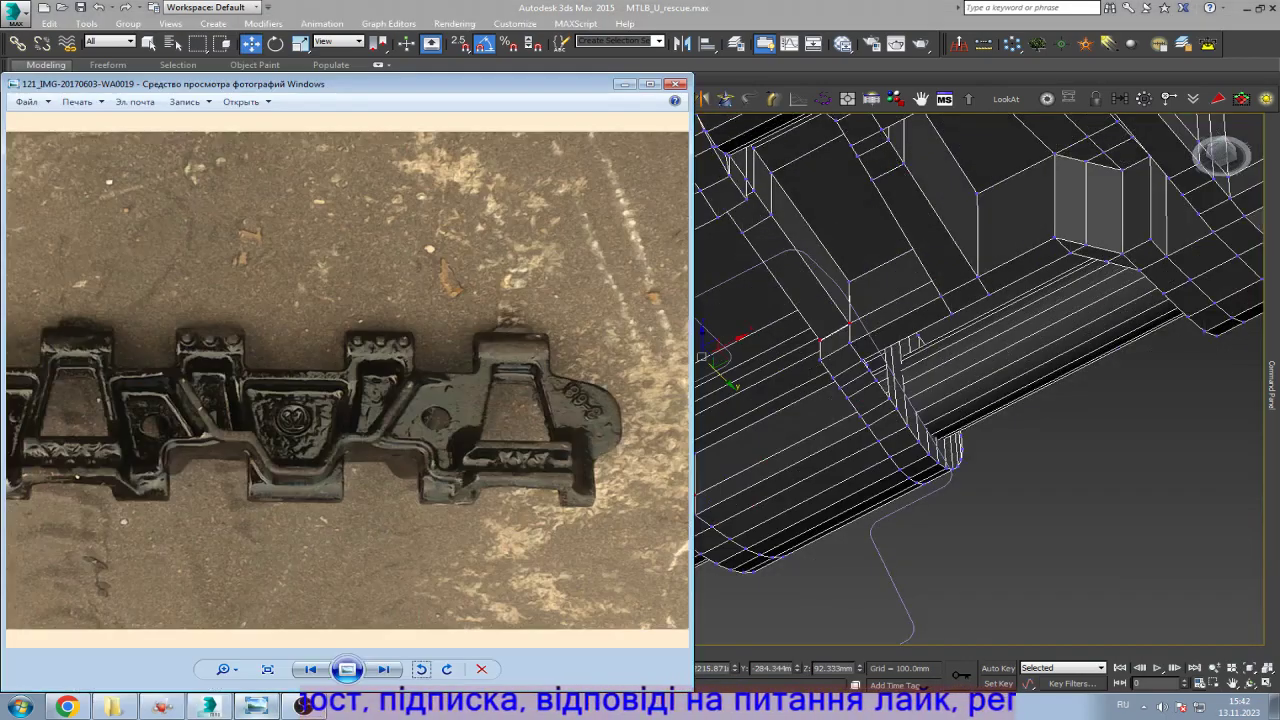
# Step: Leave the photo, turn on Edged Faces, and frame the link in Bottom view at object level
pyautogui.hotkey('alt', 'Tab')
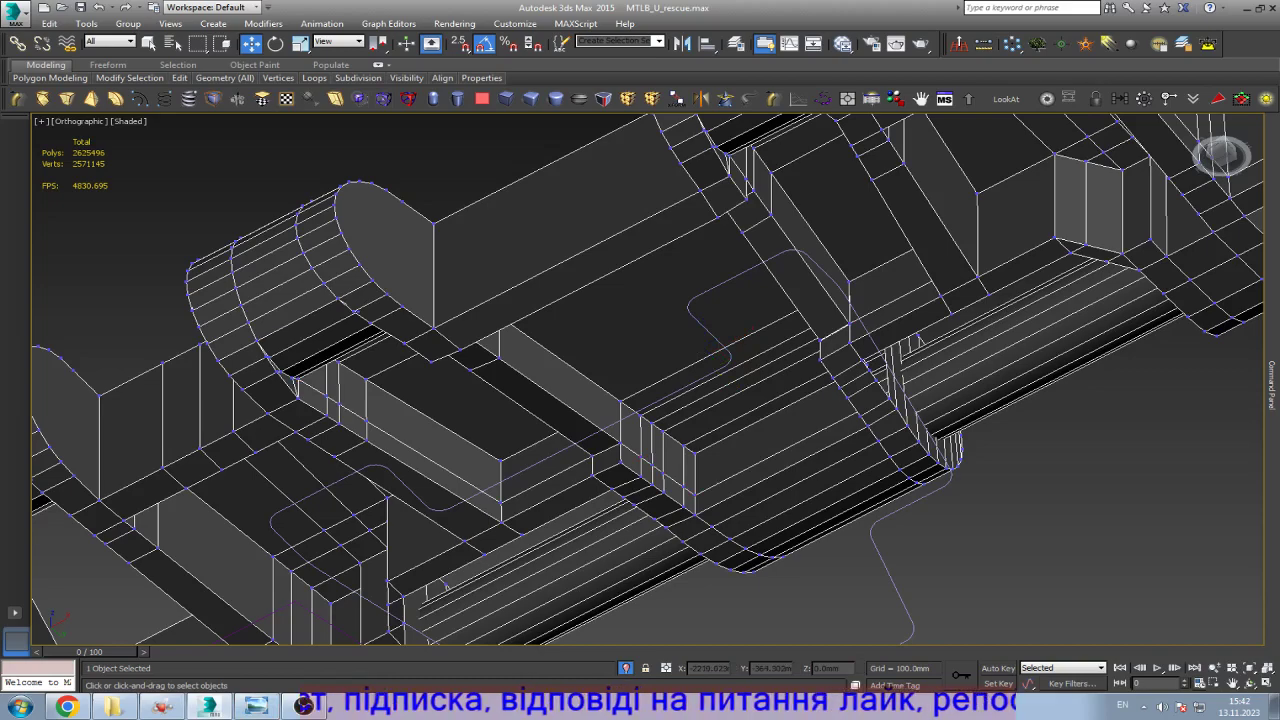
pyautogui.scroll(-2, 547, 368)
pyautogui.scroll(10, 475, 520)
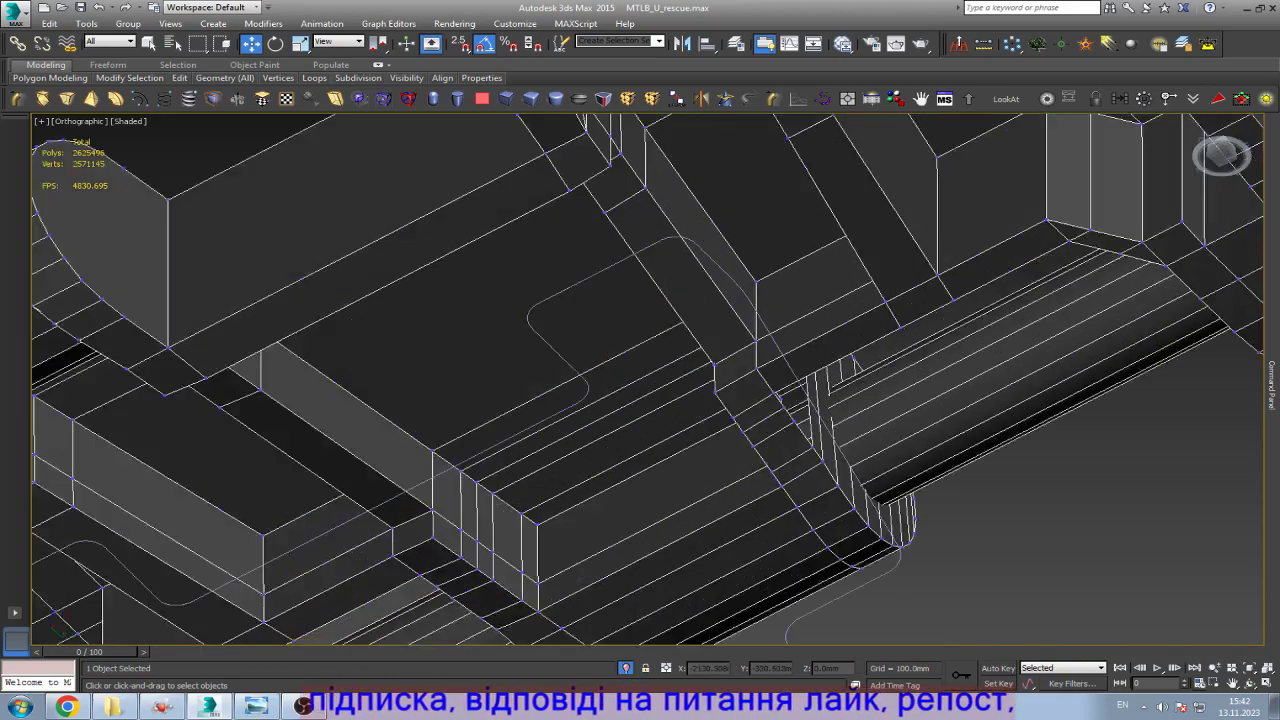
pyautogui.press('F4')
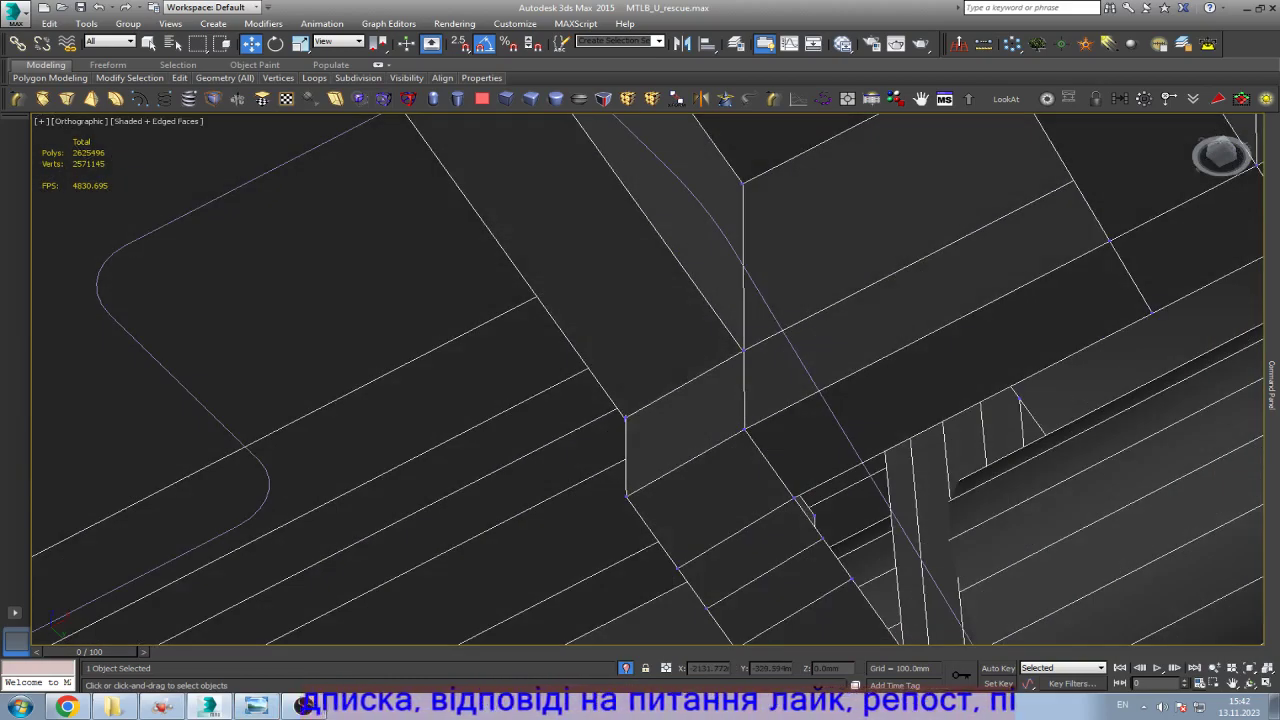
pyautogui.press('b')
pyautogui.press('z')
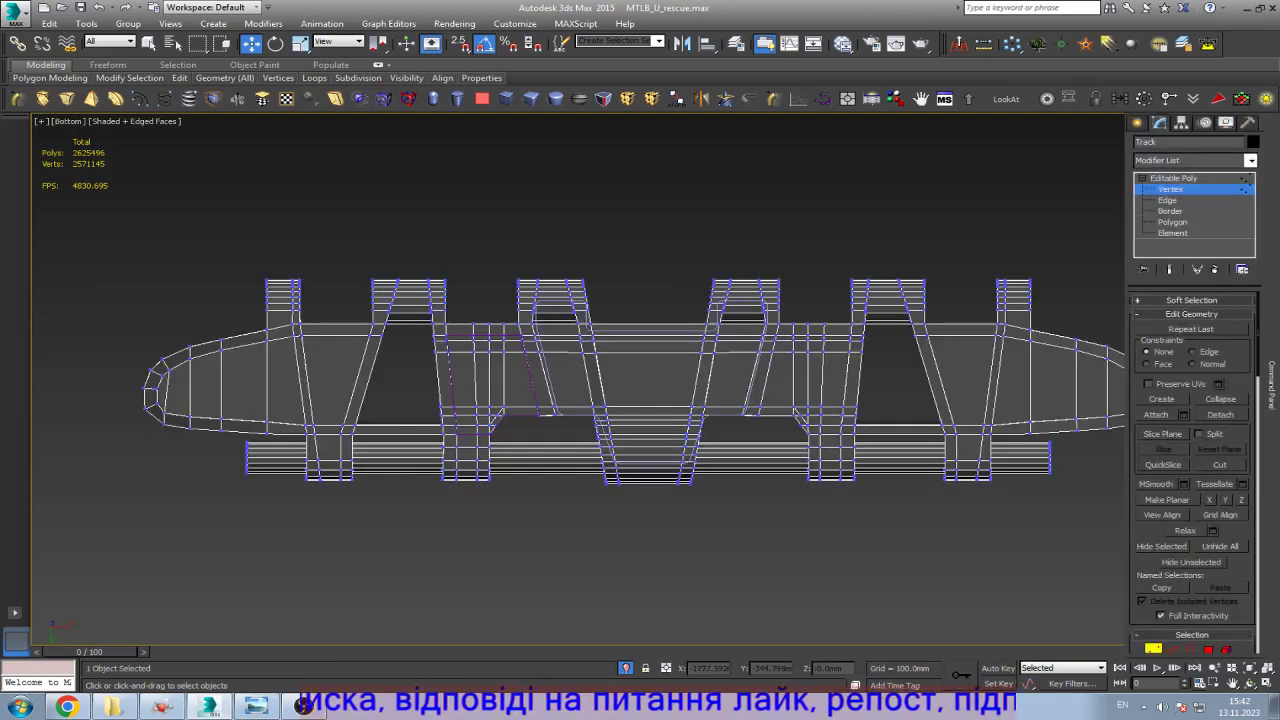
pyautogui.press('1')
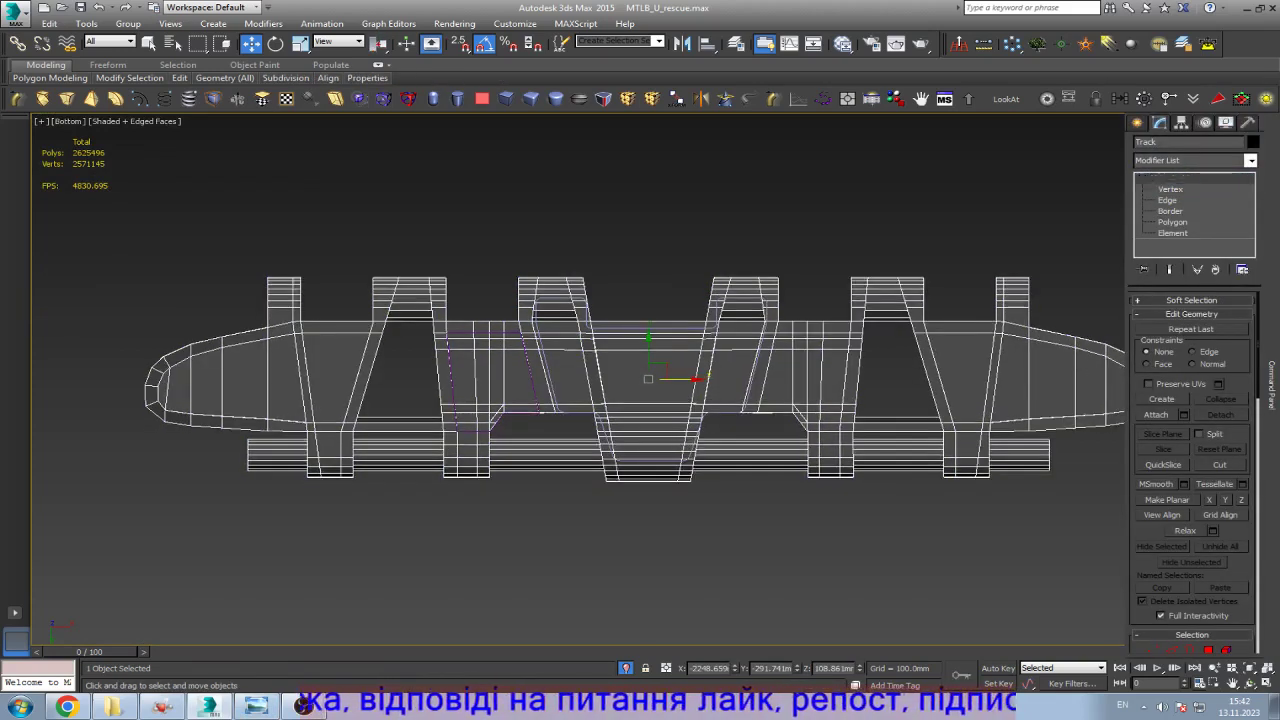
pyautogui.scroll(2, 670, 387)
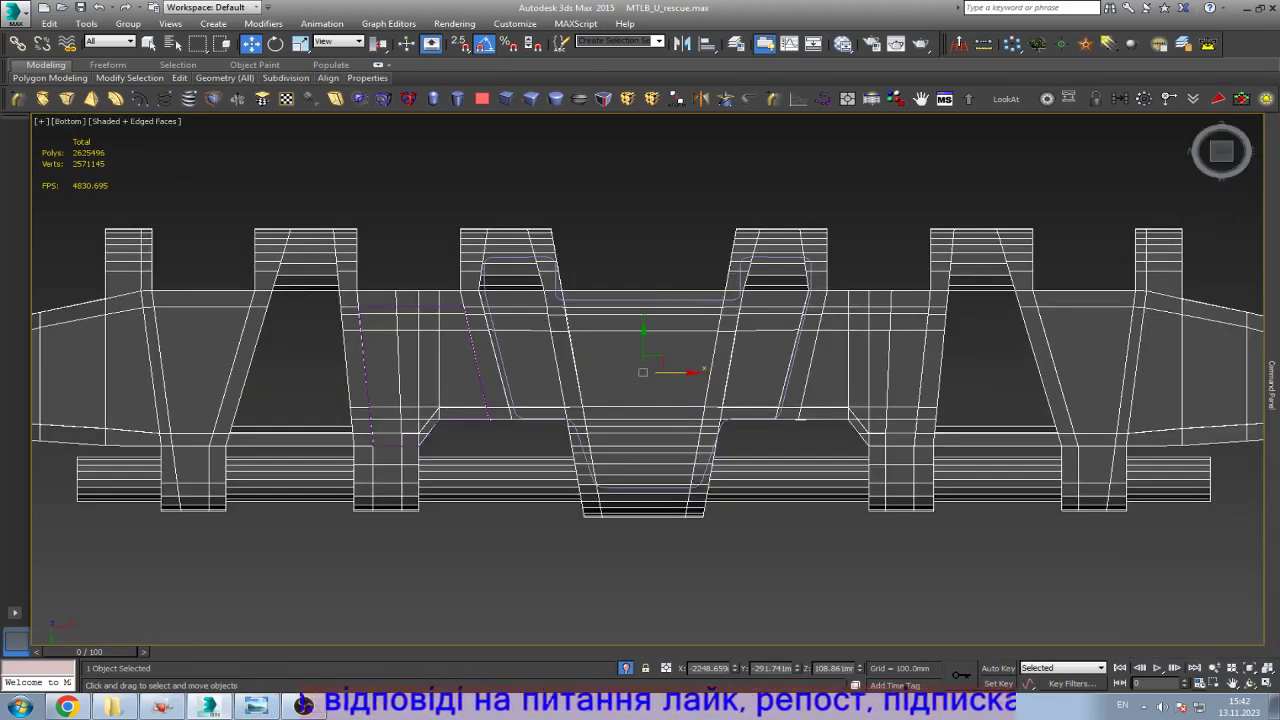
pyautogui.scroll(-2, 640, 372)
pyautogui.scroll(2, 640, 372)
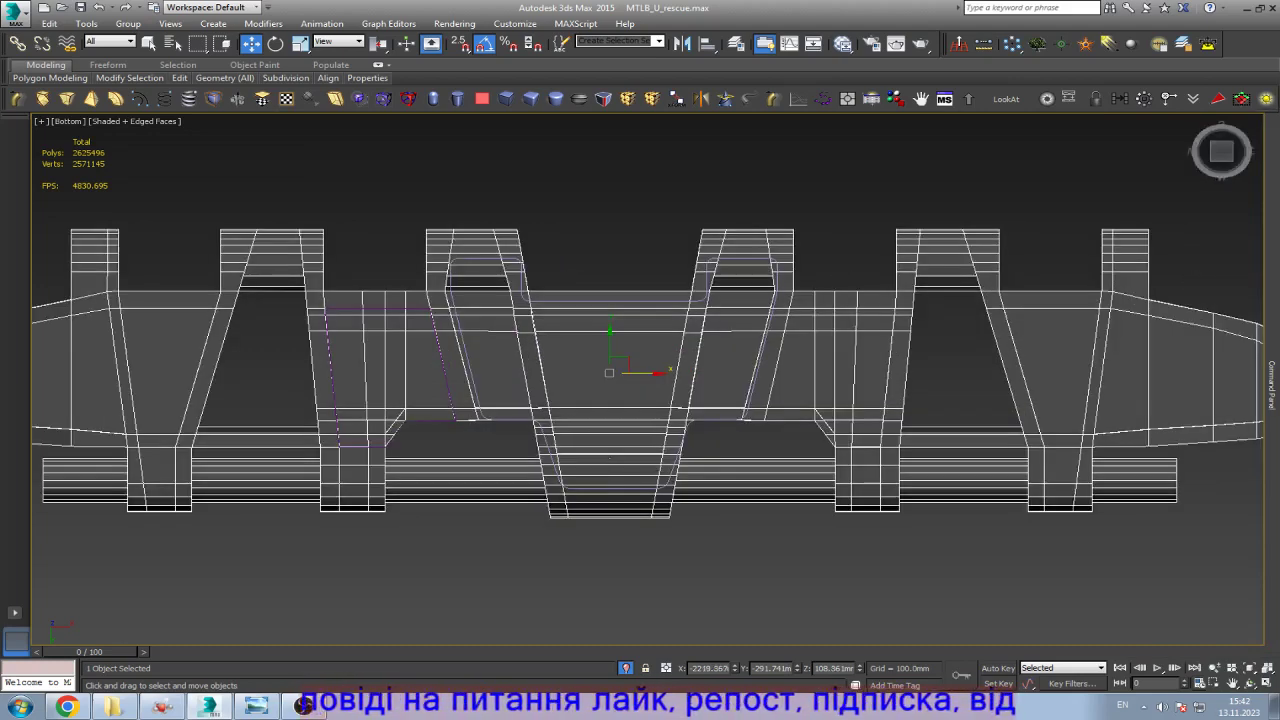
# Step: Add a Symmetry modifier mirroring the link across X, leaving Flip on
pyautogui.click(702, 98)
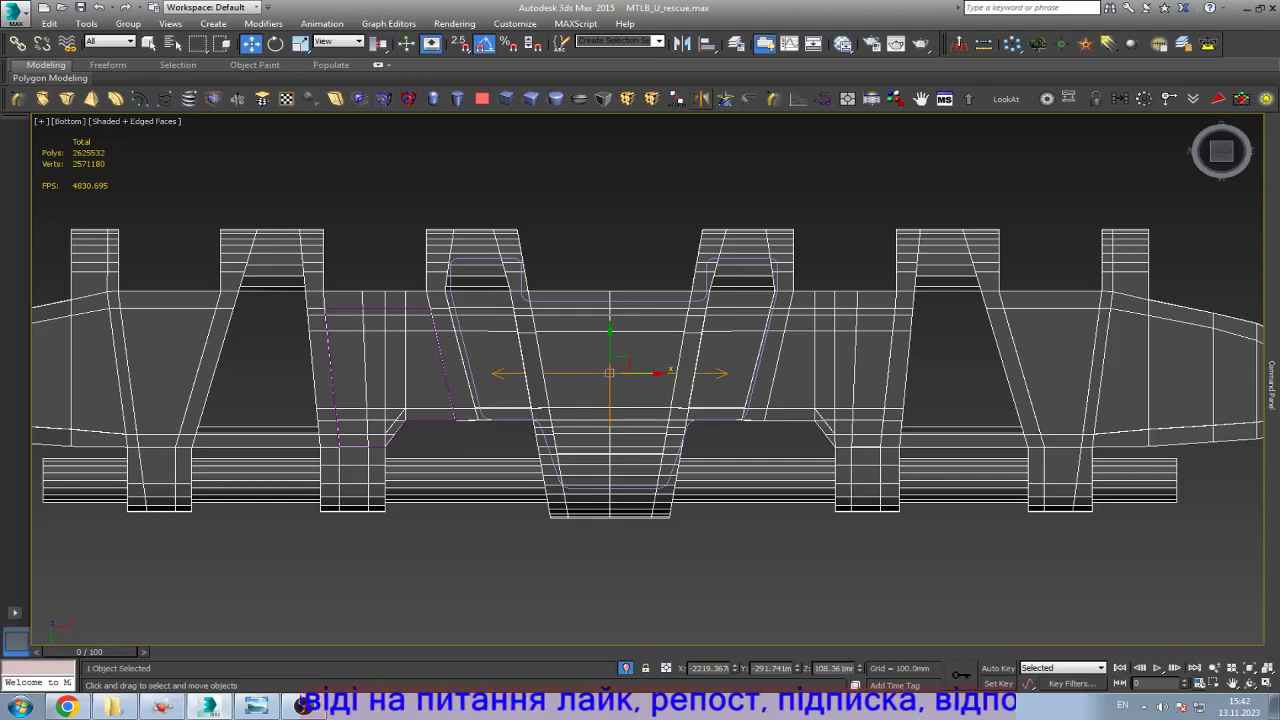
pyautogui.click(1271, 385)
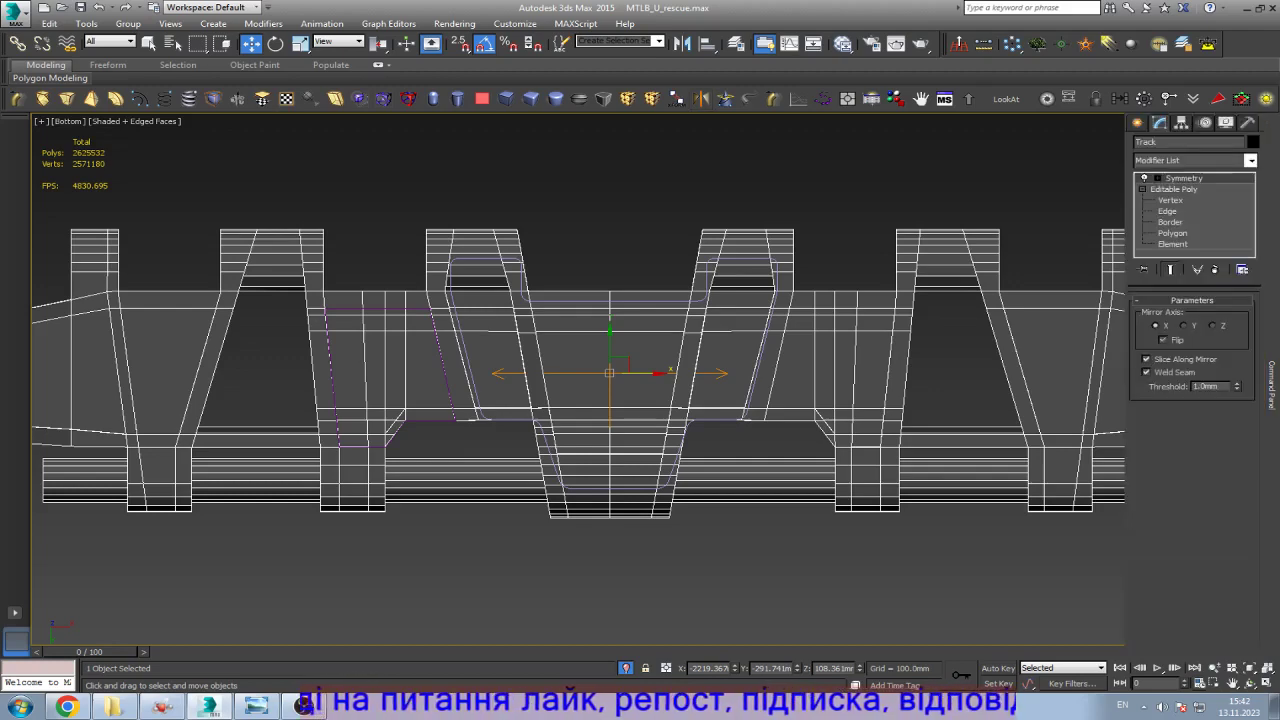
pyautogui.keyDown('alt'); pyautogui.moveTo(640, 380); pyautogui.dragTo(660, 320, button='middle'); pyautogui.keyUp('alt')
pyautogui.scroll(3, 667, 397)
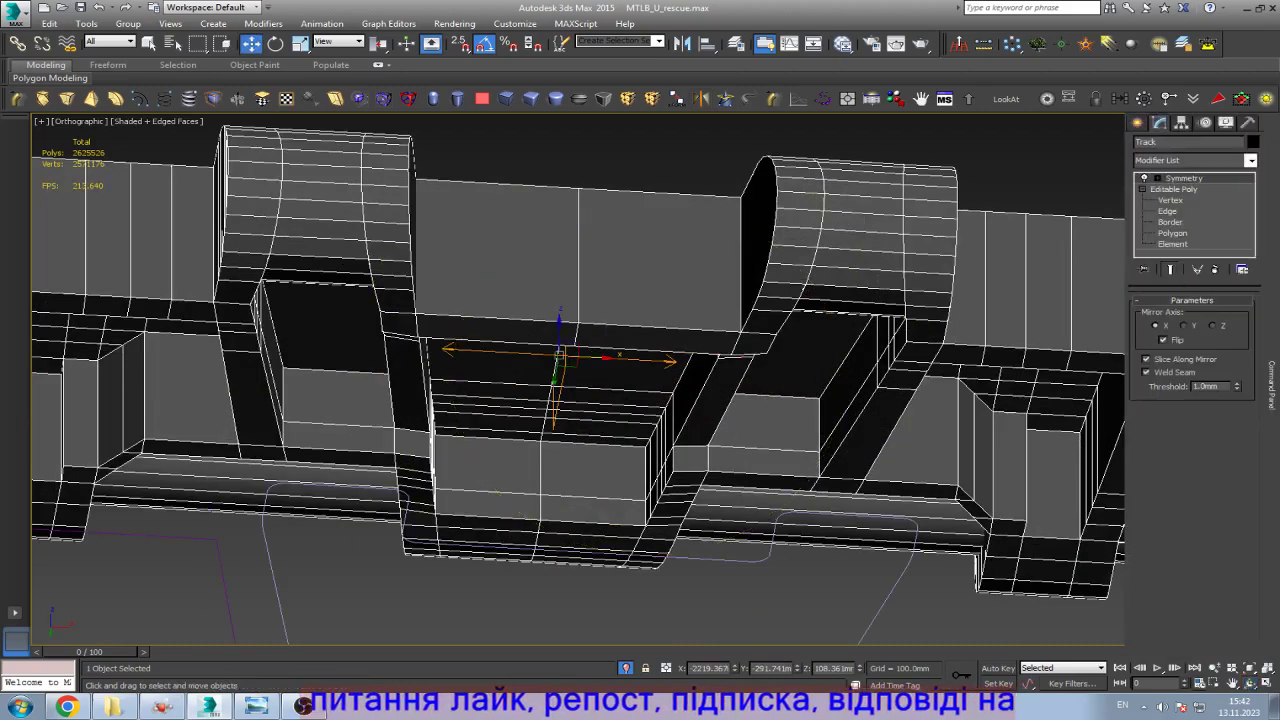
pyautogui.click(1163, 340)
pyautogui.click(1163, 340)
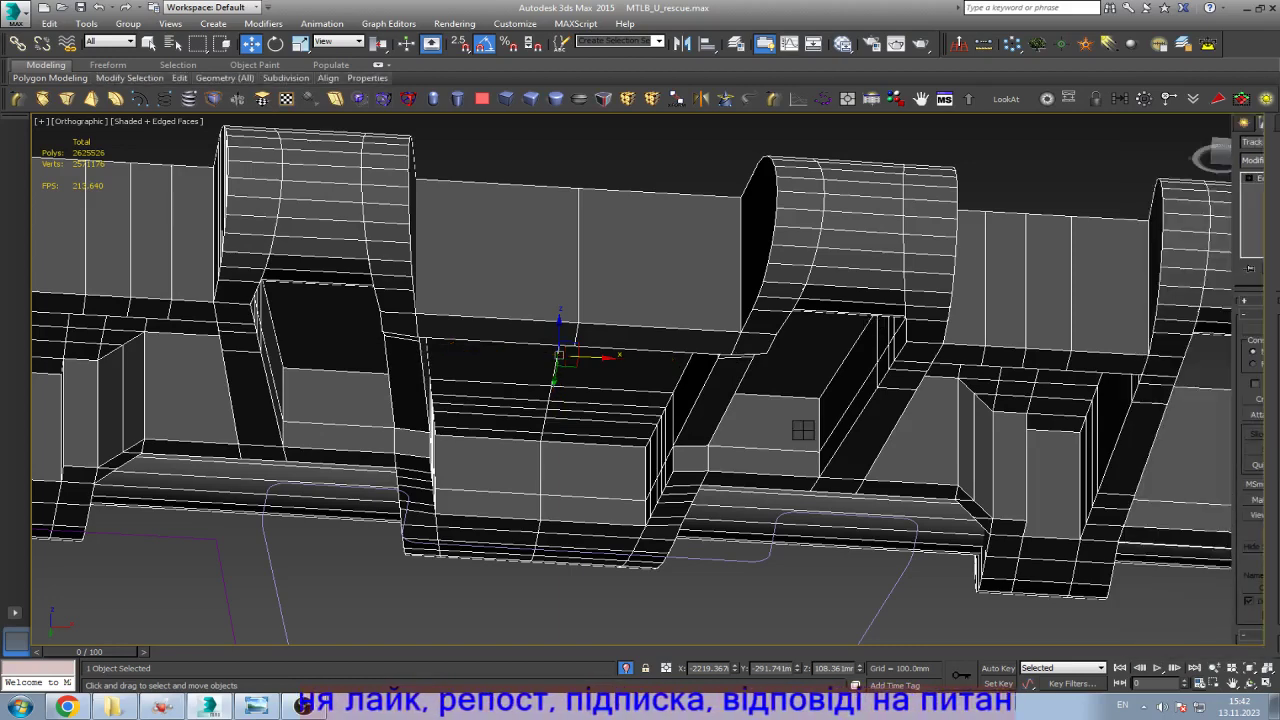
# Step: Select an edge on the small face and bring up the reference track photo
pyautogui.scroll(3, 685, 420)
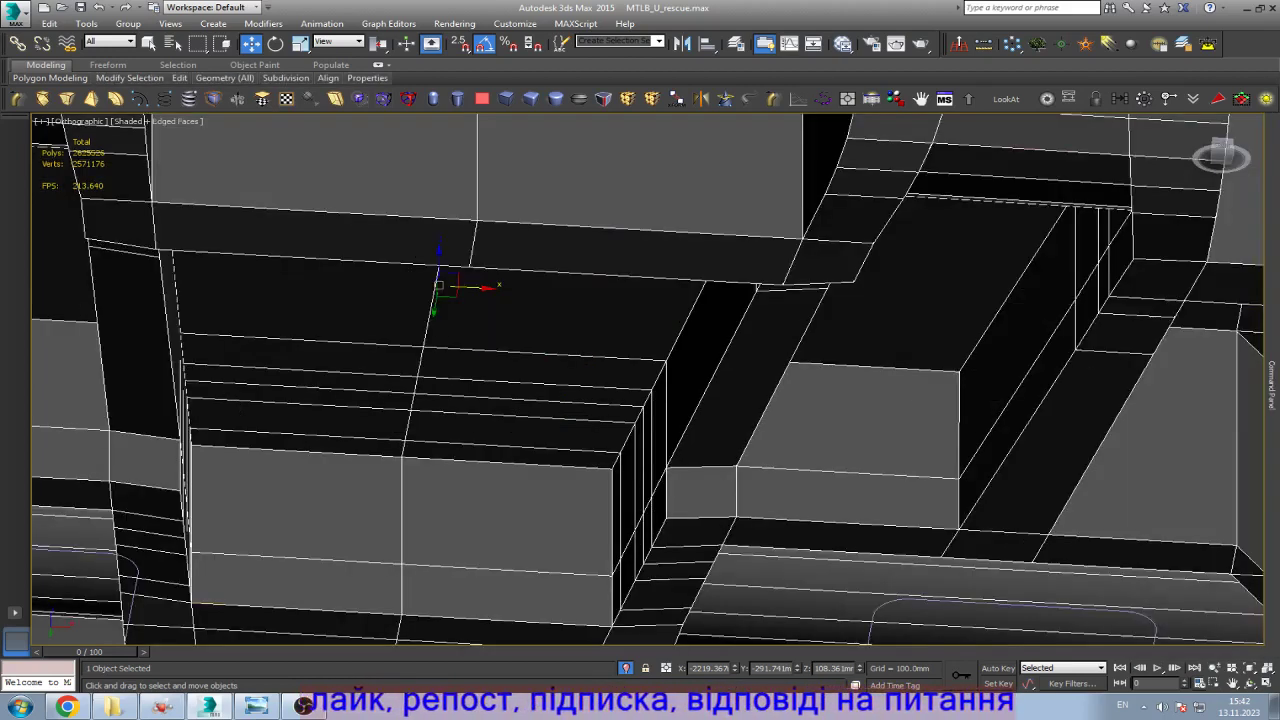
pyautogui.press('2')
pyautogui.click(690, 467)
pyautogui.scroll(-3, 660, 457)
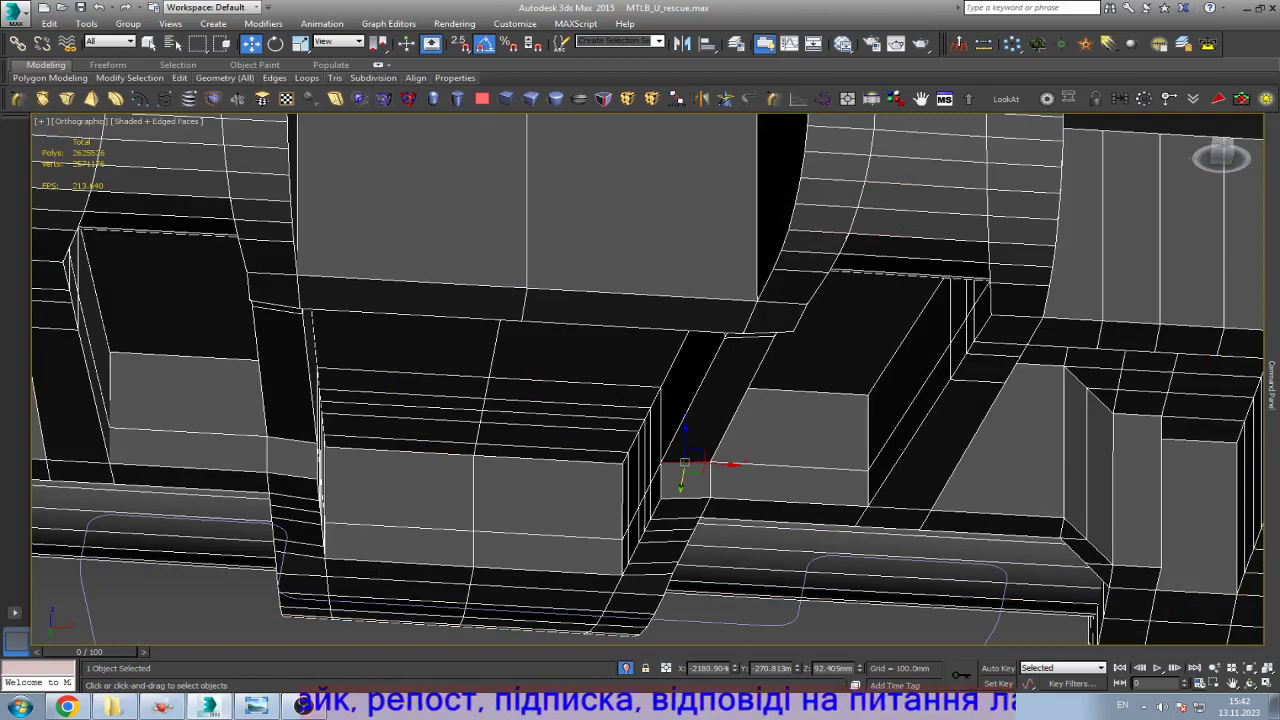
pyautogui.click(255, 707)
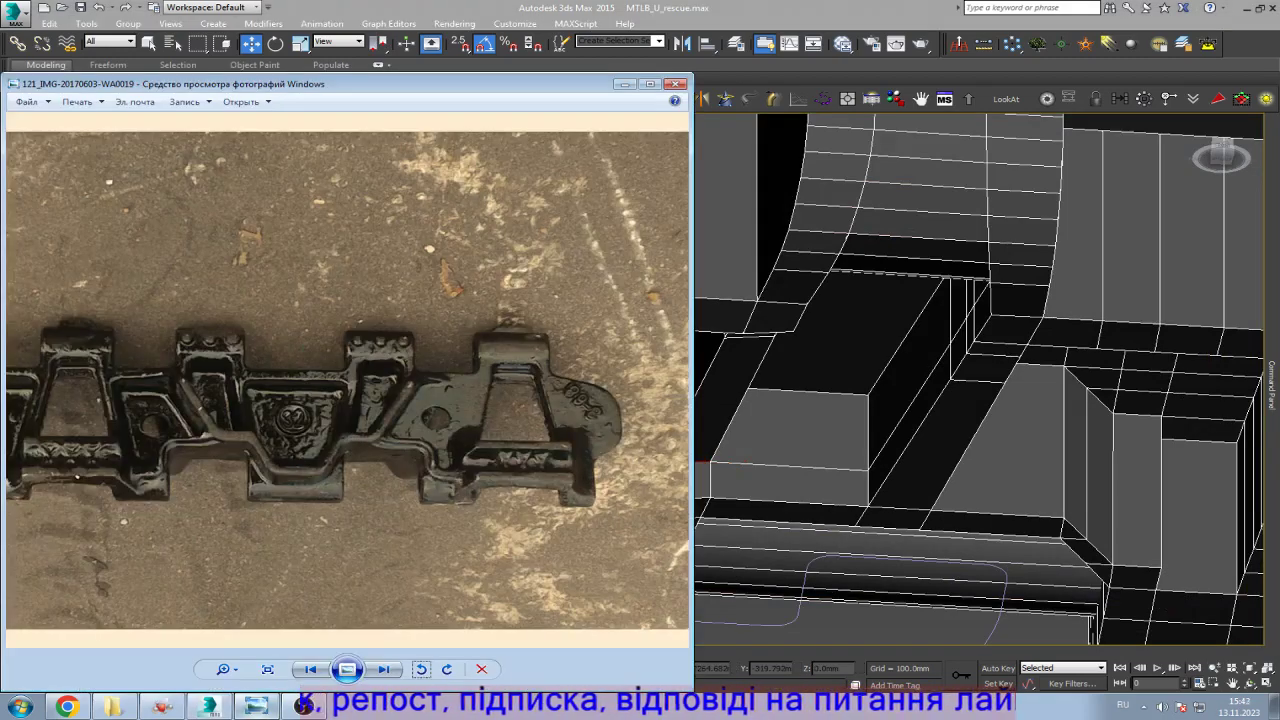
# Step: Raise the selected joint edge about 13 mm and a joint vertex about 12 mm
pyautogui.click(255, 707)
pyautogui.click(1250, 683)
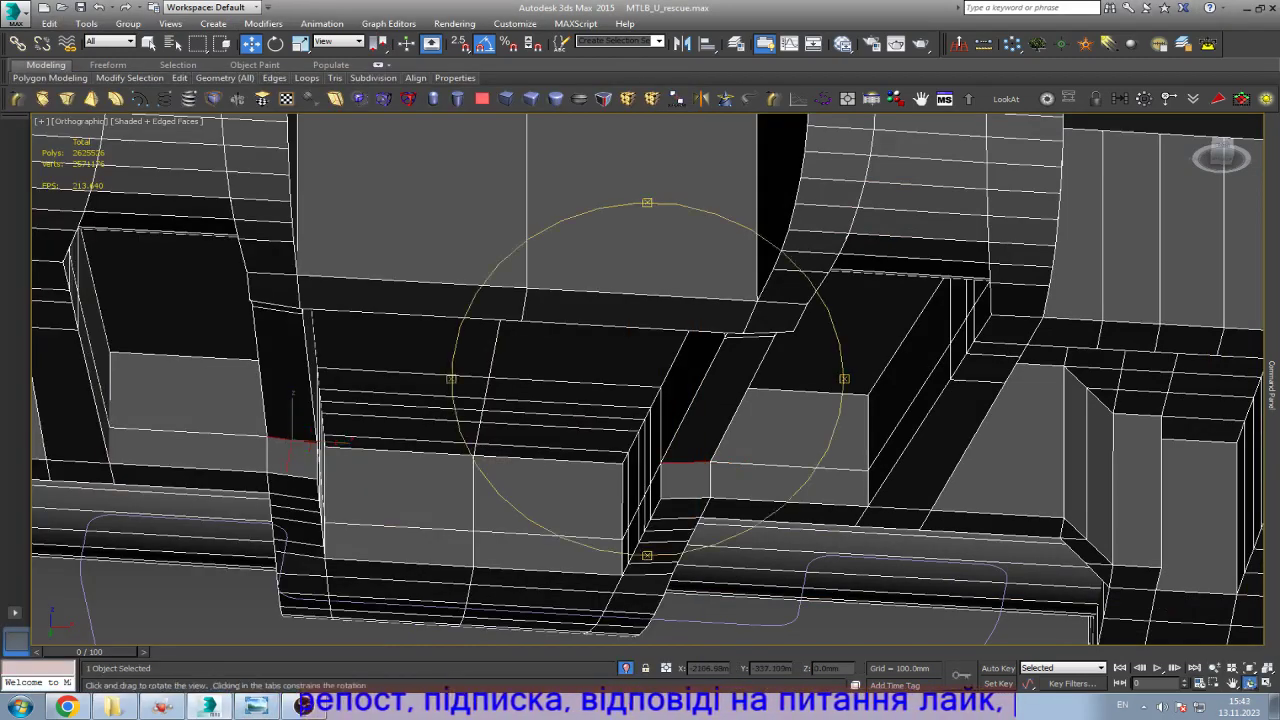
pyautogui.moveTo(640, 380); pyautogui.dragTo(770, 345)
pyautogui.press('Escape')
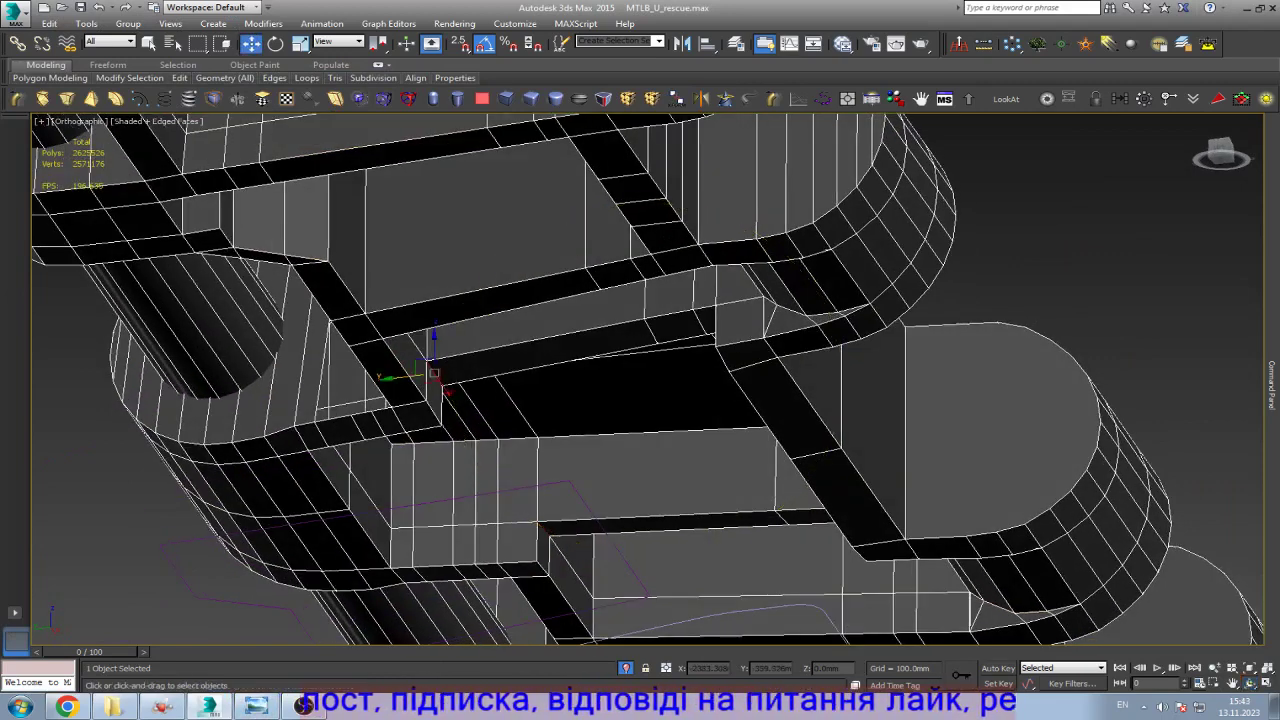
pyautogui.moveTo(435, 350); pyautogui.dragTo(435, 320)
pyautogui.click(648, 320)
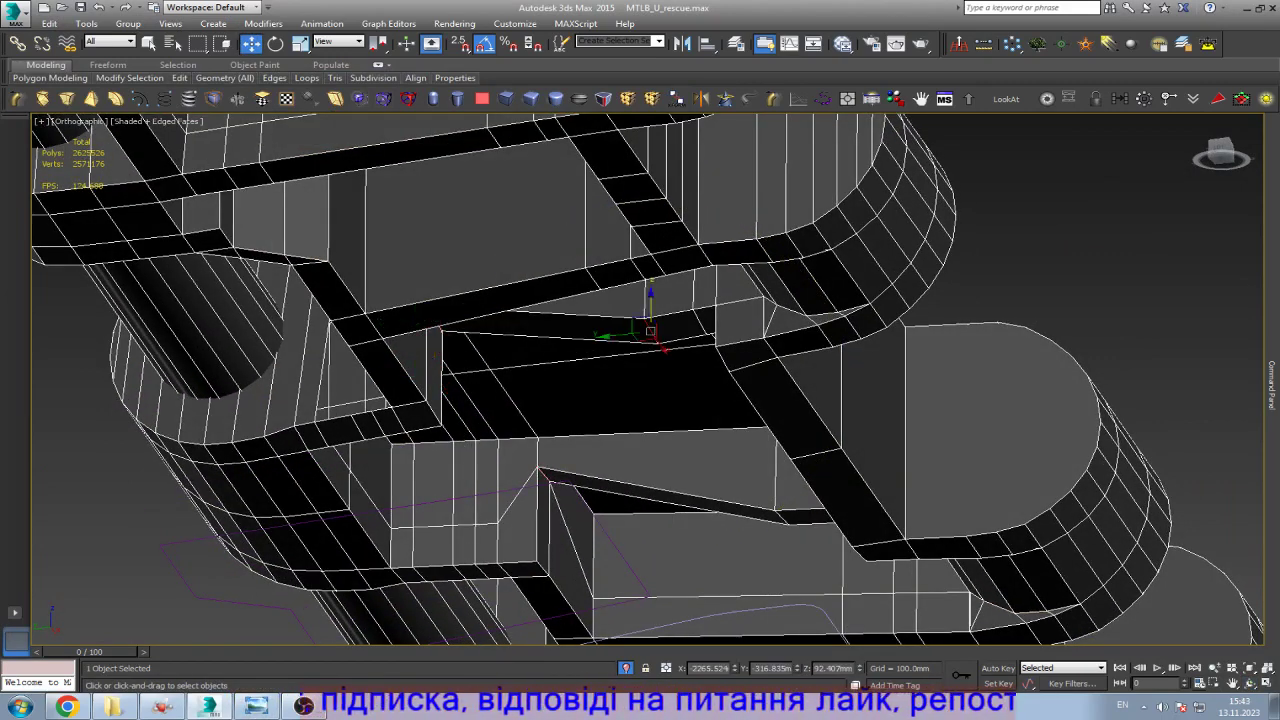
pyautogui.scroll(3, 770, 510)
pyautogui.click(786, 520)
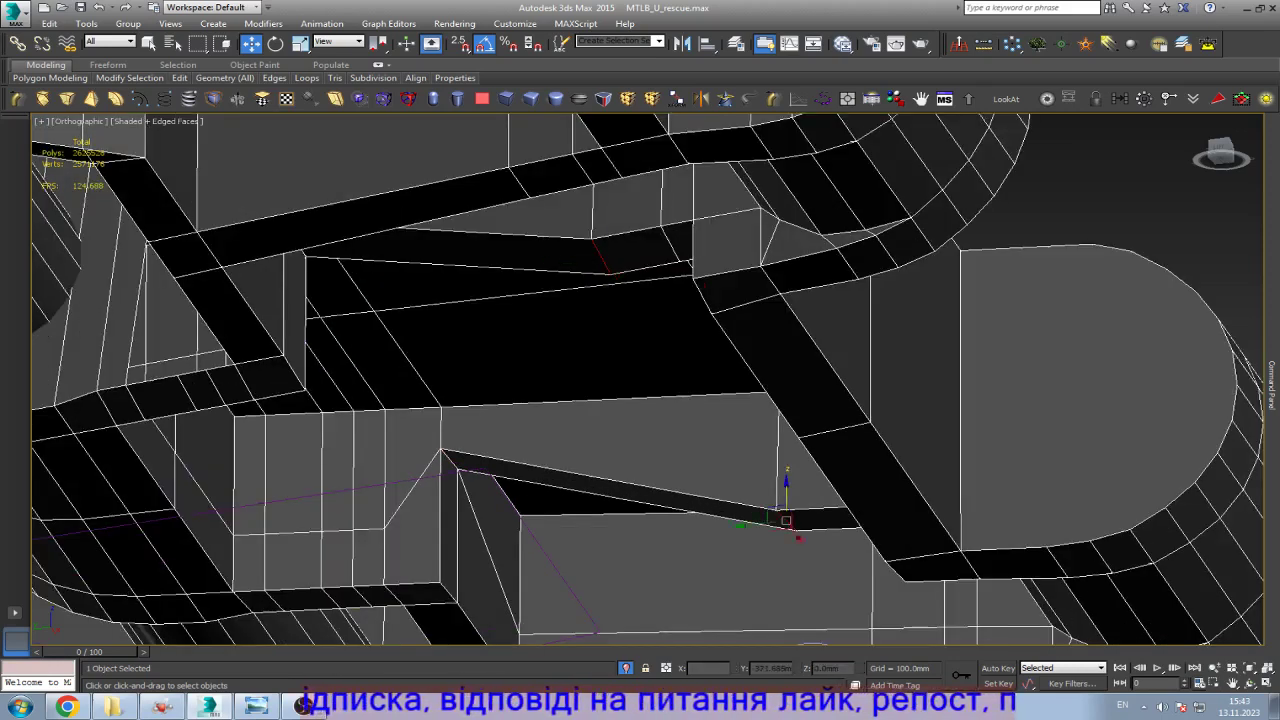
pyautogui.moveTo(786, 505); pyautogui.dragTo(786, 499)
# Step: Select a ring of edges across the recess and shift it up and back
pyautogui.keyDown('alt'); pyautogui.moveTo(786, 520); pyautogui.dragTo(760, 470, button='middle'); pyautogui.keyUp('alt')
pyautogui.scroll(-2, 760, 470)
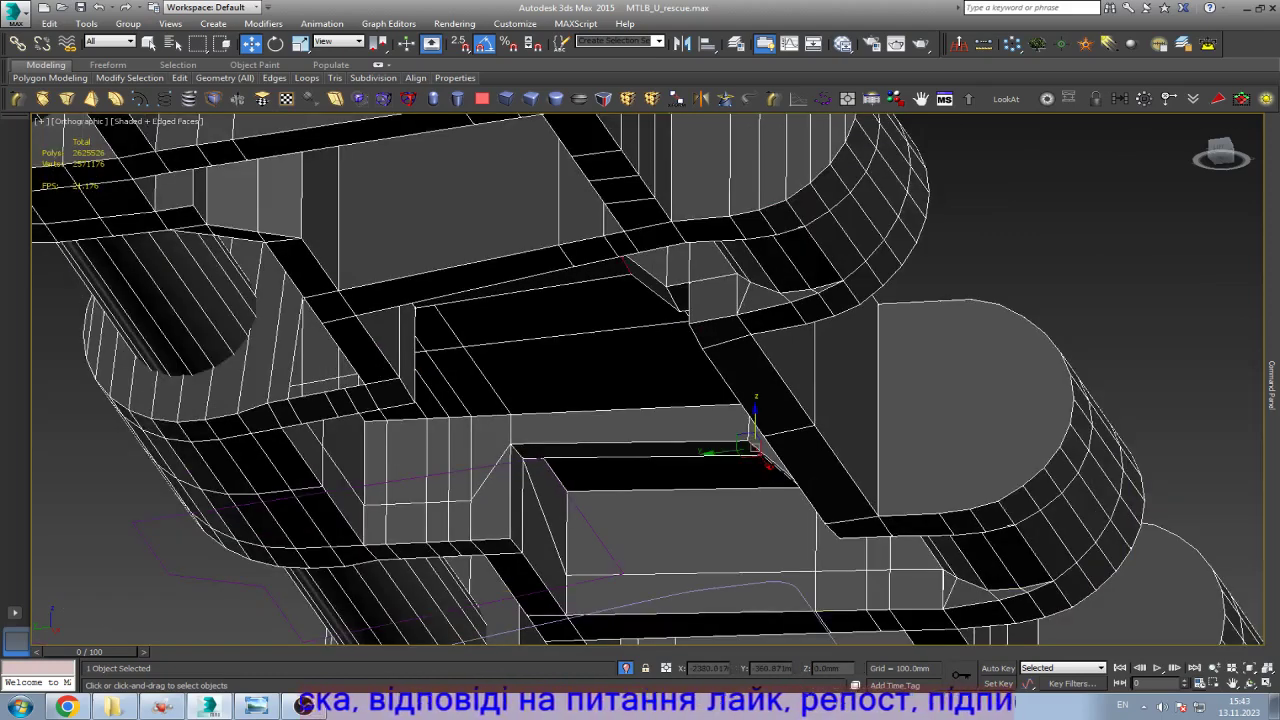
pyautogui.click(628, 443)
pyautogui.hotkey('alt', 'r')
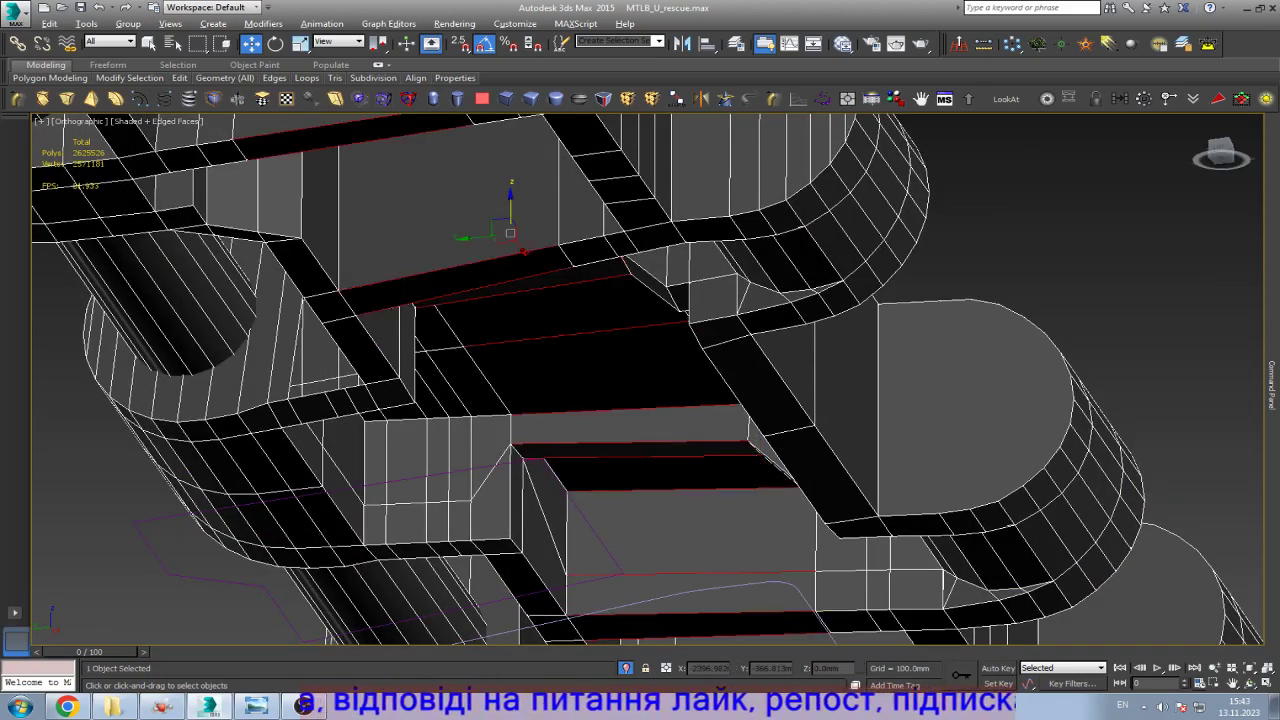
pyautogui.doubleClick(680, 390)
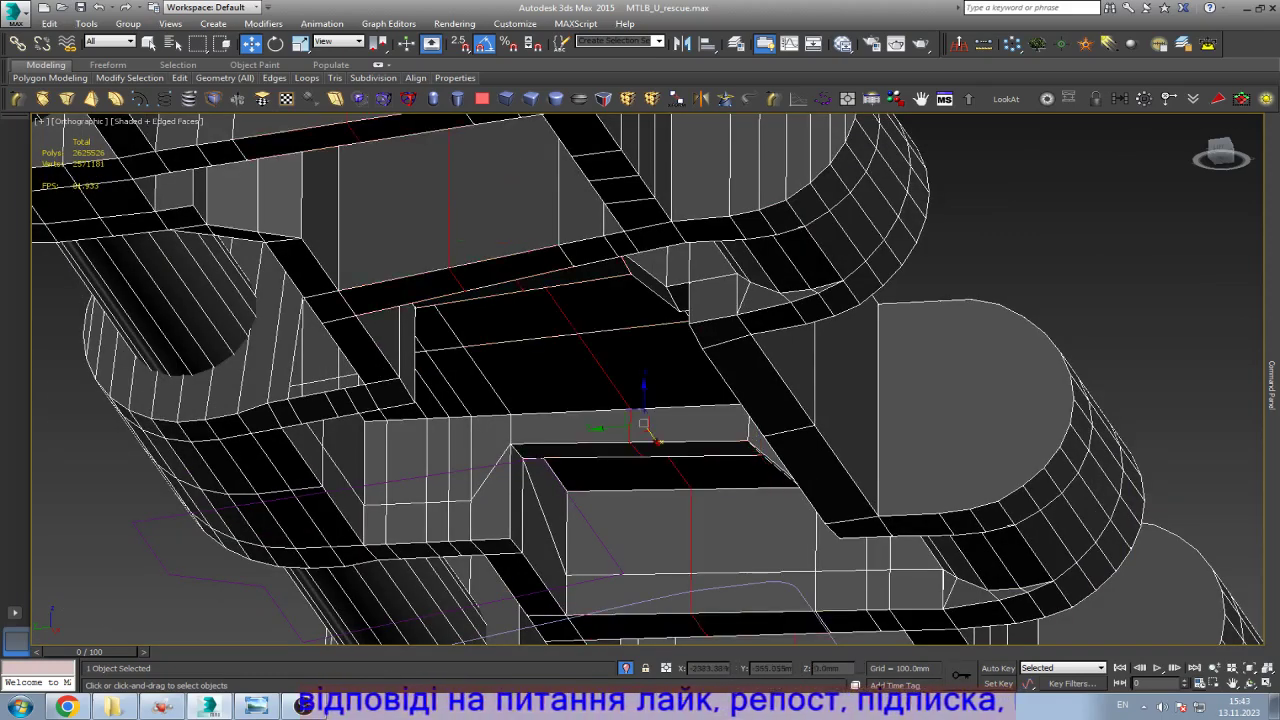
pyautogui.hotkey('alt', 'r')
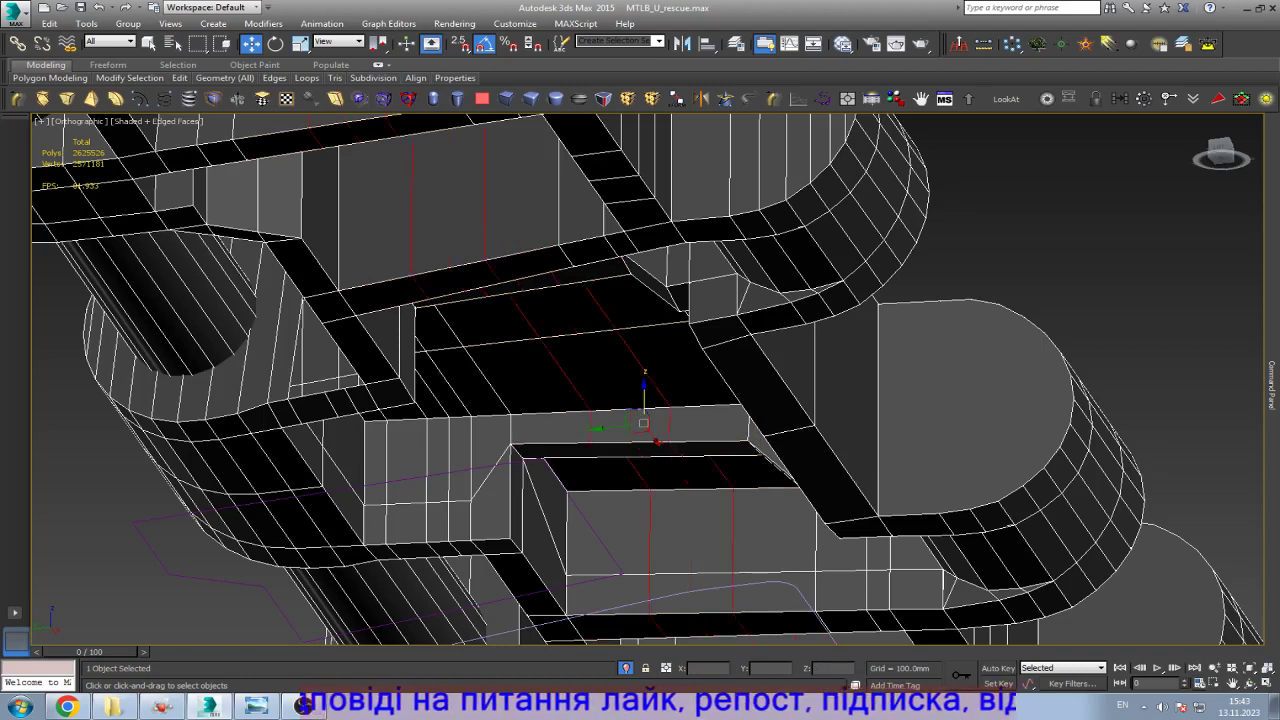
pyautogui.moveTo(643, 423); pyautogui.dragTo(672, 298)
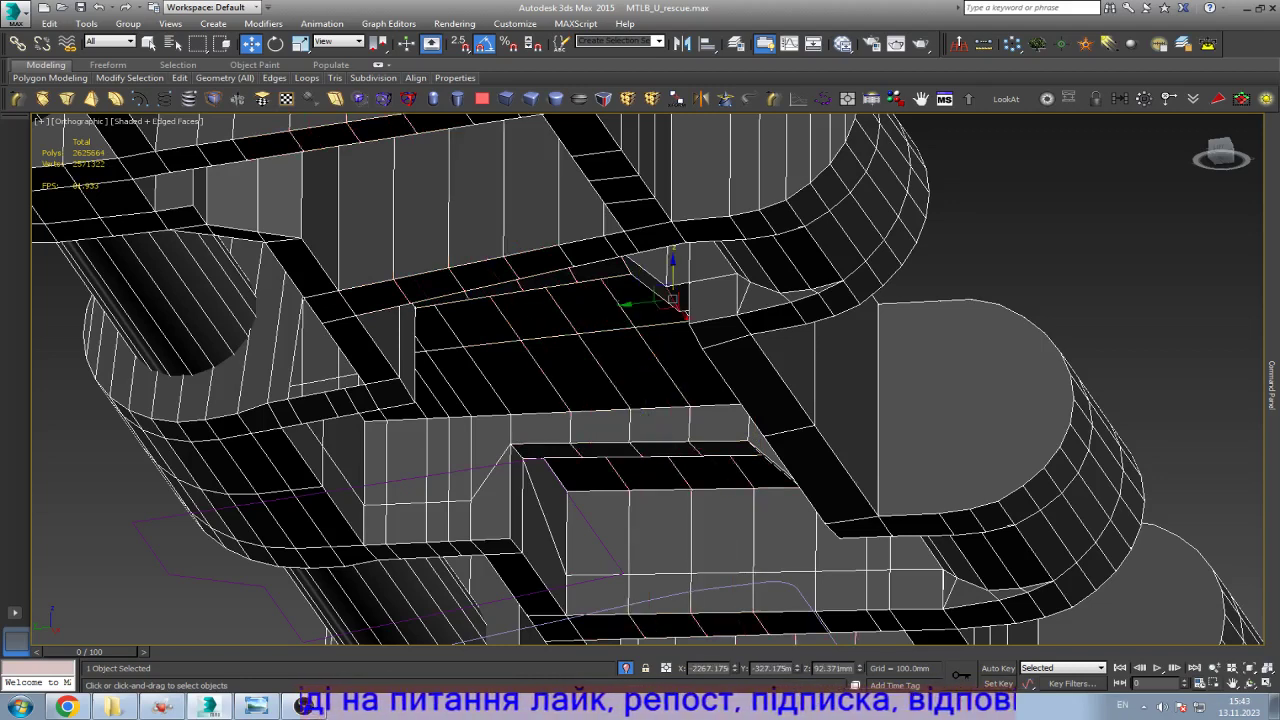
# Step: Raise the lower slot edge about 7 mm, then select the recess's upper edge
pyautogui.keyDown('alt'); pyautogui.moveTo(672, 298); pyautogui.dragTo(545, 305, button='middle'); pyautogui.keyUp('alt')
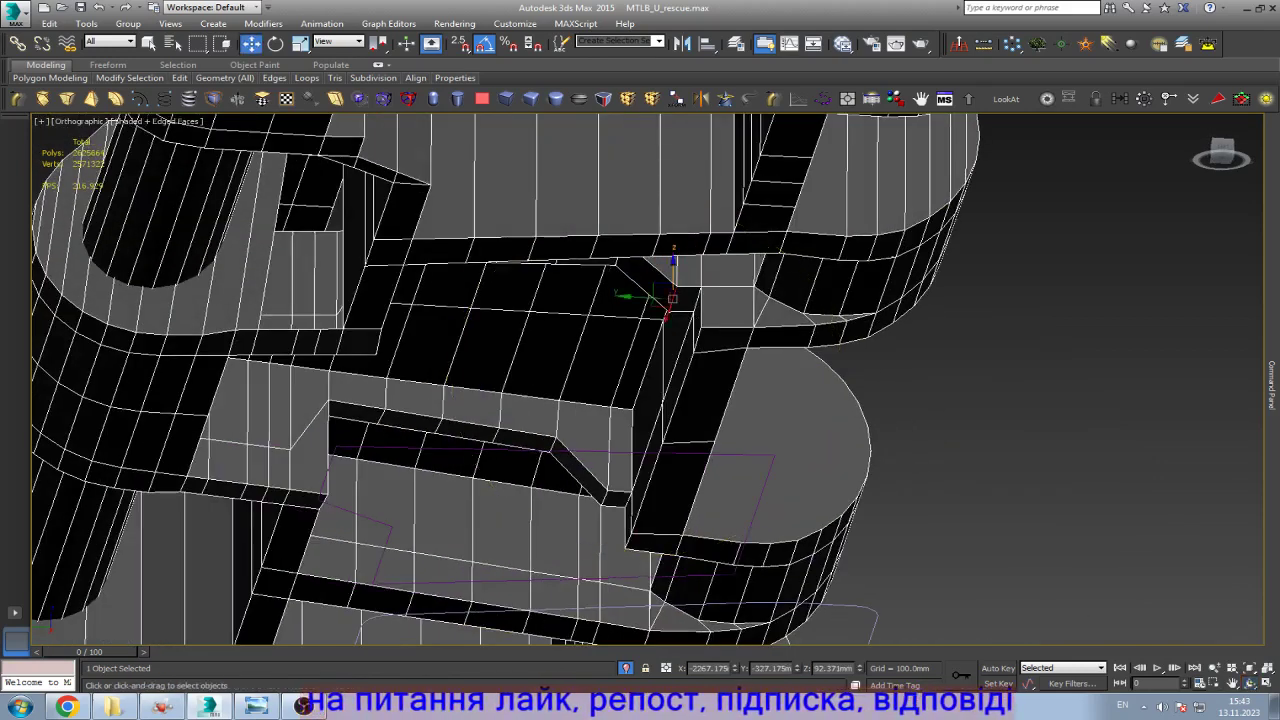
pyautogui.click(600, 497)
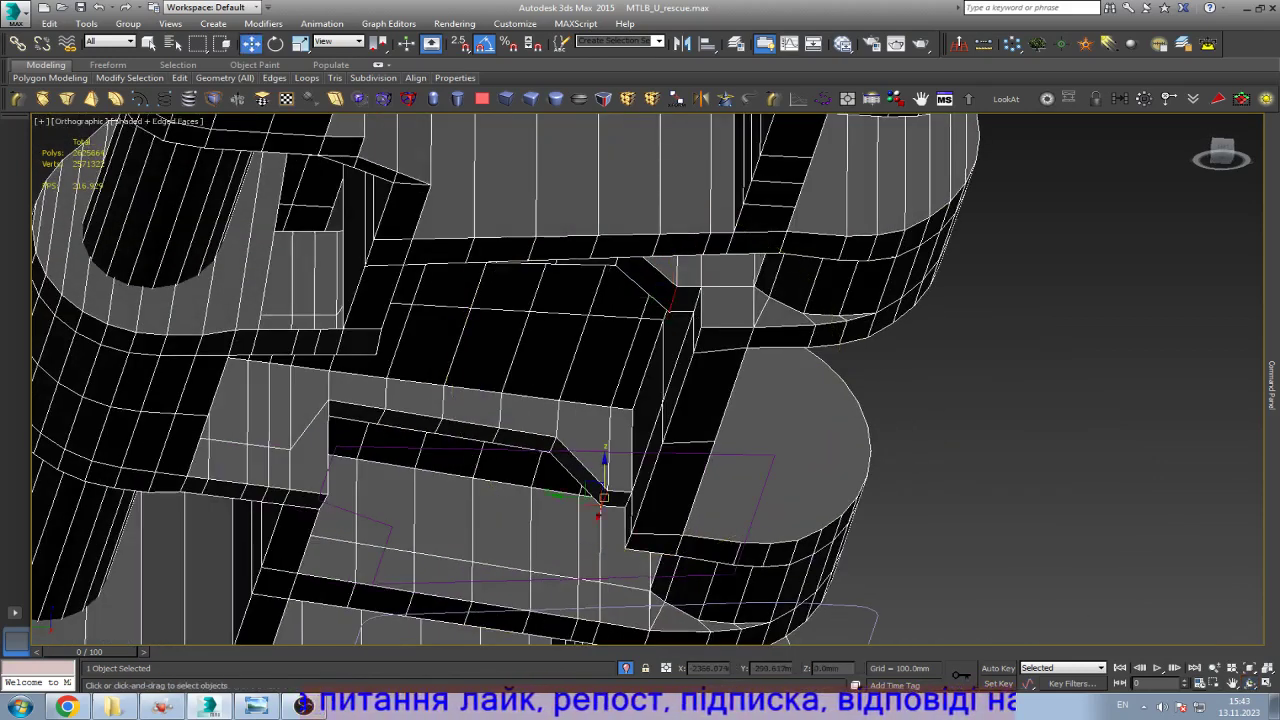
pyautogui.moveTo(603, 497); pyautogui.dragTo(604, 476)
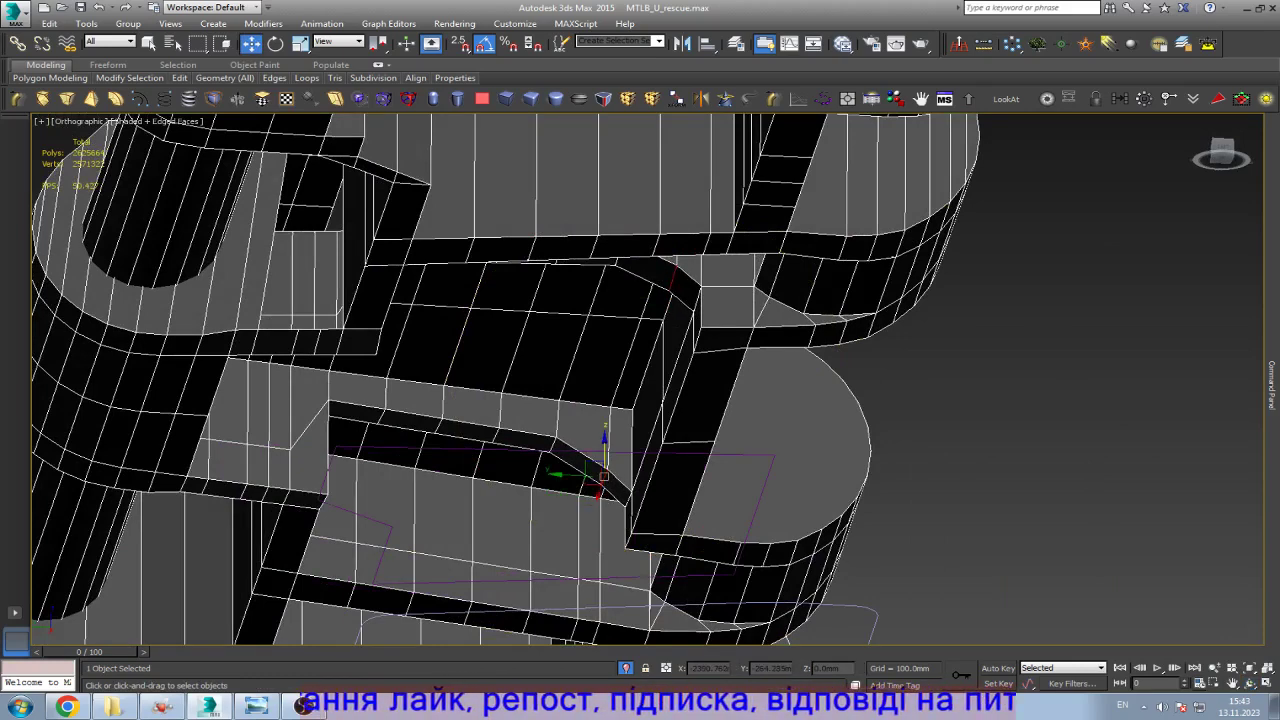
pyautogui.scroll(4, 567, 430)
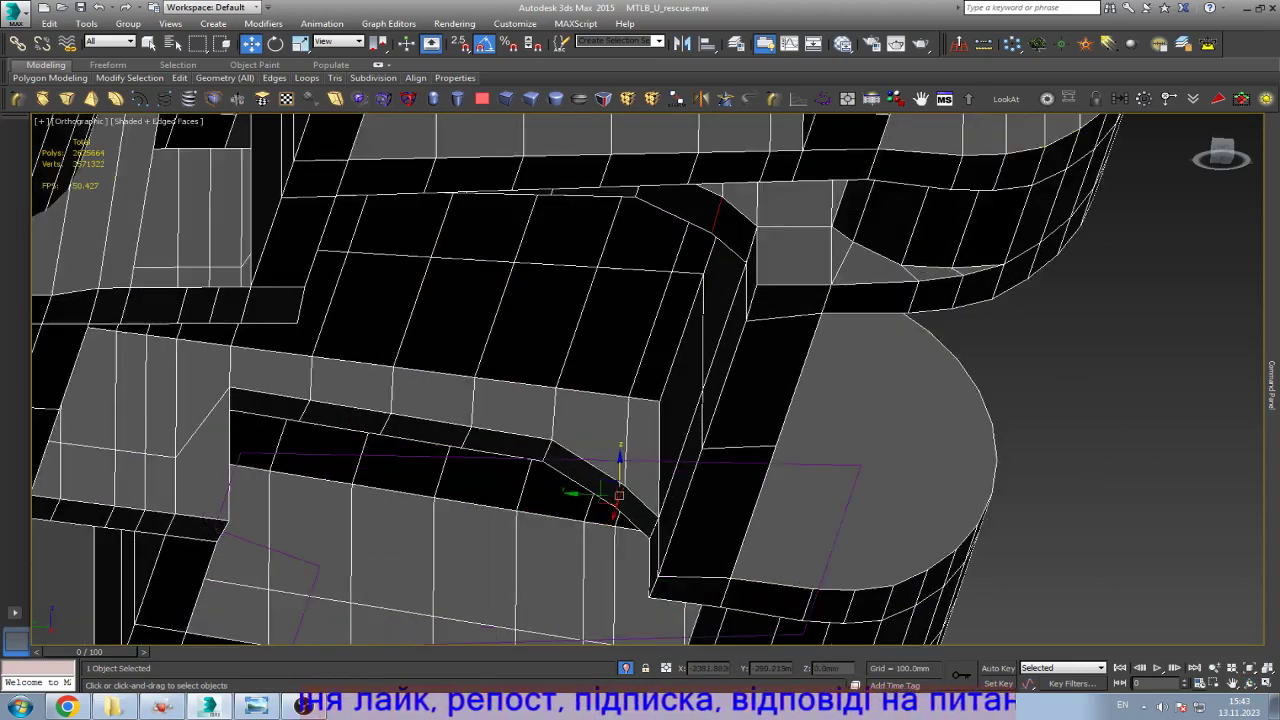
pyautogui.keyDown('alt'); pyautogui.moveTo(567, 430); pyautogui.dragTo(540, 420, button='middle'); pyautogui.keyUp('alt')
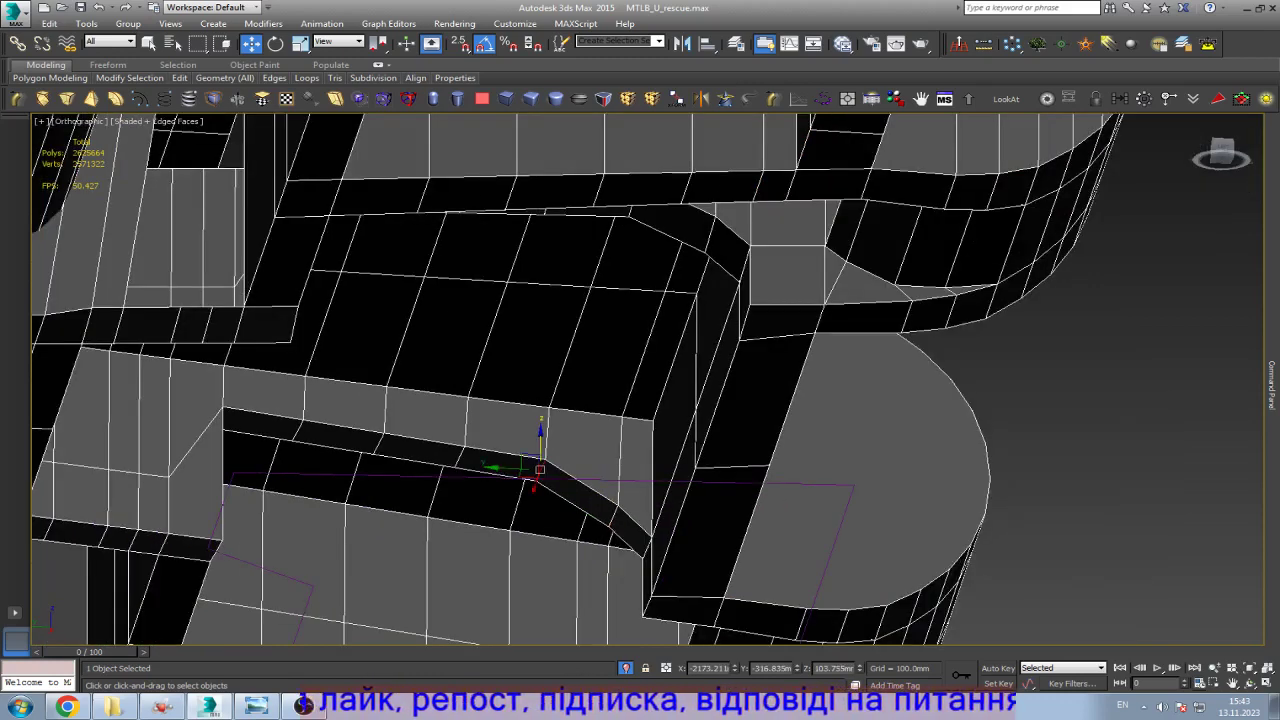
pyautogui.click(628, 211)
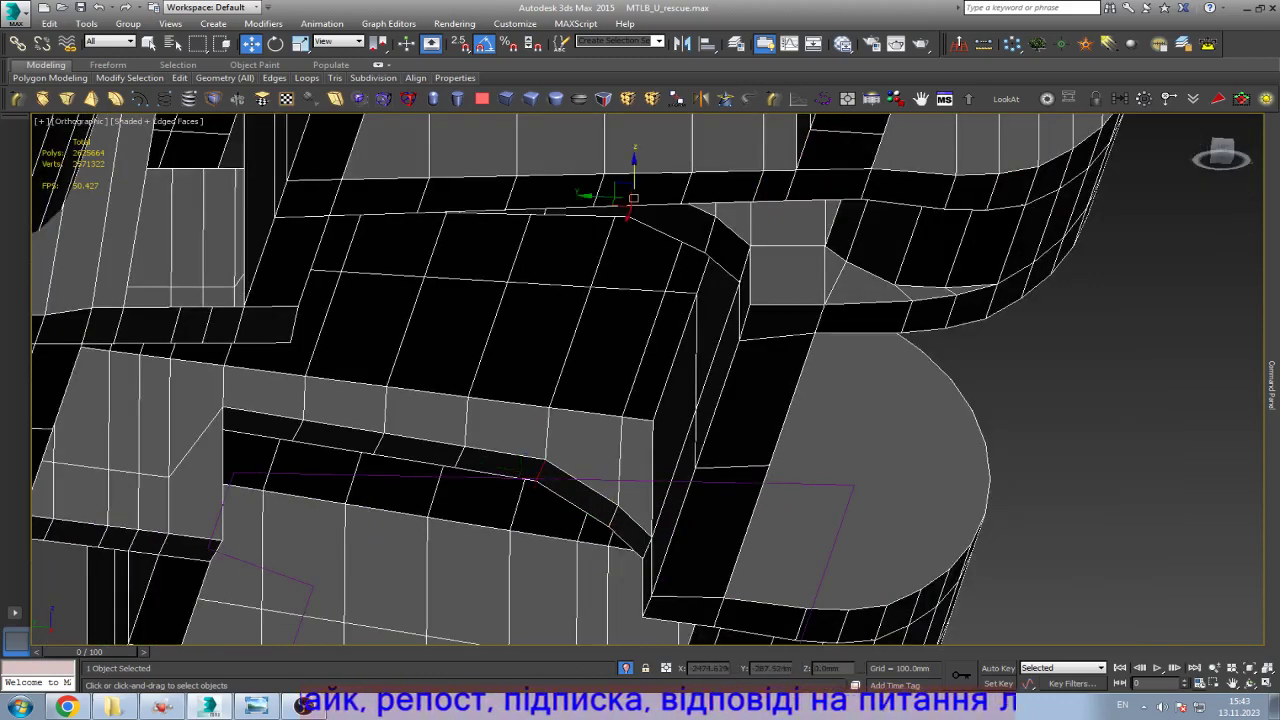
# Step: Select the top corner edges of the raised block and slide them along X
pyautogui.scroll(-3, 565, 400)
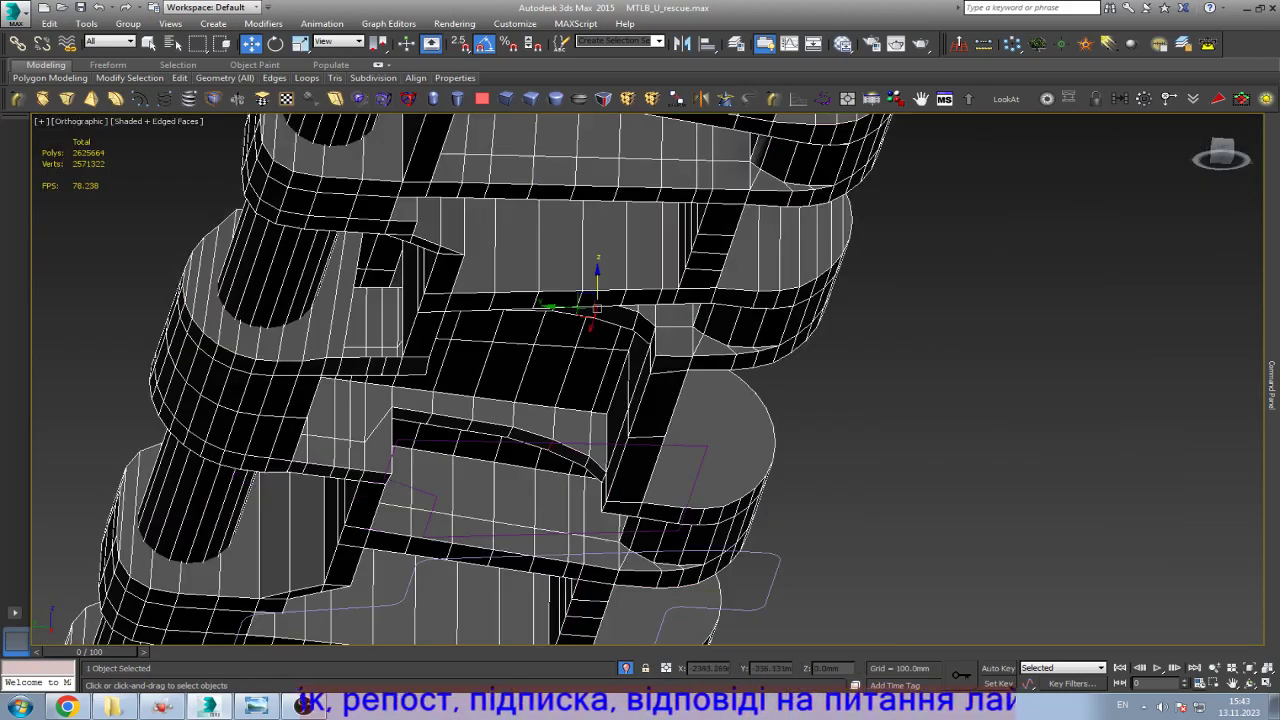
pyautogui.hotkey('ctrl', 'r')
pyautogui.moveTo(640, 420); pyautogui.dragTo(640, 350)
pyautogui.scroll(-5, 647, 378)
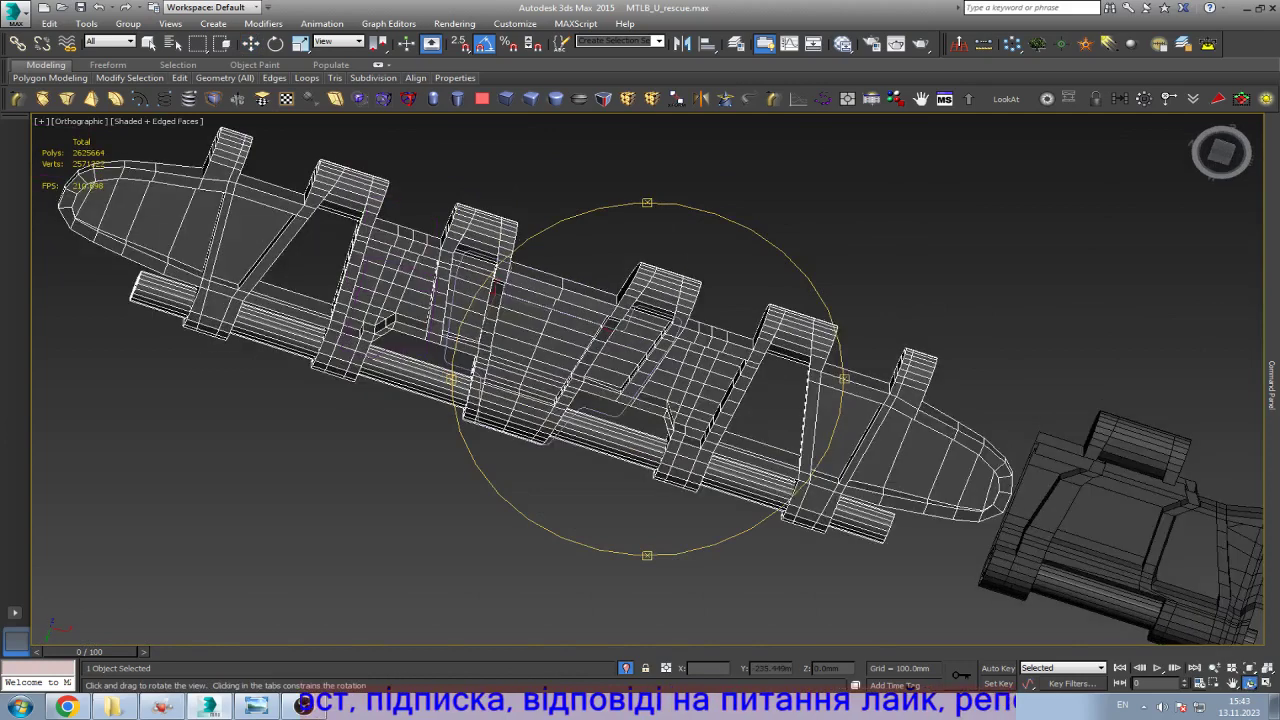
pyautogui.scroll(6, 647, 378)
pyautogui.scroll(2, 647, 378)
pyautogui.press('w')
pyautogui.click(644, 446)
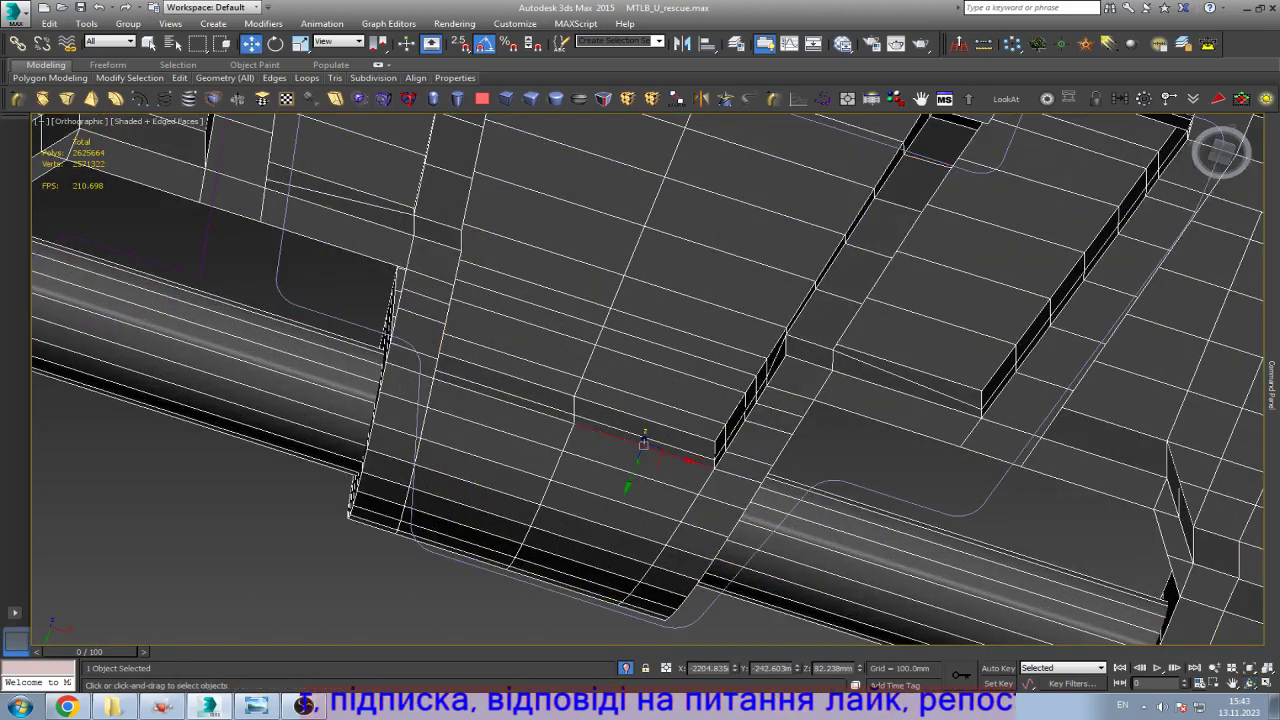
pyautogui.keyDown('ctrl'); pyautogui.click(505, 402); pyautogui.keyUp('ctrl')
pyautogui.scroll(3, 573, 421)
pyautogui.hotkey('ctrl', 'r')
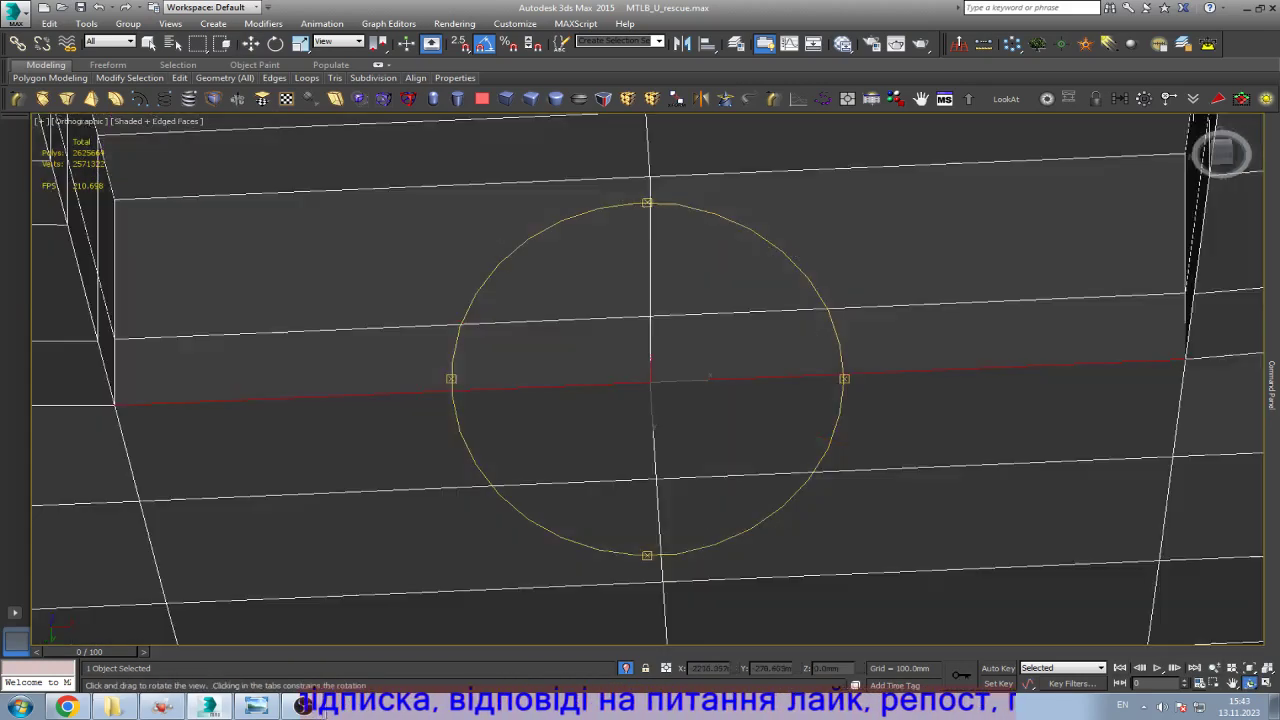
pyautogui.moveTo(573, 421); pyautogui.dragTo(760, 310)
pyautogui.press('w')
pyautogui.scroll(3, 686, 432)
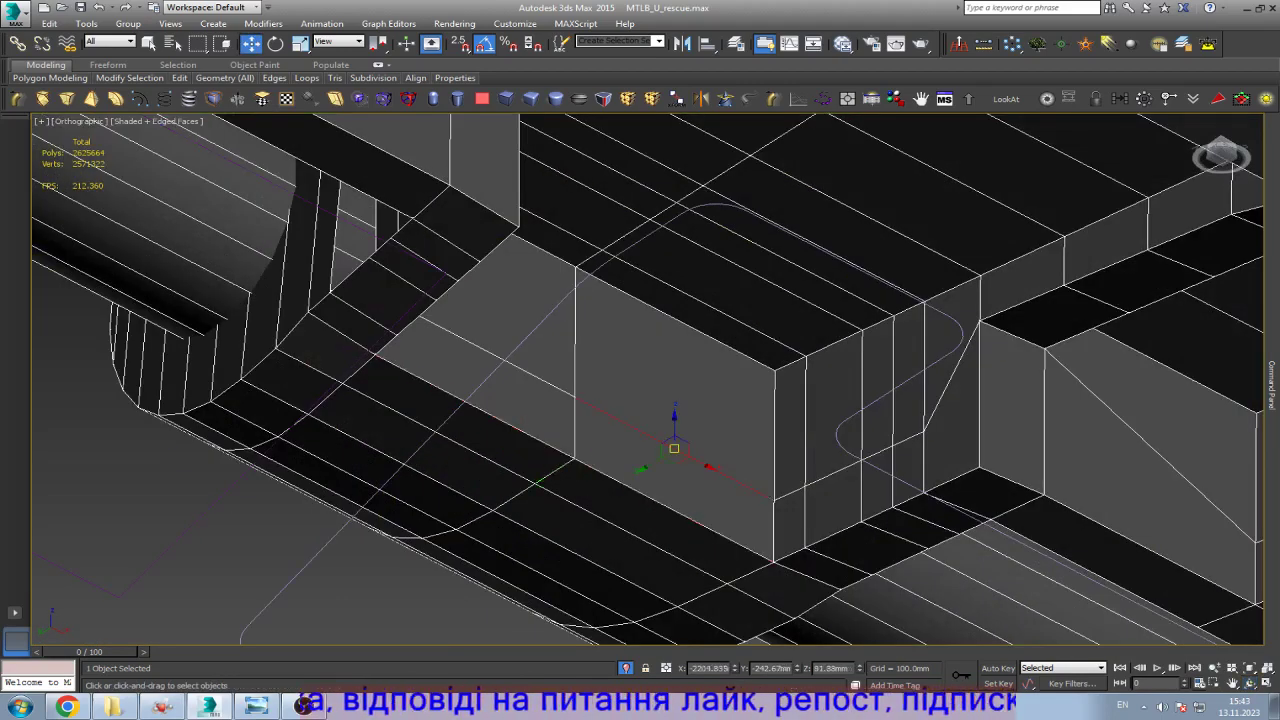
pyautogui.moveTo(674, 448); pyautogui.dragTo(760, 432)
# Step: Lower the selected corner edge down onto the surface beneath it
pyautogui.hotkey('ctrl', 'r')
pyautogui.moveTo(640, 380); pyautogui.dragTo(470, 330)
pyautogui.press('Escape')
pyautogui.moveTo(769, 281); pyautogui.dragTo(648, 250)
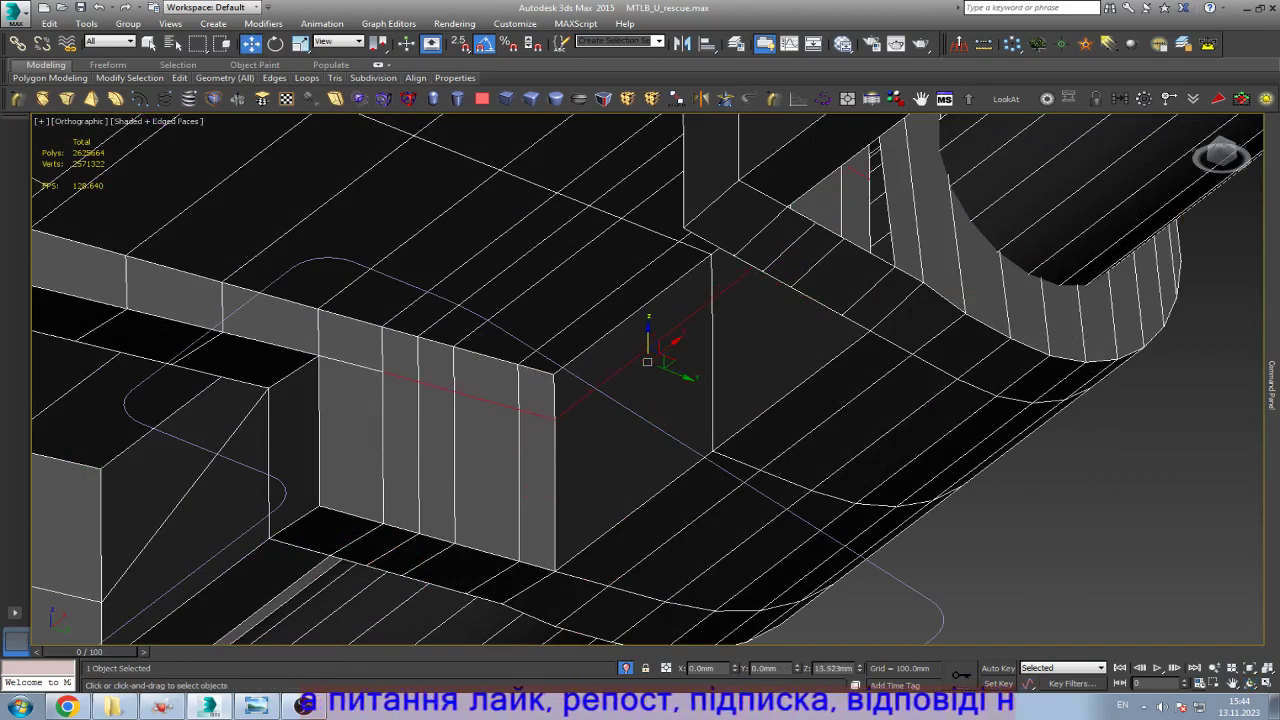
pyautogui.moveTo(648, 340); pyautogui.dragTo(663, 265)
pyautogui.keyDown('alt'); pyautogui.moveTo(663, 265); pyautogui.dragTo(636, 308, button='middle'); pyautogui.keyUp('alt')
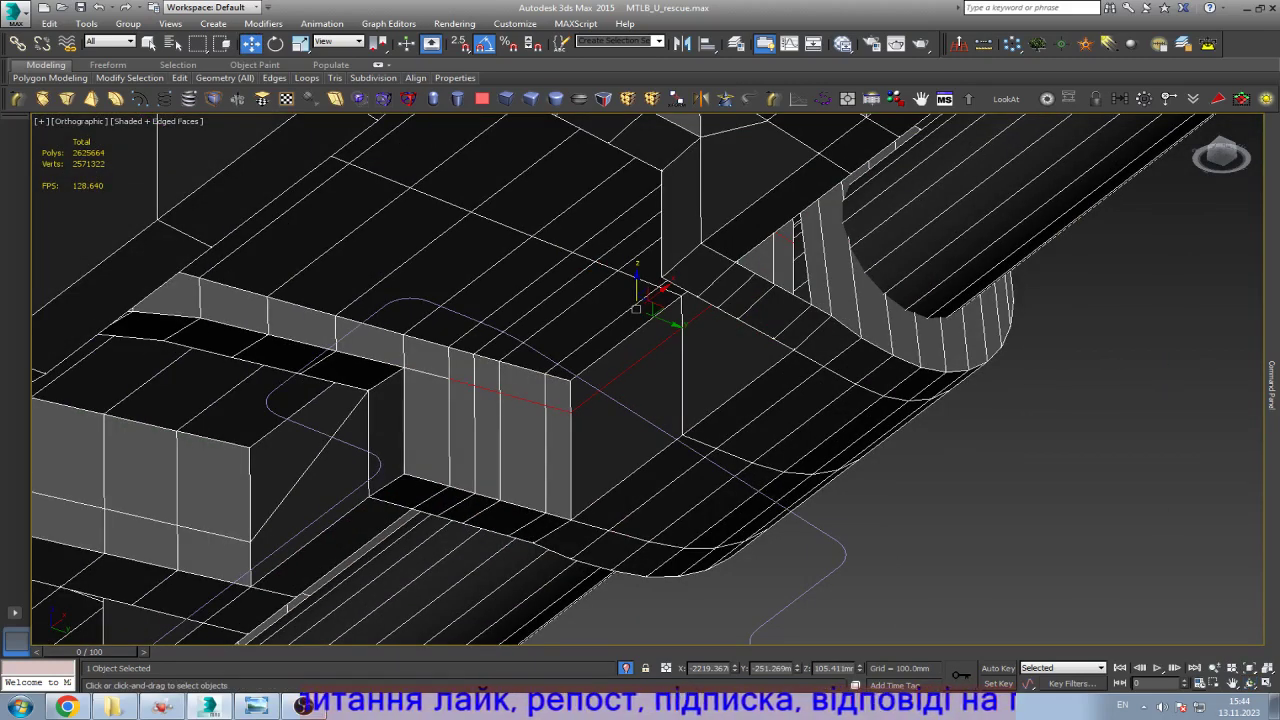
pyautogui.moveTo(636, 308); pyautogui.dragTo(682, 433)
pyautogui.scroll(4, 682, 433)
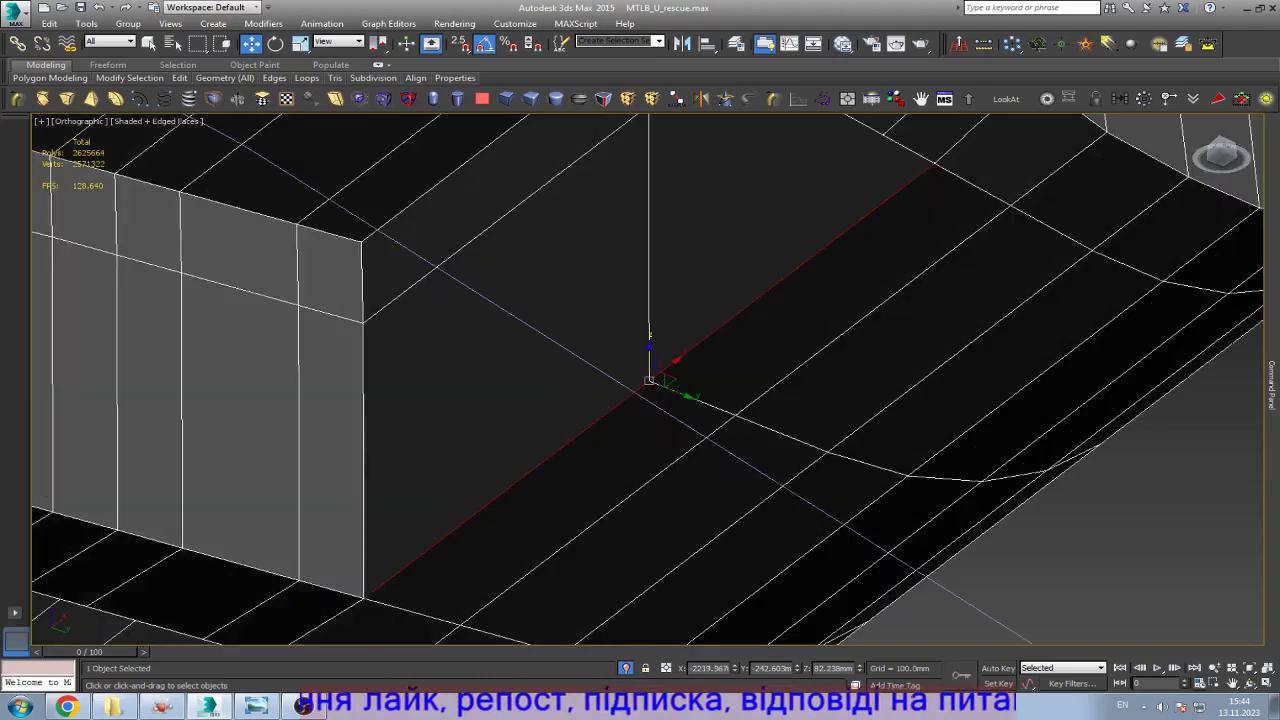
pyautogui.scroll(-3, 700, 420)
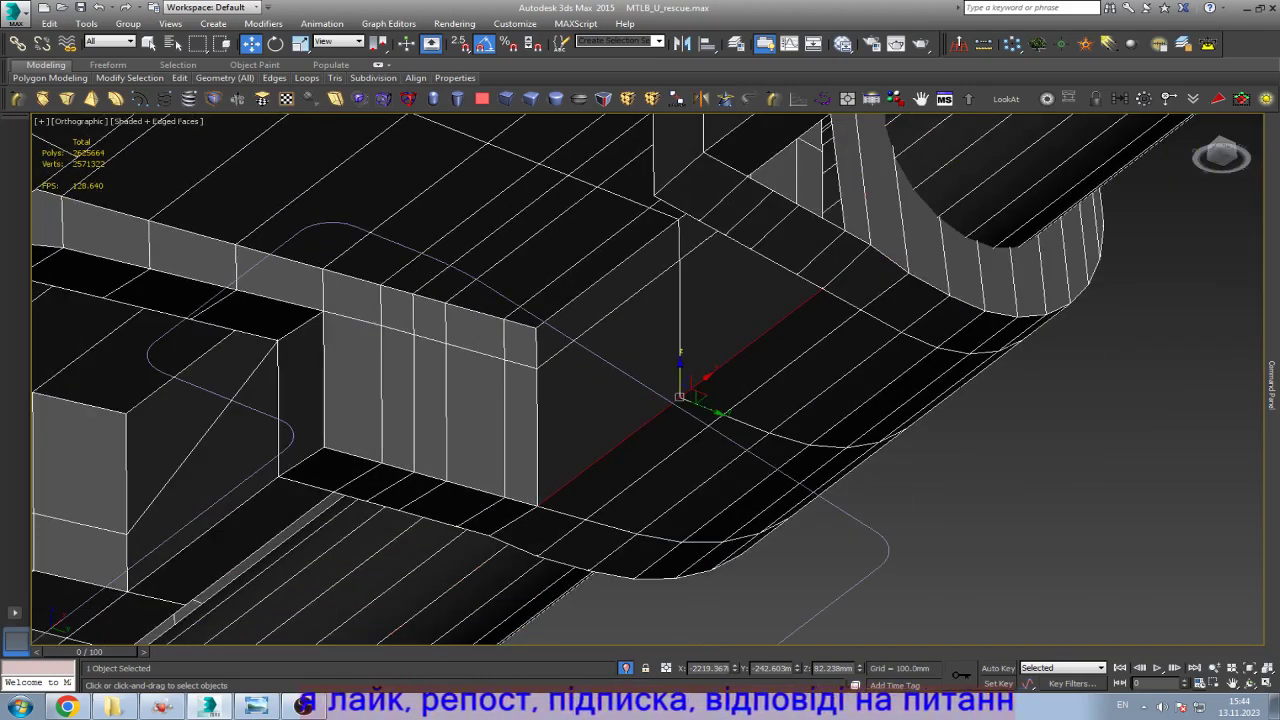
pyautogui.scroll(-3, 721, 432)
pyautogui.scroll(2, 720, 420)
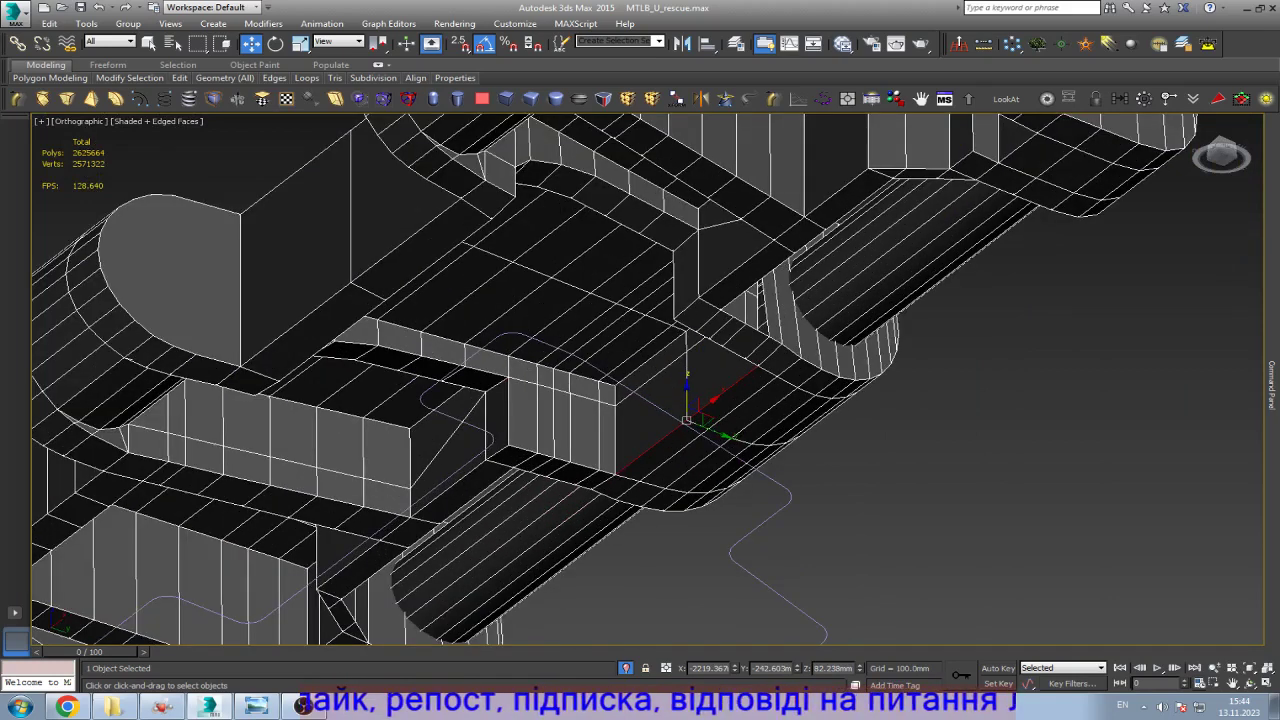
pyautogui.scroll(-3, 720, 415)
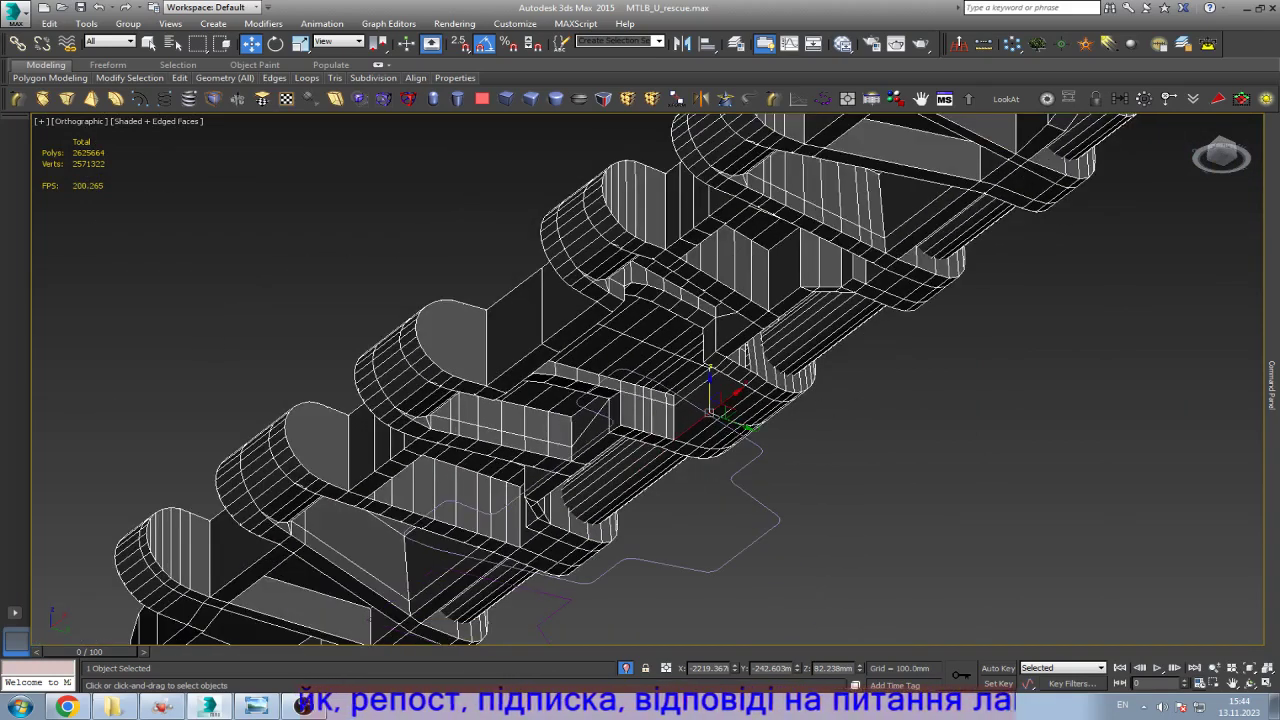
# Step: Frame the selected track link in Bottom view, zoom out, and open the reference photo
pyautogui.press('b')
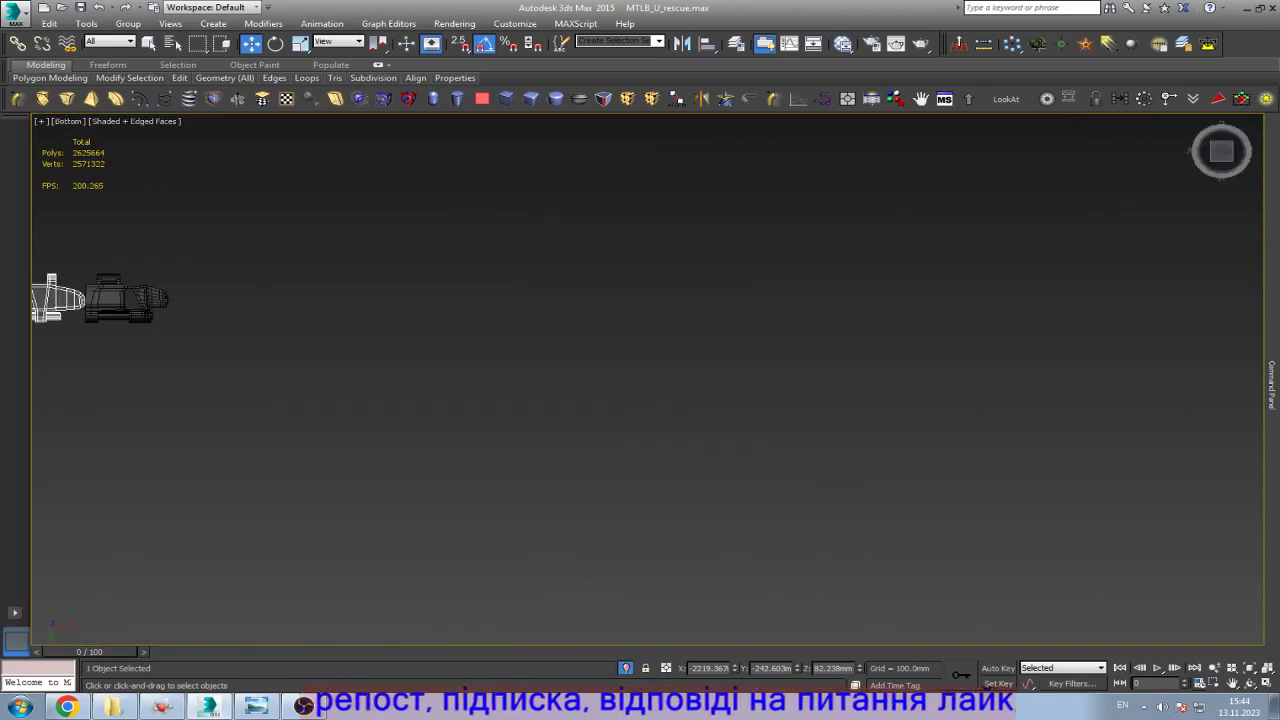
pyautogui.press('z')
pyautogui.scroll(2, 729, 397)
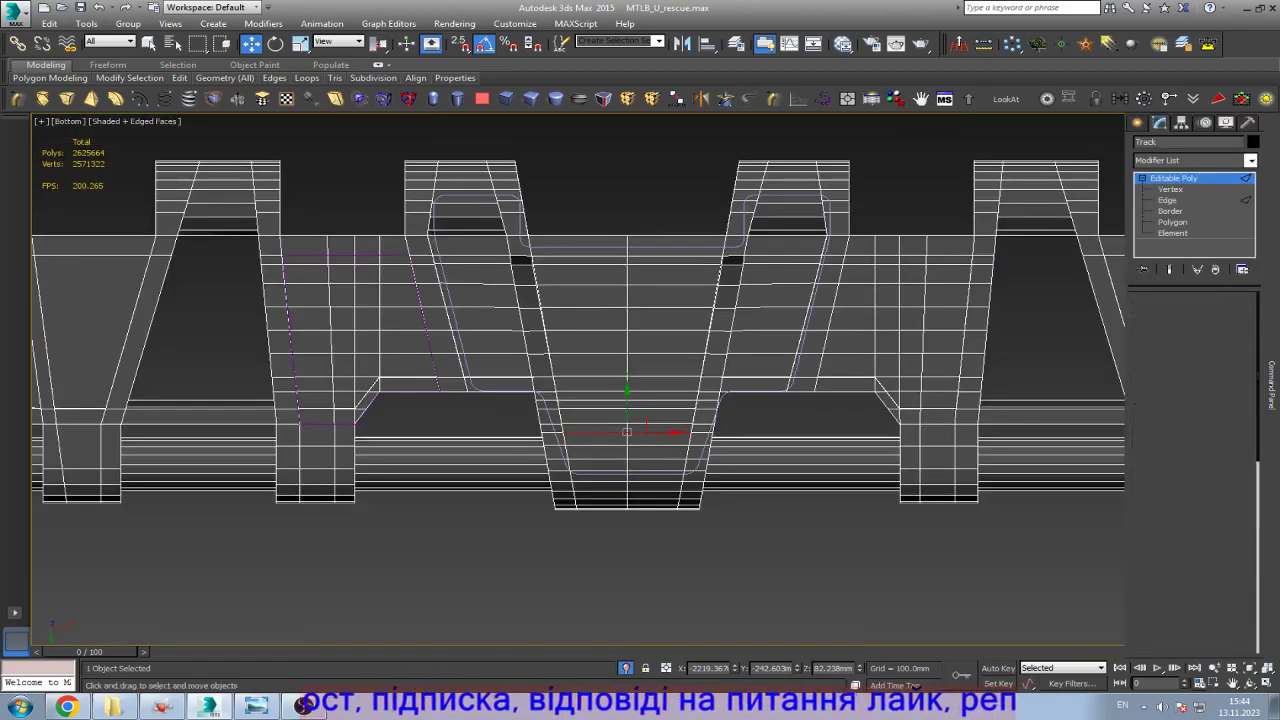
pyautogui.scroll(-4, 659, 330)
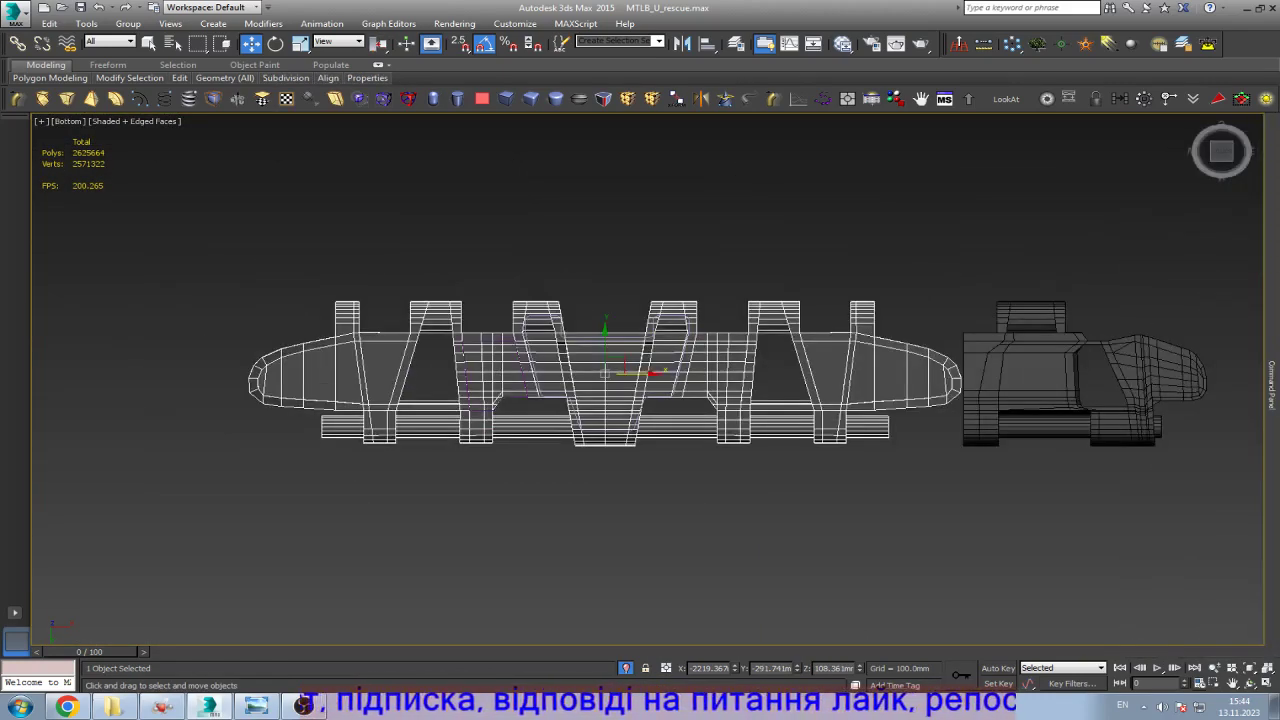
pyautogui.scroll(1, 483, 372)
pyautogui.click(255, 706)
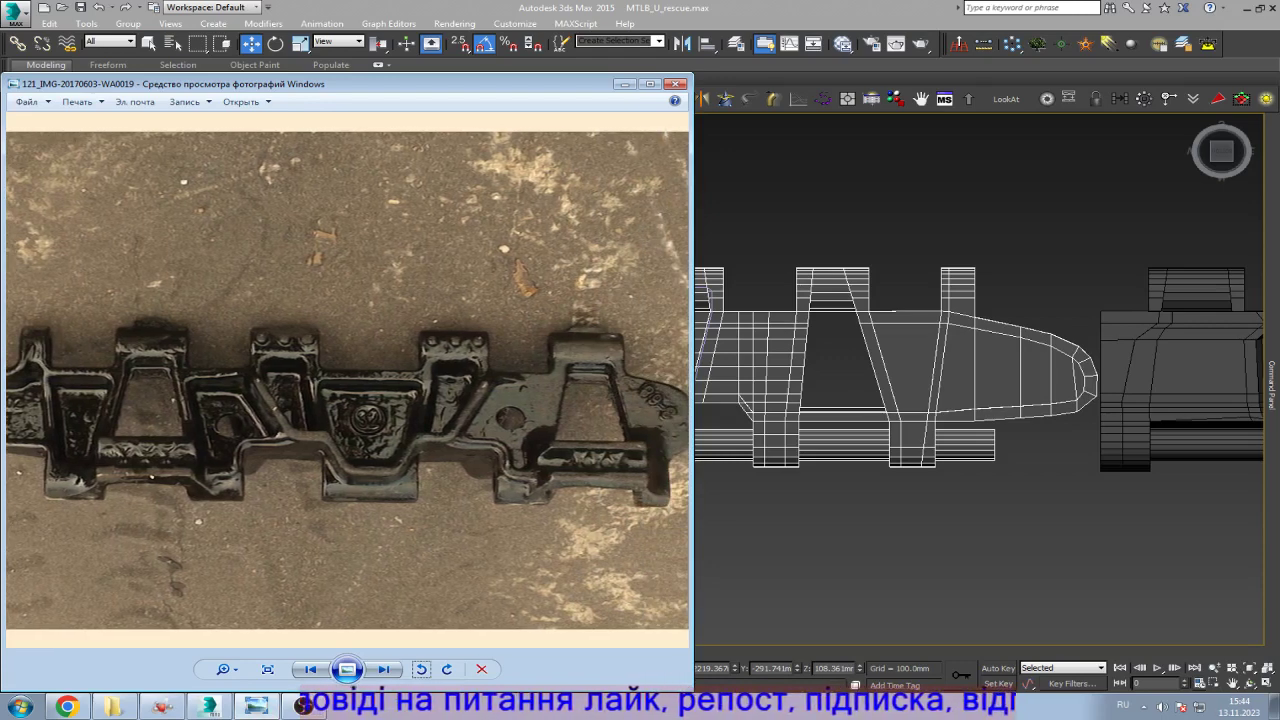
# Step: Pan the zoomed reference photo right toward the link's end
pyautogui.press('Right')
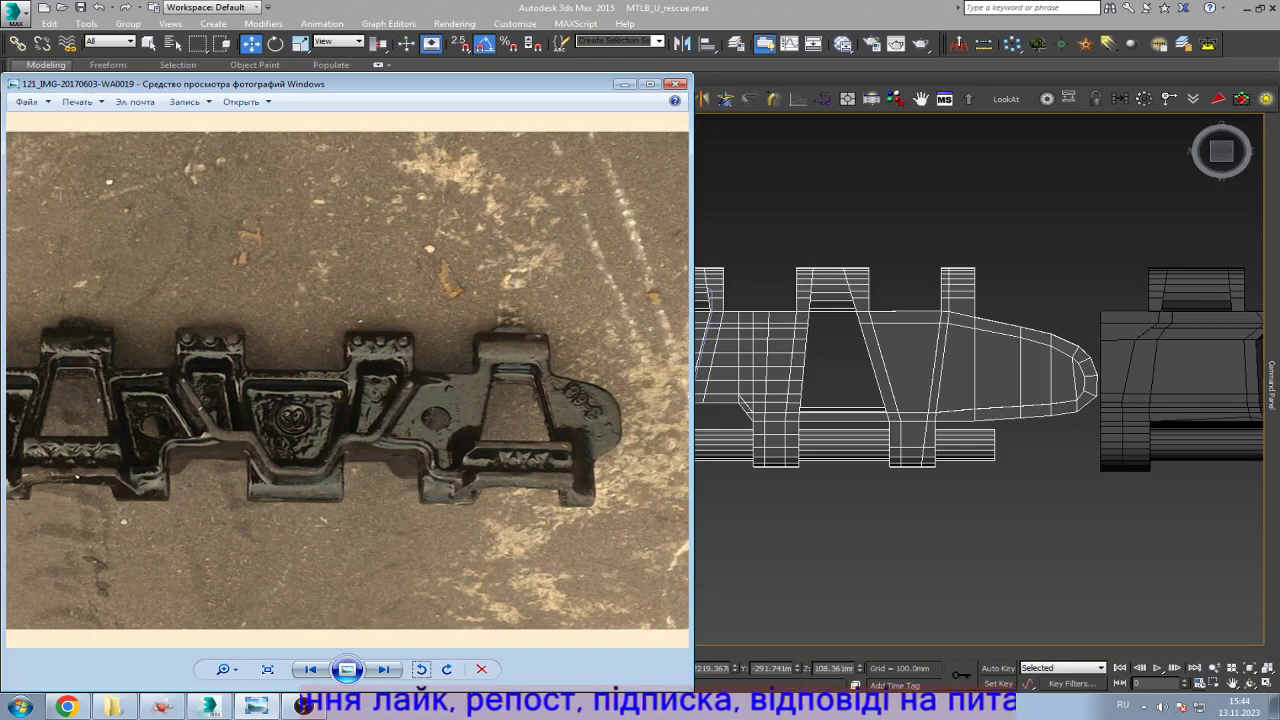
# Step: Shift the vertical edge on the block's side about 3 mm along X
pyautogui.hotkey('alt', 'Tab')
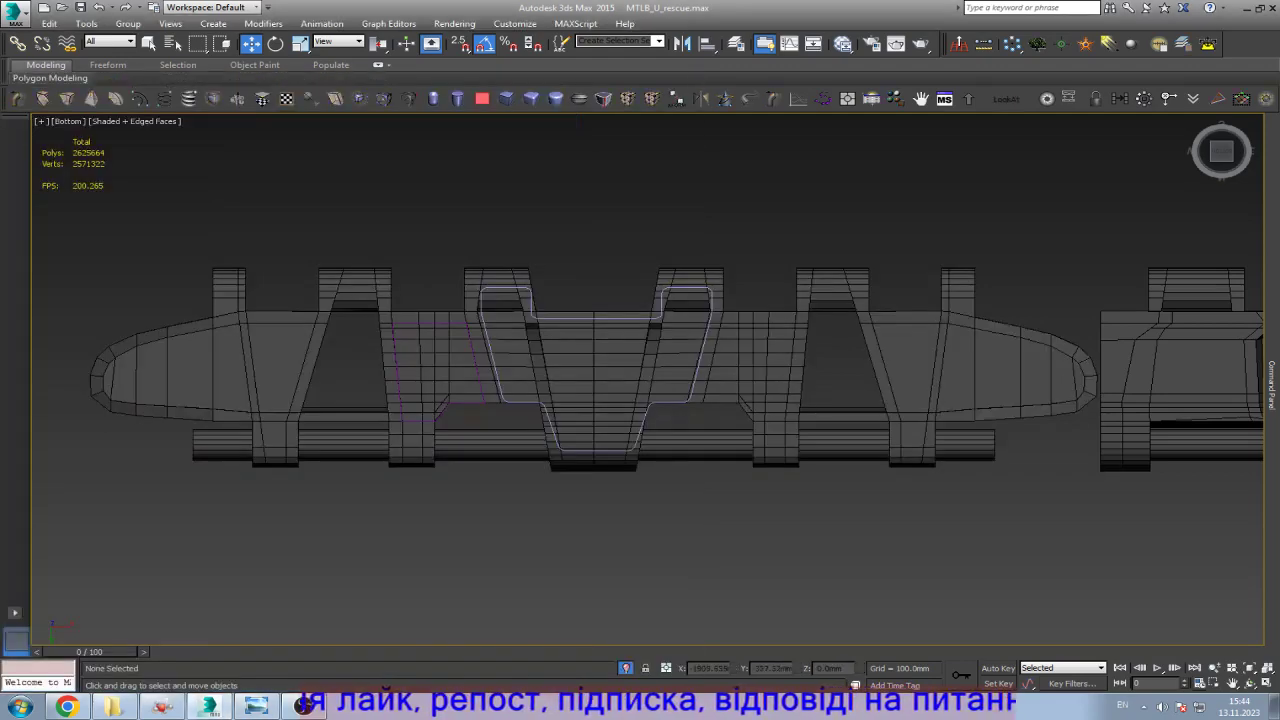
pyautogui.click(785, 371)
pyautogui.scroll(4, 785, 371)
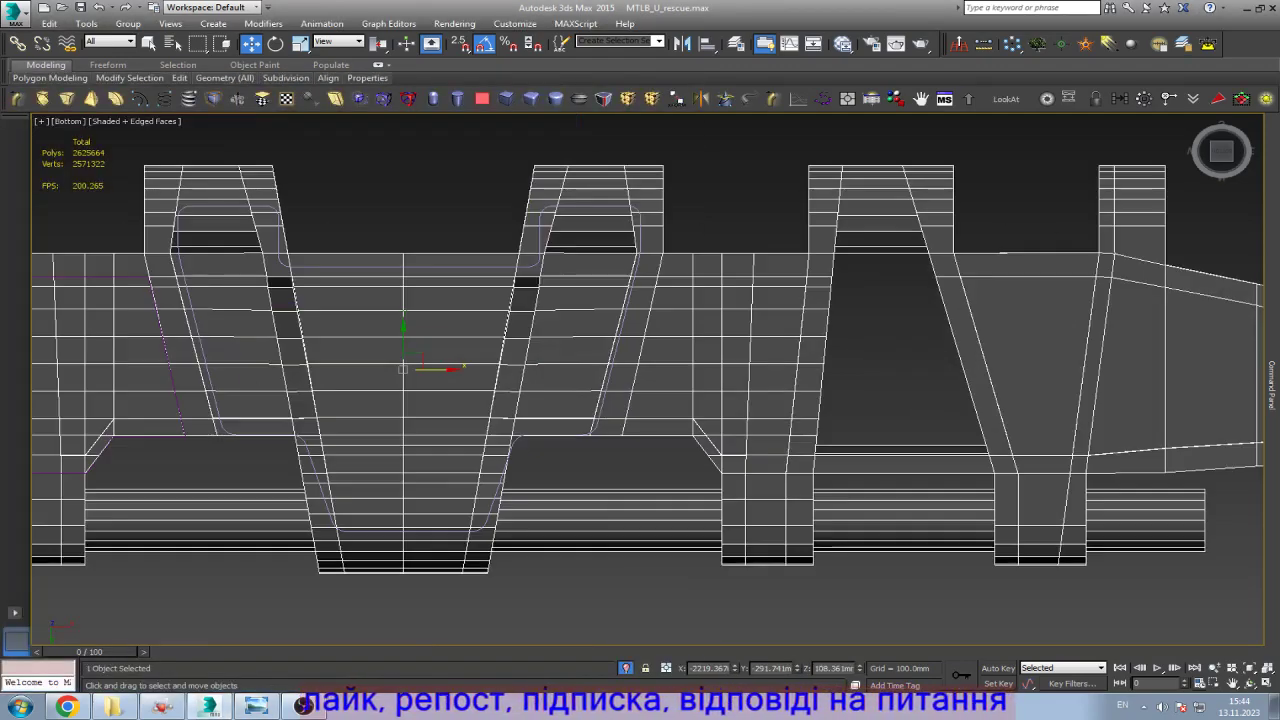
pyautogui.hotkey('ctrl', 'r')
pyautogui.moveTo(645, 380); pyautogui.dragTo(645, 300)
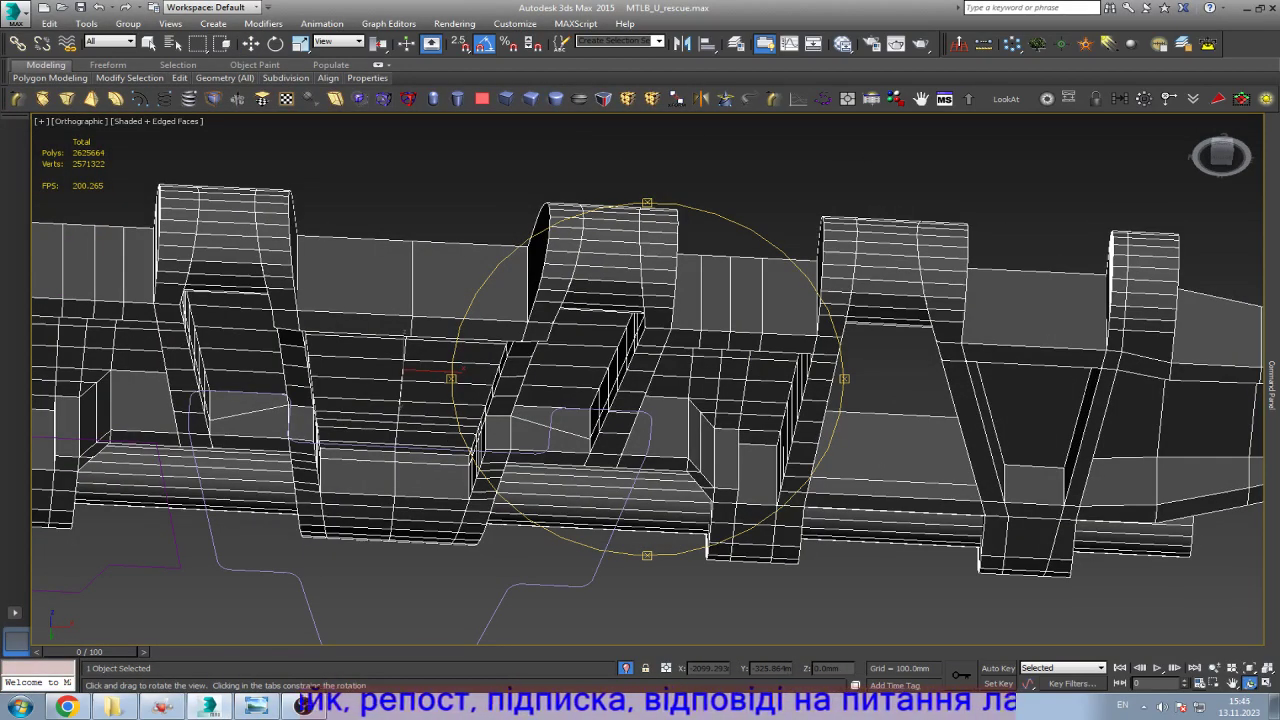
pyautogui.scroll(5, 700, 465)
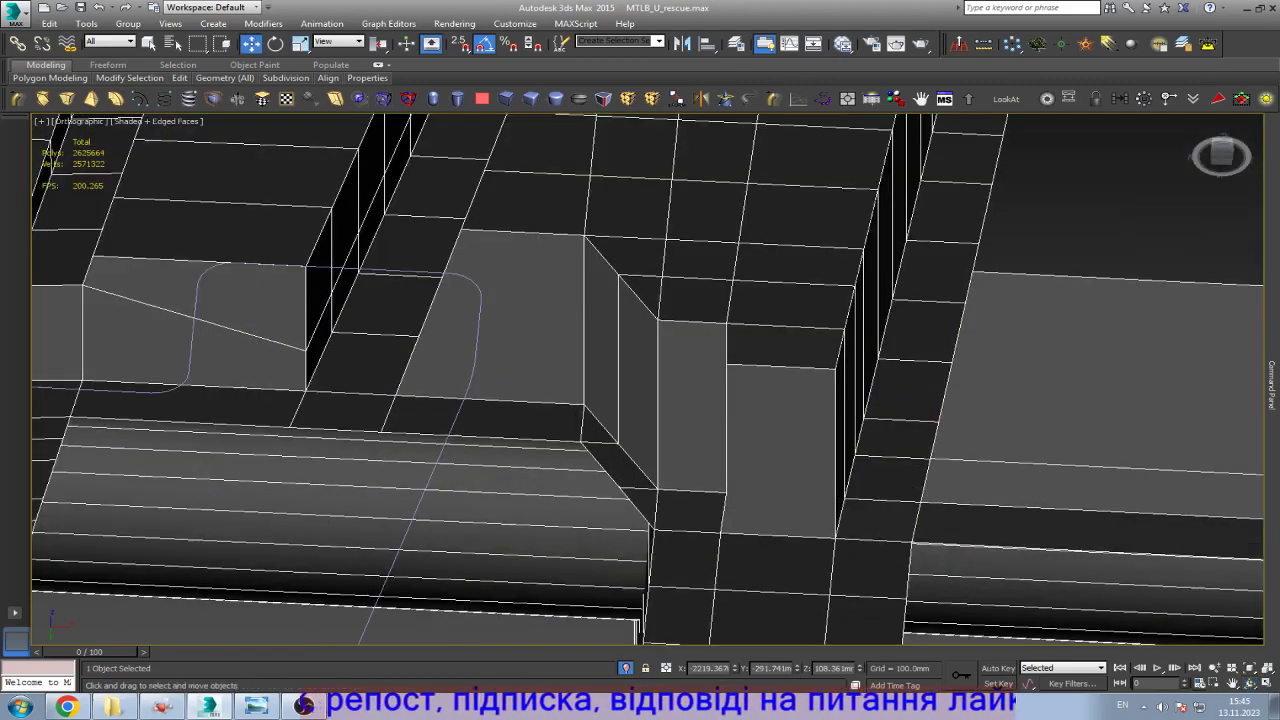
pyautogui.press('Escape')
pyautogui.click(724, 410)
pyautogui.moveTo(760, 409); pyautogui.dragTo(711, 408)
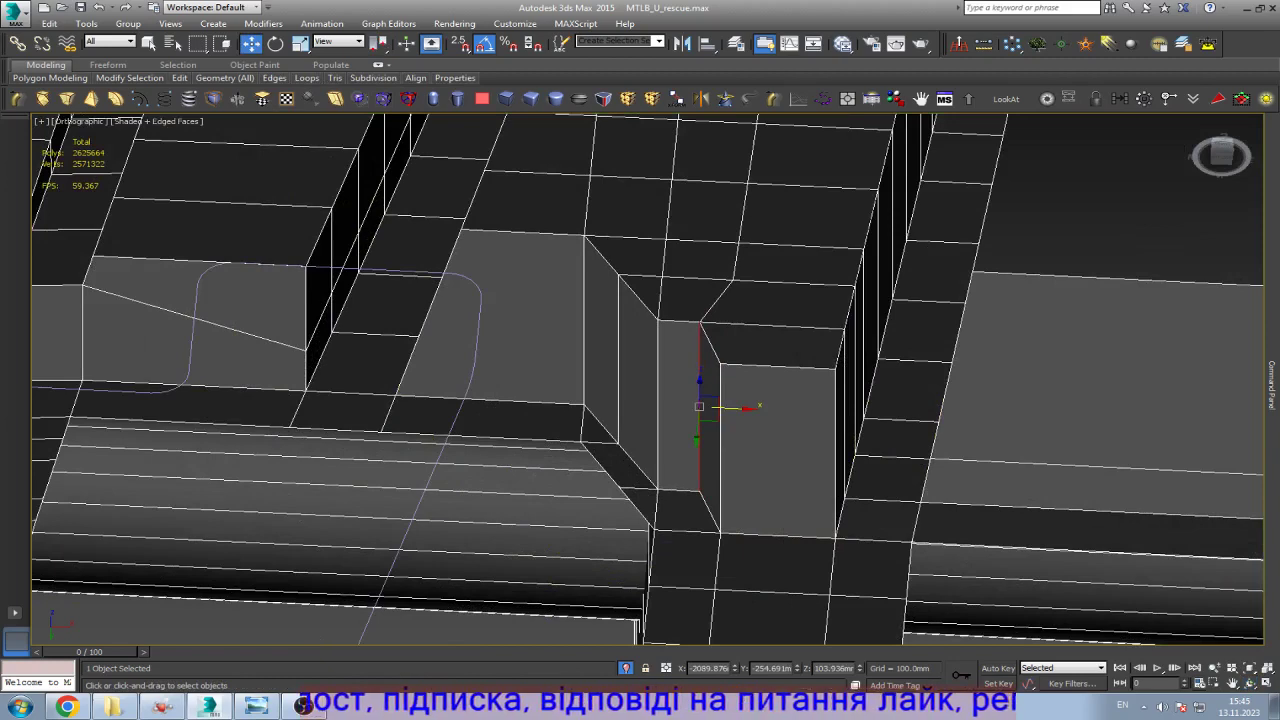
# Step: In the bottom view, nudge a vertex slightly in the XY plane
pyautogui.press('z')
pyautogui.press('b')
pyautogui.press('z')
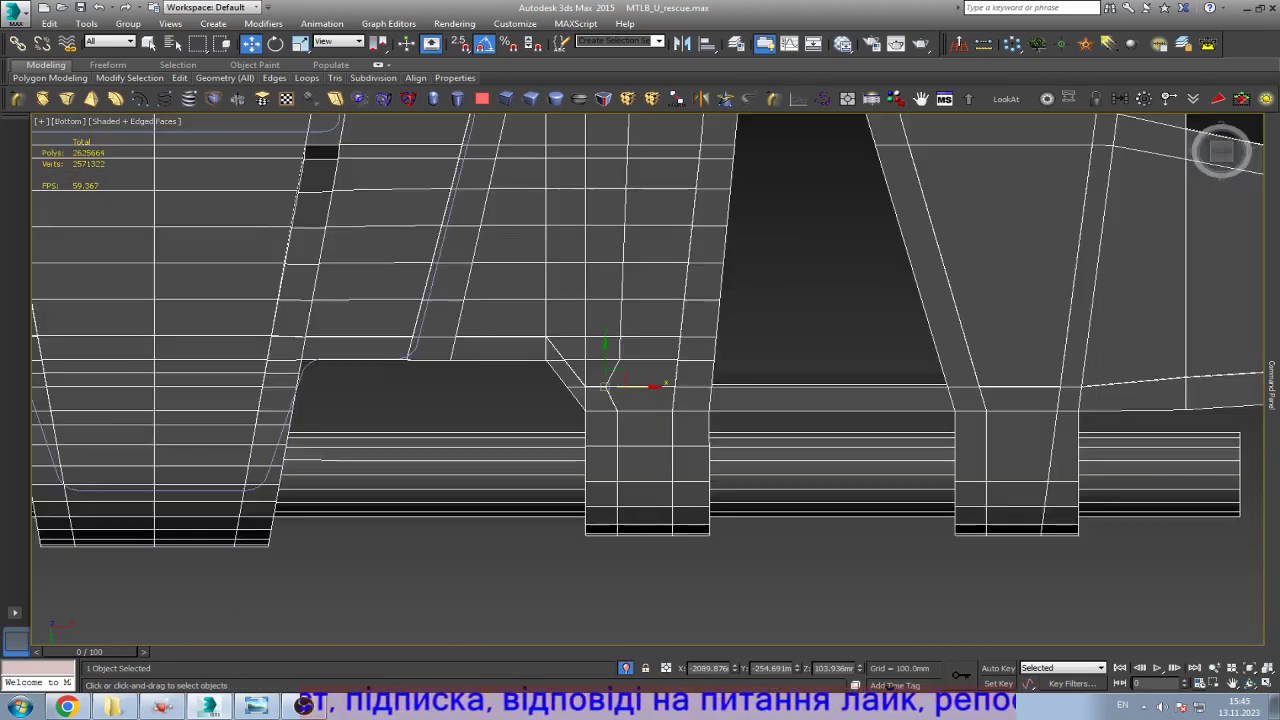
pyautogui.scroll(4, 615, 375)
pyautogui.moveTo(583, 409); pyautogui.dragTo(574, 422)
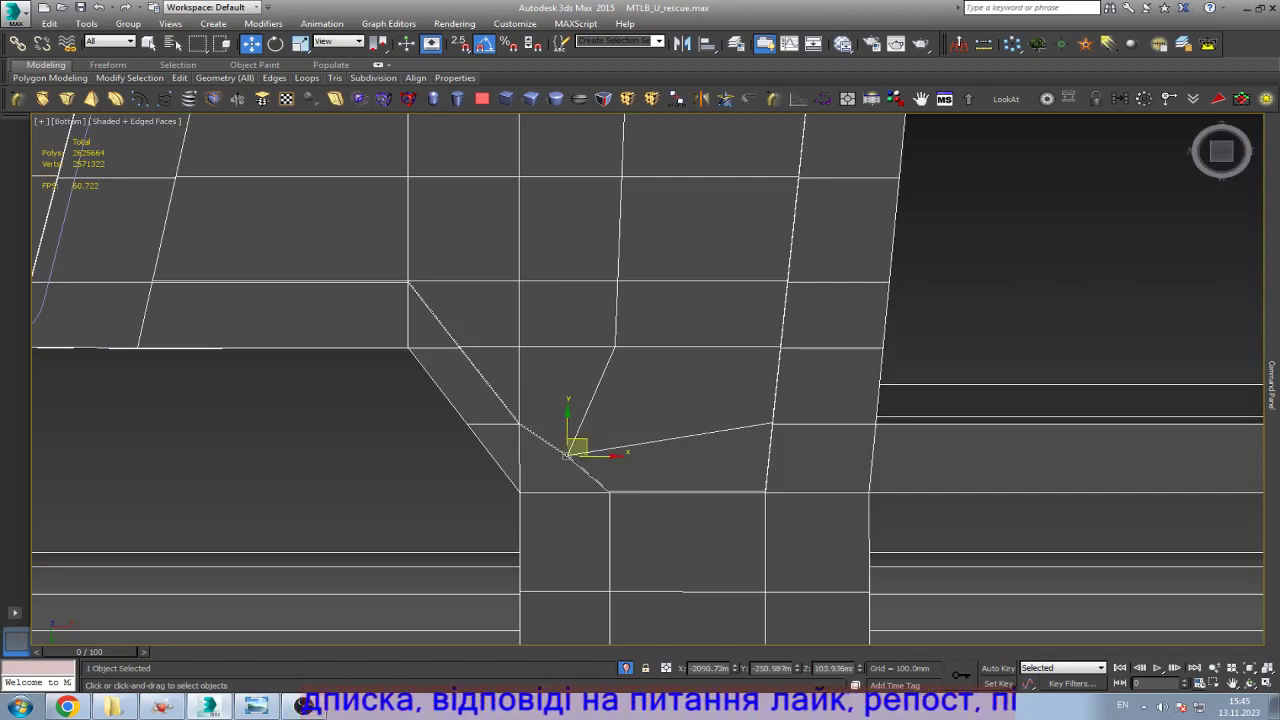
pyautogui.scroll(-8, 576, 422)
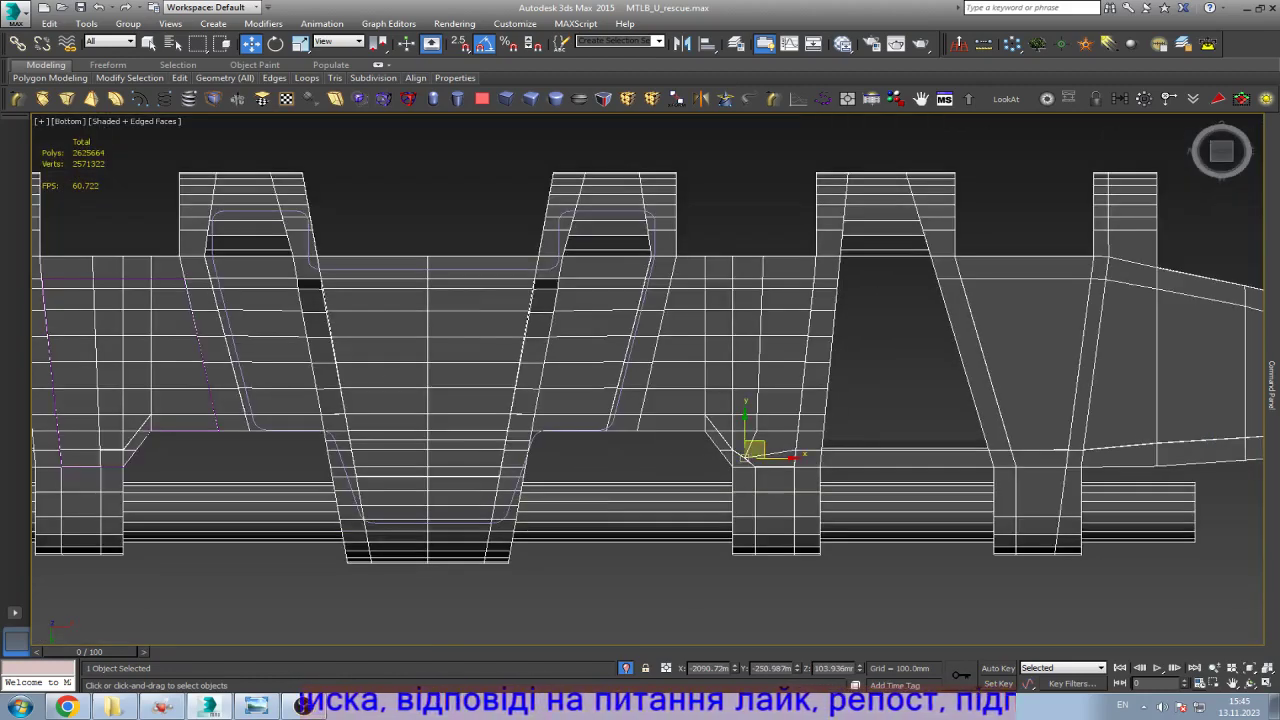
pyautogui.scroll(6, 546, 443)
# Step: Move the notch-corner vertex down and right in Vertex mode, then zoom out
pyautogui.press('1')
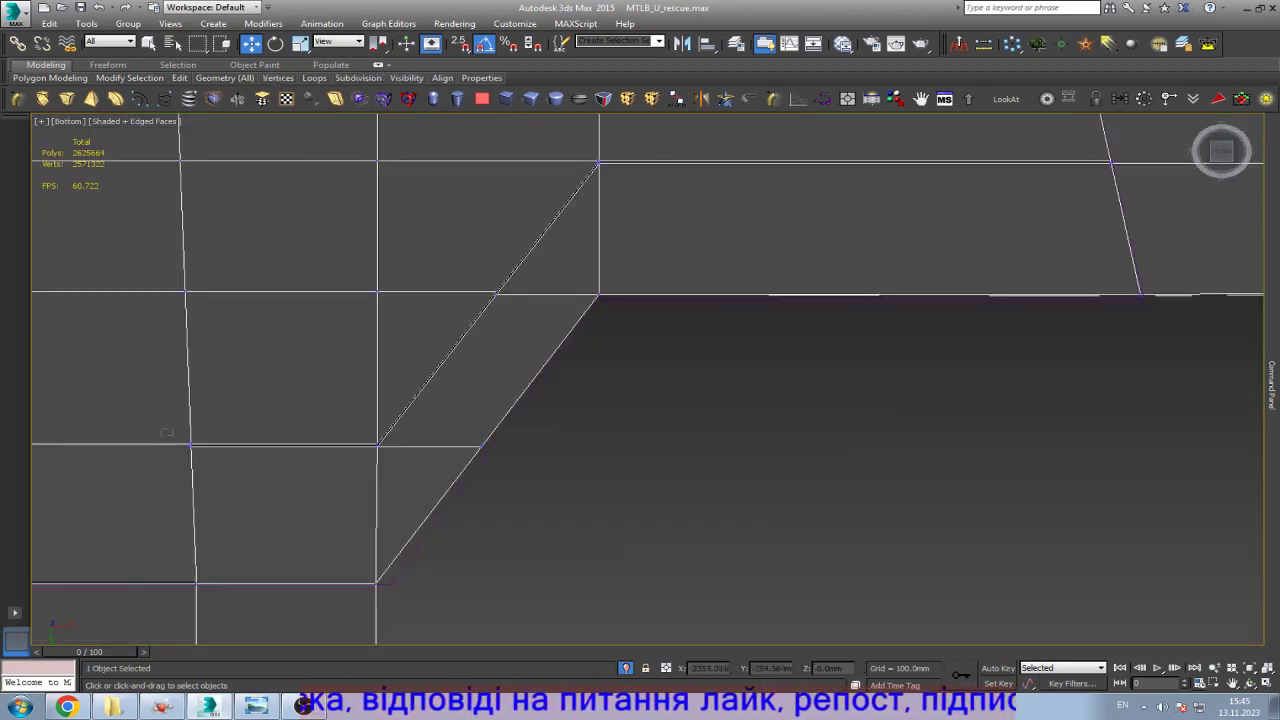
pyautogui.moveTo(212, 447); pyautogui.dragTo(279, 494)
pyautogui.scroll(-5, 279, 494)
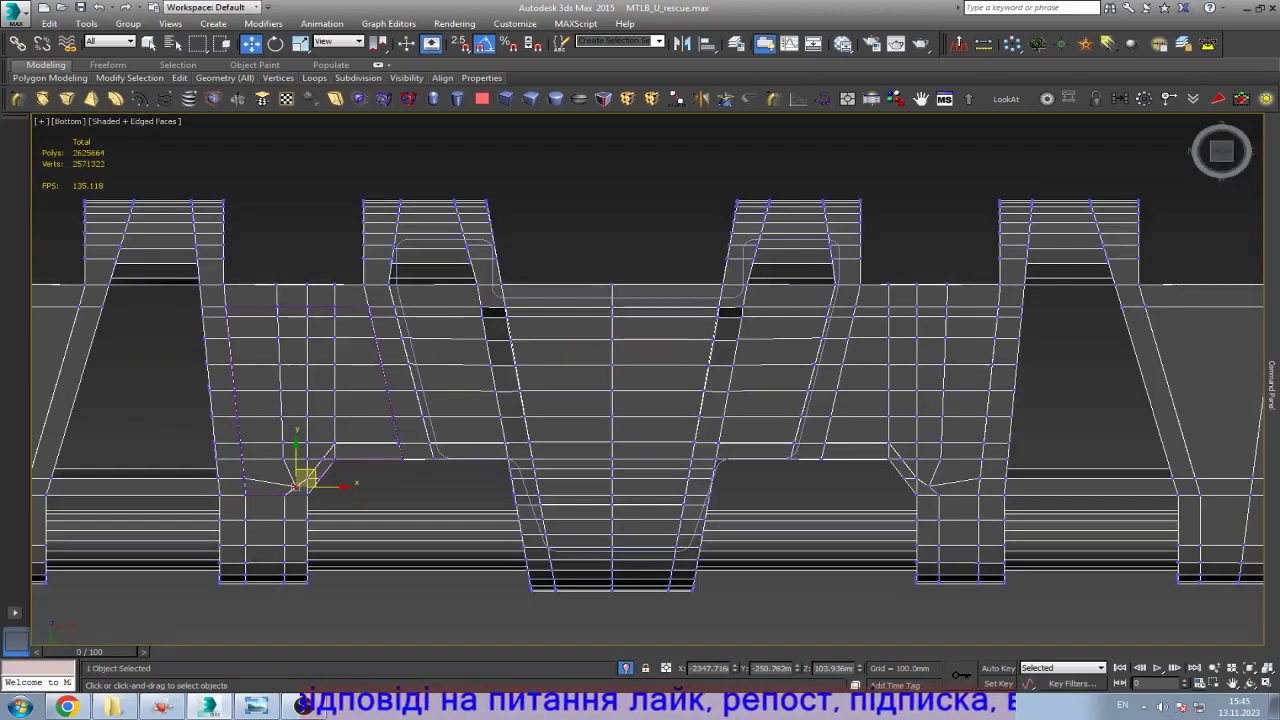
pyautogui.scroll(-4, 298, 484)
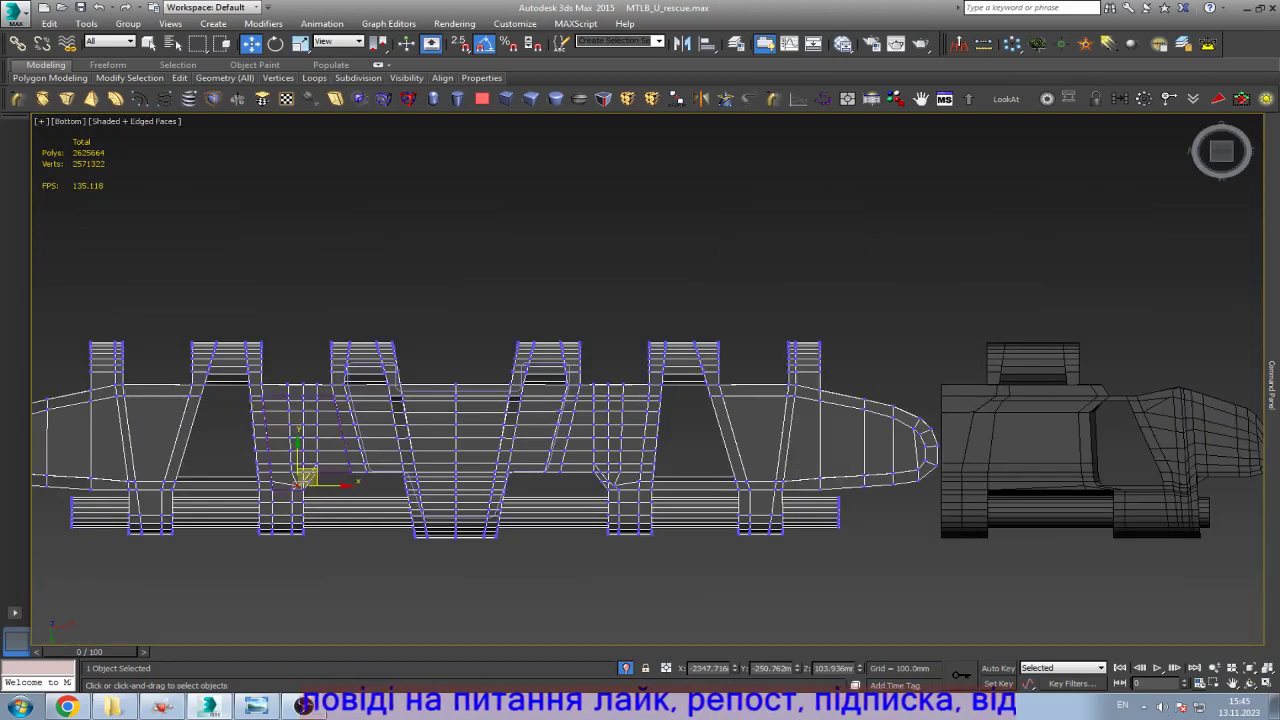
pyautogui.scroll(2, 788, 476)
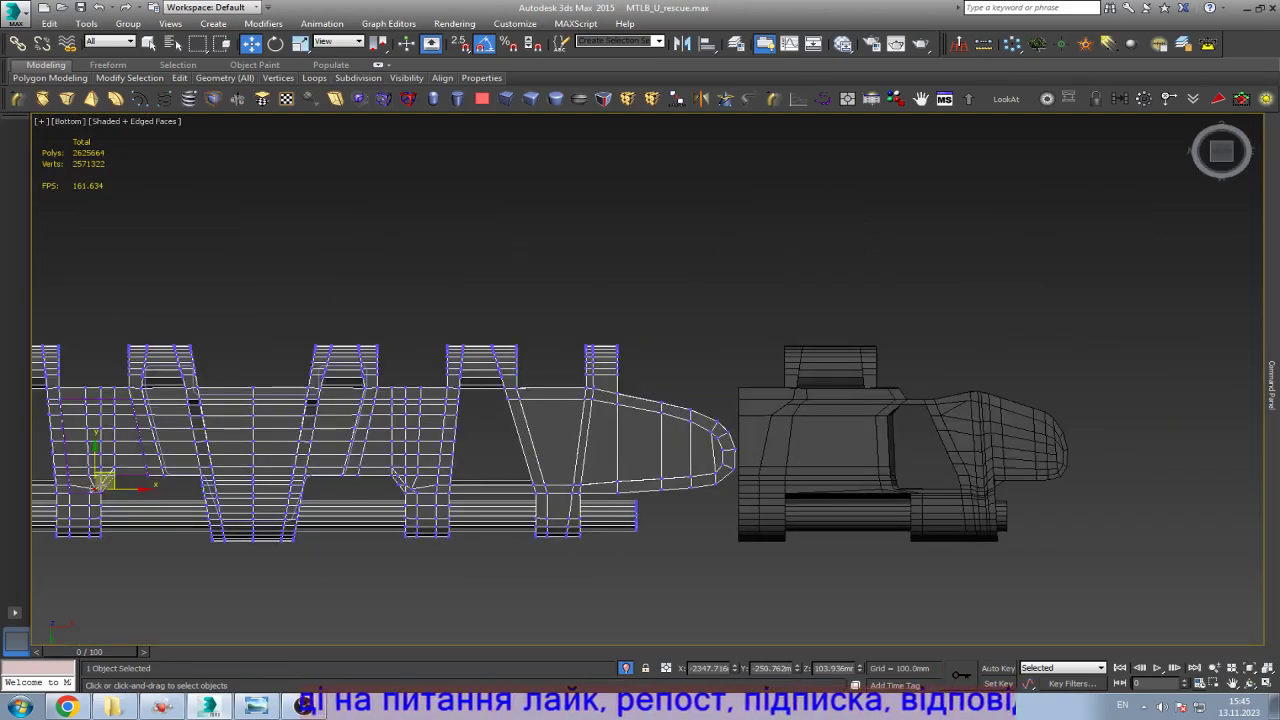
# Step: Open the track-link reference photo and zoom into the link's right end
pyautogui.click(256, 706)
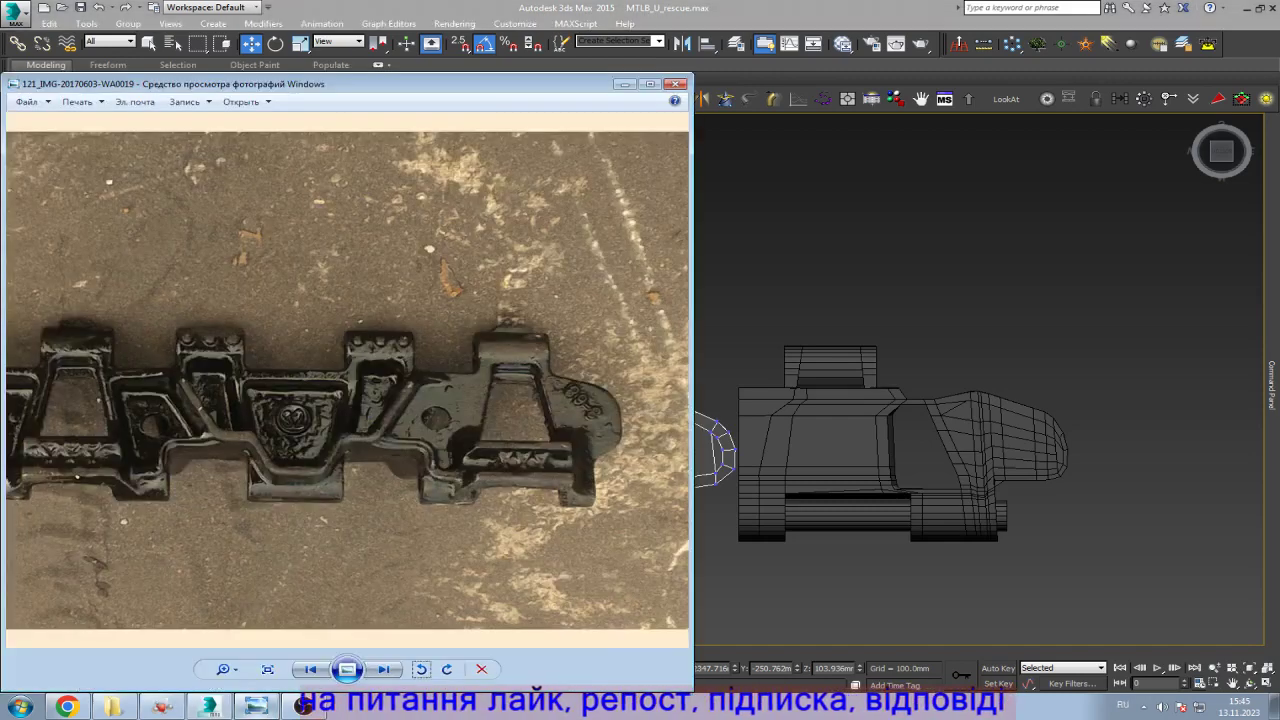
pyautogui.hotkey('alt', 'Tab')
pyautogui.hotkey('alt', 'Tab')
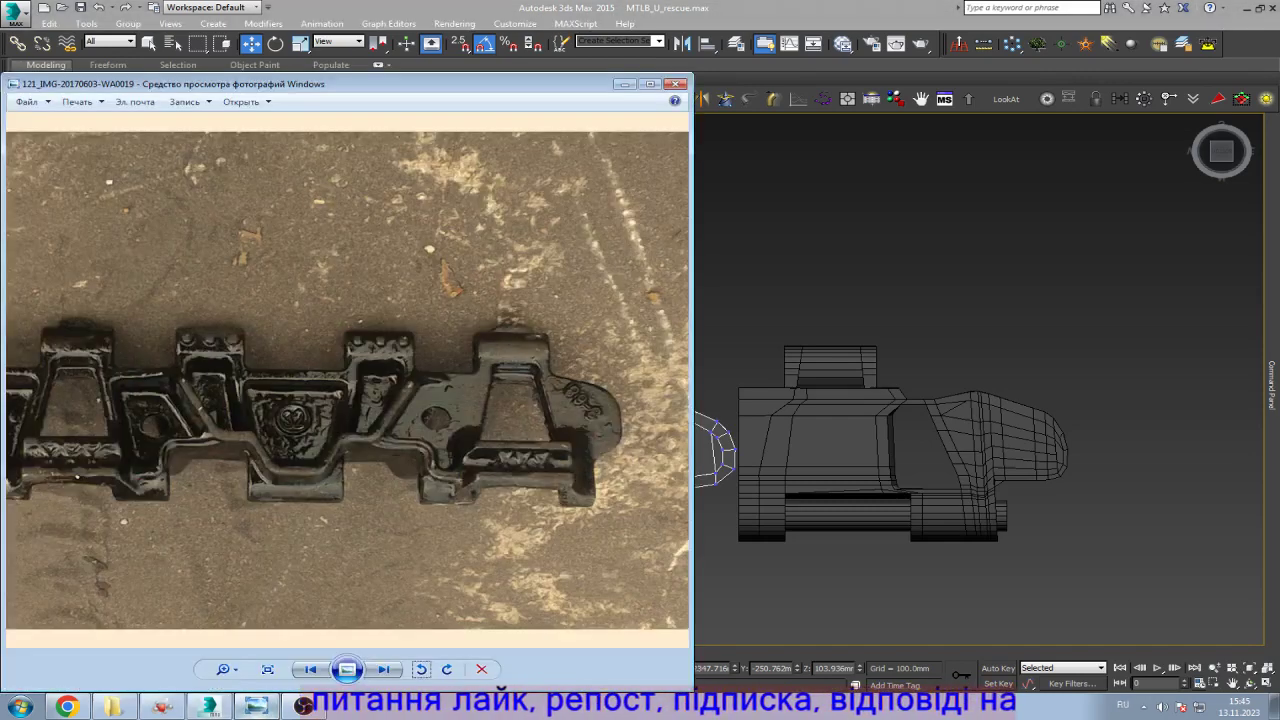
pyautogui.hotkey('alt', 'Tab')
pyautogui.hotkey('alt', 'Tab')
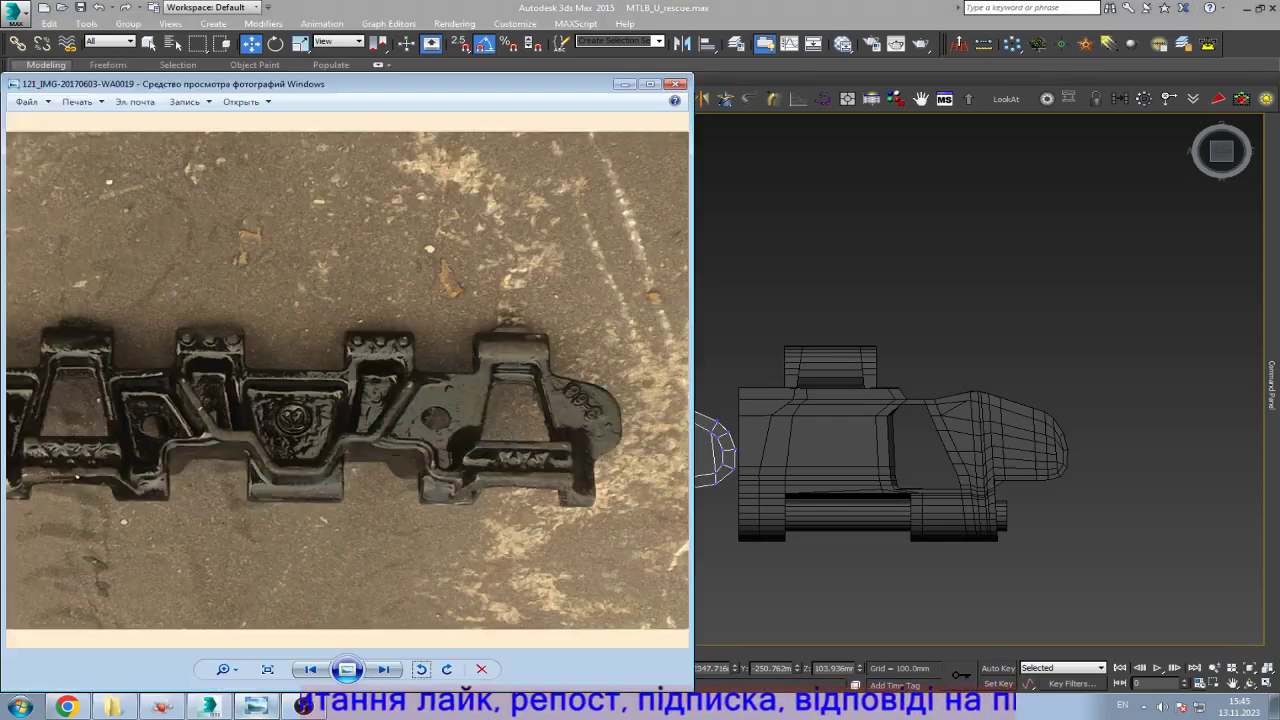
pyautogui.hotkey('alt', 'Tab')
pyautogui.hotkey('alt', 'Tab')
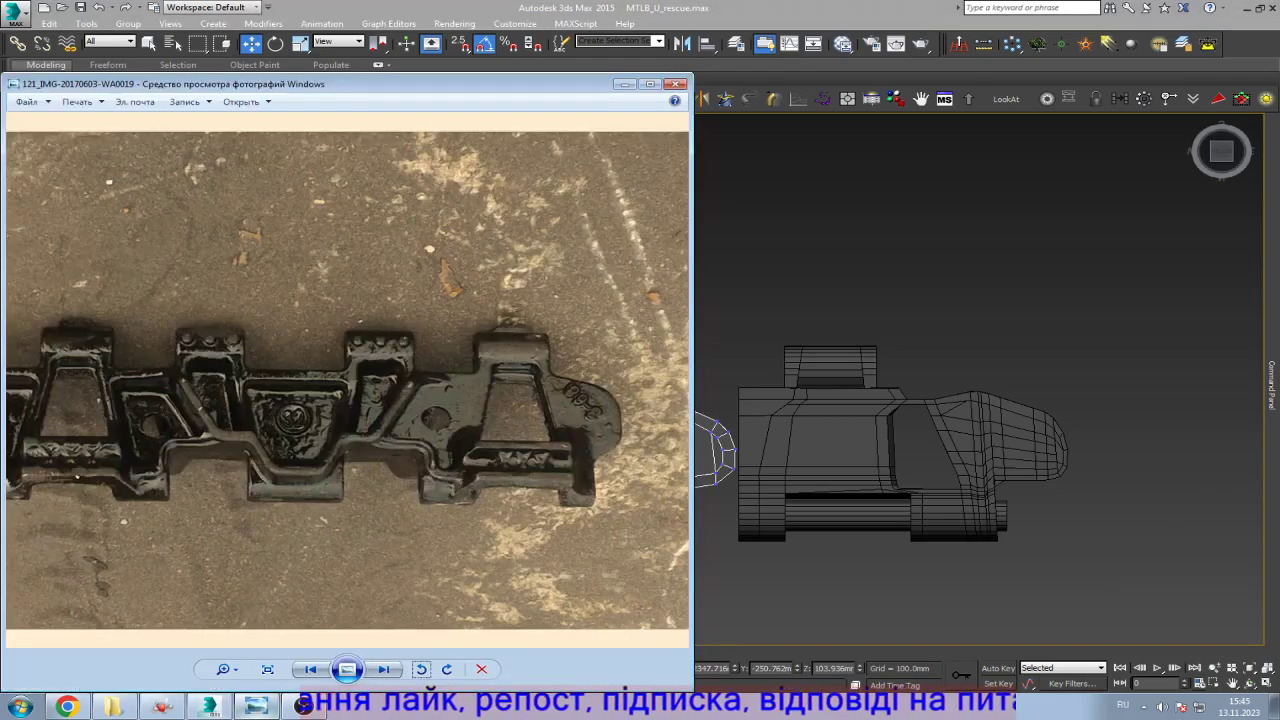
pyautogui.hotkey('alt', 'Tab')
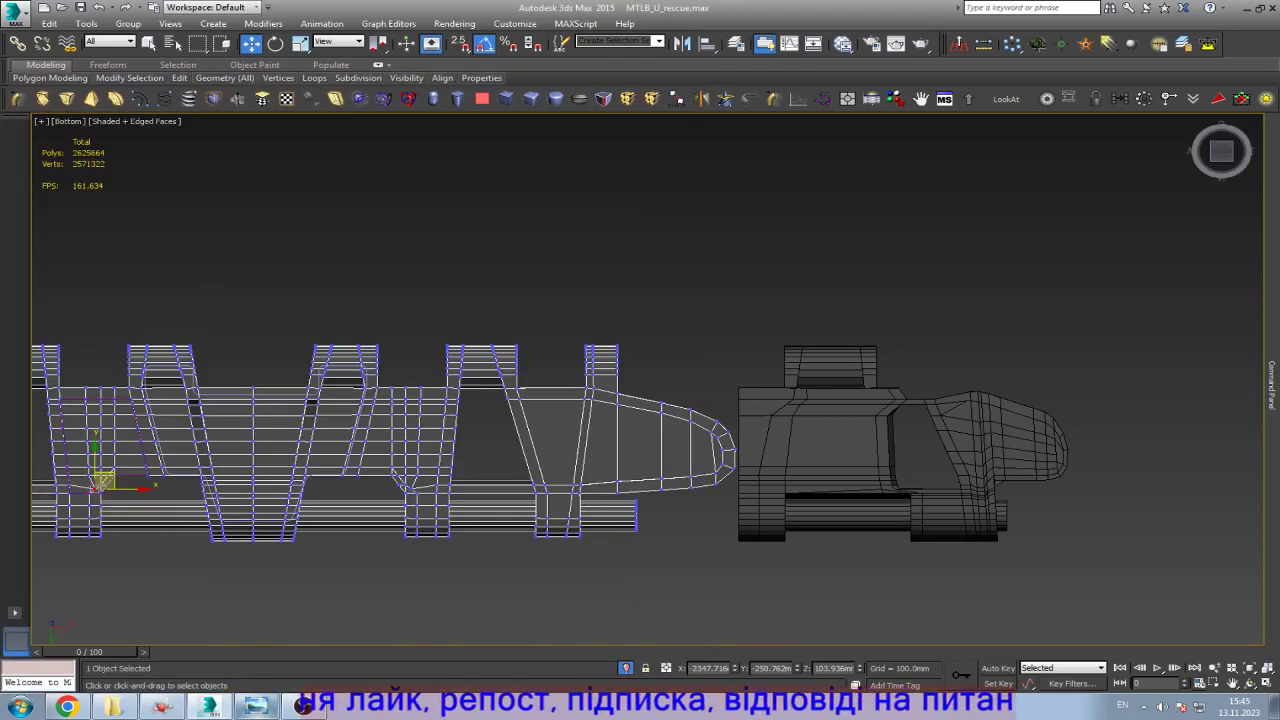
pyautogui.hotkey('alt', 'Tab')
pyautogui.hotkey('alt', 'Tab')
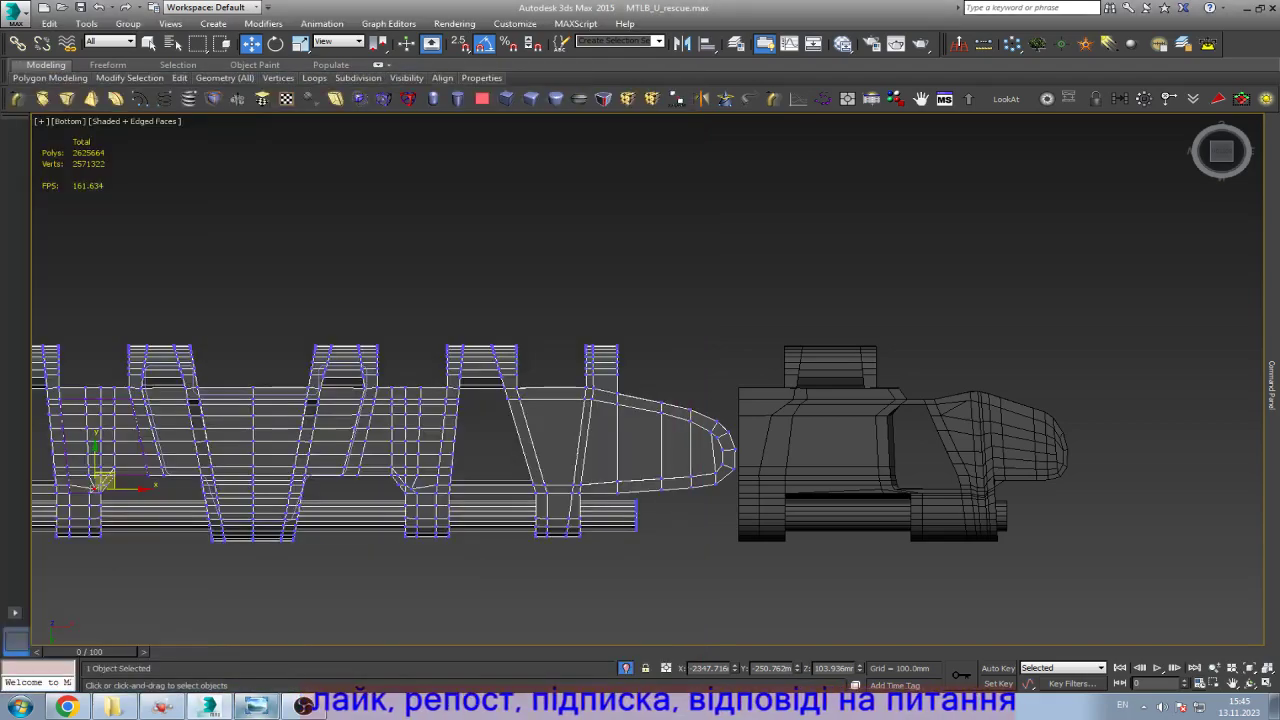
pyautogui.hotkey('alt', 'Tab')
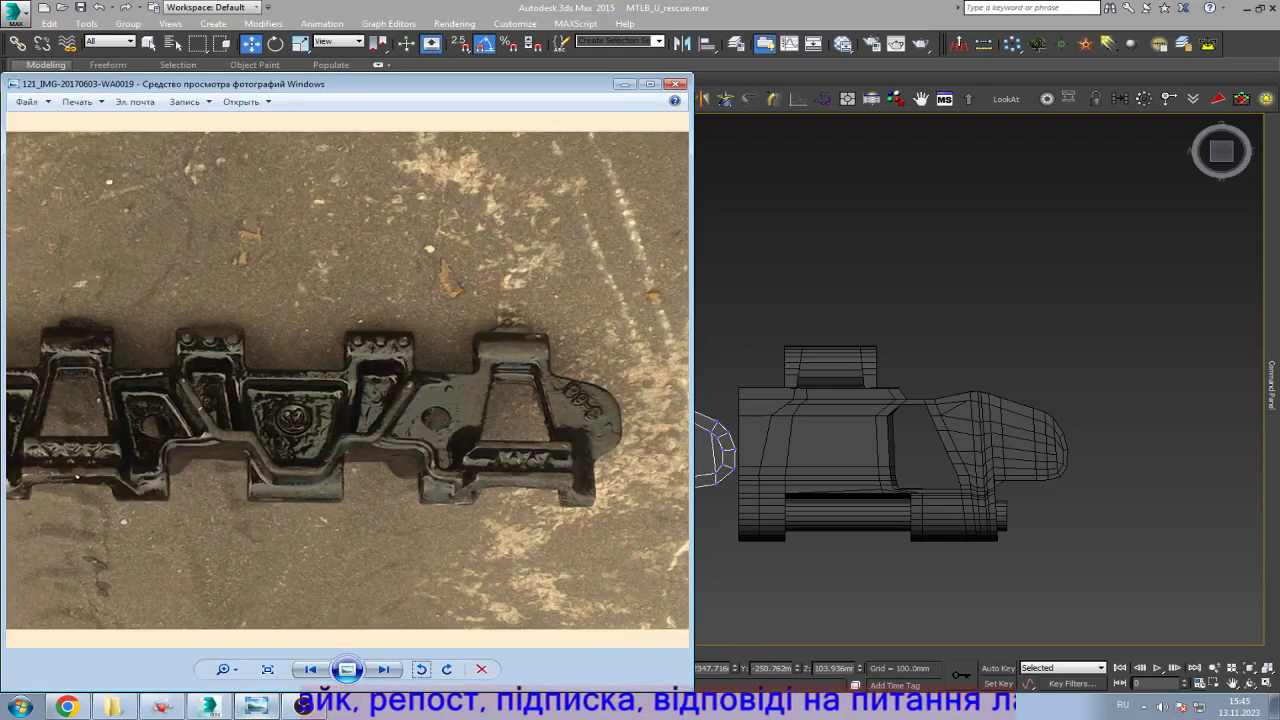
pyautogui.scroll(3, 583, 442)
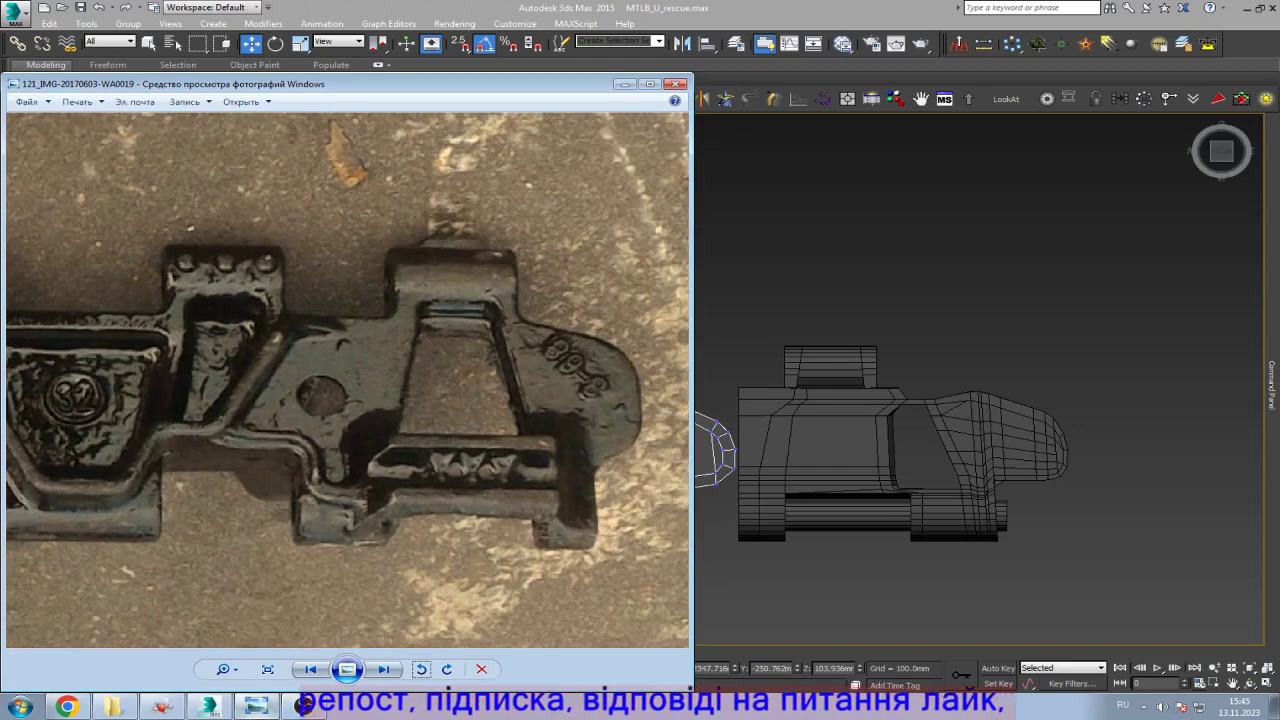
# Step: Compare the reference photo with the model, finishing with 3ds Max in front
pyautogui.click(210, 707)
pyautogui.click(210, 707)
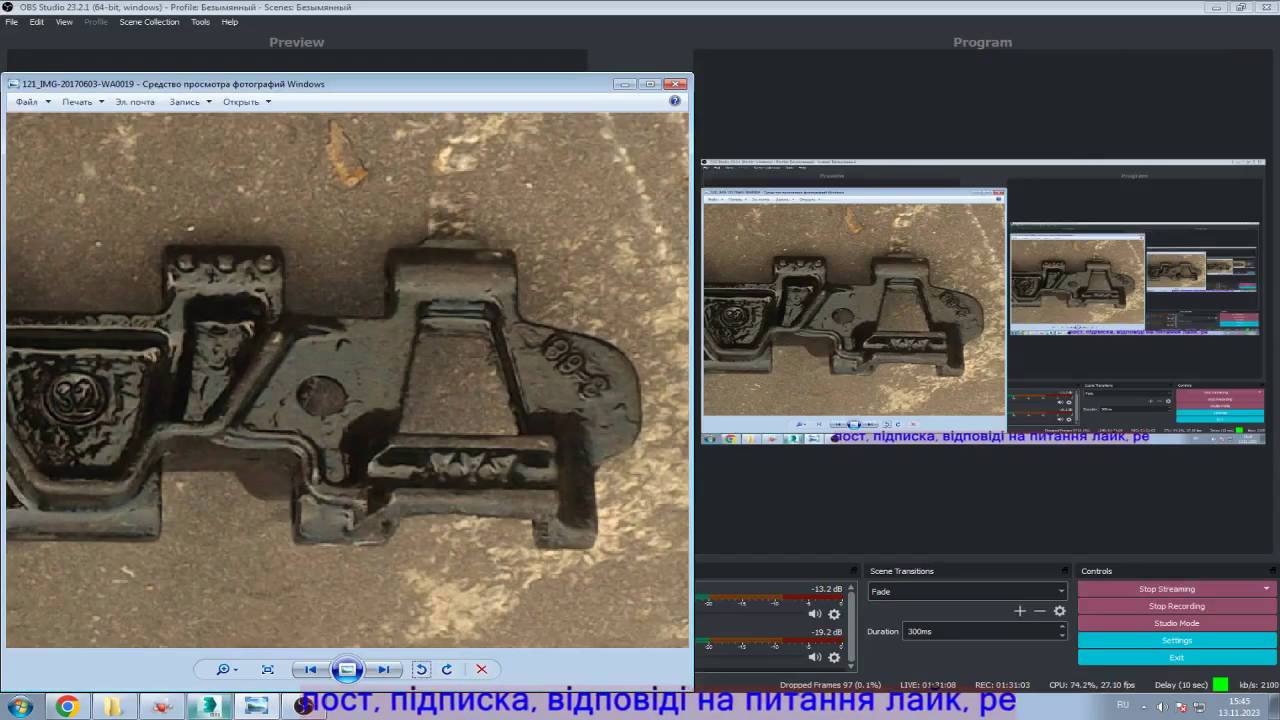
pyautogui.click(210, 707)
pyautogui.click(210, 707)
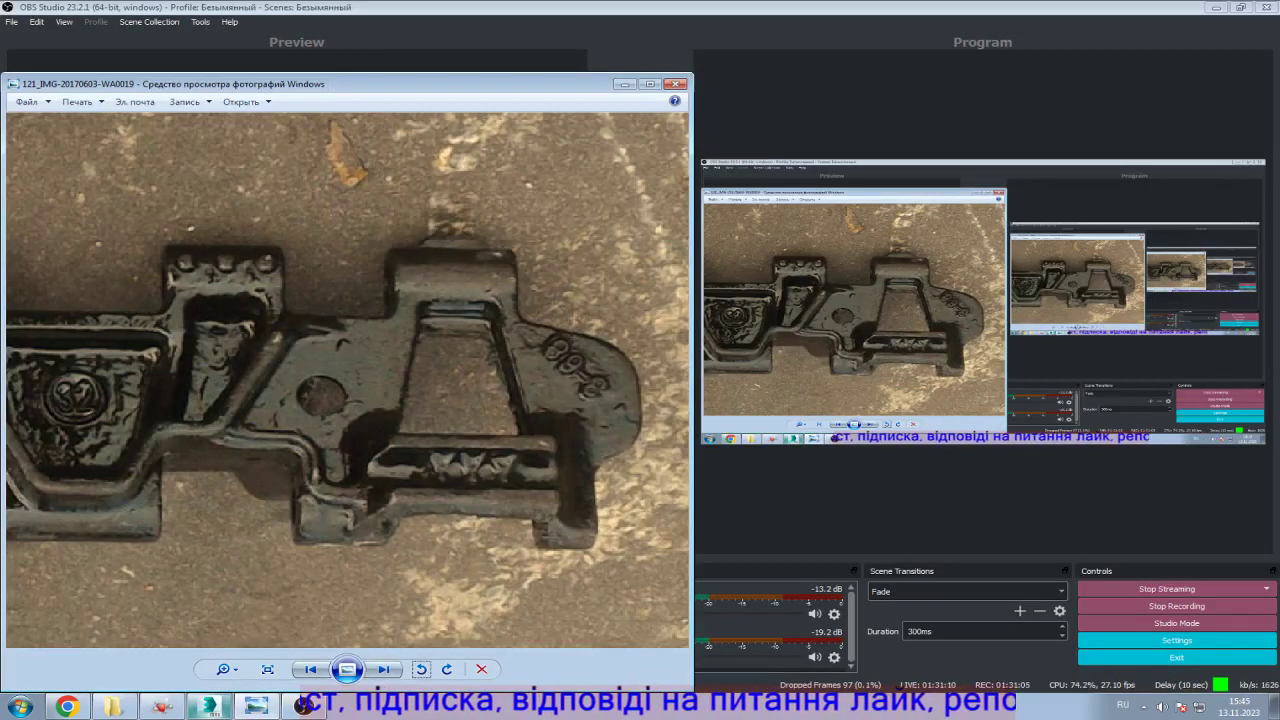
pyautogui.hotkey('alt', 'Tab')
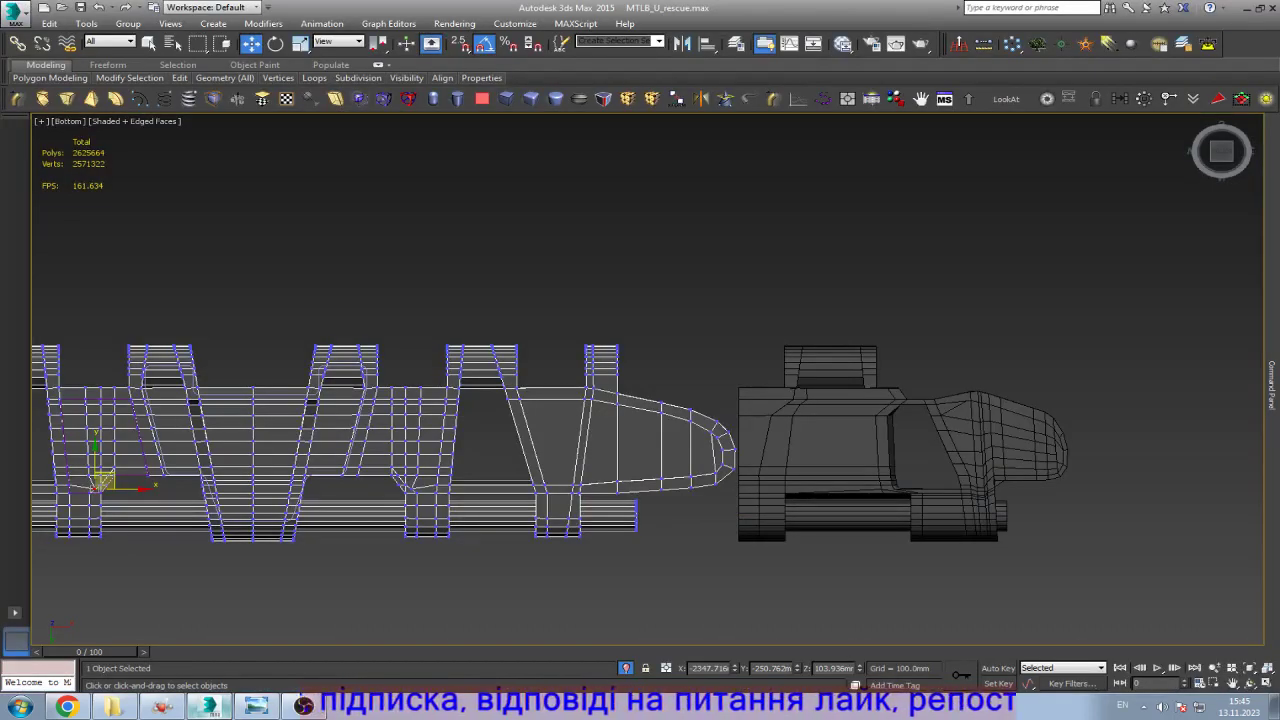
pyautogui.hotkey('alt', 'Tab')
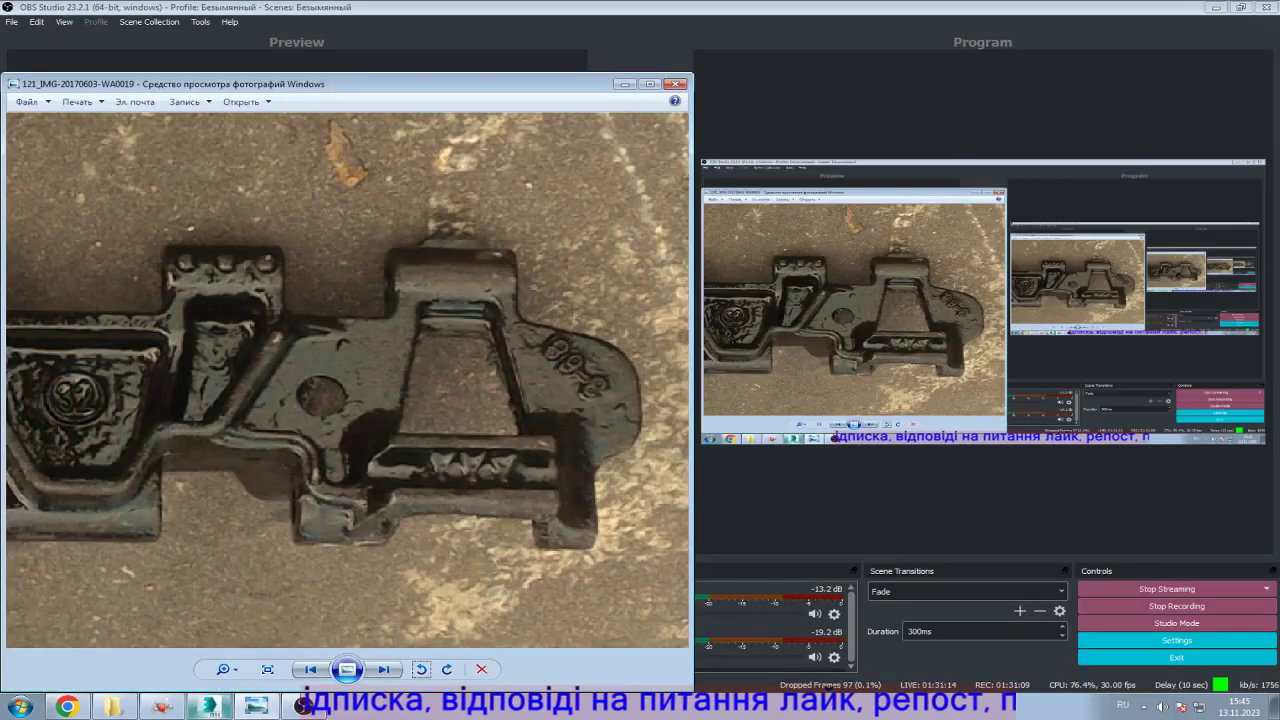
pyautogui.hotkey('alt', 'Tab')
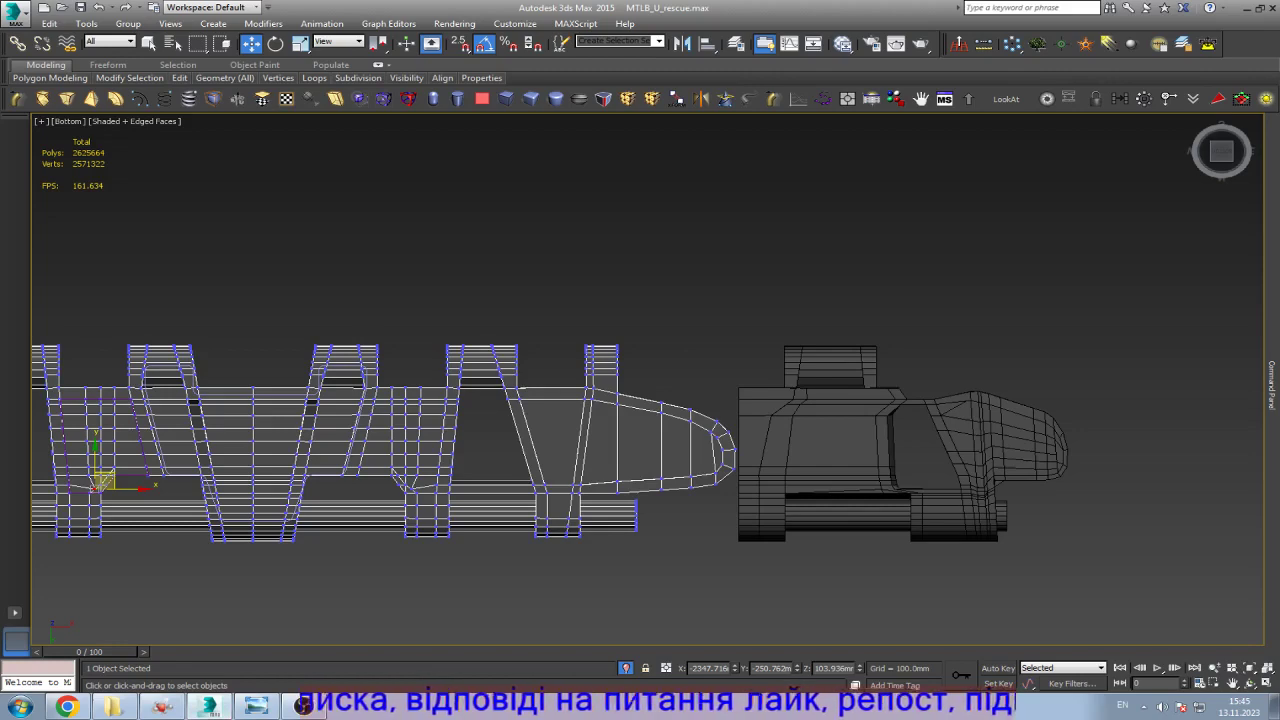
pyautogui.moveTo(459, 474); pyautogui.dragTo(405, 474)
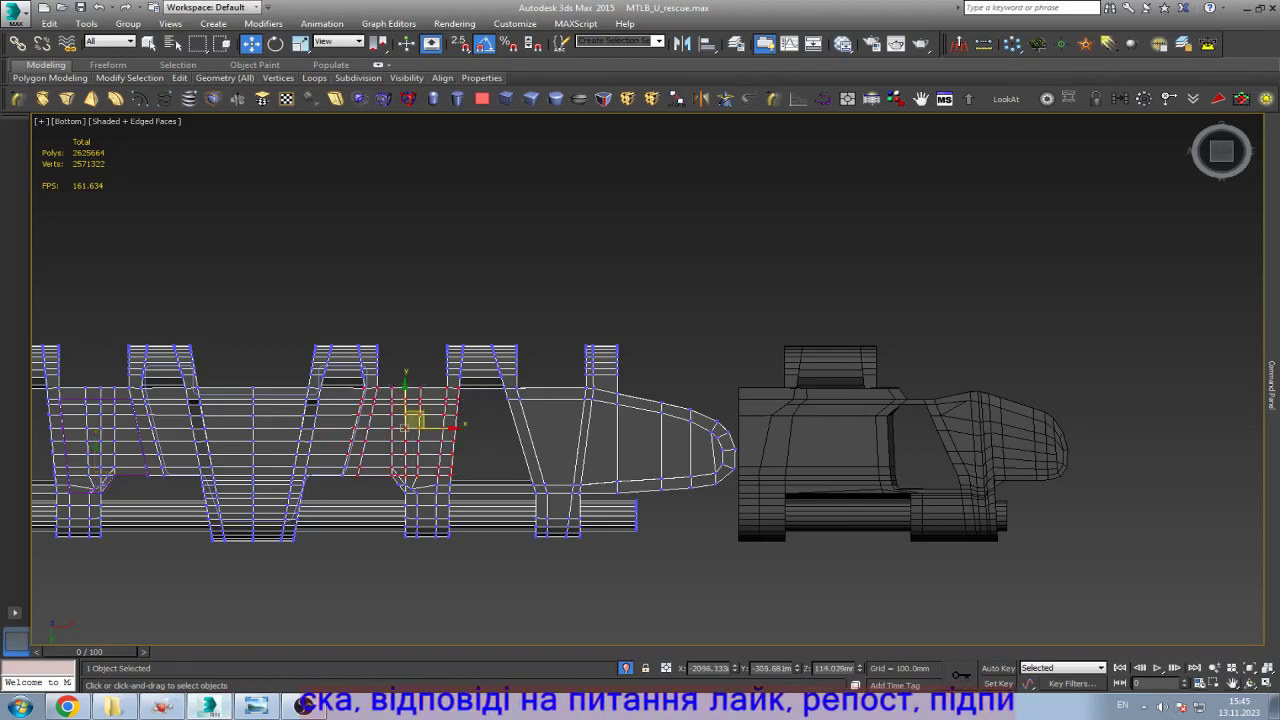
pyautogui.keyDown('alt'); pyautogui.moveTo(405, 425); pyautogui.dragTo(405, 480, button='middle'); pyautogui.keyUp('alt')
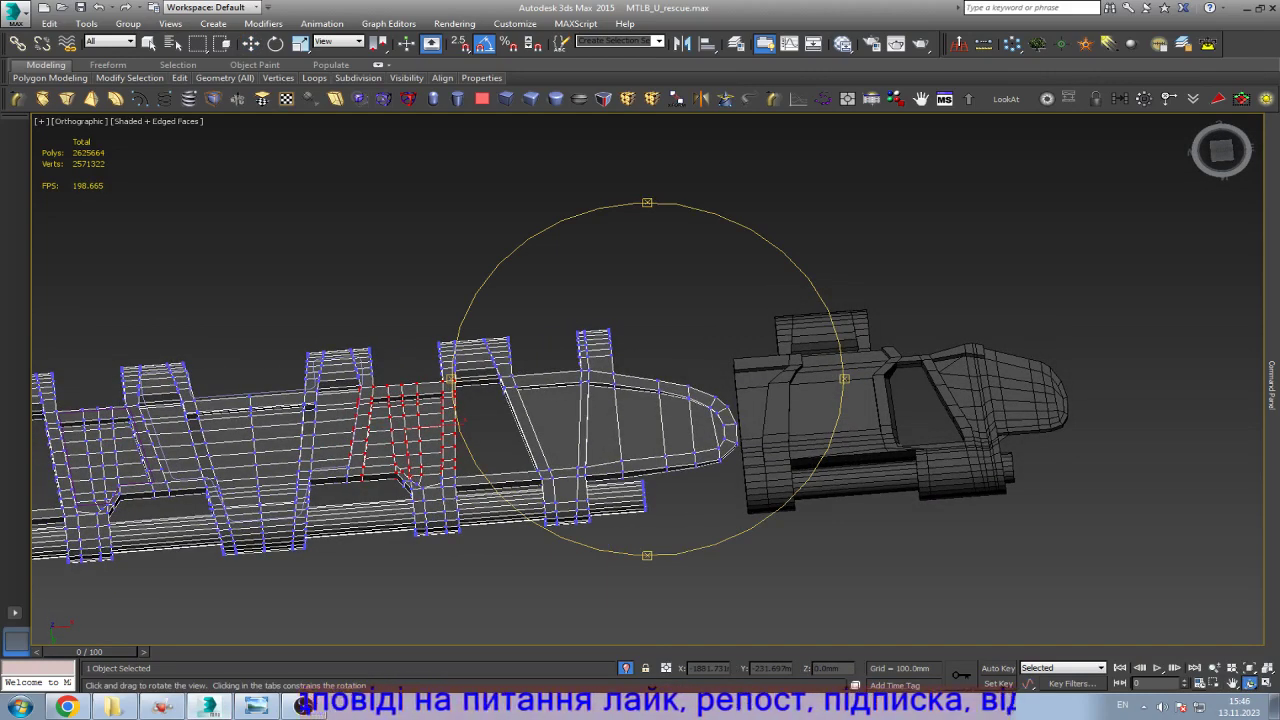
pyautogui.hotkey('shift', 'z')
pyautogui.hotkey('shift', 'z')
pyautogui.hotkey('shift', 'z')
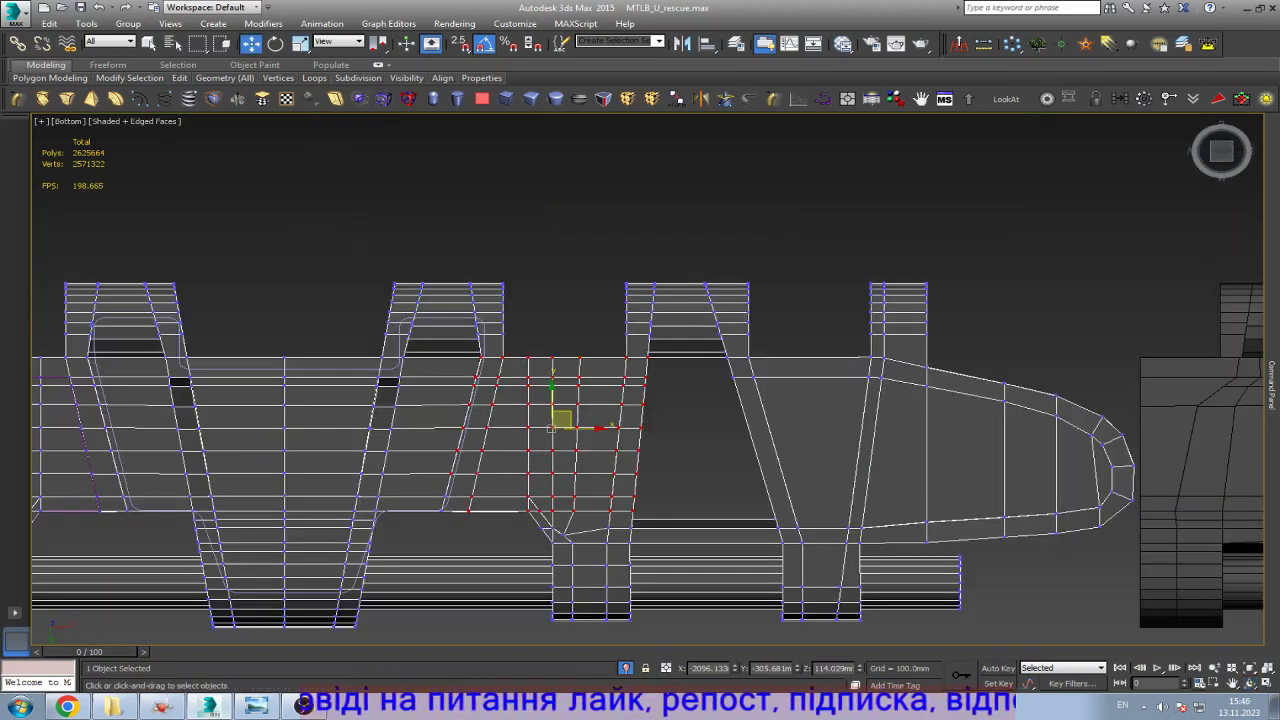
pyautogui.click(256, 706)
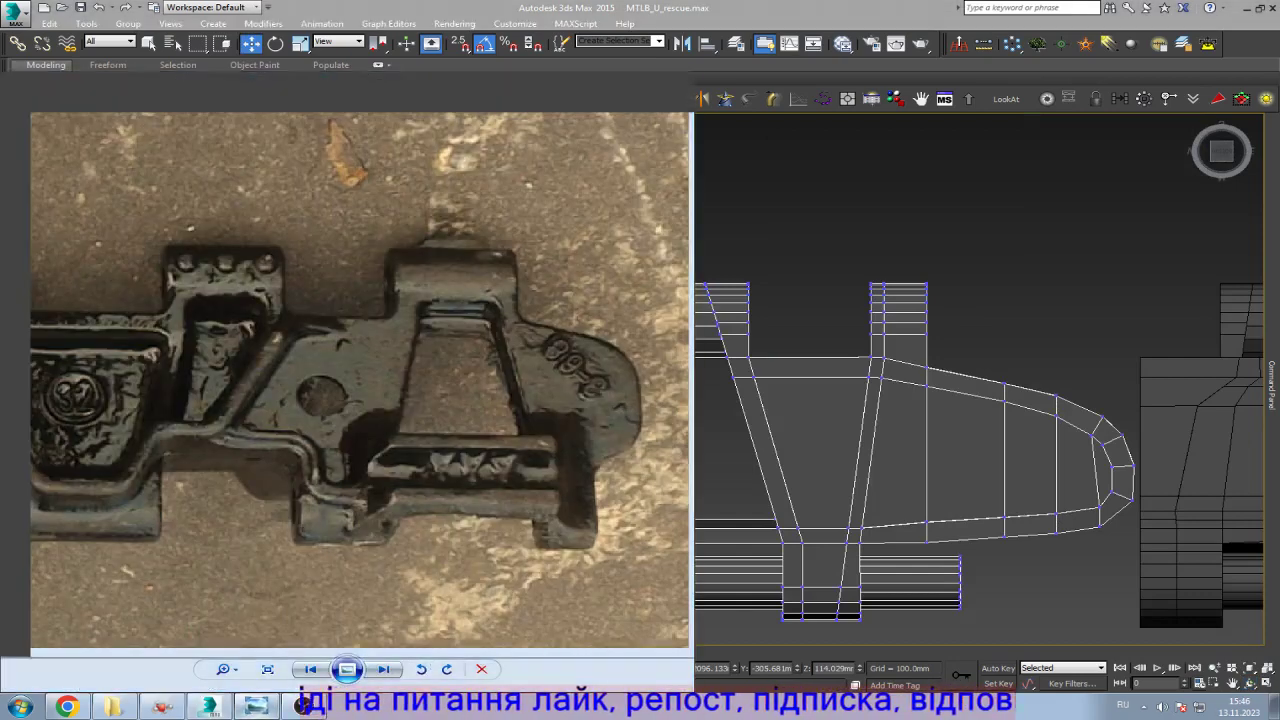
pyautogui.click(256, 706)
pyautogui.click(256, 706)
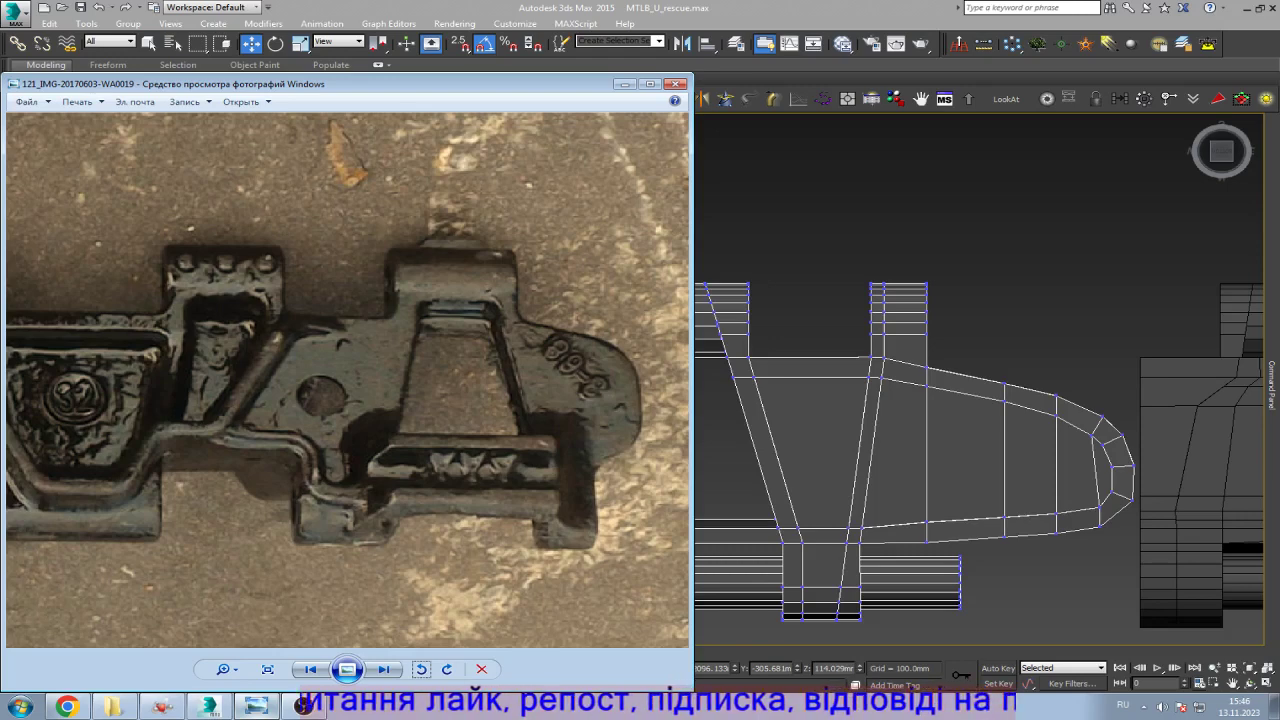
# Step: Try deleting the nose-cone part of the link, then undo it
pyautogui.click(256, 706)
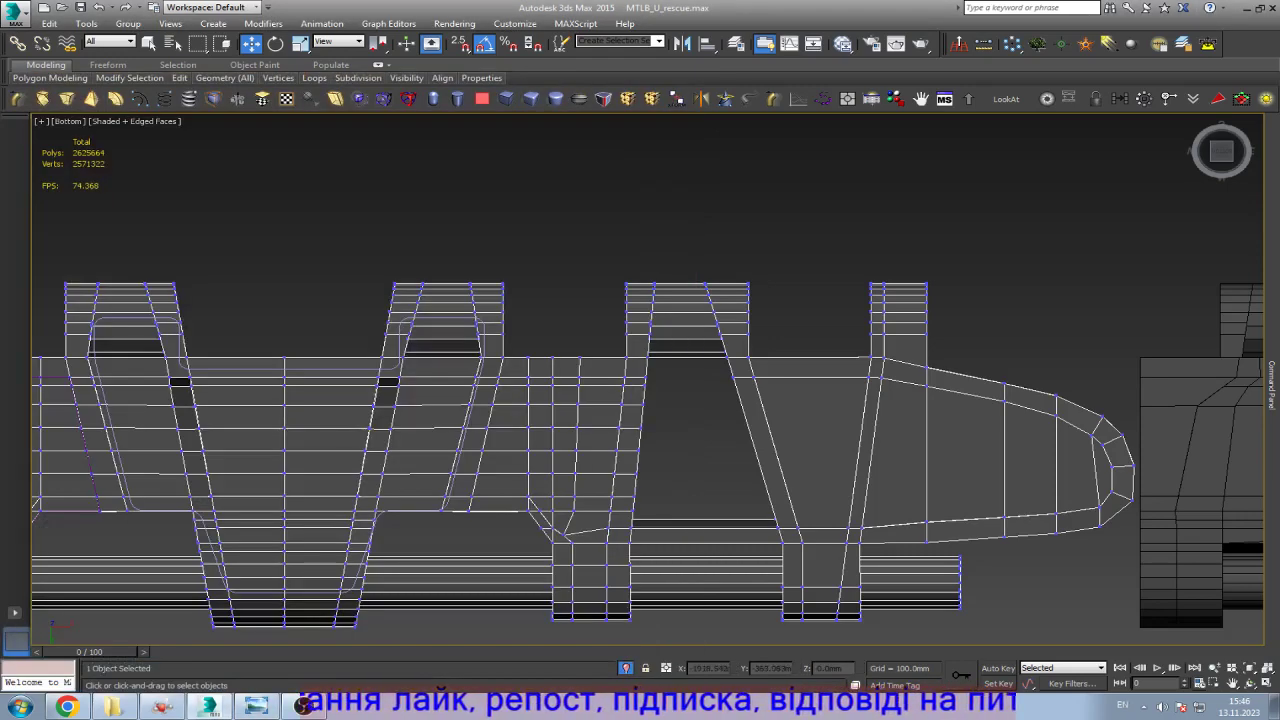
pyautogui.moveTo(879, 316); pyautogui.dragTo(846, 337)
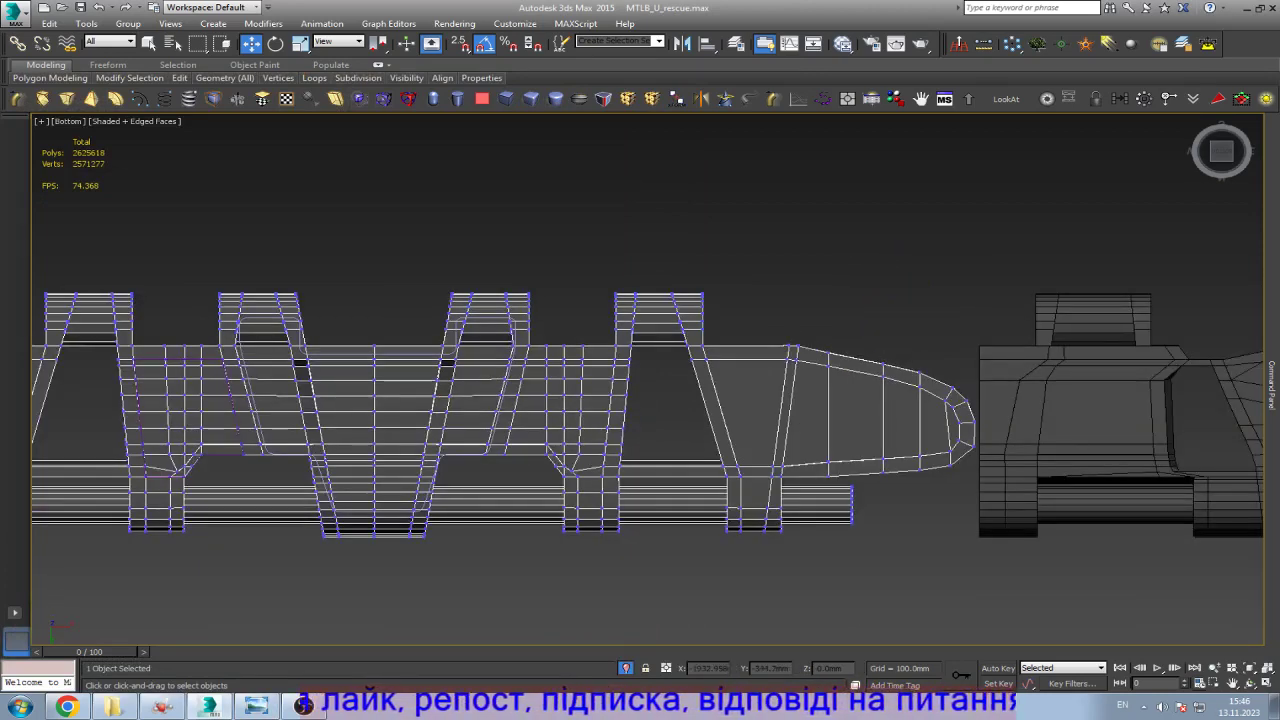
pyautogui.moveTo(988, 336); pyautogui.dragTo(812, 468)
pyautogui.press('Delete')
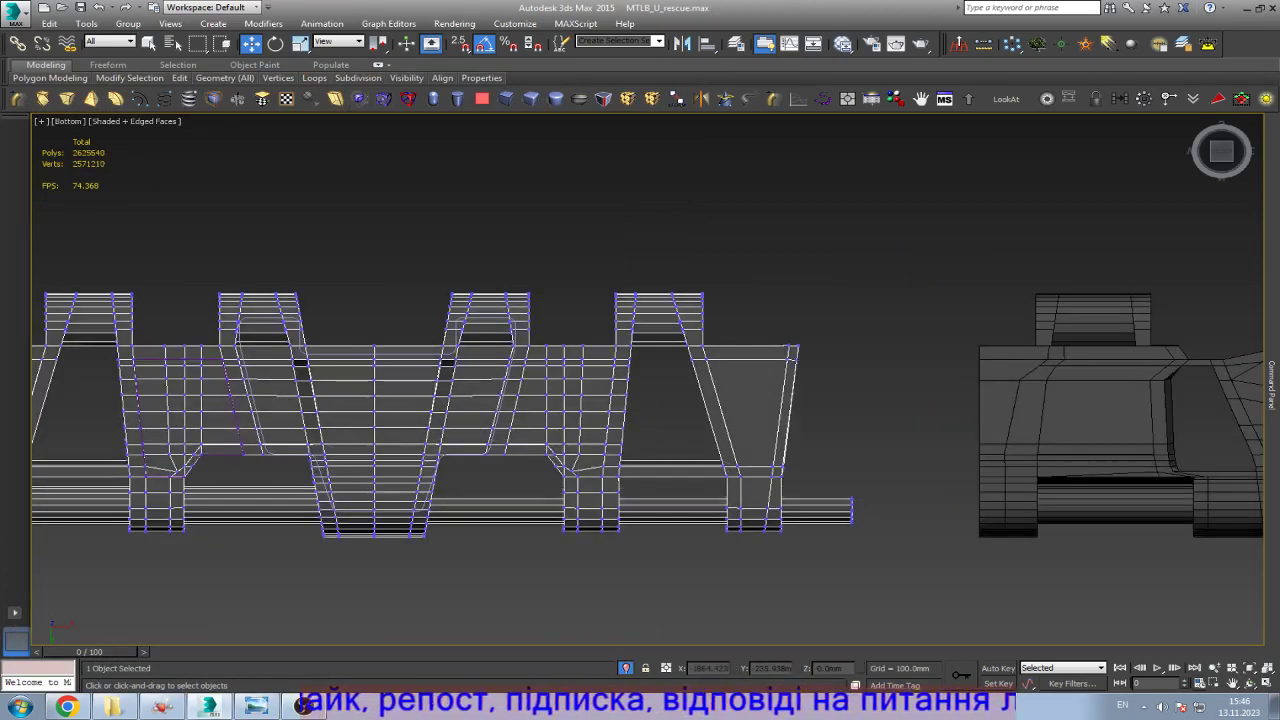
pyautogui.hotkey('ctrl', 'z')
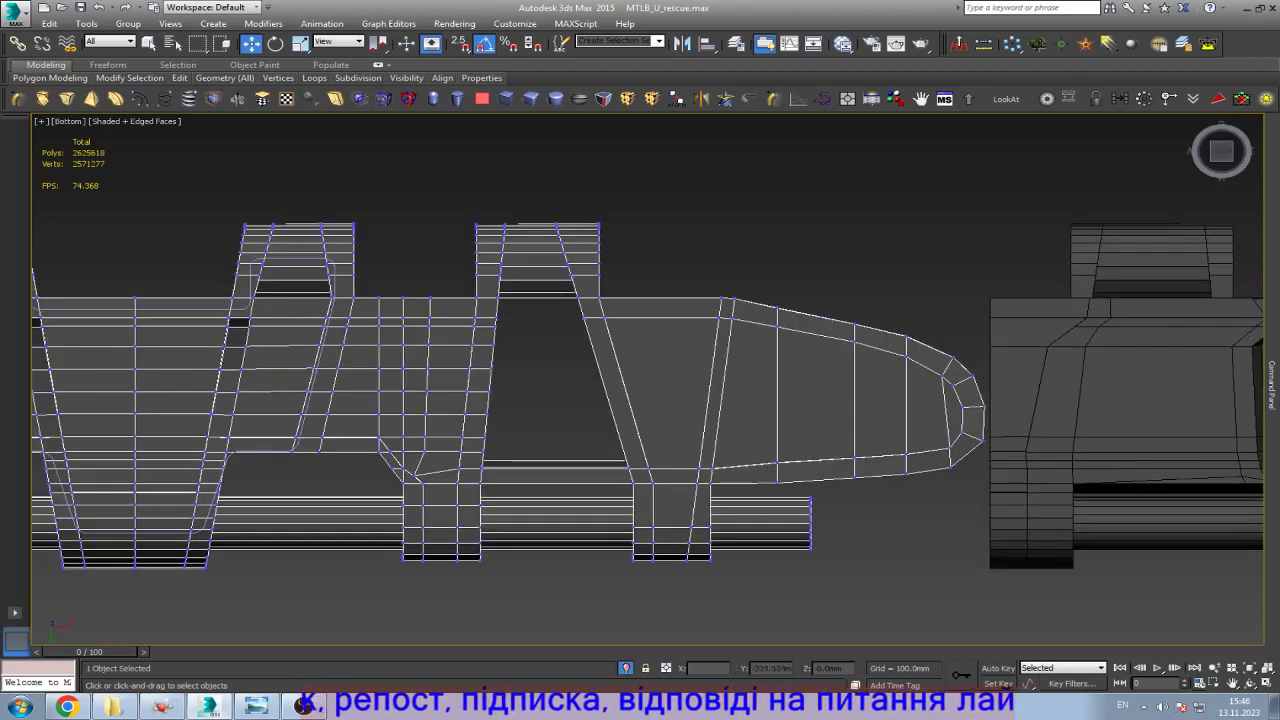
# Step: Delete the selected nose-cone vertices and their faces
pyautogui.moveTo(761, 289); pyautogui.dragTo(760, 287)
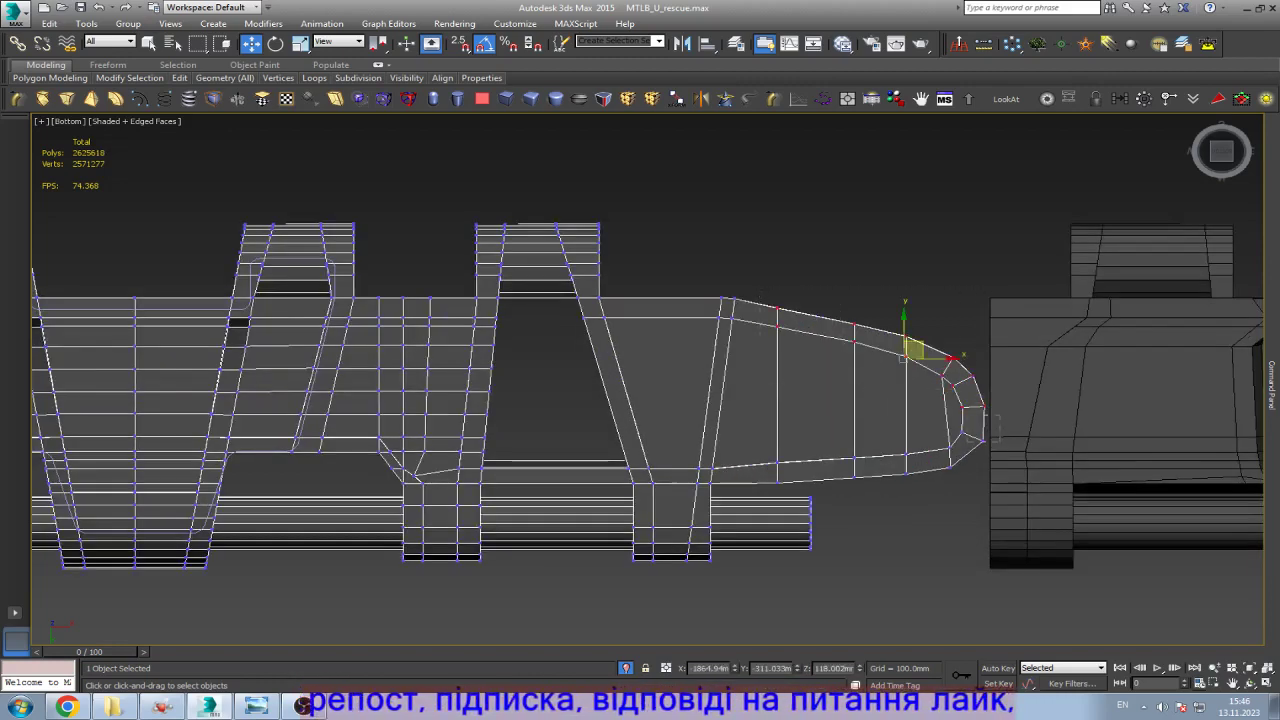
pyautogui.scroll(3, 781, 475)
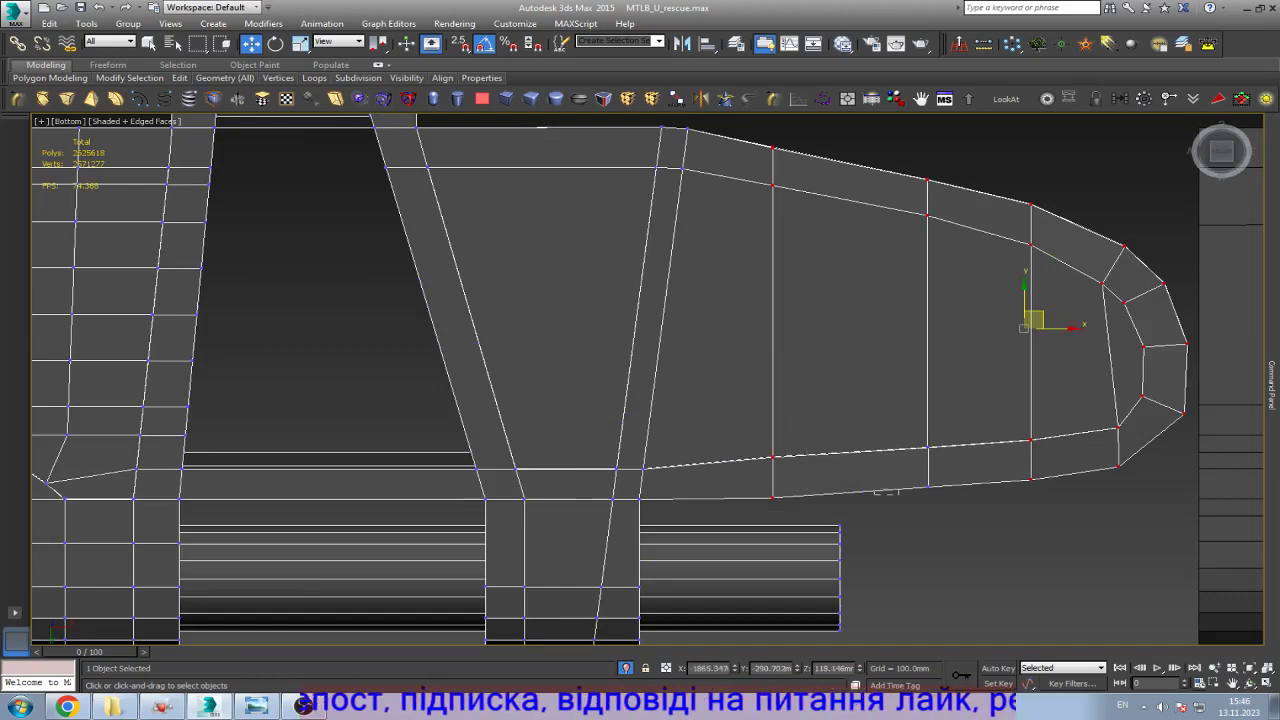
pyautogui.scroll(-4, 206, 497)
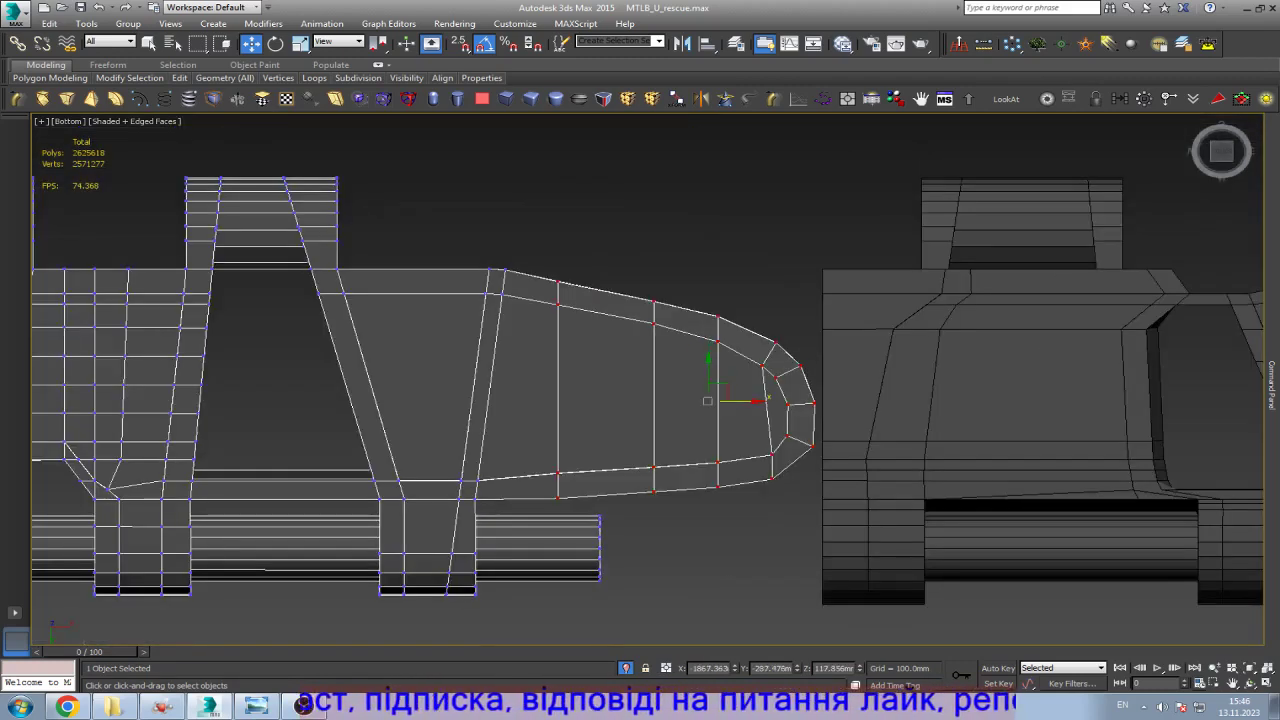
pyautogui.press('Delete')
# Step: Check against the reference photo, then delete the stray corner vertex at the frame's right end
pyautogui.click(256, 706)
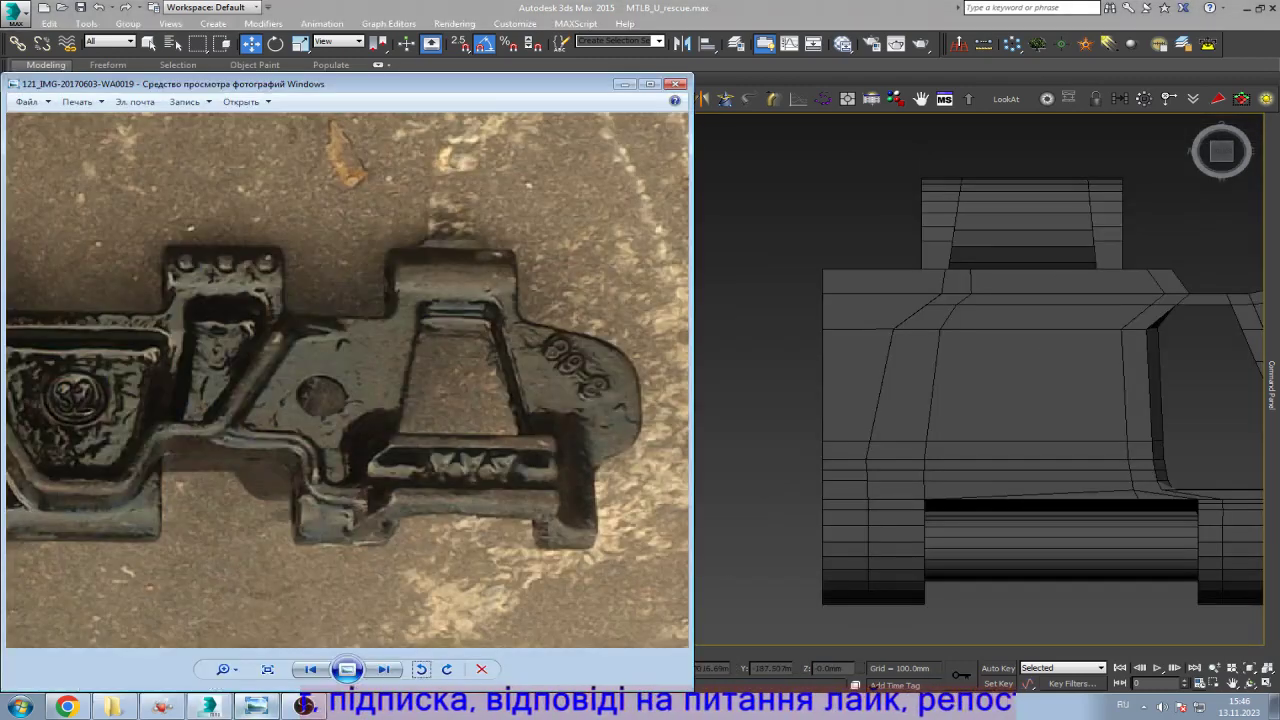
pyautogui.click(252, 708)
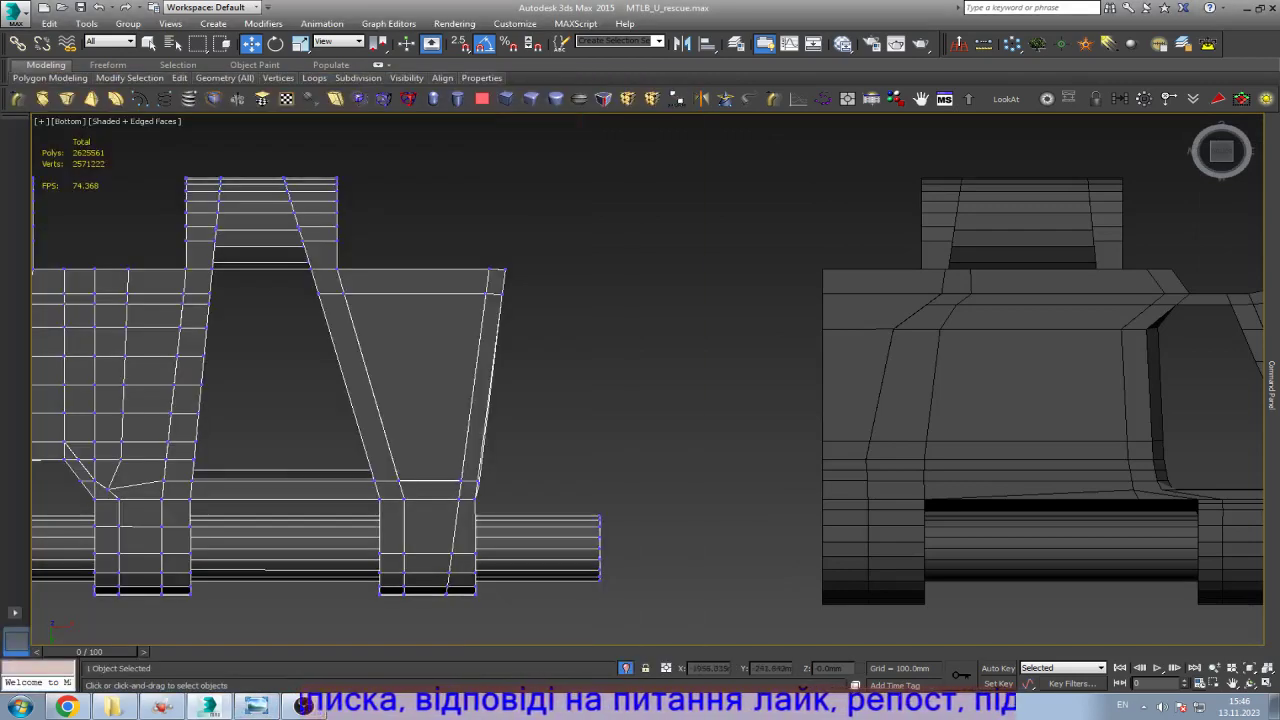
pyautogui.press('z')
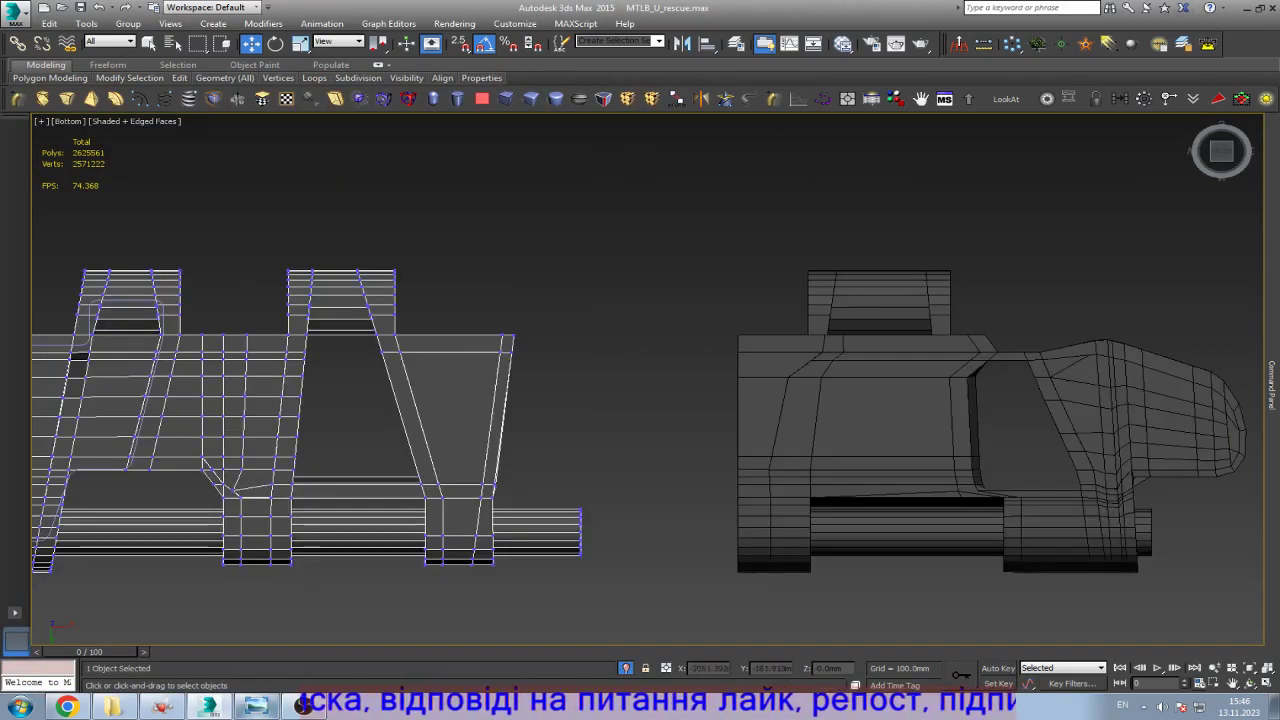
pyautogui.click(256, 706)
pyautogui.click(252, 706)
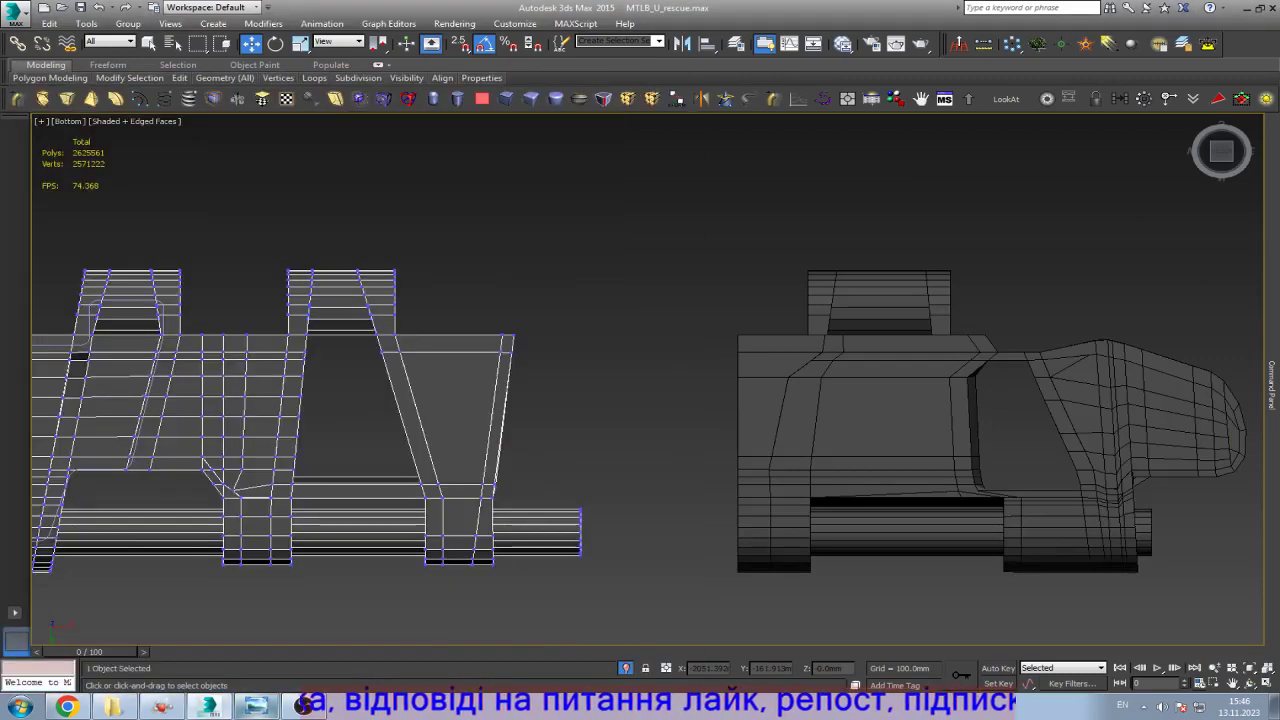
pyautogui.click(252, 706)
pyautogui.click(256, 706)
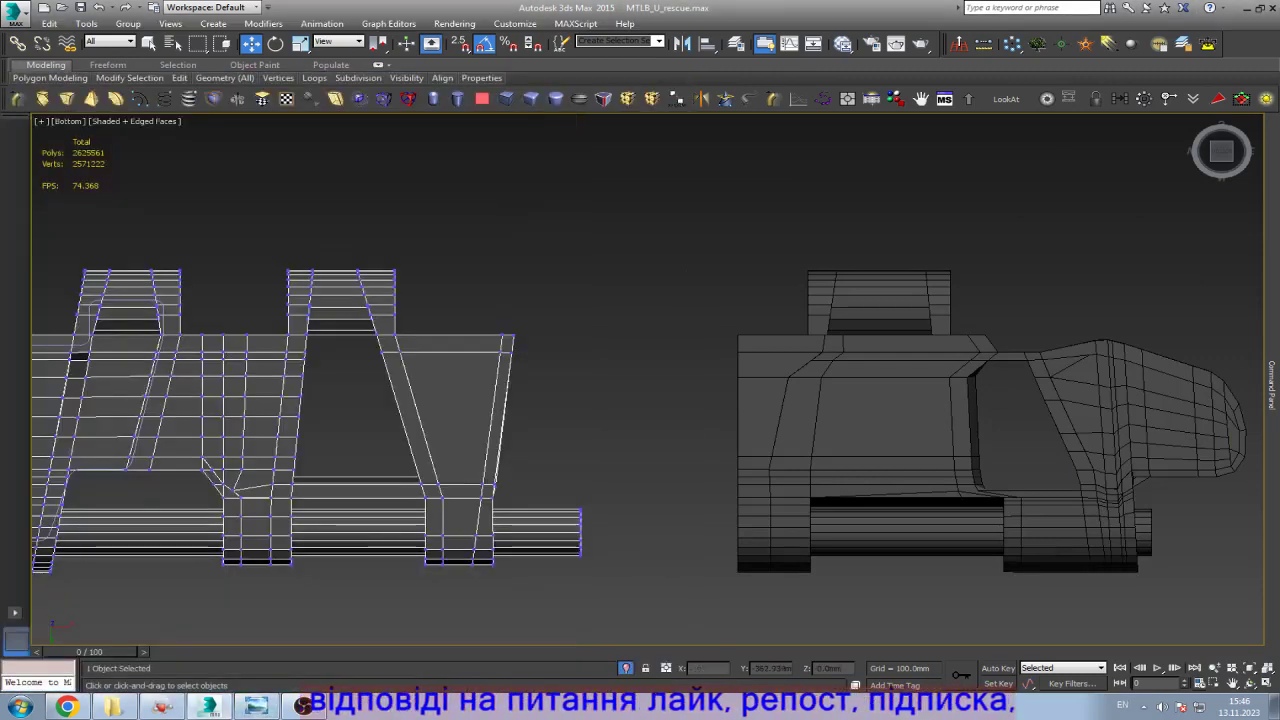
pyautogui.moveTo(567, 295); pyautogui.dragTo(460, 453)
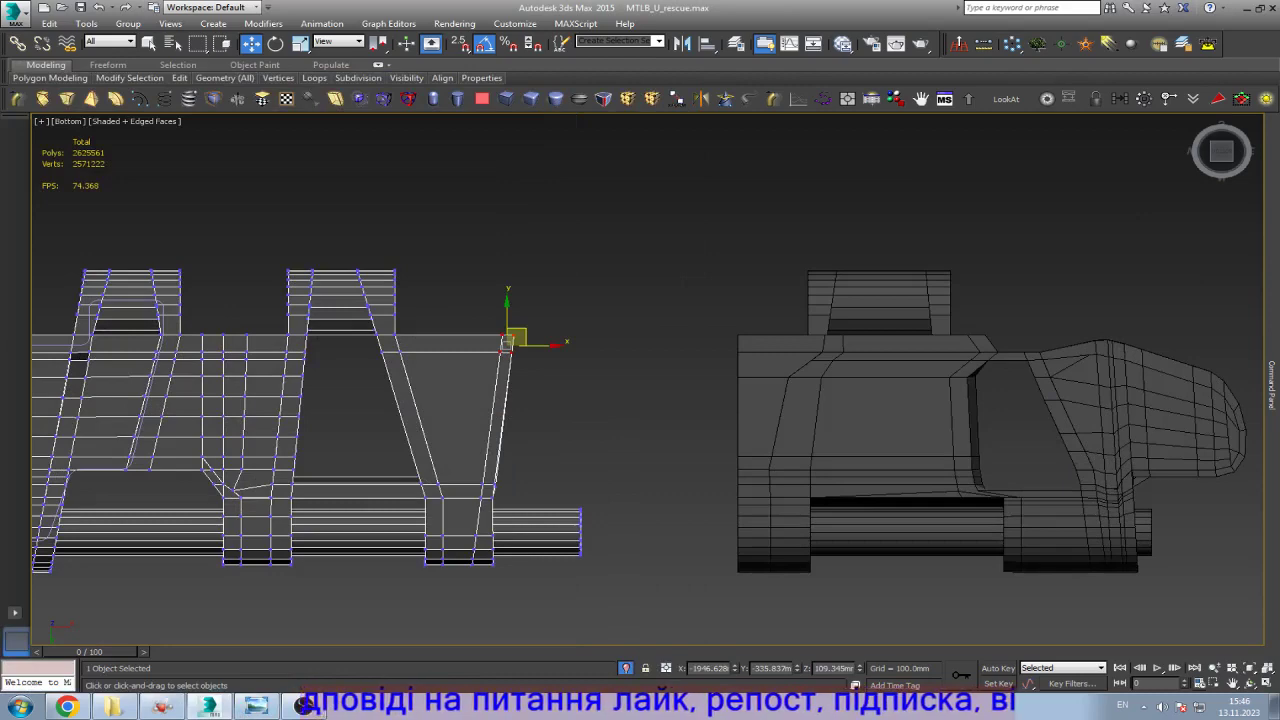
pyautogui.press('Delete')
# Step: Select the rounded-nose link and marquee its tip vertices, viewed in perspective
pyautogui.moveTo(1272, 385)
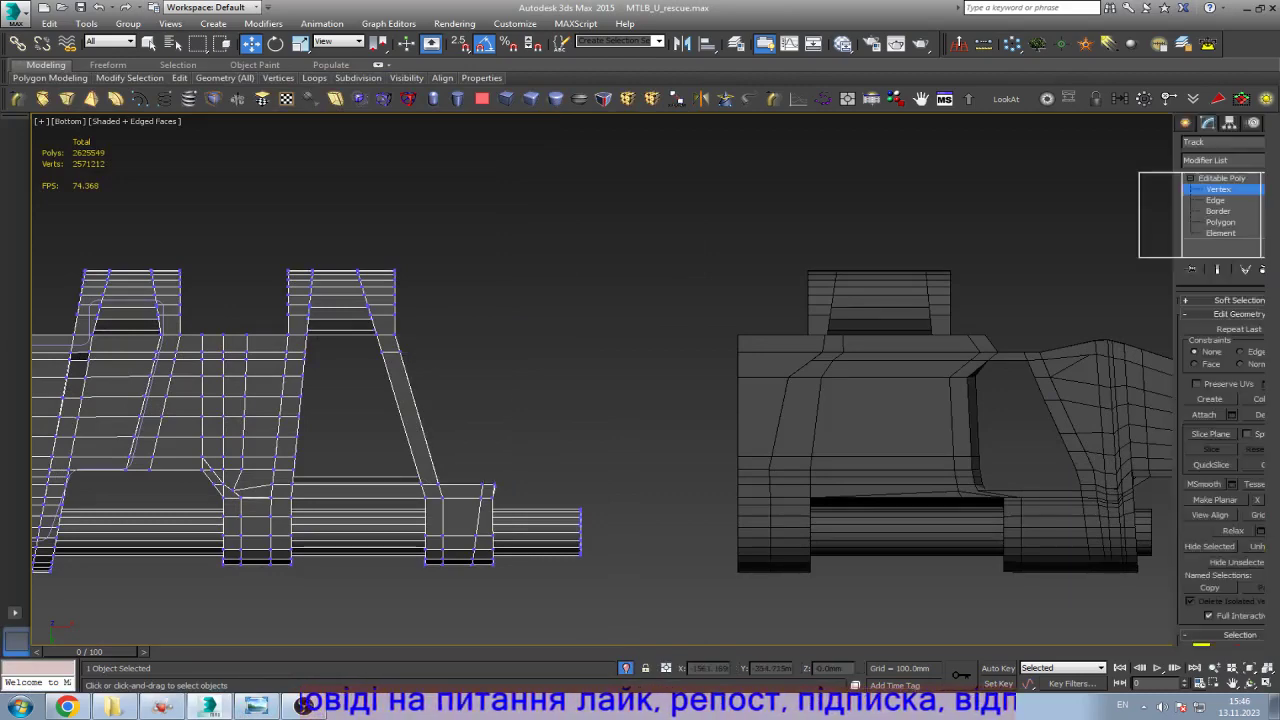
pyautogui.click(850, 420)
pyautogui.press('z')
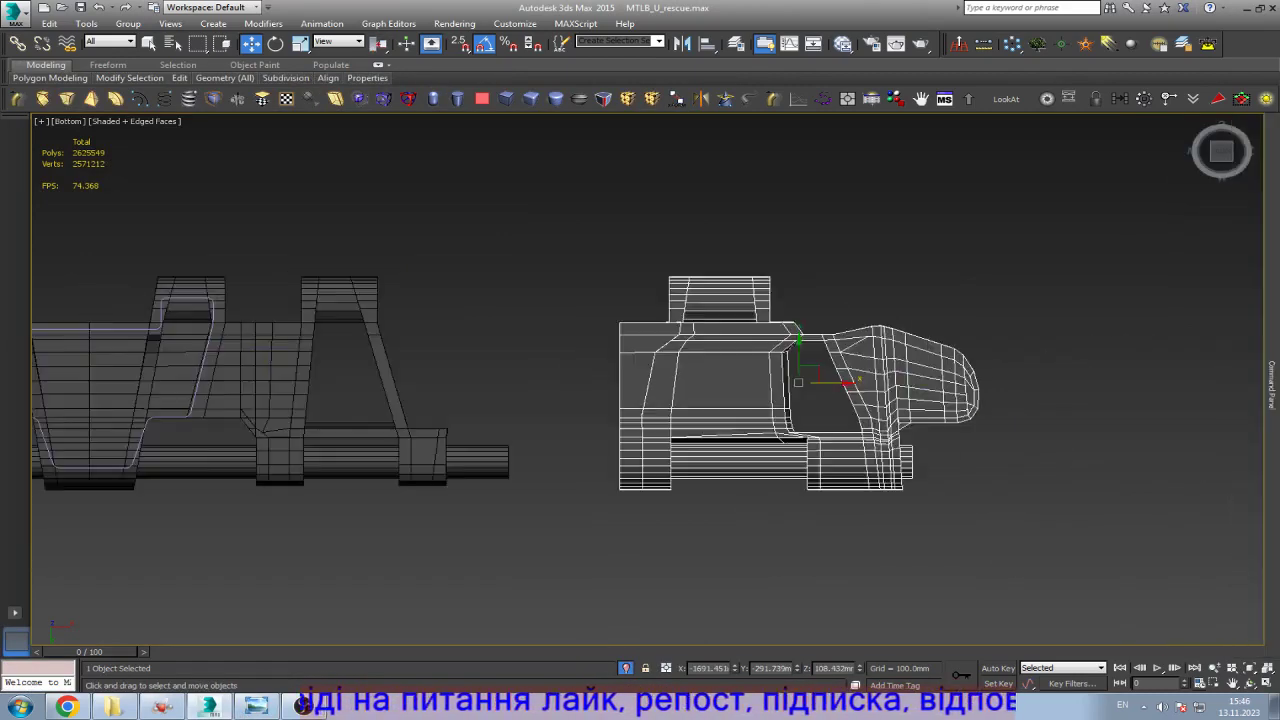
pyautogui.press('1')
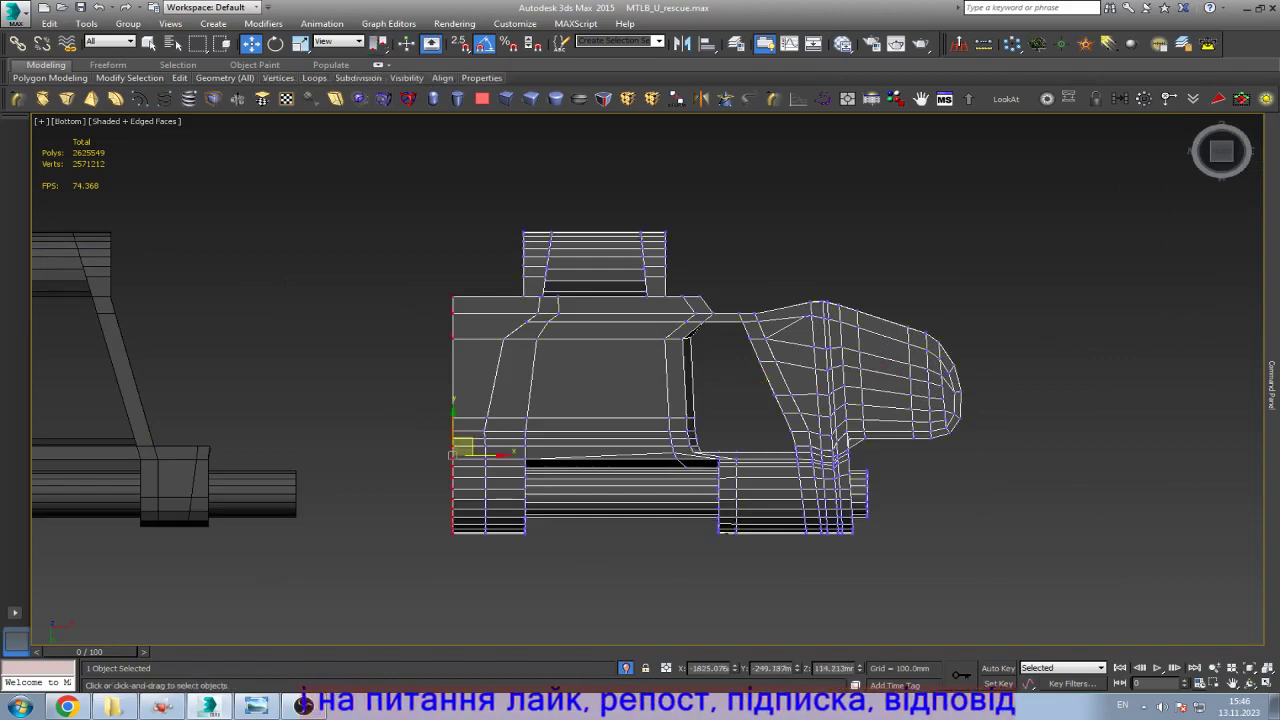
pyautogui.moveTo(1021, 443); pyautogui.dragTo(1022, 443)
pyautogui.scroll(4, 900, 375)
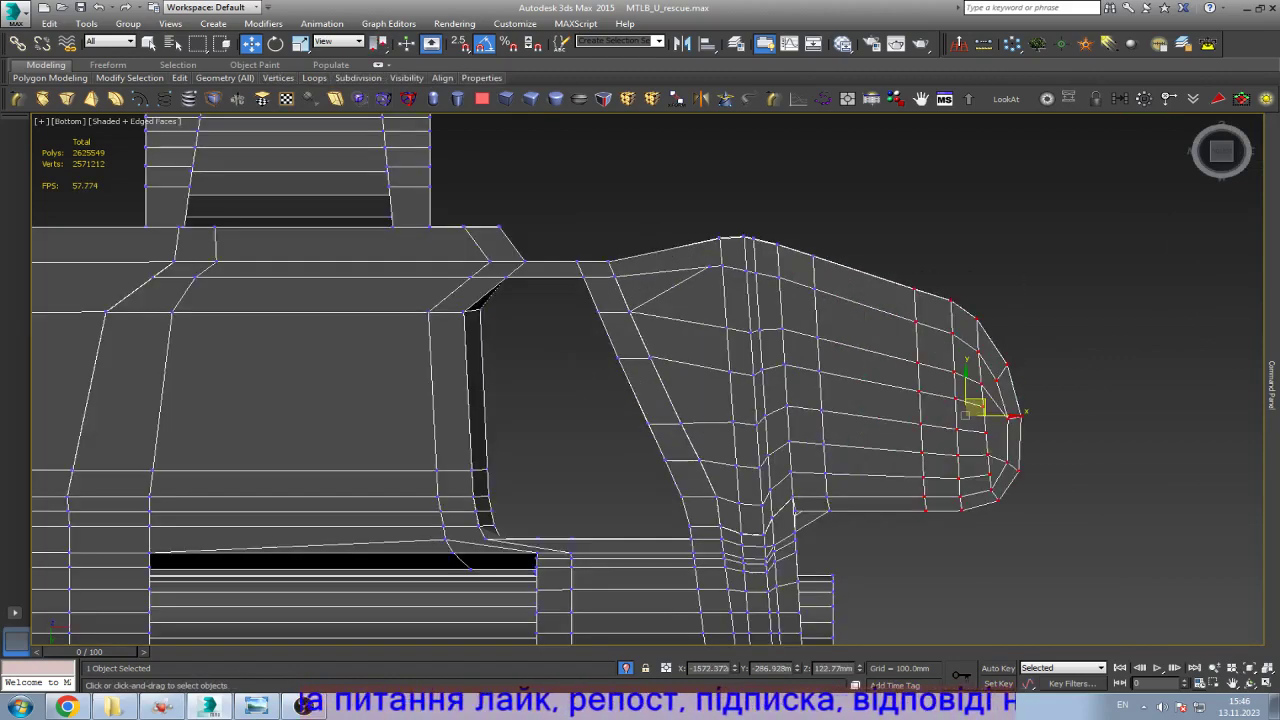
pyautogui.scroll(-6, 900, 375)
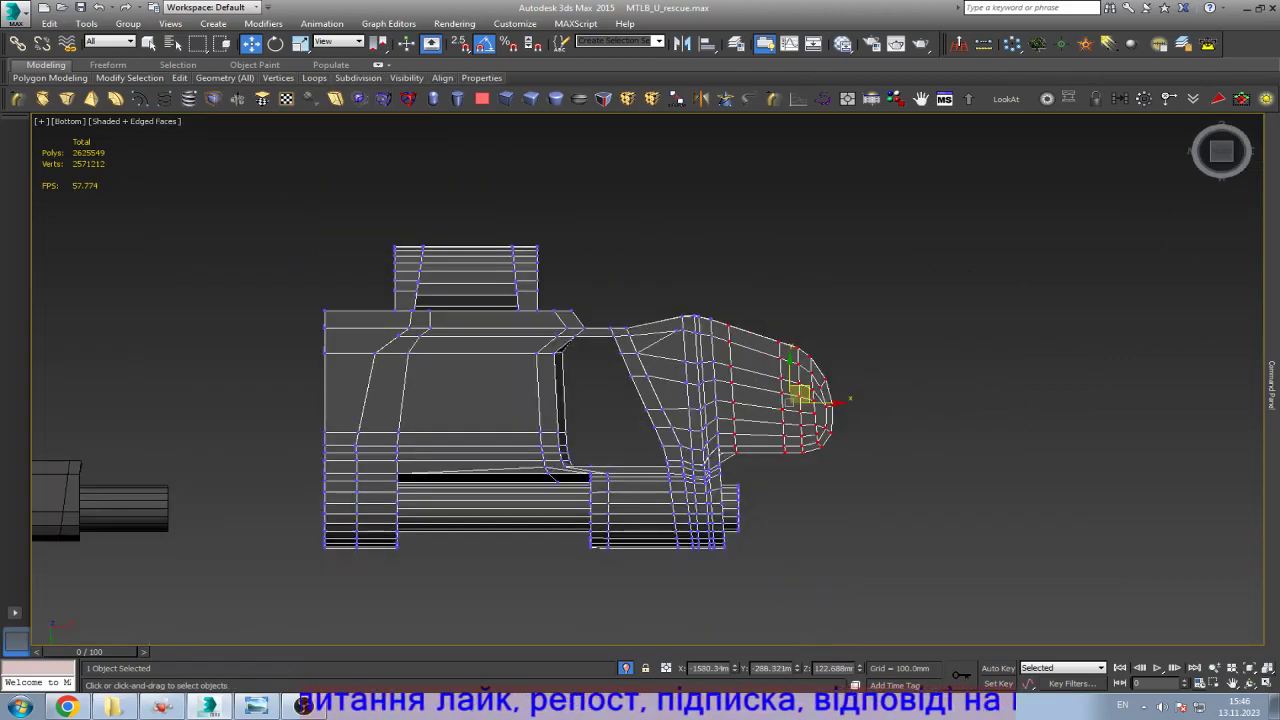
pyautogui.click(1249, 683)
pyautogui.moveTo(700, 400); pyautogui.dragTo(780, 455)
# Step: Detach the nose tip polygons into a separate object and isolate it
pyautogui.rightClick(790, 483)
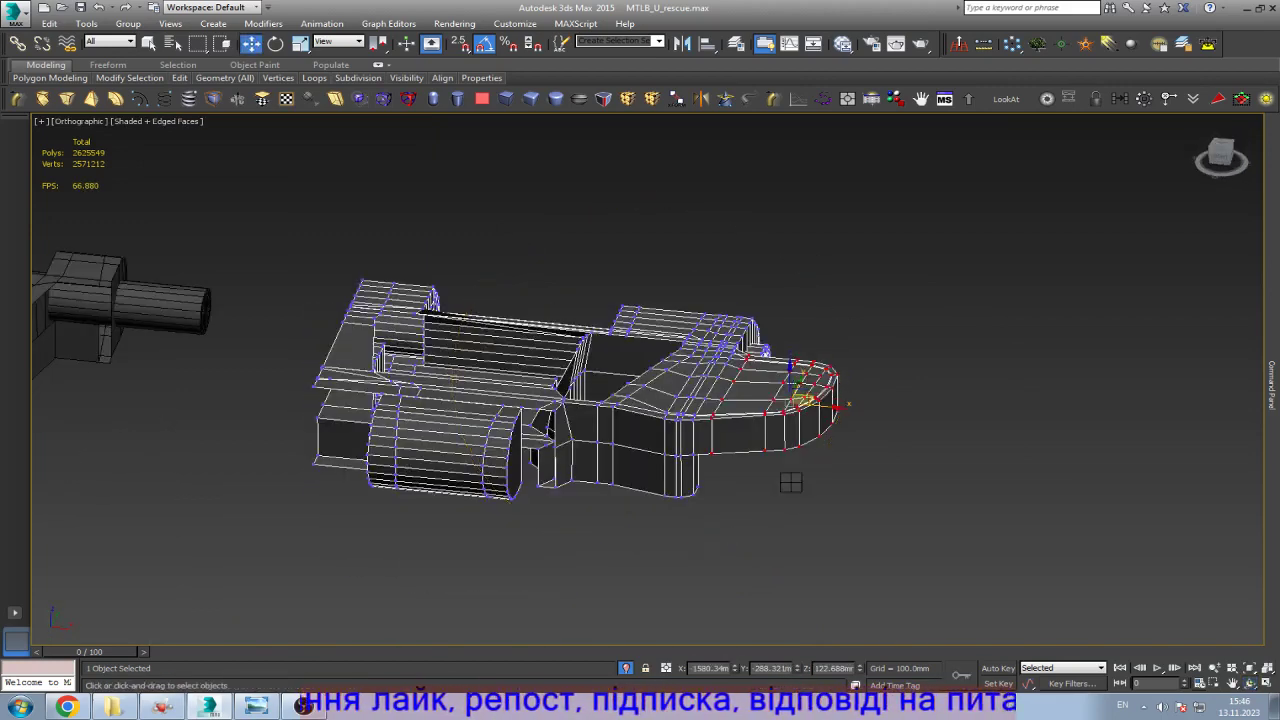
pyautogui.press('4')
pyautogui.press('z')
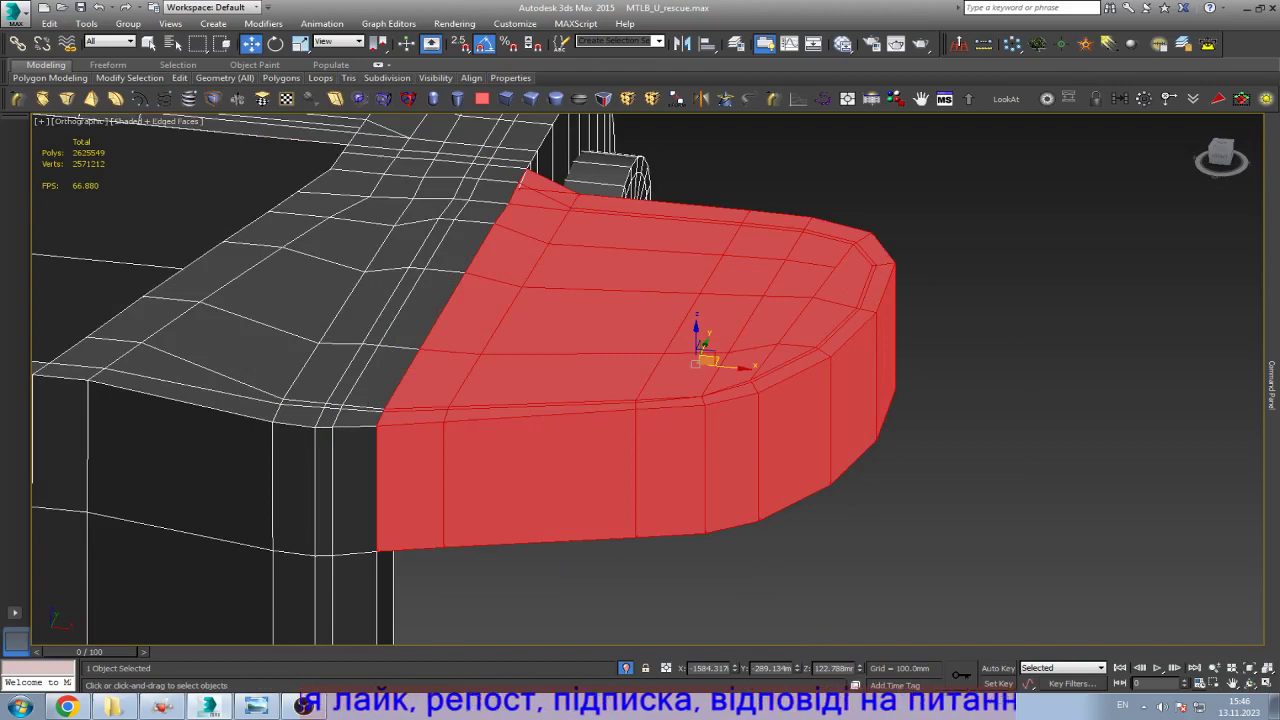
pyautogui.hotkey('alt', 'd')
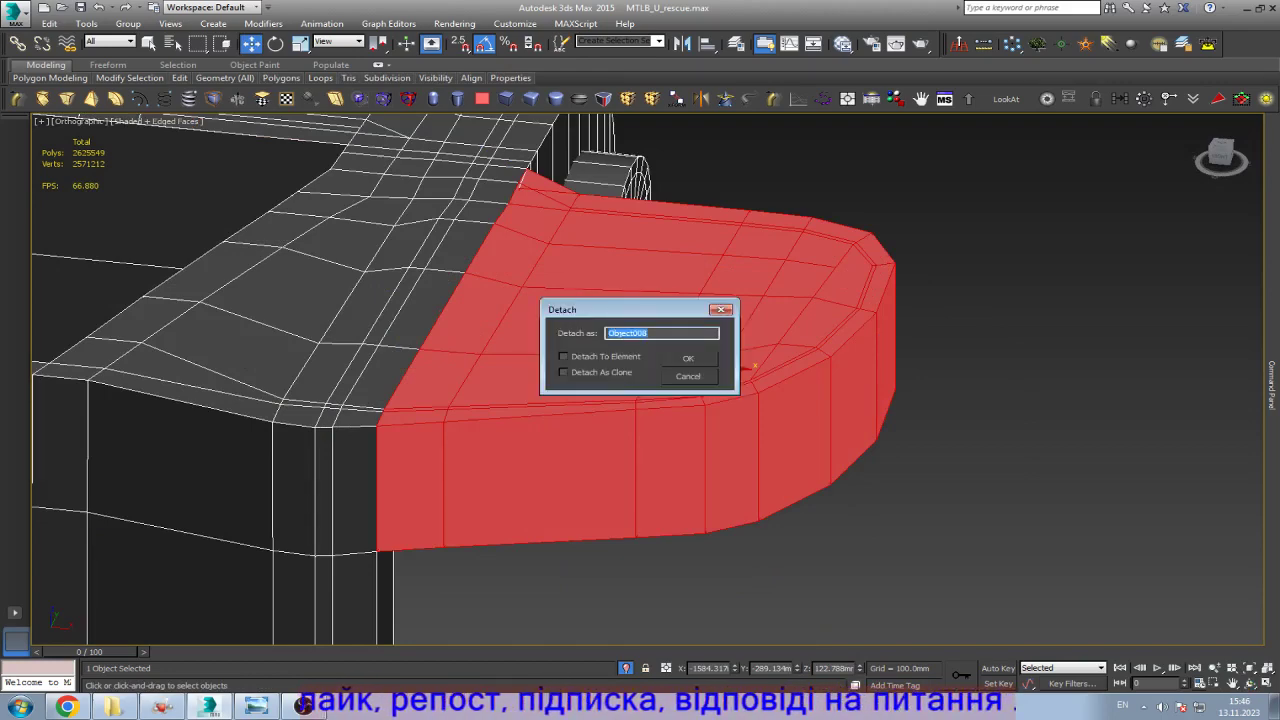
pyautogui.press('Return')
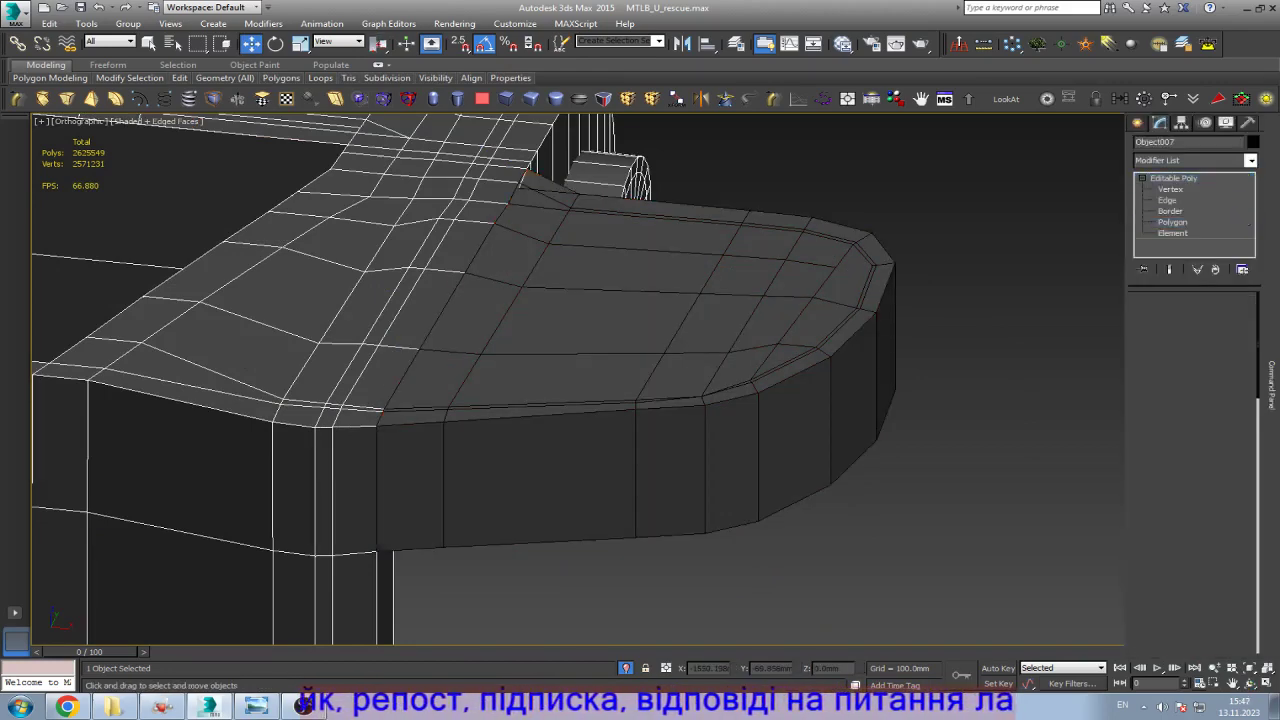
pyautogui.press('z')
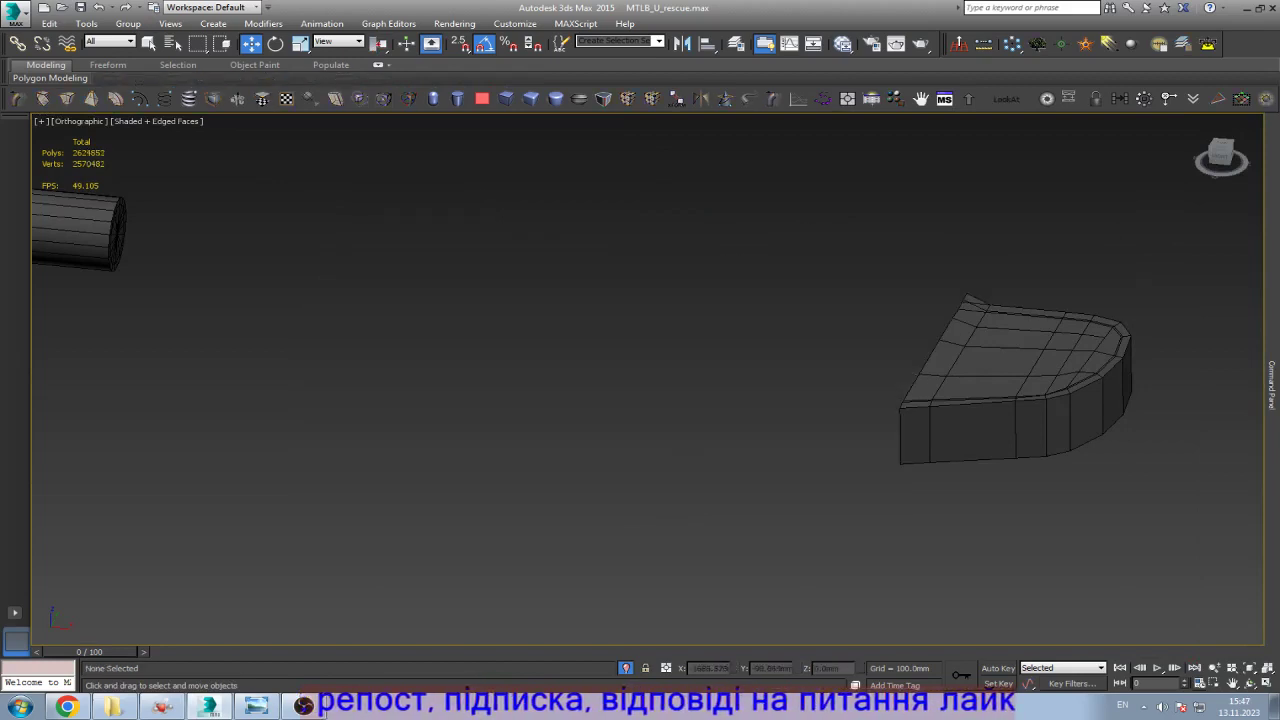
# Step: In the Bottom view, move the nose piece left so it sits against the frame
pyautogui.click(1010, 380)
pyautogui.press('b')
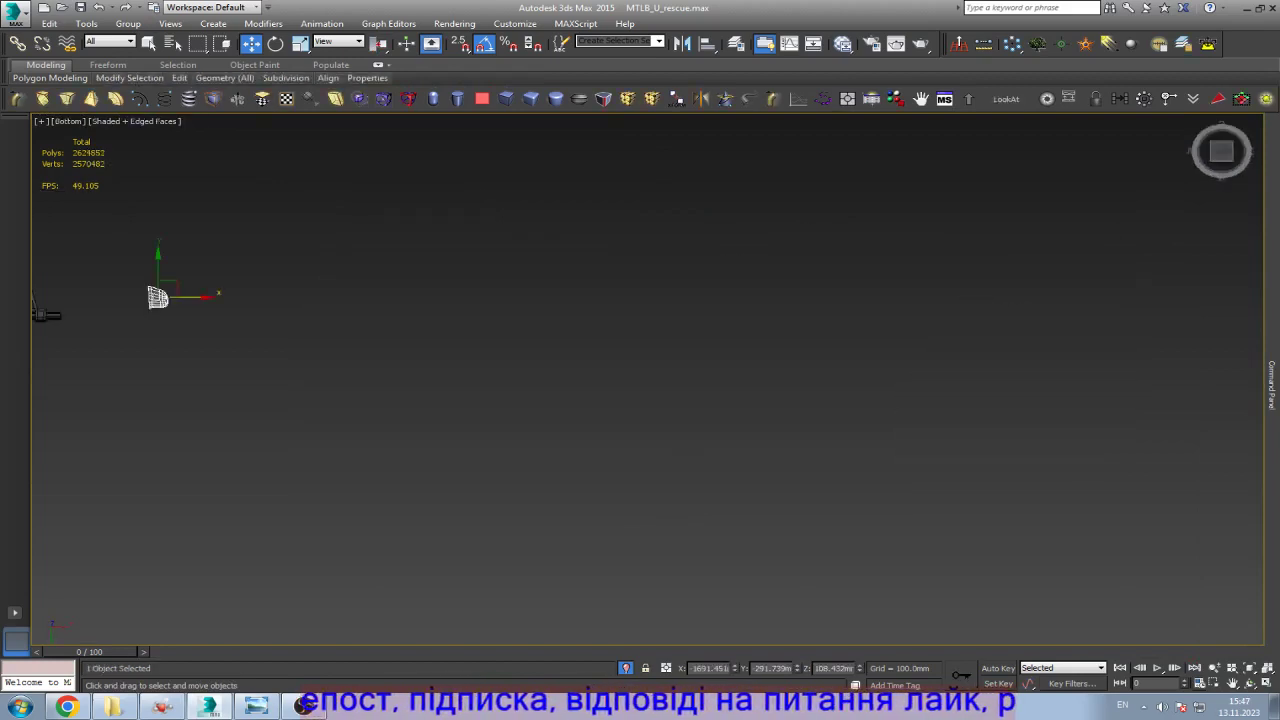
pyautogui.press('z')
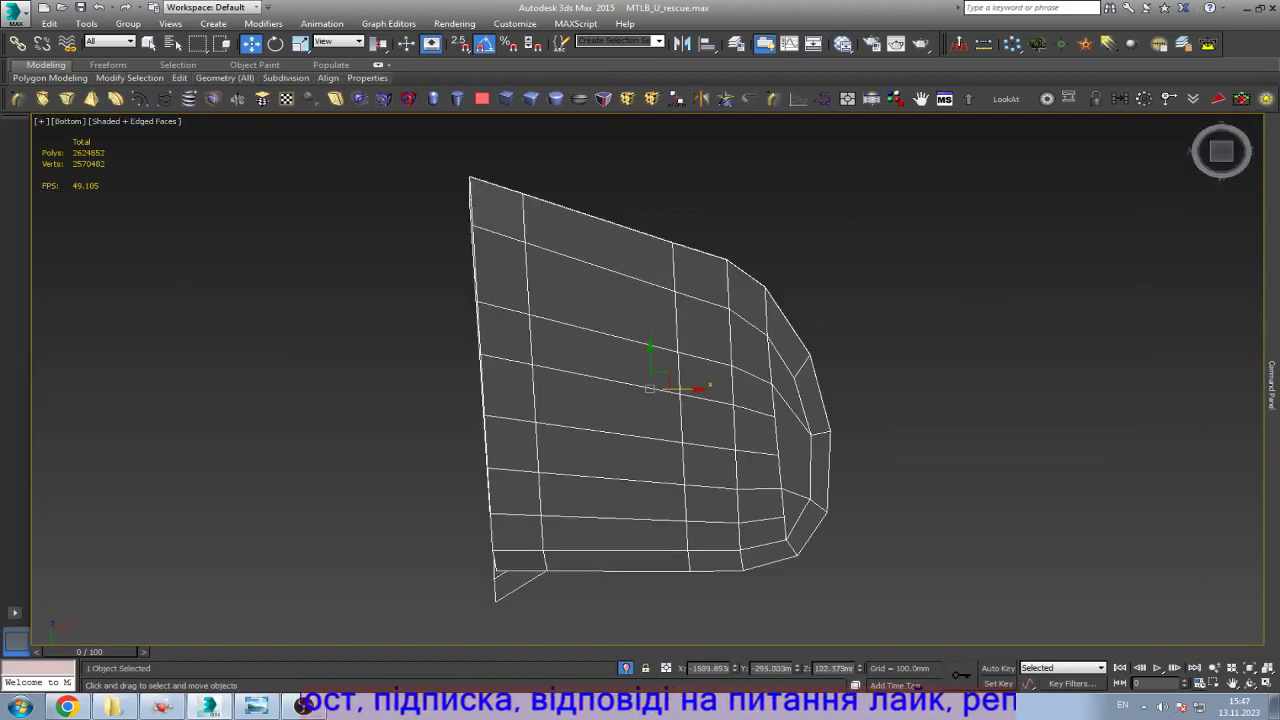
pyautogui.scroll(-6, 990, 403)
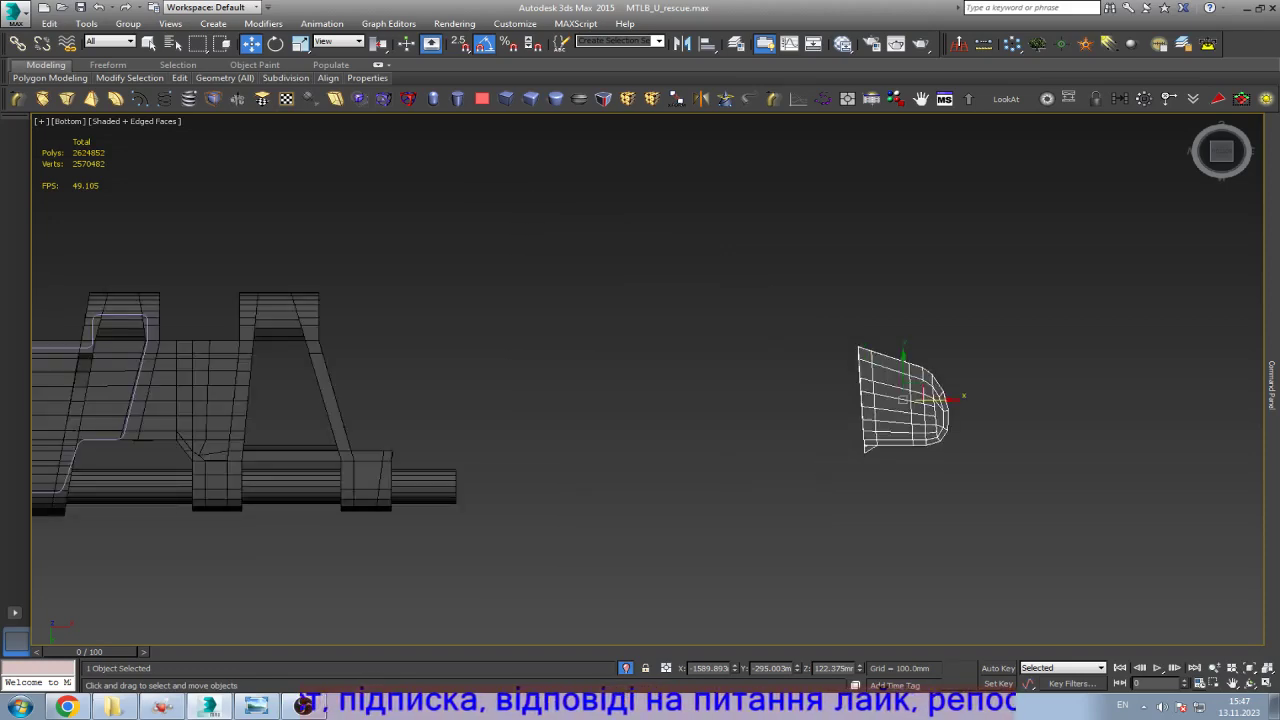
pyautogui.moveTo(903, 400); pyautogui.dragTo(410, 400)
pyautogui.scroll(3, 275, 427)
pyautogui.scroll(-3, 450, 360)
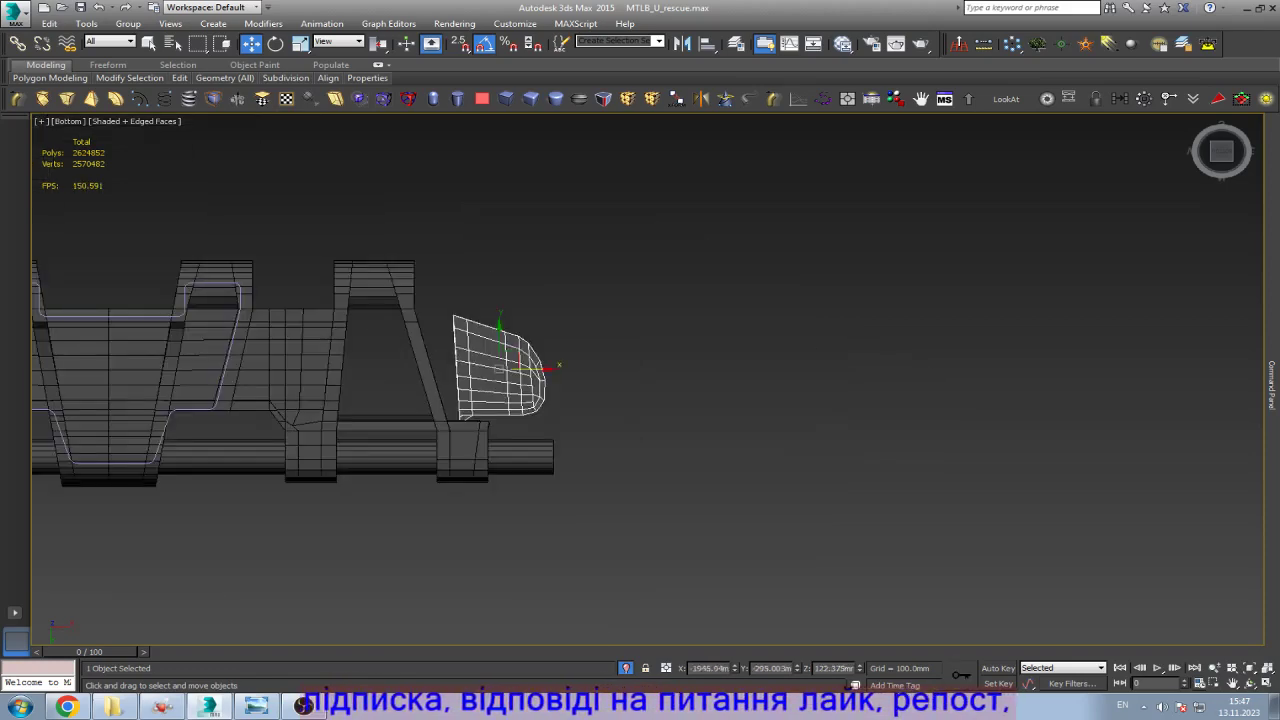
pyautogui.click(255, 707)
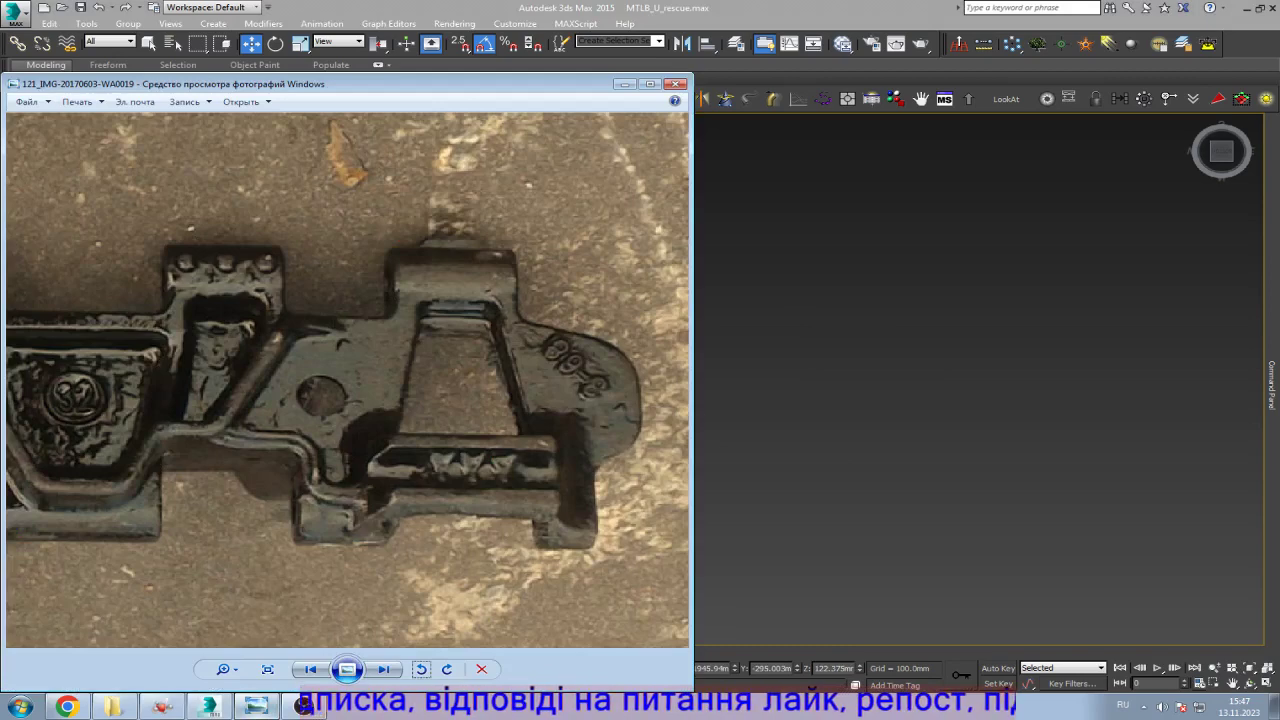
pyautogui.hotkey('alt', 'Tab')
pyautogui.moveTo(462, 410); pyautogui.dragTo(488, 410)
pyautogui.scroll(8, 480, 412)
# Step: In wireframe, move the frame's slanted edge left and scale its right-end vertical edge
pyautogui.scroll(-6, 488, 410)
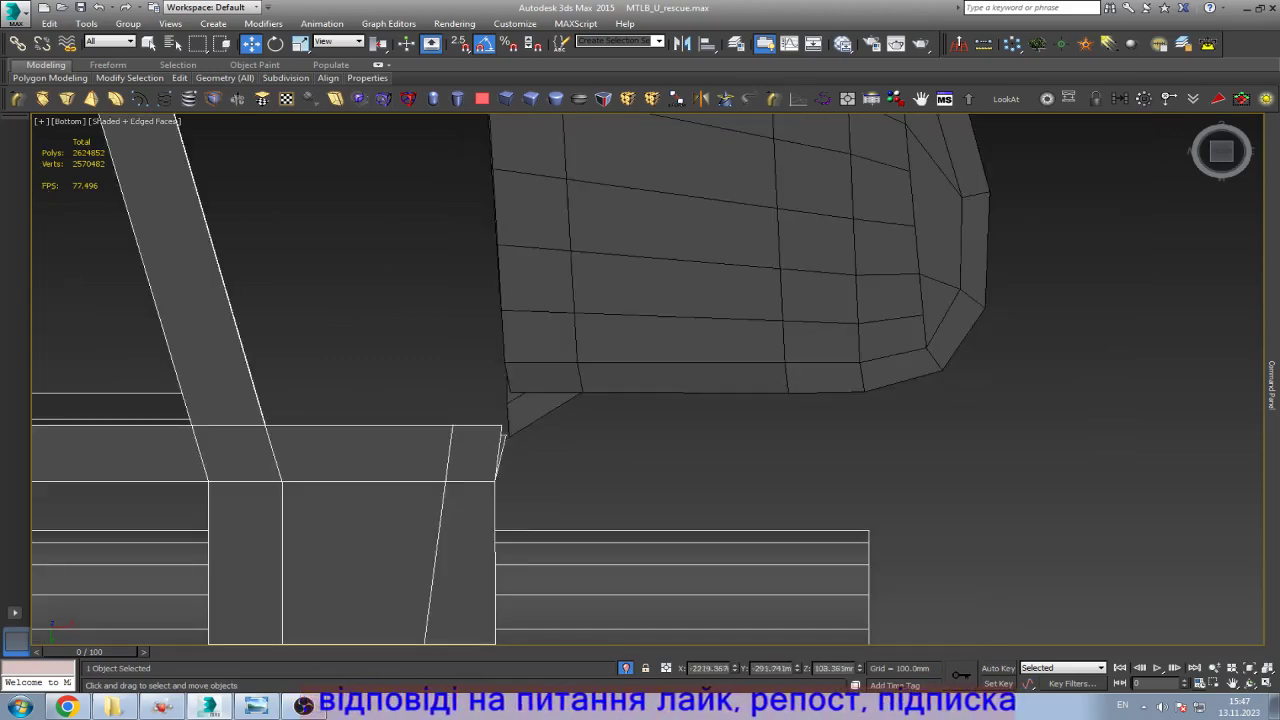
pyautogui.press('F4')
pyautogui.press('F3')
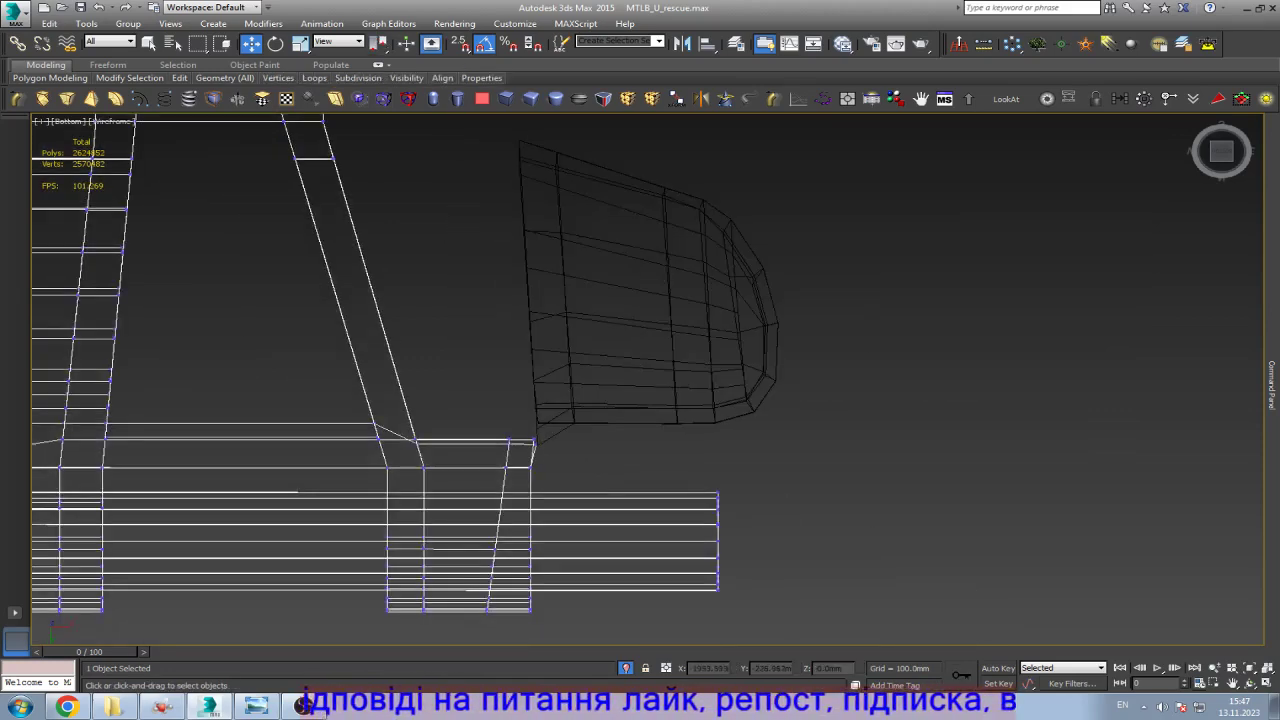
pyautogui.click(496, 530)
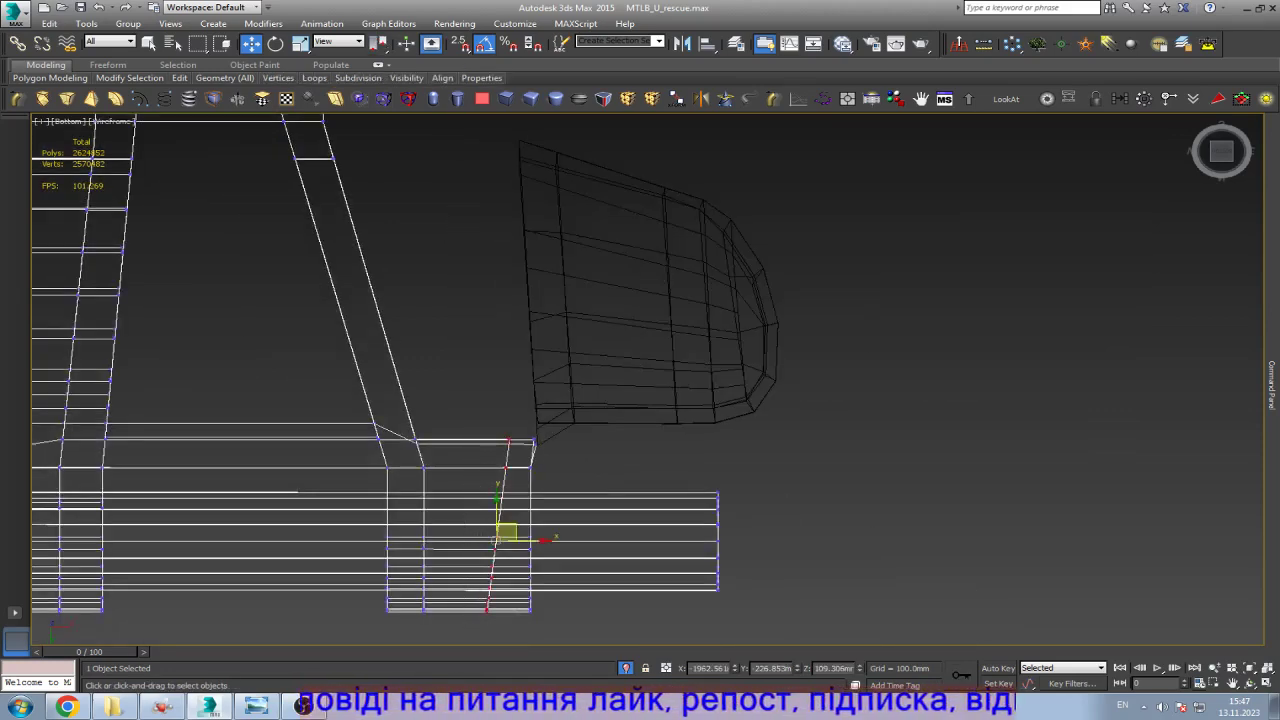
pyautogui.moveTo(507, 532); pyautogui.dragTo(478, 533)
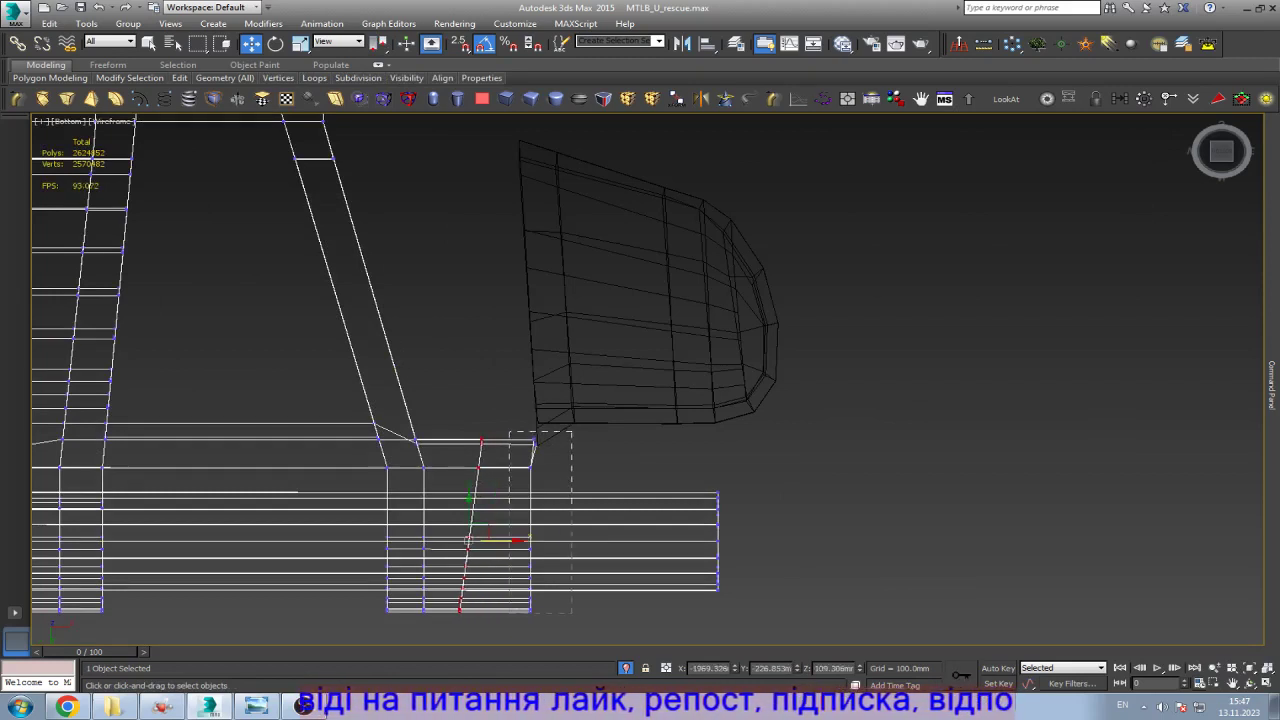
pyautogui.moveTo(571, 432); pyautogui.dragTo(571, 432)
pyautogui.press('r')
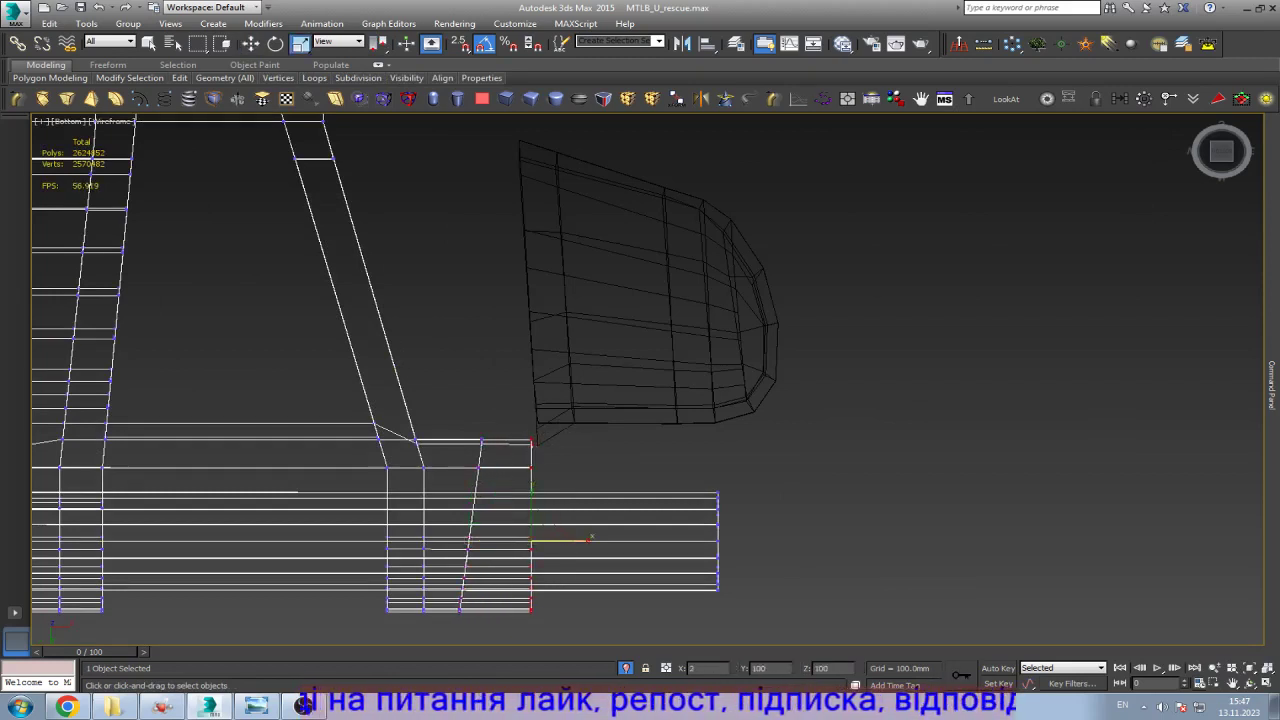
pyautogui.click(717, 505)
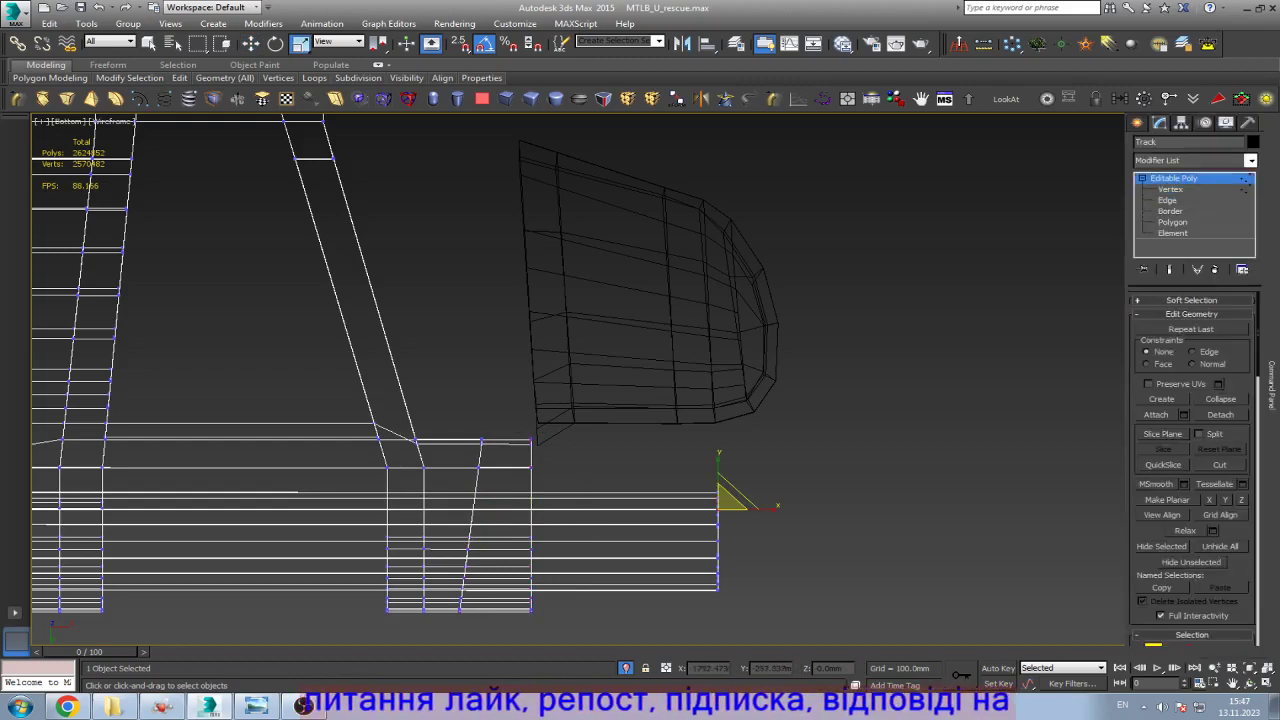
pyautogui.click(1190, 180)
# Step: Select the nose piece and flatten its left-edge vertices into one straight vertical line
pyautogui.click(552, 435)
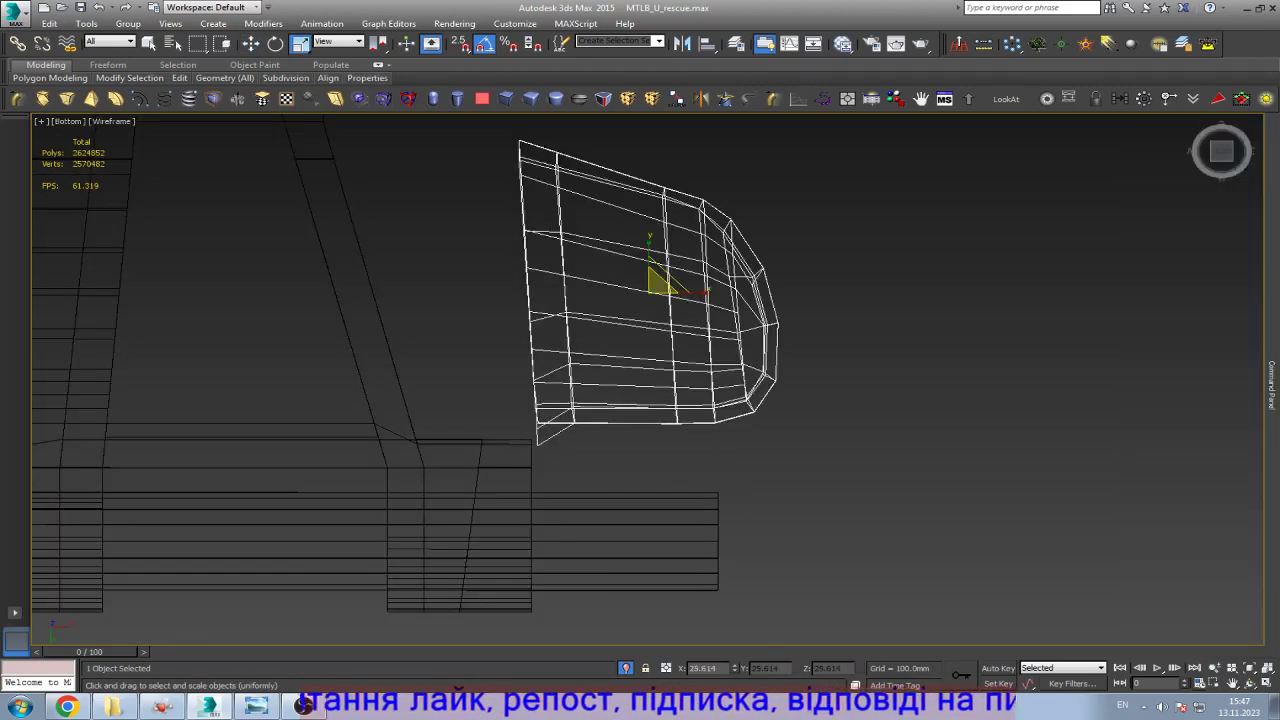
pyautogui.scroll(3, 565, 444)
pyautogui.press('w')
pyautogui.scroll(3, 565, 450)
pyautogui.scroll(3, 614, 478)
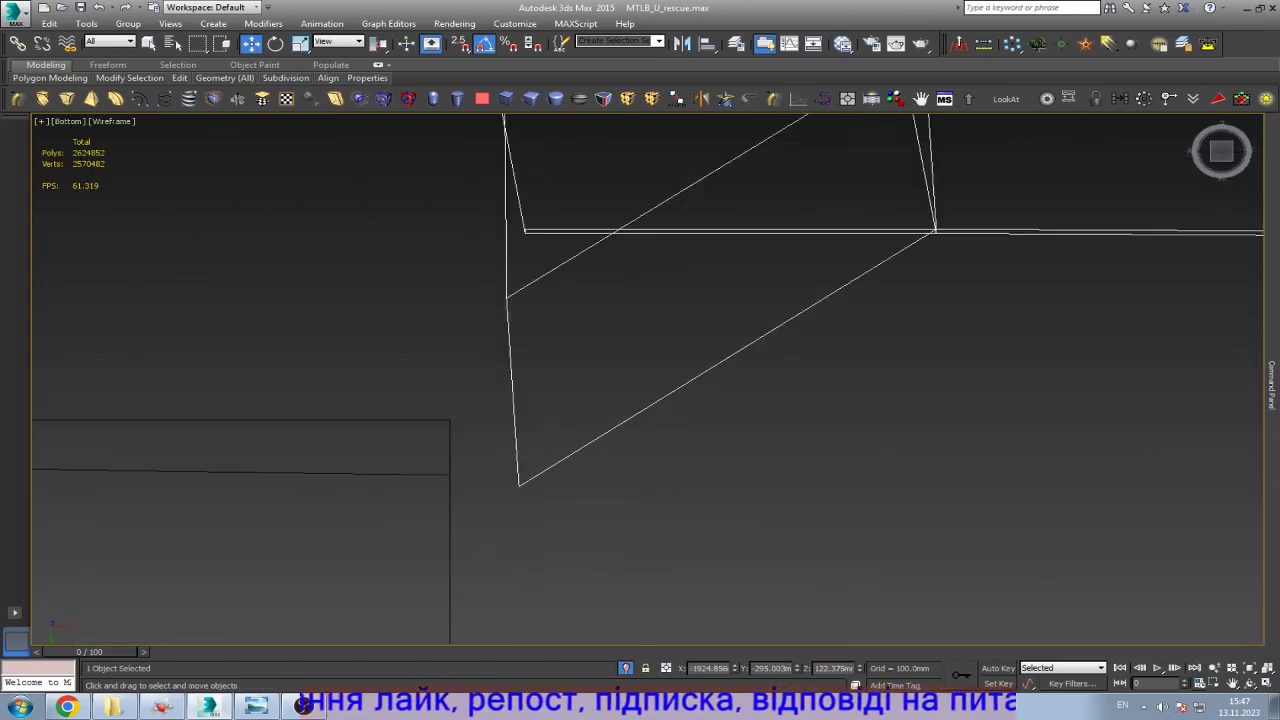
pyautogui.moveTo(614, 478); pyautogui.dragTo(552, 483, button='middle')
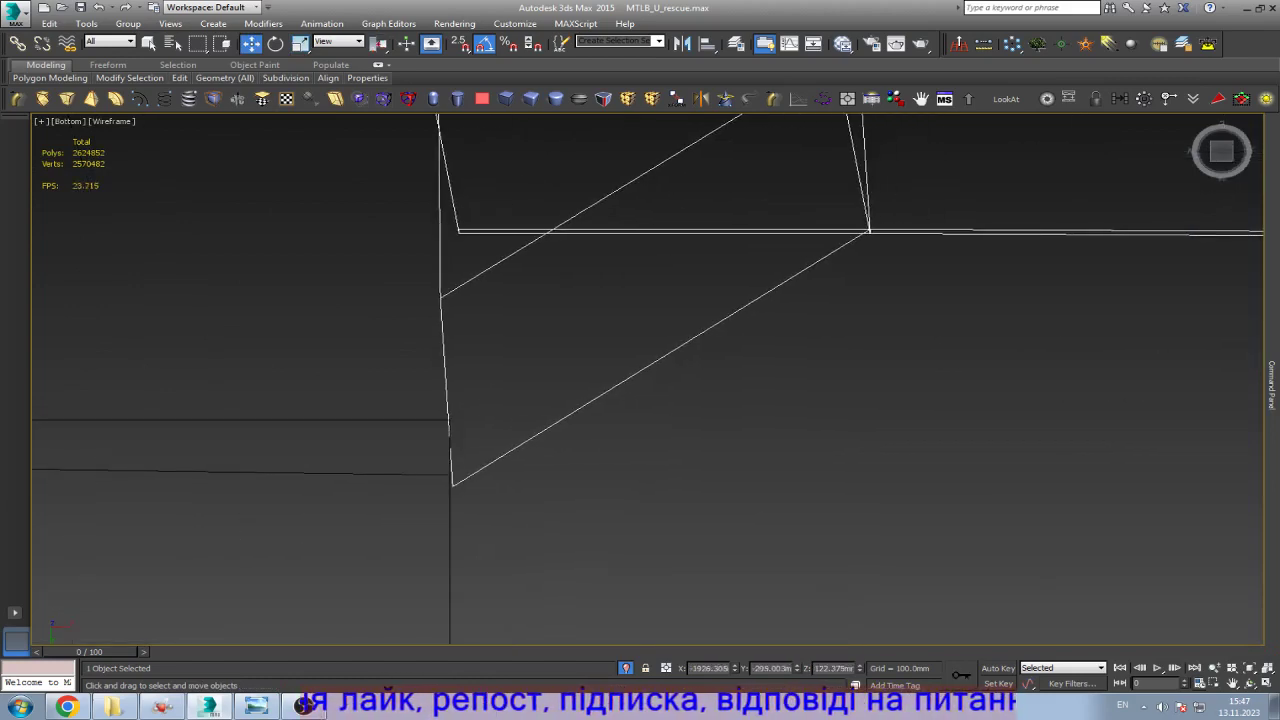
pyautogui.press('1')
pyautogui.press('z')
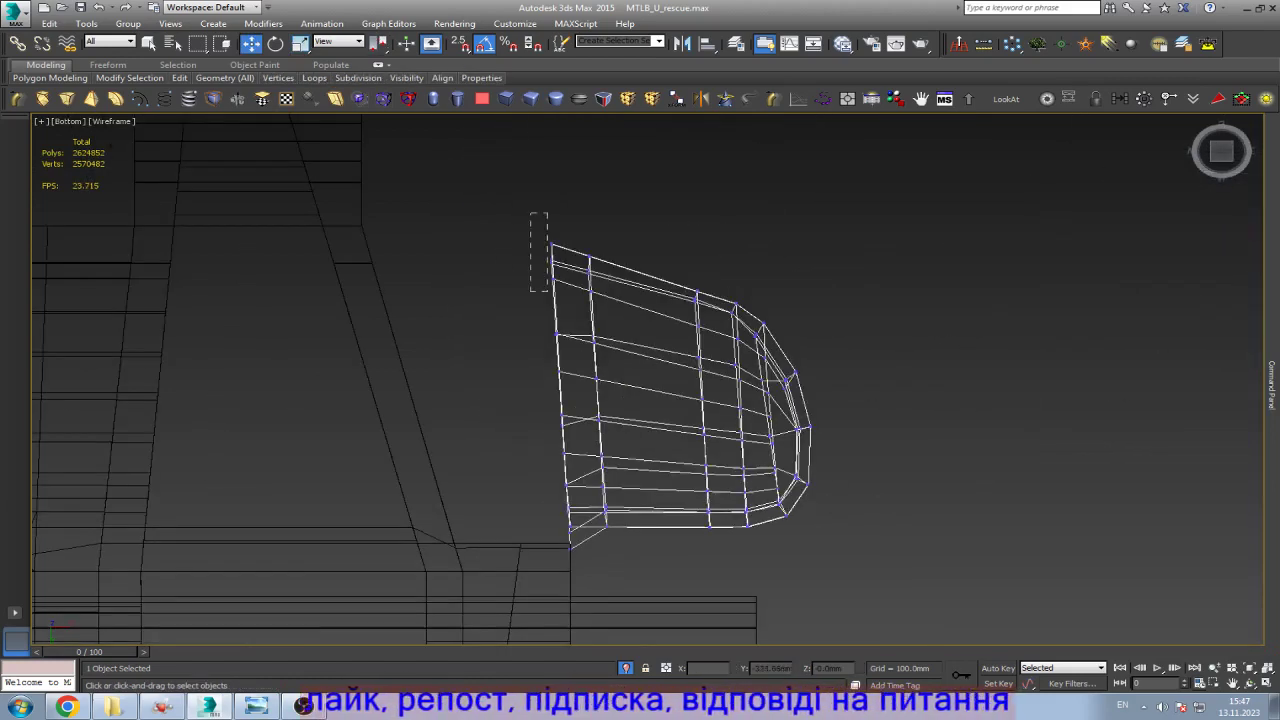
pyautogui.moveTo(548, 292); pyautogui.dragTo(600, 545)
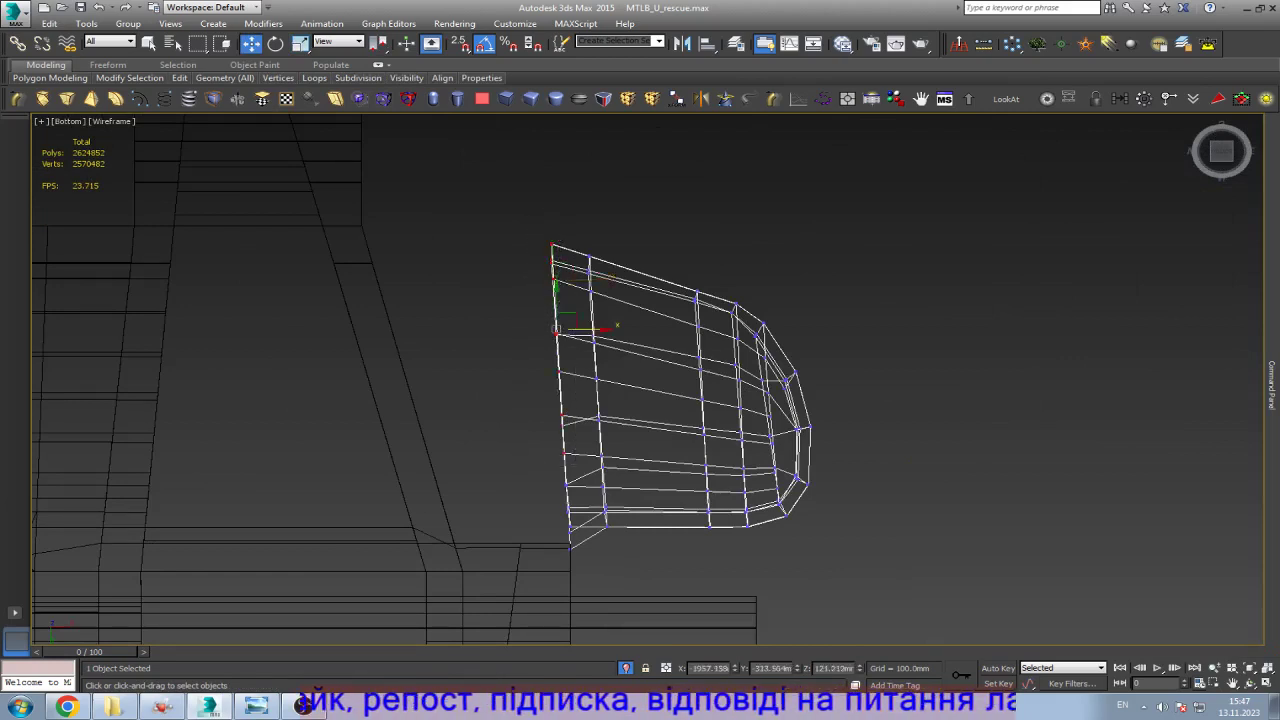
pyautogui.moveTo(534, 404); pyautogui.dragTo(580, 470)
pyautogui.press('r')
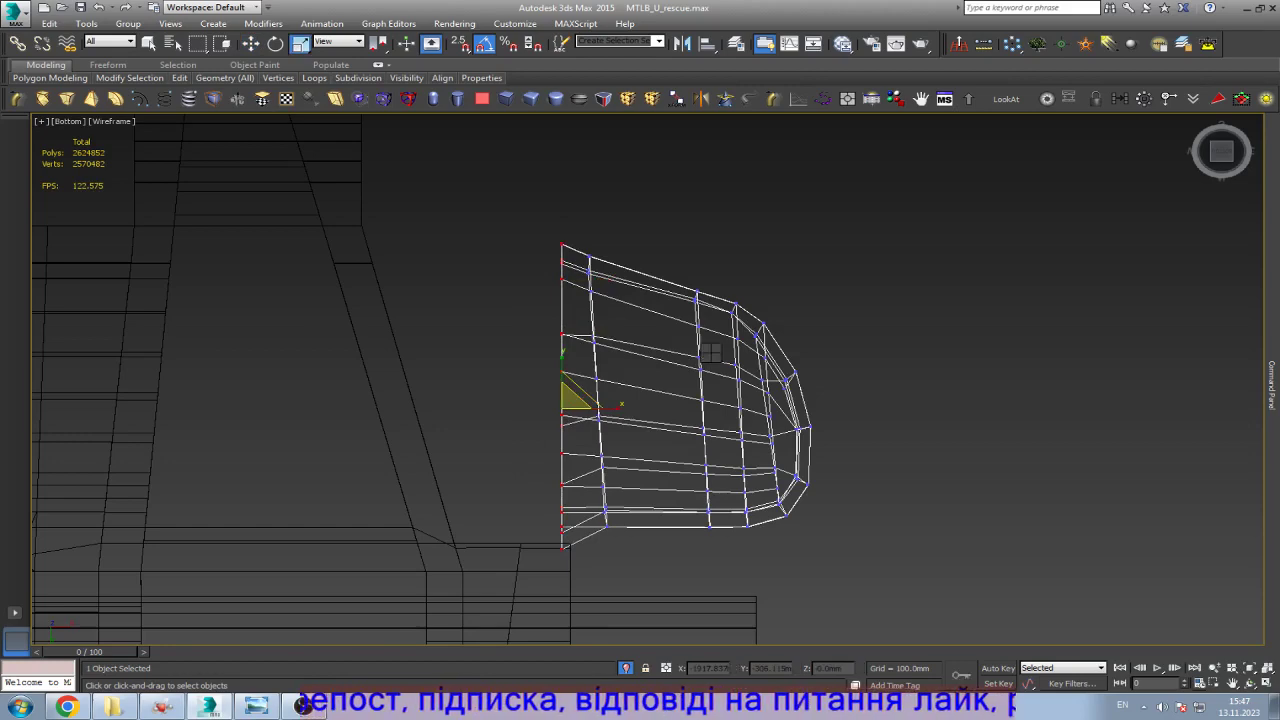
# Step: Slide the nose piece's edge vertices toward the body and show Shaded + Edged Faces
pyautogui.press('w')
pyautogui.scroll(10, 577, 400)
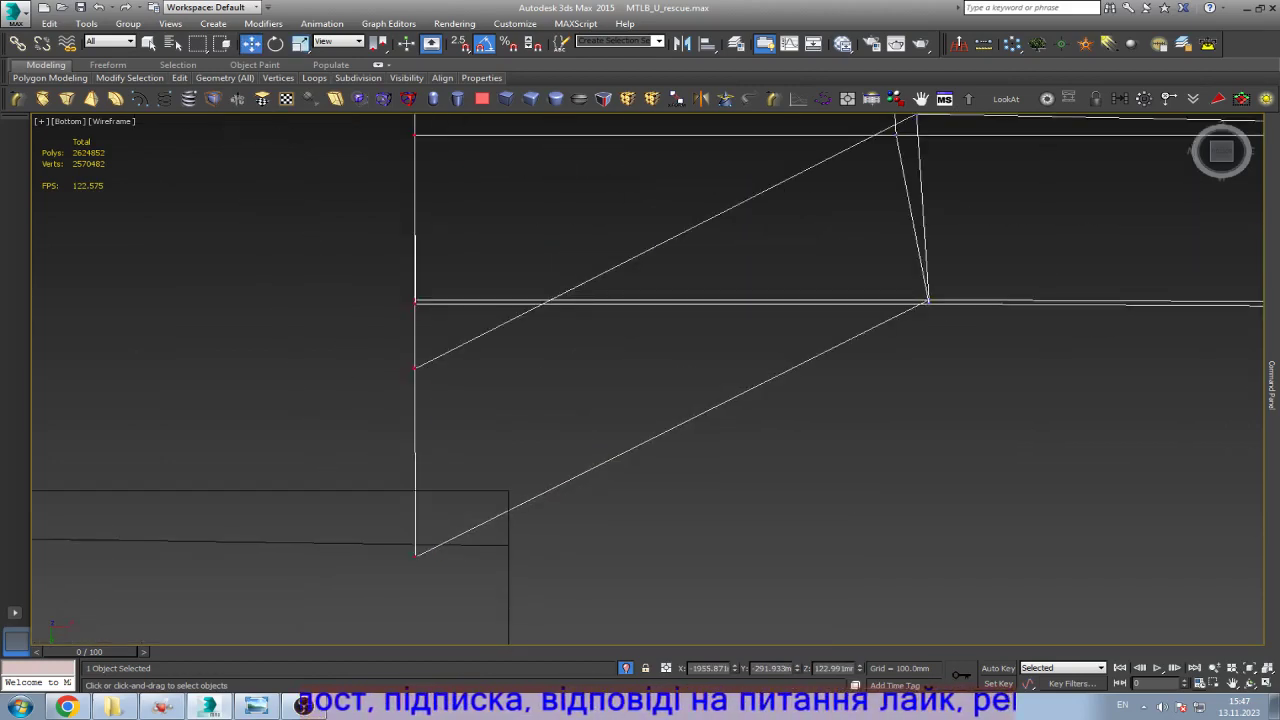
pyautogui.moveTo(415, 340); pyautogui.dragTo(509, 340)
pyautogui.scroll(-8, 640, 380)
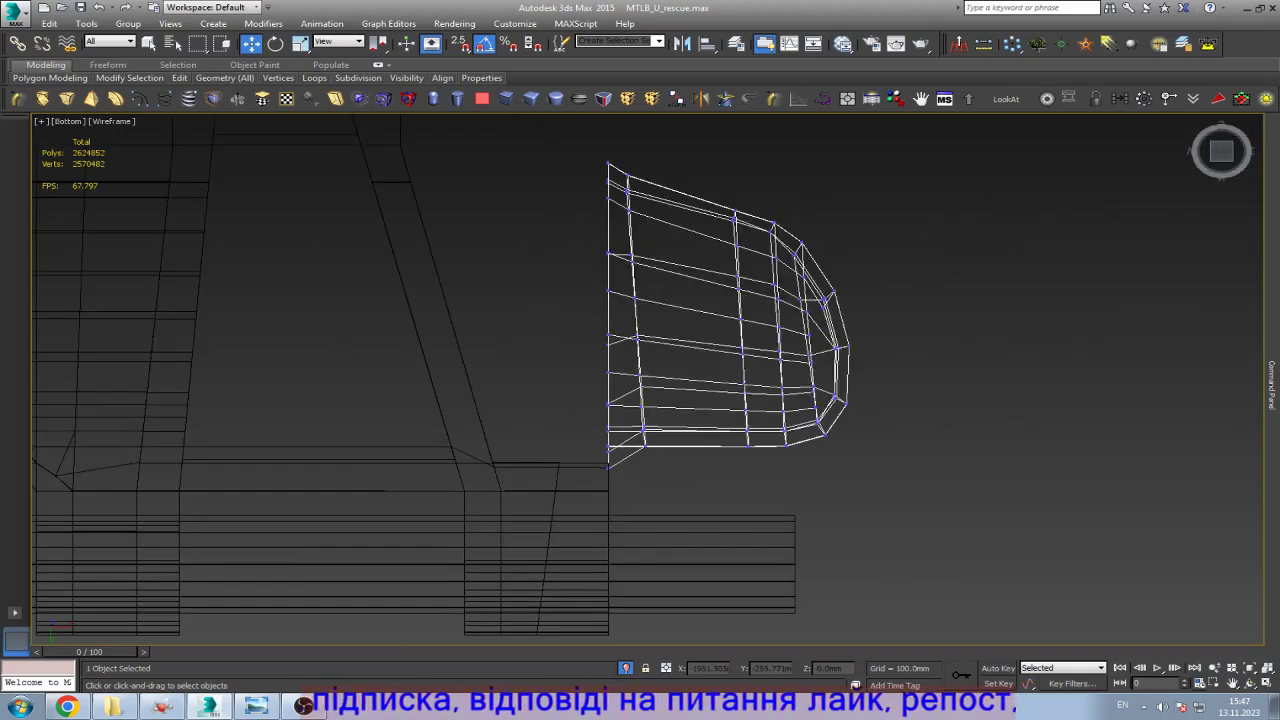
pyautogui.press('F3')
pyautogui.moveTo(1272, 380)
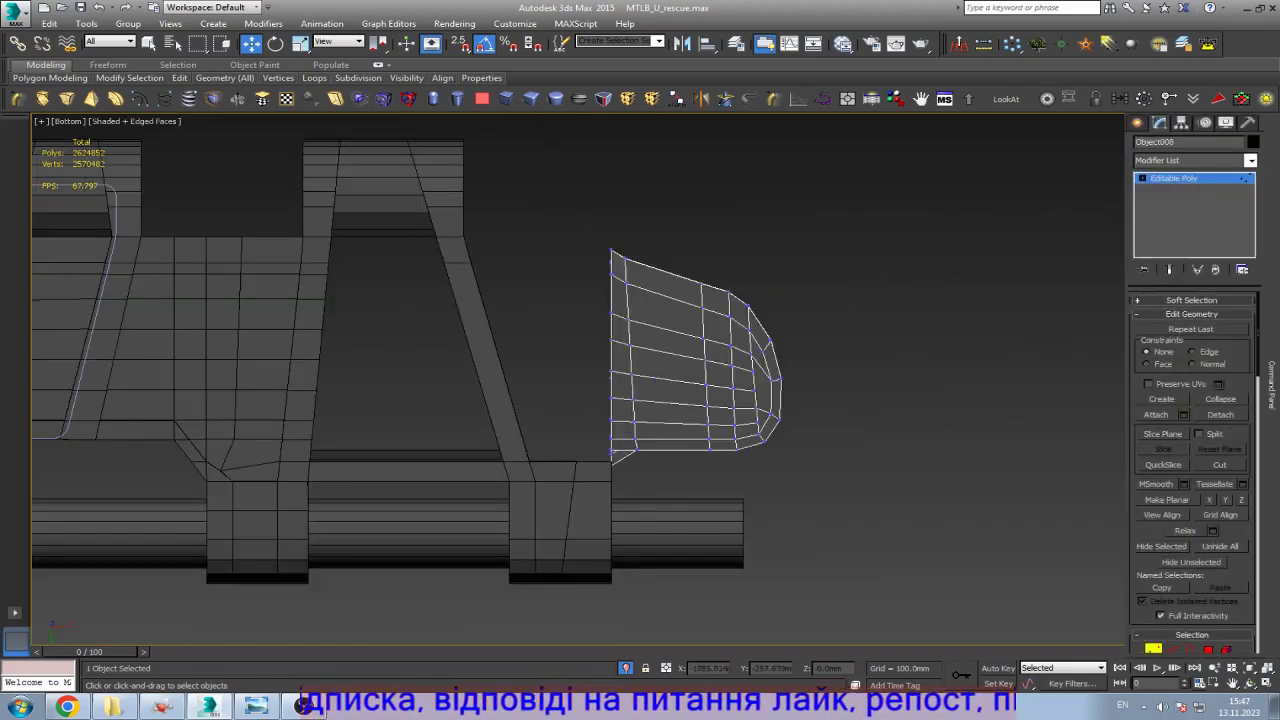
# Step: Attach the Object008 nose piece to the Track mesh
pyautogui.click(250, 330)
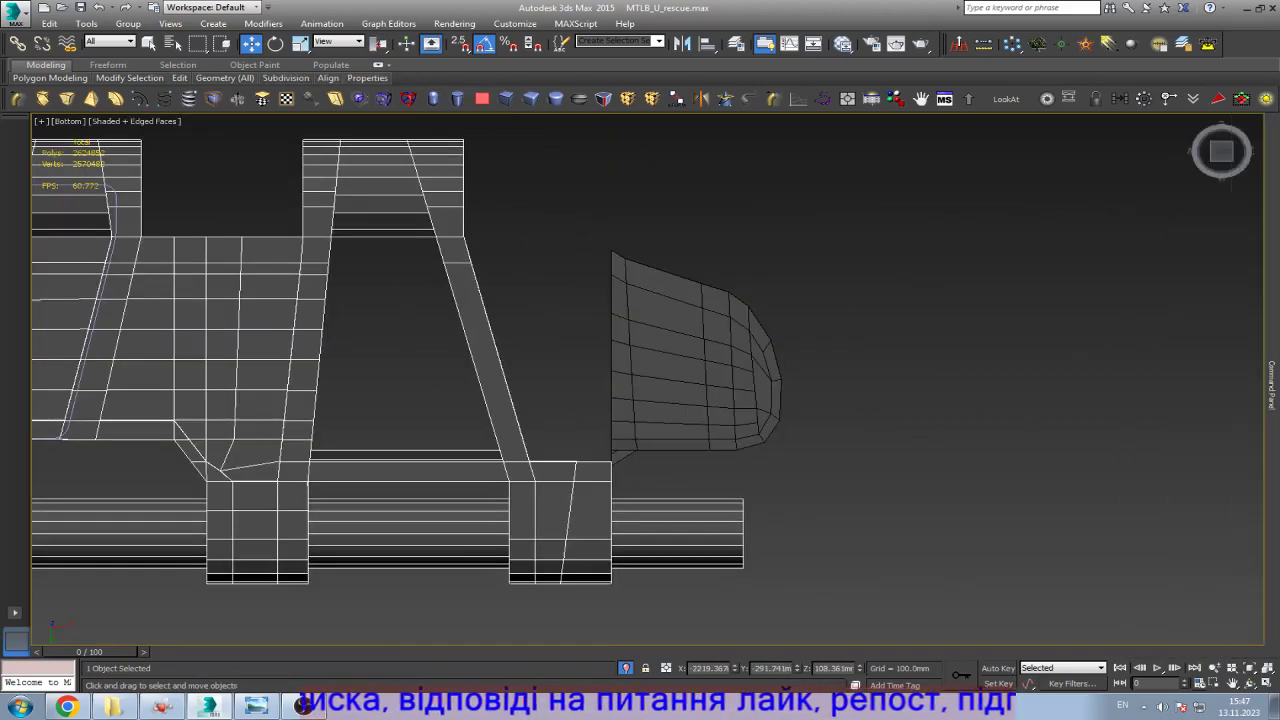
pyautogui.moveTo(1272, 385)
pyautogui.click(1156, 414)
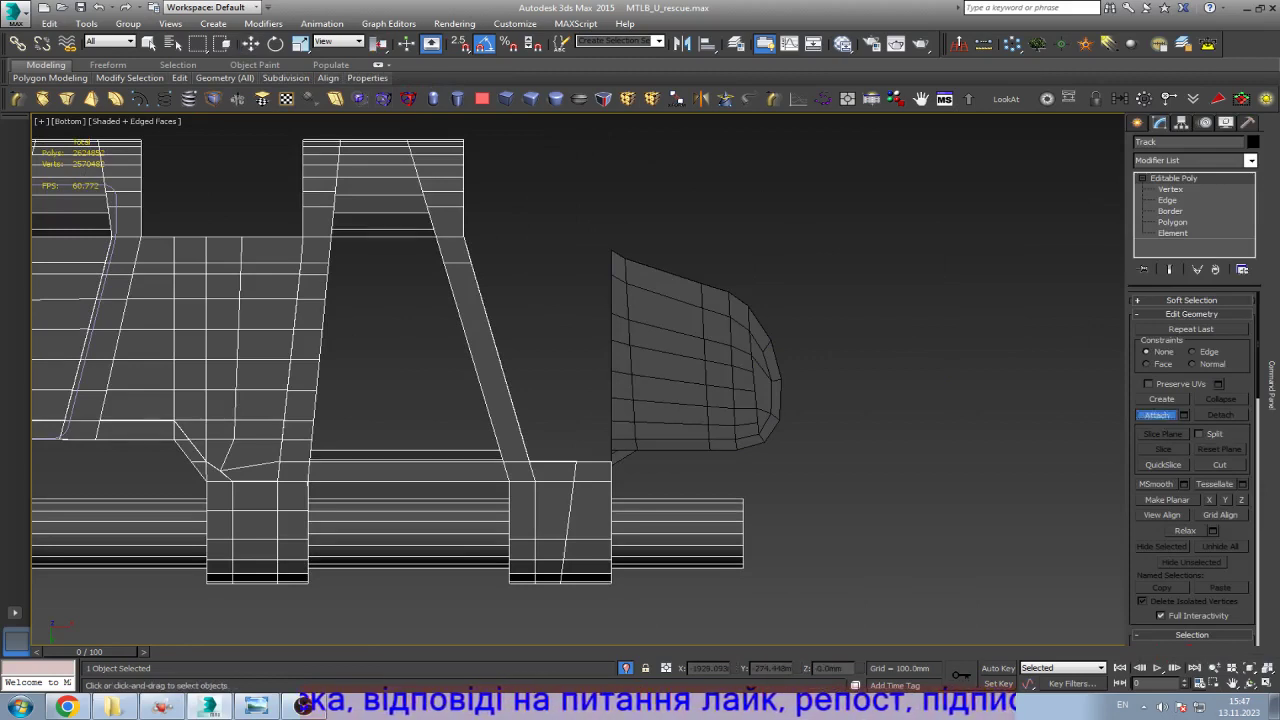
pyautogui.click(700, 350)
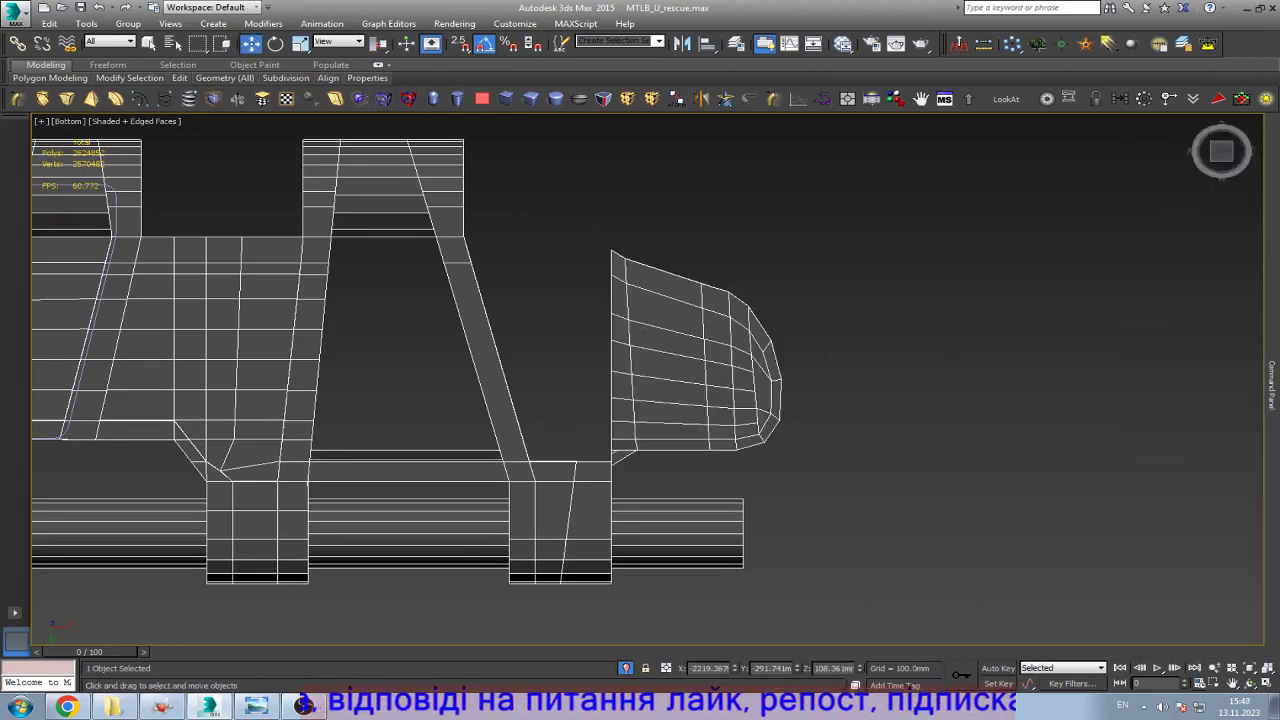
# Step: Orbit to an angled view of the joint and slide the joint edge along Y
pyautogui.scroll(2, 838, 421)
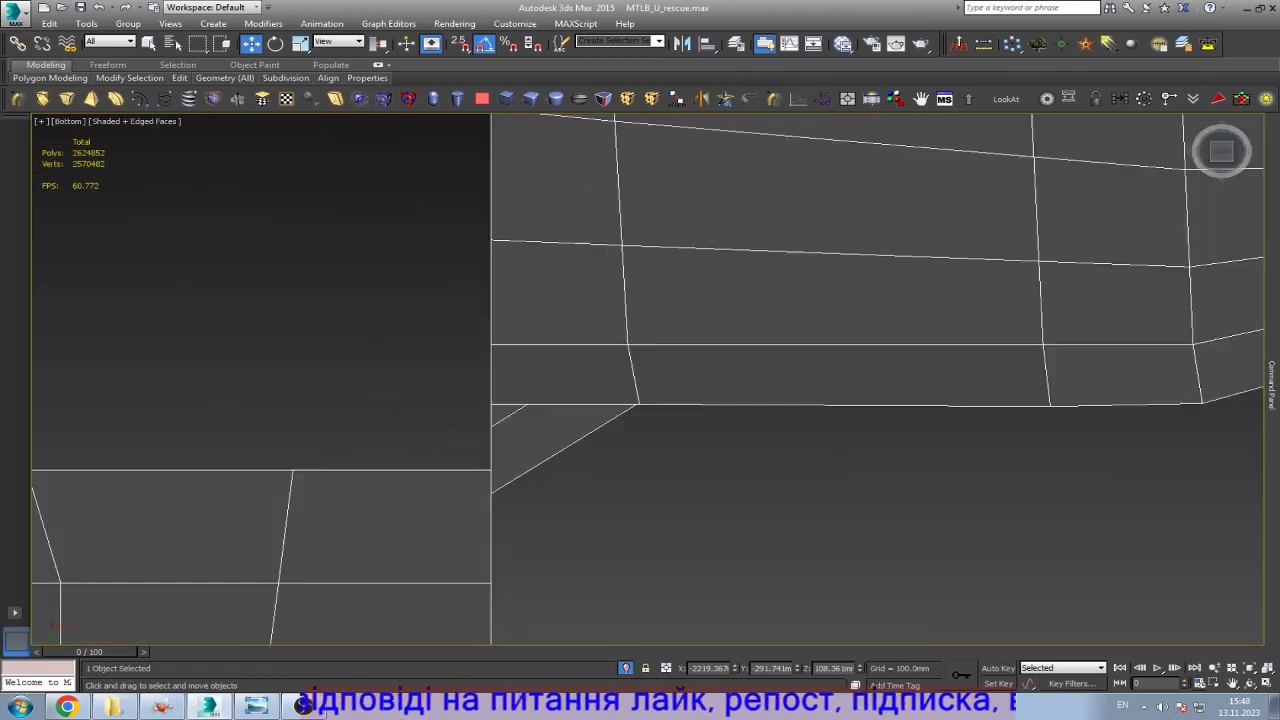
pyautogui.press('1')
pyautogui.click(1249, 683)
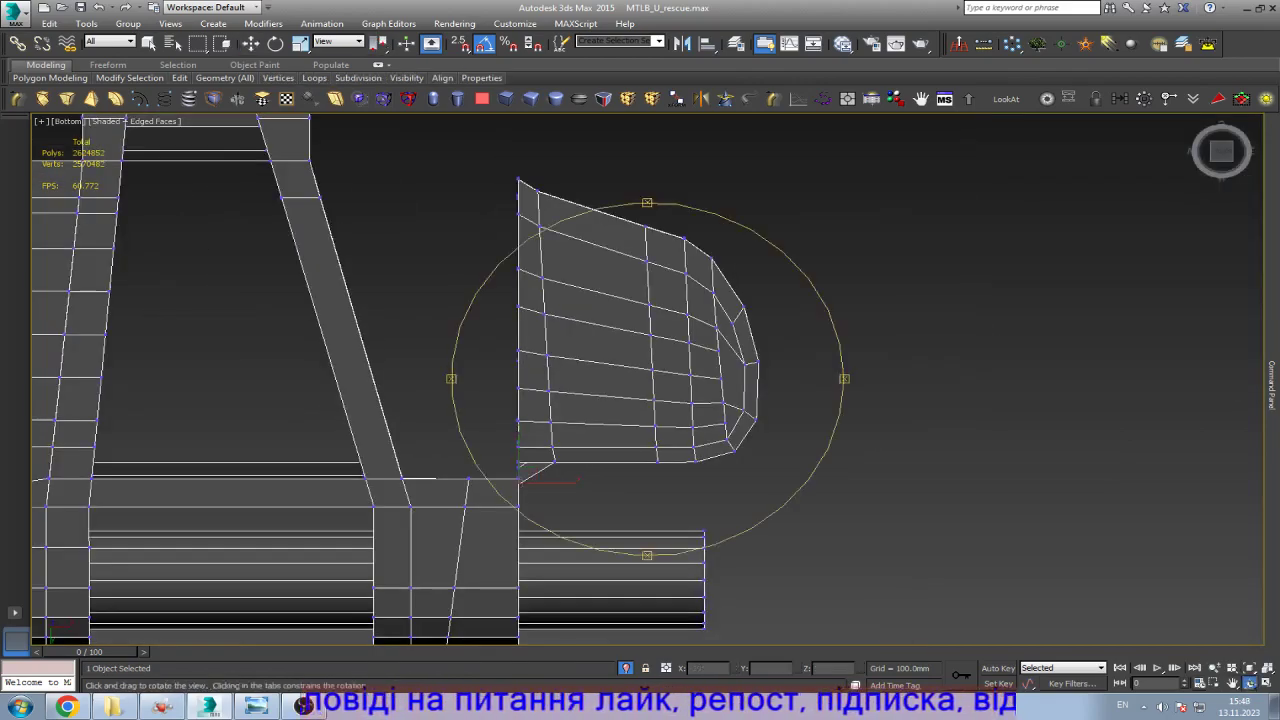
pyautogui.moveTo(640, 420); pyautogui.dragTo(540, 240)
pyautogui.scroll(5, 606, 520)
pyautogui.press('w')
pyautogui.scroll(3, 606, 520)
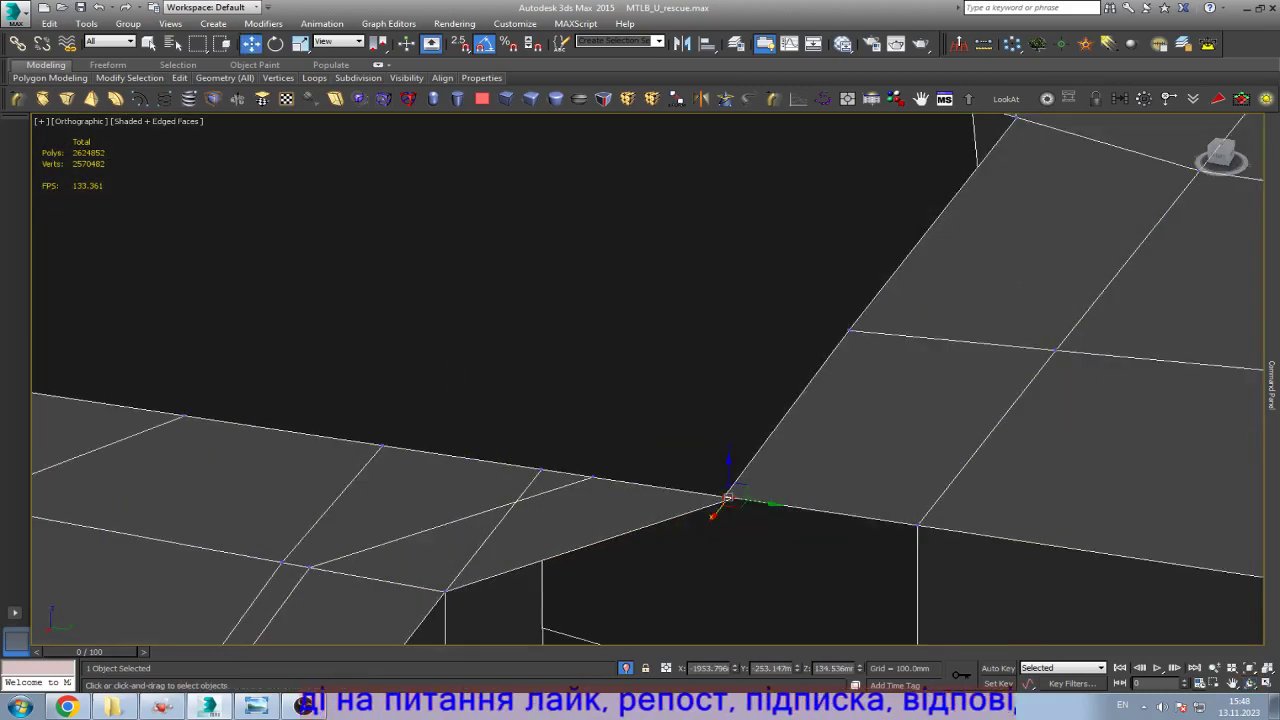
pyautogui.scroll(-5, 700, 430)
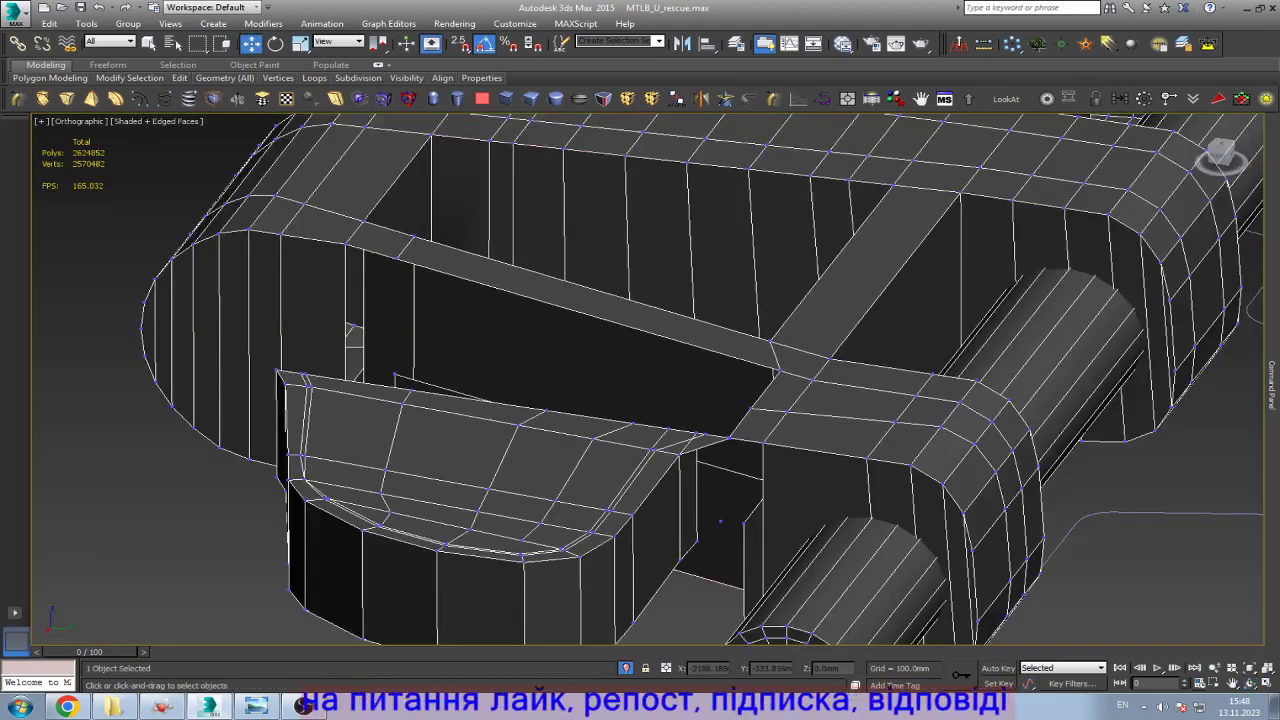
pyautogui.scroll(5, 700, 430)
pyautogui.press('2')
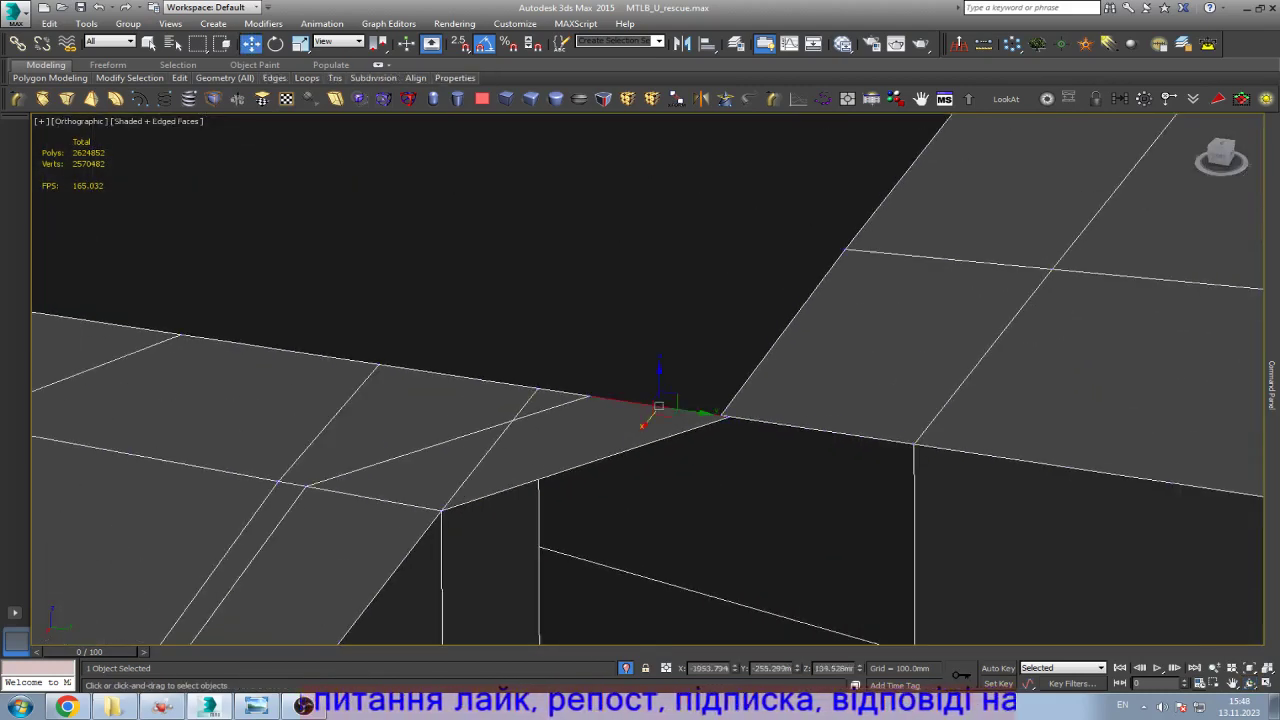
pyautogui.moveTo(700, 411); pyautogui.dragTo(672, 411)
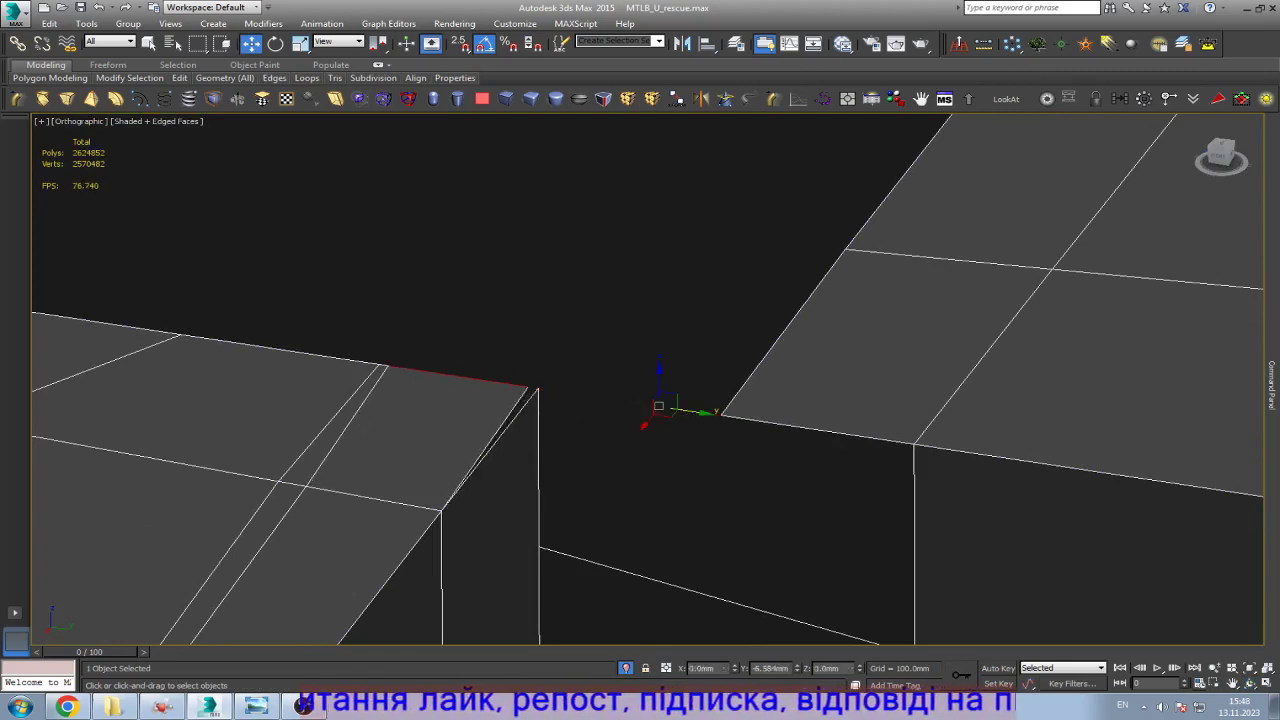
# Step: Target Weld a corner vertex onto its neighbour and delete the stray lone vertex
pyautogui.press('1')
pyautogui.scroll(5, 514, 415)
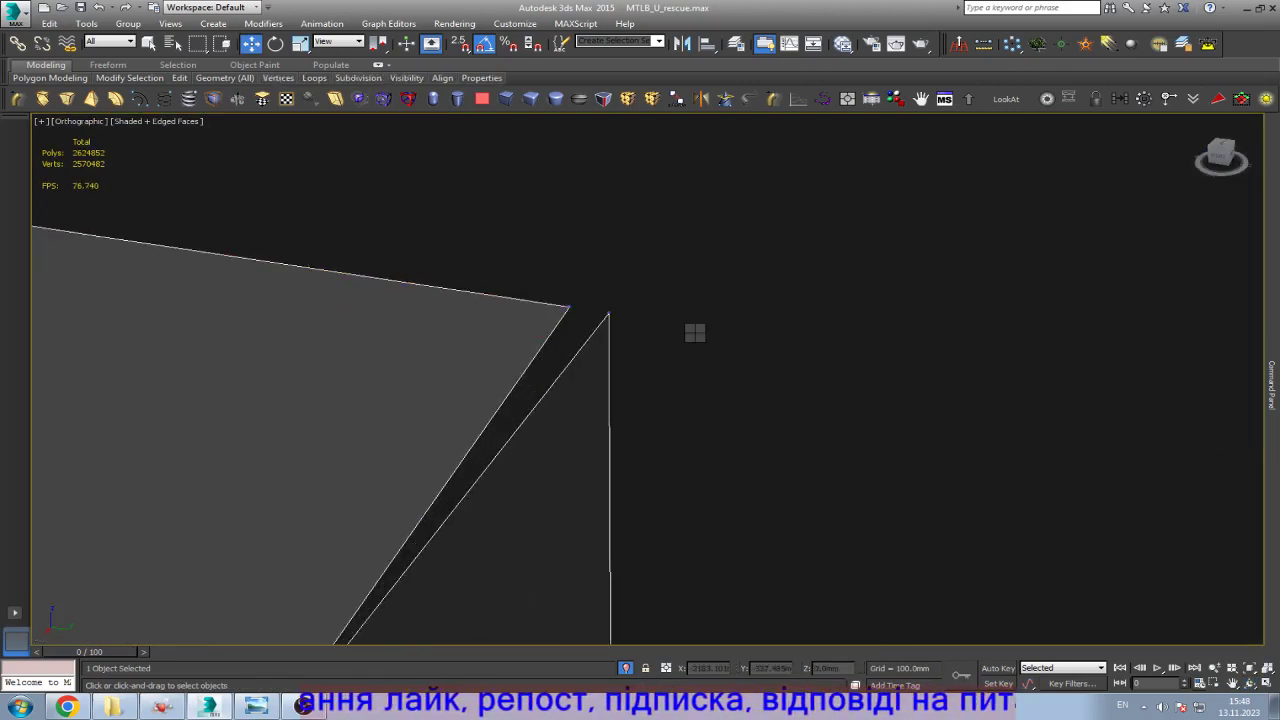
pyautogui.press('q')
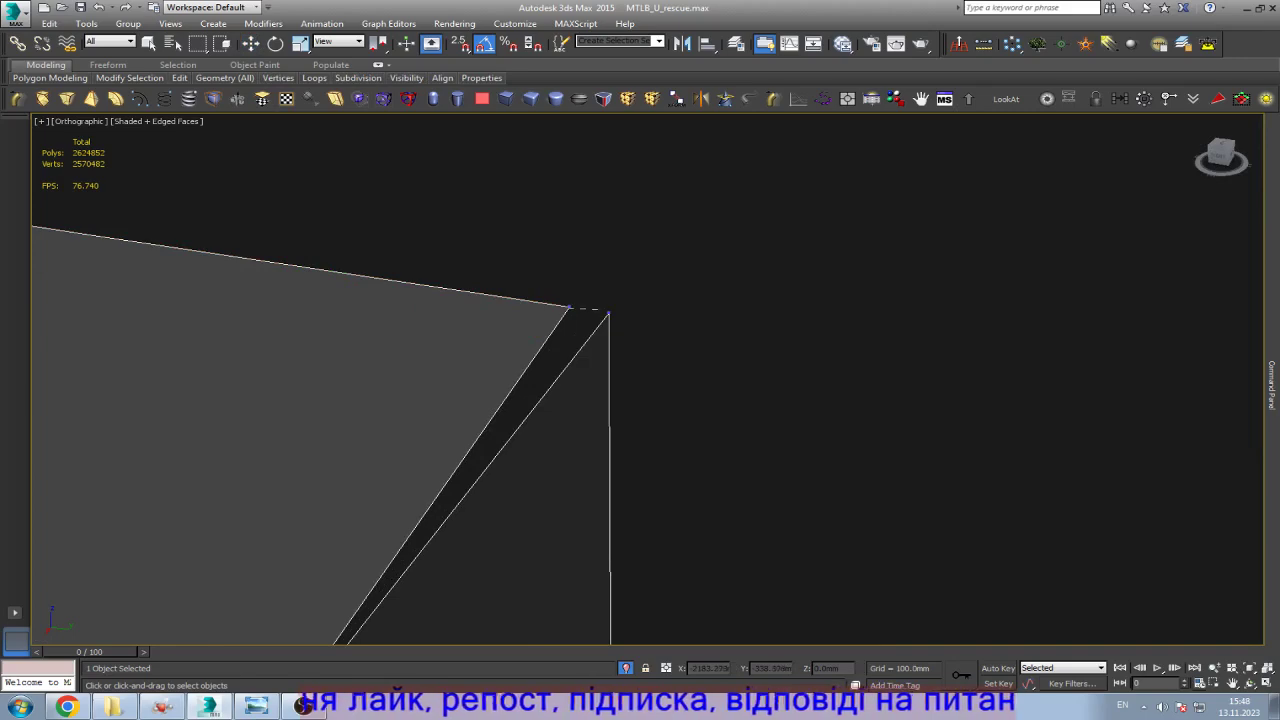
pyautogui.scroll(-10, 608, 312)
pyautogui.press('w')
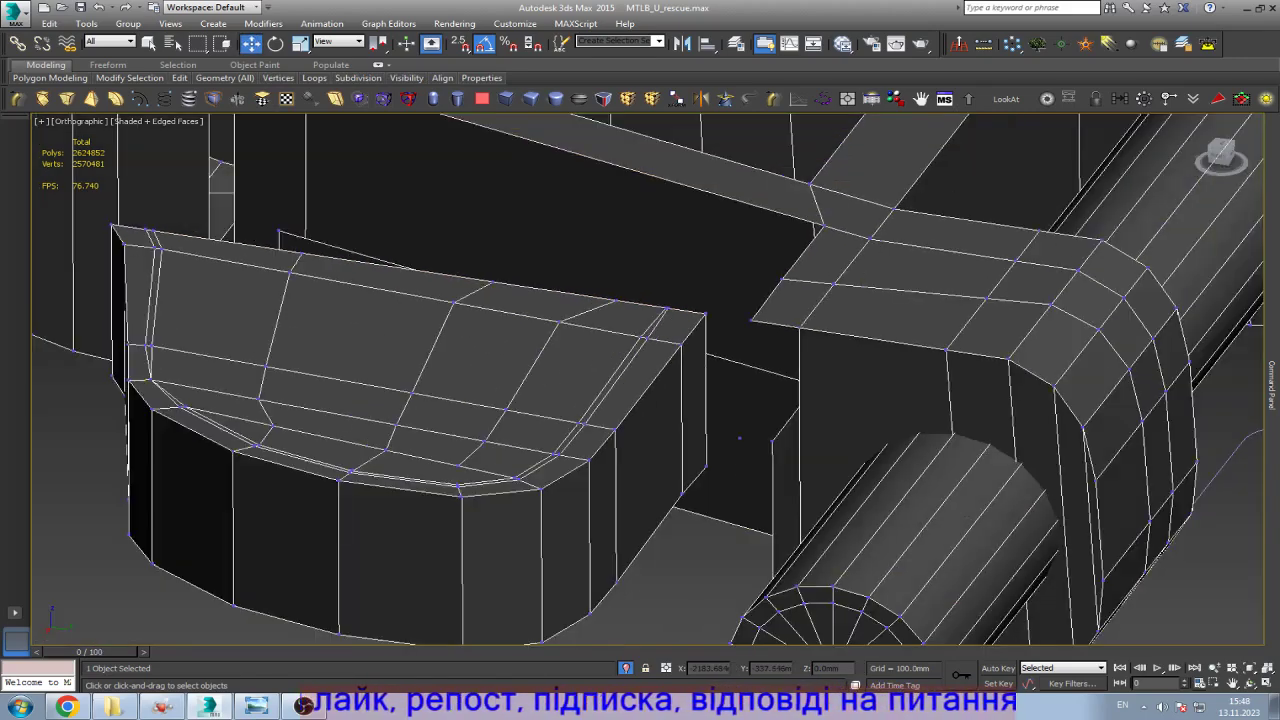
pyautogui.scroll(3, 739, 437)
pyautogui.click(740, 483)
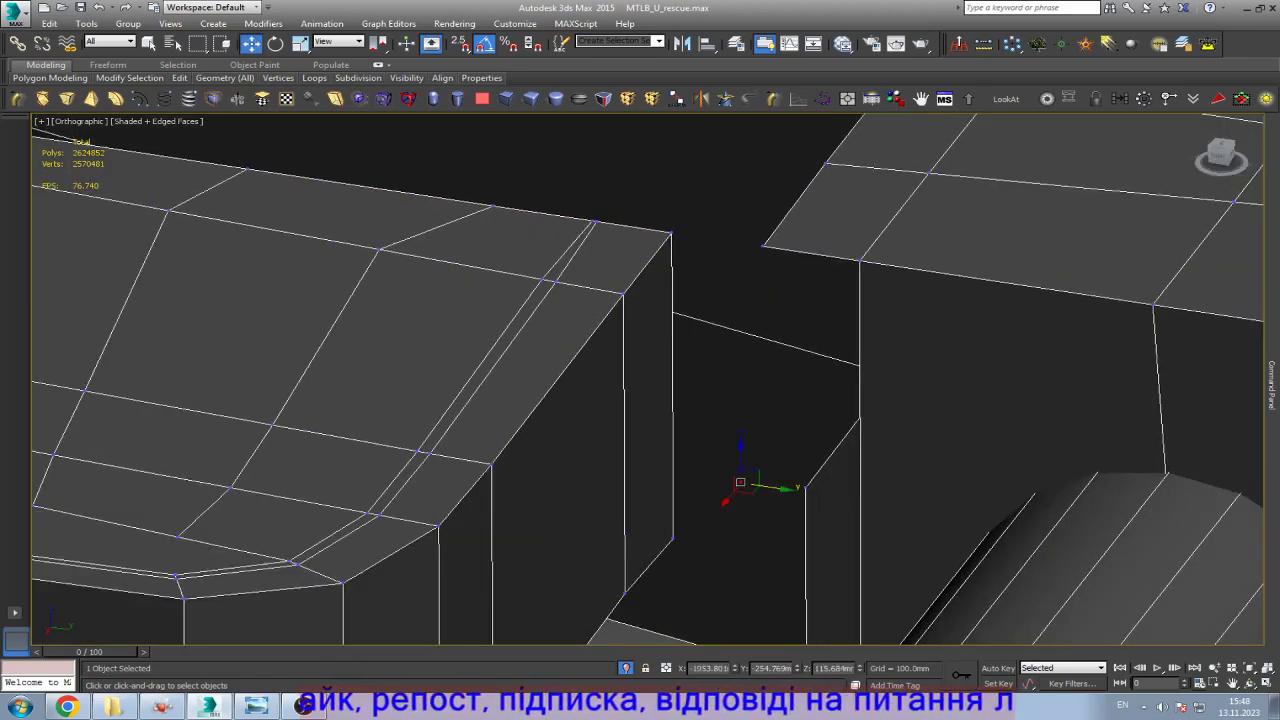
pyautogui.hotkey('ctrl', 'd')
pyautogui.scroll(-3, 690, 378)
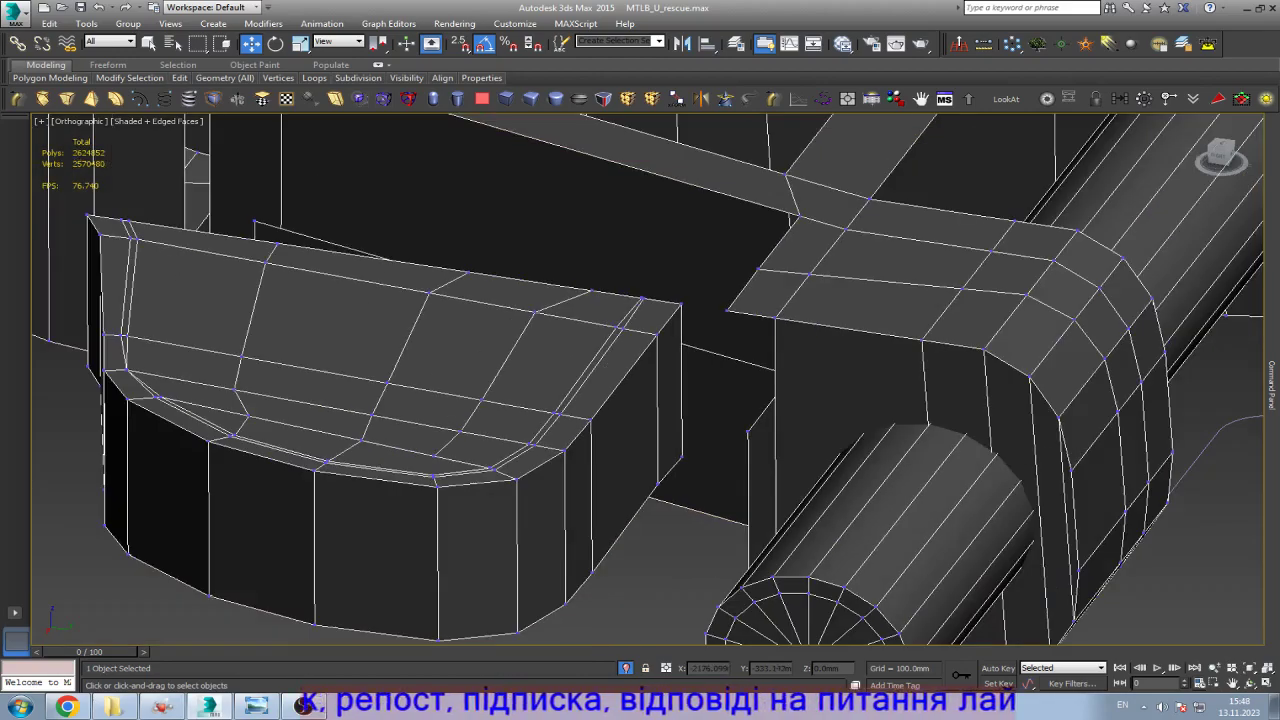
# Step: Extrude two new polygons across the gap from the vertical edge beside it
pyautogui.press('2')
pyautogui.click(681, 400)
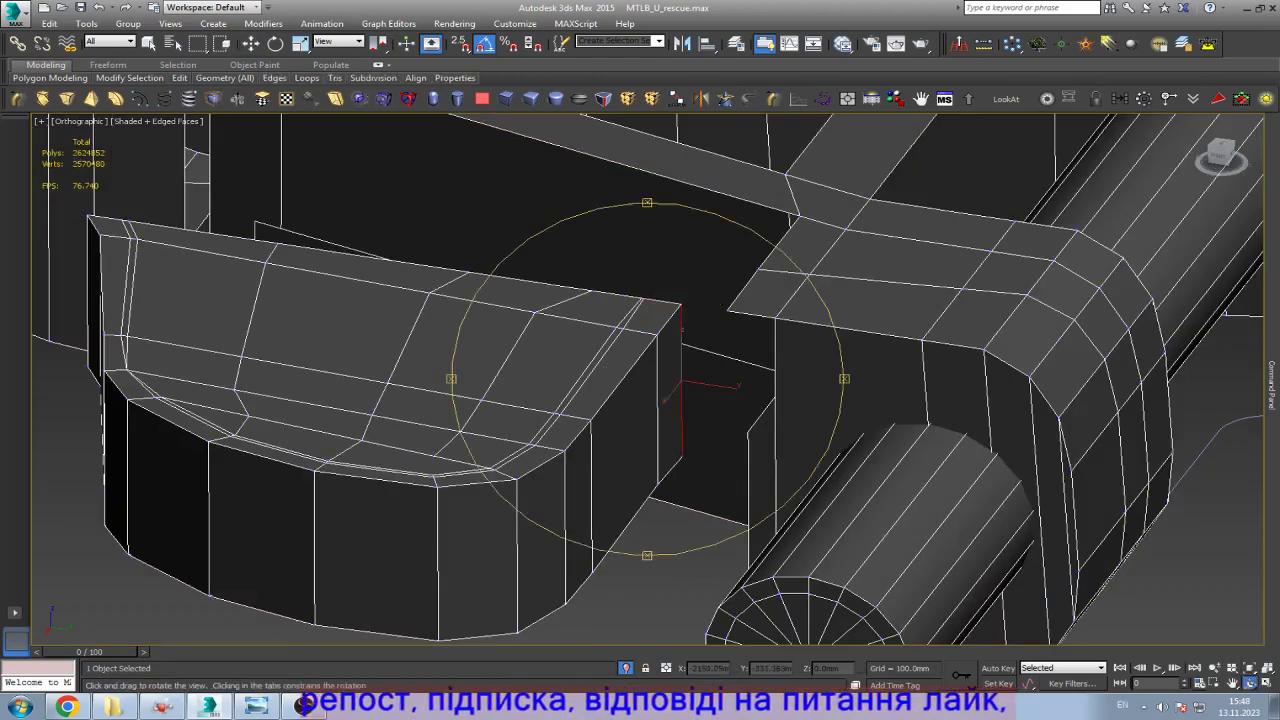
pyautogui.keyDown('alt'); pyautogui.moveTo(648, 378); pyautogui.dragTo(670, 230, button='middle'); pyautogui.keyUp('alt')
pyautogui.scroll(4, 650, 300)
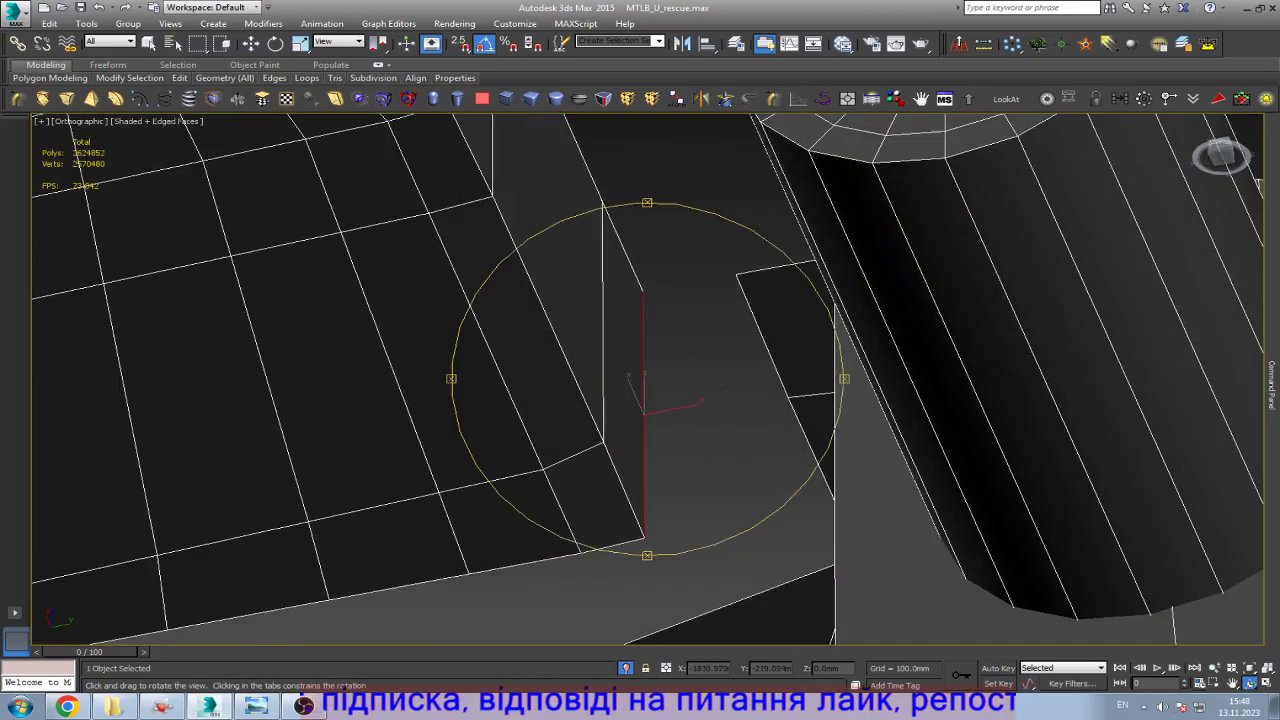
pyautogui.keyDown('shift'); pyautogui.moveTo(678, 407); pyautogui.dragTo(775, 407); pyautogui.keyUp('shift')
pyautogui.scroll(-5, 697, 280)
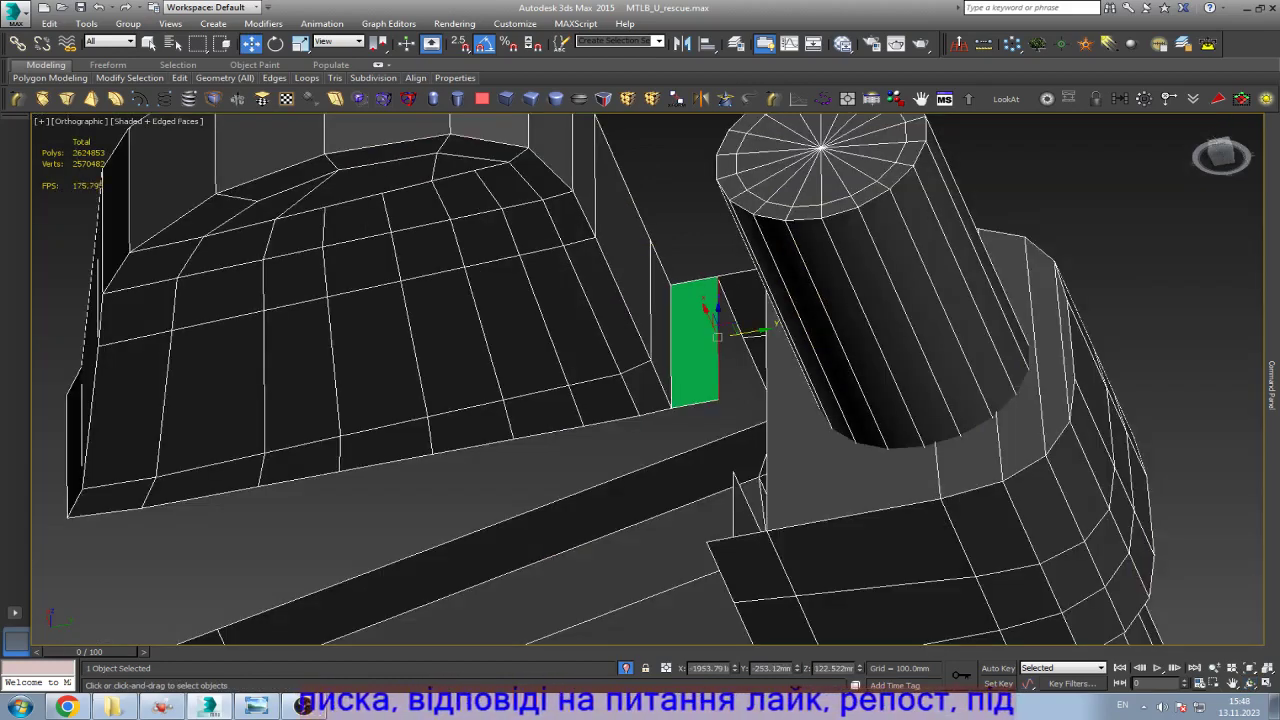
pyautogui.moveTo(745, 333)
pyautogui.keyDown('shift'); pyautogui.mouseDown()
pyautogui.moveTo(795, 333)
pyautogui.moveTo(768, 325)
pyautogui.mouseUp(); pyautogui.keyUp('shift')
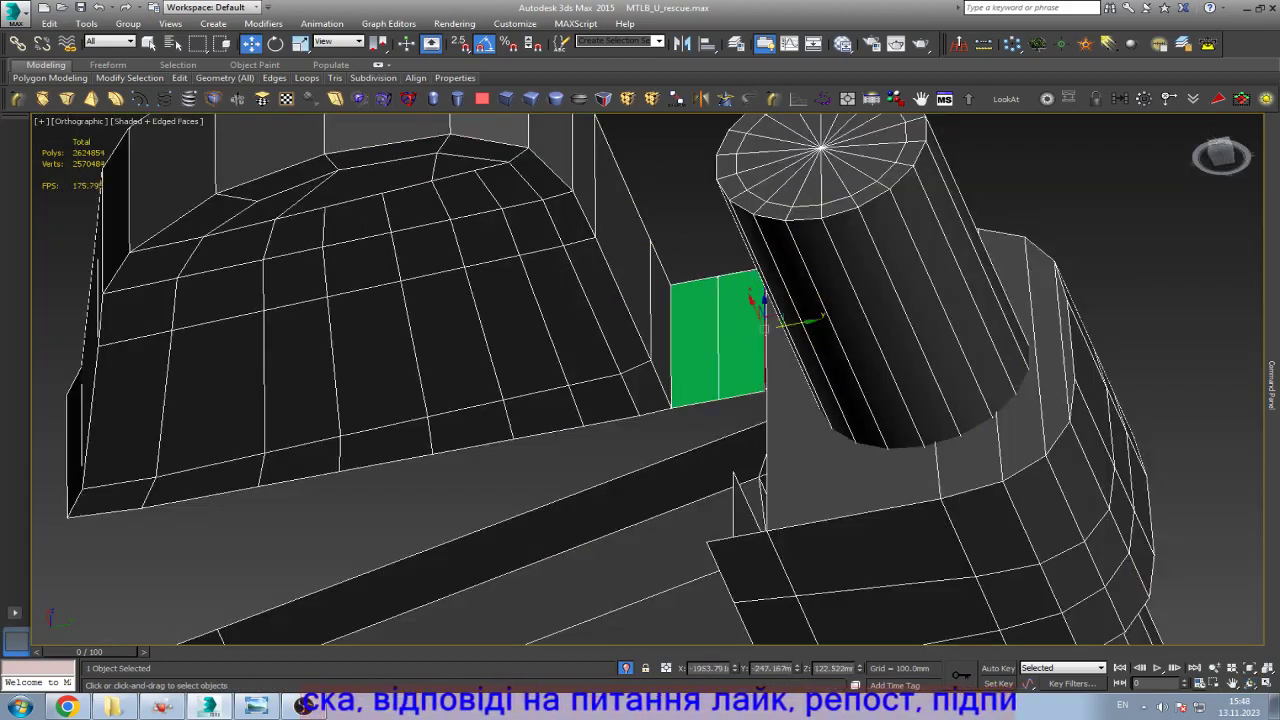
pyautogui.scroll(-3, 765, 330)
# Step: From a lower side-on view, extend a new face upward from the bottom edge into the gap
pyautogui.keyDown('alt'); pyautogui.moveTo(765, 330); pyautogui.dragTo(745, 400, button='middle'); pyautogui.keyUp('alt')
pyautogui.scroll(-2, 745, 400)
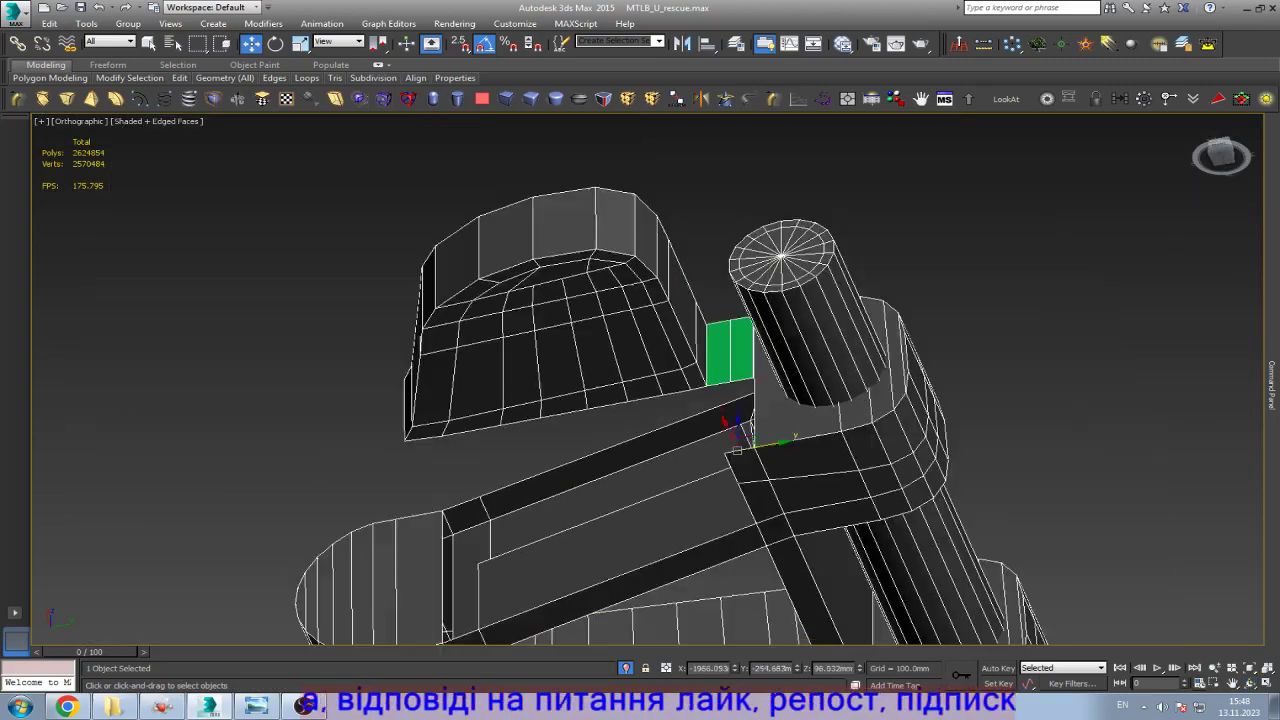
pyautogui.click(1248, 683)
pyautogui.moveTo(700, 400); pyautogui.dragTo(600, 390)
pyautogui.scroll(6, 745, 455)
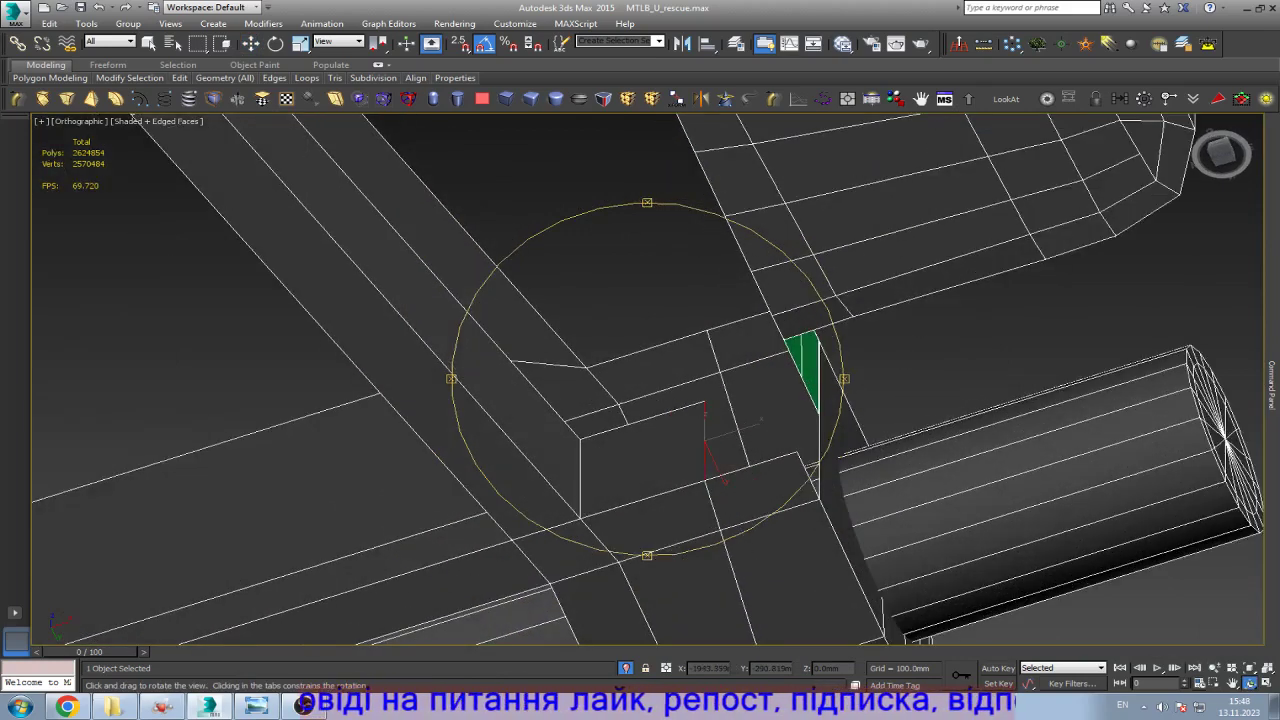
pyautogui.press('Escape')
pyautogui.keyDown('alt'); pyautogui.moveTo(133, 117); pyautogui.dragTo(138, 70, button='middle'); pyautogui.keyUp('alt')
pyautogui.keyDown('shift'); pyautogui.moveTo(752, 465); pyautogui.dragTo(752, 290); pyautogui.keyUp('shift')
pyautogui.scroll(6, 711, 300)
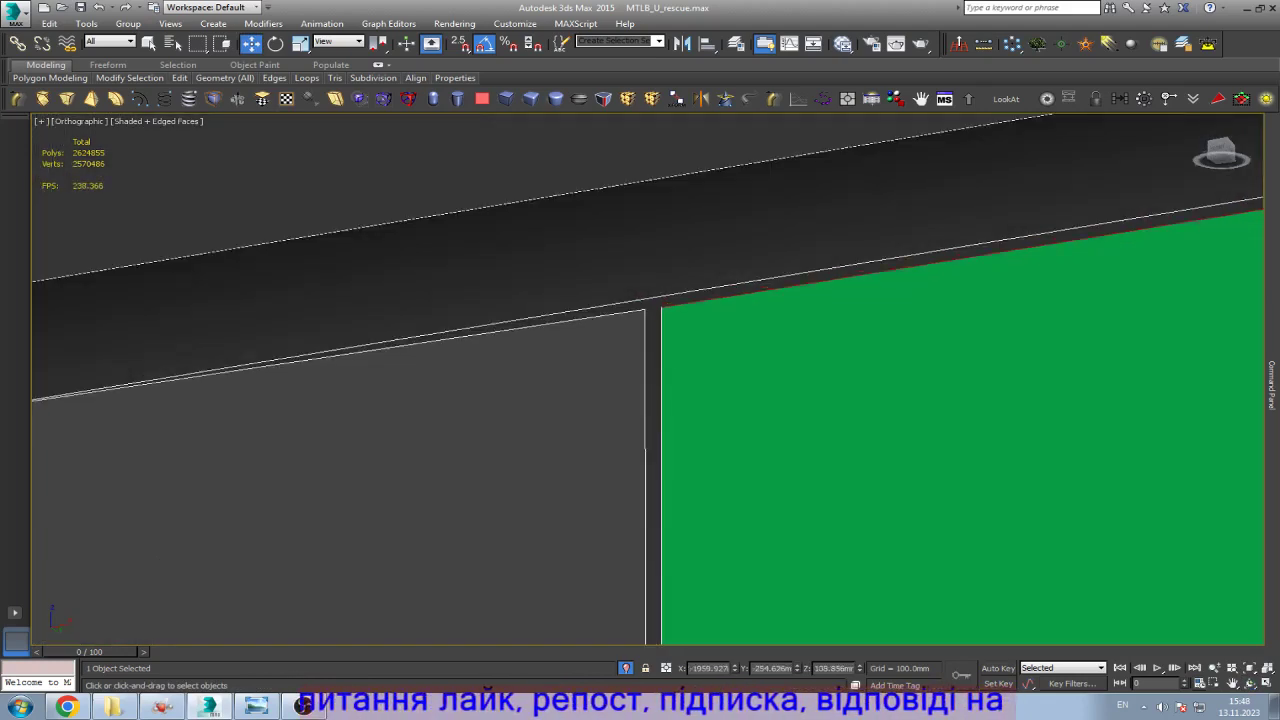
# Step: In Vertex mode, briefly start a target weld, then return to moving vertices
pyautogui.press('1')
pyautogui.press('q')
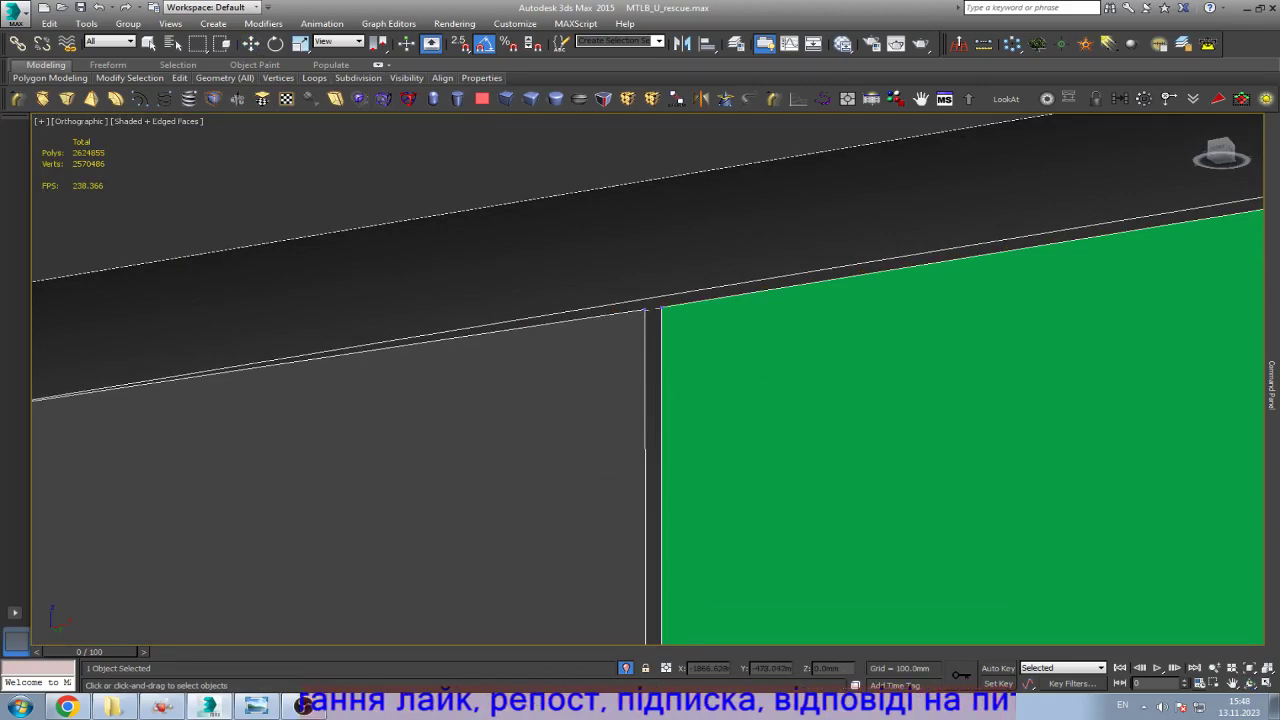
pyautogui.press('w')
pyautogui.scroll(-6, 650, 320)
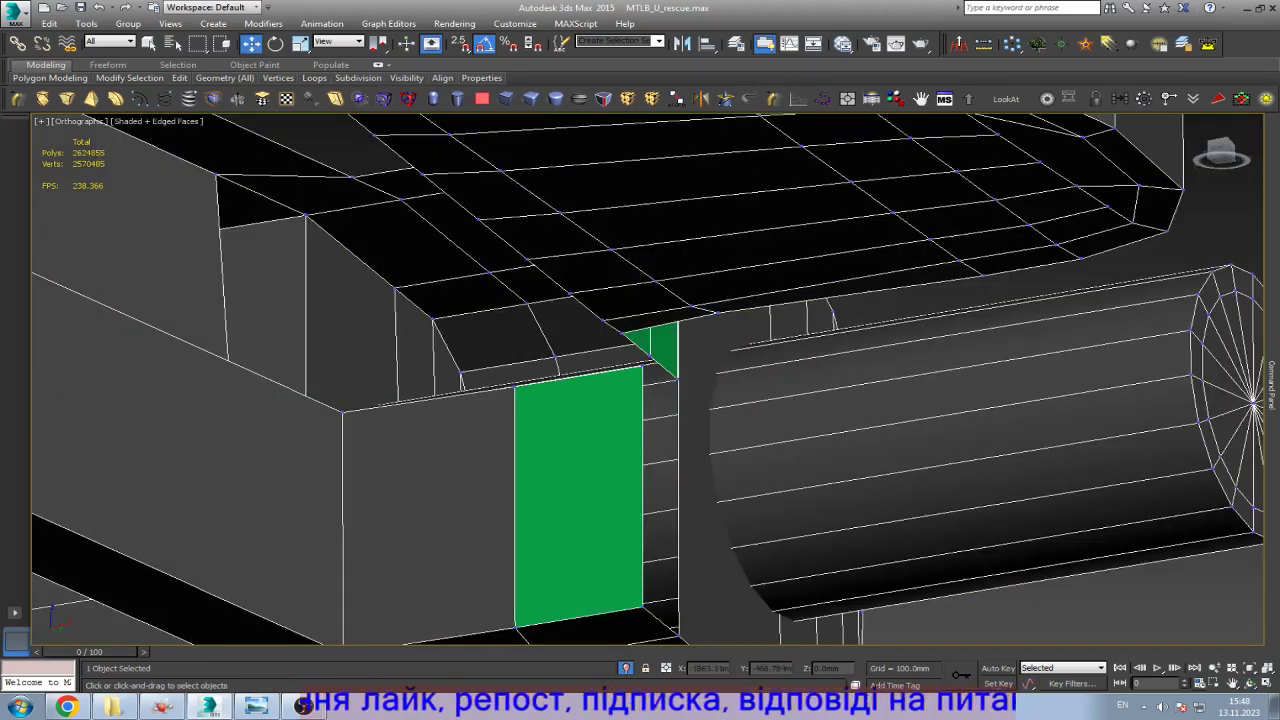
# Step: Connect the ring of vertical edges on the new faces with a crossing edge
pyautogui.scroll(-2, 594, 412)
pyautogui.press('2')
pyautogui.click(655, 470)
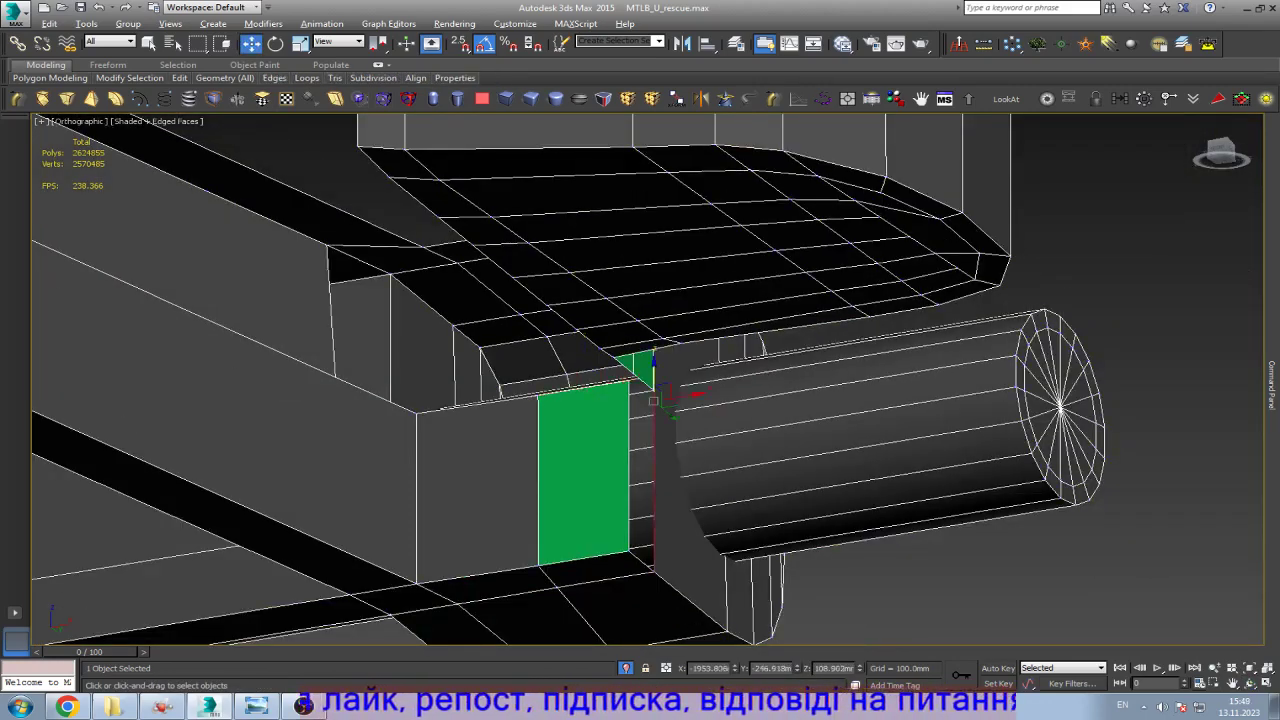
pyautogui.hotkey('alt', 'r')
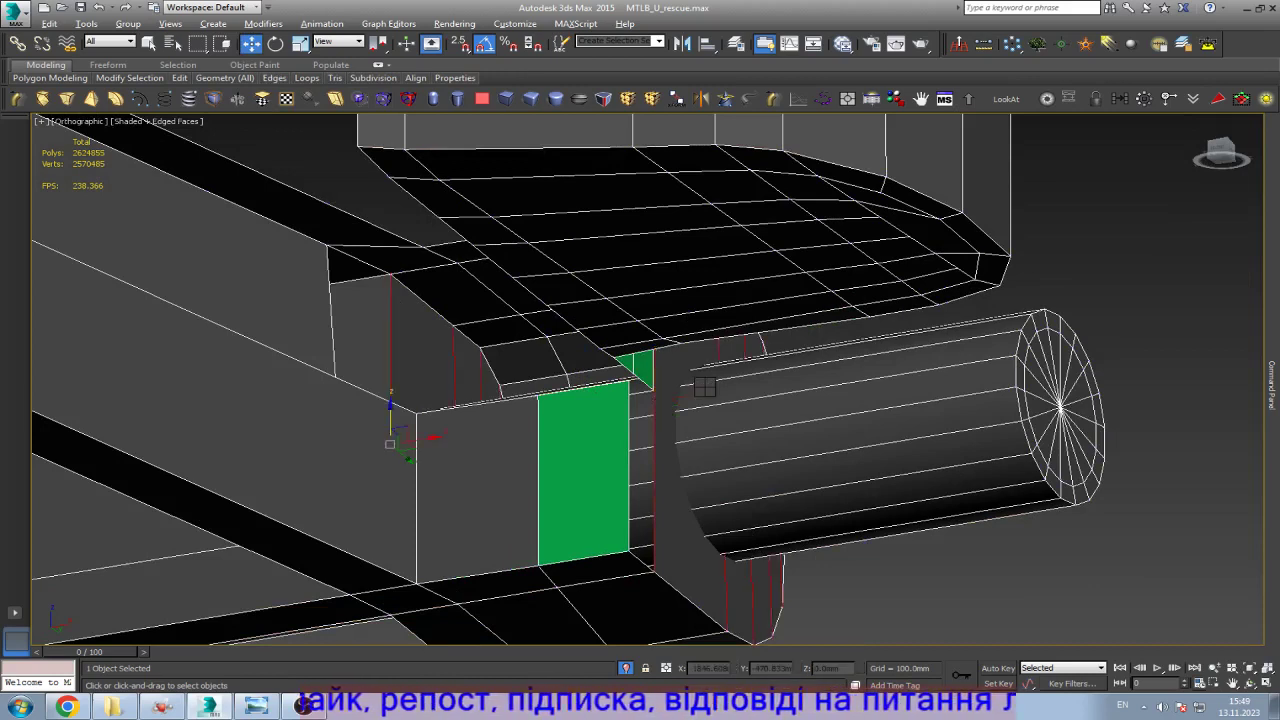
pyautogui.hotkey('ctrl', 'shift', 'e')
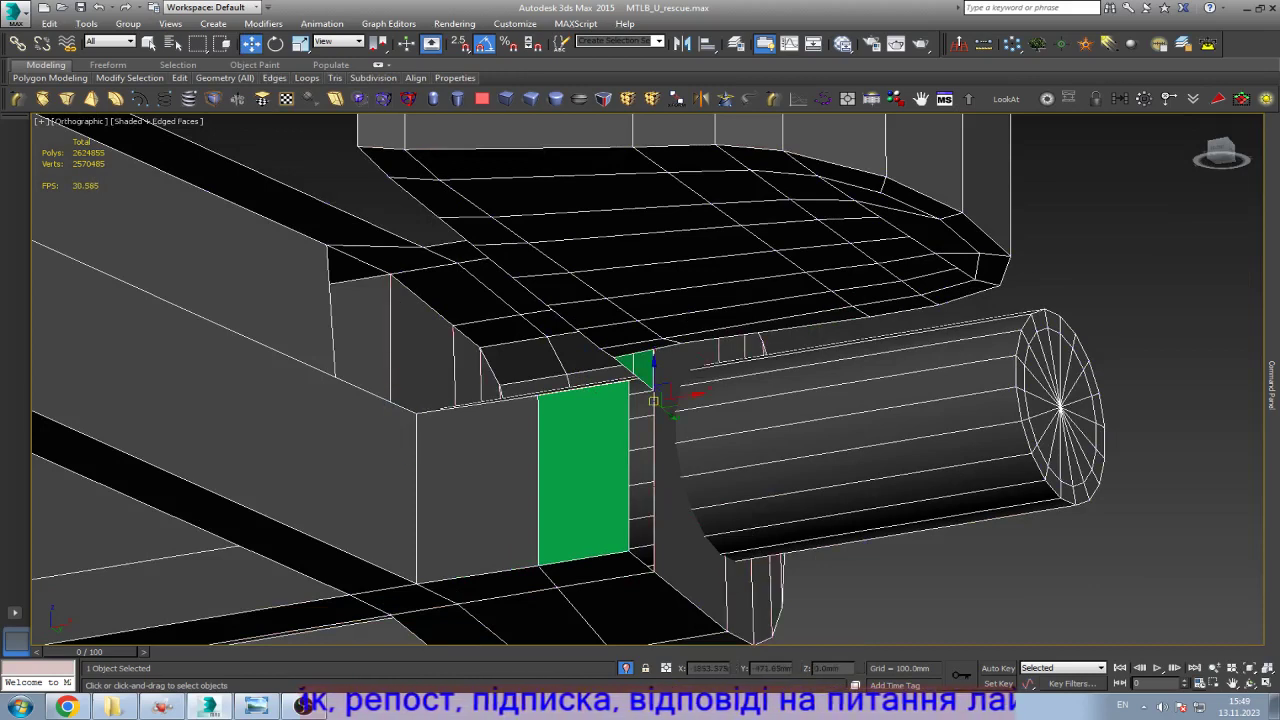
pyautogui.click(656, 396)
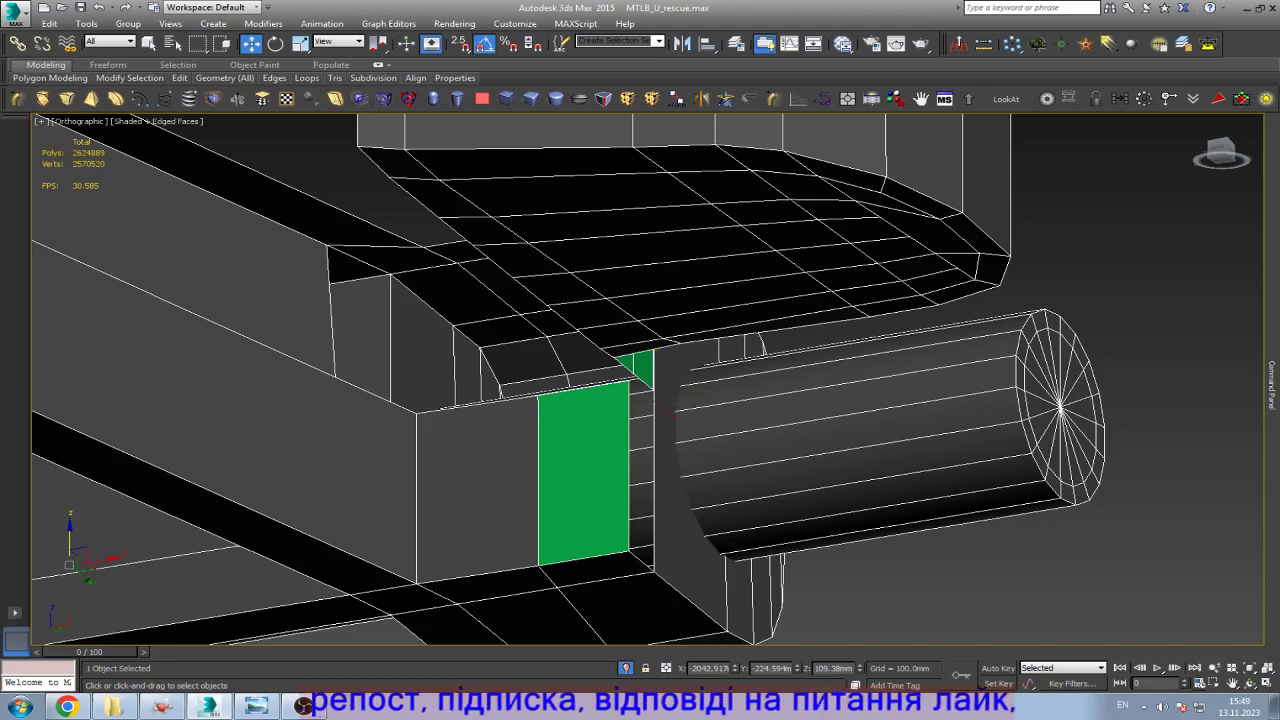
# Step: Weld the green face's lower and top-right vertices onto the neighbouring corner
pyautogui.scroll(4, 670, 396)
pyautogui.press('1')
pyautogui.press('q')
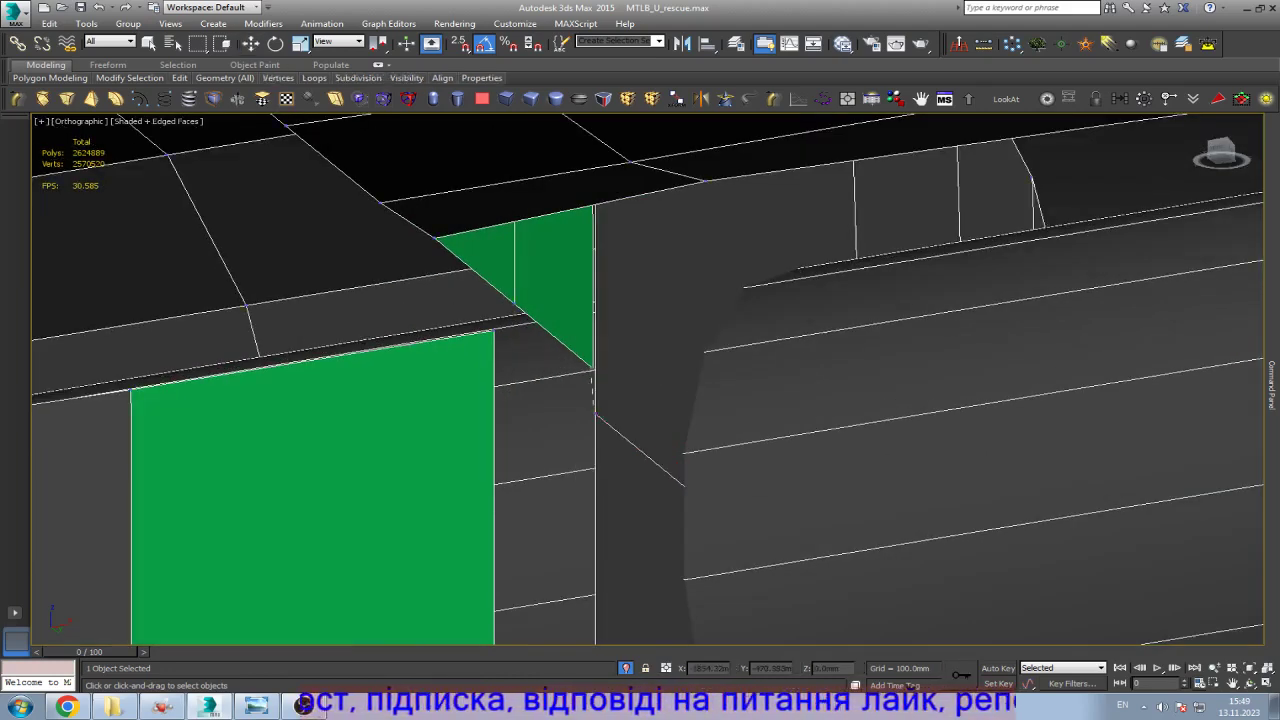
pyautogui.click(595, 411)
pyautogui.click(595, 410)
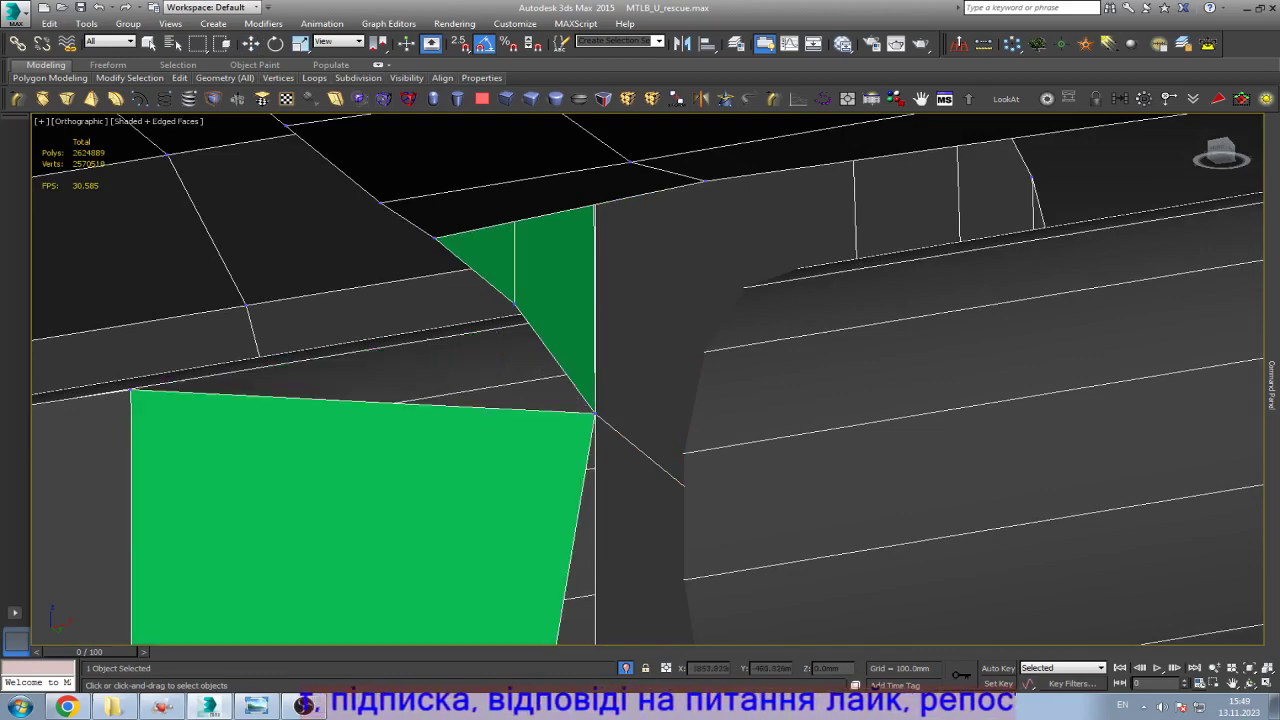
pyautogui.press('w')
pyautogui.scroll(-5, 719, 407)
# Step: Bridge the two edges across the joint gap beside the pin with a new polygon
pyautogui.keyDown('alt'); pyautogui.moveTo(640, 400); pyautogui.dragTo(670, 370, button='middle'); pyautogui.keyUp('alt')
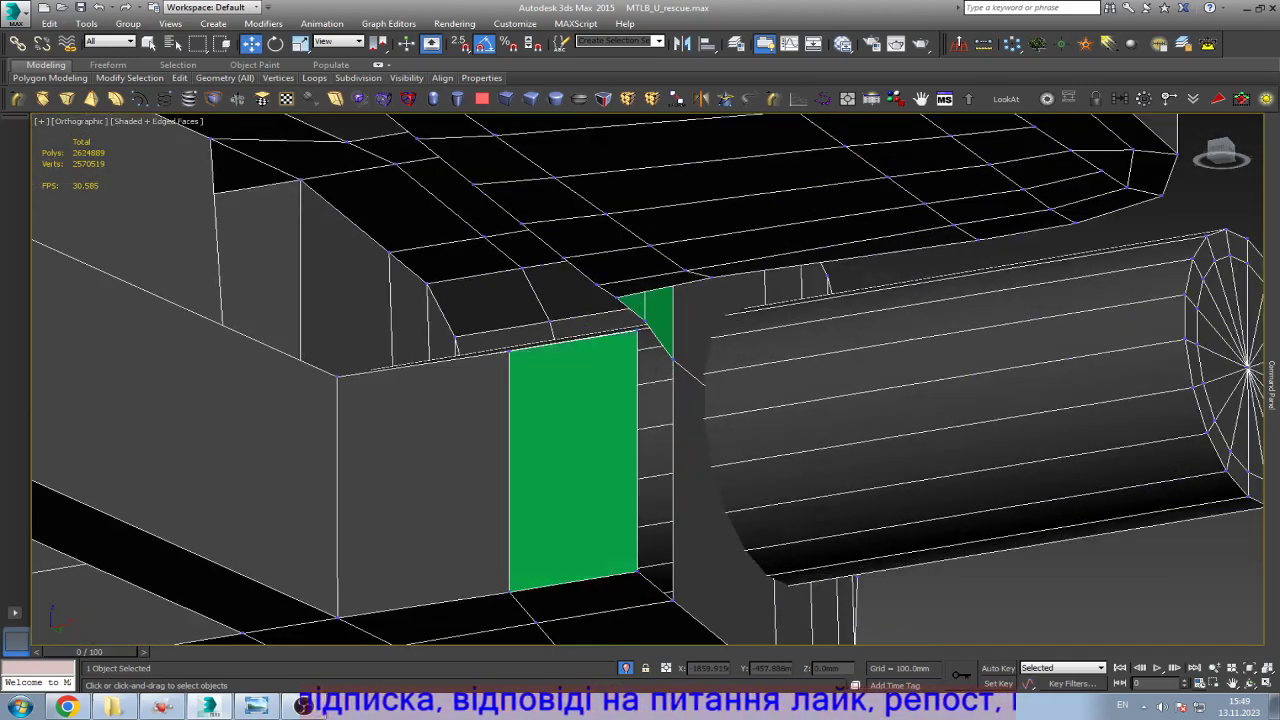
pyautogui.press('2')
pyautogui.click(672, 430)
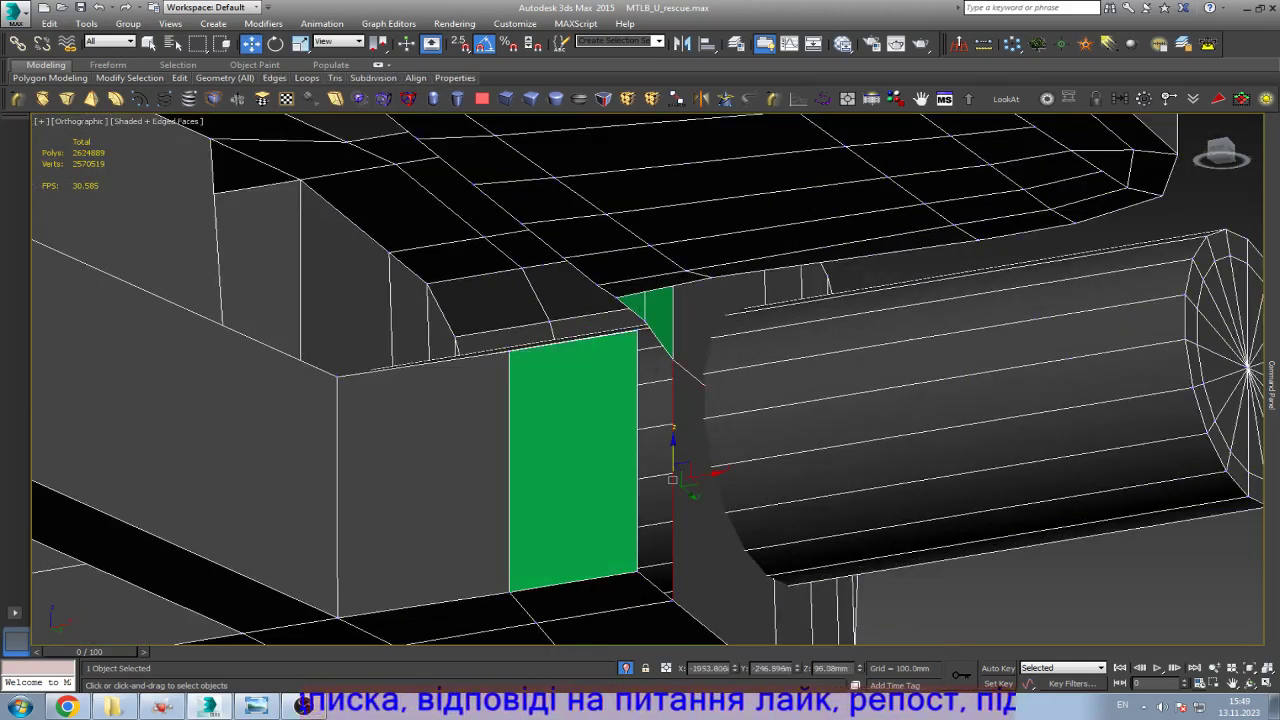
pyautogui.keyDown('alt'); pyautogui.moveTo(640, 420); pyautogui.dragTo(700, 400, button='middle'); pyautogui.keyUp('alt')
pyautogui.scroll(-10, 1190, 470)
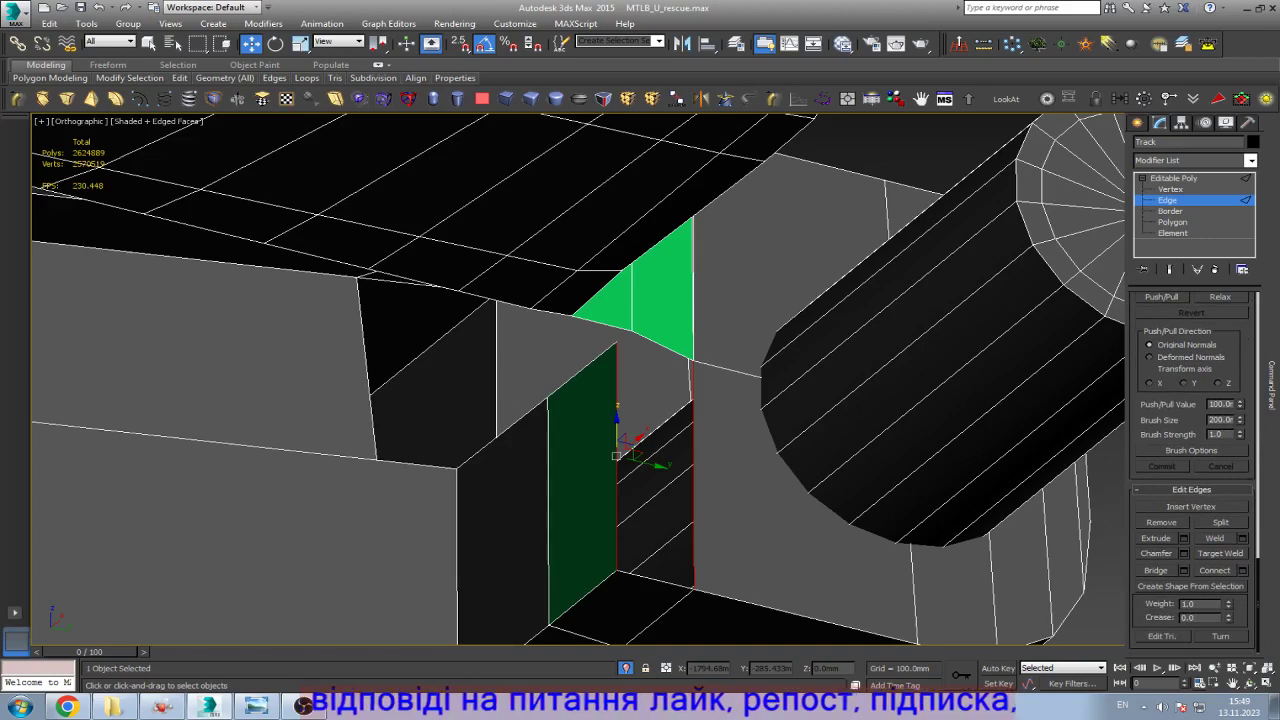
pyautogui.click(1155, 570)
pyautogui.scroll(5, 680, 340)
pyautogui.press('1')
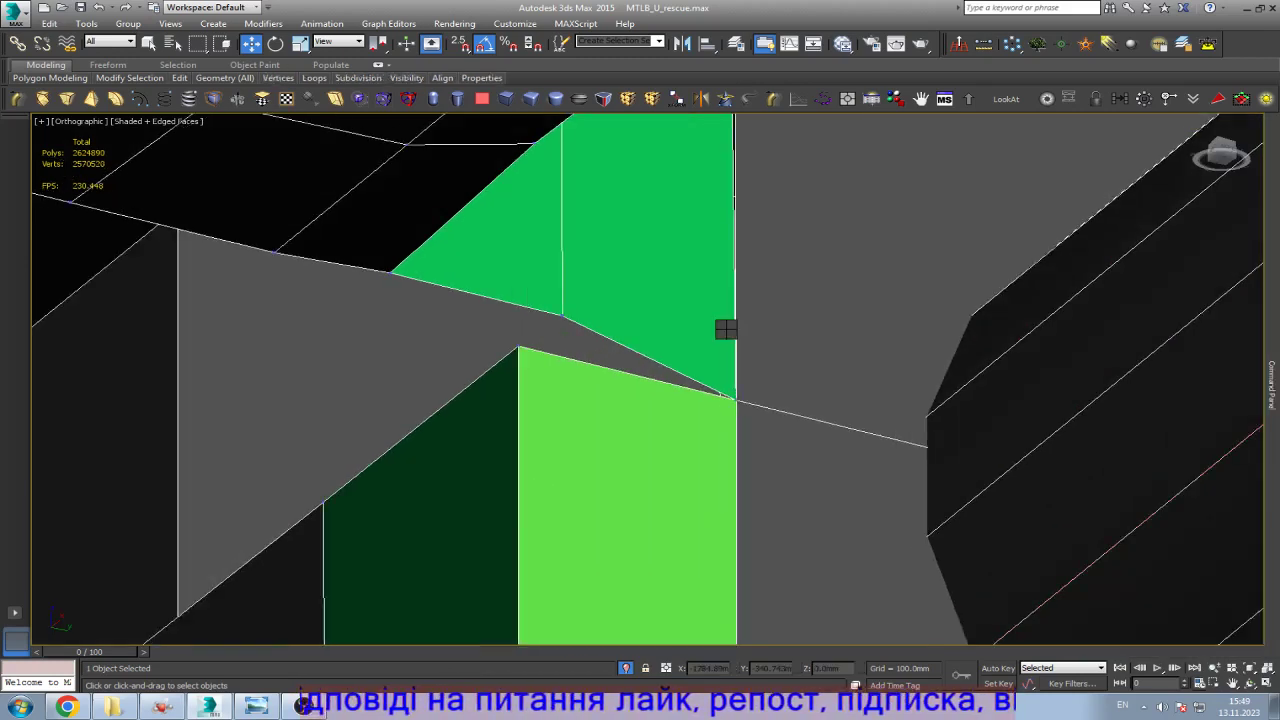
pyautogui.press('q')
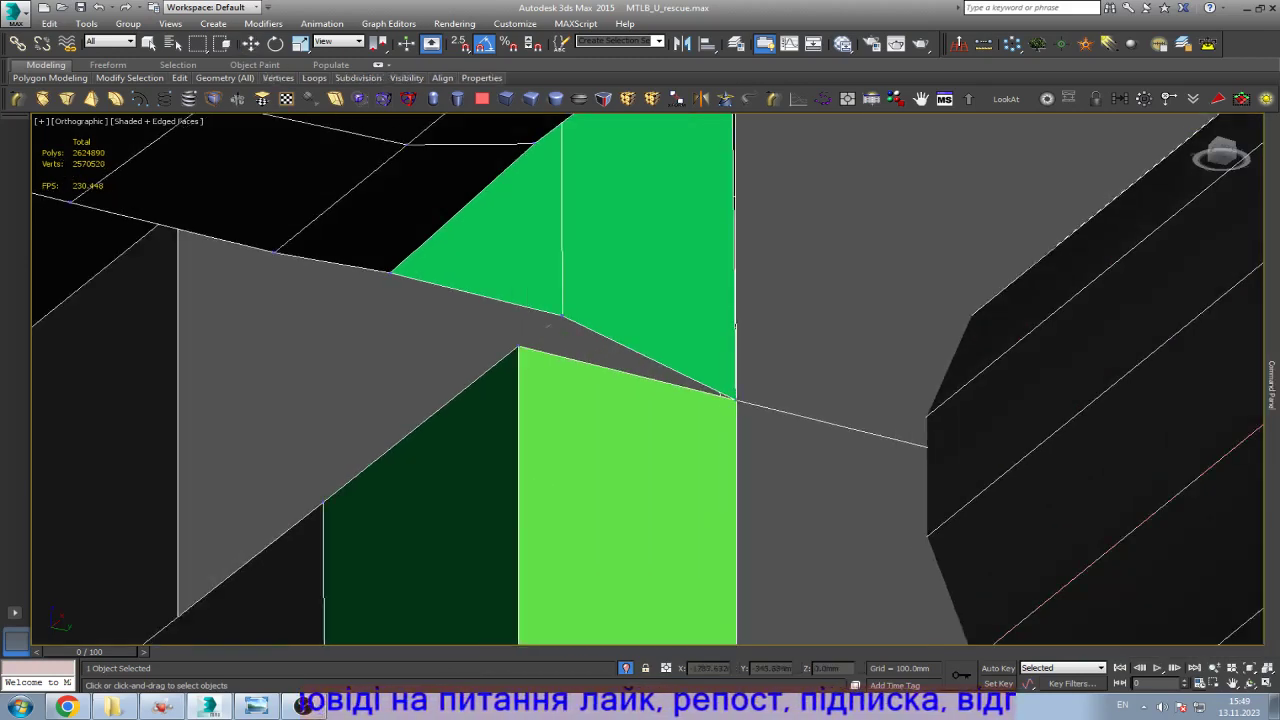
pyautogui.press('w')
pyautogui.scroll(-8, 663, 334)
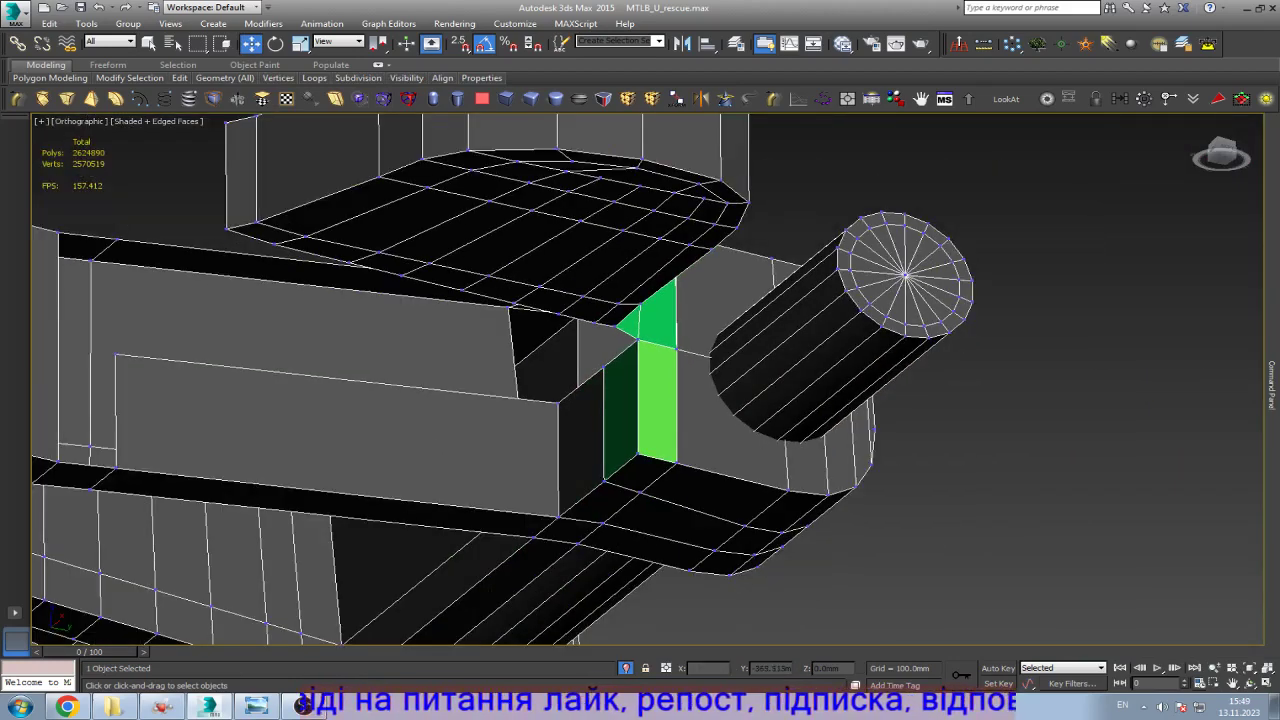
# Step: Select vertical edges on the side panel, orbiting to see it clearly
pyautogui.scroll(-3, 517, 362)
pyautogui.scroll(6, 330, 376)
pyautogui.press('2')
pyautogui.click(341, 400)
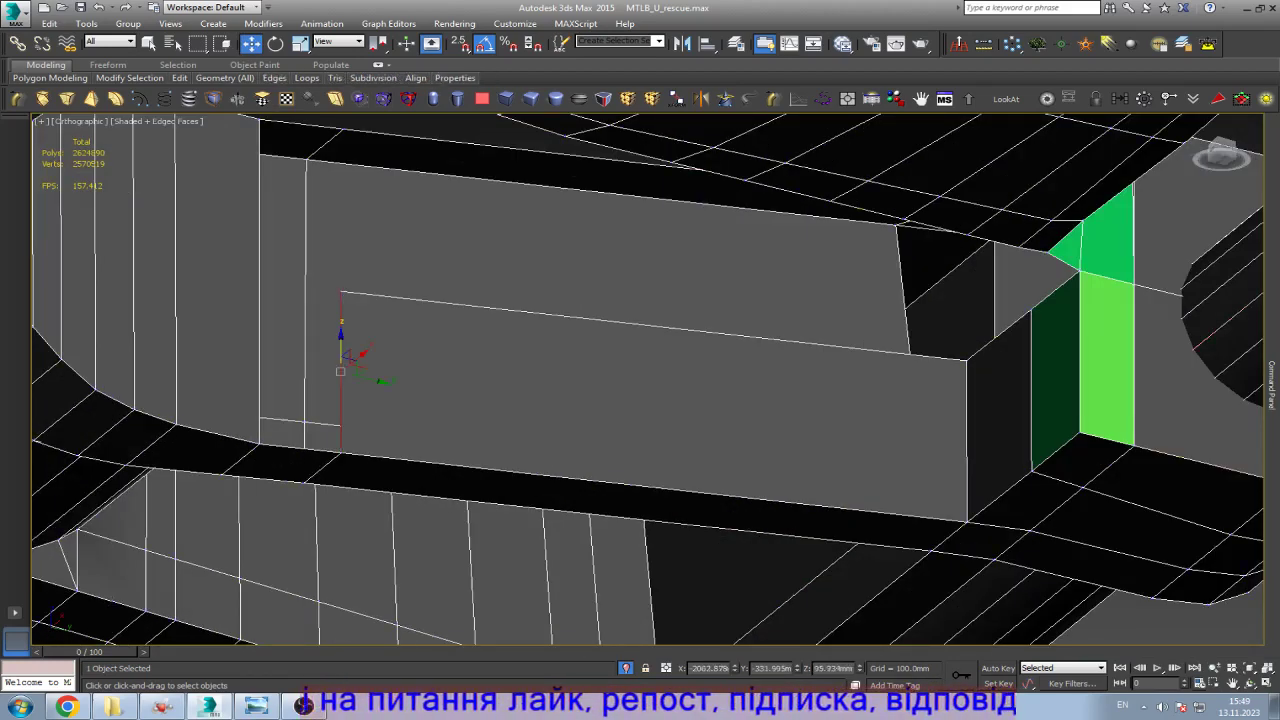
pyautogui.scroll(-3, 340, 372)
pyautogui.click(419, 215)
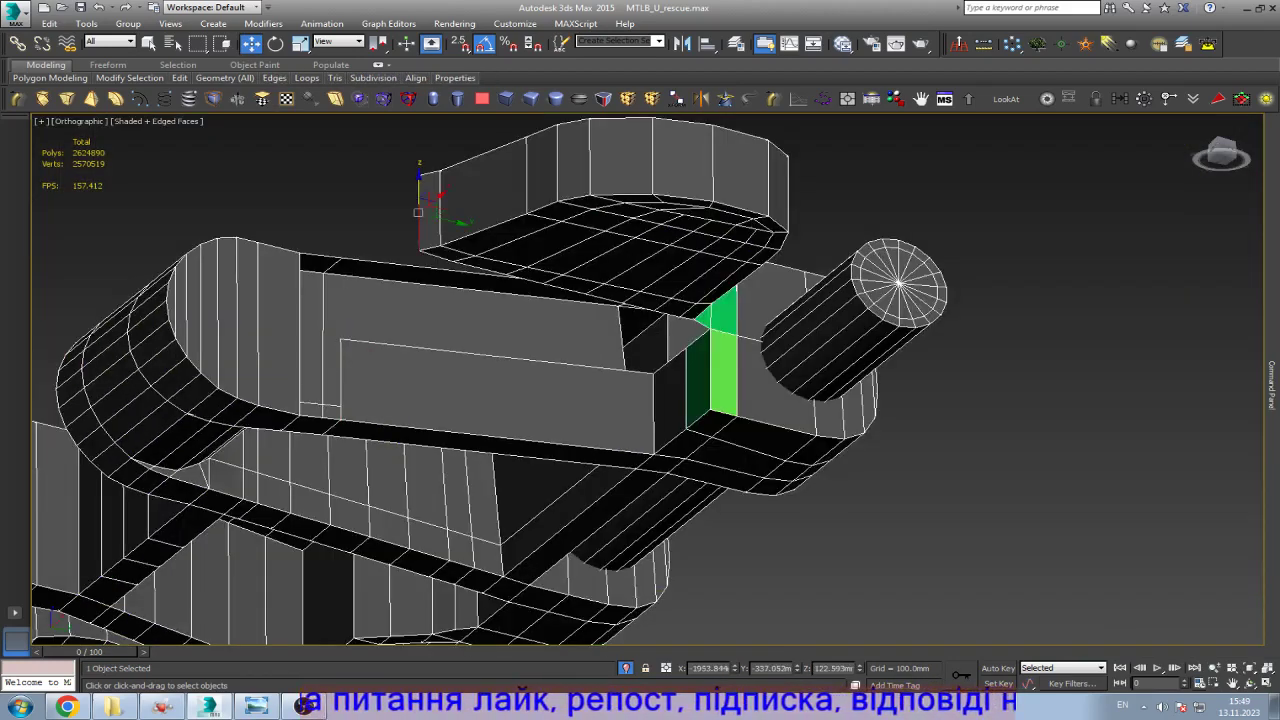
pyautogui.hotkey('ctrl', 'r')
pyautogui.moveTo(560, 330); pyautogui.dragTo(550, 290)
pyautogui.press('w')
pyautogui.scroll(2, 640, 380)
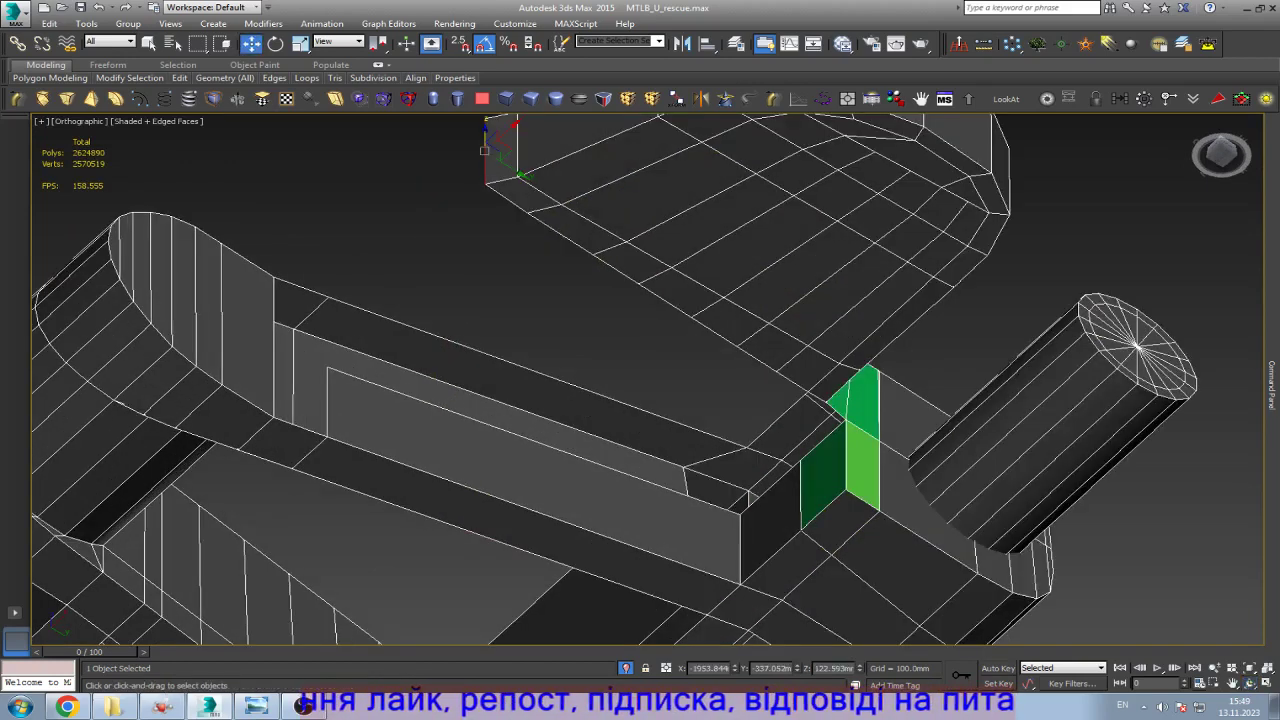
# Step: Connect two vertical edges of the inner panel to split the long side panel
pyautogui.click(274, 360)
pyautogui.hotkey('alt', 'r')
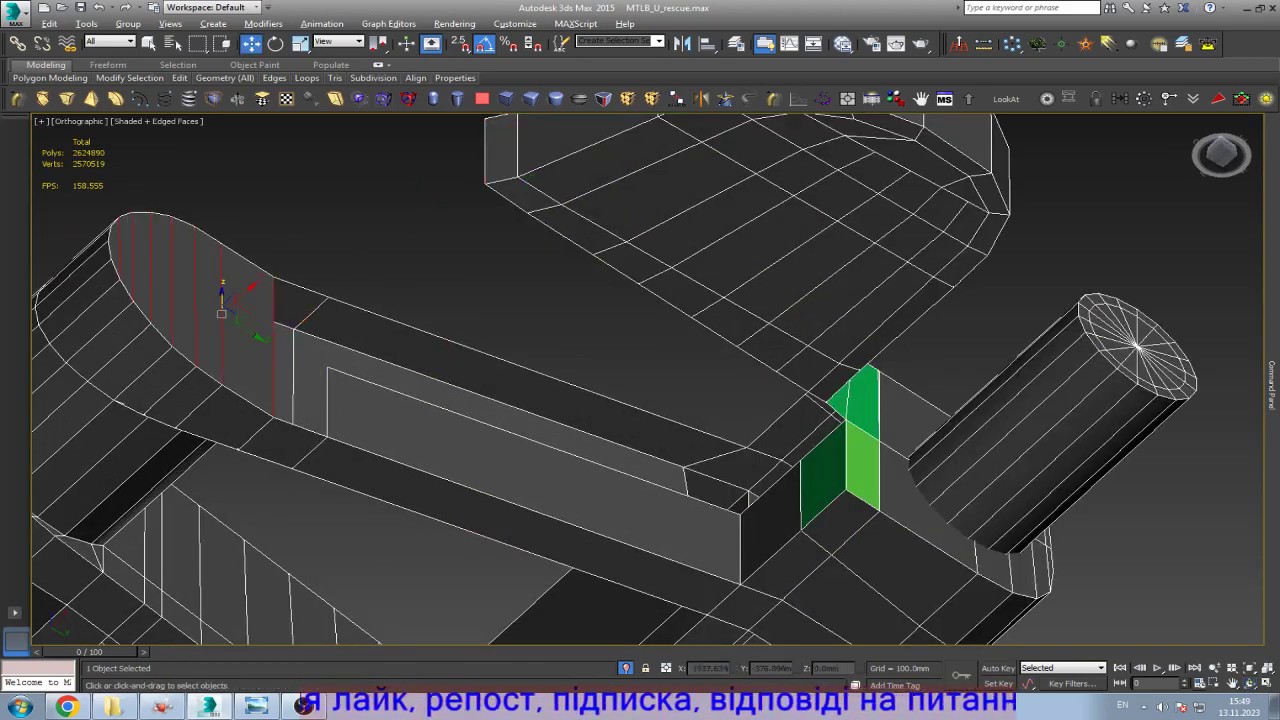
pyautogui.scroll(3, 237, 336)
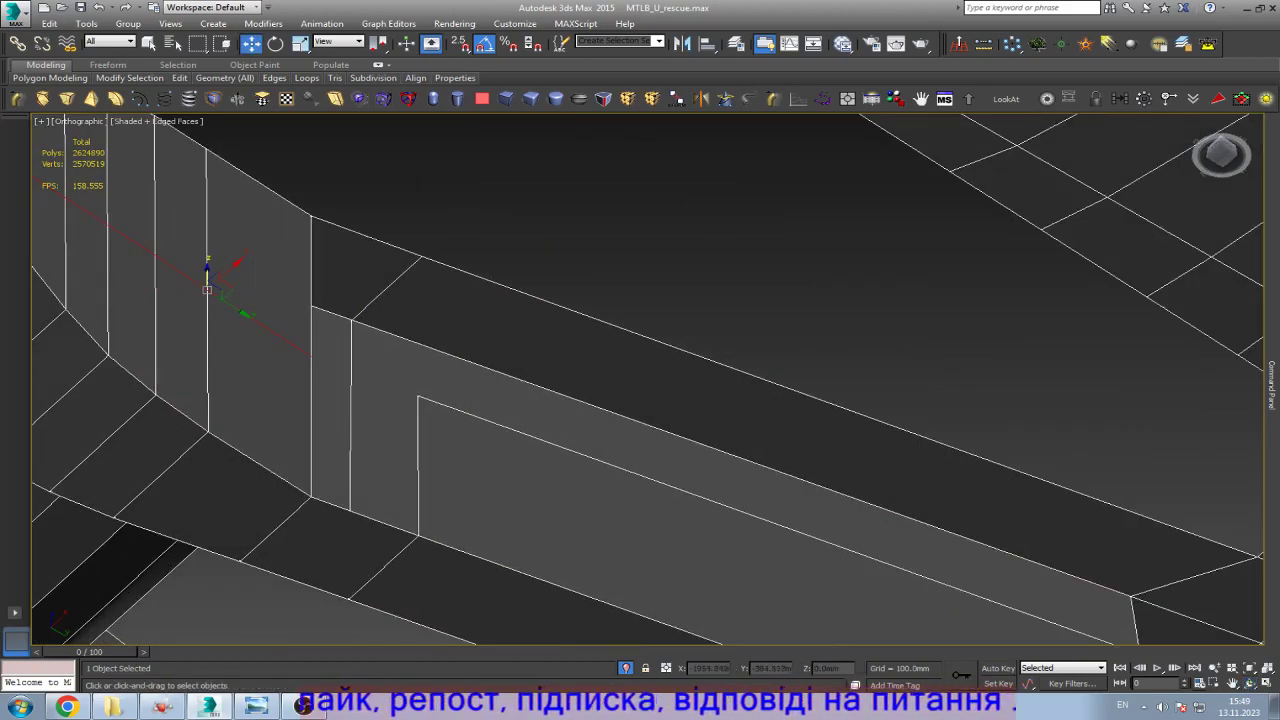
pyautogui.click(418, 470)
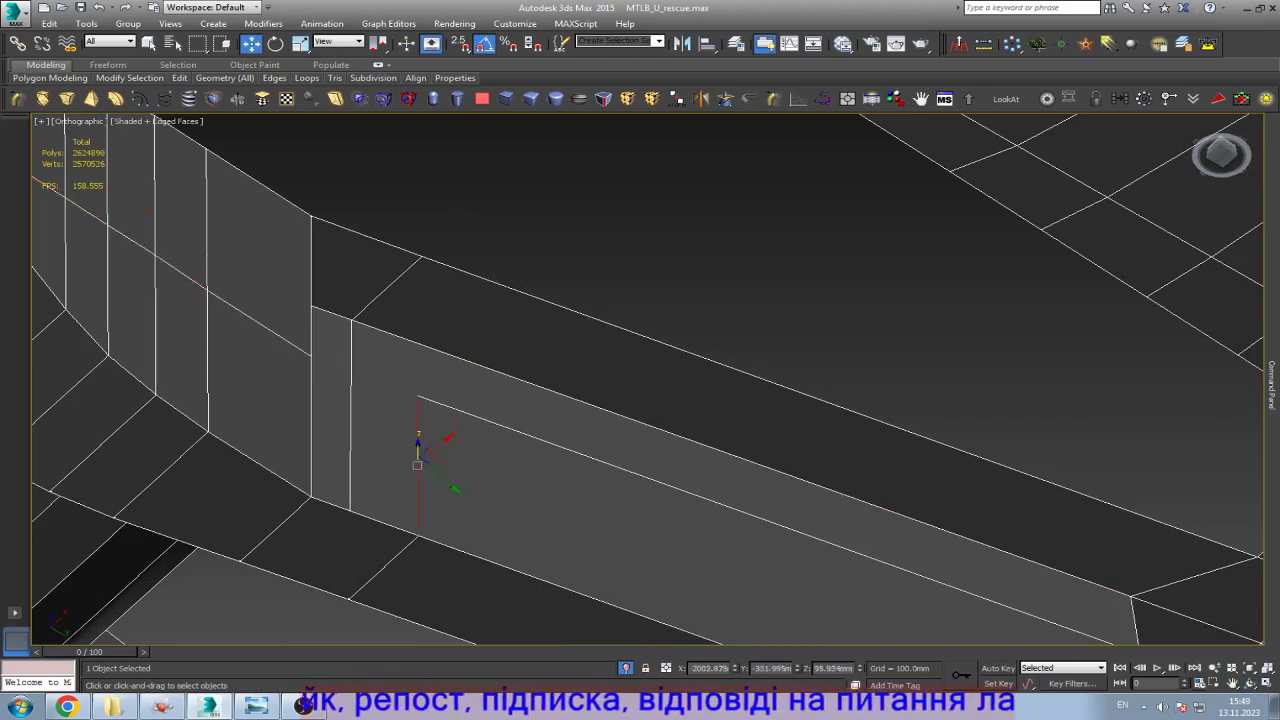
pyautogui.keyDown('ctrl'); pyautogui.click(311, 440); pyautogui.keyUp('ctrl')
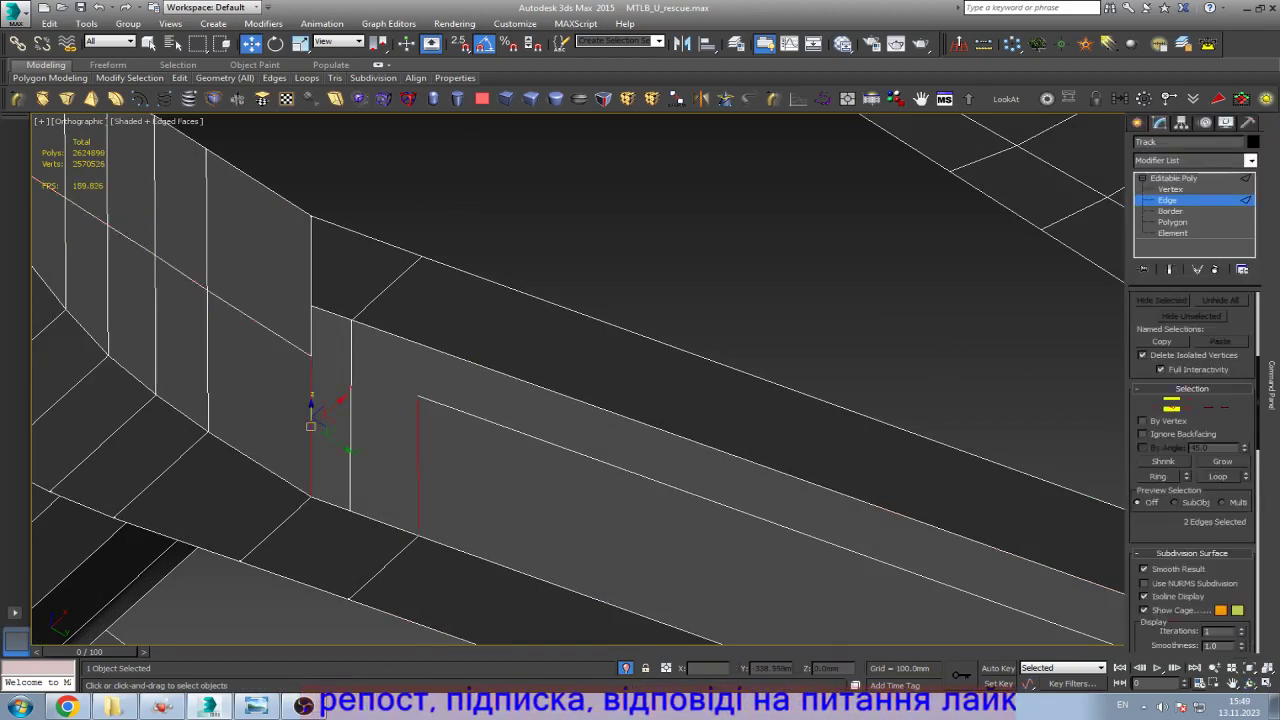
pyautogui.moveTo(1271, 385)
pyautogui.scroll(-4, 1194, 470)
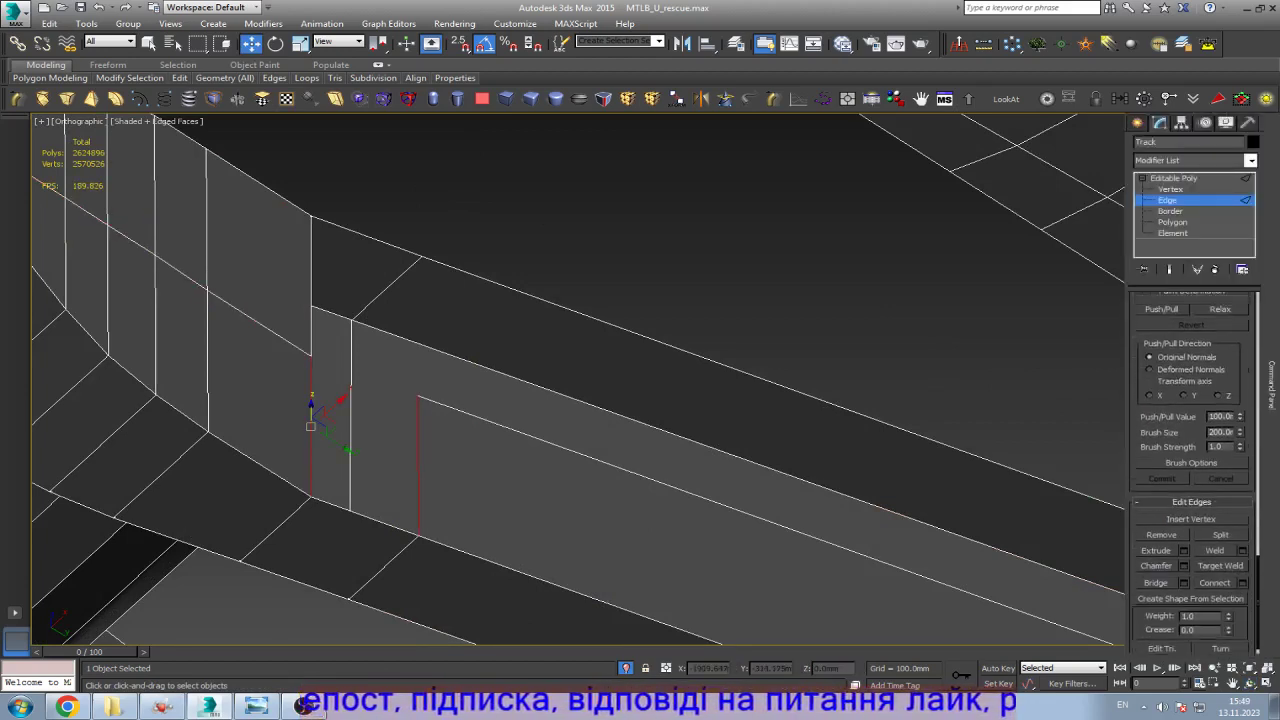
pyautogui.hotkey('ctrl', 'shift', 'e')
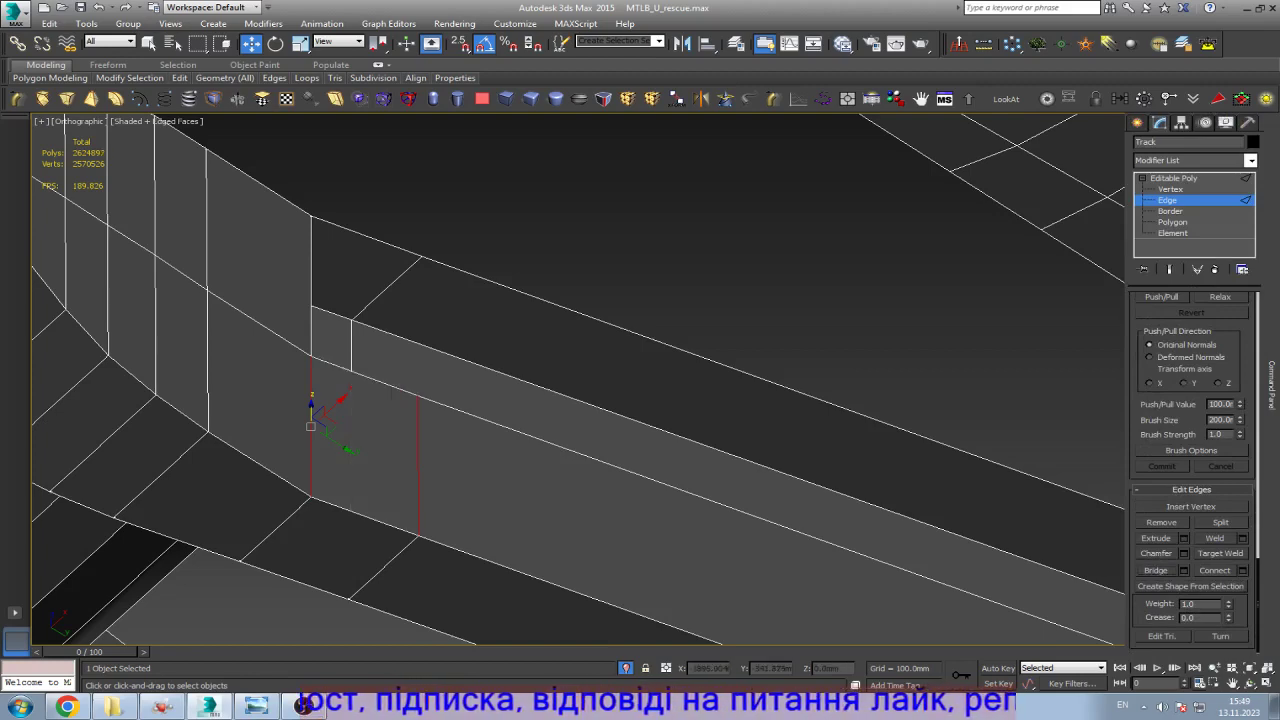
# Step: In Bottom view, scale a vertical edge loop on the nose piece flat into a straight line
pyautogui.press('z')
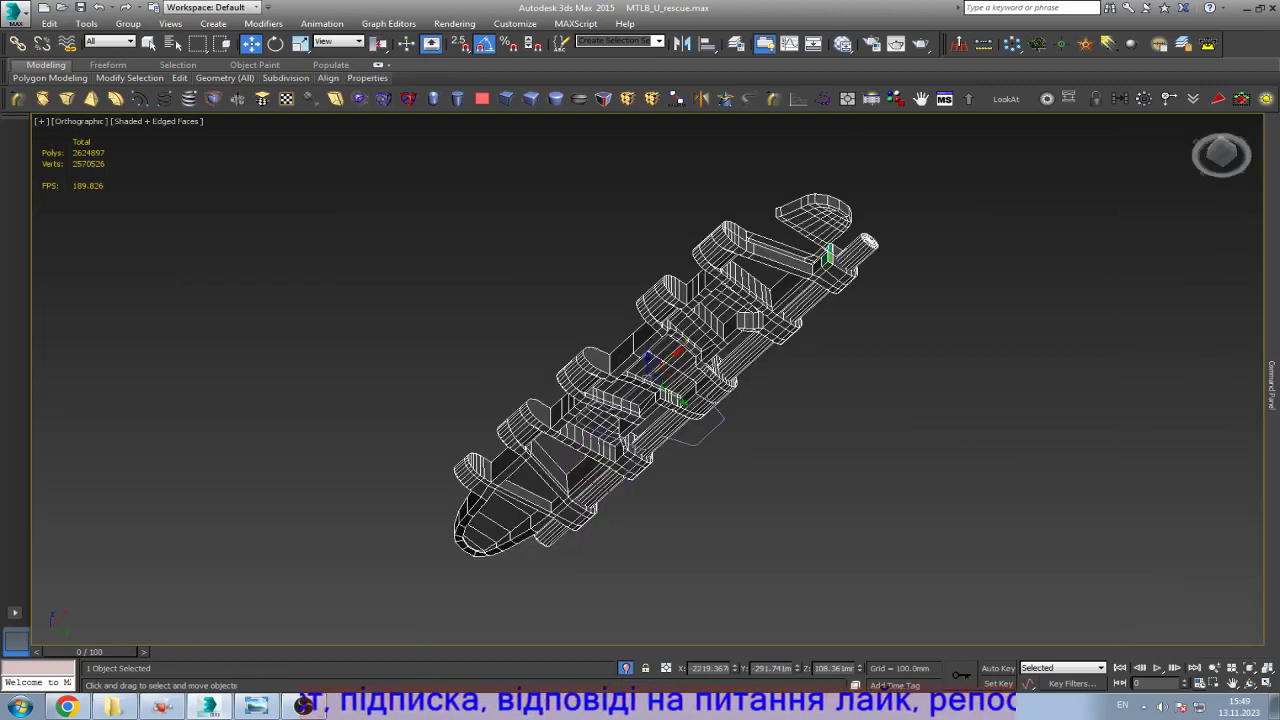
pyautogui.press('b')
pyautogui.press('z')
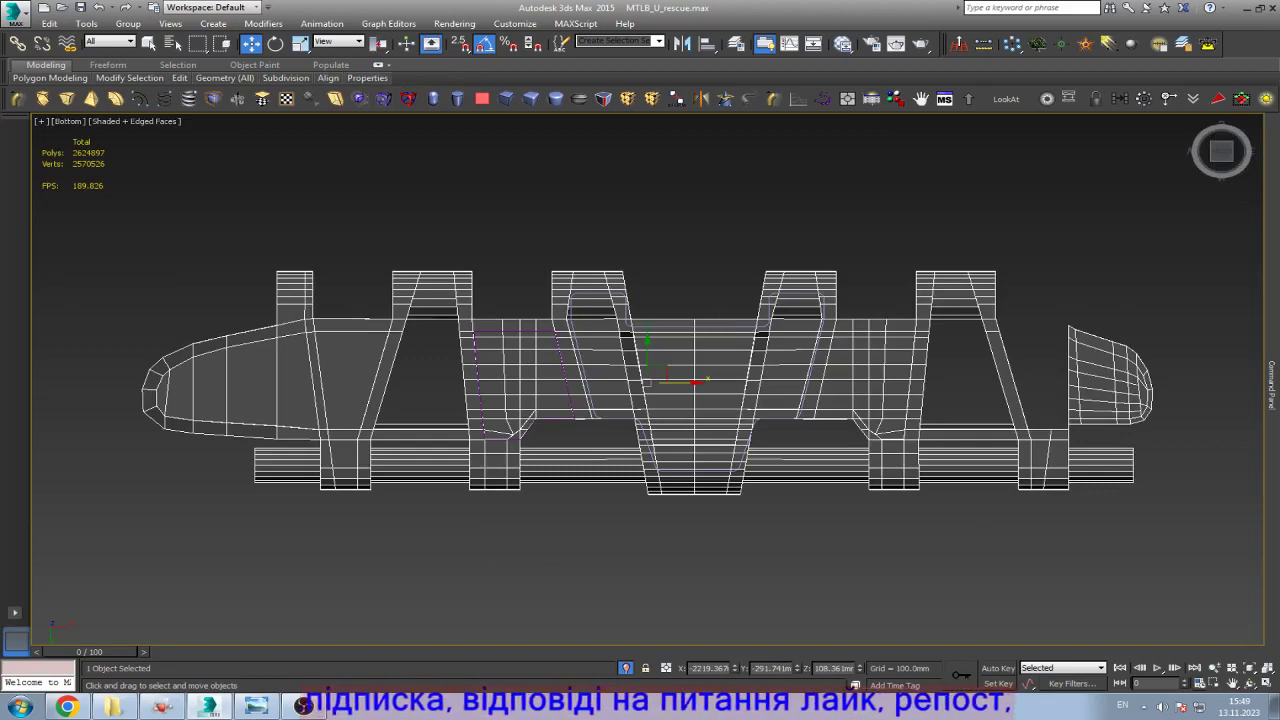
pyautogui.scroll(-3, 728, 315)
pyautogui.scroll(5, 196, 352)
pyautogui.scroll(10, 607, 393)
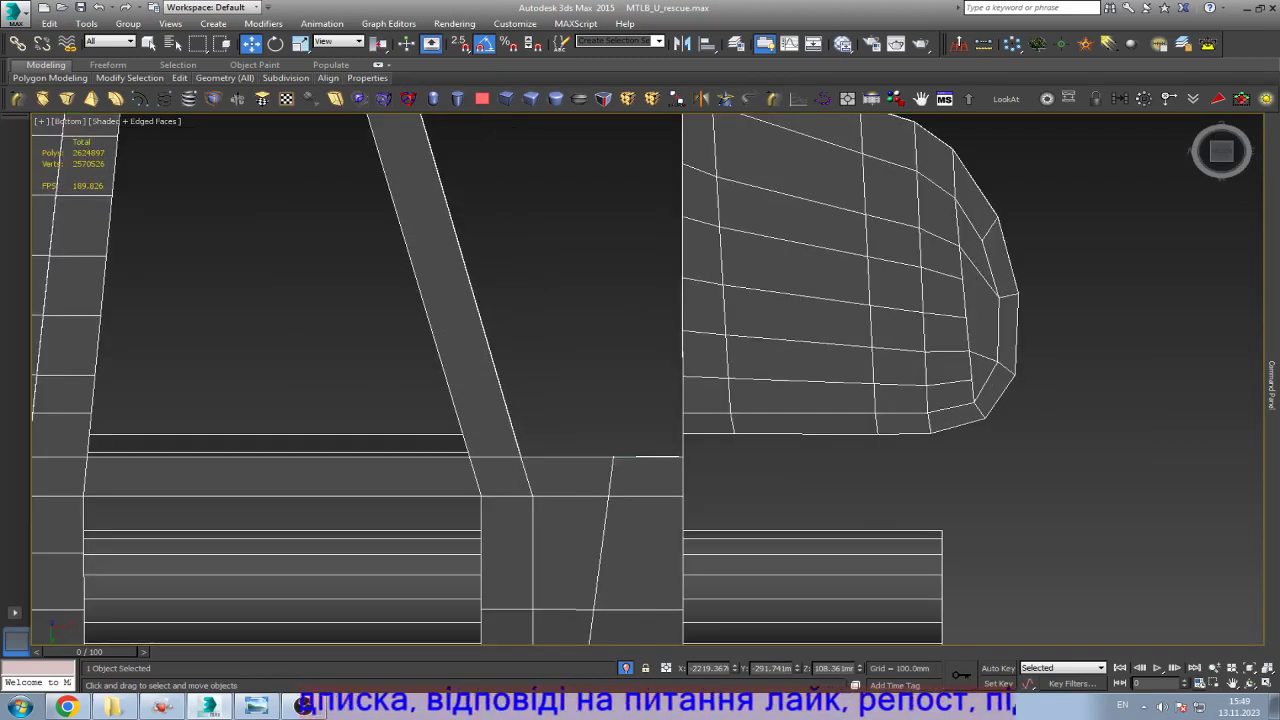
pyautogui.scroll(-8, 607, 440)
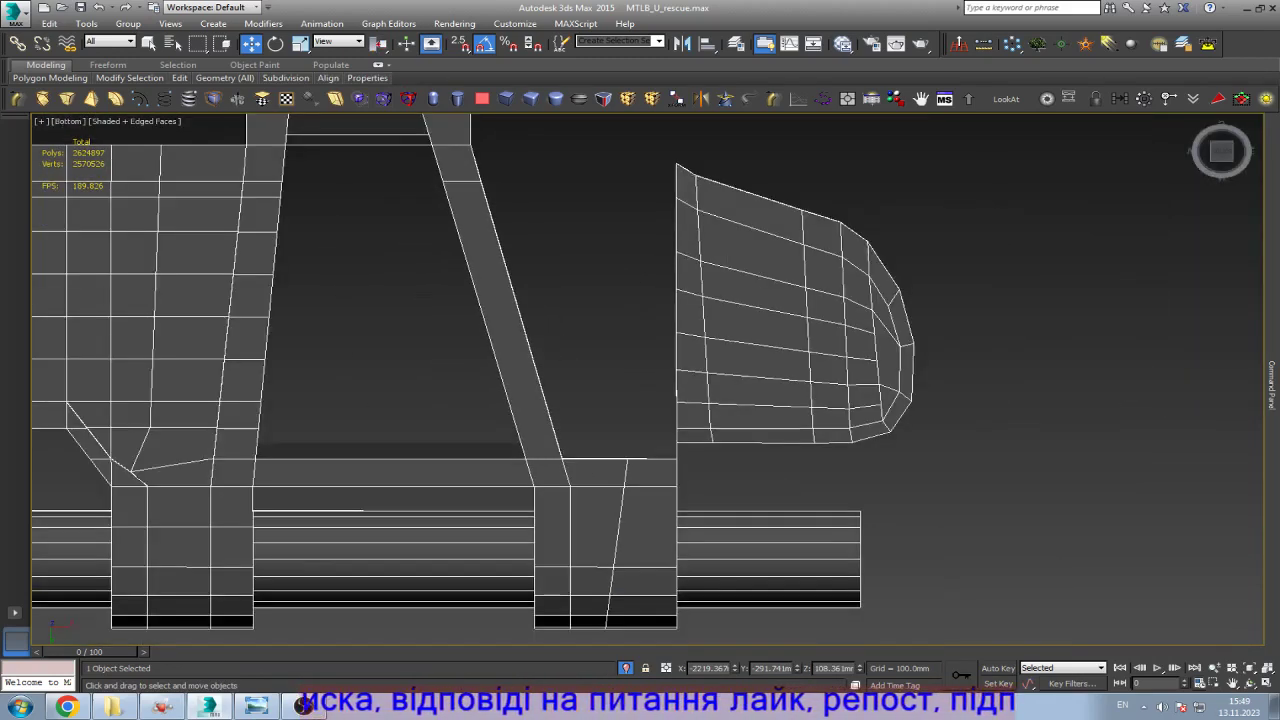
pyautogui.press('2')
pyautogui.doubleClick(704, 357)
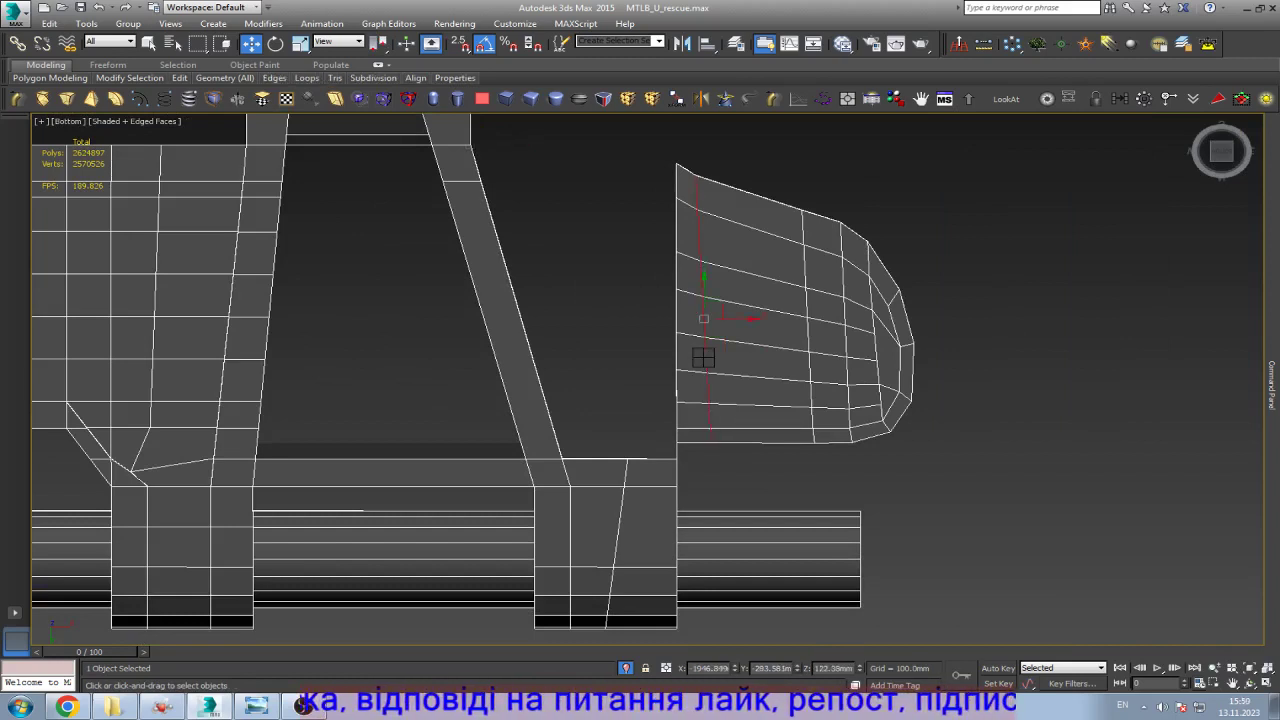
pyautogui.press('r')
pyautogui.moveTo(740, 318); pyautogui.dragTo(705, 324)
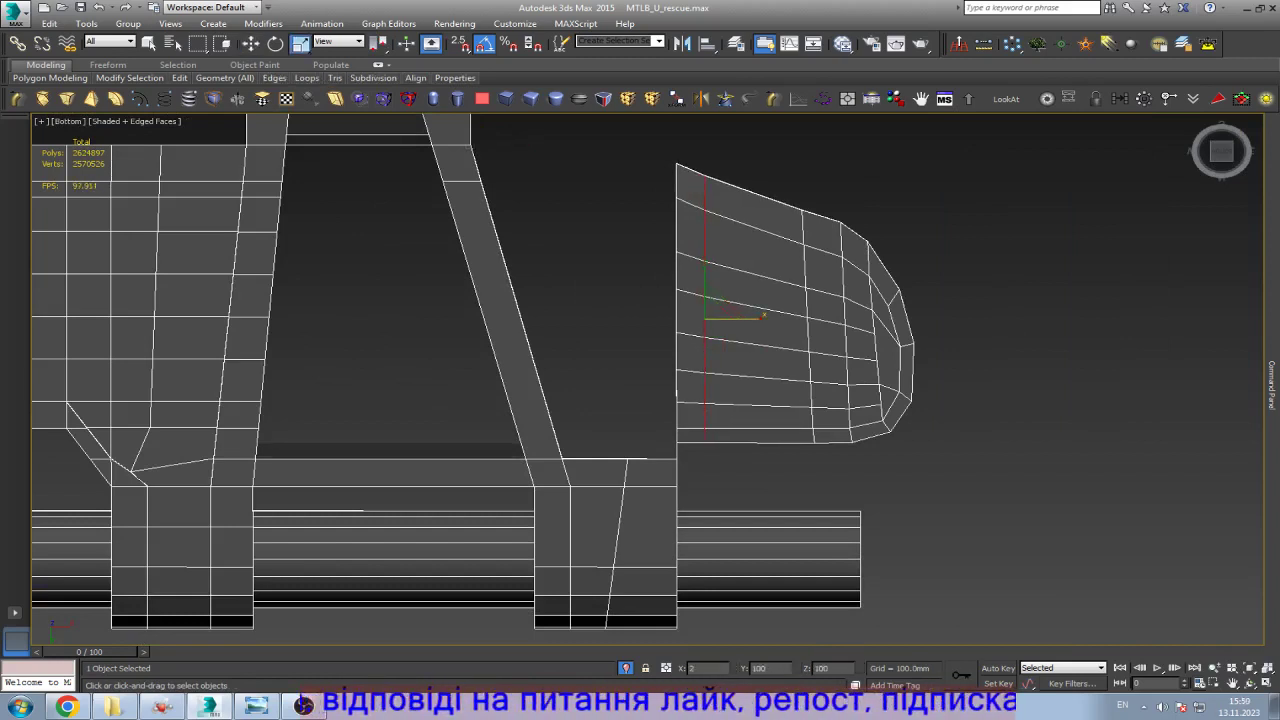
# Step: Select a second nose edge loop and view the nose piece at an angle
pyautogui.doubleClick(808, 380)
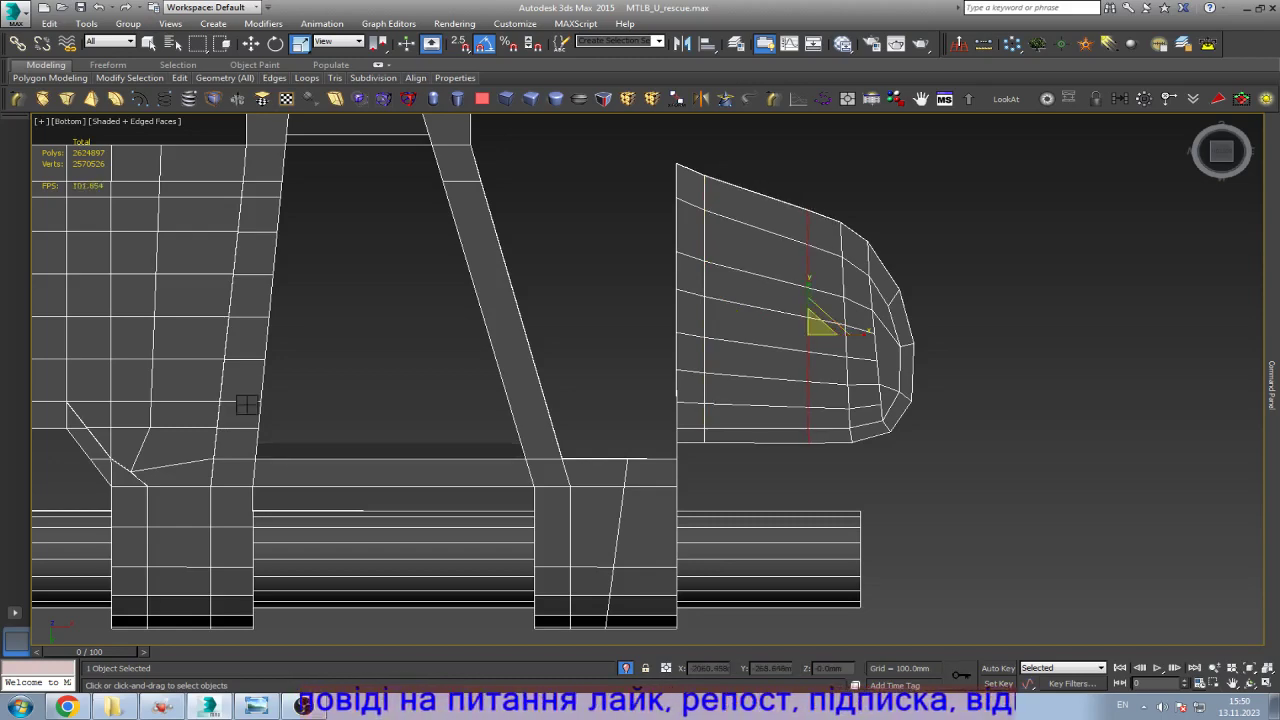
pyautogui.press('w')
pyautogui.scroll(-2, 430, 374)
pyautogui.scroll(-3, 430, 374)
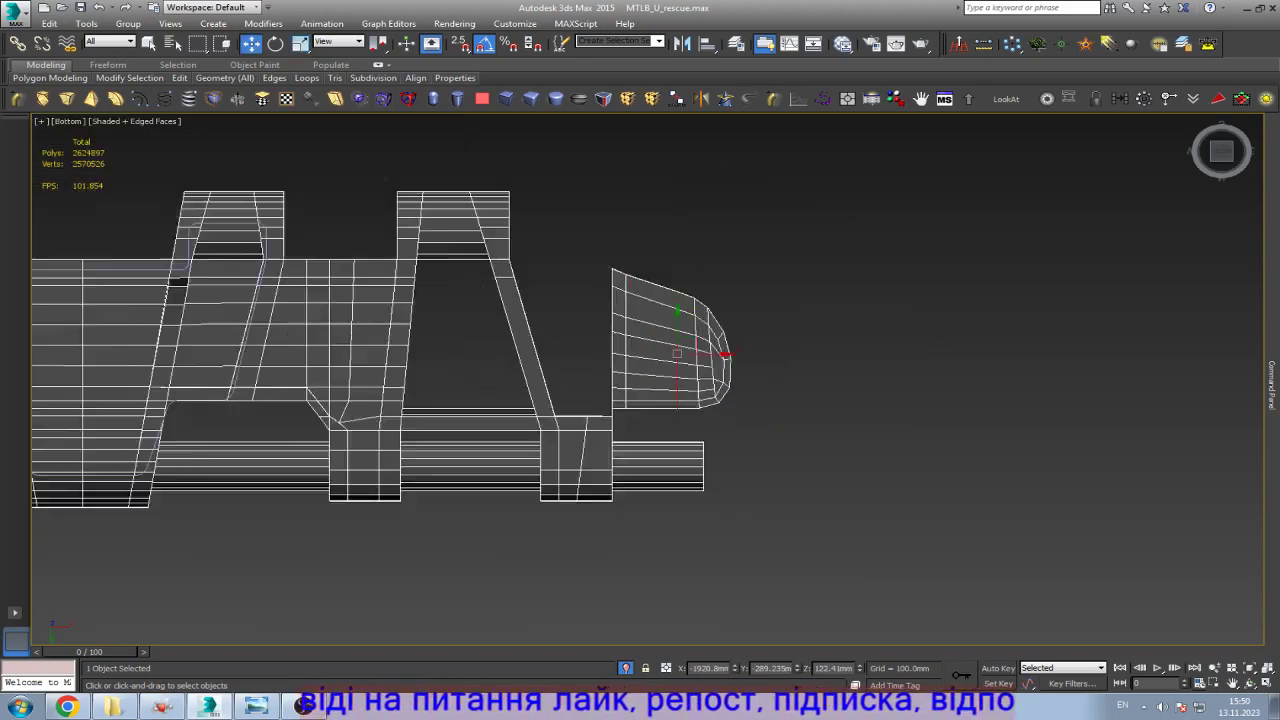
pyautogui.keyDown('alt'); pyautogui.moveTo(690, 380); pyautogui.dragTo(722, 360, button='middle'); pyautogui.keyUp('alt')
pyautogui.scroll(4, 722, 360)
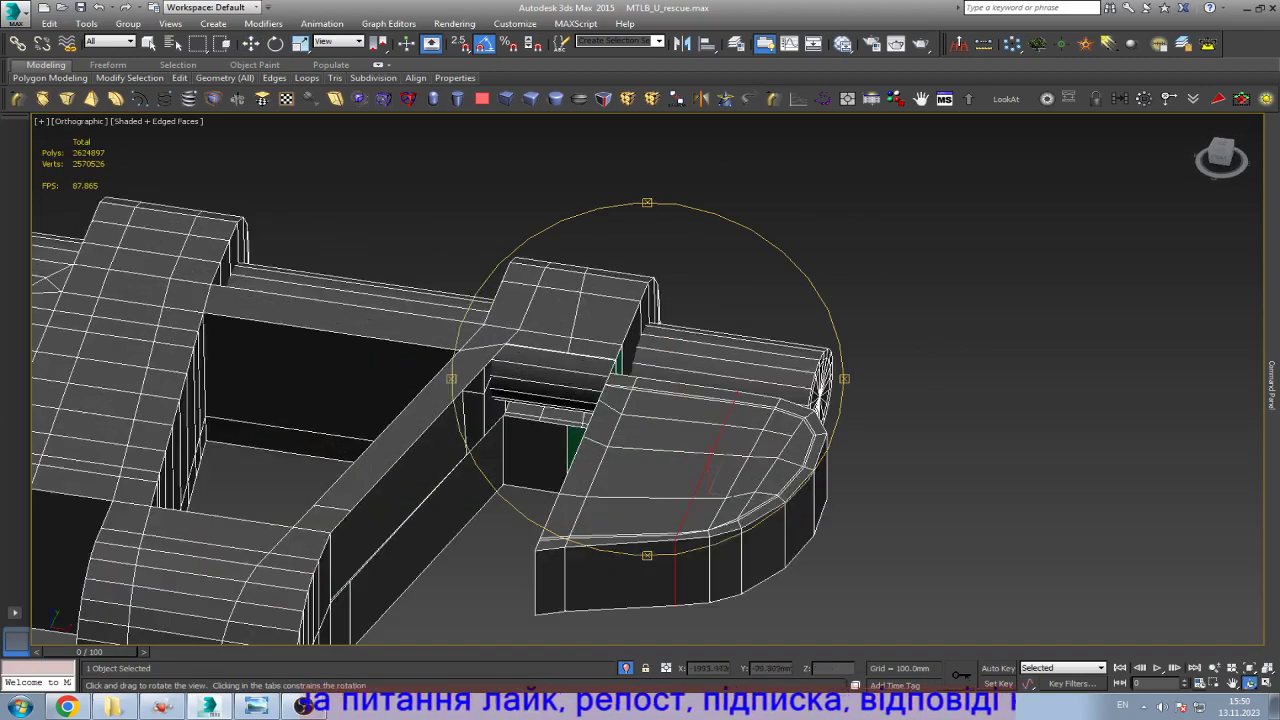
pyautogui.scroll(5, 800, 439)
pyautogui.press('w')
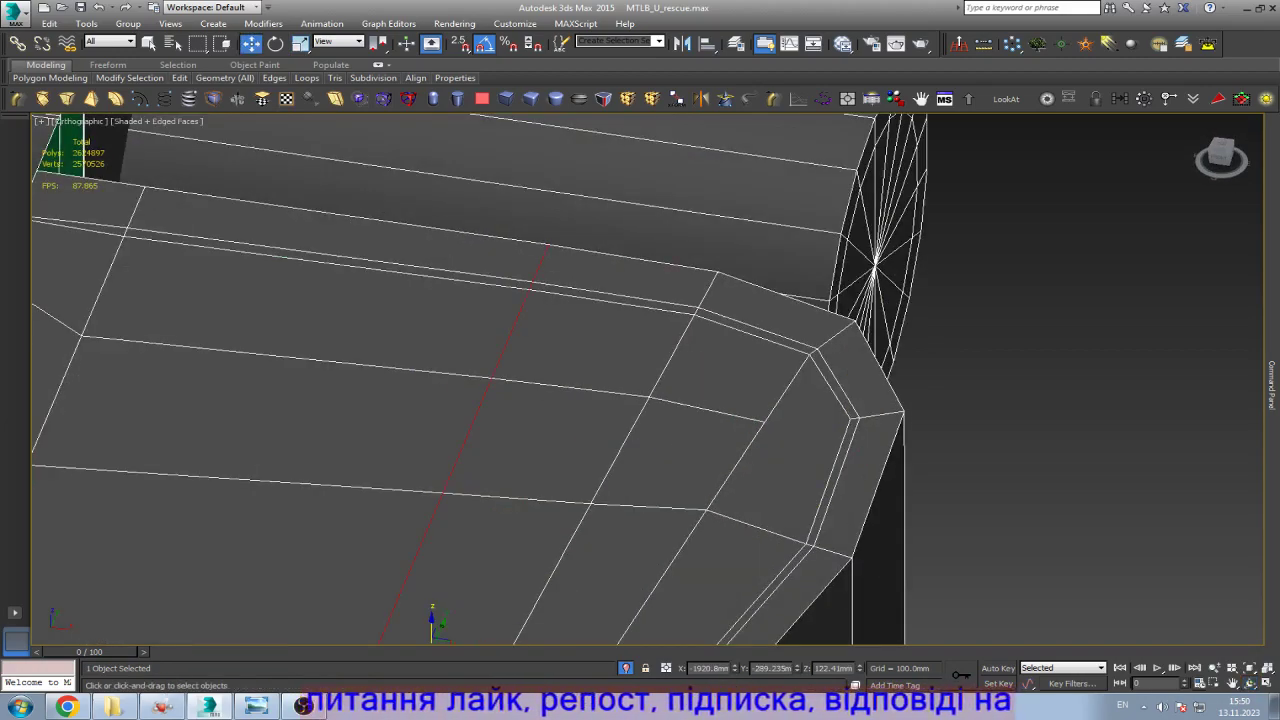
pyautogui.scroll(-5, 800, 380)
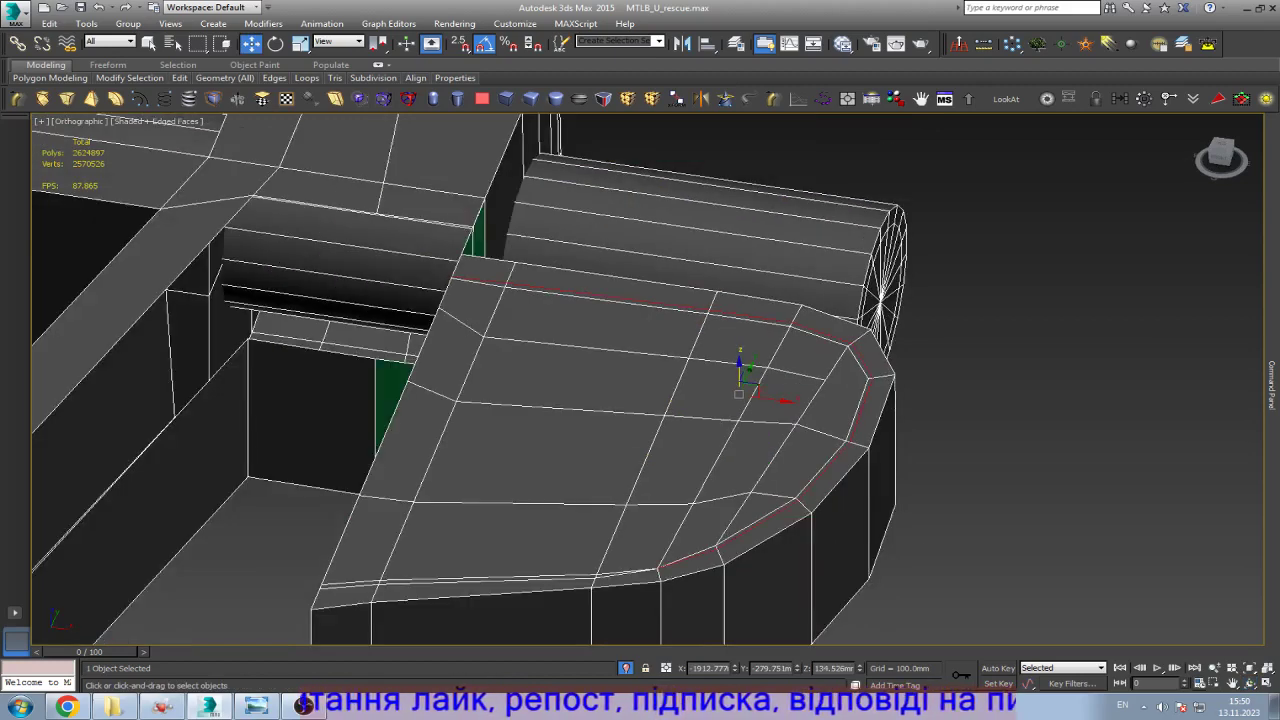
pyautogui.scroll(5, 682, 579)
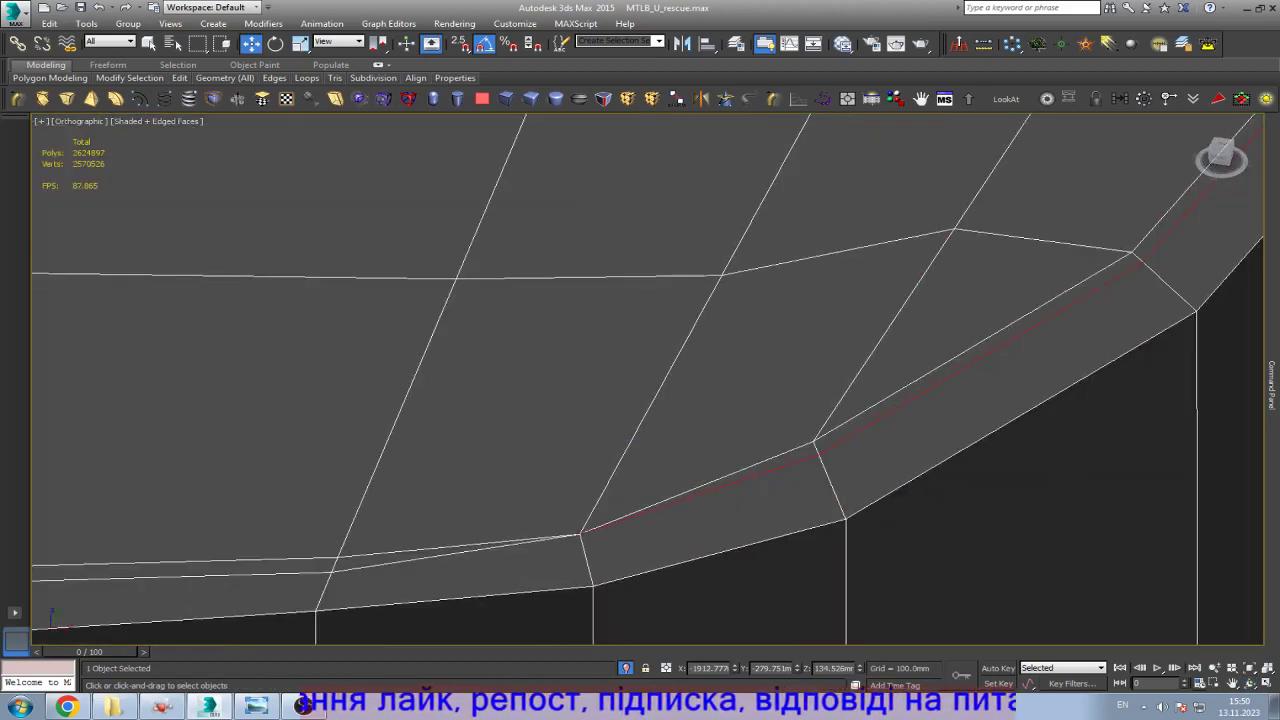
pyautogui.scroll(-4, 457, 529)
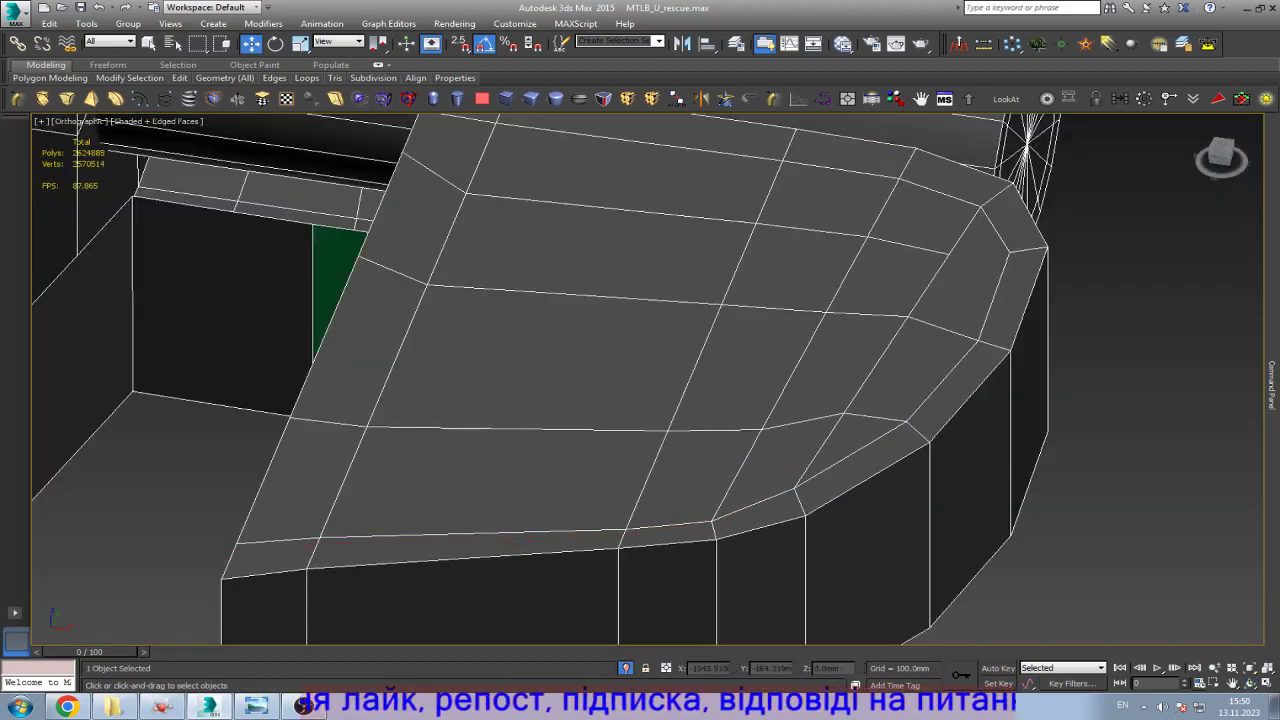
pyautogui.scroll(-4, 870, 470)
# Step: Extrude a strip of polygons from the nose's inner border edges toward the link body
pyautogui.click(600, 420)
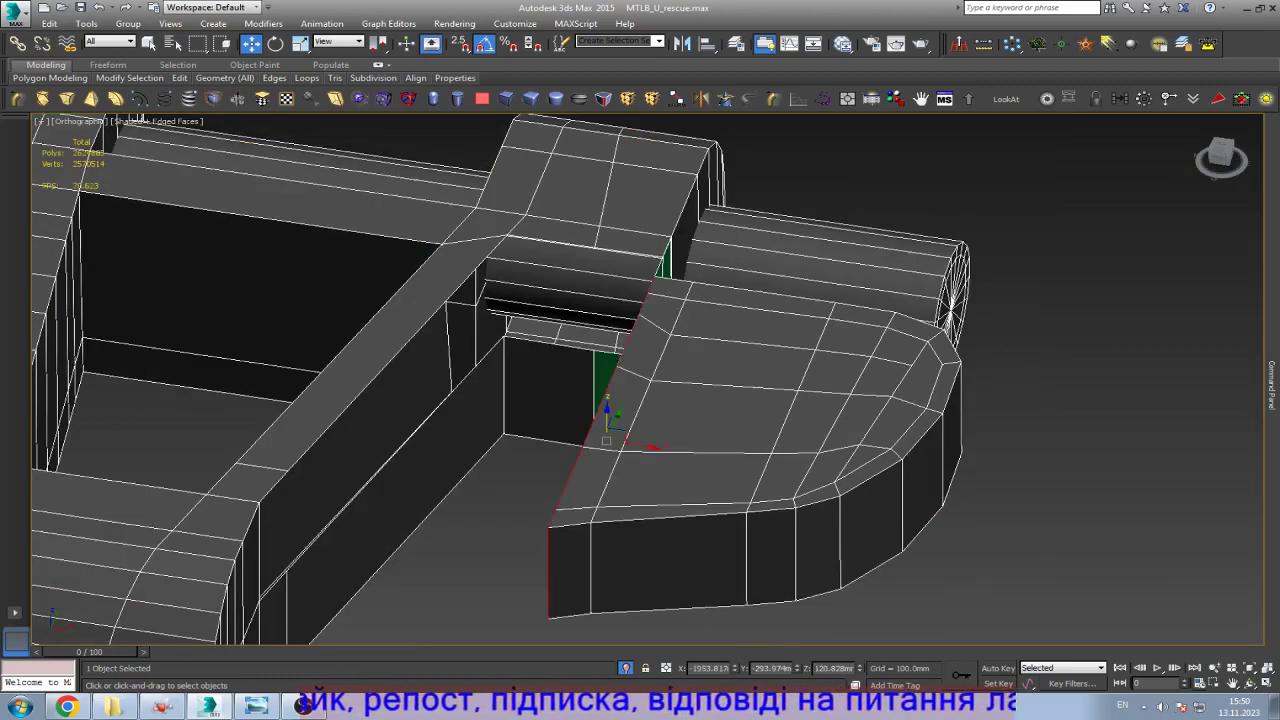
pyautogui.keyDown('shift'); pyautogui.moveTo(640, 447); pyautogui.dragTo(472, 440); pyautogui.keyUp('shift')
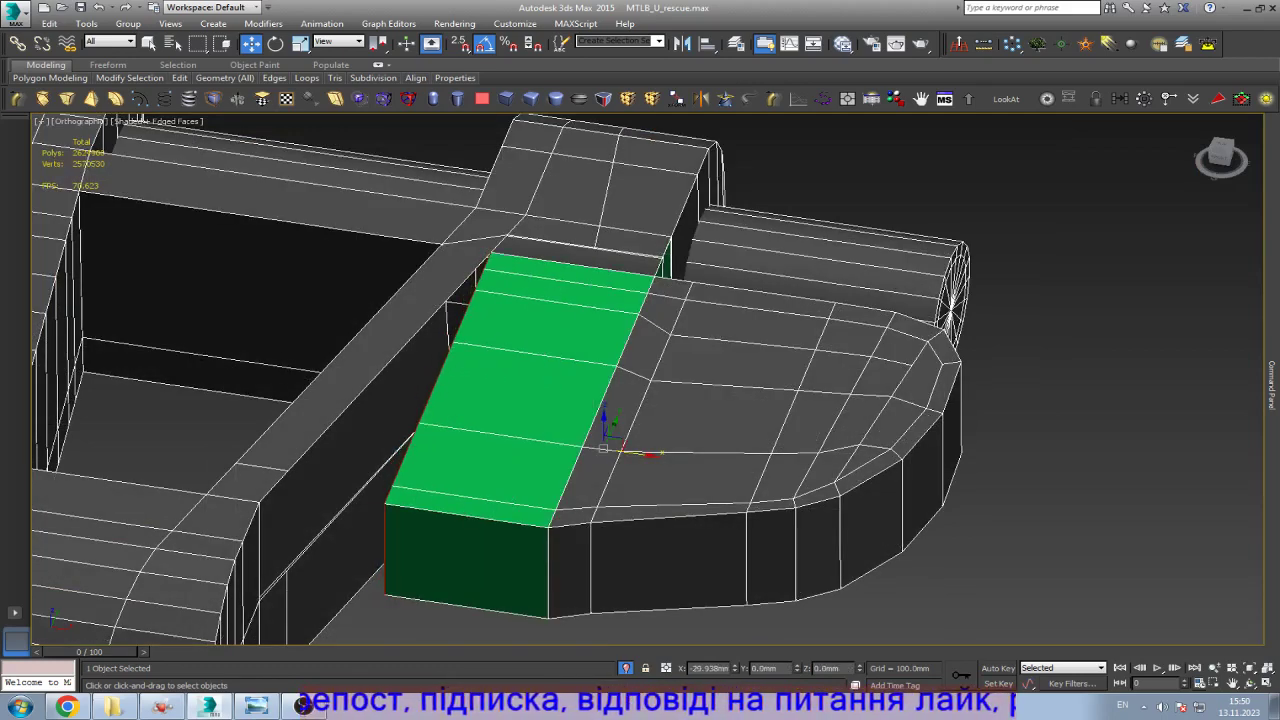
pyautogui.press('b')
pyautogui.press('z')
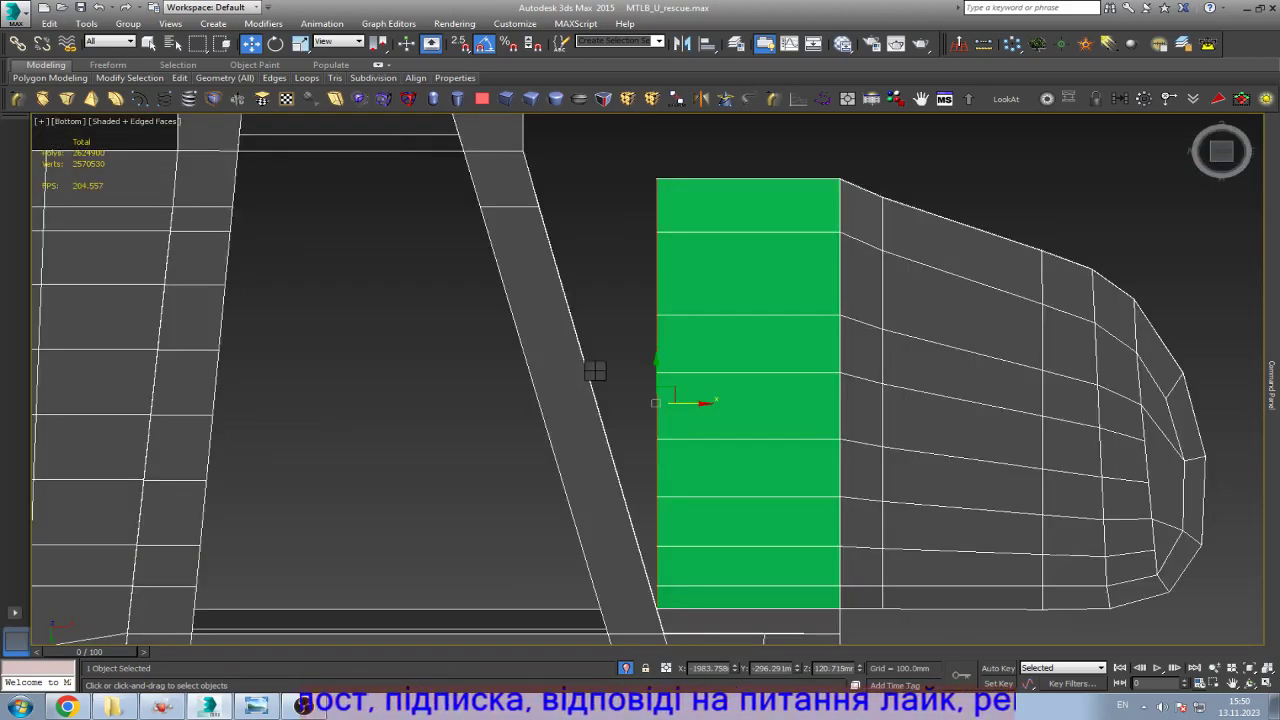
pyautogui.scroll(-4, 596, 371)
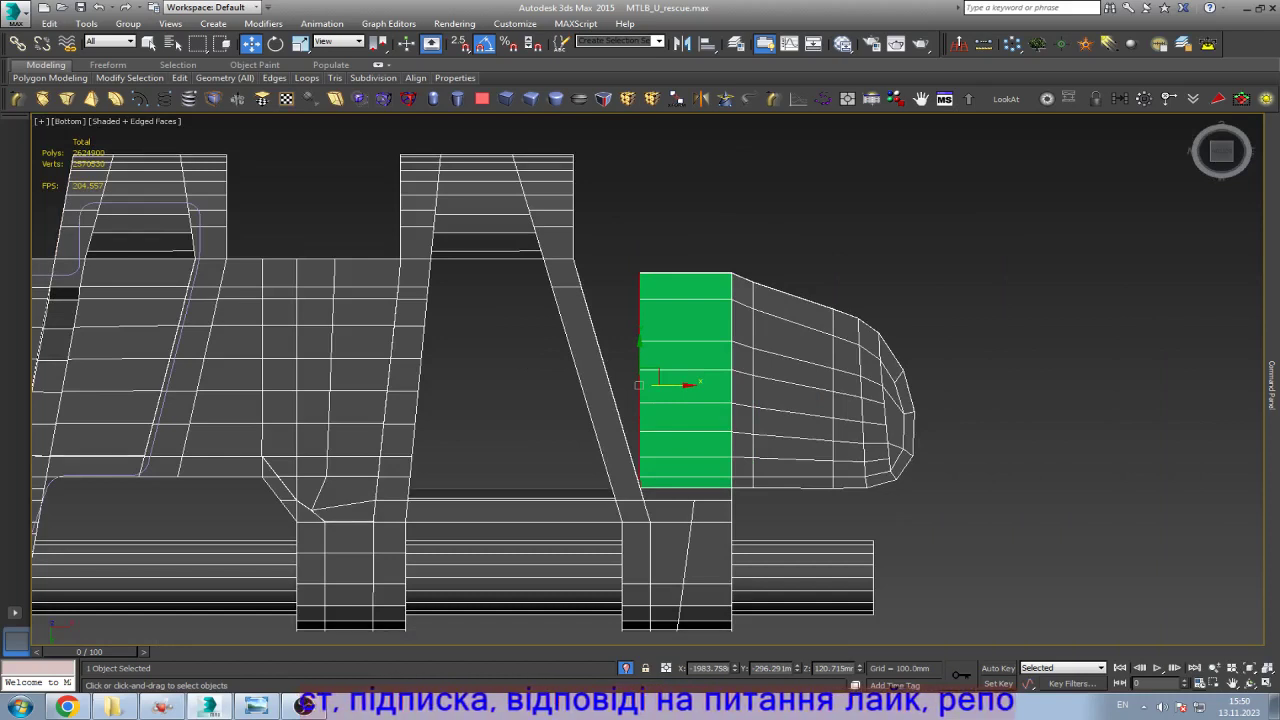
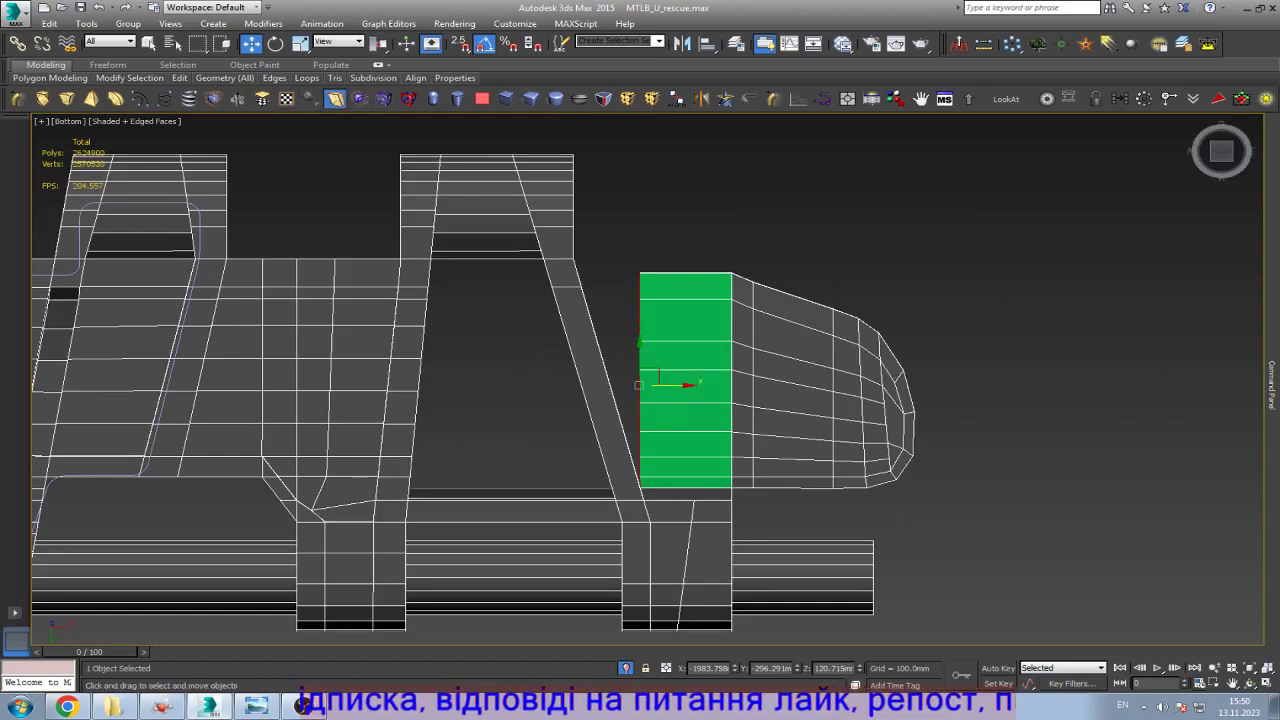
# Step: Skew the selected green faces, reducing the Amount to 17.5mm
pyautogui.press(';')
pyautogui.moveTo(1232, 324); pyautogui.dragTo(1232, 352)
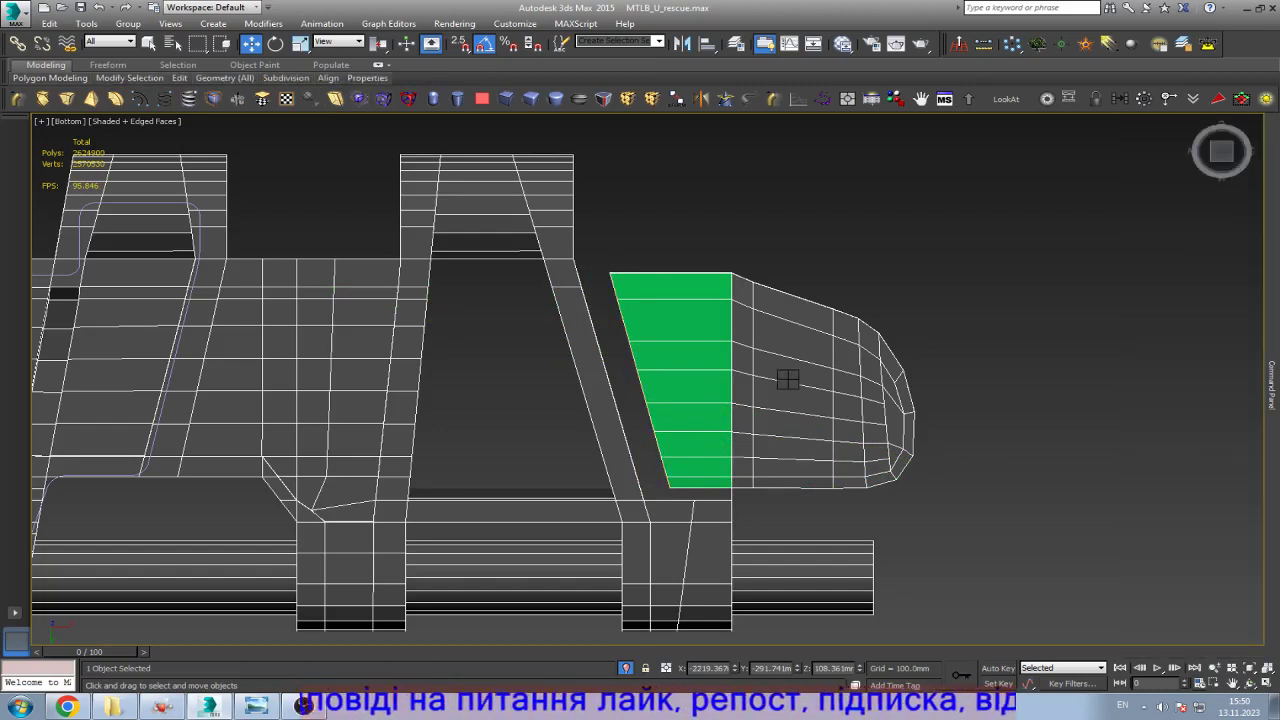
pyautogui.press('1')
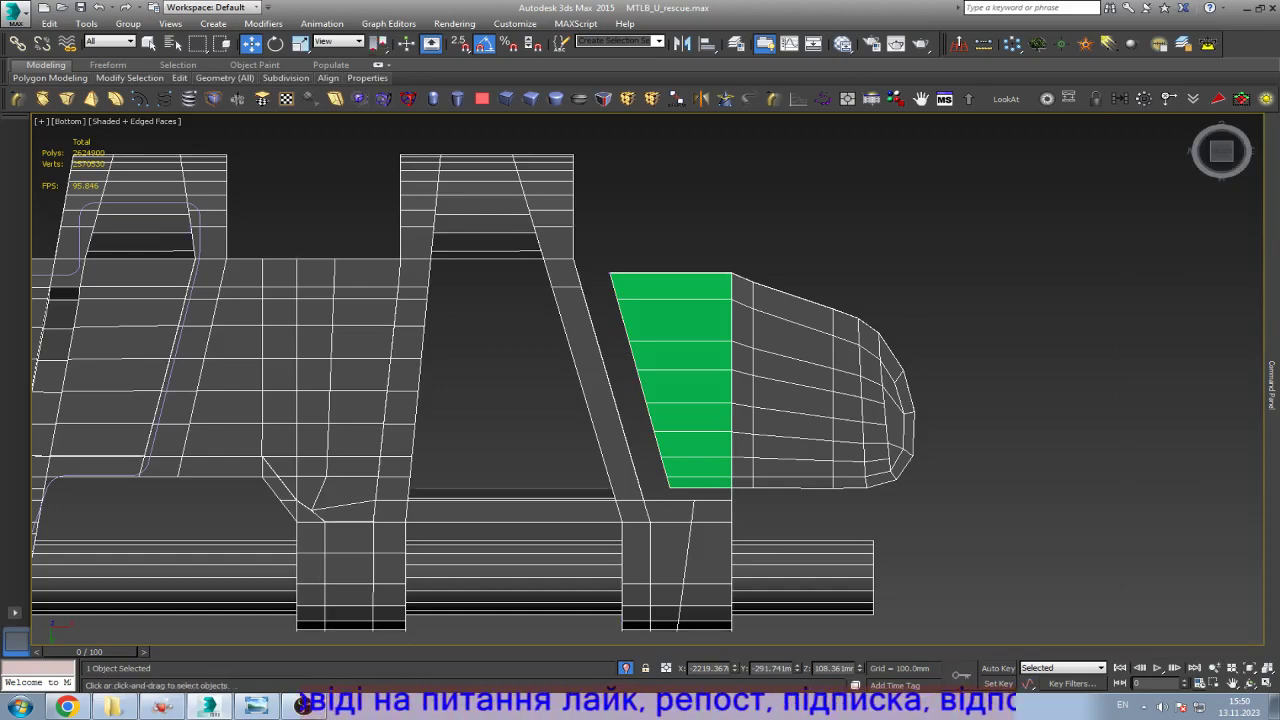
pyautogui.press('F3')
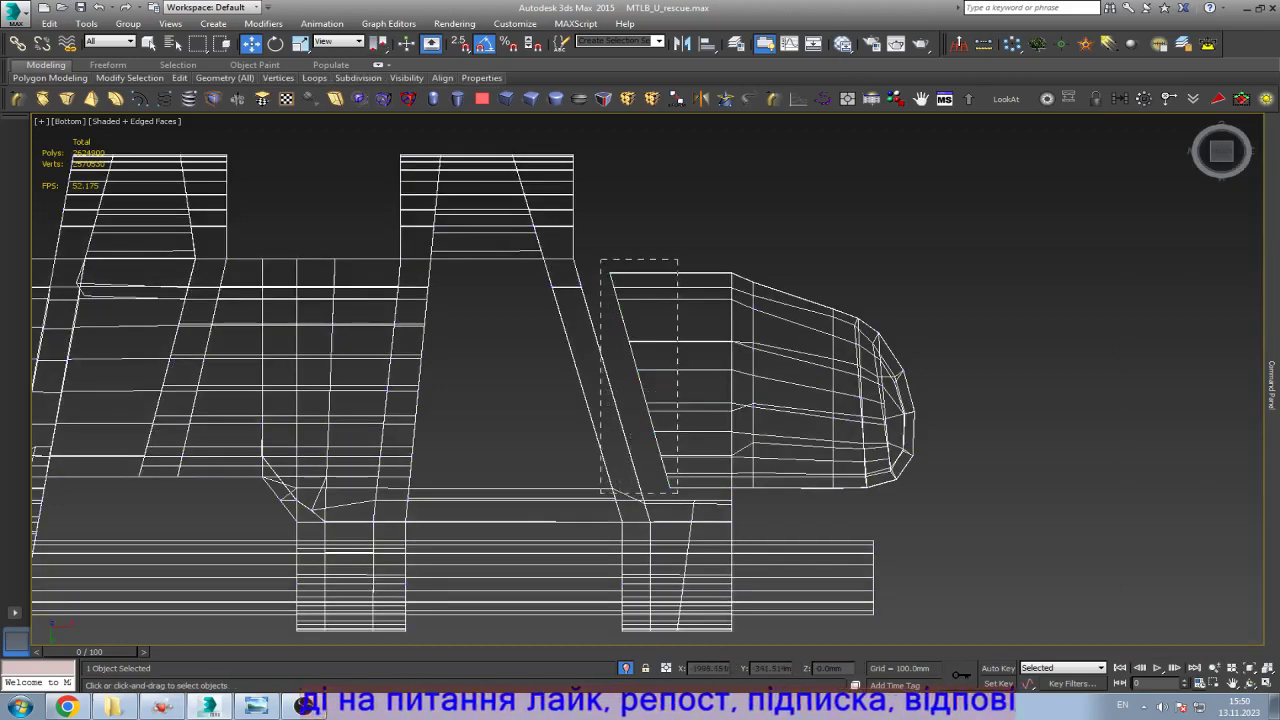
pyautogui.press('F3')
pyautogui.scroll(5, 632, 490)
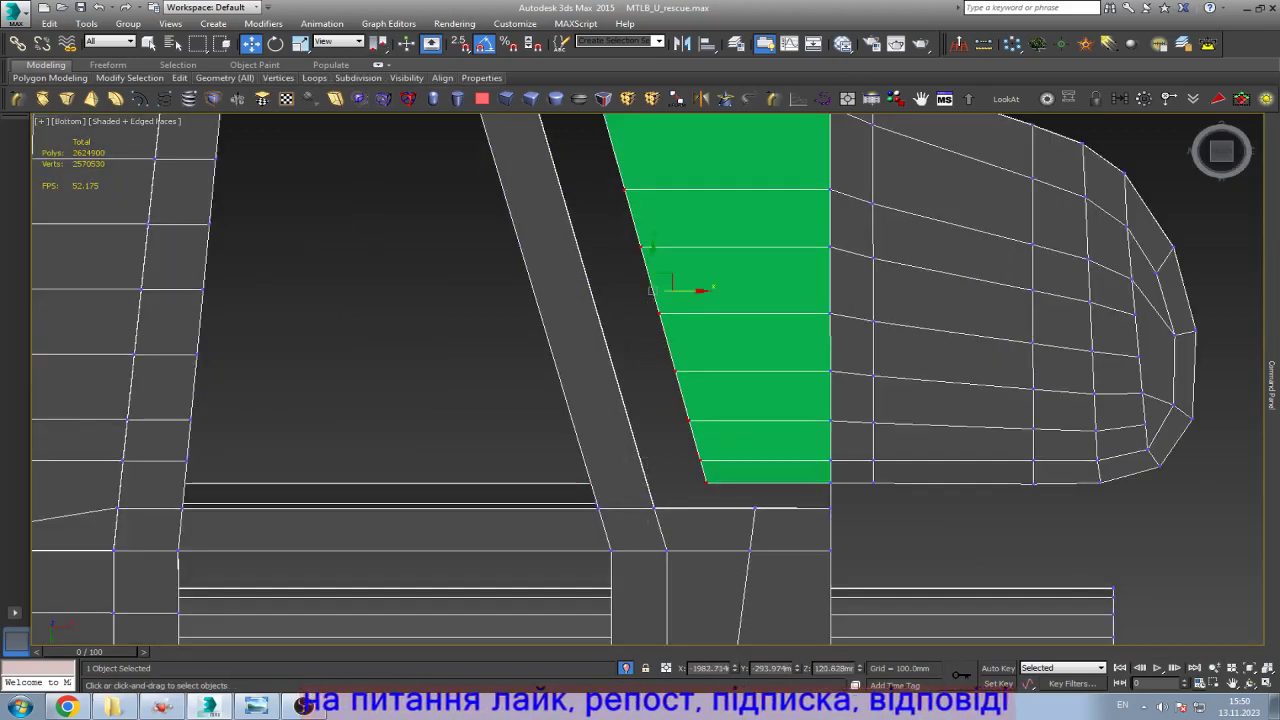
# Step: Move and scale the panel's left-edge vertices outward to meet the diagonal strut
pyautogui.moveTo(640, 380); pyautogui.dragTo(643, 493, button='middle')
pyautogui.moveTo(700, 401); pyautogui.dragTo(662, 400)
pyautogui.press('r')
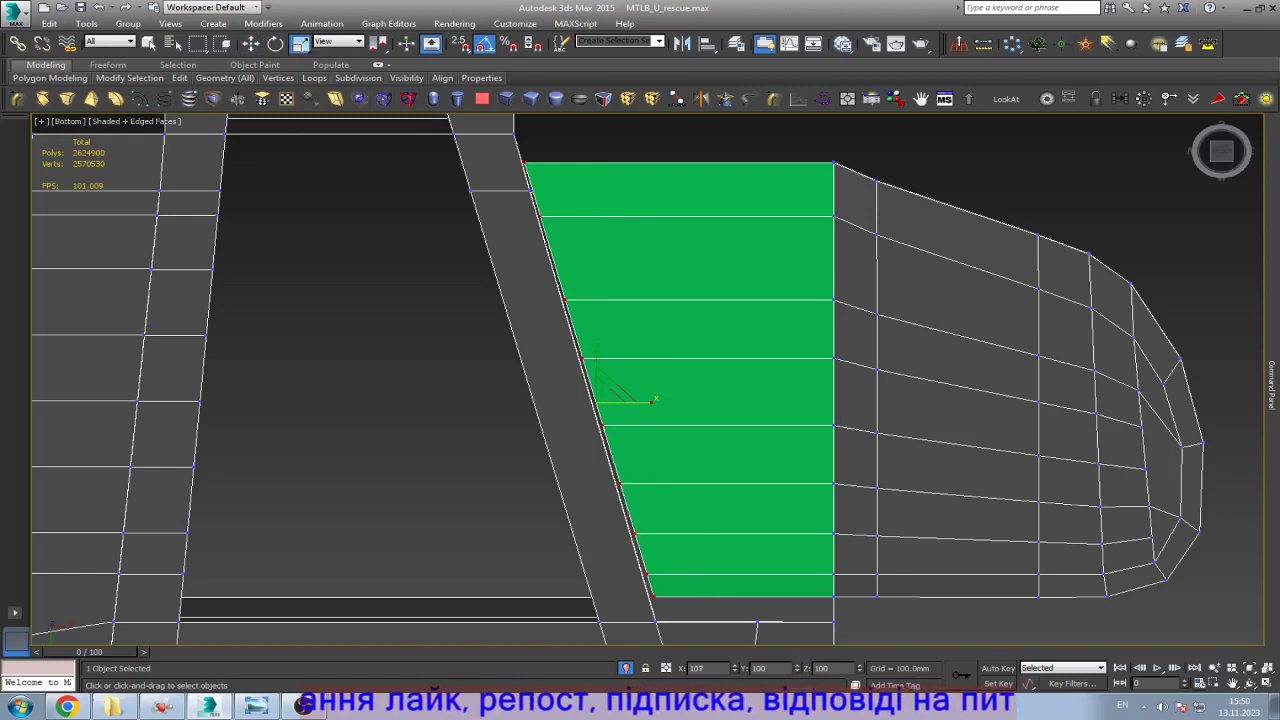
pyautogui.press('w')
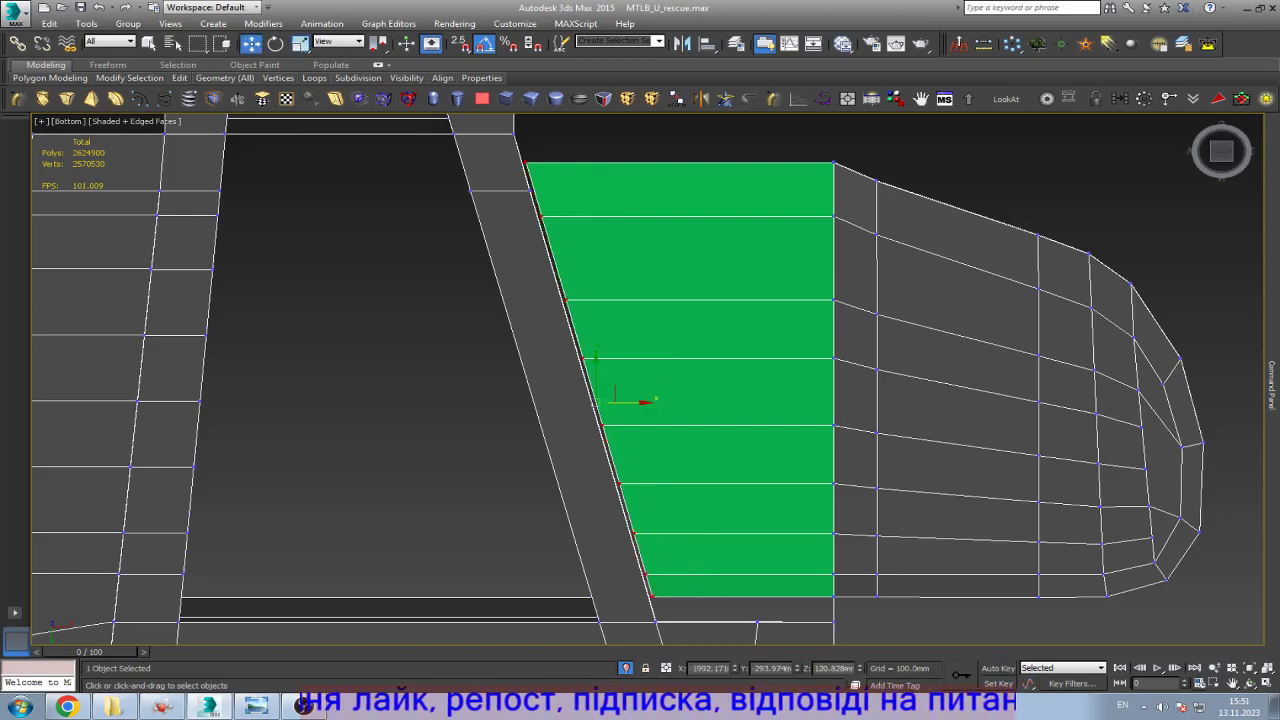
pyautogui.scroll(6, 598, 413)
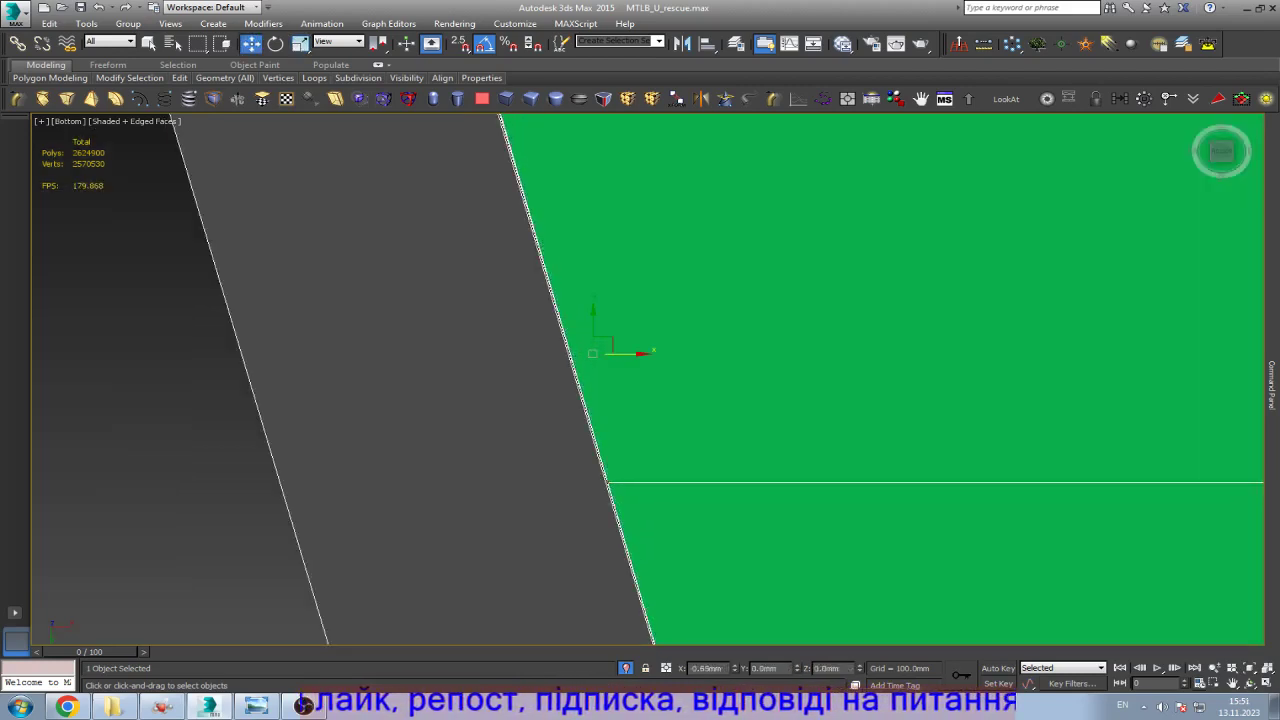
pyautogui.scroll(-5, 667, 412)
pyautogui.scroll(-4, 653, 400)
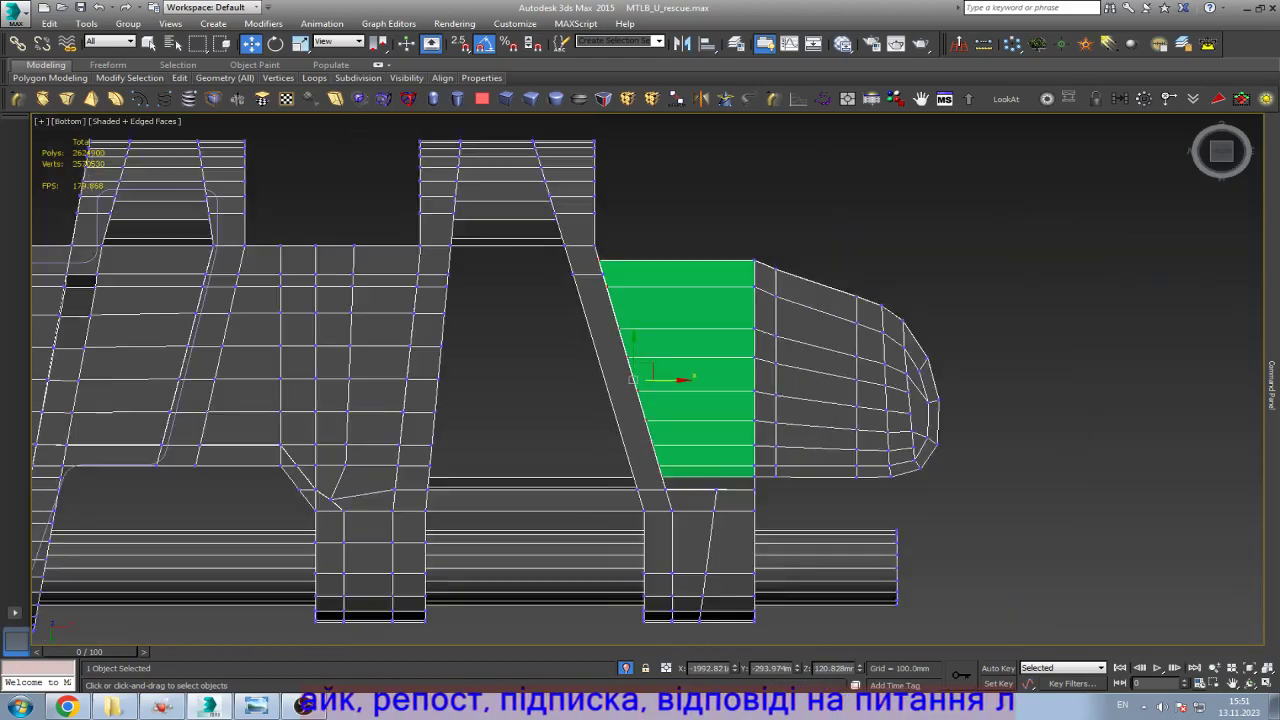
pyautogui.hotkey('ctrl', 'r')
# Step: Ring-select the green faces' parallel edges and connect a new edge across them
pyautogui.moveTo(653, 400); pyautogui.dragTo(628, 485)
pyautogui.scroll(6, 787, 460)
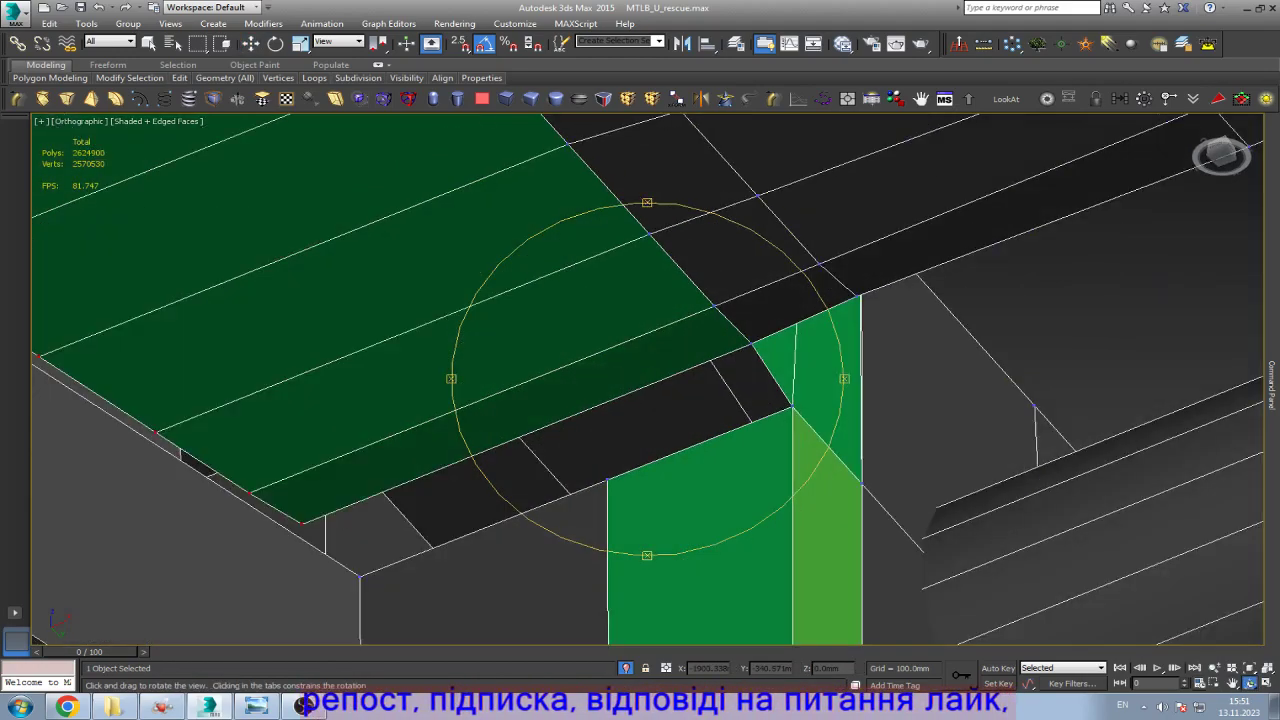
pyautogui.press('w')
pyautogui.scroll(3, 810, 370)
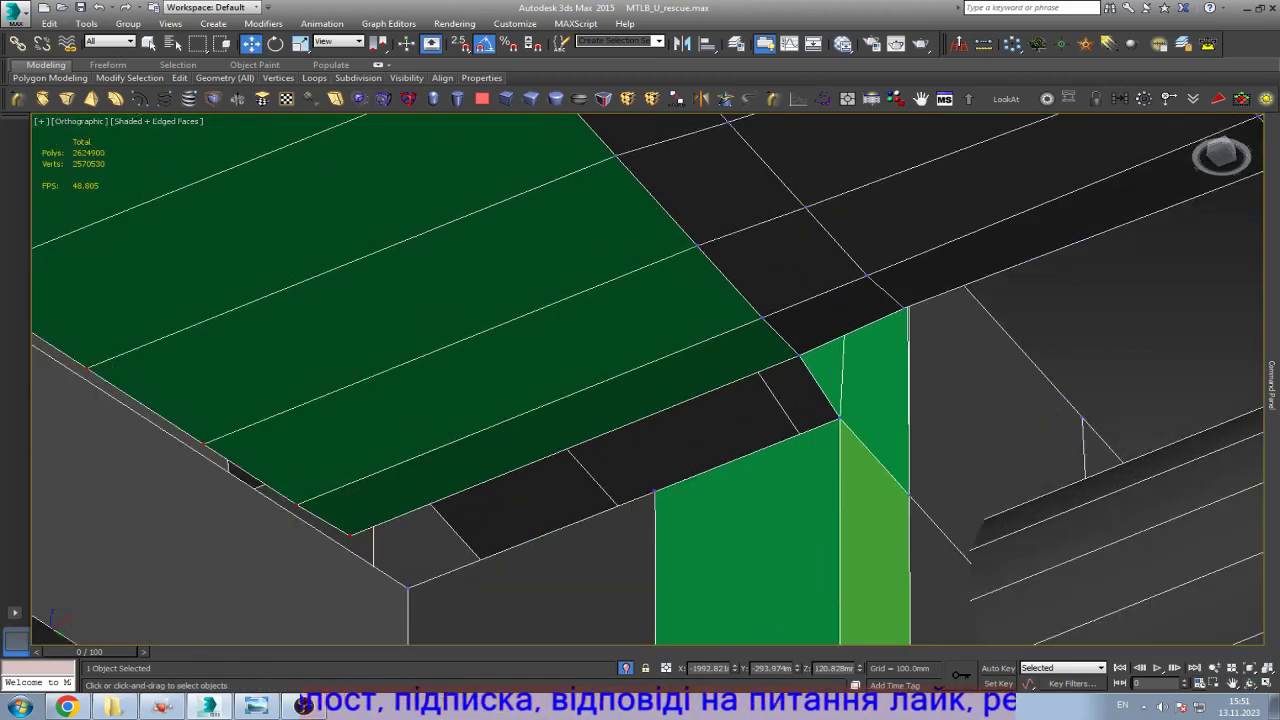
pyautogui.press('2')
pyautogui.hotkey('alt', 'r')
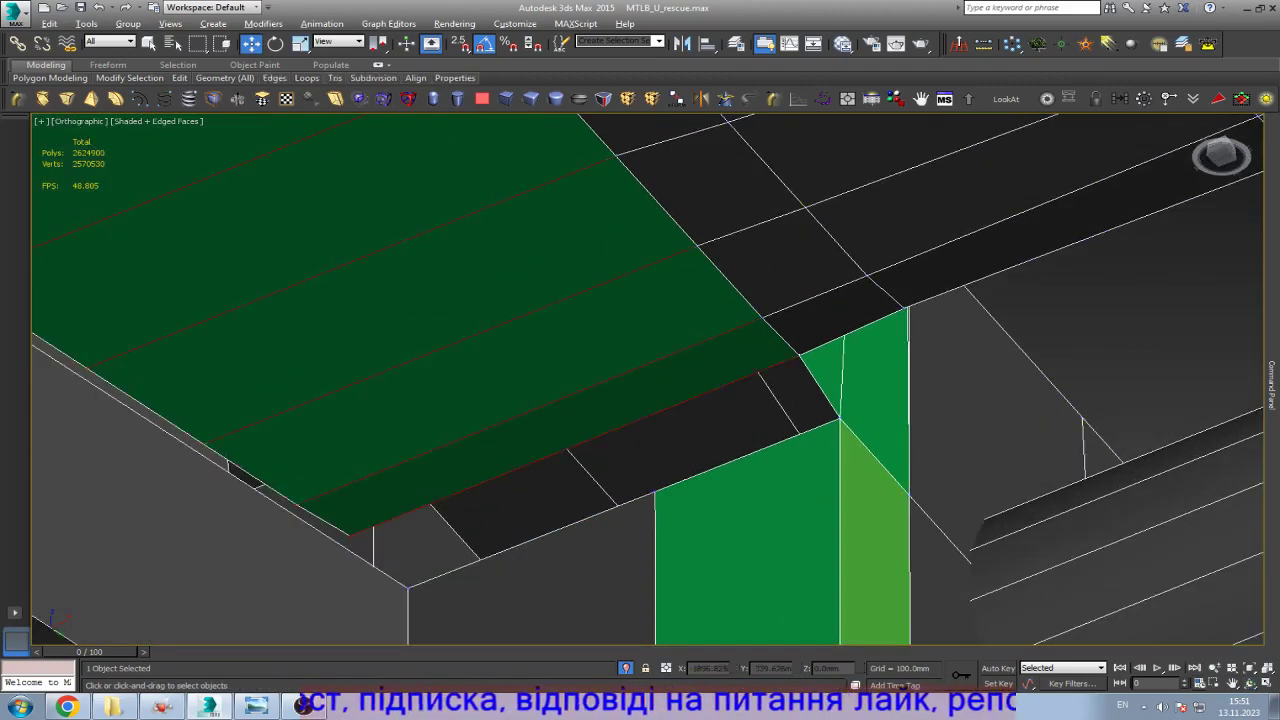
pyautogui.hotkey('ctrl', 'shift', 'e')
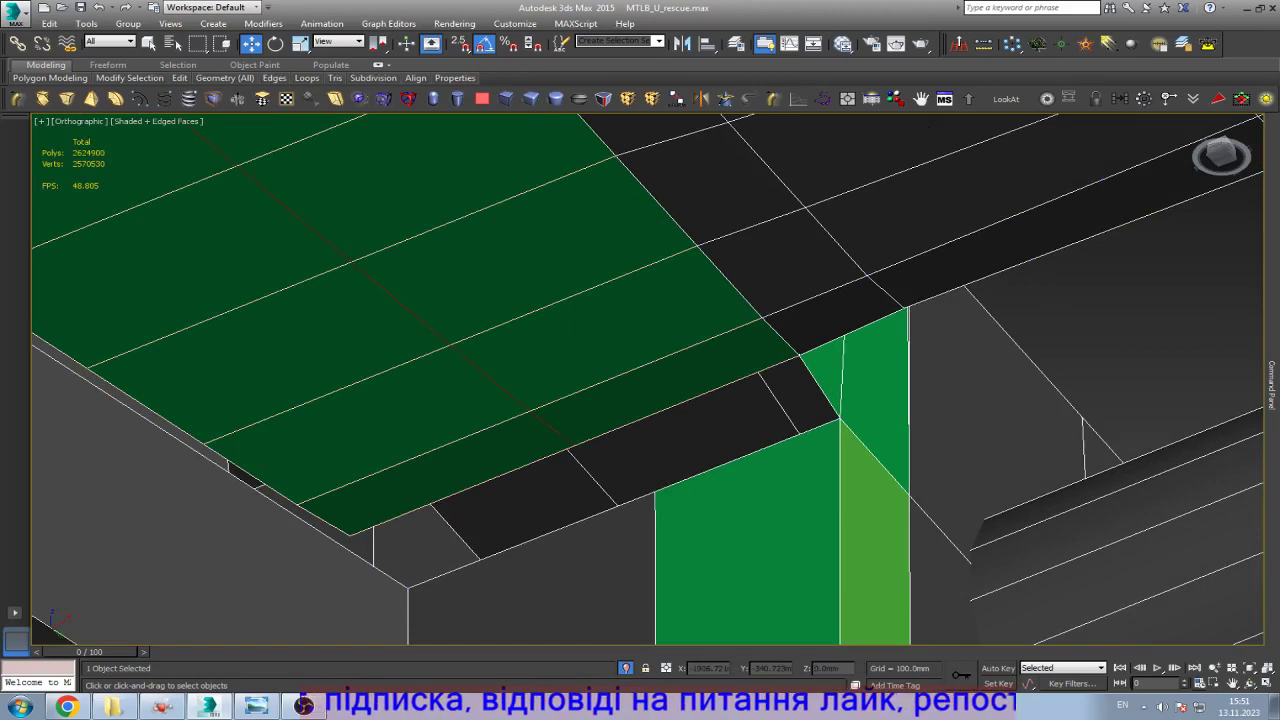
# Step: Bridge the green faces' bottom edge to the lower edge, closing part of the fender gap
pyautogui.click(750, 448)
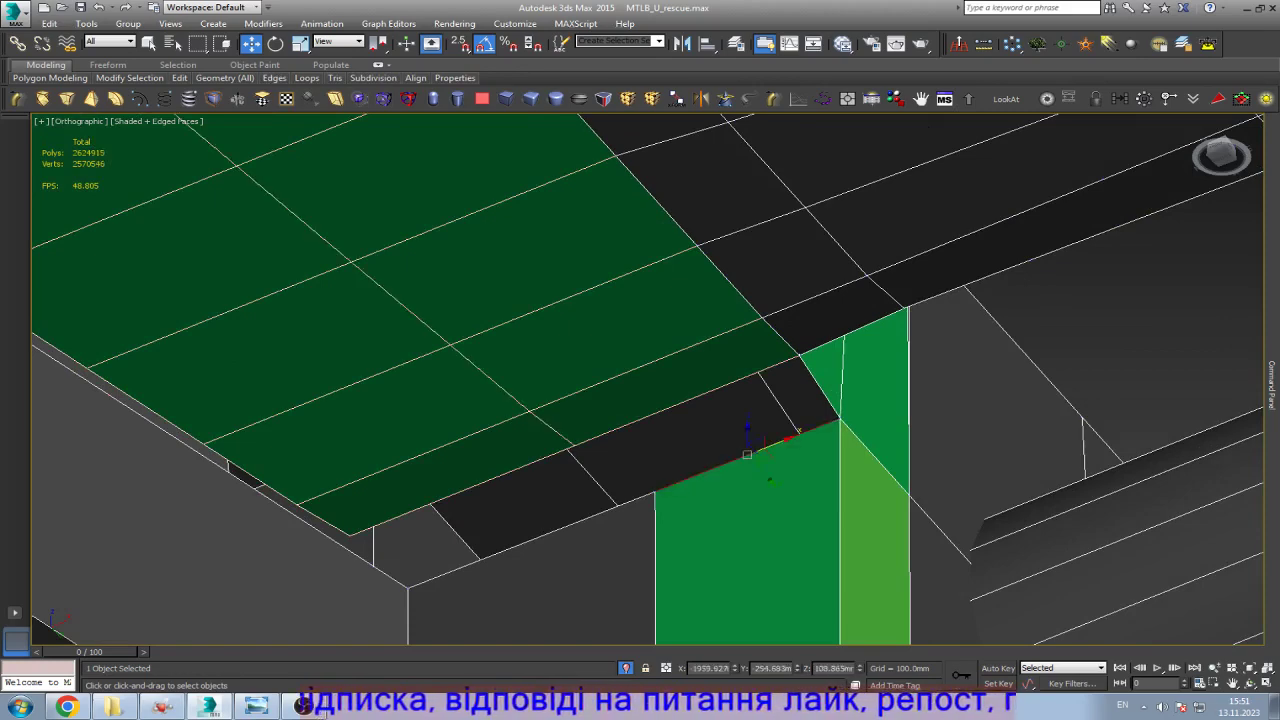
pyautogui.scroll(-10, 1192, 470)
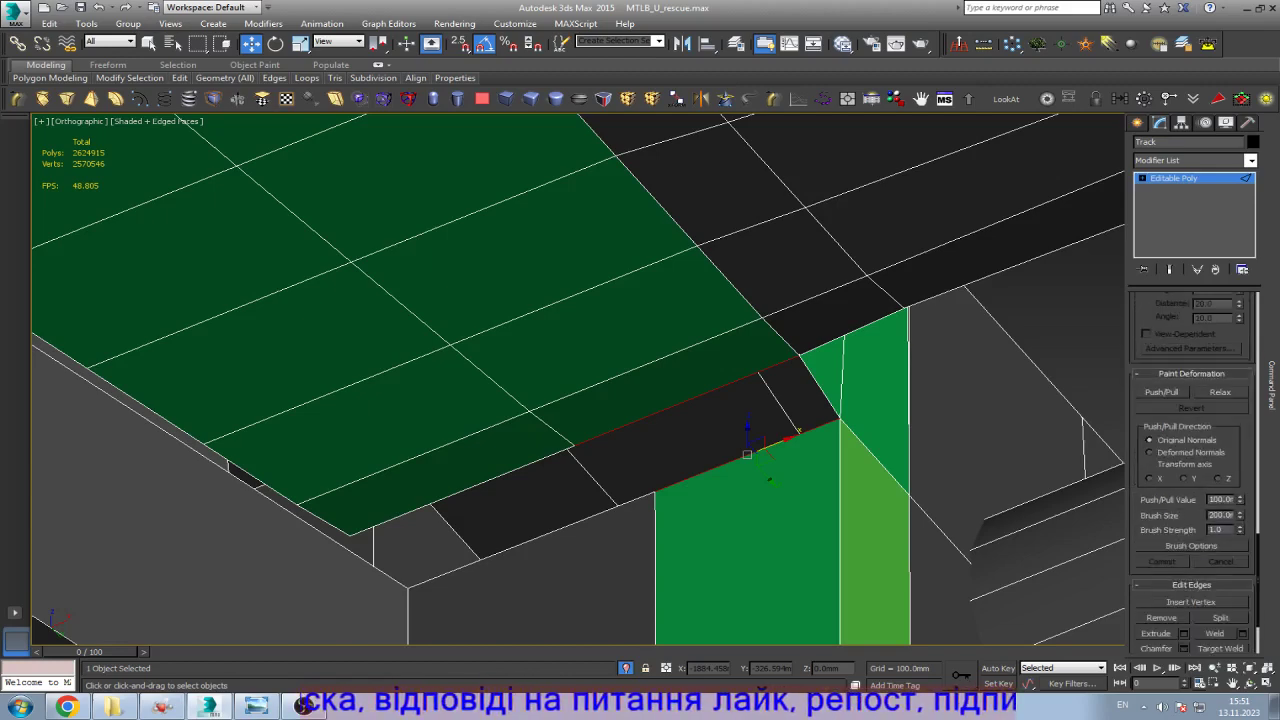
pyautogui.scroll(-2, 1192, 500)
pyautogui.click(1157, 604)
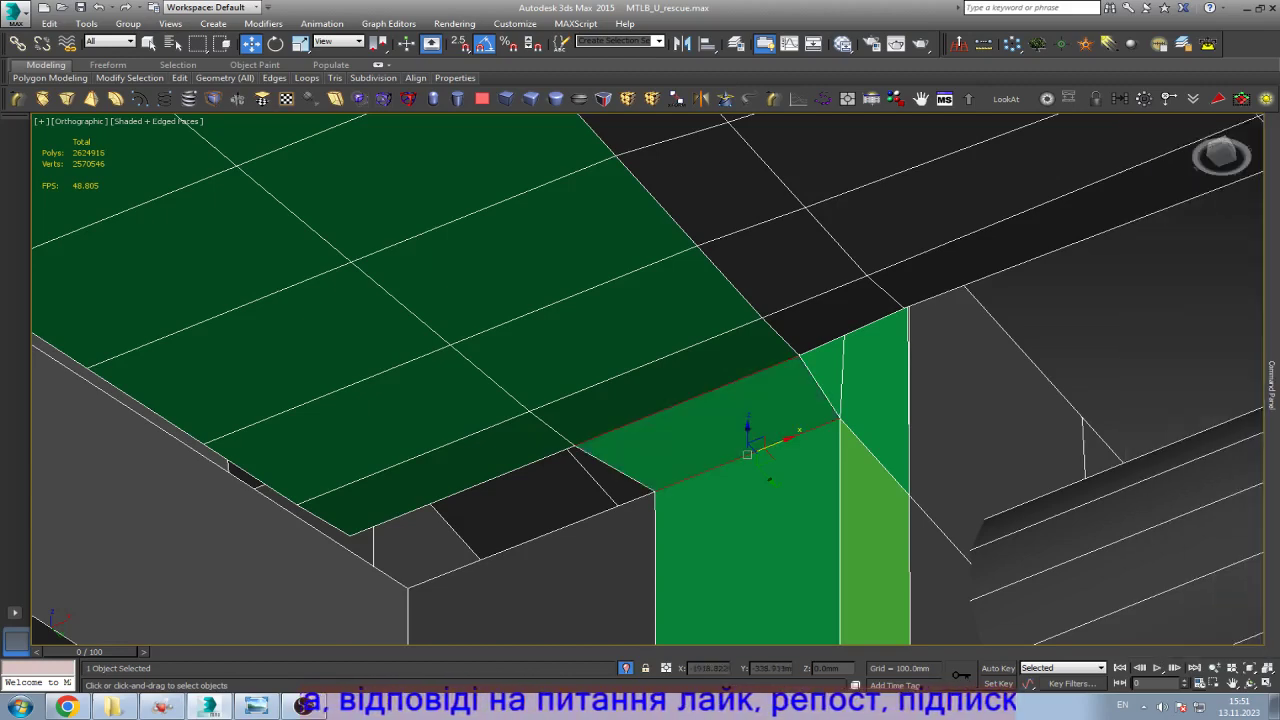
pyautogui.click(500, 548)
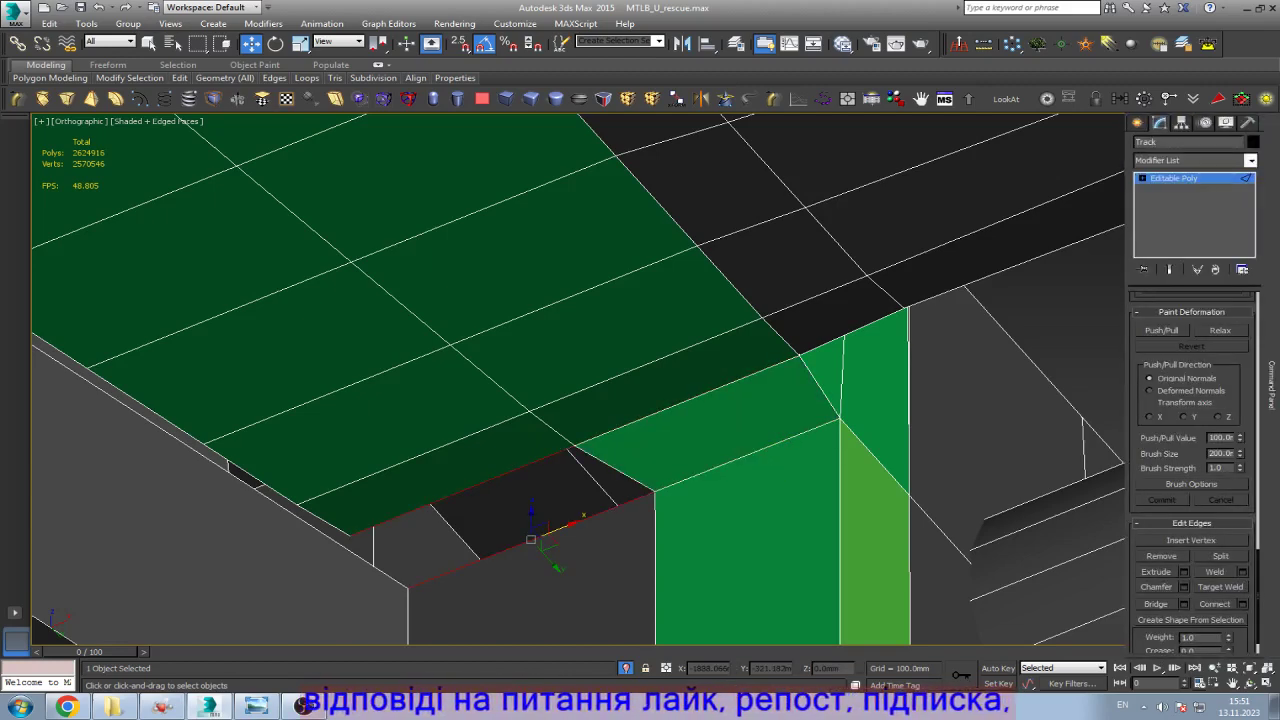
# Step: Drag the upright green face's top-left vertex onto the wall corner
pyautogui.hotkey('shift', 'z')
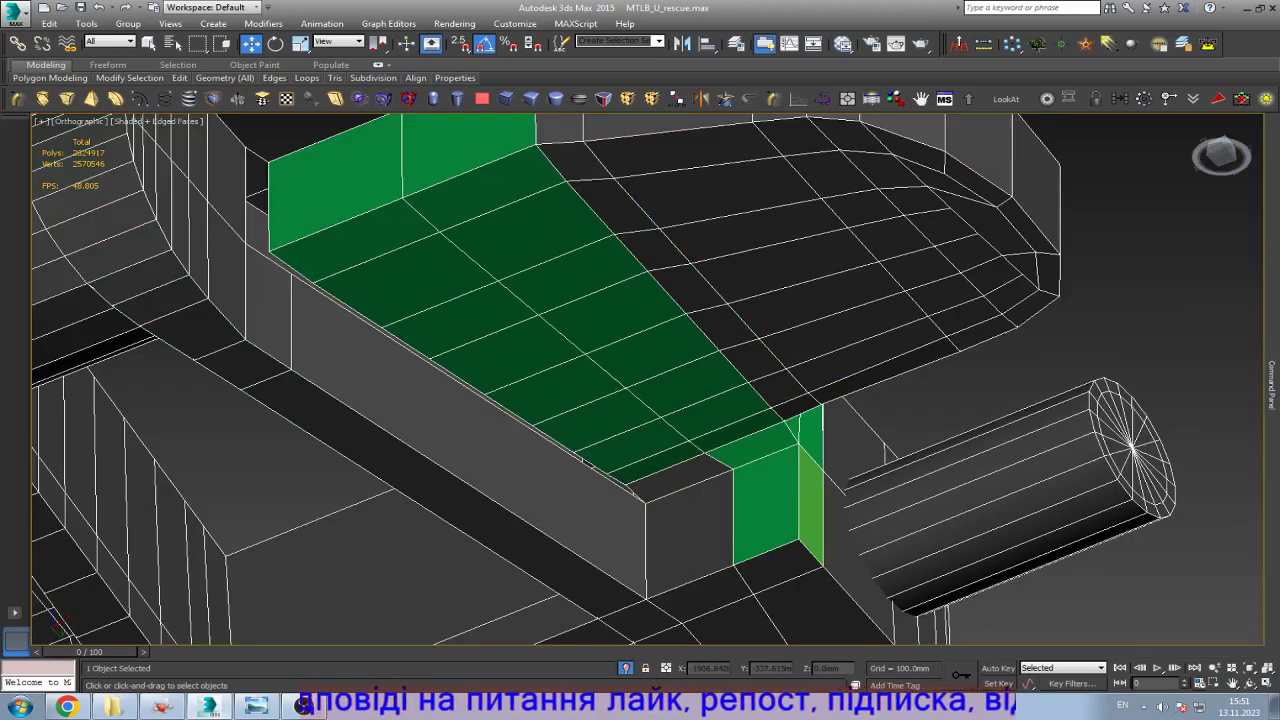
pyautogui.hotkey('shift', 'z')
pyautogui.hotkey('shift', 'z')
pyautogui.hotkey('shift', 'z')
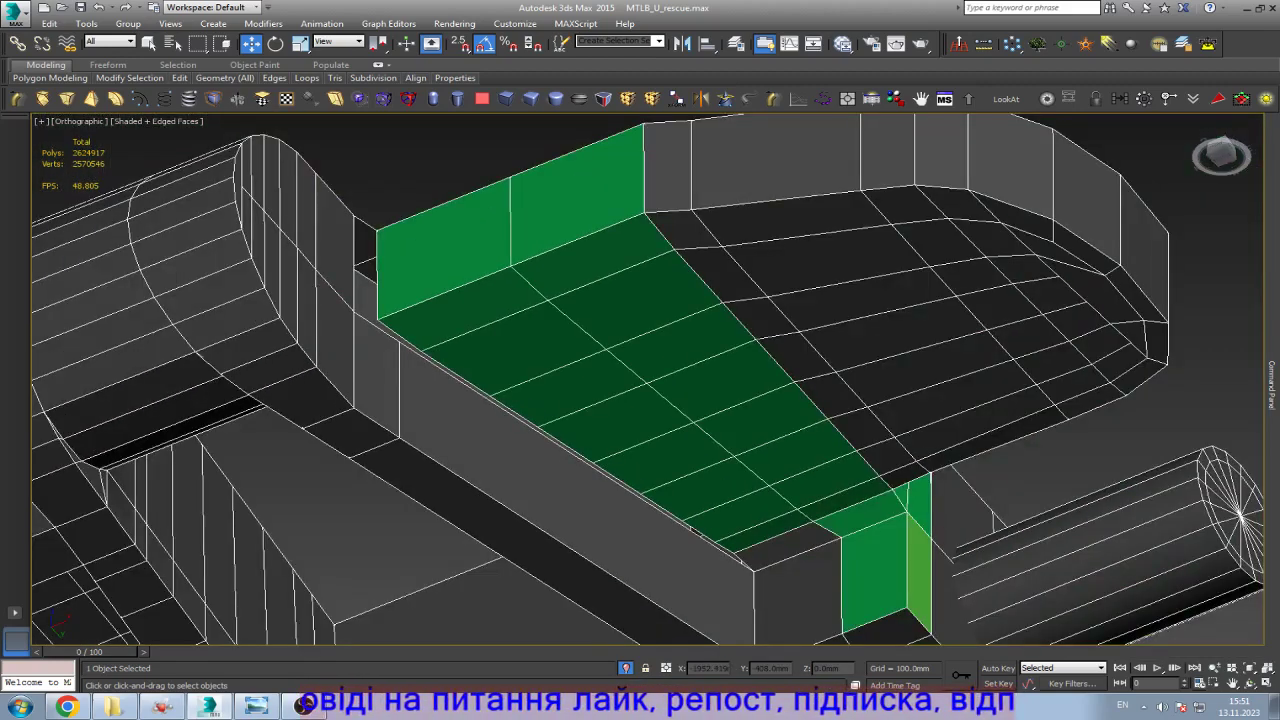
pyautogui.press('1')
pyautogui.press('q')
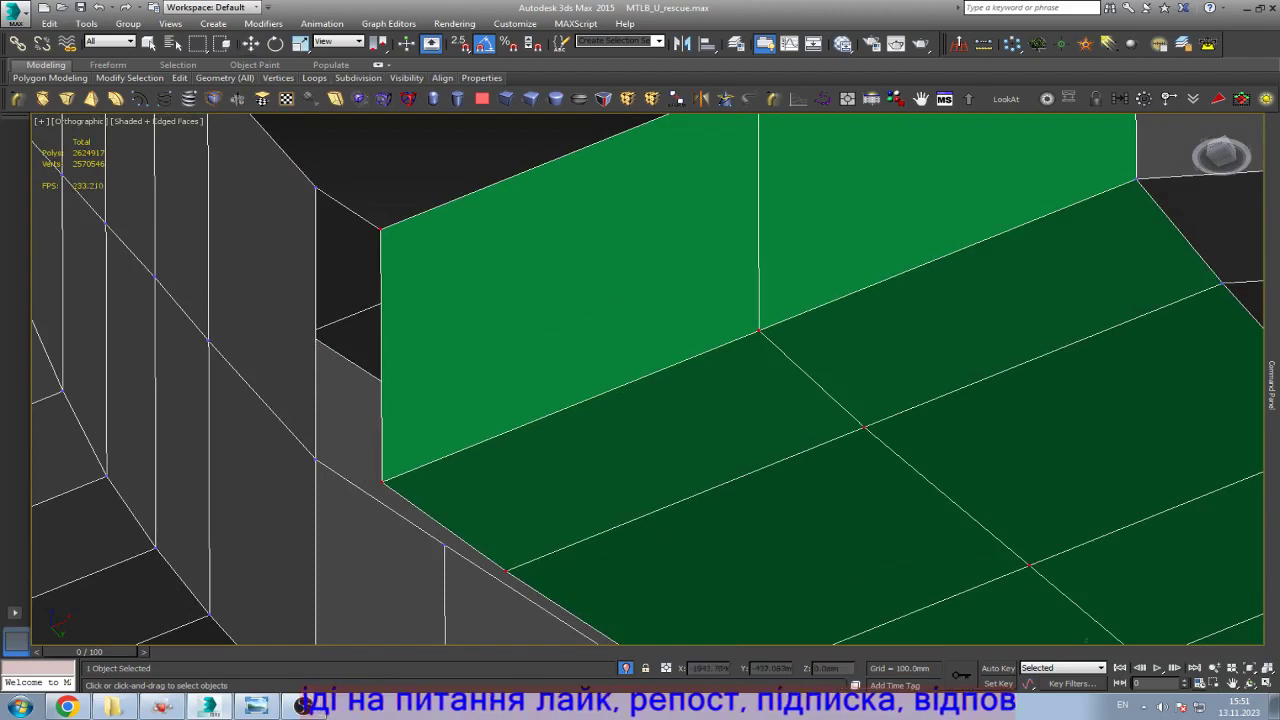
pyautogui.moveTo(380, 228); pyautogui.dragTo(316, 186)
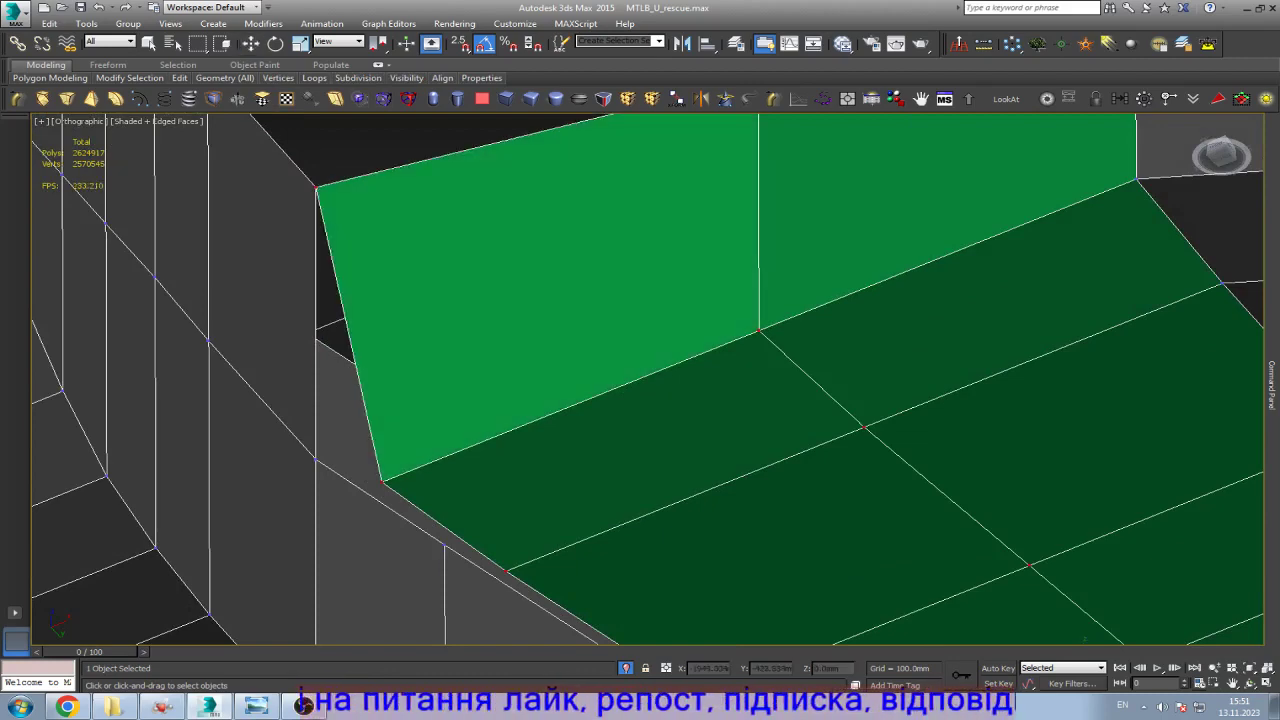
# Step: Select the slab's long lower edge and upper front edge to connect new vertical edges
pyautogui.hotkey('shift', 'z')
pyautogui.hotkey('shift', 'z')
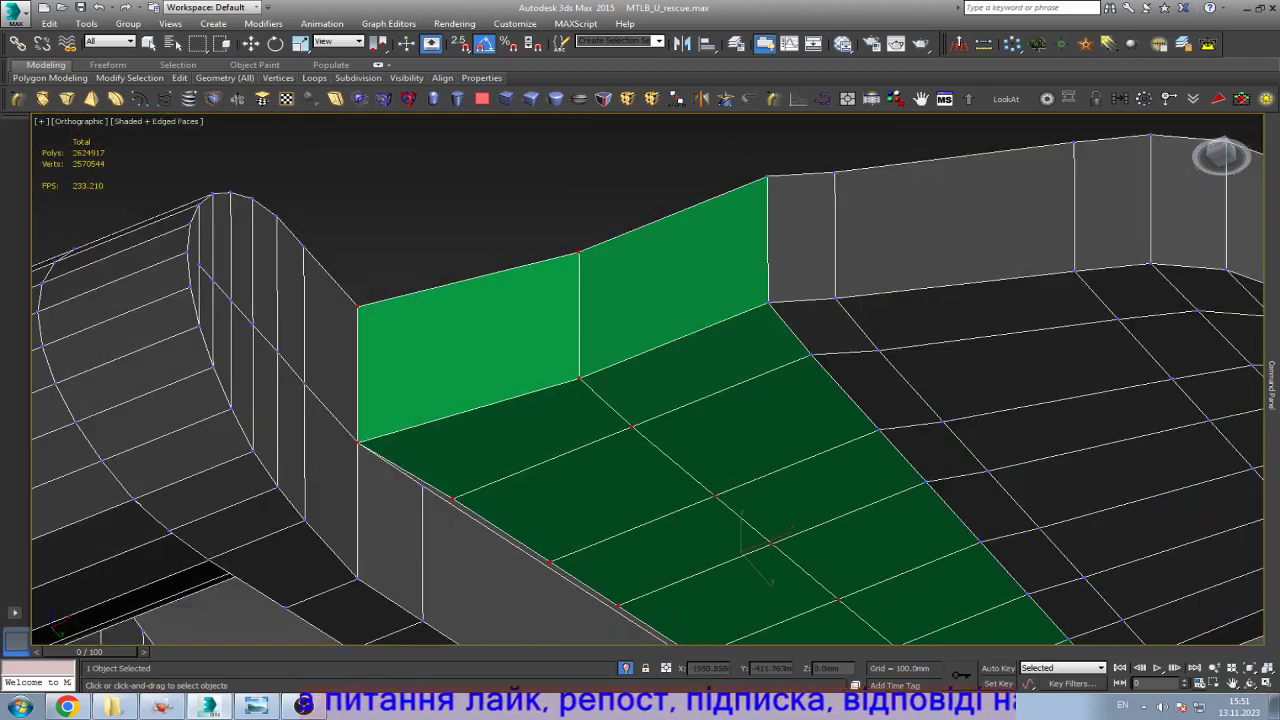
pyautogui.press('w')
pyautogui.hotkey('shift', 'z')
pyautogui.hotkey('shift', 'z')
pyautogui.hotkey('shift', 'z')
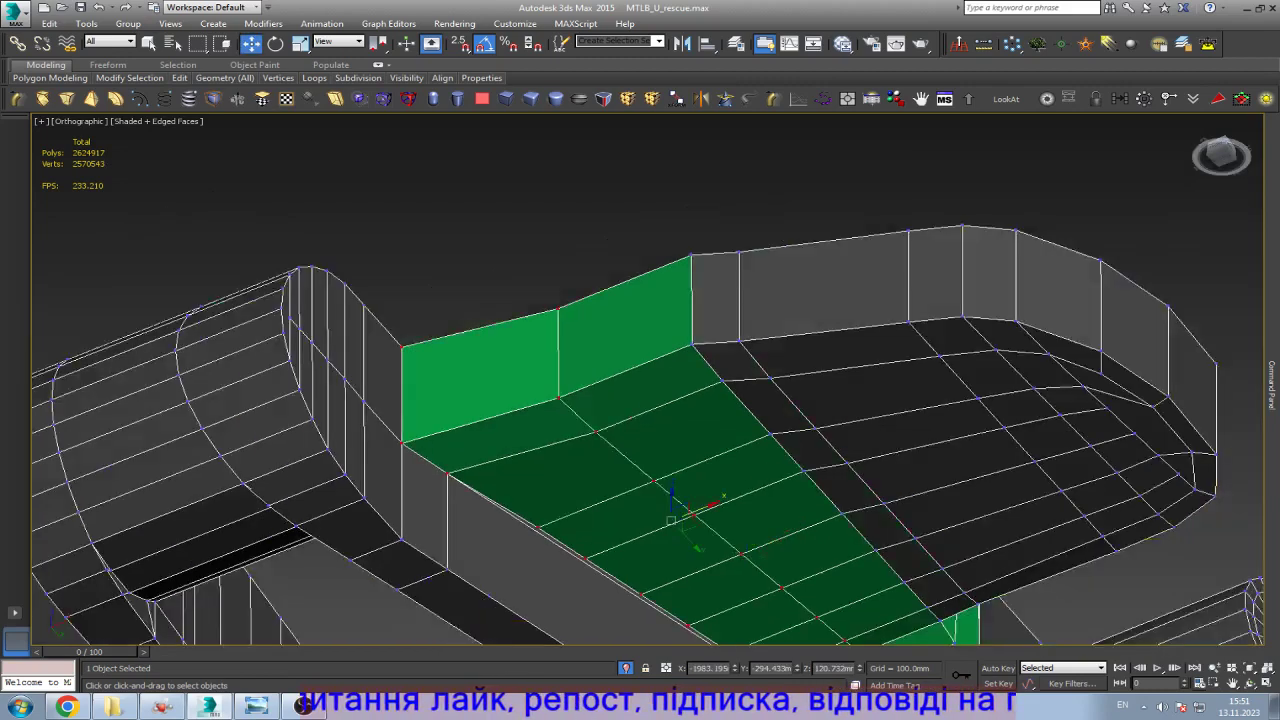
pyautogui.hotkey('shift', 'z')
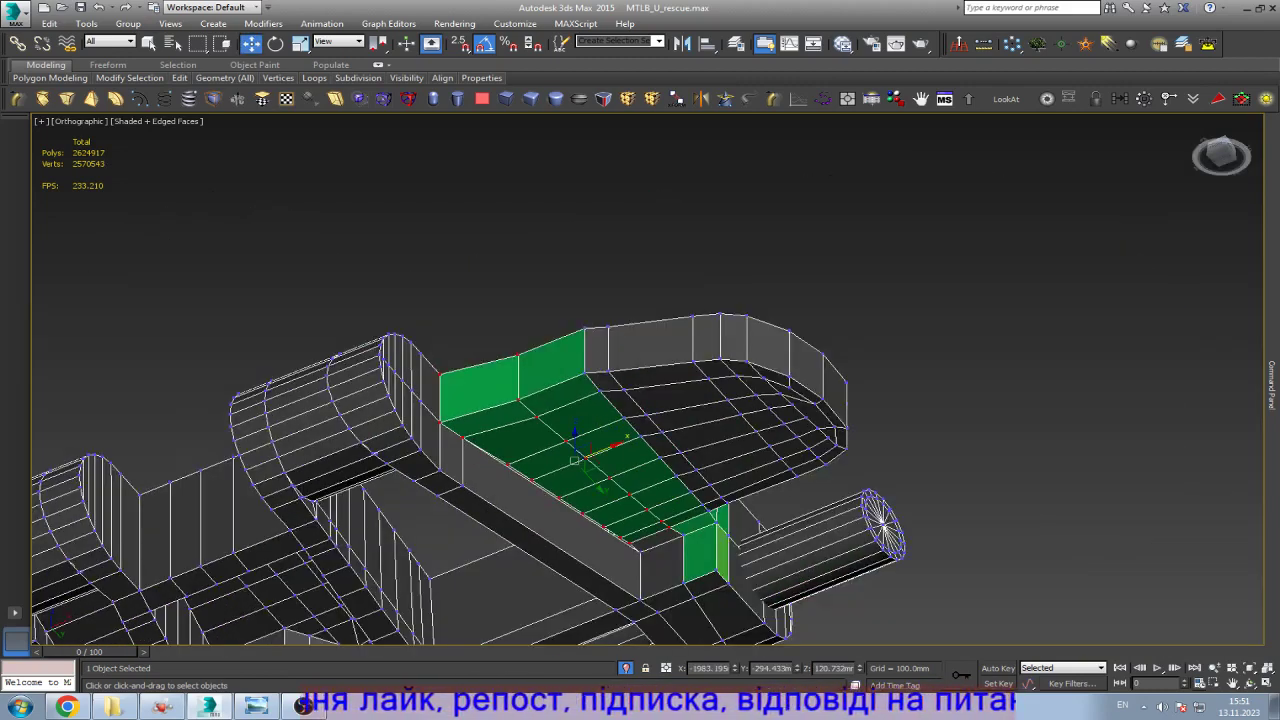
pyautogui.hotkey('shift', 'z')
pyautogui.press('2')
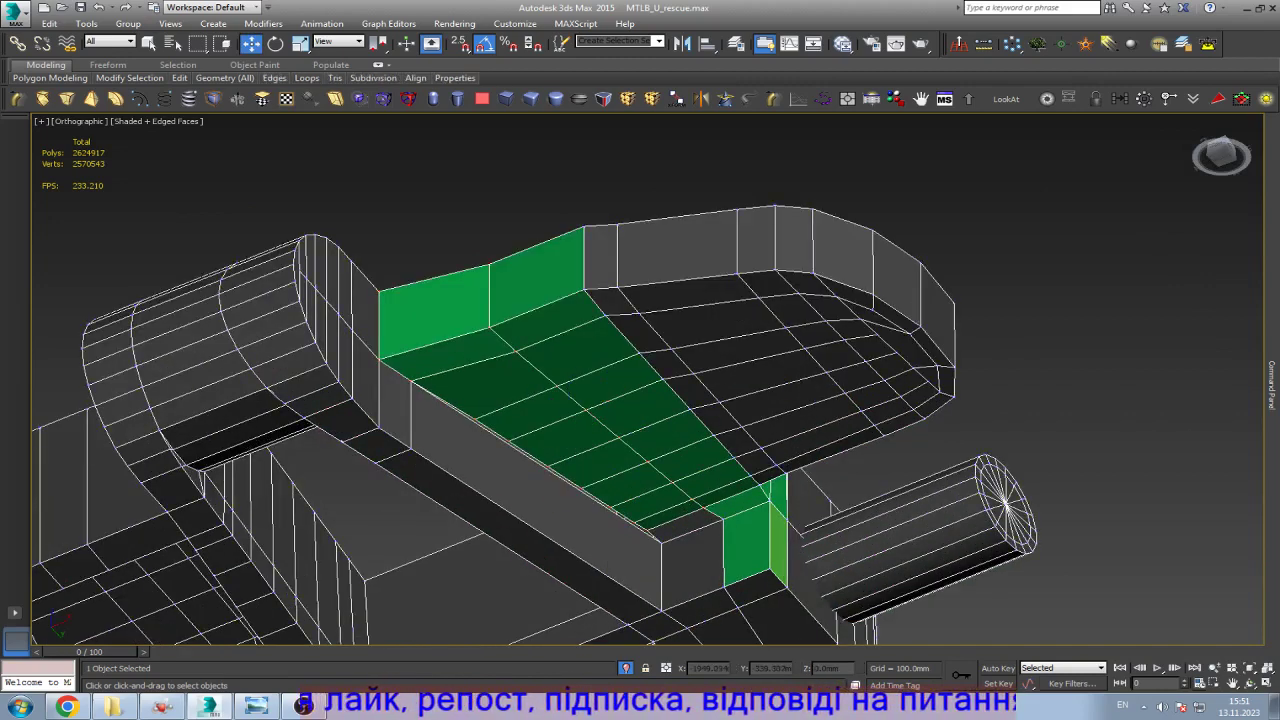
pyautogui.click(500, 543)
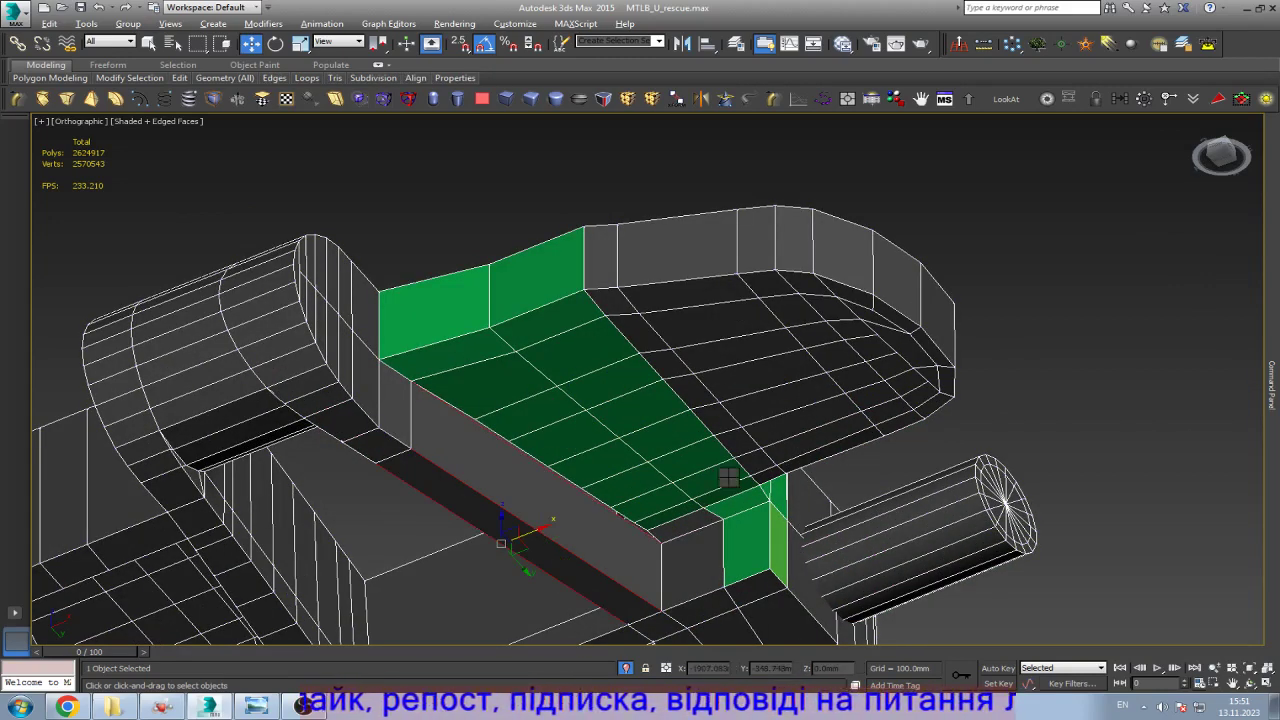
pyautogui.click(600, 500)
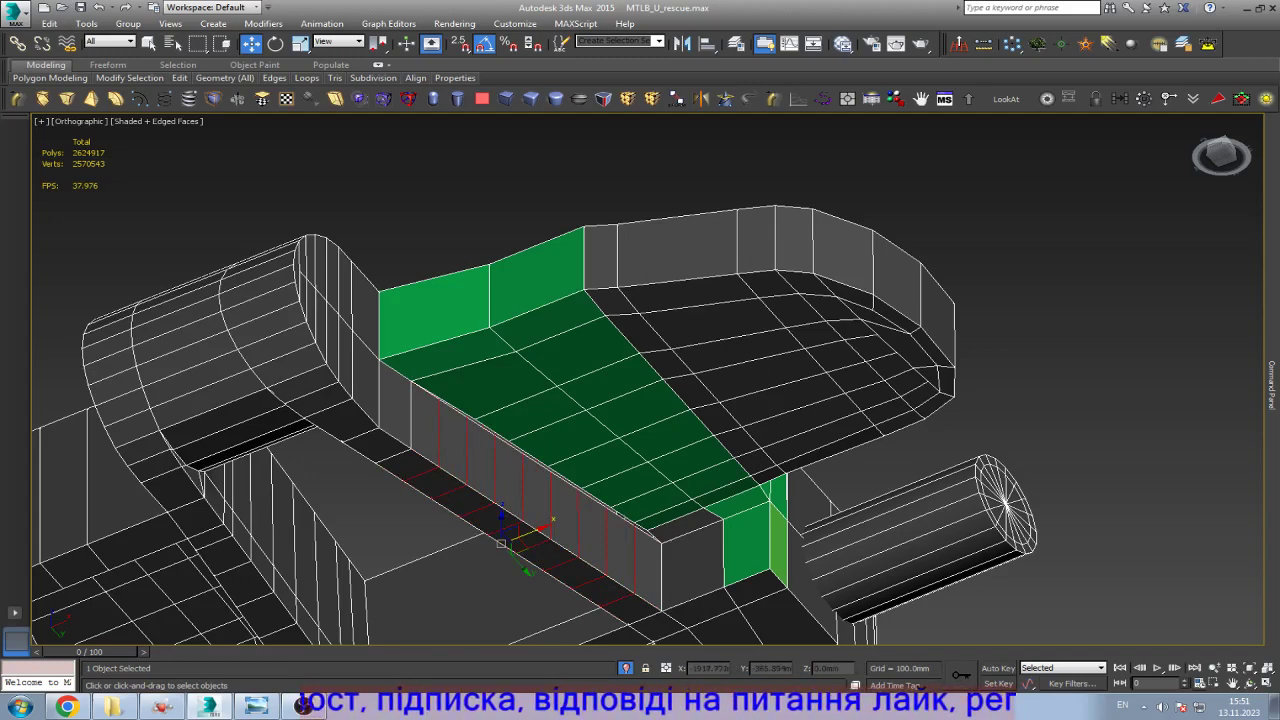
# Step: Zoom to the box corner in Edge mode, ready to slice a vertical edge across the side wall
pyautogui.scroll(5, 560, 520)
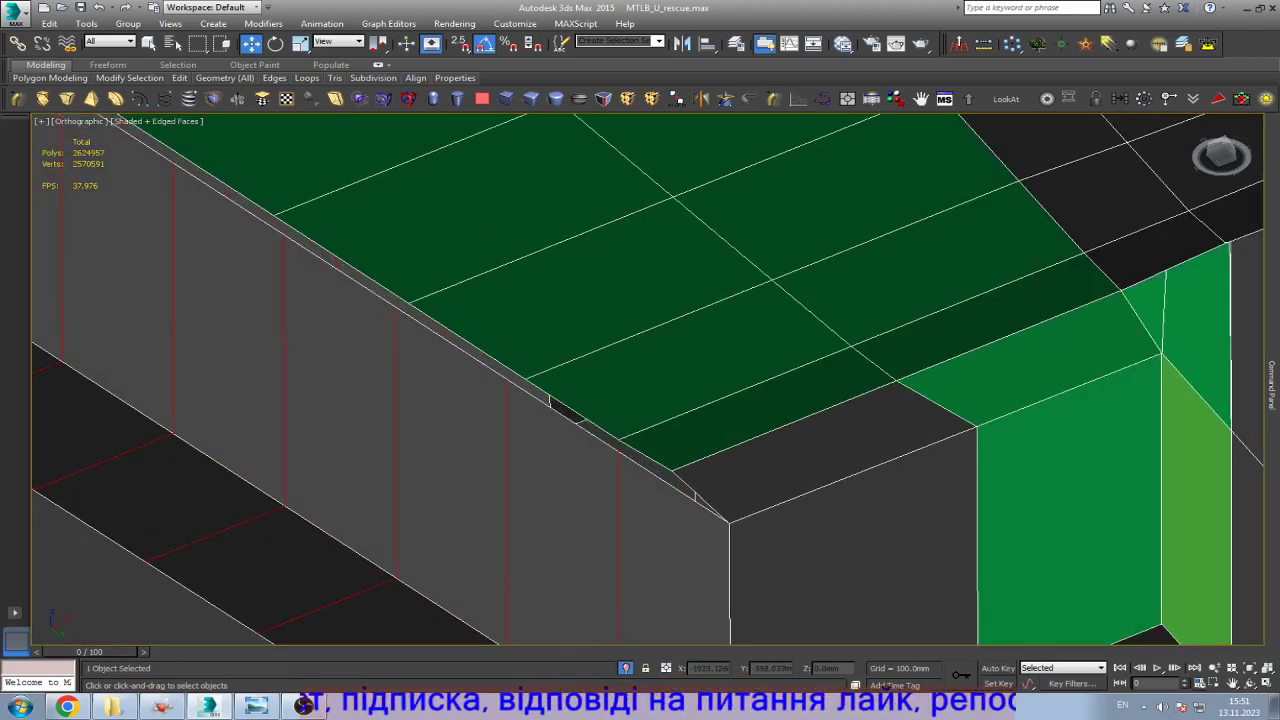
pyautogui.scroll(-3, 733, 337)
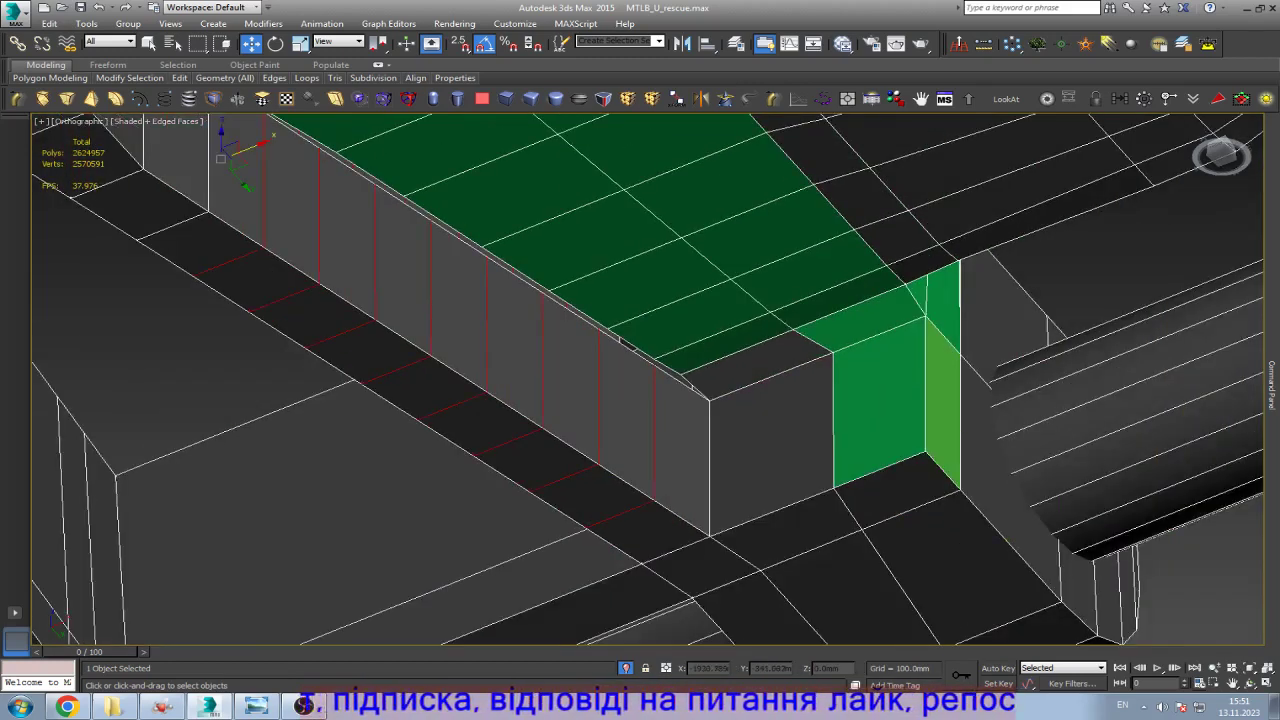
pyautogui.scroll(3, 733, 337)
pyautogui.press('1')
pyautogui.press('q')
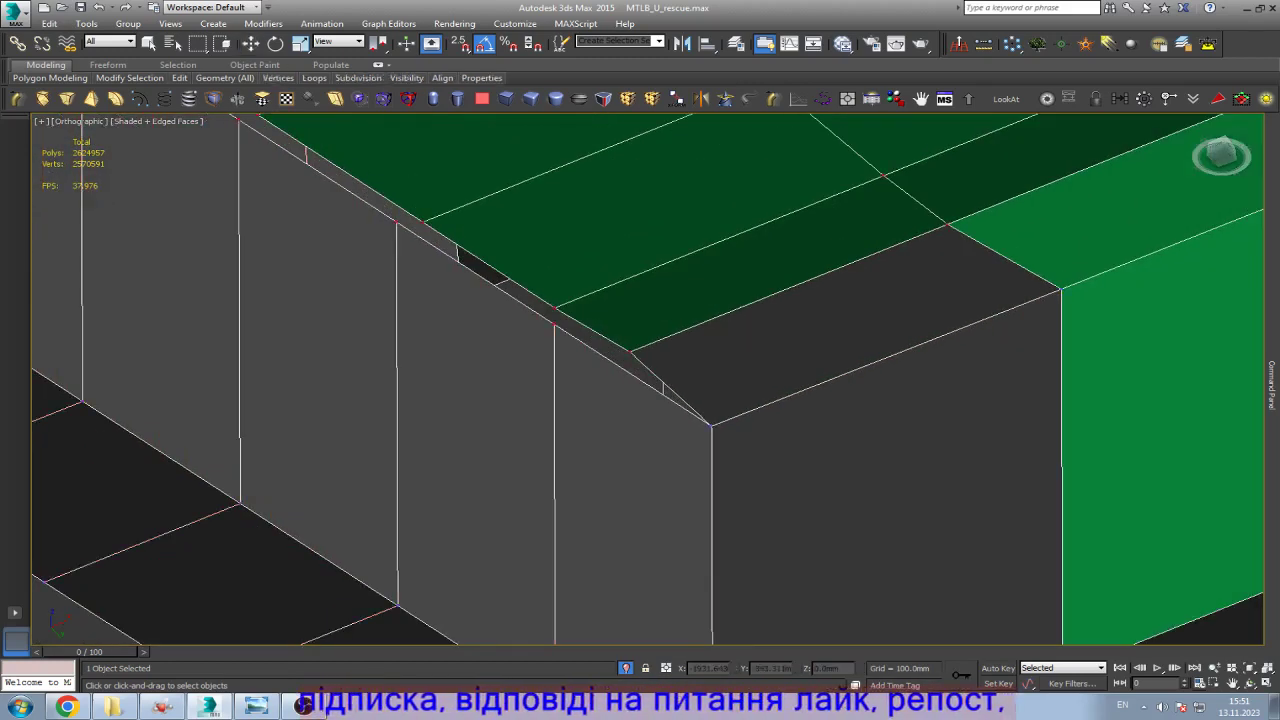
pyautogui.press('w')
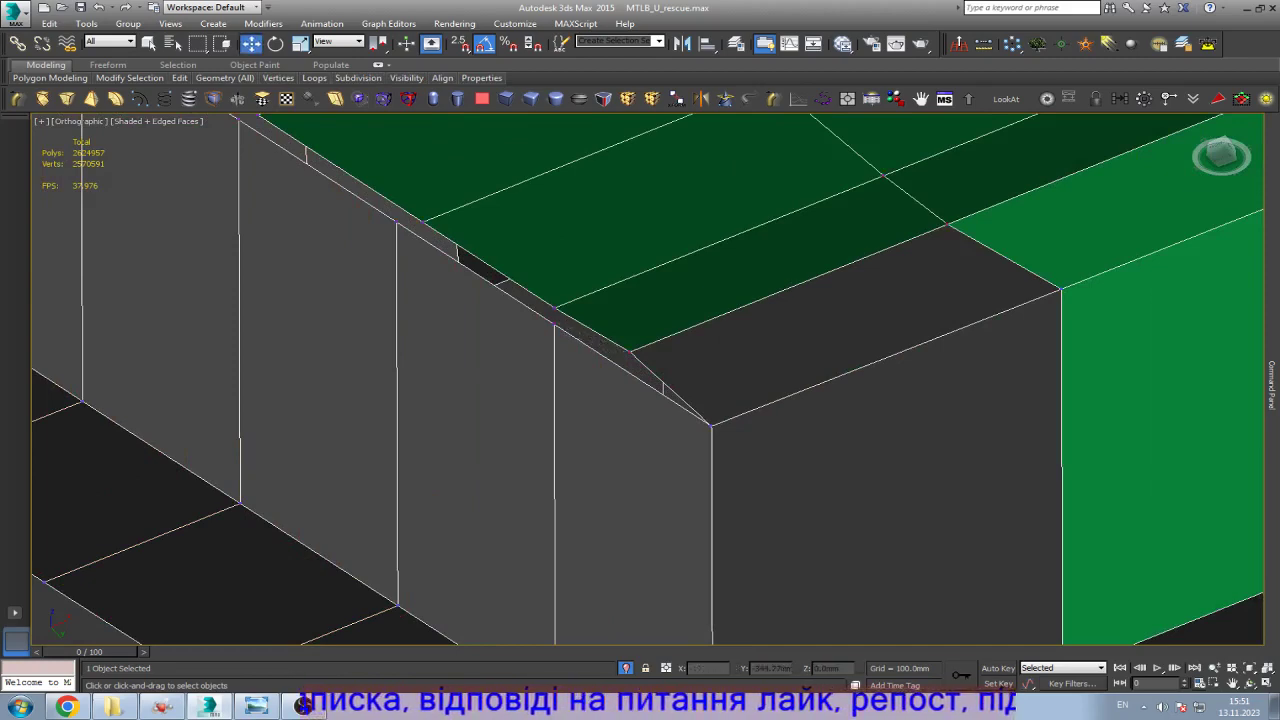
pyautogui.scroll(-3, 664, 405)
pyautogui.scroll(-3, 640, 380)
pyautogui.scroll(3, 580, 234)
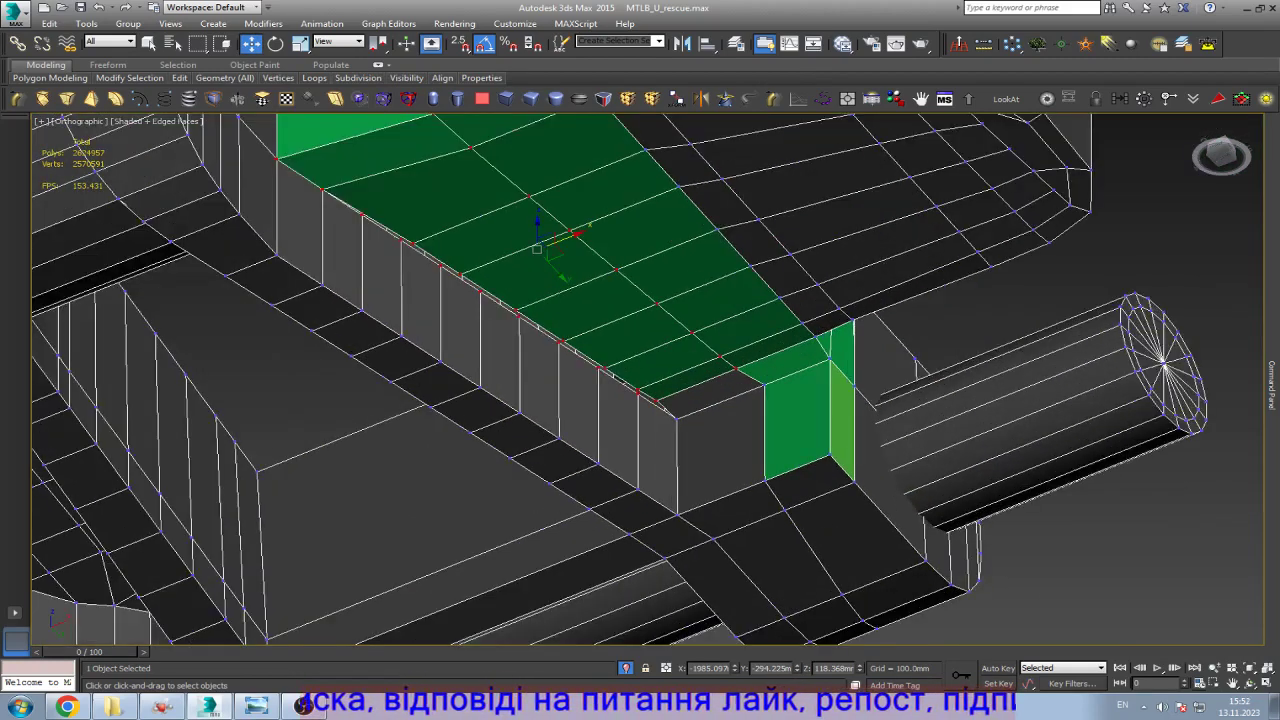
pyautogui.press('2')
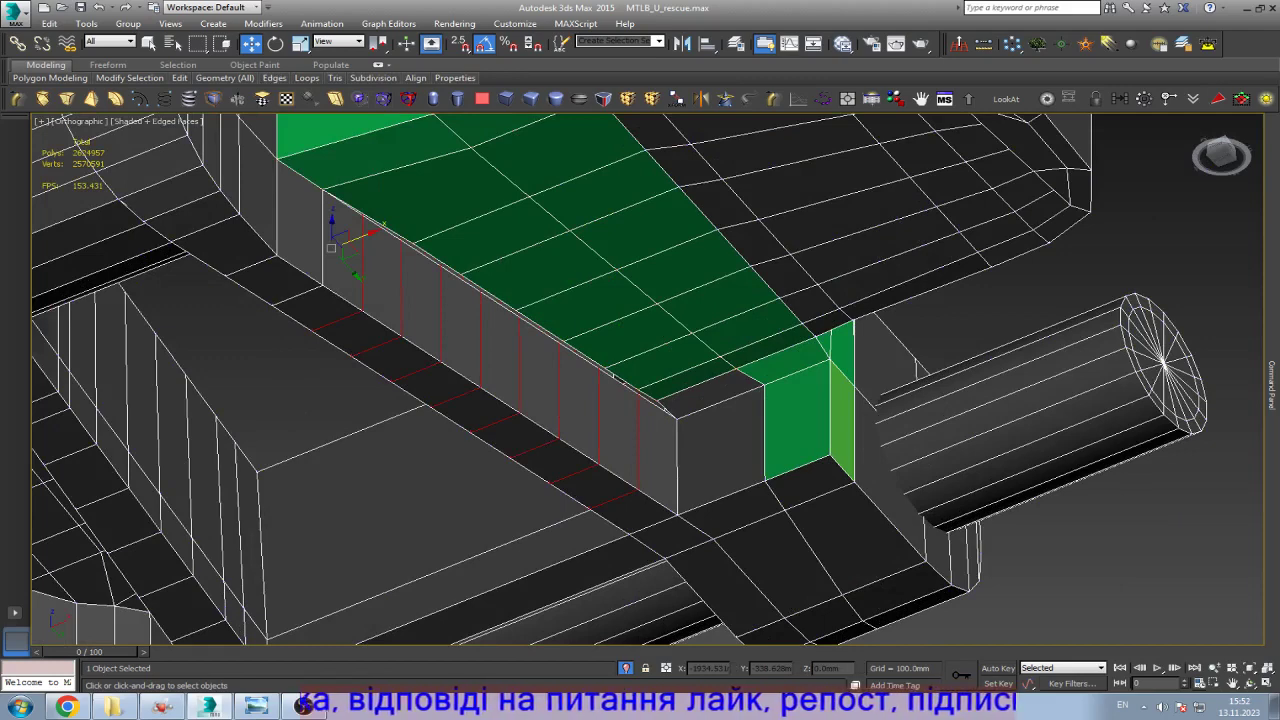
pyautogui.scroll(3, 645, 436)
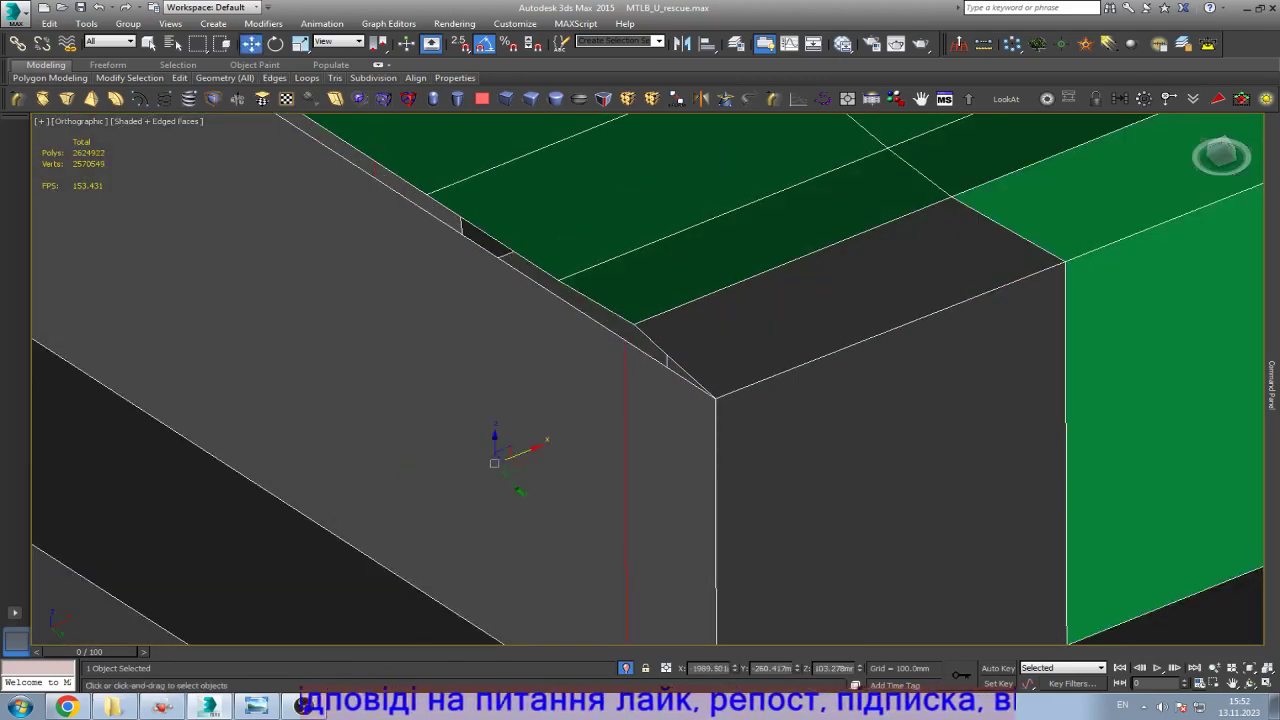
# Step: Finish the vertical slice, then cut a new edge along the slanted top edge
pyautogui.click(420, 400)
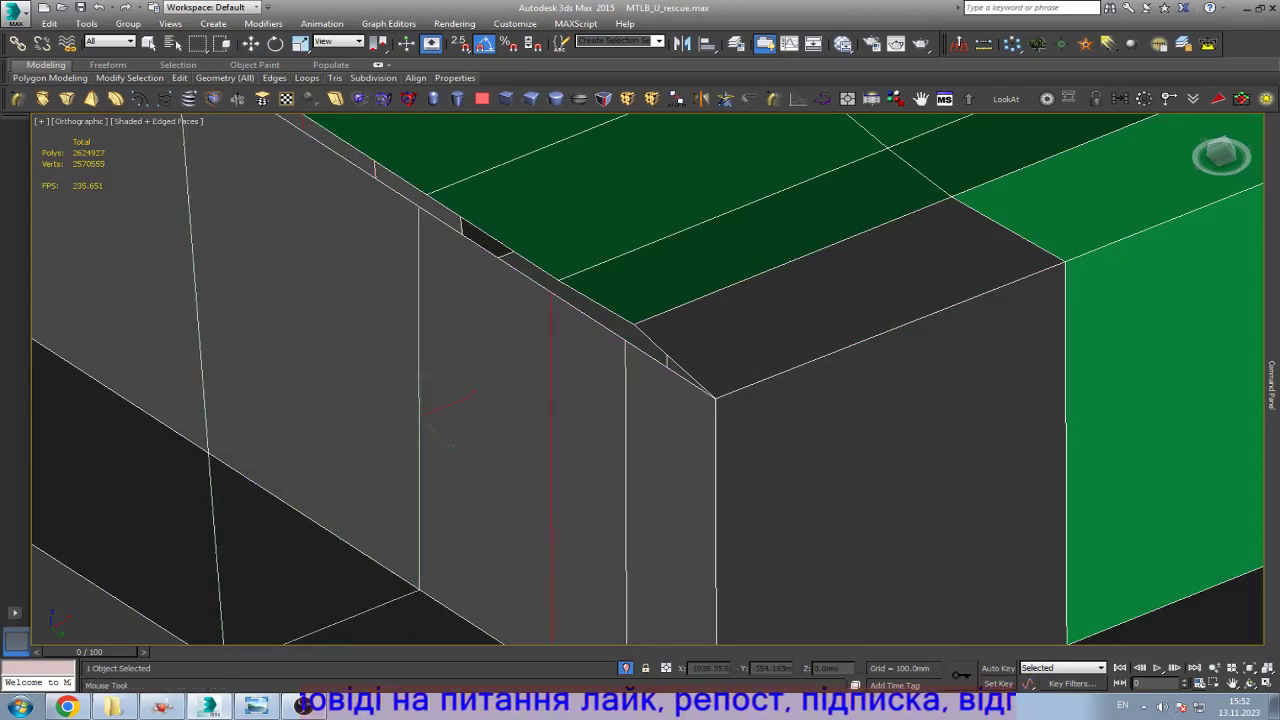
pyautogui.rightClick(420, 400)
pyautogui.moveTo(645, 380); pyautogui.dragTo(792, 473, button='middle')
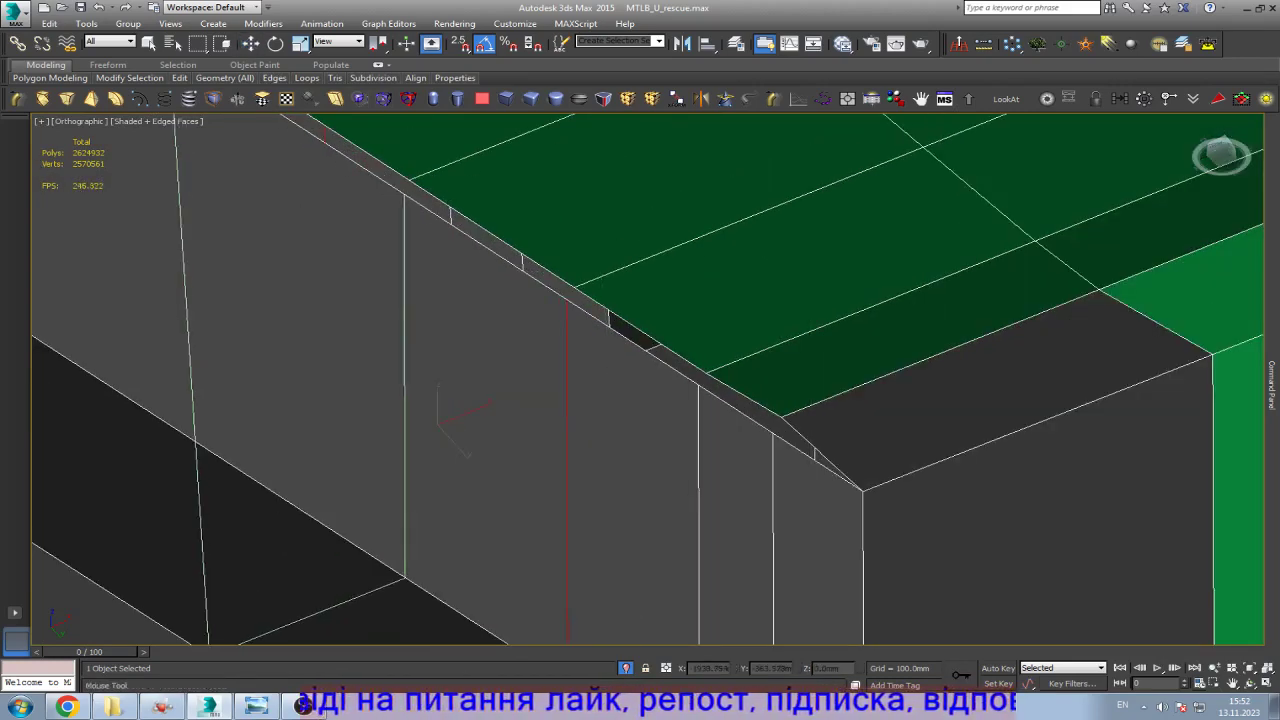
pyautogui.scroll(-5, 550, 480)
pyautogui.scroll(8, 550, 480)
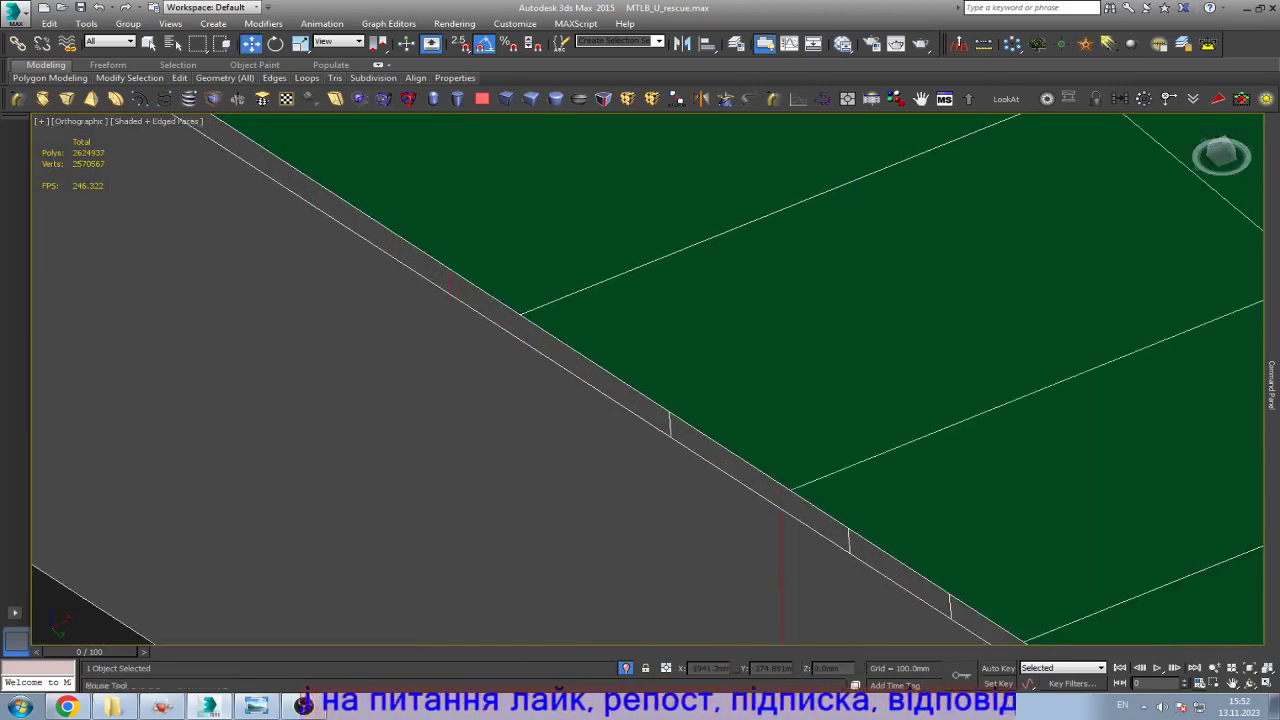
pyautogui.scroll(-4, 781, 560)
pyautogui.scroll(4, 781, 560)
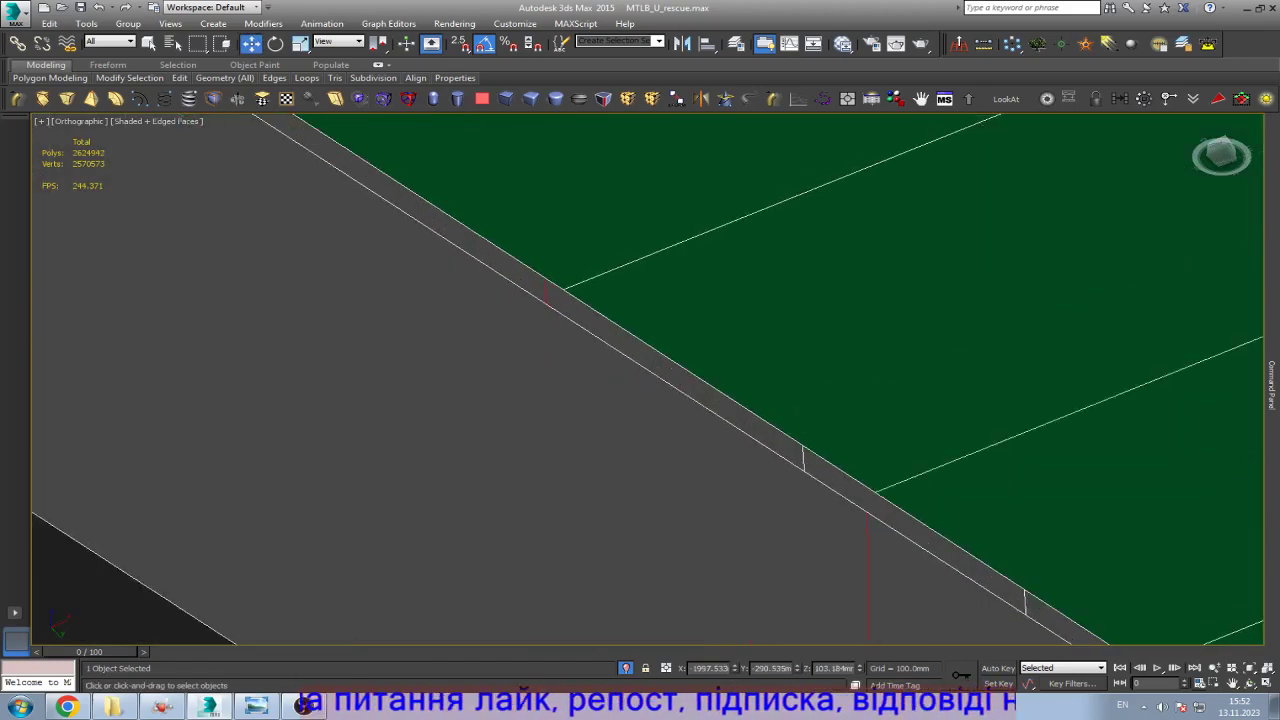
pyautogui.click(781, 570)
pyautogui.scroll(-4, 542, 298)
pyautogui.scroll(3, 500, 414)
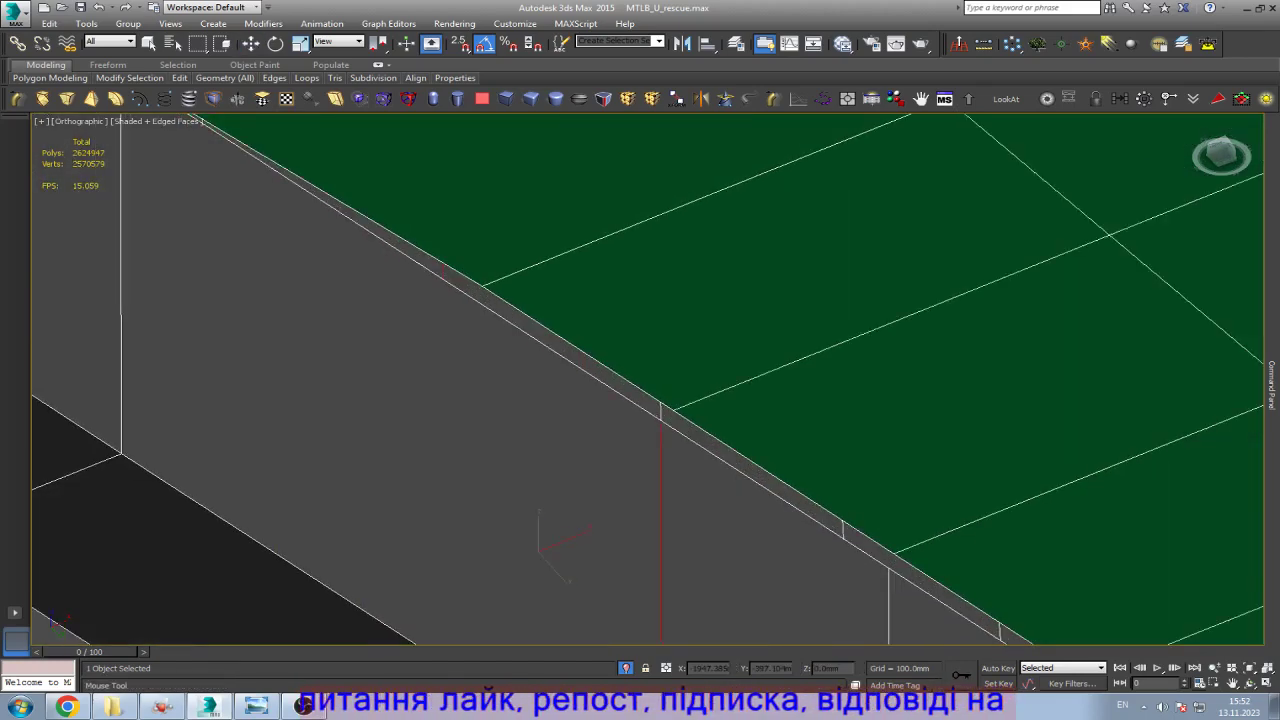
pyautogui.rightClick(540, 545)
# Step: Snap the stray vertex onto the top-edge vertex, collapsing the sliver strip
pyautogui.press('1')
pyautogui.scroll(-3, 540, 545)
pyautogui.scroll(3, 414, 363)
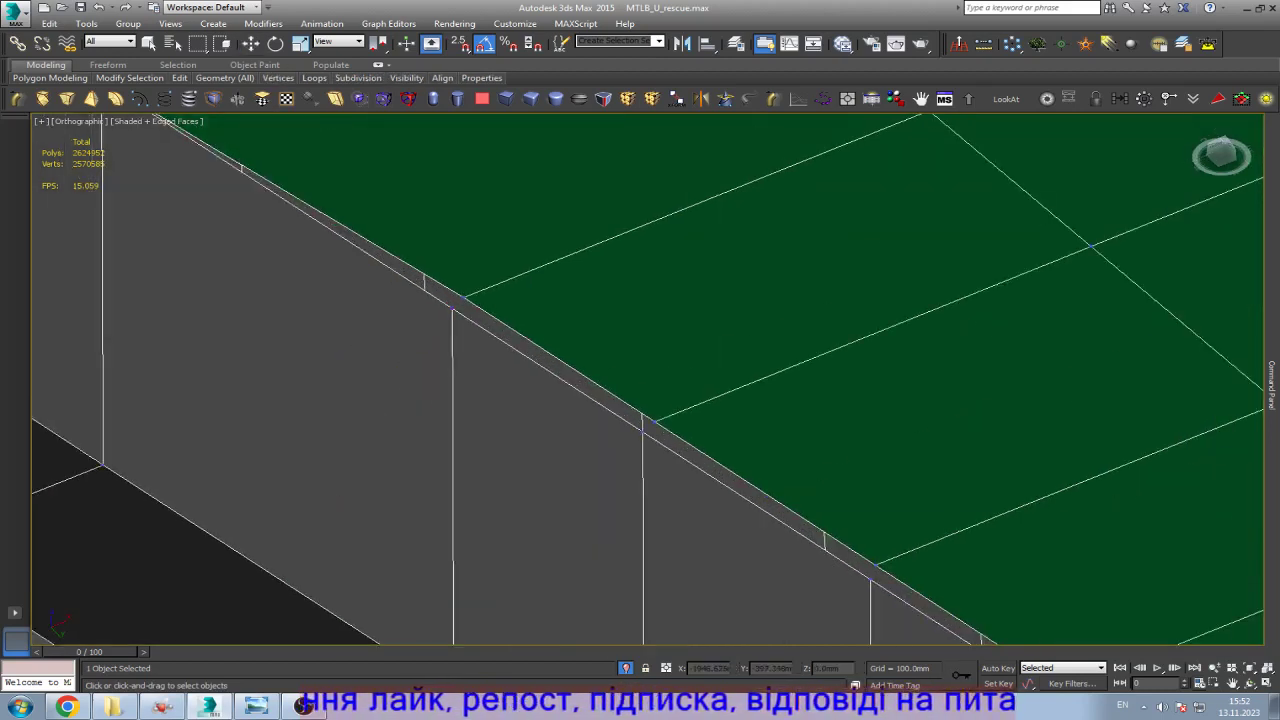
pyautogui.moveTo(465, 297); pyautogui.dragTo(453, 309)
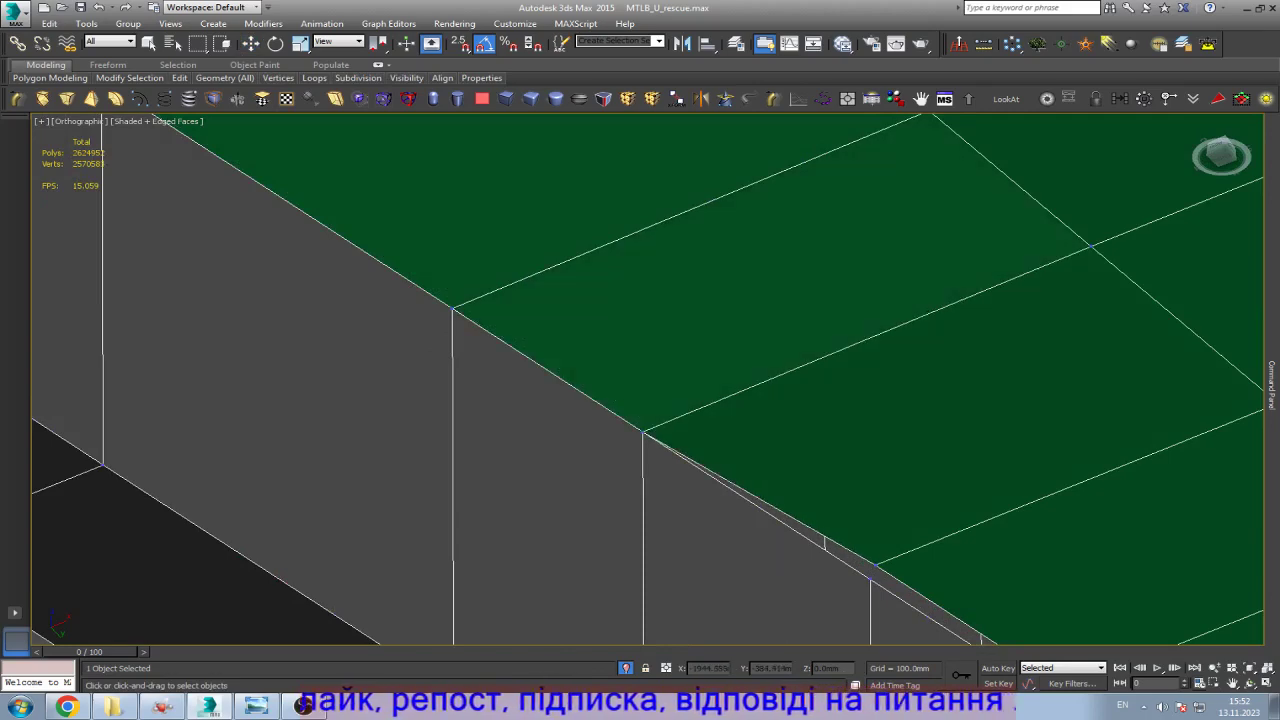
pyautogui.press('w')
pyautogui.scroll(-5, 640, 380)
pyautogui.scroll(6, 811, 410)
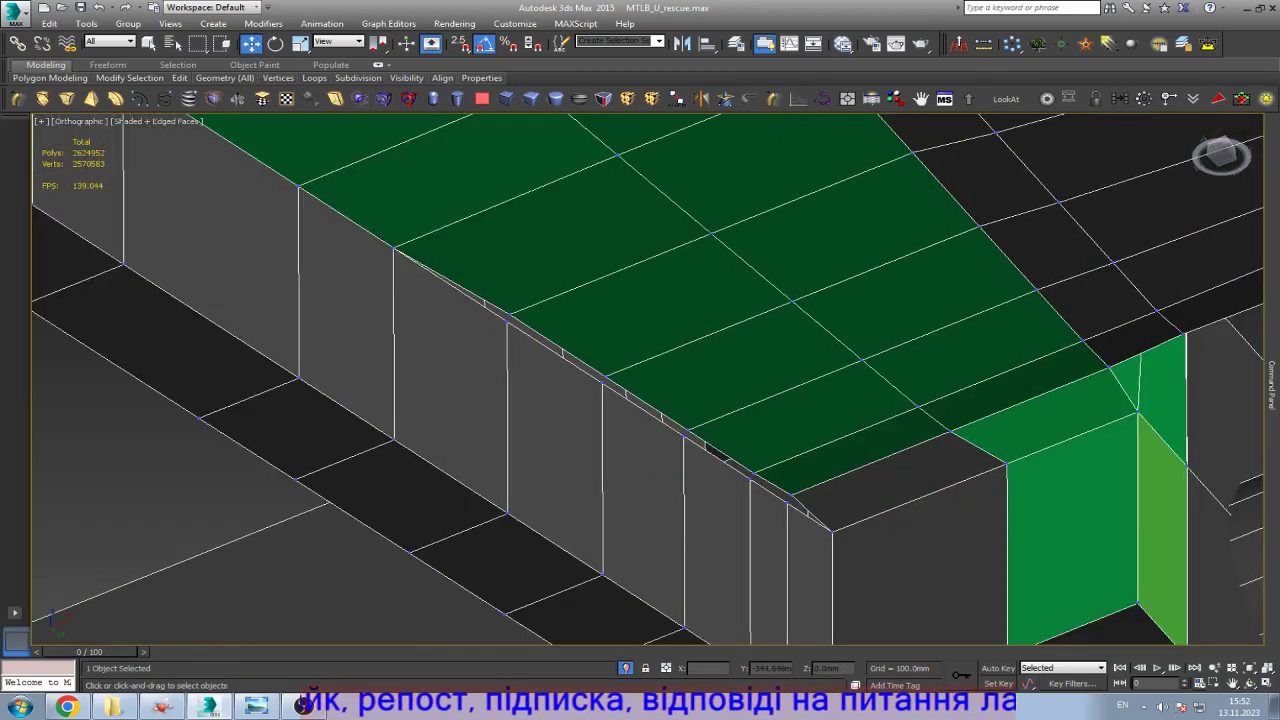
# Step: Target Weld the corner vertices onto their neighbours to close the dark sliver gaps
pyautogui.press('q')
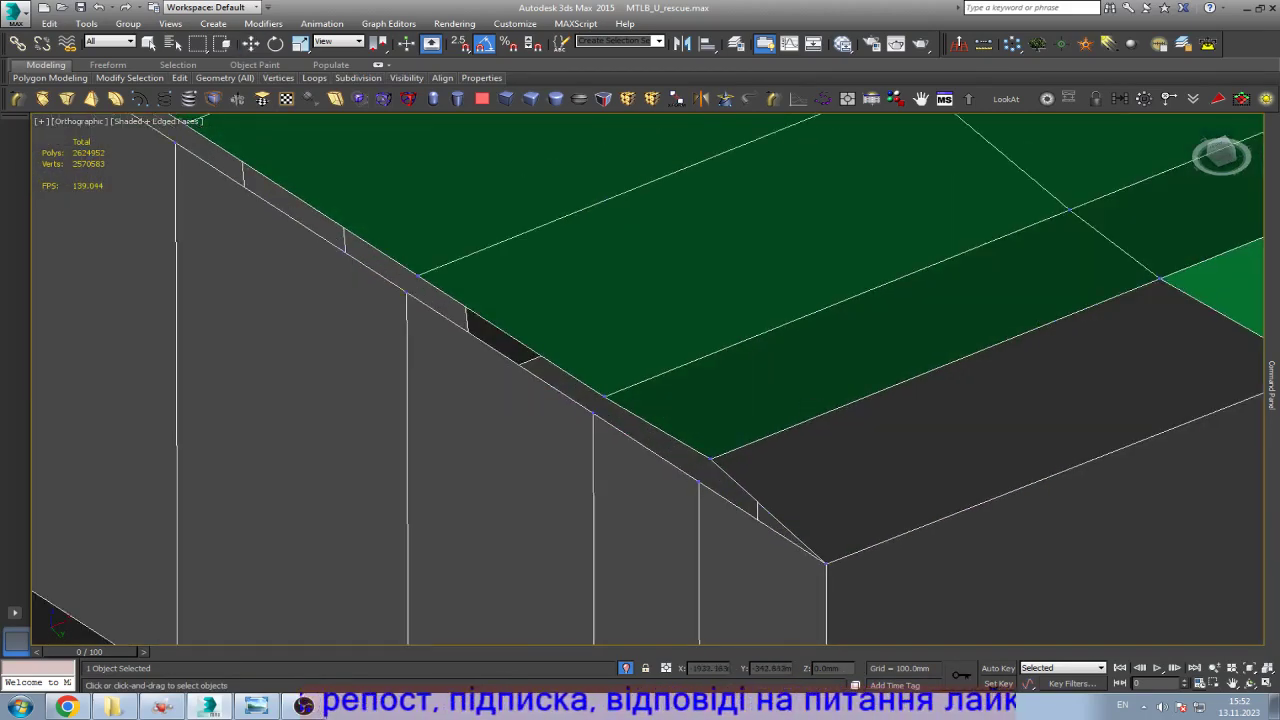
pyautogui.click(699, 481)
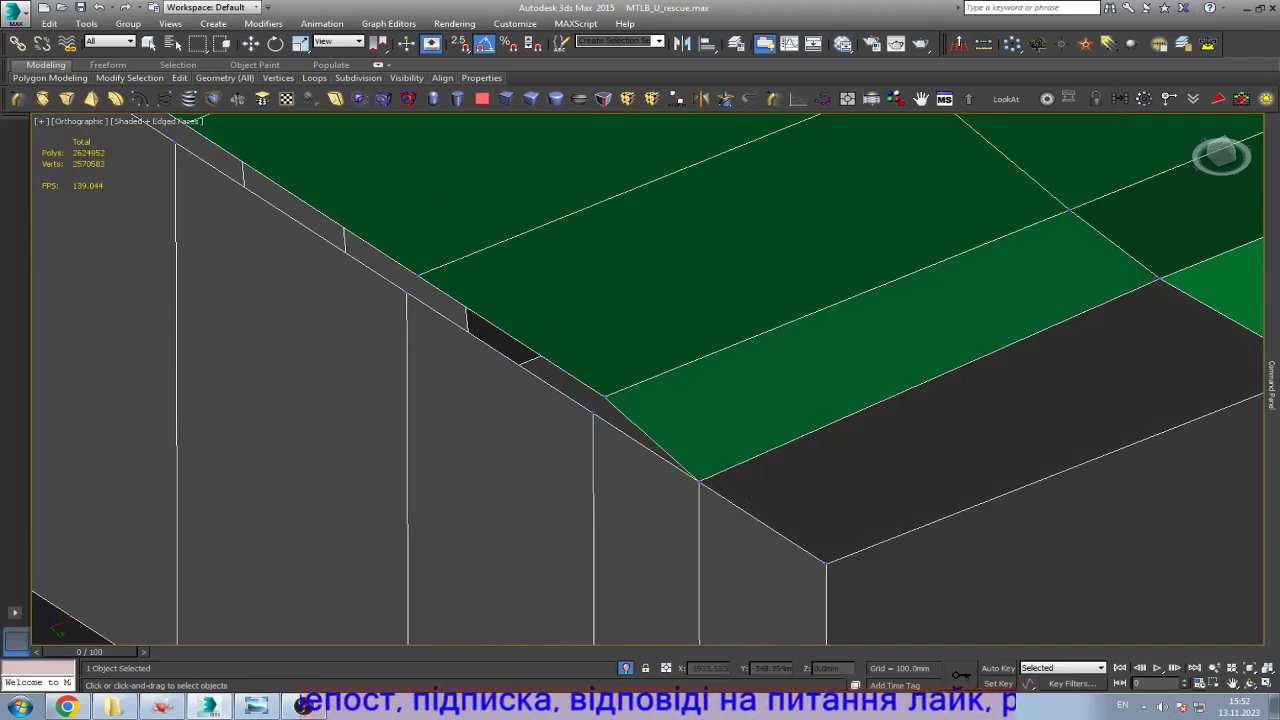
pyautogui.scroll(-5, 853, 560)
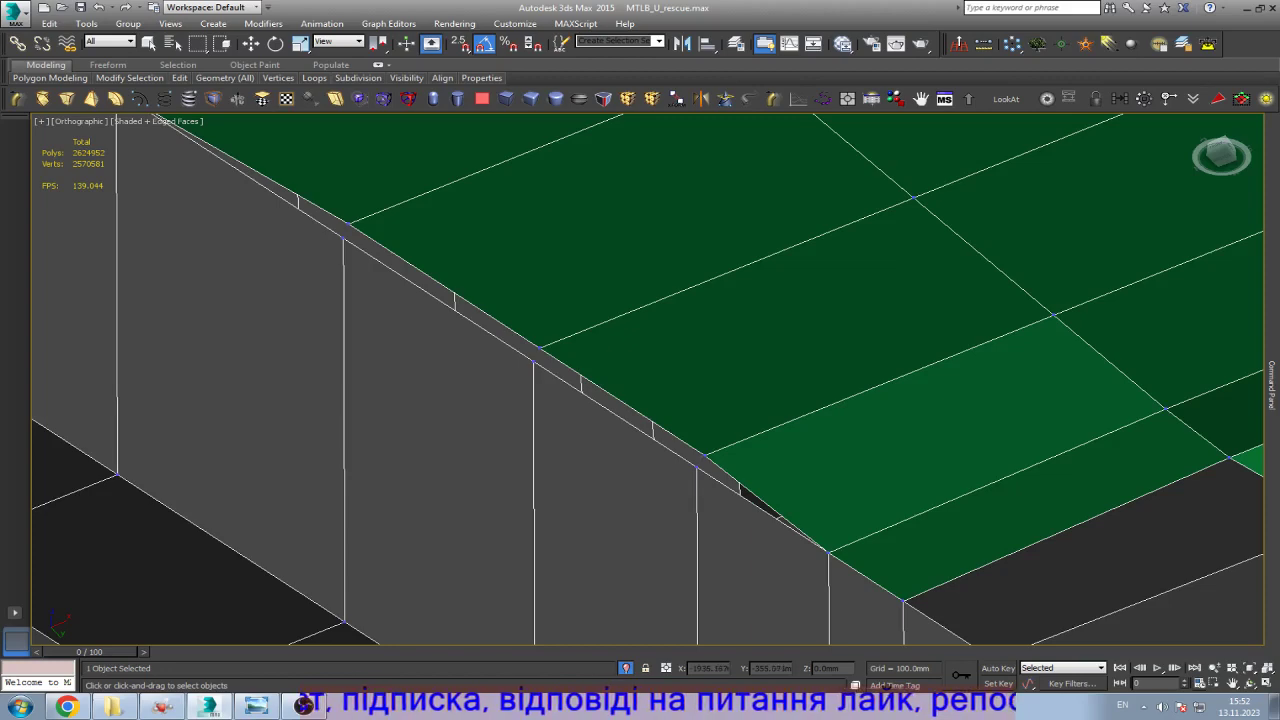
pyautogui.click(697, 467)
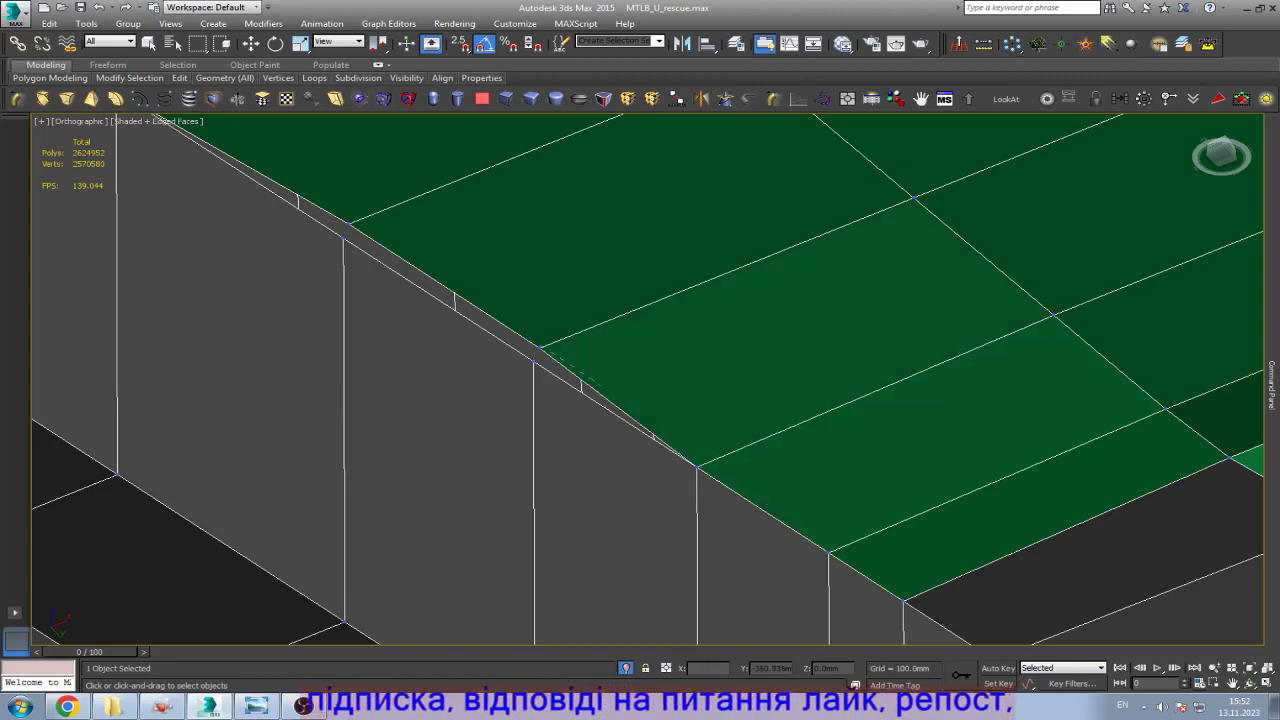
pyautogui.click(582, 384)
pyautogui.scroll(2, 640, 380)
pyautogui.press('w')
pyautogui.scroll(-3, 640, 380)
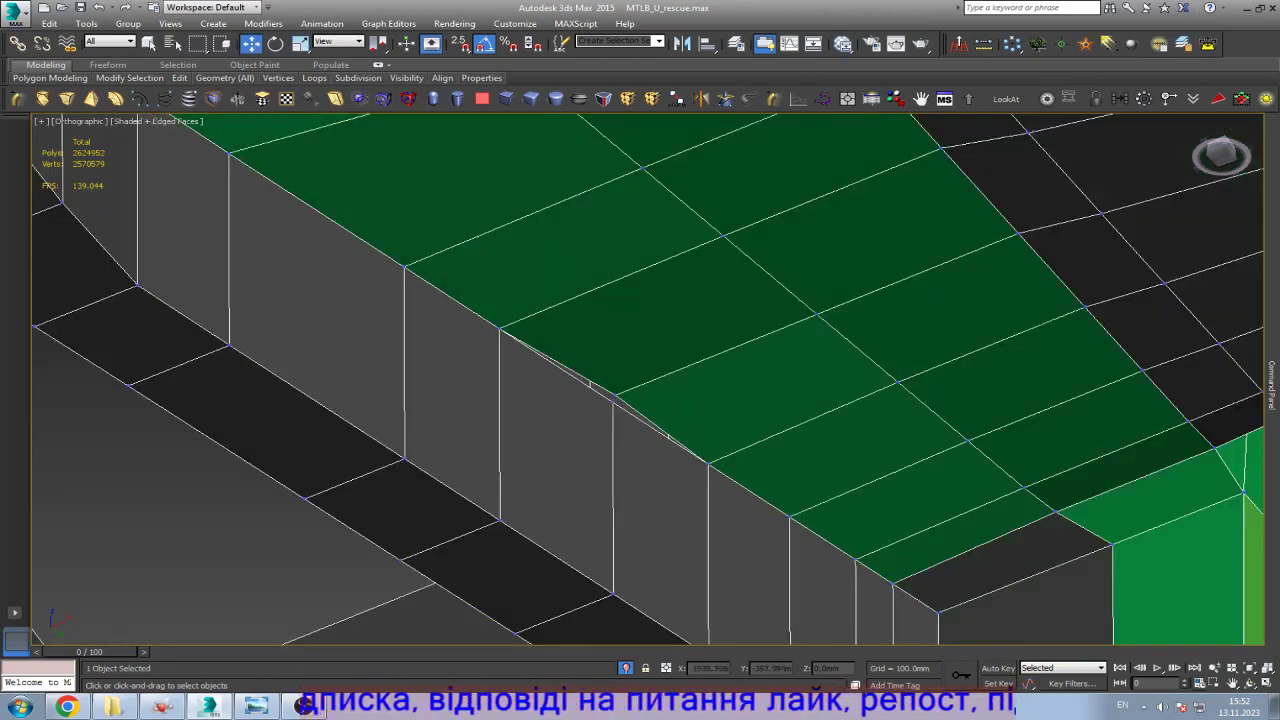
pyautogui.scroll(3, 577, 329)
pyautogui.press('q')
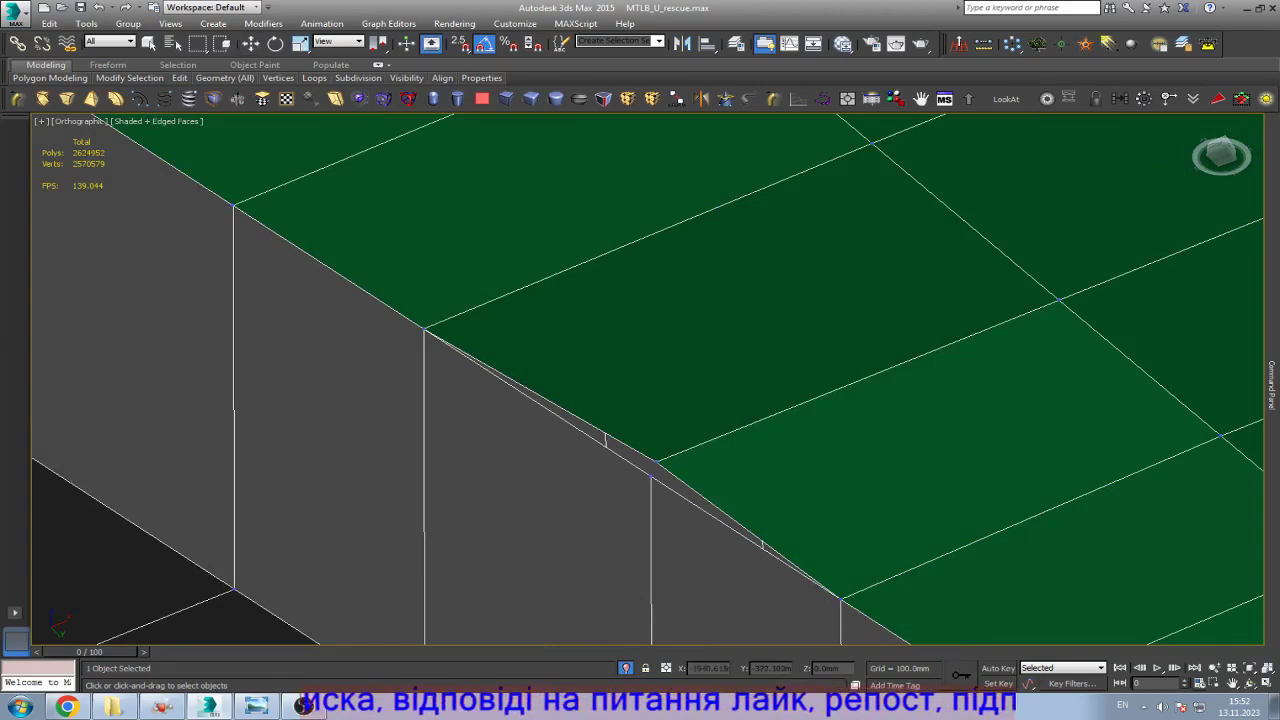
pyautogui.press('w')
pyautogui.scroll(-4, 640, 380)
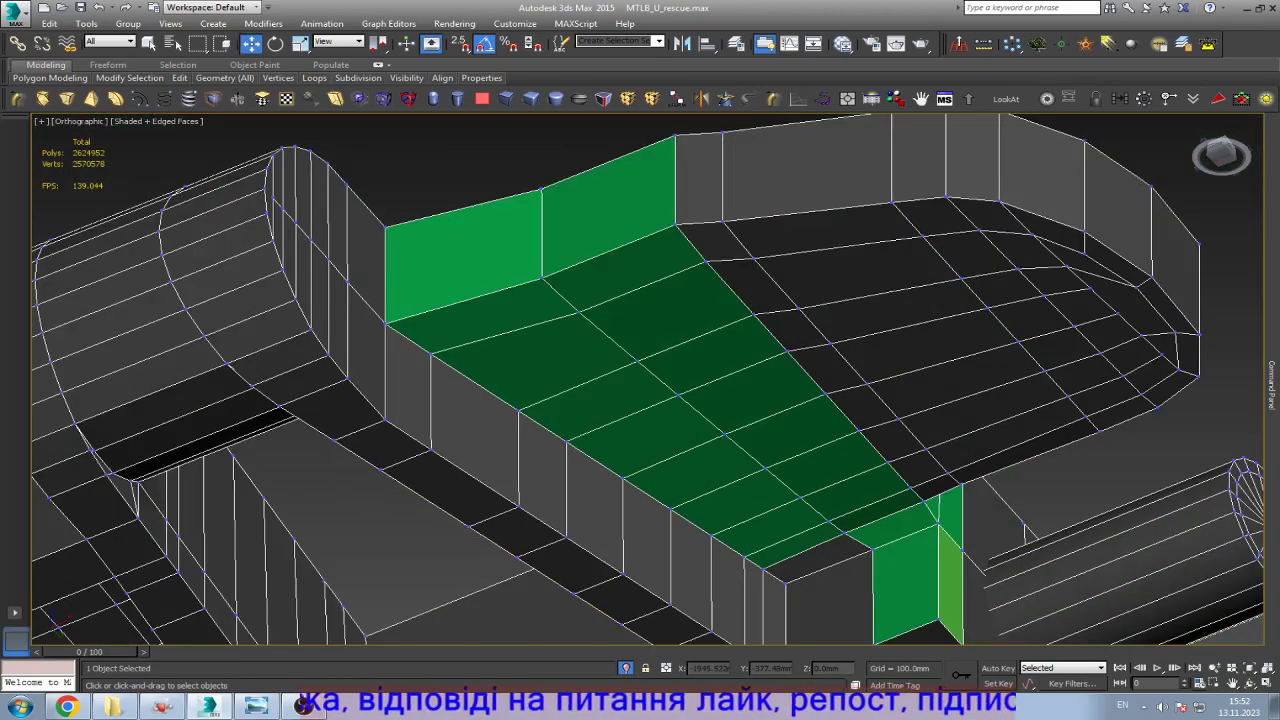
pyautogui.scroll(-2, 590, 483)
# Step: Give the whole link mesh material ID 2 (Black_Metal), select ID 2, then deselect and exit Element mode
pyautogui.scroll(-3, 614, 447)
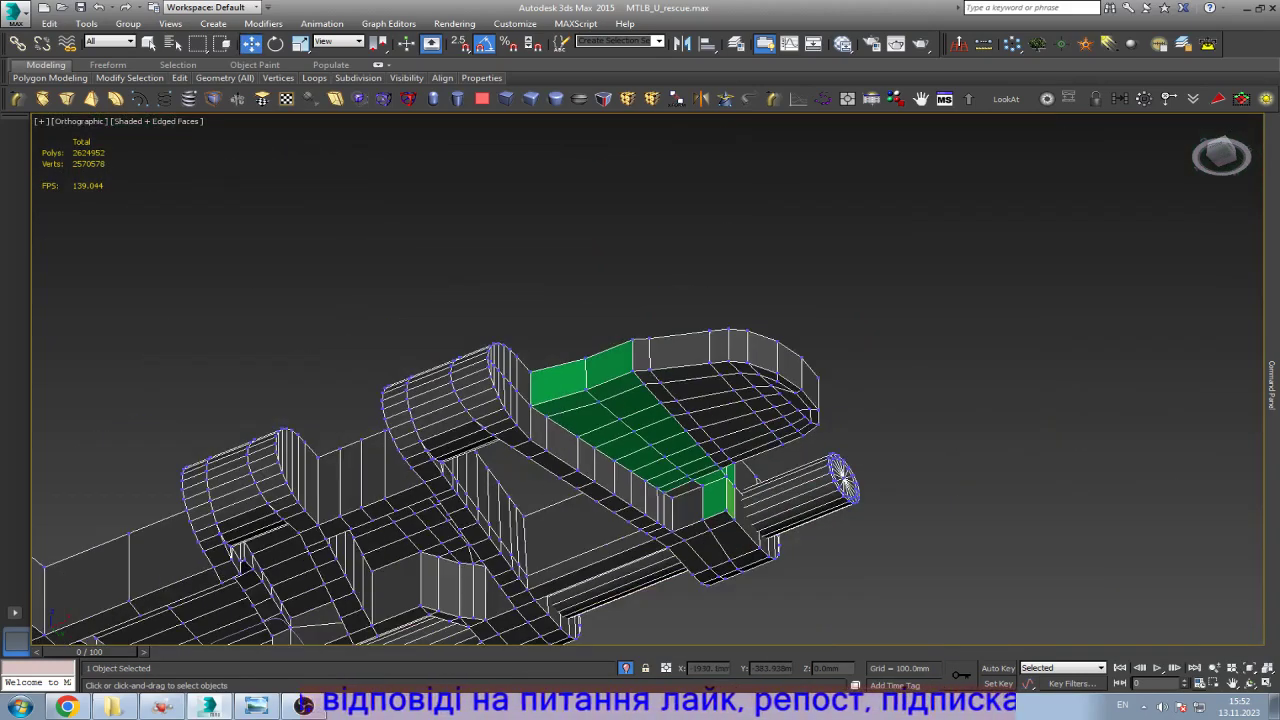
pyautogui.press('5')
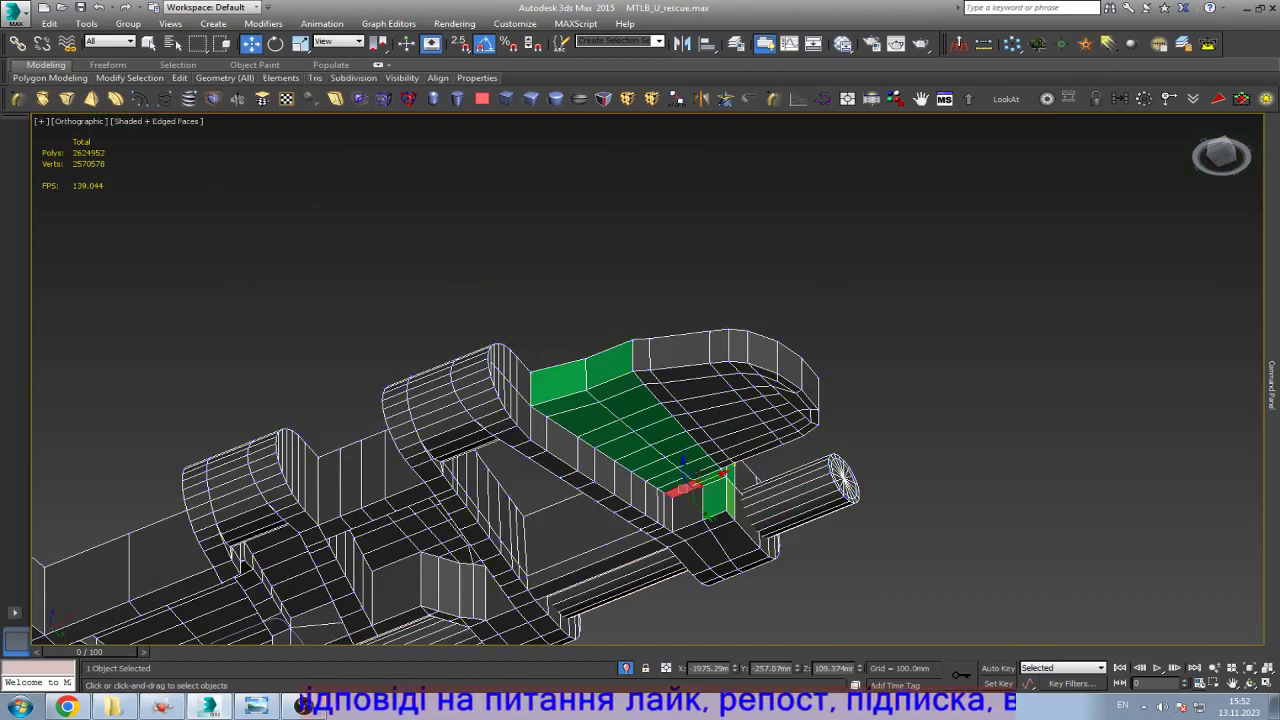
pyautogui.hotkey('ctrl', 'a')
pyautogui.press('z')
pyautogui.moveTo(1272, 385)
pyautogui.scroll(-10, 1192, 470)
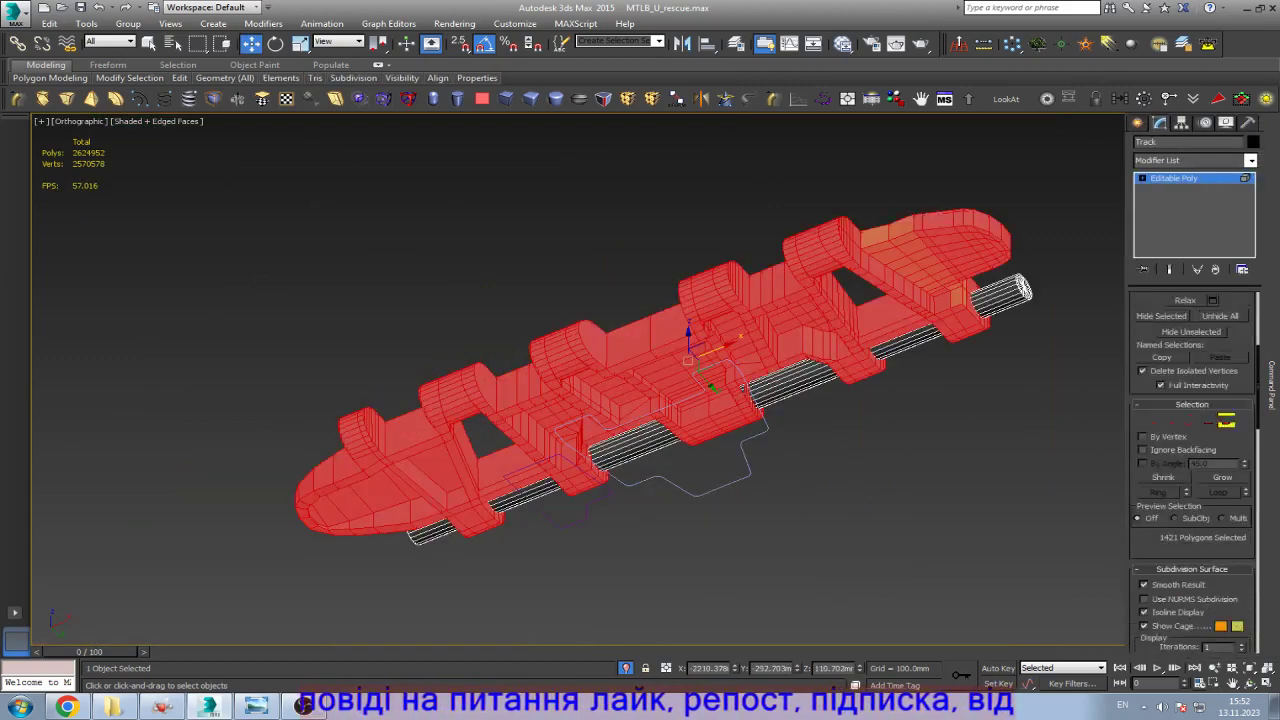
pyautogui.scroll(-3, 1192, 470)
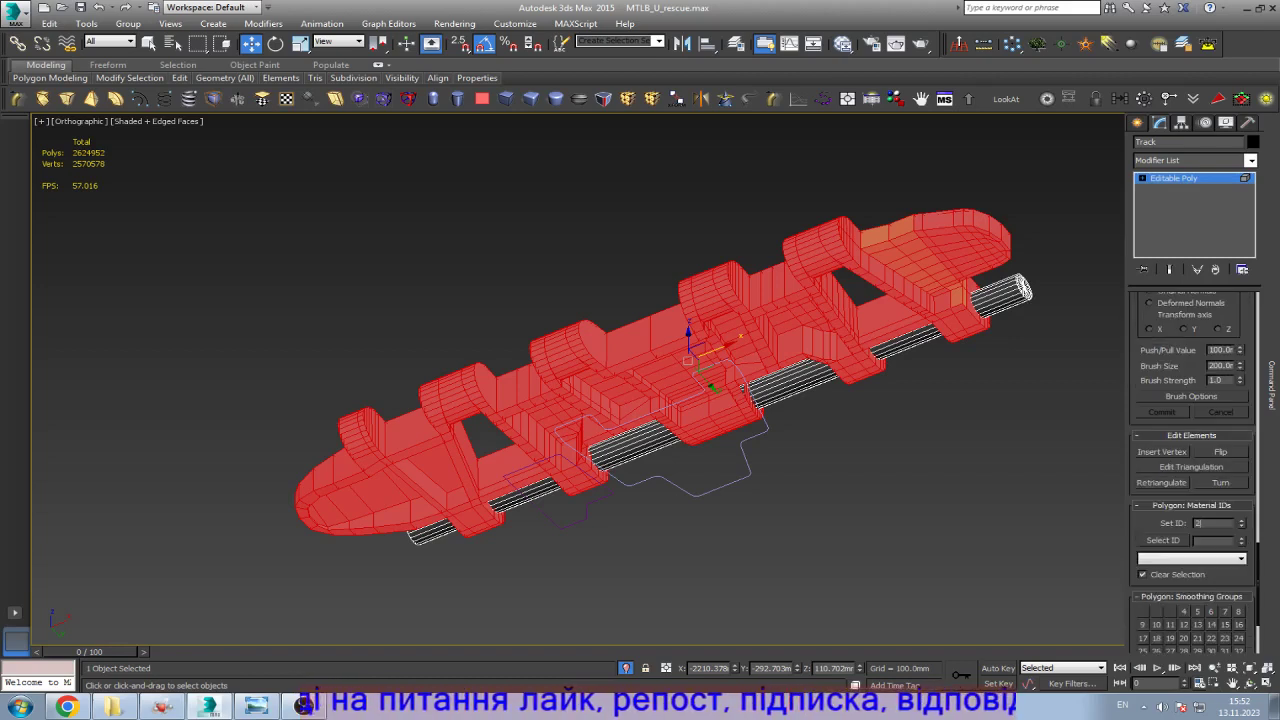
pyautogui.press('Return')
pyautogui.click(1163, 540)
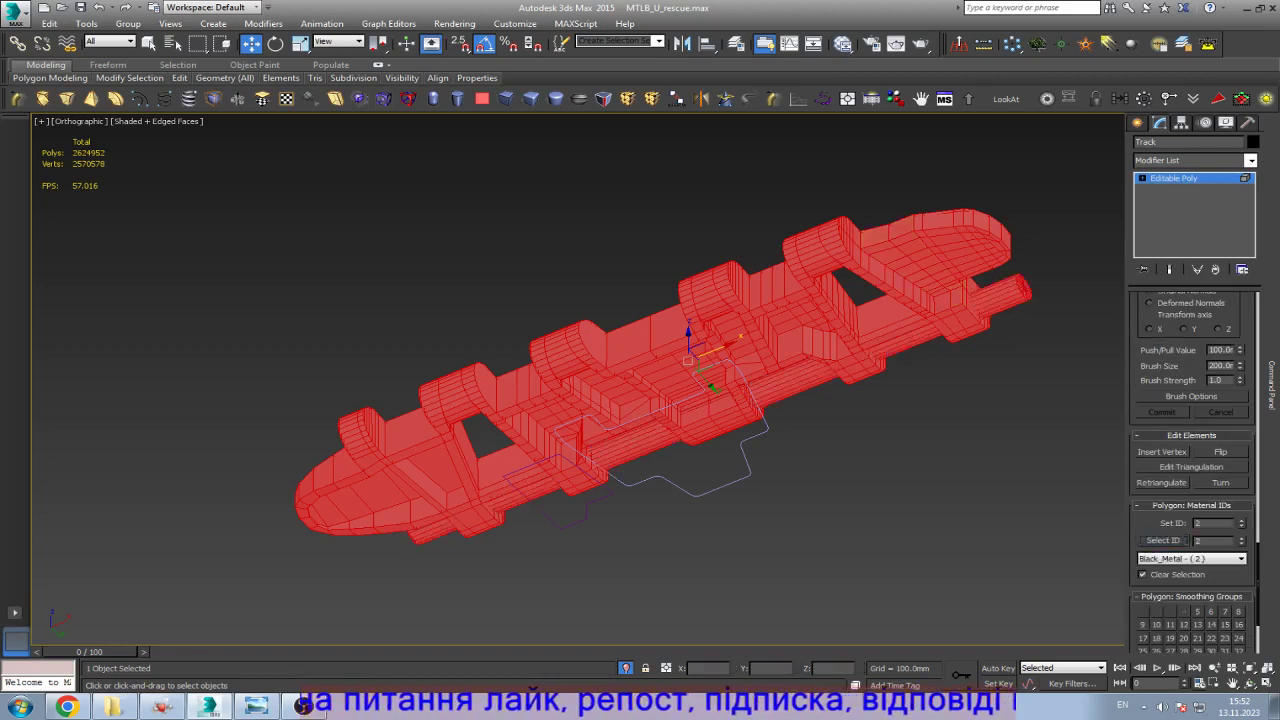
pyautogui.hotkey('ctrl', 'd')
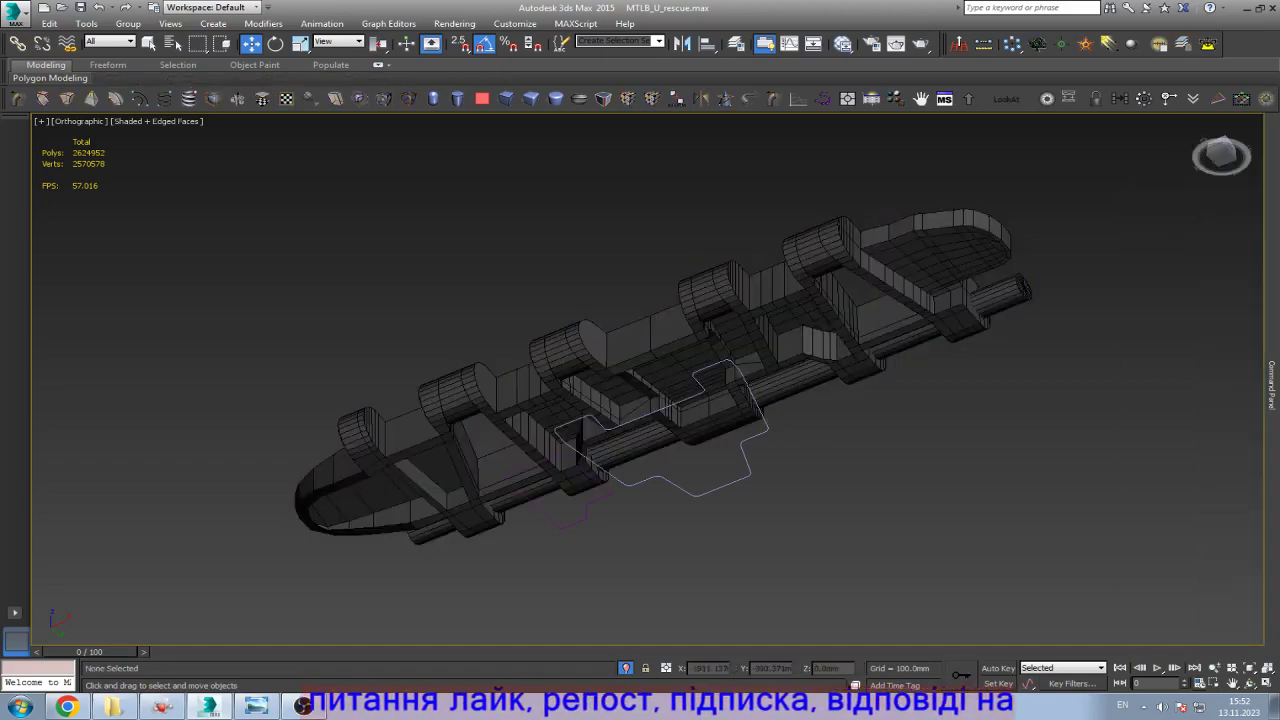
pyautogui.hotkey('ctrl', 'z')
# Step: Remove the two ridge edges and the long edge loop across the link's top face
pyautogui.keyDown('alt'); pyautogui.moveTo(640, 380); pyautogui.dragTo(710, 325, button='middle'); pyautogui.keyUp('alt')
pyautogui.scroll(10, 560, 400)
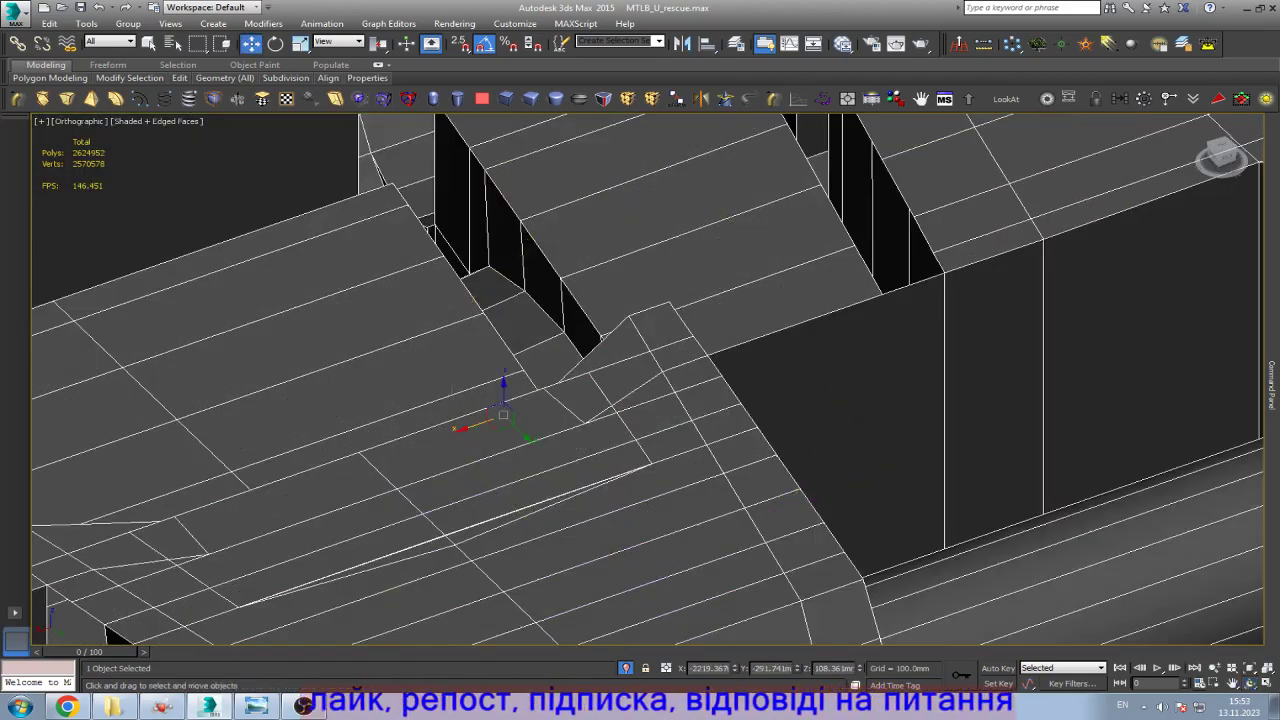
pyautogui.press('2')
pyautogui.click(648, 308)
pyautogui.hotkey('ctrl', 'BackSpace')
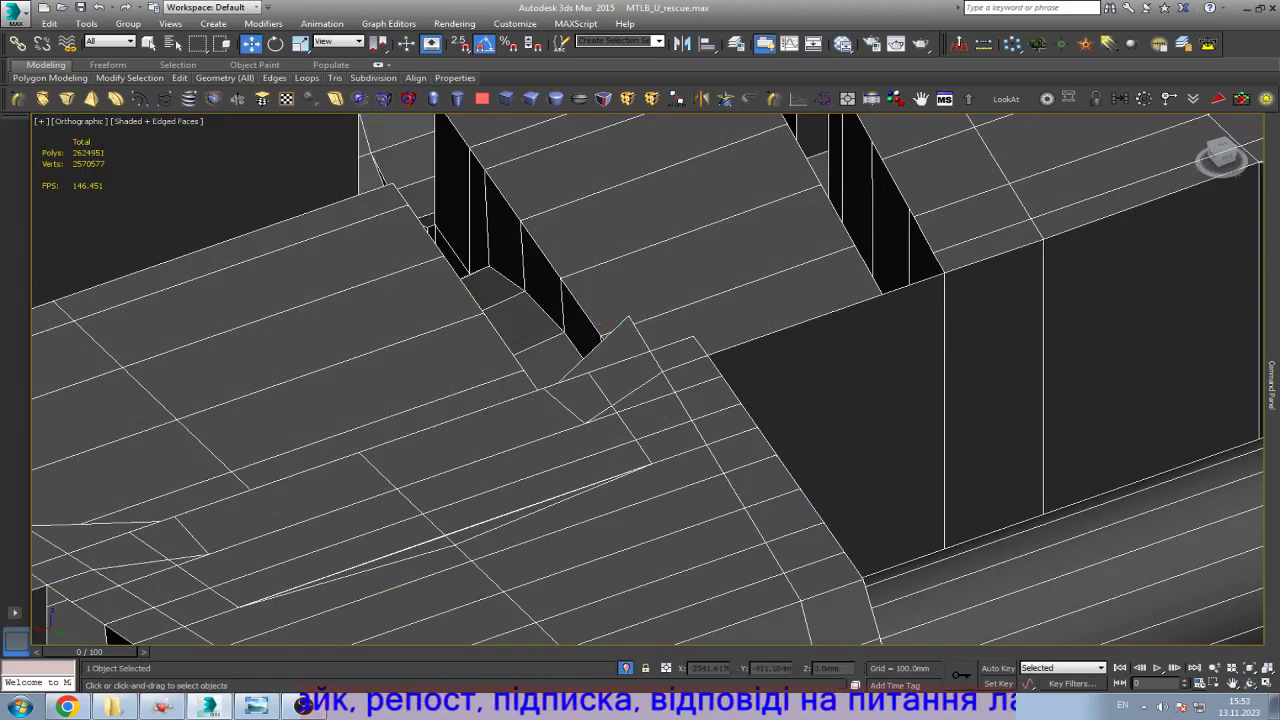
pyautogui.click(571, 357)
pyautogui.hotkey('ctrl', 'BackSpace')
pyautogui.doubleClick(612, 410)
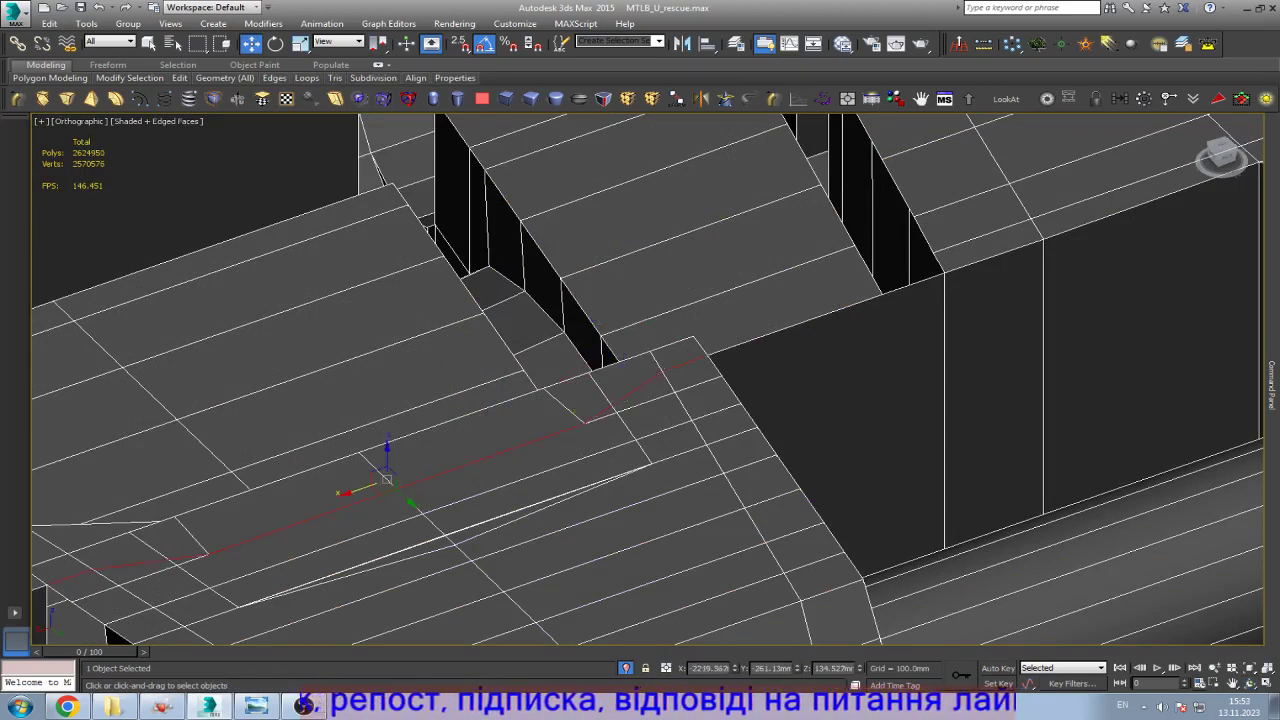
pyautogui.hotkey('ctrl', 'BackSpace')
# Step: Remove the corner ridge edge and further edge loops, undoing the last loop removal
pyautogui.click(640, 365)
pyautogui.hotkey('ctrl', 'BackSpace')
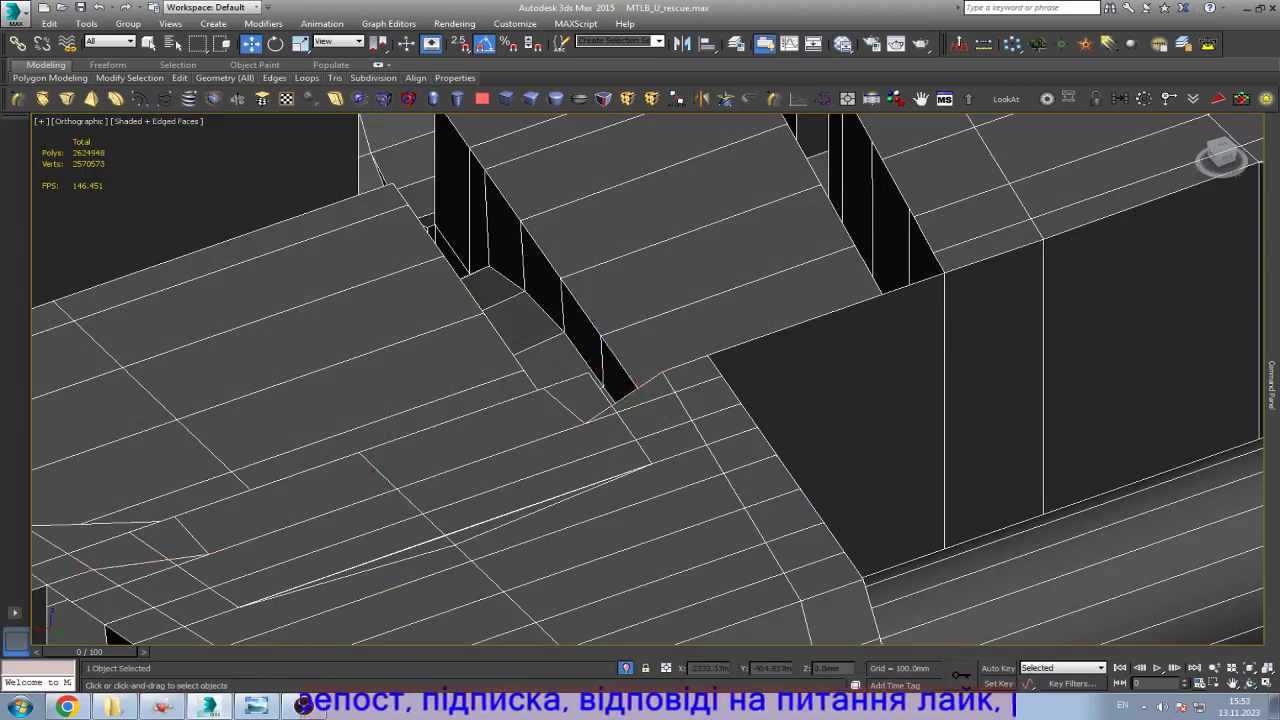
pyautogui.doubleClick(462, 416)
pyautogui.hotkey('ctrl', 'BackSpace')
pyautogui.scroll(3, 462, 440)
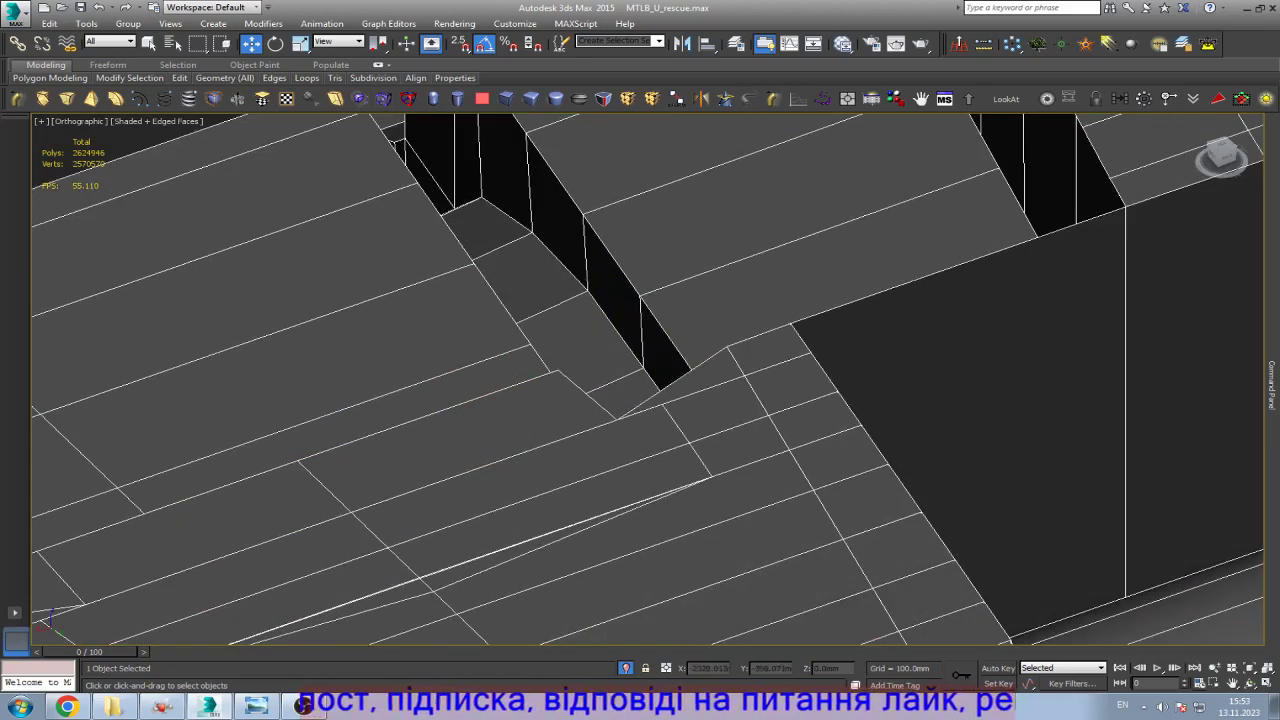
pyautogui.doubleClick(660, 390)
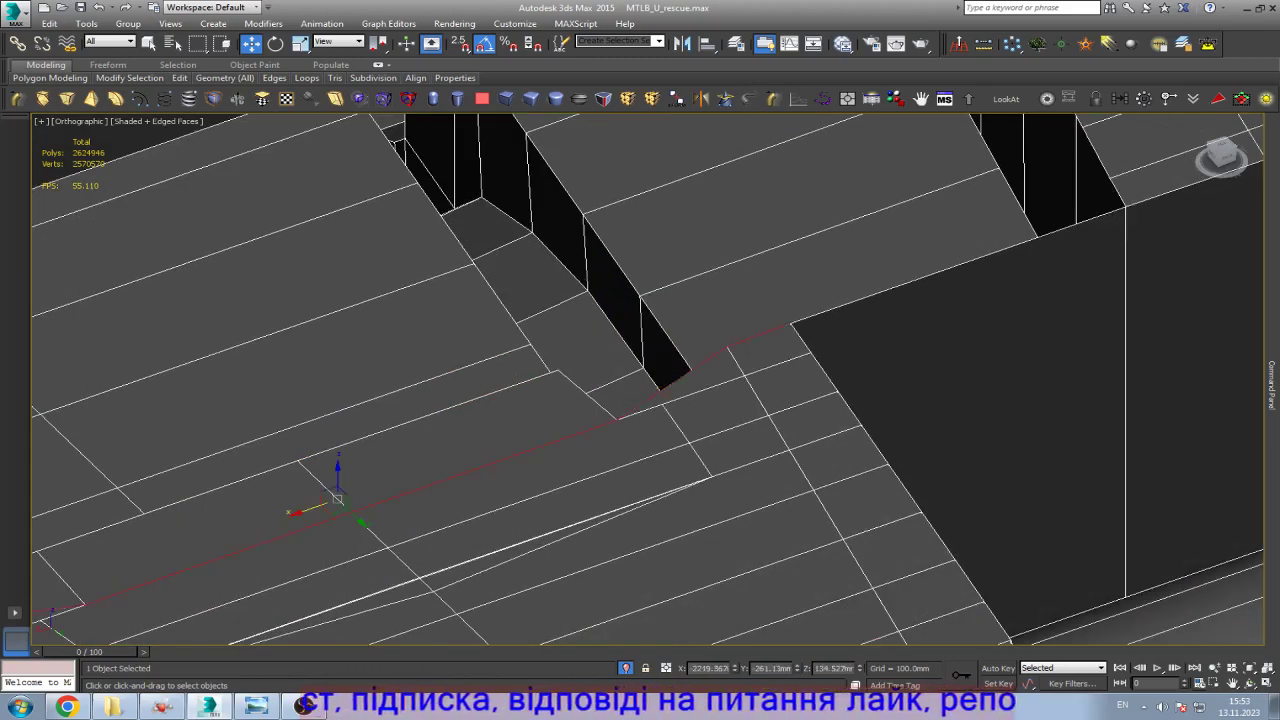
pyautogui.hotkey('ctrl', 'BackSpace')
pyautogui.scroll(-2, 640, 380)
pyautogui.scroll(2, 640, 380)
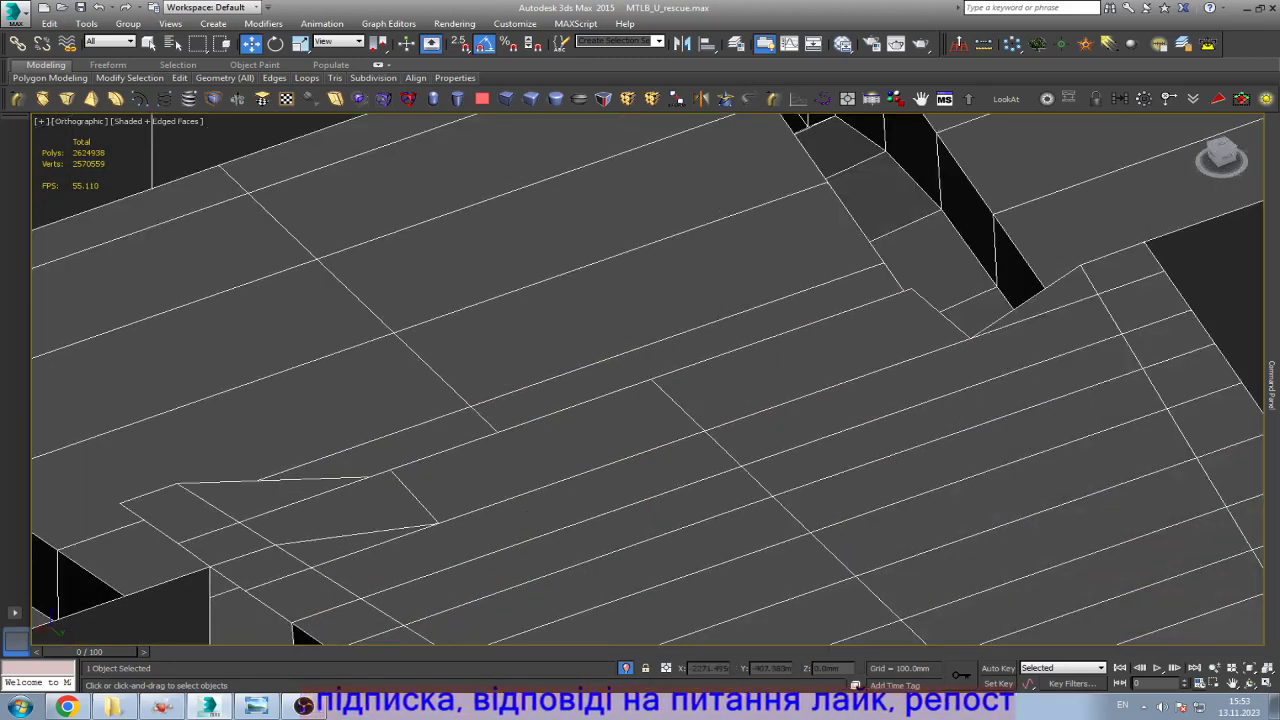
pyautogui.hotkey('ctrl', 'BackSpace')
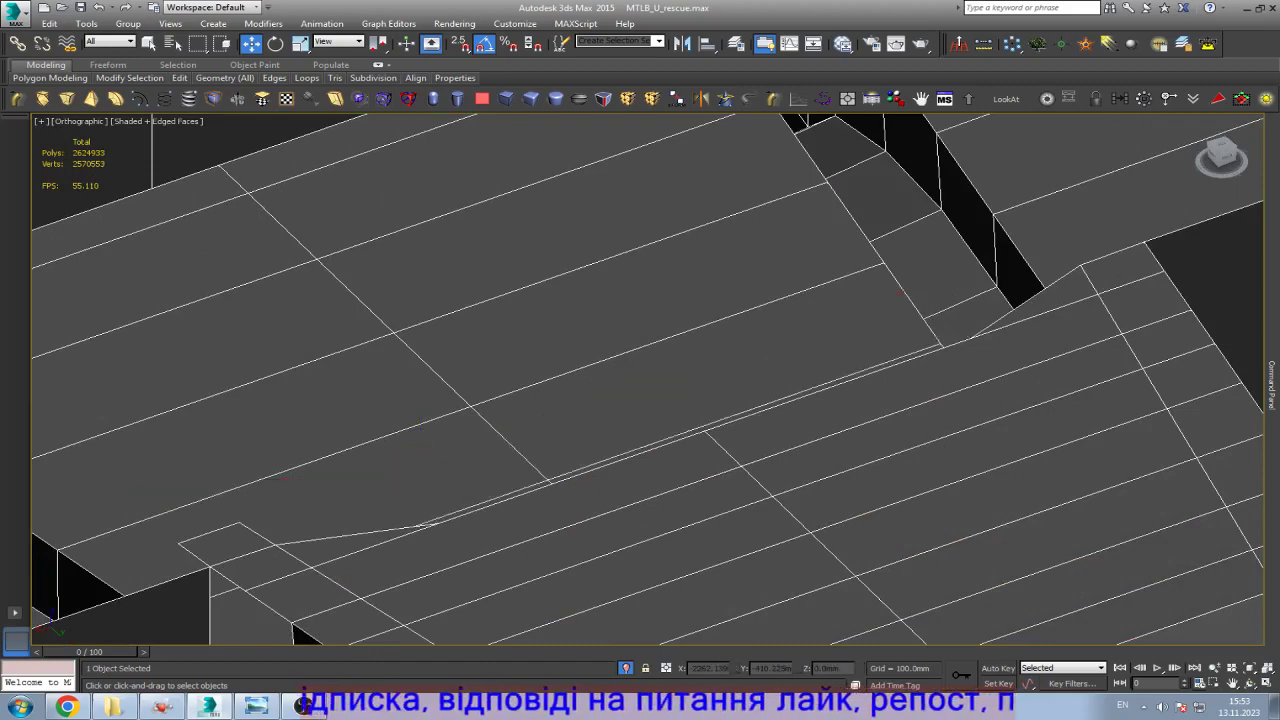
pyautogui.scroll(-3, 420, 520)
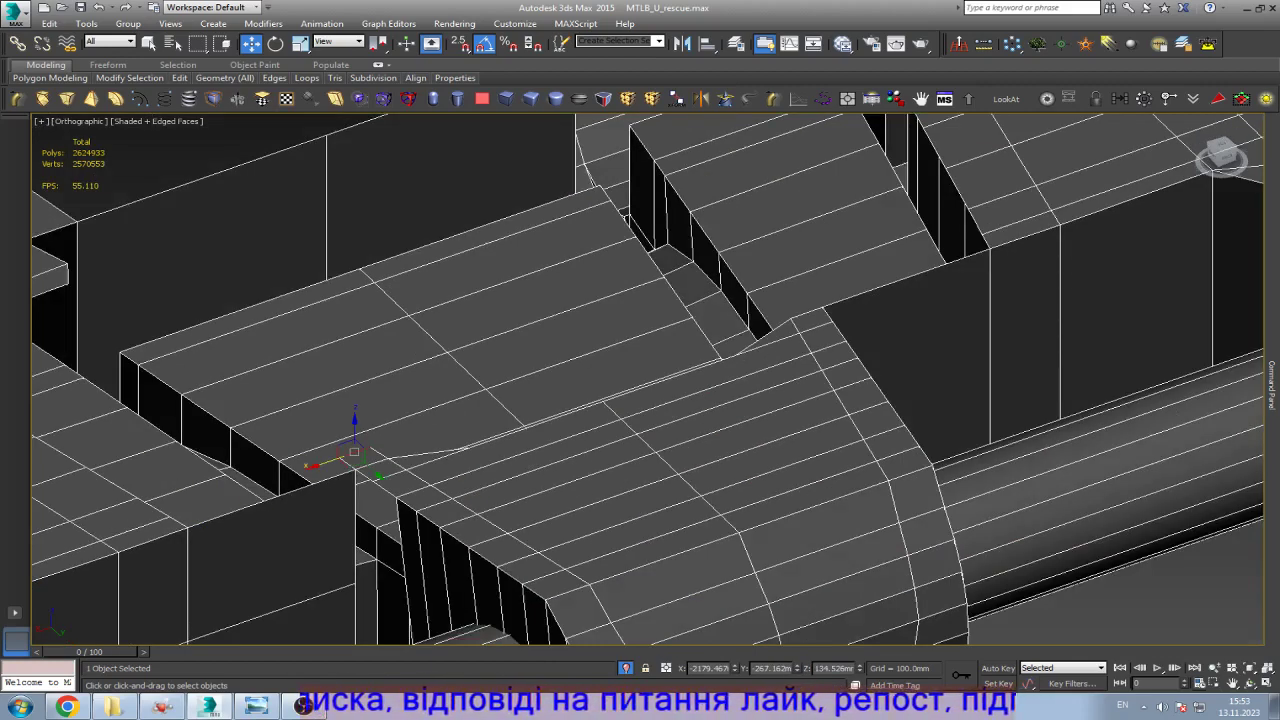
pyautogui.hotkey('ctrl', 'z')
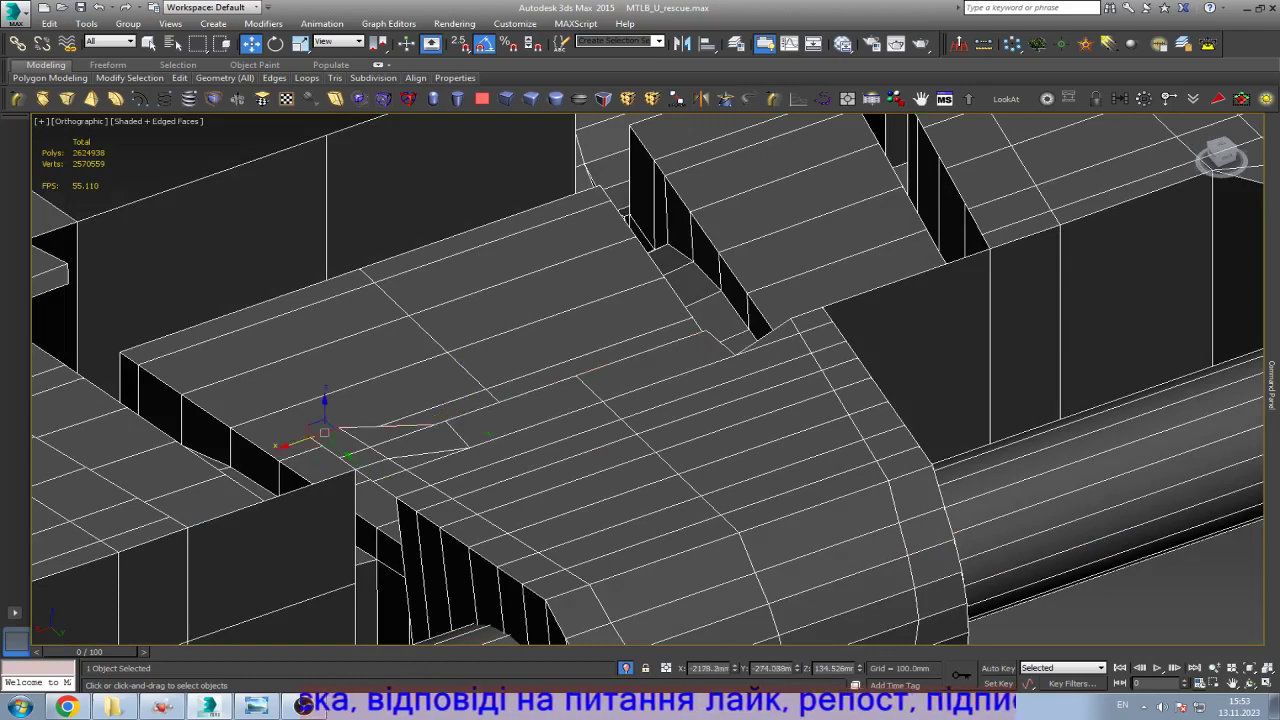
pyautogui.scroll(-3, 648, 380)
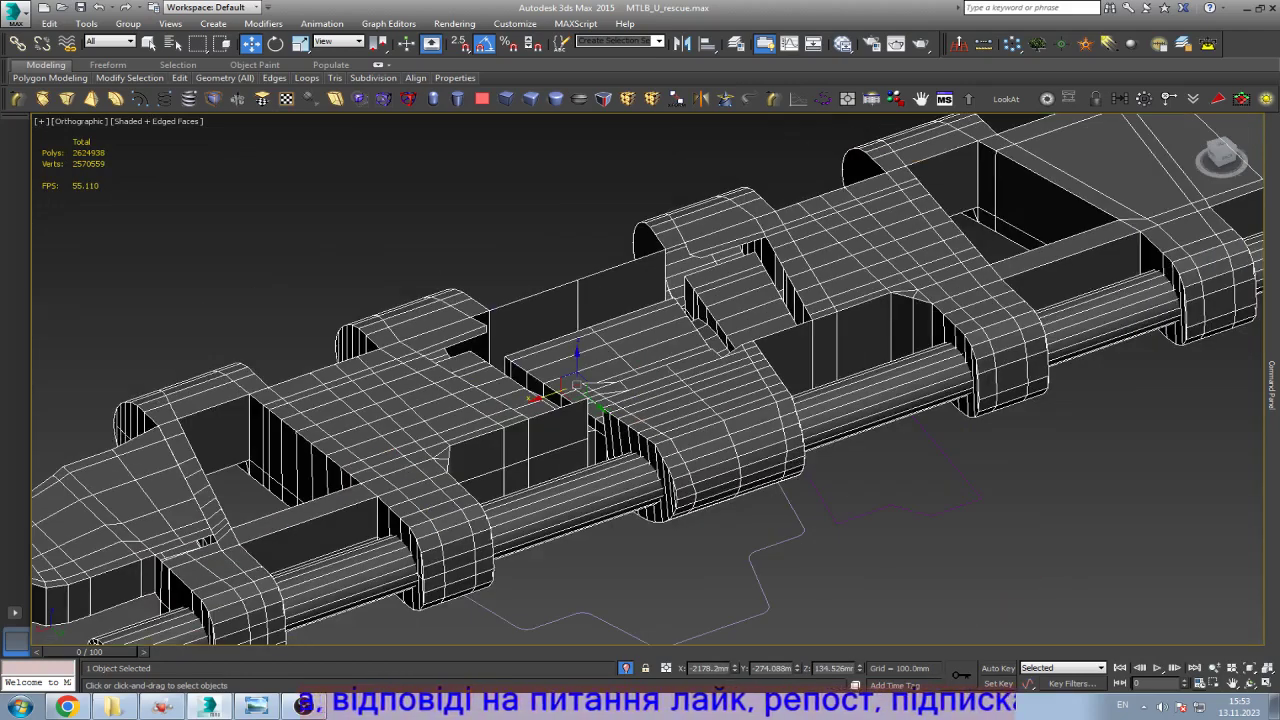
# Step: Delete the stray vertices along the link edge and beside the notch
pyautogui.press('z')
pyautogui.scroll(5, 636, 410)
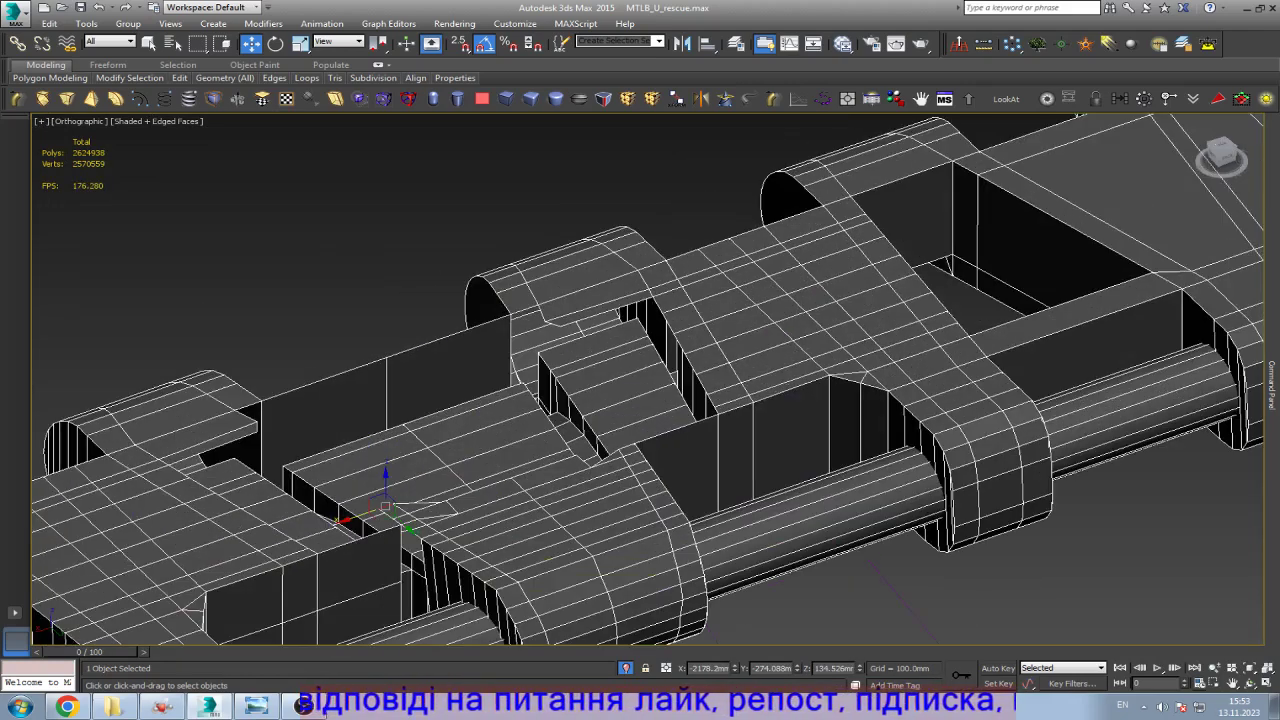
pyautogui.scroll(5, 602, 316)
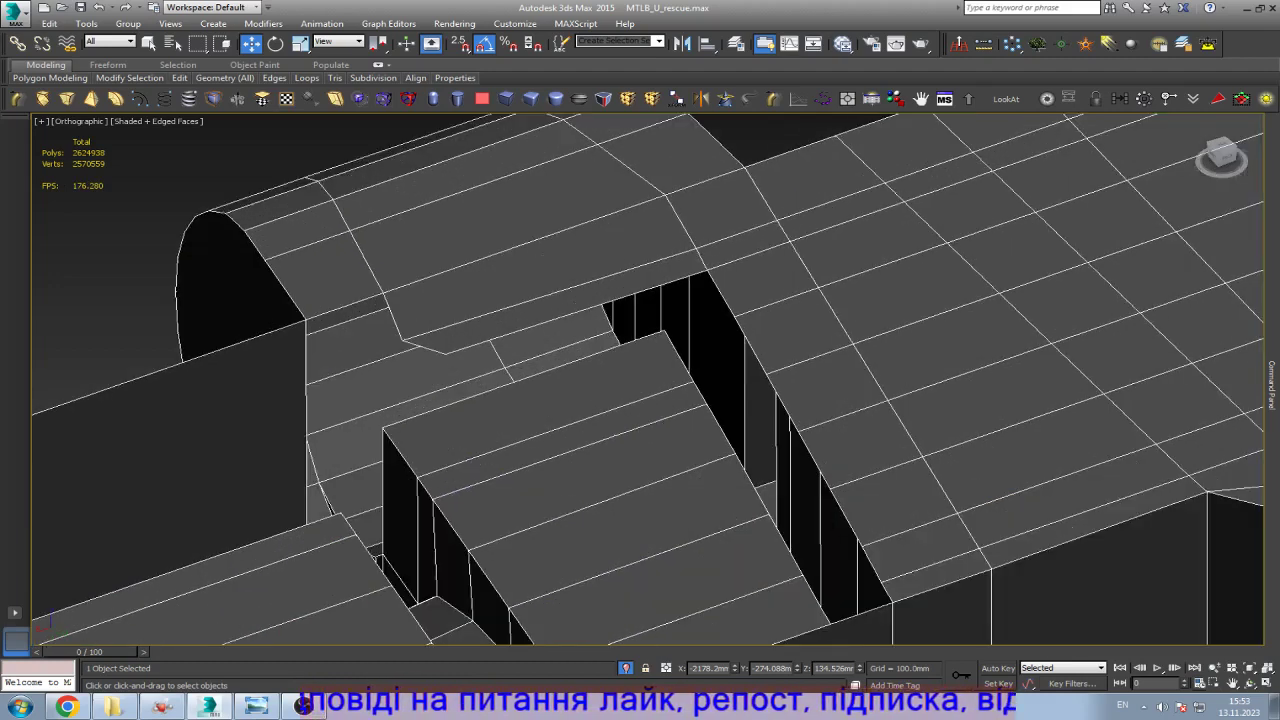
pyautogui.click(424, 347)
pyautogui.press('Delete')
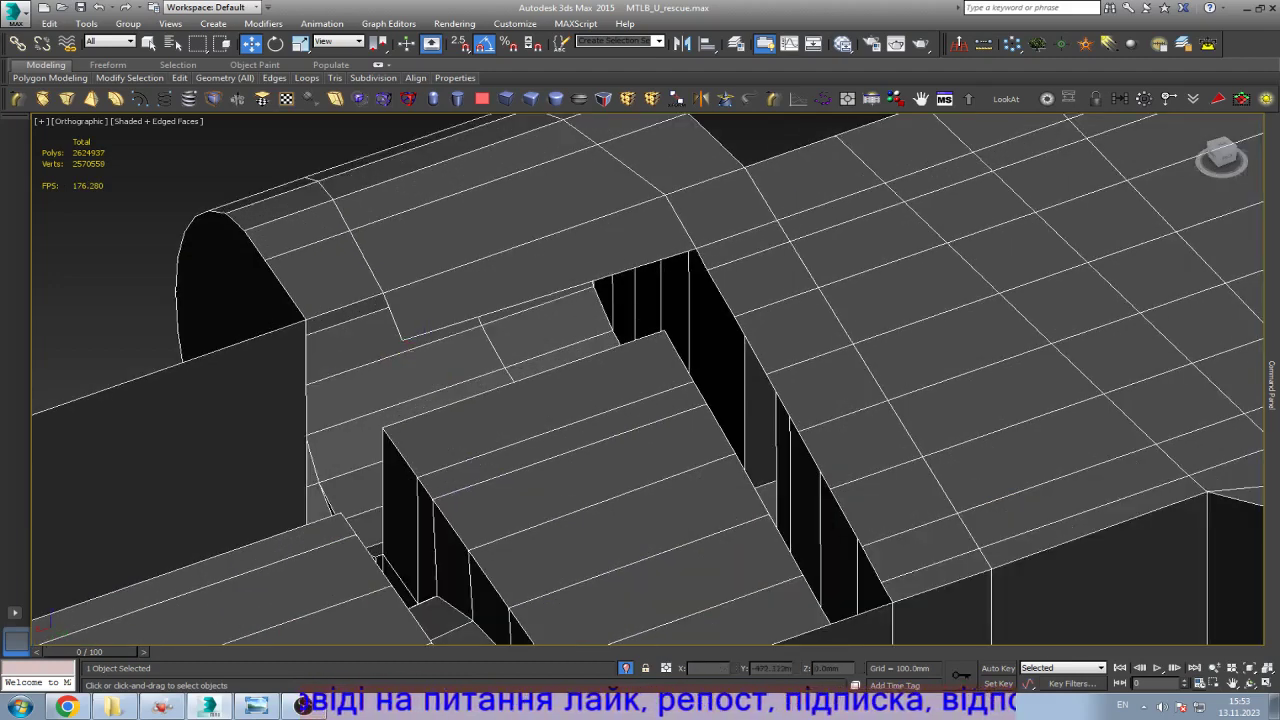
pyautogui.press('Delete')
pyautogui.scroll(-3, 620, 190)
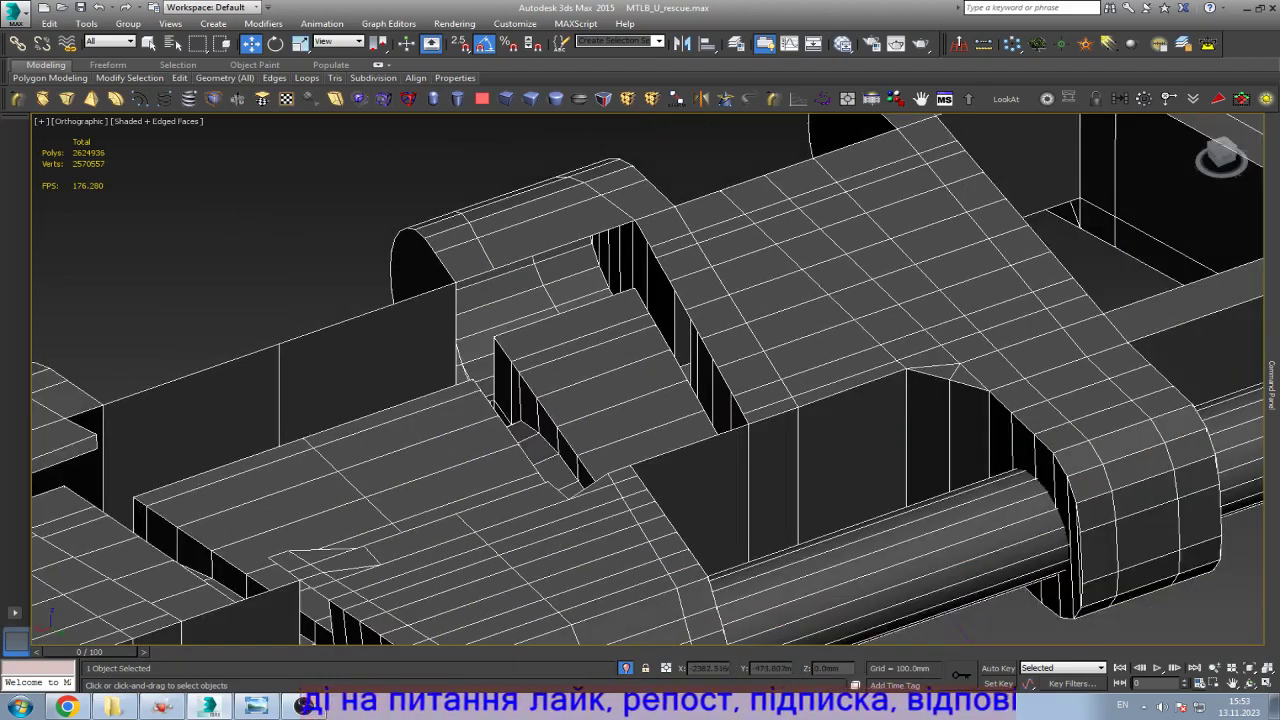
pyautogui.scroll(-3, 560, 430)
pyautogui.scroll(10, 560, 430)
pyautogui.click(548, 418)
pyautogui.press('Delete')
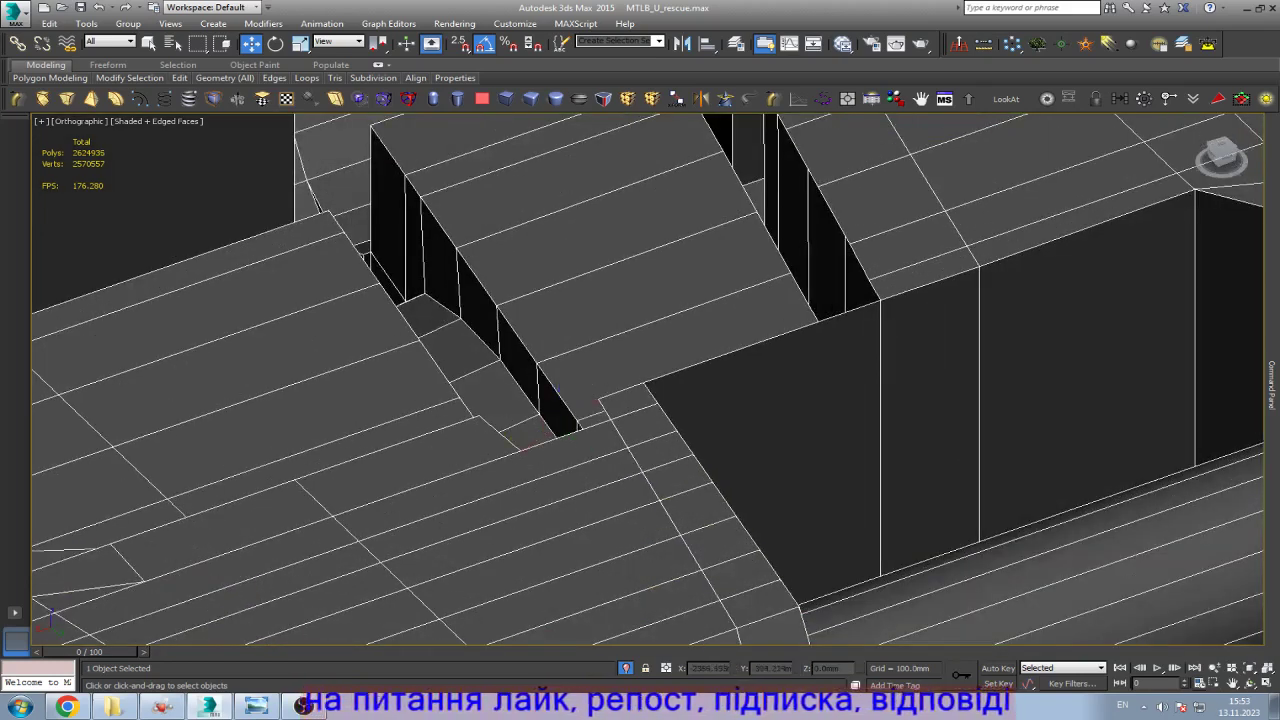
pyautogui.scroll(-3, 640, 380)
pyautogui.scroll(4, 366, 345)
pyautogui.click(392, 445)
pyautogui.scroll(3, 392, 445)
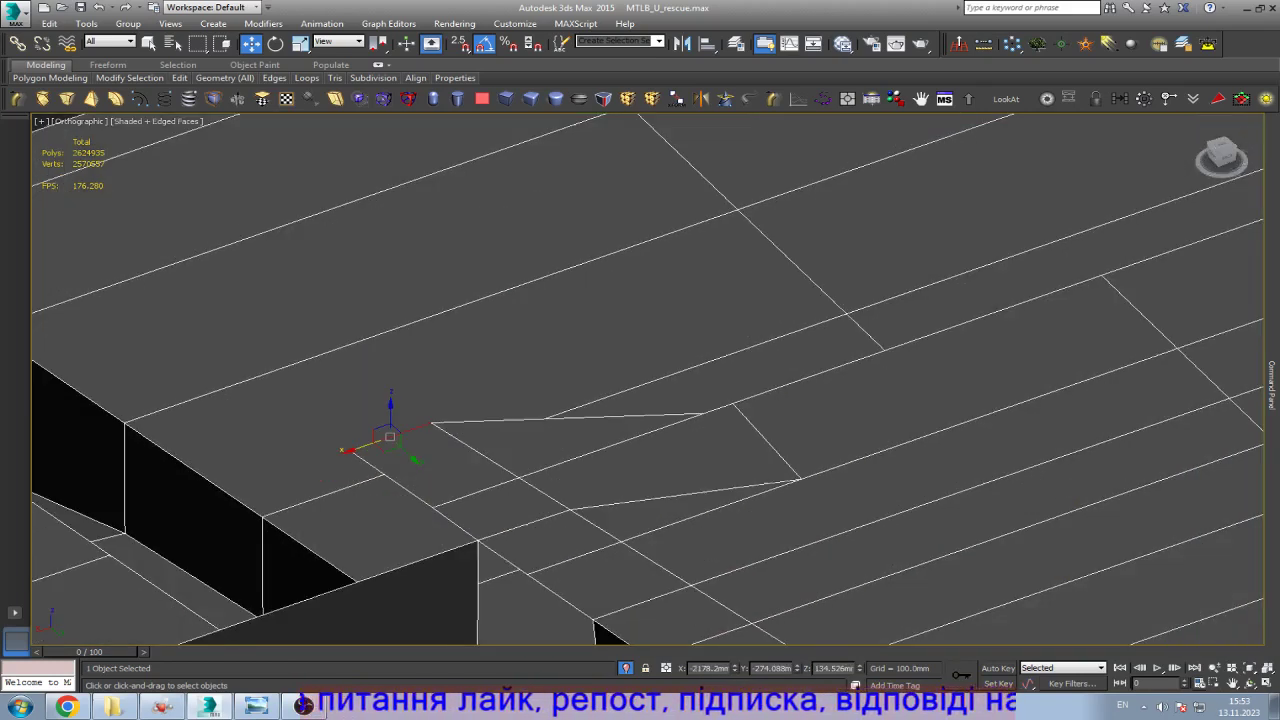
pyautogui.press('Delete')
# Step: Delete the leftover stray edges around and below the notch
pyautogui.click(563, 402)
pyautogui.press('Delete')
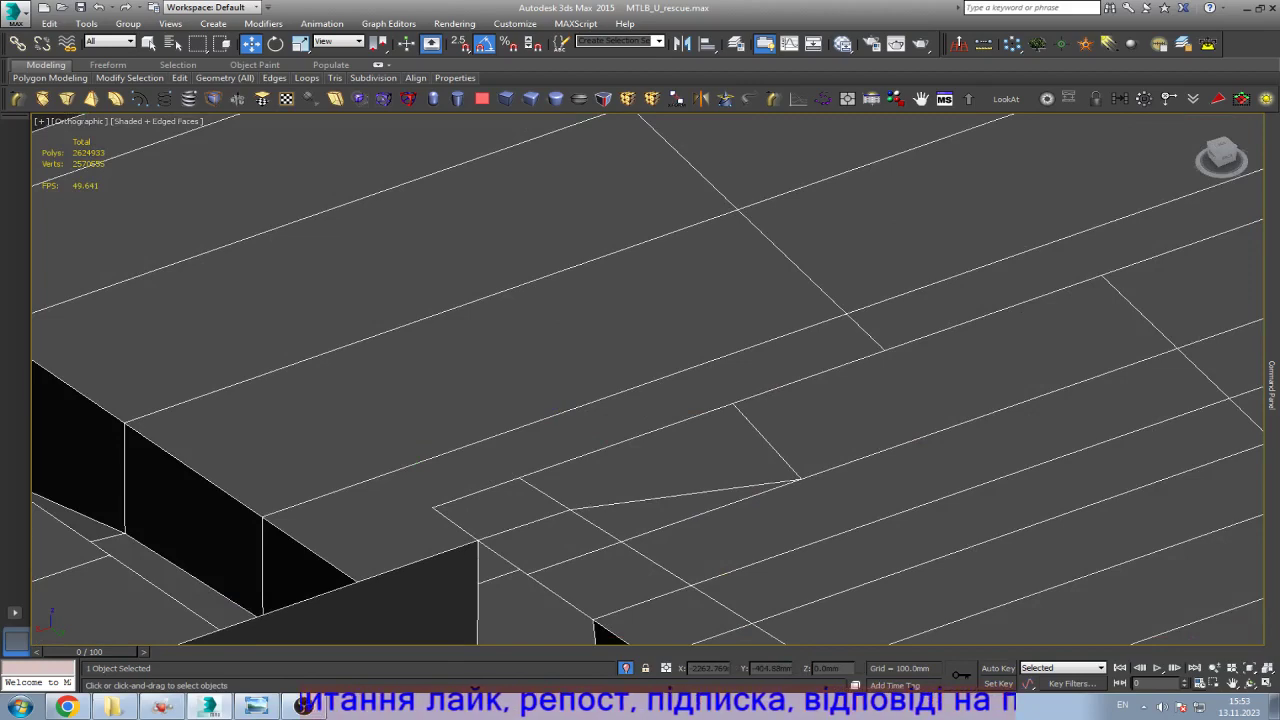
pyautogui.click(476, 492)
pyautogui.press('Delete')
pyautogui.click(600, 451)
pyautogui.press('Delete')
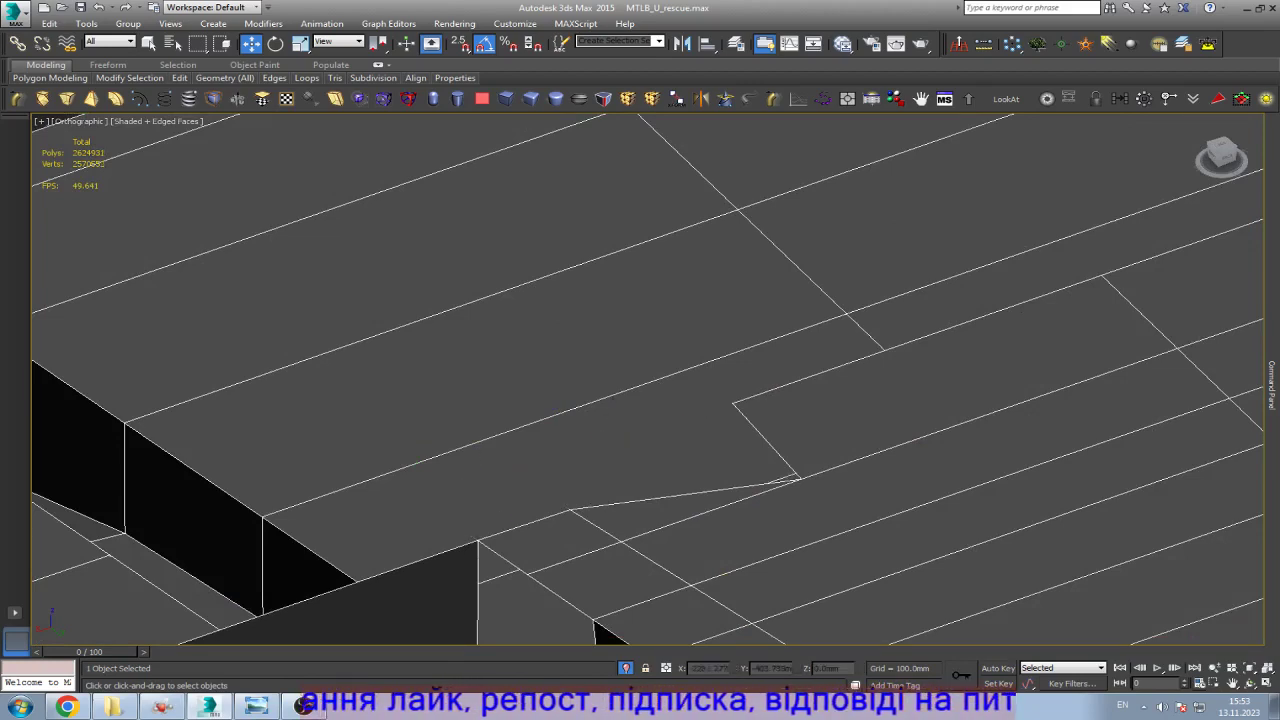
pyautogui.press('Delete')
pyautogui.scroll(-3, 614, 366)
pyautogui.scroll(3, 614, 366)
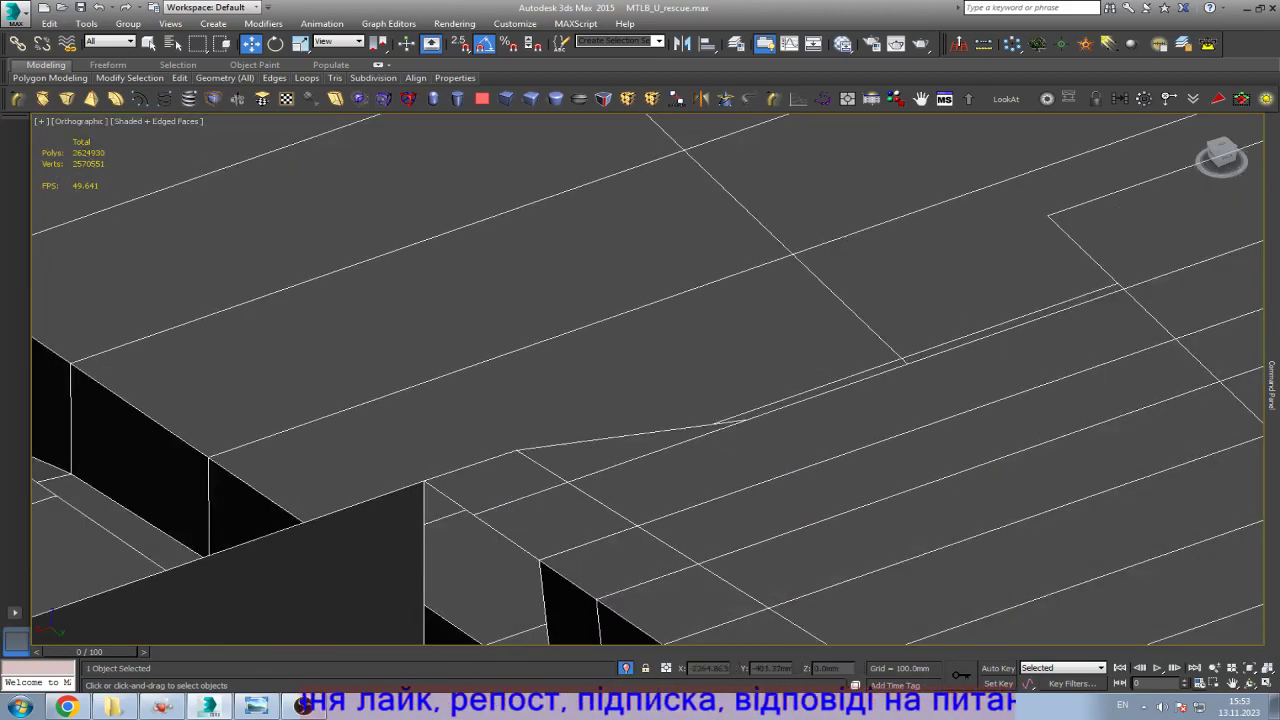
pyautogui.click(628, 436)
pyautogui.scroll(-3, 628, 436)
pyautogui.keyDown('alt'); pyautogui.moveTo(592, 395); pyautogui.dragTo(650, 366, button='middle'); pyautogui.keyUp('alt')
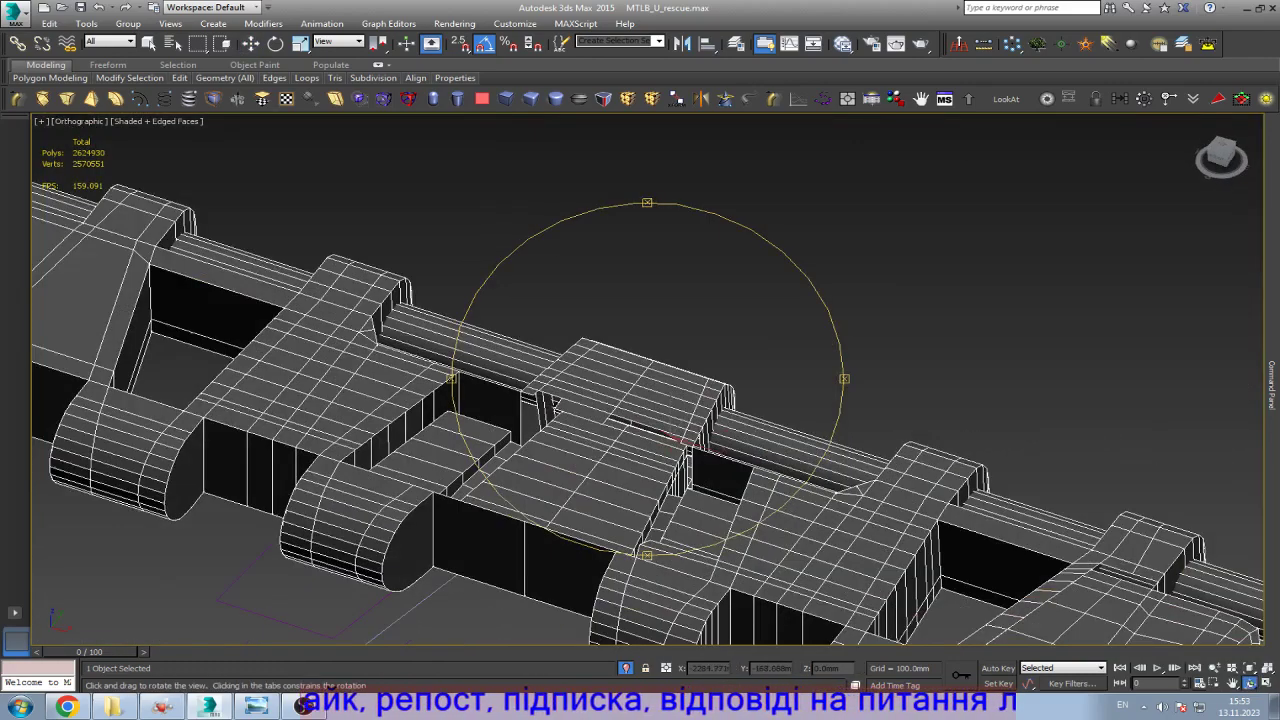
# Step: Delete the sliver edge by the fender together with its polygon
pyautogui.scroll(6, 600, 384)
pyautogui.press('Delete')
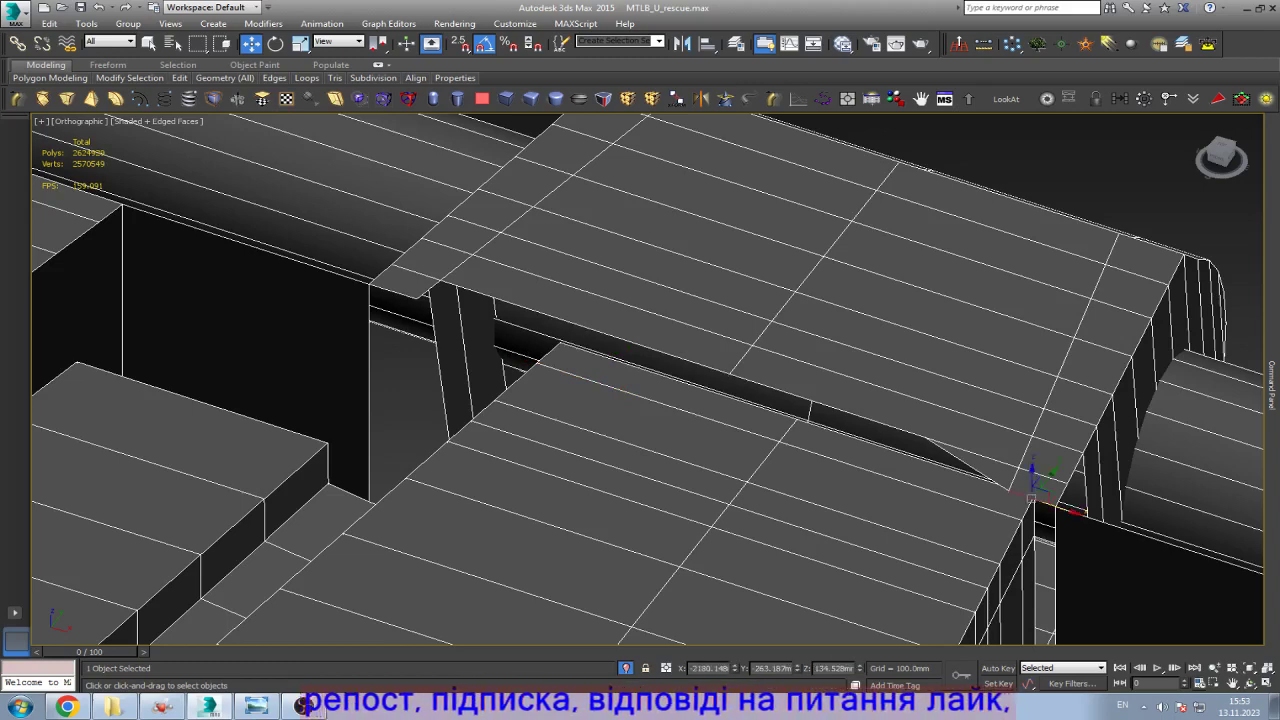
pyautogui.keyDown('alt'); pyautogui.moveTo(1040, 475); pyautogui.dragTo(1000, 450, button='middle'); pyautogui.keyUp('alt')
pyautogui.scroll(5, 720, 395)
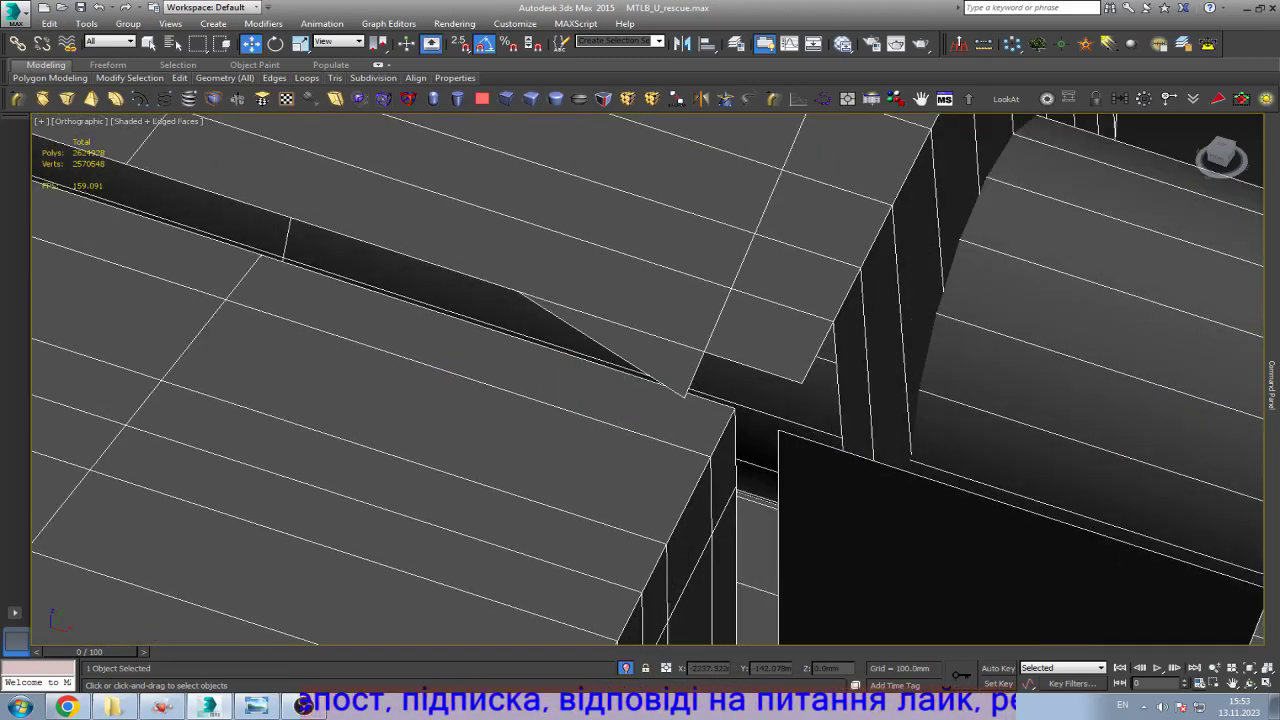
# Step: Move the upper corner vertex down onto the lower block's corner and check it from the side
pyautogui.moveTo(800, 381); pyautogui.dragTo(778, 428)
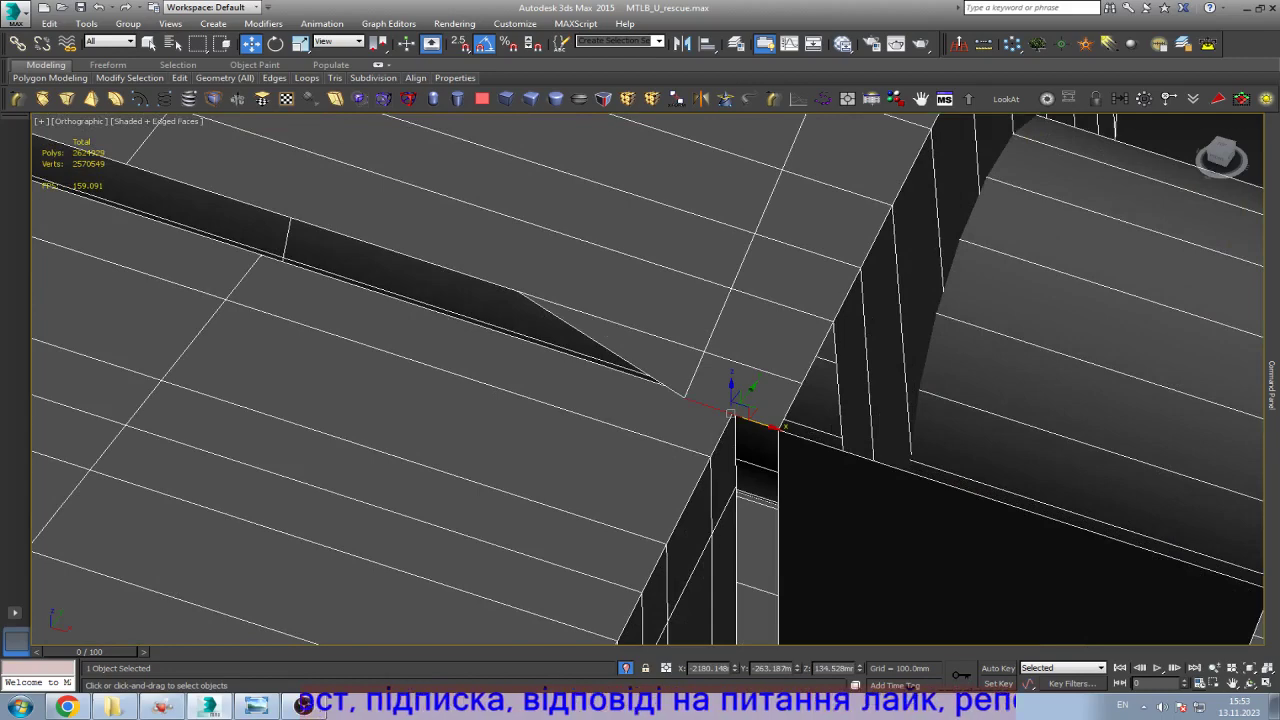
pyautogui.click(600, 343)
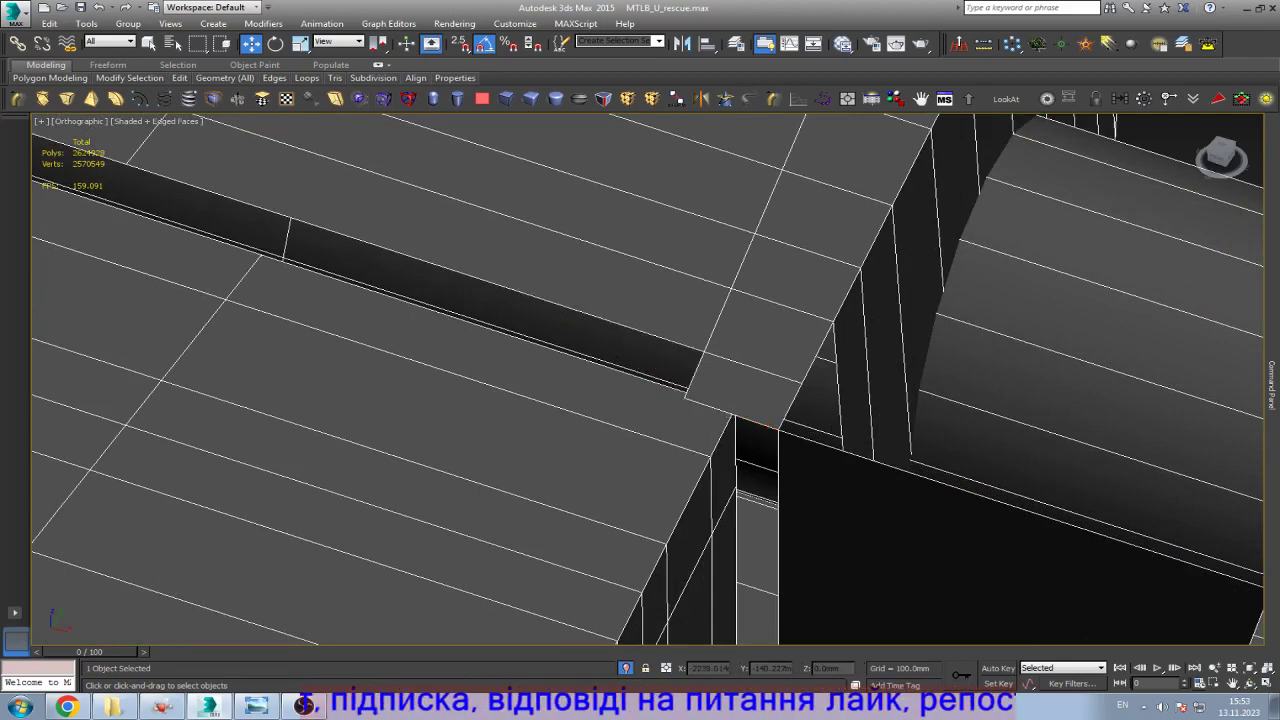
pyautogui.scroll(-5, 700, 360)
pyautogui.click(1248, 683)
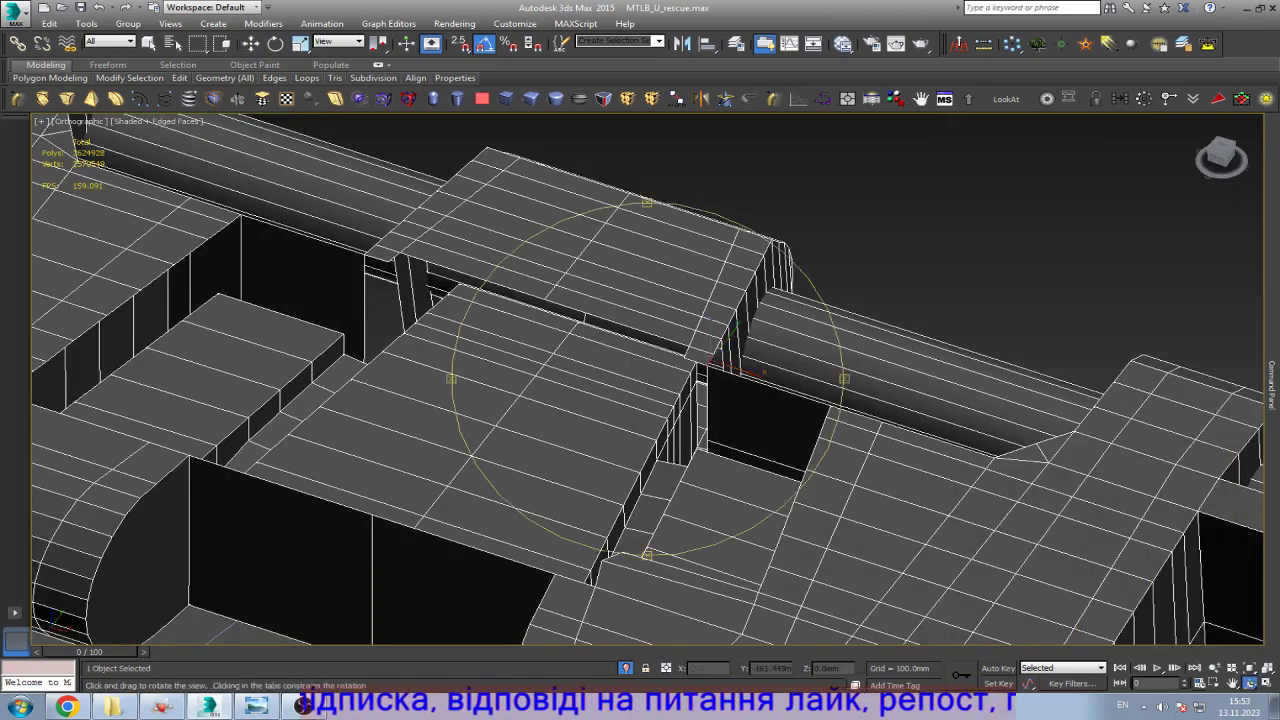
pyautogui.moveTo(640, 400); pyautogui.dragTo(448, 376)
pyautogui.moveTo(640, 340); pyautogui.dragTo(640, 378)
pyautogui.scroll(5, 620, 330)
# Step: Bridge the two border edges to close the opening beside the fender
pyautogui.press('w')
pyautogui.press('z')
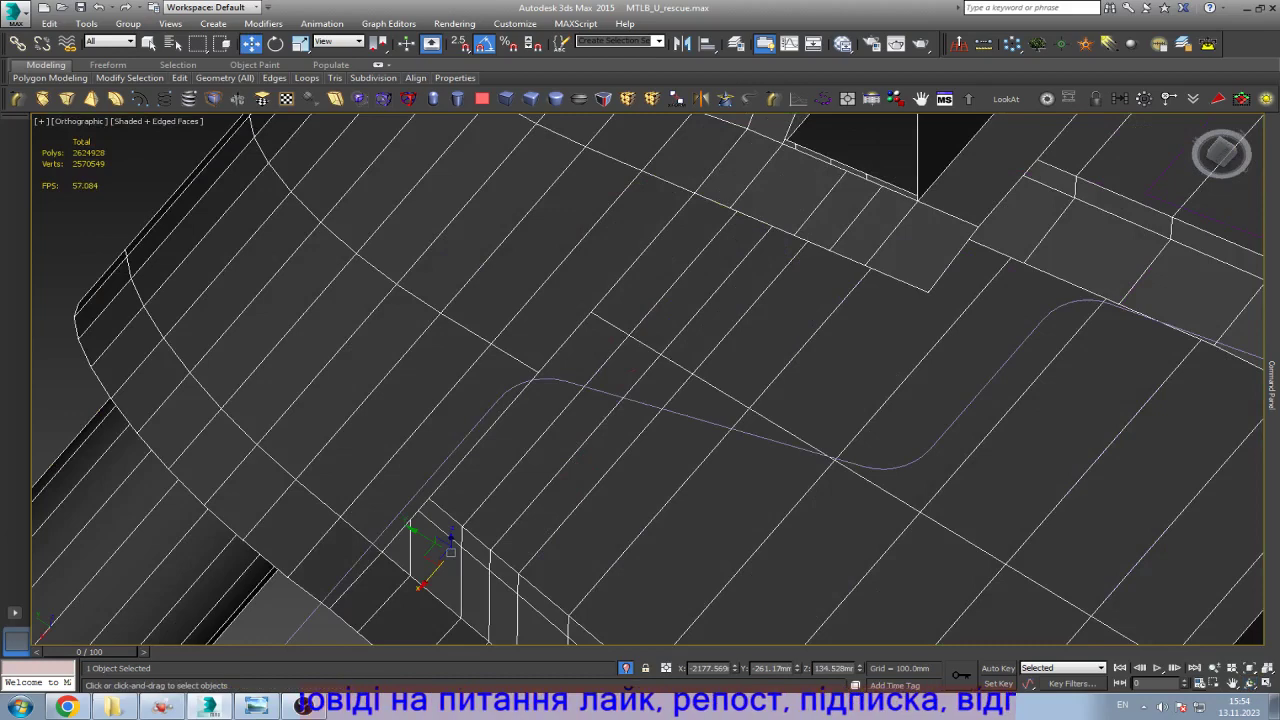
pyautogui.keyDown('alt'); pyautogui.moveTo(655, 390); pyautogui.dragTo(645, 440, button='middle'); pyautogui.keyUp('alt')
pyautogui.press('3')
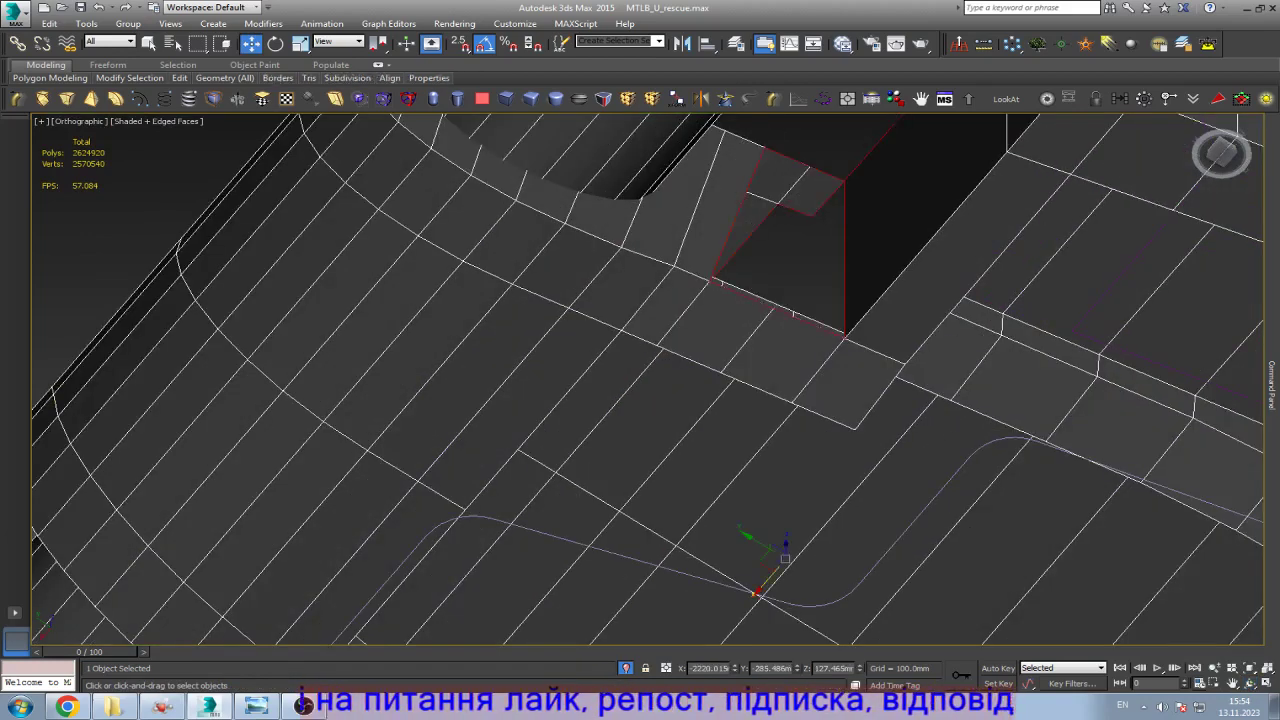
pyautogui.press('z')
pyautogui.press('2')
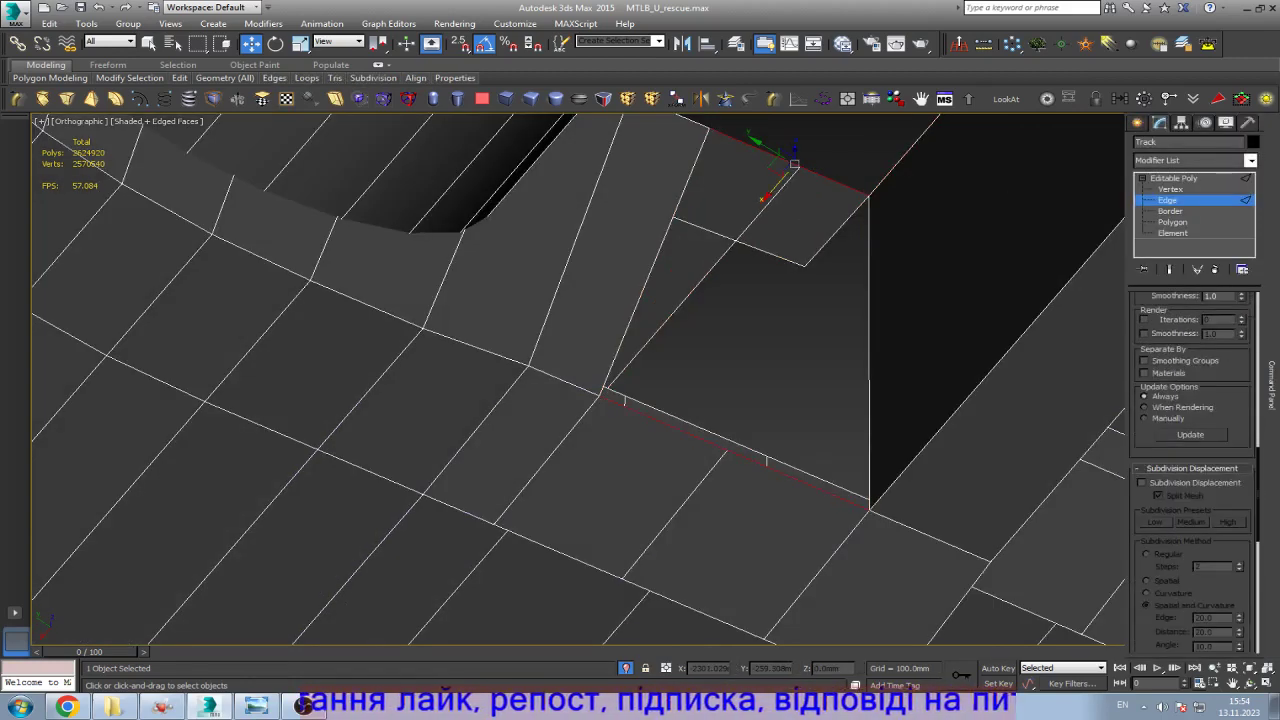
pyautogui.scroll(-10, 1190, 470)
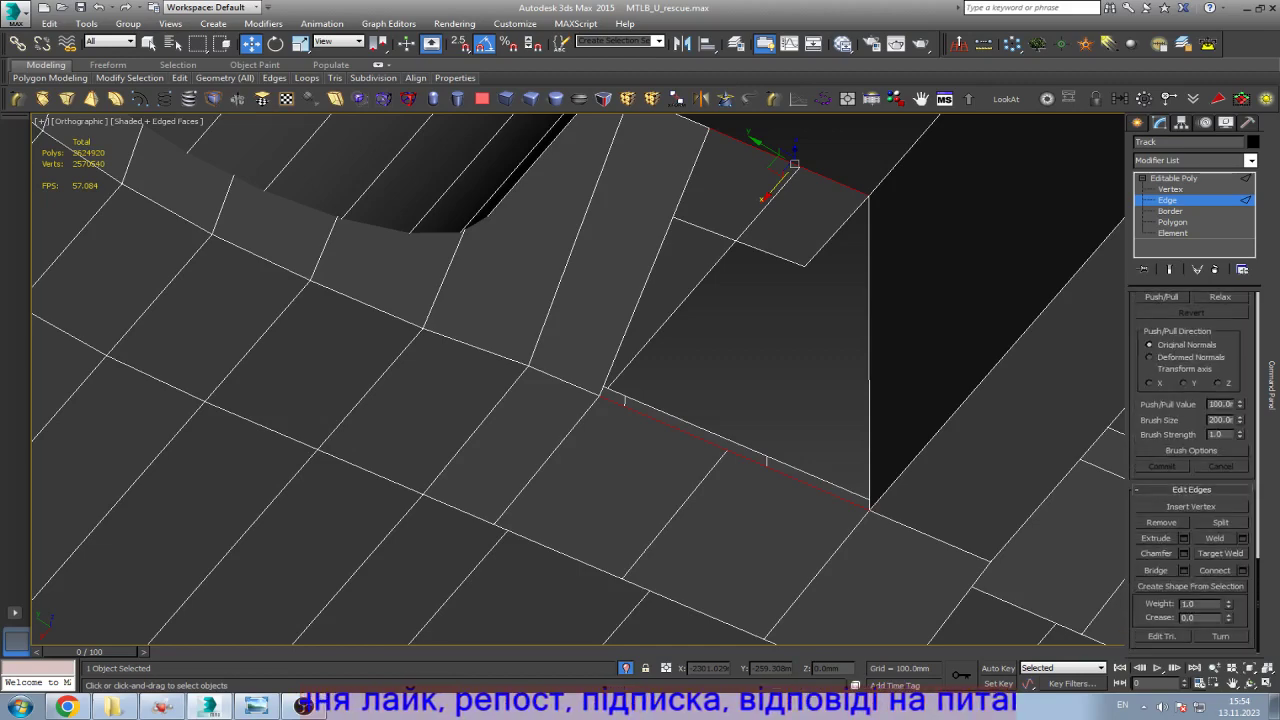
pyautogui.click(1156, 570)
# Step: Remove the inset ledge edges on the curved band and ring-select the face's vertical edges
pyautogui.keyDown('alt'); pyautogui.moveTo(580, 380); pyautogui.dragTo(520, 395, button='middle'); pyautogui.keyUp('alt')
pyautogui.scroll(-2, 640, 400)
pyautogui.keyDown('alt'); pyautogui.moveTo(640, 400); pyautogui.dragTo(420, 360, button='middle'); pyautogui.keyUp('alt')
pyautogui.scroll(4, 639, 348)
pyautogui.press('w')
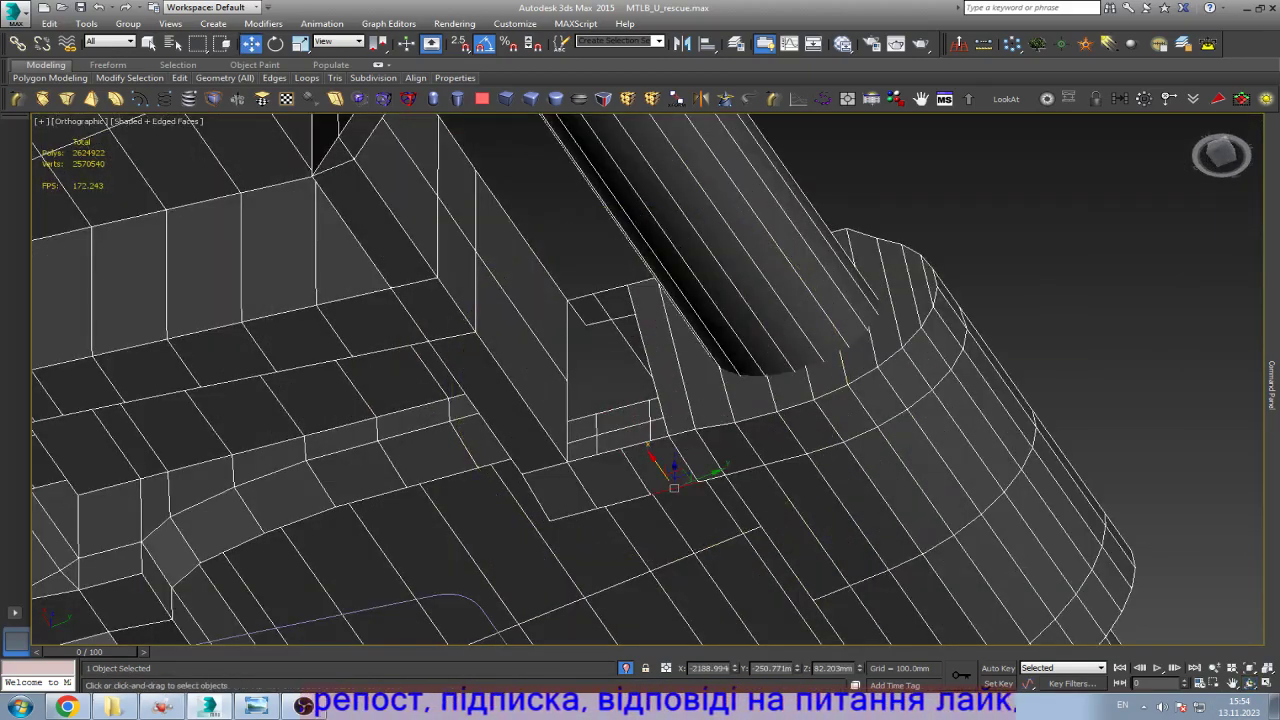
pyautogui.click(600, 292)
pyautogui.scroll(3, 614, 447)
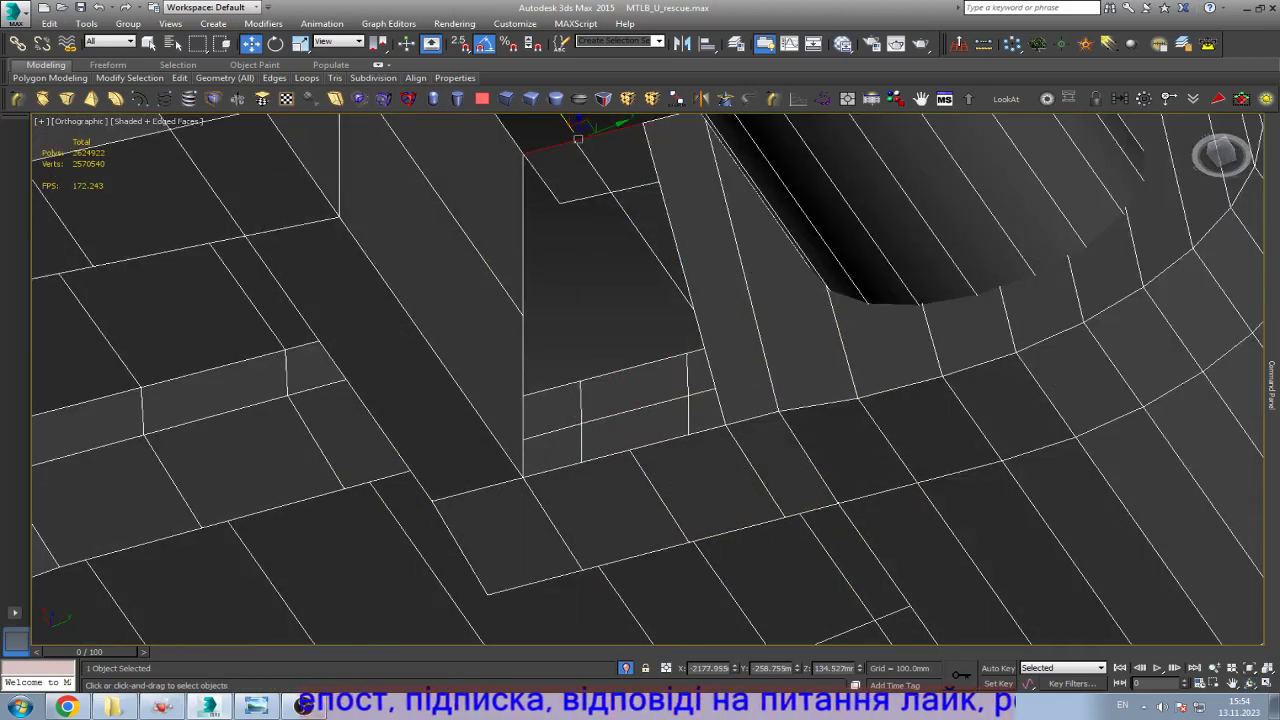
pyautogui.click(626, 450)
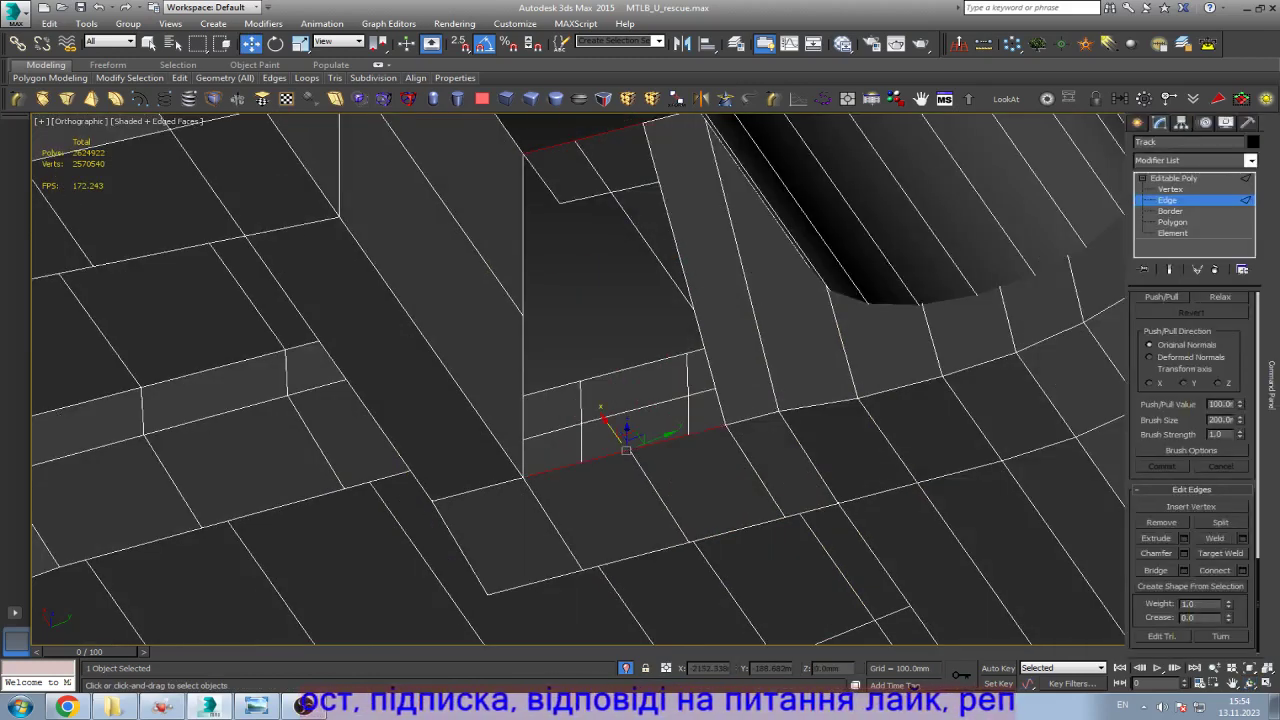
pyautogui.hotkey('ctrl', 'z')
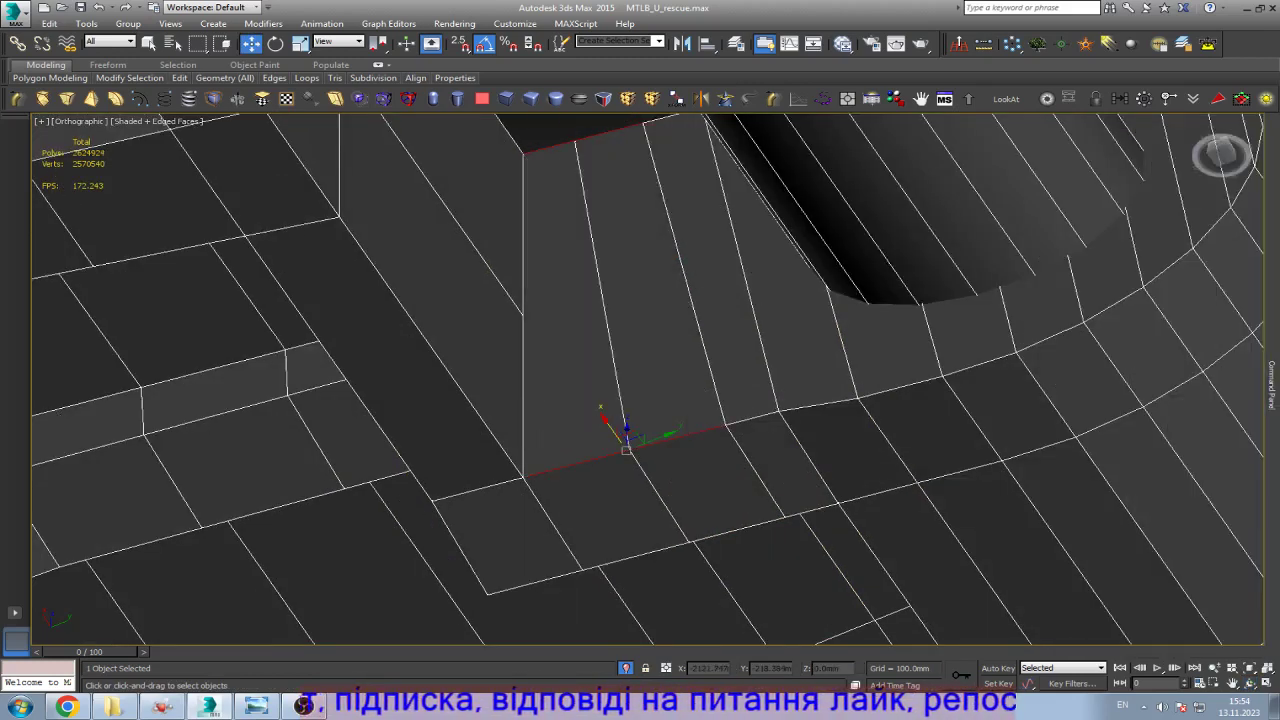
pyautogui.click(684, 272)
pyautogui.hotkey('alt', 'r')
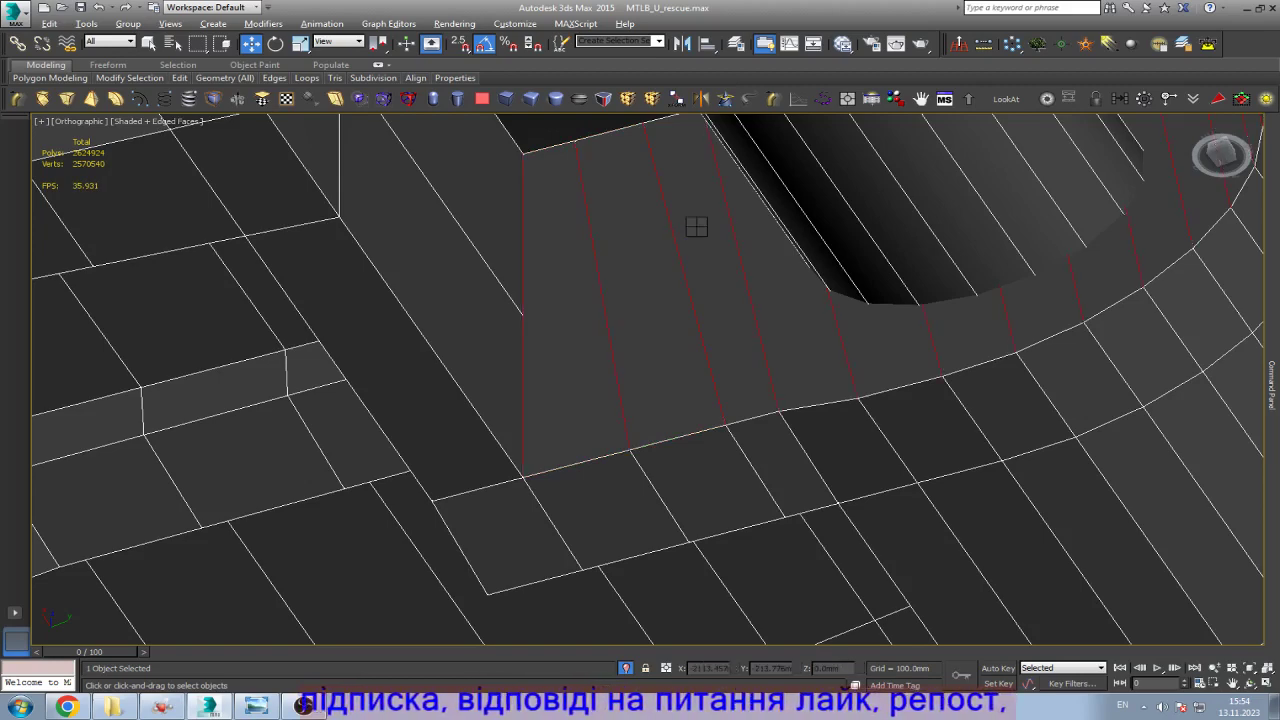
# Step: Connect the ring-selected vertical edges with new crossing edges
pyautogui.hotkey('ctrl', 'shift', 'e')
pyautogui.scroll(2, 696, 227)
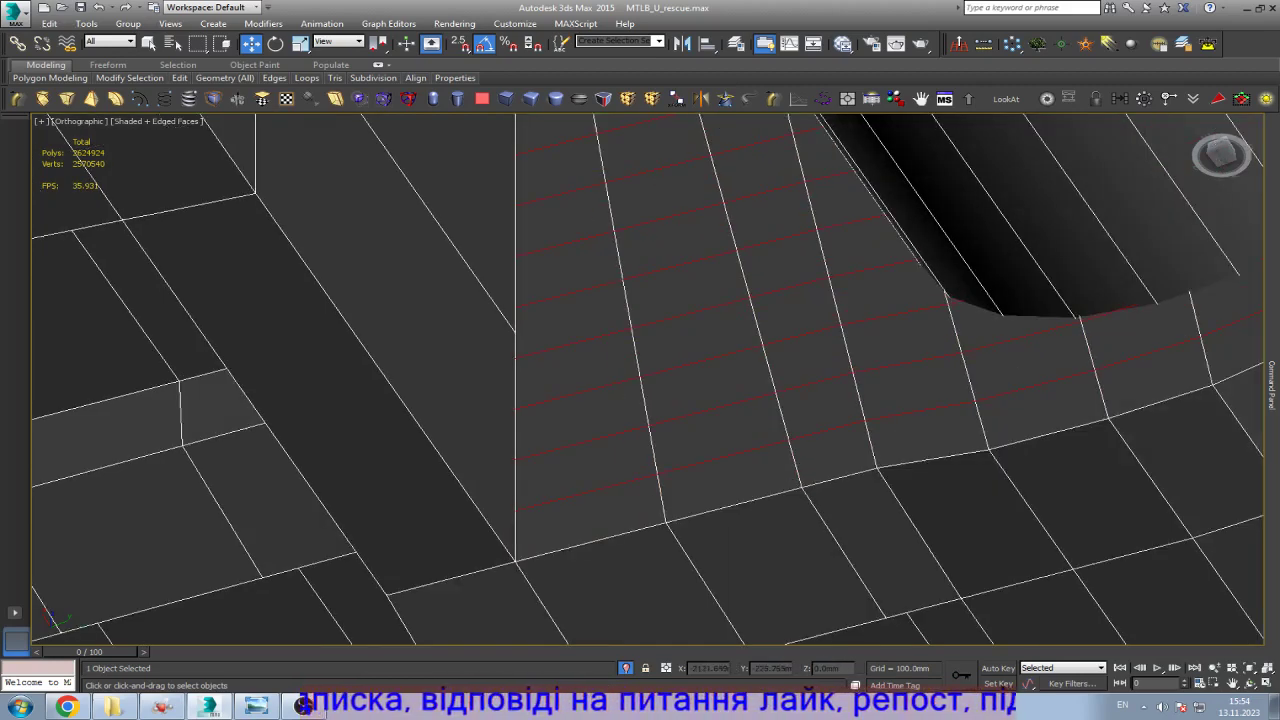
pyautogui.scroll(5, 824, 391)
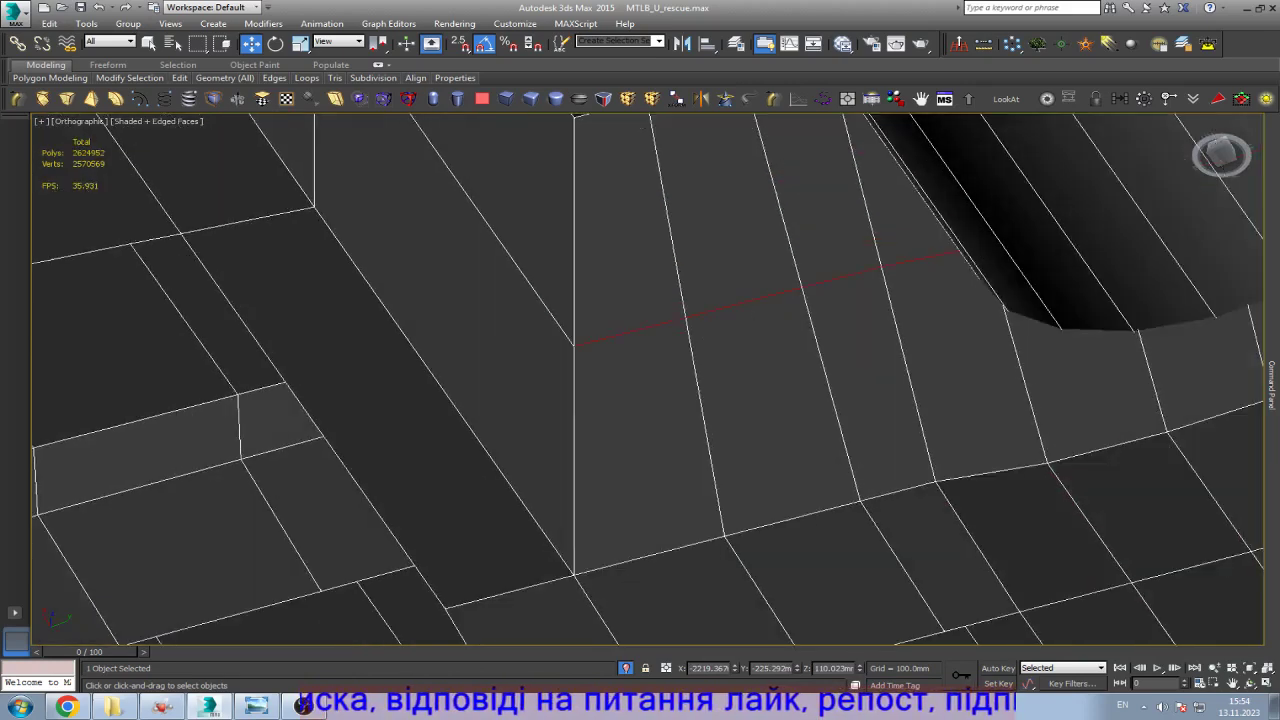
# Step: Shift the top slab beside the chamfered block slightly along X
pyautogui.press('1')
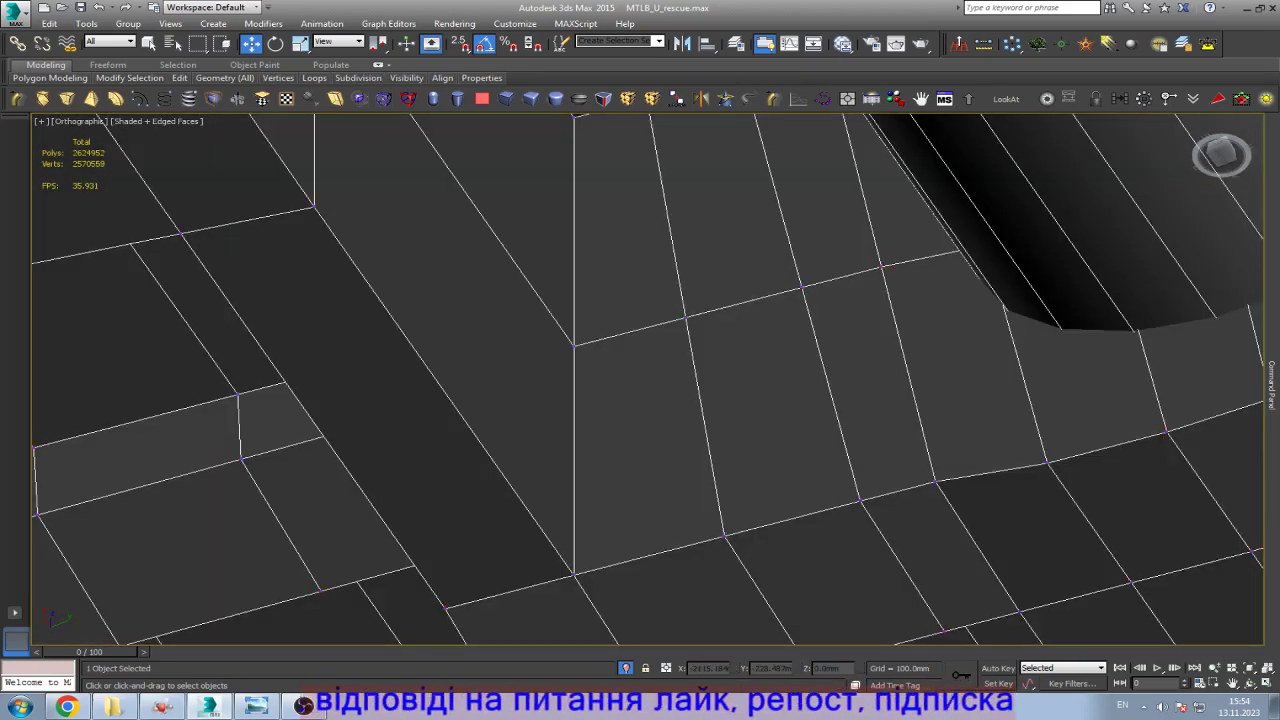
pyautogui.scroll(-6, 640, 380)
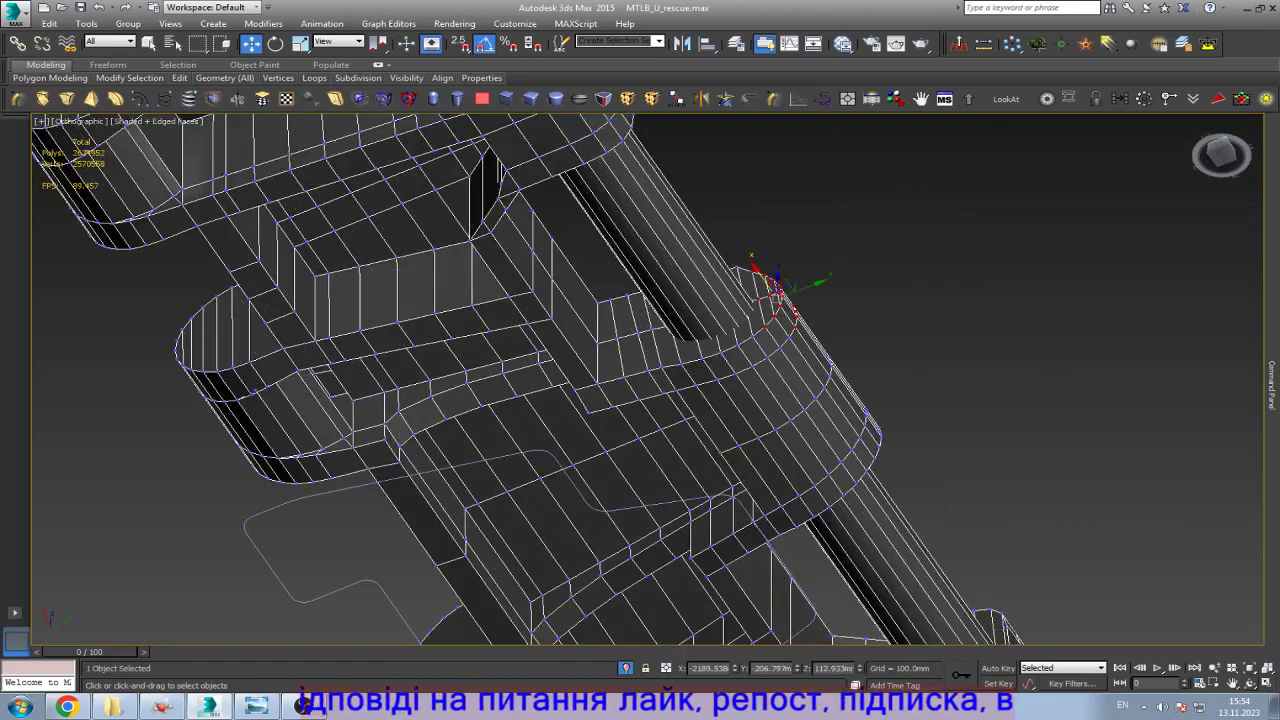
pyautogui.hotkey('ctrl', 'r')
pyautogui.moveTo(650, 300); pyautogui.dragTo(700, 455)
pyautogui.press('Escape')
pyautogui.scroll(5, 657, 300)
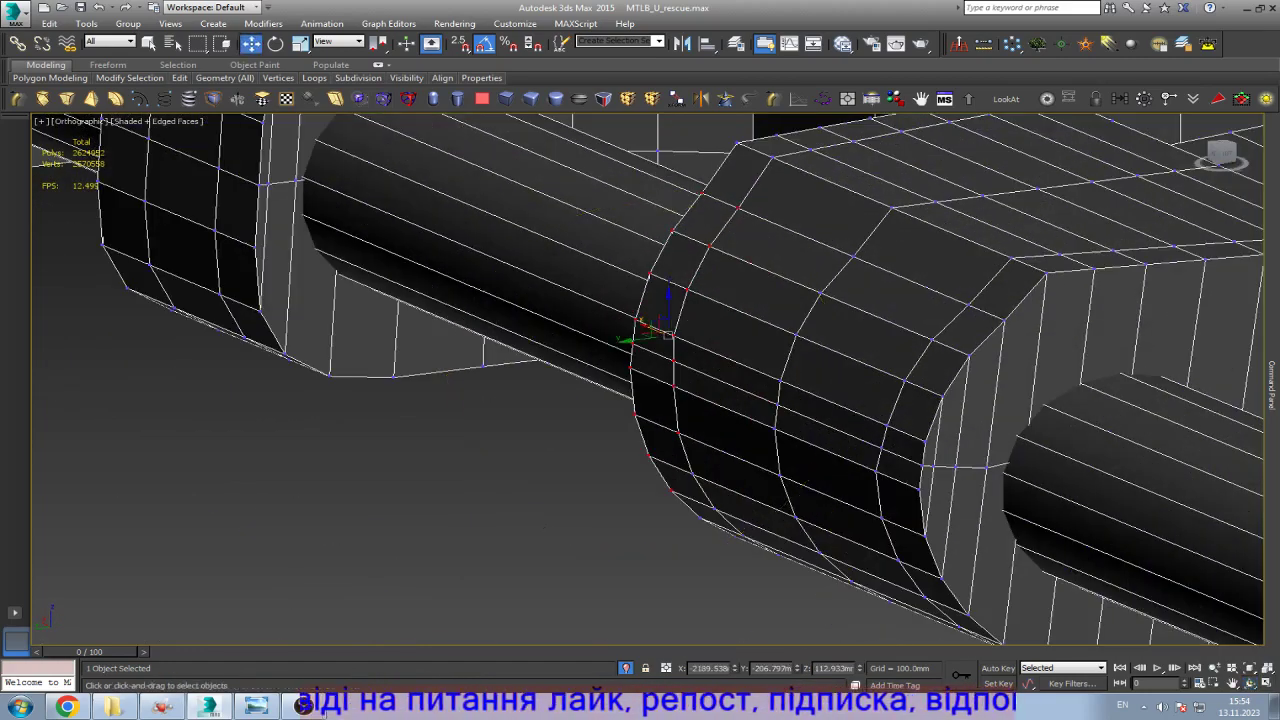
pyautogui.click(850, 400)
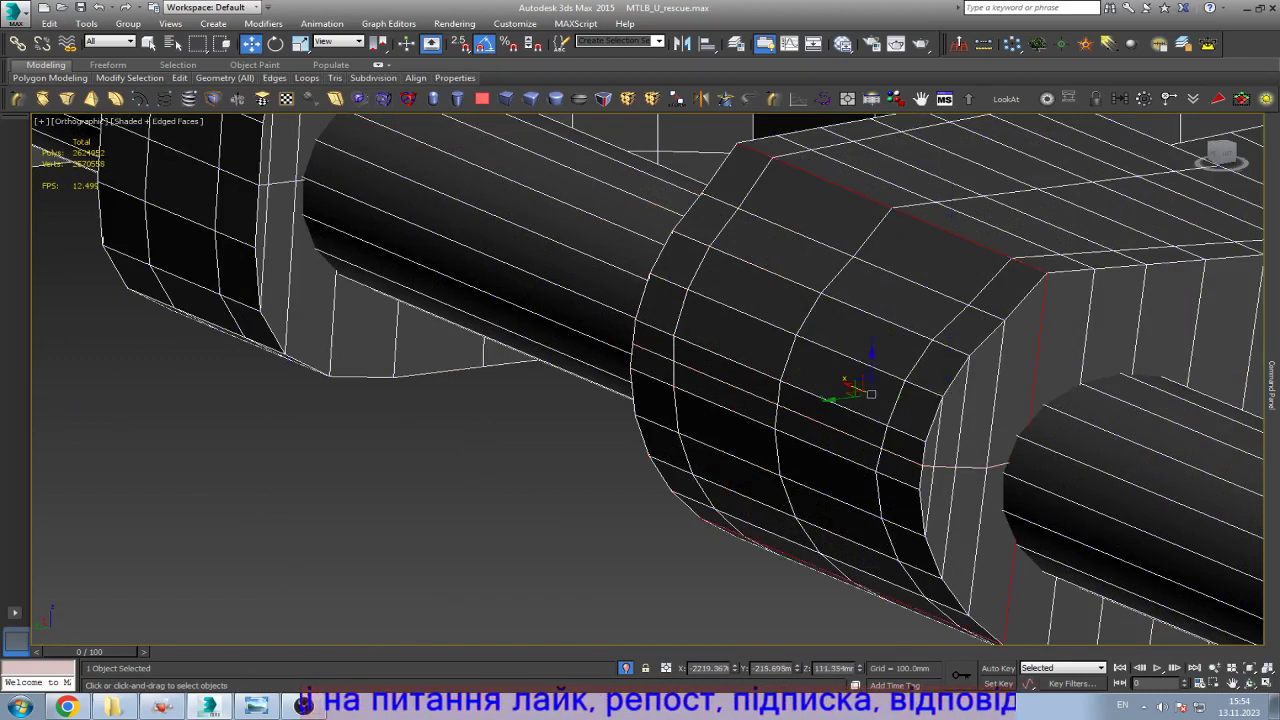
pyautogui.click(965, 235)
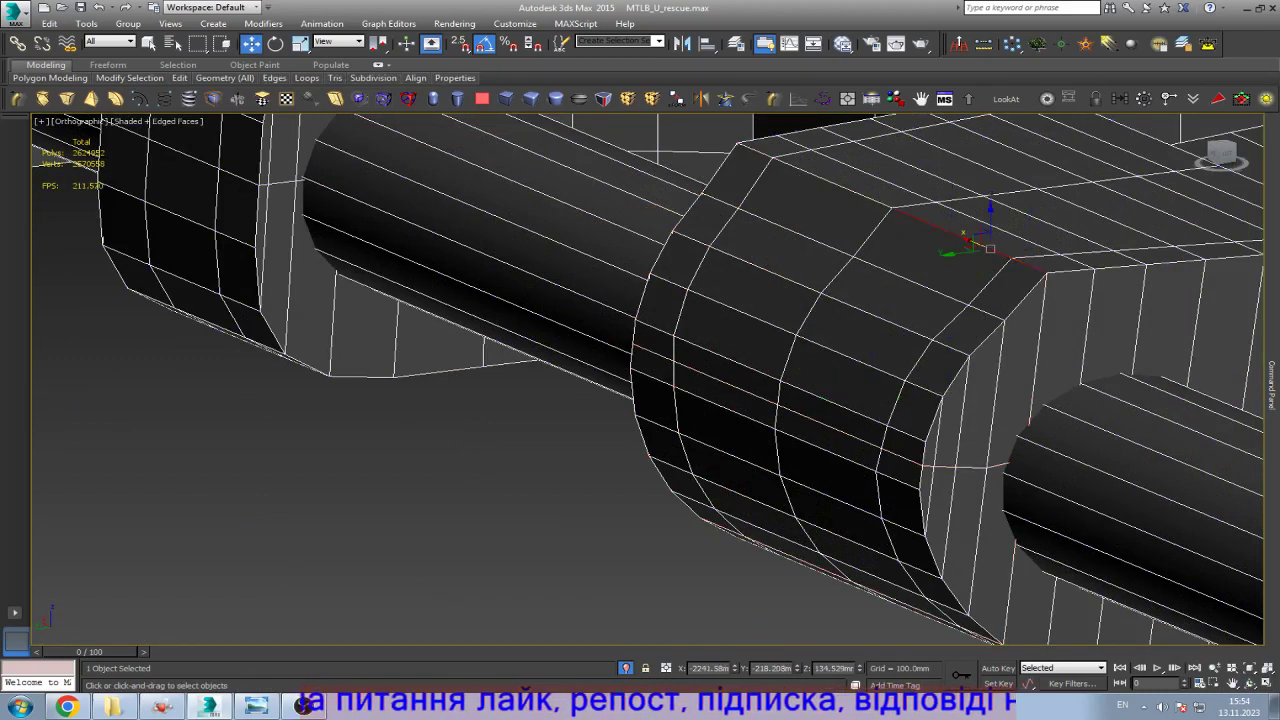
pyautogui.moveTo(965, 240); pyautogui.dragTo(868, 214)
# Step: Zoom and orbit the chain to a near side-on view to inspect the hole beside the lug
pyautogui.scroll(-5, 740, 208)
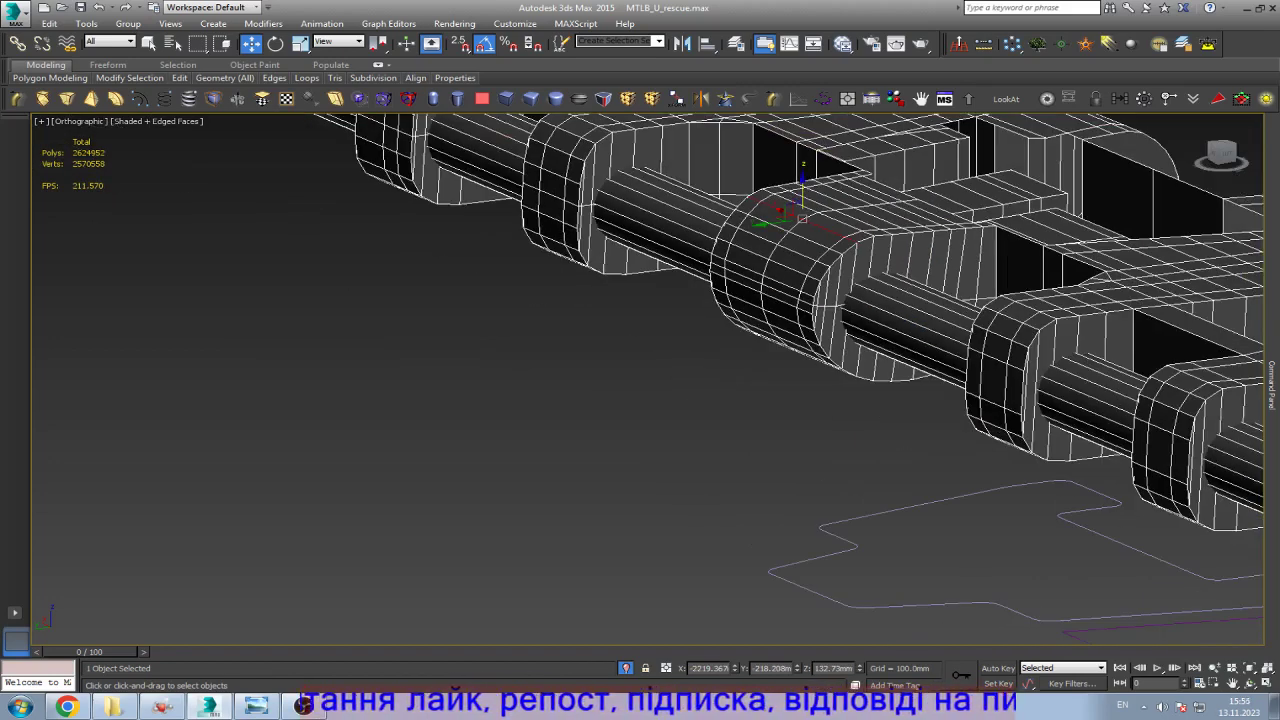
pyautogui.scroll(-3, 740, 208)
pyautogui.scroll(6, 740, 208)
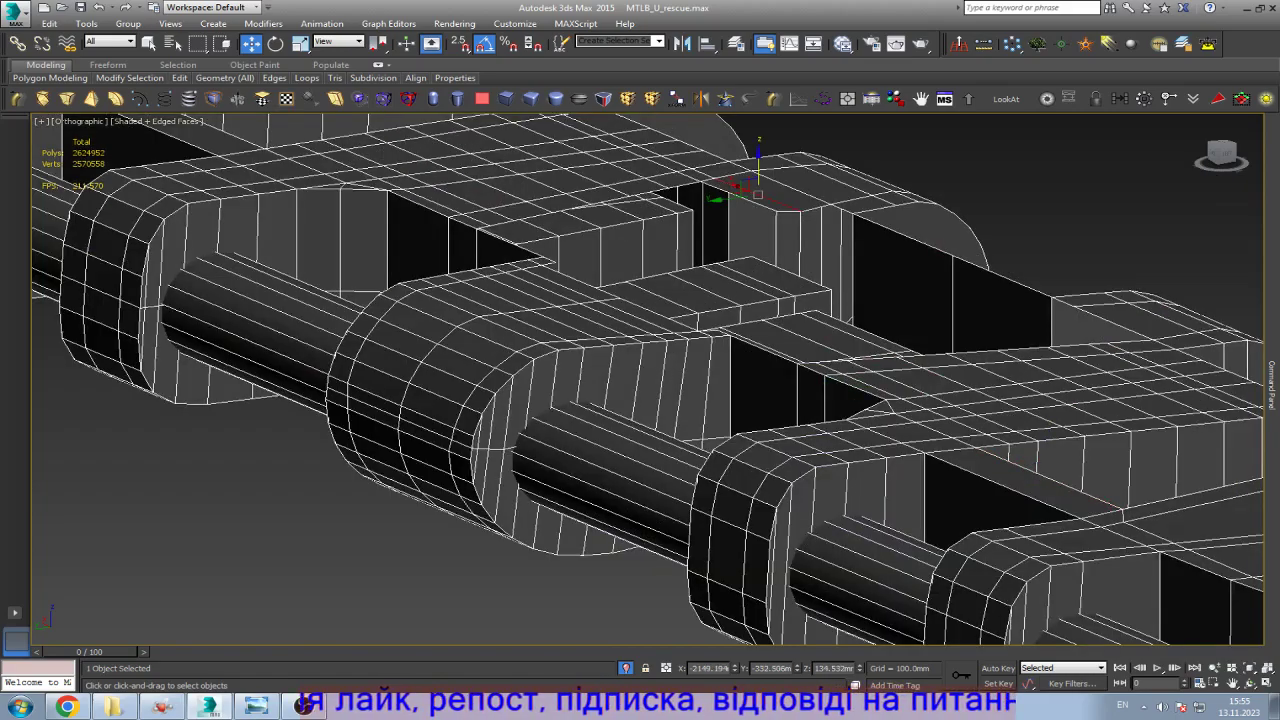
pyautogui.moveTo(647, 380)
pyautogui.keyDown('alt'); pyautogui.mouseDown(button='middle')
pyautogui.moveTo(560, 400)
pyautogui.moveTo(640, 380)
pyautogui.mouseUp(button='middle'); pyautogui.keyUp('alt')
pyautogui.moveTo(640, 380); pyautogui.dragTo(640, 420)
pyautogui.scroll(3, 647, 380)
pyautogui.scroll(-3, 647, 380)
pyautogui.scroll(6, 725, 300)
pyautogui.press('w')
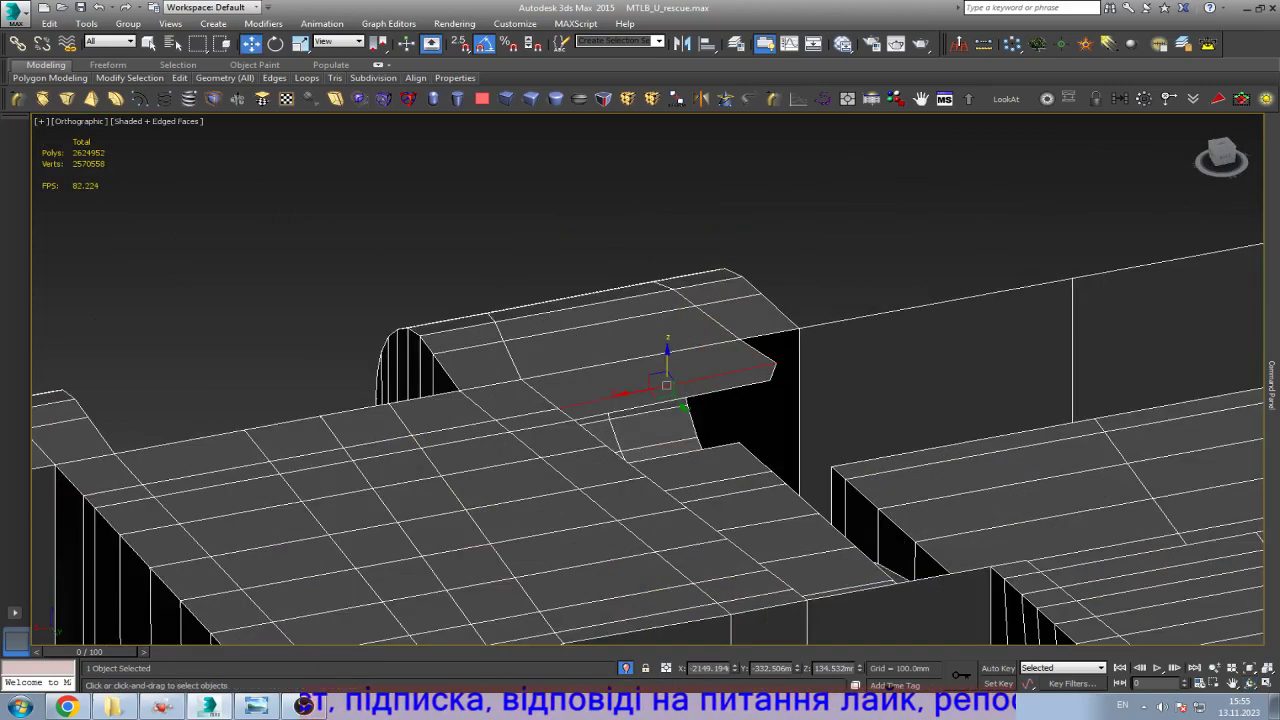
pyautogui.scroll(-3, 763, 349)
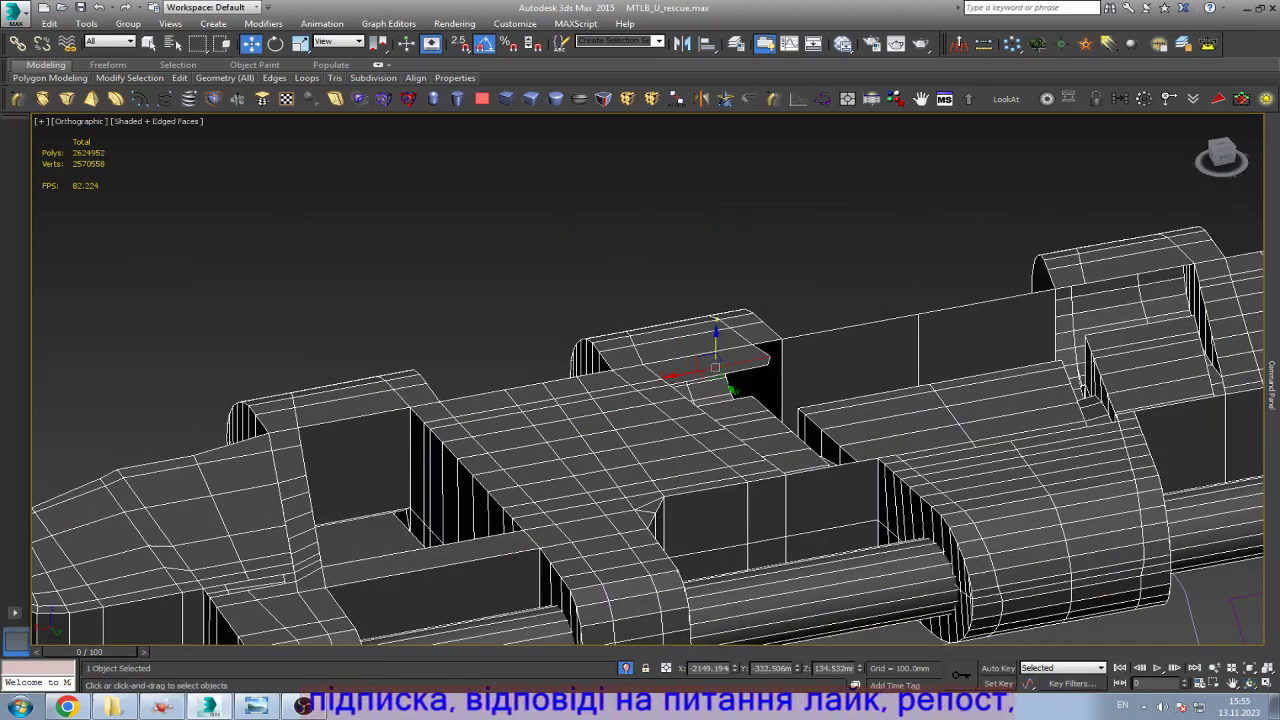
pyautogui.scroll(5, 700, 360)
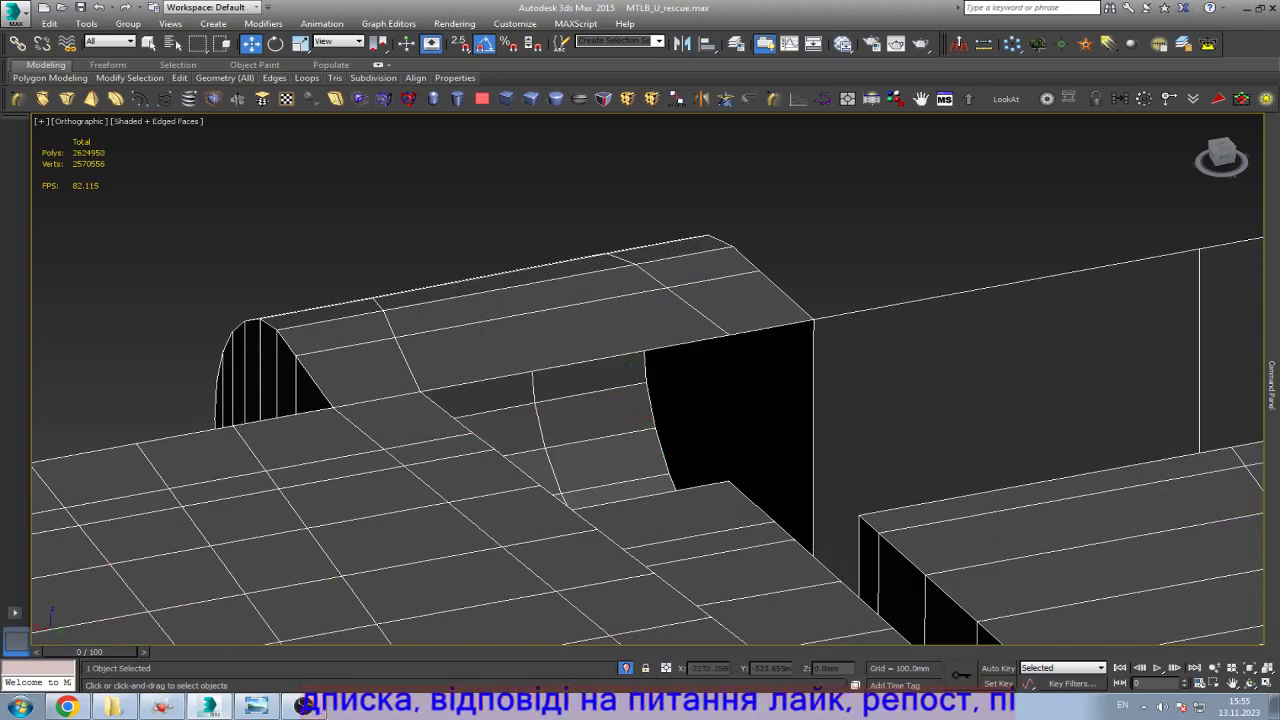
# Step: Cap the open hole in the link's top with new faces
pyautogui.press('3')
pyautogui.click(851, 312)
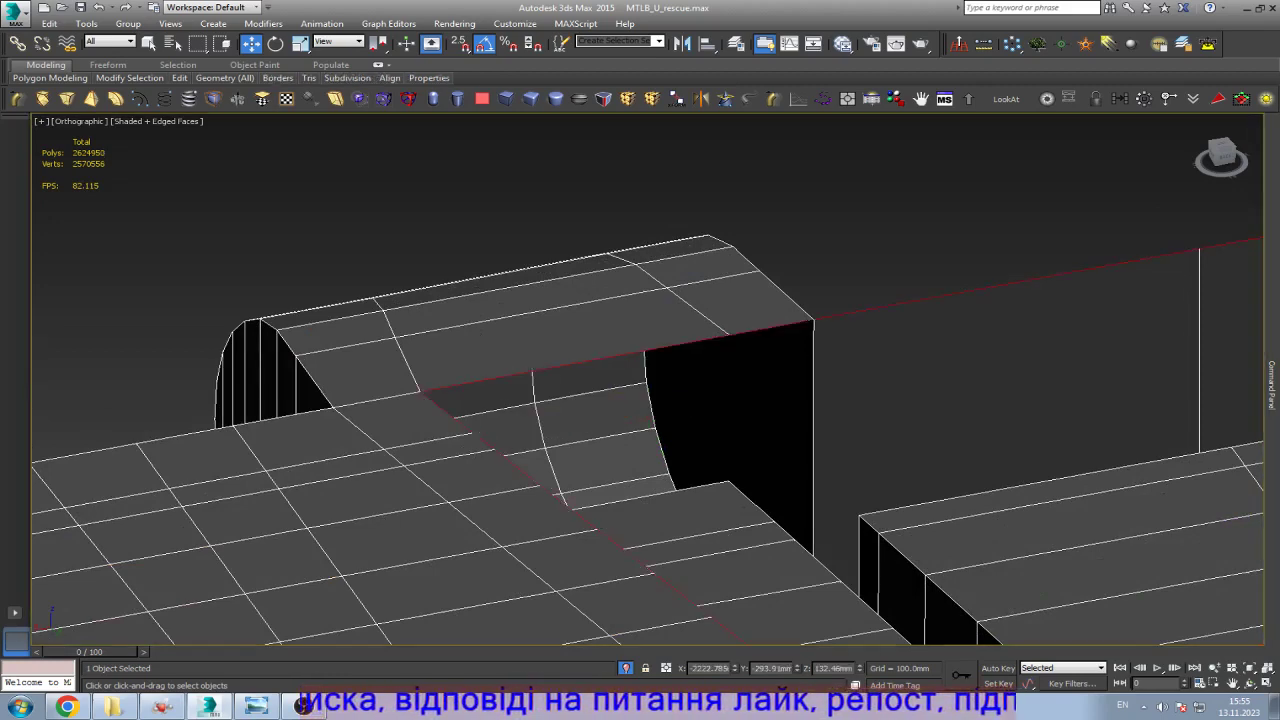
pyautogui.hotkey('alt', 'p')
# Step: Connect two vertices on the capped slab with a new edge
pyautogui.press('1')
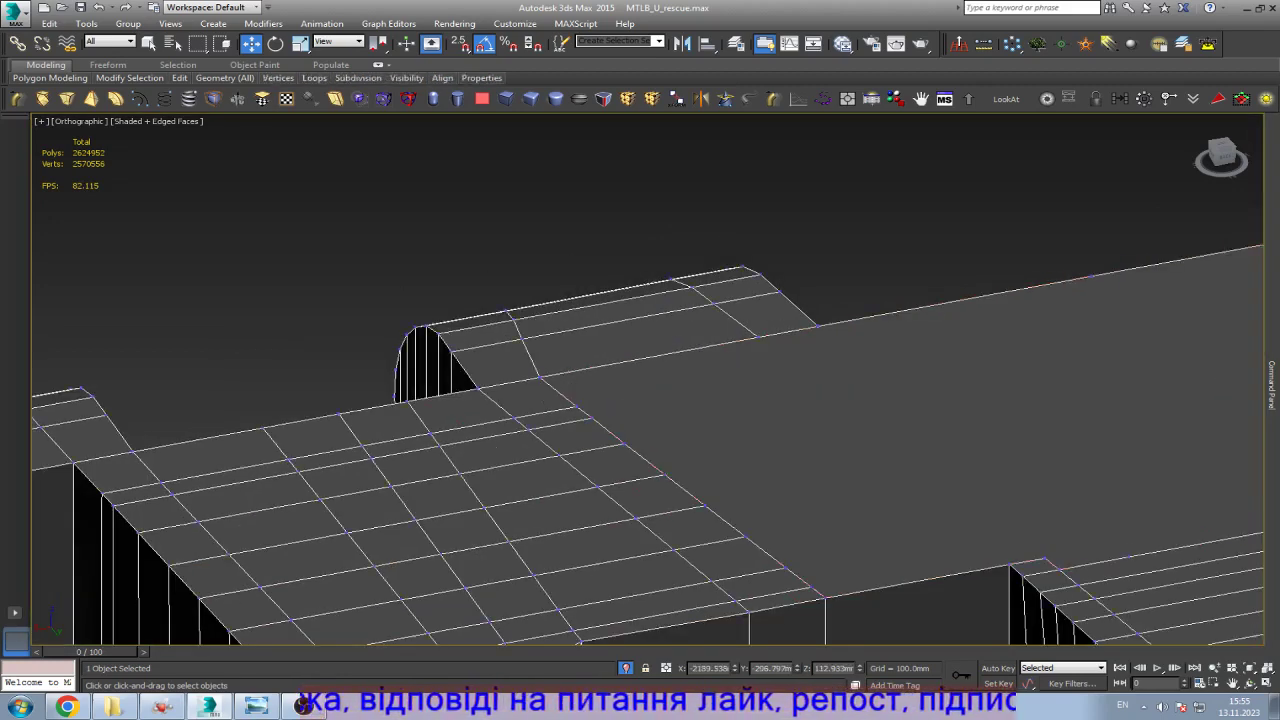
pyautogui.click(817, 325)
pyautogui.keyDown('alt'); pyautogui.moveTo(640, 380); pyautogui.dragTo(680, 370, button='middle'); pyautogui.keyUp('alt')
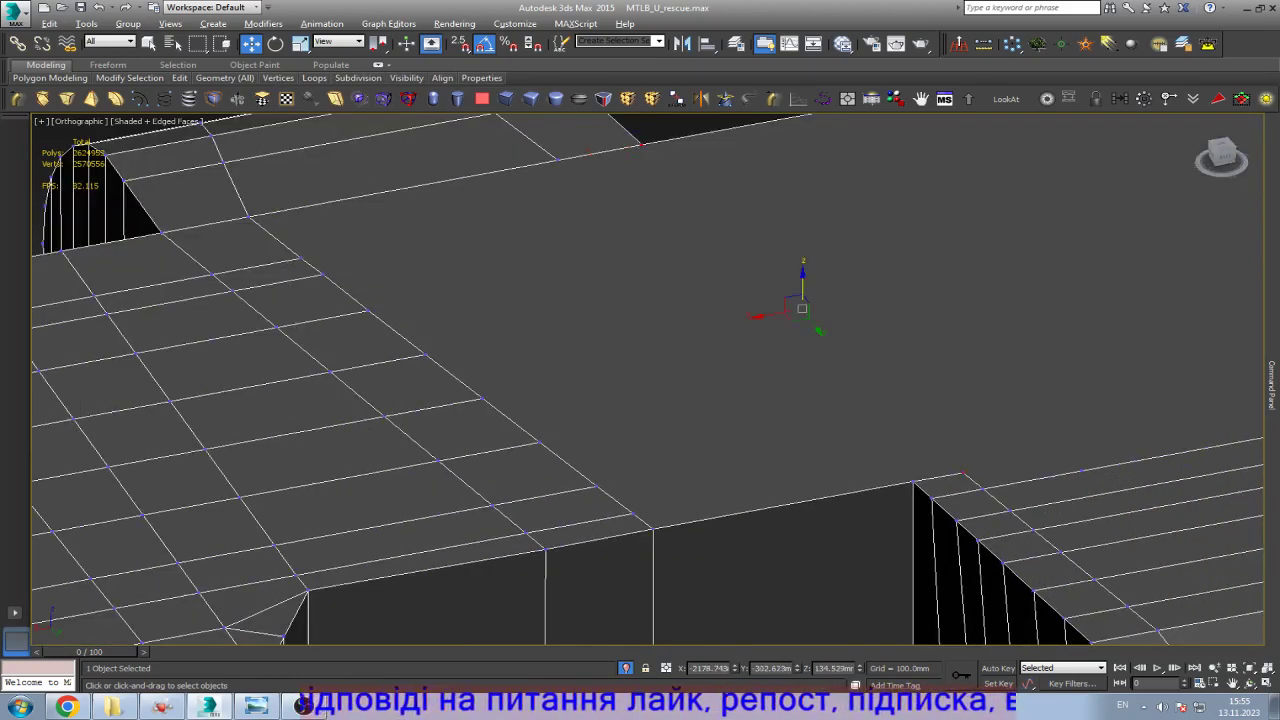
pyautogui.hotkey('ctrl', 'shift', 'e')
pyautogui.scroll(-3, 1080, 450)
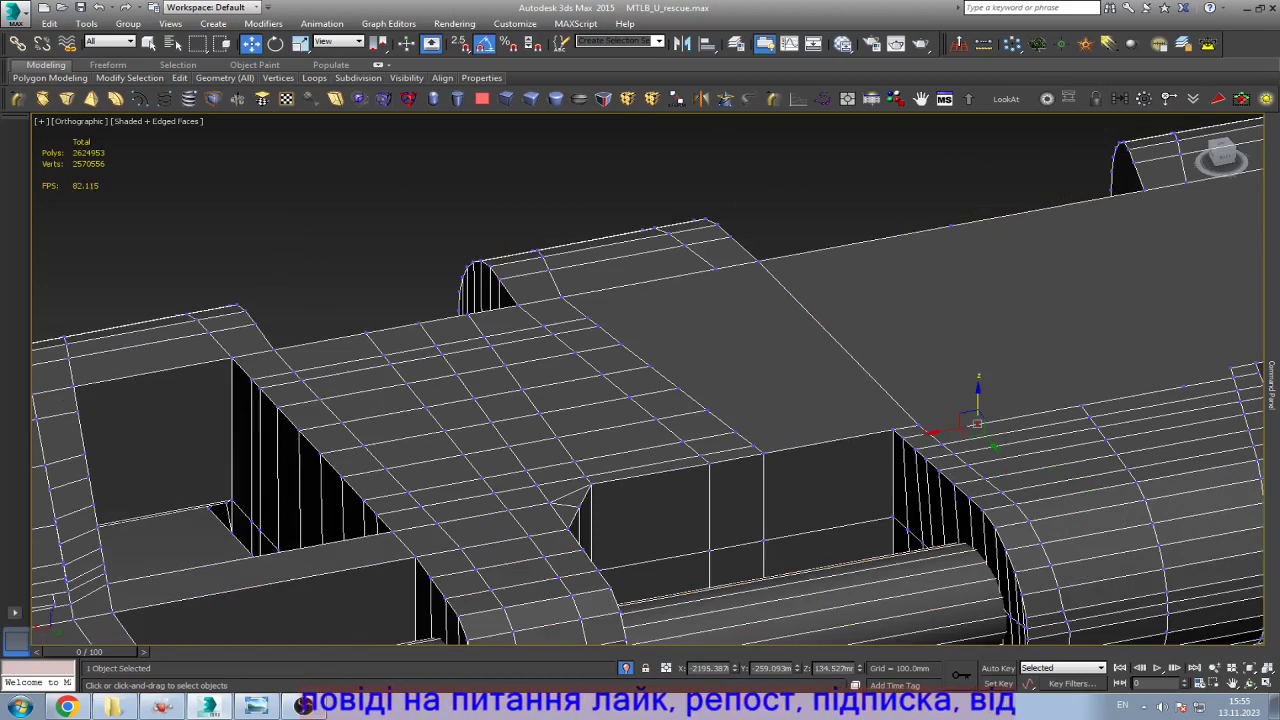
pyautogui.scroll(-5, 640, 380)
pyautogui.scroll(5, 640, 380)
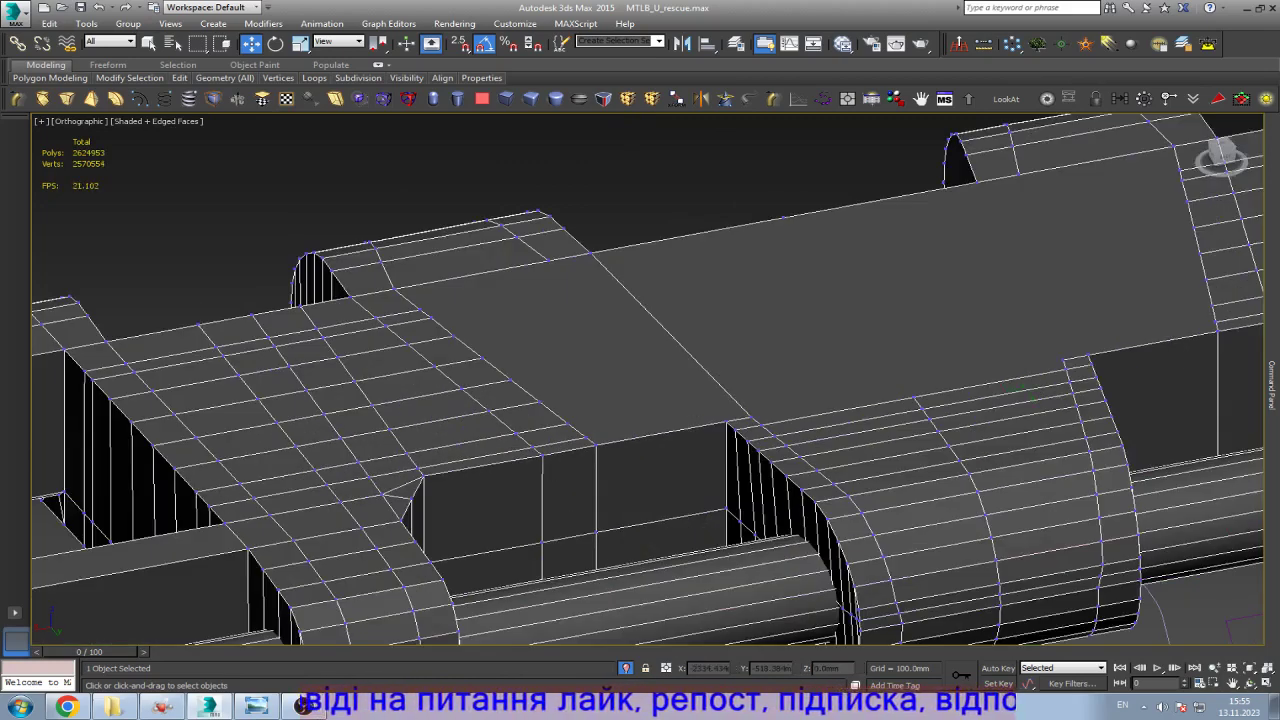
# Step: Connect a top-edge vertex to its matching cap vertex with another edge
pyautogui.click(973, 182)
pyautogui.moveTo(975, 182); pyautogui.dragTo(1020, 270)
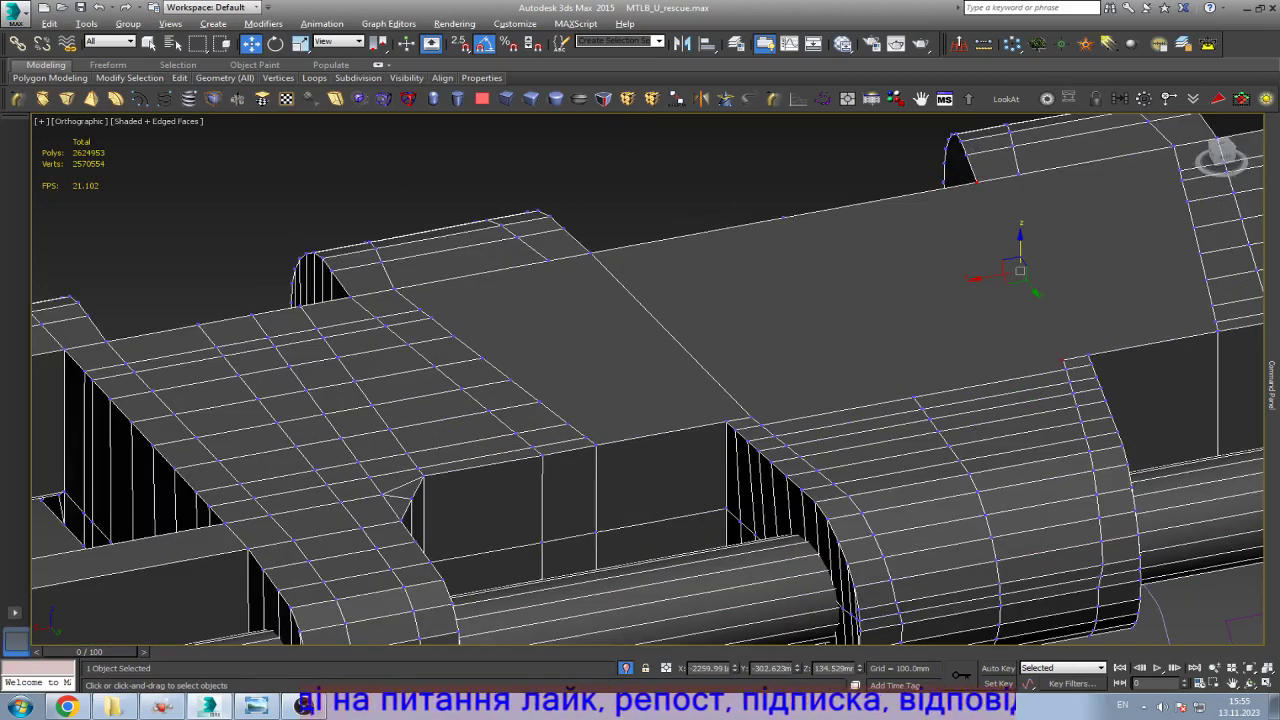
pyautogui.scroll(3, 817, 414)
pyautogui.click(683, 422)
pyautogui.scroll(-3, 683, 422)
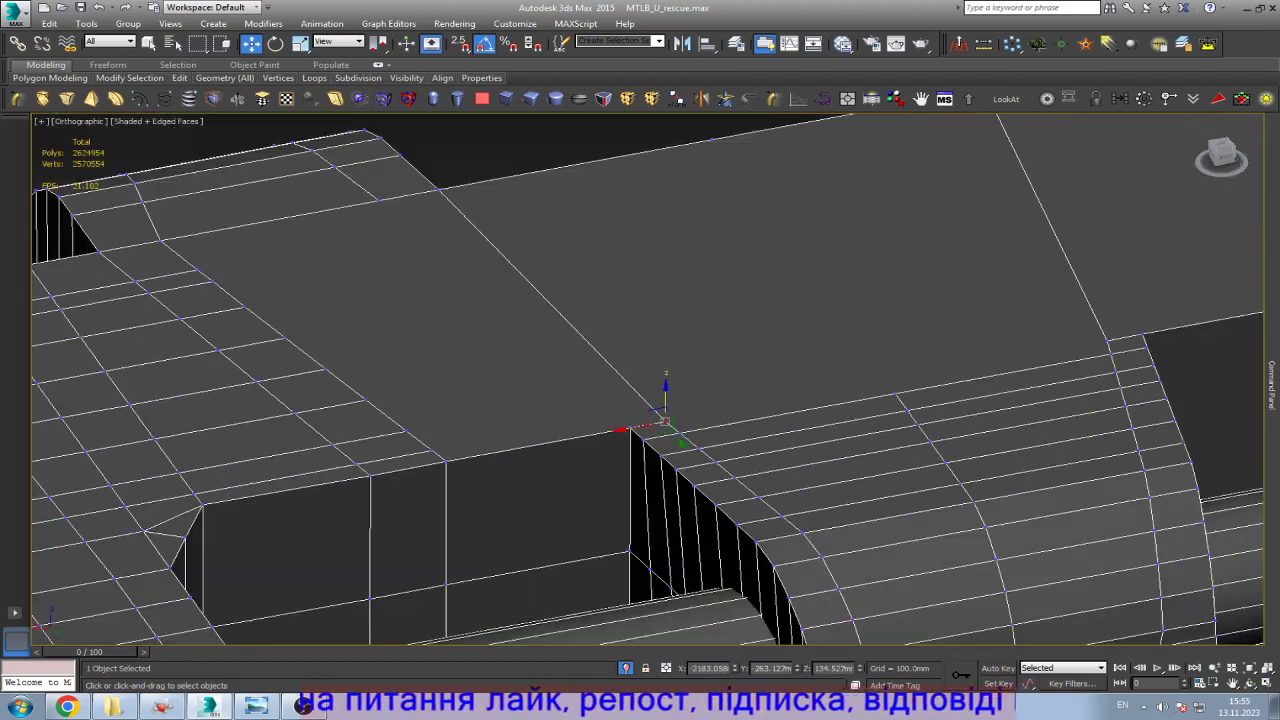
pyautogui.scroll(3, 718, 377)
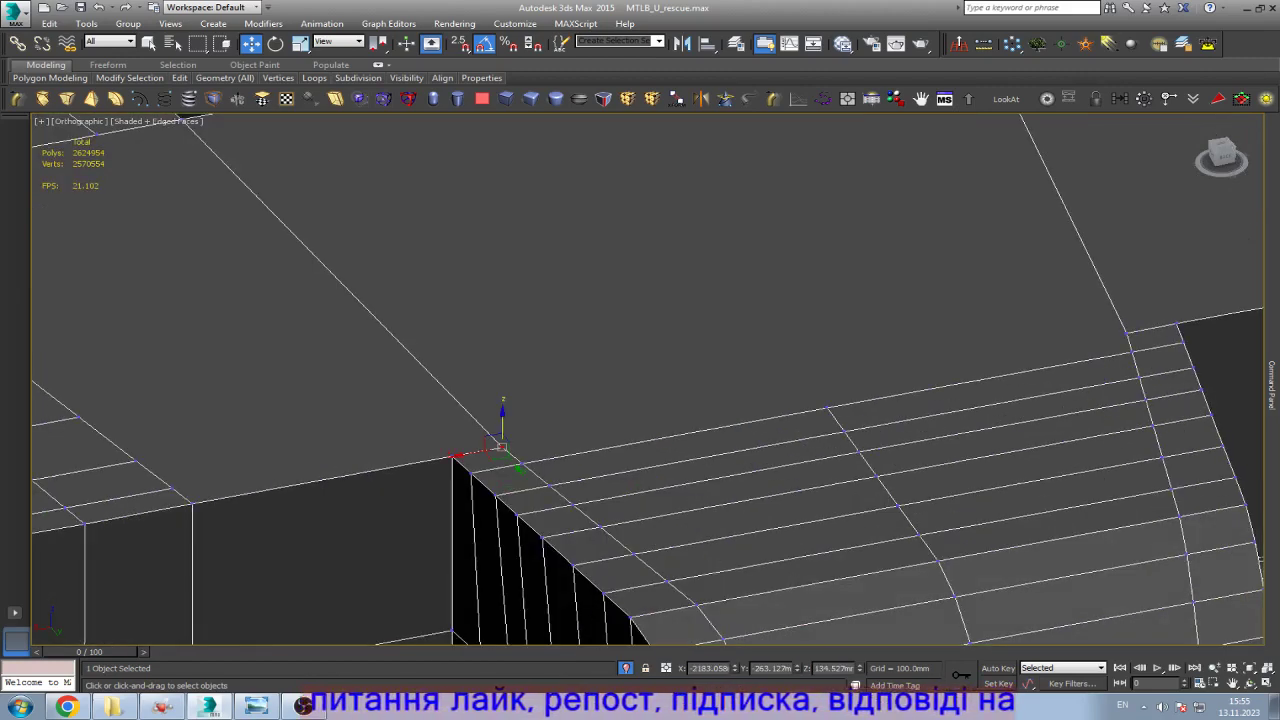
pyautogui.keyDown('ctrl'); pyautogui.click(1129, 330); pyautogui.keyUp('ctrl')
pyautogui.scroll(-3, 764, 379)
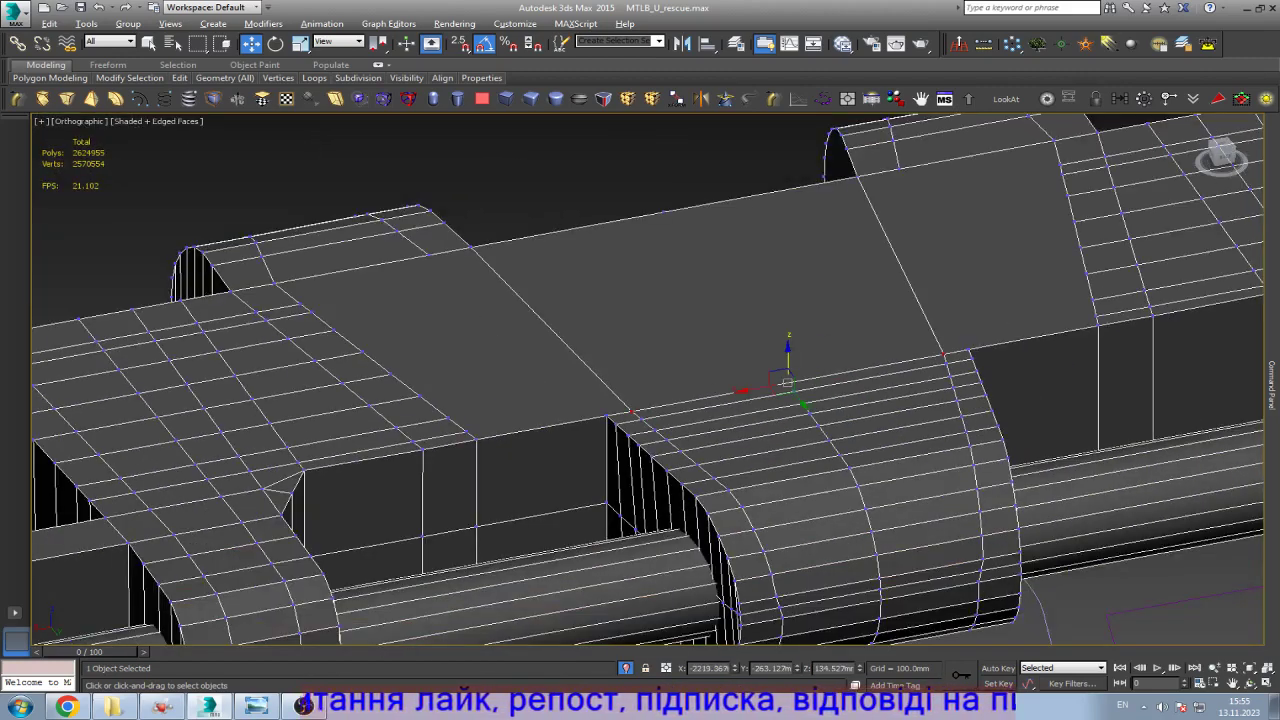
pyautogui.click(897, 168)
pyautogui.keyDown('ctrl'); pyautogui.click(968, 351); pyautogui.keyUp('ctrl')
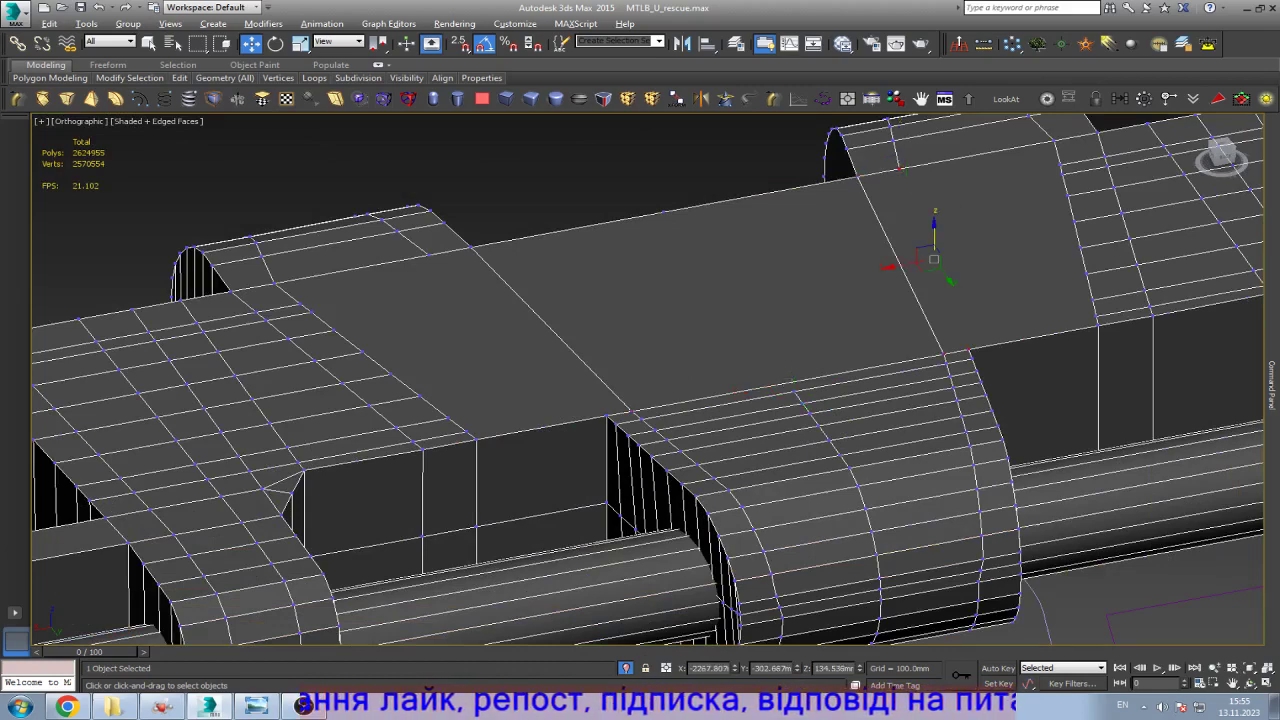
pyautogui.hotkey('ctrl', 'shift', 'e')
pyautogui.scroll(5, 582, 399)
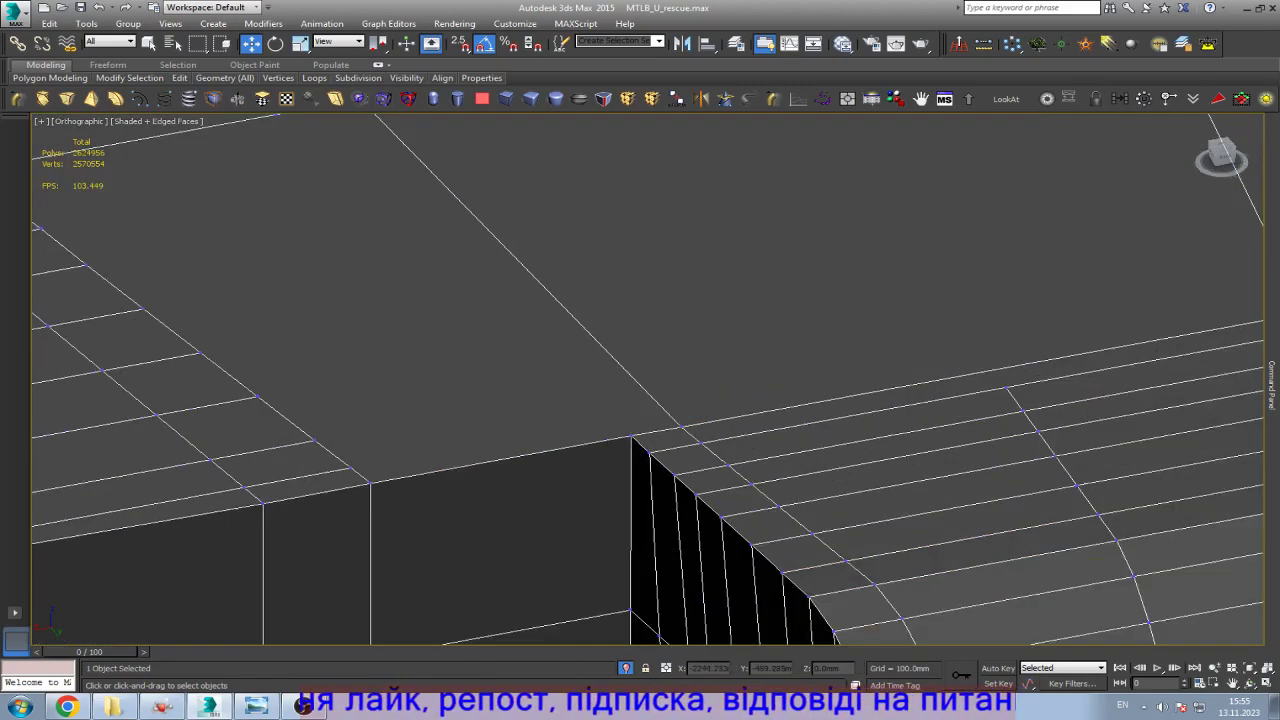
# Step: Cut a vertex-snapped edge across the top face from the corner to the opposite vertex
pyautogui.click(631, 437)
pyautogui.moveTo(631, 437); pyautogui.dragTo(787, 597, button='middle')
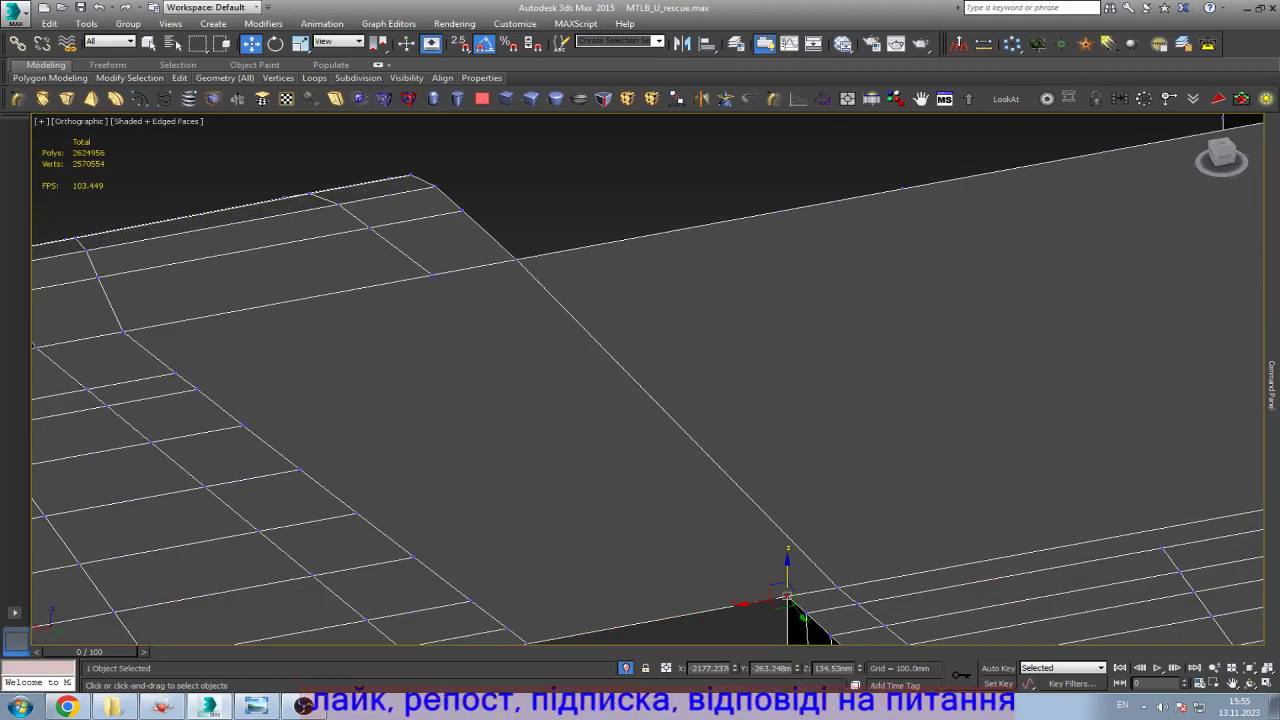
pyautogui.scroll(-4, 611, 386)
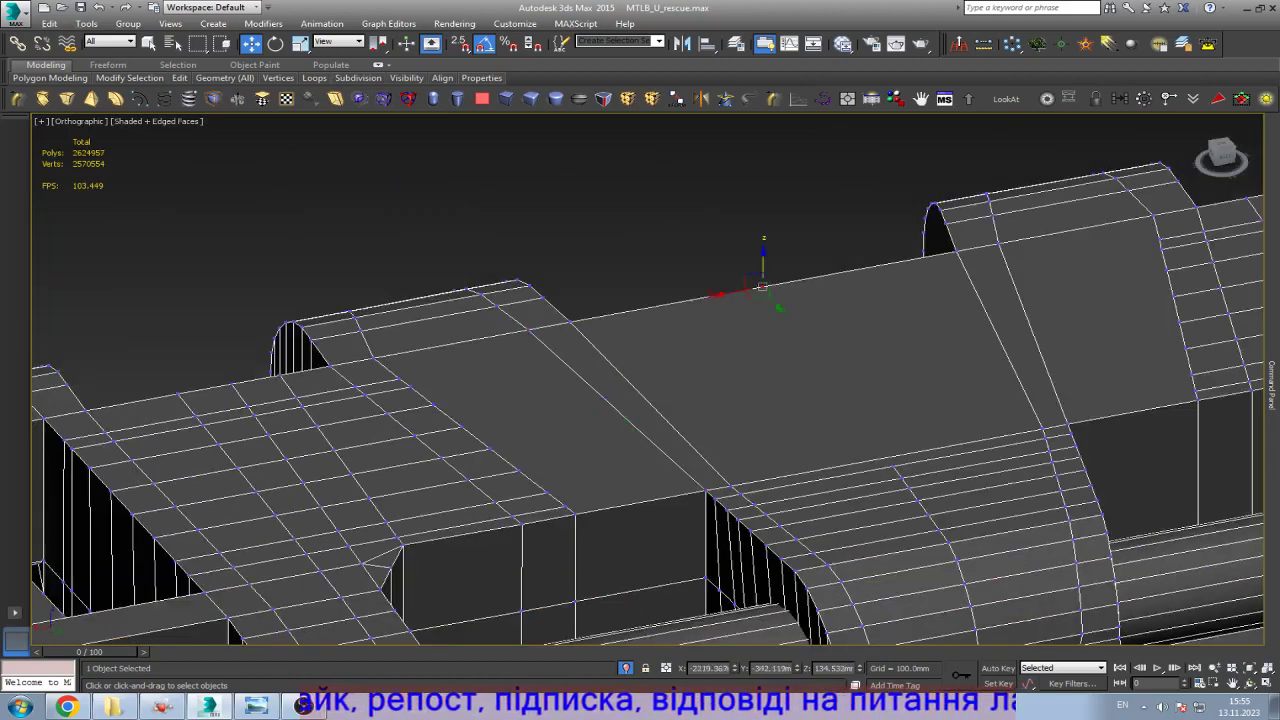
pyautogui.hotkey('ctrl', 'd')
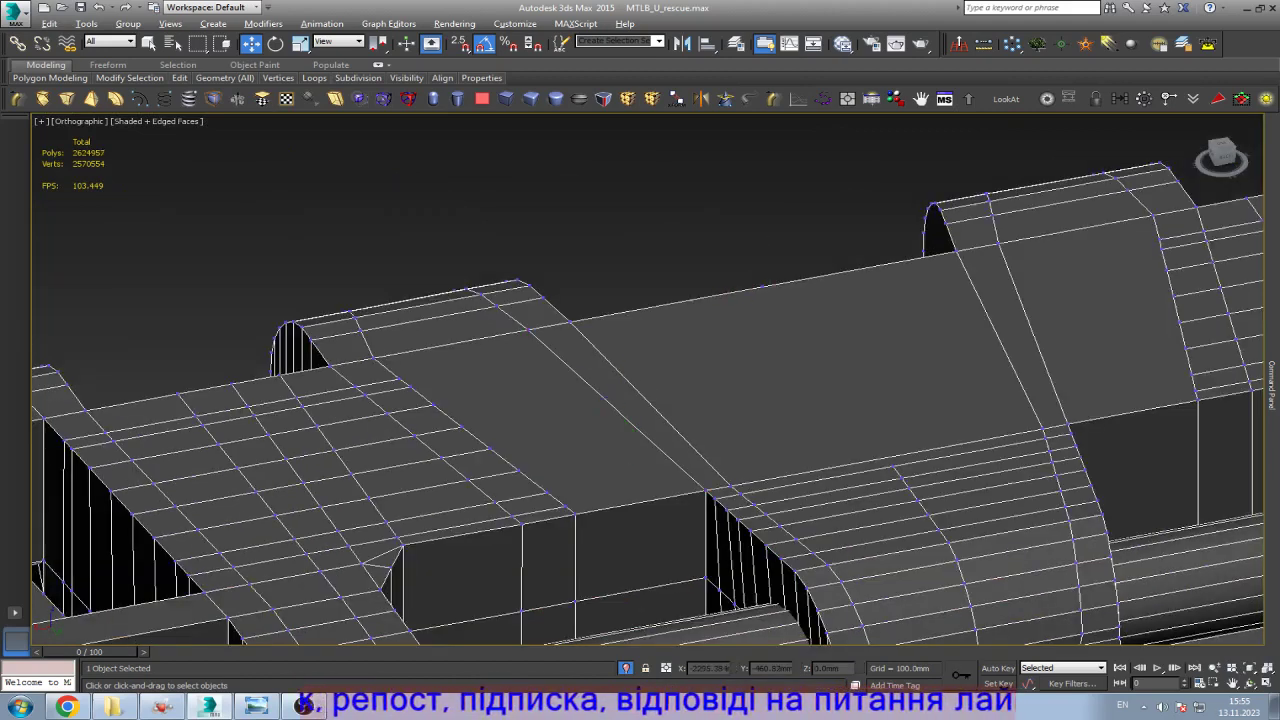
pyautogui.press('s')
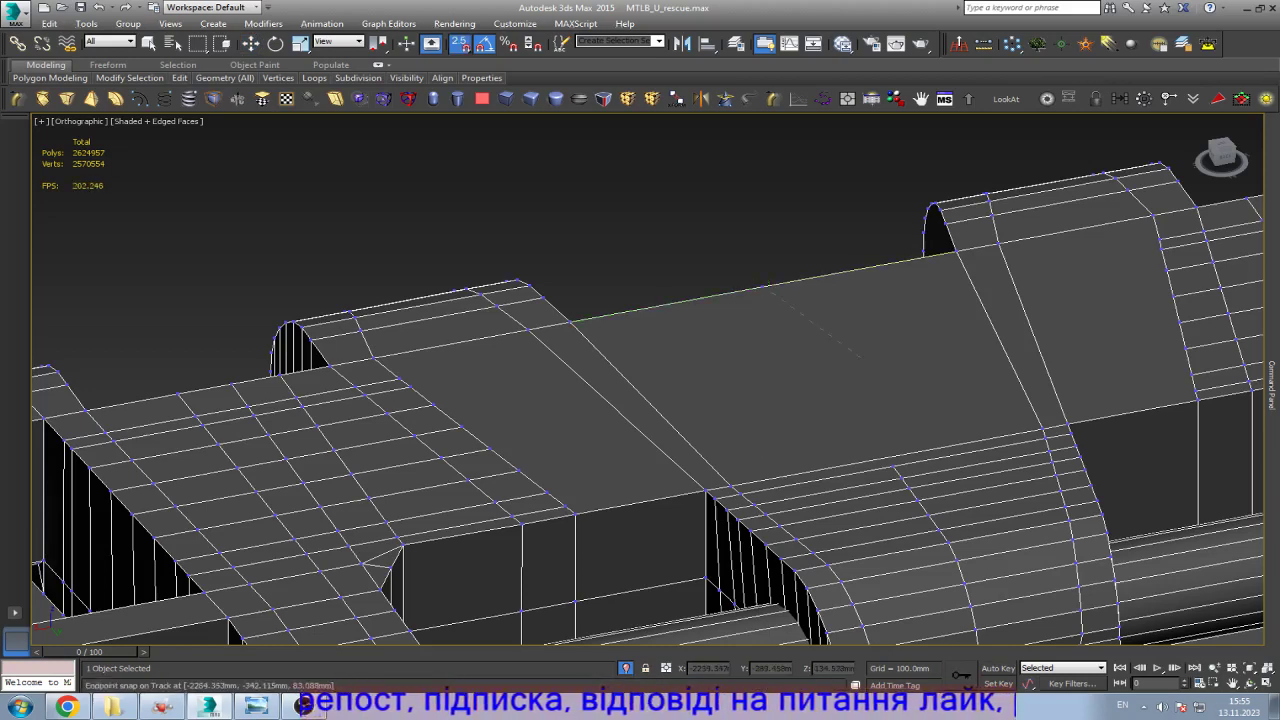
pyautogui.moveTo(763, 287); pyautogui.dragTo(945, 461)
pyautogui.click(890, 463)
pyautogui.press('s')
pyautogui.press('w')
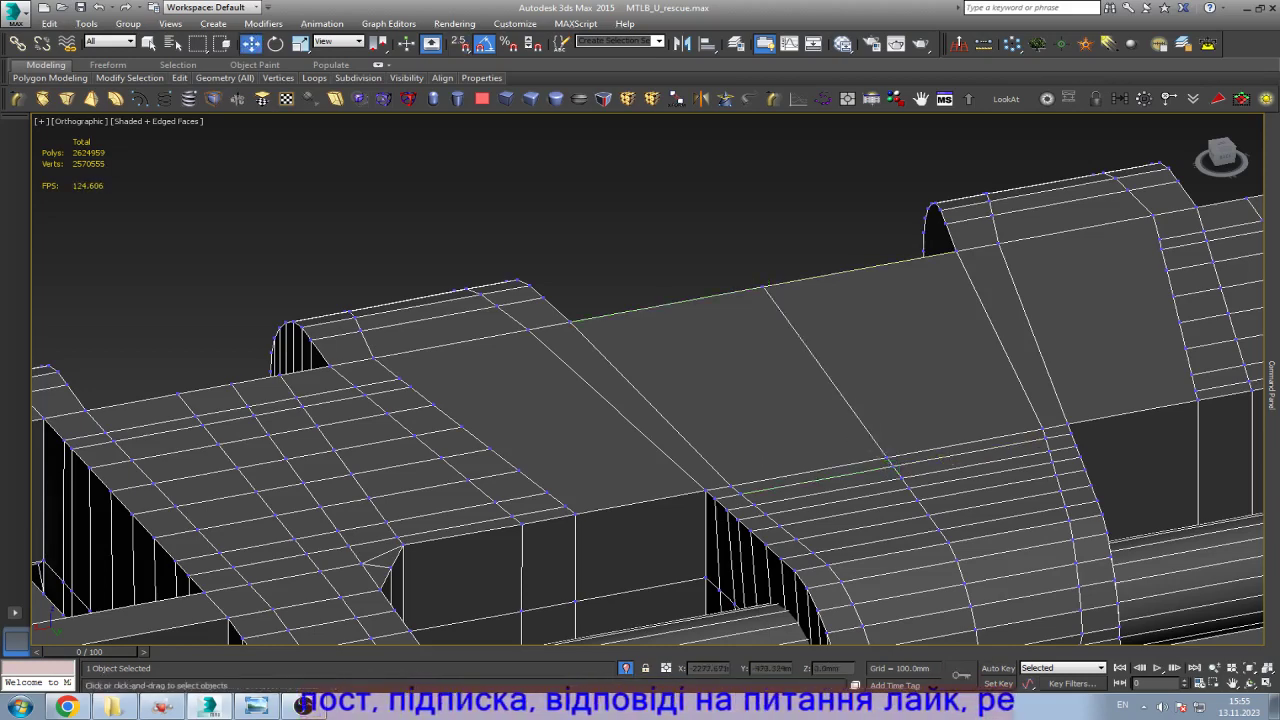
pyautogui.scroll(-3, 735, 410)
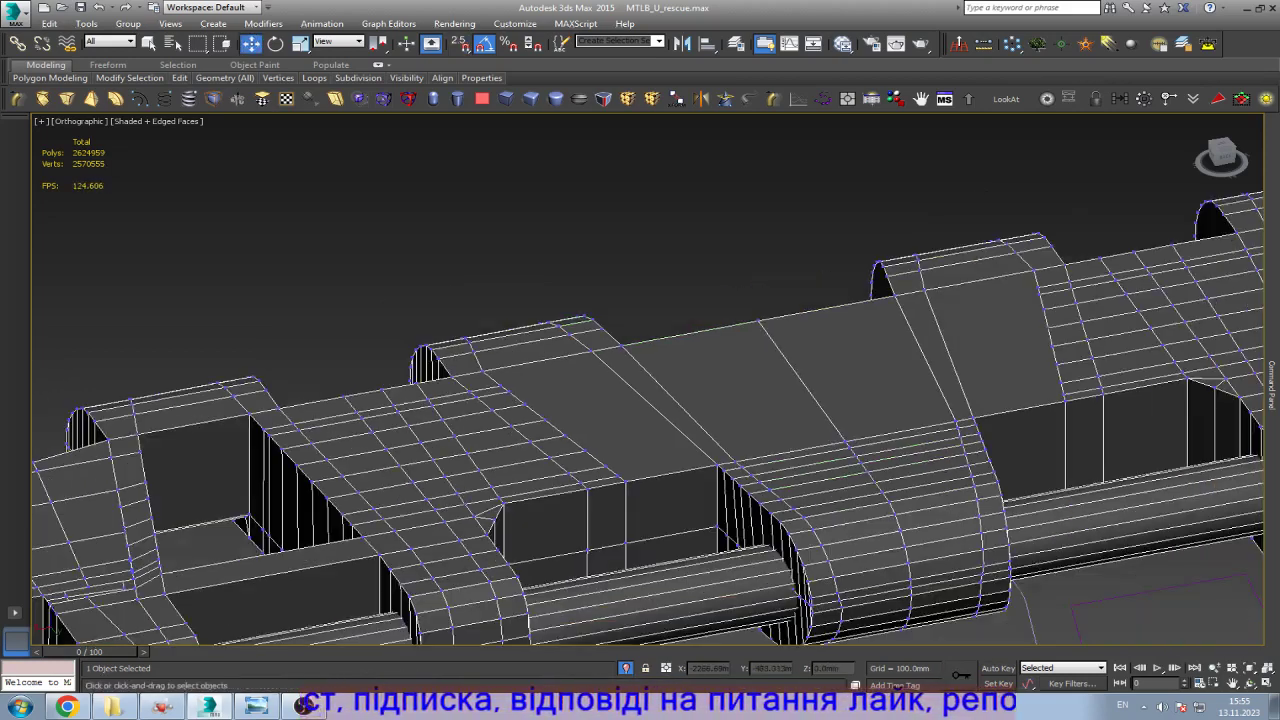
pyautogui.scroll(5, 700, 400)
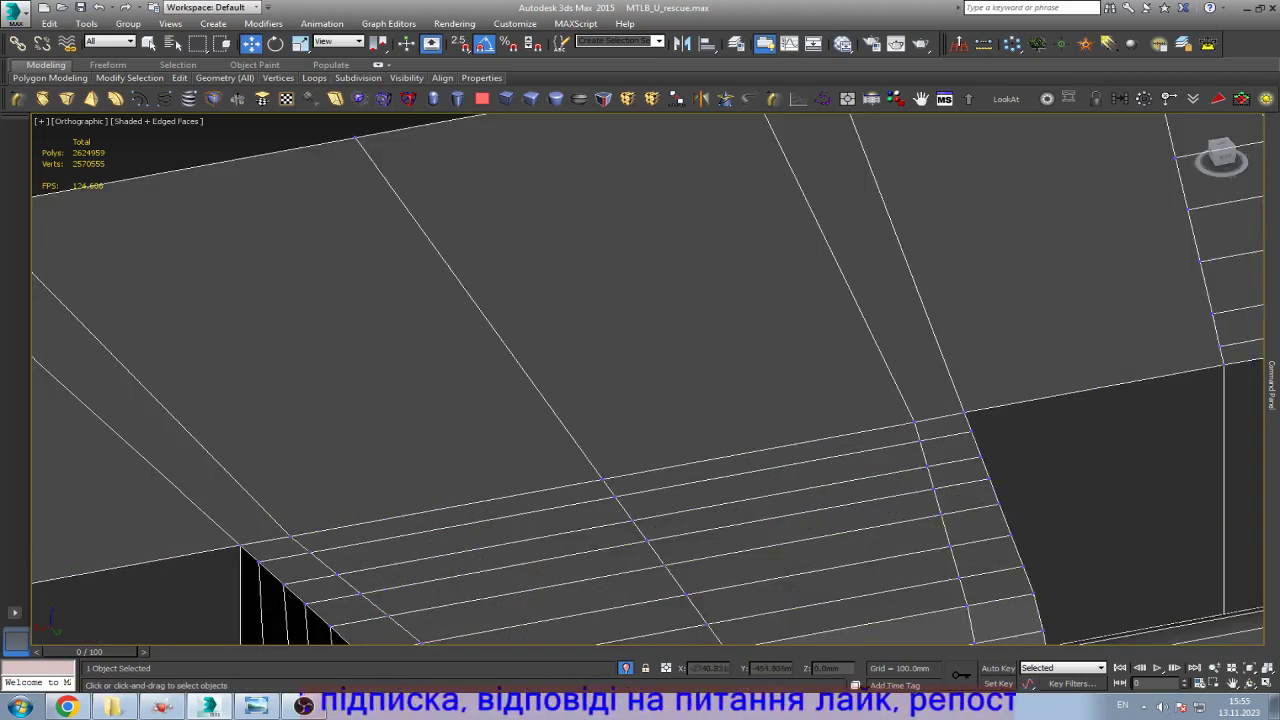
pyautogui.scroll(-4, 700, 400)
# Step: Ring-select a top-face edge and connect new edges across the track link's top
pyautogui.press('2')
pyautogui.click(930, 310)
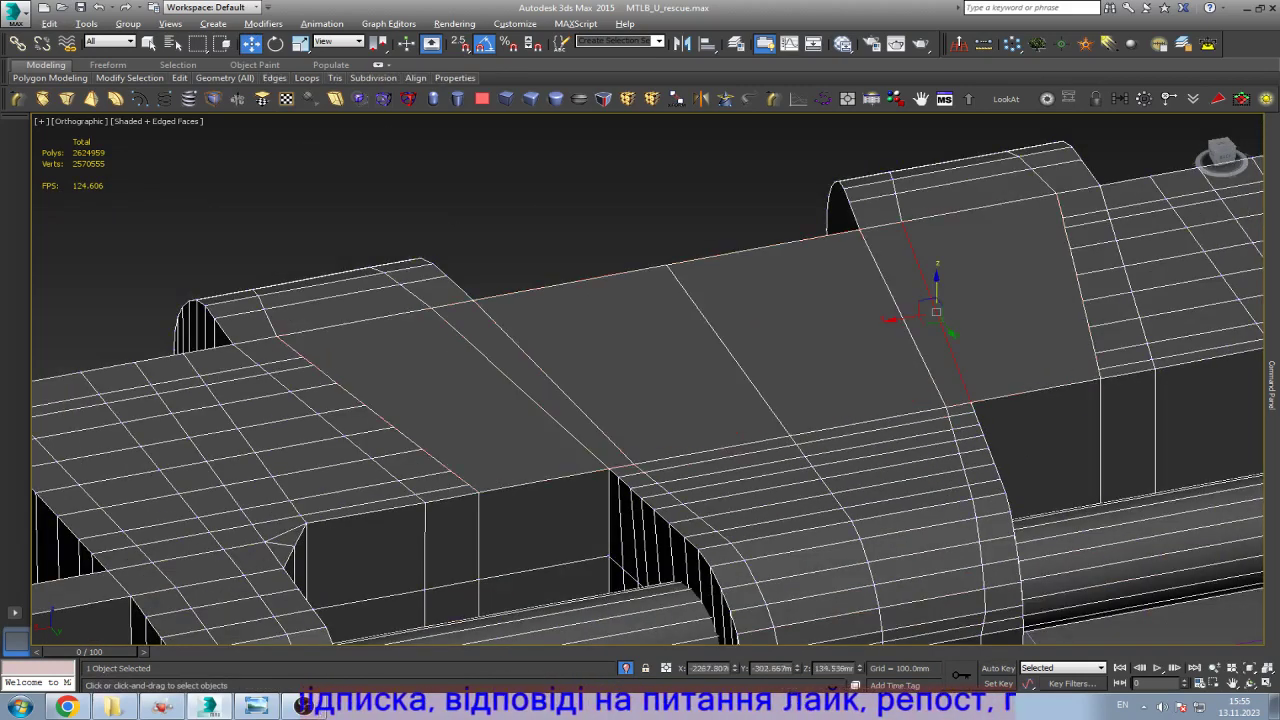
pyautogui.hotkey('alt', 'r')
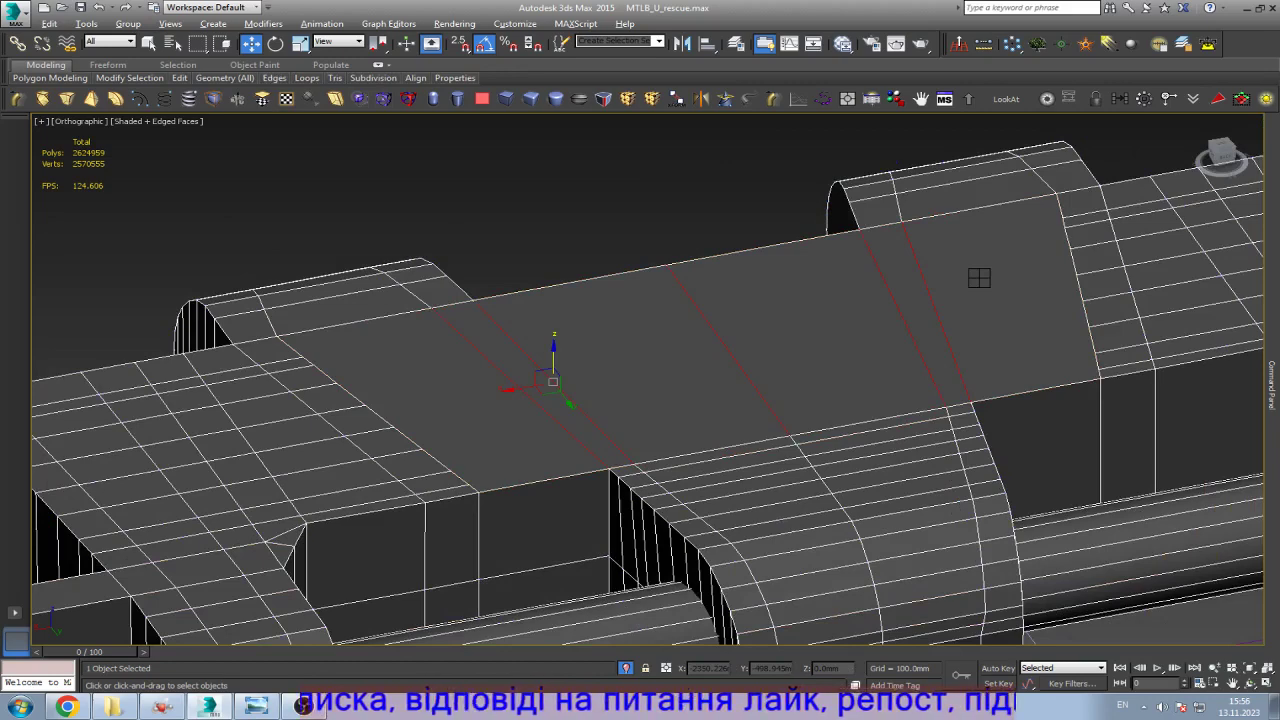
pyautogui.hotkey('ctrl', 'shift', 'e')
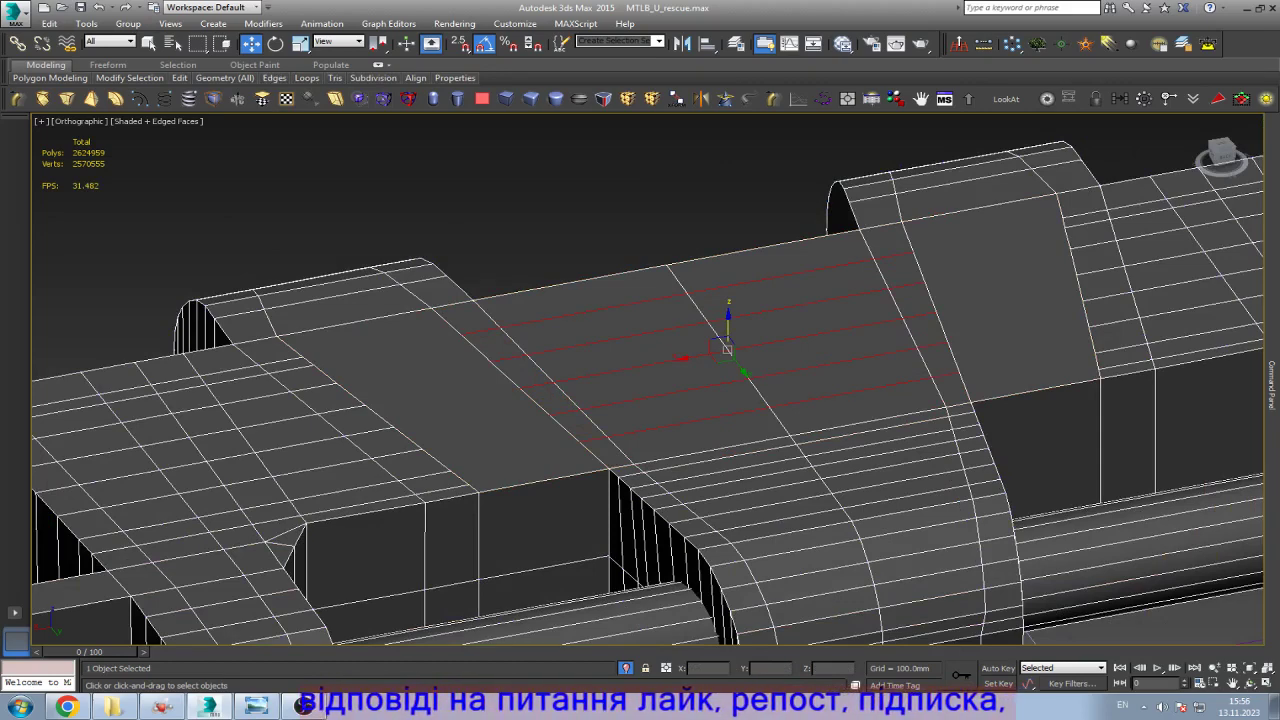
pyautogui.hotkey('ctrl', 'shift', 'e')
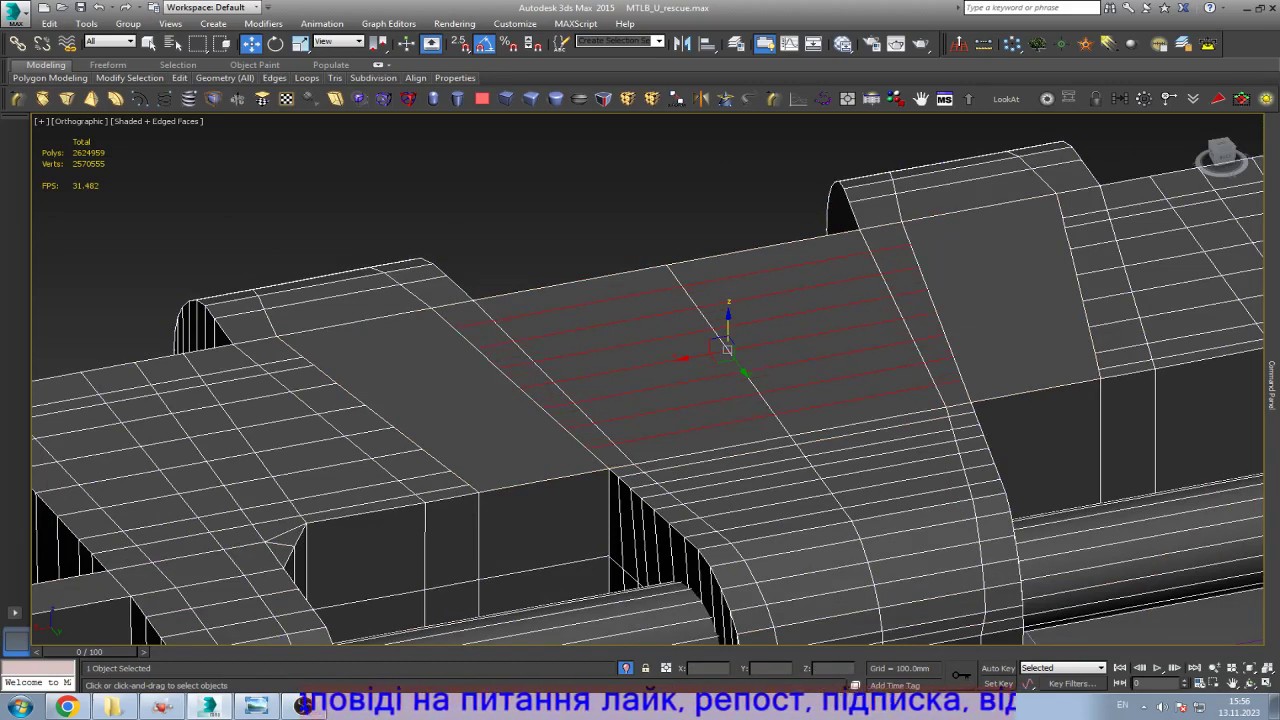
pyautogui.hotkey('ctrl', 'shift', 'e')
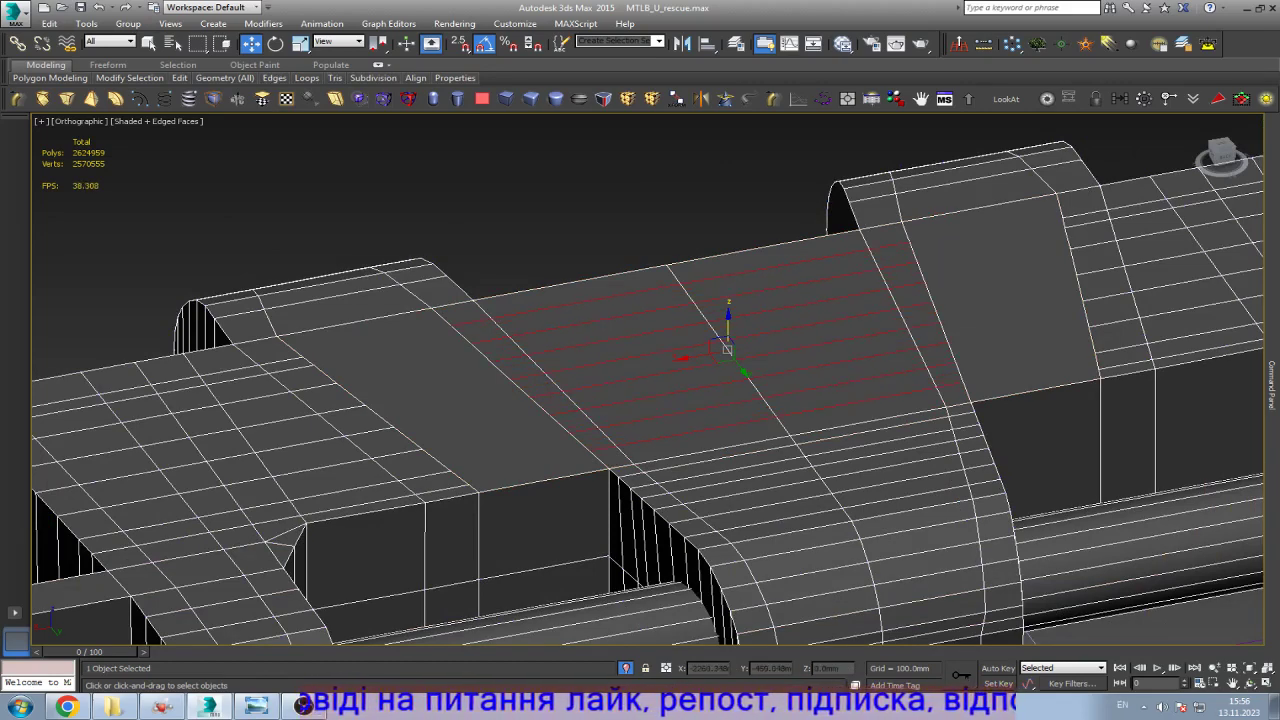
pyautogui.scroll(5, 490, 462)
# Step: Connect the first vertex pairs across the top face and slide two vertices into place
pyautogui.press('1')
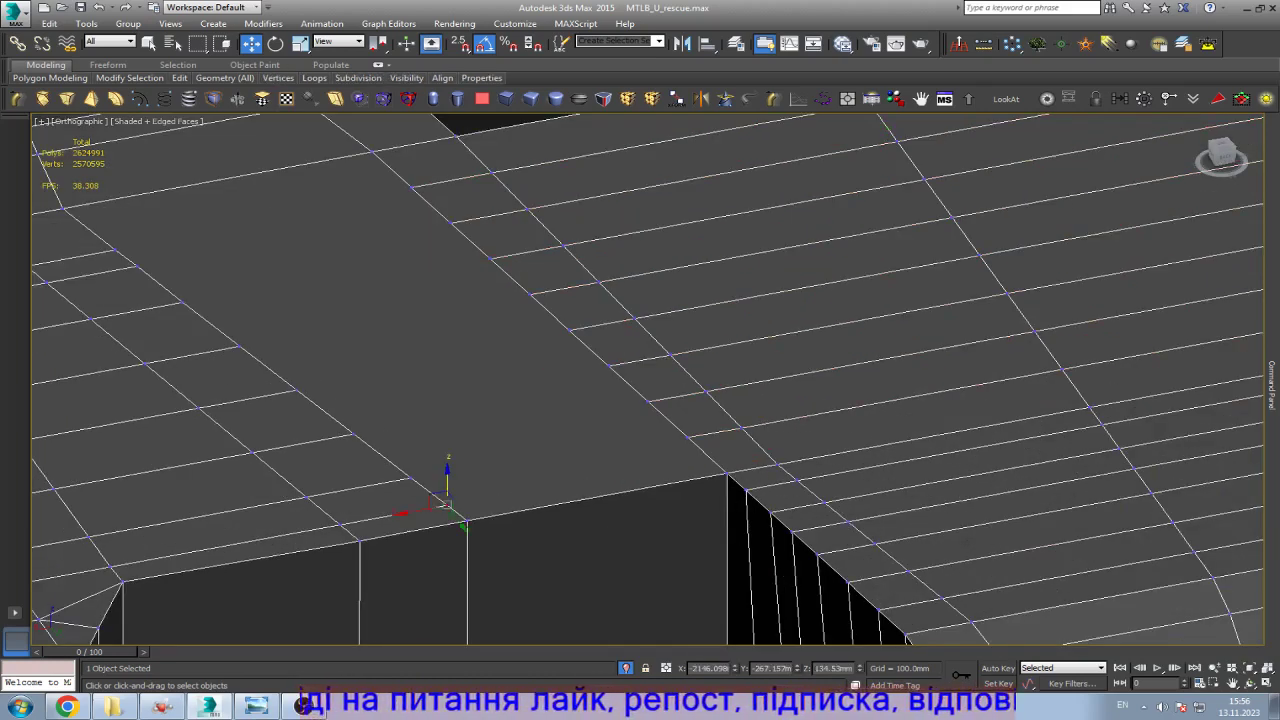
pyautogui.keyDown('ctrl'); pyautogui.click(686, 437); pyautogui.keyUp('ctrl')
pyautogui.hotkey('ctrl', 'shift', 'e')
pyautogui.click(648, 400)
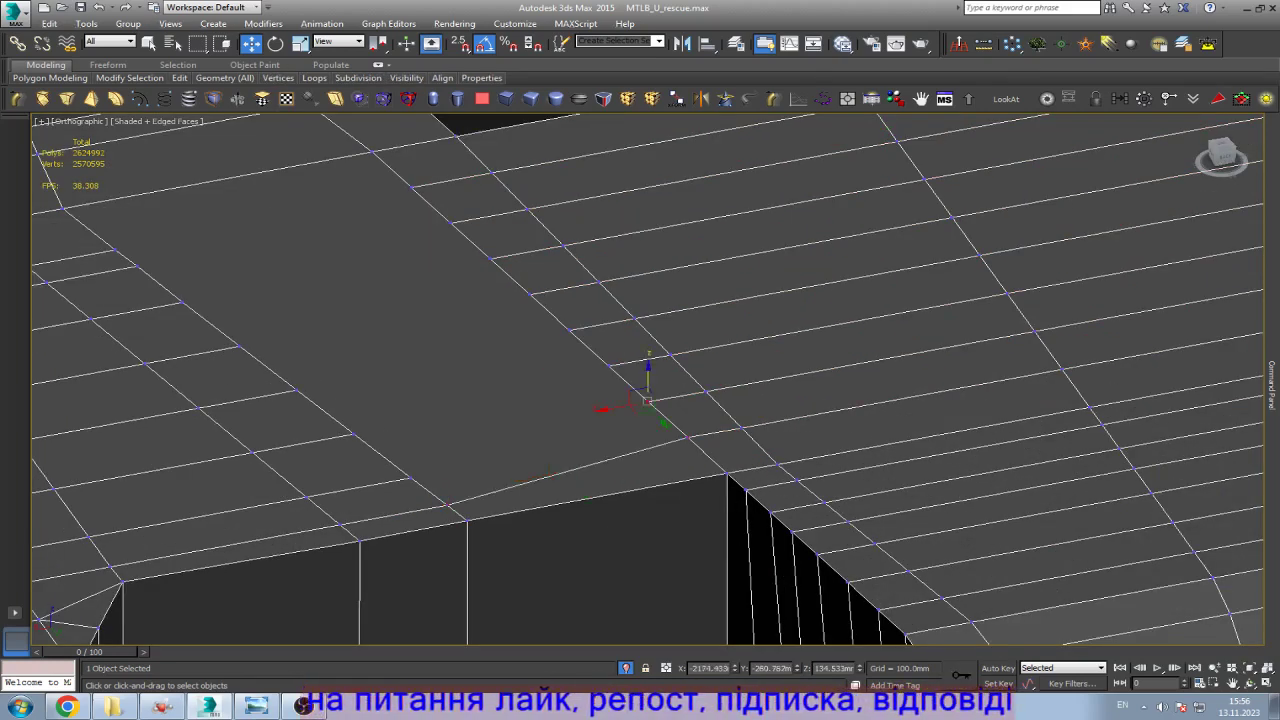
pyautogui.keyDown('ctrl'); pyautogui.click(409, 477); pyautogui.keyUp('ctrl')
pyautogui.hotkey('ctrl', 'shift', 'e')
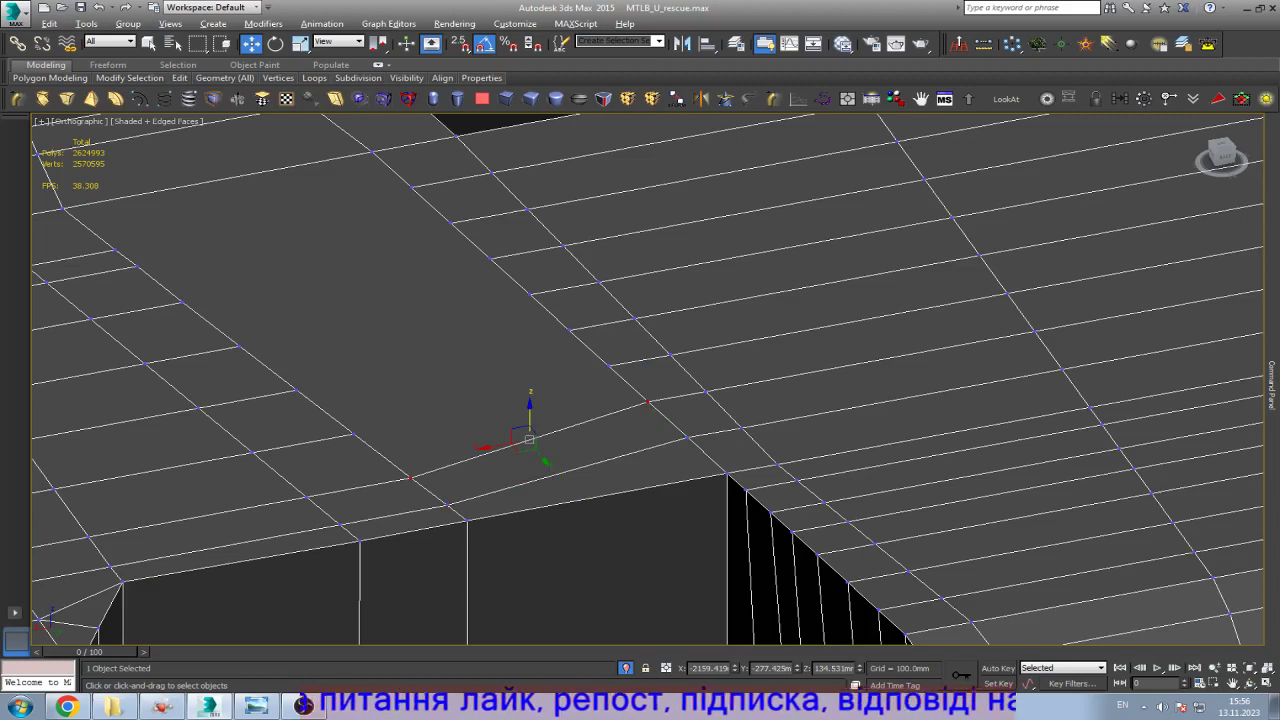
pyautogui.click(608, 365)
pyautogui.scroll(-5, 608, 365)
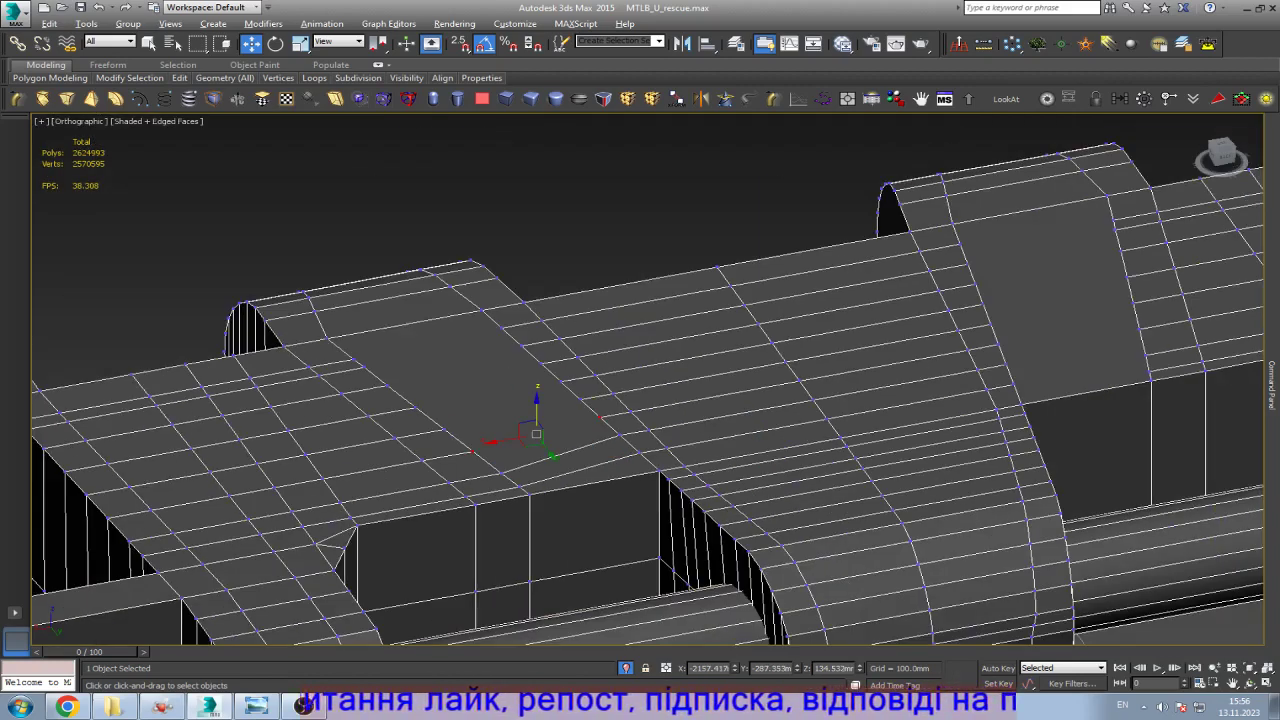
pyautogui.keyDown('ctrl'); pyautogui.click(471, 451); pyautogui.keyUp('ctrl')
pyautogui.moveTo(536, 435); pyautogui.dragTo(458, 399)
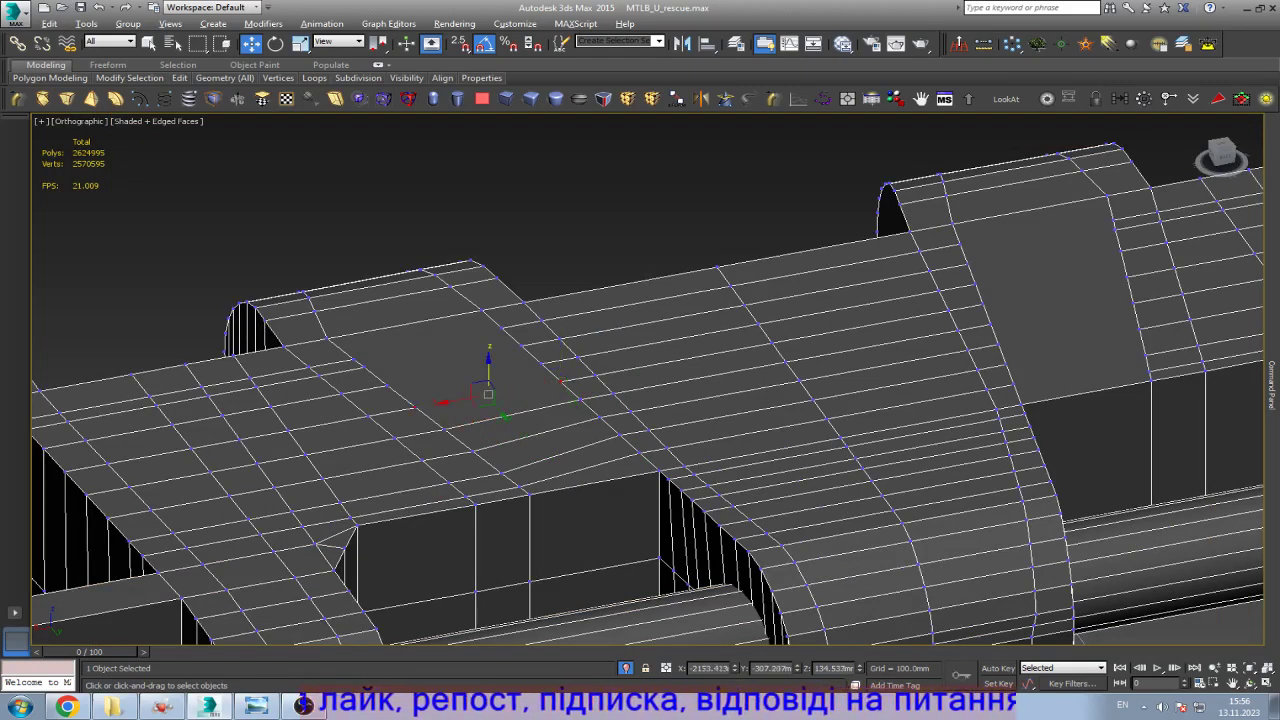
# Step: Join further opposite vertex pairs on the top face with new edges
pyautogui.scroll(5, 420, 355)
pyautogui.click(358, 410)
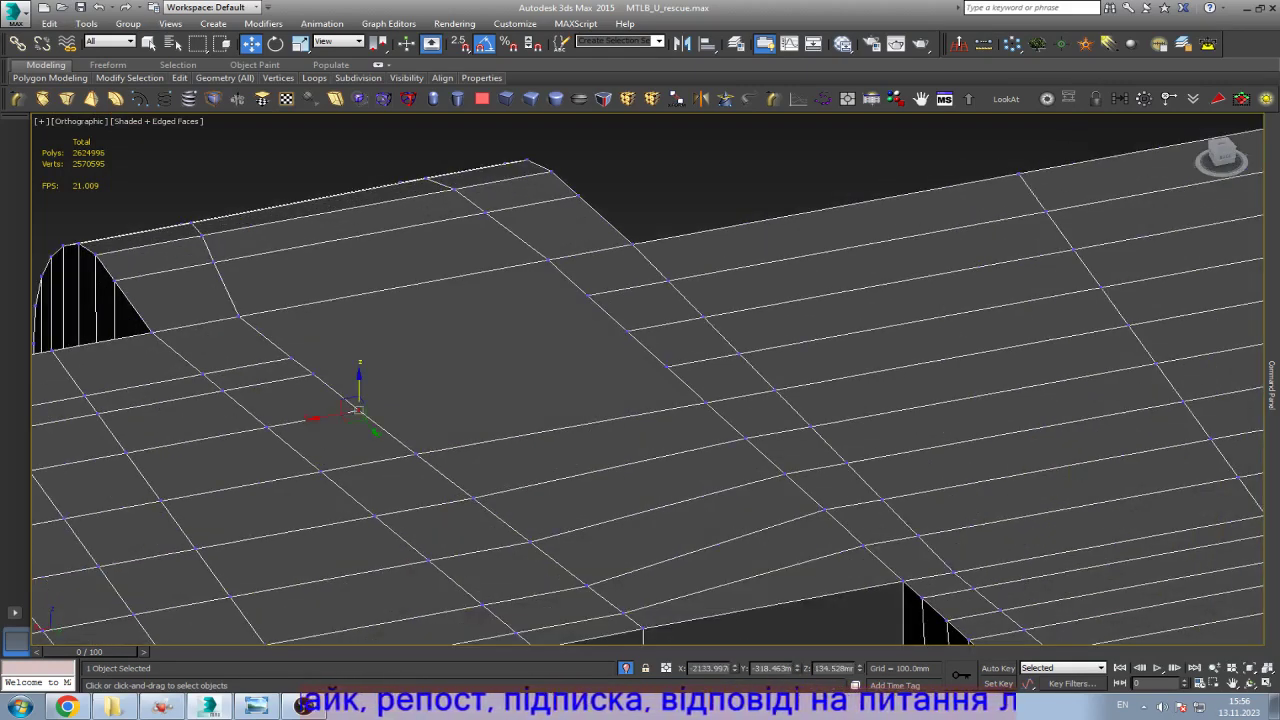
pyautogui.keyDown('ctrl'); pyautogui.click(665, 365); pyautogui.keyUp('ctrl')
pyautogui.hotkey('ctrl', 'shift', 'e')
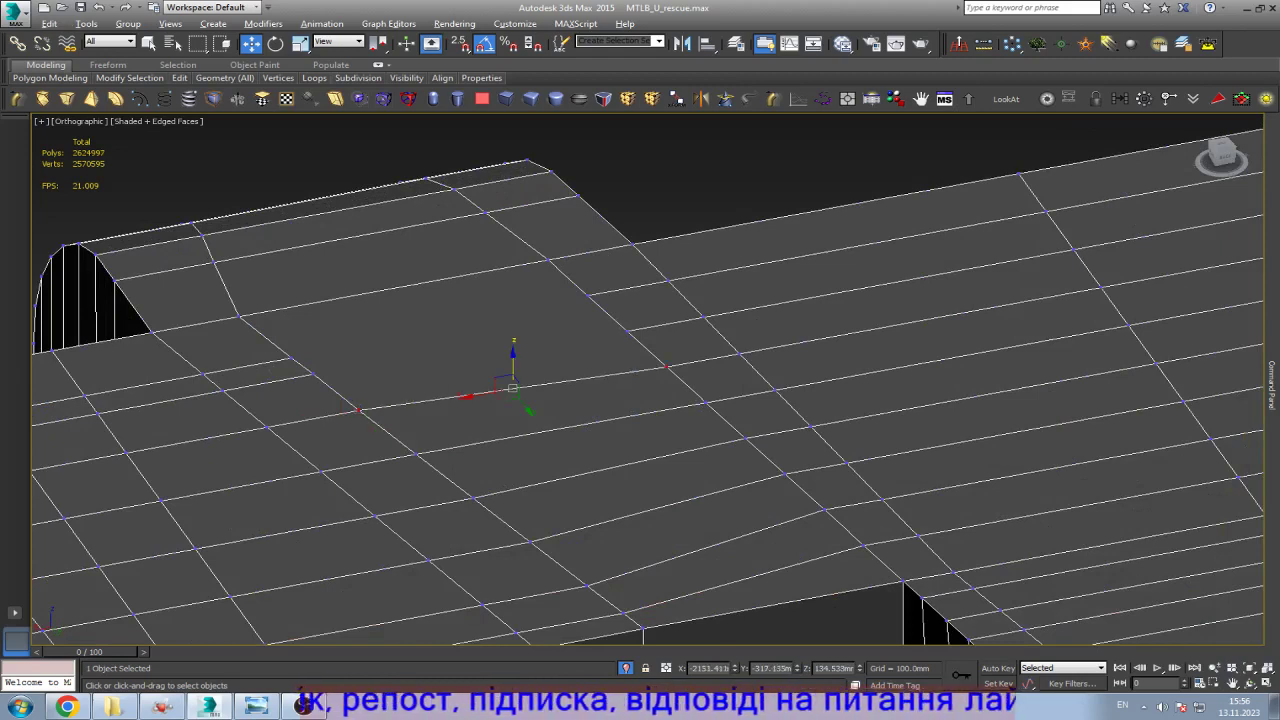
pyautogui.keyDown('ctrl'); pyautogui.click(628, 330); pyautogui.keyUp('ctrl')
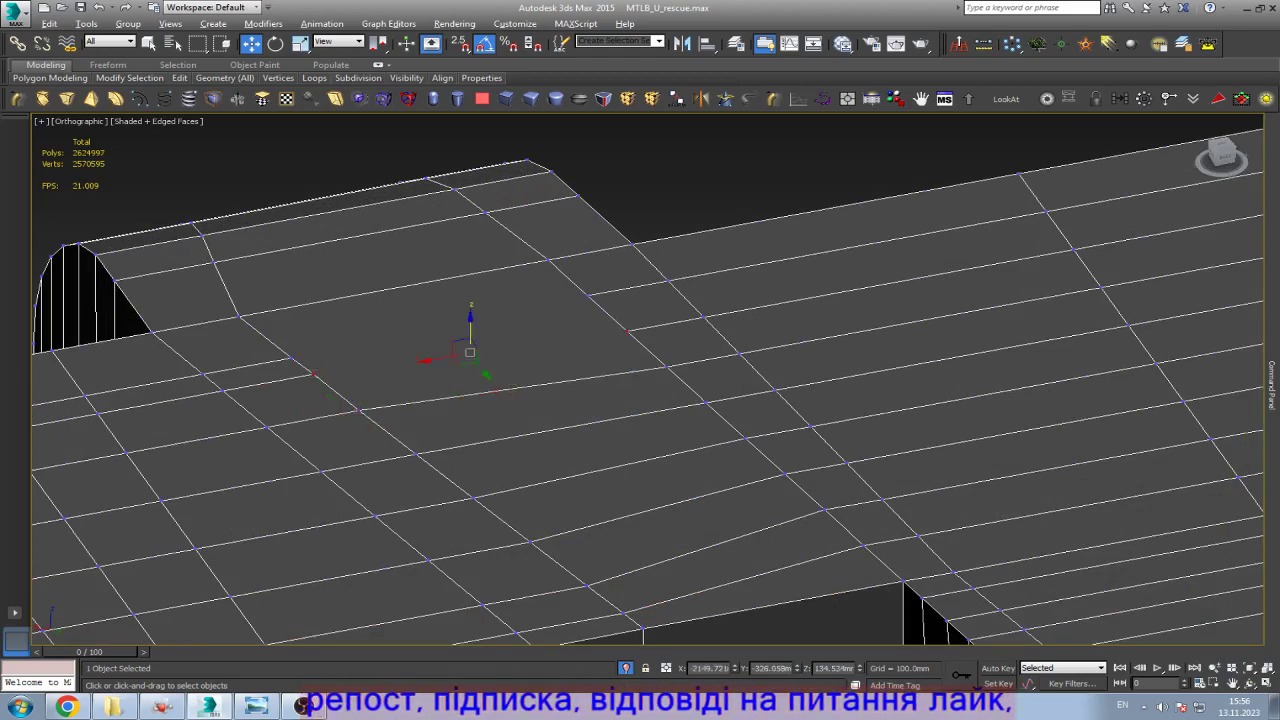
pyautogui.hotkey('ctrl', 'shift', 'e')
pyautogui.click(587, 295)
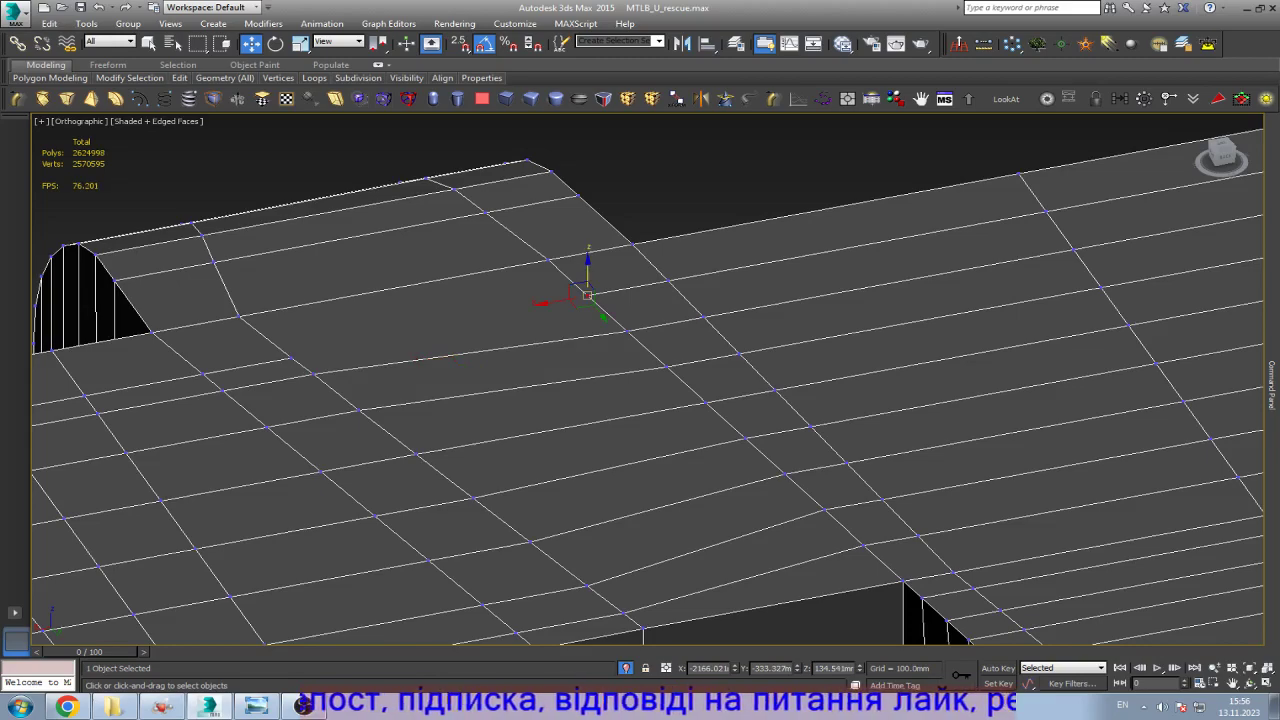
pyautogui.scroll(-10, 587, 295)
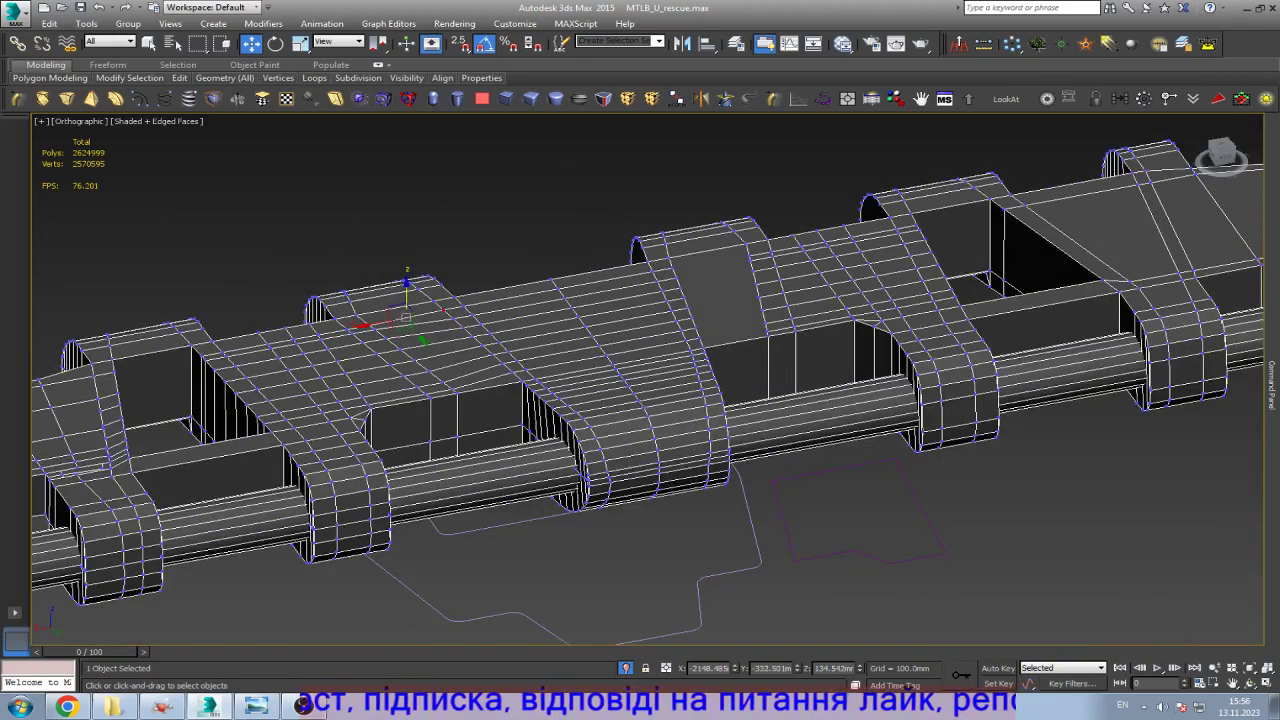
pyautogui.scroll(8, 587, 295)
pyautogui.scroll(-8, 587, 295)
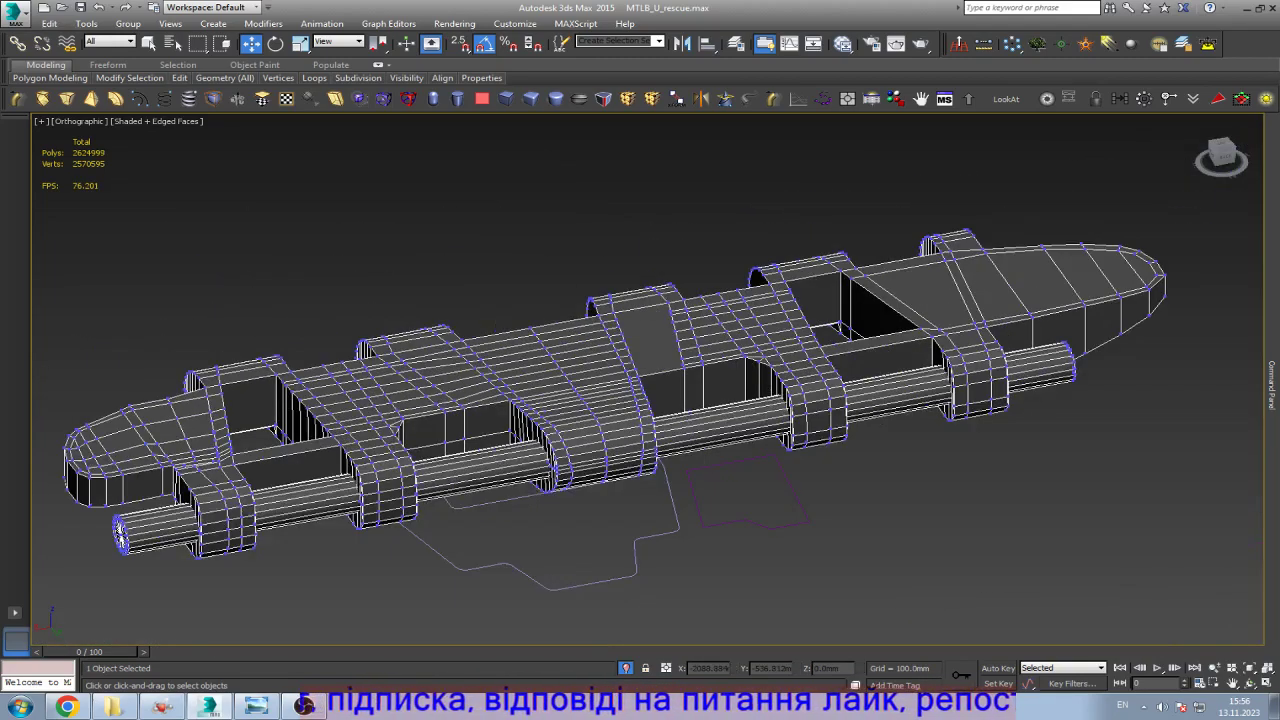
pyautogui.scroll(8, 587, 295)
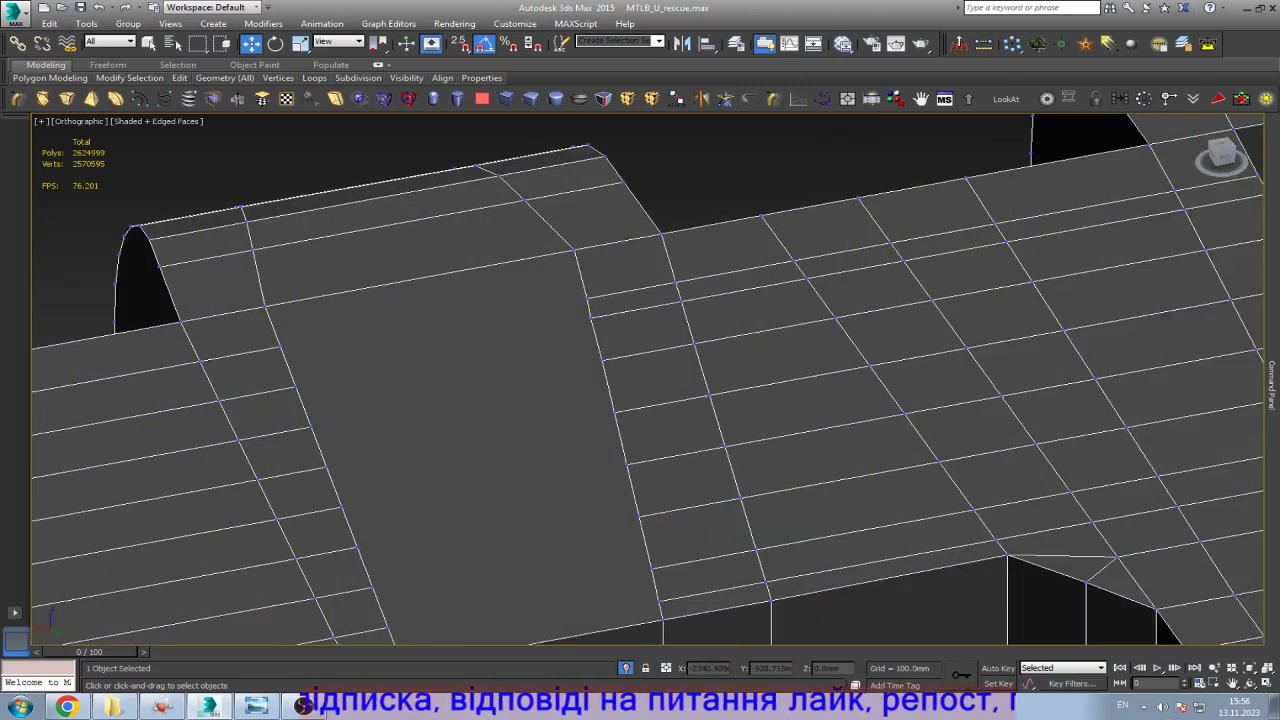
# Step: Connect the next vertex pairs across the face with additional edges
pyautogui.click(279, 347)
pyautogui.keyDown('ctrl'); pyautogui.click(587, 297); pyautogui.keyUp('ctrl')
pyautogui.hotkey('ctrl', 'shift', 'e')
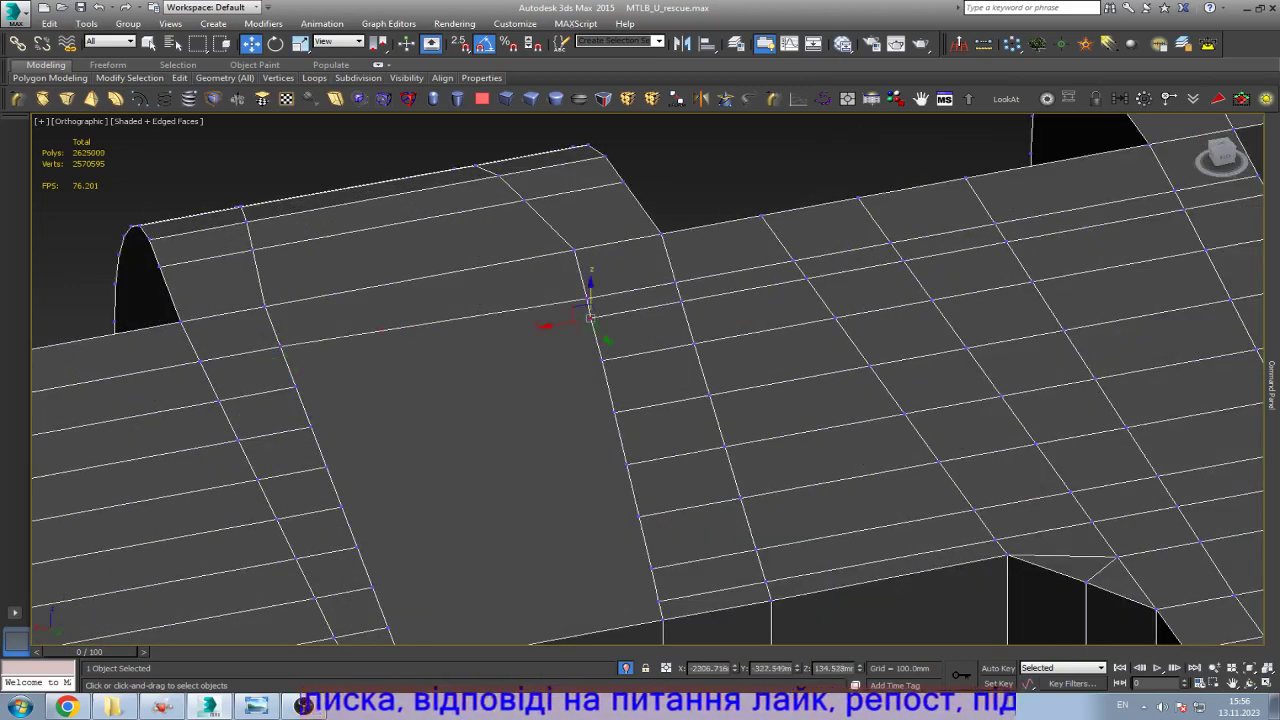
pyautogui.scroll(-4, 515, 338)
pyautogui.hotkey('ctrl', 'shift', 'e')
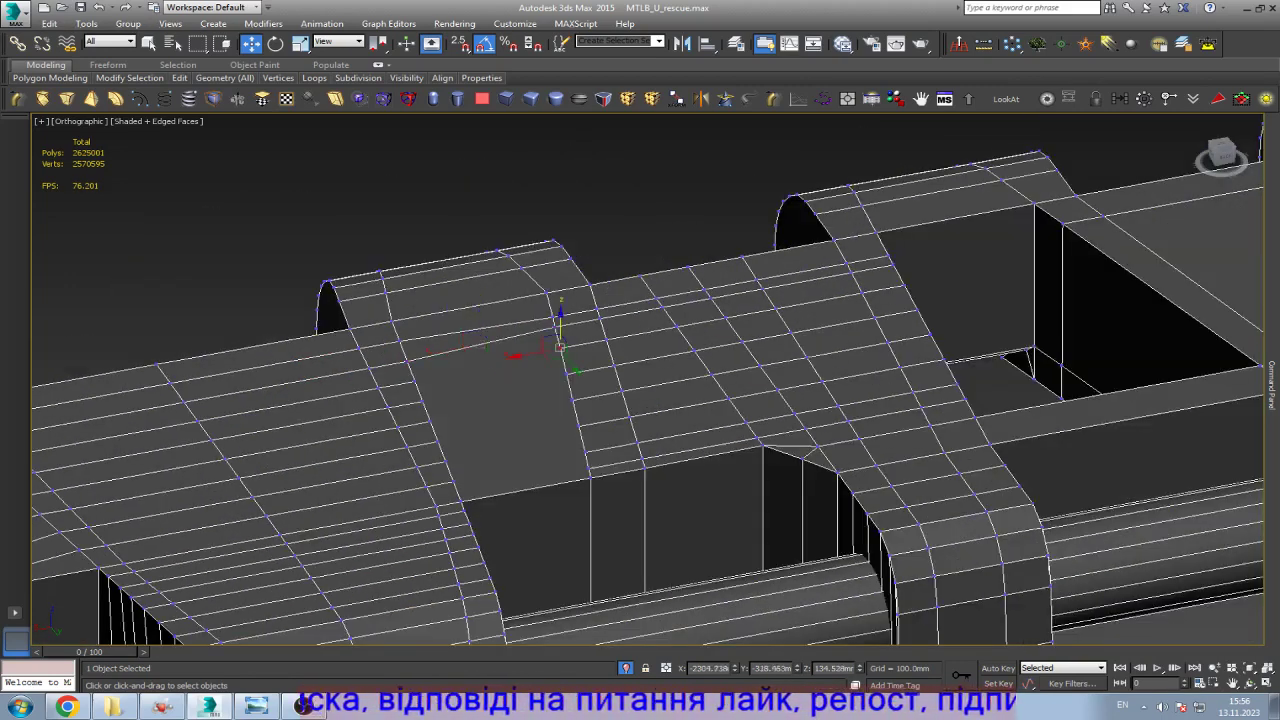
pyautogui.hotkey('ctrl', 'shift', 'e')
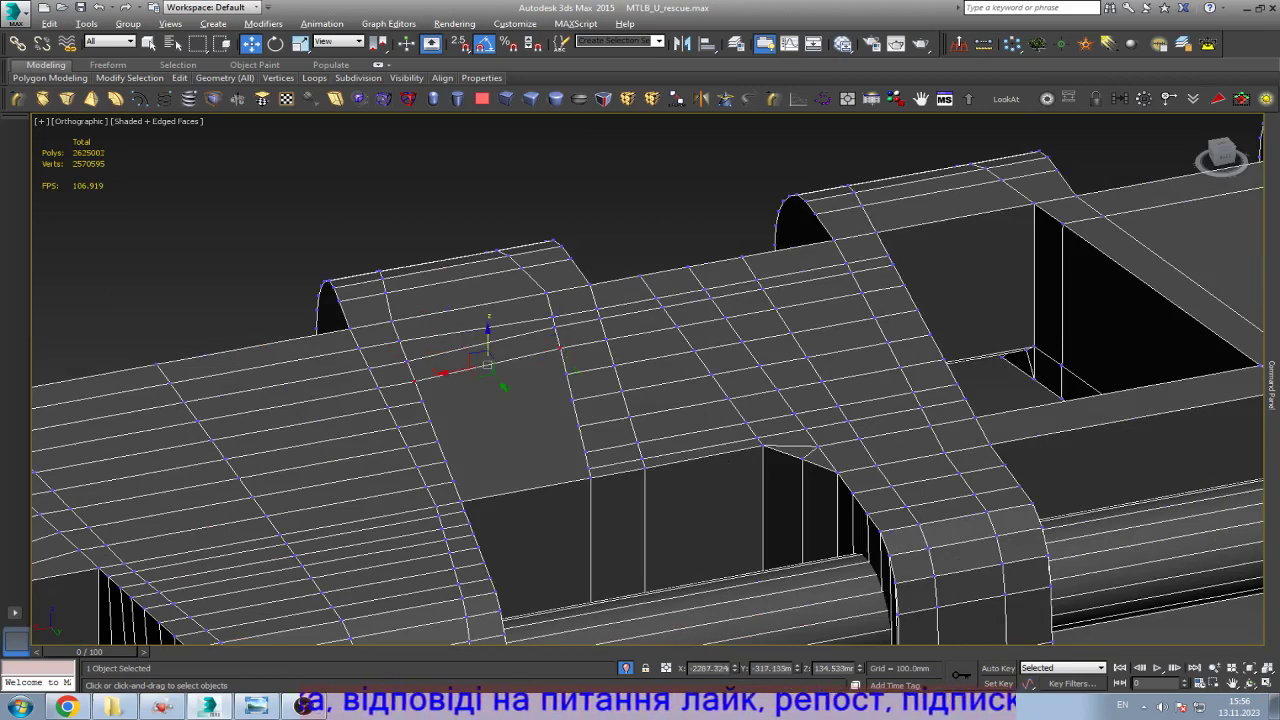
pyautogui.scroll(4, 350, 300)
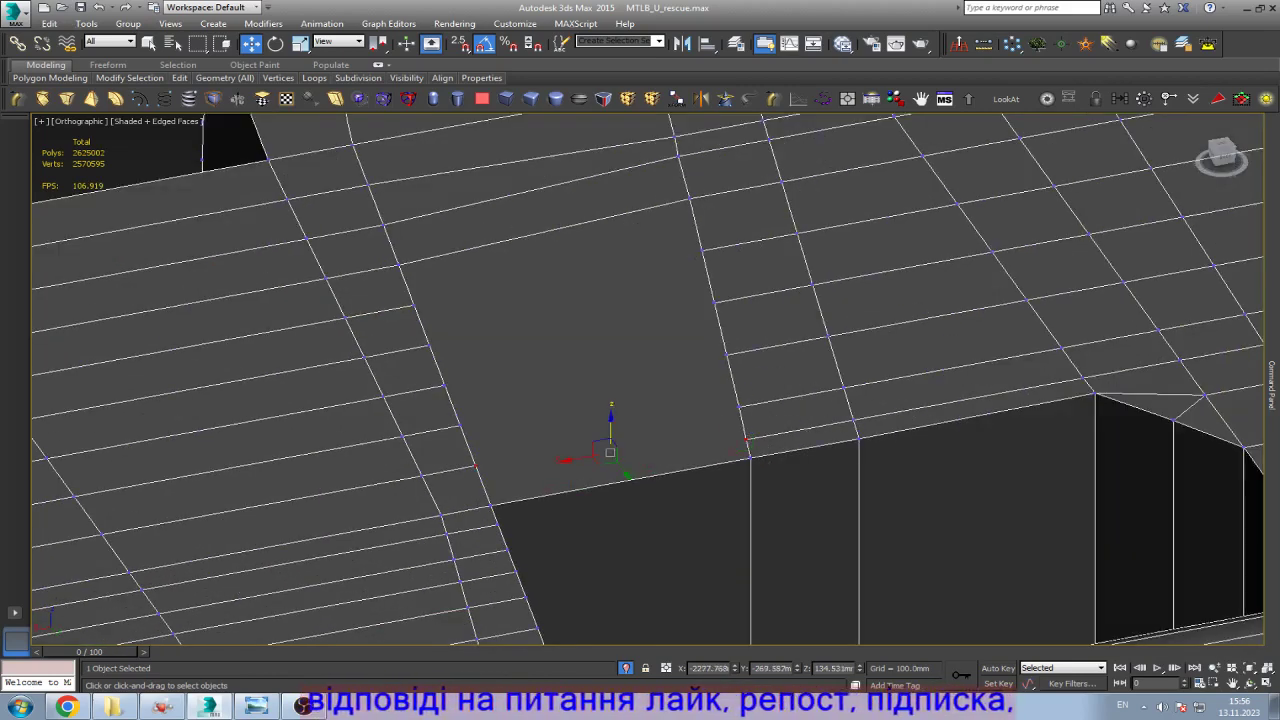
pyautogui.hotkey('ctrl', 'shift', 'e')
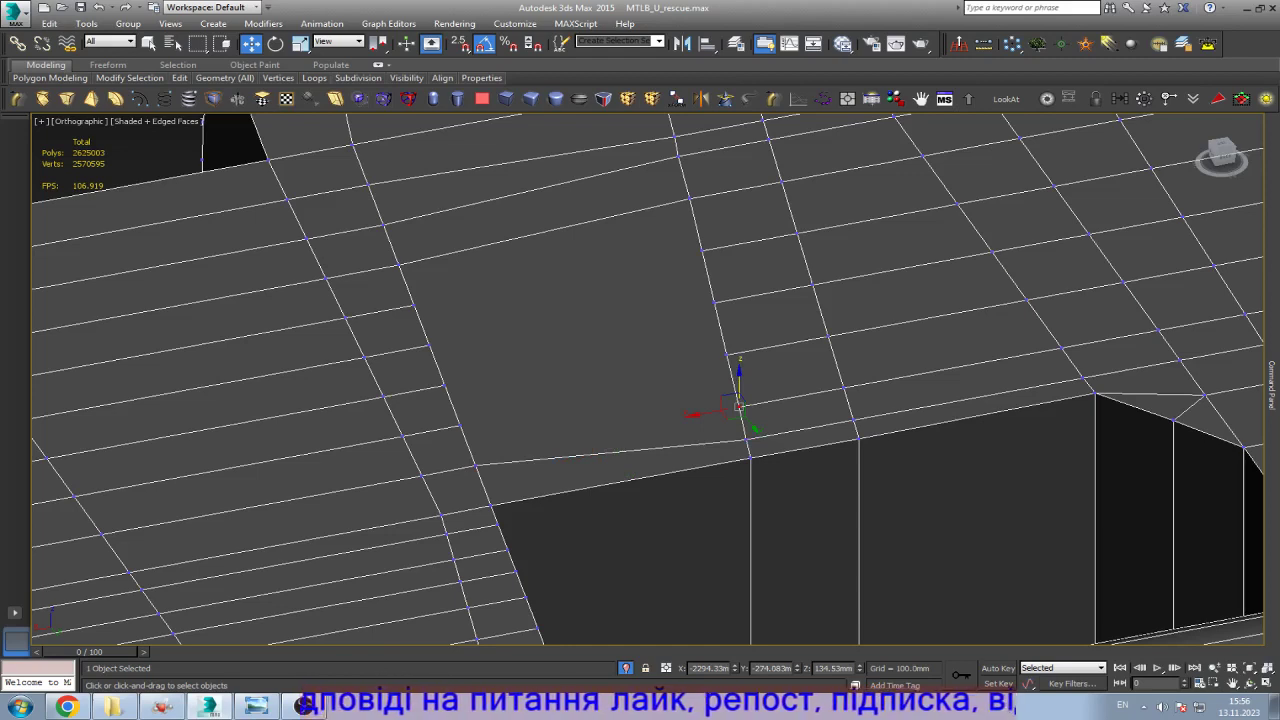
pyautogui.keyDown('ctrl'); pyautogui.click(459, 427); pyautogui.keyUp('ctrl')
pyautogui.hotkey('ctrl', 'shift', 'e')
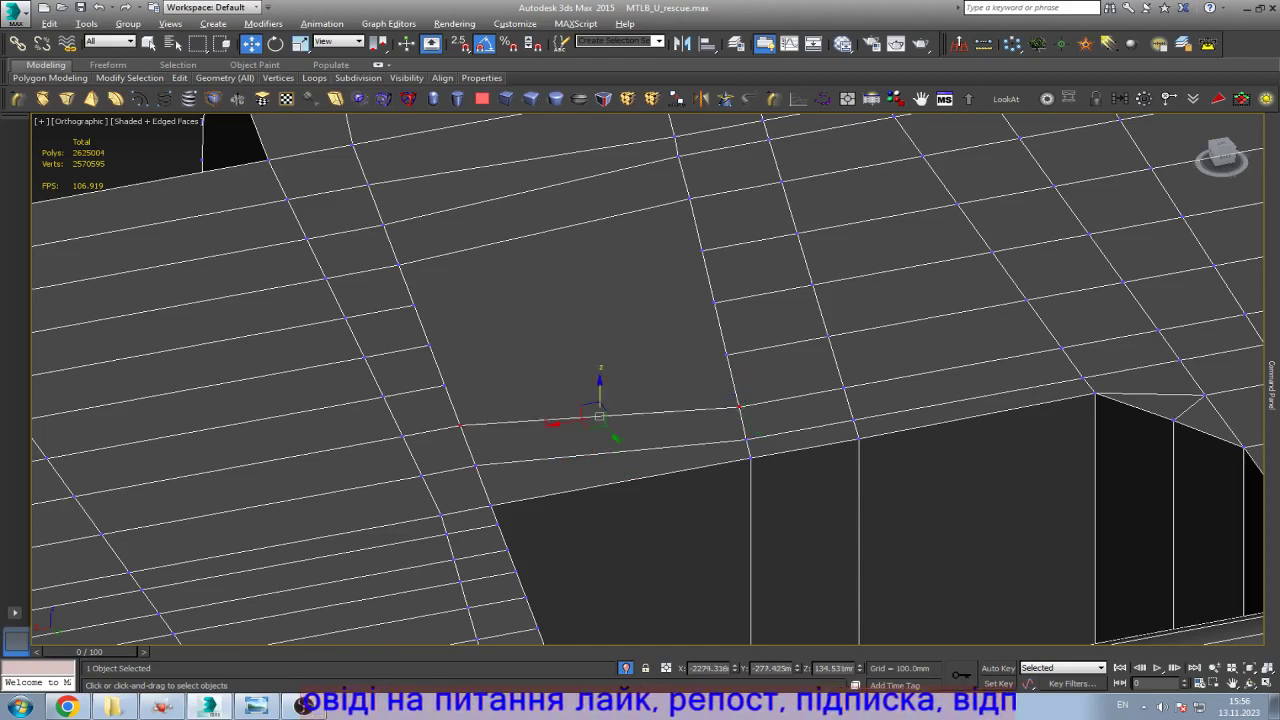
# Step: Tie in the remaining row of vertex pairs, reaching 2,625,007 polys, then view from Left
pyautogui.click(726, 353)
pyautogui.keyDown('ctrl'); pyautogui.click(443, 386); pyautogui.keyUp('ctrl')
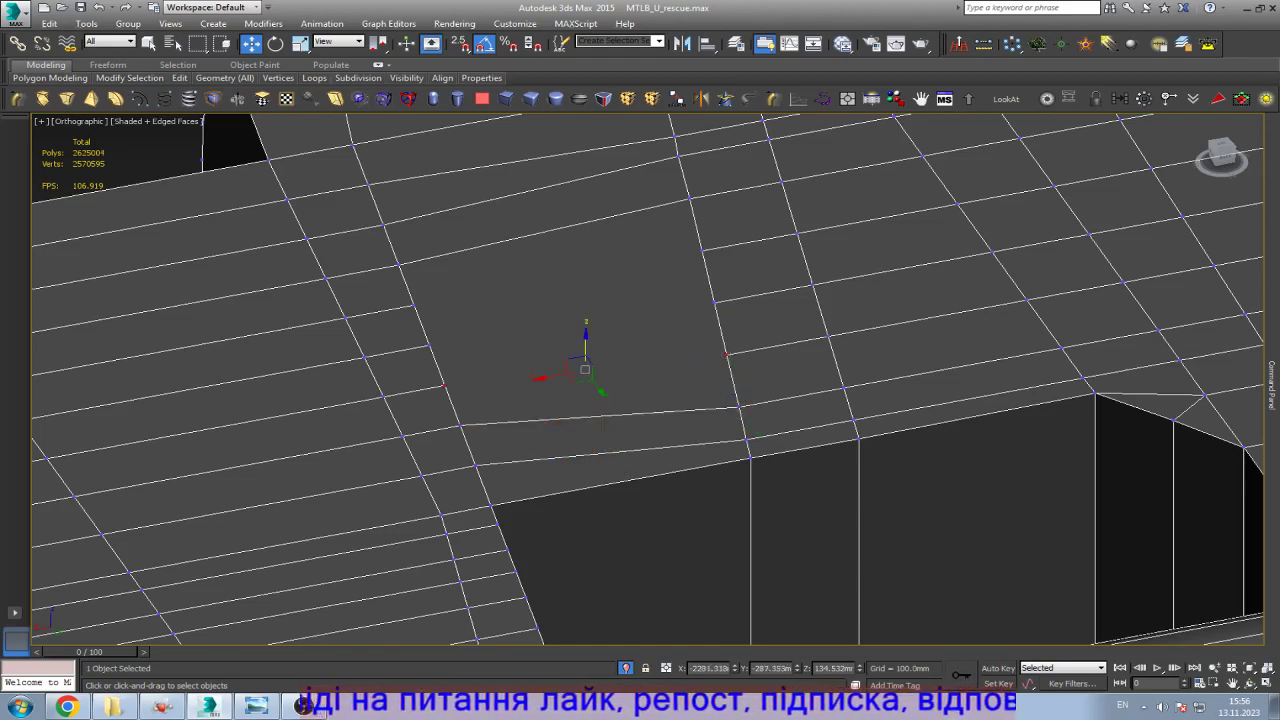
pyautogui.hotkey('ctrl', 'shift', 'e')
pyautogui.click(714, 300)
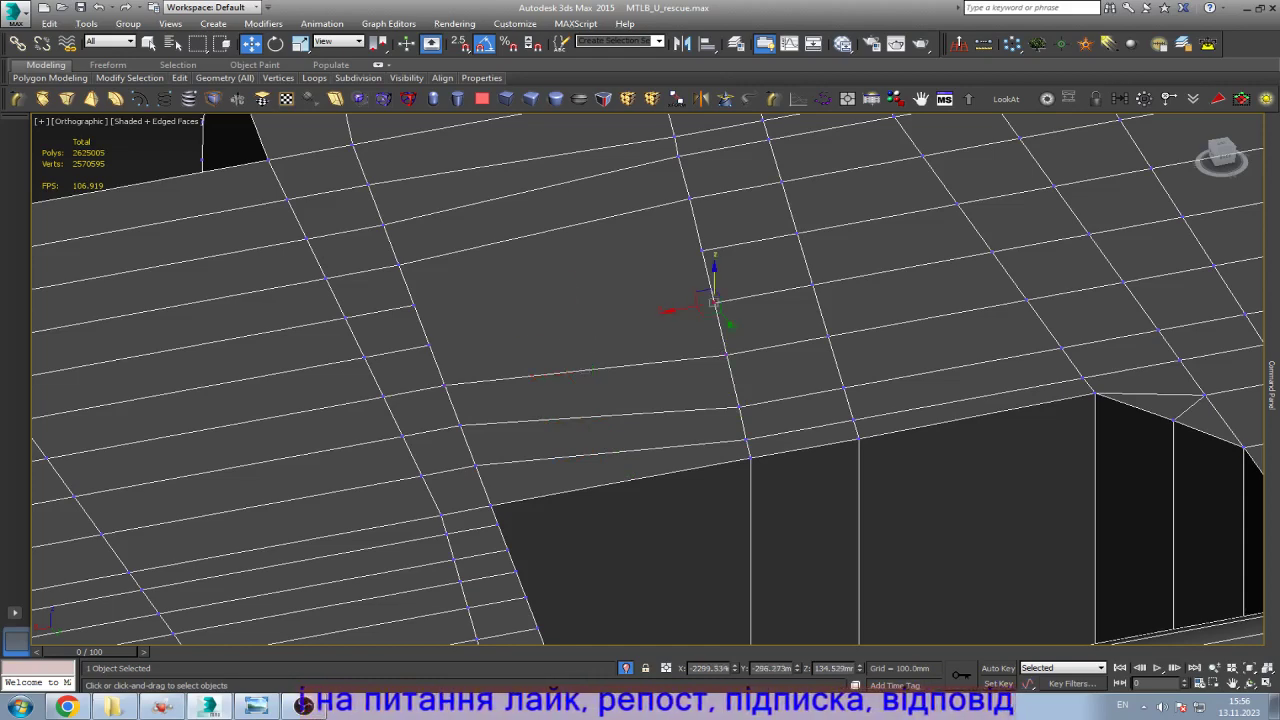
pyautogui.keyDown('ctrl'); pyautogui.click(430, 346); pyautogui.keyUp('ctrl')
pyautogui.hotkey('ctrl', 'shift', 'e')
pyautogui.click(701, 249)
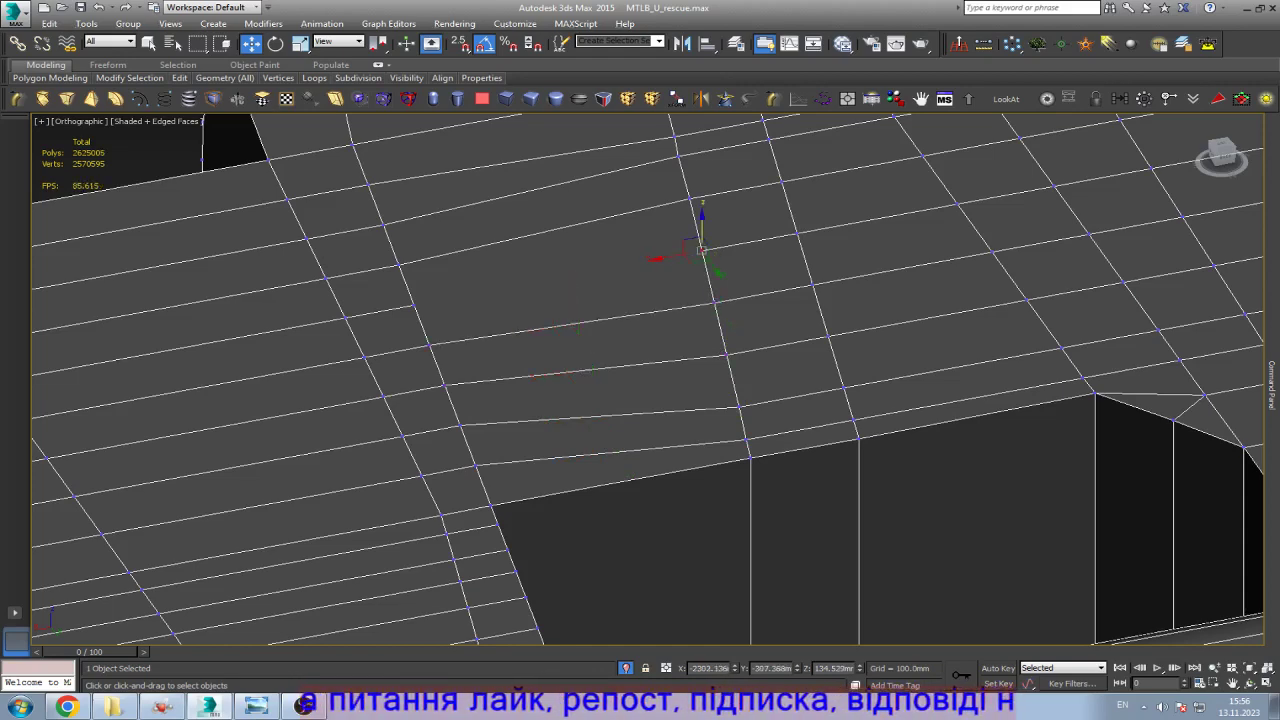
pyautogui.keyDown('ctrl'); pyautogui.click(413, 306); pyautogui.keyUp('ctrl')
pyautogui.hotkey('ctrl', 'shift', 'e')
pyautogui.scroll(-5, 540, 290)
pyautogui.scroll(-2, 540, 290)
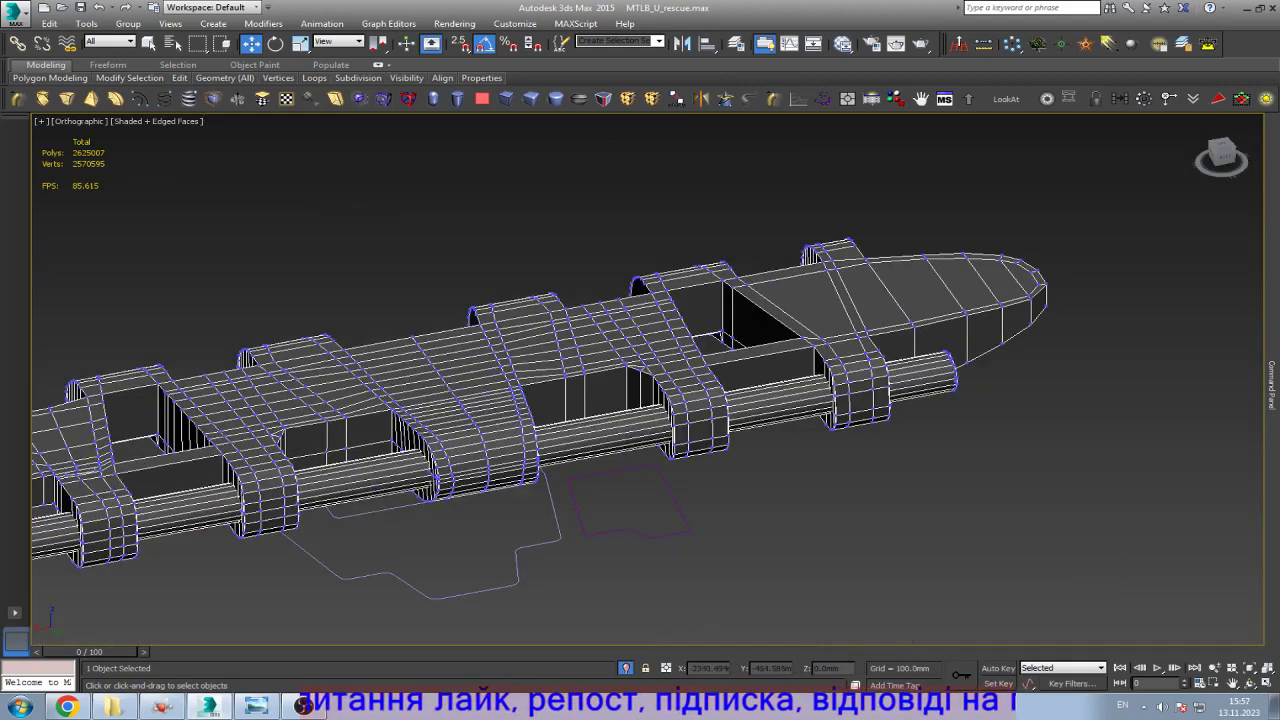
pyautogui.scroll(4, 748, 288)
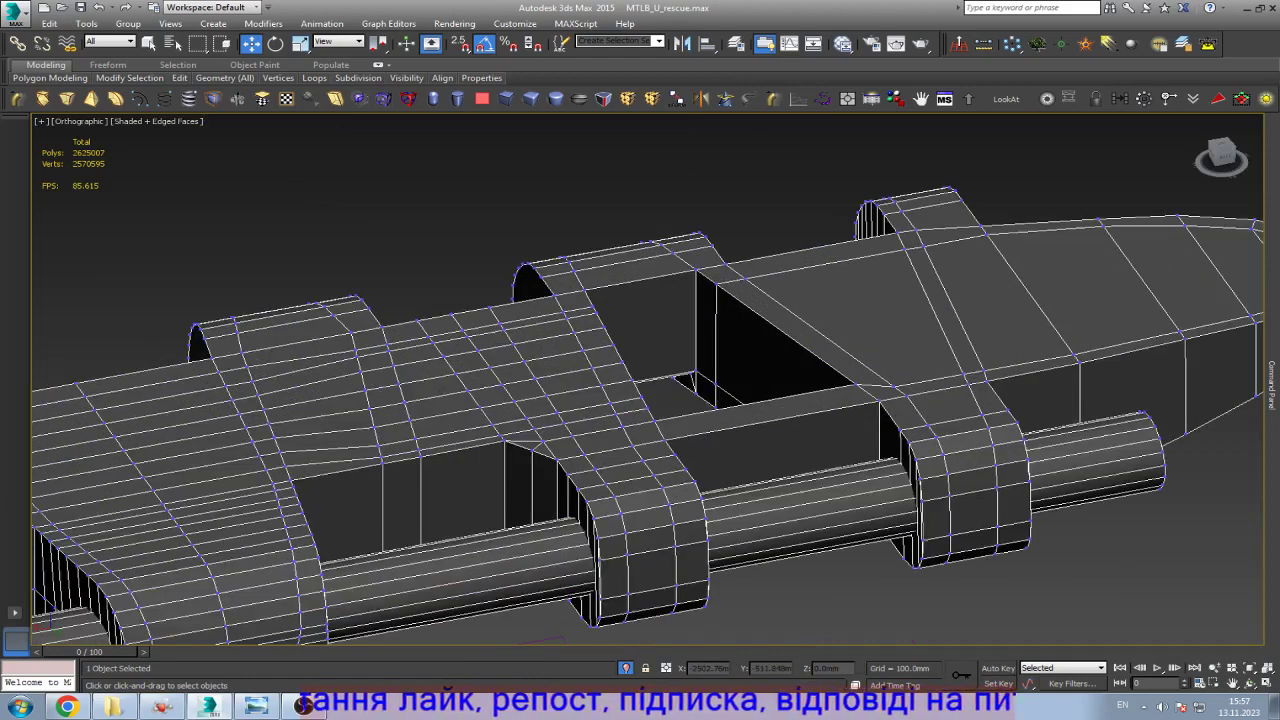
pyautogui.press('l')
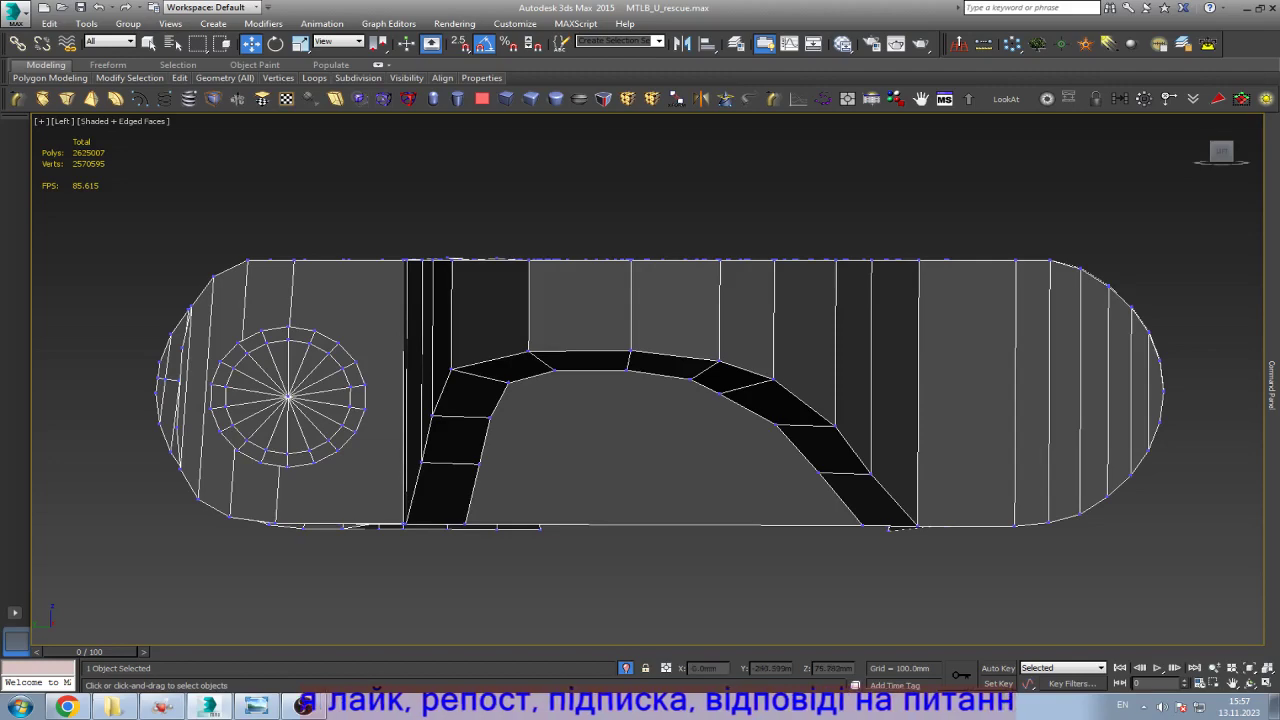
# Step: In wireframe, select the link's bottom-edge vertices and scale them flat onto one line
pyautogui.scroll(8, 893, 527)
pyautogui.press('F3')
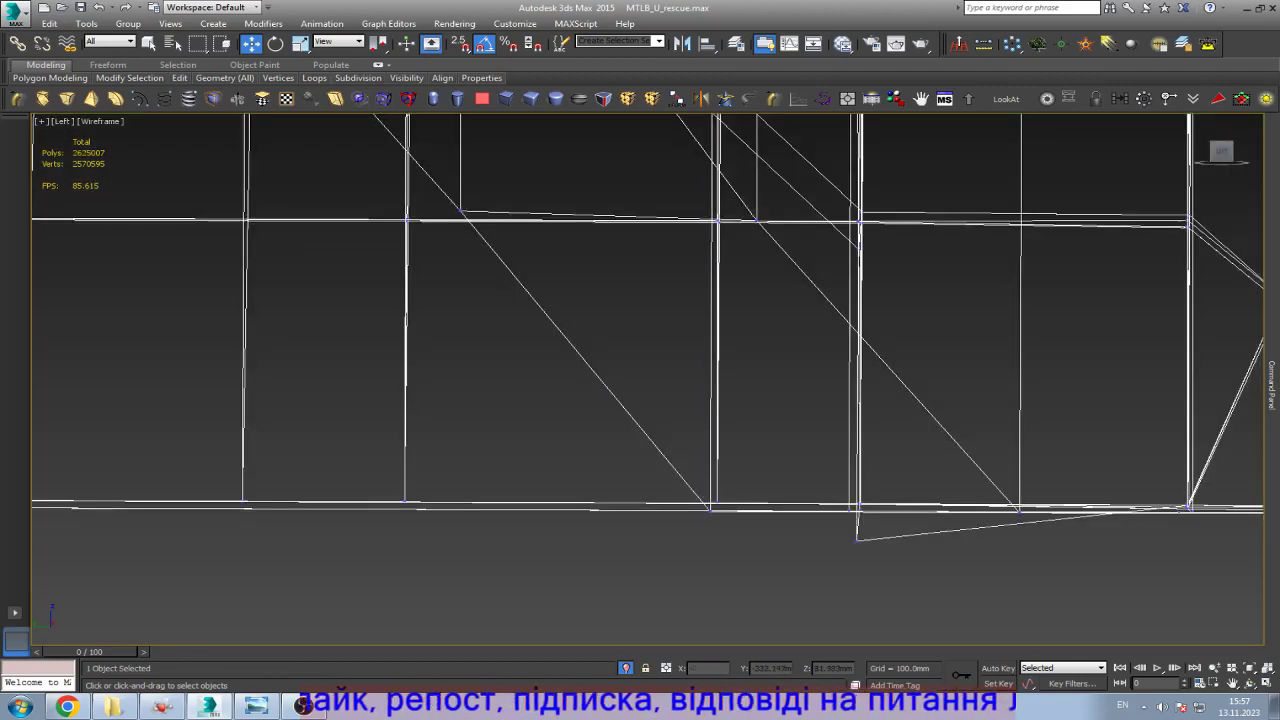
pyautogui.moveTo(857, 538); pyautogui.dragTo(857, 506)
pyautogui.scroll(-8, 893, 500)
pyautogui.press('F3')
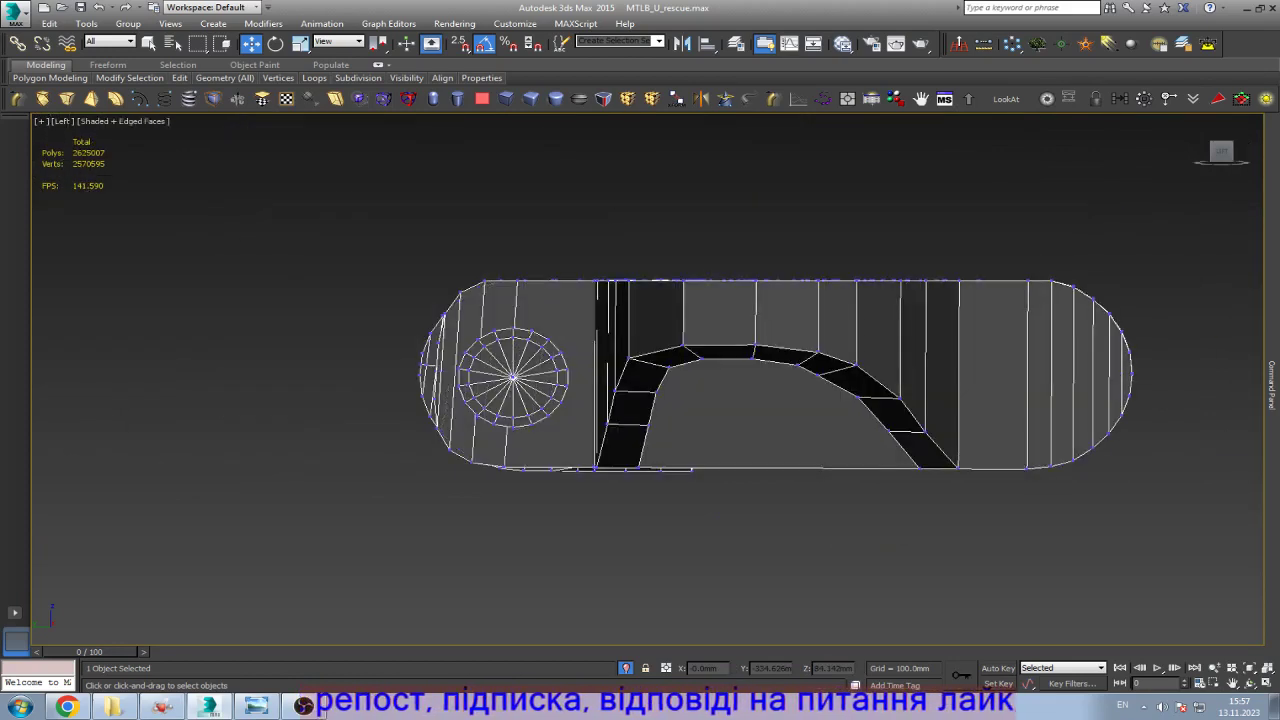
pyautogui.scroll(5, 586, 475)
pyautogui.press('F3')
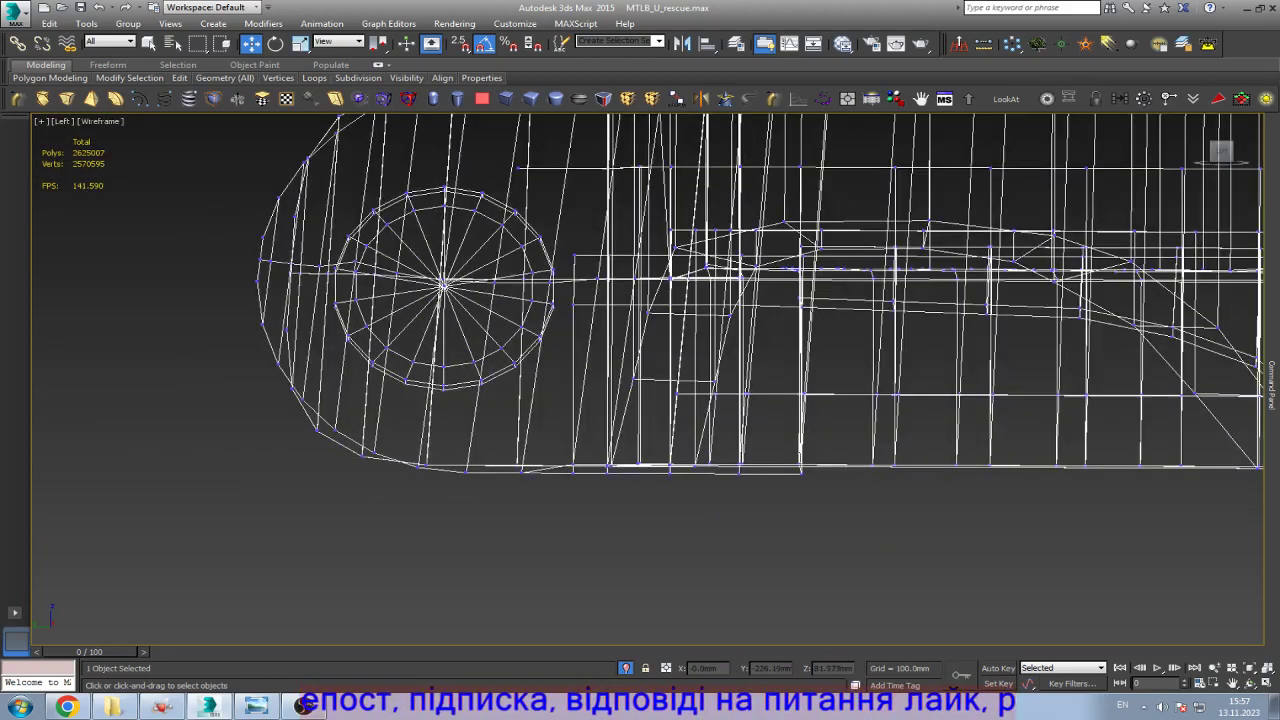
pyautogui.scroll(-2, 586, 475)
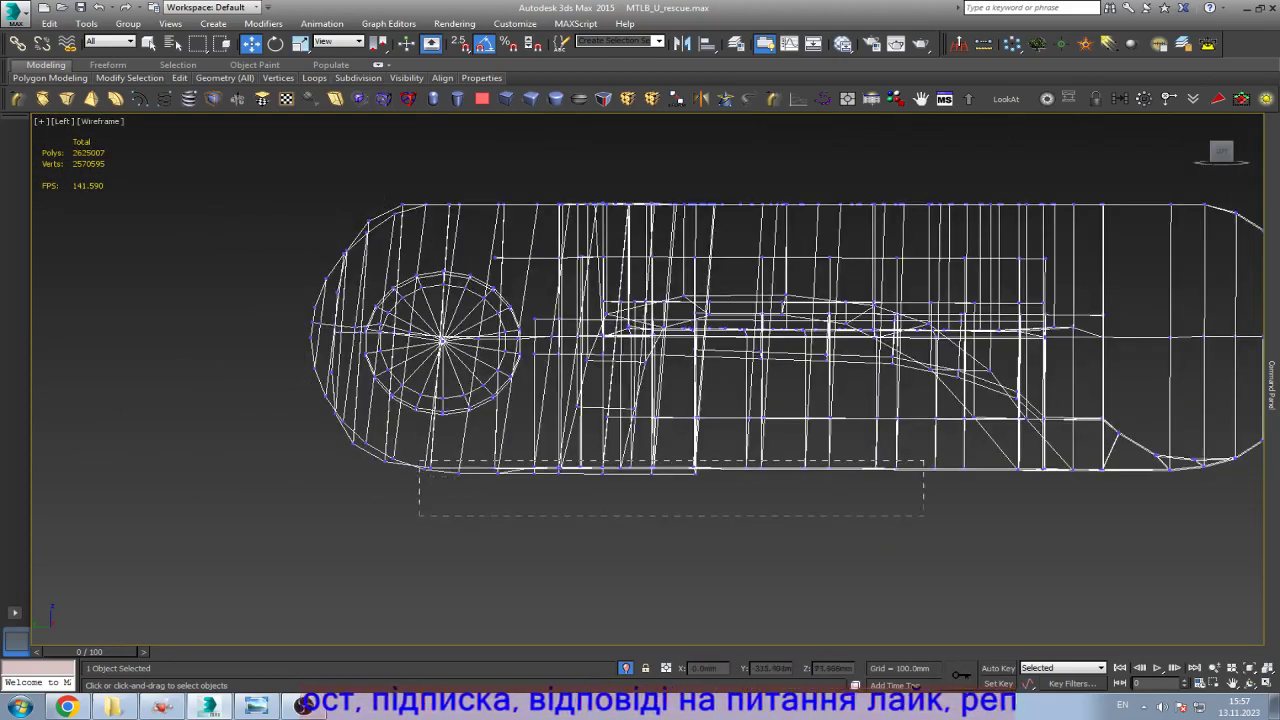
pyautogui.moveTo(420, 516); pyautogui.dragTo(420, 528)
pyautogui.press('r')
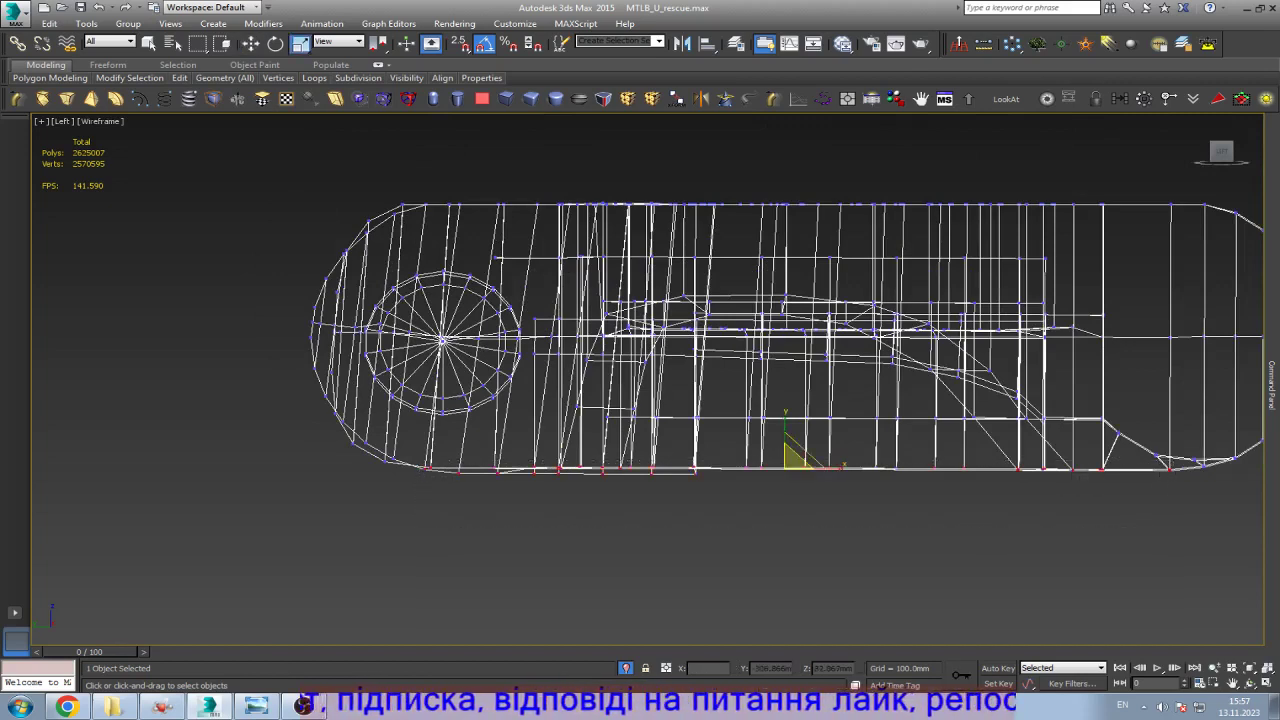
pyautogui.moveTo(795, 452); pyautogui.dragTo(795, 467)
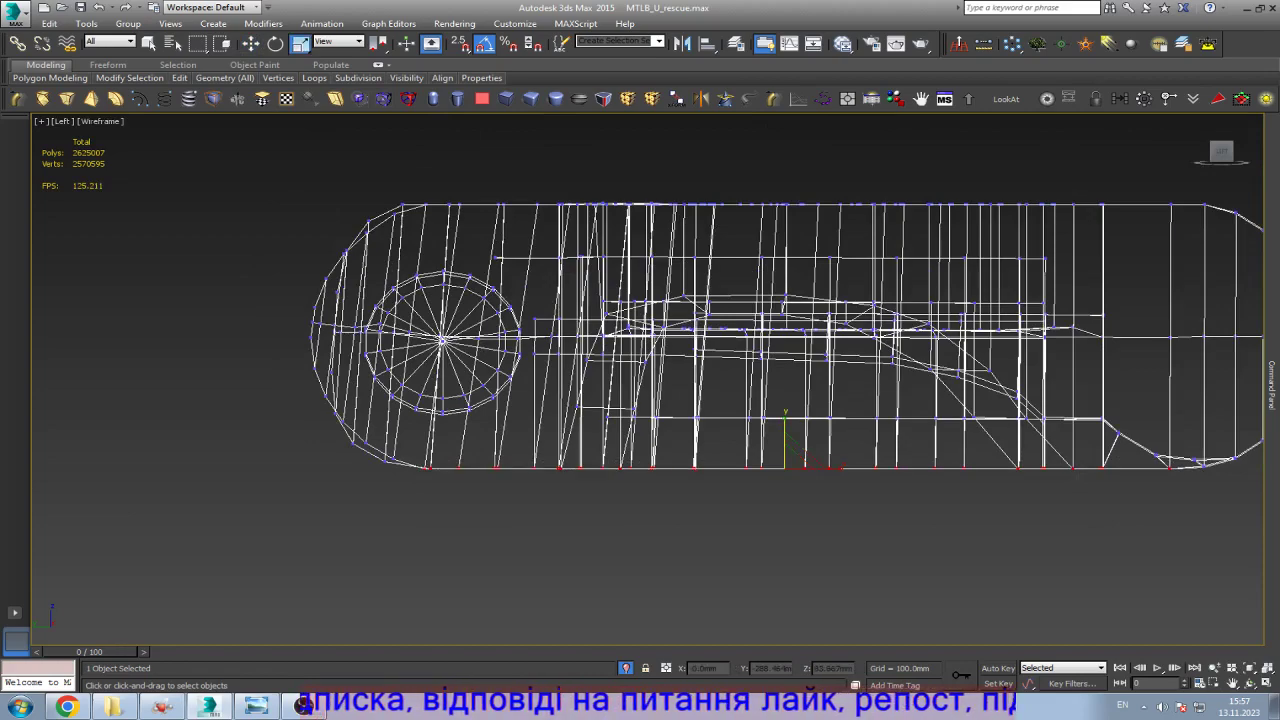
# Step: Orbit to a shaded raised three-quarter view of the track link
pyautogui.hotkey('ctrl', 'r')
pyautogui.scroll(-3, 647, 378)
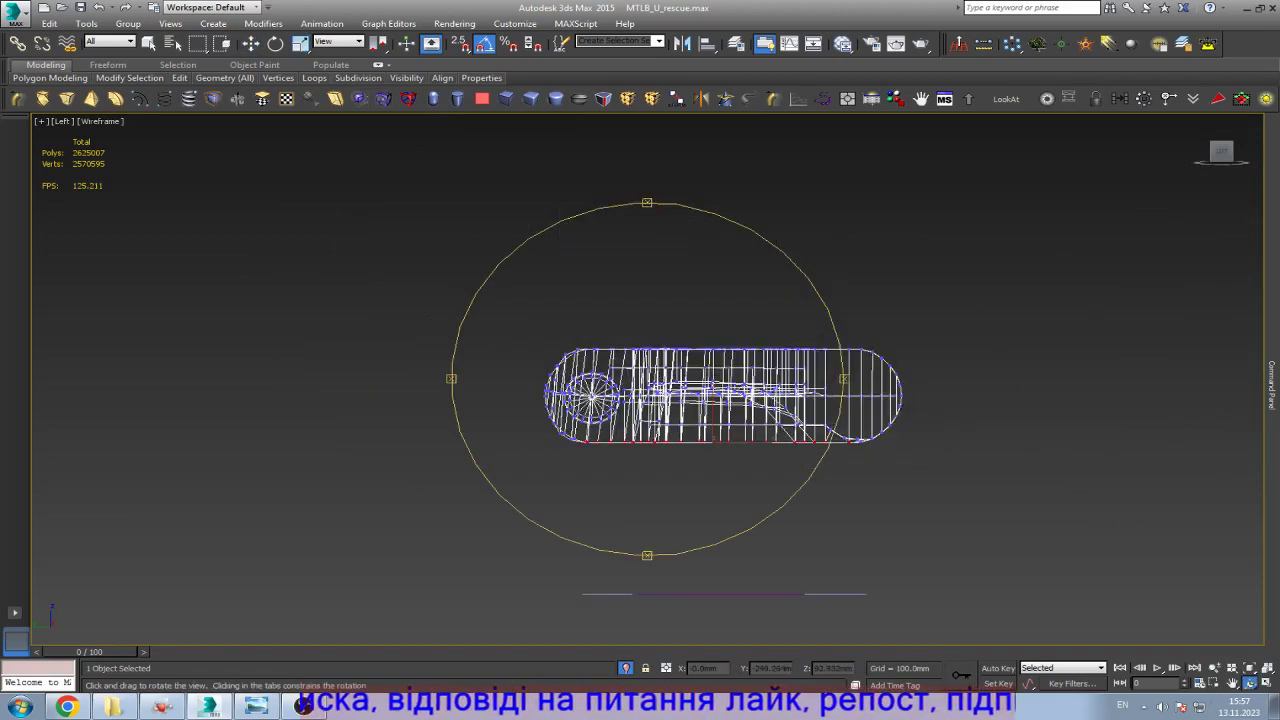
pyautogui.moveTo(647, 300)
pyautogui.mouseDown()
pyautogui.moveTo(720, 340)
pyautogui.moveTo(700, 420)
pyautogui.moveTo(715, 385)
pyautogui.mouseUp()
pyautogui.press('F3')
pyautogui.moveTo(690, 435); pyautogui.dragTo(805, 488)
pyautogui.moveTo(618, 540); pyautogui.dragTo(1020, 528)
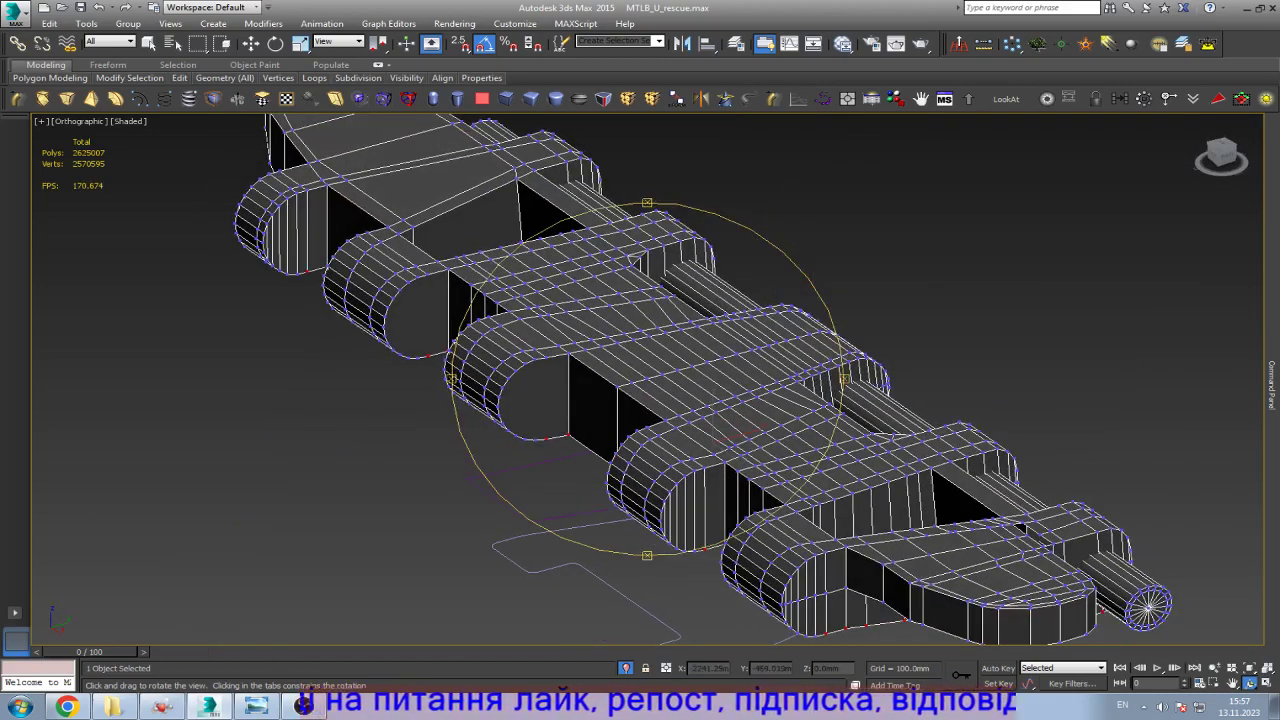
pyautogui.click(256, 706)
pyautogui.press('Right')
pyautogui.press('Right')
pyautogui.press('Right')
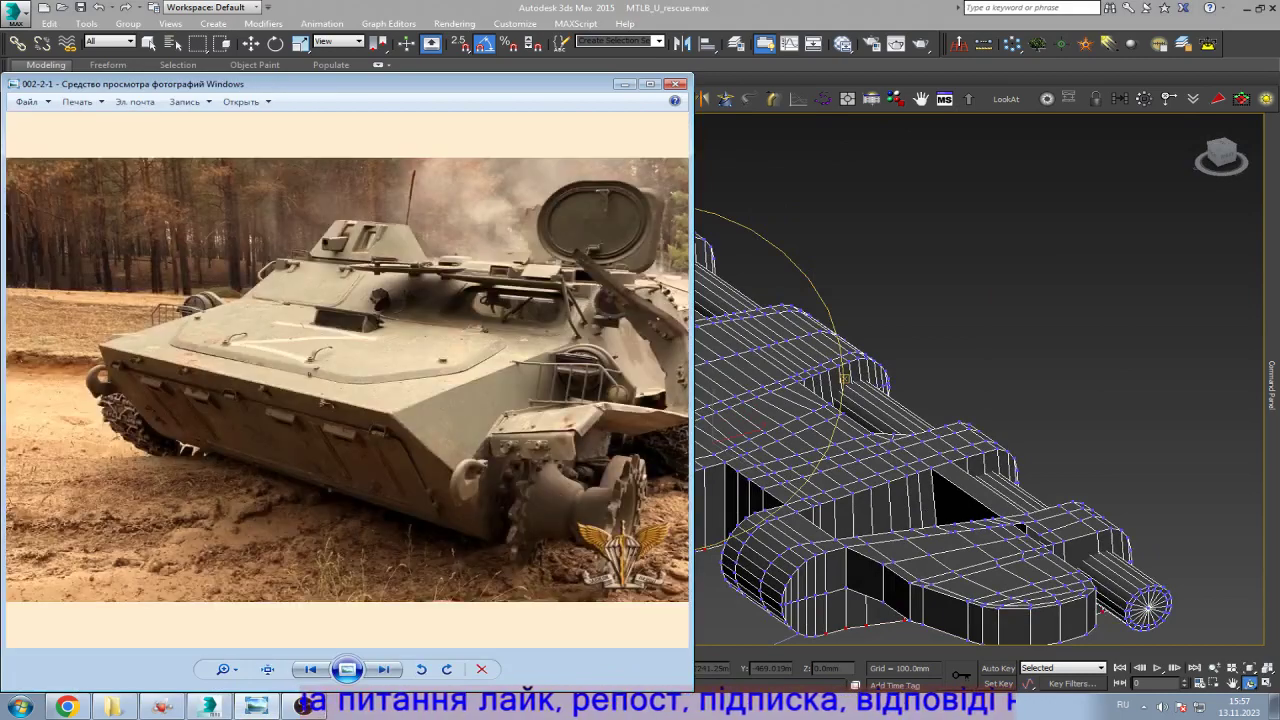
pyautogui.press('Right')
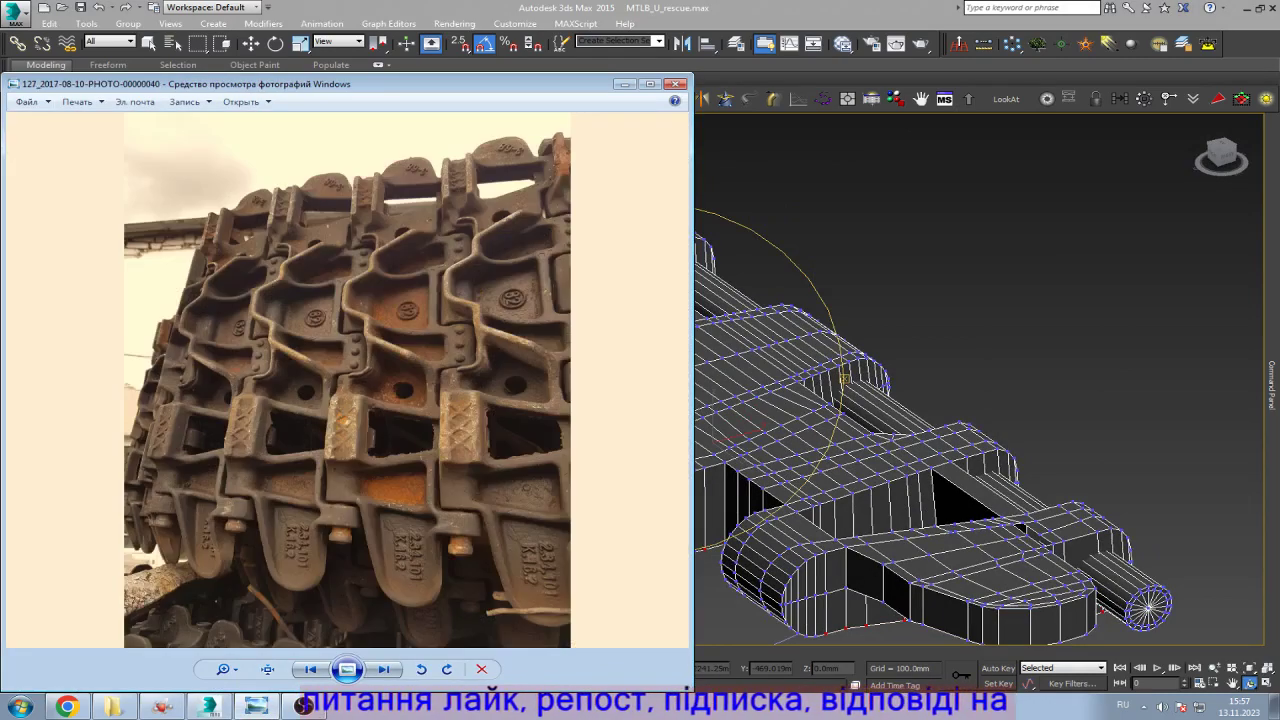
pyautogui.press('Right')
pyautogui.scroll(3, 460, 385)
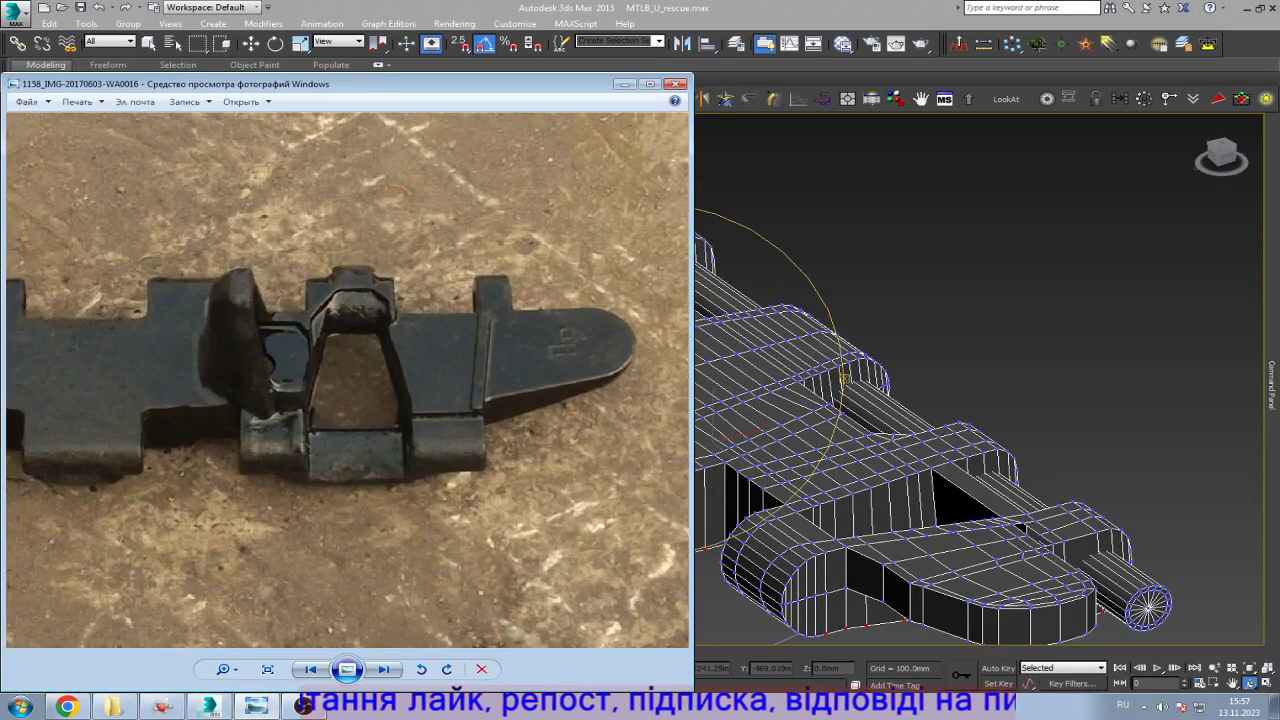
pyautogui.press('Left')
pyautogui.hotkey('ctrl', '0')
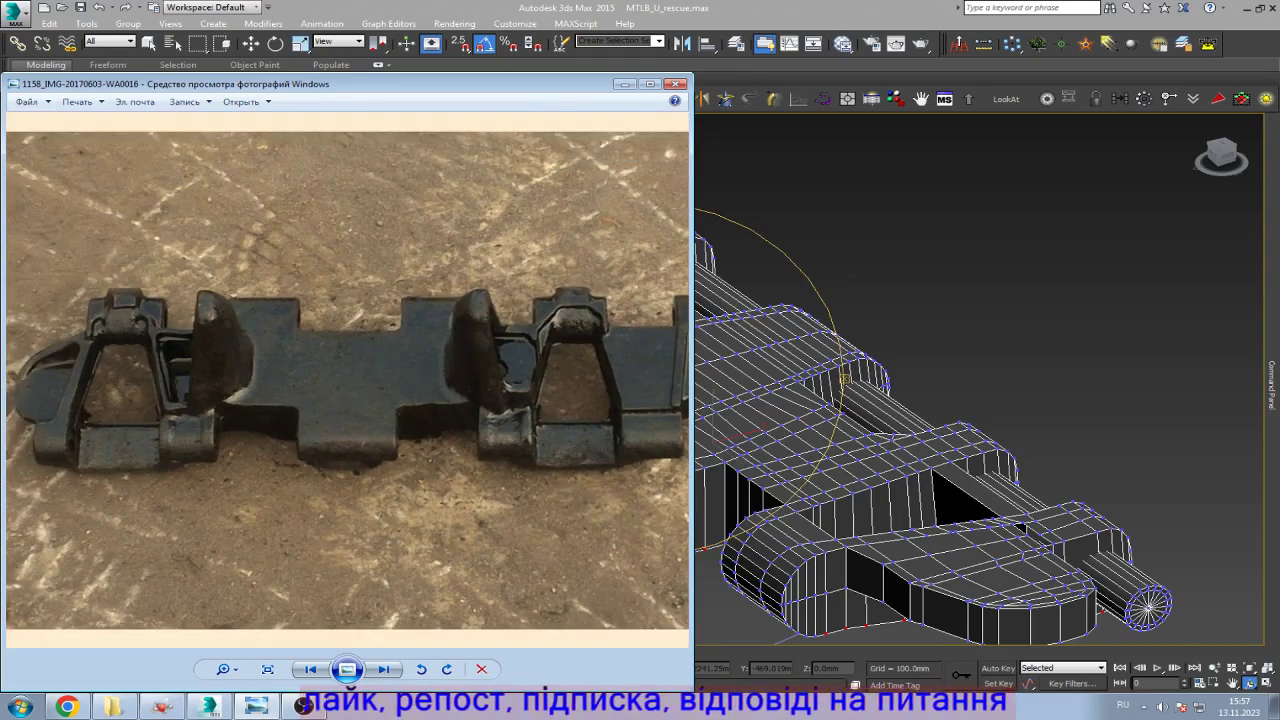
pyautogui.hotkey('ctrl', '0')
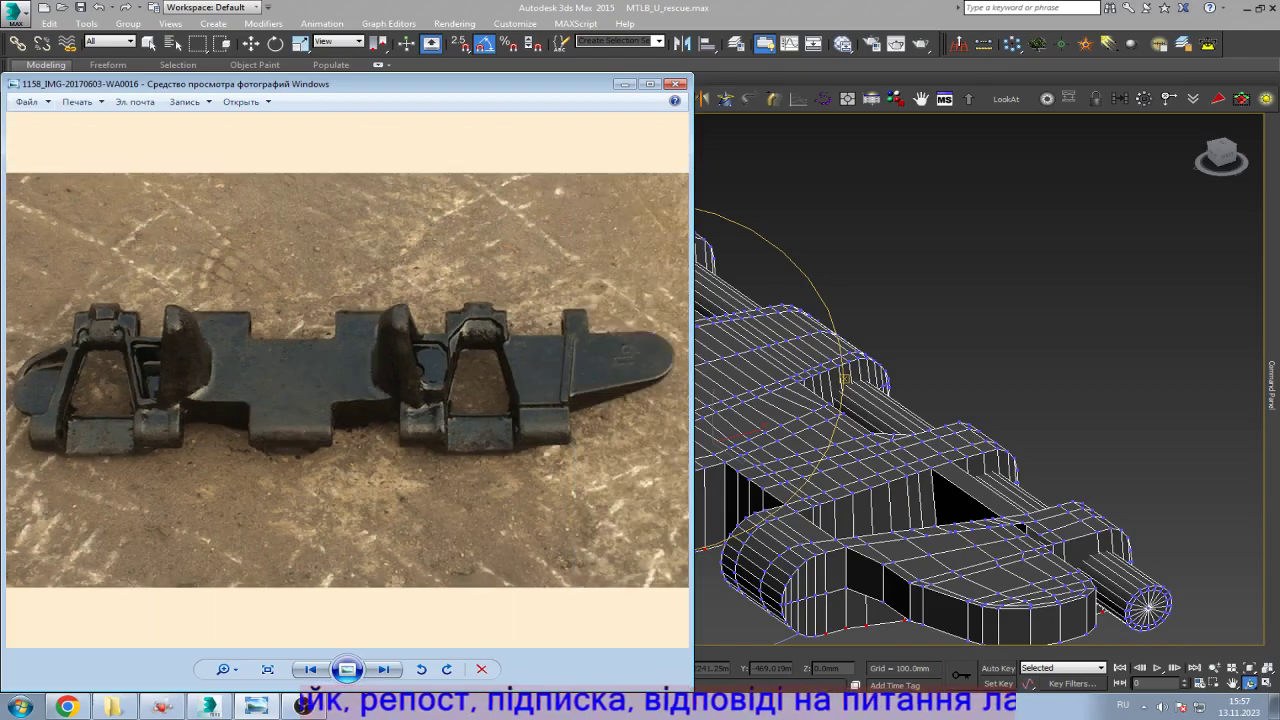
pyautogui.moveTo(1022, 527); pyautogui.dragTo(620, 310)
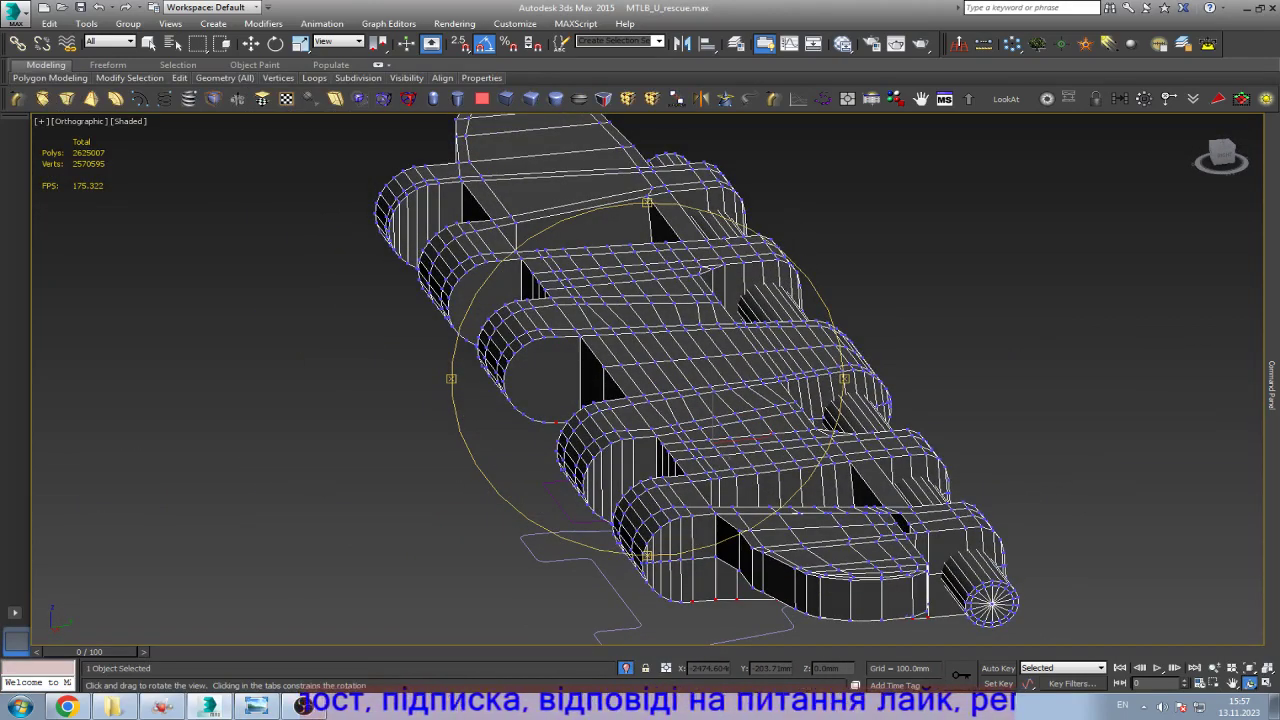
# Step: In Top wireframe view, cut edges tying the right lug's side vertices into the rows
pyautogui.press('t')
pyautogui.press('Escape')
pyautogui.scroll(10, 640, 300)
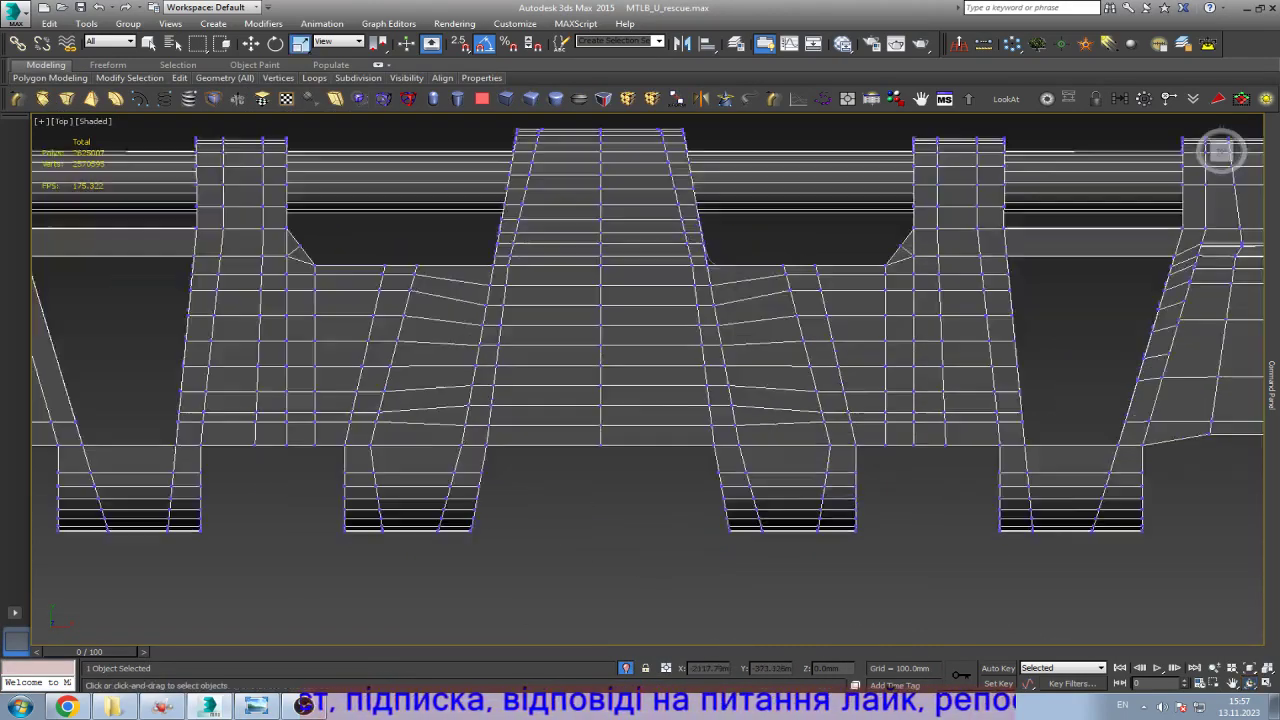
pyautogui.press('F3')
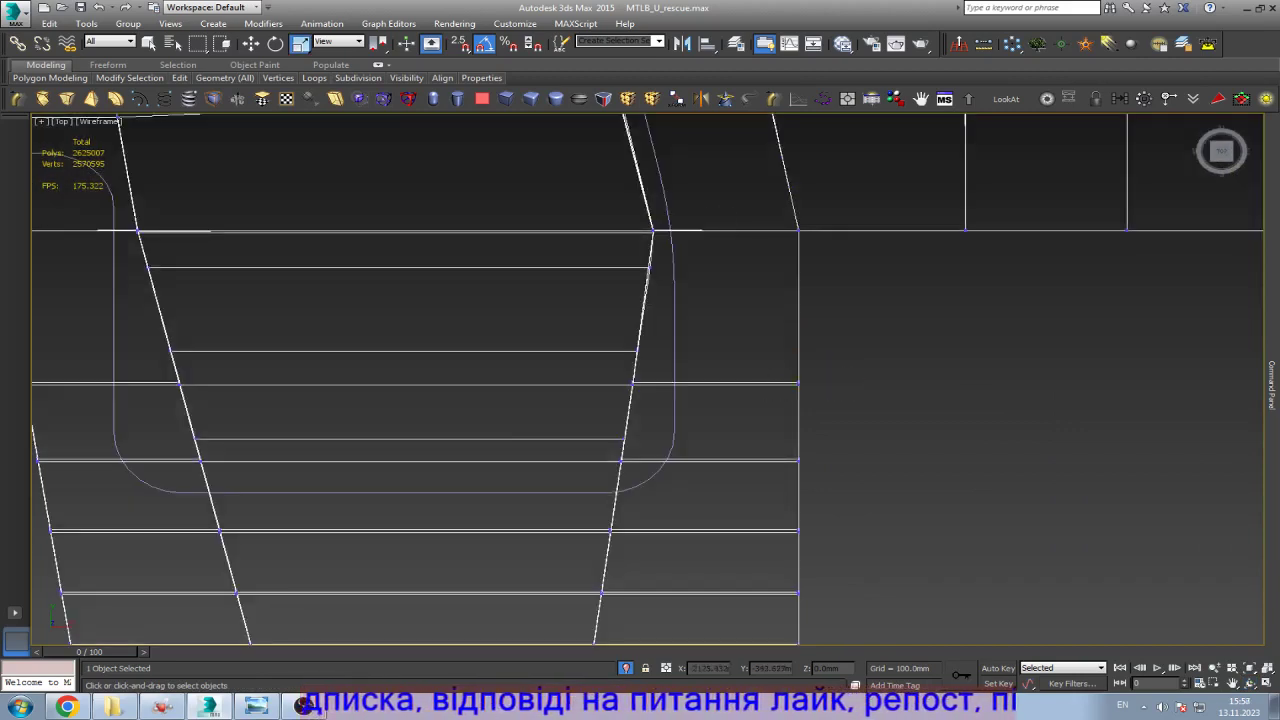
pyautogui.click(793, 370)
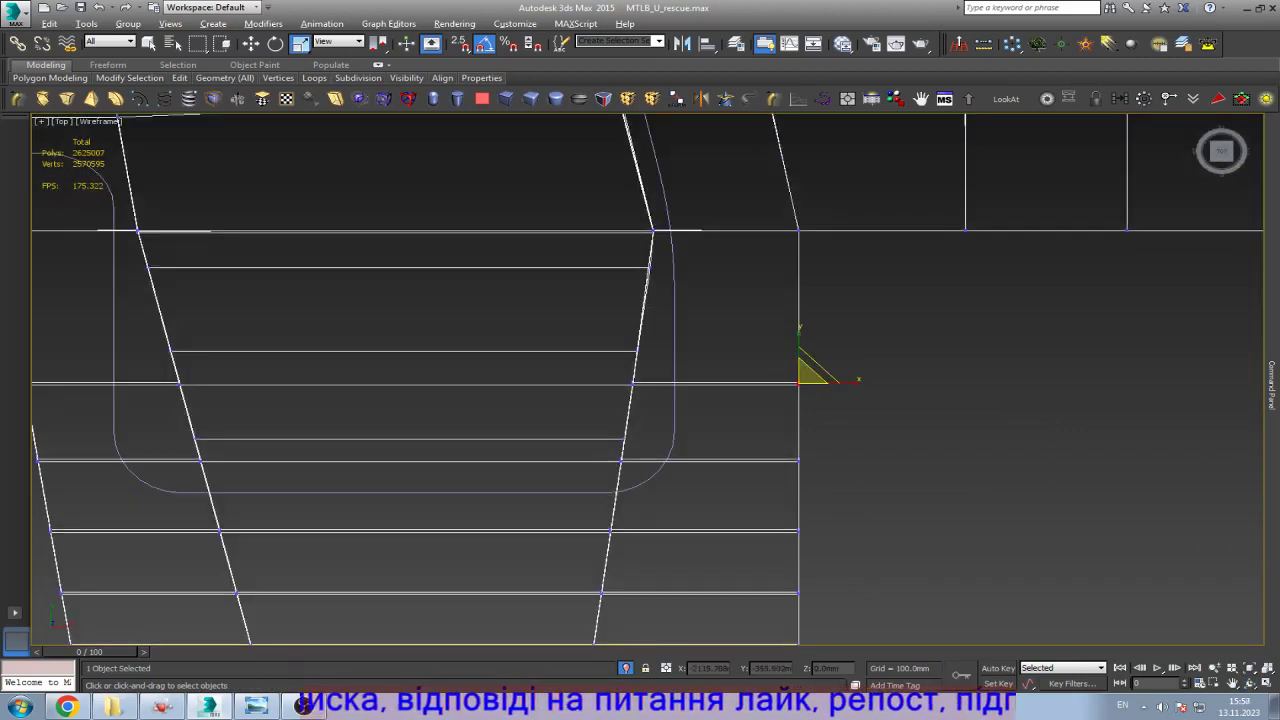
pyautogui.scroll(-2, 820, 575)
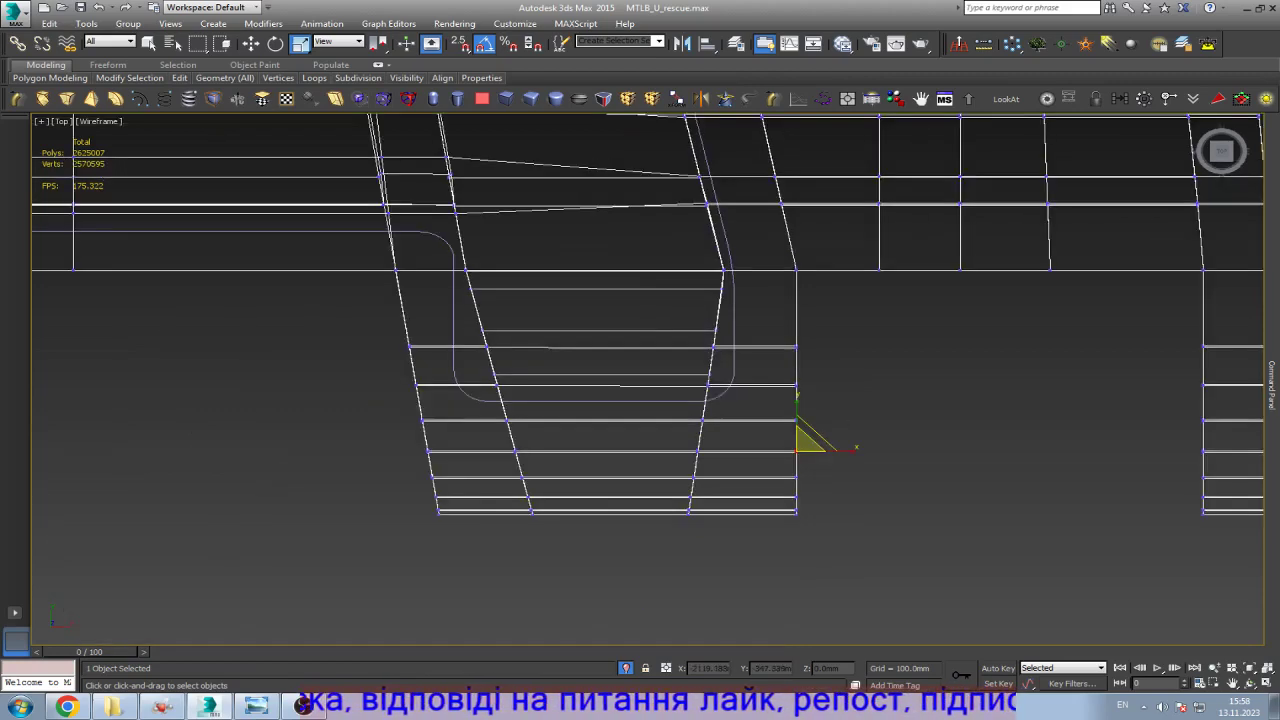
pyautogui.scroll(3, 820, 575)
pyautogui.click(769, 507)
pyautogui.moveTo(743, 543); pyautogui.dragTo(780, 585)
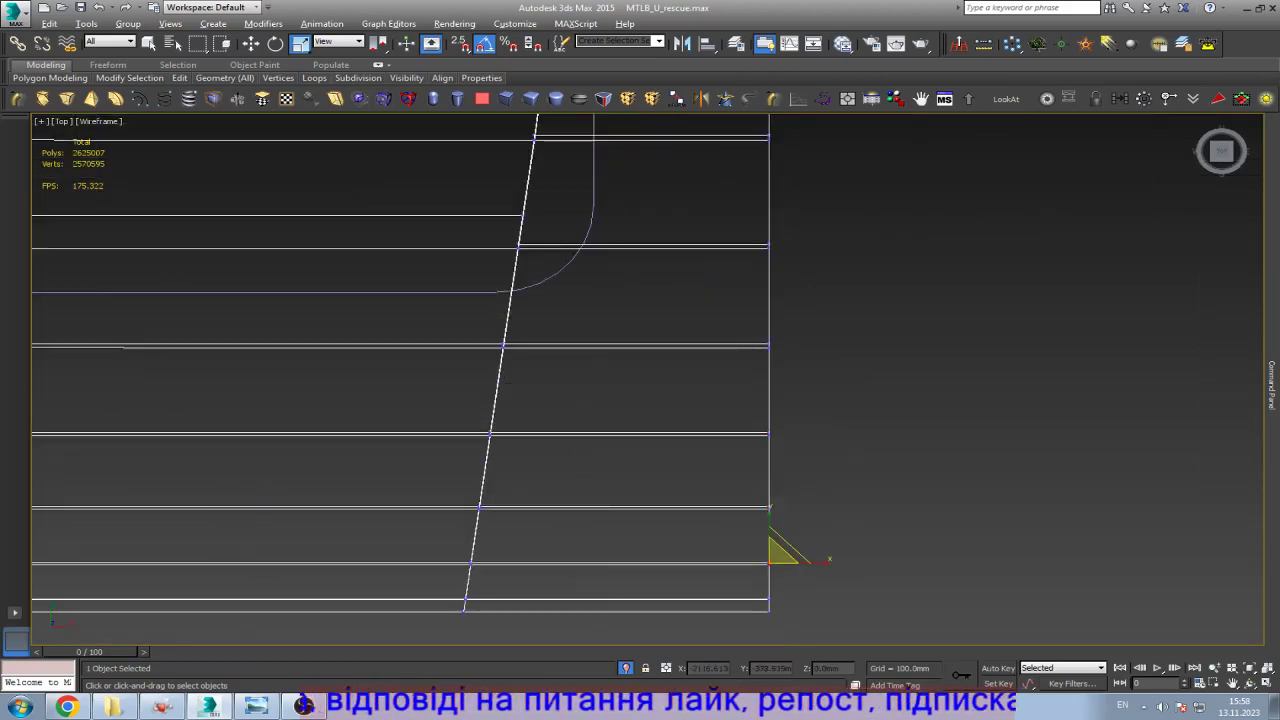
pyautogui.scroll(-3, 780, 585)
pyautogui.scroll(4, 330, 316)
# Step: Cut the left lug's side vertices into their edge rows, reaching 2,625,013 polys
pyautogui.moveTo(294, 283); pyautogui.dragTo(368, 350)
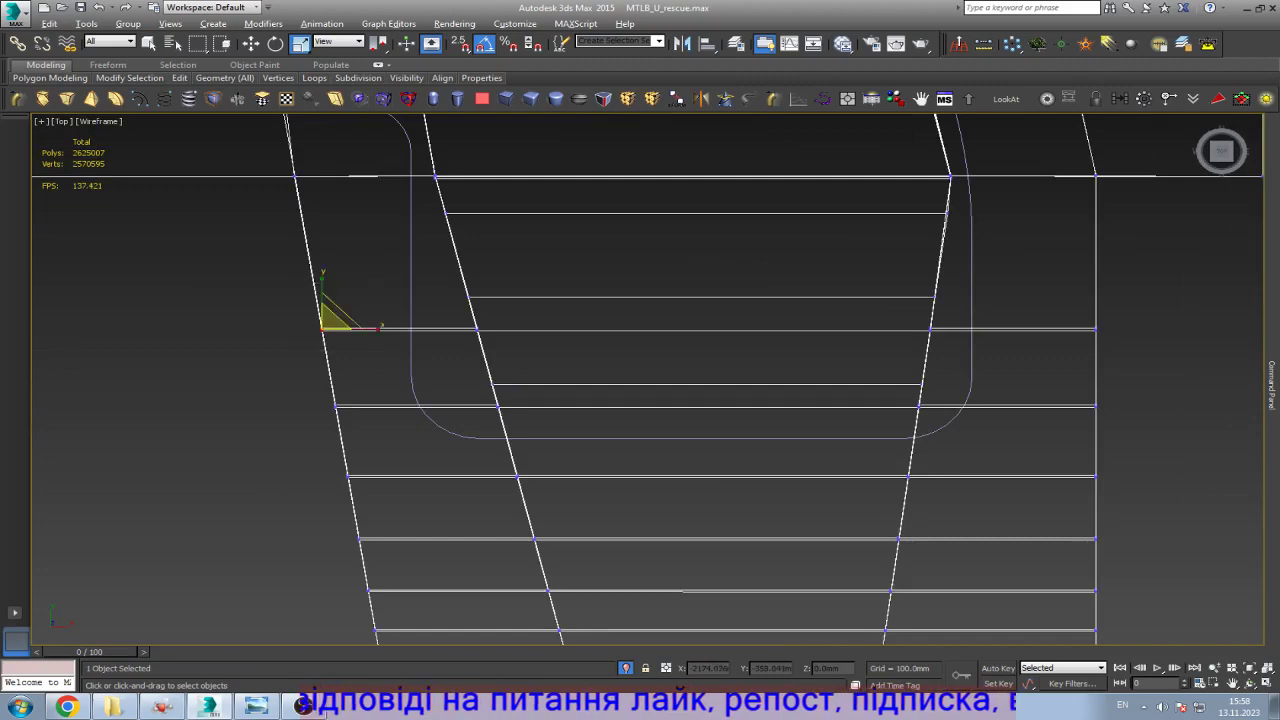
pyautogui.click(335, 406)
pyautogui.moveTo(378, 494); pyautogui.dragTo(378, 494)
pyautogui.click(359, 540)
pyautogui.click(369, 590)
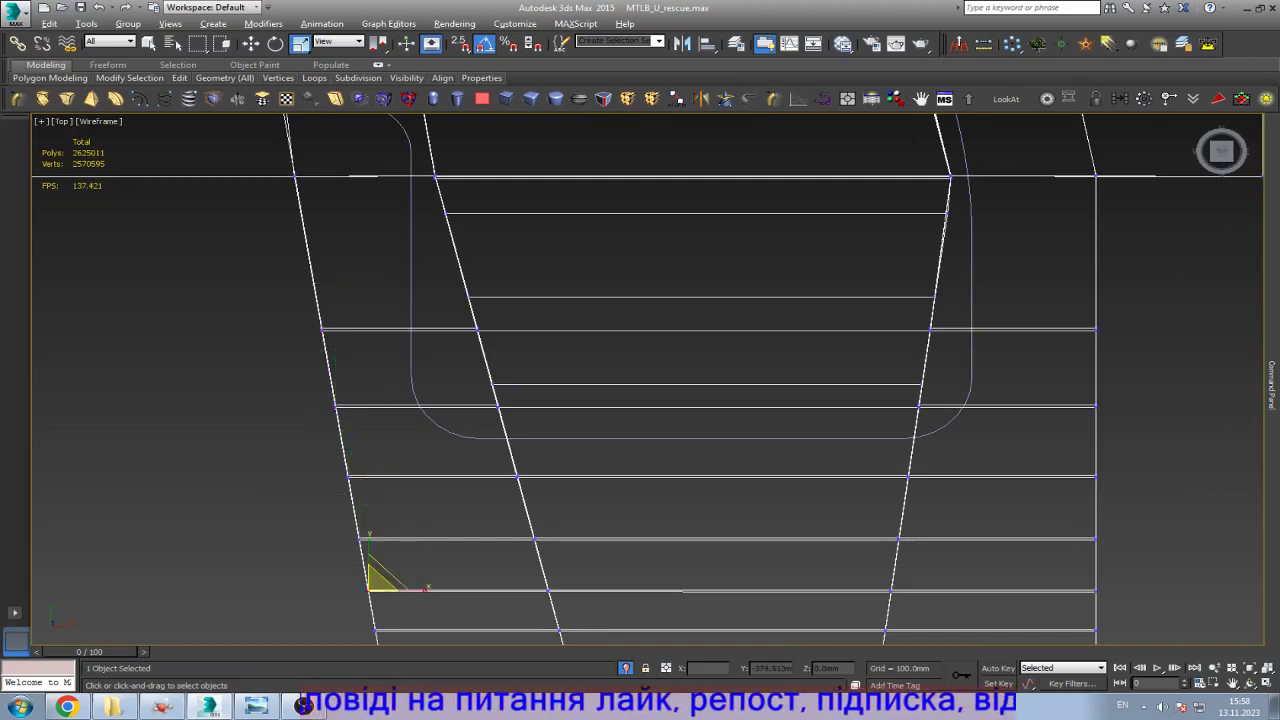
pyautogui.scroll(-6, 556, 462)
pyautogui.scroll(6, 112, 409)
pyautogui.moveTo(294, 451); pyautogui.dragTo(371, 504)
pyautogui.scroll(-5, 648, 380)
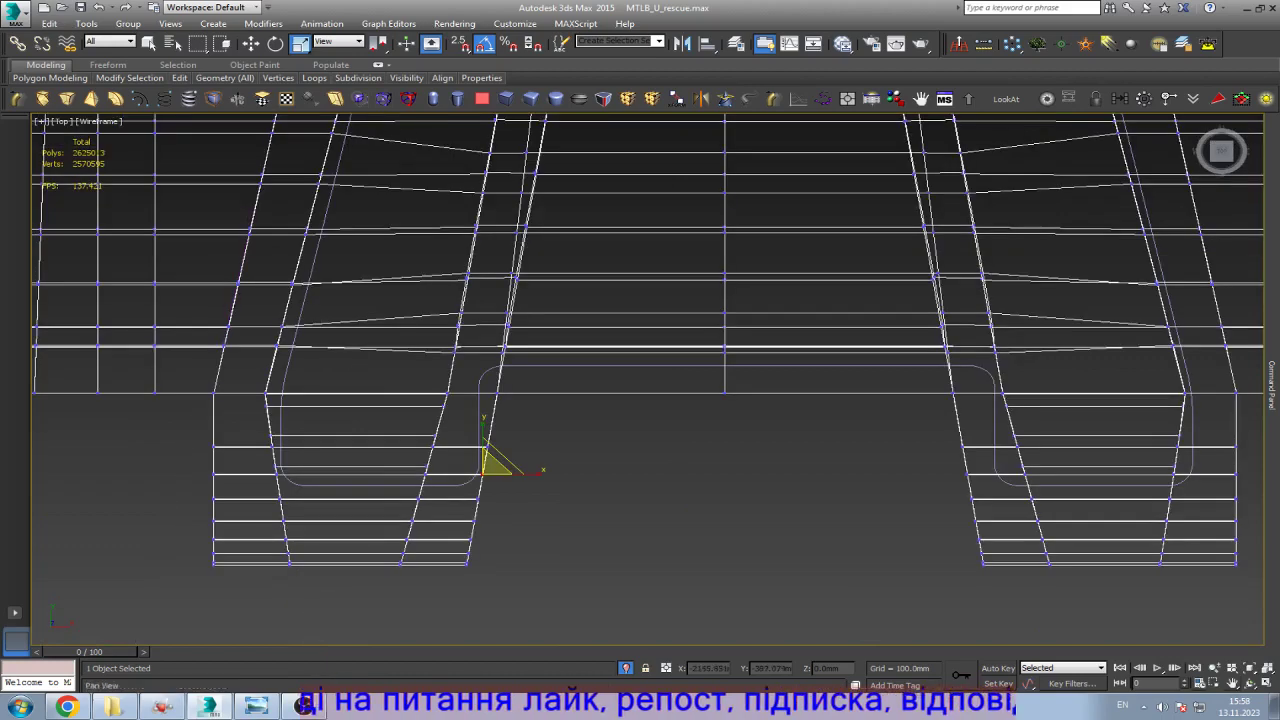
pyautogui.moveTo(510, 470)
pyautogui.keyDown('alt'); pyautogui.mouseDown(button='middle')
pyautogui.moveTo(540, 484)
pyautogui.moveTo(486, 471)
pyautogui.mouseUp(button='middle'); pyautogui.keyUp('alt')
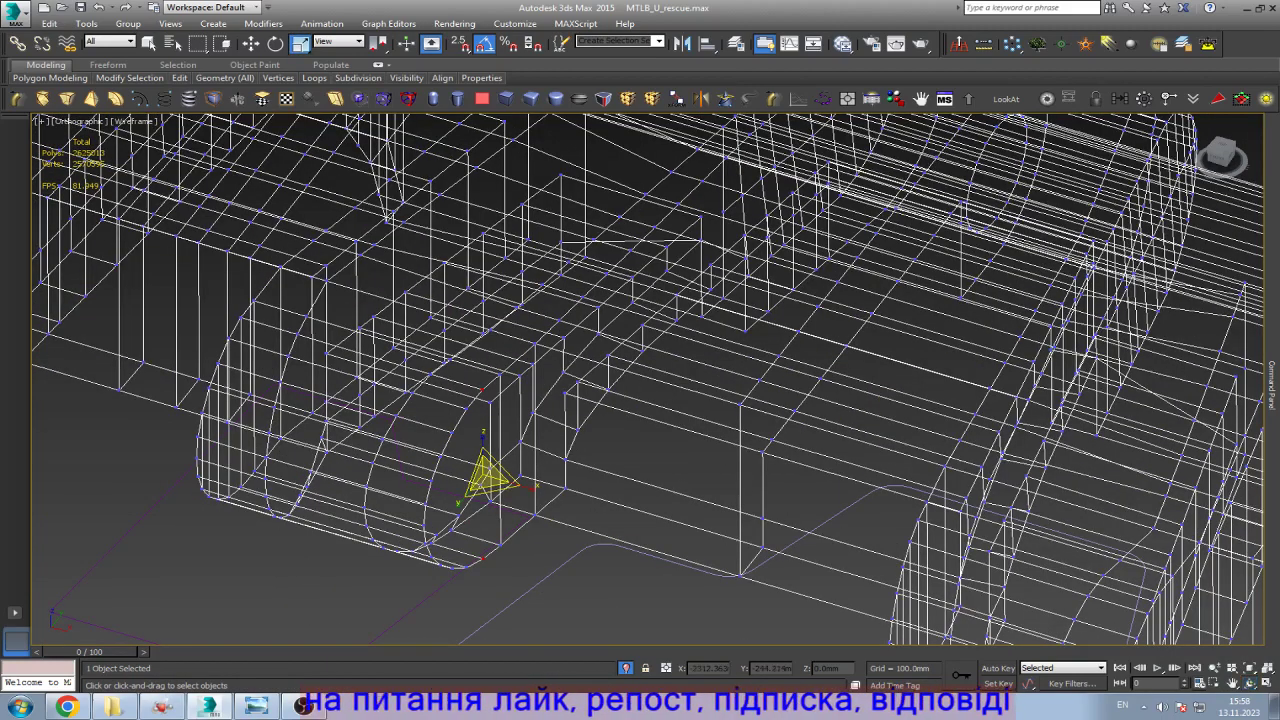
# Step: In shaded view, cut three vertical edges across the rounded end face
pyautogui.scroll(5, 578, 575)
pyautogui.press('F3')
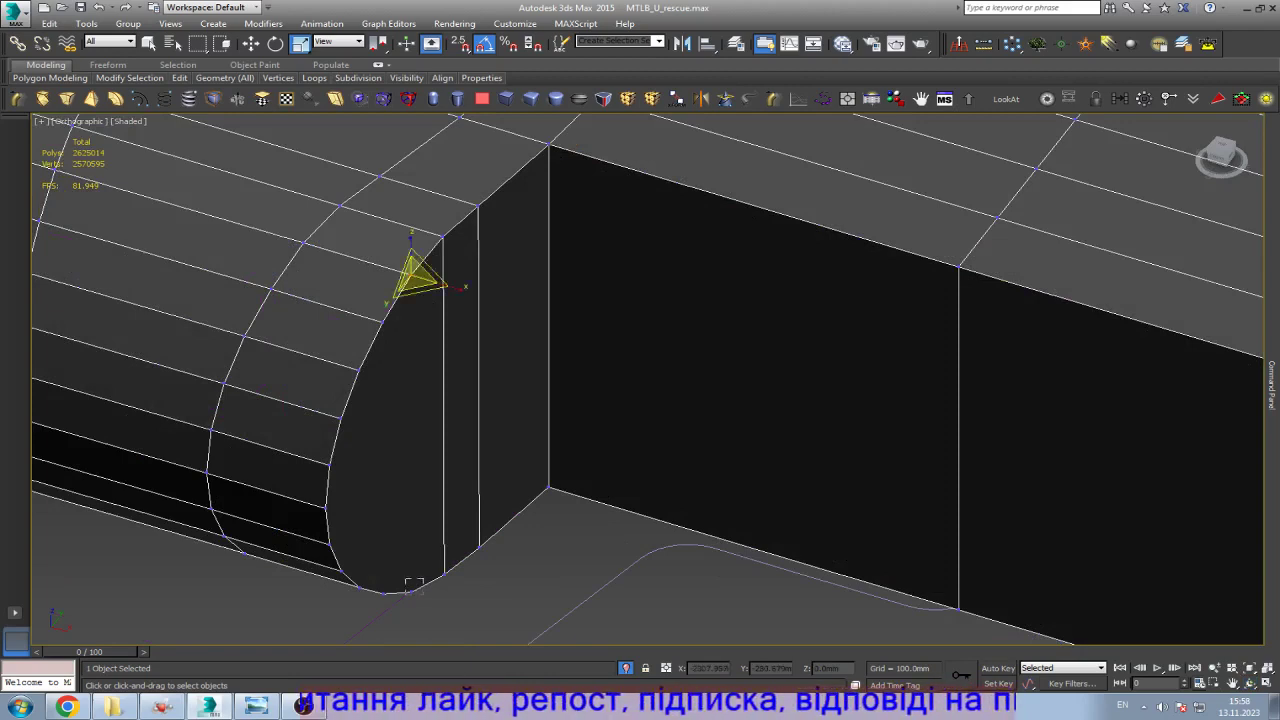
pyautogui.click(411, 436)
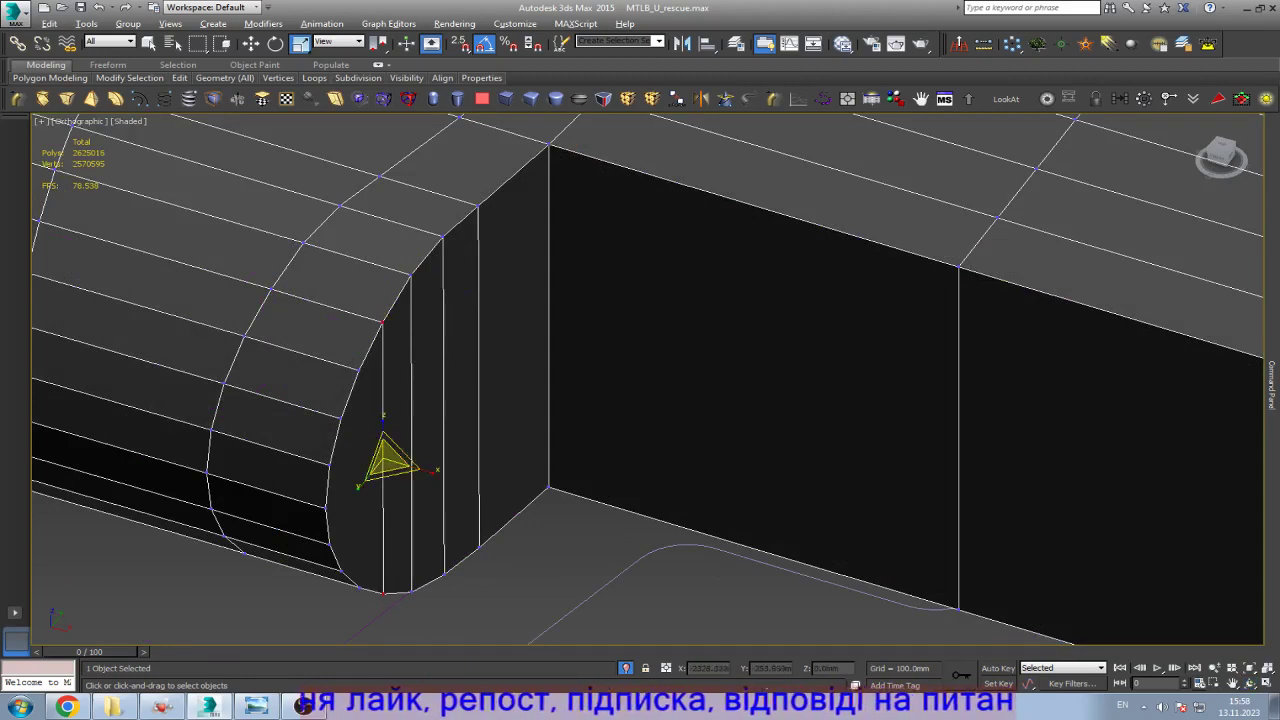
pyautogui.scroll(3, 385, 462)
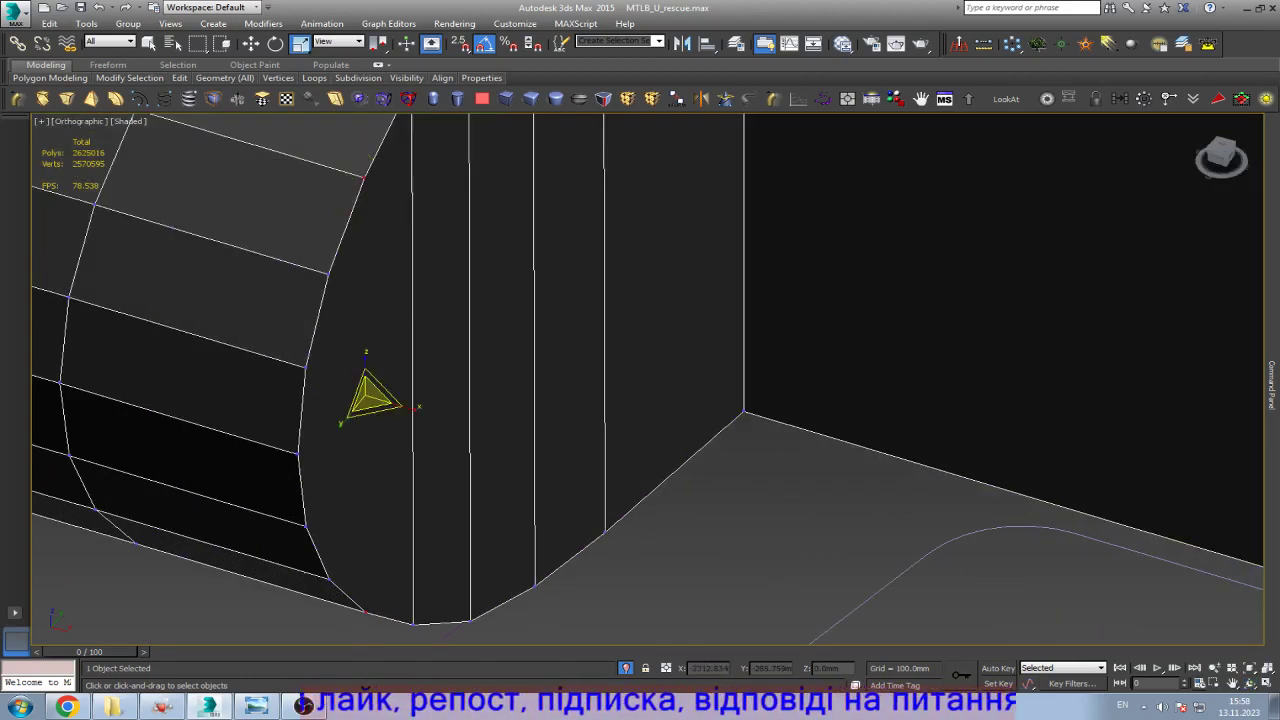
pyautogui.click(366, 400)
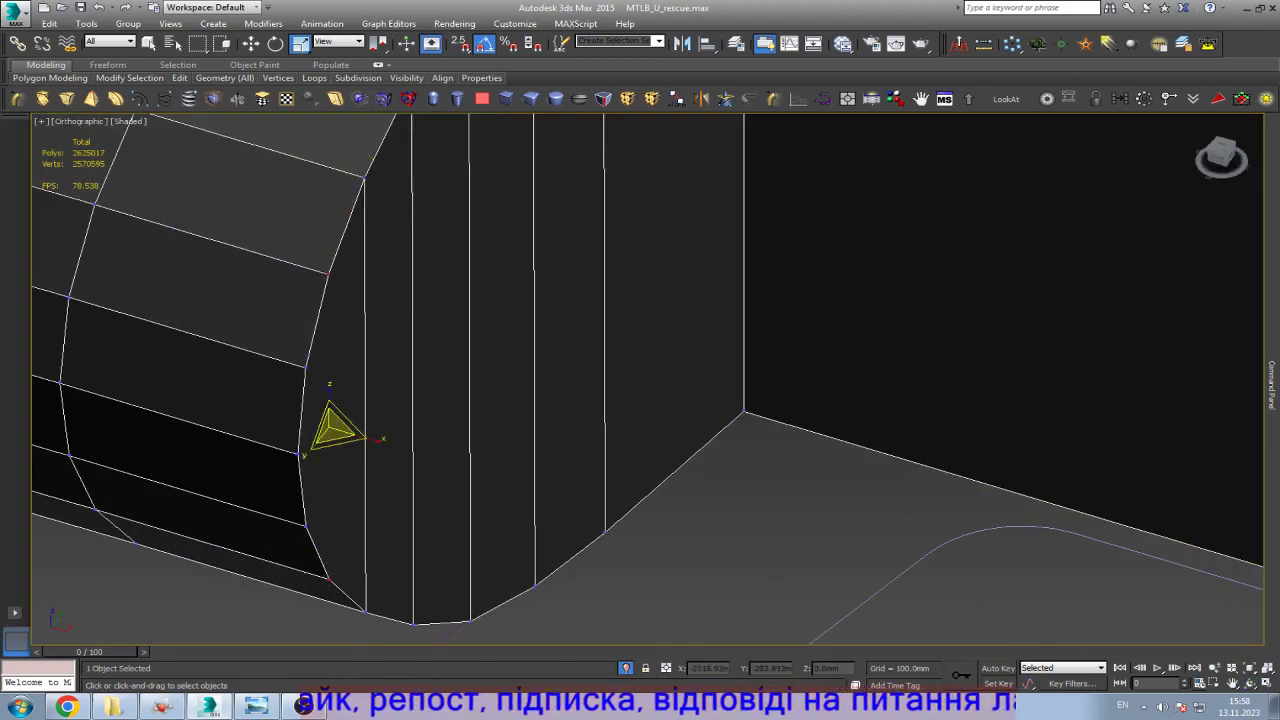
pyautogui.click(330, 430)
# Step: Cut two more vertical edges across the next rounded face, passing 2,625,020 polys
pyautogui.scroll(-10, 330, 430)
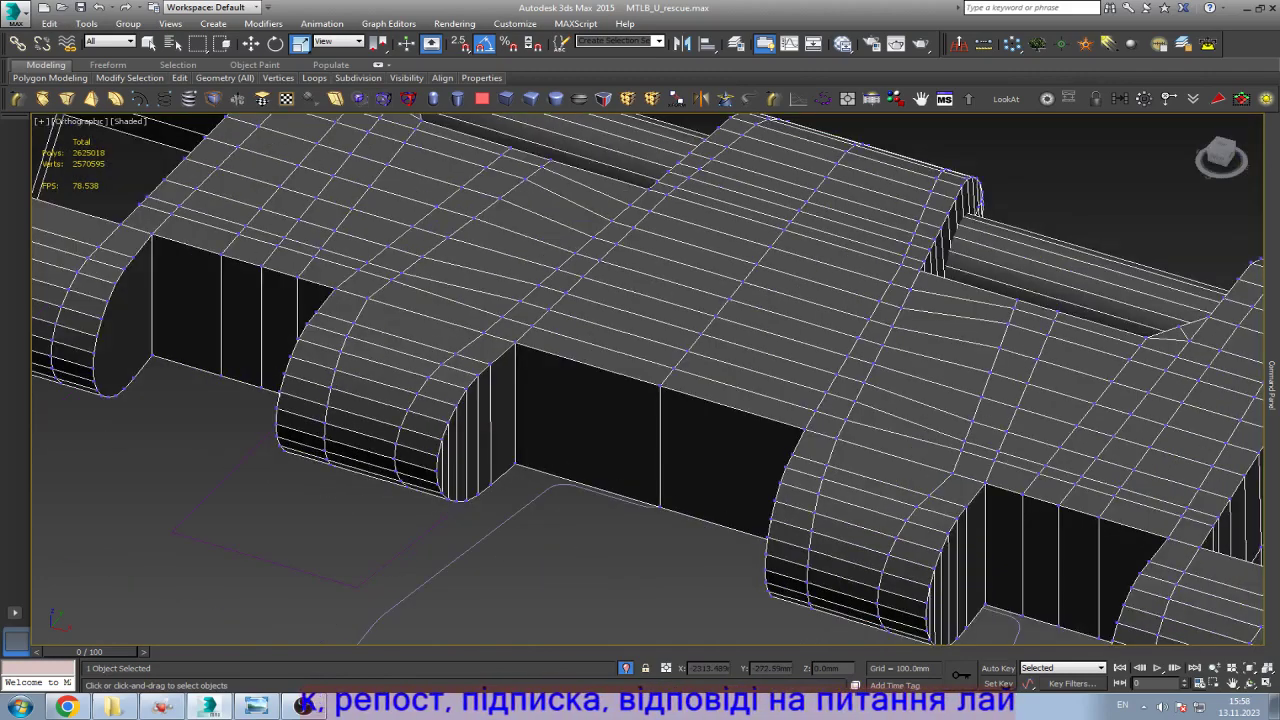
pyautogui.scroll(5, 195, 294)
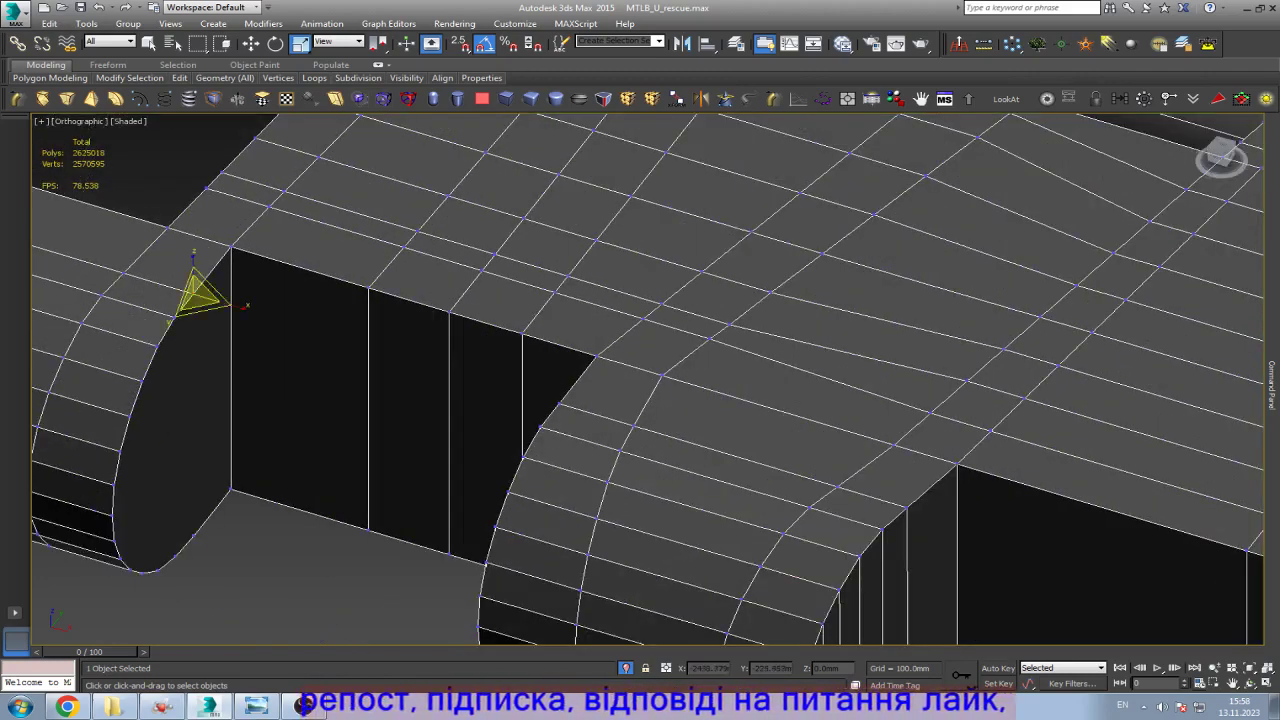
pyautogui.scroll(3, 214, 266)
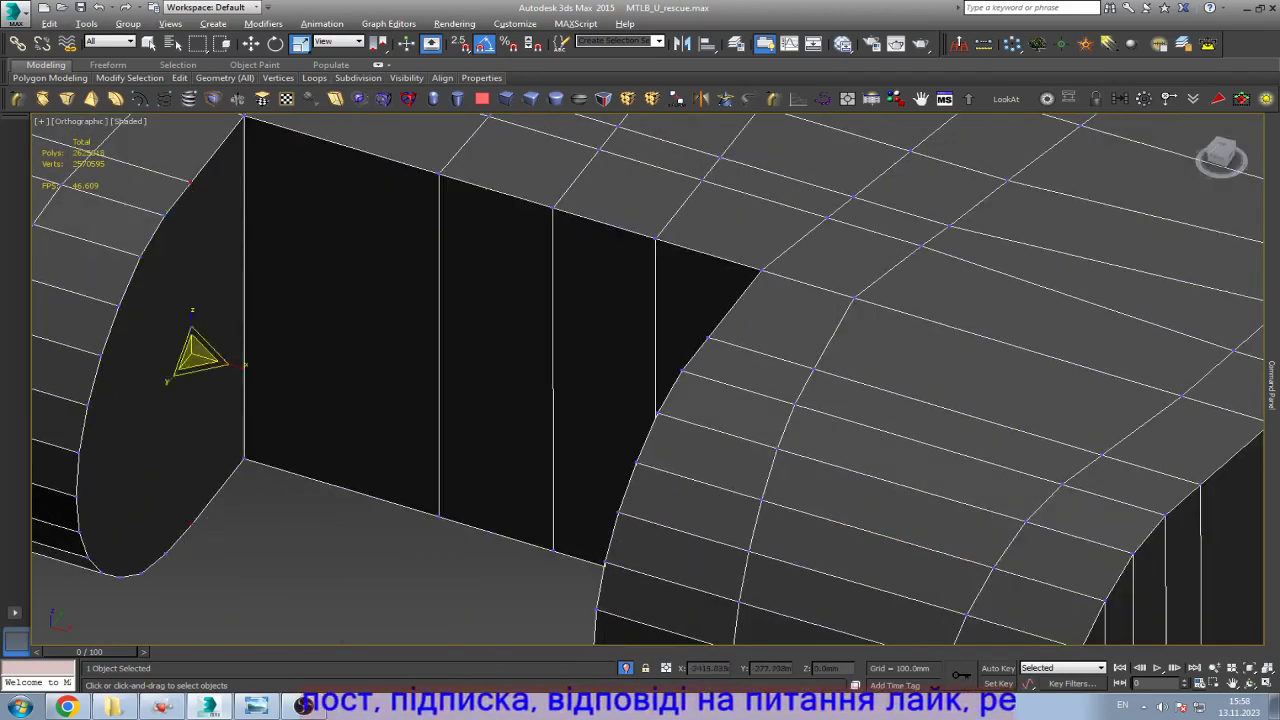
pyautogui.click(193, 352)
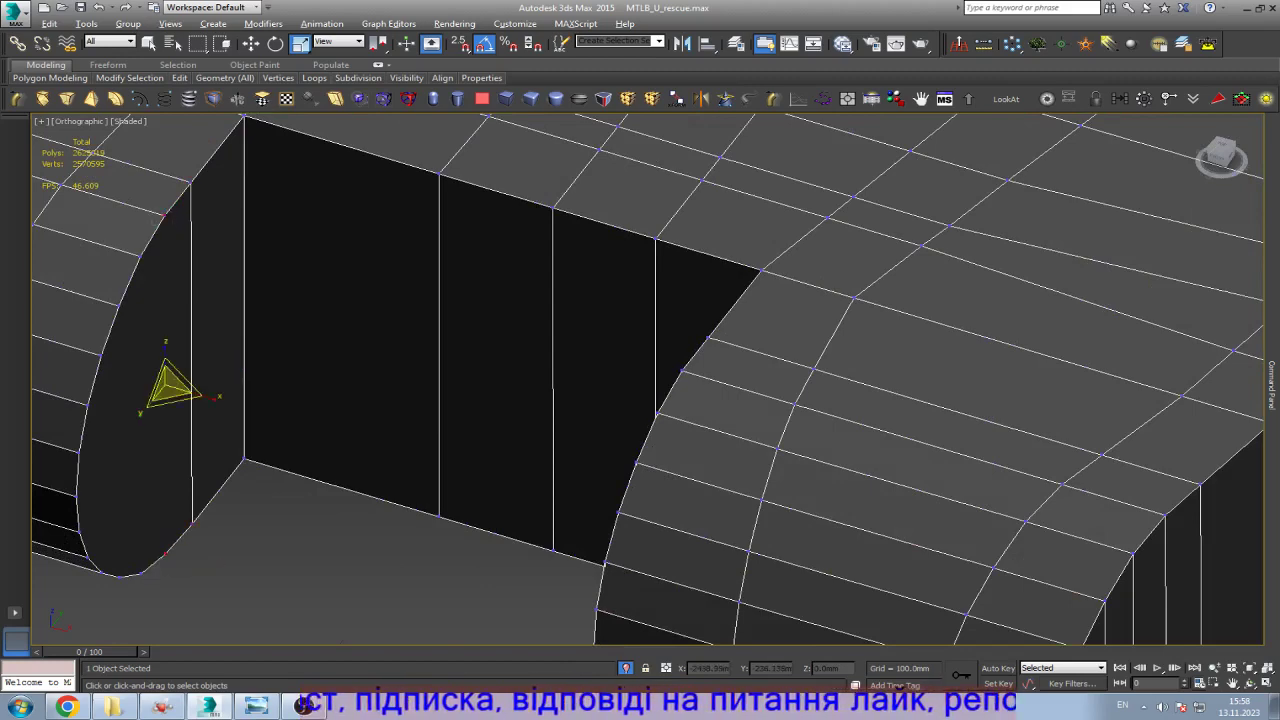
pyautogui.click(165, 386)
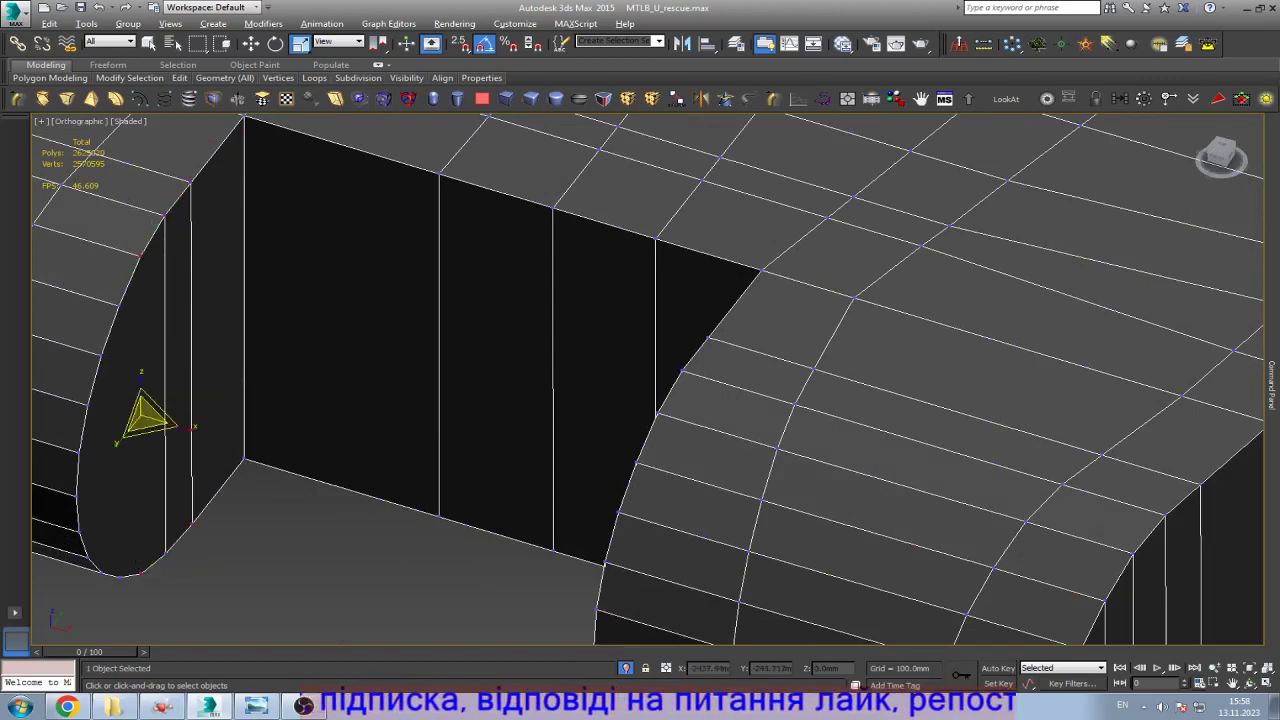
pyautogui.scroll(-3, 234, 294)
pyautogui.scroll(4, 234, 294)
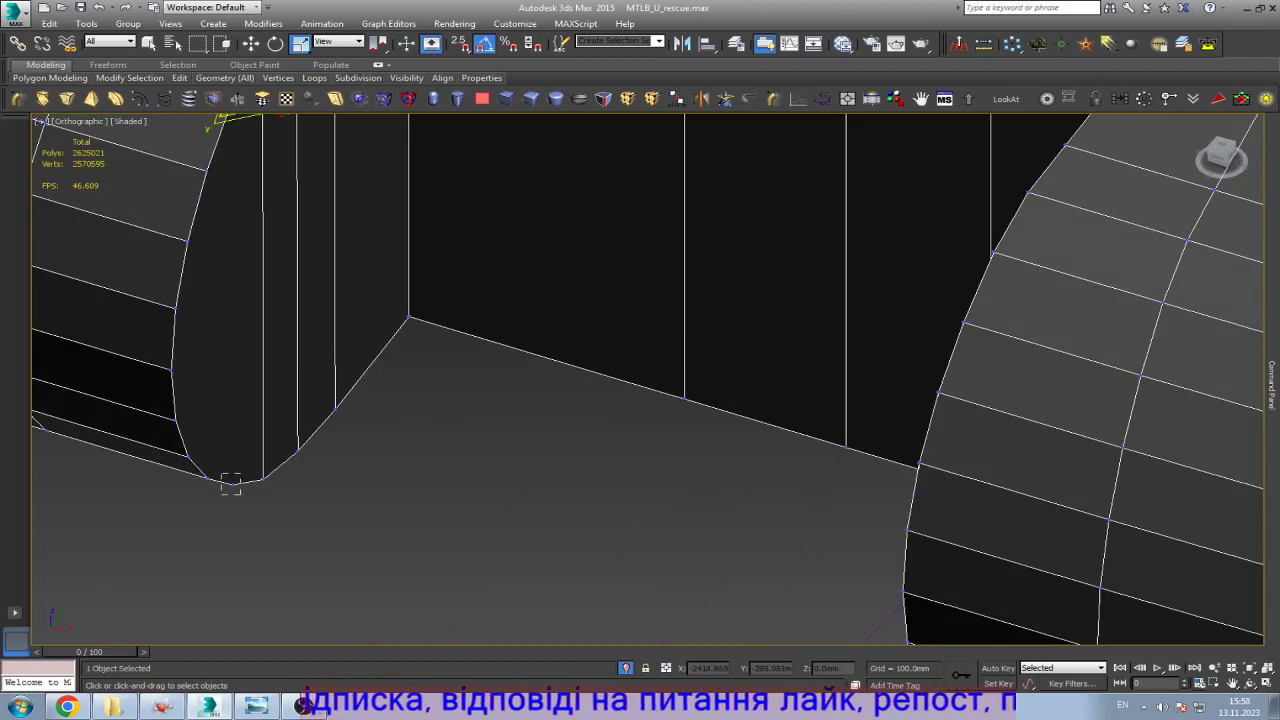
pyautogui.scroll(3, 200, 490)
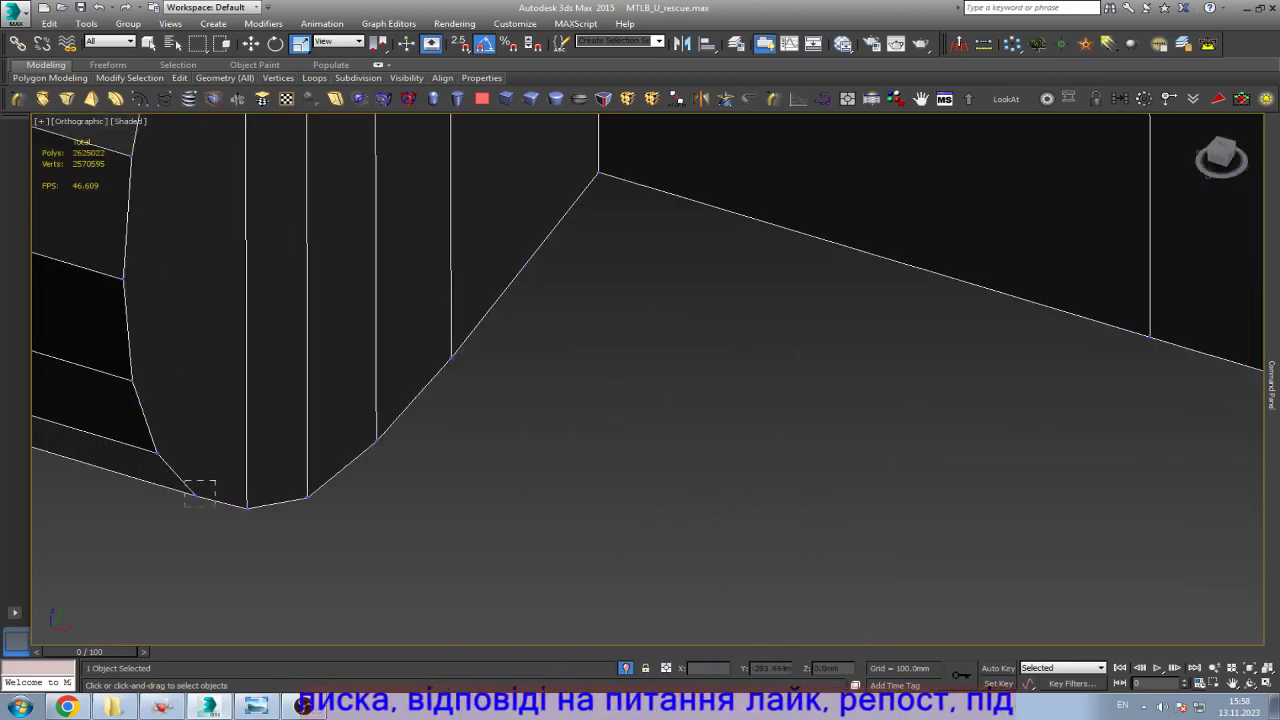
pyautogui.scroll(-3, 199, 492)
pyautogui.scroll(1, 286, 371)
pyautogui.scroll(3, 270, 183)
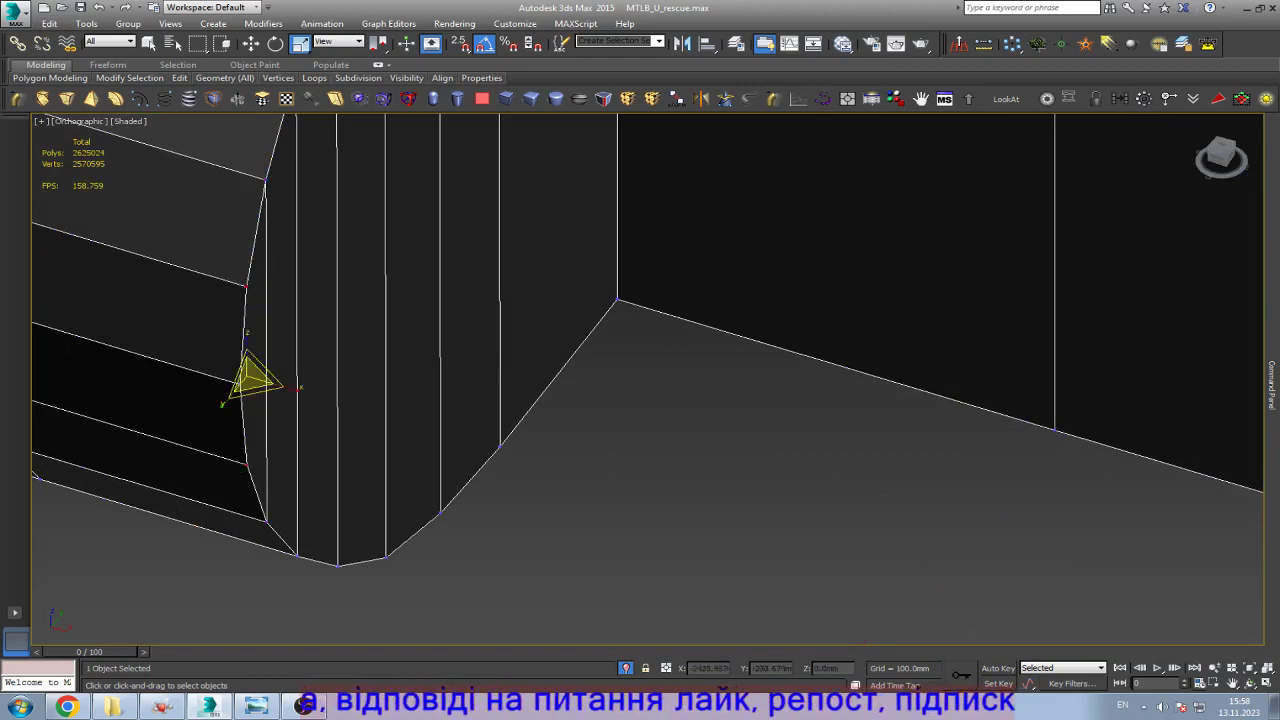
pyautogui.scroll(-4, 257, 371)
# Step: Orbit to the rounded end and select the vertex at its top edge
pyautogui.click(1250, 683)
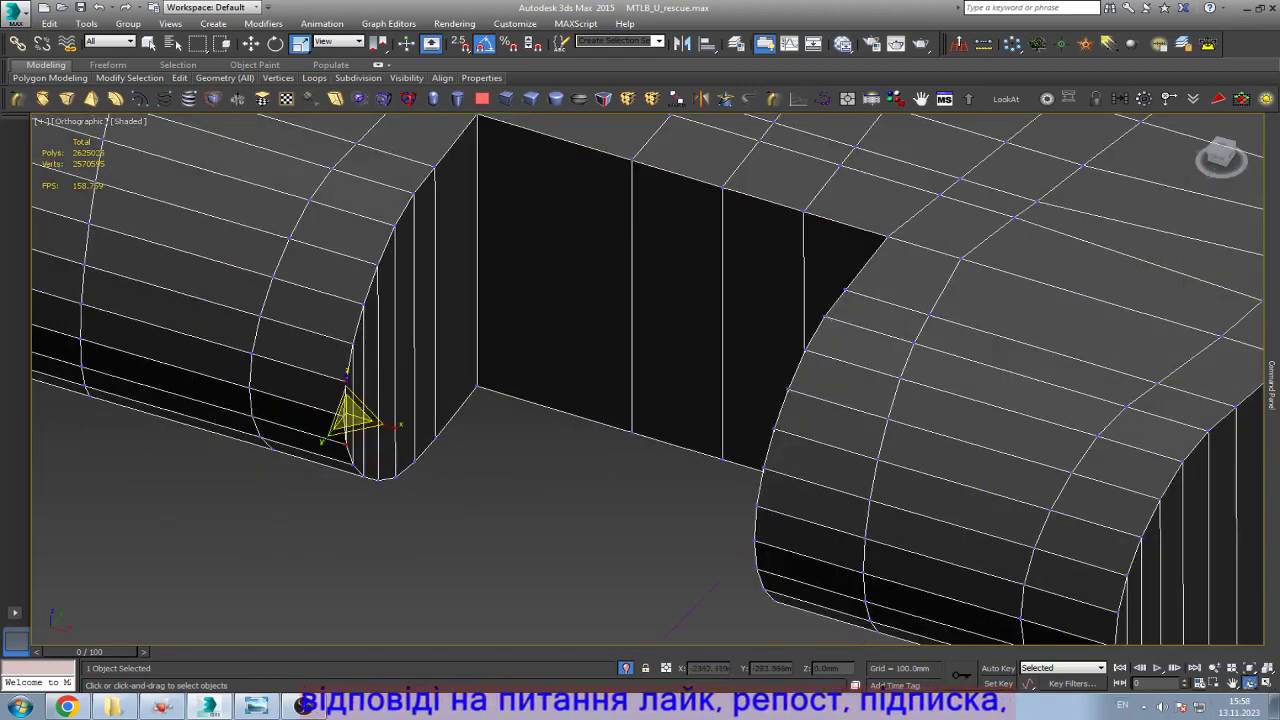
pyautogui.moveTo(495, 390); pyautogui.dragTo(305, 441)
pyautogui.scroll(10, 560, 400)
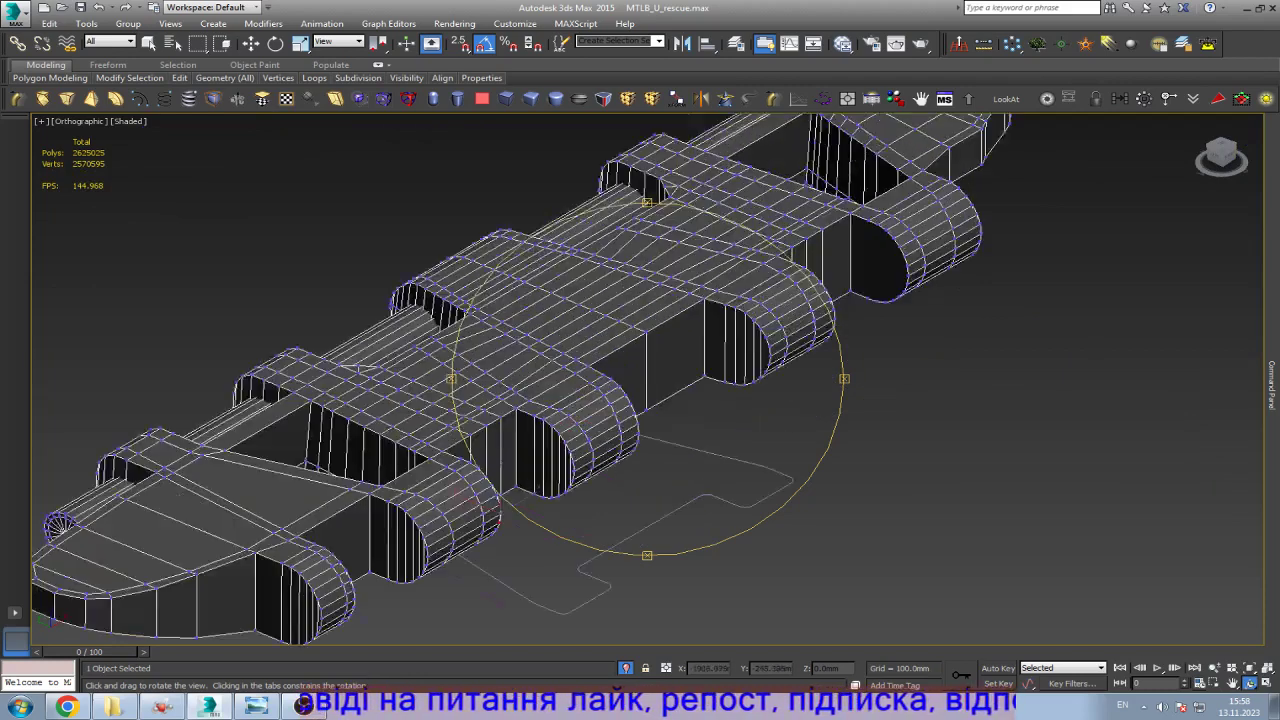
pyautogui.press('Escape')
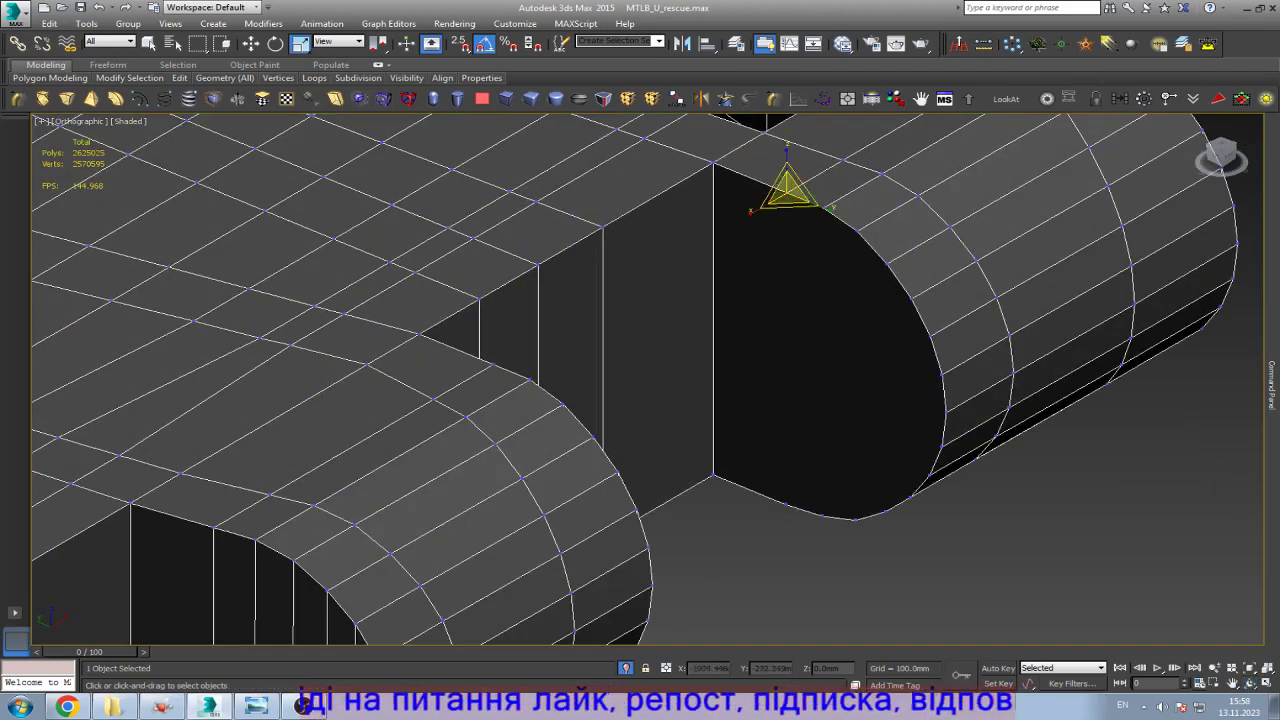
pyautogui.scroll(3, 786, 186)
pyautogui.scroll(-5, 746, 380)
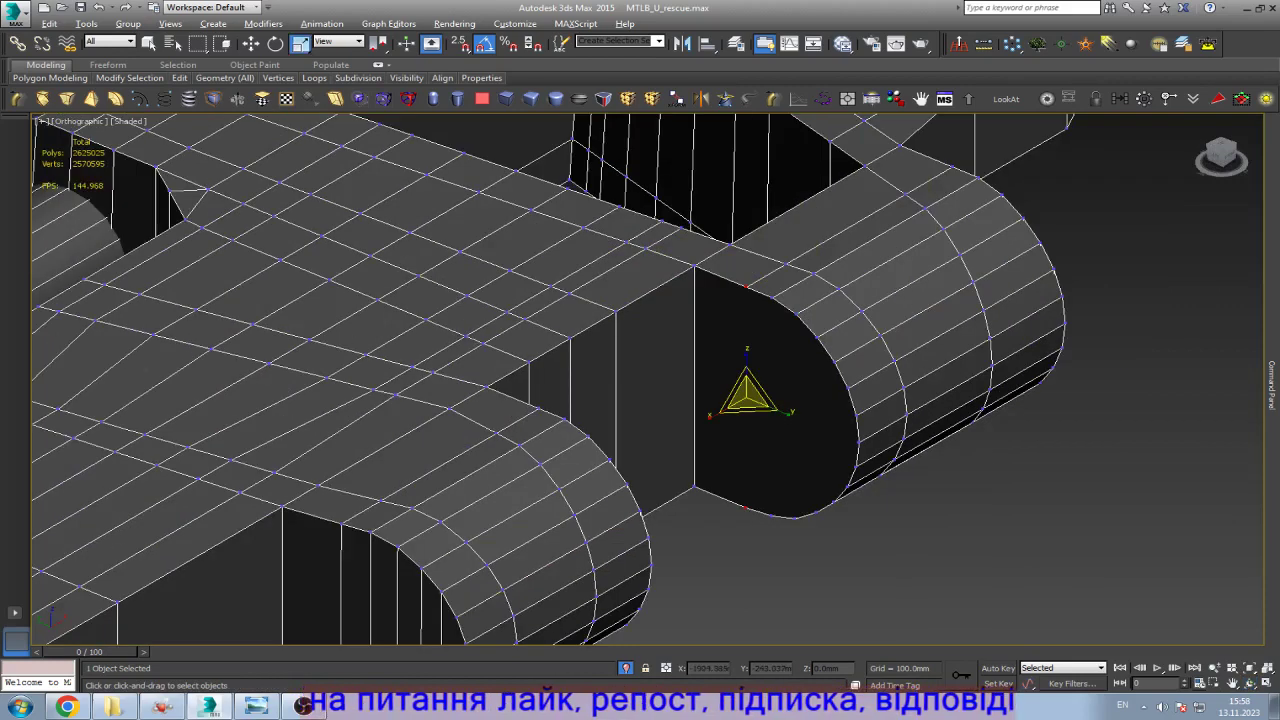
pyautogui.moveTo(746, 391); pyautogui.dragTo(772, 295)
pyautogui.scroll(3, 807, 530)
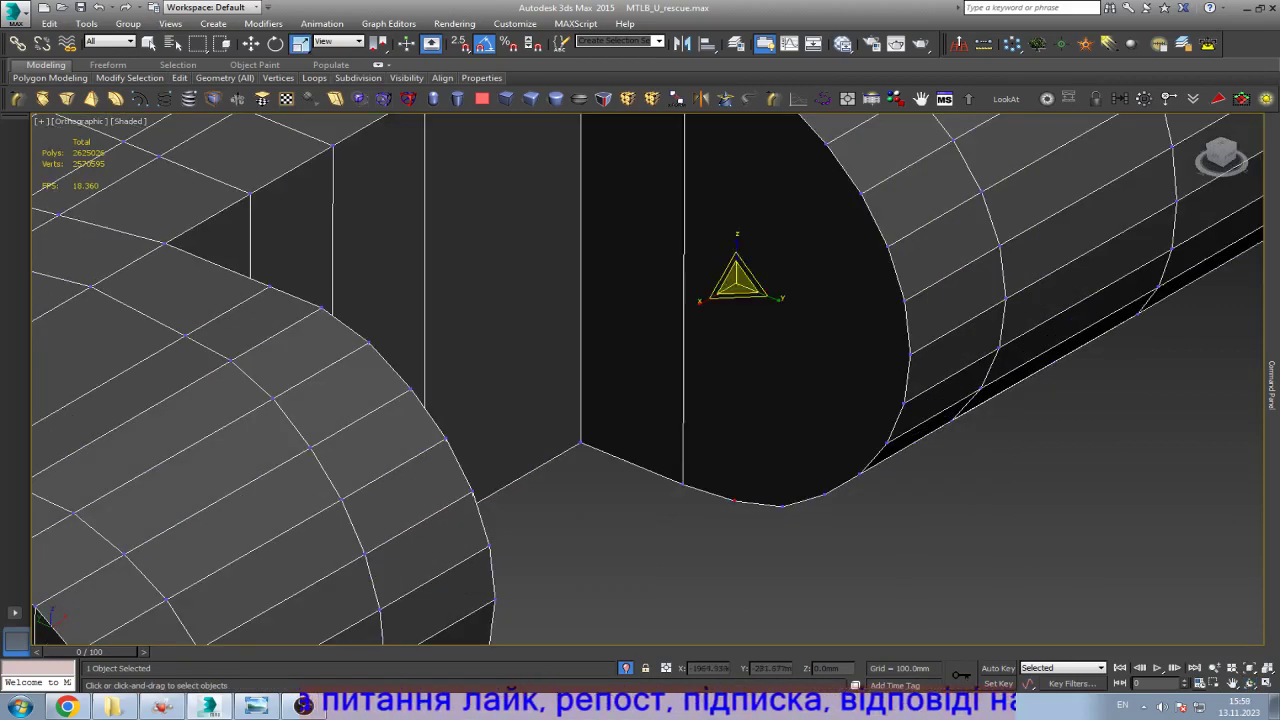
pyautogui.scroll(-3, 827, 620)
pyautogui.scroll(3, 800, 390)
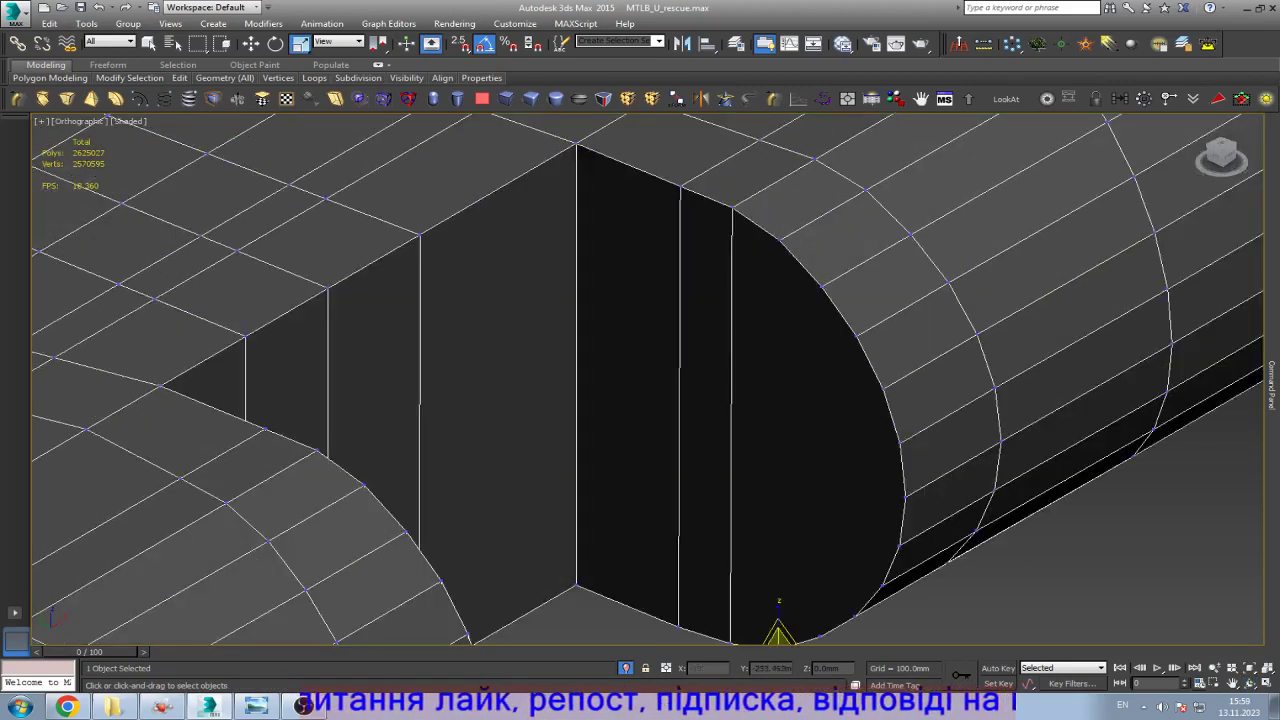
# Step: Cut four new edges across the curved end face to tie in the notch corner
pyautogui.click(776, 240)
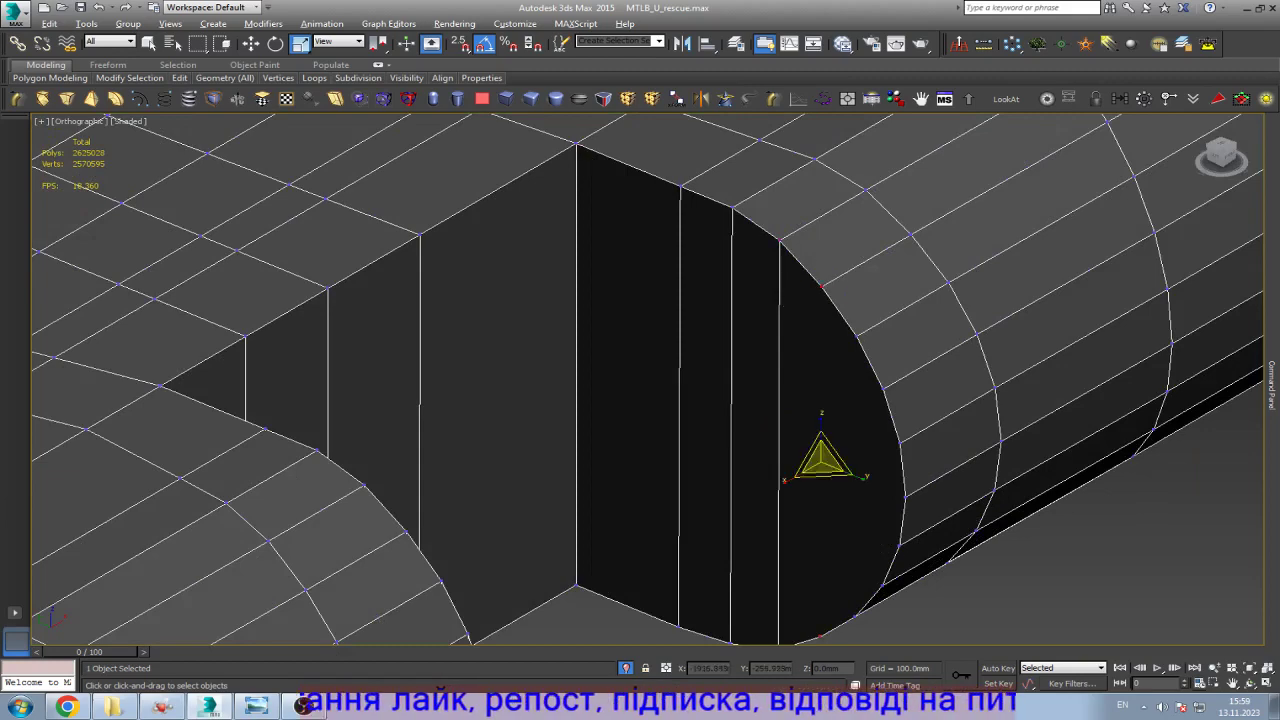
pyautogui.click(822, 292)
pyautogui.scroll(2, 880, 600)
pyautogui.scroll(-3, 805, 565)
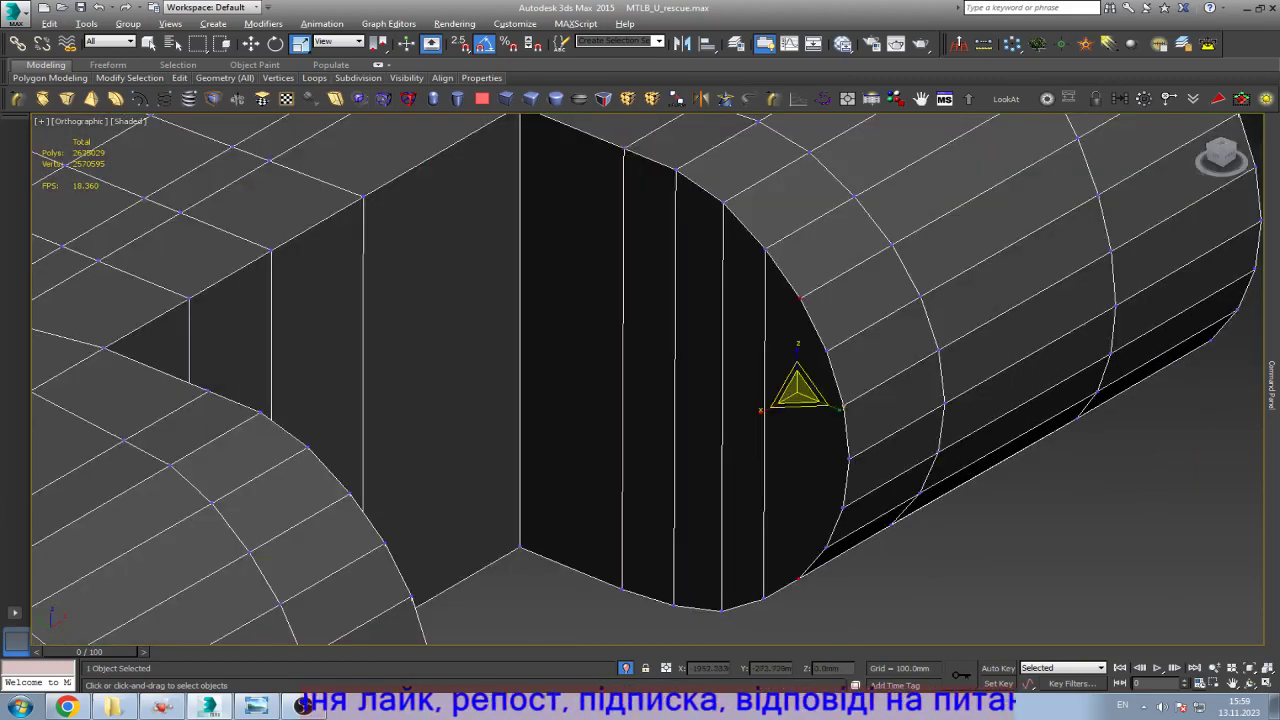
pyautogui.click(800, 386)
pyautogui.scroll(3, 800, 390)
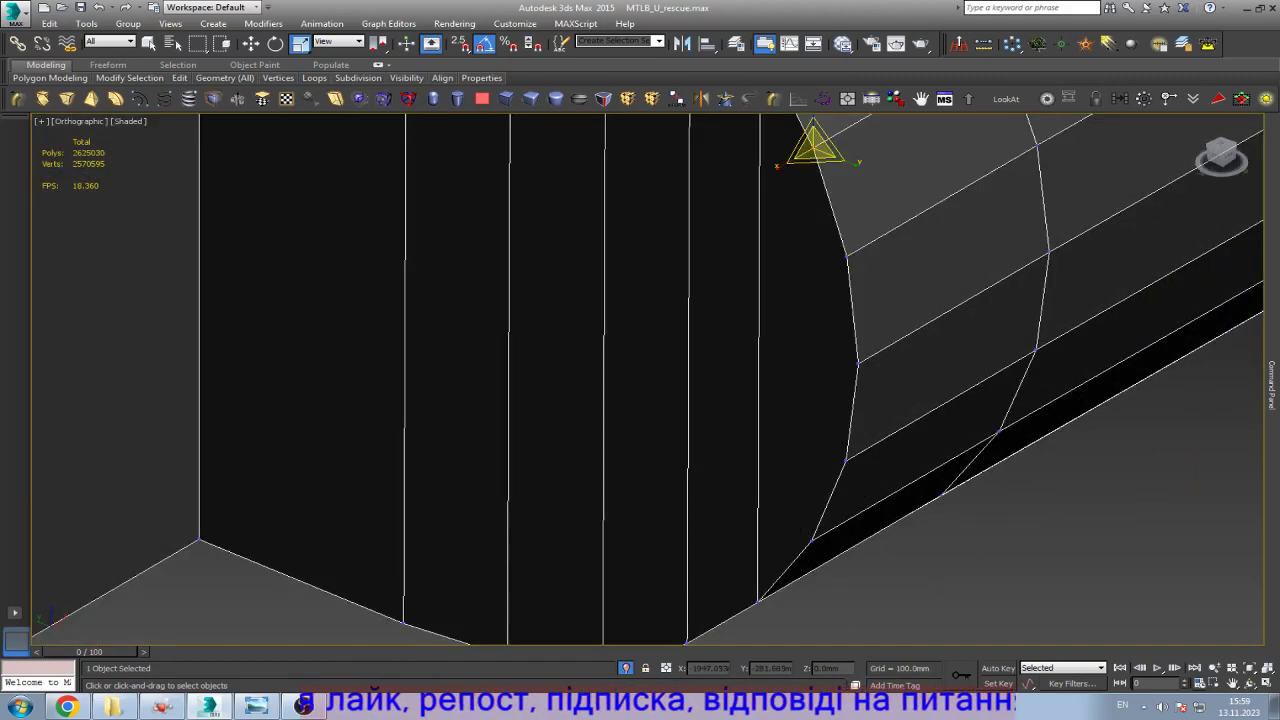
pyautogui.click(818, 340)
pyautogui.scroll(-2, 818, 340)
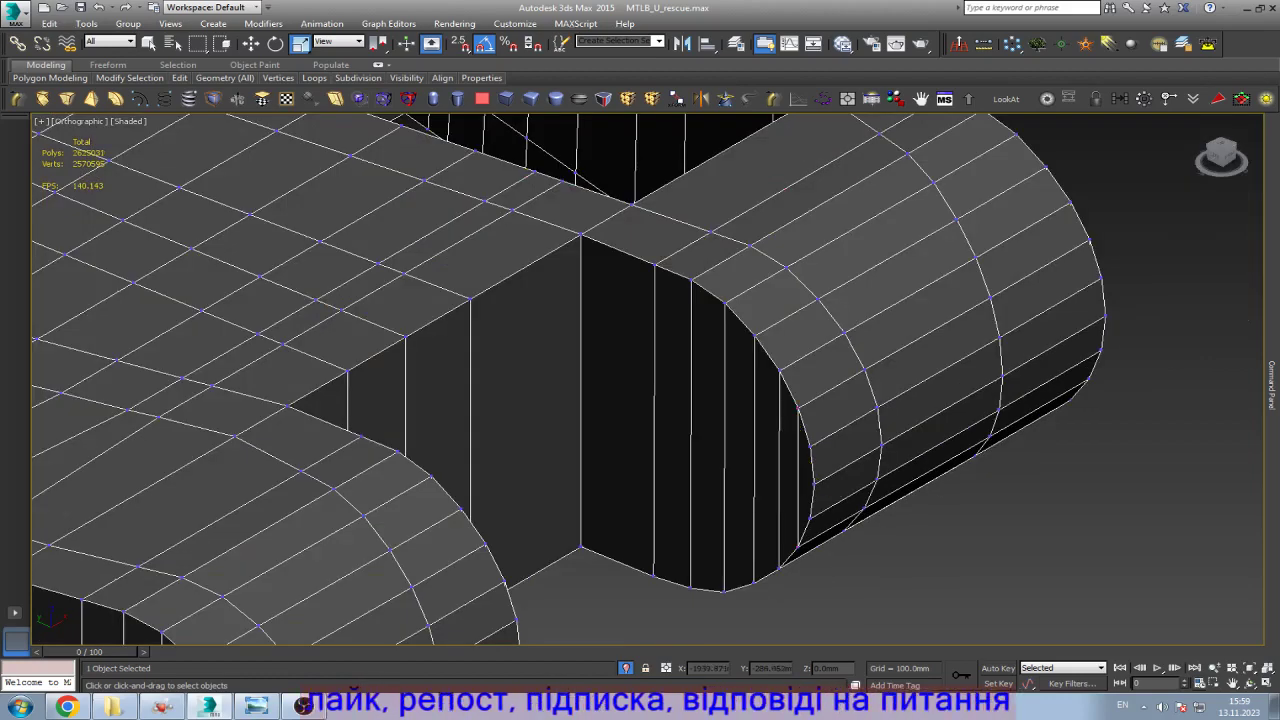
pyautogui.scroll(-2, 800, 400)
pyautogui.scroll(1, 800, 400)
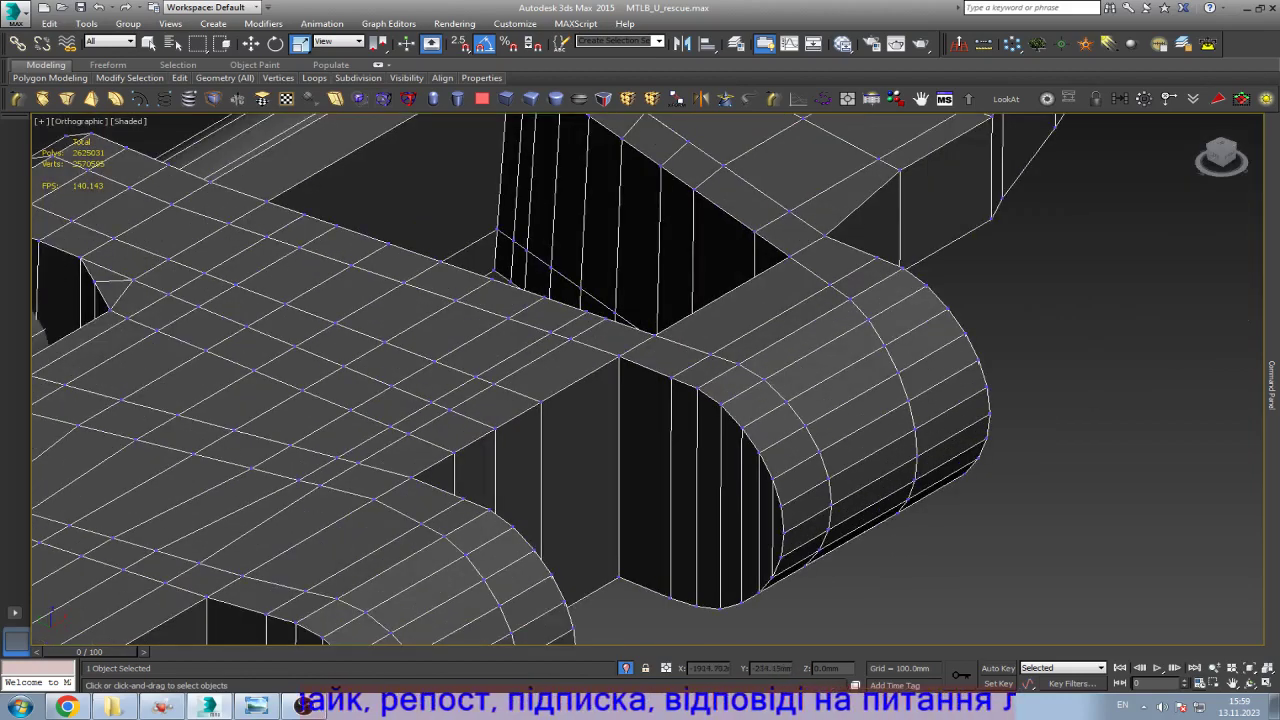
pyautogui.scroll(-1, 540, 380)
pyautogui.scroll(-2, 686, 431)
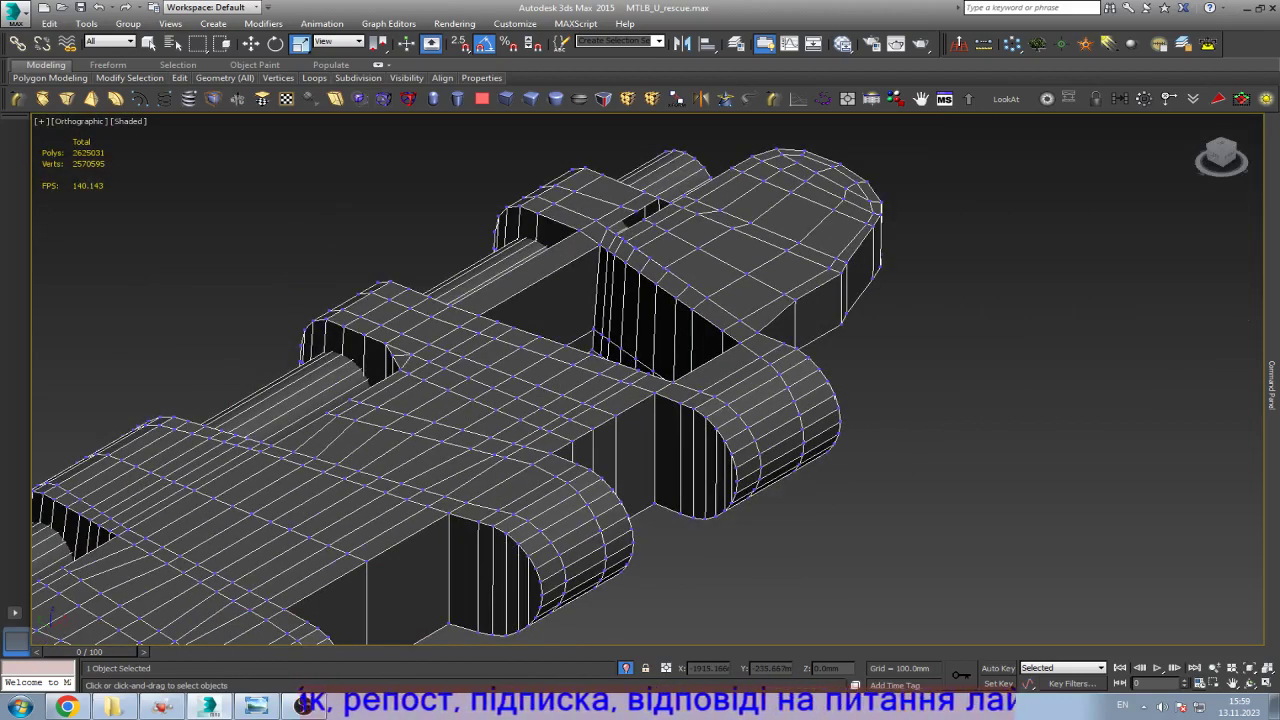
pyautogui.scroll(8, 655, 210)
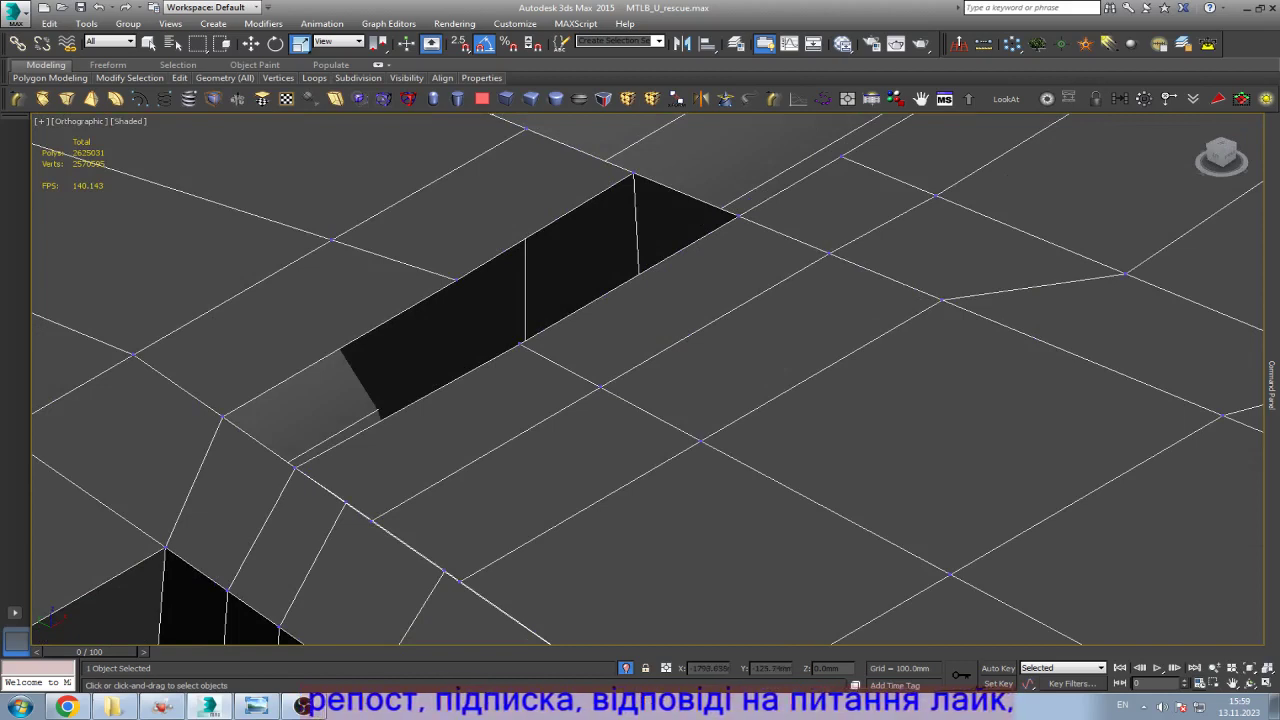
# Step: Select the gap hole's border and its upper edge, with edged faces shown for inspection
pyautogui.press('3')
pyautogui.hotkey('ctrl', 'a')
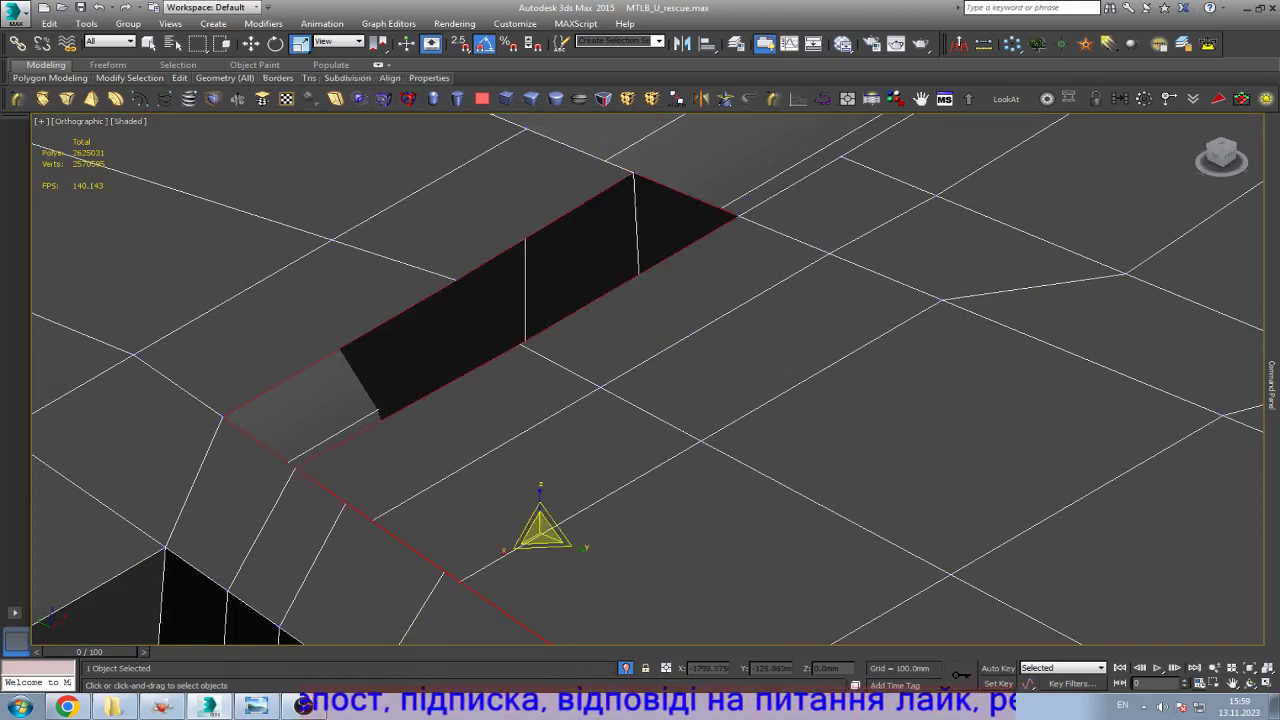
pyautogui.press('2')
pyautogui.click(629, 279)
pyautogui.press('w')
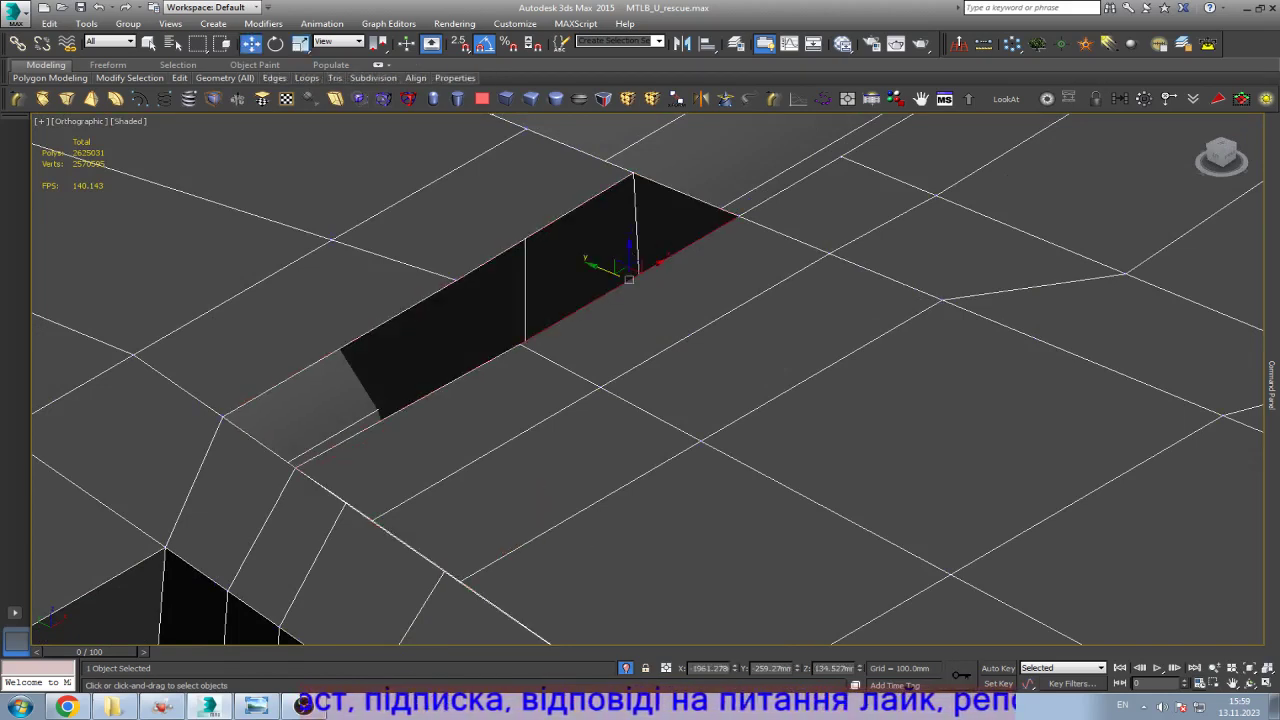
pyautogui.moveTo(640, 400); pyautogui.dragTo(662, 295, button='middle')
pyautogui.press('1')
pyautogui.scroll(3, 700, 350)
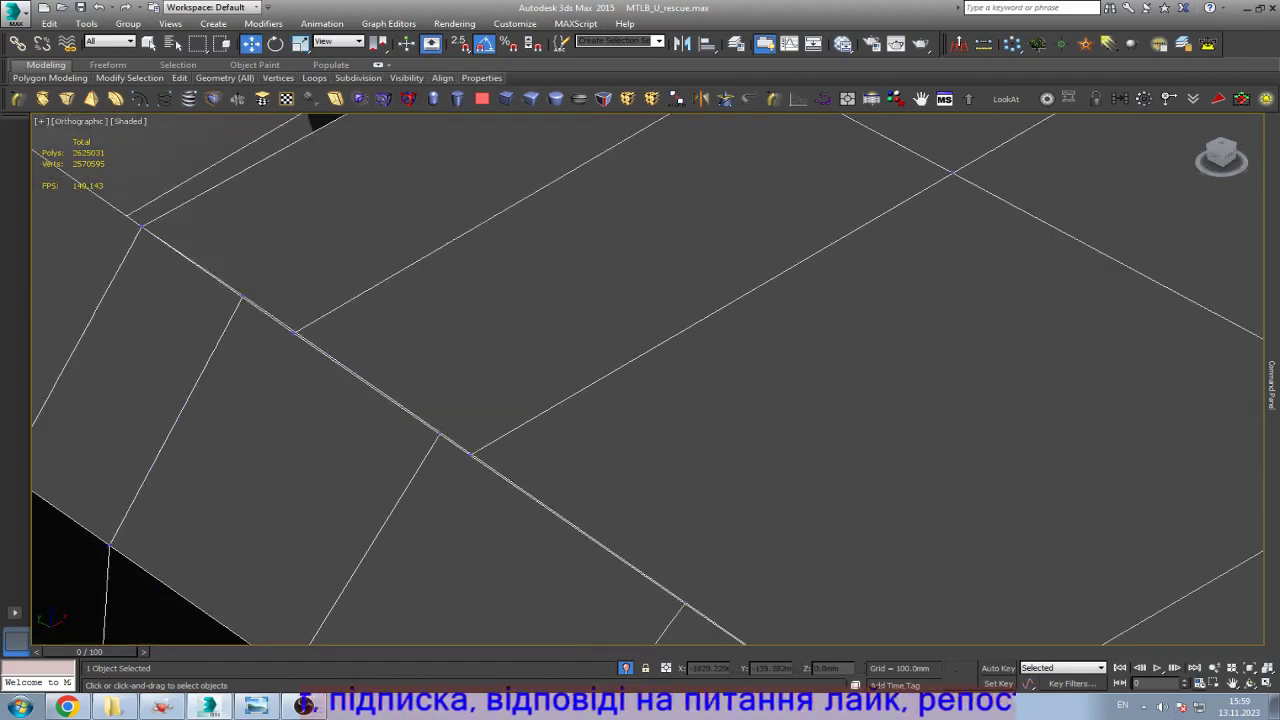
pyautogui.press('F4')
pyautogui.scroll(-5, 648, 380)
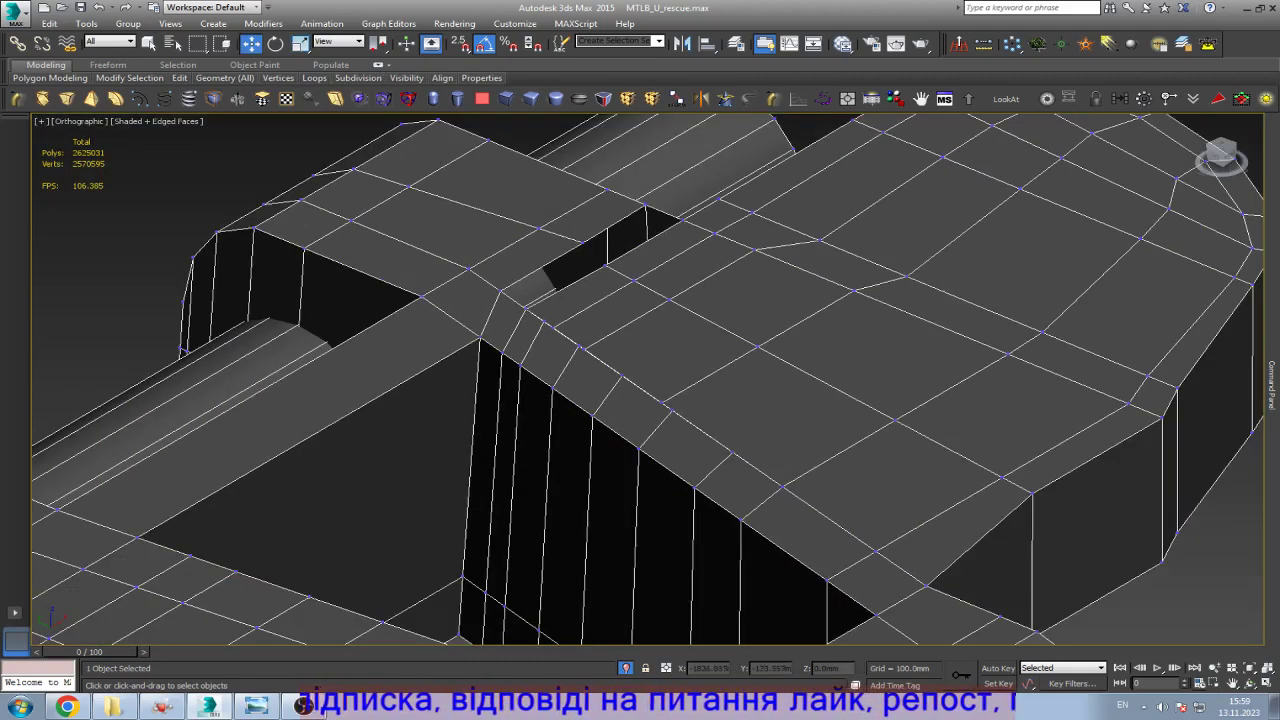
pyautogui.scroll(4, 887, 564)
pyautogui.scroll(-3, 887, 564)
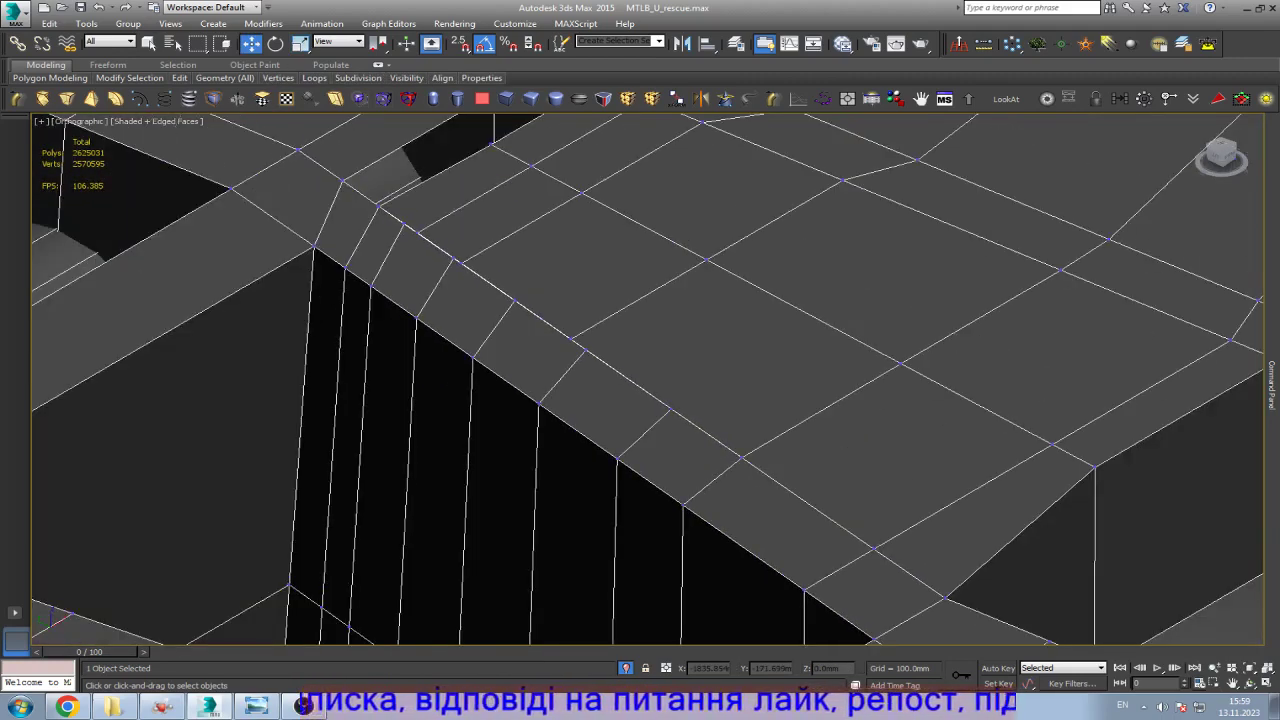
pyautogui.scroll(2, 772, 400)
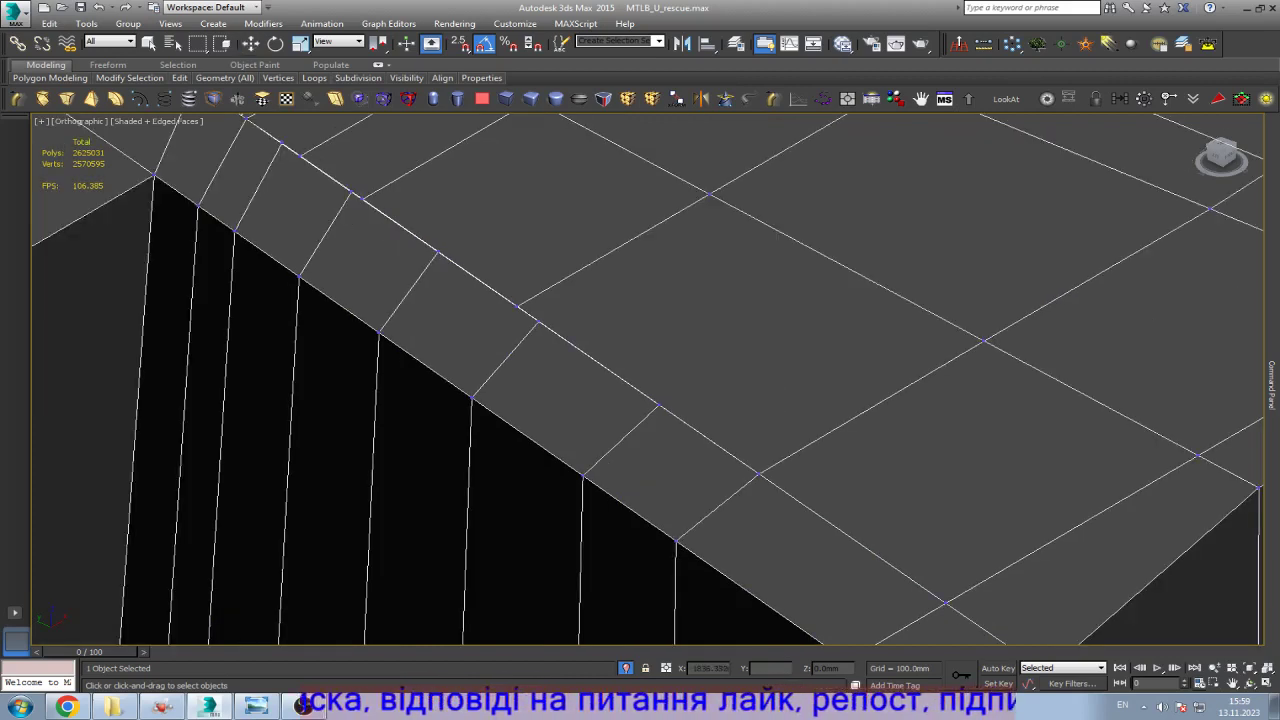
pyautogui.scroll(1, 532, 303)
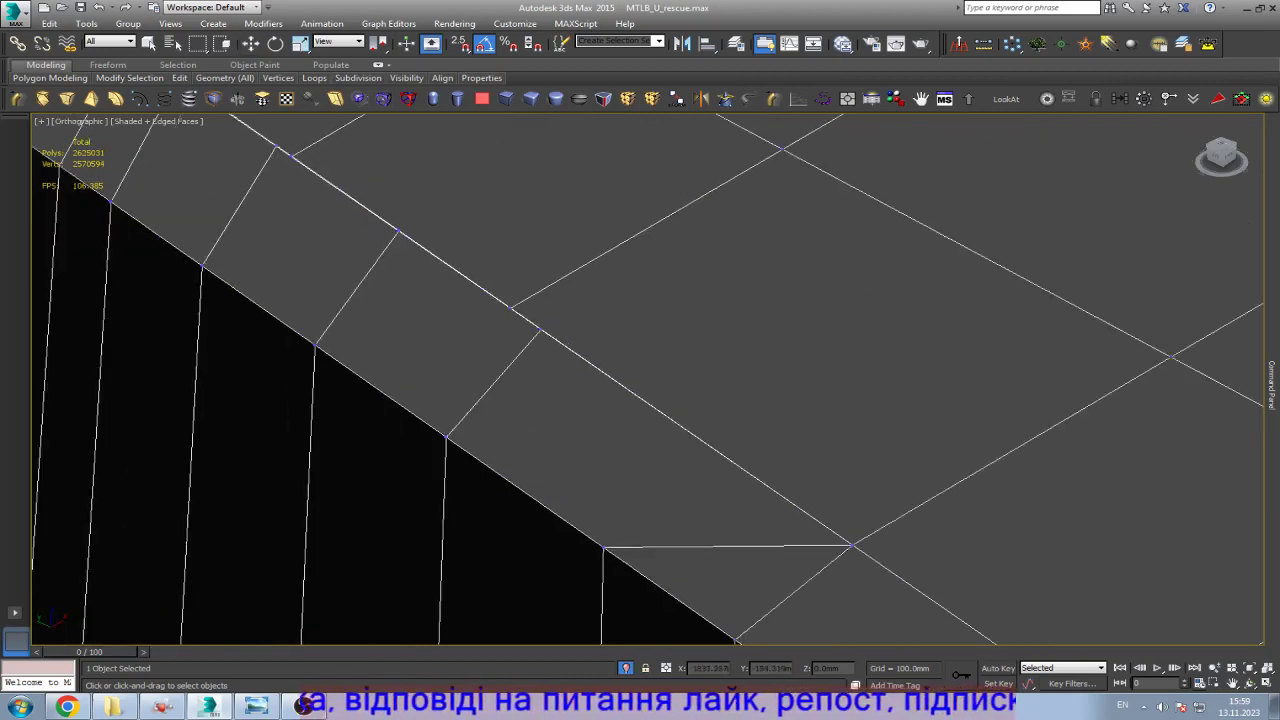
pyautogui.scroll(-2, 530, 350)
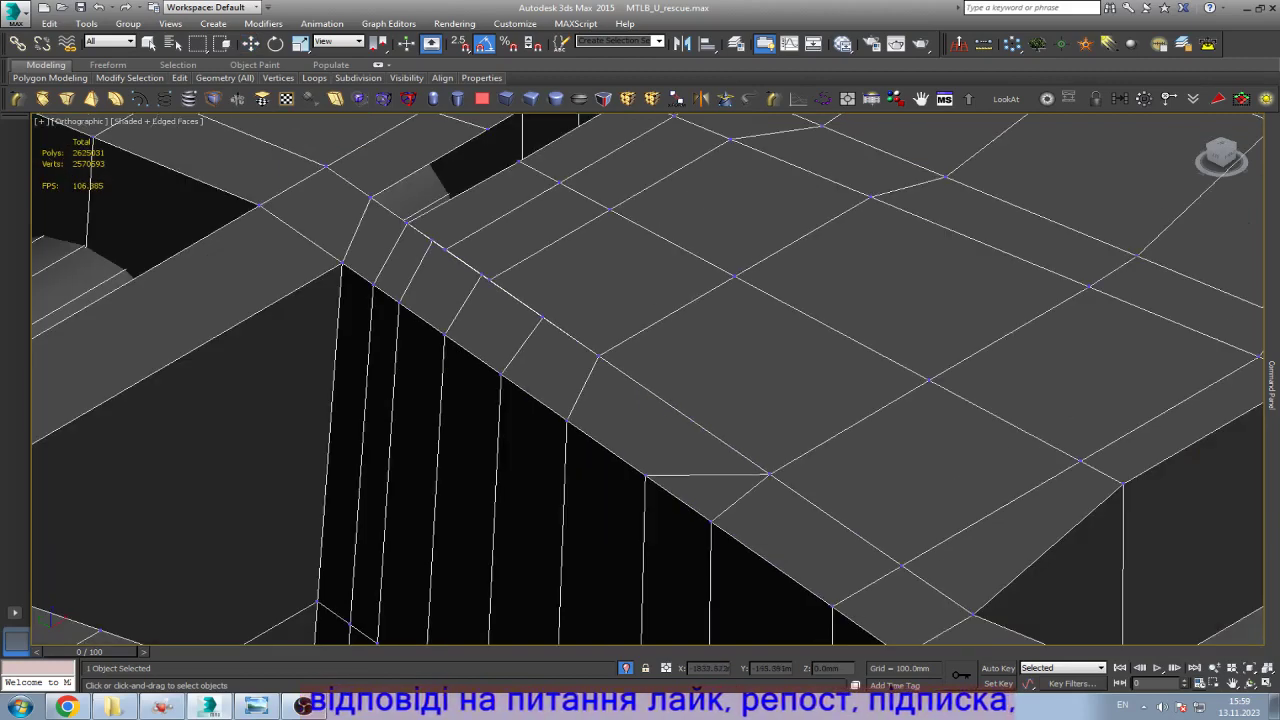
pyautogui.scroll(4, 530, 350)
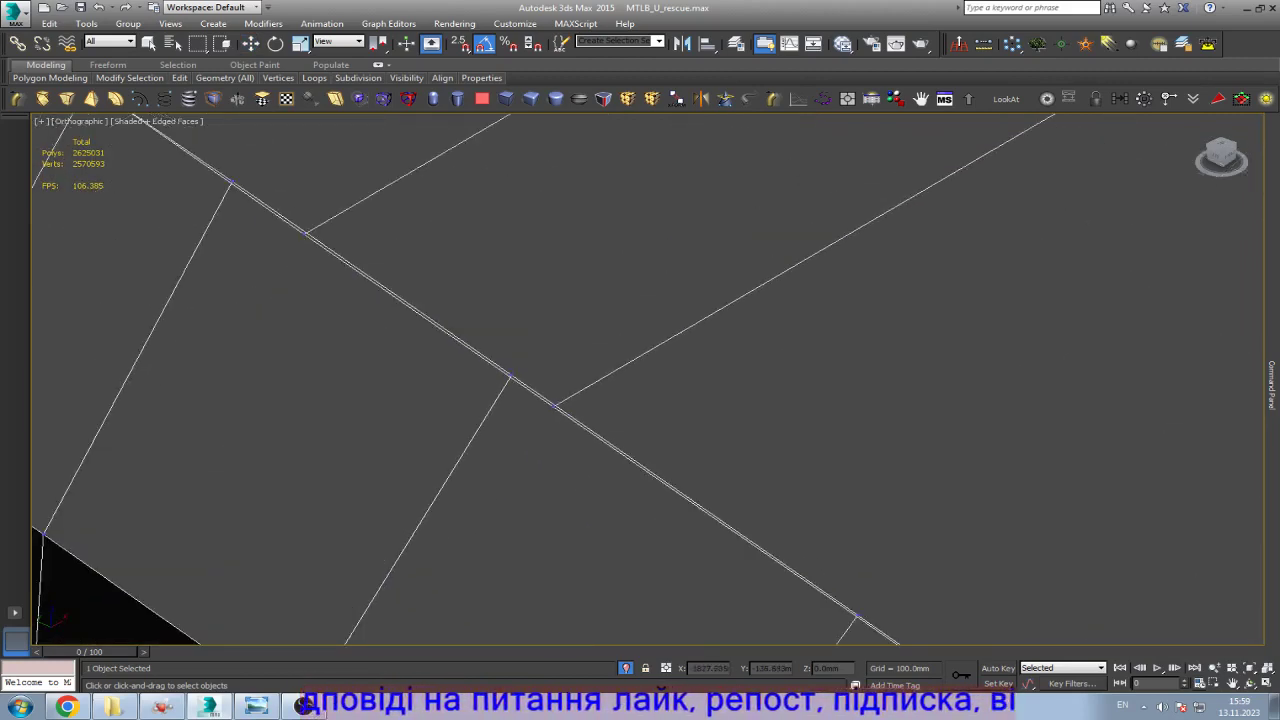
pyautogui.scroll(-2, 530, 350)
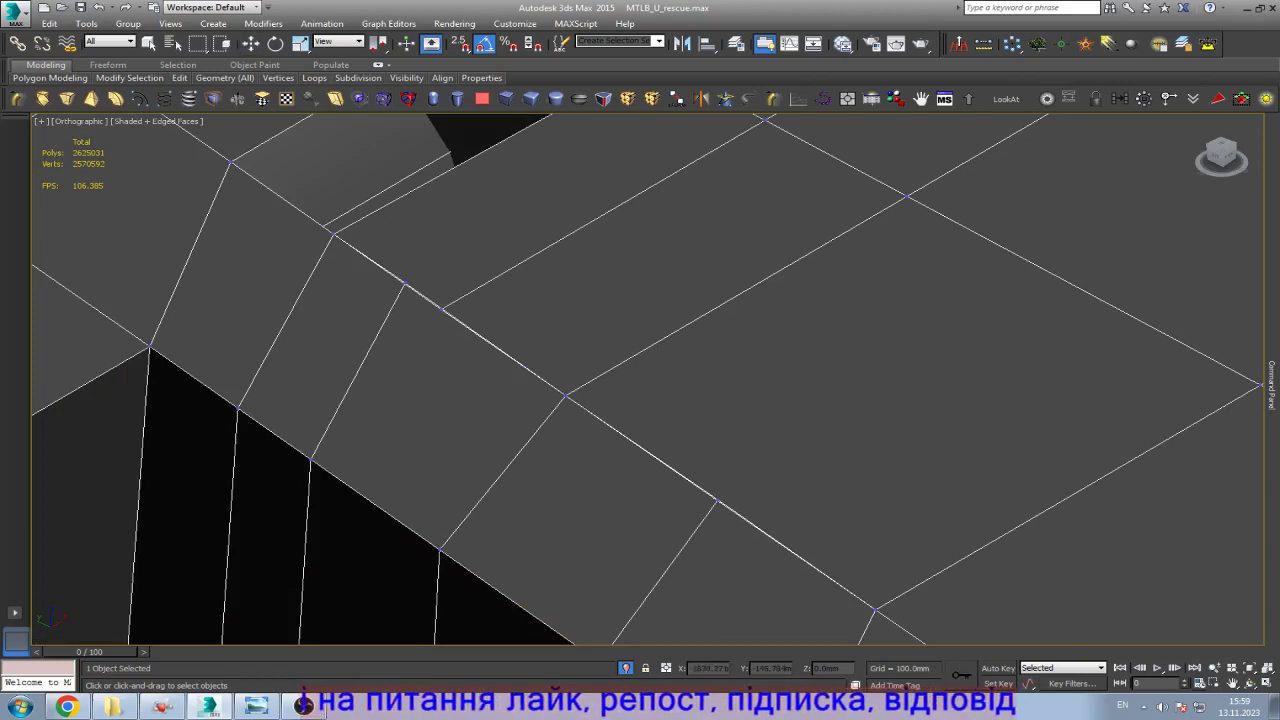
pyautogui.press('w')
pyautogui.scroll(-2, 664, 366)
pyautogui.scroll(3, 664, 366)
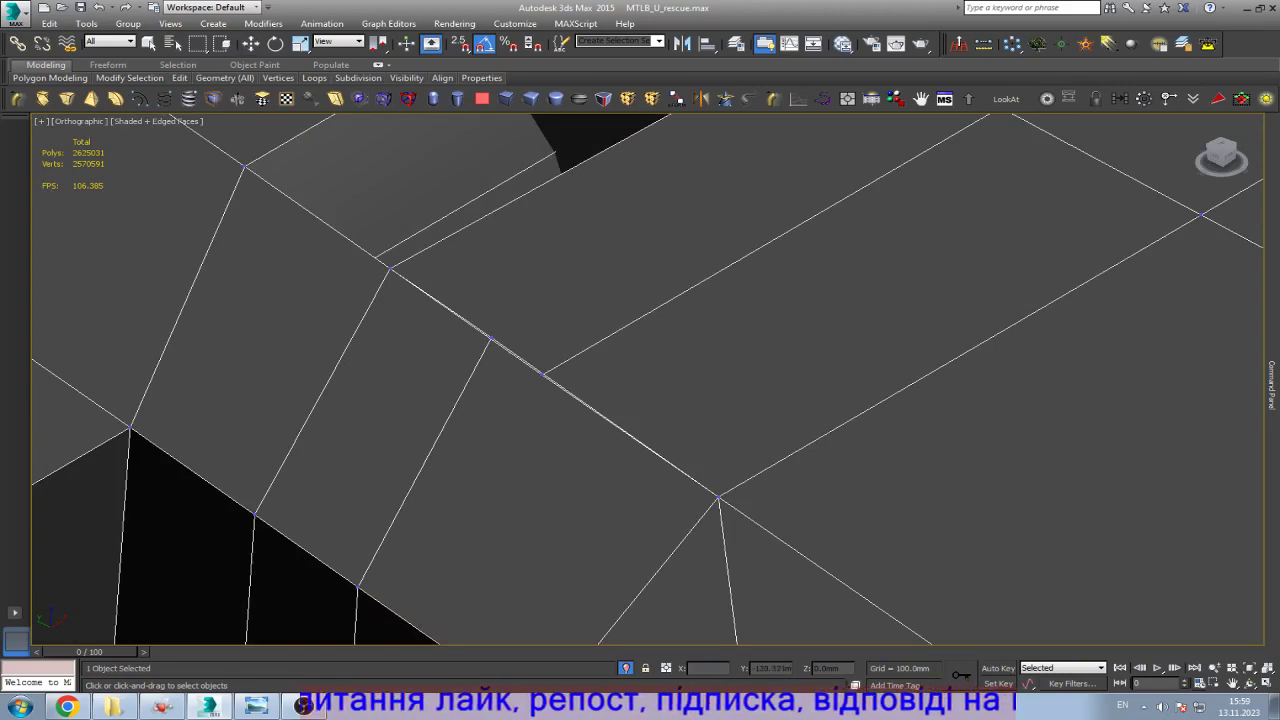
pyautogui.scroll(-2, 700, 420)
pyautogui.press('w')
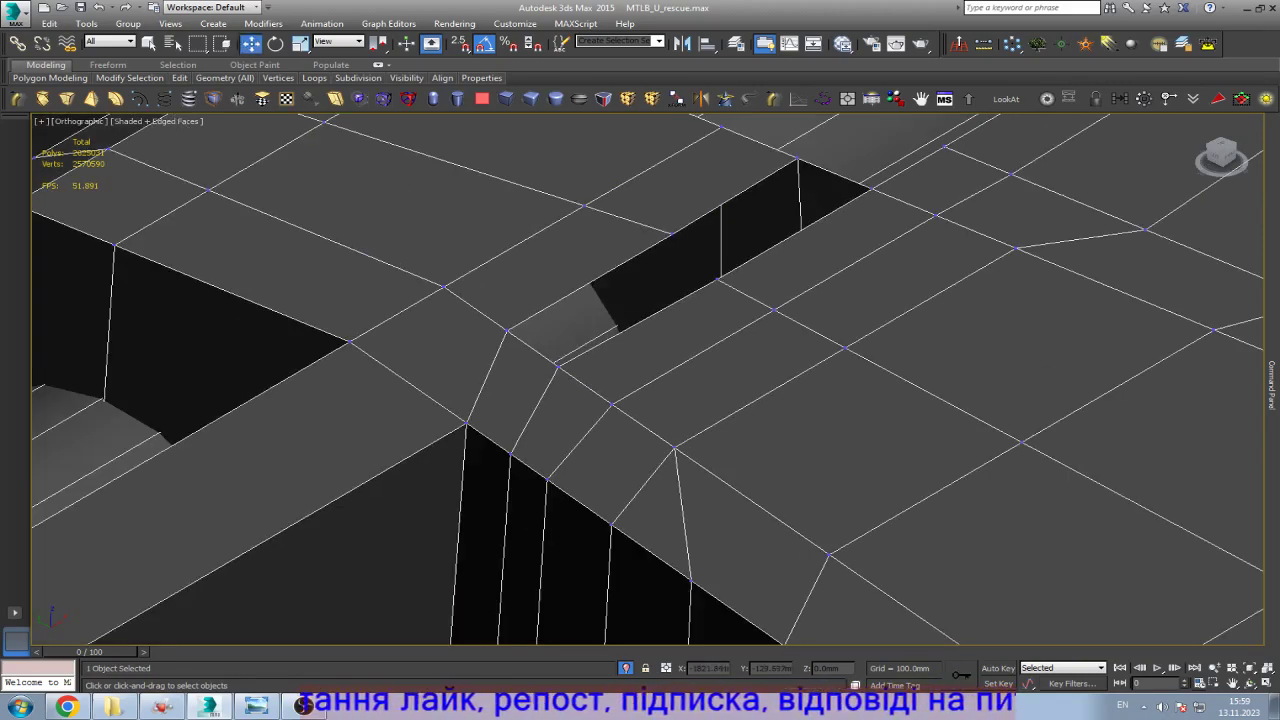
pyautogui.scroll(5, 566, 354)
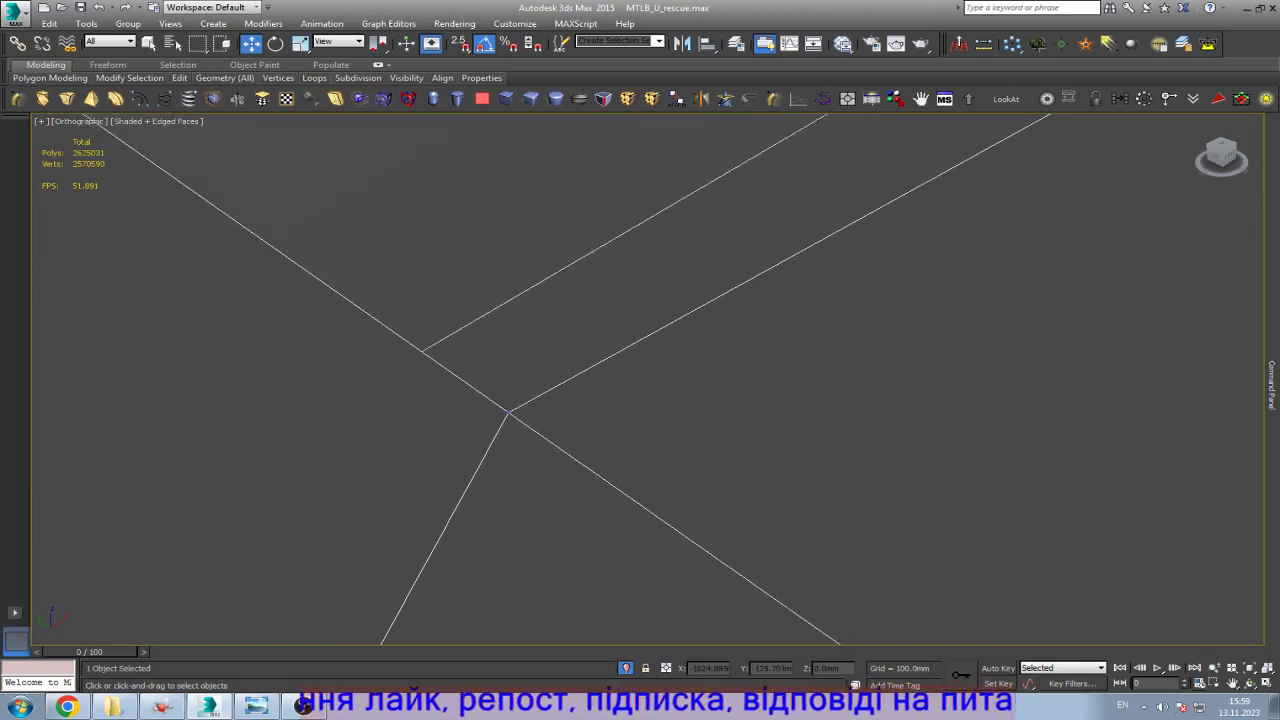
pyautogui.scroll(-3, 512, 410)
# Step: Cap the selected open border of the fender hole with new faces
pyautogui.press('3')
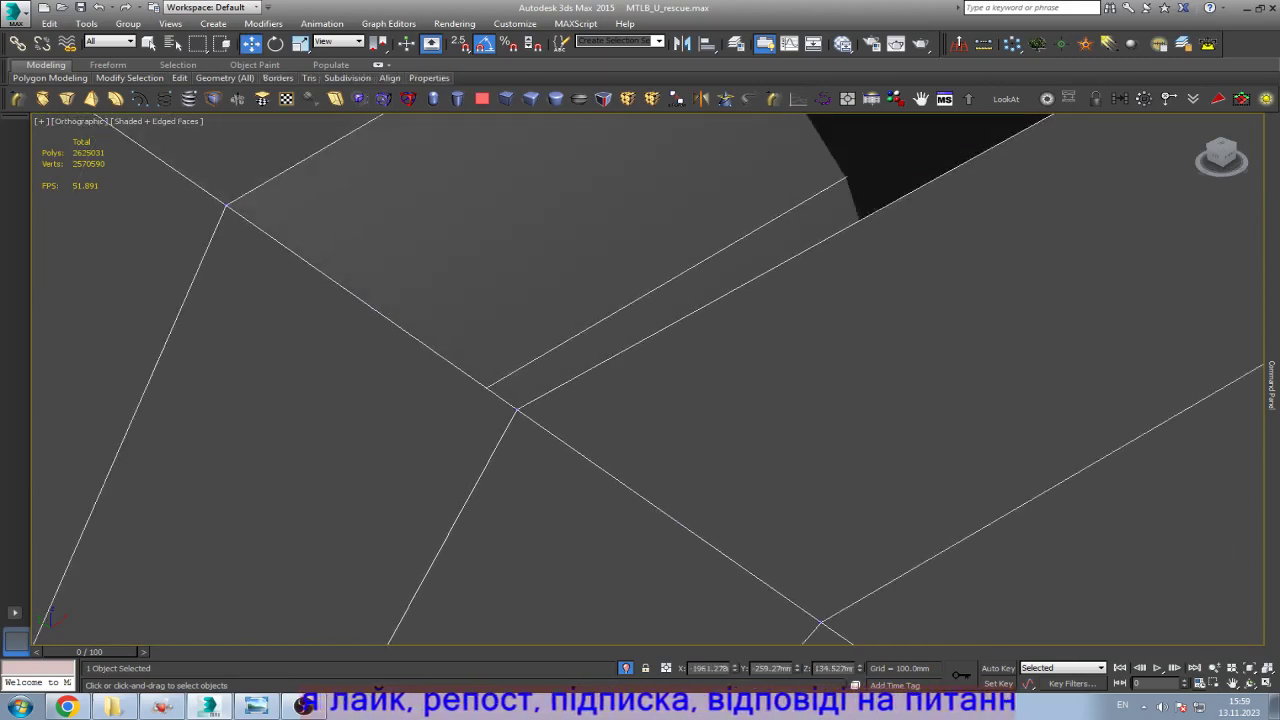
pyautogui.scroll(-3, 765, 354)
pyautogui.hotkey('alt', 'p')
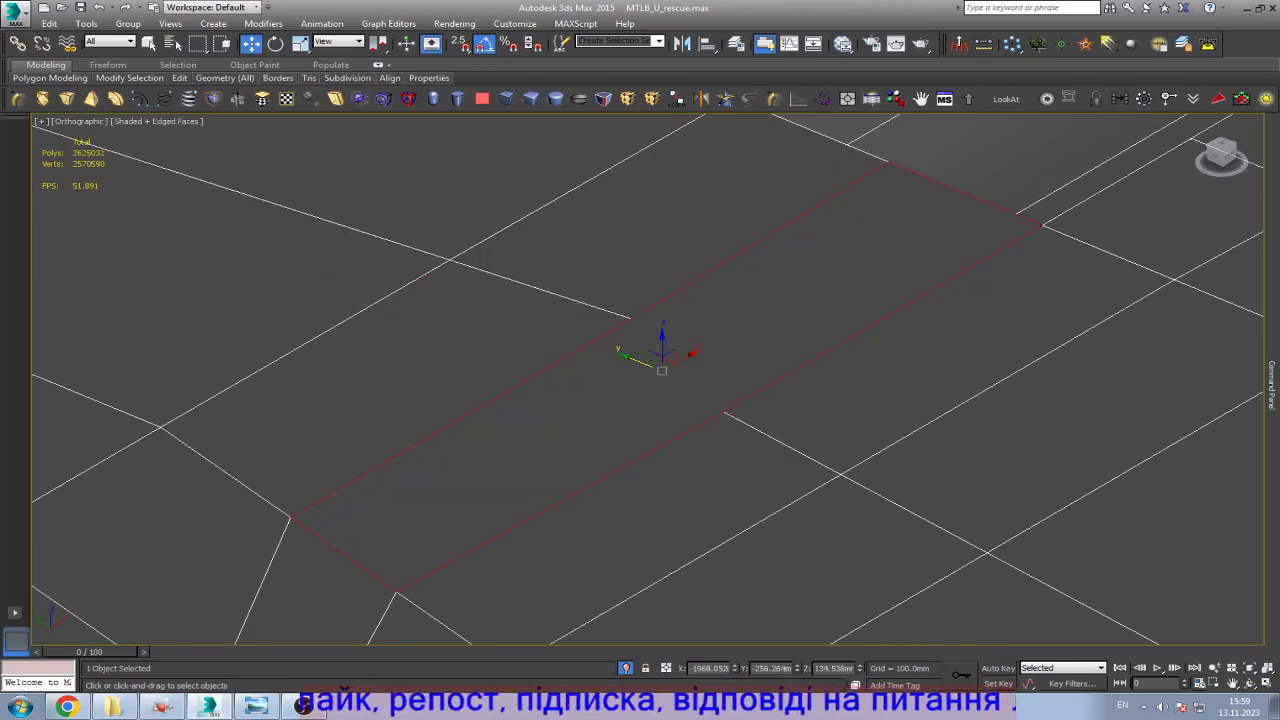
pyautogui.press('1')
pyautogui.click(630, 316)
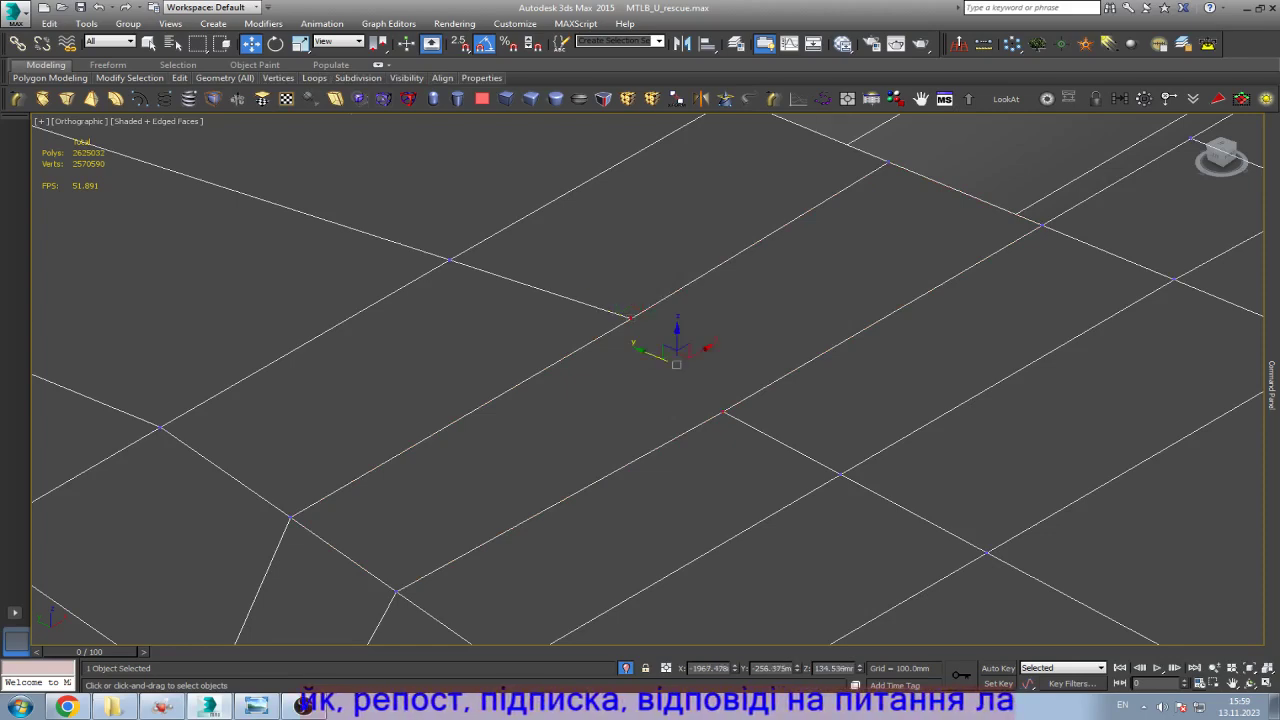
pyautogui.scroll(-5, 640, 355)
# Step: Clear the selection, select the whole track link, and orbit to a low side view
pyautogui.press('1')
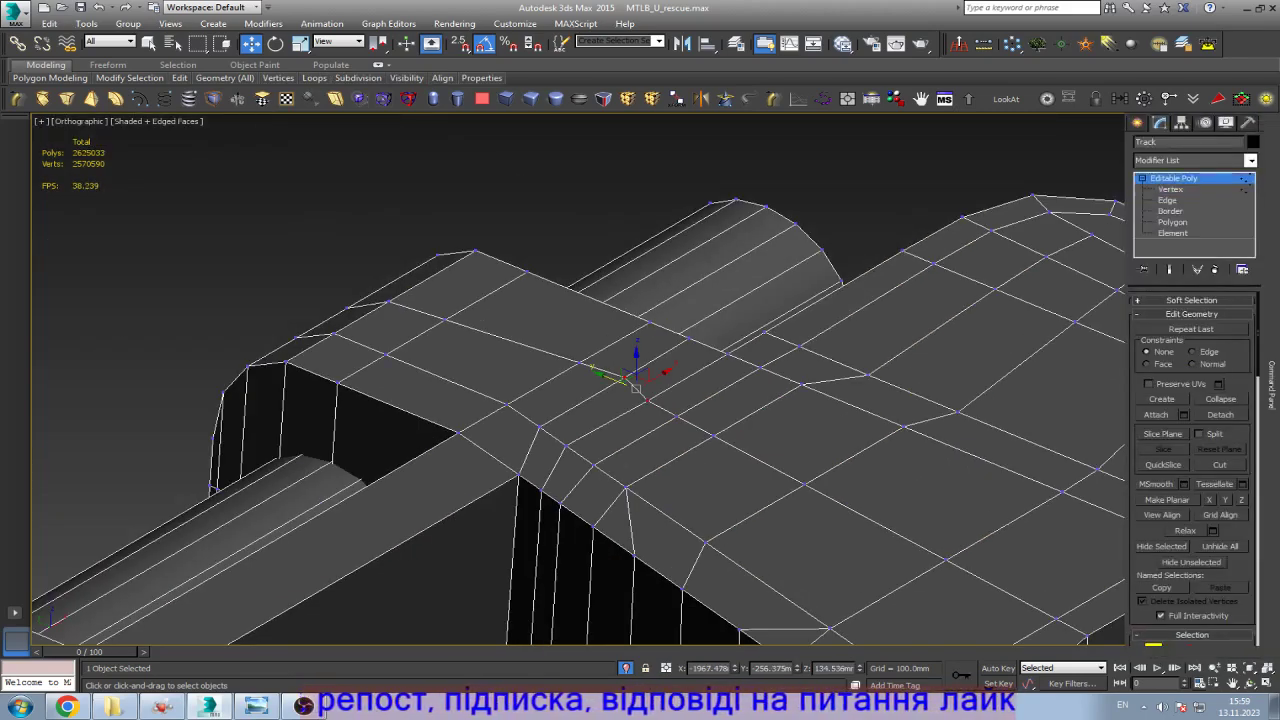
pyautogui.hotkey('ctrl', 'd')
pyautogui.scroll(-6, 640, 380)
pyautogui.click(545, 383)
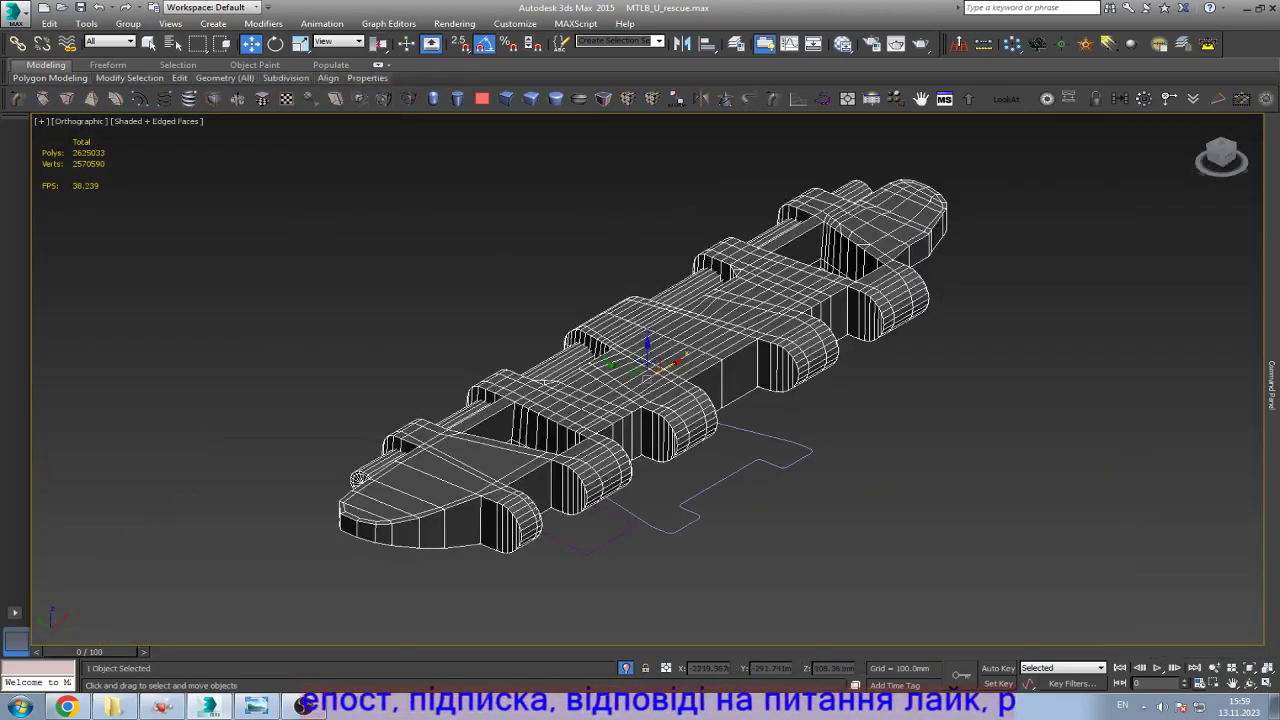
pyautogui.scroll(8, 545, 383)
pyautogui.scroll(-8, 545, 400)
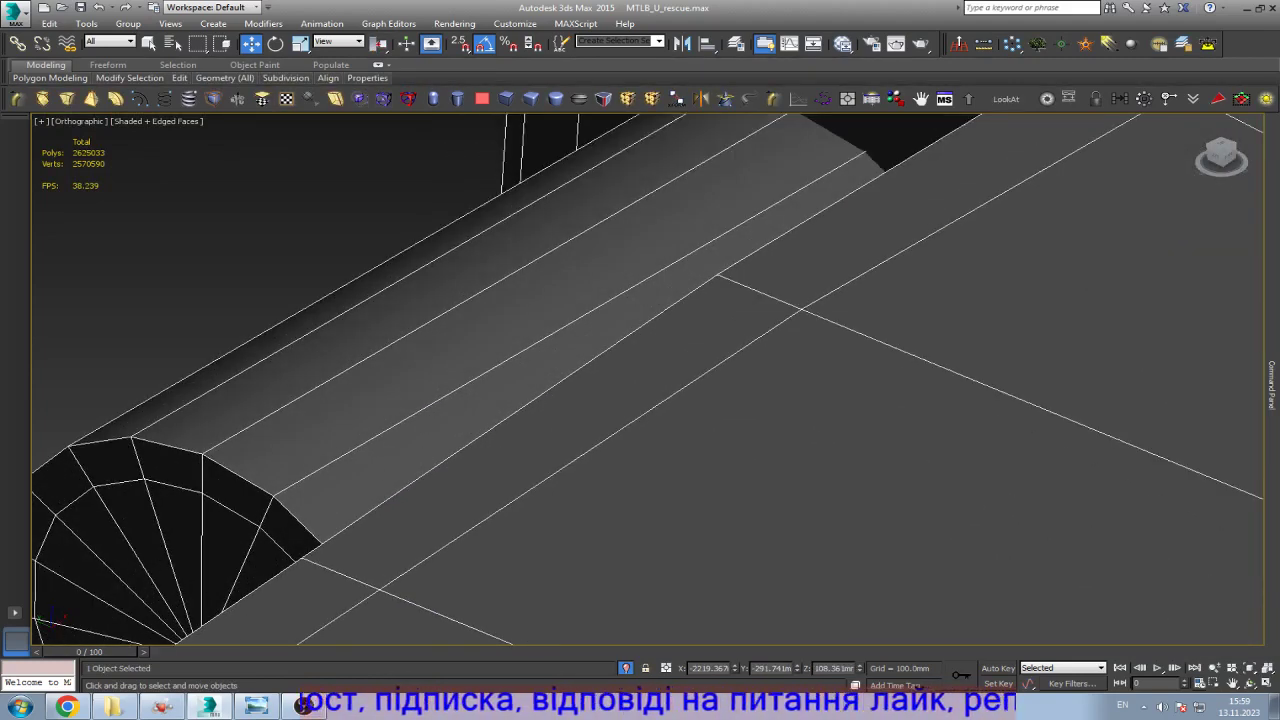
pyautogui.scroll(8, 545, 400)
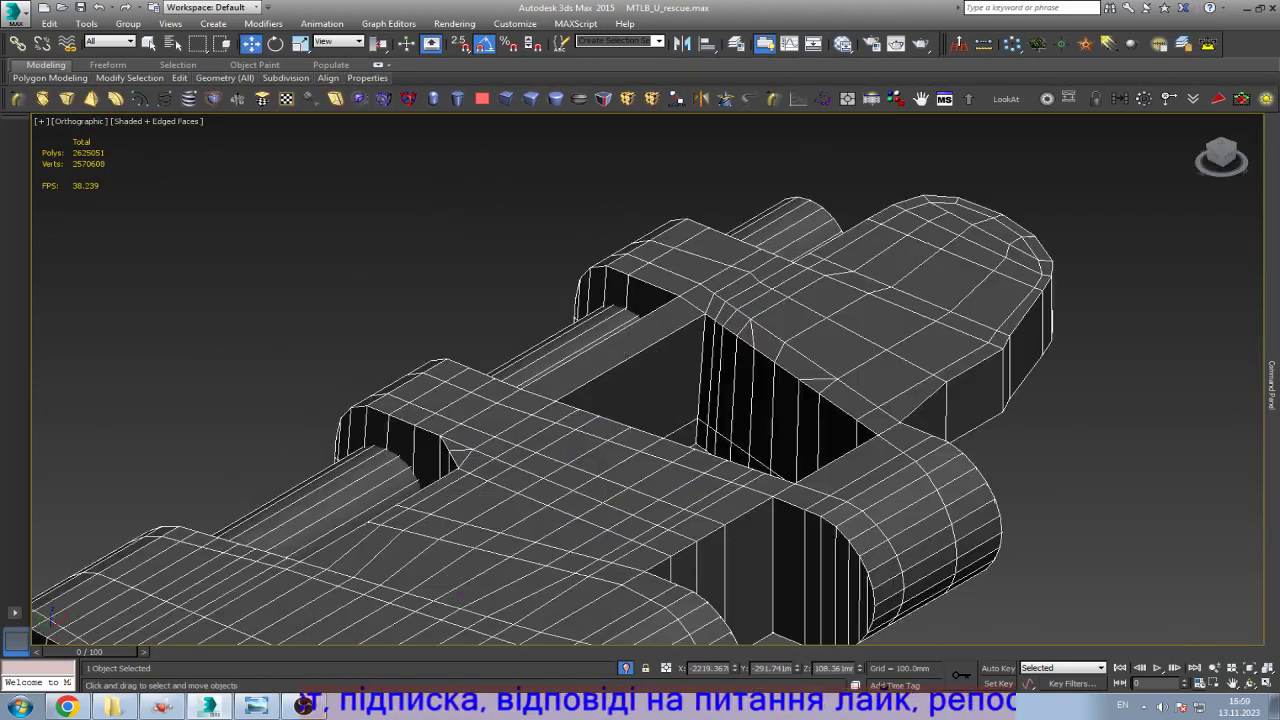
pyautogui.press('w')
pyautogui.scroll(-4, 545, 400)
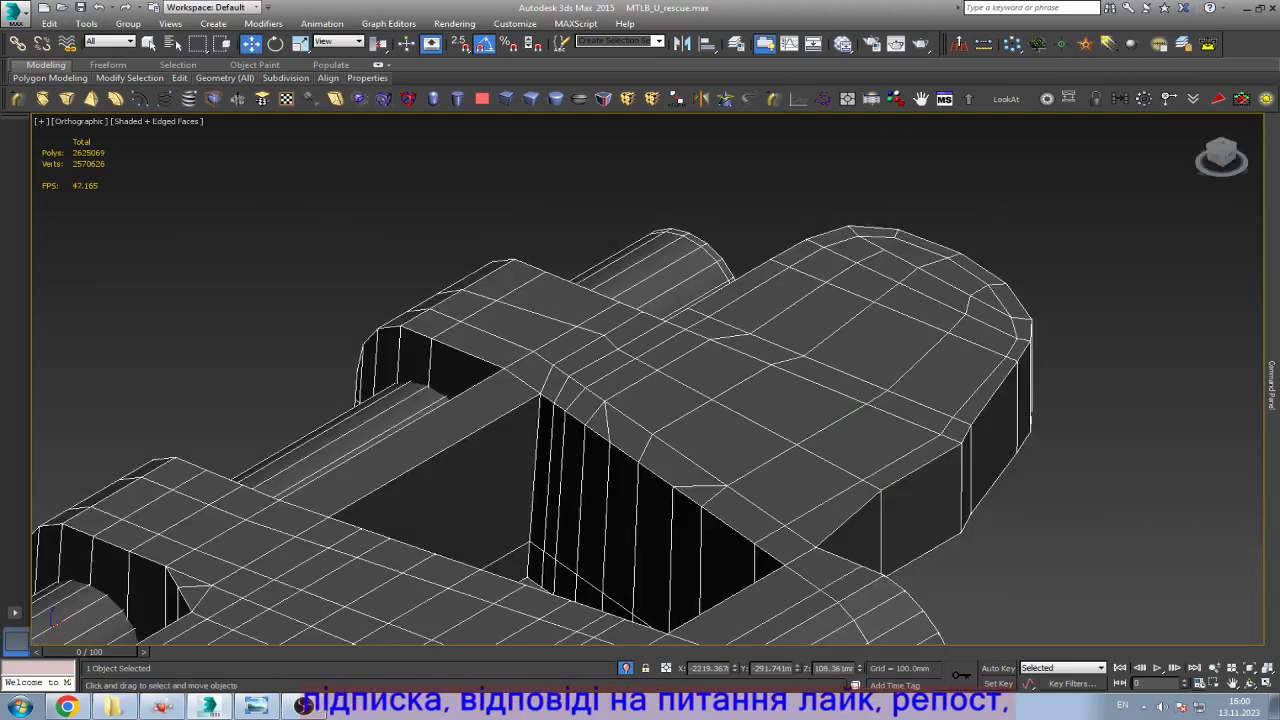
pyautogui.scroll(-4, 545, 400)
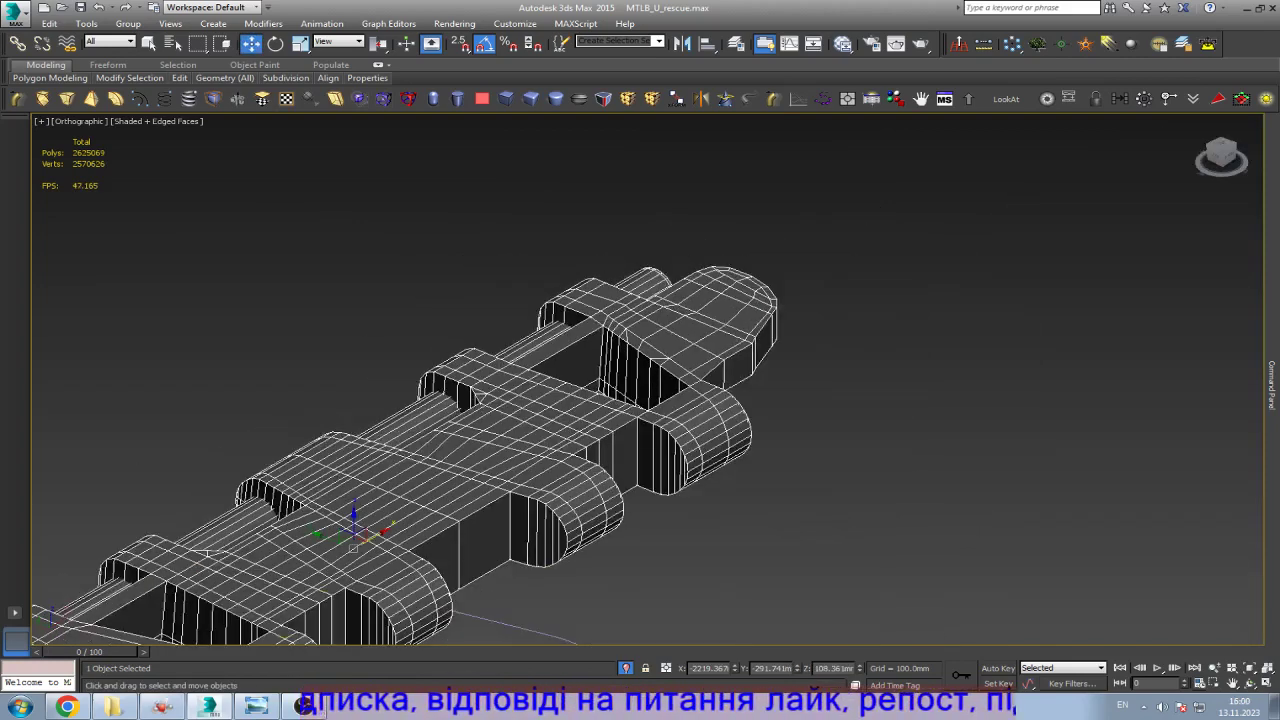
pyautogui.scroll(-4, 545, 400)
pyautogui.scroll(5, 545, 400)
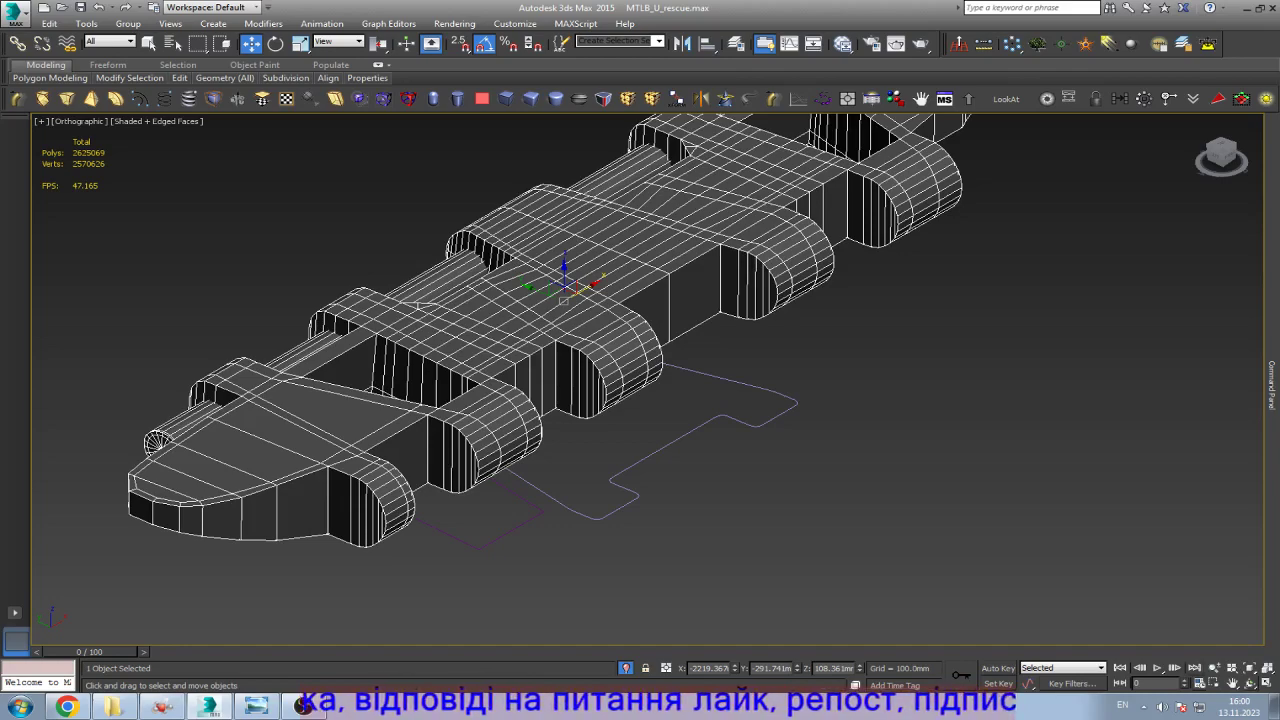
pyautogui.keyDown('alt'); pyautogui.moveTo(640, 380); pyautogui.dragTo(630, 355, button='middle'); pyautogui.keyUp('alt')
# Step: Glance at the track-link reference photo, then return and orbit around the model
pyautogui.click(256, 706)
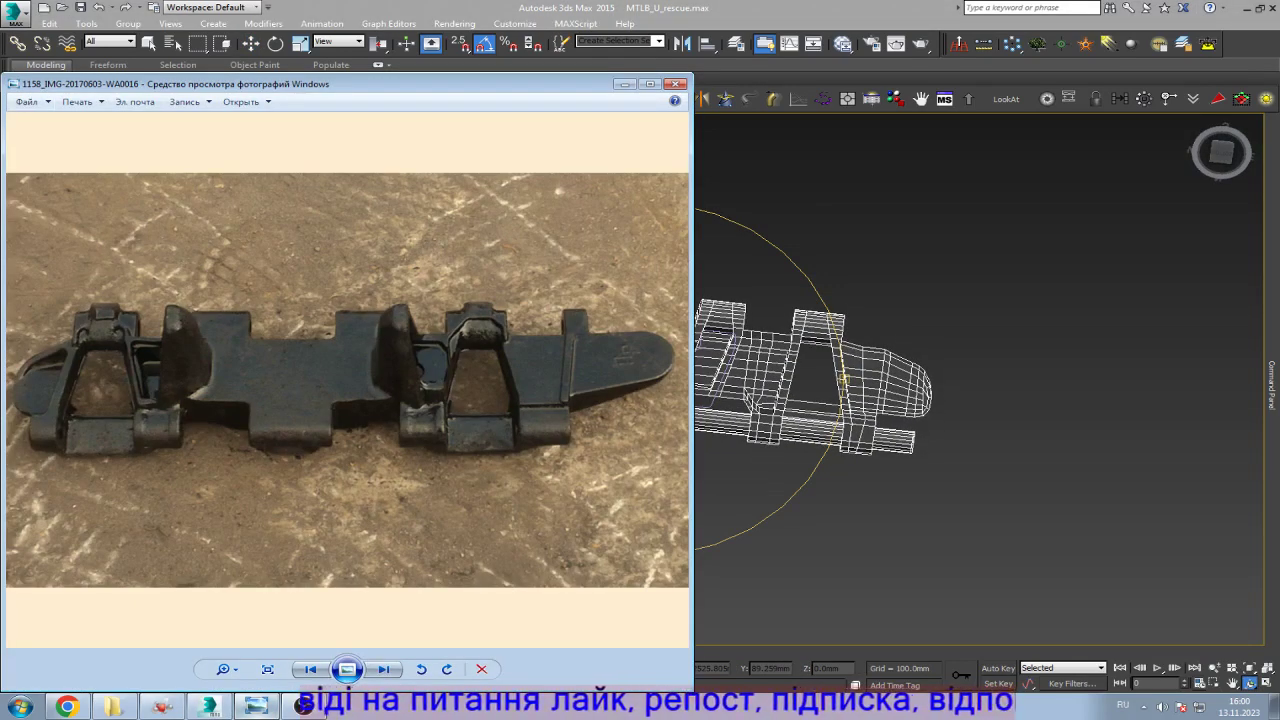
pyautogui.hotkey('alt', 'Tab')
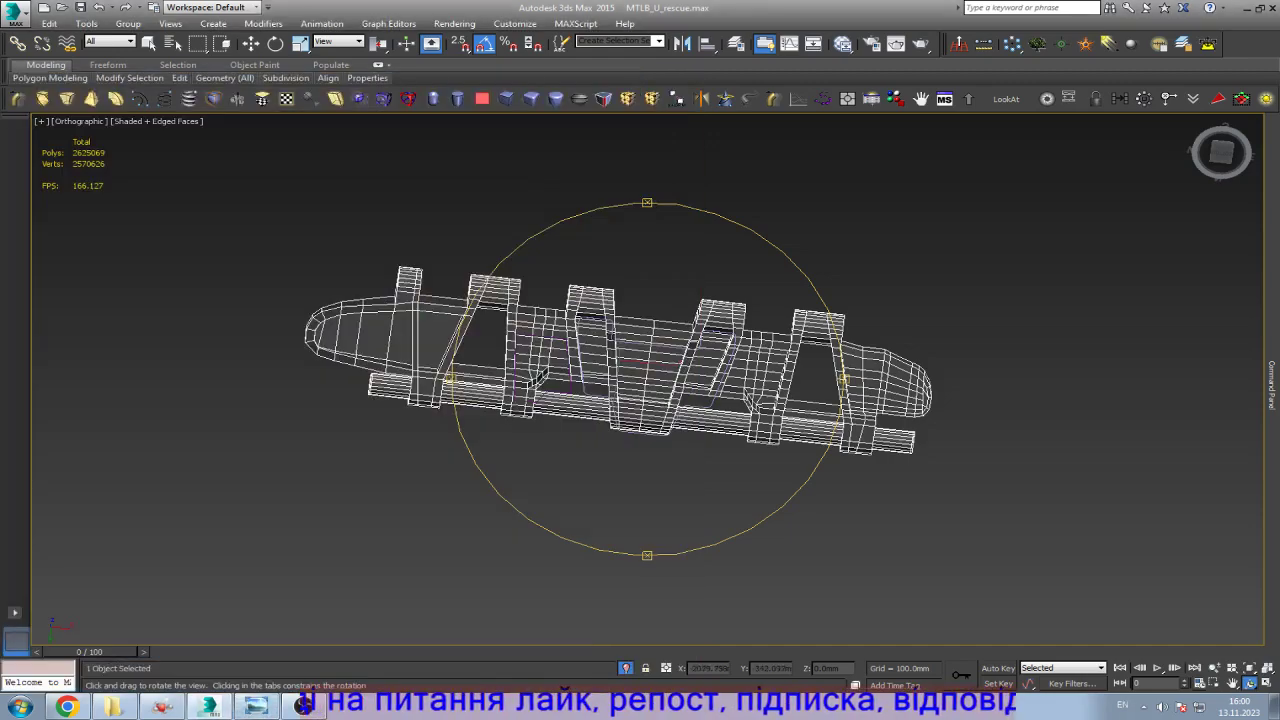
pyautogui.moveTo(647, 380)
pyautogui.keyDown('alt'); pyautogui.mouseDown(button='middle')
pyautogui.moveTo(660, 390)
pyautogui.moveTo(645, 370)
pyautogui.mouseUp(button='middle'); pyautogui.keyUp('alt')
pyautogui.press('w')
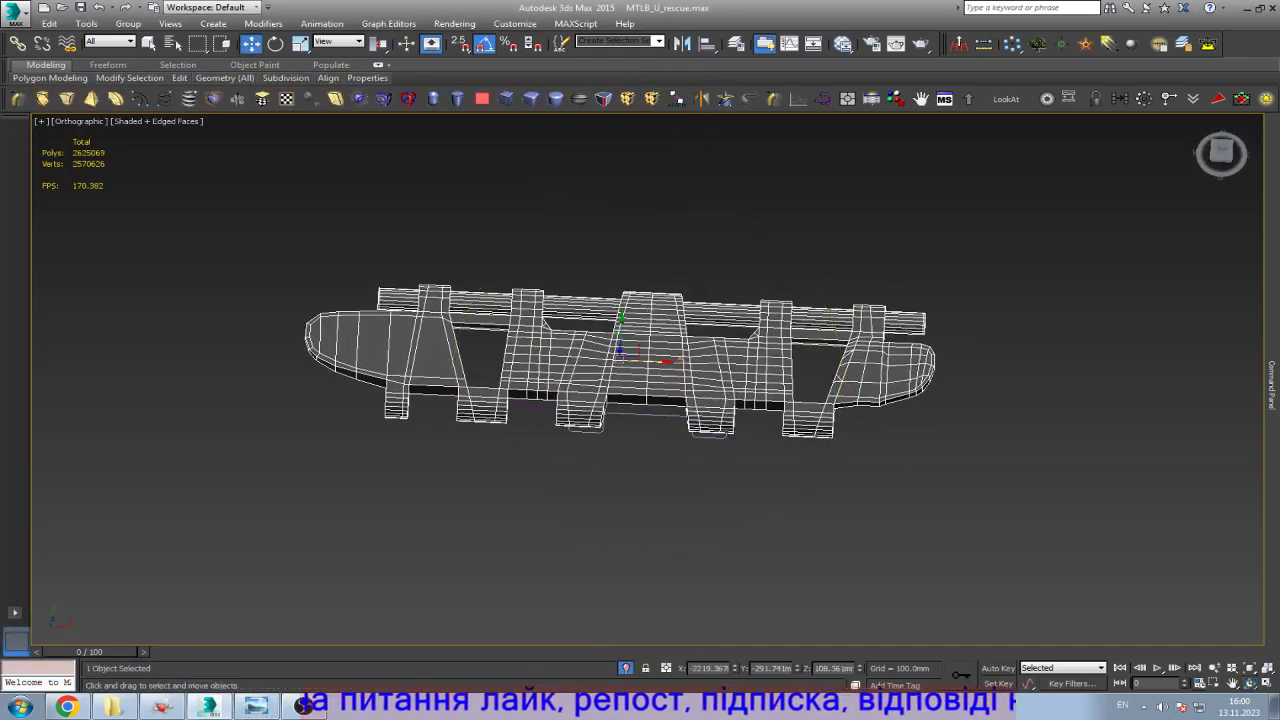
pyautogui.scroll(5, 567, 388)
# Step: Select the fender's lower-edge vertex and its right-hand neighbour in Vertex mode
pyautogui.press('1')
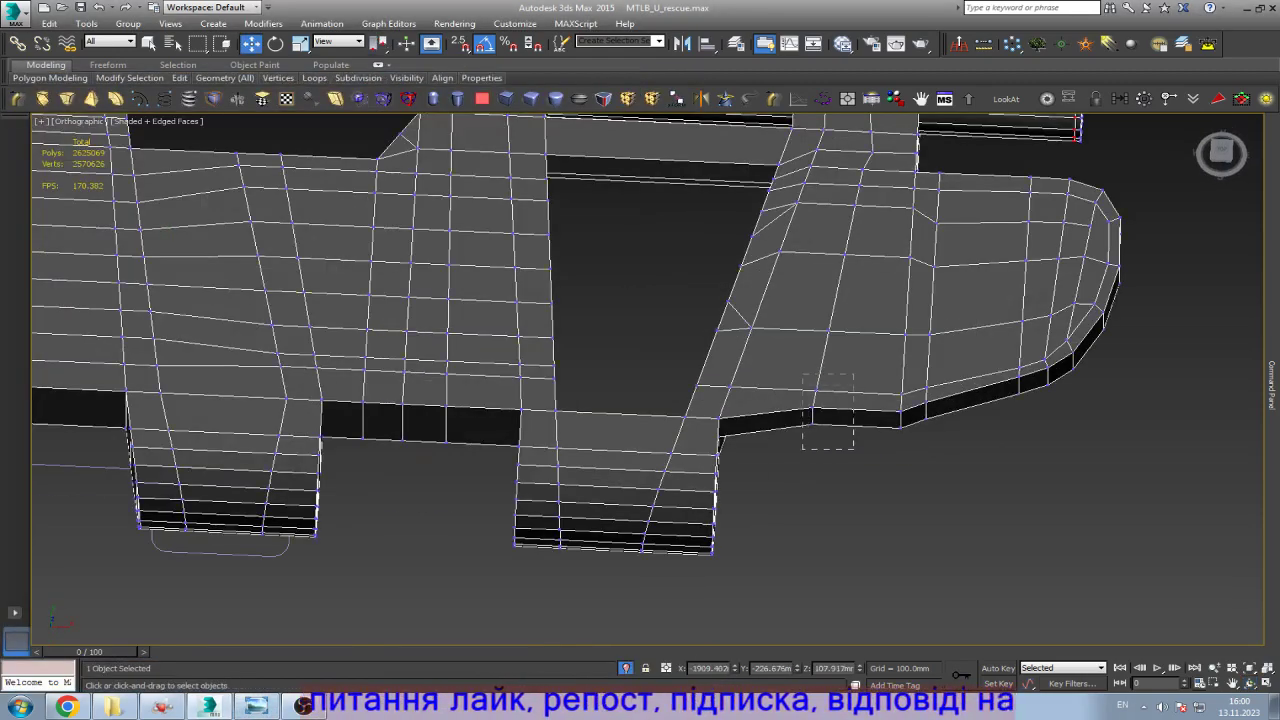
pyautogui.moveTo(802, 375); pyautogui.dragTo(812, 414)
pyautogui.scroll(2, 815, 395)
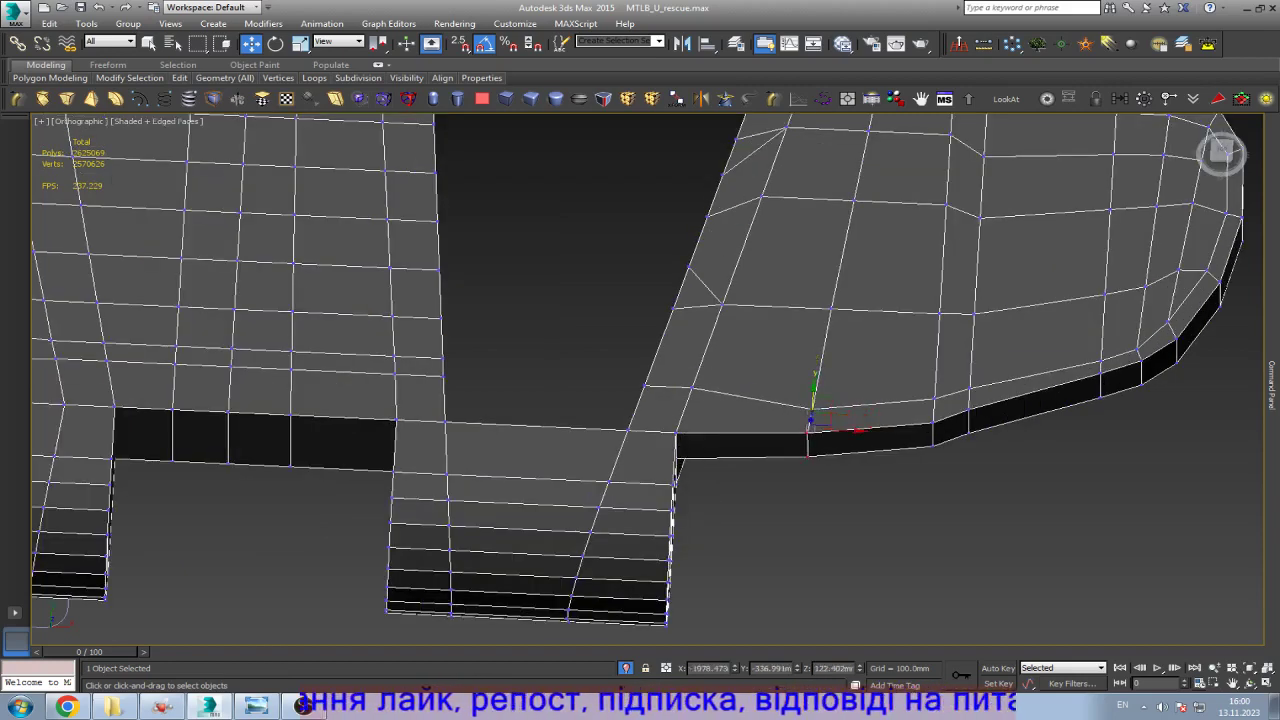
pyautogui.scroll(3, 978, 425)
pyautogui.click(893, 405)
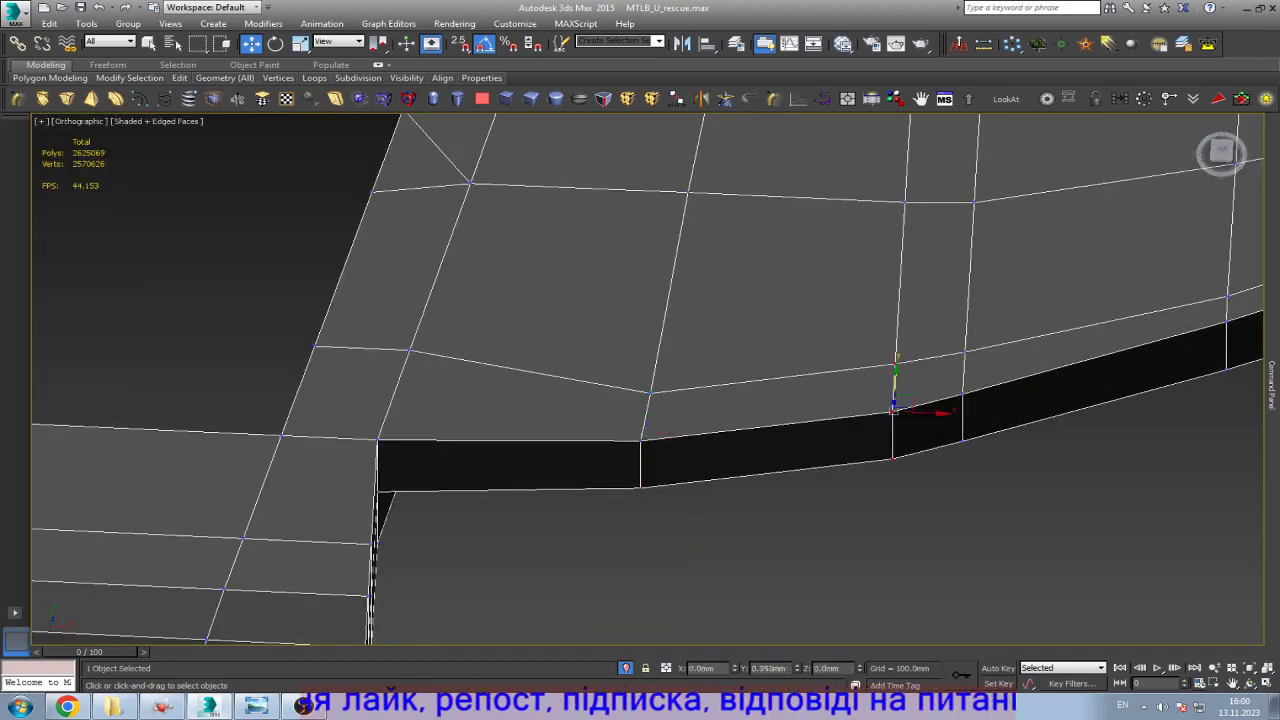
pyautogui.scroll(-6, 893, 410)
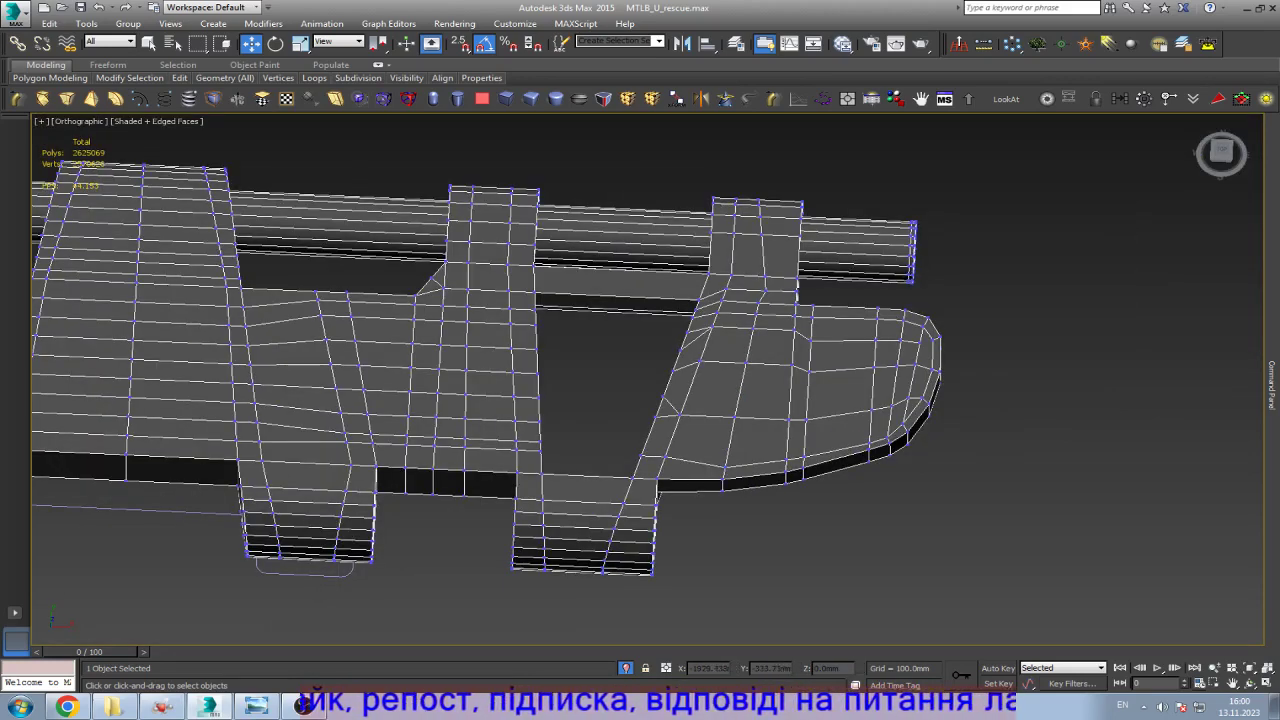
pyautogui.scroll(-2, 900, 507)
# Step: Switch to Top view, exit vertex level, and bring the reference photo back up
pyautogui.press('t')
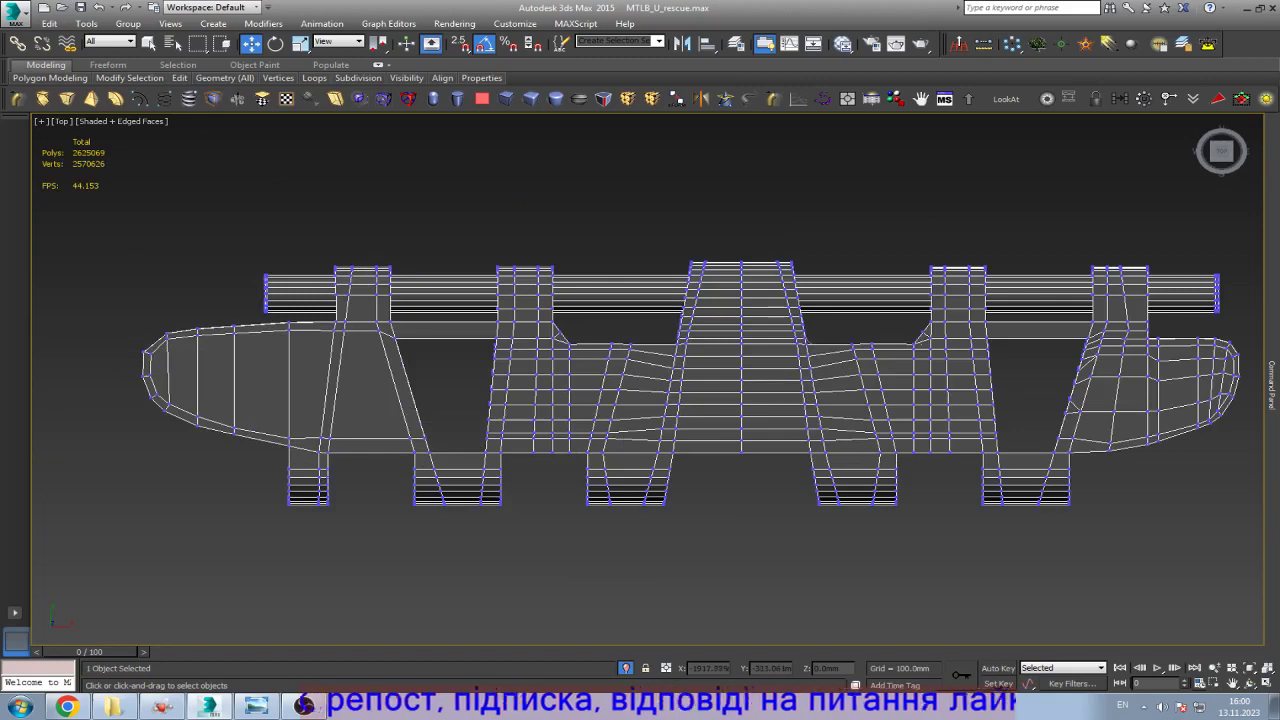
pyautogui.moveTo(1272, 380)
pyautogui.click(1174, 178)
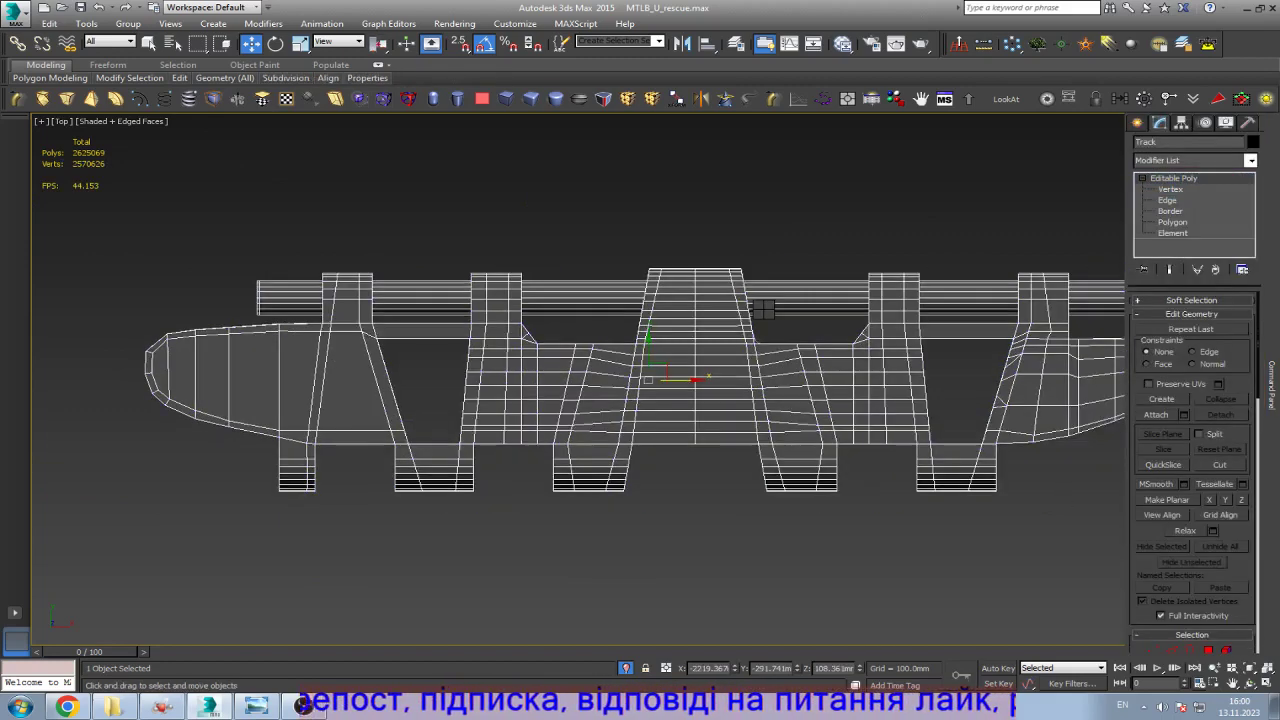
pyautogui.moveTo(1272, 385)
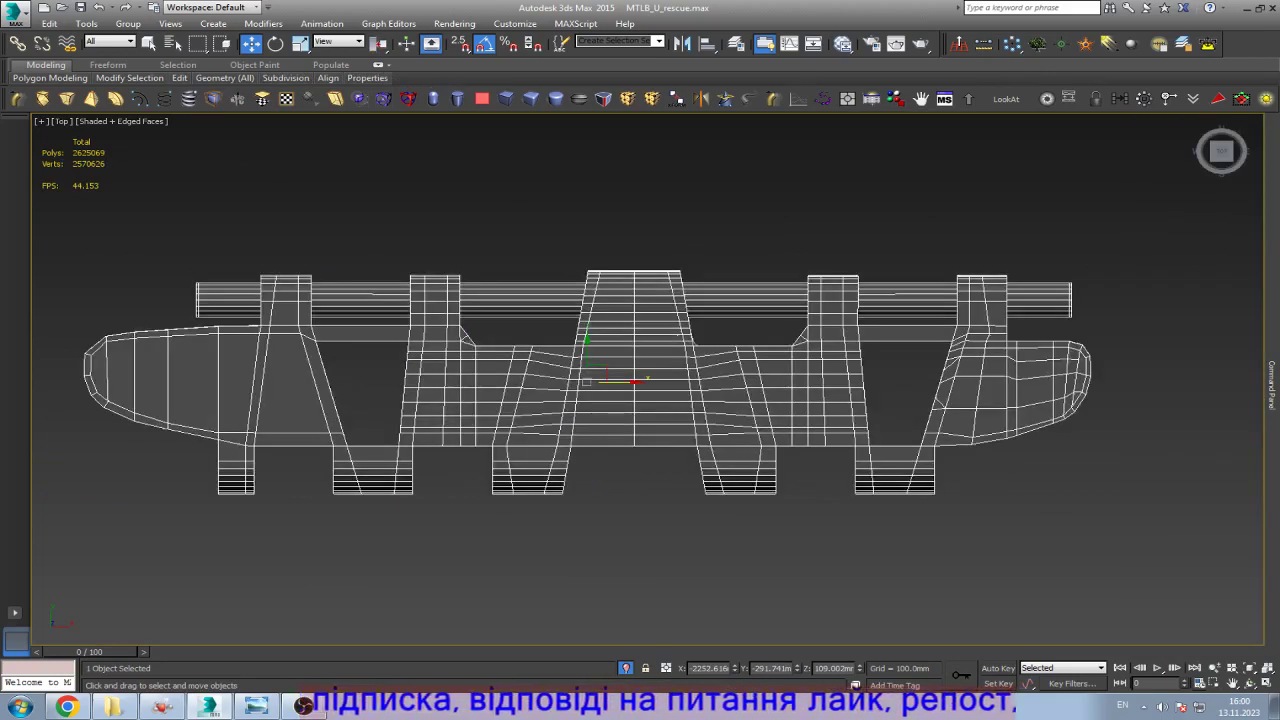
pyautogui.hotkey('alt', 'Tab')
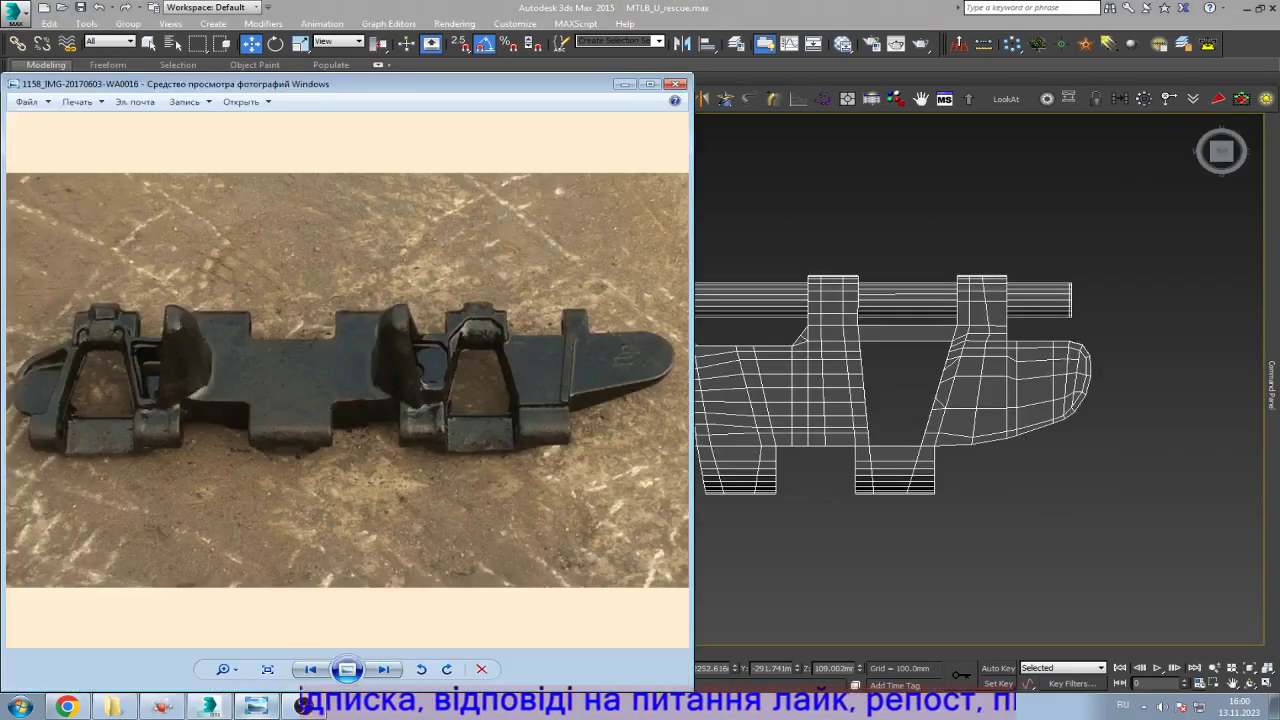
# Step: Flip between the reference photo and the model, then open the ref image folder
pyautogui.hotkey('alt', 'Tab')
pyautogui.hotkey('alt', 'Tab')
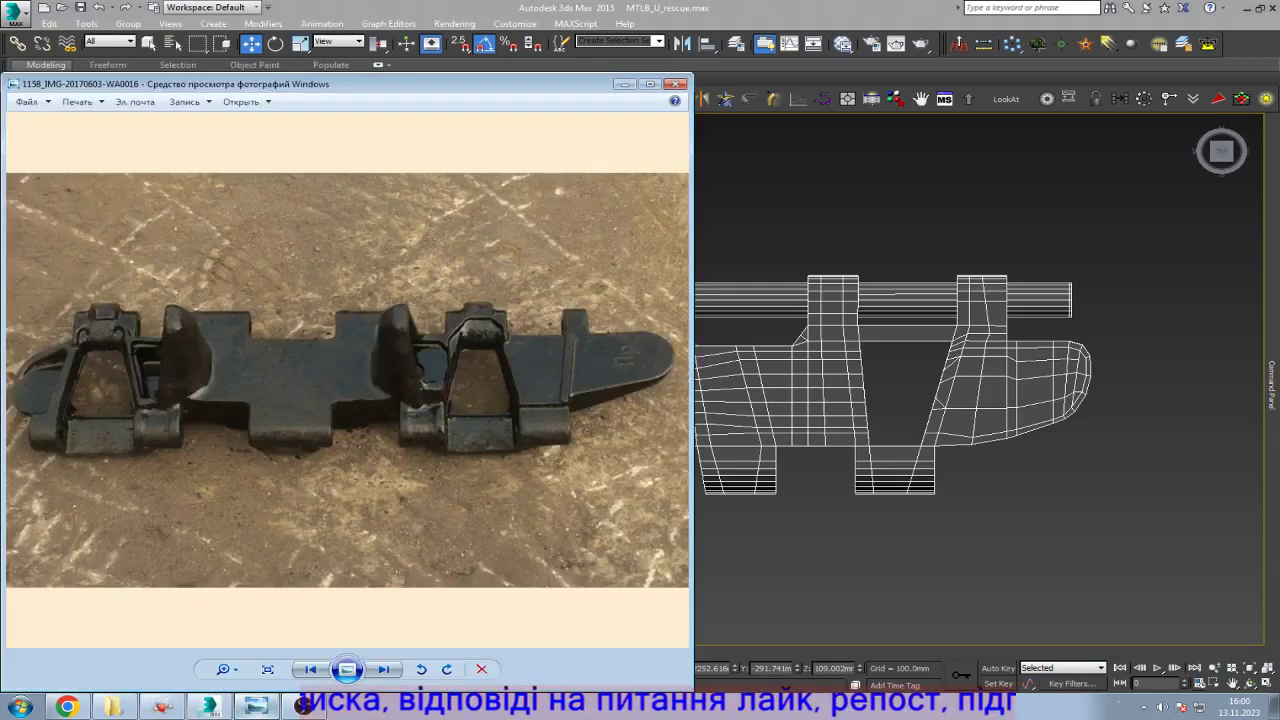
pyautogui.hotkey('alt', 'Tab')
pyautogui.hotkey('alt', 'Tab')
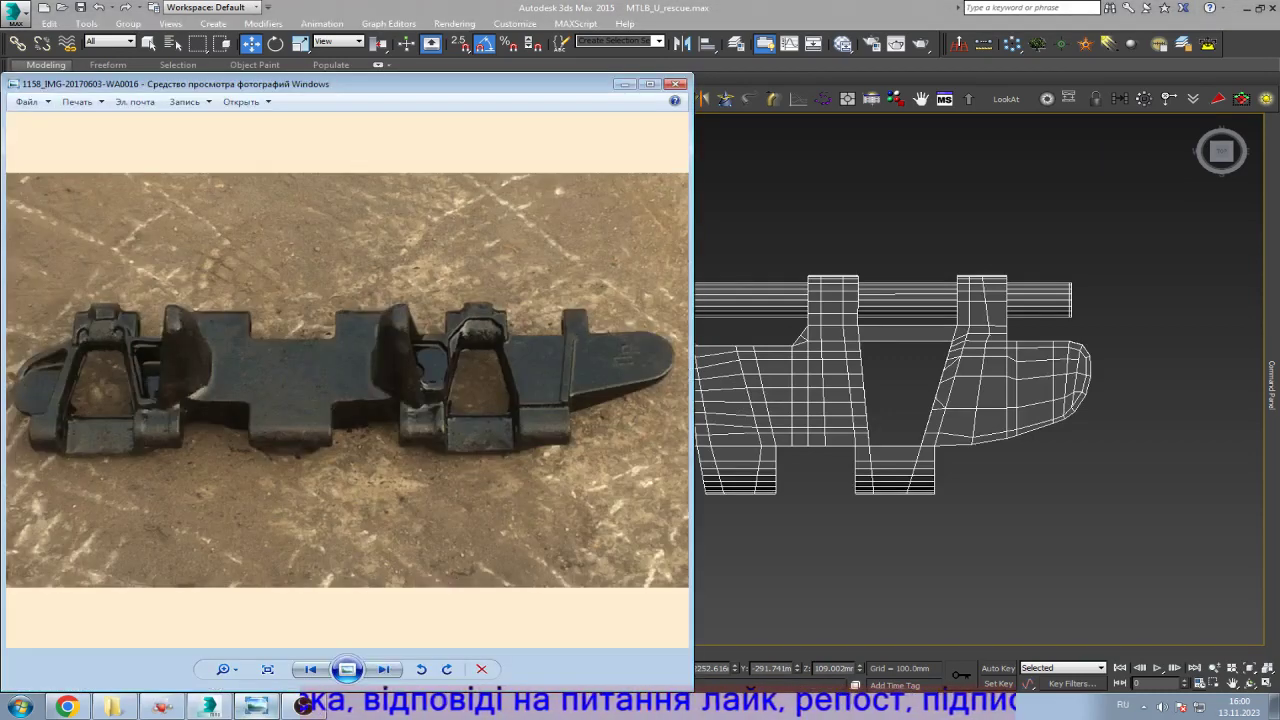
pyautogui.hotkey('alt', 'Tab')
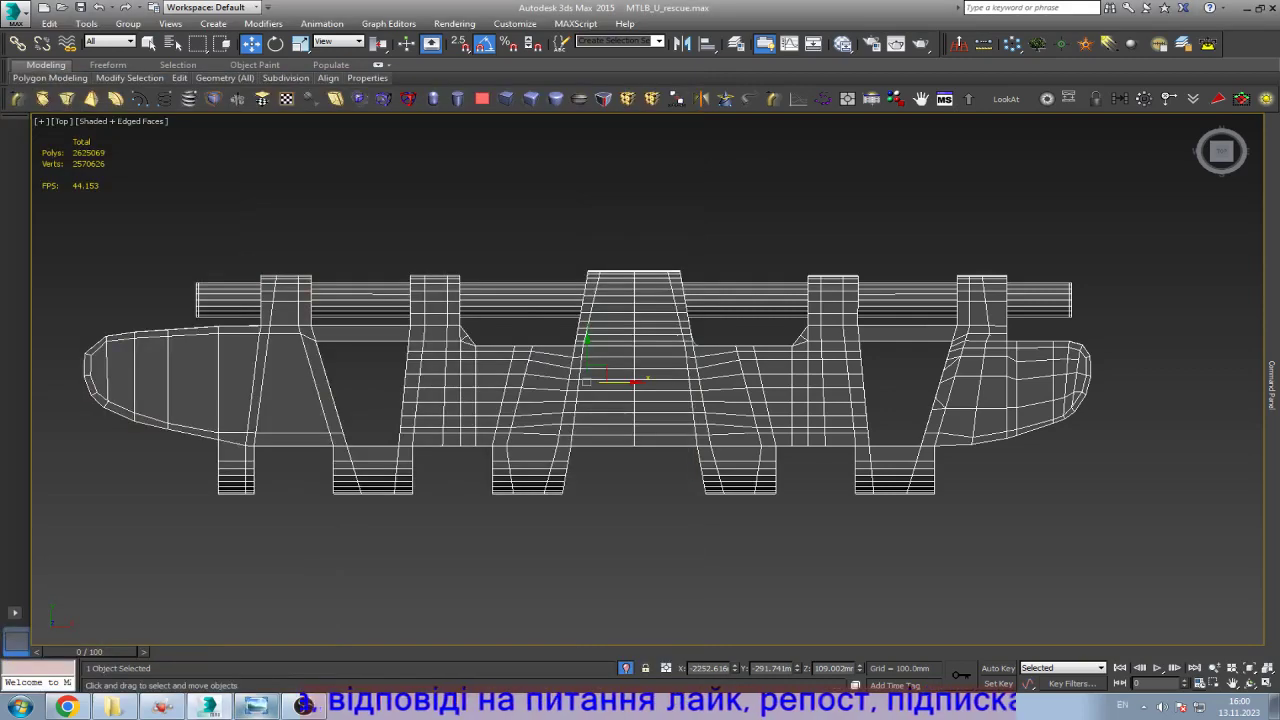
pyautogui.hotkey('alt', 'Tab')
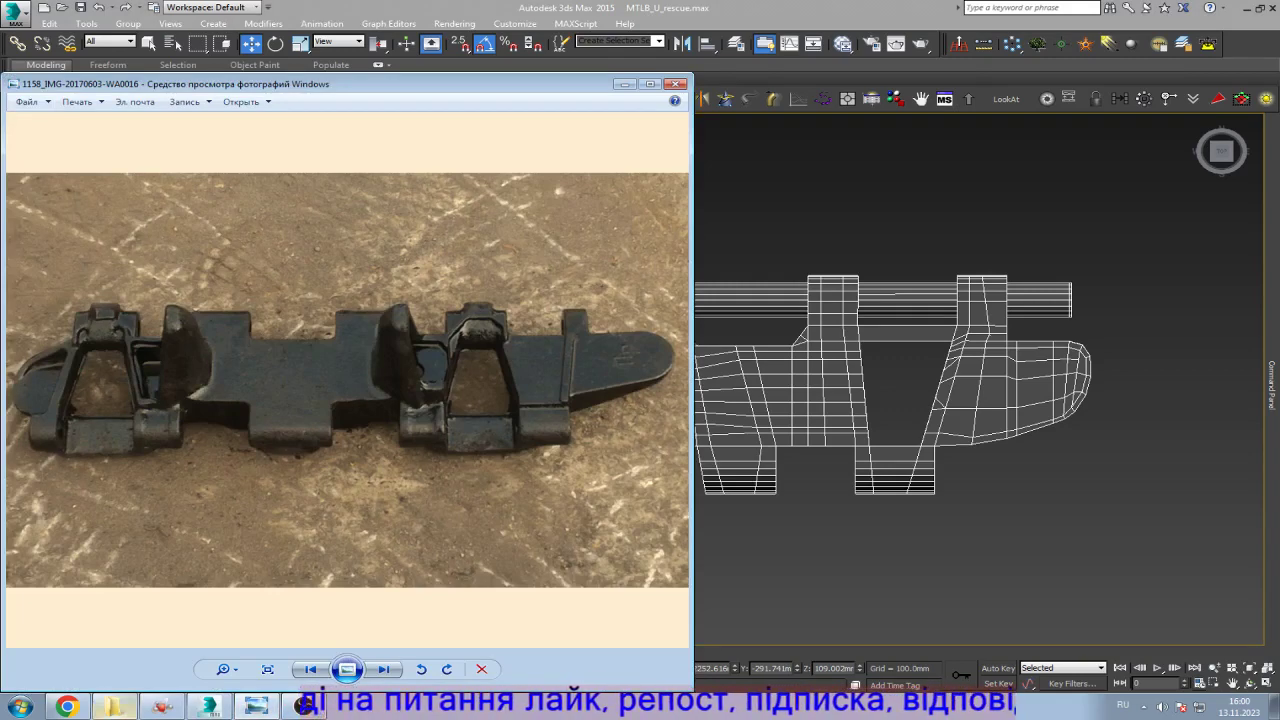
pyautogui.click(113, 707)
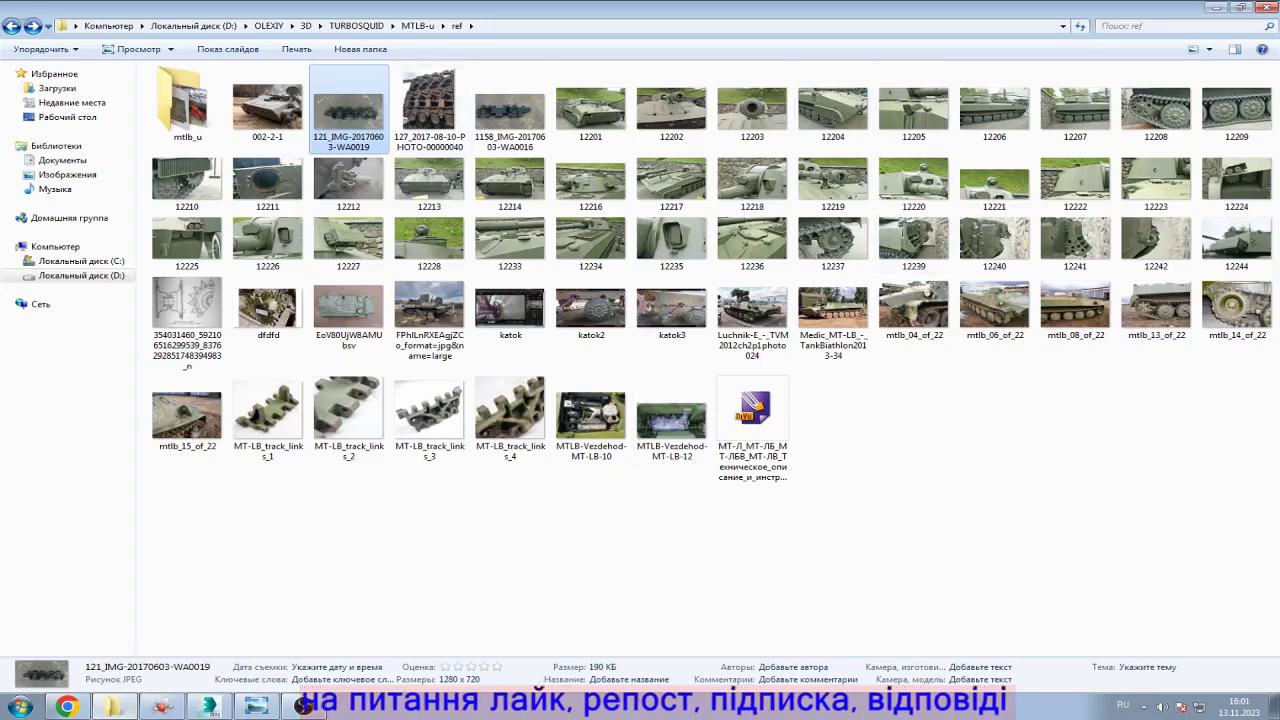
# Step: Open the 121_IMG-20170603-WA0019 photo and arrange it beside the WA0016 photo
pyautogui.hotkey('alt', 'Tab')
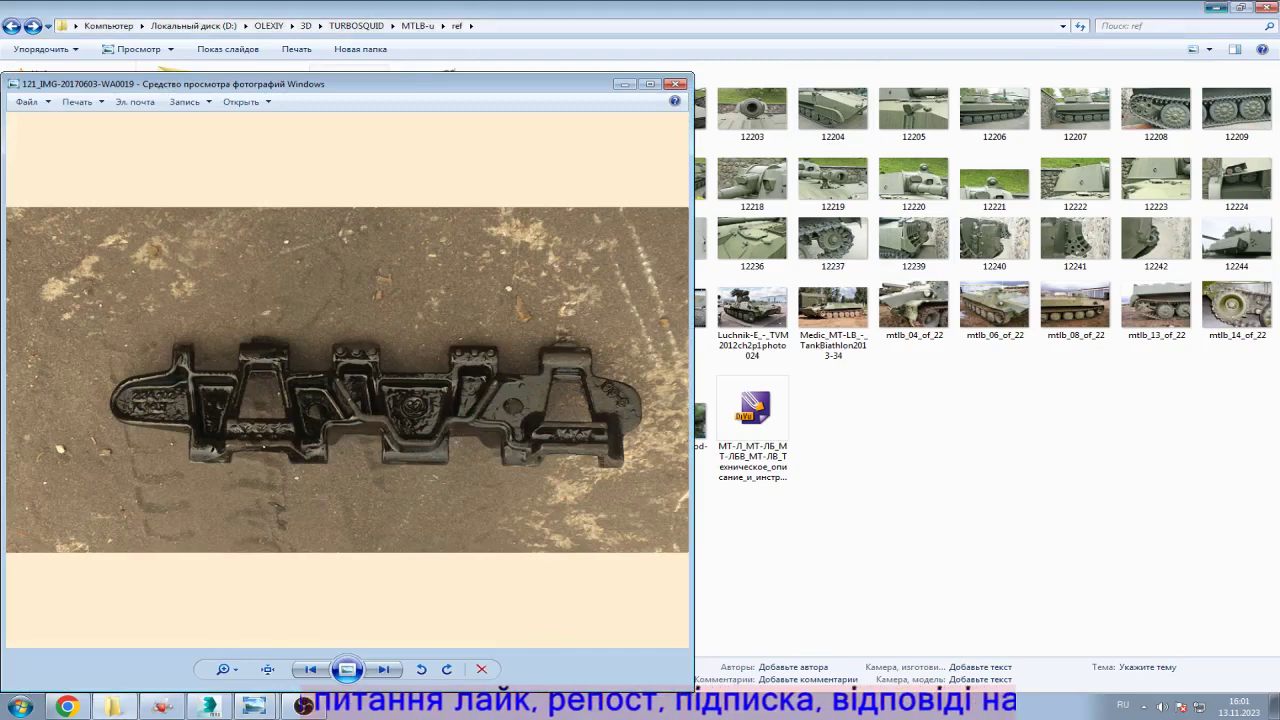
pyautogui.click(113, 707)
pyautogui.moveTo(300, 83); pyautogui.dragTo(762, 189)
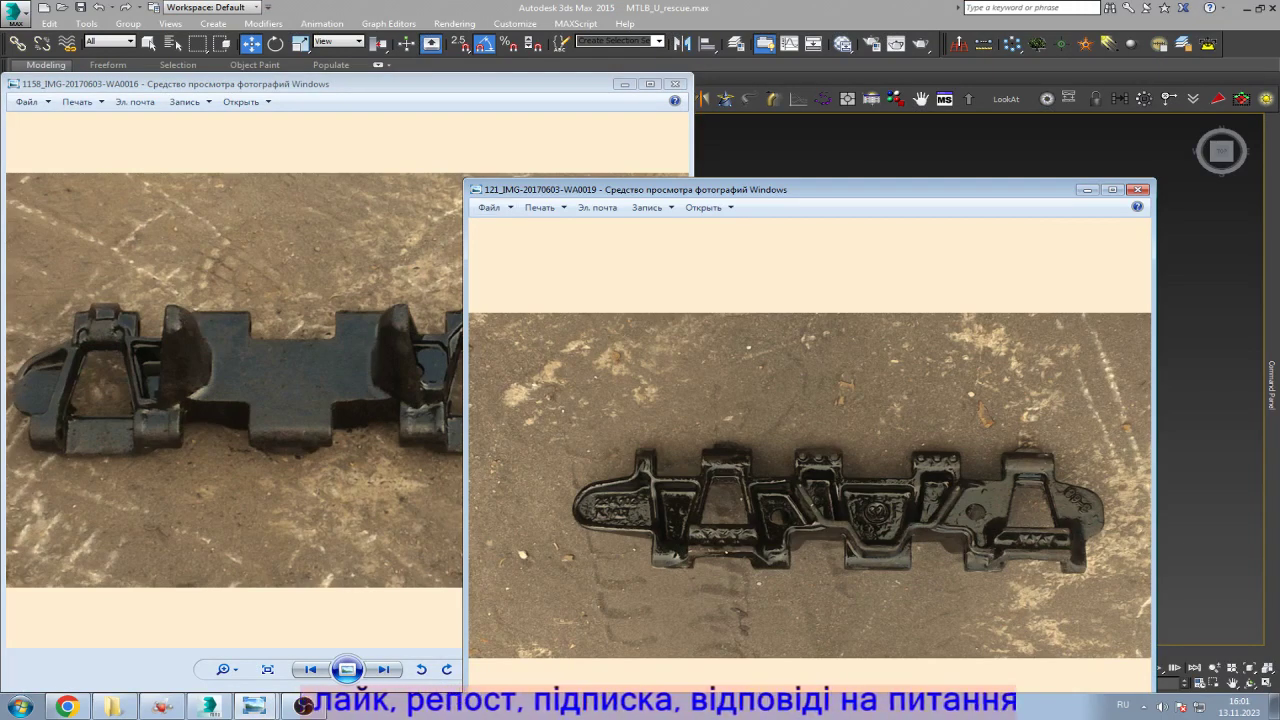
pyautogui.moveTo(400, 83); pyautogui.dragTo(348, 160)
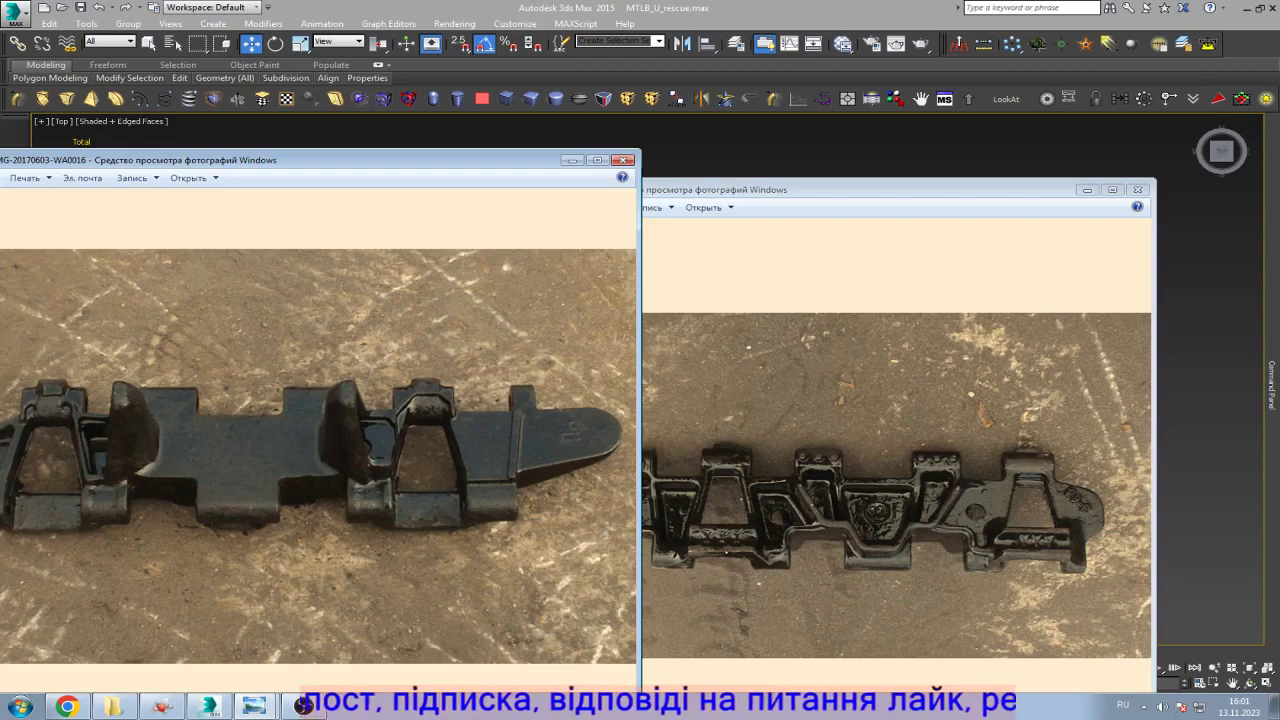
pyautogui.moveTo(348, 160); pyautogui.dragTo(449, 87)
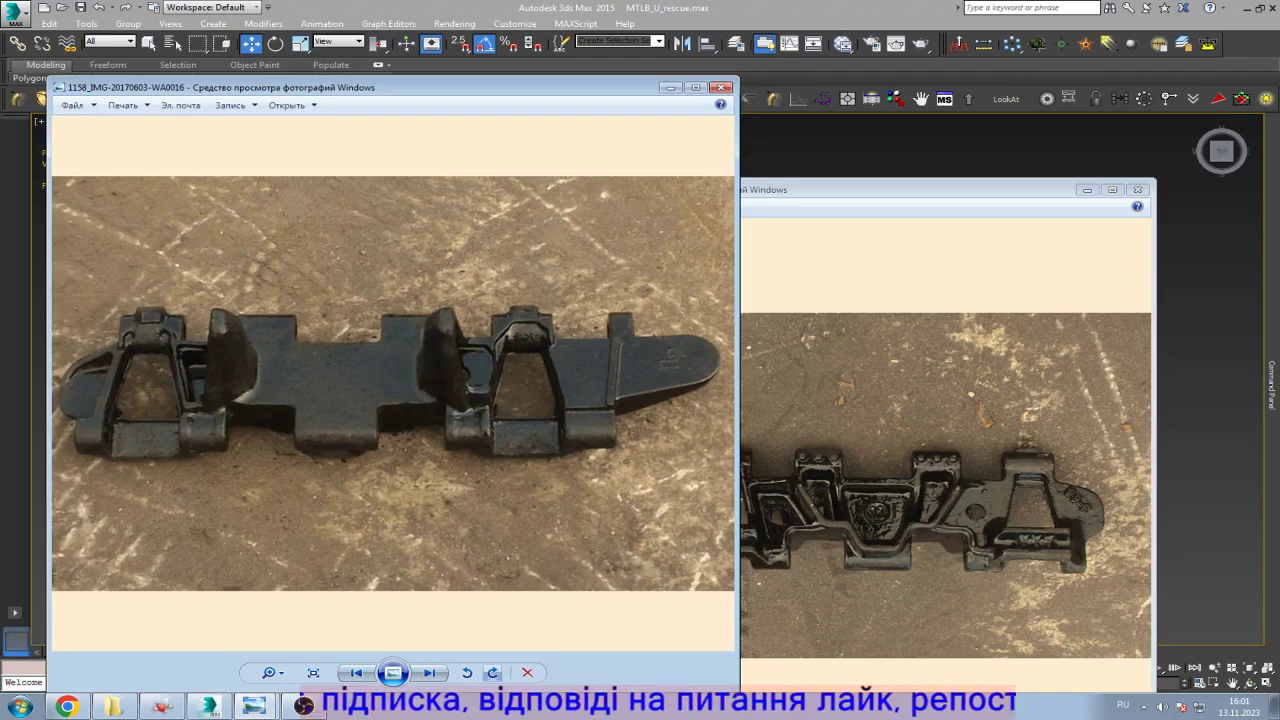
# Step: Rotate the WA0016 photo 180° so the link faces left, and reposition it
pyautogui.click(466, 672)
pyautogui.click(466, 672)
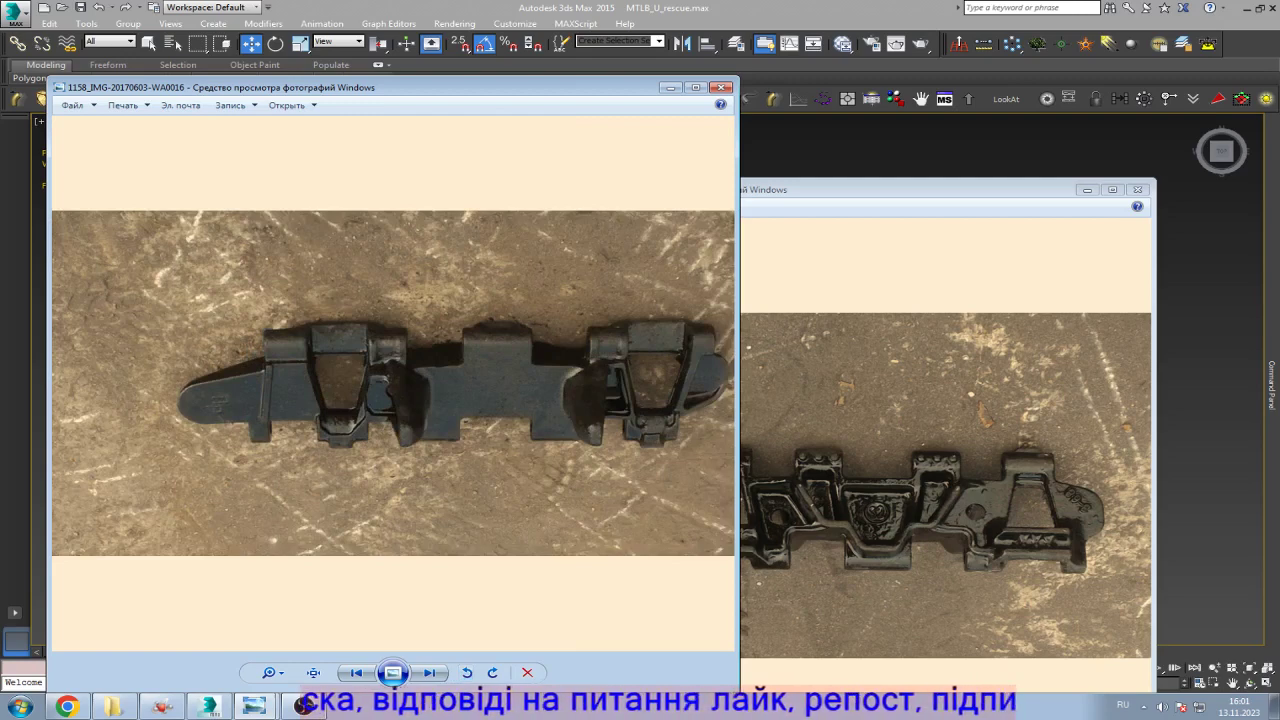
pyautogui.moveTo(300, 87); pyautogui.dragTo(184, 97)
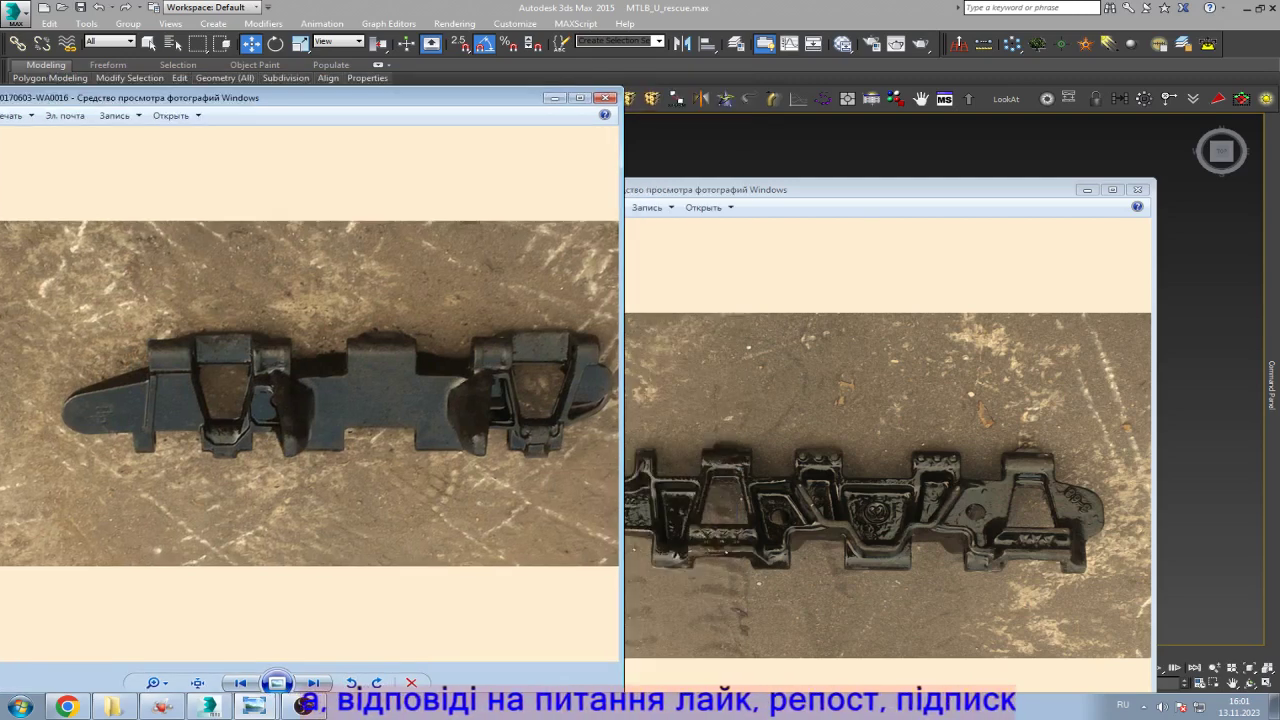
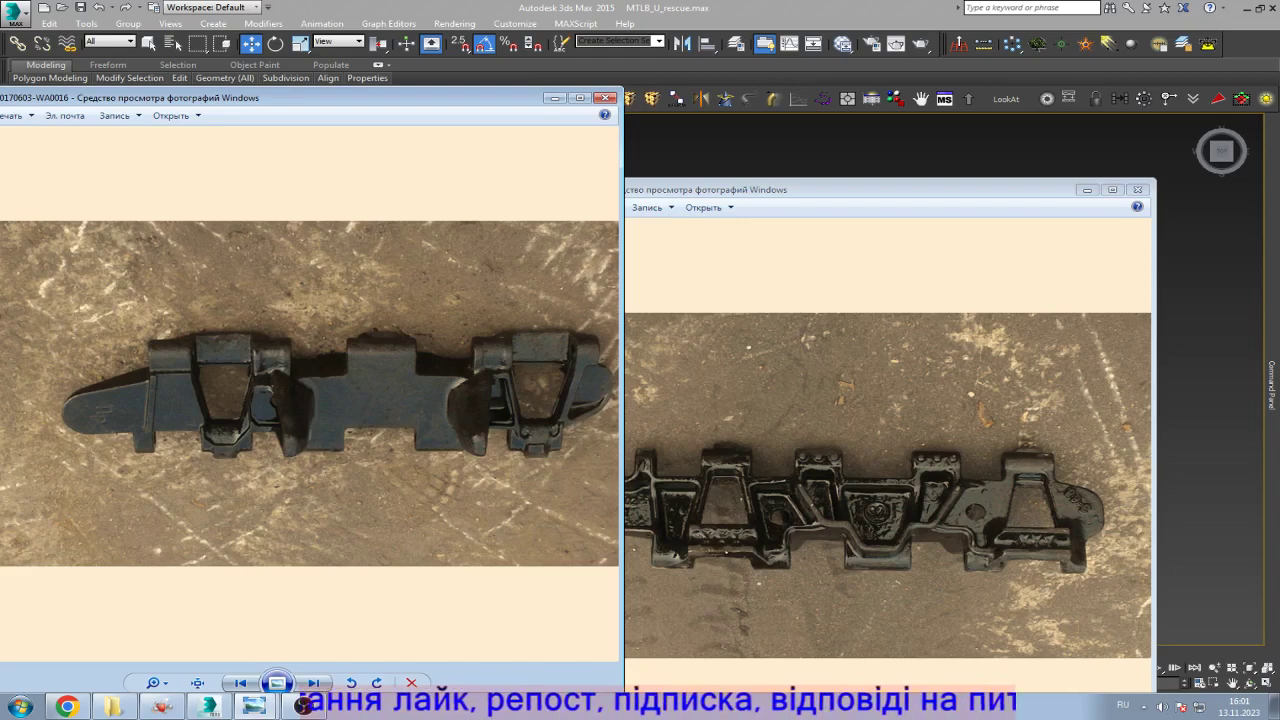
# Step: Compare the track-link model against the reference photo
pyautogui.hotkey('alt', 'Tab')
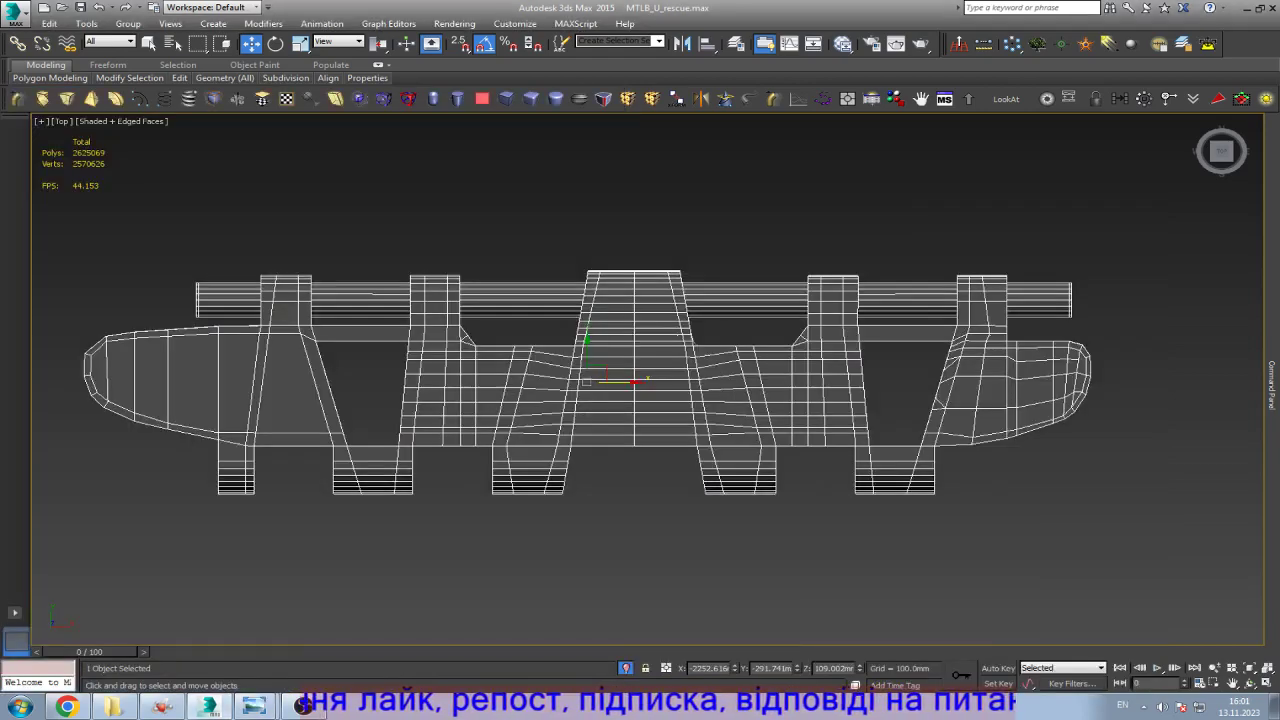
pyautogui.hotkey('alt', 'shift')
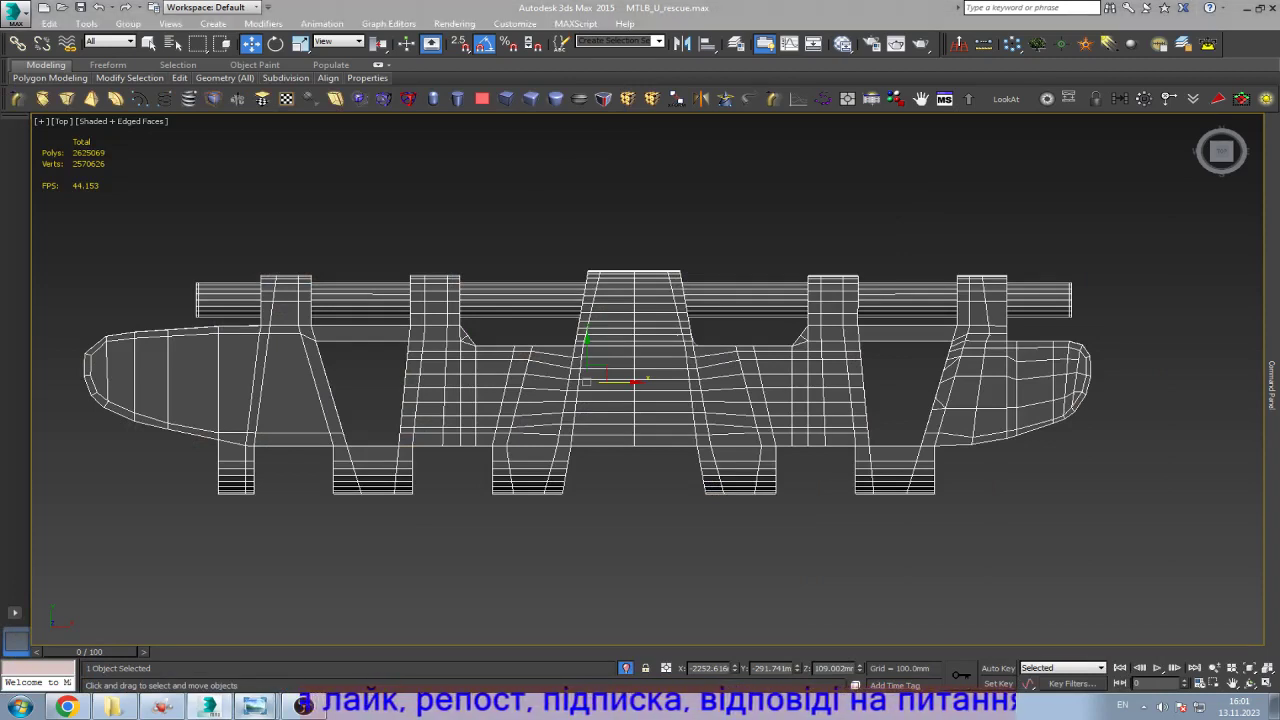
pyautogui.hotkey('alt', 'Tab')
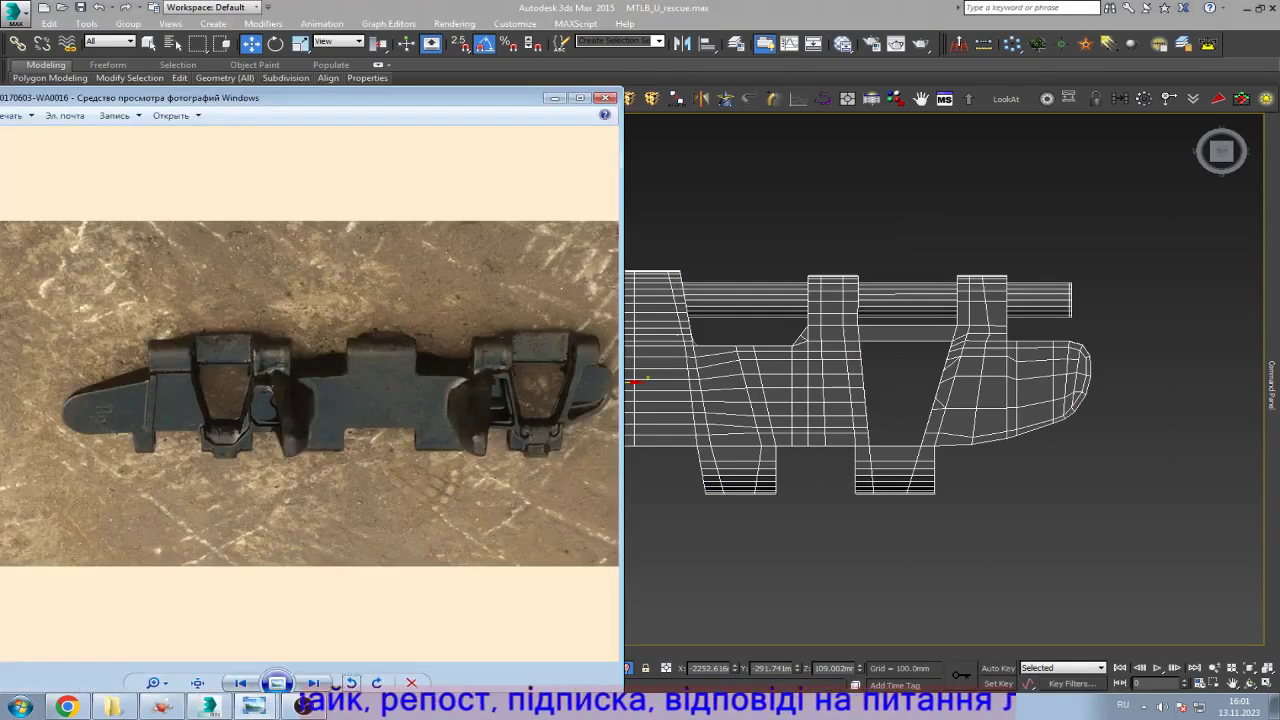
pyautogui.hotkey('alt', 'Tab')
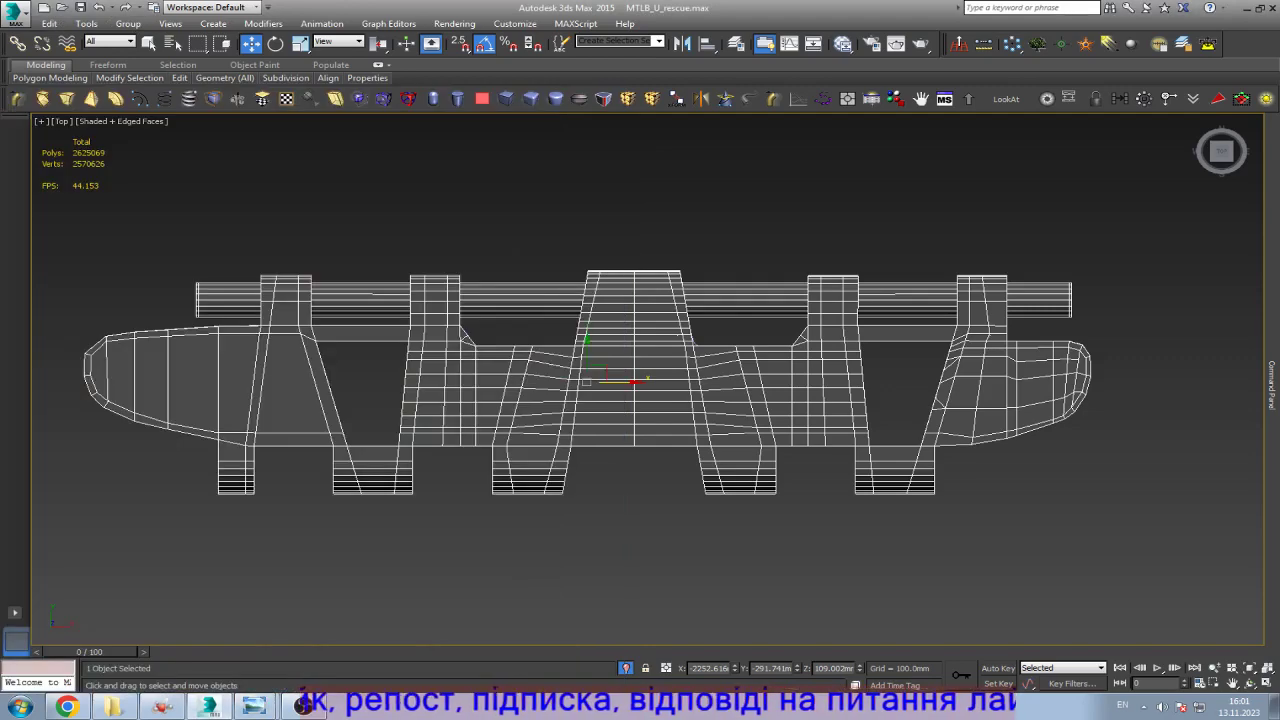
pyautogui.scroll(4, 288, 298)
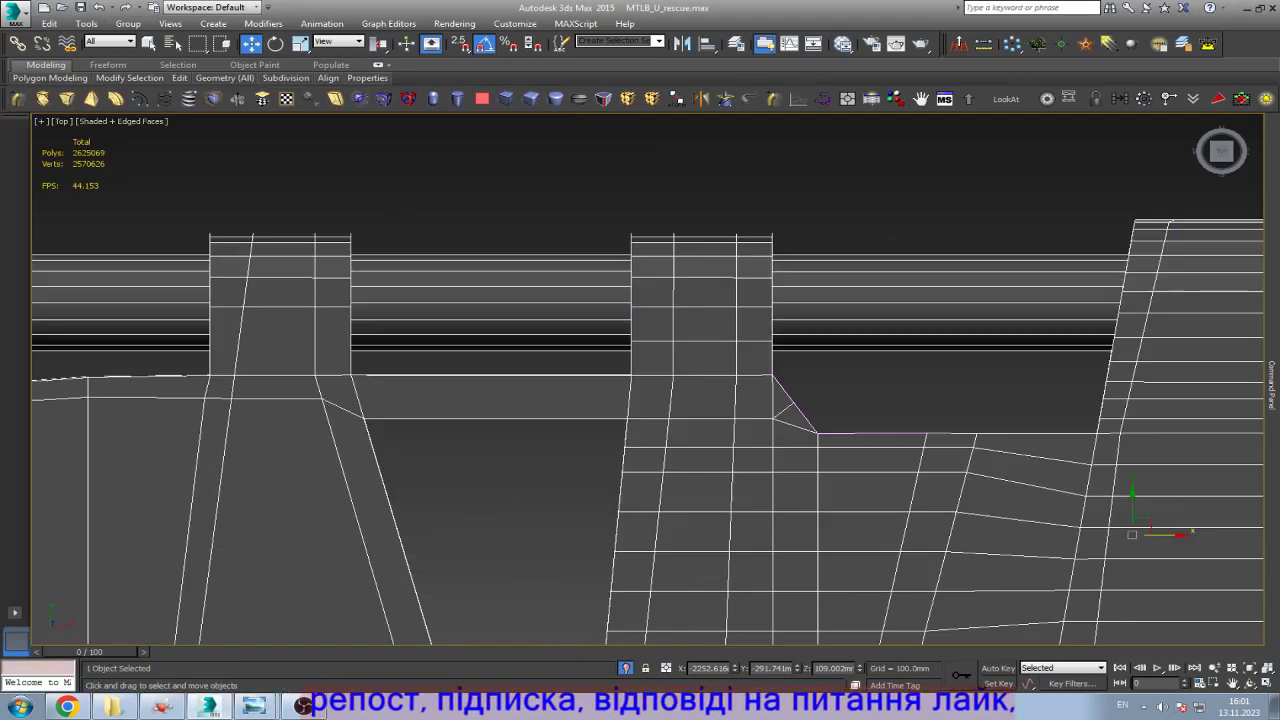
pyautogui.scroll(-3, 288, 298)
# Step: Shift the left tooth's top vertices slightly left along X, then view the whole link shaded
pyautogui.press('1')
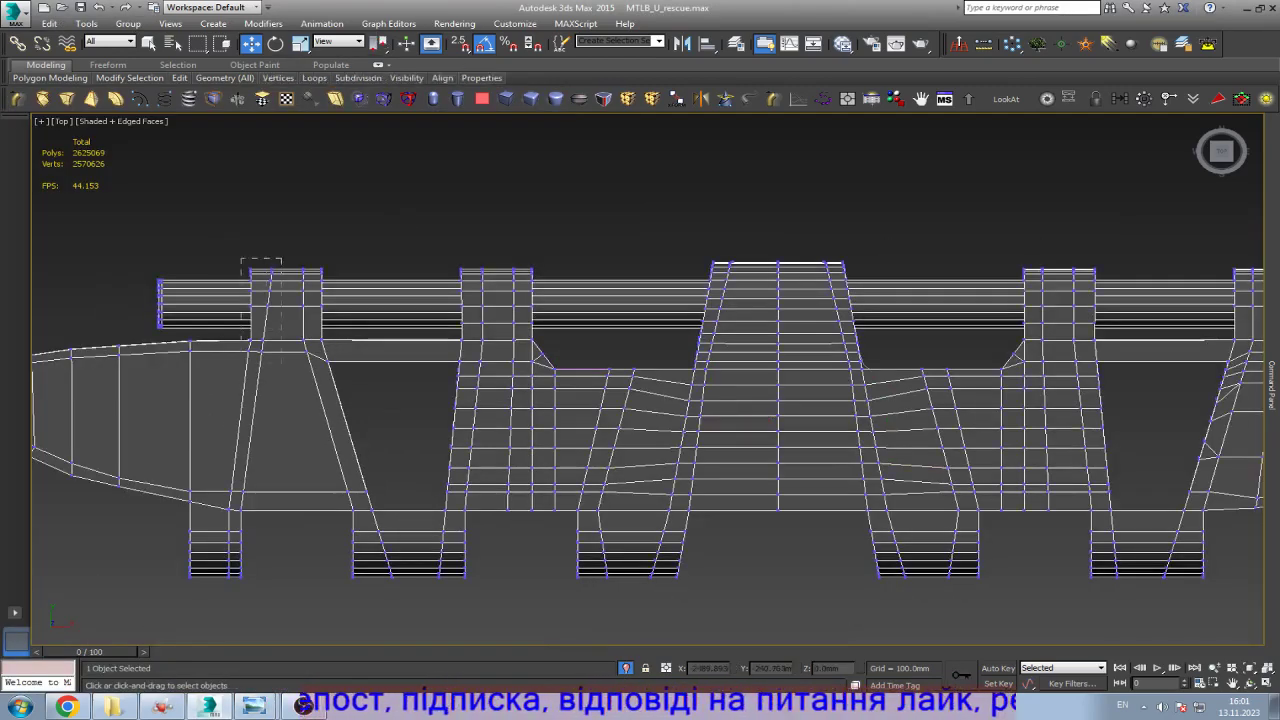
pyautogui.moveTo(241, 316); pyautogui.dragTo(241, 336)
pyautogui.scroll(4, 279, 302)
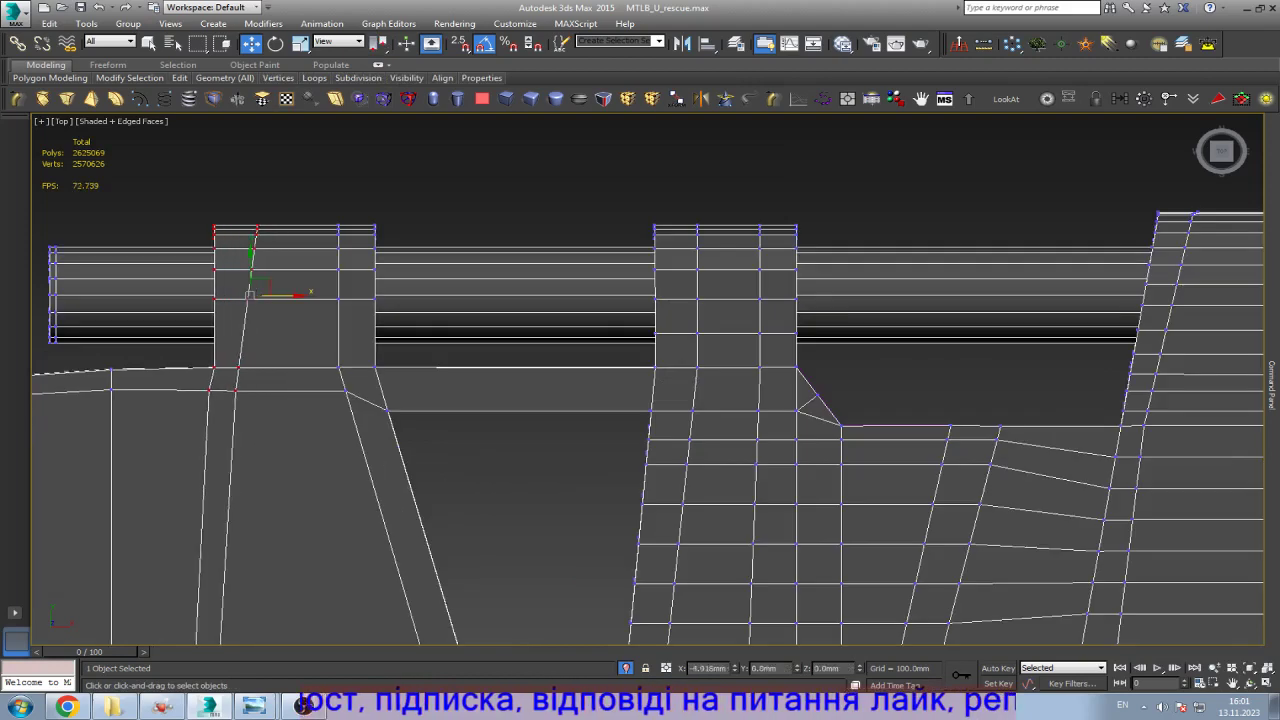
pyautogui.moveTo(262, 294); pyautogui.dragTo(219, 294)
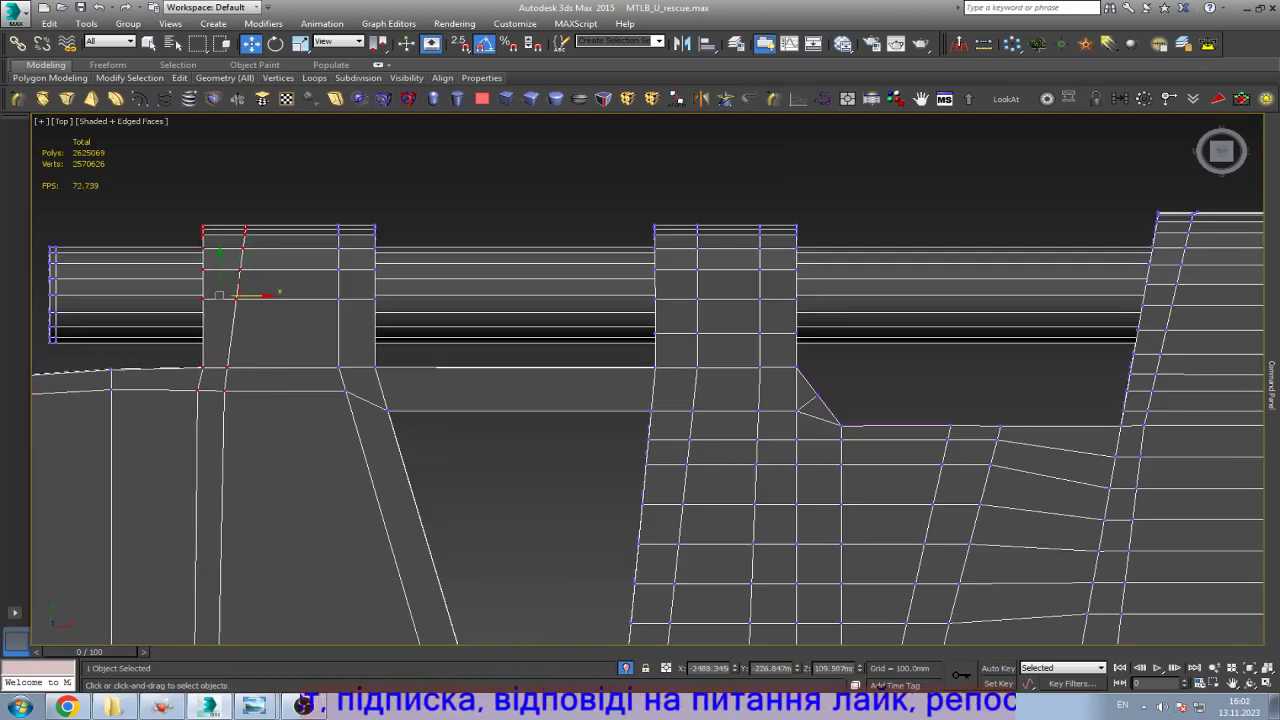
pyautogui.hotkey('ctrl', 'd')
pyautogui.press('z')
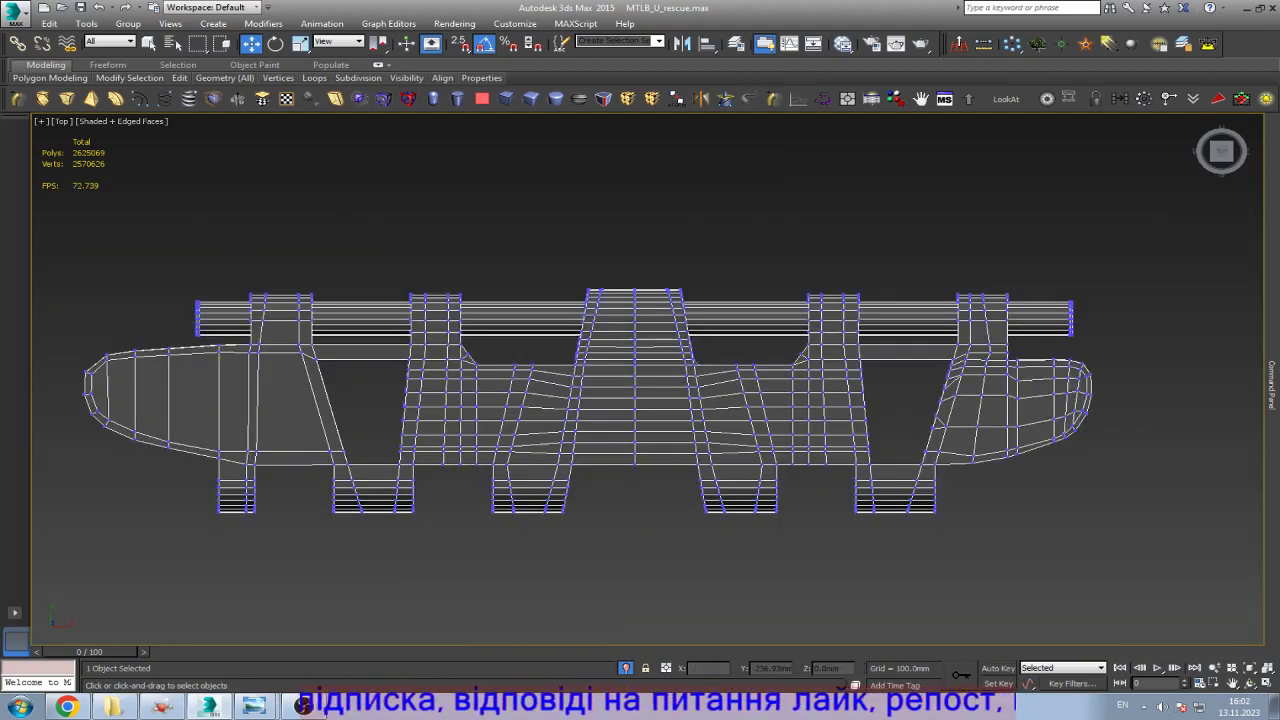
pyautogui.scroll(4, 488, 395)
pyautogui.press('F4')
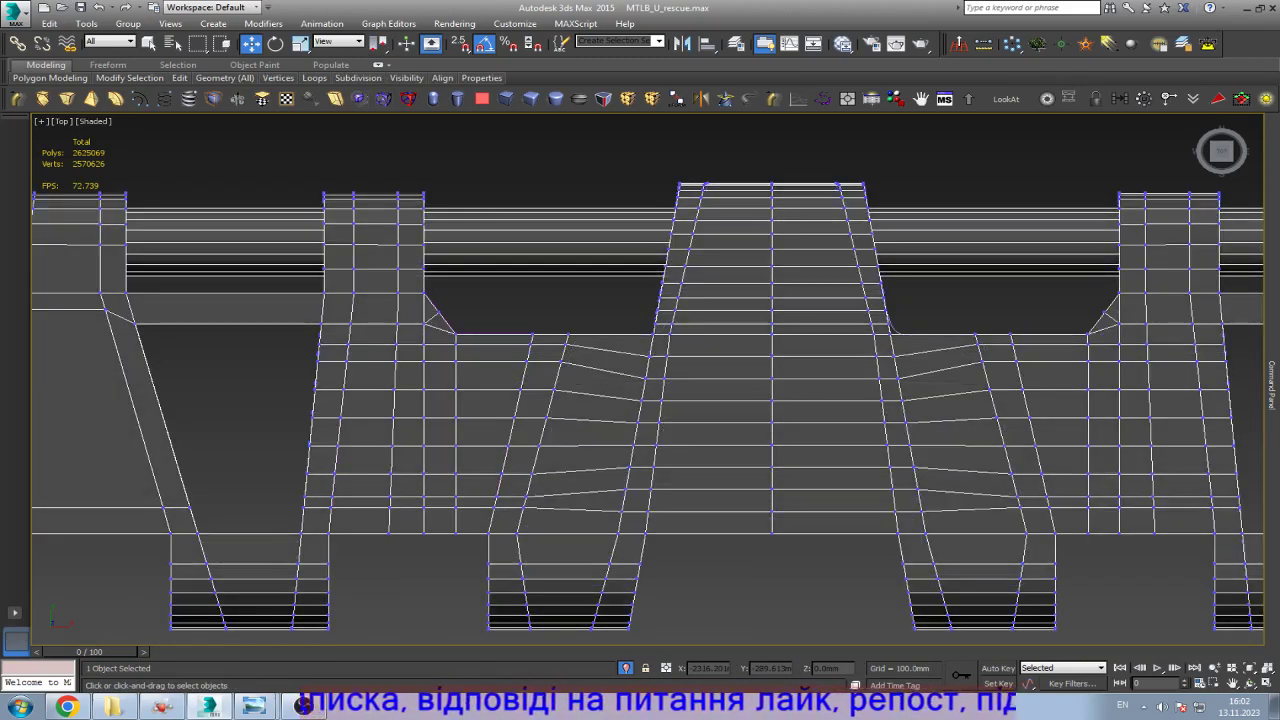
pyautogui.scroll(-2, 640, 380)
# Step: View the link from the Bottom and check it against the reference photo
pyautogui.moveTo(1272, 380)
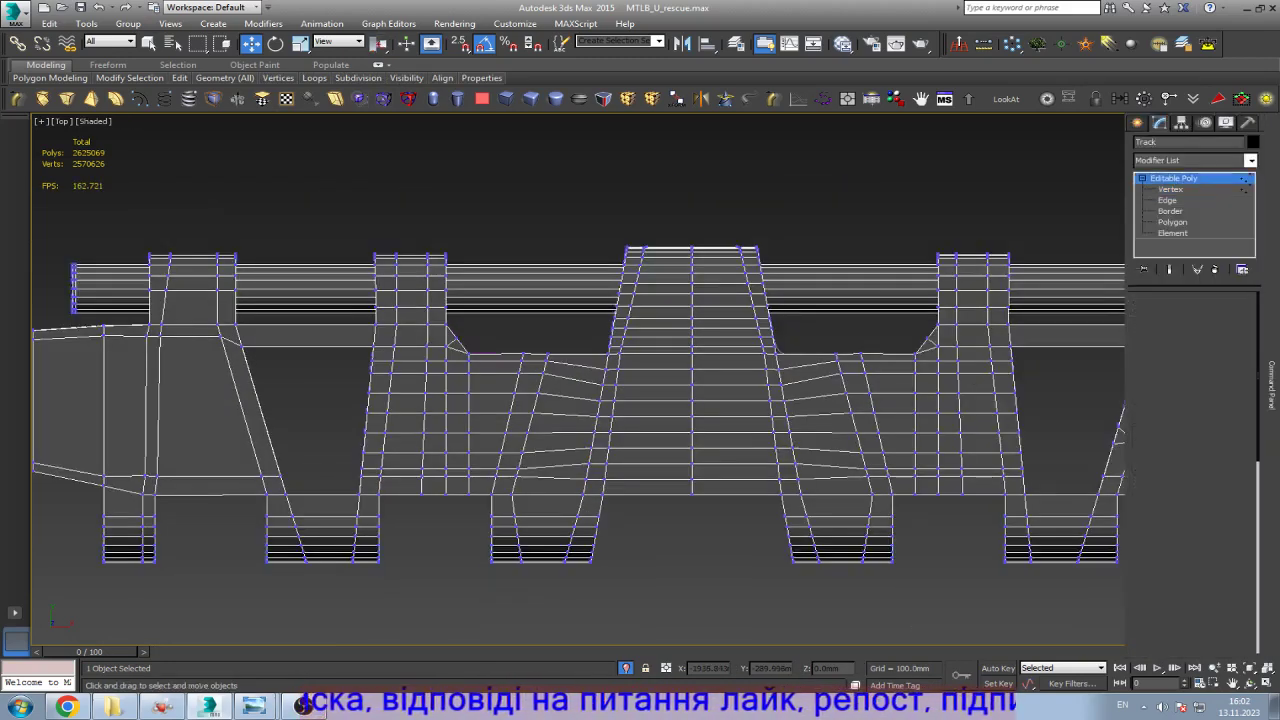
pyautogui.press('b')
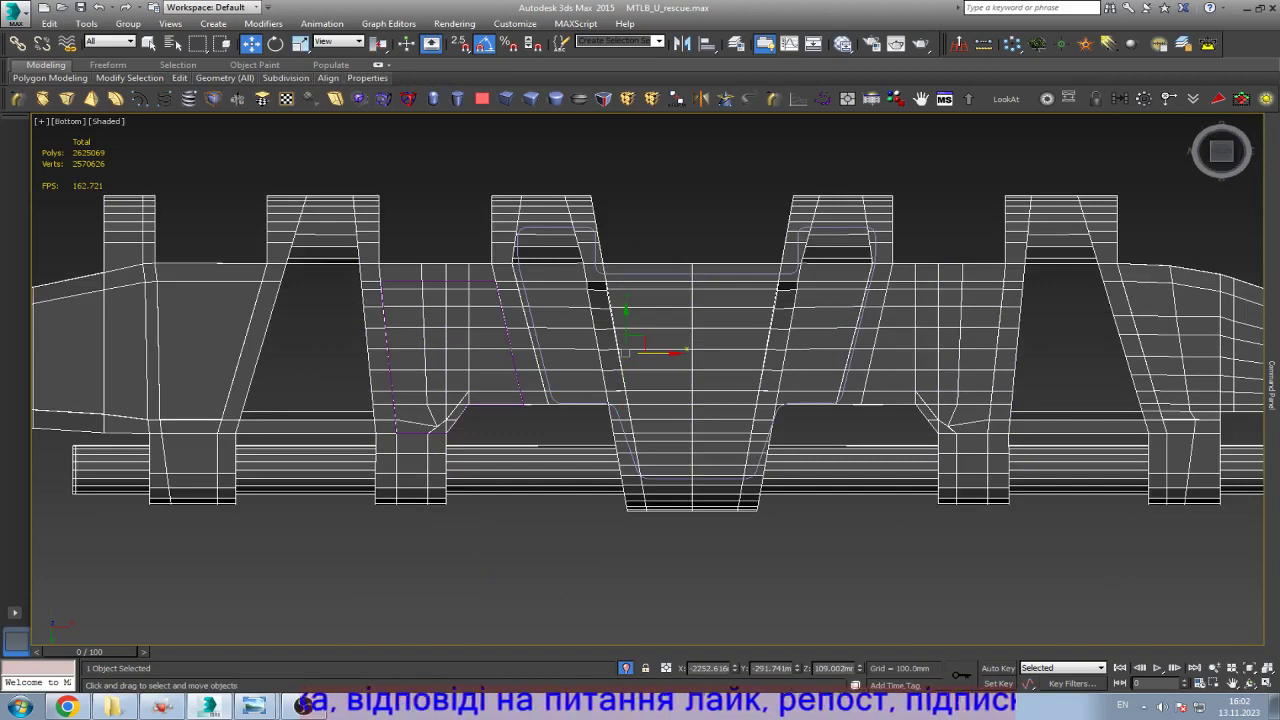
pyautogui.click(254, 707)
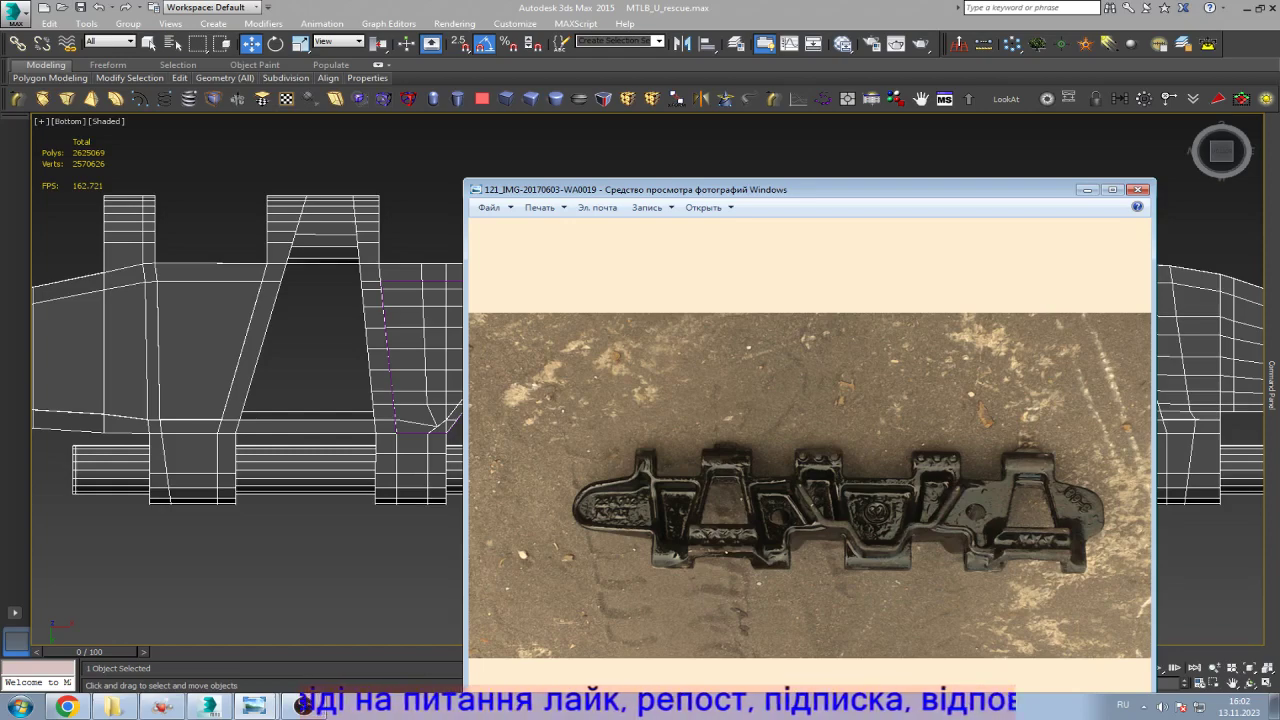
pyautogui.click(254, 707)
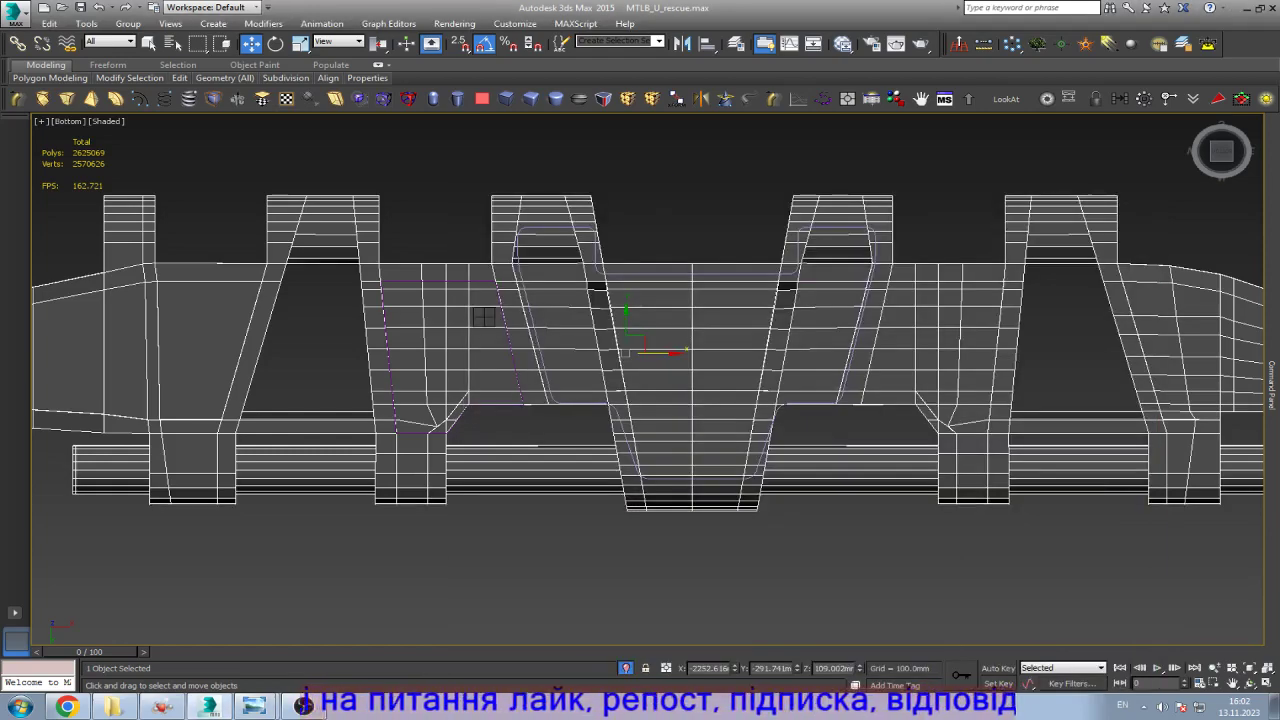
pyautogui.scroll(2, 380, 205)
pyautogui.scroll(2, 451, 353)
# Step: In wireframe, move a row of underside vertices down onto the edge line below
pyautogui.press('1')
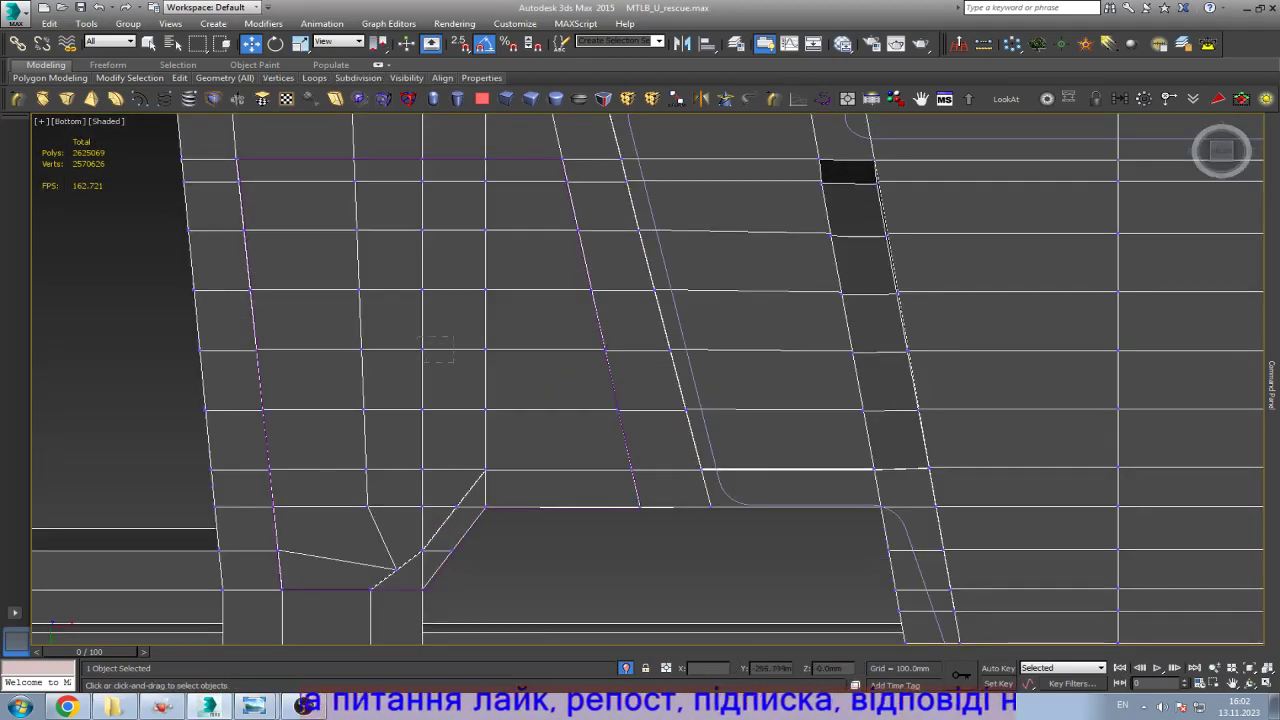
pyautogui.click(422, 345)
pyautogui.scroll(3, 408, 333)
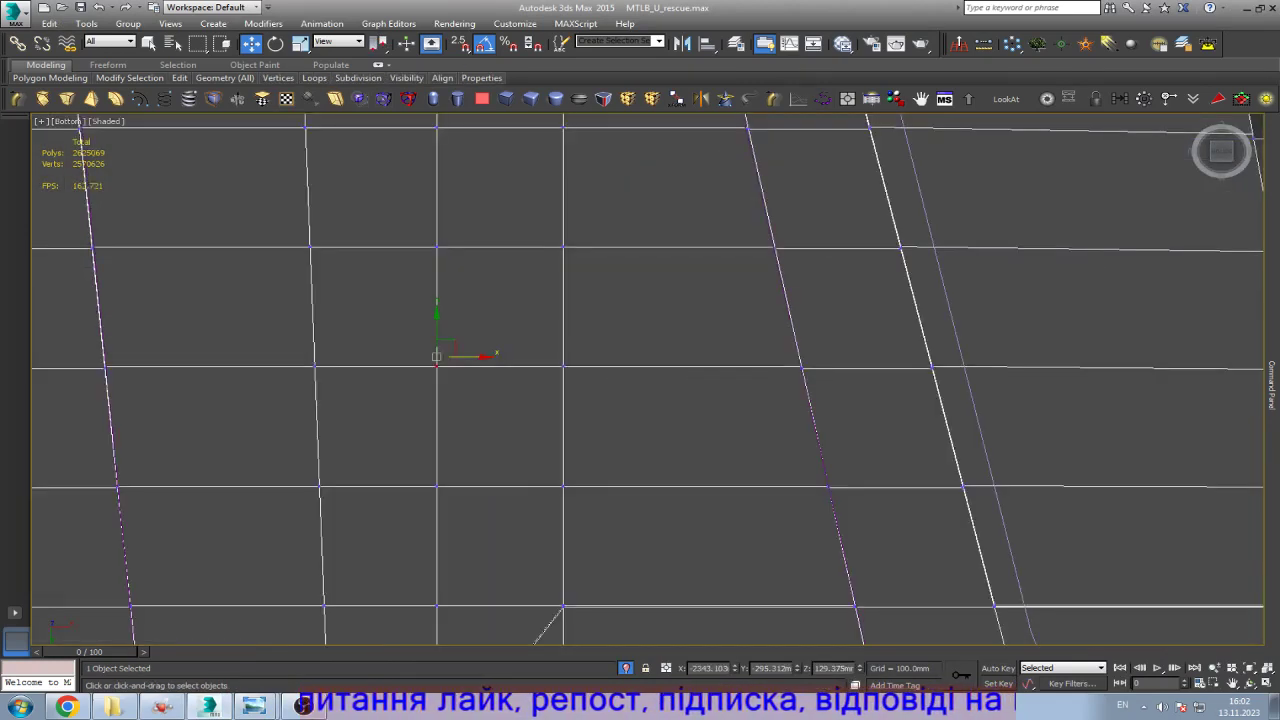
pyautogui.press('F3')
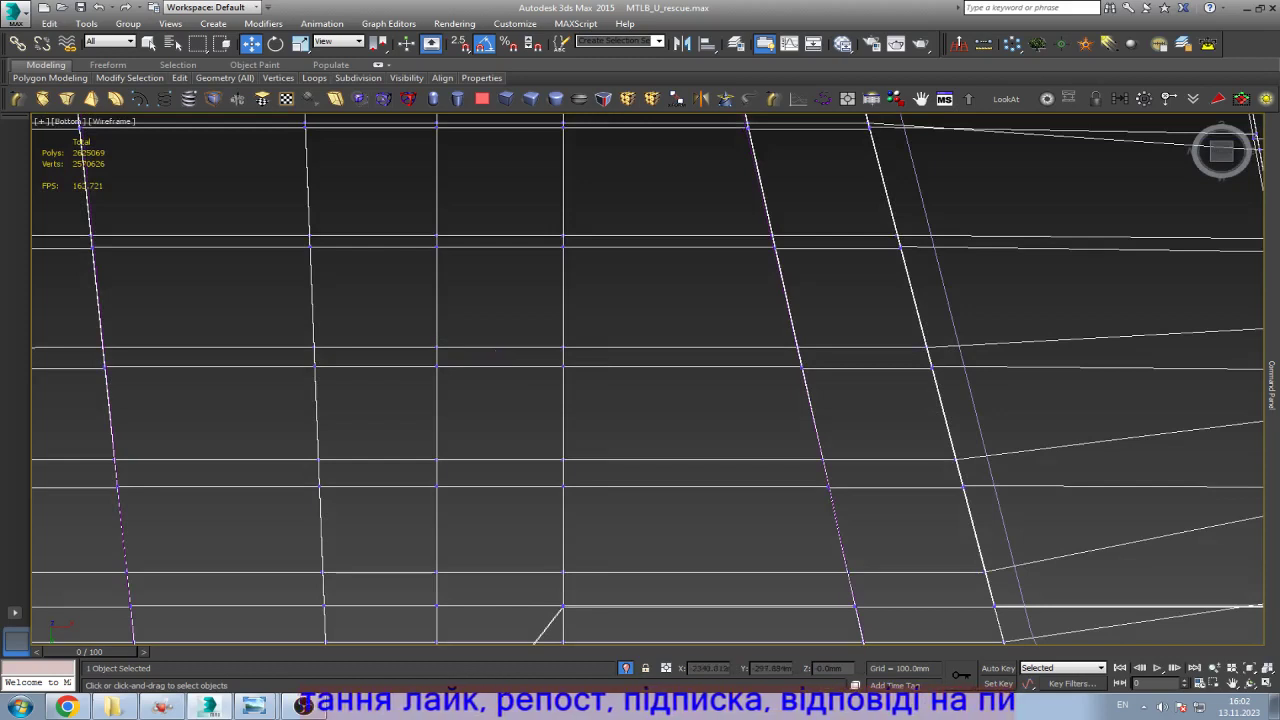
pyautogui.scroll(2, 475, 337)
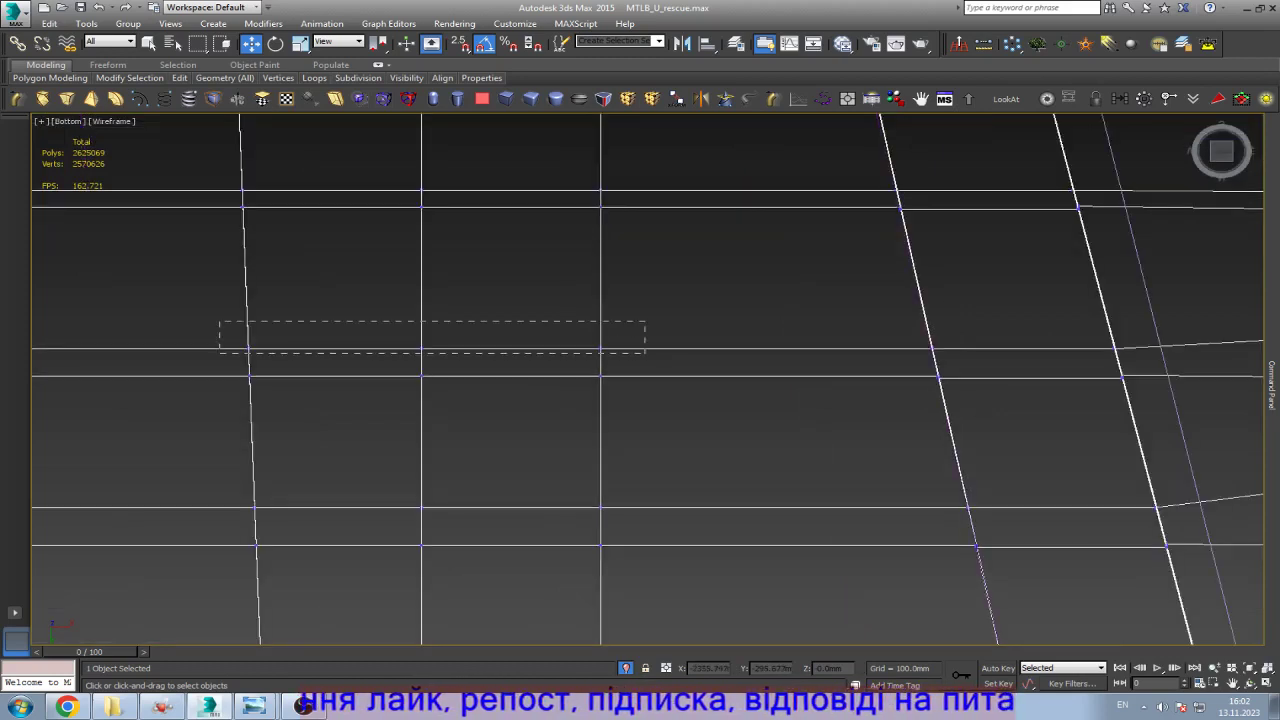
pyautogui.moveTo(219, 321); pyautogui.dragTo(645, 353)
pyautogui.moveTo(424, 320); pyautogui.dragTo(424, 347)
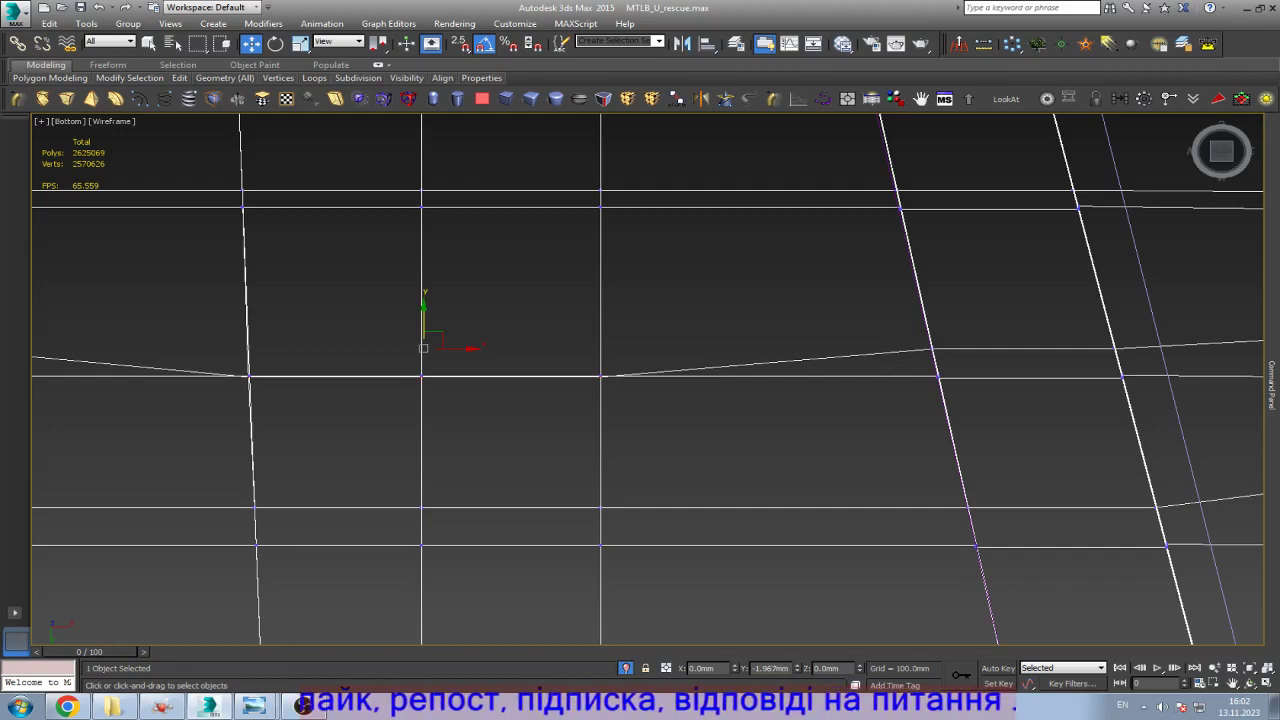
pyautogui.scroll(-6, 475, 367)
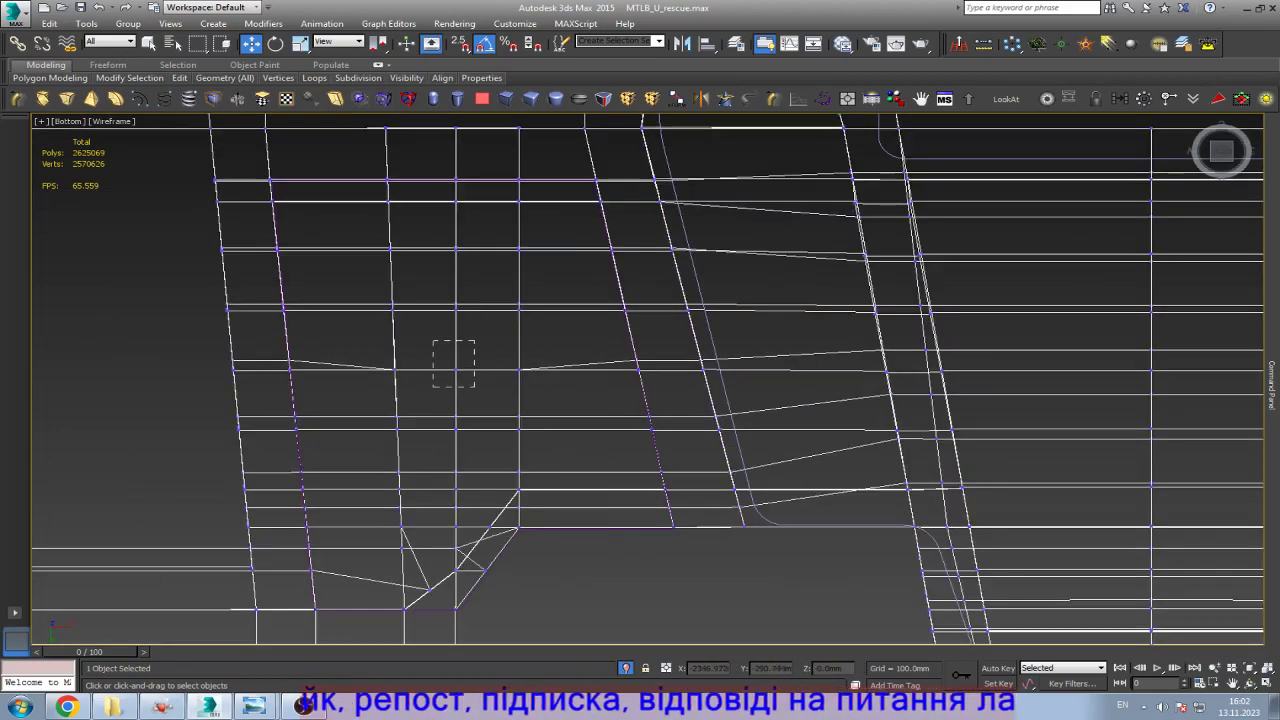
pyautogui.scroll(6, 453, 363)
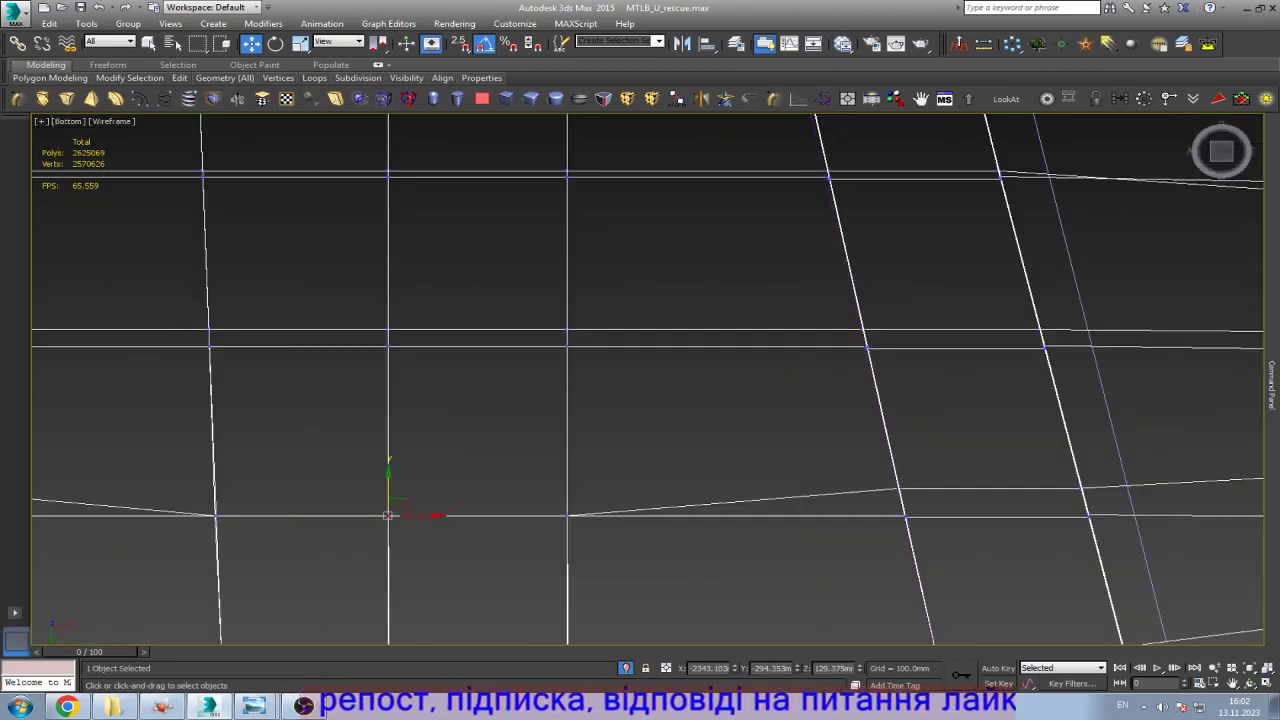
# Step: Select another underside vertex row, checking its alignment in shaded and wireframe views
pyautogui.moveTo(586, 326); pyautogui.dragTo(586, 334)
pyautogui.press('F3')
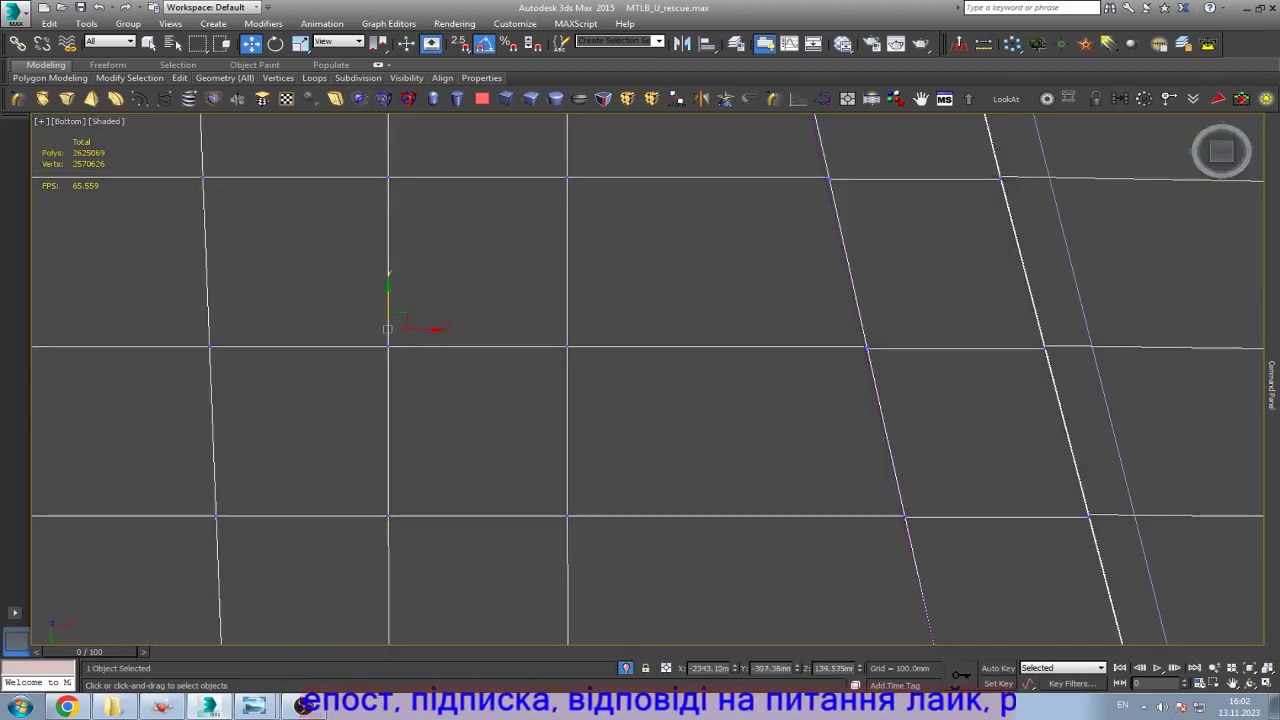
pyautogui.scroll(4, 360, 300)
pyautogui.press('F3')
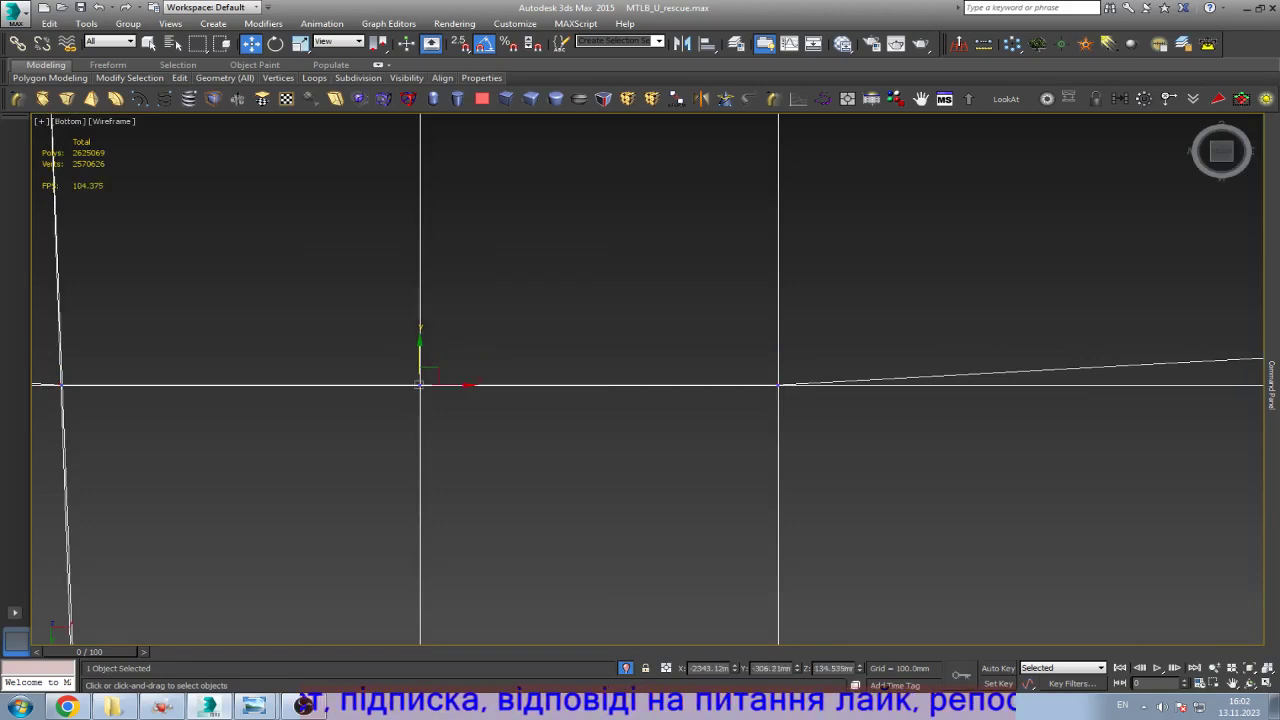
pyautogui.scroll(-6, 648, 380)
pyautogui.press('F3')
pyautogui.scroll(5, 640, 380)
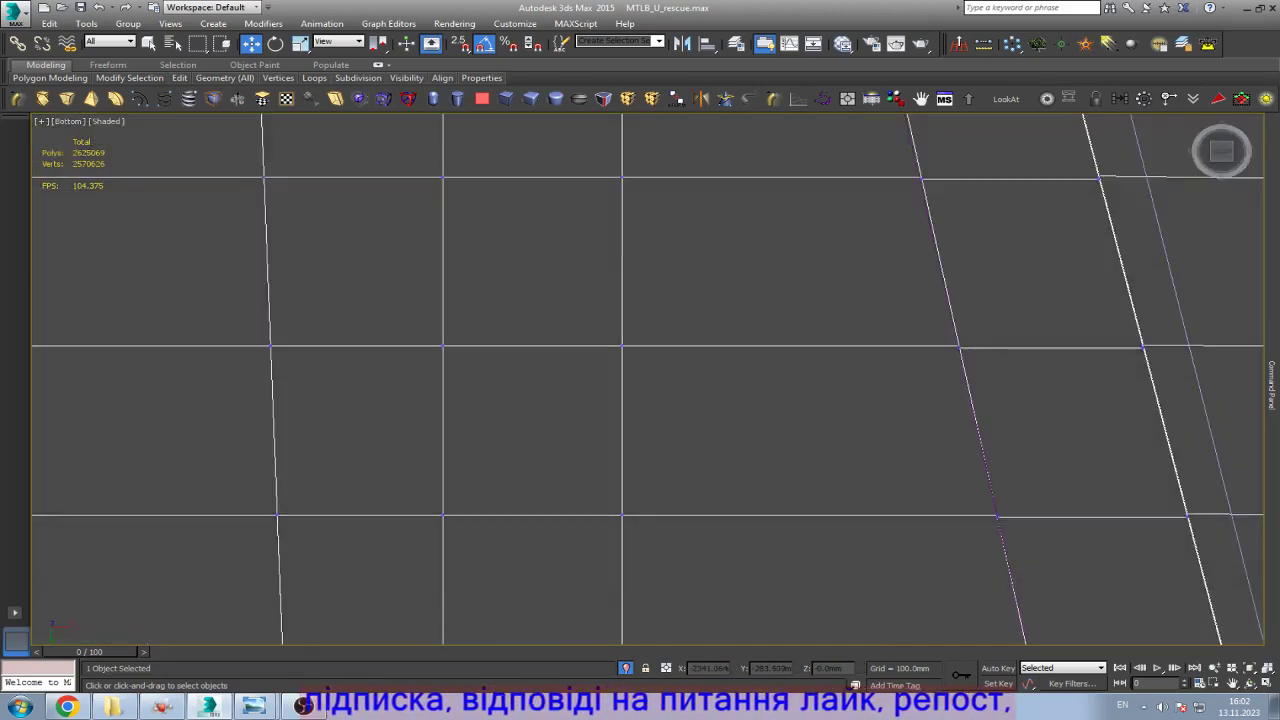
pyautogui.press('F3')
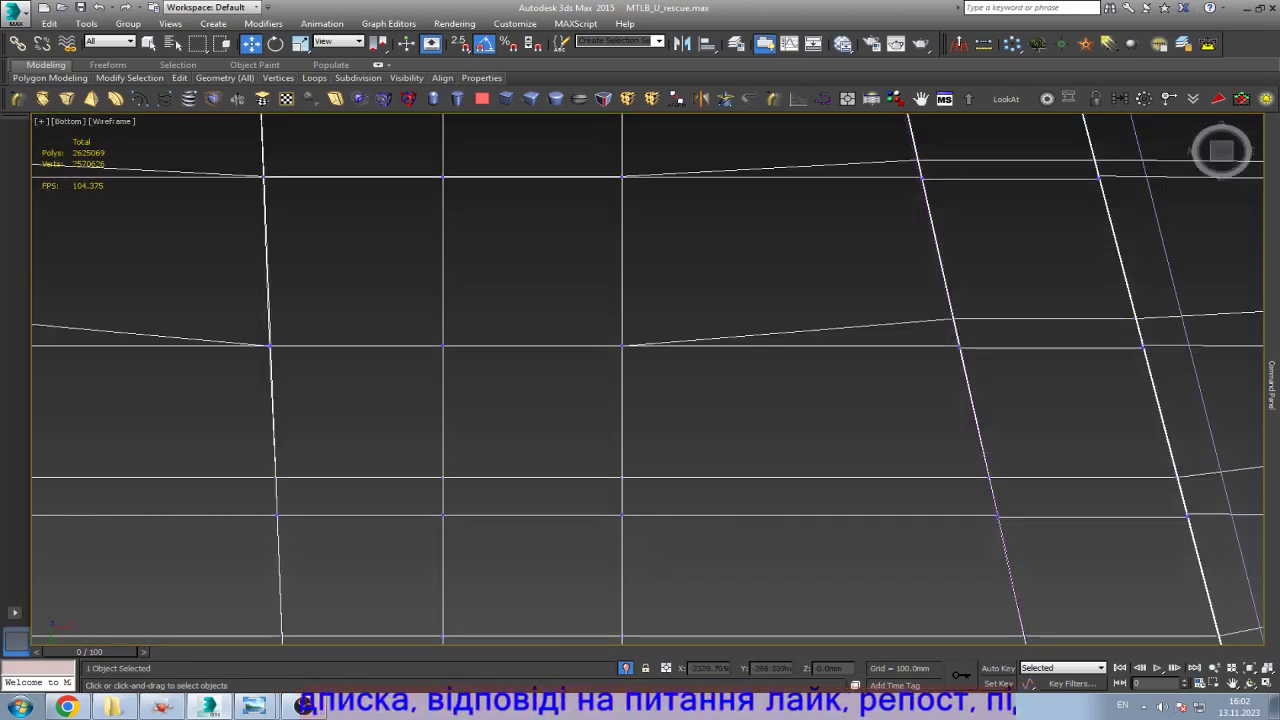
# Step: Select the middle row of underside vertices, comparing shaded and wireframe views
pyautogui.moveTo(251, 474); pyautogui.dragTo(650, 460)
pyautogui.press('F3')
pyautogui.scroll(4, 392, 491)
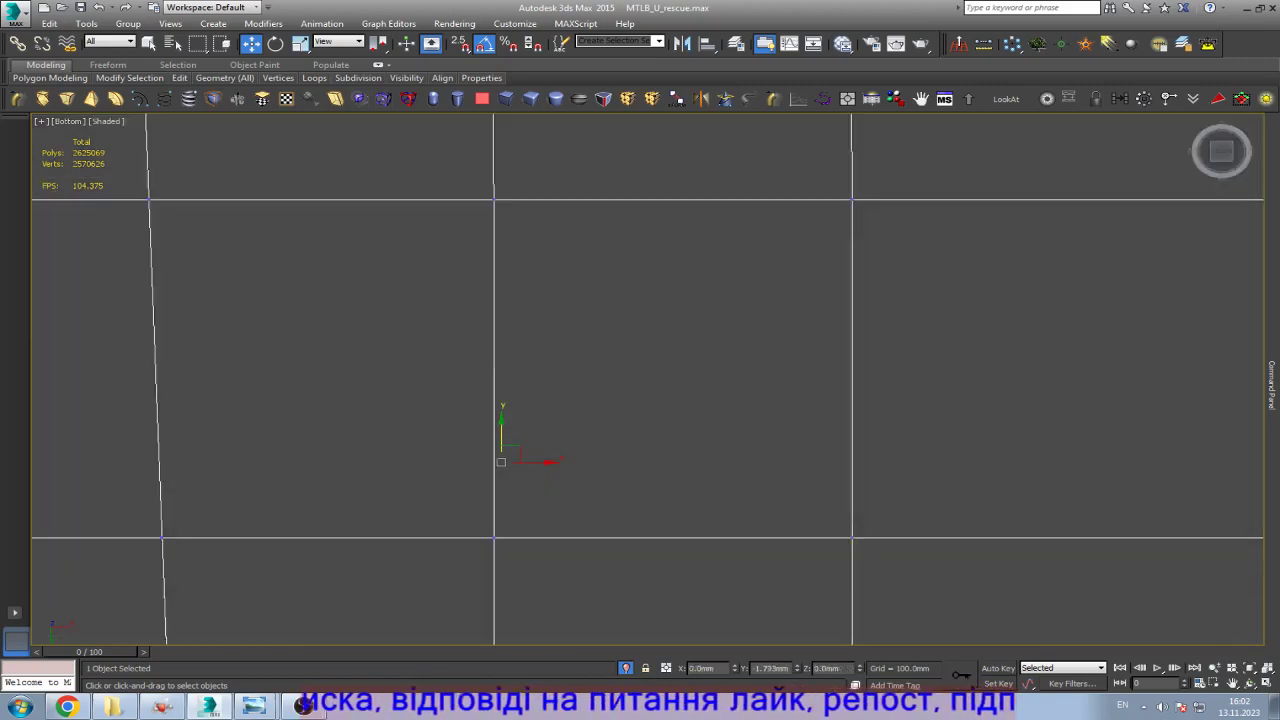
pyautogui.press('F3')
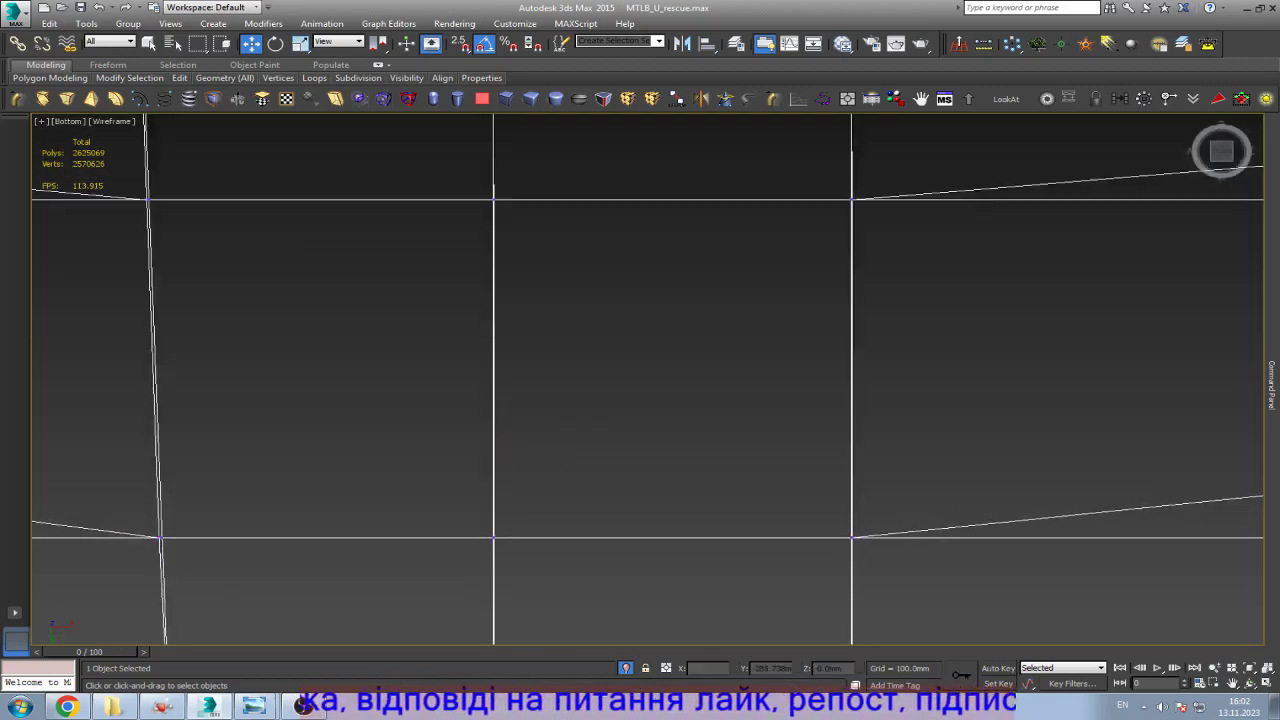
pyautogui.scroll(-5, 550, 380)
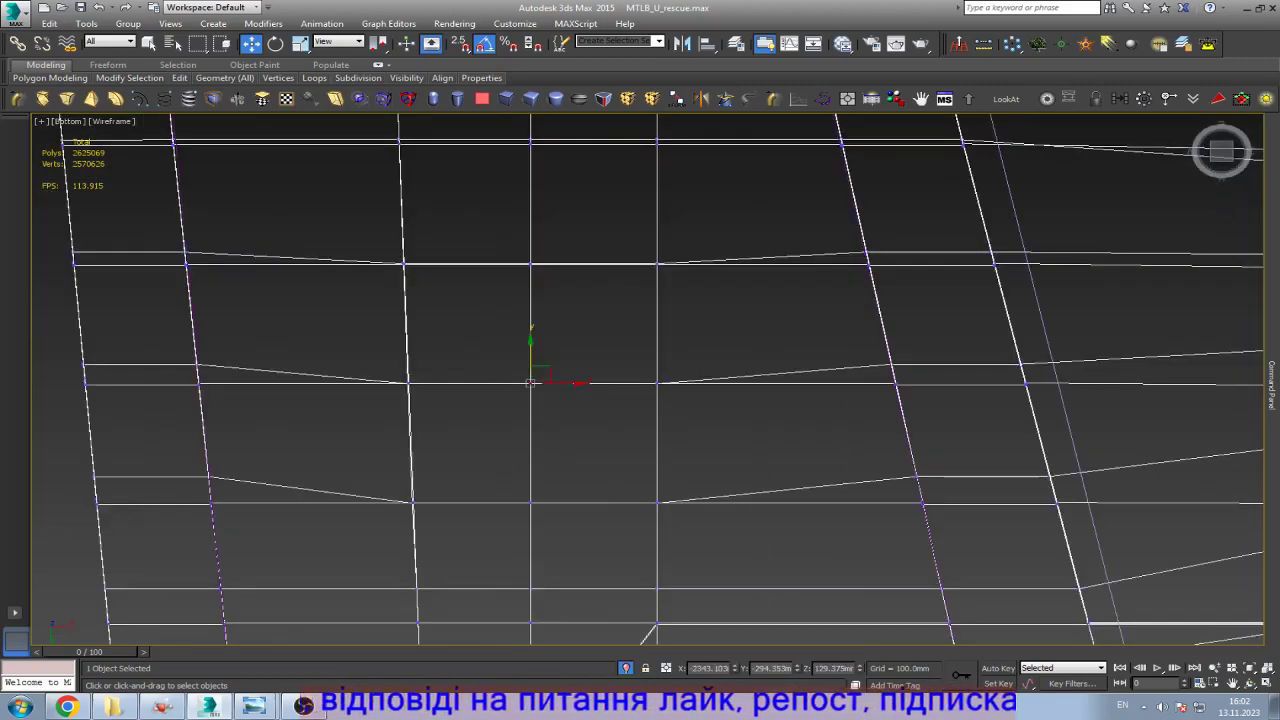
# Step: Delete the selected polygons, cap the open border, and make the cap a regular octagon with GeoPoly
pyautogui.press('4')
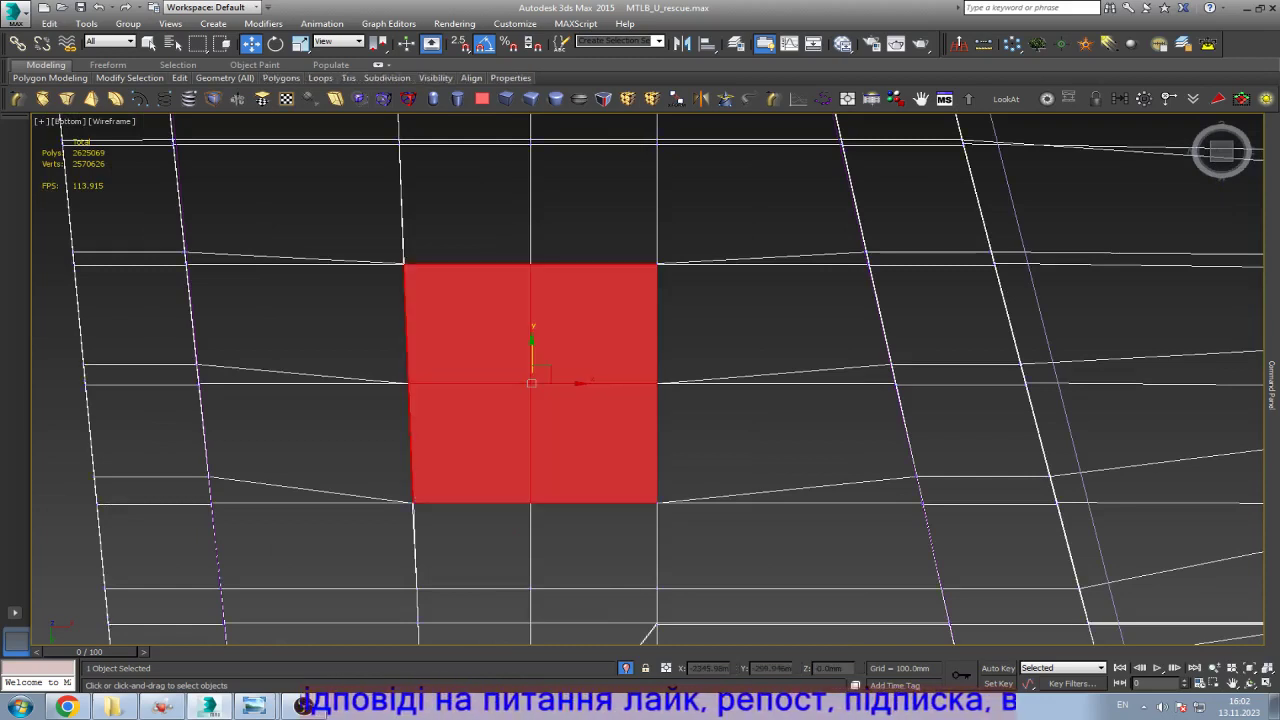
pyautogui.press('Delete')
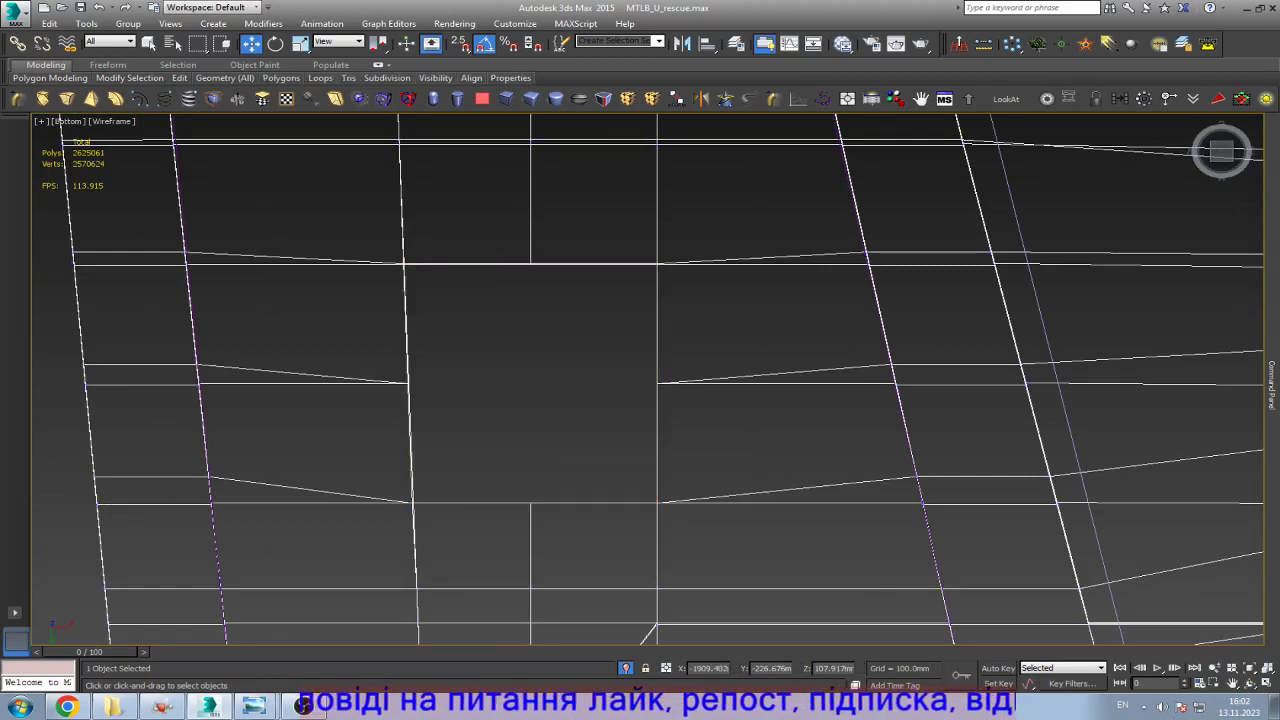
pyautogui.press('3')
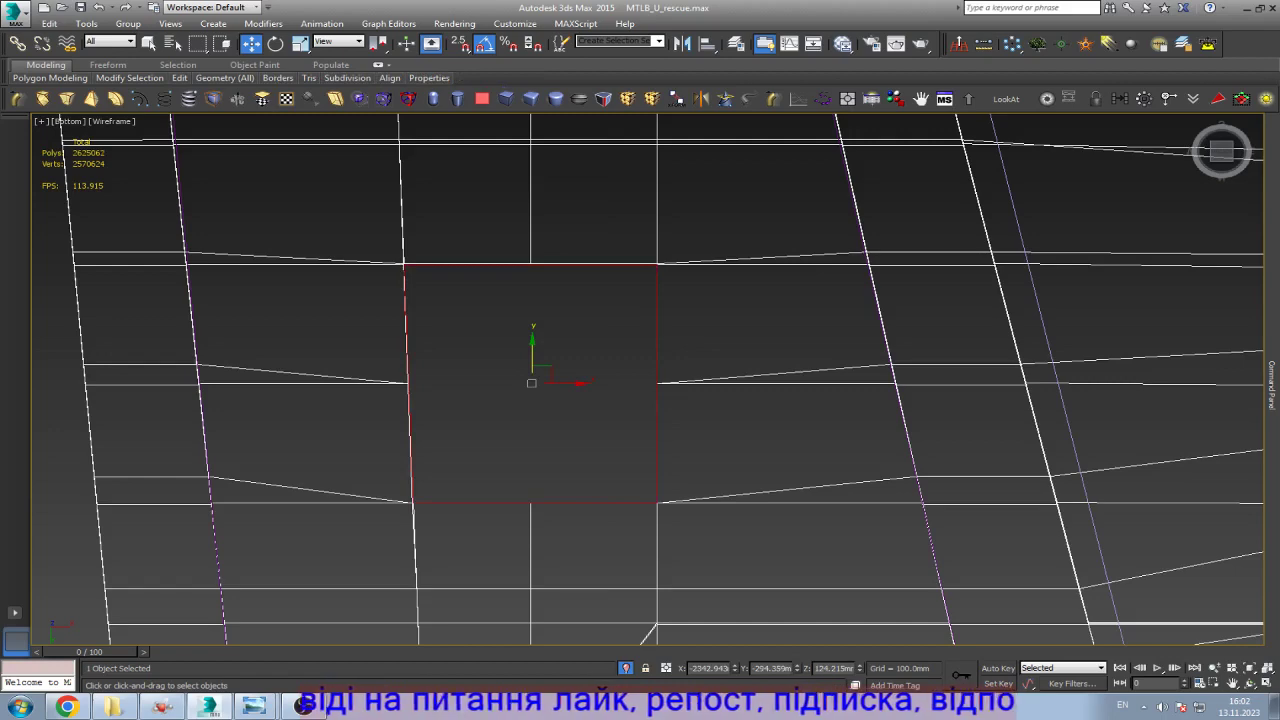
pyautogui.press('F3')
pyautogui.scroll(-4, 625, 359)
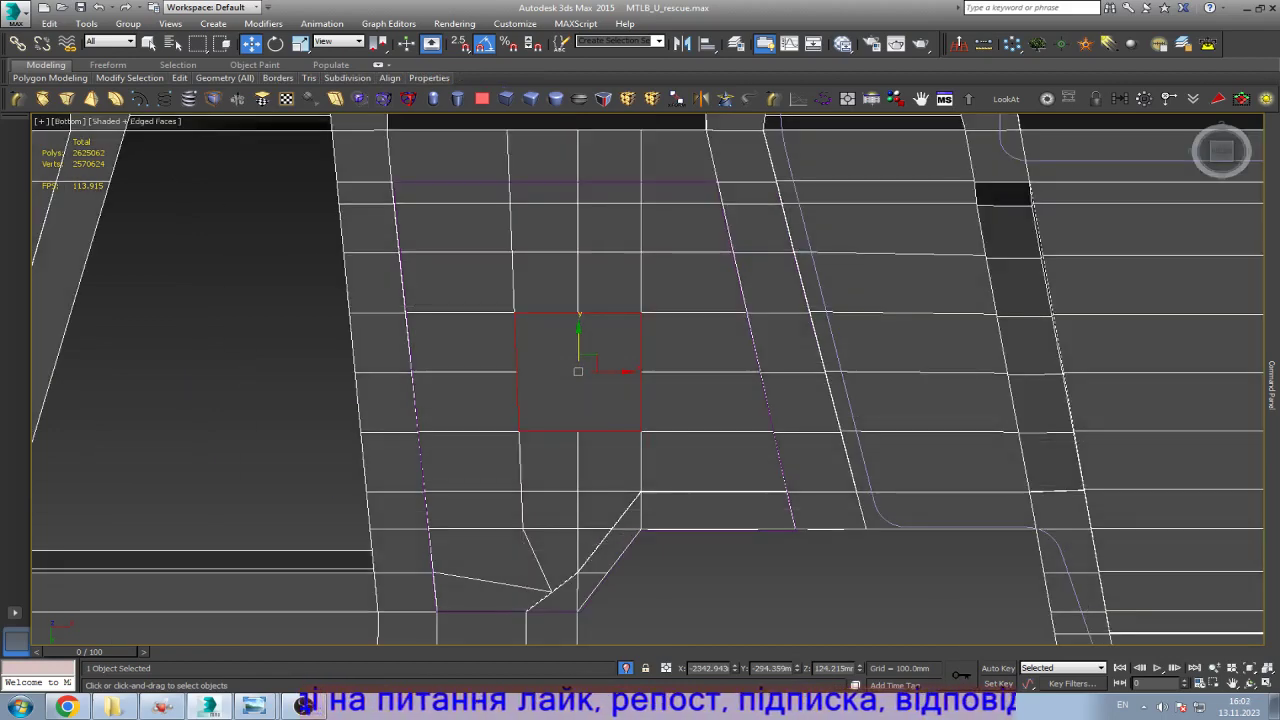
pyautogui.hotkey('alt', 'p')
pyautogui.press('4')
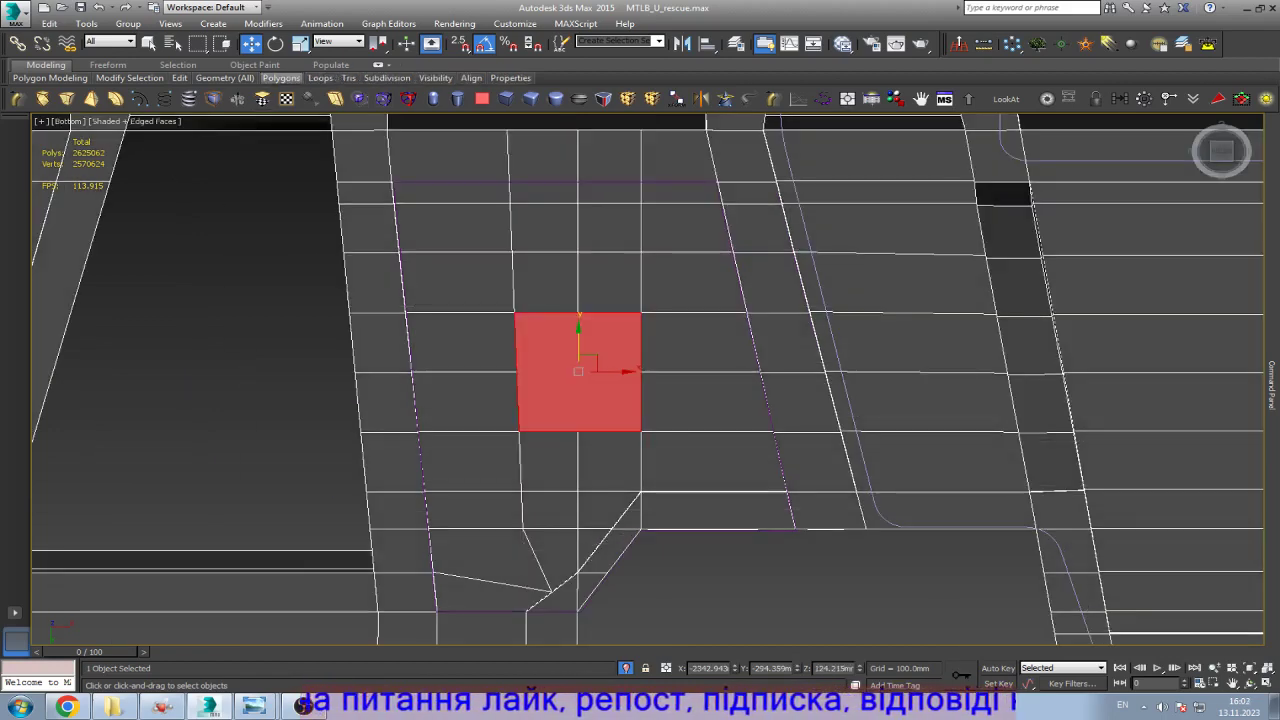
pyautogui.click(281, 77)
pyautogui.click(286, 155)
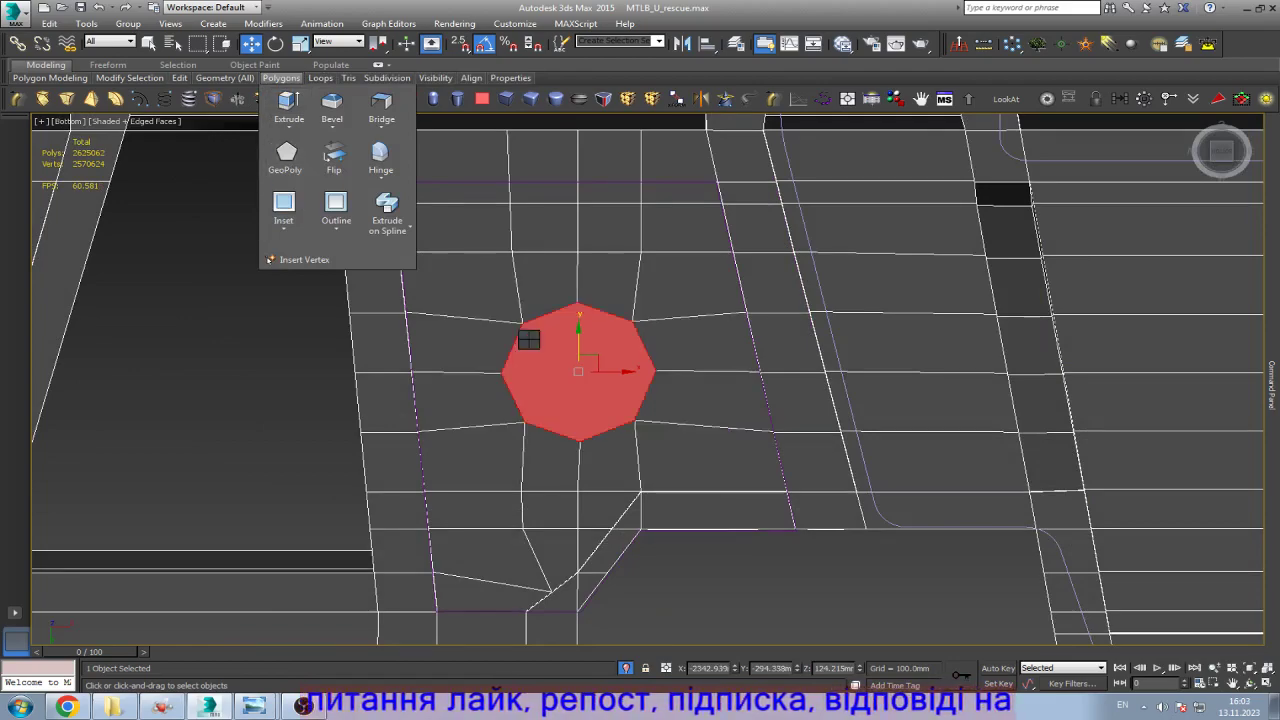
# Step: On the opposite side, cap the second hole and GeoPoly it into a regular octagon
pyautogui.hotkey('ctrl', 'r')
pyautogui.scroll(-5, 640, 380)
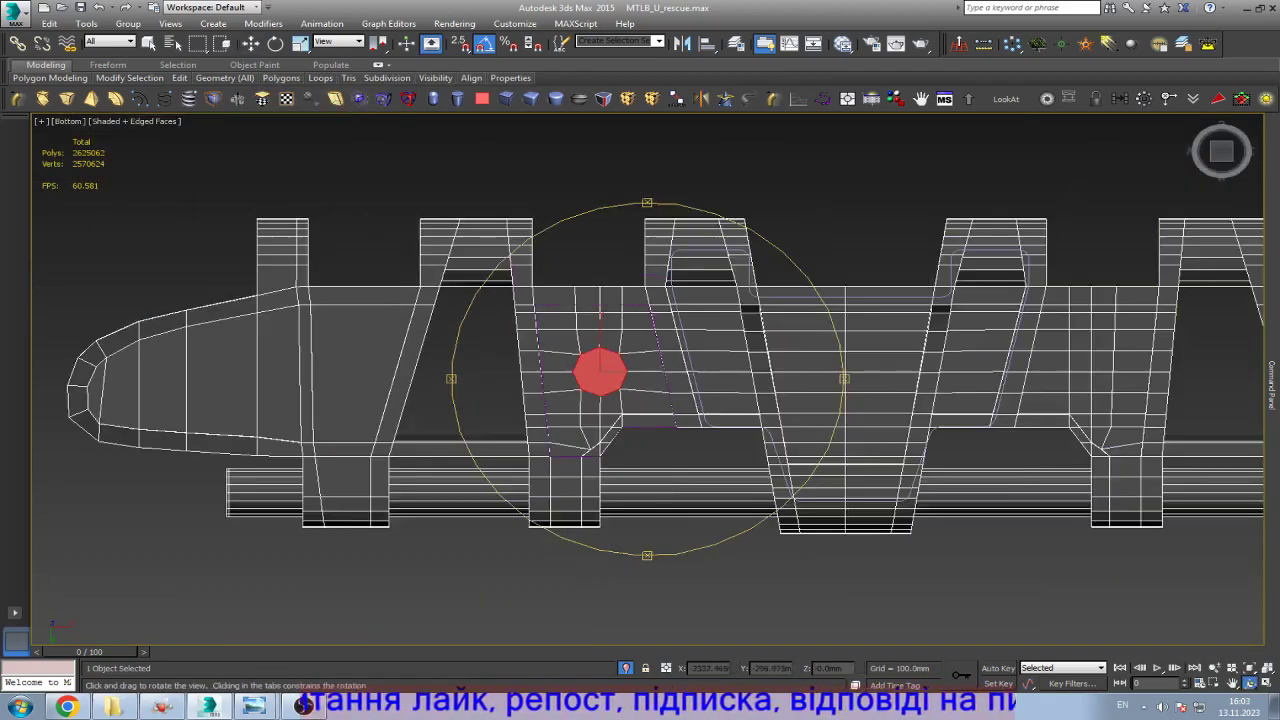
pyautogui.moveTo(640, 400); pyautogui.dragTo(620, 250)
pyautogui.press('w')
pyautogui.scroll(6, 600, 365)
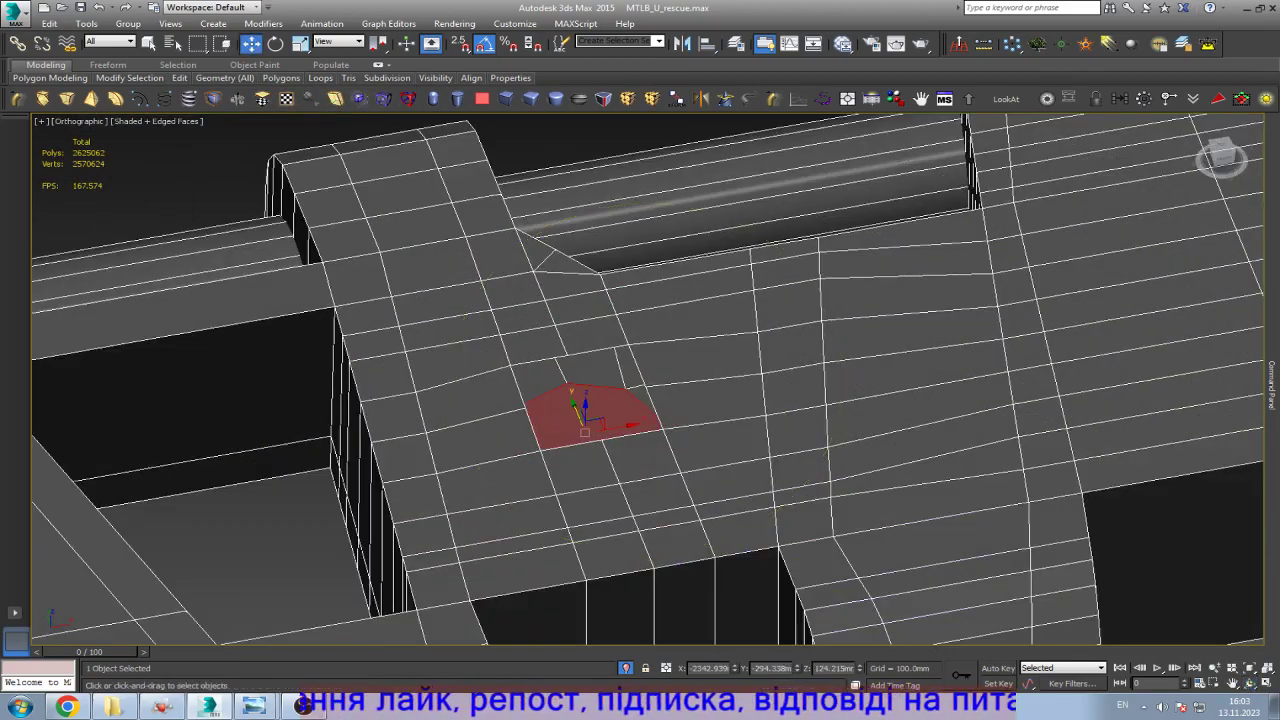
pyautogui.press('3')
pyautogui.scroll(6, 580, 415)
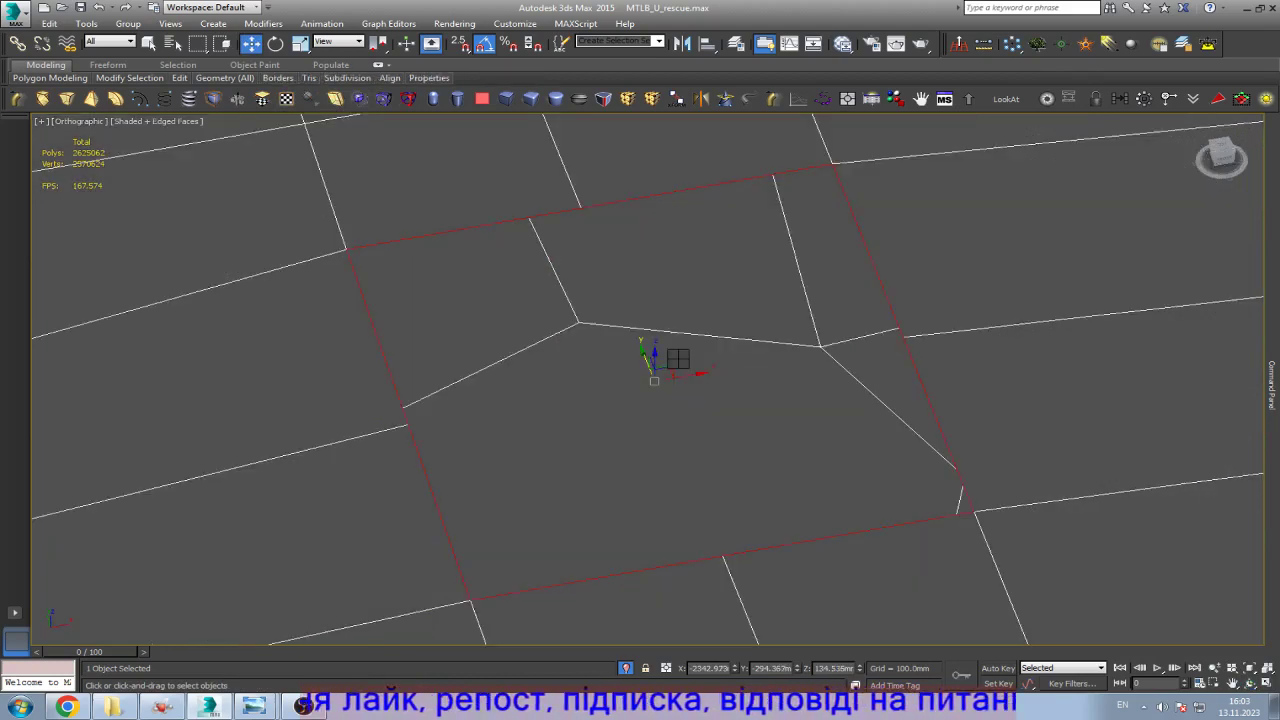
pyautogui.hotkey('alt', 'p')
pyautogui.scroll(-3, 485, 390)
pyautogui.press('4')
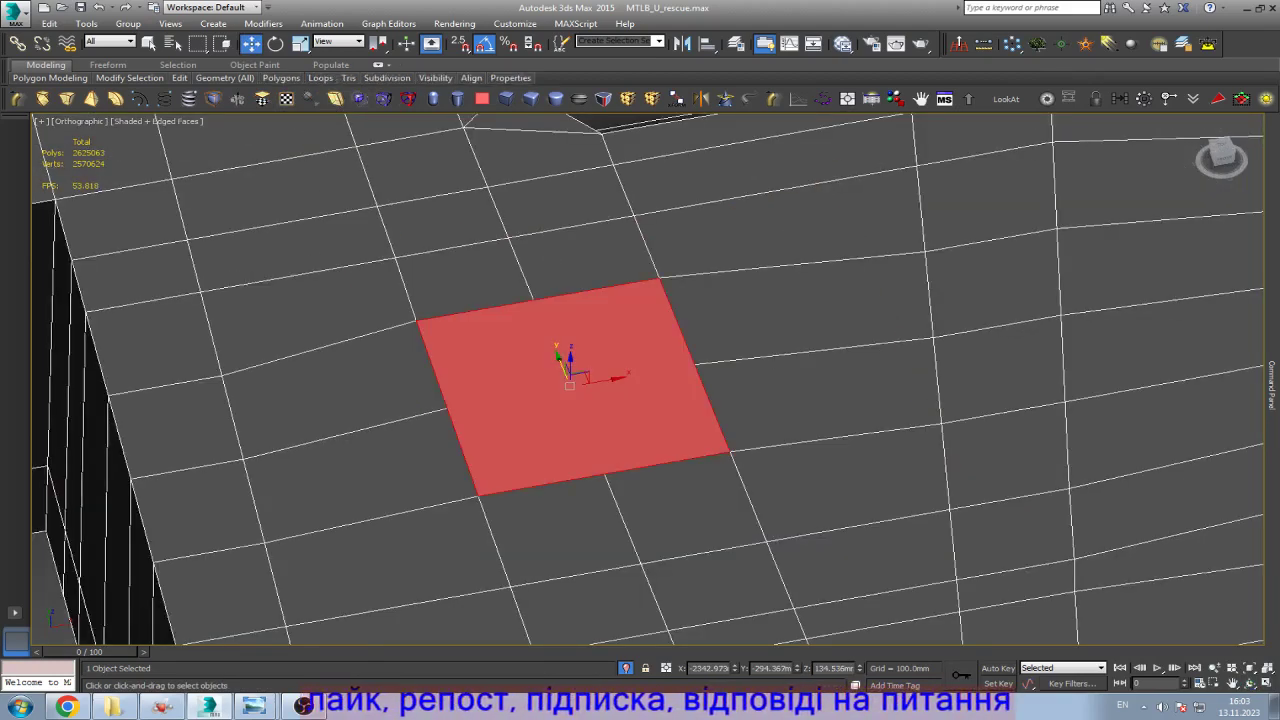
pyautogui.moveTo(281, 78)
pyautogui.click(286, 154)
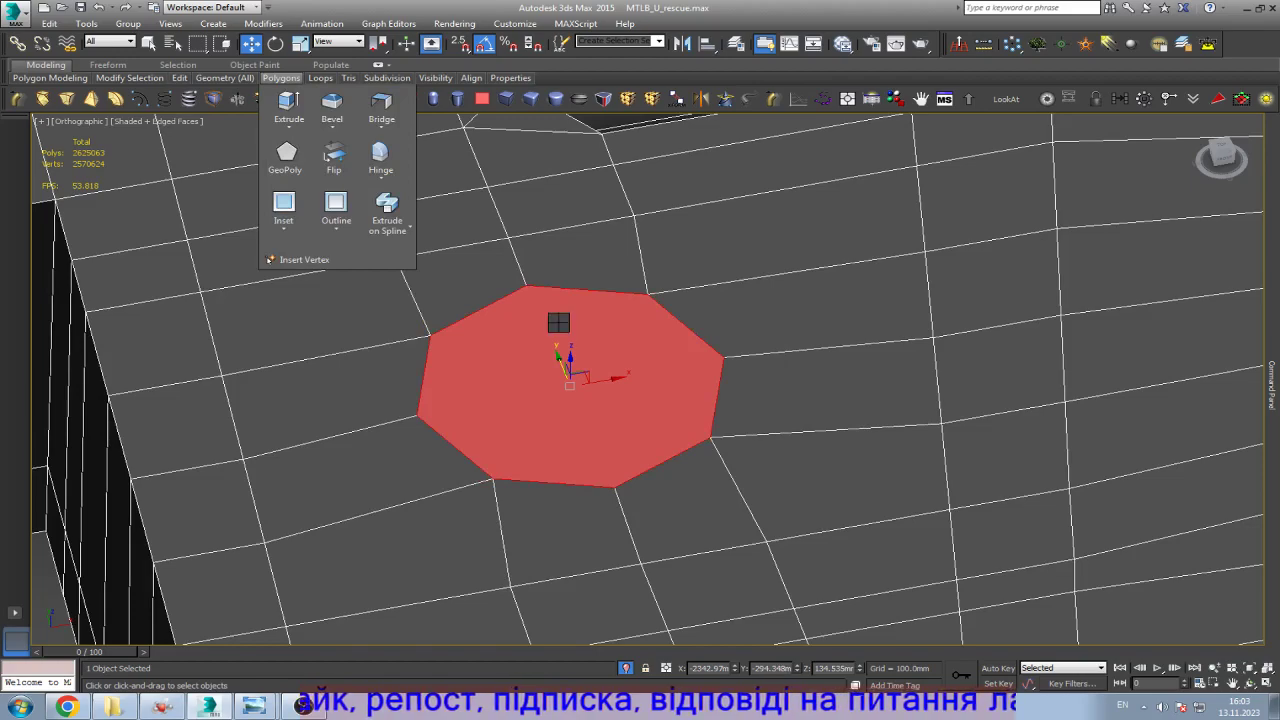
# Step: Frame the selected octagon and return to the Bottom view
pyautogui.keyDown('alt'); pyautogui.moveTo(566, 322); pyautogui.dragTo(640, 380, button='middle'); pyautogui.keyUp('alt')
pyautogui.scroll(-5, 640, 380)
pyautogui.press('z')
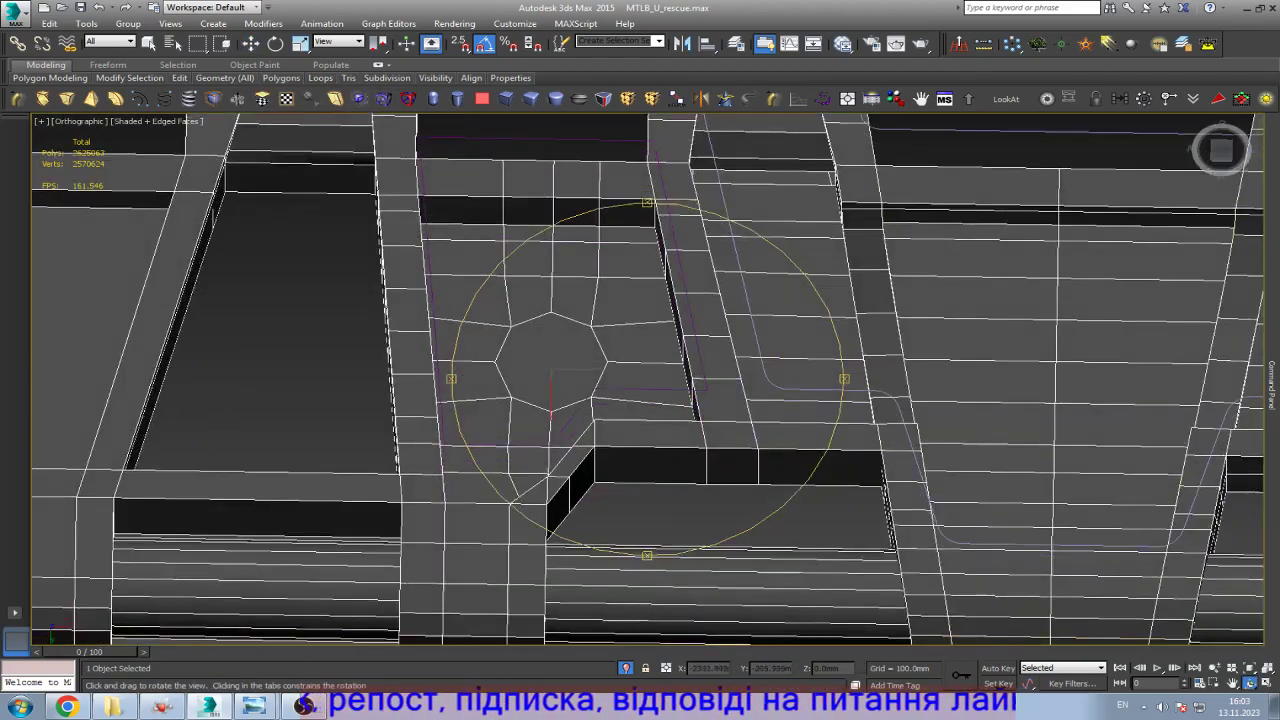
pyautogui.press('w')
pyautogui.press('F2')
# Step: Inset both octagon faces to leave a thin ring, then bridge them into a through-hole
pyautogui.press('b')
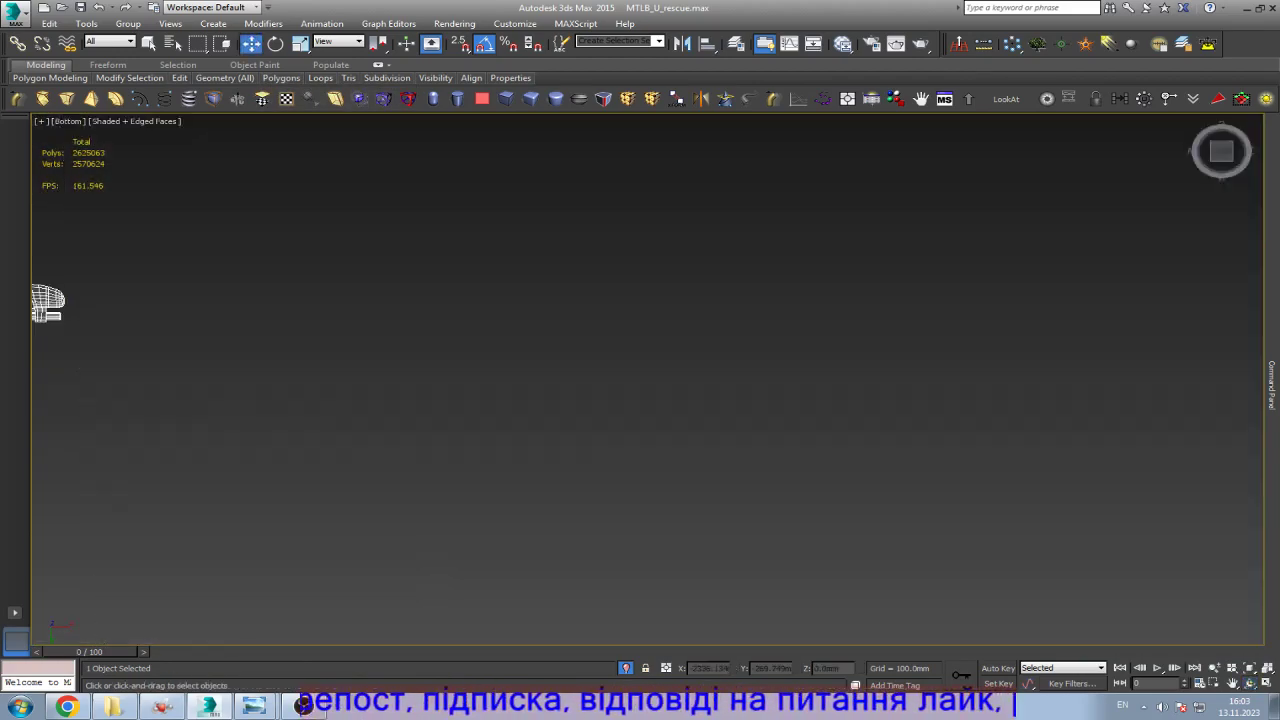
pyautogui.press('z')
pyautogui.moveTo(688, 325); pyautogui.dragTo(665, 340)
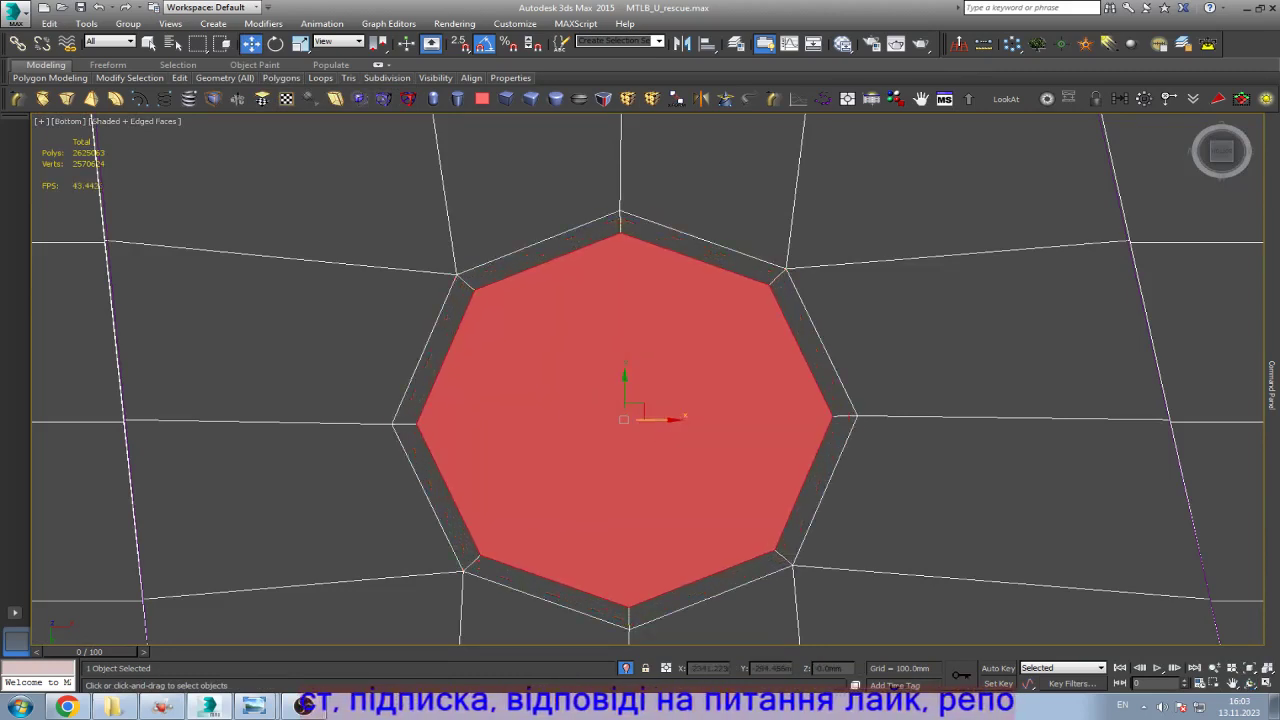
pyautogui.press('z')
pyautogui.scroll(-5, 1192, 470)
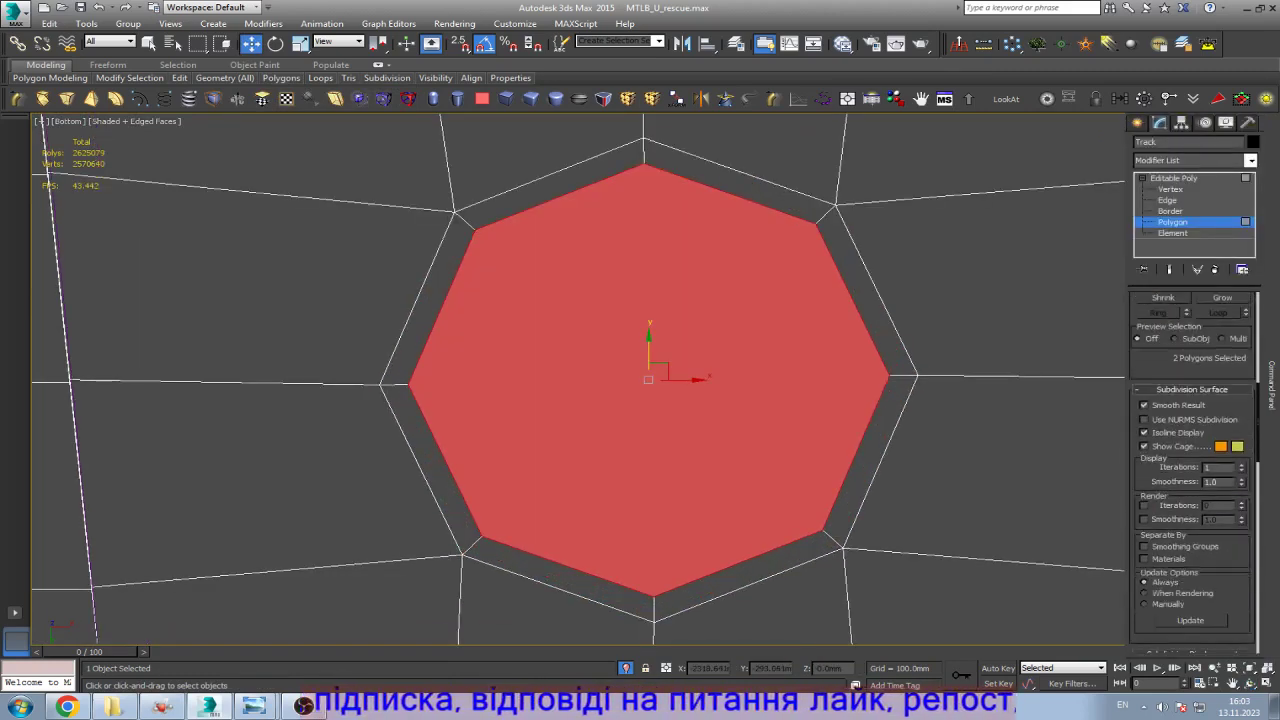
pyautogui.scroll(-5, 1192, 470)
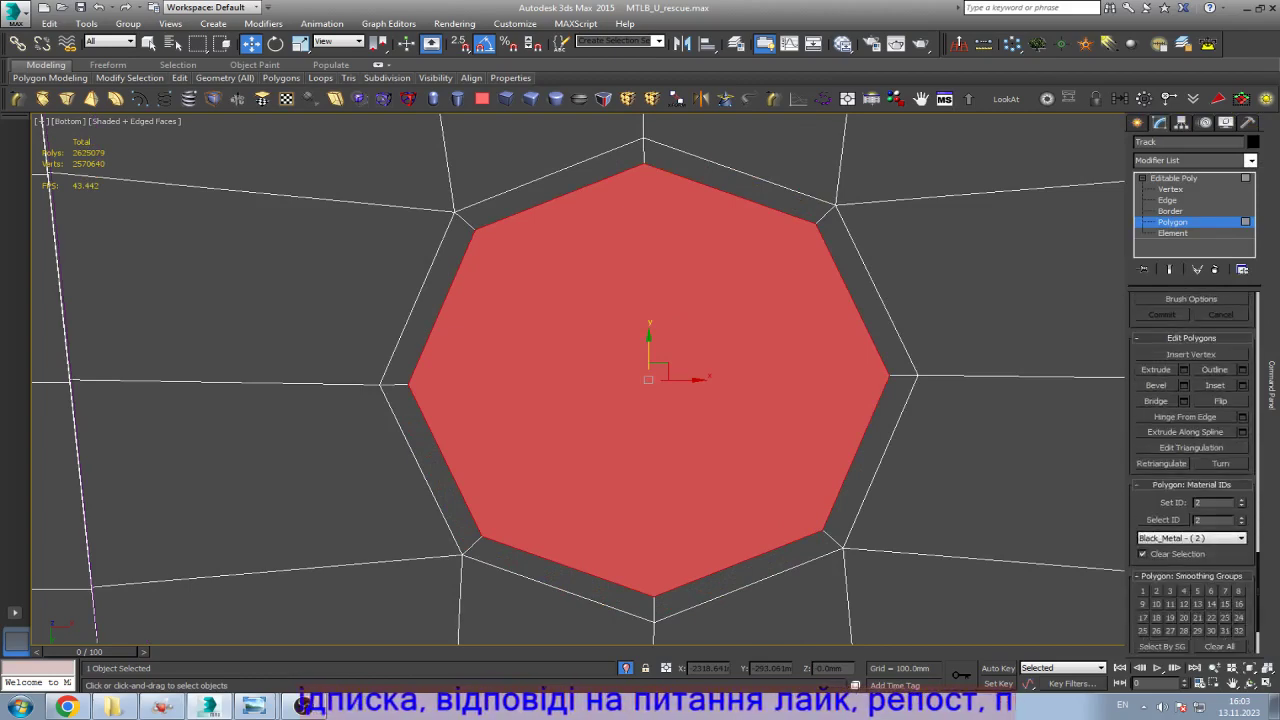
pyautogui.hotkey('shift', 'e')
# Step: Exit Polygon level, close the Move Transform Type-In, and zoom out to the whole link
pyautogui.press('4')
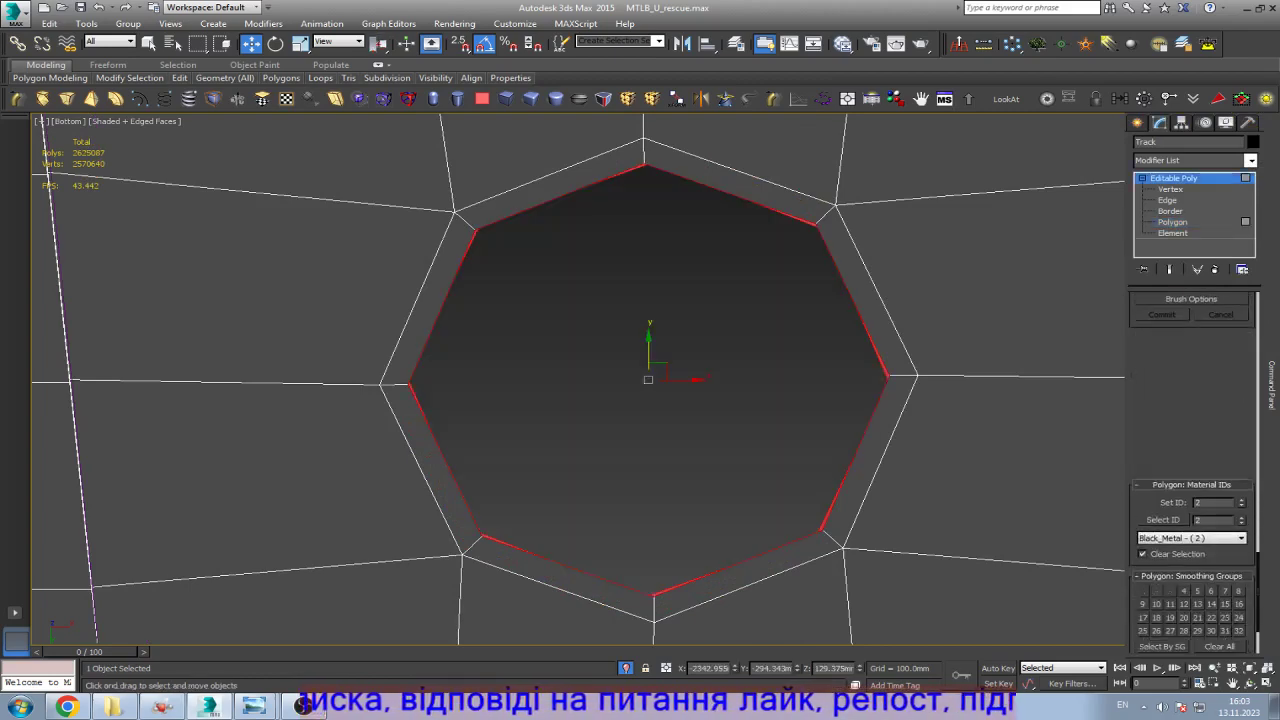
pyautogui.press('F12')
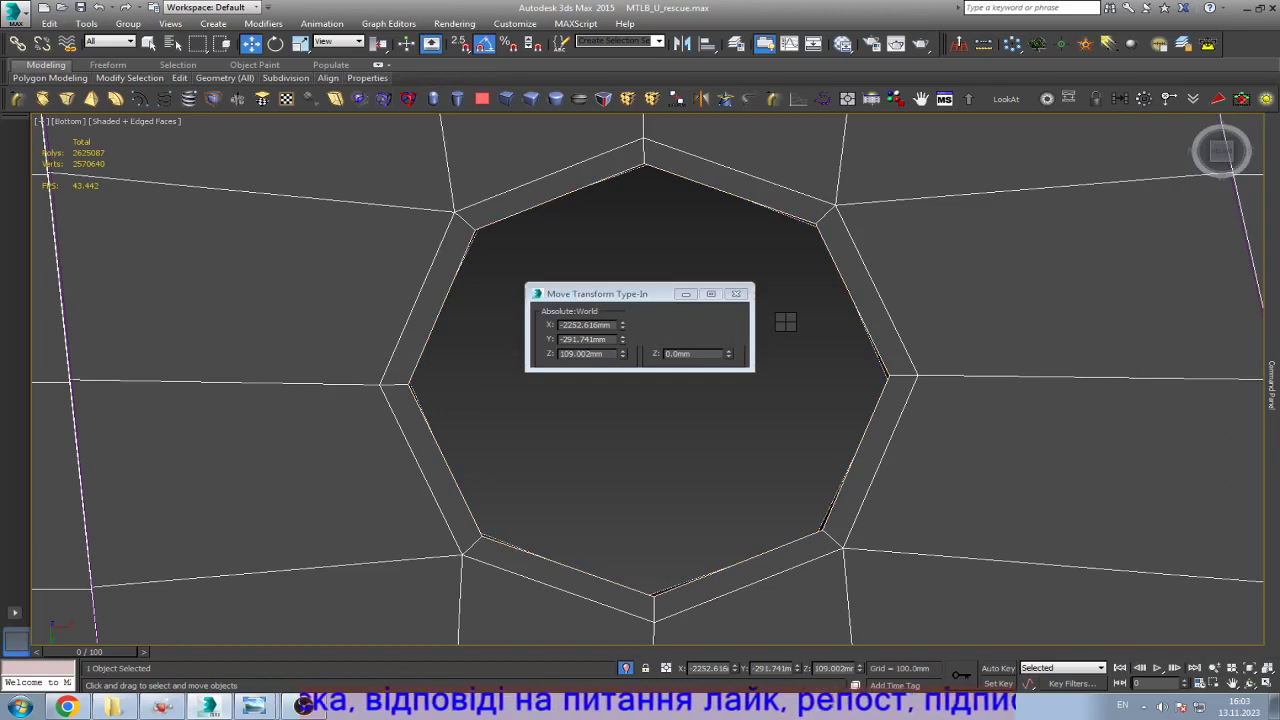
pyautogui.click(736, 293)
pyautogui.press('z')
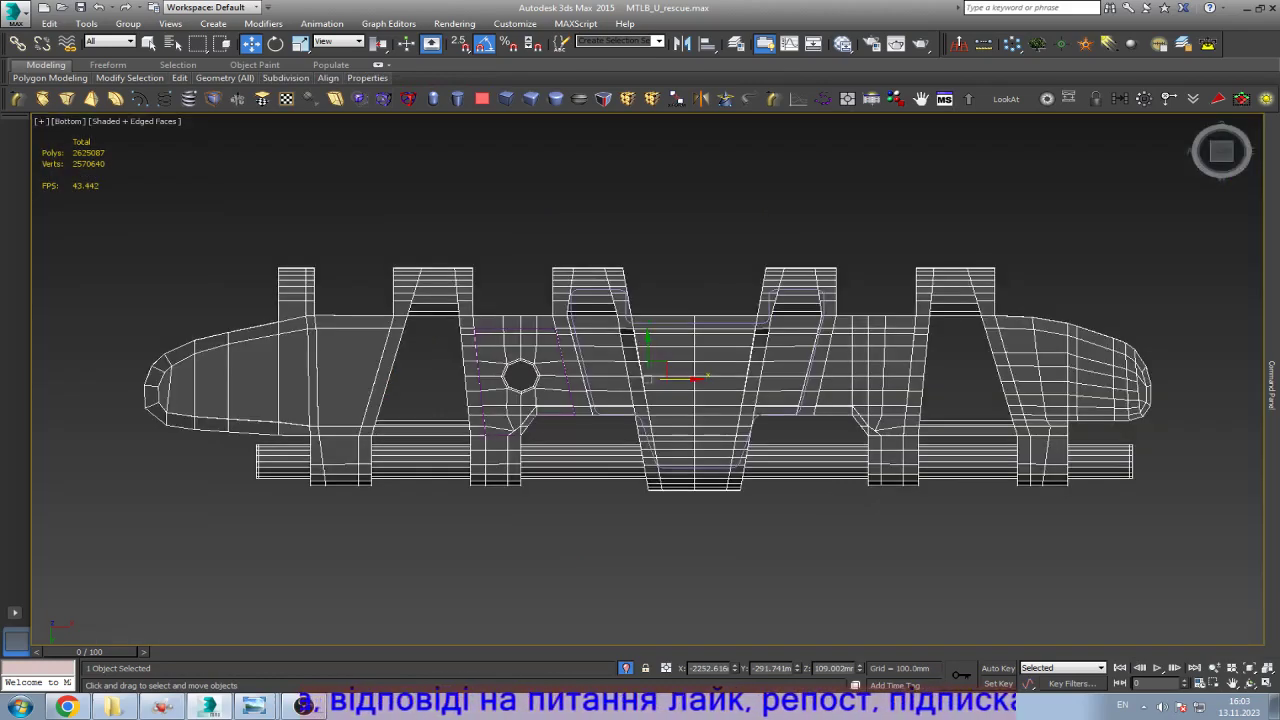
pyautogui.scroll(5, 920, 410)
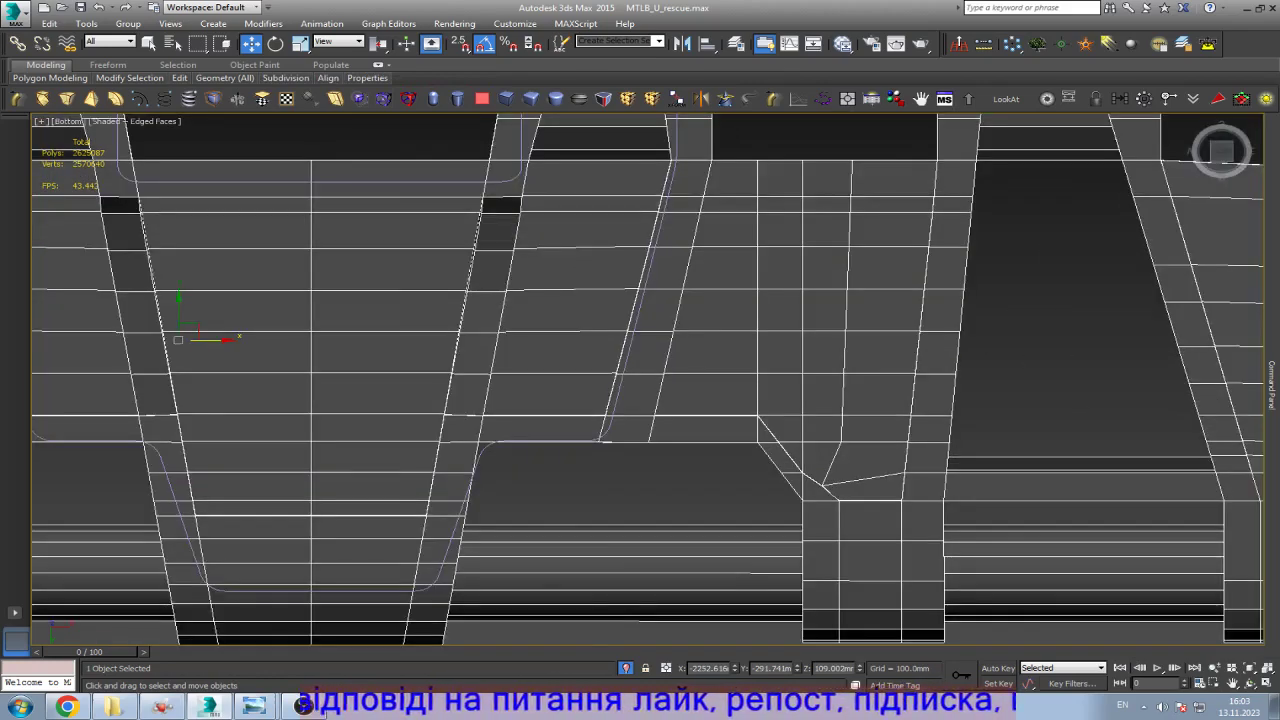
# Step: In wireframe, marquee-select two groups of vertices on the link's underside
pyautogui.scroll(-3, 920, 410)
pyautogui.scroll(1, 920, 410)
pyautogui.press('F3')
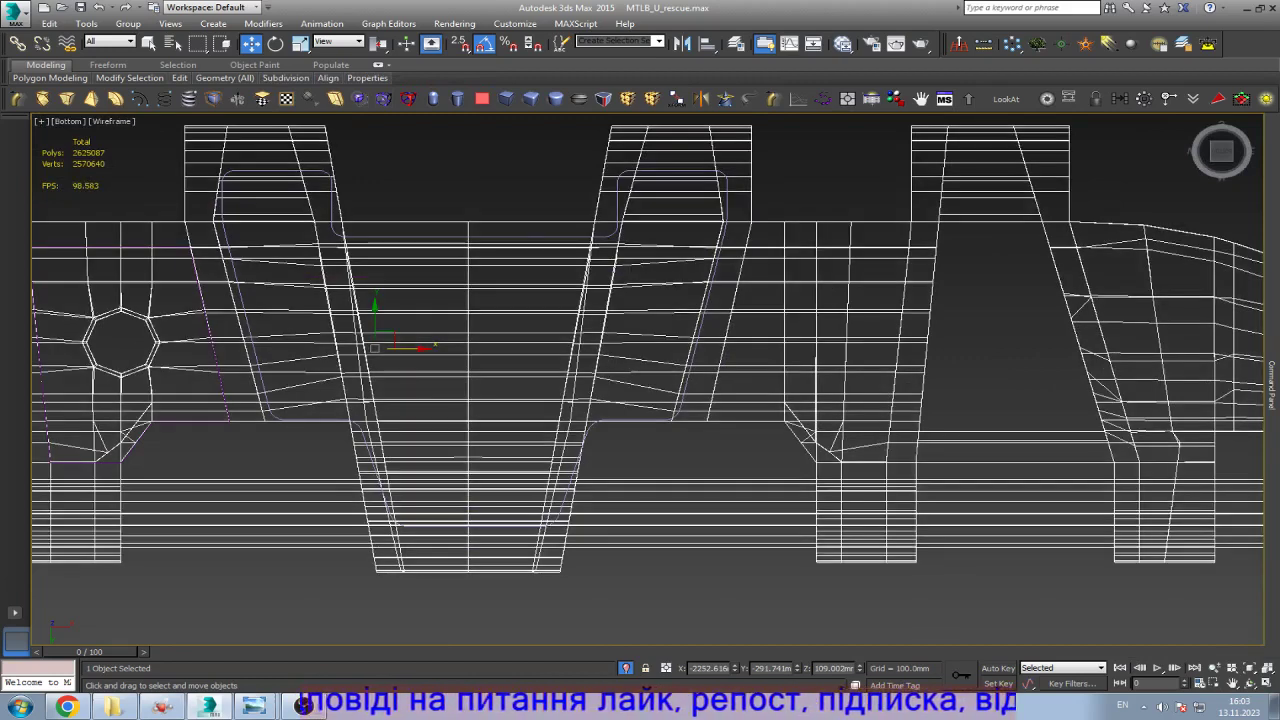
pyautogui.scroll(3, 648, 350)
pyautogui.scroll(5, 648, 380)
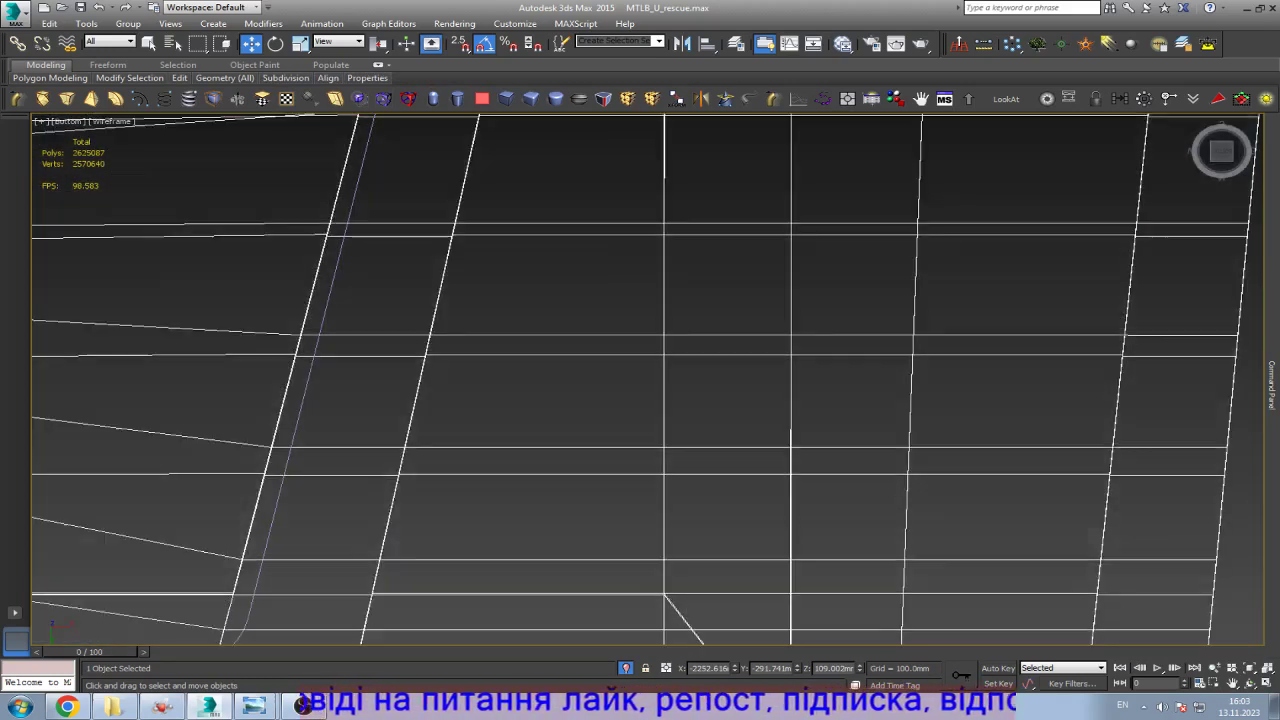
pyautogui.moveTo(577, 317); pyautogui.dragTo(1043, 340)
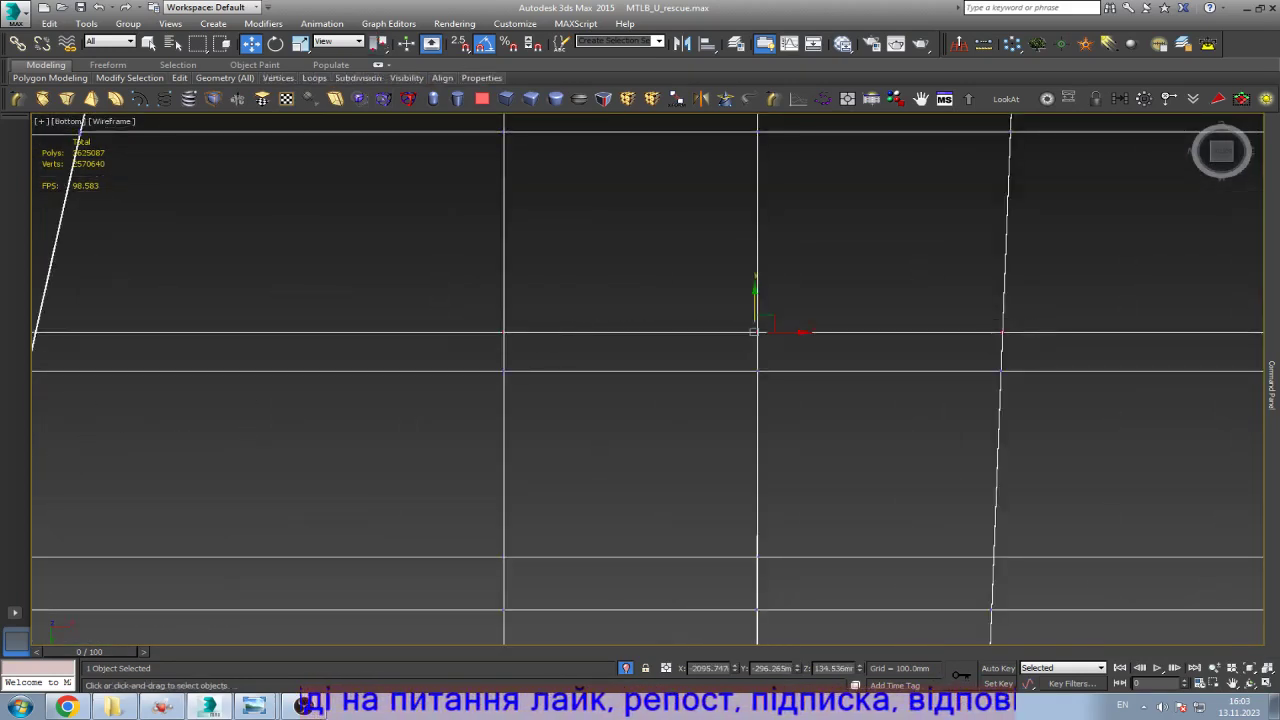
pyautogui.scroll(-3, 499, 441)
pyautogui.scroll(1, 673, 213)
pyautogui.moveTo(449, 241); pyautogui.dragTo(878, 262)
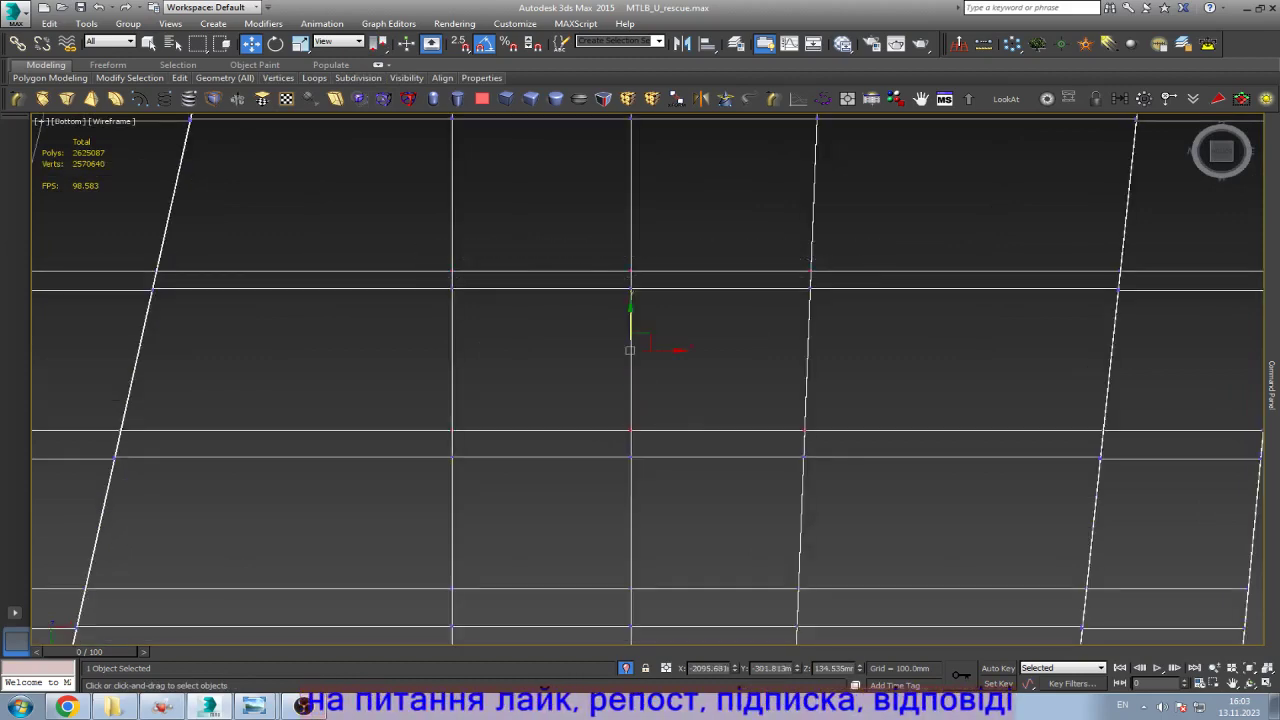
pyautogui.scroll(3, 619, 340)
# Step: Reselect the edge-row vertices and the lower vertex row, toggling shaded and wireframe views
pyautogui.press('F3')
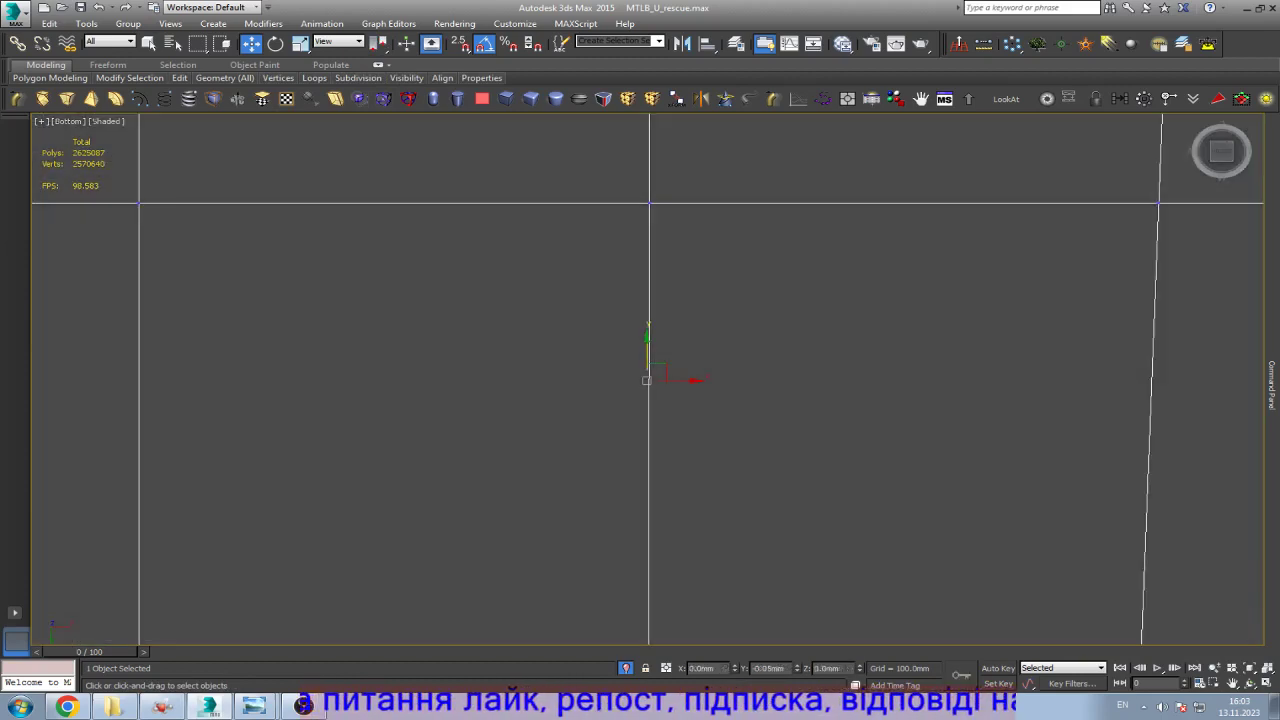
pyautogui.press('F3')
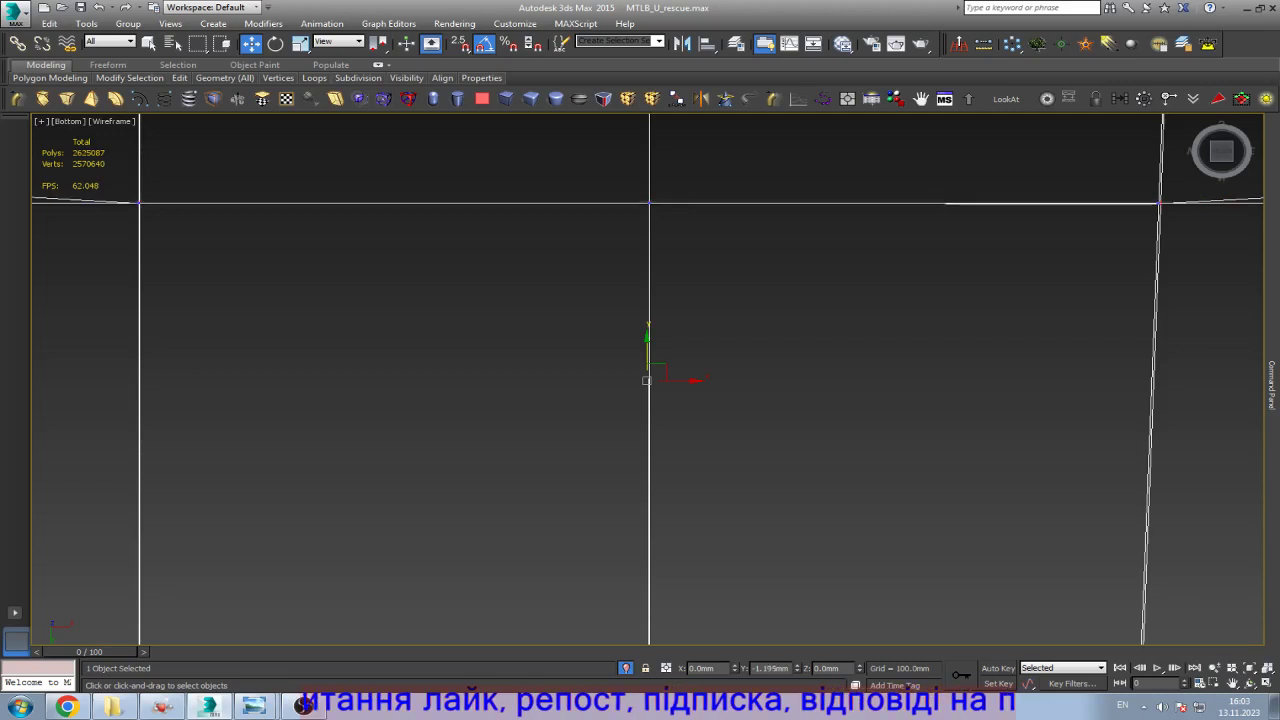
pyautogui.scroll(-4, 650, 380)
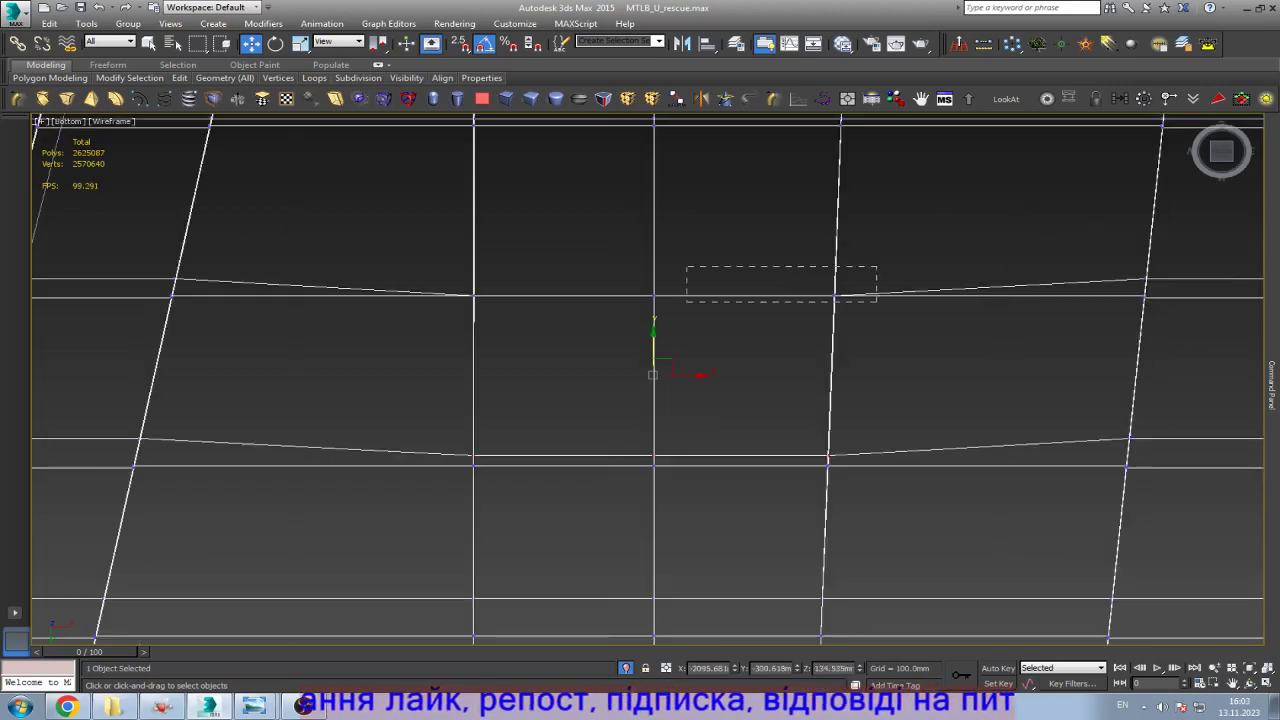
pyautogui.moveTo(877, 301); pyautogui.dragTo(877, 301)
pyautogui.scroll(5, 611, 445)
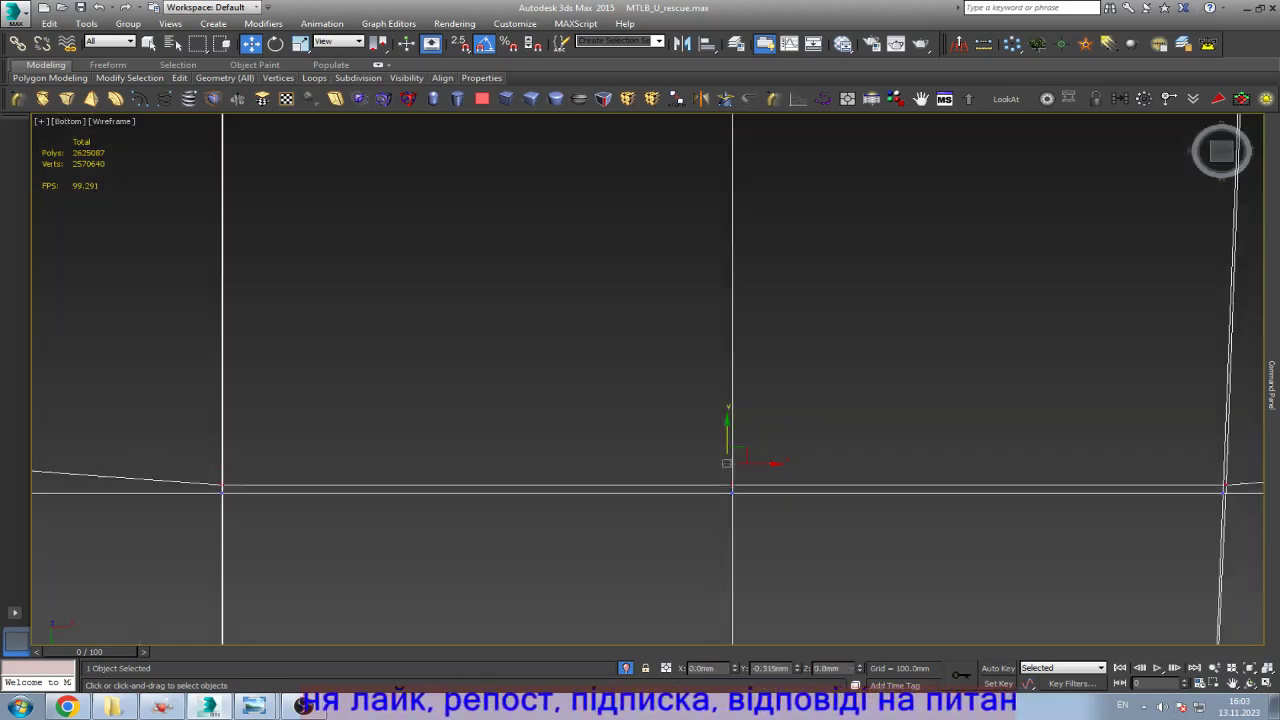
pyautogui.scroll(-5, 688, 356)
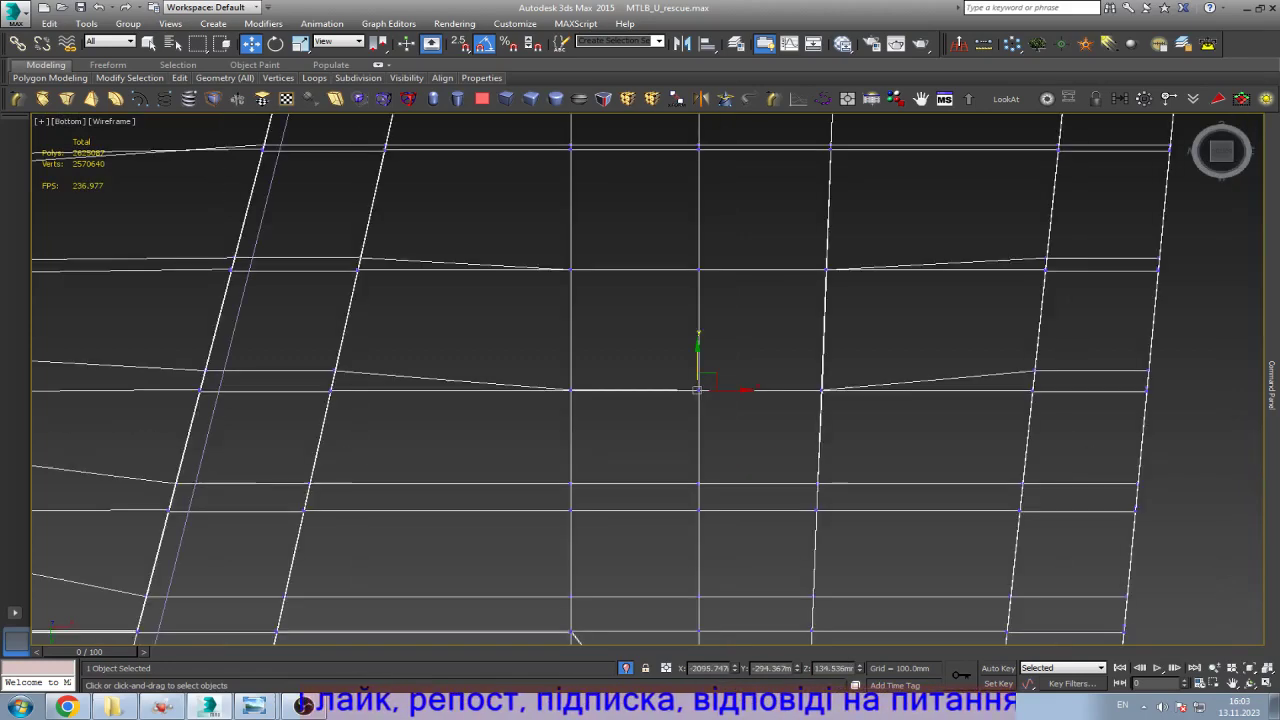
pyautogui.scroll(5, 715, 501)
pyautogui.press('F3')
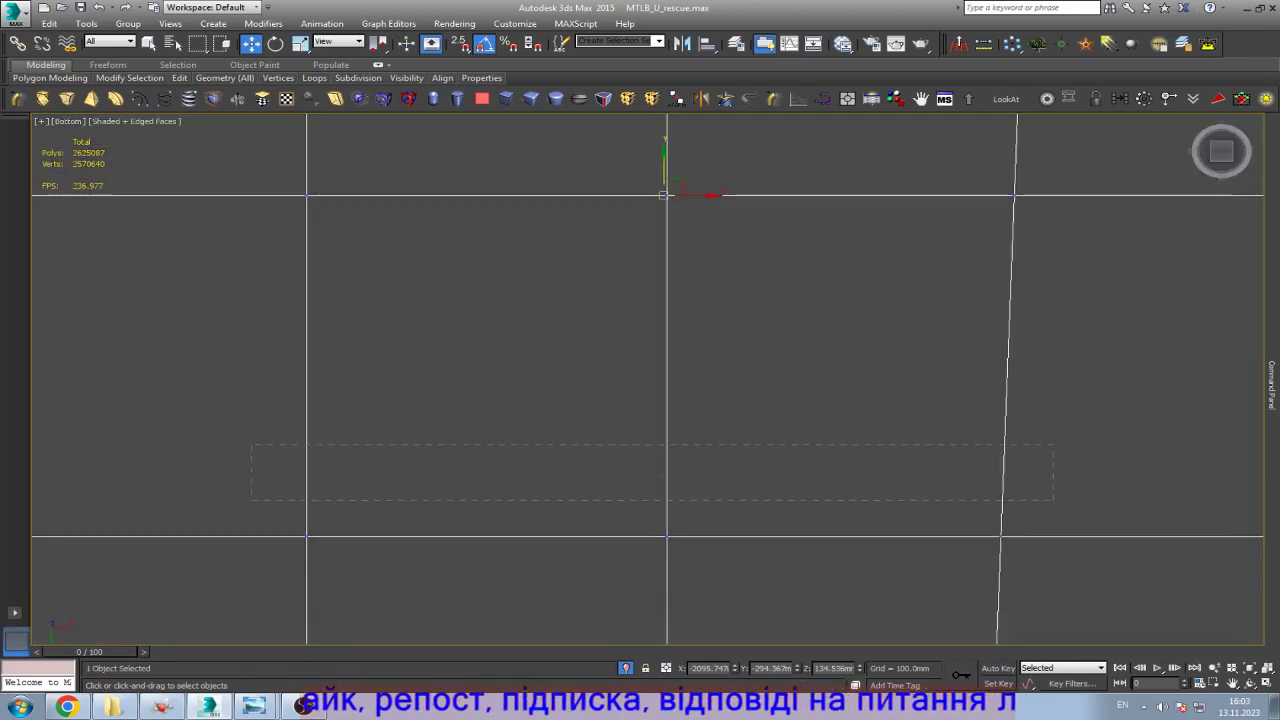
pyautogui.moveTo(1053, 500); pyautogui.dragTo(1053, 500)
pyautogui.press('F3')
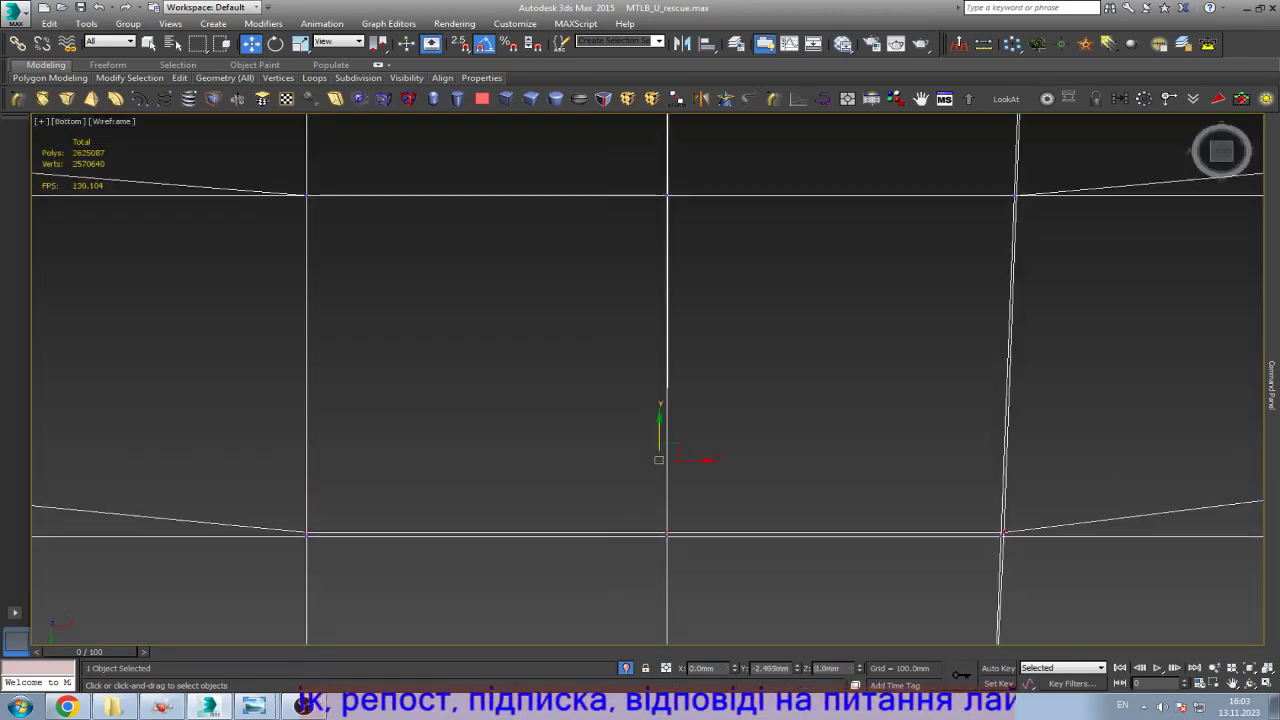
pyautogui.scroll(-5, 722, 397)
# Step: Delete the centre vertex, cap the resulting hole, and make the cap a regular octagon
pyautogui.press('F3')
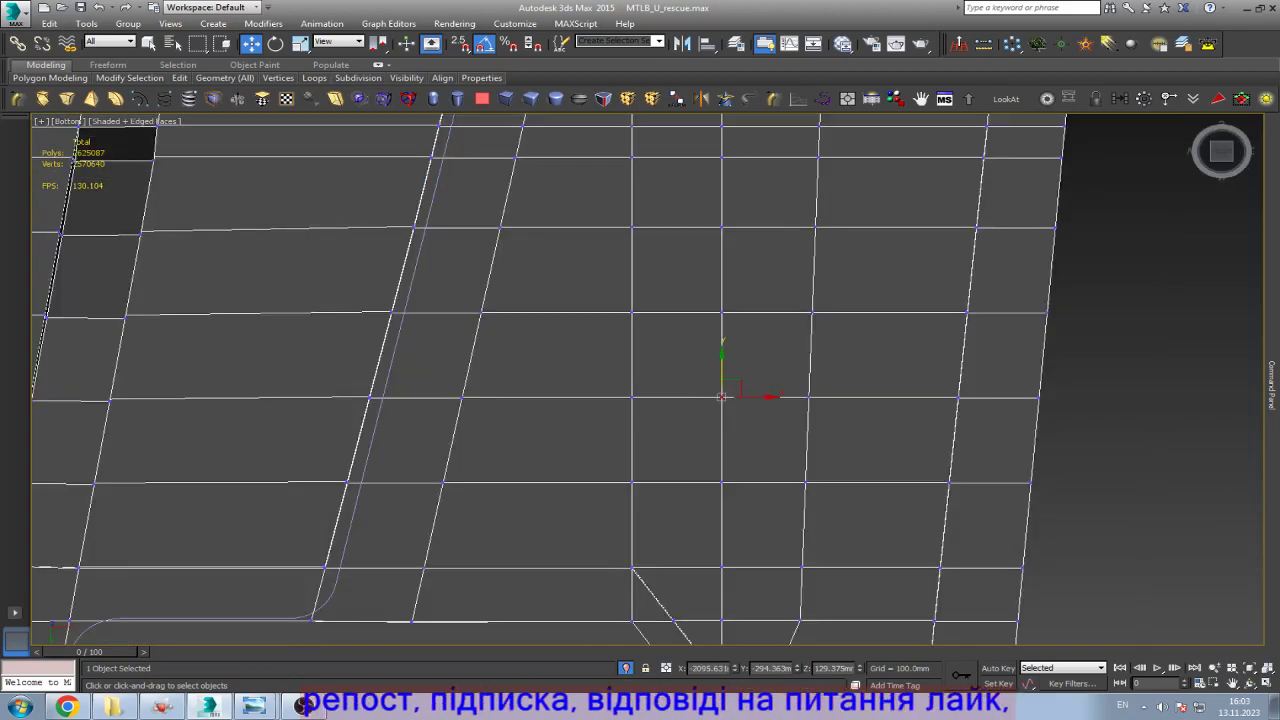
pyautogui.press('Delete')
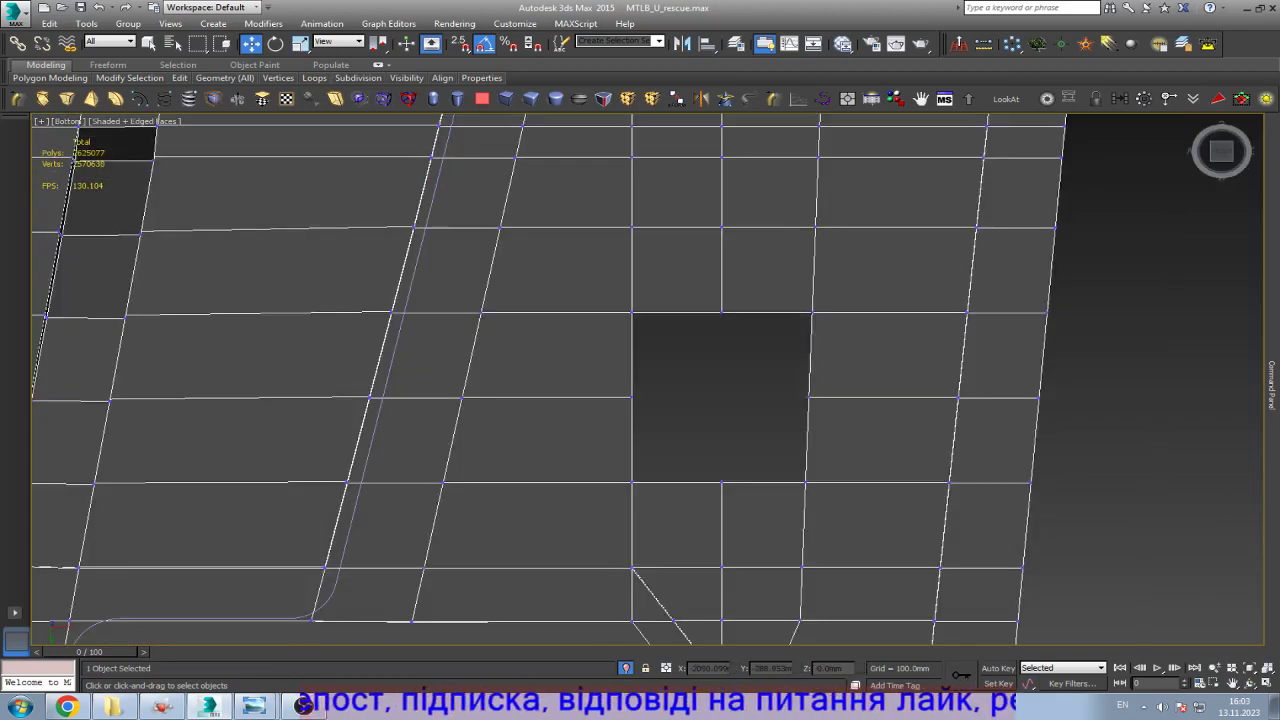
pyautogui.press('3')
pyautogui.click(806, 380)
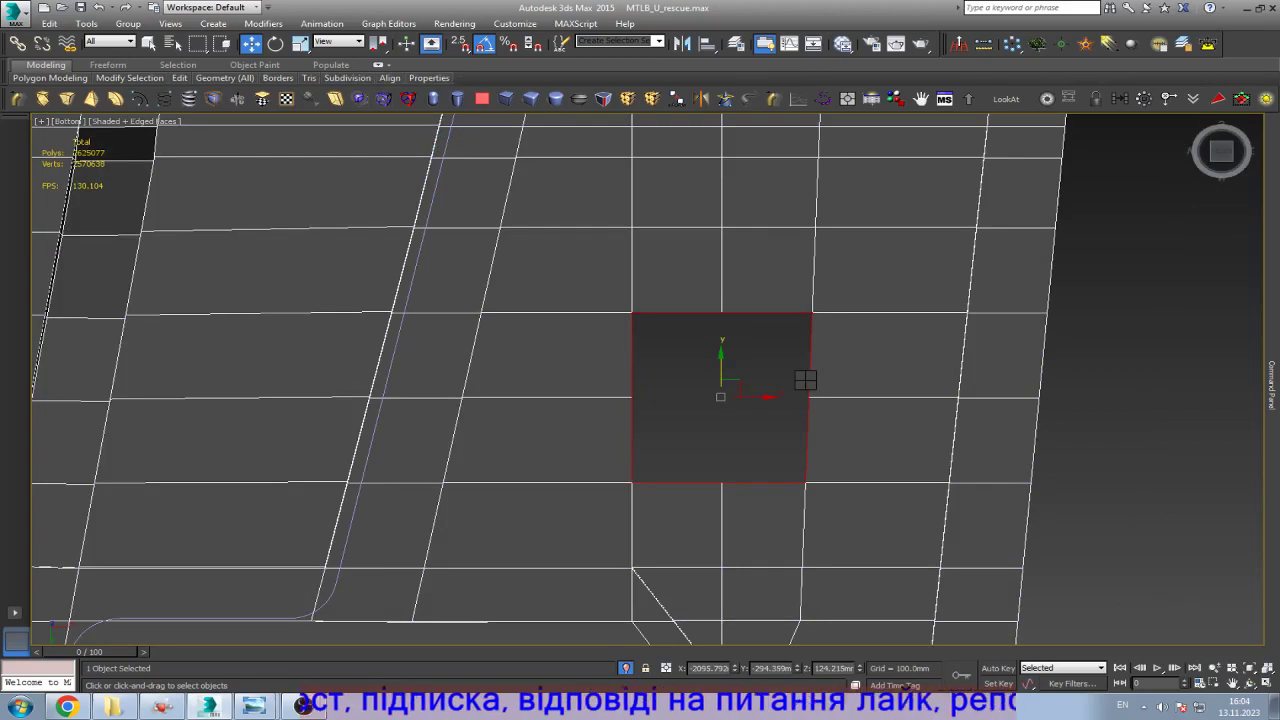
pyautogui.hotkey('alt', 'p')
pyautogui.press('4')
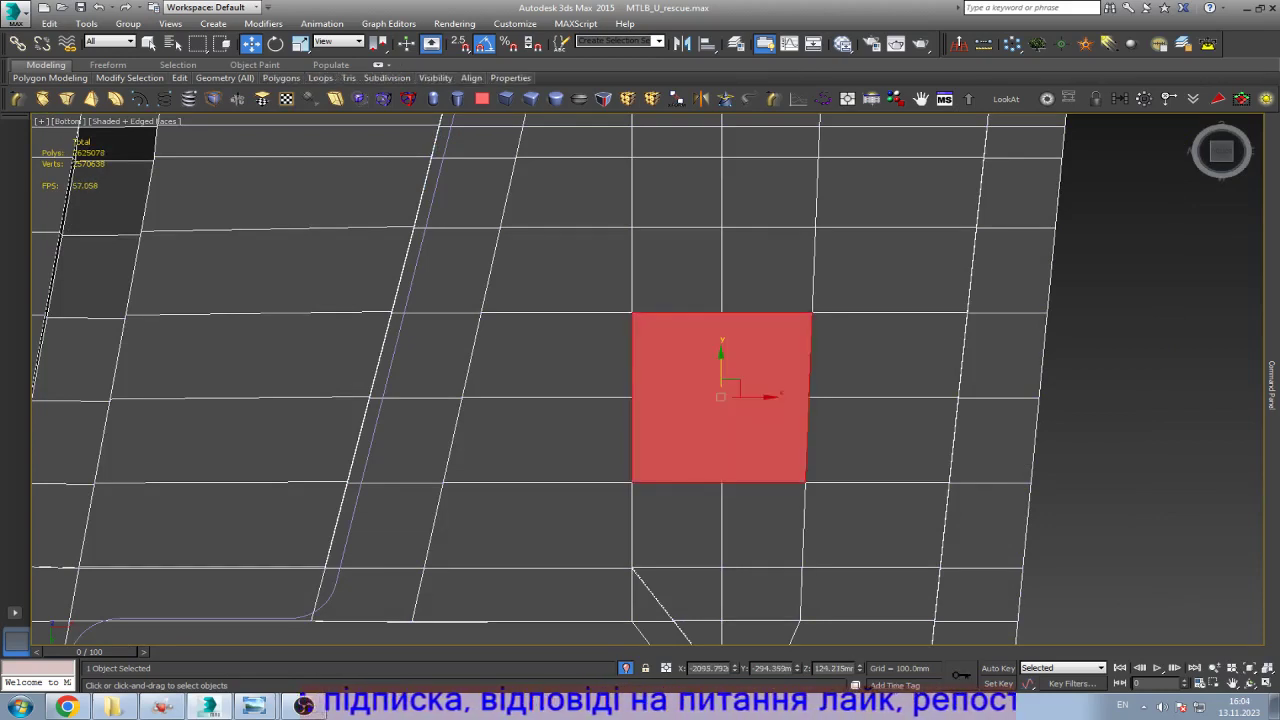
pyautogui.moveTo(281, 77)
pyautogui.click(286, 152)
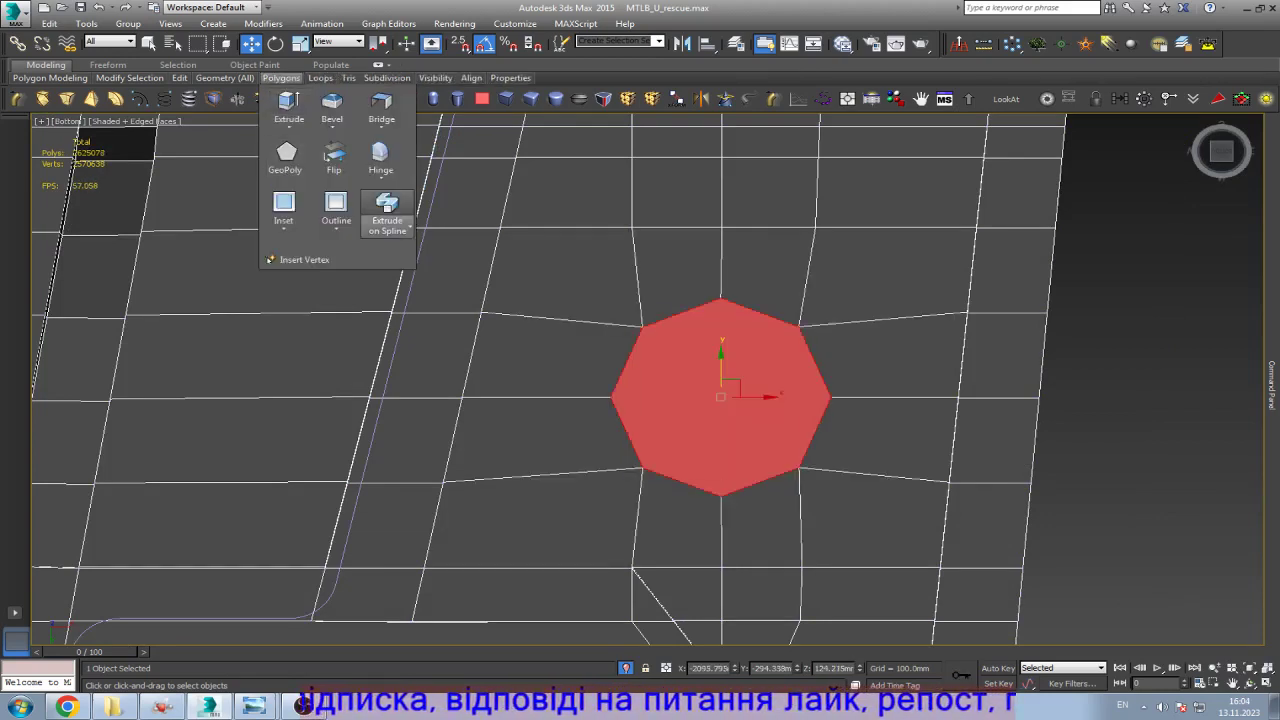
# Step: On the other side, inset the face and GeoPoly the inset into a regular octagon
pyautogui.keyDown('alt'); pyautogui.moveTo(700, 360); pyautogui.dragTo(702, 420, button='middle'); pyautogui.keyUp('alt')
pyautogui.press('w')
pyautogui.press('z')
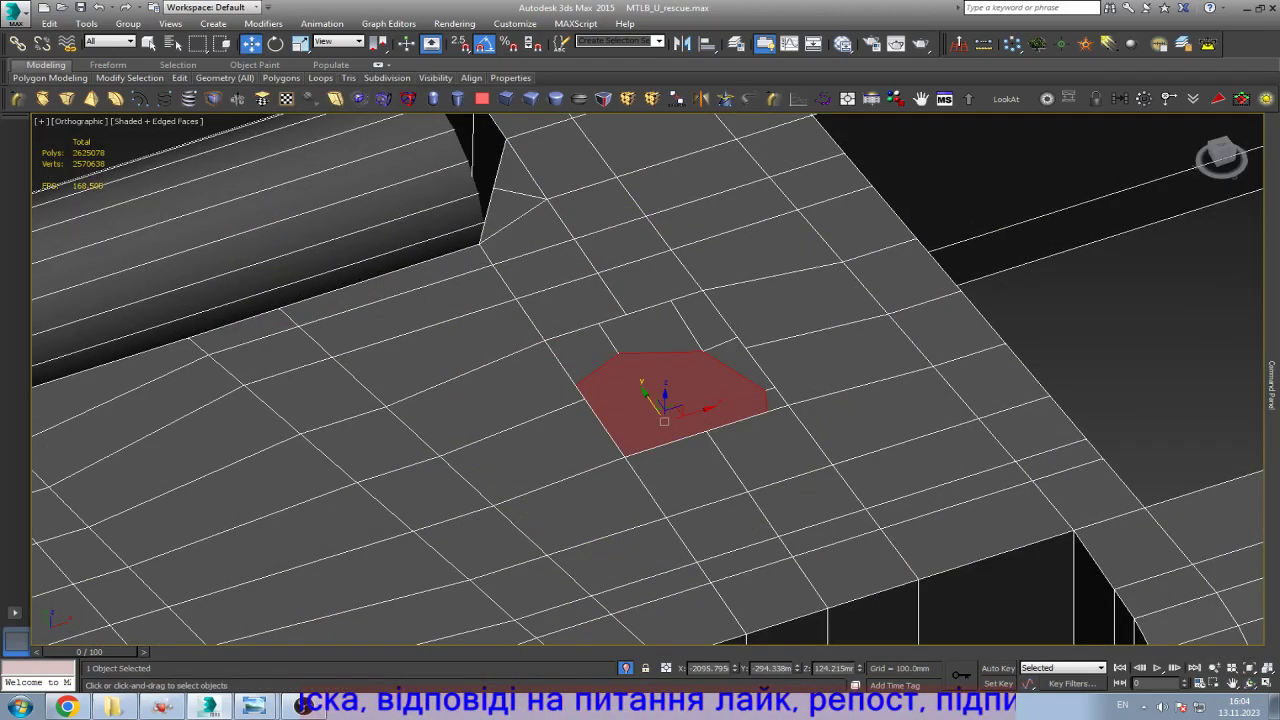
pyautogui.press('3')
pyautogui.click(771, 380)
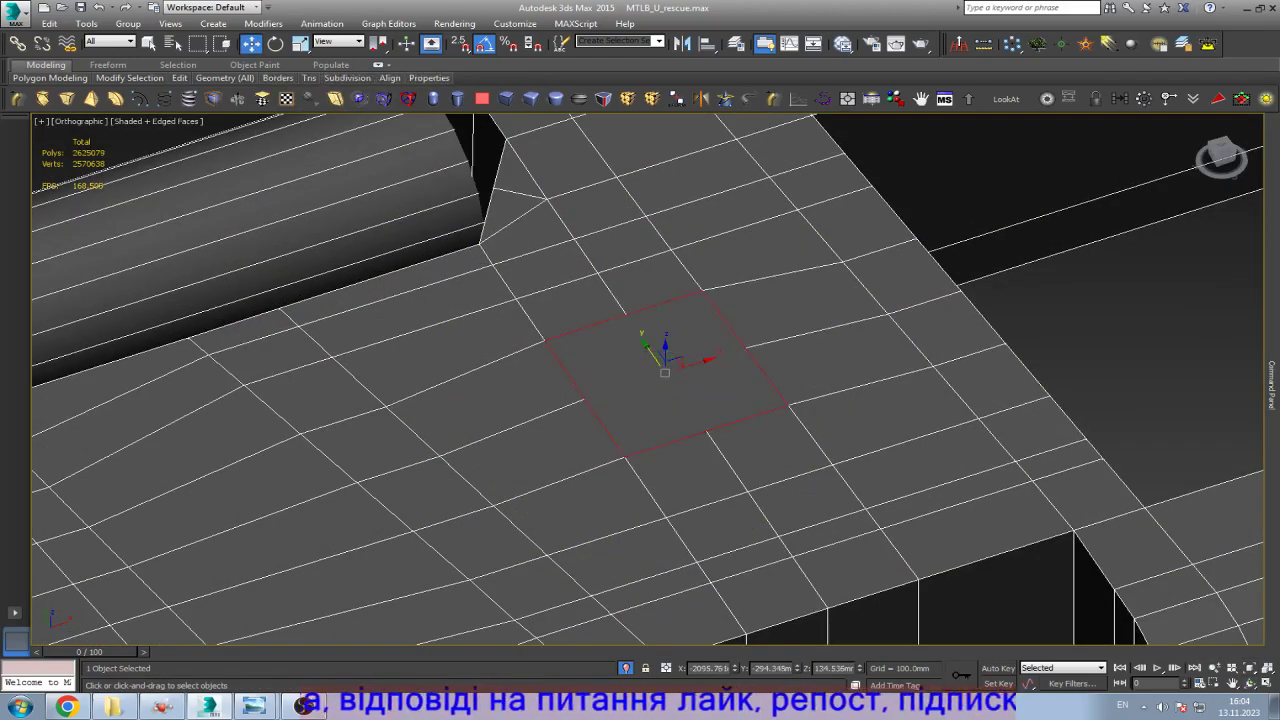
pyautogui.press('4')
pyautogui.press('z')
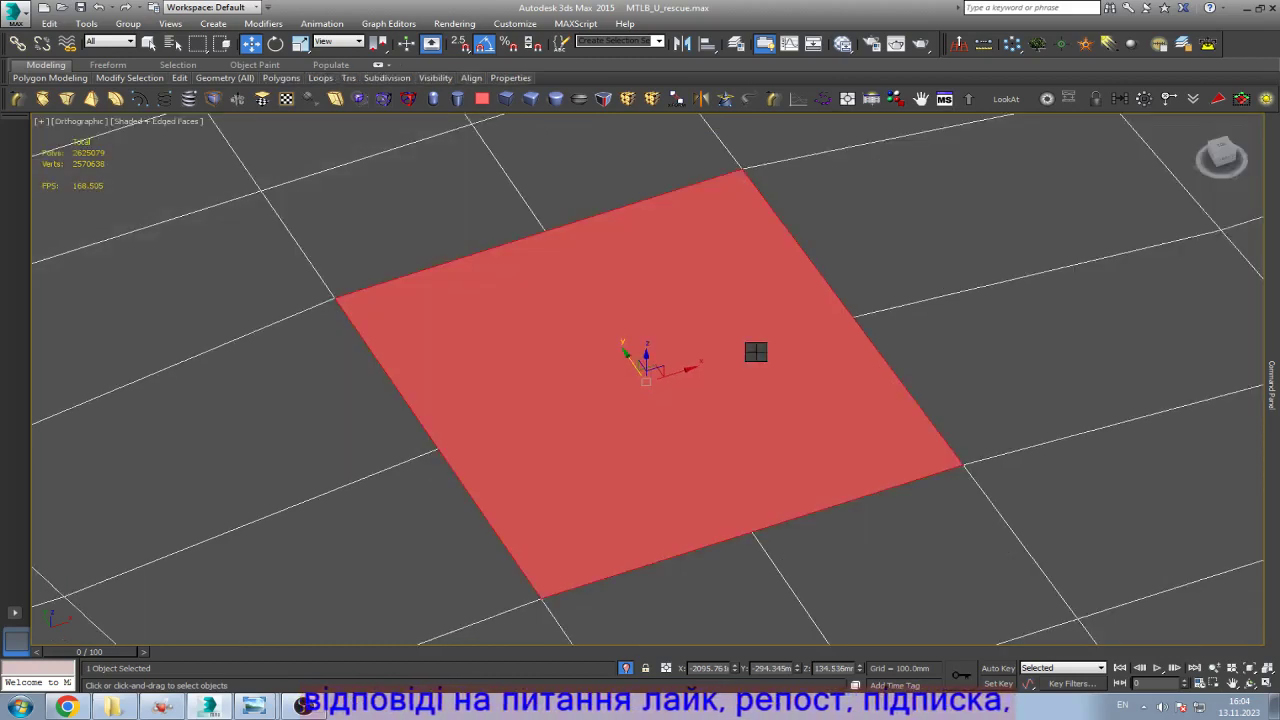
pyautogui.moveTo(755, 352); pyautogui.dragTo(755, 335)
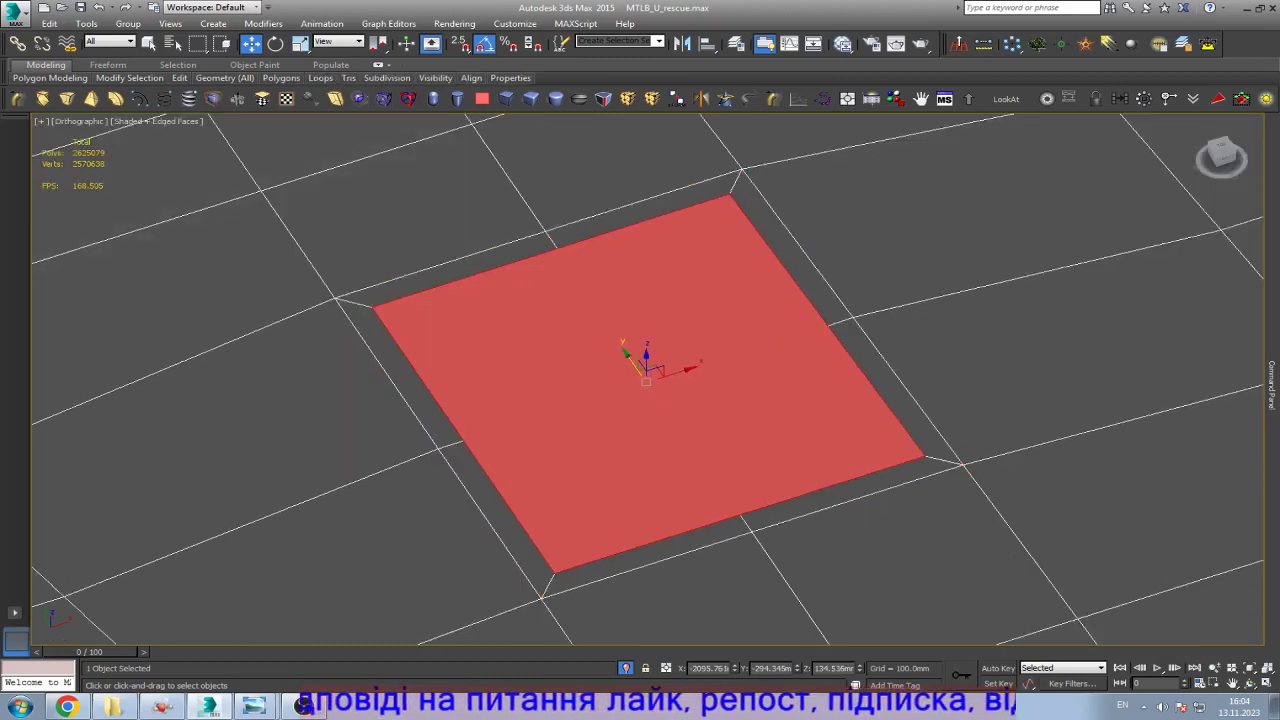
pyautogui.click(281, 77)
pyautogui.click(285, 155)
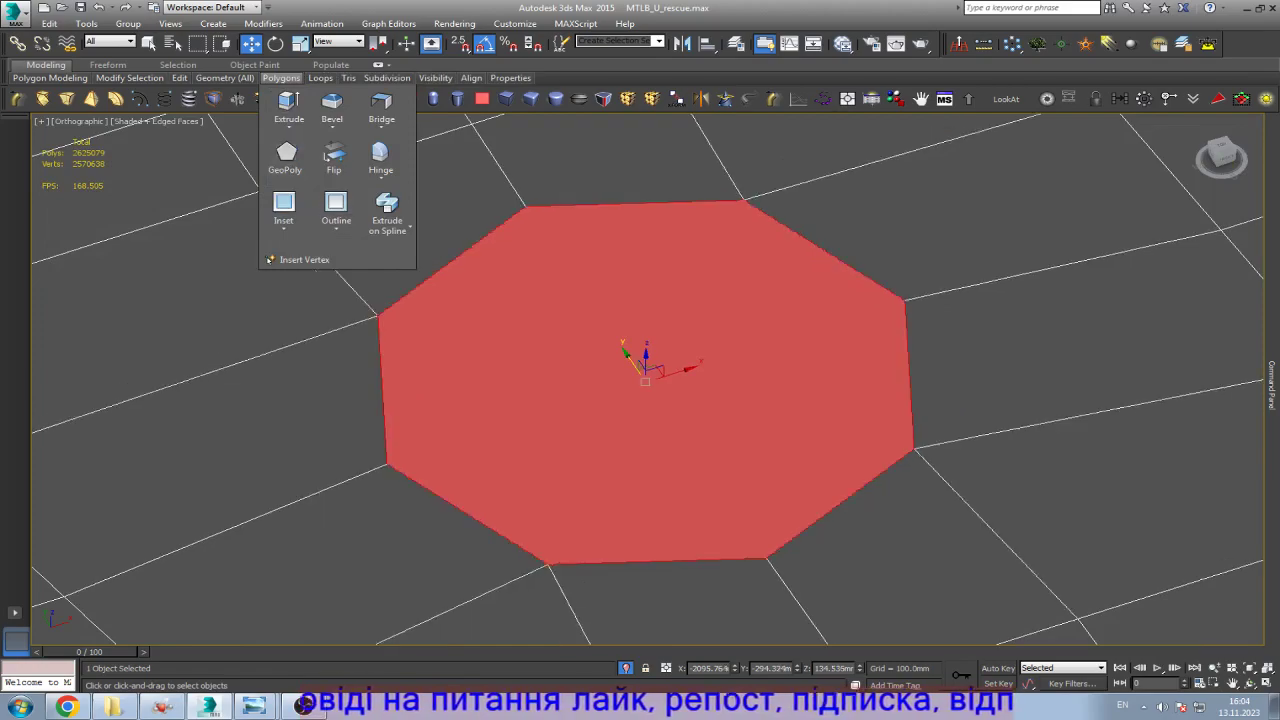
pyautogui.scroll(-5, 610, 345)
# Step: Bridge the two octagon faces into a second through-hole and exit polygon editing
pyautogui.hotkey('ctrl', 'r')
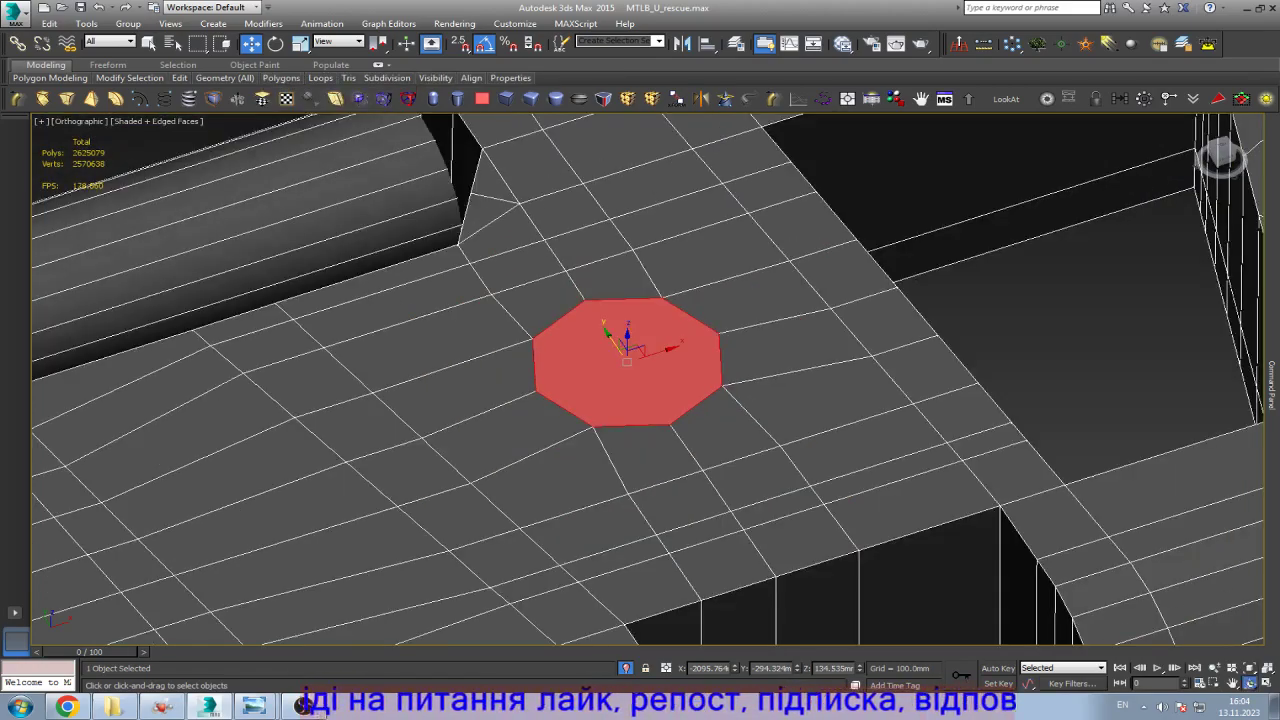
pyautogui.moveTo(640, 380); pyautogui.dragTo(640, 260)
pyautogui.scroll(10, 676, 410)
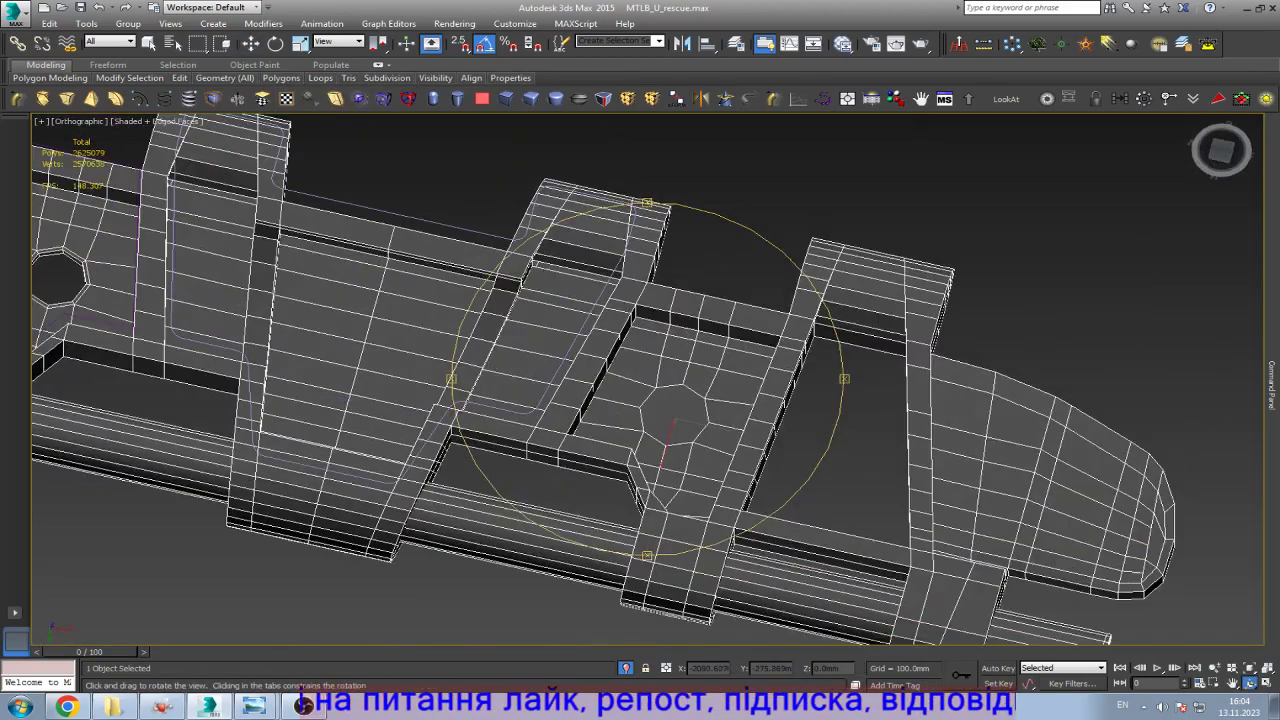
pyautogui.press('w')
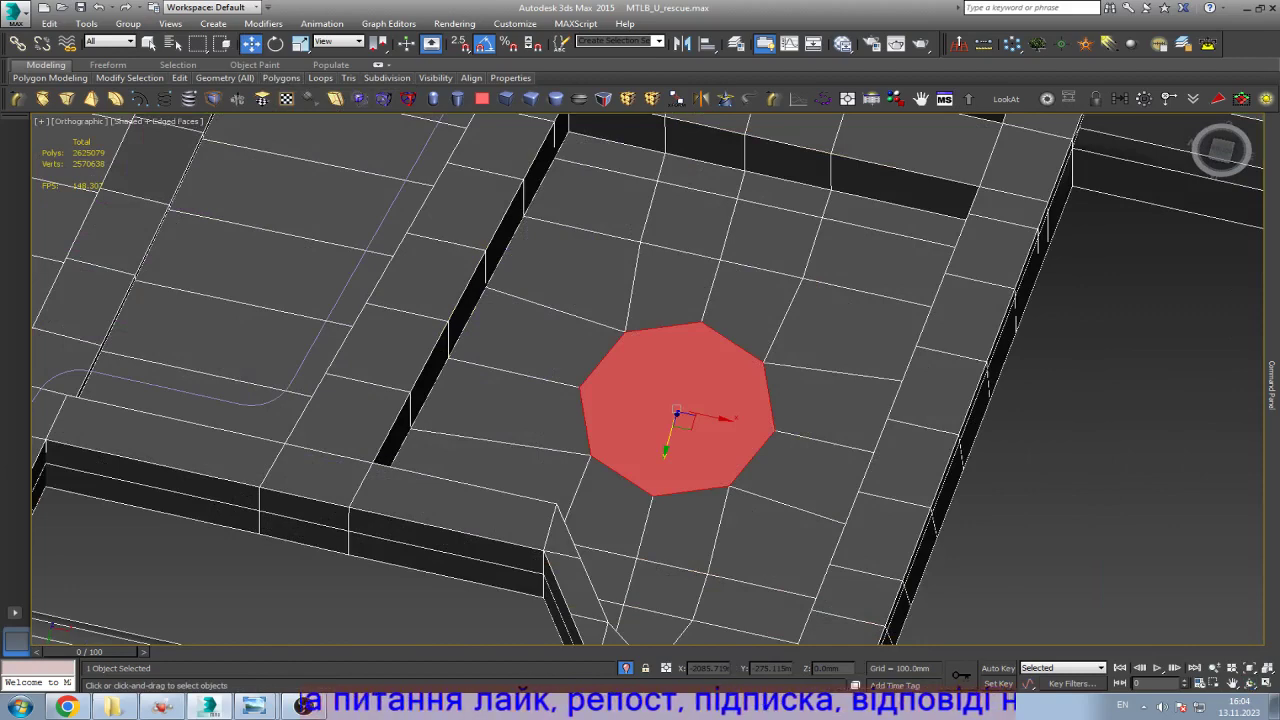
pyautogui.scroll(4, 708, 444)
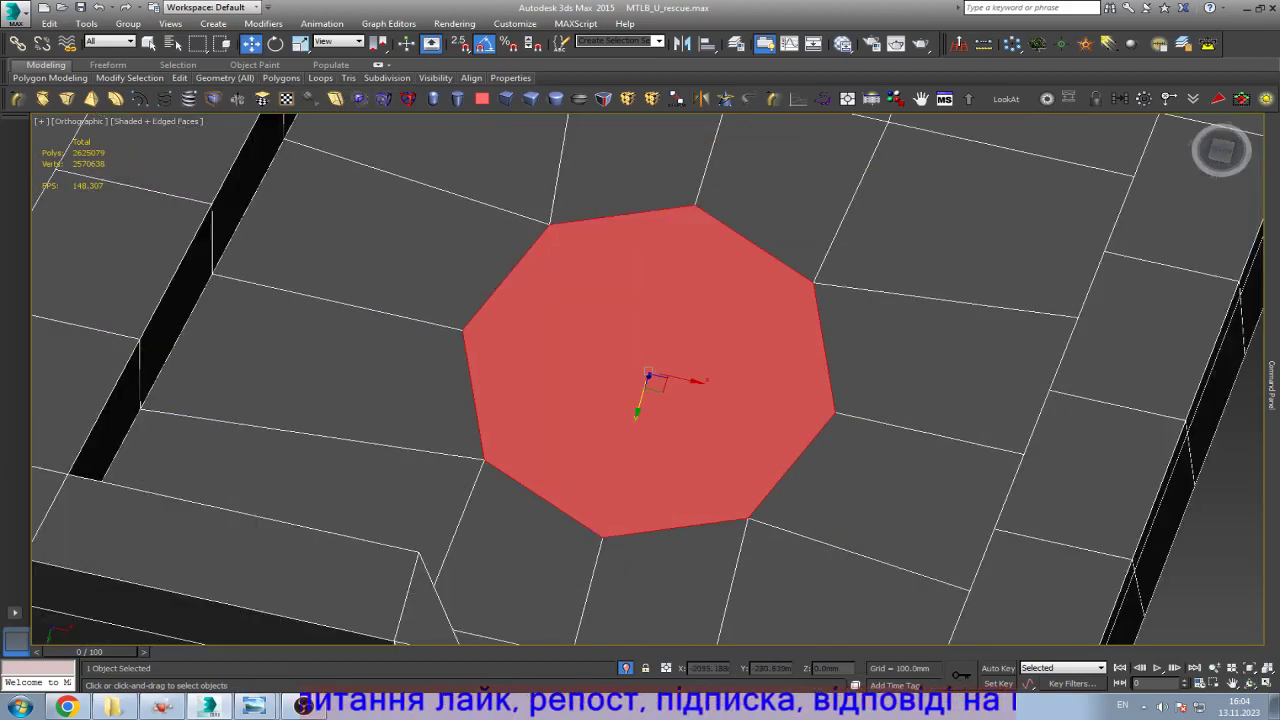
pyautogui.click(1272, 380)
pyautogui.scroll(-10, 1192, 470)
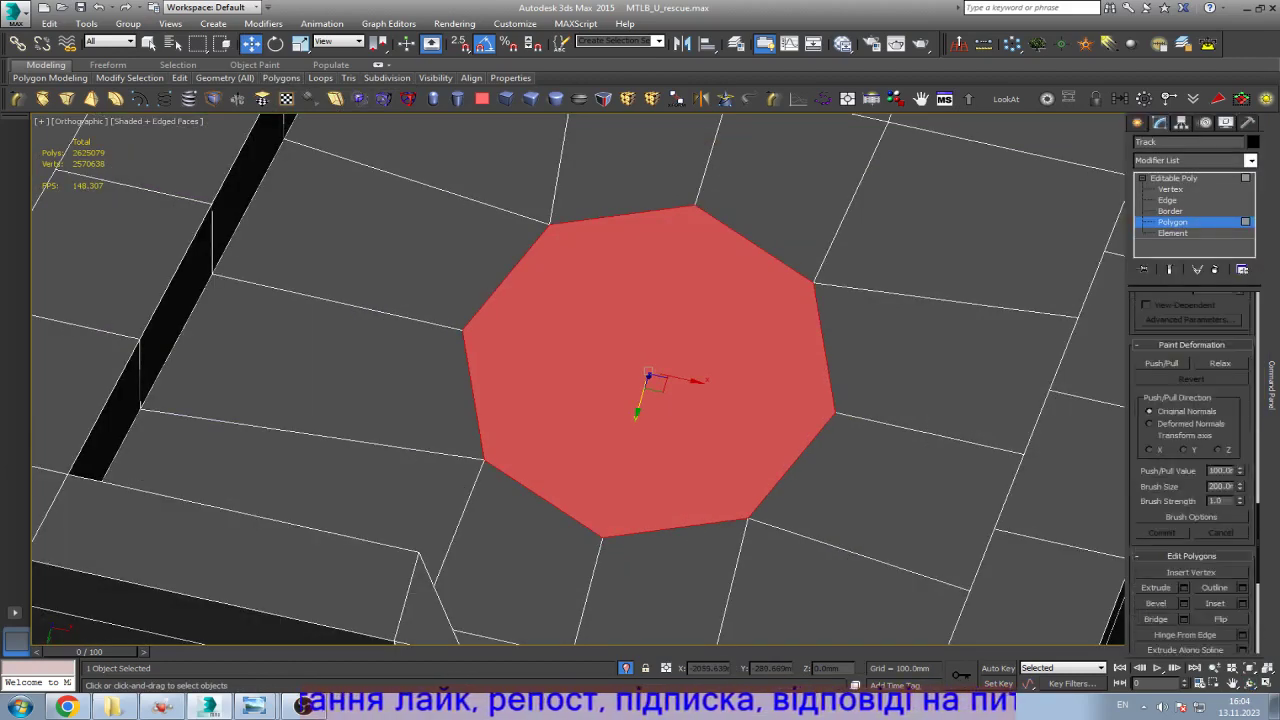
pyautogui.click(1156, 496)
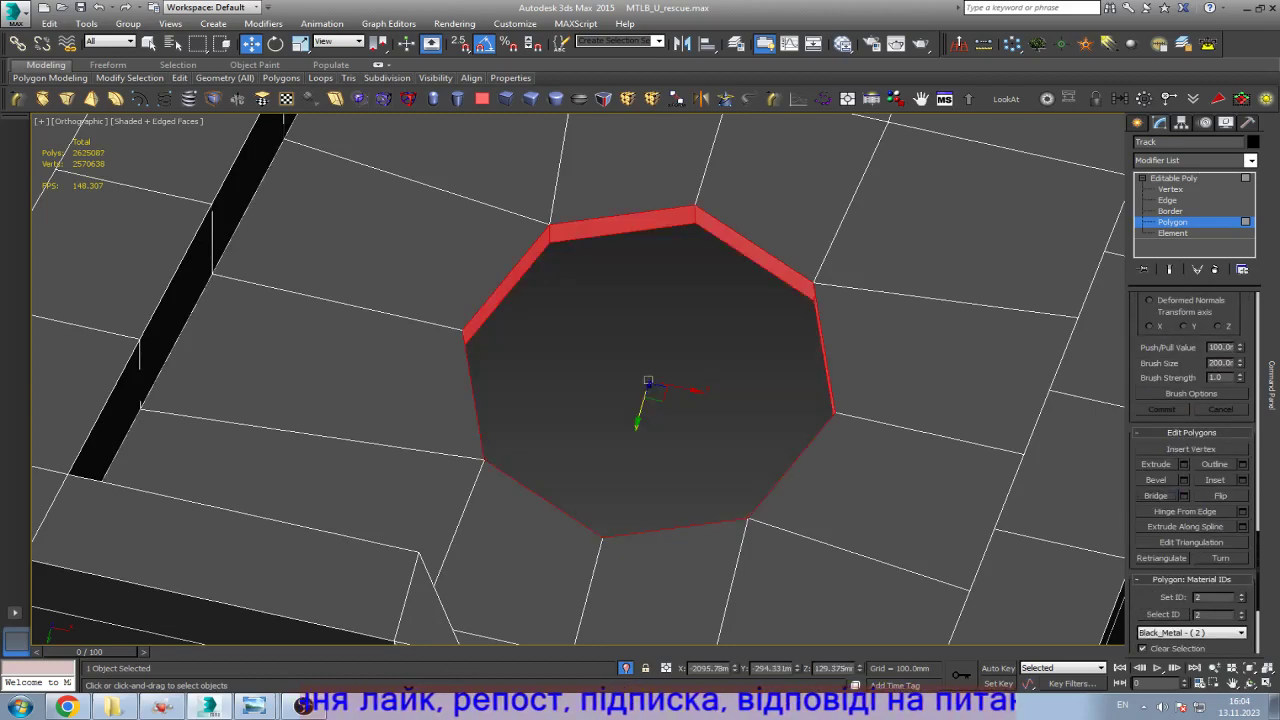
pyautogui.press('6')
pyautogui.press('z')
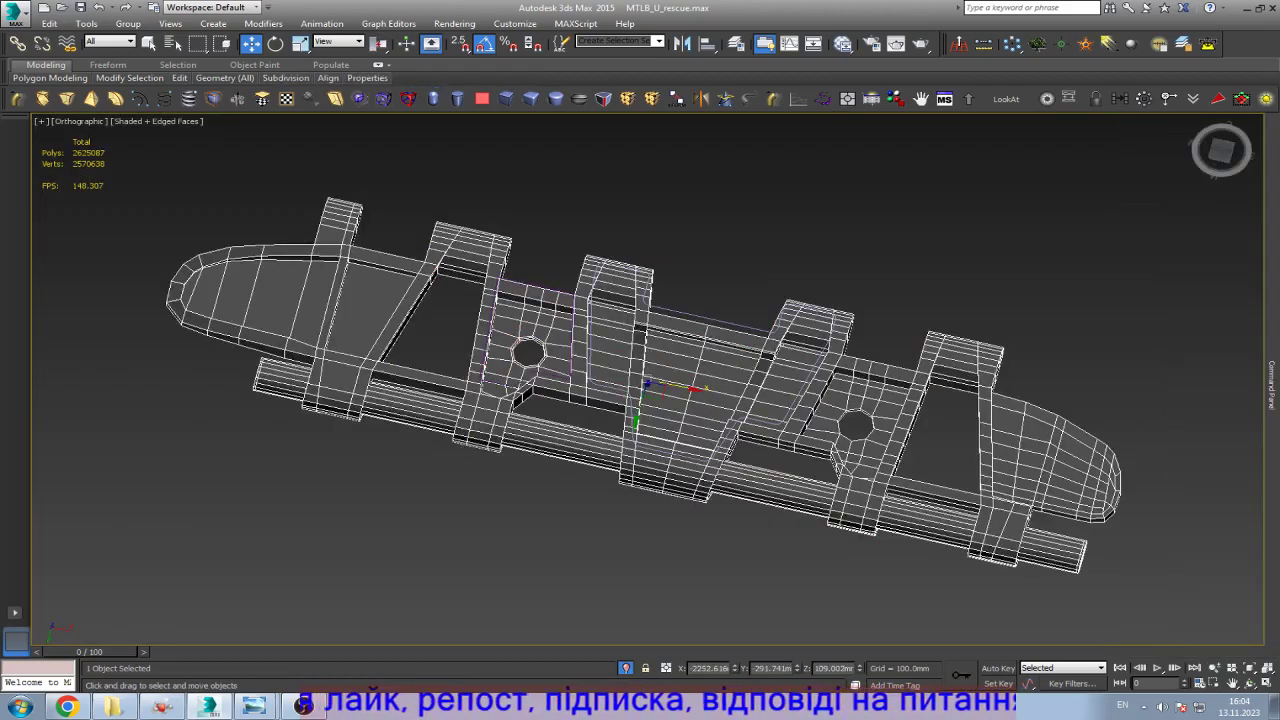
pyautogui.press('b')
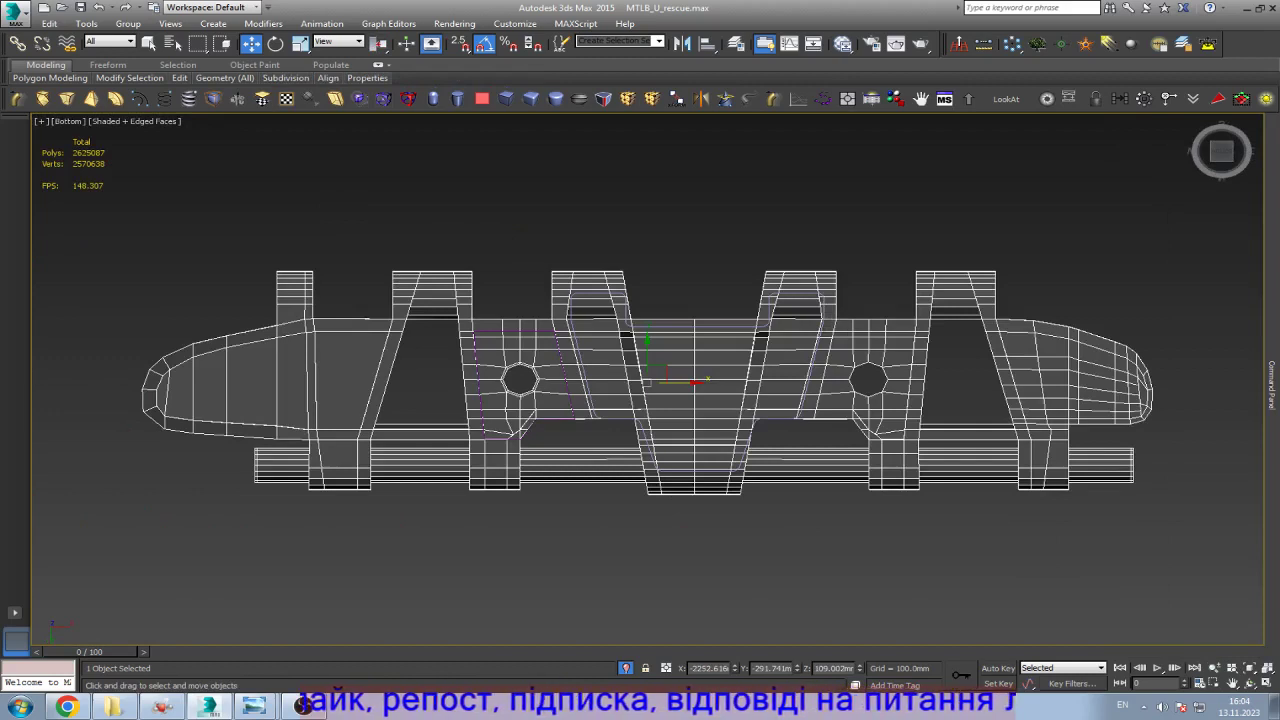
pyautogui.press('3')
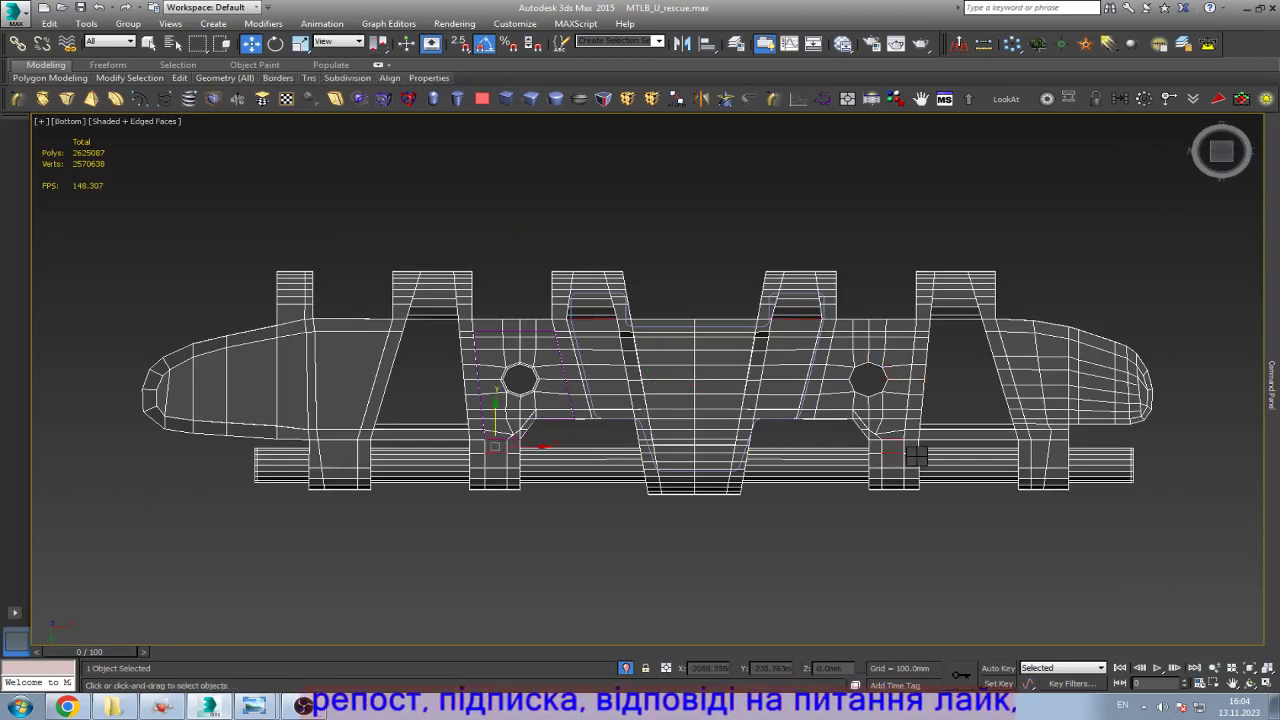
pyautogui.press('1')
pyautogui.scroll(3, 916, 456)
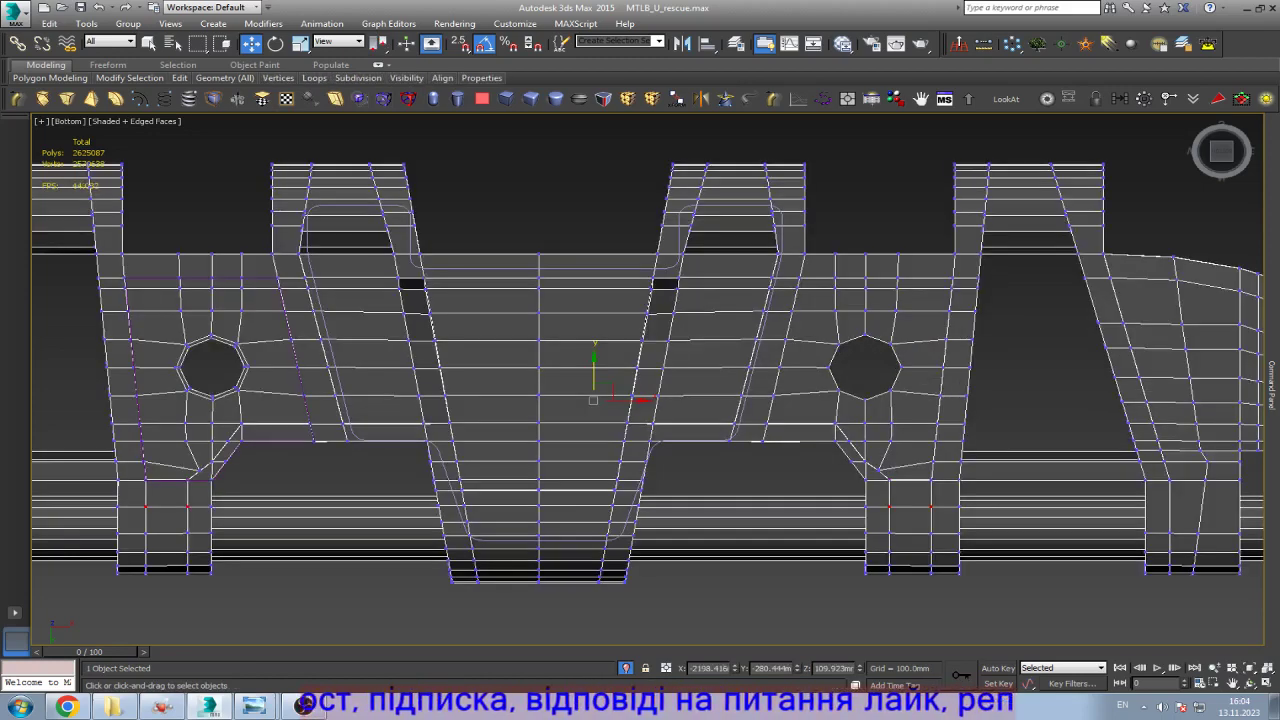
pyautogui.click(907, 479)
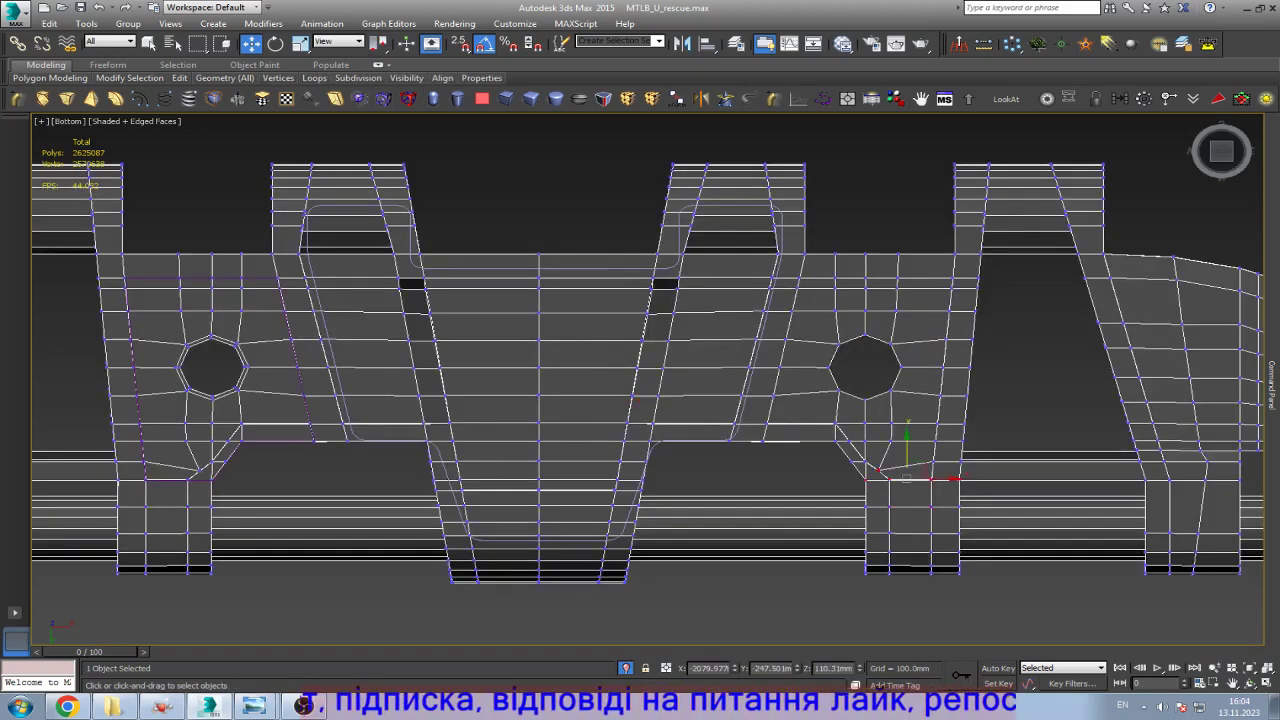
pyautogui.hotkey('ctrl', 'r')
pyautogui.press('z')
# Step: From an angled view of the guide tooth, inspect the box corner's open borders and vertices
pyautogui.moveTo(648, 380); pyautogui.dragTo(675, 262)
pyautogui.press('w')
pyautogui.scroll(6, 660, 300)
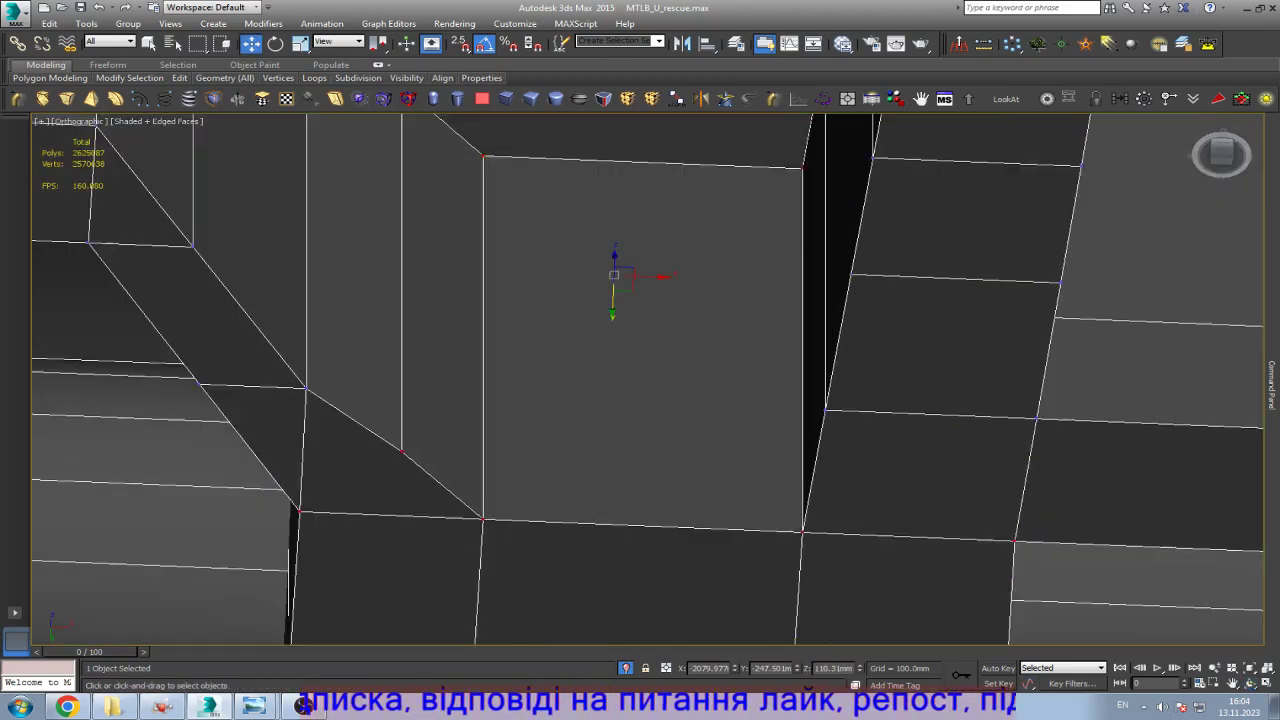
pyautogui.press('3')
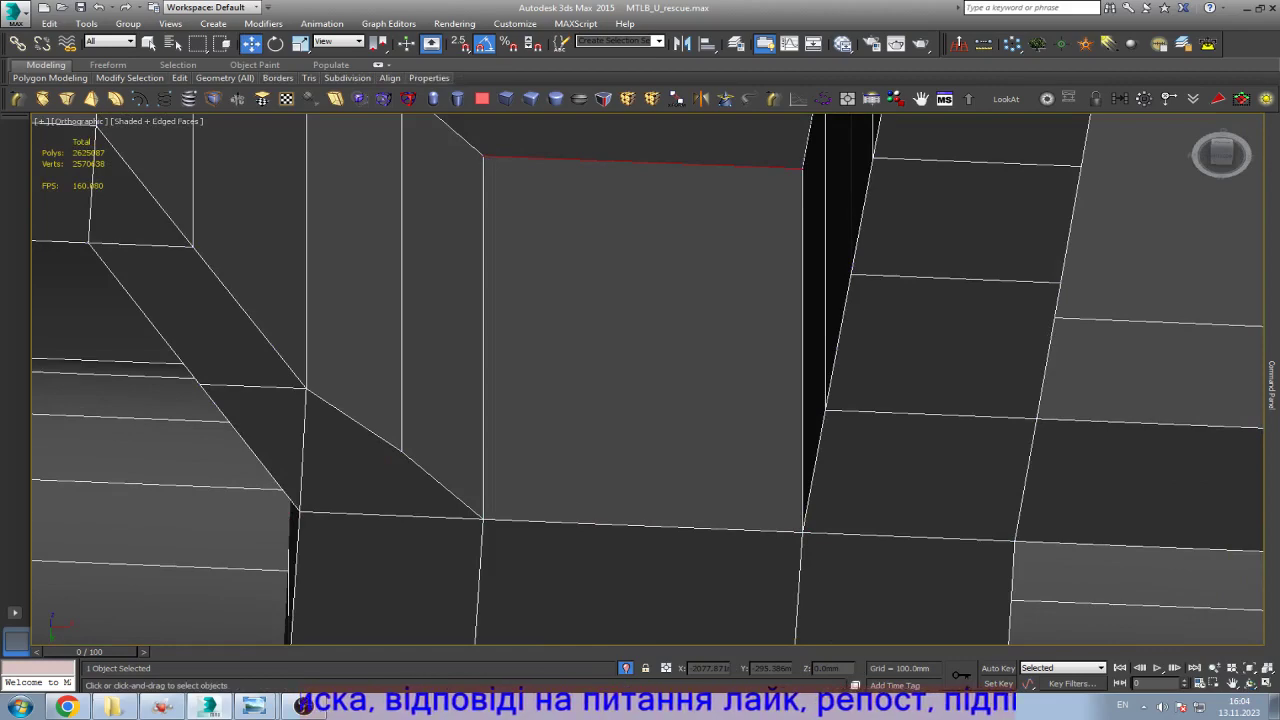
pyautogui.hotkey('ctrl', 'd')
pyautogui.scroll(4, 640, 380)
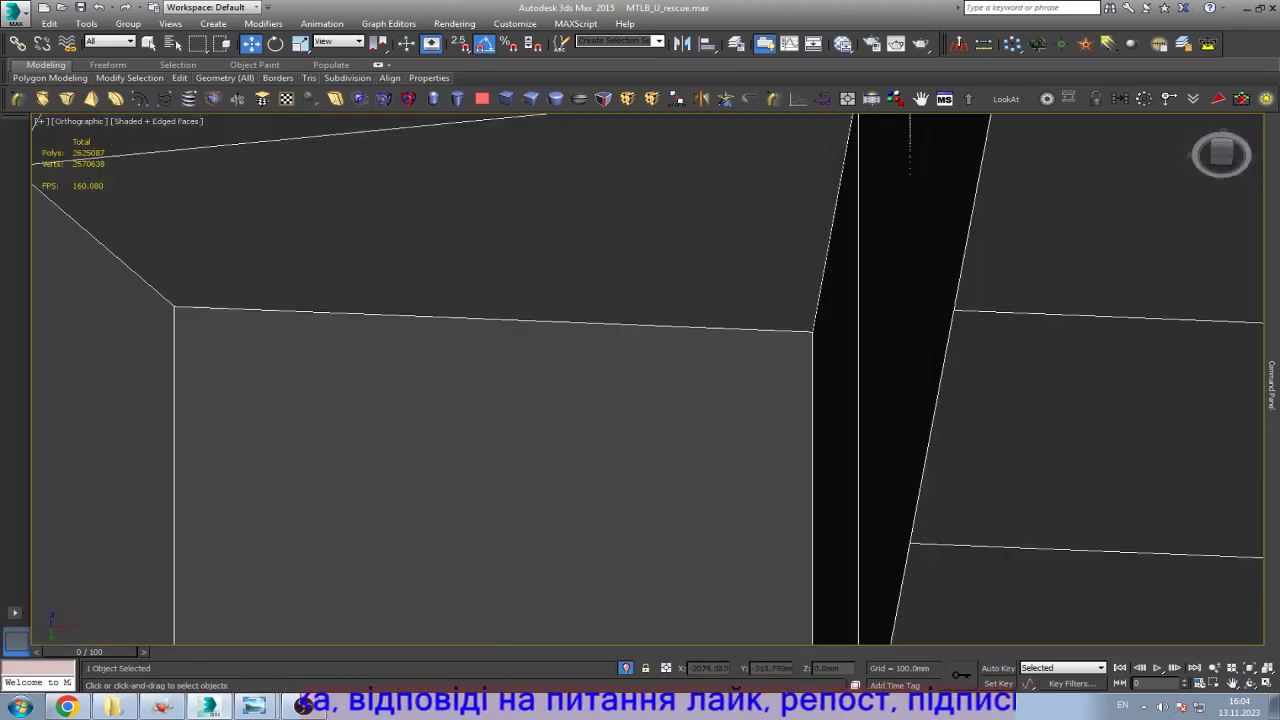
pyautogui.scroll(-3, 648, 380)
pyautogui.press('1')
pyautogui.scroll(3, 648, 380)
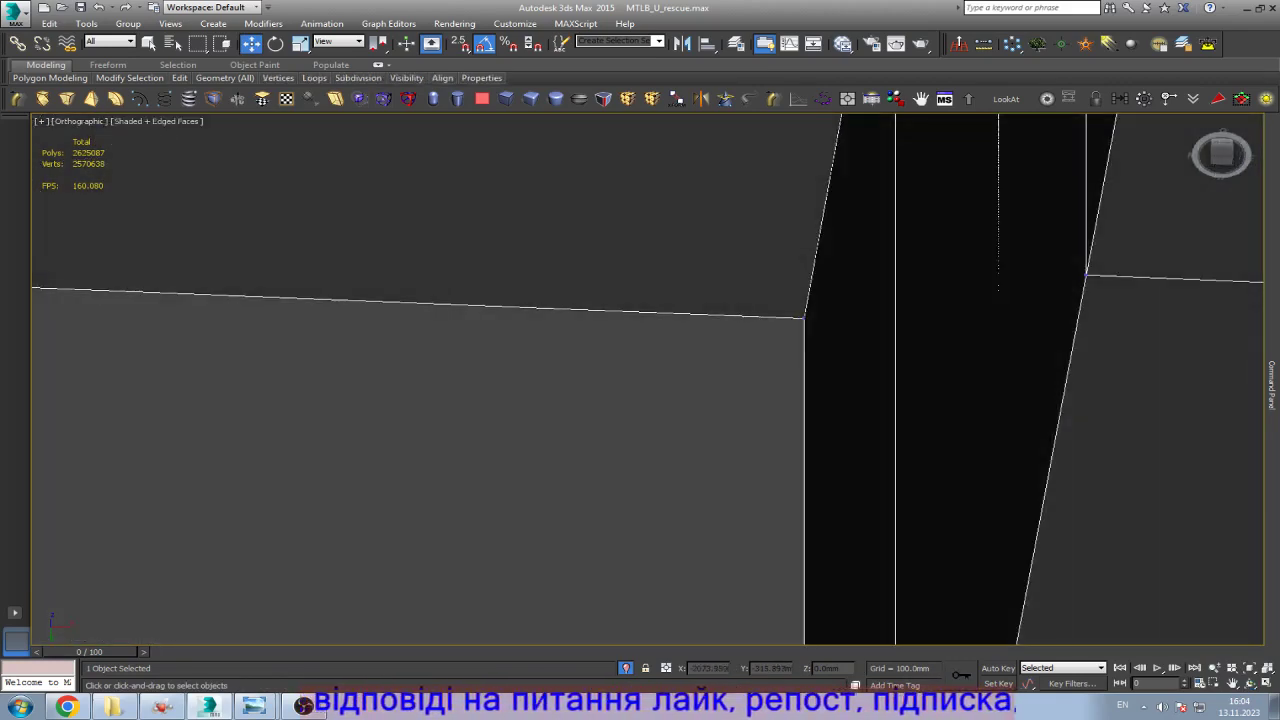
pyautogui.scroll(-5, 760, 350)
# Step: Orbit around the box corner, clear the vertex selection, and frame the whole model in Edge mode
pyautogui.hotkey('ctrl', 'r')
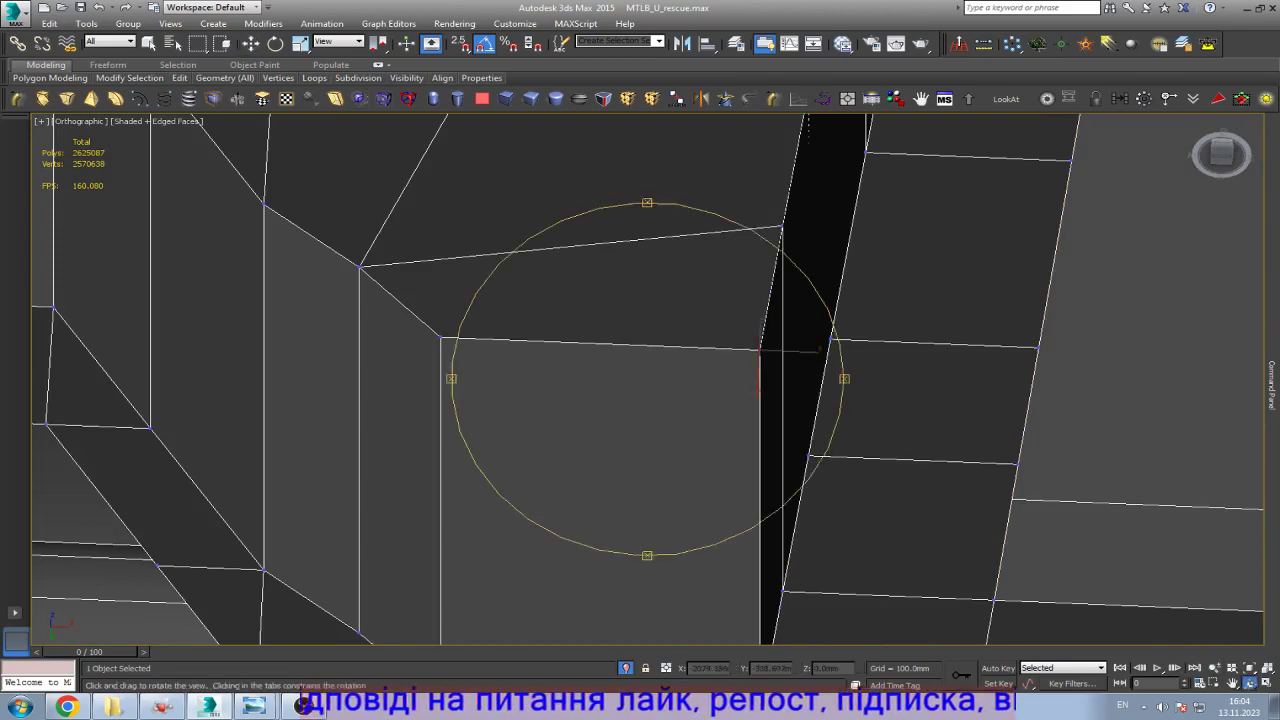
pyautogui.moveTo(700, 400)
pyautogui.mouseDown()
pyautogui.moveTo(640, 410)
pyautogui.moveTo(720, 405)
pyautogui.moveTo(690, 400)
pyautogui.mouseUp()
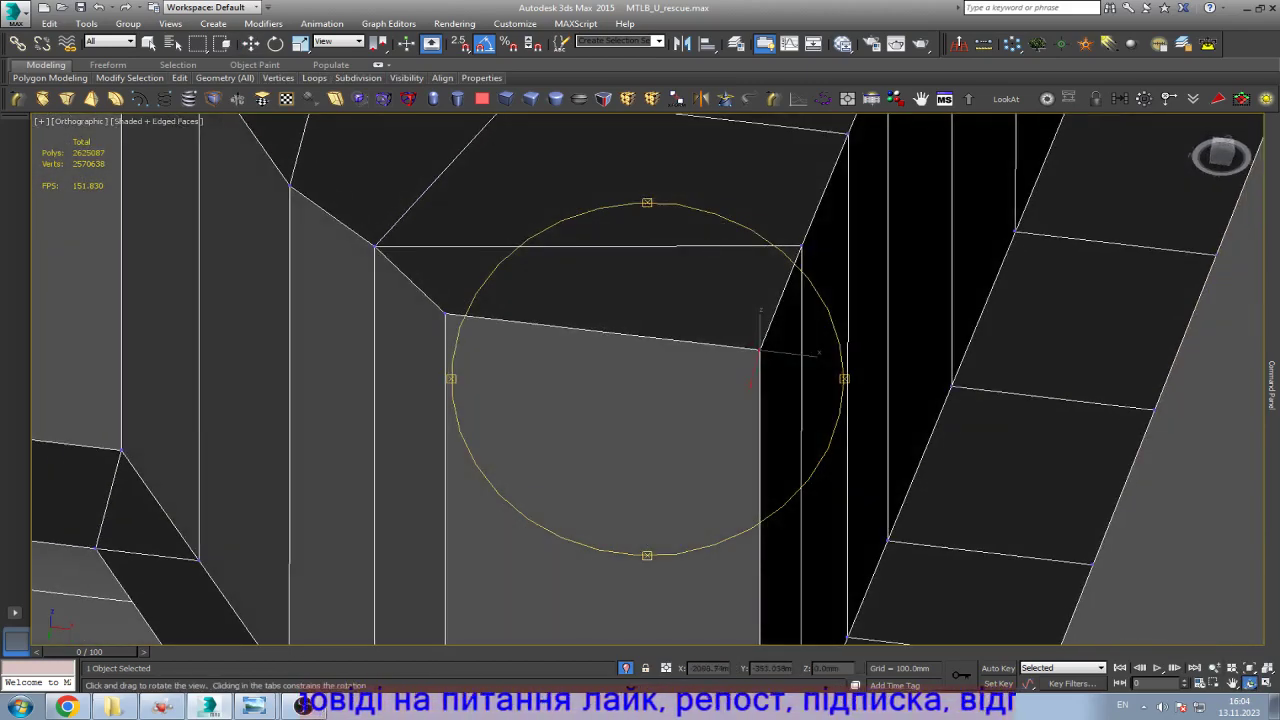
pyautogui.press('w')
pyautogui.click(611, 357)
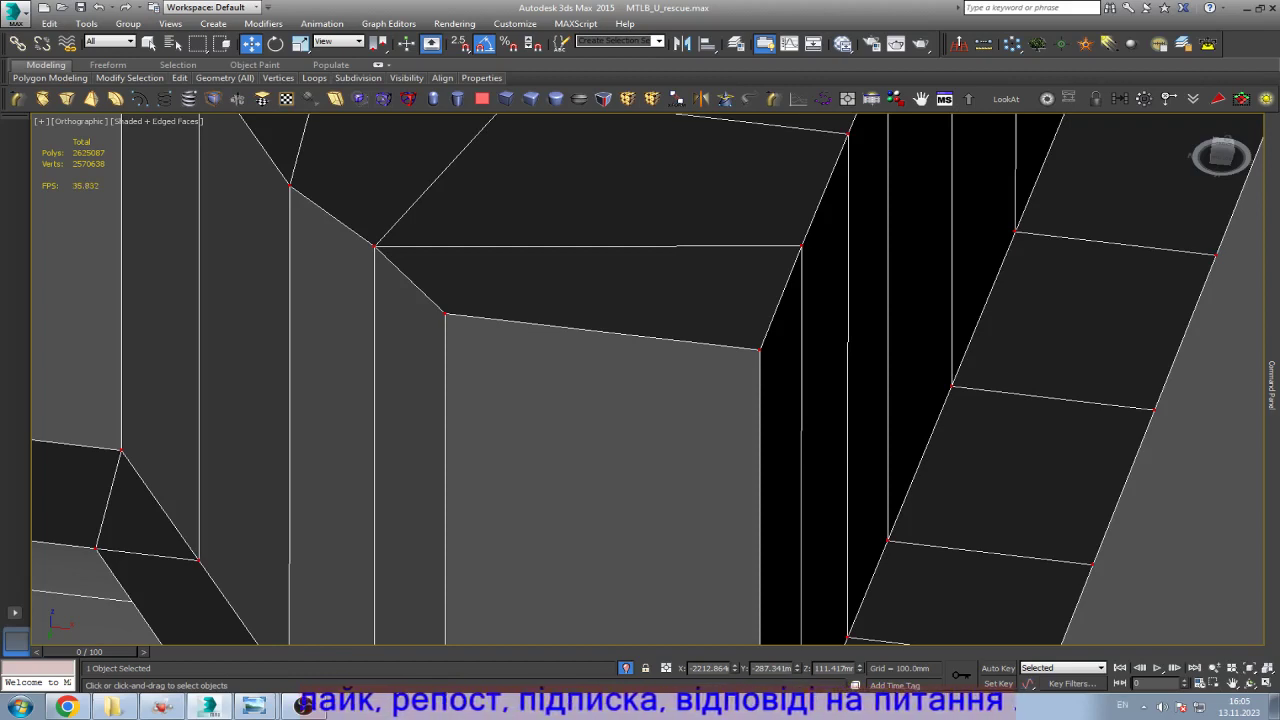
pyautogui.press('2')
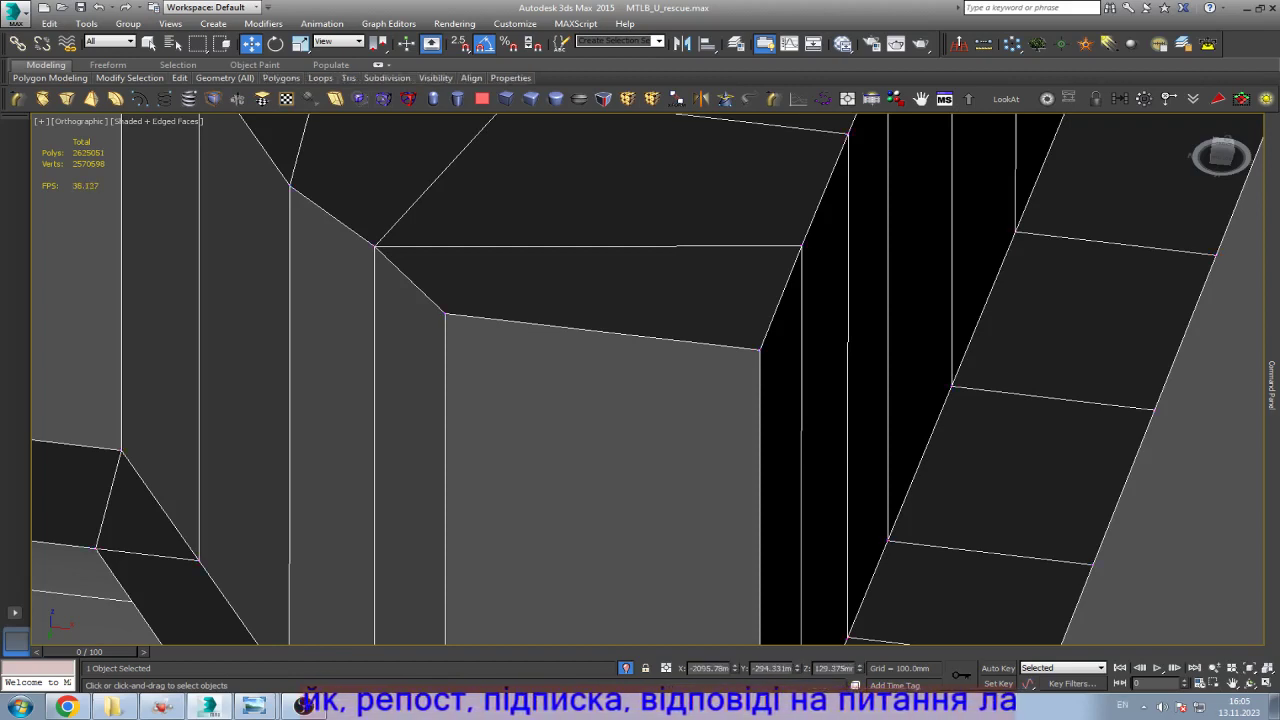
pyautogui.press('z')
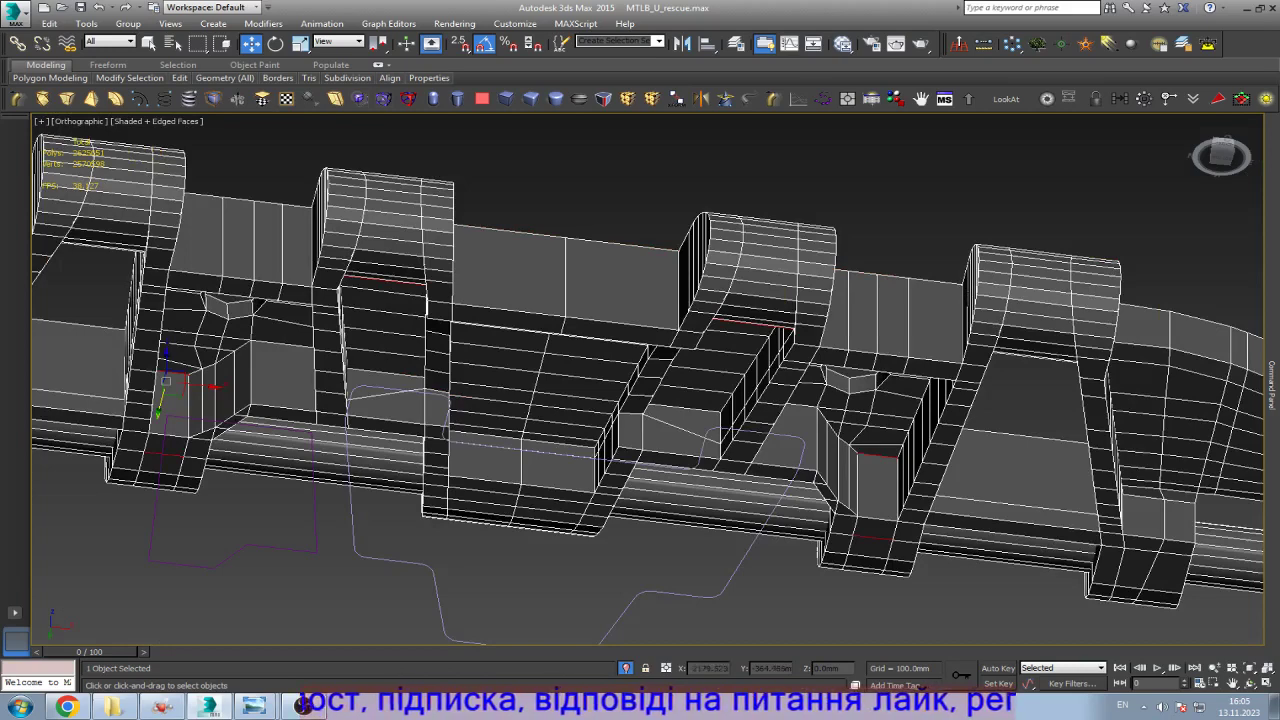
# Step: Zoom in on edges at the tooth base and in the central gap to inspect them
pyautogui.scroll(4, 895, 555)
pyautogui.click(857, 528)
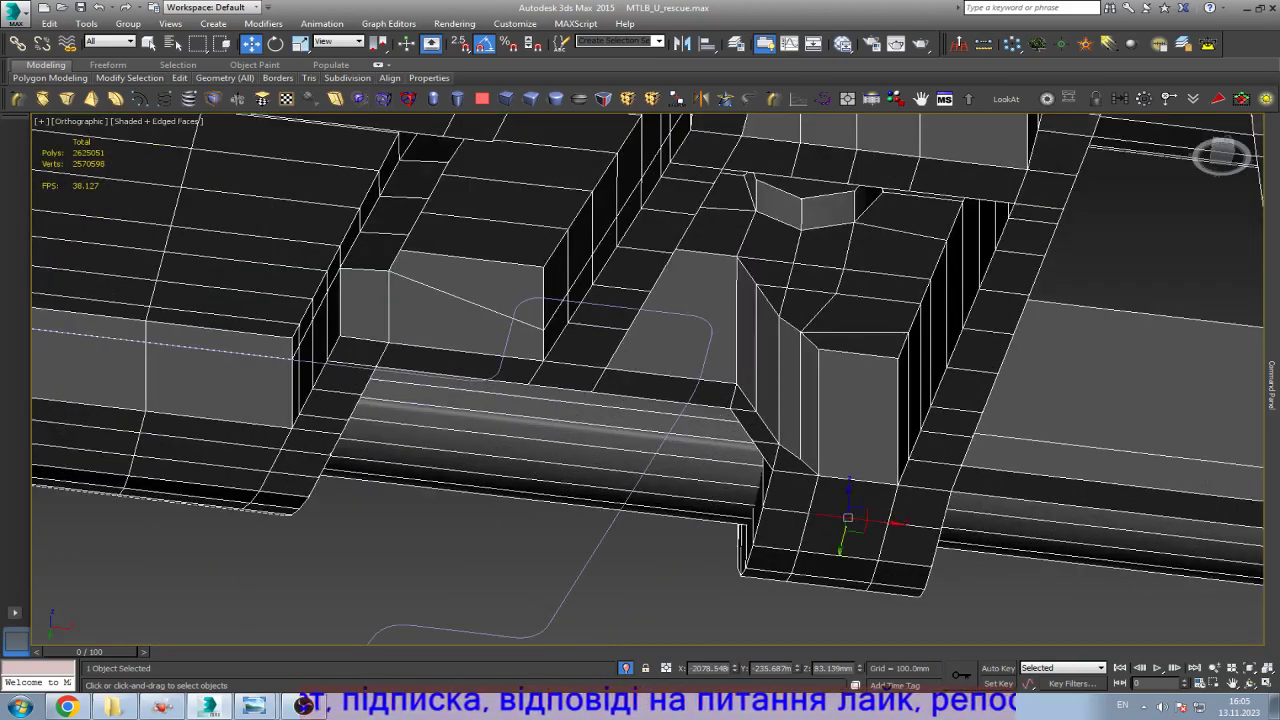
pyautogui.press('z')
pyautogui.scroll(-5, 681, 425)
pyautogui.hotkey('ctrl', 'd')
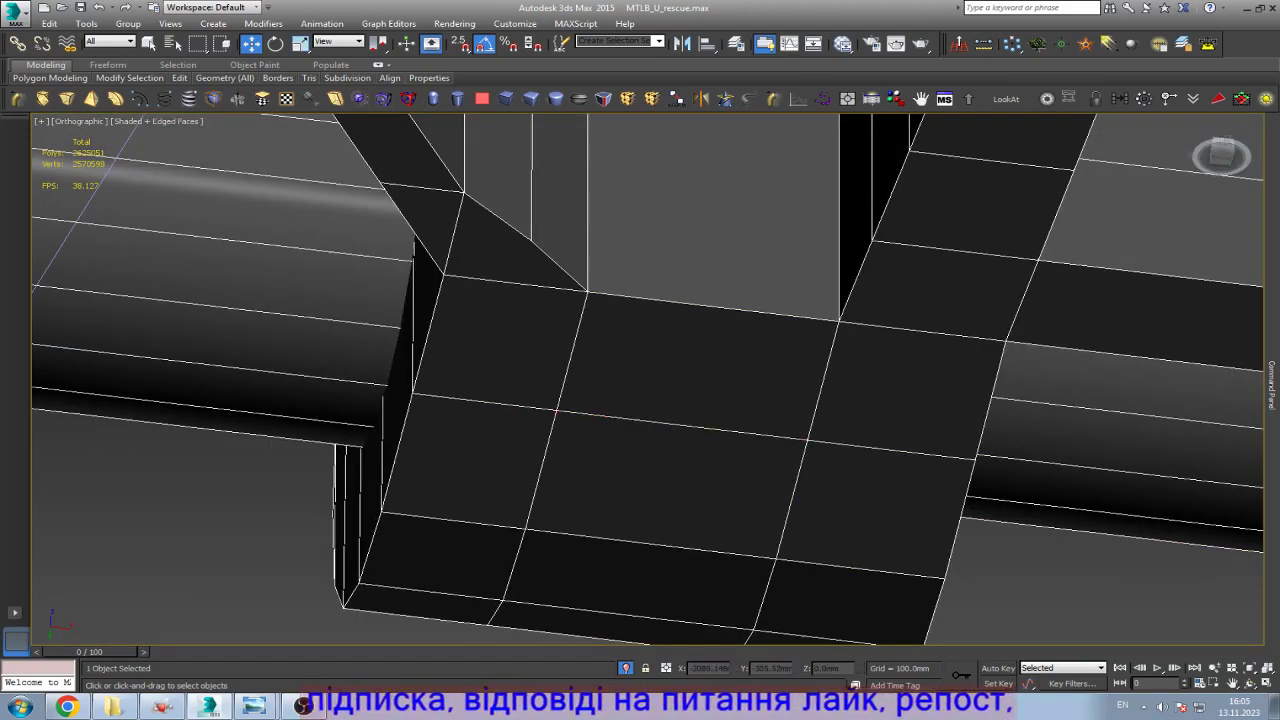
pyautogui.click(680, 425)
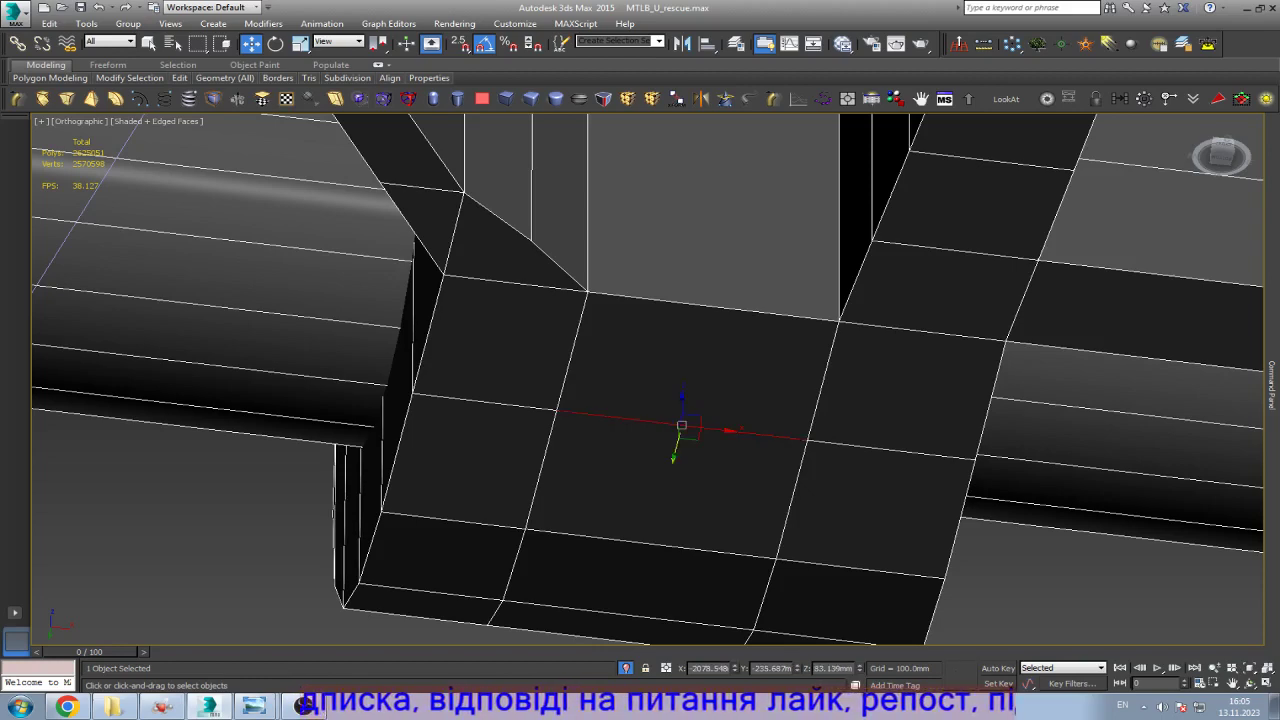
pyautogui.press('z')
pyautogui.scroll(-5, 648, 420)
pyautogui.scroll(-3, 648, 420)
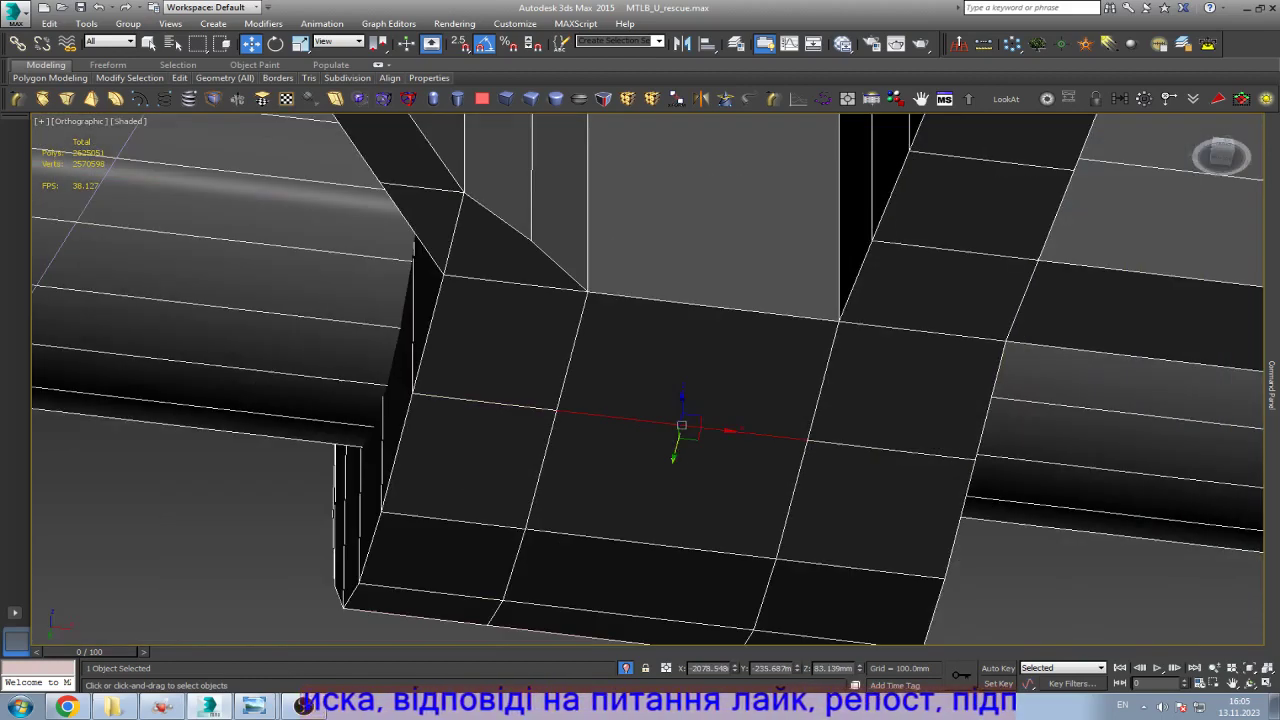
pyautogui.hotkey('ctrl', 'd')
# Step: Select the horizontal edge across the central gap and switch to Vertex mode
pyautogui.press('1')
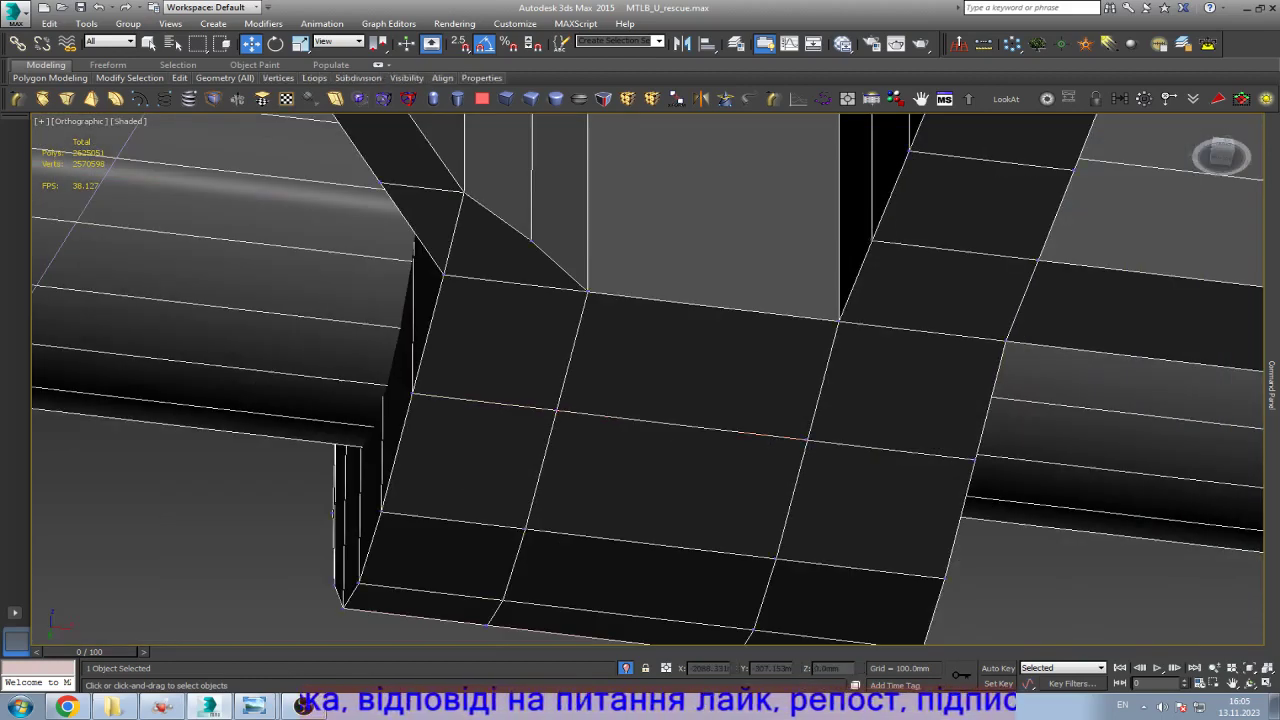
pyautogui.press('2')
pyautogui.click(780, 436)
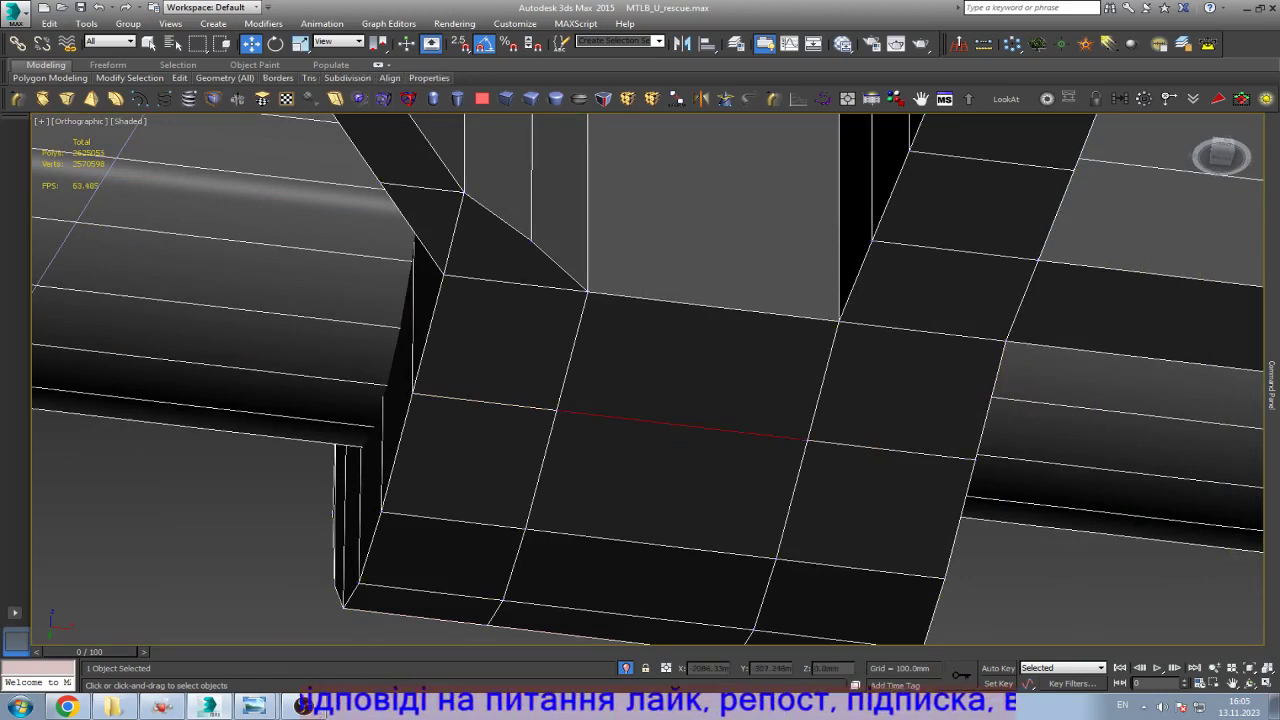
pyautogui.press('1')
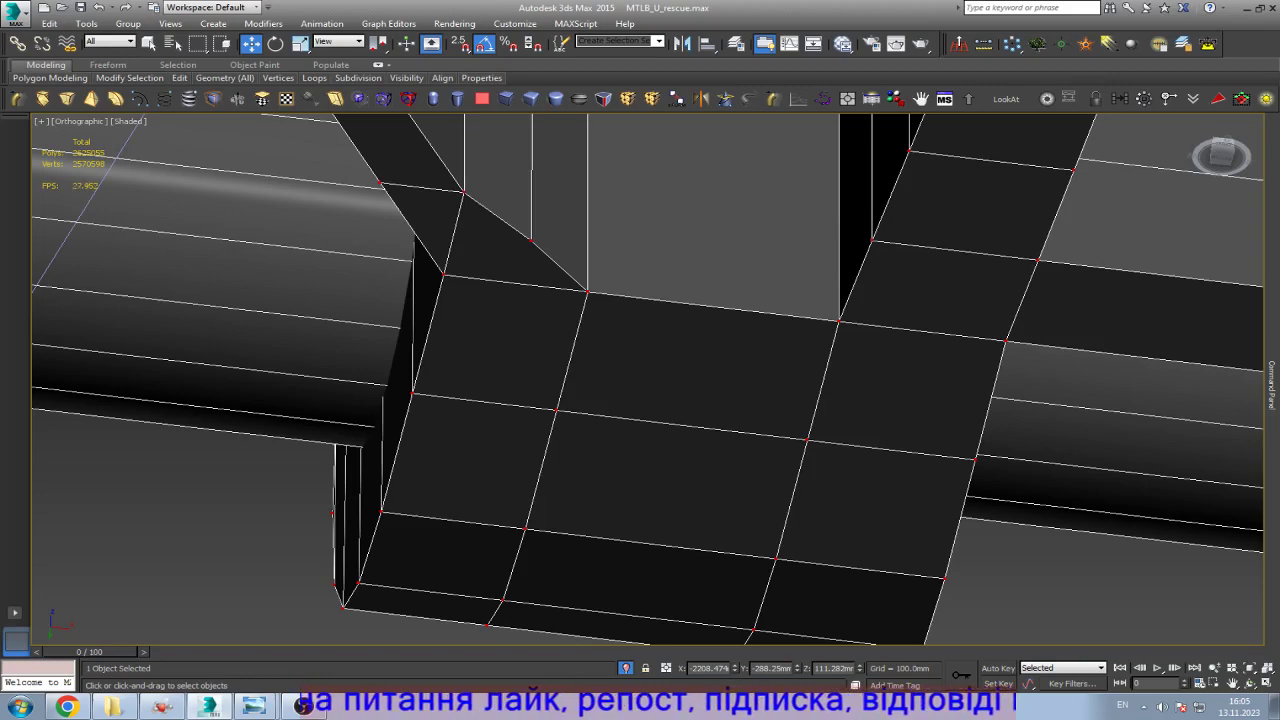
# Step: Frame the track link, view it from Bottom then Top, and open the real track-link reference photos
pyautogui.press('z')
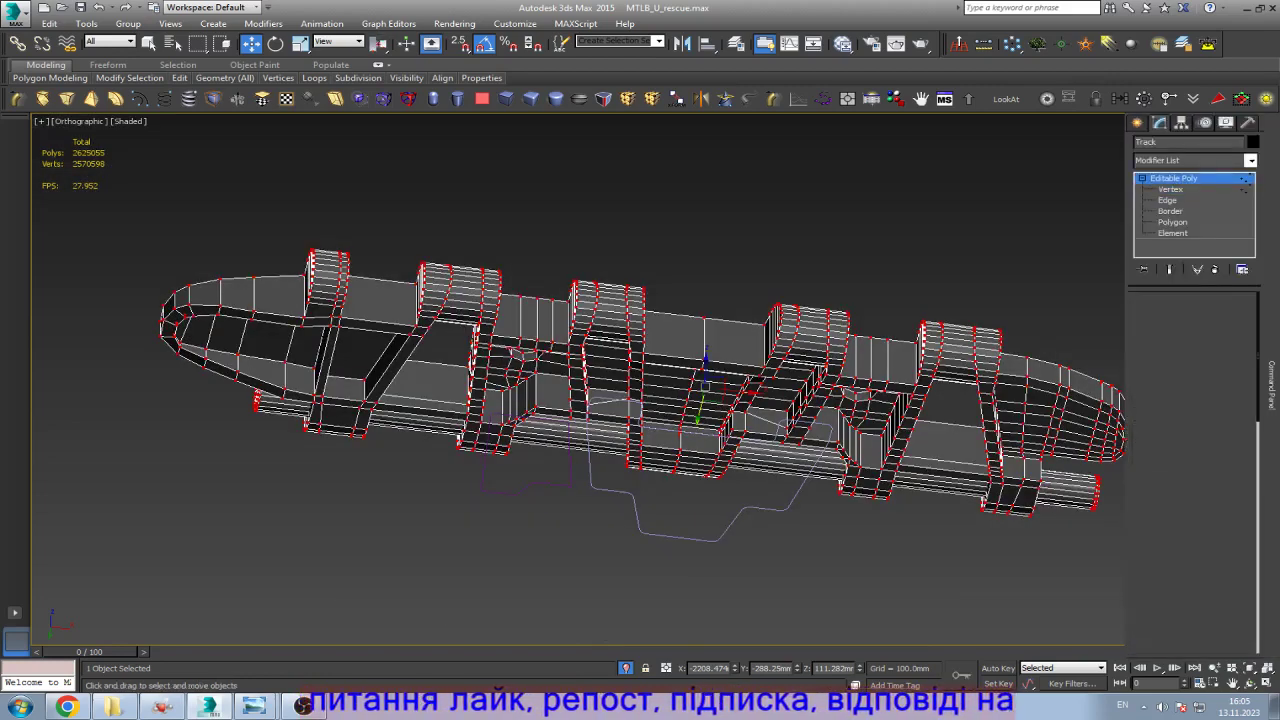
pyautogui.hotkey('ctrl', 'd')
pyautogui.hotkey('ctrl', 'z')
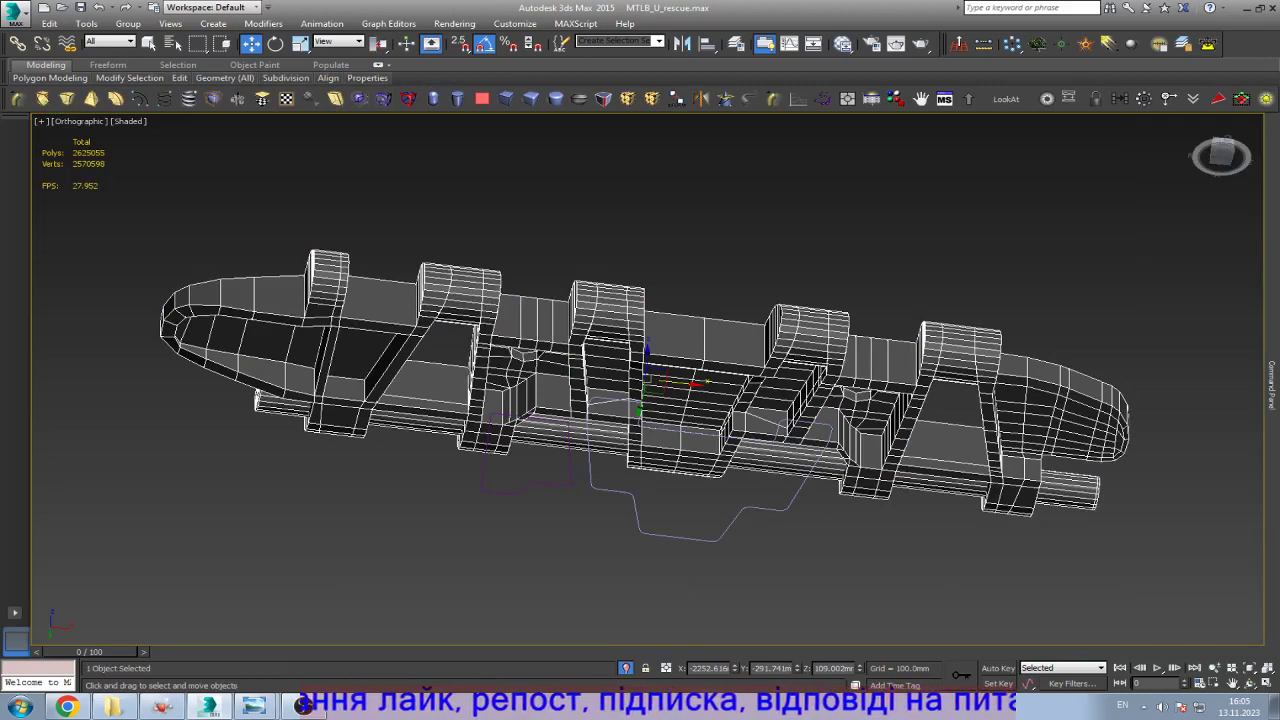
pyautogui.press('b')
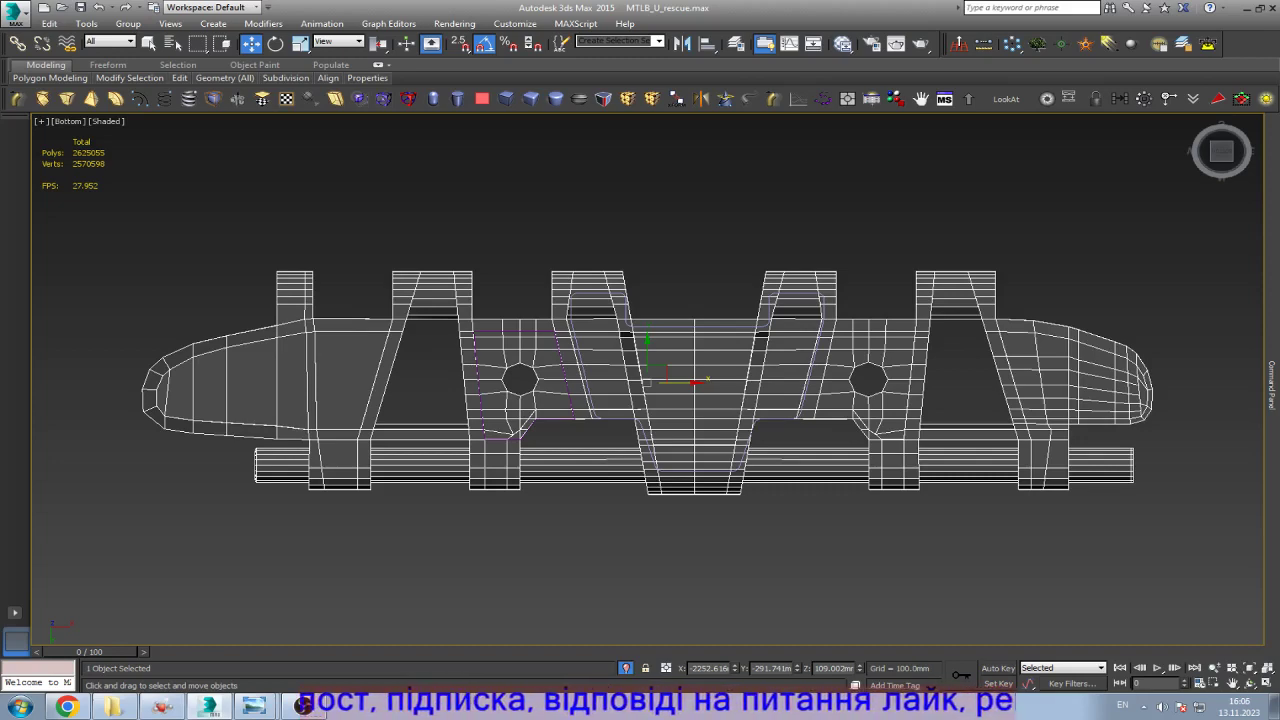
pyautogui.press('t')
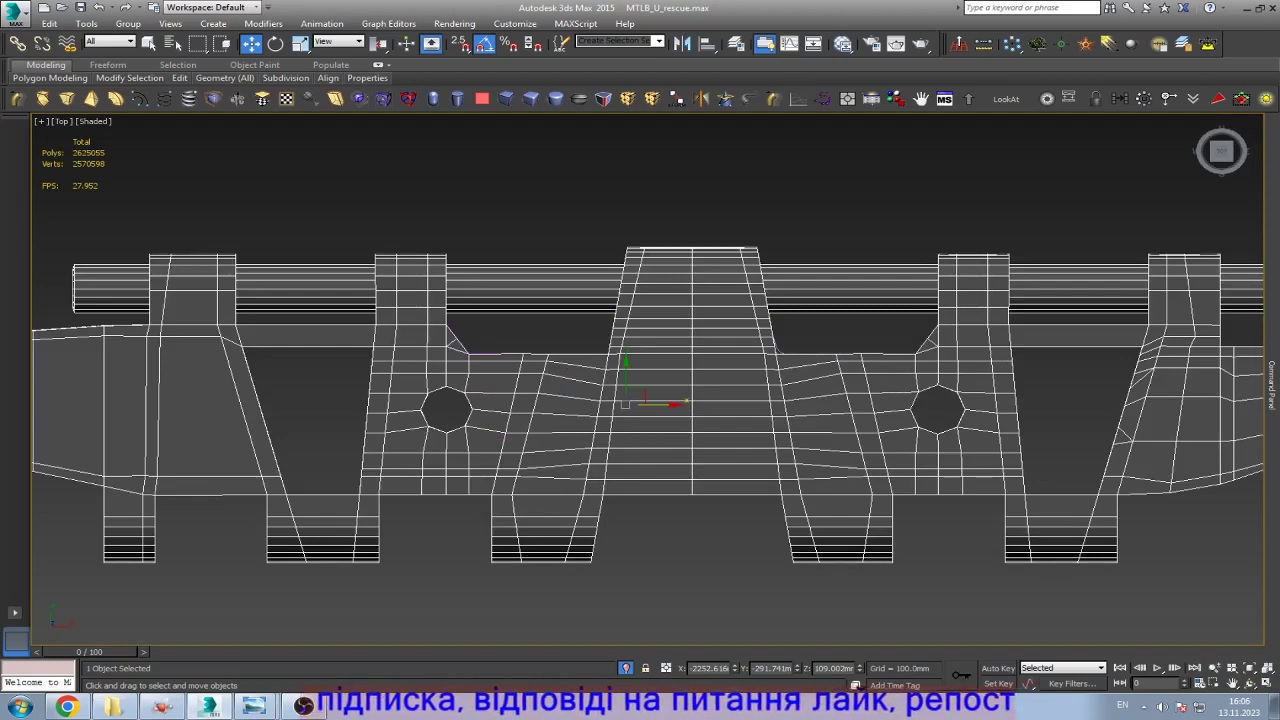
pyautogui.click(254, 707)
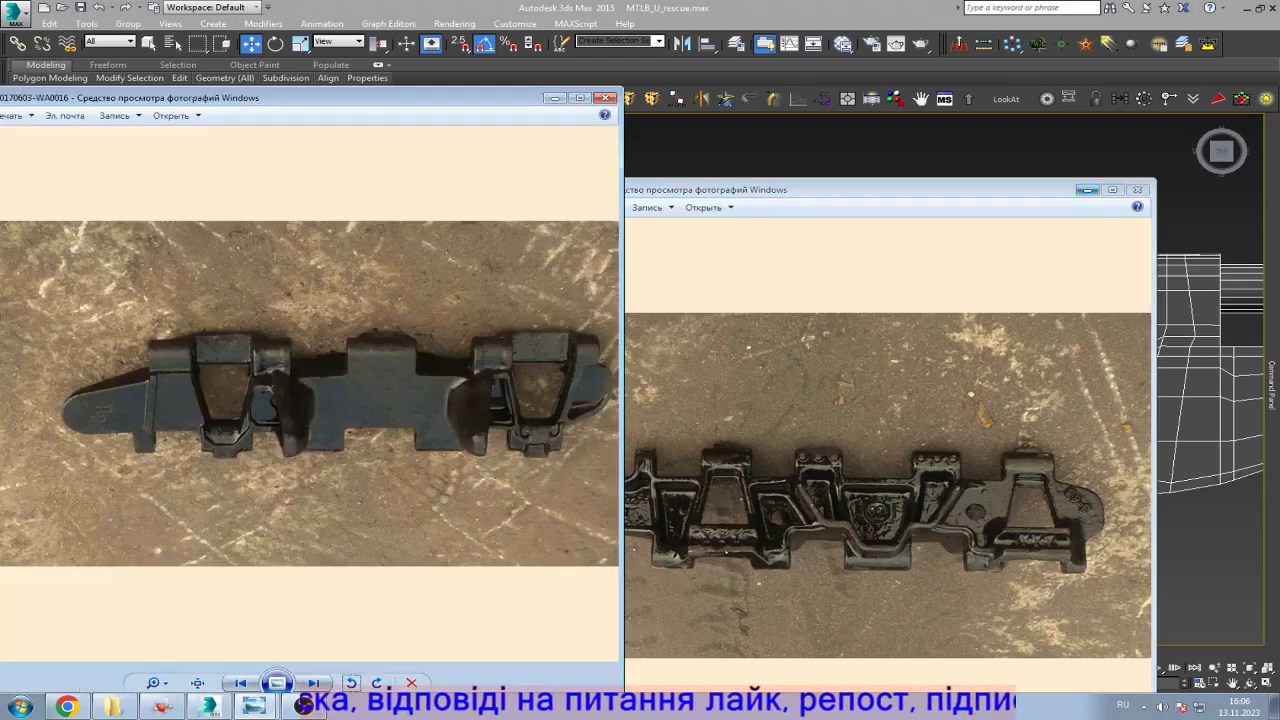
# Step: Minimize the right and left Photo Viewer reference windows
pyautogui.click(1087, 190)
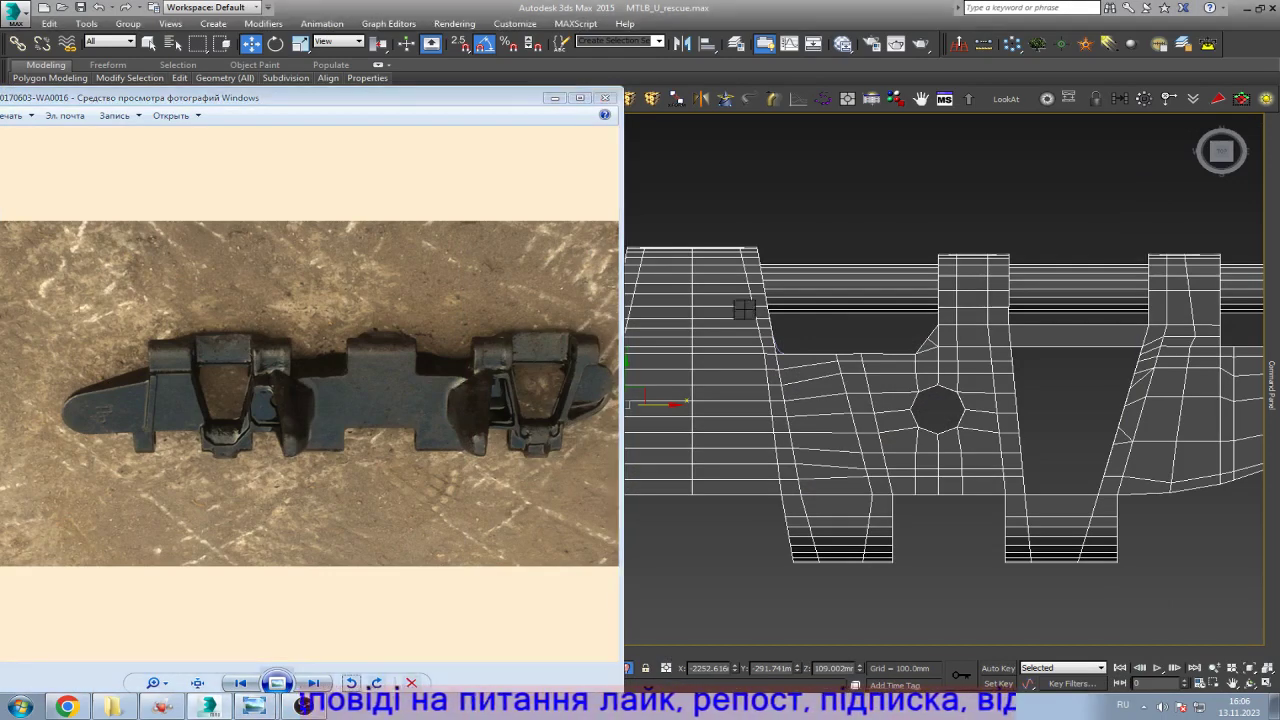
pyautogui.click(555, 97)
pyautogui.scroll(4, 777, 345)
# Step: In wireframe, scale the tooth's right-side vertices to 0 in X and shift them slightly right
pyautogui.scroll(2, 800, 400)
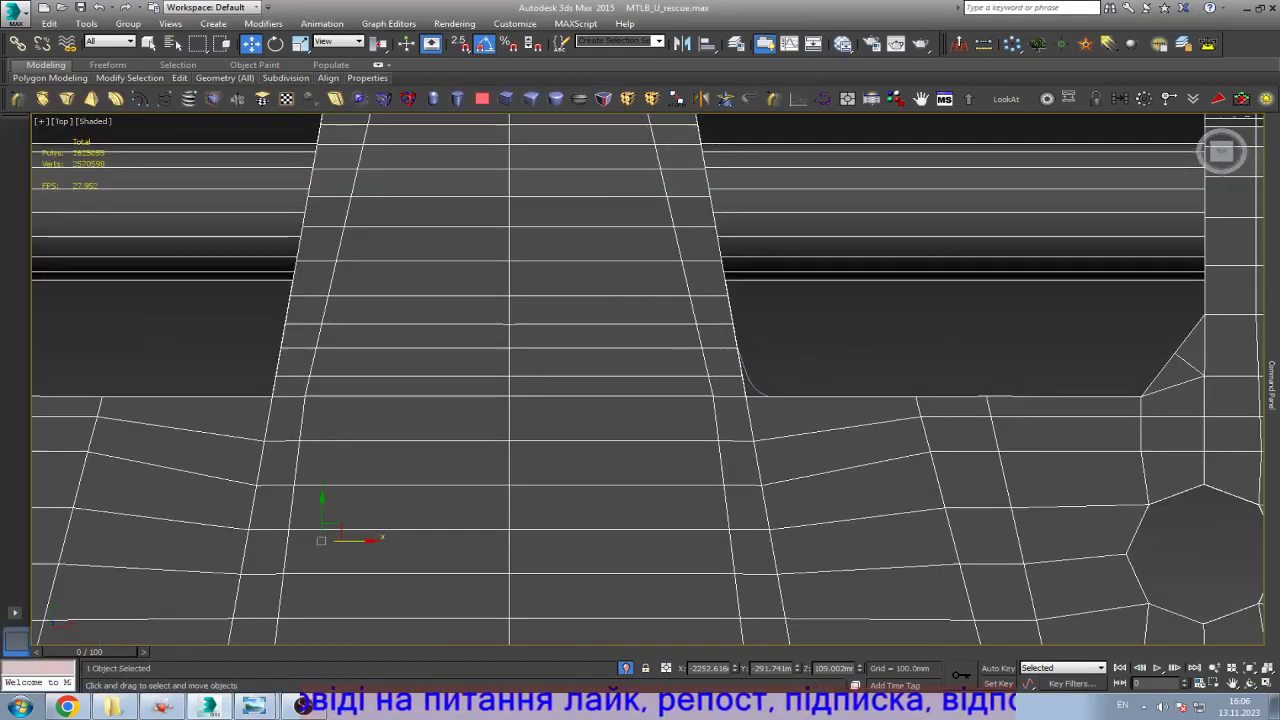
pyautogui.press('1')
pyautogui.press('F3')
pyautogui.scroll(1, 560, 260)
pyautogui.scroll(-1, 763, 380)
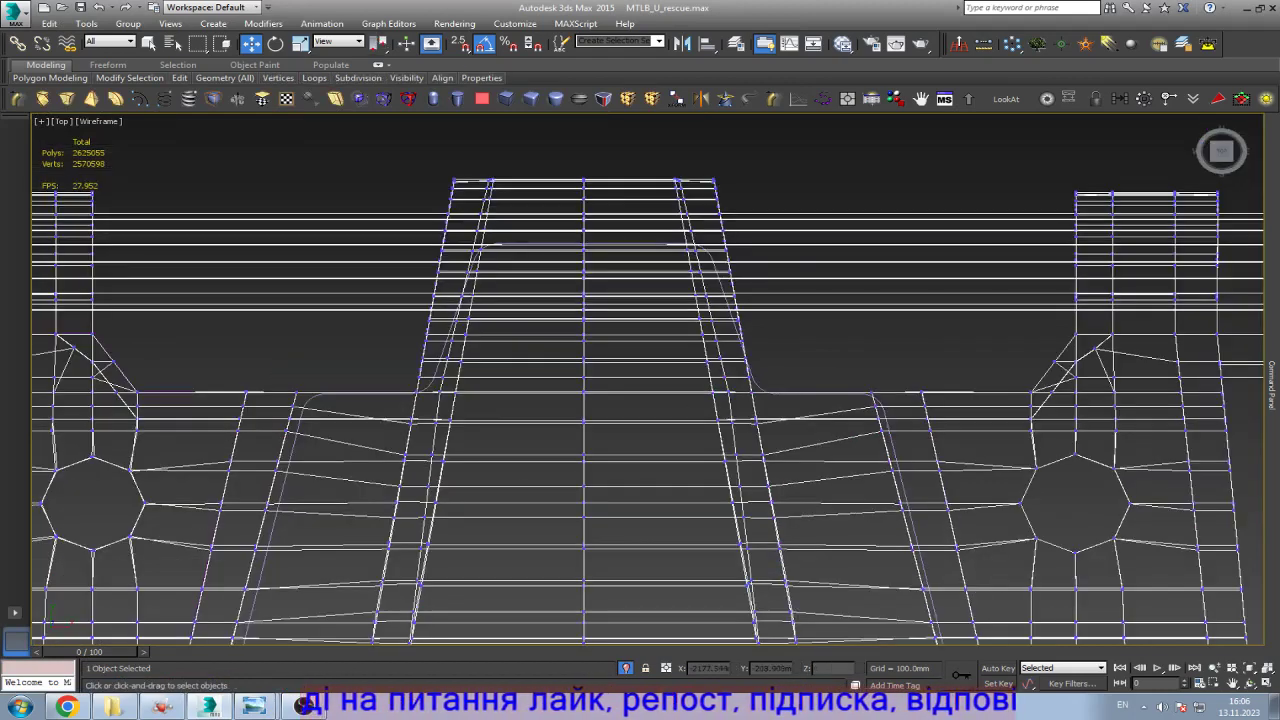
pyautogui.moveTo(753, 208); pyautogui.dragTo(727, 258)
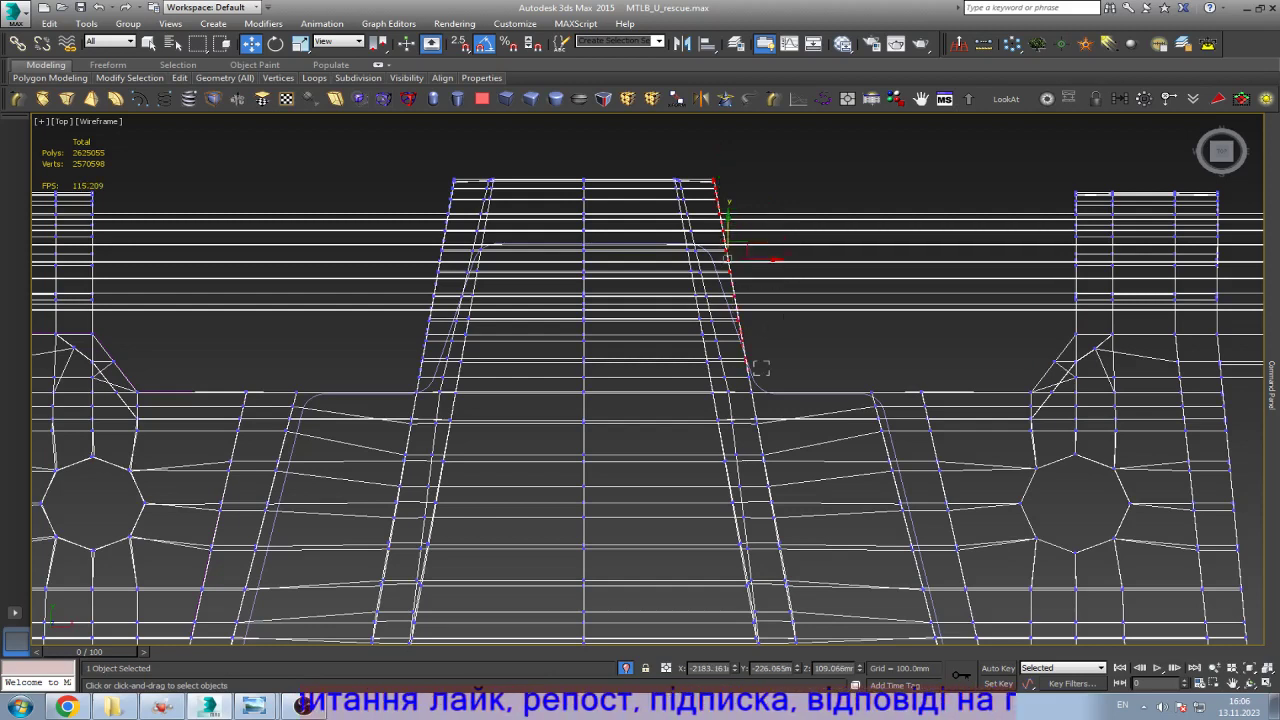
pyautogui.press('r')
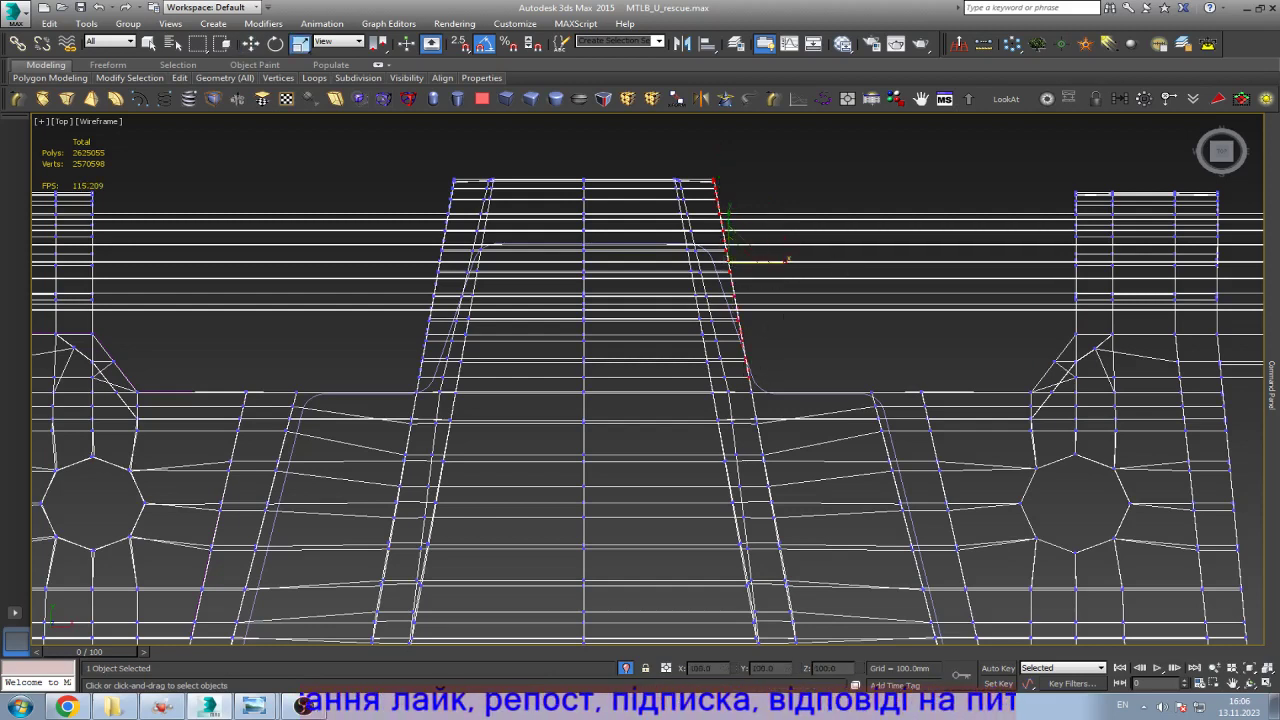
pyautogui.moveTo(780, 262); pyautogui.dragTo(786, 260)
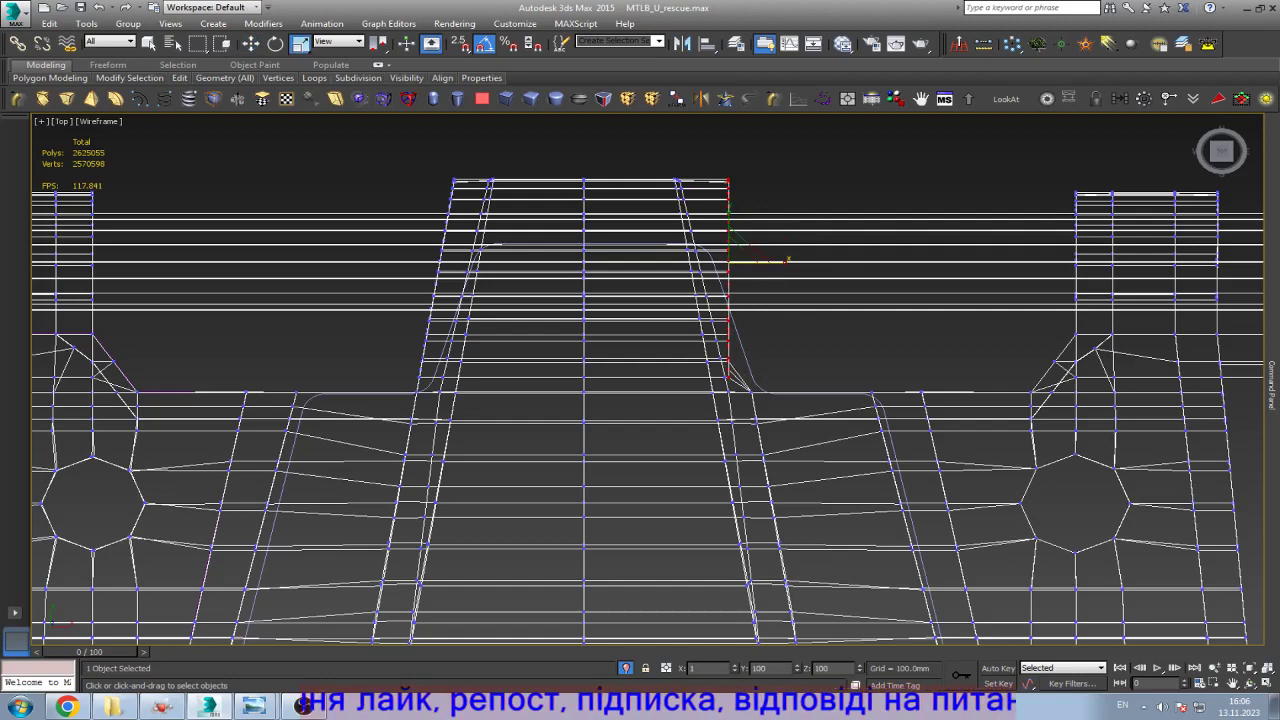
pyautogui.press('w')
pyautogui.scroll(5, 800, 215)
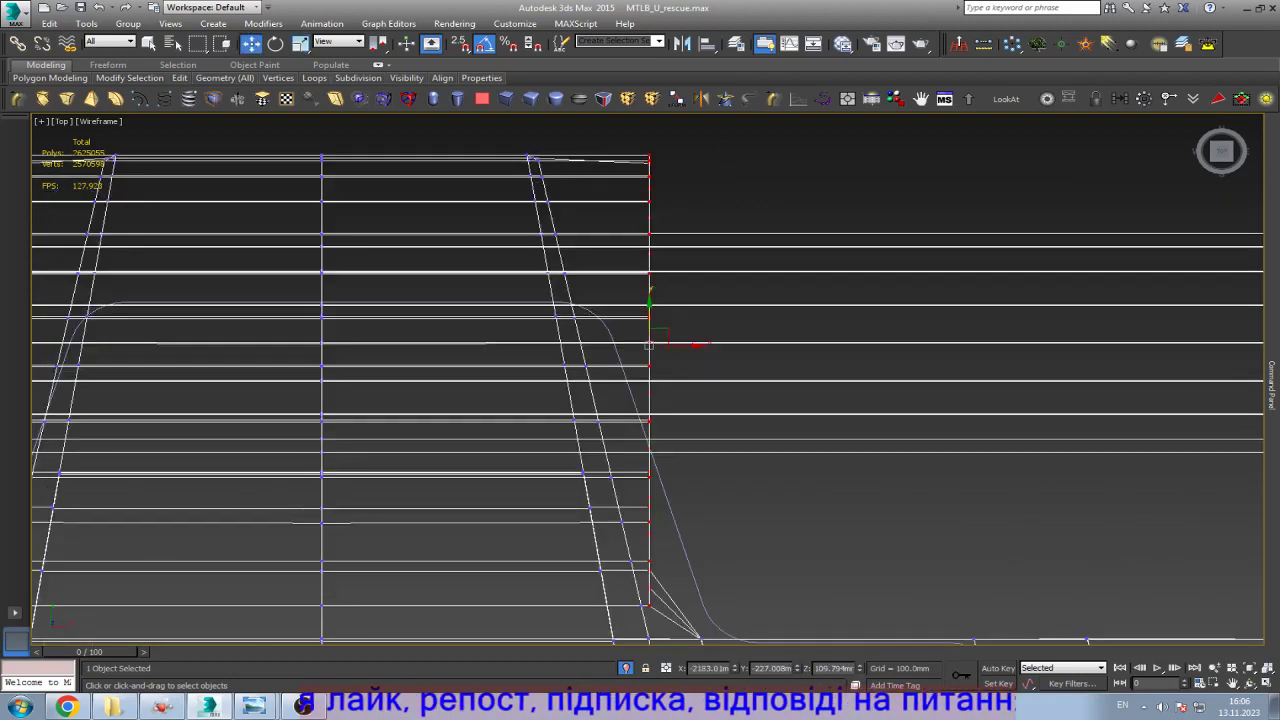
pyautogui.moveTo(690, 345); pyautogui.dragTo(742, 345)
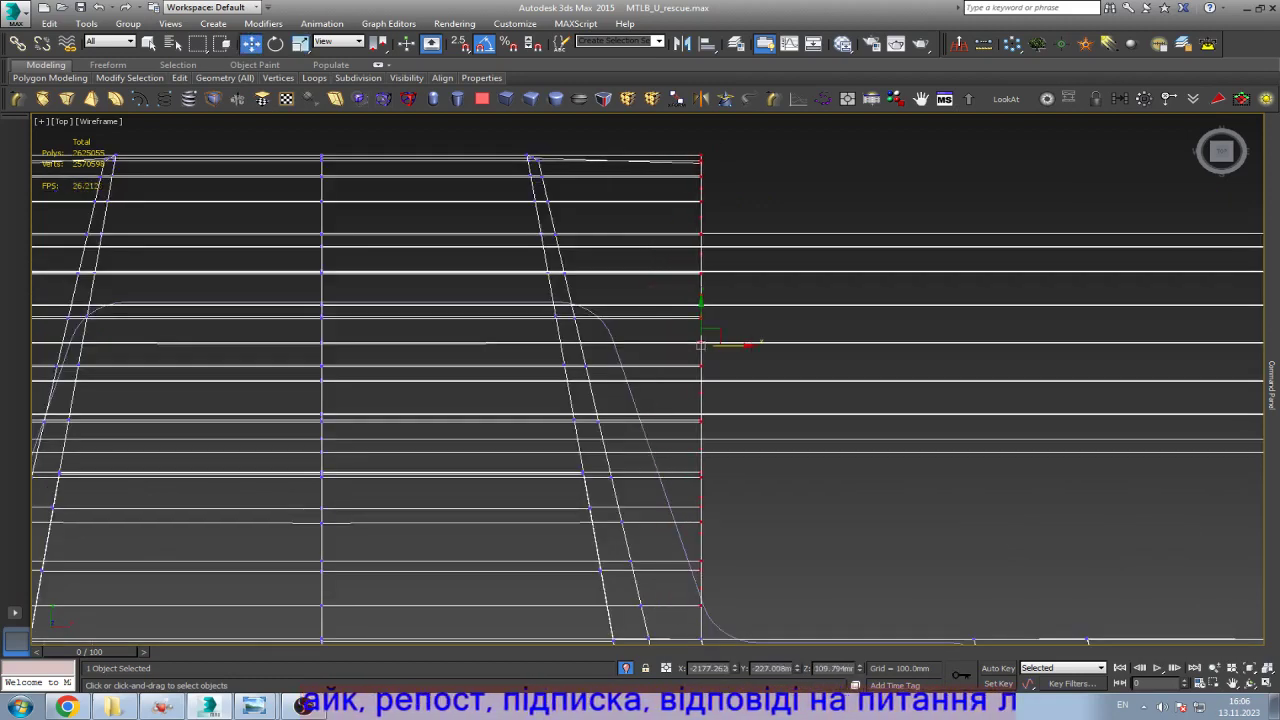
pyautogui.scroll(-5, 819, 311)
# Step: Scale the tooth's left-side vertices into a vertical line, shift them 5 mm left, and restore shading
pyautogui.moveTo(443, 223); pyautogui.dragTo(363, 394)
pyautogui.scroll(5, 460, 380)
pyautogui.keyDown('alt'); pyautogui.moveTo(460, 380); pyautogui.dragTo(490, 305); pyautogui.keyUp('alt')
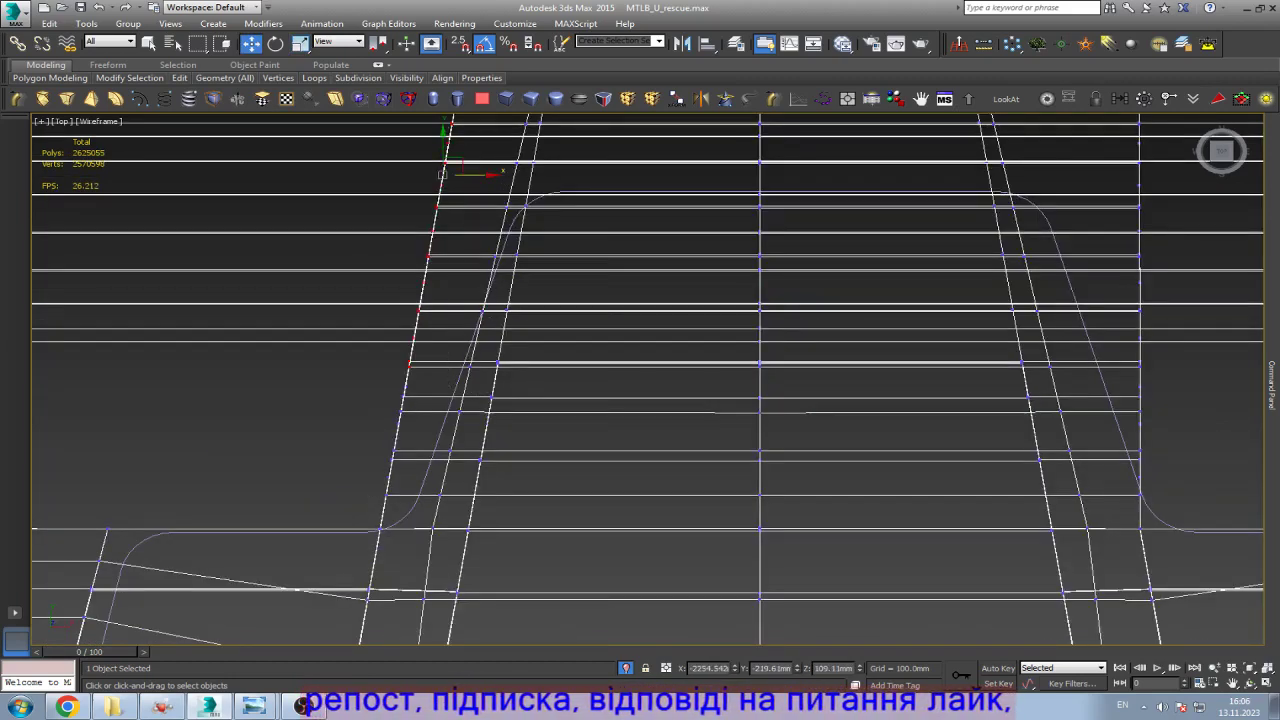
pyautogui.moveTo(388, 457); pyautogui.dragTo(371, 470)
pyautogui.scroll(-3, 580, 357)
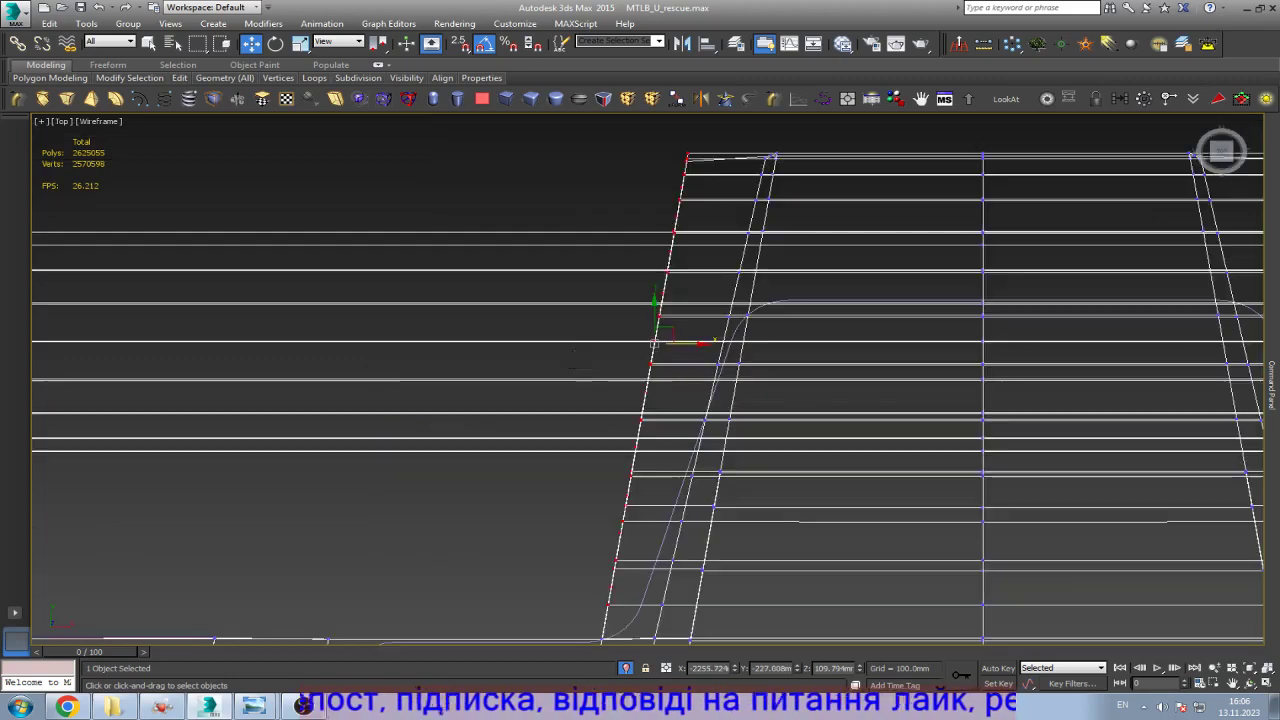
pyautogui.press('r')
pyautogui.scroll(-3, 580, 357)
pyautogui.moveTo(668, 334); pyautogui.dragTo(658, 372)
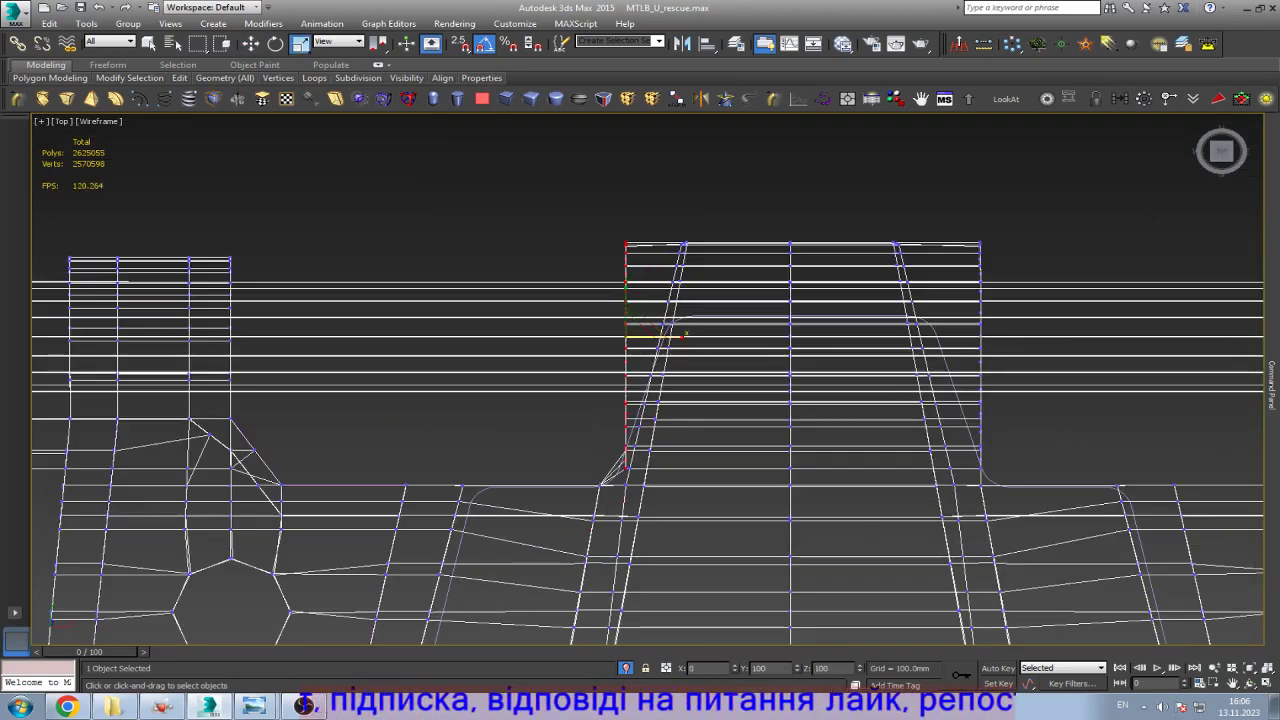
pyautogui.press('w')
pyautogui.scroll(2, 632, 385)
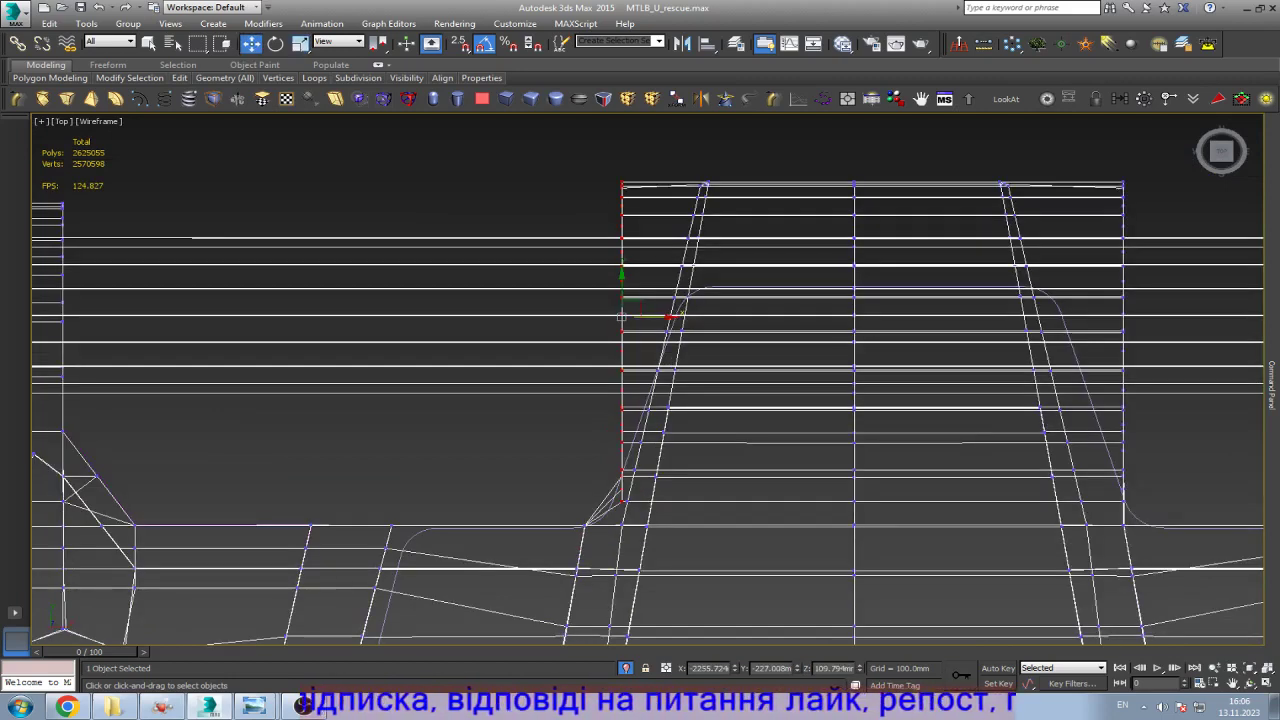
pyautogui.moveTo(660, 318); pyautogui.dragTo(621, 318)
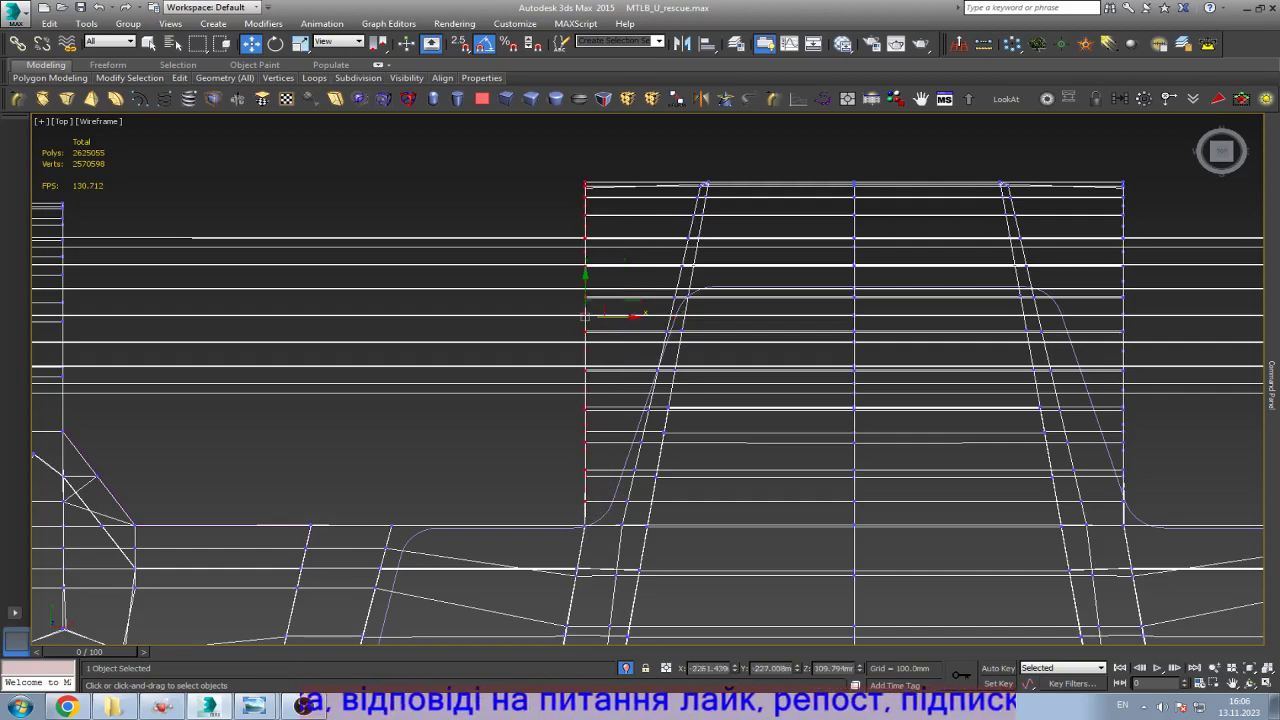
pyautogui.scroll(-5, 621, 318)
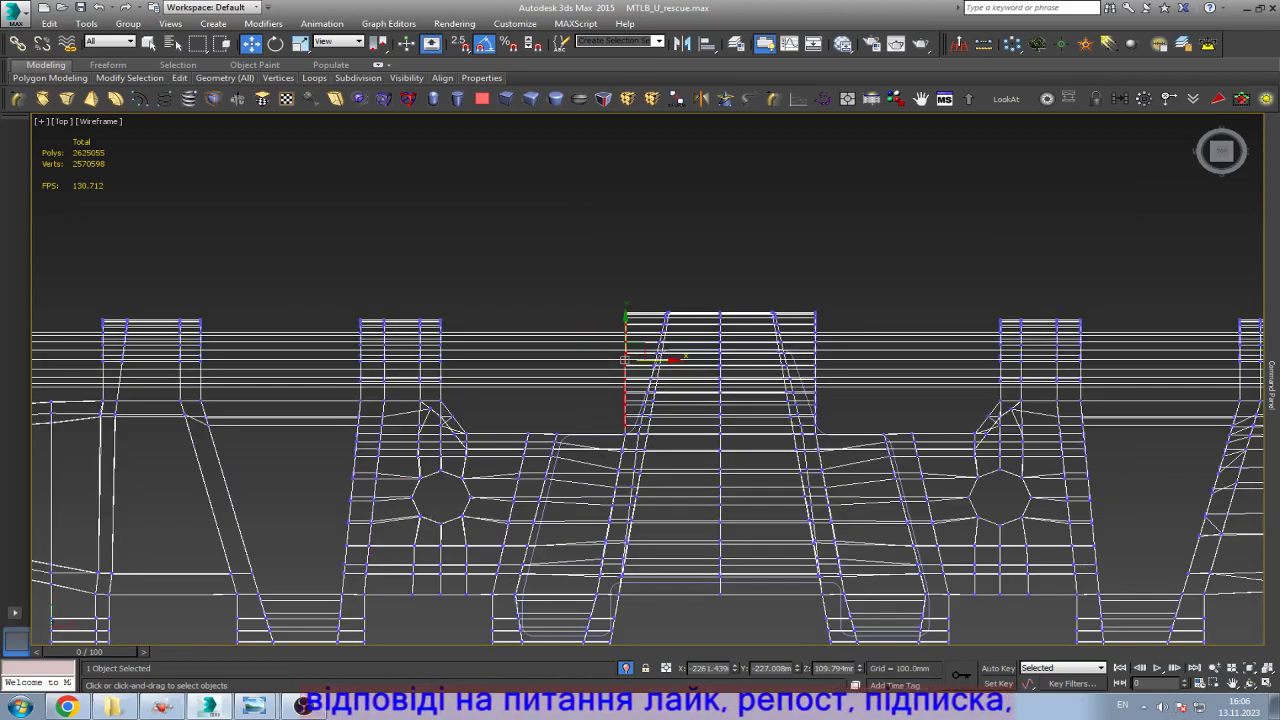
pyautogui.scroll(-3, 622, 358)
pyautogui.scroll(10, 622, 358)
pyautogui.press('F3')
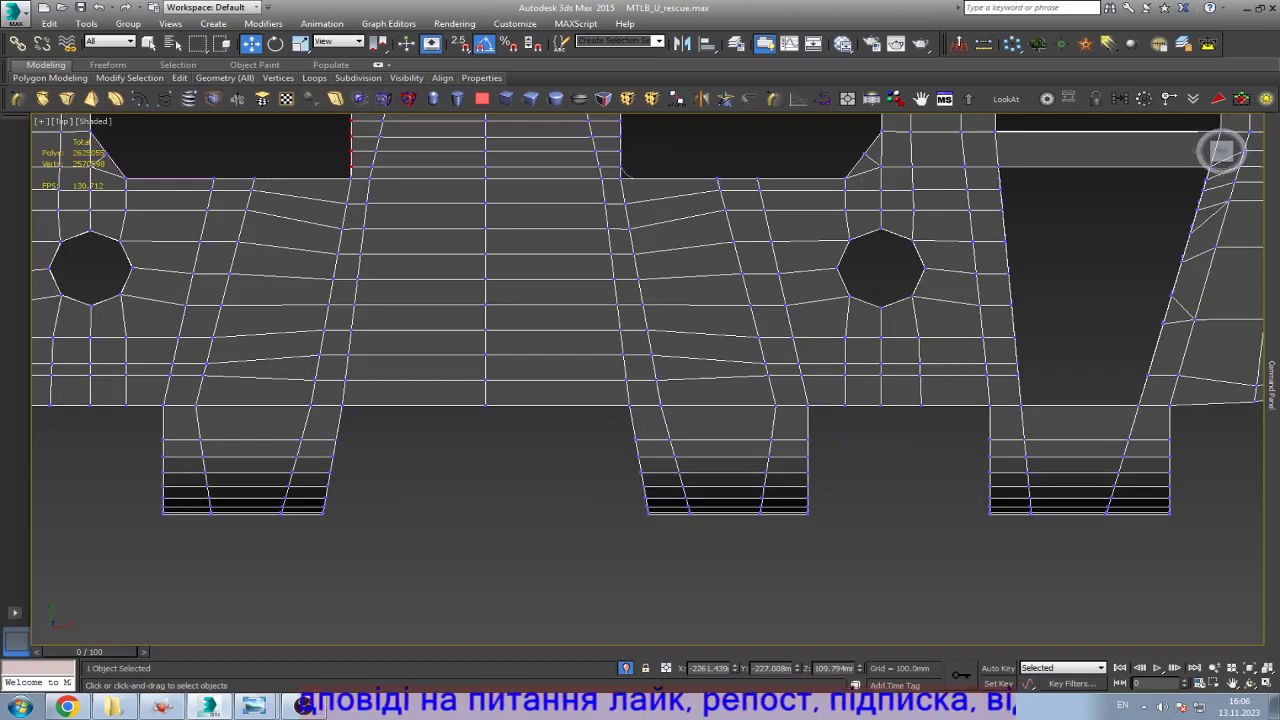
# Step: Exit vertex editing and frame the whole track link in the Top view
pyautogui.scroll(-6, 640, 330)
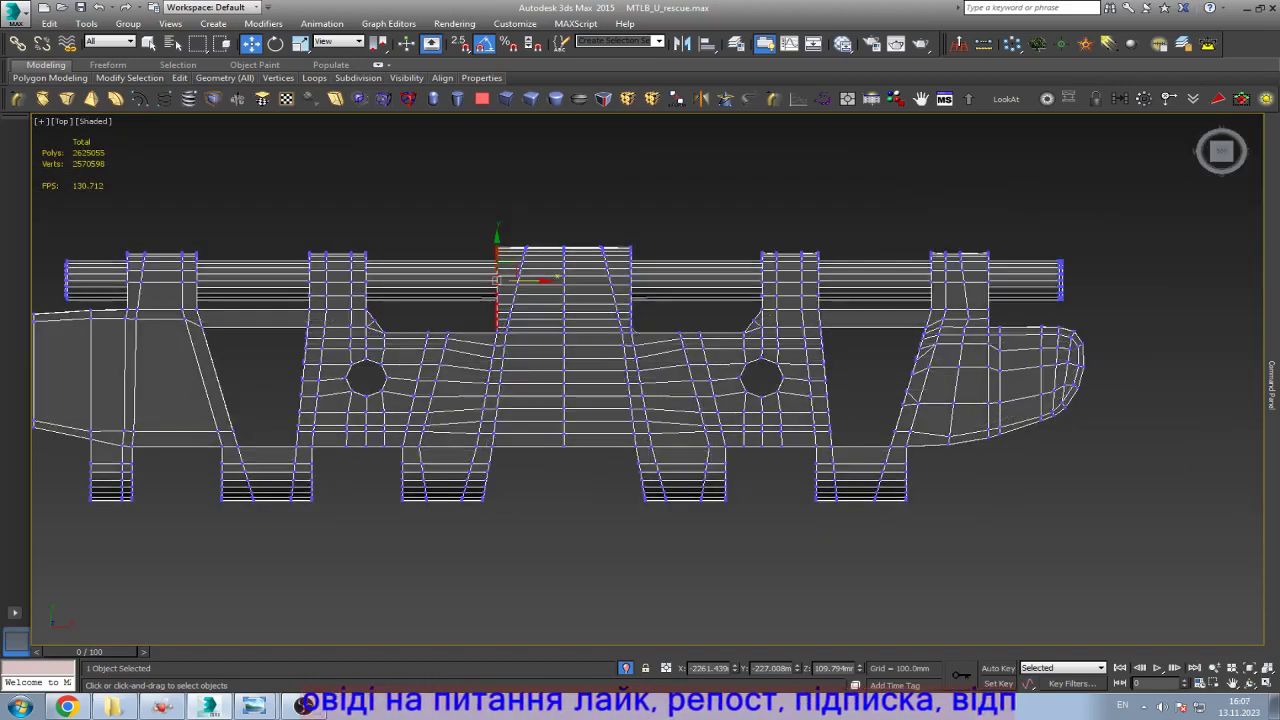
pyautogui.scroll(2, 640, 380)
pyautogui.moveTo(1272, 380)
pyautogui.click(1180, 180)
pyautogui.press('z')
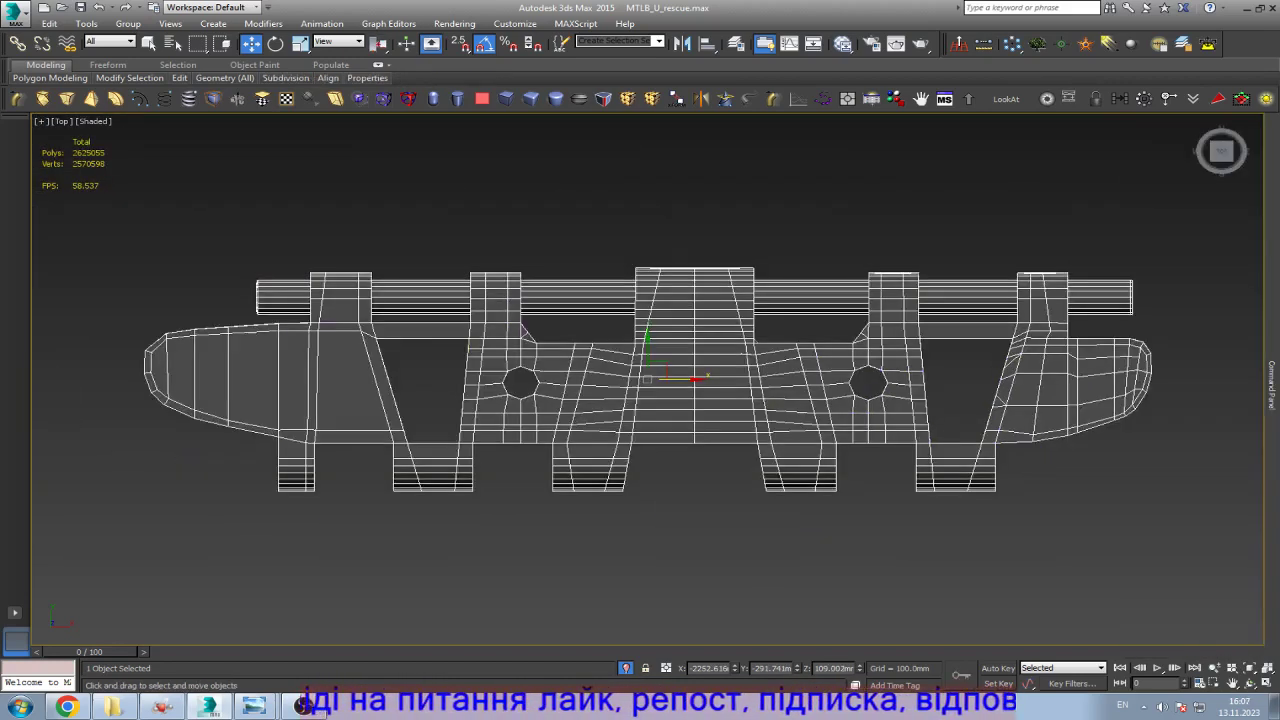
# Step: Bring the track-link reference photo in Photo Viewer to the front
pyautogui.scroll(3, 716, 374)
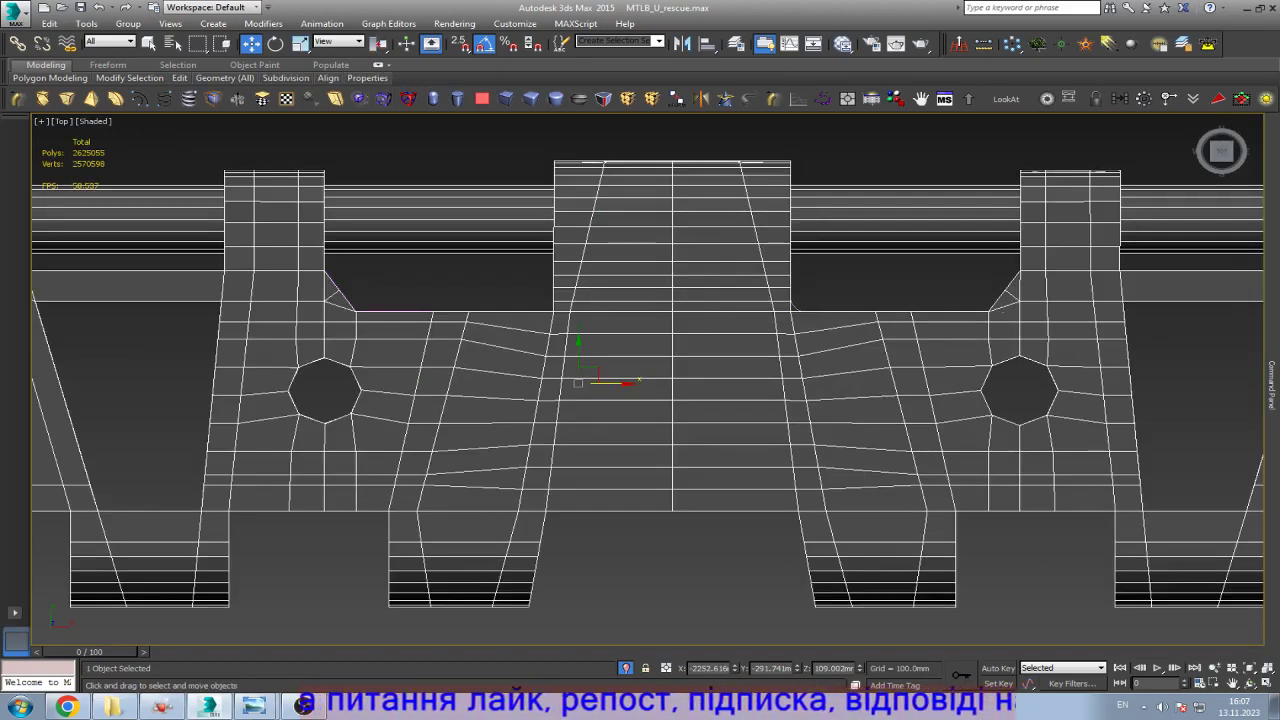
pyautogui.scroll(-1, 786, 368)
pyautogui.scroll(1, 400, 333)
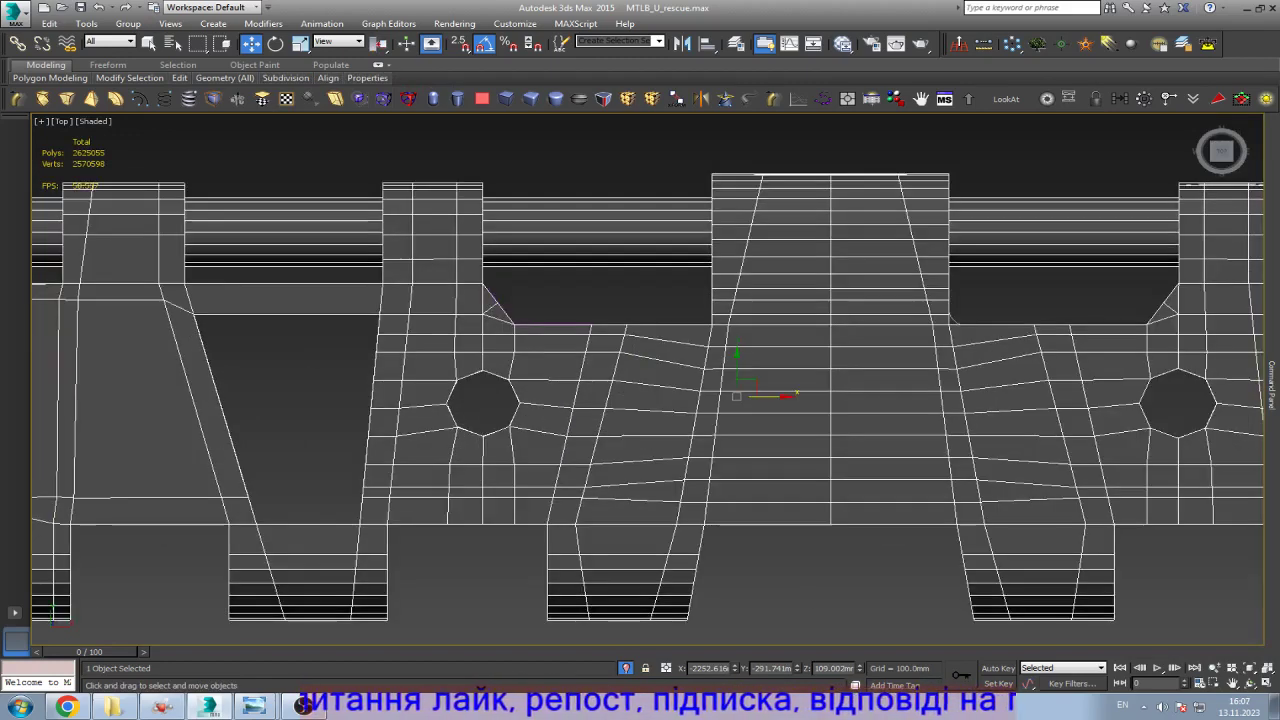
pyautogui.hotkey('alt', 'shift')
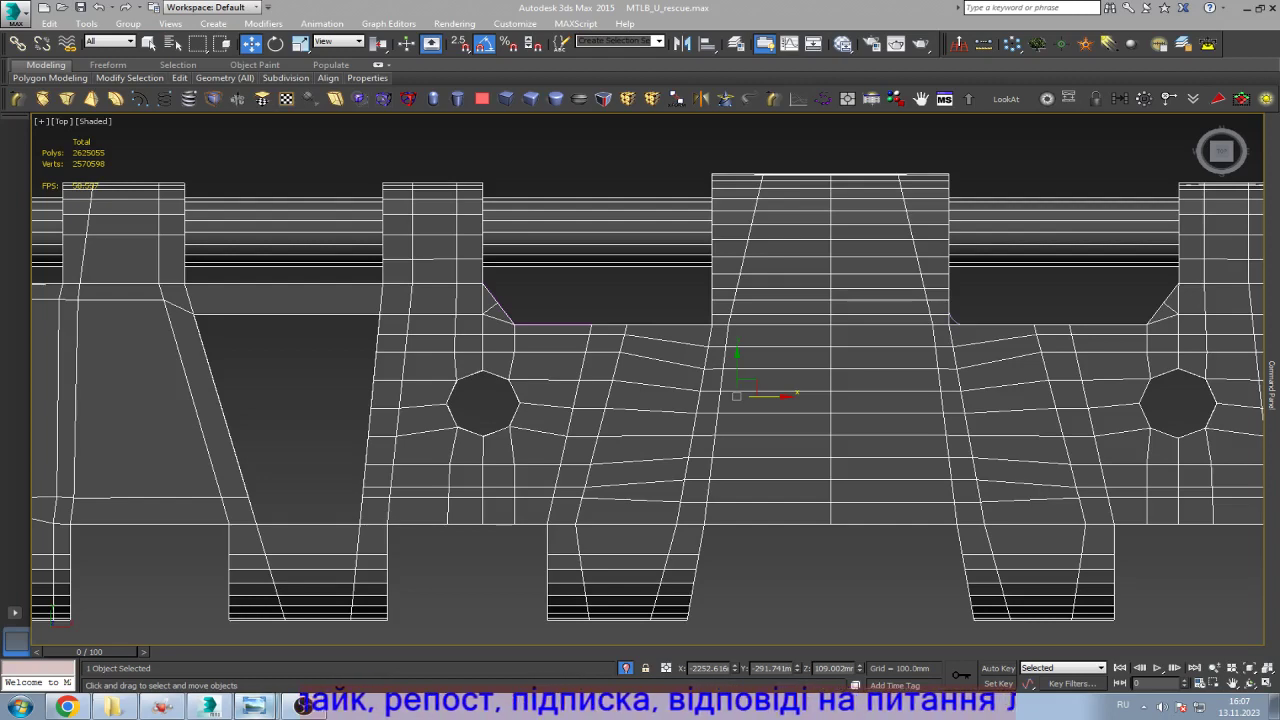
pyautogui.hotkey('alt', 'Tab')
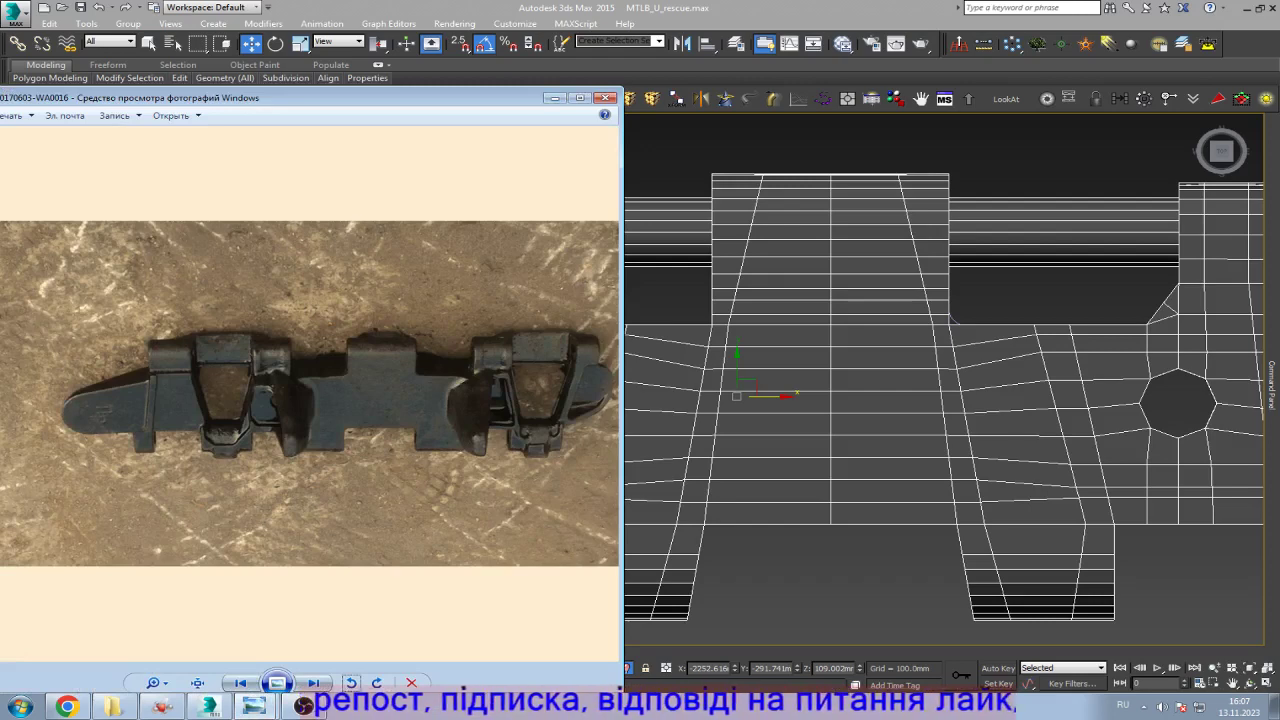
# Step: Slide the reference photo window left and back to compare with the mesh, then return to 3ds Max
pyautogui.moveTo(400, 97); pyautogui.dragTo(82, 89)
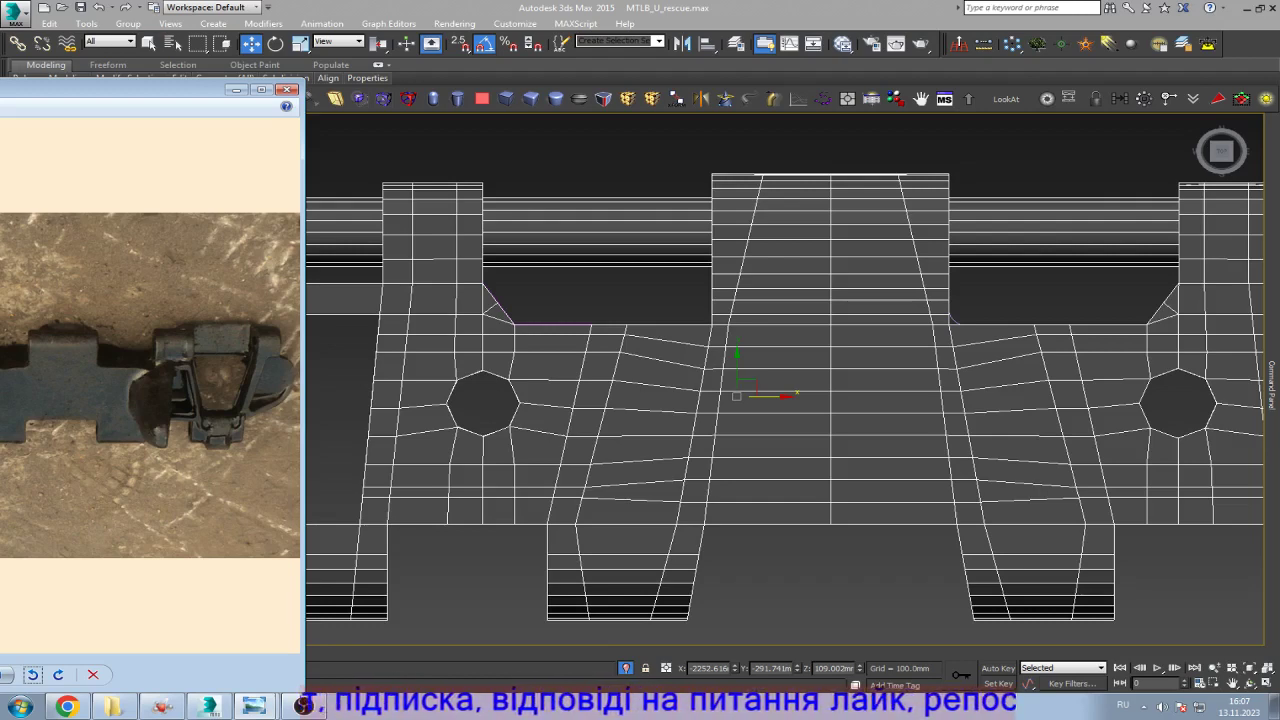
pyautogui.moveTo(82, 89); pyautogui.dragTo(359, 105)
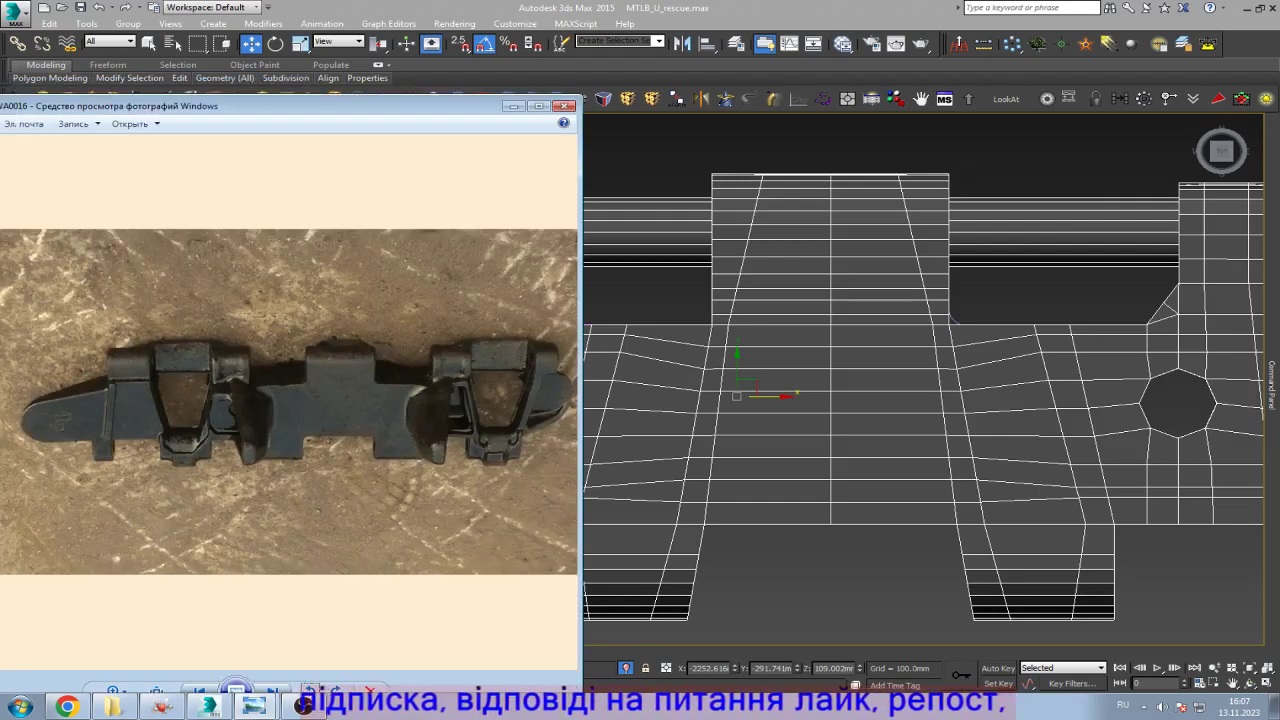
pyautogui.hotkey('alt', 'Tab')
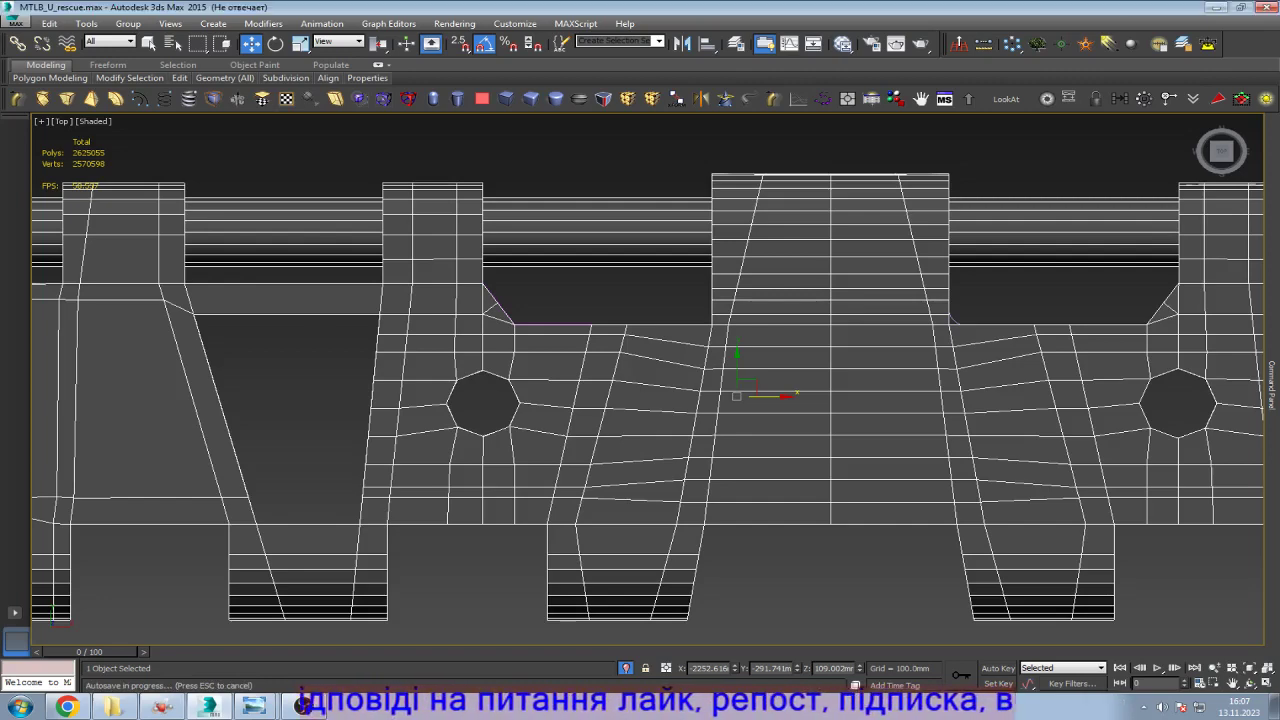
# Step: Recheck the reference photo, then reselect the track-link mesh back in 3ds Max
pyautogui.scroll(2, 524, 346)
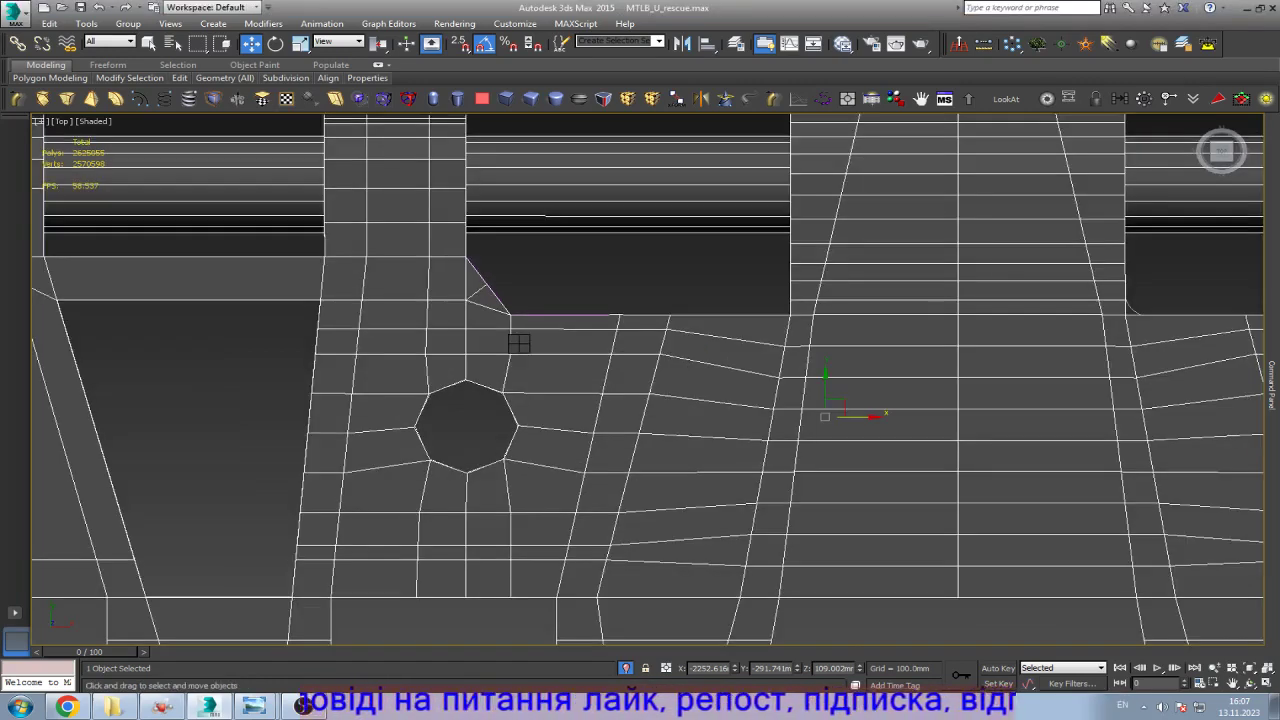
pyautogui.scroll(-2, 520, 344)
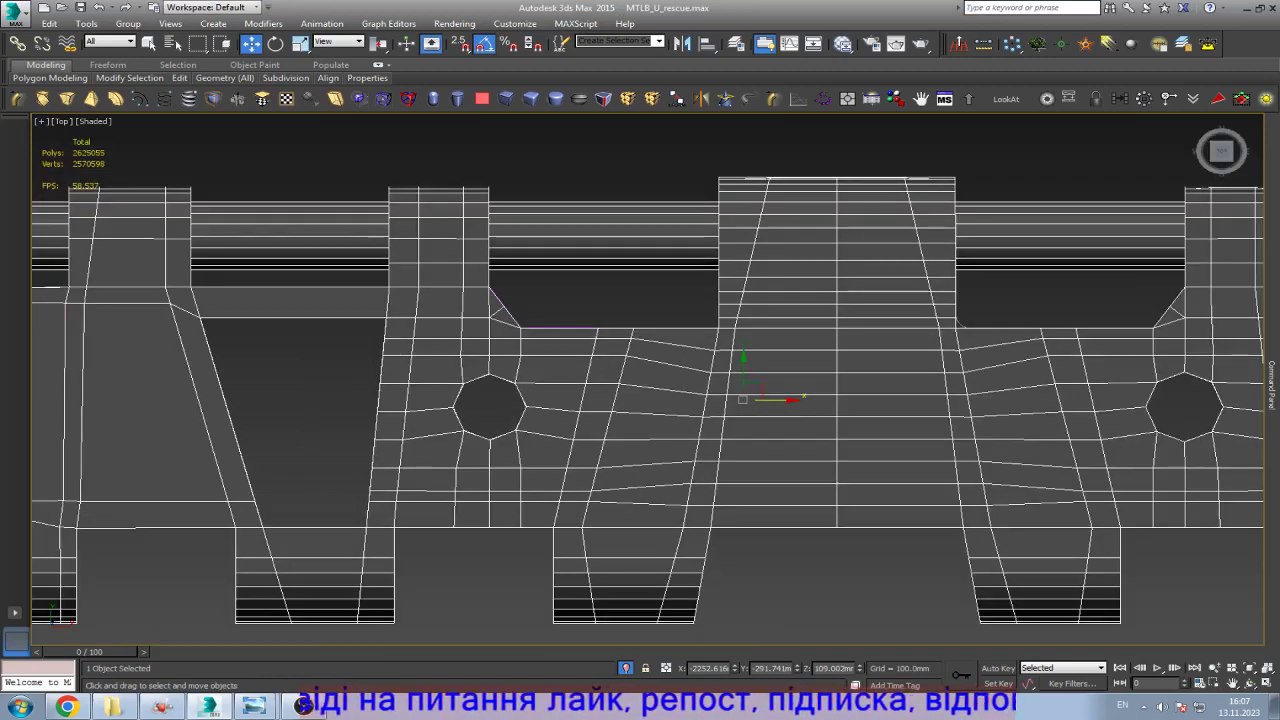
pyautogui.scroll(2, 544, 362)
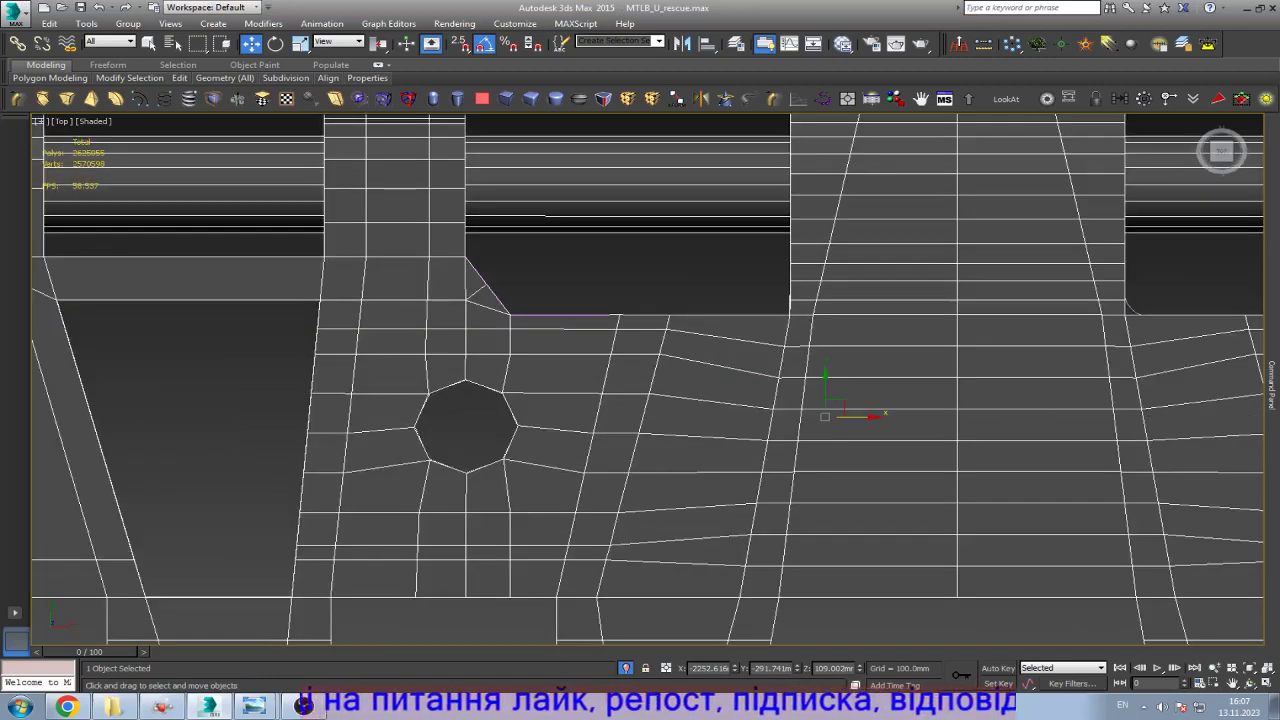
pyautogui.hotkey('alt', 'Tab')
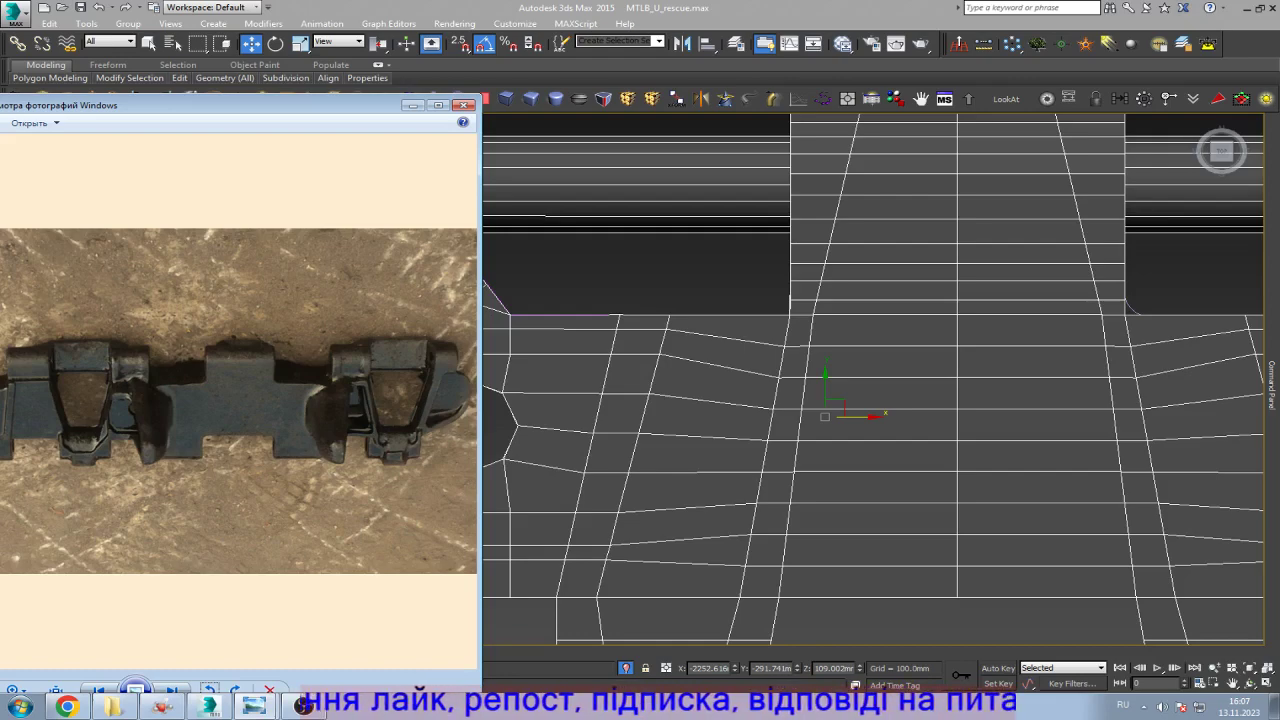
pyautogui.hotkey('alt', 'Tab')
pyautogui.hotkey('ctrl', 'd')
pyautogui.hotkey('ctrl', 'a')
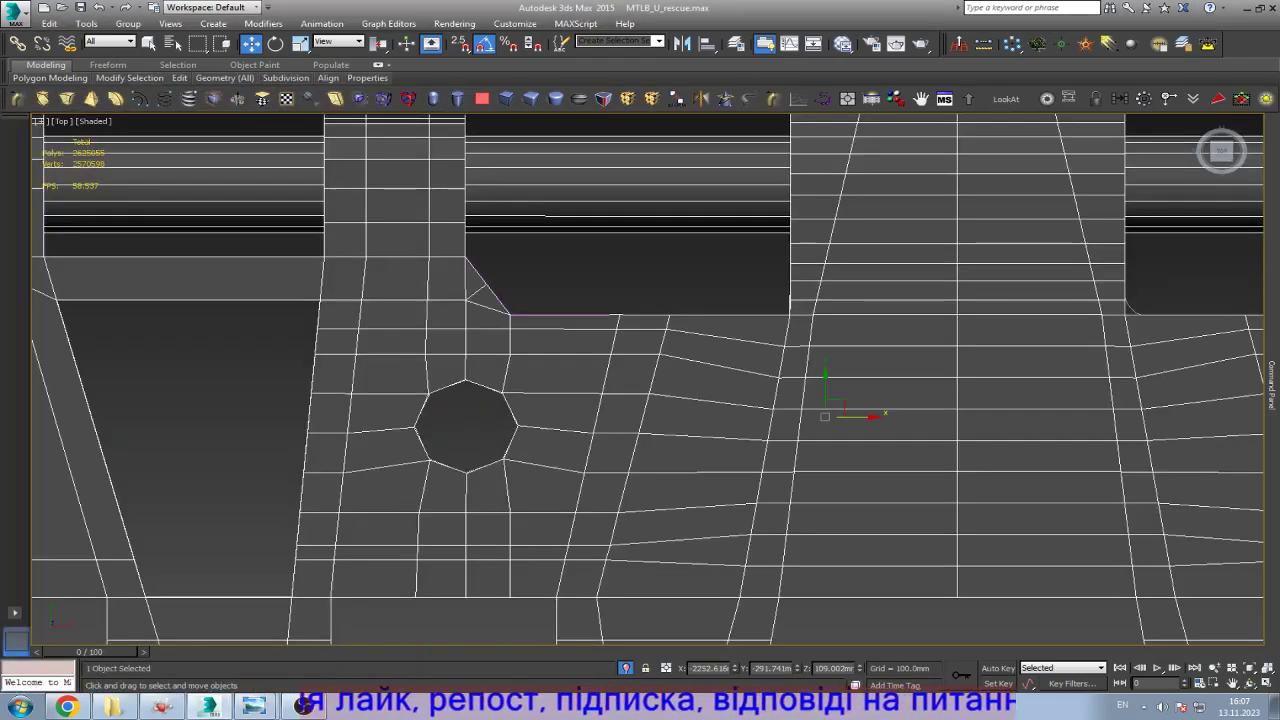
pyautogui.press('F3')
pyautogui.press('F3')
# Step: Draw a four-point line tracing the tooth's side profile around the hole in wireframe
pyautogui.press('q')
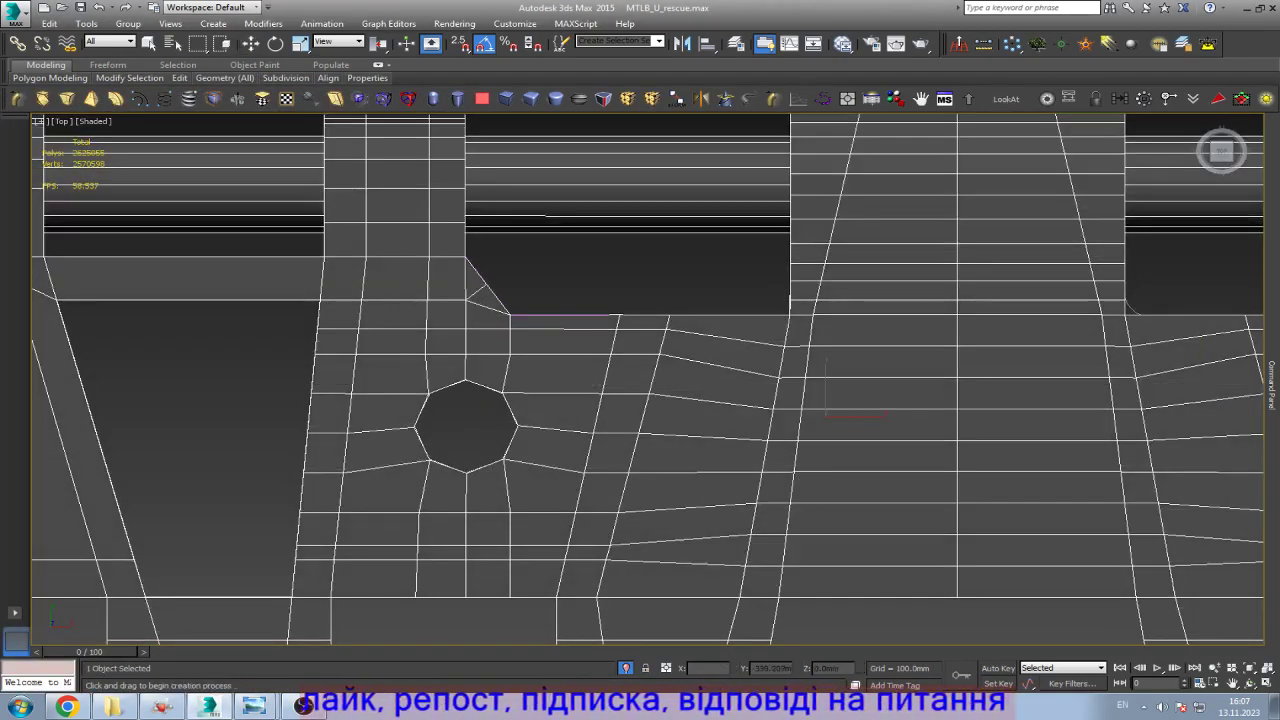
pyautogui.click(333, 595)
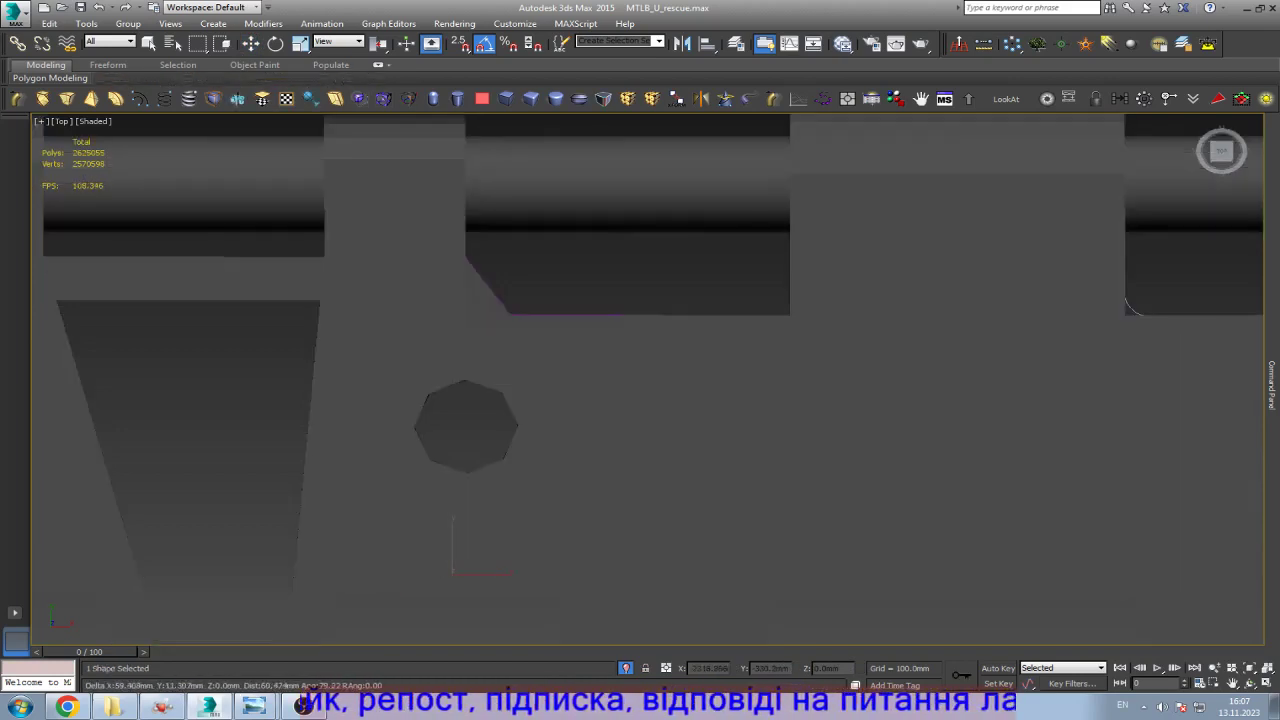
pyautogui.press('F3')
pyautogui.click(593, 563)
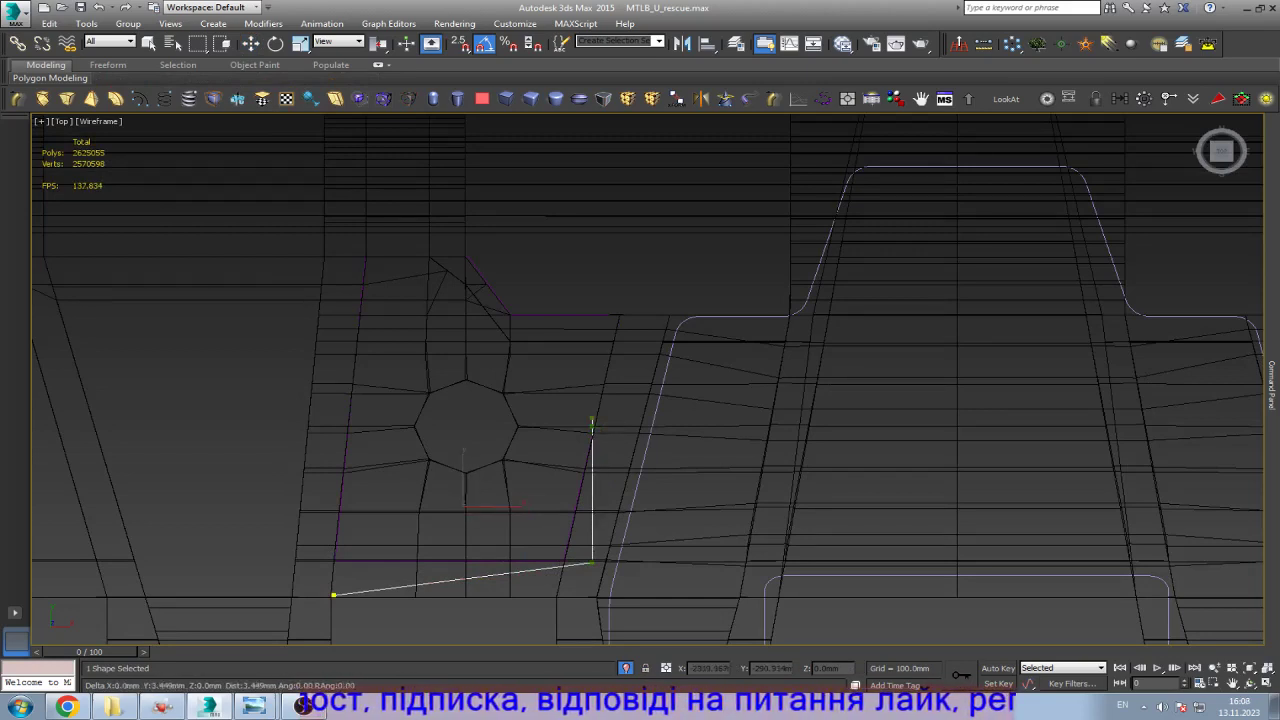
pyautogui.click(592, 430)
pyautogui.click(430, 262)
pyautogui.rightClick(430, 262)
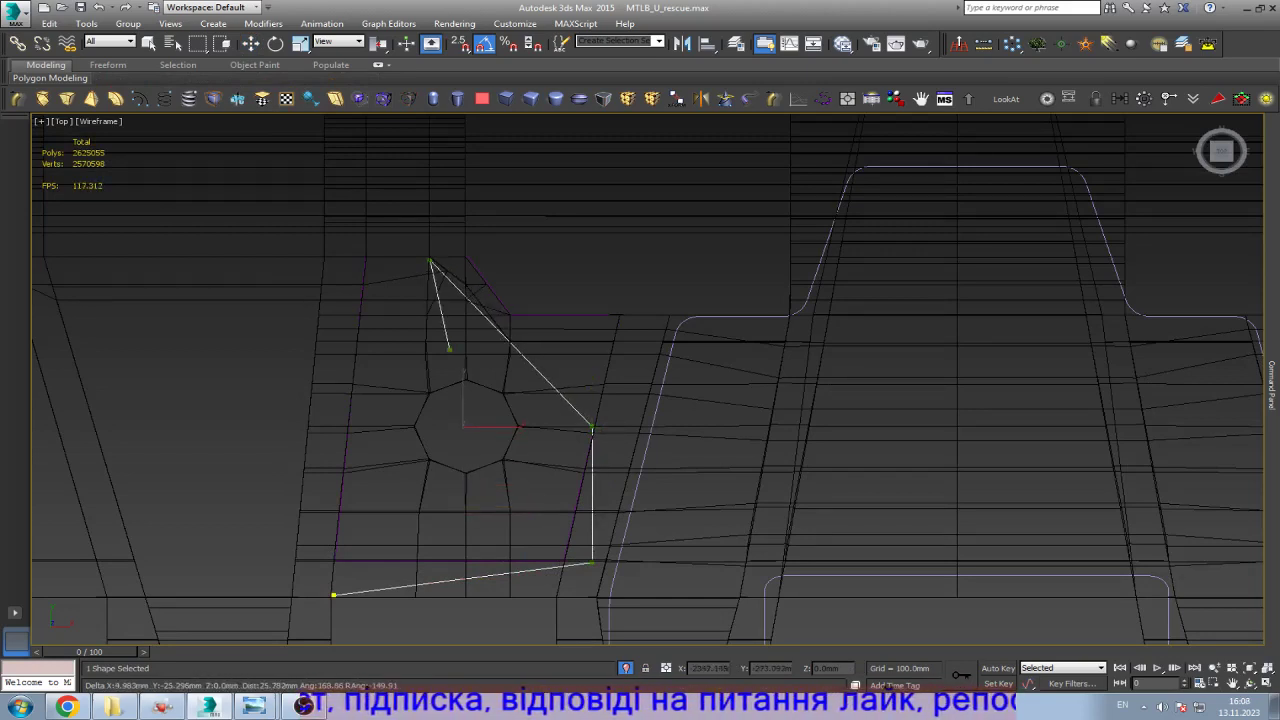
pyautogui.press('w')
pyautogui.scroll(-4, 487, 397)
pyautogui.scroll(4, 499, 434)
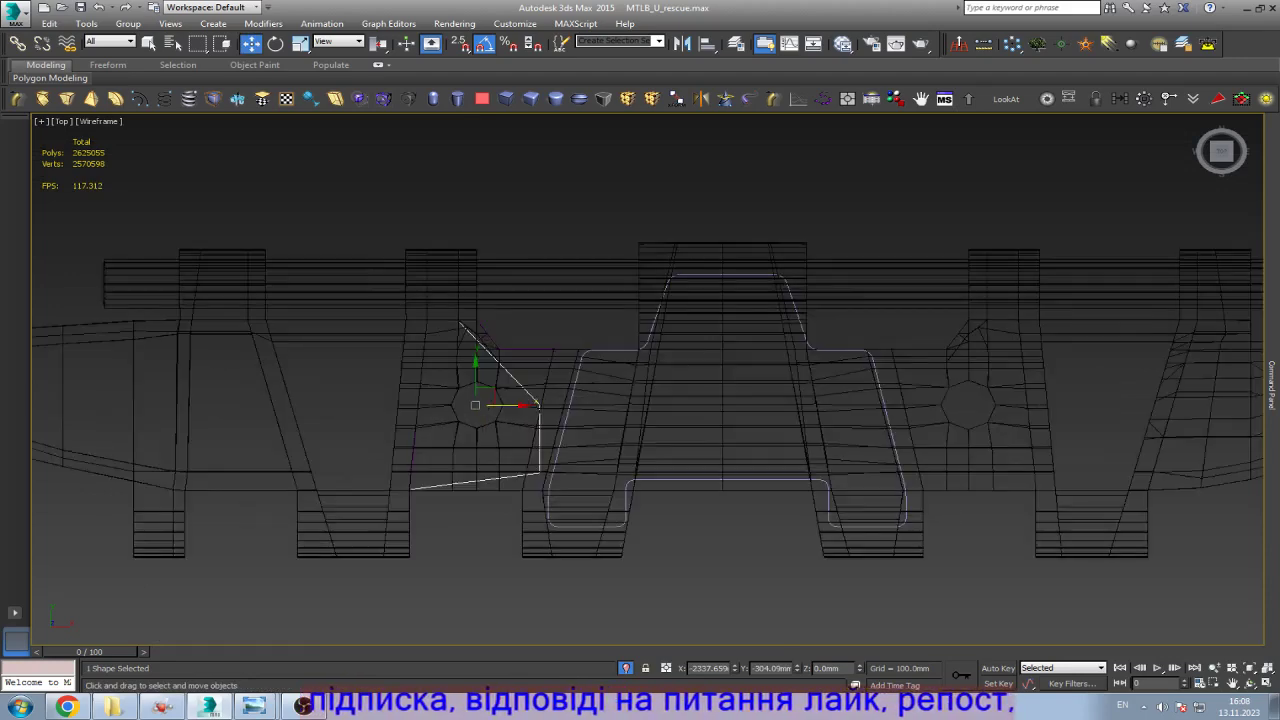
# Step: Bring up the second reference photo, reposition its window toward the centre, and return to the model
pyautogui.hotkey('alt', 'shift')
pyautogui.click(303, 705)
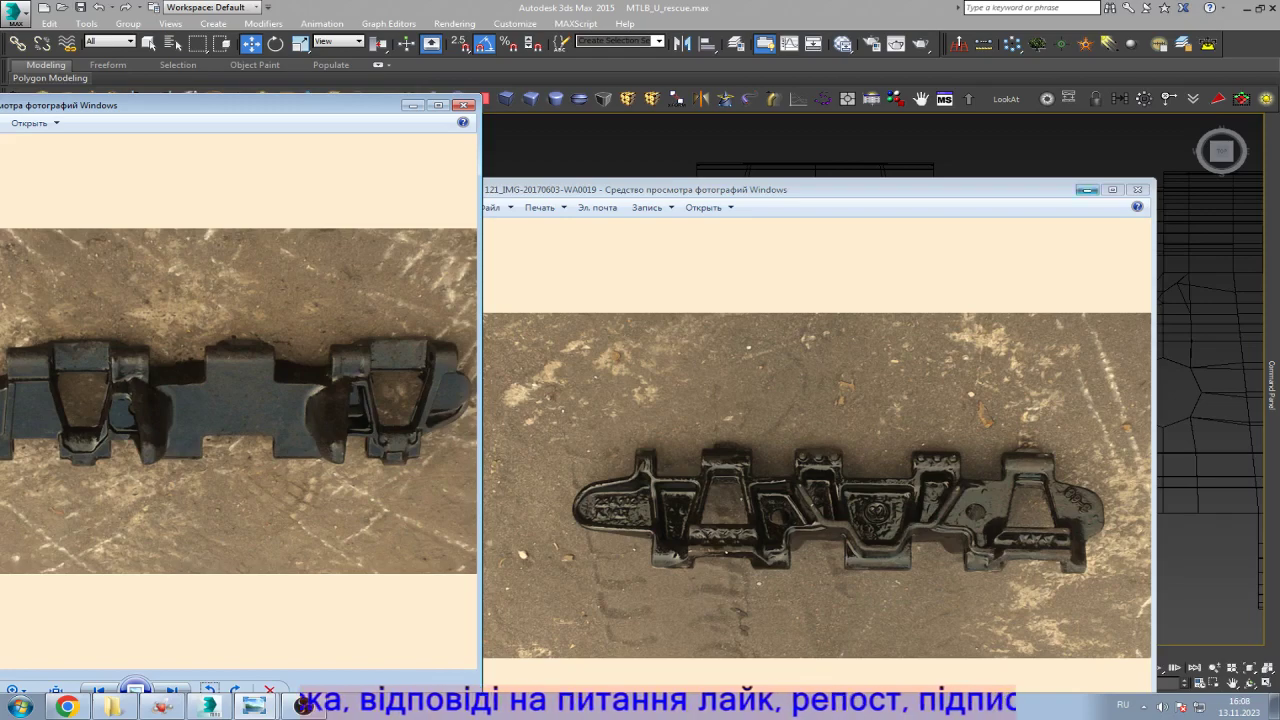
pyautogui.click(1087, 190)
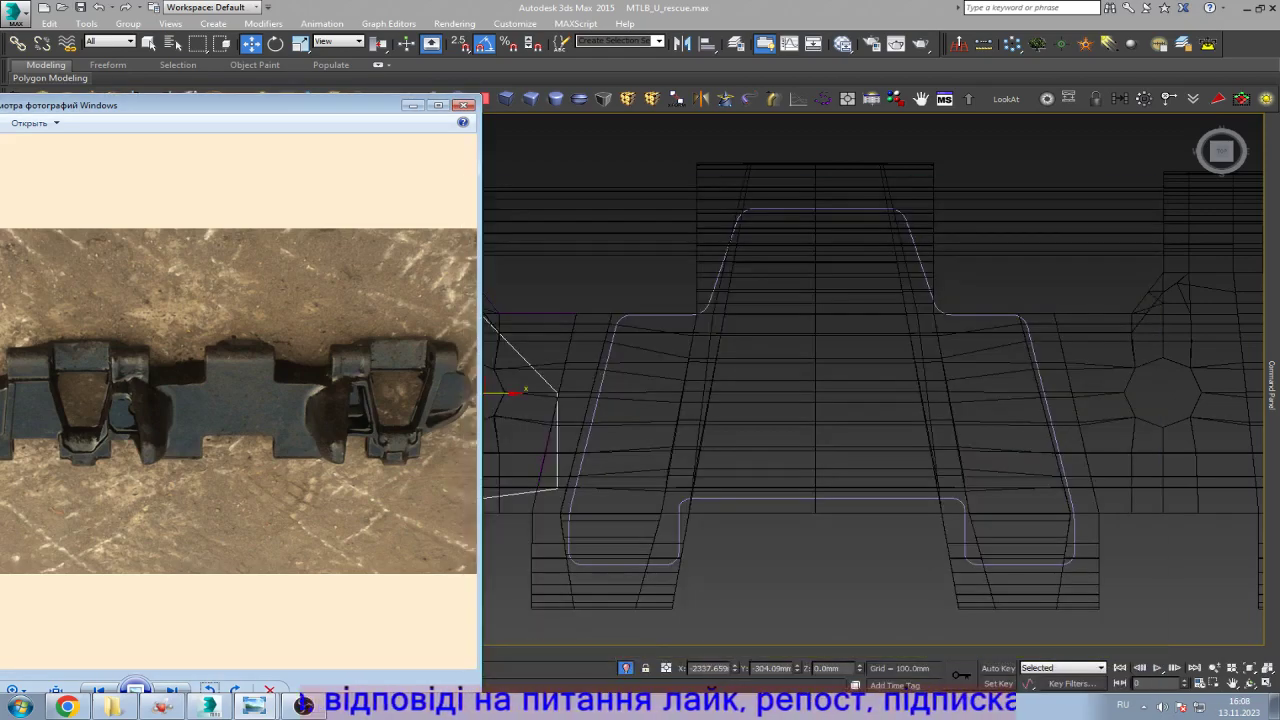
pyautogui.moveTo(250, 105); pyautogui.dragTo(1048, 100)
pyautogui.scroll(6, 930, 260)
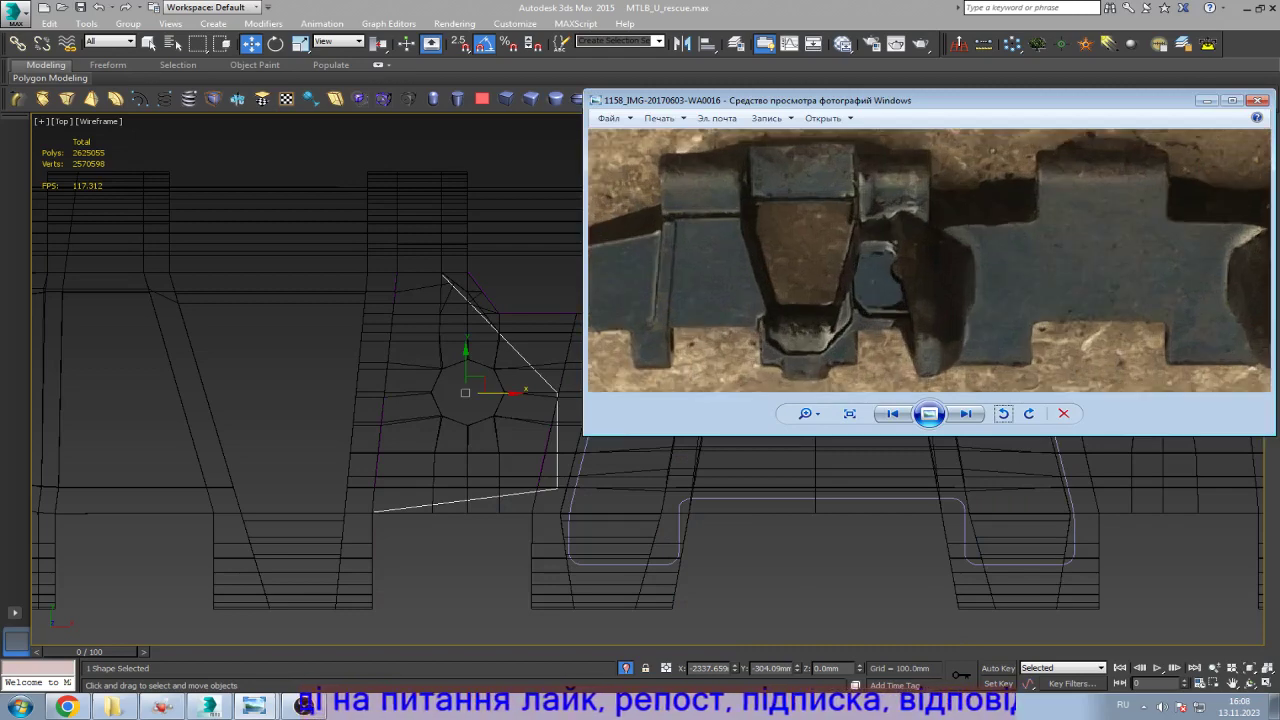
pyautogui.hotkey('alt', 'Tab')
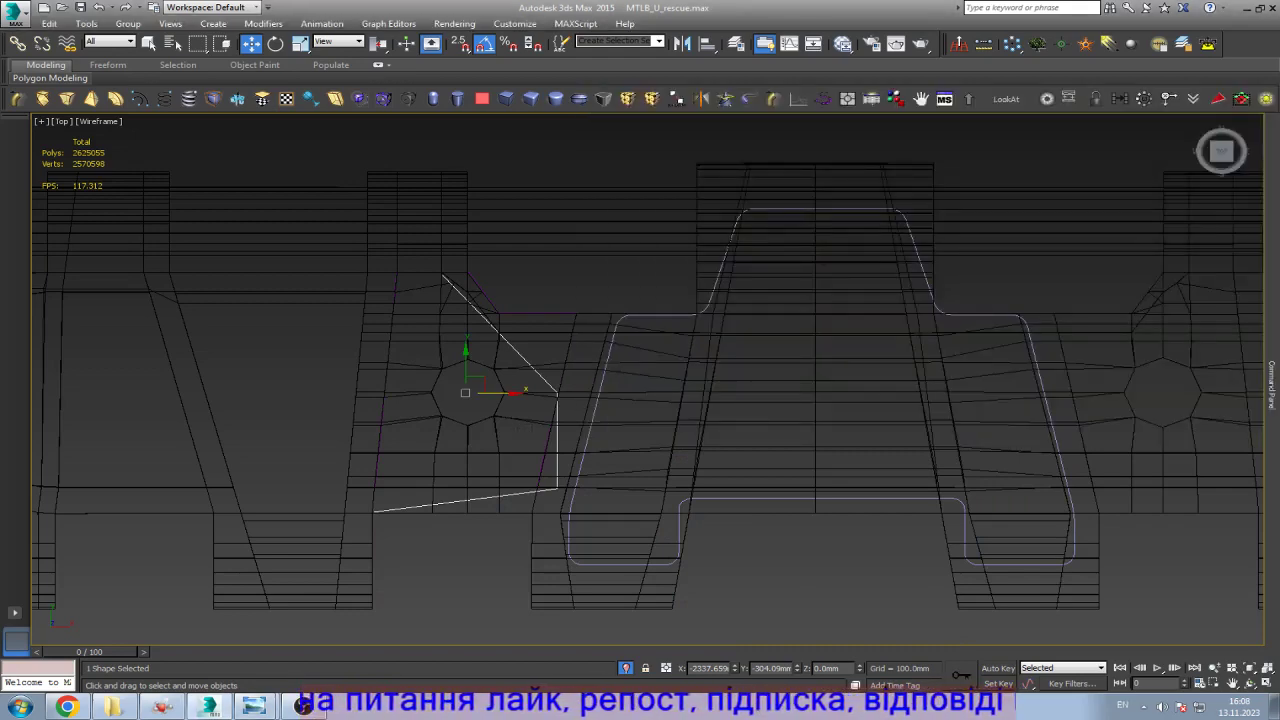
# Step: Move the line's bottom-left vertex right, fillet two corners, and raise the rounded vertices slightly
pyautogui.press('1')
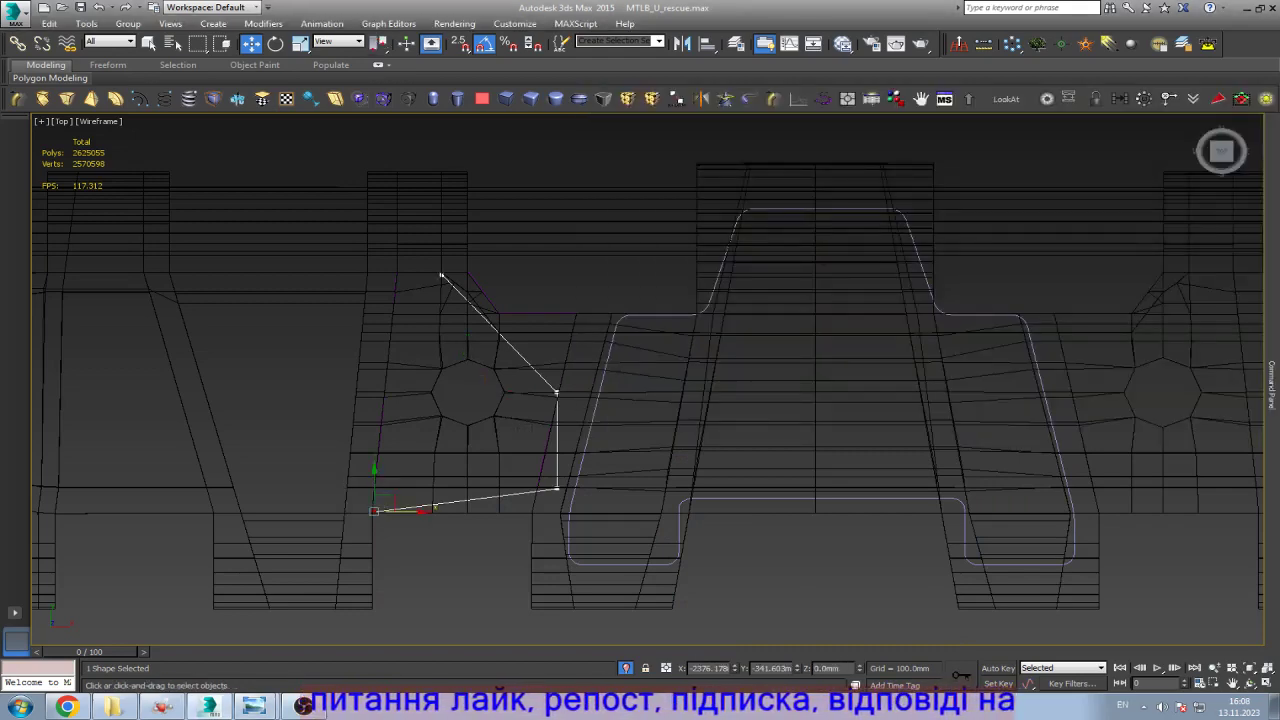
pyautogui.moveTo(420, 511); pyautogui.dragTo(500, 511)
pyautogui.scroll(3, 490, 514)
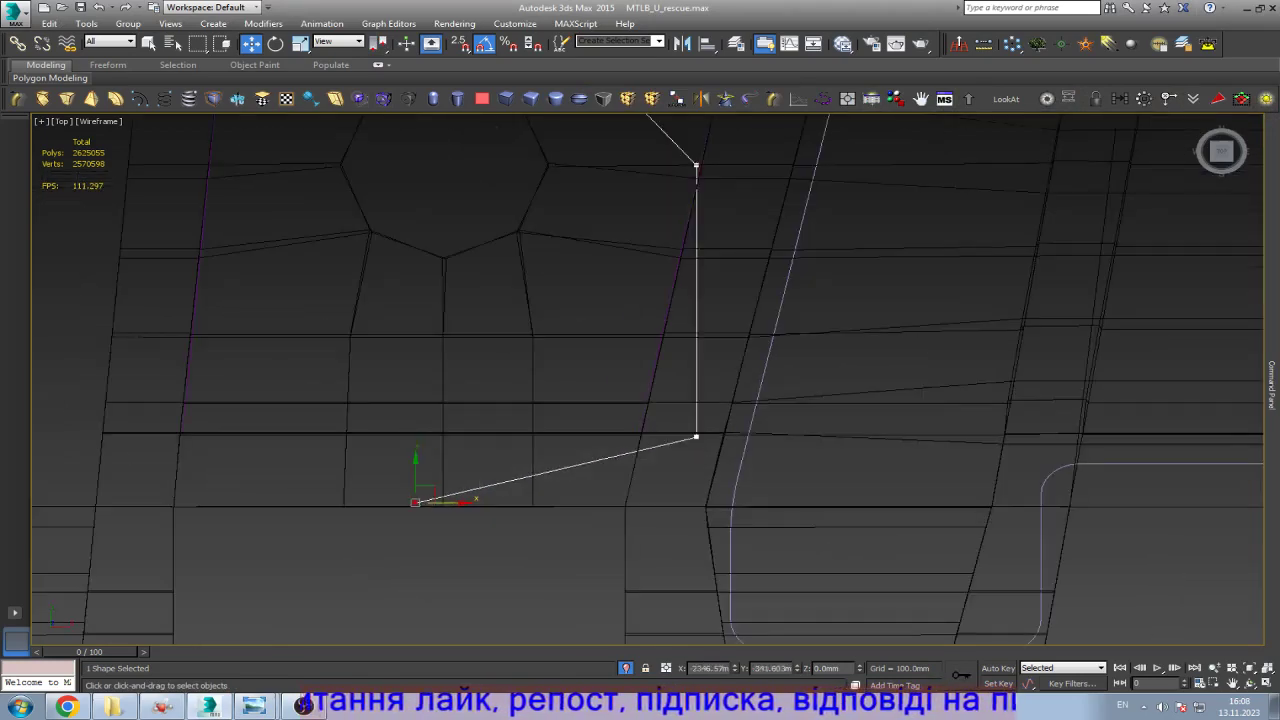
pyautogui.scroll(-4, 620, 560)
pyautogui.hotkey('ctrl', 'd')
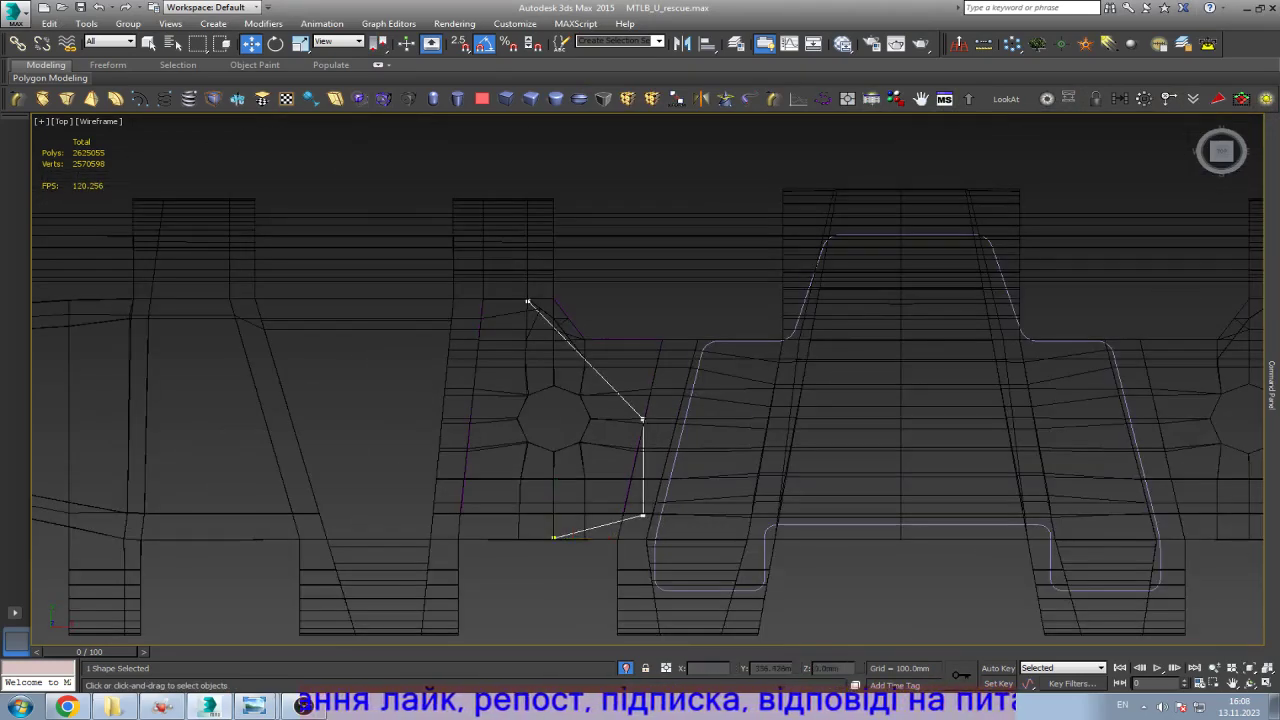
pyautogui.click(641, 417)
pyautogui.moveTo(1272, 390)
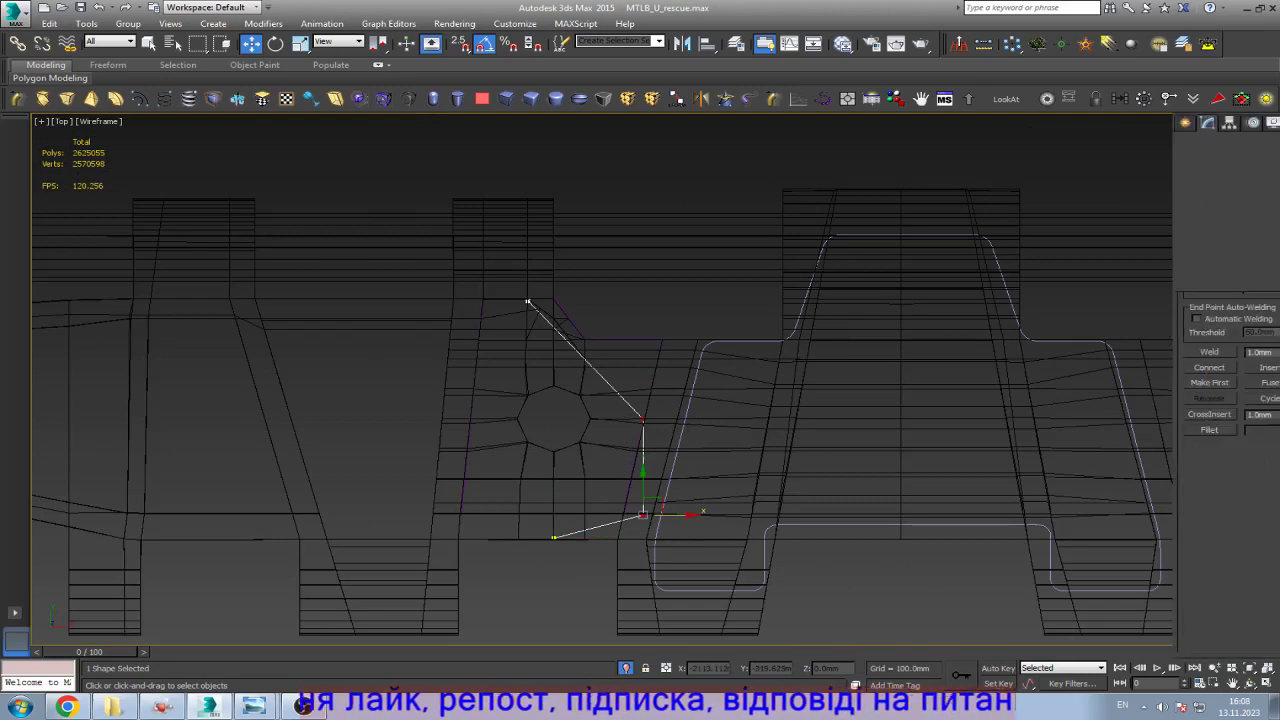
pyautogui.click(1162, 430)
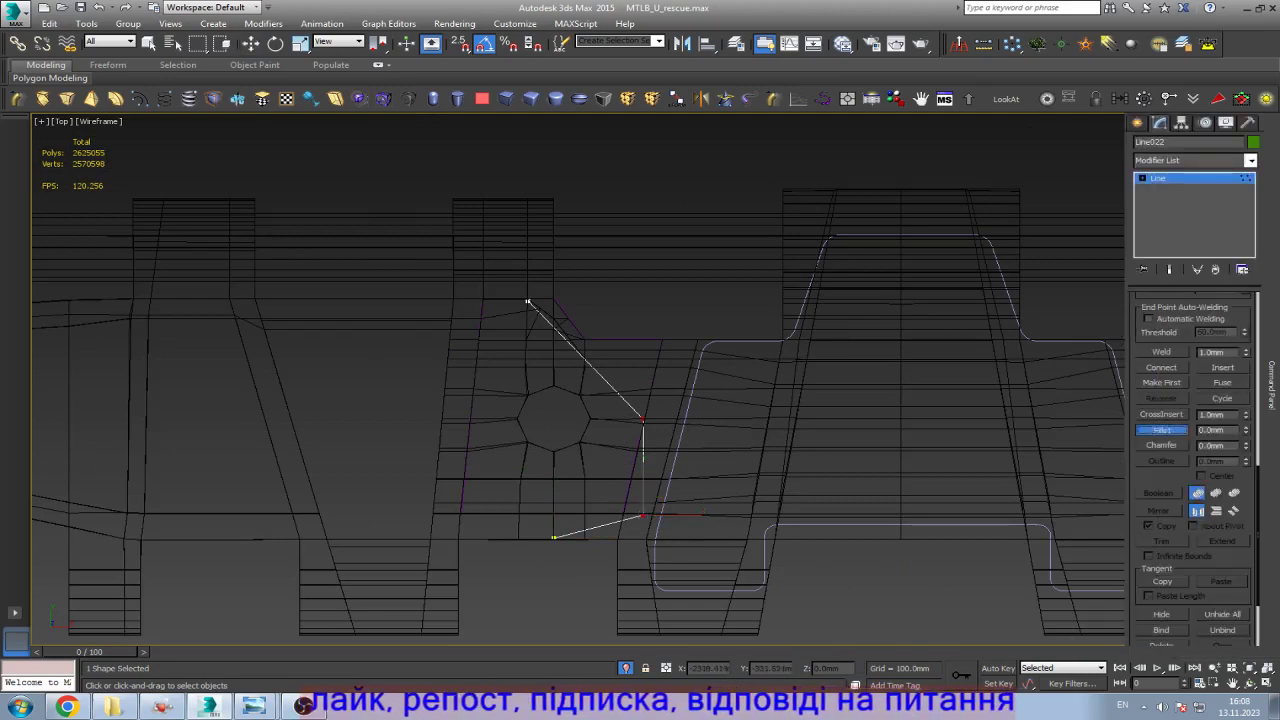
pyautogui.moveTo(642, 418); pyautogui.dragTo(642, 392)
pyautogui.press('w')
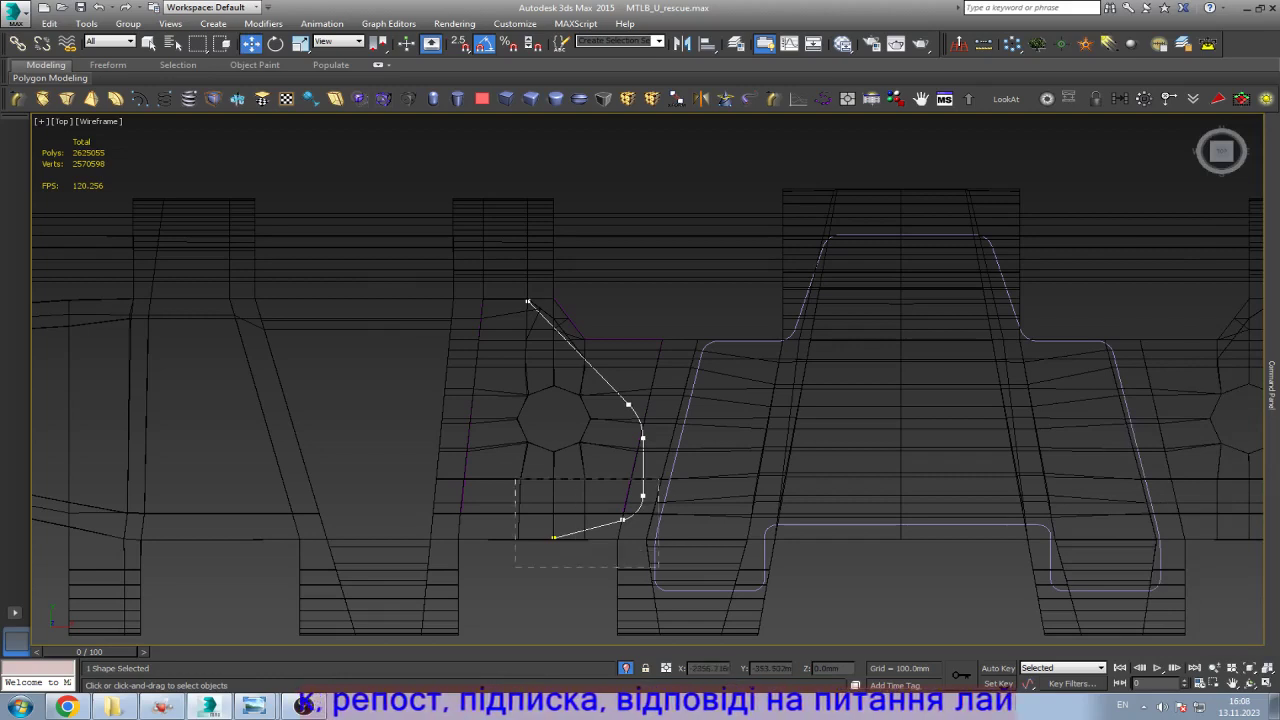
pyautogui.moveTo(655, 568); pyautogui.dragTo(655, 568)
pyautogui.moveTo(554, 520)
pyautogui.mouseDown()
pyautogui.moveTo(554, 500)
pyautogui.moveTo(554, 514)
pyautogui.mouseUp()
# Step: Shift two bend vertices slightly left, recheck the photo, and isolate the profile spline
pyautogui.click(643, 473)
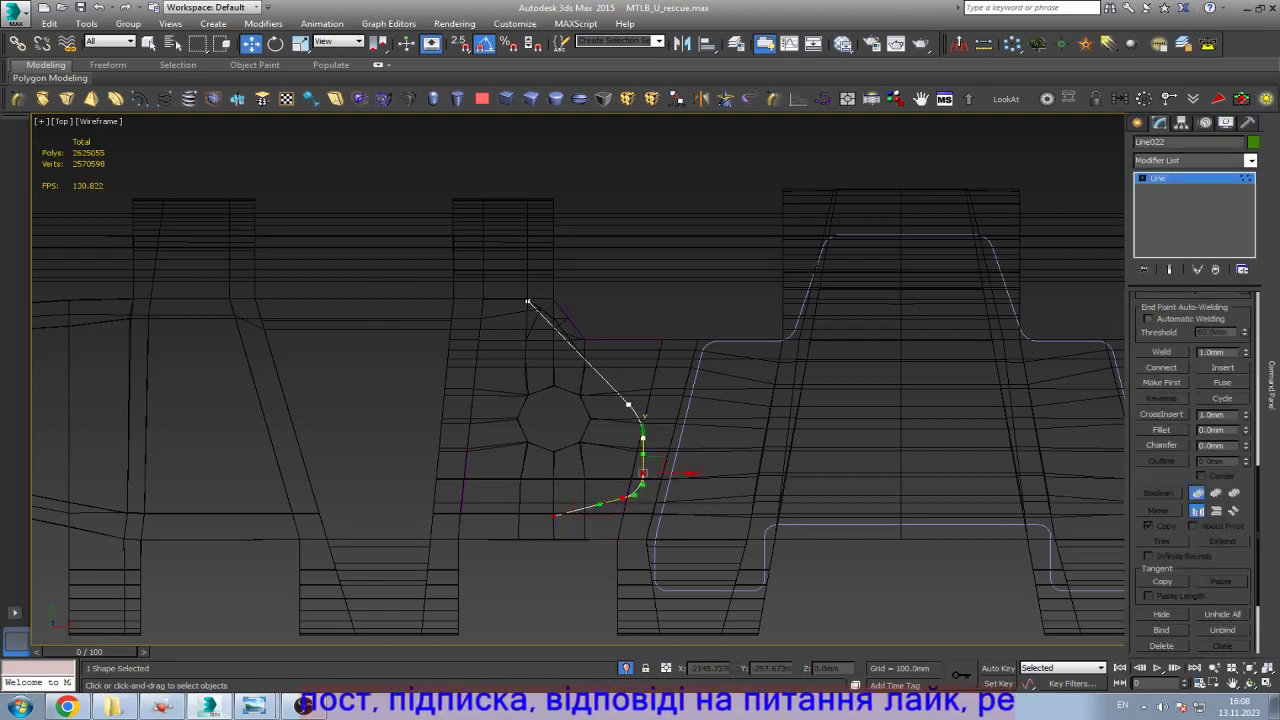
pyautogui.click(628, 404)
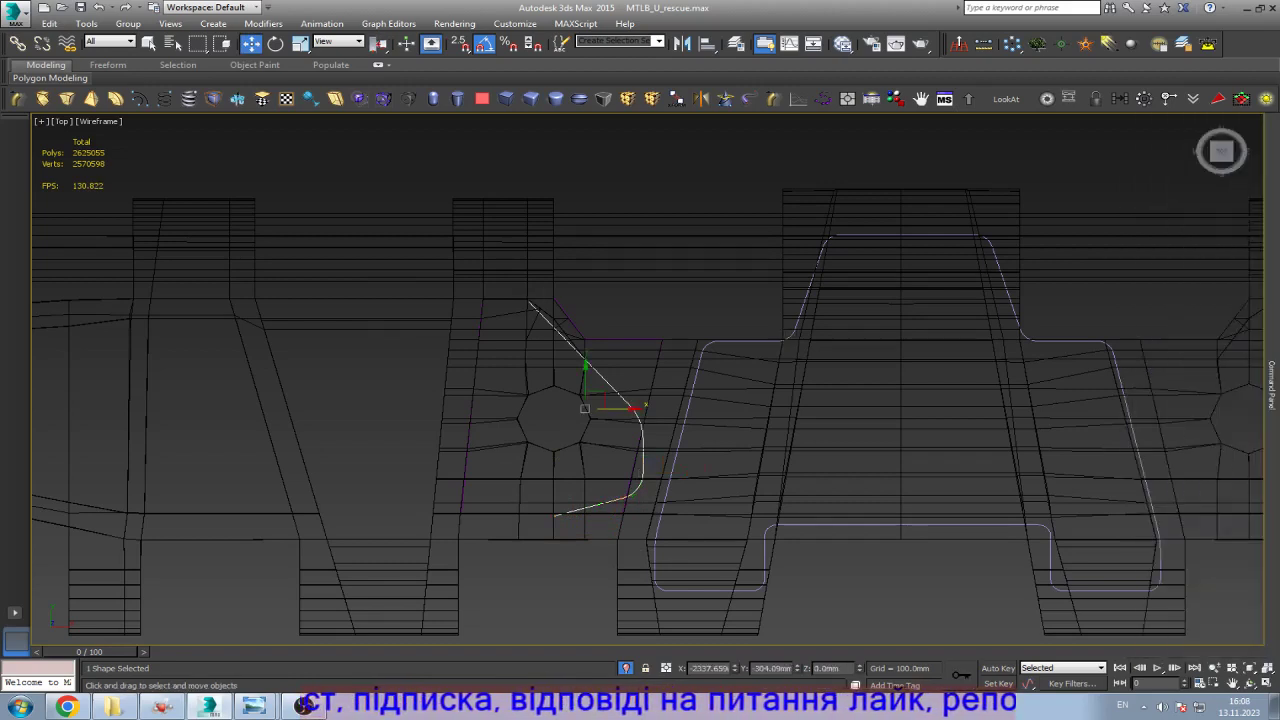
pyautogui.moveTo(585, 408); pyautogui.dragTo(570, 408)
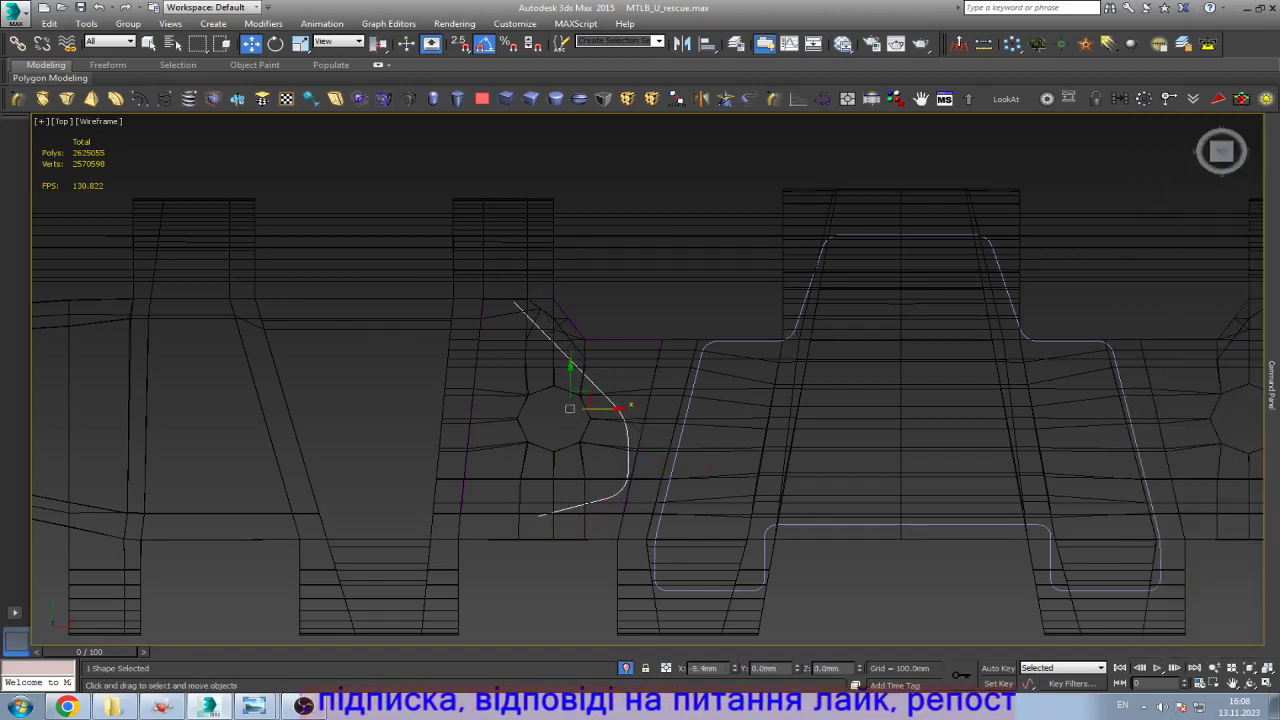
pyautogui.click(254, 706)
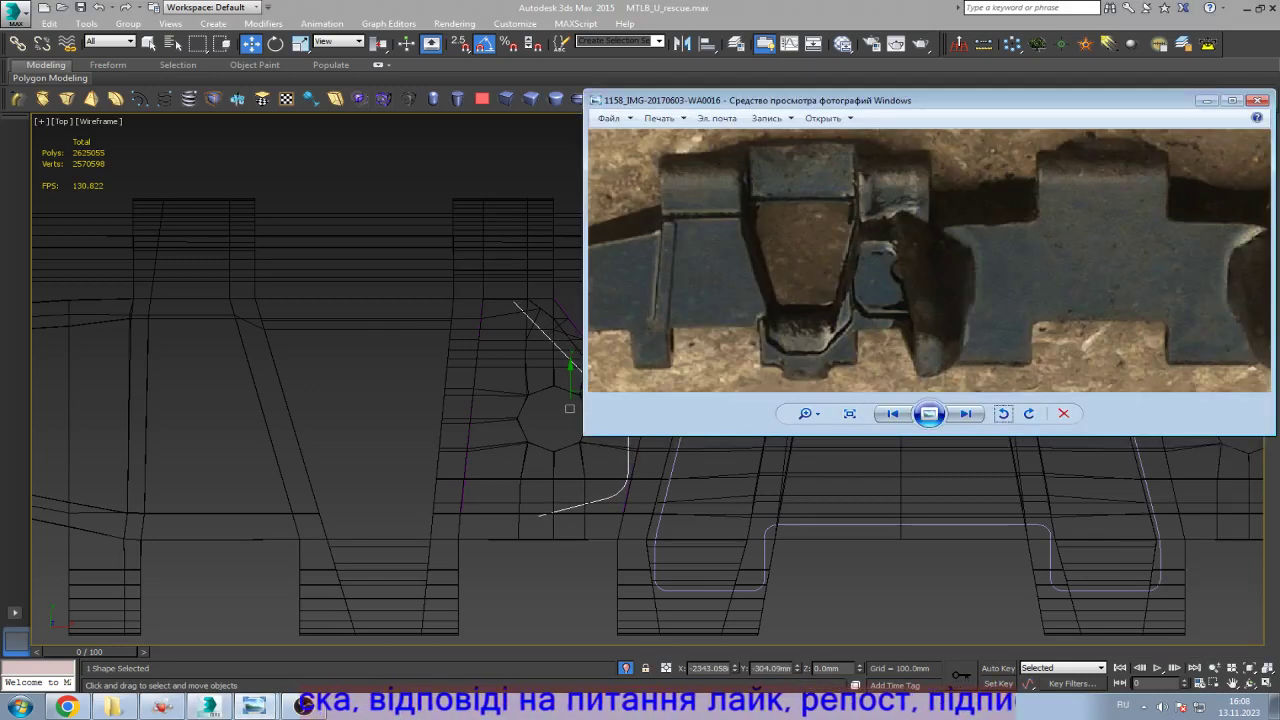
pyautogui.hotkey('alt', 'Tab')
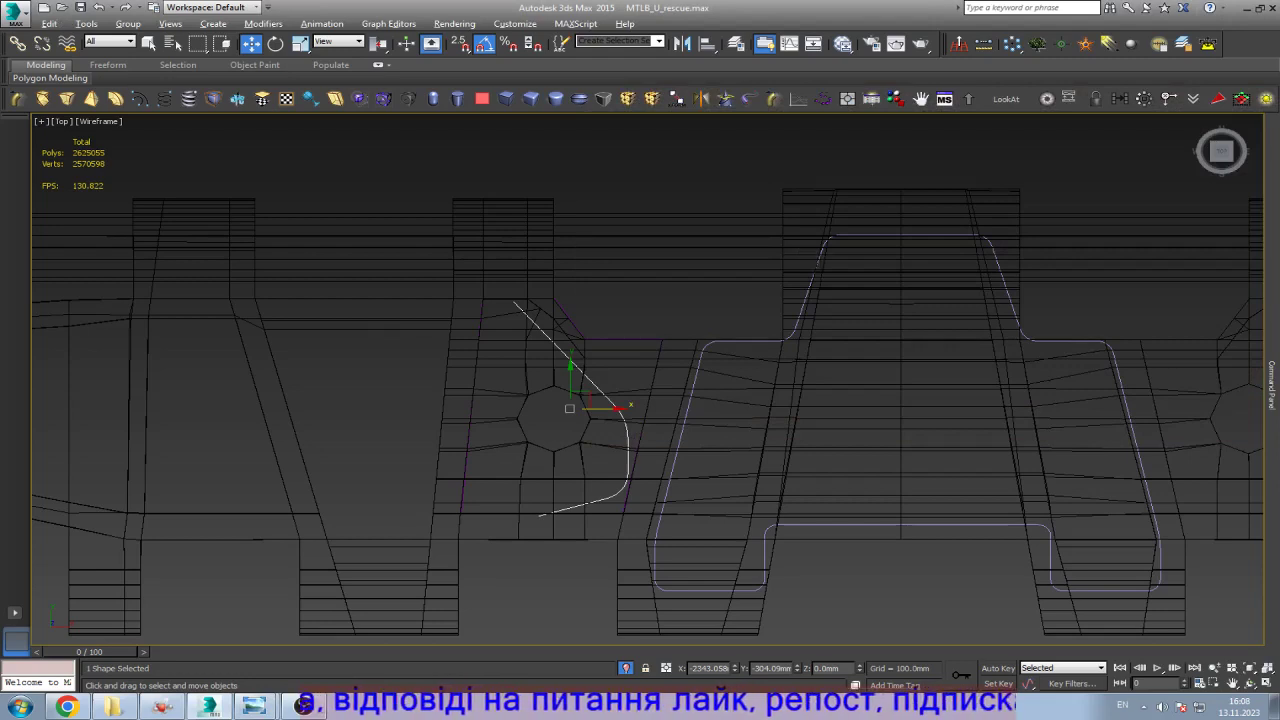
pyautogui.hotkey('alt', 'q')
# Step: Create Box004 covering the profile spline and convert it to Editable Poly
pyautogui.click(506, 98)
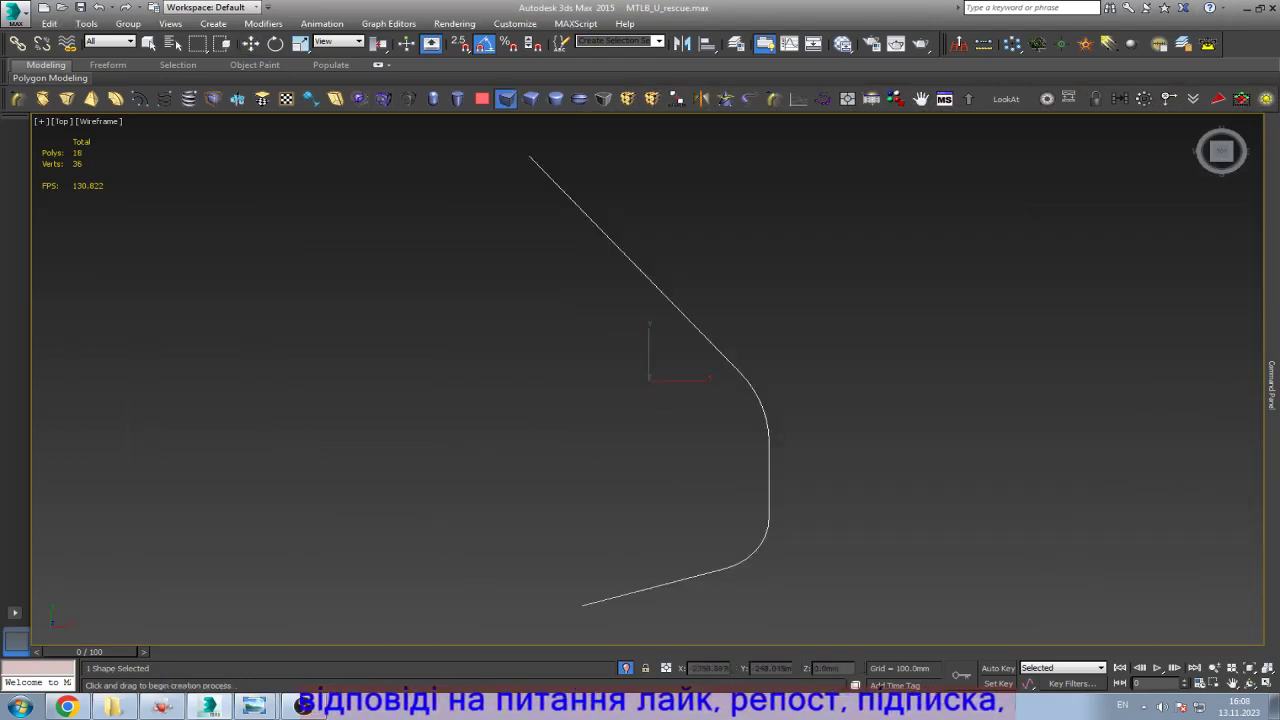
pyautogui.moveTo(526, 156); pyautogui.dragTo(770, 618)
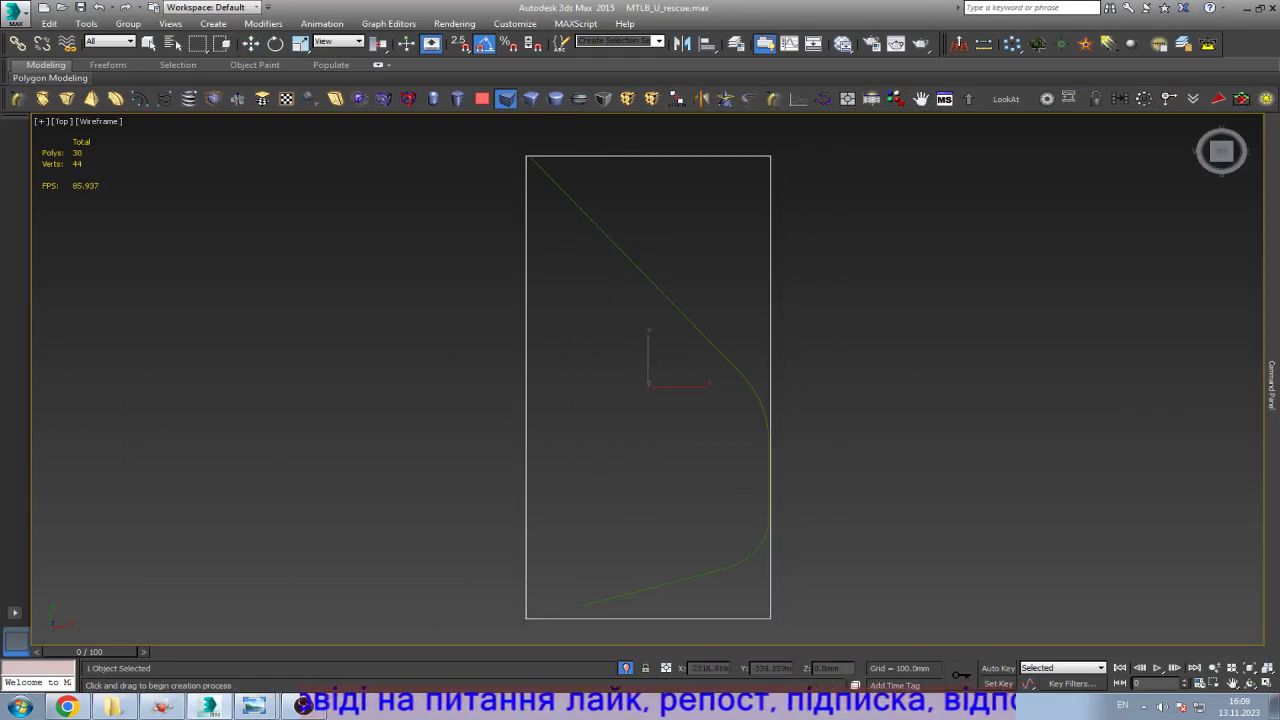
pyautogui.press('w')
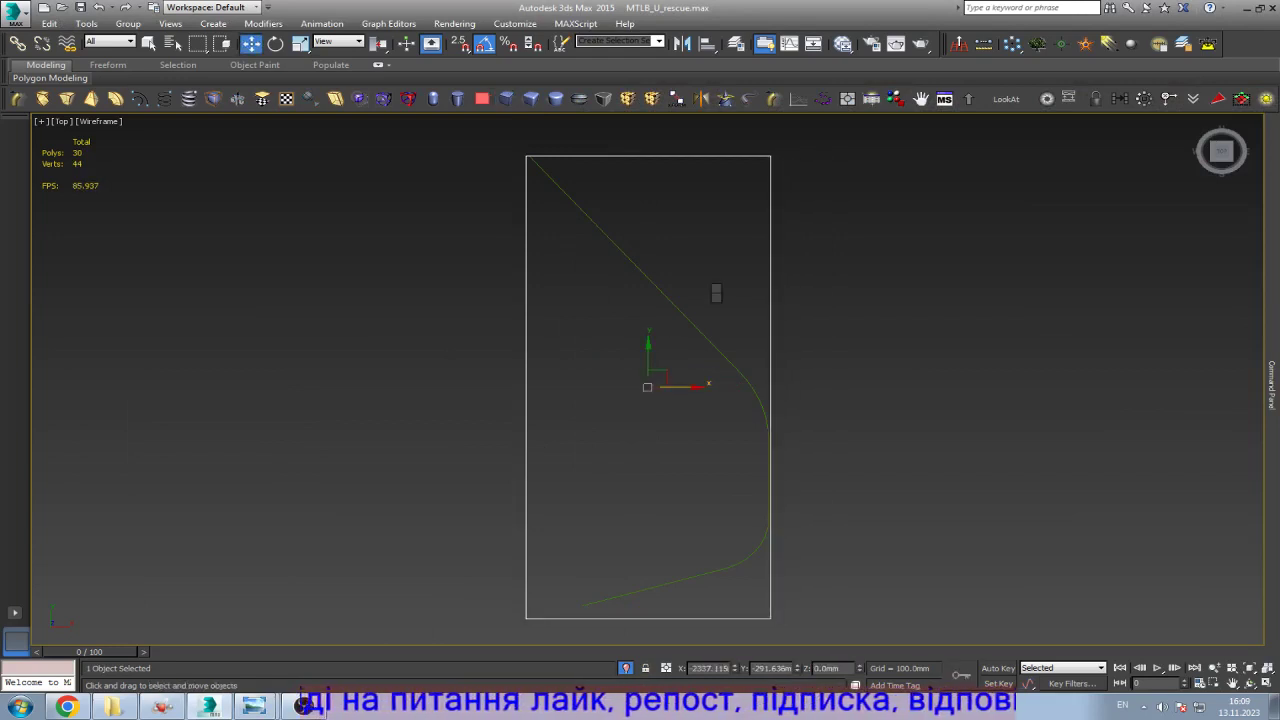
pyautogui.moveTo(714, 220); pyautogui.dragTo(770, 400)
# Step: Move Box004's corner vertices onto the angled spline outline and orbit to check the shape
pyautogui.scroll(-3, 916, 348)
pyautogui.click(814, 543)
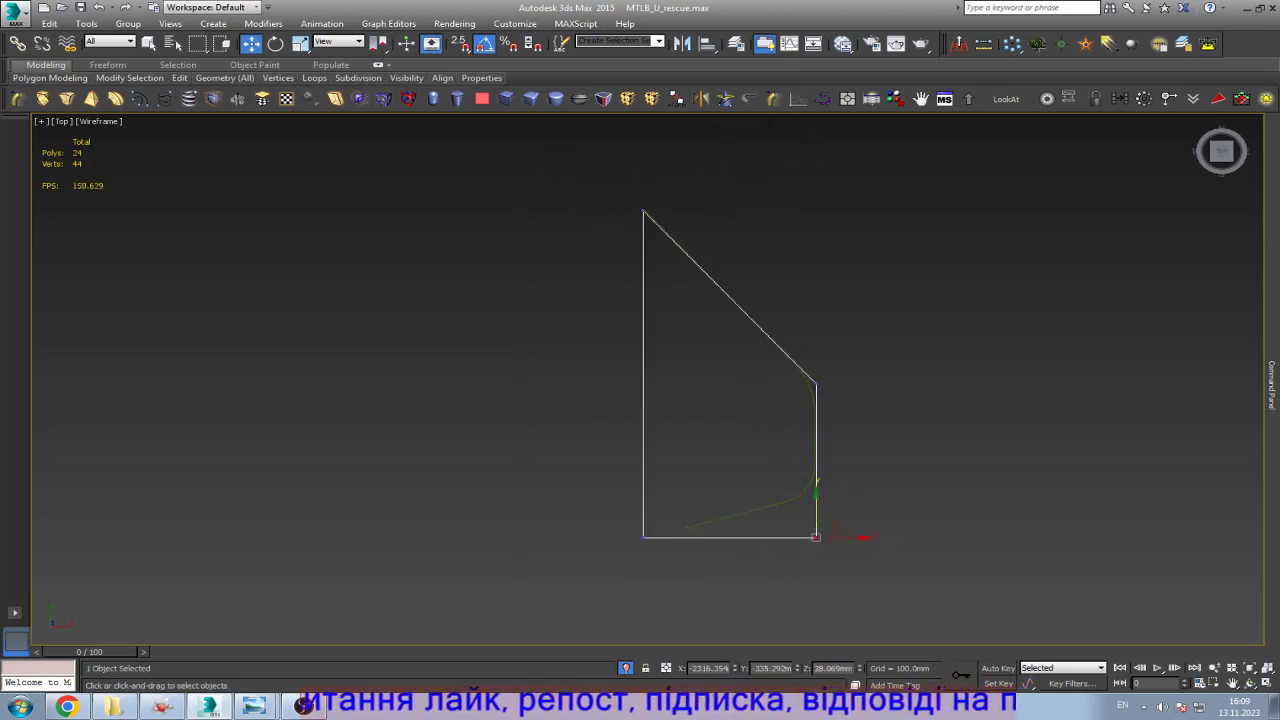
pyautogui.scroll(5, 816, 541)
pyautogui.moveTo(808, 553); pyautogui.dragTo(808, 430)
pyautogui.moveTo(563, 449); pyautogui.dragTo(447, 571)
pyautogui.scroll(3, 480, 540)
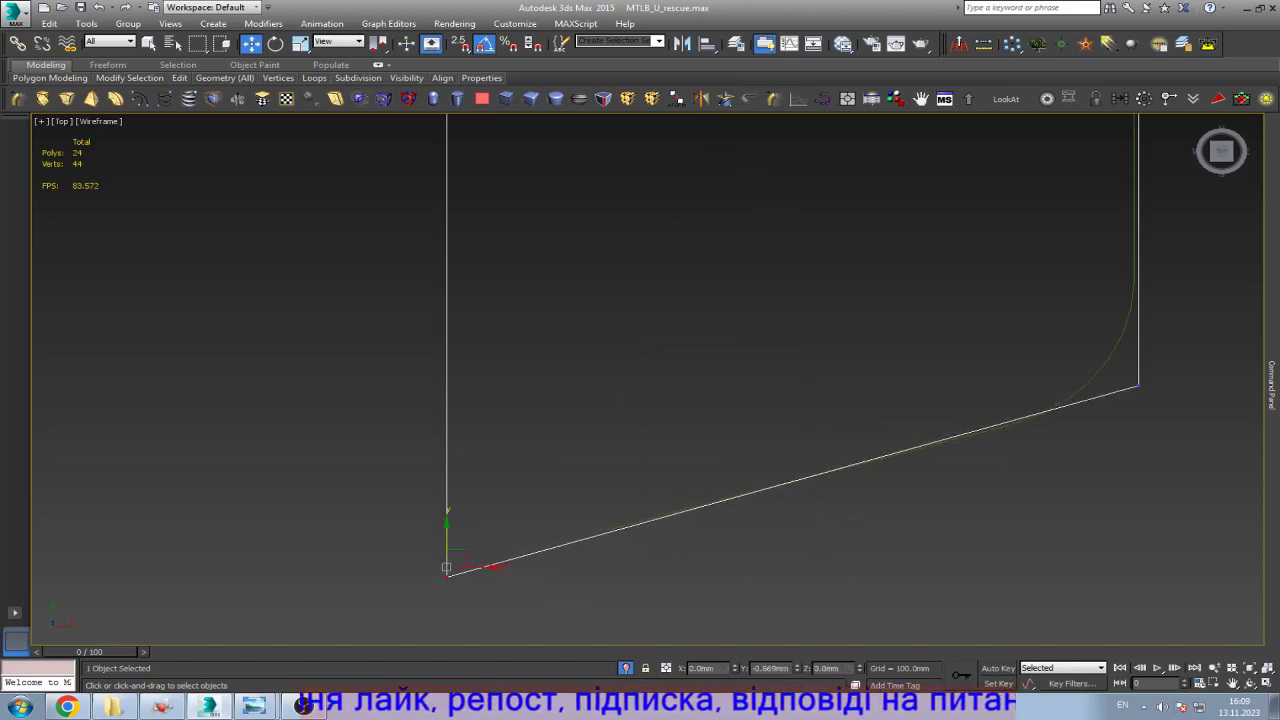
pyautogui.scroll(-3, 670, 508)
pyautogui.scroll(-3, 737, 381)
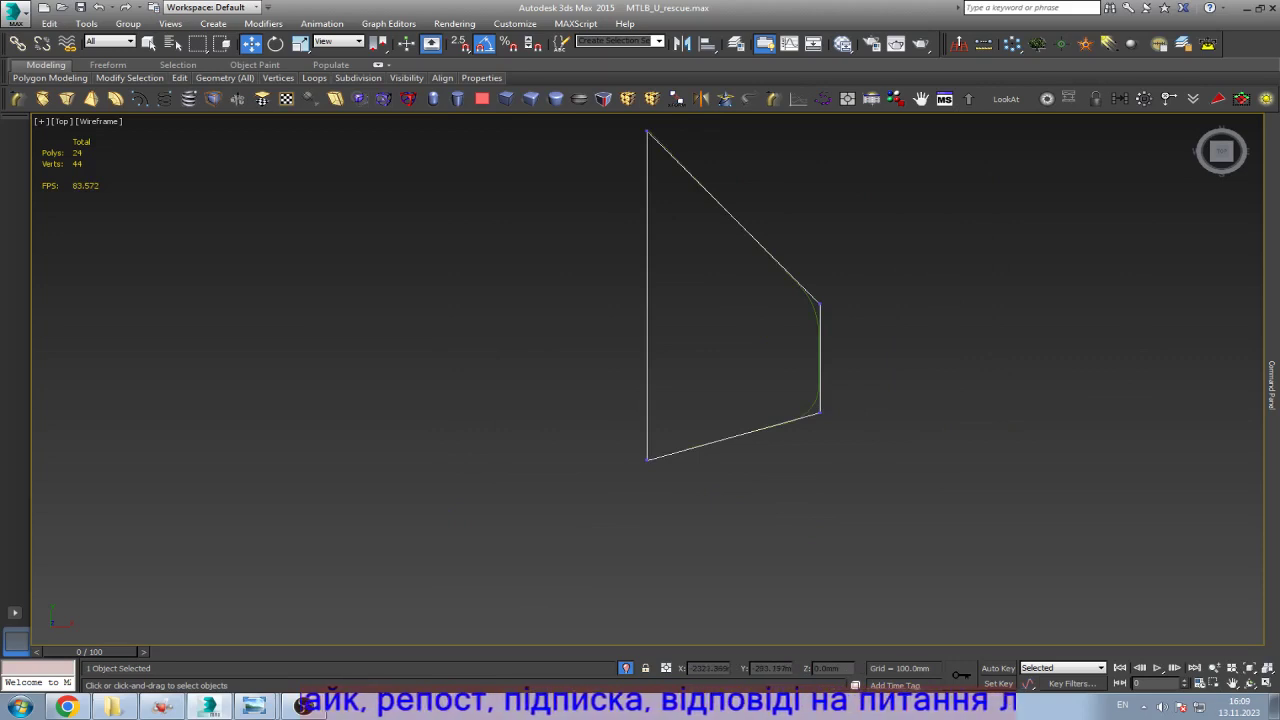
pyautogui.moveTo(1272, 380)
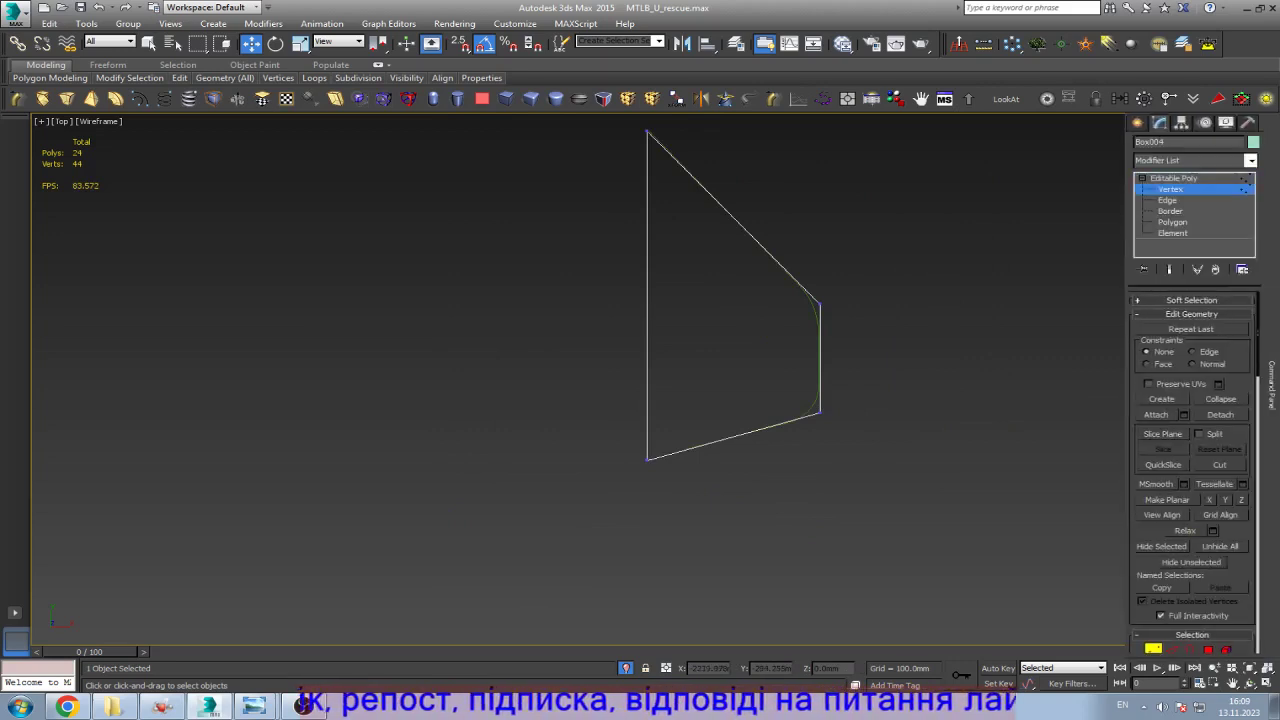
pyautogui.scroll(2, 990, 130)
pyautogui.scroll(-4, 814, 309)
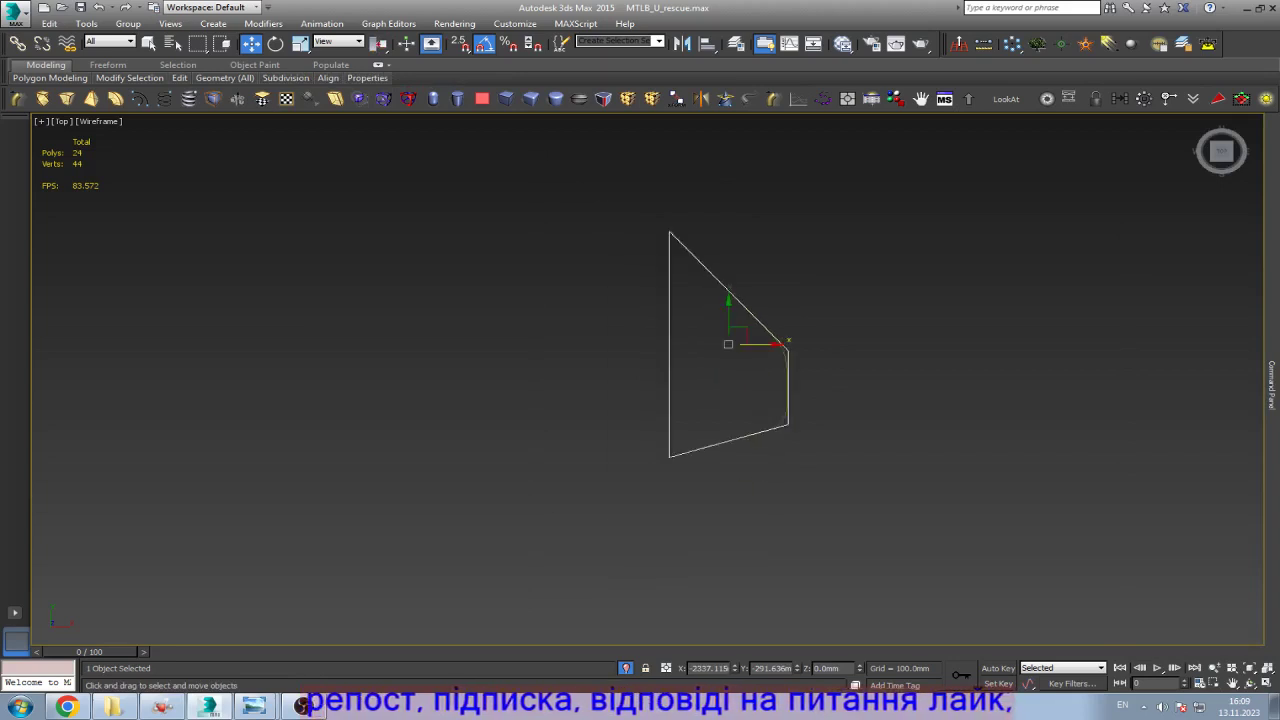
pyautogui.keyDown('alt'); pyautogui.moveTo(770, 470); pyautogui.dragTo(806, 482, button='middle'); pyautogui.keyUp('alt')
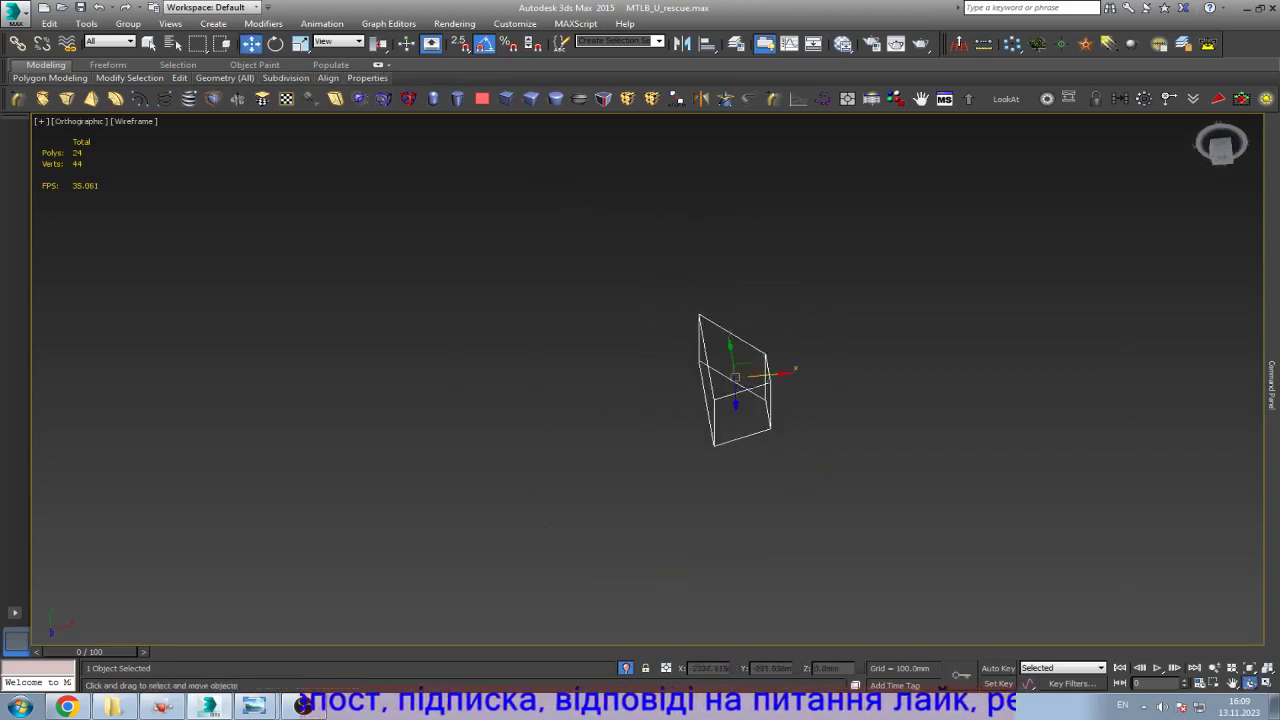
# Step: Unhide all track geometry in shaded view and lower the green block onto the link
pyautogui.hotkey('alt', 'q')
pyautogui.click(710, 392)
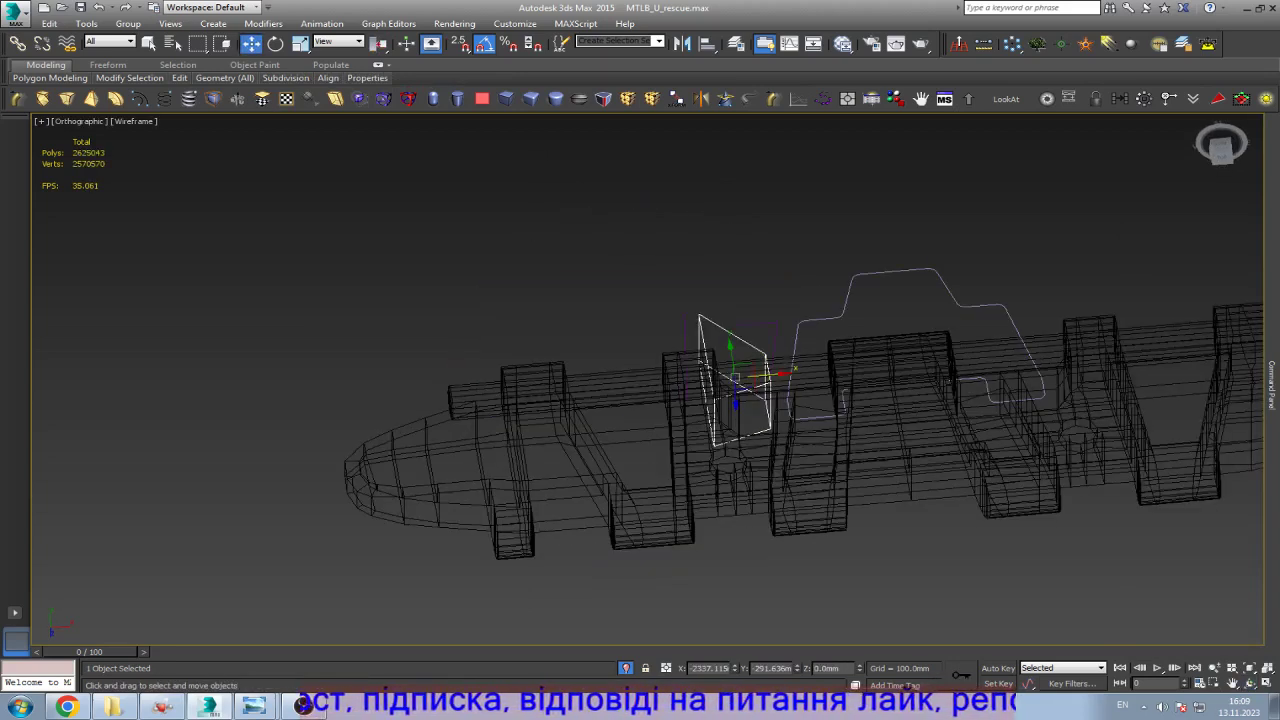
pyautogui.press('F3')
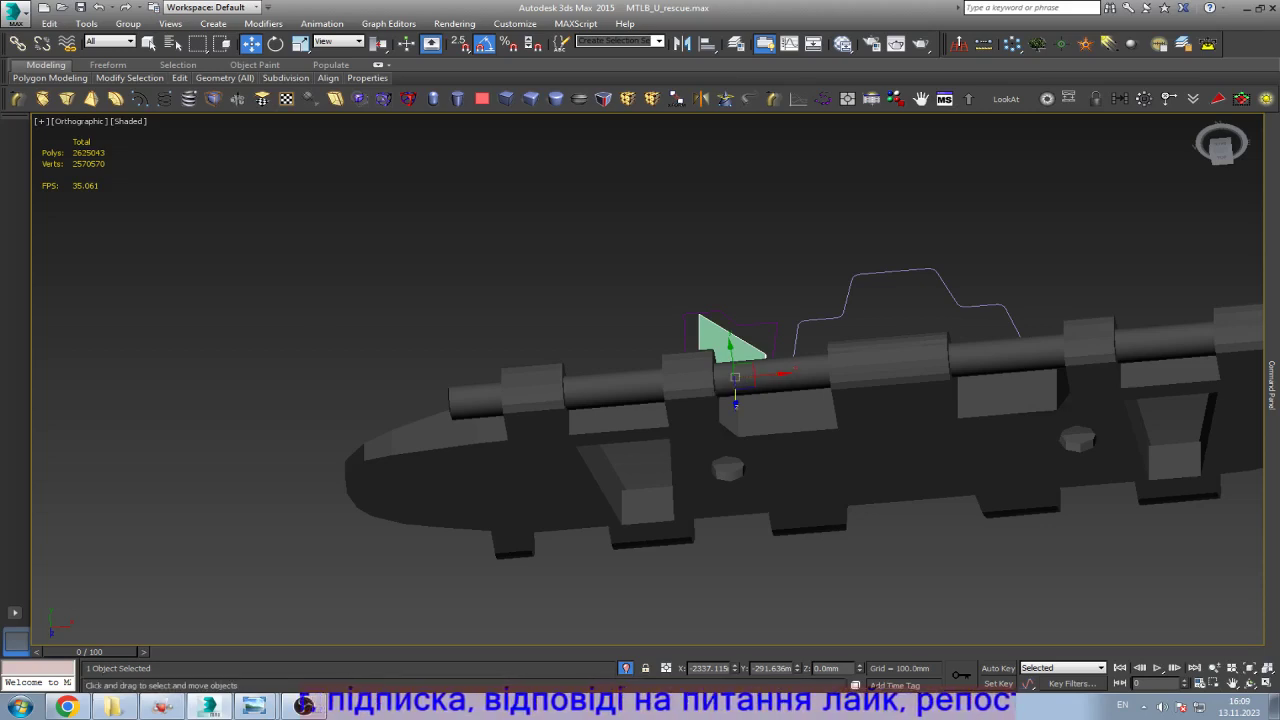
pyautogui.moveTo(735, 402); pyautogui.dragTo(736, 512)
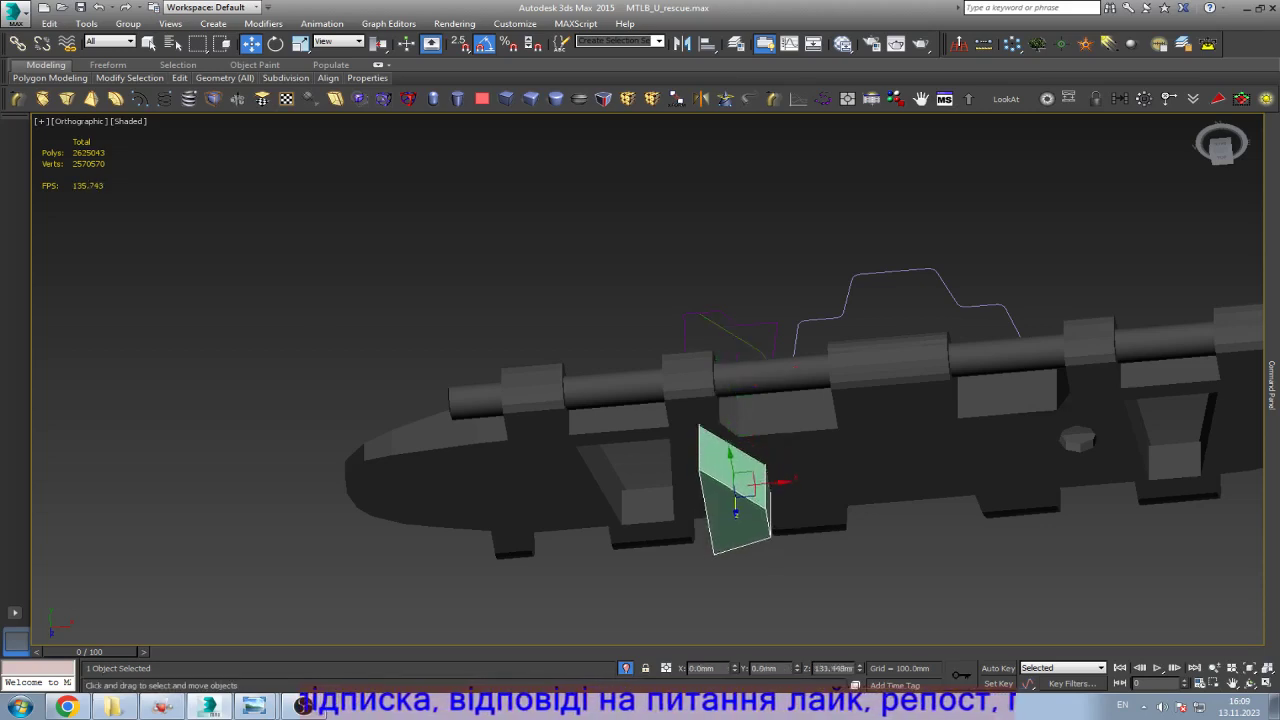
pyautogui.press('z')
pyautogui.moveTo(651, 408); pyautogui.dragTo(651, 413)
pyautogui.scroll(-4, 651, 413)
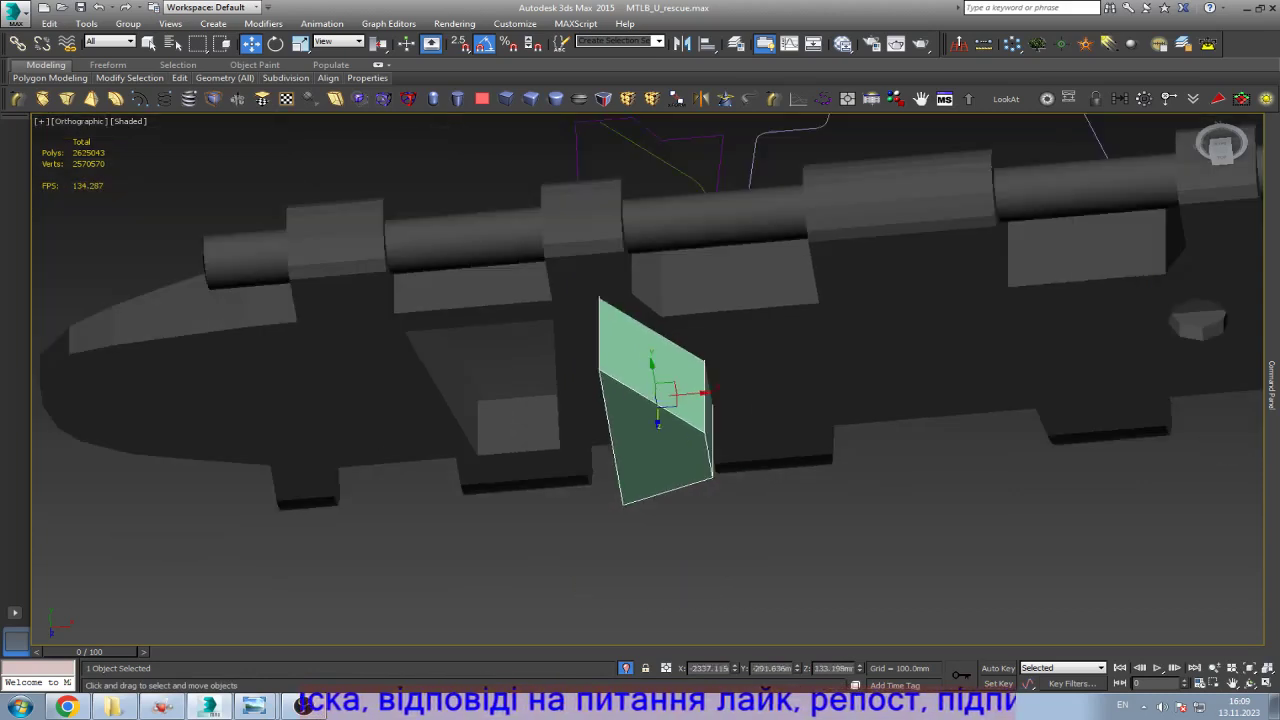
pyautogui.press('f')
pyautogui.press('z')
pyautogui.scroll(-4, 658, 400)
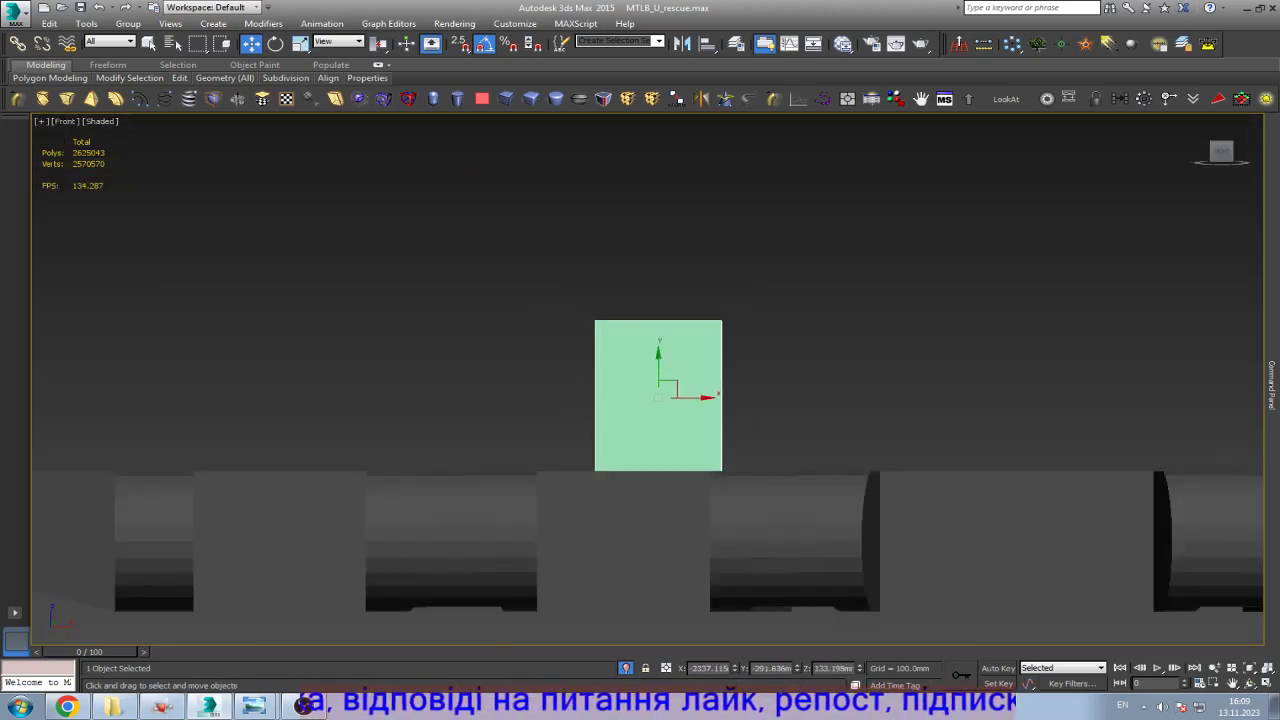
# Step: Raise the block's top to make a tall tooth and tilt its right edge inward
pyautogui.moveTo(659, 295); pyautogui.dragTo(659, 184)
pyautogui.click(1249, 683)
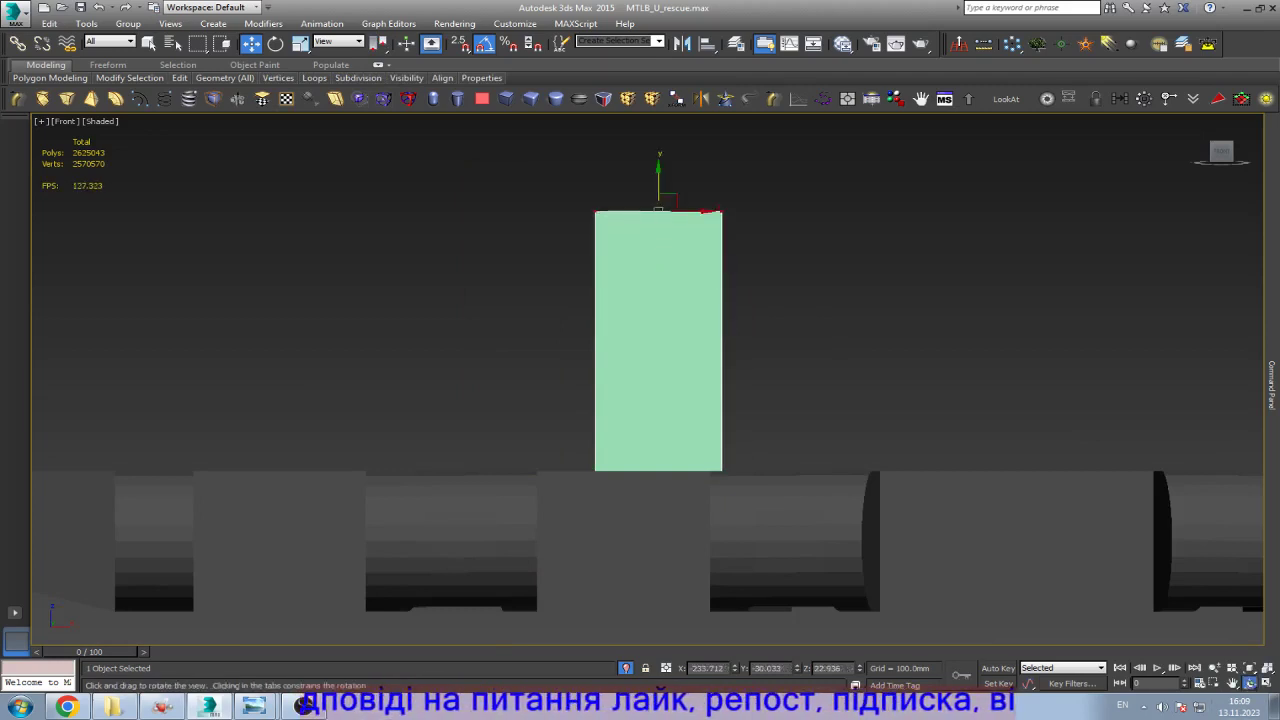
pyautogui.moveTo(660, 400); pyautogui.dragTo(600, 360)
pyautogui.scroll(5, 647, 379)
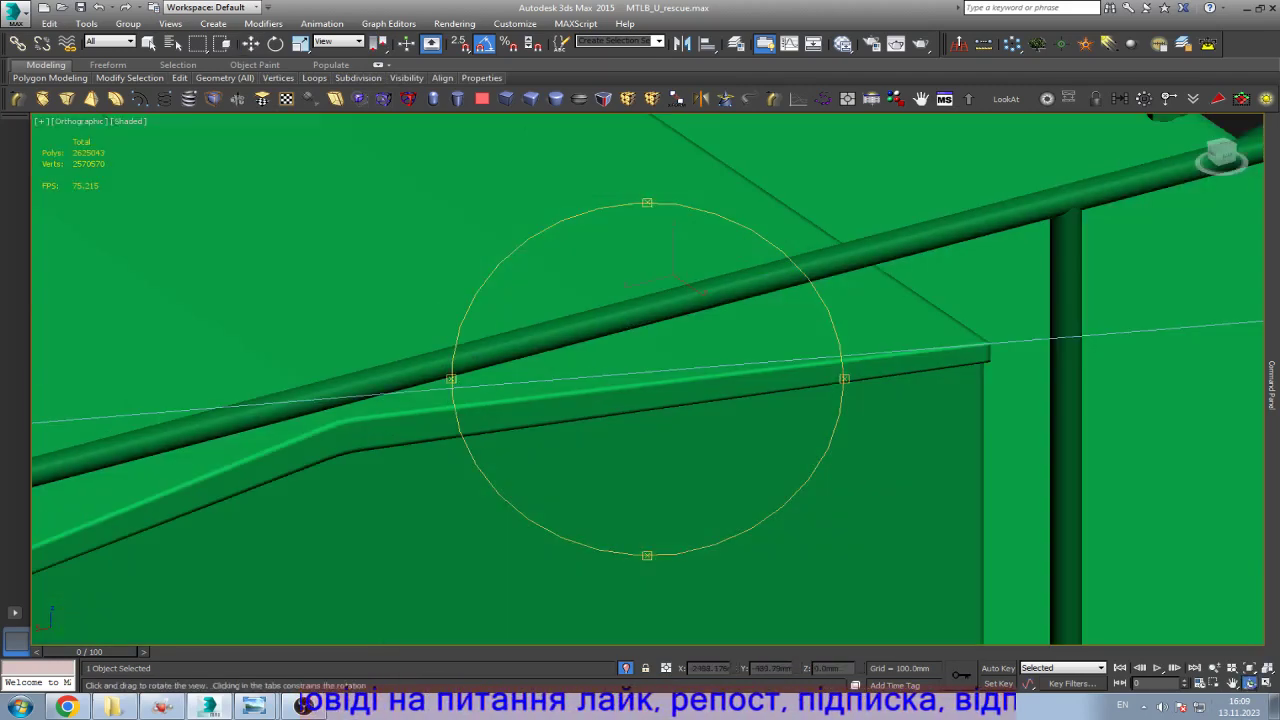
pyautogui.scroll(-5, 647, 379)
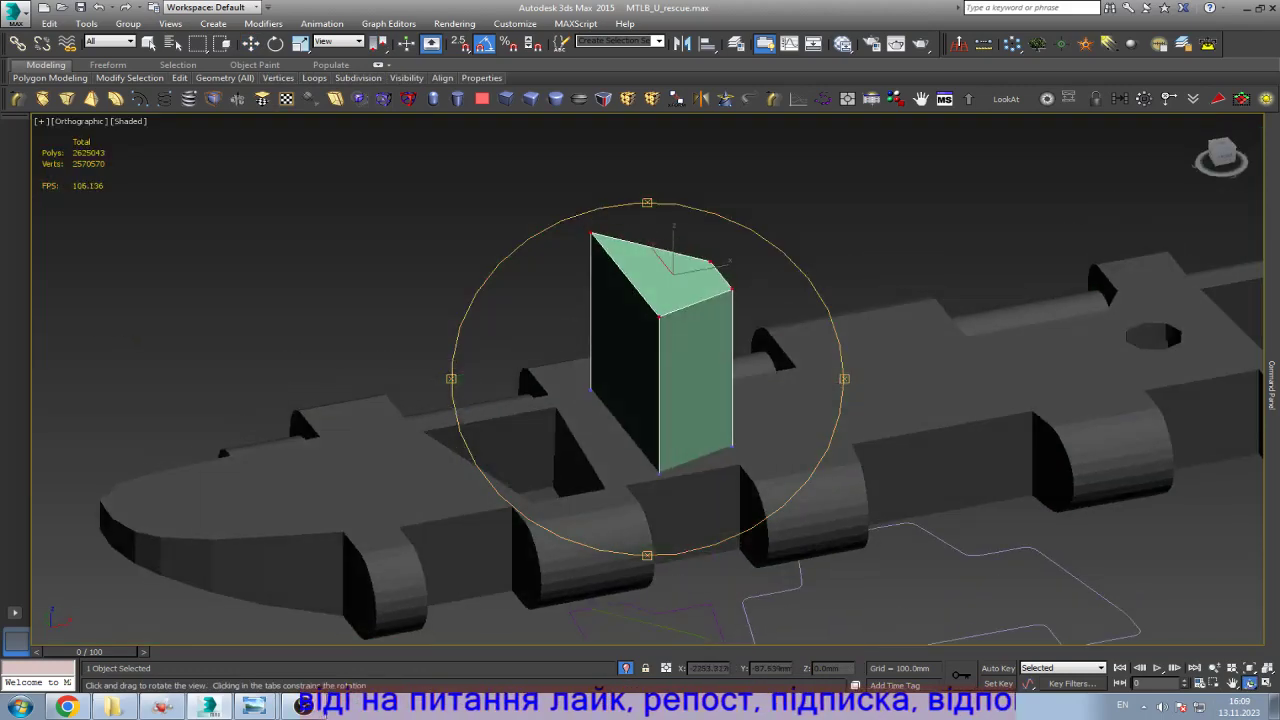
pyautogui.scroll(2, 647, 379)
pyautogui.press('w')
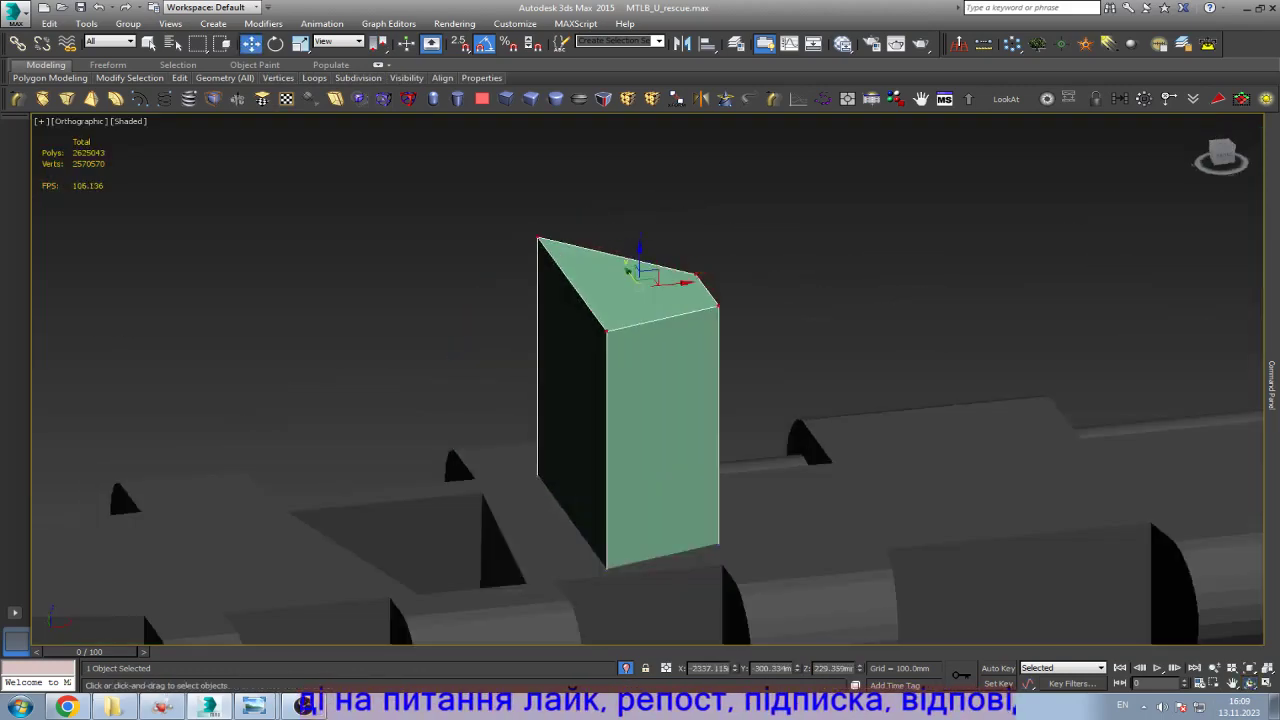
pyautogui.moveTo(630, 268); pyautogui.dragTo(640, 293)
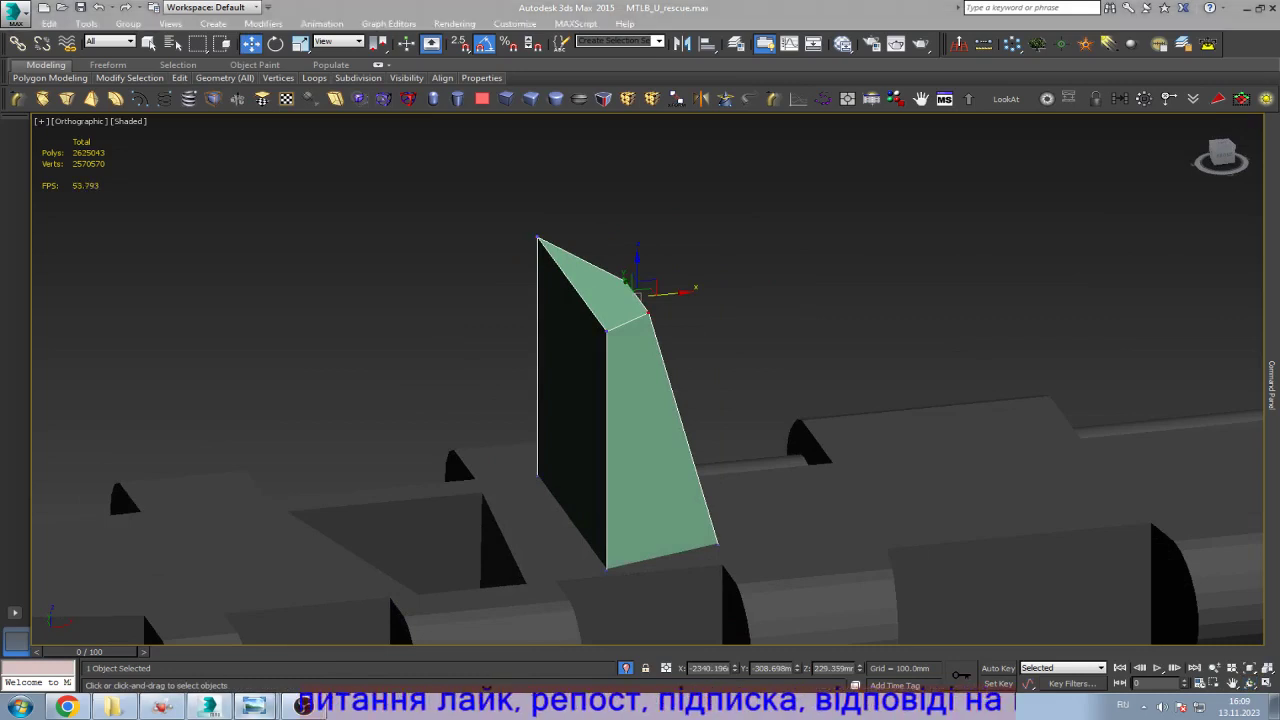
# Step: Compare with the reference photo, then scale the top vertices inward to taper the tooth
pyautogui.hotkey('alt', 'Tab')
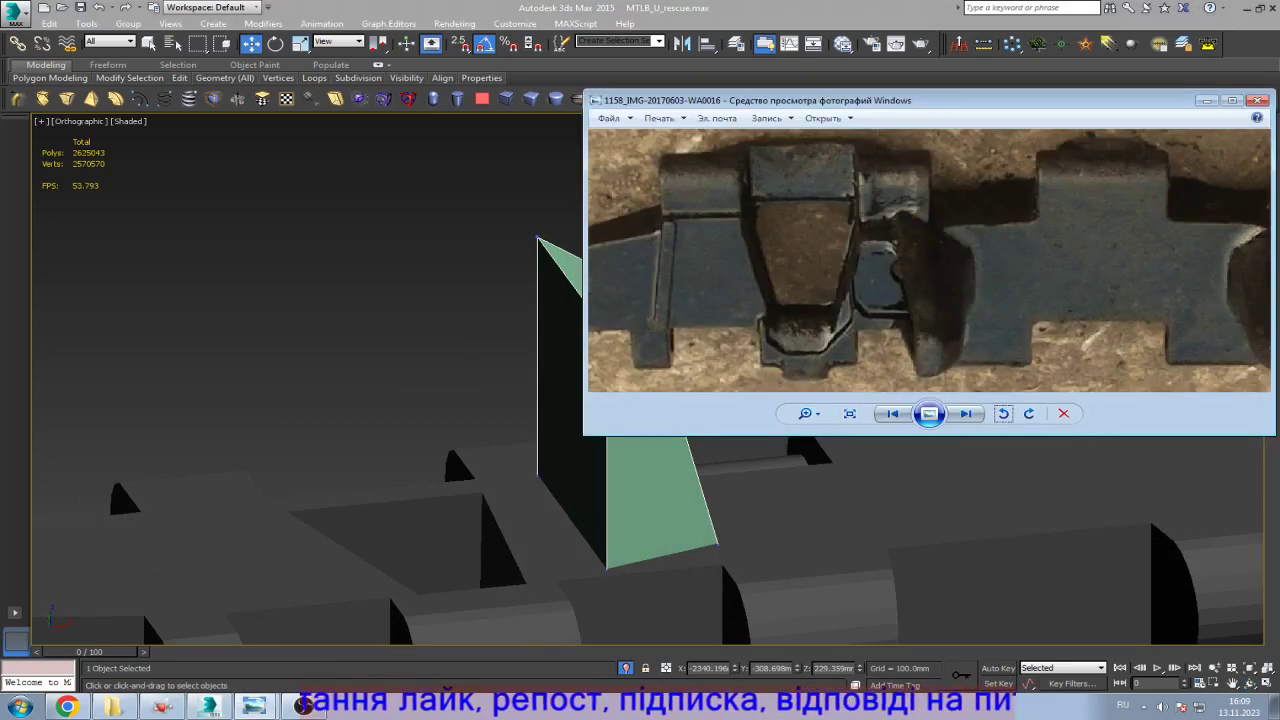
pyautogui.hotkey('alt', 'Tab')
pyautogui.moveTo(504, 204); pyautogui.dragTo(660, 470)
pyautogui.press('r')
pyautogui.press('w')
pyautogui.click(1272, 385)
pyautogui.hotkey('ctrl', 'r')
pyautogui.press('w')
pyautogui.scroll(5, 580, 330)
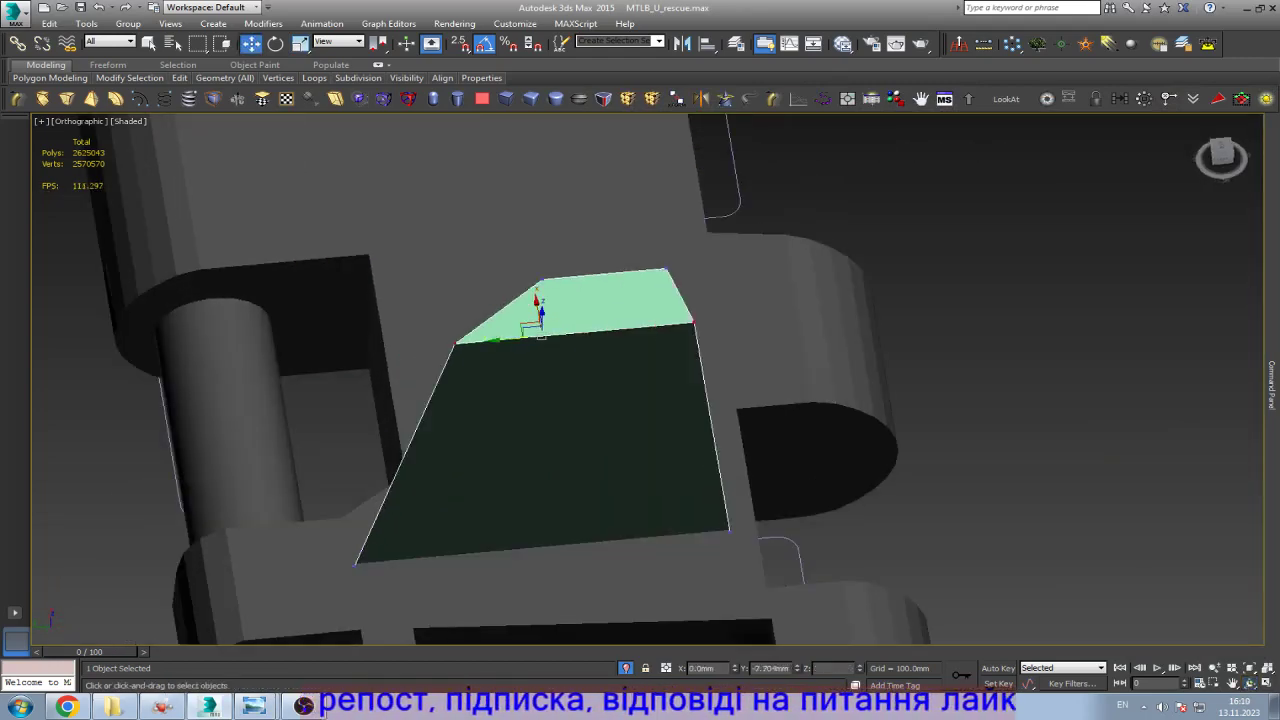
# Step: Shift the top vertices sideways, then delete the tooth's front face and the octagonal cap
pyautogui.moveTo(538, 326); pyautogui.dragTo(583, 322)
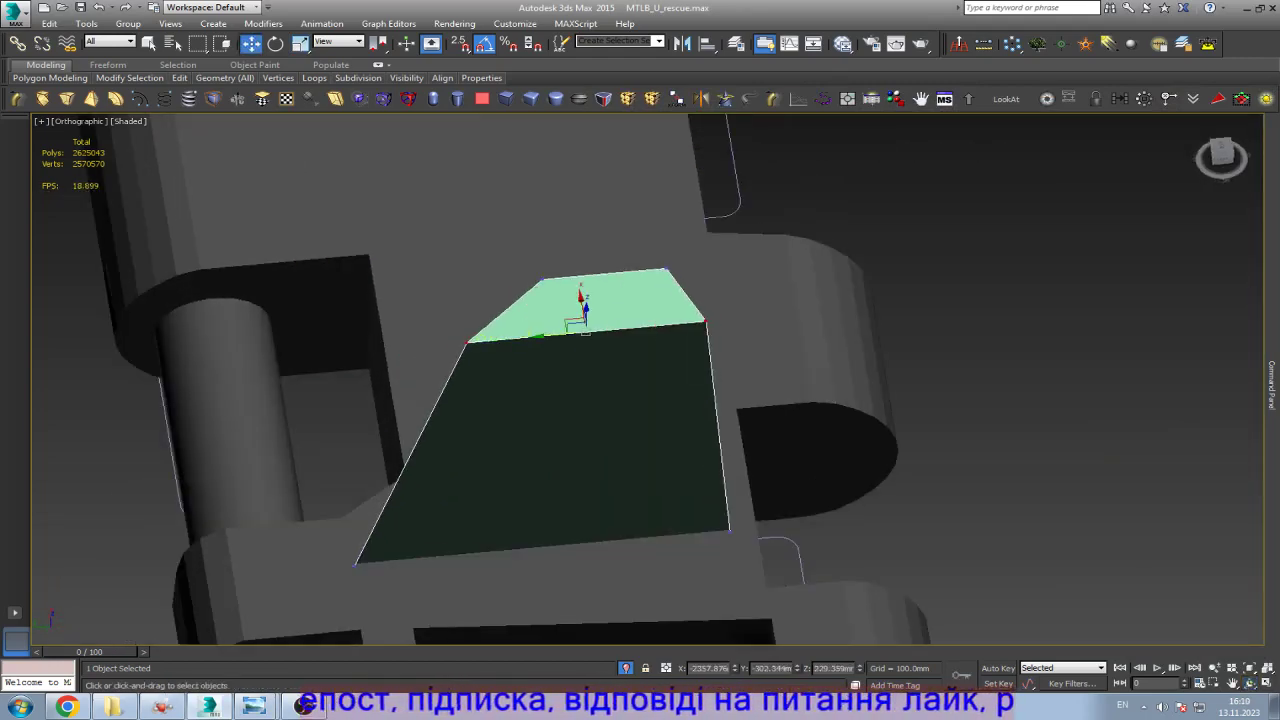
pyautogui.press('4')
pyautogui.press('Delete')
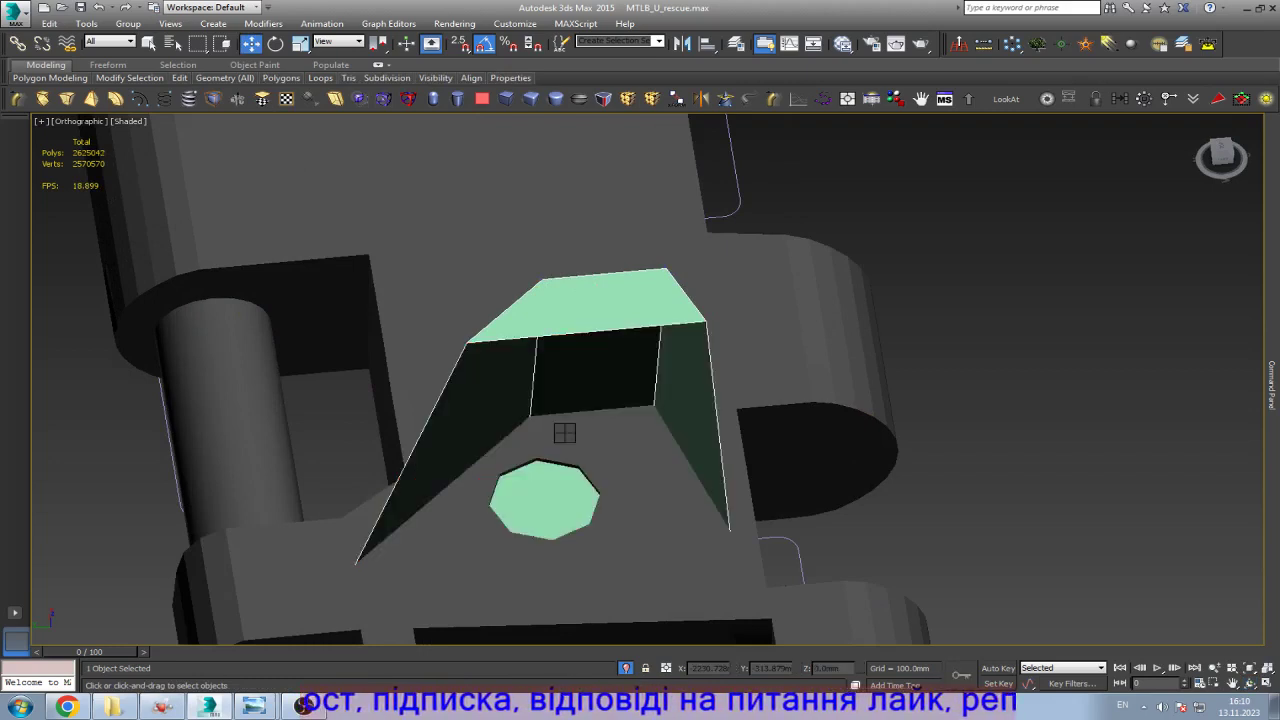
pyautogui.click(567, 480)
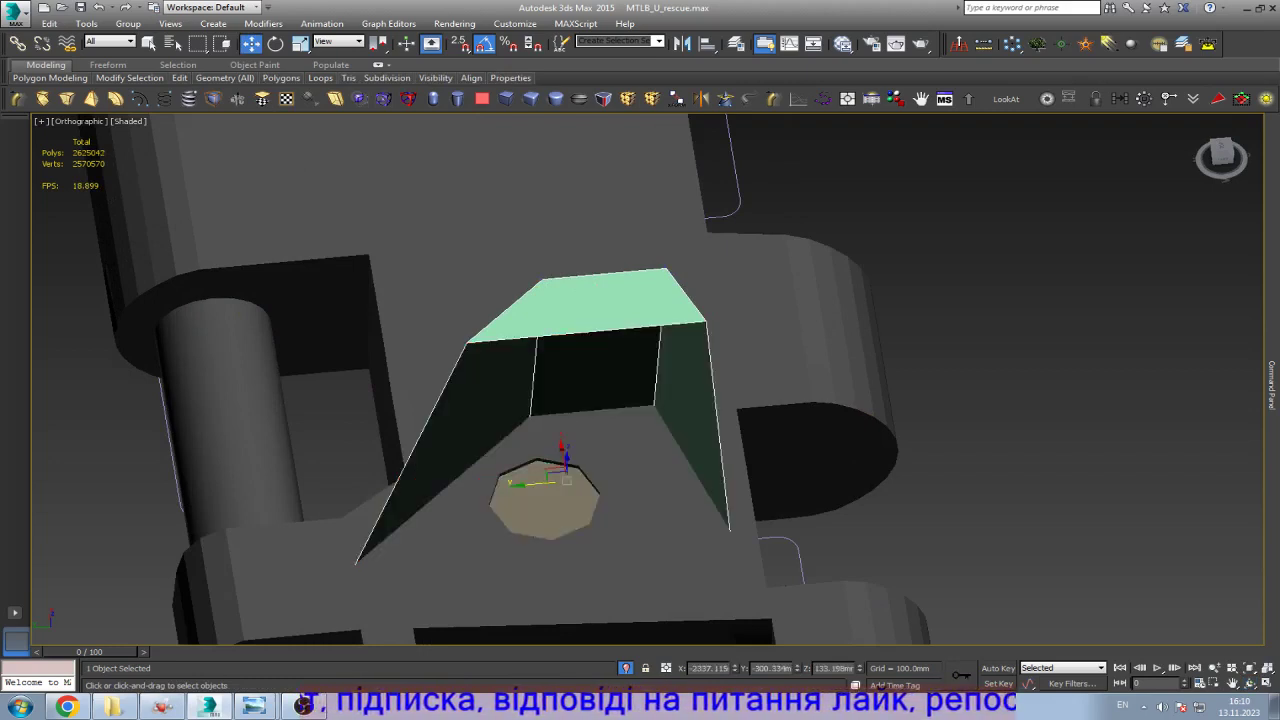
pyautogui.press('Delete')
pyautogui.press('e')
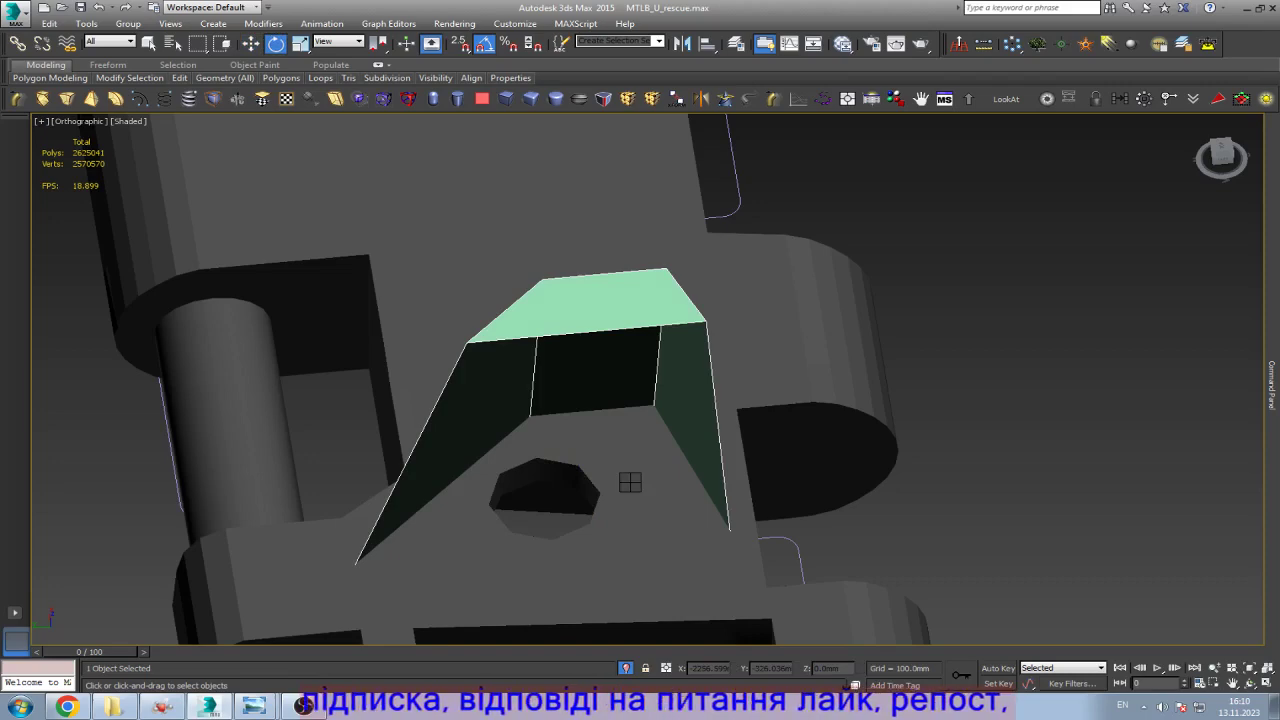
pyautogui.press('w')
# Step: Pull the tooth's bottom-left vertex outward into a sharper corner and orbit to inspect it
pyautogui.moveTo(1272, 385)
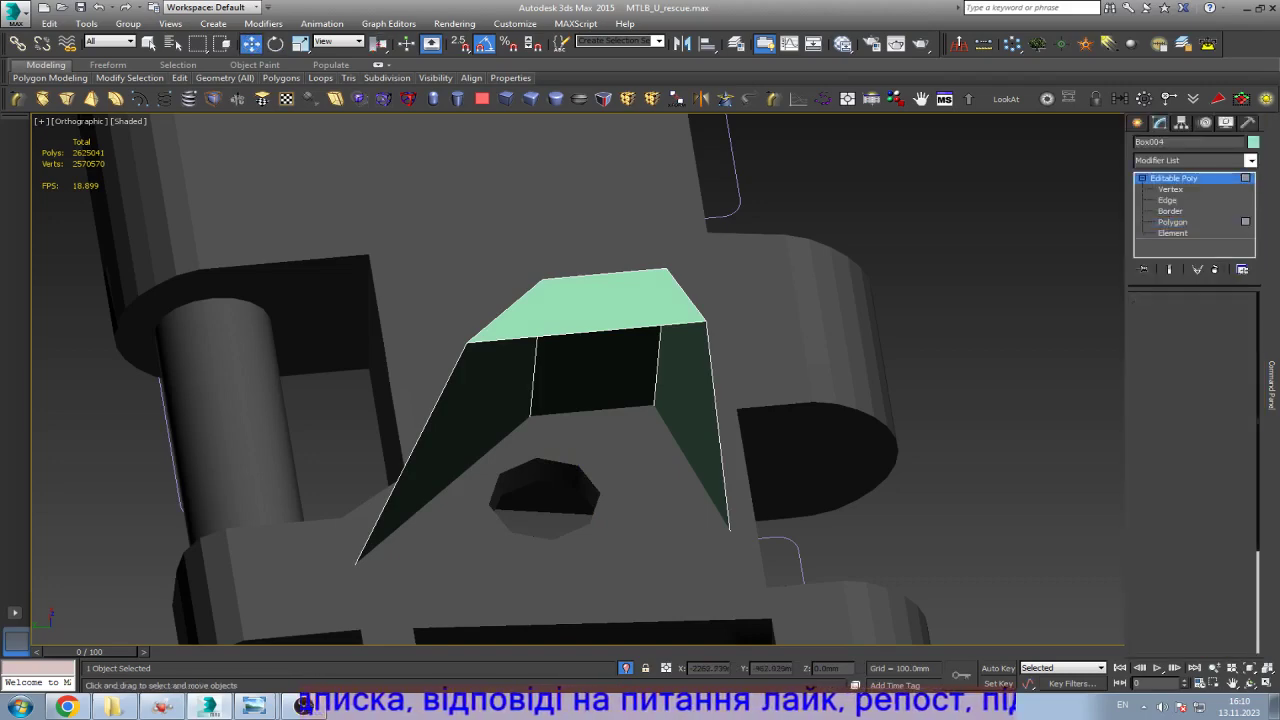
pyautogui.click(527, 370)
pyautogui.press('F4')
pyautogui.click(482, 262)
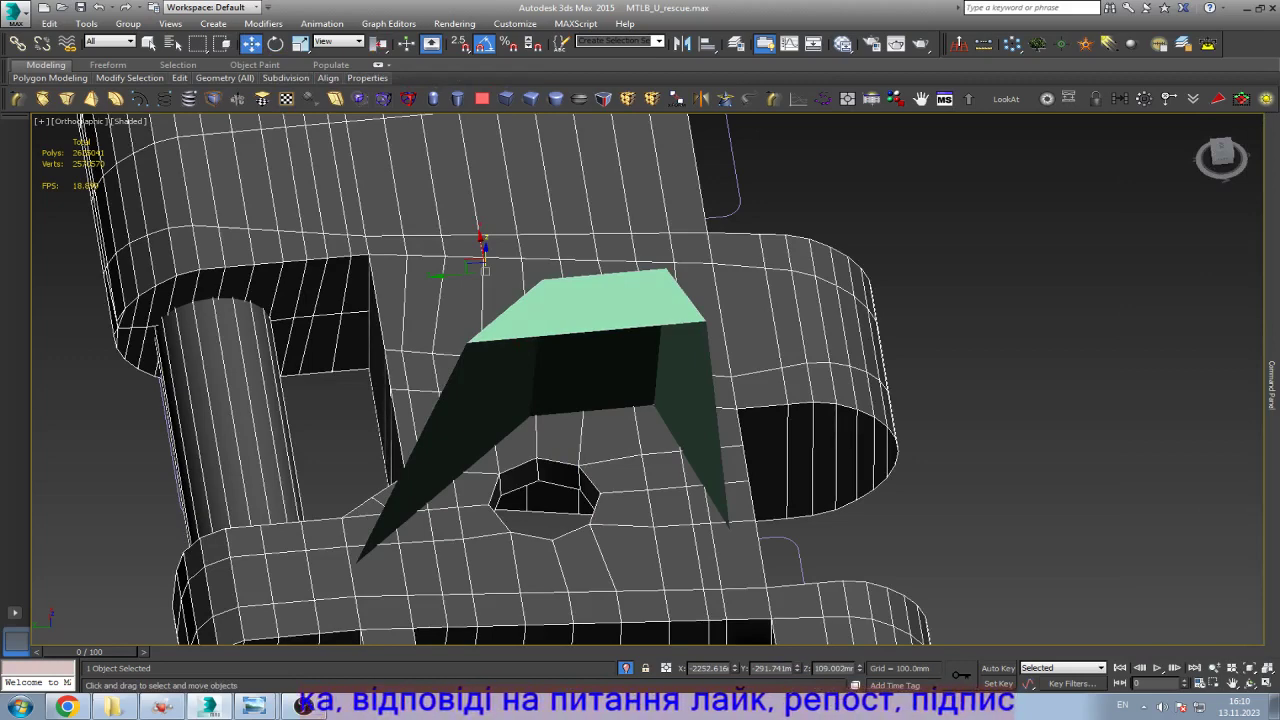
pyautogui.press('F4')
pyautogui.press('1')
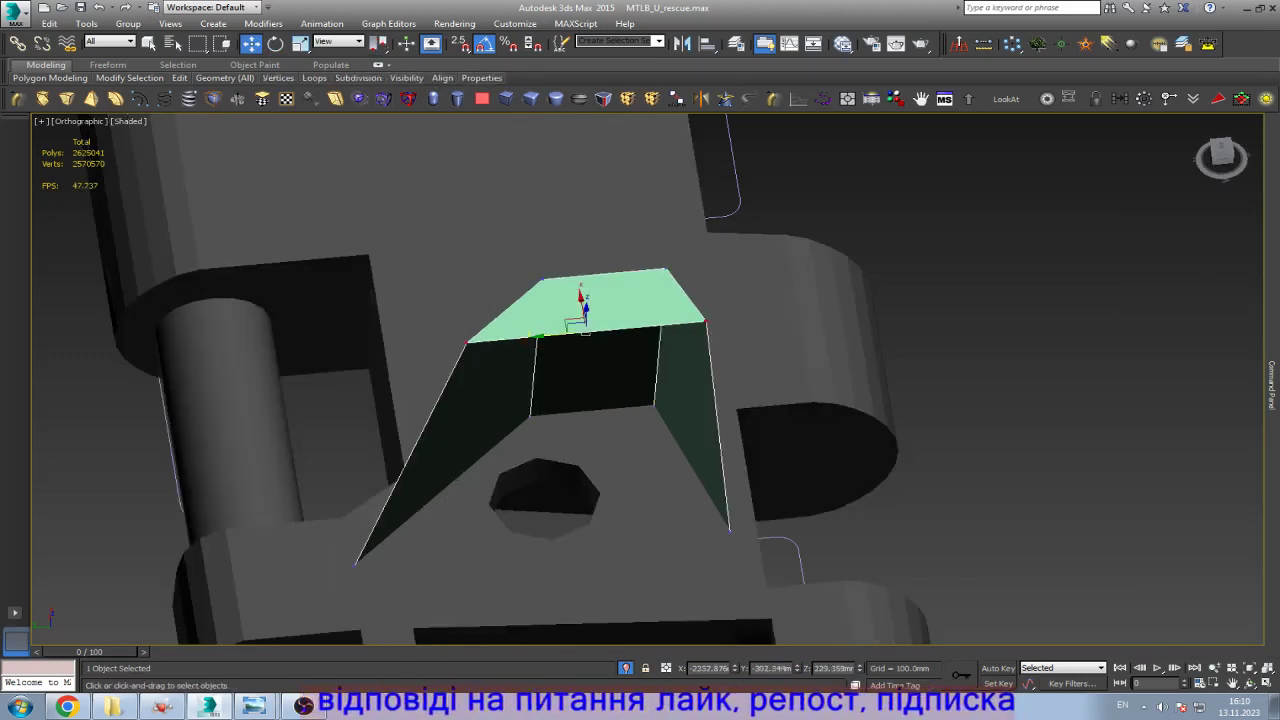
pyautogui.press('F3')
pyautogui.click(354, 565)
pyautogui.press('F3')
pyautogui.moveTo(354, 565); pyautogui.dragTo(352, 565)
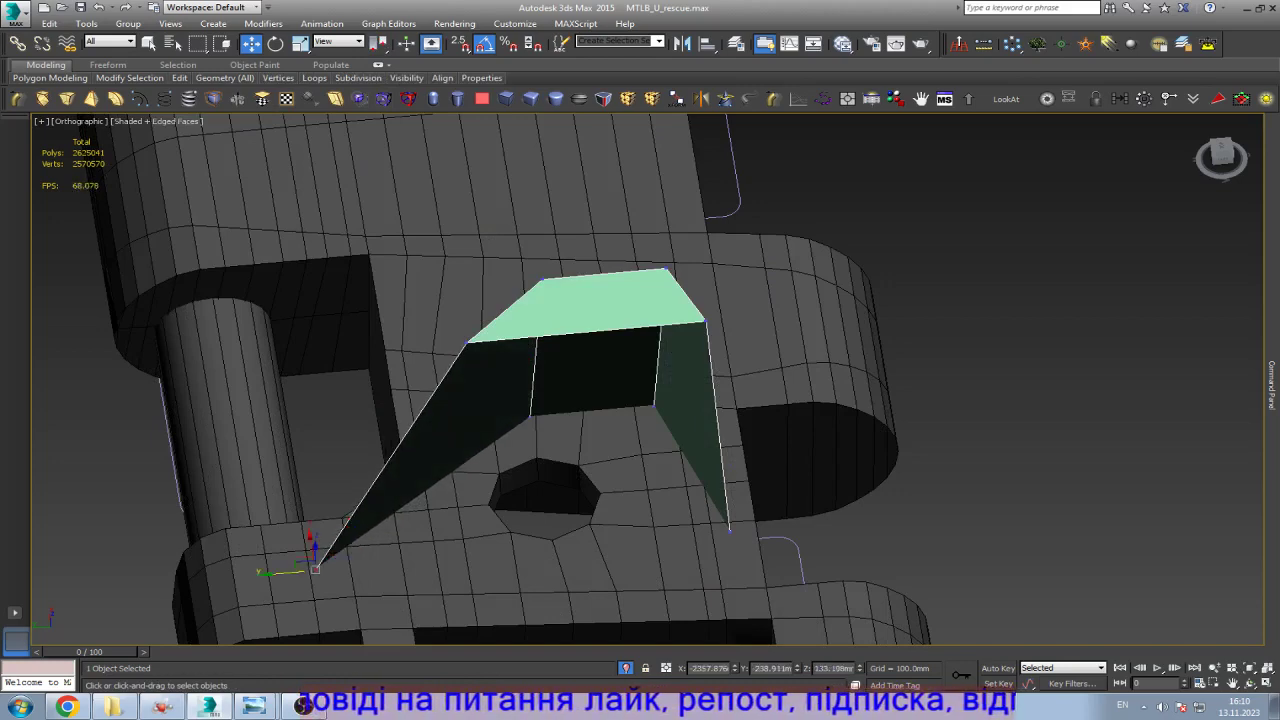
pyautogui.click(1250, 683)
pyautogui.moveTo(647, 380); pyautogui.dragTo(575, 430)
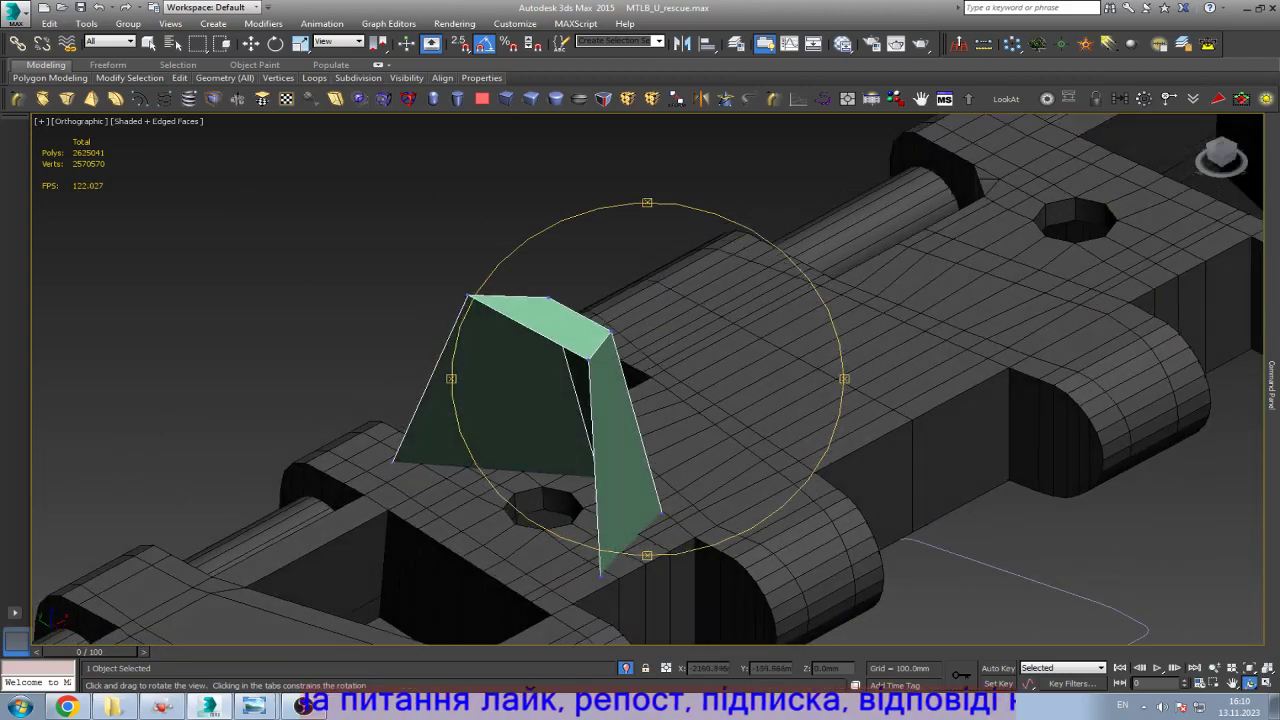
# Step: Try a Shell modifier with 0 outer and 11.4mm inner thickness, then delete it
pyautogui.press('w')
pyautogui.scroll(3, 592, 411)
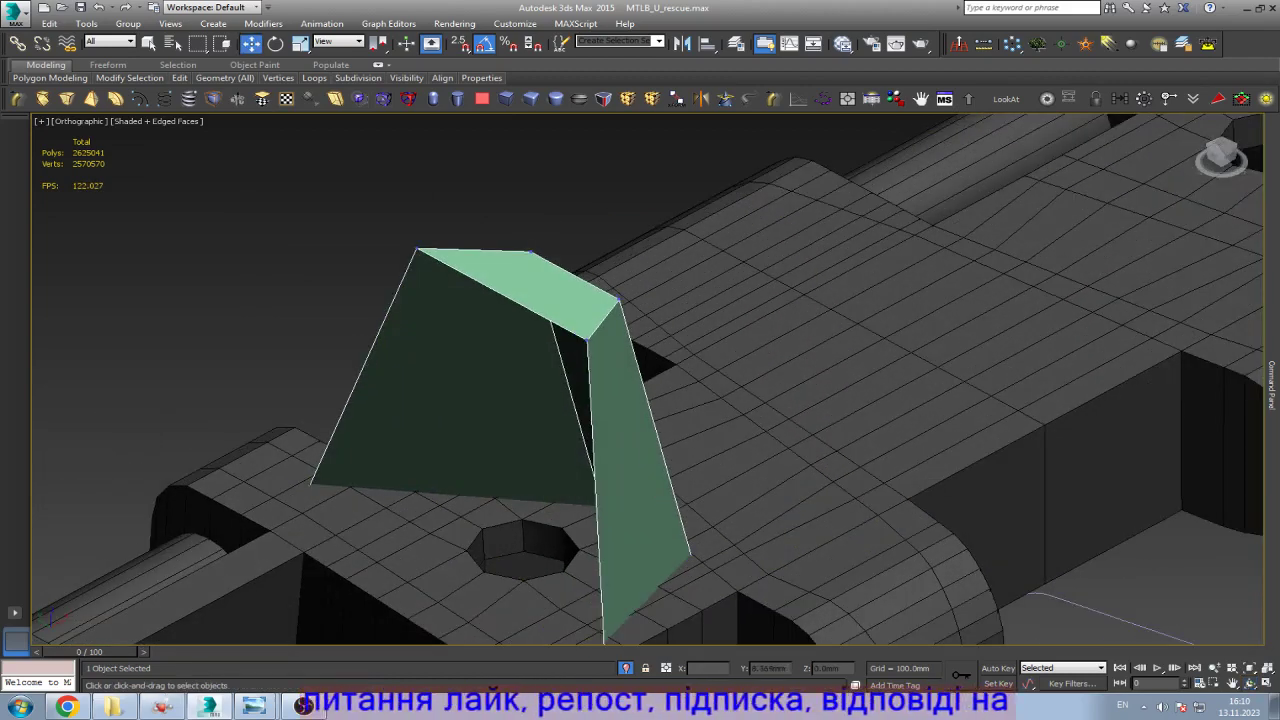
pyautogui.click(213, 98)
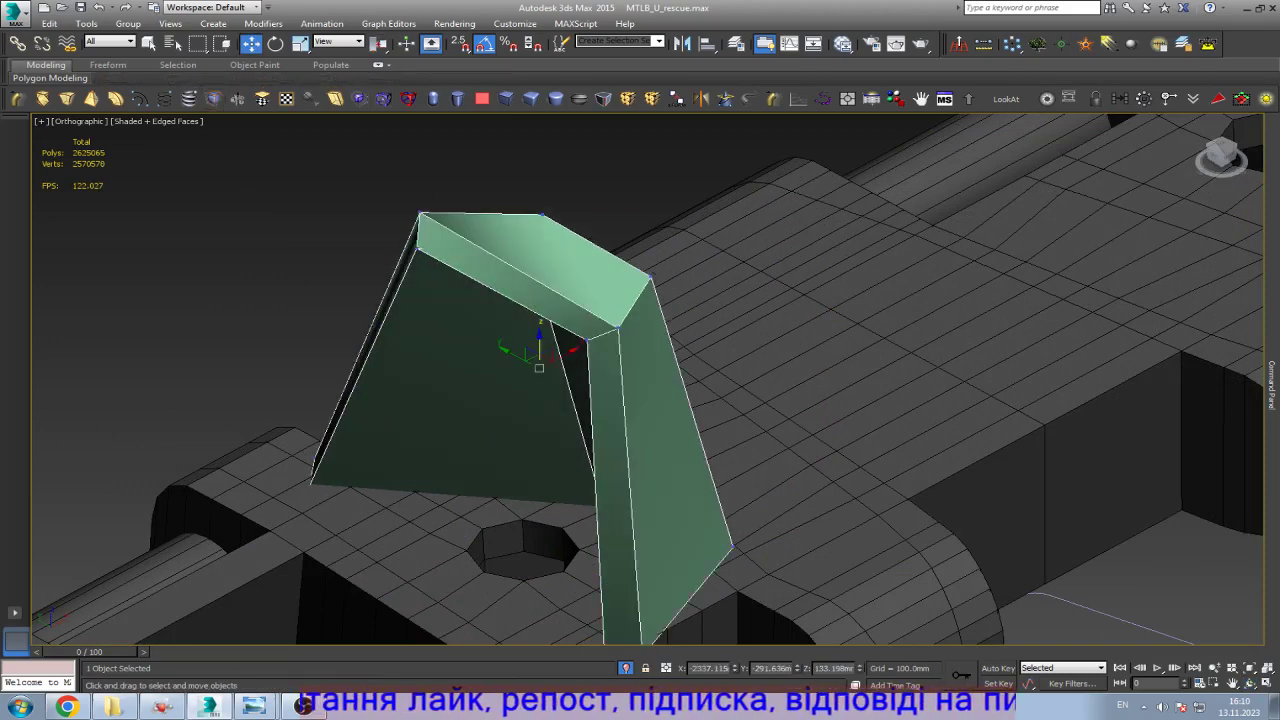
pyautogui.write('0.0mm')
pyautogui.press('Return')
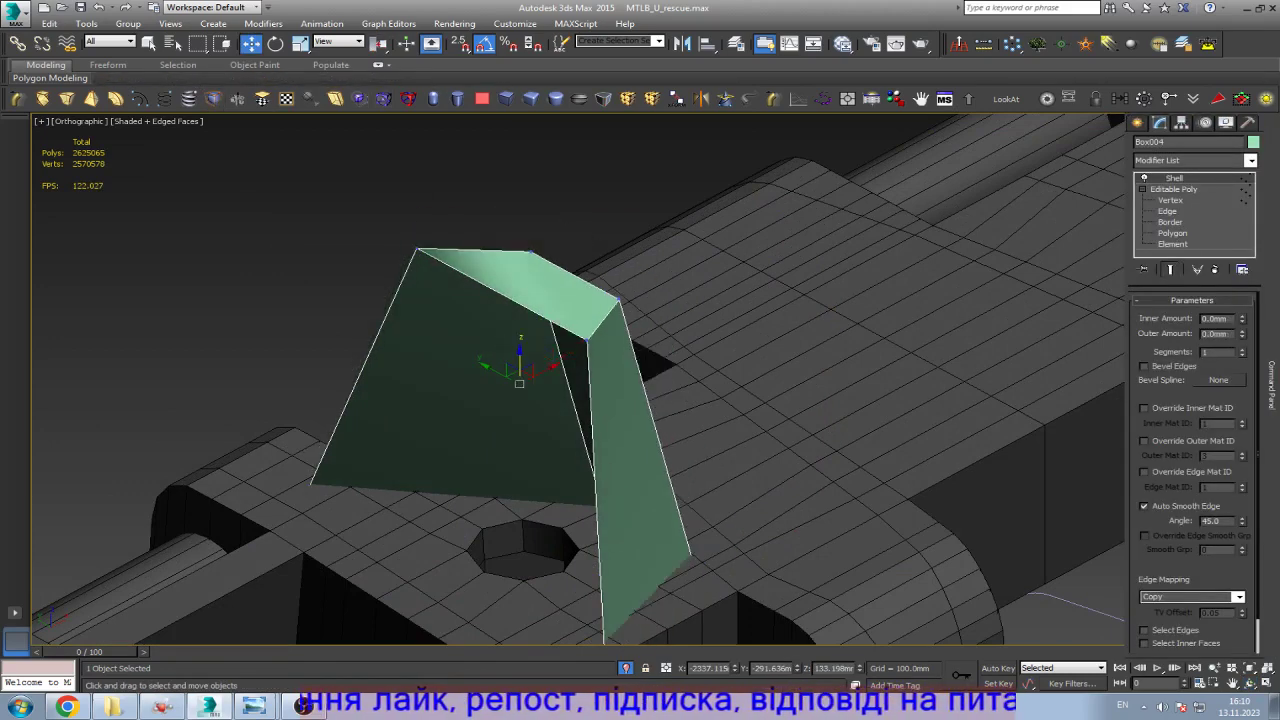
pyautogui.moveTo(1241, 318); pyautogui.dragTo(1241, 292)
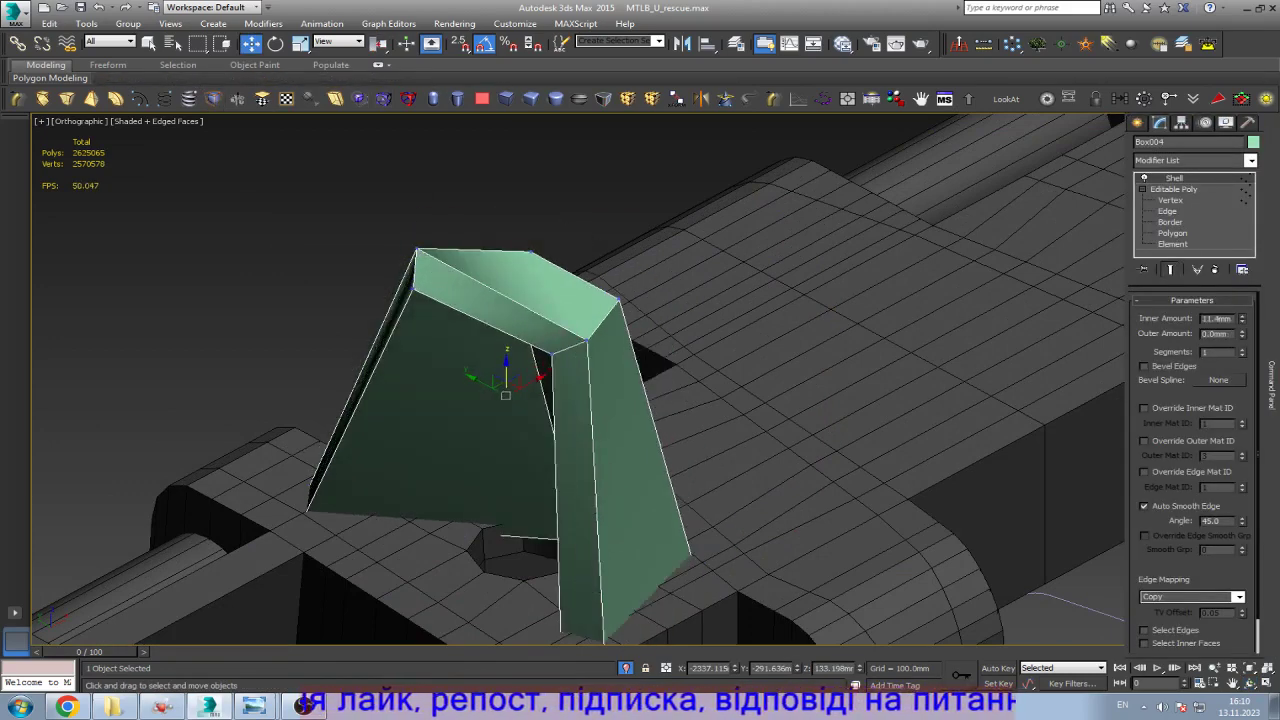
pyautogui.rightClick(1174, 178)
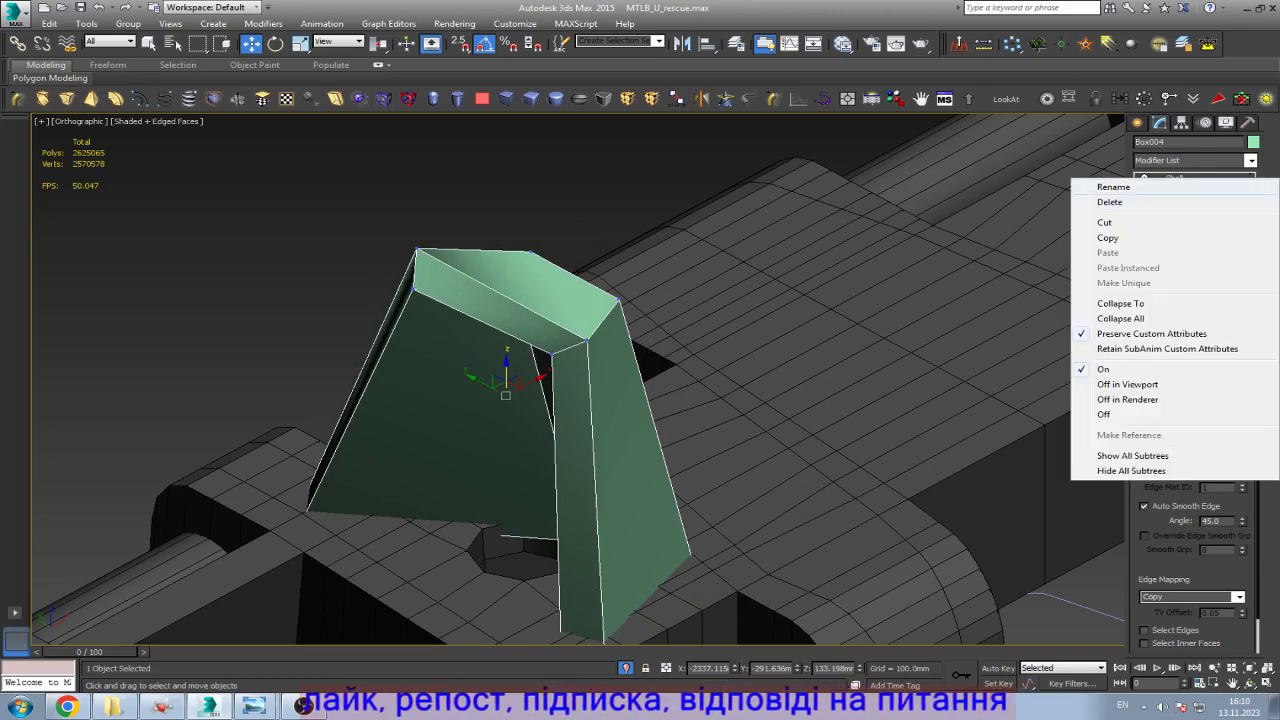
pyautogui.click(1100, 204)
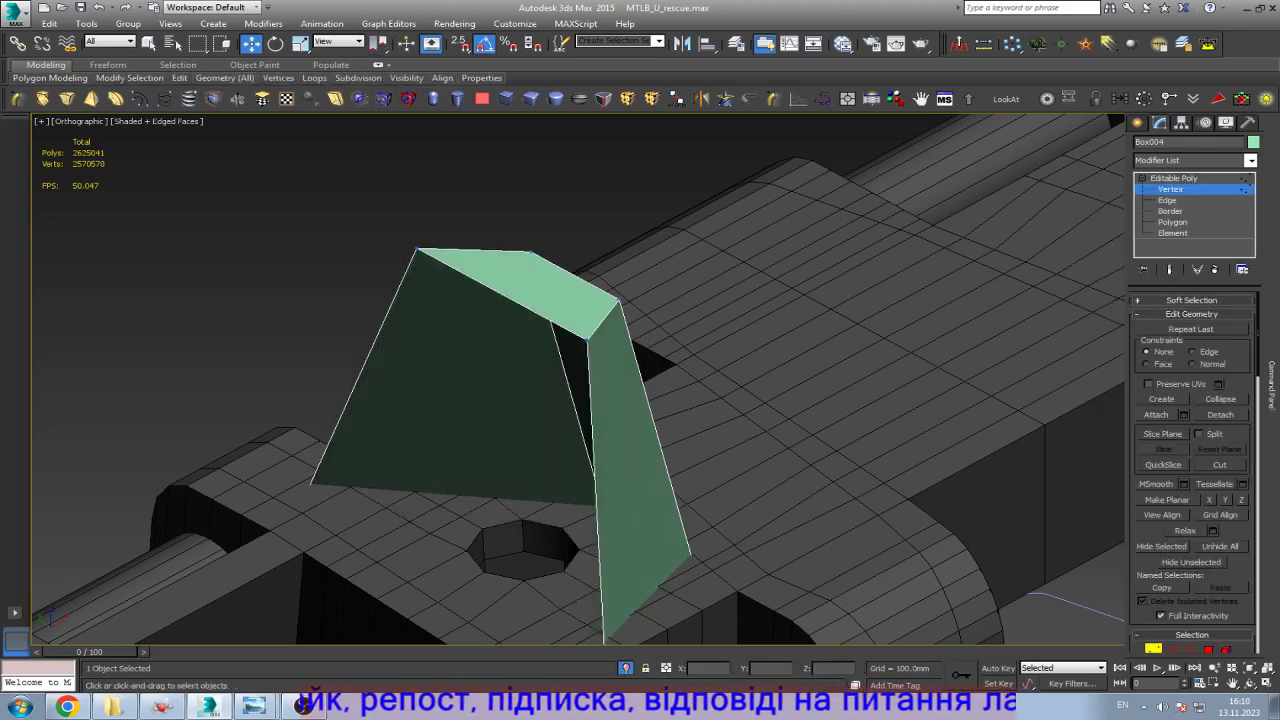
# Step: Add edge loops across the tooth's top and right faces with Swift Loop and Ring/Connect
pyautogui.press('2')
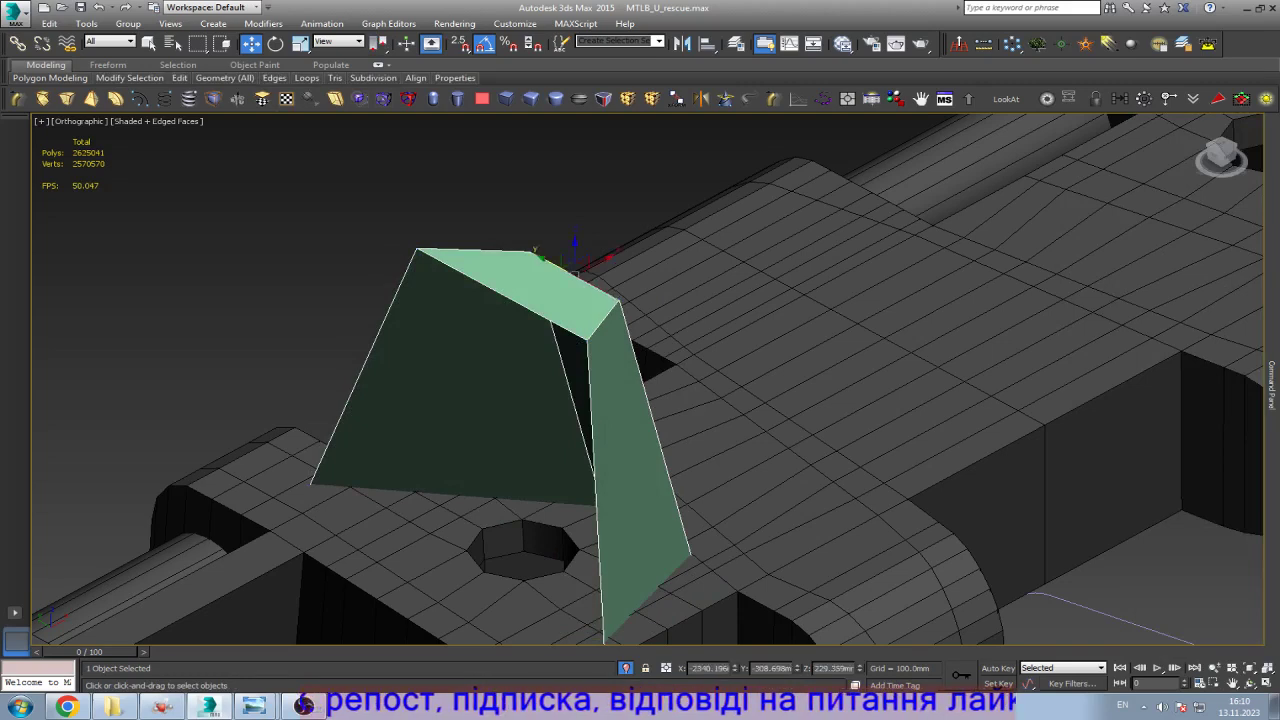
pyautogui.click(646, 518)
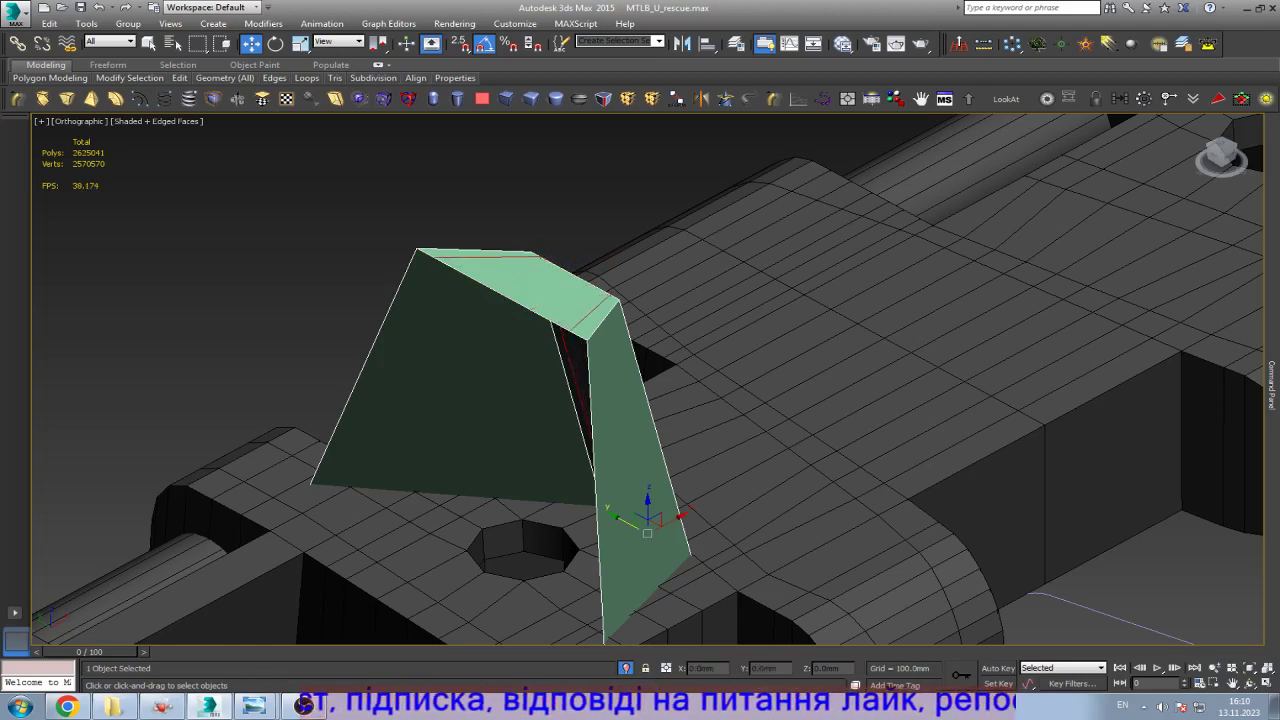
pyautogui.click(560, 282)
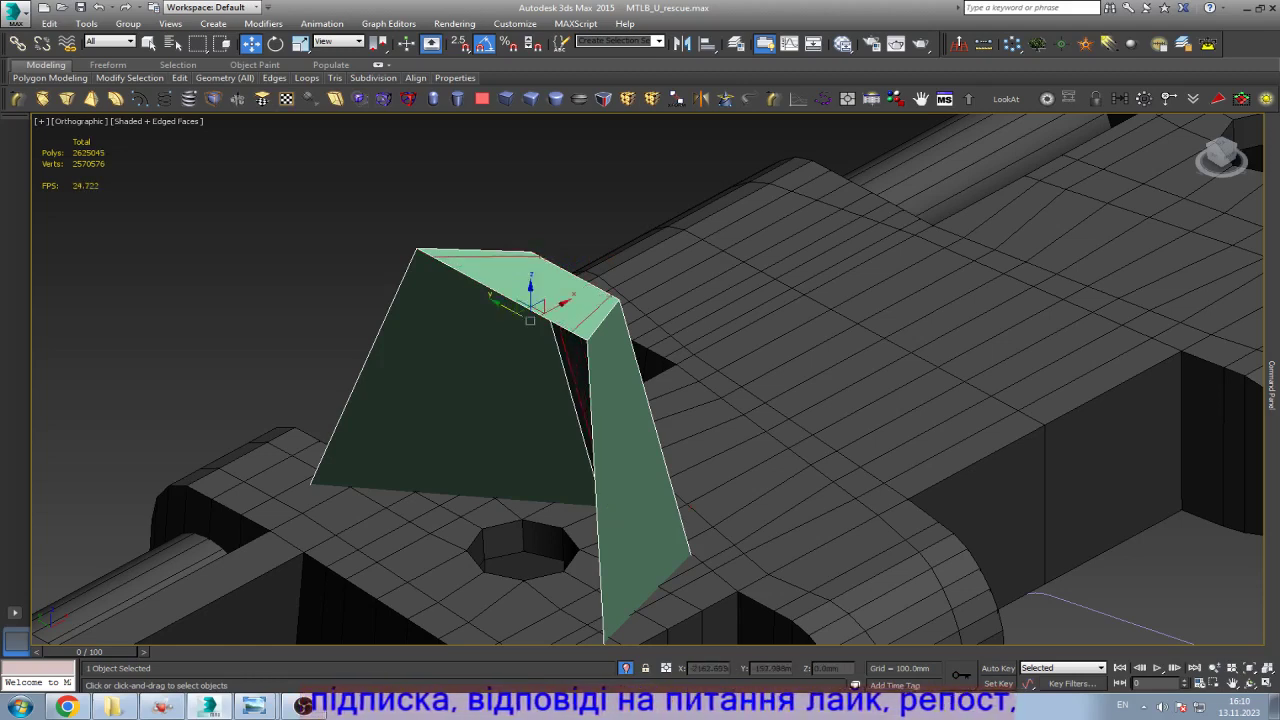
pyautogui.click(603, 305)
pyautogui.click(705, 295)
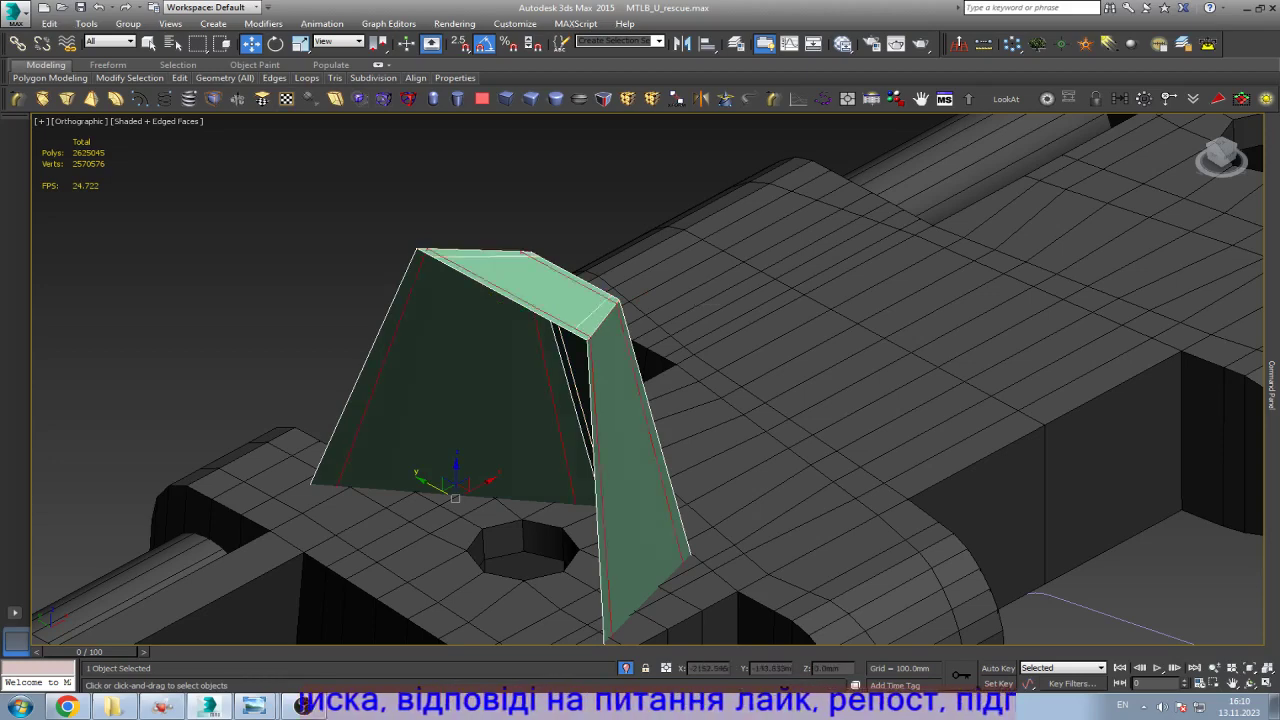
pyautogui.click(648, 410)
pyautogui.hotkey('alt', 'r')
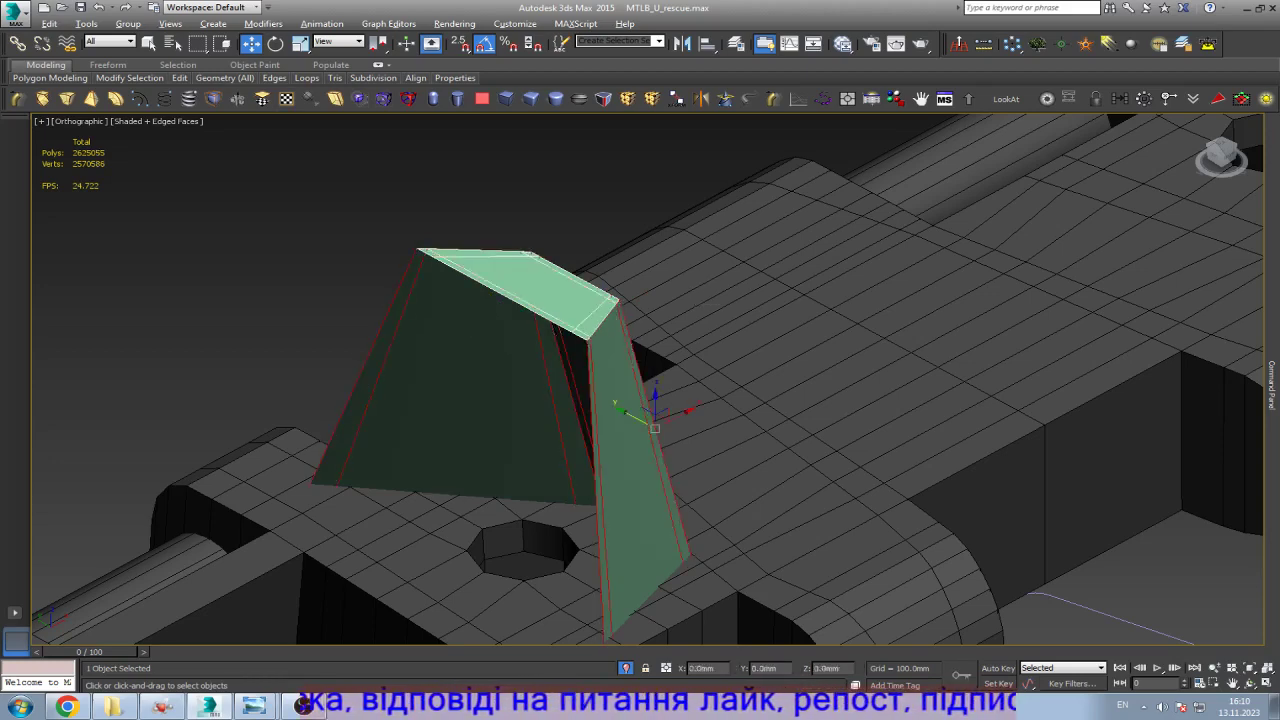
pyautogui.hotkey('ctrl', 'shift', 'e')
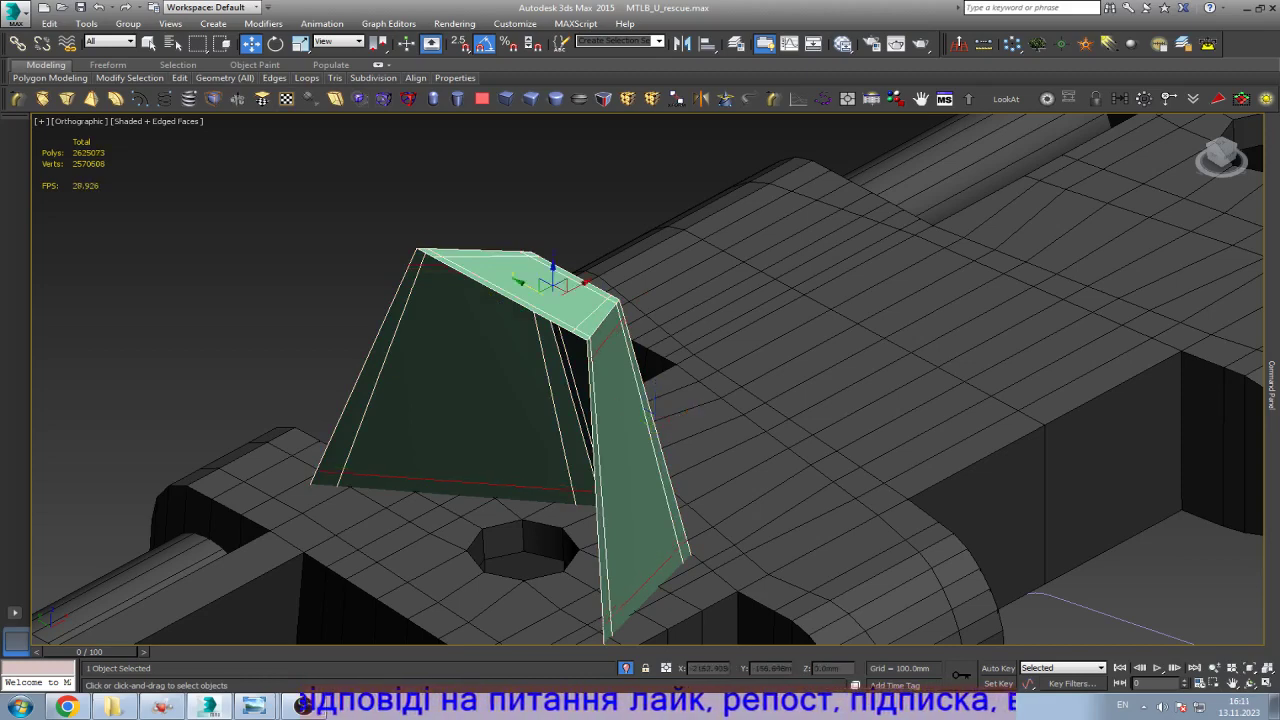
pyautogui.moveTo(652, 420); pyautogui.dragTo(777, 405, button='middle')
# Step: Flip the normals of the tooth element
pyautogui.press('5')
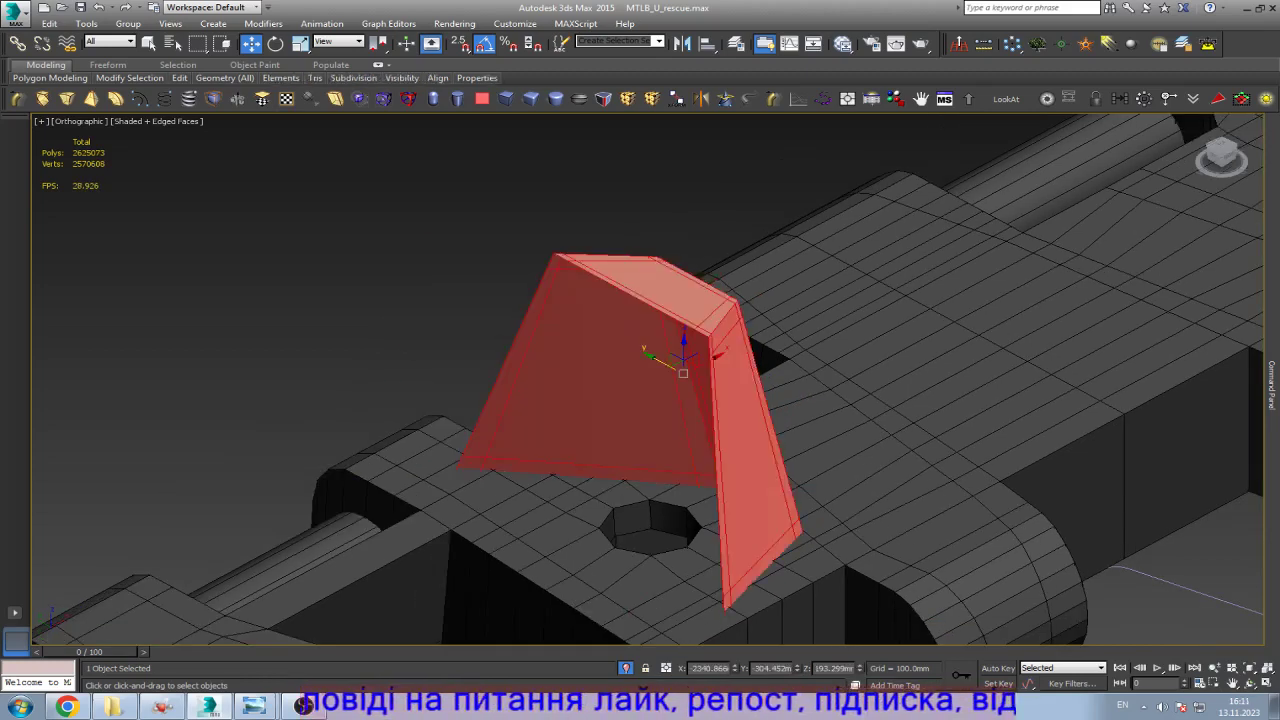
pyautogui.scroll(-10, 1192, 470)
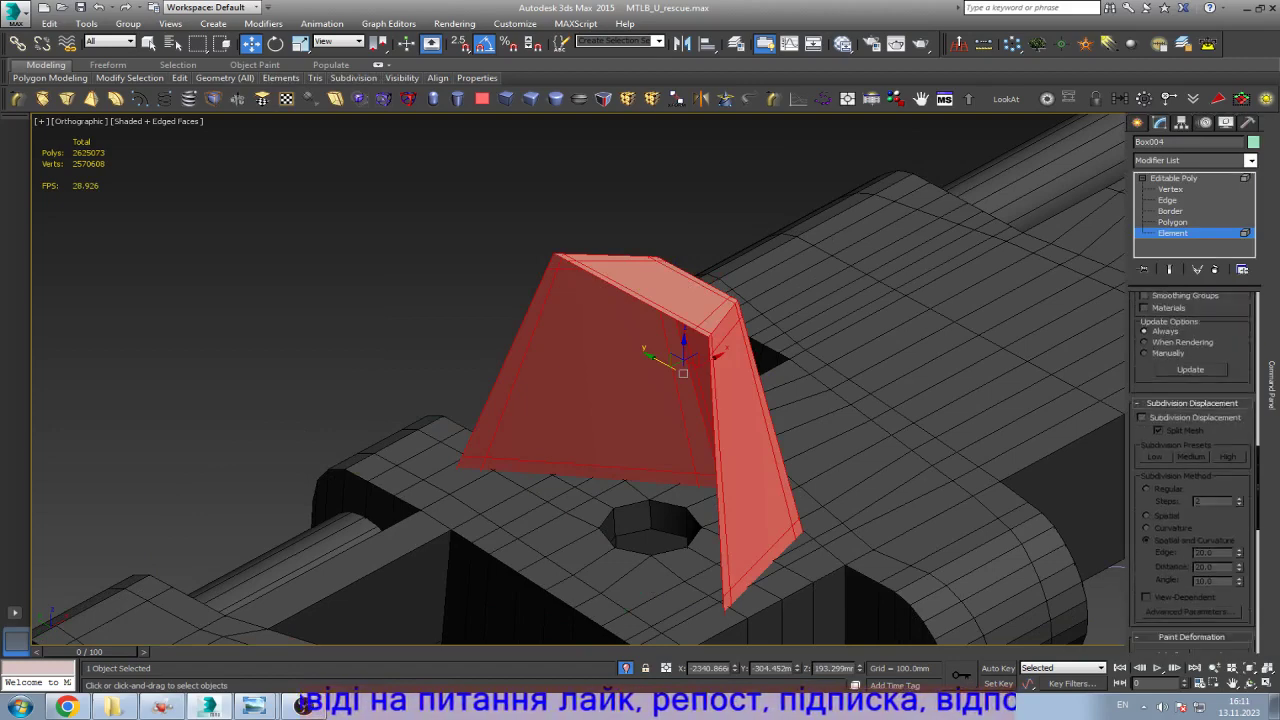
pyautogui.scroll(-2, 1192, 470)
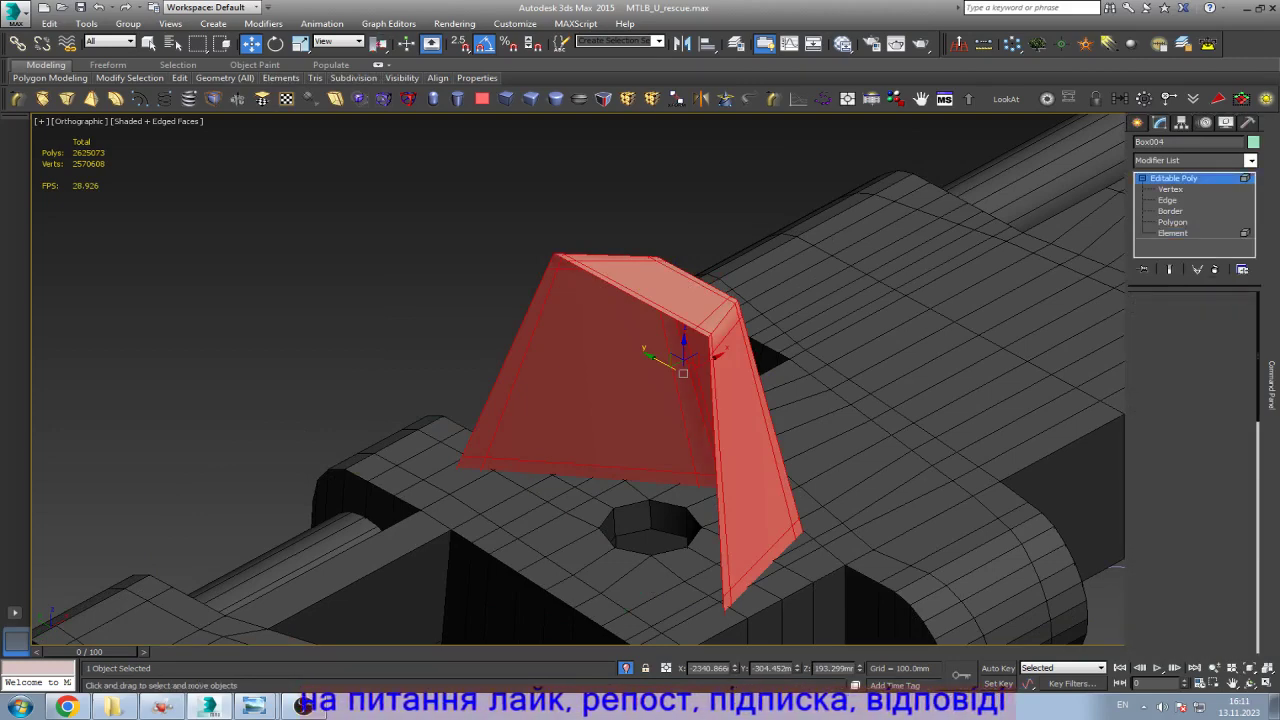
pyautogui.press('5')
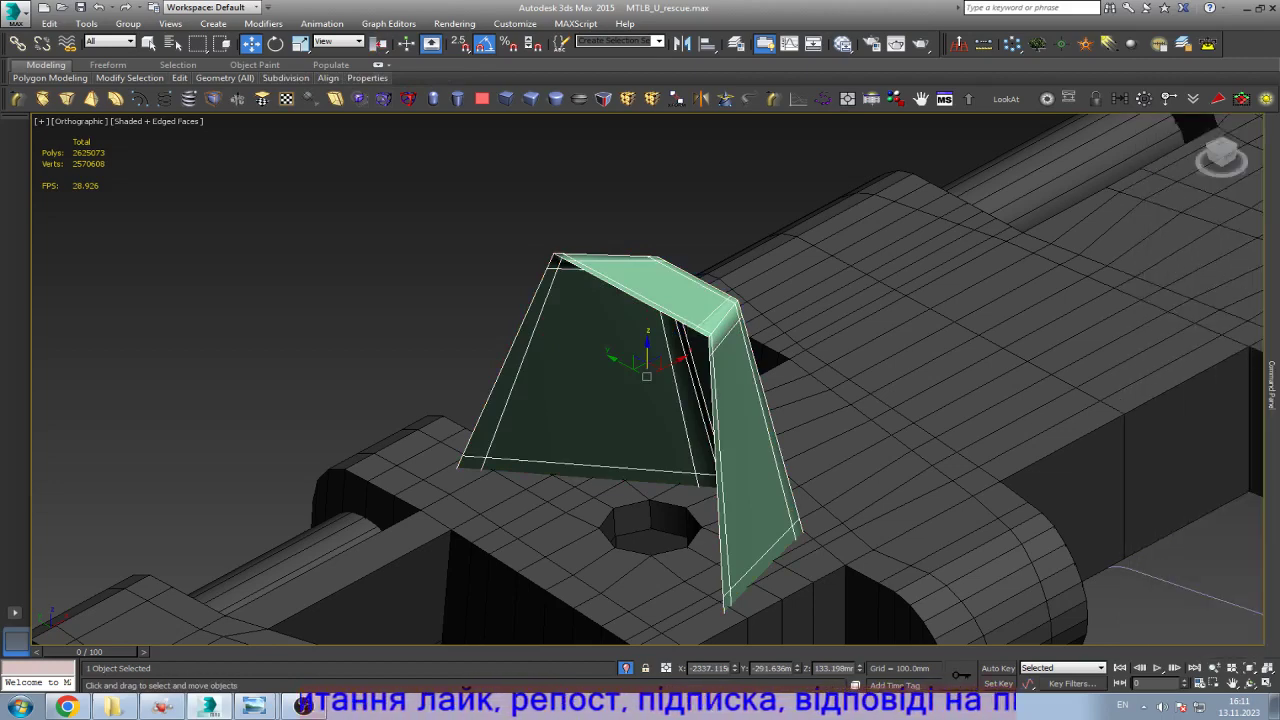
pyautogui.press('5')
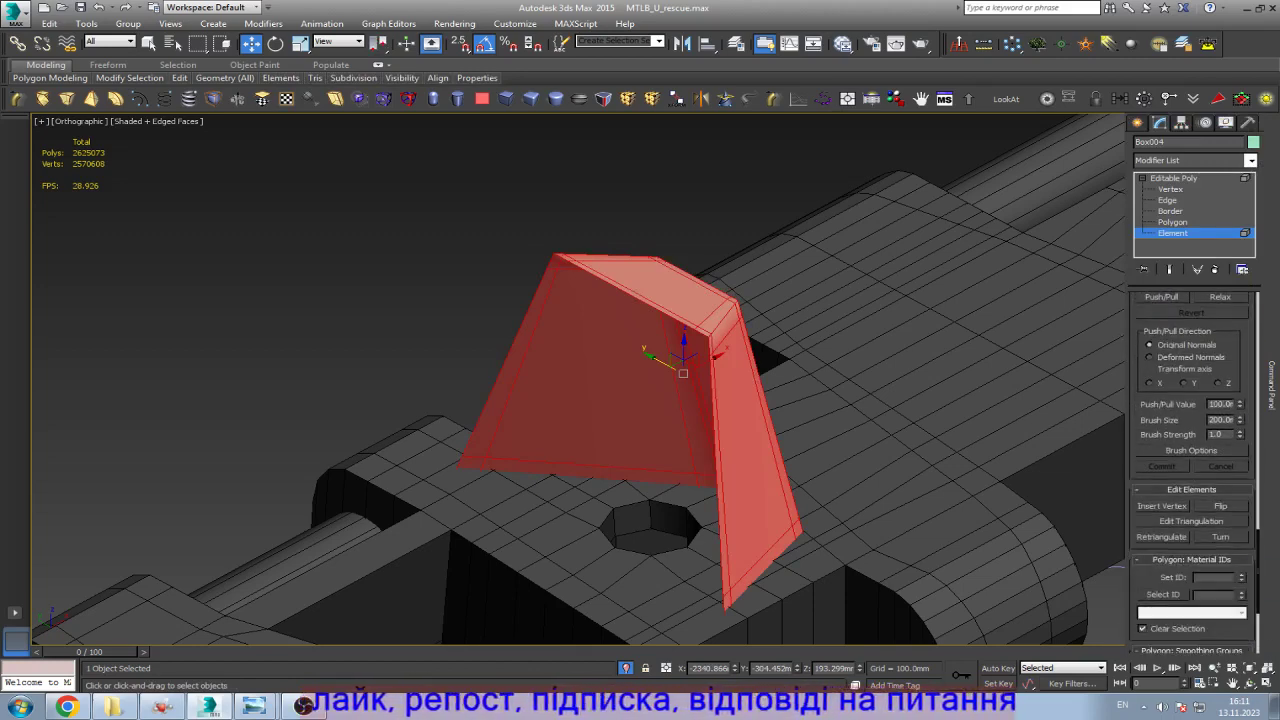
pyautogui.click(1220, 506)
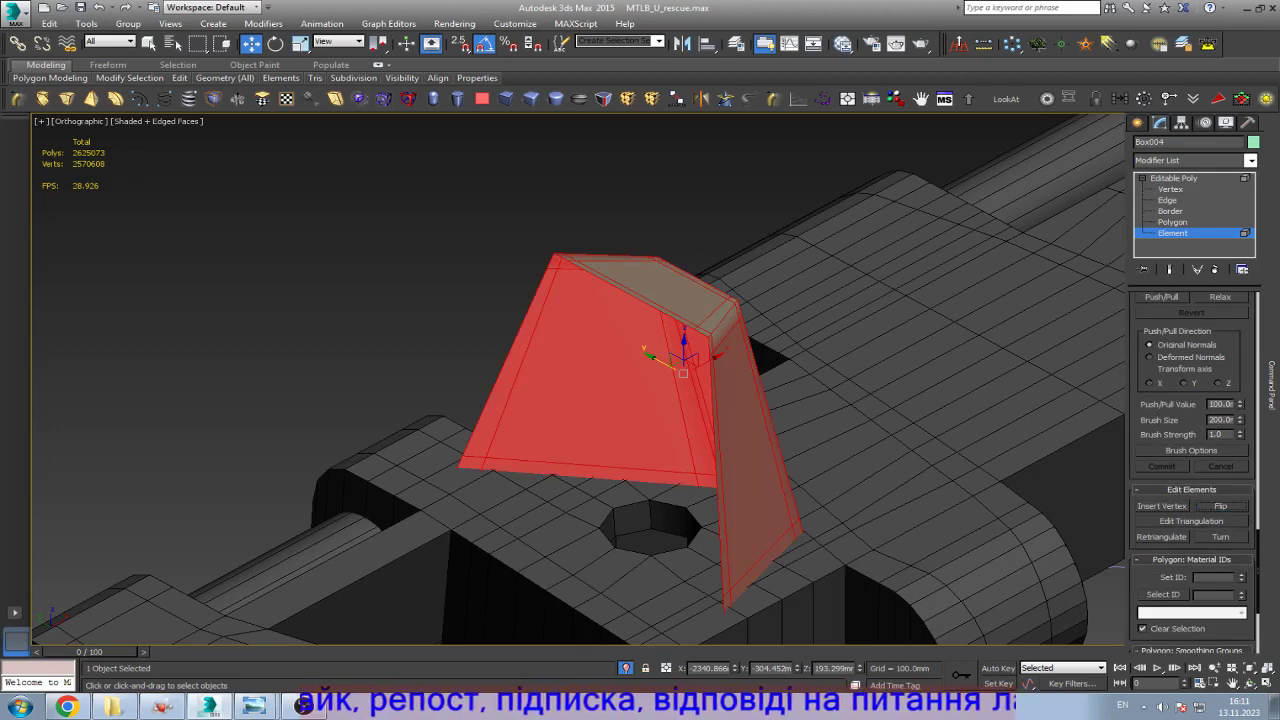
# Step: Open Object Properties for Box004 from the right-click menu
pyautogui.press('6')
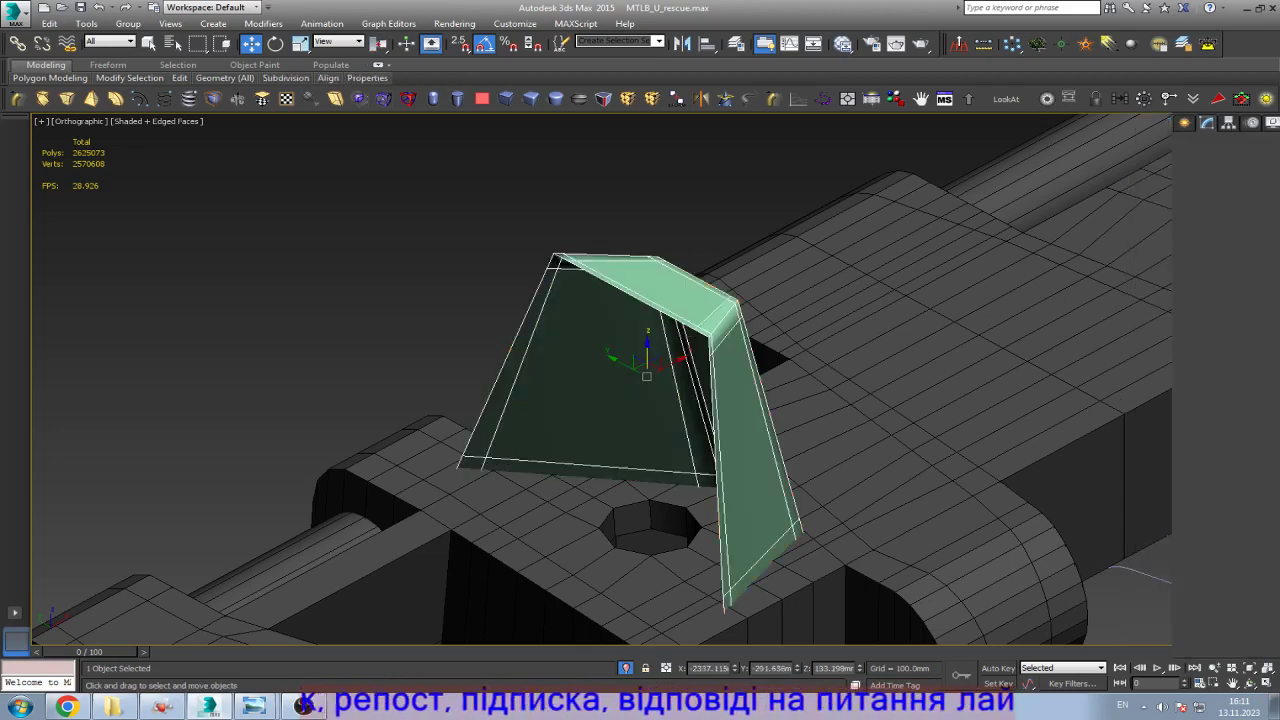
pyautogui.rightClick(684, 327)
pyautogui.click(730, 440)
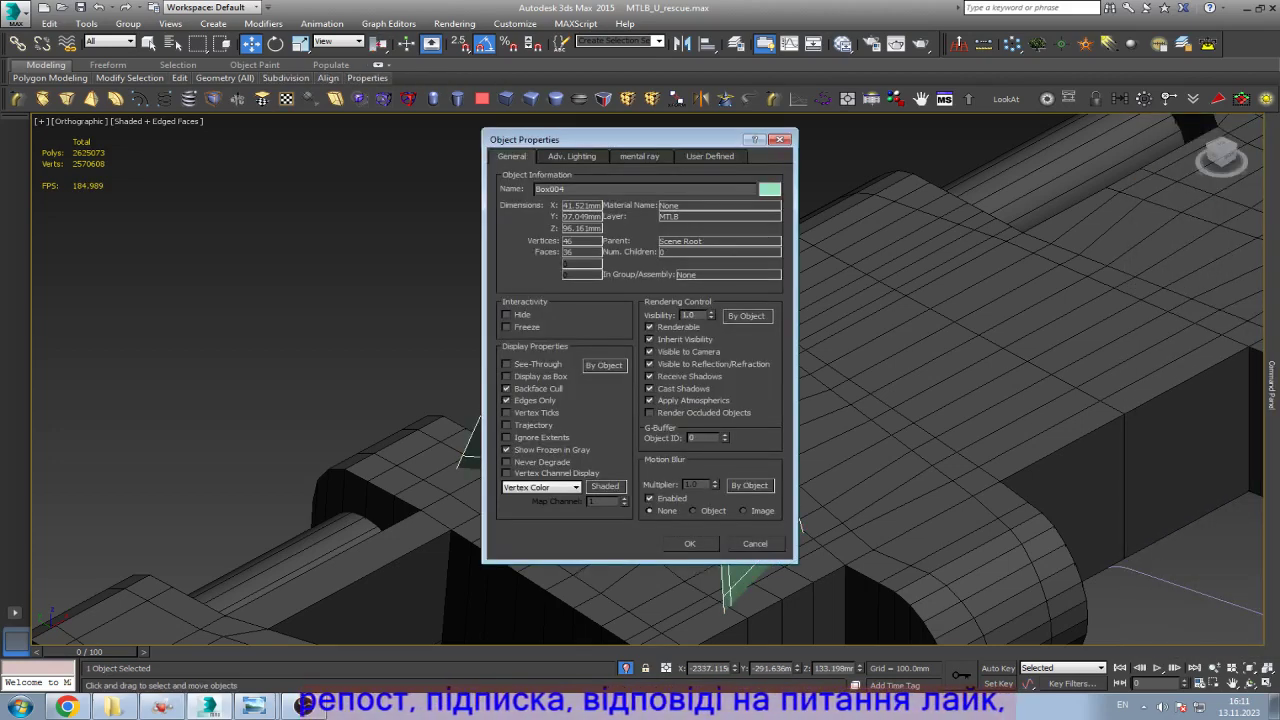
# Step: Close Object Properties, restore the Shell with undo, and set its inner amount to 5.1mm
pyautogui.click(689, 543)
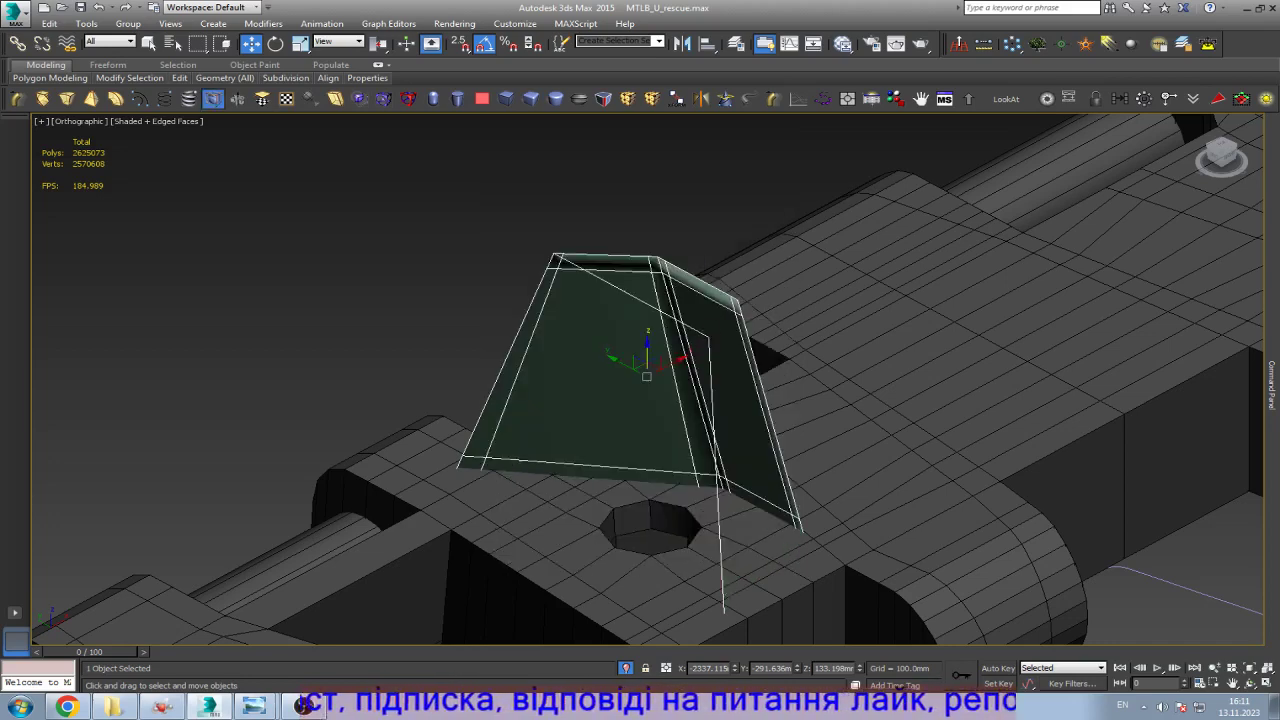
pyautogui.hotkey('ctrl', 'z')
pyautogui.moveTo(1272, 385)
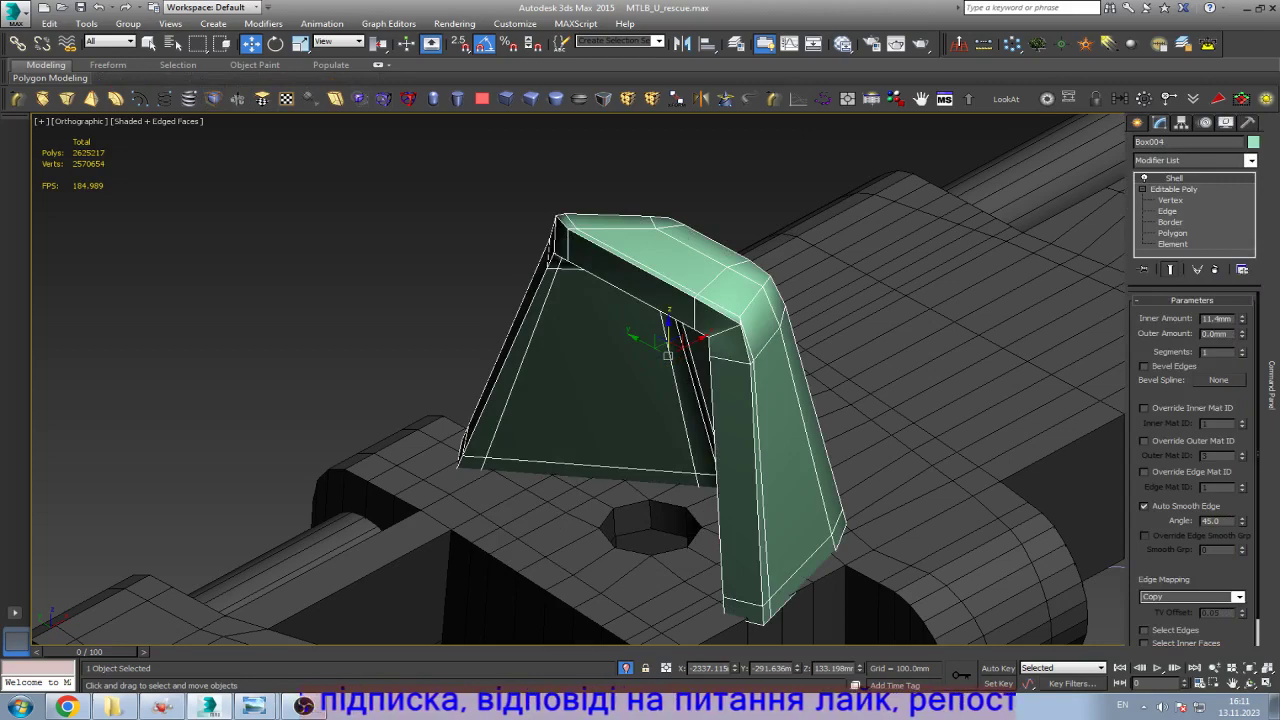
pyautogui.moveTo(1242, 318); pyautogui.dragTo(1242, 362)
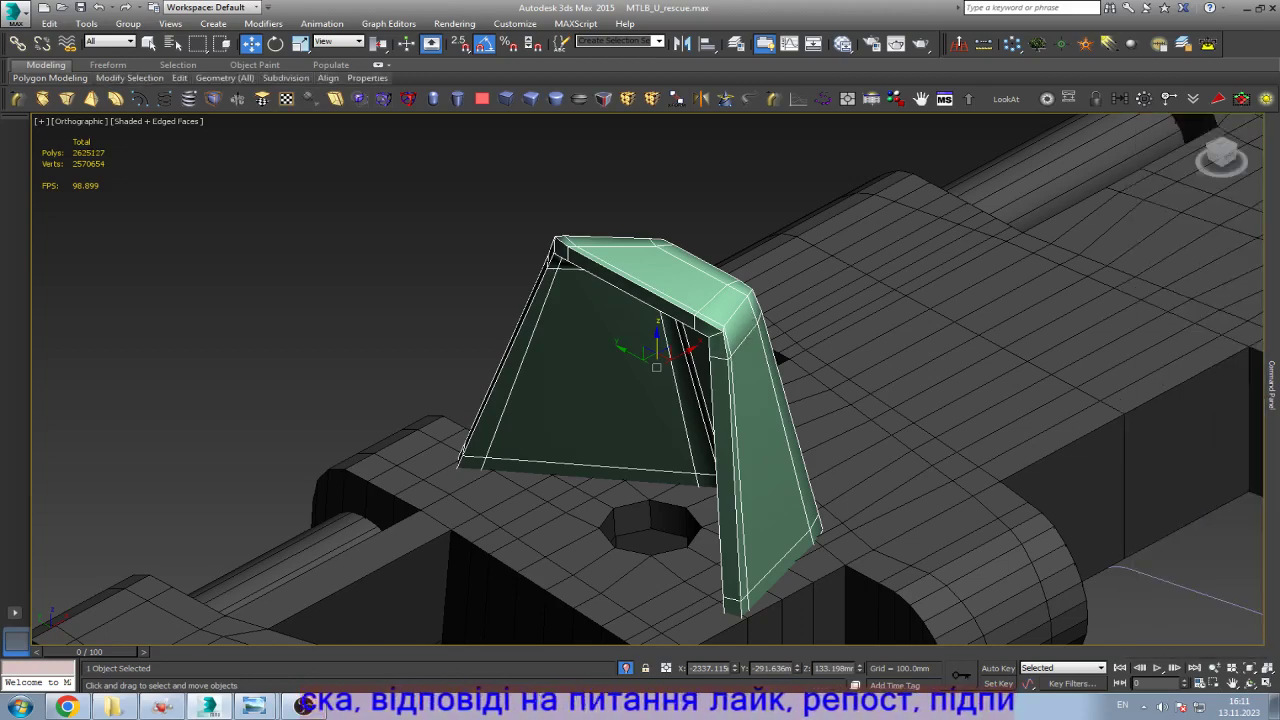
# Step: Frame the tooth in the Top view in wireframe
pyautogui.press('t')
pyautogui.press('z')
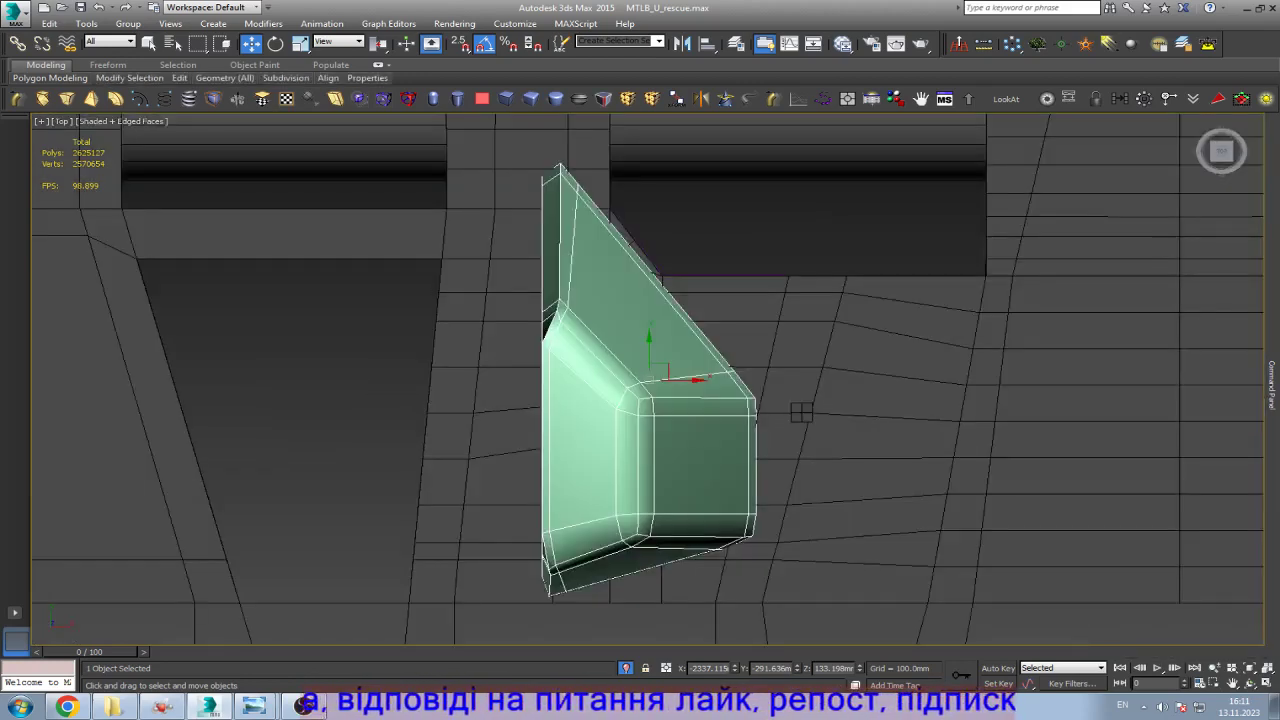
pyautogui.press('F3')
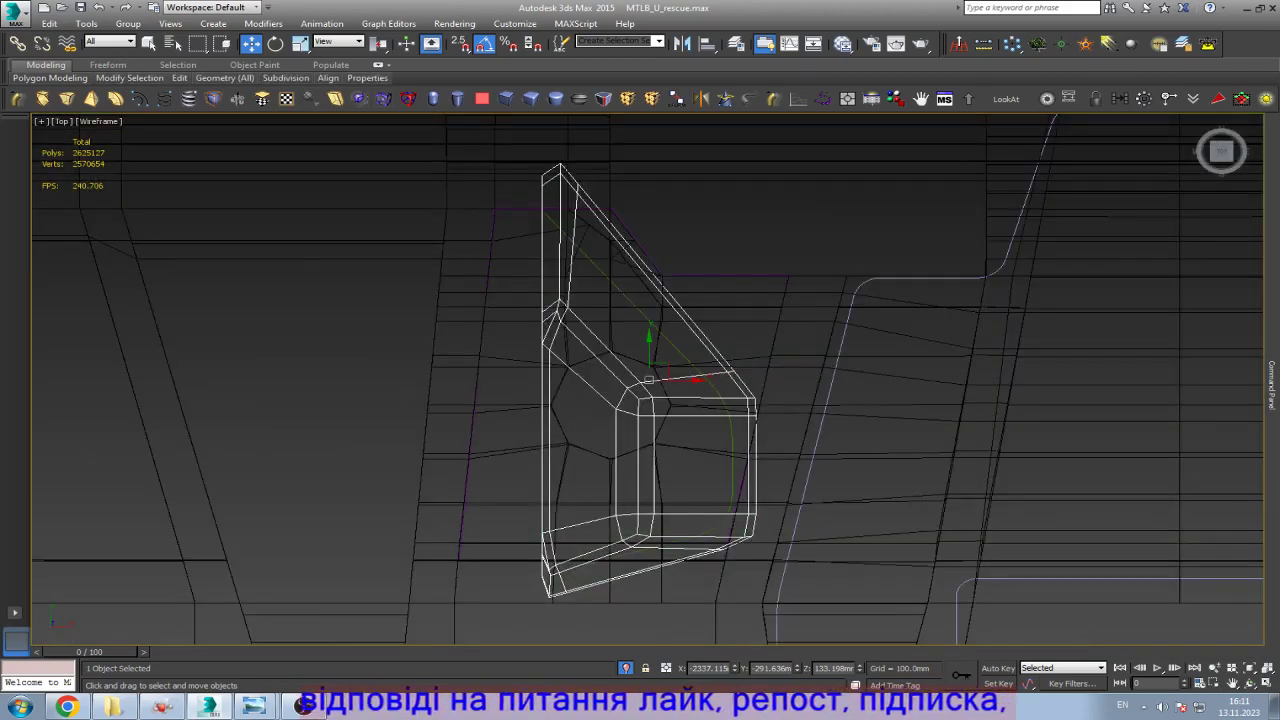
# Step: Select the tooth's top and lower vertices and shift them left
pyautogui.press('1')
pyautogui.scroll(2, 551, 177)
pyautogui.click(556, 158)
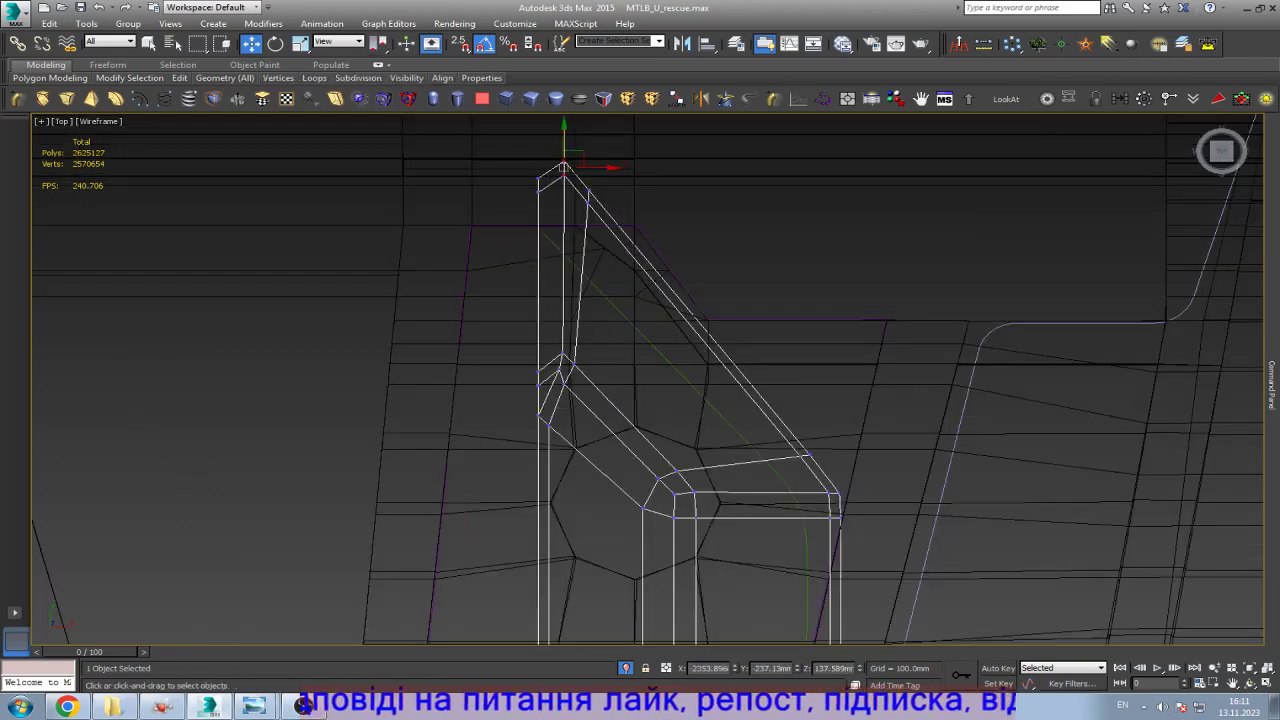
pyautogui.scroll(2, 553, 332)
pyautogui.keyDown('ctrl'); pyautogui.moveTo(550, 398); pyautogui.dragTo(573, 180); pyautogui.keyUp('ctrl')
pyautogui.moveTo(573, 180); pyautogui.dragTo(650, 378, button='middle')
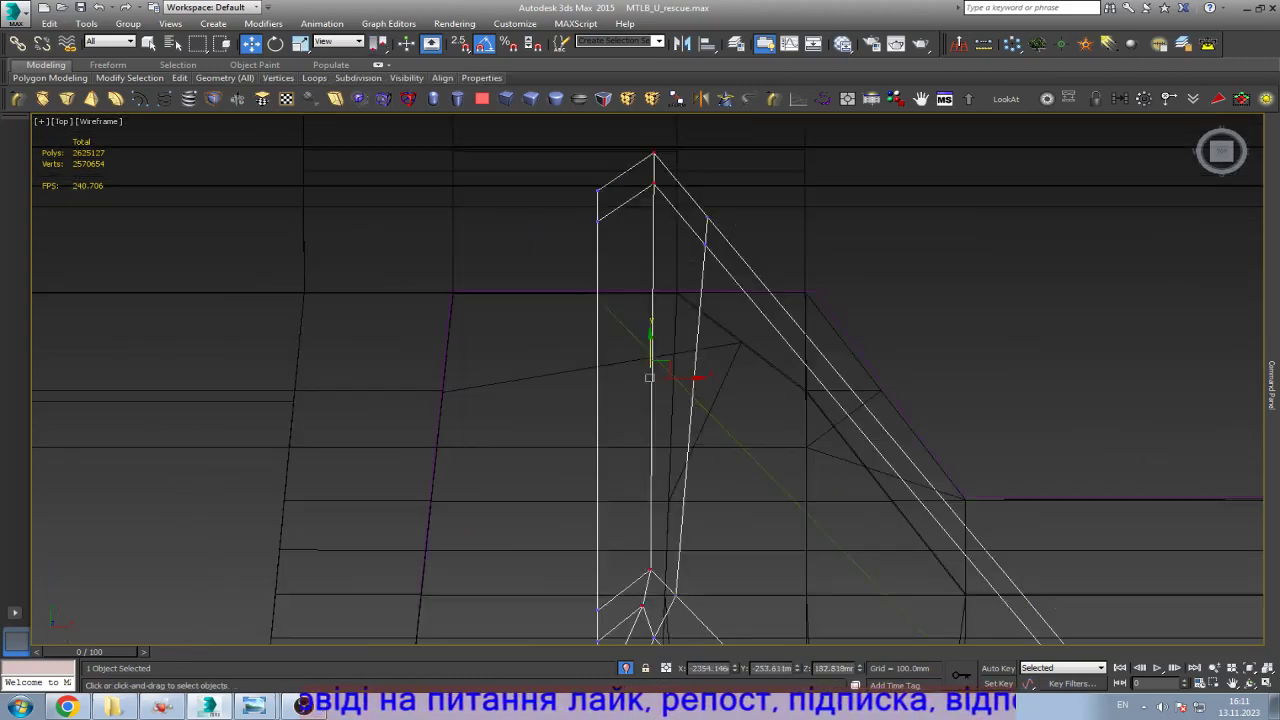
pyautogui.moveTo(690, 378); pyautogui.dragTo(640, 378)
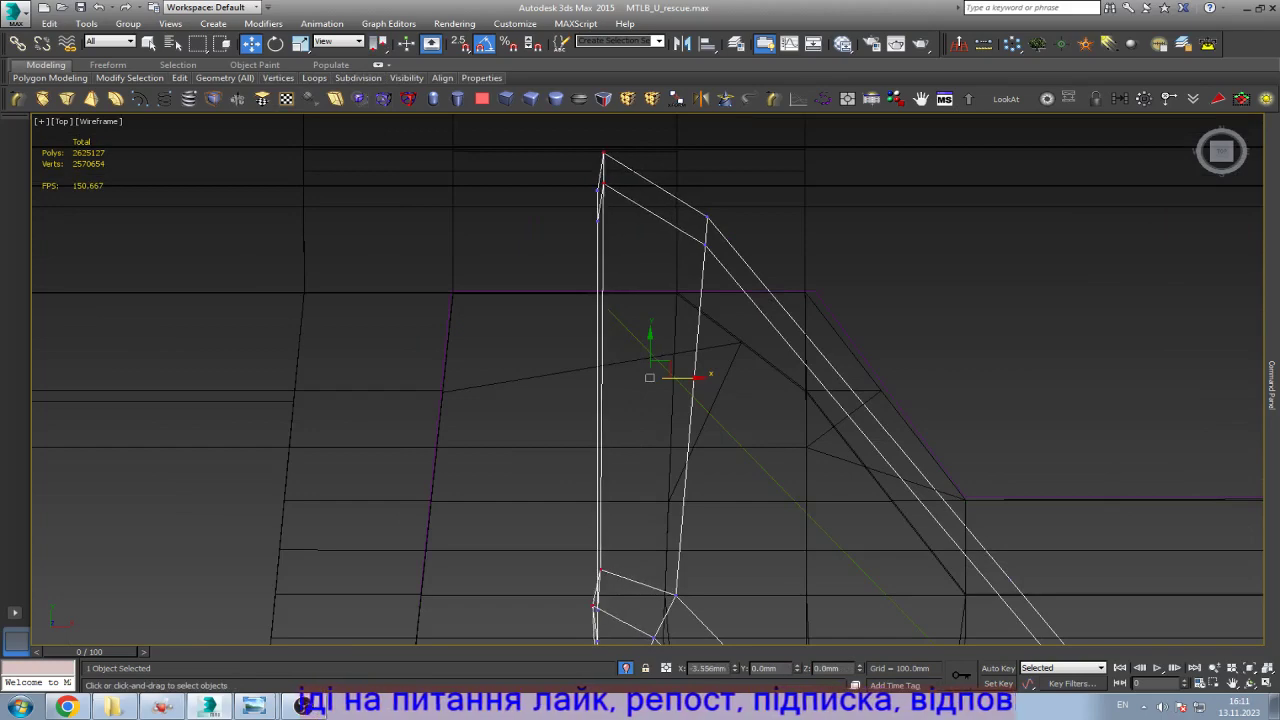
# Step: Move the inner-side vertices left to line them up in a straight edge
pyautogui.scroll(-3, 715, 299)
pyautogui.scroll(-4, 745, 285)
pyautogui.scroll(6, 745, 285)
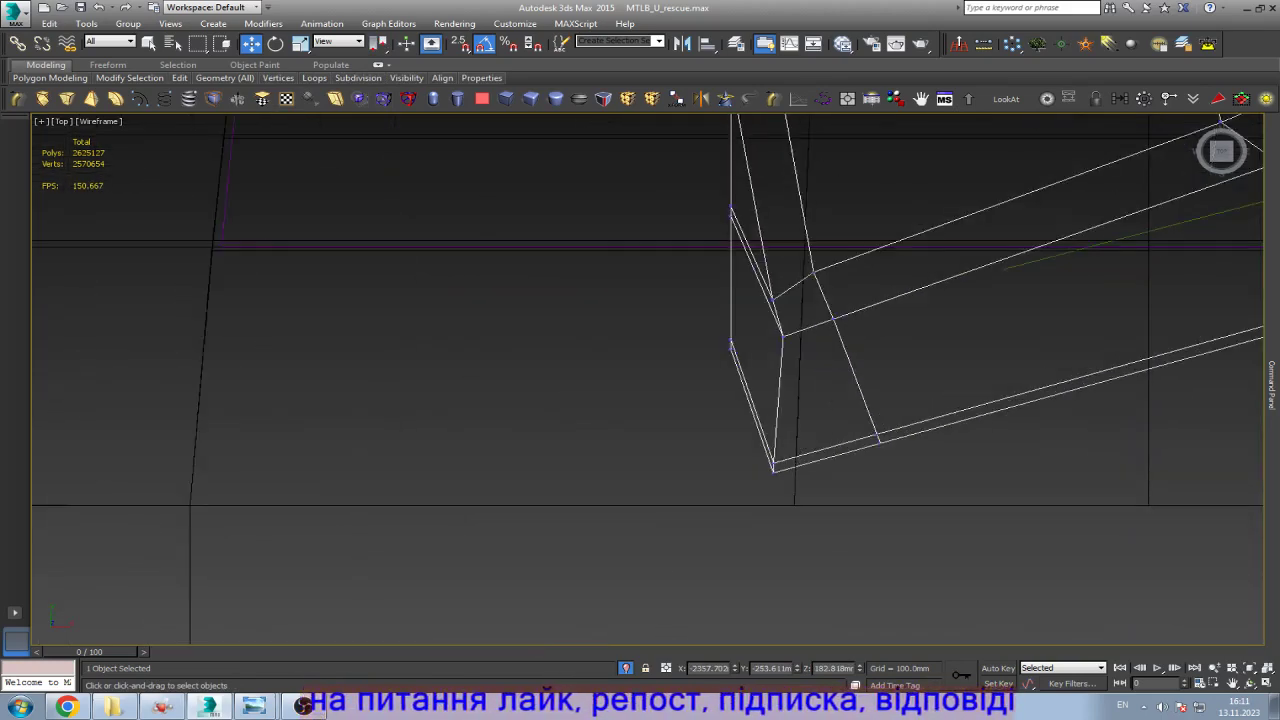
pyautogui.moveTo(787, 486); pyautogui.dragTo(787, 486)
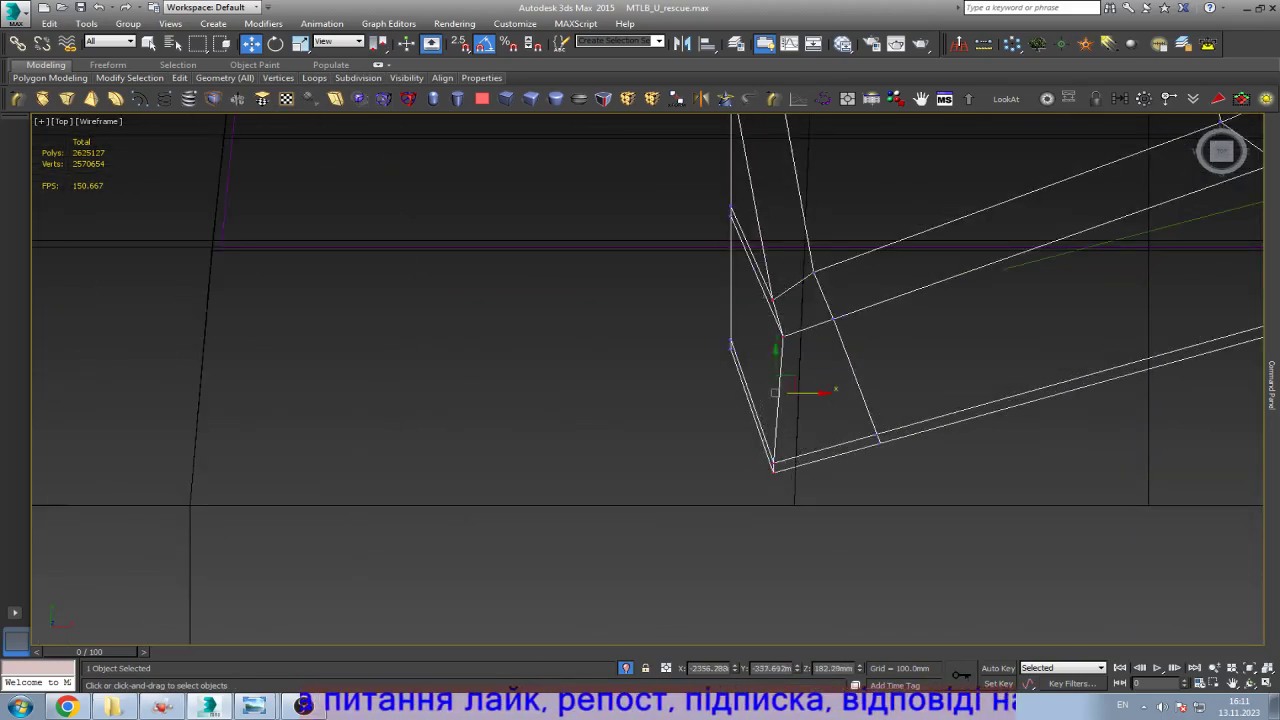
pyautogui.moveTo(815, 391); pyautogui.dragTo(774, 391)
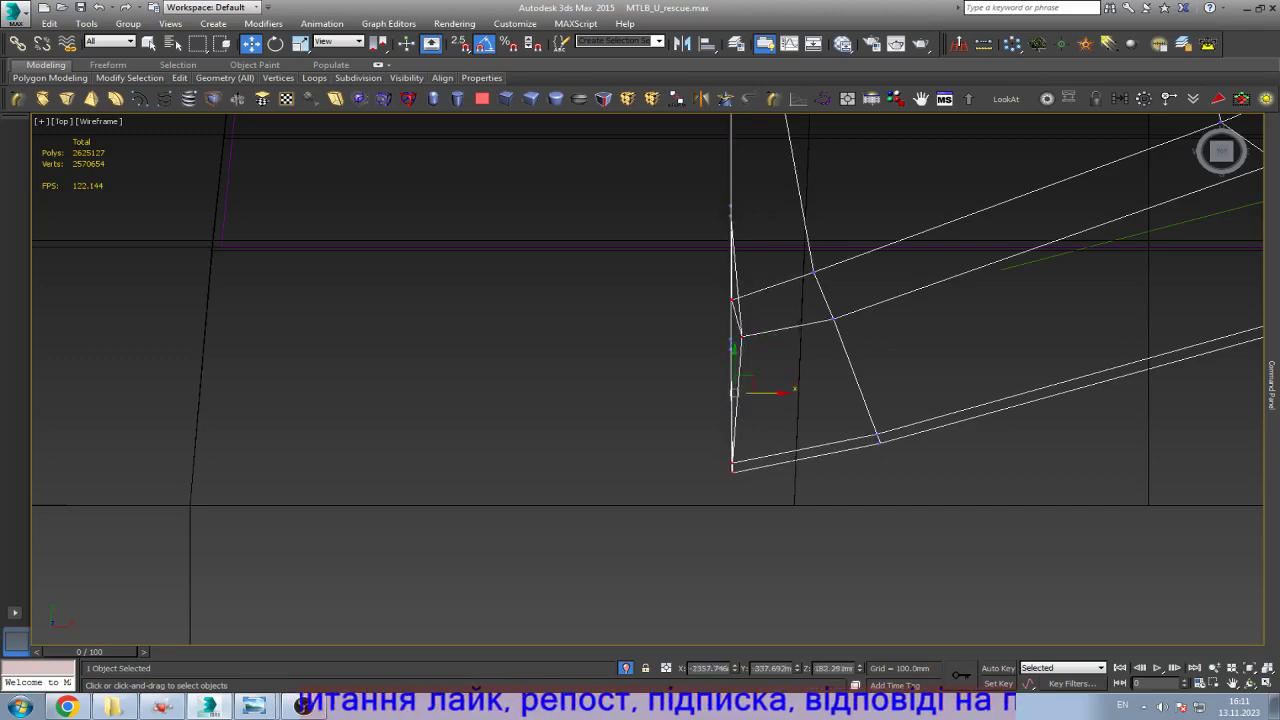
pyautogui.moveTo(704, 167); pyautogui.dragTo(760, 512)
# Step: Select the tooth's top and middle vertices and scale them into line
pyautogui.scroll(-5, 740, 400)
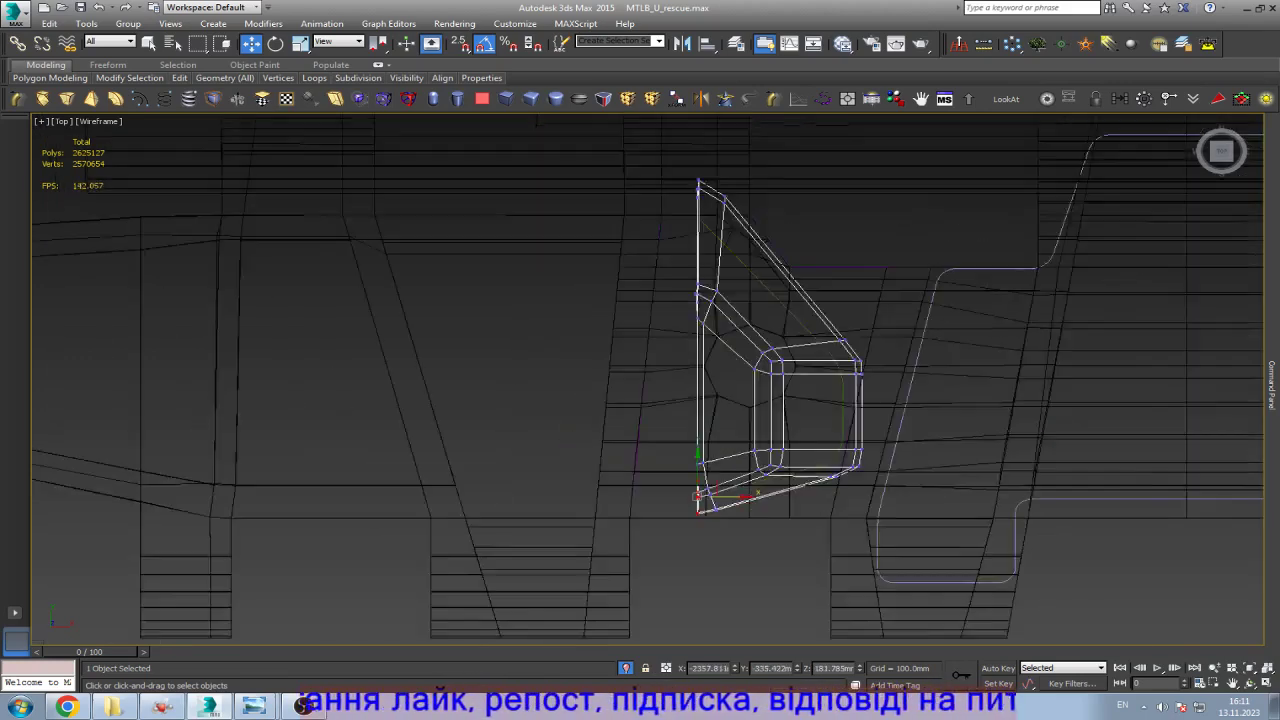
pyautogui.scroll(3, 740, 400)
pyautogui.moveTo(711, 278); pyautogui.dragTo(711, 278)
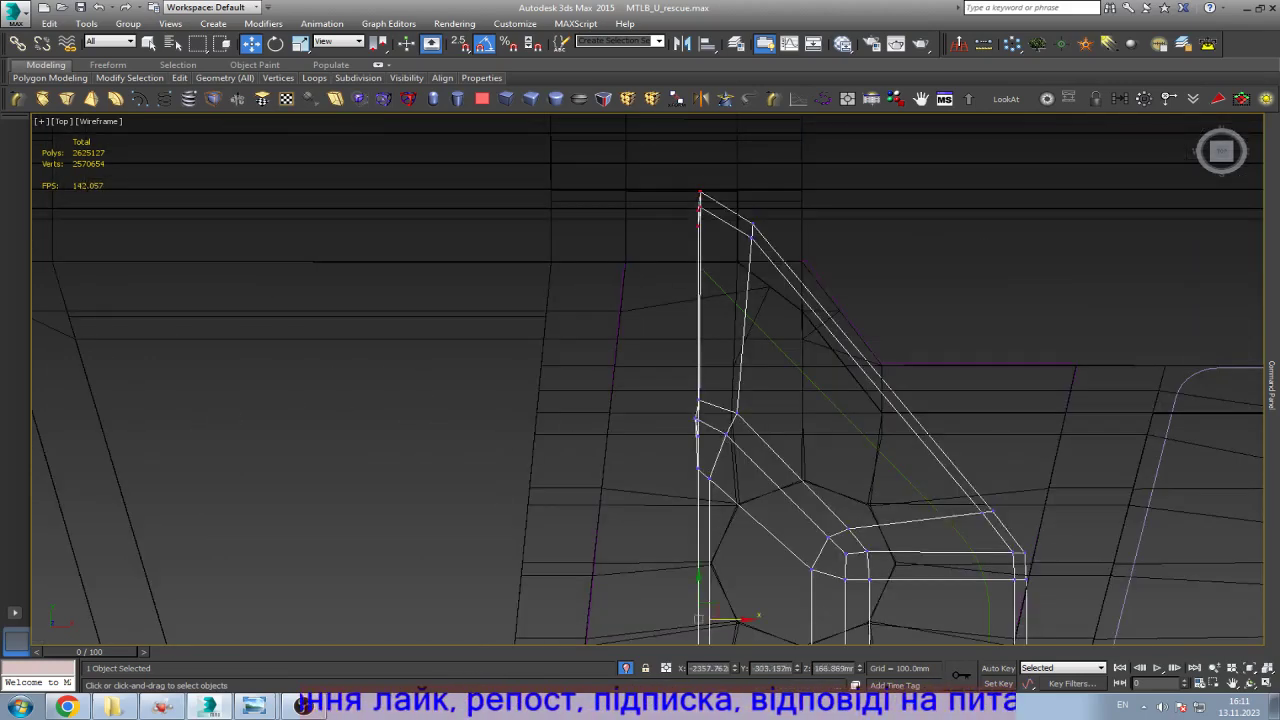
pyautogui.scroll(4, 699, 428)
pyautogui.moveTo(661, 315); pyautogui.dragTo(726, 552)
pyautogui.scroll(-4, 726, 552)
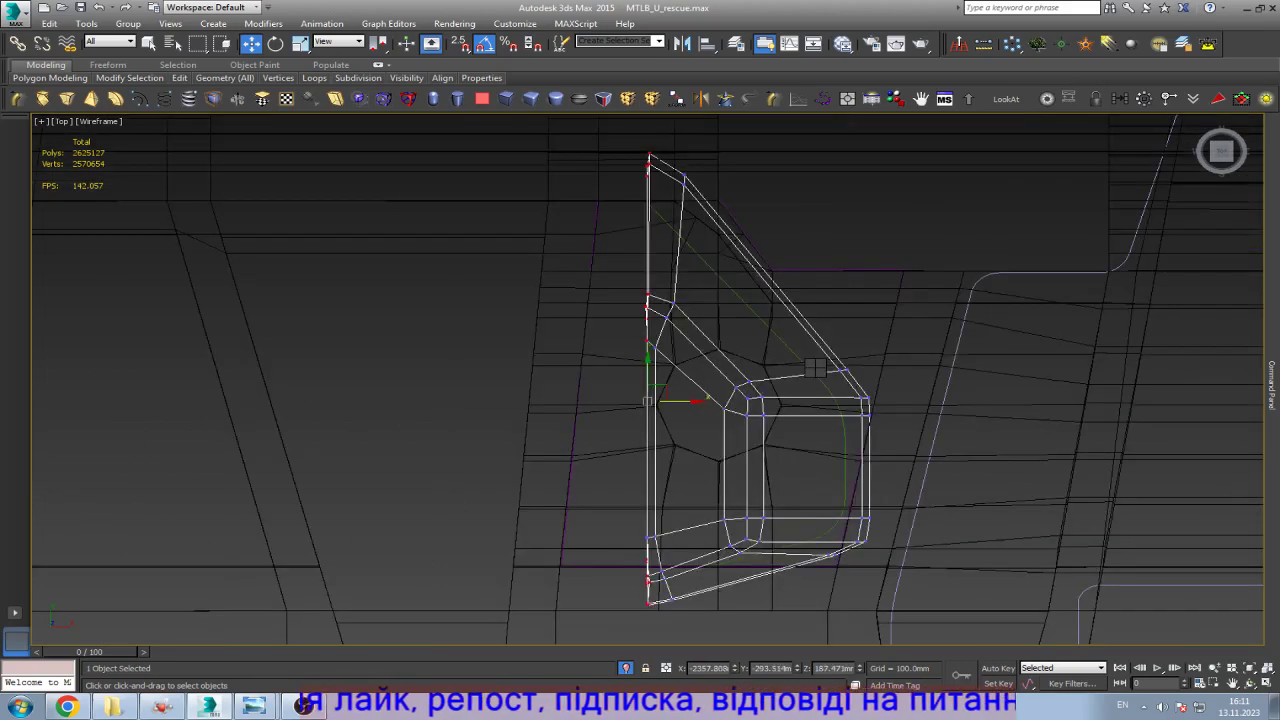
pyautogui.press('r')
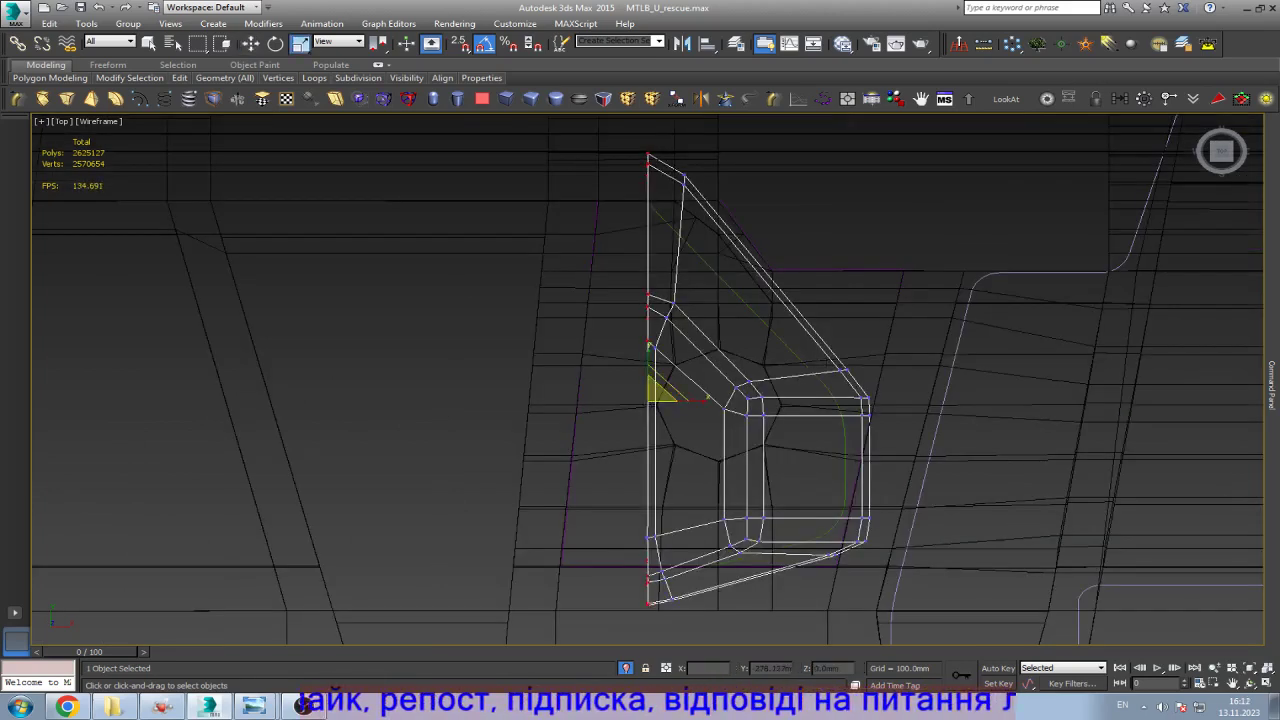
pyautogui.press('2')
pyautogui.moveTo(1271, 385)
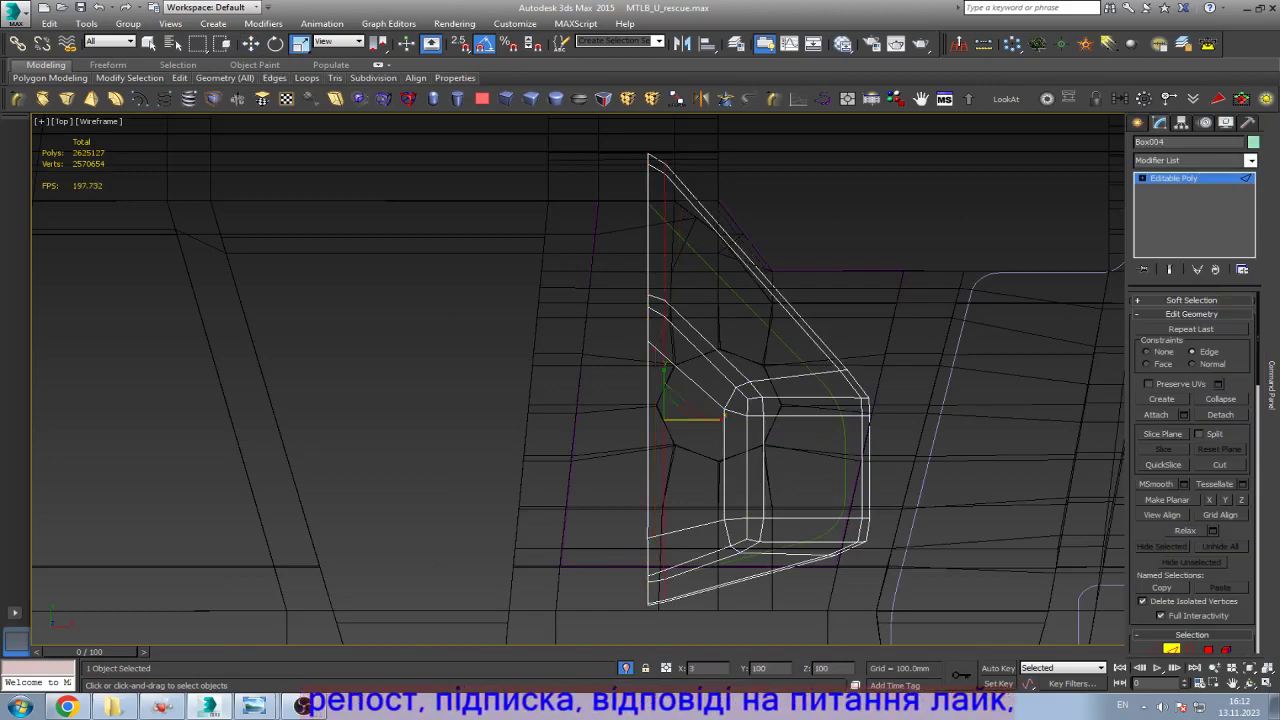
pyautogui.press('e')
pyautogui.scroll(-4, 426, 394)
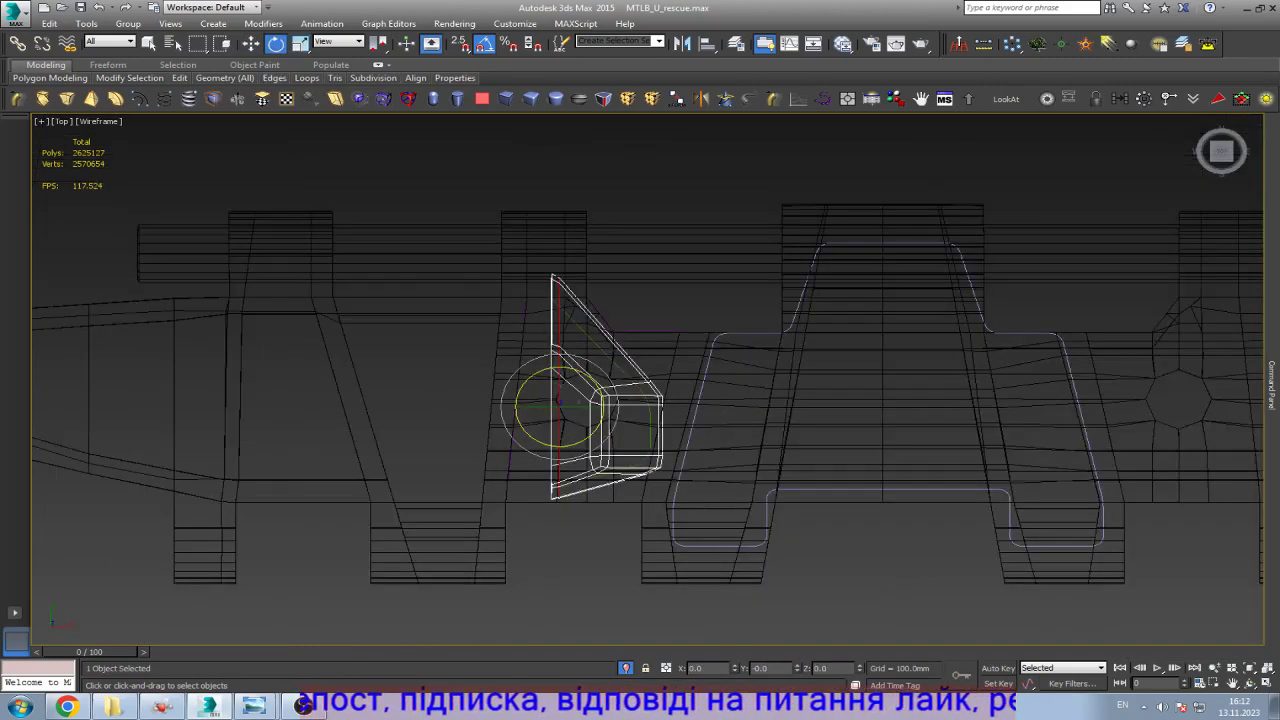
# Step: Orbit in shaded view to check the straightened side, then return to the Top view
pyautogui.press('F3')
pyautogui.hotkey('ctrl', 'r')
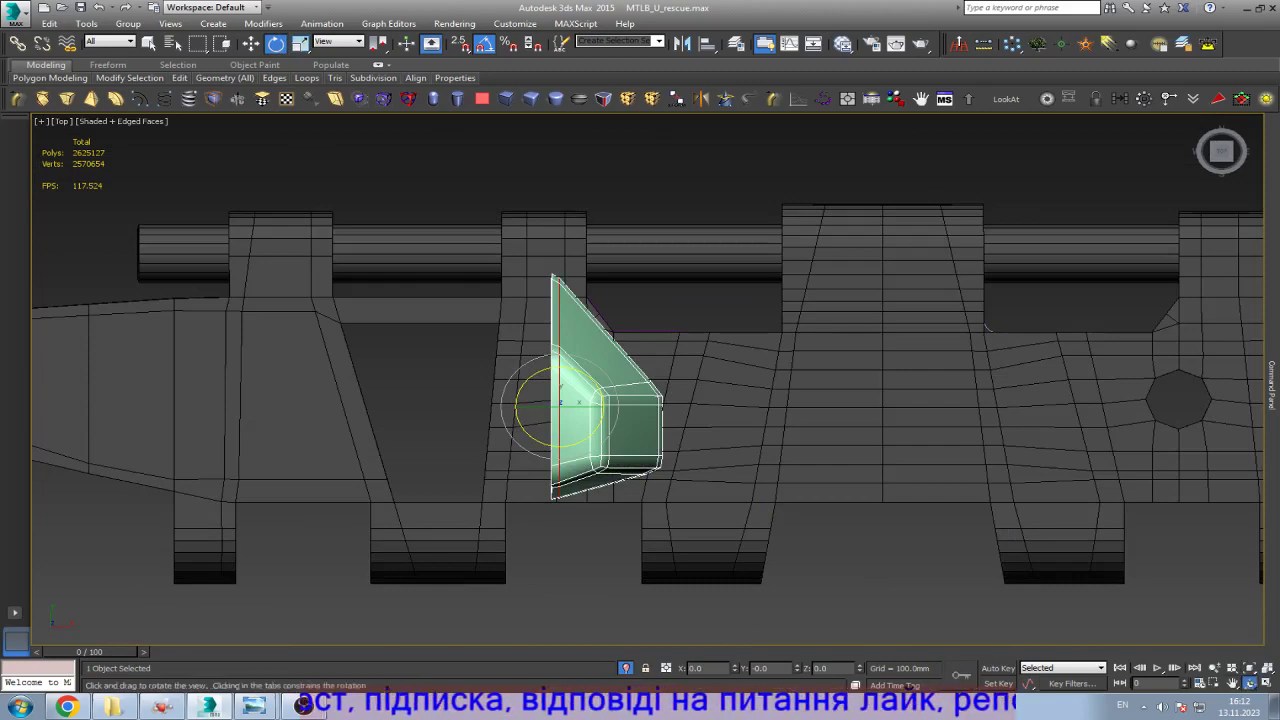
pyautogui.moveTo(640, 420); pyautogui.dragTo(530, 275)
pyautogui.press('Escape')
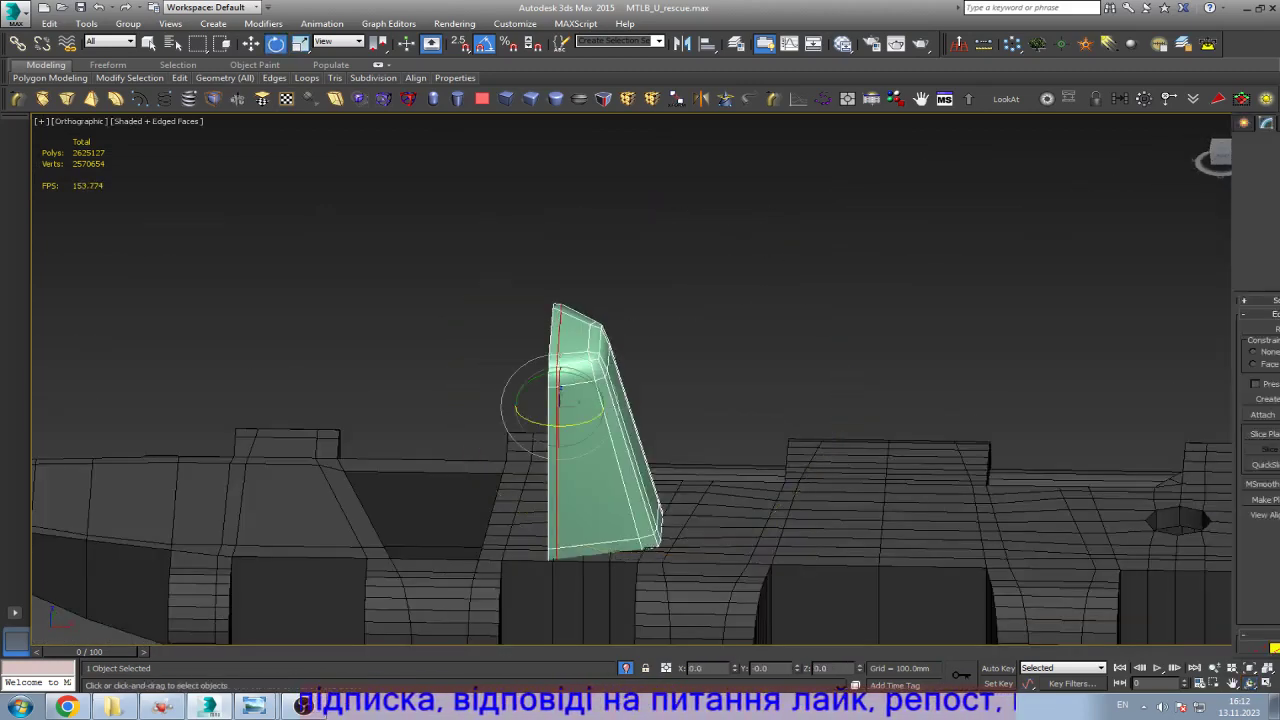
pyautogui.click(1272, 385)
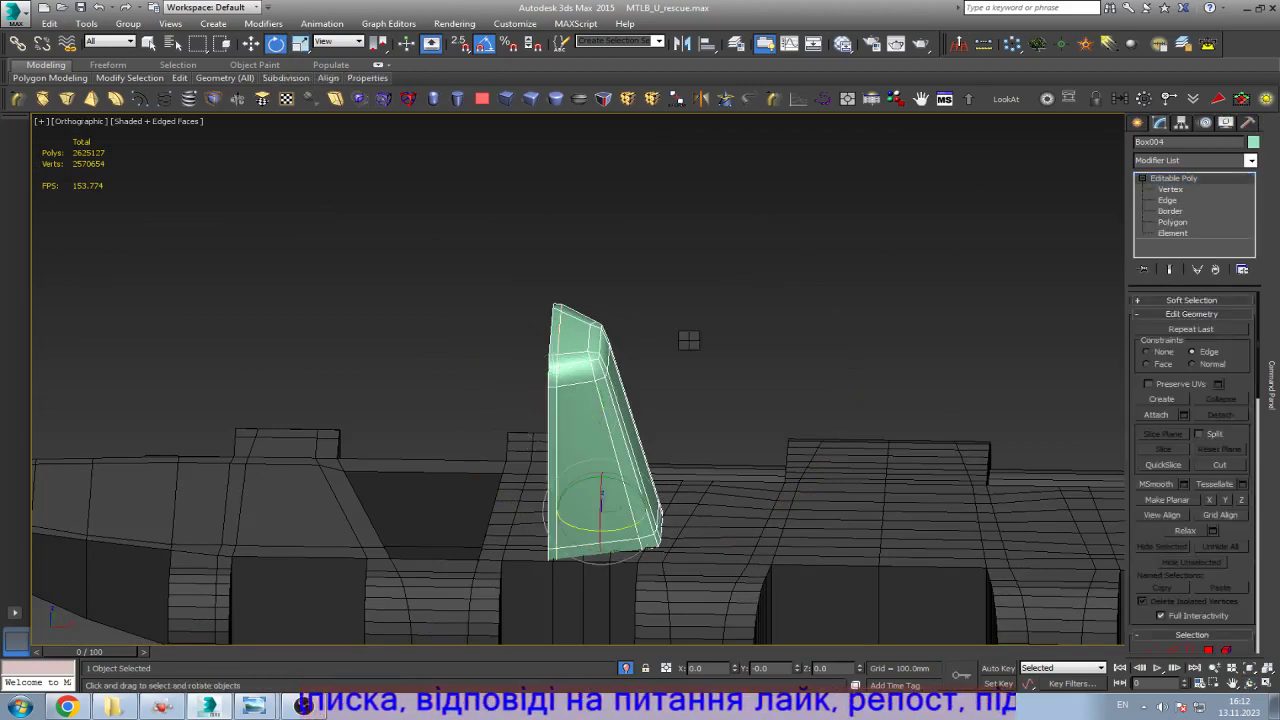
pyautogui.press('w')
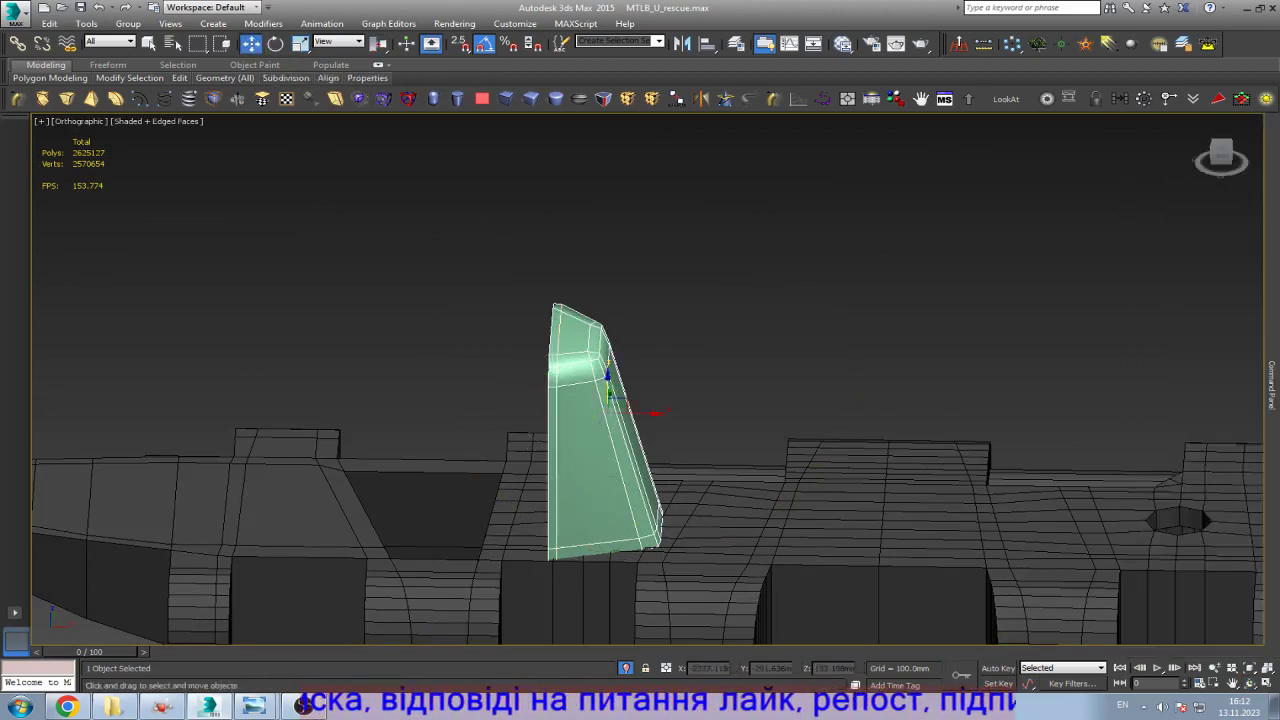
pyautogui.press('t')
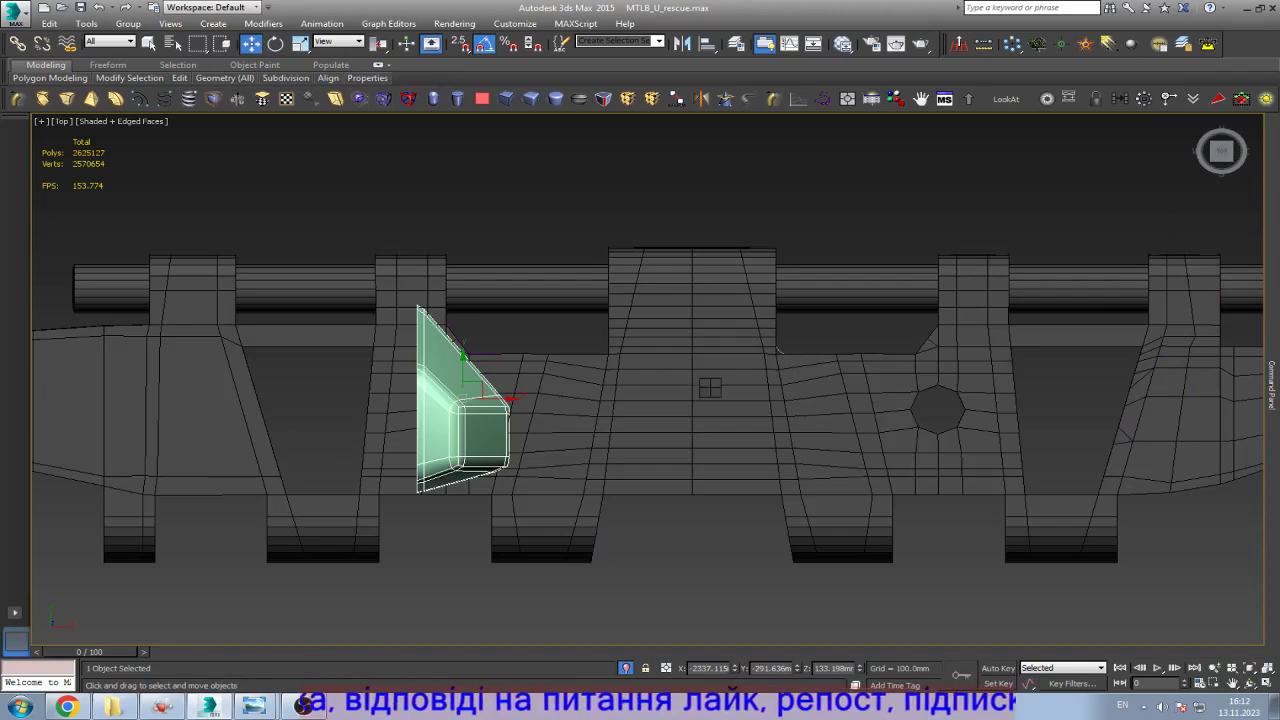
pyautogui.scroll(3, 706, 386)
pyautogui.scroll(-5, 370, 380)
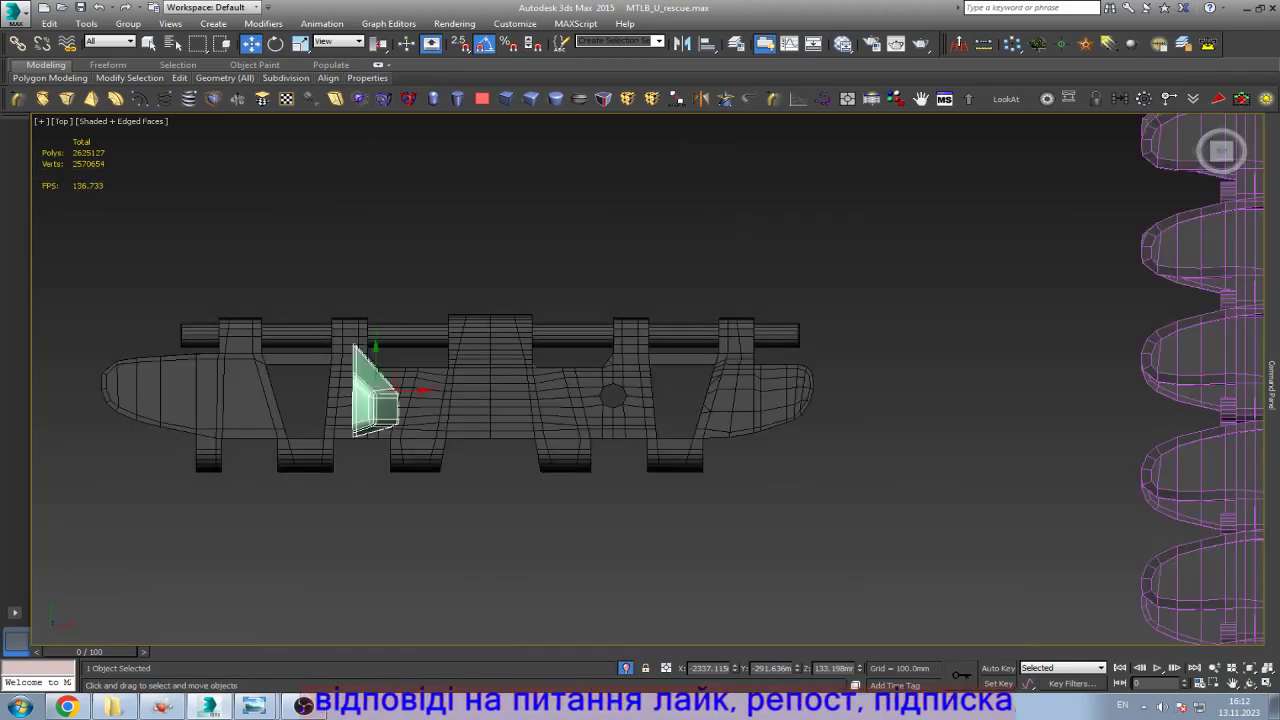
# Step: Add a Symmetry modifier to Box004 with Flip checked to mirror the tooth opposite
pyautogui.click(702, 99)
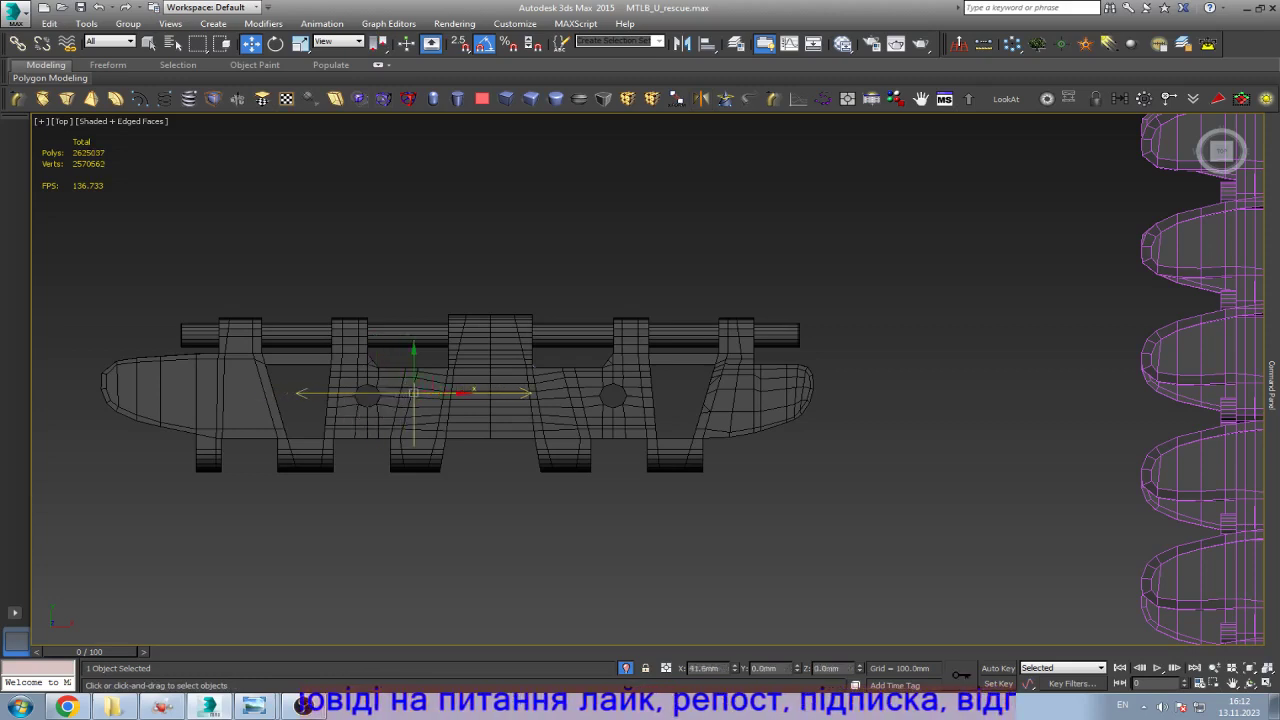
pyautogui.moveTo(1272, 385)
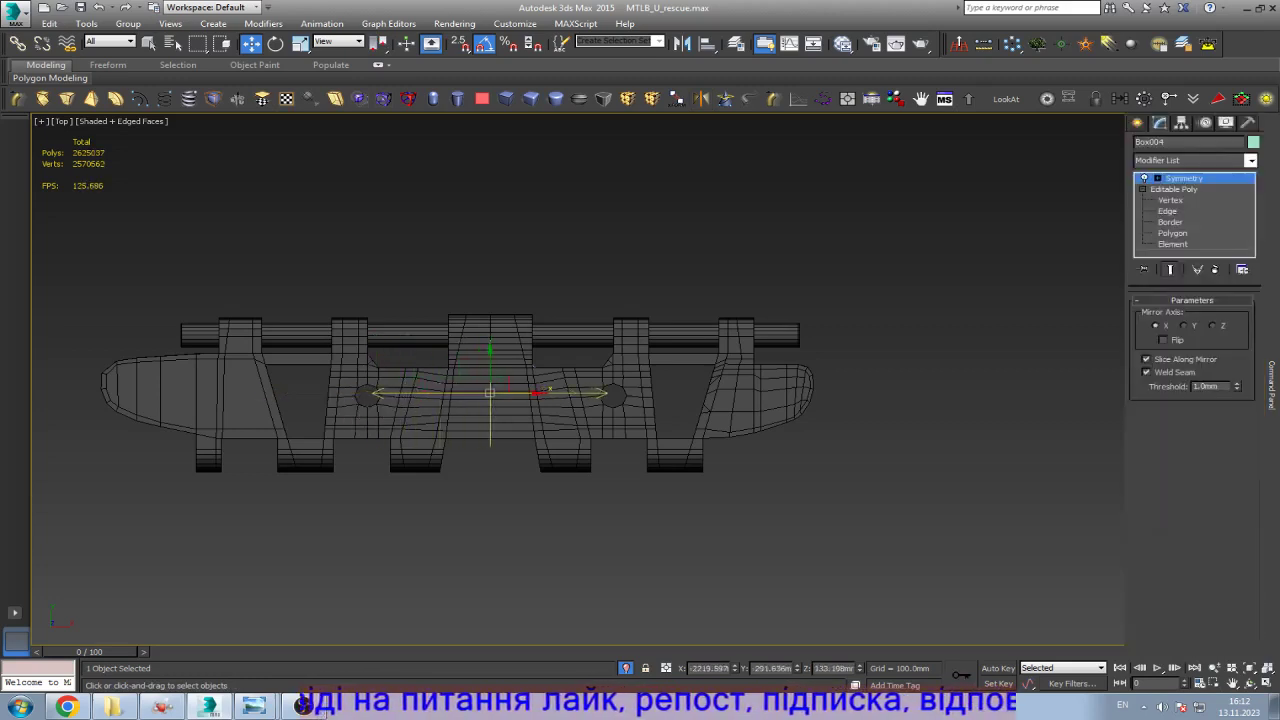
pyautogui.click(1162, 339)
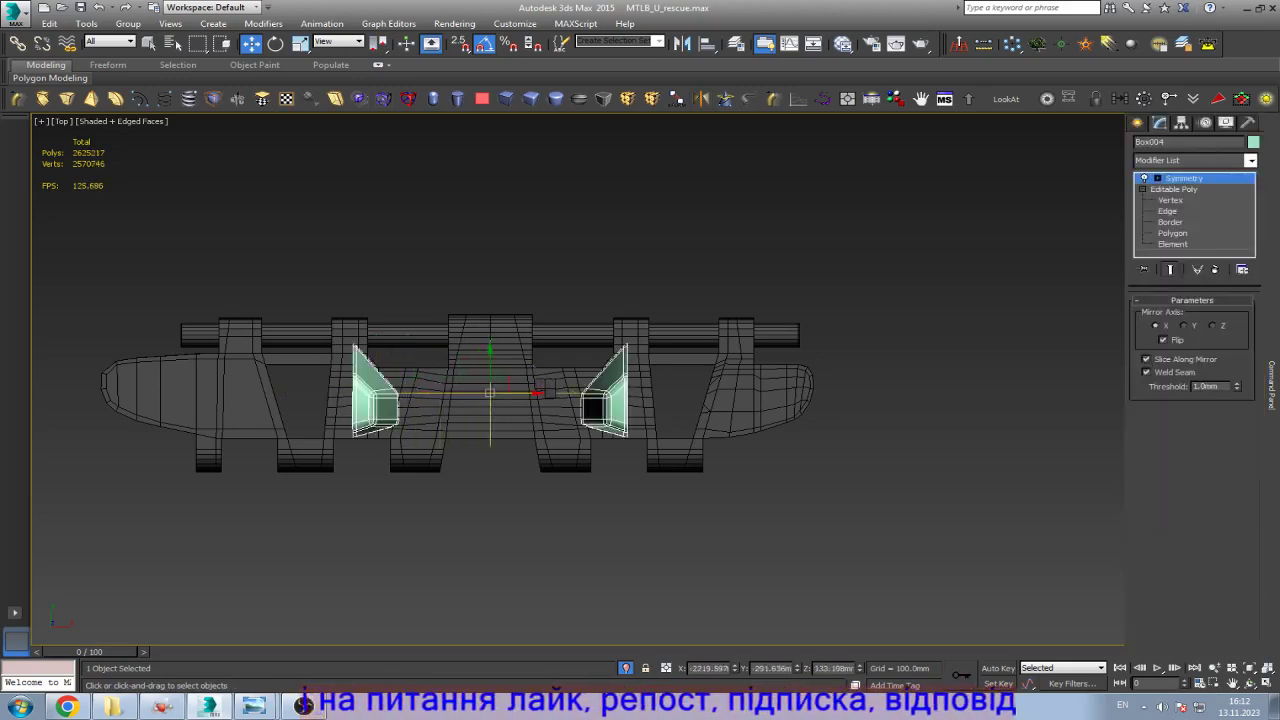
pyautogui.scroll(3, 510, 405)
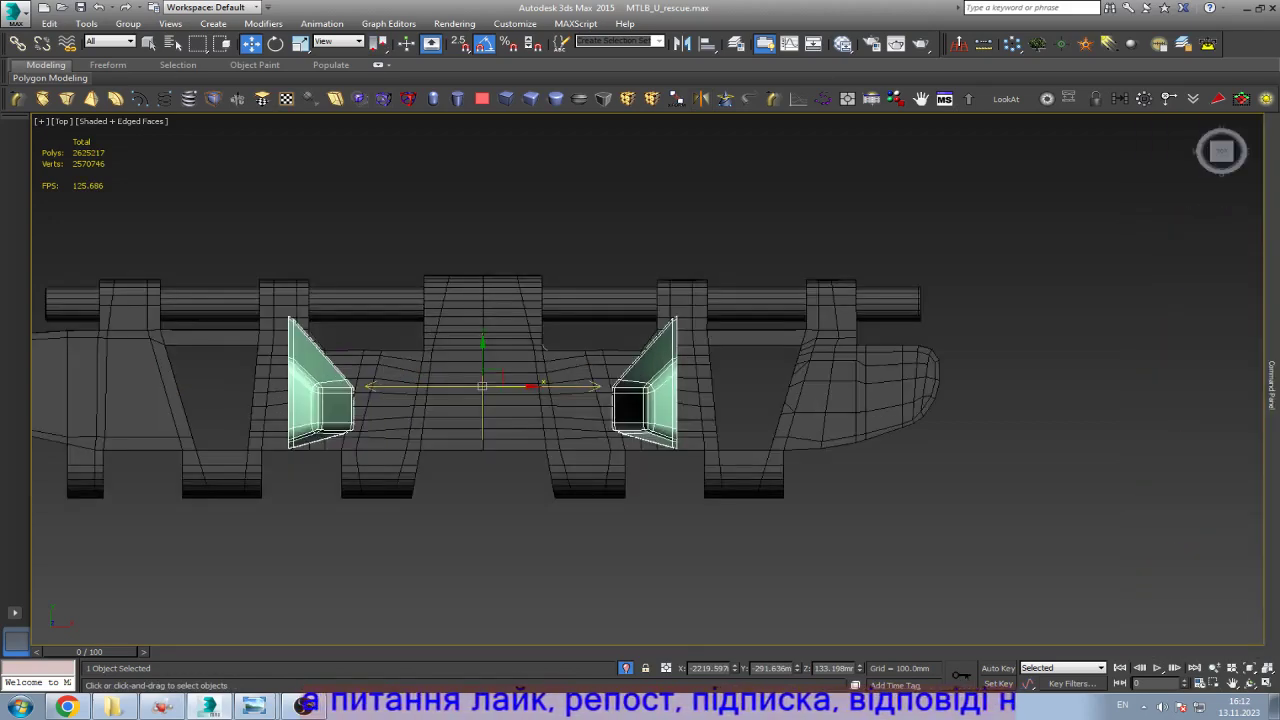
pyautogui.press('F4')
pyautogui.press('F3')
pyautogui.scroll(3, 510, 400)
pyautogui.scroll(-2, 510, 400)
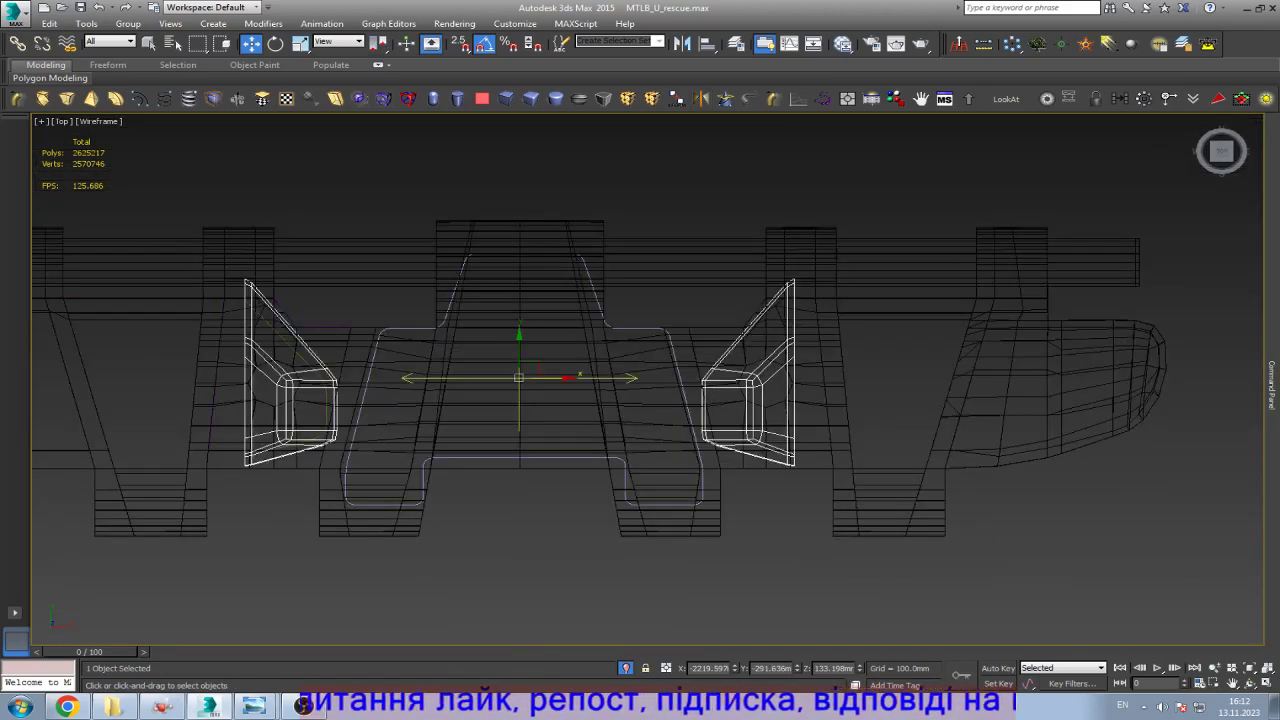
pyautogui.press('F3')
# Step: Orbit to check both teeth, then select the Track link and isolate it
pyautogui.hotkey('ctrl', 'r')
pyautogui.moveTo(650, 450)
pyautogui.mouseDown()
pyautogui.moveTo(650, 320)
pyautogui.moveTo(655, 425)
pyautogui.moveTo(620, 380)
pyautogui.moveTo(600, 300)
pyautogui.moveTo(640, 360)
pyautogui.moveTo(660, 330)
pyautogui.moveTo(650, 380)
pyautogui.moveTo(660, 300)
pyautogui.moveTo(630, 355)
pyautogui.mouseUp()
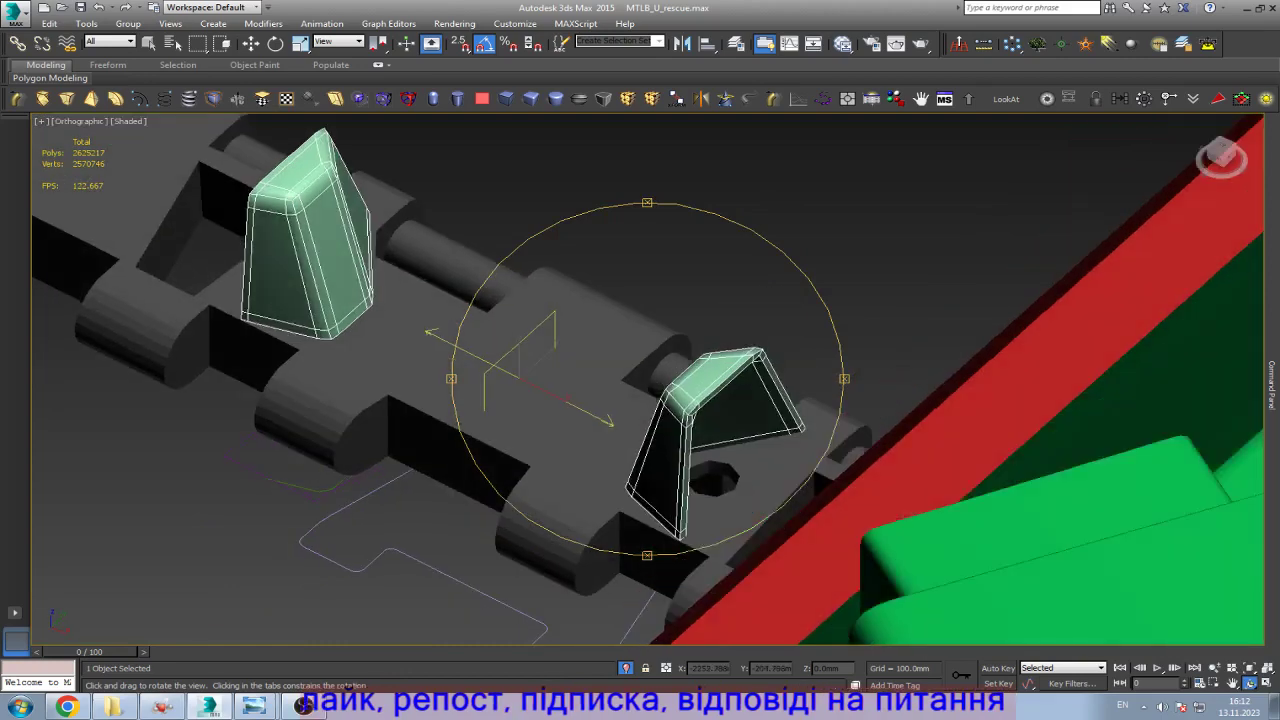
pyautogui.rightClick(599, 362)
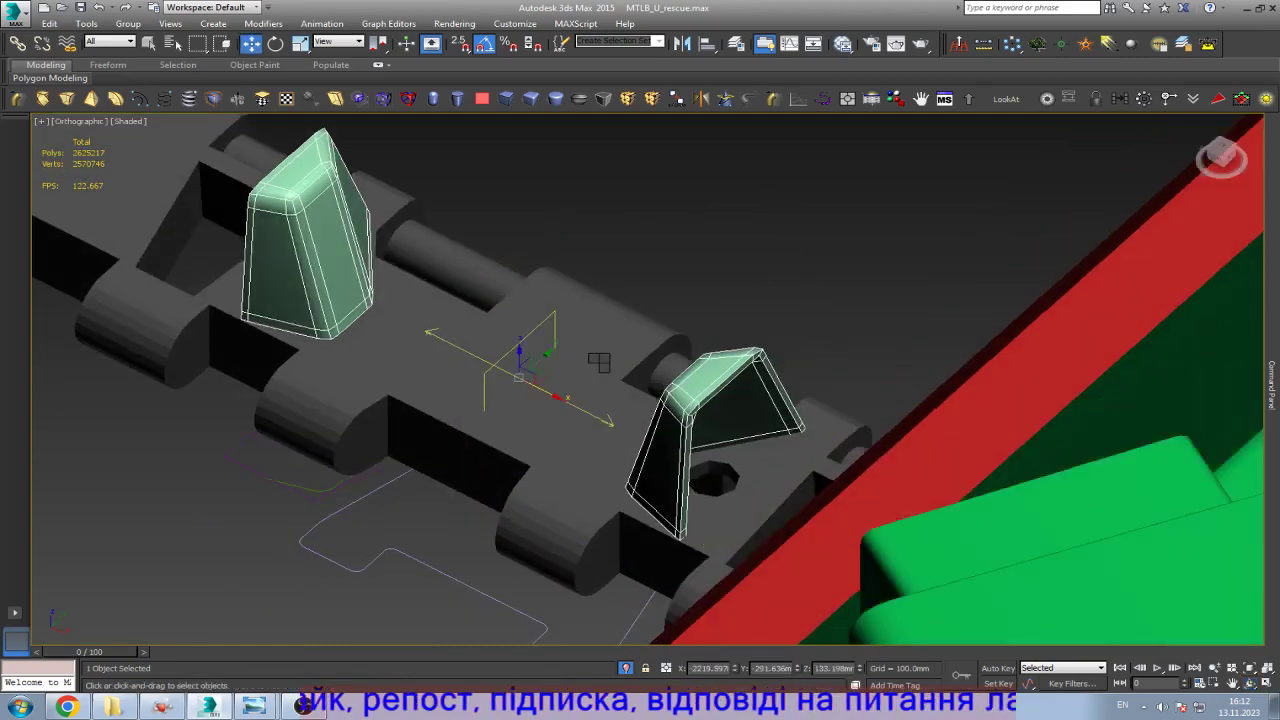
pyautogui.click(599, 362)
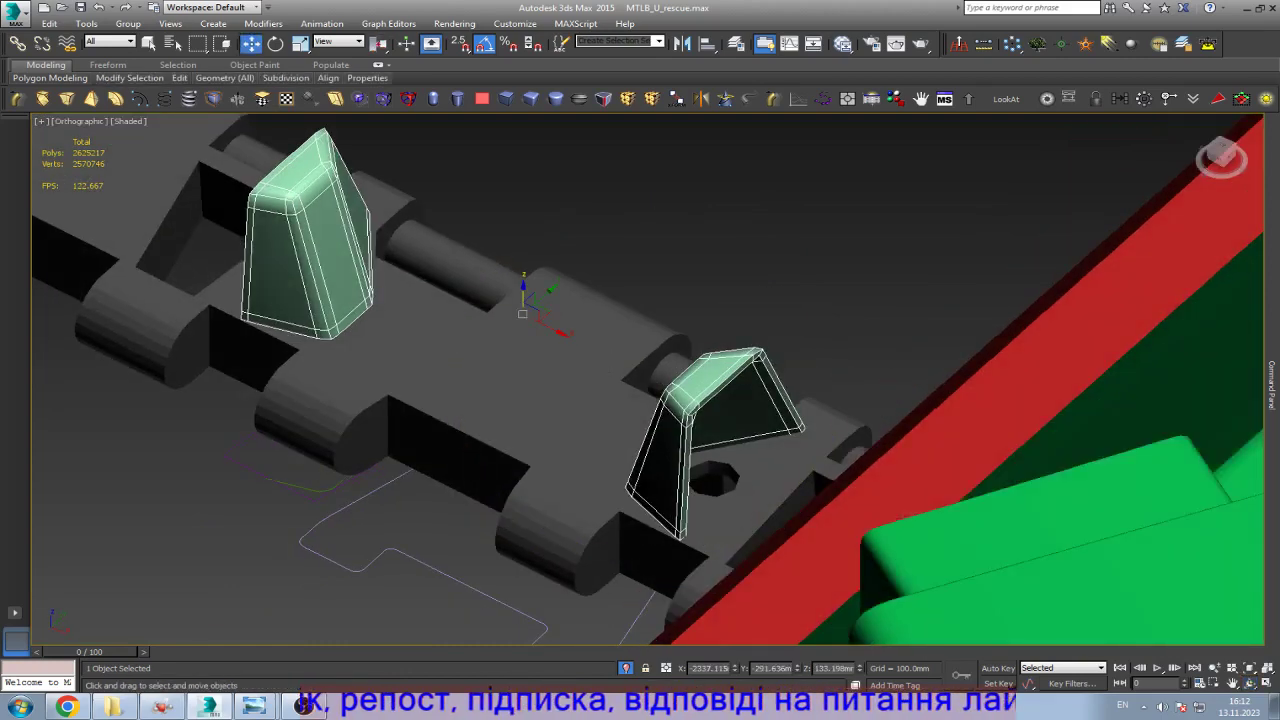
pyautogui.hotkey('alt', 'q')
pyautogui.scroll(5, 640, 380)
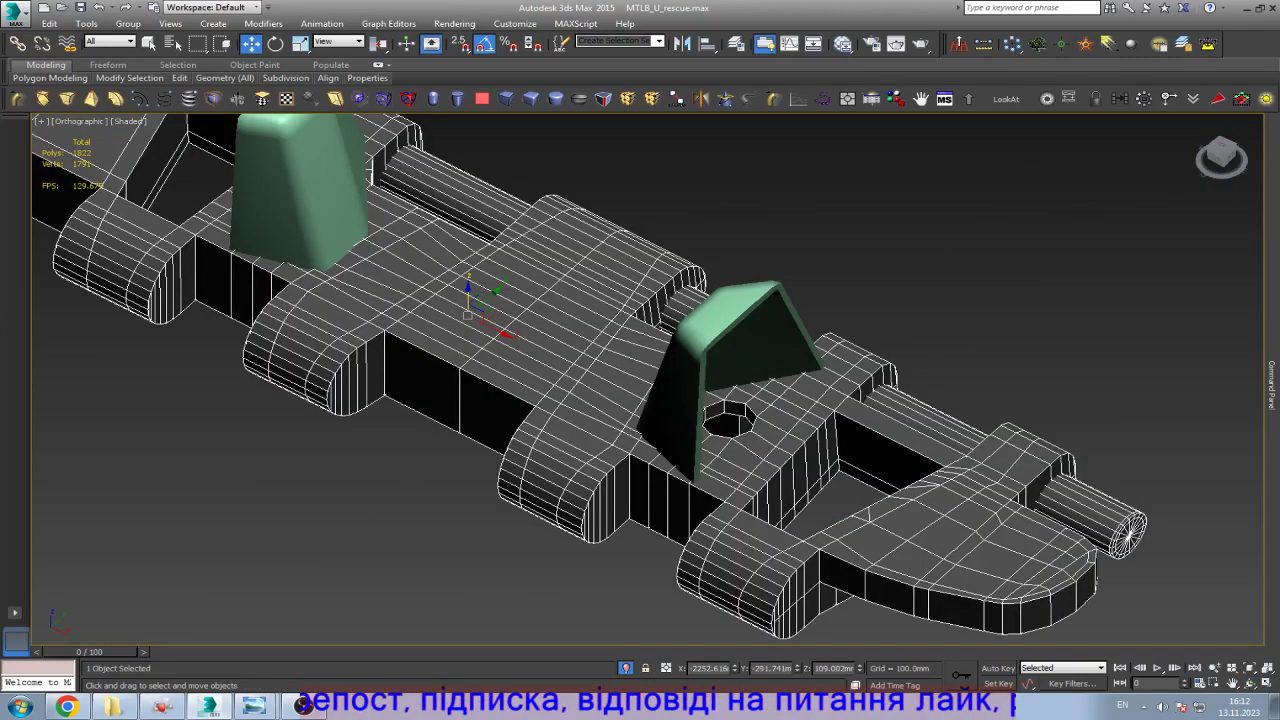
# Step: Attach the guide teeth to the Track Editable Poly, then select all elements and frame them
pyautogui.click(1272, 380)
pyautogui.click(1157, 415)
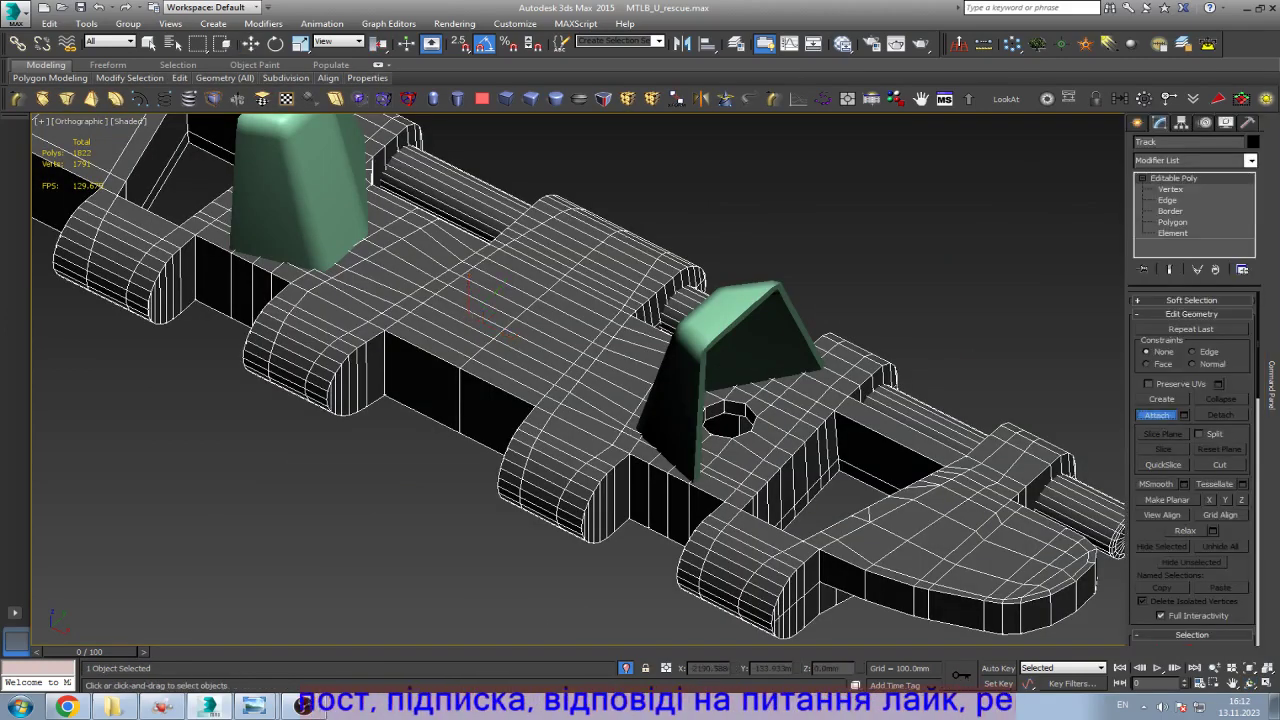
pyautogui.click(300, 190)
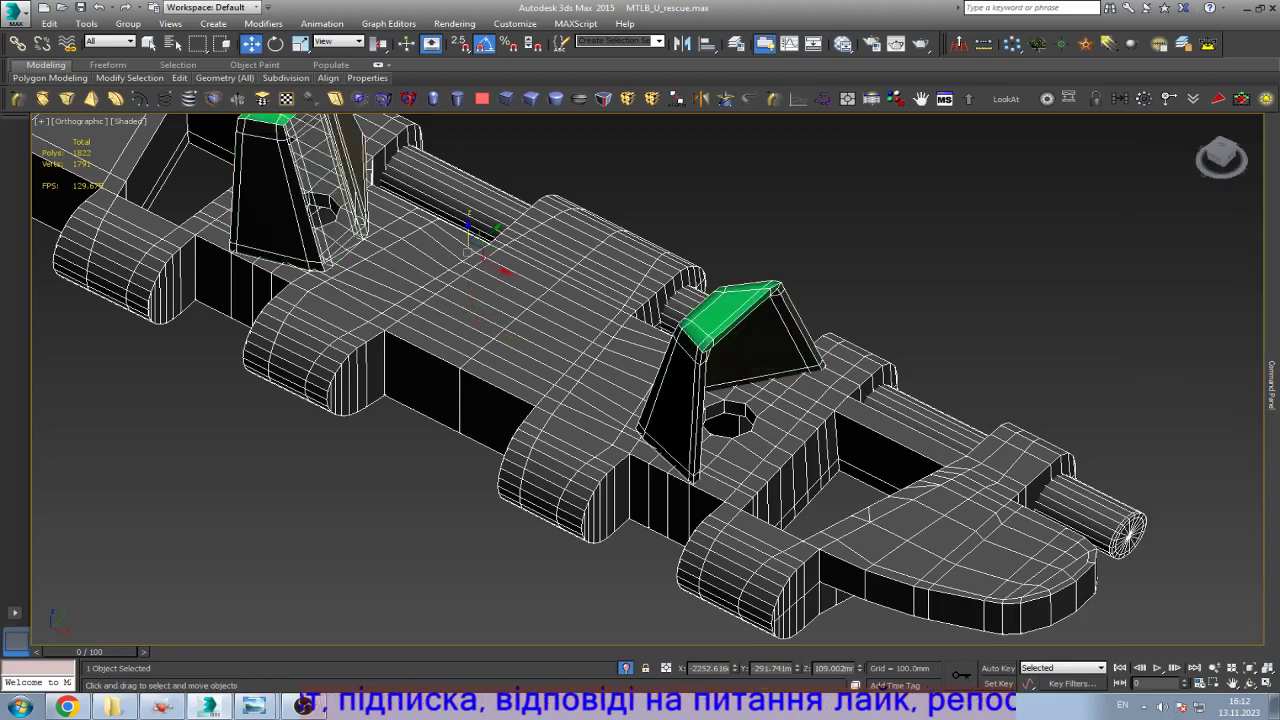
pyautogui.press('5')
pyautogui.hotkey('ctrl', 'a')
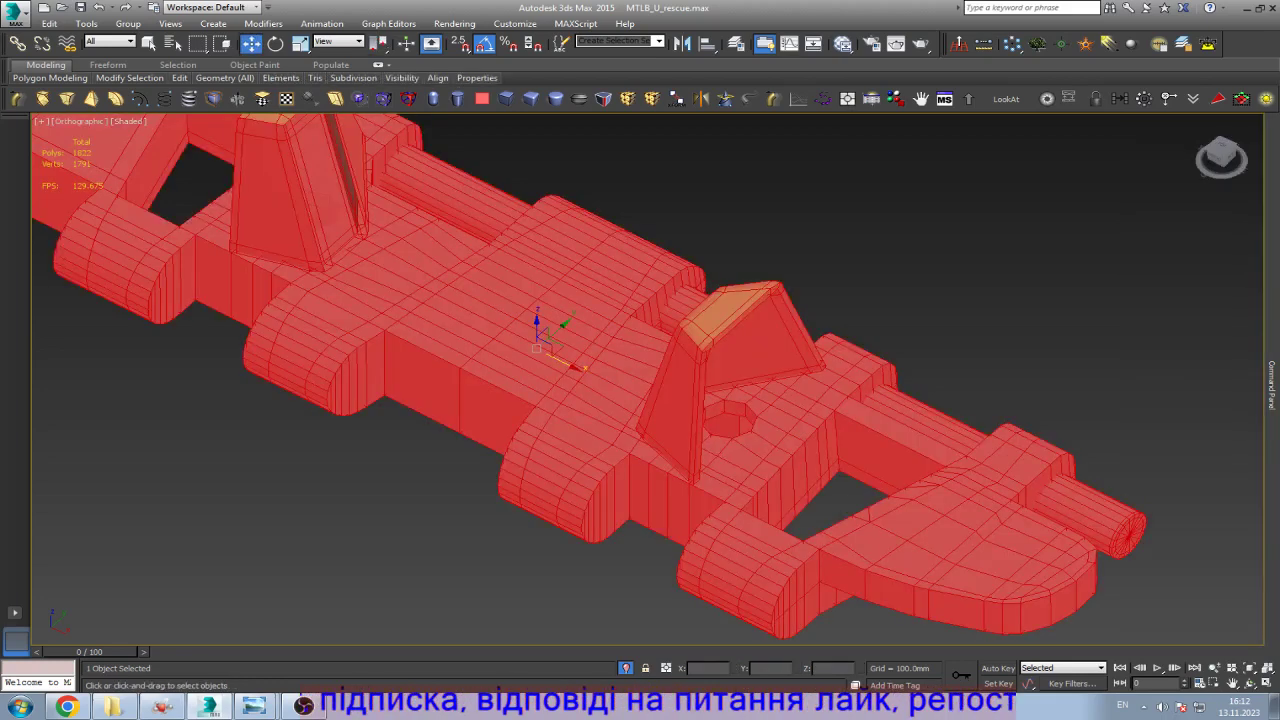
pyautogui.press('z')
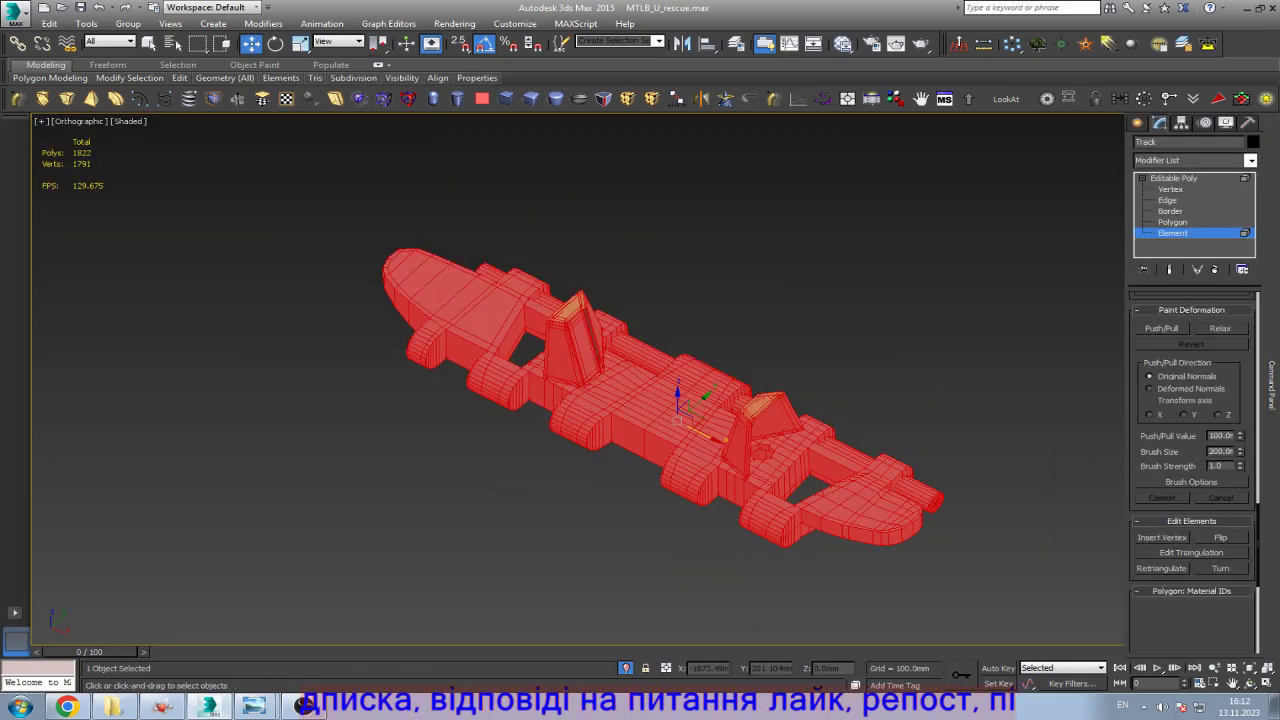
pyautogui.scroll(-4, 1192, 450)
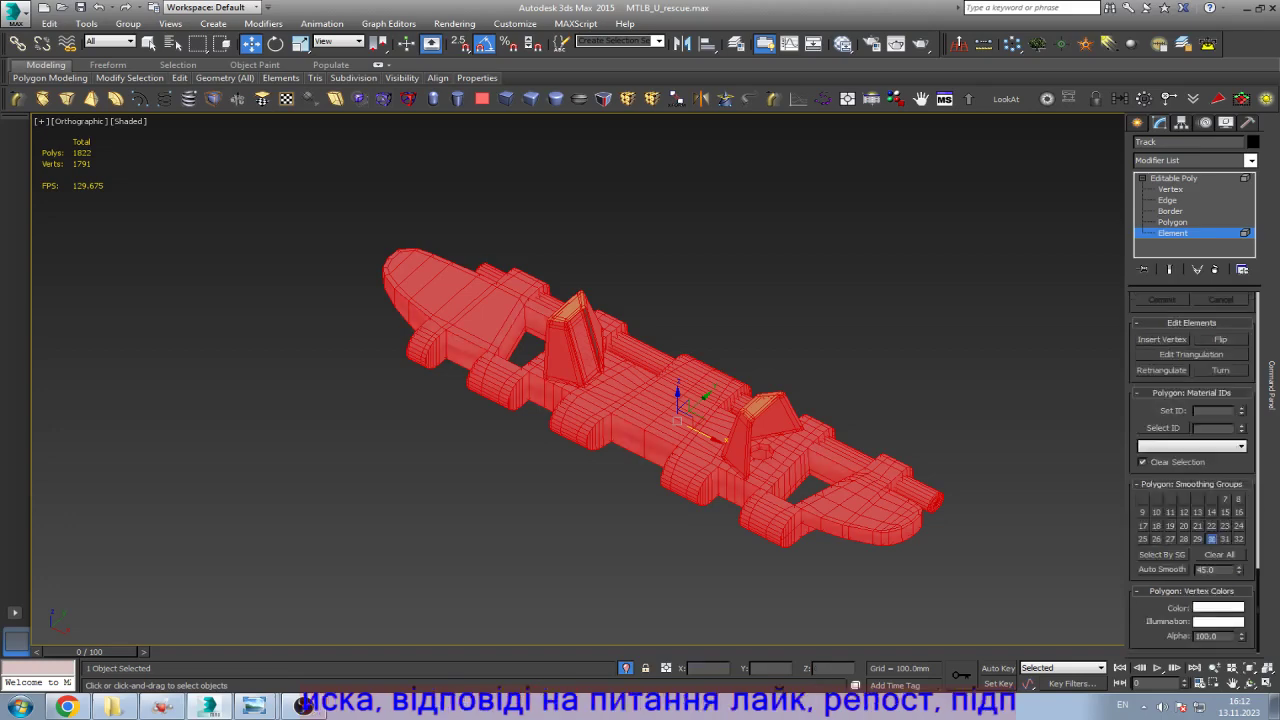
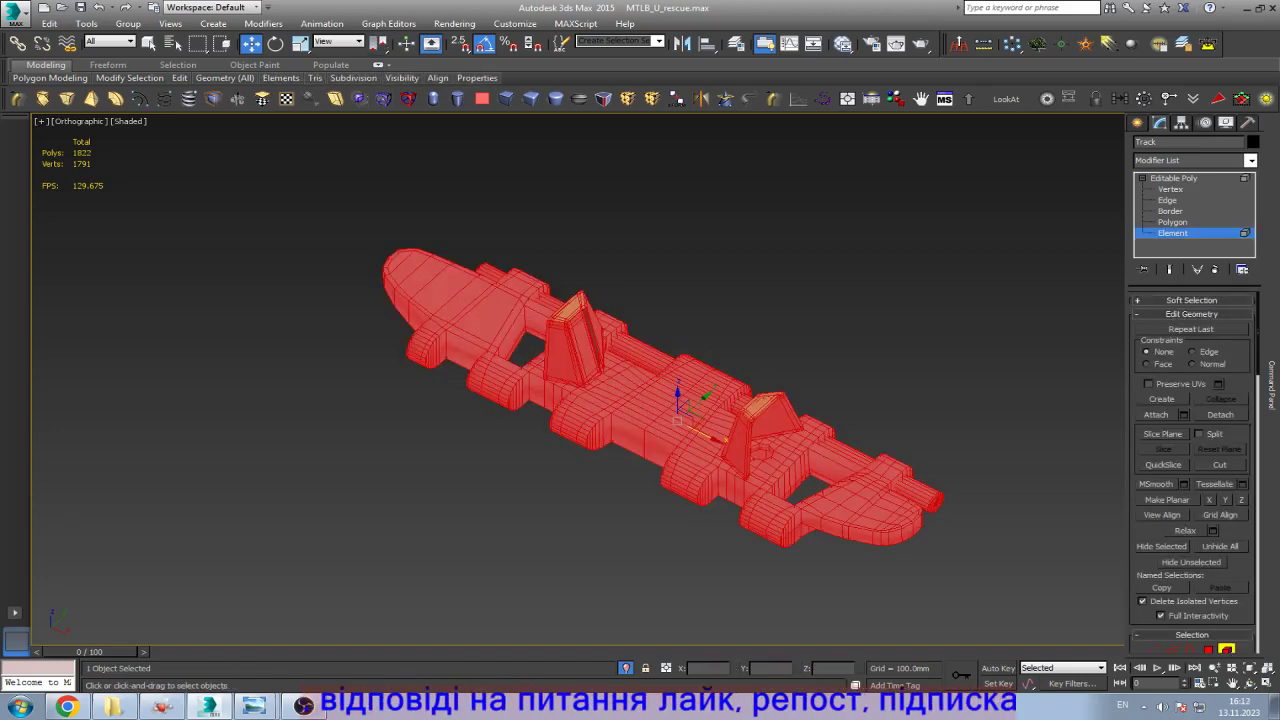
# Step: Give the track link's selected element material ID 2
pyautogui.scroll(-6, 1192, 470)
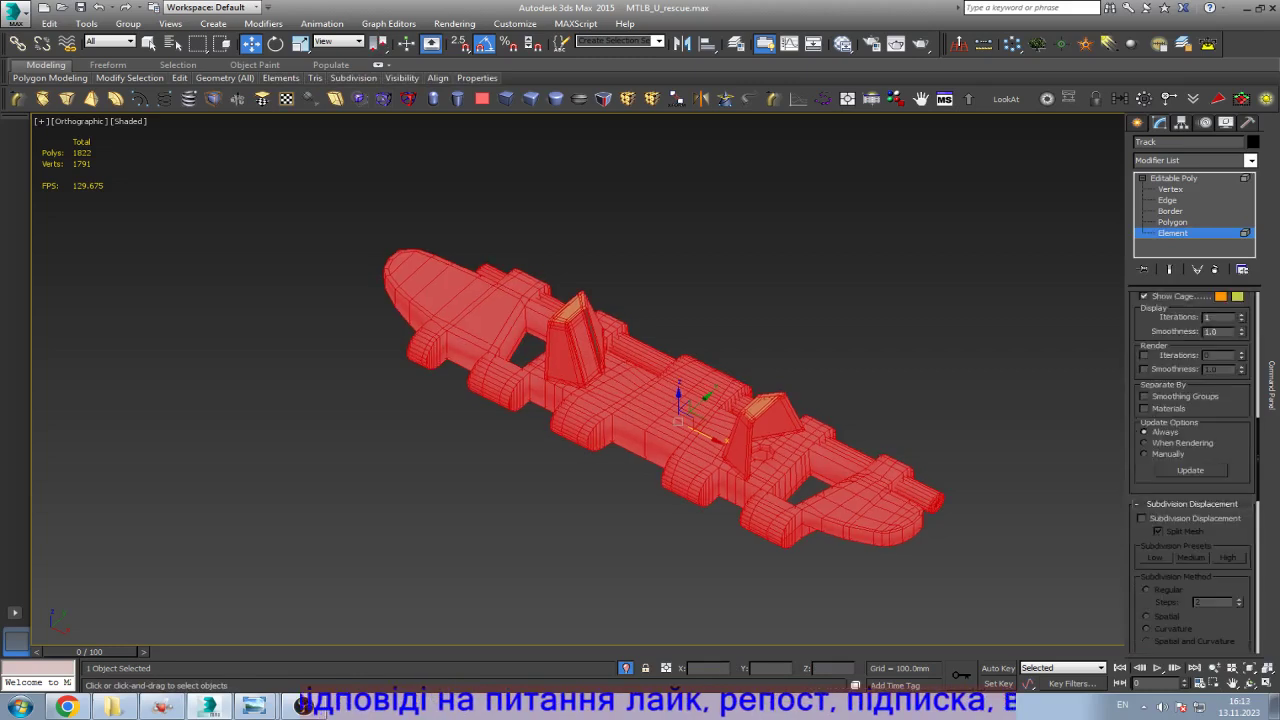
pyautogui.scroll(-5, 1192, 460)
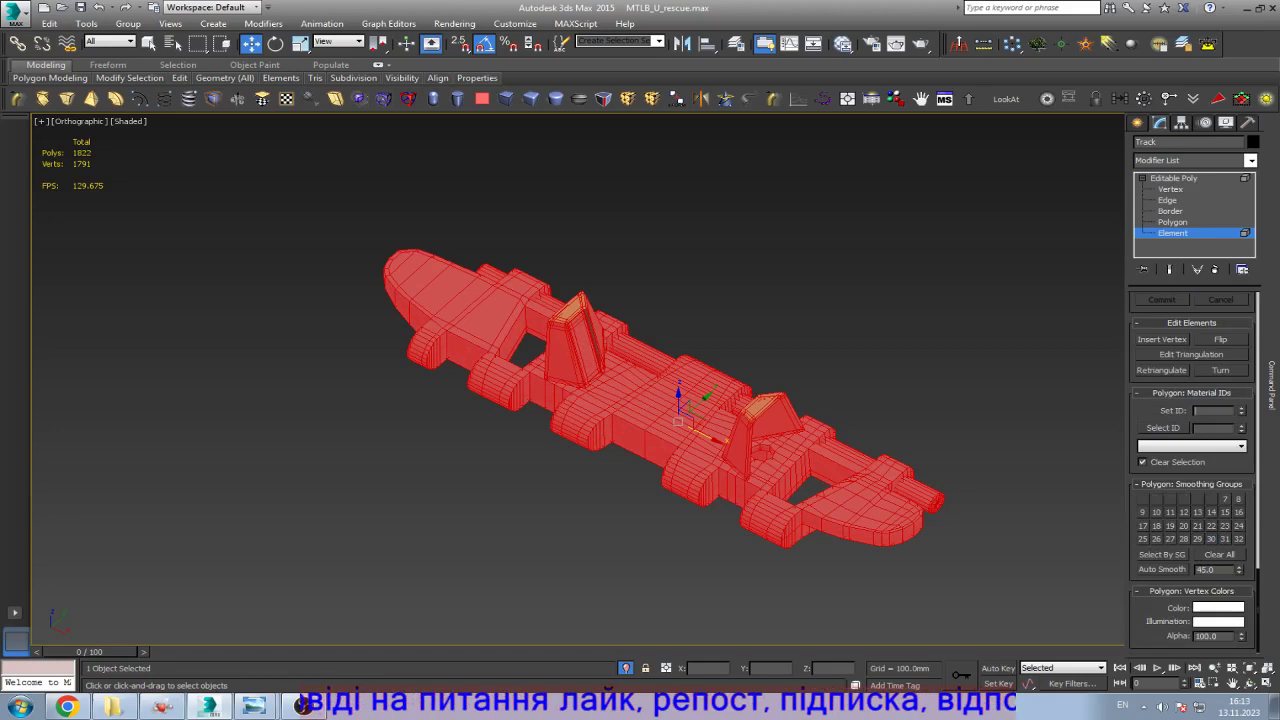
pyautogui.click(1215, 410)
pyautogui.write('2')
# Step: Return to the whole Editable Poly, reselect the link in Front view and orbit off-axis
pyautogui.click(1174, 178)
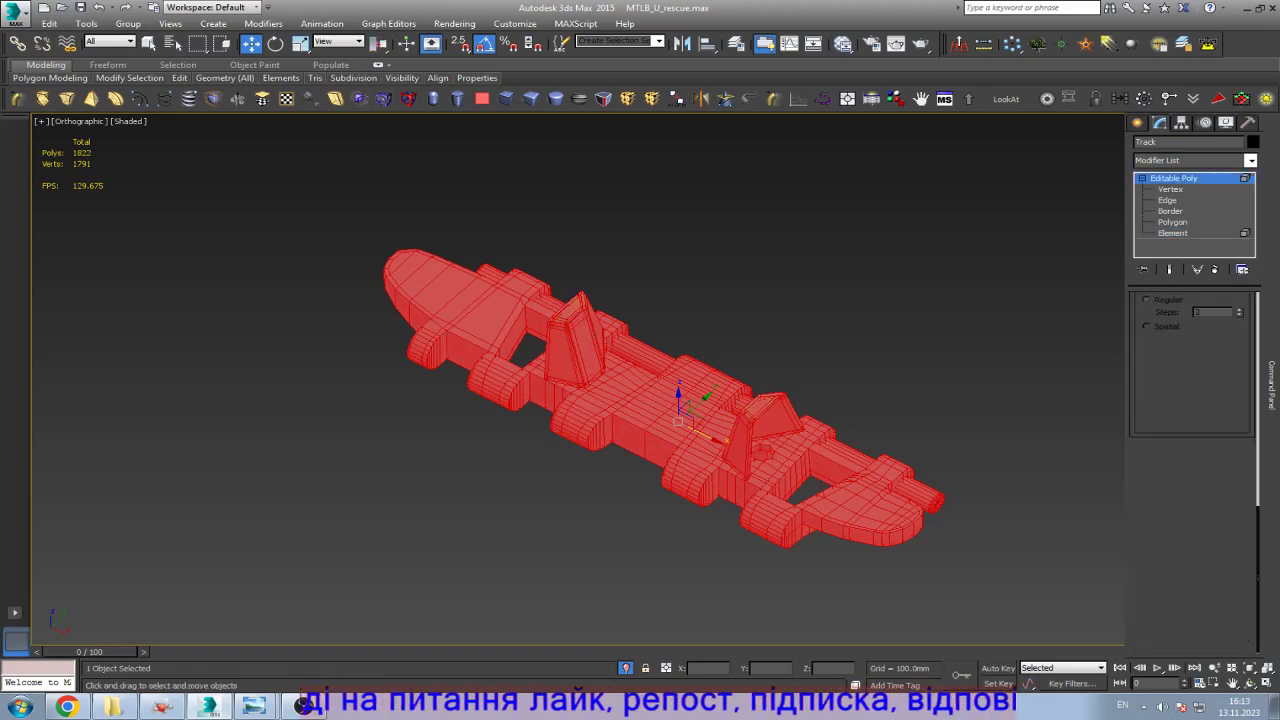
pyautogui.hotkey('ctrl', 'd')
pyautogui.hotkey('ctrl', 'a')
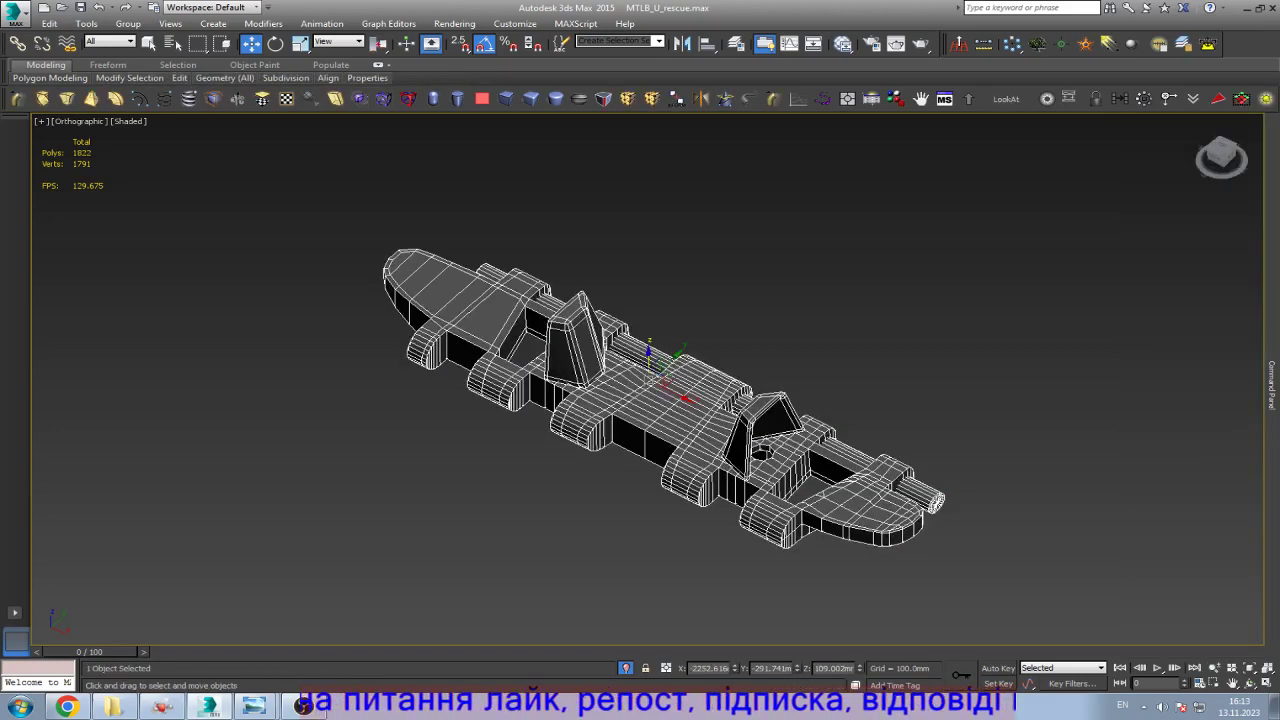
pyautogui.press('f')
pyautogui.hotkey('ctrl', 'd')
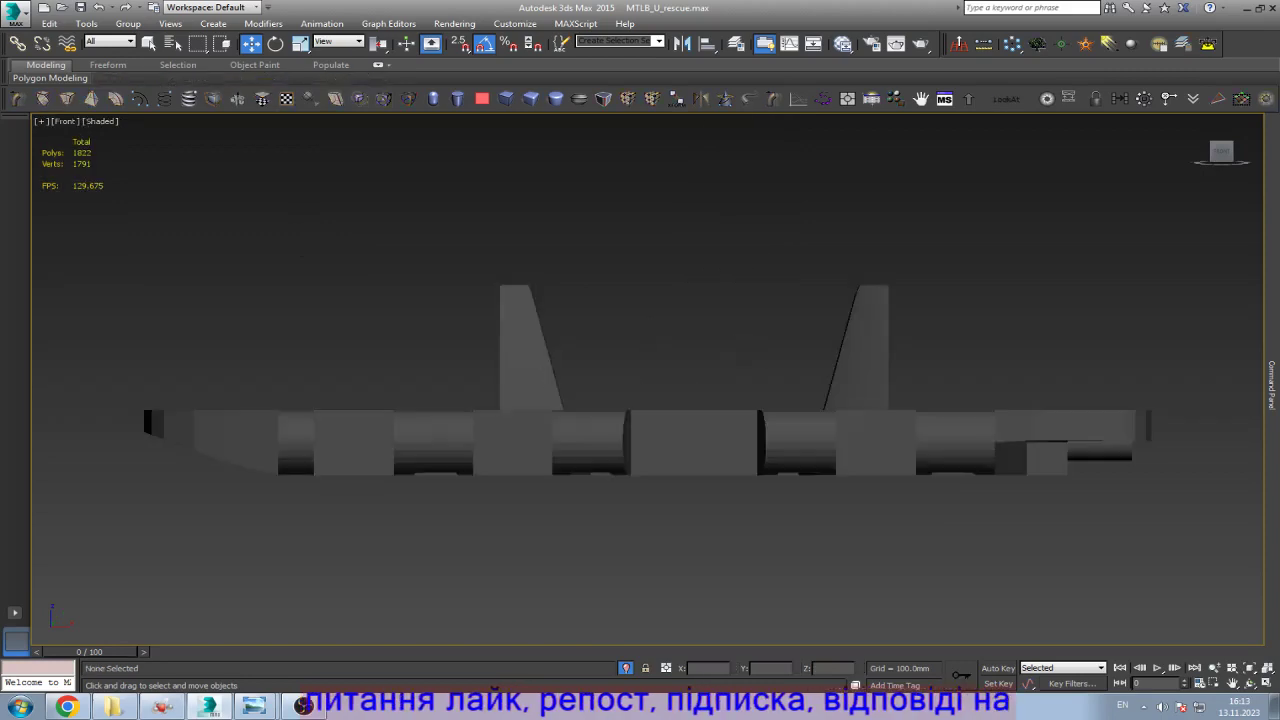
pyautogui.hotkey('ctrl', 'a')
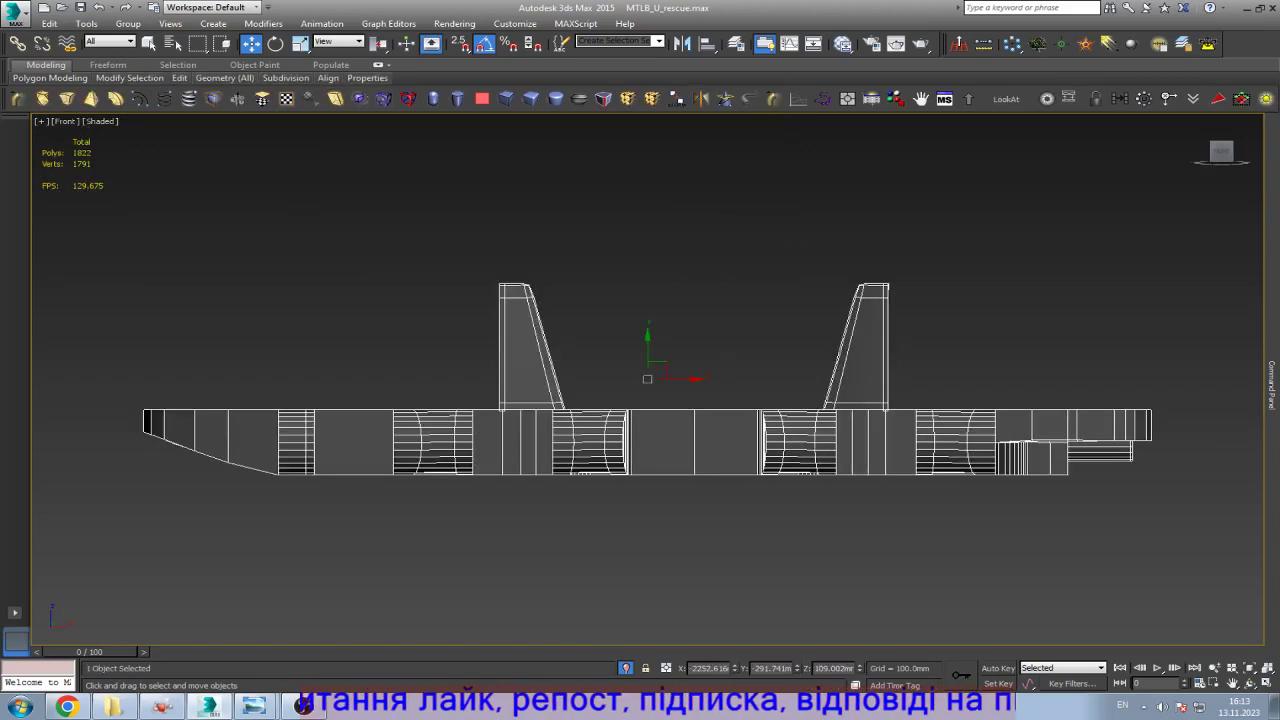
pyautogui.hotkey('ctrl', 'r')
pyautogui.moveTo(647, 400); pyautogui.dragTo(650, 520)
# Step: Clone the track link as a copy named Track001 beside the original
pyautogui.press('w')
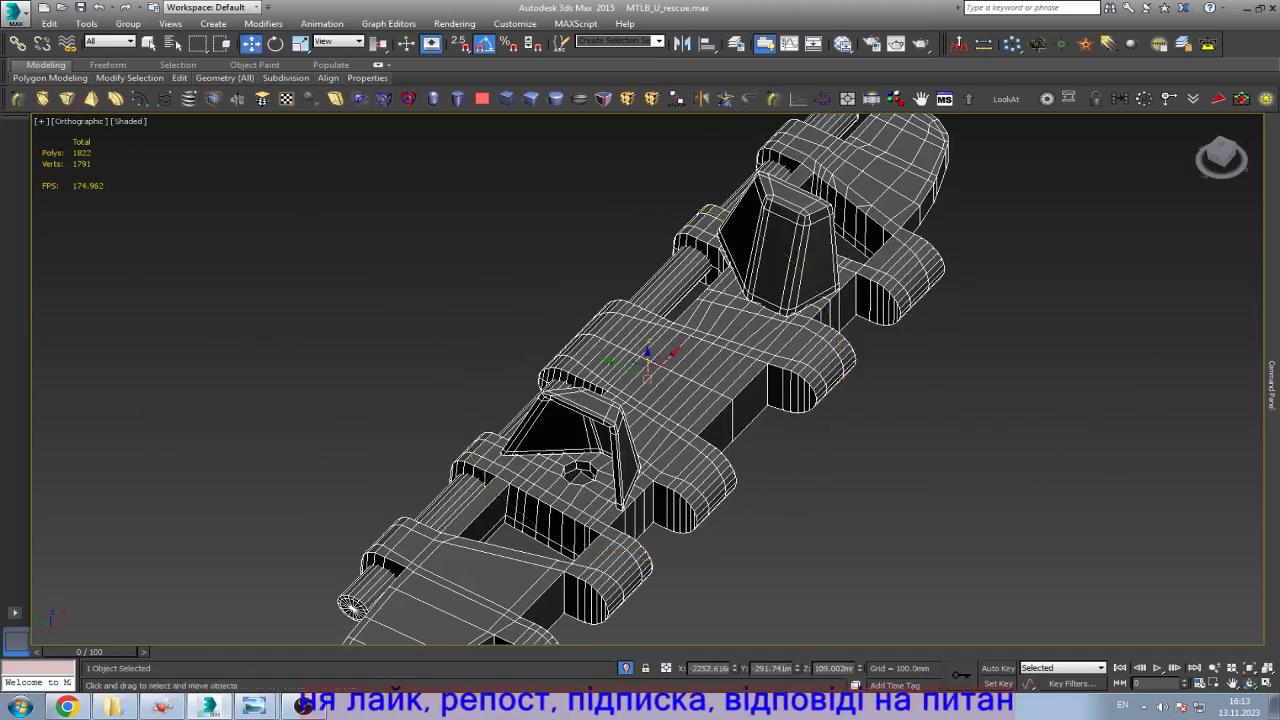
pyautogui.moveTo(625, 360)
pyautogui.keyDown('shift'); pyautogui.mouseDown()
pyautogui.moveTo(707, 391)
pyautogui.moveTo(727, 434)
pyautogui.moveTo(780, 433)
pyautogui.mouseUp(); pyautogui.keyUp('shift')
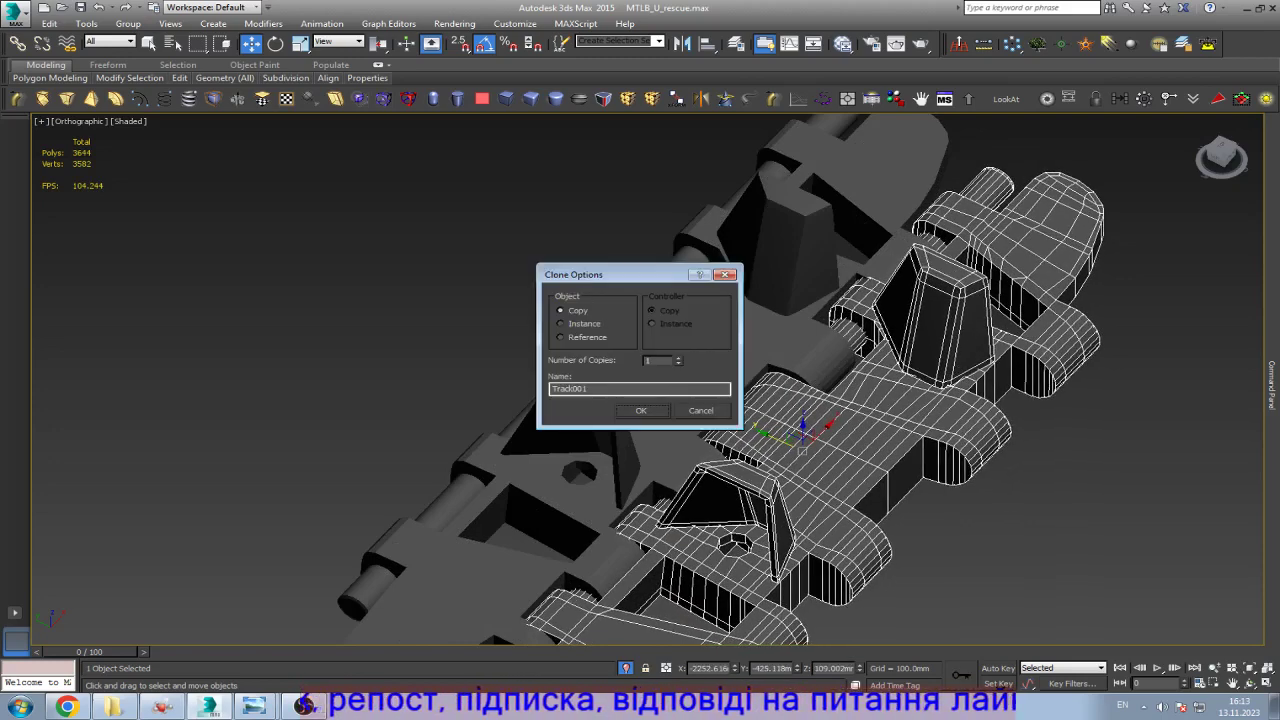
pyautogui.press('Return')
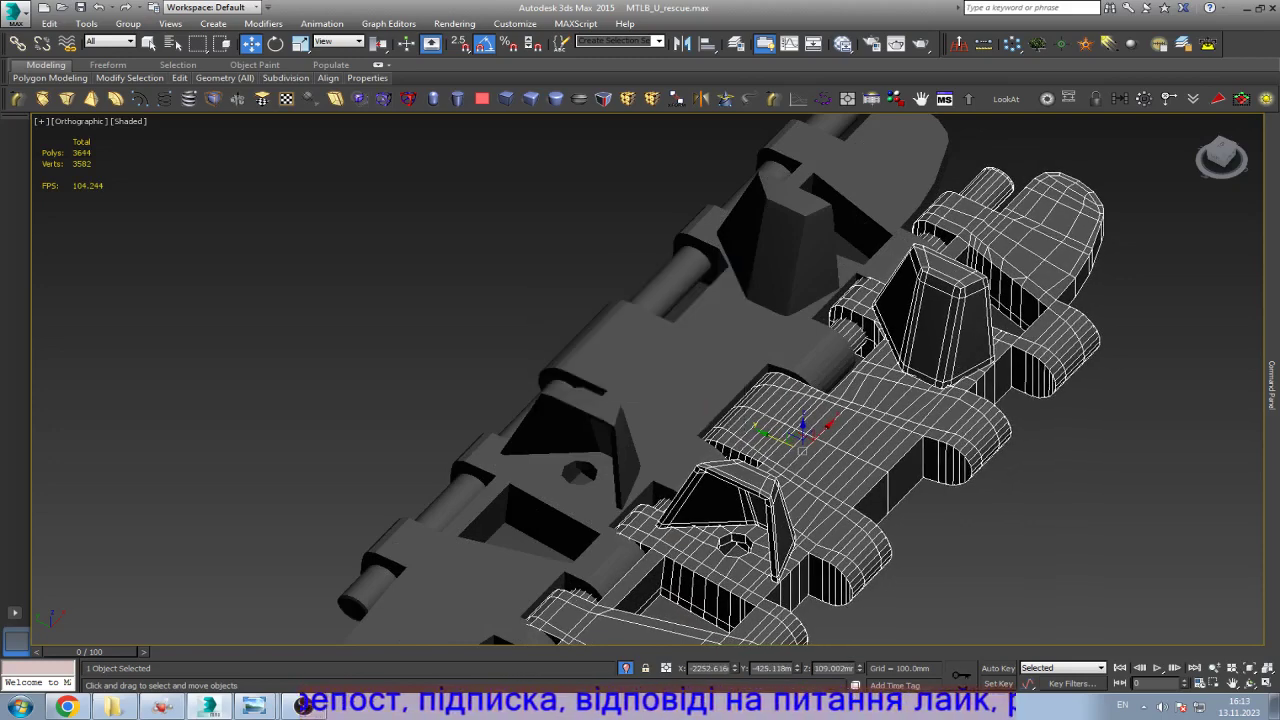
# Step: In the Top view, select a strut's vertex column on Track001 and nudge it right
pyautogui.press('t')
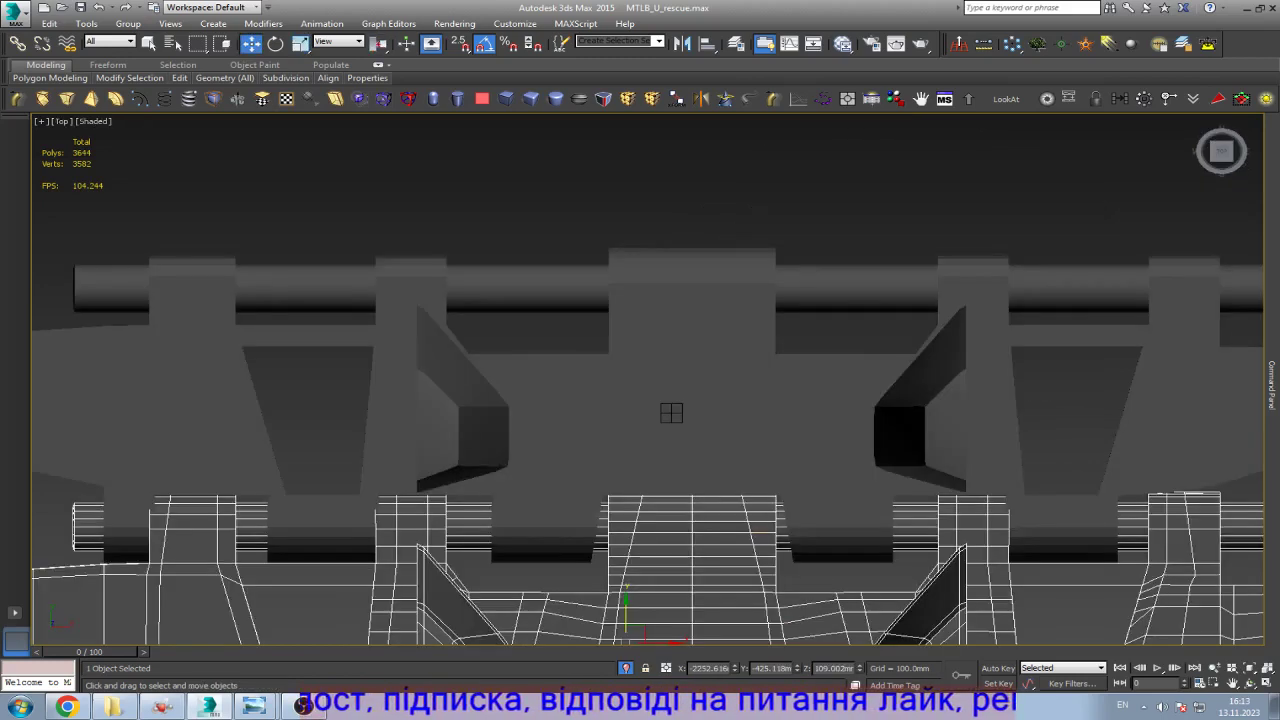
pyautogui.scroll(-3, 671, 413)
pyautogui.scroll(8, 671, 413)
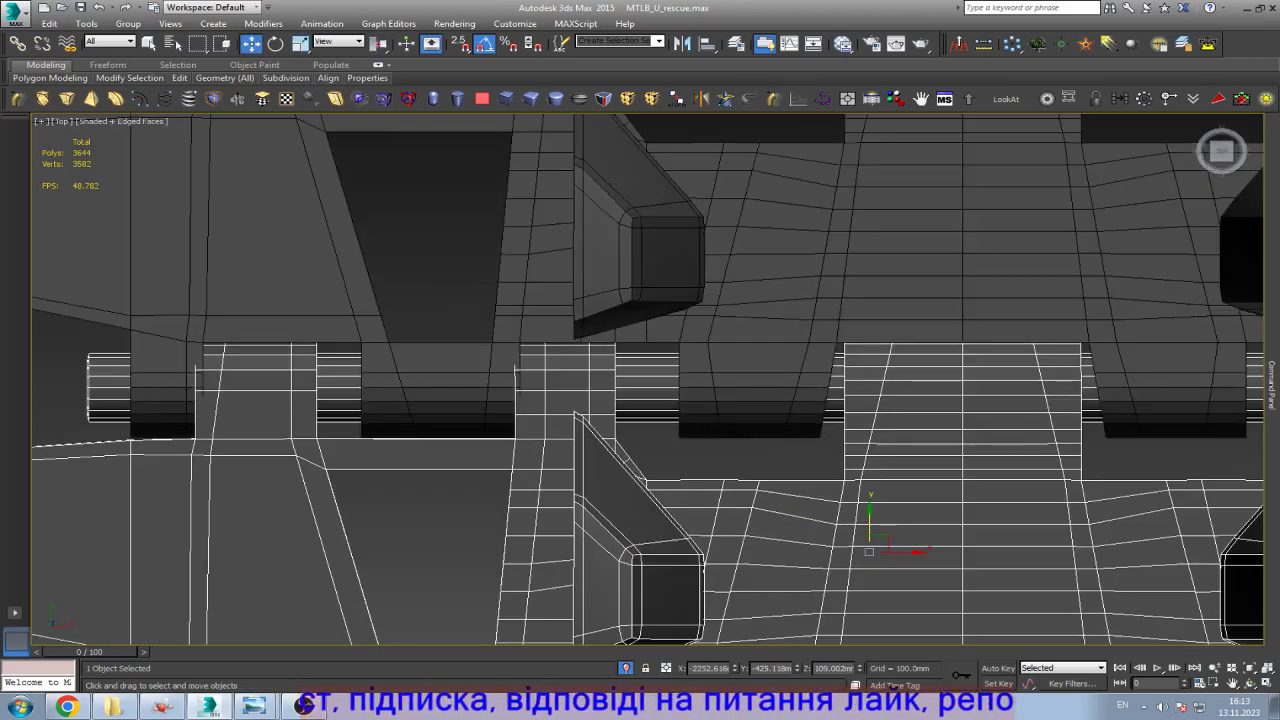
pyautogui.press('F3')
pyautogui.press('F3')
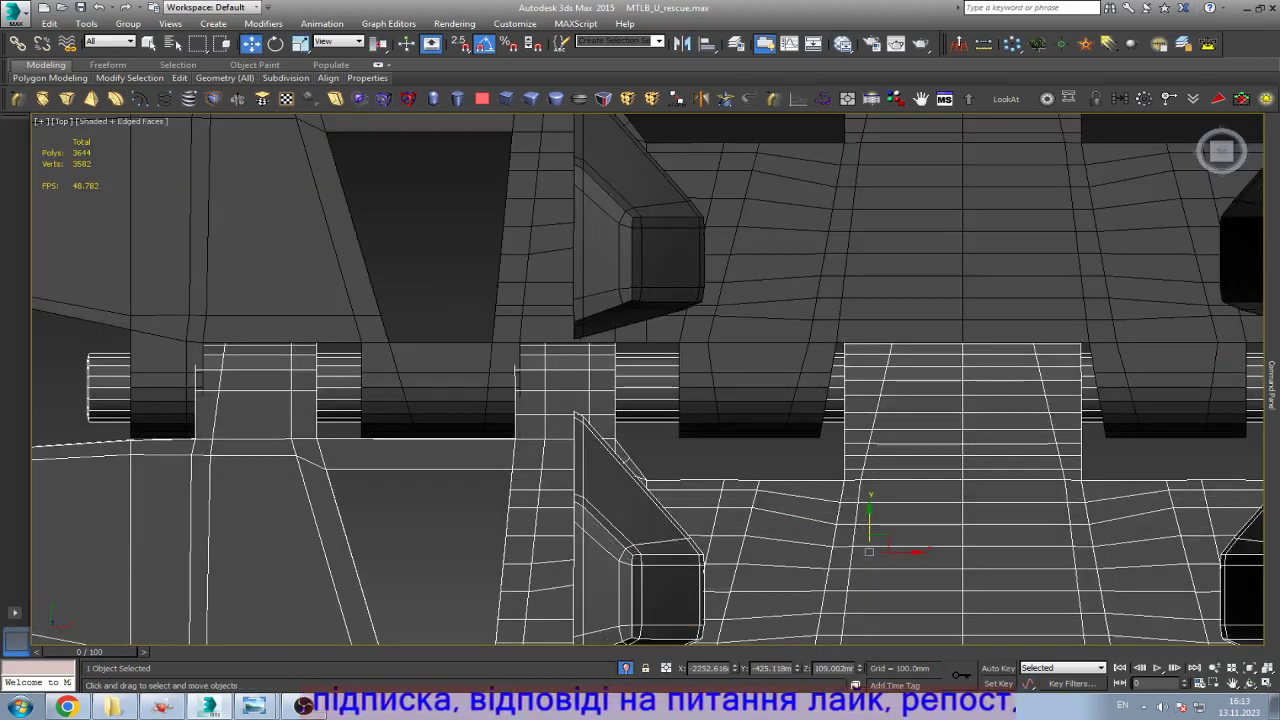
pyautogui.press('1')
pyautogui.scroll(4, 530, 428)
pyautogui.press('F3')
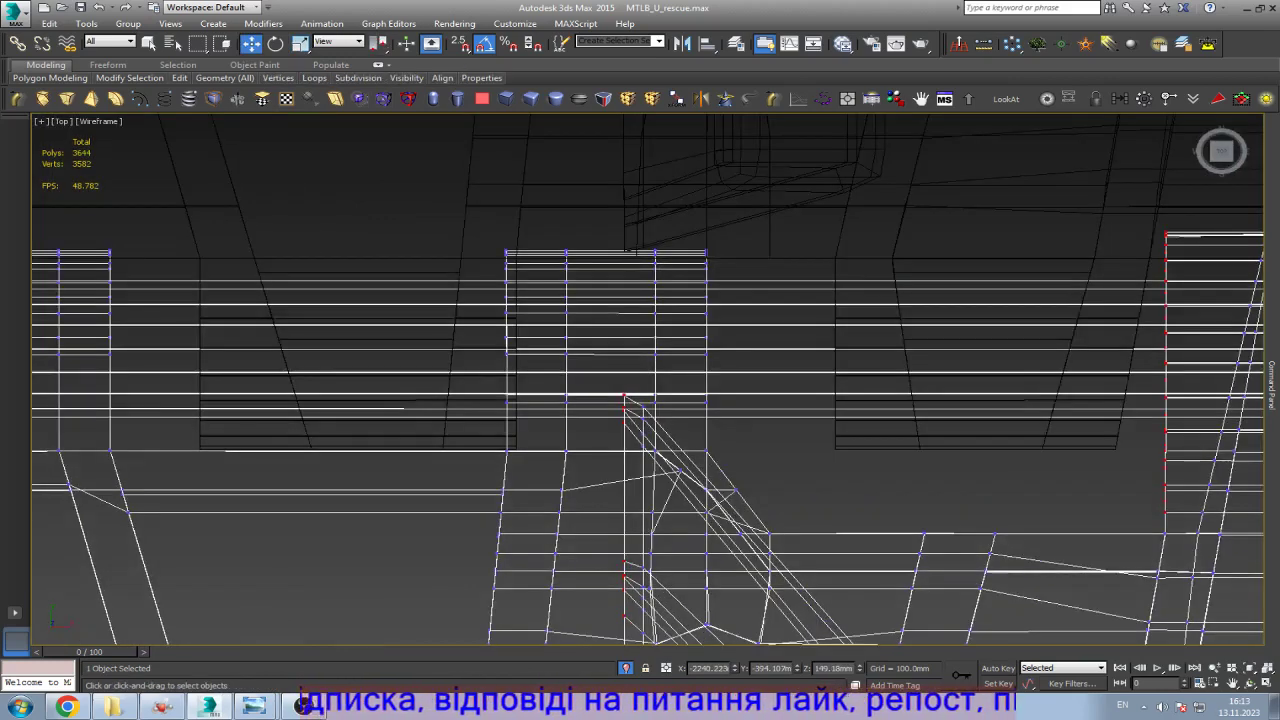
pyautogui.moveTo(532, 465); pyautogui.dragTo(503, 257)
pyautogui.scroll(2, 546, 350)
pyautogui.press('F3')
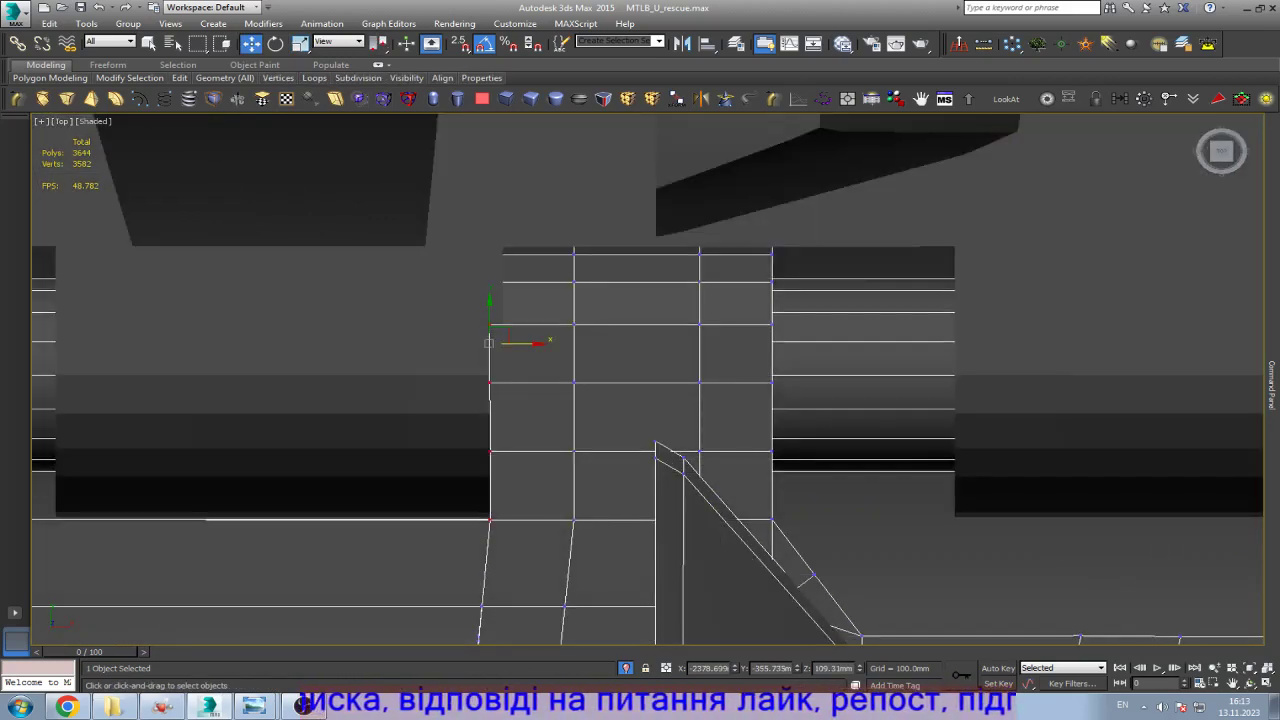
pyautogui.moveTo(489, 343); pyautogui.dragTo(510, 343)
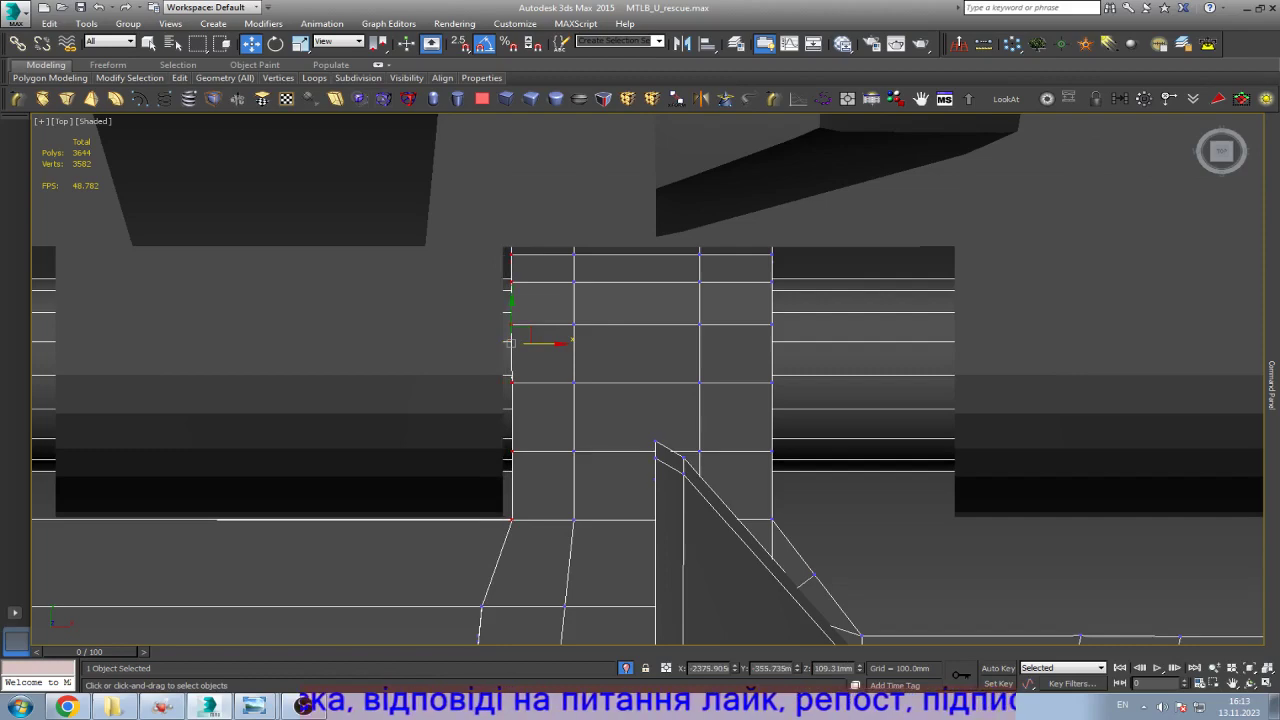
pyautogui.scroll(-5, 510, 343)
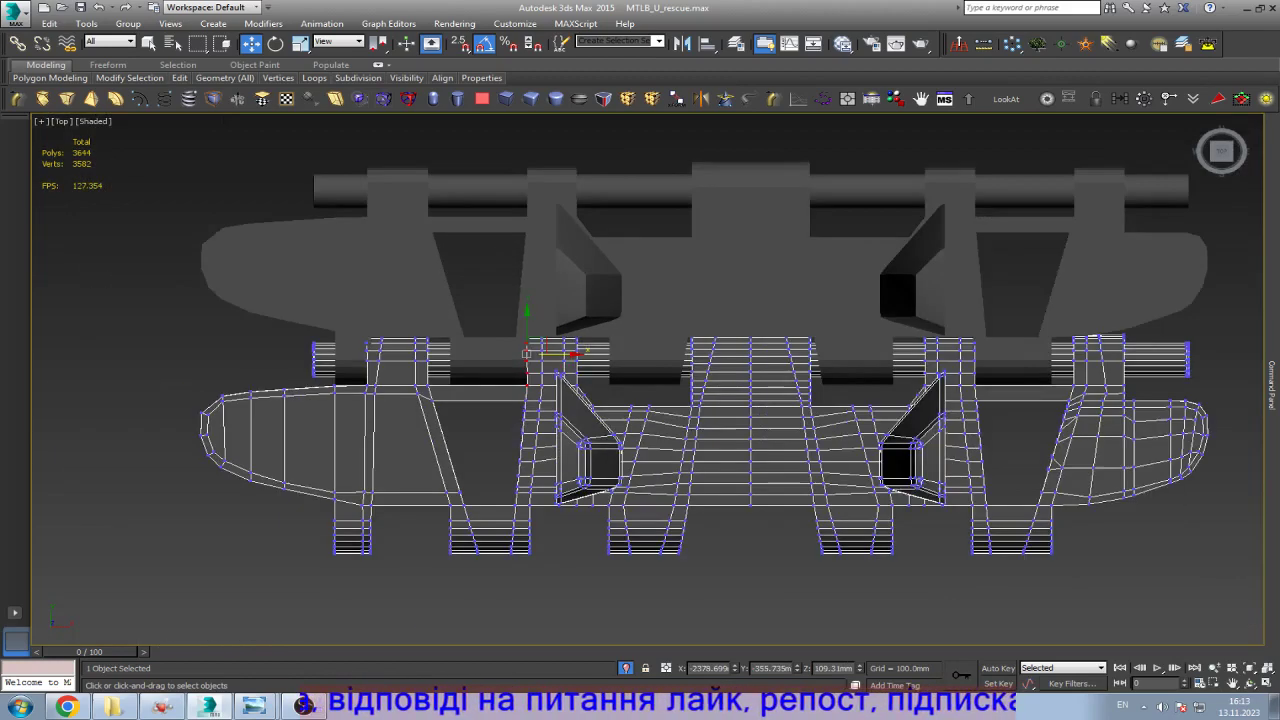
pyautogui.scroll(2, 529, 435)
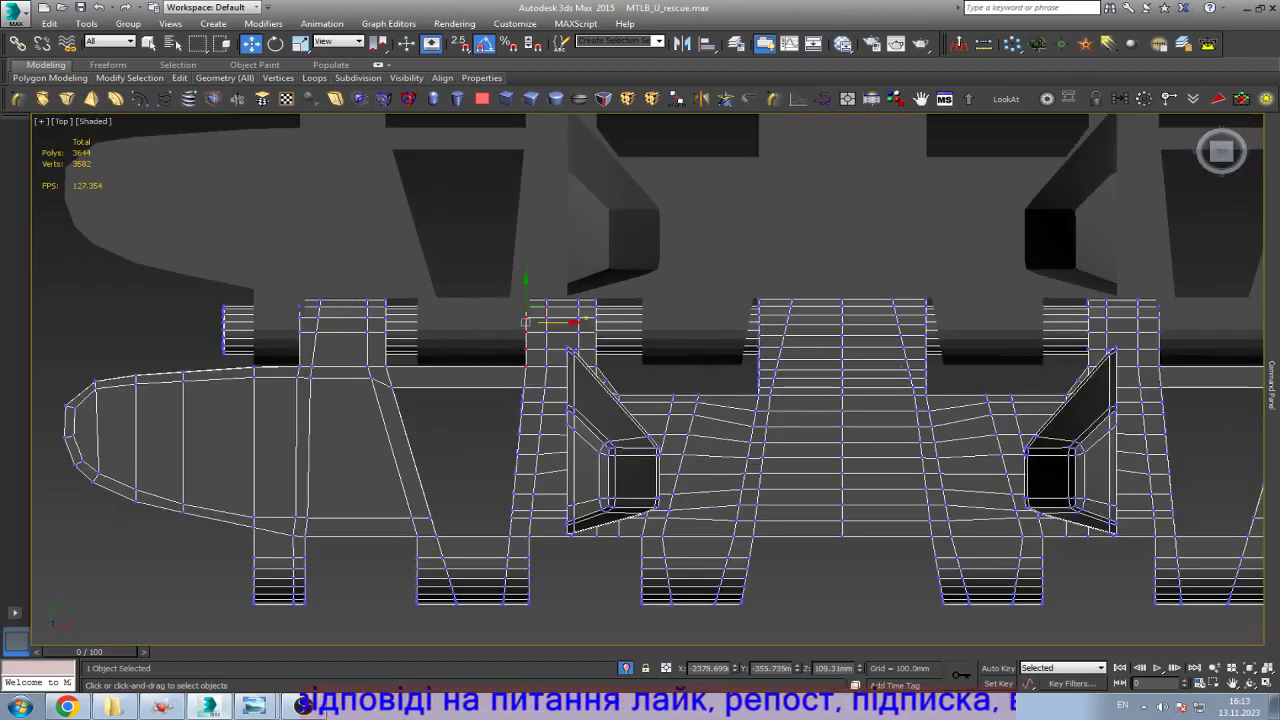
# Step: Try selecting the lower strut's vertex column on Track001, then clear the selection
pyautogui.keyDown('ctrl'); pyautogui.moveTo(540, 615); pyautogui.dragTo(540, 615); pyautogui.keyUp('ctrl')
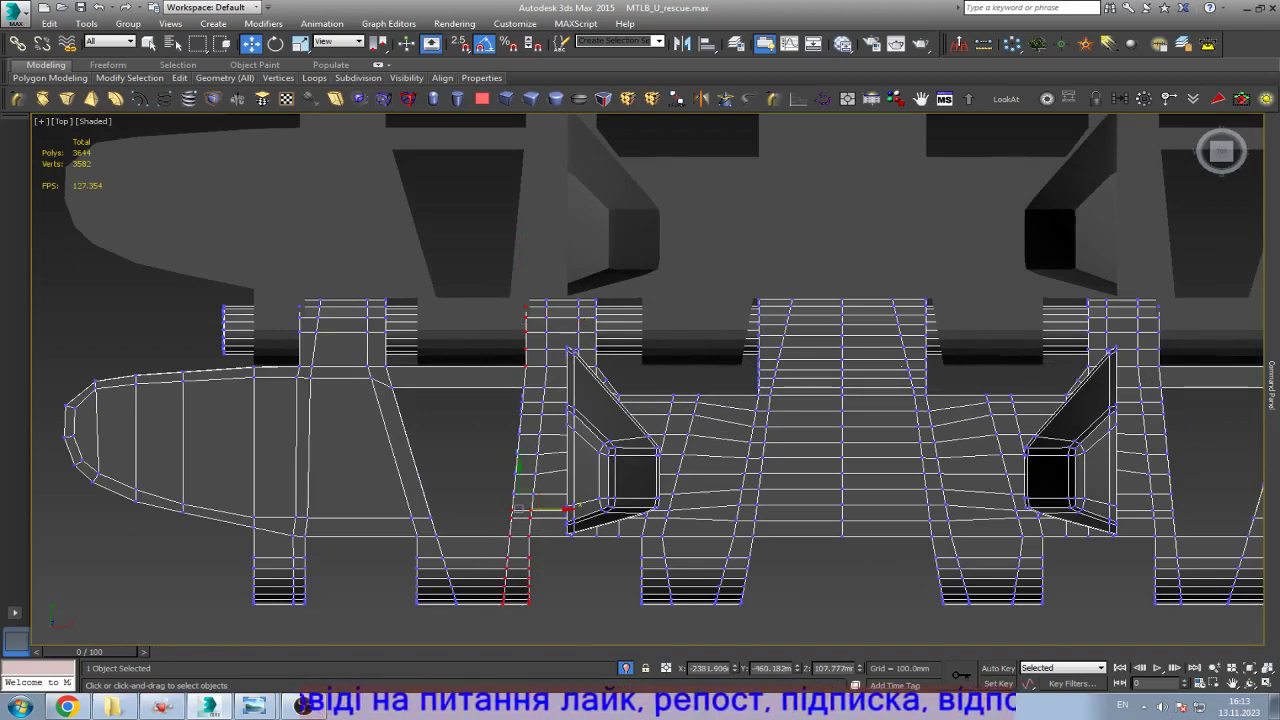
pyautogui.hotkey('ctrl', 'd')
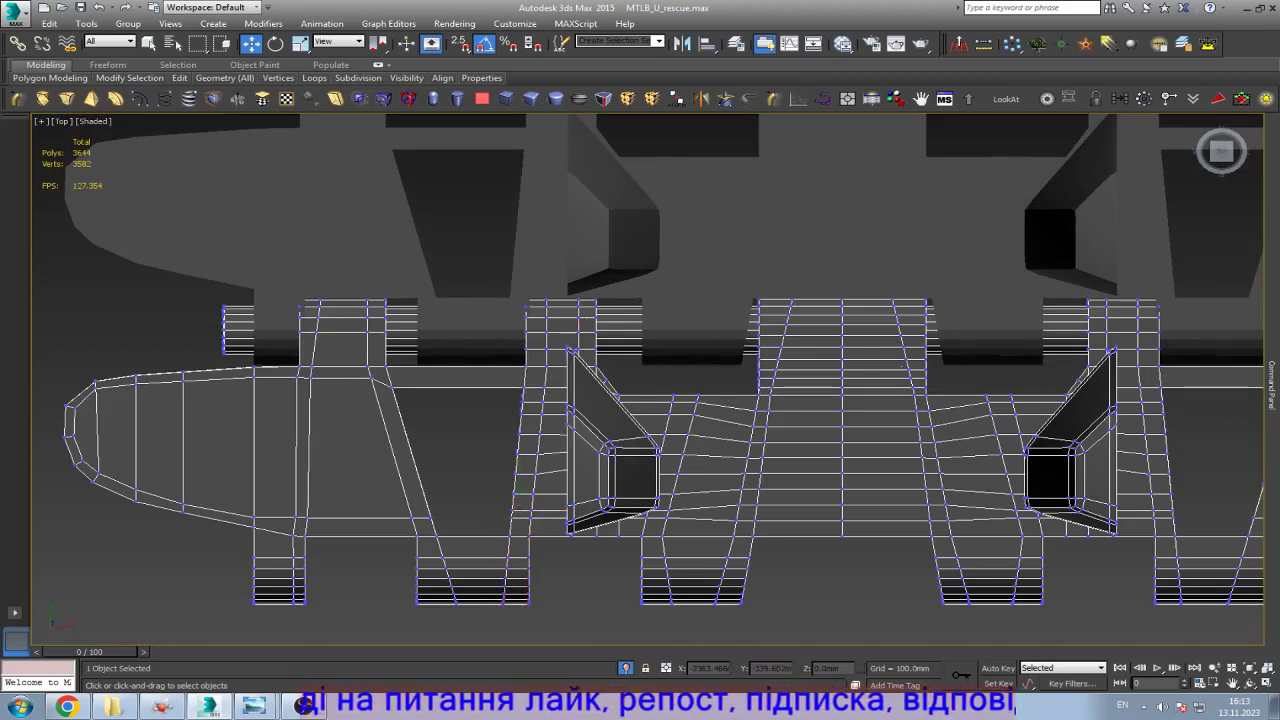
pyautogui.scroll(2, 540, 580)
pyautogui.press('F3')
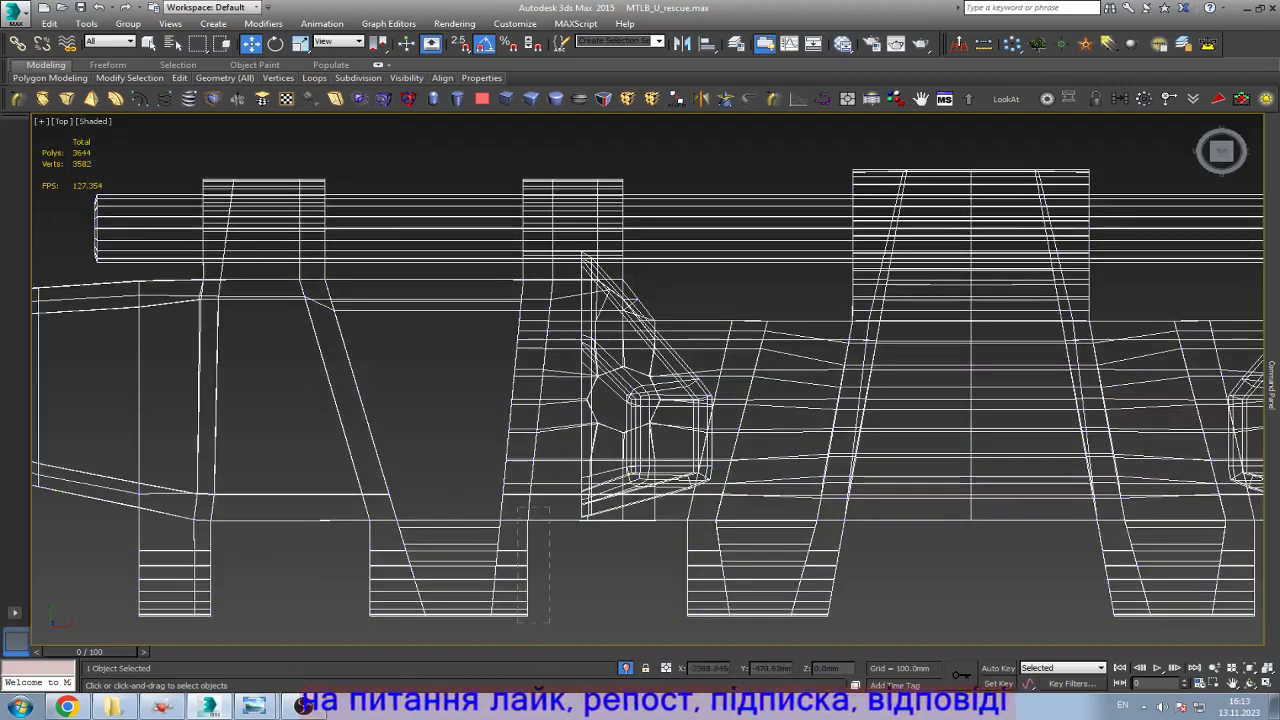
pyautogui.press('F3')
pyautogui.moveTo(549, 620); pyautogui.dragTo(549, 620)
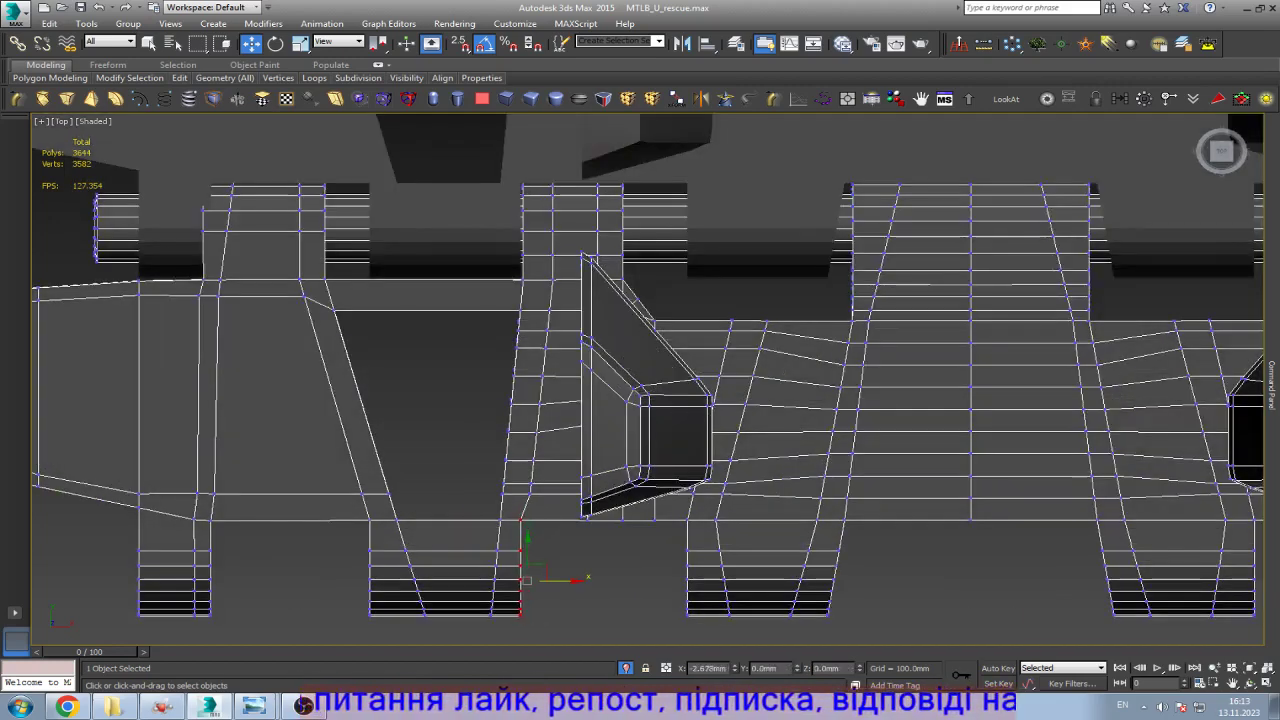
pyautogui.hotkey('ctrl', 'd')
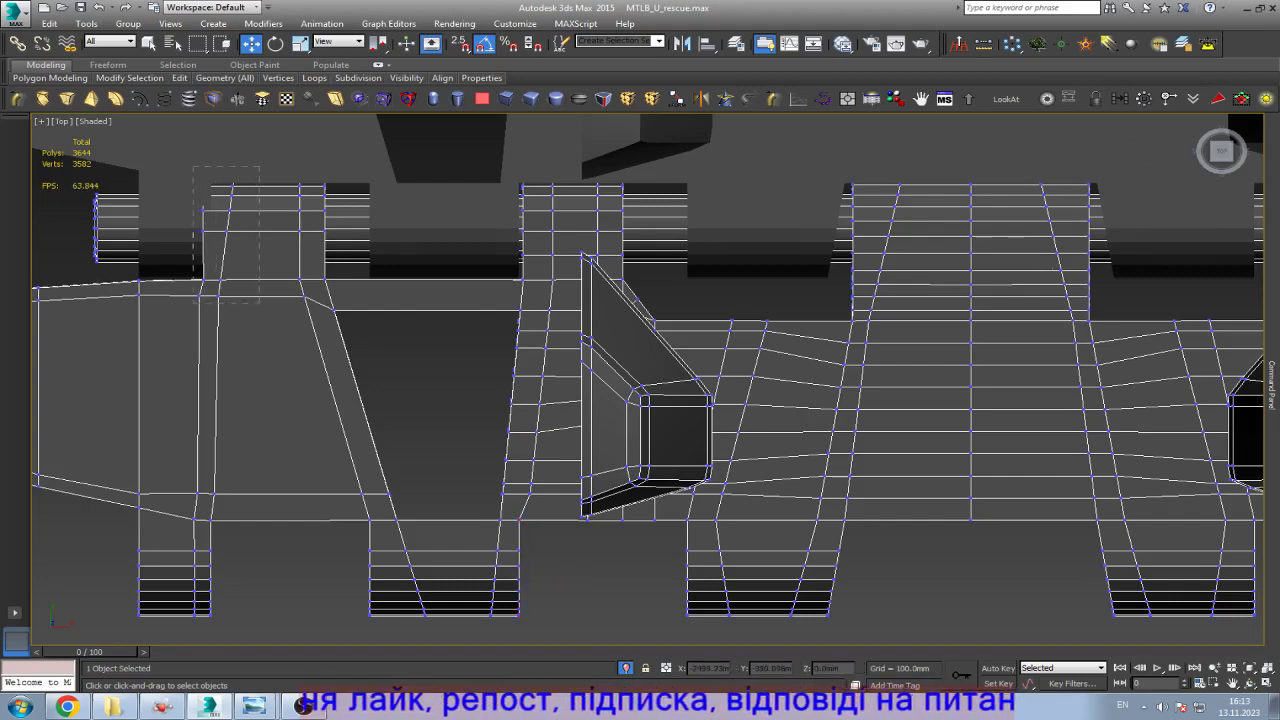
# Step: Shift the left strut's vertex column slightly right and select another strut column
pyautogui.moveTo(193, 165); pyautogui.dragTo(260, 300)
pyautogui.scroll(2, 220, 250)
pyautogui.moveTo(250, 220); pyautogui.dragTo(400, 222)
pyautogui.scroll(3, 392, 320)
pyautogui.moveTo(456, 336); pyautogui.dragTo(394, 322)
pyautogui.scroll(-1, 392, 322)
pyautogui.scroll(-5, 507, 280)
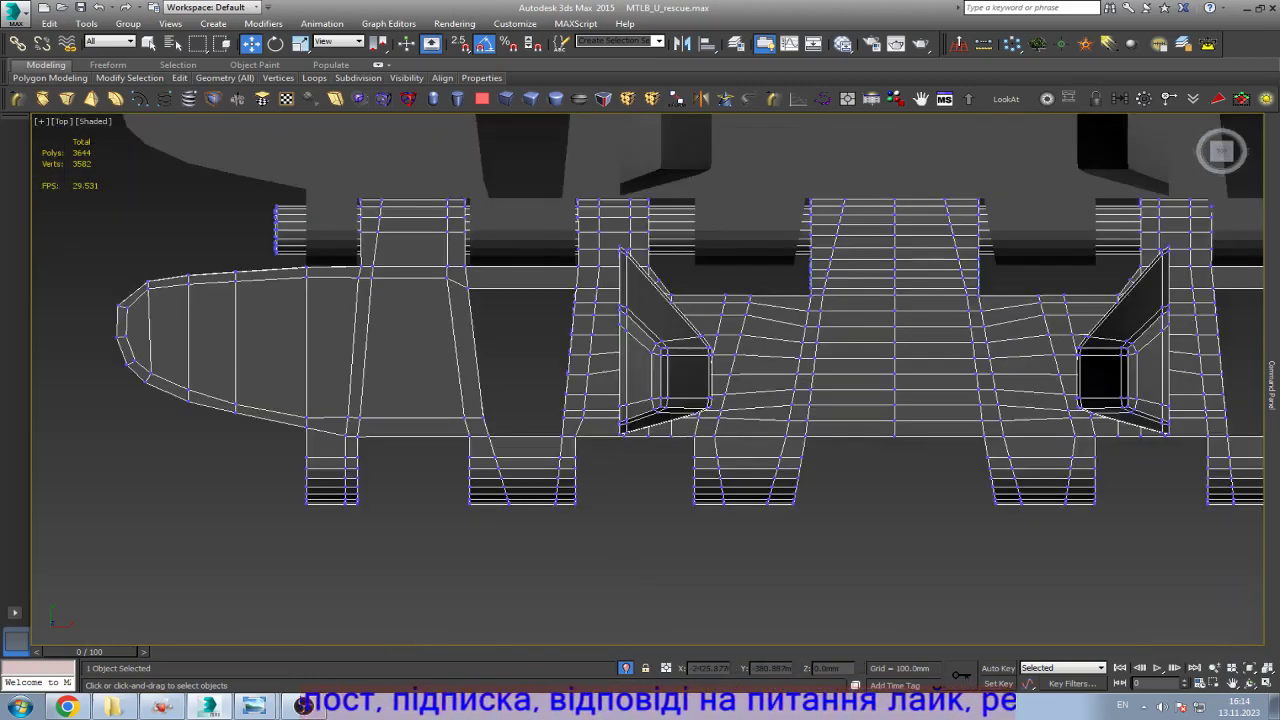
pyautogui.hotkey('shift', 'z')
pyautogui.hotkey('shift', 'z')
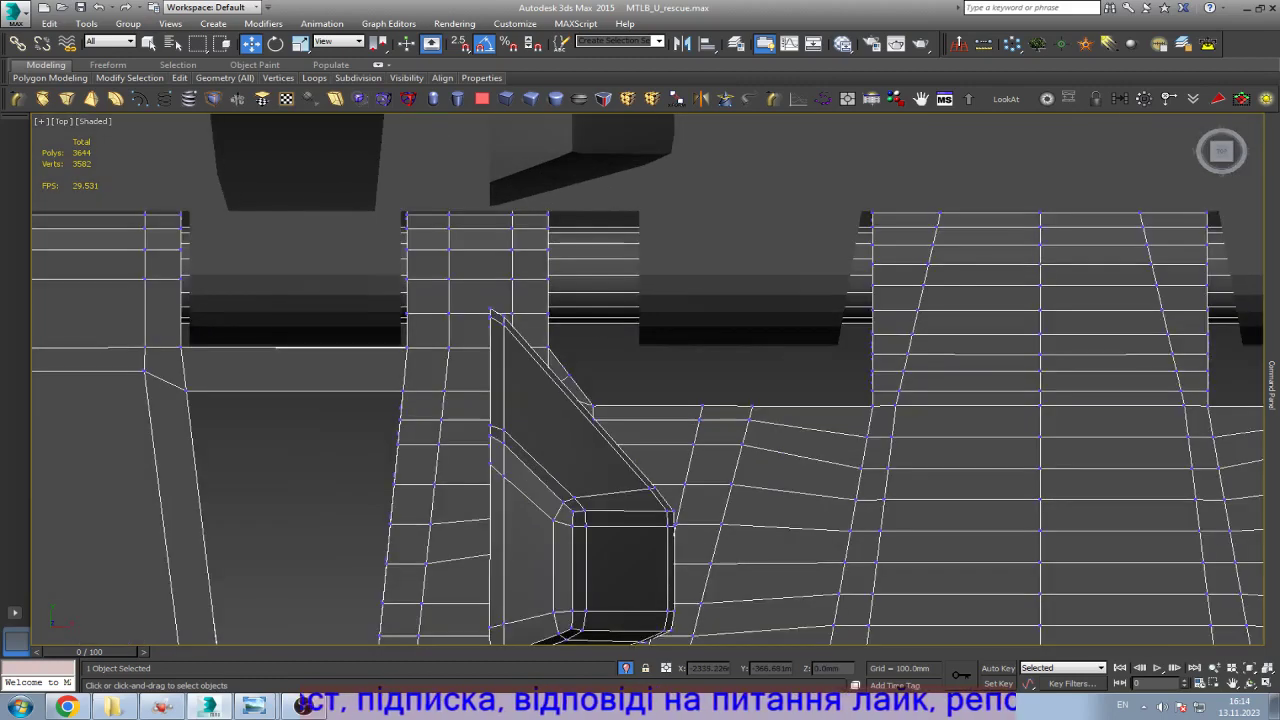
pyautogui.hotkey('shift', 'z')
pyautogui.hotkey('shift', 'z')
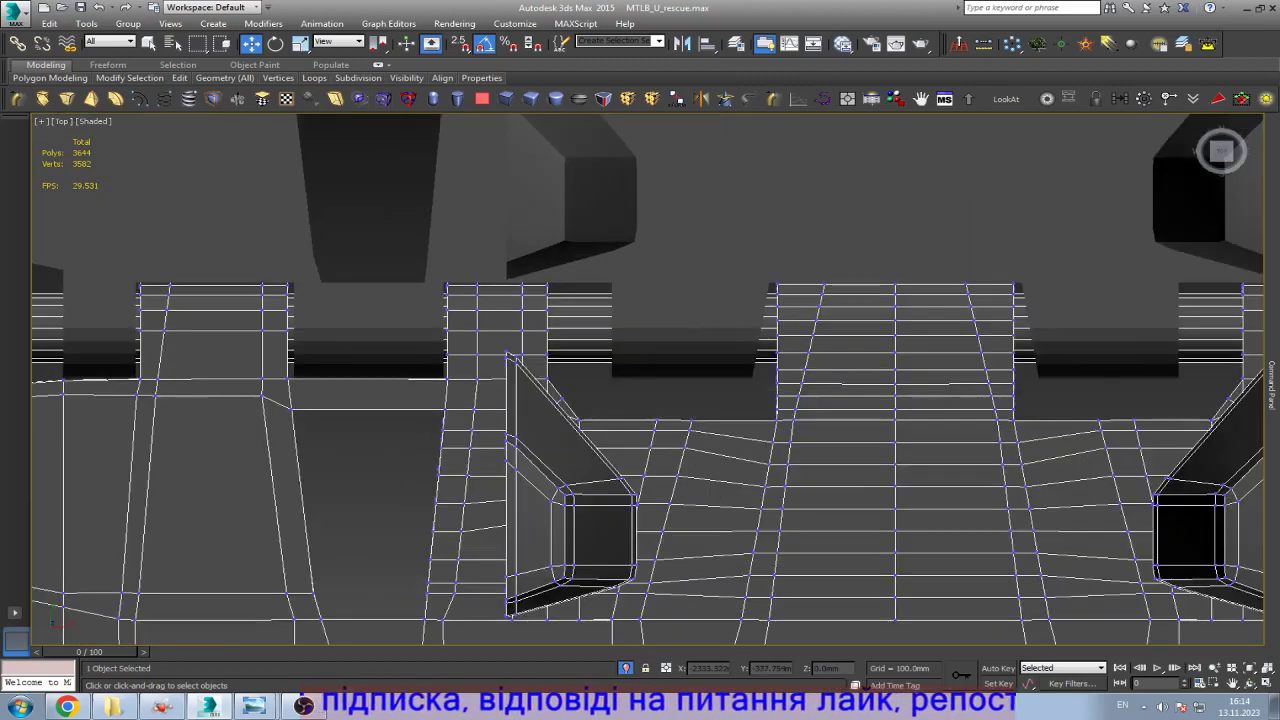
# Step: Reframe the top view, select the left vertex column, then return to the Editable Poly level
pyautogui.moveTo(1272, 385)
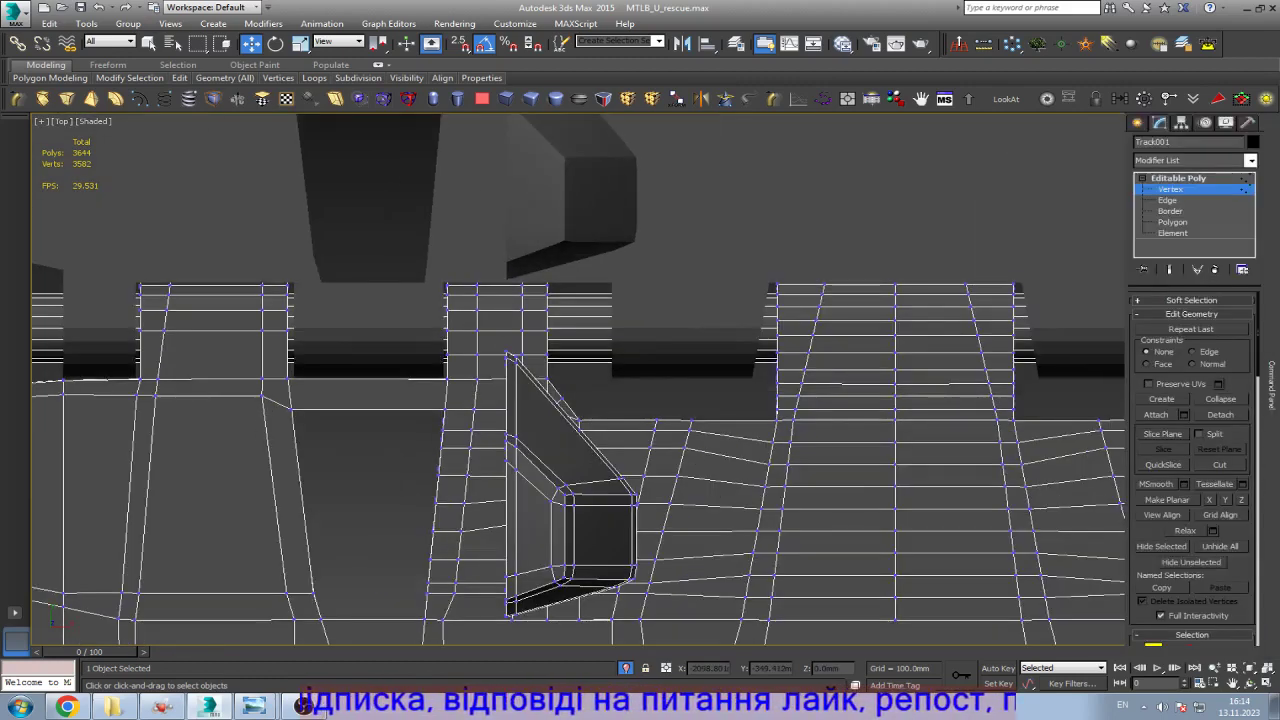
pyautogui.press('1')
pyautogui.hotkey('shift', 'z')
pyautogui.hotkey('shift', 'z')
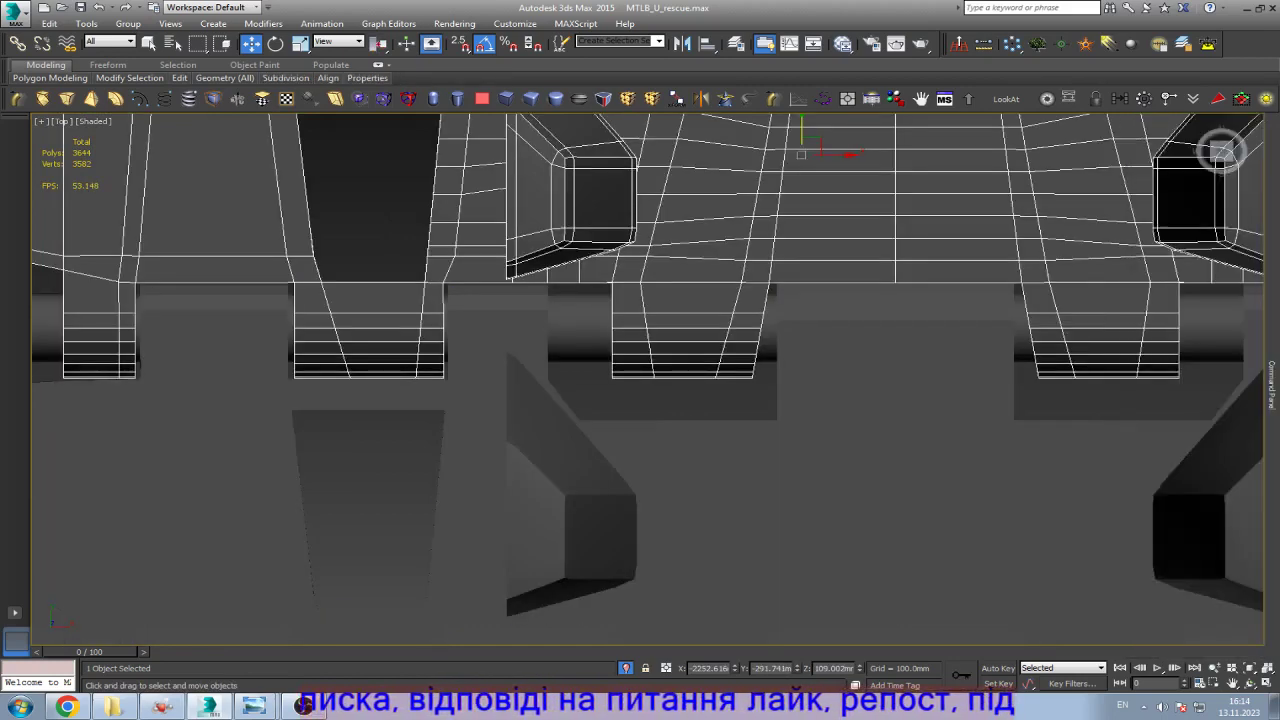
pyautogui.press('1')
pyautogui.moveTo(600, 262); pyautogui.dragTo(550, 414)
pyautogui.scroll(2, 586, 304)
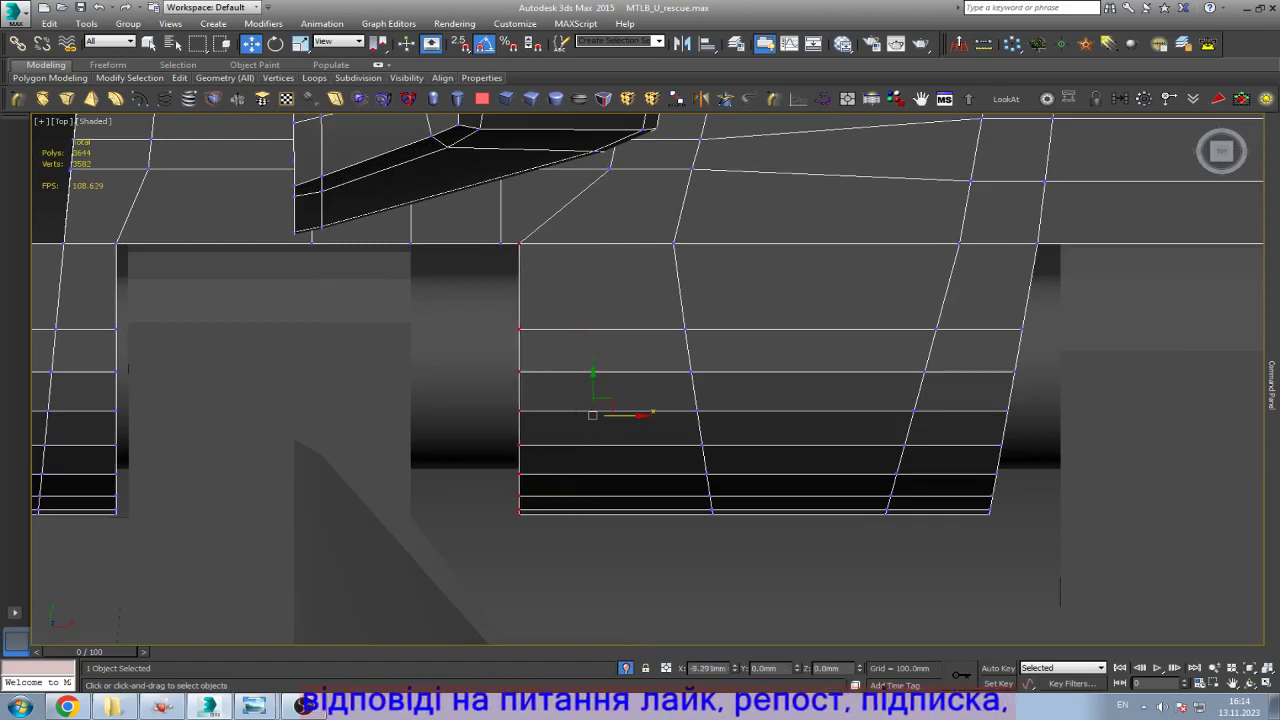
pyautogui.hotkey('shift', 'z')
pyautogui.click(1272, 385)
pyautogui.click(1178, 177)
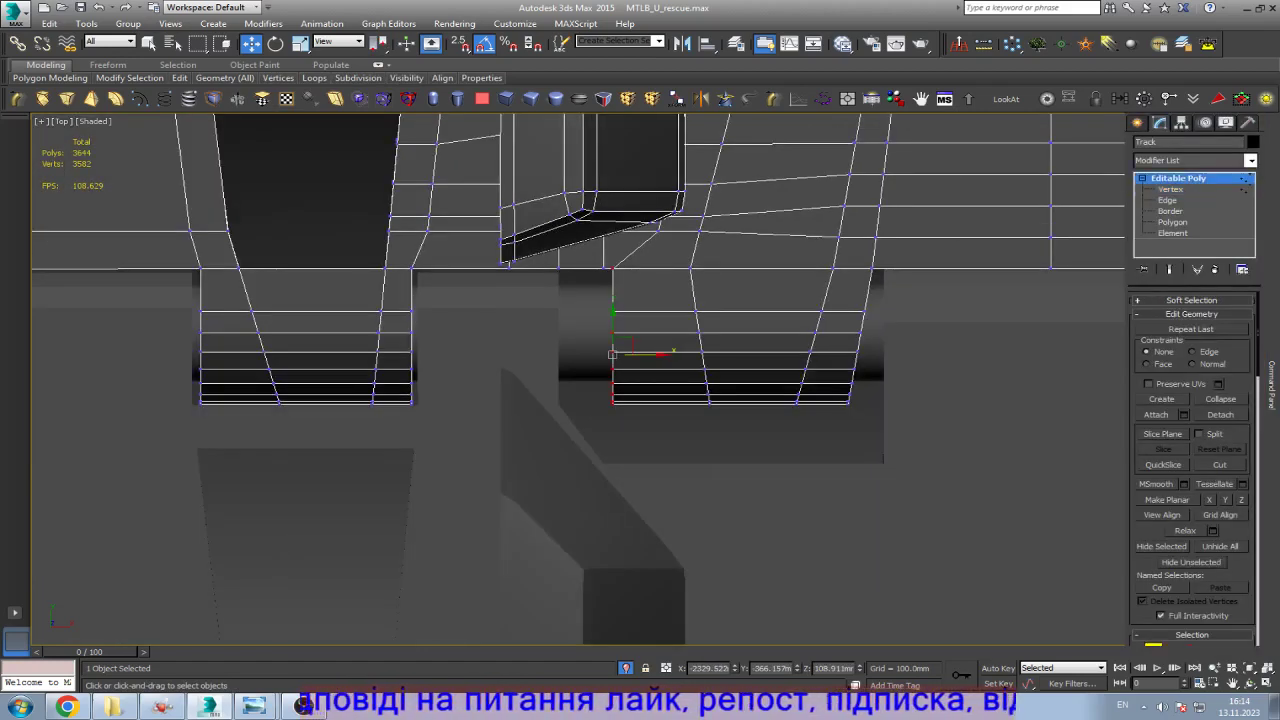
pyautogui.scroll(4, 530, 375)
# Step: Shift the tooth's vertex column and the corner vertex beside the triangular lug to the right
pyautogui.press('1')
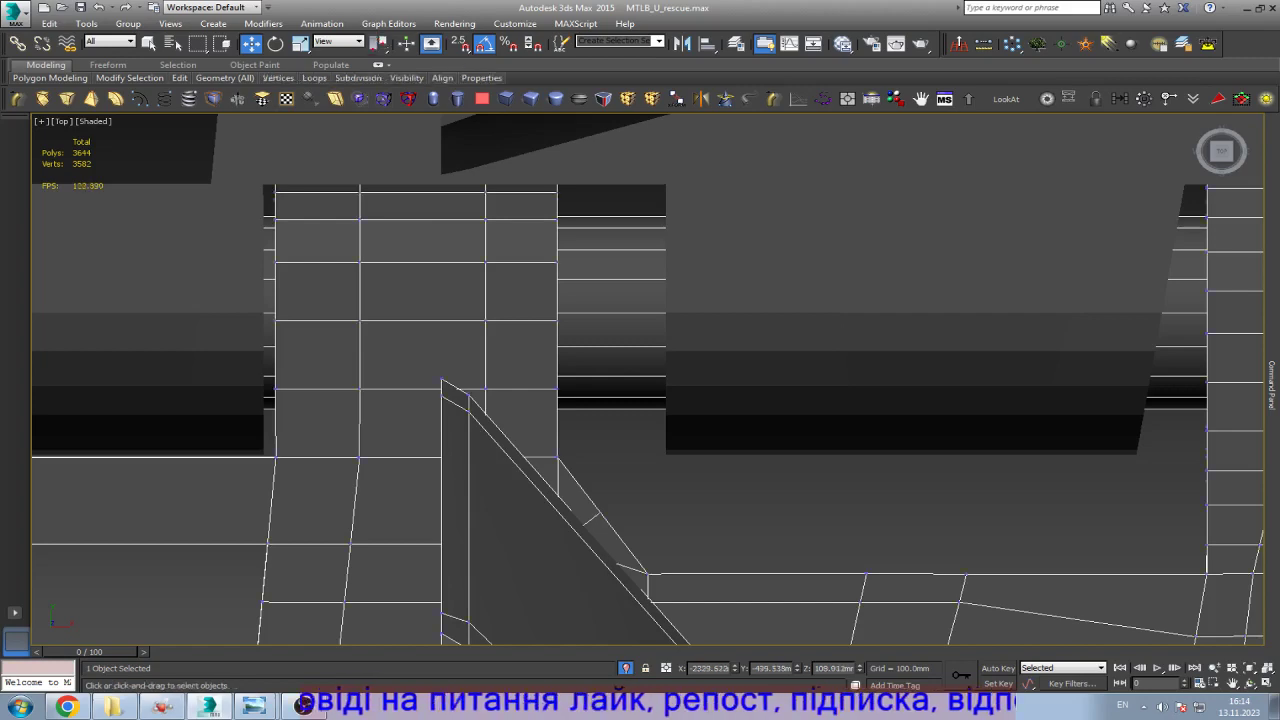
pyautogui.press('F3')
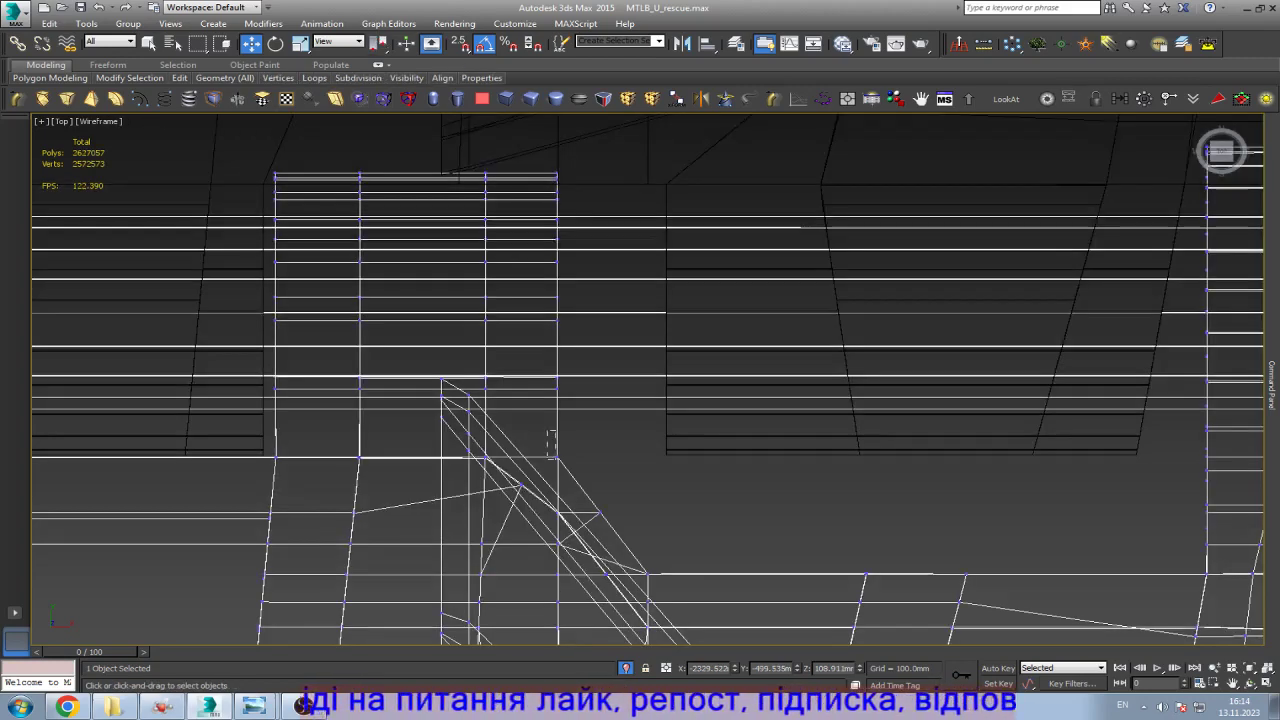
pyautogui.click(557, 280)
pyautogui.press('F3')
pyautogui.moveTo(580, 280); pyautogui.dragTo(655, 280)
pyautogui.scroll(2, 620, 500)
pyautogui.click(592, 517)
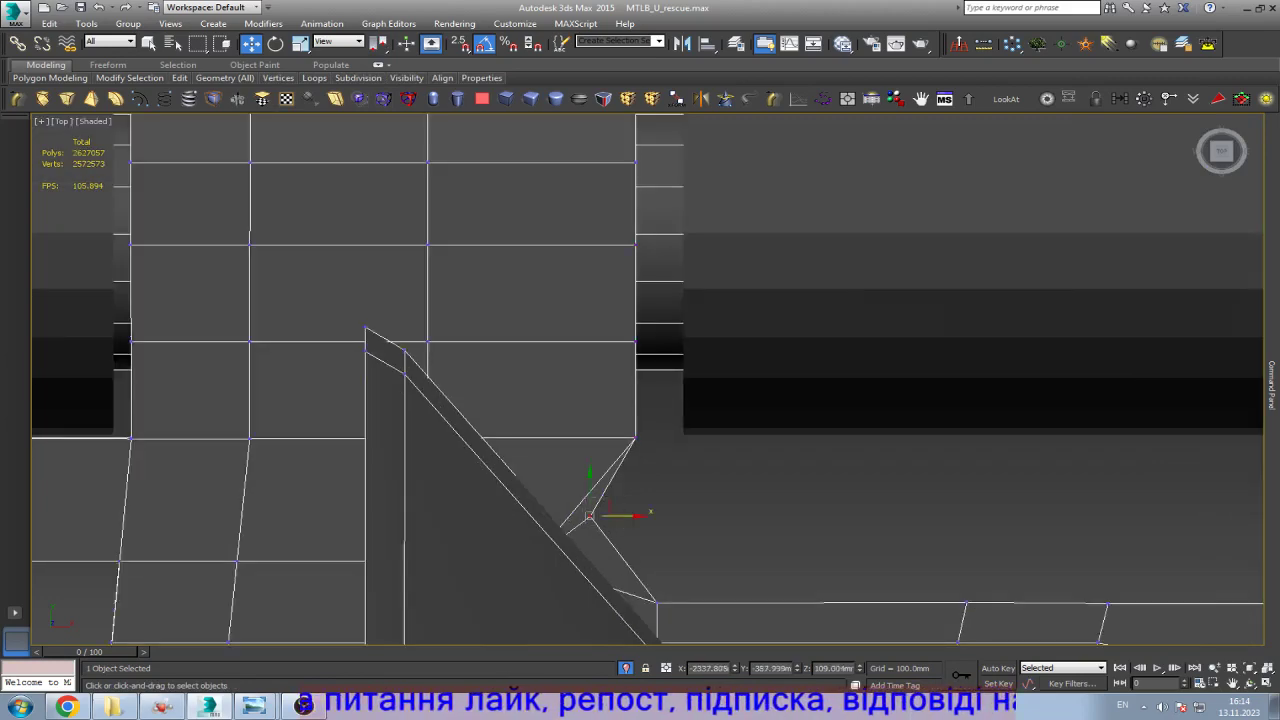
pyautogui.moveTo(605, 517); pyautogui.dragTo(650, 517)
pyautogui.scroll(-3, 600, 450)
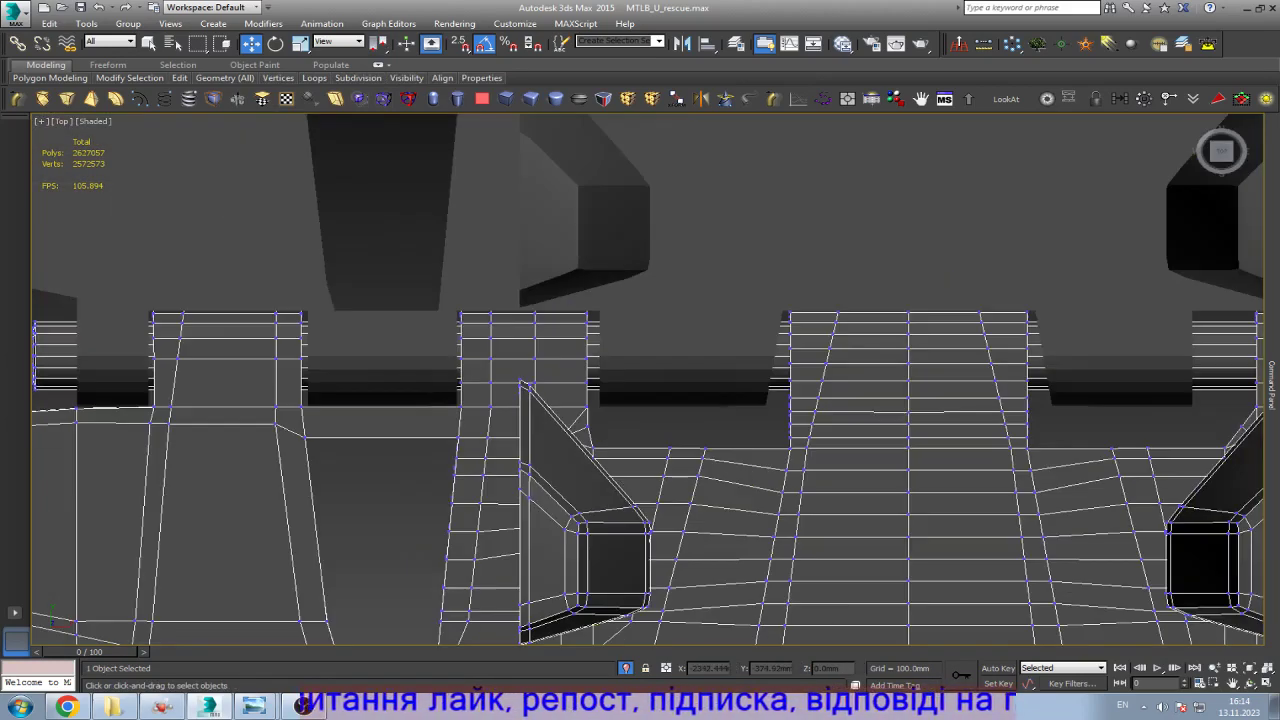
pyautogui.scroll(-4, 600, 460)
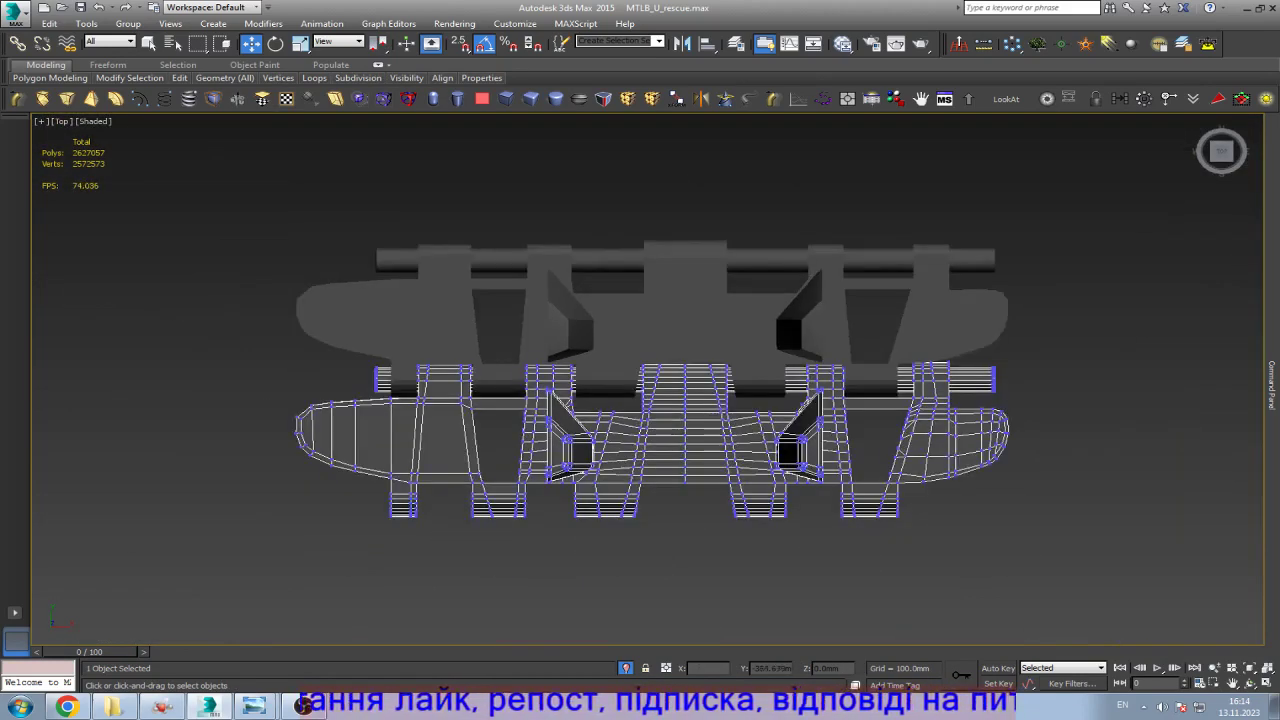
pyautogui.scroll(5, 600, 460)
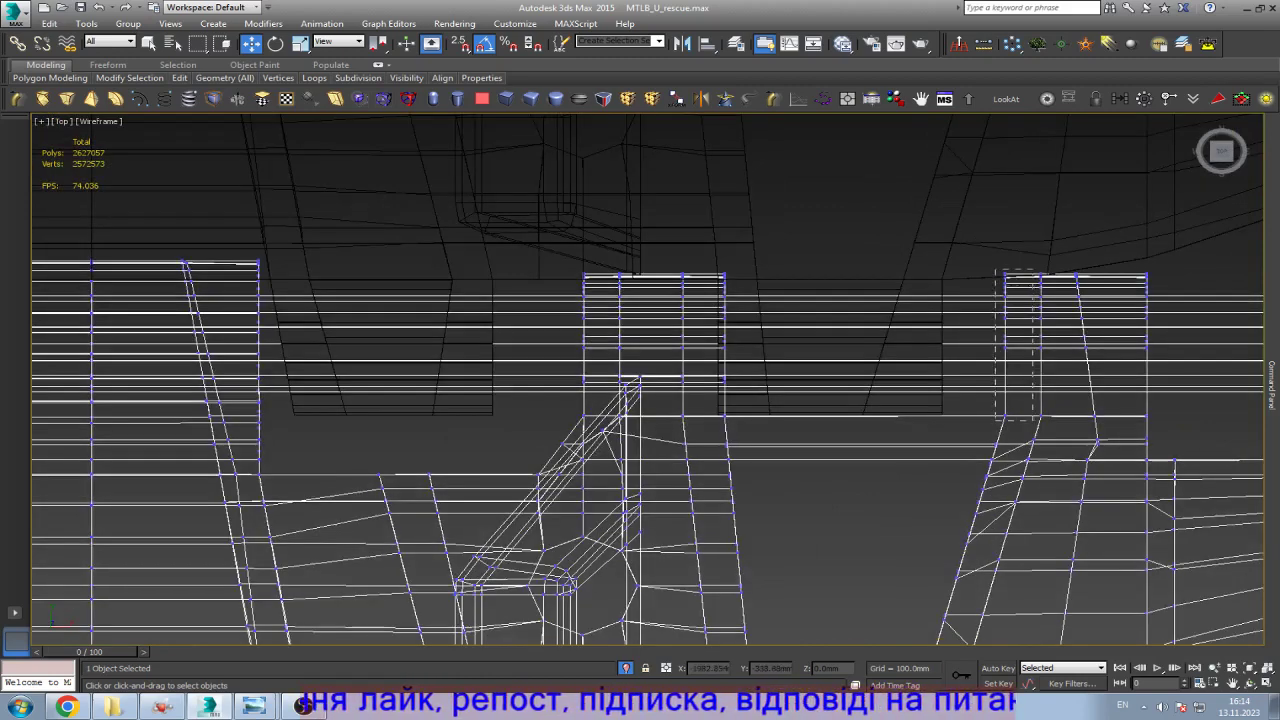
# Step: Move the tooth-edge vertex left, then shift the tooth edge back right to line it up
pyautogui.click(1005, 320)
pyautogui.moveTo(1030, 321); pyautogui.dragTo(971, 321)
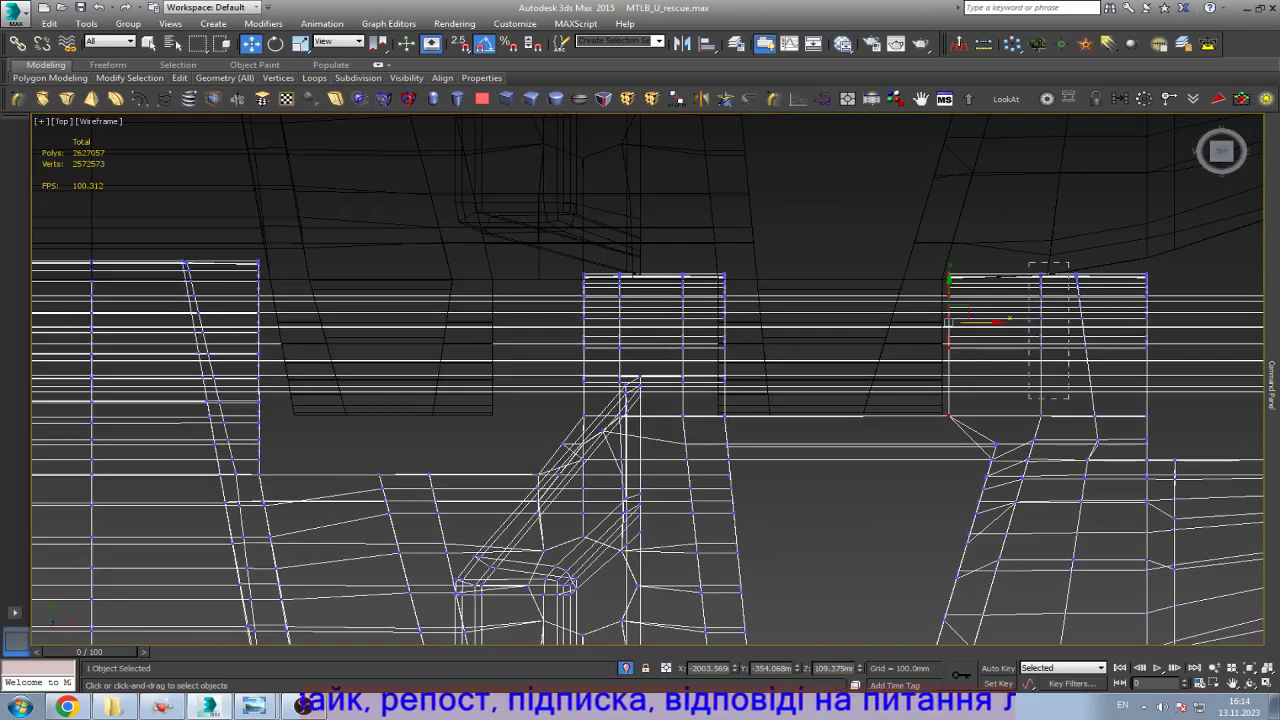
pyautogui.moveTo(958, 316); pyautogui.dragTo(1015, 310)
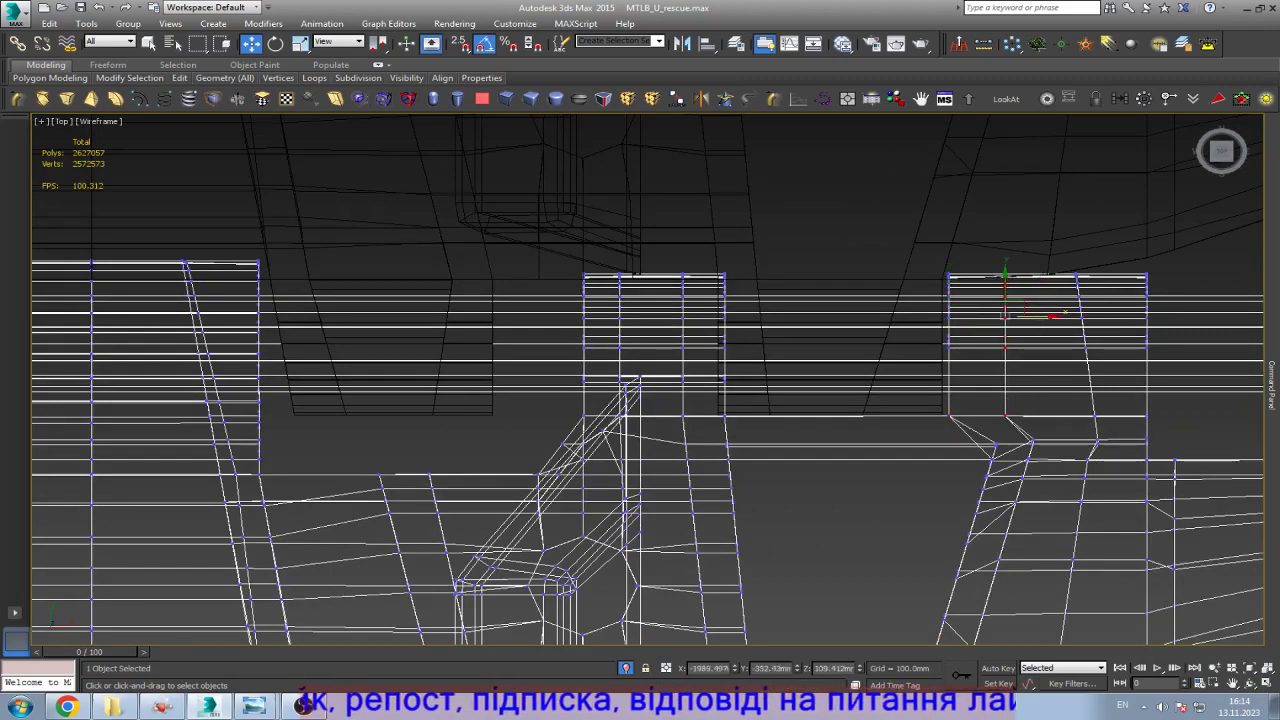
# Step: Frame the model with edged faces, box-select the tooth-edge vertices, and exit to the whole object
pyautogui.press('z')
pyautogui.press('F3')
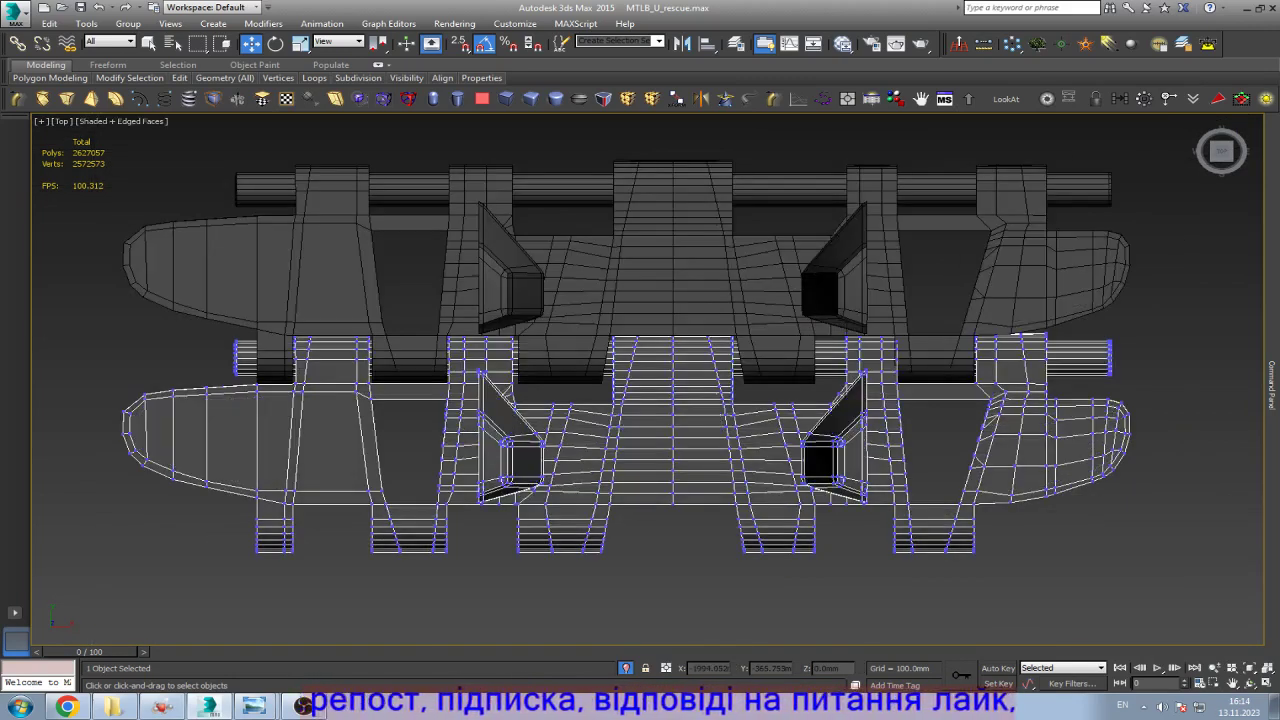
pyautogui.scroll(5, 765, 363)
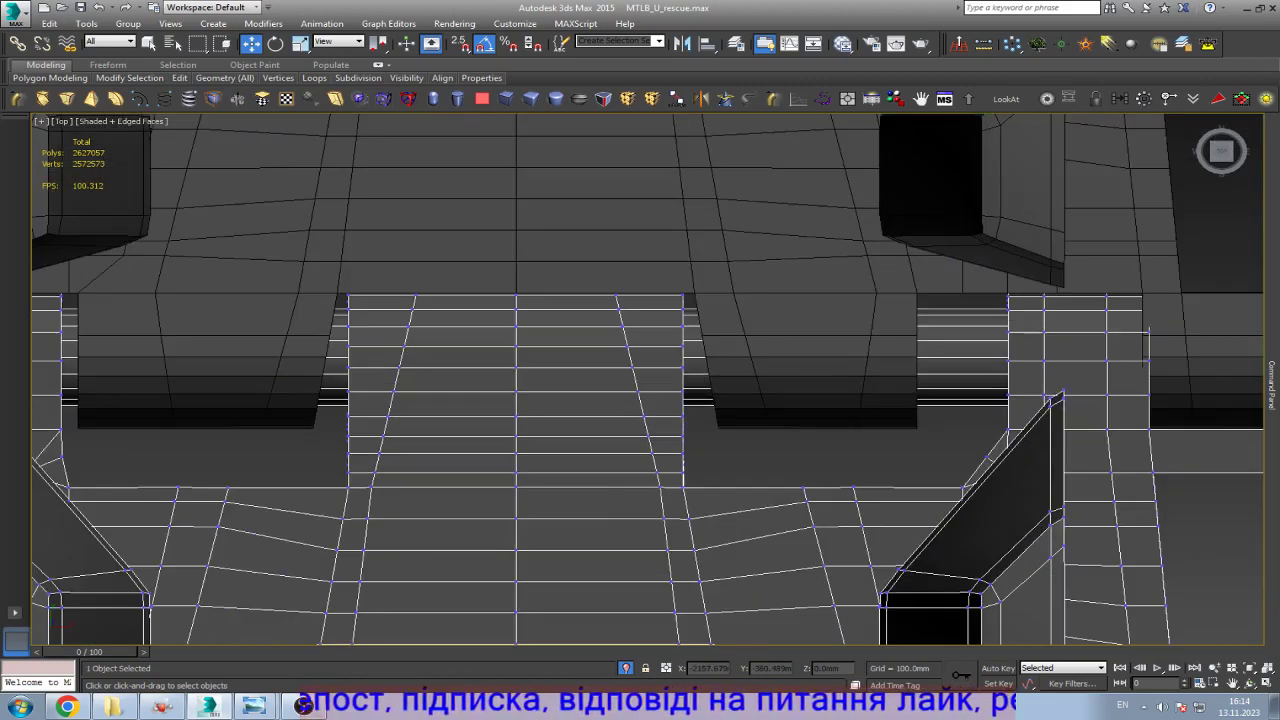
pyautogui.scroll(2, 763, 364)
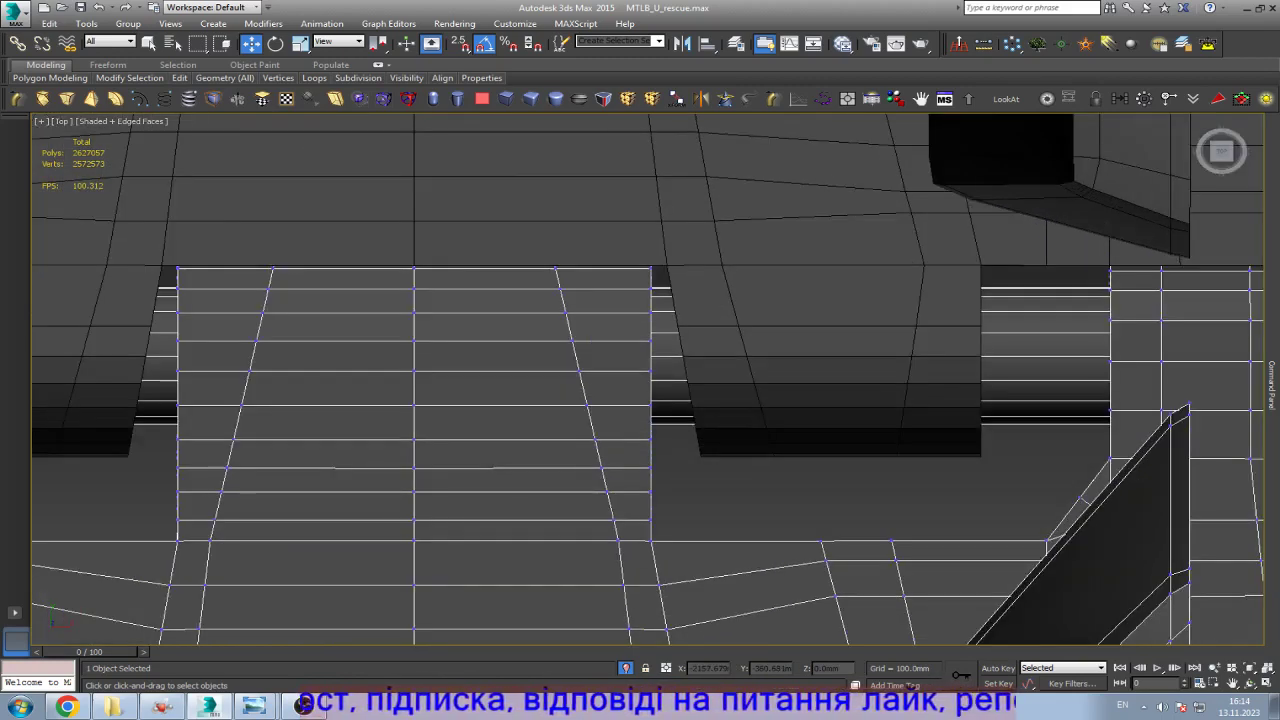
pyautogui.moveTo(645, 207); pyautogui.dragTo(692, 553)
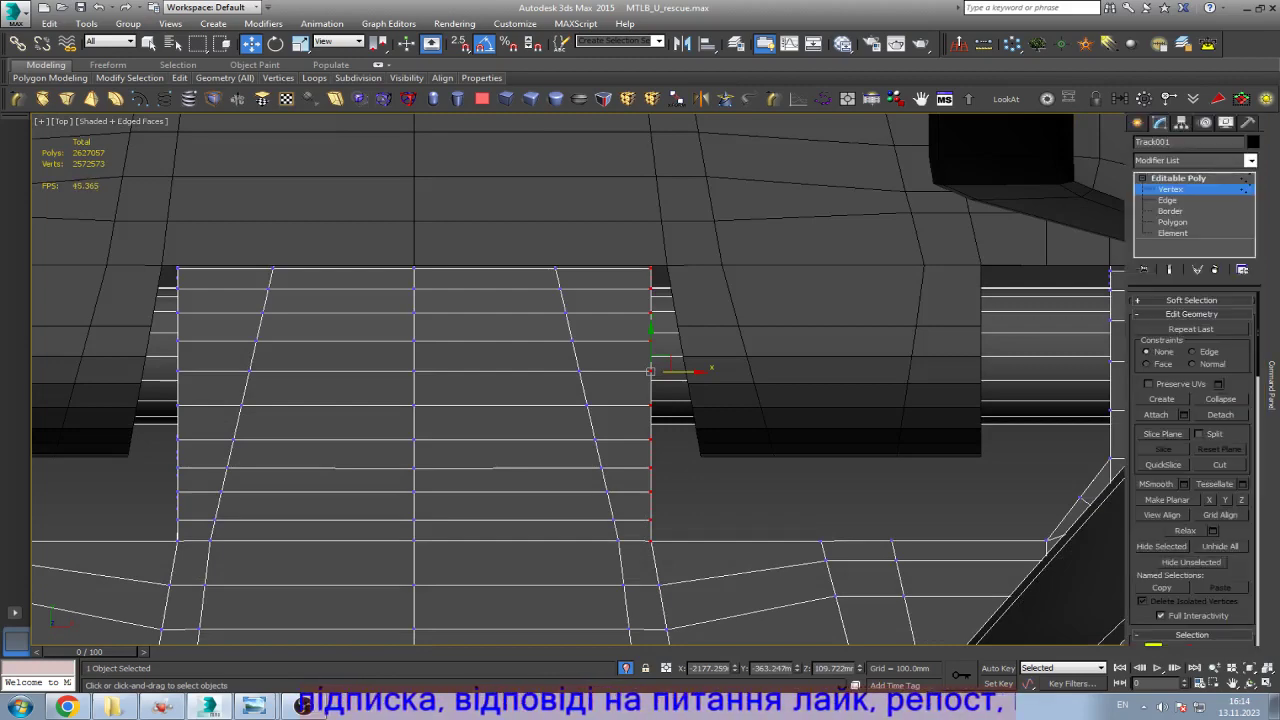
pyautogui.click(1192, 184)
pyautogui.scroll(-5, 640, 380)
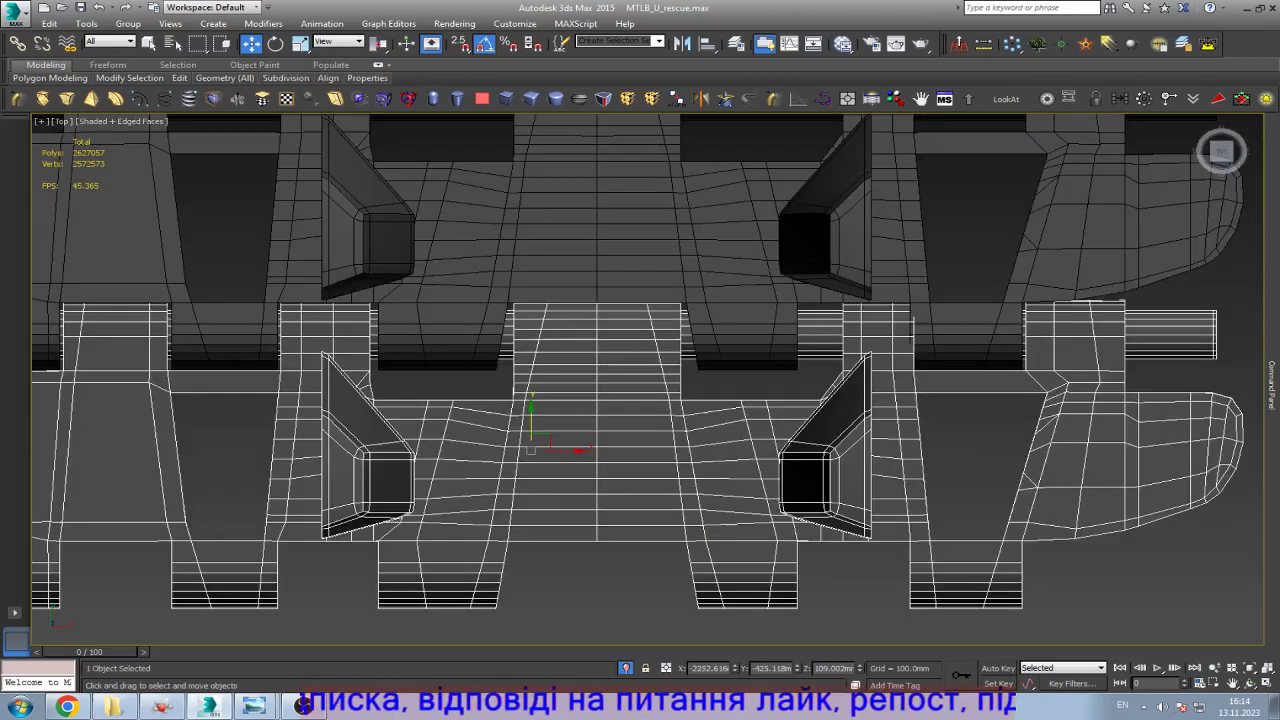
pyautogui.scroll(-3, 640, 380)
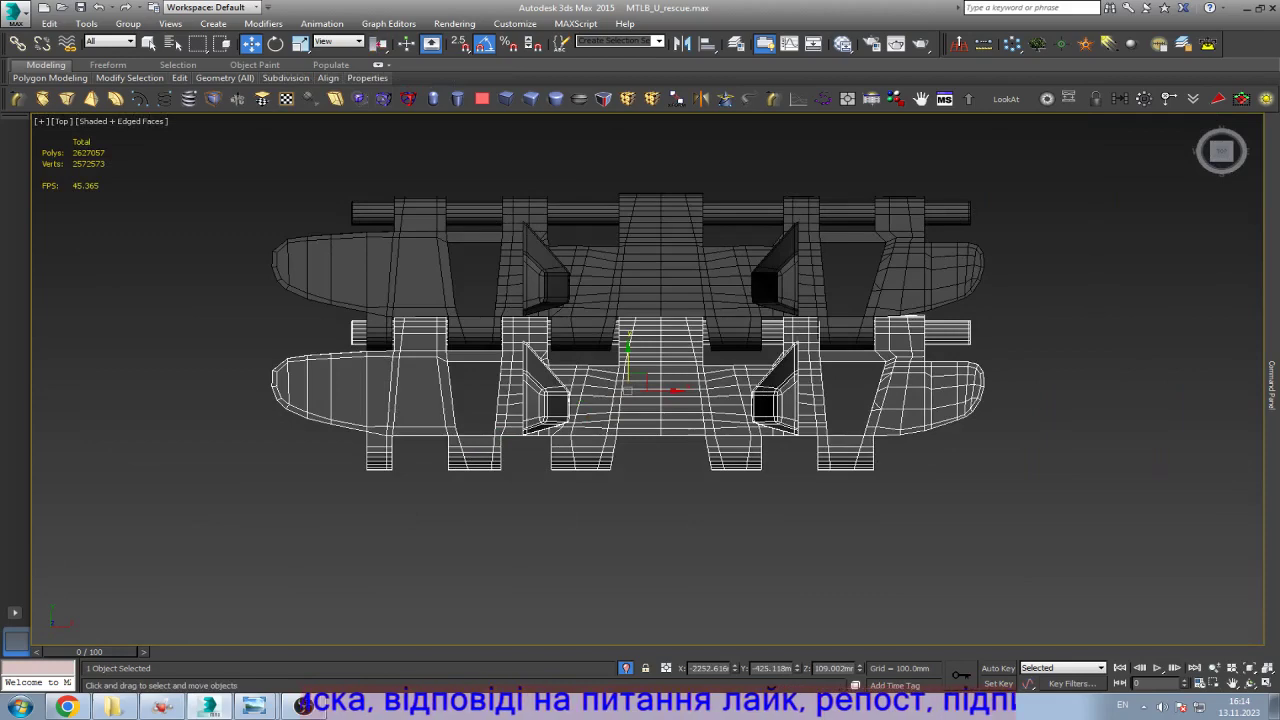
# Step: Orbit to a three-quarter view, undo so the copy overlaps the original, and open the reference photo
pyautogui.hotkey('ctrl', 'r')
pyautogui.moveTo(650, 300); pyautogui.dragTo(430, 385)
pyautogui.press('w')
pyautogui.hotkey('shift', 'z')
pyautogui.hotkey('shift', 'y')
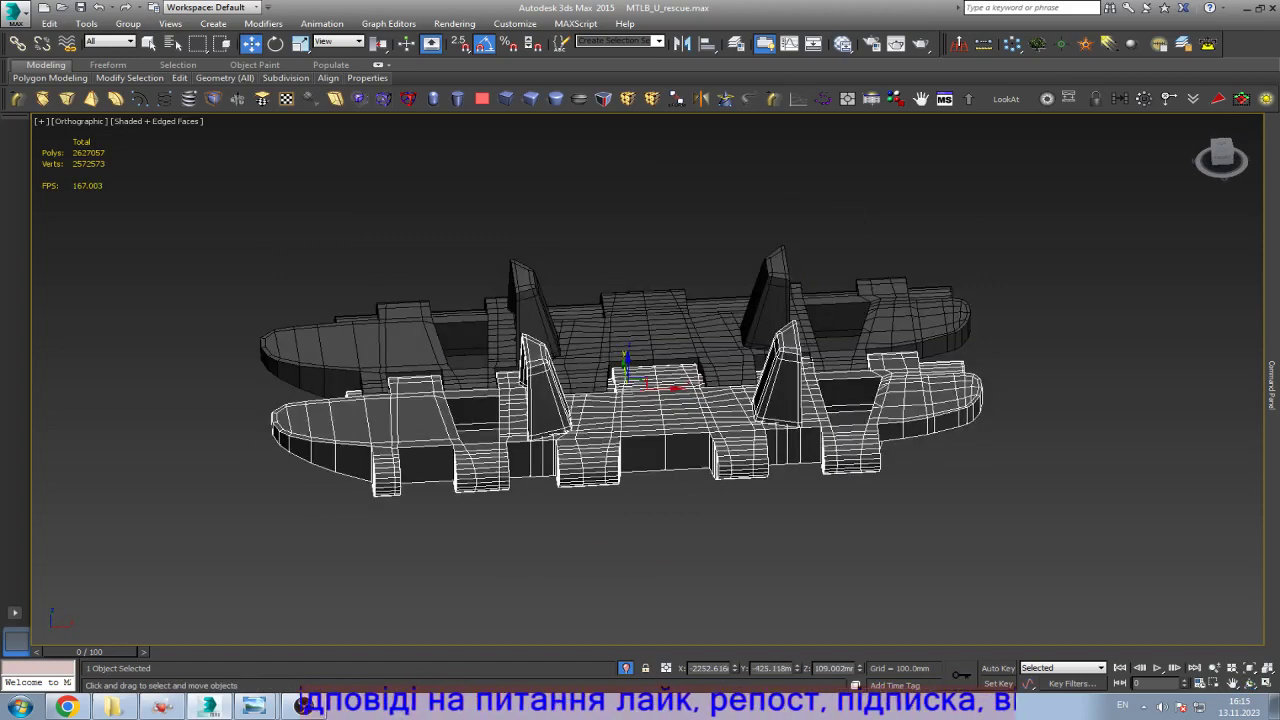
pyautogui.hotkey('ctrl', 'z')
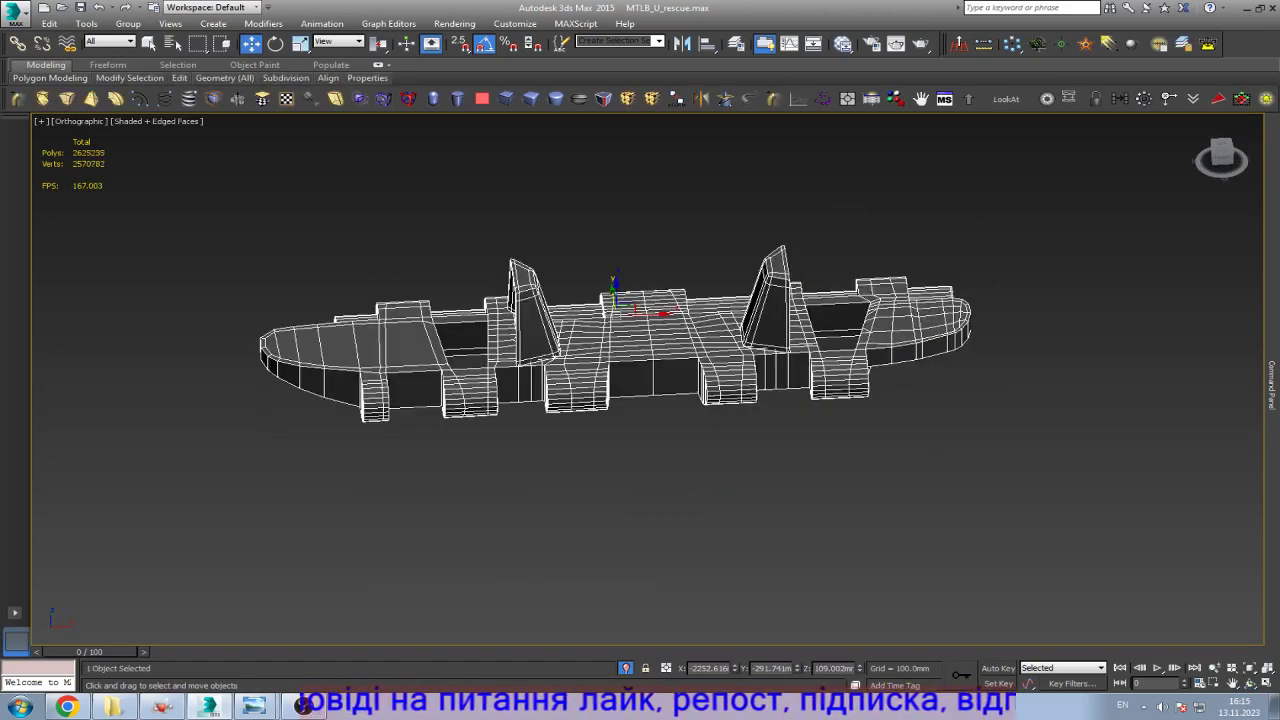
pyautogui.click(250, 706)
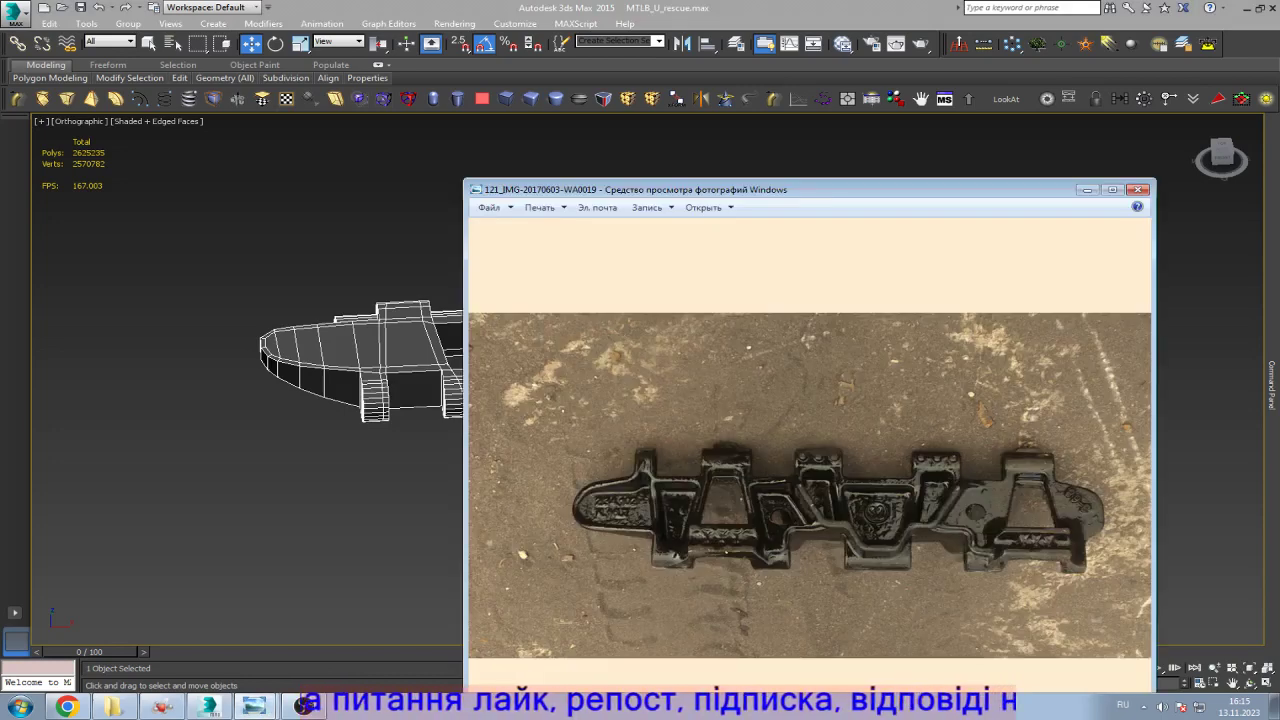
pyautogui.scroll(3, 908, 493)
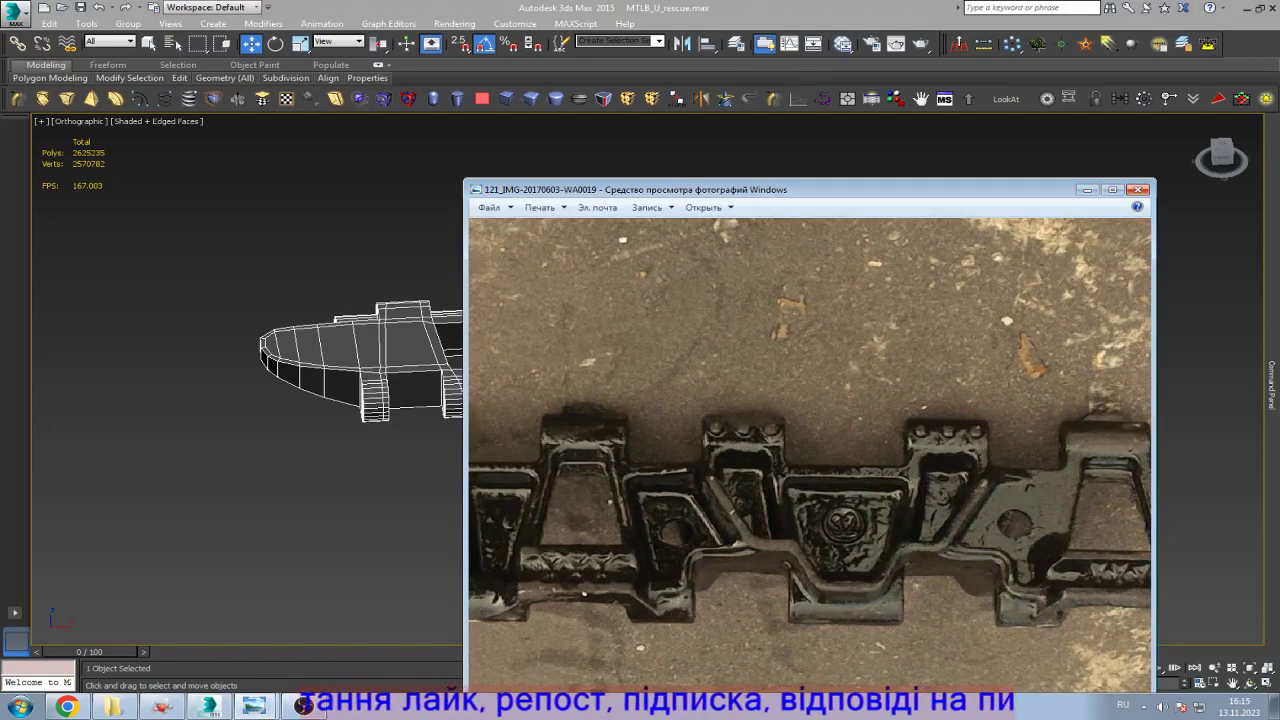
pyautogui.click(1138, 189)
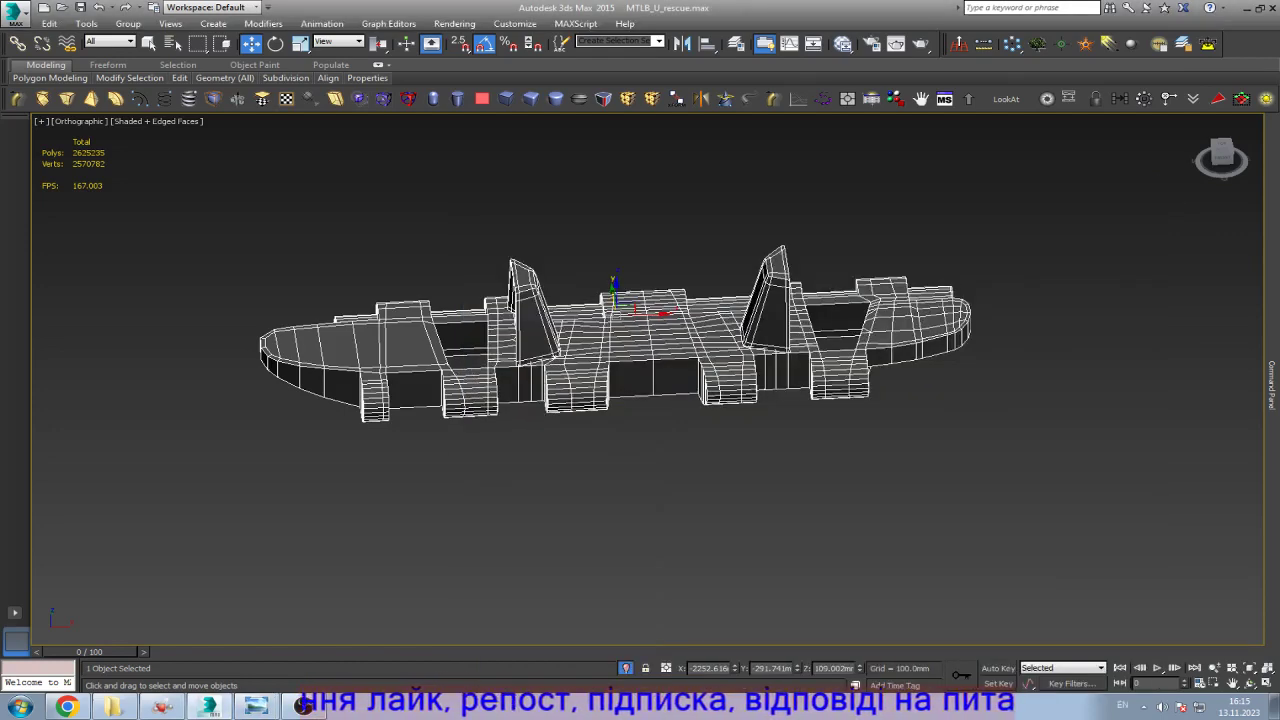
pyautogui.press('b')
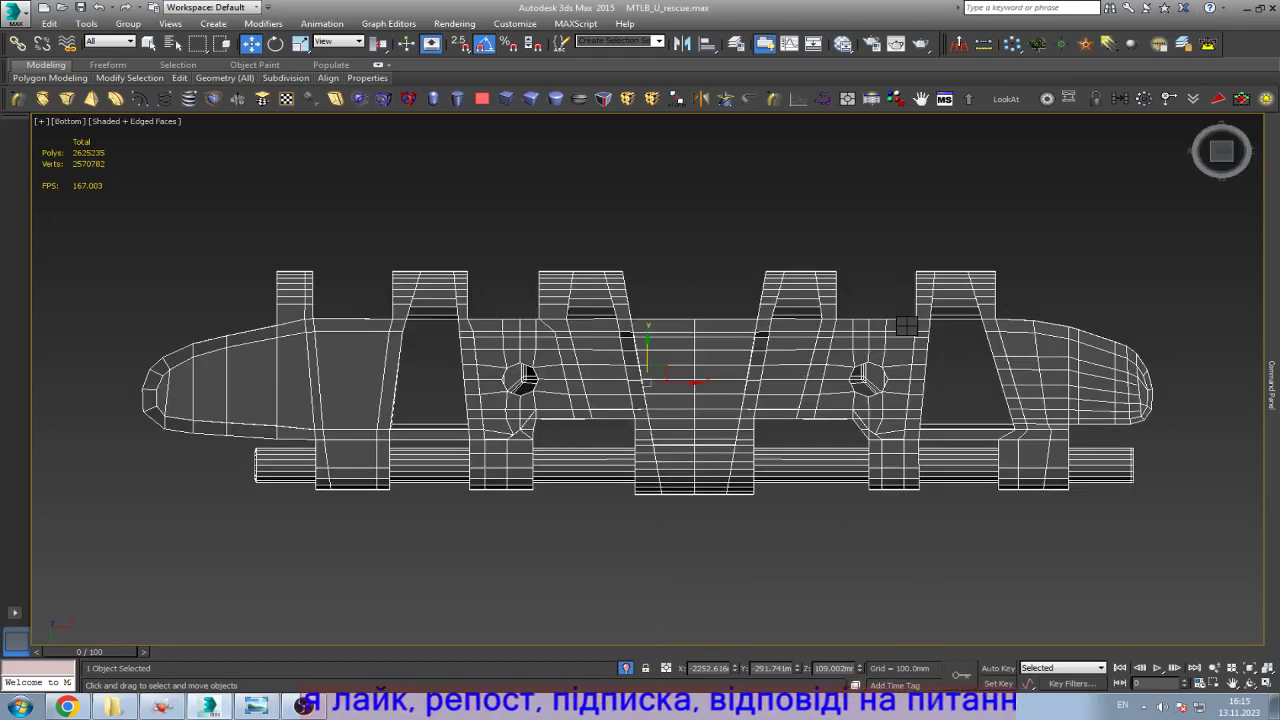
pyautogui.scroll(4, 544, 373)
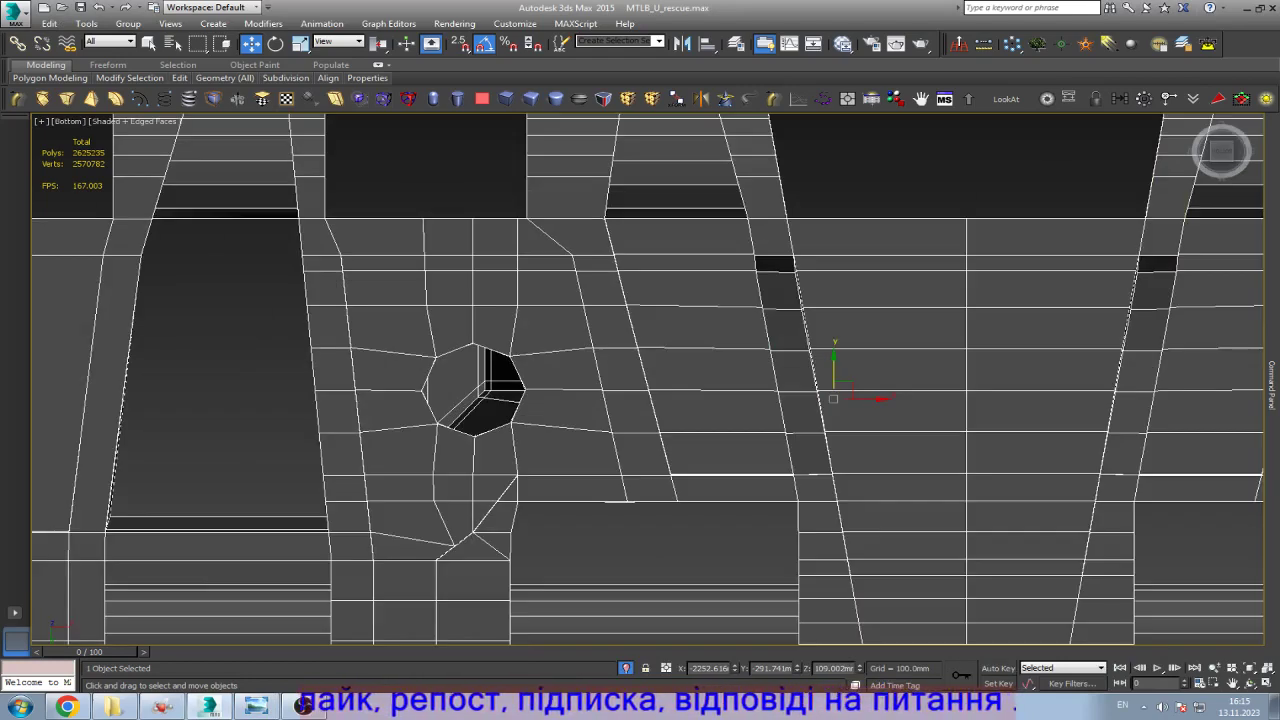
pyautogui.scroll(-3, 525, 427)
pyautogui.scroll(3, 599, 282)
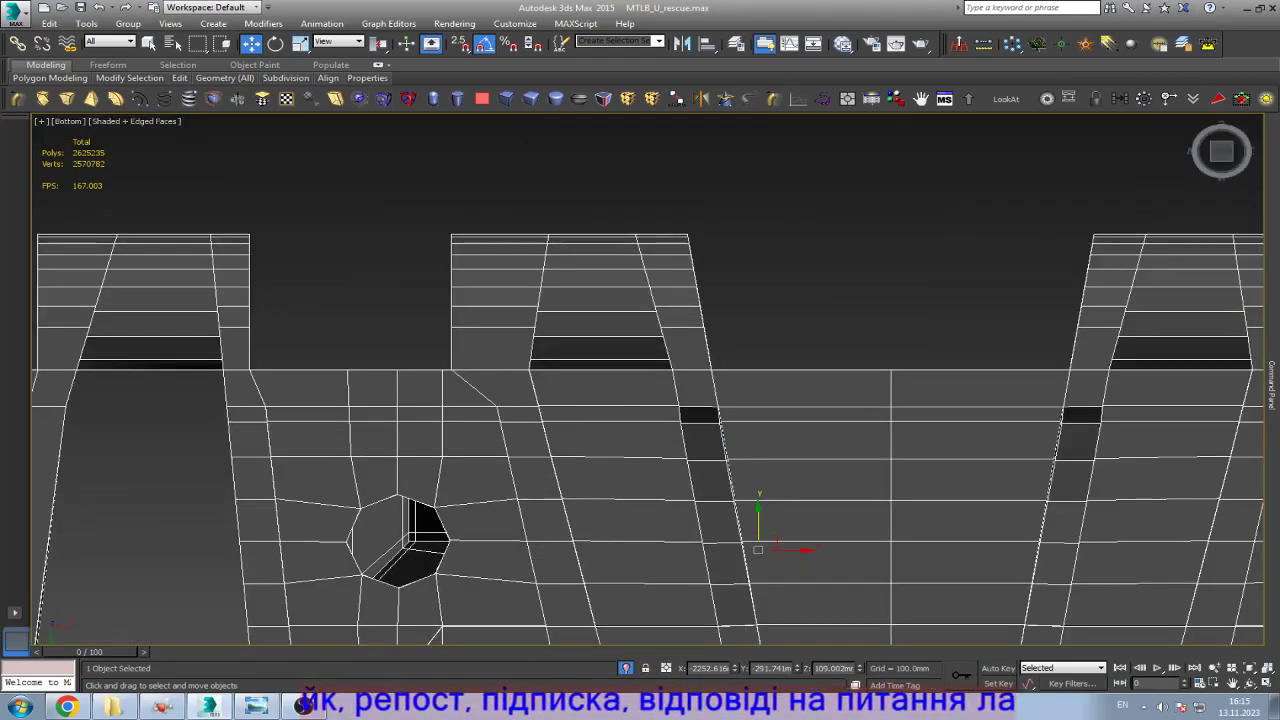
pyautogui.hotkey('alt', 'Tab')
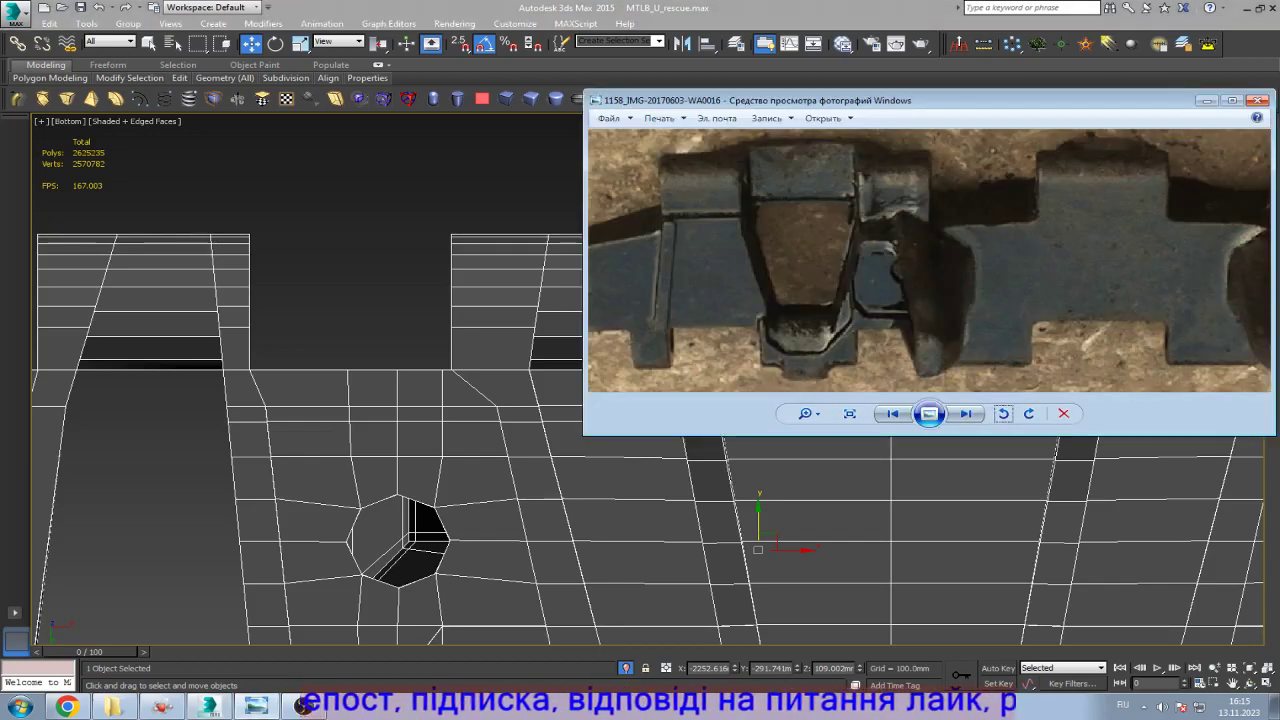
pyautogui.hotkey('alt', 'Tab')
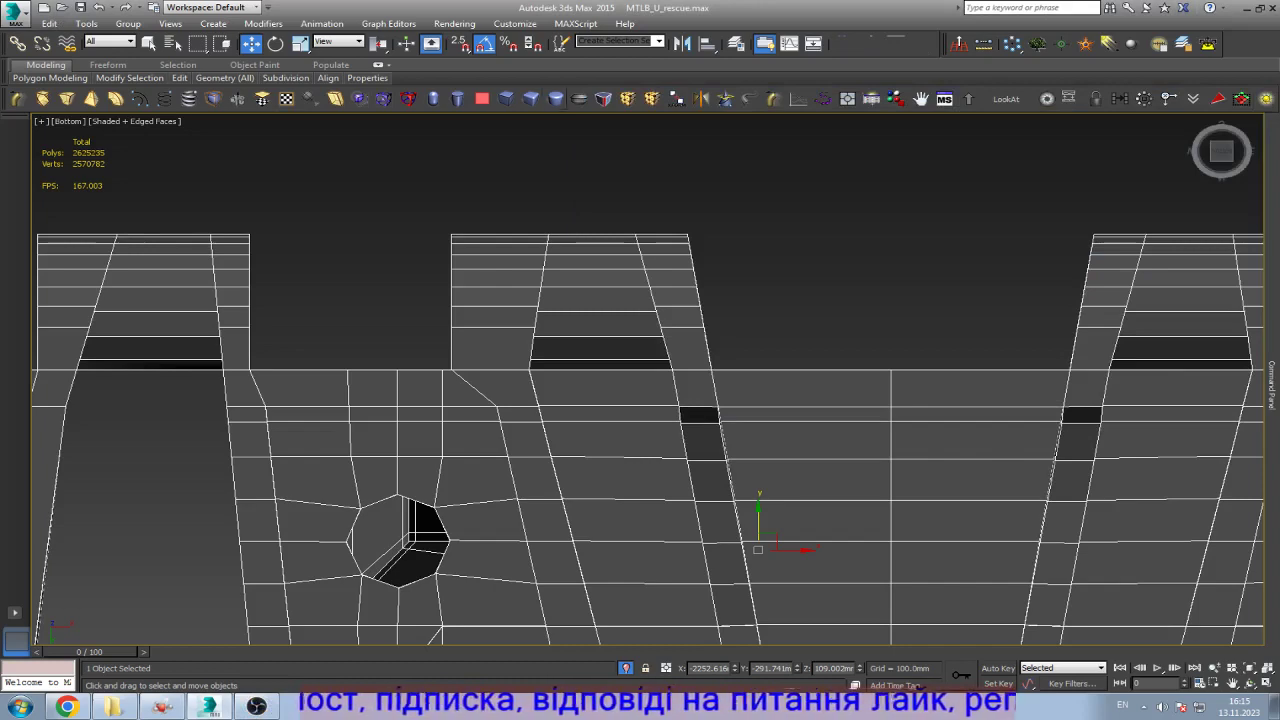
# Step: Create the bolt primitive on the link's middle tooth and move it left along X
pyautogui.click(555, 98)
pyautogui.moveTo(866, 271); pyautogui.dragTo(893, 271)
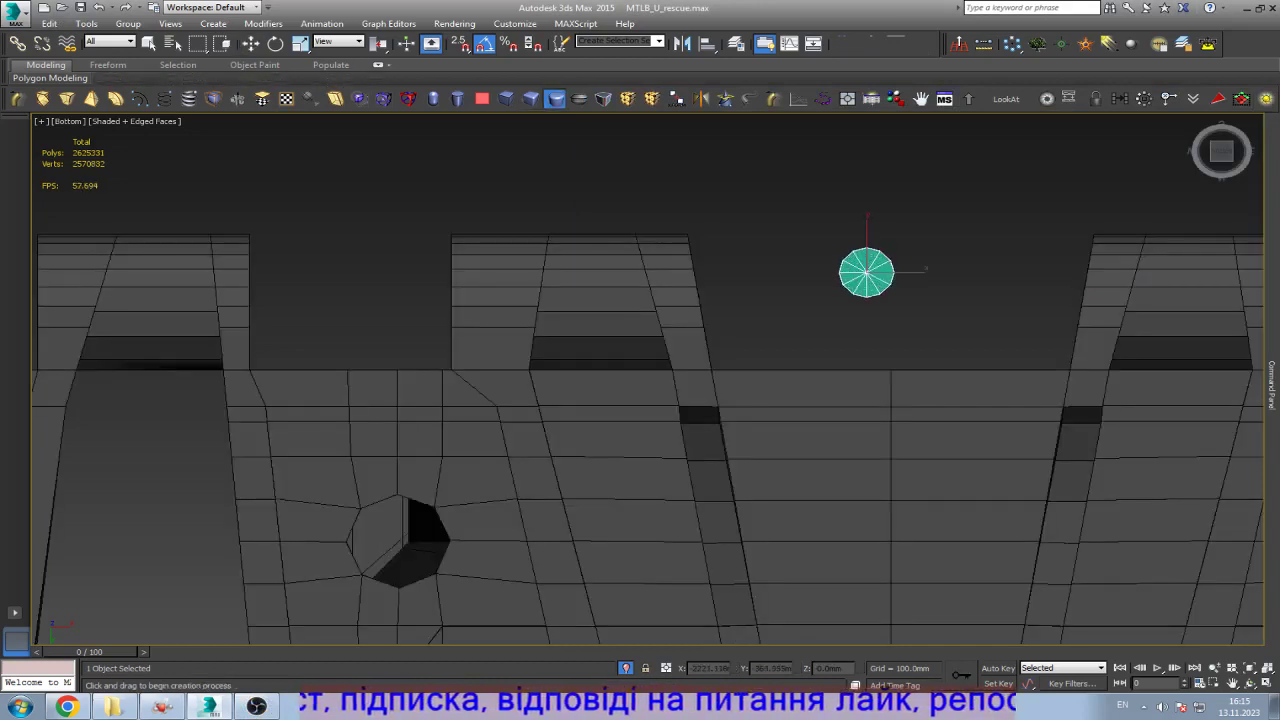
pyautogui.hotkey('ctrl', 'z')
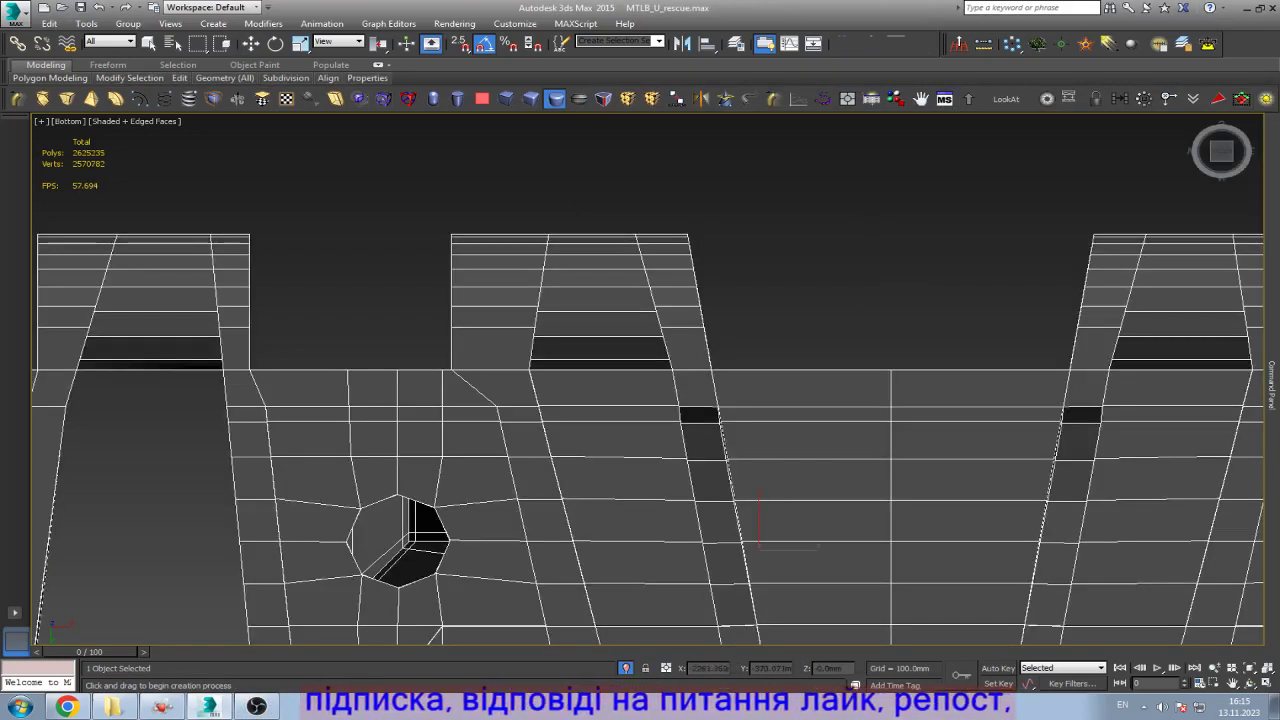
pyautogui.moveTo(597, 271); pyautogui.dragTo(629, 271)
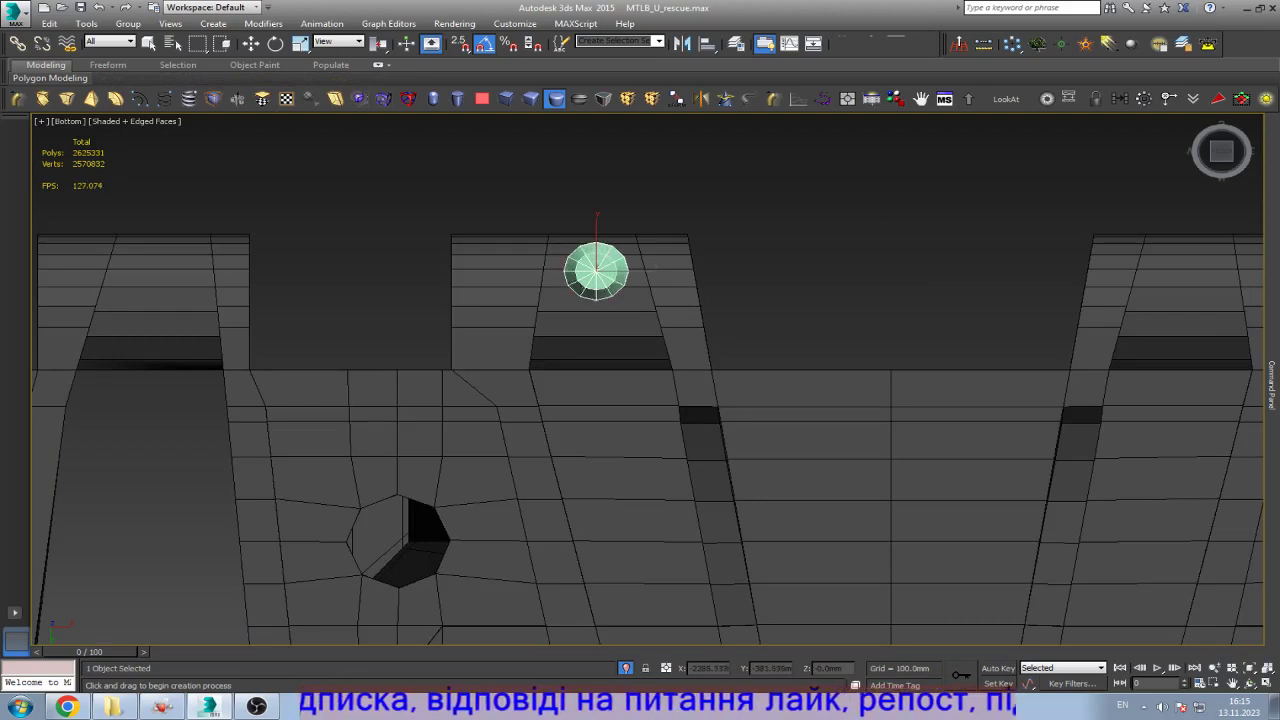
pyautogui.press('w')
pyautogui.scroll(4, 579, 255)
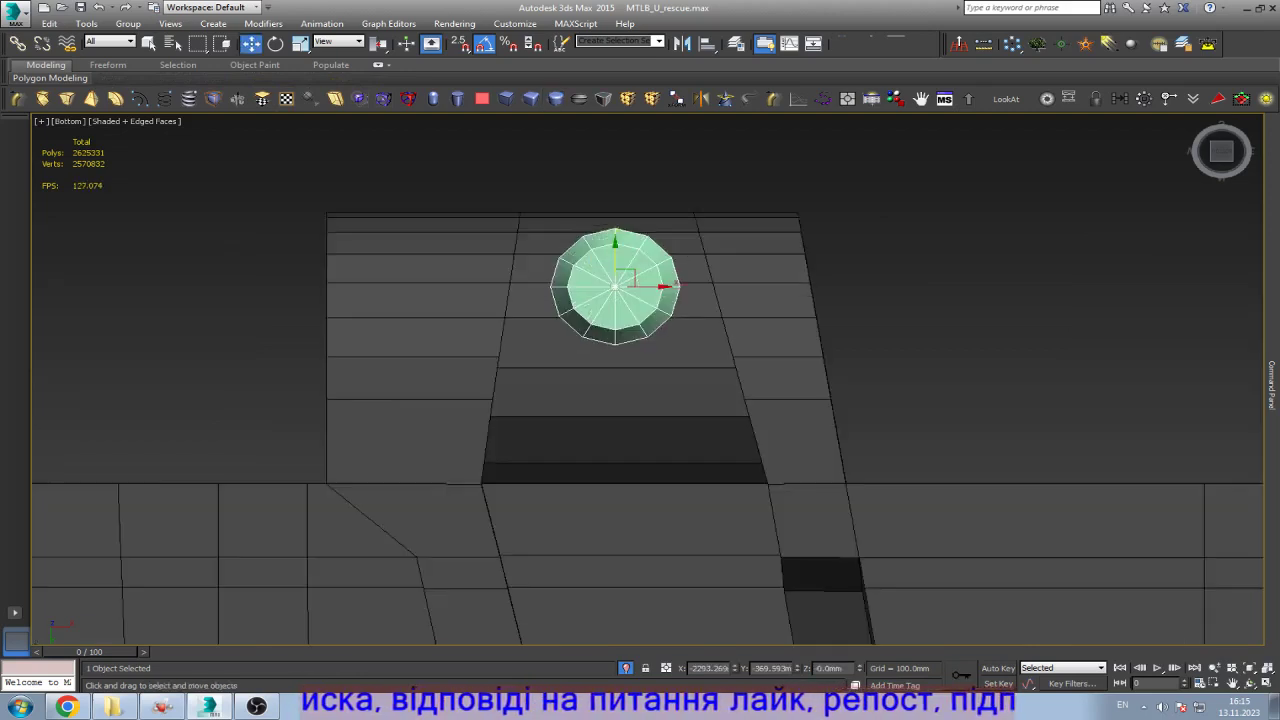
pyautogui.moveTo(640, 287); pyautogui.dragTo(453, 287)
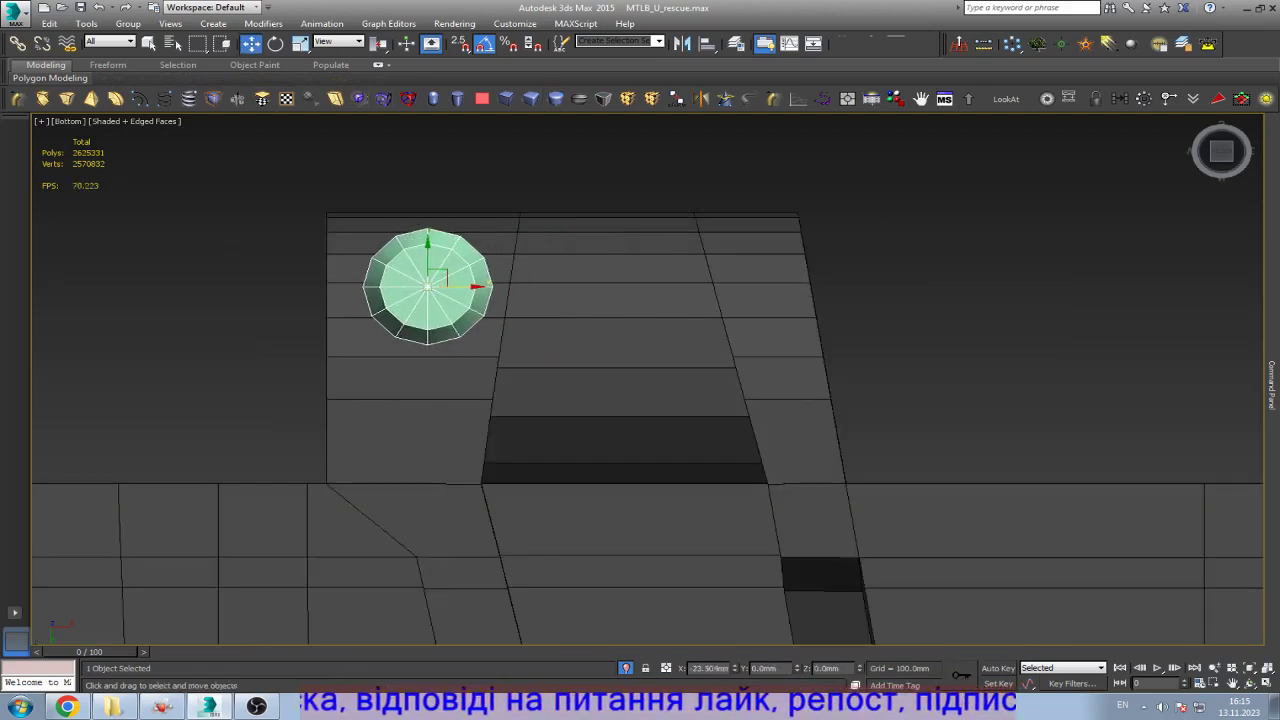
# Step: Raise the bolt cylinder along its height and frame it in the bottom view
pyautogui.click(1272, 385)
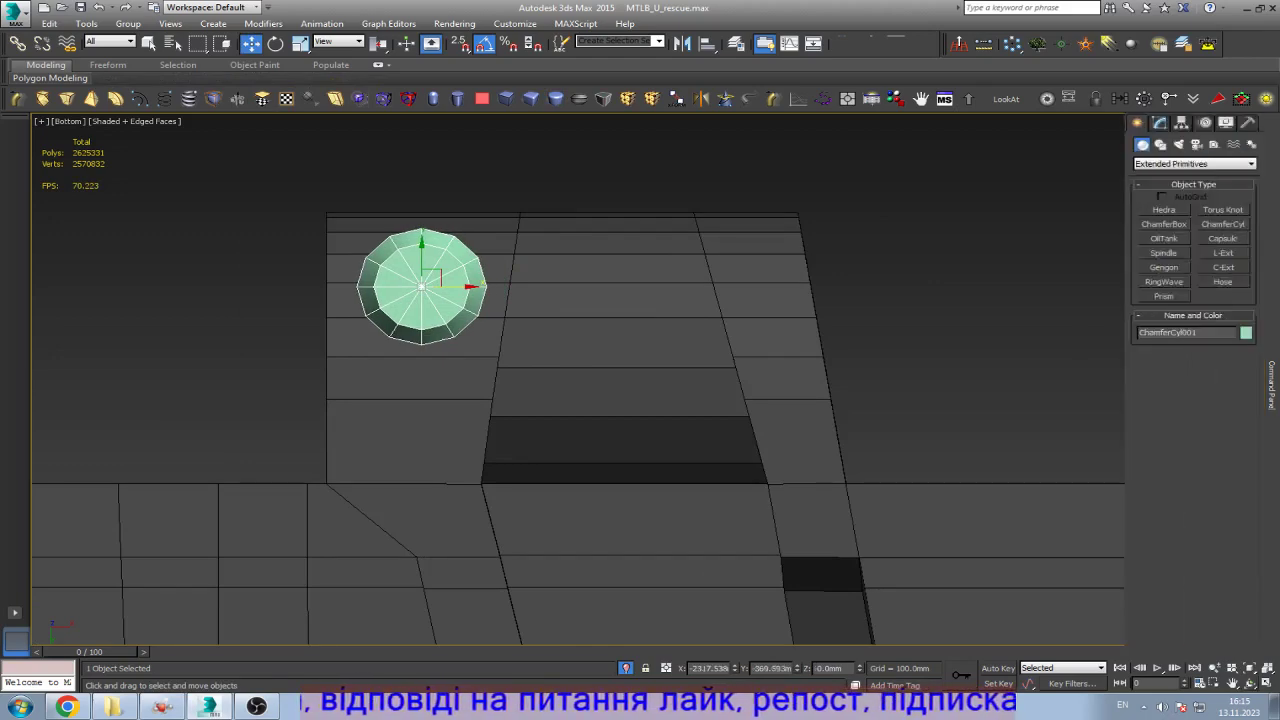
pyautogui.keyDown('alt'); pyautogui.moveTo(700, 400); pyautogui.dragTo(830, 470, button='middle'); pyautogui.keyUp('alt')
pyautogui.scroll(-5, 560, 400)
pyautogui.press('w')
pyautogui.scroll(2, 600, 380)
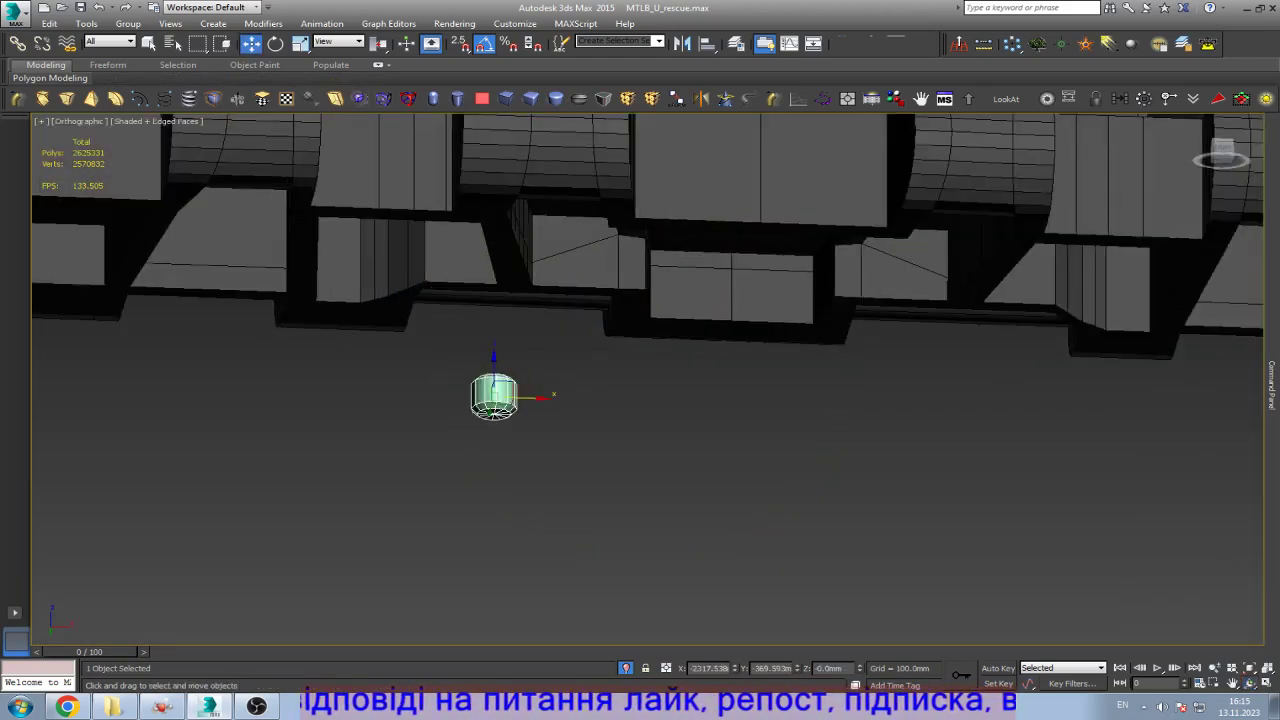
pyautogui.moveTo(494, 360); pyautogui.dragTo(494, 118)
pyautogui.press('z')
pyautogui.scroll(-3, 648, 350)
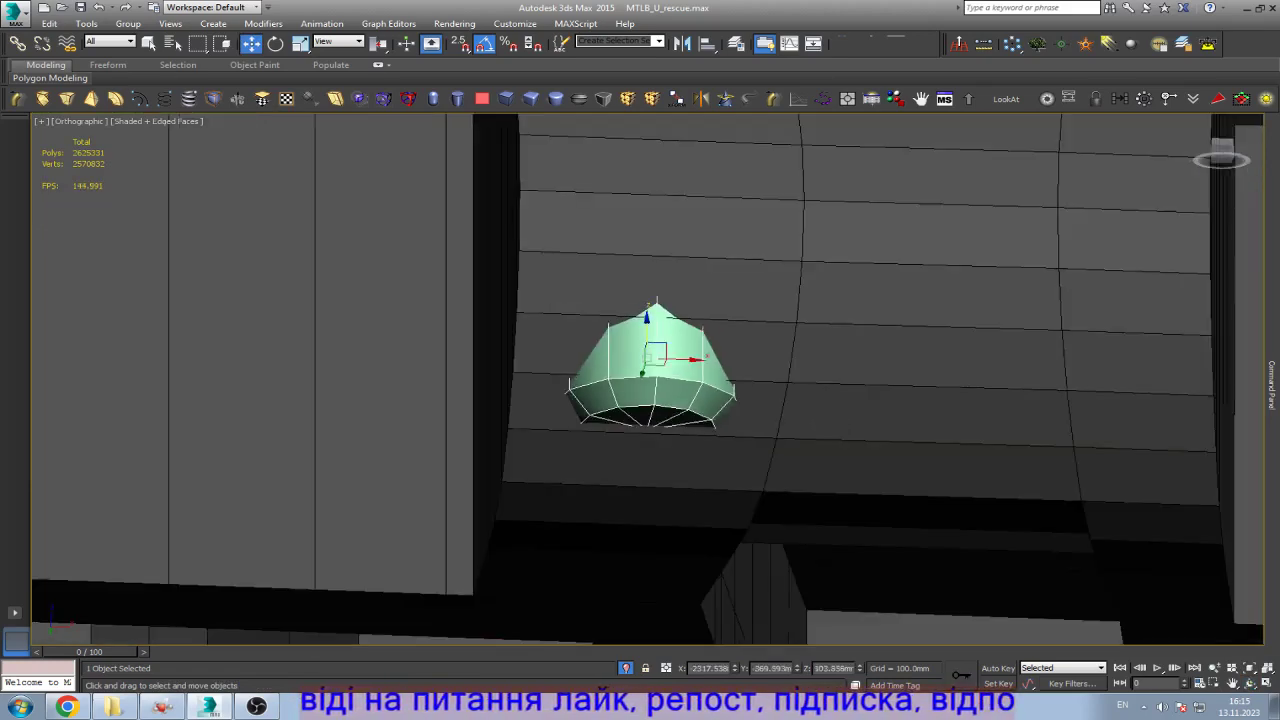
pyautogui.press('b')
pyautogui.press('z')
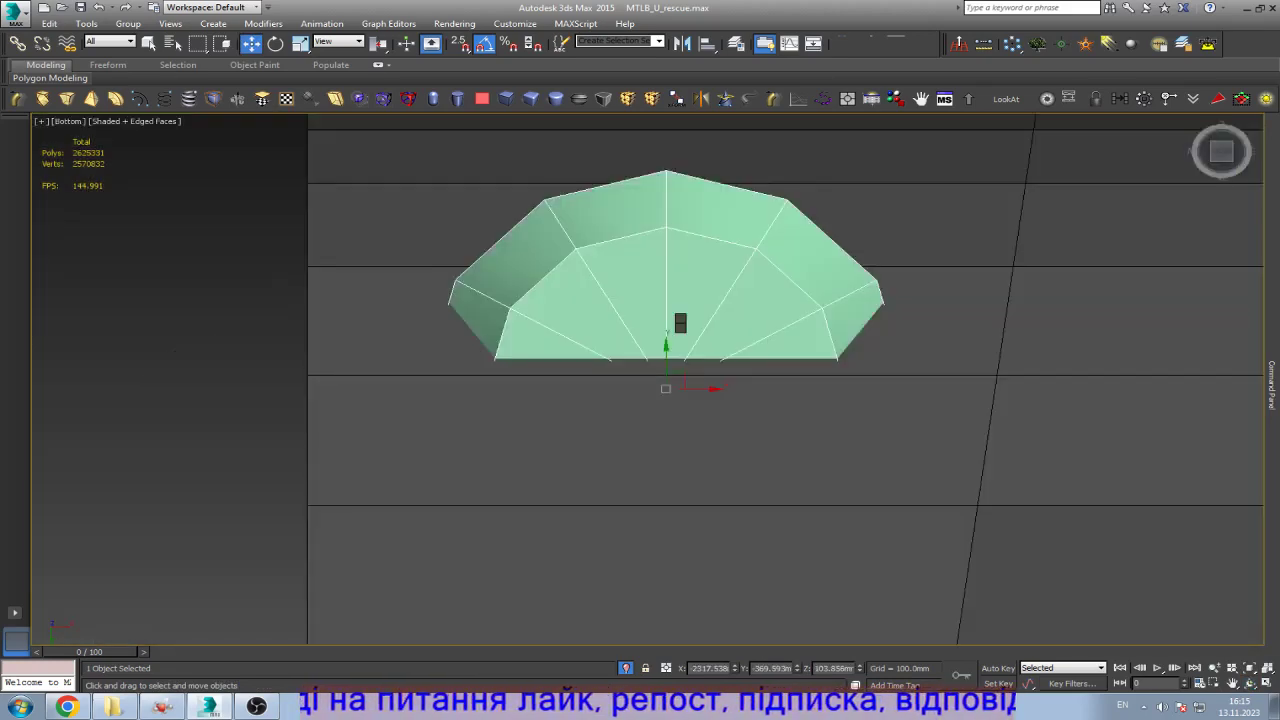
# Step: Slide the bolt down into the tab wall and show its Parameters in the Modify panel
pyautogui.hotkey('ctrl', 'r')
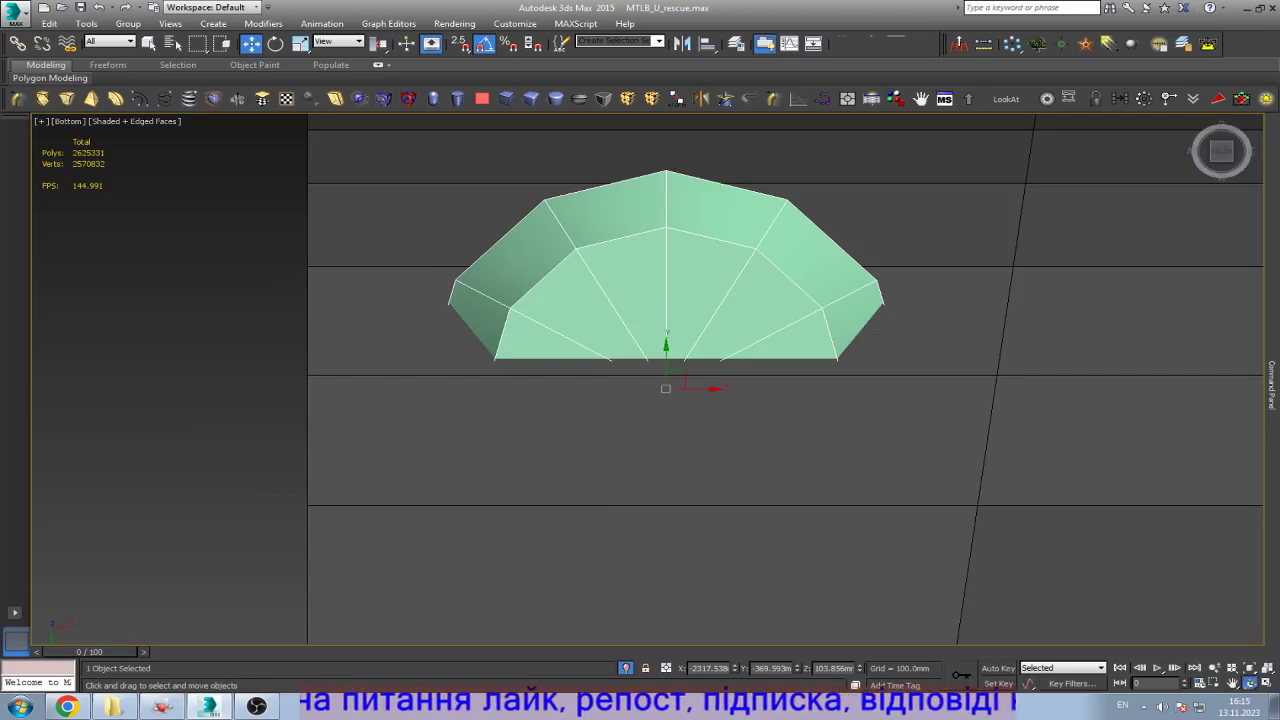
pyautogui.moveTo(640, 400); pyautogui.dragTo(560, 295)
pyautogui.press('w')
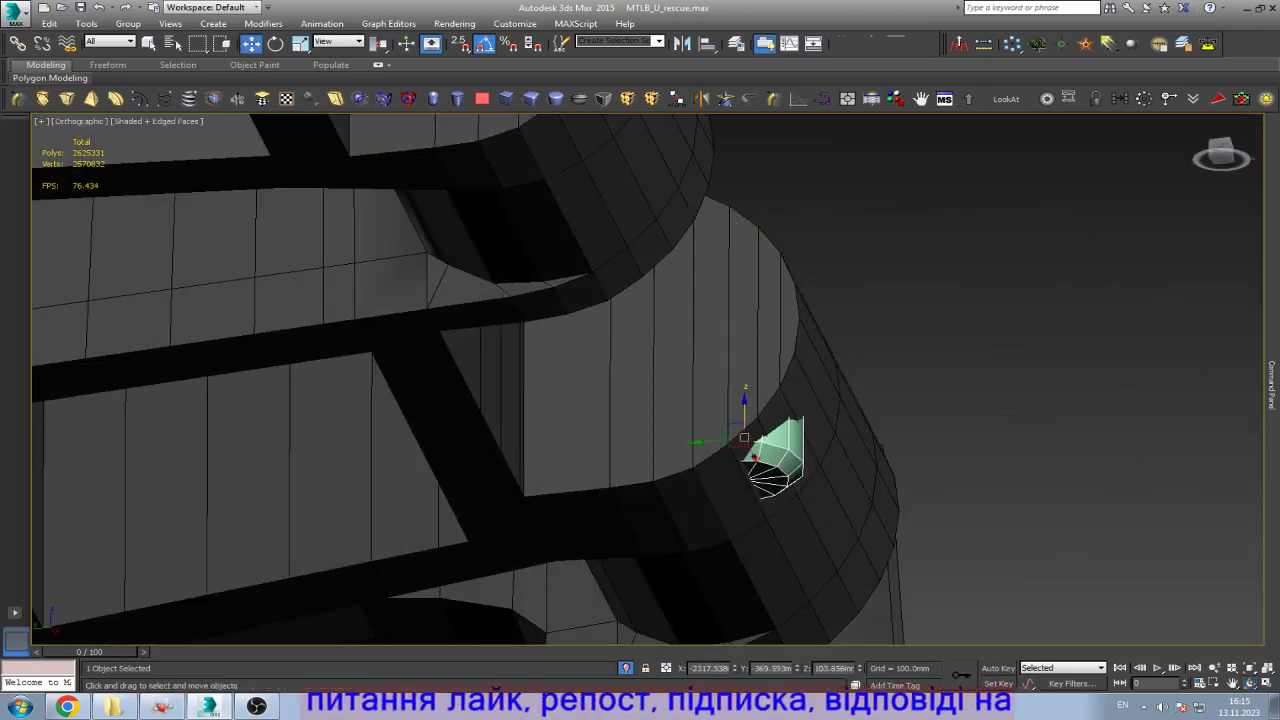
pyautogui.moveTo(744, 437); pyautogui.dragTo(669, 505)
pyautogui.scroll(5, 680, 565)
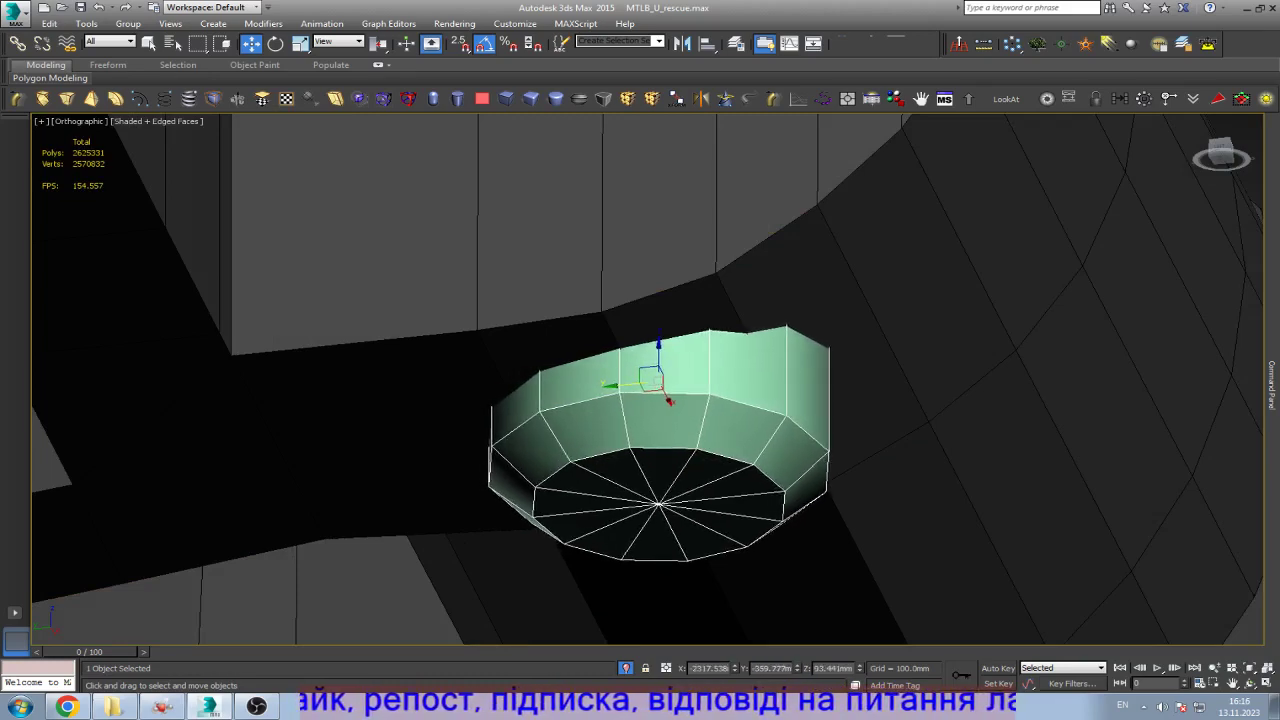
pyautogui.press('b')
pyautogui.press('z')
pyautogui.scroll(-5, 780, 315)
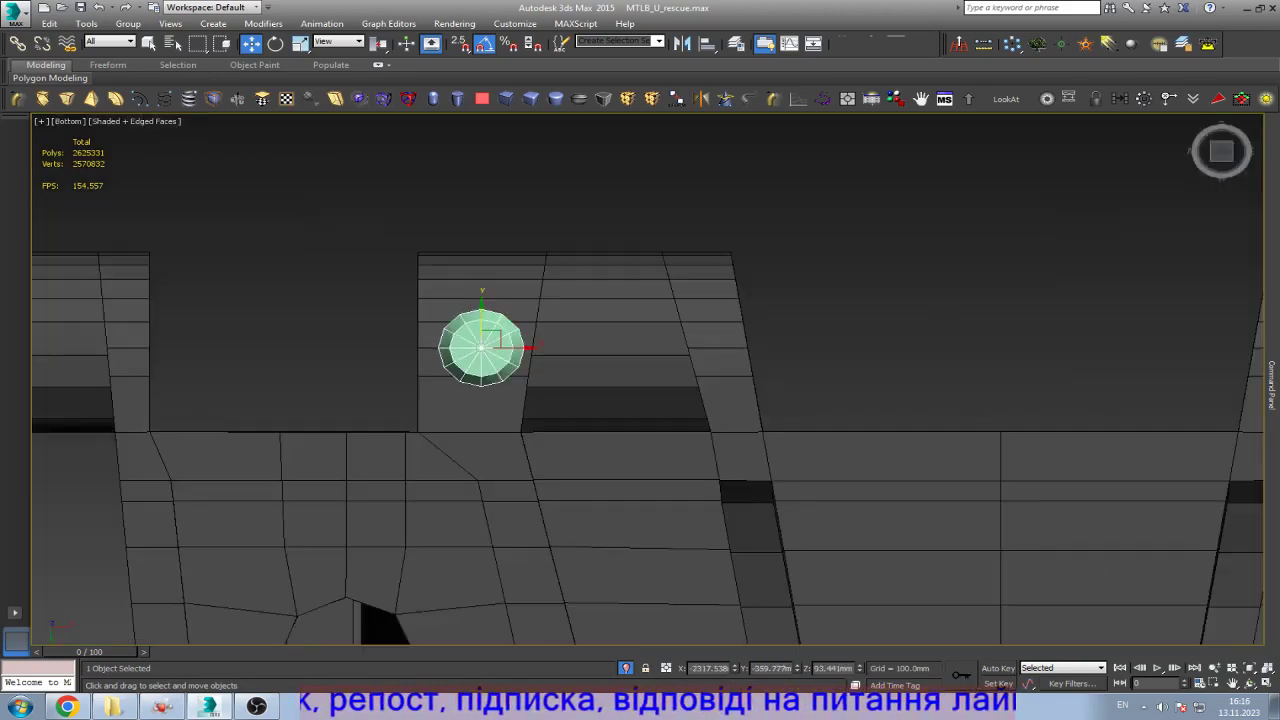
pyautogui.scroll(2, 560, 338)
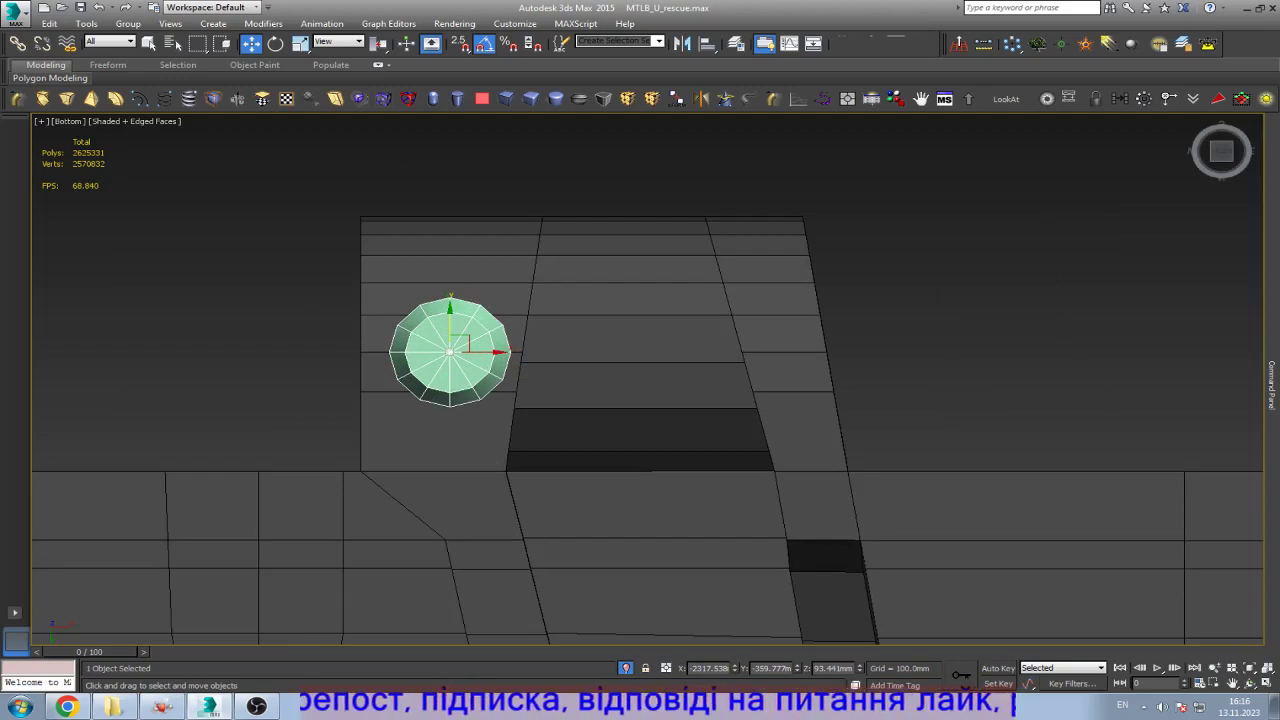
pyautogui.click(1272, 380)
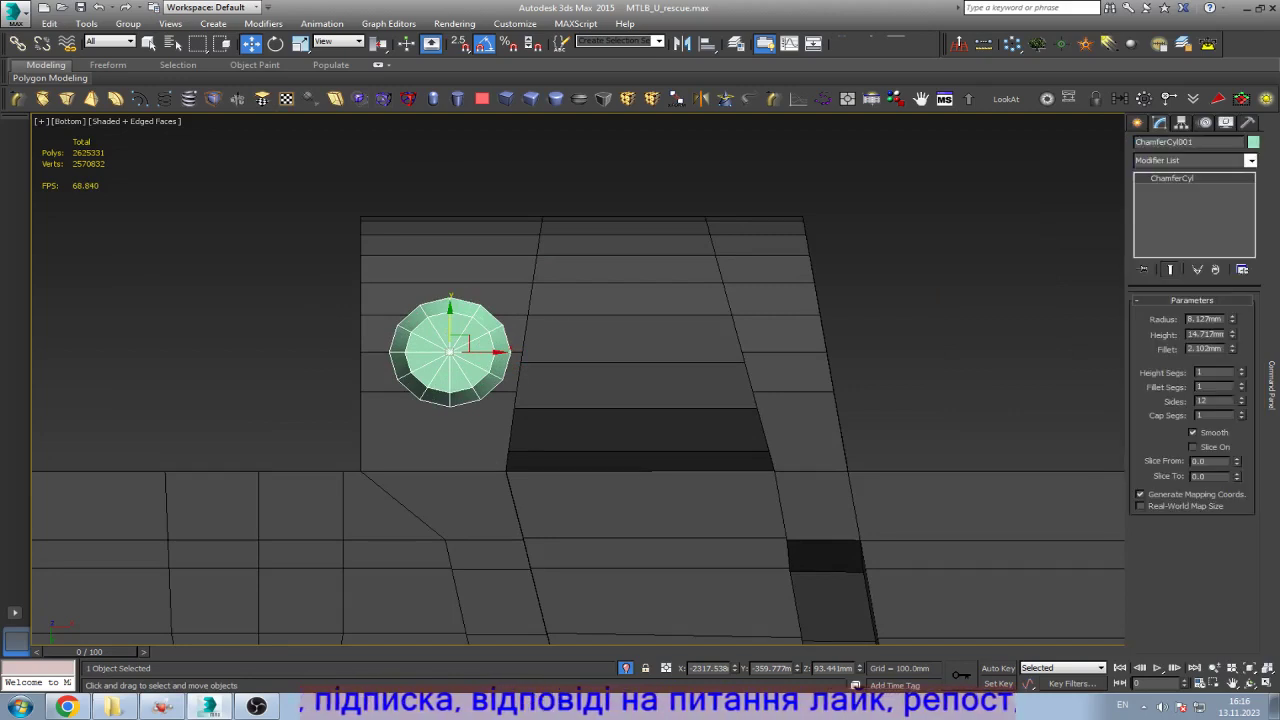
# Step: Set the bolt head's Sides to 8
pyautogui.doubleClick(1203, 400)
pyautogui.write('8')
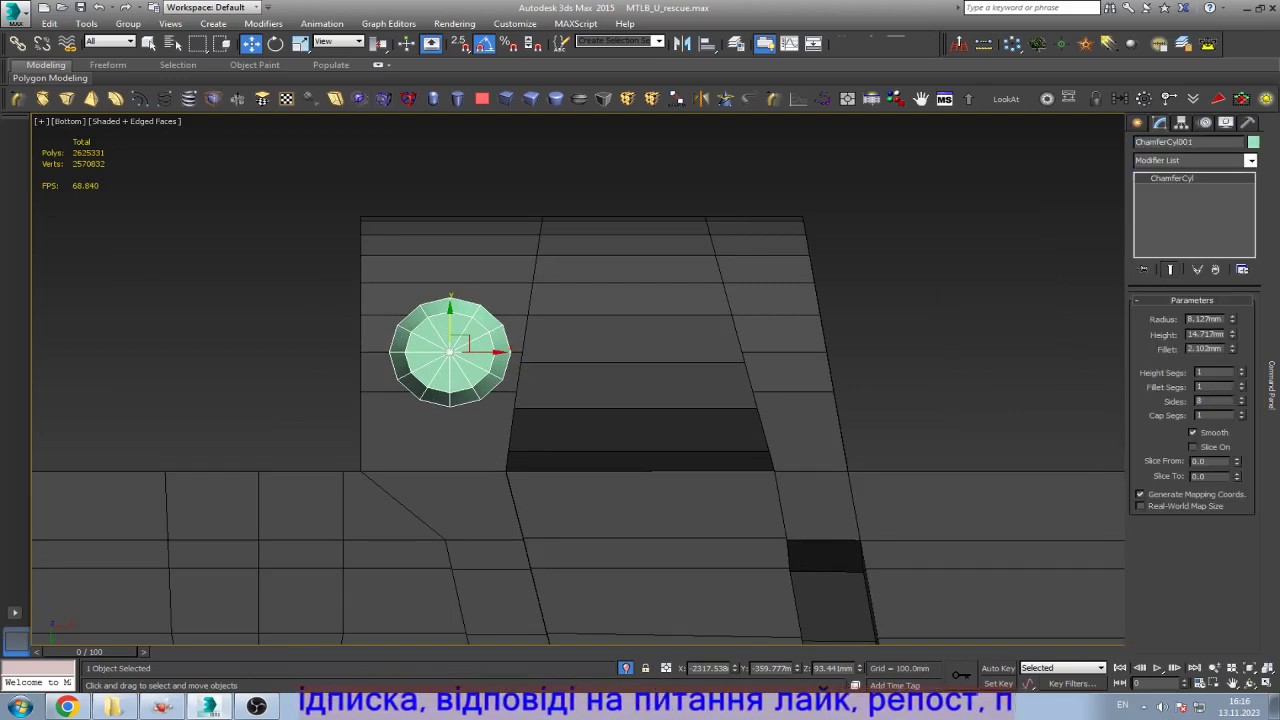
pyautogui.press('Return')
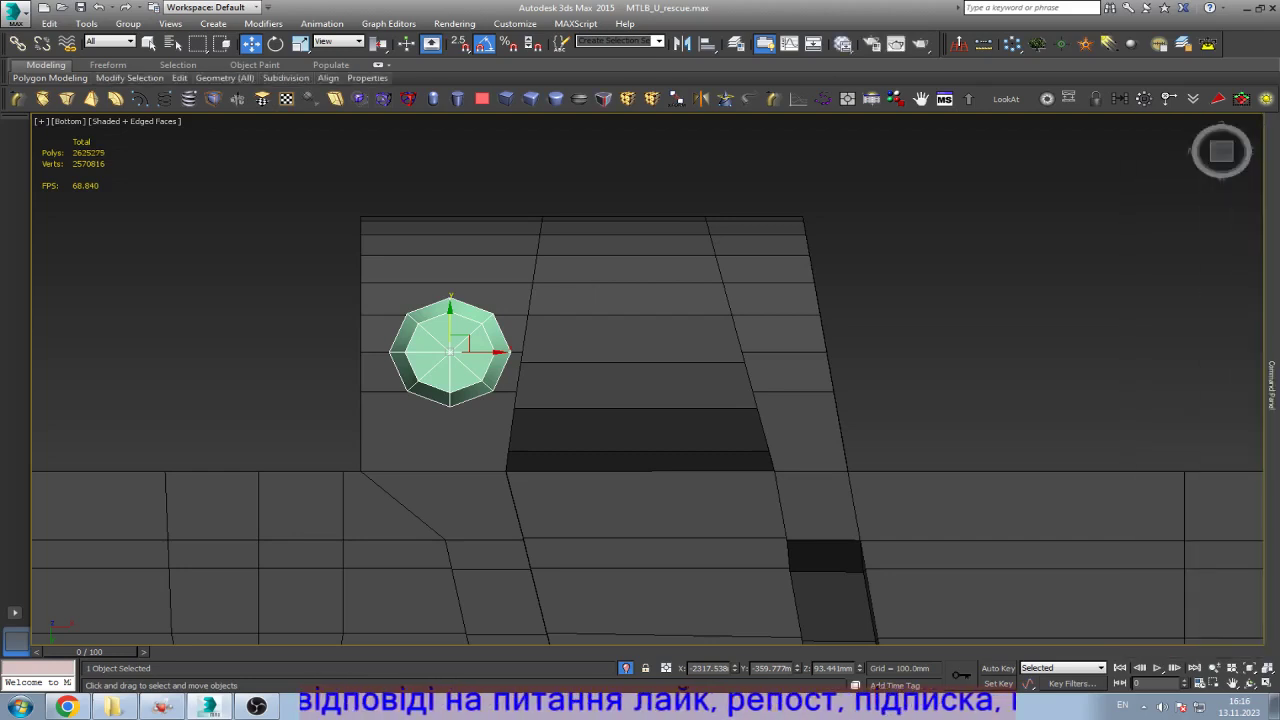
# Step: Clone the bolt element to the right to form a row of three bolt heads
pyautogui.press('5')
pyautogui.moveTo(320, 246); pyautogui.dragTo(617, 451)
pyautogui.keyDown('shift'); pyautogui.moveTo(452, 350); pyautogui.dragTo(741, 350); pyautogui.keyUp('shift')
pyautogui.press('Return')
pyautogui.press('Return')
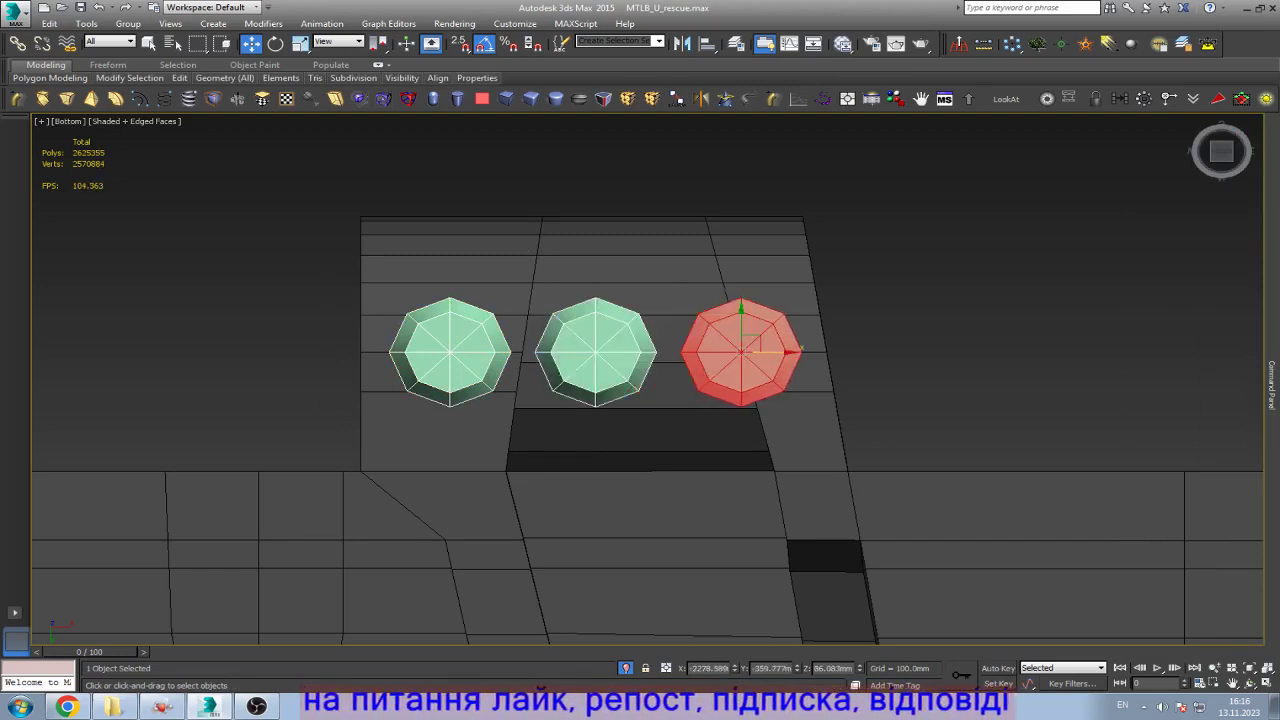
pyautogui.press('5')
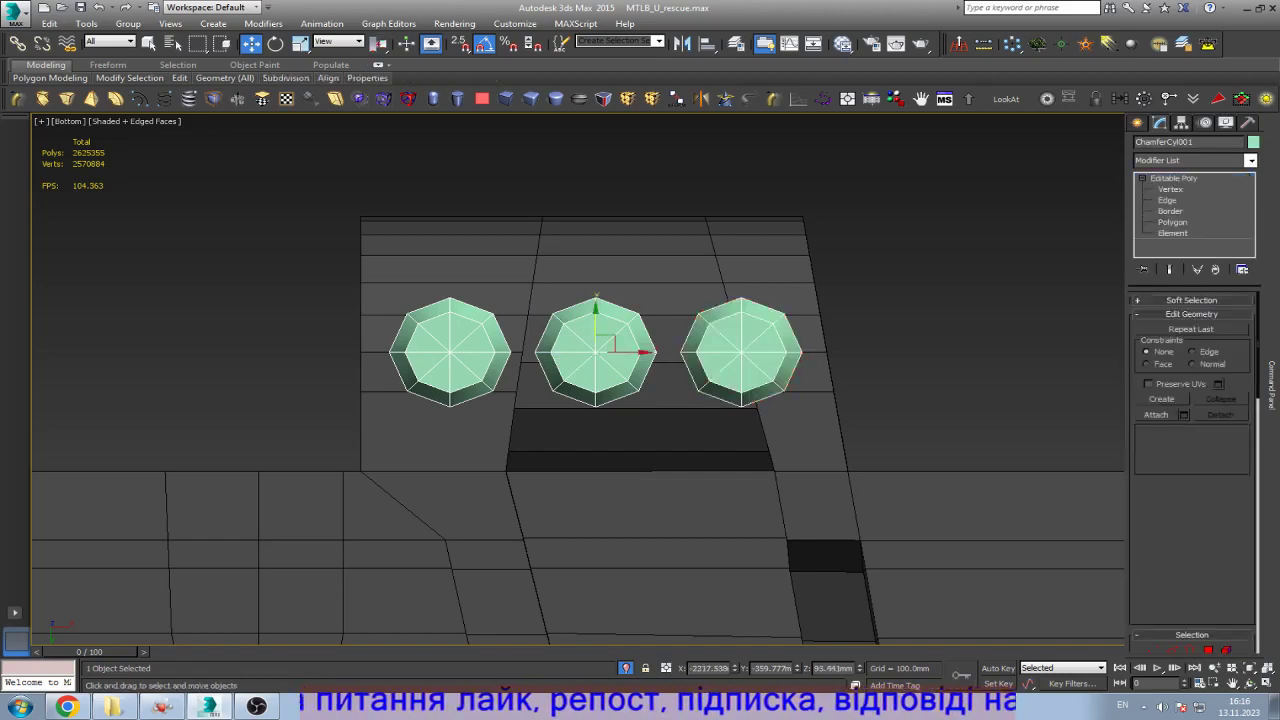
# Step: Copy the three bolts onto the second tab and nudge them right into place
pyautogui.scroll(3, 737, 288)
pyautogui.scroll(-1, 737, 288)
pyautogui.scroll(-5, 293, 314)
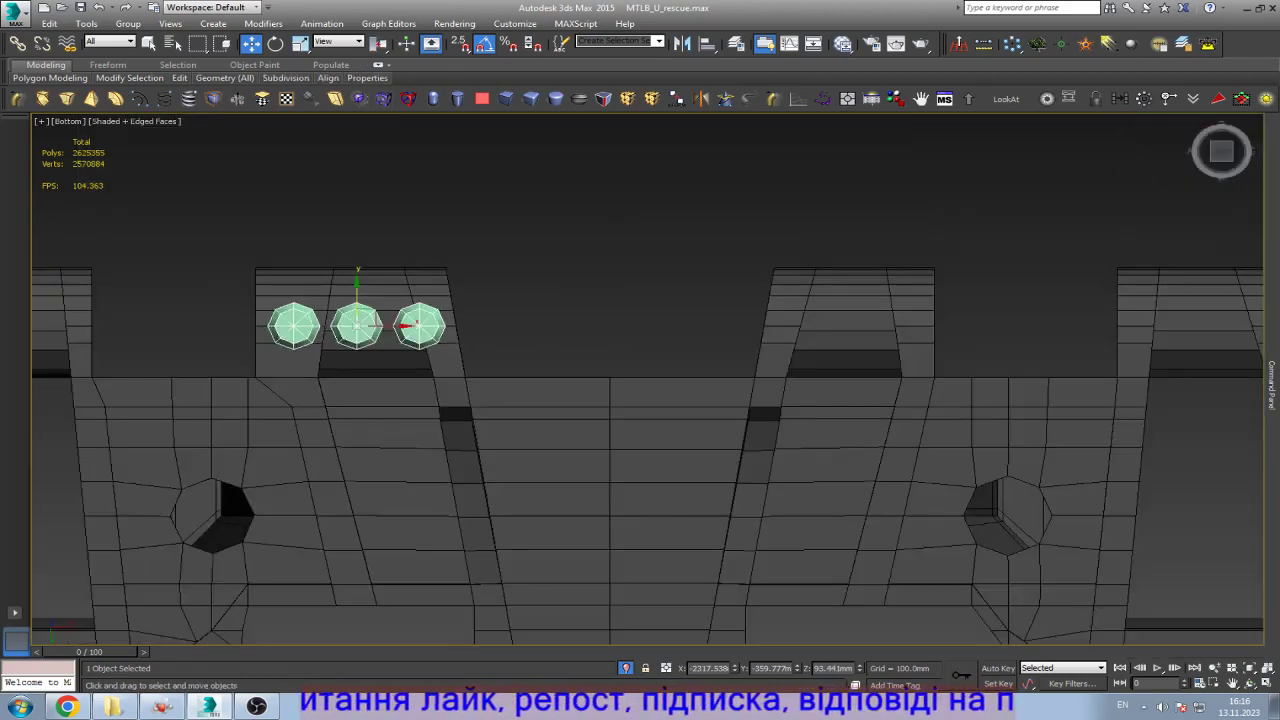
pyautogui.keyDown('shift'); pyautogui.moveTo(365, 323); pyautogui.dragTo(848, 323); pyautogui.keyUp('shift')
pyautogui.click(641, 410)
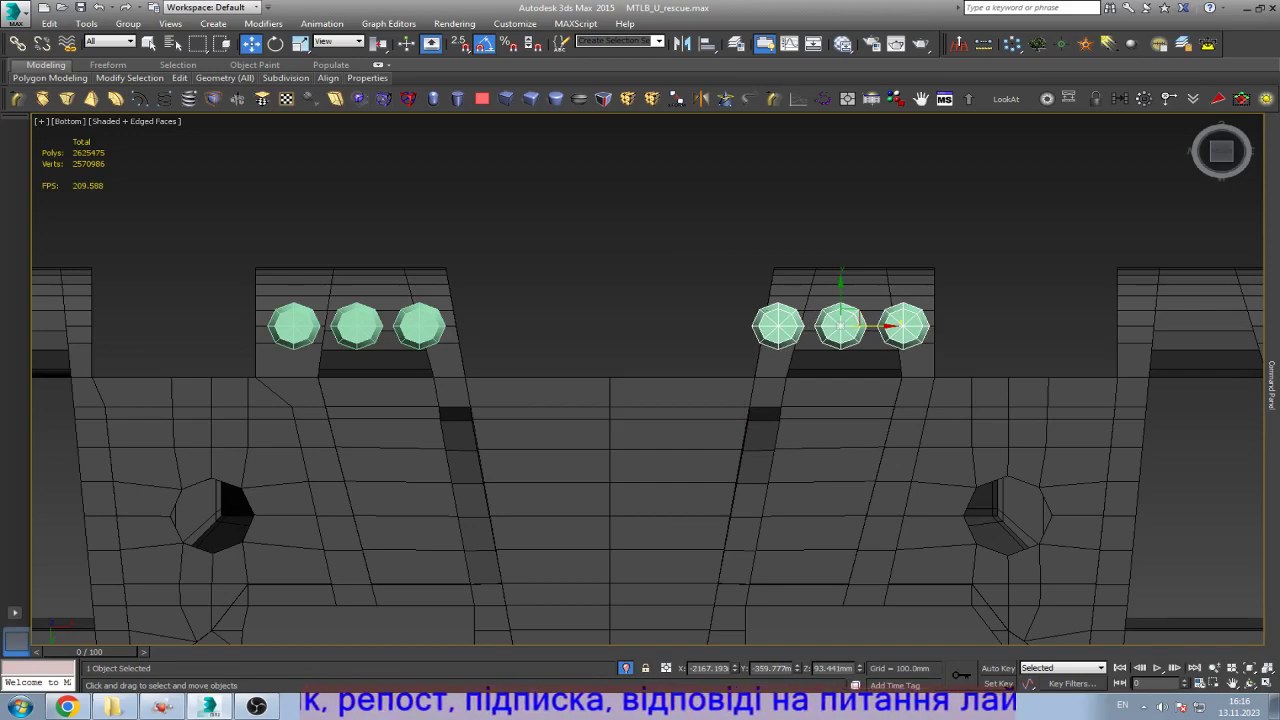
pyautogui.moveTo(848, 325); pyautogui.dragTo(869, 325)
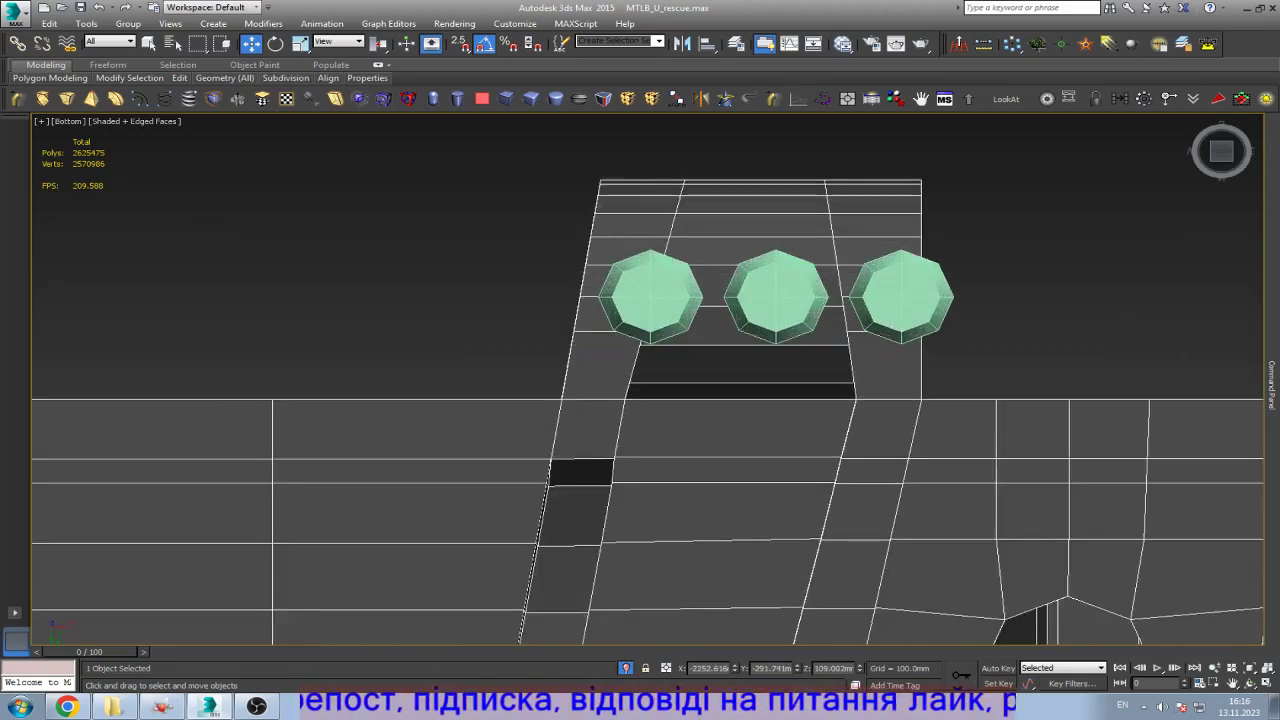
# Step: Shift the link's right-hand vertex column and two lower vertices to the right
pyautogui.press('1')
pyautogui.moveTo(900, 157); pyautogui.dragTo(957, 420)
pyautogui.moveTo(955, 259); pyautogui.dragTo(993, 259)
pyautogui.moveTo(935, 488); pyautogui.dragTo(927, 471)
# Step: Leave vertex editing, then at Element level select every element, including the six bolt heads
pyautogui.scroll(-10, 640, 380)
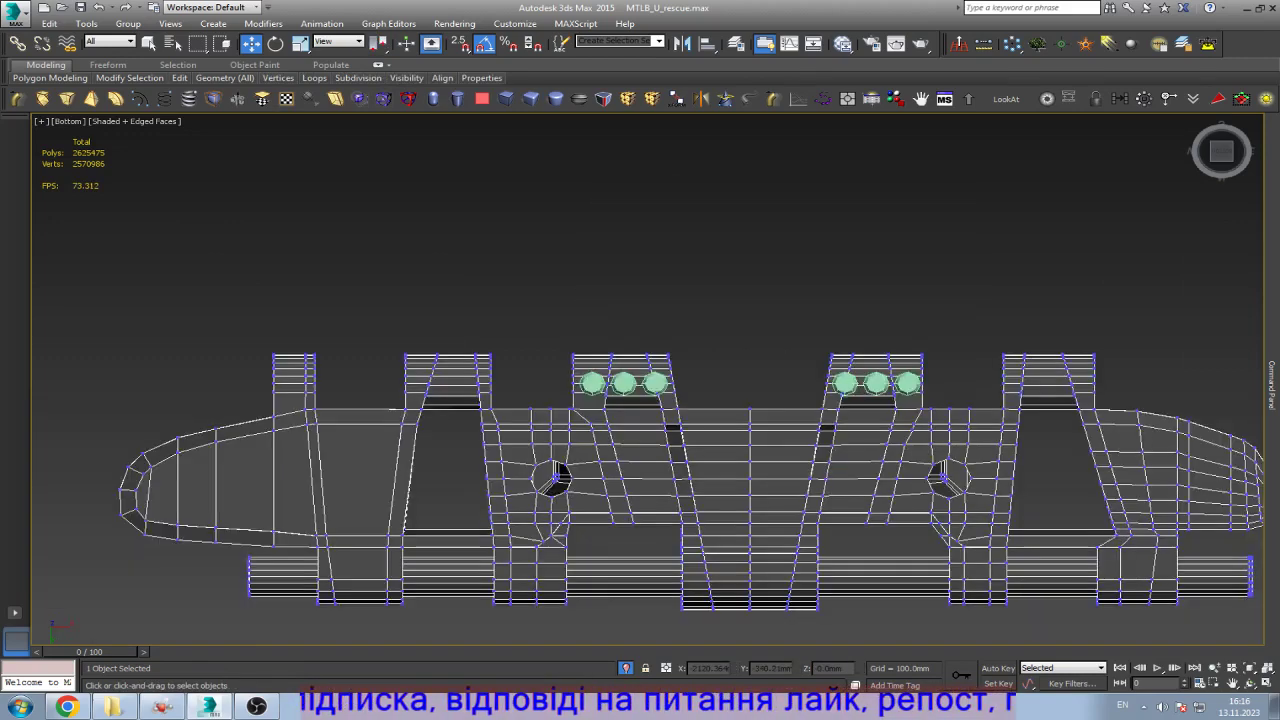
pyautogui.click(1272, 380)
pyautogui.click(1174, 178)
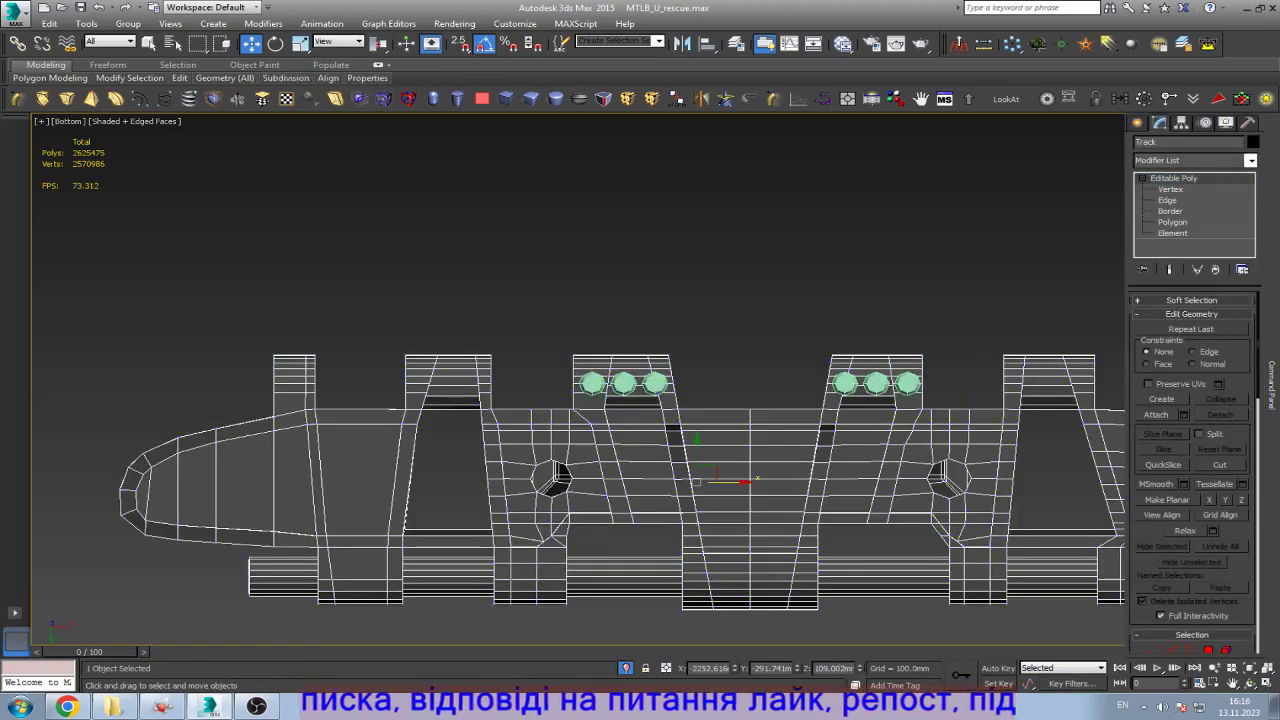
pyautogui.press('q')
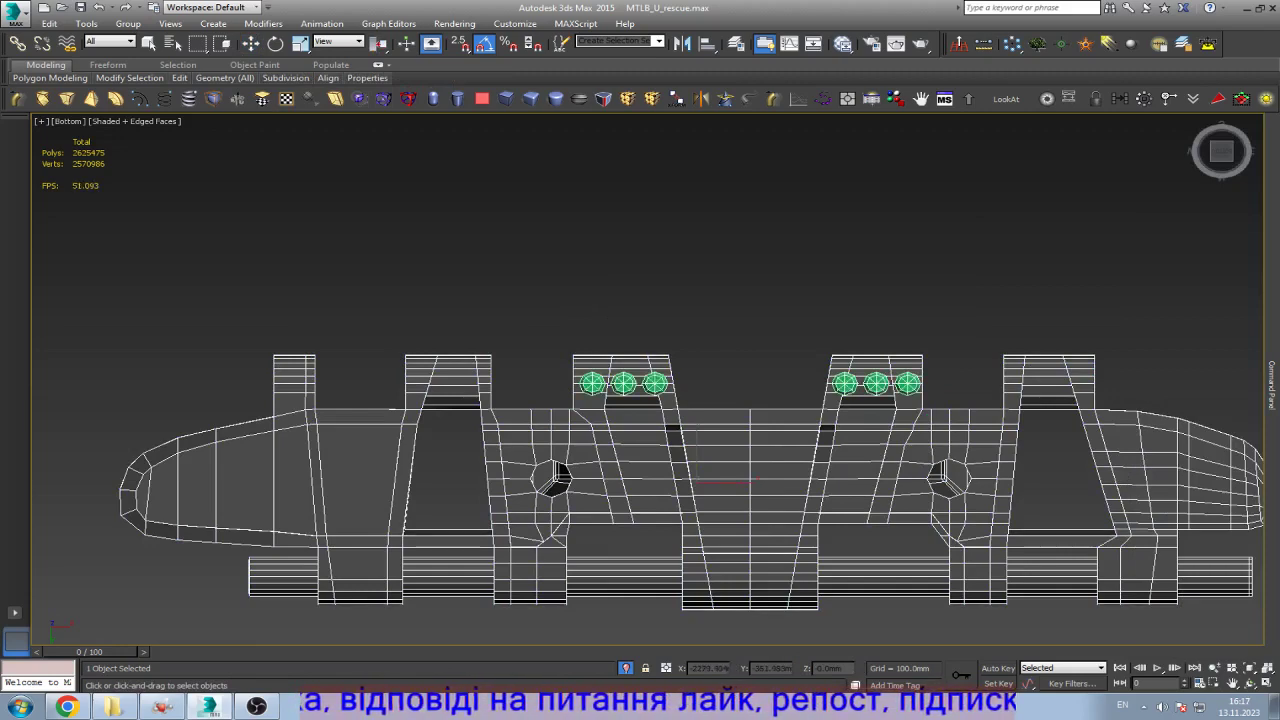
pyautogui.press('w')
pyautogui.press('5')
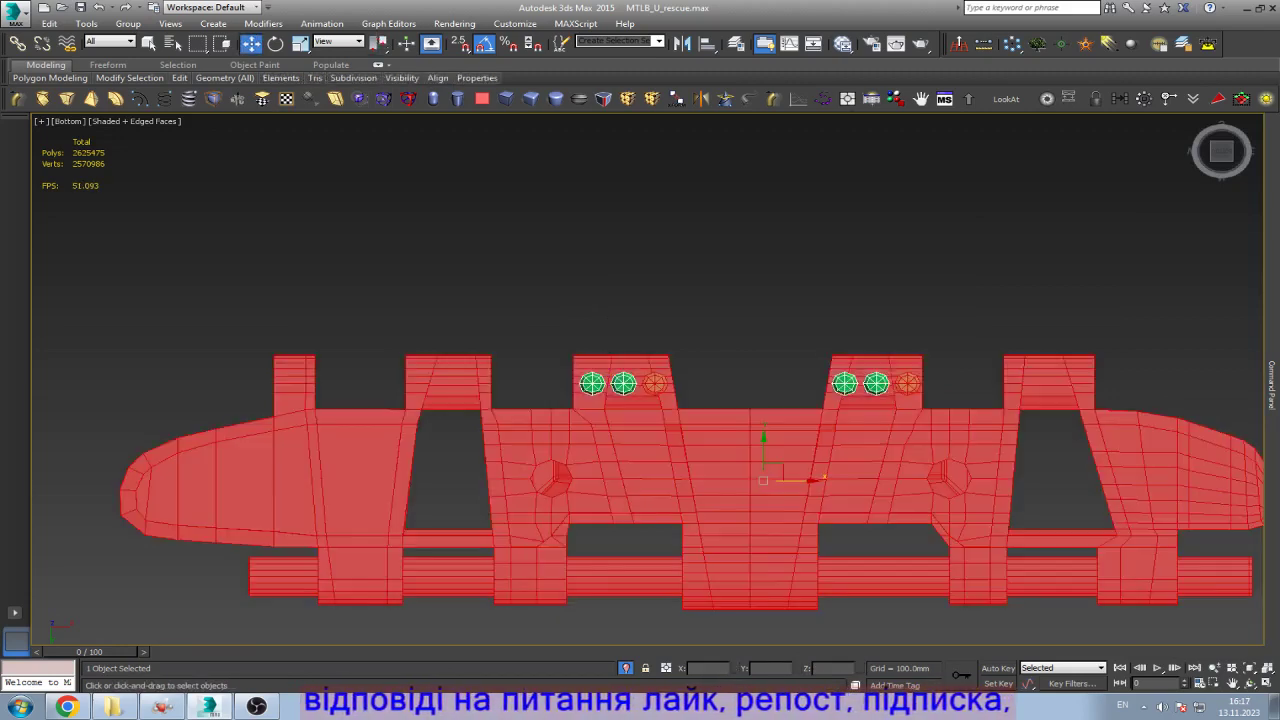
pyautogui.hotkey('ctrl', 'a')
pyautogui.press('z')
pyautogui.scroll(-10, 1192, 450)
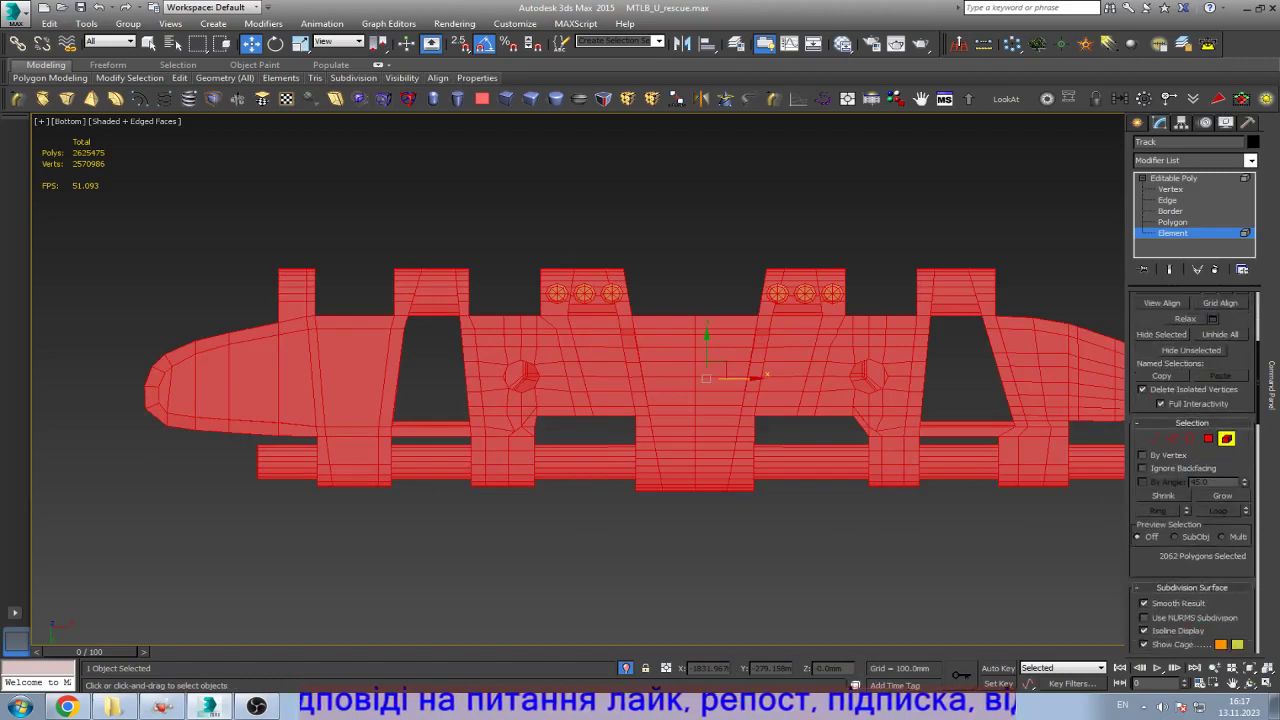
pyautogui.scroll(-5, 1192, 450)
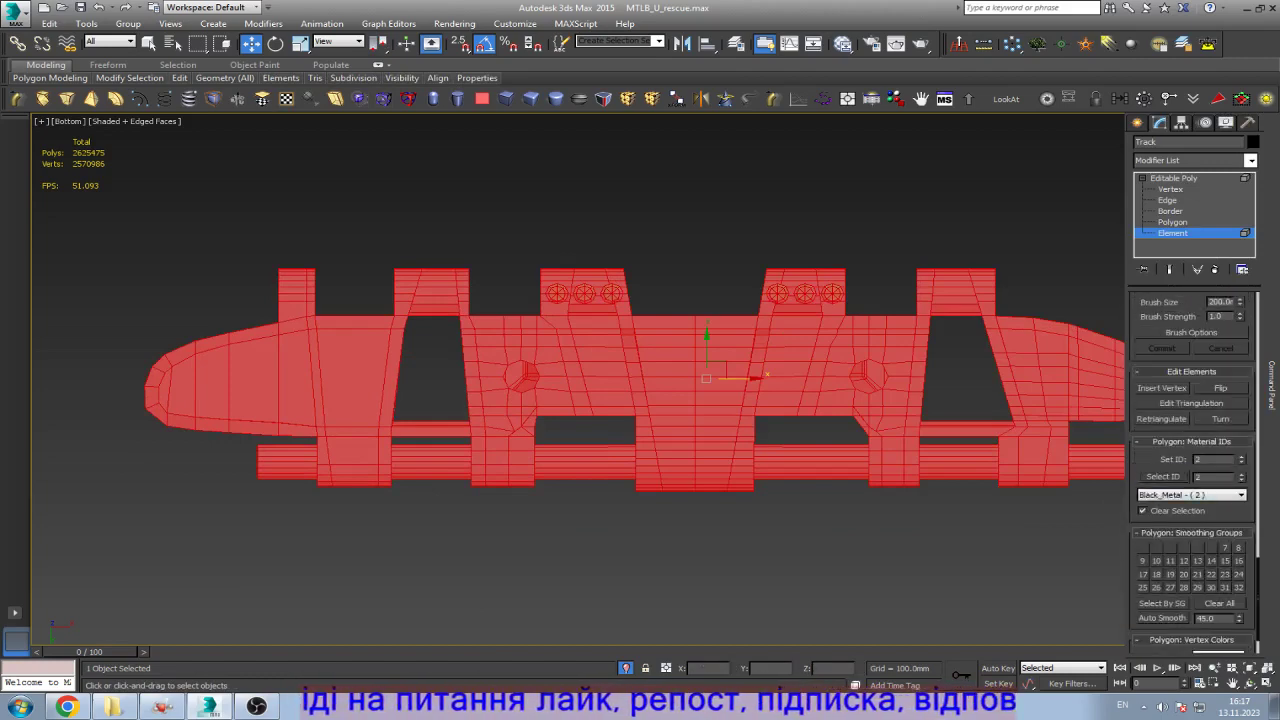
# Step: Leave element editing on the link and reveal all hidden objects
pyautogui.press('6')
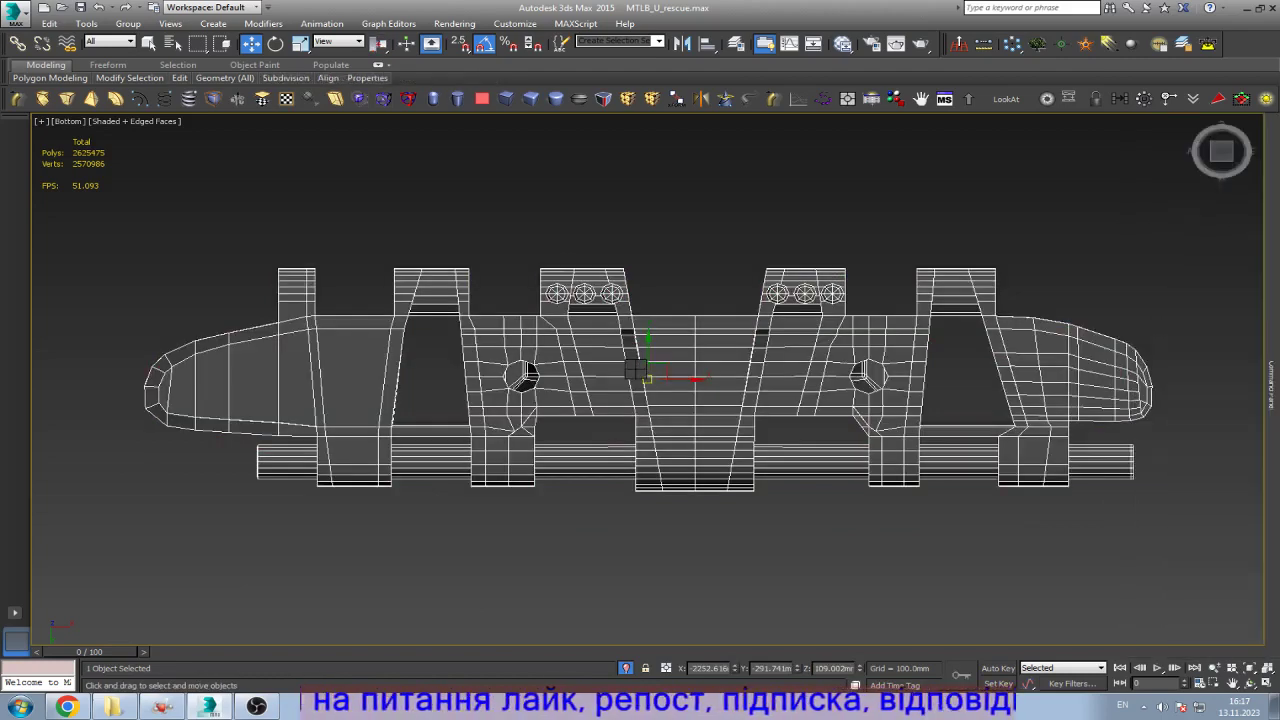
pyautogui.scroll(4, 345, 452)
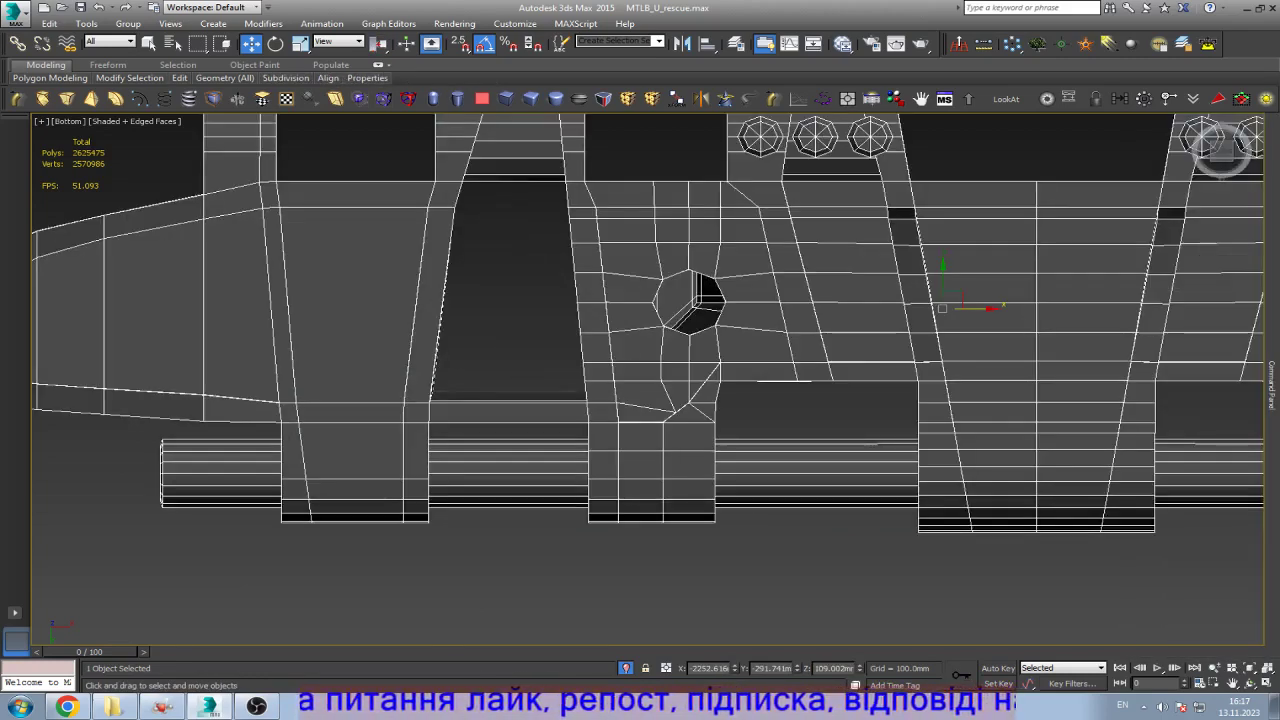
pyautogui.scroll(-2, 377, 457)
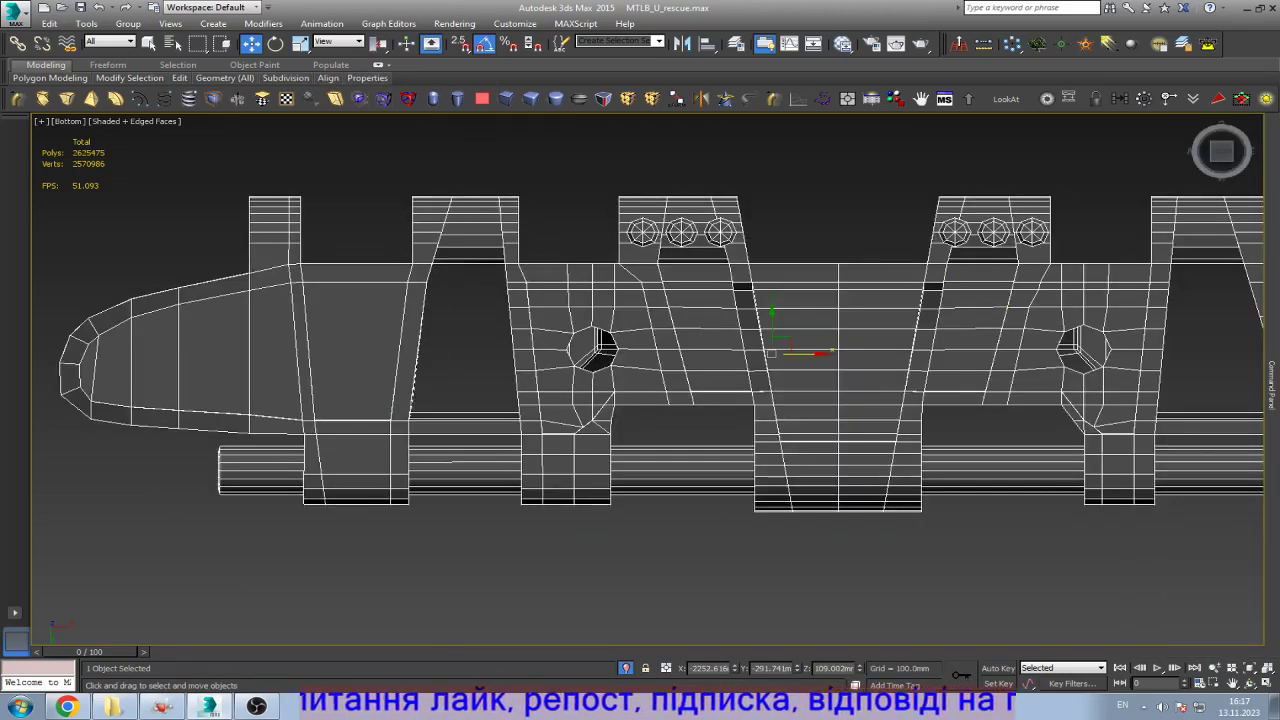
pyautogui.press('z')
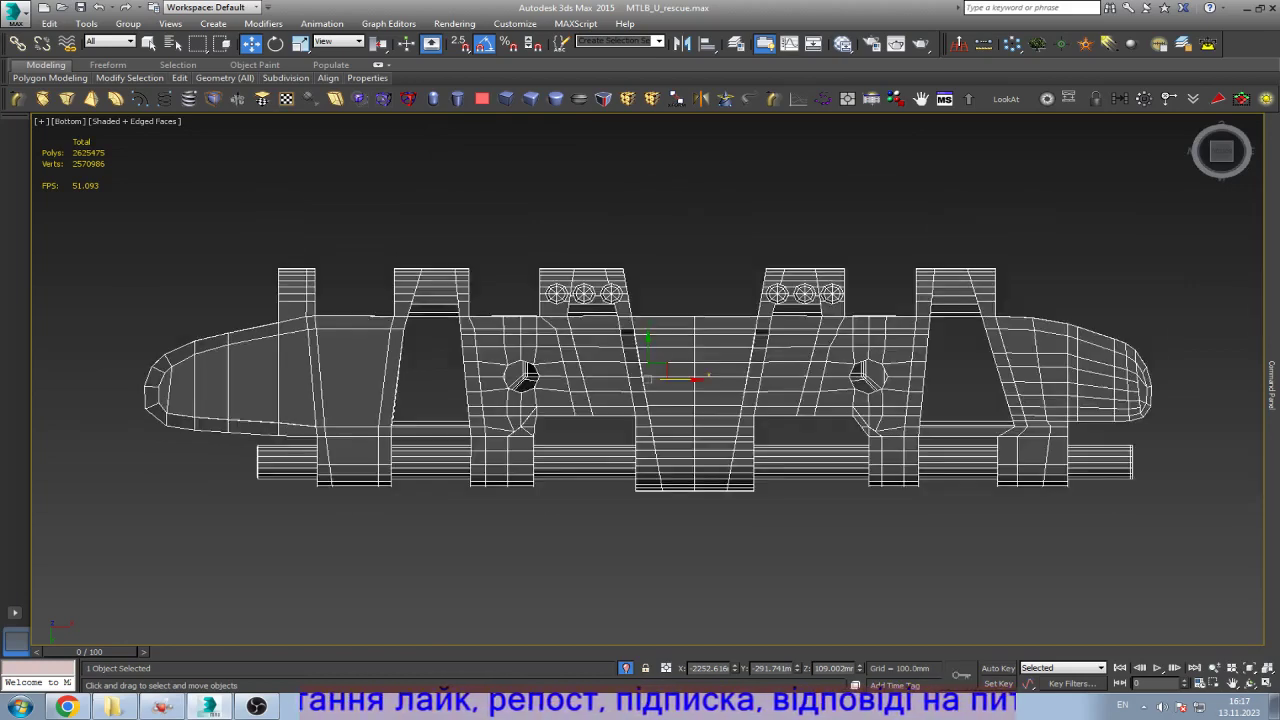
pyautogui.press('Delete')
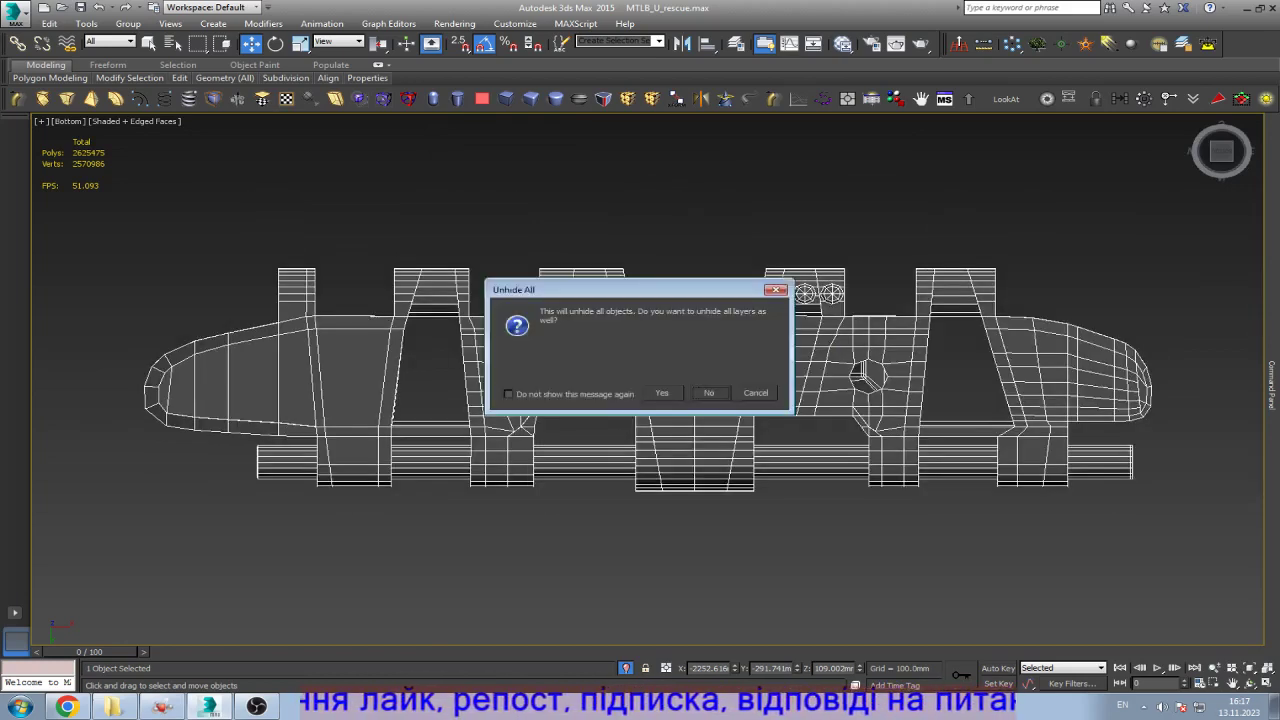
pyautogui.press('Return')
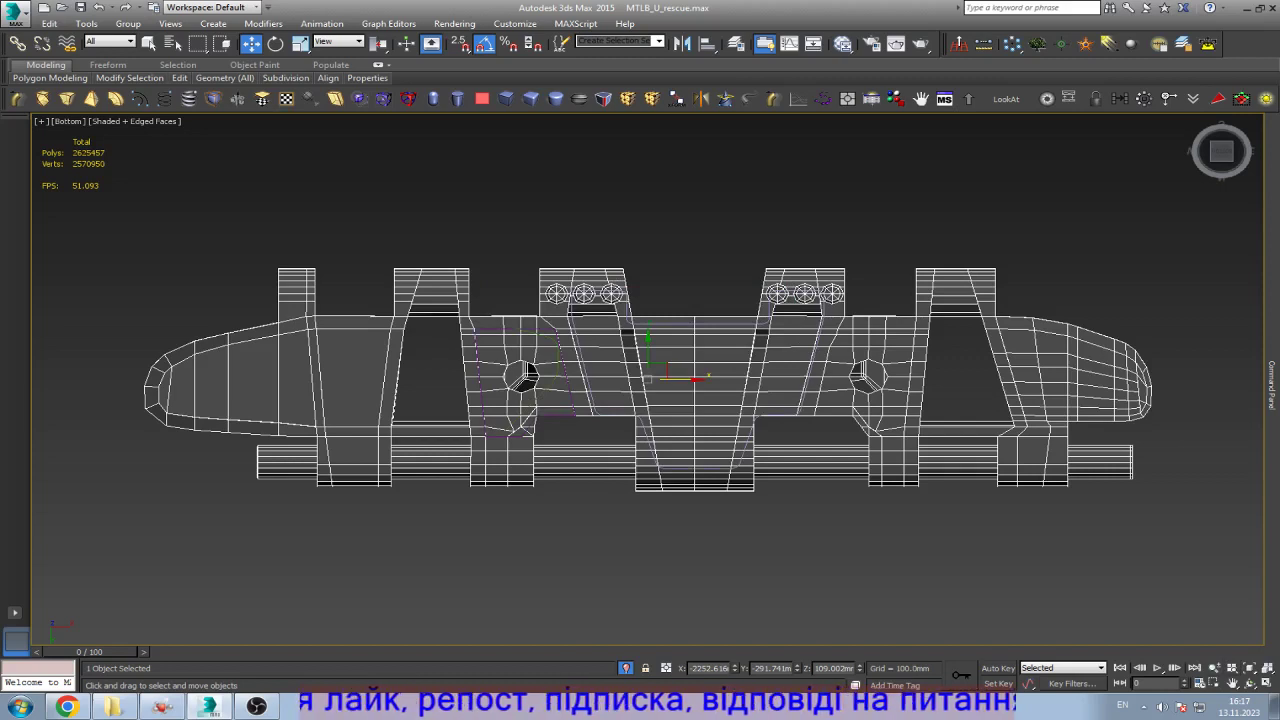
# Step: Hide the link mesh, delete the three outline shapes, then unhide everything
pyautogui.press('Delete')
pyautogui.moveTo(371, 214); pyautogui.dragTo(1014, 529)
pyautogui.press('Delete')
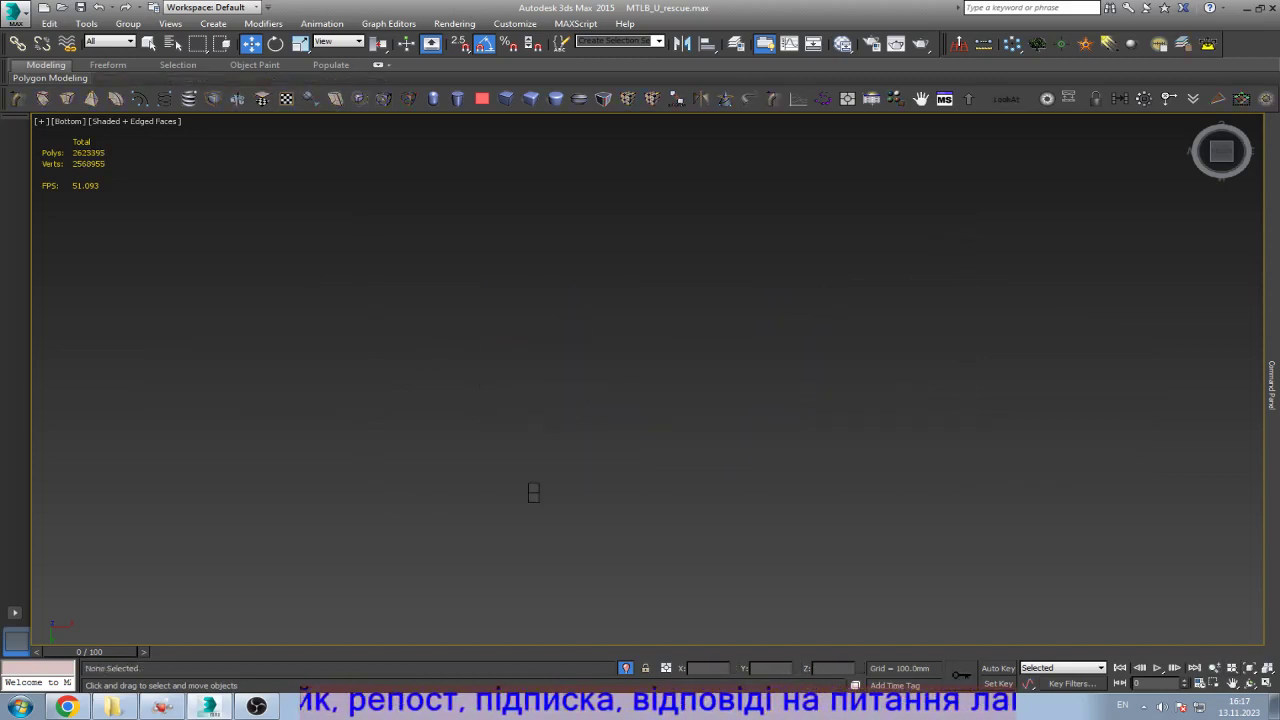
pyautogui.hotkey('alt', 'ctrl', 'f')
pyautogui.click(711, 392)
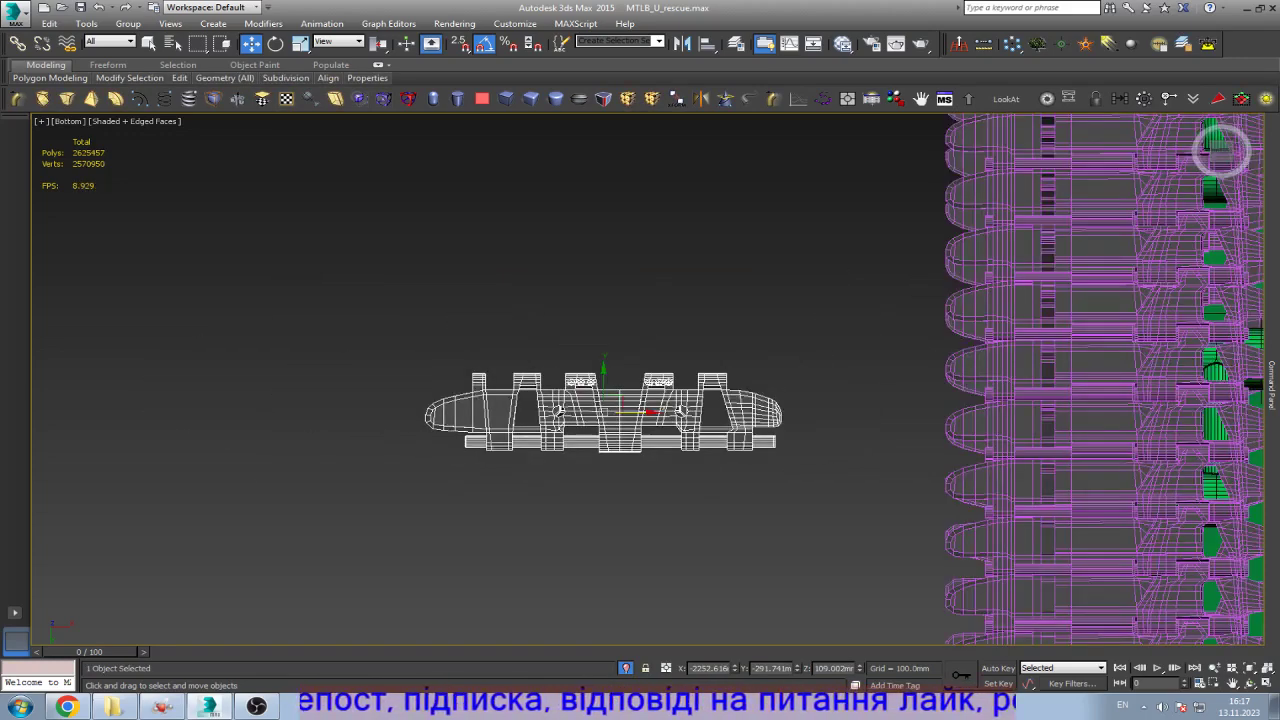
# Step: Move the left track link mesh over beside the magenta link model
pyautogui.scroll(-2, 1220, 150)
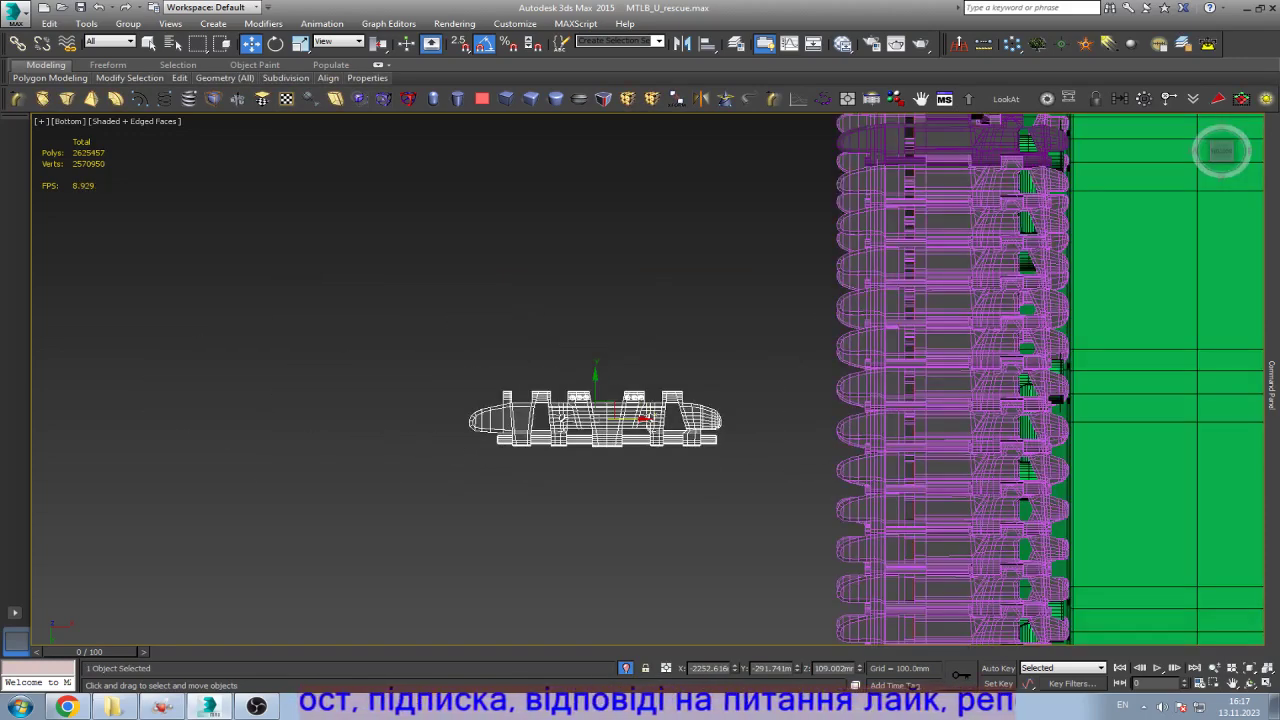
pyautogui.hotkey('ctrl', 'd')
pyautogui.scroll(3, 945, 430)
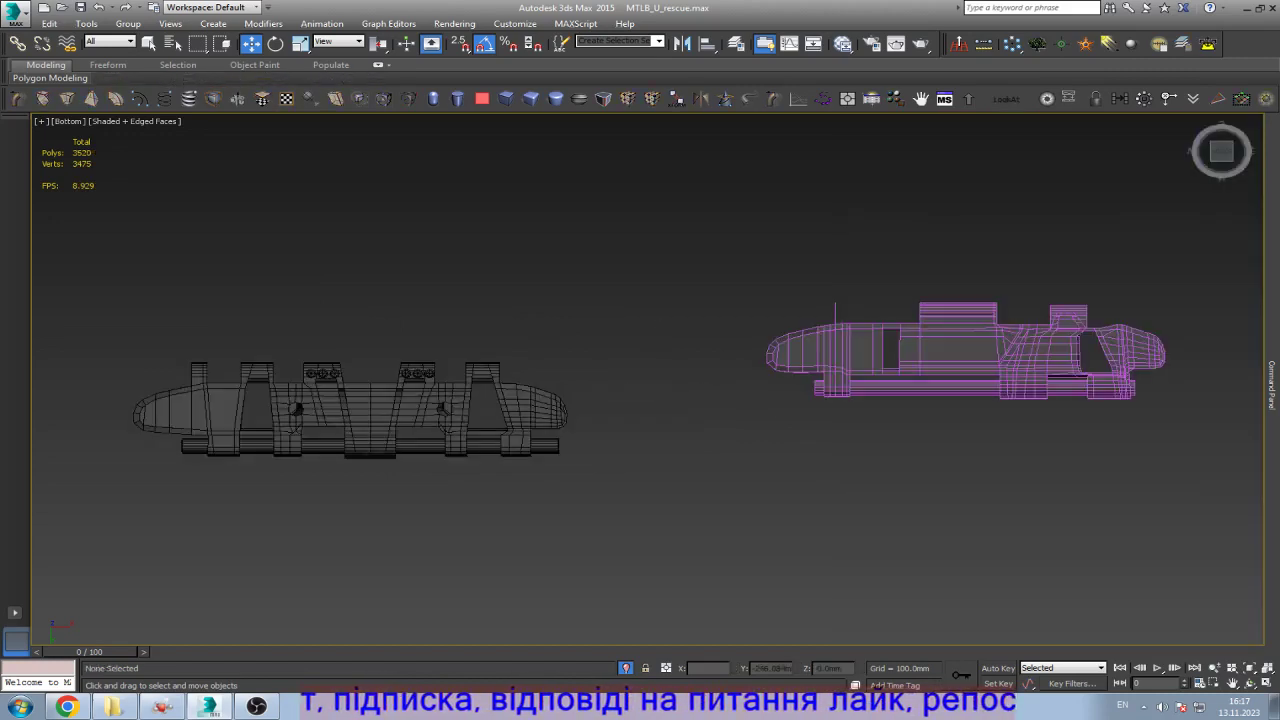
pyautogui.click(350, 410)
pyautogui.moveTo(380, 410)
pyautogui.mouseDown()
pyautogui.moveTo(877, 410)
pyautogui.moveTo(218, 410)
pyautogui.moveTo(1006, 410)
pyautogui.mouseUp()
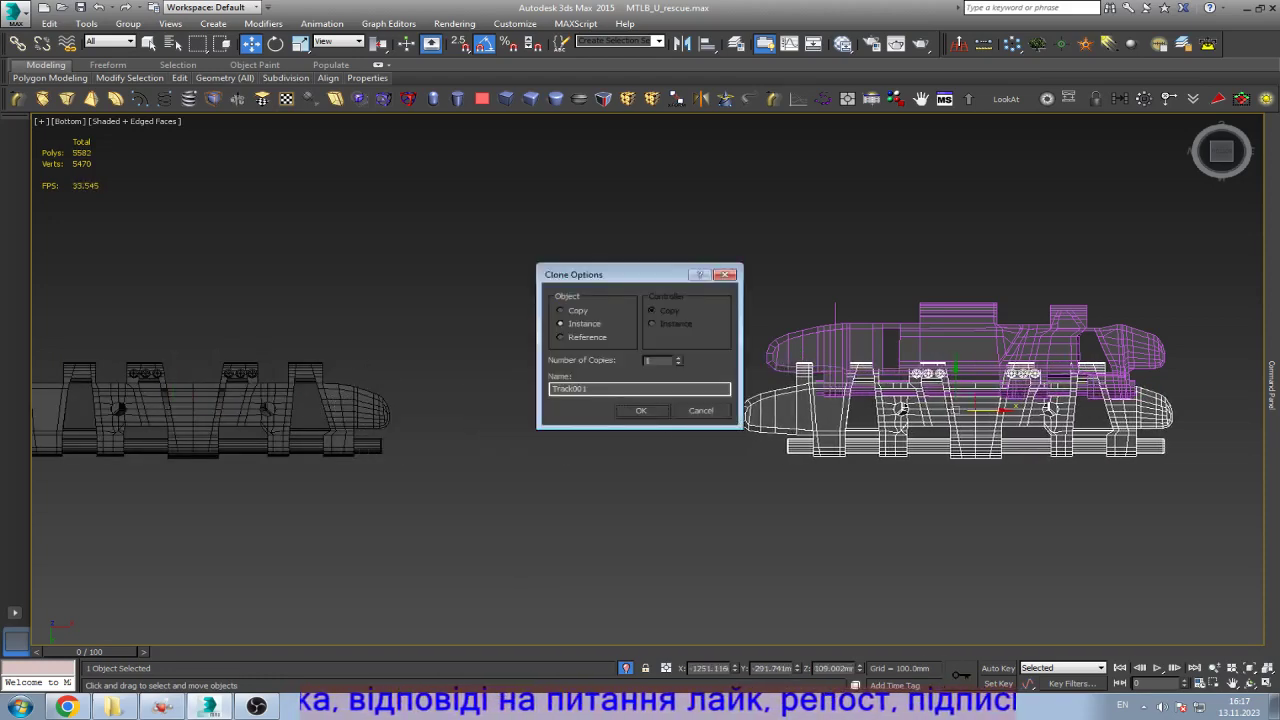
# Step: Make an Instance copy of the track link and nudge it slightly along X
pyautogui.click(641, 410)
pyautogui.press('z')
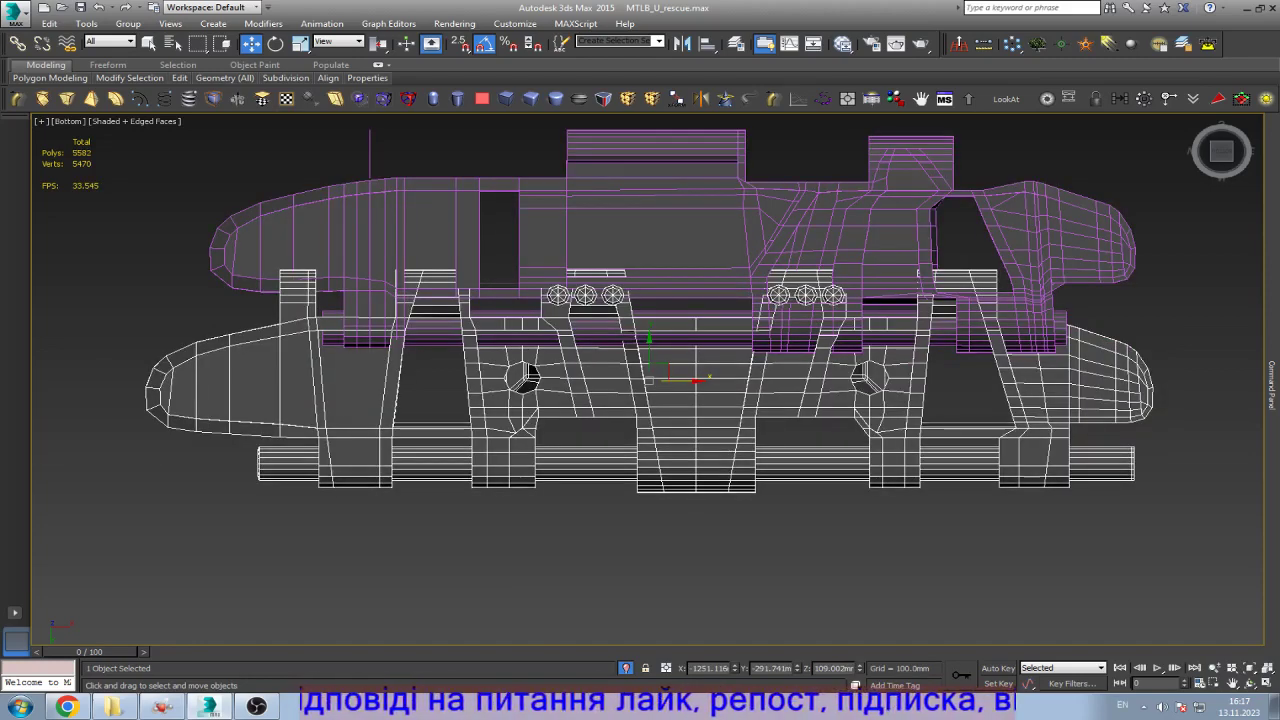
pyautogui.moveTo(695, 378); pyautogui.dragTo(733, 379)
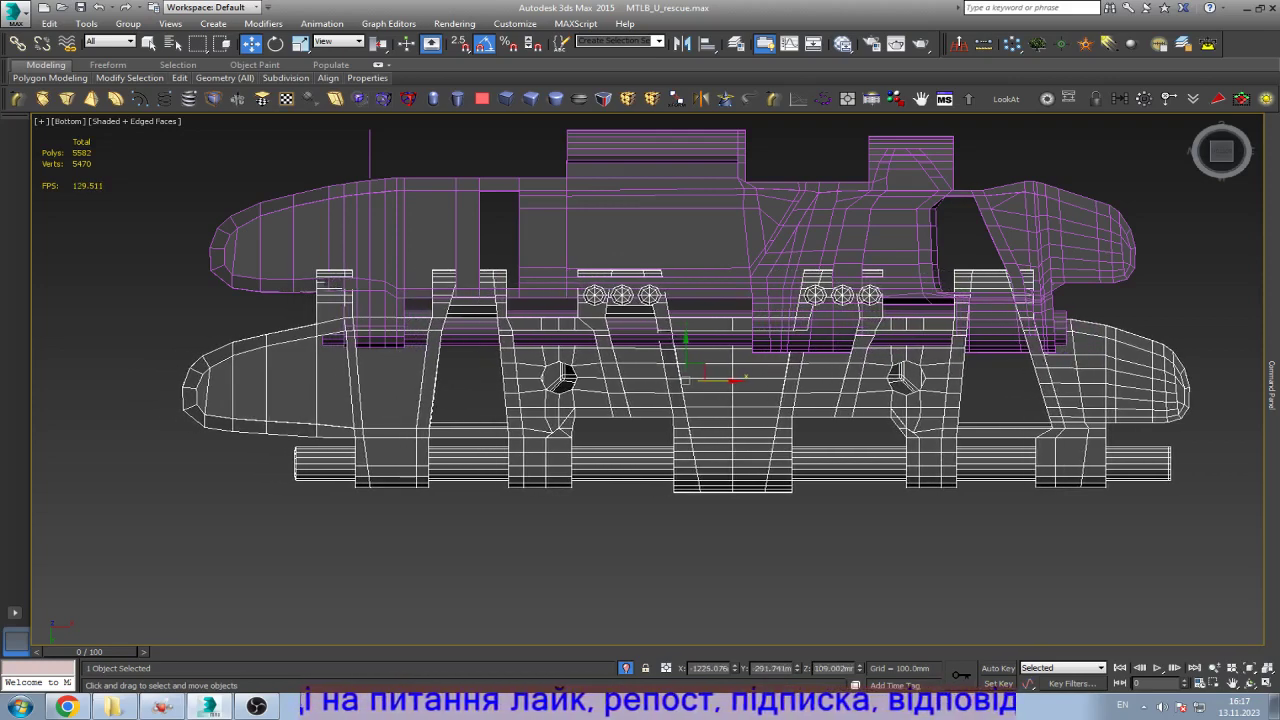
# Step: Start aligning the link copy to the body mesh Rectangle042
pyautogui.click(660, 230)
pyautogui.click(685, 379)
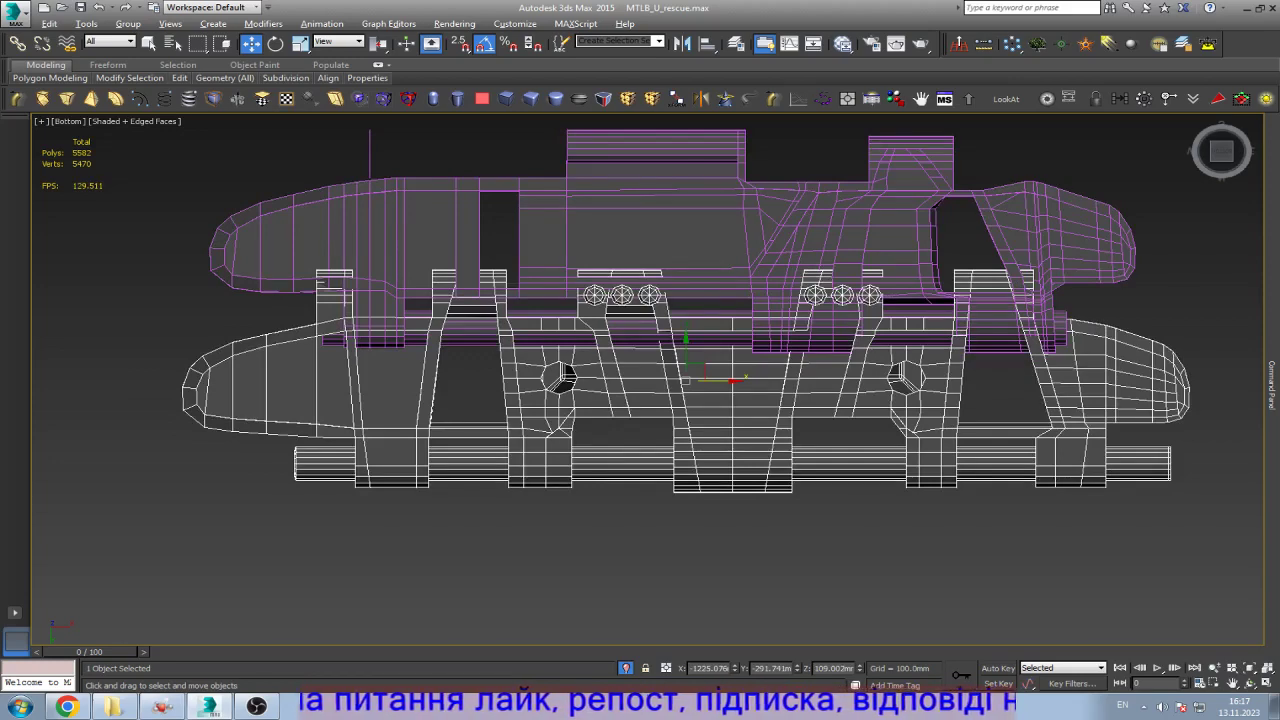
pyautogui.hotkey('alt', 'a')
pyautogui.click(740, 345)
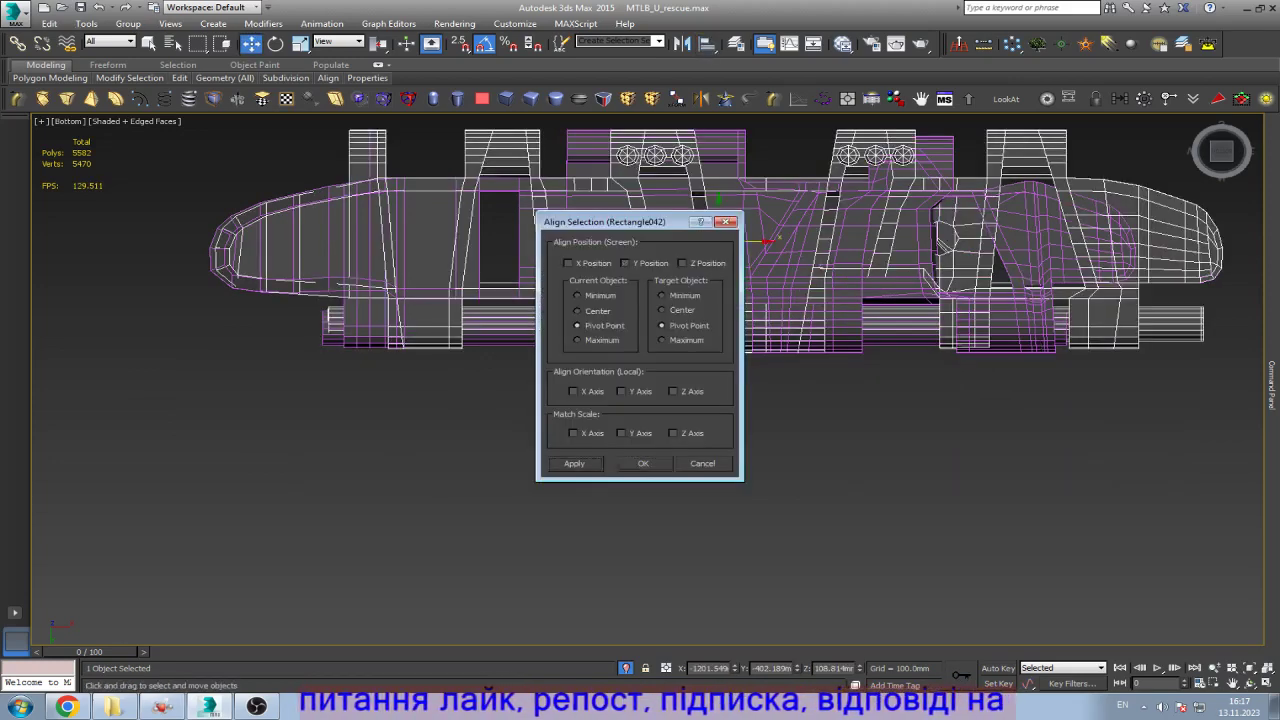
# Step: Confirm pivot-to-pivot alignment and attach the track link copy to Rectangle042
pyautogui.click(643, 463)
pyautogui.click(818, 294)
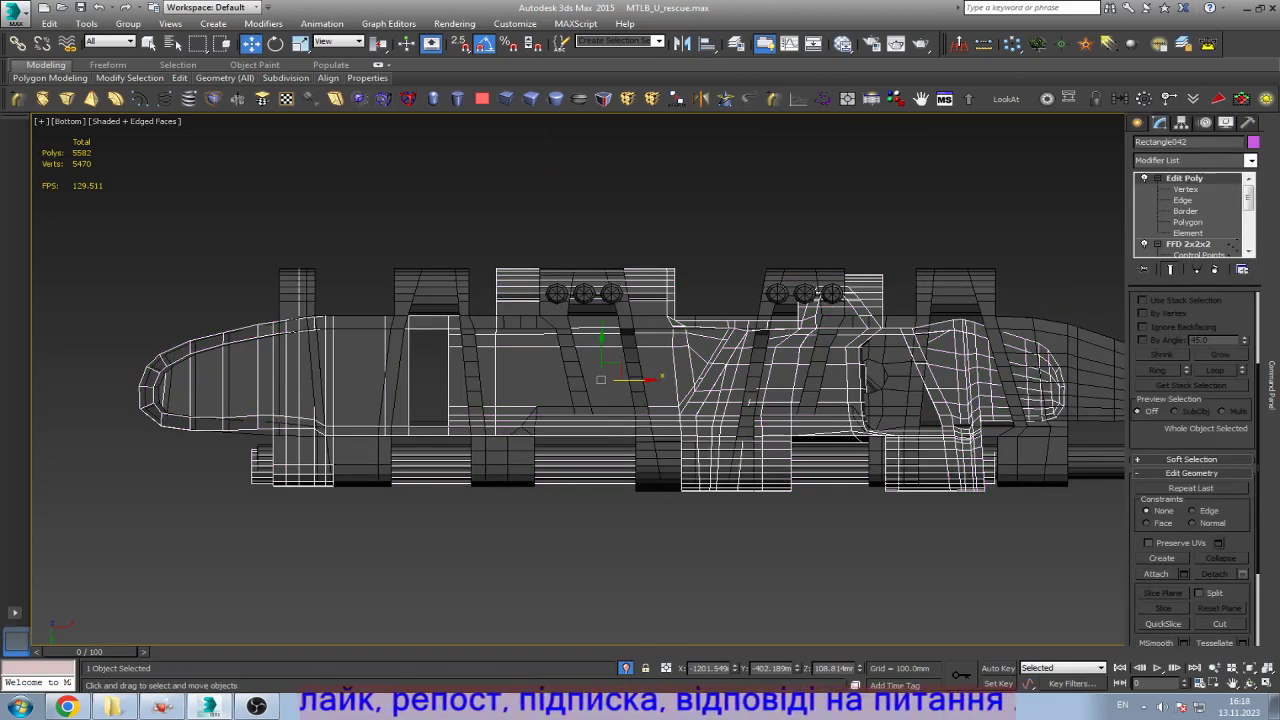
pyautogui.click(1157, 574)
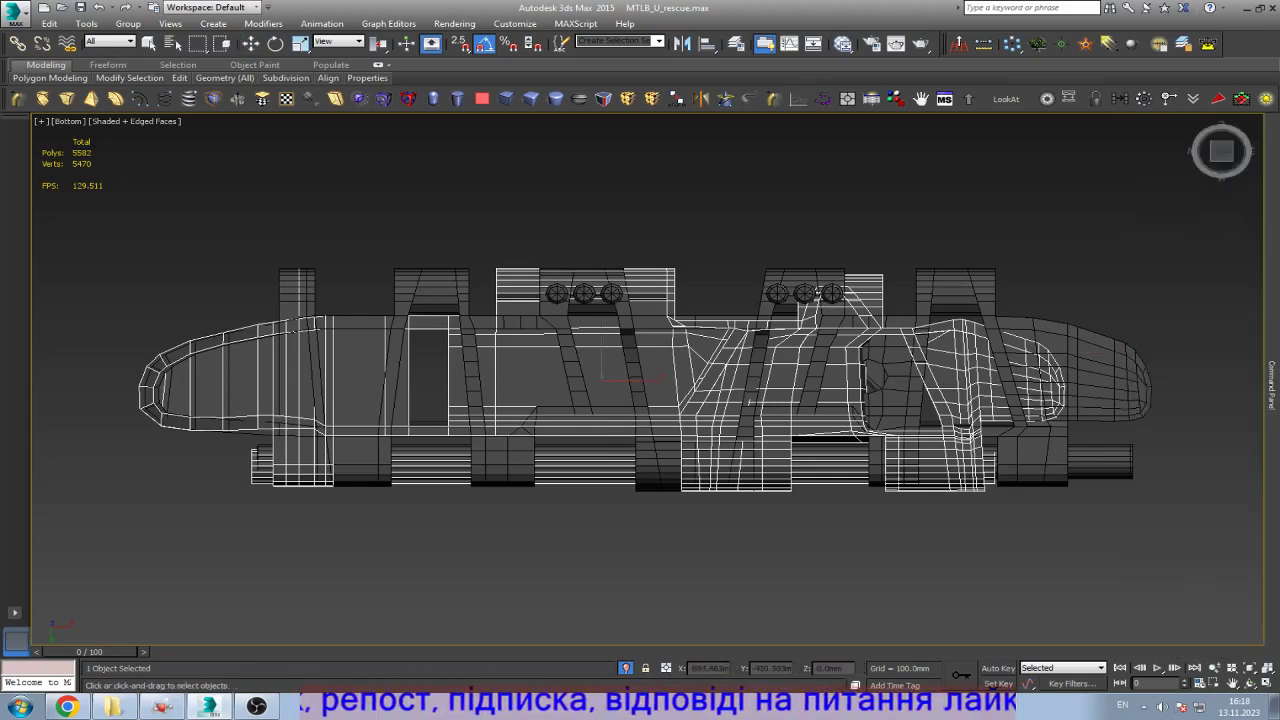
pyautogui.click(749, 395)
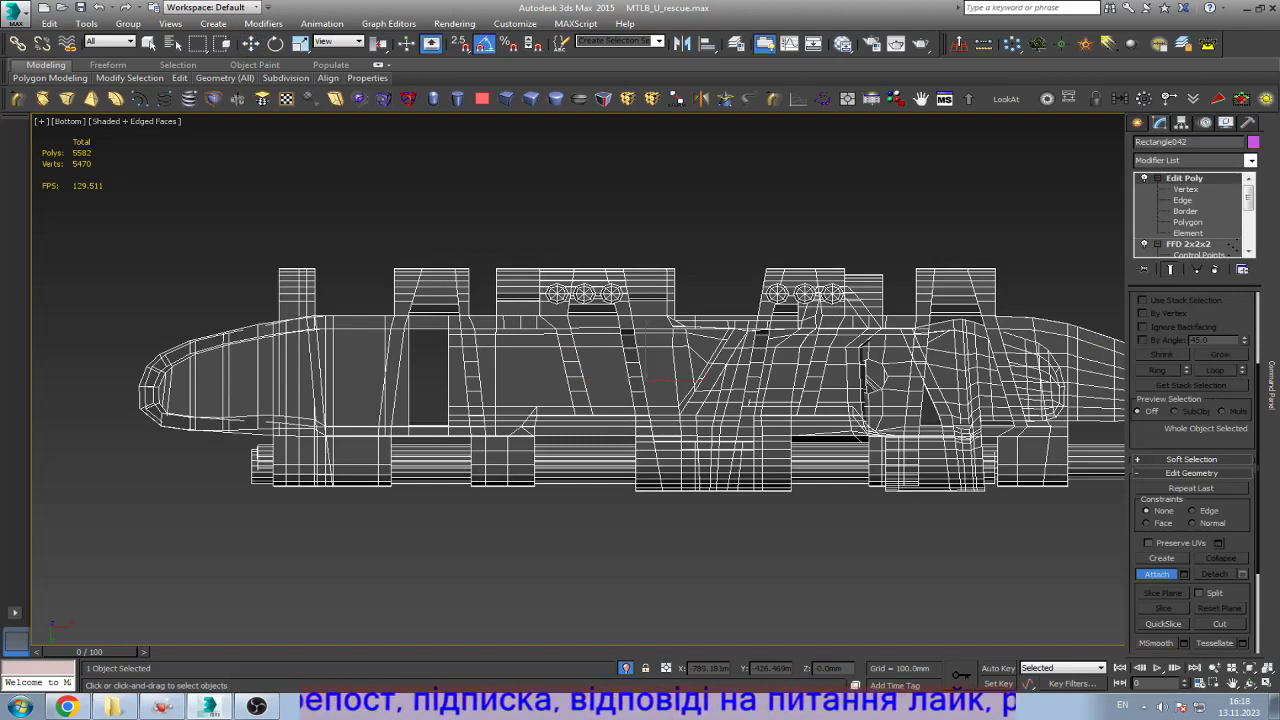
# Step: Delete all old elements except the new link and rename the object 'Trac'
pyautogui.press('5')
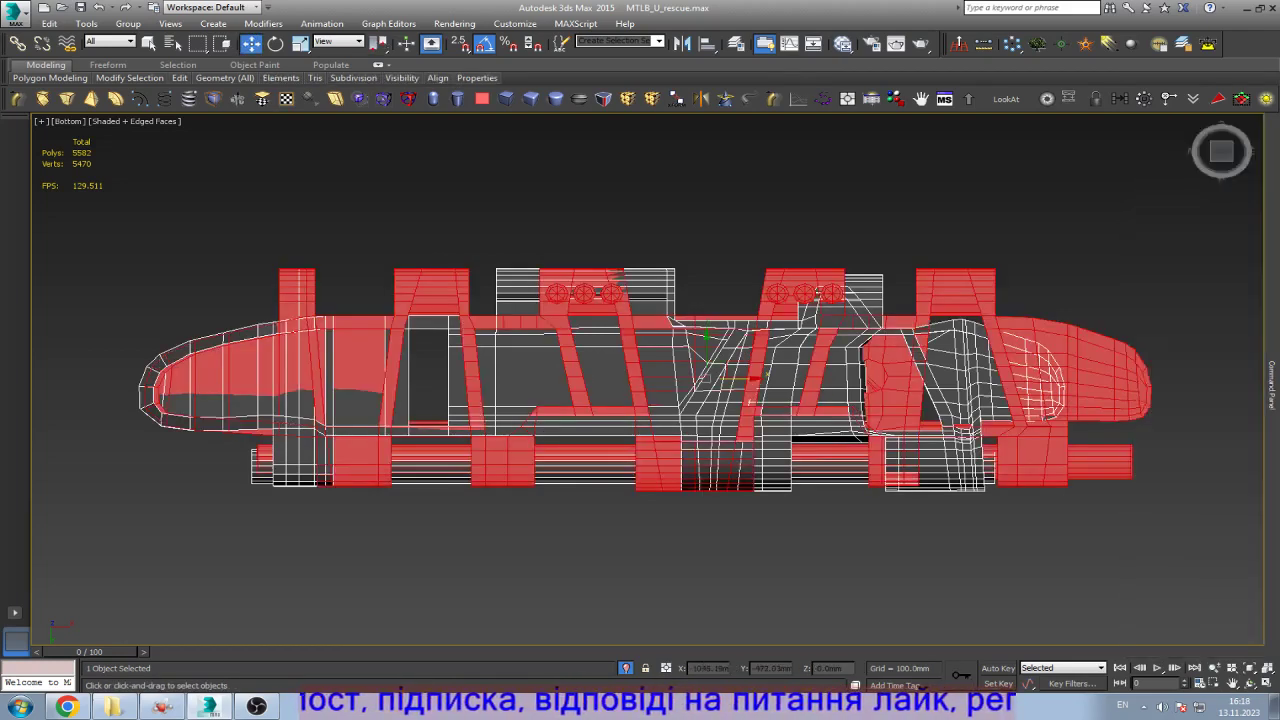
pyautogui.hotkey('ctrl', 'i')
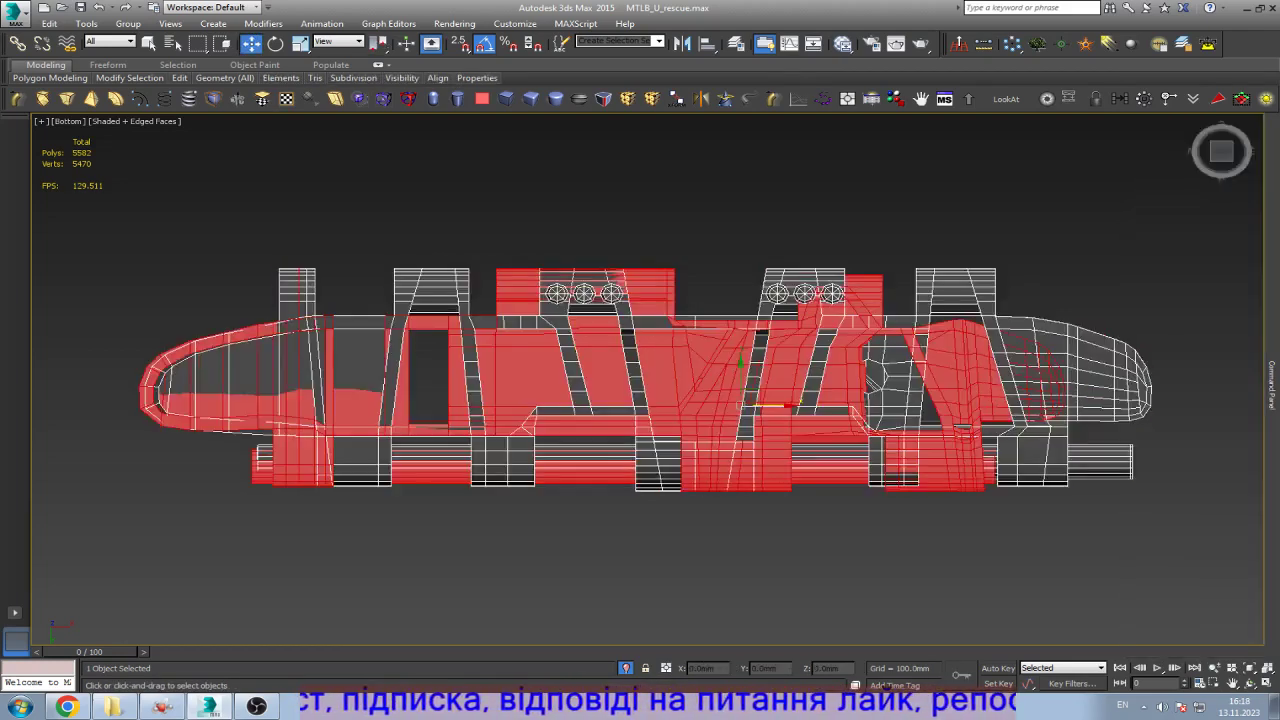
pyautogui.press('Delete')
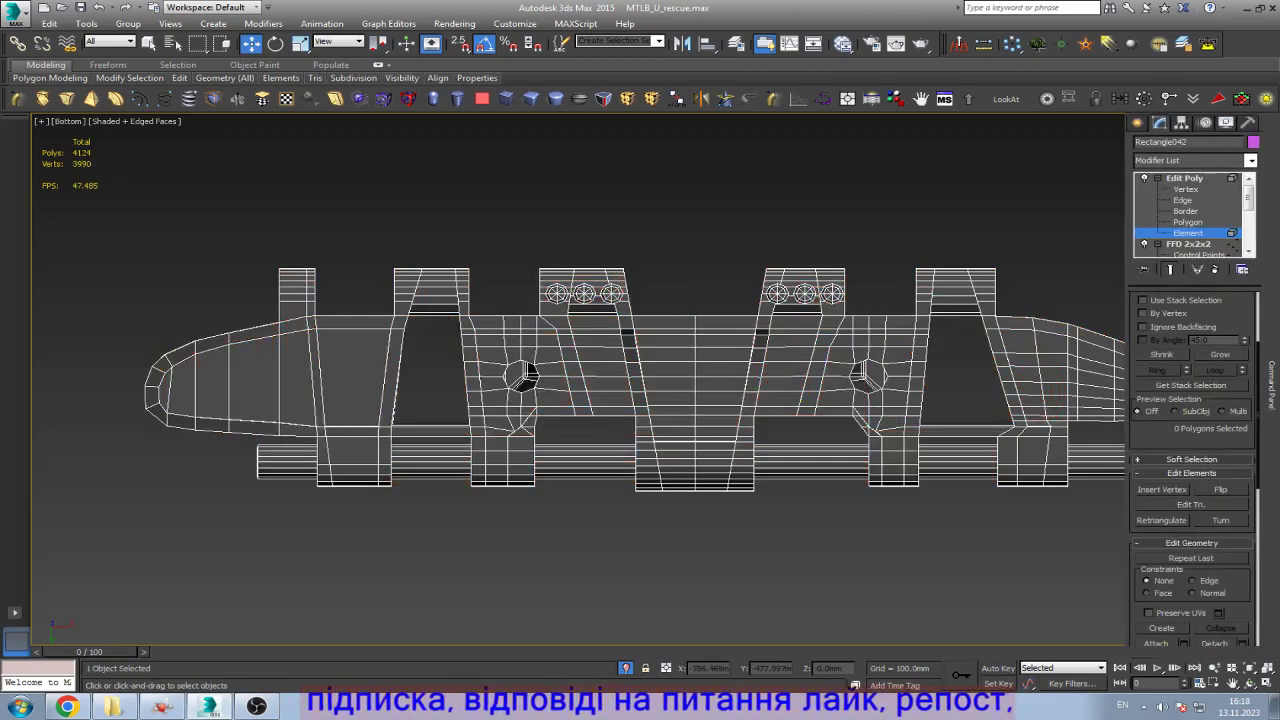
pyautogui.press('5')
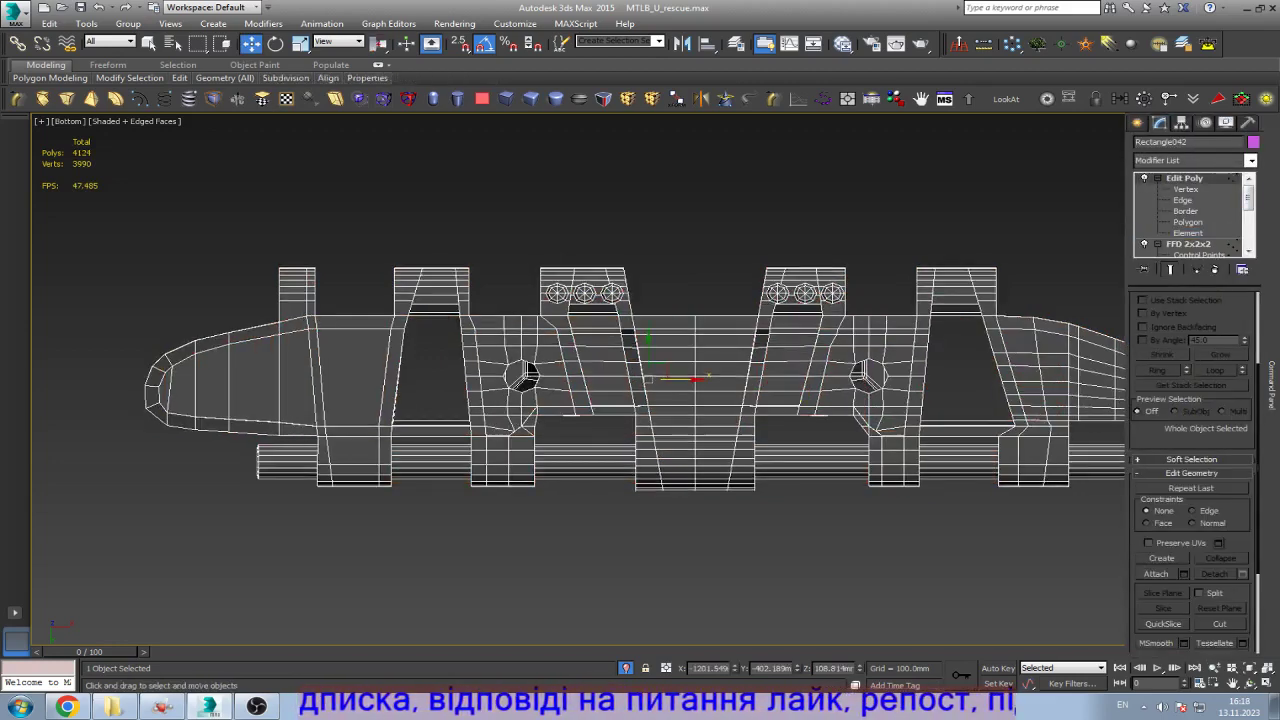
pyautogui.click(1162, 142)
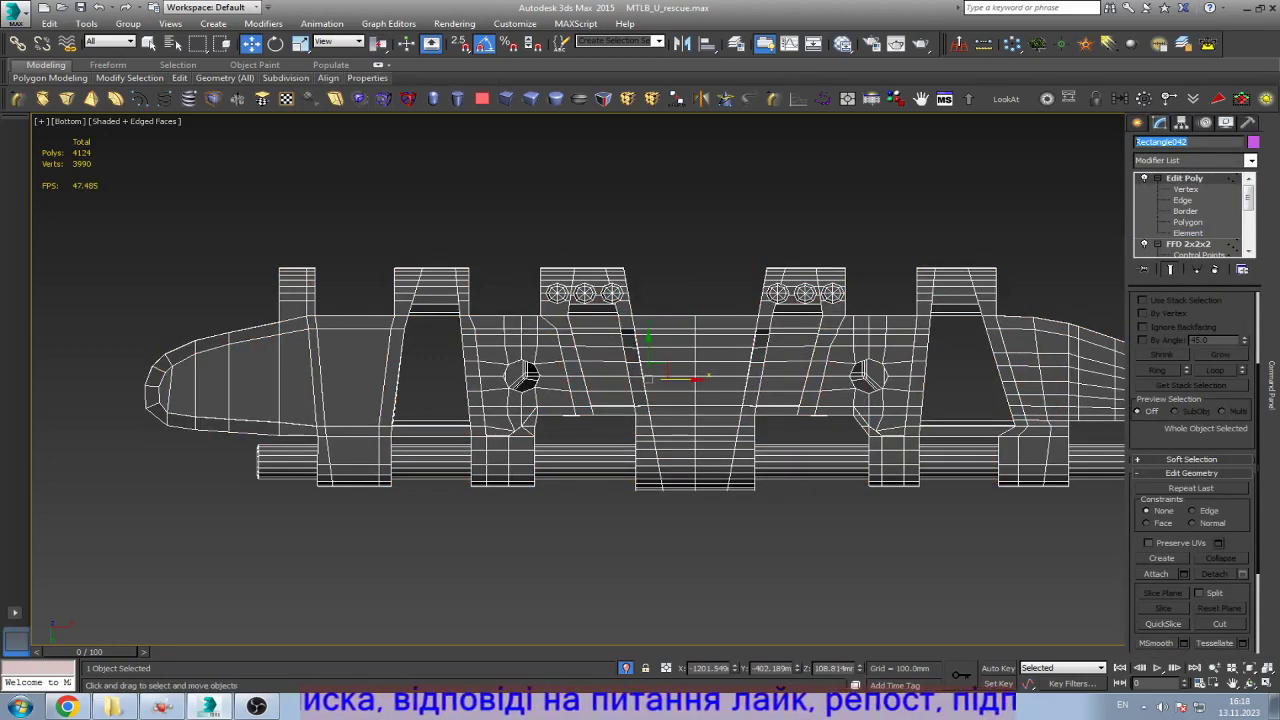
pyautogui.write('Trac')
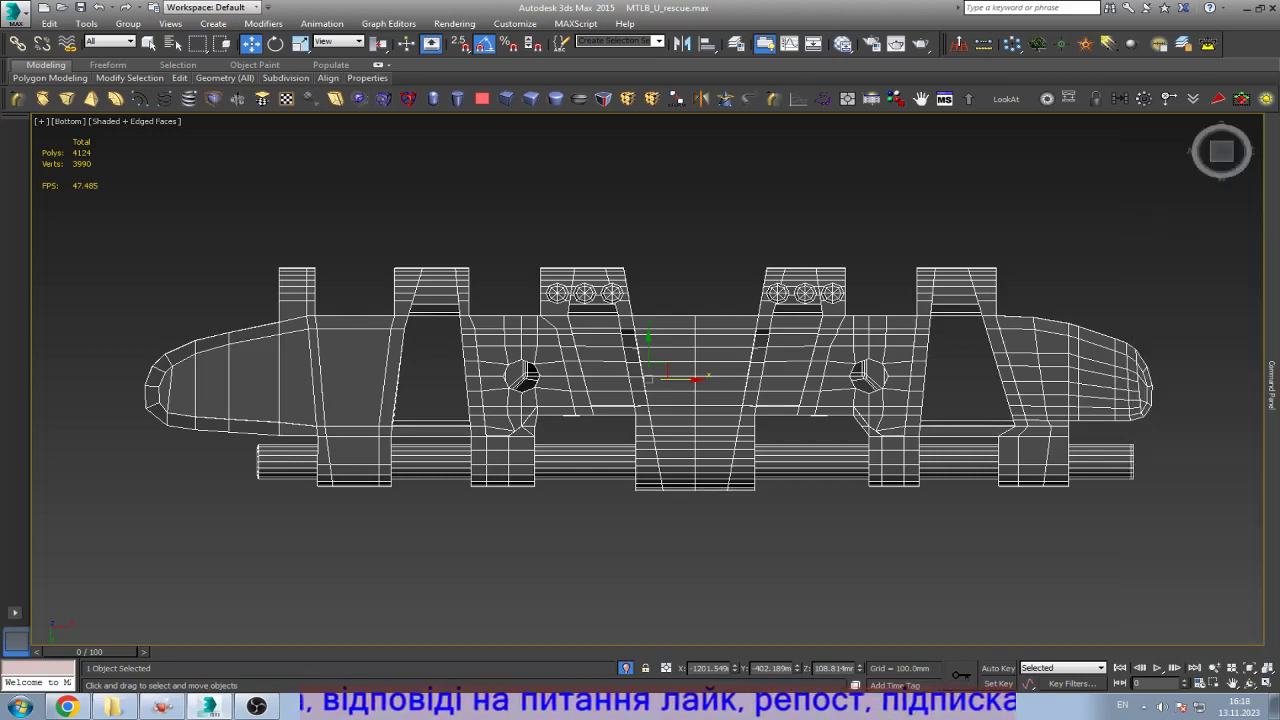
pyautogui.hotkey('ctrl', 'd')
# Step: Unhide all objects and orbit the view toward the tracks and wheels
pyautogui.press('z')
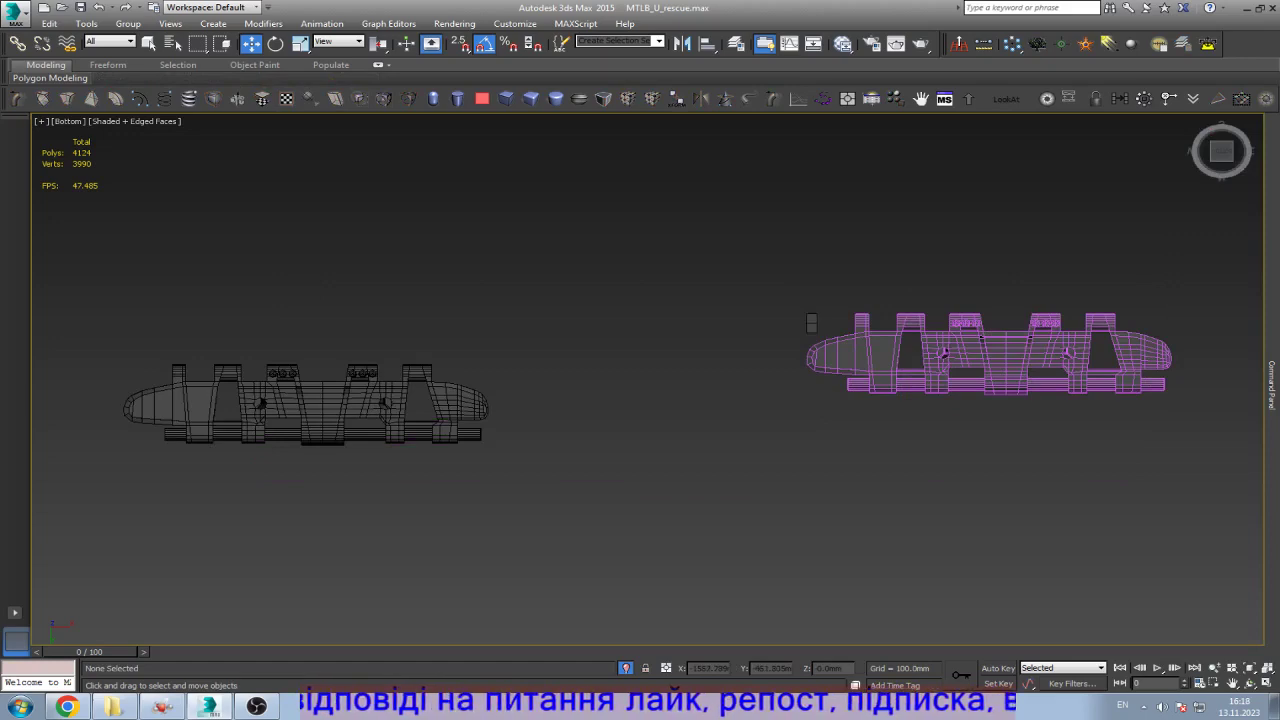
pyautogui.hotkey('alt', 'h')
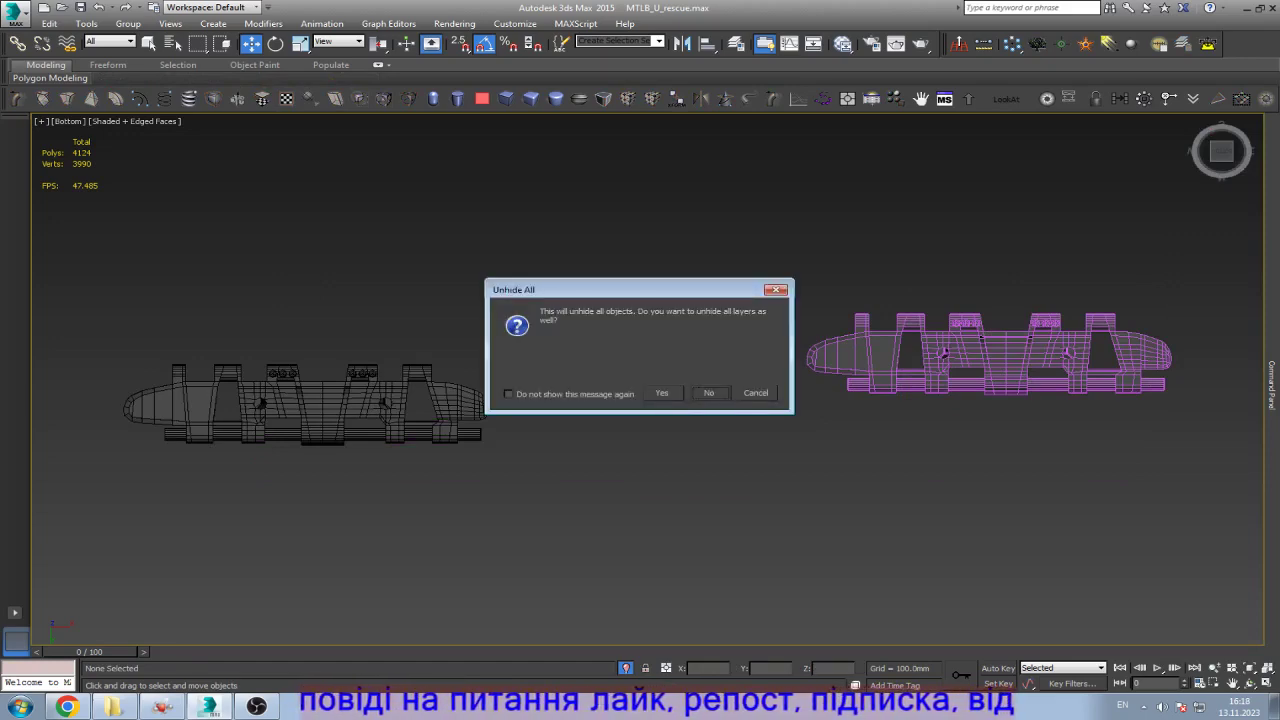
pyautogui.press('Return')
pyautogui.click(990, 355)
pyautogui.press('z')
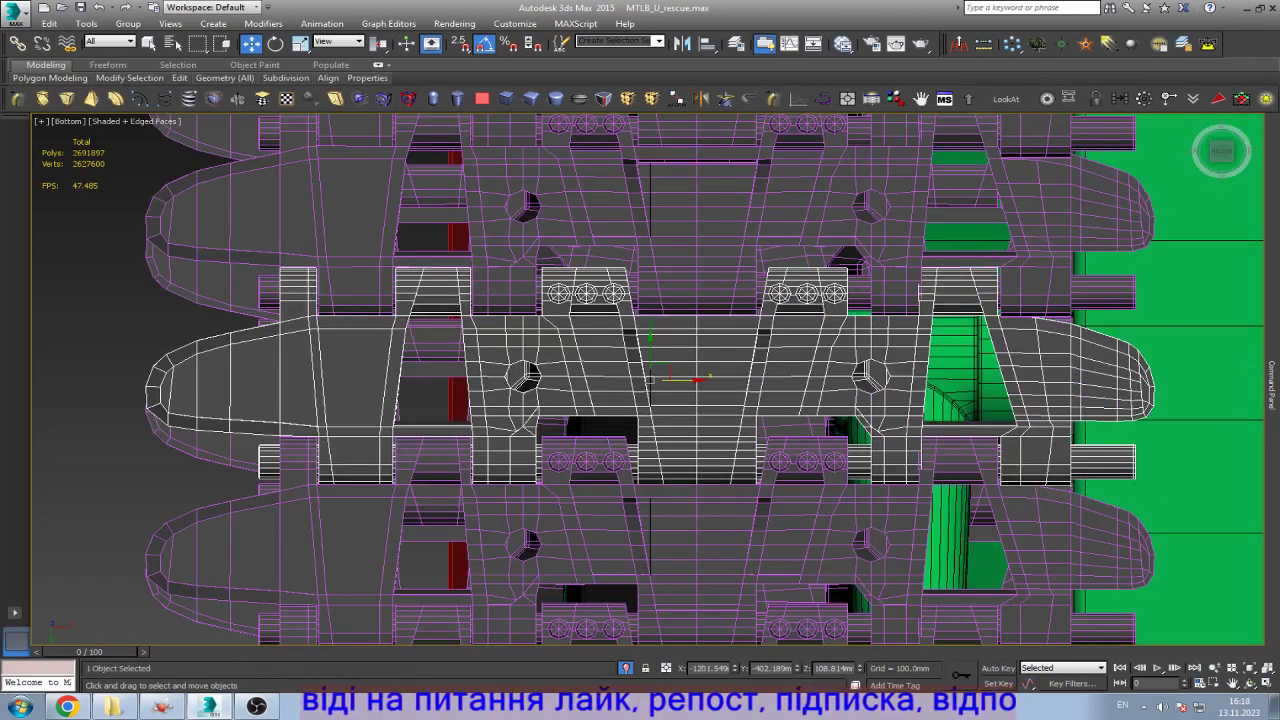
pyautogui.hotkey('ctrl', 'r')
pyautogui.moveTo(650, 260); pyautogui.dragTo(620, 380)
pyautogui.press('Escape')
pyautogui.scroll(8, 640, 420)
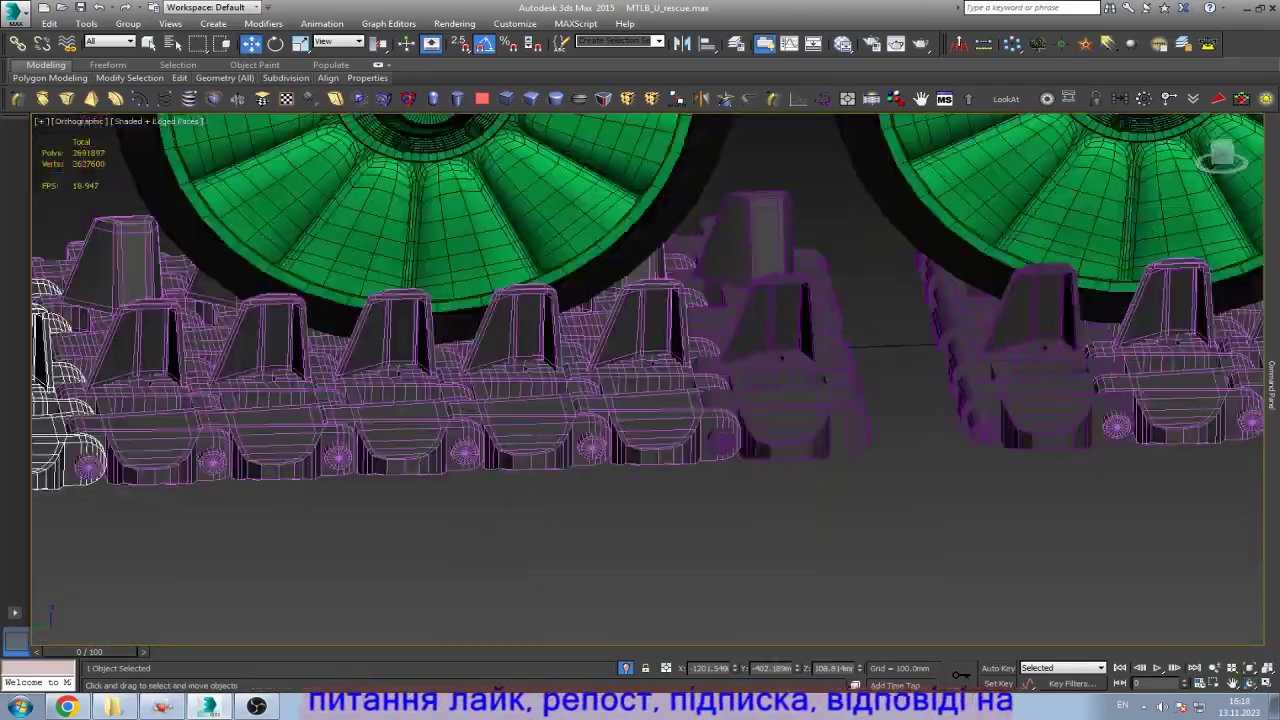
# Step: Clone a track link and slide the copy along the lower track run
pyautogui.click(680, 330)
pyautogui.press('z')
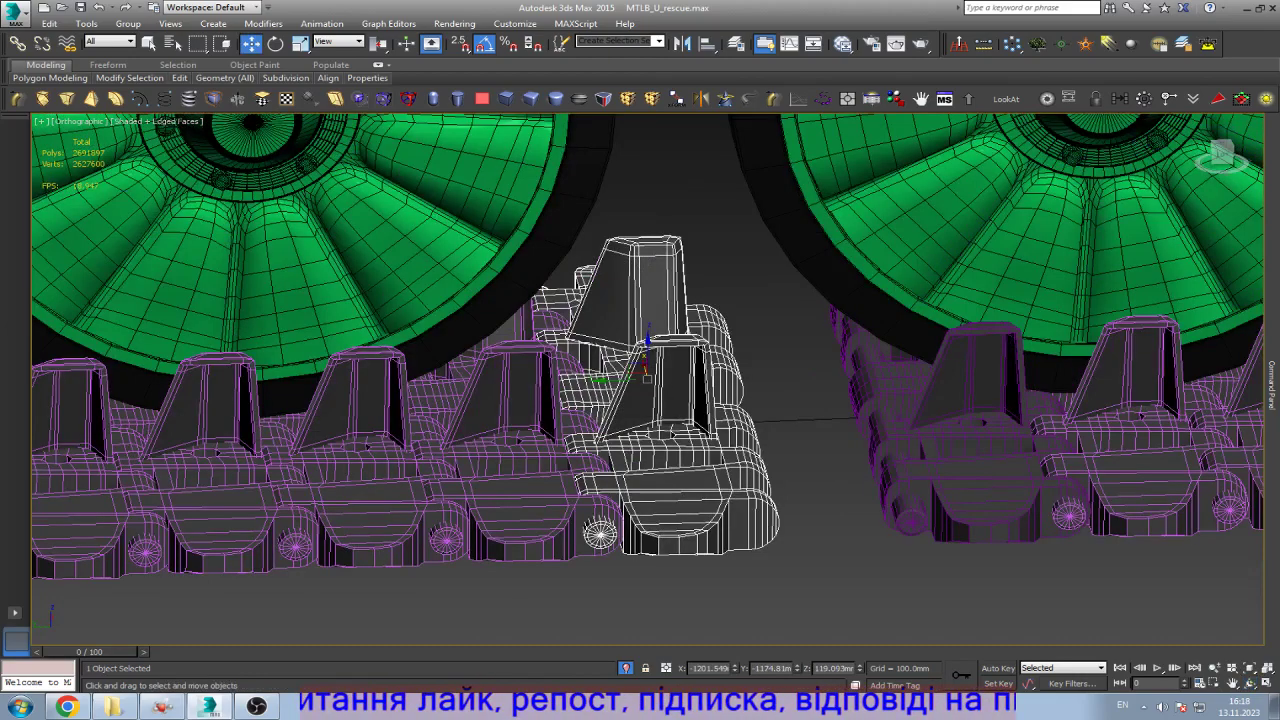
pyautogui.keyDown('shift'); pyautogui.moveTo(610, 369); pyautogui.dragTo(709, 366); pyautogui.keyUp('shift')
pyautogui.keyDown('shift'); pyautogui.moveTo(576, 366); pyautogui.dragTo(771, 358); pyautogui.keyUp('shift')
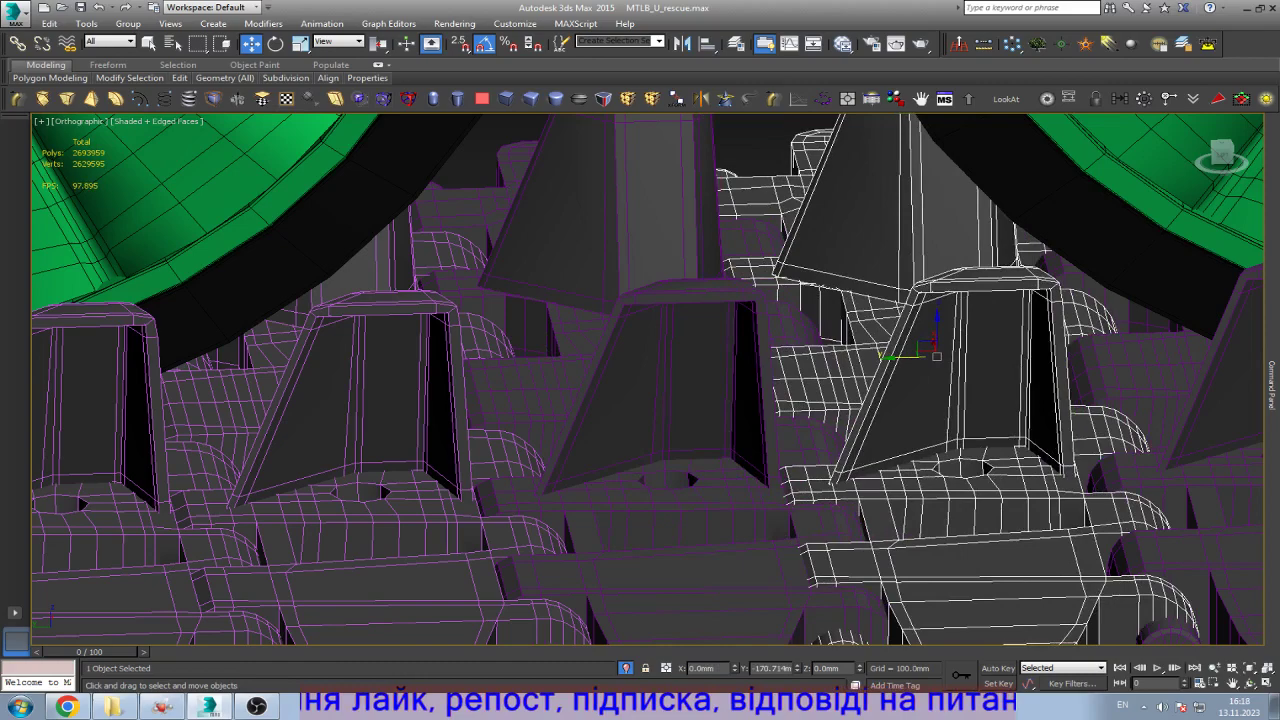
pyautogui.keyDown('shift'); pyautogui.moveTo(936, 355); pyautogui.dragTo(958, 353); pyautogui.keyUp('shift')
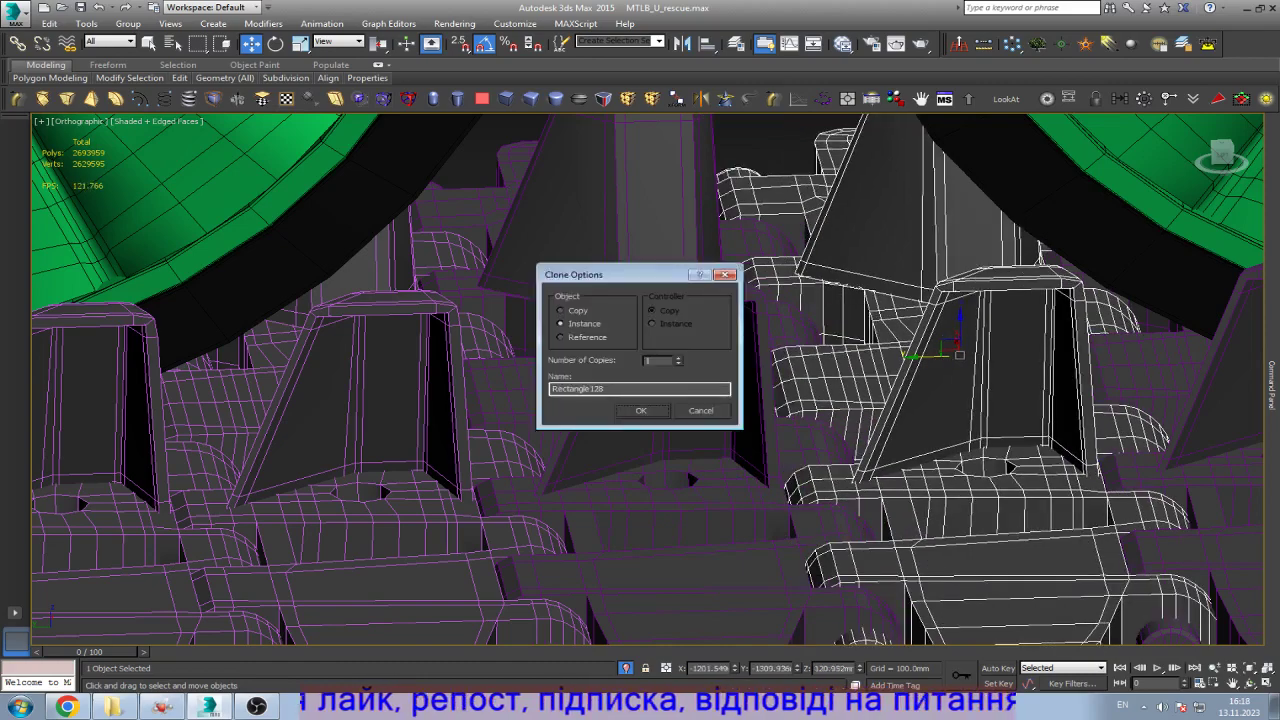
pyautogui.press('Return')
pyautogui.scroll(-5, 560, 380)
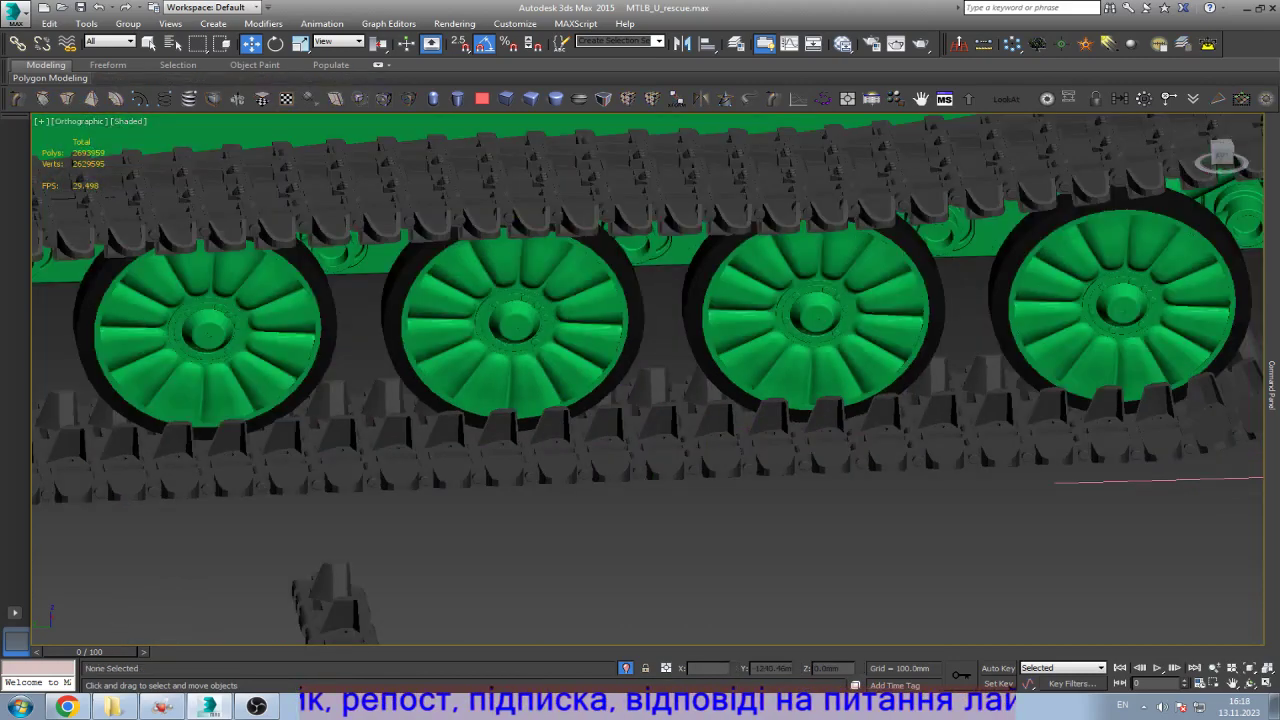
# Step: Select a track link on the vehicle's track and orbit to an angled rear view
pyautogui.scroll(-4, 640, 380)
pyautogui.scroll(8, 980, 420)
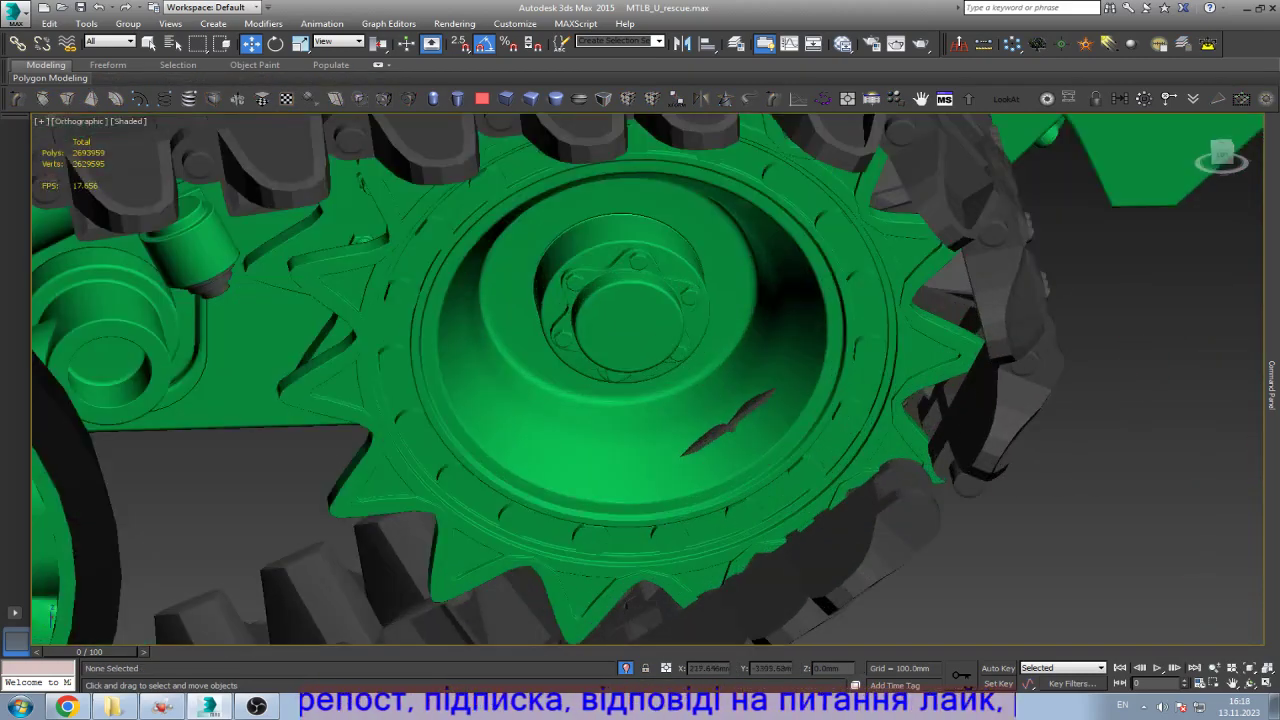
pyautogui.click(880, 520)
pyautogui.scroll(-5, 640, 380)
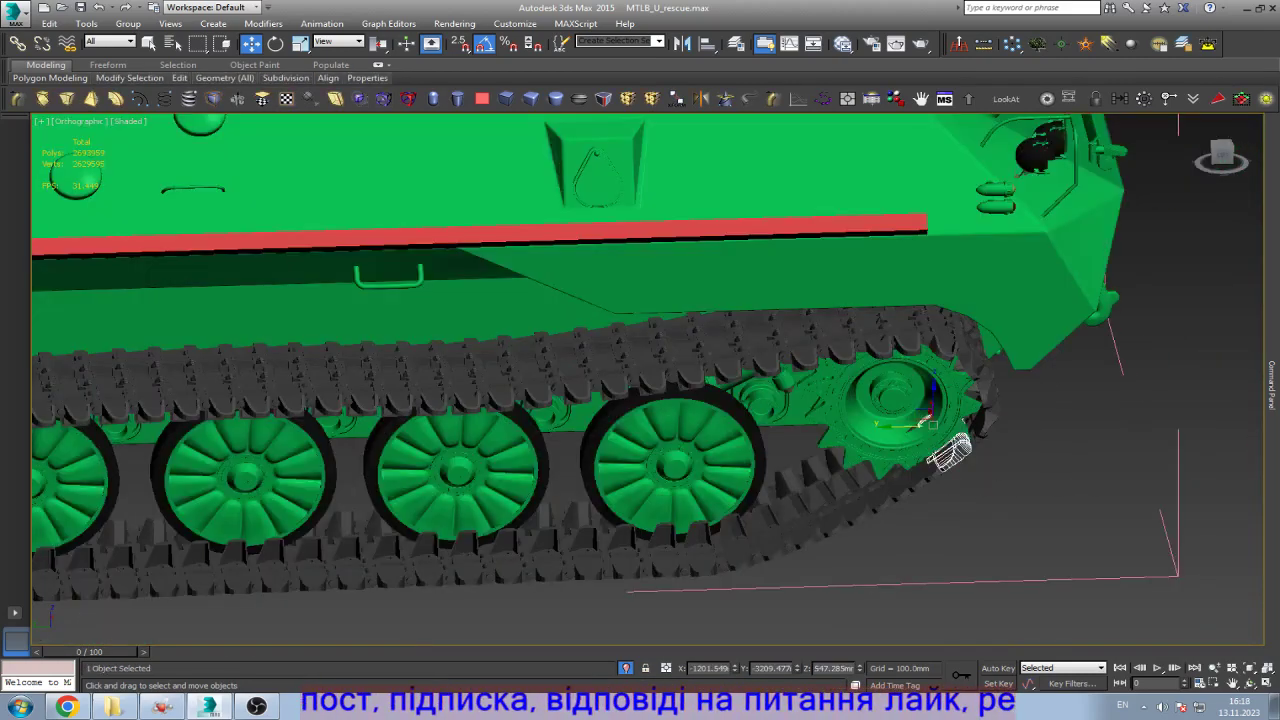
pyautogui.scroll(4, 640, 380)
pyautogui.scroll(3, 834, 502)
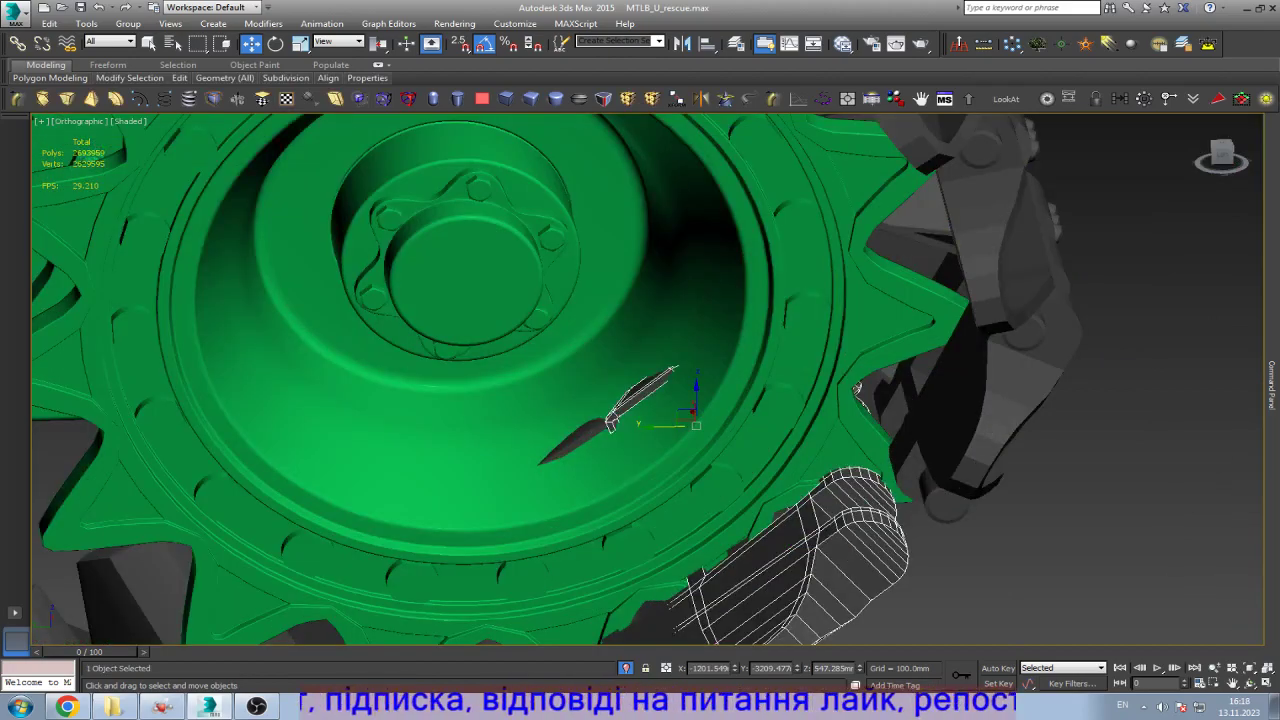
pyautogui.scroll(-5, 917, 460)
pyautogui.hotkey('ctrl', 'd')
pyautogui.scroll(-2, 980, 480)
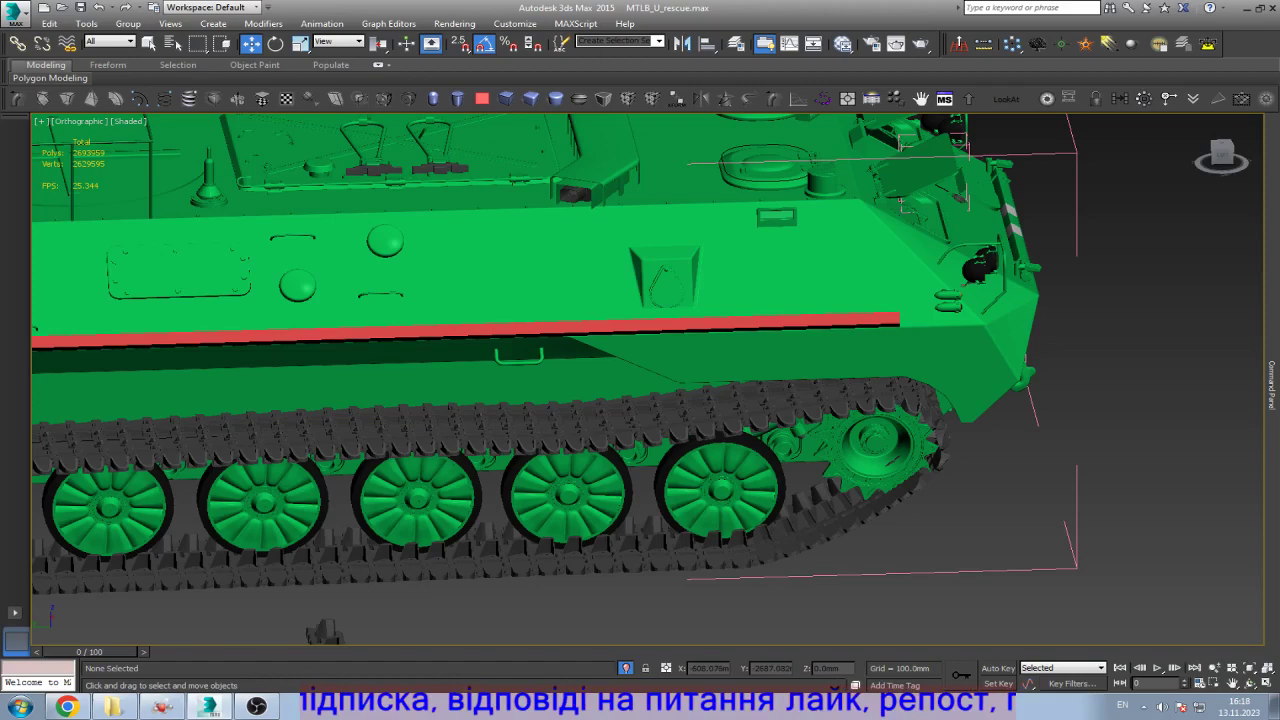
pyautogui.click(786, 512)
pyautogui.hotkey('ctrl', 'r')
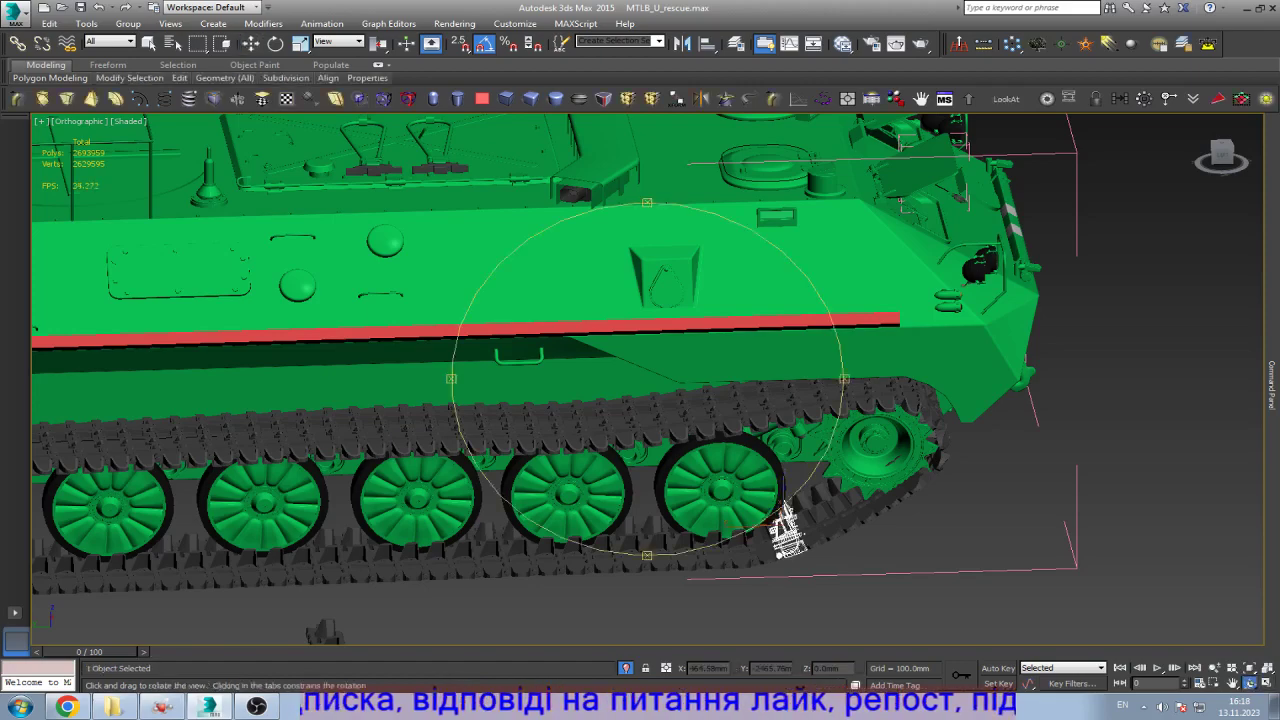
pyautogui.moveTo(786, 515); pyautogui.dragTo(570, 535)
# Step: Select everything, switch to Front view, and hide the box-selected hull and body parts
pyautogui.press('w')
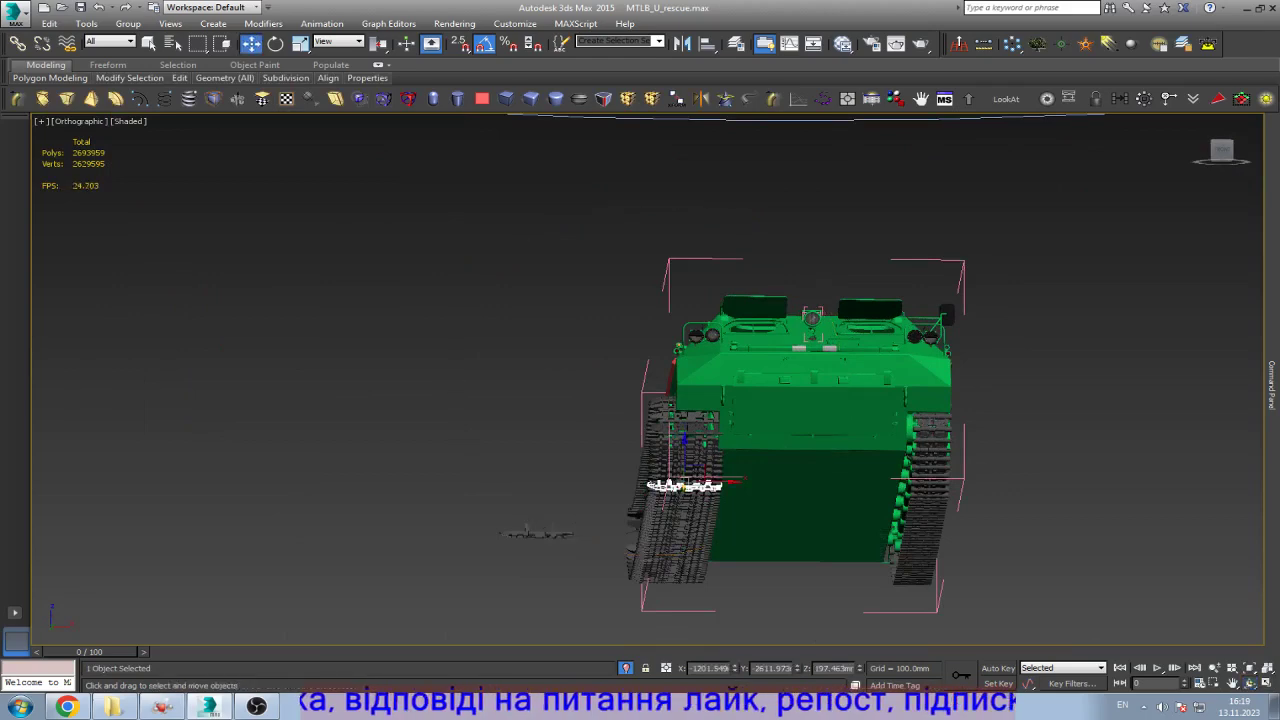
pyautogui.press('z')
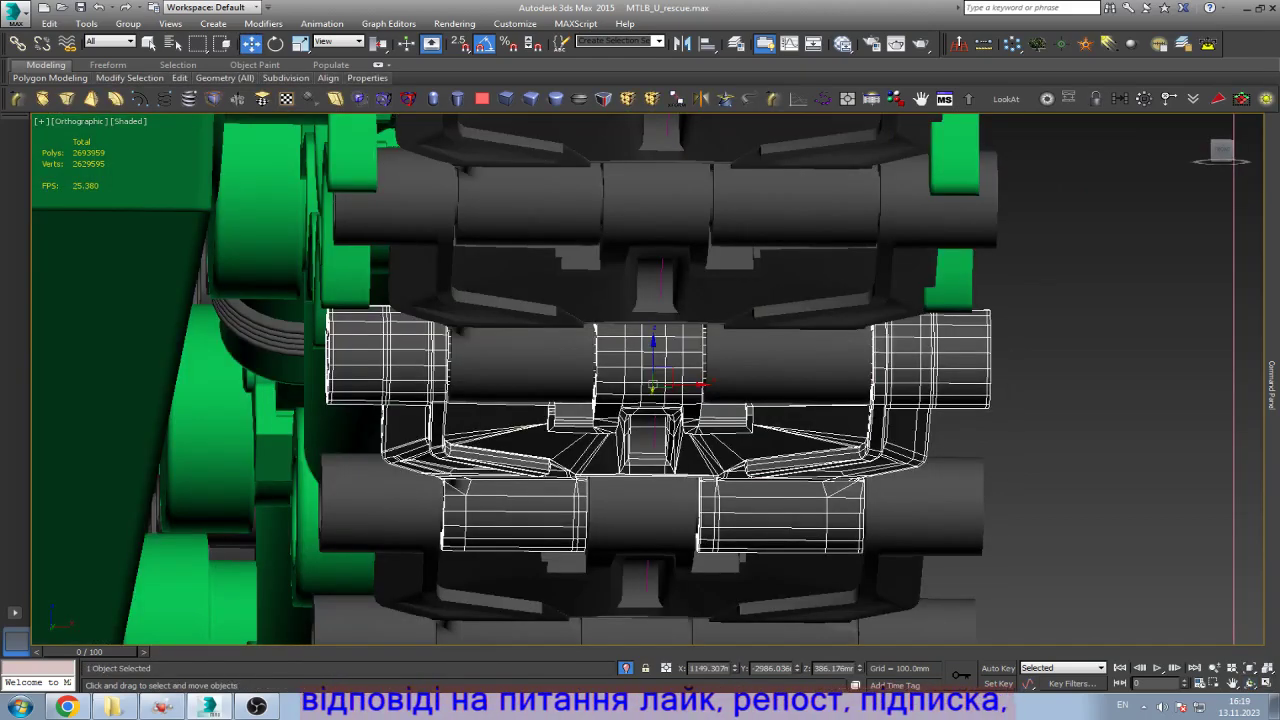
pyautogui.hotkey('ctrl', 'a')
pyautogui.press('z')
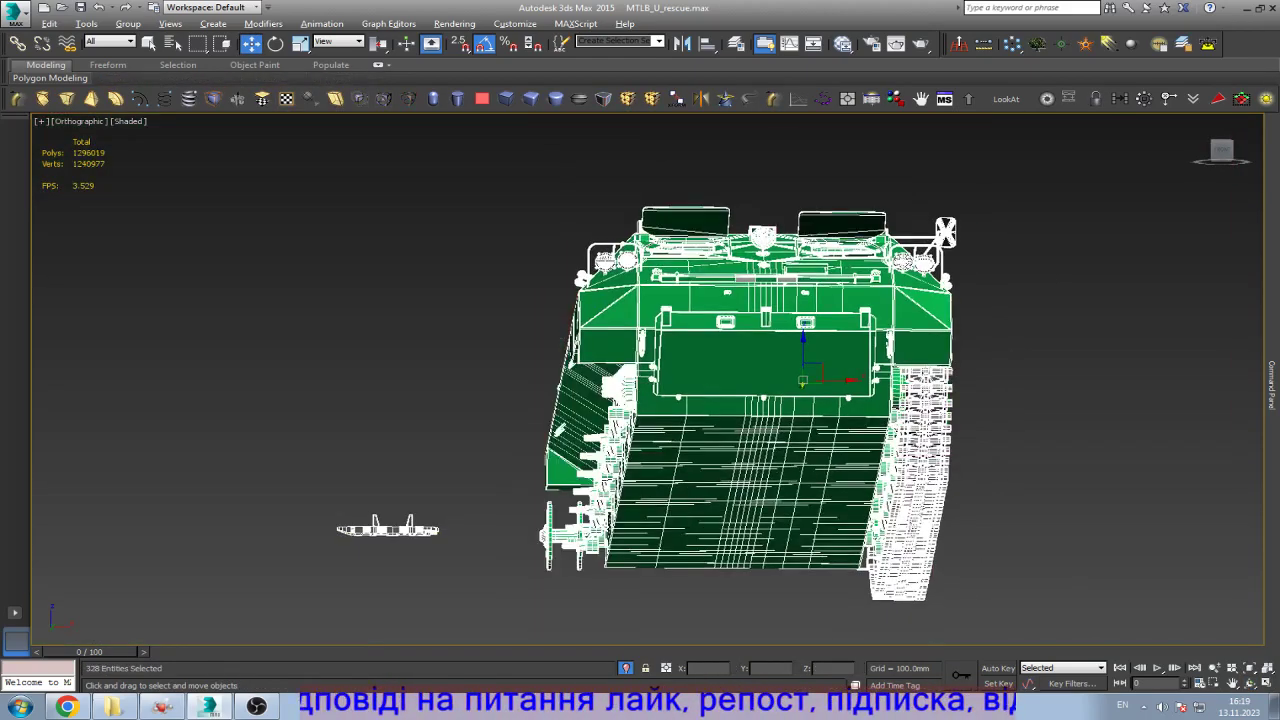
pyautogui.press('f')
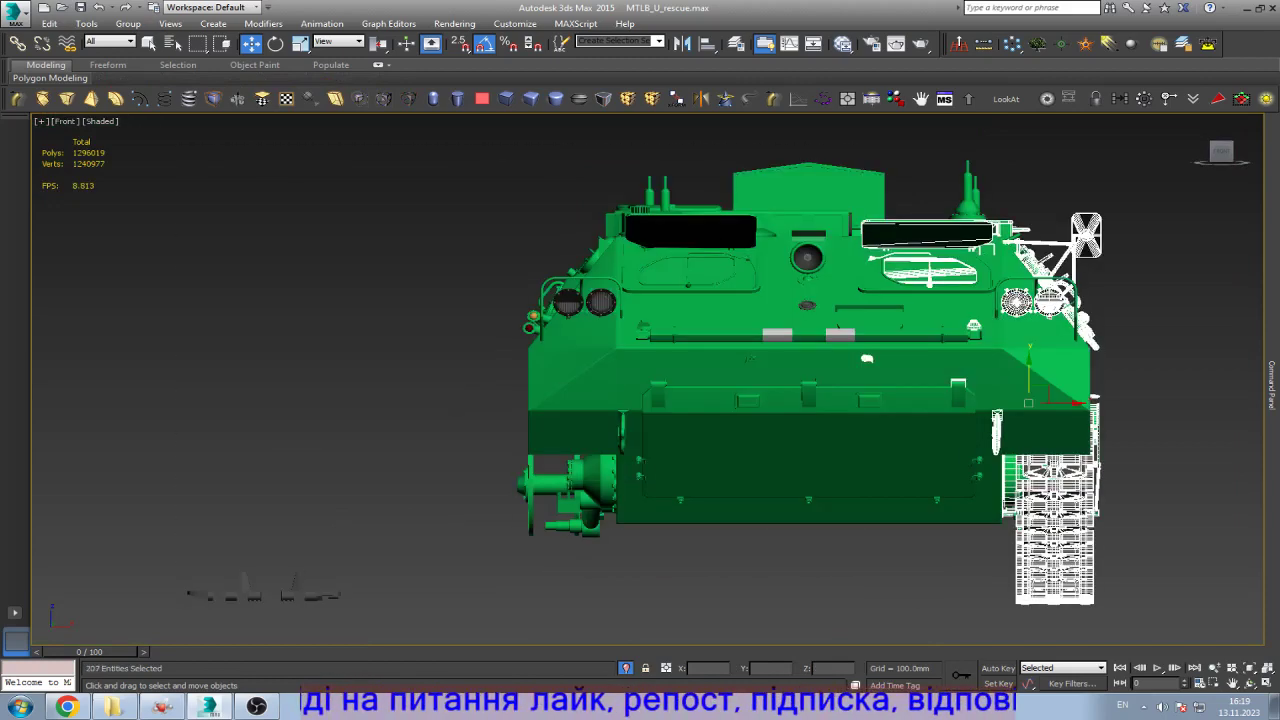
pyautogui.press('z')
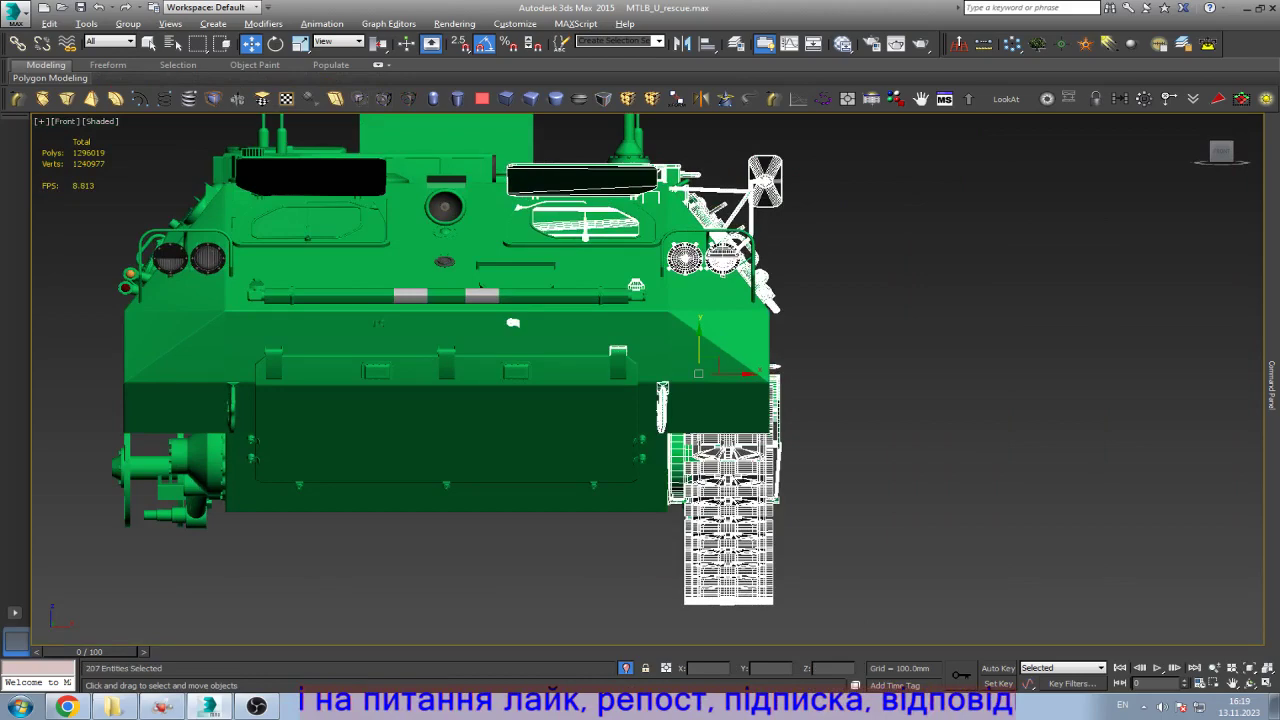
pyautogui.moveTo(470, 293); pyautogui.dragTo(407, 399)
pyautogui.press('z')
pyautogui.press('Delete')
# Step: Hide the remaining 98 green parts and then the 97 track objects
pyautogui.moveTo(677, 166); pyautogui.dragTo(366, 406)
pyautogui.press('Delete')
pyautogui.press('z')
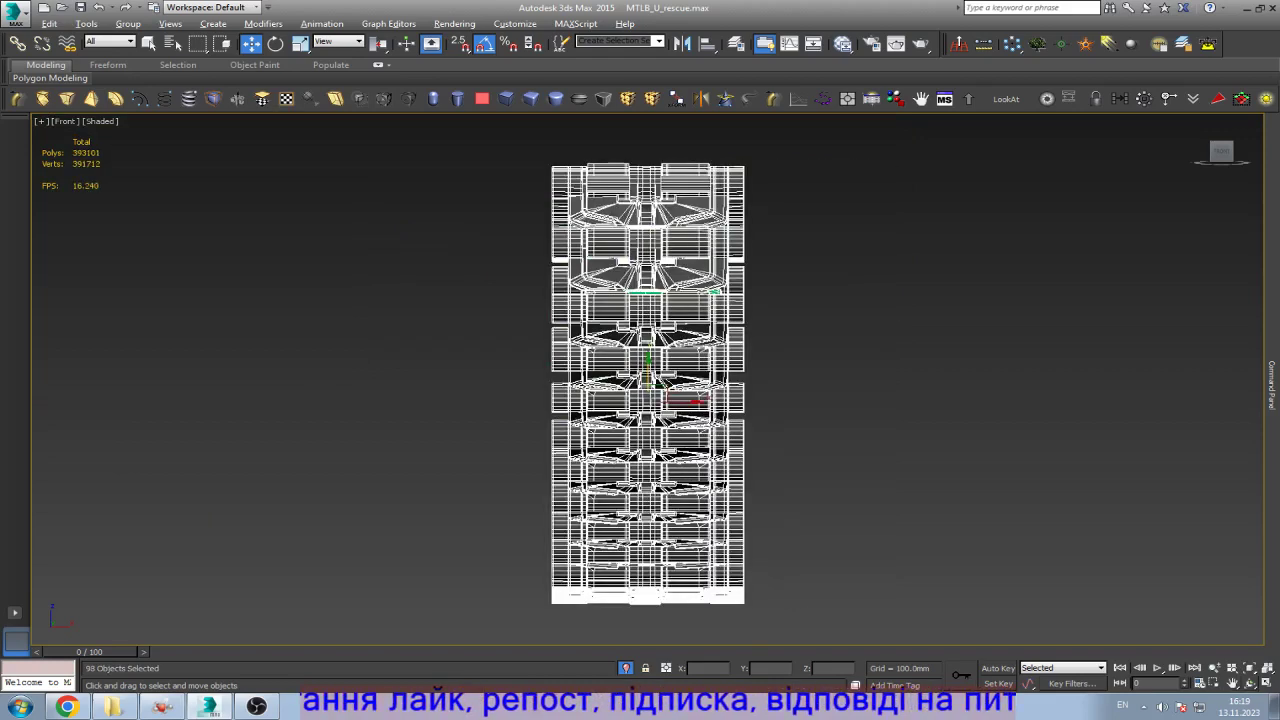
pyautogui.hotkey('ctrl', 'r')
pyautogui.moveTo(648, 300); pyautogui.dragTo(700, 330)
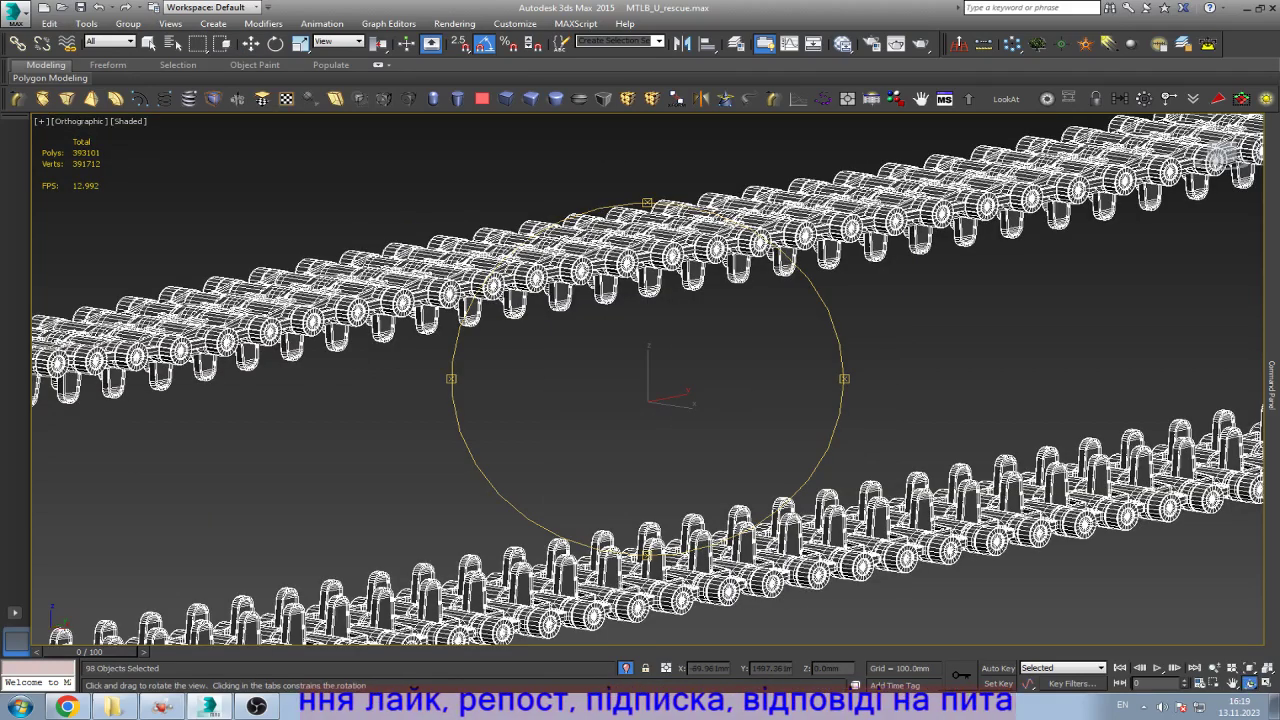
pyautogui.press('w')
pyautogui.scroll(-5, 648, 380)
pyautogui.keyDown('alt'); pyautogui.moveTo(640, 380); pyautogui.dragTo(700, 370, button='middle'); pyautogui.keyUp('alt')
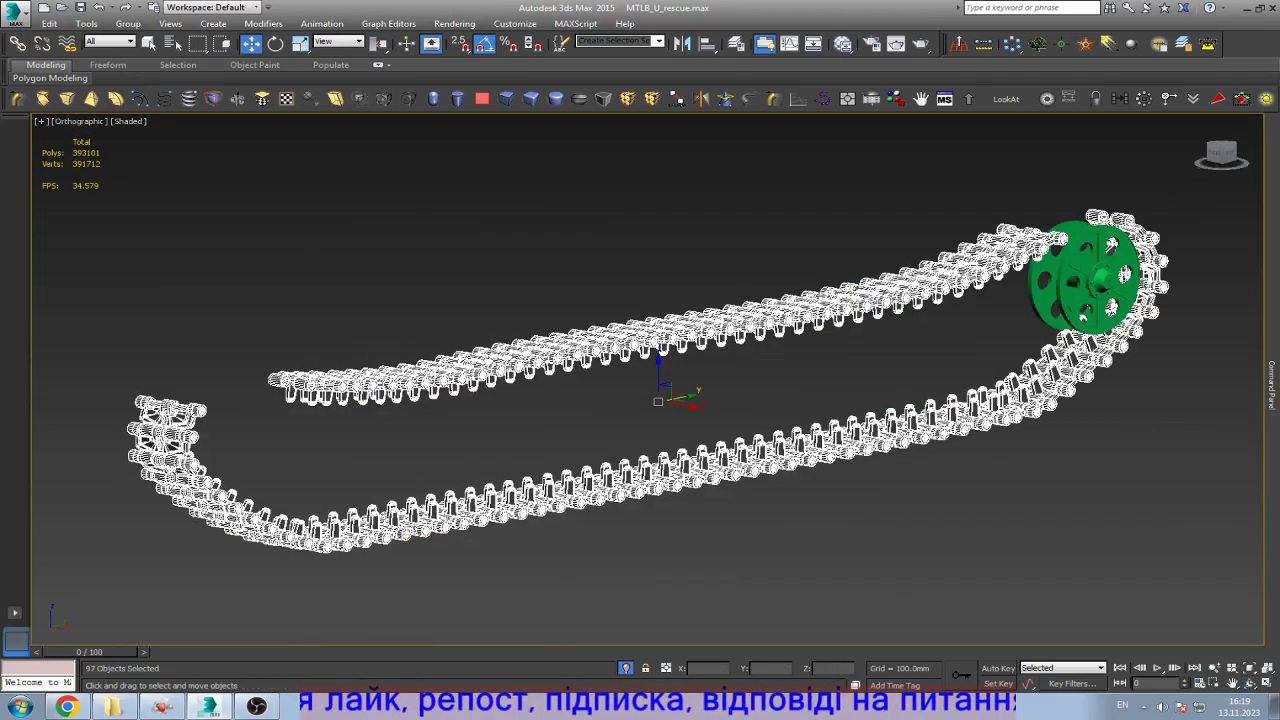
pyautogui.press('Delete')
# Step: Unhide objects without layers and hide four stray track links near the rear sprocket
pyautogui.hotkey('alt', 'u')
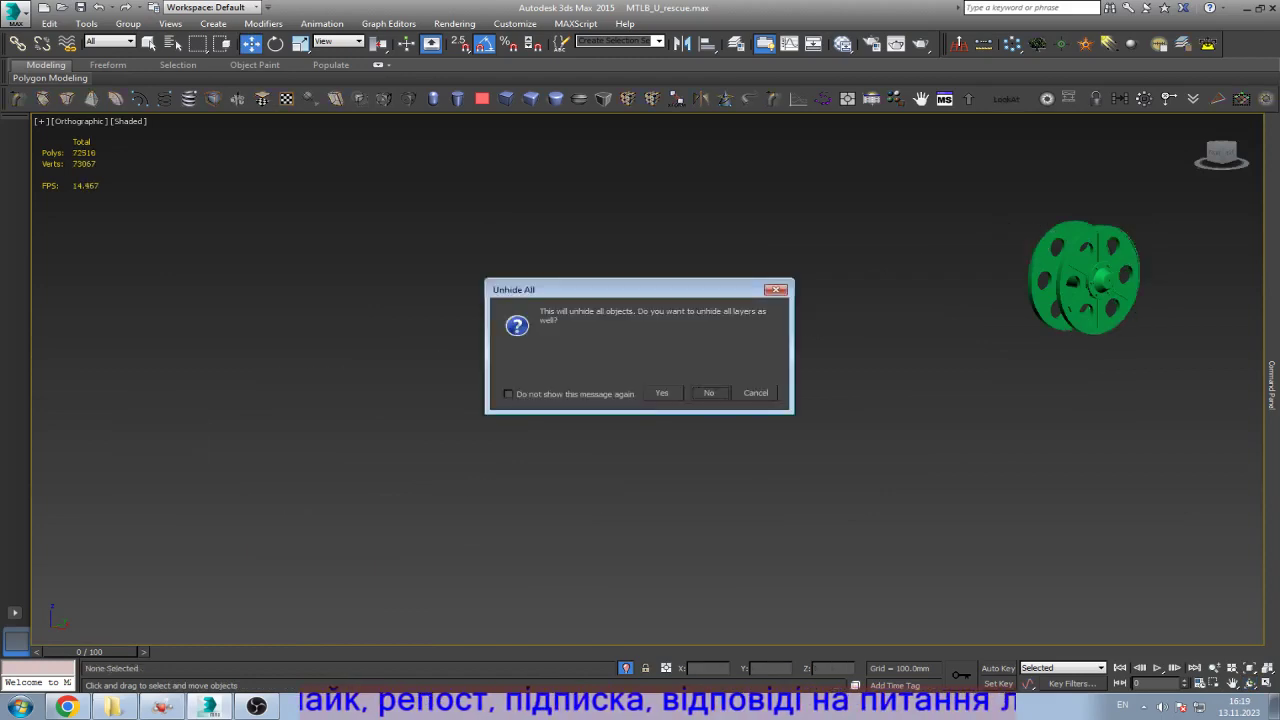
pyautogui.click(708, 392)
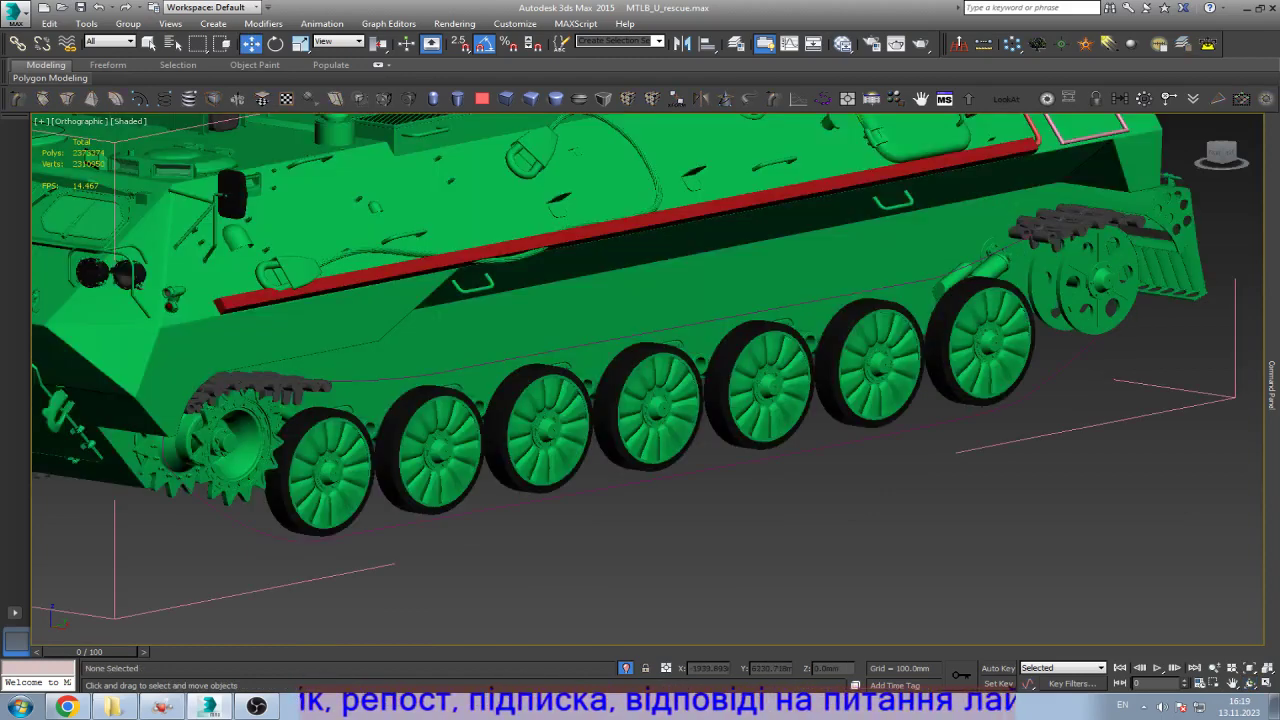
pyautogui.click(1045, 230)
pyautogui.press('z')
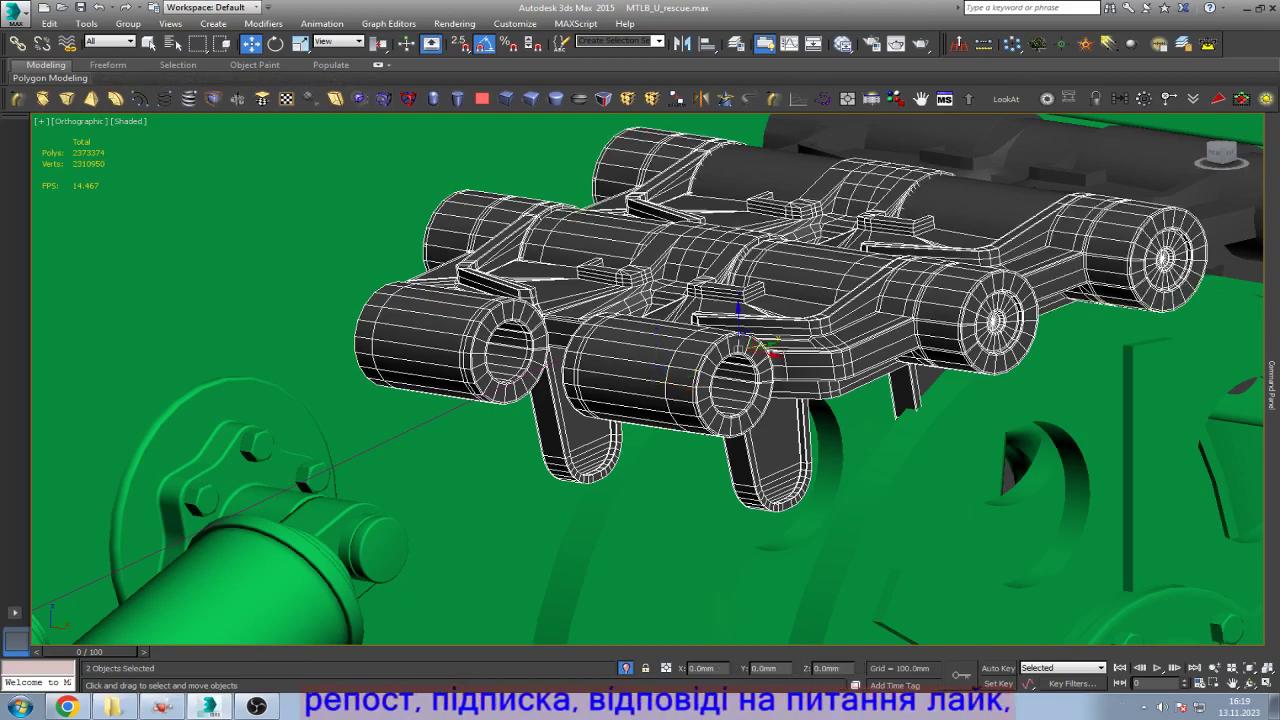
pyautogui.press('z')
pyautogui.keyDown('ctrl'); pyautogui.click(1190, 295); pyautogui.keyUp('ctrl')
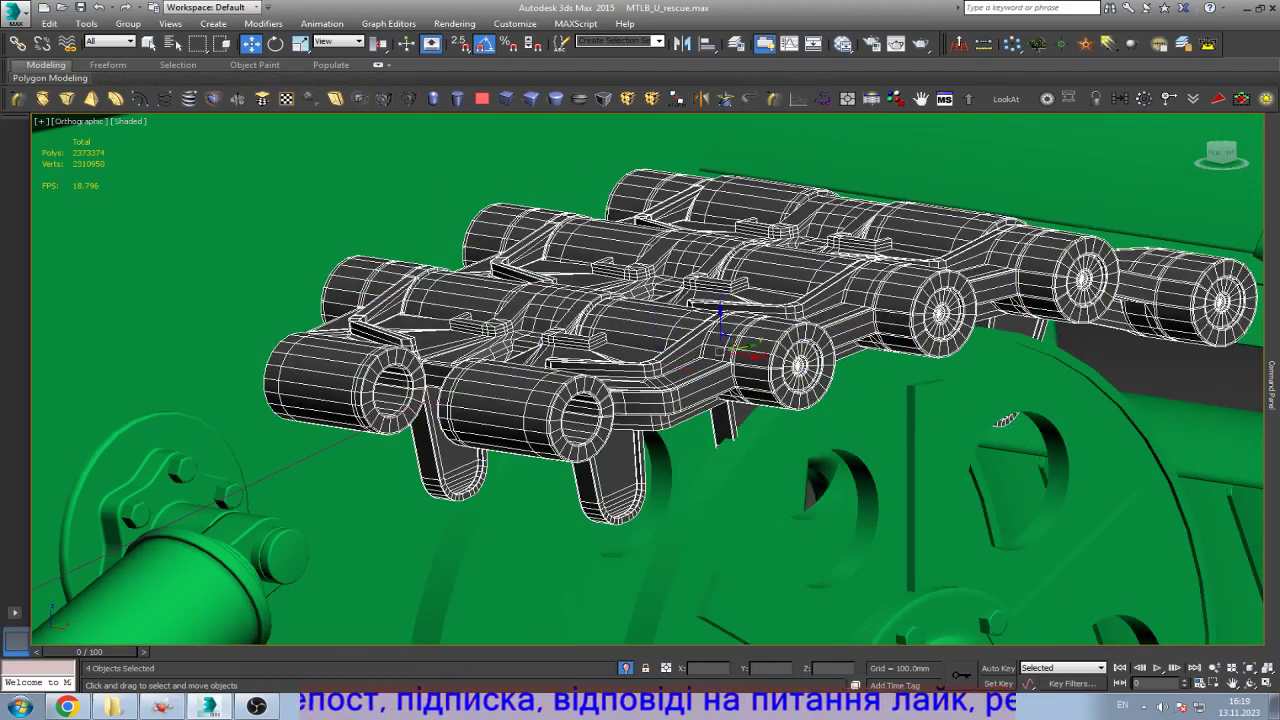
pyautogui.scroll(-8, 770, 380)
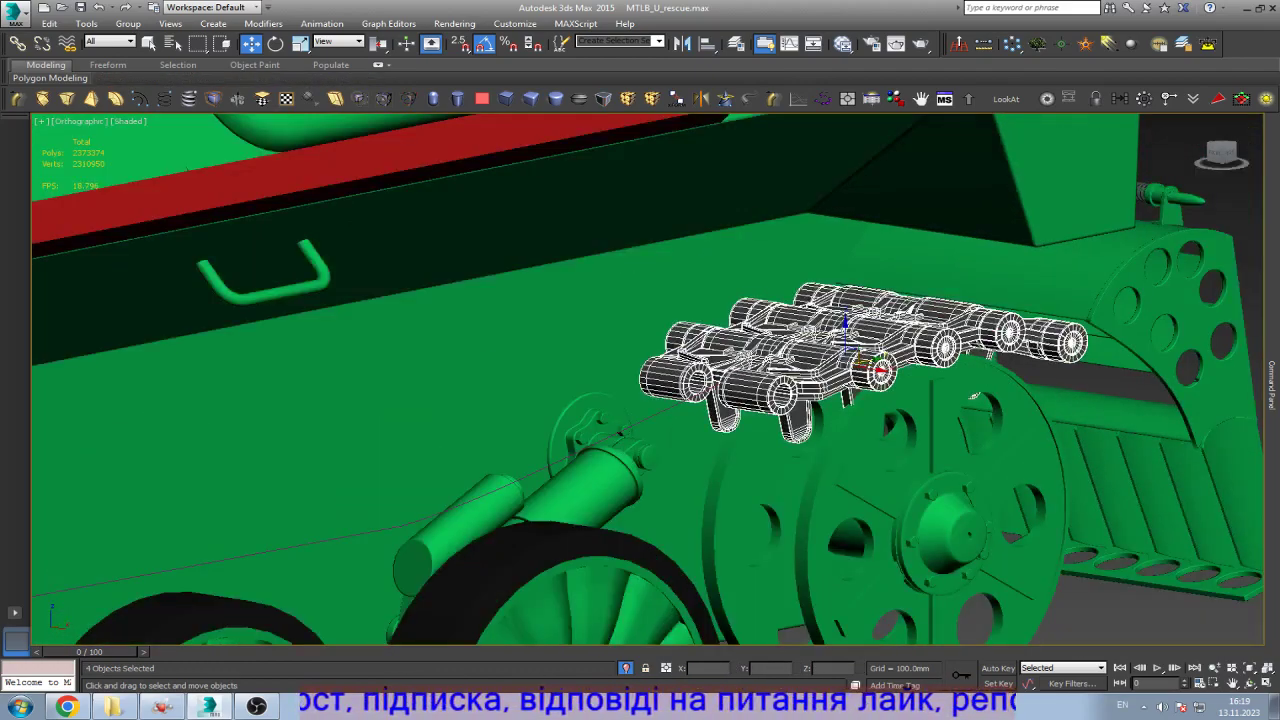
pyautogui.press('Delete')
# Step: Hide the seven stray track links around the front sprocket and track
pyautogui.keyDown('alt'); pyautogui.moveTo(640, 380); pyautogui.dragTo(700, 380, button='middle'); pyautogui.keyUp('alt')
pyautogui.scroll(-5, 640, 380)
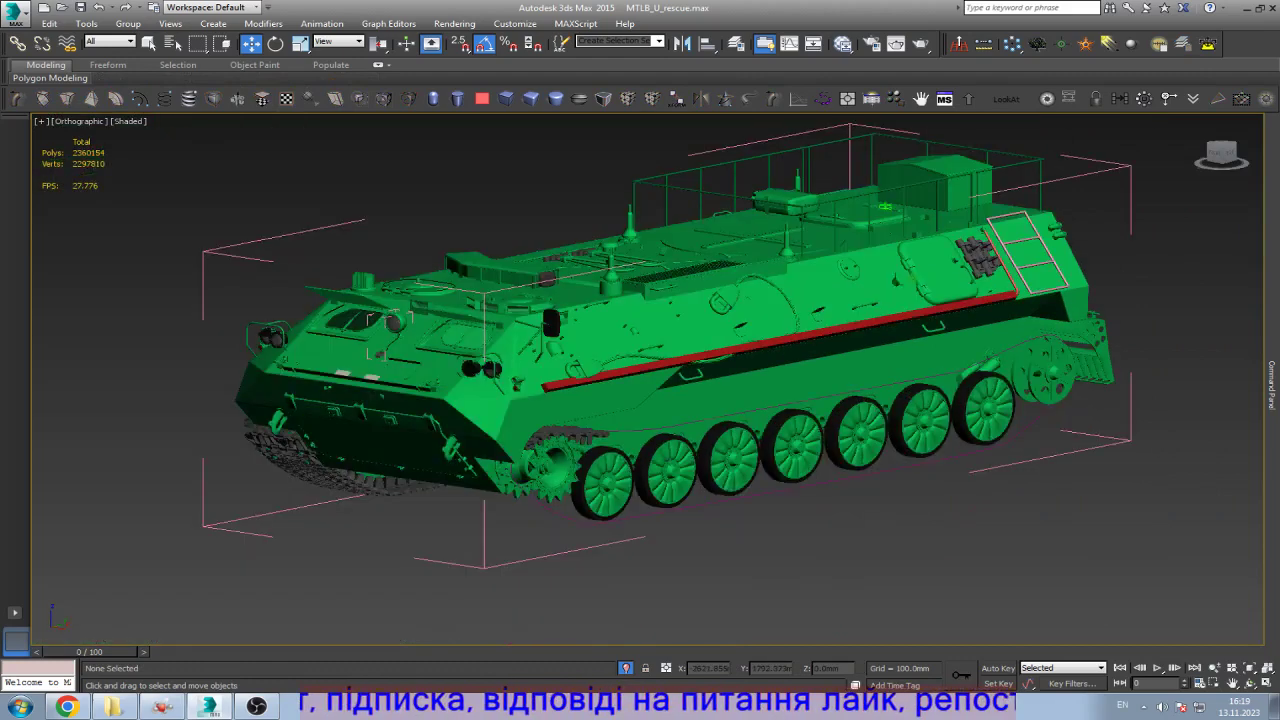
pyautogui.scroll(6, 312, 380)
pyautogui.scroll(5, 481, 455)
pyautogui.click(520, 420)
pyautogui.keyDown('ctrl'); pyautogui.click(370, 500); pyautogui.keyUp('ctrl')
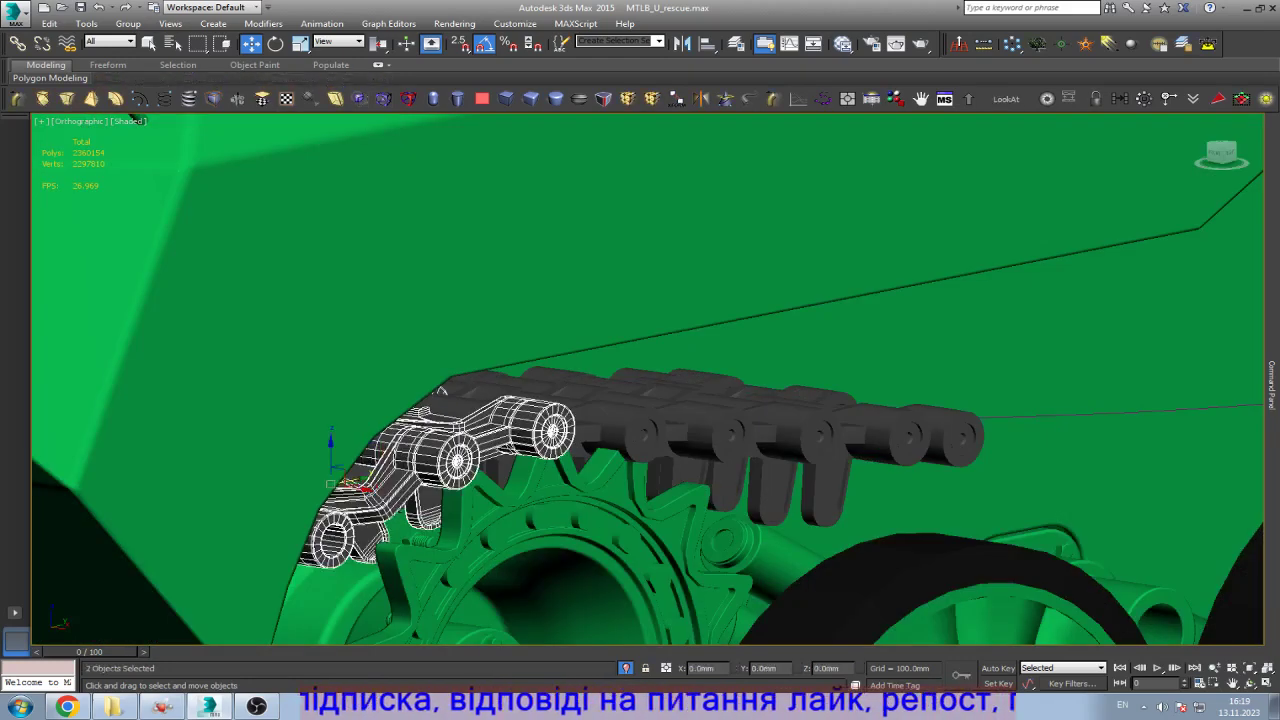
pyautogui.keyDown('ctrl'); pyautogui.click(640, 432); pyautogui.keyUp('ctrl')
pyautogui.keyDown('ctrl'); pyautogui.click(730, 432); pyautogui.keyUp('ctrl')
pyautogui.keyDown('ctrl'); pyautogui.click(818, 432); pyautogui.keyUp('ctrl')
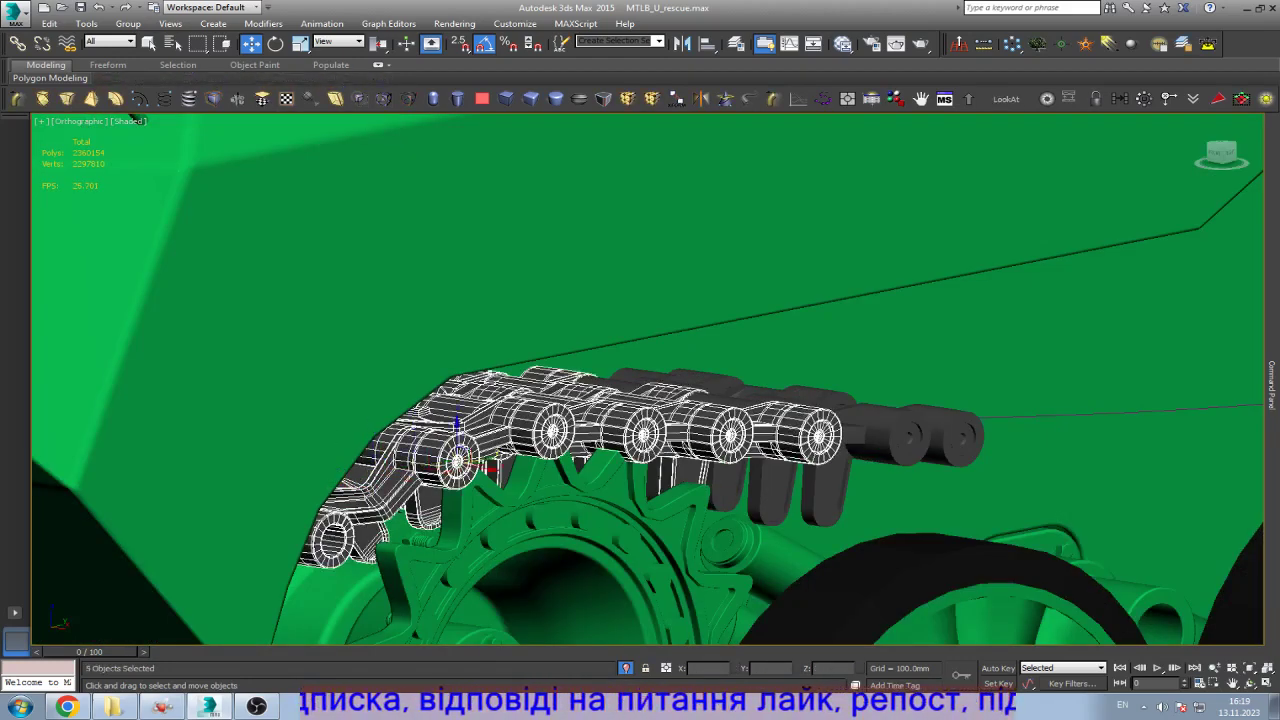
pyautogui.keyDown('ctrl'); pyautogui.click(905, 432); pyautogui.keyUp('ctrl')
pyautogui.keyDown('ctrl'); pyautogui.click(960, 432); pyautogui.keyUp('ctrl')
pyautogui.keyDown('alt'); pyautogui.moveTo(640, 400); pyautogui.dragTo(700, 380, button='middle'); pyautogui.keyUp('alt')
pyautogui.press('Delete')
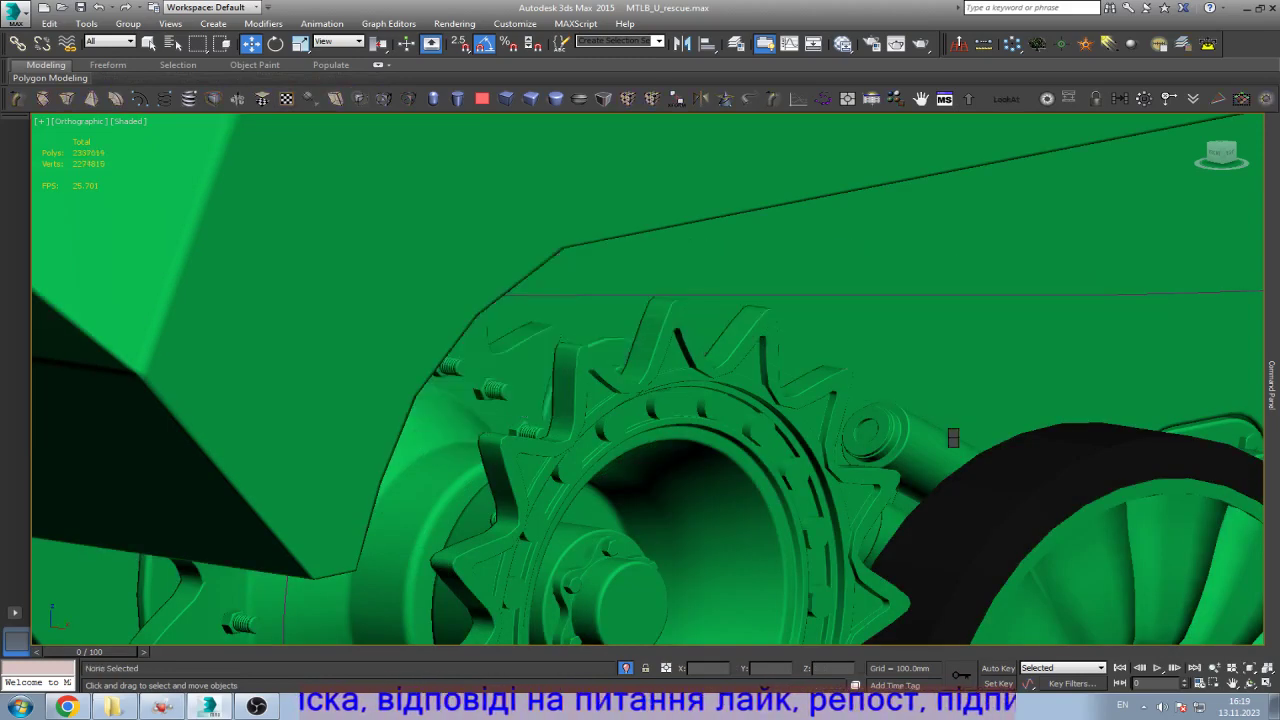
# Step: Switch to Front view, orbit to an angled view, and select a link under the road wheel
pyautogui.press('z')
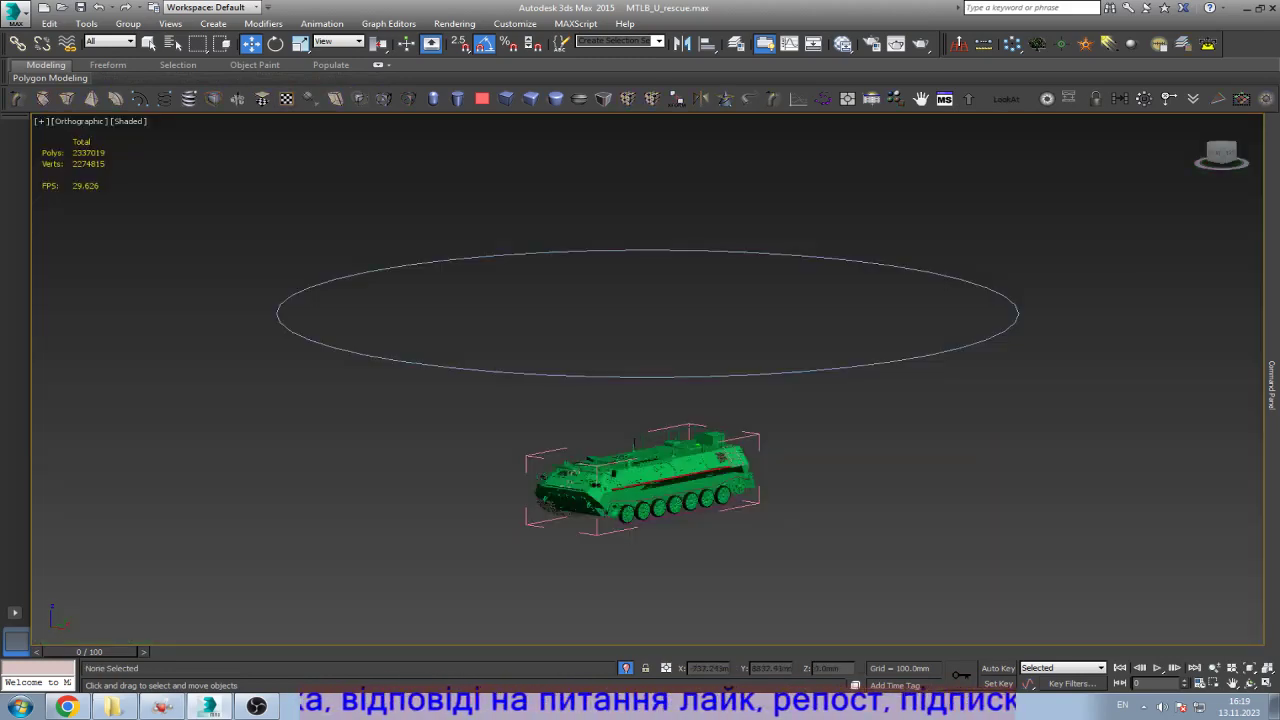
pyautogui.press('f')
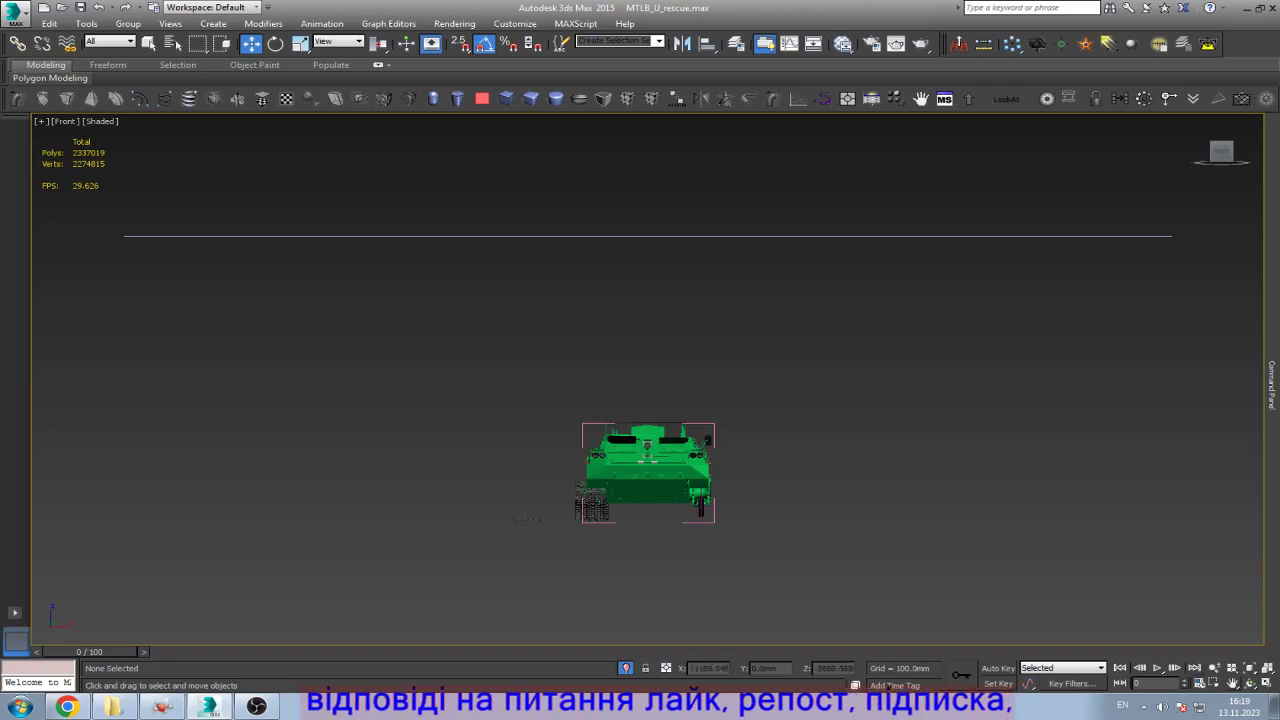
pyautogui.hotkey('ctrl', 'r')
pyautogui.moveTo(620, 460); pyautogui.dragTo(606, 609)
pyautogui.scroll(10, 606, 600)
pyautogui.press('Escape')
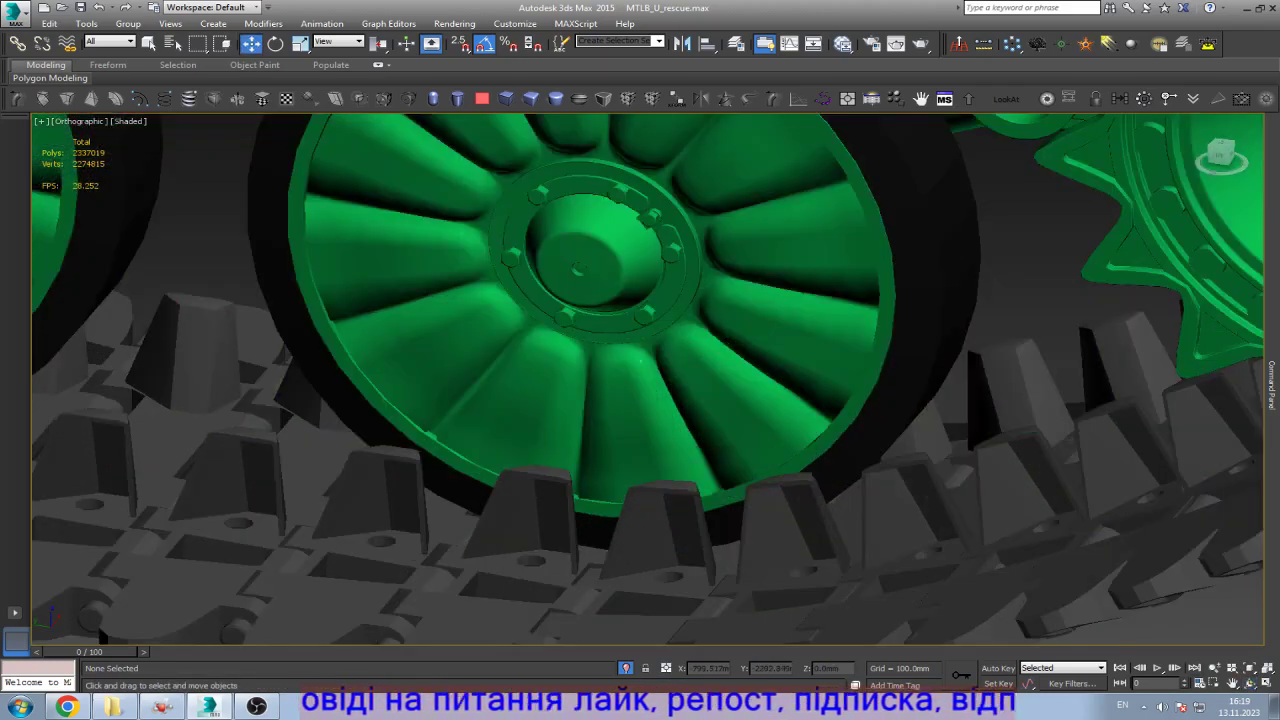
pyautogui.click(800, 530)
pyautogui.scroll(2, 778, 525)
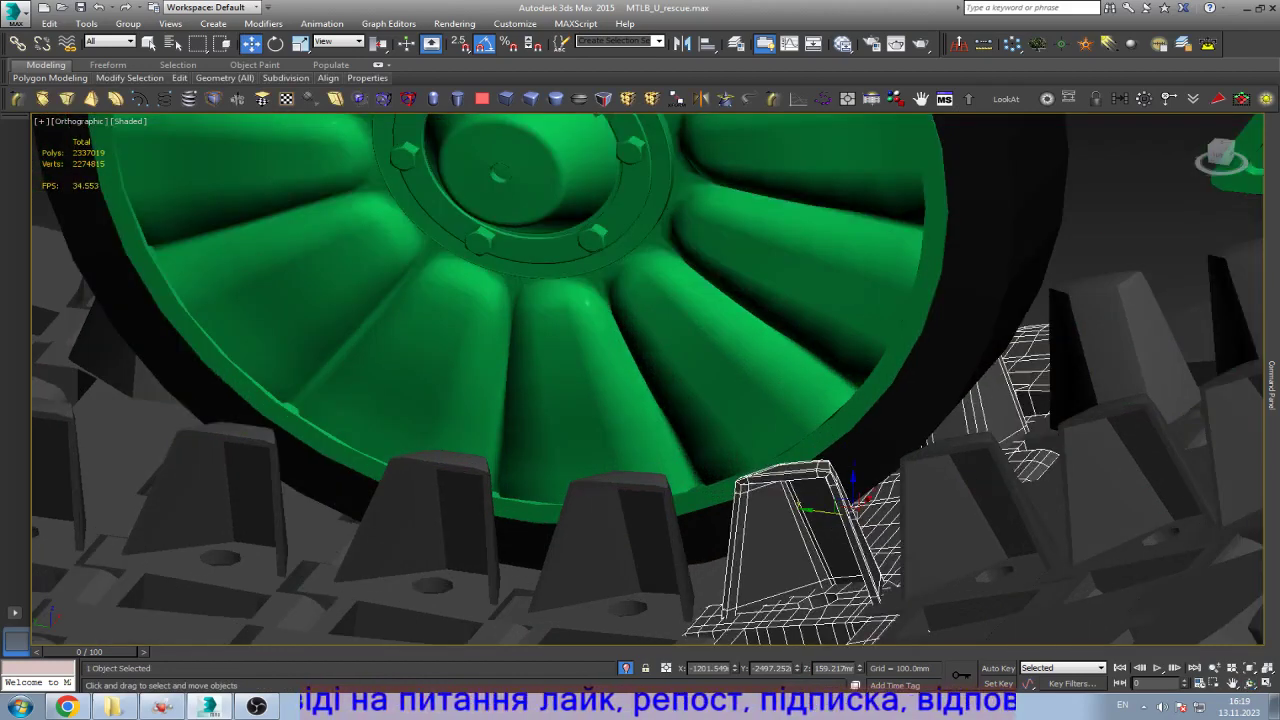
# Step: Play the track animation and move the loose link down onto the lower track
pyautogui.press('/')
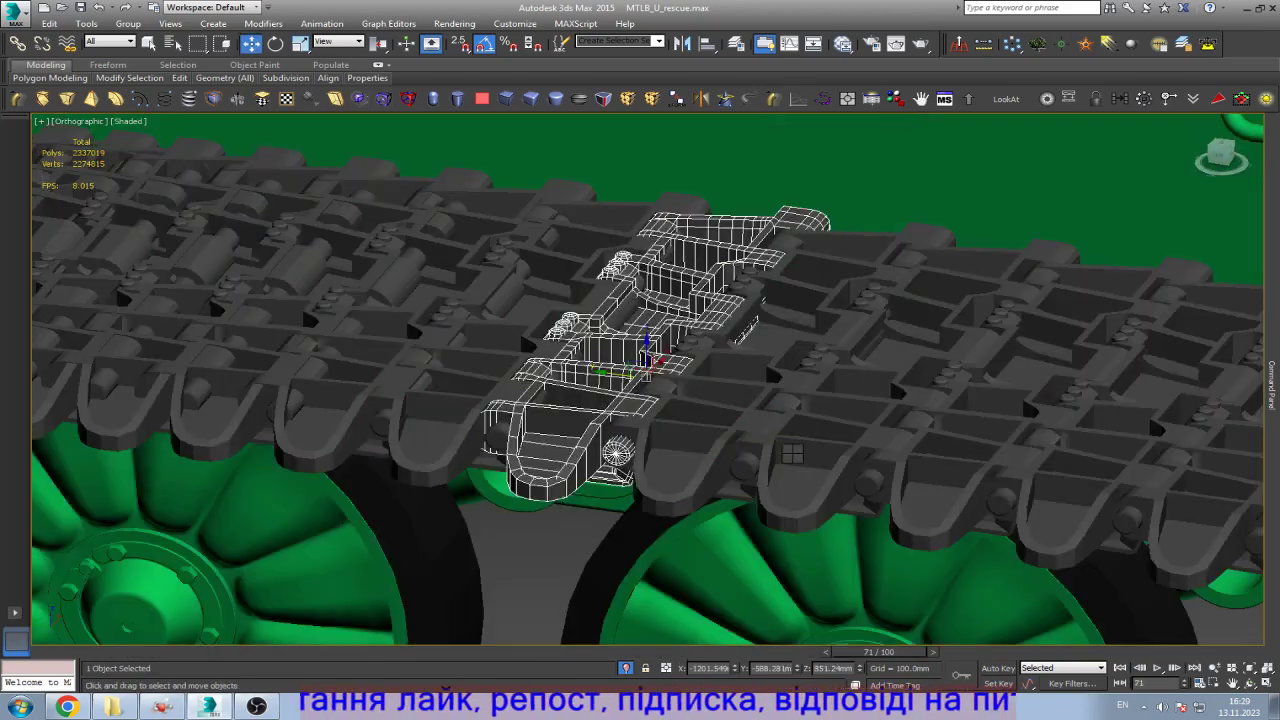
pyautogui.scroll(-10, 792, 455)
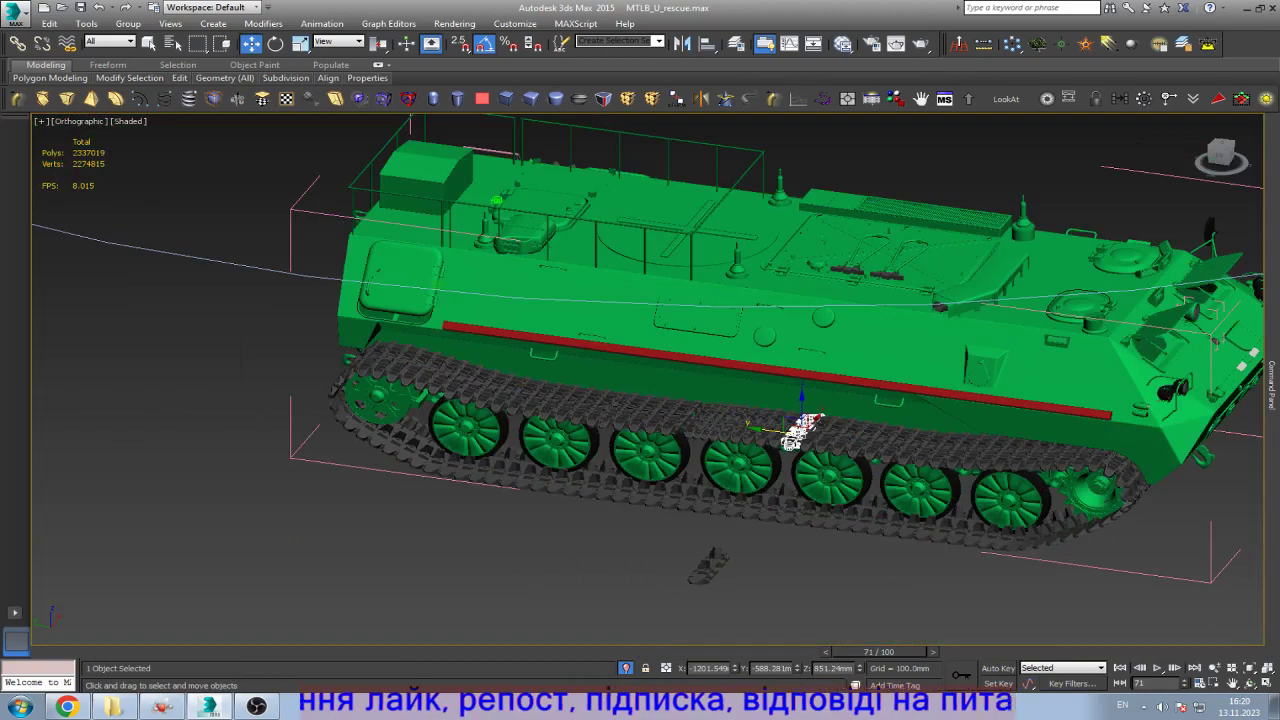
pyautogui.scroll(6, 721, 488)
pyautogui.moveTo(948, 318); pyautogui.dragTo(725, 515)
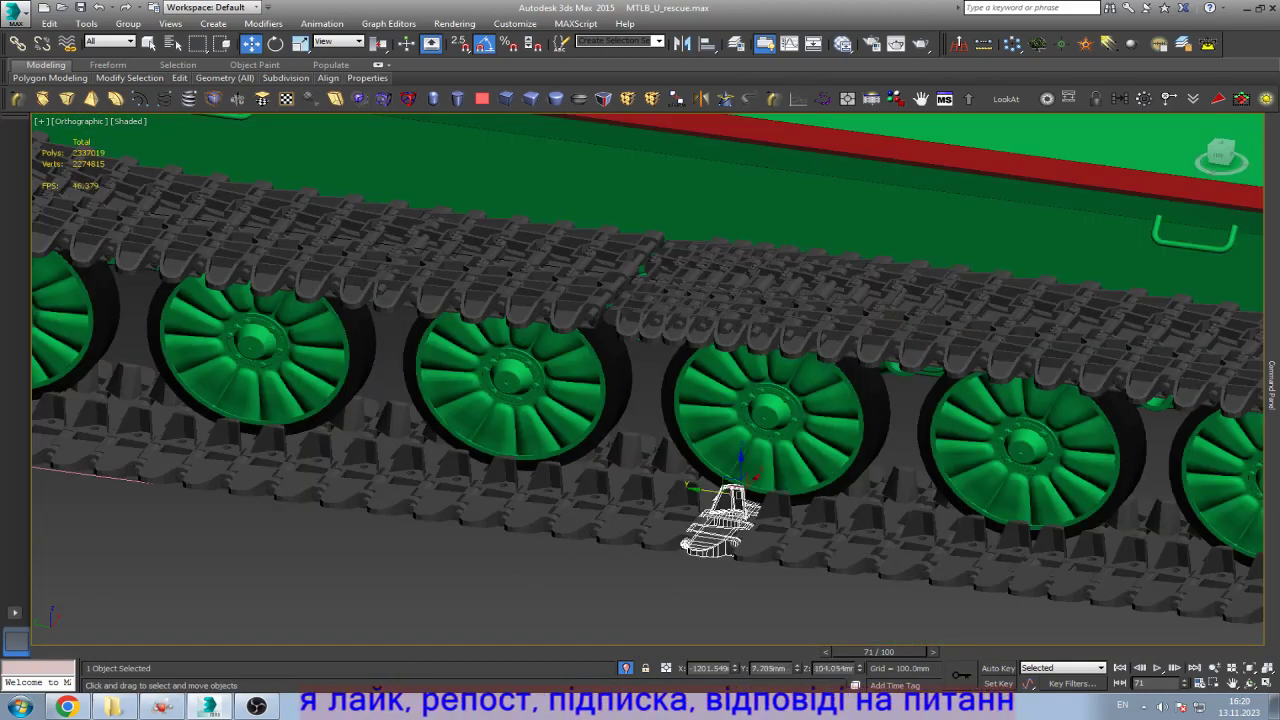
pyautogui.hotkey('ctrl', 'a')
# Step: Isolate the track and wheels in a front view, clearing away the small stray objects
pyautogui.press('z')
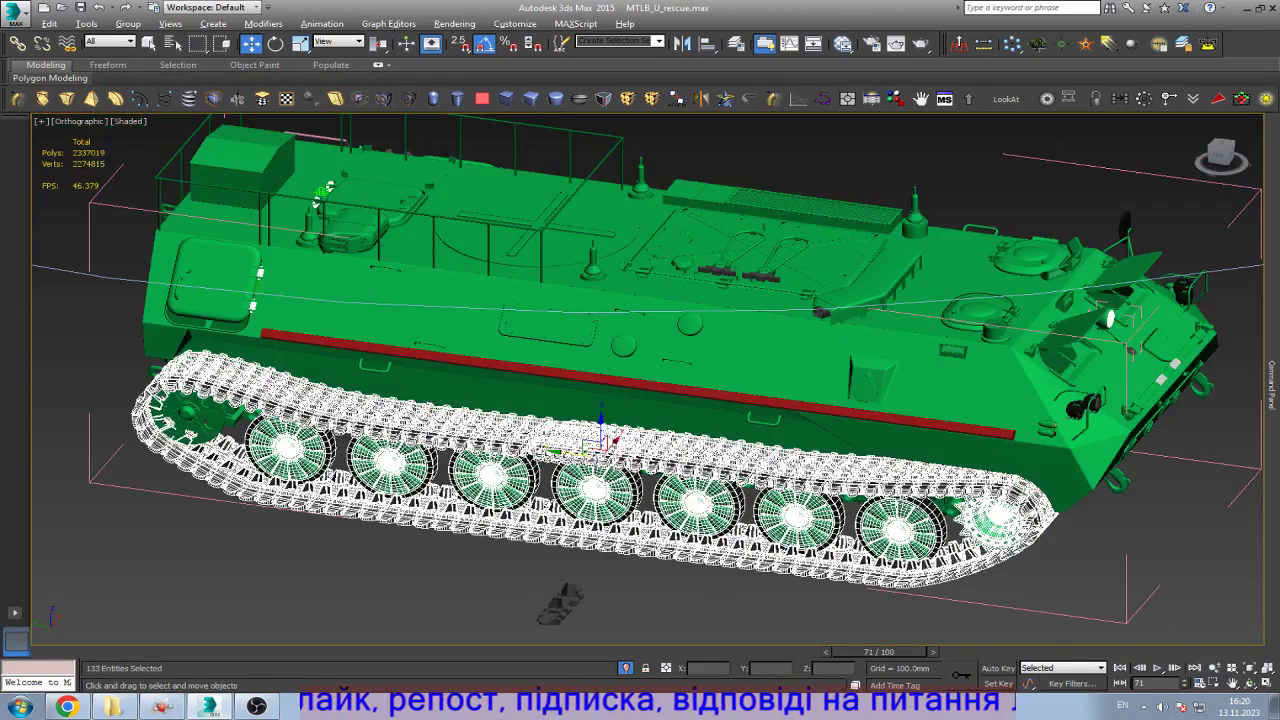
pyautogui.hotkey('alt', 'q')
pyautogui.press('f')
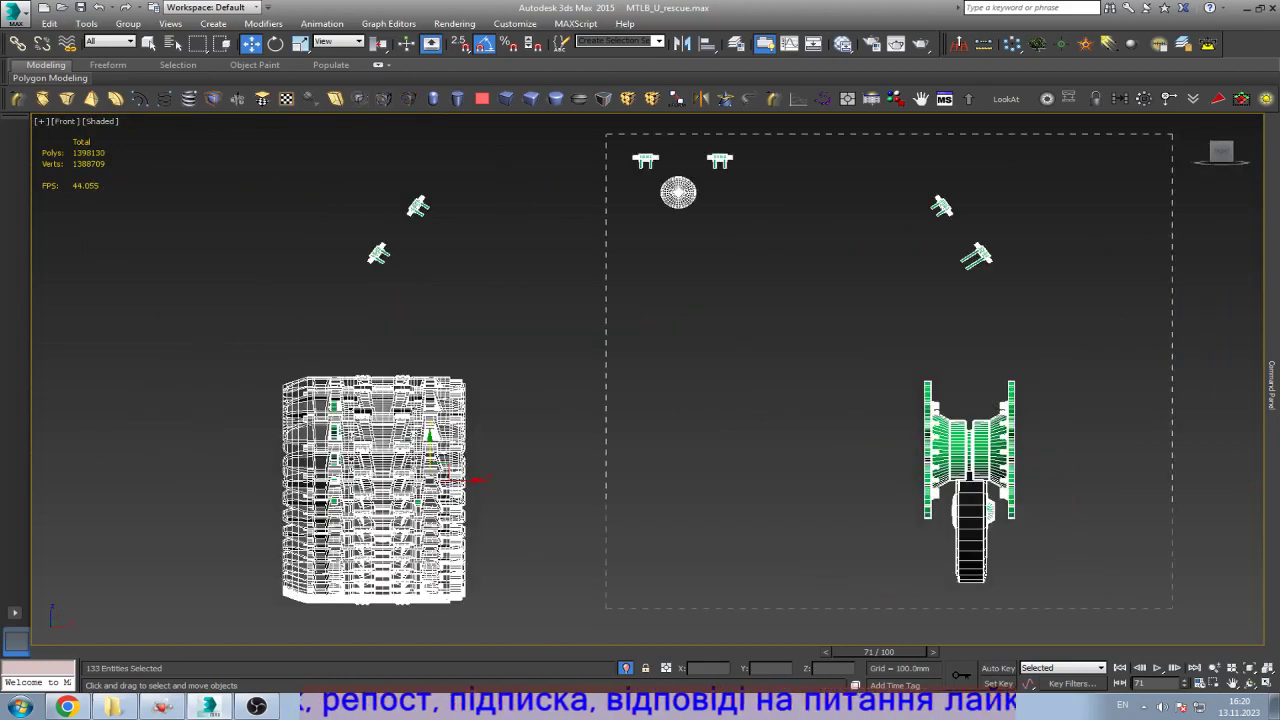
pyautogui.hotkey('alt', 'q')
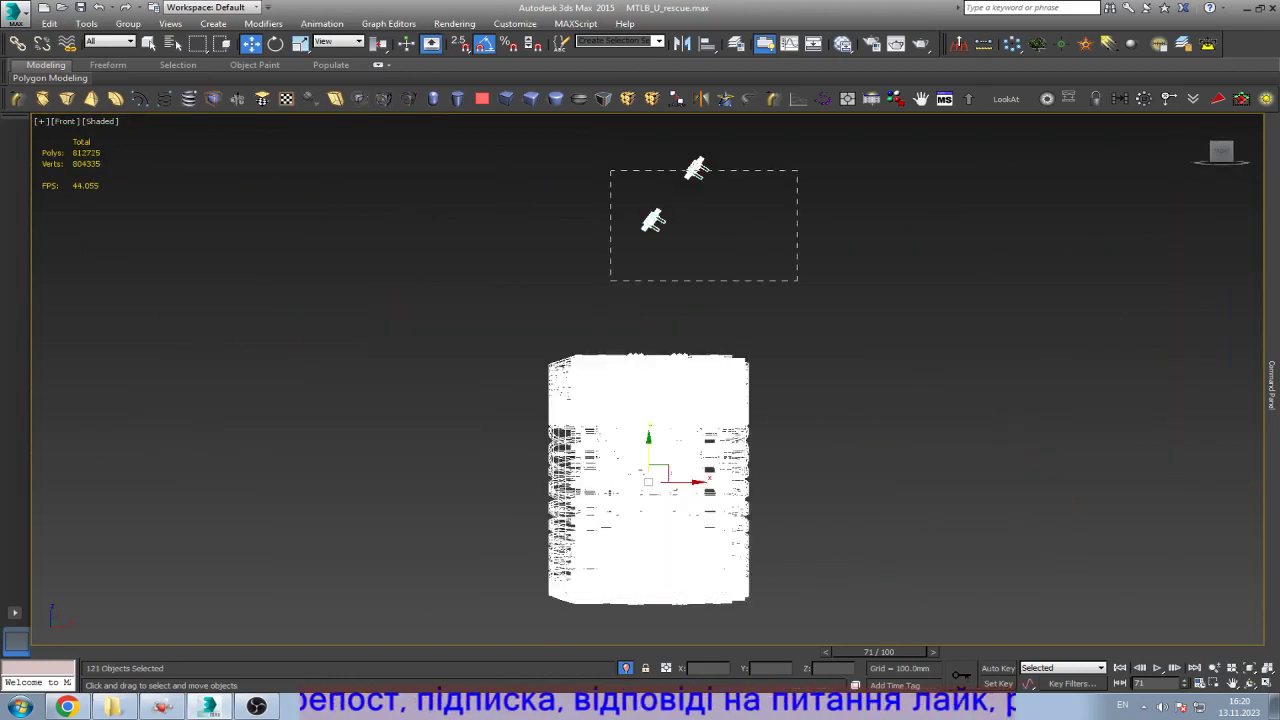
pyautogui.press('Delete')
pyautogui.press('z')
pyautogui.keyDown('alt'); pyautogui.moveTo(640, 380); pyautogui.dragTo(670, 380, button='middle'); pyautogui.keyUp('alt')
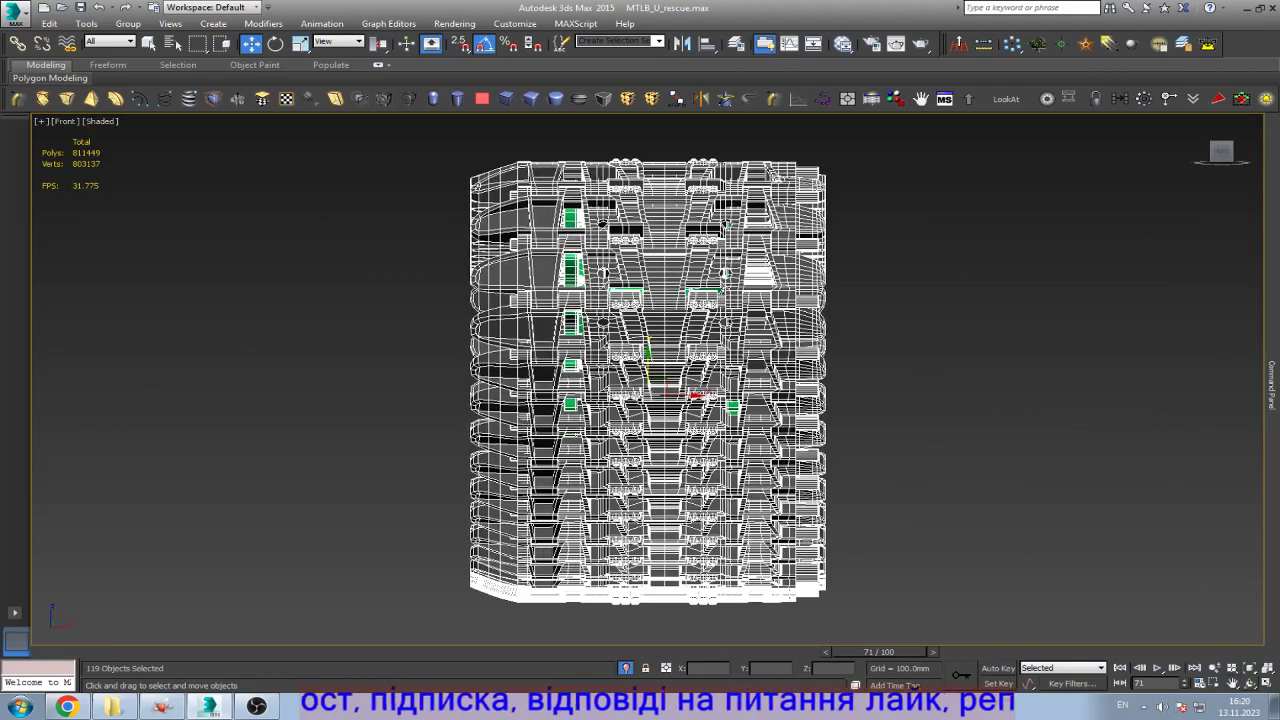
pyautogui.scroll(10, 640, 380)
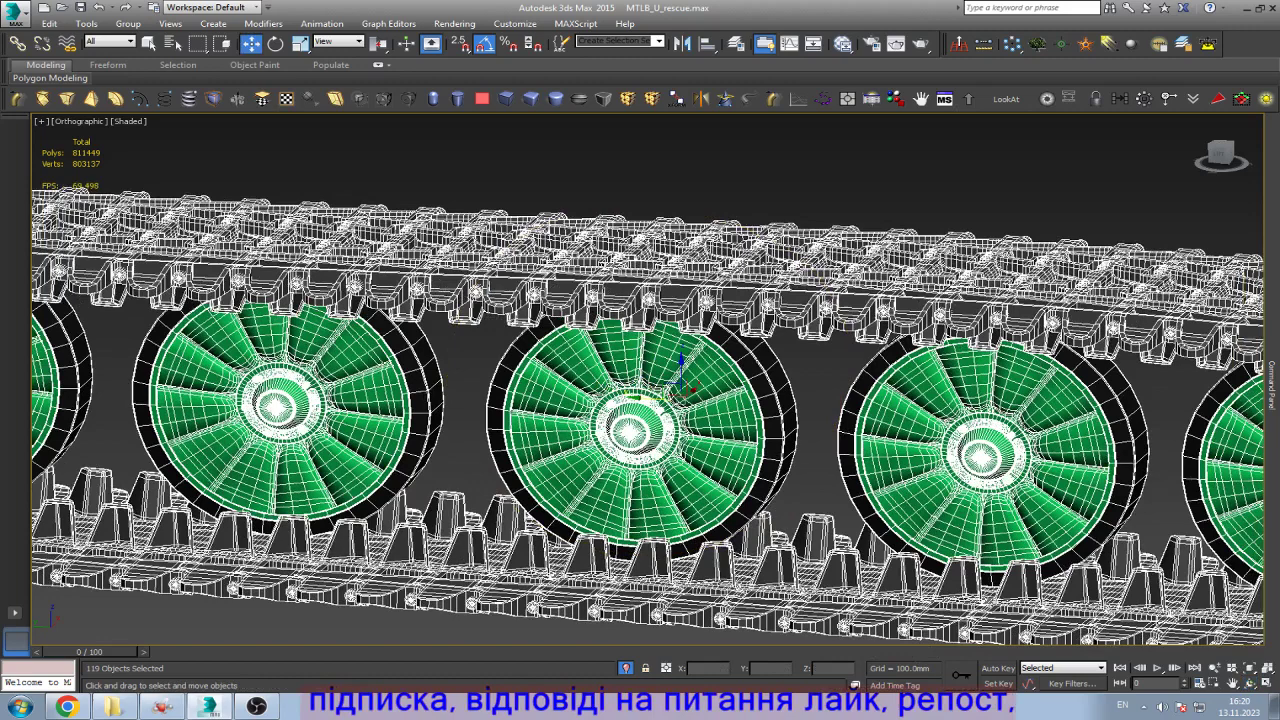
# Step: Deselect the seven road wheels and isolate only the track
pyautogui.keyDown('alt'); pyautogui.click(985, 460); pyautogui.keyUp('alt')
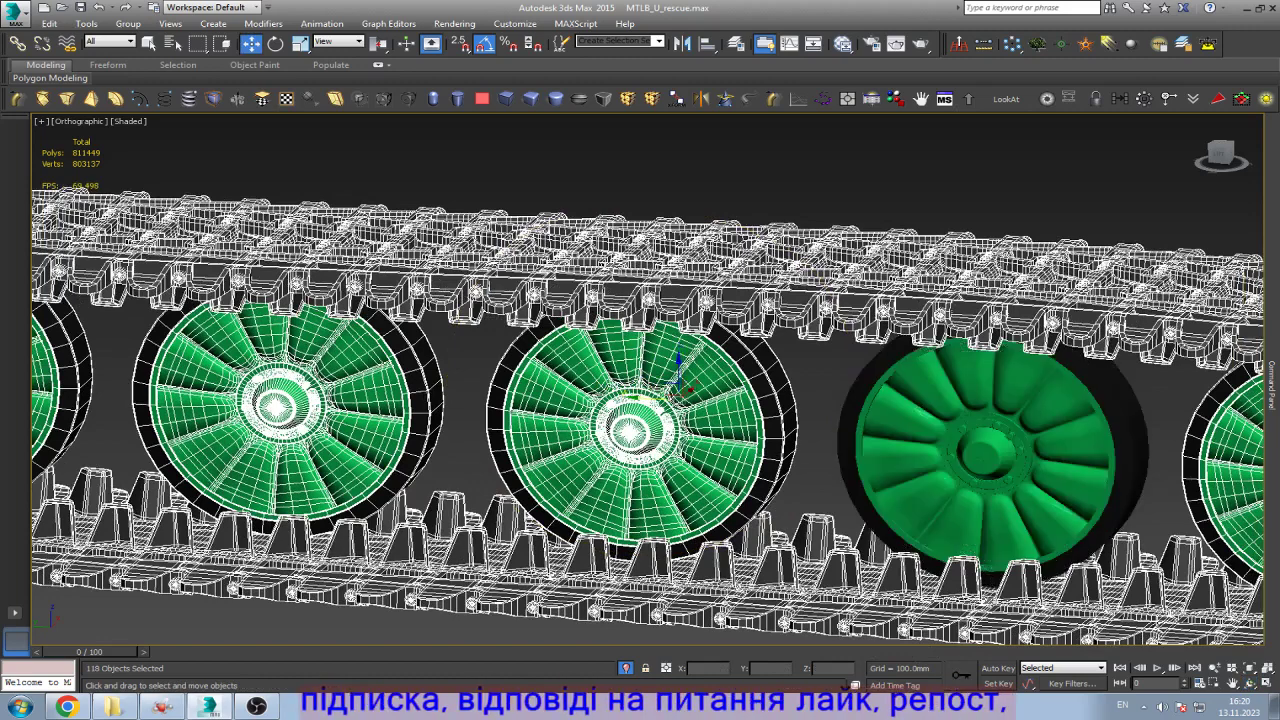
pyautogui.keyDown('alt'); pyautogui.click(678, 398); pyautogui.keyUp('alt')
pyautogui.keyDown('alt'); pyautogui.click(288, 410); pyautogui.keyUp('alt')
pyautogui.scroll(-5, 854, 456)
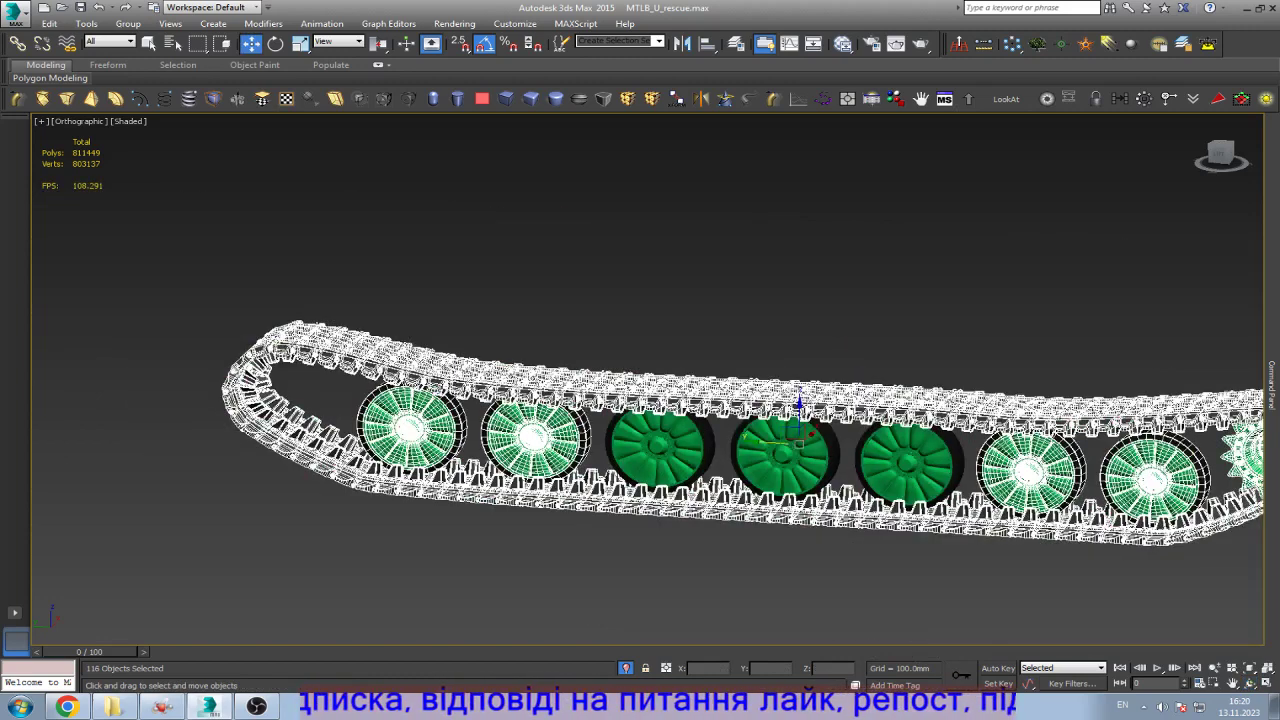
pyautogui.keyDown('alt'); pyautogui.click(535, 440); pyautogui.keyUp('alt')
pyautogui.keyDown('alt'); pyautogui.click(410, 430); pyautogui.keyUp('alt')
pyautogui.keyDown('alt'); pyautogui.click(1030, 475); pyautogui.keyUp('alt')
pyautogui.keyDown('alt'); pyautogui.click(1152, 480); pyautogui.keyUp('alt')
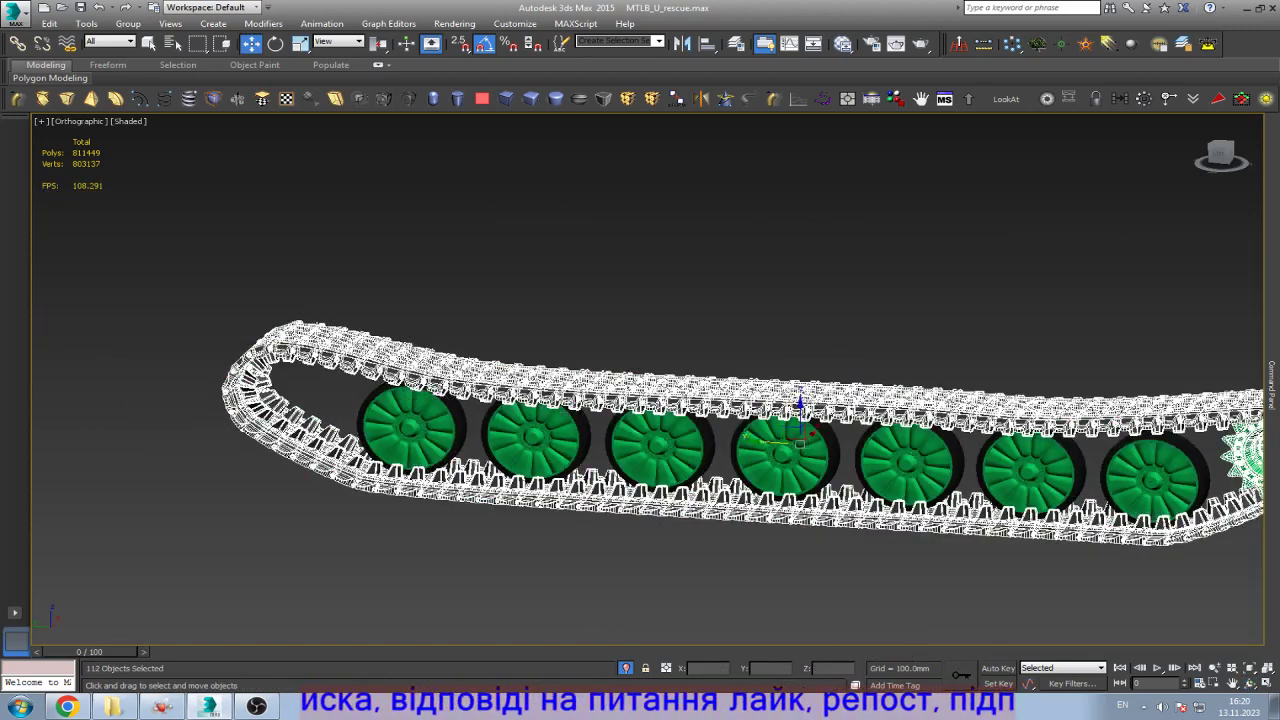
pyautogui.scroll(-1, 1130, 400)
pyautogui.scroll(6, 1130, 400)
pyautogui.hotkey('alt', 'q')
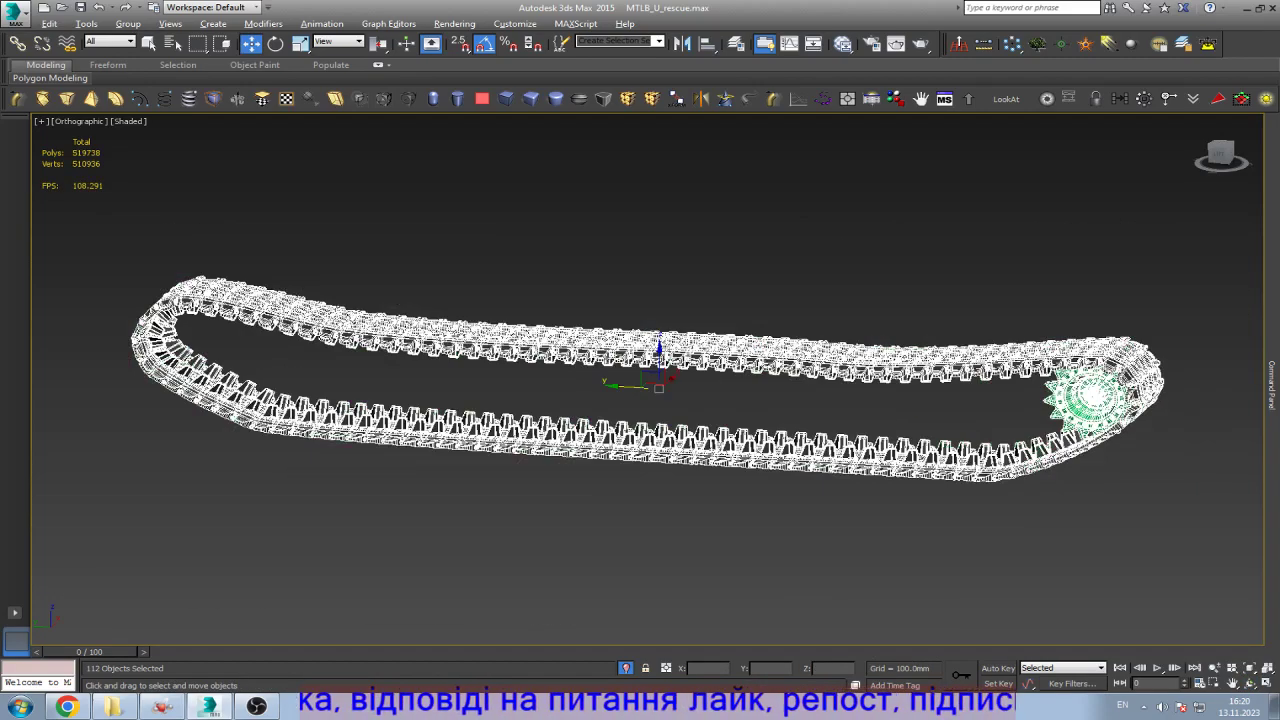
# Step: Exclude track link Rectangle046 and the green sprocket from the selection, then hide all other links
pyautogui.press('f')
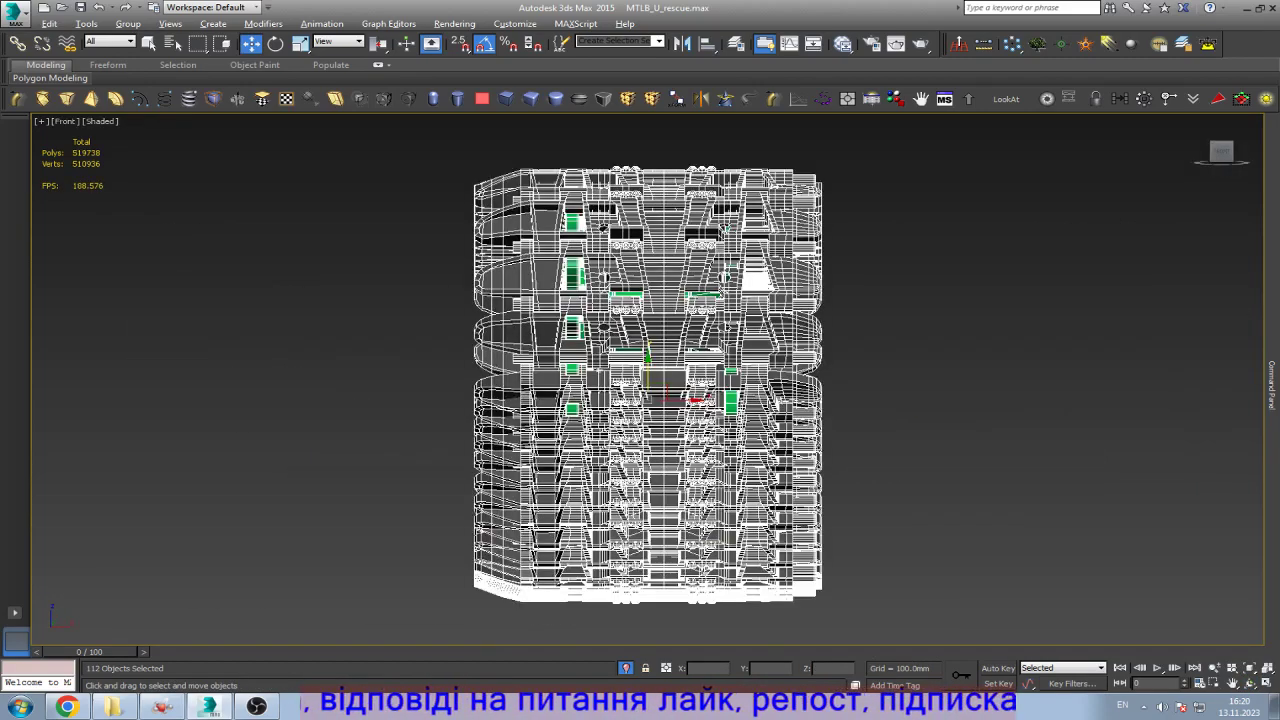
pyautogui.scroll(3, 740, 280)
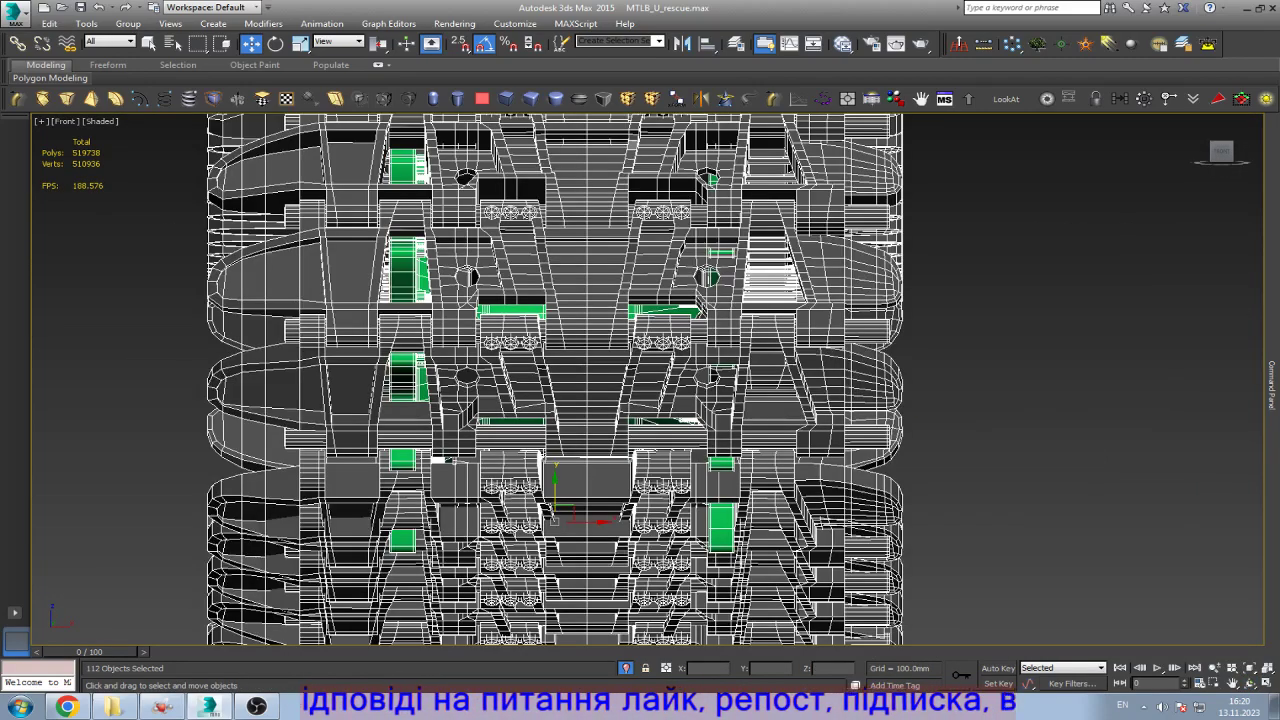
pyautogui.scroll(-5, 650, 380)
pyautogui.hotkey('ctrl', 'r')
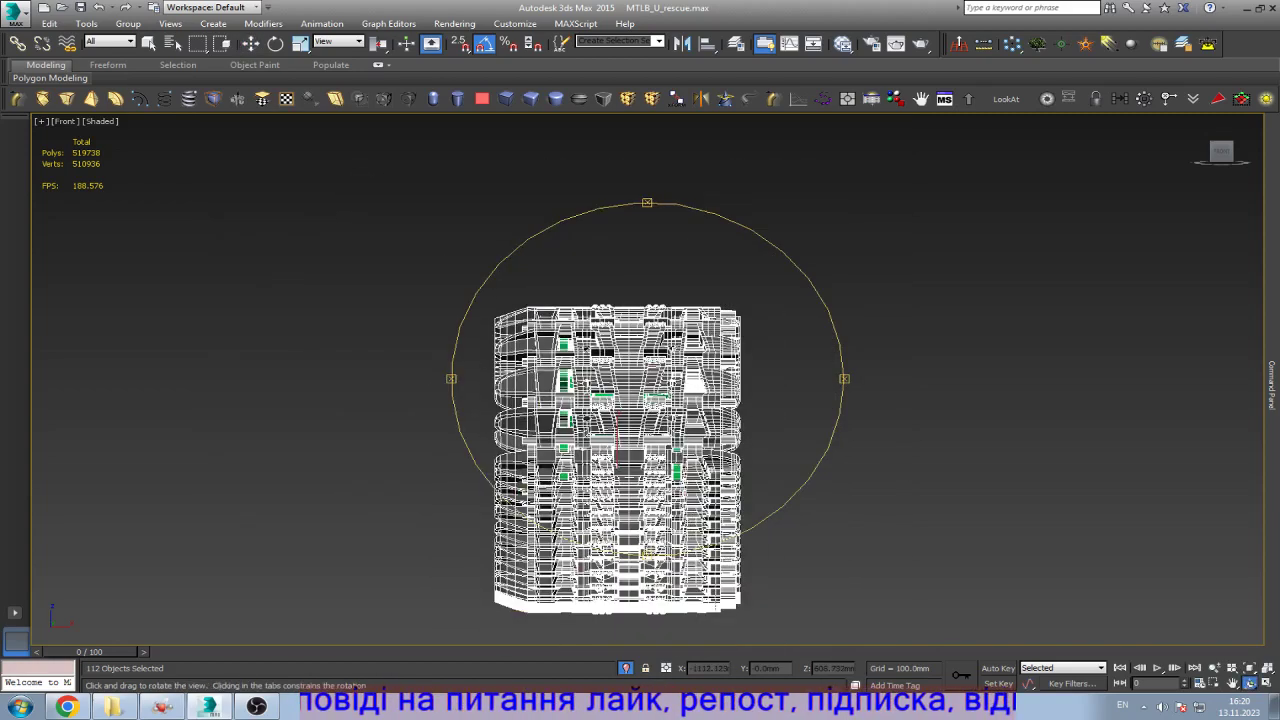
pyautogui.moveTo(650, 380); pyautogui.dragTo(540, 385)
pyautogui.moveTo(648, 378); pyautogui.dragTo(600, 380)
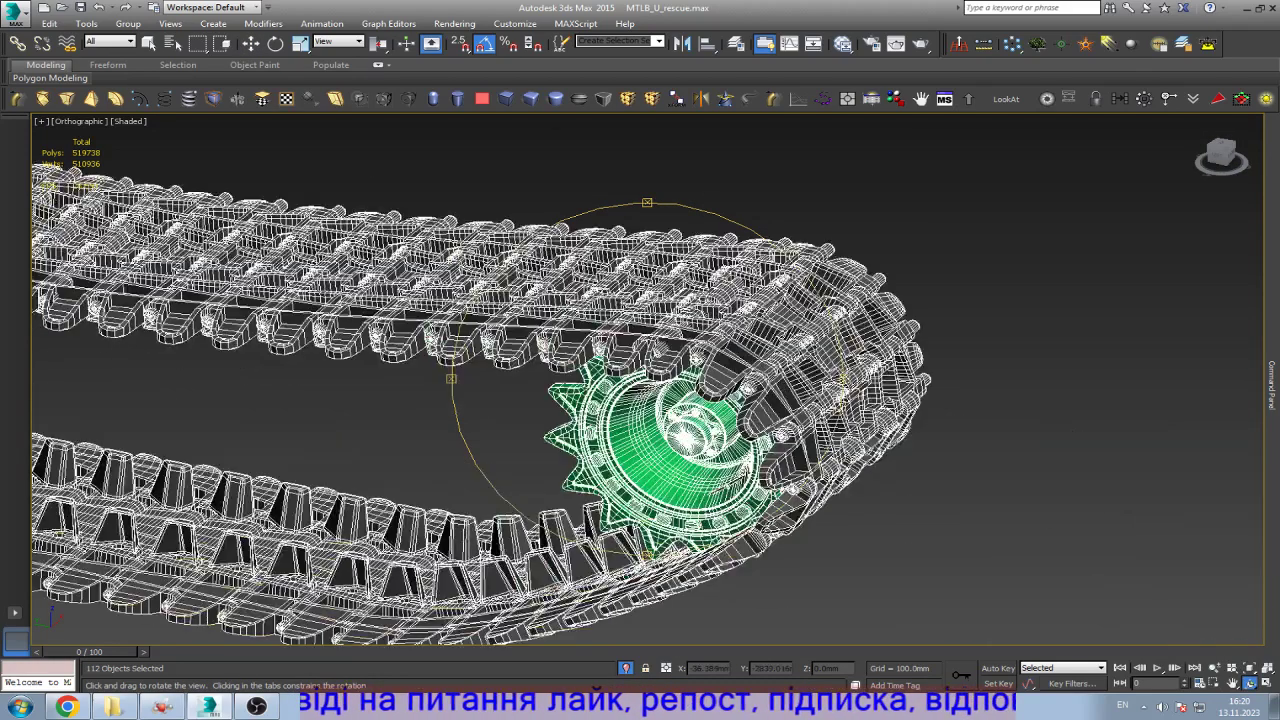
pyautogui.scroll(8, 648, 378)
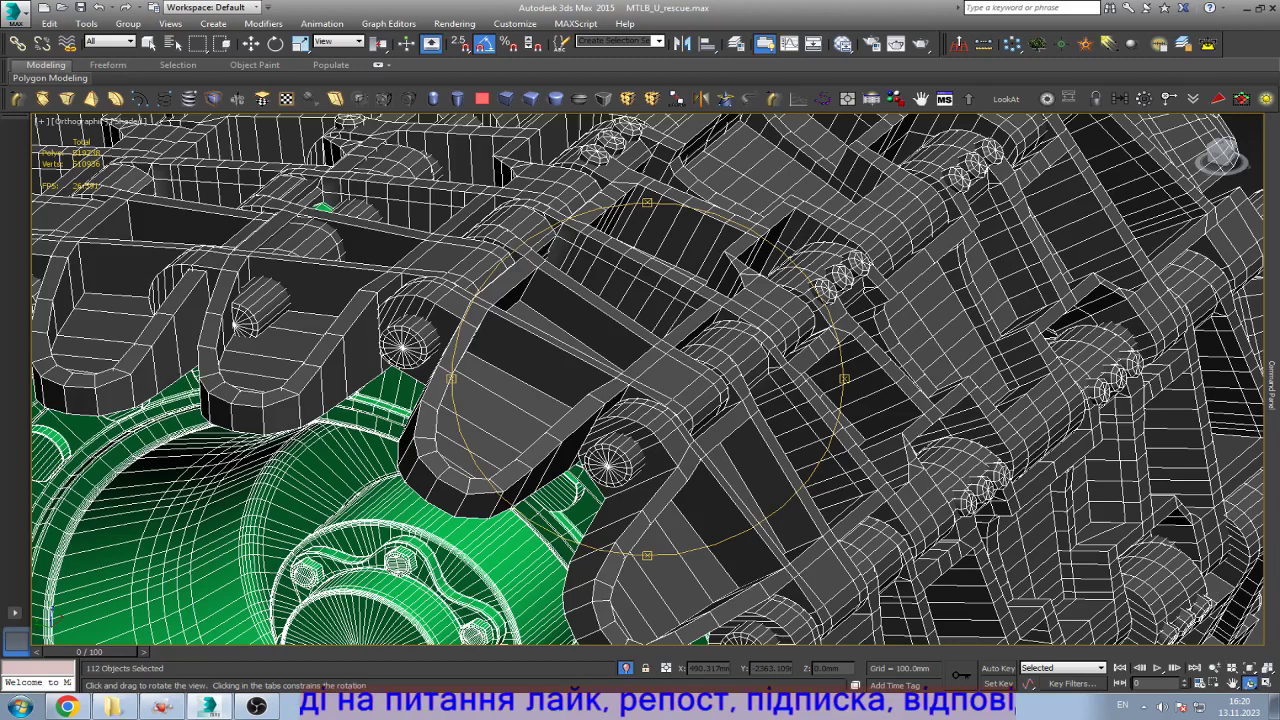
pyautogui.scroll(-10, 648, 378)
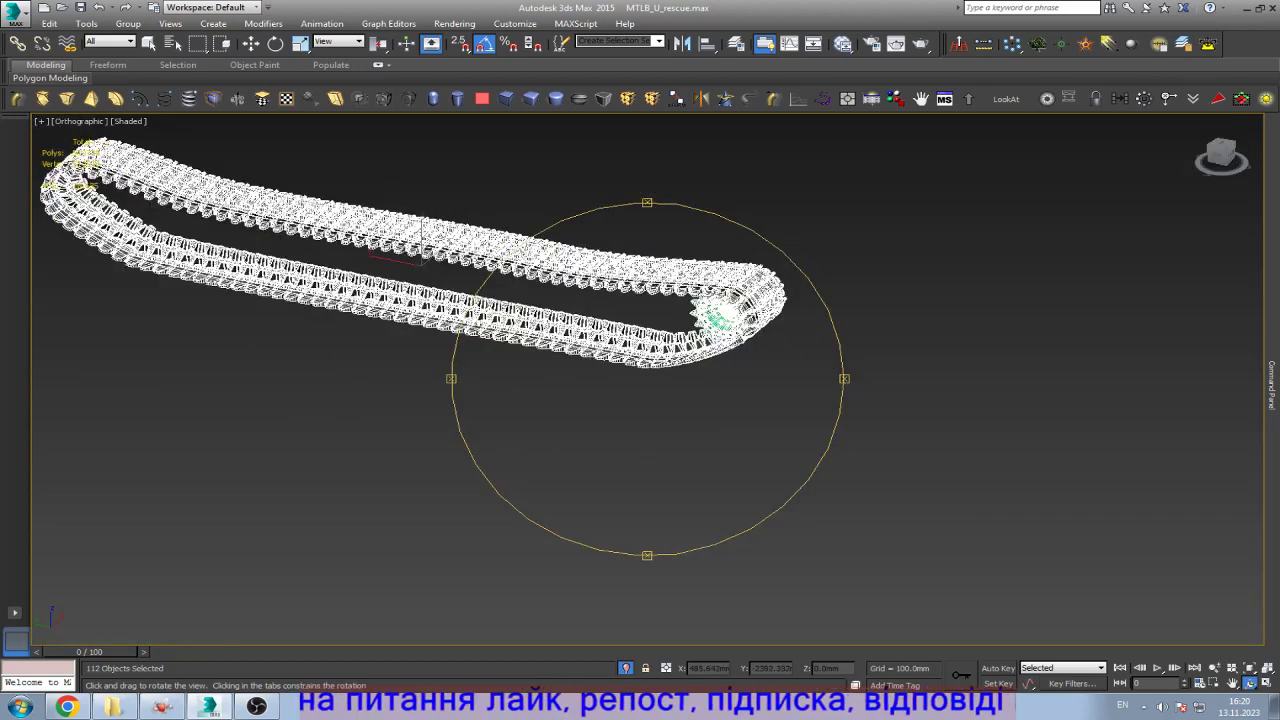
pyautogui.press('w')
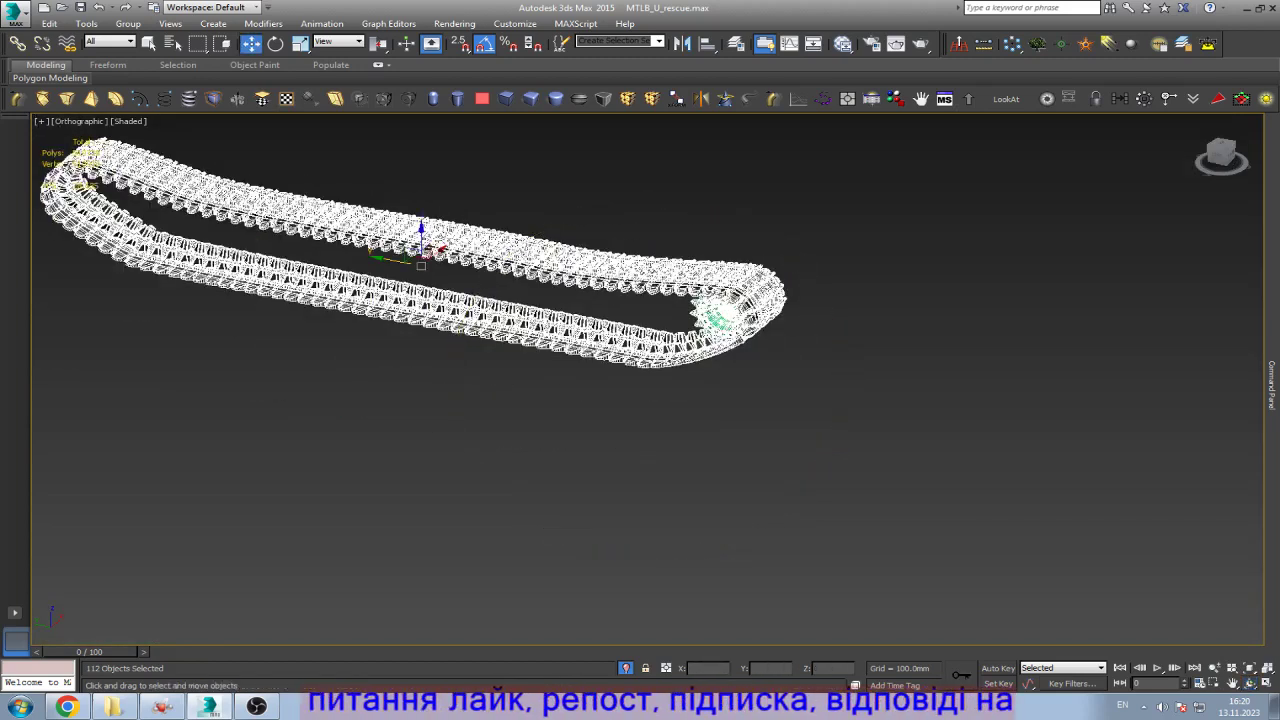
pyautogui.scroll(10, 648, 379)
pyautogui.keyDown('alt'); pyautogui.click(398, 394); pyautogui.keyUp('alt')
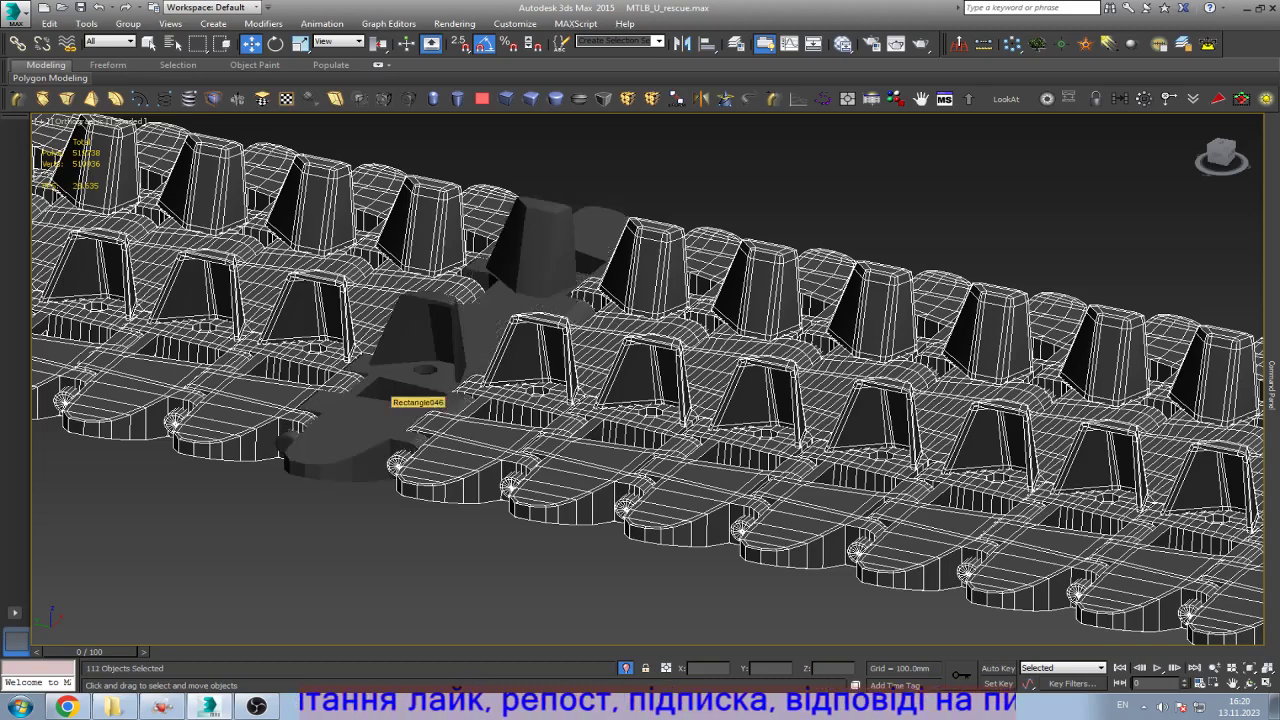
pyautogui.scroll(-10, 398, 394)
pyautogui.keyDown('alt'); pyautogui.click(1070, 425); pyautogui.keyUp('alt')
pyautogui.scroll(-3, 1070, 430)
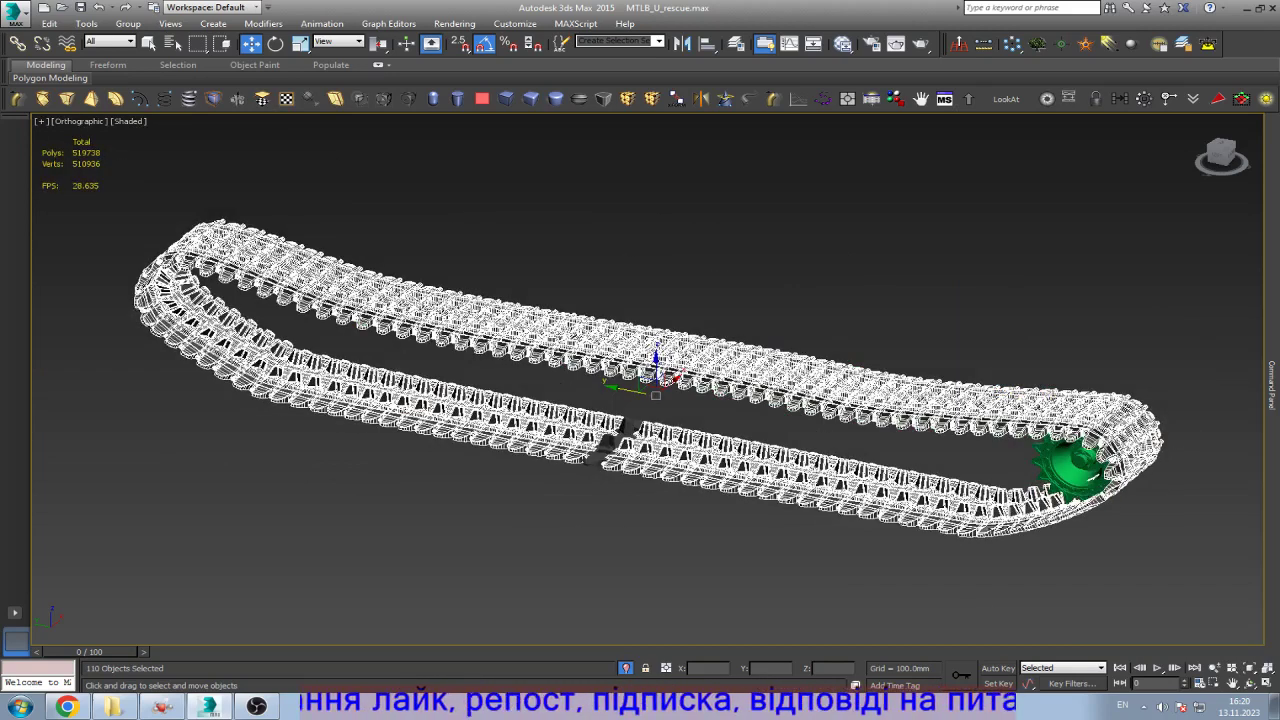
pyautogui.press('Delete')
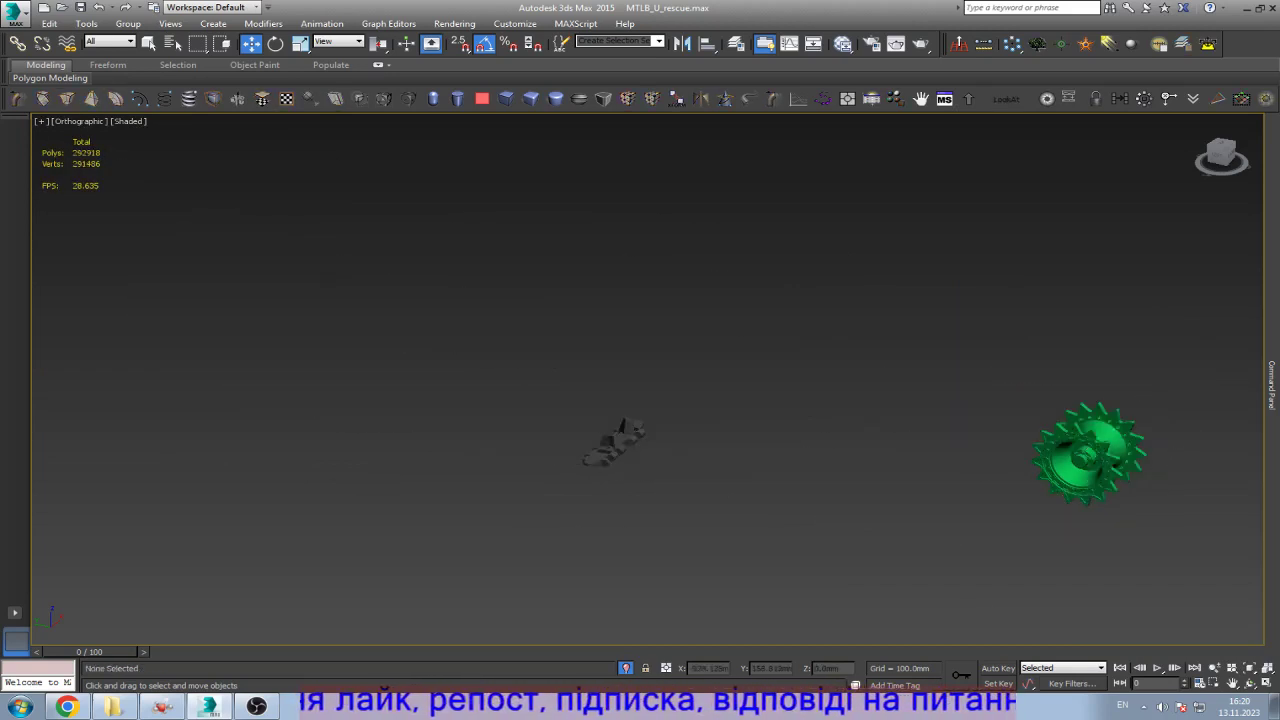
# Step: Select the remaining track link and pick a loop of narrow side polygons around it
pyautogui.click(614, 440)
pyautogui.scroll(10, 632, 430)
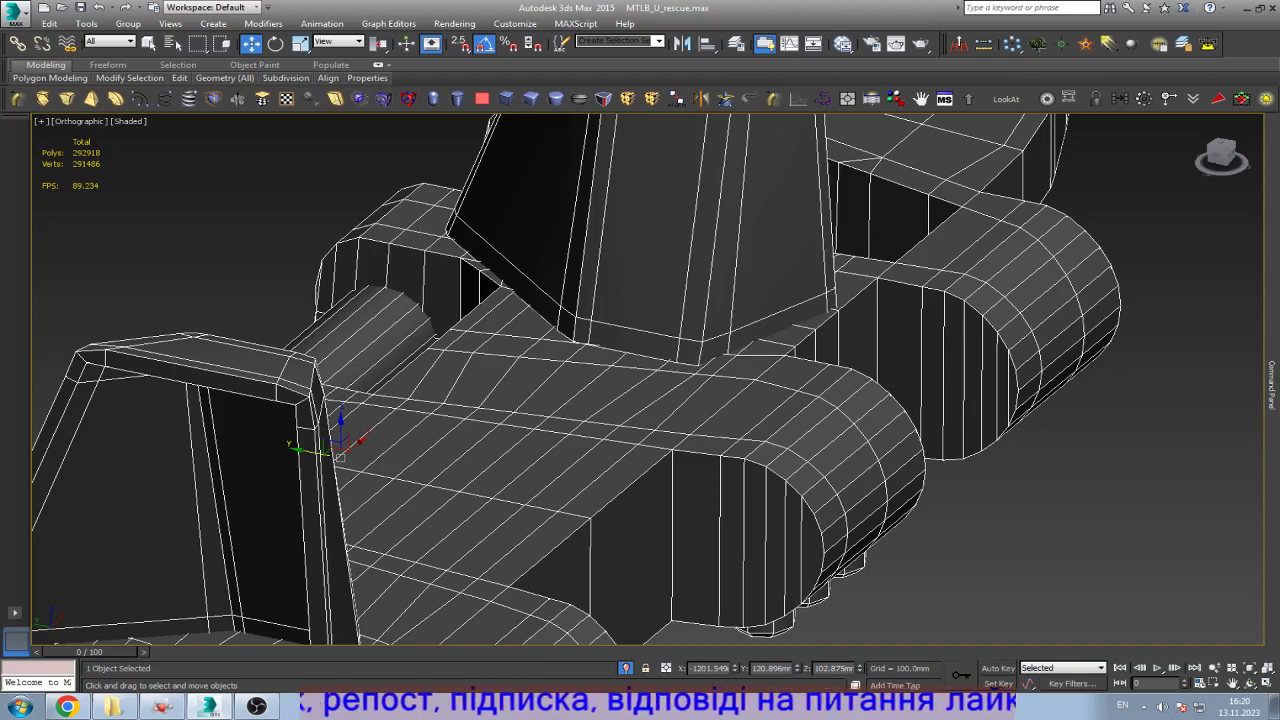
pyautogui.scroll(-8, 745, 345)
pyautogui.scroll(5, 606, 525)
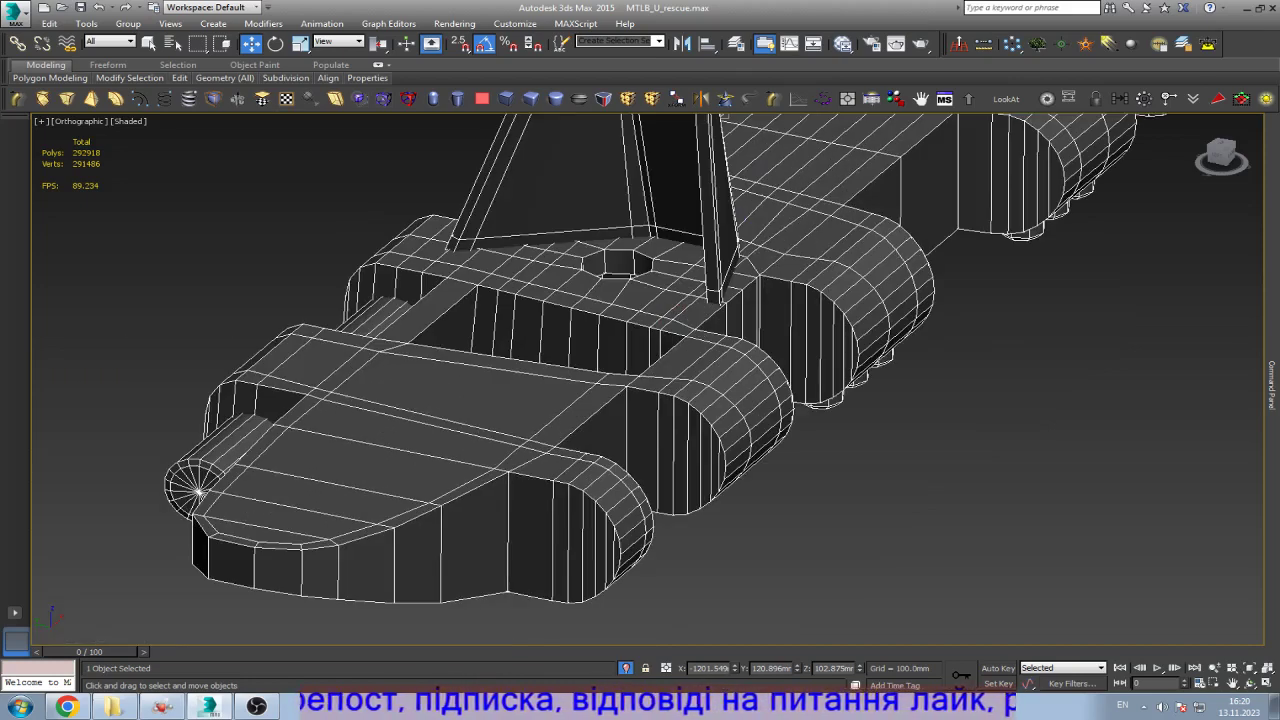
pyautogui.scroll(4, 535, 580)
pyautogui.press('4')
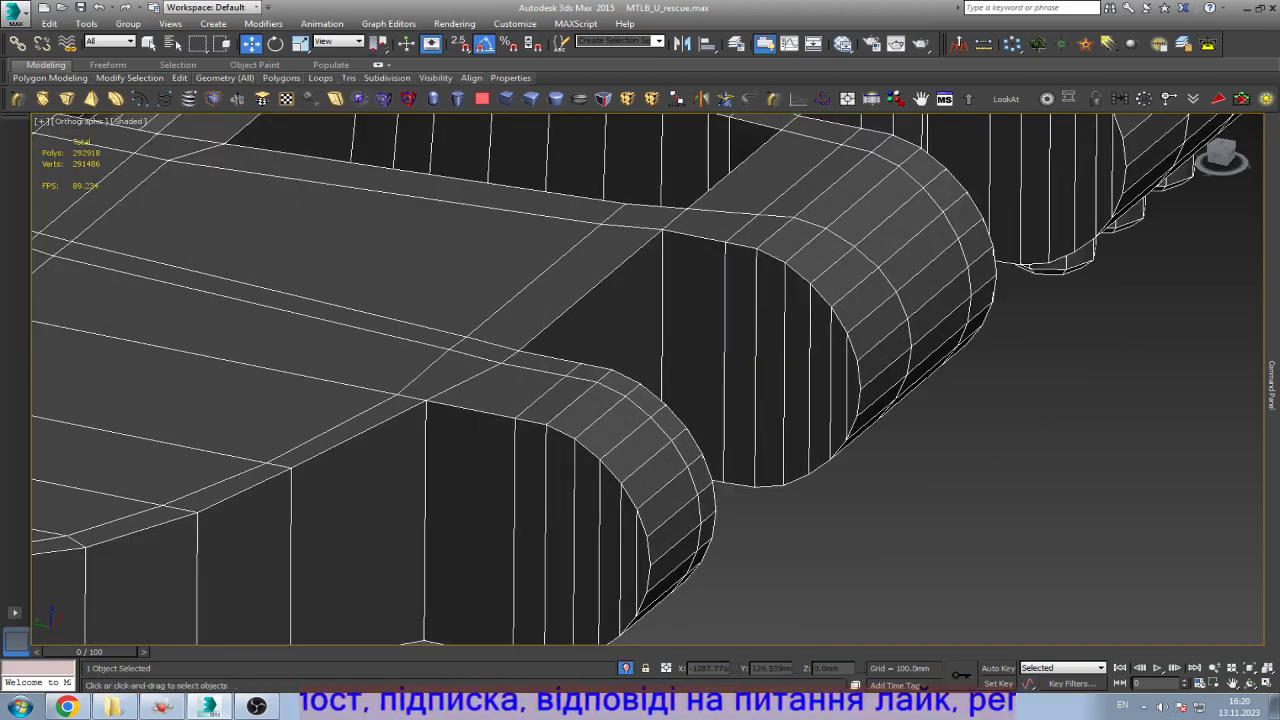
pyautogui.click(628, 558)
pyautogui.keyDown('ctrl'); pyautogui.click(641, 560); pyautogui.keyUp('ctrl')
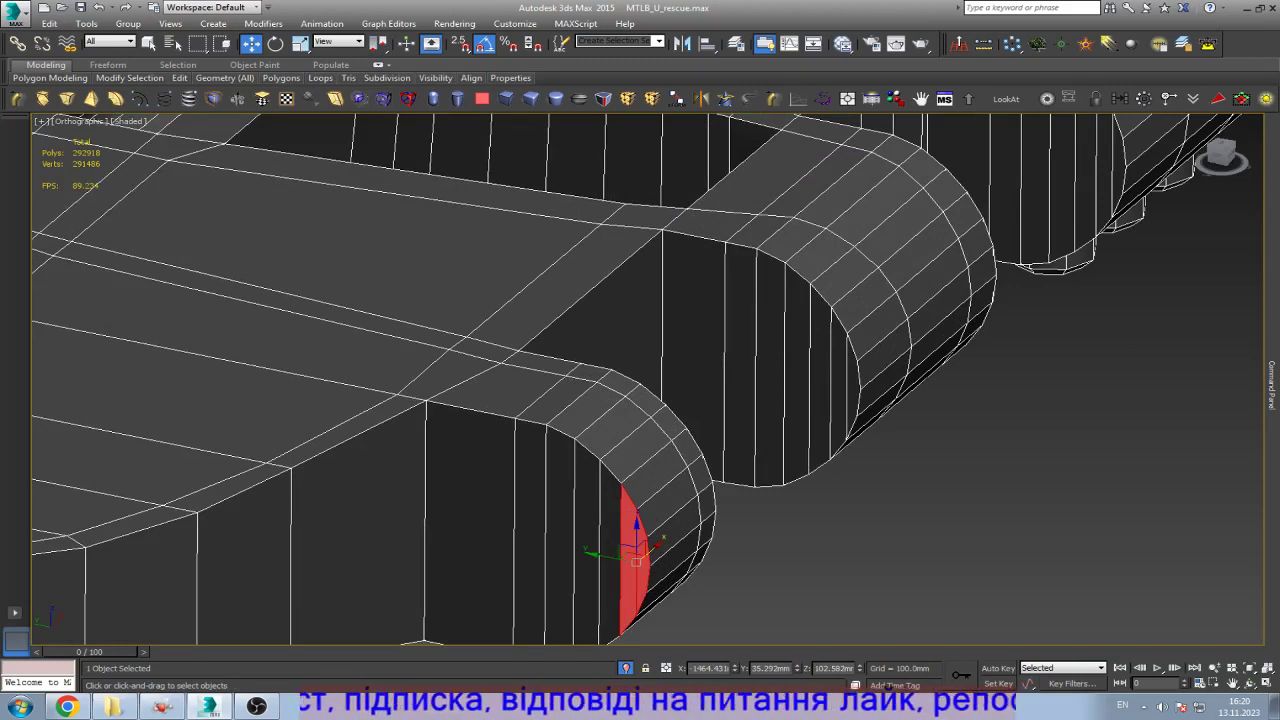
pyautogui.keyDown('shift'); pyautogui.click(641, 556); pyautogui.keyUp('shift')
pyautogui.scroll(-5, 636, 556)
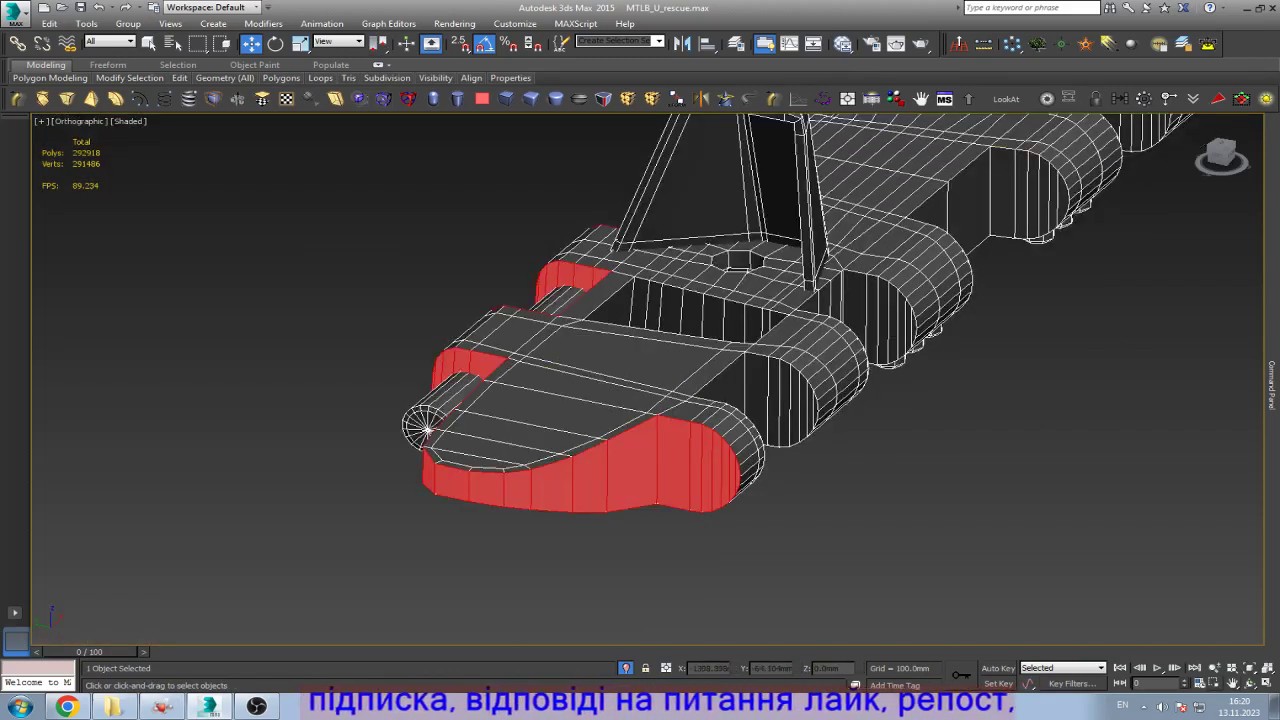
# Step: From a side angle, remove five stray faces from the polygon selection
pyautogui.hotkey('ctrl', 'r')
pyautogui.moveTo(425, 430); pyautogui.dragTo(560, 430)
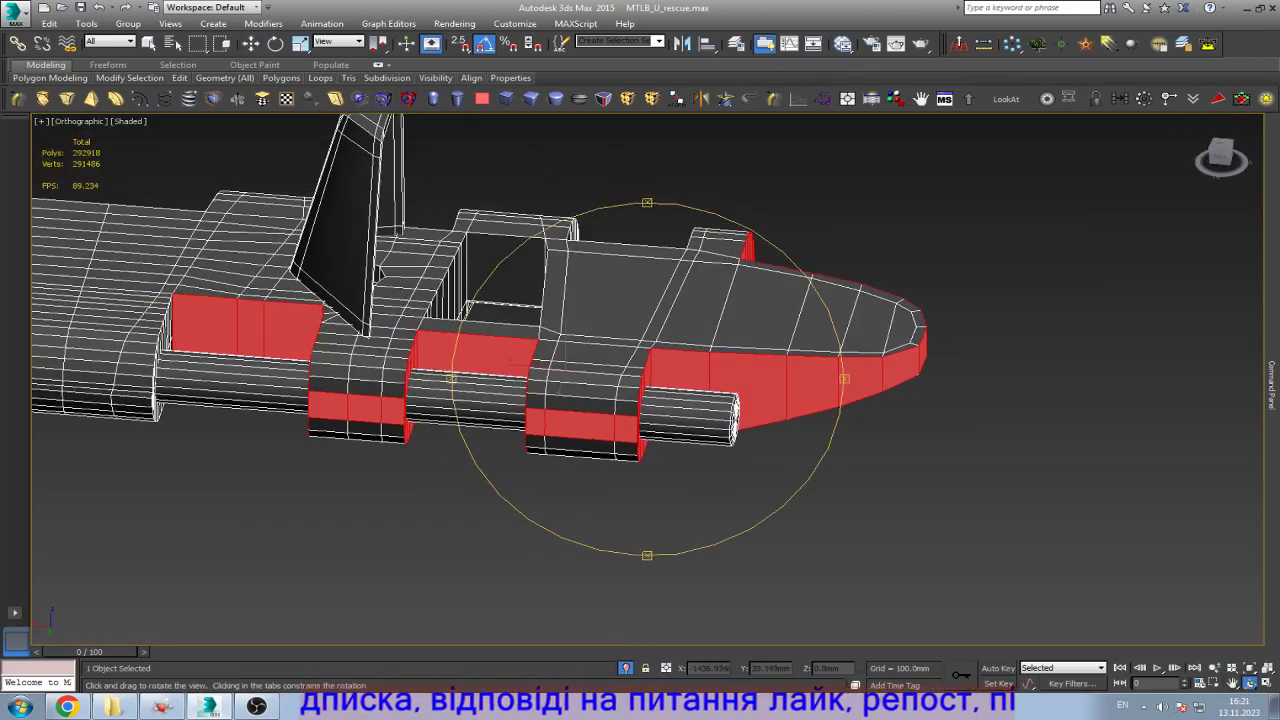
pyautogui.press('w')
pyautogui.scroll(5, 665, 410)
pyautogui.keyDown('alt'); pyautogui.click(550, 470); pyautogui.keyUp('alt')
pyautogui.keyDown('alt'); pyautogui.click(420, 460); pyautogui.keyUp('alt')
pyautogui.keyDown('alt'); pyautogui.click(292, 450); pyautogui.keyUp('alt')
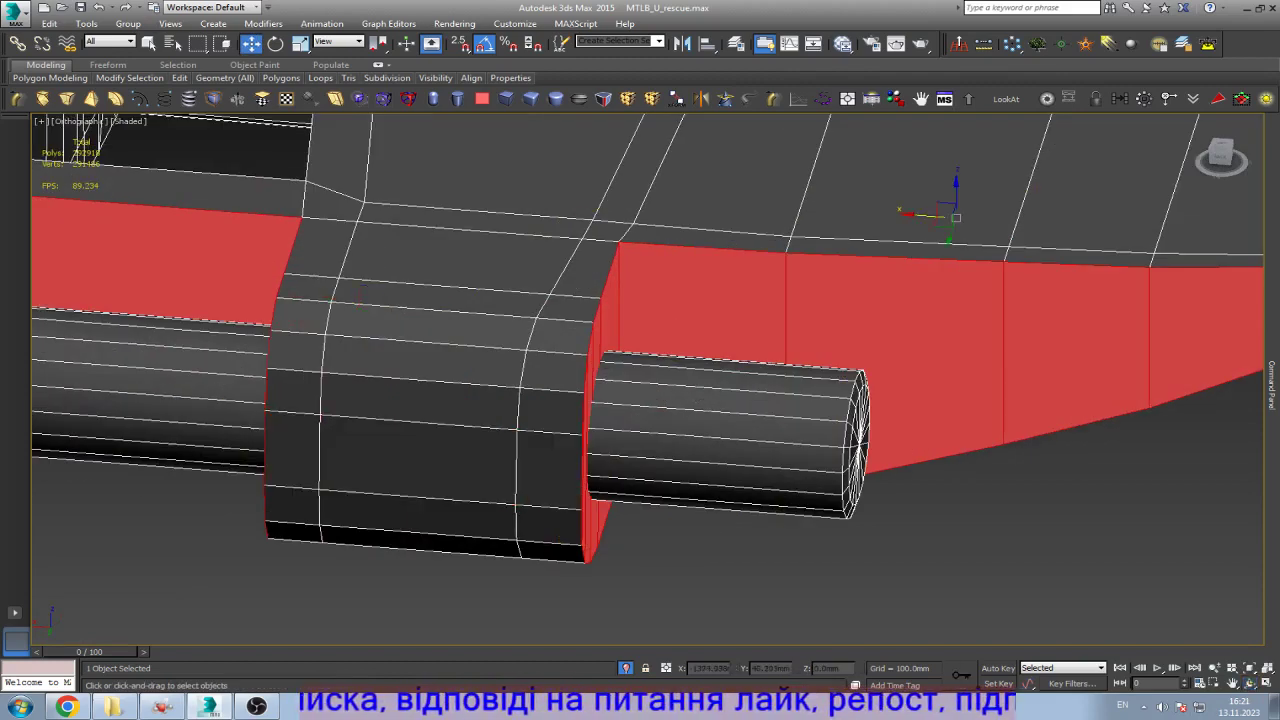
pyautogui.scroll(-5, 460, 390)
pyautogui.scroll(5, 460, 390)
pyautogui.keyDown('alt'); pyautogui.click(470, 488); pyautogui.keyUp('alt')
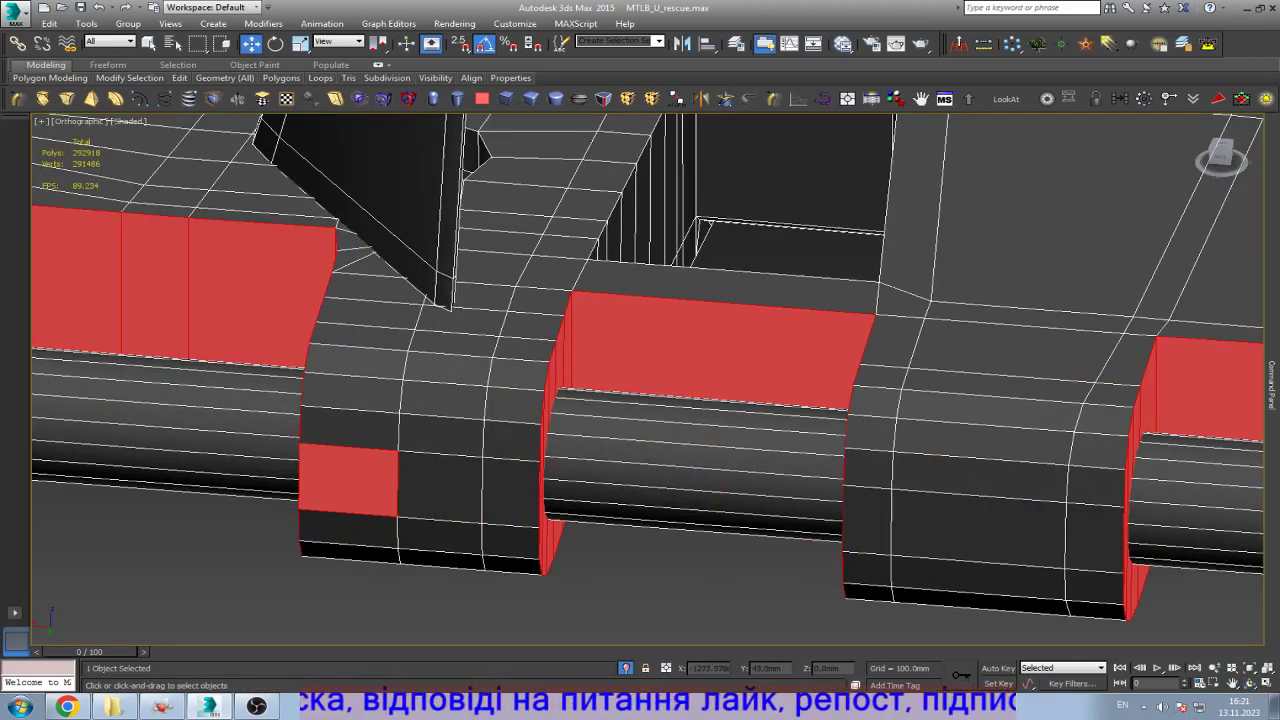
pyautogui.keyDown('alt'); pyautogui.click(350, 480); pyautogui.keyUp('alt')
pyautogui.scroll(-4, 350, 480)
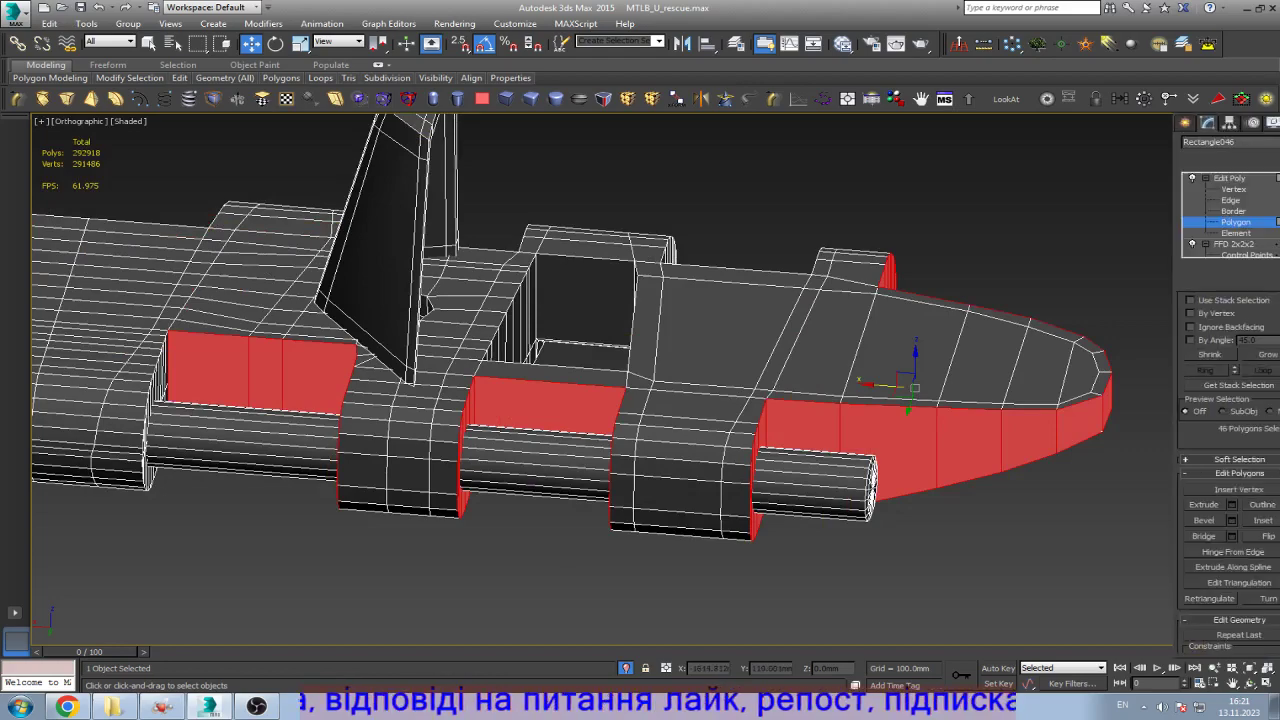
# Step: Orbit around the link to check the selection, then exit polygon mode and frame the link
pyautogui.click(1248, 684)
pyautogui.moveTo(880, 380); pyautogui.dragTo(757, 355)
pyautogui.scroll(10, 757, 355)
pyautogui.press('Escape')
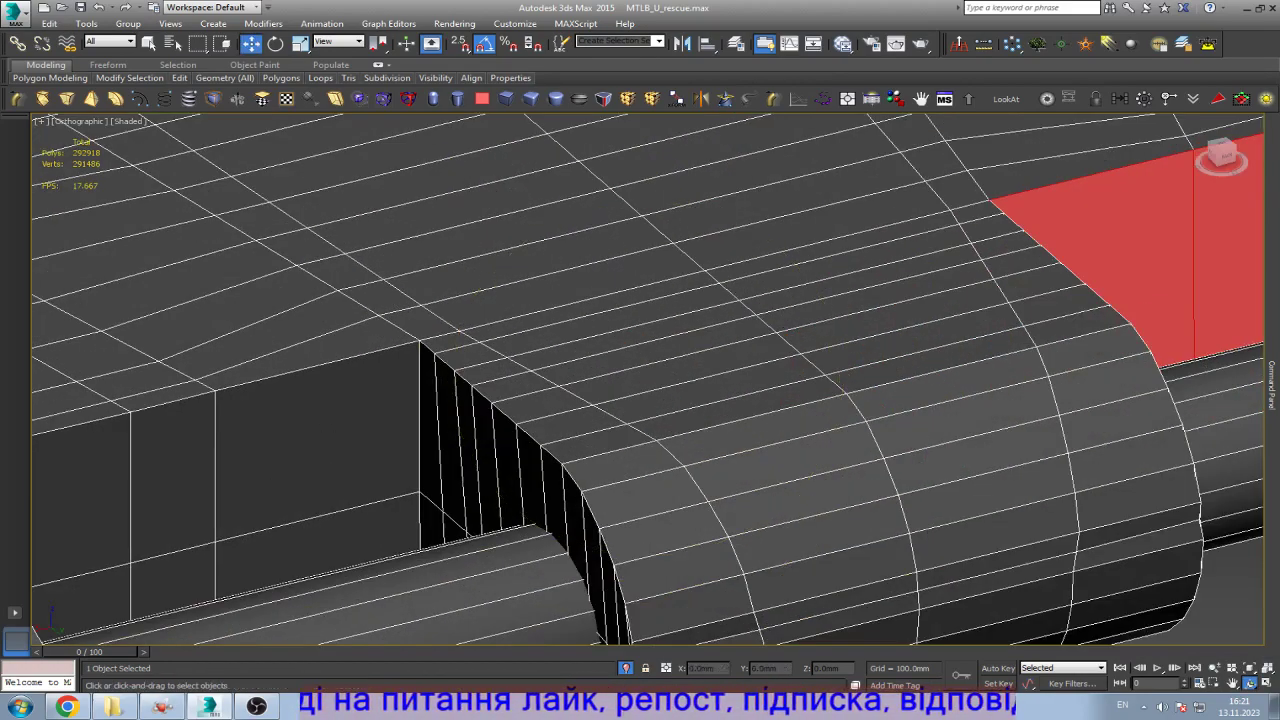
pyautogui.moveTo(1271, 380)
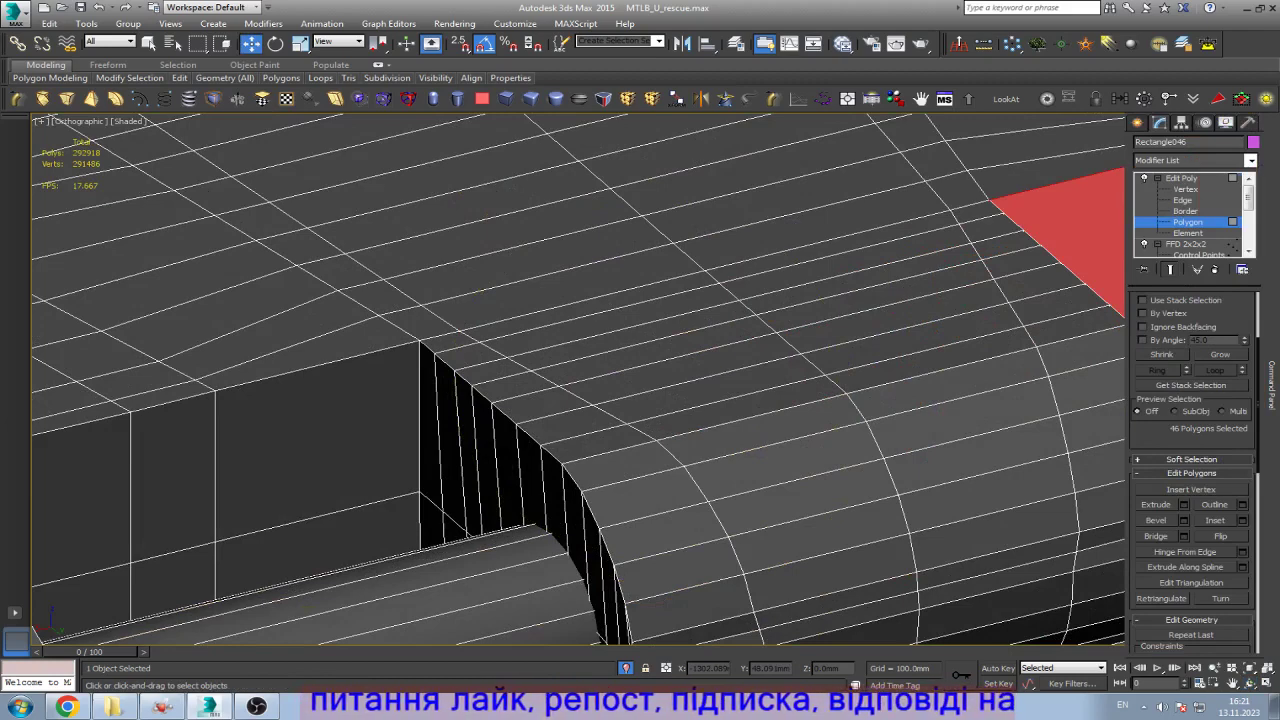
pyautogui.press('4')
pyautogui.press('z')
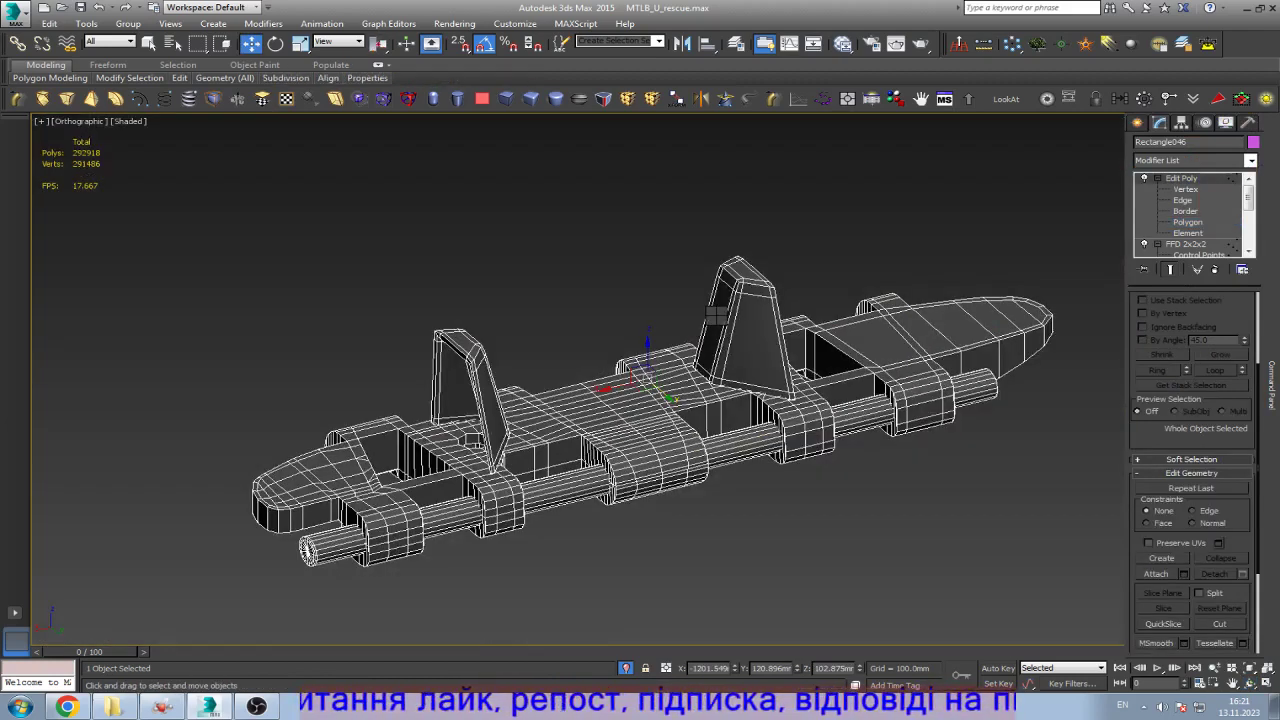
pyautogui.scroll(8, 515, 418)
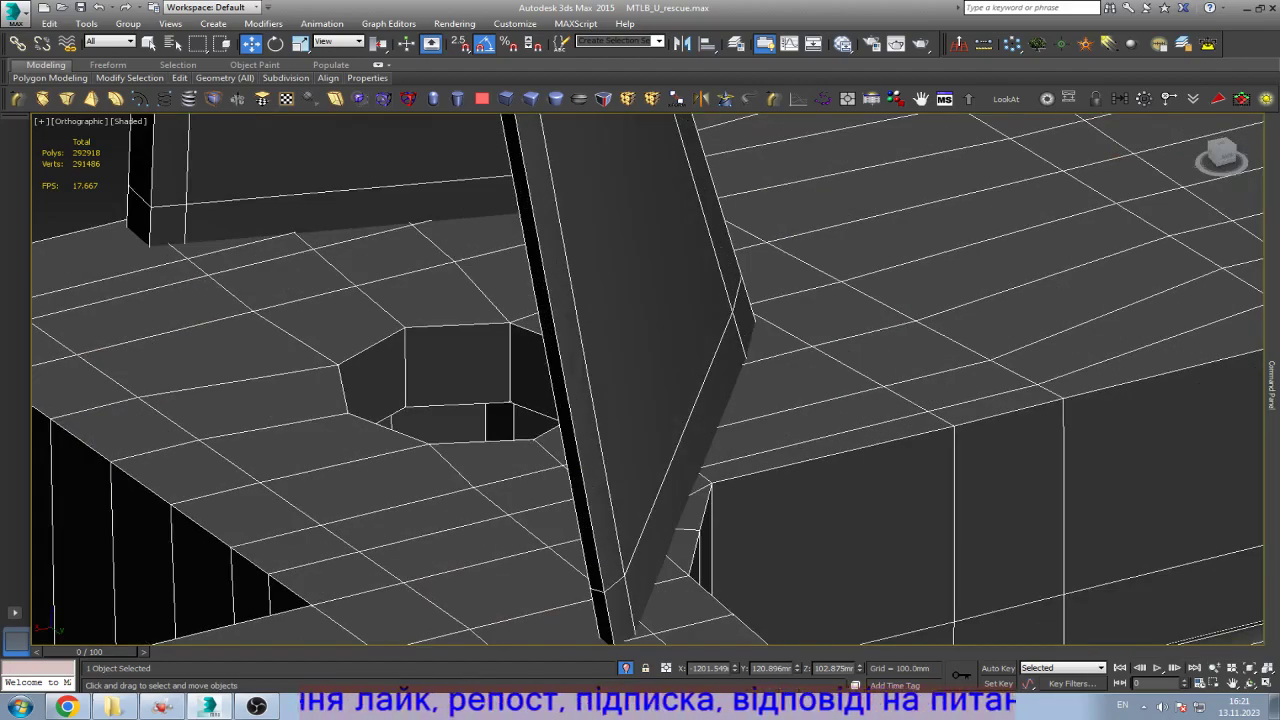
# Step: Select the bolt hole's edge ring and try connecting it, then undo the connection
pyautogui.click(515, 400)
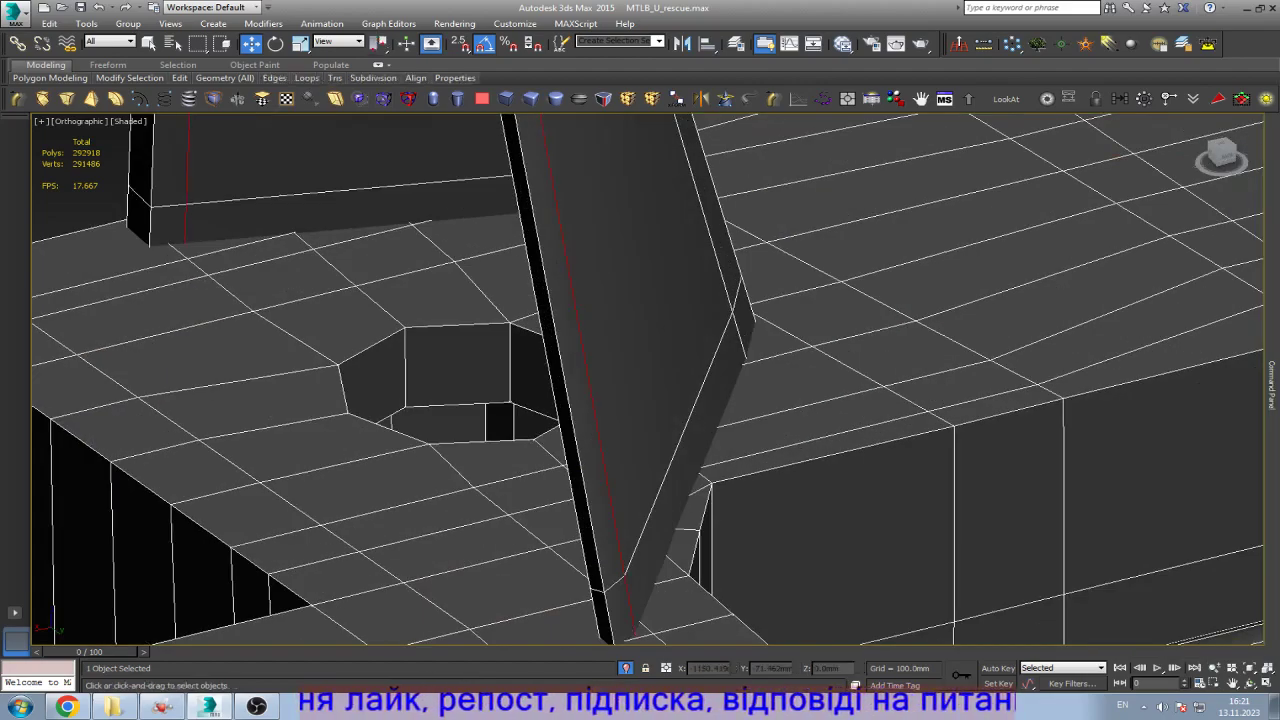
pyautogui.scroll(-8, 515, 400)
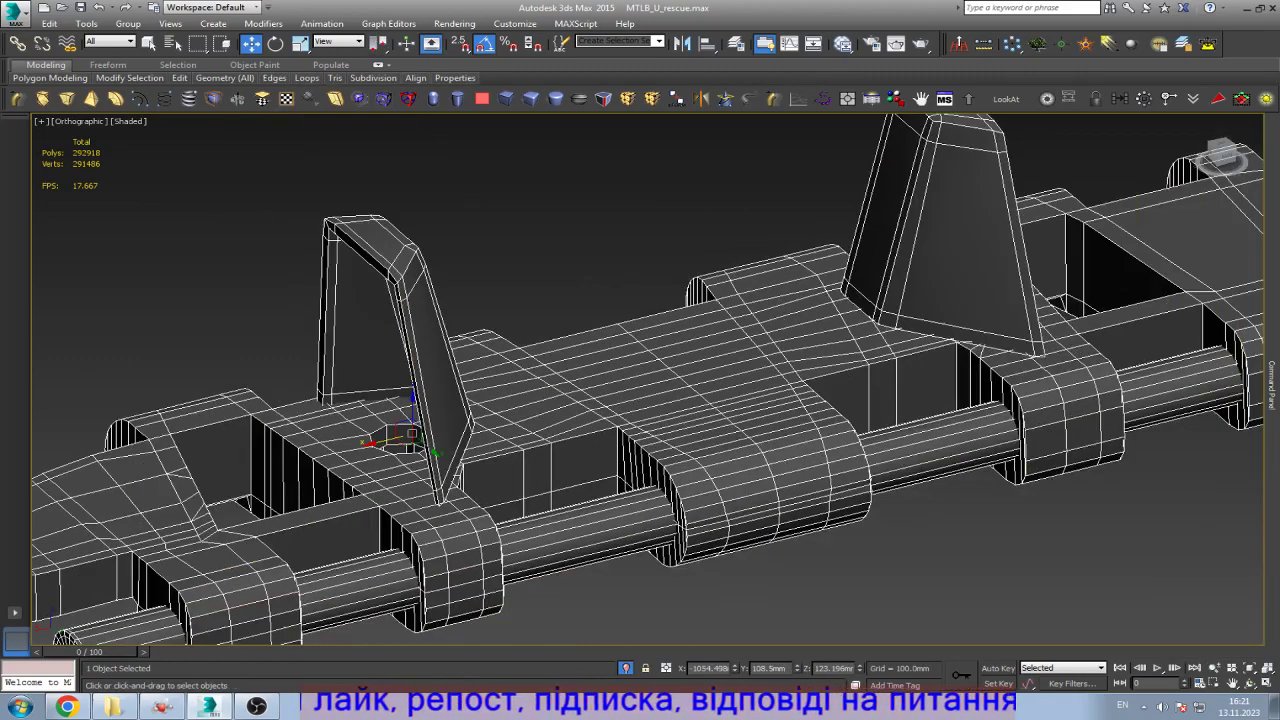
pyautogui.keyDown('alt'); pyautogui.moveTo(515, 400); pyautogui.dragTo(600, 370, button='middle'); pyautogui.keyUp('alt')
pyautogui.scroll(6, 600, 370)
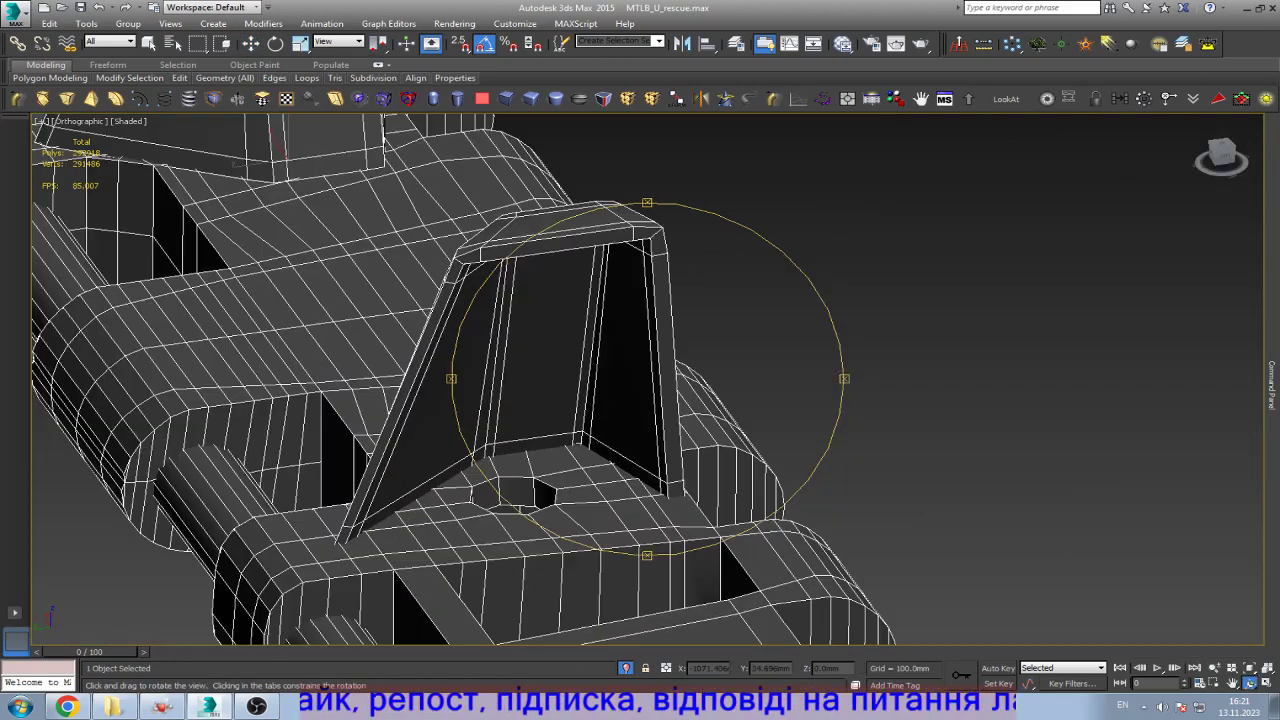
pyautogui.press('Escape')
pyautogui.scroll(8, 530, 490)
pyautogui.click(541, 480)
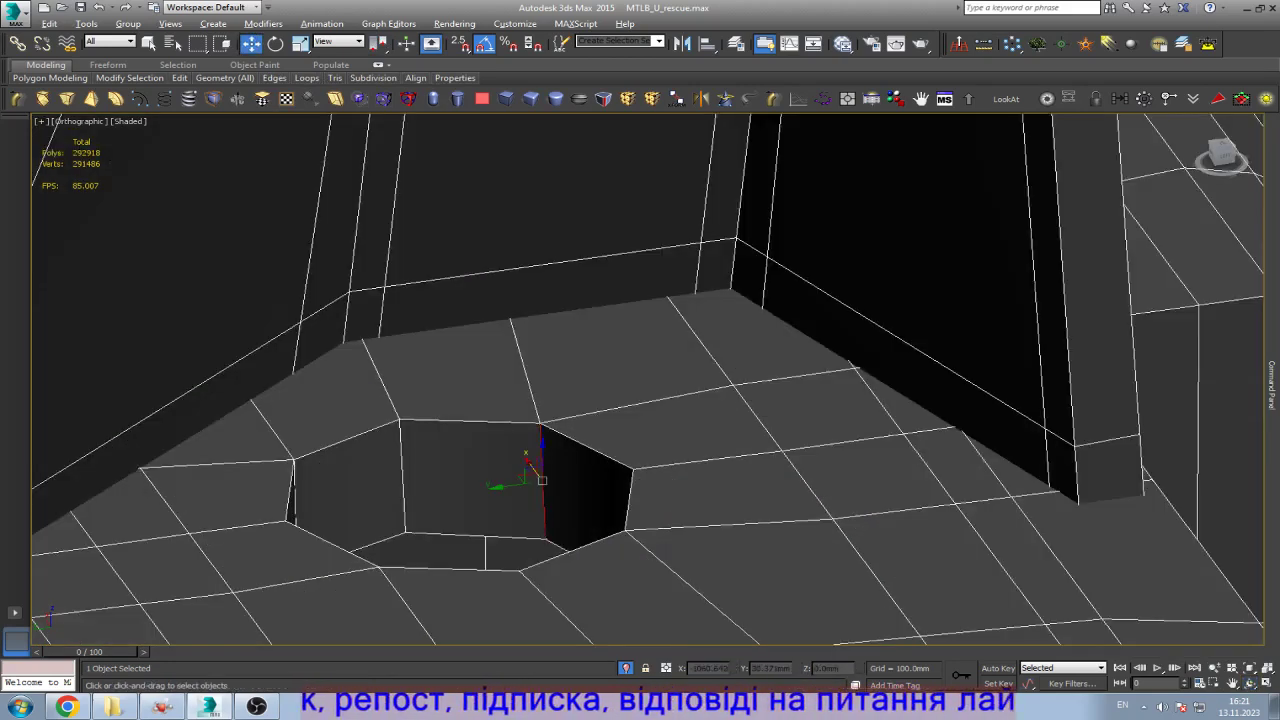
pyautogui.hotkey('alt', 'r')
pyautogui.hotkey('ctrl', 'shift', 'e')
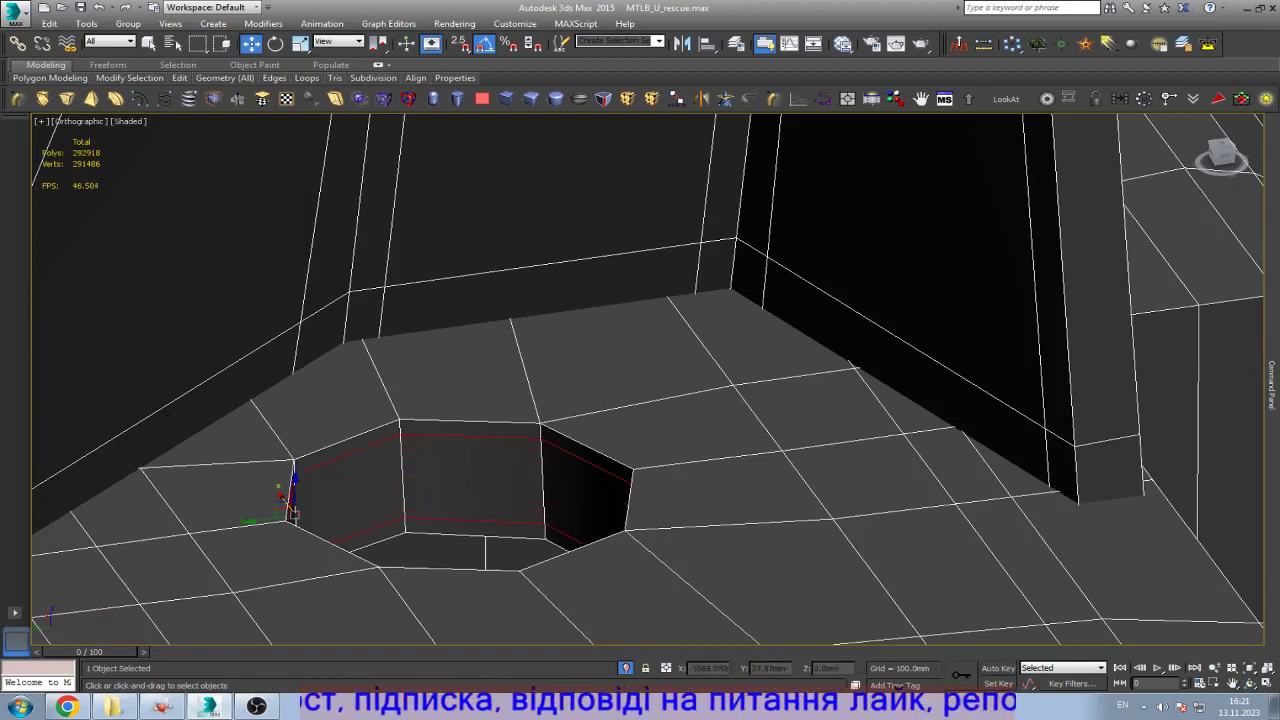
pyautogui.hotkey('ctrl', 'z')
# Step: Inset the bolt hole polygons and extrude them deeper into the hole
pyautogui.press('4')
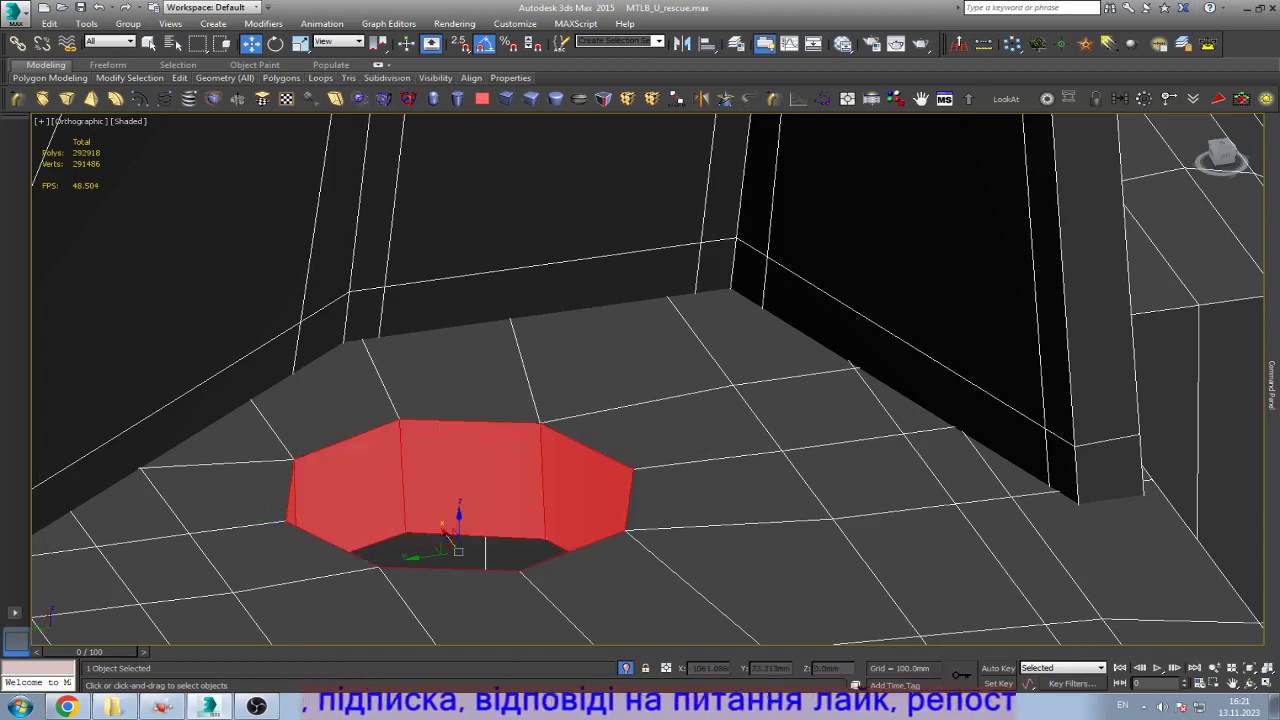
pyautogui.moveTo(722, 385); pyautogui.dragTo(500, 260)
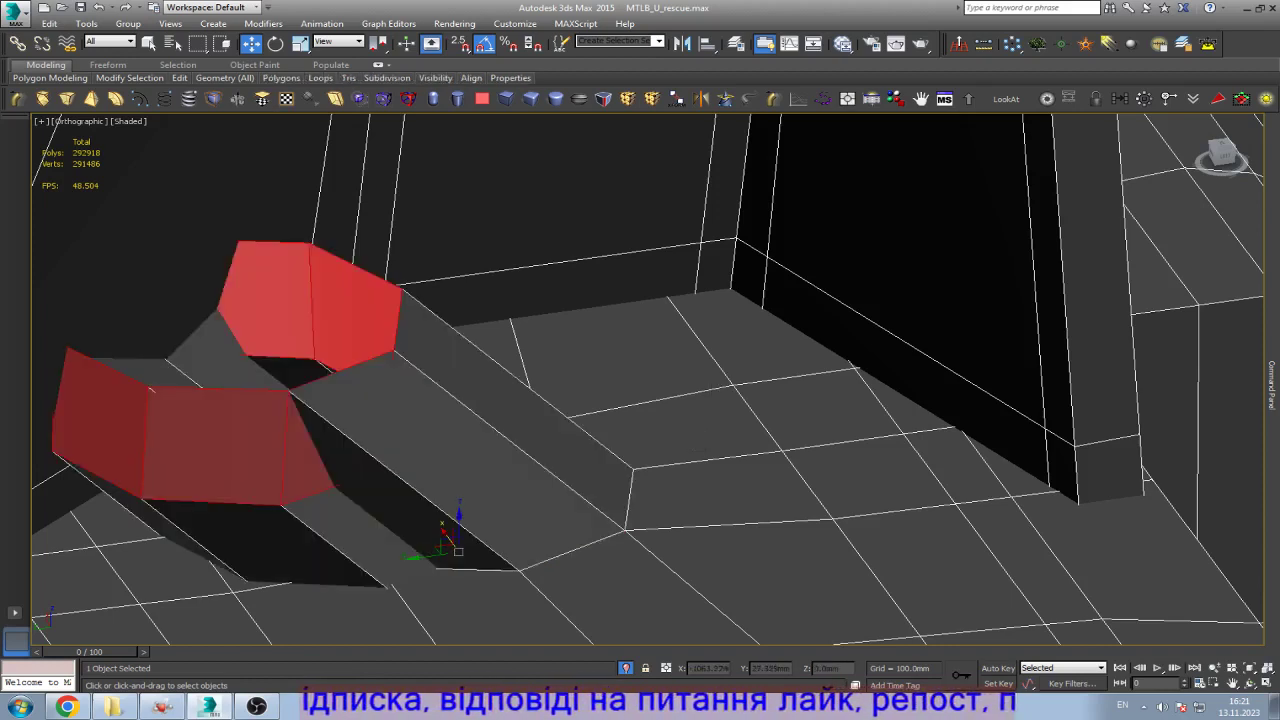
pyautogui.rightClick(677, 386)
pyautogui.hotkey('ctrl', 'z')
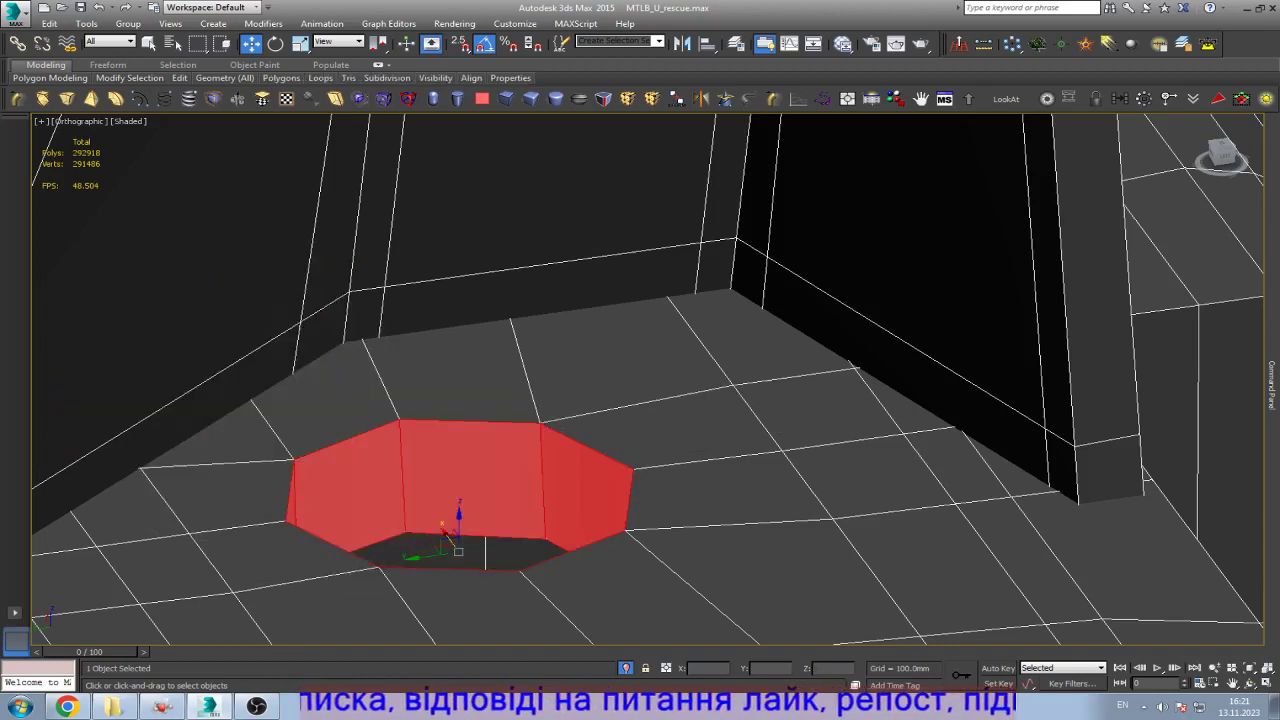
pyautogui.moveTo(444, 526); pyautogui.dragTo(445, 529)
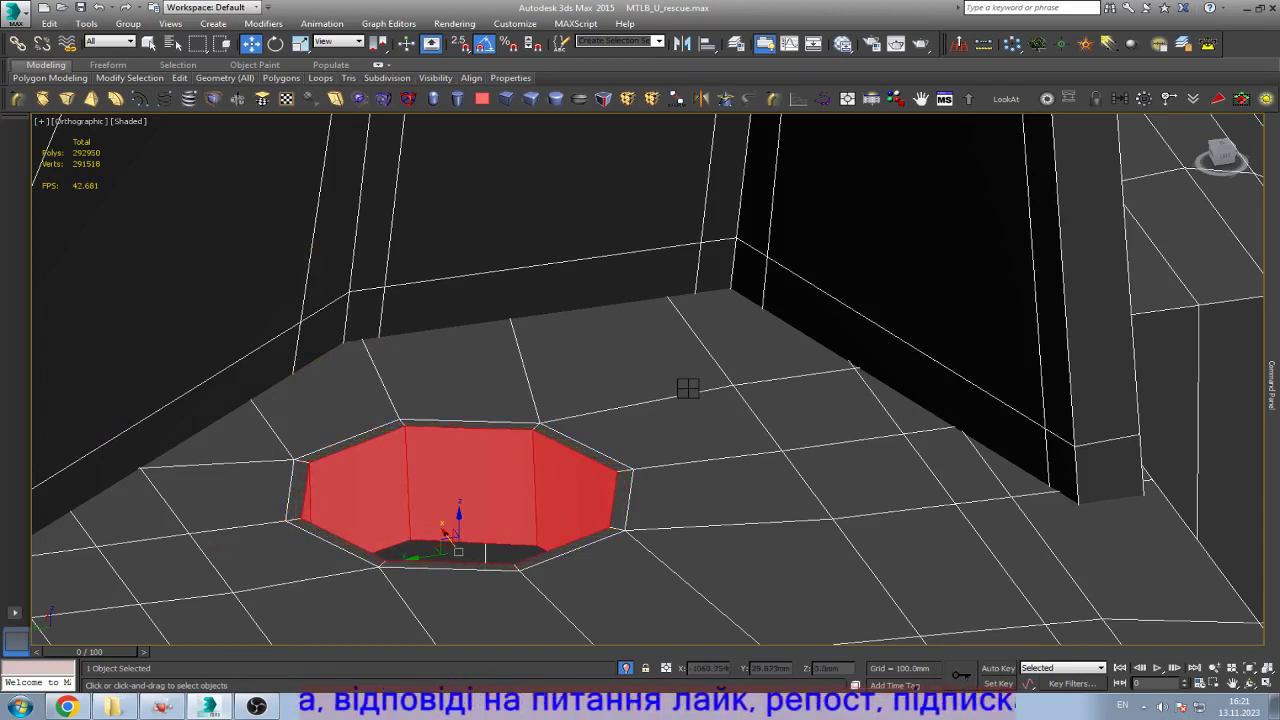
pyautogui.moveTo(688, 389); pyautogui.dragTo(688, 424)
pyautogui.scroll(-8, 626, 346)
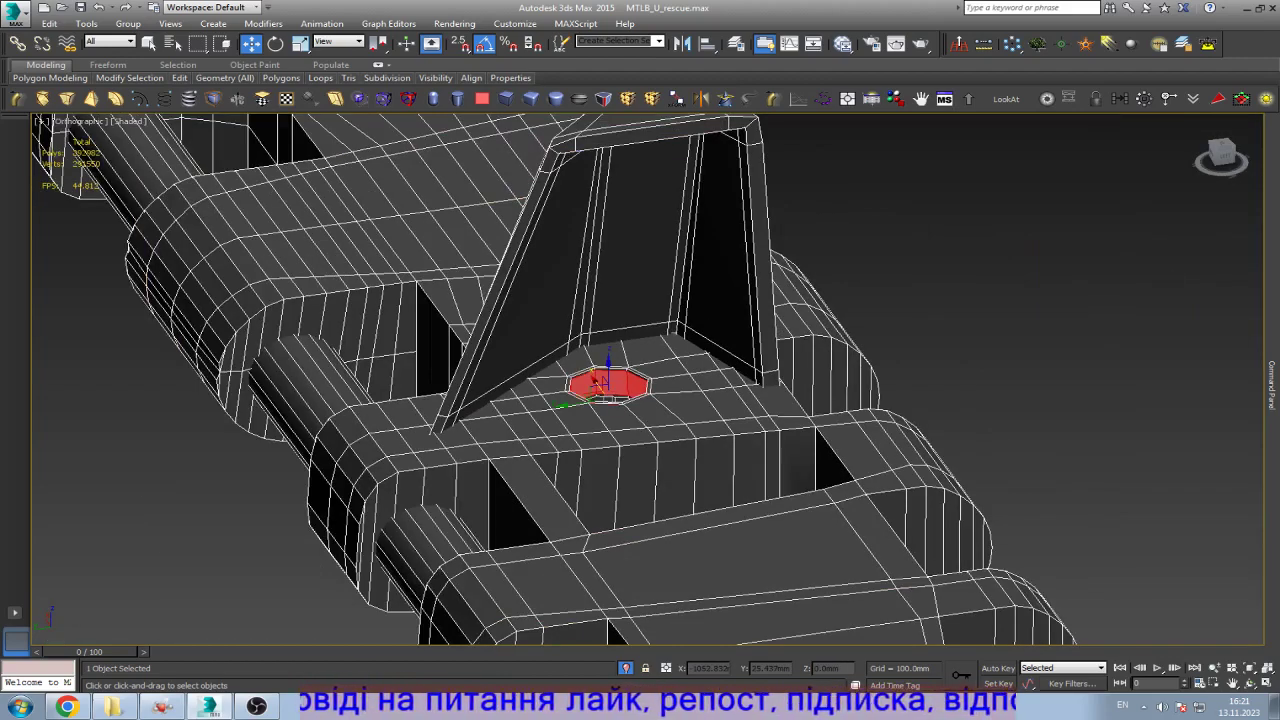
pyautogui.scroll(-3, 658, 330)
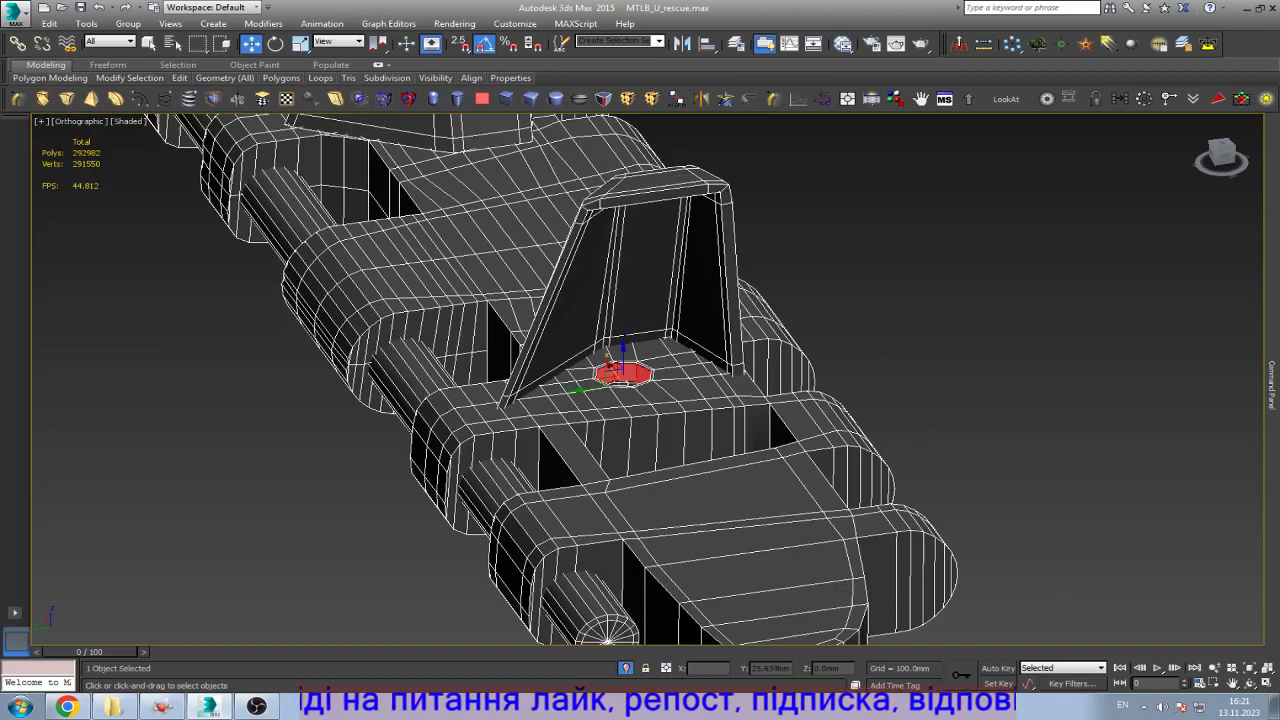
# Step: Select a front-wall polygon and set the By Angle selection threshold to 5.0
pyautogui.click(720, 430)
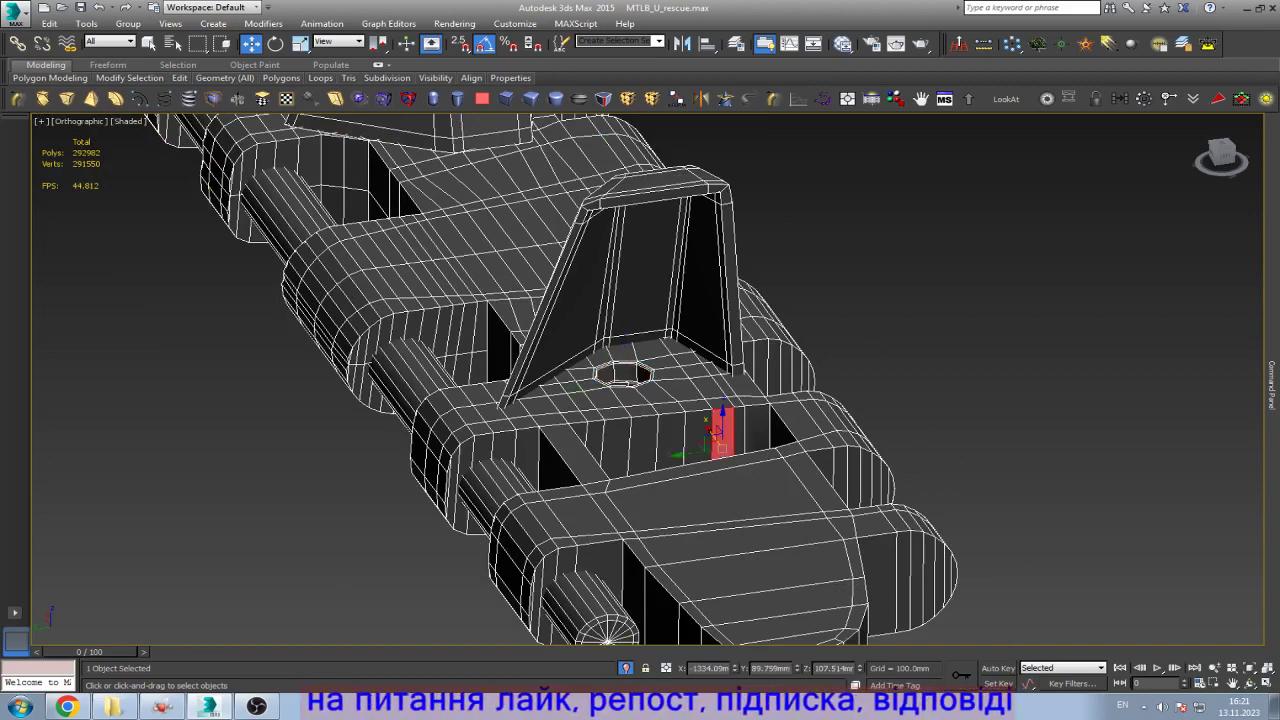
pyautogui.scroll(2, 716, 428)
pyautogui.click(1271, 385)
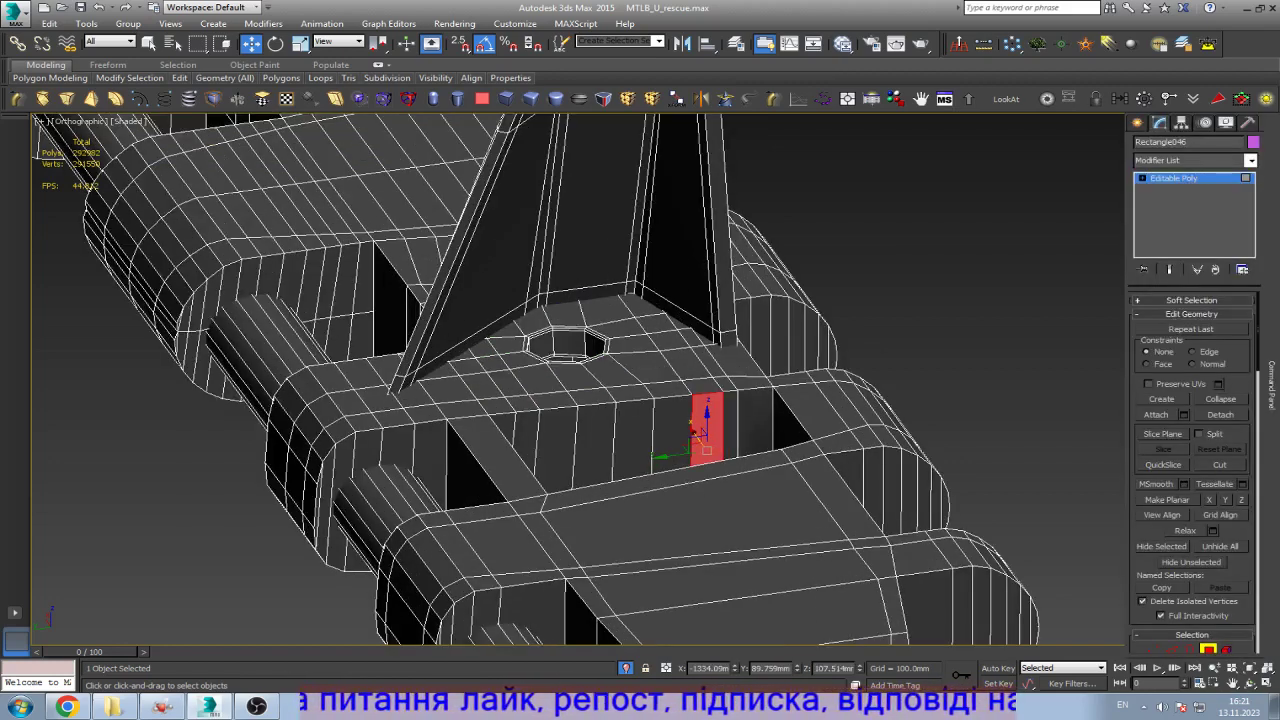
pyautogui.scroll(-5, 1192, 470)
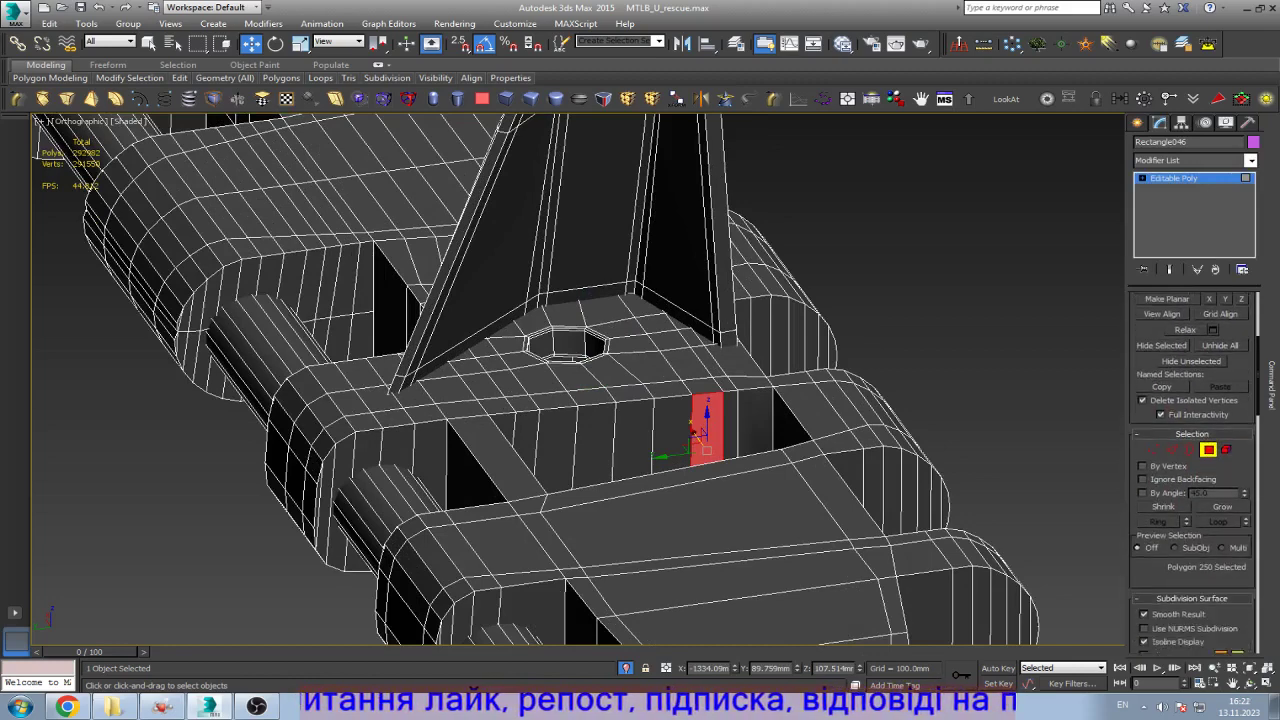
pyautogui.doubleClick(1200, 472)
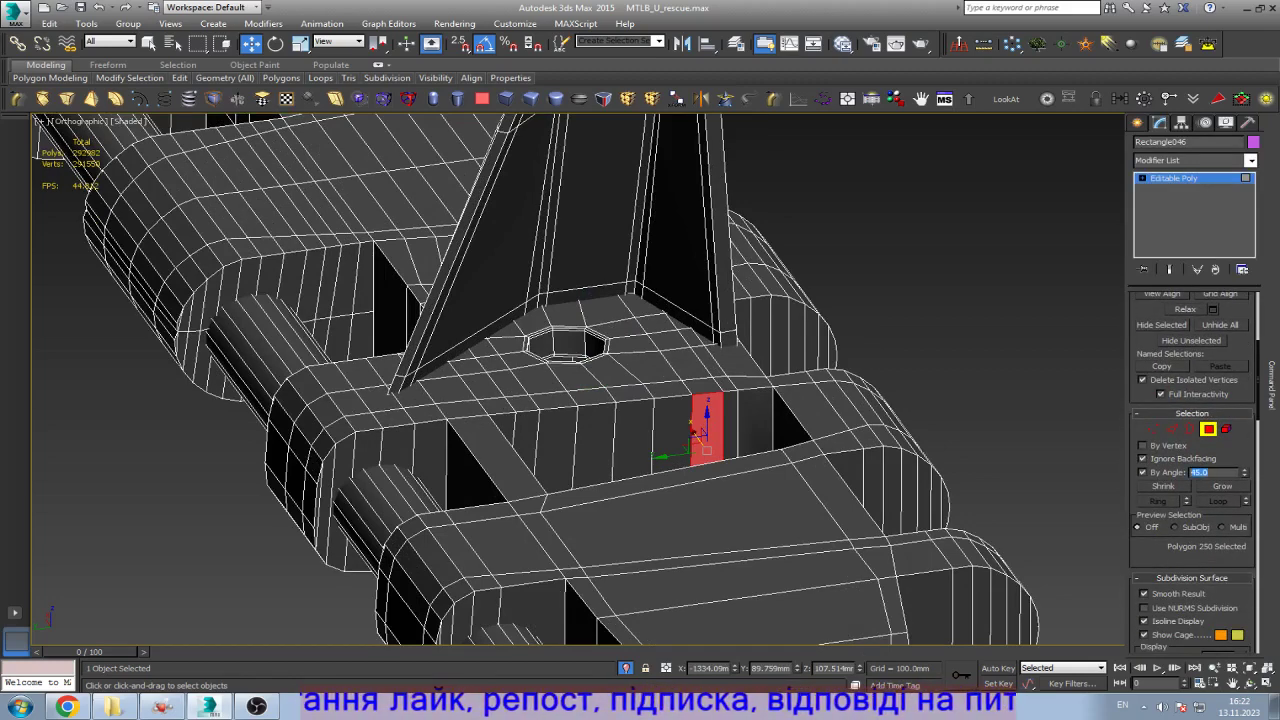
pyautogui.write('5')
pyautogui.press('Return')
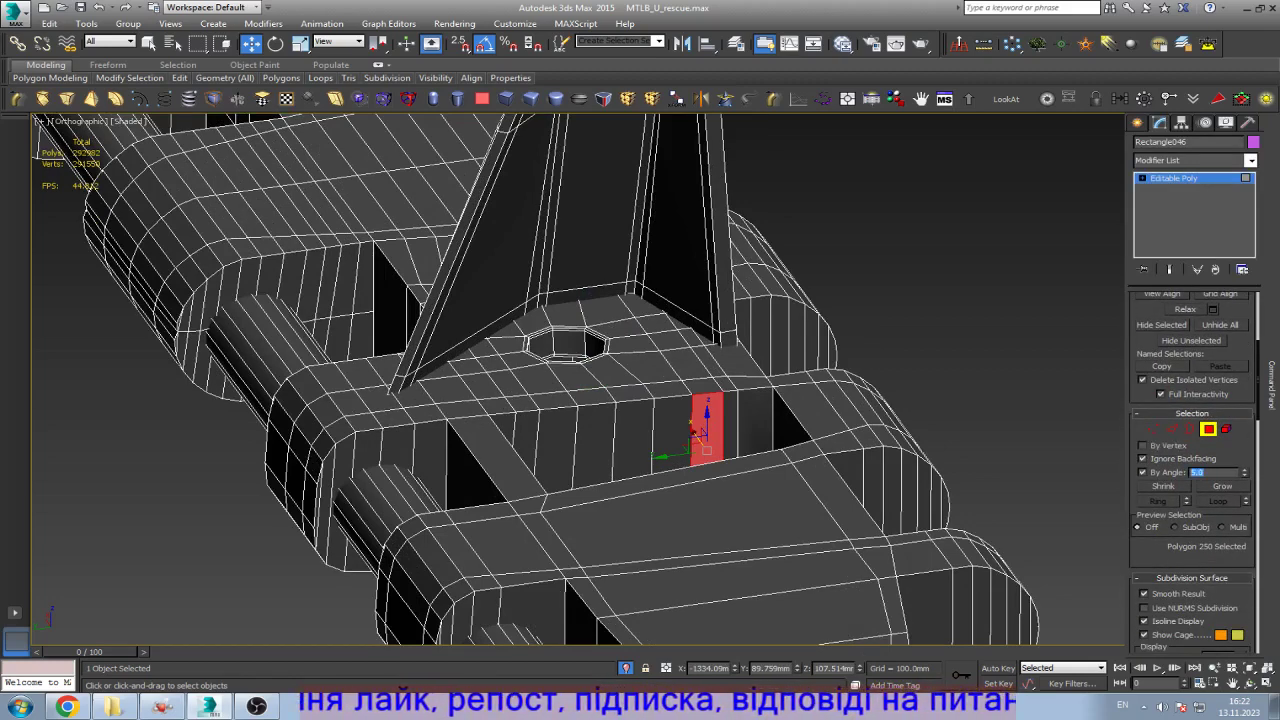
# Step: Select the curved side face by angle and add the lower-end and lower-strip faces
pyautogui.click(345, 490)
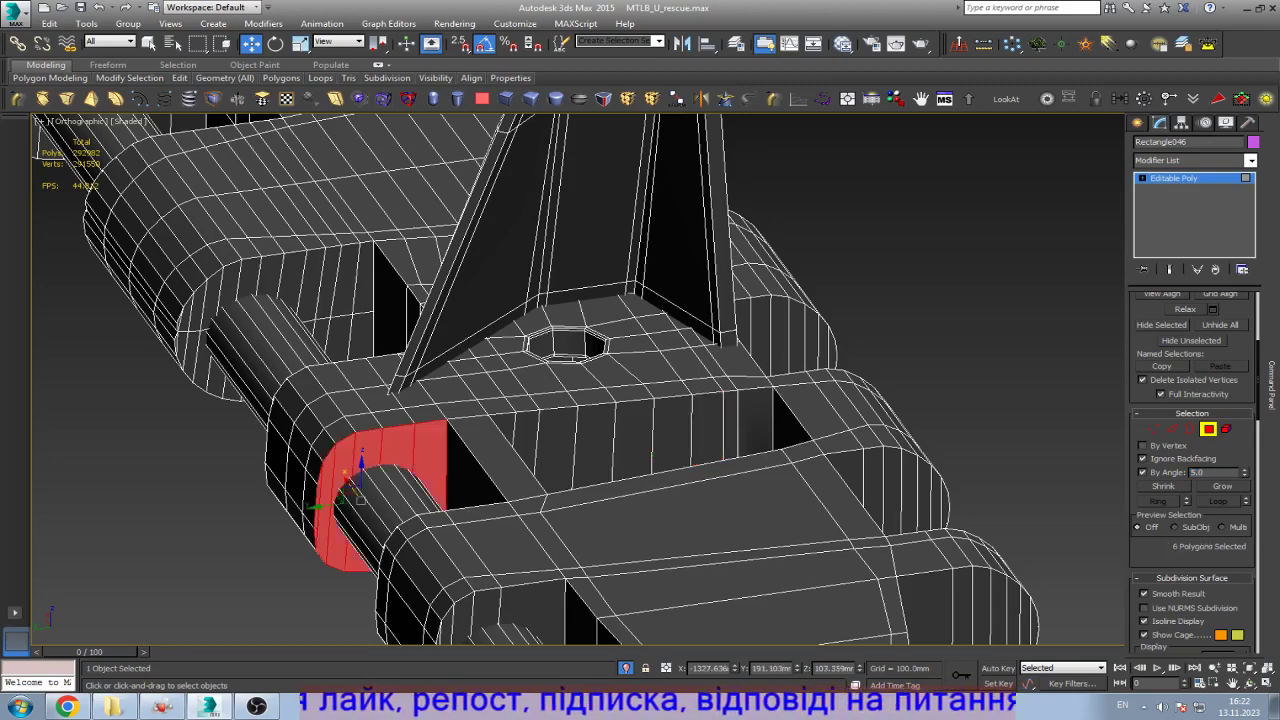
pyautogui.keyDown('alt'); pyautogui.moveTo(500, 420); pyautogui.dragTo(520, 380, button='middle'); pyautogui.keyUp('alt')
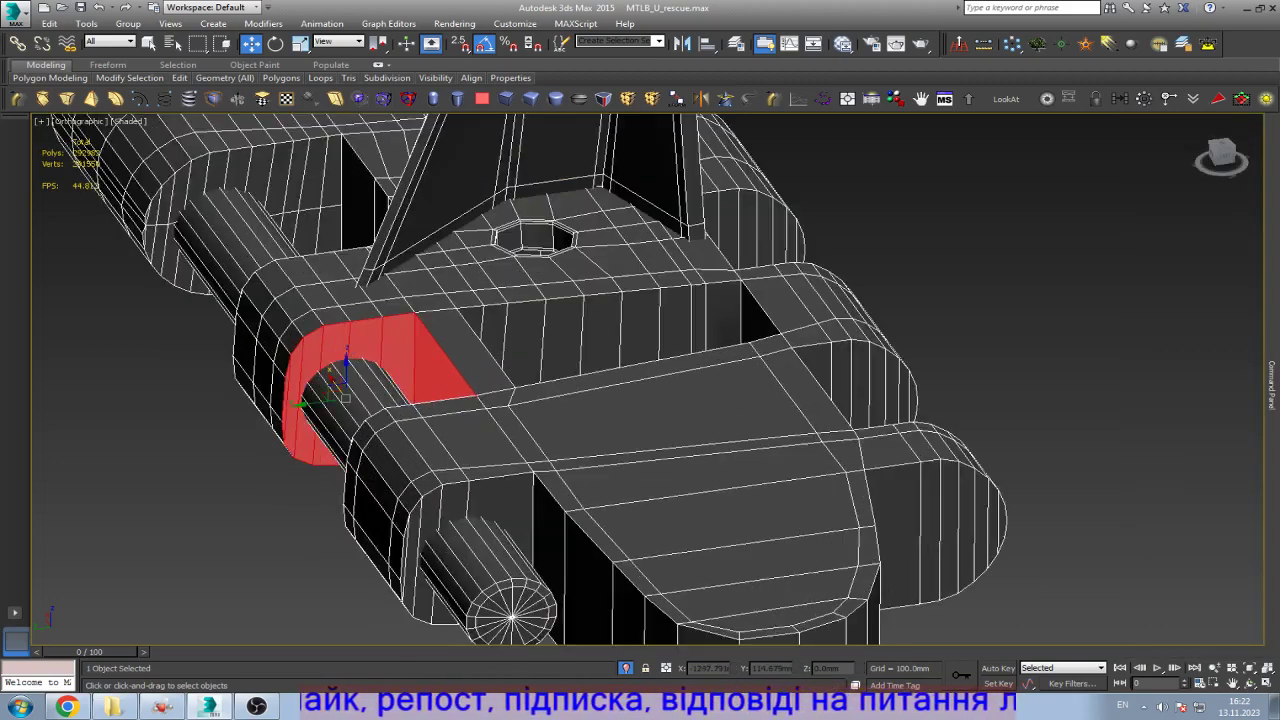
pyautogui.keyDown('ctrl'); pyautogui.click(500, 520); pyautogui.keyUp('ctrl')
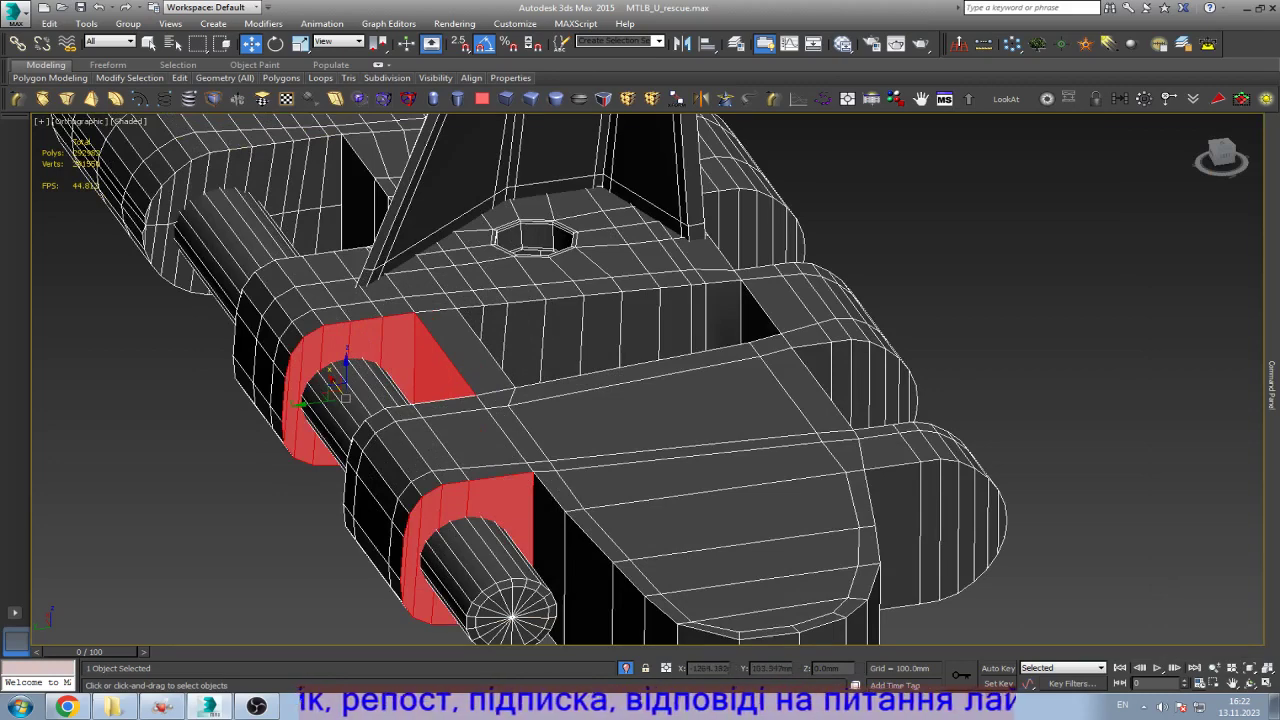
pyautogui.keyDown('ctrl'); pyautogui.click(600, 565); pyautogui.keyUp('ctrl')
pyautogui.moveTo(560, 520); pyautogui.dragTo(513, 420, button='middle')
pyautogui.keyDown('ctrl'); pyautogui.click(720, 555); pyautogui.keyUp('ctrl')
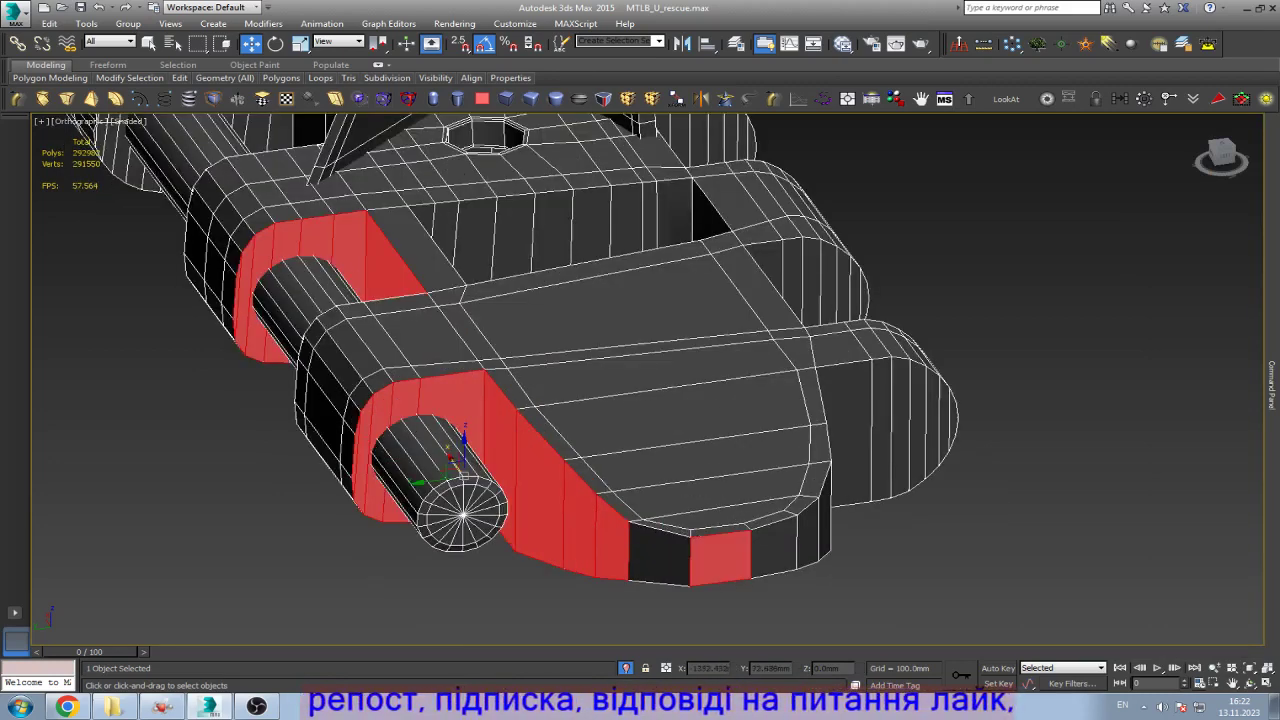
pyautogui.keyDown('ctrl'); pyautogui.click(660, 555); pyautogui.keyUp('ctrl')
pyautogui.keyDown('ctrl'); pyautogui.click(775, 548); pyautogui.keyUp('ctrl')
pyautogui.keyDown('ctrl'); pyautogui.click(808, 535); pyautogui.keyUp('ctrl')
pyautogui.keyDown('ctrl'); pyautogui.click(890, 430); pyautogui.keyUp('ctrl')
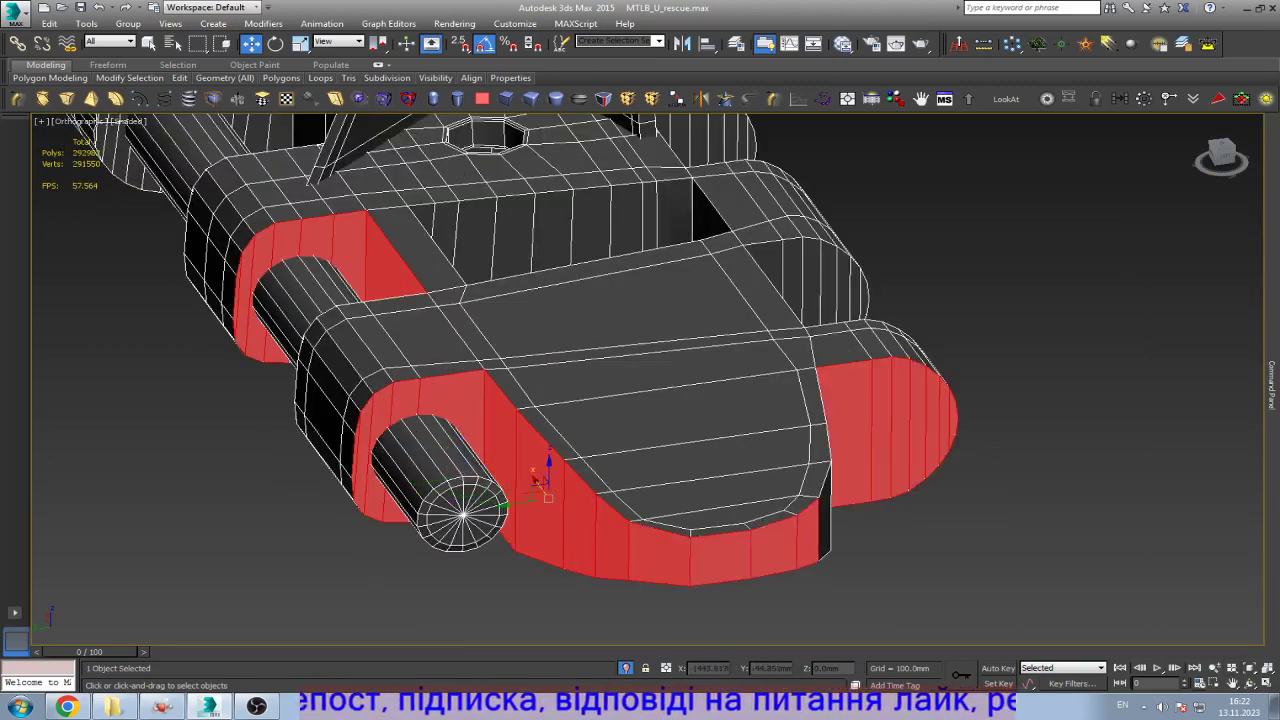
# Step: Add the front strip's faces, the inner side face and the rounded end face
pyautogui.keyDown('alt'); pyautogui.moveTo(560, 480); pyautogui.dragTo(700, 465, button='middle'); pyautogui.keyUp('alt')
pyautogui.keyDown('ctrl'); pyautogui.click(378, 560); pyautogui.keyUp('ctrl')
pyautogui.keyDown('ctrl'); pyautogui.click(465, 540); pyautogui.keyUp('ctrl')
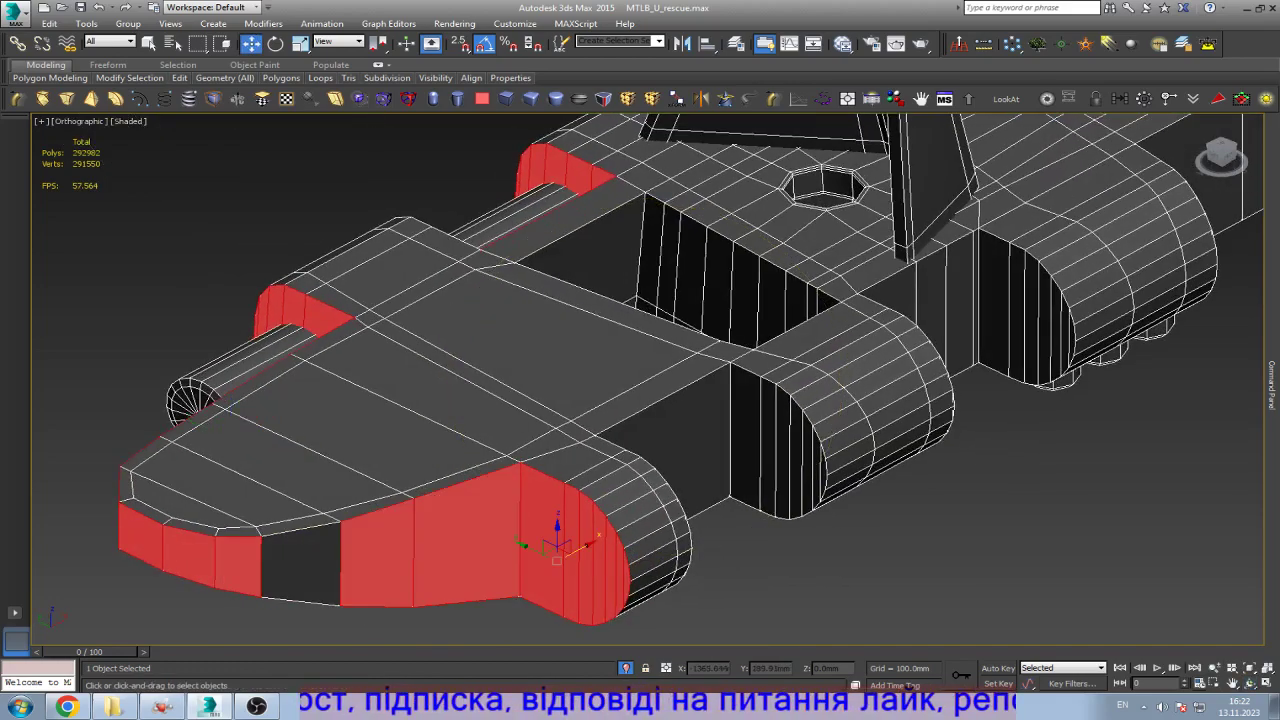
pyautogui.keyDown('ctrl'); pyautogui.click(300, 562); pyautogui.keyUp('ctrl')
pyautogui.keyDown('ctrl'); pyautogui.click(665, 445); pyautogui.keyUp('ctrl')
pyautogui.keyDown('ctrl'); pyautogui.click(785, 475); pyautogui.keyUp('ctrl')
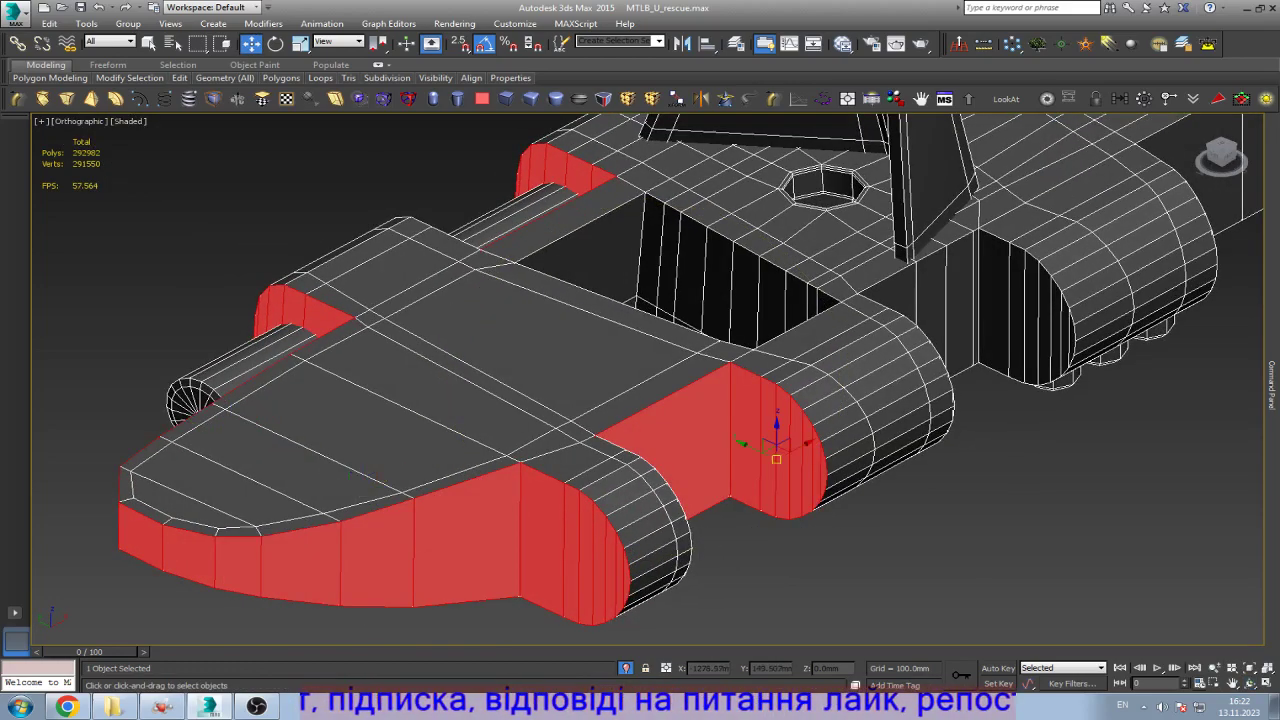
# Step: On the far side, add the rounded end face, its flat neighbour and another side face
pyautogui.keyDown('alt'); pyautogui.moveTo(640, 440); pyautogui.dragTo(600, 430, button='middle'); pyautogui.keyUp('alt')
pyautogui.scroll(5, 647, 378)
pyautogui.scroll(-4, 600, 430)
pyautogui.scroll(5, 600, 430)
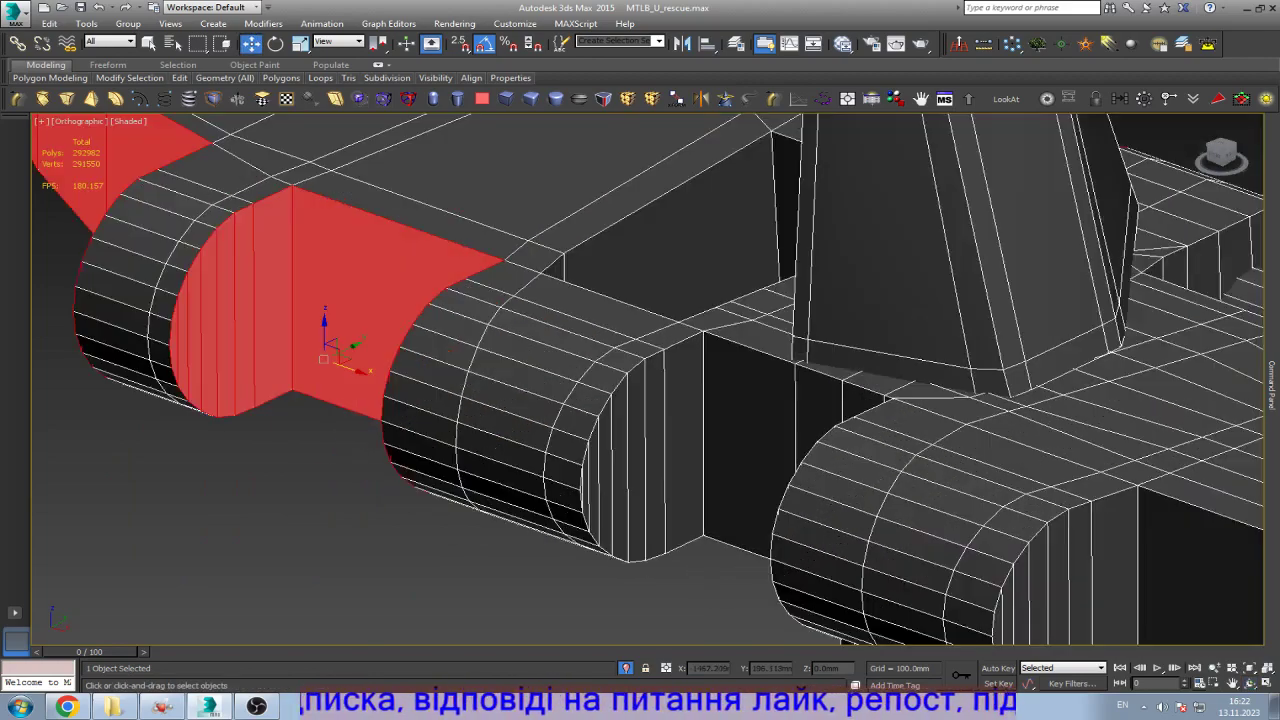
pyautogui.keyDown('ctrl'); pyautogui.click(645, 445); pyautogui.keyUp('ctrl')
pyautogui.keyDown('ctrl'); pyautogui.click(750, 445); pyautogui.keyUp('ctrl')
pyautogui.scroll(-4, 640, 380)
pyautogui.scroll(5, 640, 380)
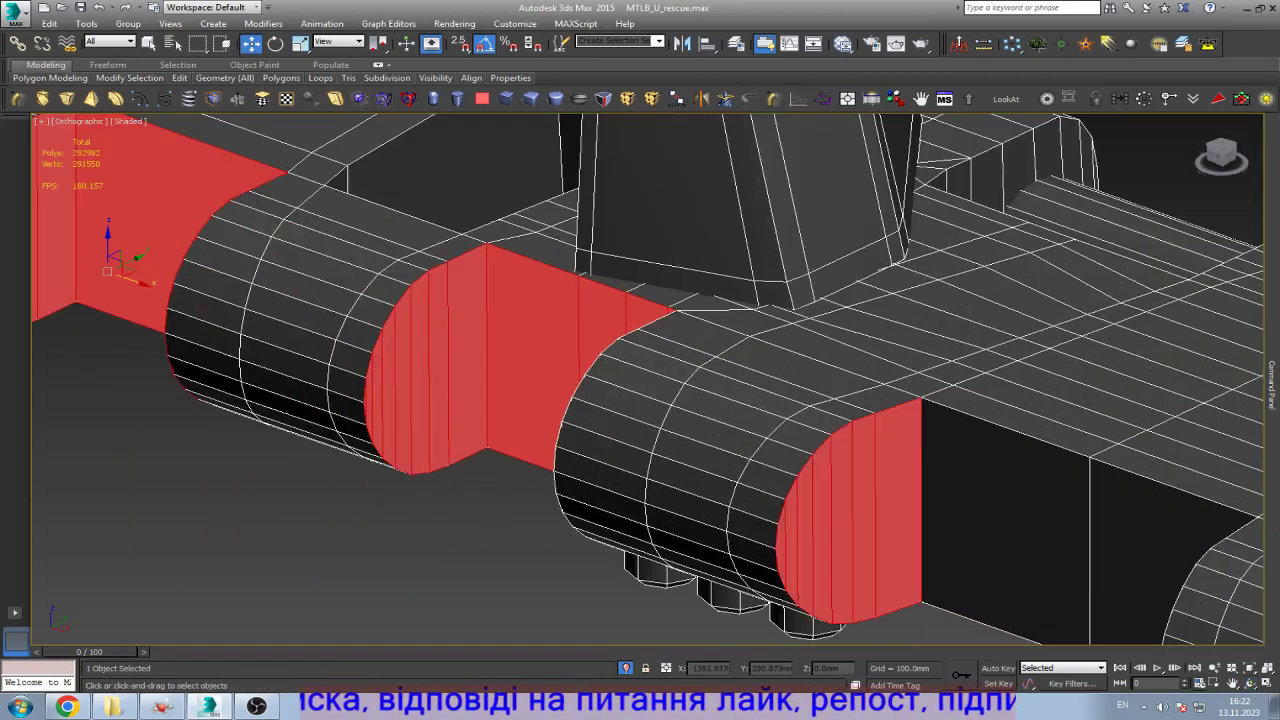
pyautogui.keyDown('ctrl'); pyautogui.click(1000, 500); pyautogui.keyUp('ctrl')
pyautogui.scroll(-4, 640, 380)
pyautogui.scroll(5, 640, 380)
# Step: Add the remaining far-side faces through to the rounded end at the far end
pyautogui.moveTo(700, 400); pyautogui.dragTo(420, 380, button='middle')
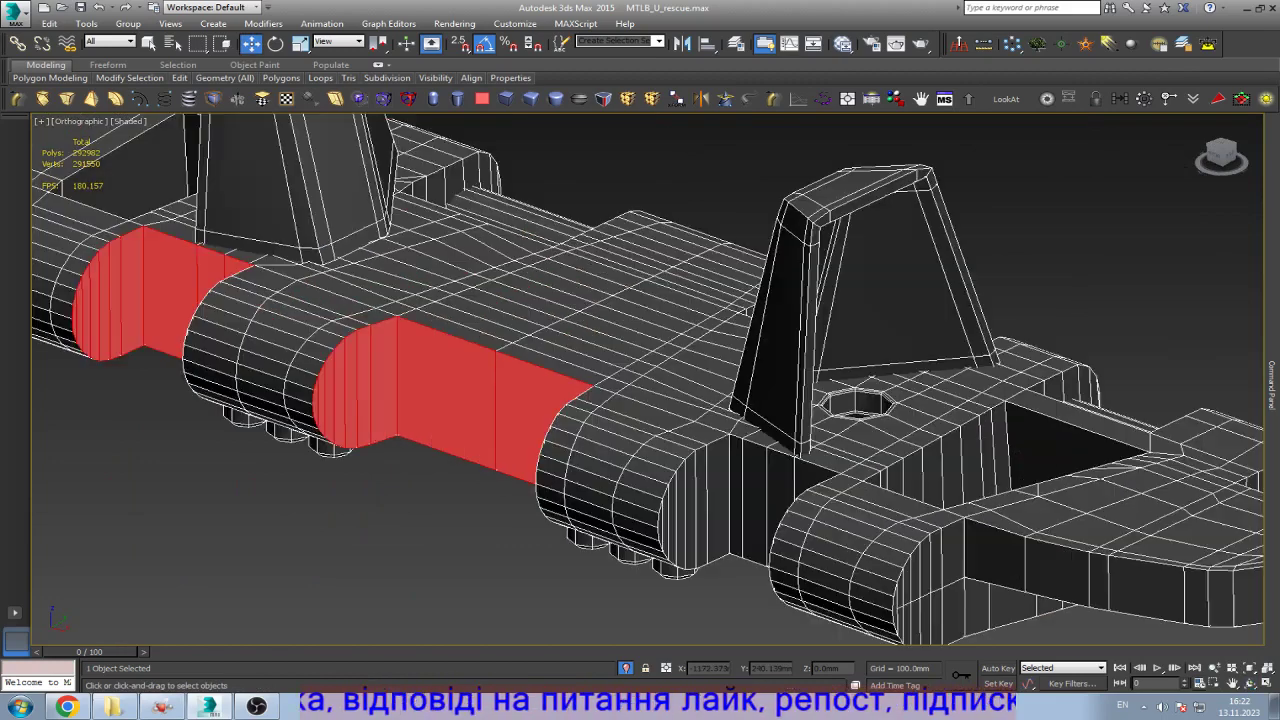
pyautogui.keyDown('ctrl'); pyautogui.click(780, 500); pyautogui.keyUp('ctrl')
pyautogui.keyDown('ctrl'); pyautogui.click(700, 500); pyautogui.keyUp('ctrl')
pyautogui.scroll(-3, 640, 380)
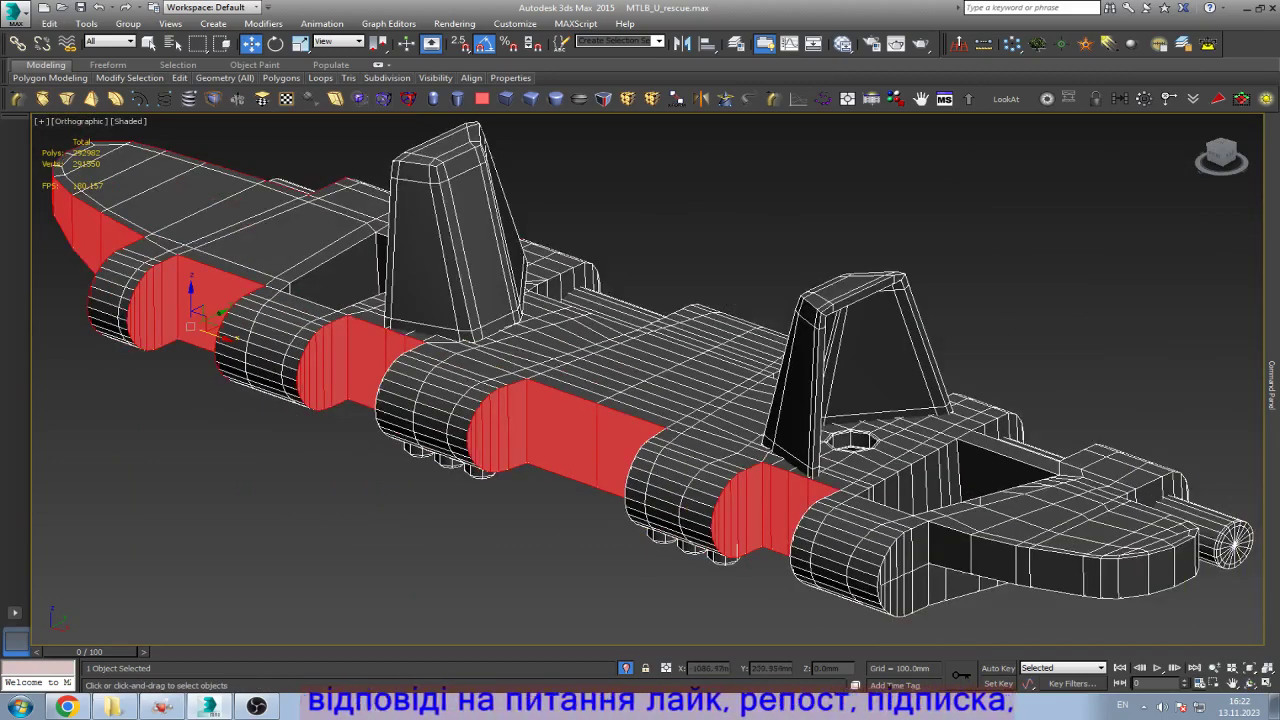
pyautogui.keyDown('ctrl'); pyautogui.click(905, 565); pyautogui.keyUp('ctrl')
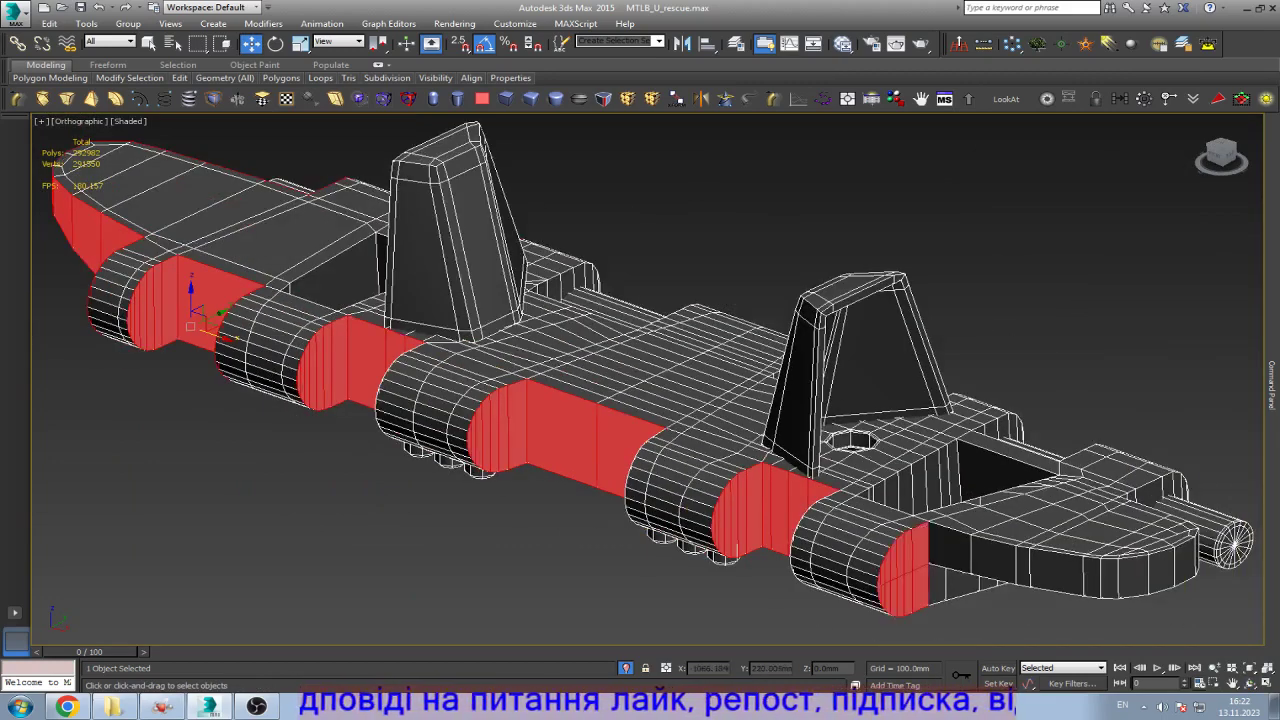
pyautogui.keyDown('ctrl'); pyautogui.click(965, 585); pyautogui.keyUp('ctrl')
# Step: From a near-level side view, add one more outer side polygon to the selection
pyautogui.click(1248, 683)
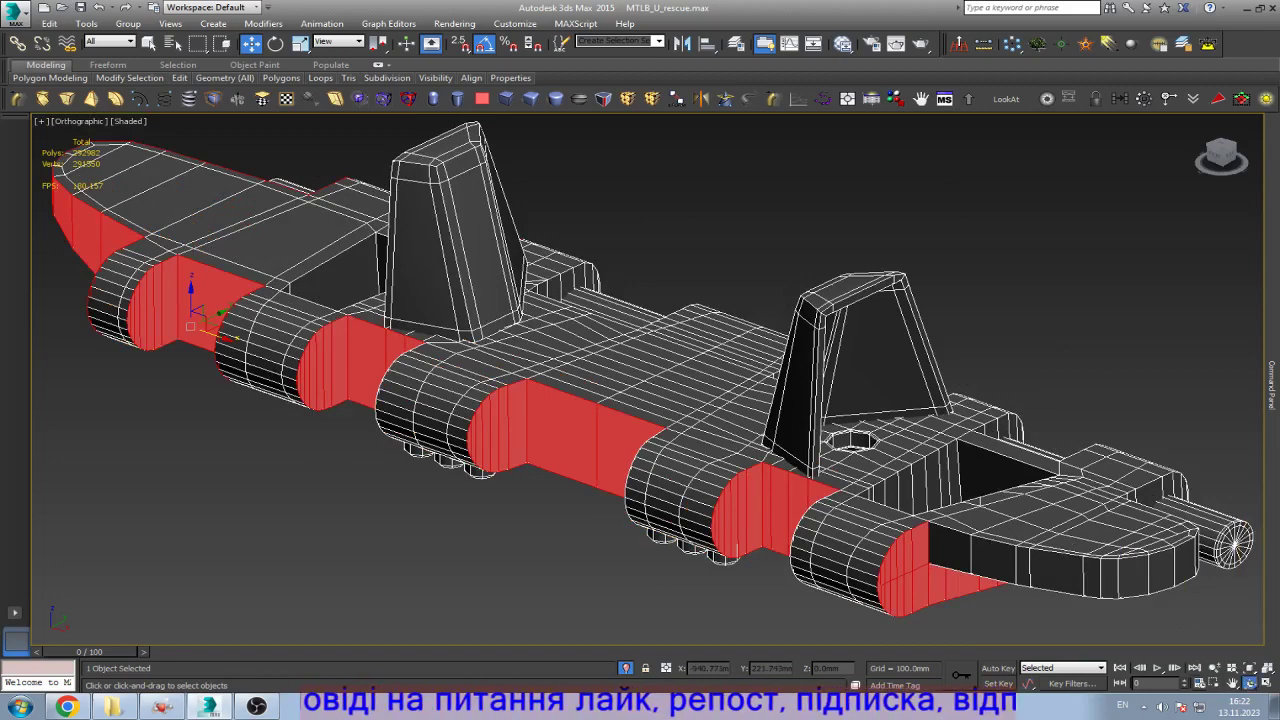
pyautogui.moveTo(640, 450); pyautogui.dragTo(600, 420)
pyautogui.scroll(10, 580, 465)
pyautogui.press('w')
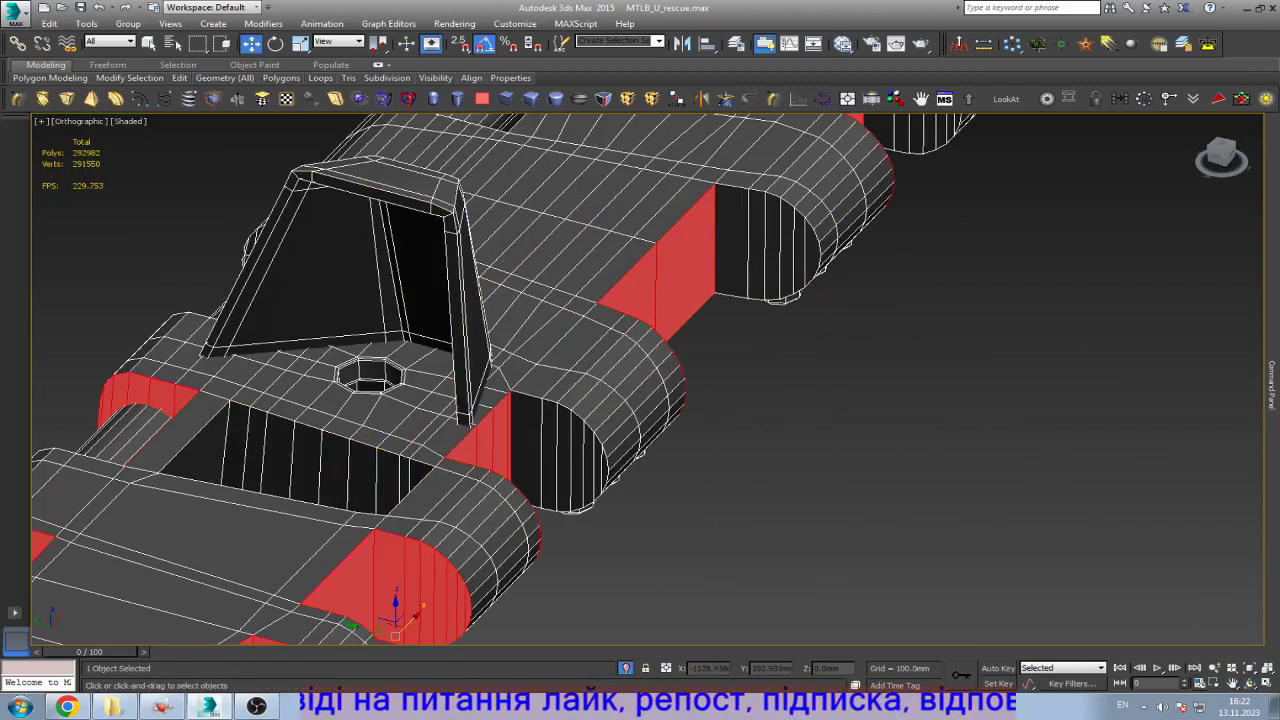
pyautogui.press('z')
pyautogui.scroll(8, 640, 380)
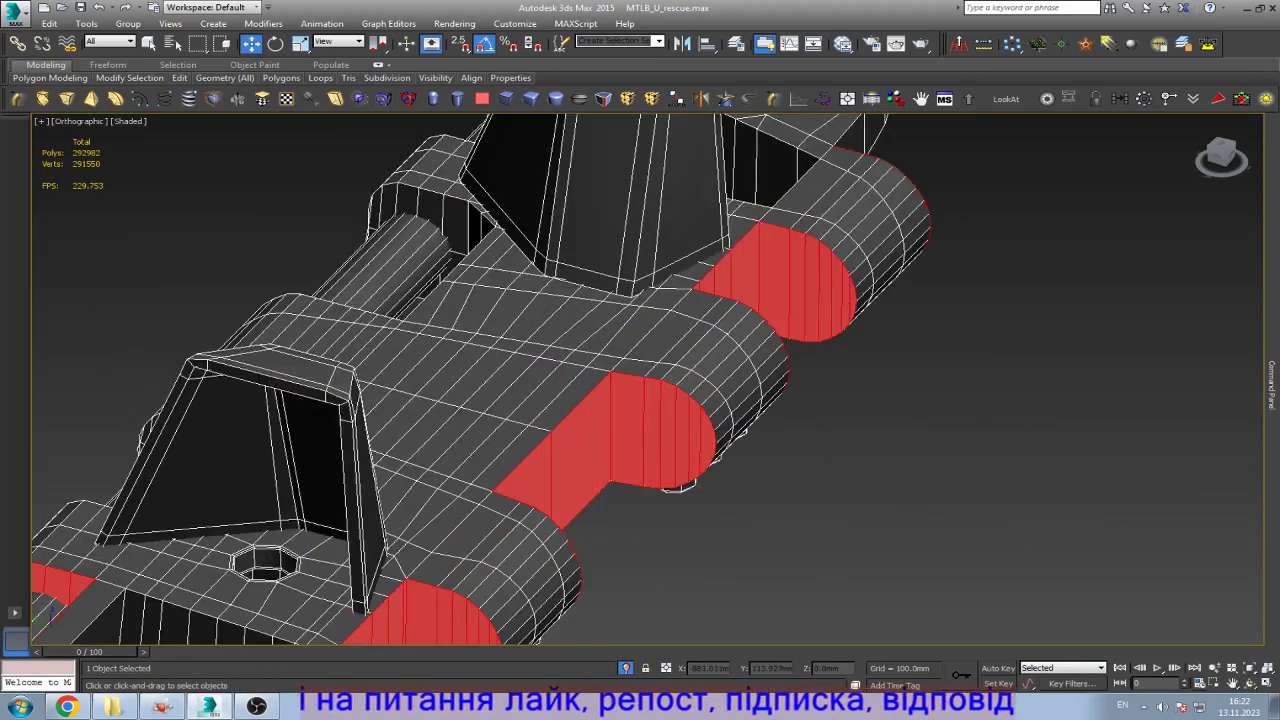
pyautogui.press('z')
pyautogui.scroll(8, 640, 380)
pyautogui.keyDown('ctrl'); pyautogui.click(822, 195); pyautogui.keyUp('ctrl')
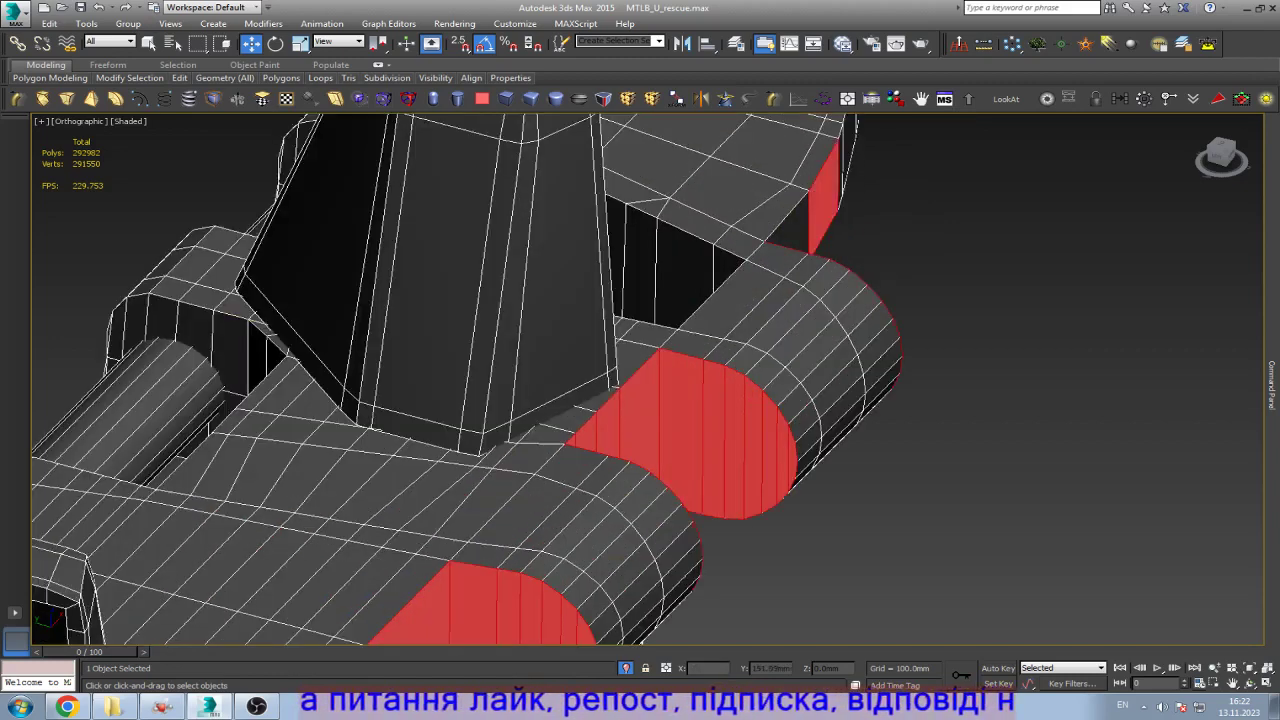
pyautogui.press('z')
pyautogui.click(1249, 683)
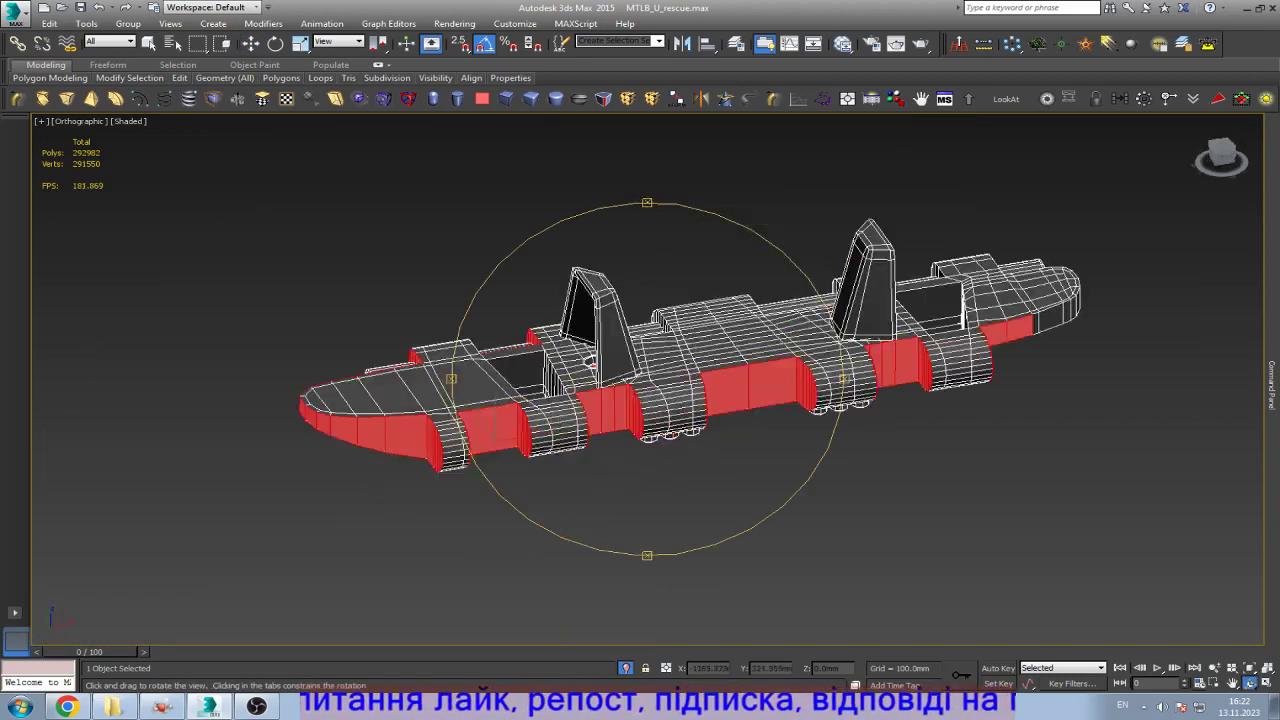
# Step: On the link's opposite side, add both brackets' side strips and the top face between them to the selection
pyautogui.moveTo(610, 270); pyautogui.dragTo(790, 270)
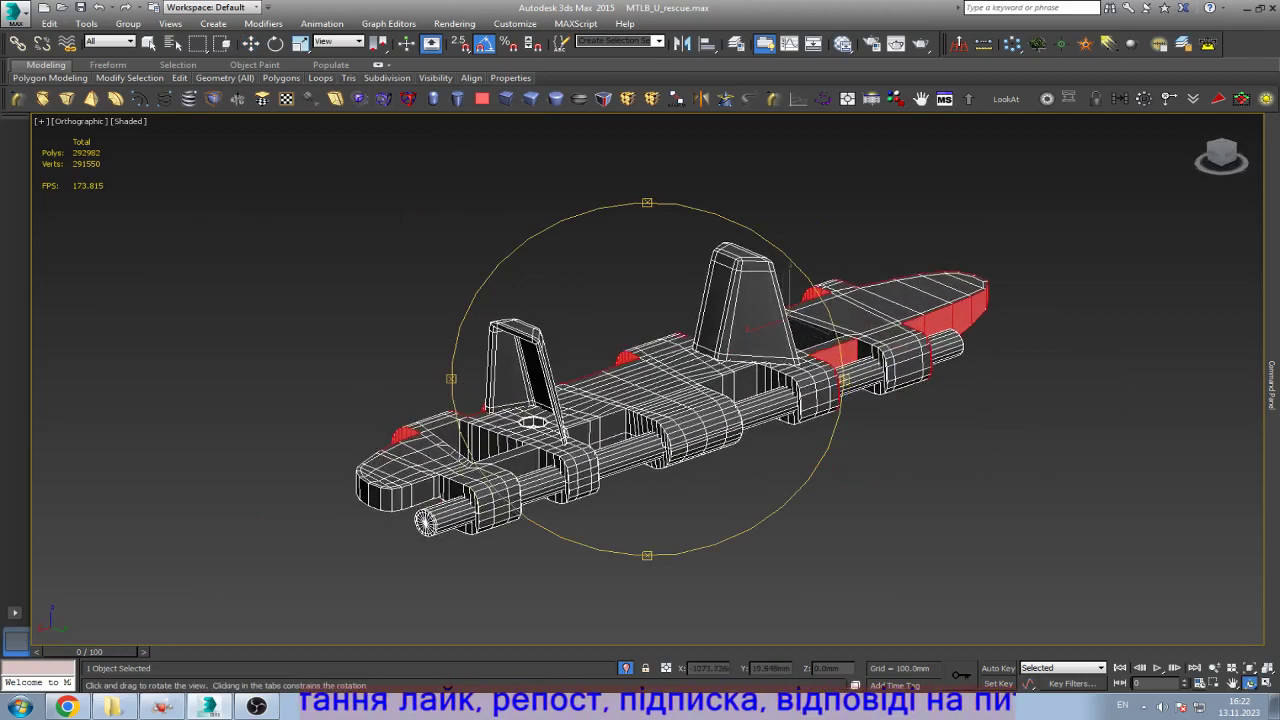
pyautogui.scroll(6, 425, 530)
pyautogui.press('w')
pyautogui.keyDown('ctrl'); pyautogui.click(478, 440); pyautogui.keyUp('ctrl')
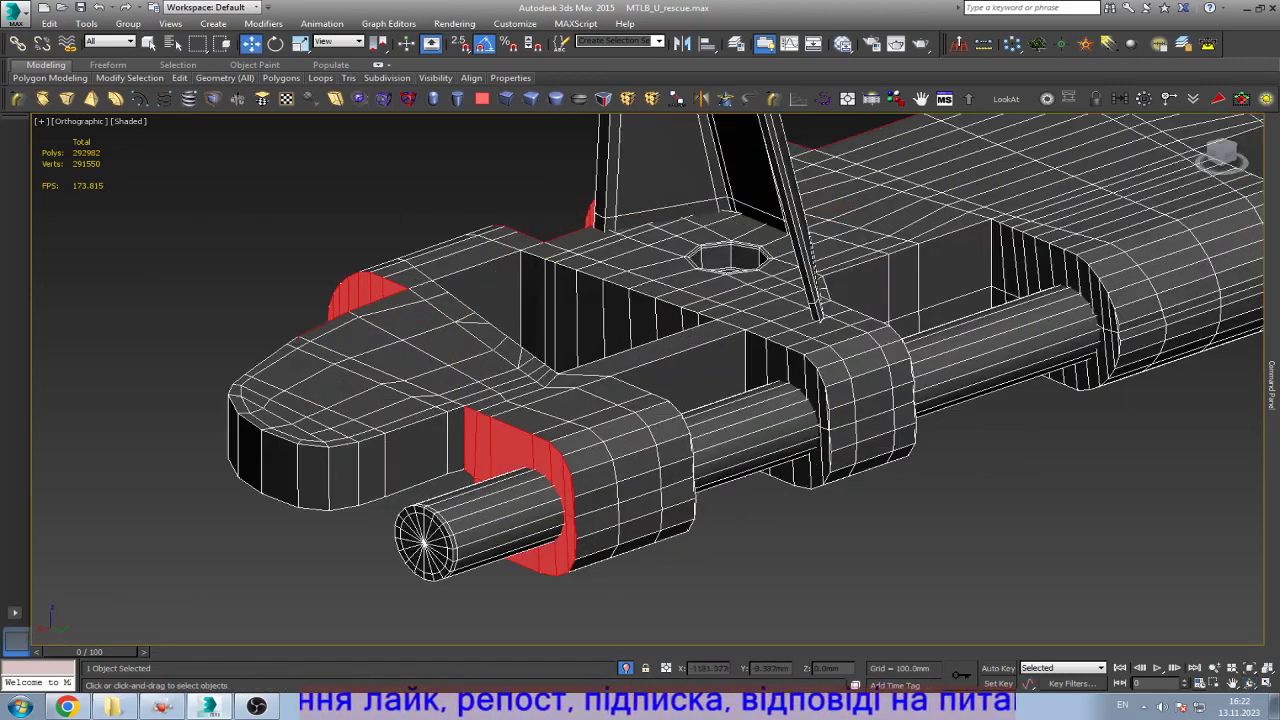
pyautogui.keyDown('ctrl'); pyautogui.click(765, 400); pyautogui.keyUp('ctrl')
pyautogui.keyDown('ctrl'); pyautogui.click(680, 372); pyautogui.keyUp('ctrl')
# Step: Add the inner faces behind both brackets, the rear curved side, a slanted top face and the front outer side
pyautogui.keyDown('ctrl'); pyautogui.click(905, 272); pyautogui.keyUp('ctrl')
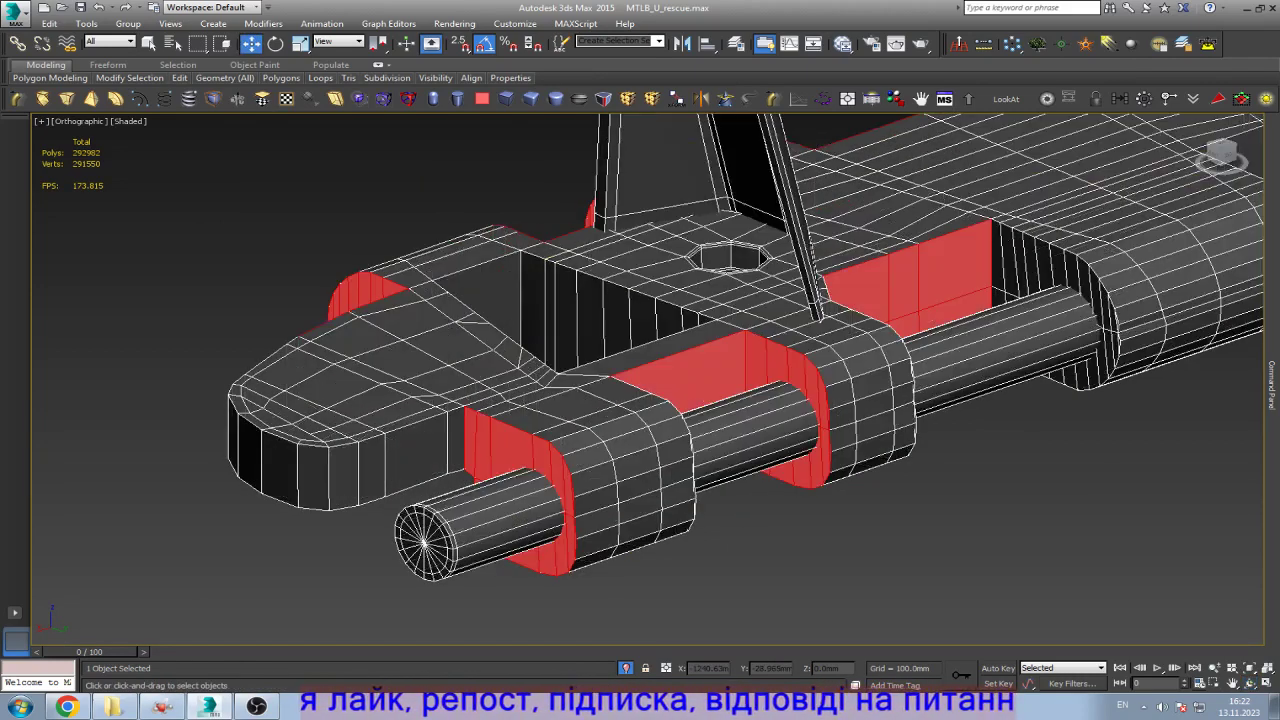
pyautogui.keyDown('ctrl'); pyautogui.click(1100, 330); pyautogui.keyUp('ctrl')
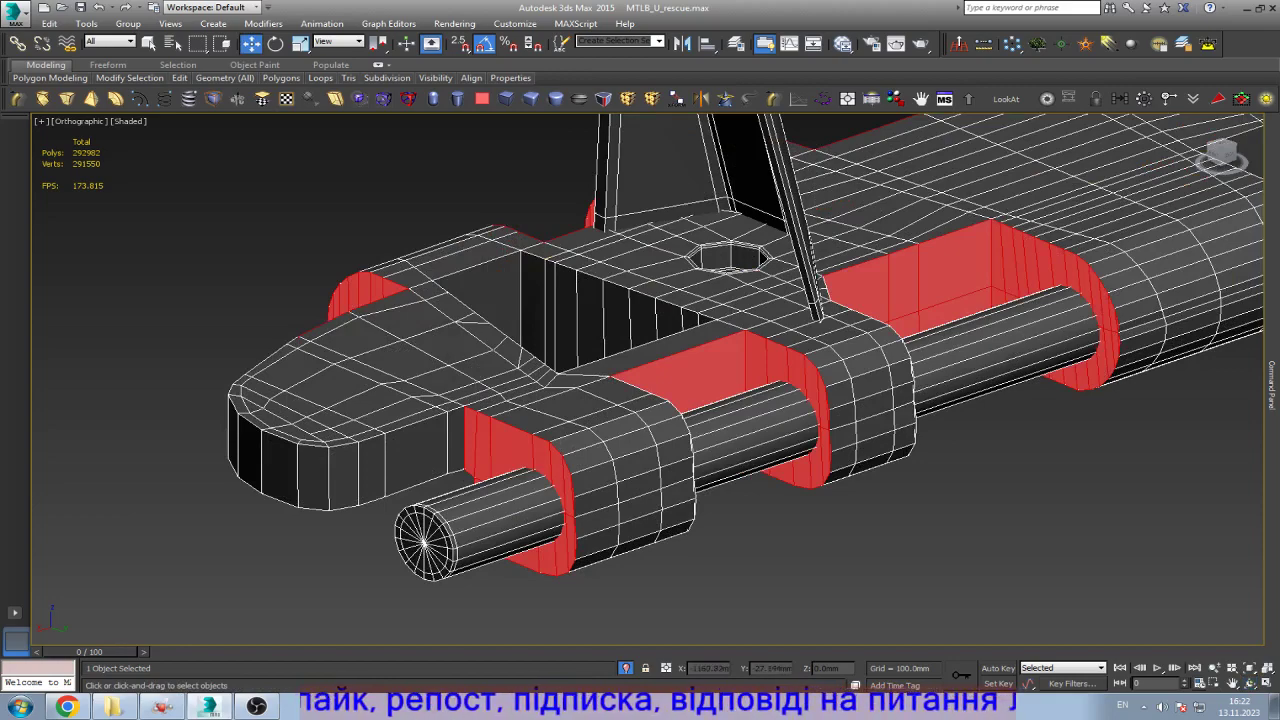
pyautogui.keyDown('ctrl'); pyautogui.click(600, 300); pyautogui.keyUp('ctrl')
pyautogui.keyDown('ctrl'); pyautogui.click(480, 295); pyautogui.keyUp('ctrl')
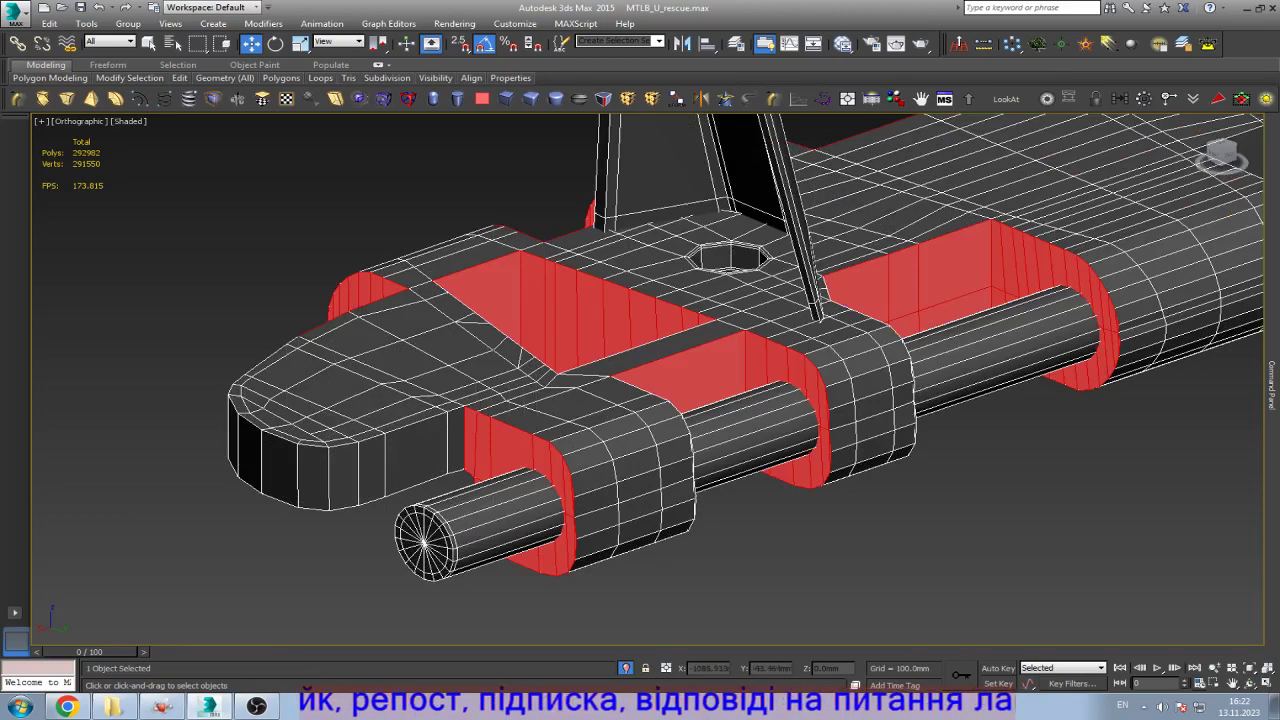
pyautogui.keyDown('ctrl'); pyautogui.click(405, 458); pyautogui.keyUp('ctrl')
# Step: Add the four dark outer faces of the link's front end to the polygon selection
pyautogui.scroll(1, 330, 470)
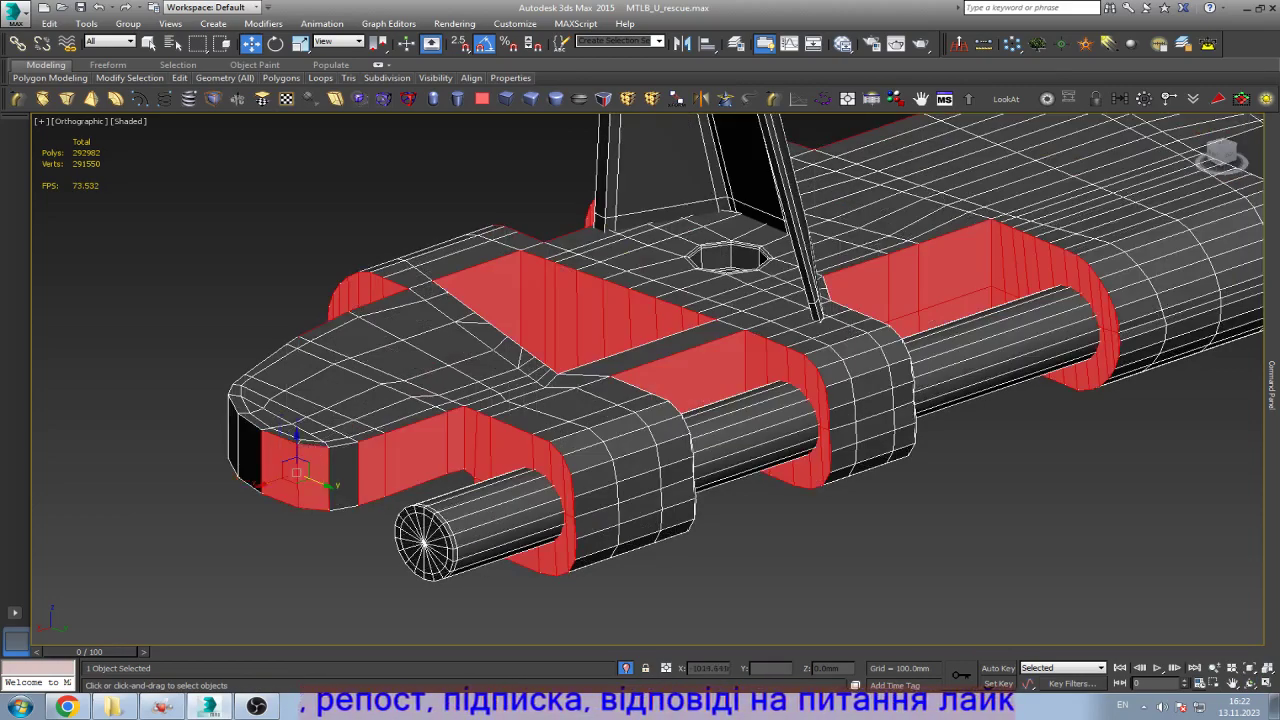
pyautogui.scroll(4, 257, 442)
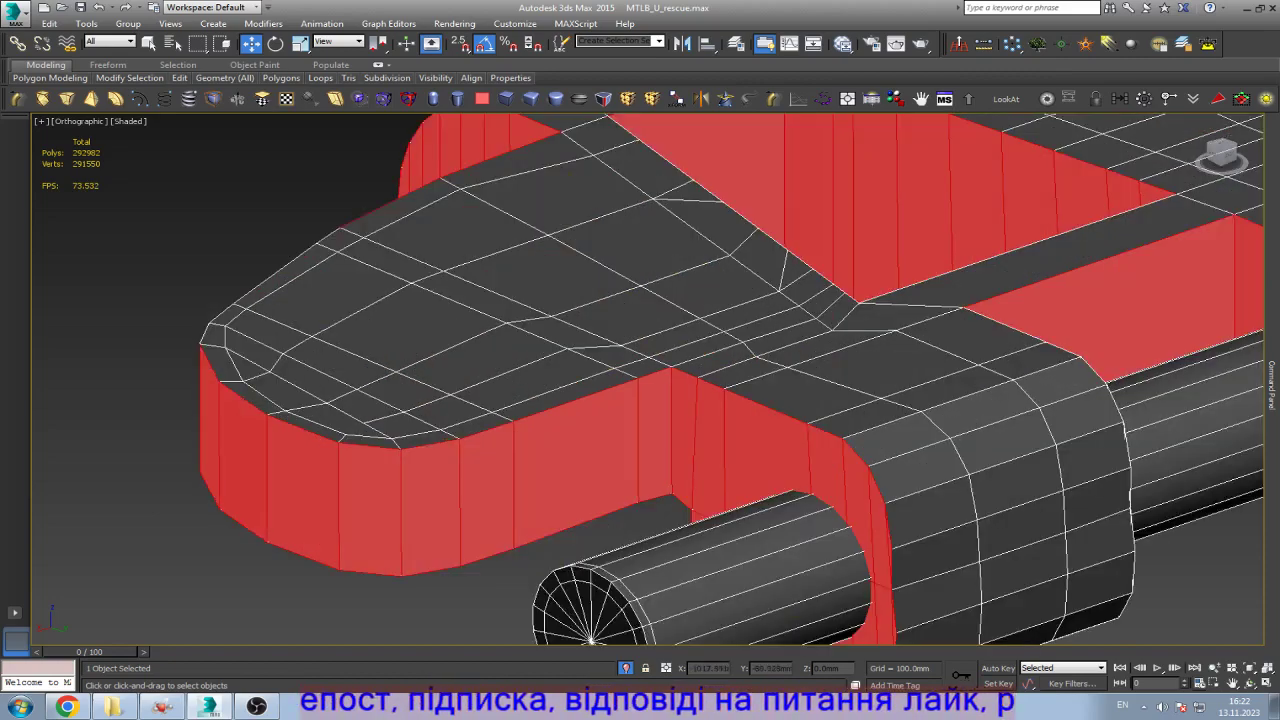
pyautogui.press('z')
pyautogui.hotkey('ctrl', 'r')
pyautogui.moveTo(640, 380)
pyautogui.mouseDown()
pyautogui.moveTo(600, 300)
pyautogui.moveTo(680, 330)
pyautogui.moveTo(640, 360)
pyautogui.mouseUp()
pyautogui.scroll(6, 640, 360)
pyautogui.press('w')
pyautogui.keyDown('ctrl'); pyautogui.moveTo(630, 425); pyautogui.dragTo(840, 450); pyautogui.keyUp('ctrl')
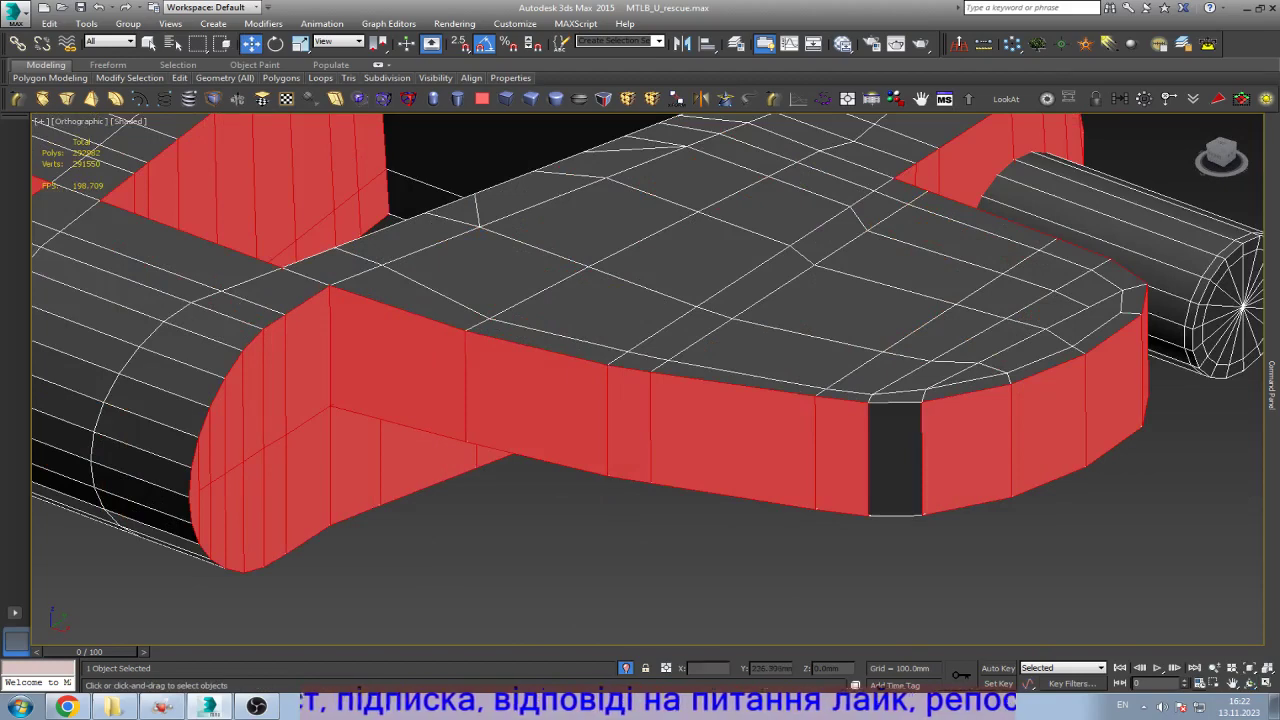
pyautogui.keyDown('ctrl'); pyautogui.click(895, 460); pyautogui.keyUp('ctrl')
# Step: Add three recessed inner faces to the selection and orbit the link to check it
pyautogui.press('z')
pyautogui.scroll(3, 430, 165)
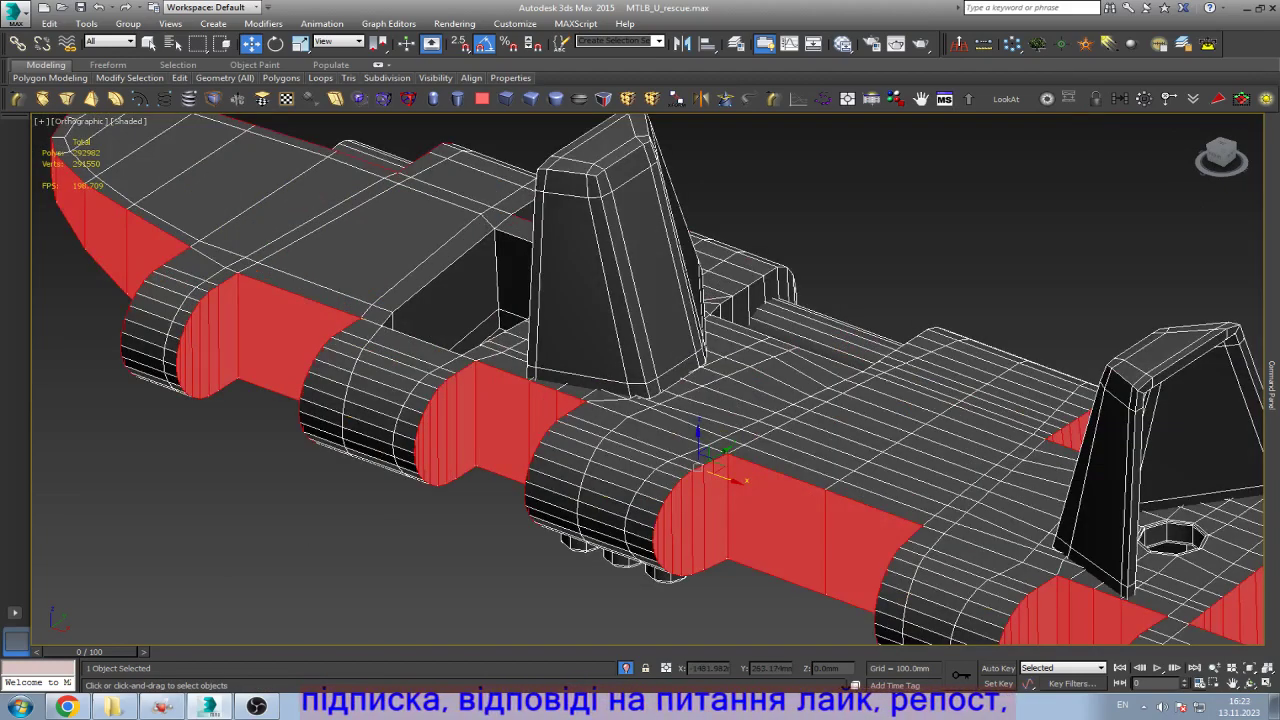
pyautogui.keyDown('ctrl'); pyautogui.click(445, 290); pyautogui.keyUp('ctrl')
pyautogui.keyDown('ctrl'); pyautogui.click(514, 280); pyautogui.keyUp('ctrl')
pyautogui.keyDown('ctrl'); pyautogui.click(760, 292); pyautogui.keyUp('ctrl')
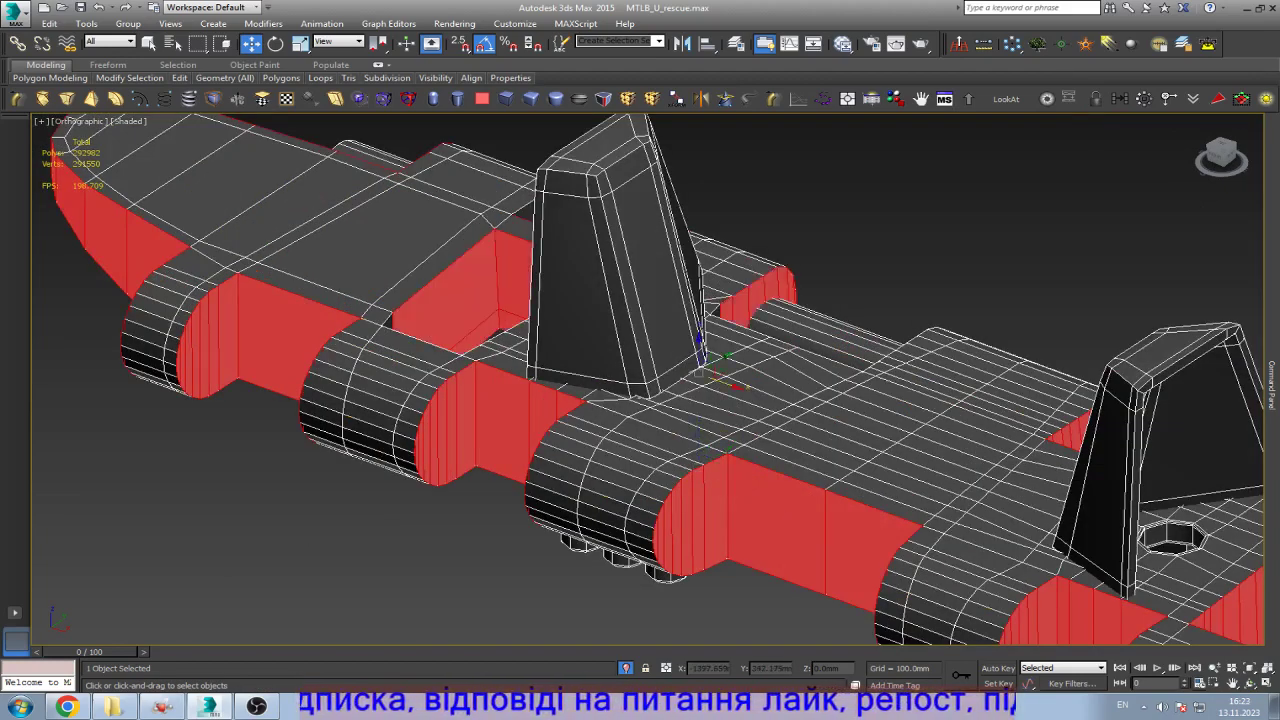
pyautogui.click(1250, 683)
pyautogui.moveTo(700, 420); pyautogui.dragTo(640, 400)
pyautogui.scroll(-4, 647, 378)
pyautogui.scroll(4, 647, 378)
pyautogui.press('w')
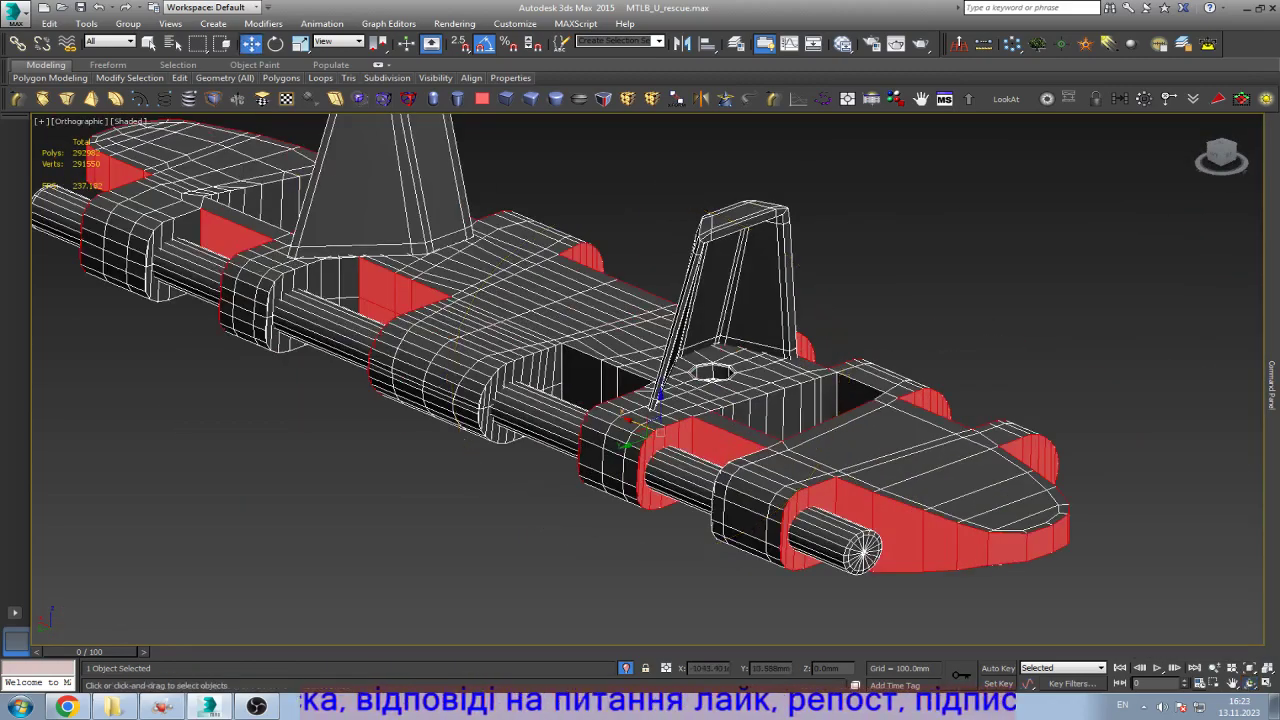
pyautogui.scroll(4, 768, 419)
pyautogui.scroll(-6, 610, 348)
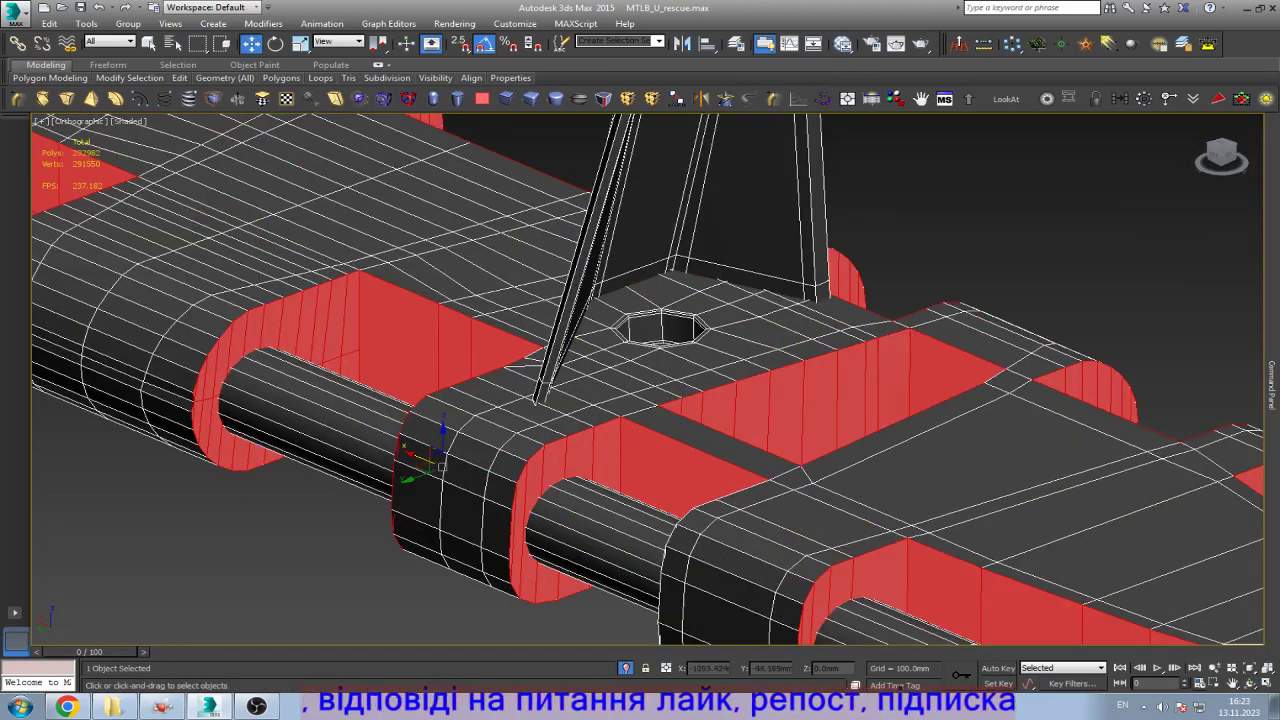
pyautogui.scroll(5, 624, 340)
pyautogui.scroll(-3, 624, 340)
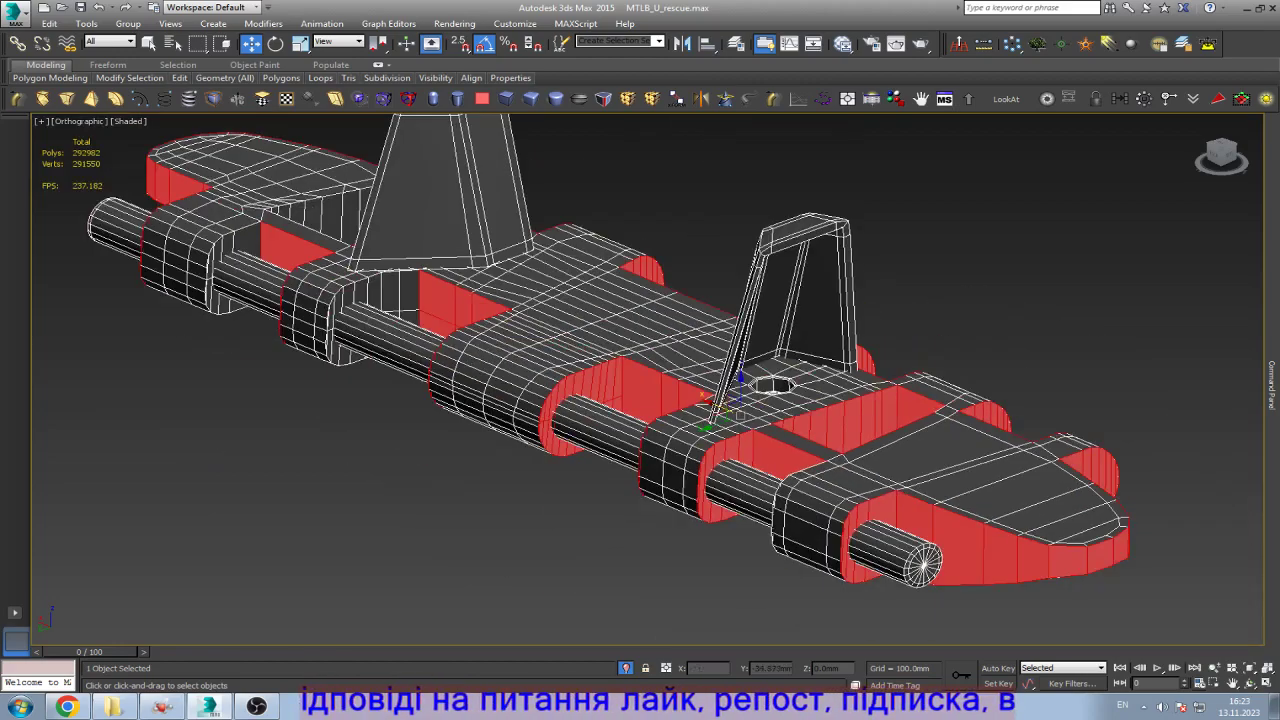
pyautogui.scroll(4, 400, 300)
pyautogui.scroll(-4, 630, 390)
pyautogui.scroll(4, 620, 360)
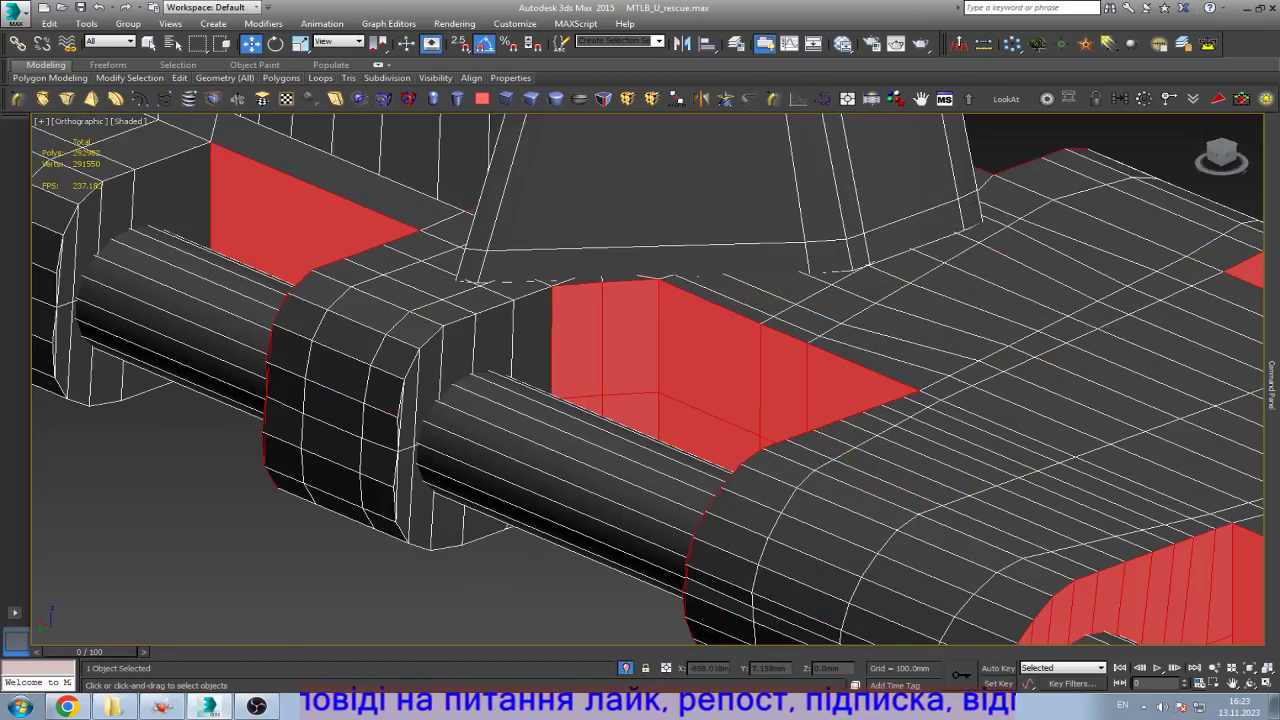
pyautogui.scroll(-4, 620, 360)
pyautogui.scroll(4, 490, 300)
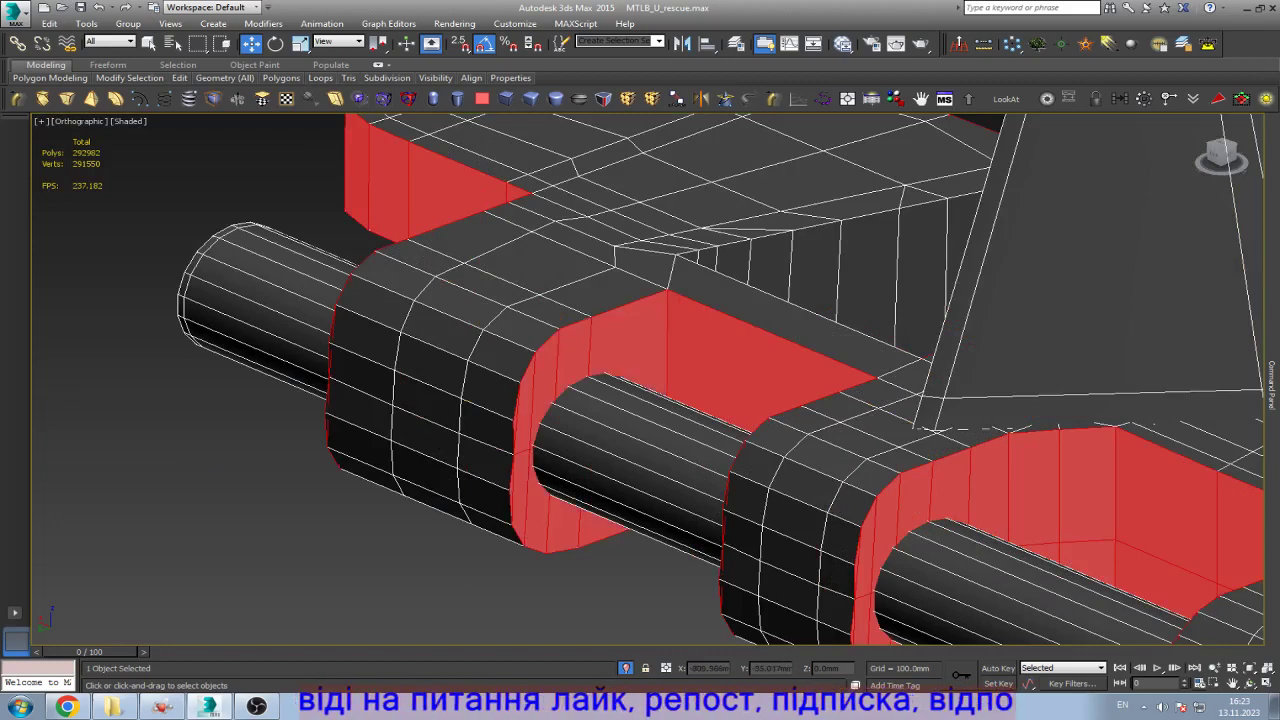
pyautogui.press('z')
pyautogui.keyDown('alt'); pyautogui.moveTo(640, 380); pyautogui.dragTo(490, 390, button='middle'); pyautogui.keyUp('alt')
pyautogui.moveTo(481, 460); pyautogui.dragTo(540, 460)
pyautogui.scroll(5, 540, 460)
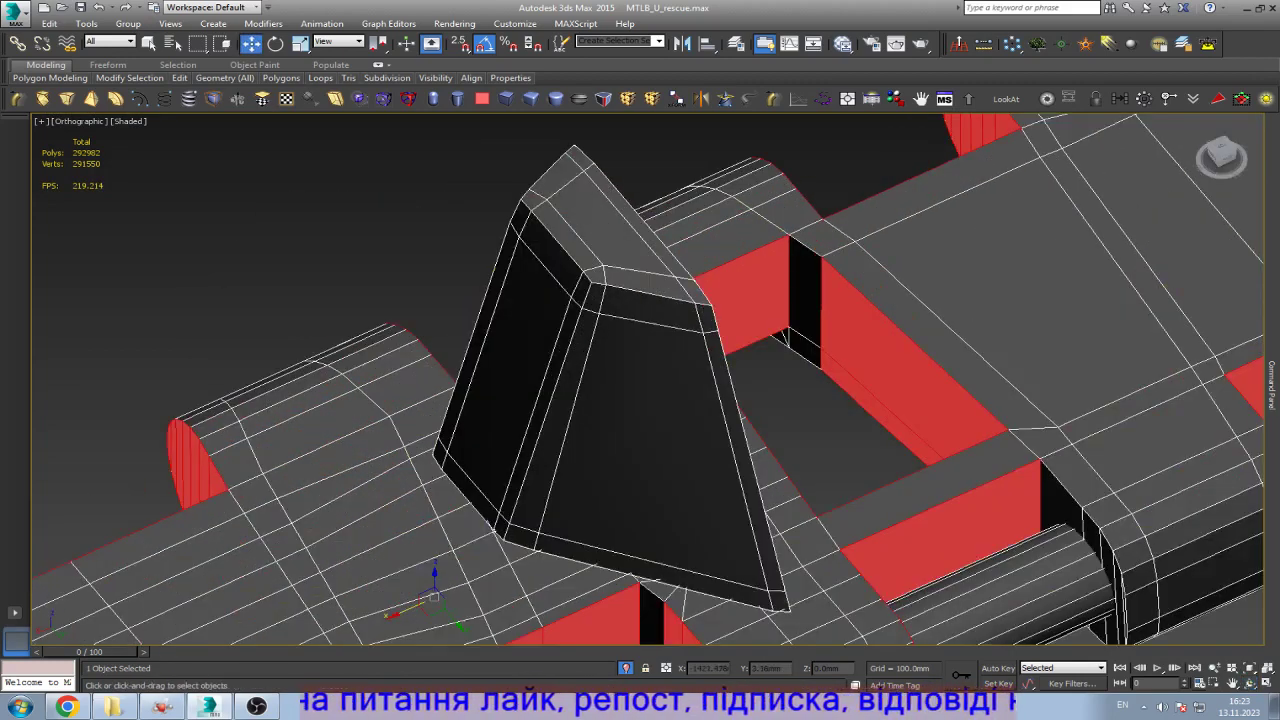
pyautogui.scroll(-5, 540, 460)
pyautogui.press('w')
pyautogui.scroll(7, 800, 385)
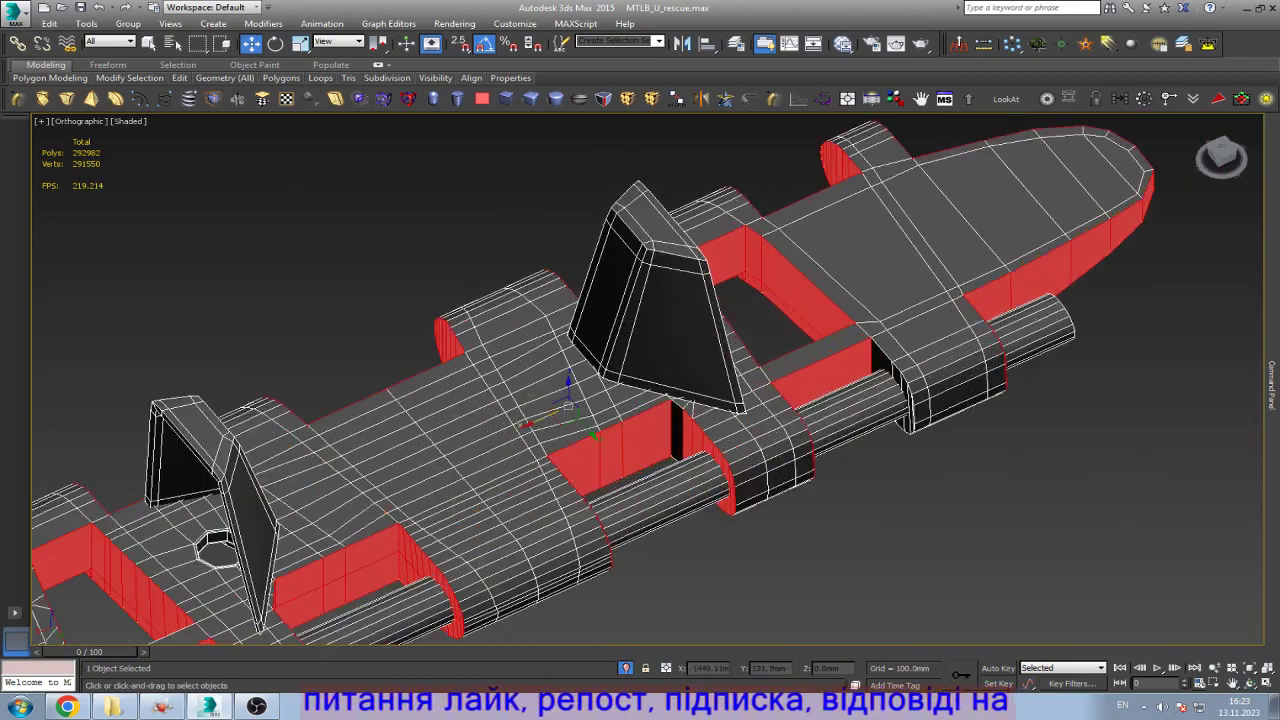
pyautogui.scroll(-8, 800, 385)
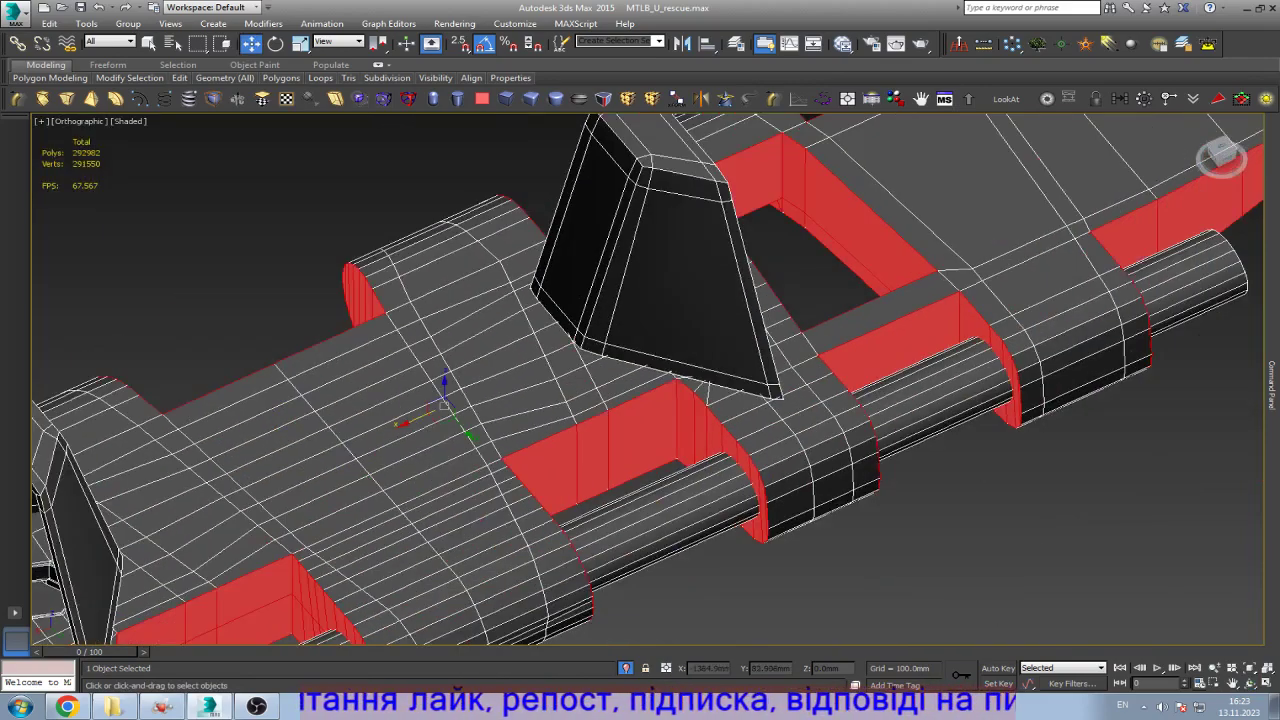
pyautogui.hotkey('ctrl', 'r')
pyautogui.moveTo(640, 400); pyautogui.dragTo(760, 280)
pyautogui.scroll(6, 645, 380)
pyautogui.scroll(-6, 645, 380)
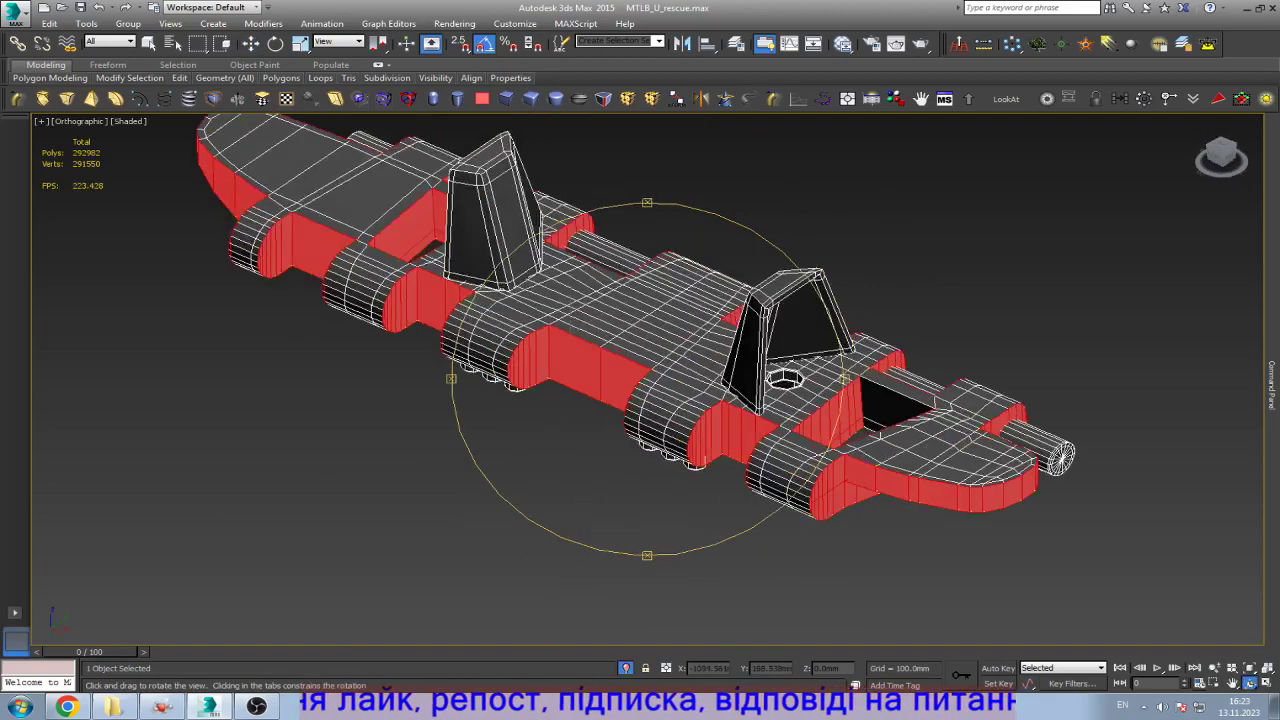
pyautogui.moveTo(700, 400); pyautogui.dragTo(520, 450)
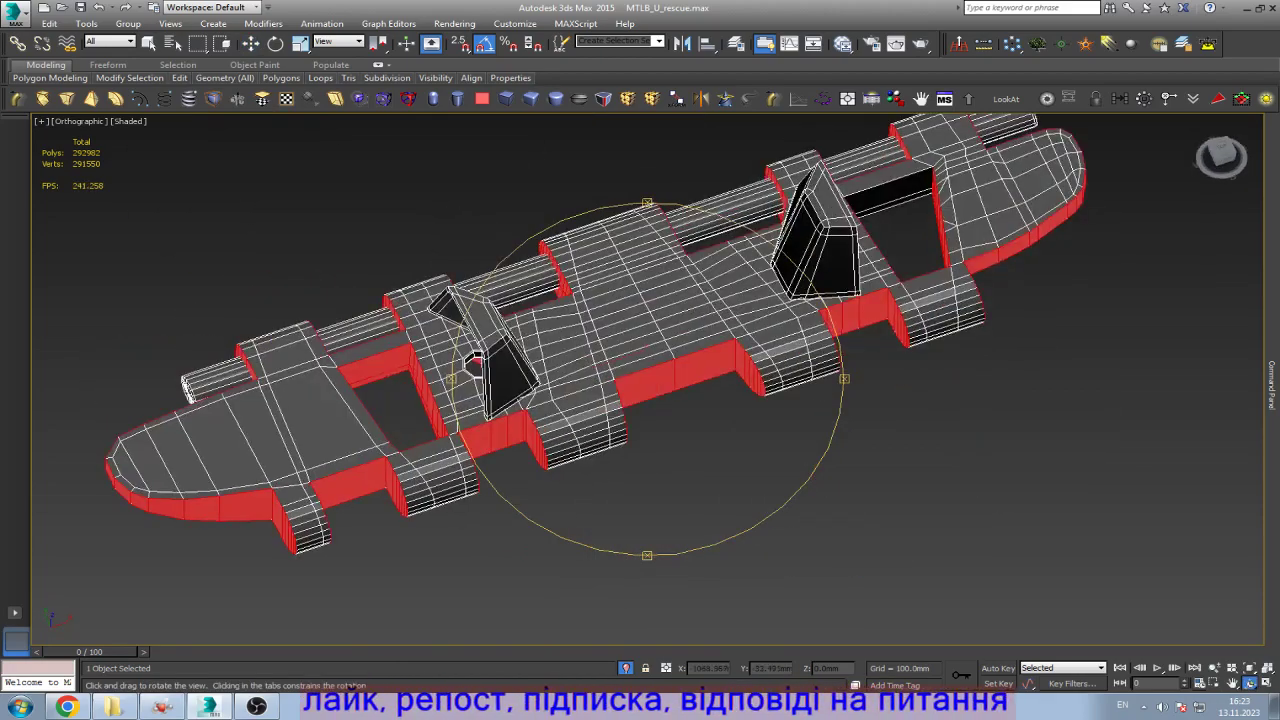
pyautogui.moveTo(187, 390); pyautogui.dragTo(300, 400)
pyautogui.scroll(5, 500, 300)
pyautogui.press('w')
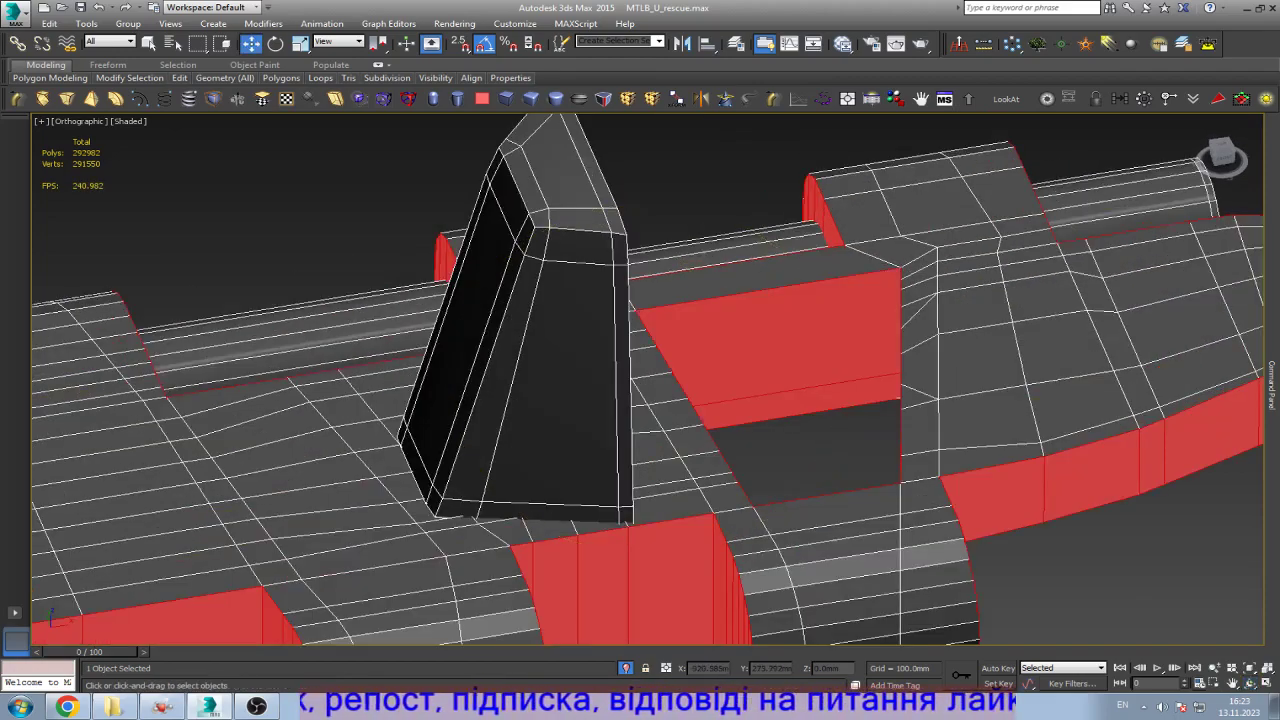
pyautogui.scroll(-5, 648, 380)
pyautogui.scroll(10, 892, 306)
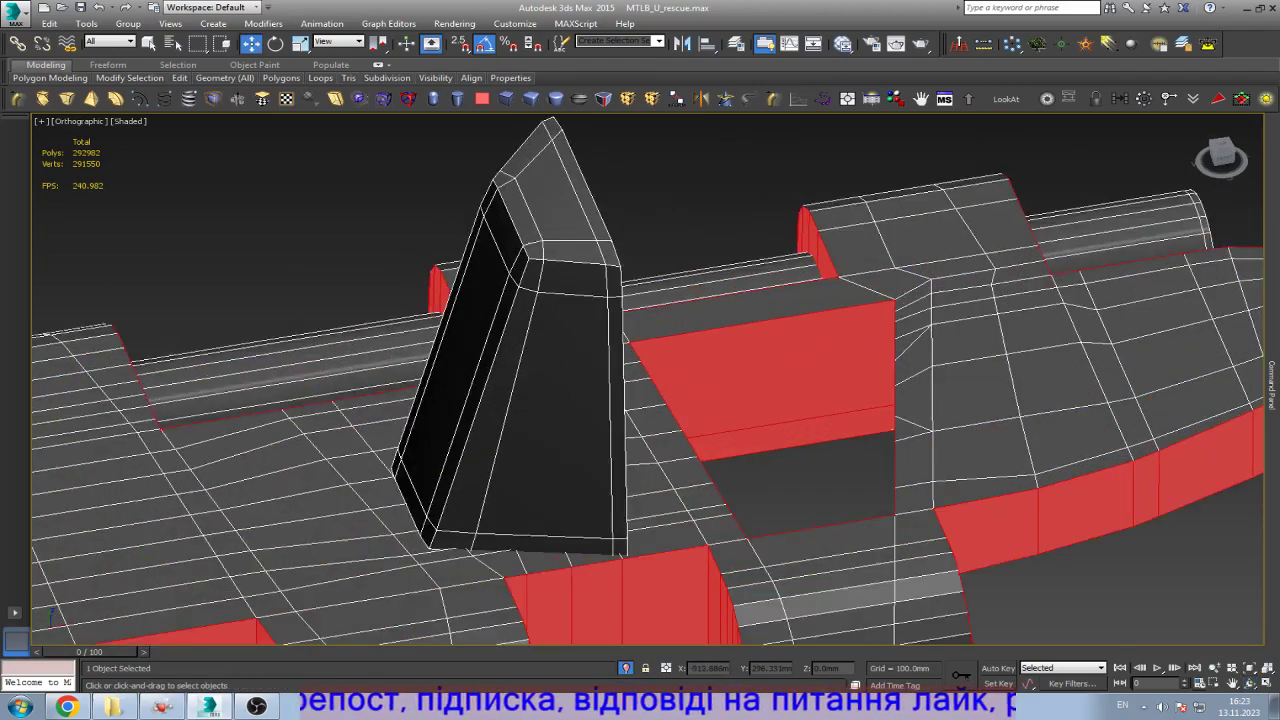
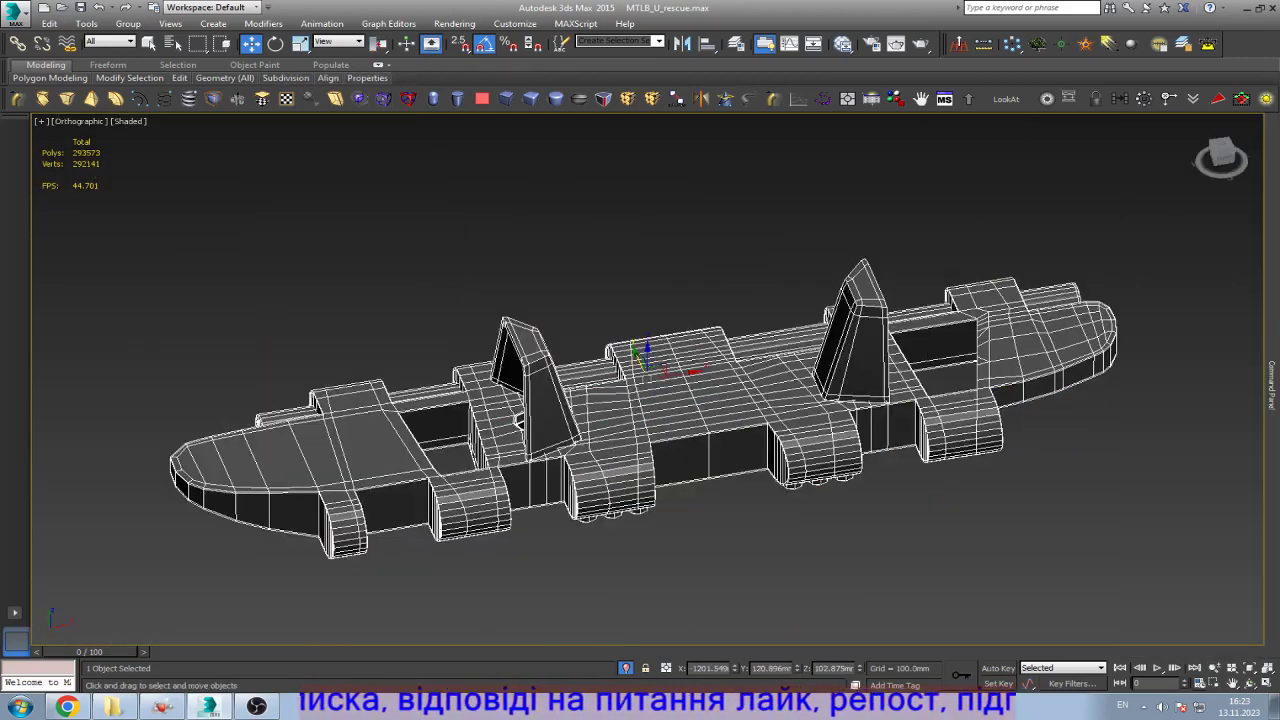
# Step: Zoom in on the track link and turn on edged-faces display over it
pyautogui.hotkey('ctrl', 'd')
pyautogui.hotkey('ctrl', 'z')
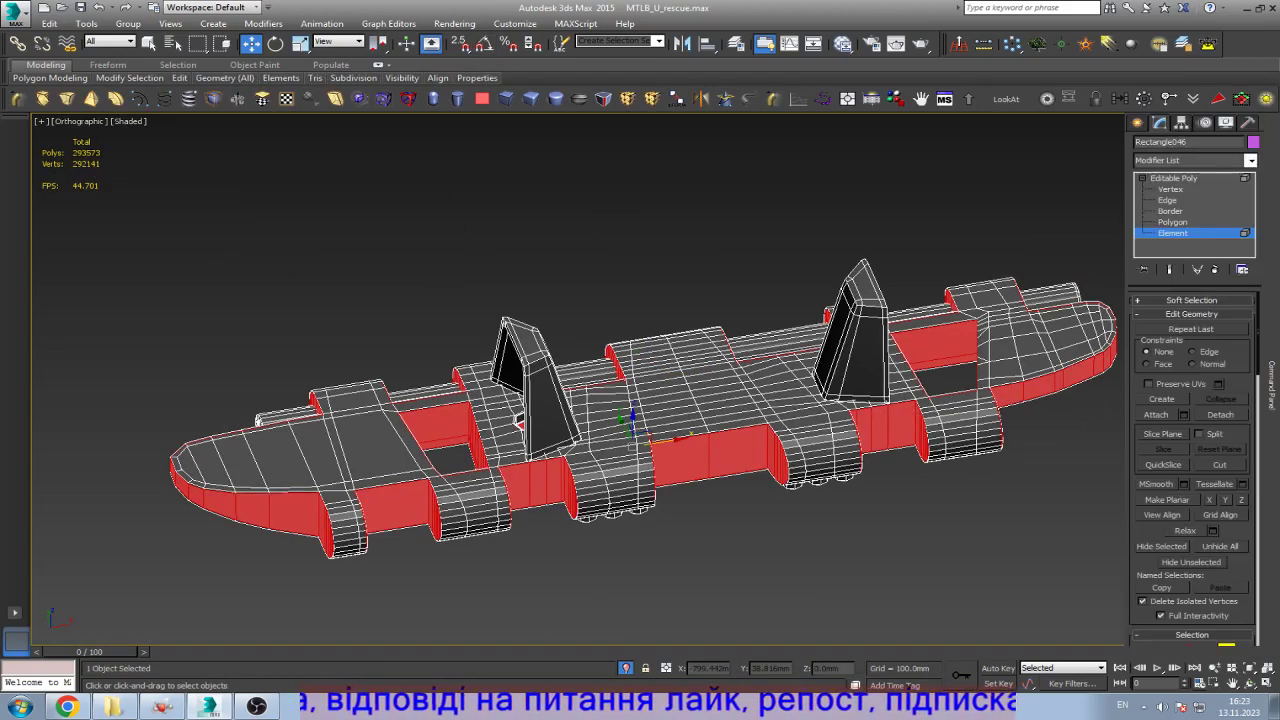
pyautogui.scroll(-5, 1192, 470)
pyautogui.scroll(-5, 1192, 470)
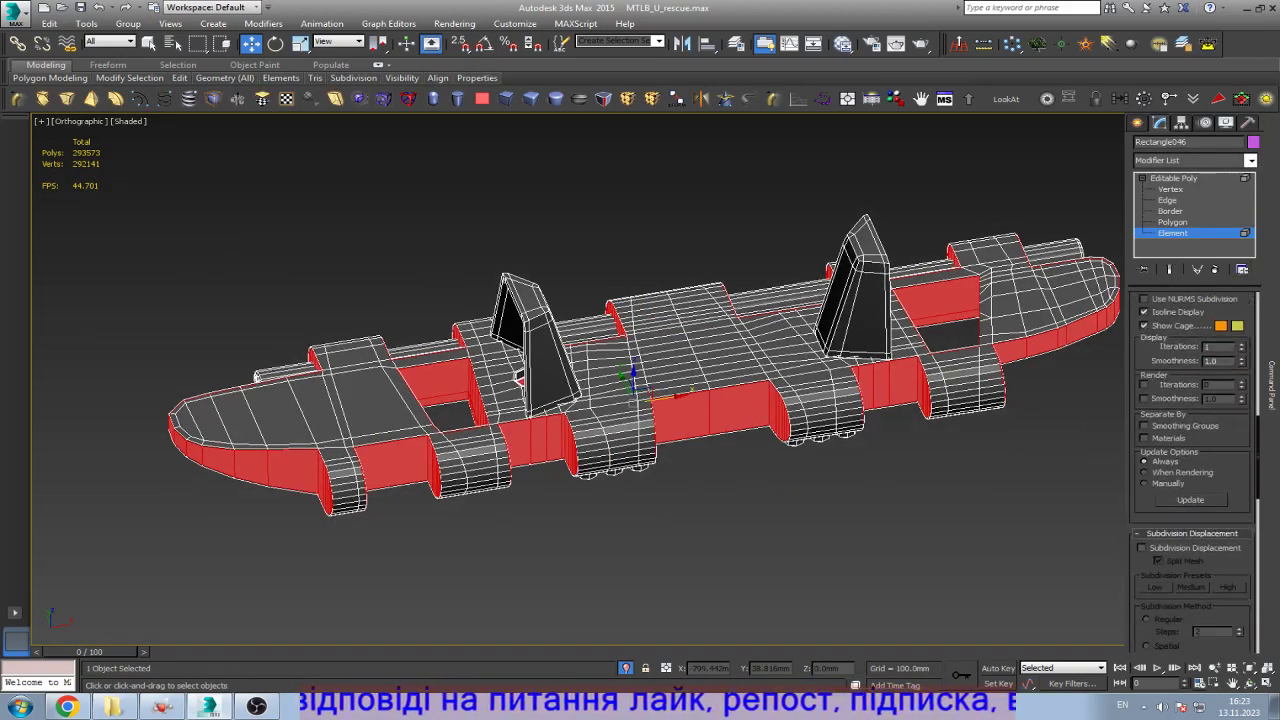
pyautogui.scroll(-15, 1192, 470)
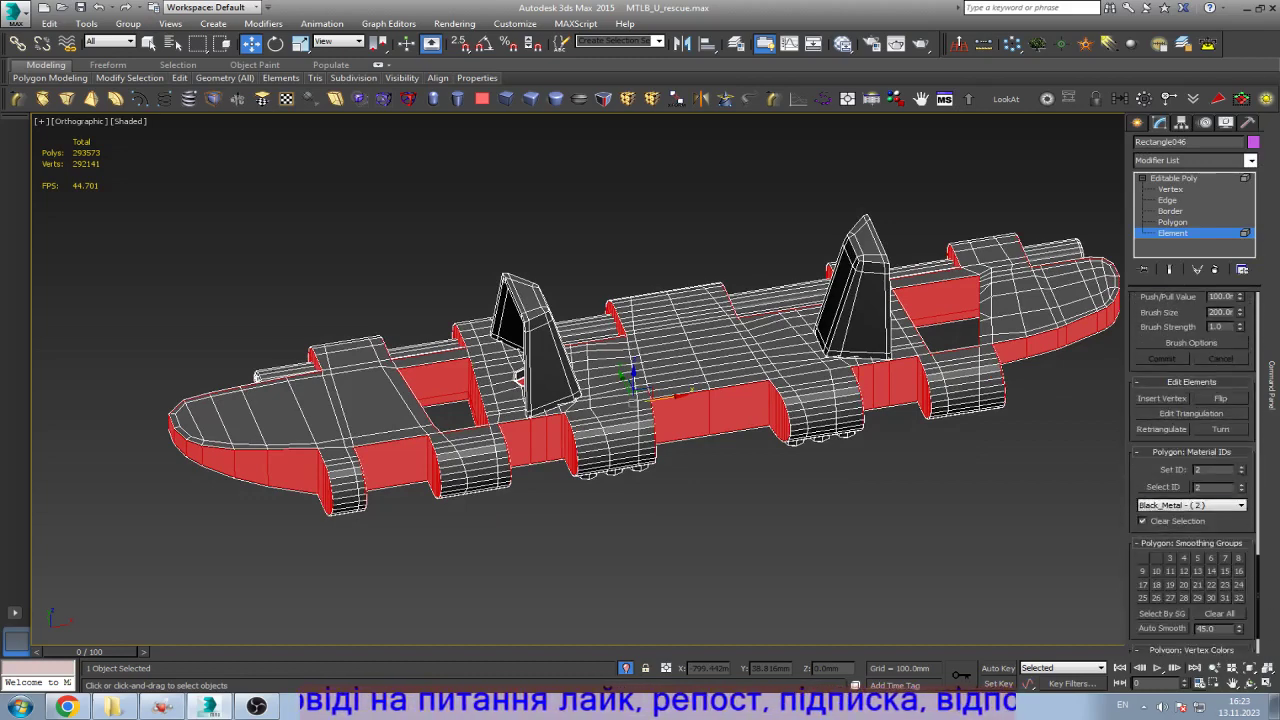
pyautogui.scroll(-1, 1192, 470)
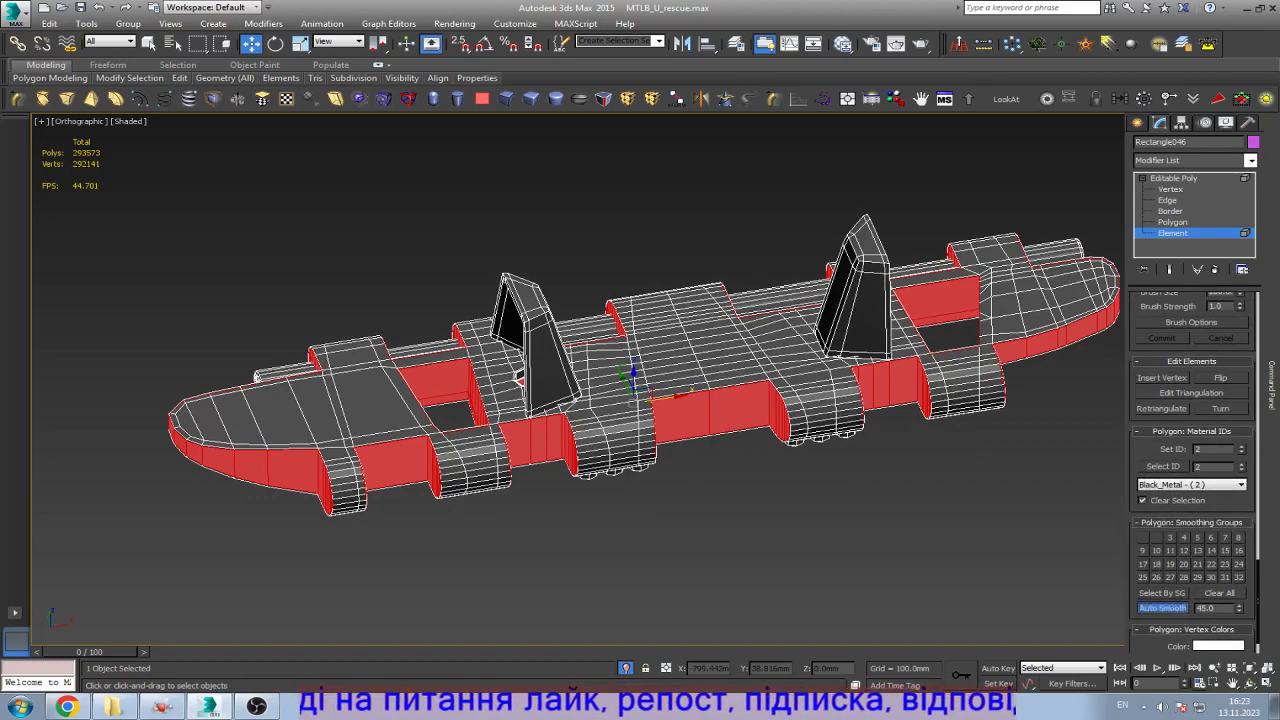
pyautogui.hotkey('ctrl', 'd')
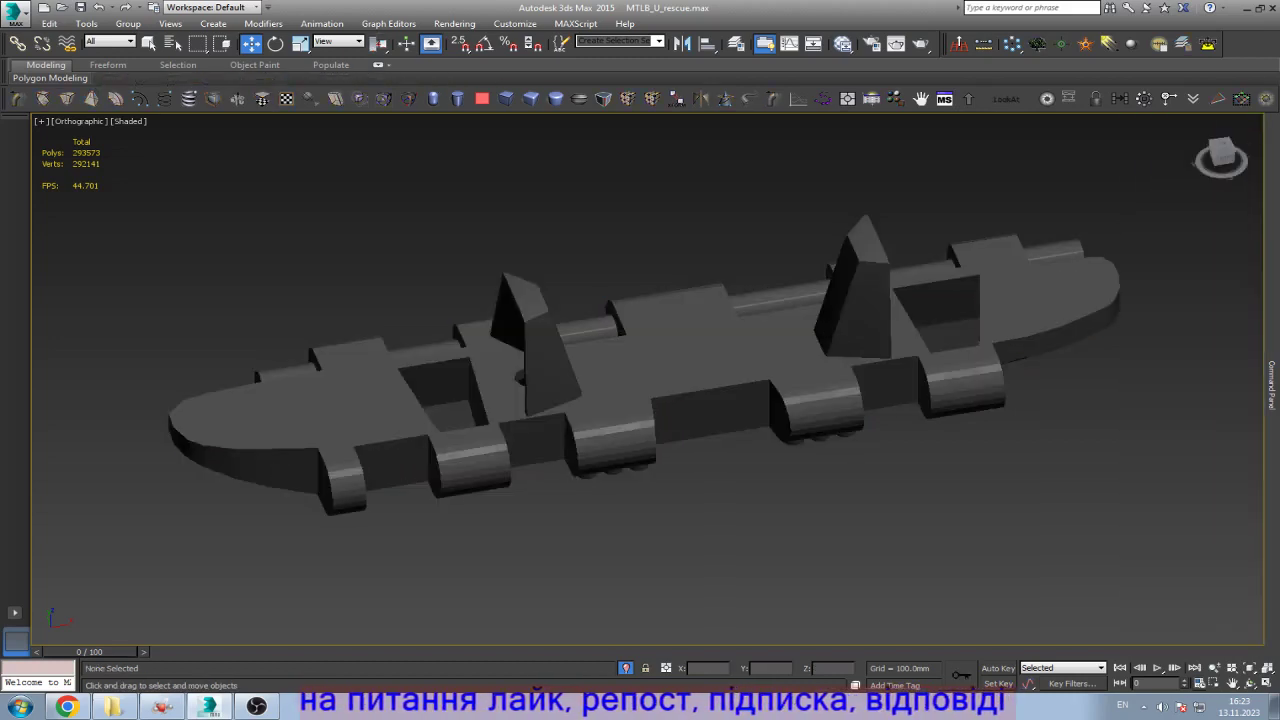
pyautogui.press('F4')
pyautogui.hotkey('ctrl', 'z')
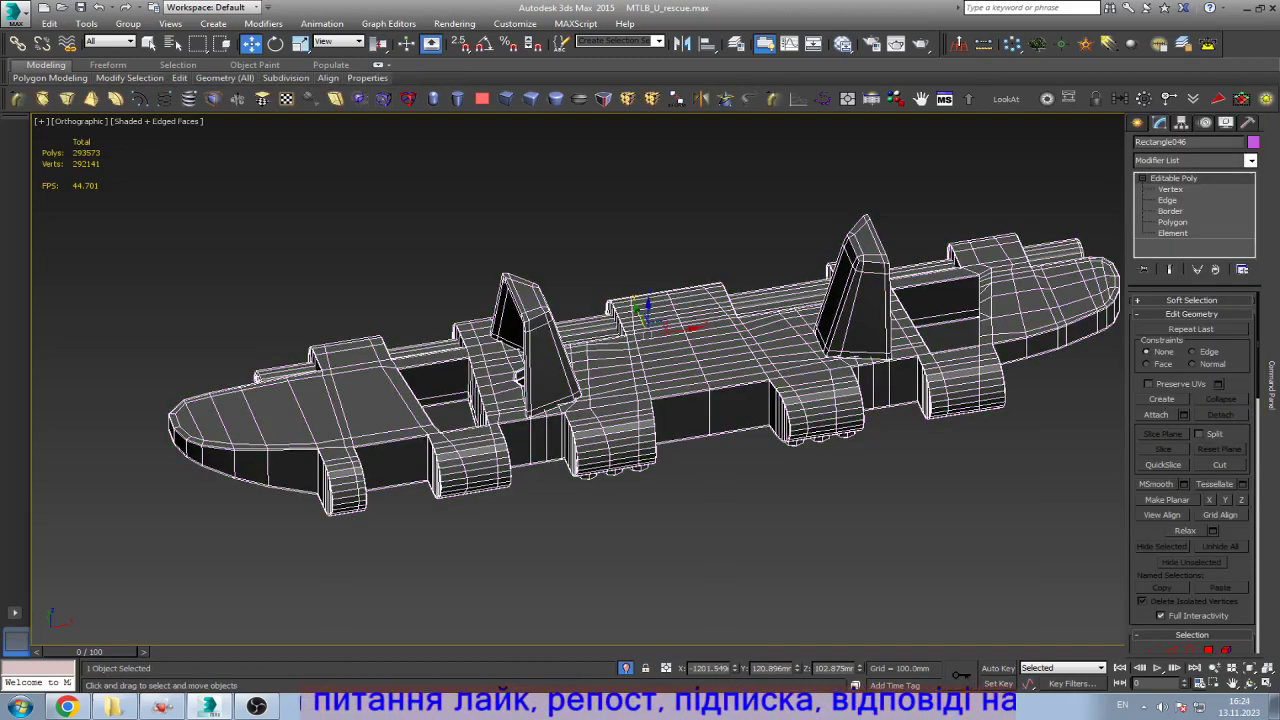
# Step: Select all of the link's elements, then return to object level with edges hidden
pyautogui.press('5')
pyautogui.hotkey('ctrl', 'a')
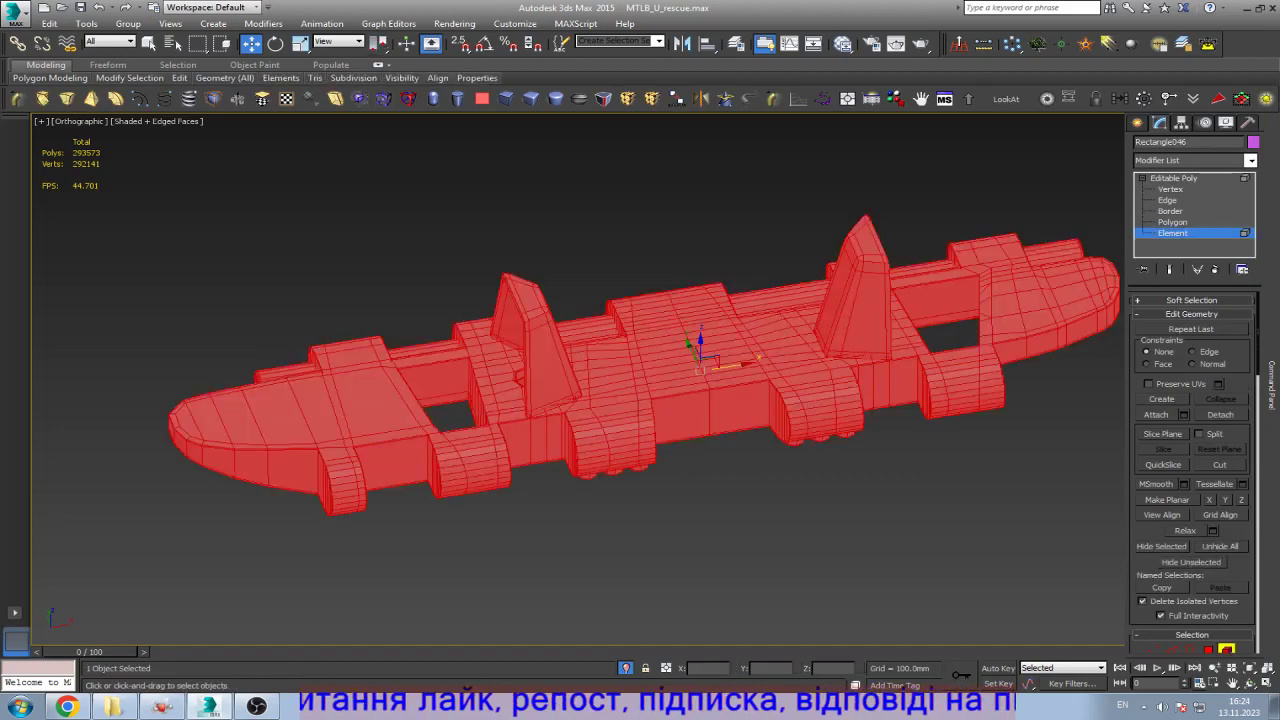
pyautogui.scroll(-10, 1192, 470)
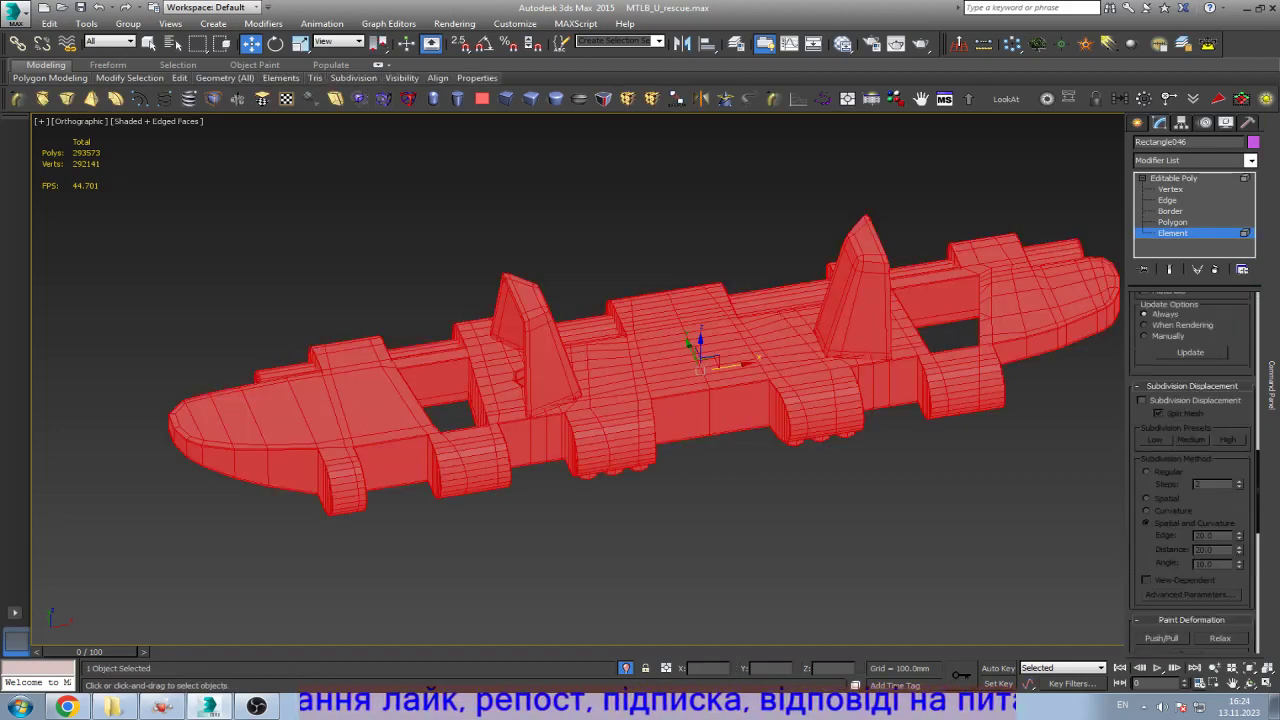
pyautogui.scroll(-5, 1192, 470)
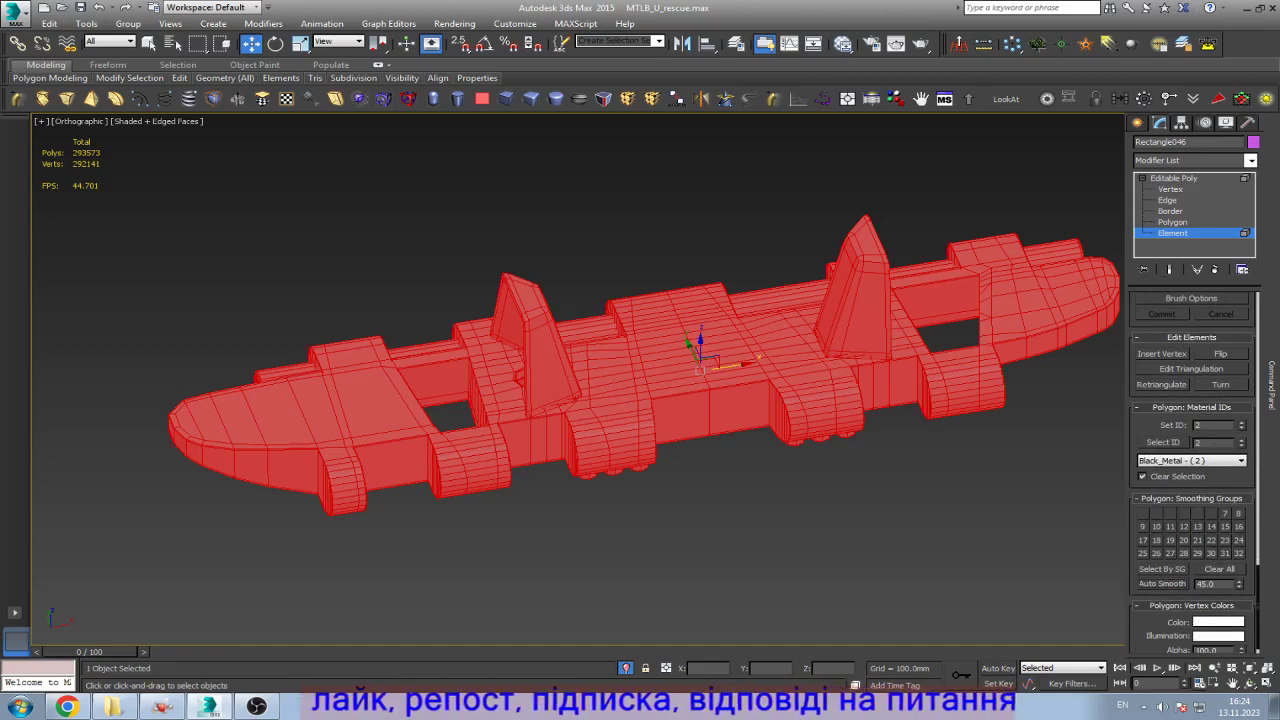
pyautogui.press('5')
pyautogui.press('F4')
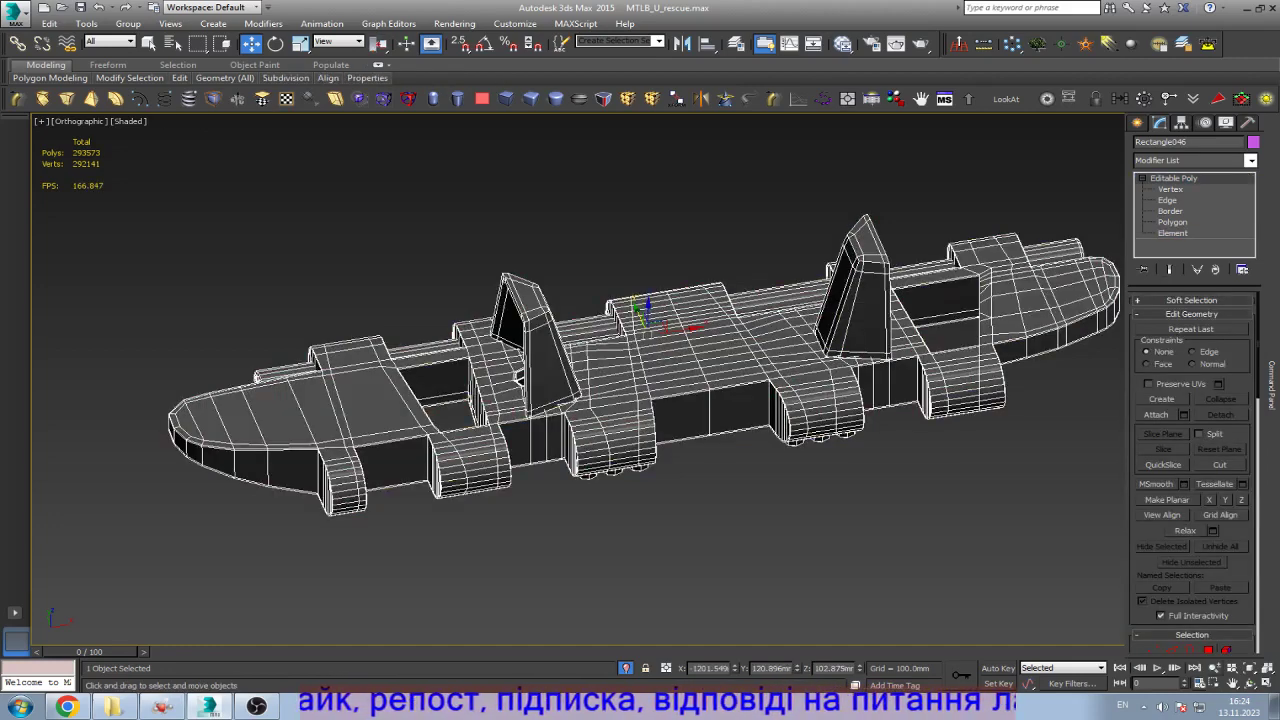
# Step: Show the link side-on in the Left view, framed and with edged faces visible
pyautogui.keyDown('alt'); pyautogui.moveTo(700, 400); pyautogui.dragTo(480, 400, button='middle'); pyautogui.keyUp('alt')
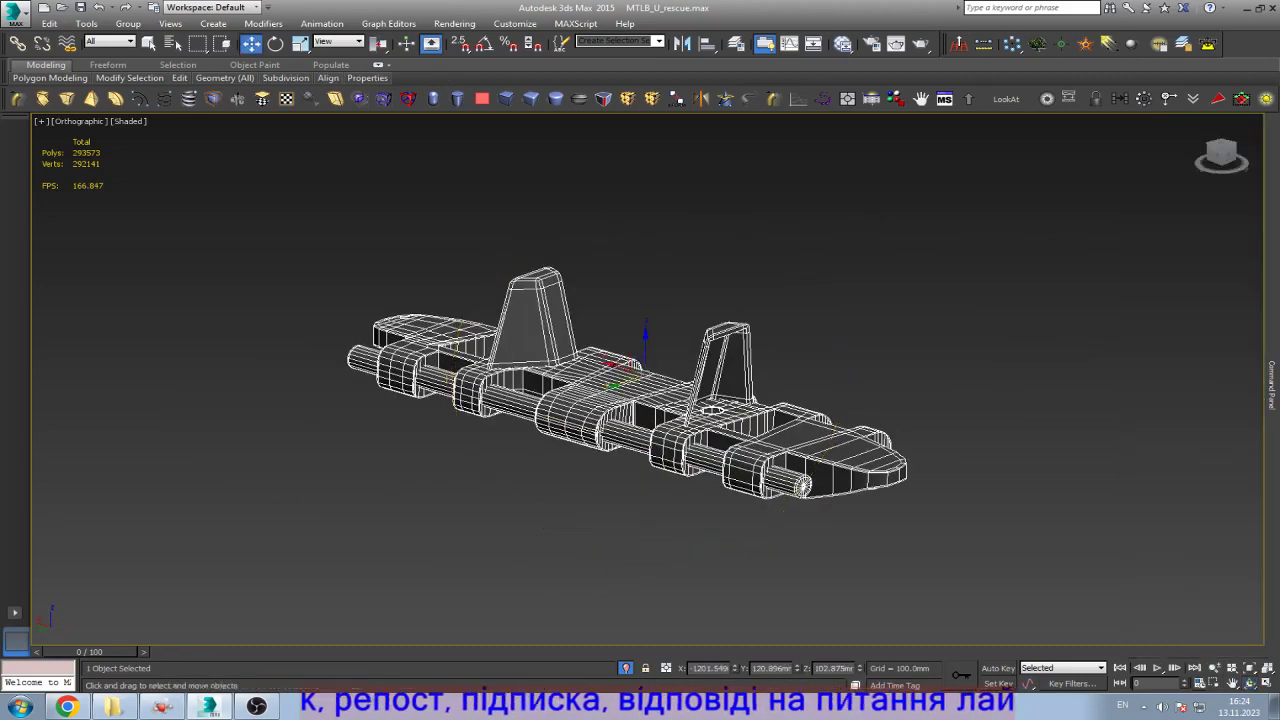
pyautogui.press('F4')
pyautogui.scroll(2, 730, 400)
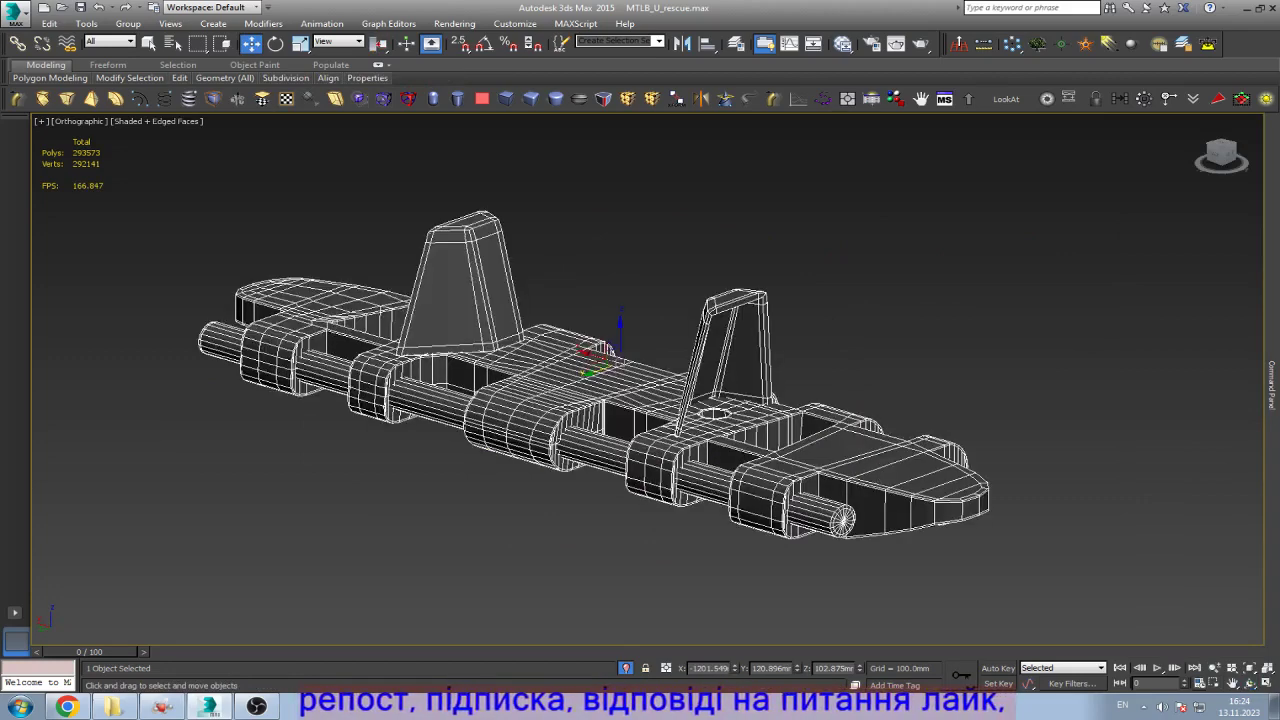
pyautogui.press('l')
pyautogui.press('z')
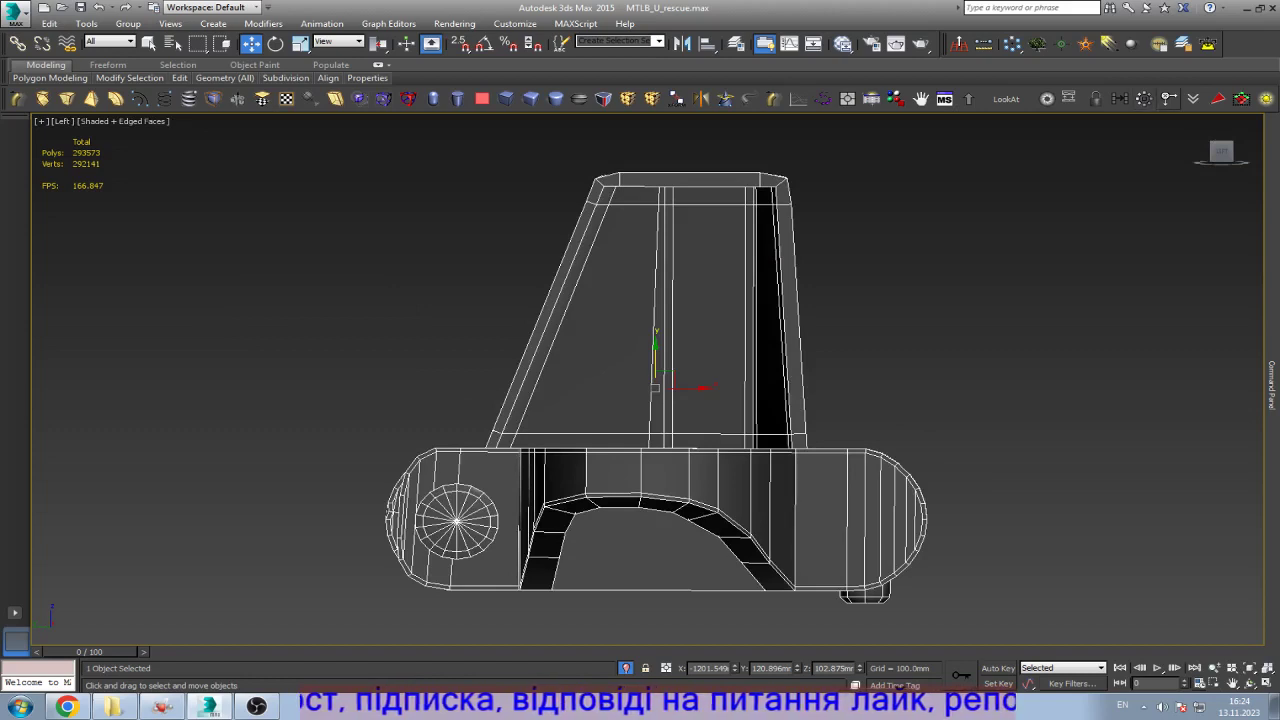
# Step: Select the top of the link's arch and try the move and rotate tools on it
pyautogui.press('4')
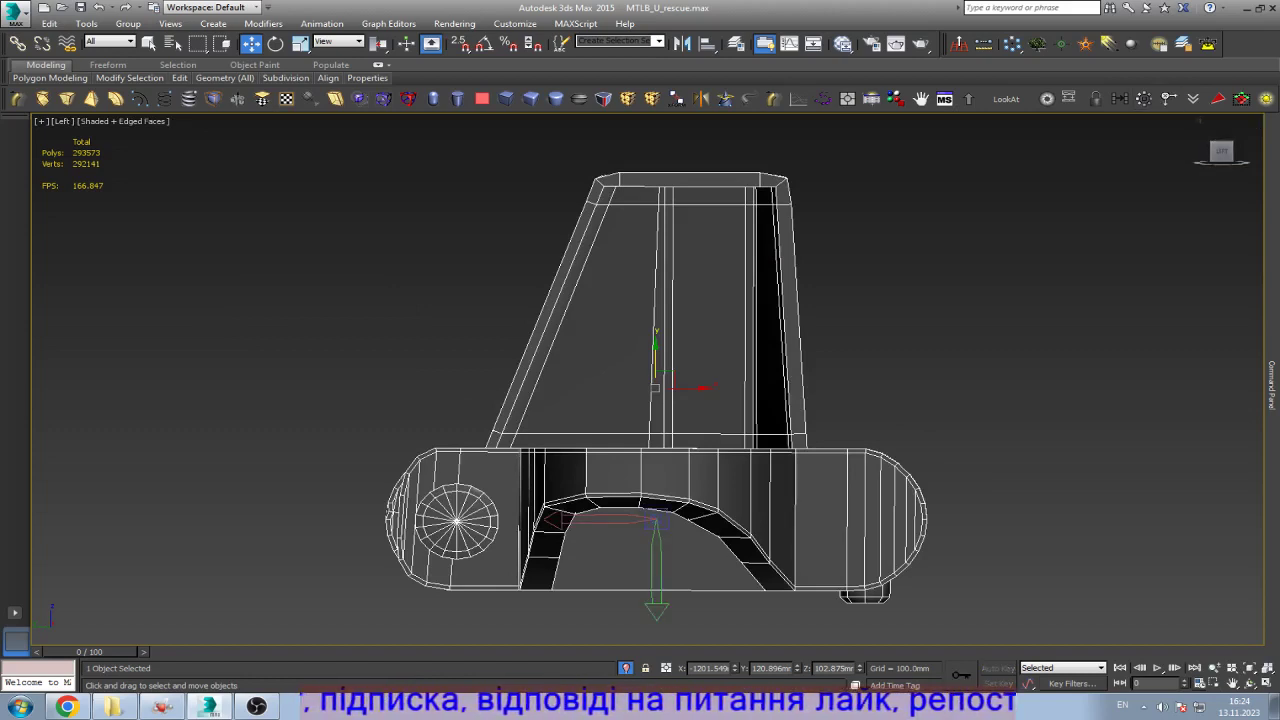
pyautogui.press('q')
pyautogui.press('w')
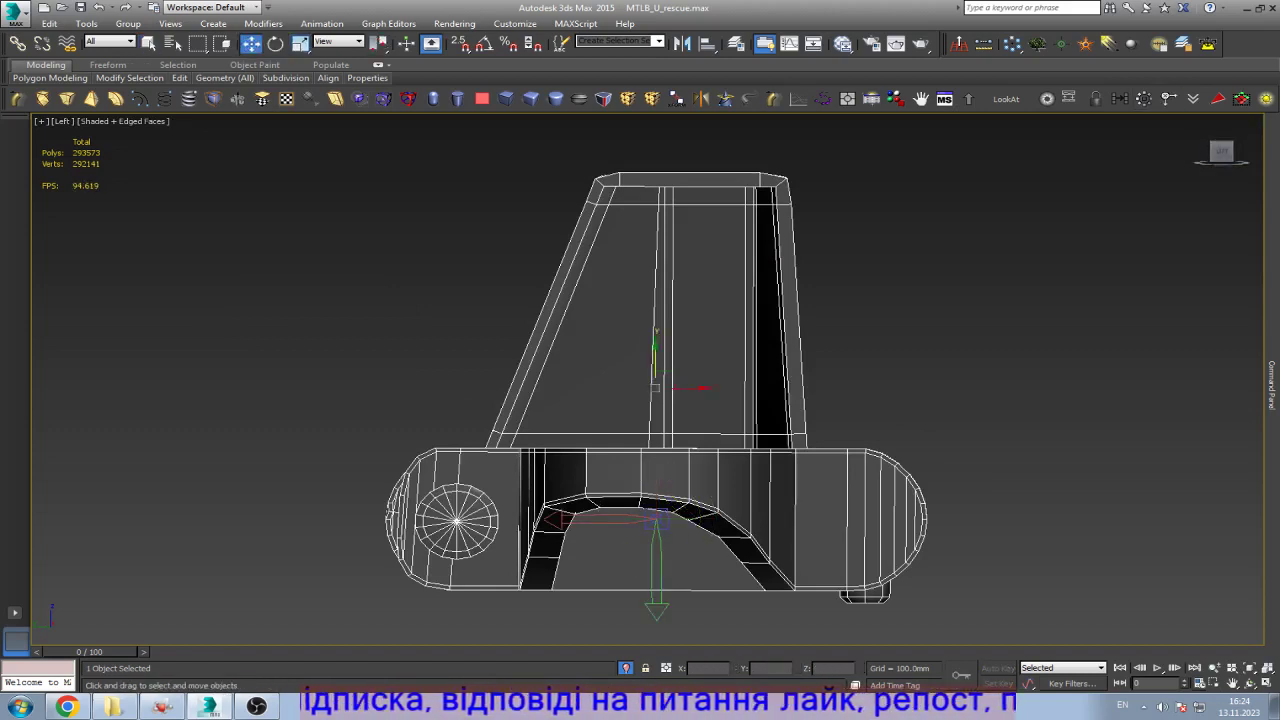
pyautogui.press('e')
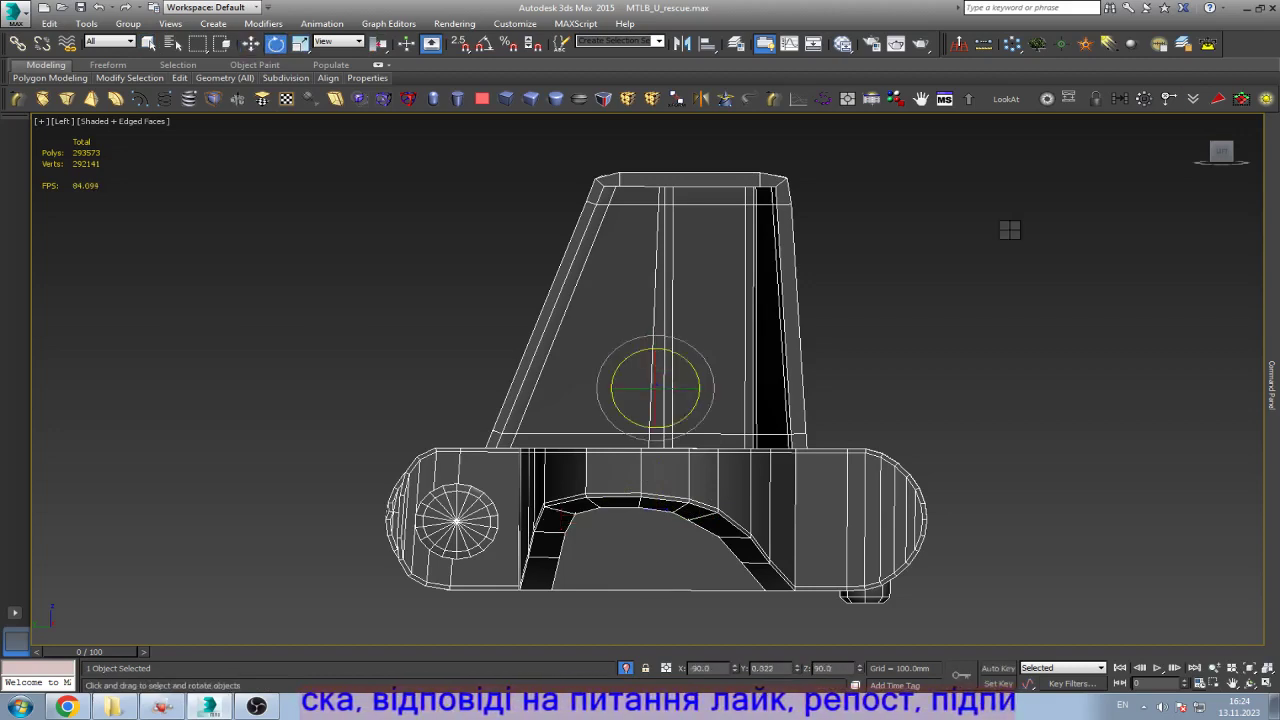
pyautogui.press('w')
pyautogui.scroll(2, 1020, 245)
# Step: Frame the whole link and collapse its entire modifier stack
pyautogui.press('z')
pyautogui.click(1038, 44)
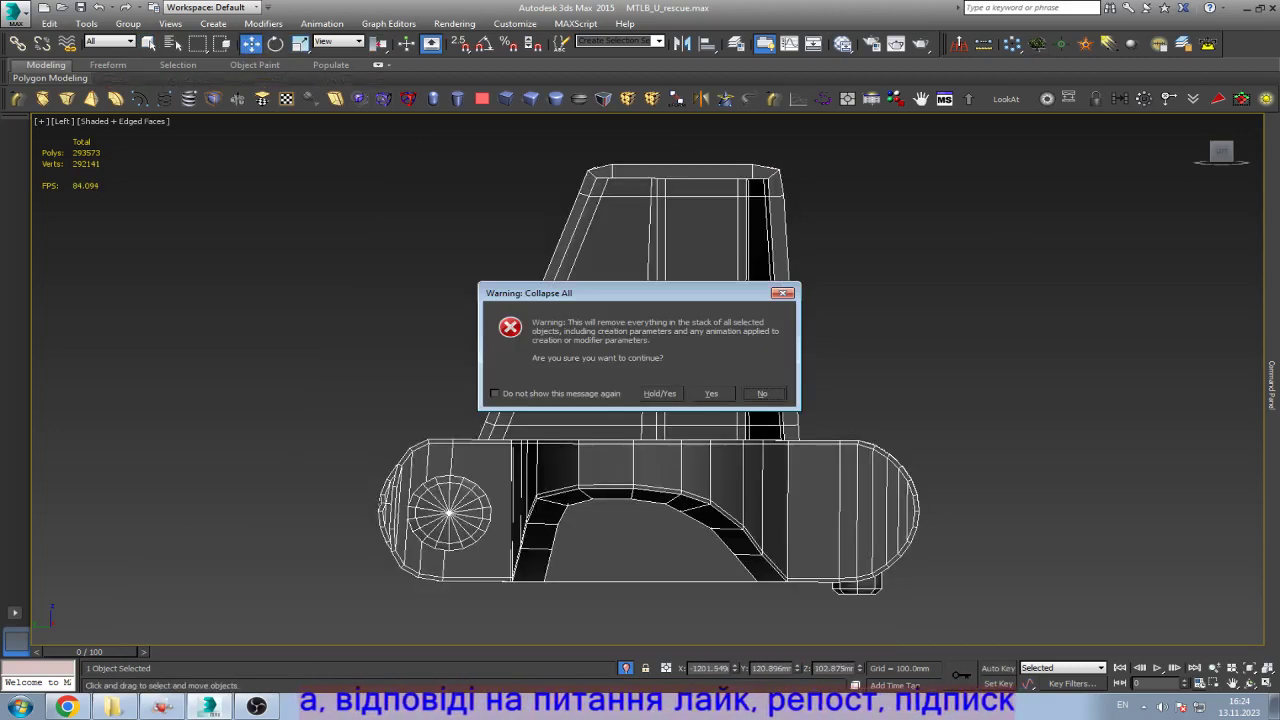
pyautogui.press('Return')
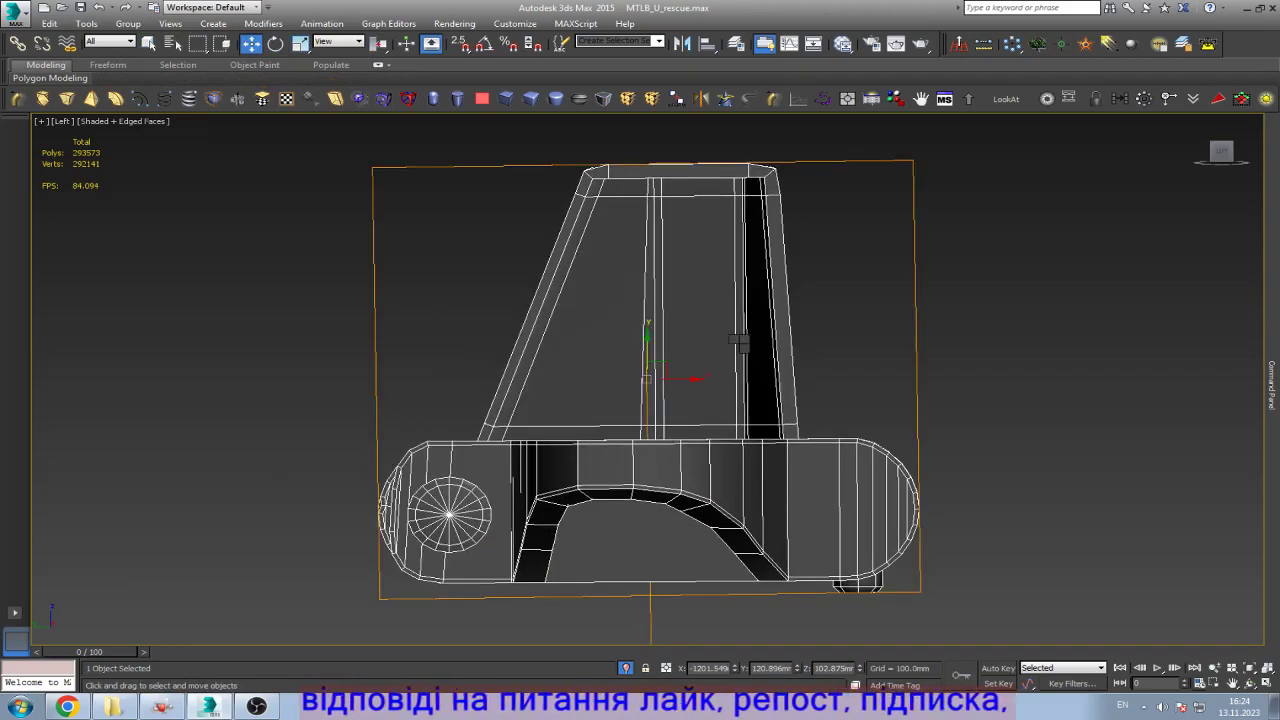
# Step: Select the lower arch edge and adjust it with rotate and scale
pyautogui.press('2')
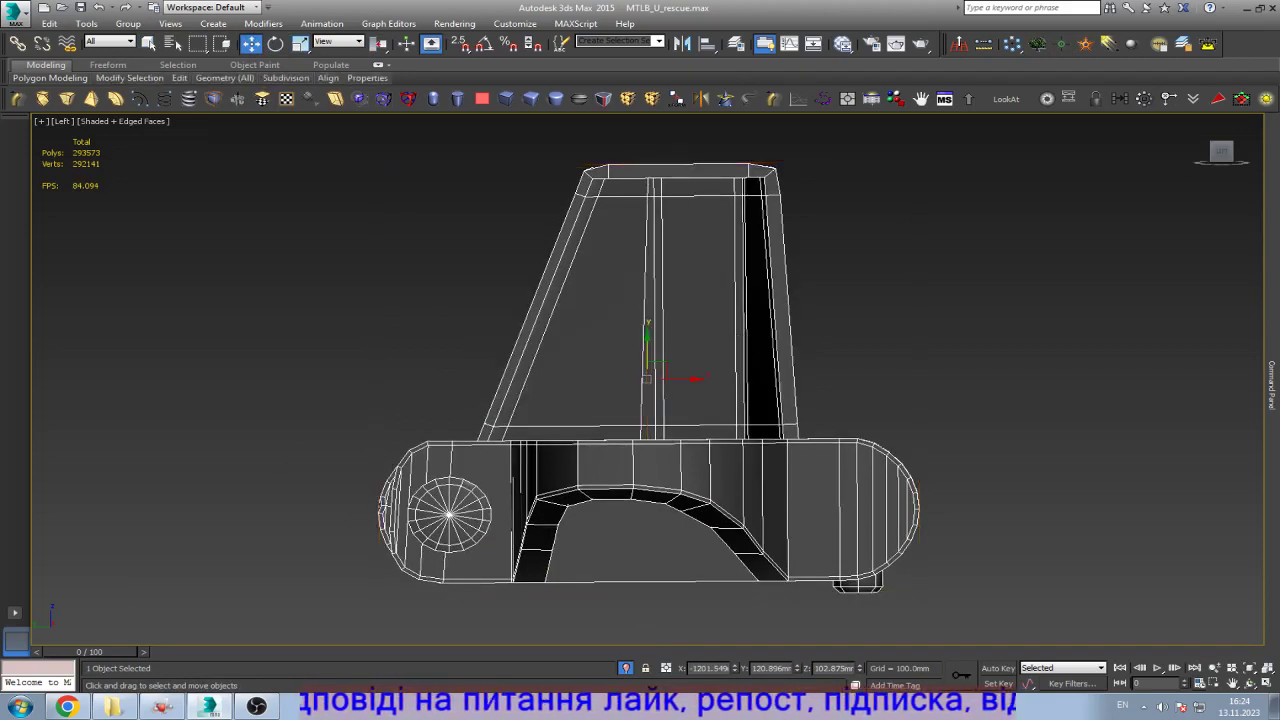
pyautogui.click(648, 505)
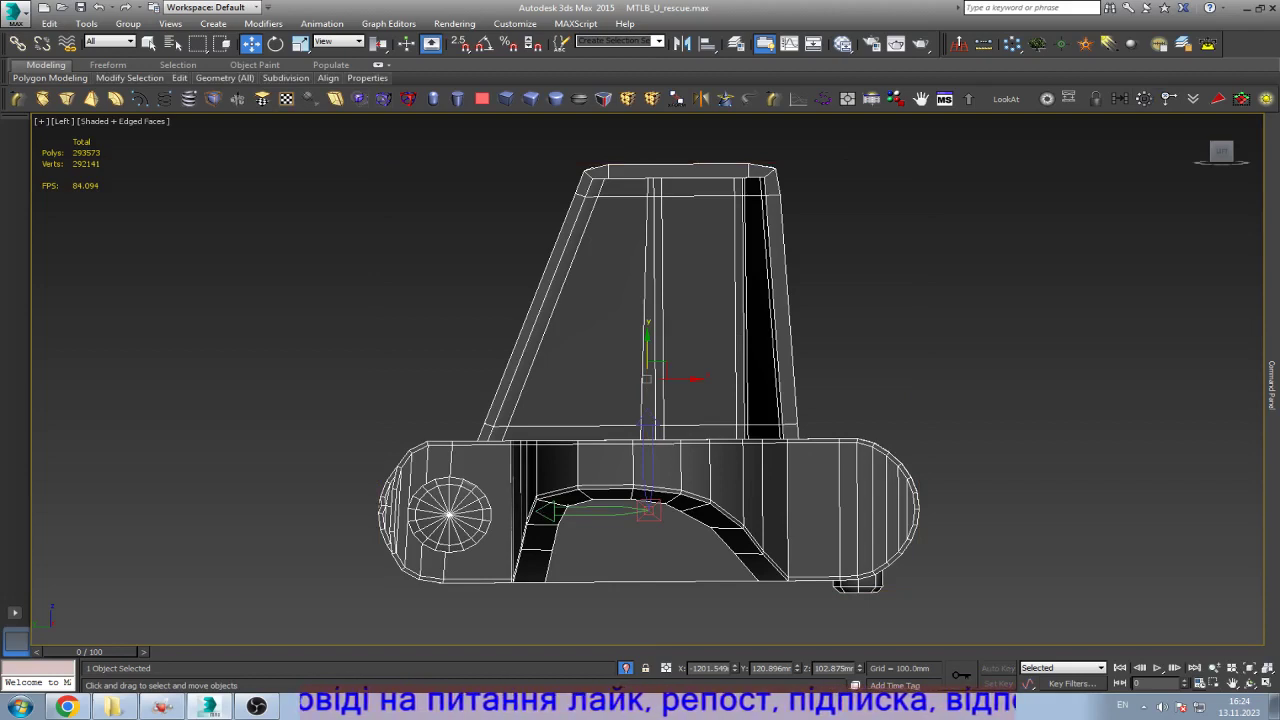
pyautogui.press('e')
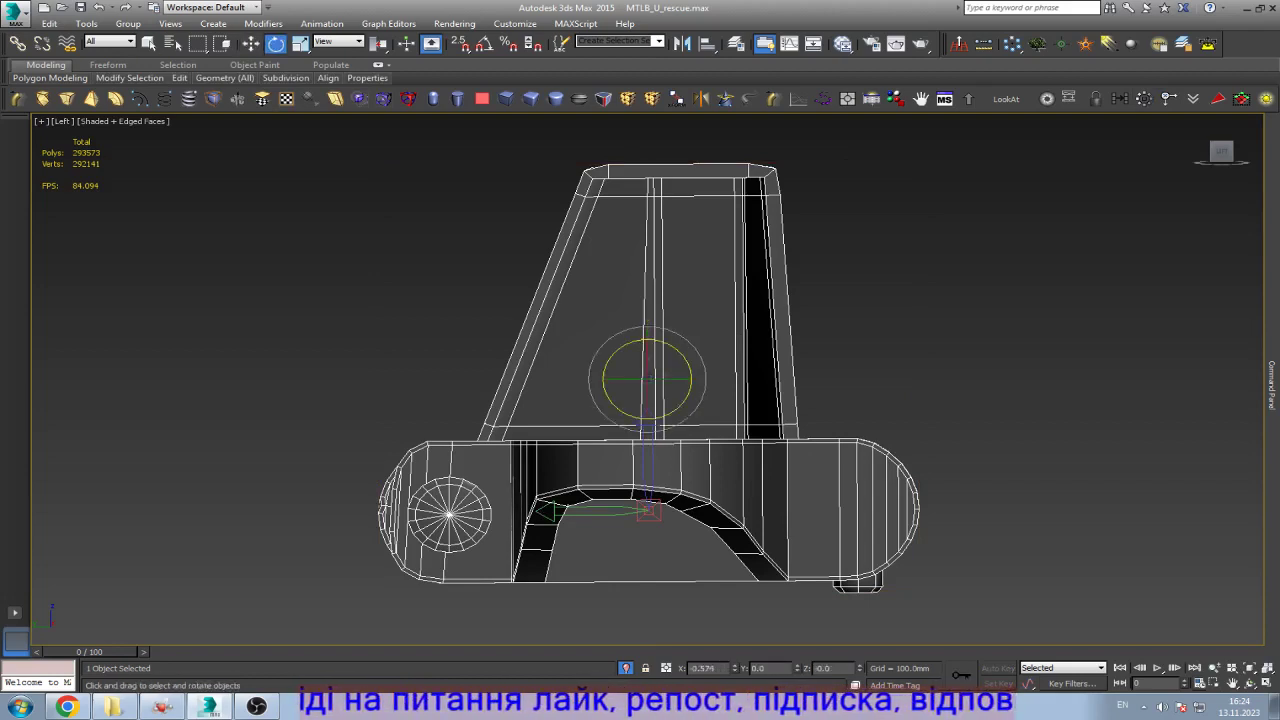
pyautogui.press('r')
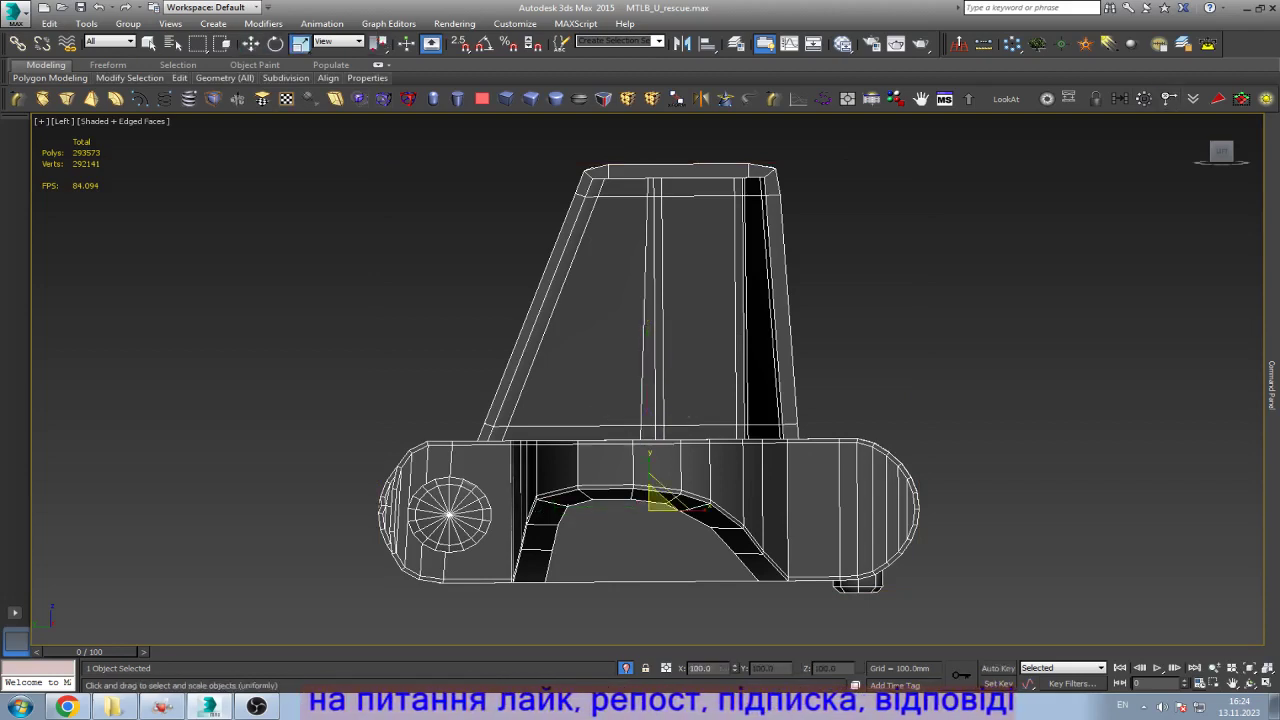
pyautogui.press('w')
# Step: Select the middle part of the link and adjust it with move and rotate
pyautogui.click(648, 378)
pyautogui.press('e')
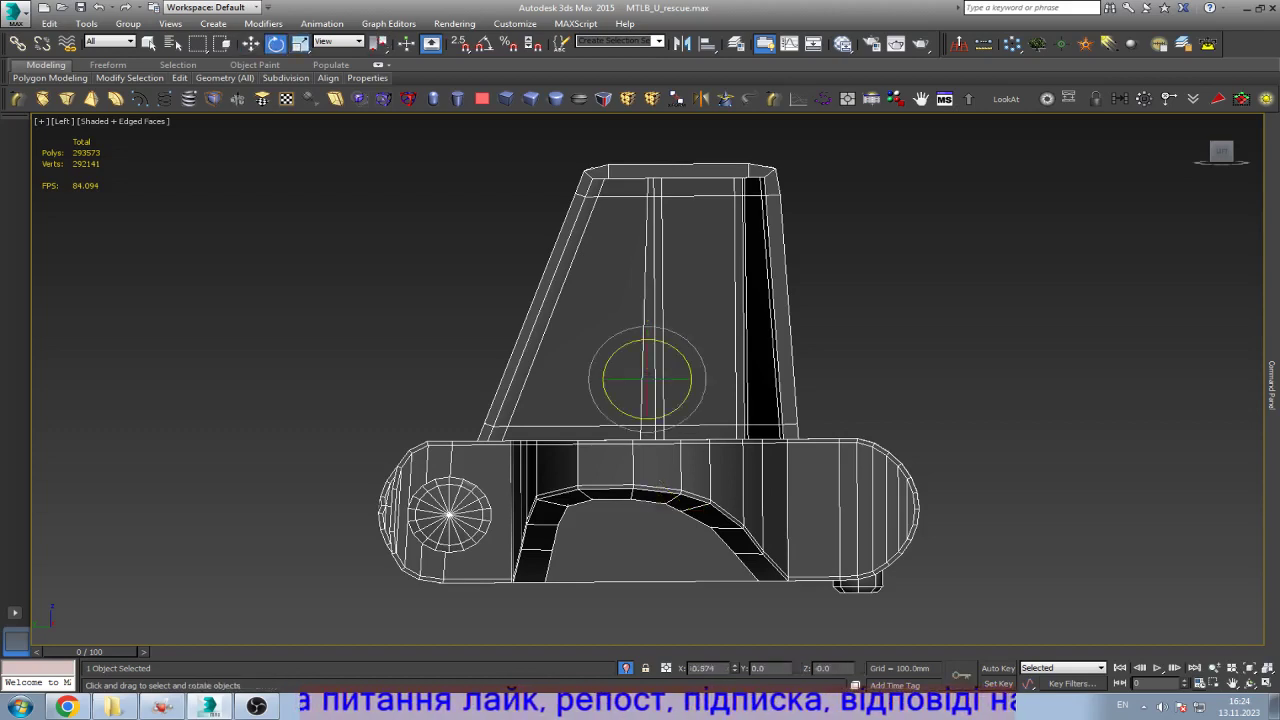
pyautogui.press('w')
pyautogui.press('e')
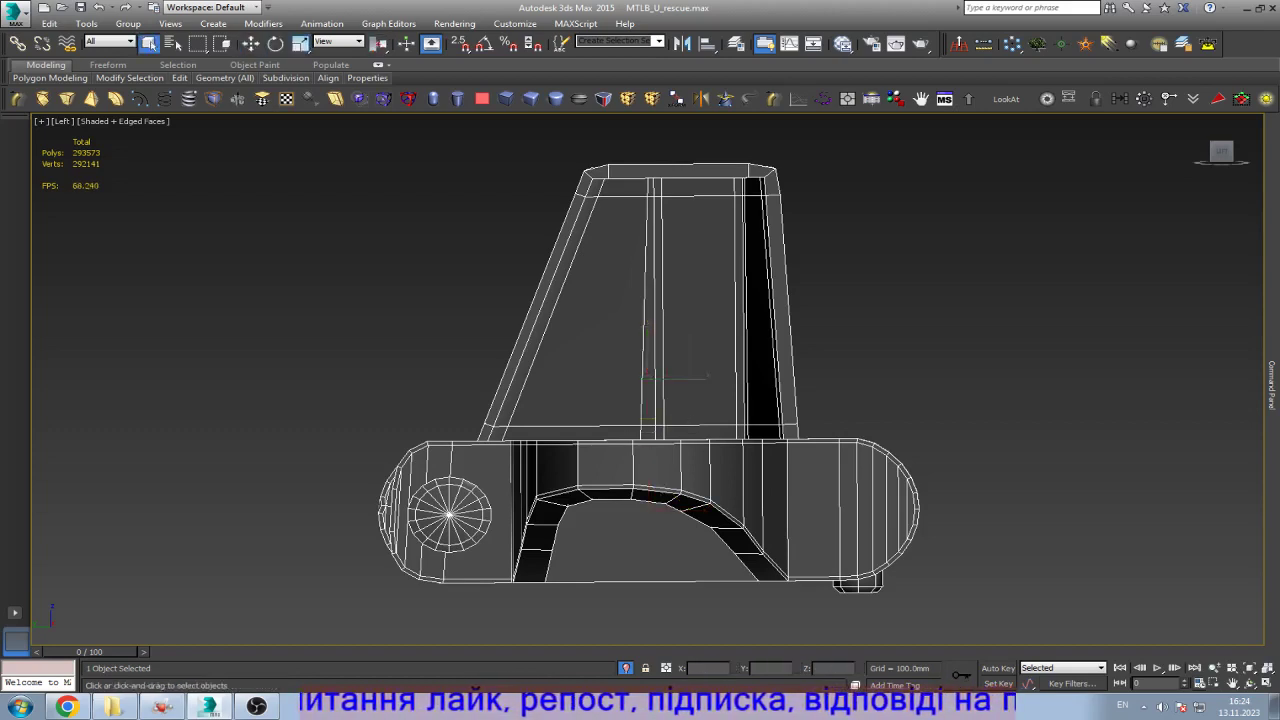
pyautogui.press('e')
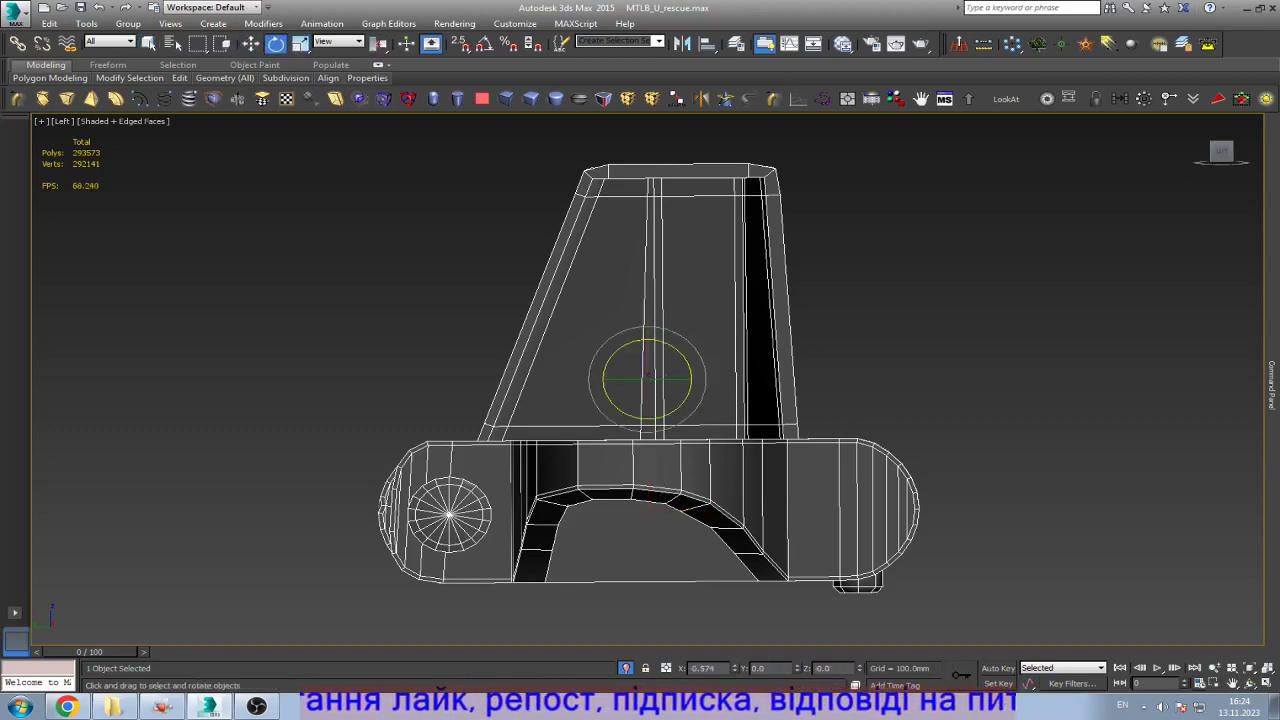
pyautogui.press('w')
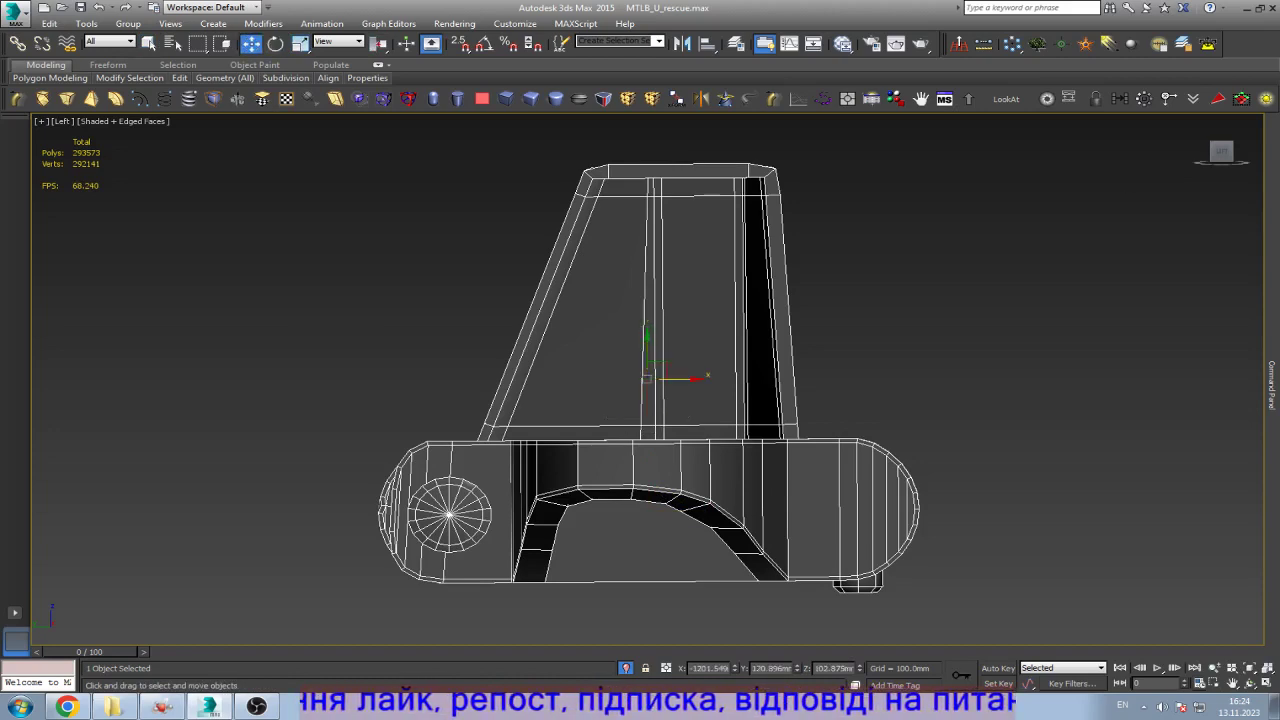
# Step: Unhide all objects and clone the link to the right as instanced copies
pyautogui.hotkey('alt', 'u')
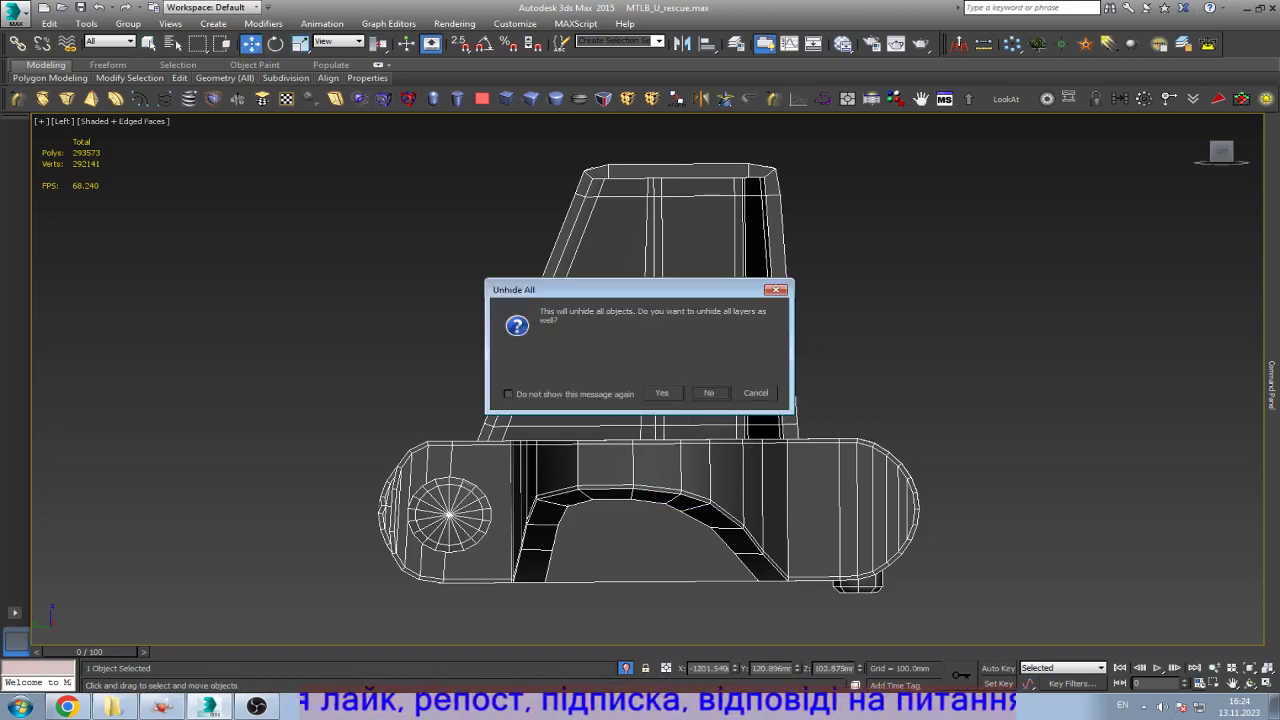
pyautogui.click(708, 392)
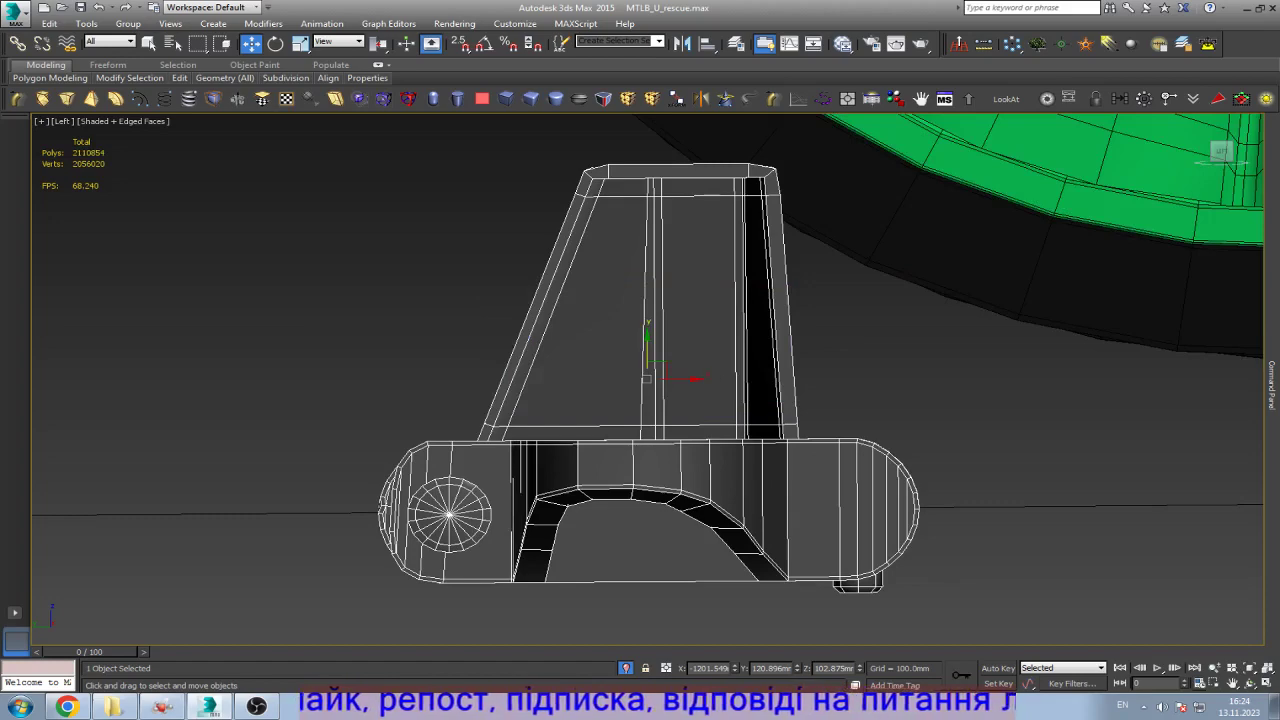
pyautogui.moveTo(648, 378)
pyautogui.keyDown('shift'); pyautogui.mouseDown()
pyautogui.moveTo(1098, 373)
pyautogui.moveTo(1050, 375)
pyautogui.mouseUp(); pyautogui.keyUp('shift')
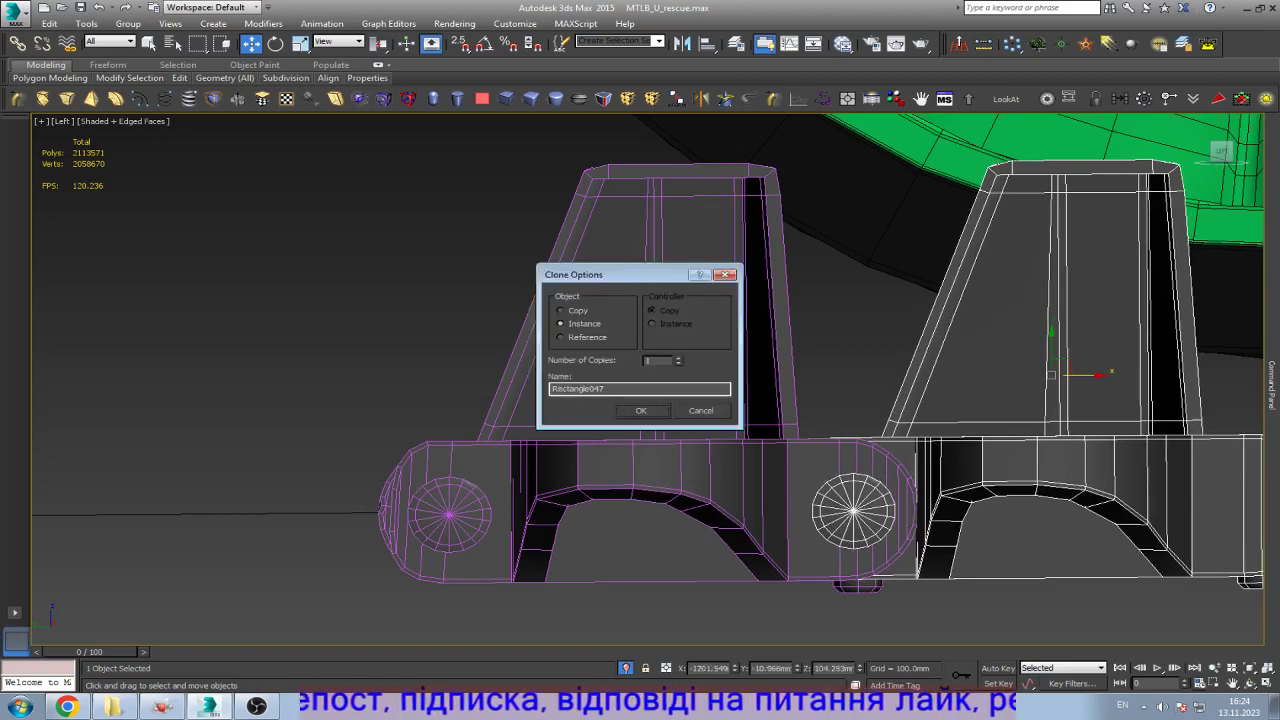
pyautogui.write('2')
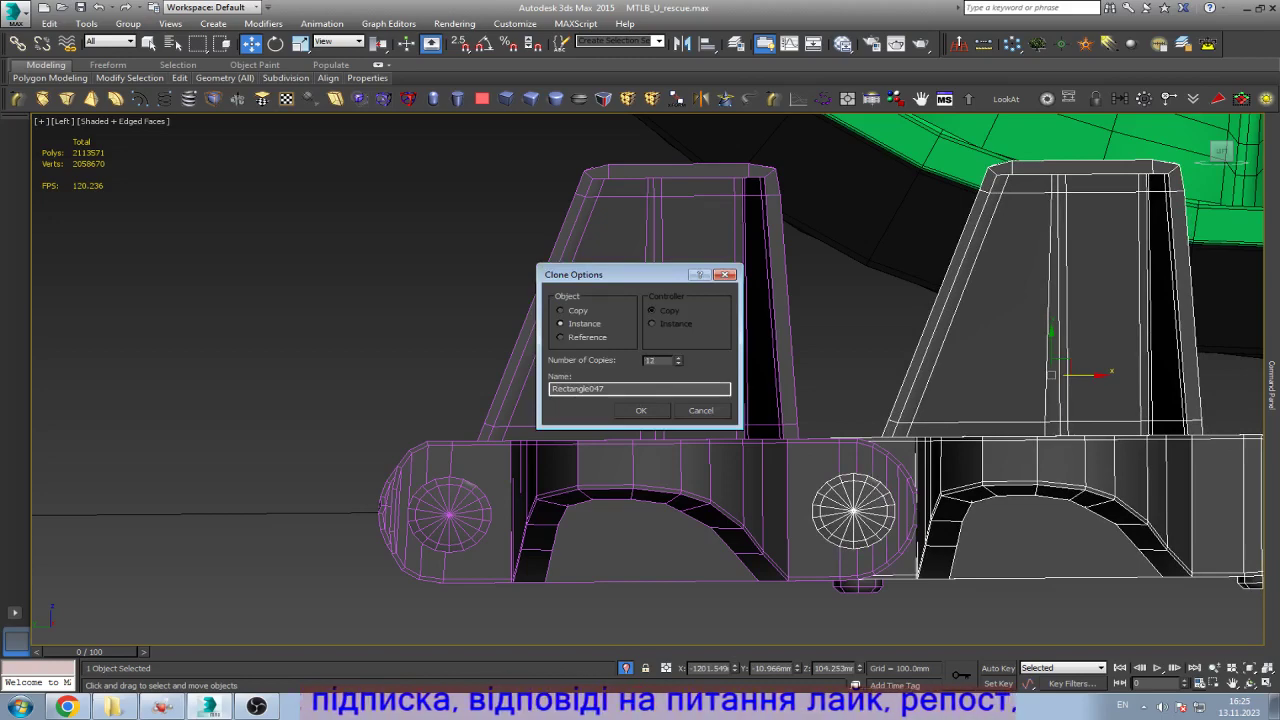
pyautogui.press('Return')
# Step: Bring the new clones into view and slide the end clone into line
pyautogui.moveTo(1050, 375); pyautogui.dragTo(650, 378, button='middle')
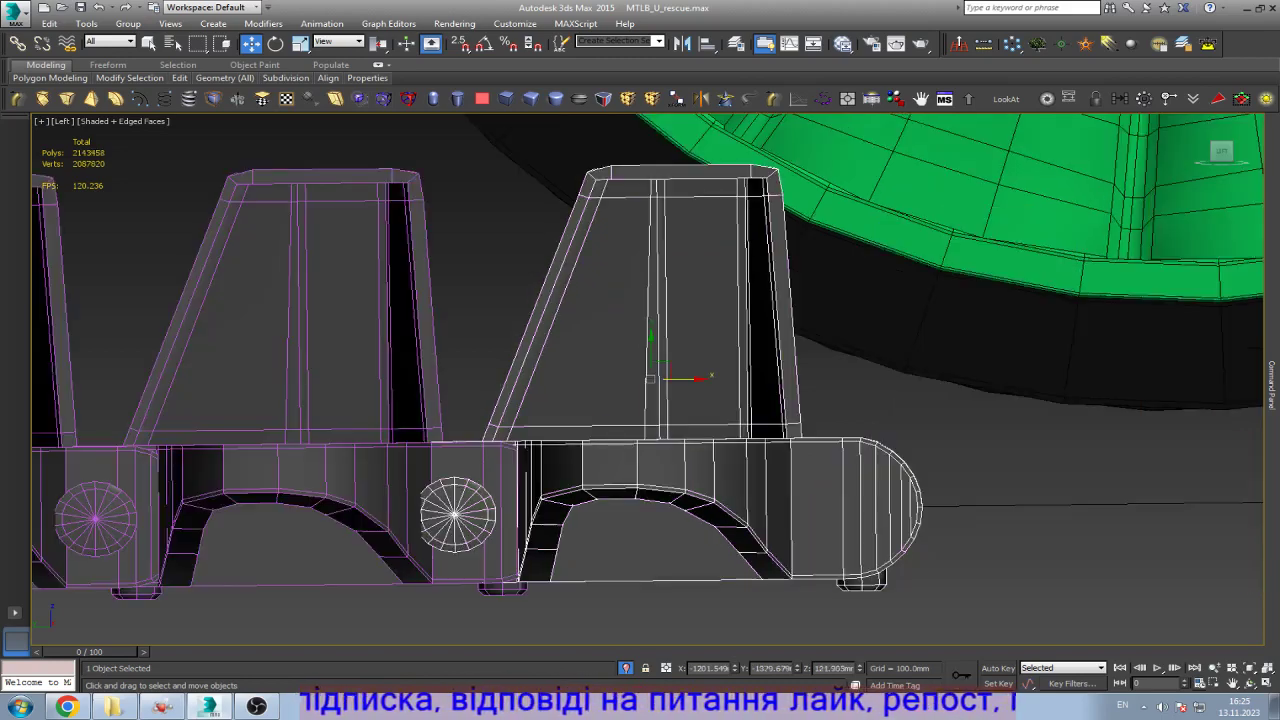
pyautogui.moveTo(650, 378)
pyautogui.mouseDown()
pyautogui.moveTo(586, 376)
pyautogui.moveTo(766, 376)
pyautogui.moveTo(700, 378)
pyautogui.mouseUp()
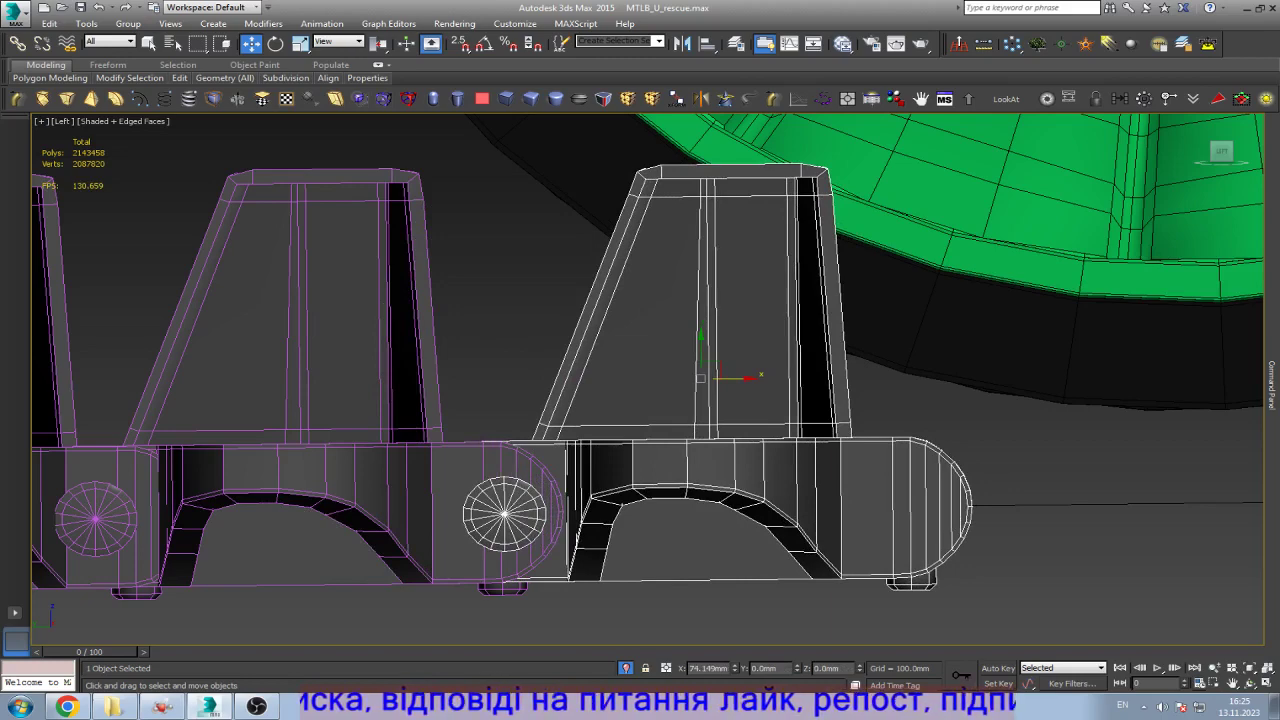
pyautogui.scroll(-5, 990, 415)
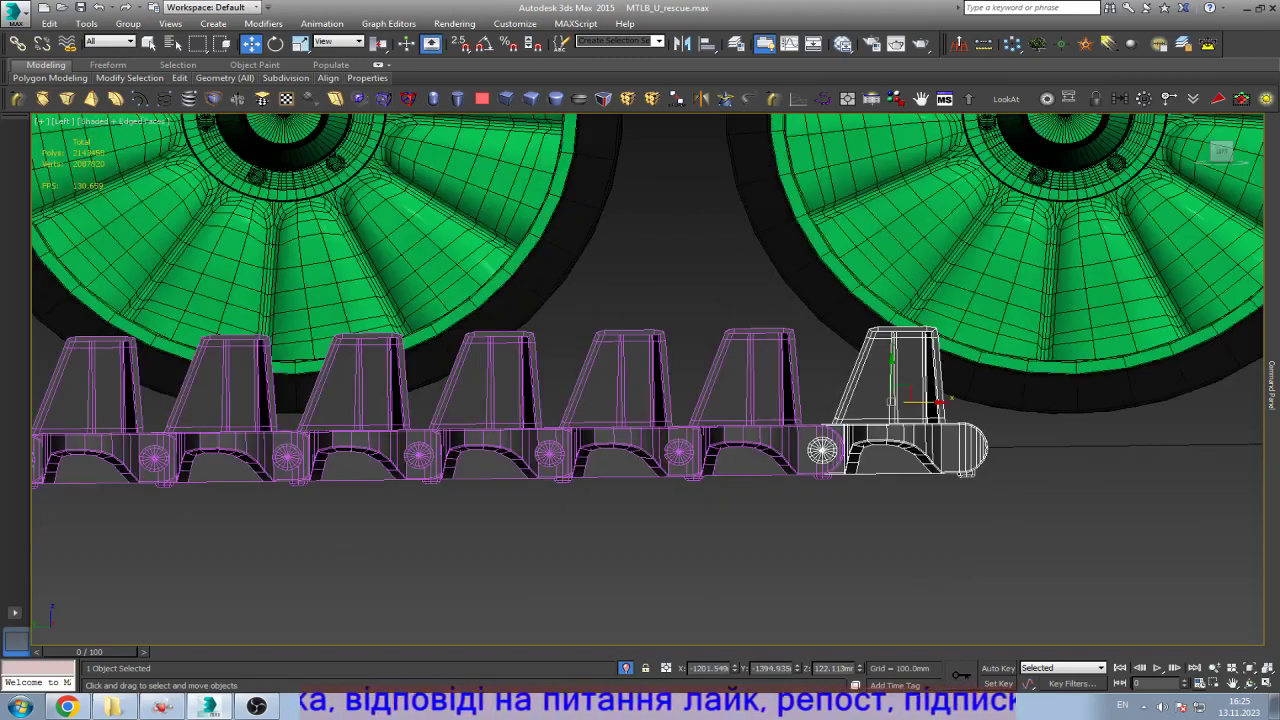
pyautogui.scroll(-2, 856, 440)
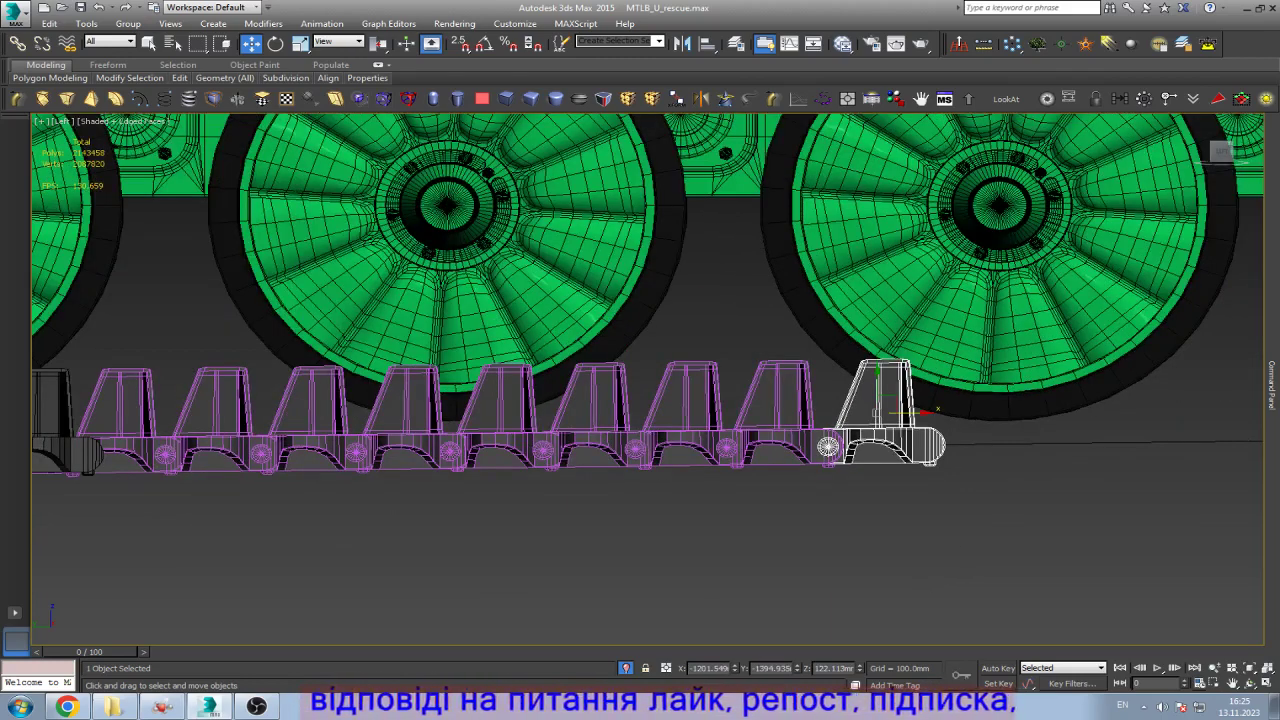
# Step: Select the unwanted track clones, delete them, and zoom to the remaining link
pyautogui.keyDown('ctrl'); pyautogui.click(775, 440); pyautogui.keyUp('ctrl')
pyautogui.keyDown('ctrl'); pyautogui.click(682, 440); pyautogui.keyUp('ctrl')
pyautogui.keyDown('ctrl'); pyautogui.click(588, 440); pyautogui.keyUp('ctrl')
pyautogui.scroll(-2, 595, 422)
pyautogui.keyDown('ctrl'); pyautogui.click(495, 440); pyautogui.keyUp('ctrl')
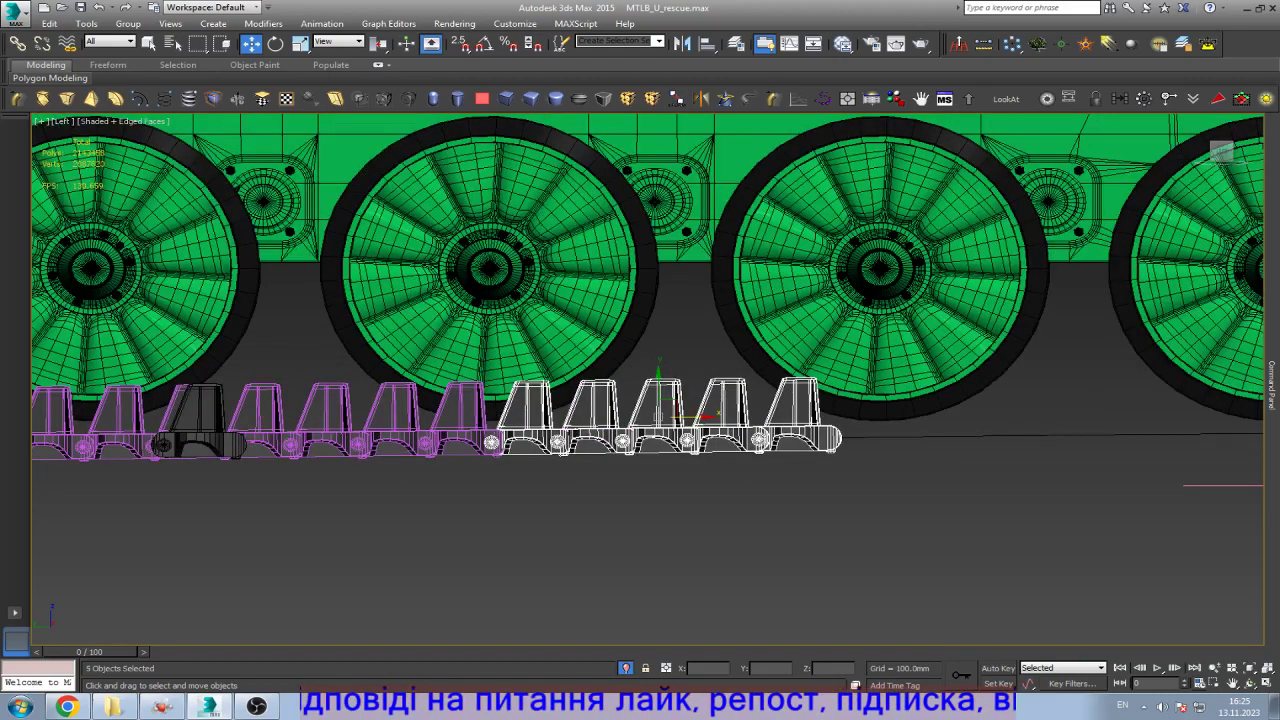
pyautogui.scroll(-4, 644, 444)
pyautogui.keyDown('alt'); pyautogui.click(597, 432); pyautogui.keyUp('alt')
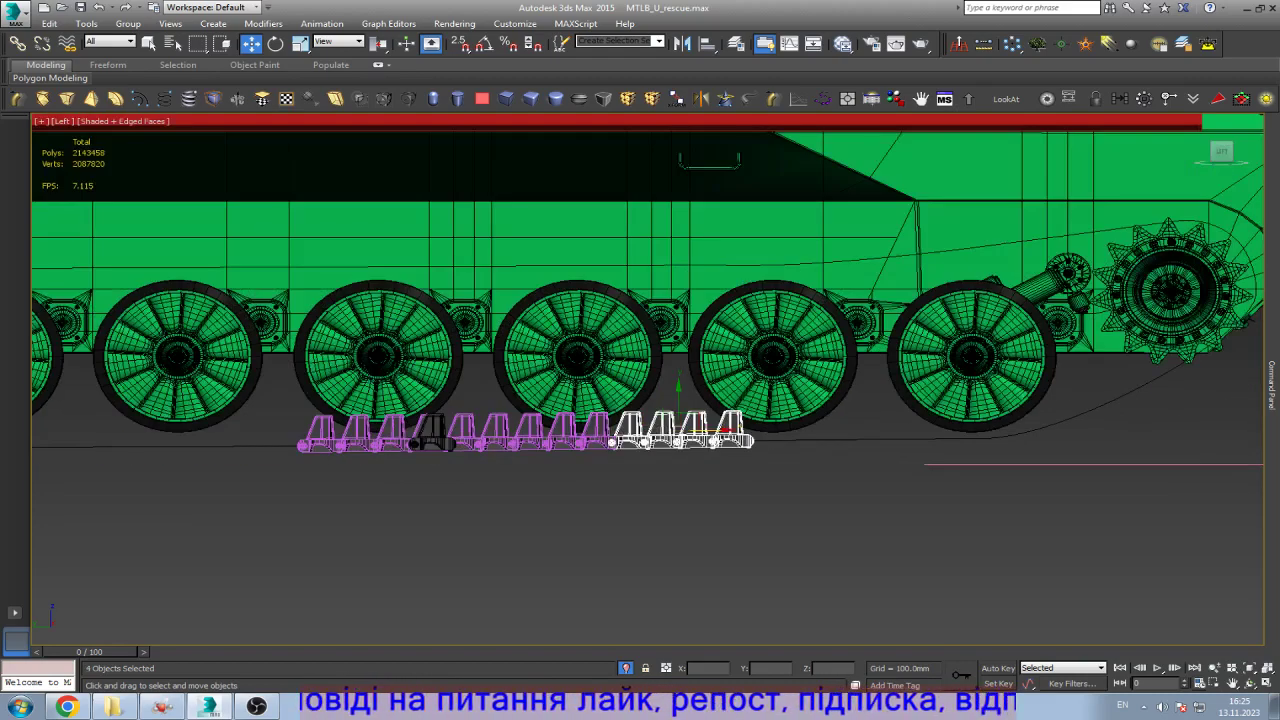
pyautogui.keyDown('alt'); pyautogui.click(629, 430); pyautogui.keyUp('alt')
pyautogui.keyDown('alt'); pyautogui.click(662, 432); pyautogui.keyUp('alt')
pyautogui.keyDown('alt'); pyautogui.click(695, 432); pyautogui.keyUp('alt')
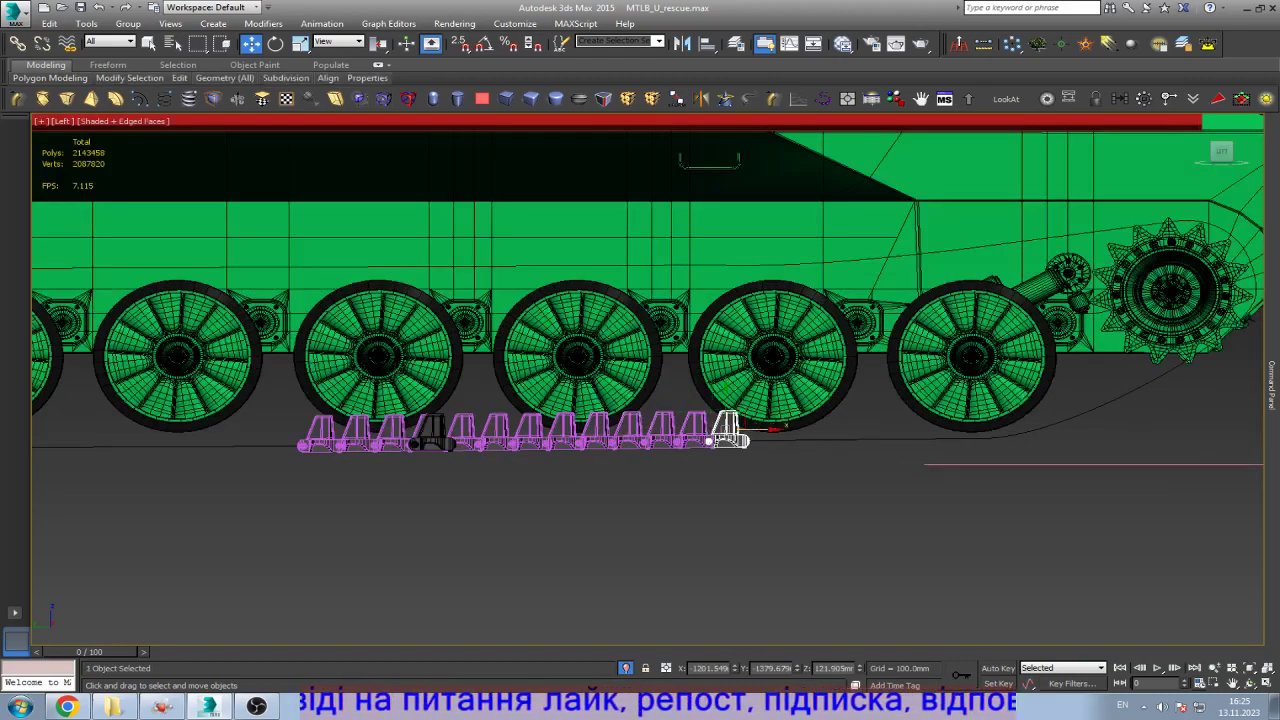
pyautogui.hotkey('ctrl', 'z')
pyautogui.press('z')
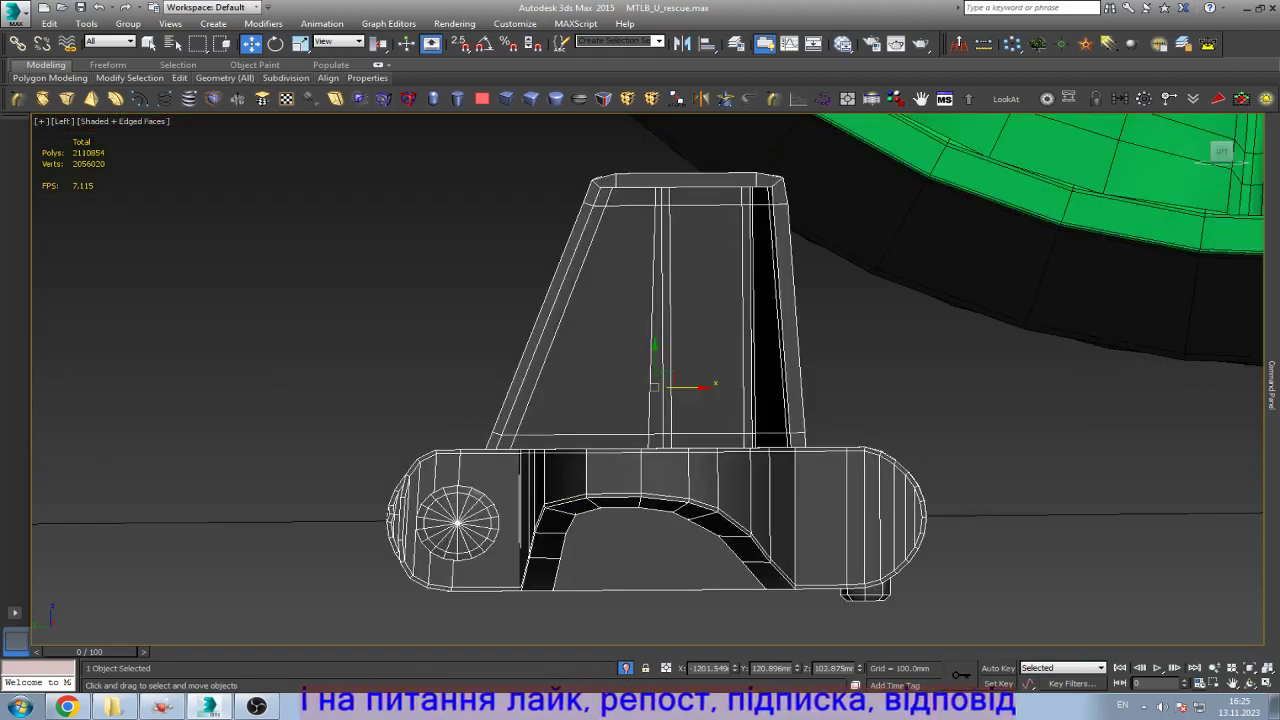
# Step: Delete the extra track piece, then select and frame the remaining one
pyautogui.scroll(-5, 325, 451)
pyautogui.scroll(2, 880, 440)
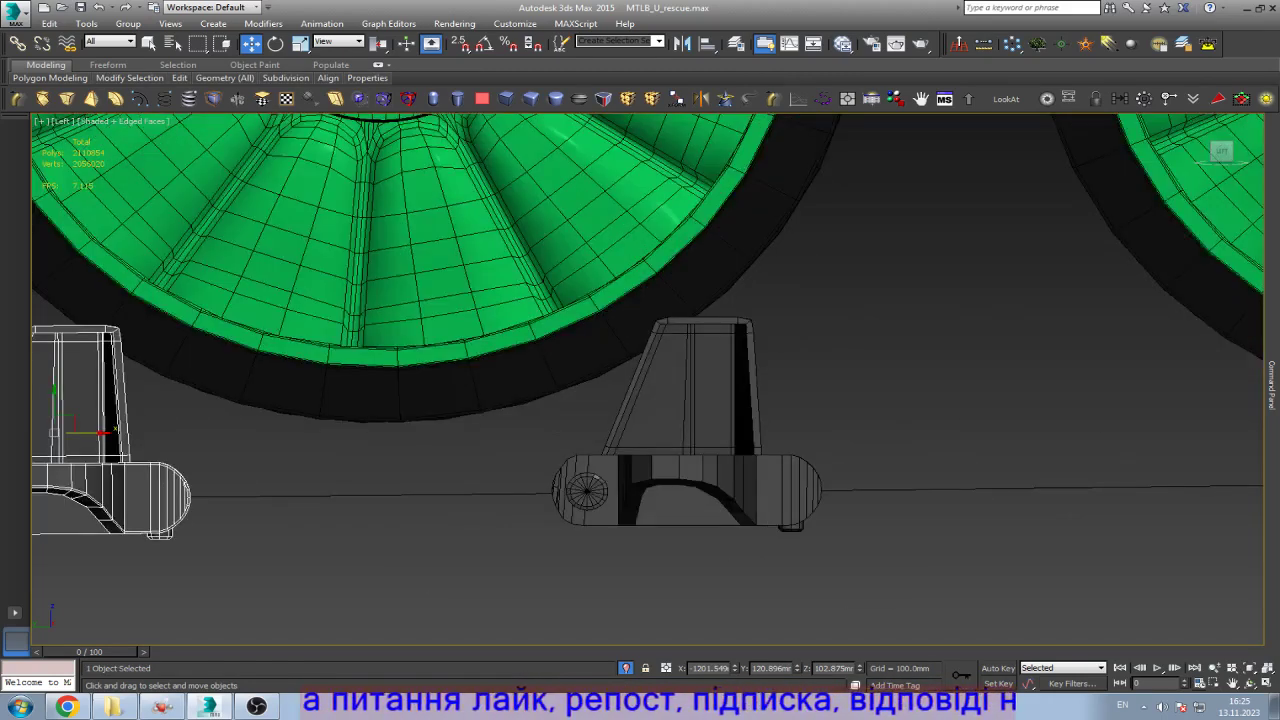
pyautogui.scroll(2, 755, 565)
pyautogui.press('Delete')
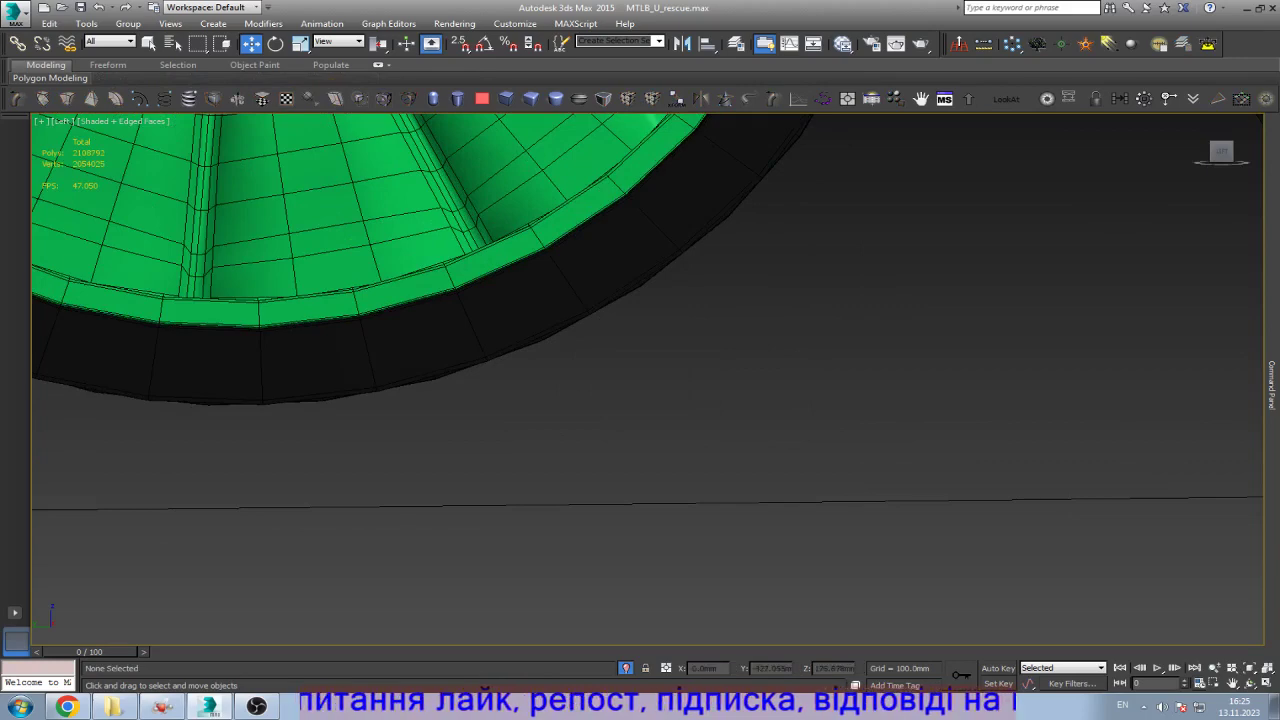
pyautogui.scroll(-4, 640, 380)
pyautogui.click(550, 420)
pyautogui.press('z')
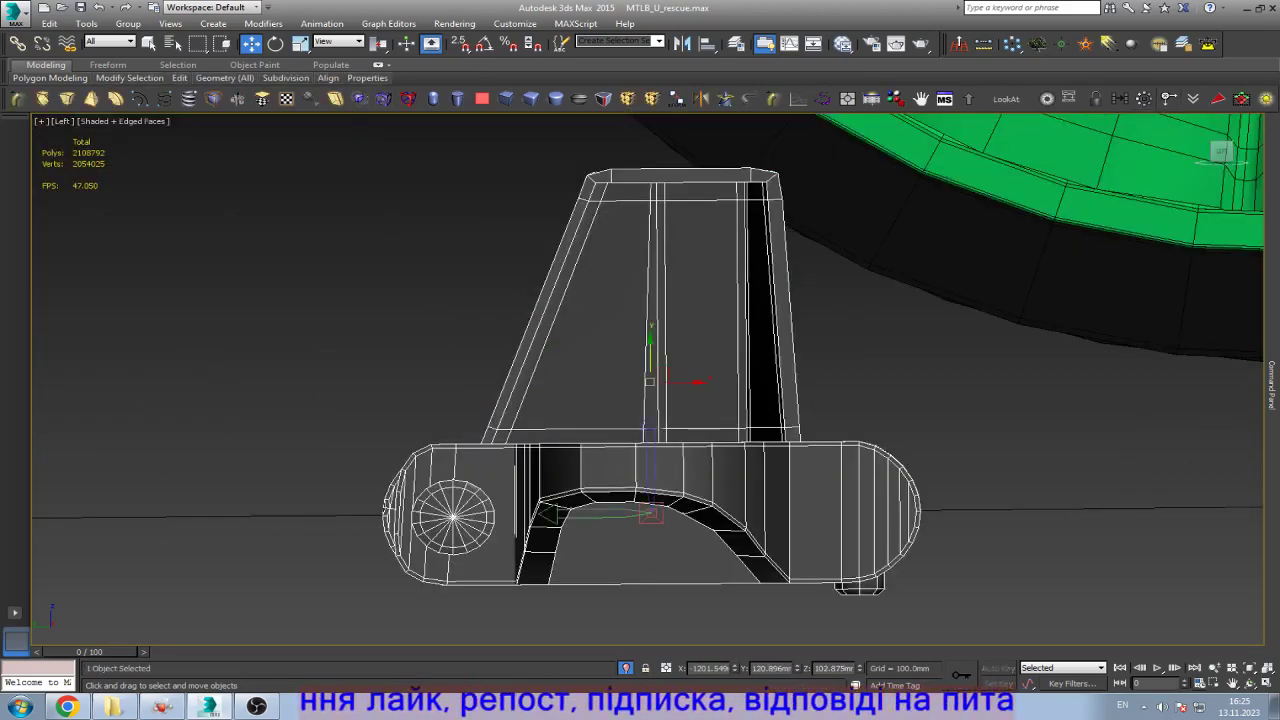
# Step: Move the remaining link left and slightly up, then orbit to view the links at an angle
pyautogui.moveTo(650, 360); pyautogui.dragTo(520, 368)
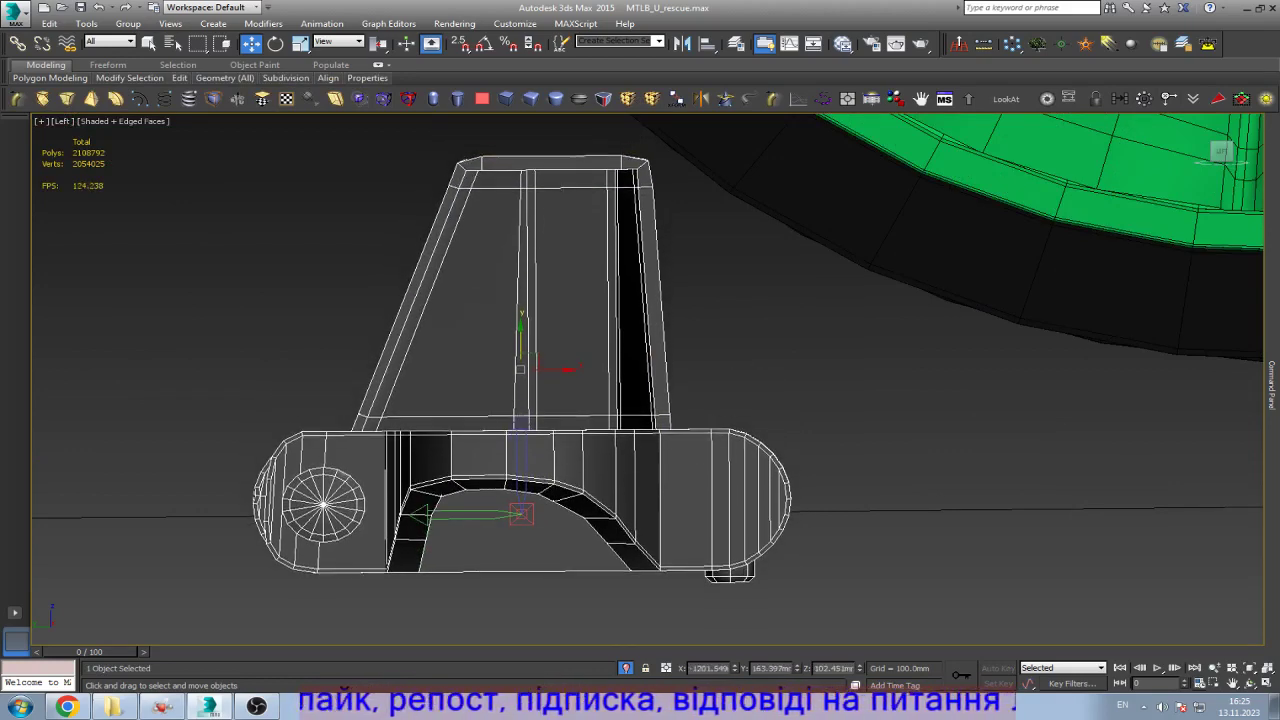
pyautogui.moveTo(637, 317); pyautogui.dragTo(765, 327, button='middle')
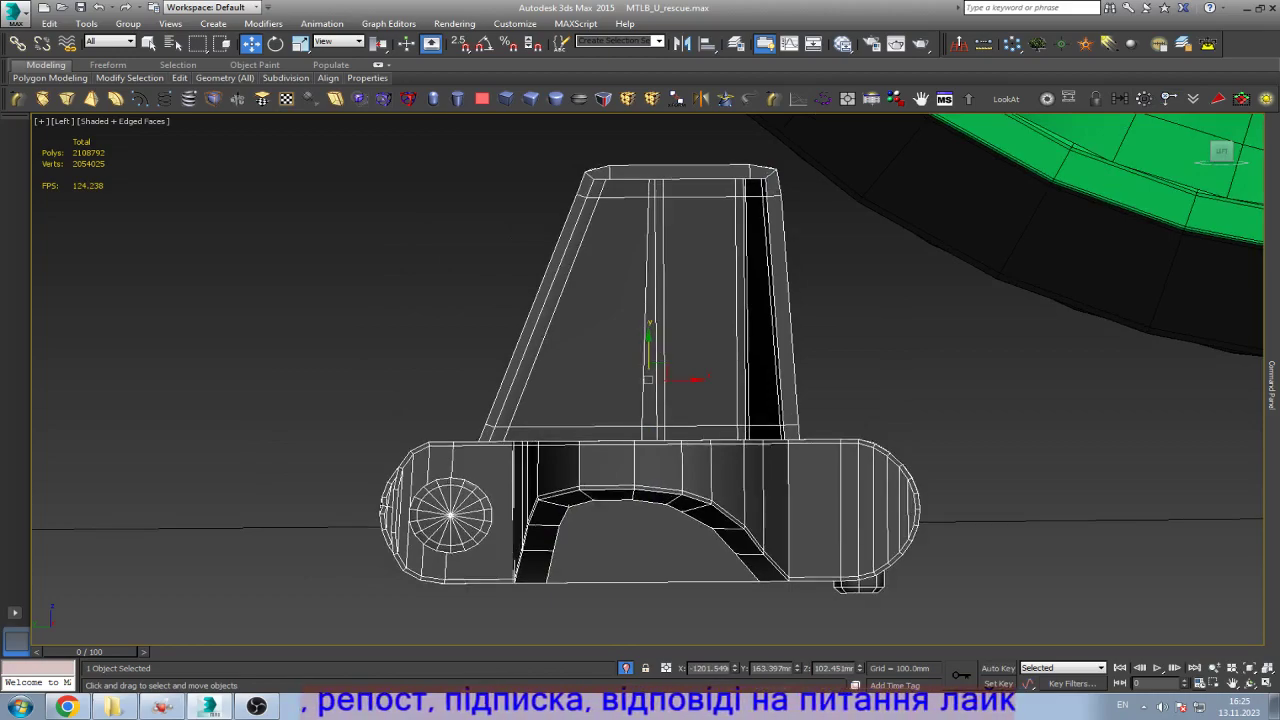
pyautogui.hotkey('ctrl', 'r')
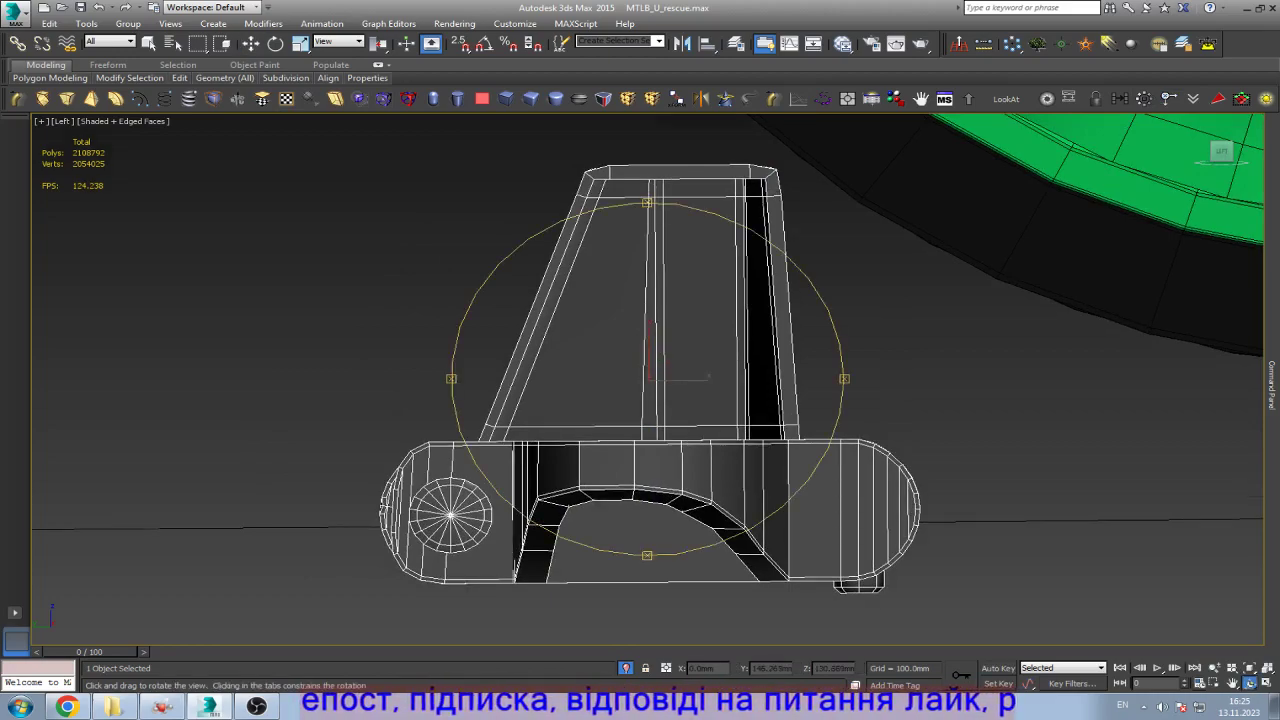
pyautogui.moveTo(648, 380); pyautogui.dragTo(740, 480)
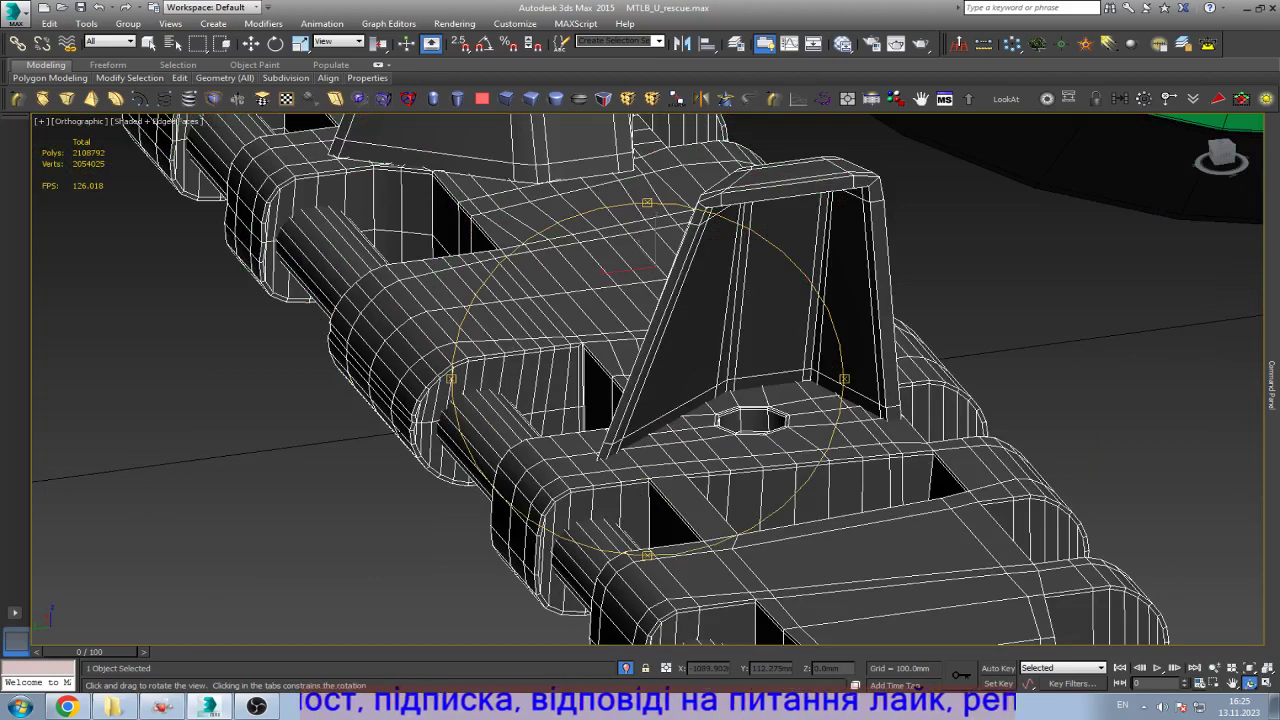
pyautogui.scroll(-5, 650, 265)
pyautogui.press('w')
pyautogui.scroll(5, 650, 265)
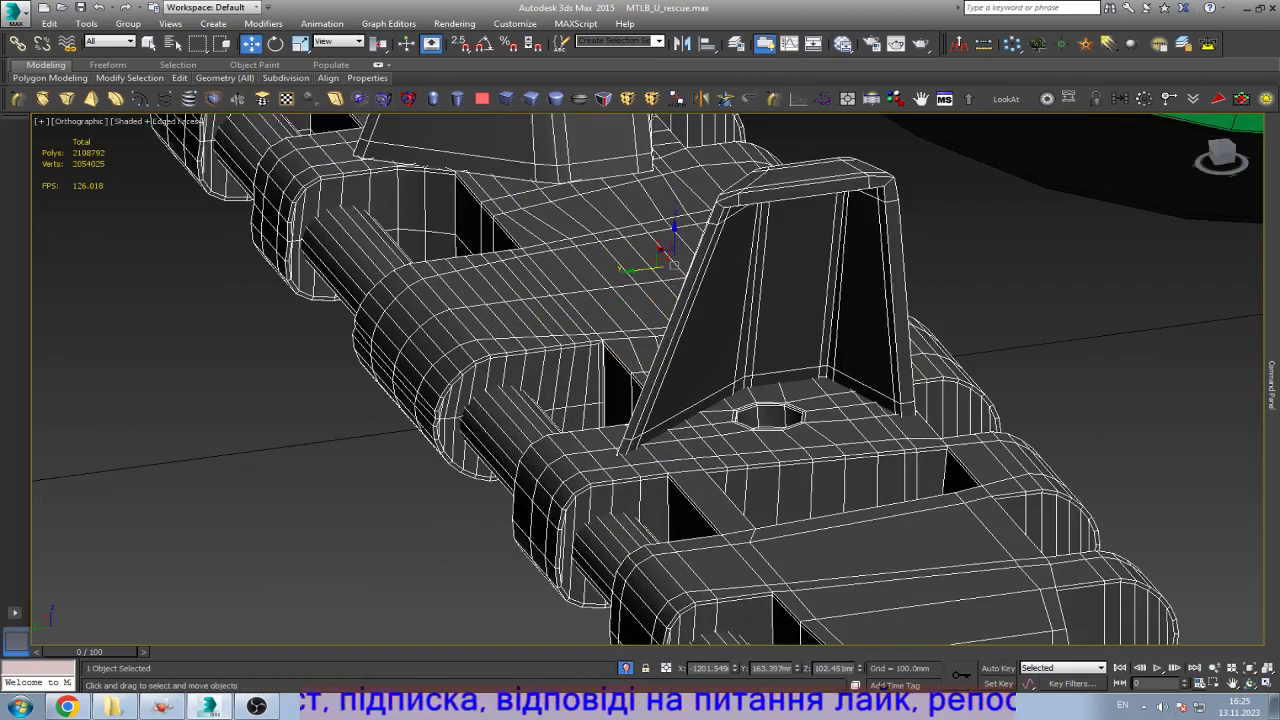
pyautogui.scroll(3, 520, 400)
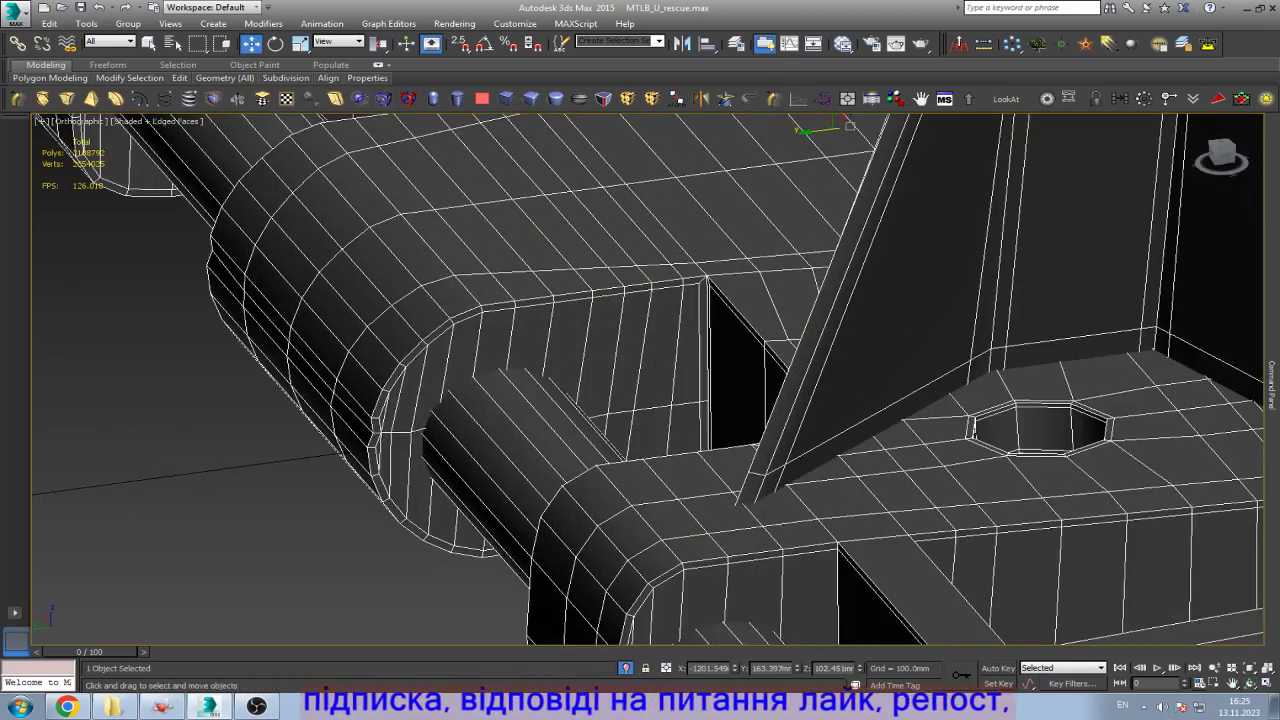
pyautogui.scroll(-3, 470, 392)
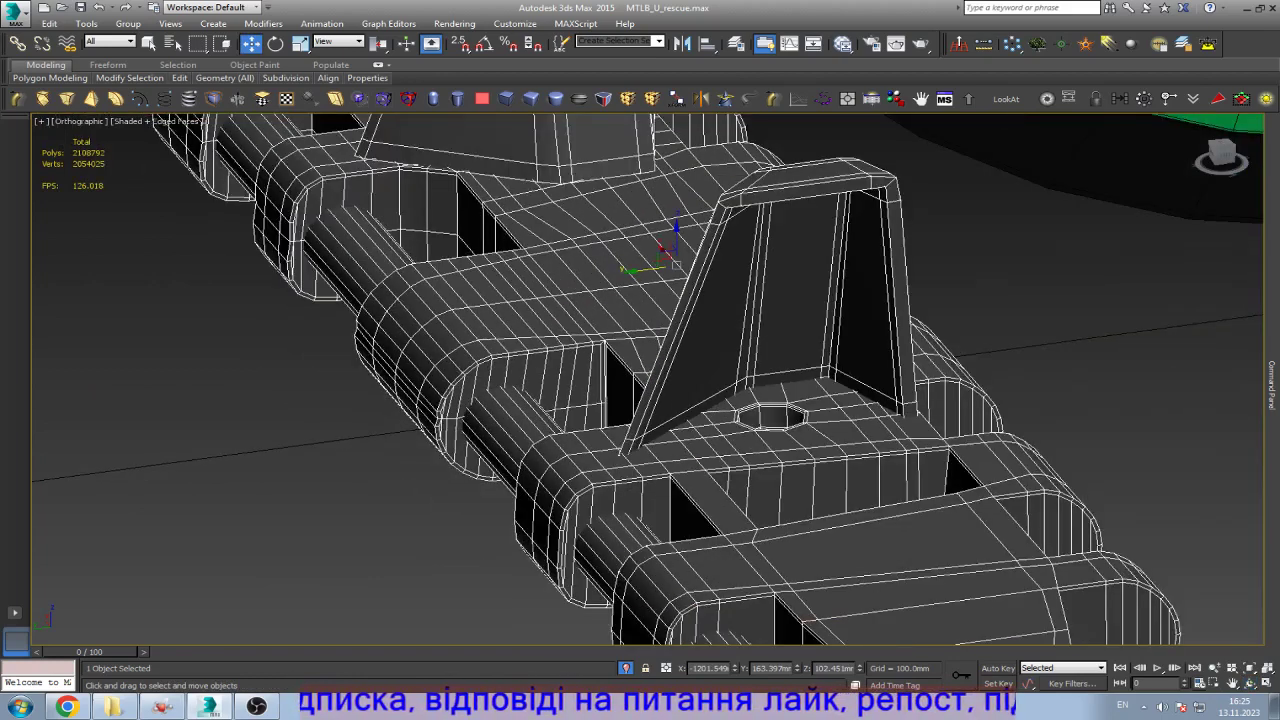
# Step: Swift Loop a diagonal loop across the top face, two on the front strip, and one near the slot
pyautogui.scroll(6, 688, 500)
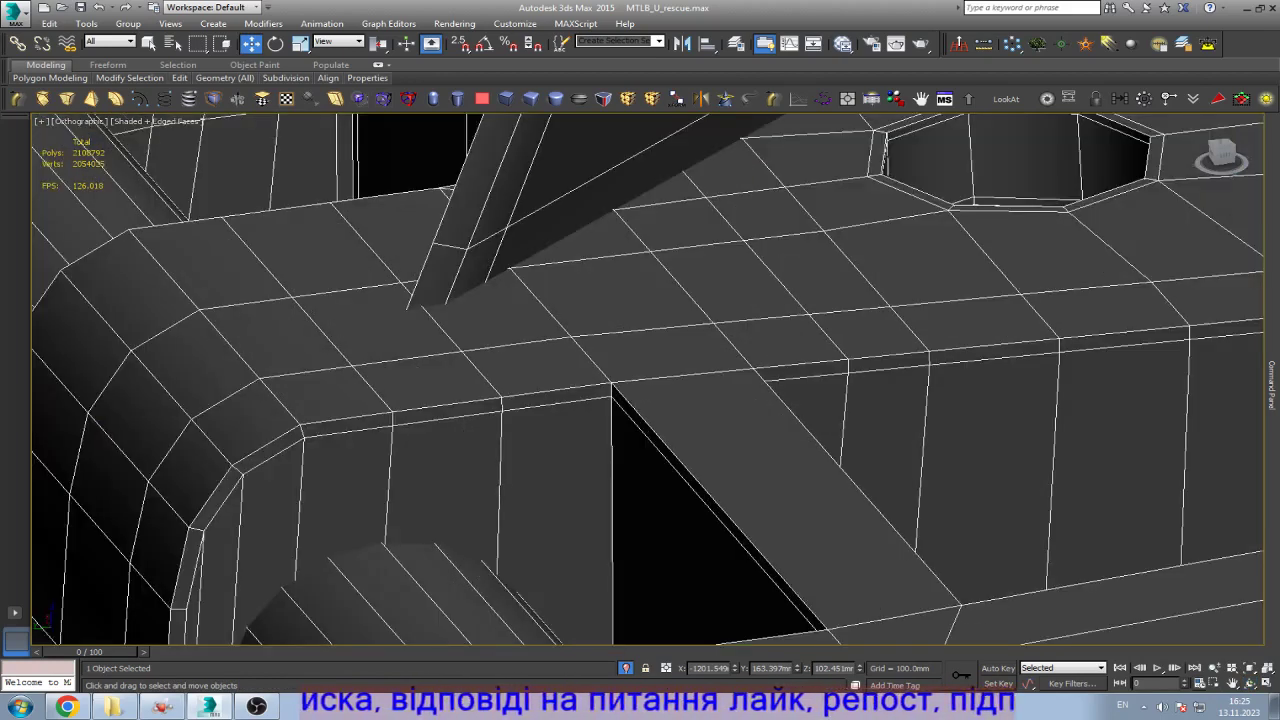
pyautogui.scroll(3, 665, 394)
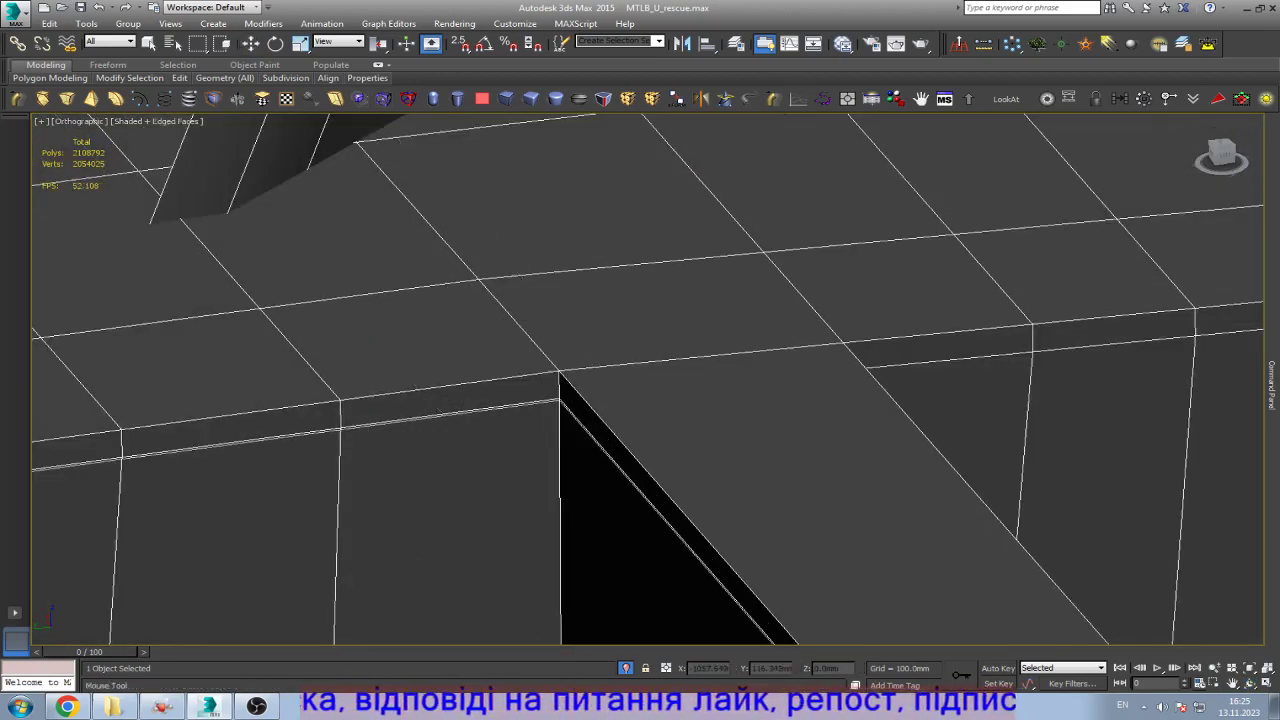
pyautogui.click(653, 450)
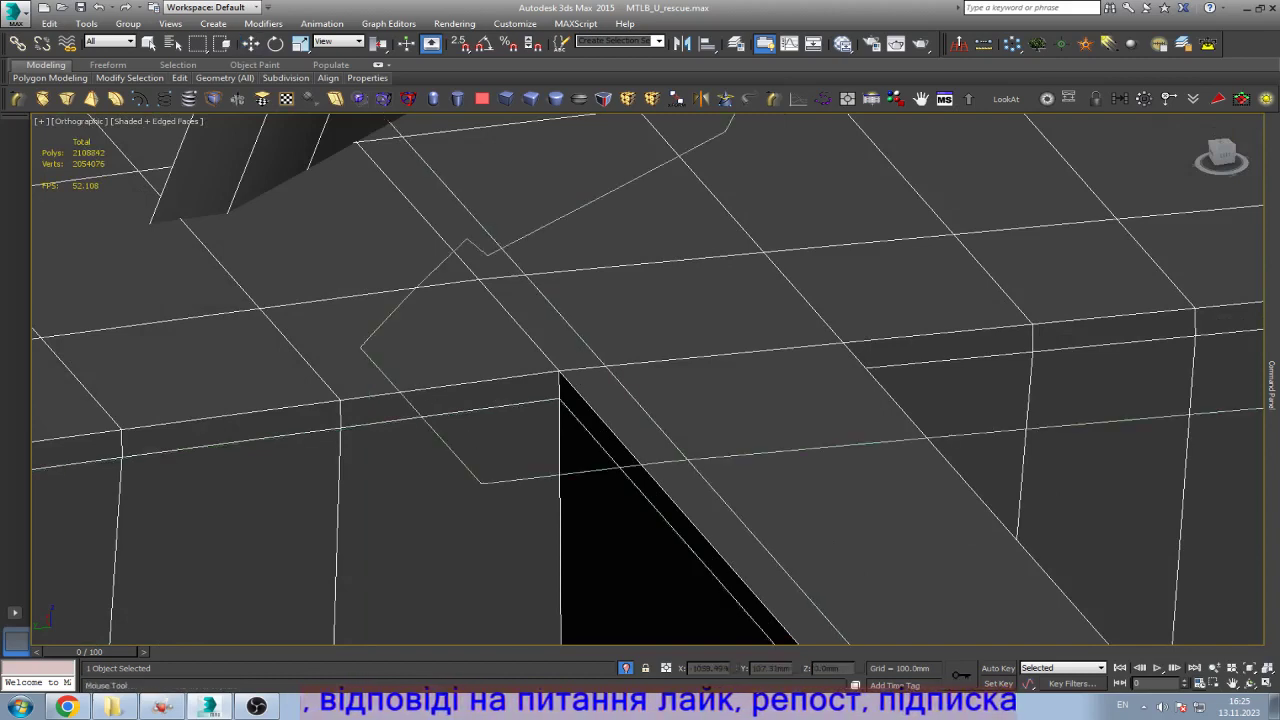
pyautogui.click(412, 500)
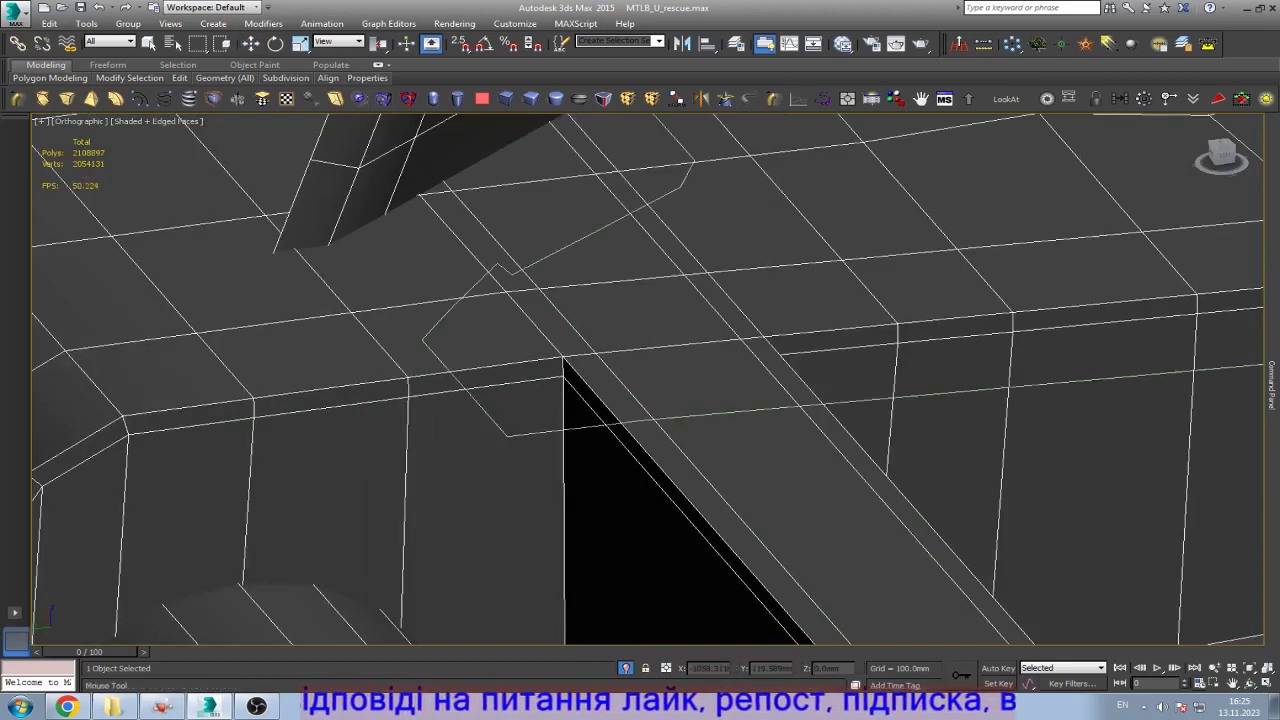
pyautogui.click(537, 500)
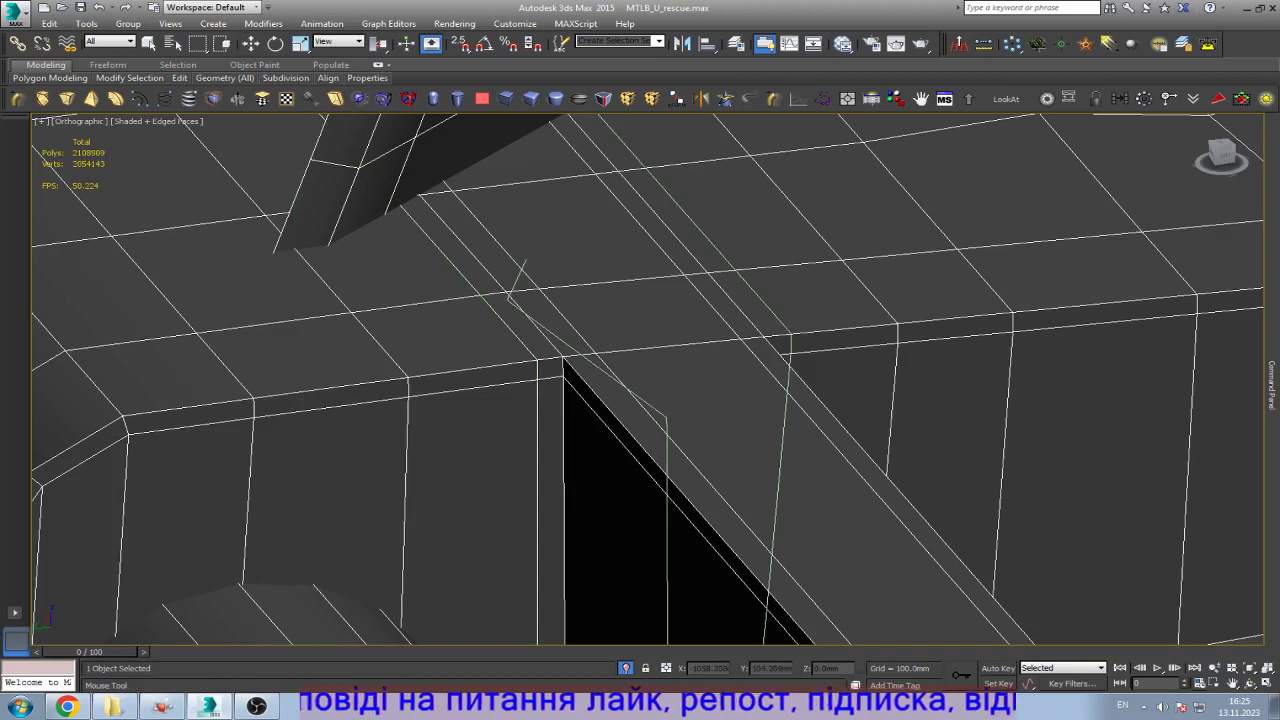
pyautogui.keyDown('alt'); pyautogui.moveTo(500, 420); pyautogui.dragTo(450, 420, button='middle'); pyautogui.keyUp('alt')
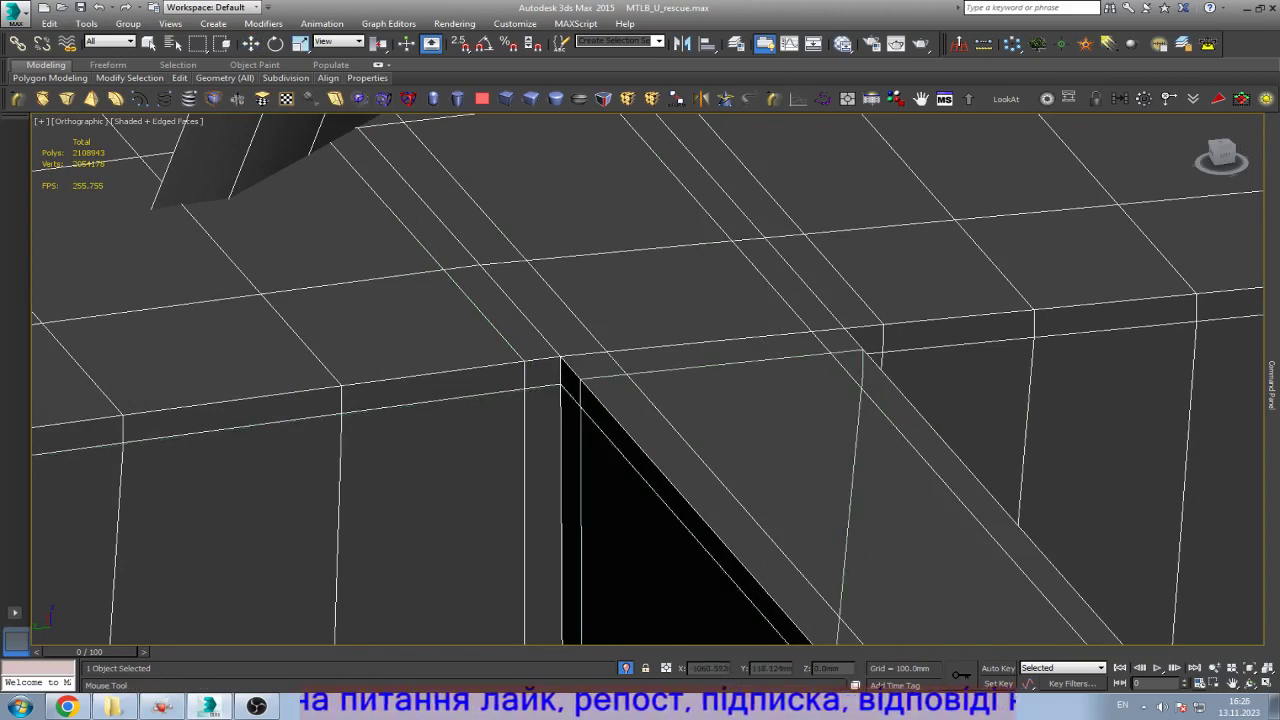
pyautogui.click(851, 480)
pyautogui.scroll(-5, 648, 380)
pyautogui.scroll(6, 648, 380)
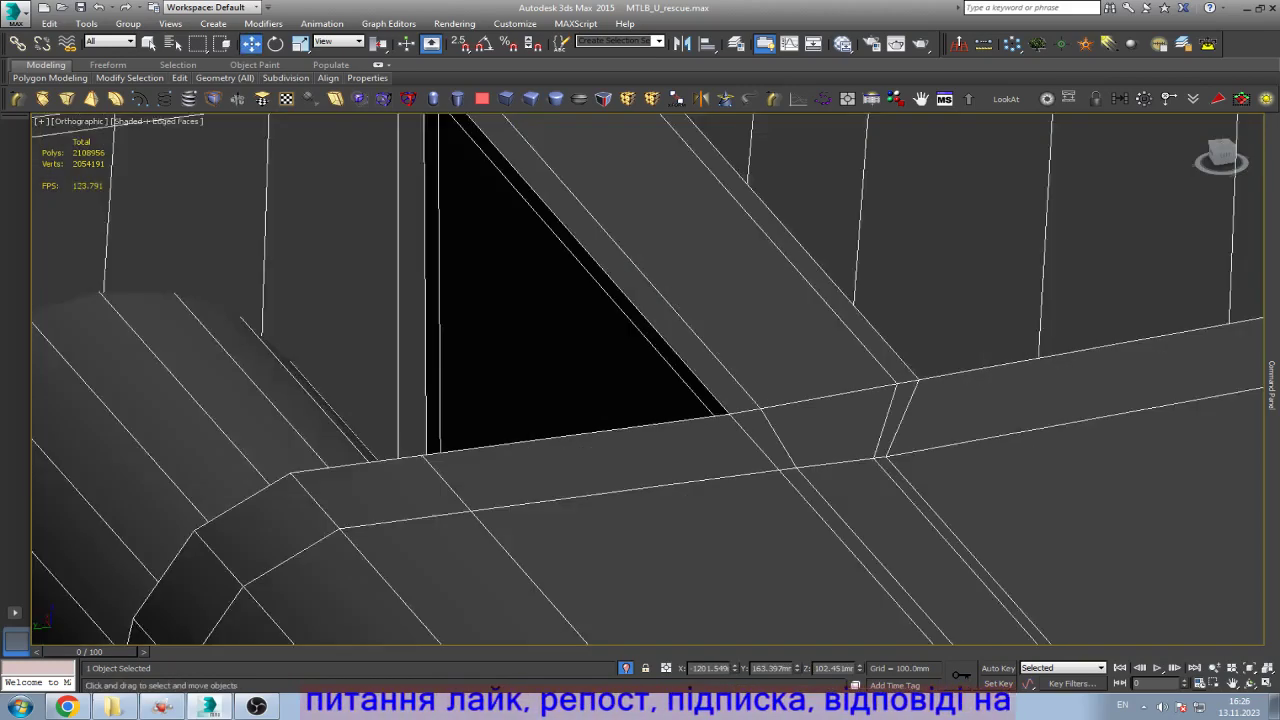
pyautogui.press('w')
# Step: Add edge loops along the top strip, beside the triangular opening and near the rounded corner
pyautogui.click(900, 345)
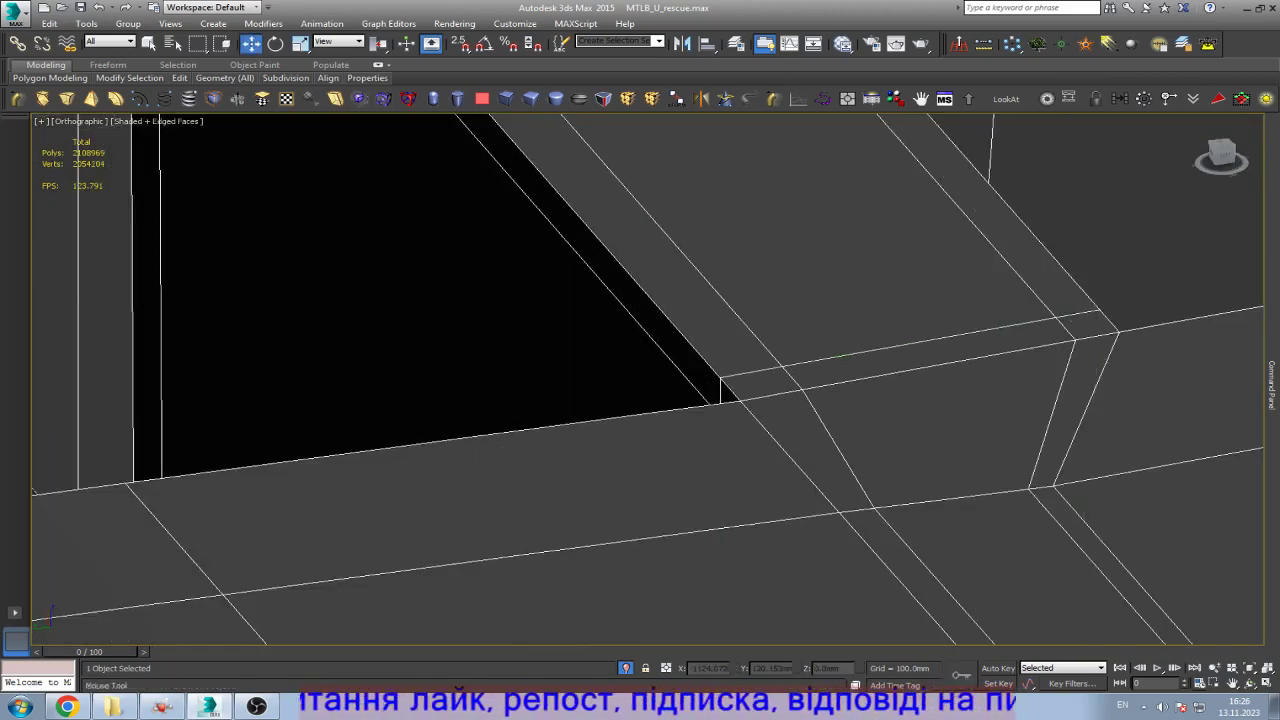
pyautogui.click(679, 470)
pyautogui.scroll(-5, 679, 470)
pyautogui.scroll(5, 679, 470)
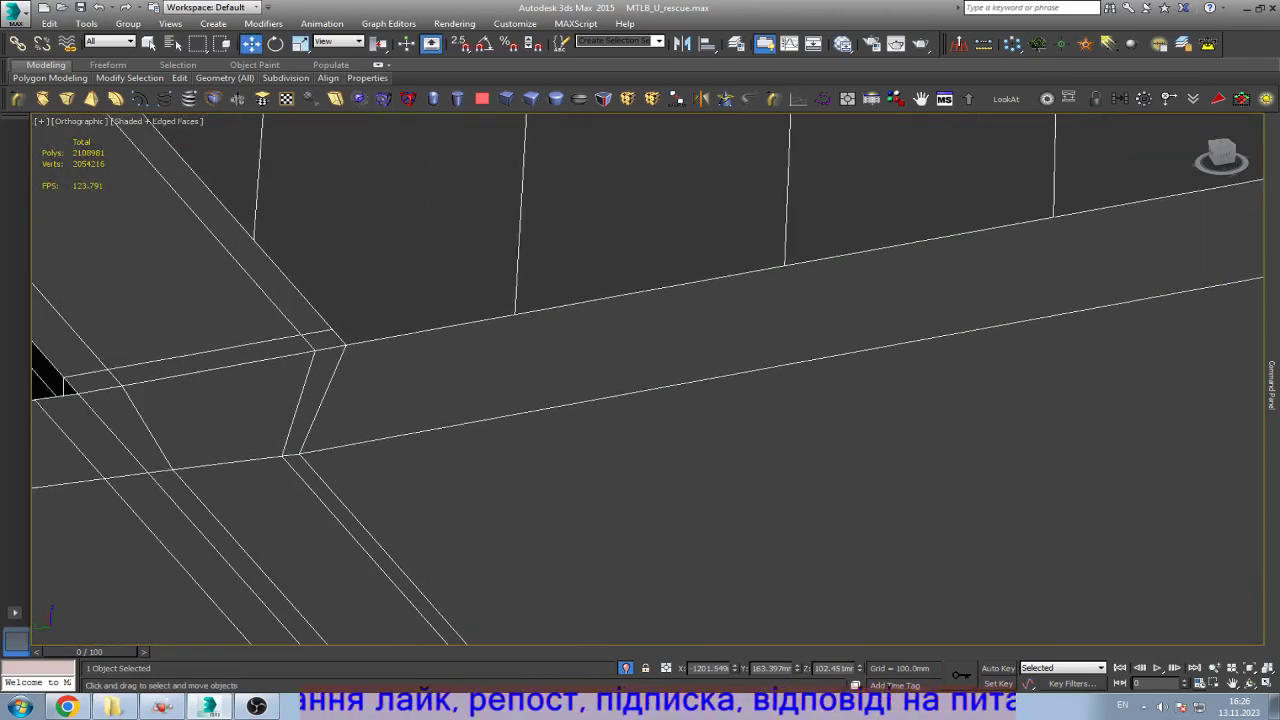
pyautogui.click(650, 330)
pyautogui.scroll(-5, 660, 420)
pyautogui.scroll(5, 660, 420)
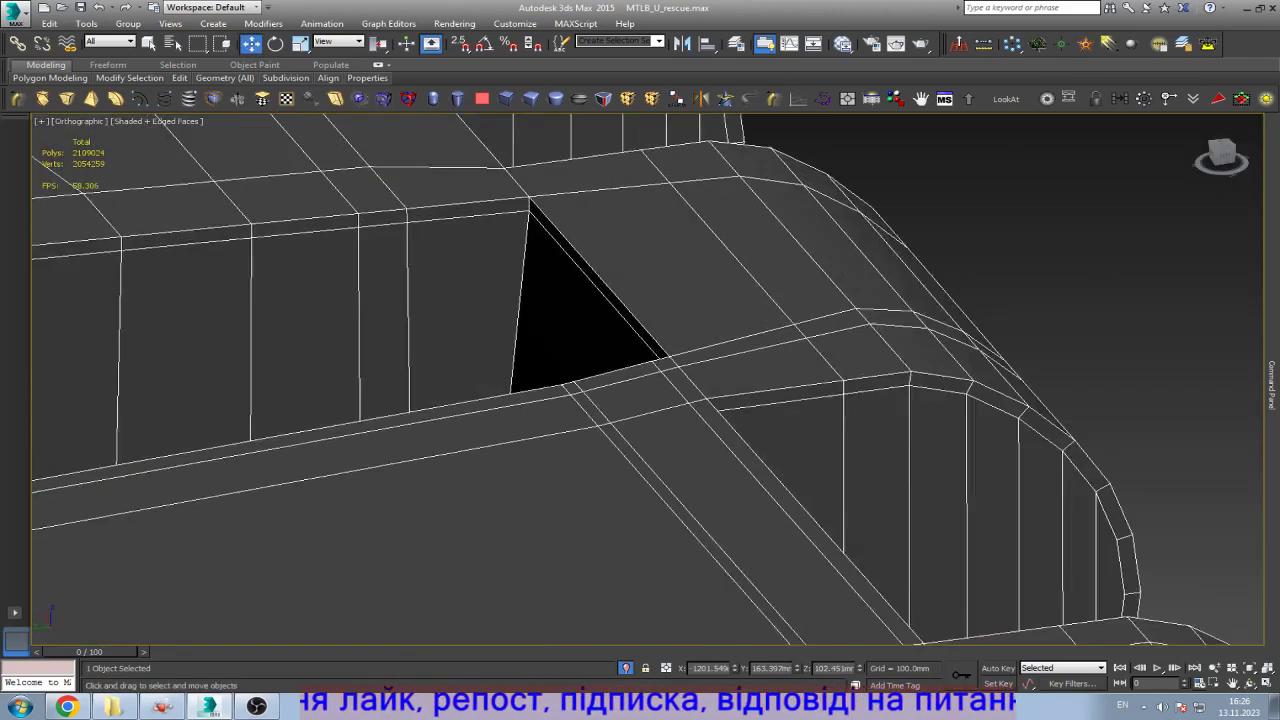
pyautogui.click(658, 450)
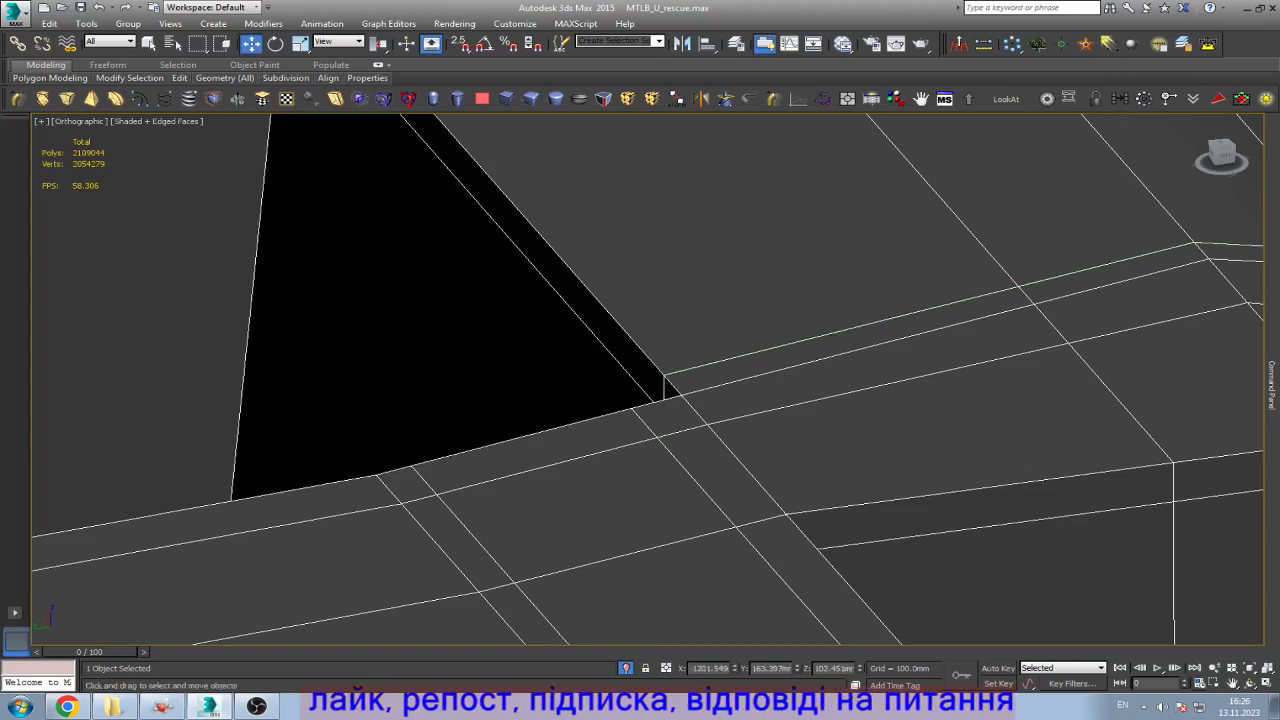
pyautogui.scroll(-2, 658, 450)
pyautogui.press('w')
# Step: Add a support loop beside the triangular hole and one across the upper mesh
pyautogui.scroll(3, 528, 200)
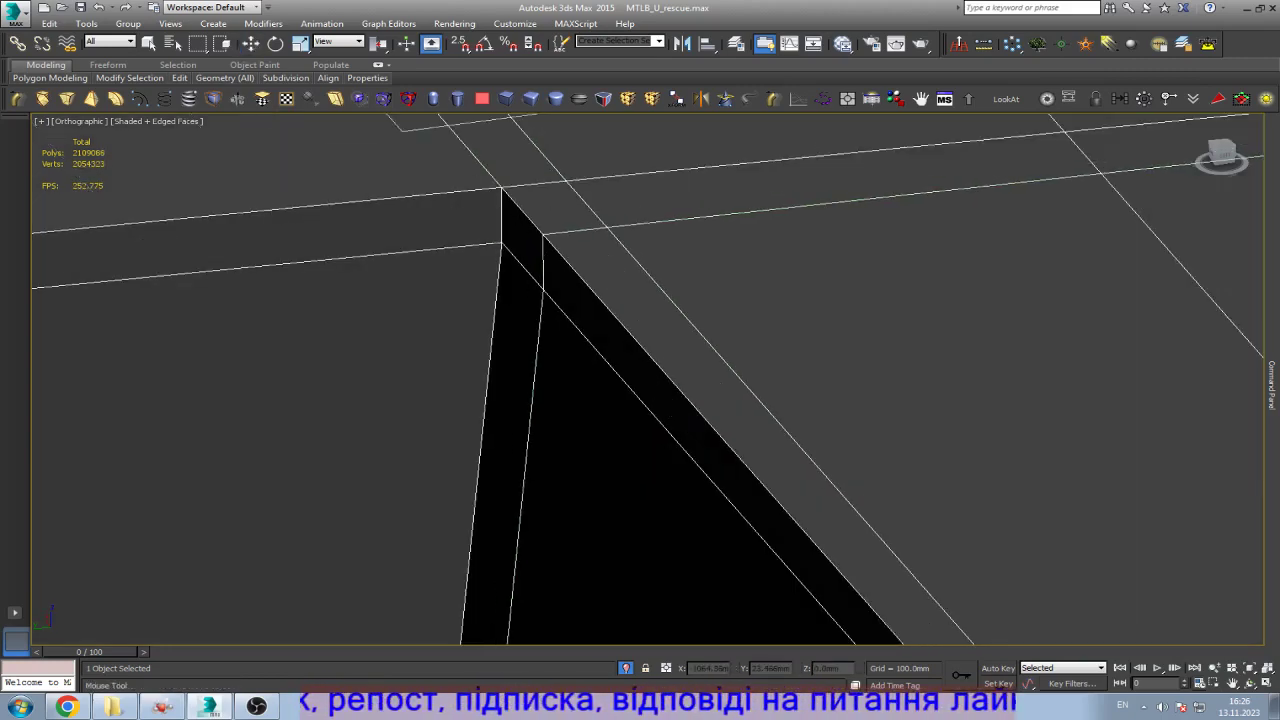
pyautogui.click(467, 300)
pyautogui.scroll(-2, 467, 262)
pyautogui.press('w')
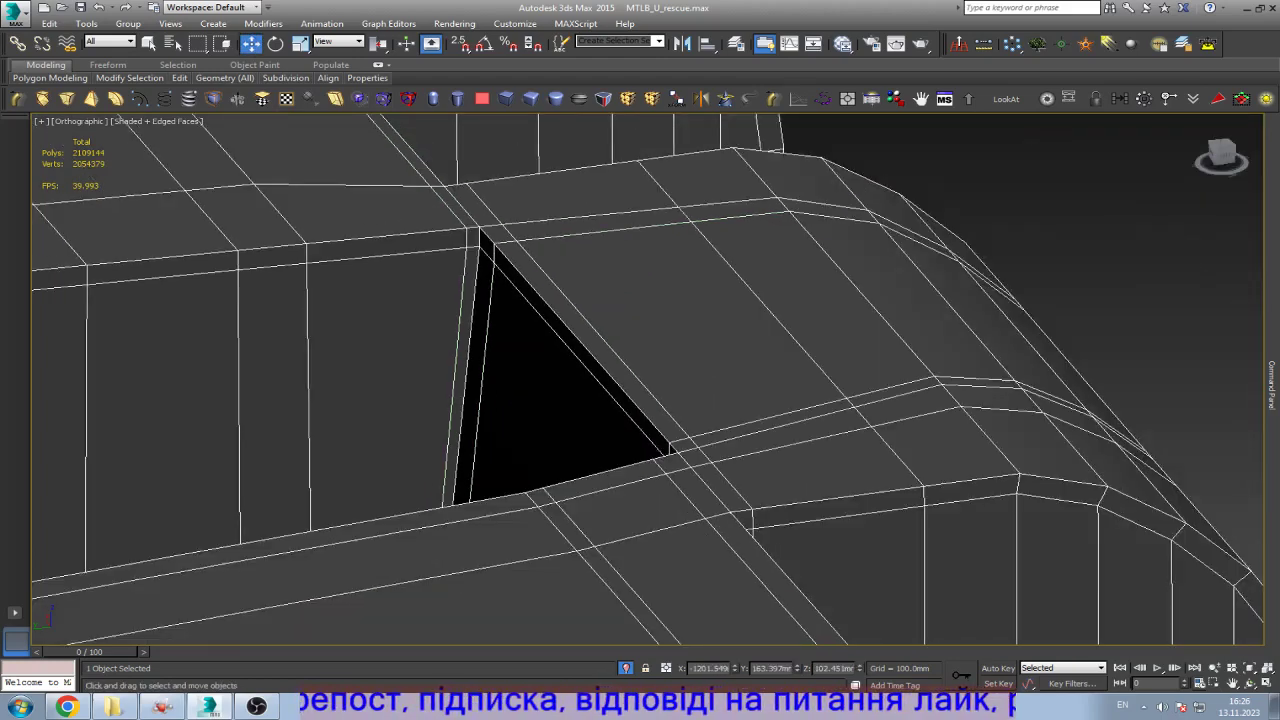
pyautogui.scroll(3, 440, 190)
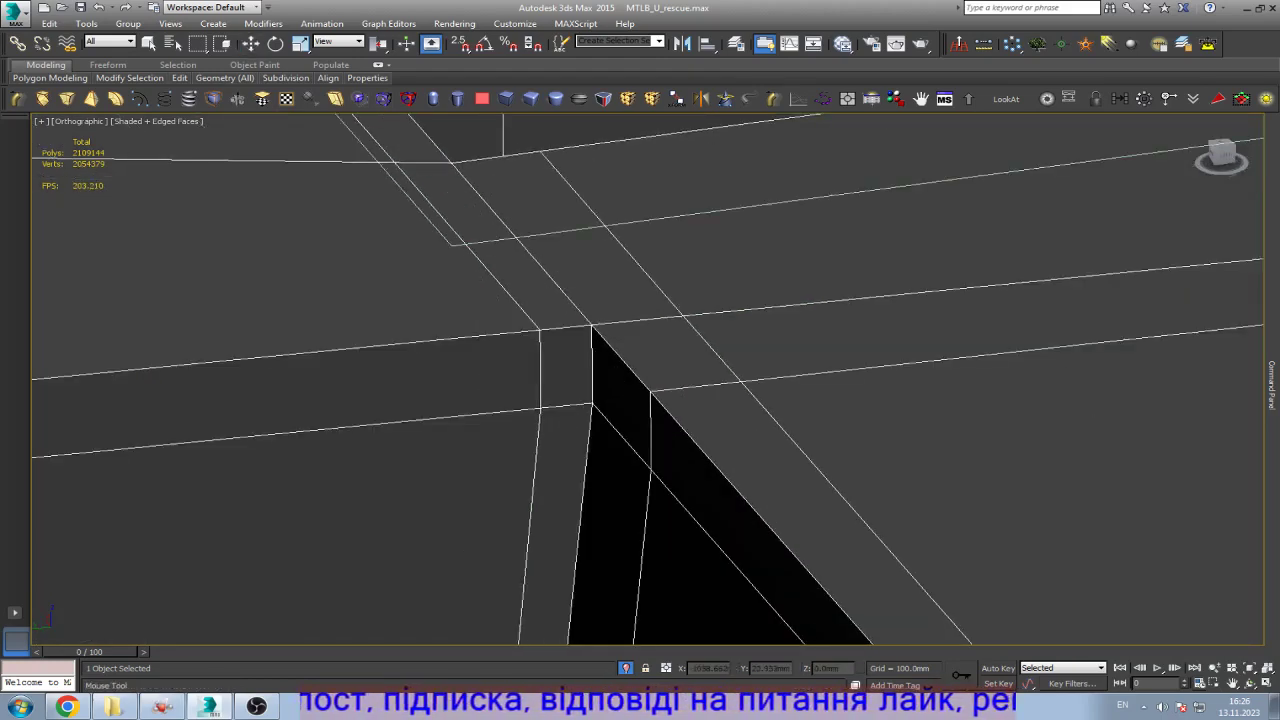
pyautogui.click(700, 145)
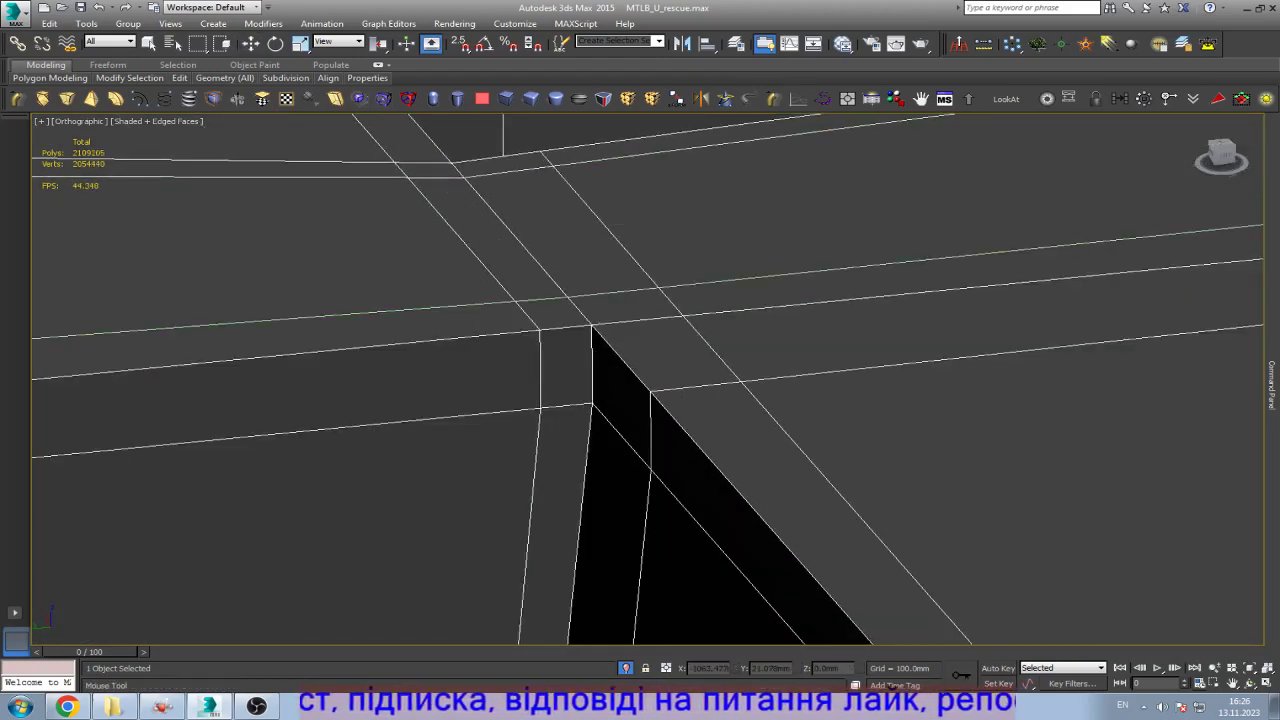
pyautogui.press('w')
pyautogui.scroll(-4, 630, 370)
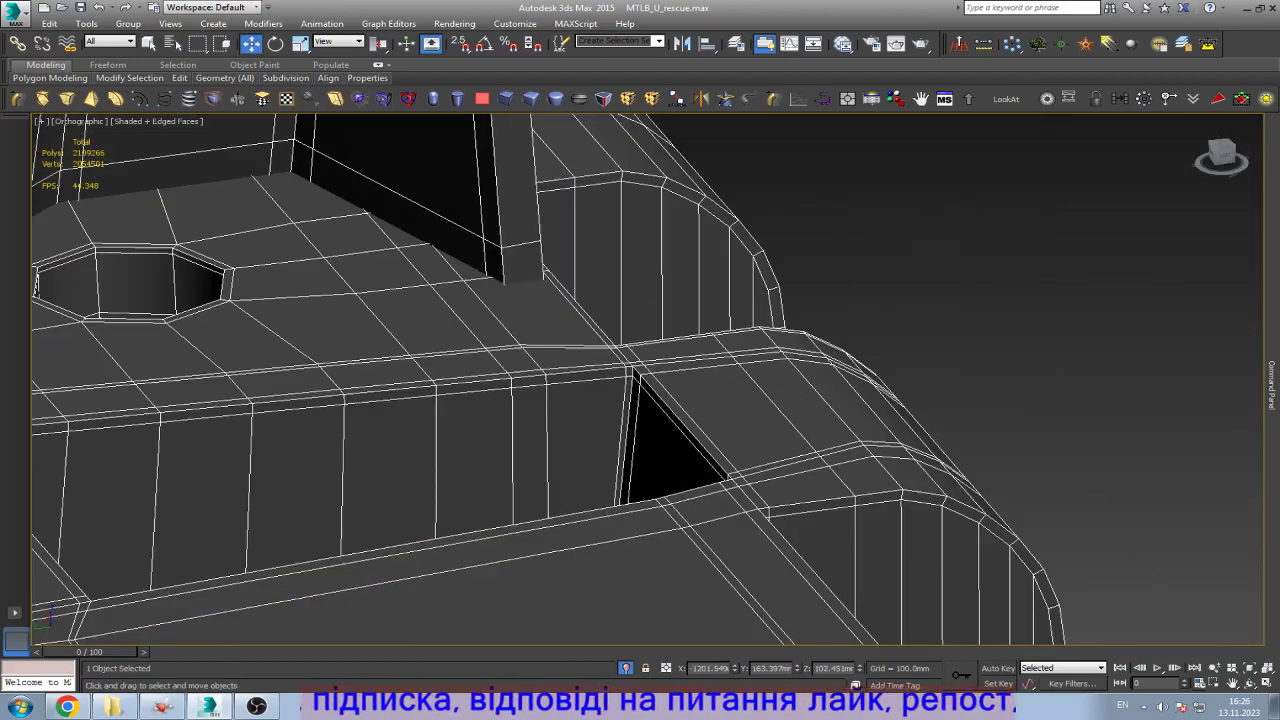
pyautogui.scroll(-8, 630, 370)
pyautogui.scroll(2, 630, 370)
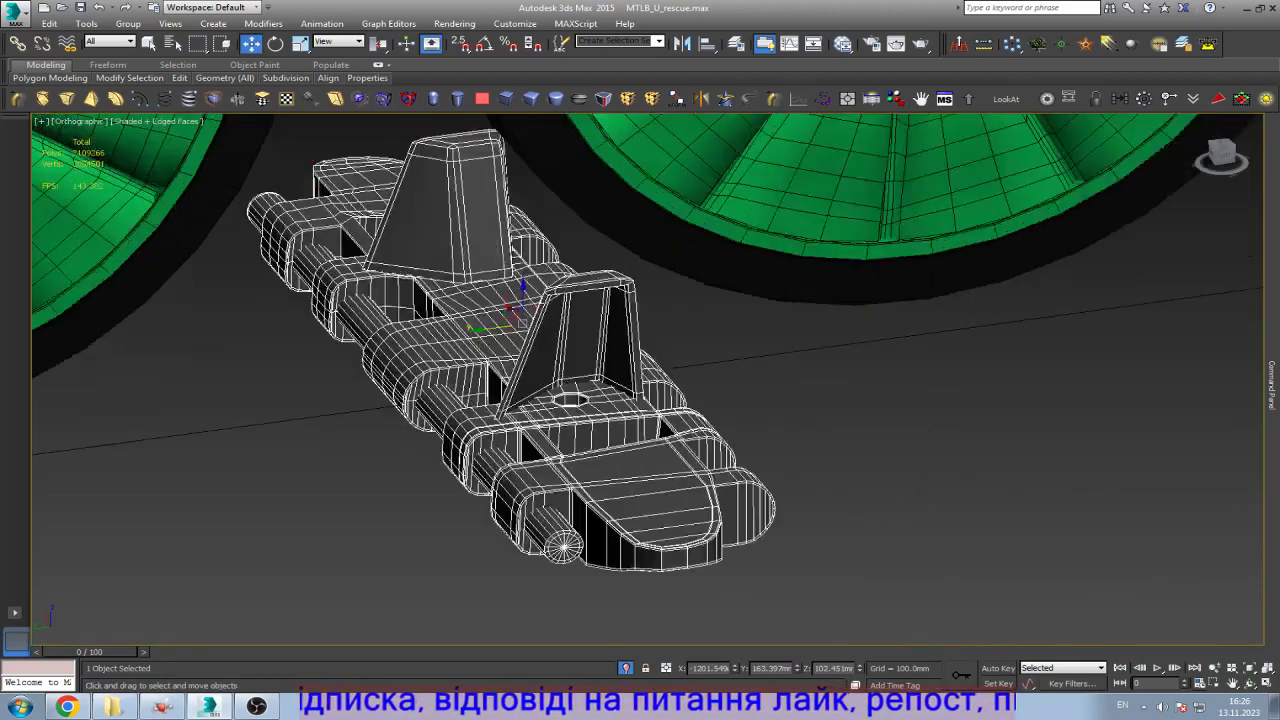
pyautogui.scroll(10, 590, 330)
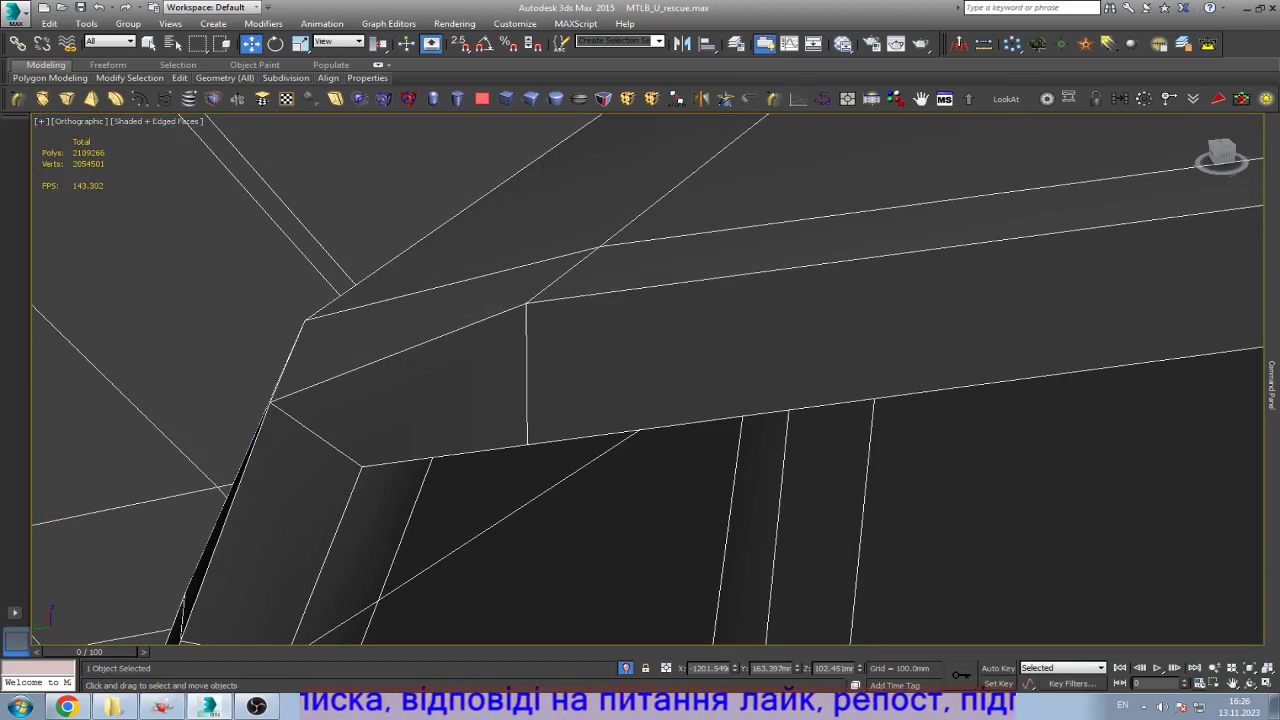
# Step: Select the vertical edge ring on the link and connect it with two new loops
pyautogui.press('2')
pyautogui.click(527, 372)
pyautogui.doubleClick(527, 372)
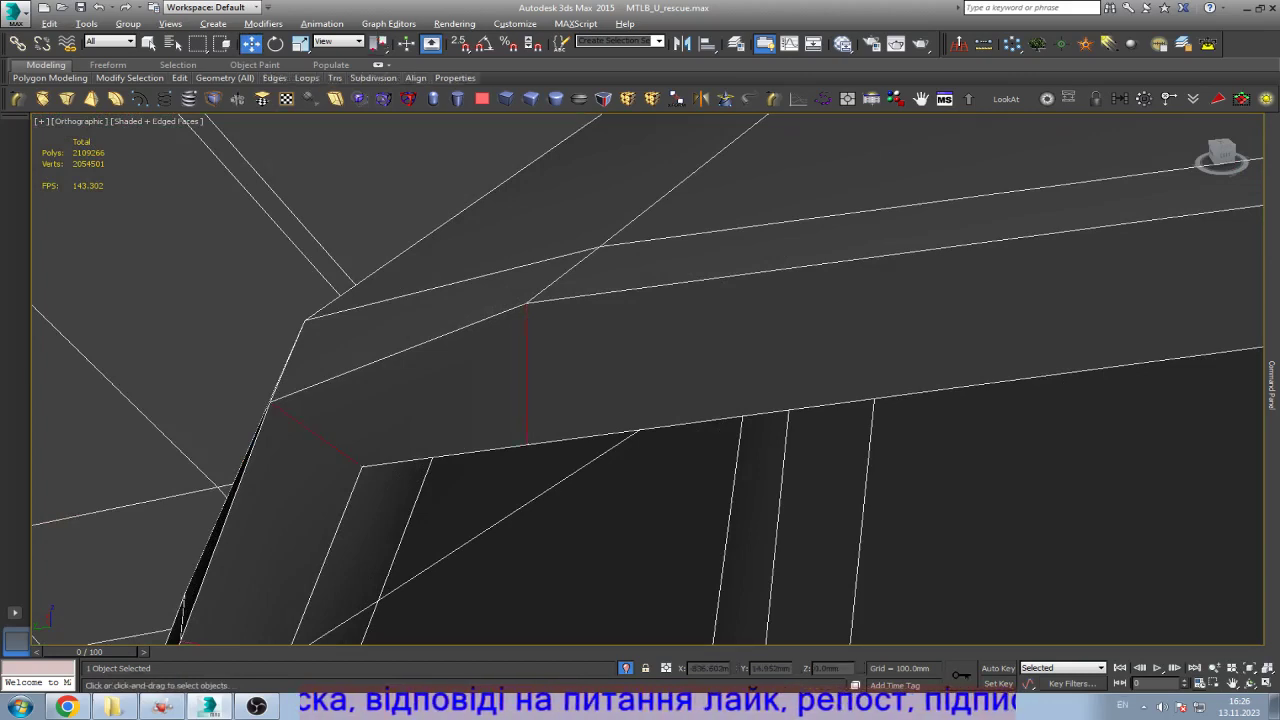
pyautogui.hotkey('ctrl', 'shift', 'e')
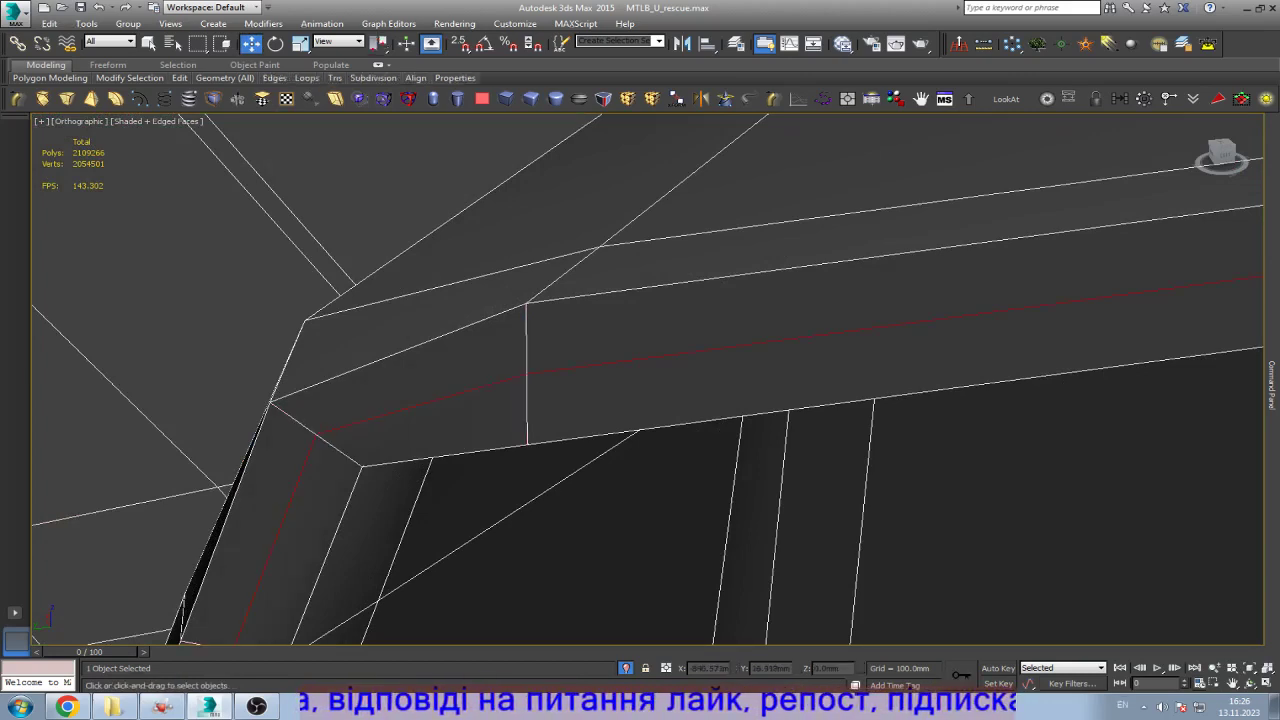
pyautogui.hotkey('ctrl', 'shift', 'e')
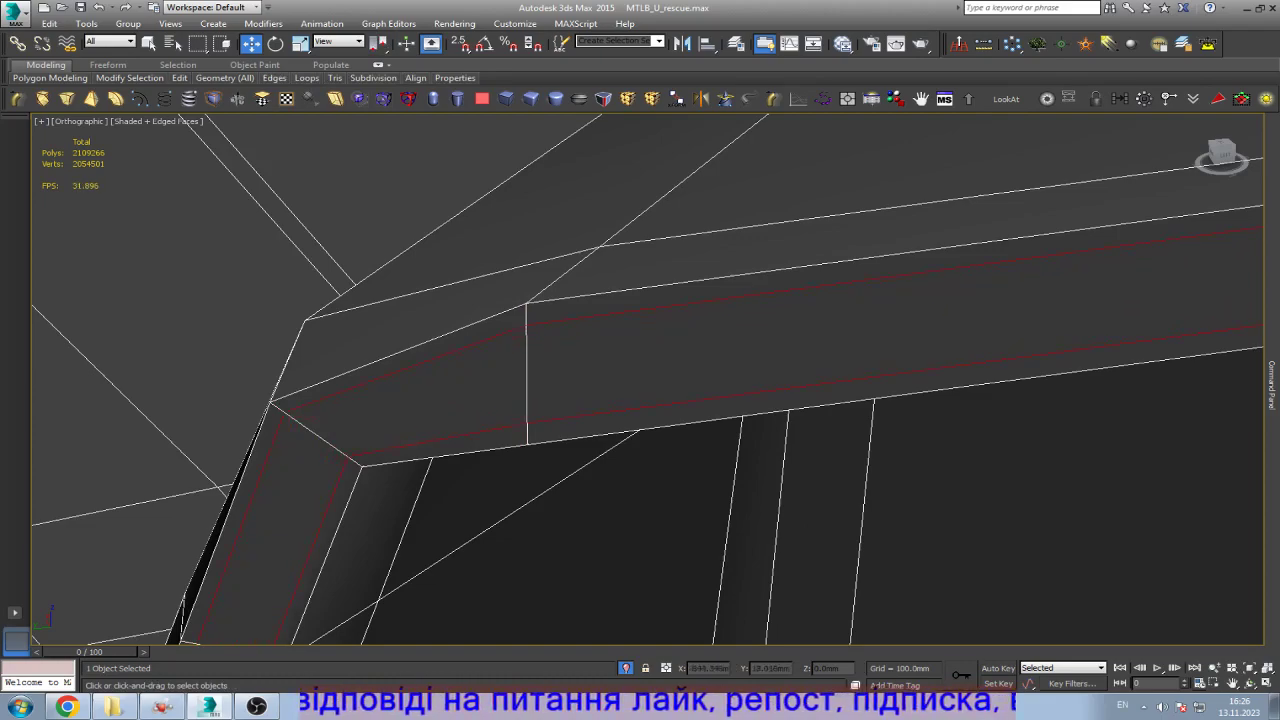
# Step: Add Swift Loops beside the black gap and along its corner edge
pyautogui.scroll(-10, 648, 380)
pyautogui.scroll(10, 648, 380)
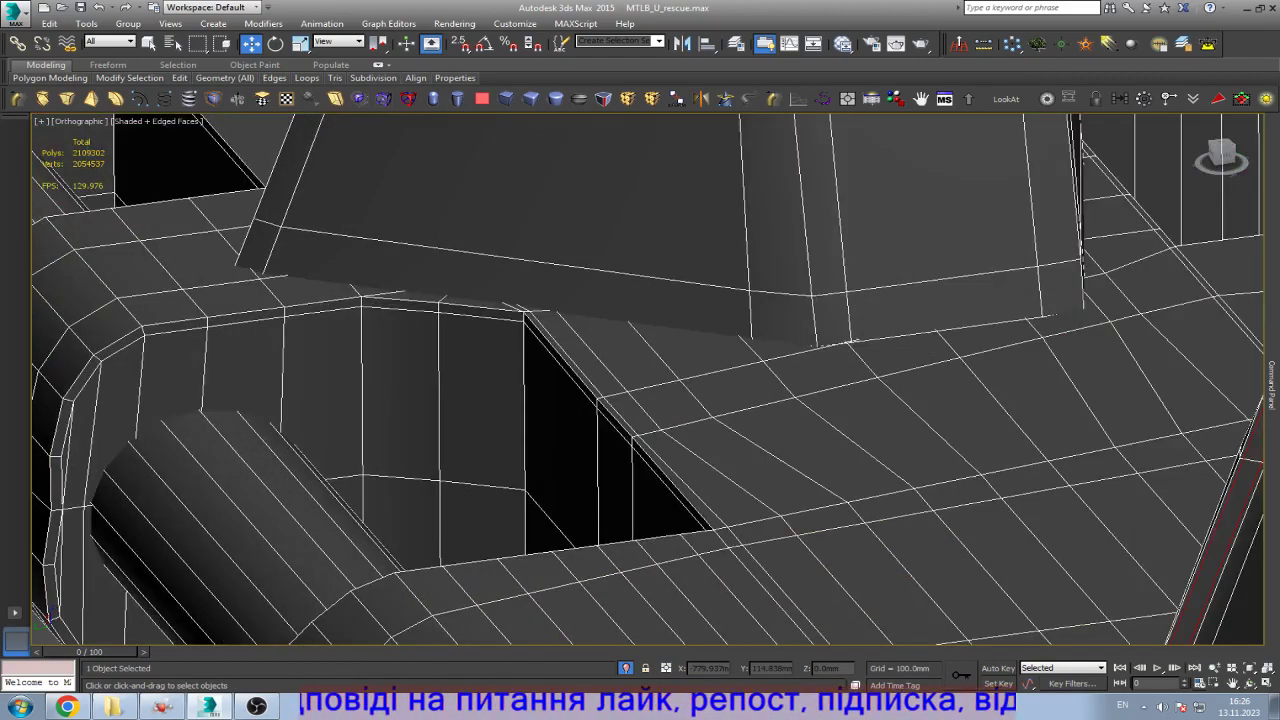
pyautogui.scroll(5, 648, 380)
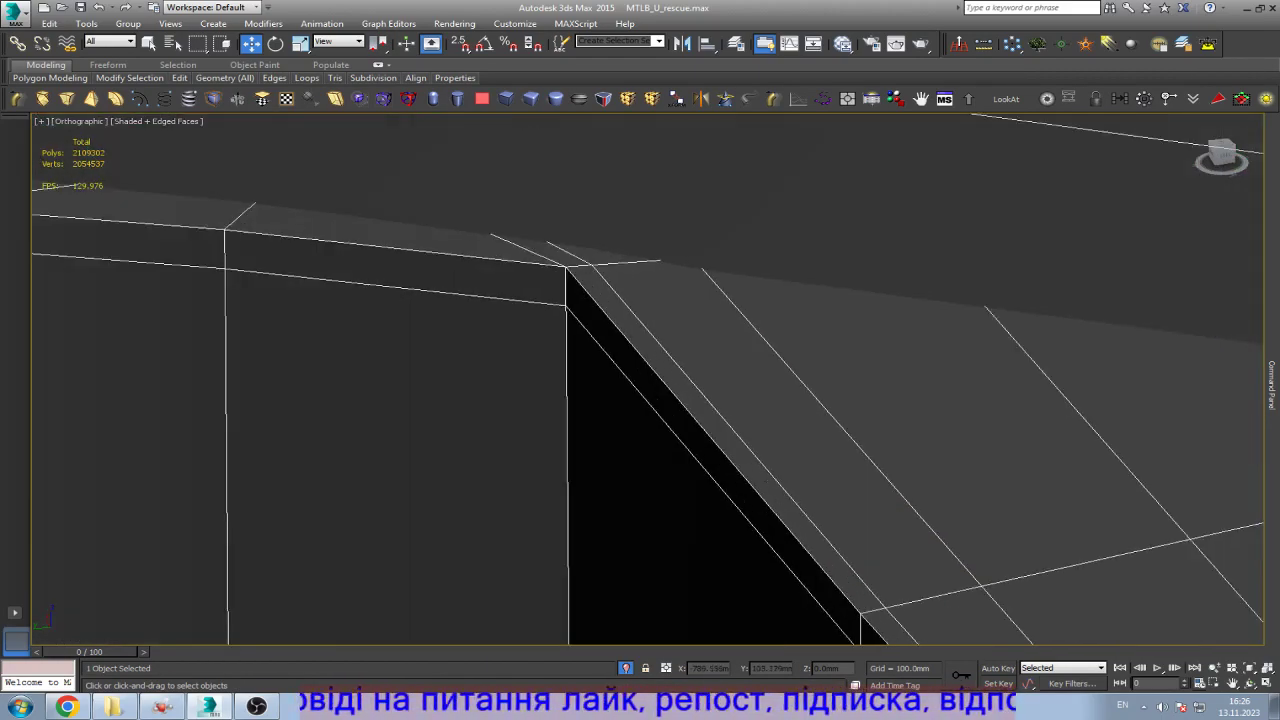
pyautogui.click(720, 270)
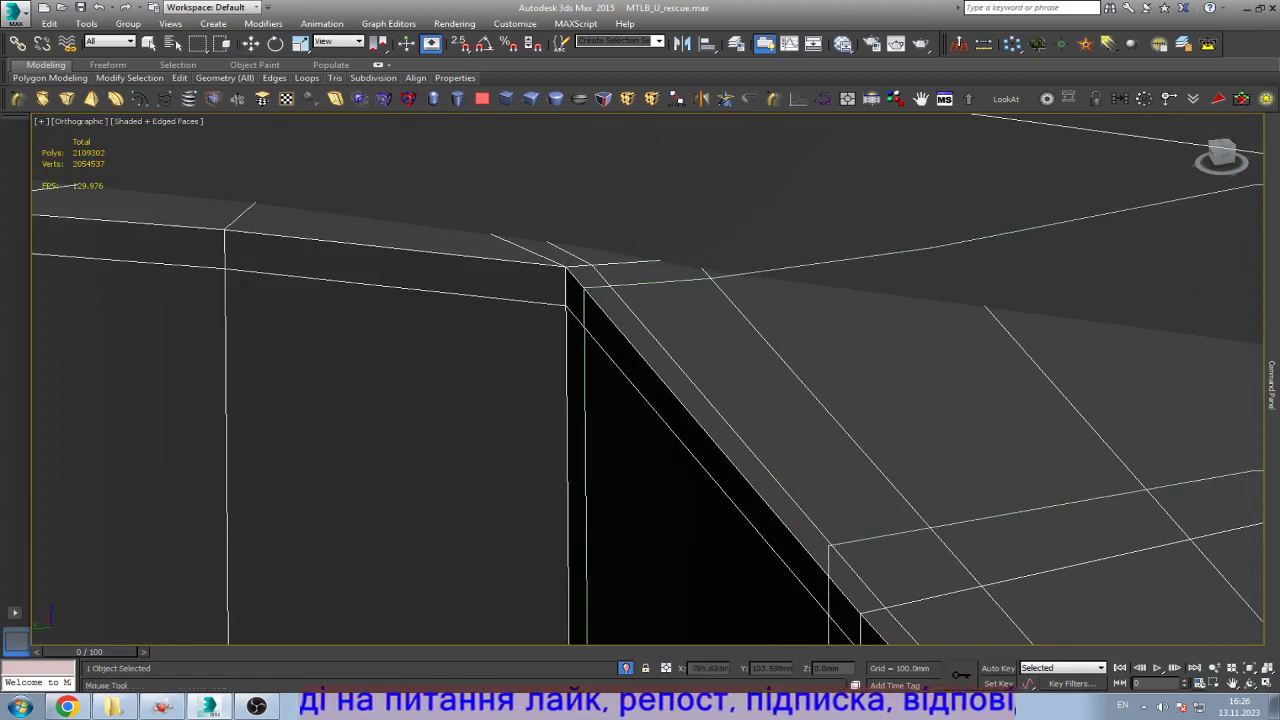
pyautogui.click(450, 300)
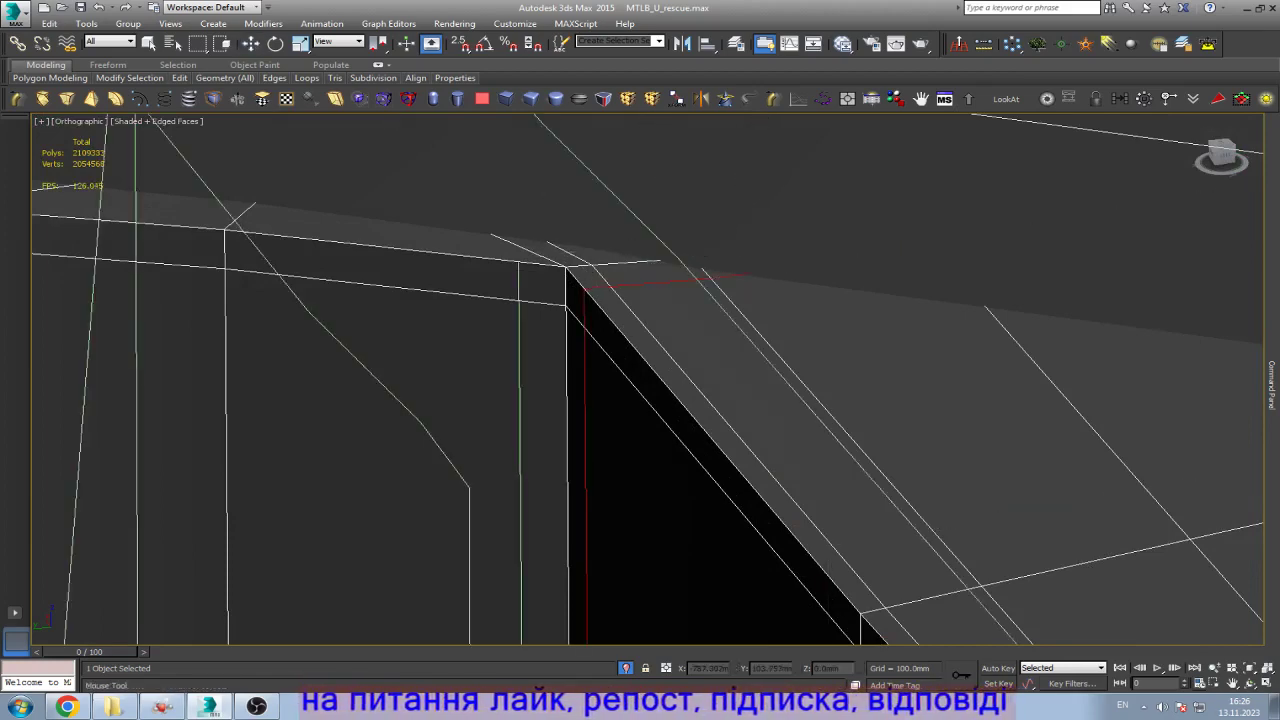
pyautogui.keyDown('alt'); pyautogui.moveTo(450, 300); pyautogui.dragTo(450, 330, button='middle'); pyautogui.keyUp('alt')
# Step: Add loops parallel to the gap crease and a vertical loop on the left side
pyautogui.scroll(-4, 515, 304)
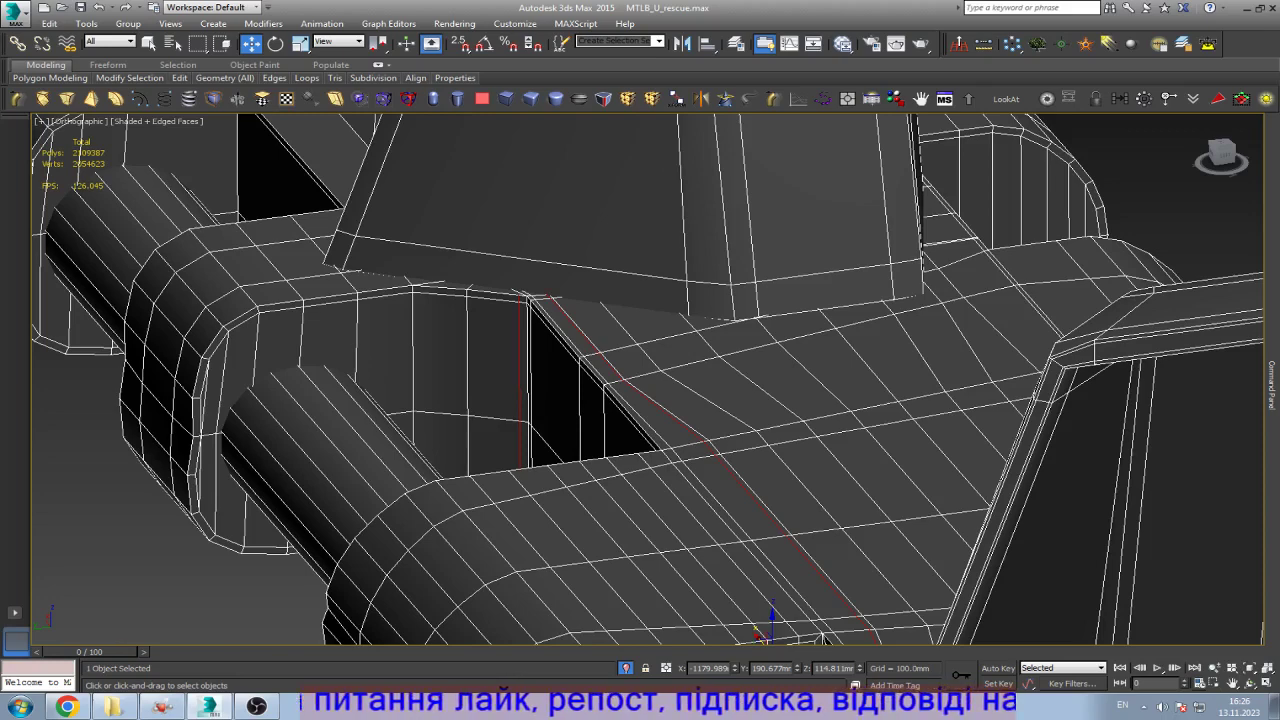
pyautogui.scroll(-5, 822, 637)
pyautogui.scroll(10, 822, 637)
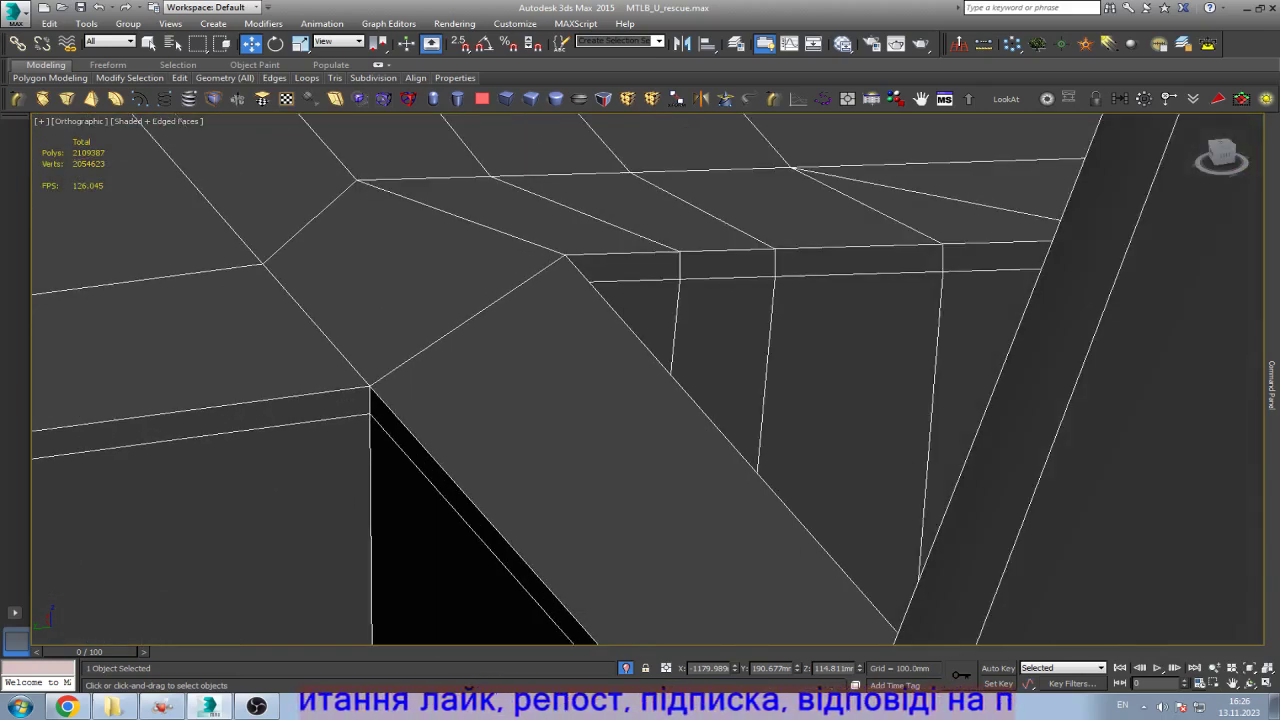
pyautogui.click(395, 400)
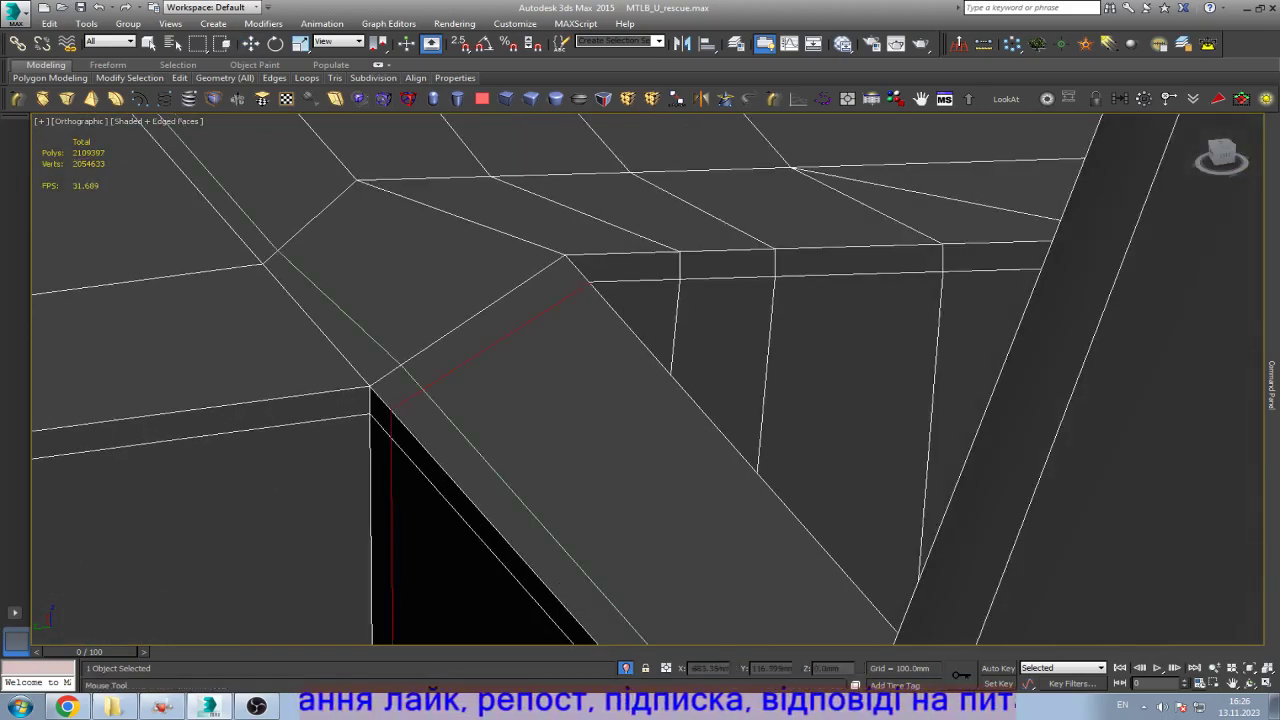
pyautogui.click(345, 372)
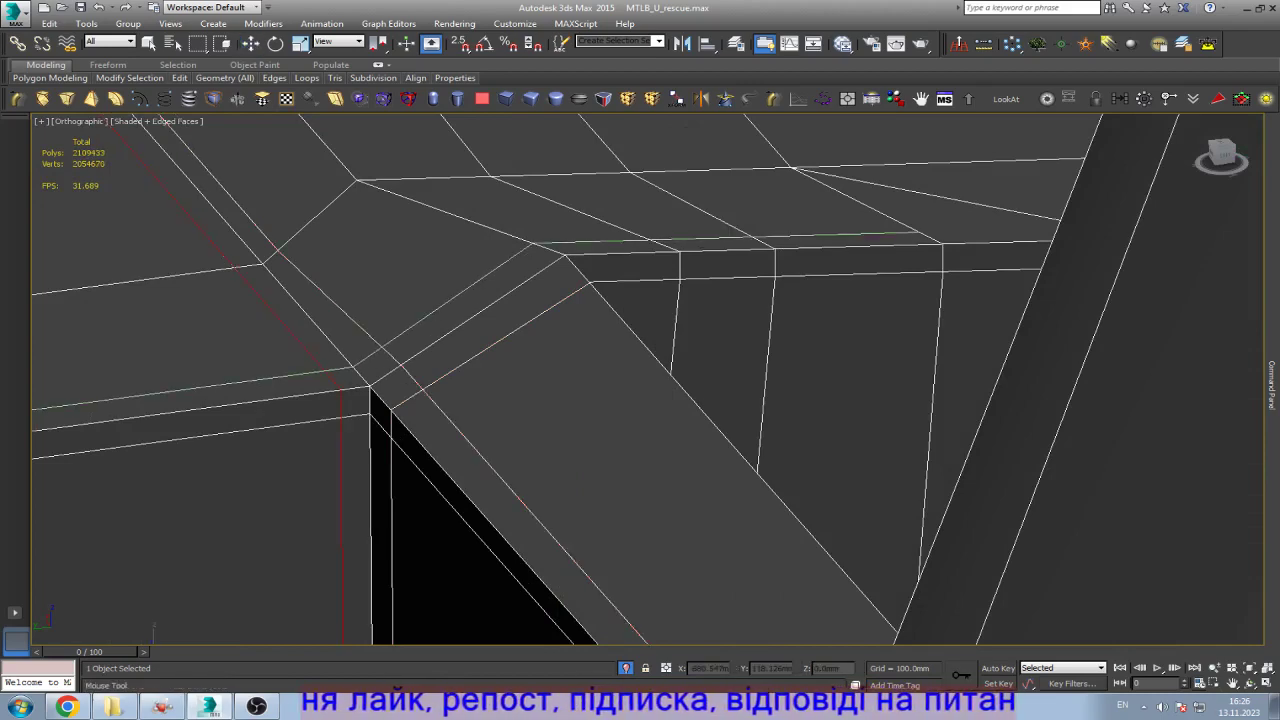
pyautogui.click(345, 372)
pyautogui.rightClick(345, 372)
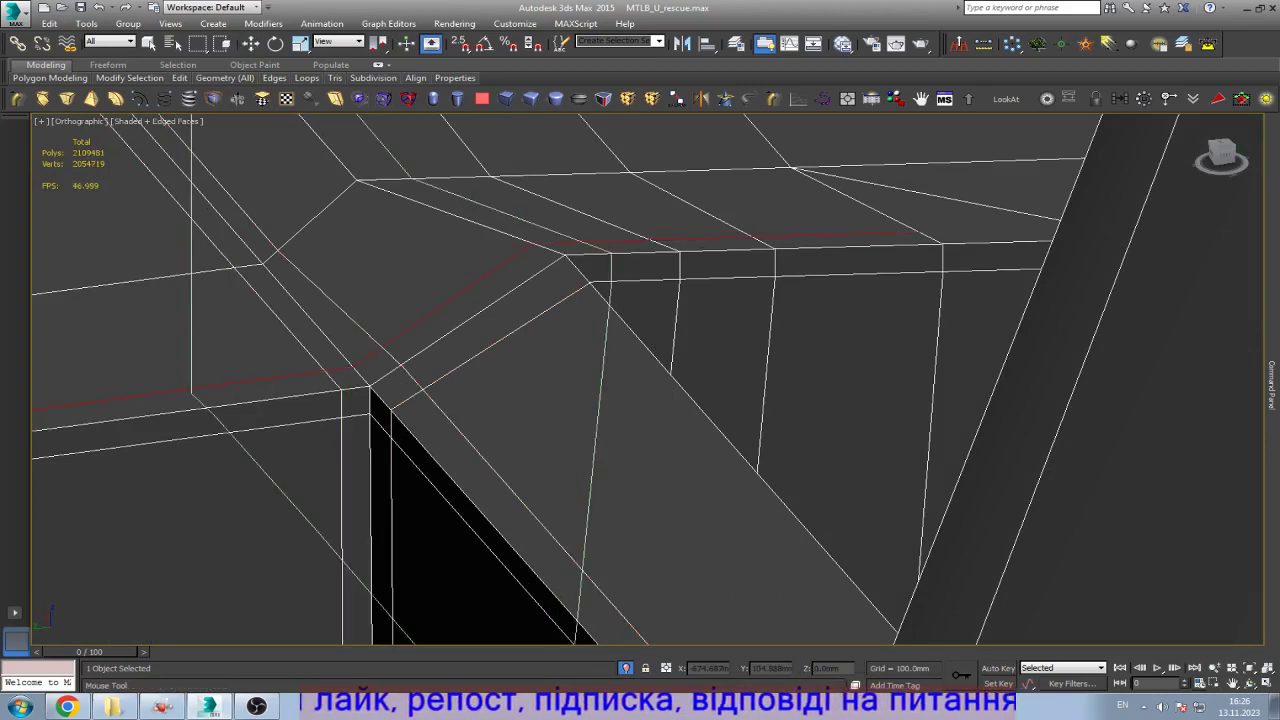
pyautogui.click(123, 400)
pyautogui.scroll(-5, 648, 380)
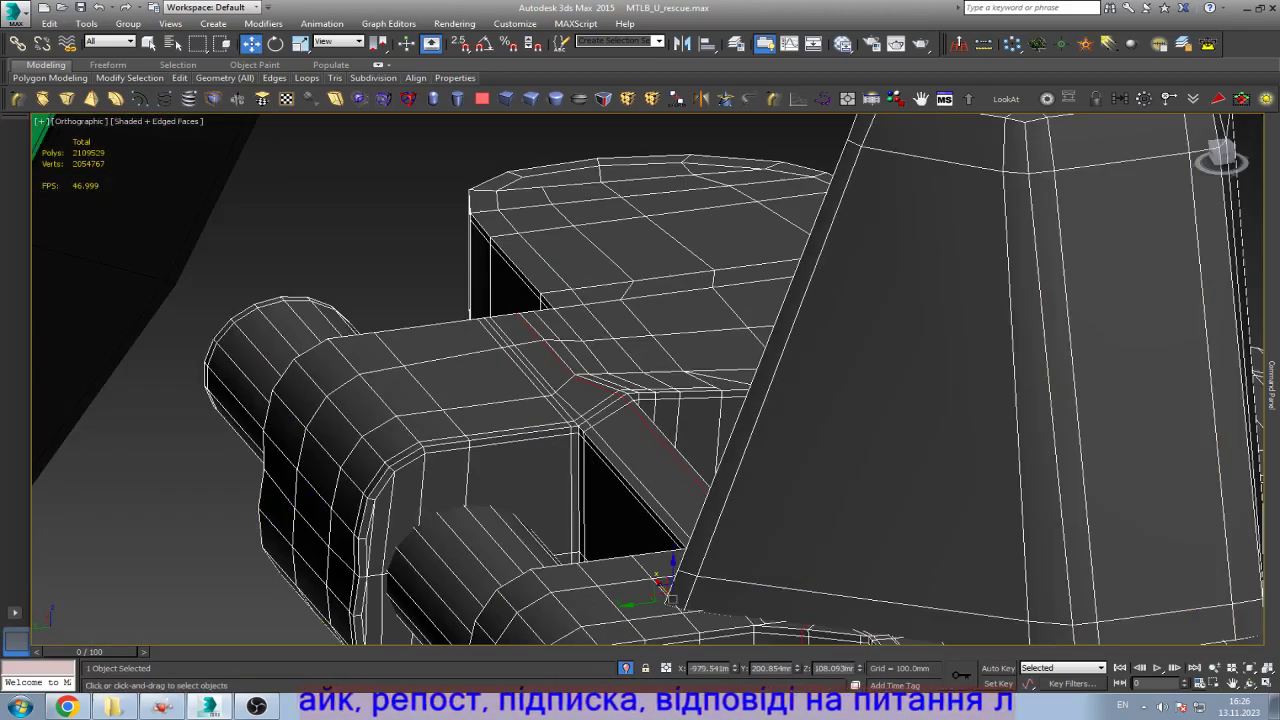
pyautogui.scroll(7, 648, 380)
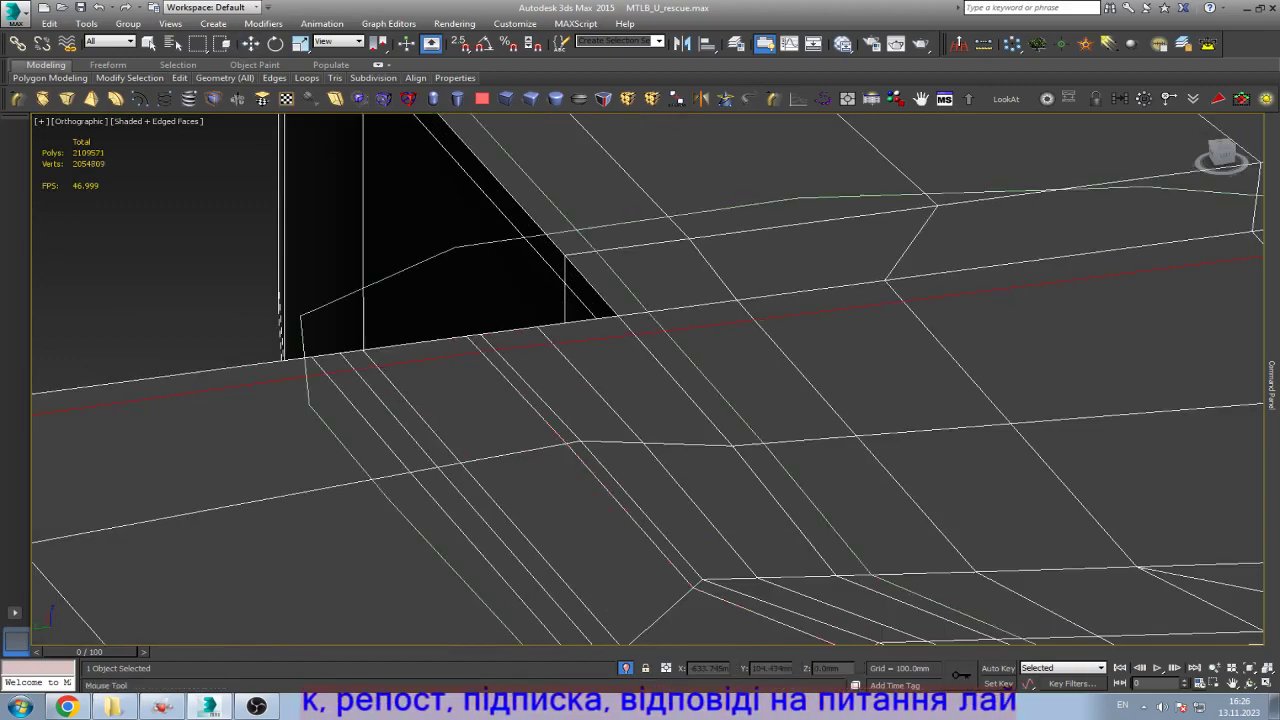
pyautogui.rightClick(930, 500)
# Step: Zoom around to inspect the new support loops and return to selection mode
pyautogui.scroll(-5, 930, 500)
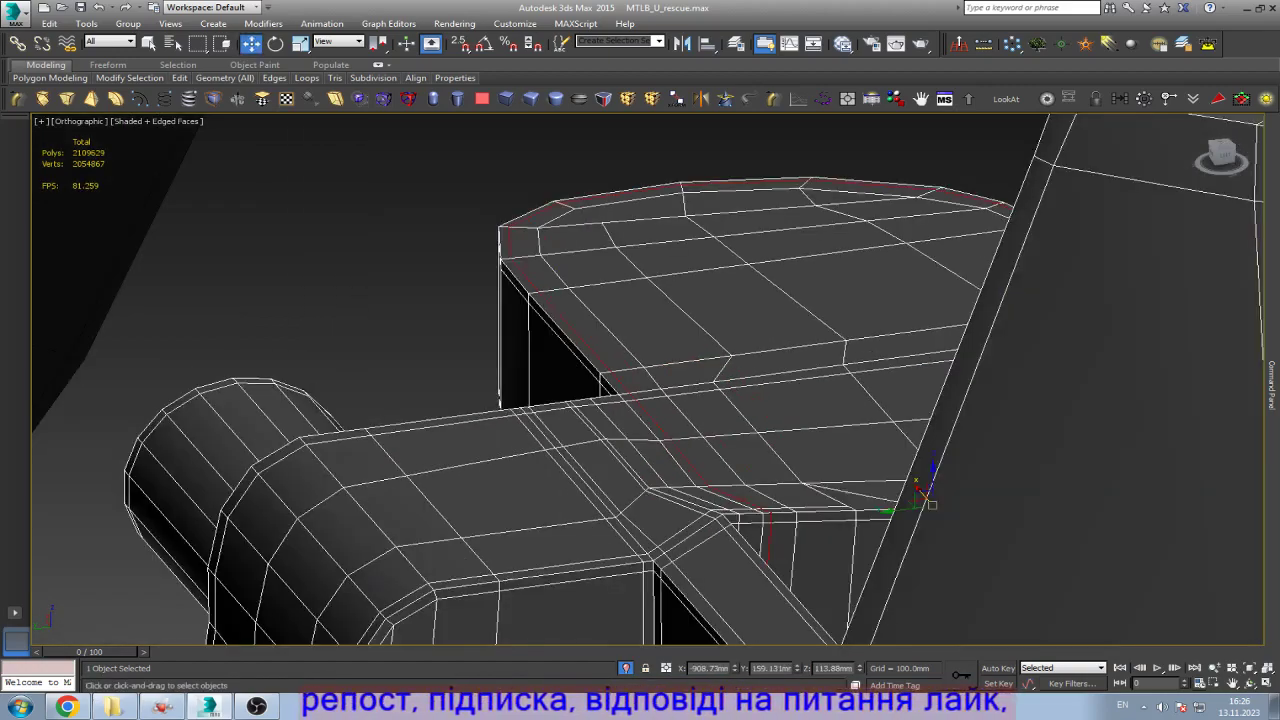
pyautogui.scroll(-5, 930, 500)
pyautogui.scroll(5, 930, 500)
pyautogui.scroll(-5, 770, 300)
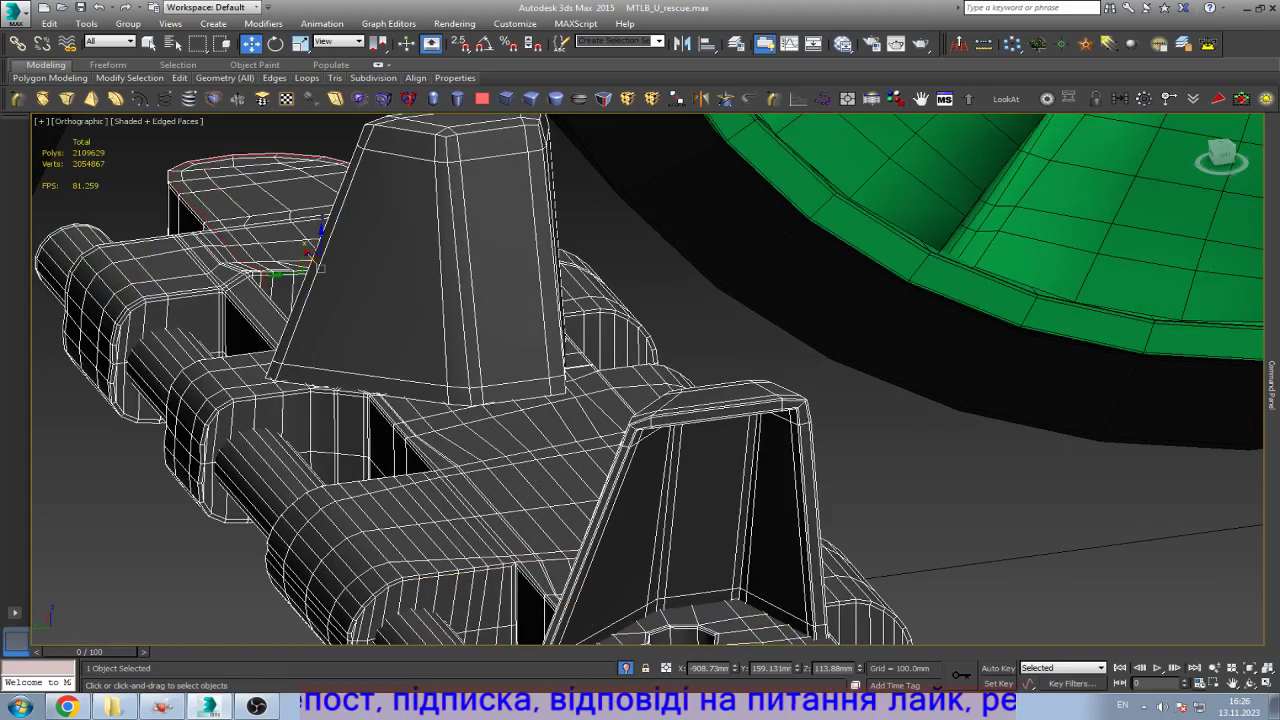
pyautogui.scroll(6, 770, 300)
pyautogui.scroll(3, 770, 300)
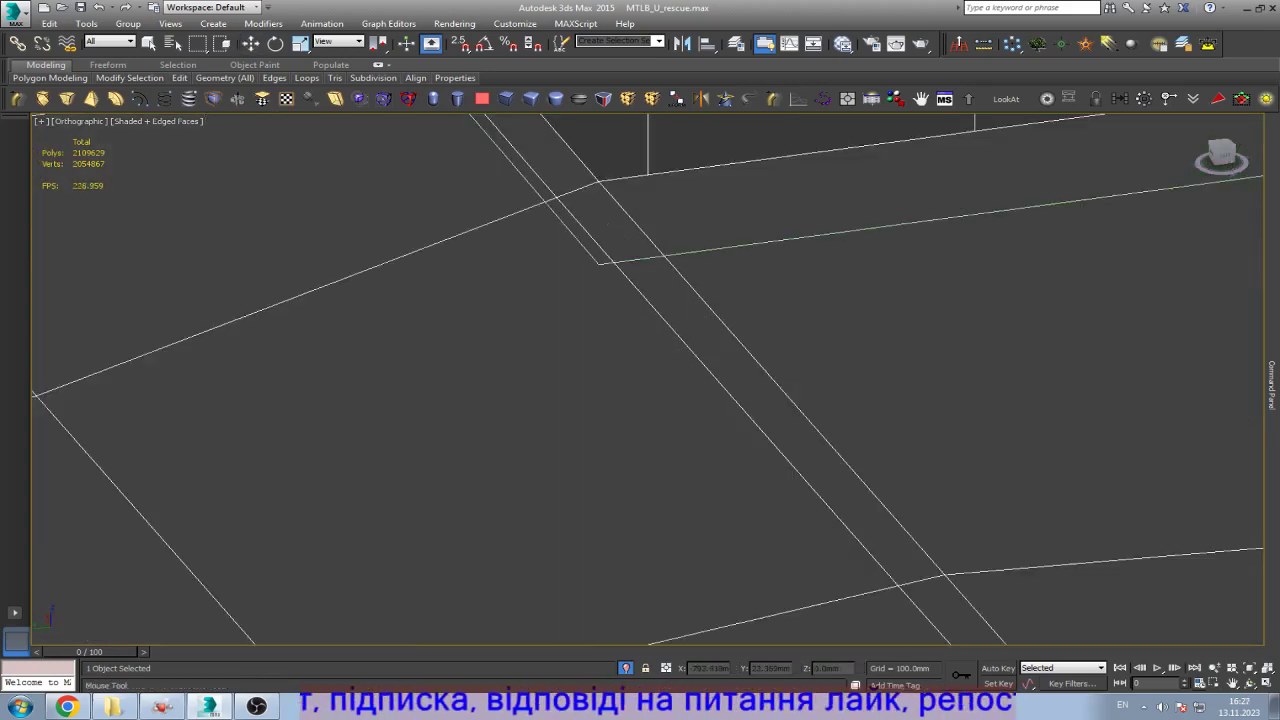
pyautogui.press('w')
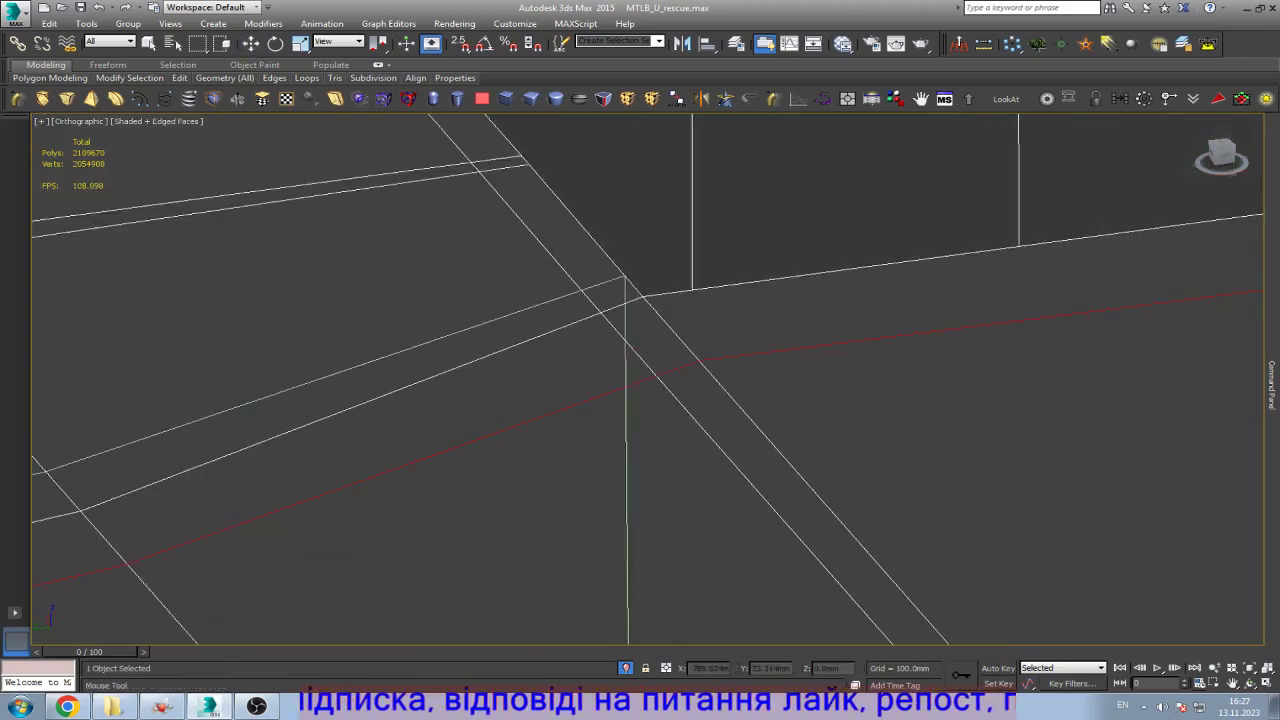
pyautogui.scroll(-10, 648, 380)
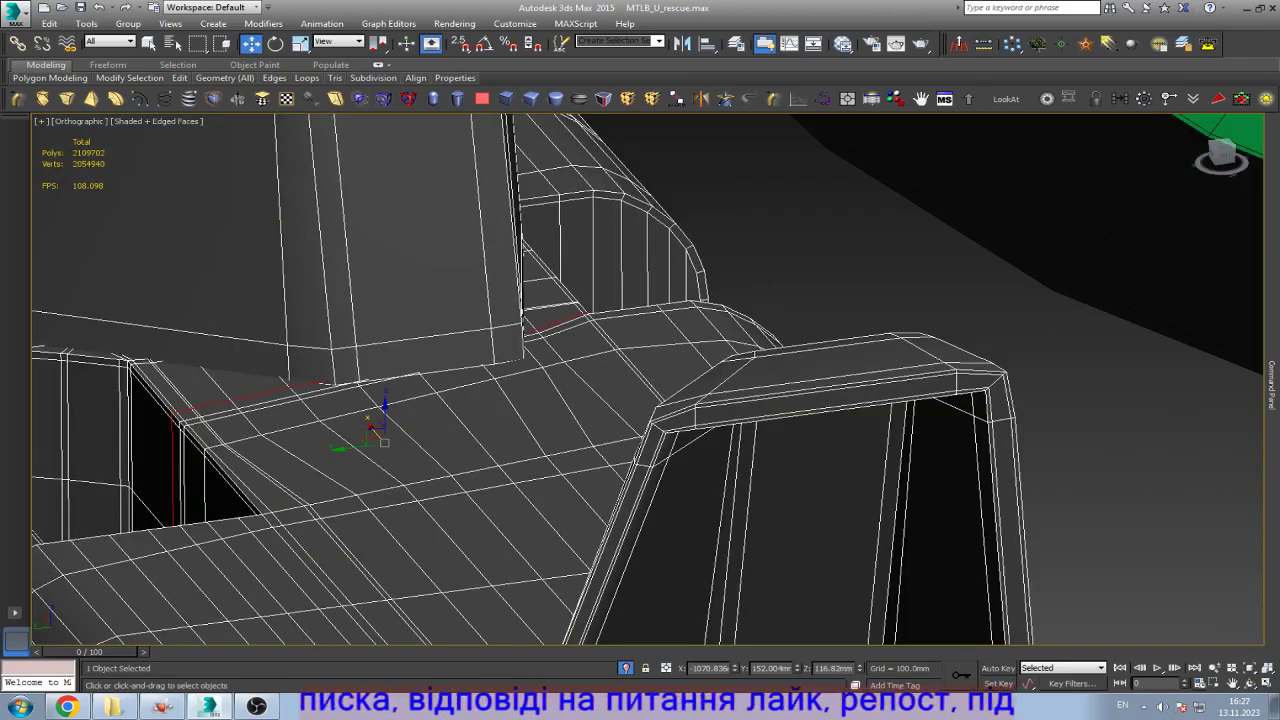
pyautogui.hotkey('ctrl', 'r')
# Step: Duplicate the track link panel and slide the copy to the right
pyautogui.moveTo(600, 380); pyautogui.dragTo(650, 340)
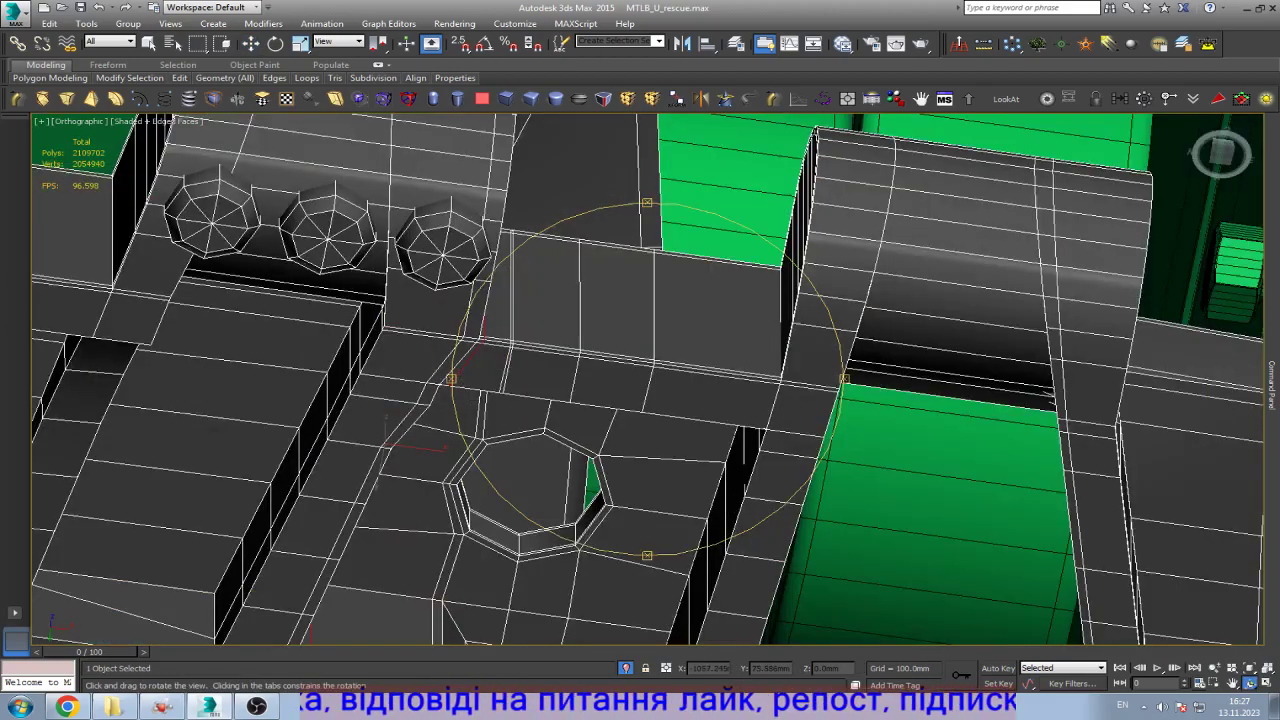
pyautogui.scroll(10, 640, 380)
pyautogui.scroll(-10, 640, 380)
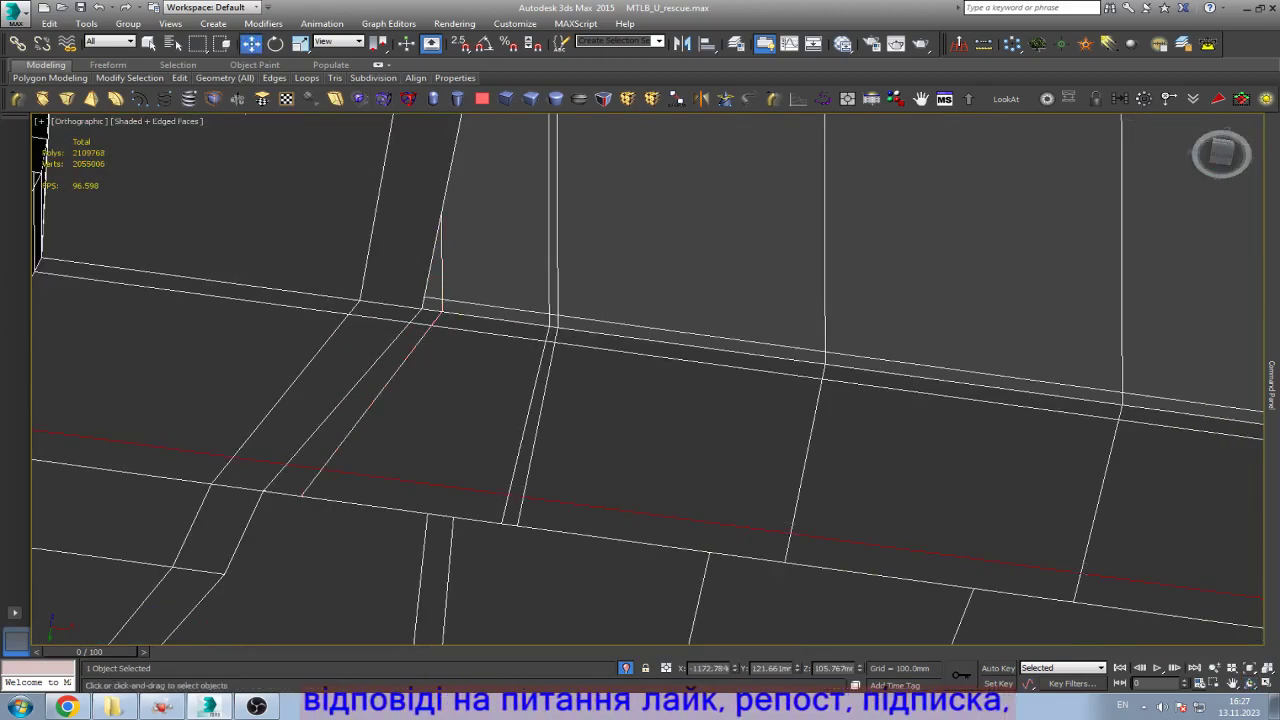
pyautogui.press('w')
pyautogui.scroll(5, 418, 410)
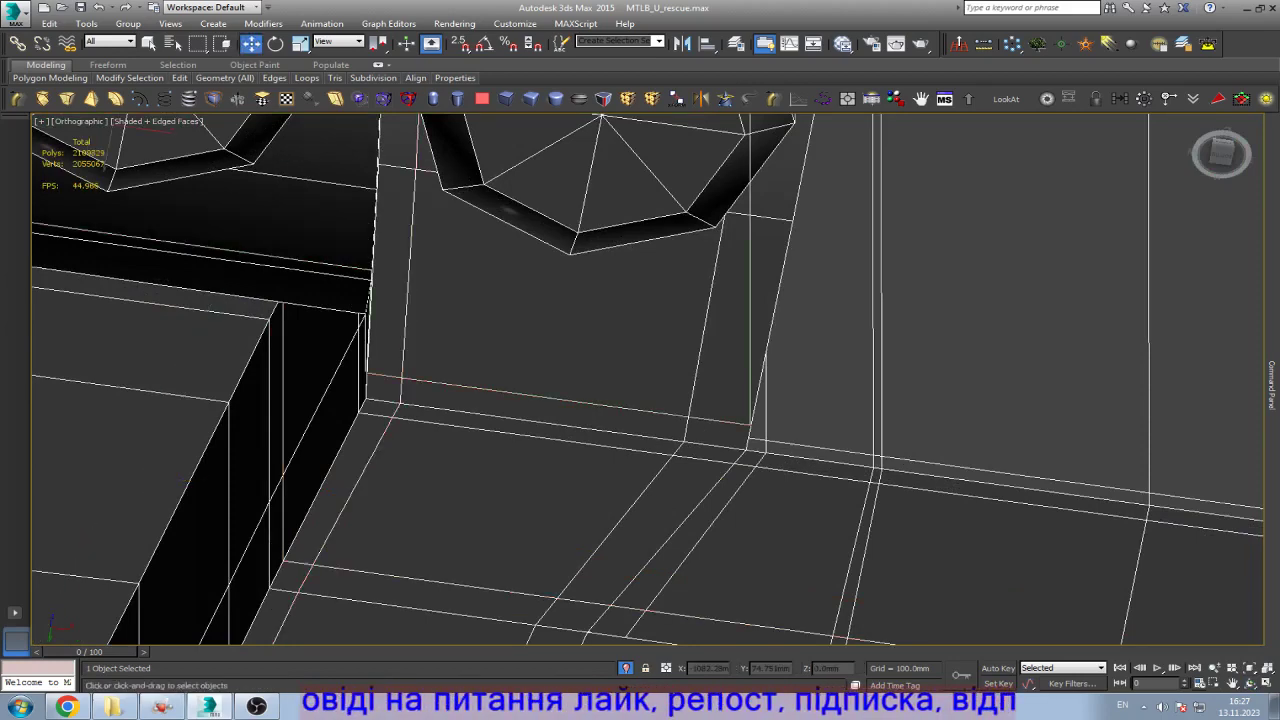
pyautogui.scroll(-5, 640, 380)
pyautogui.scroll(5, 640, 380)
pyautogui.keyDown('shift'); pyautogui.moveTo(620, 380); pyautogui.dragTo(770, 380); pyautogui.keyUp('shift')
# Step: Insert a new Swift Loop edge loop across the track link
pyautogui.scroll(-5, 640, 380)
pyautogui.scroll(5, 700, 480)
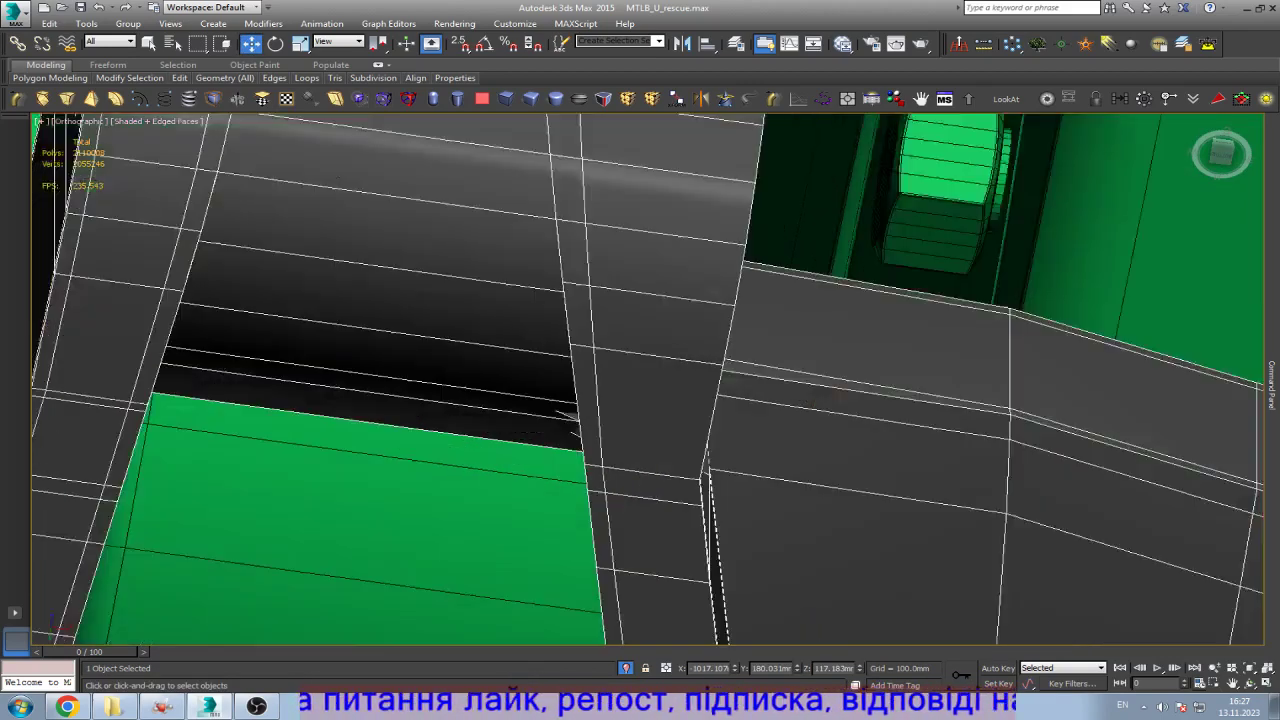
pyautogui.scroll(-5, 700, 480)
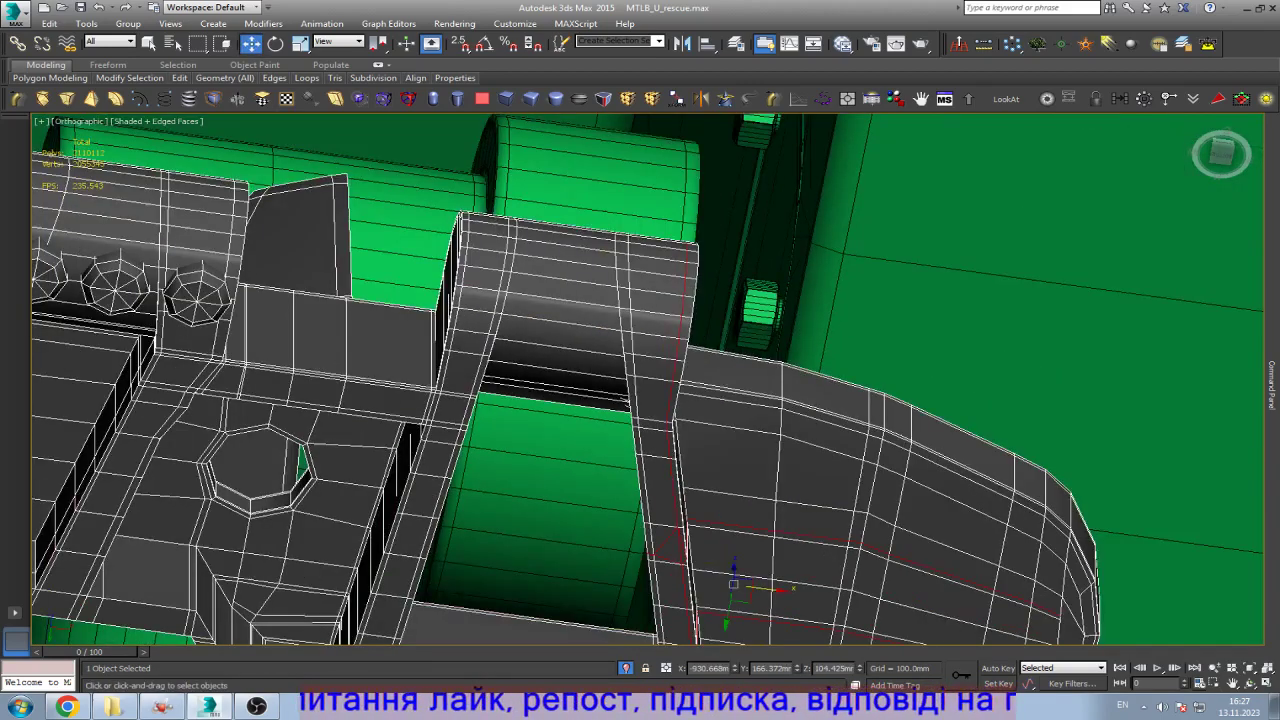
pyautogui.scroll(5, 600, 430)
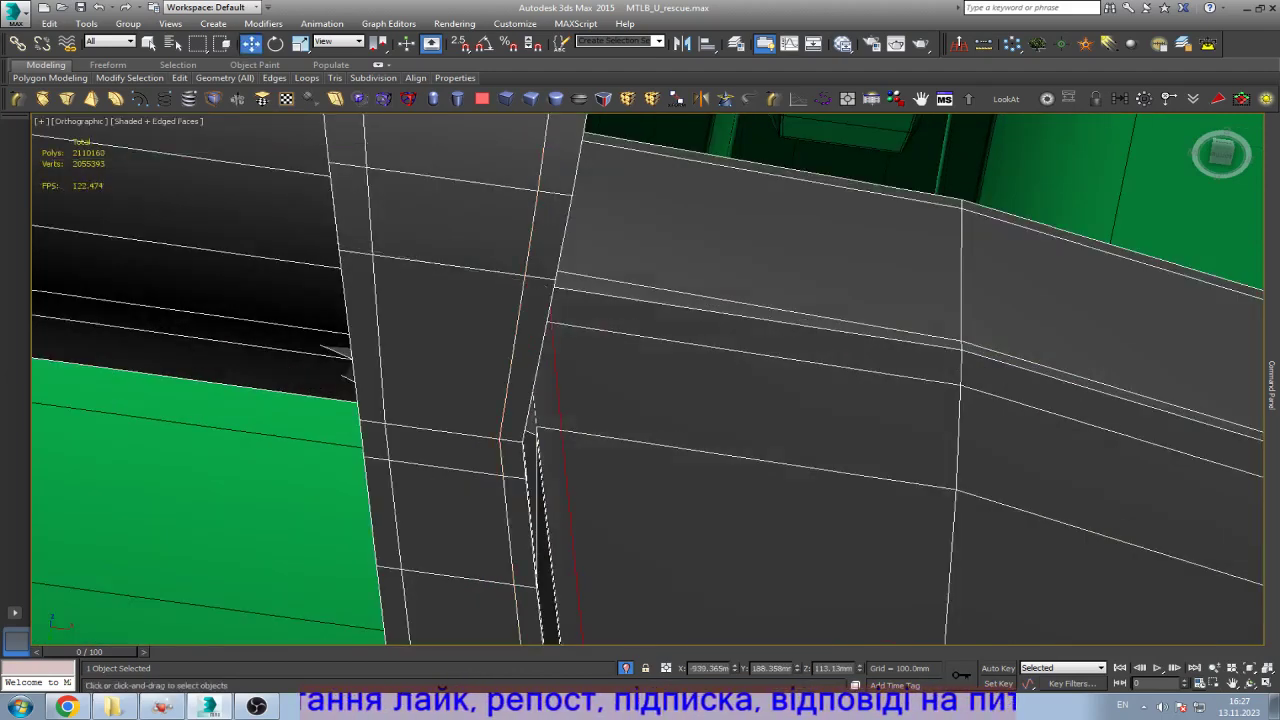
pyautogui.scroll(-5, 600, 430)
pyautogui.scroll(5, 612, 411)
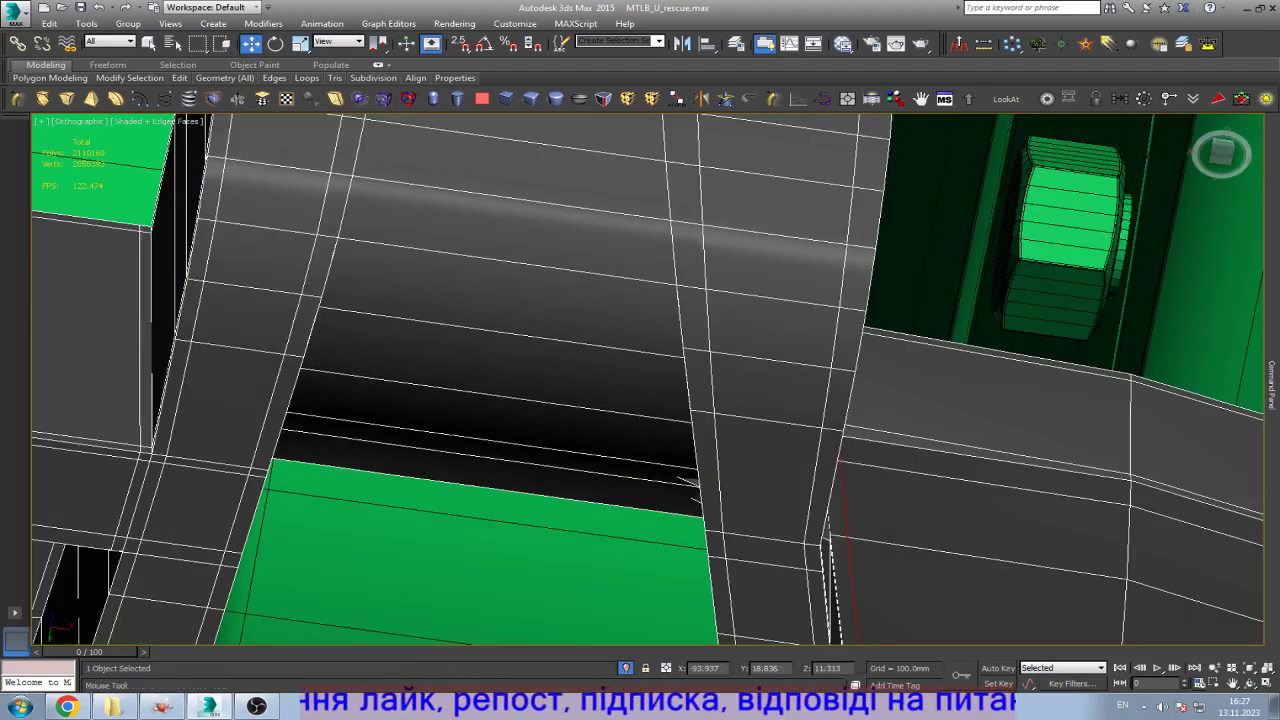
pyautogui.press('w')
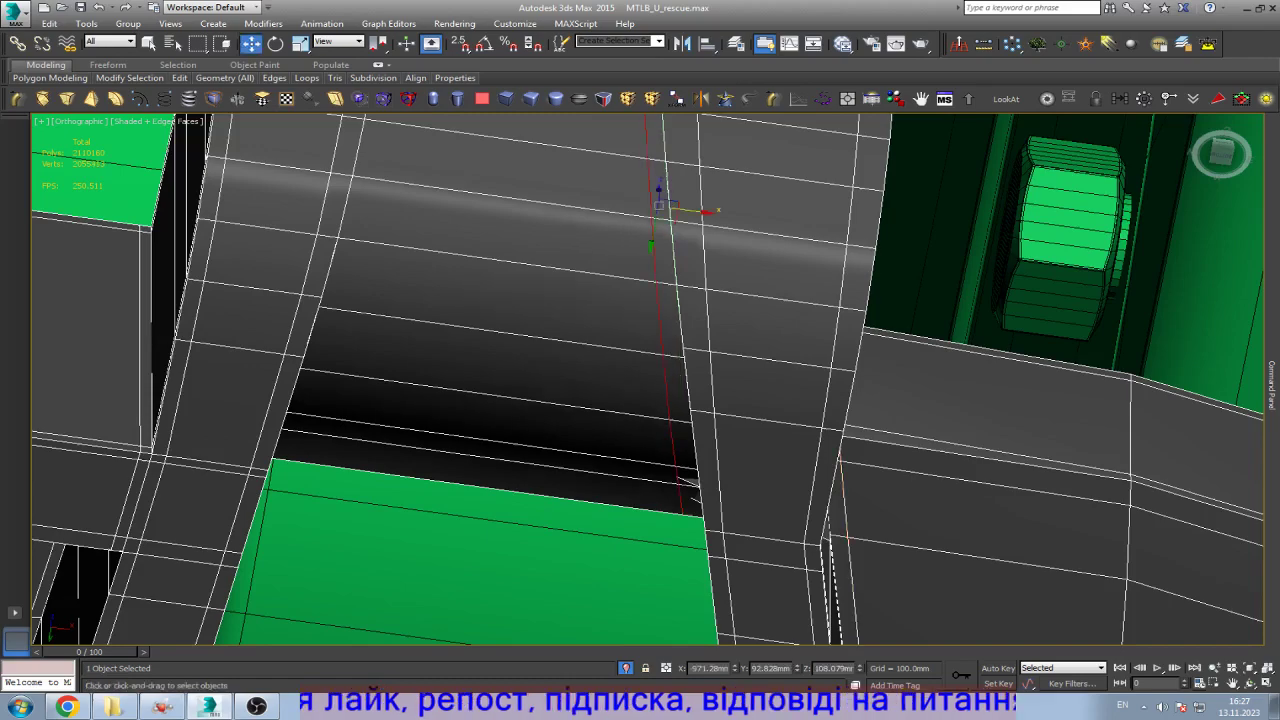
pyautogui.scroll(-5, 690, 480)
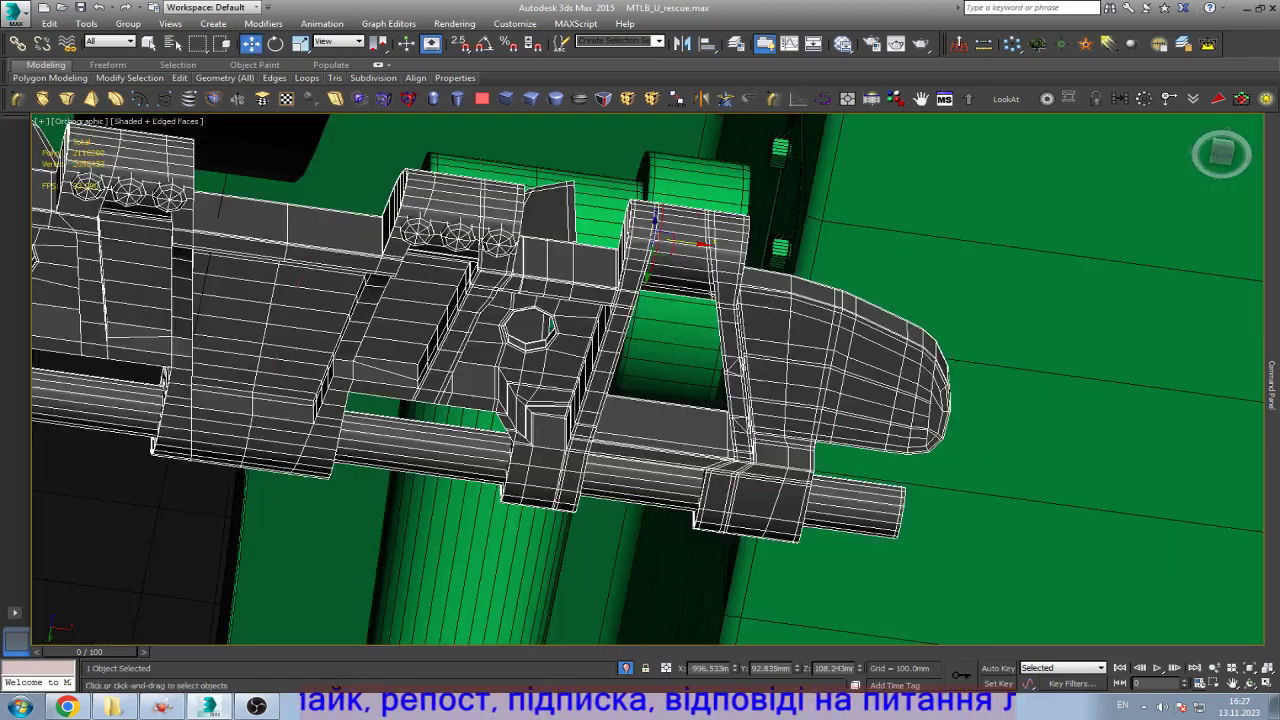
pyautogui.scroll(6, 690, 410)
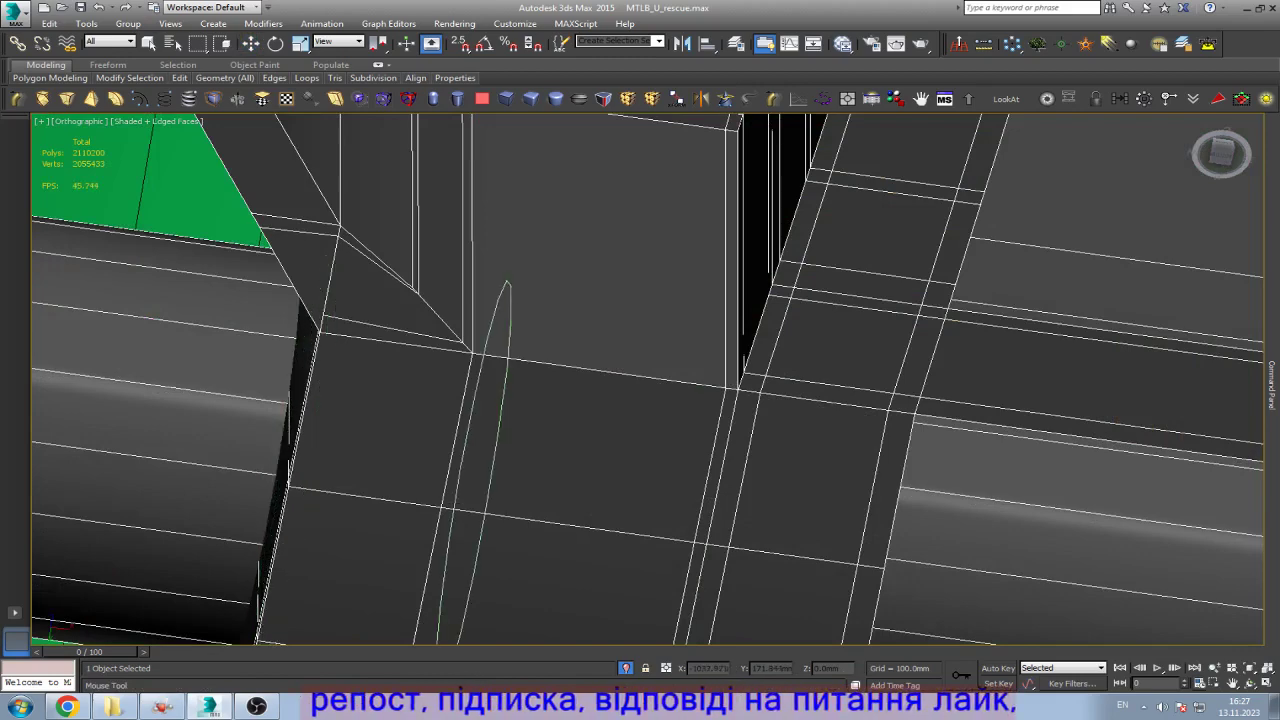
pyautogui.scroll(-4, 690, 410)
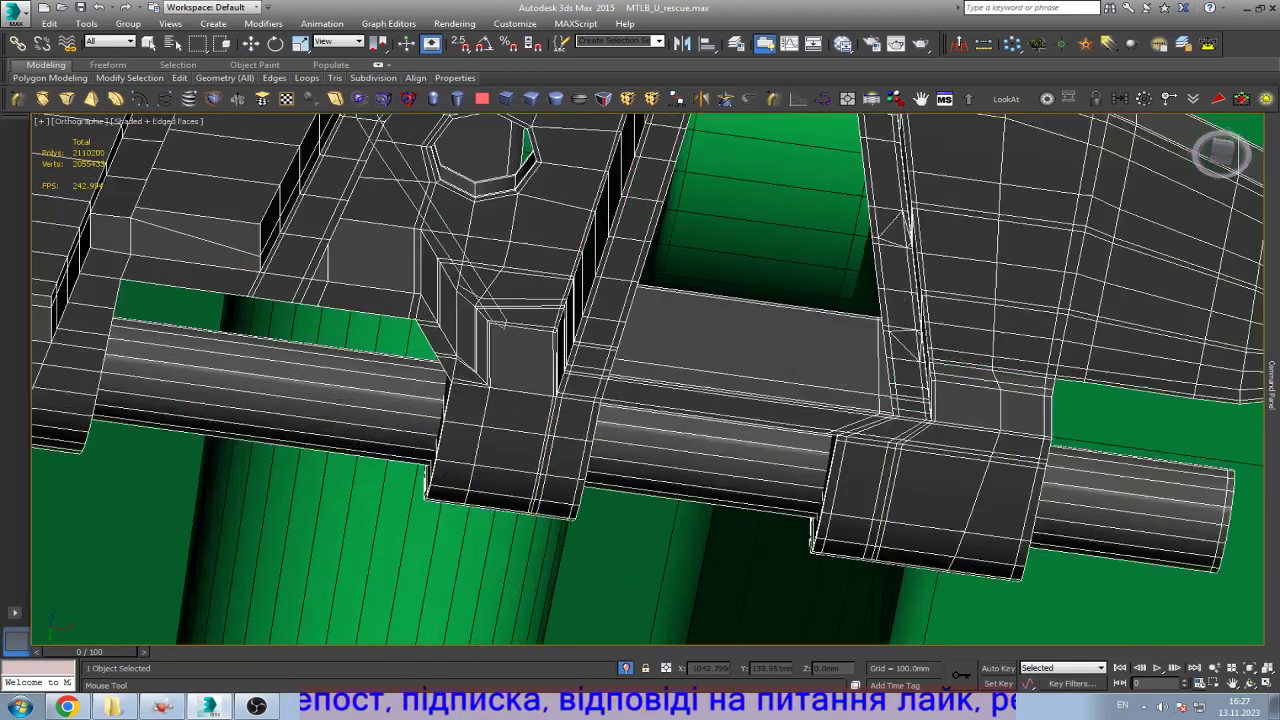
pyautogui.scroll(6, 505, 285)
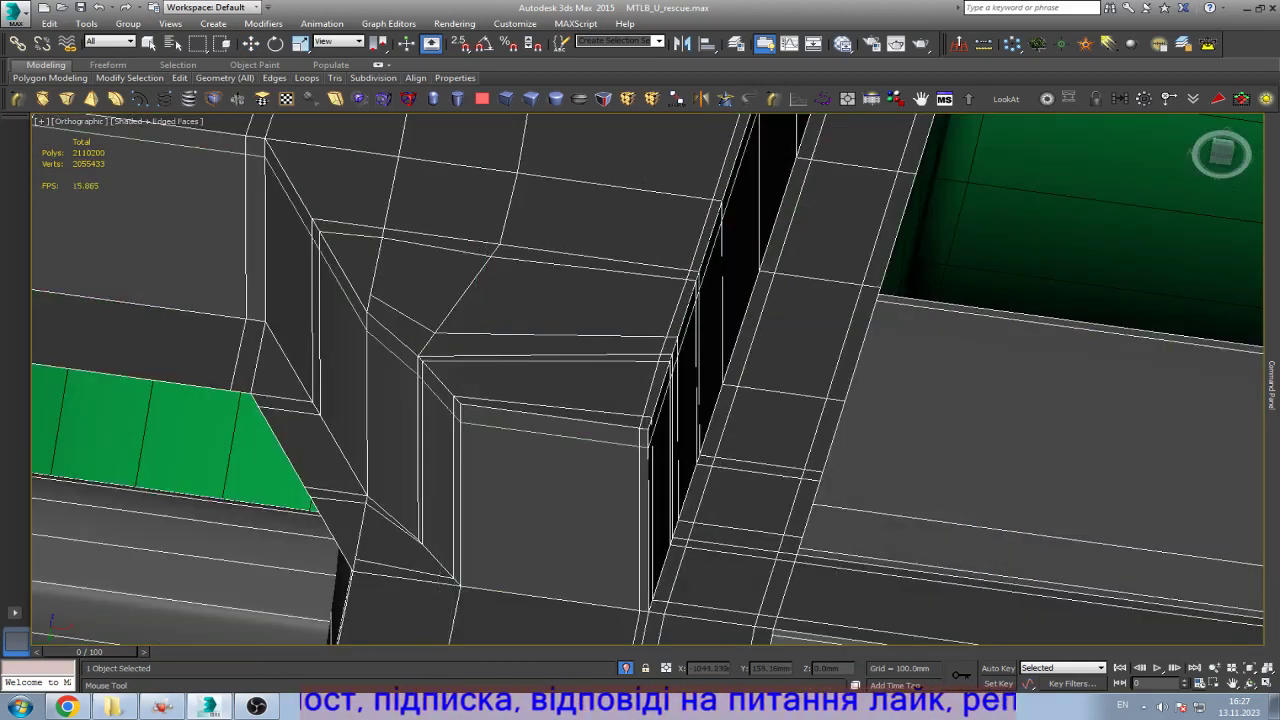
pyautogui.click(440, 560)
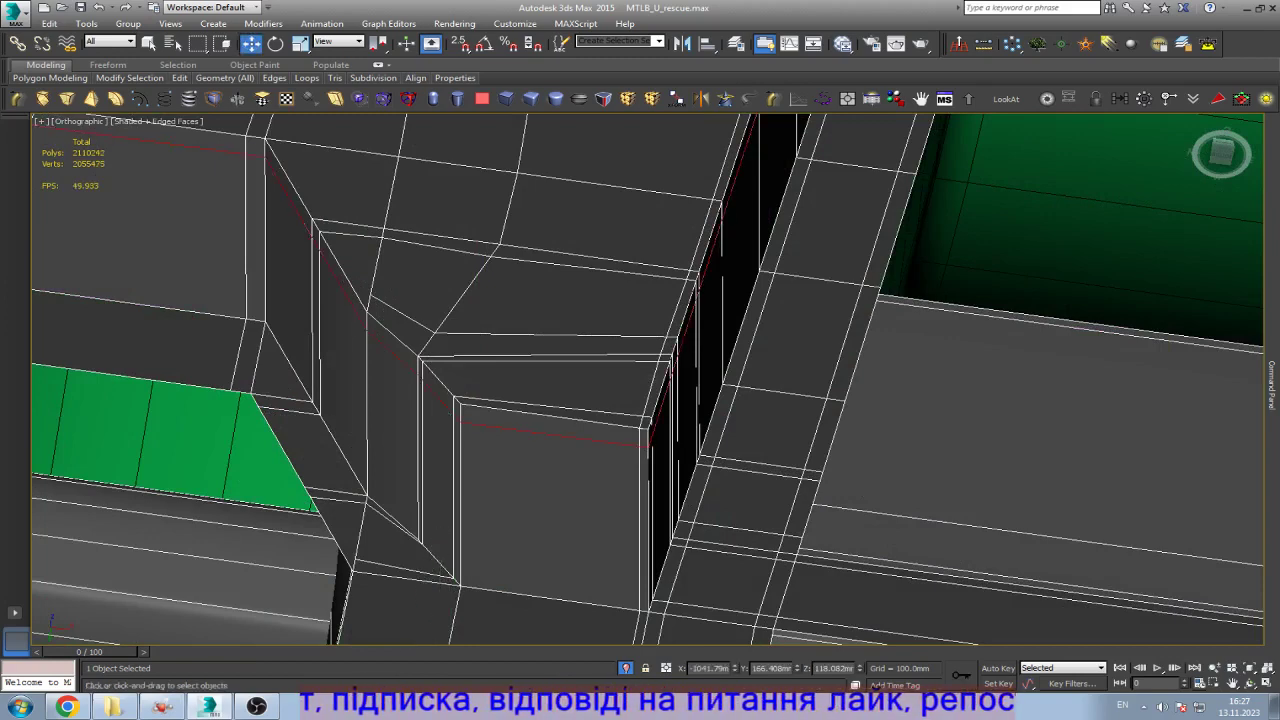
# Step: Add a horizontal supporting edge loop near the link wall
pyautogui.scroll(3, 266, 250)
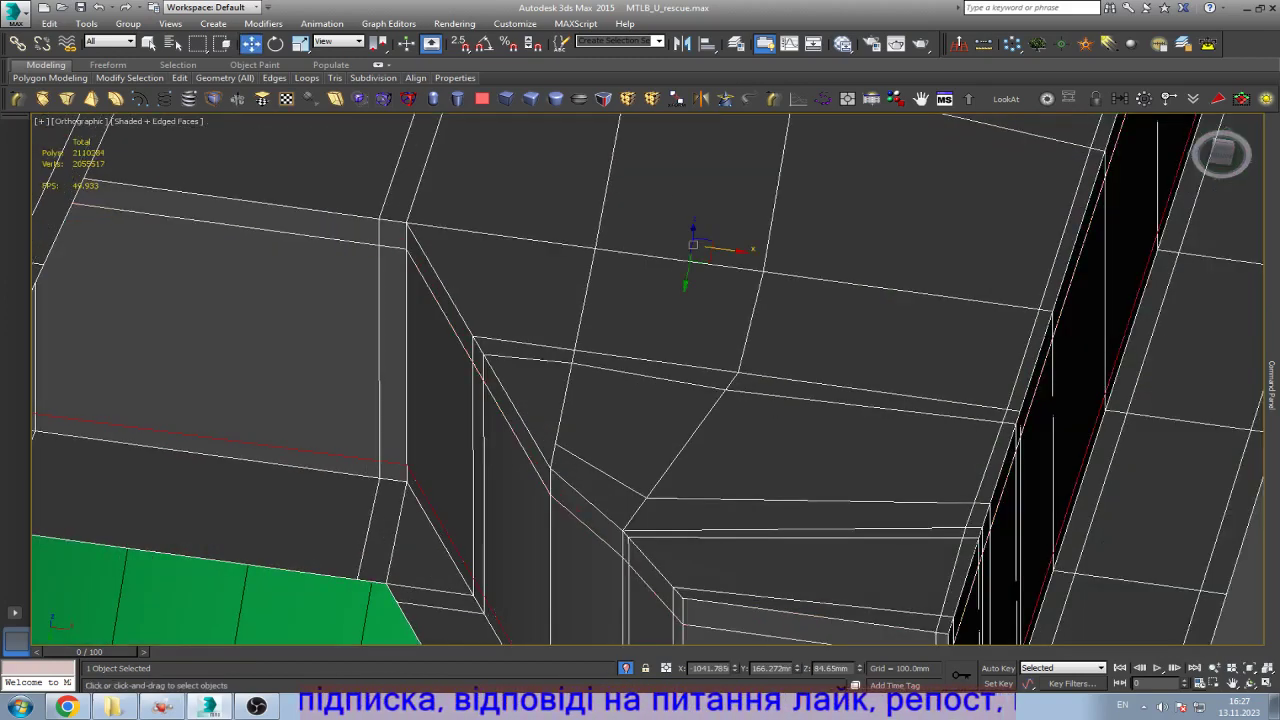
pyautogui.scroll(-2, 546, 480)
pyautogui.moveTo(546, 480); pyautogui.dragTo(746, 470, button='middle')
pyautogui.scroll(2, 746, 470)
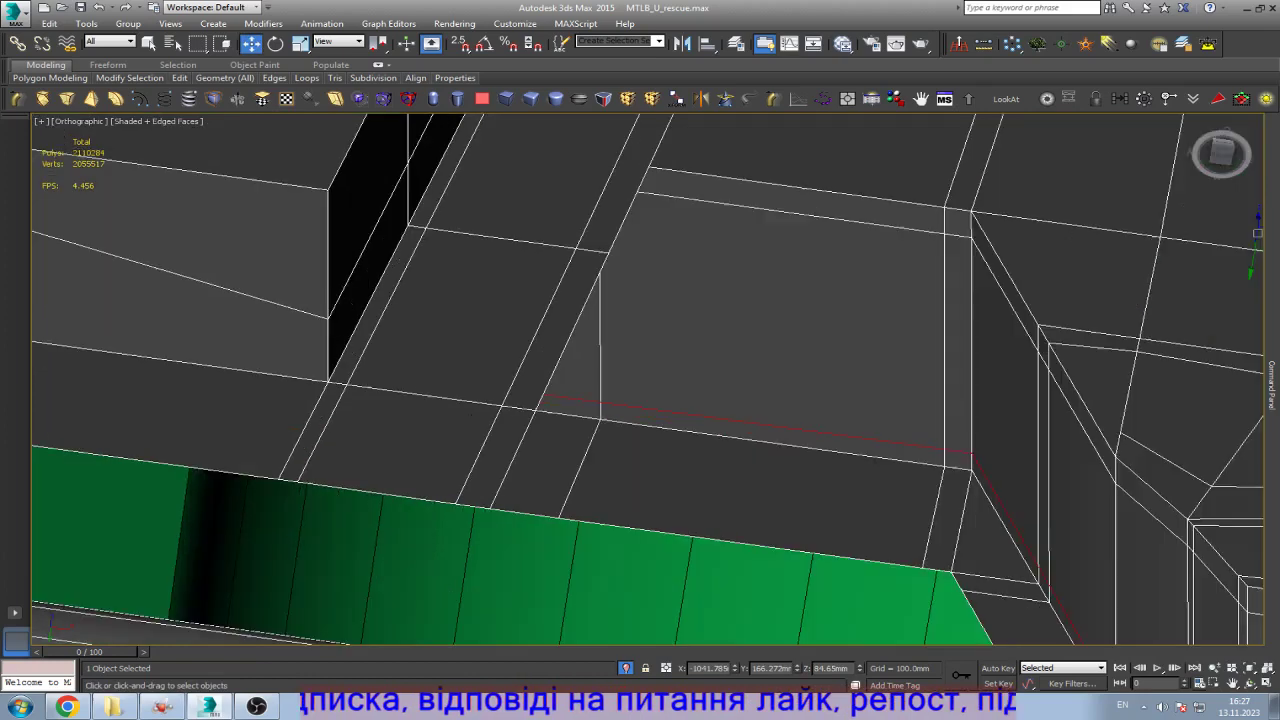
pyautogui.scroll(2, 640, 380)
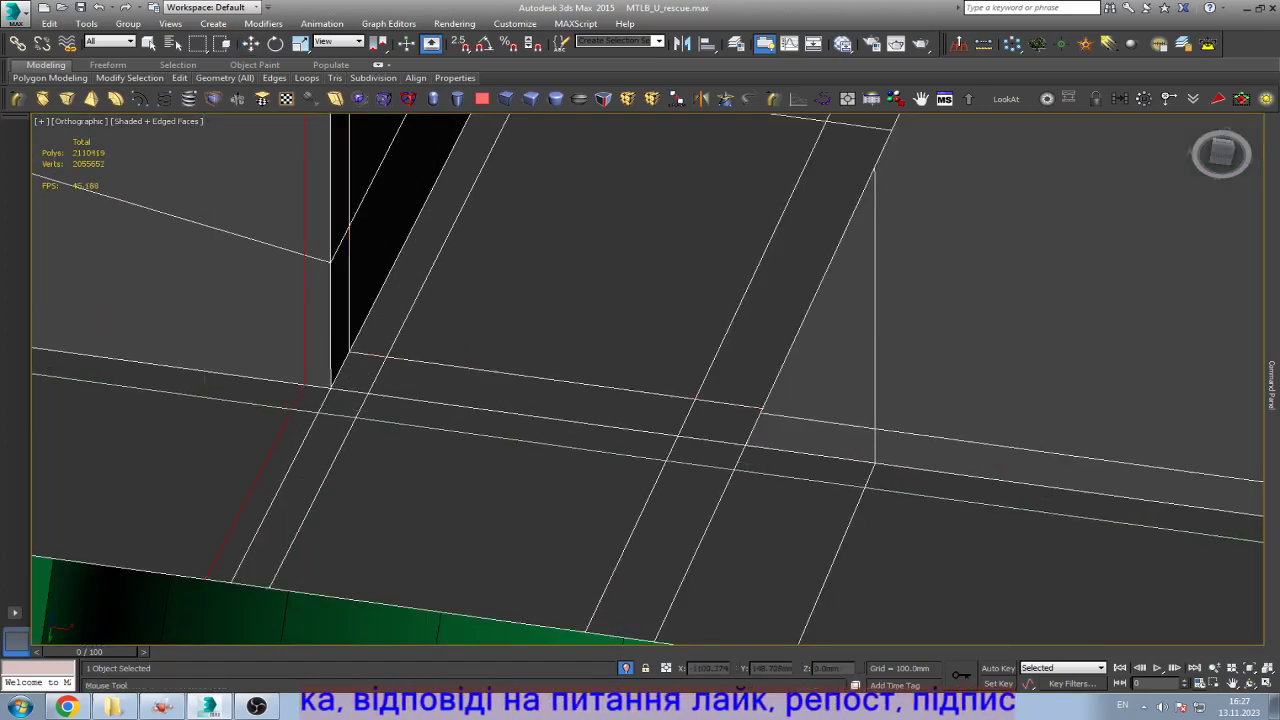
pyautogui.press('w')
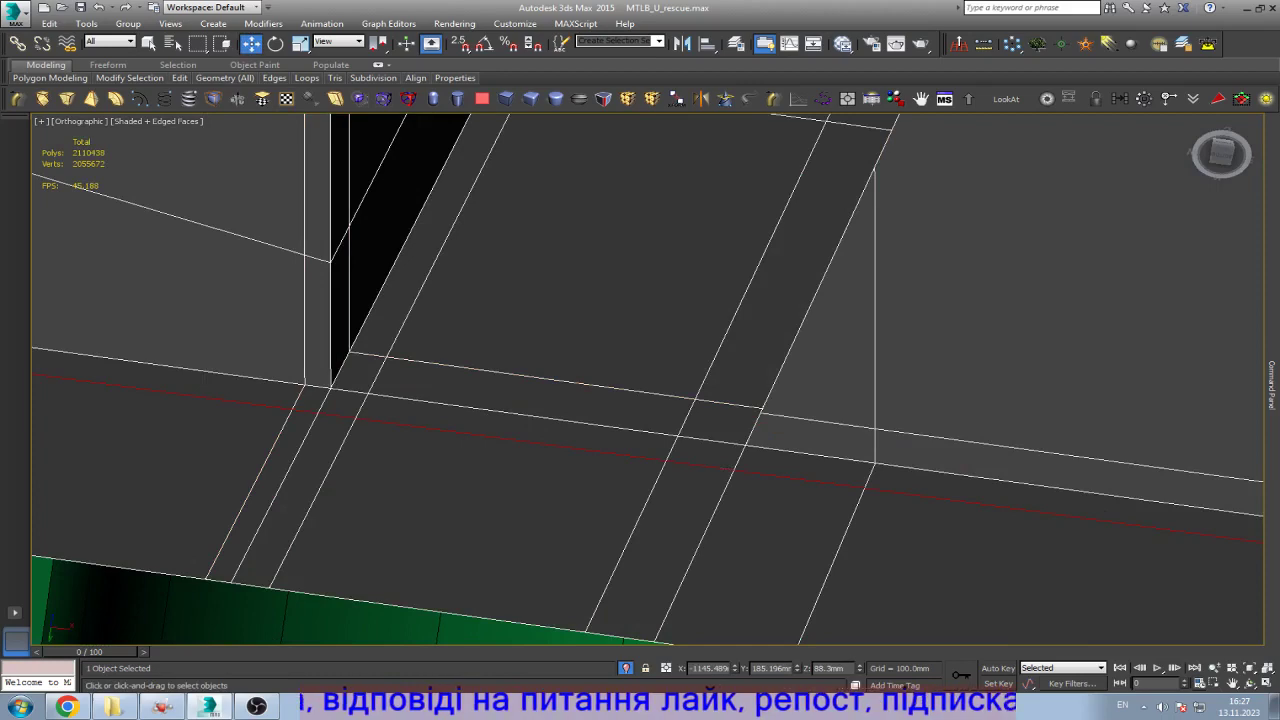
pyautogui.click(765, 440)
# Step: Add a vertical loop beside the wall corner plus two more horizontal supporting loops
pyautogui.scroll(-5, 640, 380)
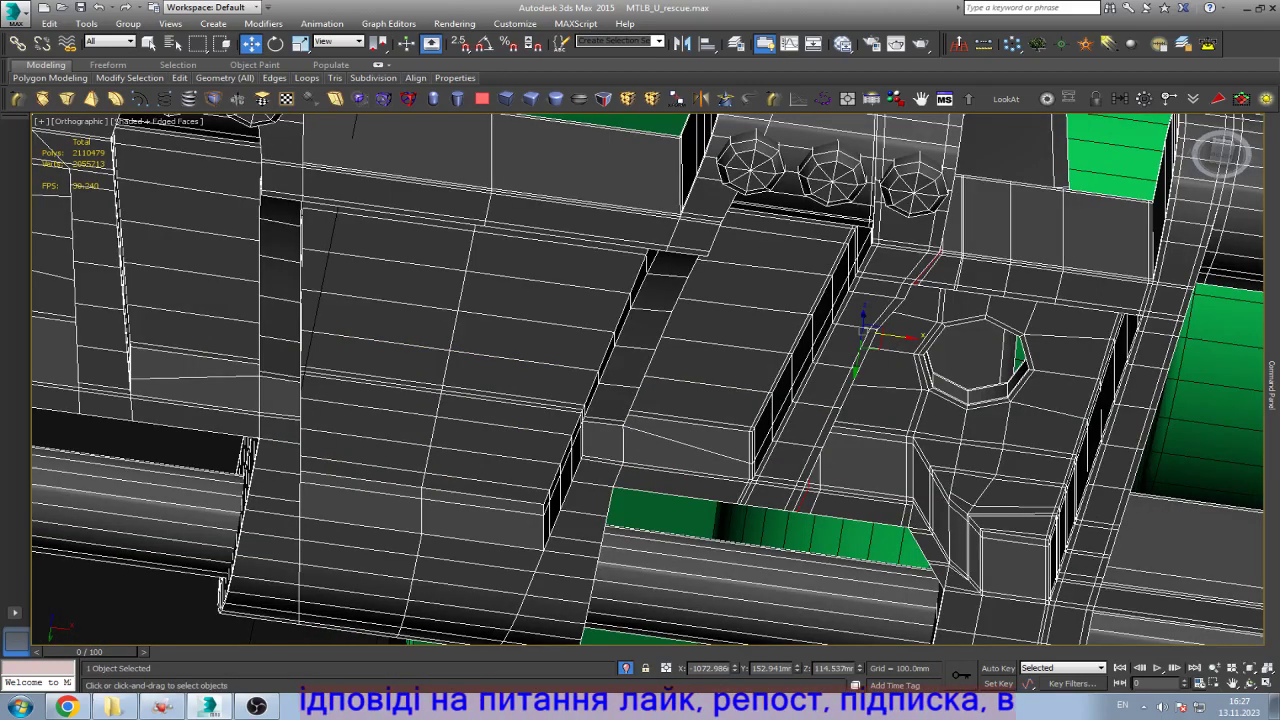
pyautogui.scroll(5, 640, 380)
pyautogui.scroll(2, 640, 380)
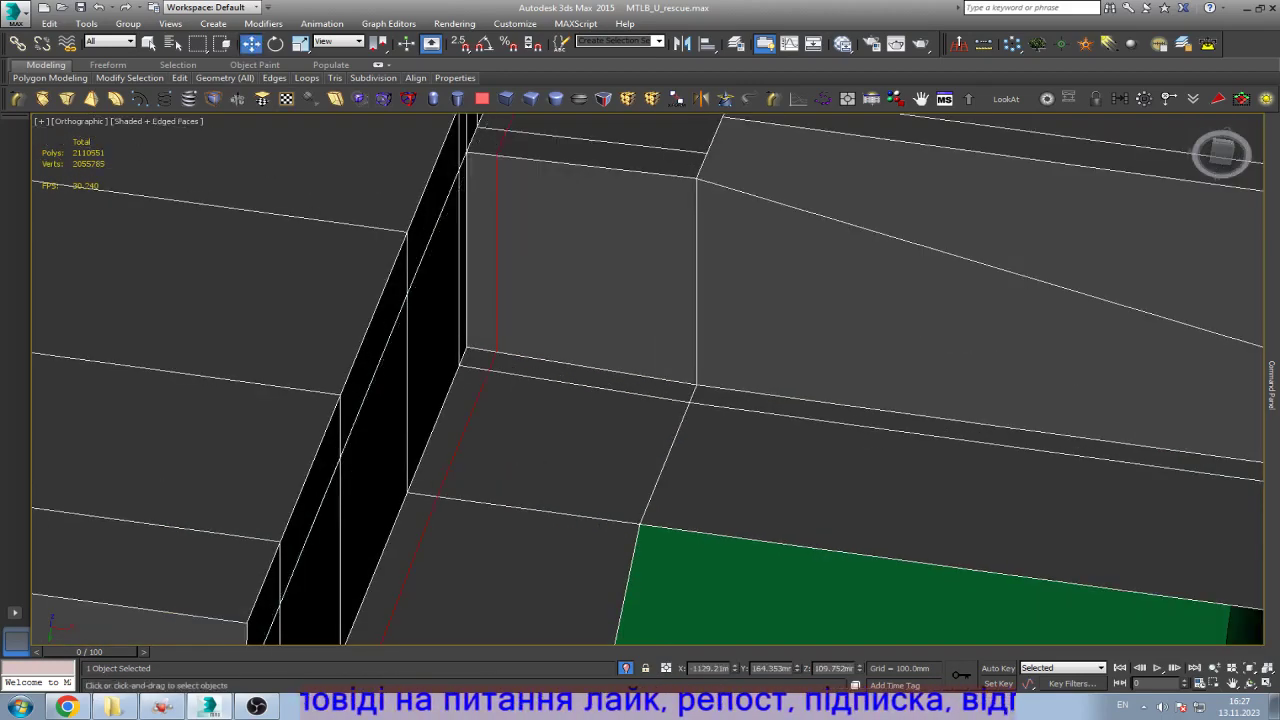
pyautogui.click(671, 358)
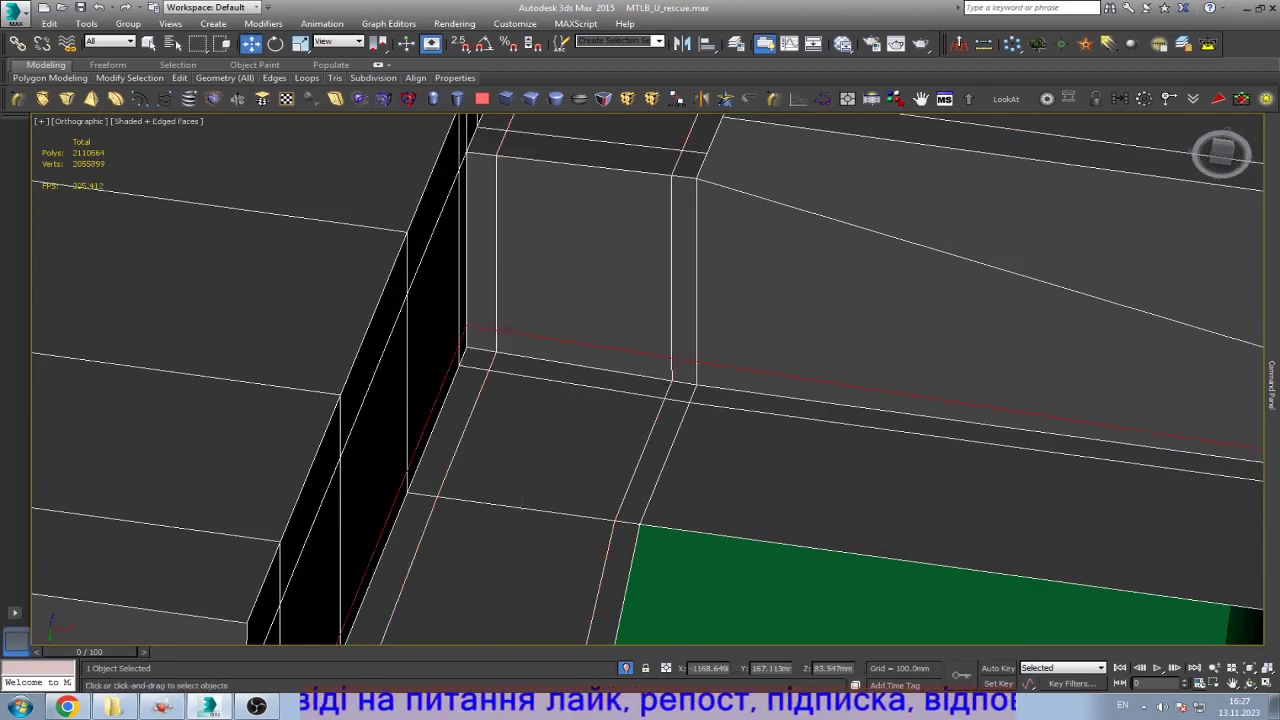
pyautogui.click(671, 362)
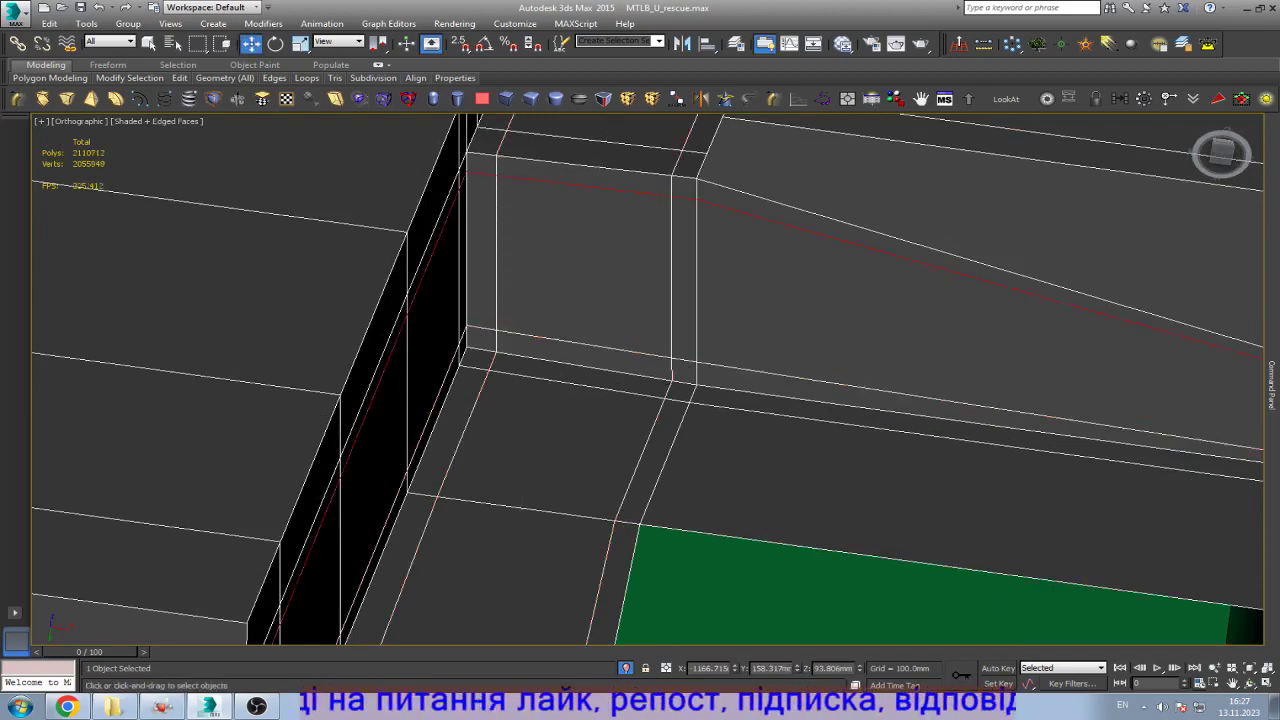
pyautogui.click(671, 375)
pyautogui.press('w')
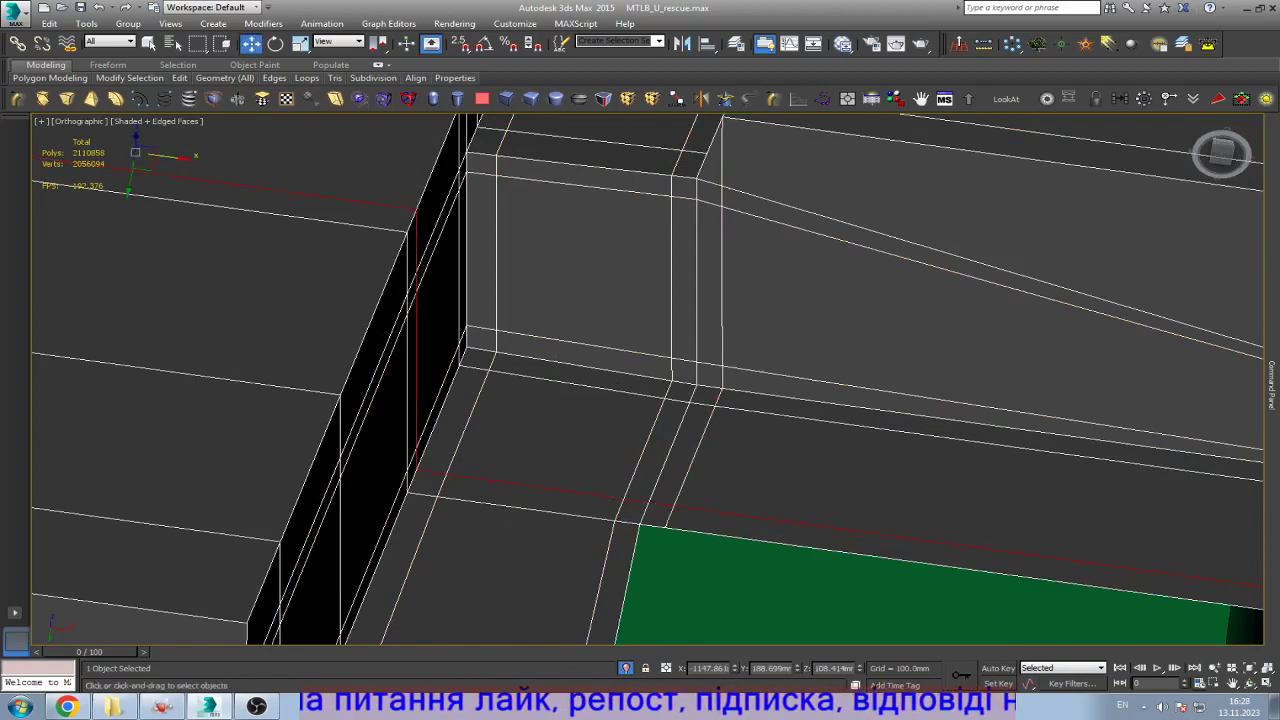
# Step: Select an edge ring on the flat link face and Connect it with two new loops
pyautogui.scroll(-4, 648, 380)
pyautogui.scroll(10, 555, 380)
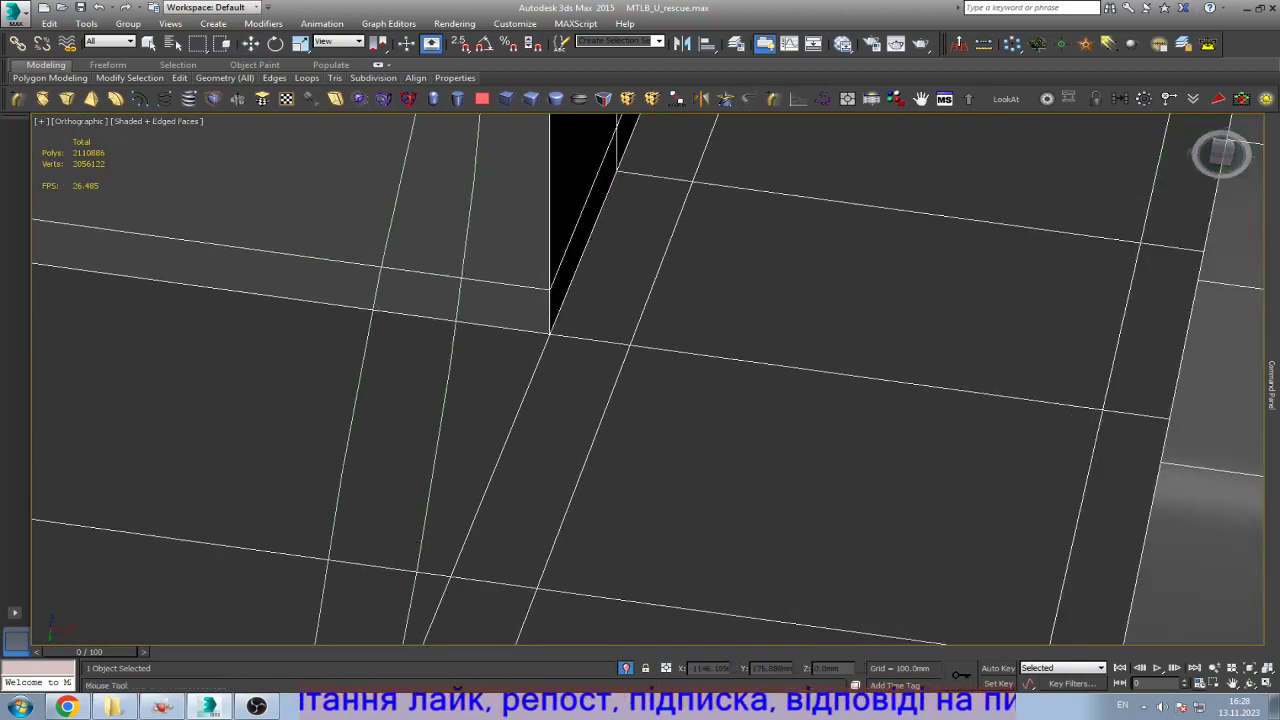
pyautogui.scroll(-2, 555, 380)
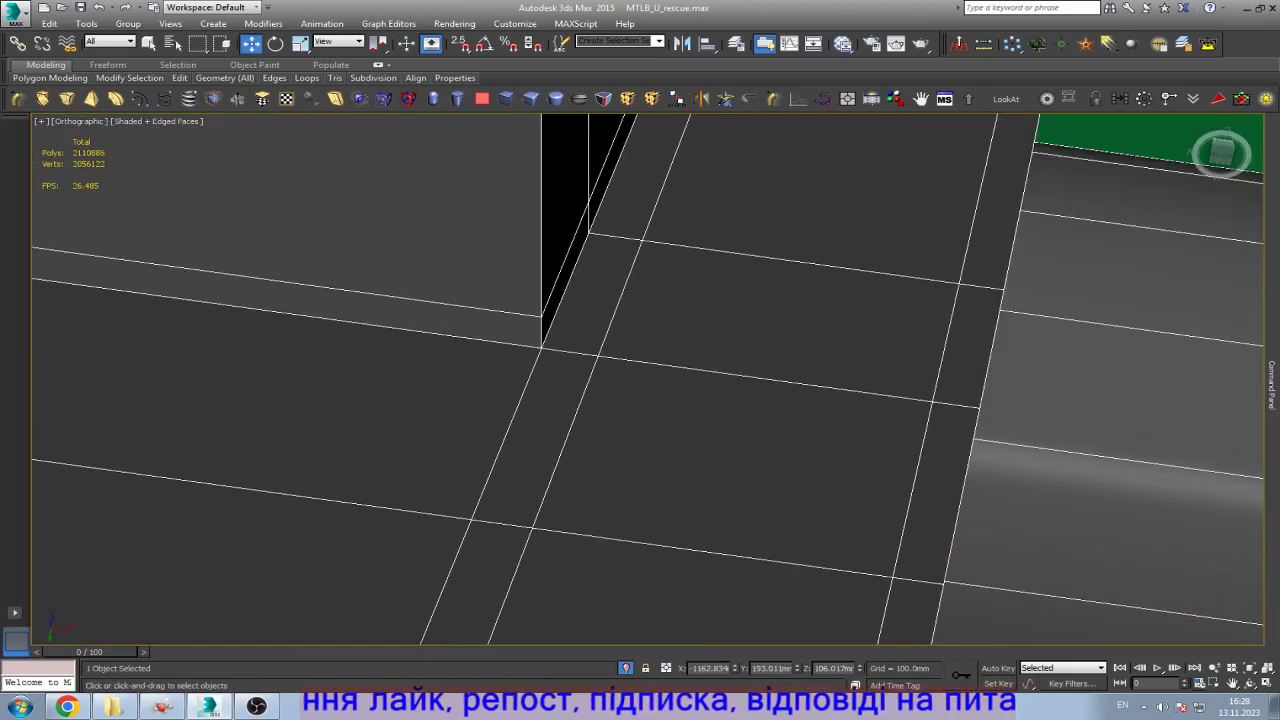
pyautogui.click(300, 315)
pyautogui.hotkey('alt', 'r')
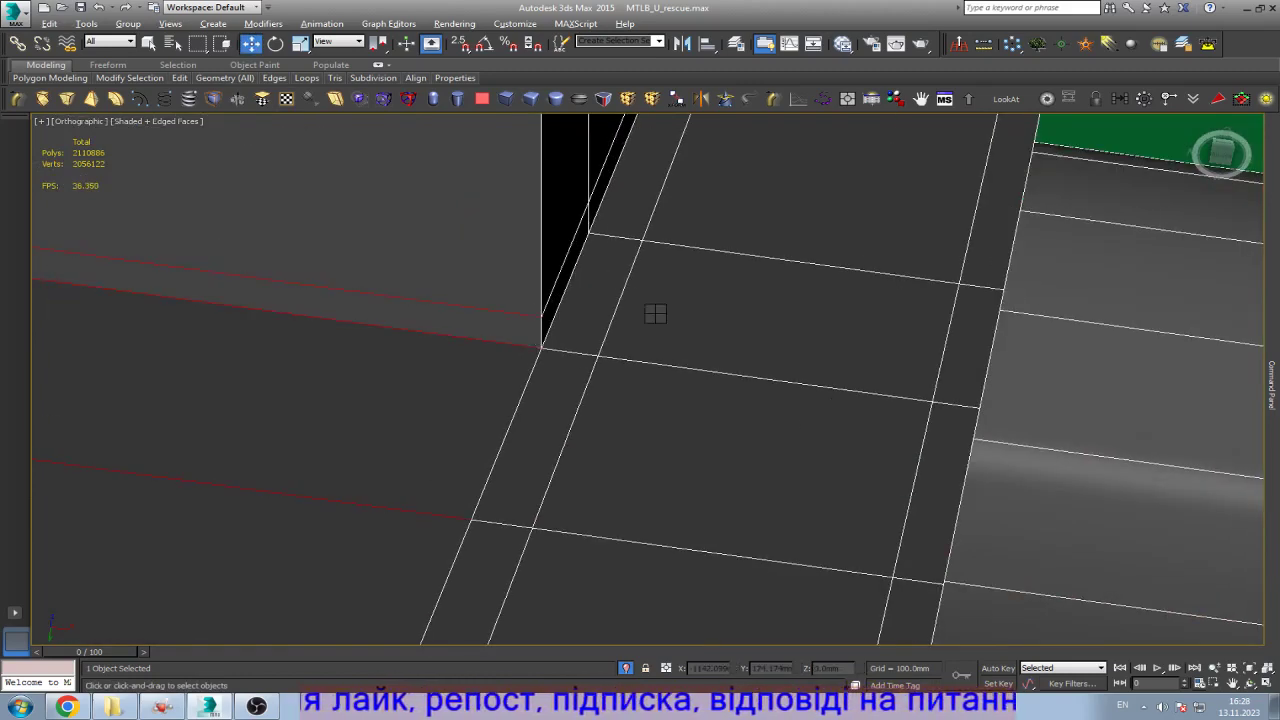
pyautogui.keyDown('alt'); pyautogui.moveTo(655, 314); pyautogui.dragTo(720, 298, button='middle'); pyautogui.keyUp('alt')
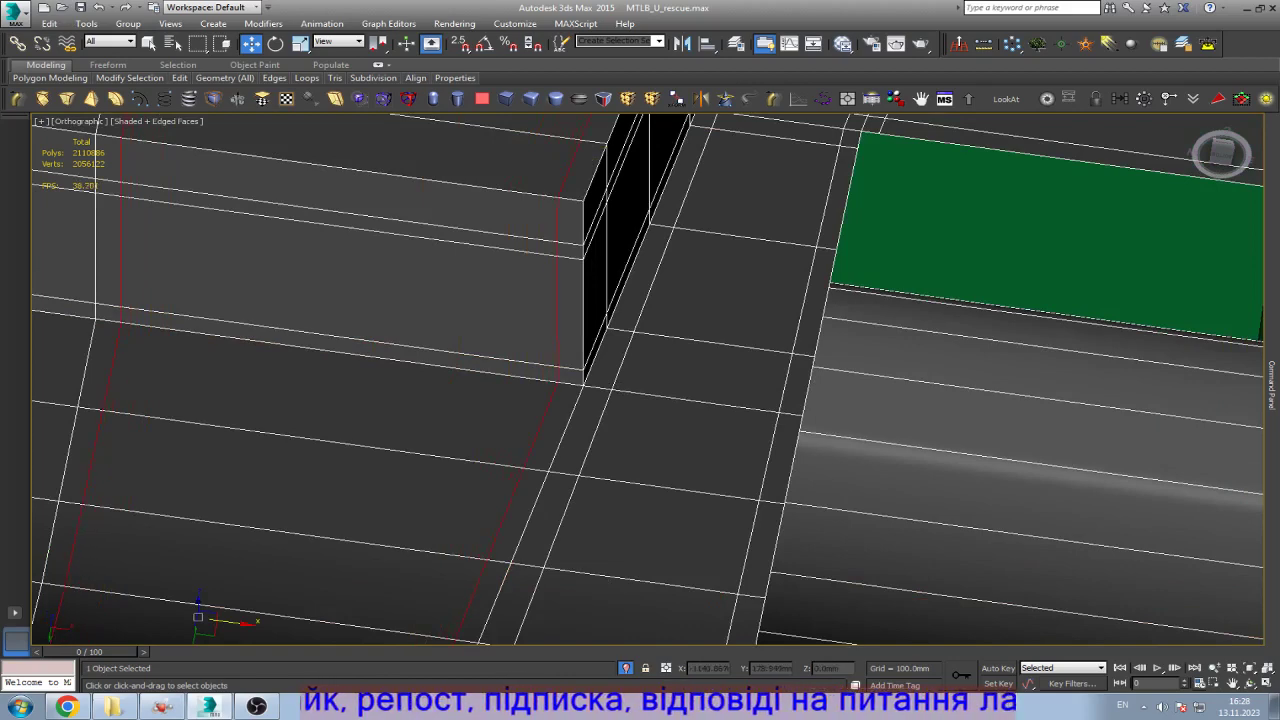
pyautogui.scroll(-4, 648, 380)
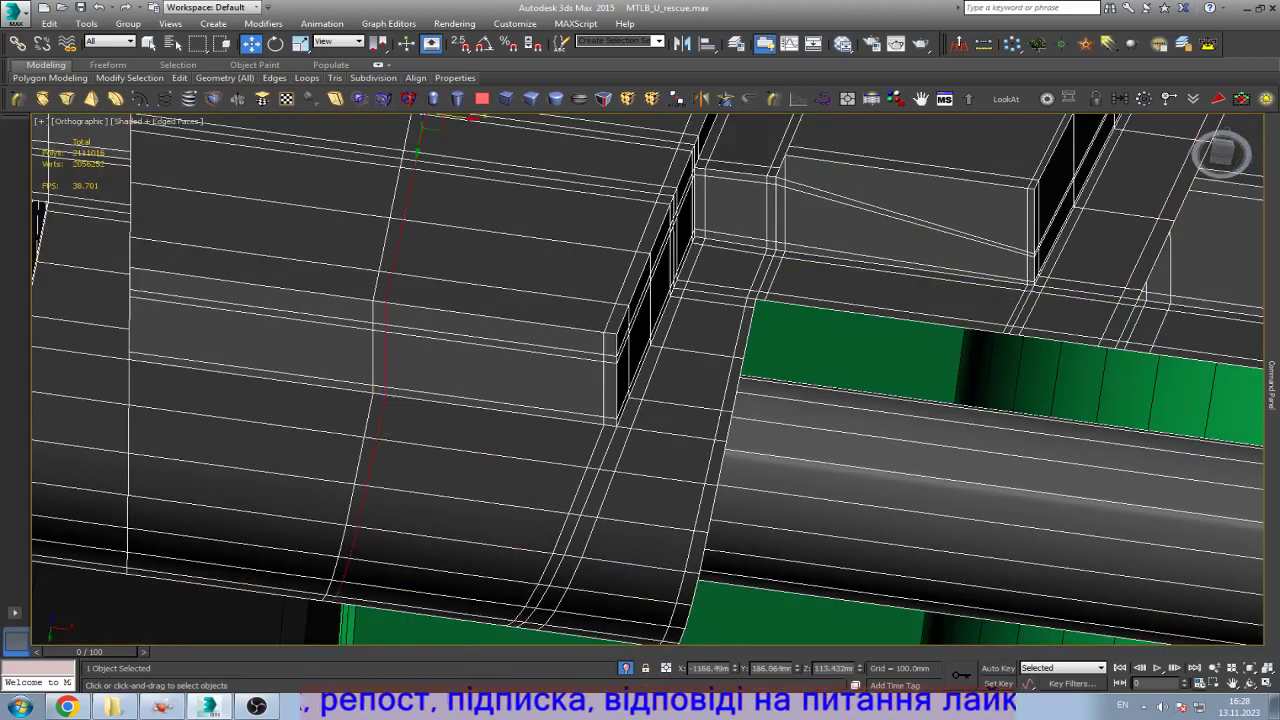
pyautogui.scroll(5, 648, 380)
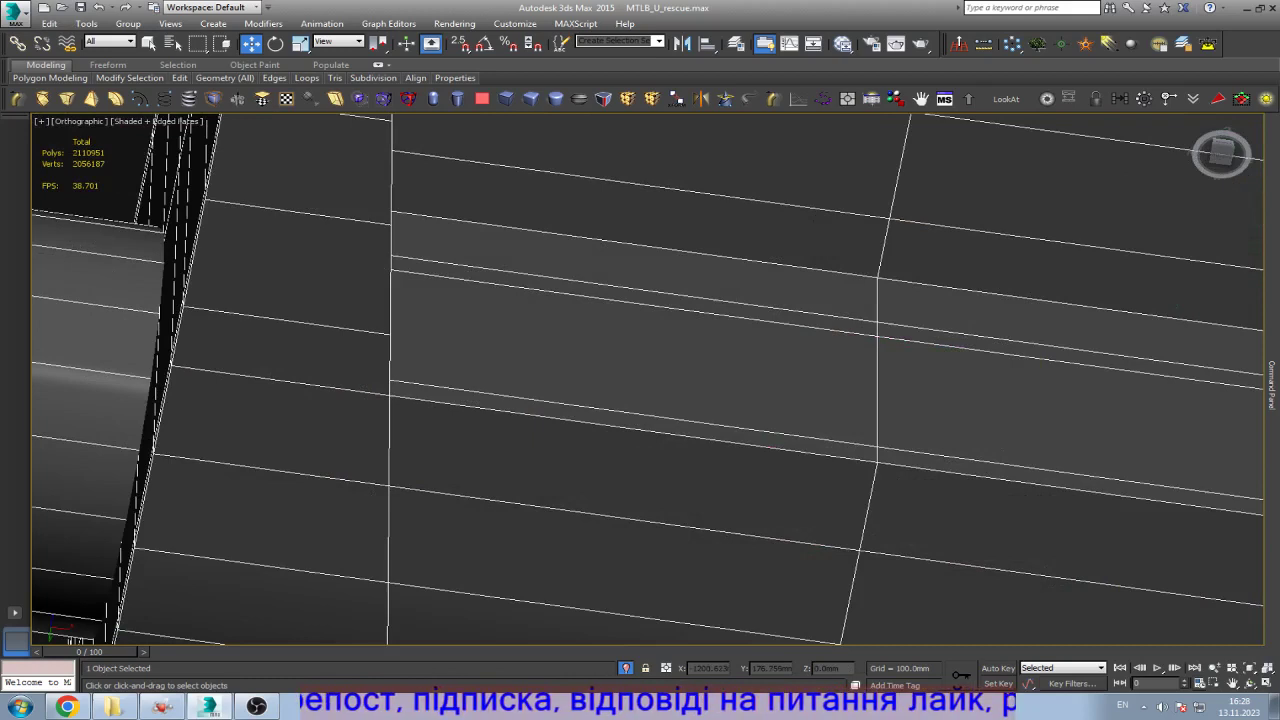
pyautogui.click(633, 430)
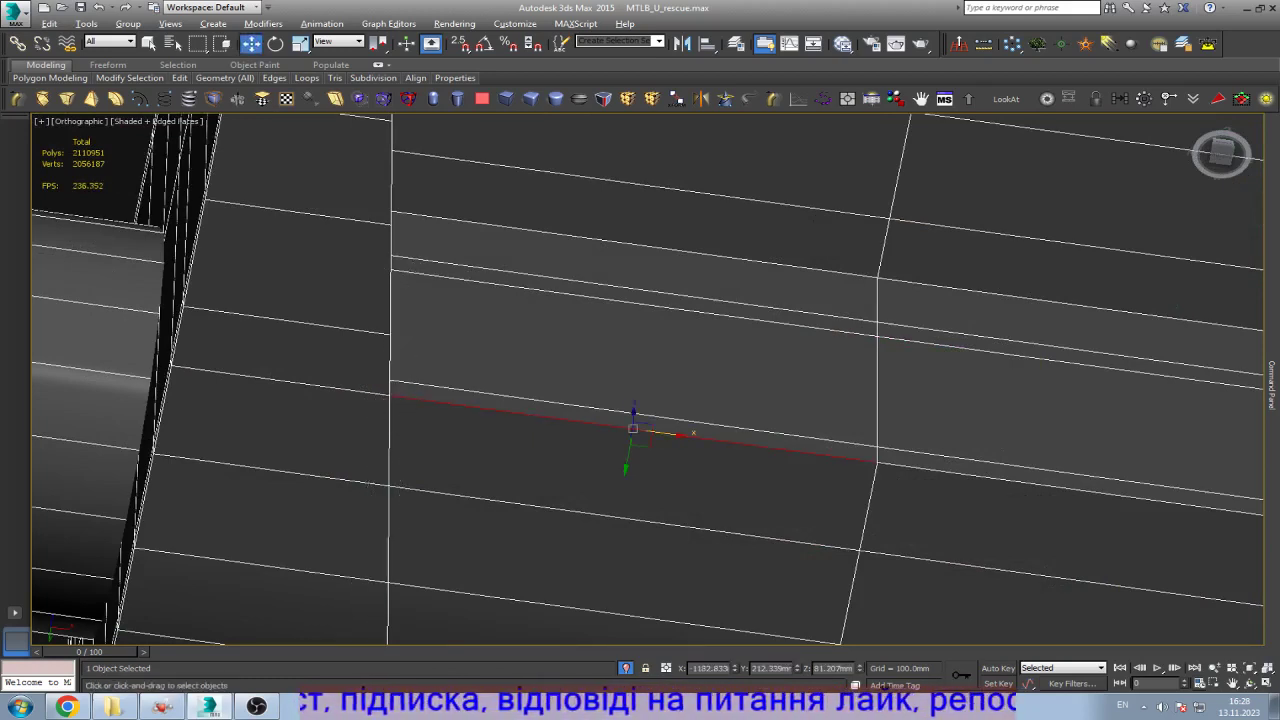
pyautogui.hotkey('alt', 'r')
pyautogui.hotkey('ctrl', 'shift', 'e')
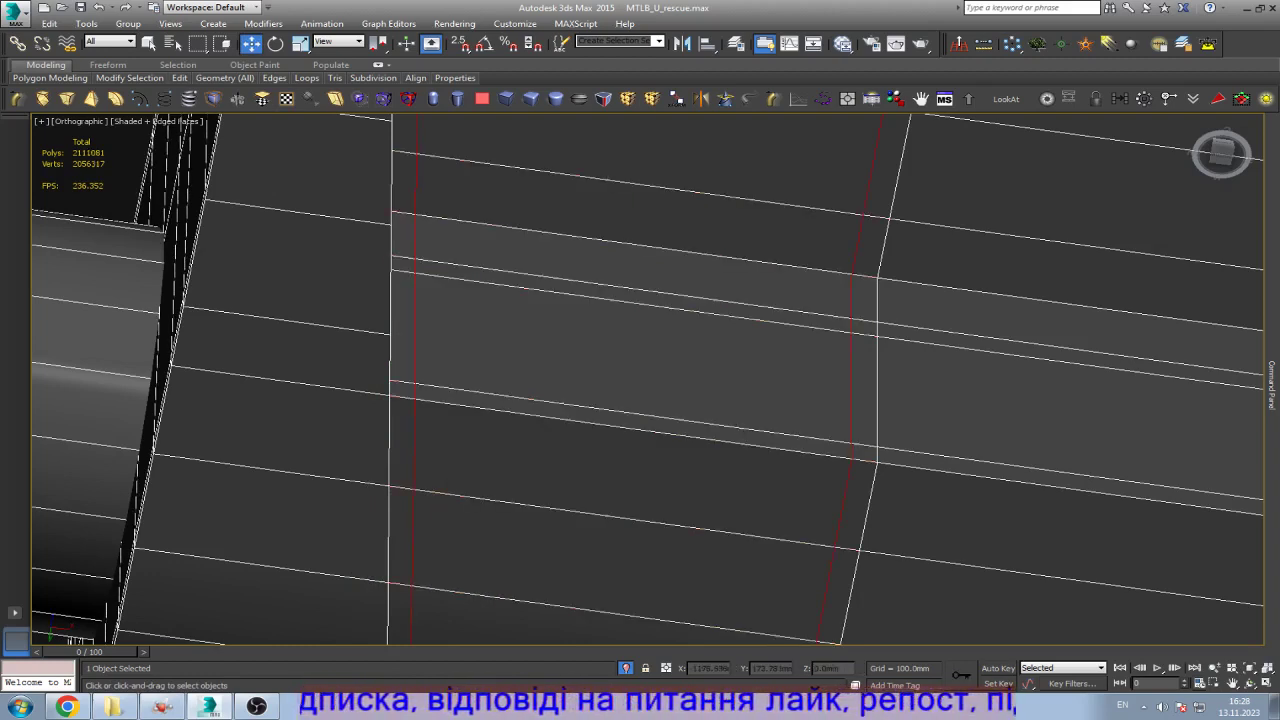
# Step: Remove the unwanted vertical loop, then Connect the edge ring to its left
pyautogui.hotkey('ctrl', 'BackSpace')
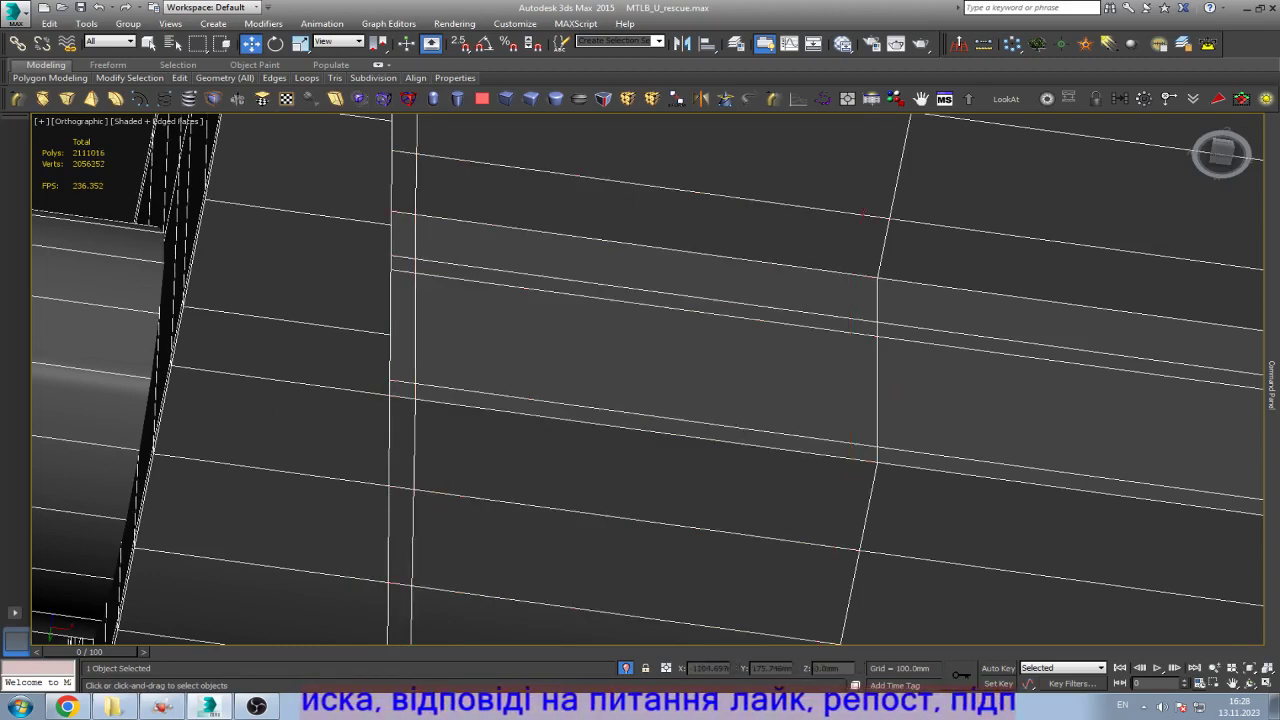
pyautogui.click(280, 381)
pyautogui.hotkey('alt', 'r')
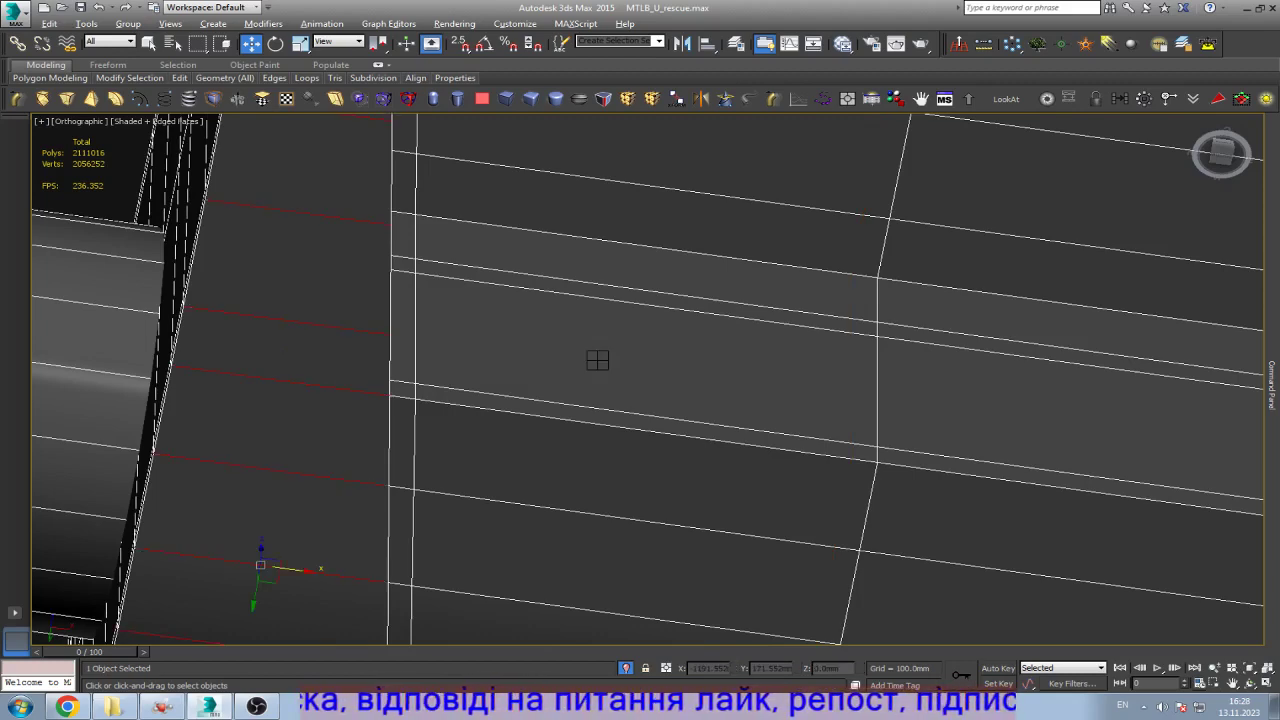
pyautogui.hotkey('ctrl', 'shift', 'e')
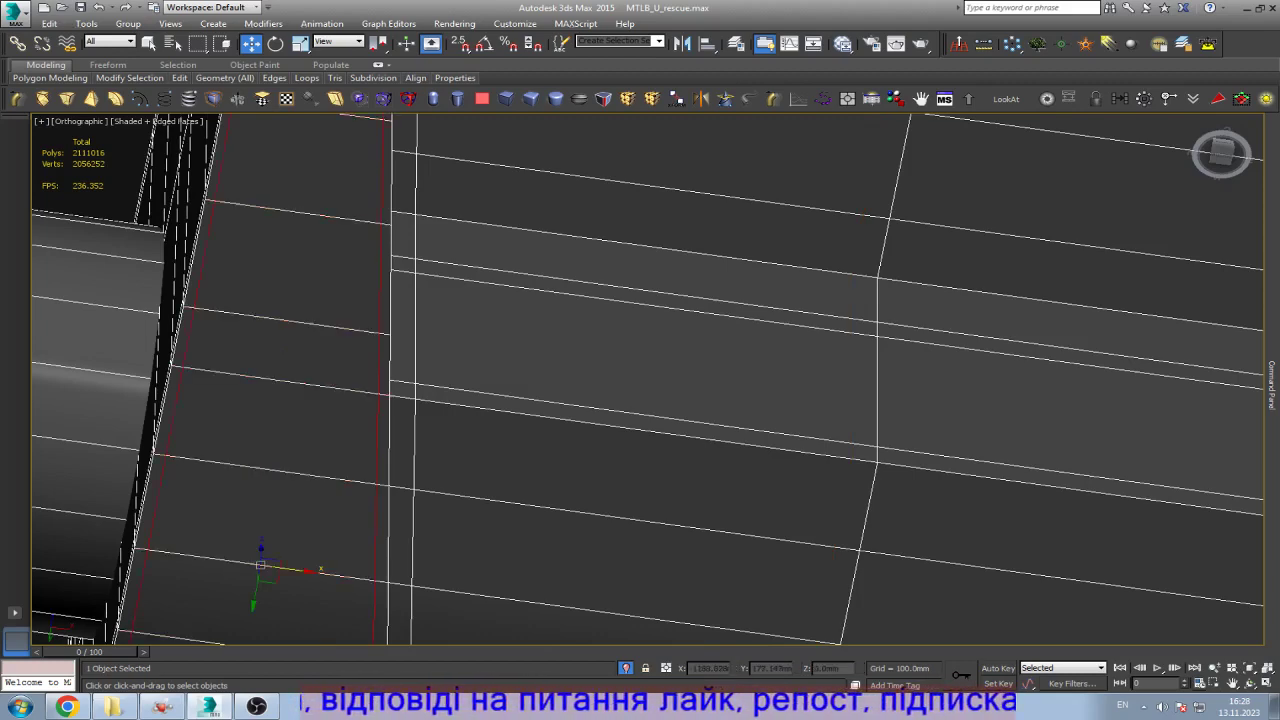
pyautogui.scroll(-5, 541, 291)
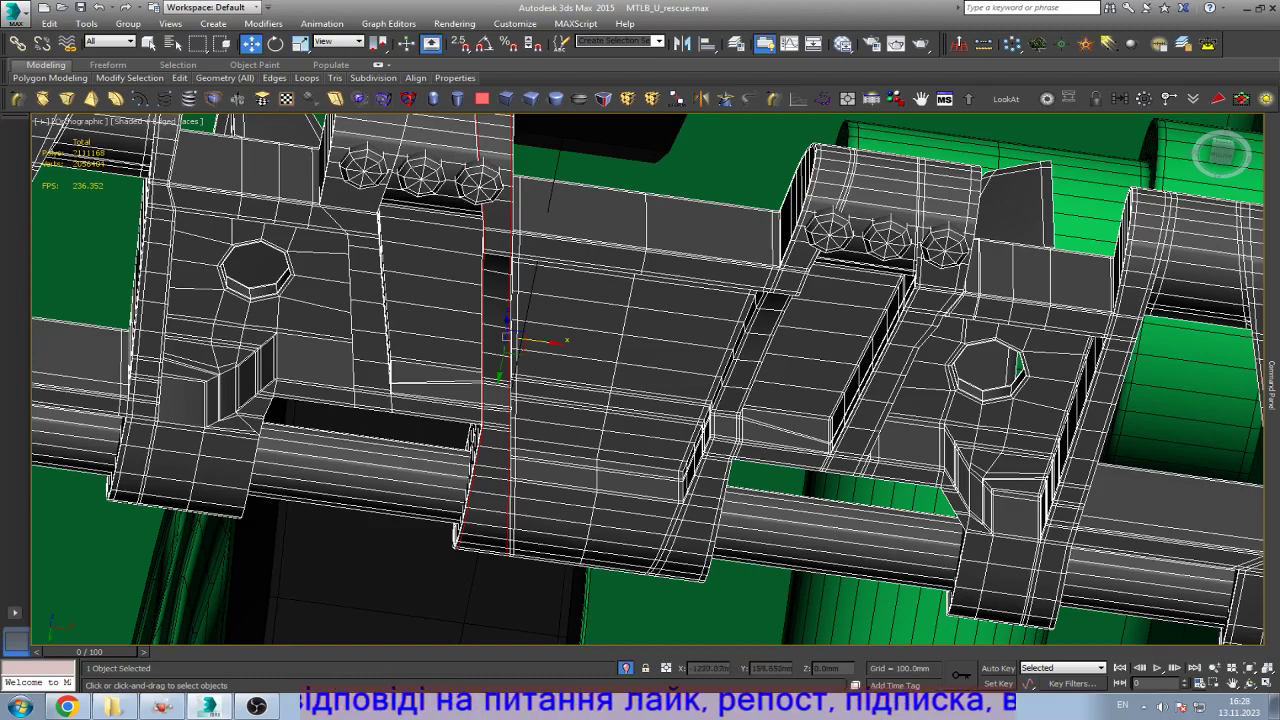
# Step: Connect the edge ring along the top of the dark slot with new vertical edges
pyautogui.scroll(5, 390, 415)
pyautogui.click(372, 382)
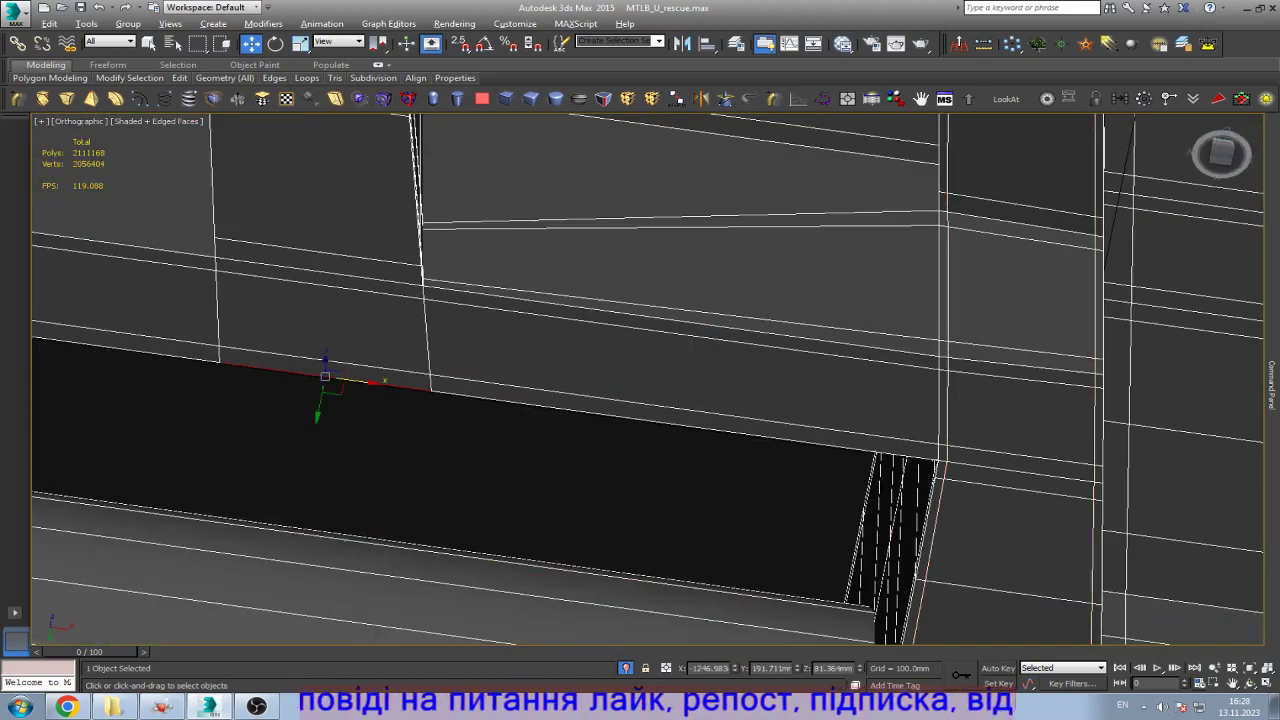
pyautogui.hotkey('alt', 'r')
pyautogui.hotkey('ctrl', 'shift', 'e')
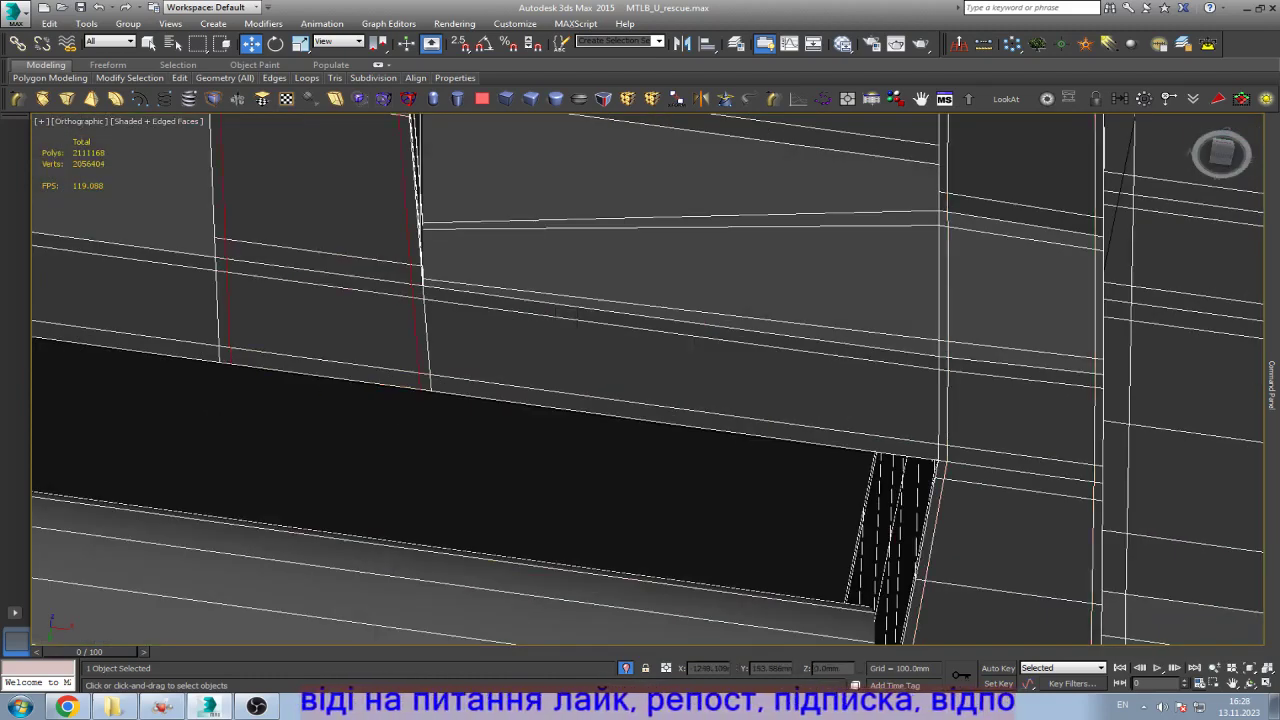
# Step: Insert a new edge loop across the panel near its bottom edge
pyautogui.scroll(3, 430, 300)
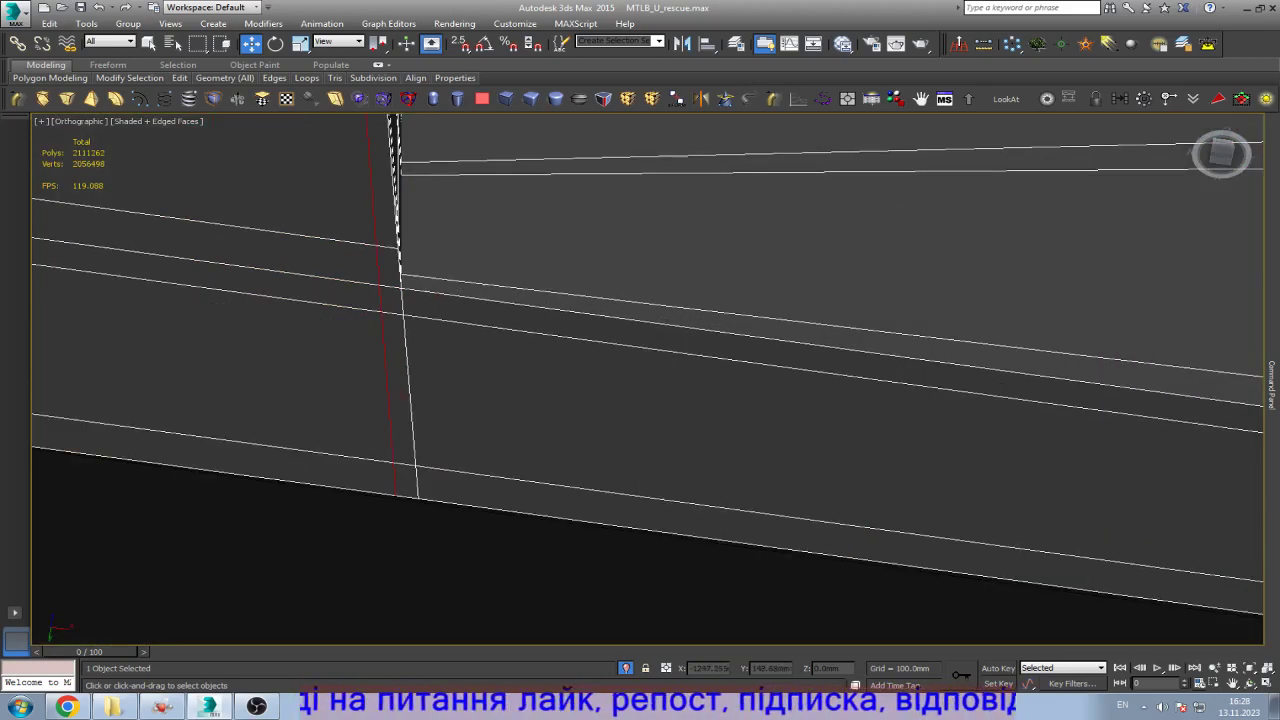
pyautogui.scroll(-3, 430, 300)
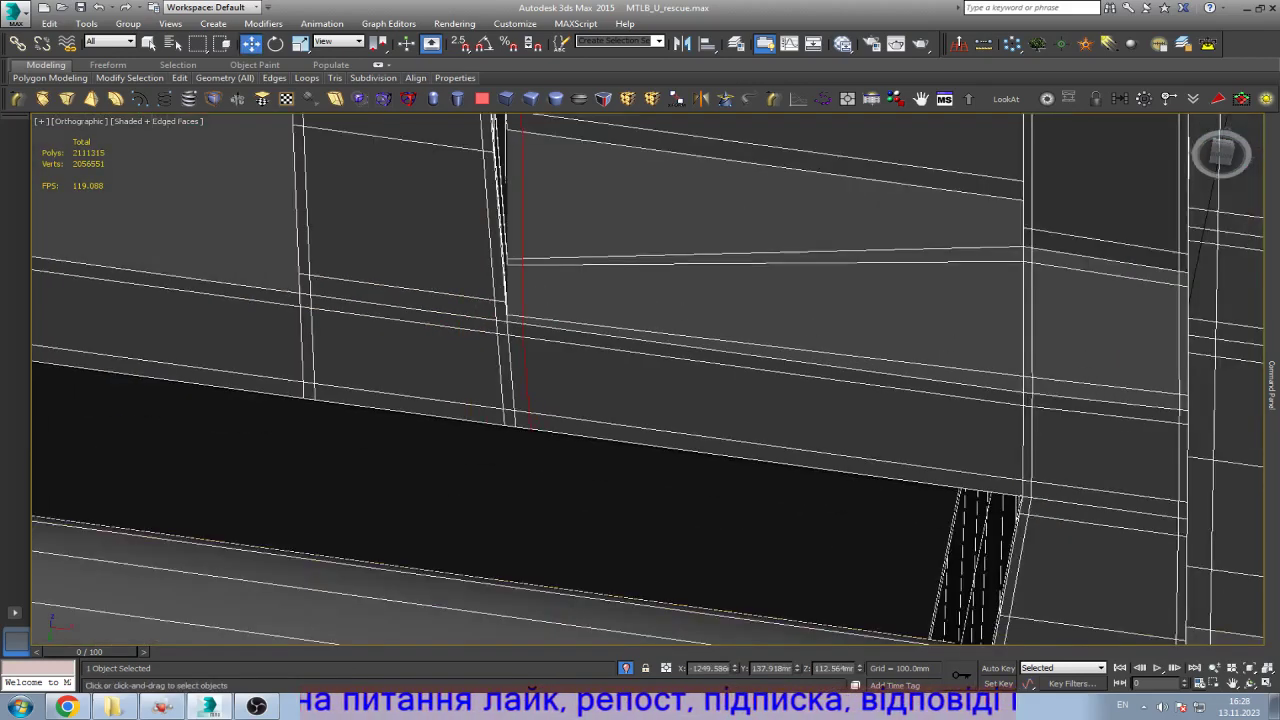
pyautogui.scroll(3, 200, 300)
pyautogui.scroll(-3, 420, 300)
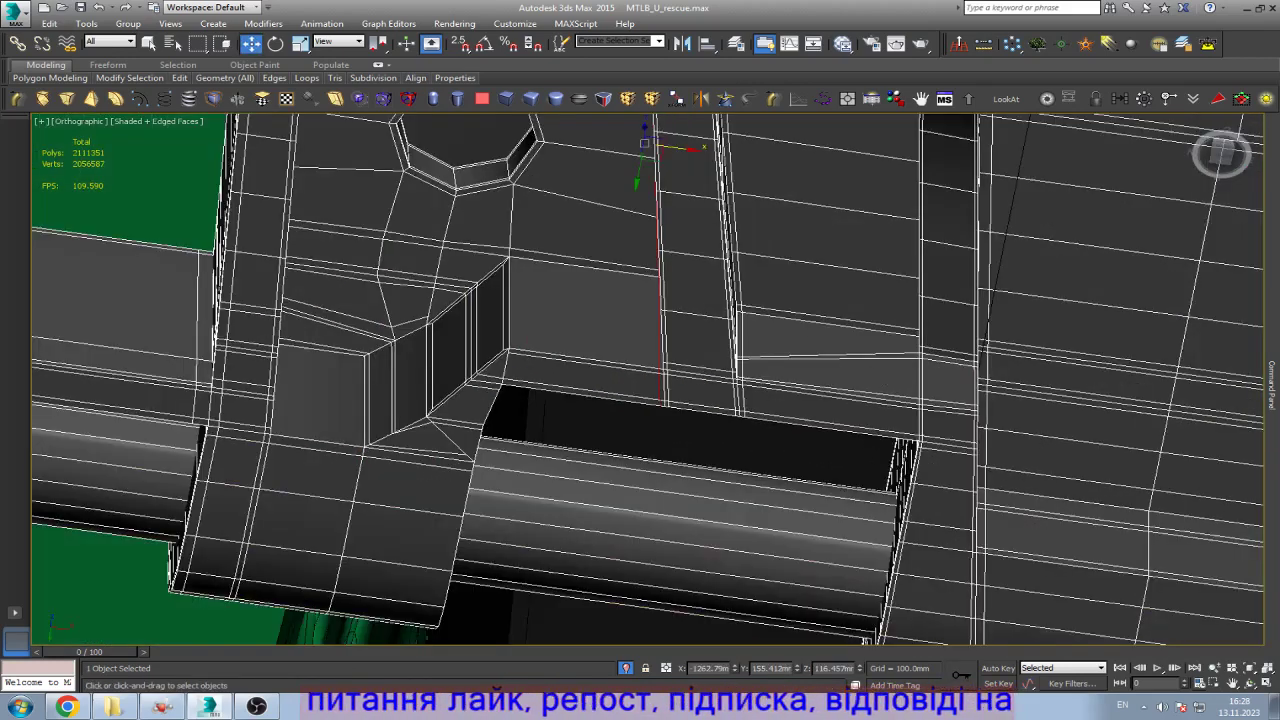
pyautogui.scroll(2, 420, 300)
pyautogui.scroll(3, 515, 310)
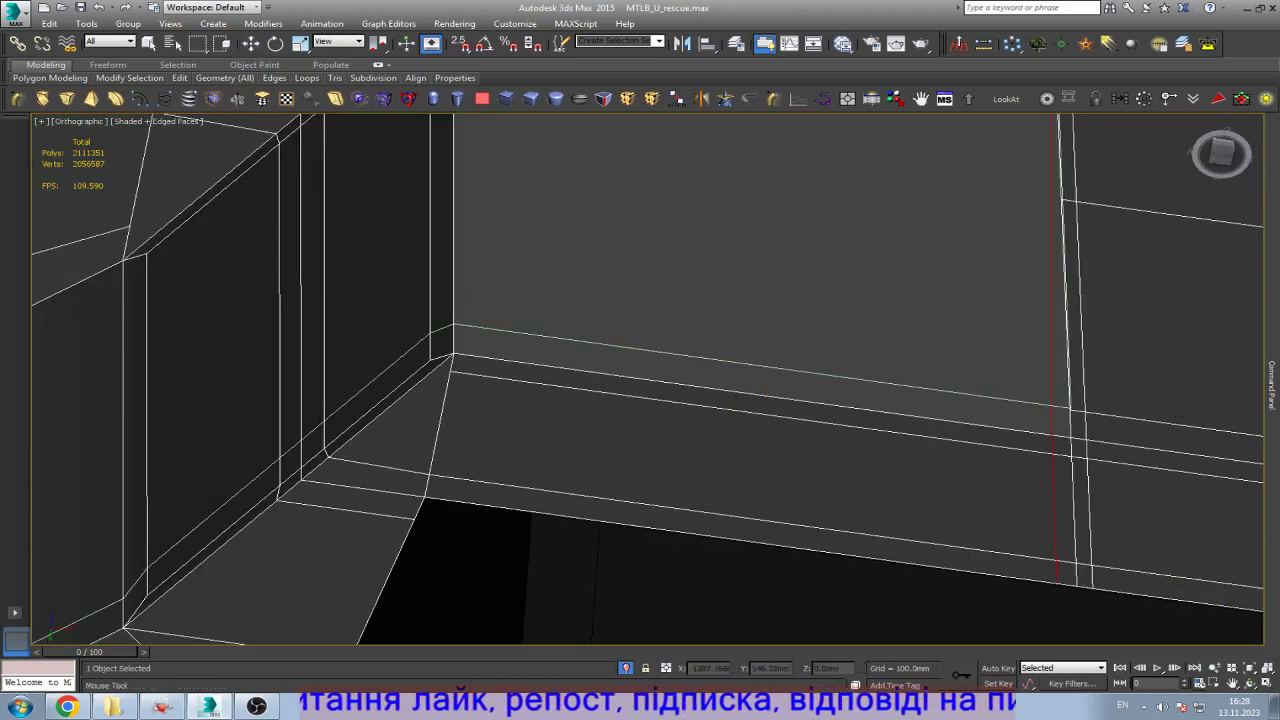
pyautogui.click(760, 370)
pyautogui.scroll(-3, 478, 447)
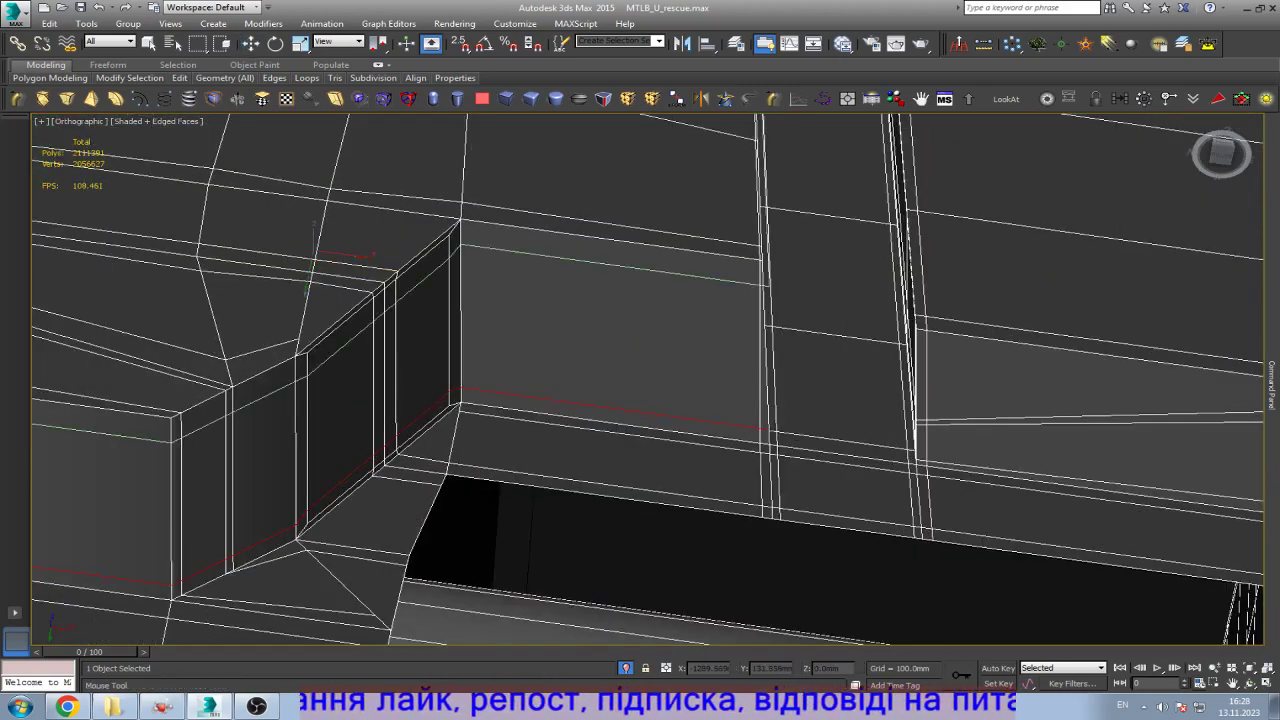
pyautogui.scroll(-3, 736, 190)
pyautogui.scroll(5, 403, 514)
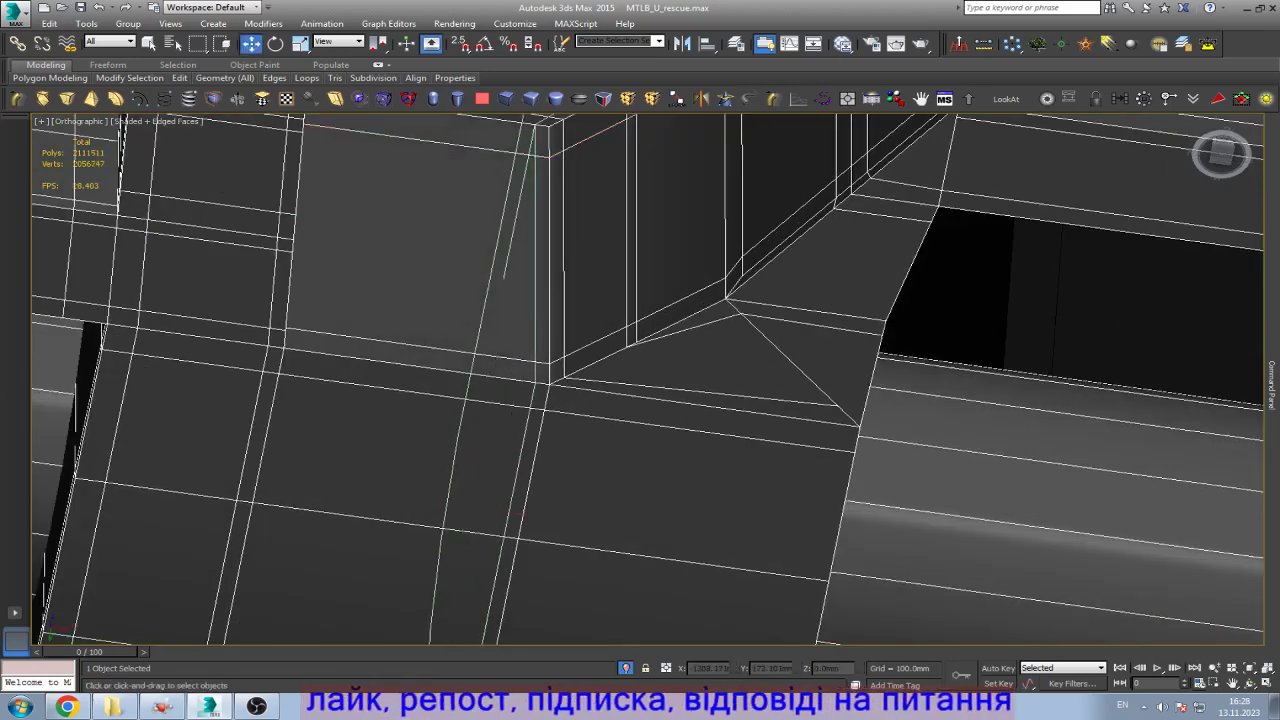
pyautogui.click(522, 450)
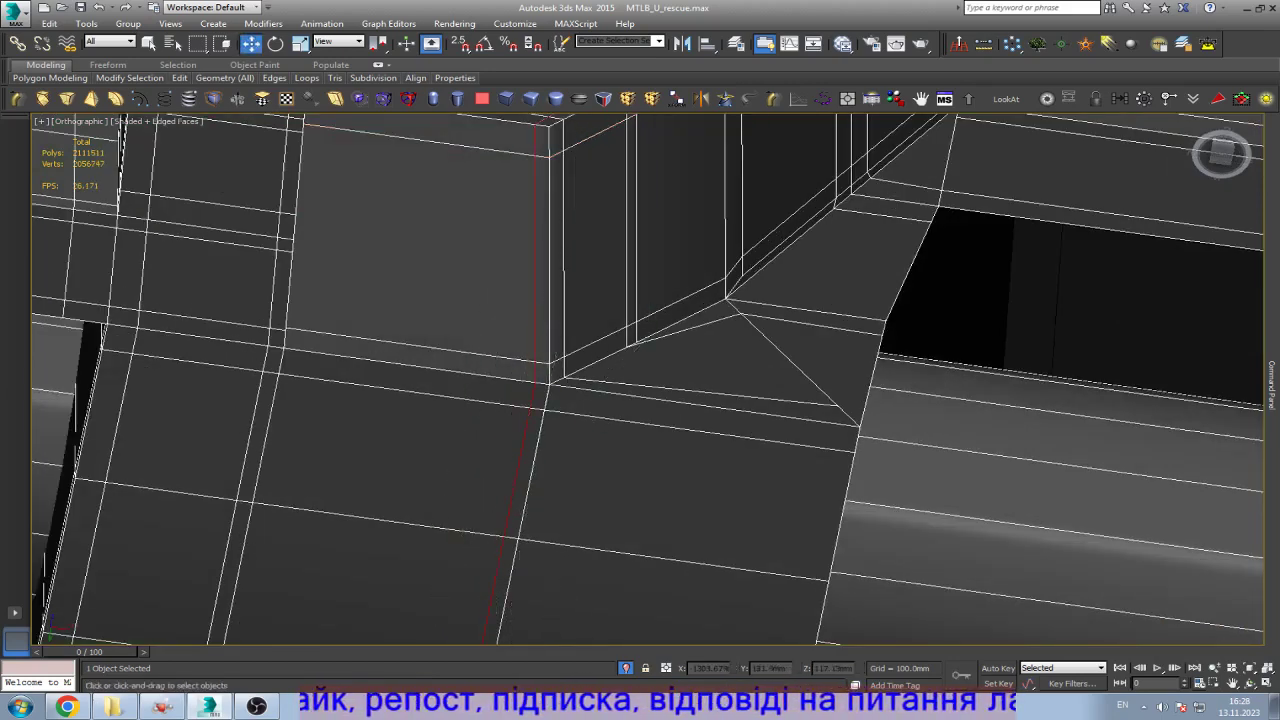
pyautogui.press('w')
# Step: Add a vertical edge loop across the panel and another beside the slot corner
pyautogui.keyDown('alt'); pyautogui.moveTo(640, 400); pyautogui.dragTo(670, 385, button='middle'); pyautogui.keyUp('alt')
pyautogui.scroll(4, 330, 372)
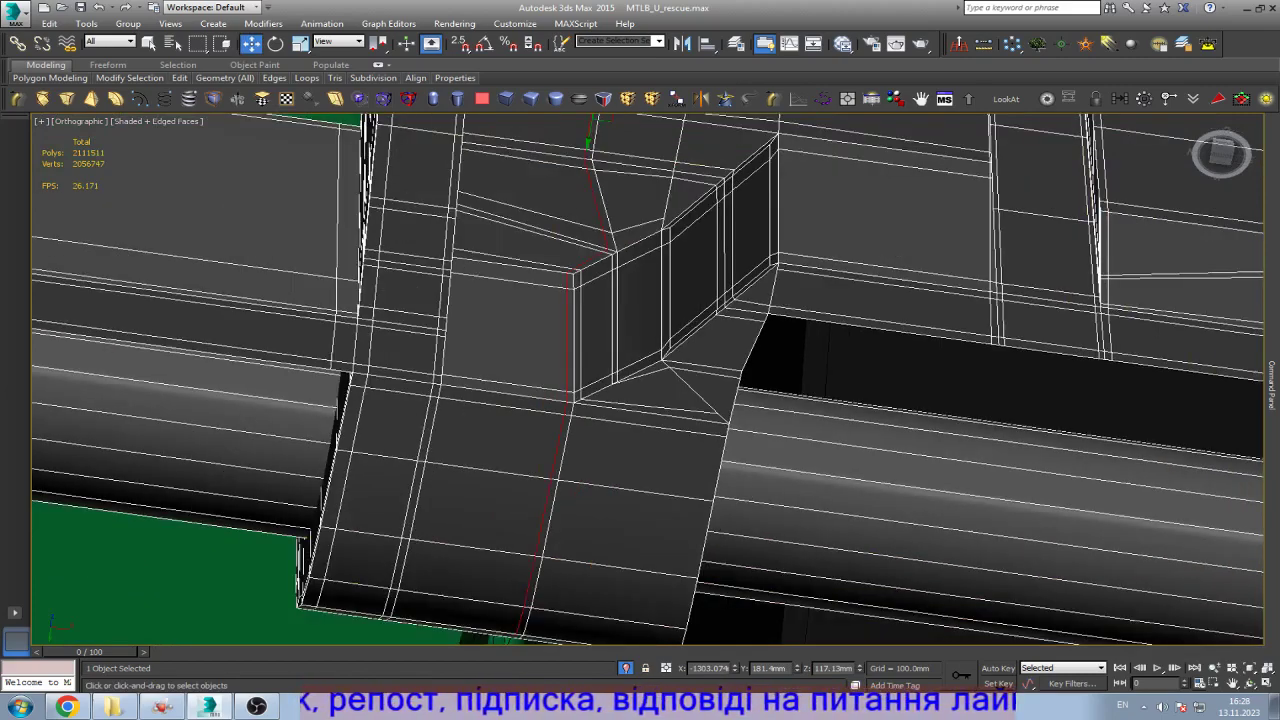
pyautogui.press(';')
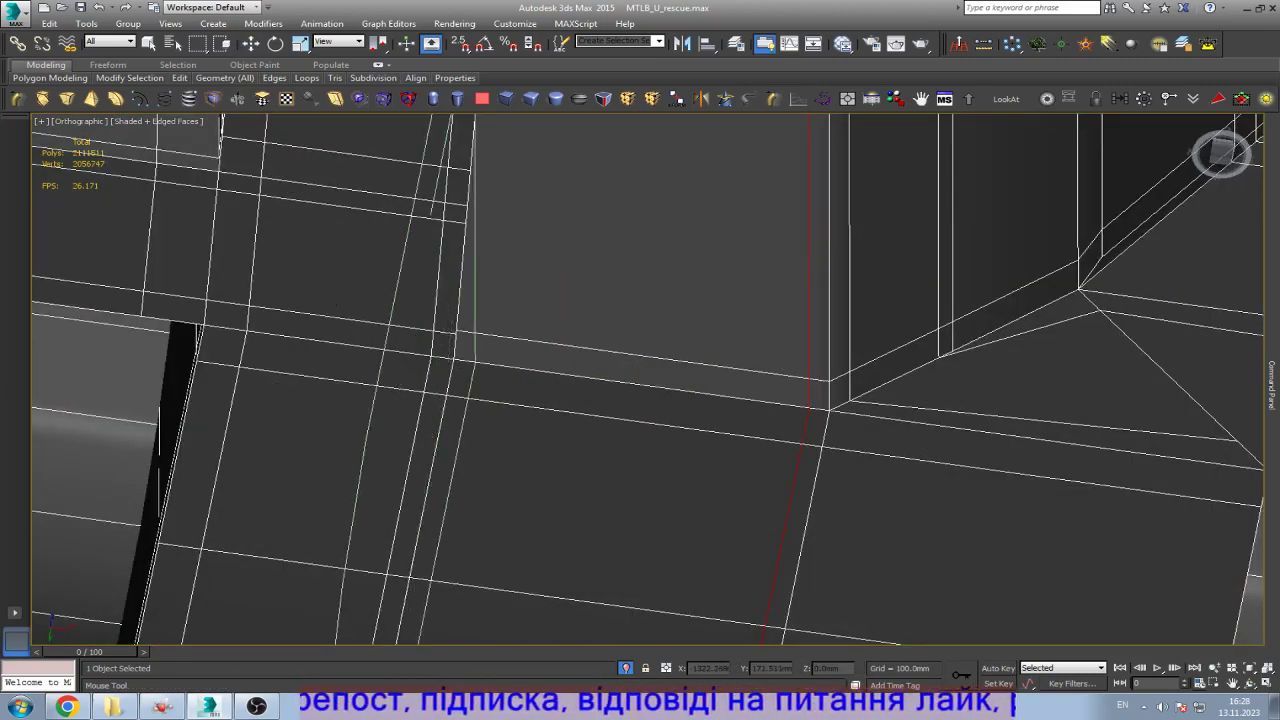
pyautogui.scroll(-5, 525, 445)
pyautogui.press('w')
pyautogui.moveTo(640, 400)
pyautogui.keyDown('alt'); pyautogui.mouseDown(button='middle')
pyautogui.moveTo(700, 380)
pyautogui.moveTo(660, 395)
pyautogui.mouseUp(button='middle'); pyautogui.keyUp('alt')
pyautogui.scroll(5, 640, 400)
pyautogui.press(';')
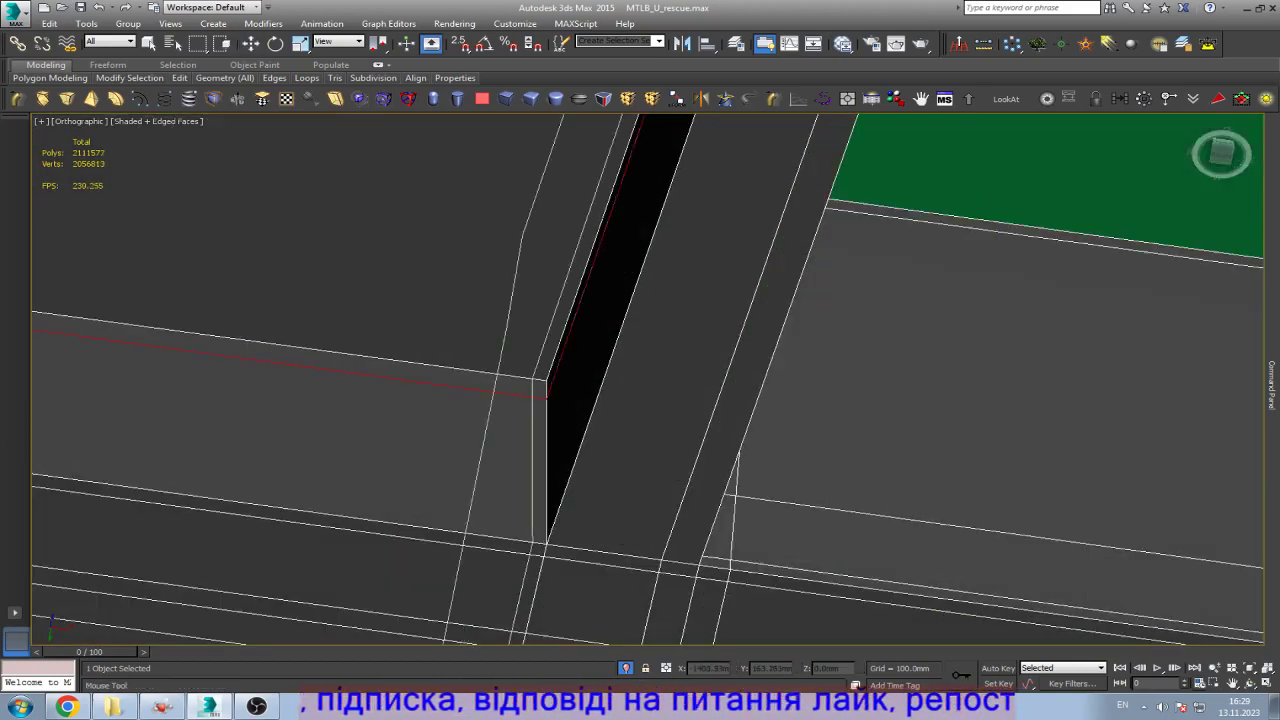
pyautogui.click(533, 560)
pyautogui.press('w')
pyautogui.scroll(3, 547, 460)
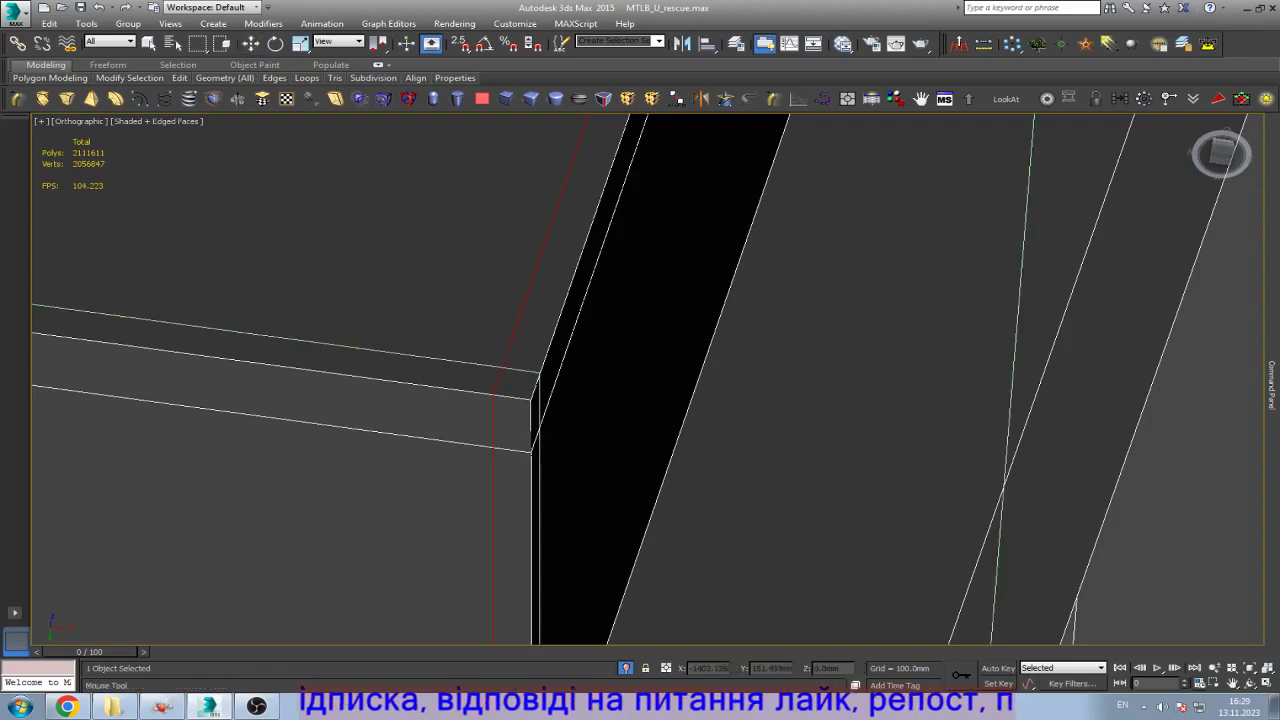
pyautogui.click(543, 460)
# Step: Select the edge ring on the strip's lower edge and Connect it with a new edge
pyautogui.scroll(-3, 600, 460)
pyautogui.scroll(3, 605, 504)
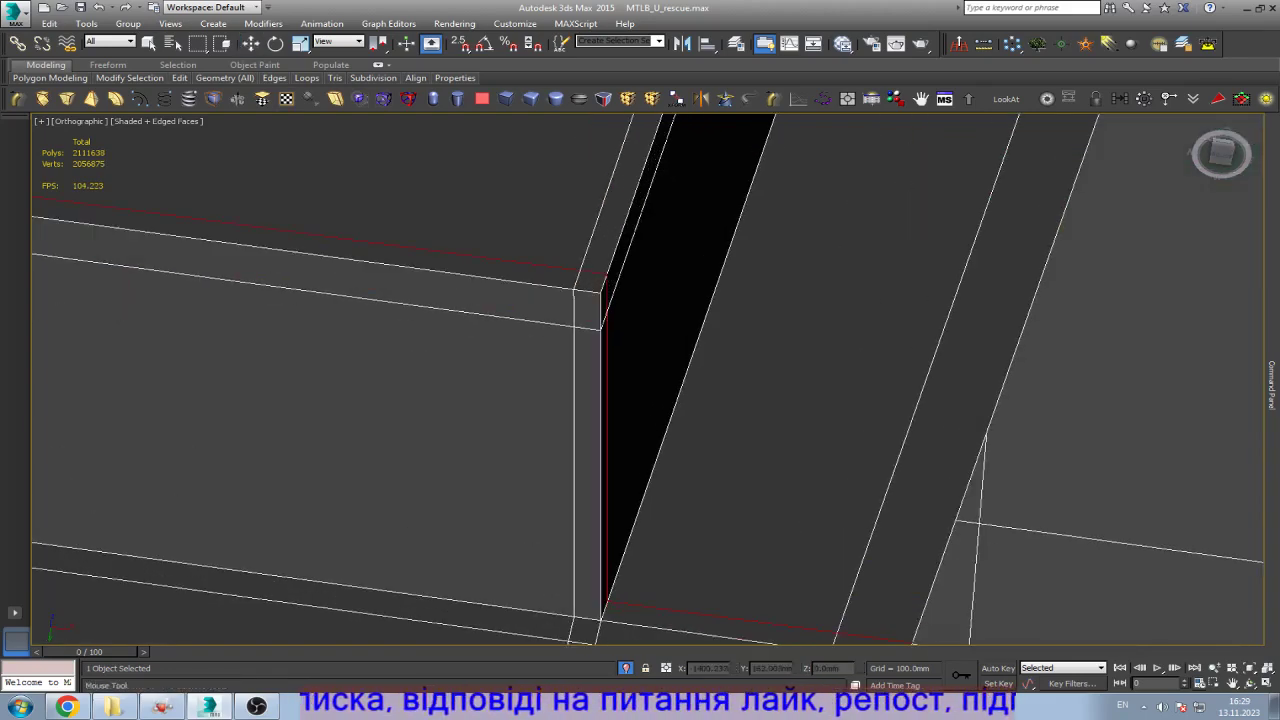
pyautogui.scroll(-3, 605, 504)
pyautogui.scroll(3, 605, 504)
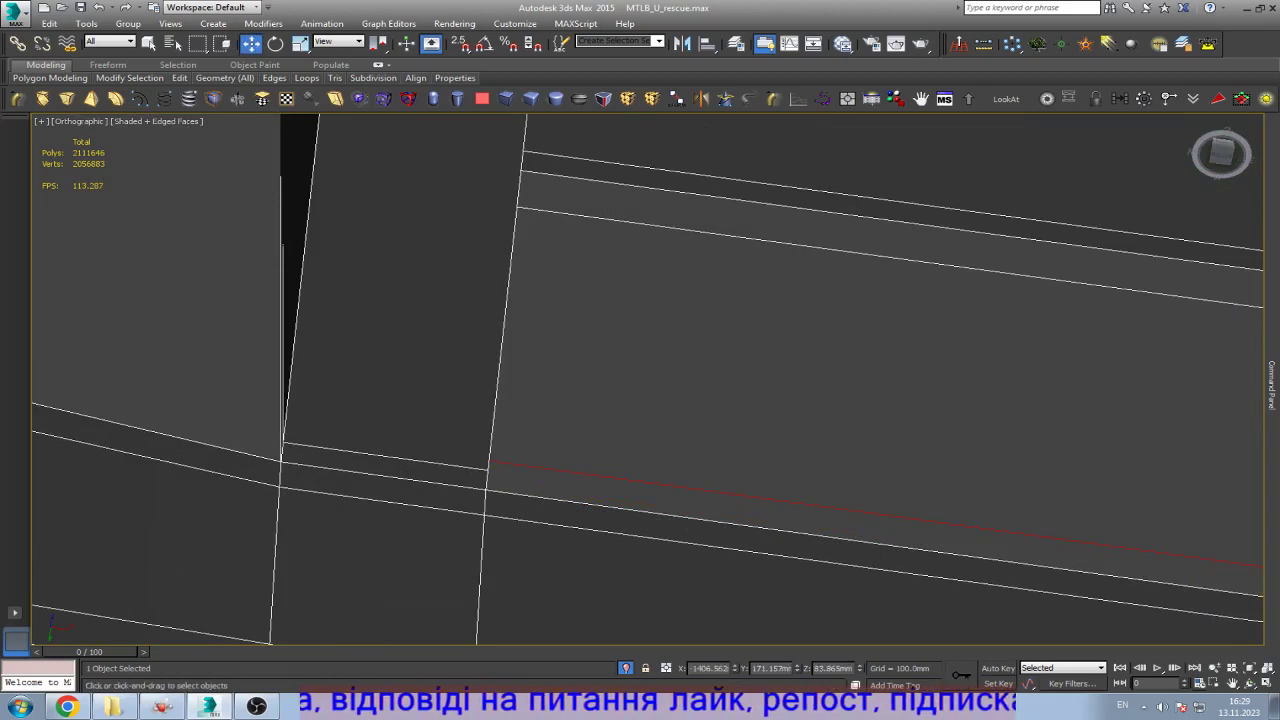
pyautogui.click(1112, 600)
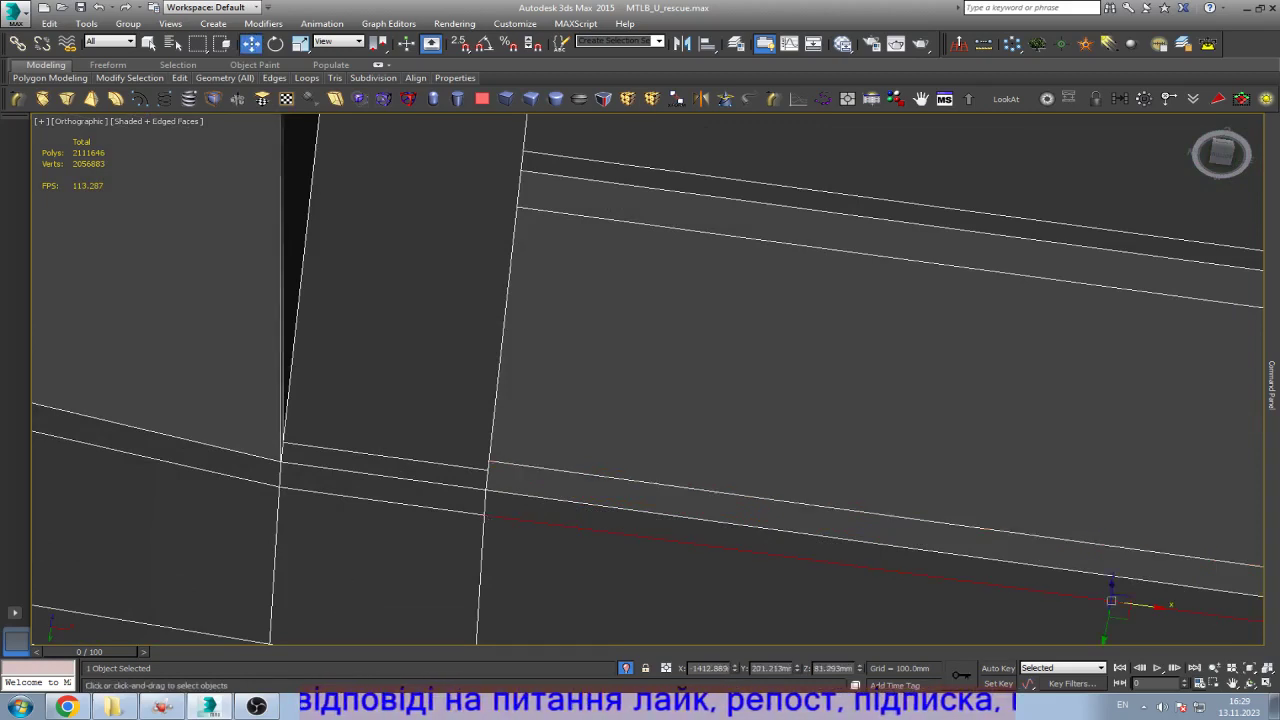
pyautogui.hotkey('alt', 'r')
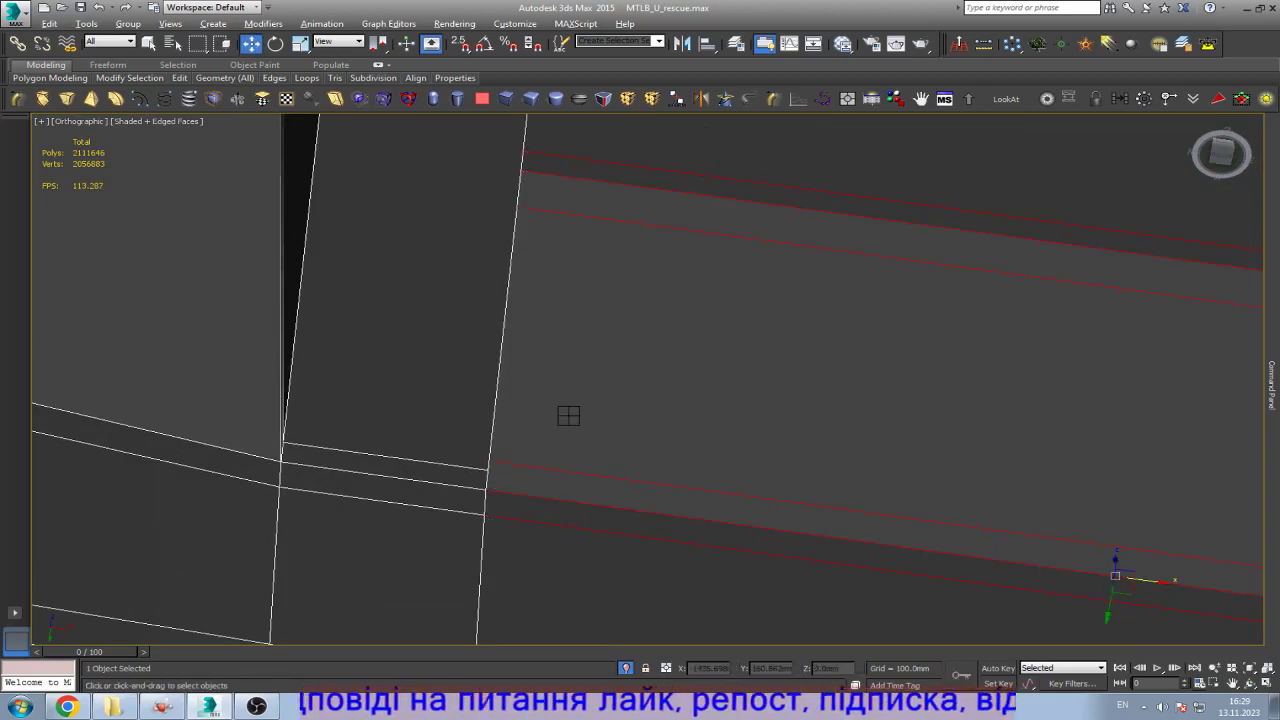
pyautogui.press('z')
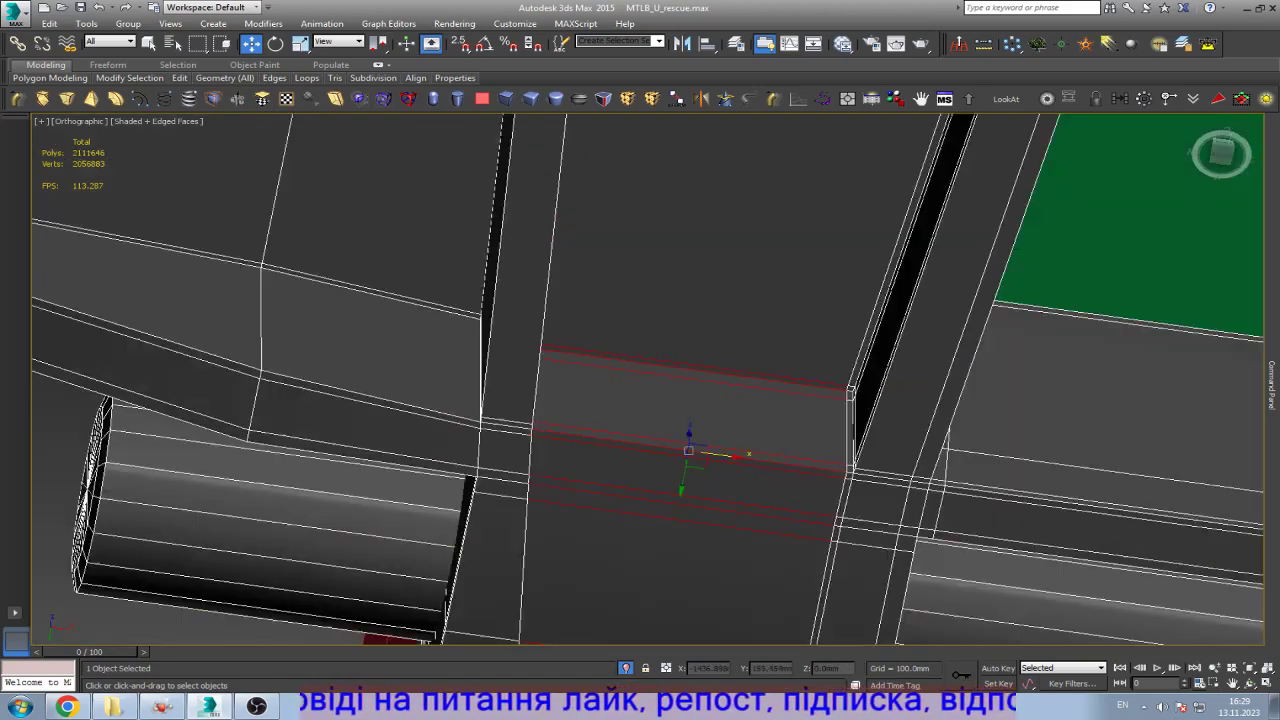
pyautogui.scroll(8, 560, 432)
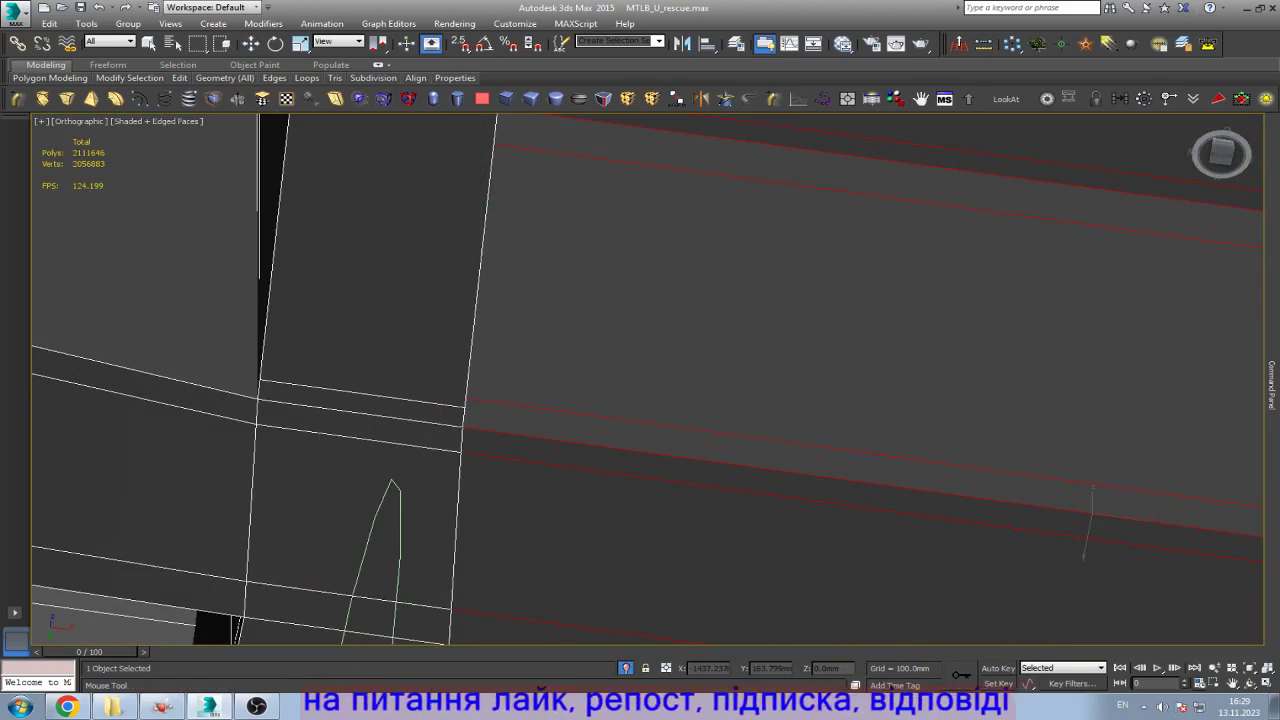
pyautogui.hotkey('ctrl', 'shift', 'e')
pyautogui.press('w')
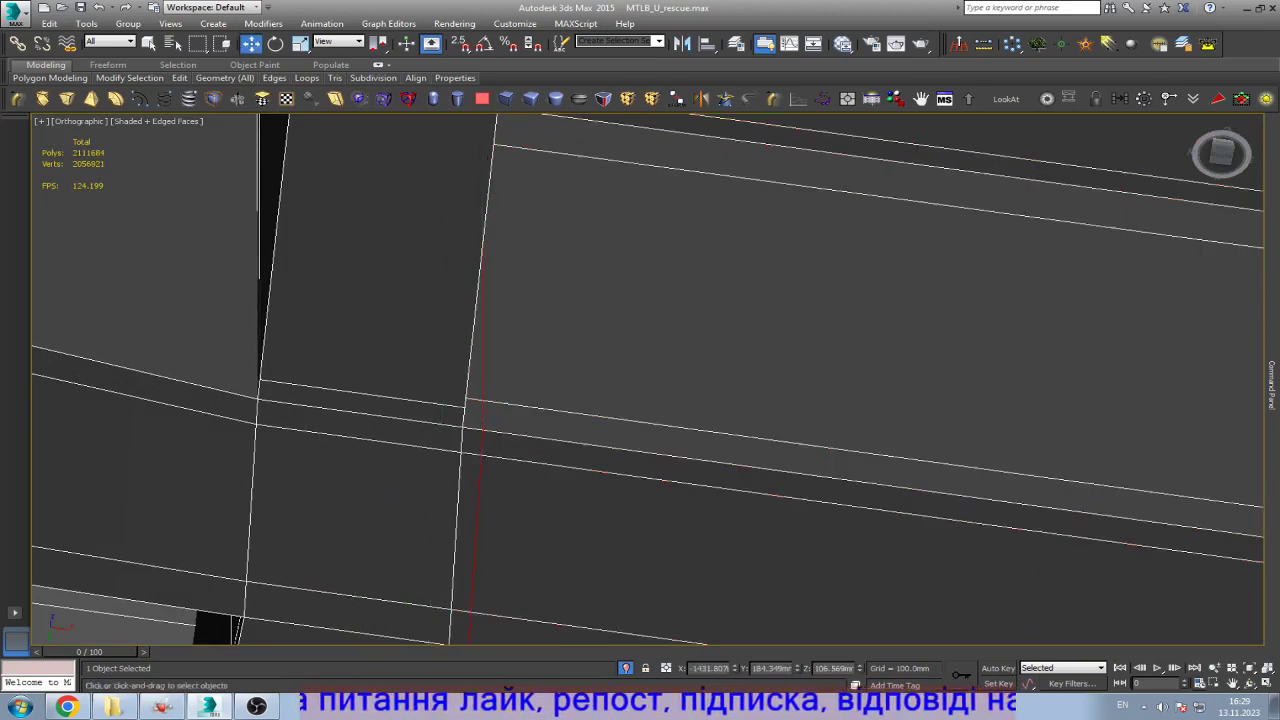
# Step: Connect the strip's side edges to add several parallel loops at the plate junction
pyautogui.press('Escape')
pyautogui.press('w')
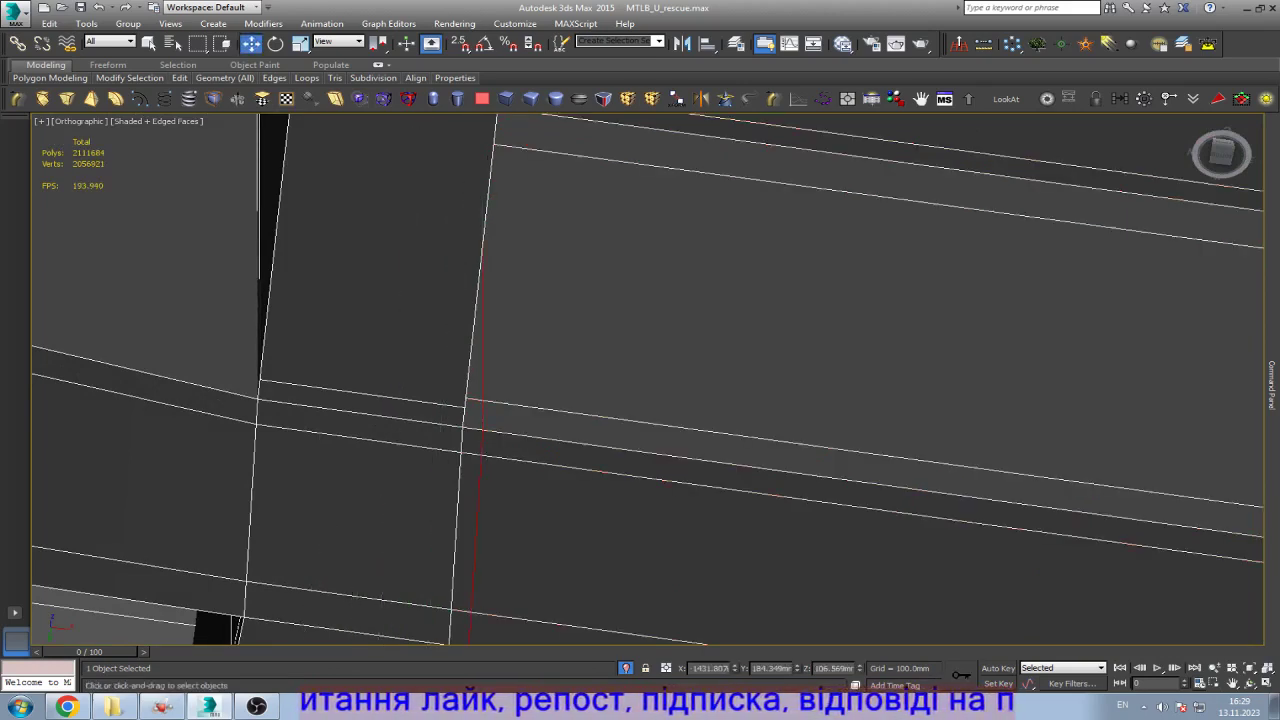
pyautogui.hotkey('alt', 'r')
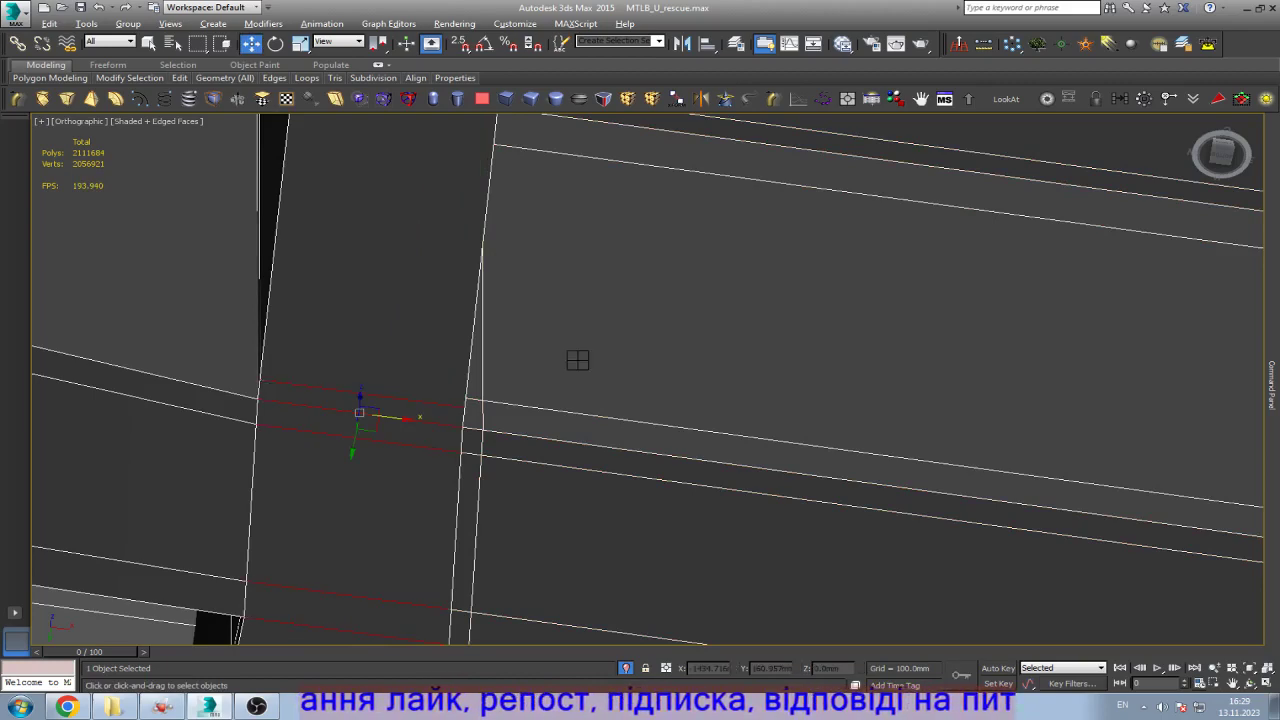
pyautogui.hotkey('alt', 'l')
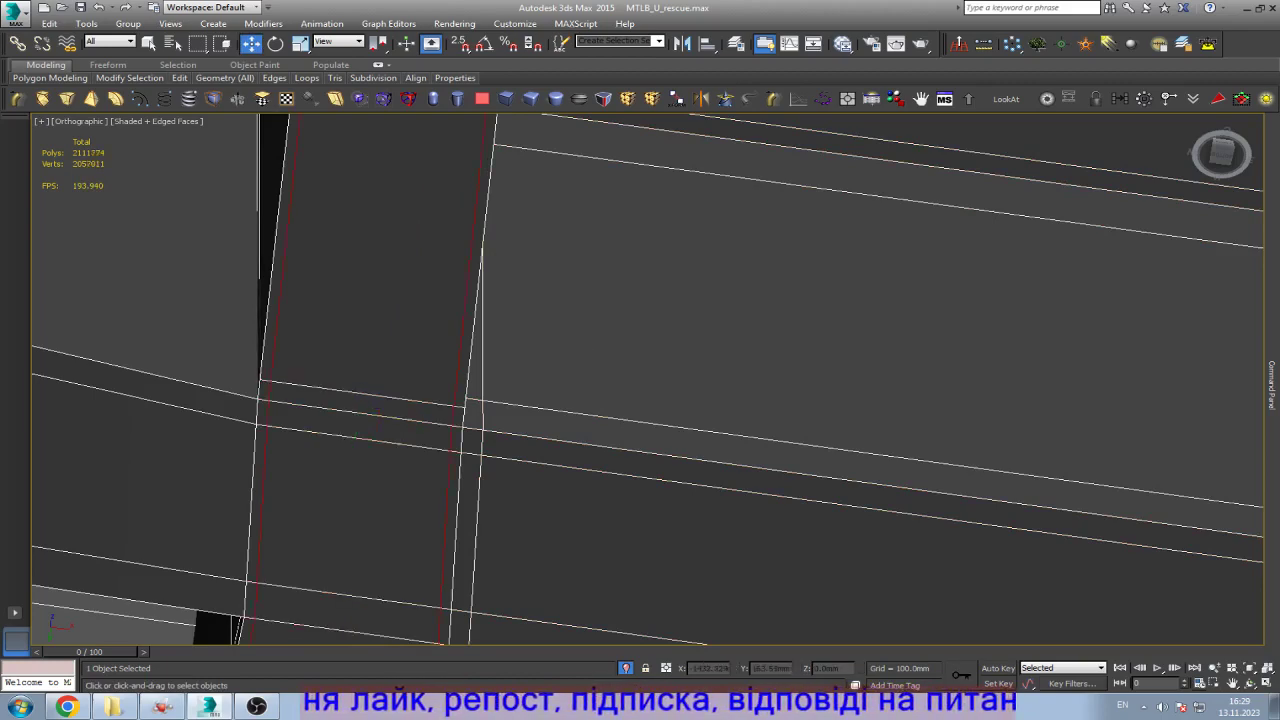
pyautogui.press('z')
pyautogui.scroll(-10, 640, 400)
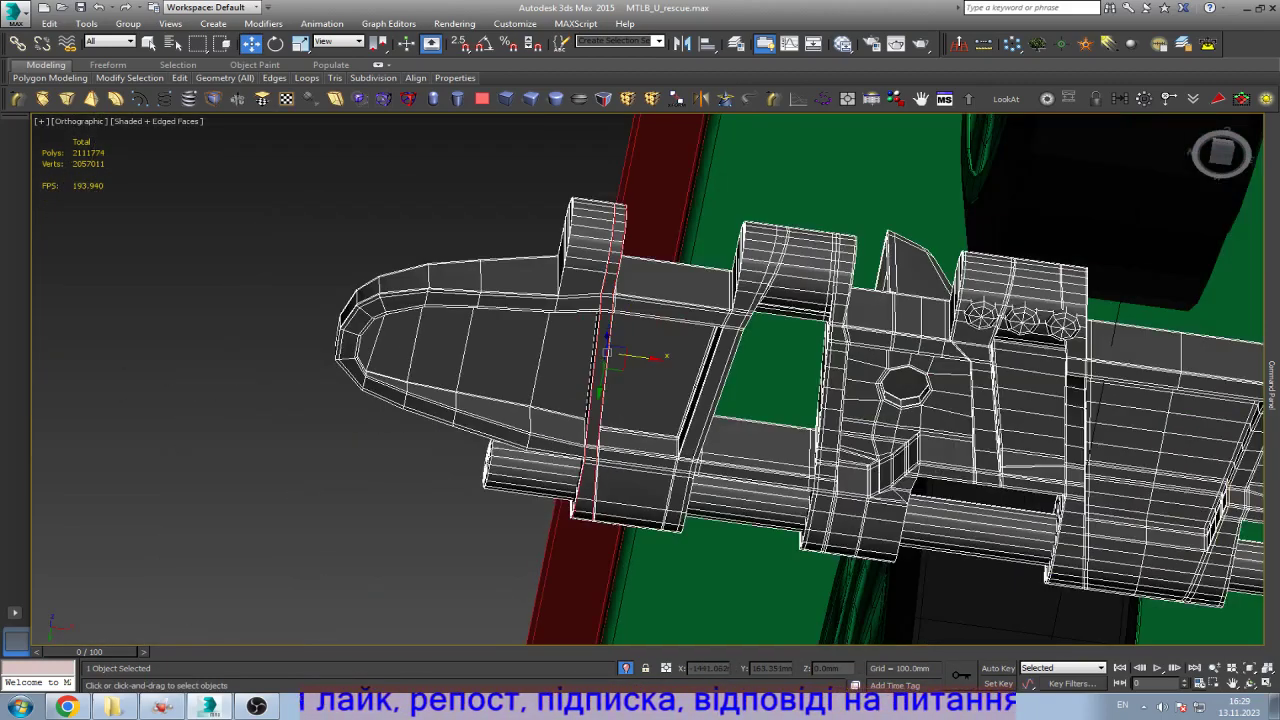
pyautogui.scroll(10, 650, 420)
pyautogui.scroll(6, 648, 380)
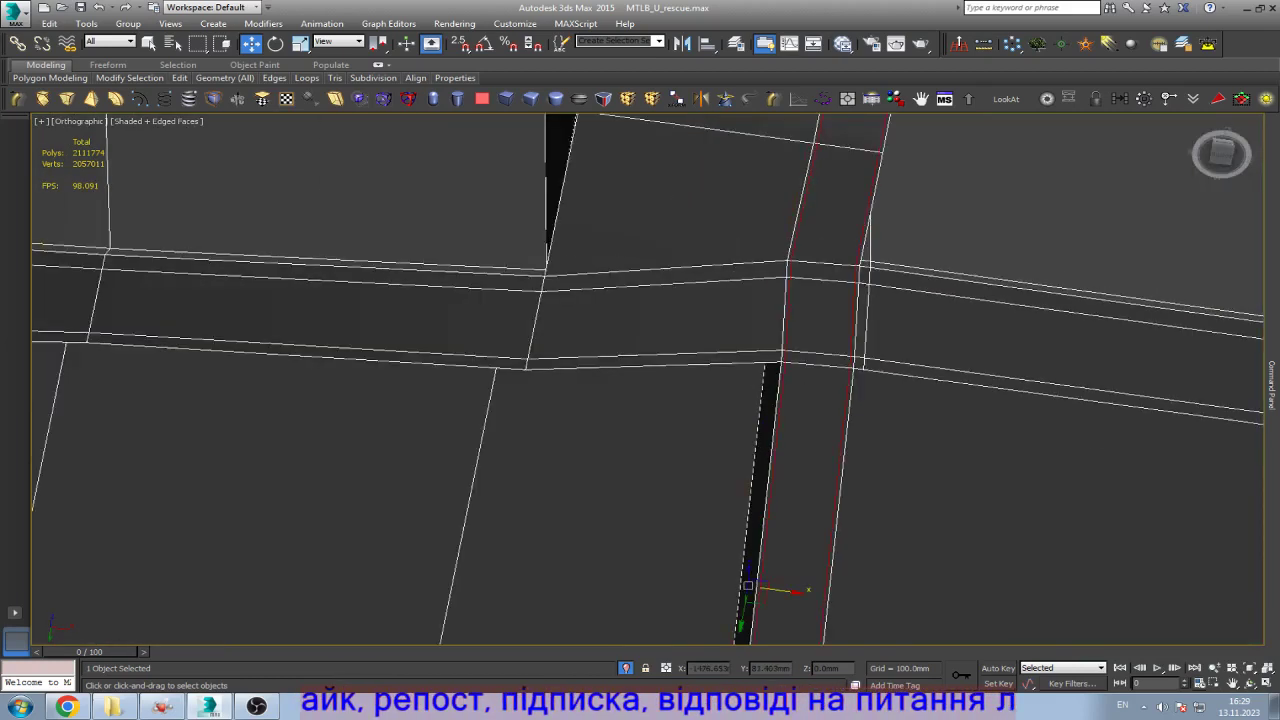
pyautogui.hotkey('ctrl', 'shift', 'e')
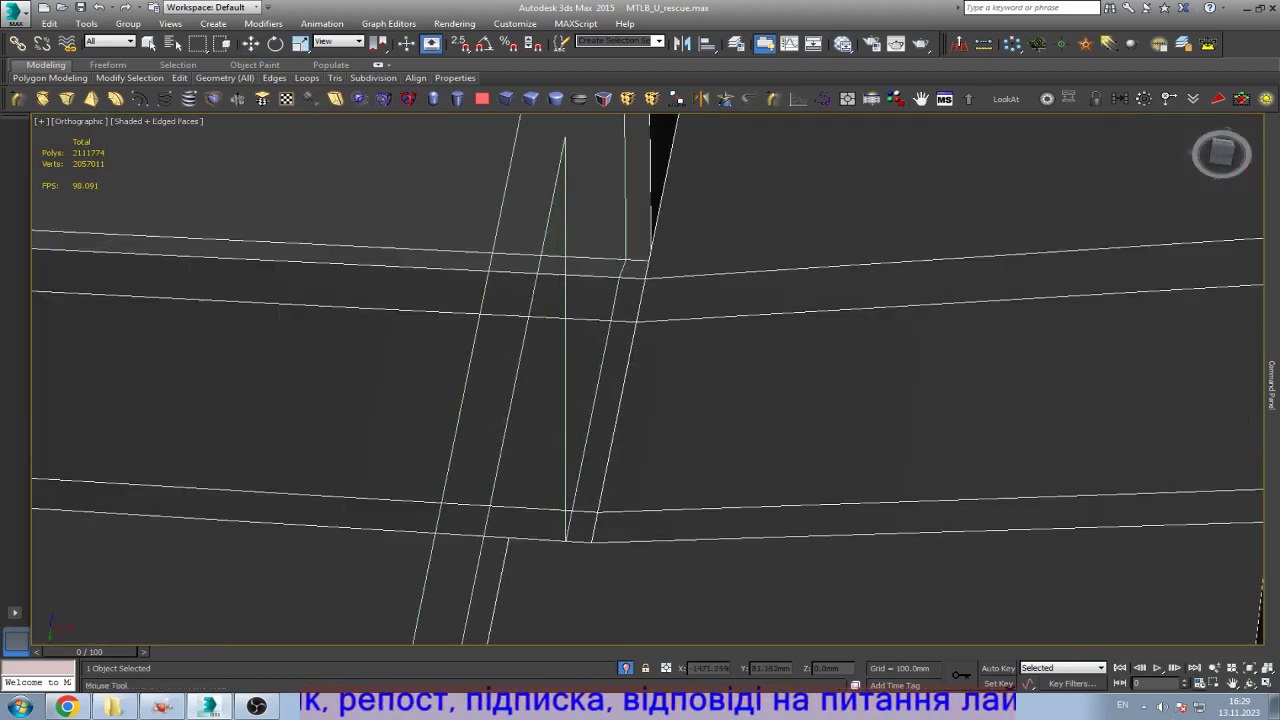
pyautogui.hotkey('ctrl', 'shift', 'e')
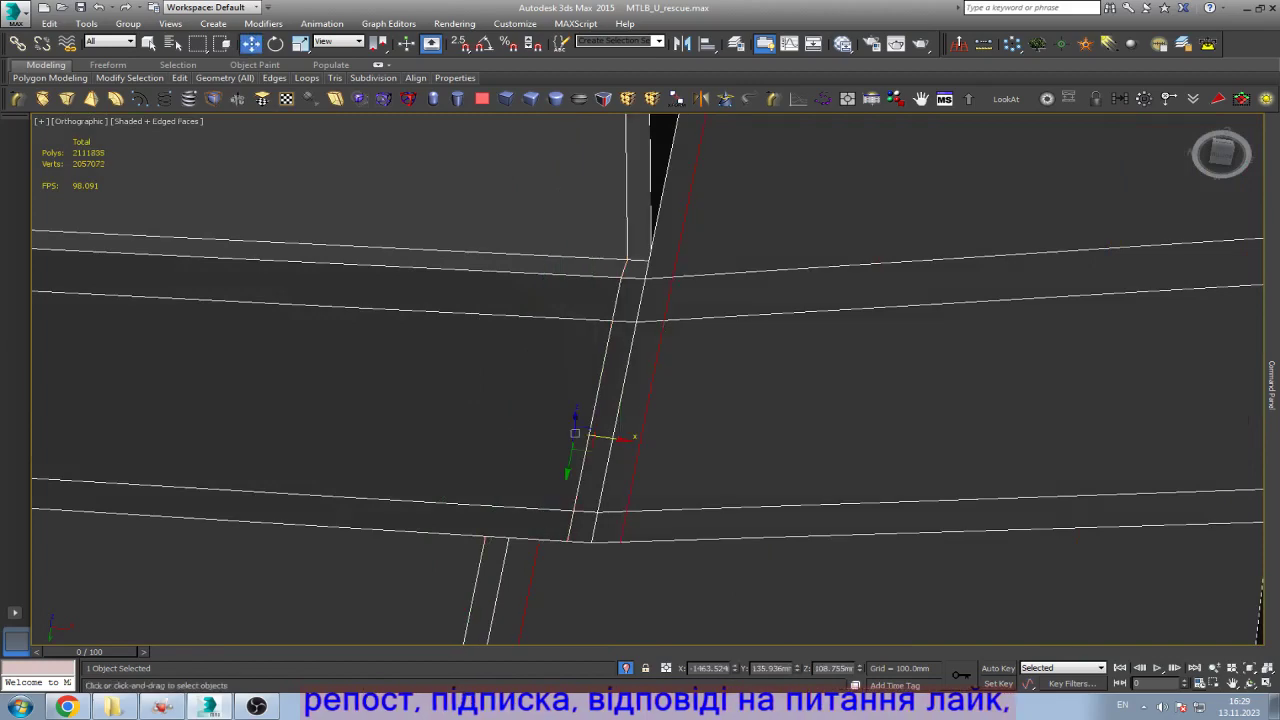
pyautogui.scroll(-3, 640, 380)
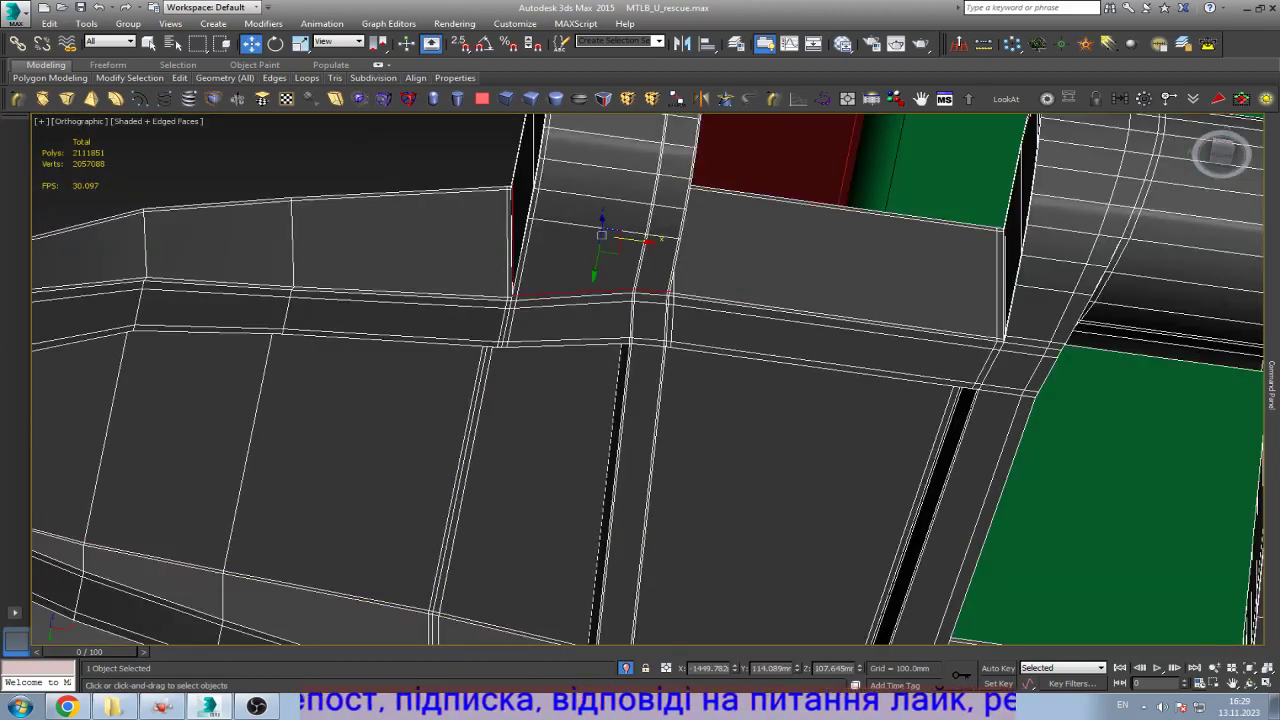
pyautogui.scroll(5, 649, 304)
pyautogui.scroll(2, 648, 380)
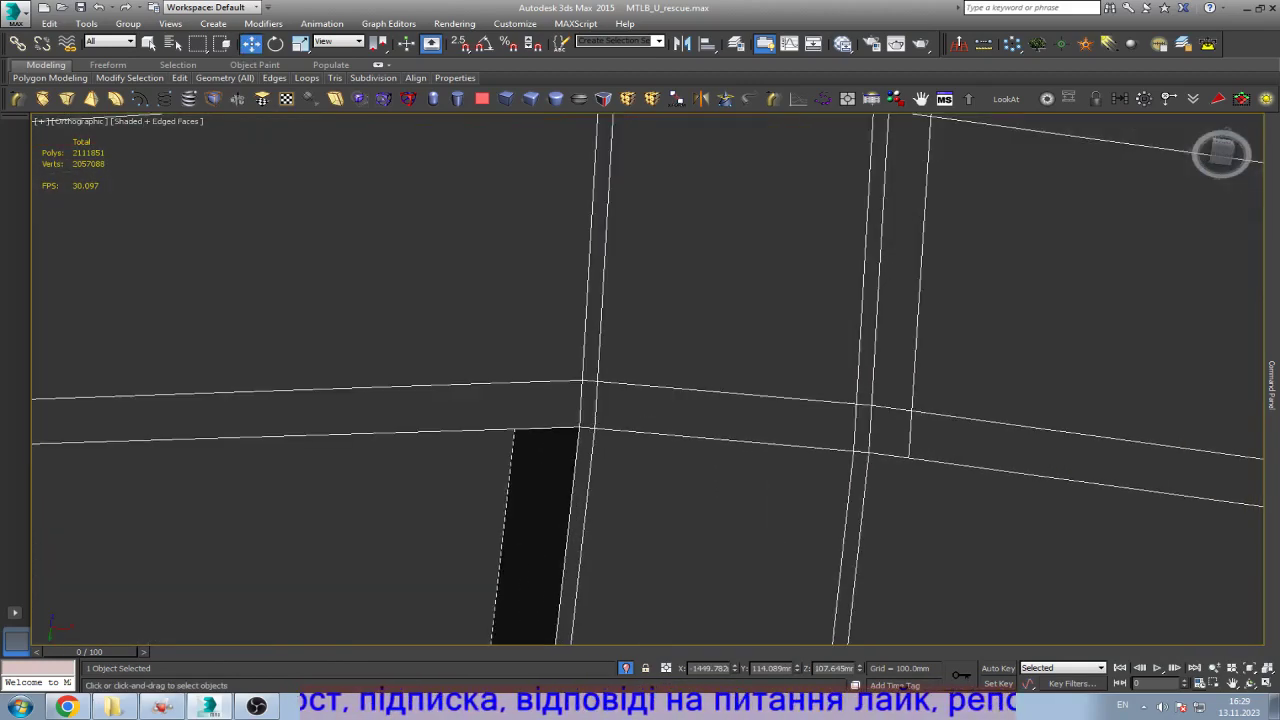
pyautogui.hotkey('ctrl', 'shift', 'e')
pyautogui.hotkey('ctrl', 'shift', 'e')
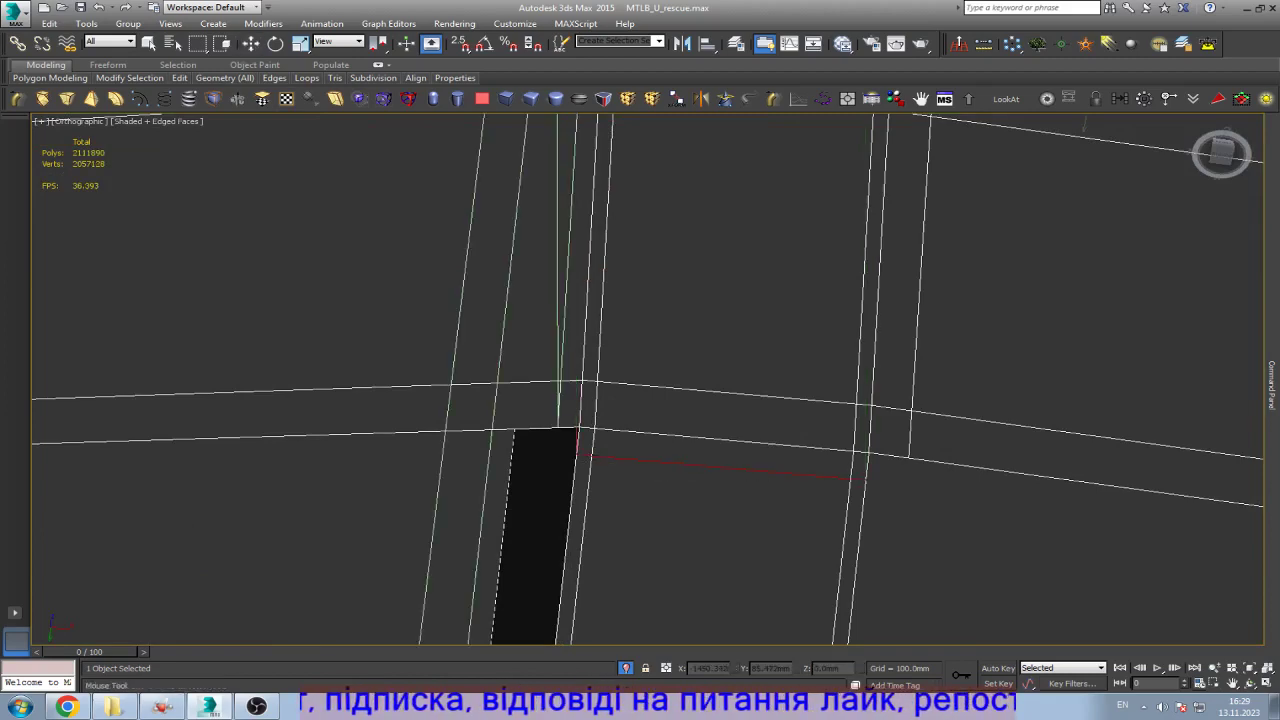
# Step: Cut extra edges into the link with the Cut tool, then select its whole element
pyautogui.scroll(-4, 600, 380)
pyautogui.scroll(5, 596, 200)
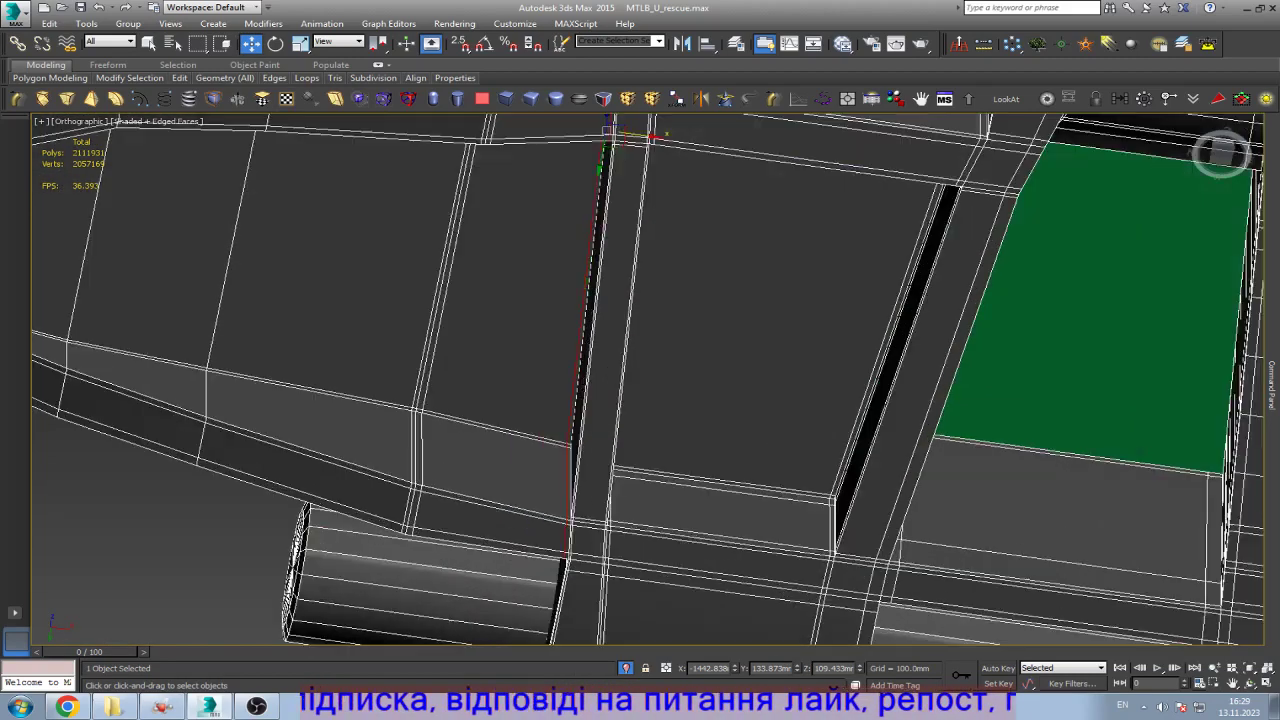
pyautogui.scroll(3, 600, 140)
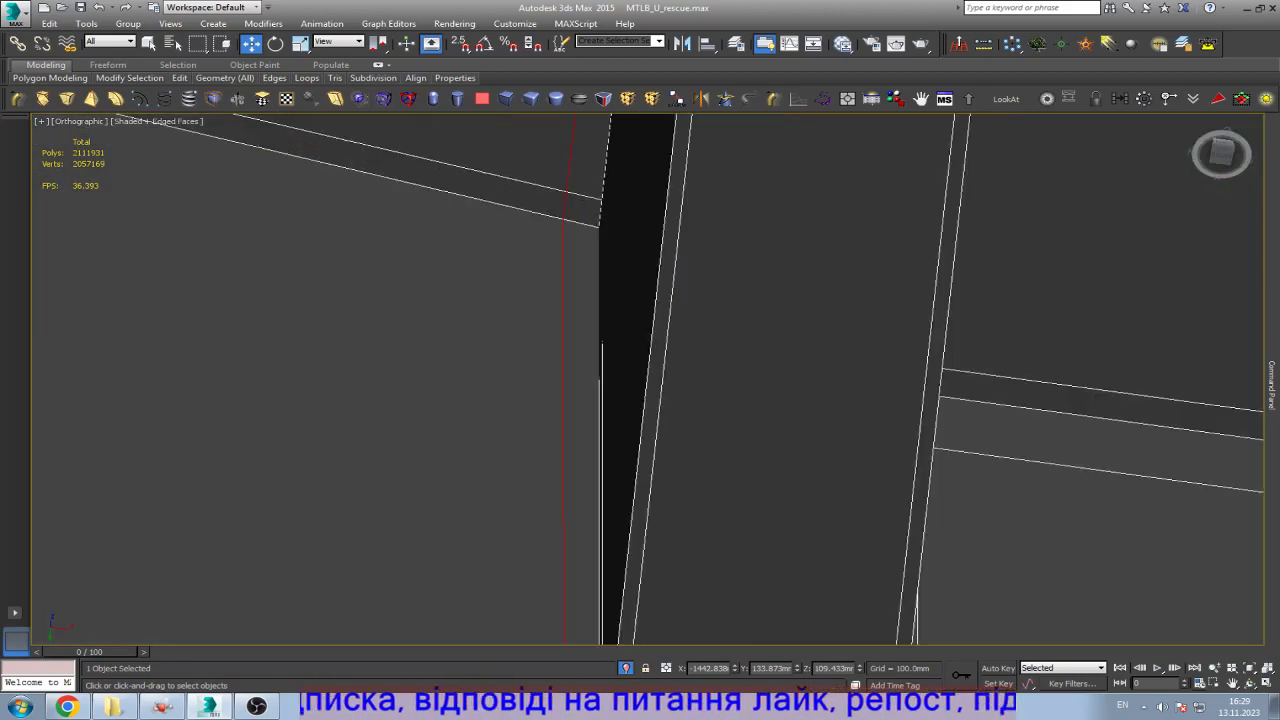
pyautogui.hotkey('alt', 'c')
pyautogui.scroll(-4, 648, 380)
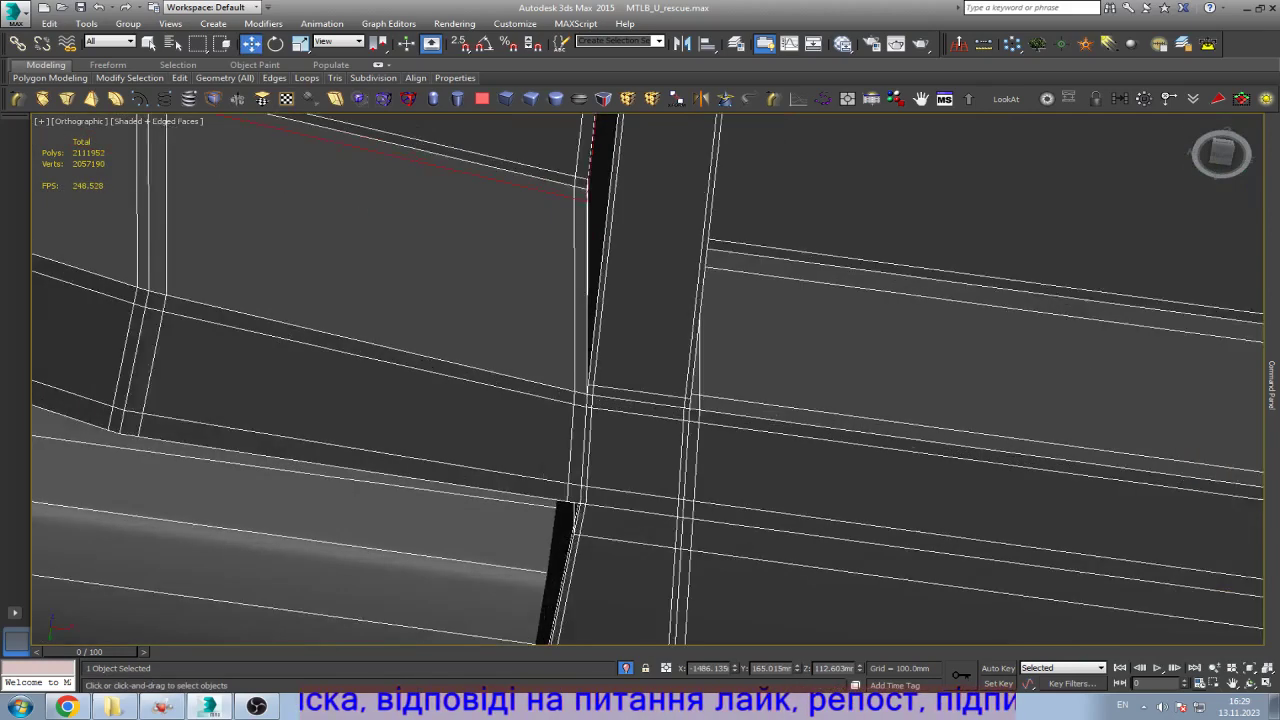
pyautogui.scroll(2, 648, 380)
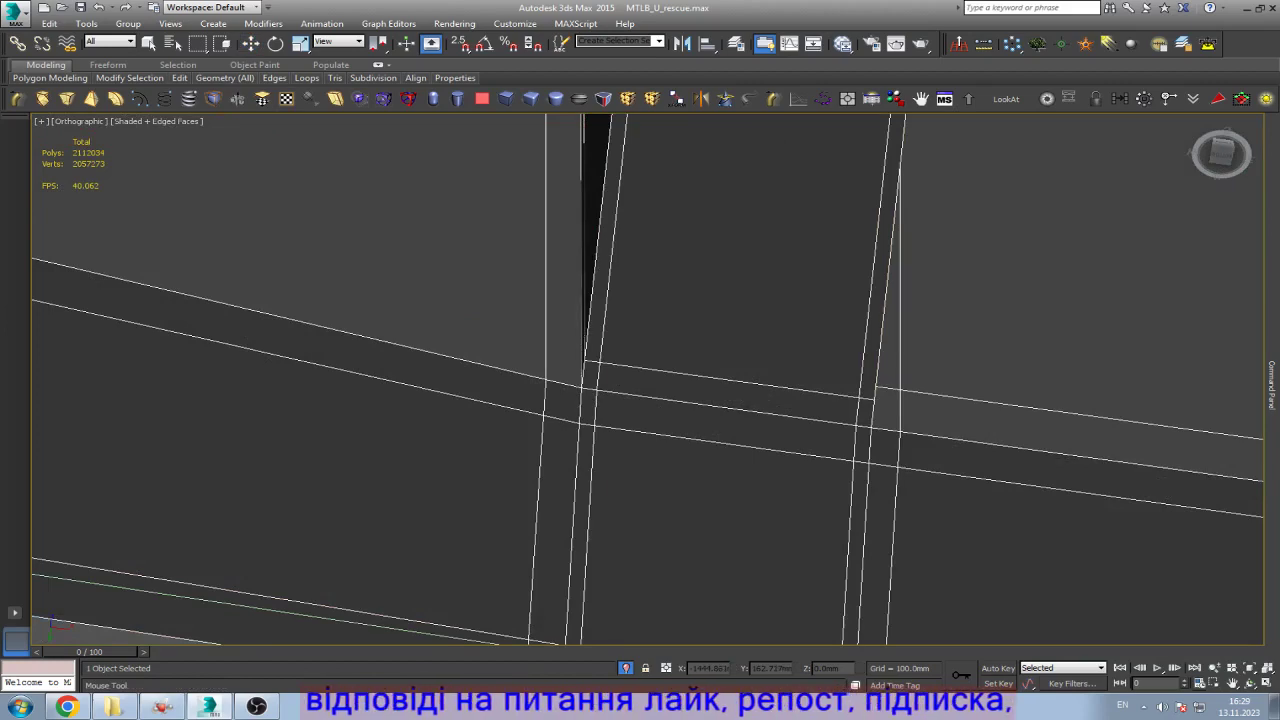
pyautogui.moveTo(640, 380); pyautogui.dragTo(935, 430, button='middle')
pyautogui.press('w')
pyautogui.scroll(-3, 648, 380)
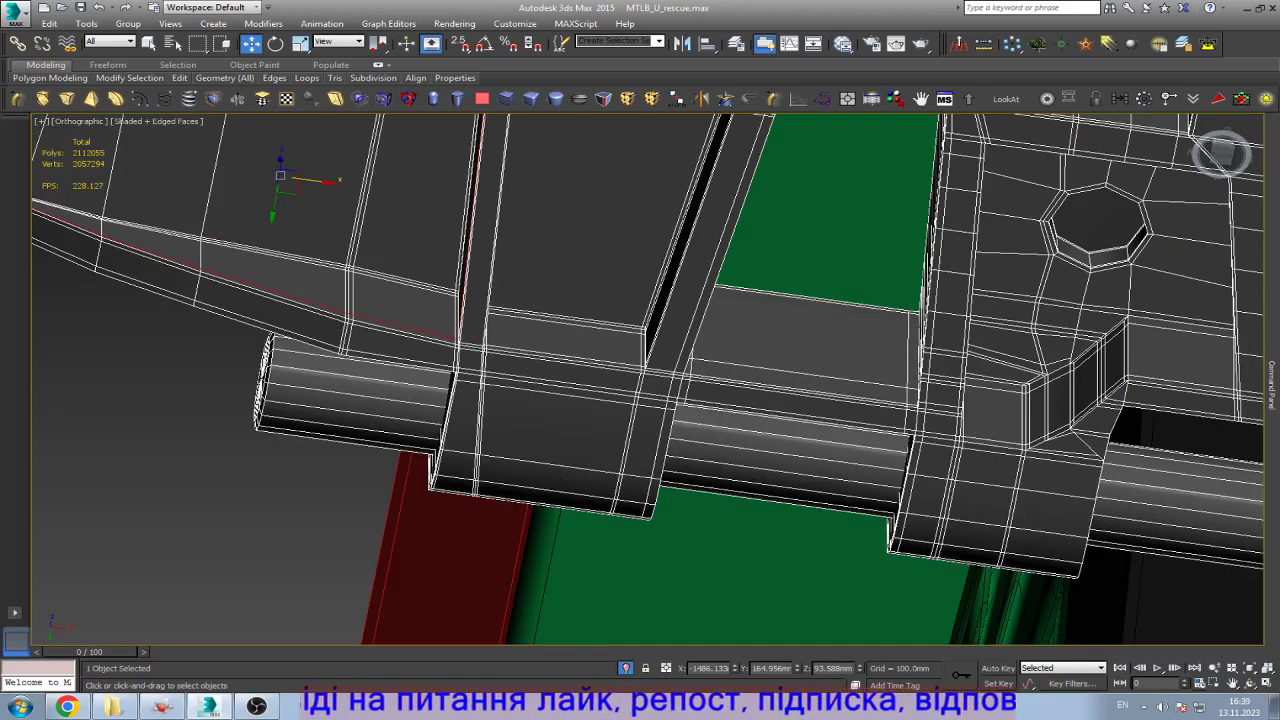
pyautogui.press('5')
pyautogui.hotkey('ctrl', 'a')
# Step: Exit sub-object mode via Editable Poly in the Modify stack and collapse the Command Panel
pyautogui.press('z')
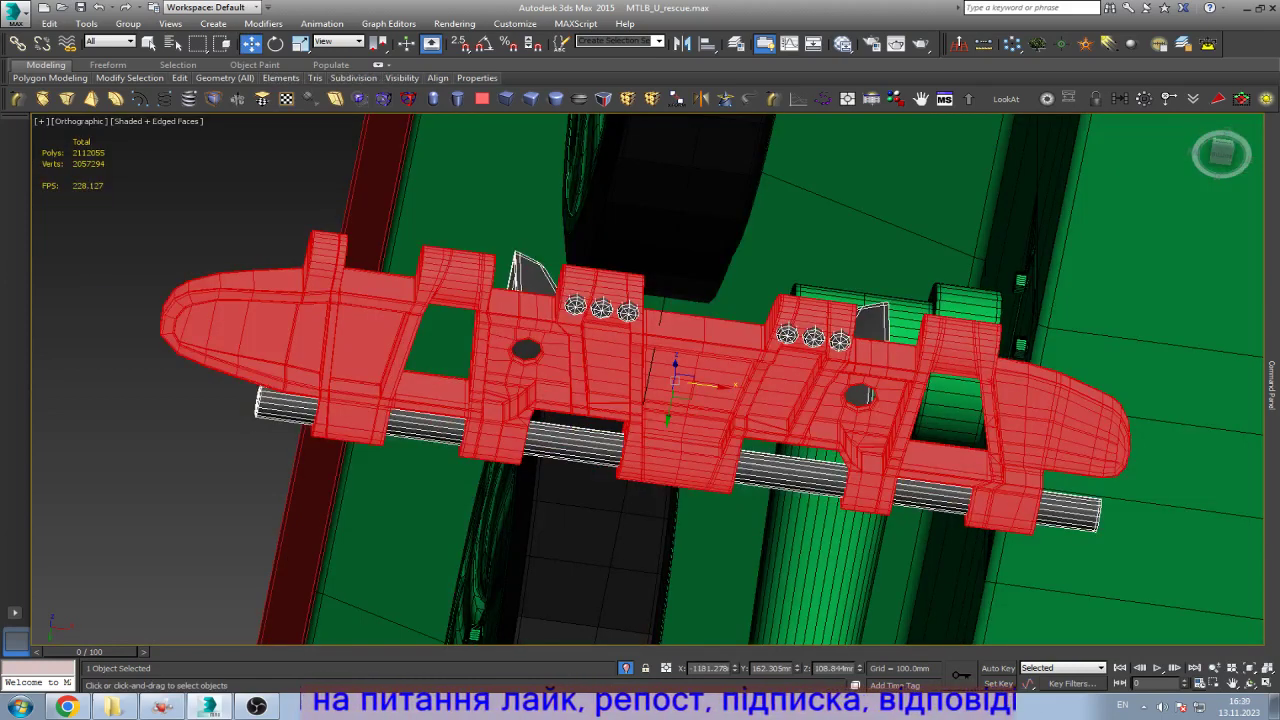
pyautogui.click(1272, 385)
pyautogui.scroll(-5, 1192, 470)
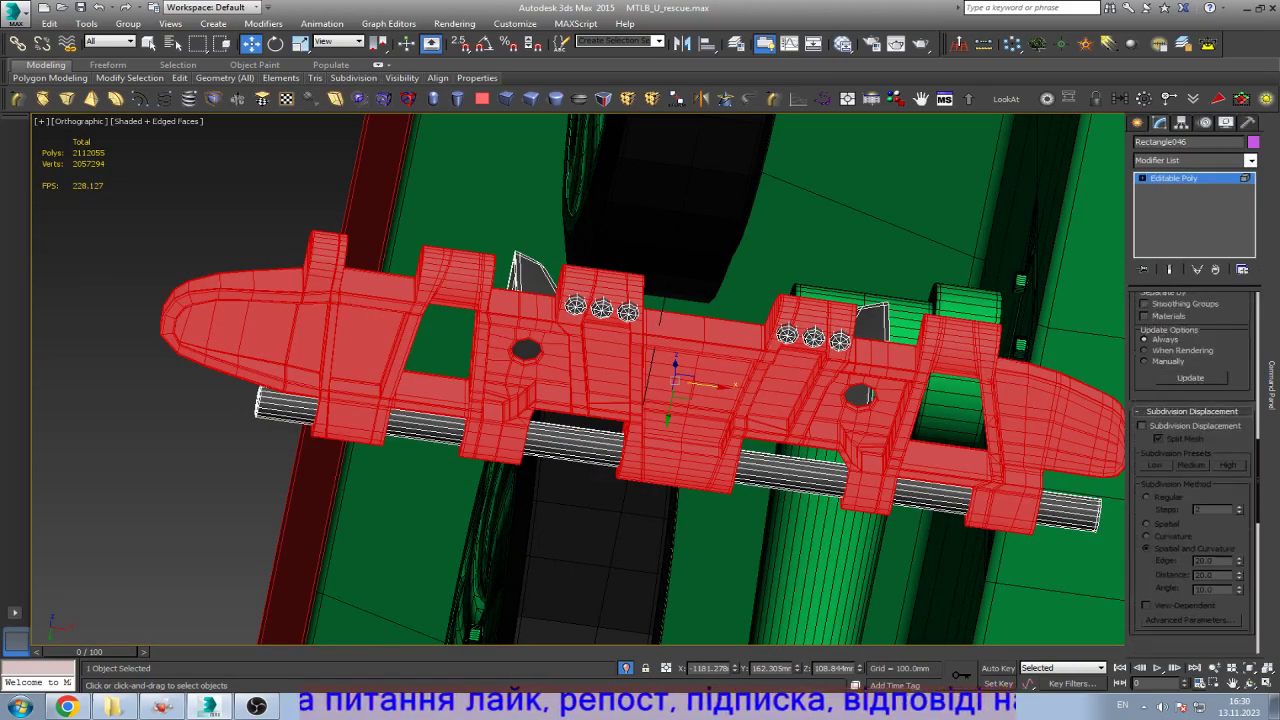
pyautogui.scroll(-5, 1192, 470)
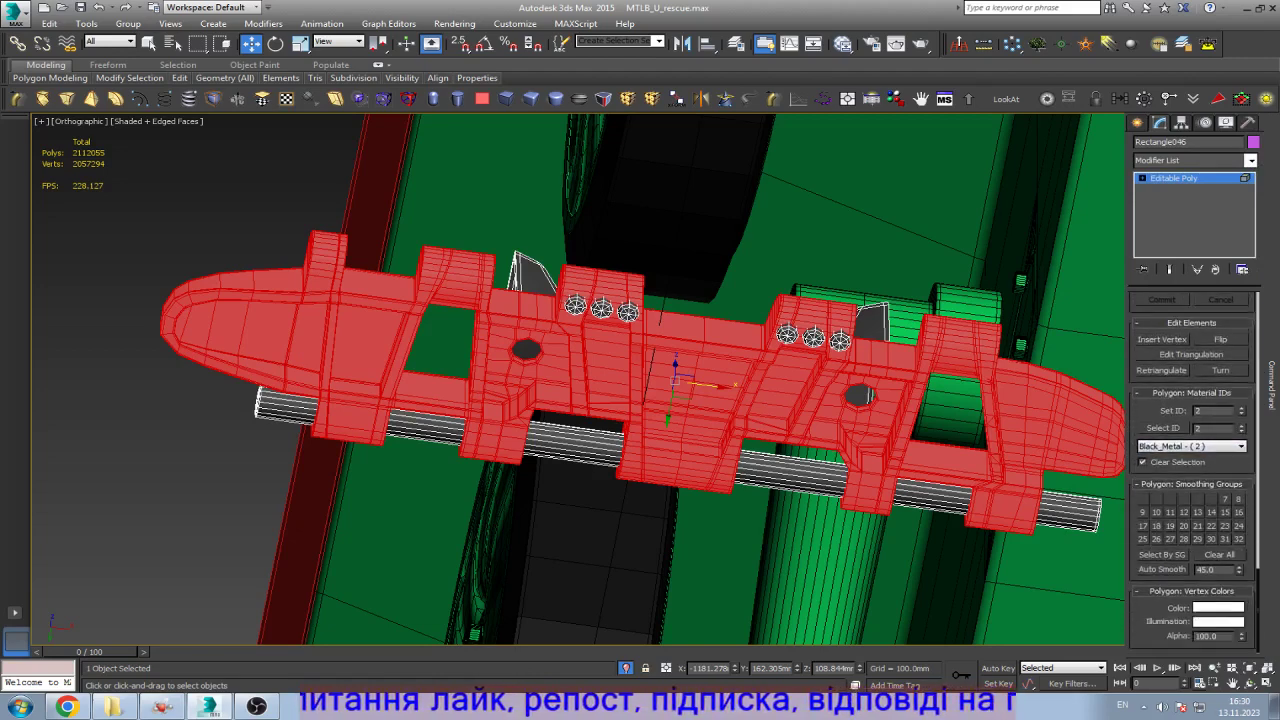
pyautogui.click(1173, 178)
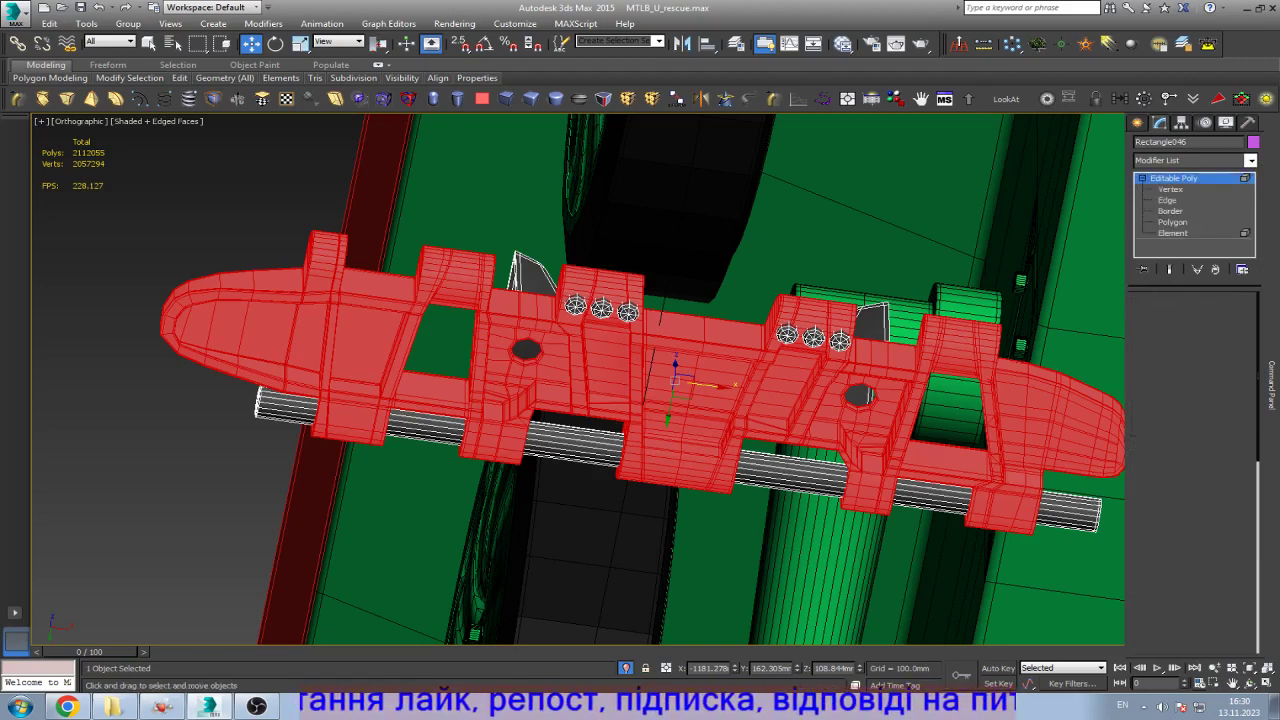
pyautogui.press('3')
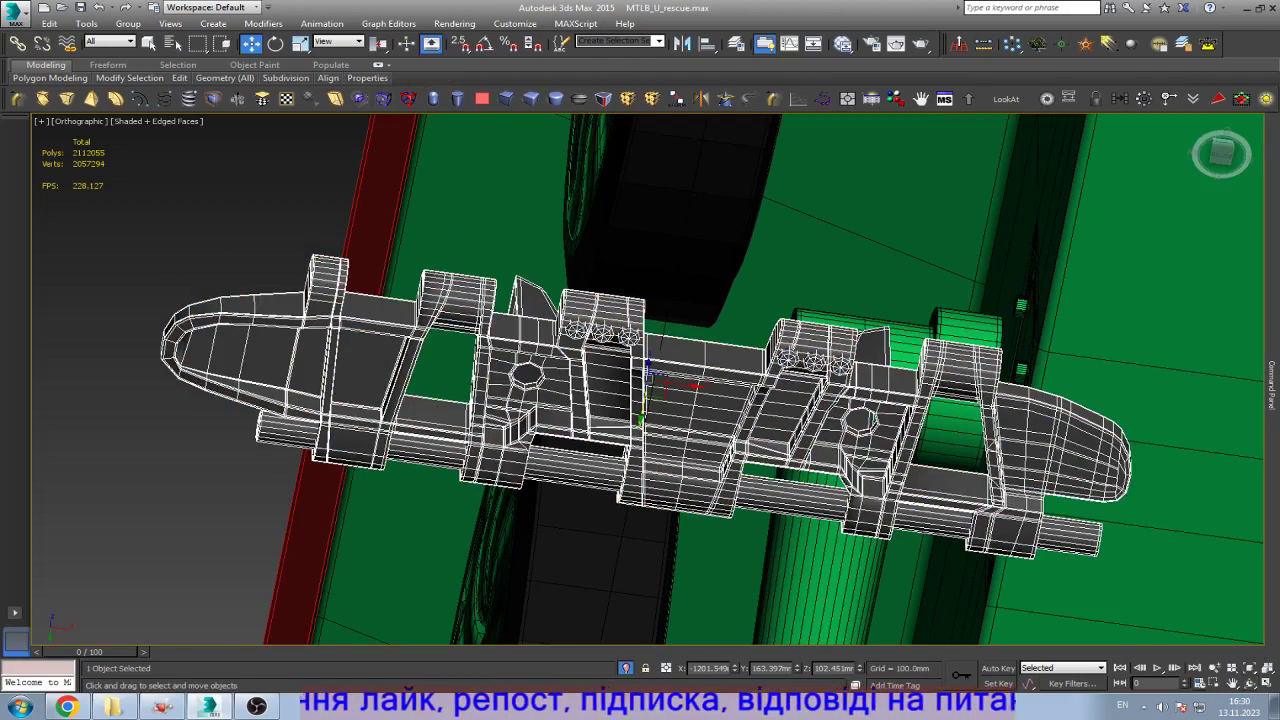
pyautogui.hotkey('ctrl', 'r')
# Step: Cut extra edges into the link's corners, viewed from above
pyautogui.moveTo(700, 300); pyautogui.dragTo(920, 545)
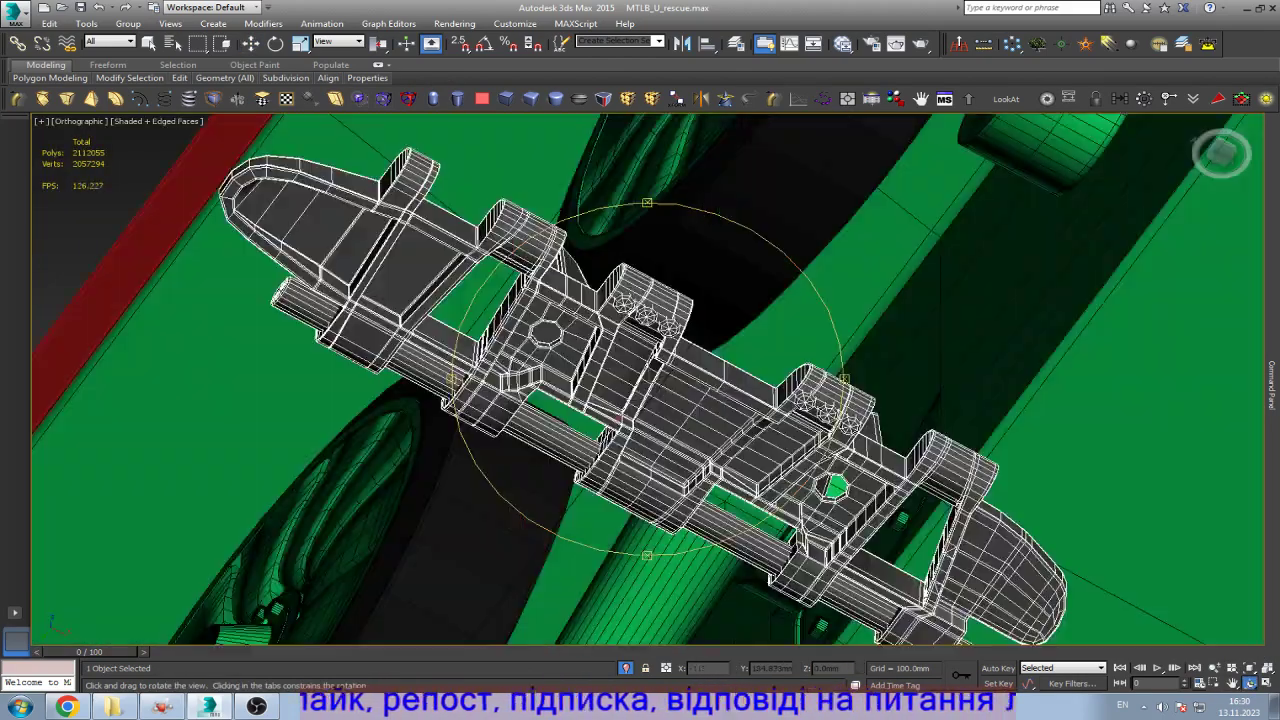
pyautogui.press('w')
pyautogui.scroll(10, 640, 390)
pyautogui.scroll(3, 640, 390)
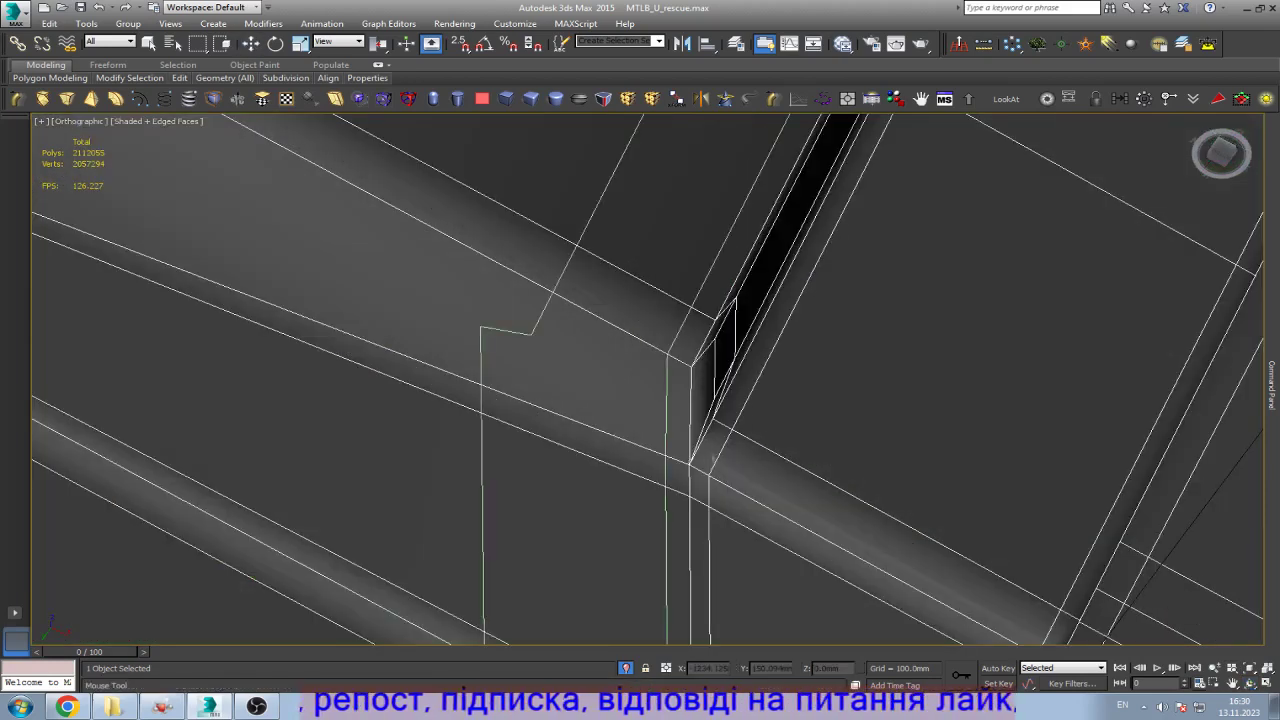
pyautogui.scroll(-5, 640, 390)
pyautogui.scroll(5, 640, 390)
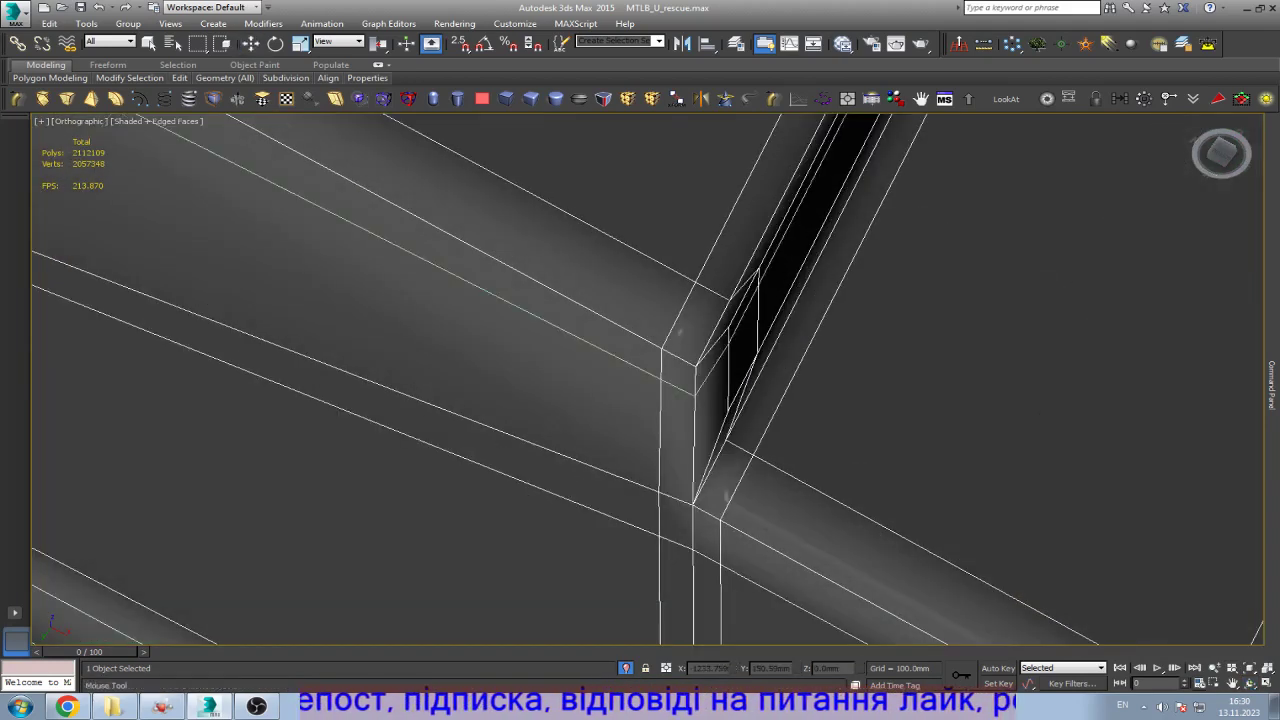
pyautogui.press('w')
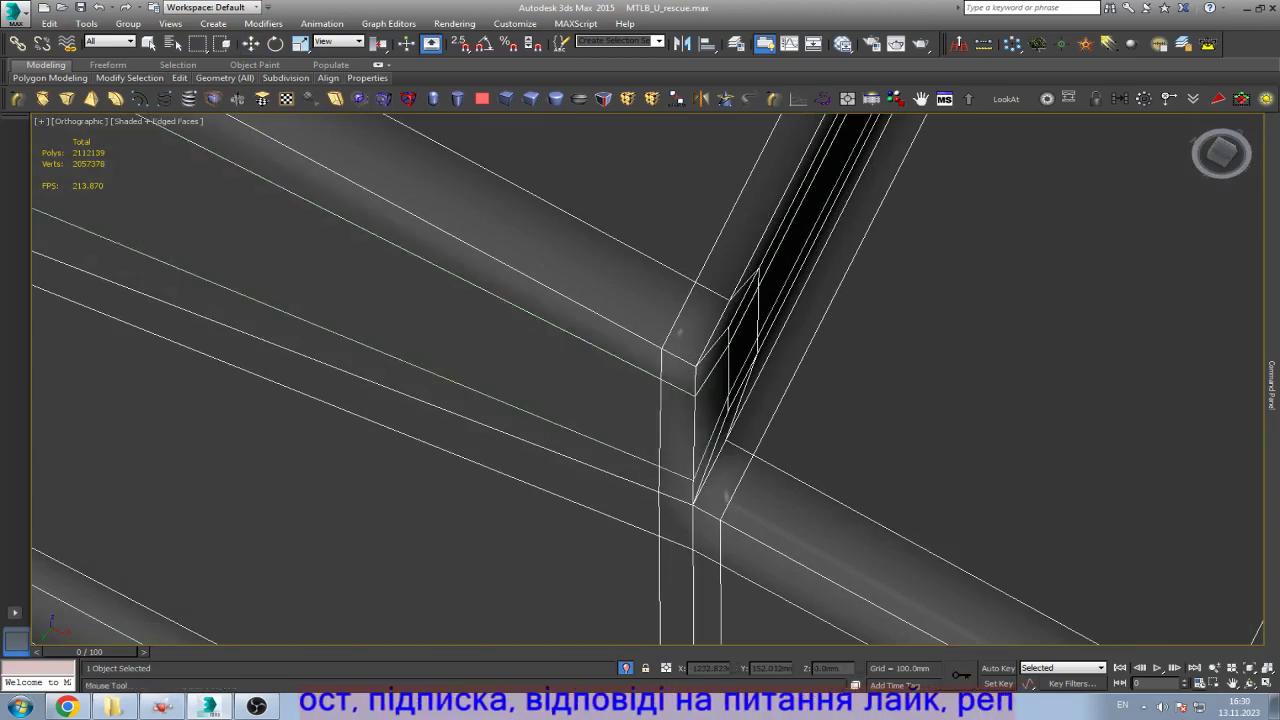
pyautogui.scroll(-4, 640, 390)
pyautogui.scroll(-3, 660, 420)
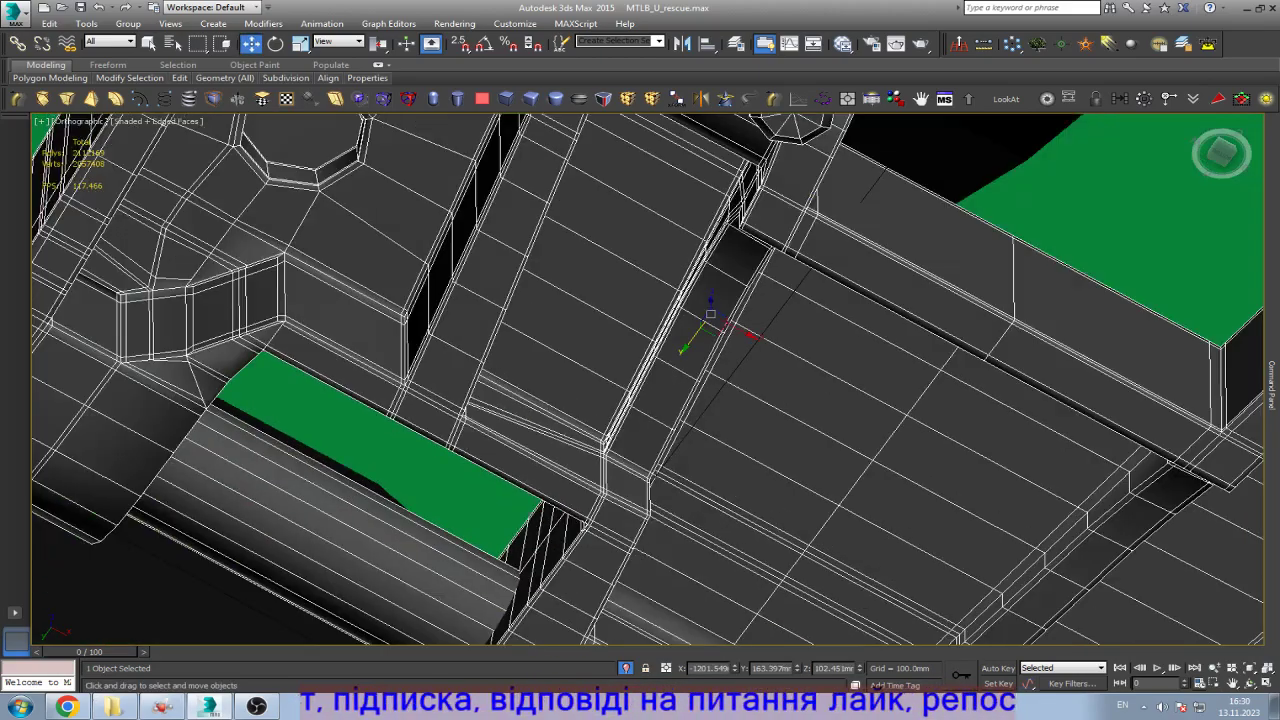
pyautogui.scroll(5, 660, 420)
pyautogui.scroll(-4, 650, 400)
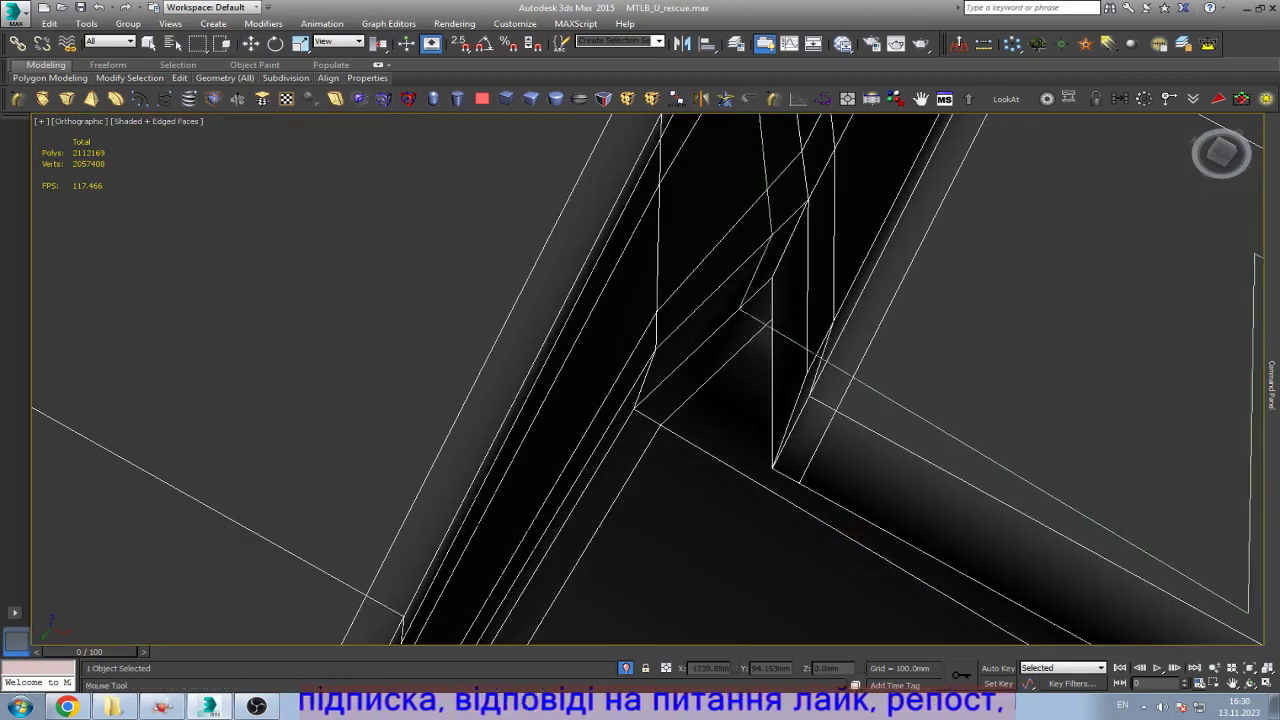
pyautogui.scroll(-4, 640, 390)
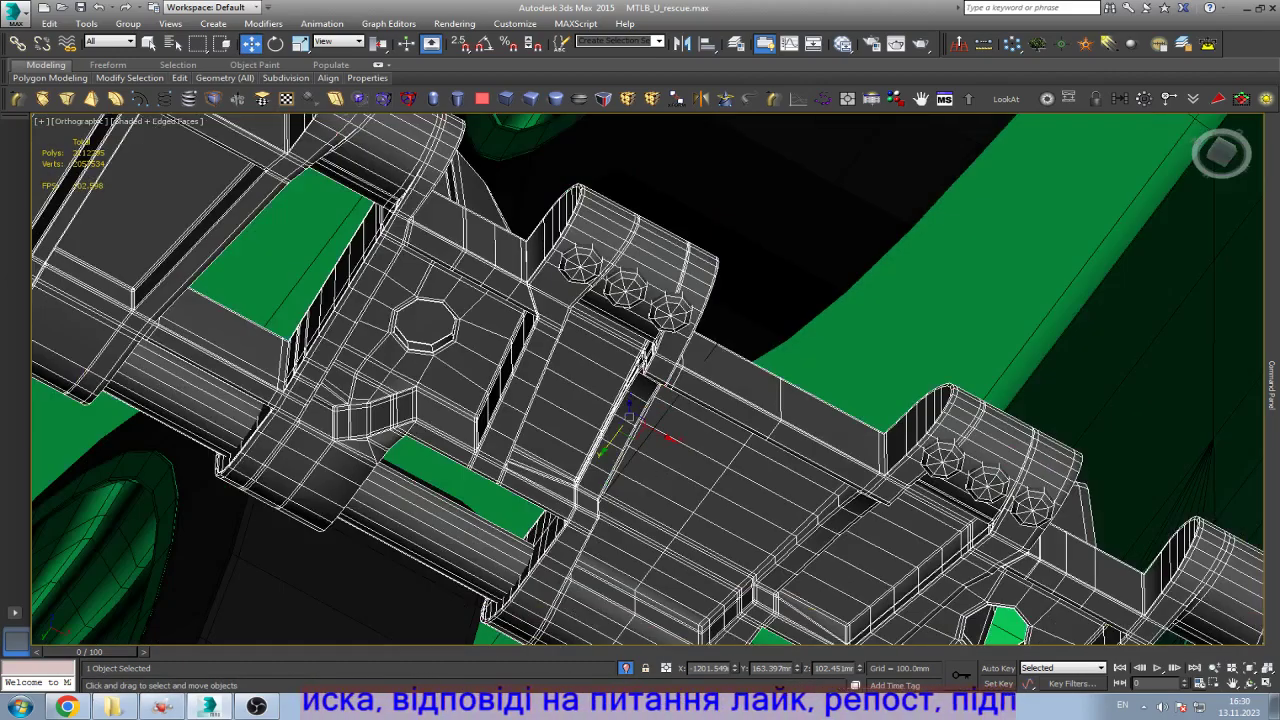
pyautogui.scroll(-4, 630, 415)
# Step: Shift-drag the track link along Y to place a clone beside the original
pyautogui.click(1250, 683)
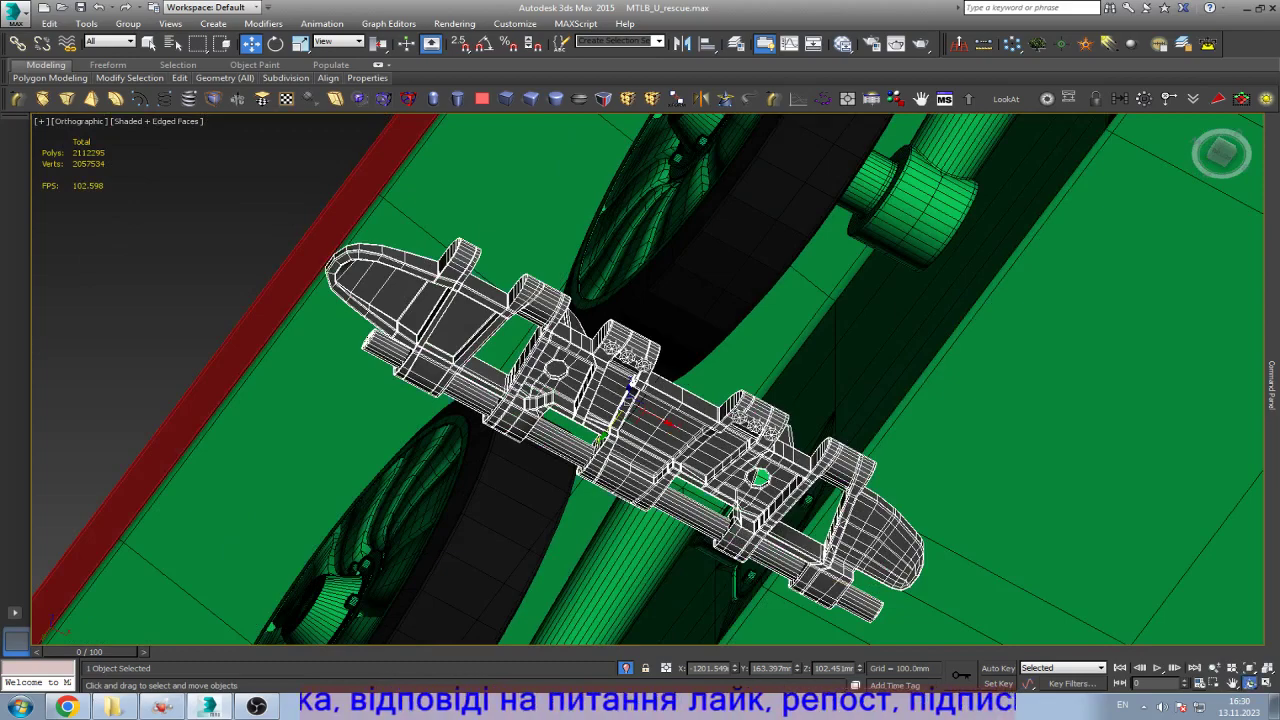
pyautogui.moveTo(640, 300); pyautogui.dragTo(520, 450)
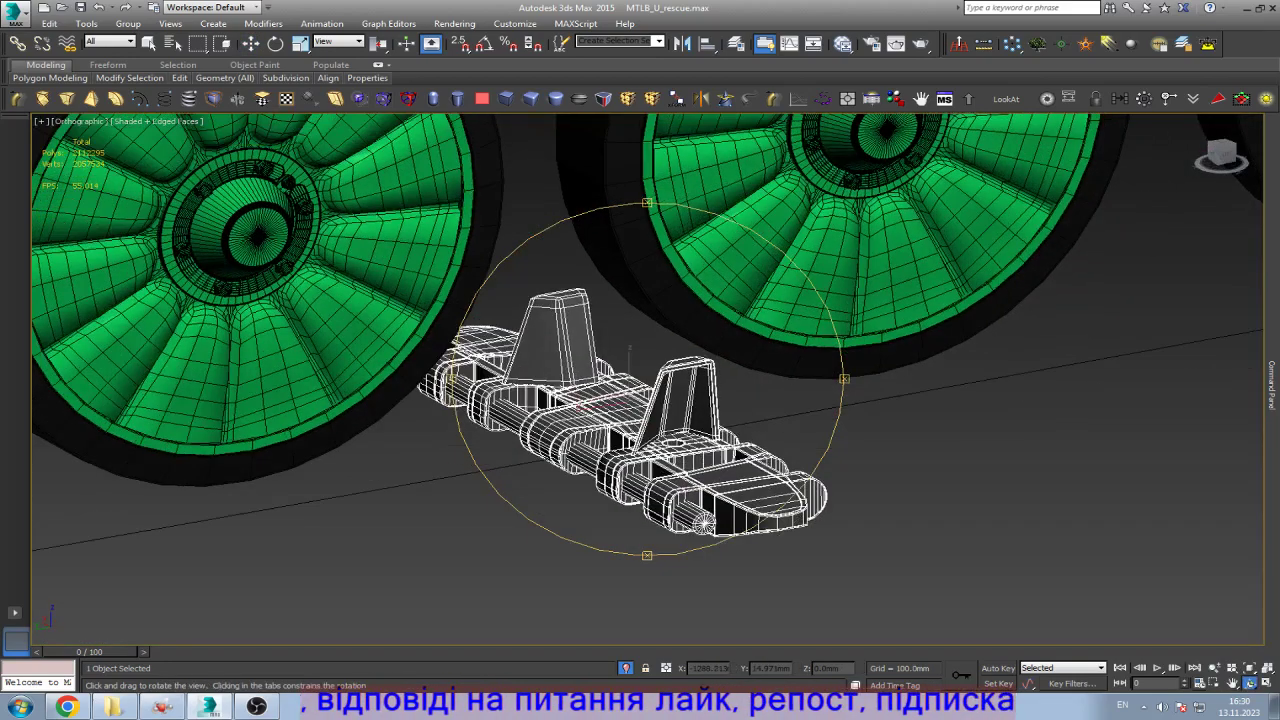
pyautogui.press('Escape')
pyautogui.hotkey('ctrl', 'd')
pyautogui.scroll(5, 640, 380)
pyautogui.click(742, 356)
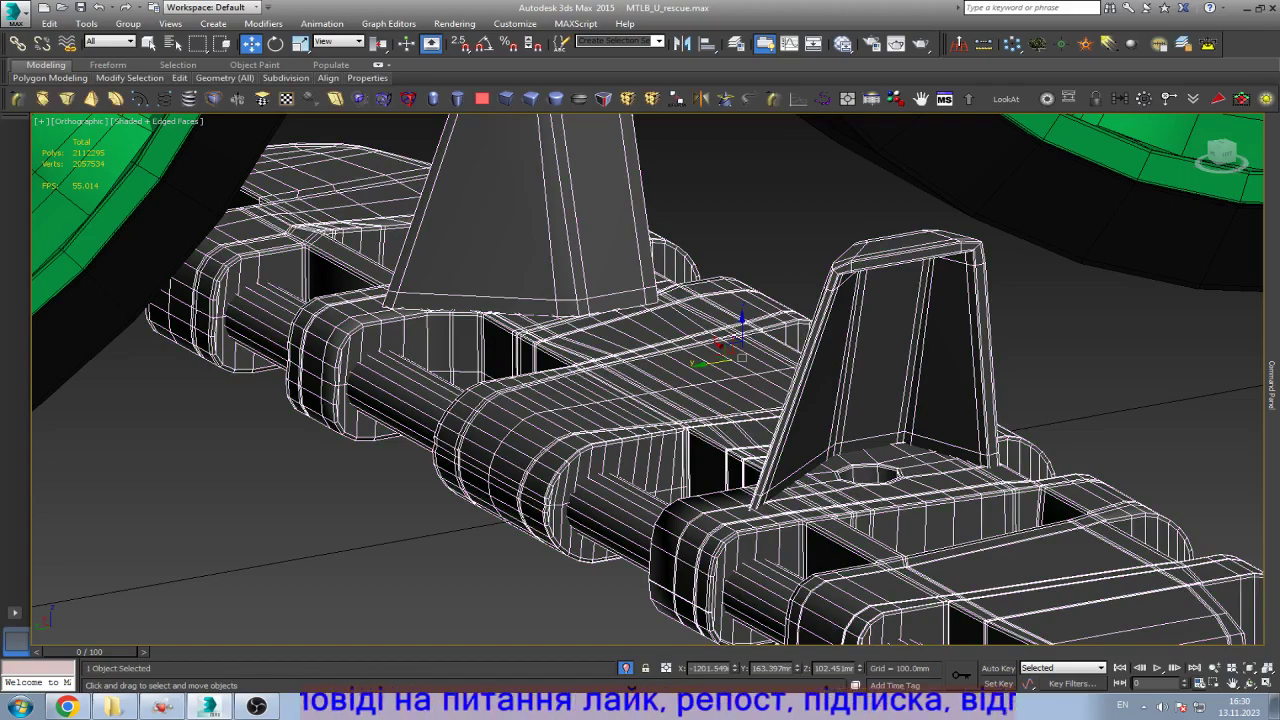
pyautogui.moveTo(740, 345)
pyautogui.keyDown('shift'); pyautogui.mouseDown()
pyautogui.moveTo(586, 350)
pyautogui.moveTo(493, 385)
pyautogui.moveTo(394, 392)
pyautogui.moveTo(432, 405)
pyautogui.mouseUp(); pyautogui.keyUp('shift')
# Step: Confirm the link copy, butt it against the original in the Left view, and set up 3 instanced clones
pyautogui.press('Return')
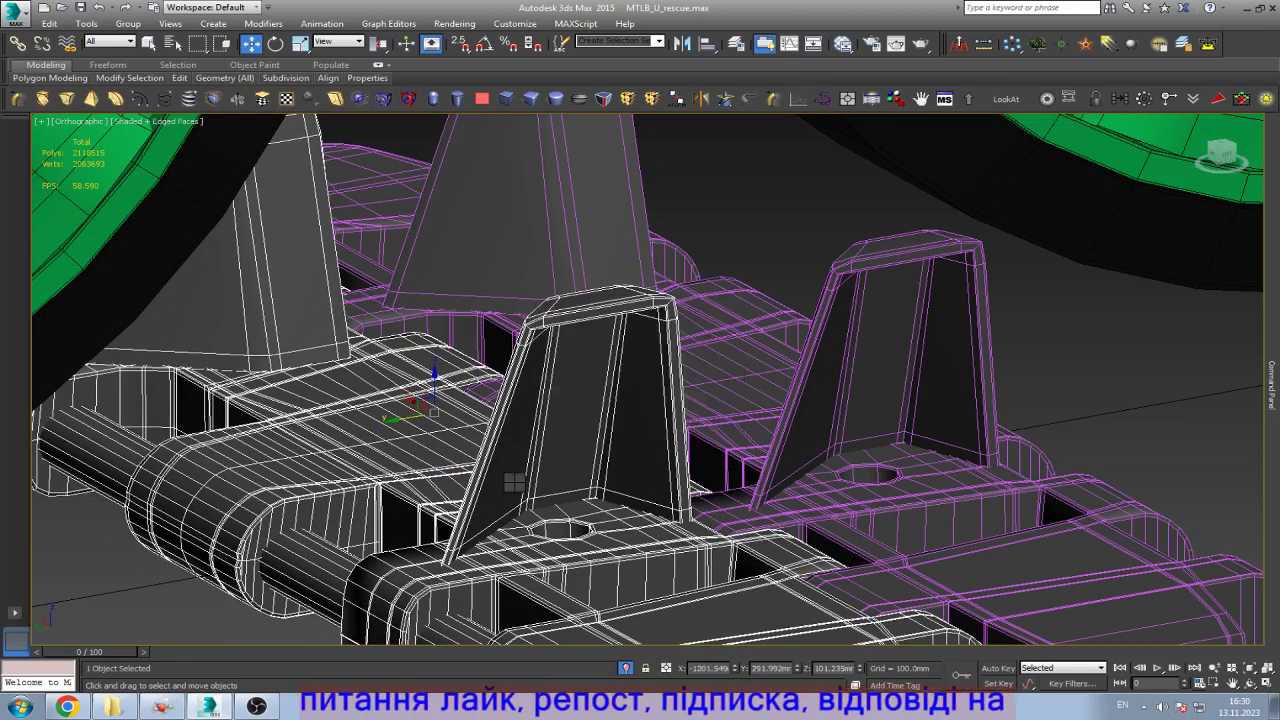
pyautogui.scroll(5, 515, 483)
pyautogui.scroll(2, 392, 537)
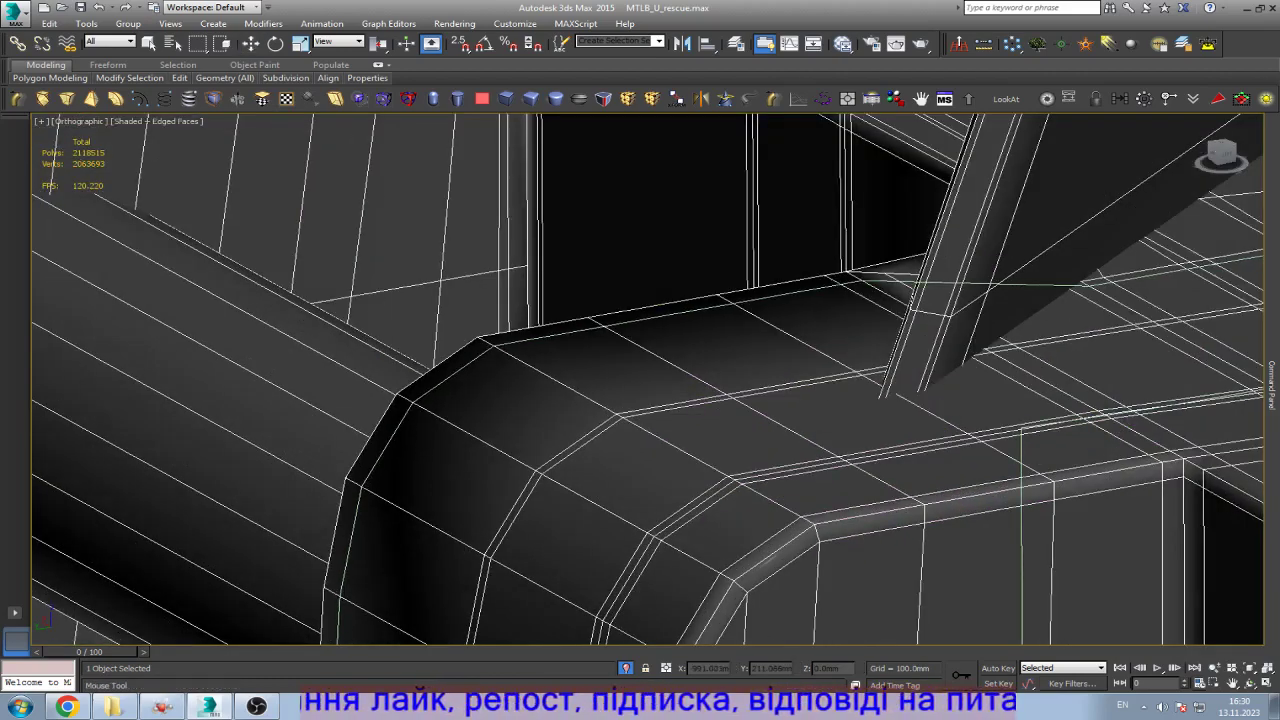
pyautogui.scroll(-8, 648, 380)
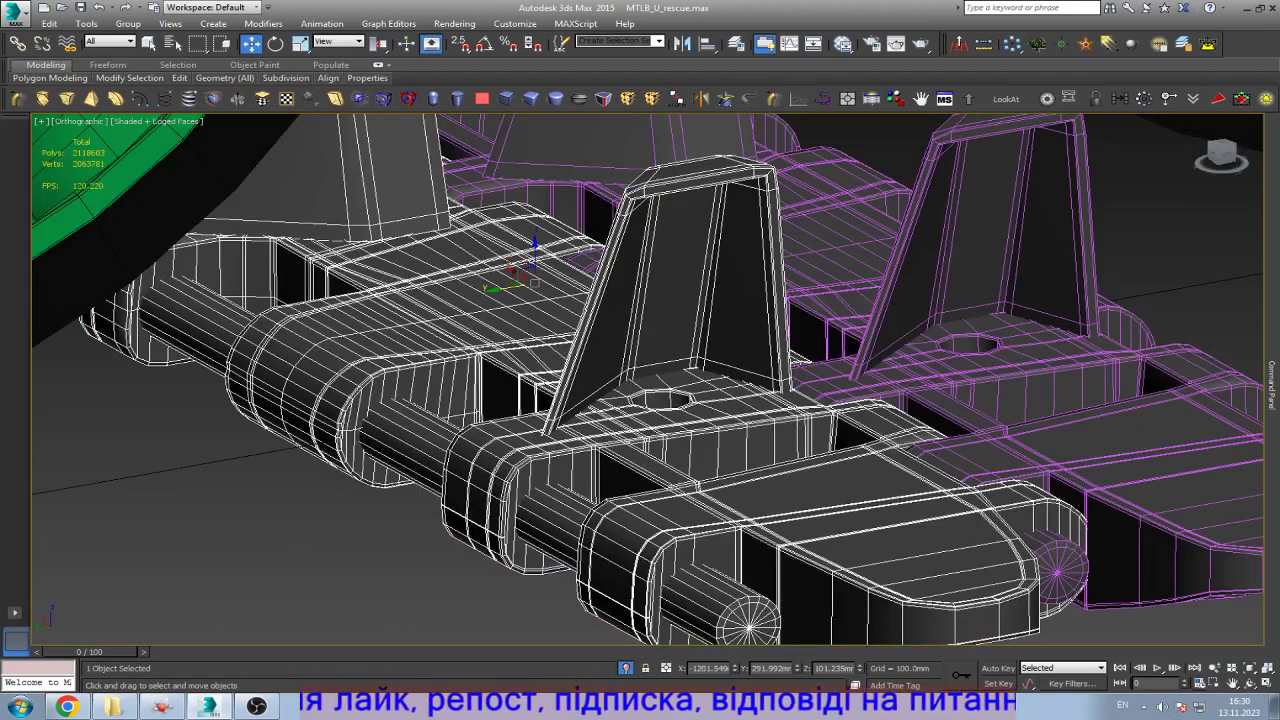
pyautogui.press('f')
pyautogui.press('l')
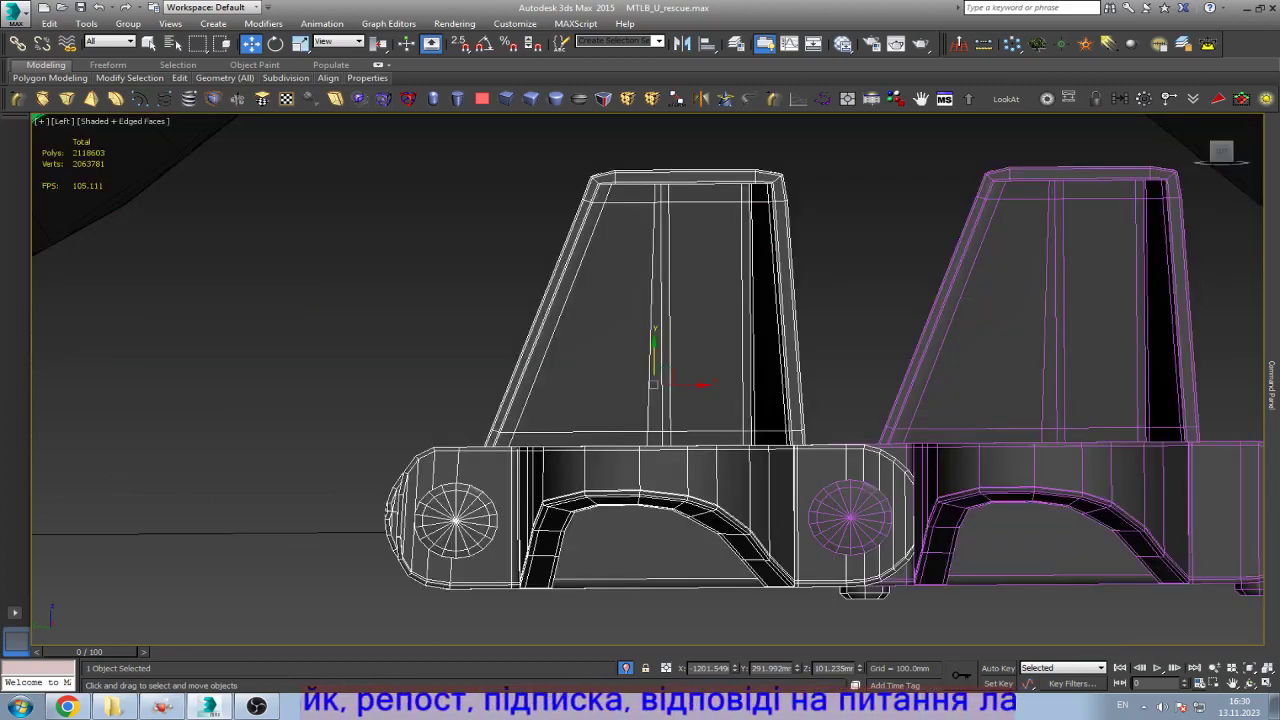
pyautogui.moveTo(652, 384)
pyautogui.mouseDown()
pyautogui.moveTo(528, 384)
pyautogui.moveTo(634, 384)
pyautogui.mouseUp()
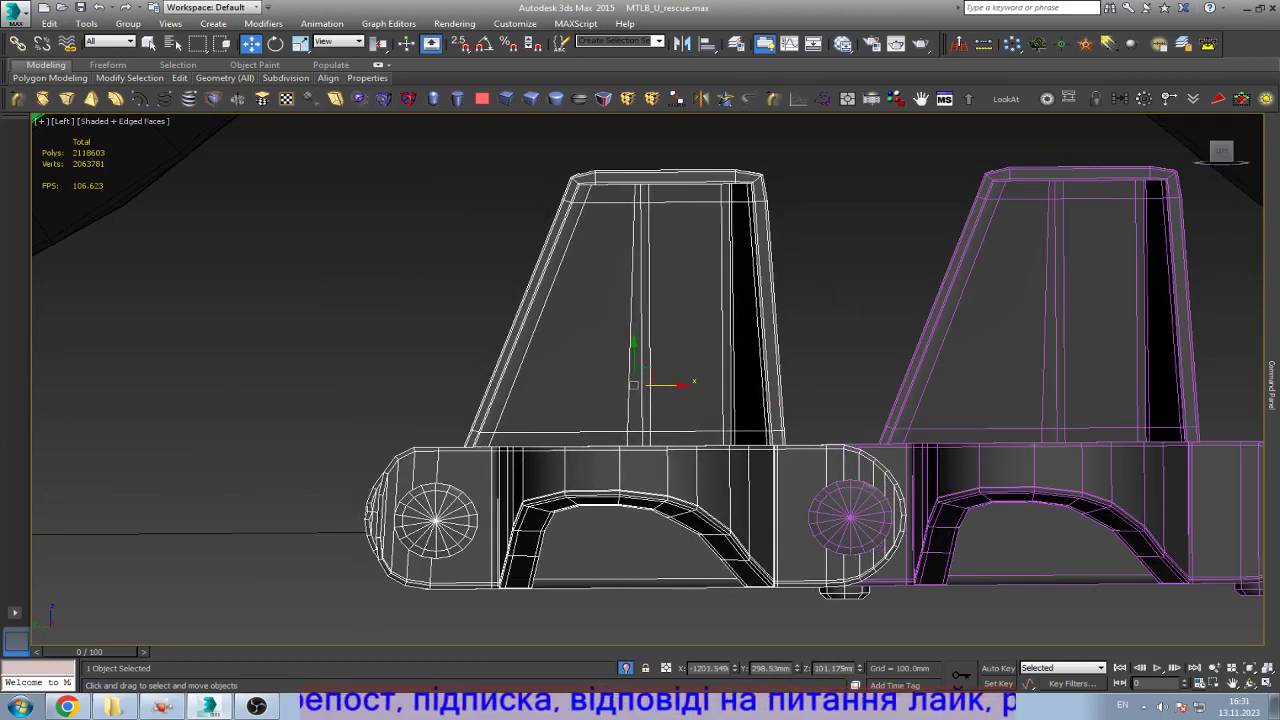
pyautogui.scroll(-3, 804, 410)
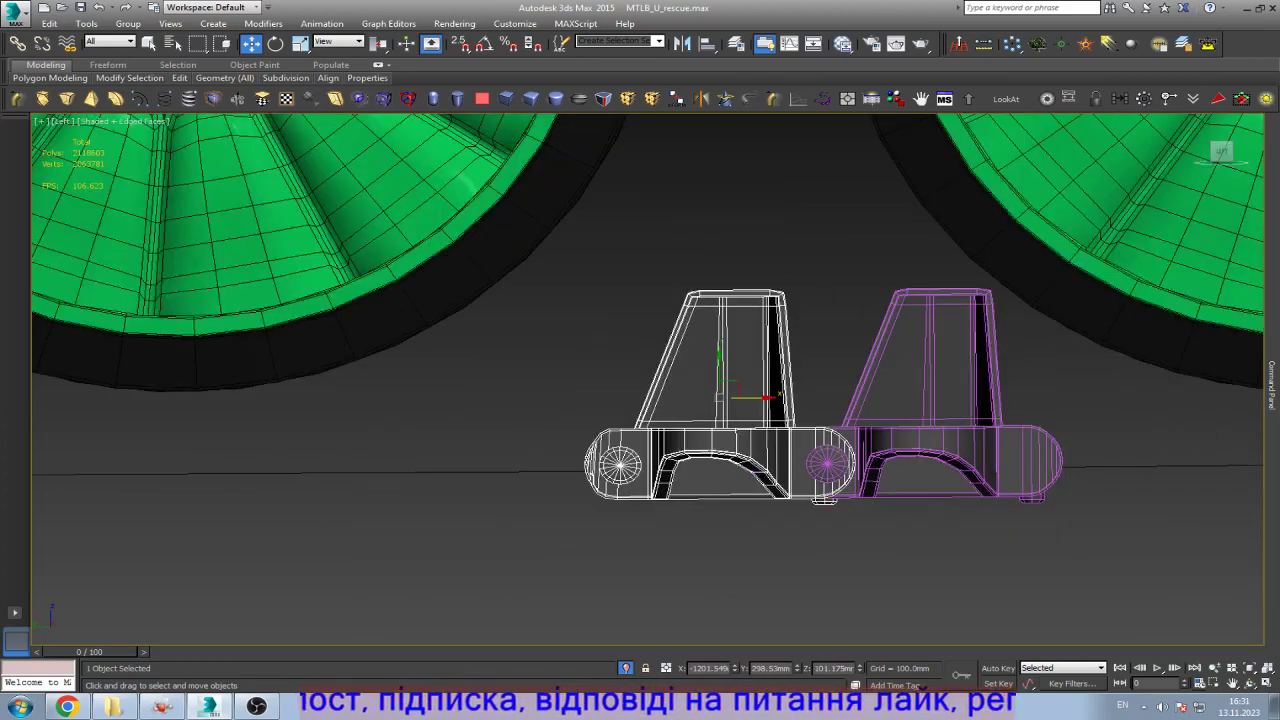
pyautogui.moveTo(768, 397)
pyautogui.keyDown('shift'); pyautogui.mouseDown()
pyautogui.moveTo(546, 397)
pyautogui.moveTo(562, 397)
pyautogui.mouseUp(); pyautogui.keyUp('shift')
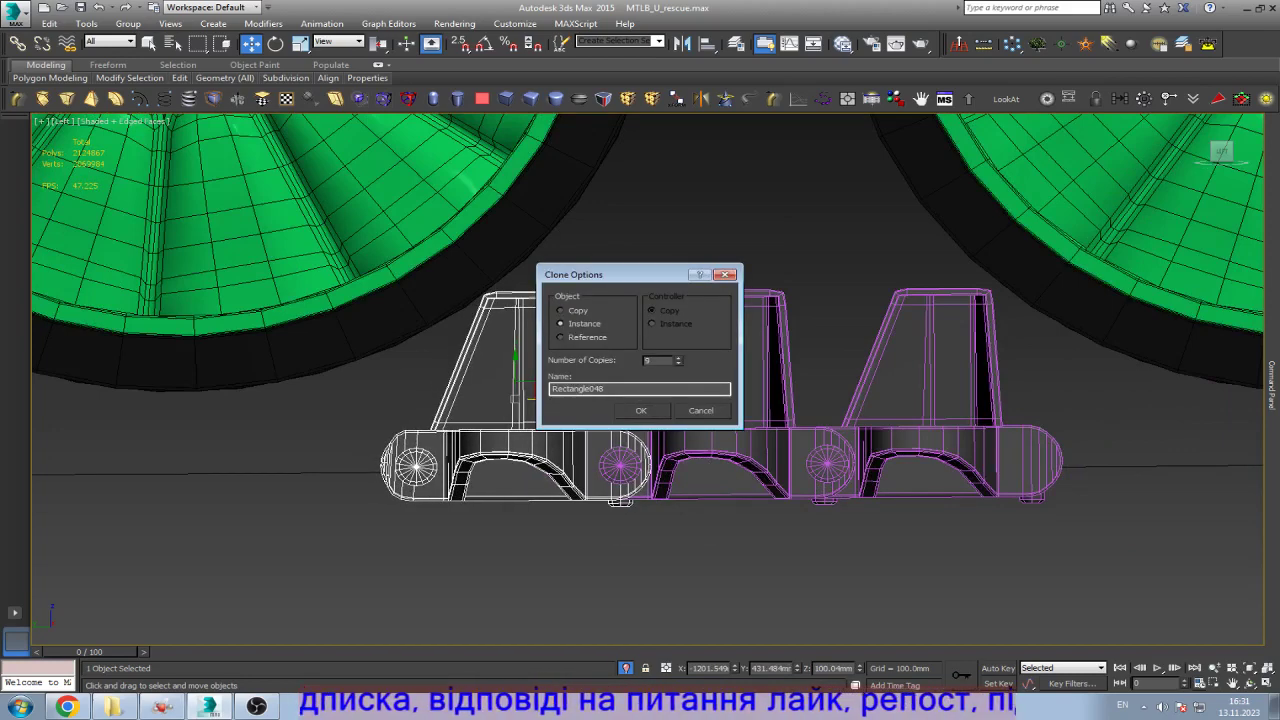
# Step: Create the three instanced link copies and slide the first two links left along the chain
pyautogui.click(641, 410)
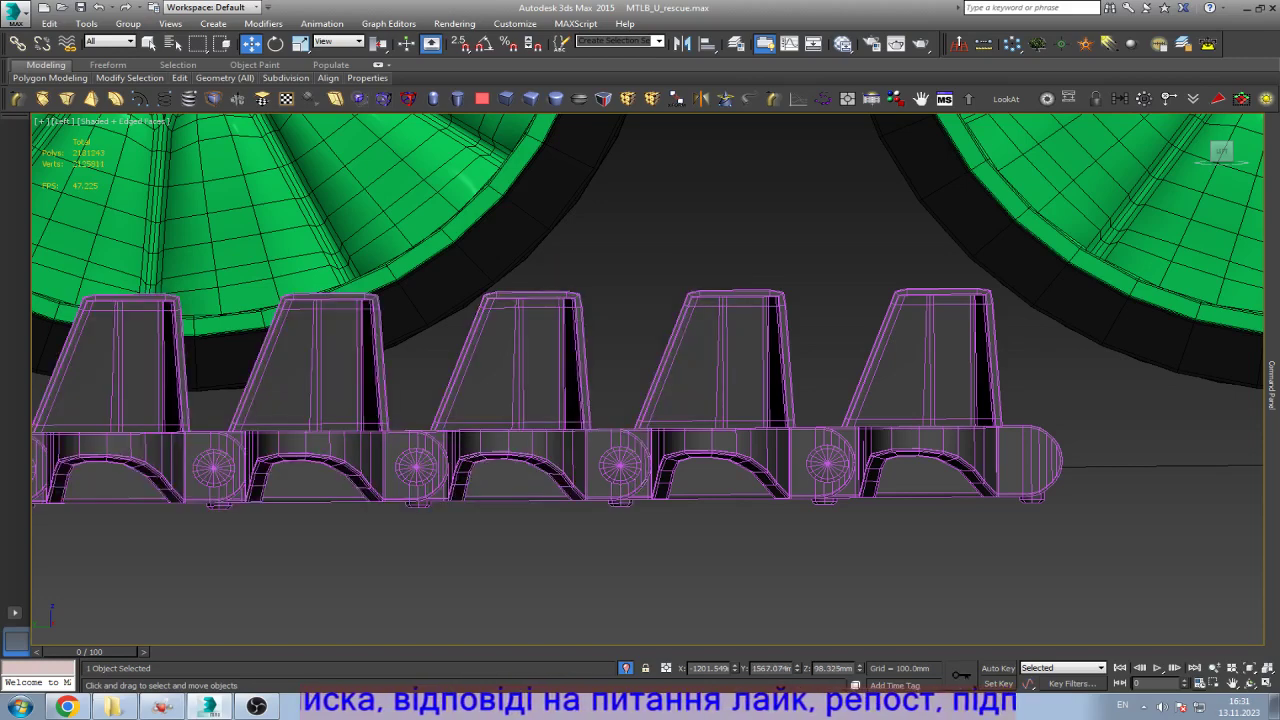
pyautogui.press('z')
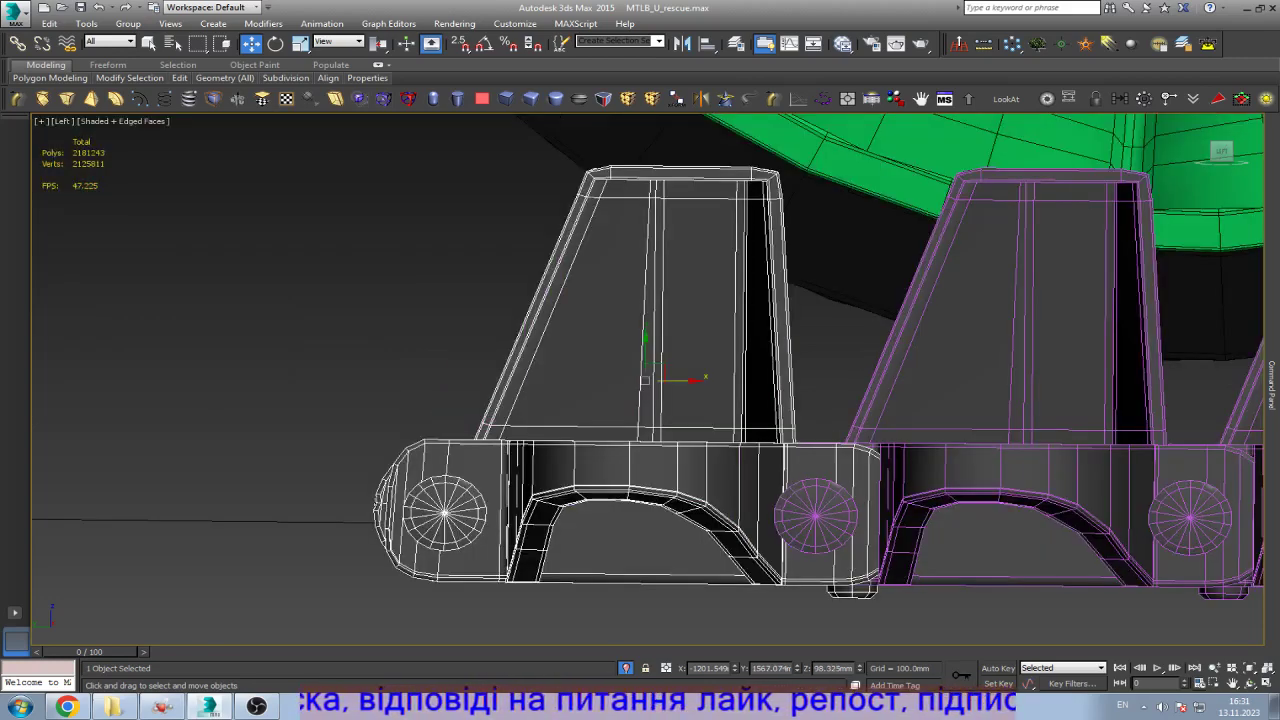
pyautogui.moveTo(645, 380); pyautogui.dragTo(598, 380)
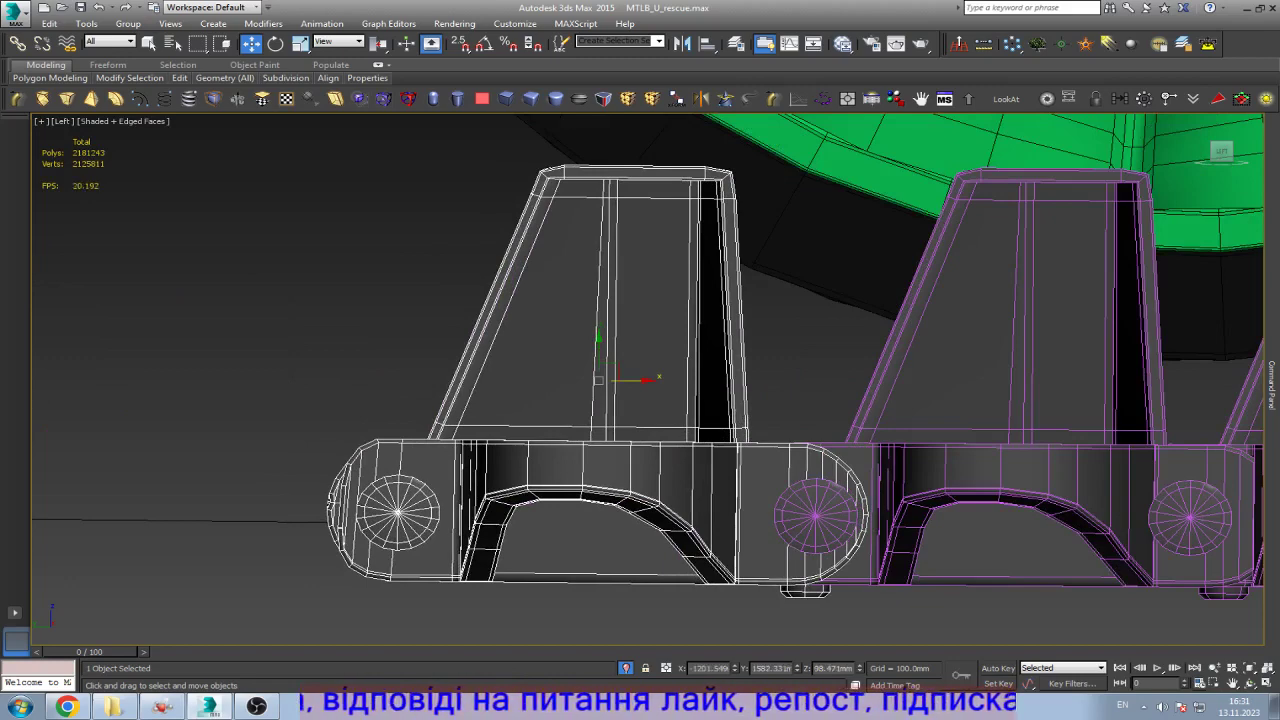
pyautogui.keyDown('ctrl'); pyautogui.click(1010, 300); pyautogui.keyUp('ctrl')
pyautogui.moveTo(1010, 300); pyautogui.dragTo(851, 300, button='middle')
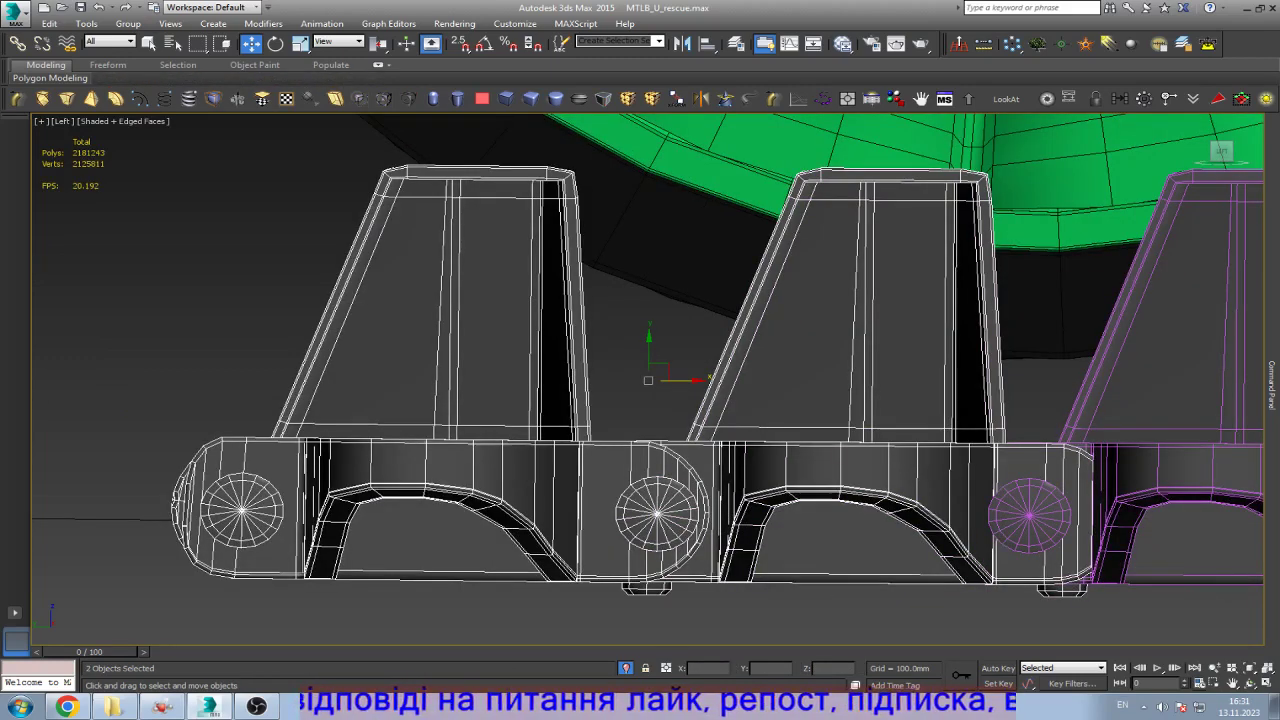
pyautogui.moveTo(648, 380); pyautogui.dragTo(610, 380)
# Step: Add more links to the selection and shift them left and right to close gaps under the wheel
pyautogui.keyDown('ctrl'); pyautogui.click(1030, 515); pyautogui.keyUp('ctrl')
pyautogui.scroll(-2, 128, 391)
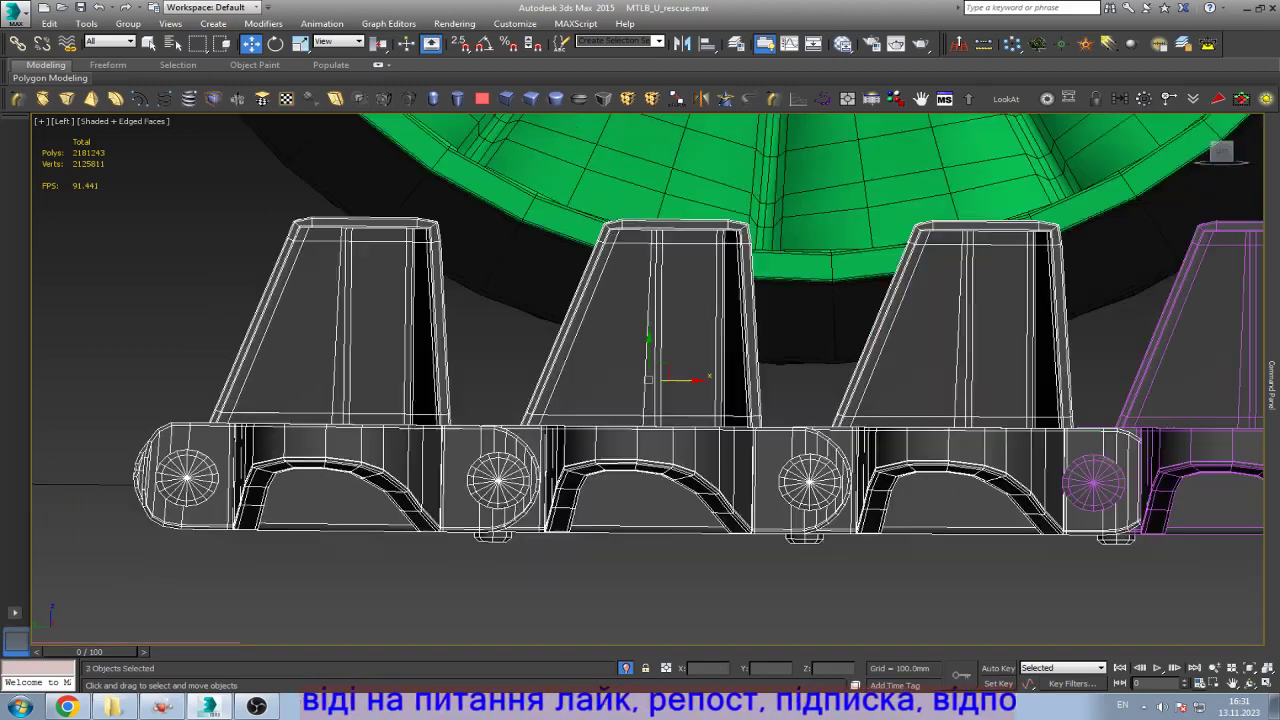
pyautogui.moveTo(690, 380); pyautogui.dragTo(666, 380)
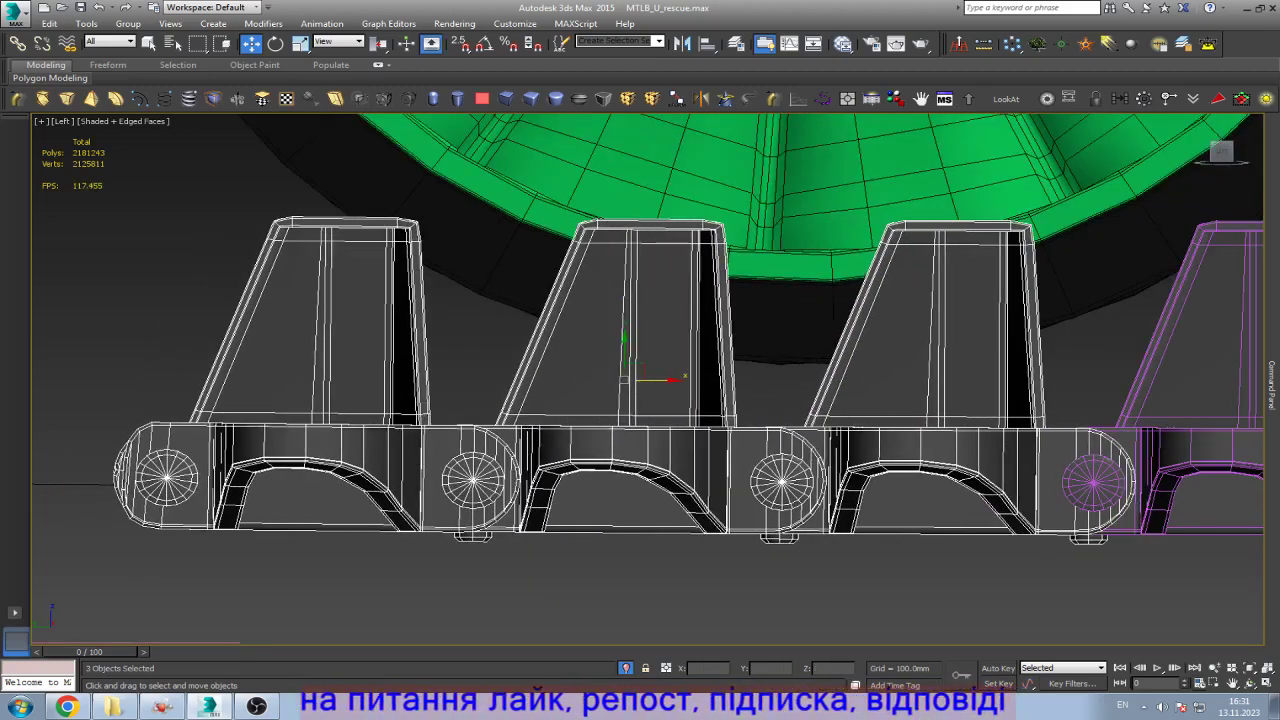
pyautogui.scroll(-2, 650, 380)
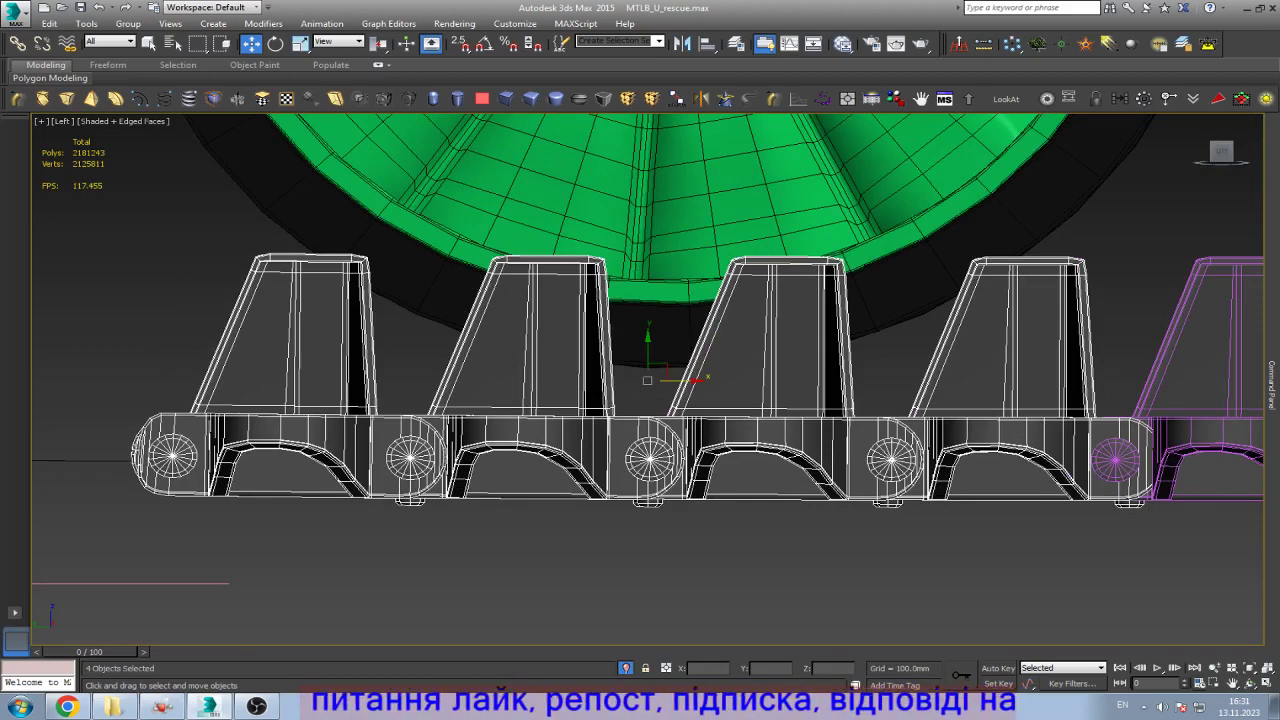
pyautogui.moveTo(648, 380)
pyautogui.mouseDown()
pyautogui.moveTo(630, 380)
pyautogui.moveTo(672, 380)
pyautogui.mouseUp()
pyautogui.scroll(-2, 500, 385)
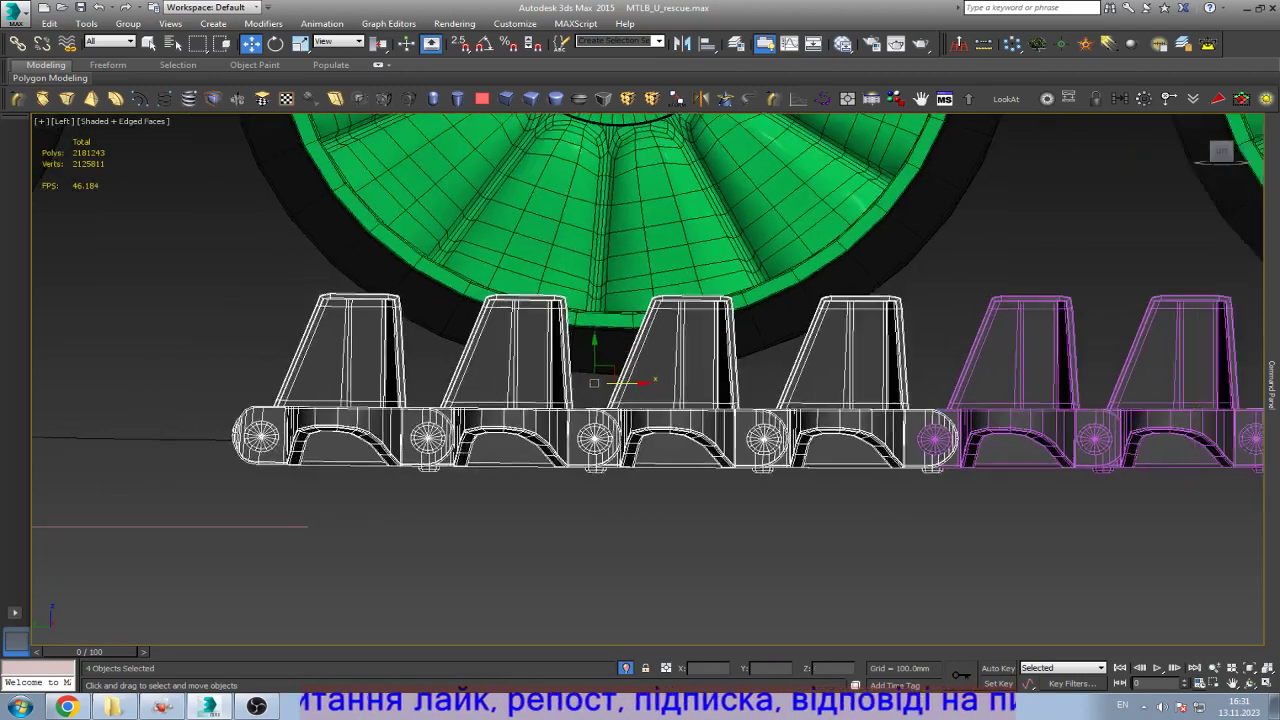
pyautogui.scroll(2, 651, 396)
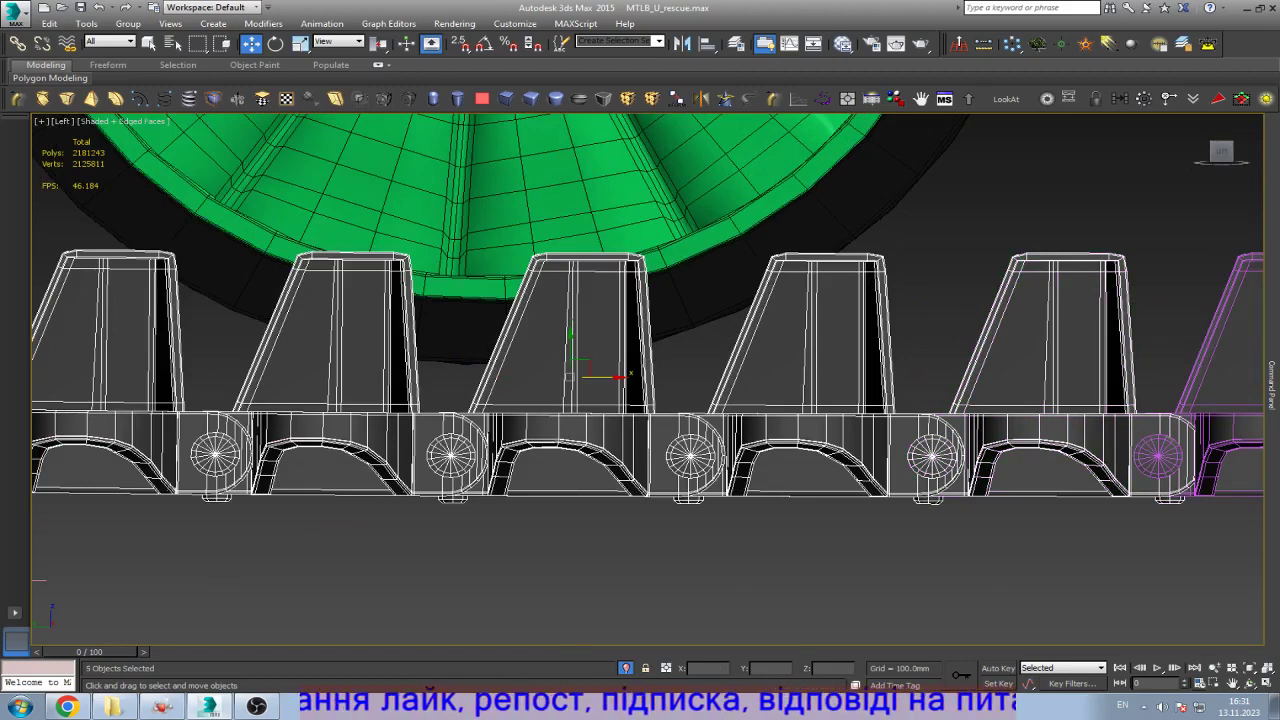
pyautogui.moveTo(620, 378); pyautogui.dragTo(606, 377)
pyautogui.scroll(-3, 497, 386)
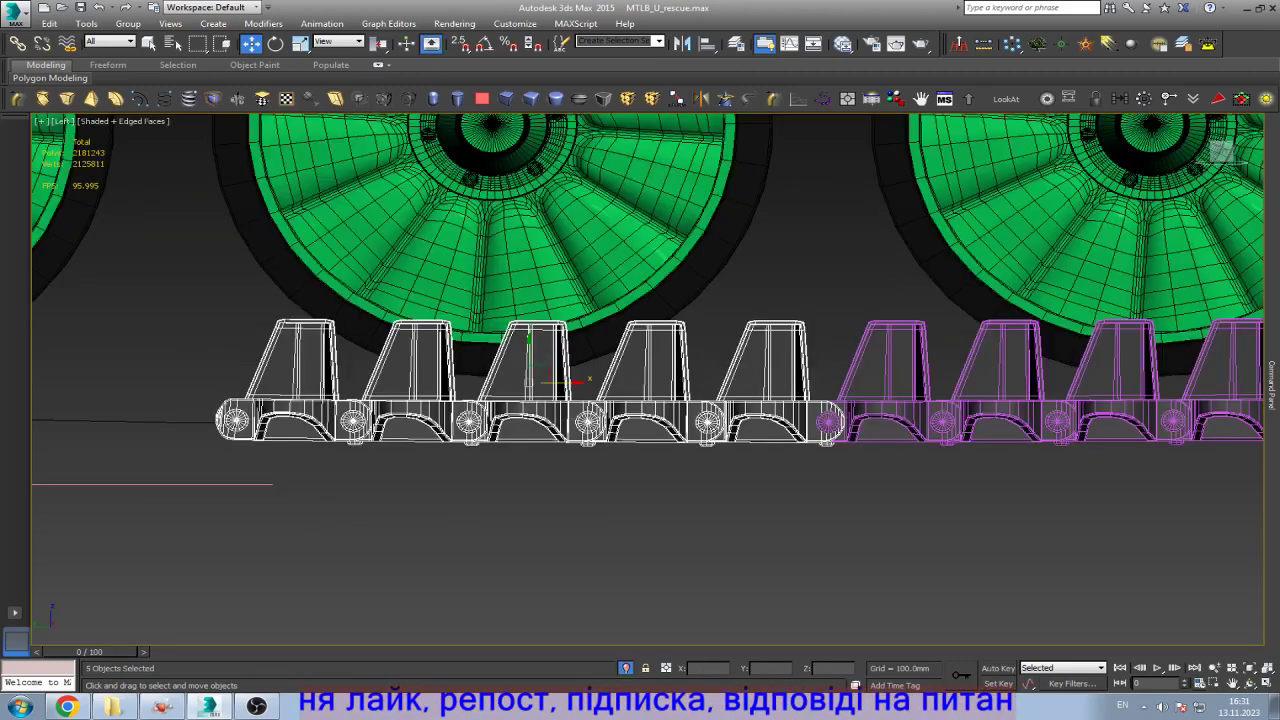
pyautogui.scroll(4, 1101, 411)
# Step: Add the second link and move the six selected links right along the chain
pyautogui.keyDown('ctrl'); pyautogui.click(520, 420); pyautogui.keyUp('ctrl')
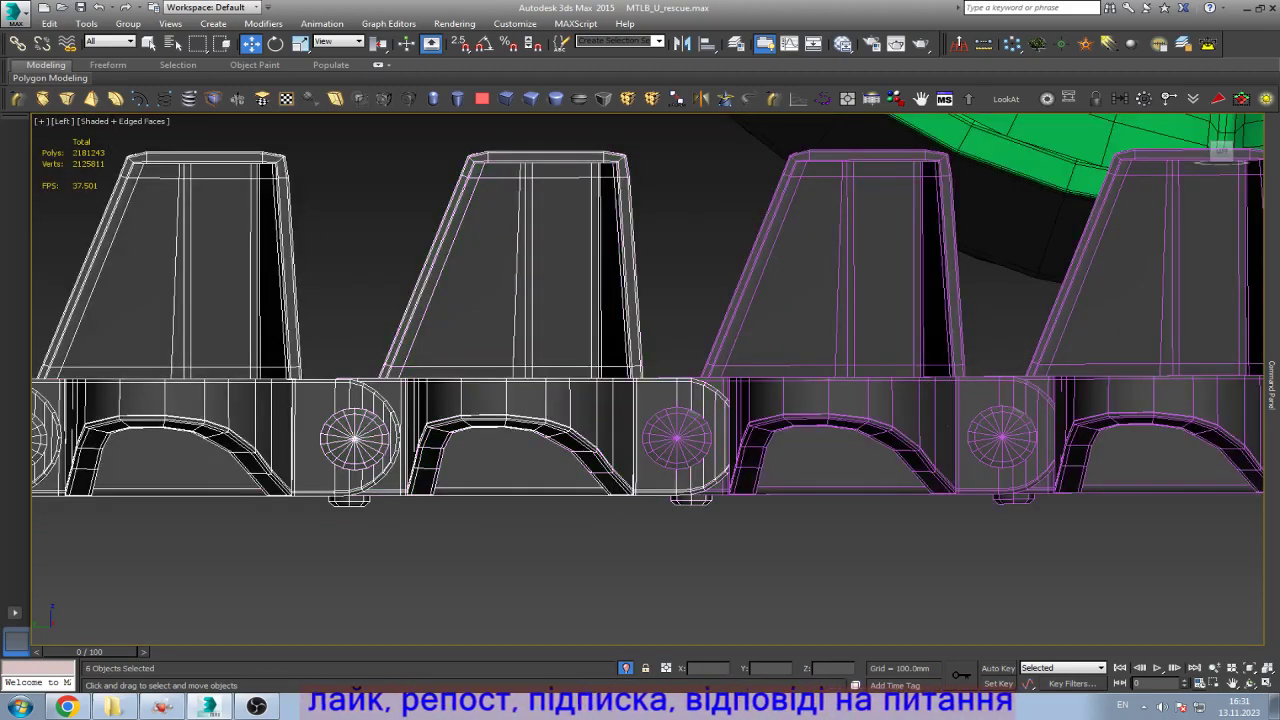
pyautogui.scroll(-3, 1200, 440)
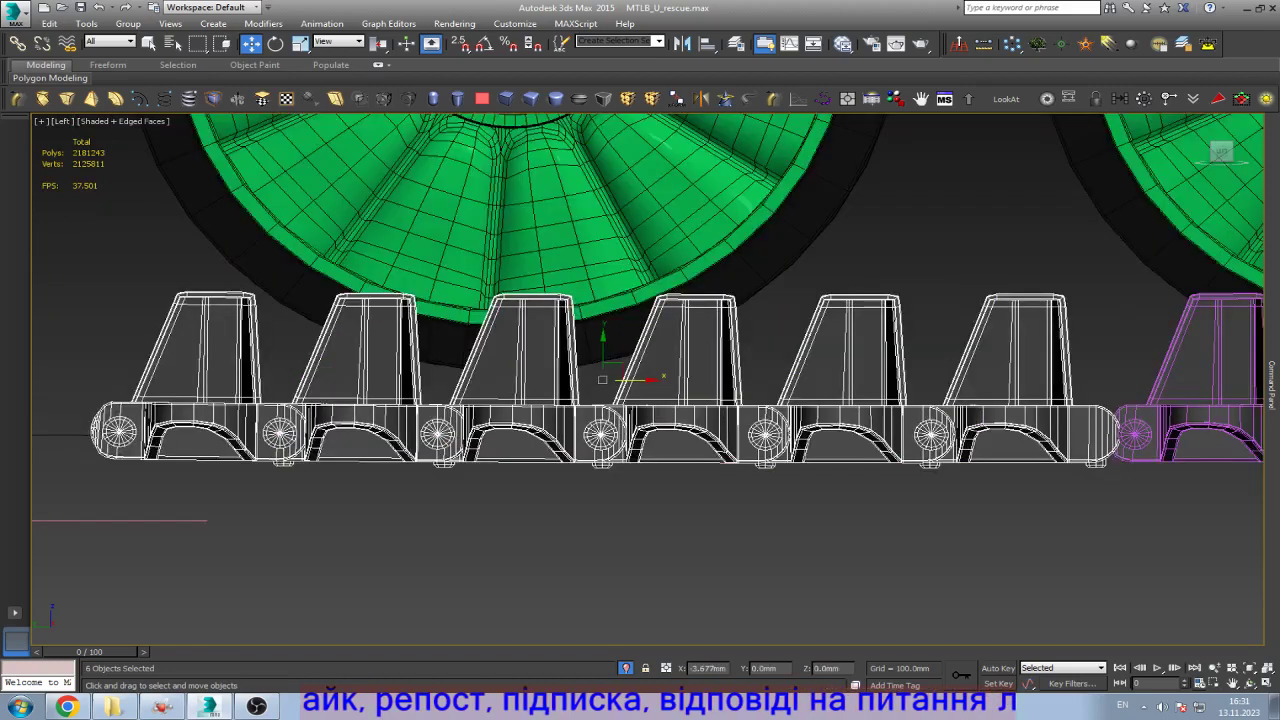
pyautogui.moveTo(625, 379); pyautogui.dragTo(663, 379)
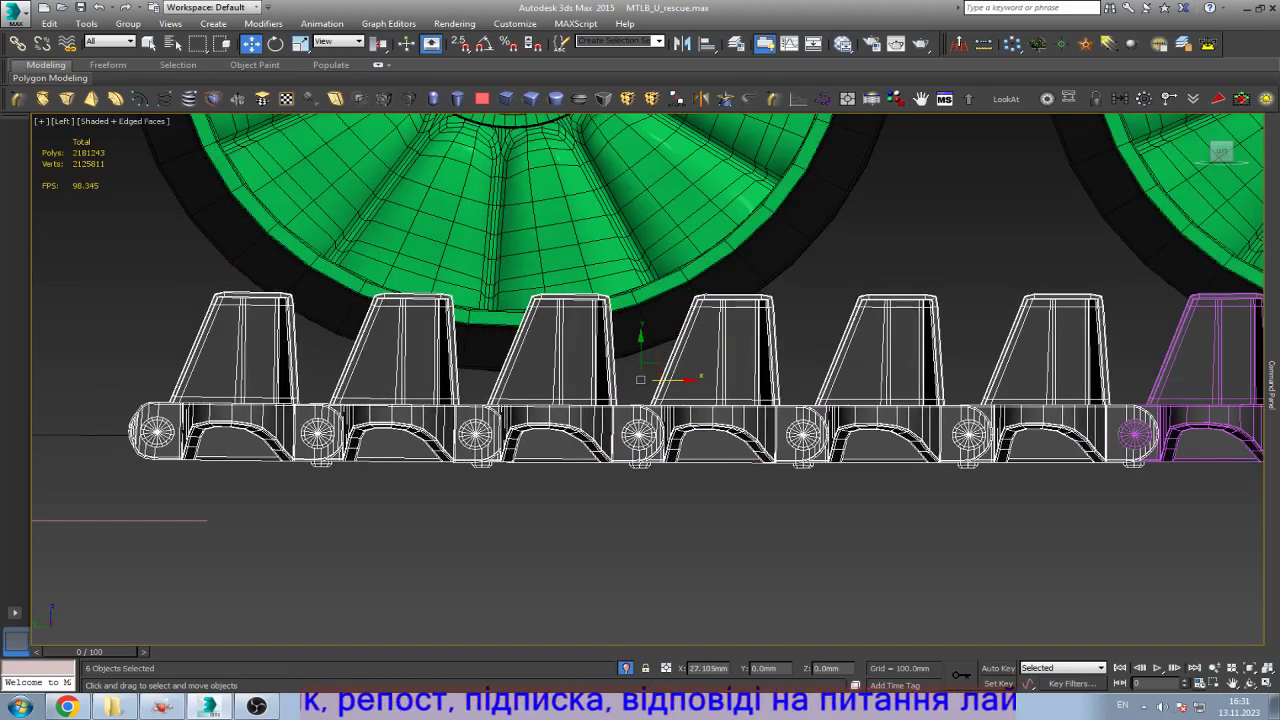
pyautogui.scroll(-5, 648, 378)
pyautogui.scroll(7, 648, 378)
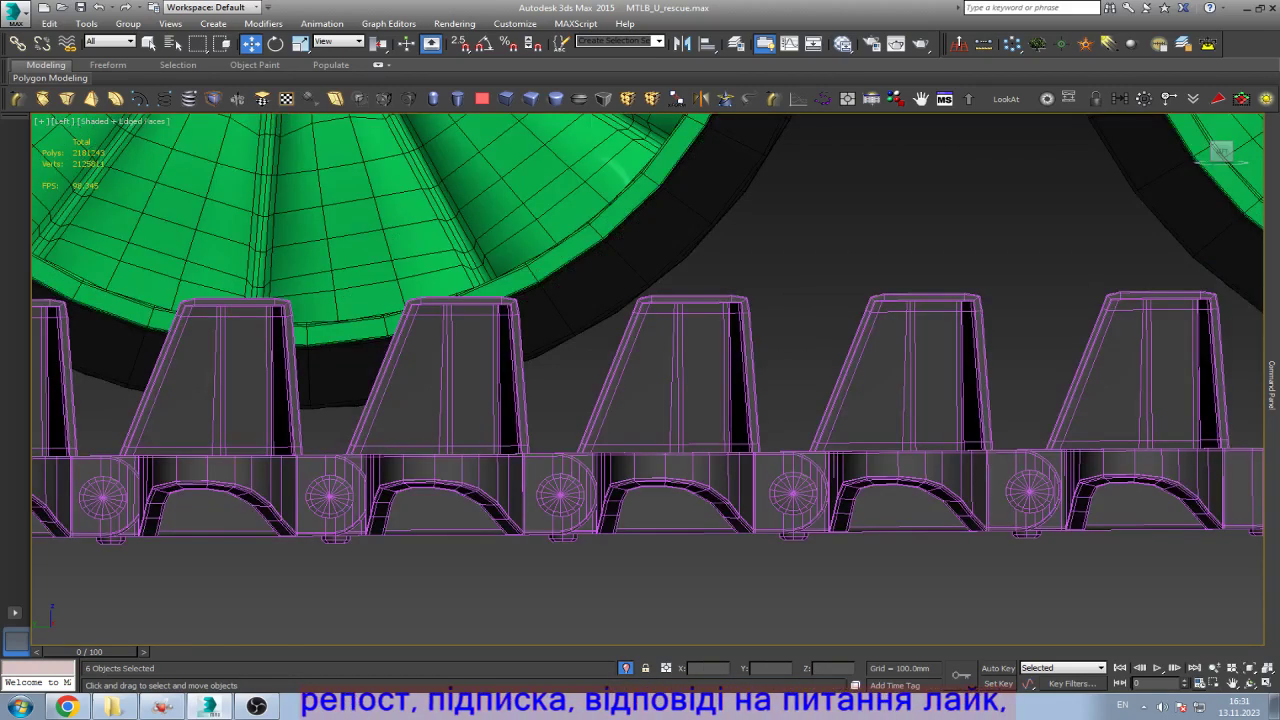
# Step: Select six links starting from the rightmost one and nudge them slightly right
pyautogui.click(1150, 400)
pyautogui.keyDown('ctrl'); pyautogui.click(930, 400); pyautogui.keyUp('ctrl')
pyautogui.keyDown('ctrl'); pyautogui.click(690, 400); pyautogui.keyUp('ctrl')
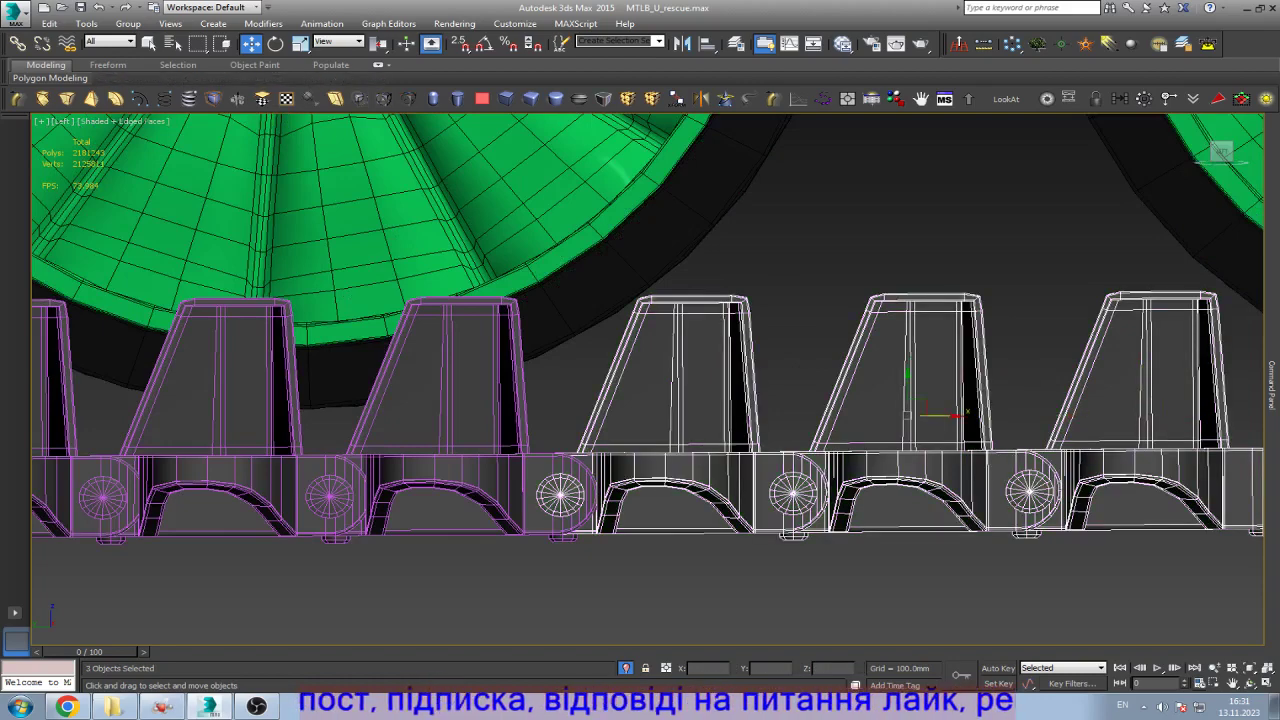
pyautogui.scroll(-4, 648, 330)
pyautogui.scroll(6, 648, 330)
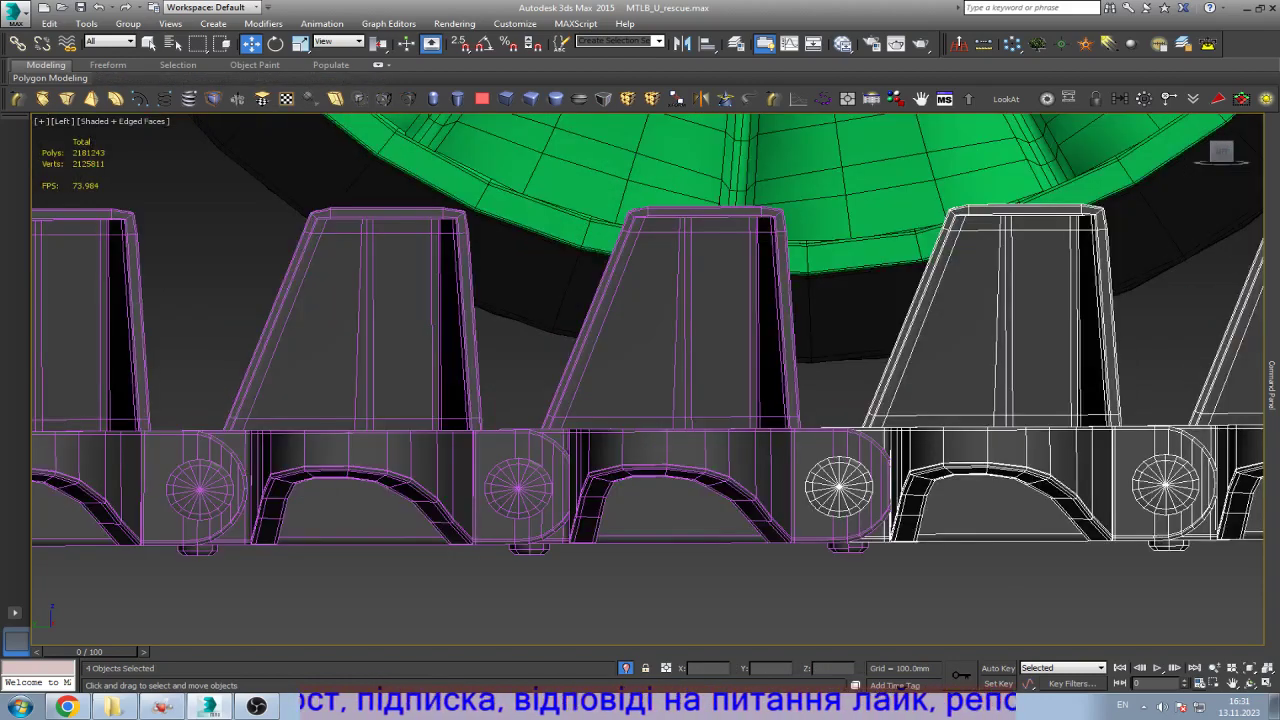
pyautogui.keyDown('ctrl'); pyautogui.click(680, 330); pyautogui.keyUp('ctrl')
pyautogui.scroll(-2, 648, 380)
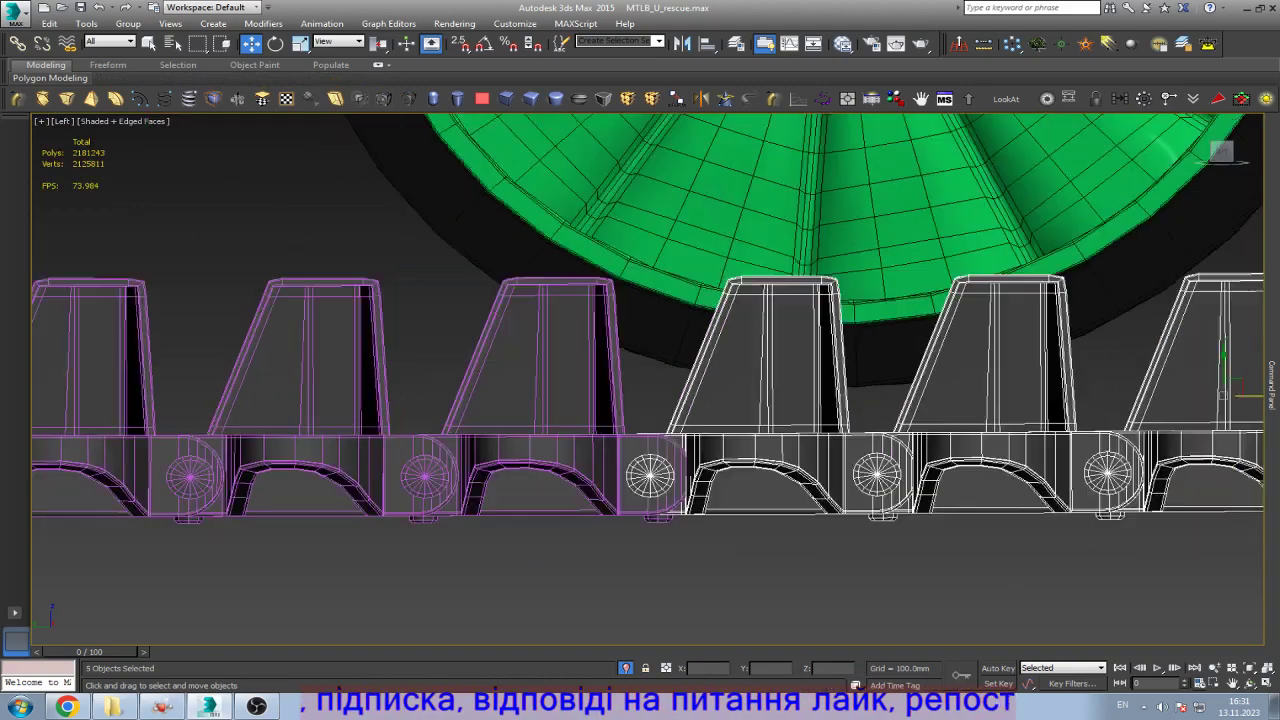
pyautogui.keyDown('ctrl'); pyautogui.click(540, 360); pyautogui.keyUp('ctrl')
pyautogui.scroll(-2, 648, 380)
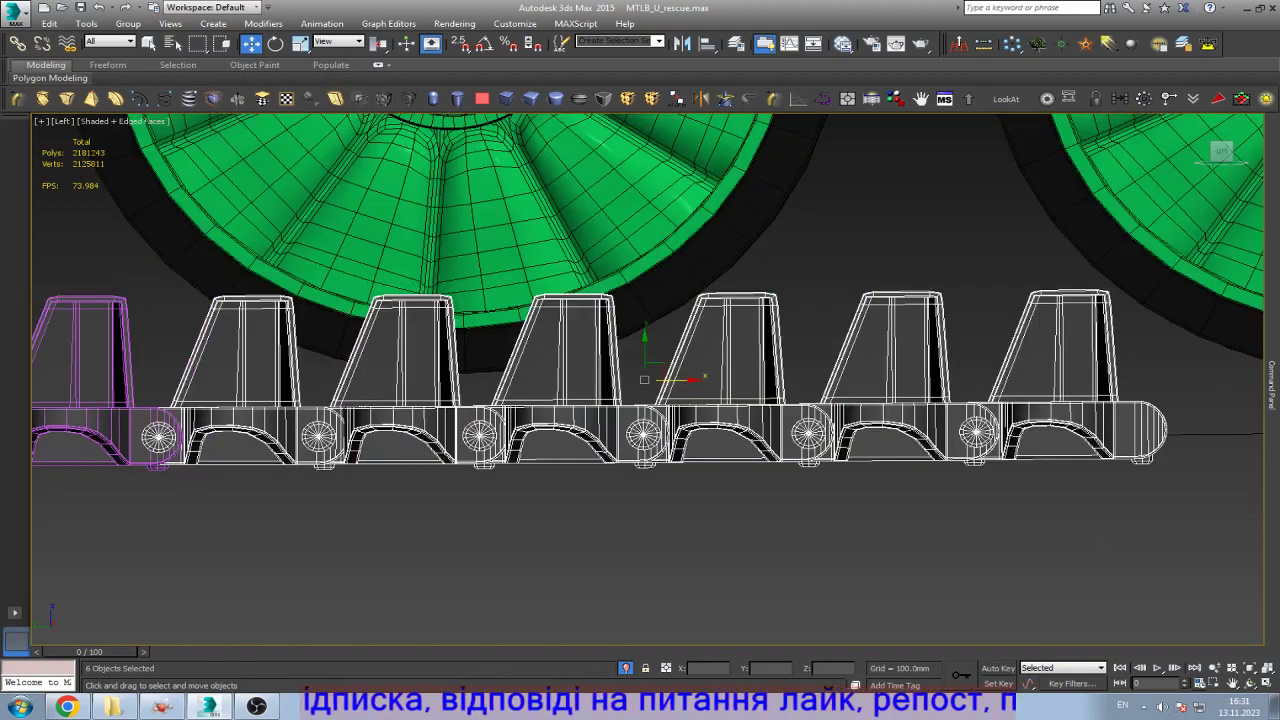
pyautogui.moveTo(690, 380); pyautogui.dragTo(691, 379)
# Step: Drop two links from the selection and slide the remaining links right
pyautogui.scroll(3, 371, 416)
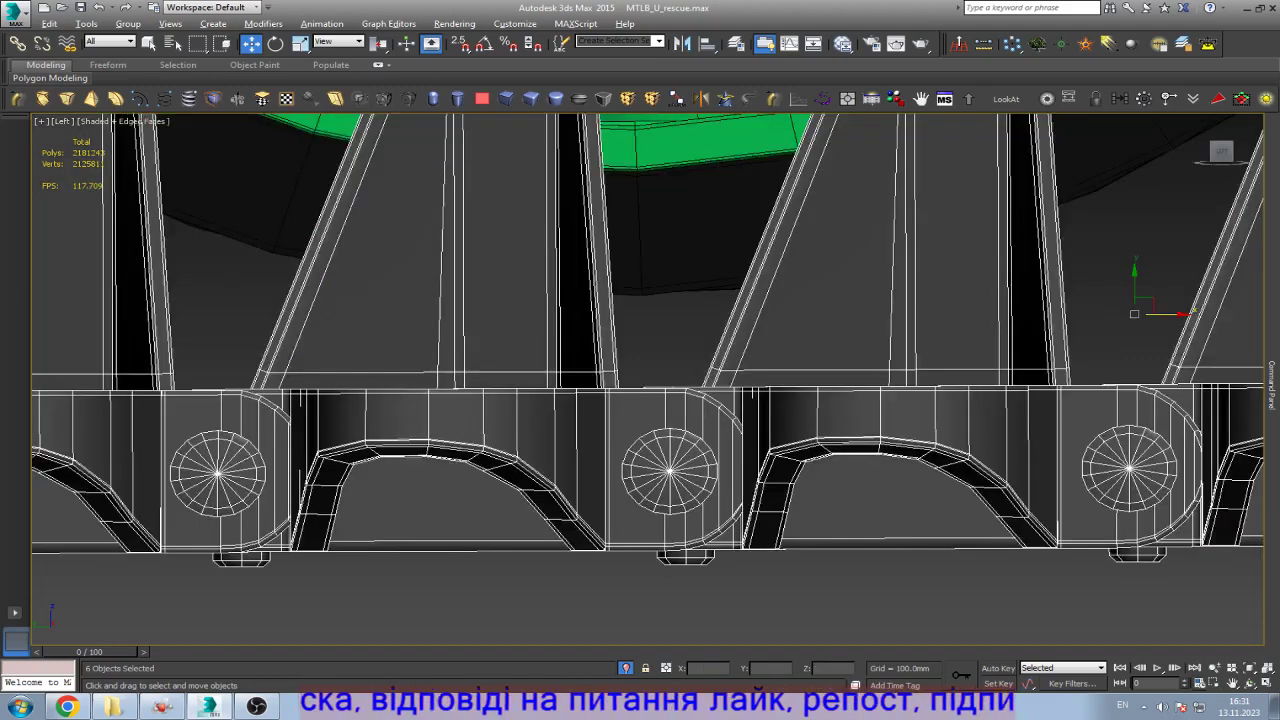
pyautogui.moveTo(640, 470); pyautogui.dragTo(530, 470, button='middle')
pyautogui.keyDown('alt'); pyautogui.click(217, 470); pyautogui.keyUp('alt')
pyautogui.moveTo(600, 470); pyautogui.dragTo(782, 470)
pyautogui.keyDown('alt'); pyautogui.click(724, 470); pyautogui.keyUp('alt')
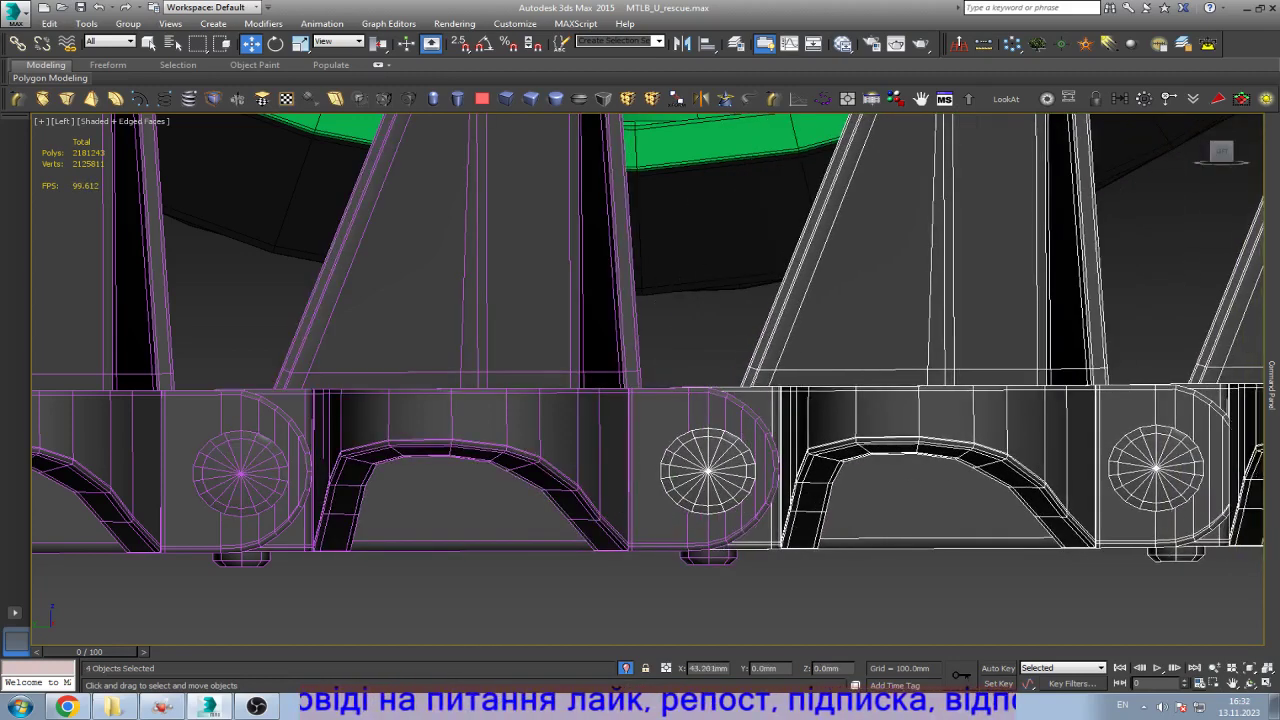
pyautogui.scroll(-5, 782, 470)
# Step: Remove another link, fine-tune the remaining links to meet their neighbour, and clear the selection
pyautogui.keyDown('alt'); pyautogui.click(900, 440); pyautogui.keyUp('alt')
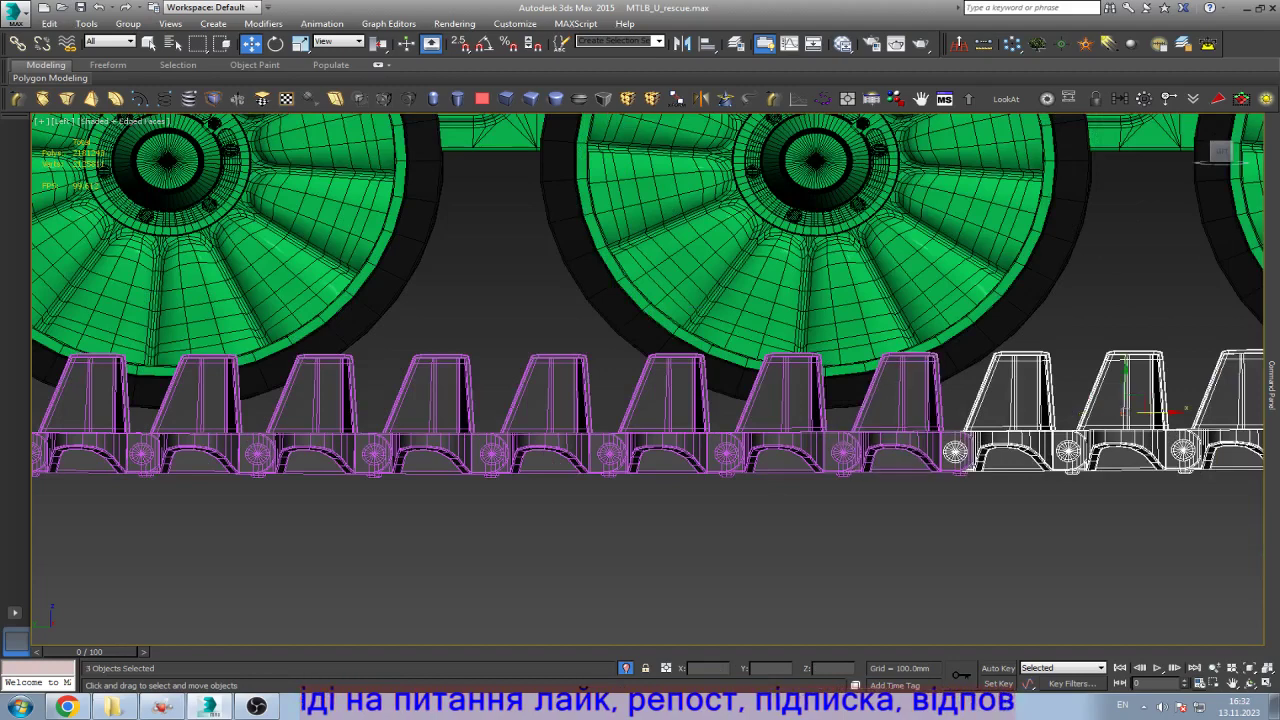
pyautogui.scroll(5, 900, 440)
pyautogui.scroll(3, 933, 460)
pyautogui.moveTo(933, 460); pyautogui.dragTo(970, 460)
pyautogui.scroll(-5, 806, 440)
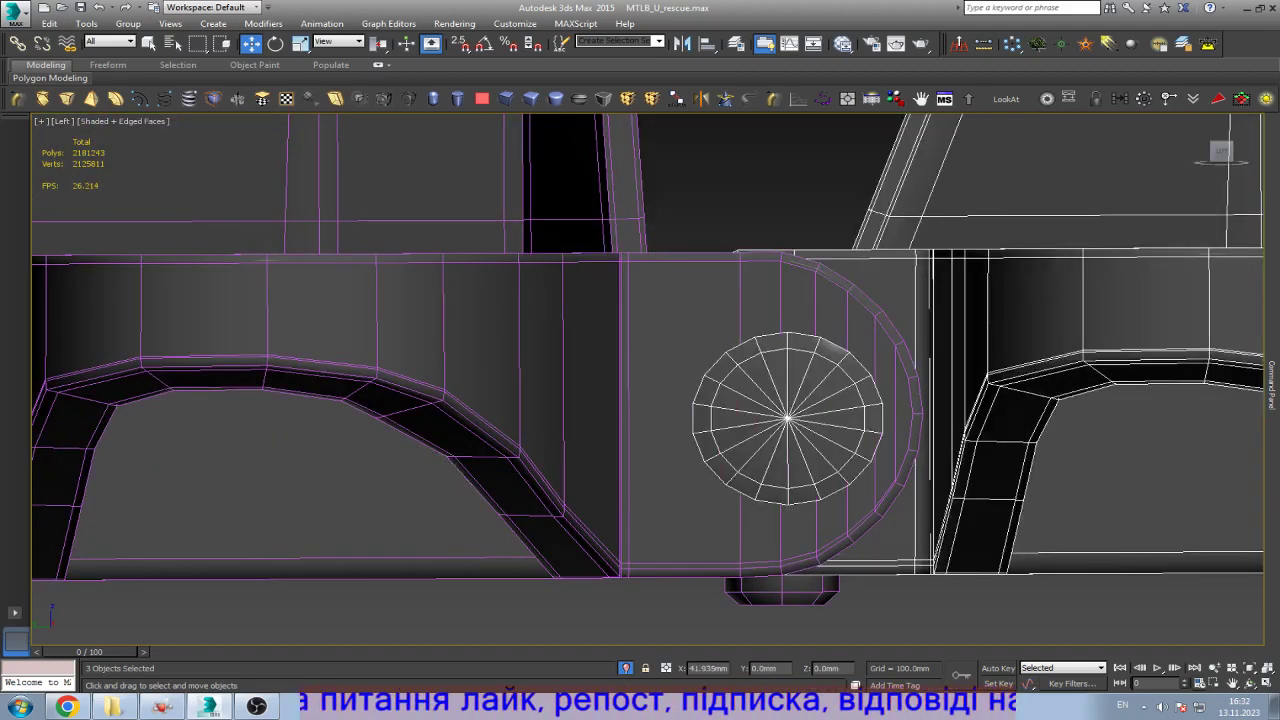
pyautogui.scroll(5, 676, 459)
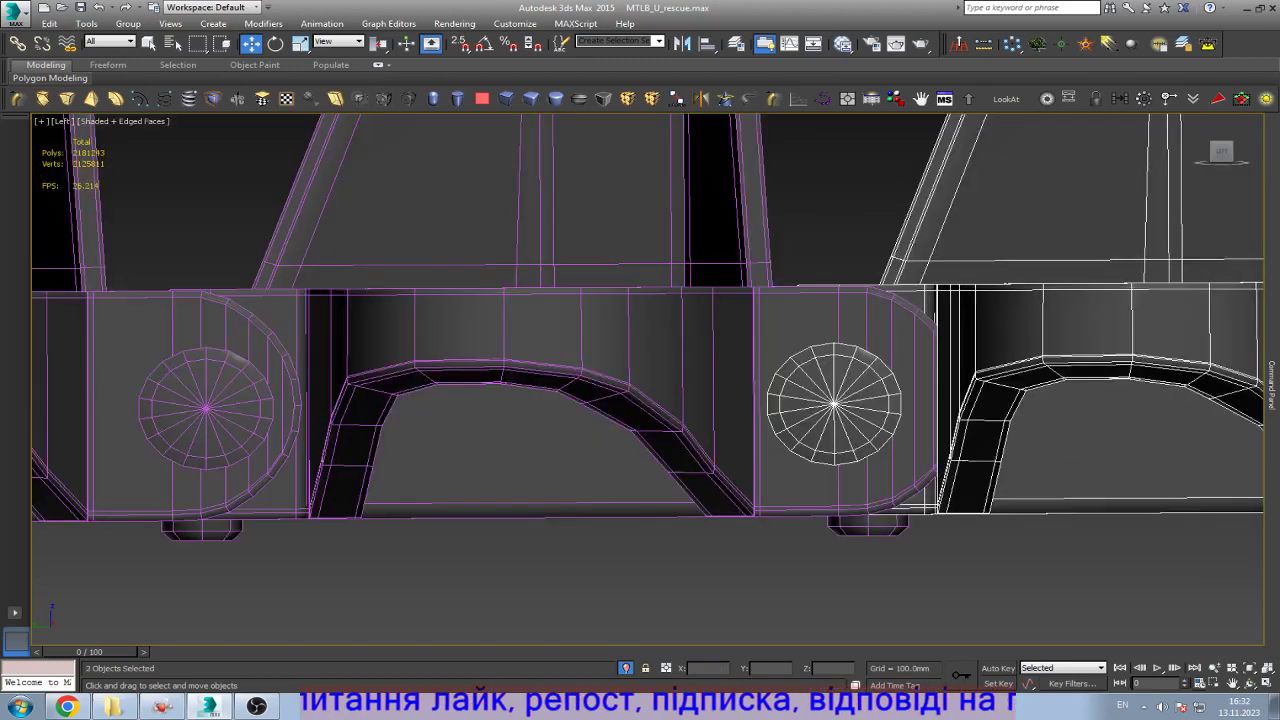
pyautogui.moveTo(880, 400); pyautogui.dragTo(923, 400)
pyautogui.scroll(-8, 876, 438)
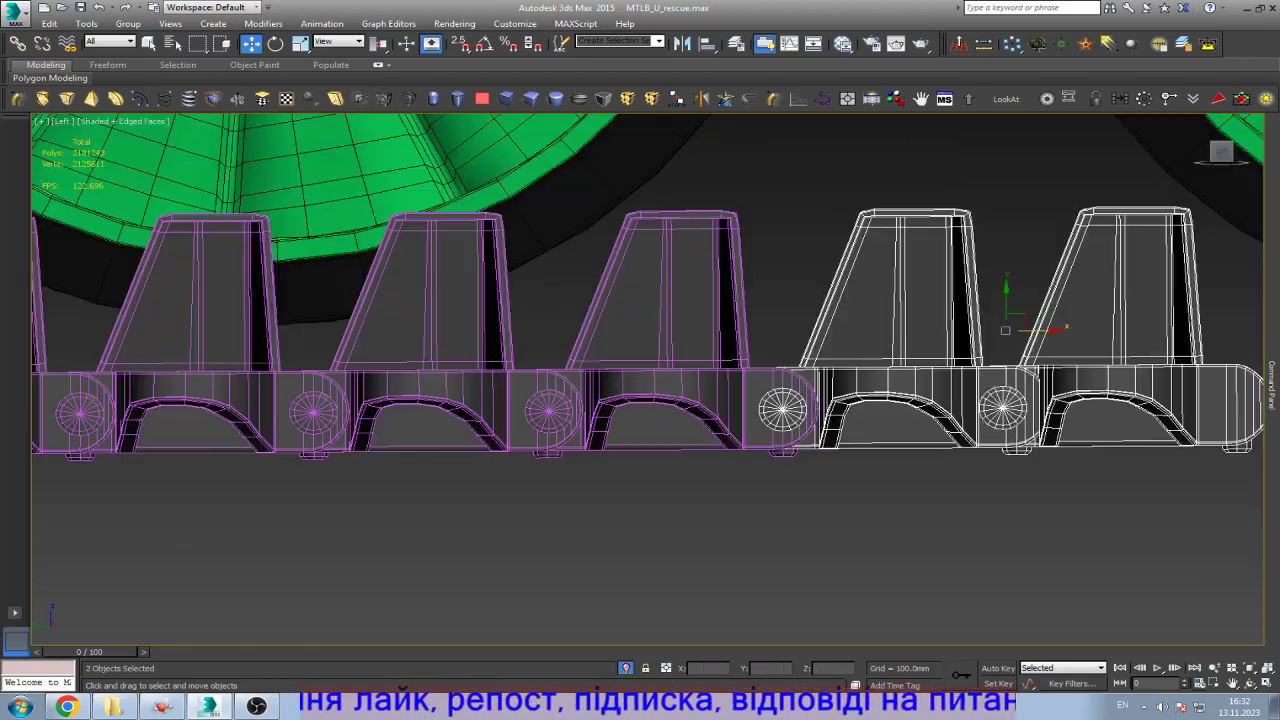
pyautogui.hotkey('ctrl', 'd')
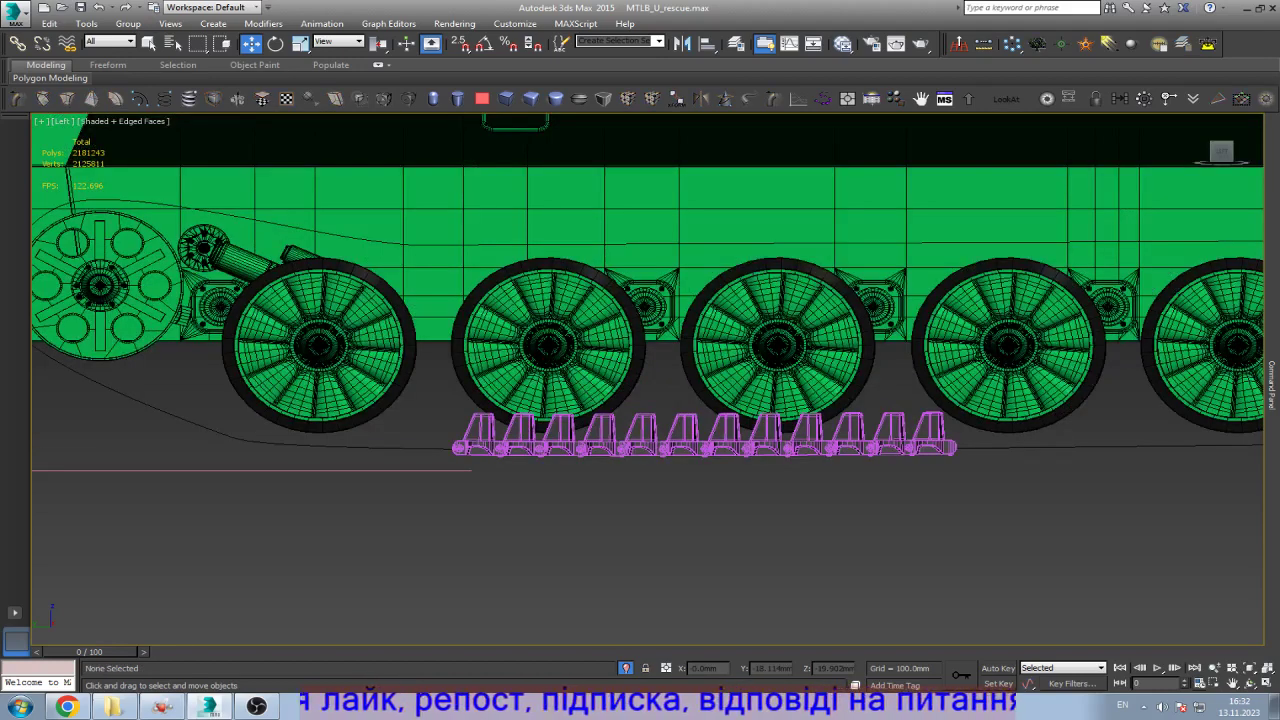
# Step: Show plain shaded display, advance to frame 30, and orbit to view the links at an angle
pyautogui.press('F4')
pyautogui.moveTo(90, 651)
pyautogui.mouseDown()
pyautogui.moveTo(420, 651)
pyautogui.moveTo(90, 651)
pyautogui.mouseUp()
pyautogui.hotkey('ctrl', 'r')
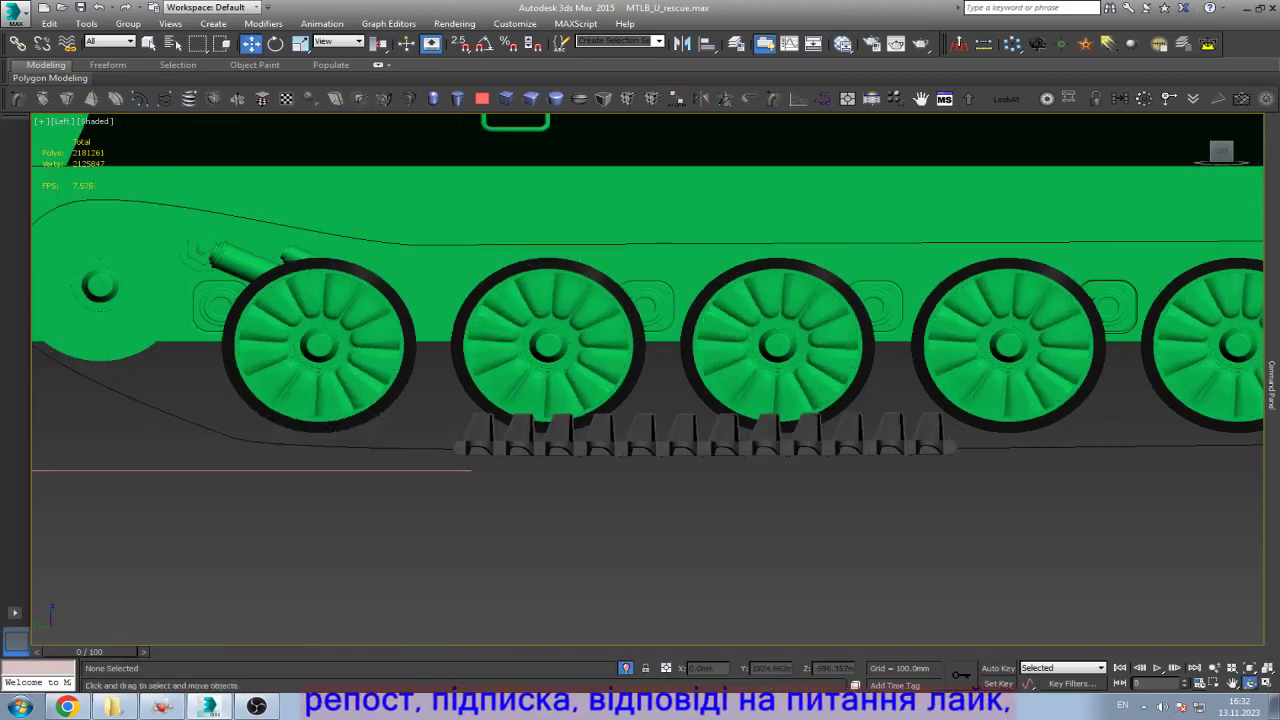
pyautogui.press('z')
pyautogui.moveTo(647, 380); pyautogui.dragTo(540, 345)
pyautogui.press('w')
pyautogui.press('F4')
pyautogui.scroll(5, 760, 490)
pyautogui.press('F4')
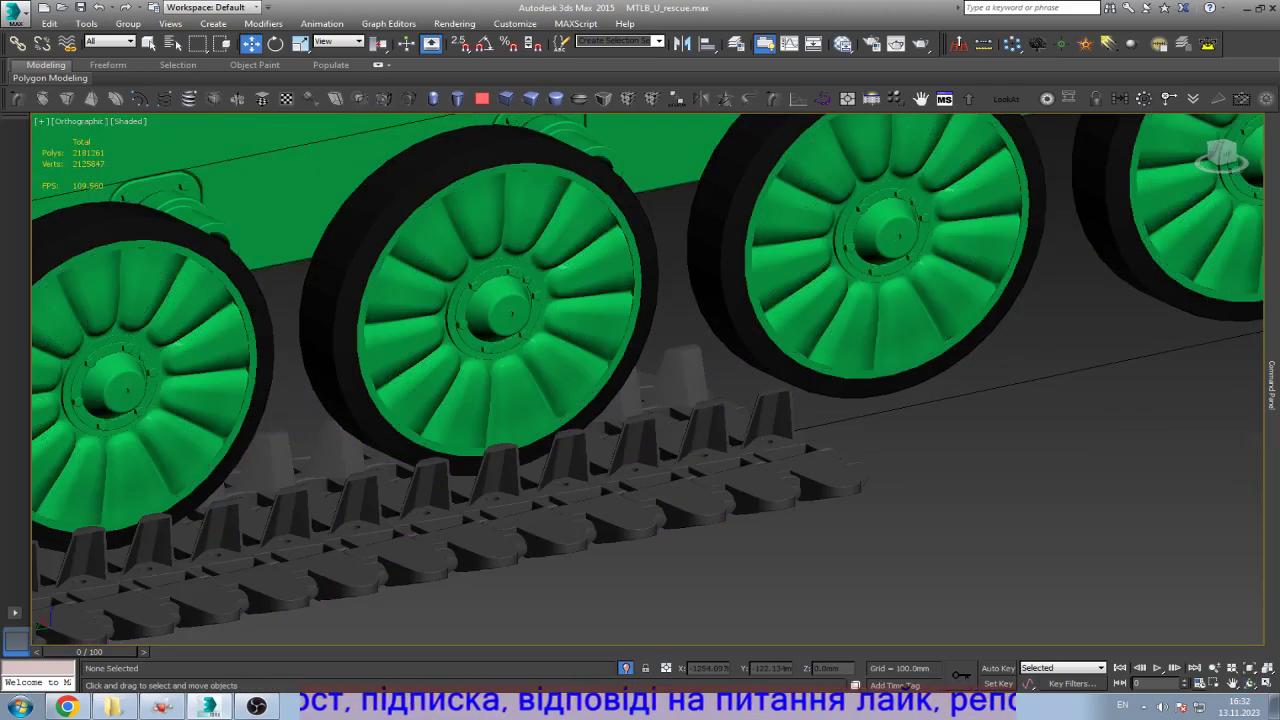
pyautogui.scroll(2, 760, 490)
# Step: Select the nearest track link and all of its elements in Element mode
pyautogui.click(762, 514)
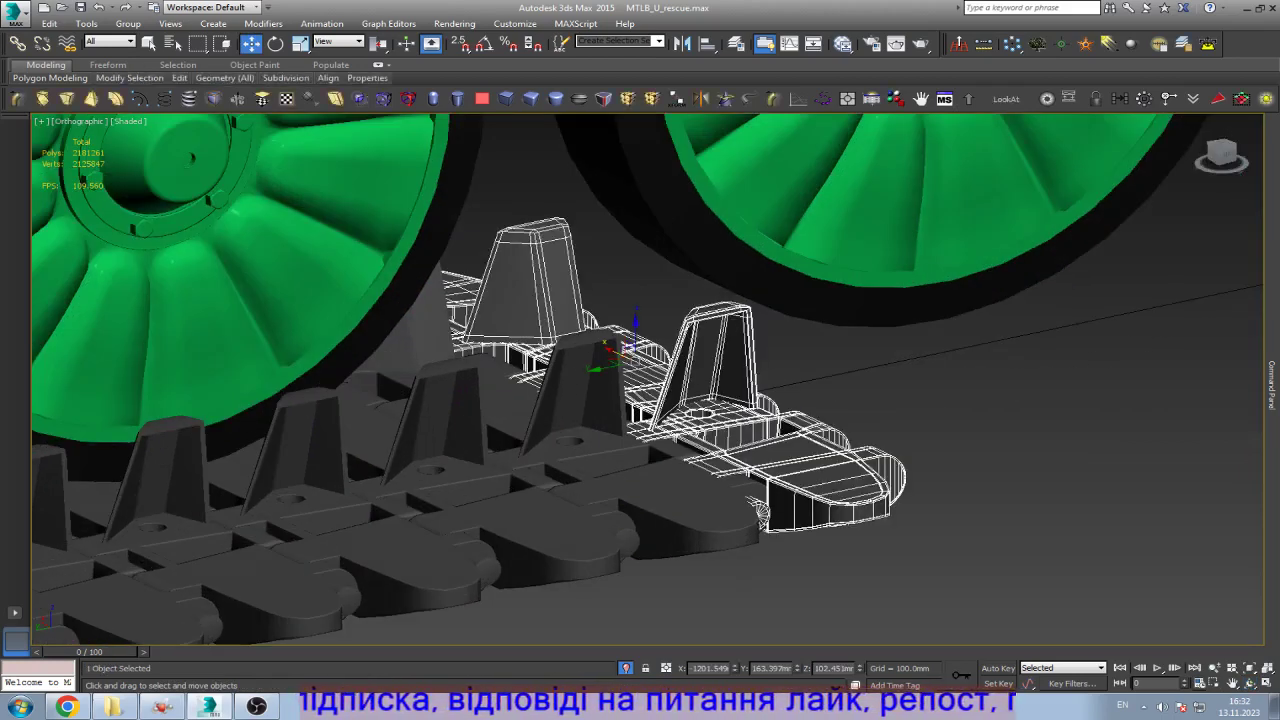
pyautogui.press('5')
pyautogui.click(762, 514)
pyautogui.hotkey('ctrl', 'a')
pyautogui.moveTo(760, 514); pyautogui.dragTo(772, 530, button='middle')
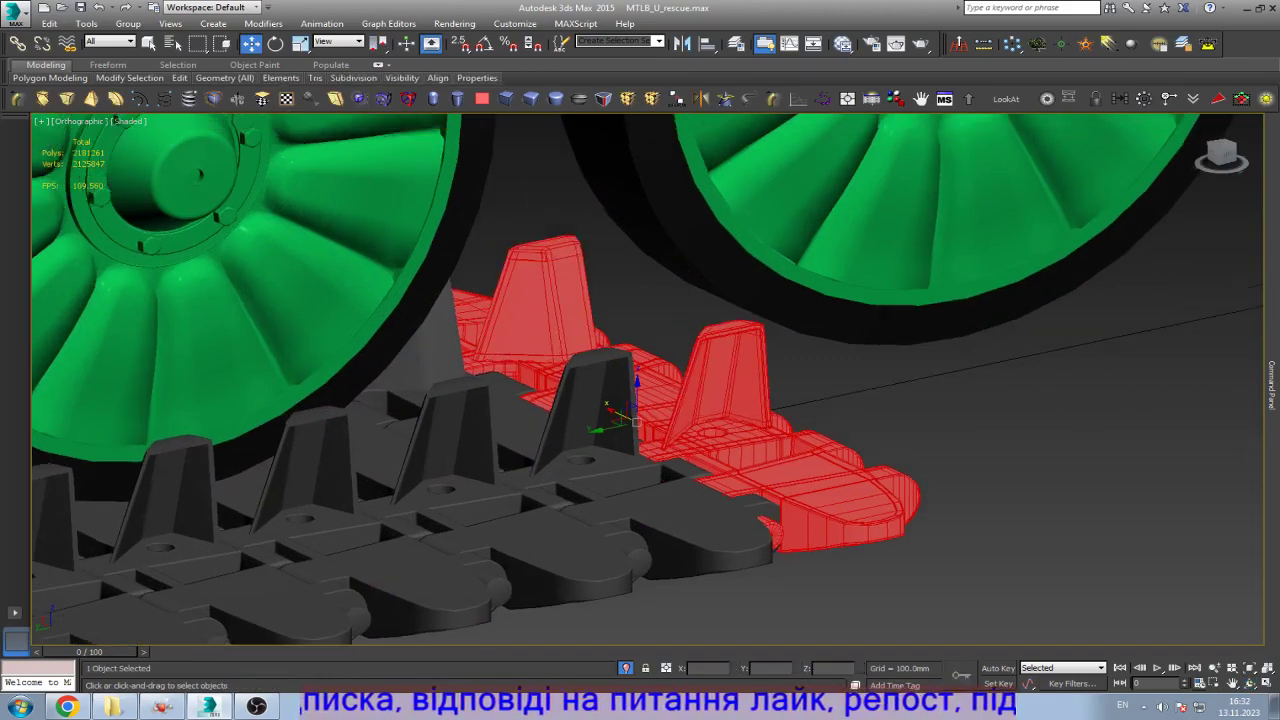
# Step: Assign smoothing group 14 to the link's faces and return to Editable Poly object level
pyautogui.moveTo(1272, 380)
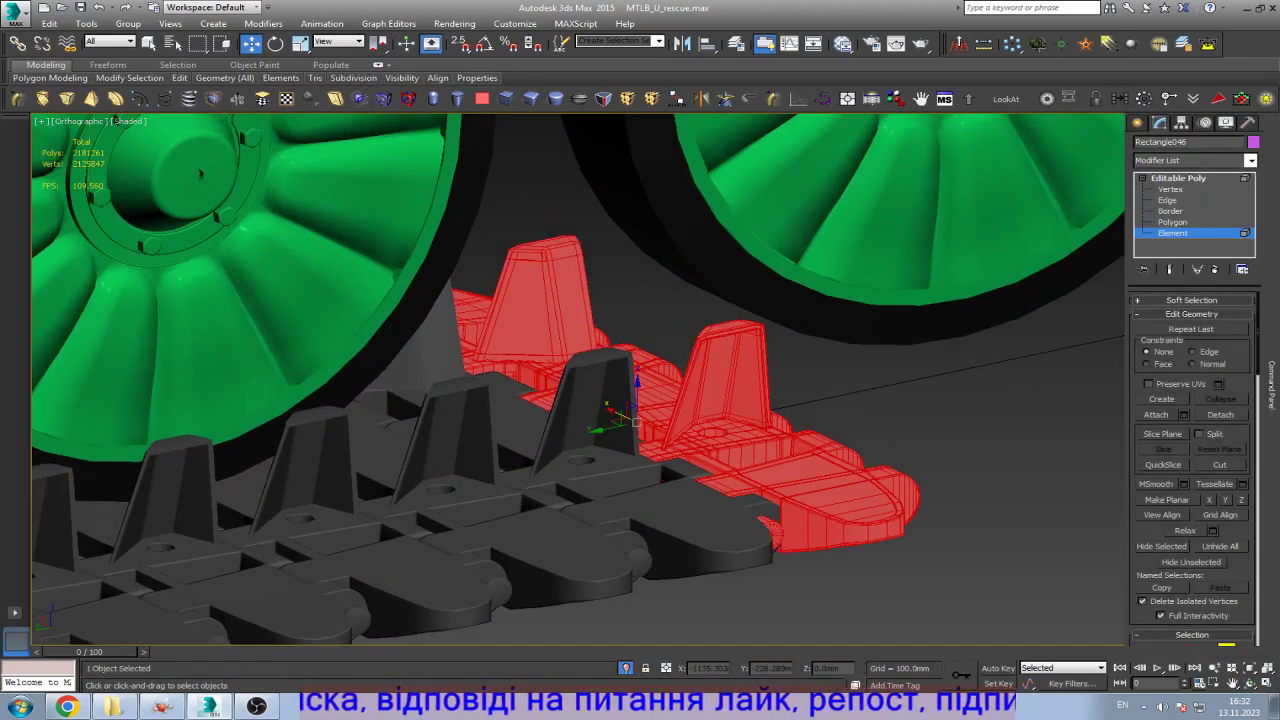
pyautogui.scroll(-10, 1194, 470)
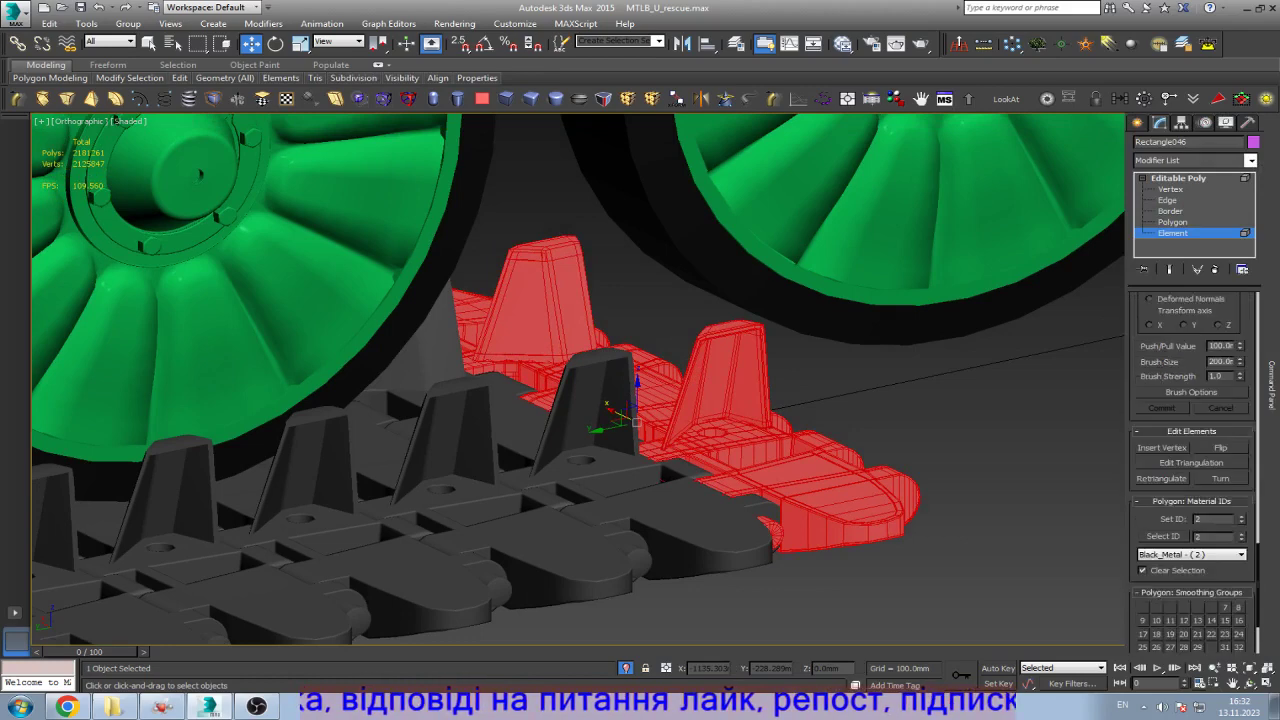
pyautogui.scroll(-3, 1194, 470)
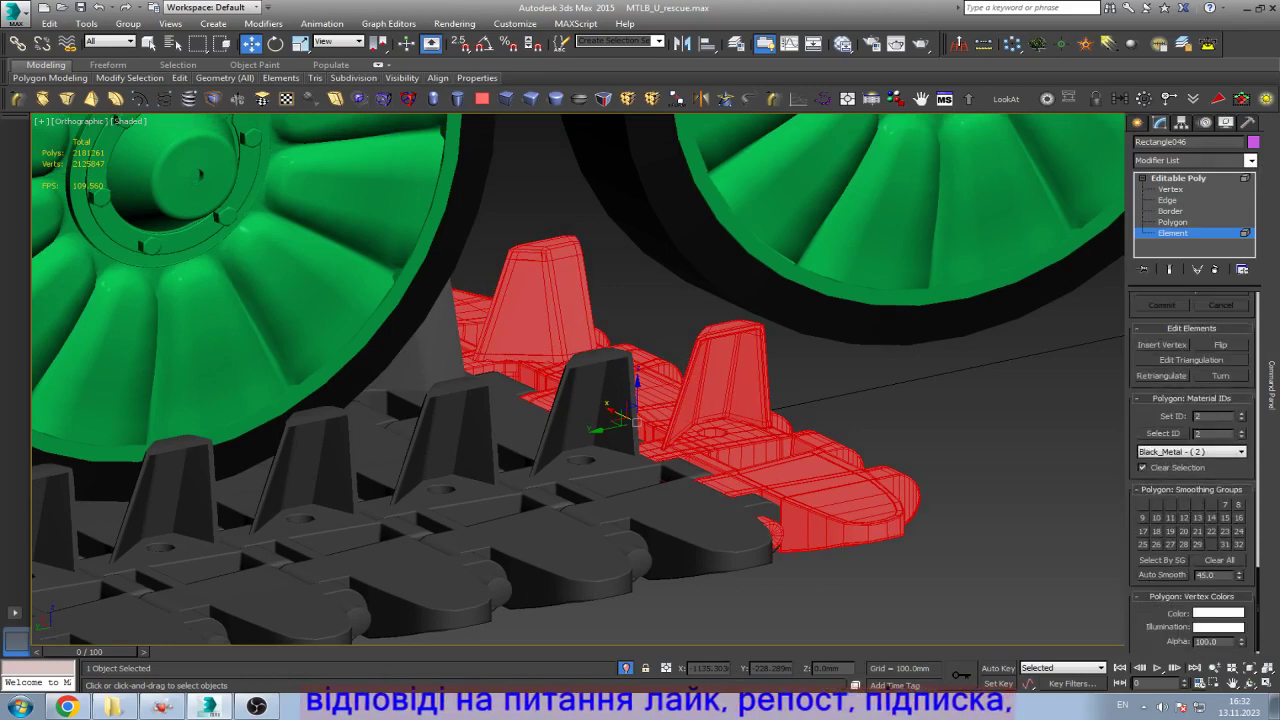
pyautogui.click(1211, 517)
pyautogui.click(1211, 517)
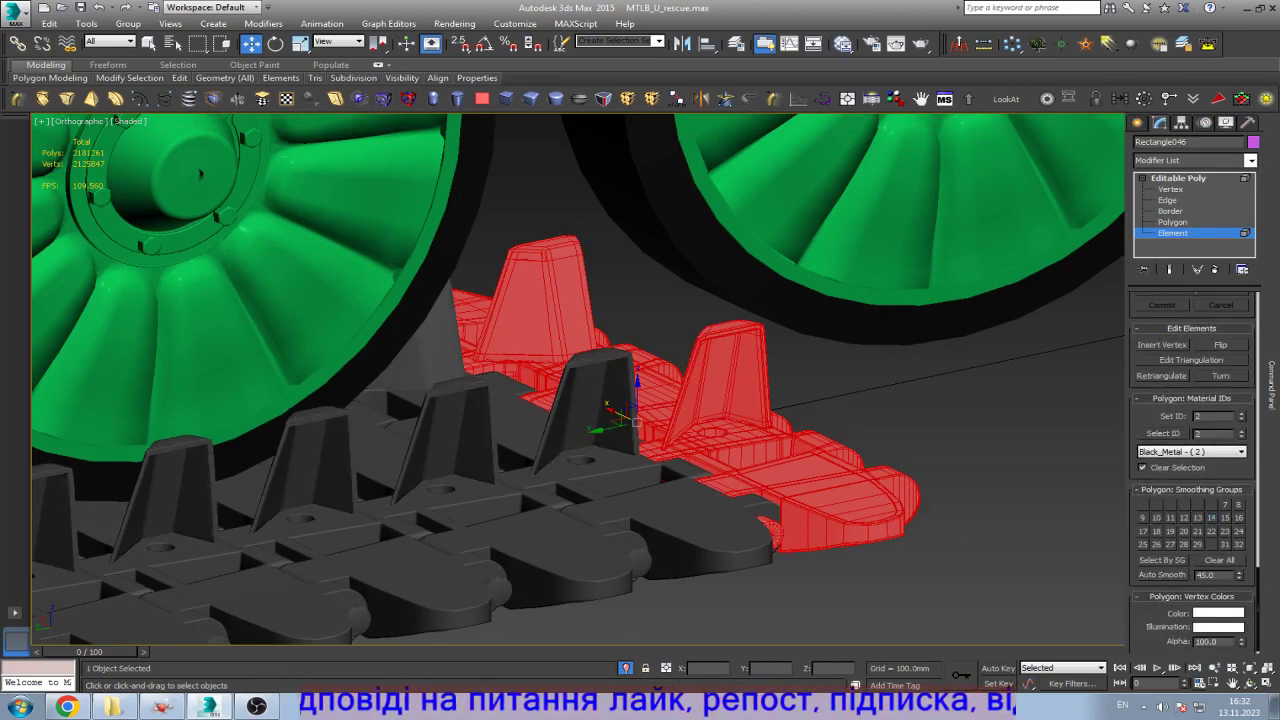
pyautogui.click(1211, 517)
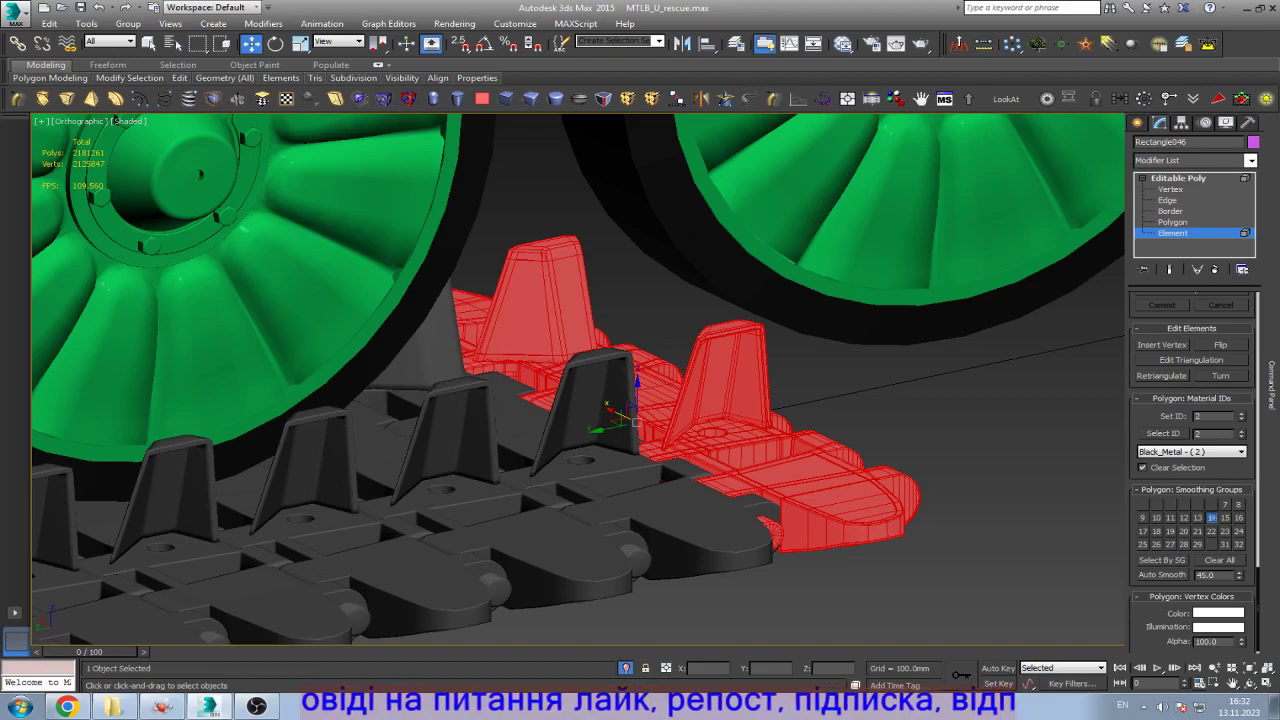
pyautogui.click(1180, 178)
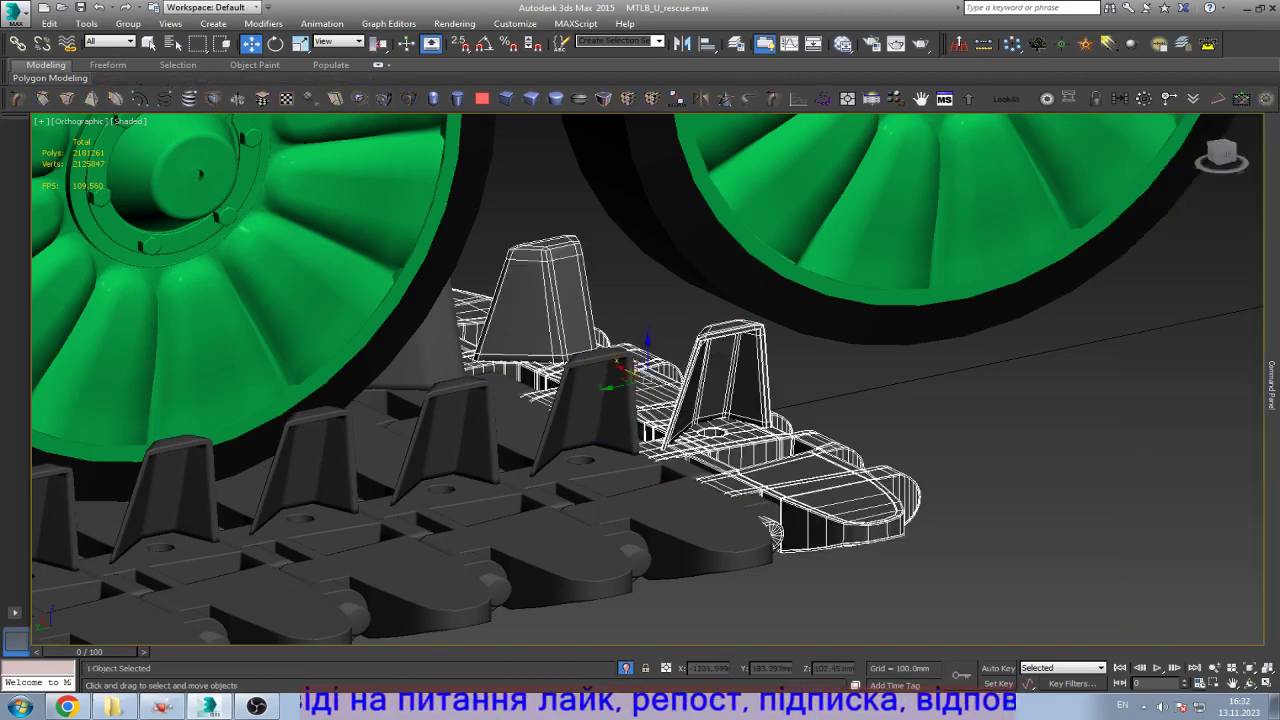
# Step: Pick a rim edge on the link's rounded end, move it, then undo the move
pyautogui.scroll(10, 775, 535)
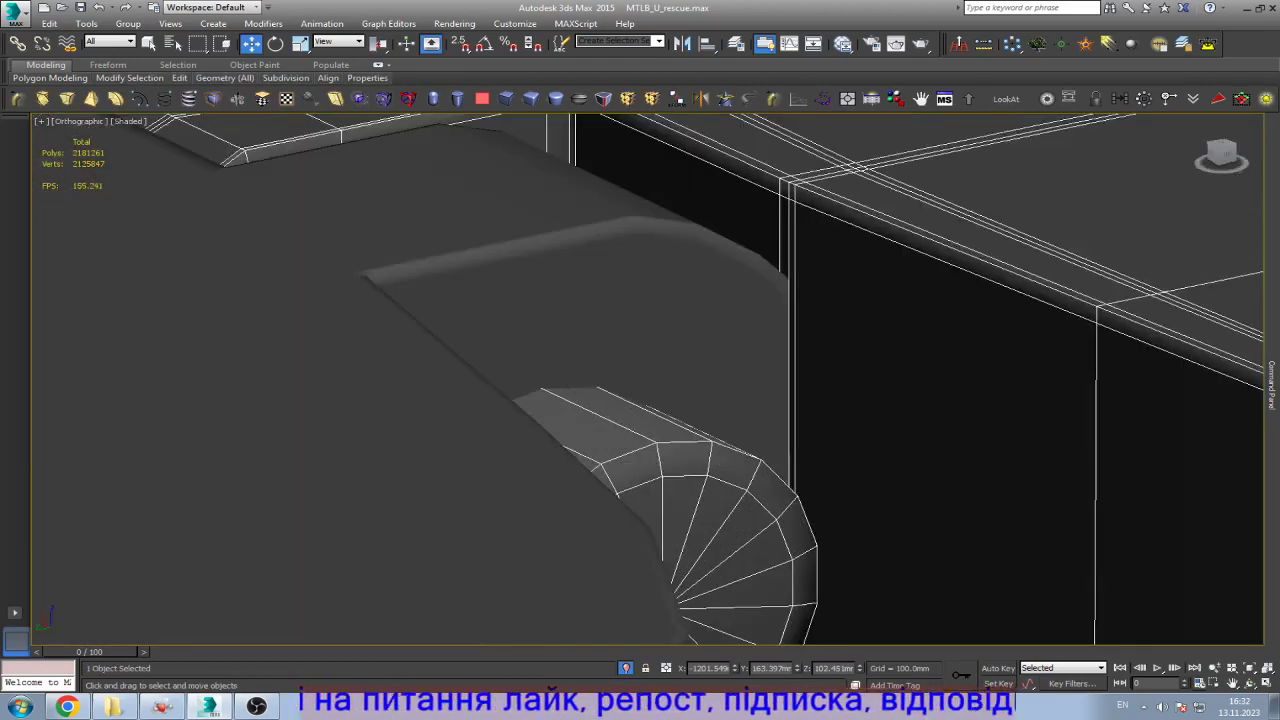
pyautogui.press('2')
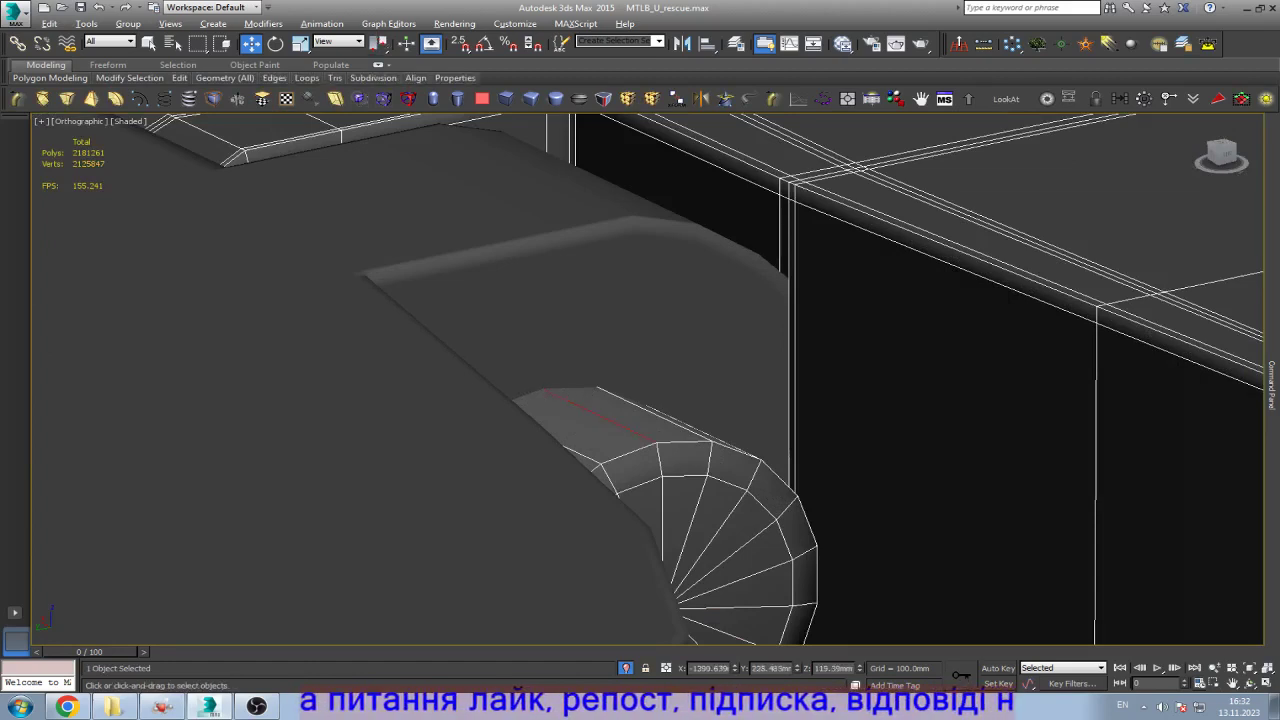
pyautogui.click(650, 430)
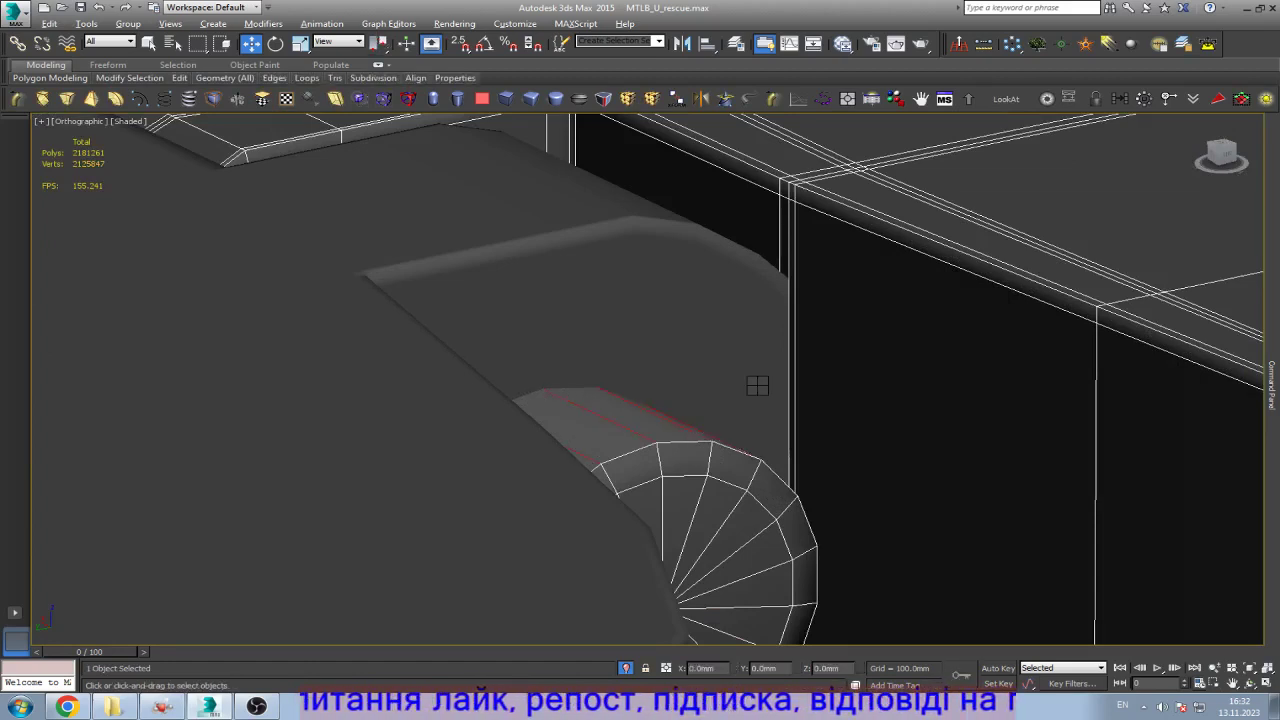
pyautogui.moveTo(757, 386); pyautogui.dragTo(745, 378)
pyautogui.hotkey('ctrl', 'z')
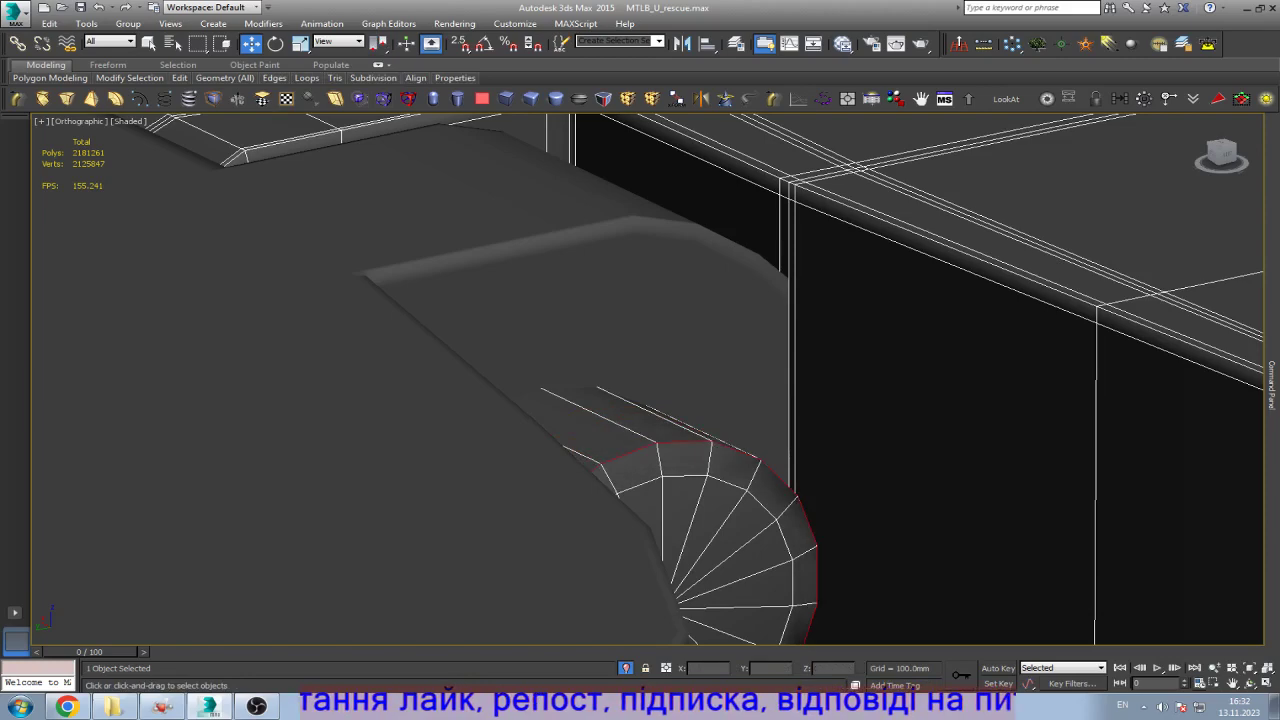
# Step: Orbit and zoom around the track link to inspect it from another side
pyautogui.scroll(5, 659, 445)
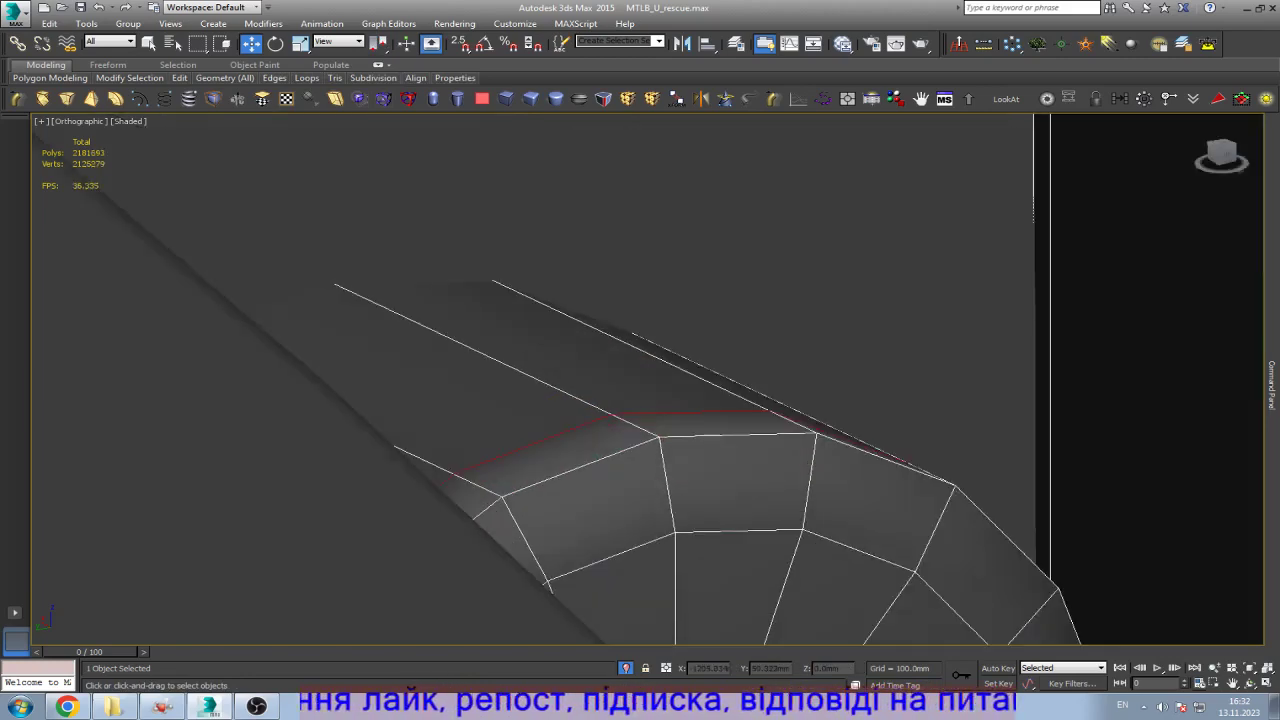
pyautogui.scroll(-5, 660, 460)
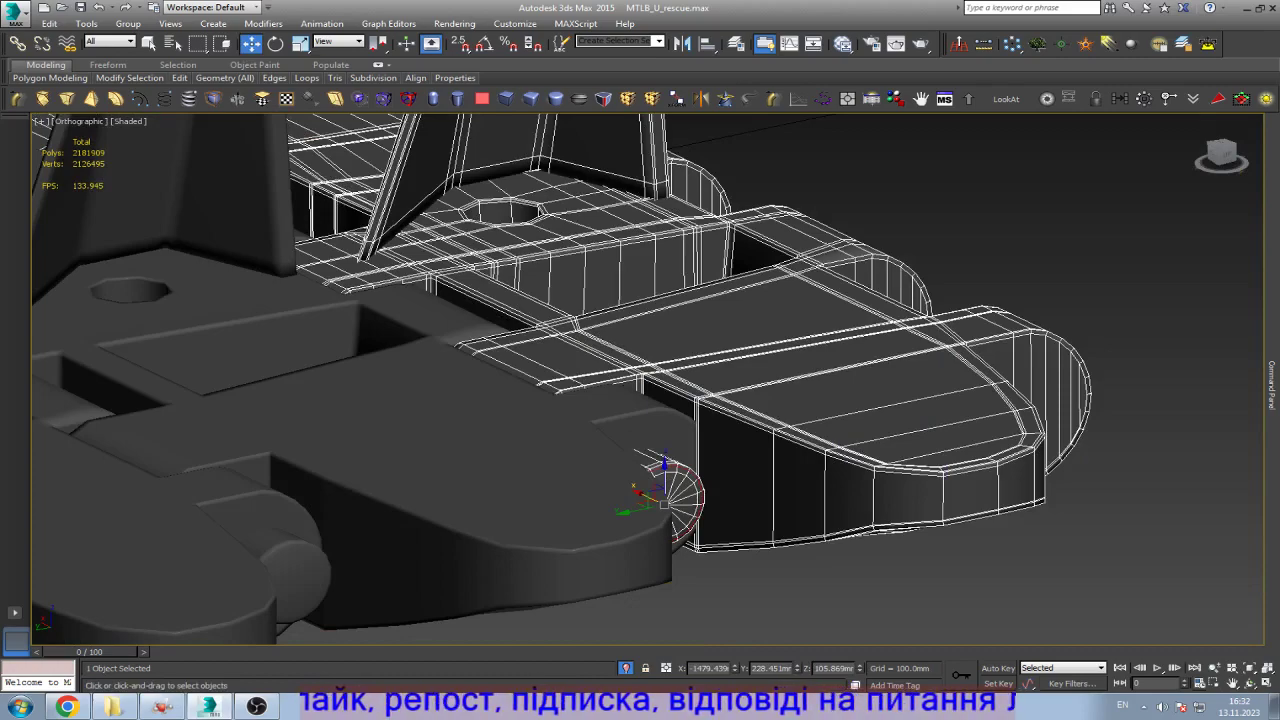
pyautogui.hotkey('ctrl', 'r')
pyautogui.moveTo(660, 460); pyautogui.dragTo(650, 530)
pyautogui.moveTo(658, 452); pyautogui.dragTo(656, 450)
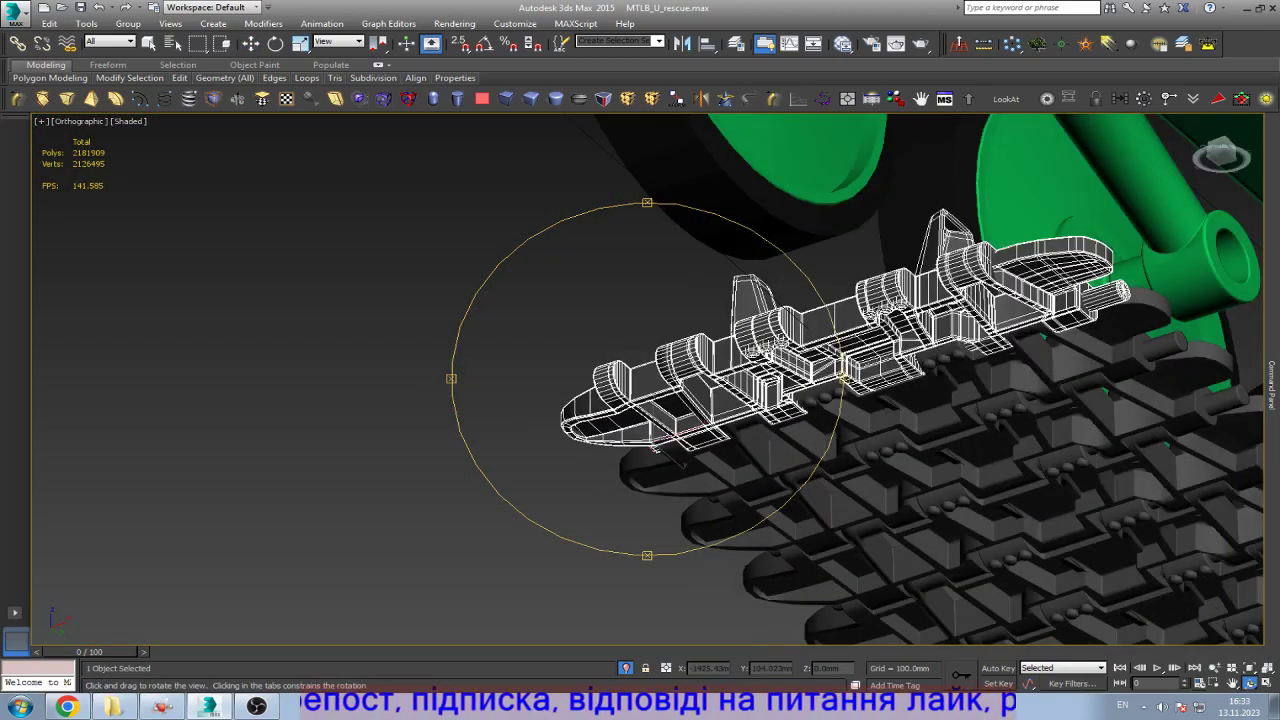
pyautogui.scroll(5, 656, 450)
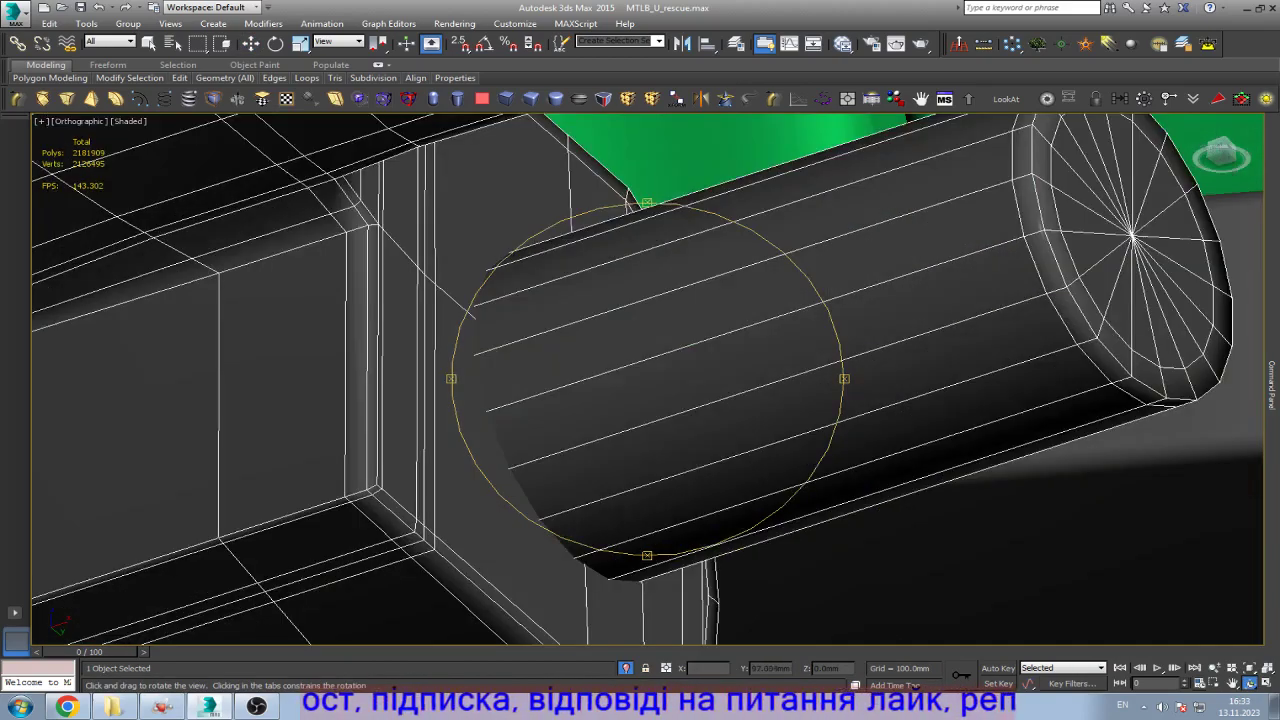
pyautogui.scroll(-4, 623, 368)
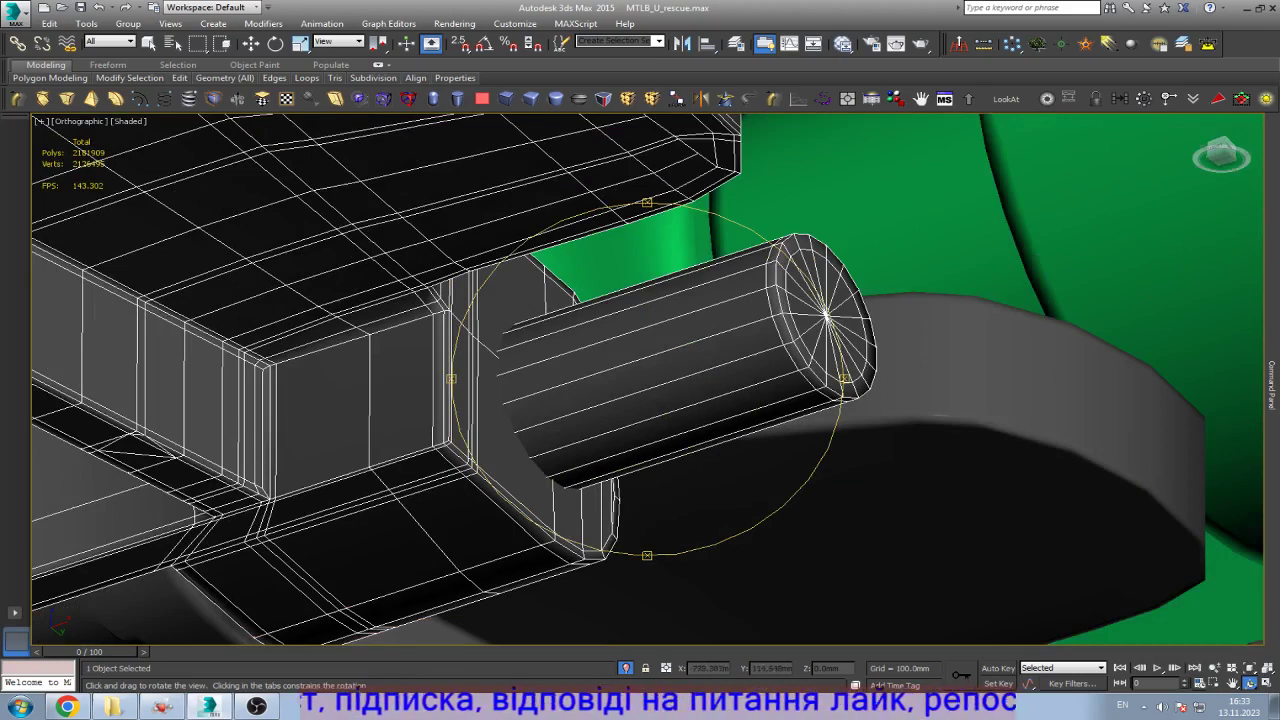
pyautogui.scroll(5, 880, 345)
pyautogui.press('q')
pyautogui.scroll(3, 880, 345)
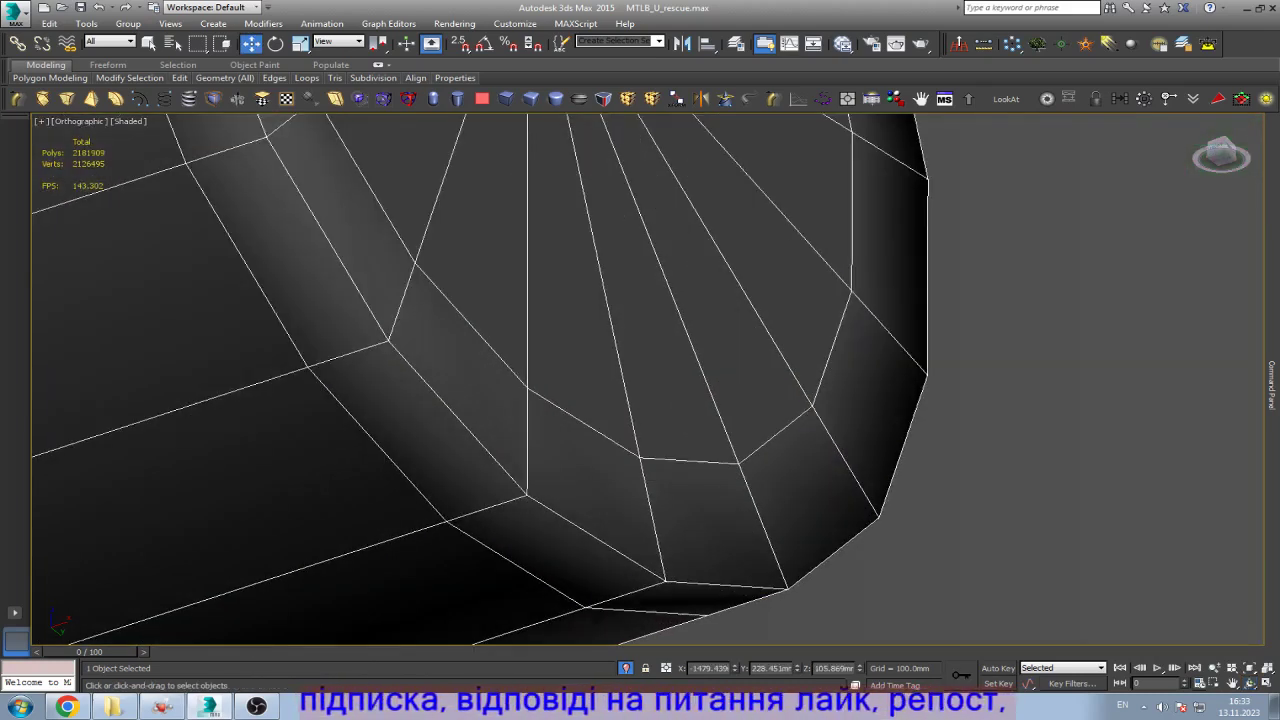
# Step: Leave edge editing, frame the whole link, and switch the viewport to wireframe
pyautogui.press('2')
pyautogui.scroll(-5, 795, 425)
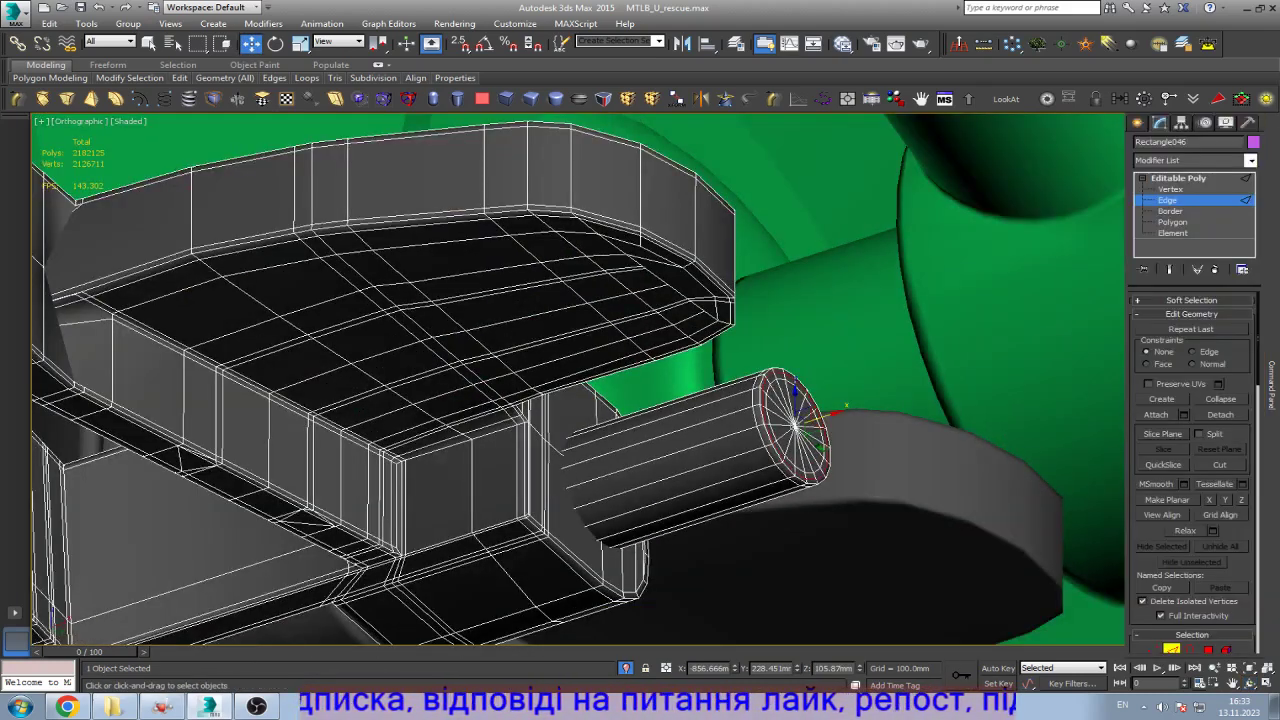
pyautogui.press('2')
pyautogui.press('z')
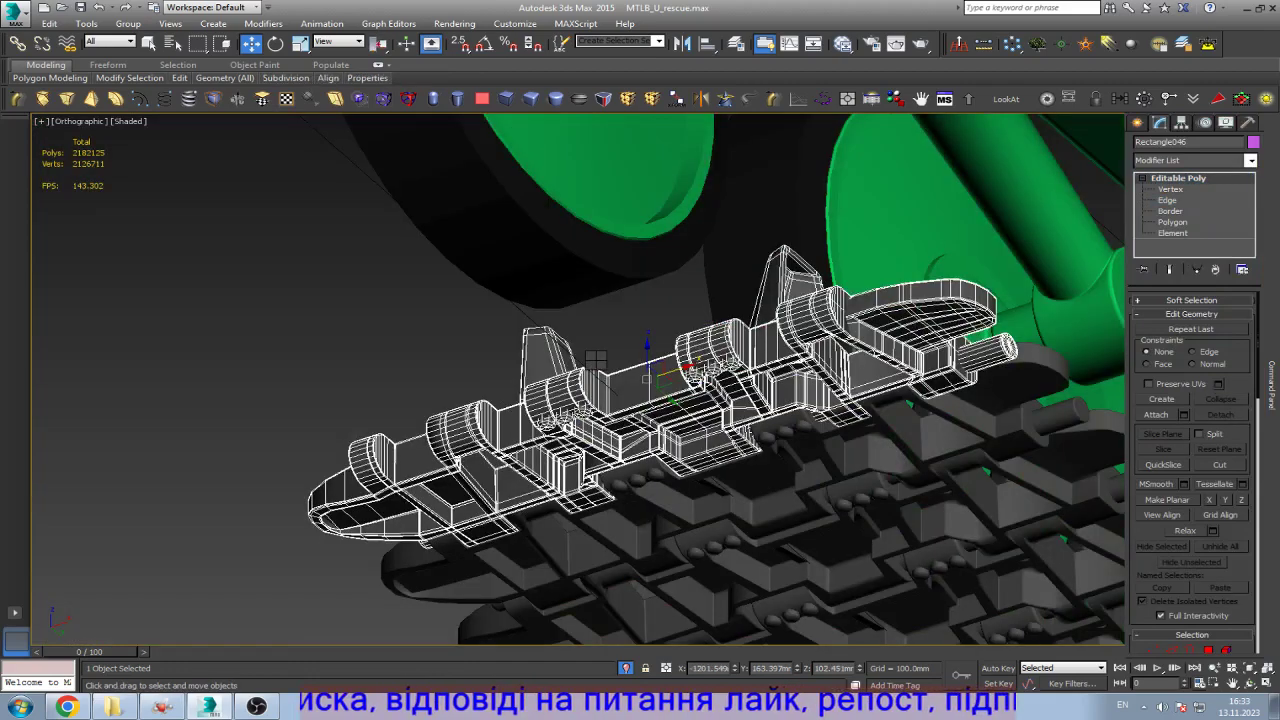
pyautogui.scroll(6, 900, 330)
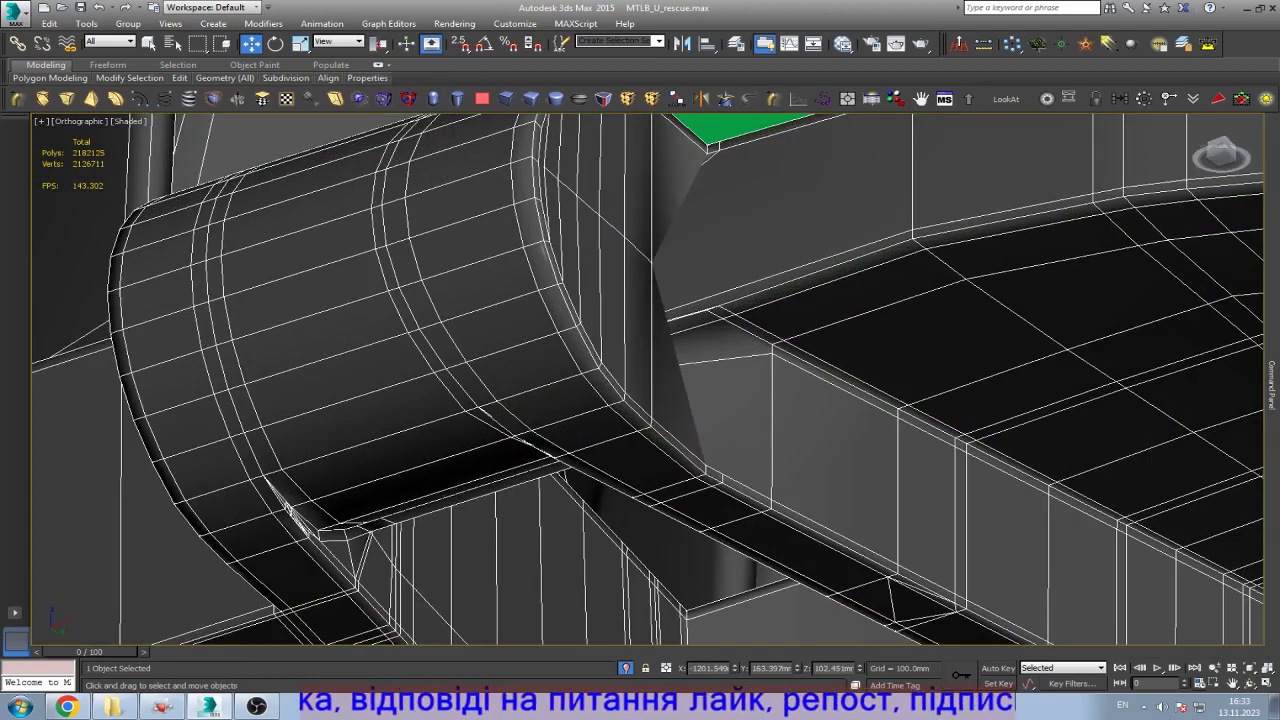
pyautogui.scroll(-5, 733, 363)
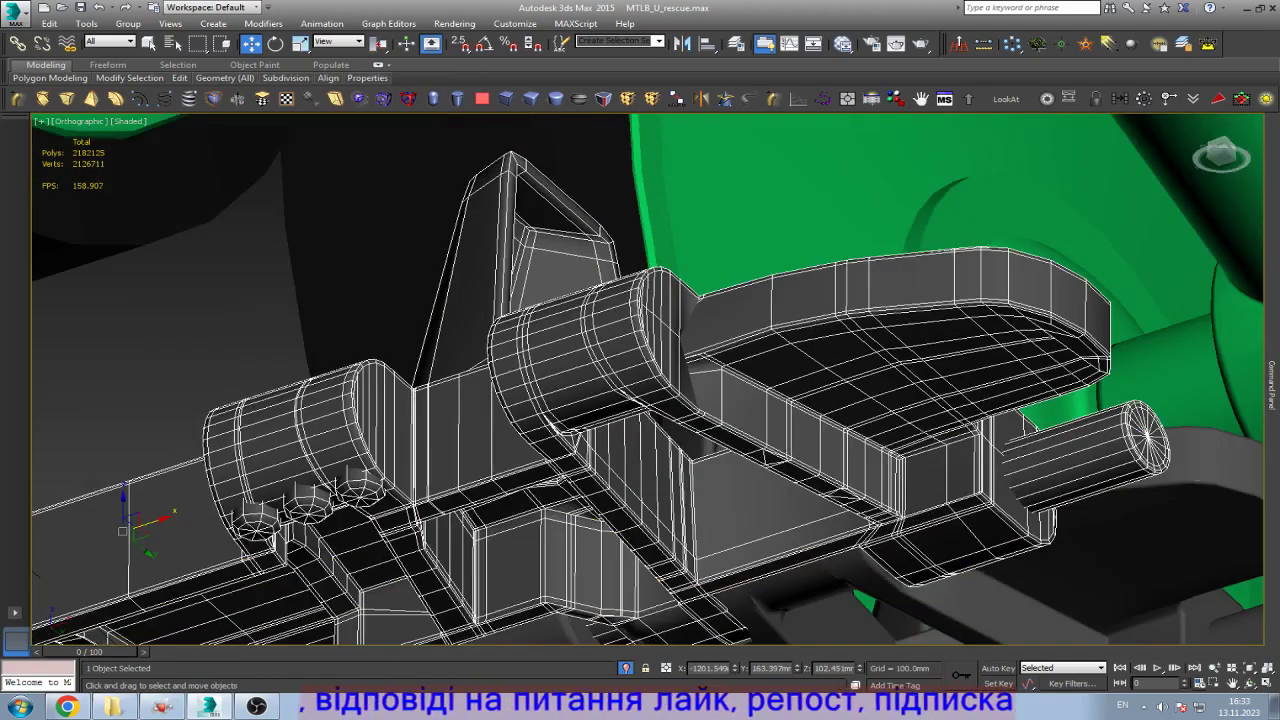
pyautogui.scroll(6, 740, 390)
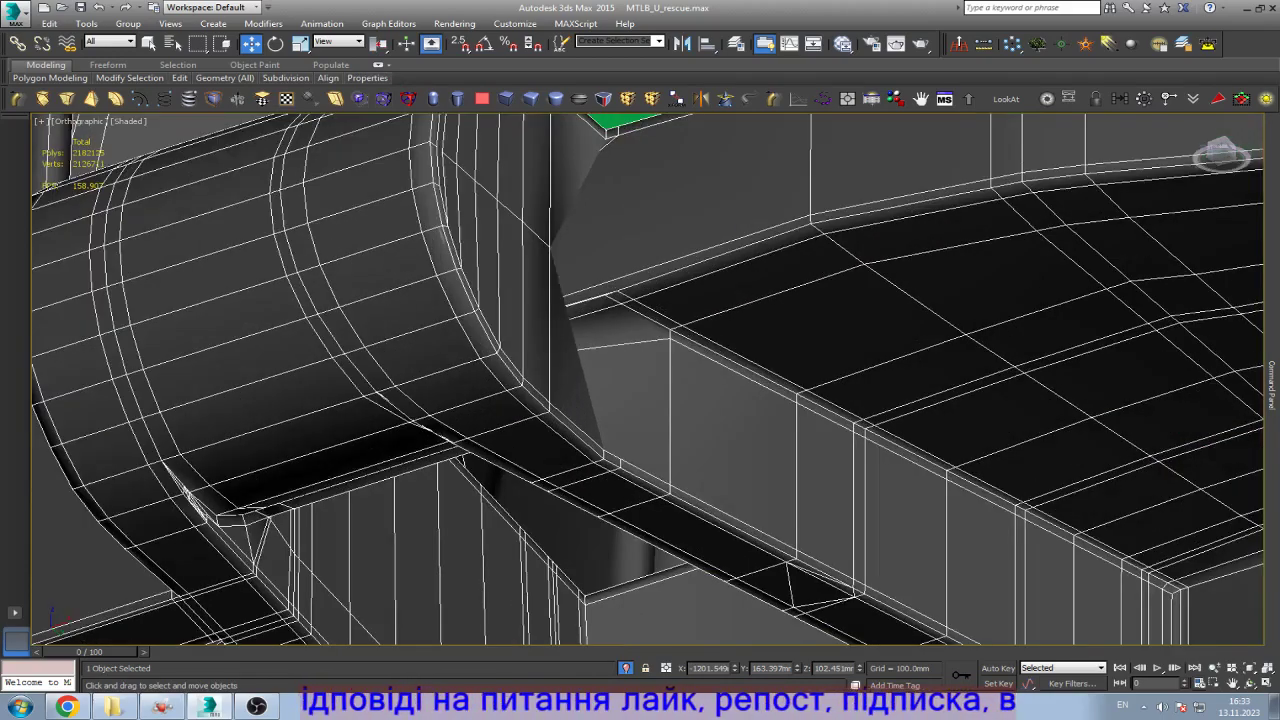
pyautogui.press('F3')
# Step: In Vertex mode, pick a vertex on the link, ending in wireframe display
pyautogui.scroll(4, 665, 335)
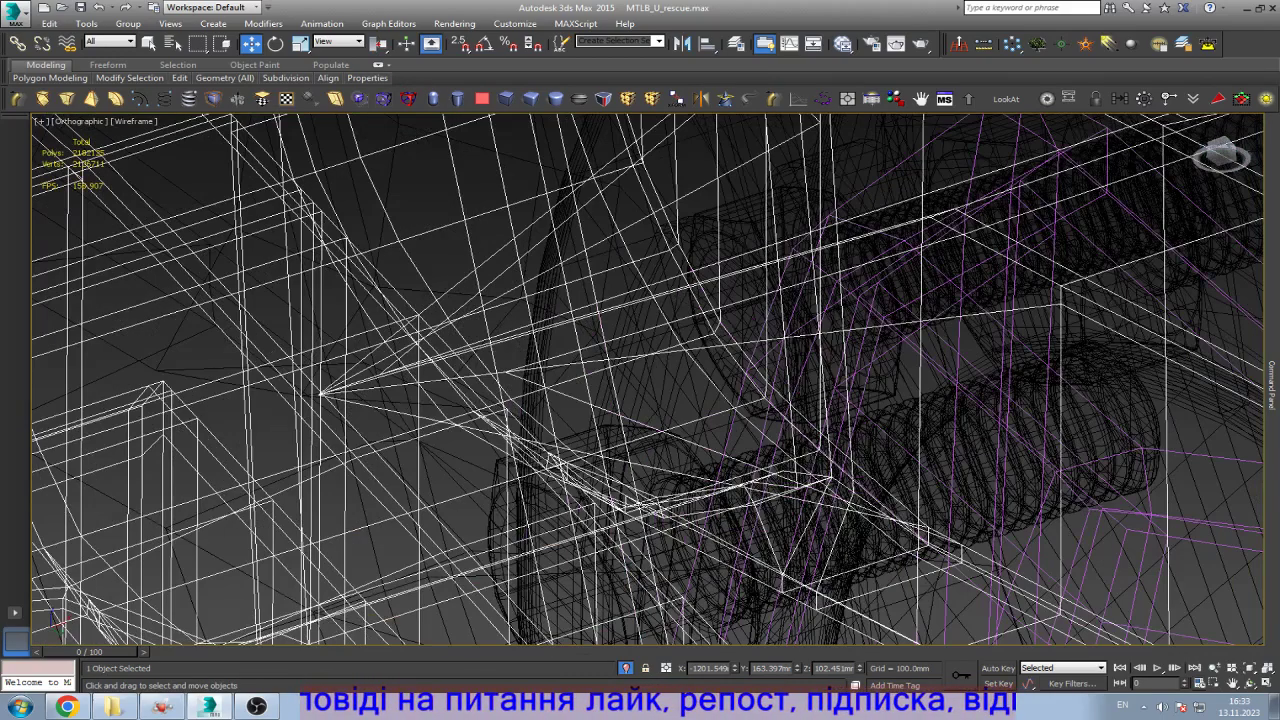
pyautogui.press('1')
pyautogui.click(296, 396)
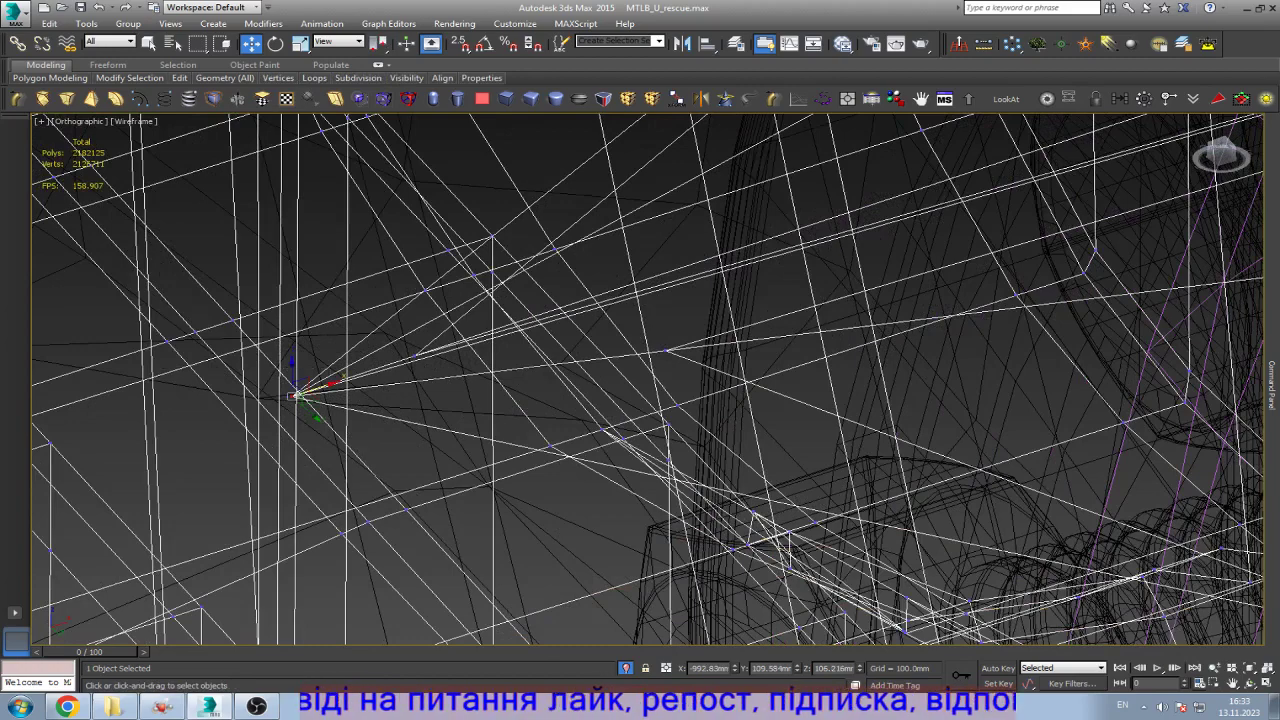
pyautogui.press('F3')
pyautogui.scroll(6, 300, 395)
pyautogui.scroll(-3, 395, 400)
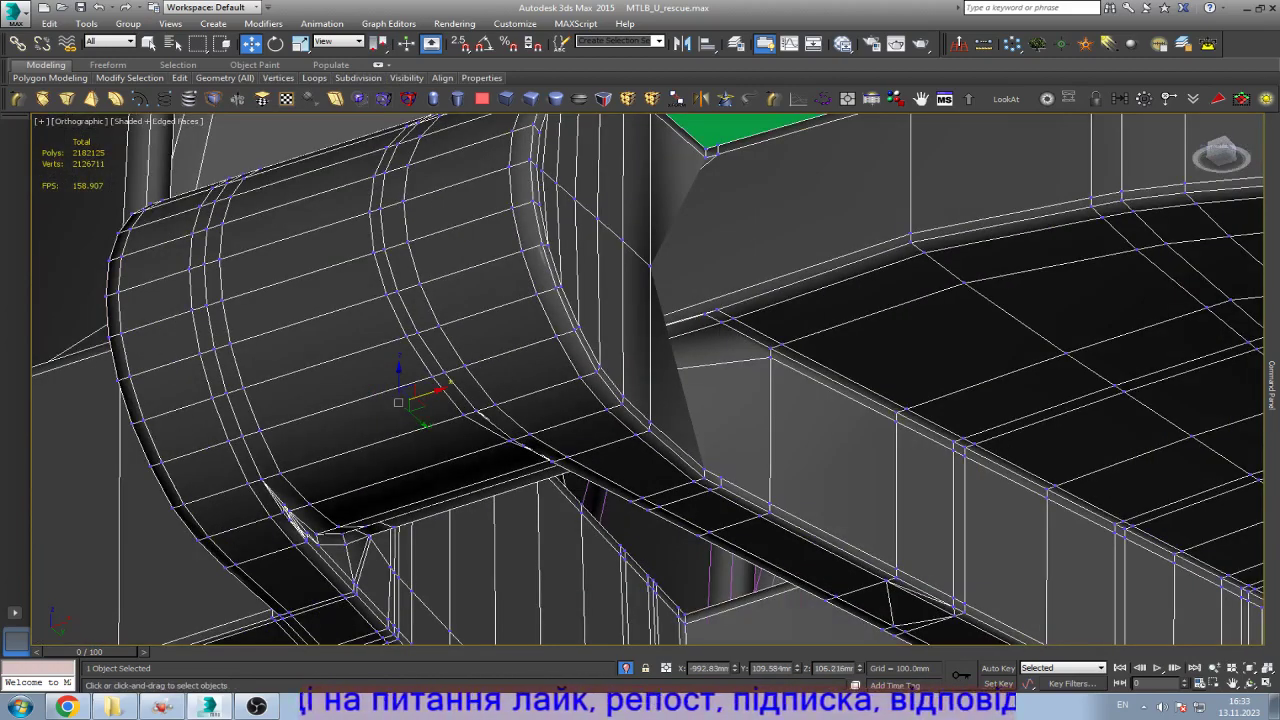
pyautogui.scroll(-2, 400, 402)
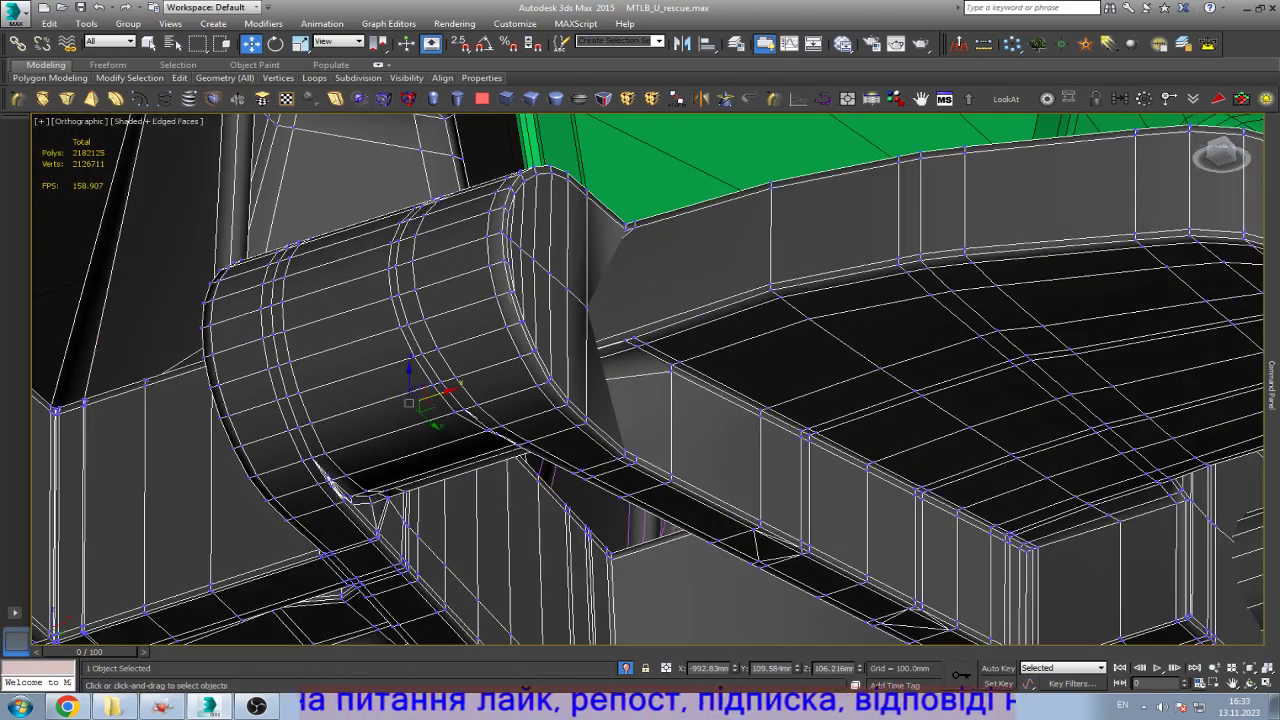
pyautogui.scroll(3, 420, 398)
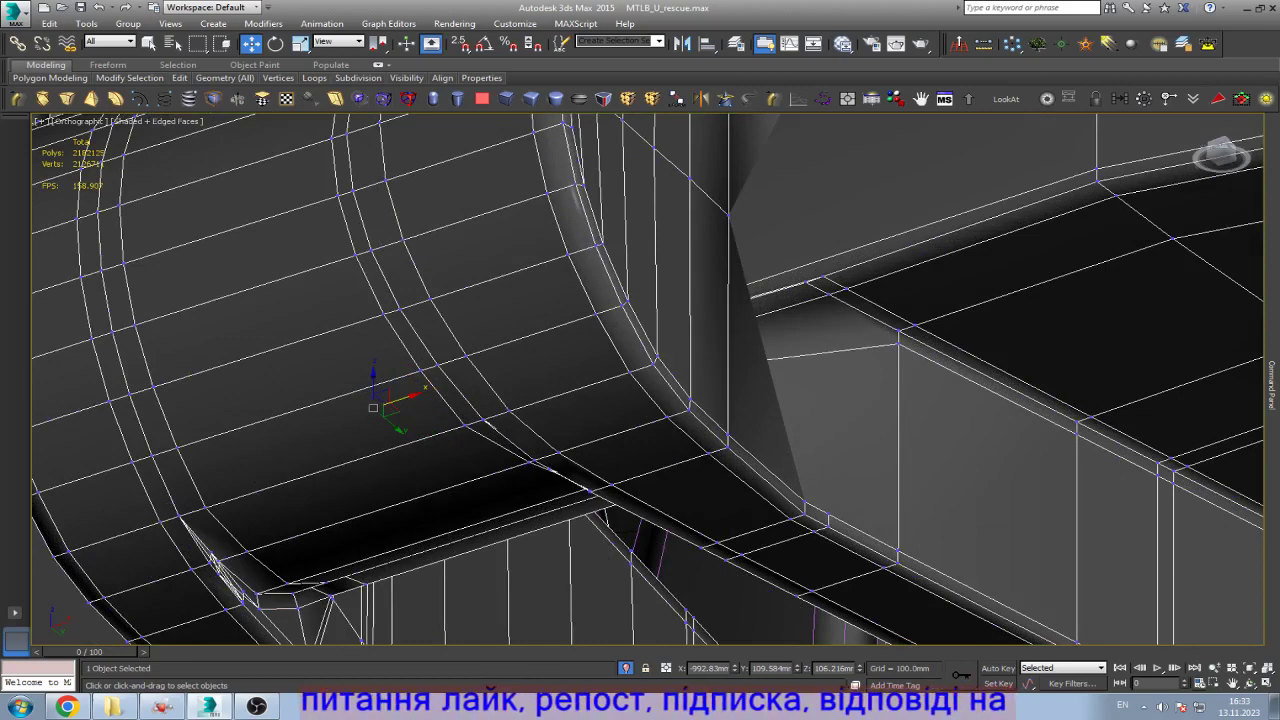
pyautogui.press('F3')
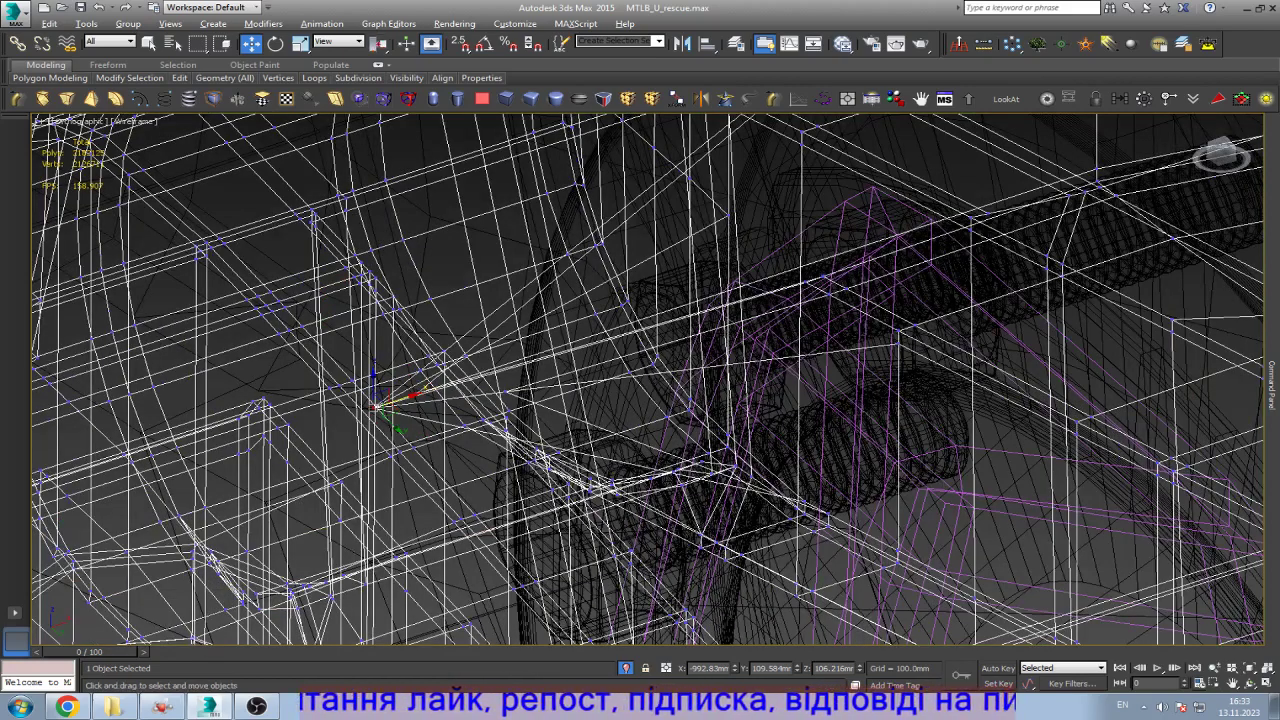
# Step: Isolate the track link and orbit around it
pyautogui.hotkey('alt', 'q')
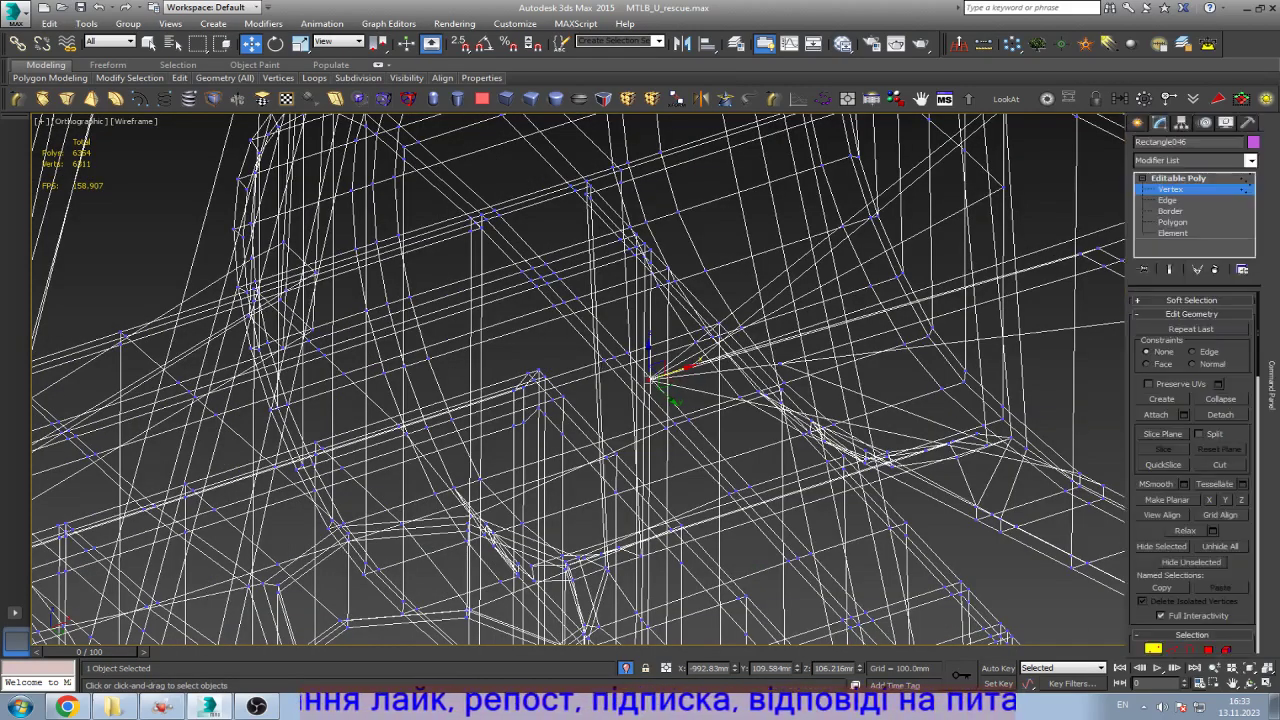
pyautogui.click(1250, 682)
pyautogui.moveTo(900, 450); pyautogui.dragTo(700, 430)
pyautogui.scroll(5, 670, 390)
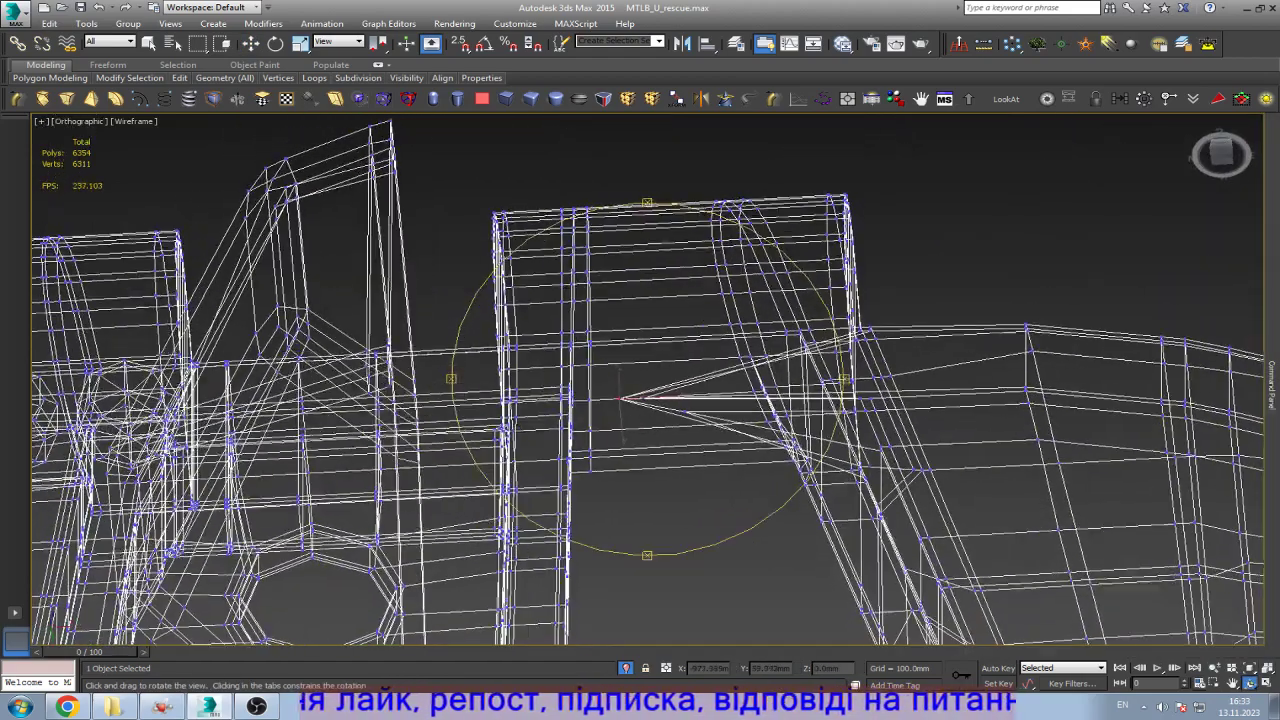
# Step: Box-select the stray spike vertex, drag it far right along X, then show edged faces
pyautogui.press('w')
pyautogui.moveTo(570, 460); pyautogui.dragTo(537, 457)
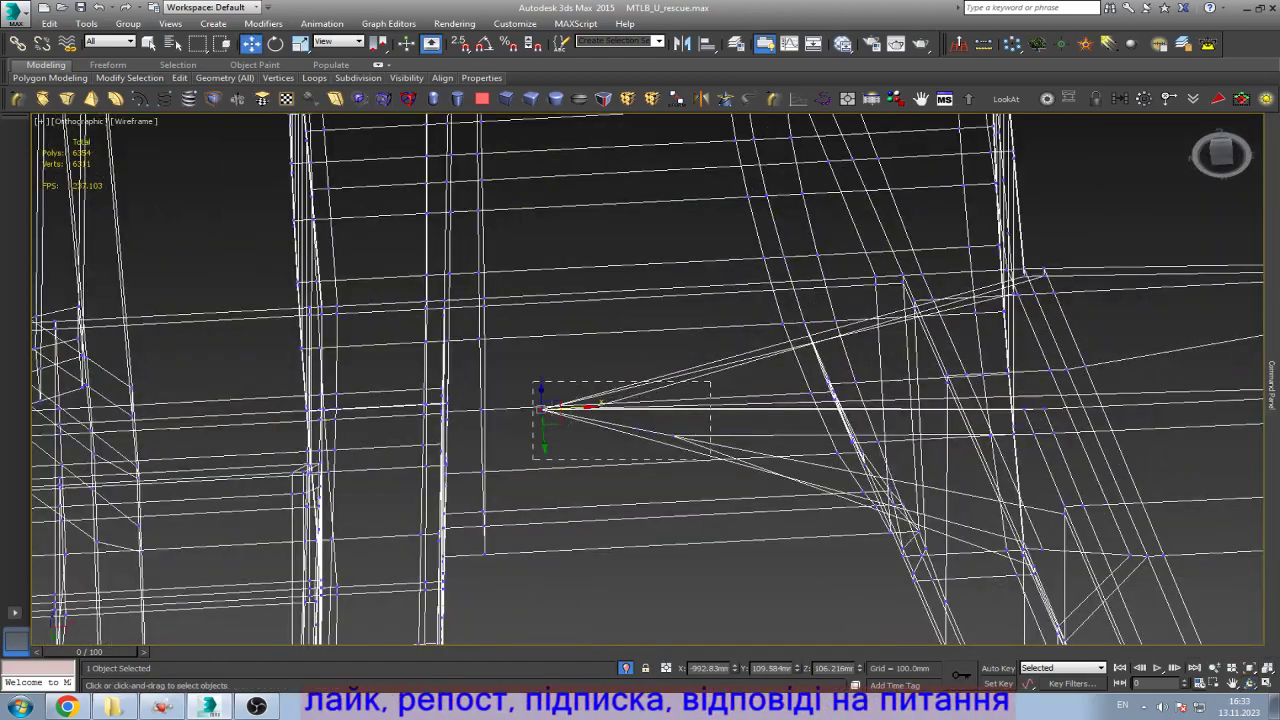
pyautogui.moveTo(615, 417); pyautogui.dragTo(837, 412)
pyautogui.moveTo(763, 397)
pyautogui.mouseDown()
pyautogui.moveTo(1060, 405)
pyautogui.moveTo(1110, 420)
pyautogui.moveTo(1150, 410)
pyautogui.mouseUp()
pyautogui.press('F3')
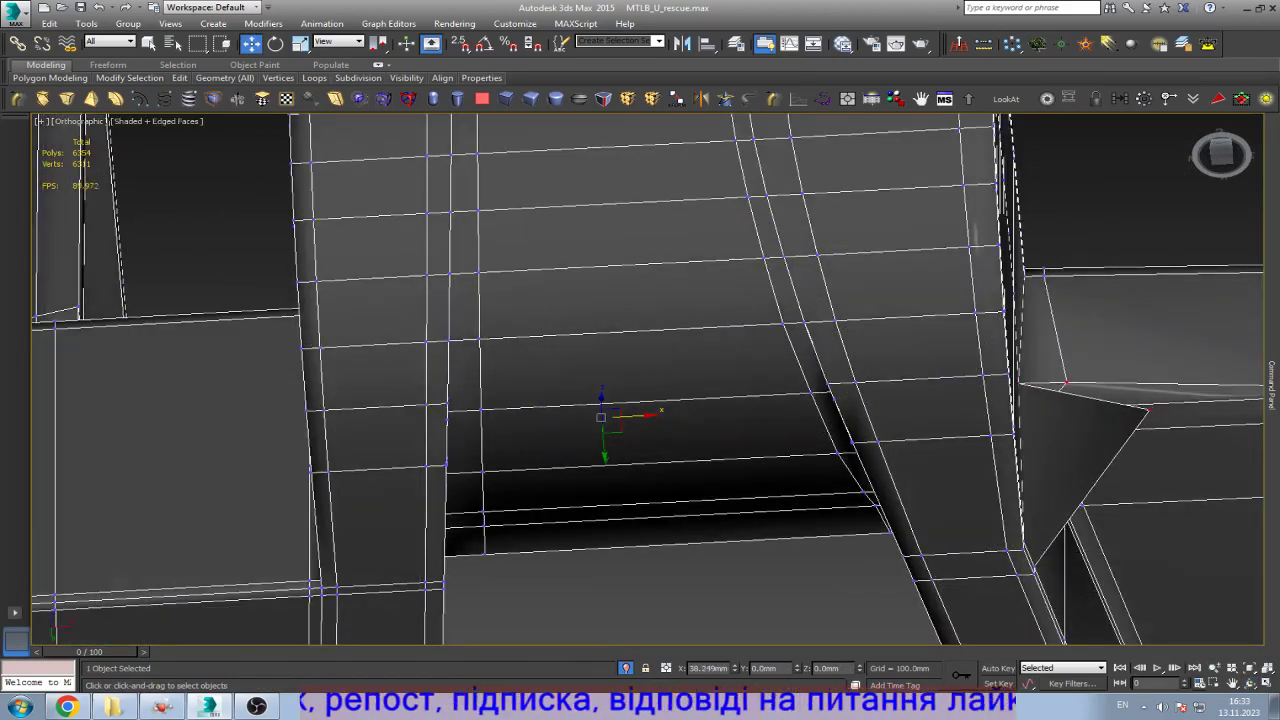
pyautogui.scroll(-4, 1140, 400)
pyautogui.scroll(4, 1013, 410)
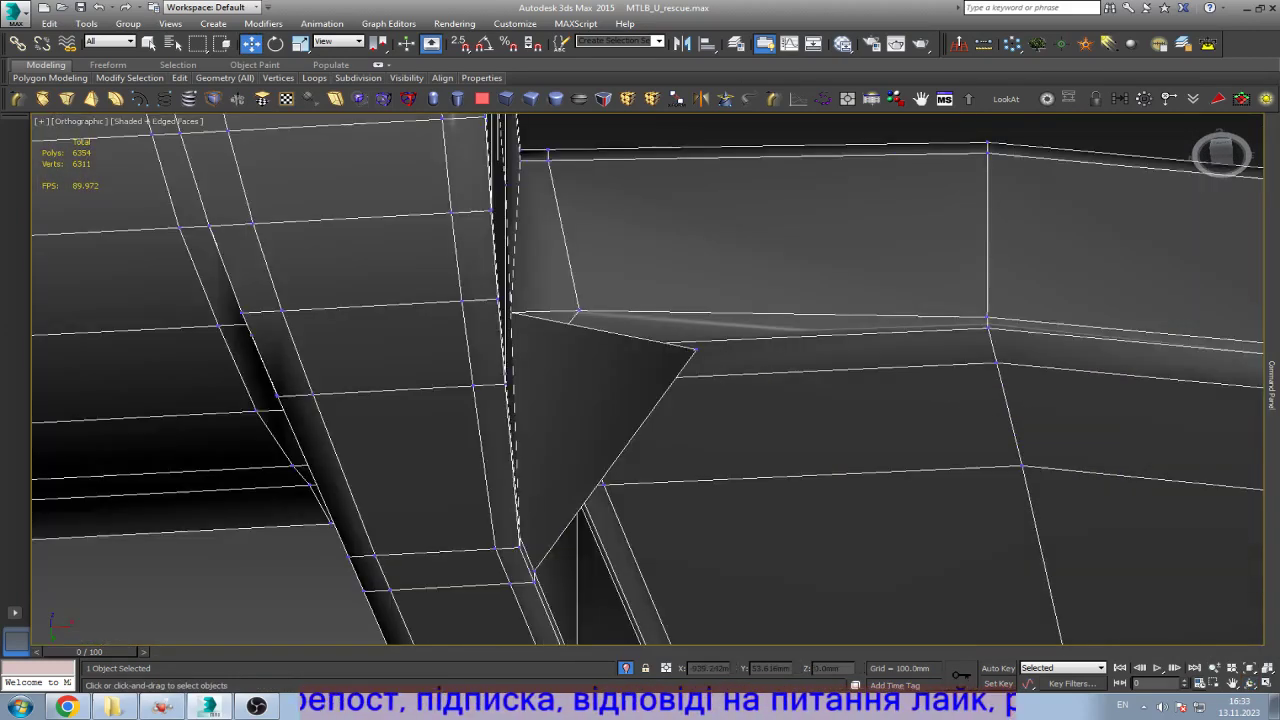
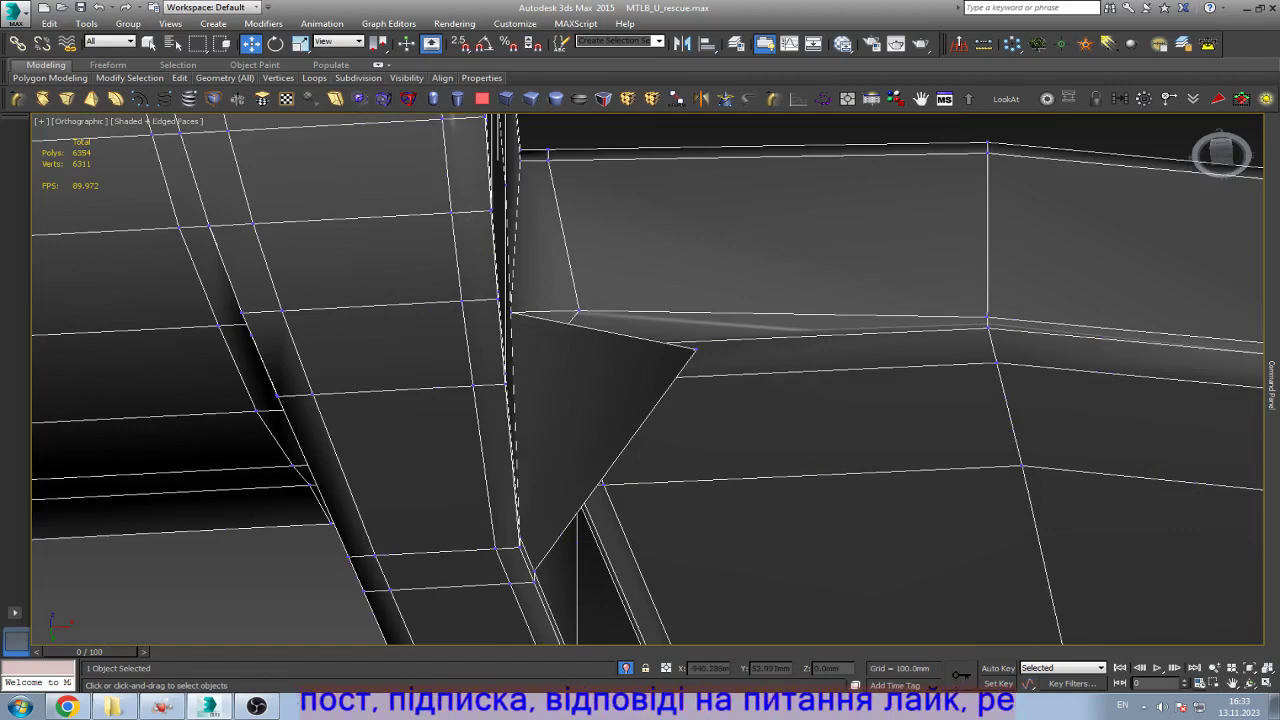
# Step: Select the stray spike's tip vertex and collapse it so the link mesh straightens
pyautogui.click(695, 349)
pyautogui.hotkey('ctrl', 'z')
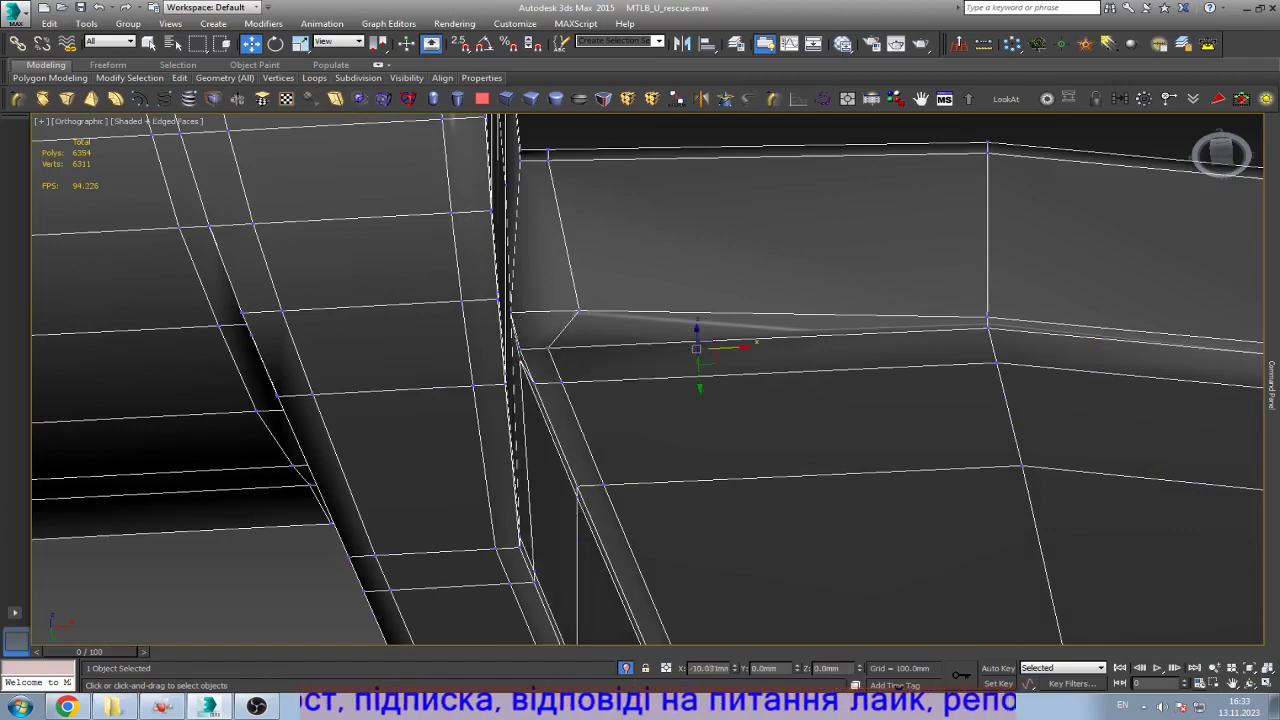
pyautogui.scroll(-4, 662, 356)
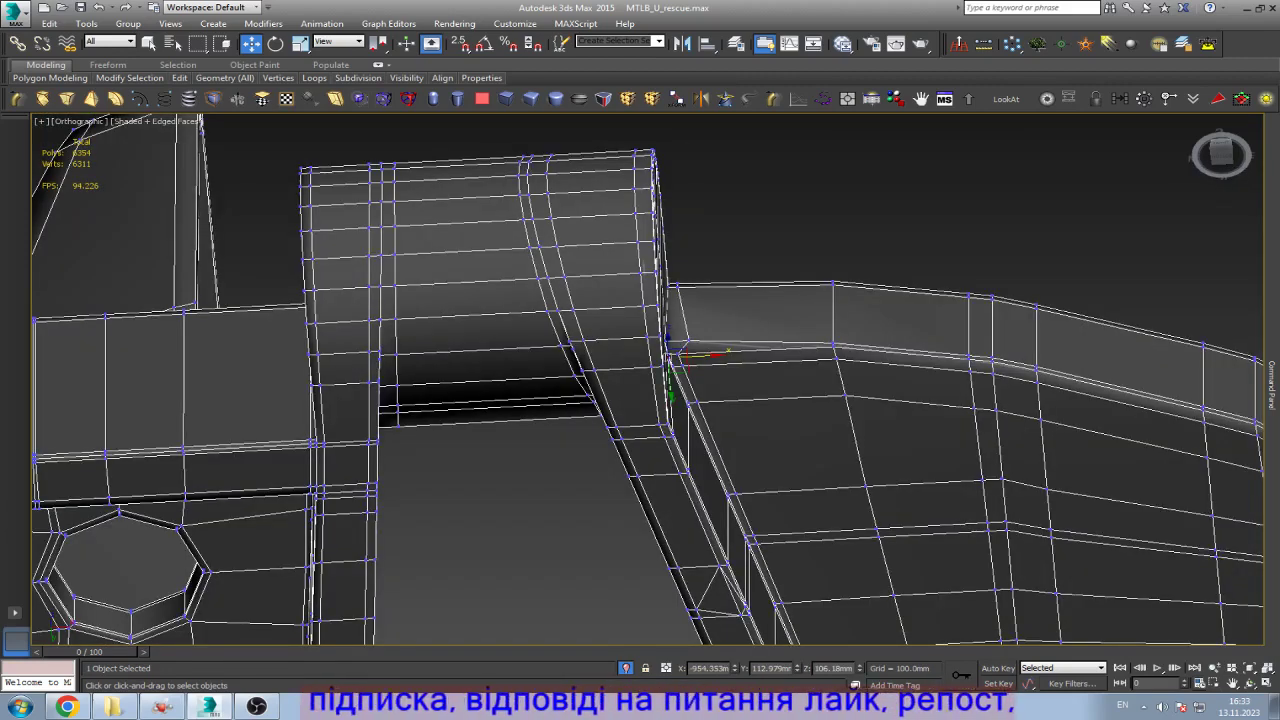
pyautogui.scroll(-5, 662, 356)
pyautogui.scroll(7, 662, 356)
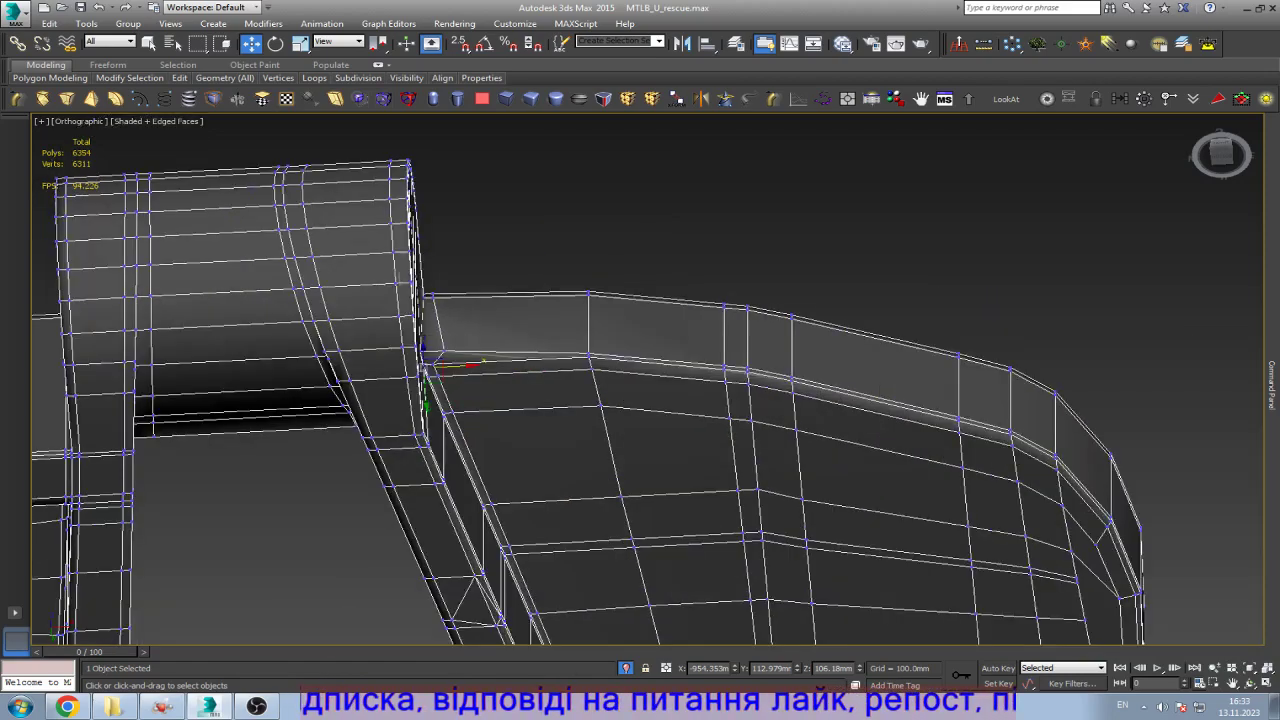
pyautogui.scroll(-3, 662, 356)
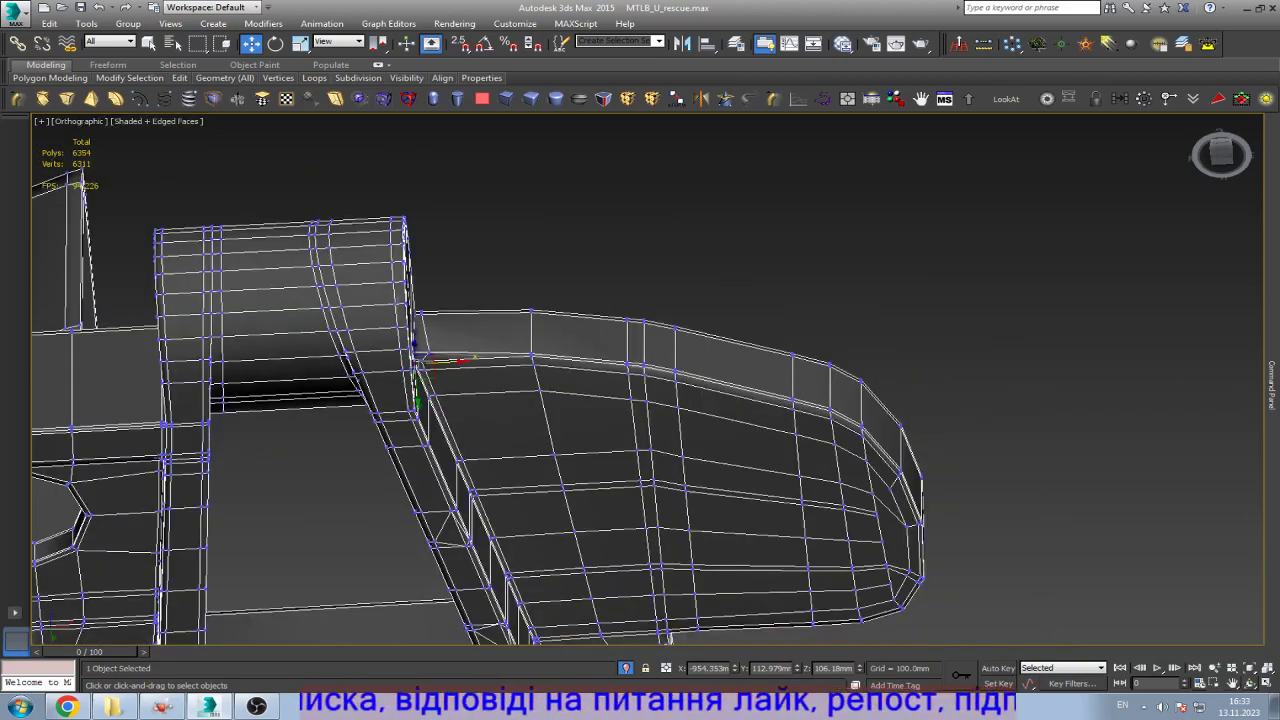
# Step: Inspect the link's corner close up and select the neighbouring corner vertex
pyautogui.hotkey('ctrl', 'r')
pyautogui.moveTo(700, 400); pyautogui.dragTo(590, 465)
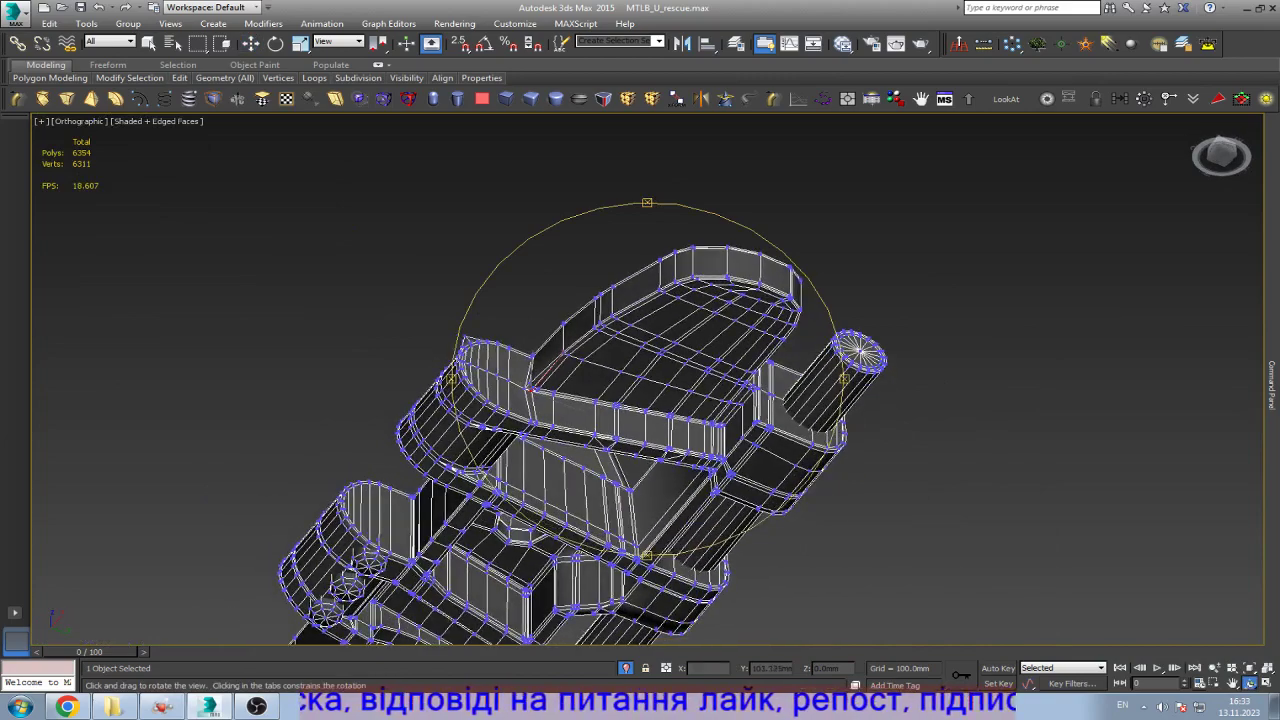
pyautogui.scroll(10, 532, 392)
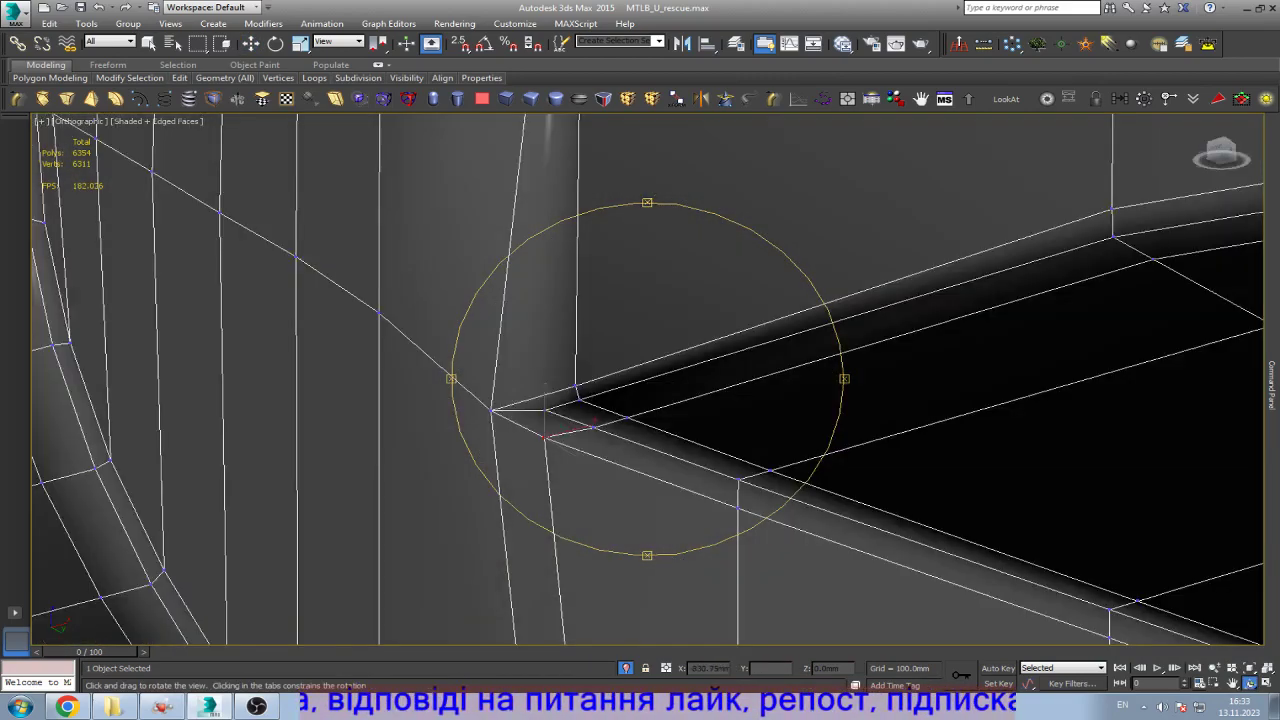
pyautogui.moveTo(545, 385); pyautogui.dragTo(574, 391)
pyautogui.scroll(8, 559, 427)
pyautogui.press('w')
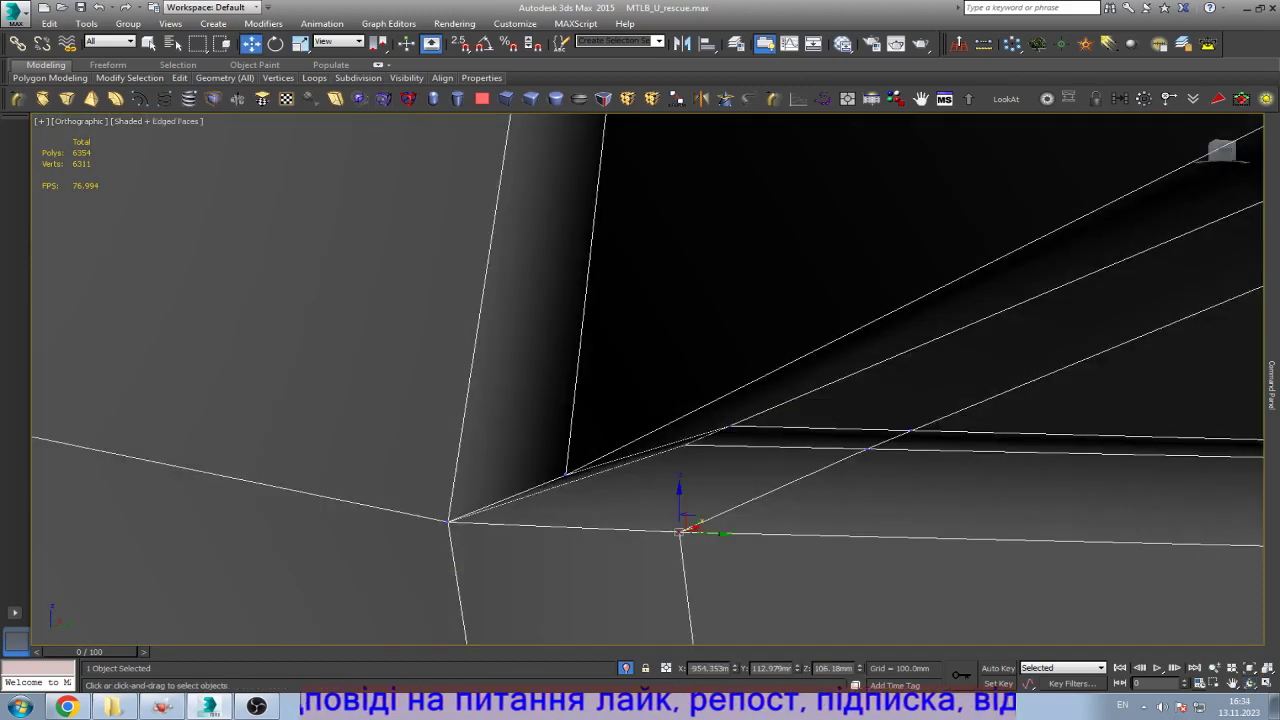
pyautogui.click(566, 472)
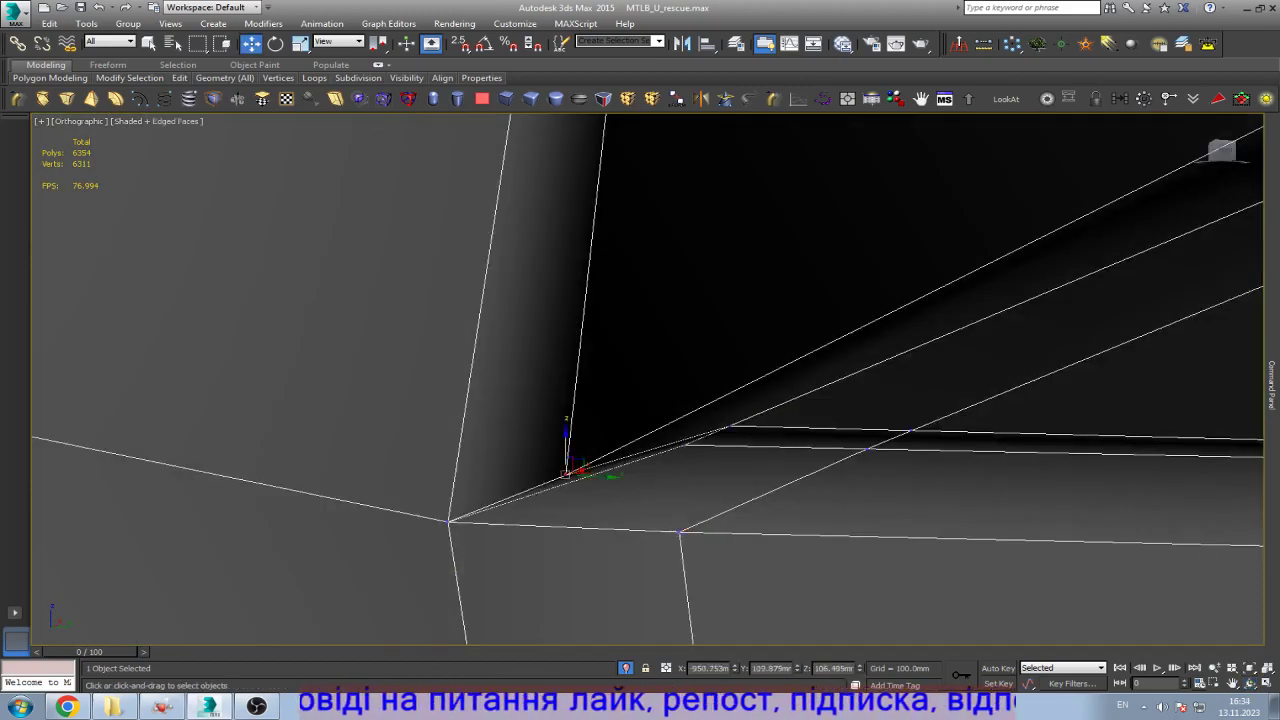
pyautogui.keyDown('alt'); pyautogui.moveTo(600, 400); pyautogui.dragTo(640, 390, button='middle'); pyautogui.keyUp('alt')
pyautogui.scroll(-3, 590, 395)
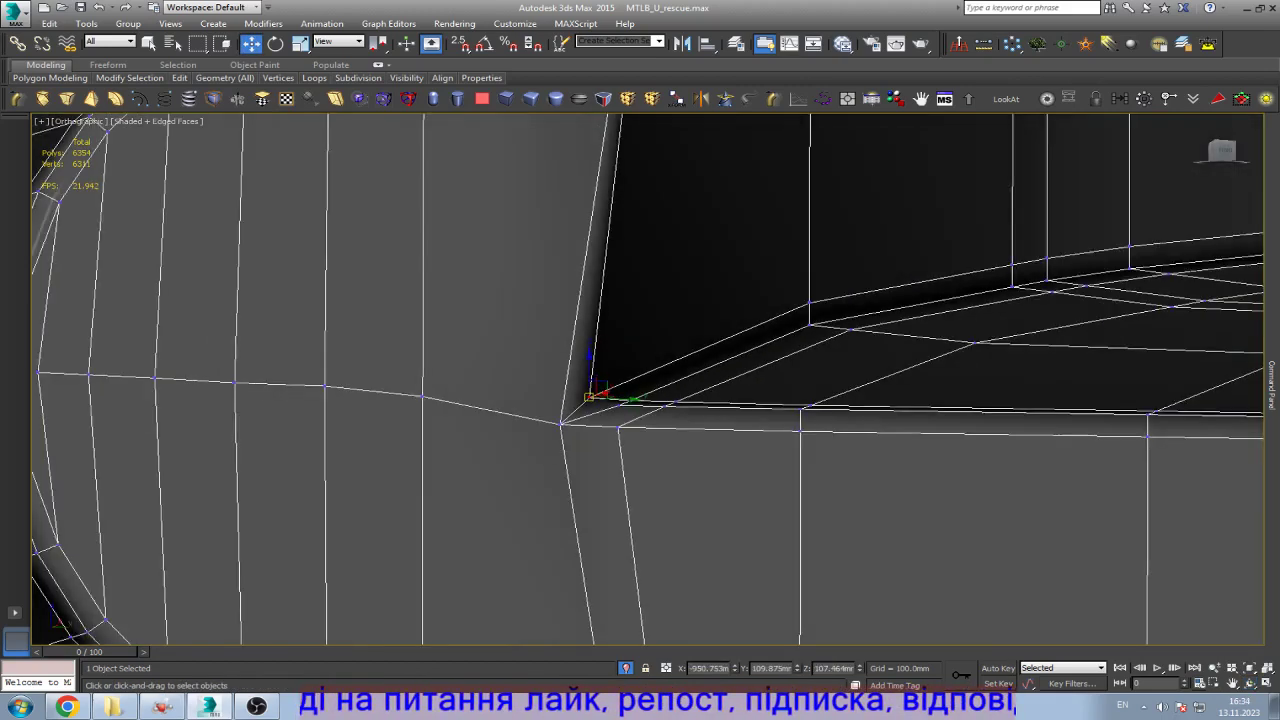
pyautogui.scroll(-4, 595, 395)
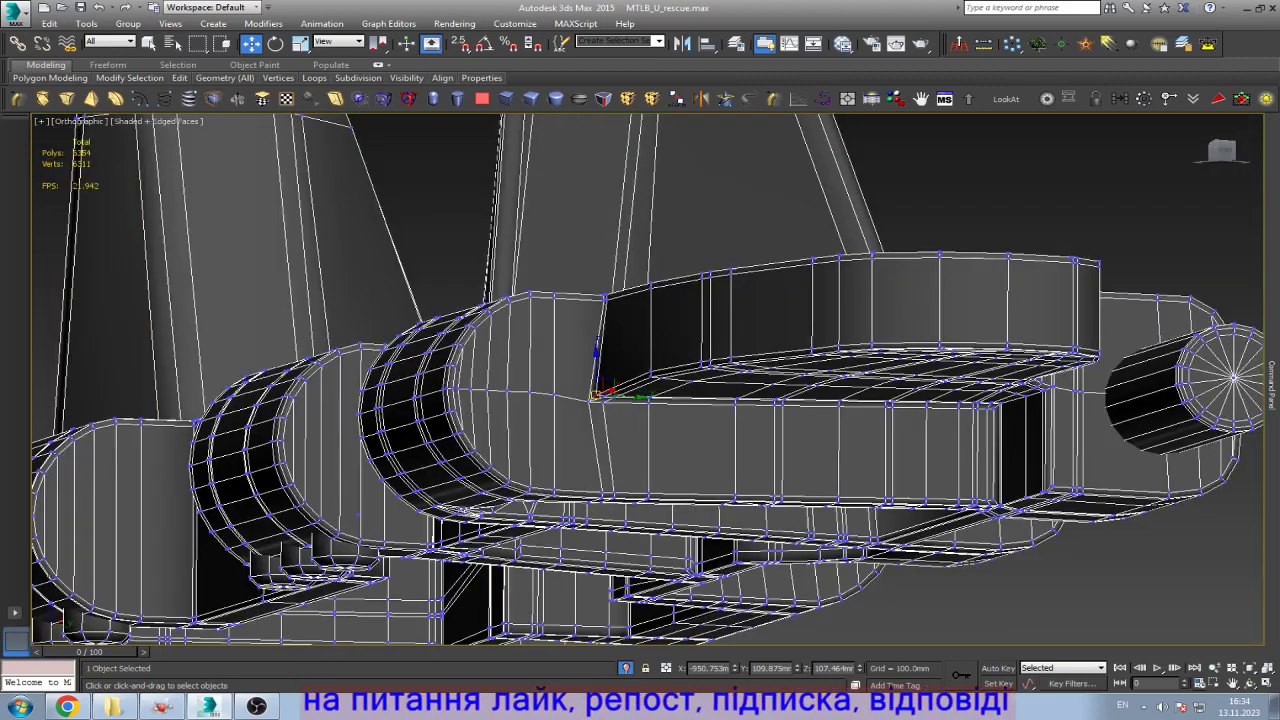
pyautogui.scroll(-4, 598, 393)
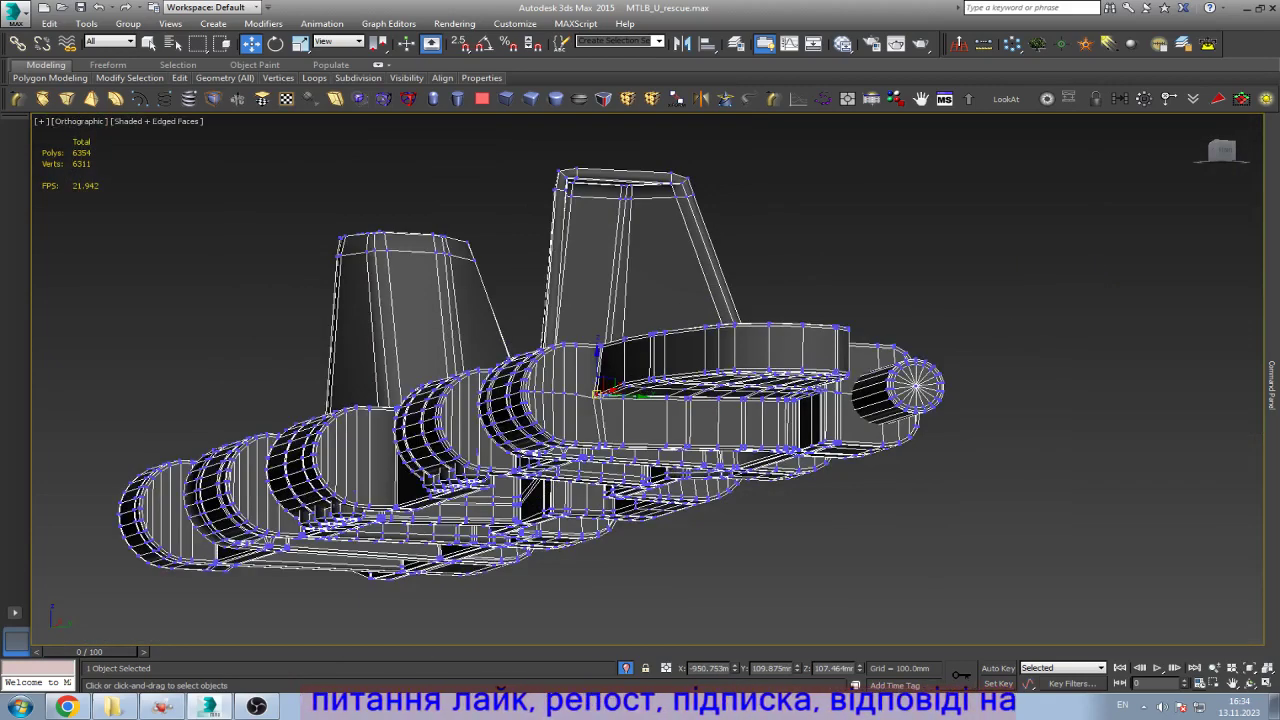
# Step: Leave vertex editing, select the whole track link and frame it in Left view
pyautogui.press('1')
pyautogui.hotkey('ctrl', 'd')
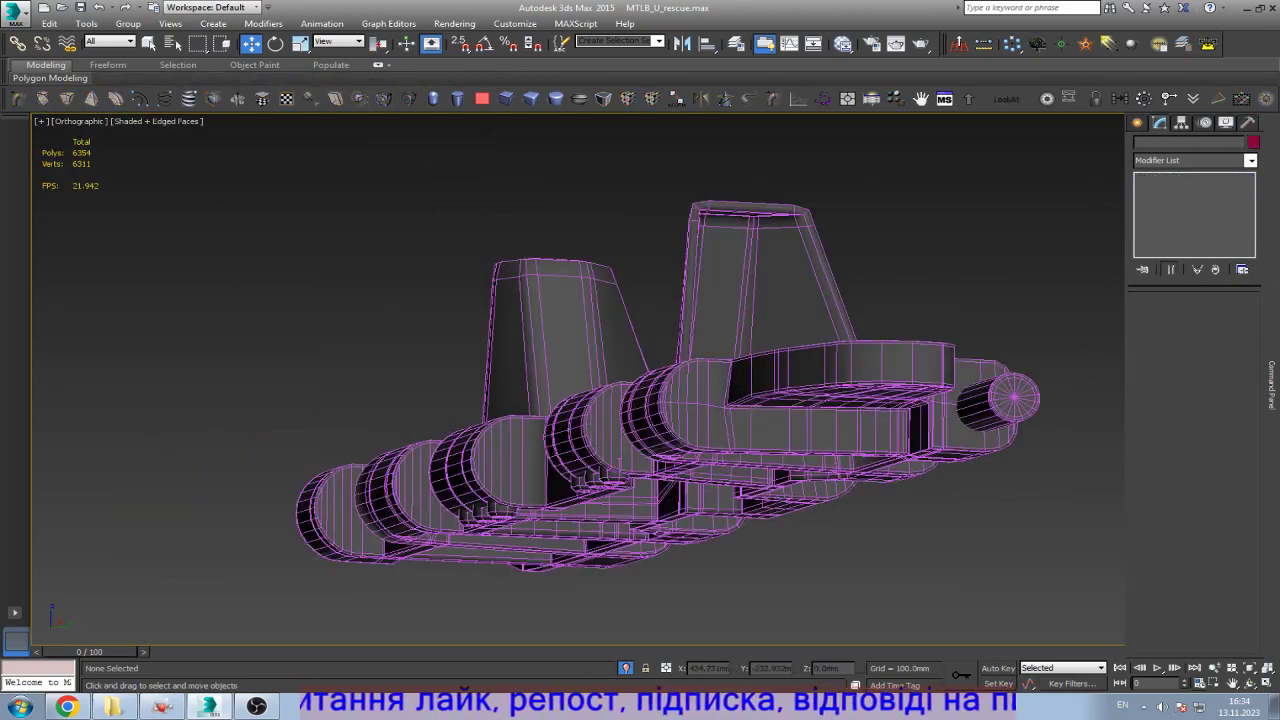
pyautogui.hotkey('ctrl', 'a')
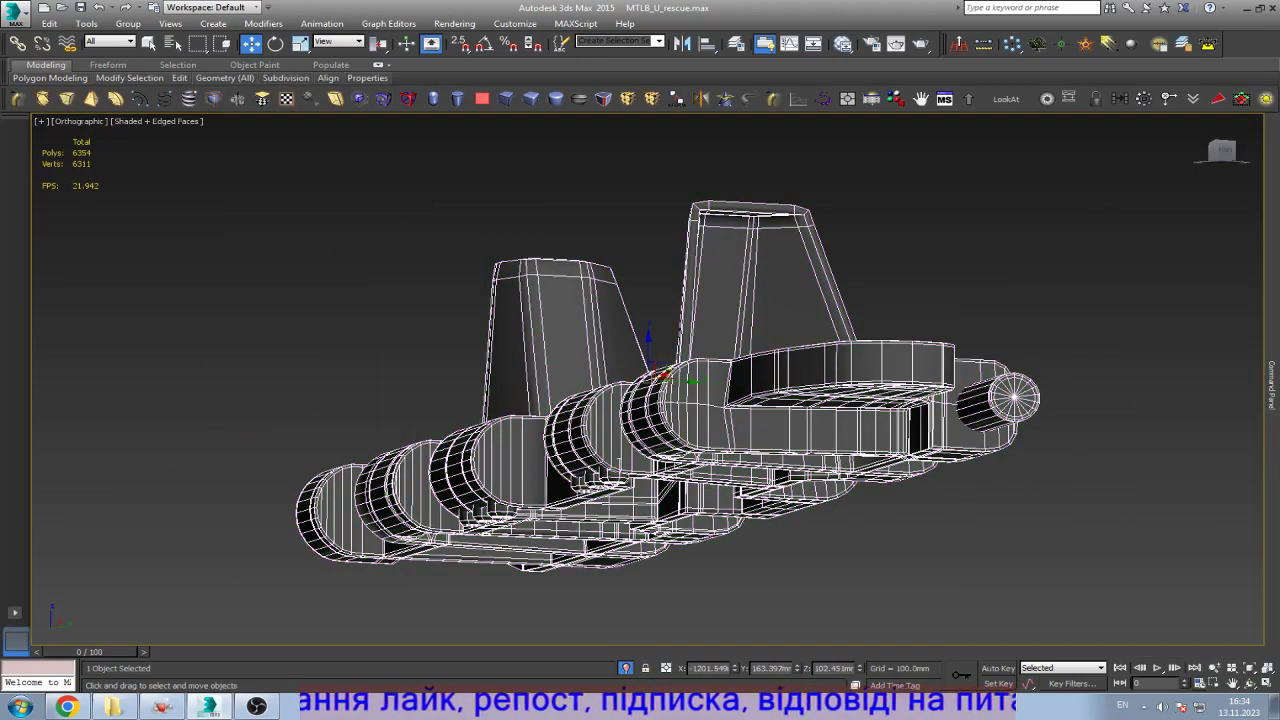
pyautogui.scroll(8, 640, 450)
pyautogui.scroll(2, 549, 456)
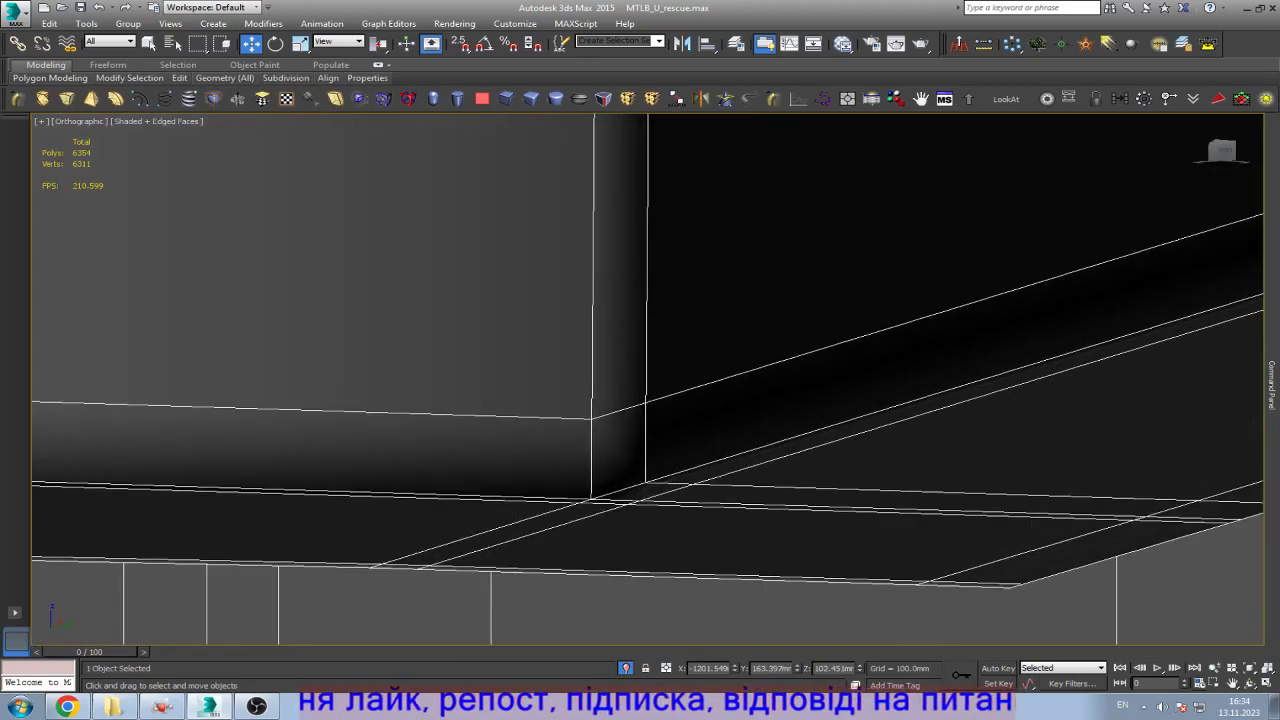
pyautogui.press('w')
pyautogui.scroll(-3, 590, 440)
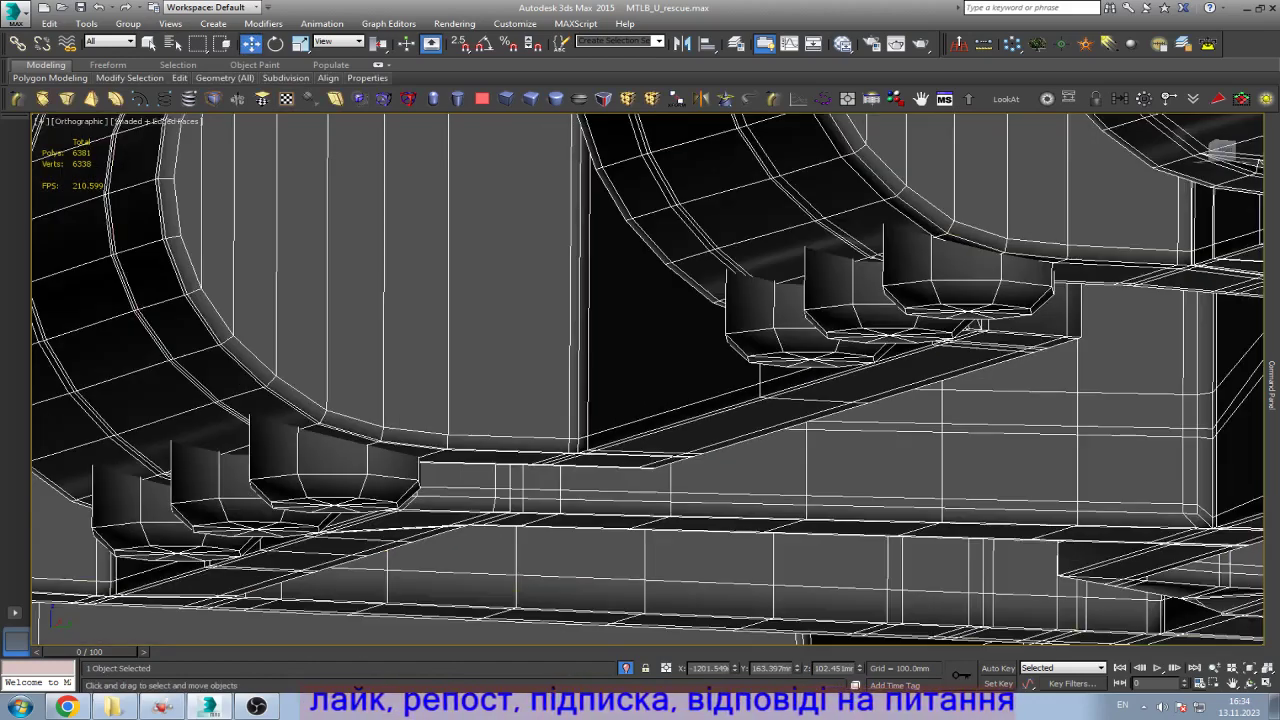
pyautogui.scroll(-4, 640, 380)
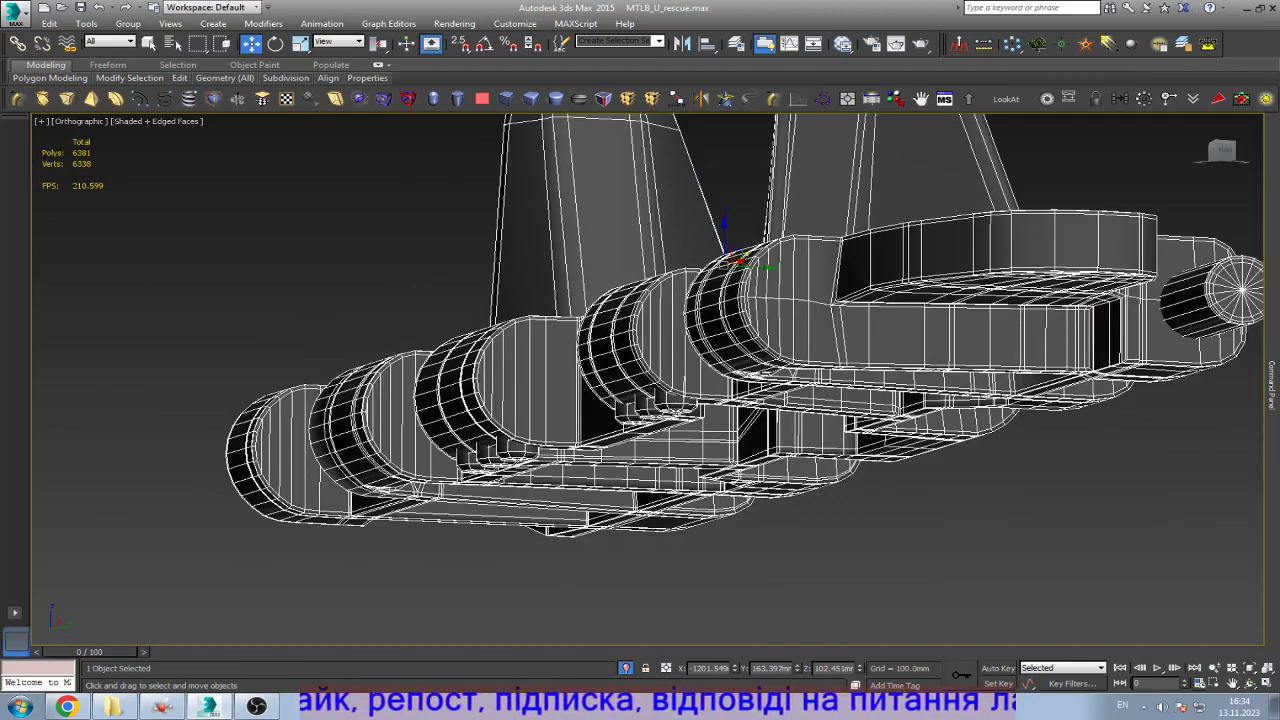
pyautogui.press('l')
pyautogui.press('z')
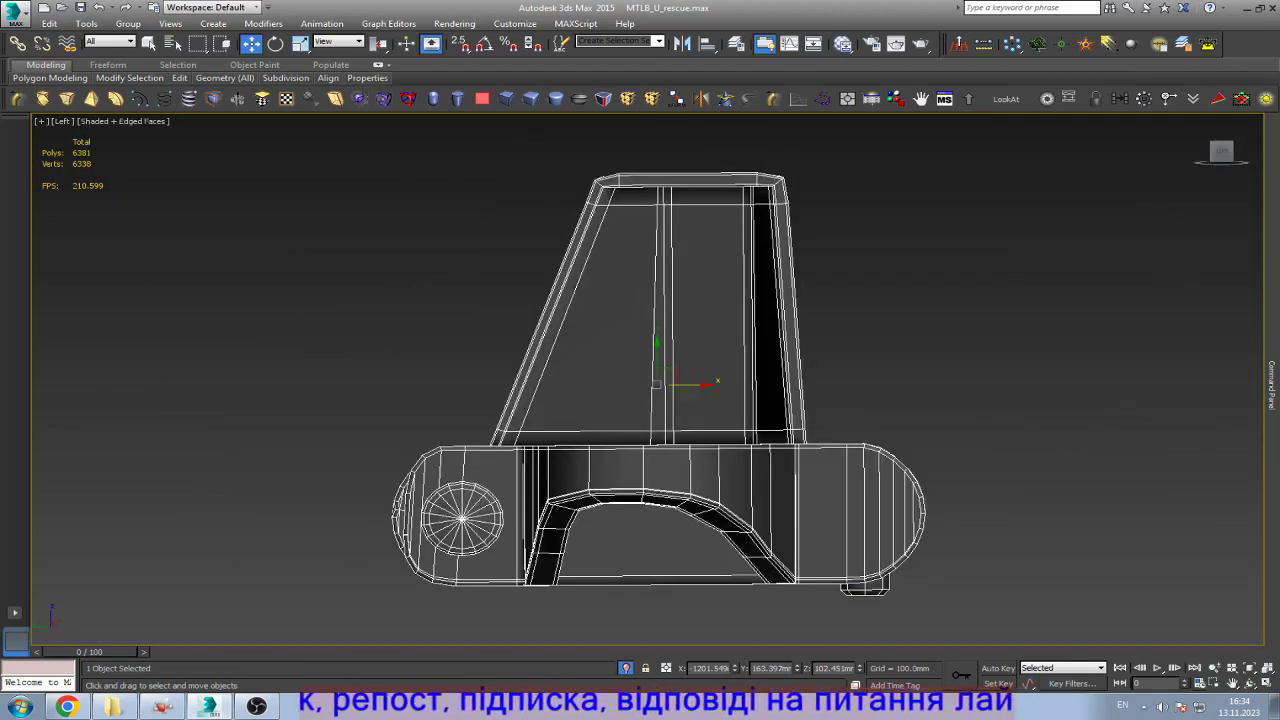
# Step: Unhide all objects, bringing back the hidden track links and wheels
pyautogui.hotkey('alt', 'u')
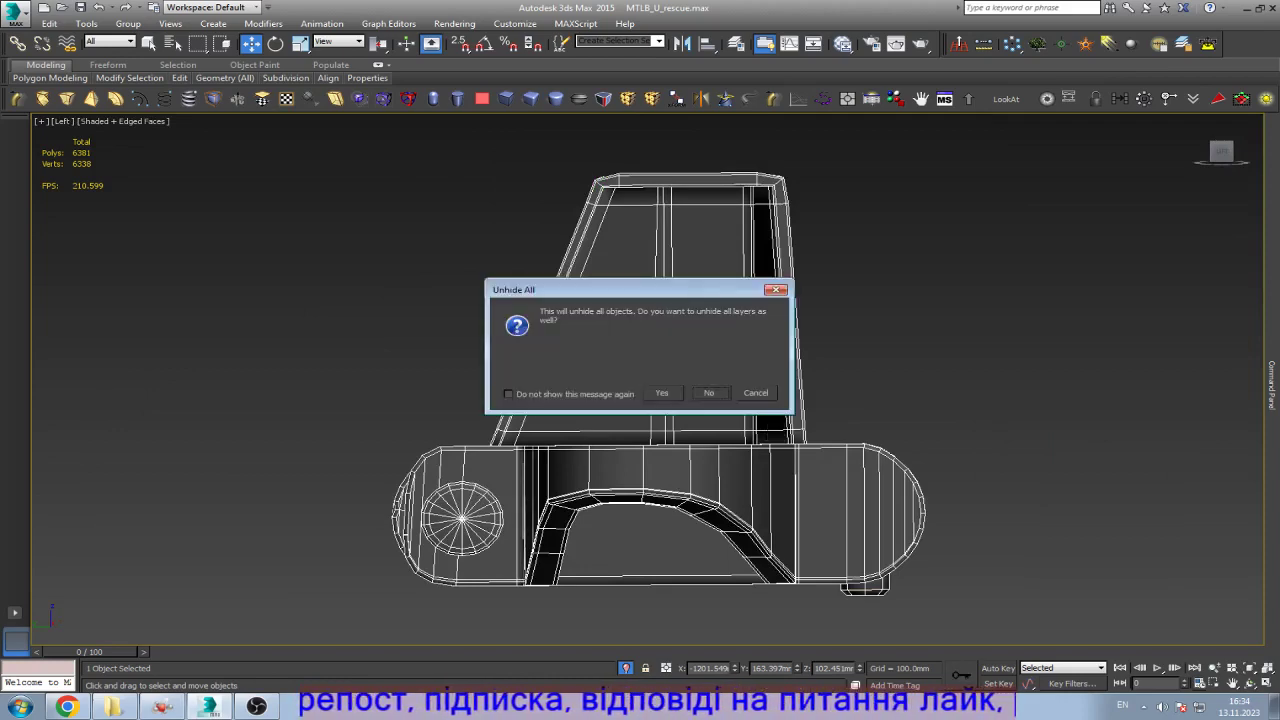
pyautogui.click(708, 392)
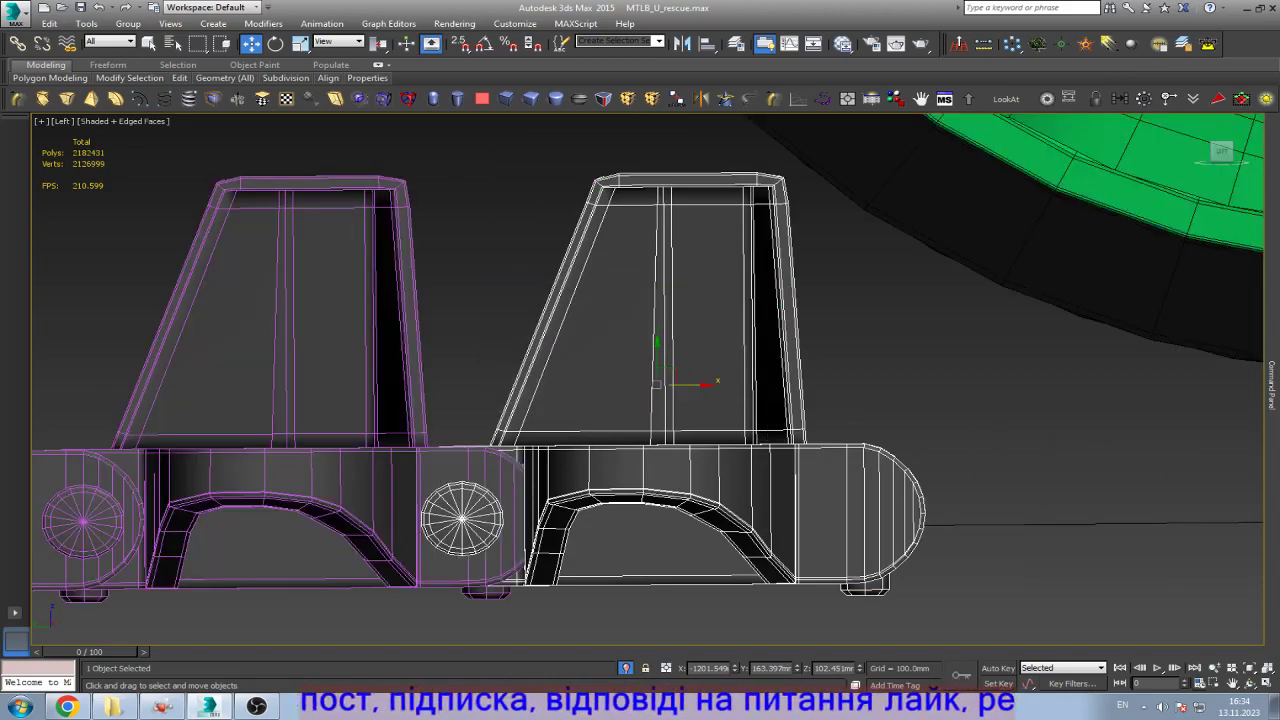
pyautogui.scroll(-2, 715, 388)
pyautogui.scroll(2, 830, 476)
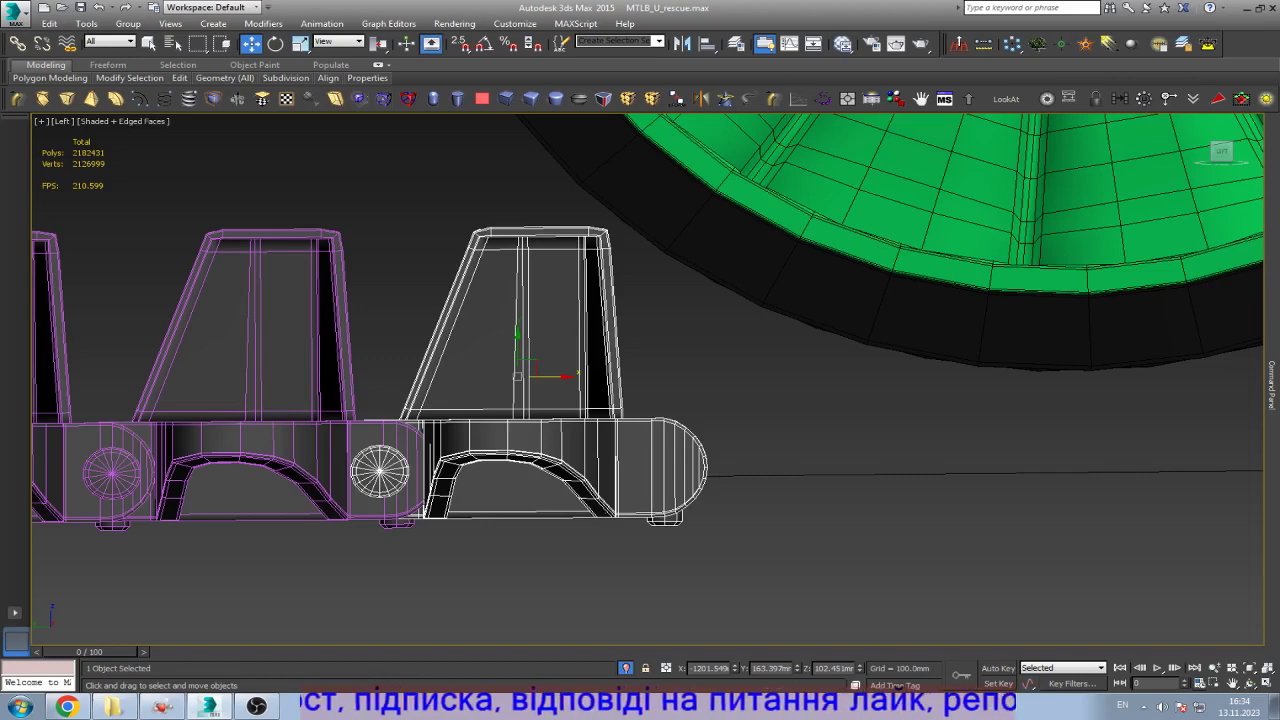
# Step: Make instanced copies of the track link, including a run of 10, forming a row
pyautogui.keyDown('shift'); pyautogui.moveTo(517, 376); pyautogui.dragTo(803, 374); pyautogui.keyUp('shift')
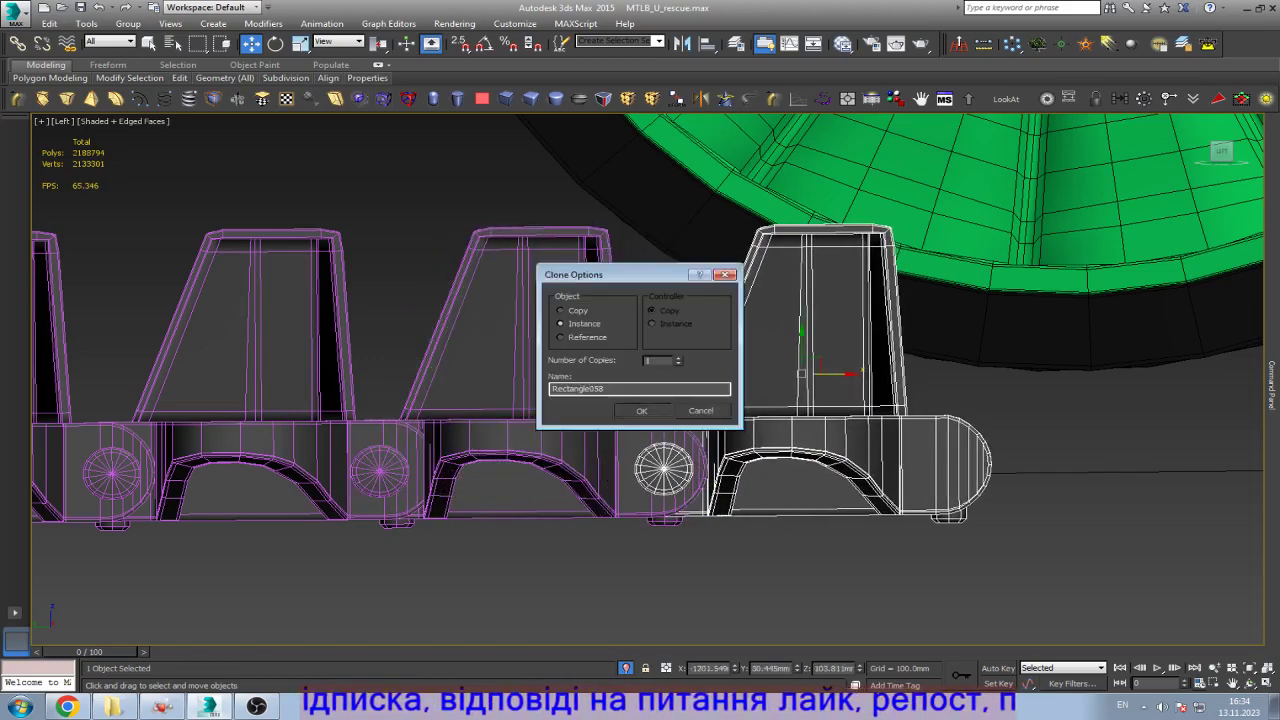
pyautogui.click(641, 410)
pyautogui.scroll(2, 1145, 367)
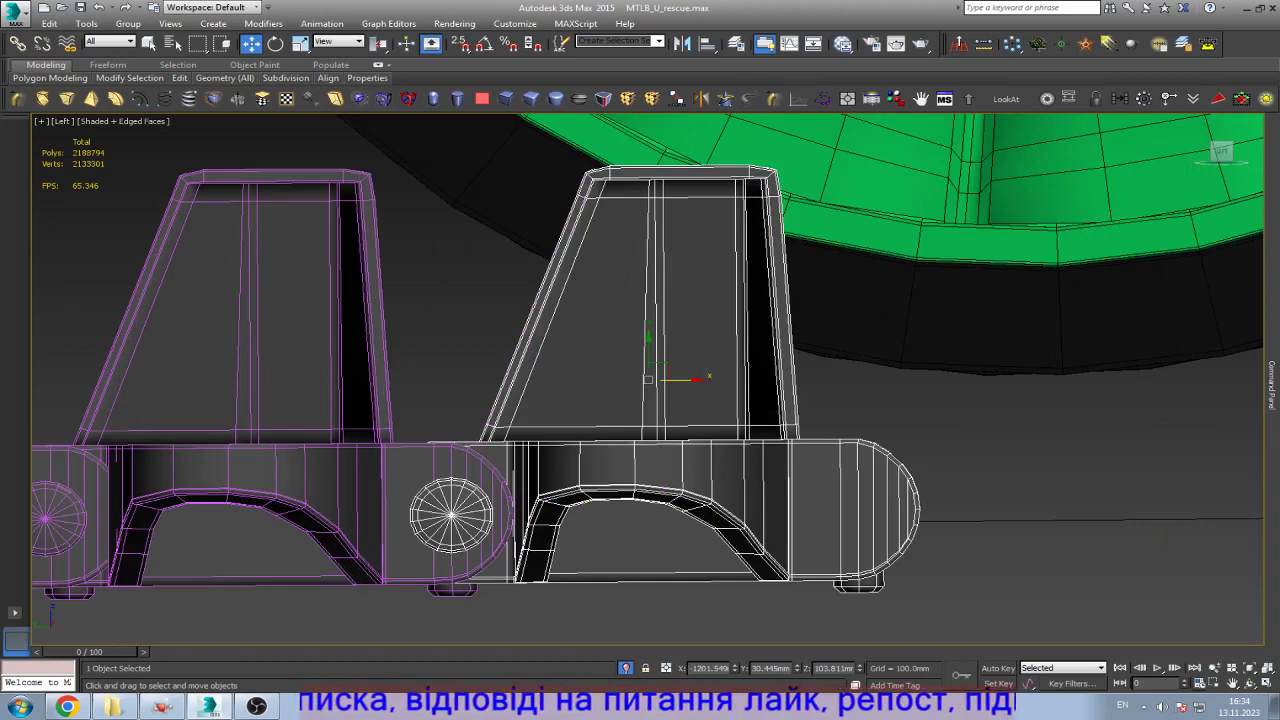
pyautogui.keyDown('shift'); pyautogui.moveTo(648, 378); pyautogui.dragTo(1055, 376); pyautogui.keyUp('shift')
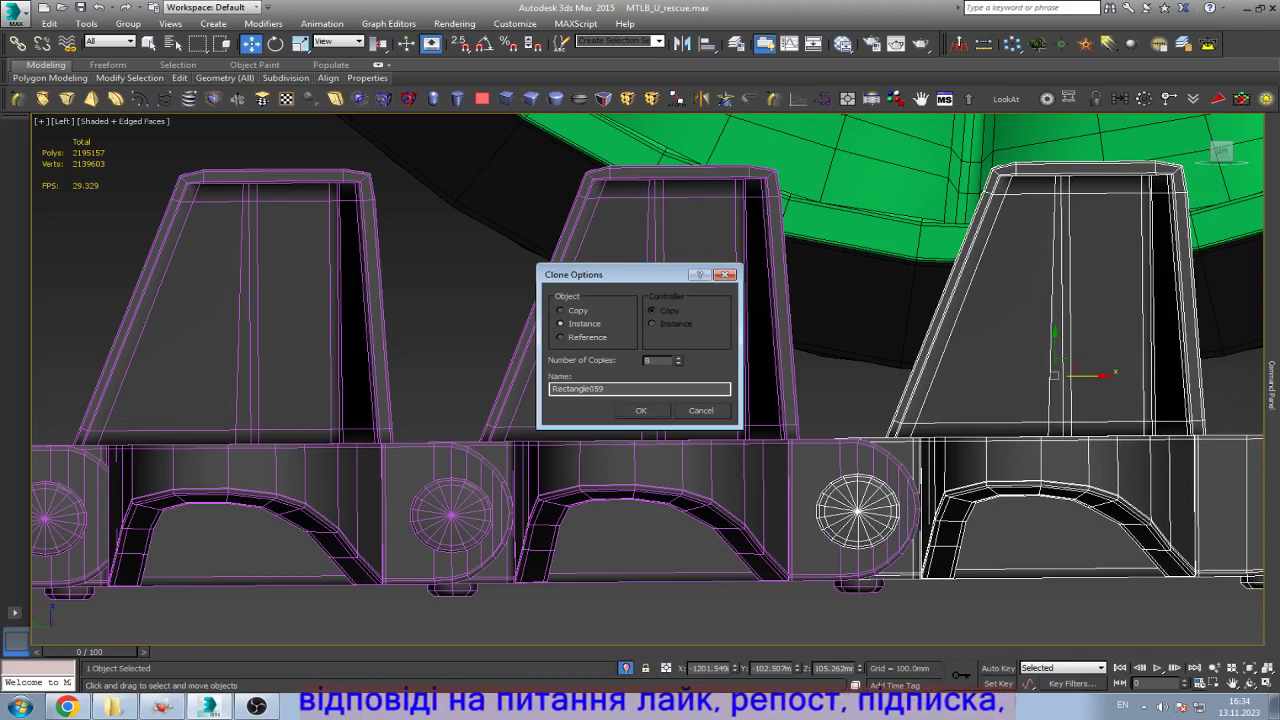
pyautogui.write('10')
pyautogui.press('Return')
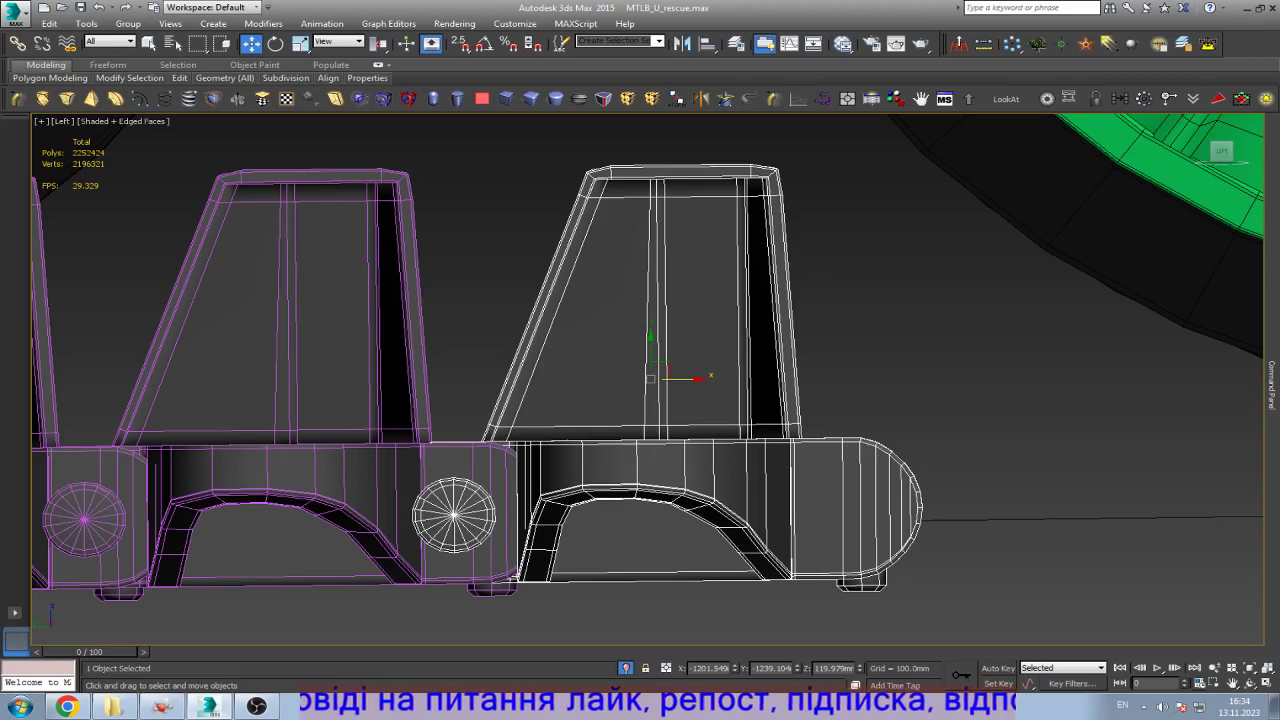
pyautogui.moveTo(680, 378)
pyautogui.mouseDown()
pyautogui.moveTo(547, 376)
pyautogui.moveTo(1068, 372)
pyautogui.mouseUp()
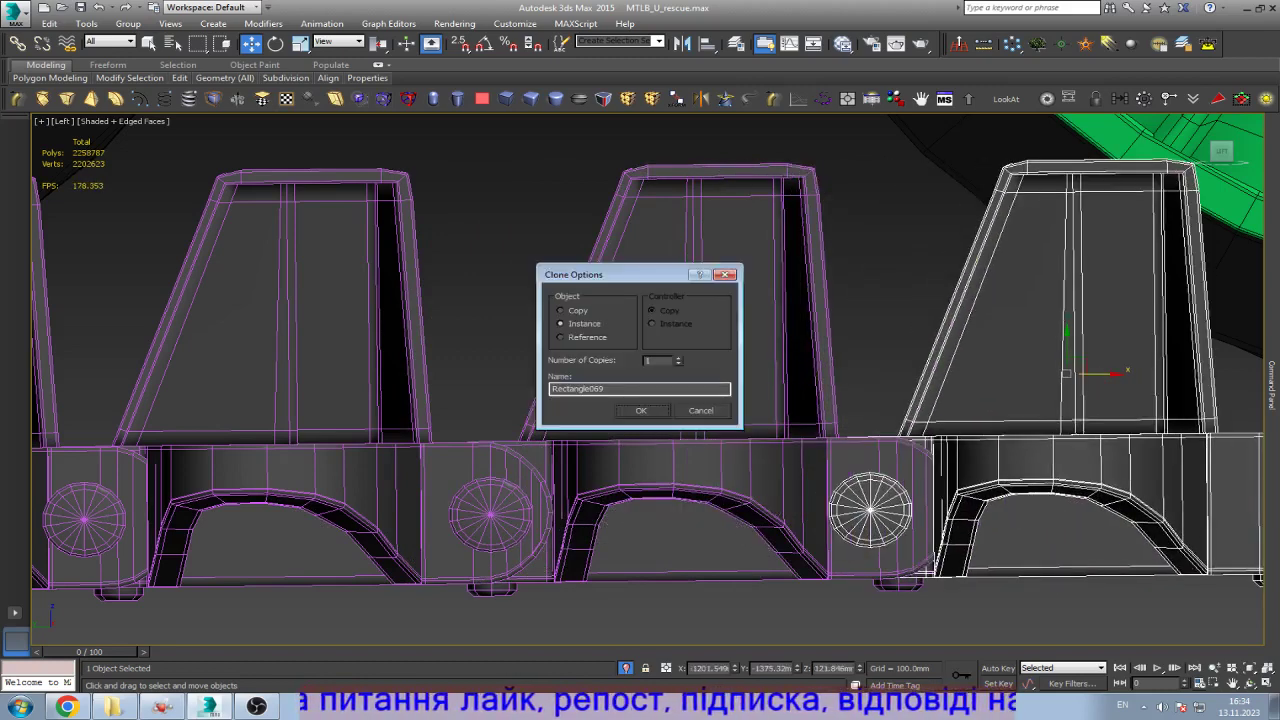
pyautogui.press('Return')
# Step: Position the newest link flush against the rest of the row
pyautogui.moveTo(1068, 375); pyautogui.dragTo(653, 378, button='middle')
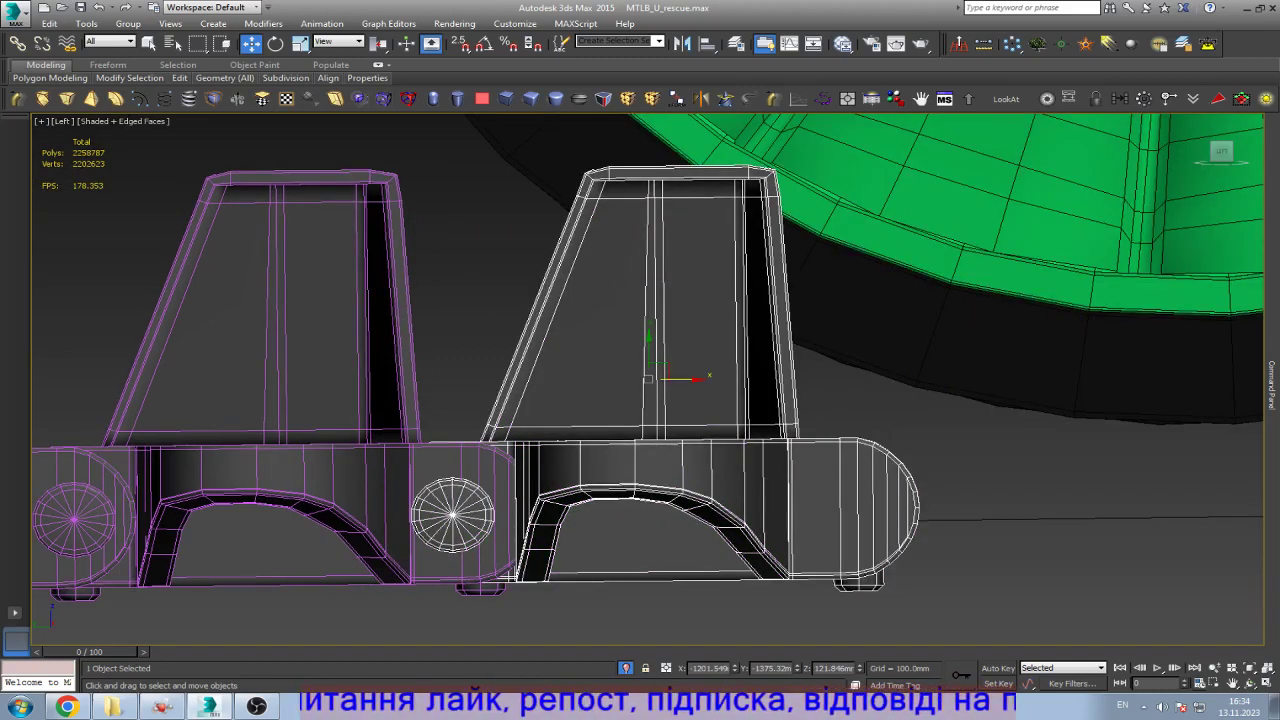
pyautogui.moveTo(650, 378); pyautogui.dragTo(673, 378)
pyautogui.scroll(-8, 859, 451)
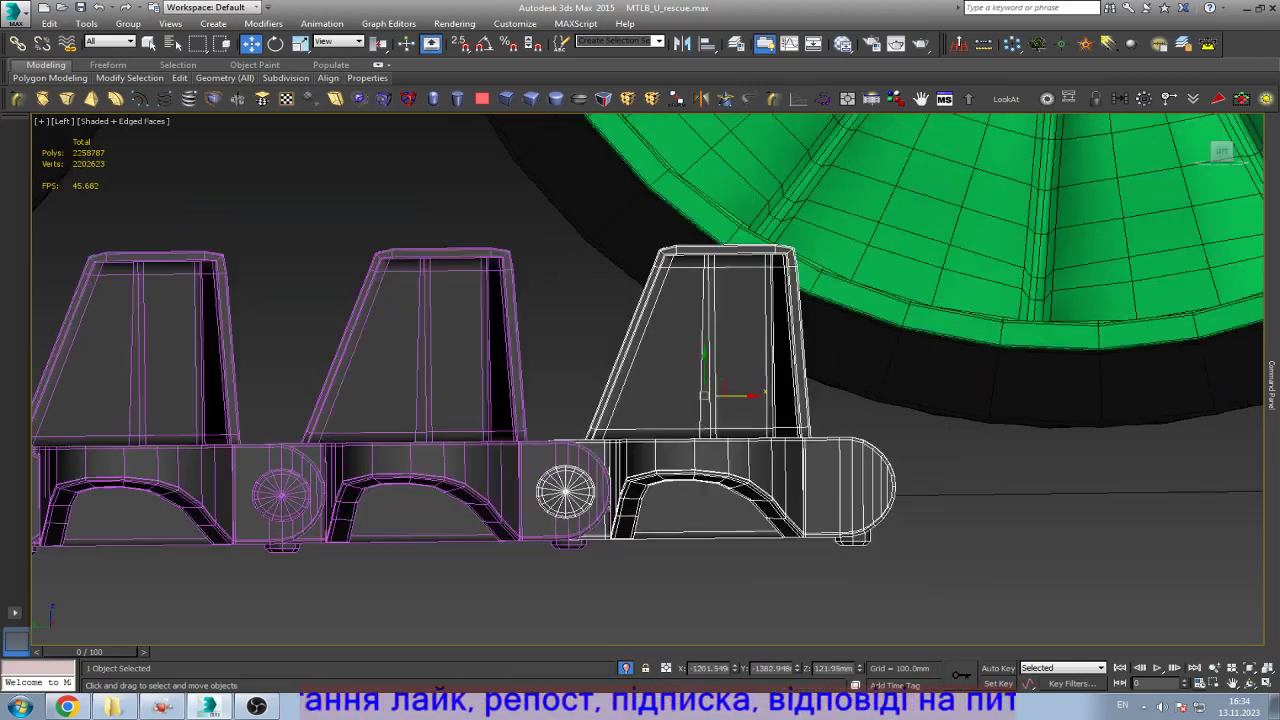
pyautogui.scroll(8, 581, 464)
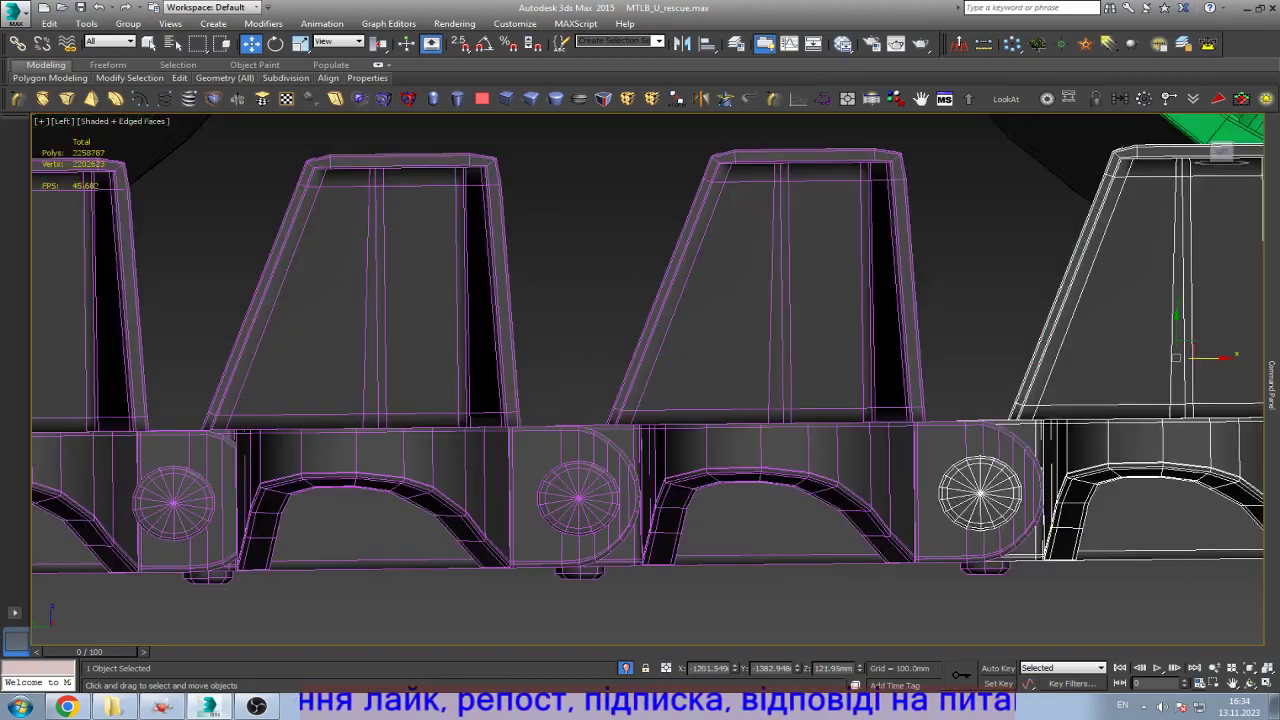
# Step: Select four track links and slide them left along X to close the gap
pyautogui.keyDown('ctrl'); pyautogui.click(780, 300); pyautogui.keyUp('ctrl')
pyautogui.keyDown('ctrl'); pyautogui.click(400, 300); pyautogui.keyUp('ctrl')
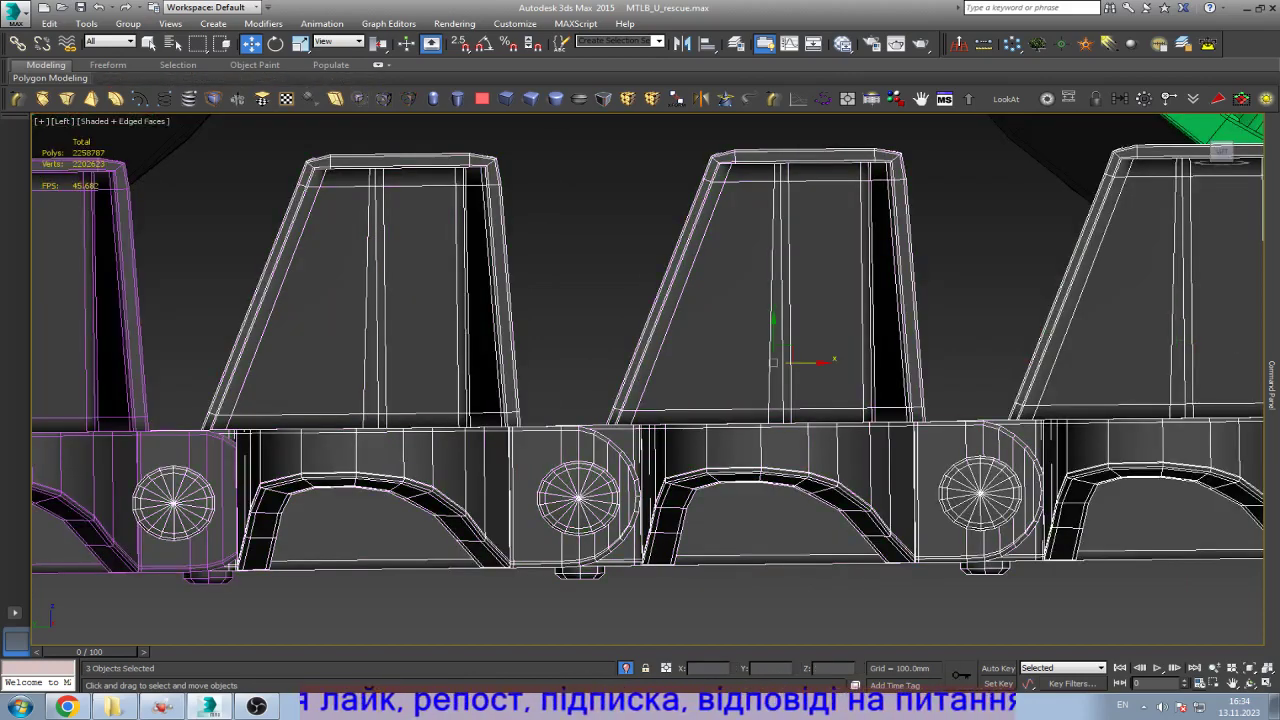
pyautogui.moveTo(805, 362)
pyautogui.mouseDown()
pyautogui.moveTo(655, 362)
pyautogui.moveTo(877, 362)
pyautogui.moveTo(805, 360)
pyautogui.mouseUp()
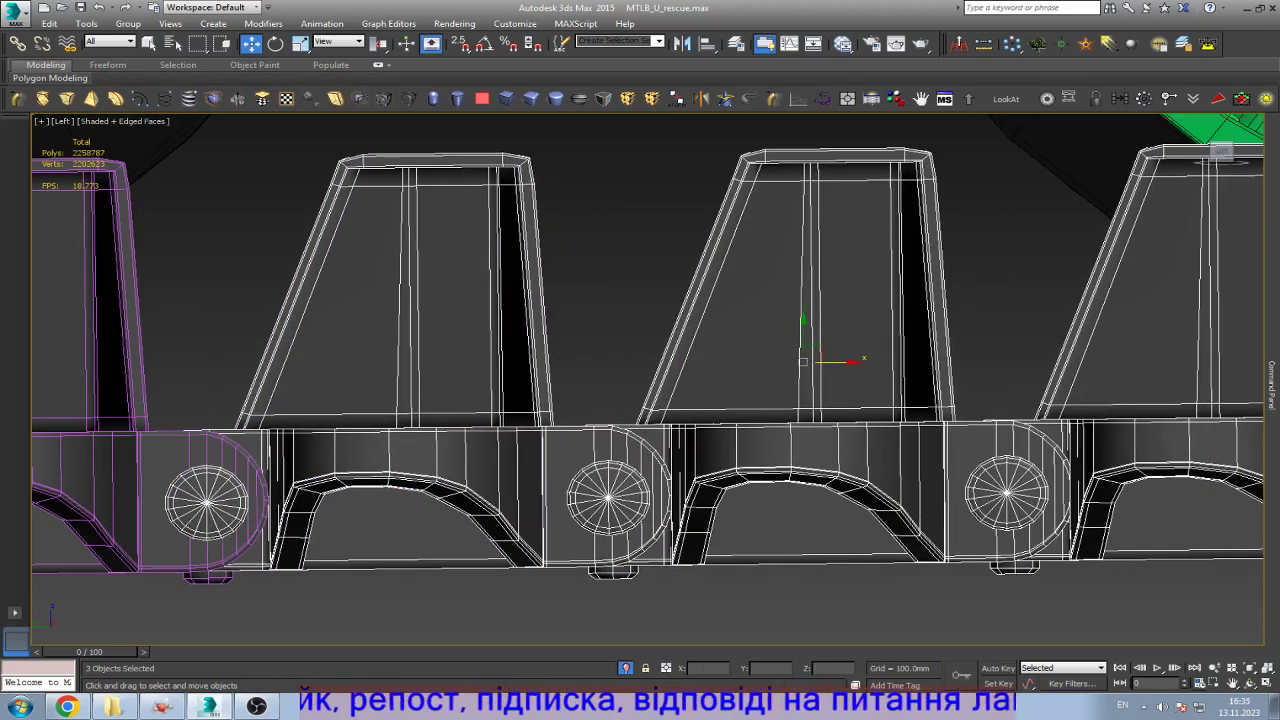
pyautogui.scroll(-3, 640, 400)
pyautogui.keyDown('ctrl'); pyautogui.click(229, 436); pyautogui.keyUp('ctrl')
pyautogui.moveTo(657, 371); pyautogui.dragTo(709, 379)
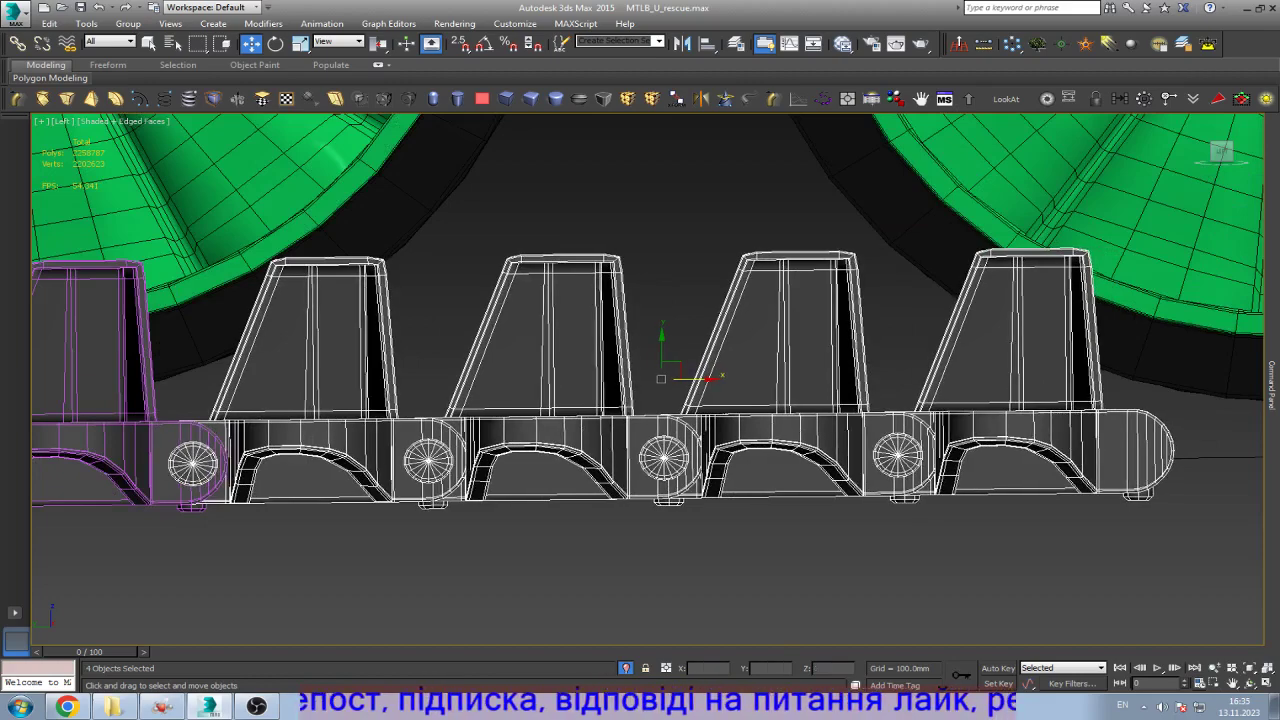
# Step: Select the track row links, dropping the four road wheels from the selection
pyautogui.scroll(-6, 709, 379)
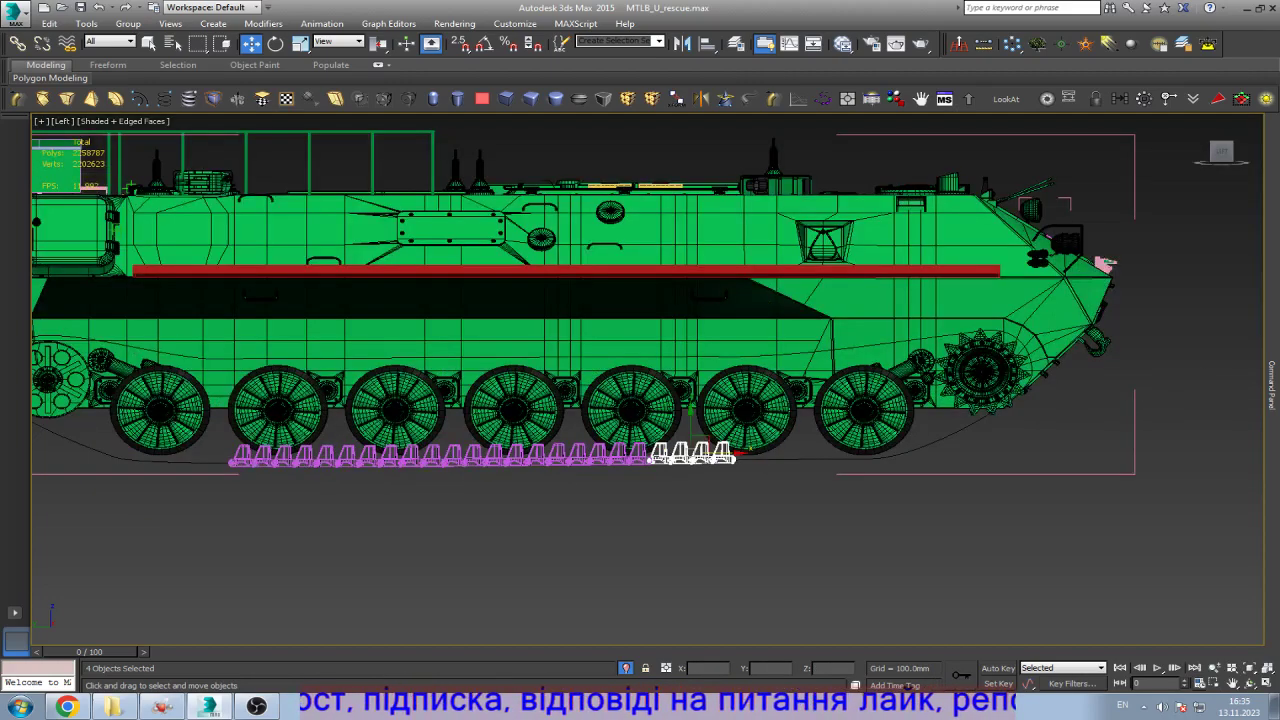
pyautogui.scroll(6, 246, 458)
pyautogui.keyDown('ctrl'); pyautogui.click(238, 450); pyautogui.keyUp('ctrl')
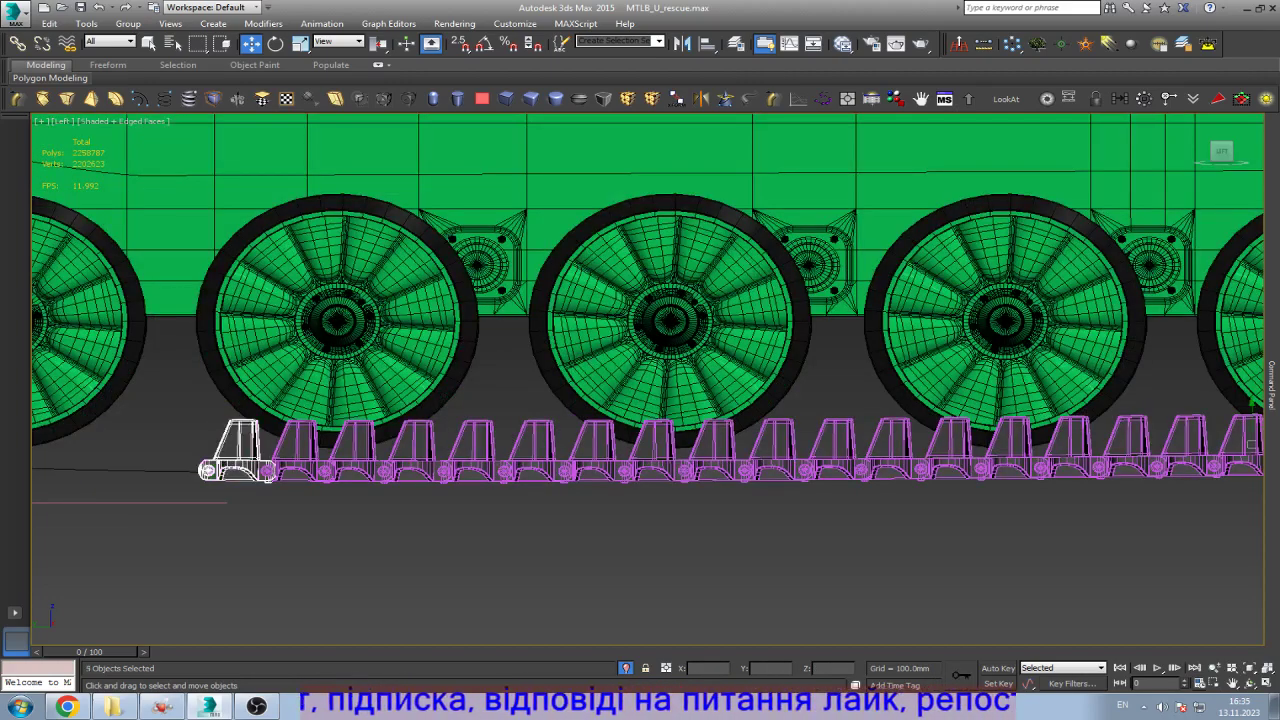
pyautogui.keyDown('ctrl'); pyautogui.click(296, 450); pyautogui.keyUp('ctrl')
pyautogui.keyDown('ctrl'); pyautogui.click(356, 450); pyautogui.keyUp('ctrl')
pyautogui.keyDown('ctrl'); pyautogui.click(416, 450); pyautogui.keyUp('ctrl')
pyautogui.scroll(-2, 414, 448)
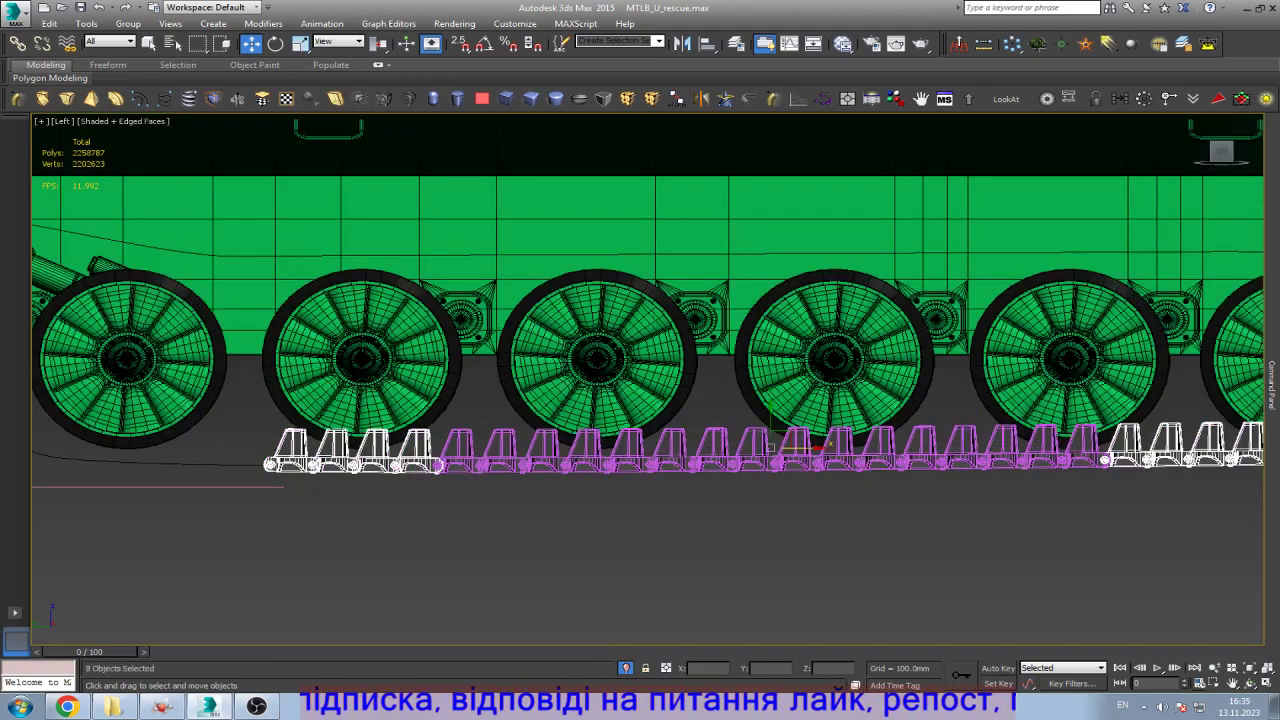
pyautogui.keyDown('ctrl'); pyautogui.moveTo(428, 430); pyautogui.dragTo(1112, 512); pyautogui.keyUp('ctrl')
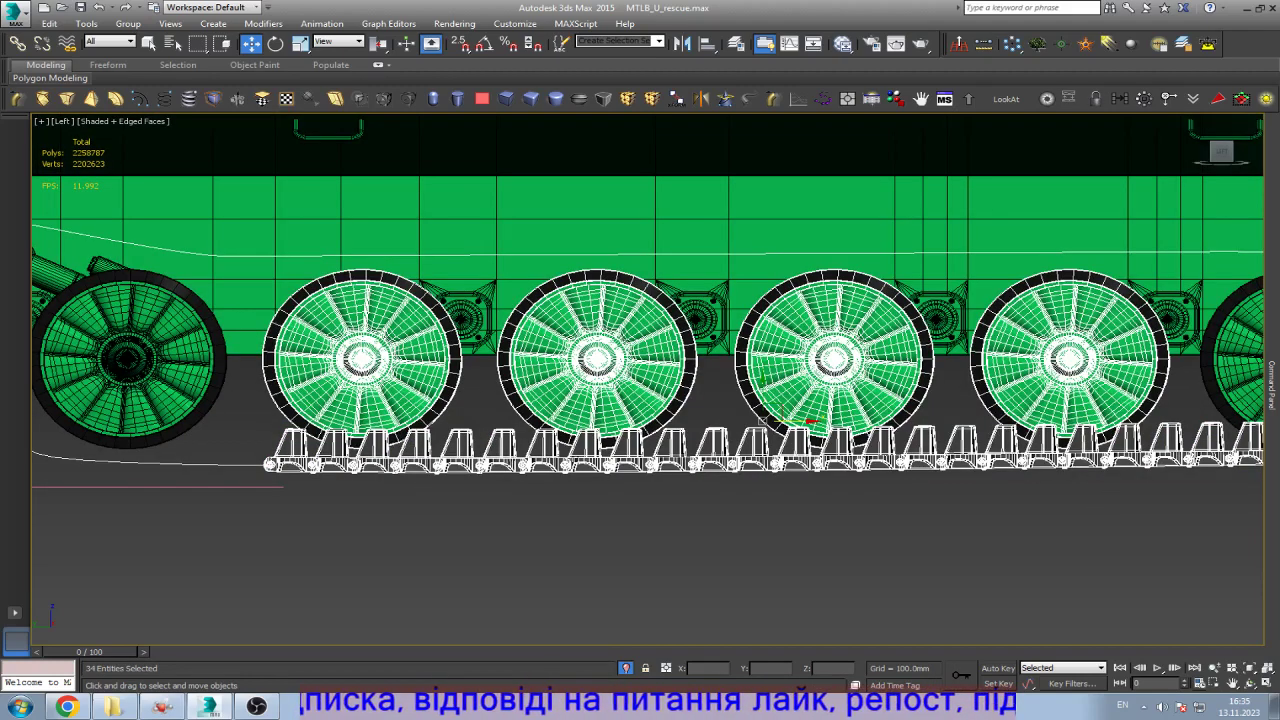
pyautogui.keyDown('alt'); pyautogui.click(1070, 300); pyautogui.keyUp('alt')
pyautogui.keyDown('alt'); pyautogui.click(755, 400); pyautogui.keyUp('alt')
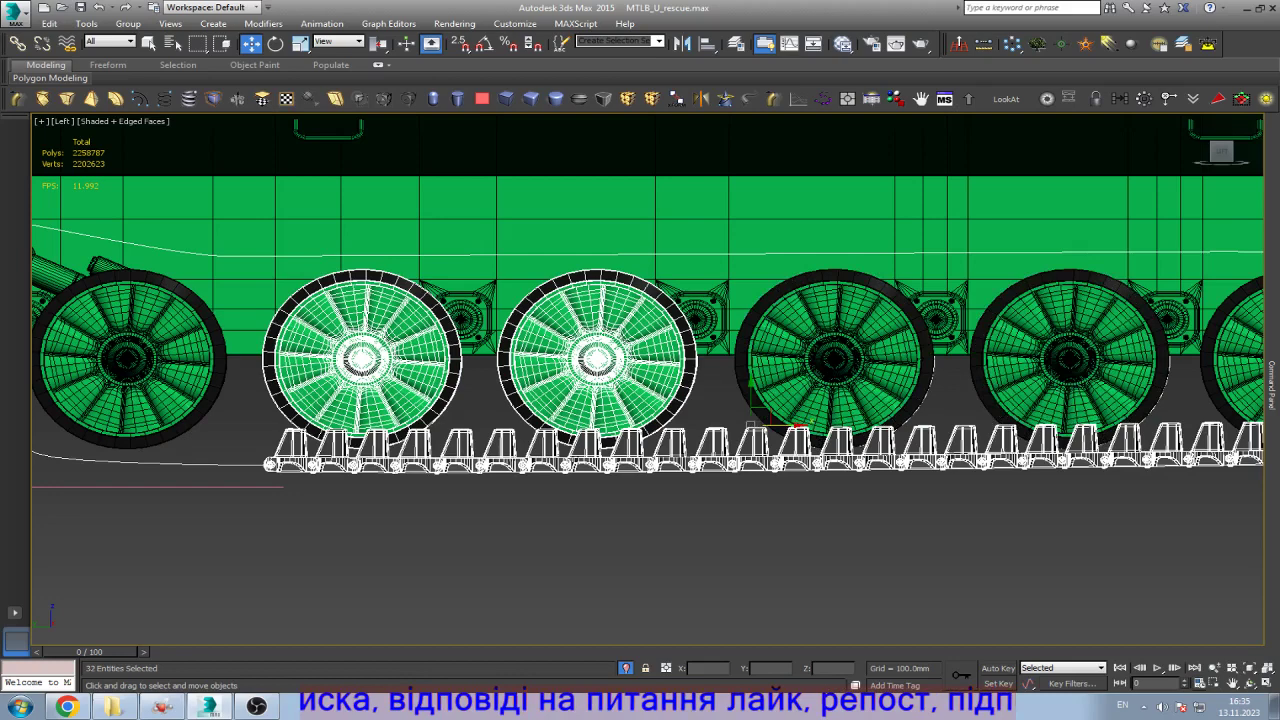
pyautogui.keyDown('alt'); pyautogui.click(362, 360); pyautogui.keyUp('alt')
pyautogui.keyDown('alt'); pyautogui.click(597, 360); pyautogui.keyUp('alt')
pyautogui.scroll(-6, 200, 490)
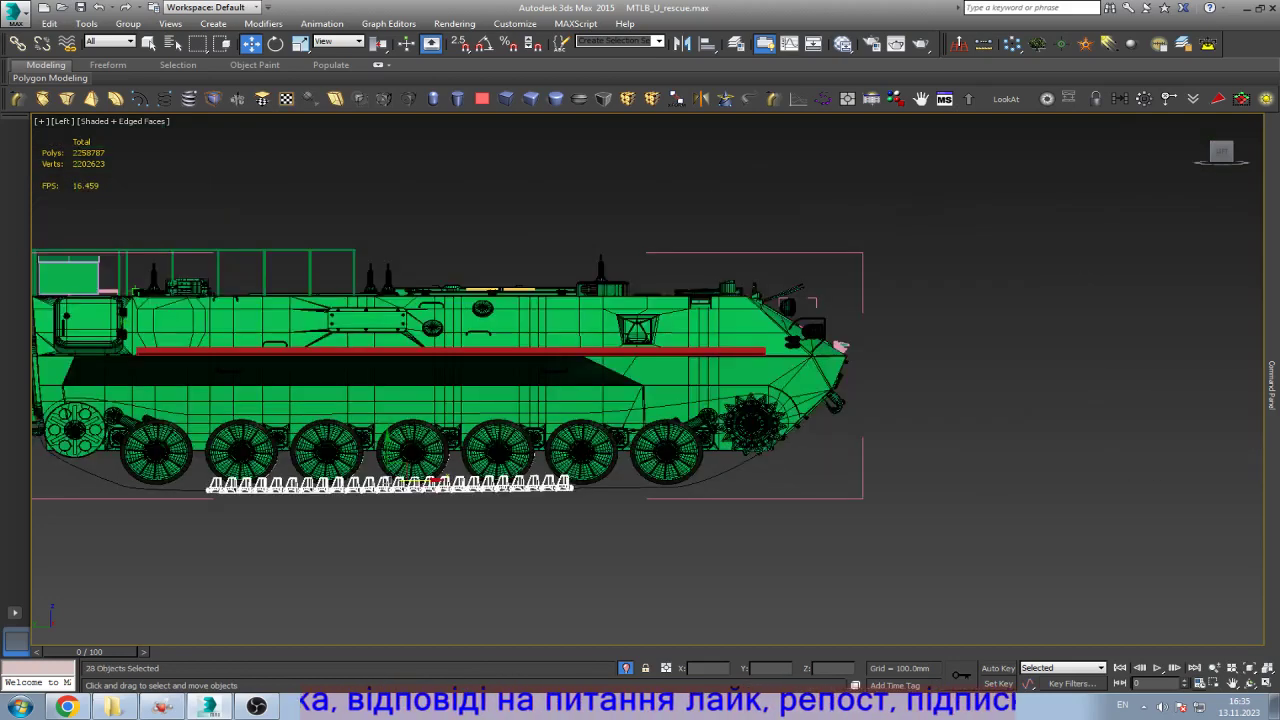
pyautogui.scroll(4, 455, 500)
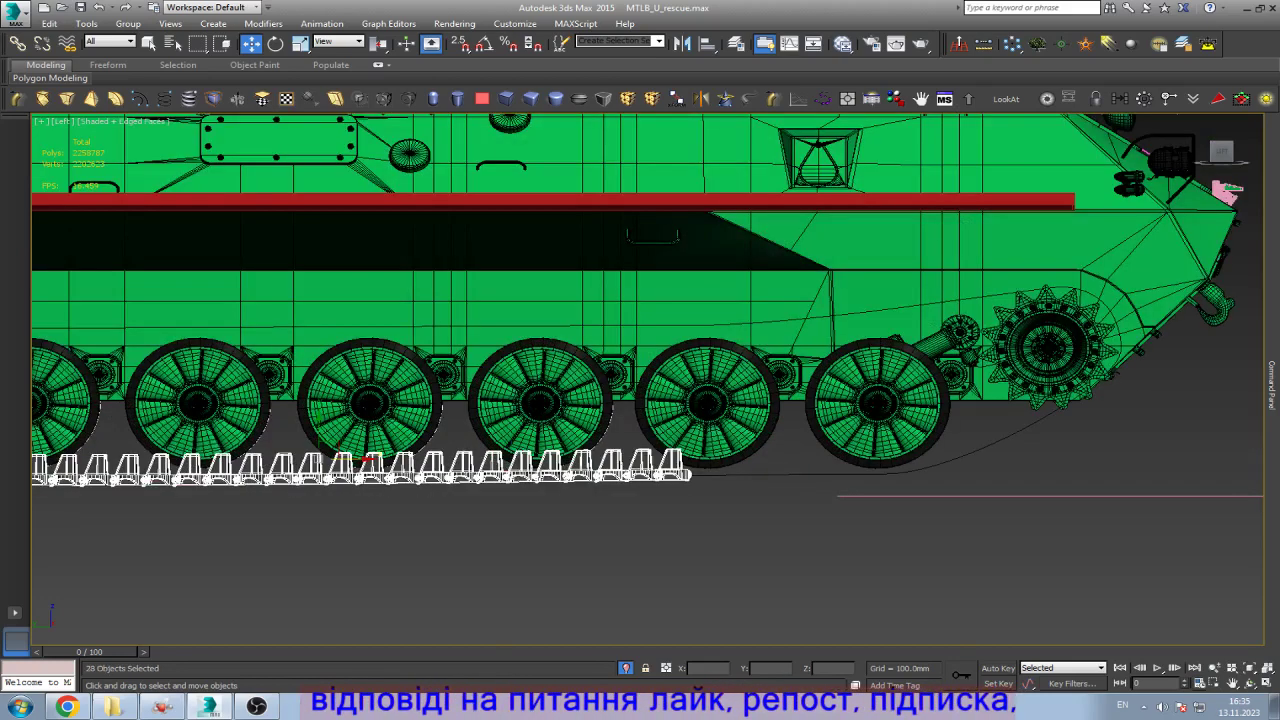
# Step: Cancel a trial copy, switch to wireframe and narrow the selection to the 24 track links
pyautogui.keyDown('shift'); pyautogui.moveTo(368, 460); pyautogui.dragTo(757, 455); pyautogui.keyUp('shift')
pyautogui.press('Escape')
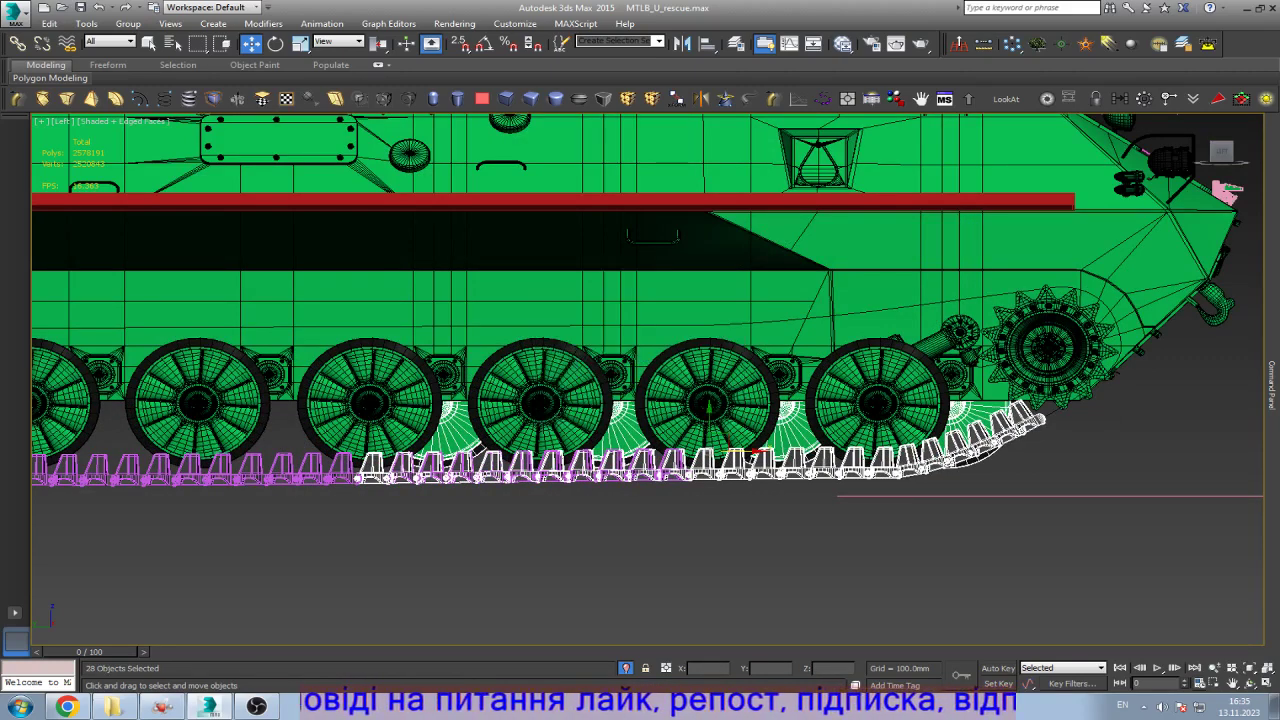
pyautogui.press('F3')
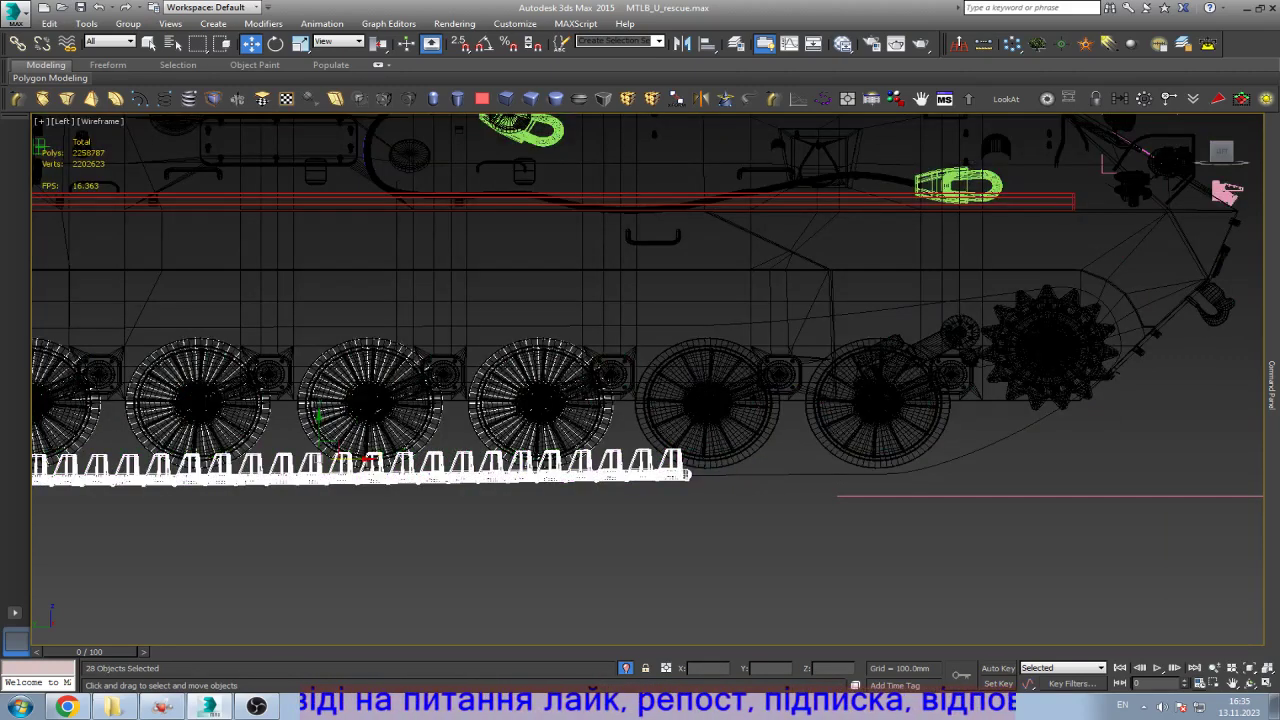
pyautogui.keyDown('alt'); pyautogui.moveTo(725, 400); pyautogui.dragTo(725, 400); pyautogui.keyUp('alt')
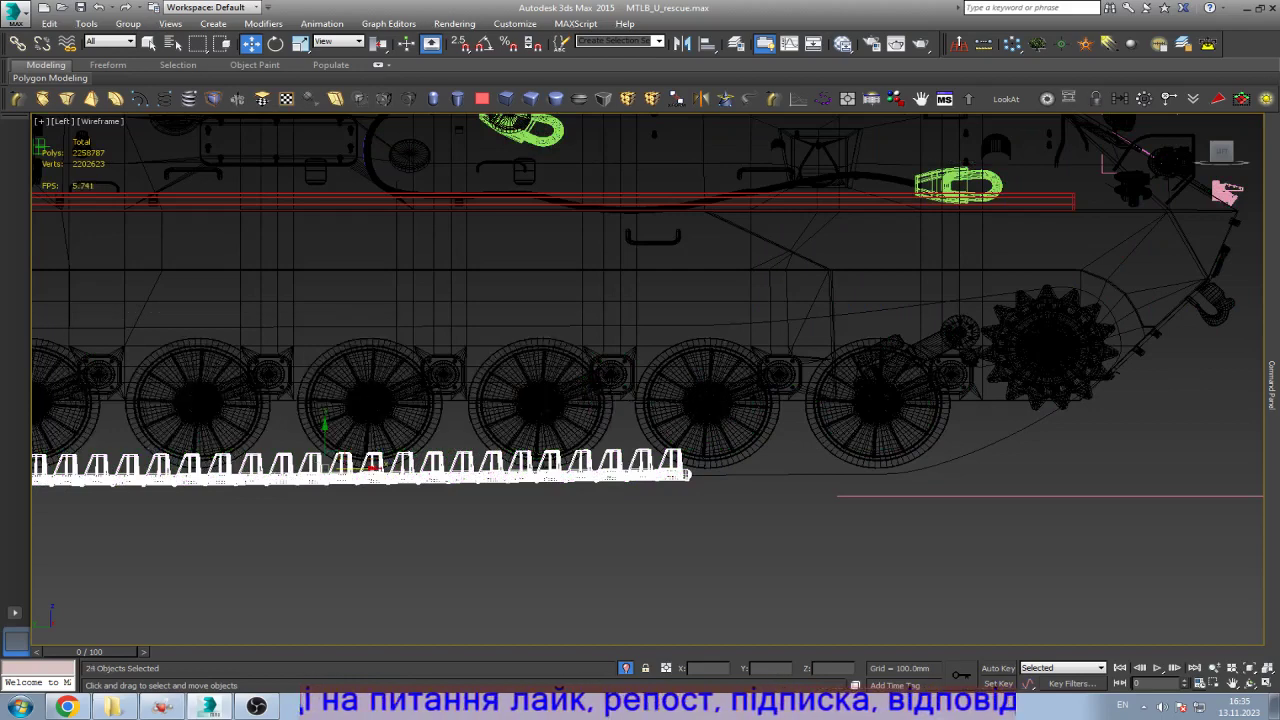
pyautogui.press('z')
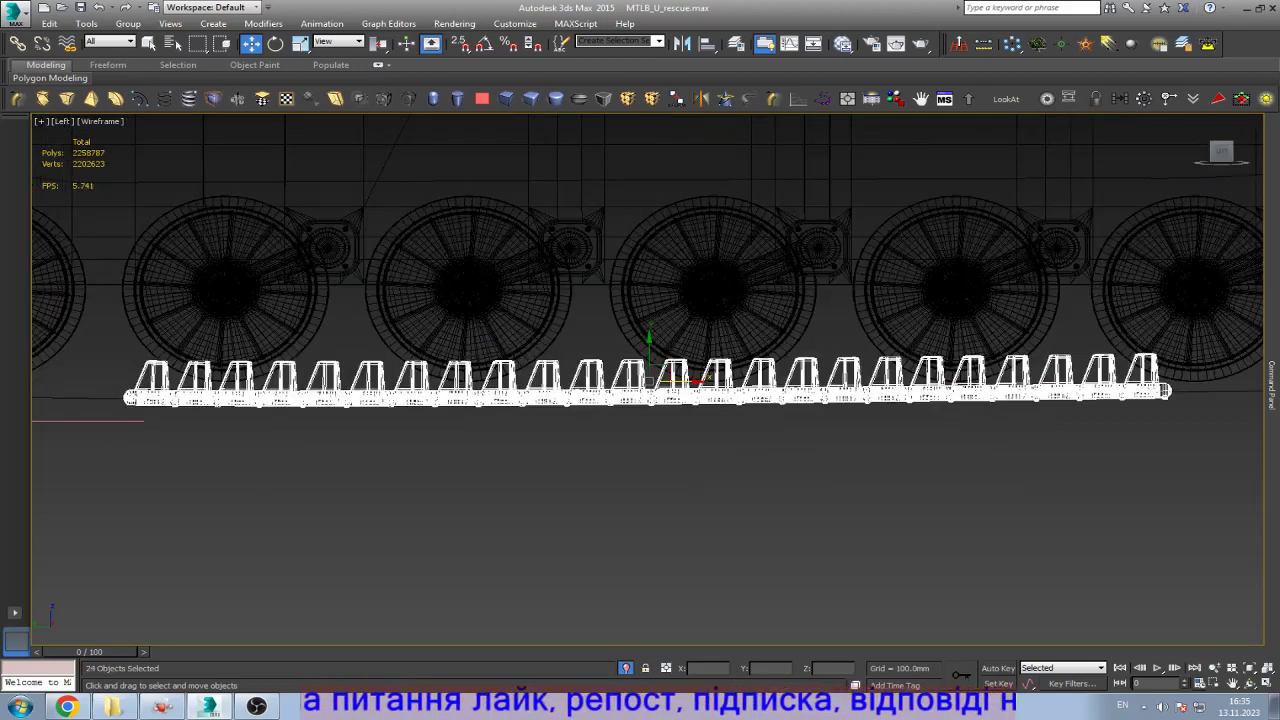
# Step: Clone the 24 links along the track and shift the copies into alignment in shaded view
pyautogui.keyDown('shift'); pyautogui.moveTo(680, 381); pyautogui.dragTo(1173, 376); pyautogui.keyUp('shift')
pyautogui.click(641, 410)
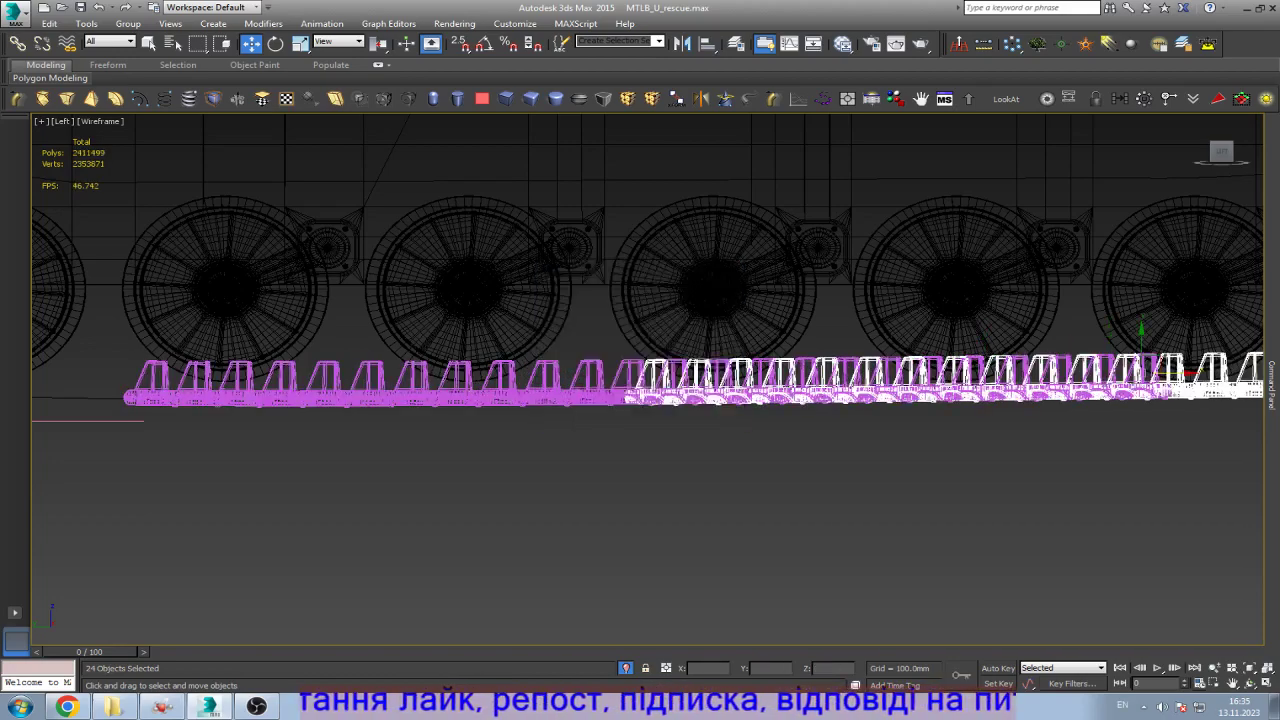
pyautogui.scroll(1, 648, 406)
pyautogui.scroll(3, 686, 398)
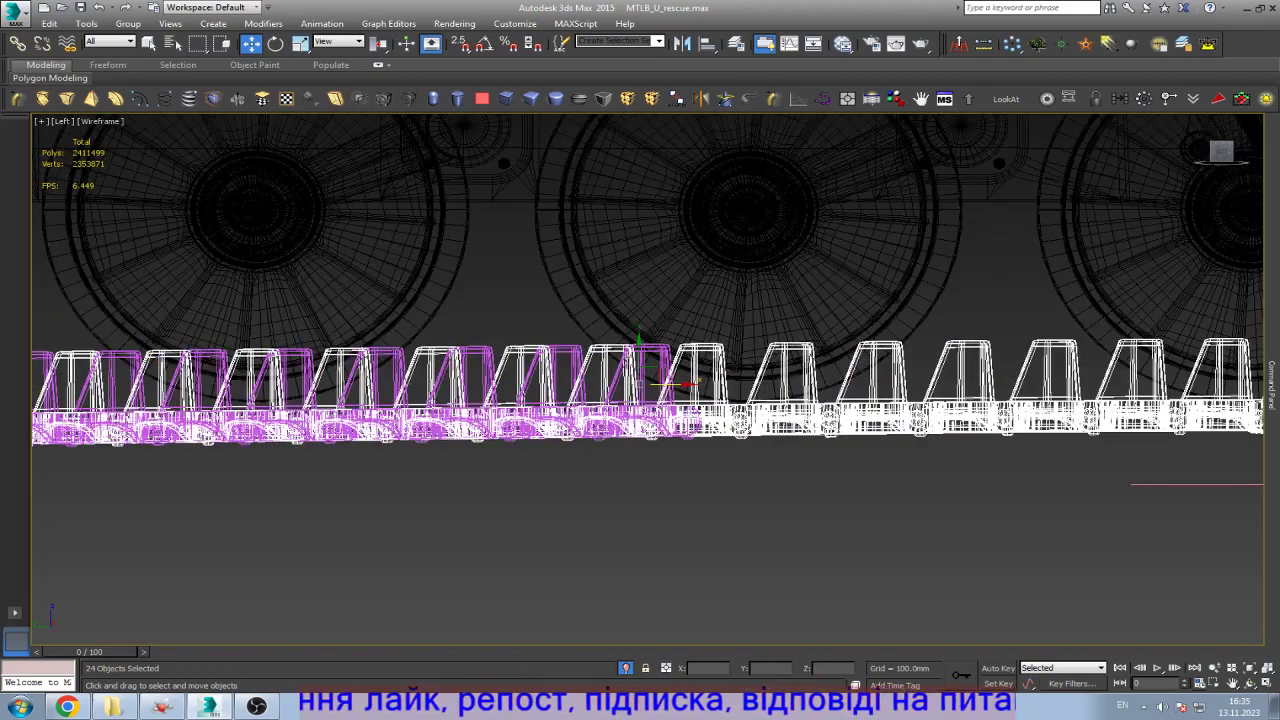
pyautogui.moveTo(686, 383); pyautogui.dragTo(1015, 348)
pyautogui.scroll(-2, 312, 518)
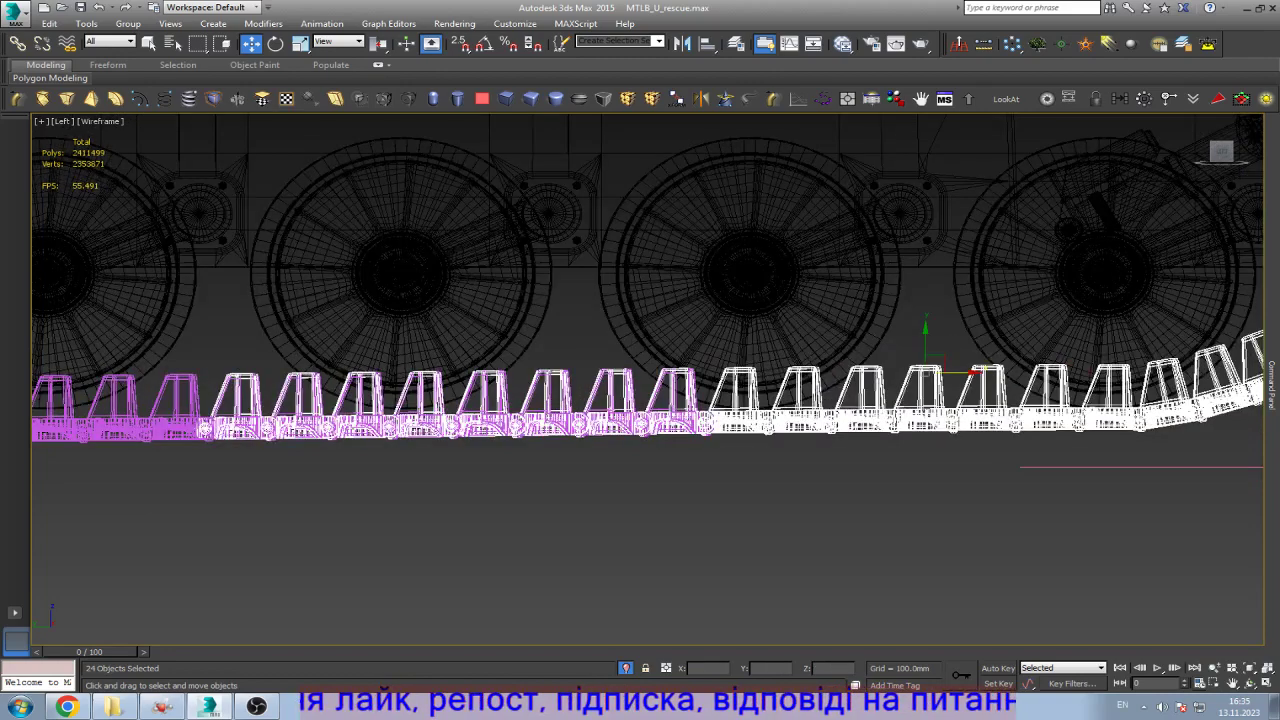
pyautogui.moveTo(860, 395); pyautogui.dragTo(1168, 327)
pyautogui.scroll(10, 588, 440)
pyautogui.press('F3')
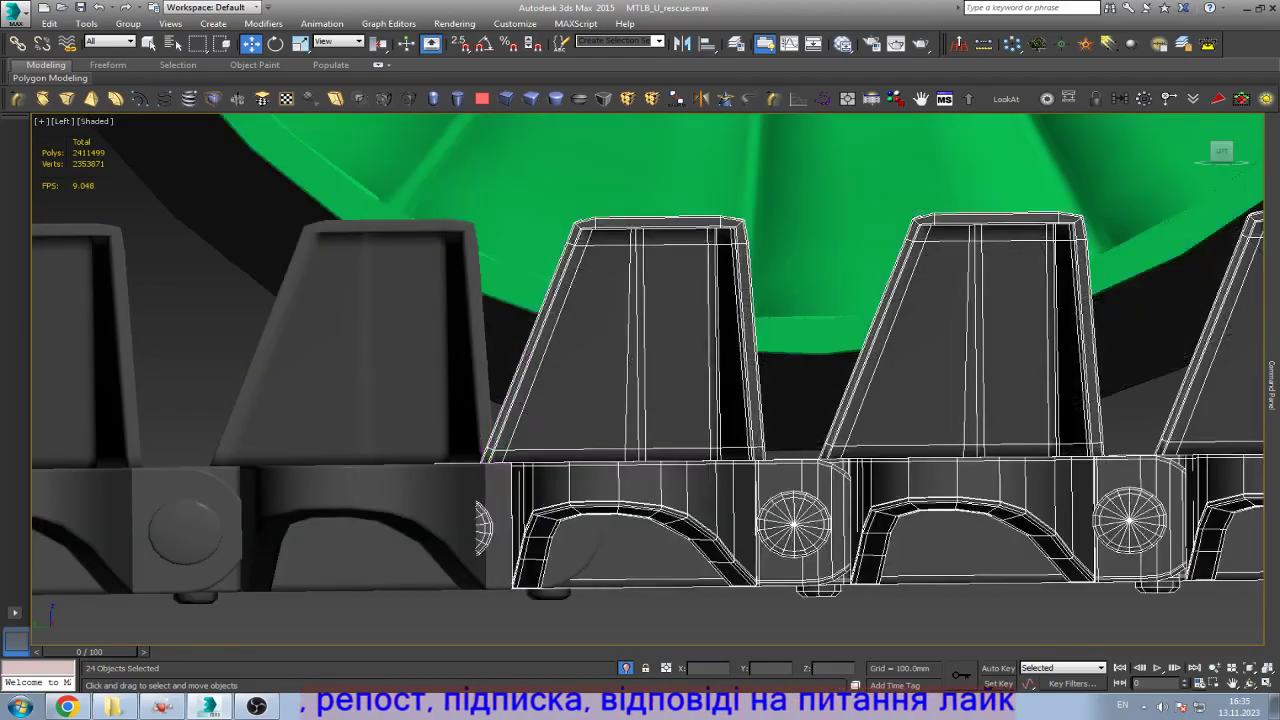
pyautogui.moveTo(733, 668); pyautogui.dragTo(733, 712)
# Step: Delete the 24 copied track links
pyautogui.scroll(-12, 800, 468)
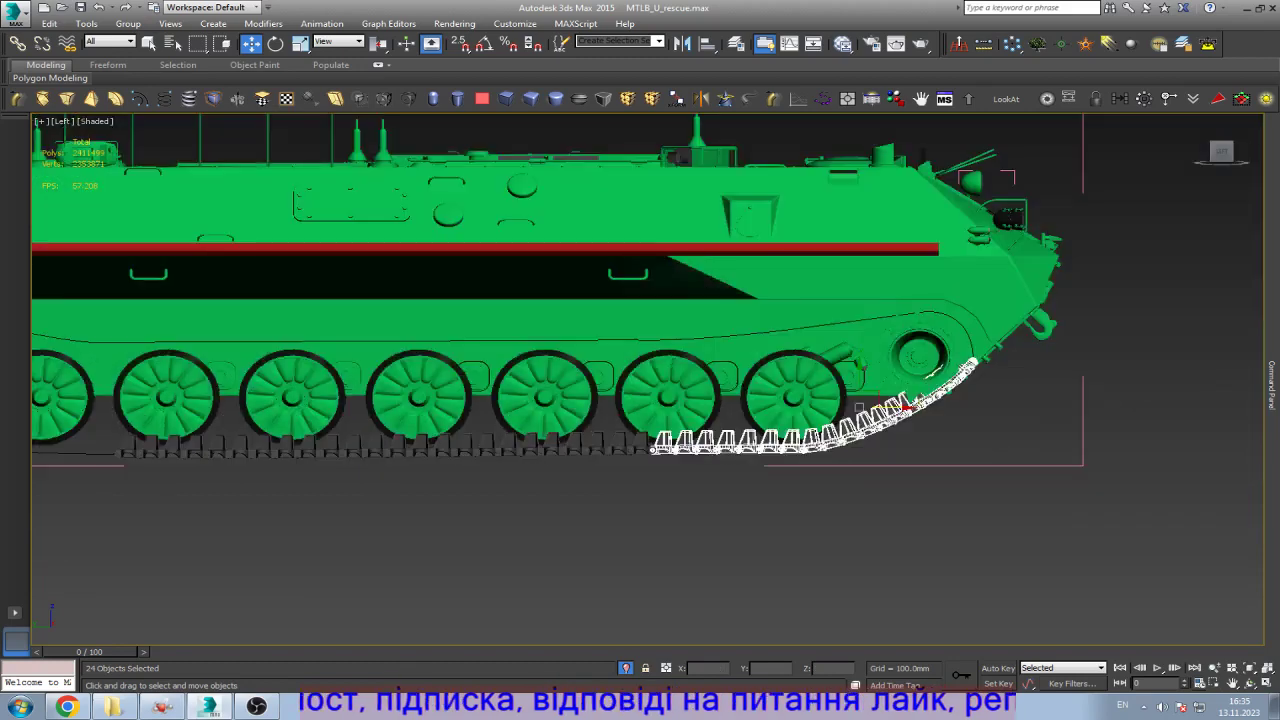
pyautogui.scroll(6, 870, 426)
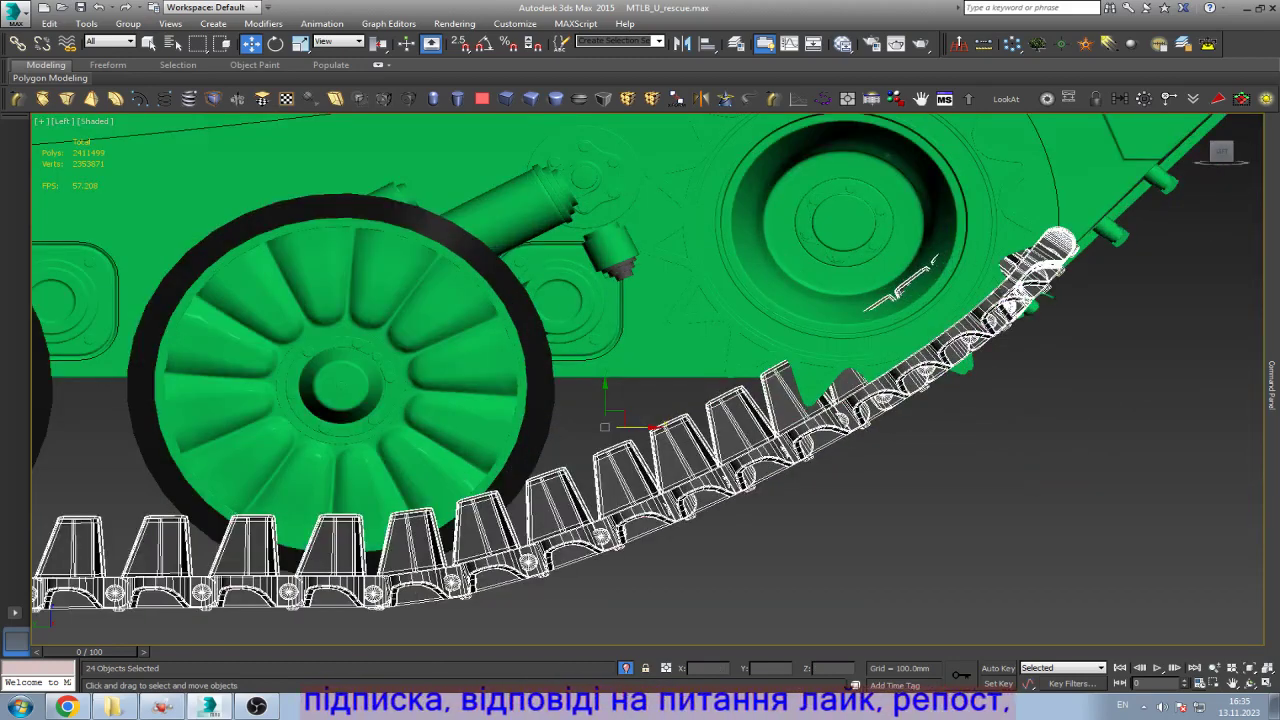
pyautogui.scroll(-2, 648, 363)
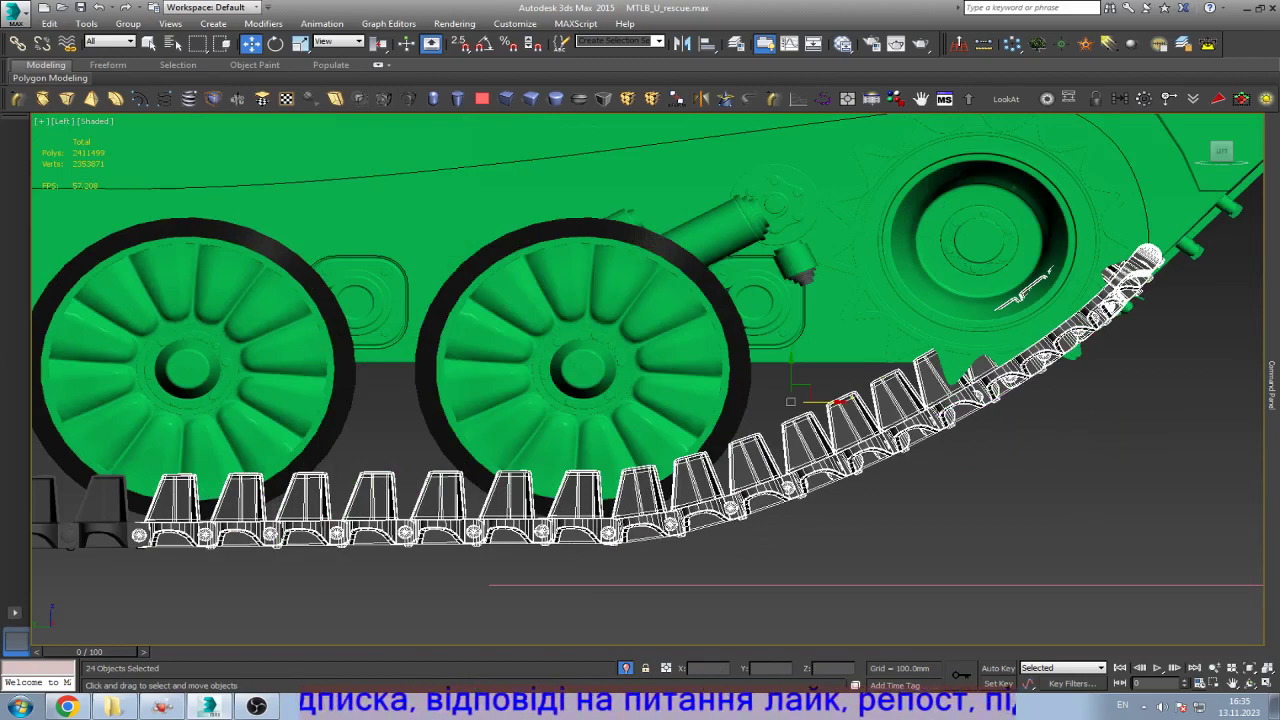
pyautogui.press('alt')
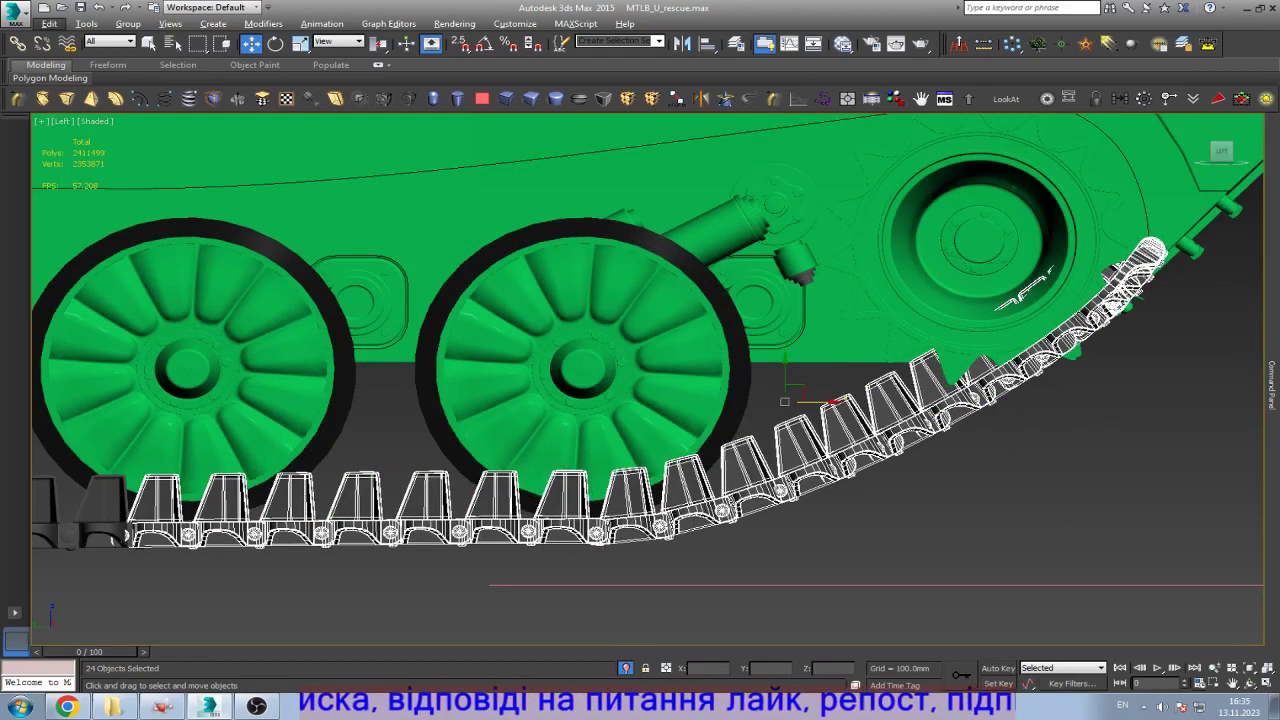
pyautogui.press('Delete')
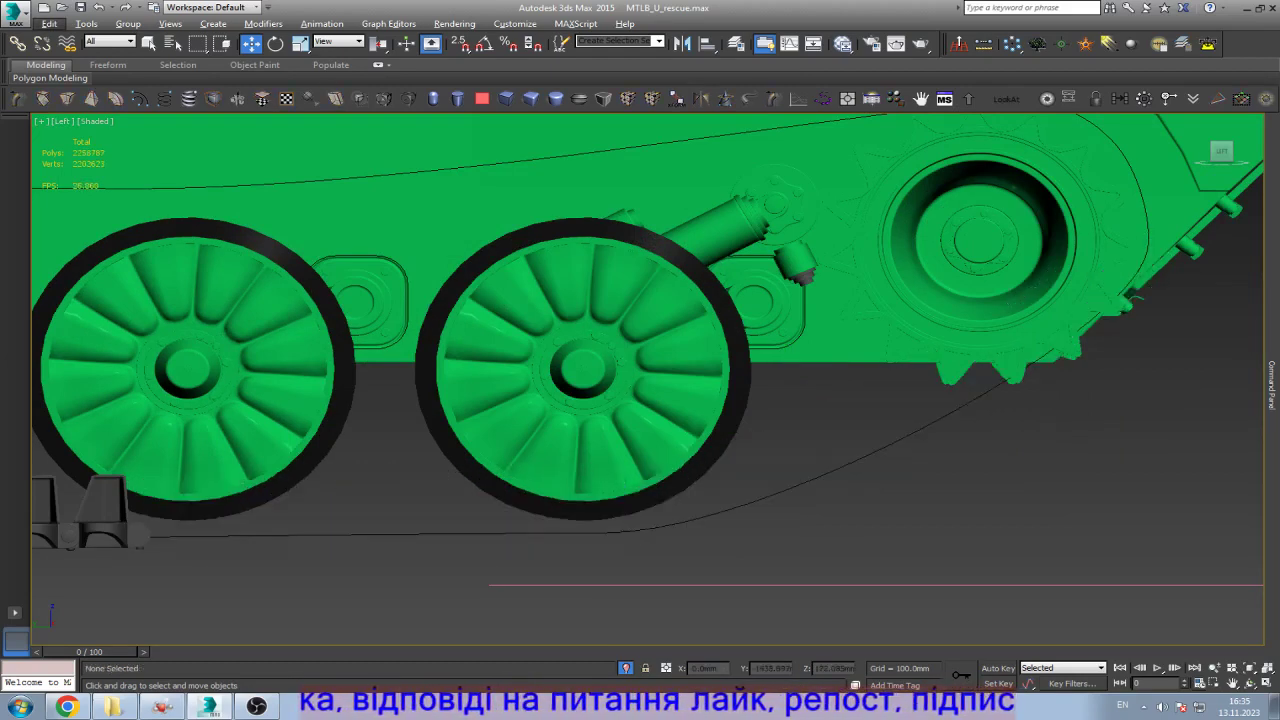
# Step: Make an instanced copy of the track link plus 2 more, and fine-tune its position
pyautogui.press('z')
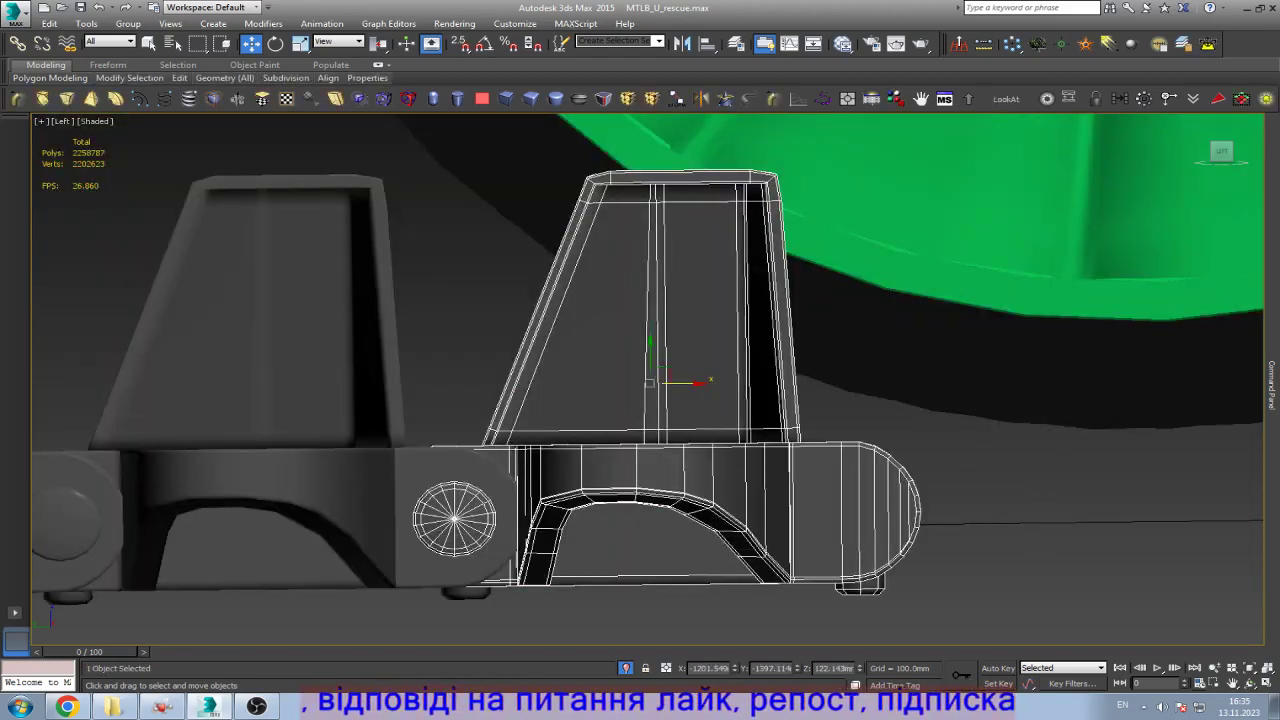
pyautogui.keyDown('shift'); pyautogui.moveTo(650, 380); pyautogui.dragTo(1062, 378); pyautogui.keyUp('shift')
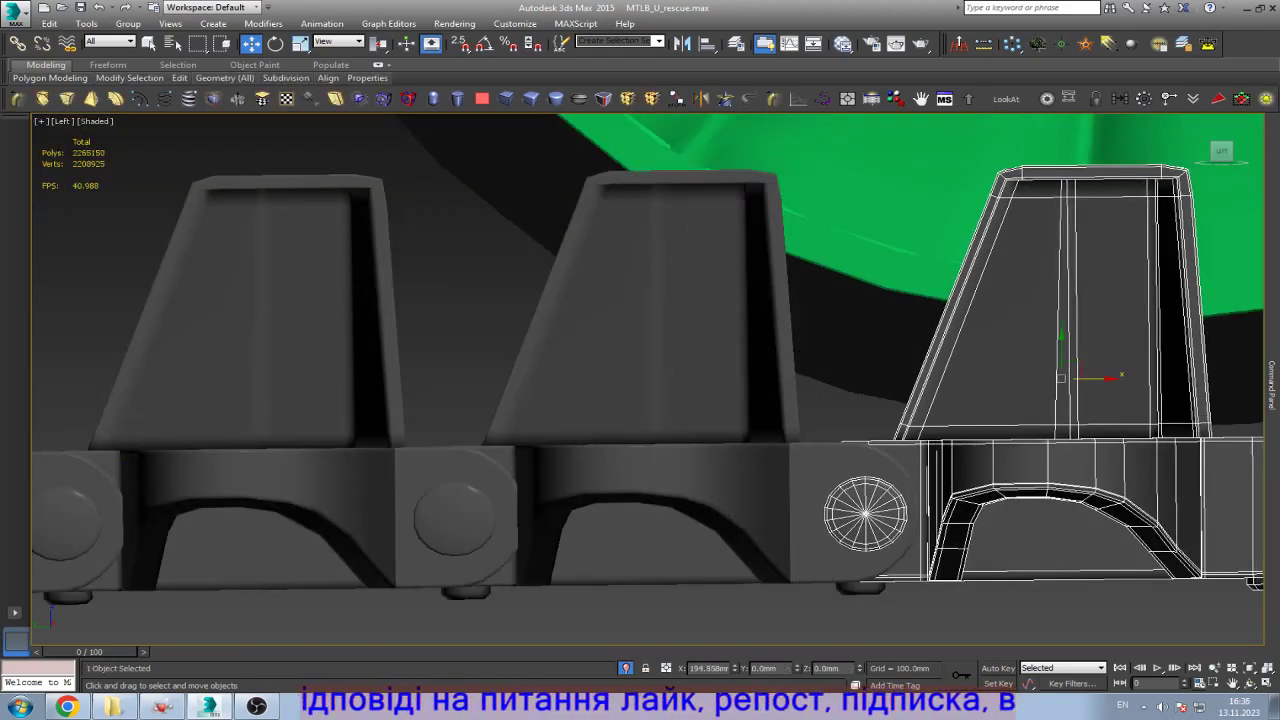
pyautogui.press('Return')
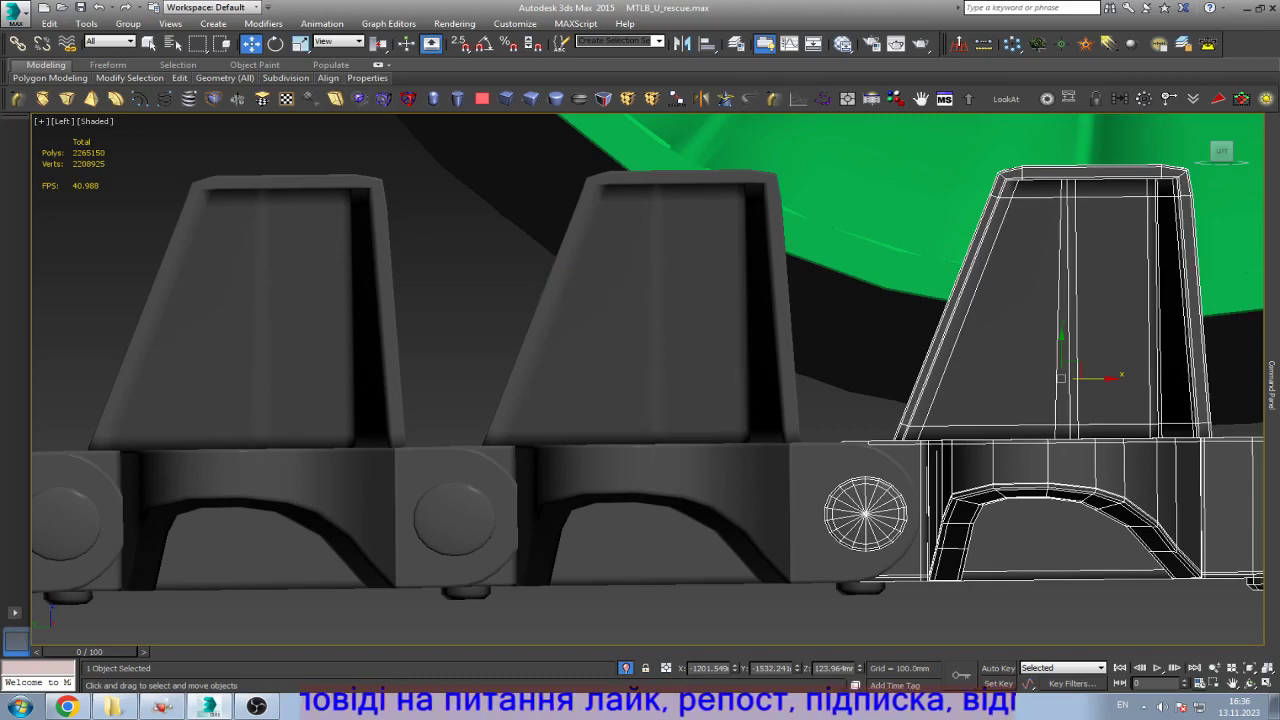
pyautogui.press('z')
pyautogui.keyDown('shift'); pyautogui.moveTo(650, 380); pyautogui.dragTo(1058, 376); pyautogui.keyUp('shift')
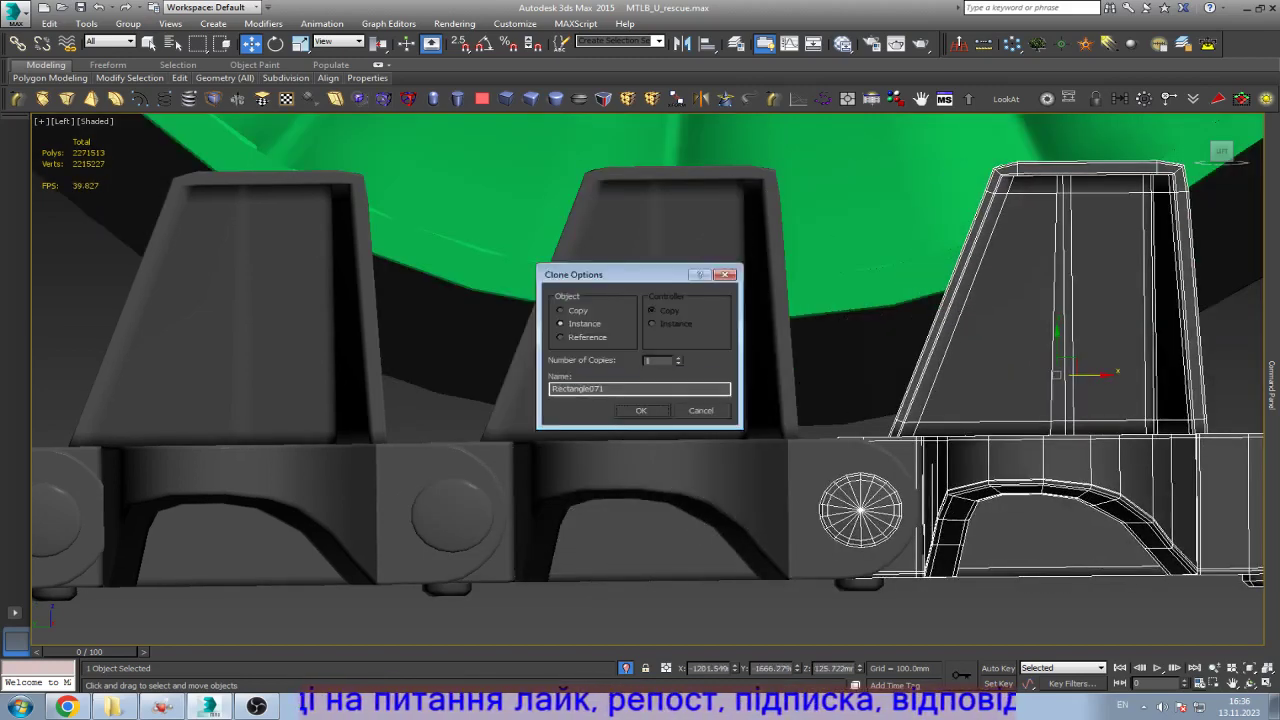
pyautogui.write('2')
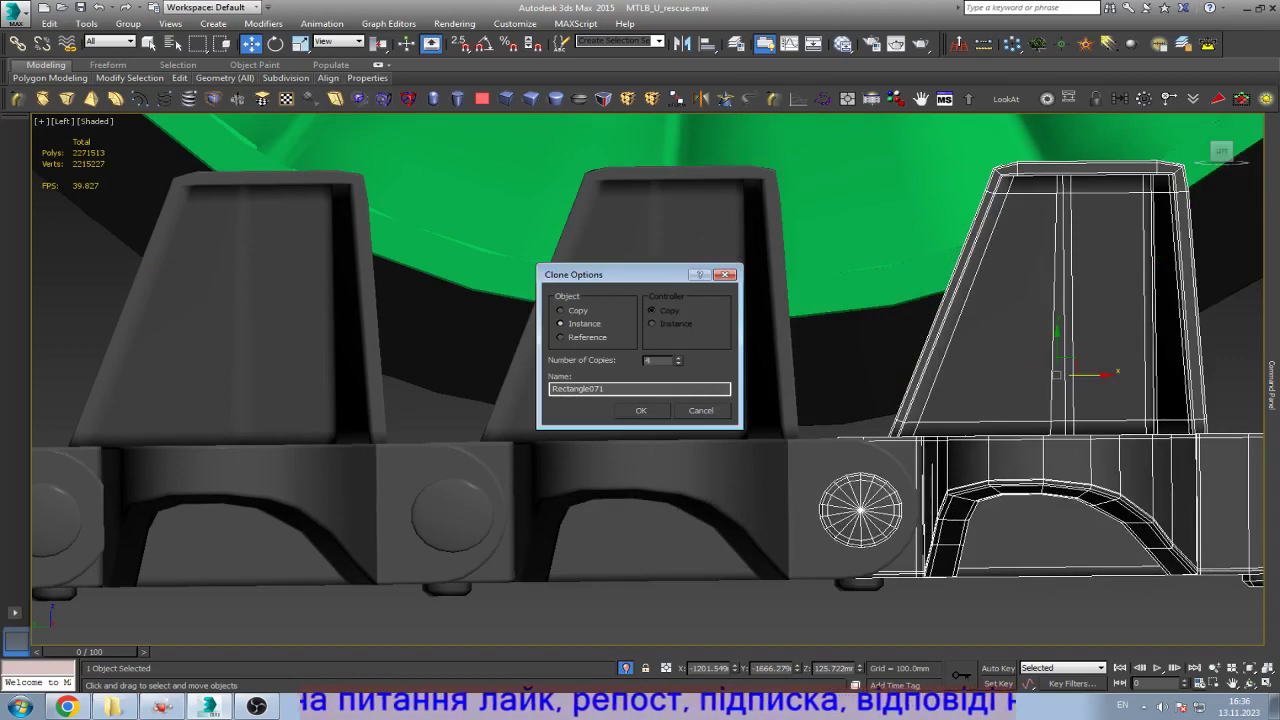
pyautogui.press('Return')
pyautogui.press('z')
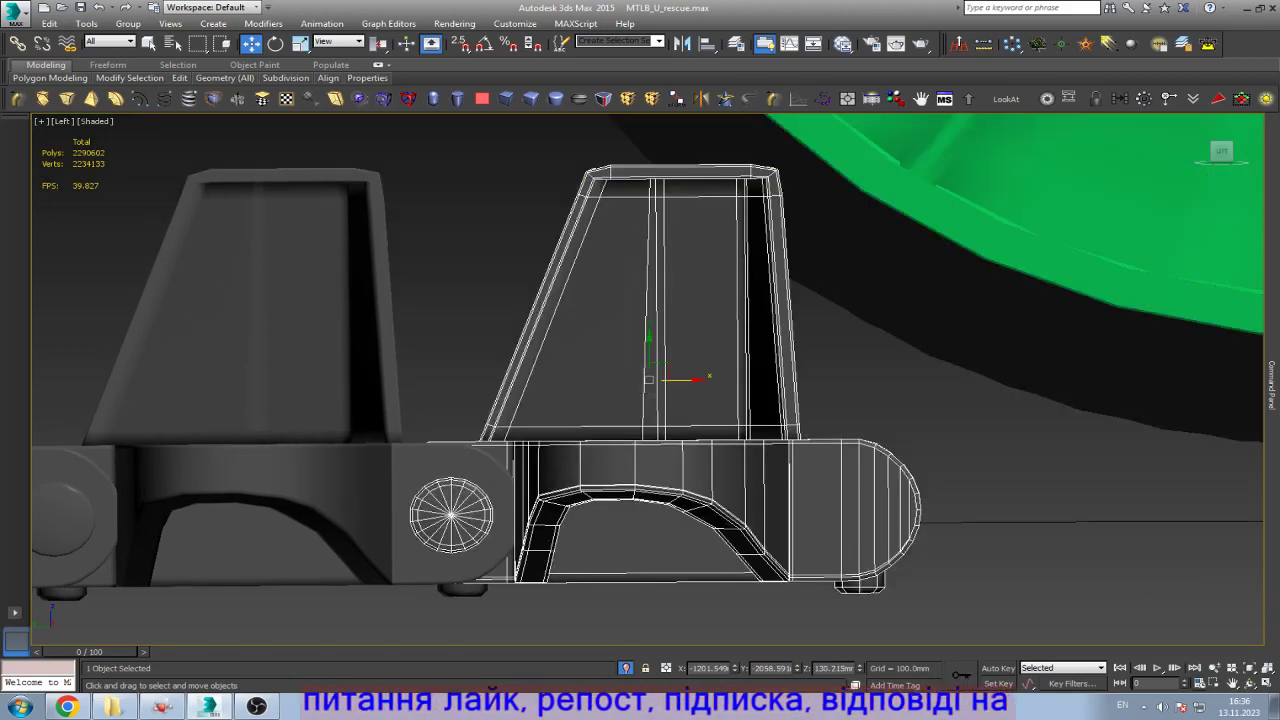
pyautogui.moveTo(690, 379)
pyautogui.mouseDown()
pyautogui.moveTo(662, 379)
pyautogui.moveTo(697, 379)
pyautogui.mouseUp()
# Step: Close the gap between two links and clone the pair twice further along as instances
pyautogui.scroll(-4, 550, 430)
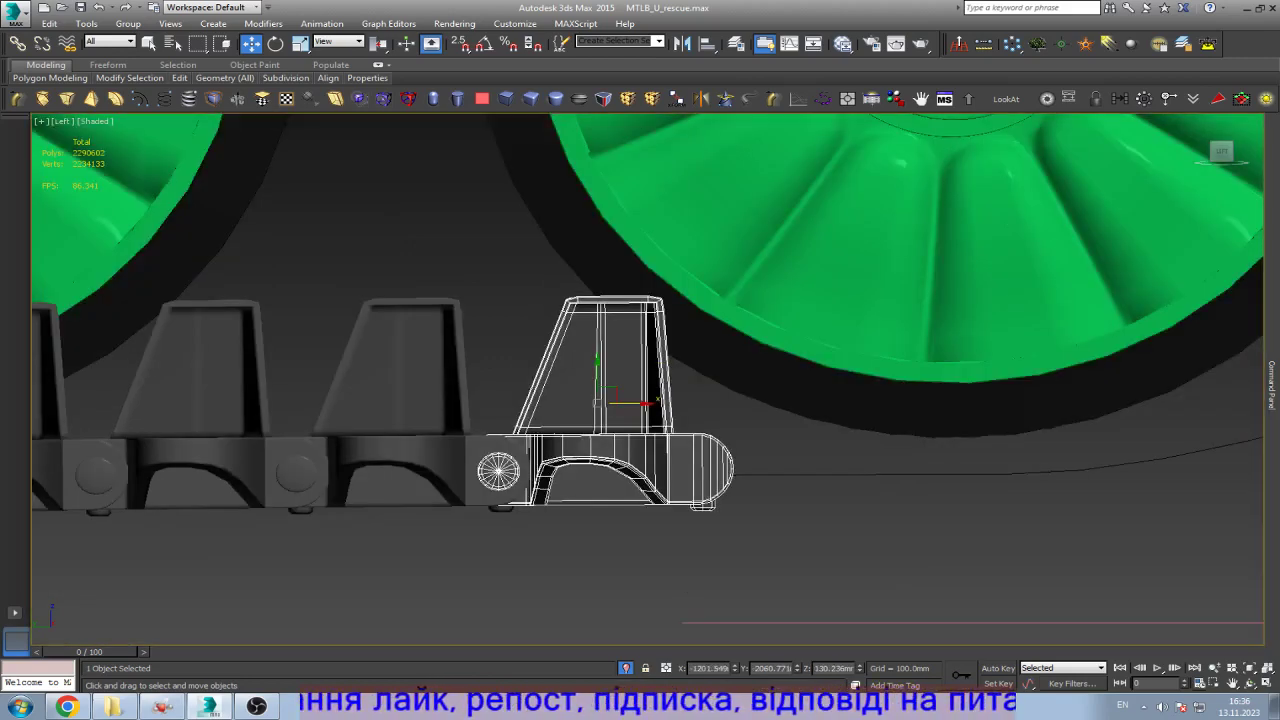
pyautogui.keyDown('ctrl'); pyautogui.click(395, 370); pyautogui.keyUp('ctrl')
pyautogui.press('z')
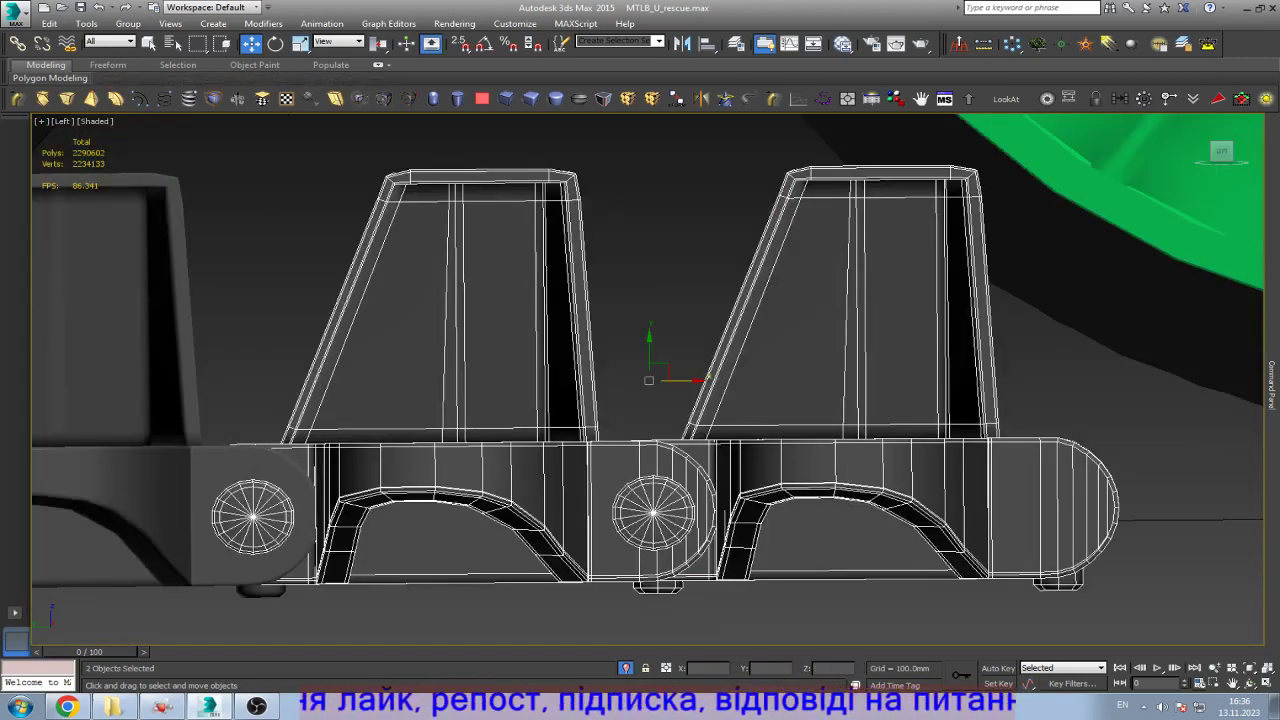
pyautogui.moveTo(705, 379)
pyautogui.mouseDown()
pyautogui.moveTo(542, 380)
pyautogui.moveTo(805, 380)
pyautogui.moveTo(709, 379)
pyautogui.mouseUp()
pyautogui.scroll(-4, 170, 440)
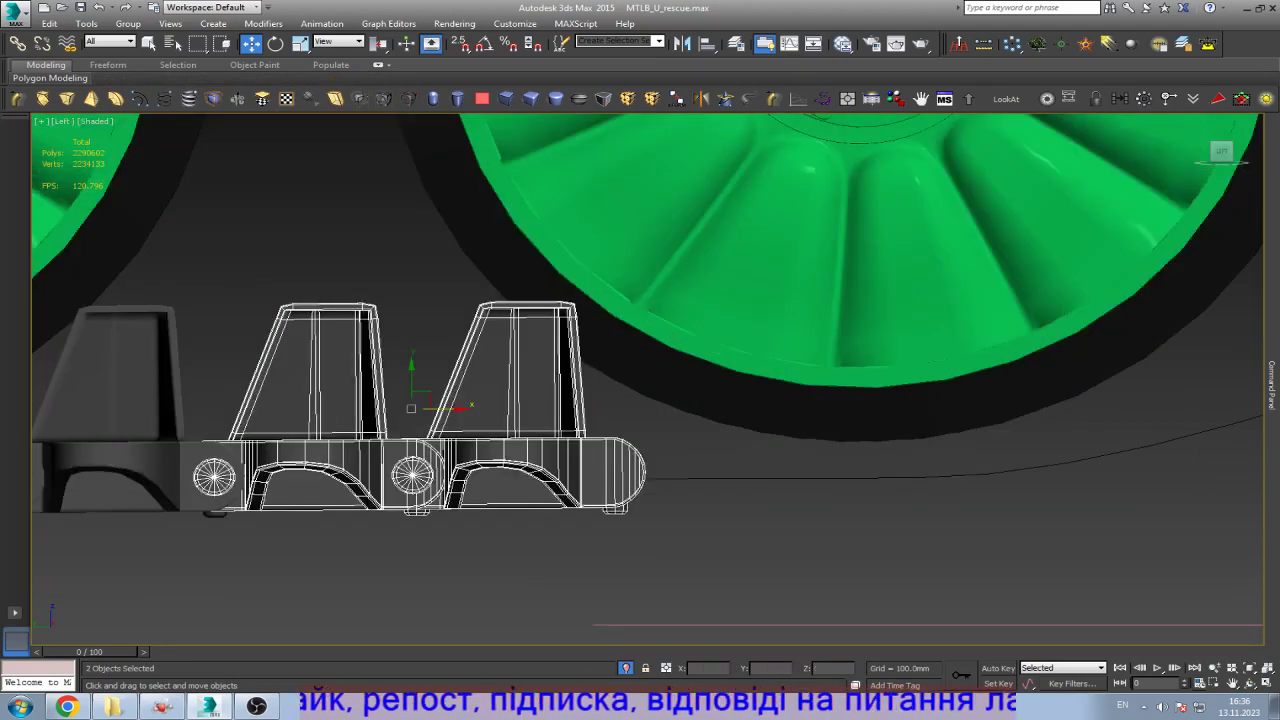
pyautogui.moveTo(440, 407)
pyautogui.mouseDown()
pyautogui.moveTo(844, 405)
pyautogui.moveTo(812, 405)
pyautogui.mouseUp()
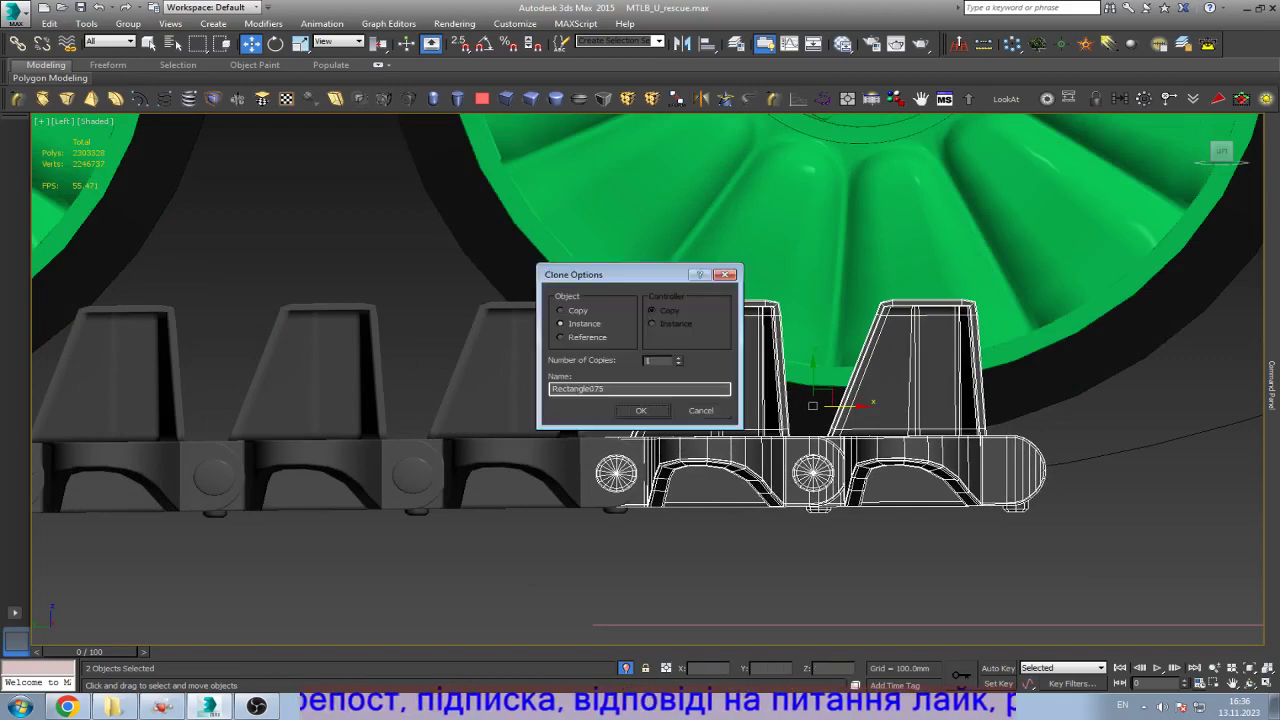
pyautogui.press('Return')
pyautogui.scroll(4, 995, 429)
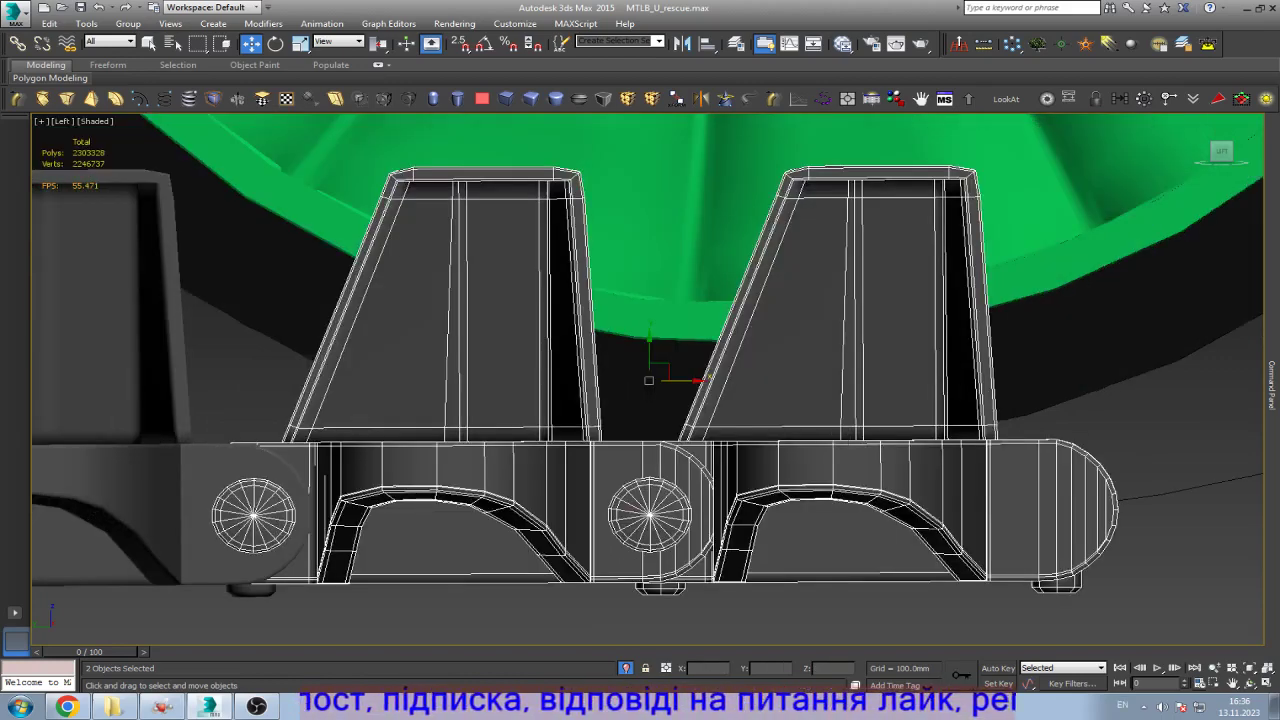
pyautogui.scroll(-4, 495, 489)
pyautogui.moveTo(590, 436)
pyautogui.mouseDown()
pyautogui.moveTo(830, 440)
pyautogui.moveTo(952, 393)
pyautogui.mouseUp()
pyautogui.press('Return')
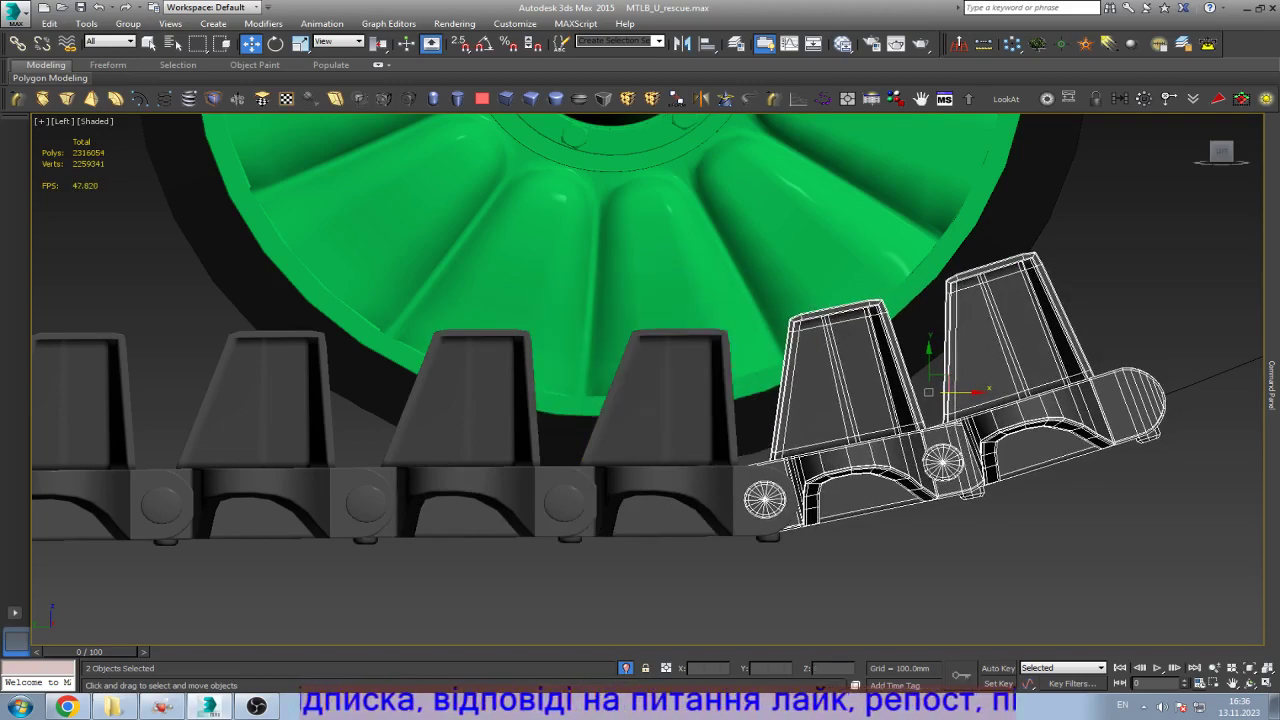
# Step: Clone three links as instances and move the copies up the track
pyautogui.keyDown('ctrl'); pyautogui.click(680, 400); pyautogui.keyUp('ctrl')
pyautogui.press('z')
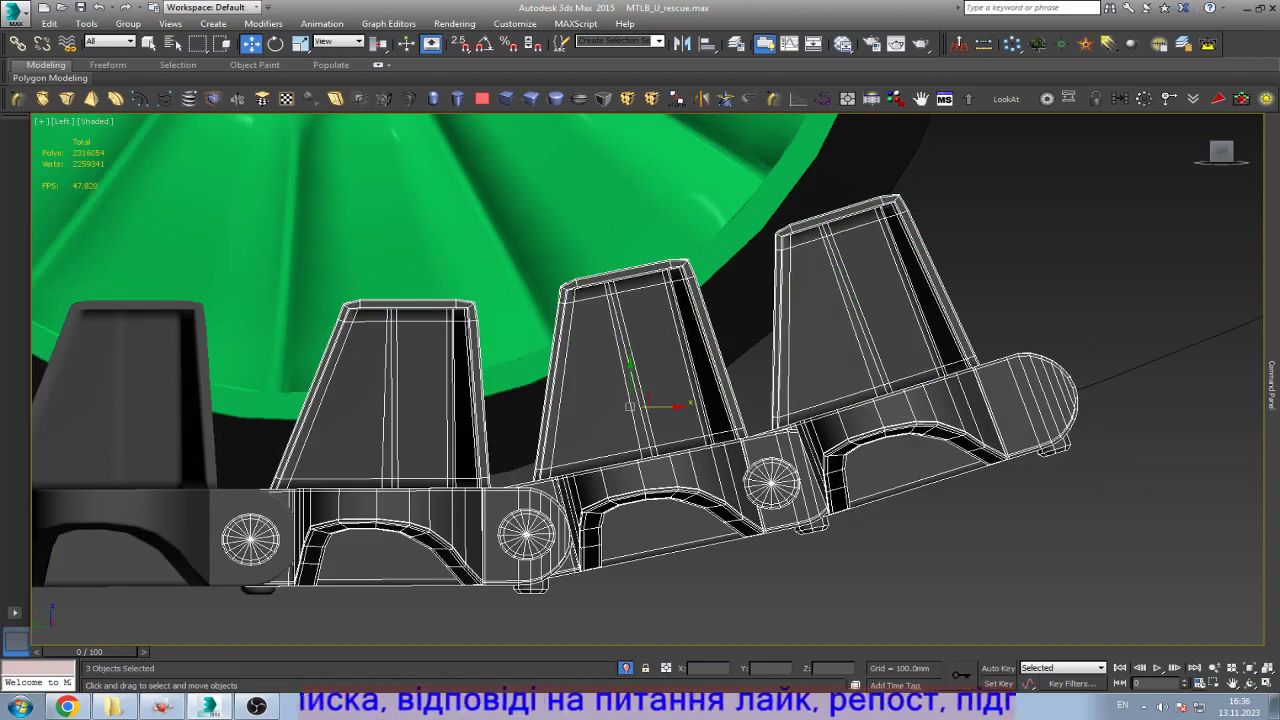
pyautogui.moveTo(630, 405)
pyautogui.keyDown('shift'); pyautogui.mouseDown()
pyautogui.moveTo(756, 385)
pyautogui.moveTo(958, 320)
pyautogui.mouseUp(); pyautogui.keyUp('shift')
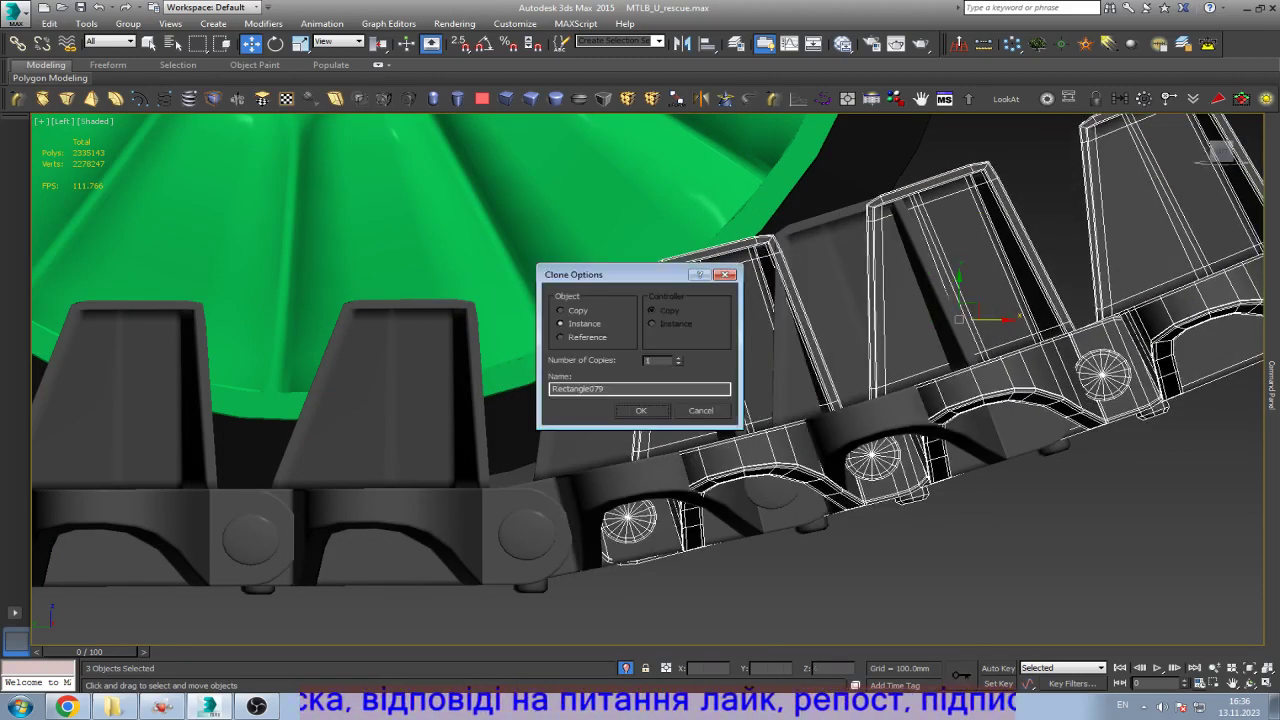
pyautogui.press('Return')
pyautogui.press('z')
pyautogui.moveTo(645, 385)
pyautogui.mouseDown()
pyautogui.moveTo(586, 457)
pyautogui.moveTo(900, 229)
pyautogui.moveTo(966, 214)
pyautogui.moveTo(933, 270)
pyautogui.mouseUp()
pyautogui.press('z')
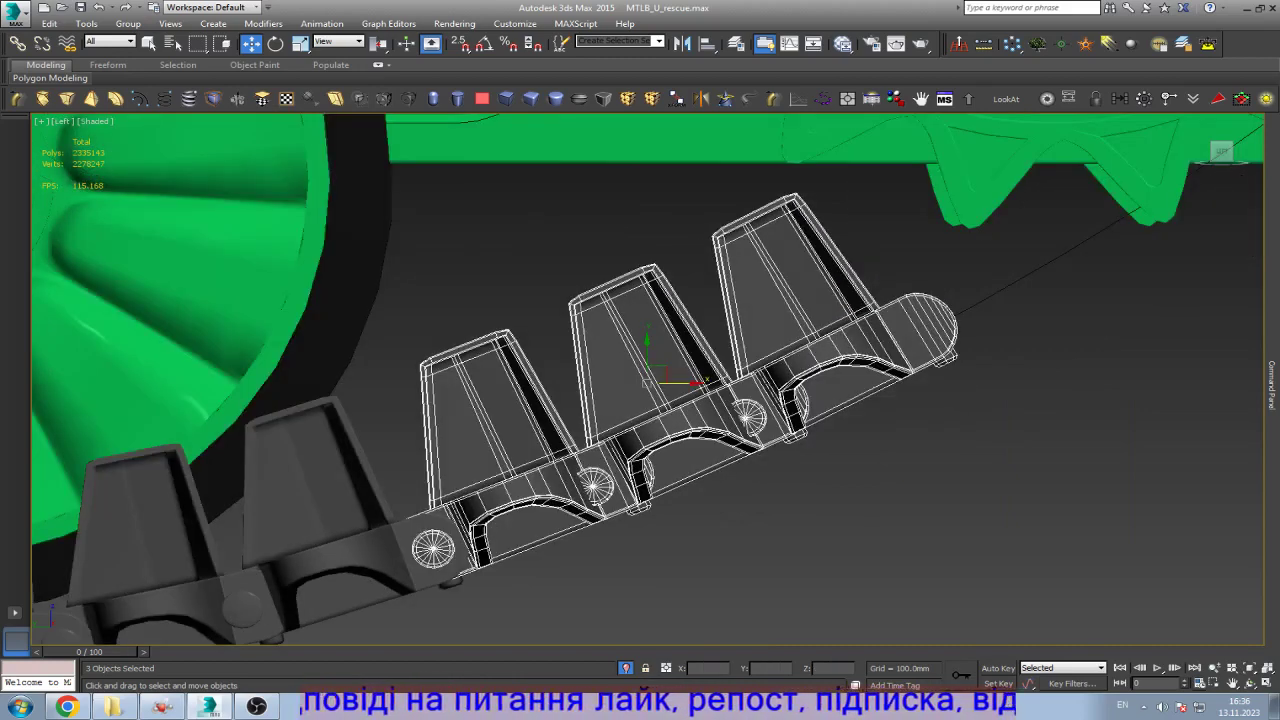
# Step: Move two links, then the frontmost link, further up along the track
pyautogui.click(790, 280)
pyautogui.keyDown('ctrl'); pyautogui.click(640, 330); pyautogui.keyUp('ctrl')
pyautogui.press('z')
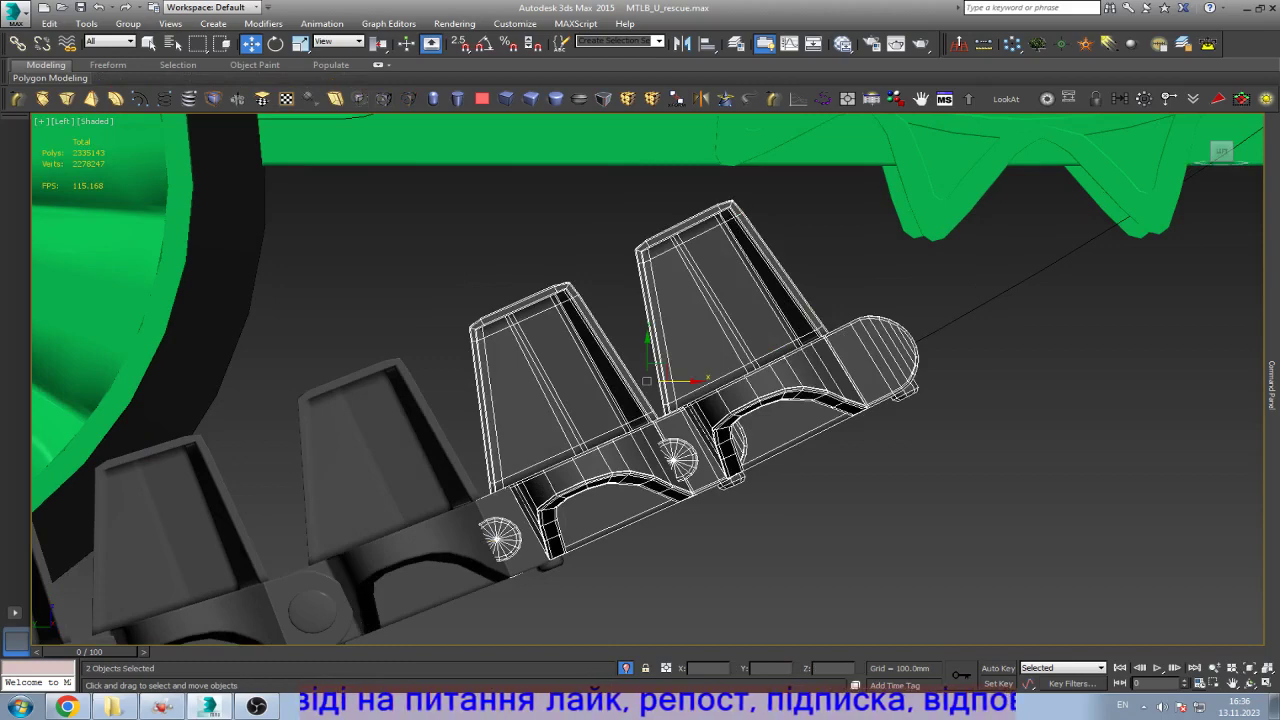
pyautogui.moveTo(695, 380); pyautogui.dragTo(720, 368)
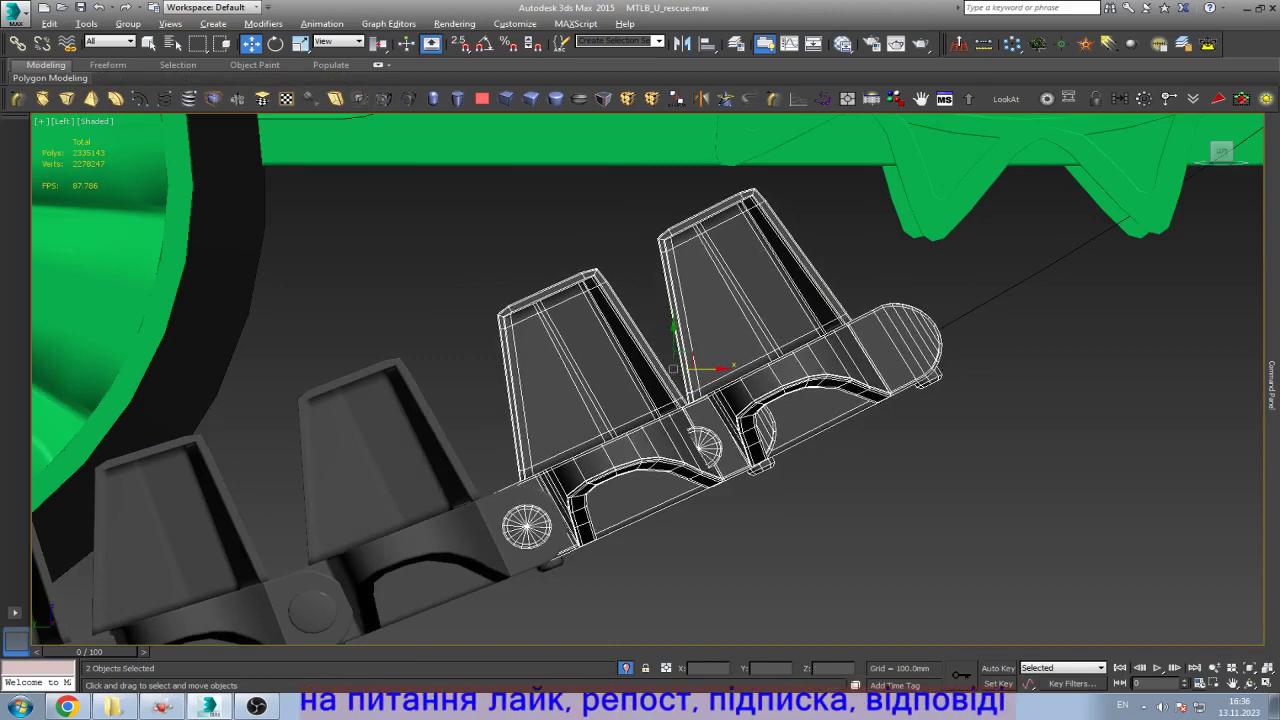
pyautogui.click(720, 368)
pyautogui.press('z')
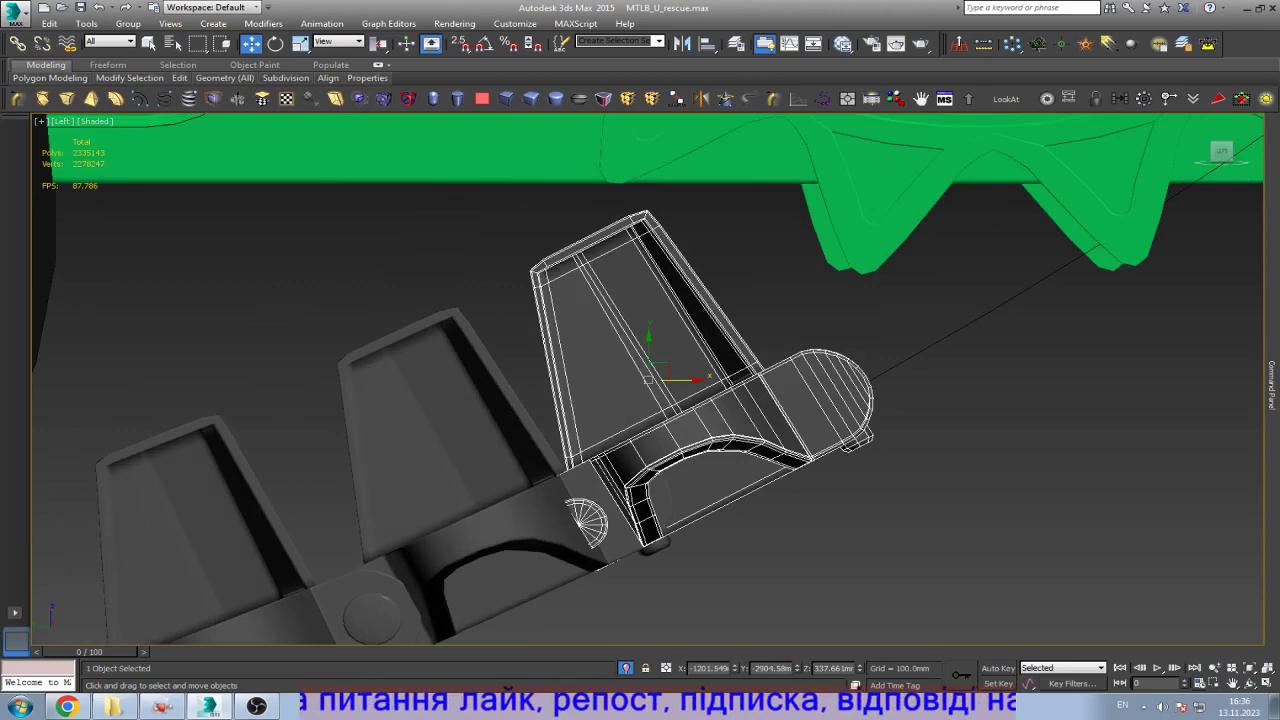
pyautogui.moveTo(648, 378); pyautogui.dragTo(698, 353)
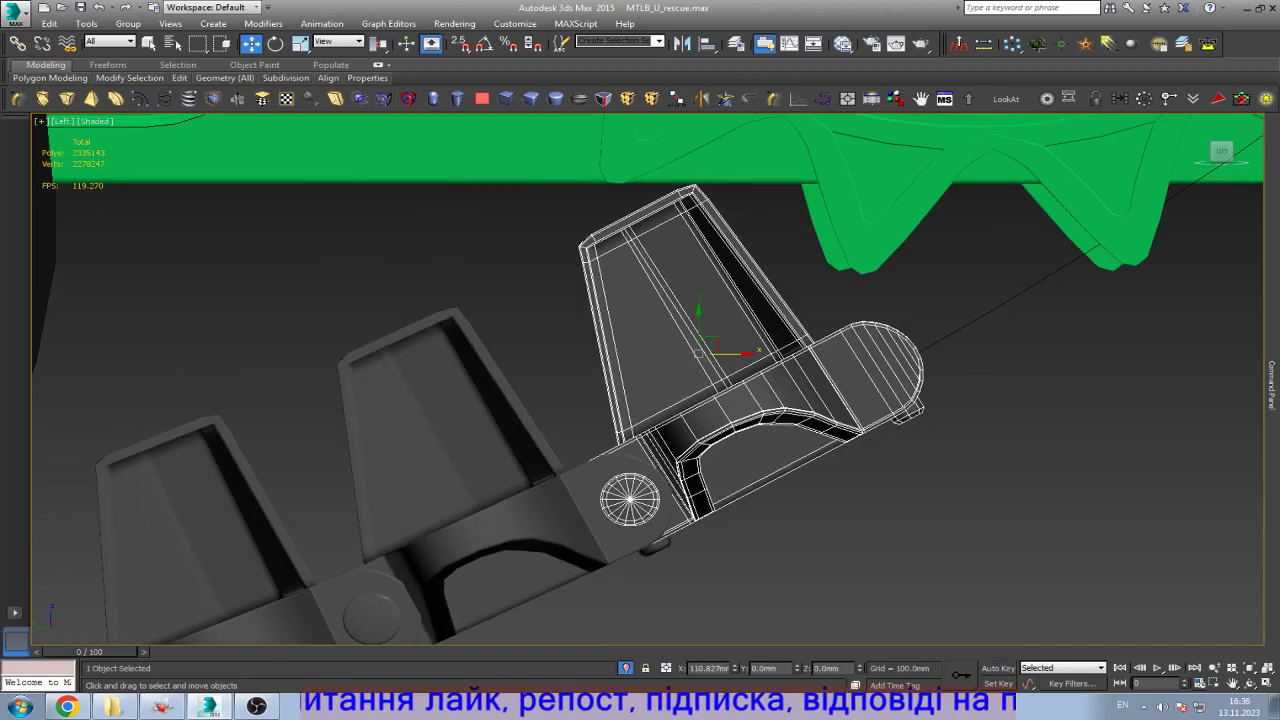
pyautogui.press('z')
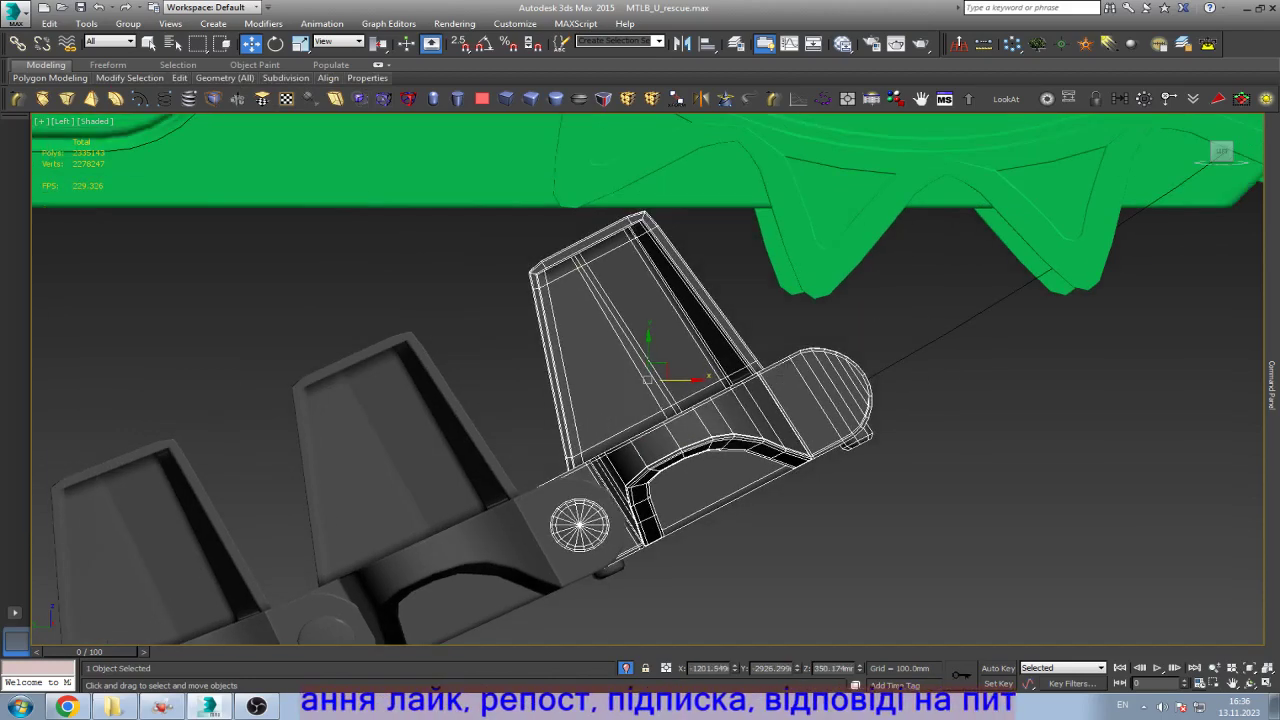
pyautogui.moveTo(648, 378); pyautogui.dragTo(561, 430, button='middle')
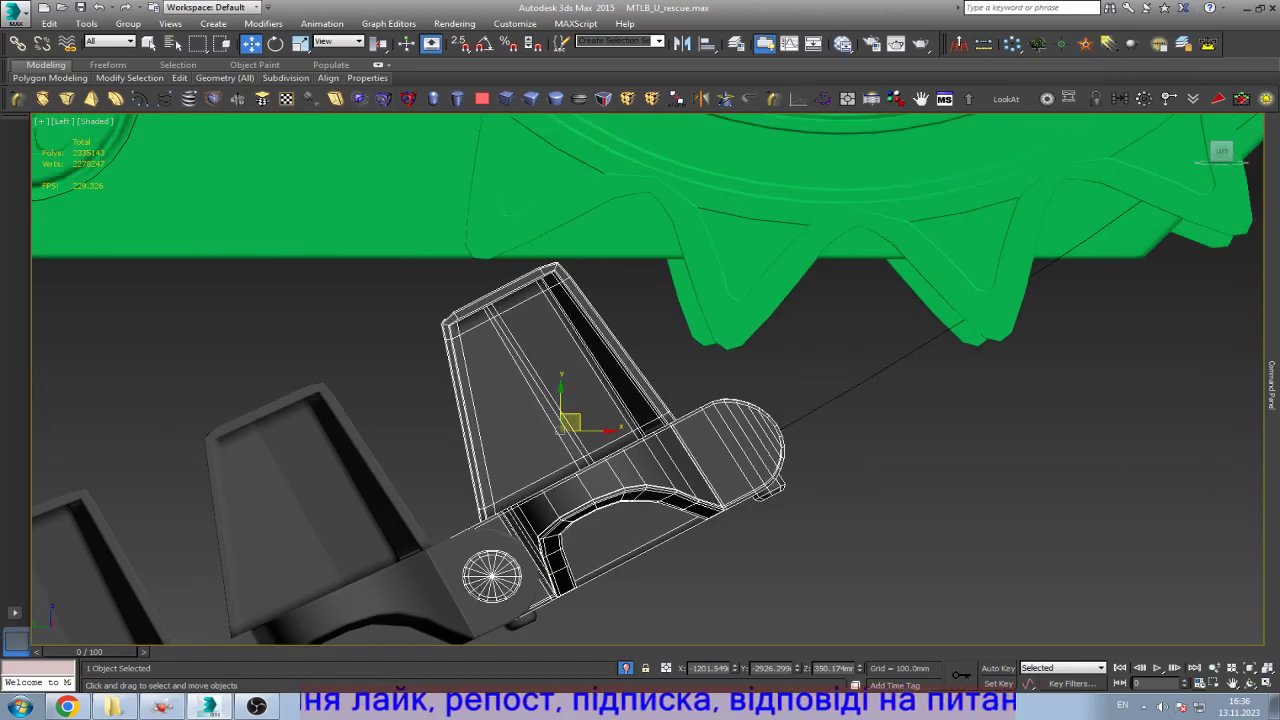
# Step: Clone the front link twice as instances around the green drive sprocket's teeth
pyautogui.moveTo(570, 422)
pyautogui.keyDown('shift'); pyautogui.mouseDown()
pyautogui.moveTo(818, 279)
pyautogui.moveTo(806, 291)
pyautogui.mouseUp(); pyautogui.keyUp('shift')
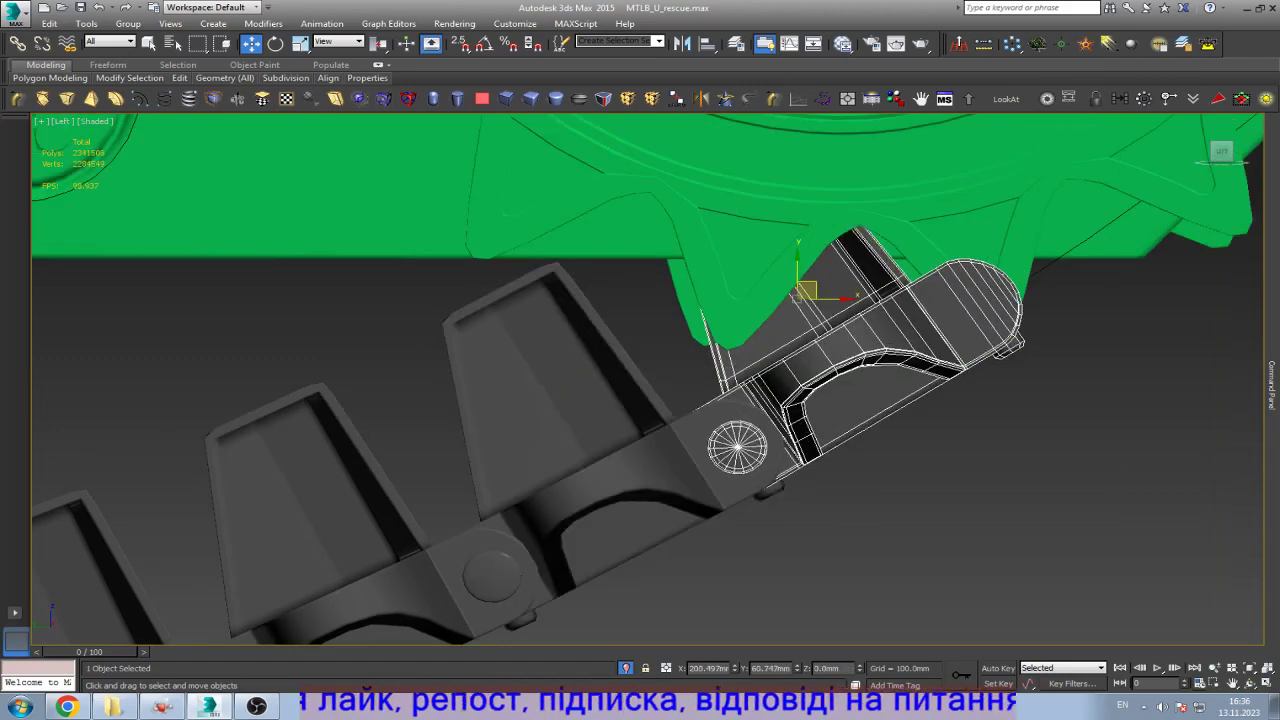
pyautogui.click(640, 409)
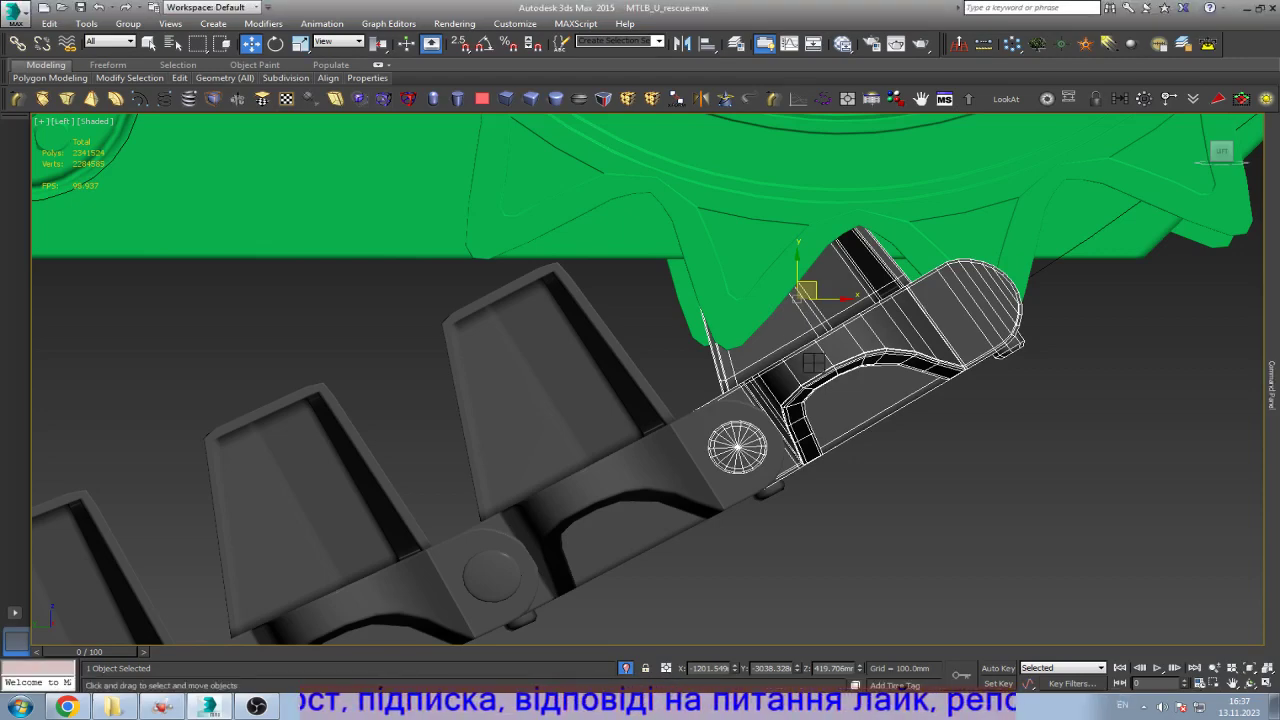
pyautogui.scroll(-5, 555, 493)
pyautogui.scroll(5, 770, 415)
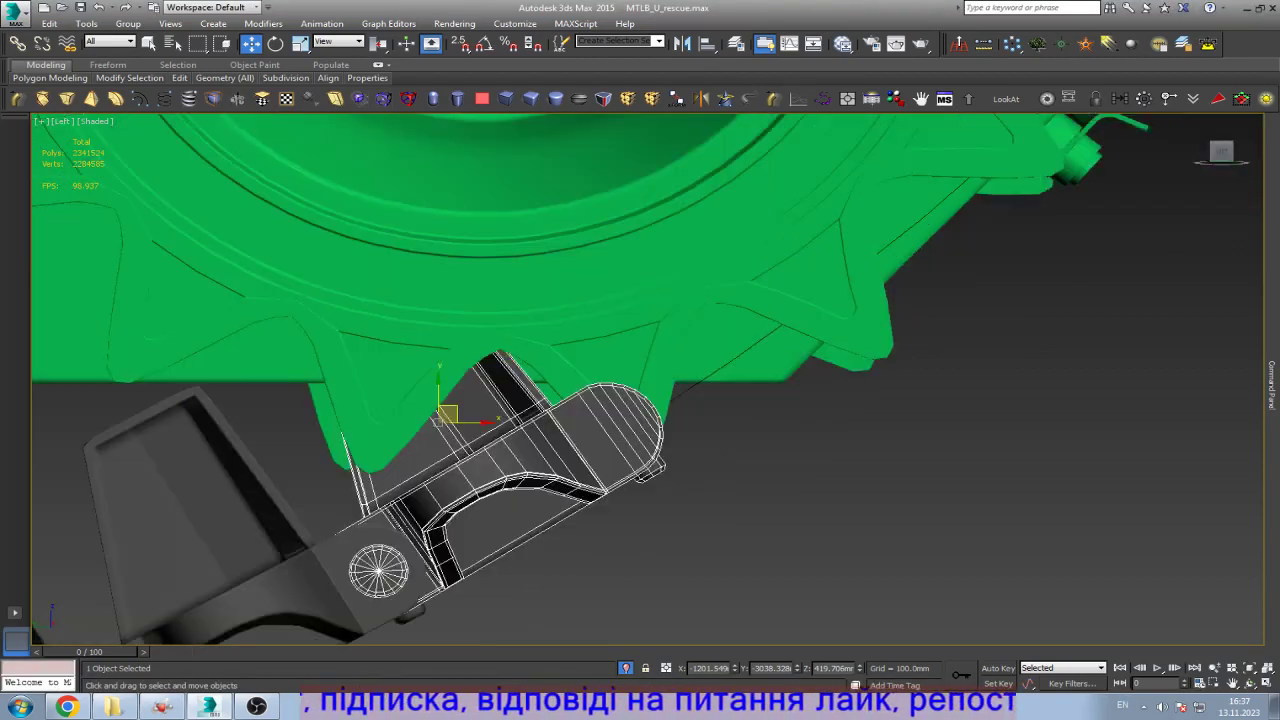
pyautogui.moveTo(438, 420)
pyautogui.keyDown('shift'); pyautogui.mouseDown()
pyautogui.moveTo(451, 400)
pyautogui.moveTo(660, 292)
pyautogui.moveTo(672, 272)
pyautogui.moveTo(663, 277)
pyautogui.mouseUp(); pyautogui.keyUp('shift')
pyautogui.click(643, 409)
pyautogui.moveTo(640, 380); pyautogui.dragTo(550, 432, button='middle')
# Step: Centre the view on the track link and clone a copy down along the track
pyautogui.scroll(-3, 550, 432)
pyautogui.press('w')
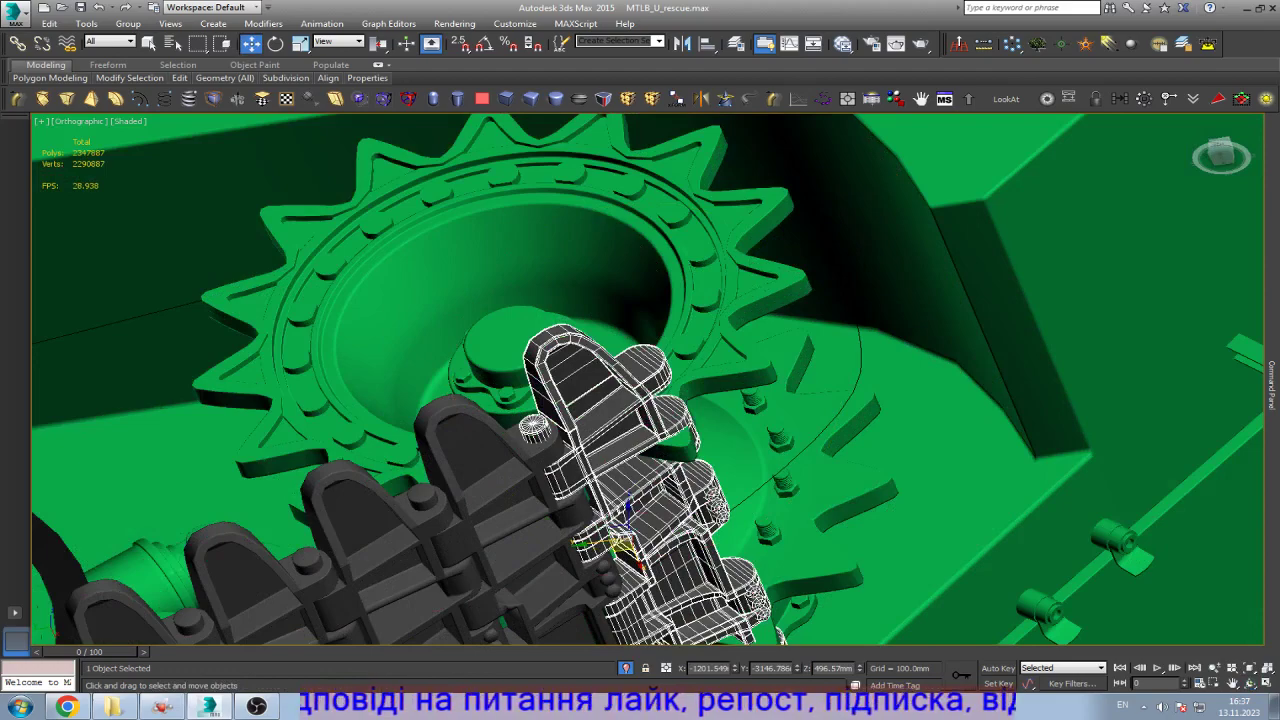
pyautogui.scroll(-10, 1006, 404)
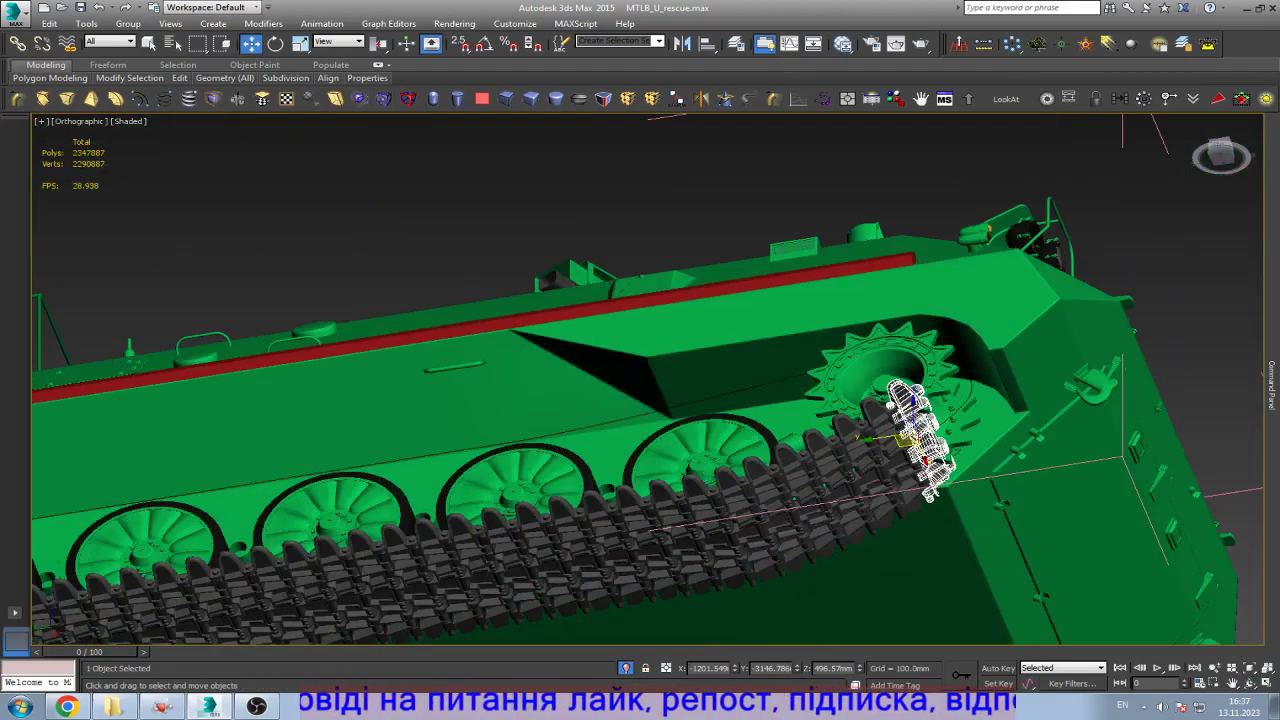
pyautogui.scroll(-2, 1006, 404)
pyautogui.scroll(10, 580, 500)
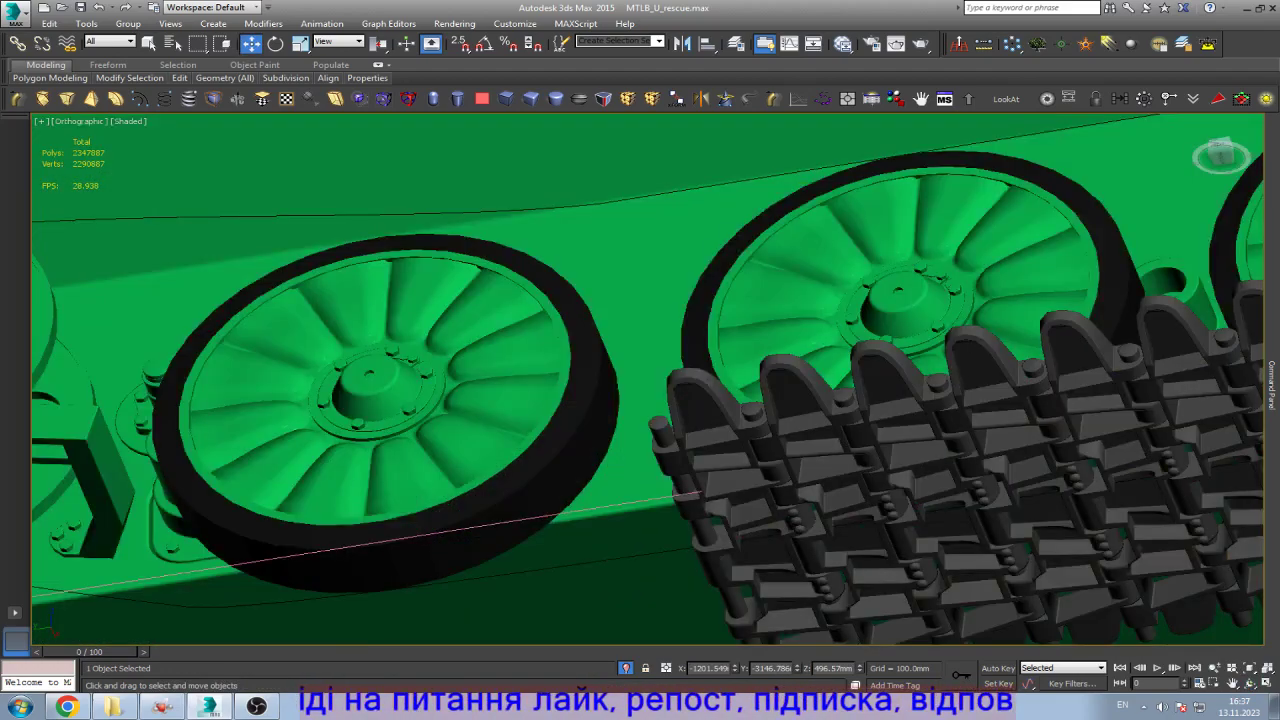
pyautogui.press('z')
pyautogui.scroll(3, 598, 386)
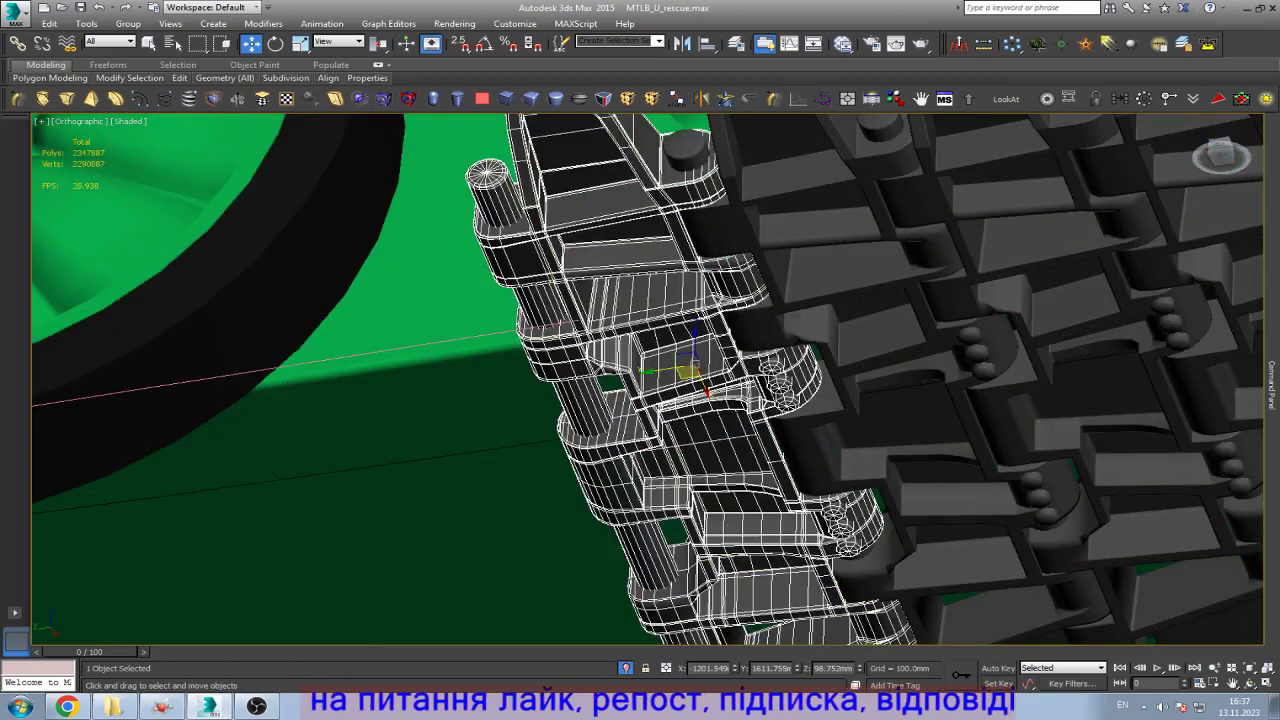
pyautogui.moveTo(690, 365)
pyautogui.mouseDown()
pyautogui.moveTo(514, 372)
pyautogui.moveTo(490, 395)
pyautogui.moveTo(498, 370)
pyautogui.moveTo(497, 389)
pyautogui.mouseUp()
pyautogui.press('Return')
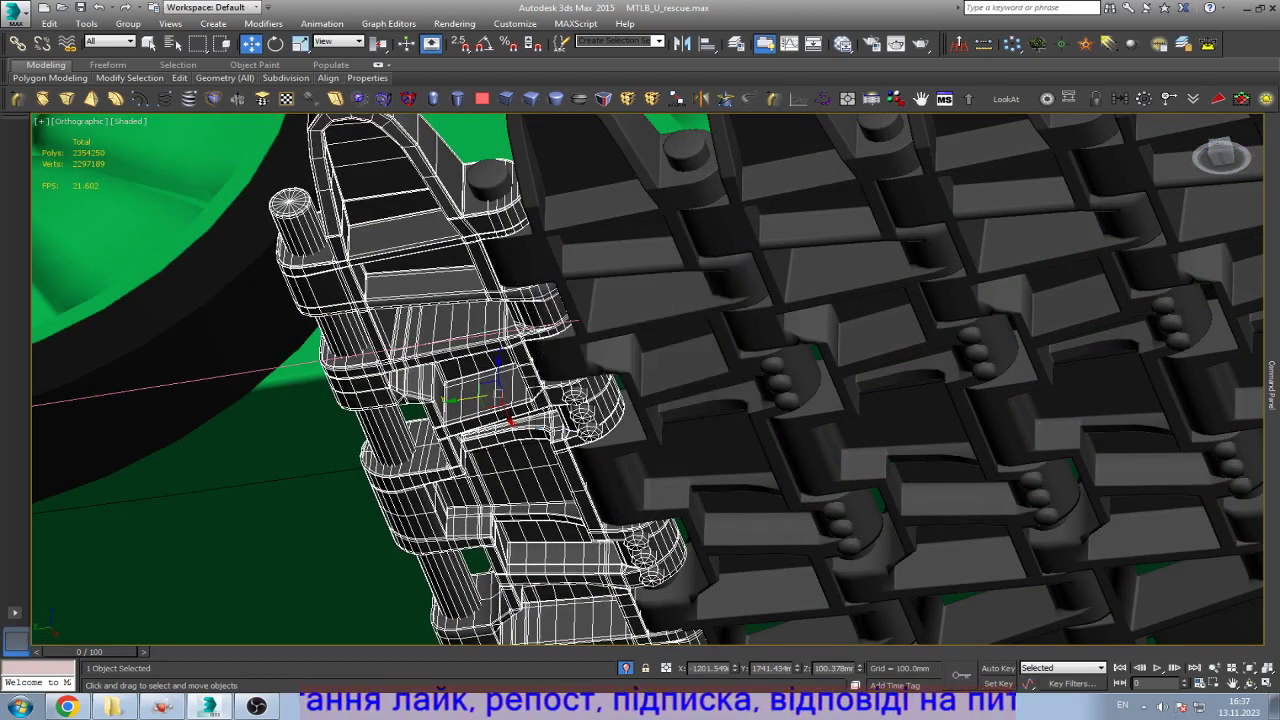
# Step: Zoom around the link and try an edge loop, then cancel it and return to moving
pyautogui.scroll(-3, 800, 410)
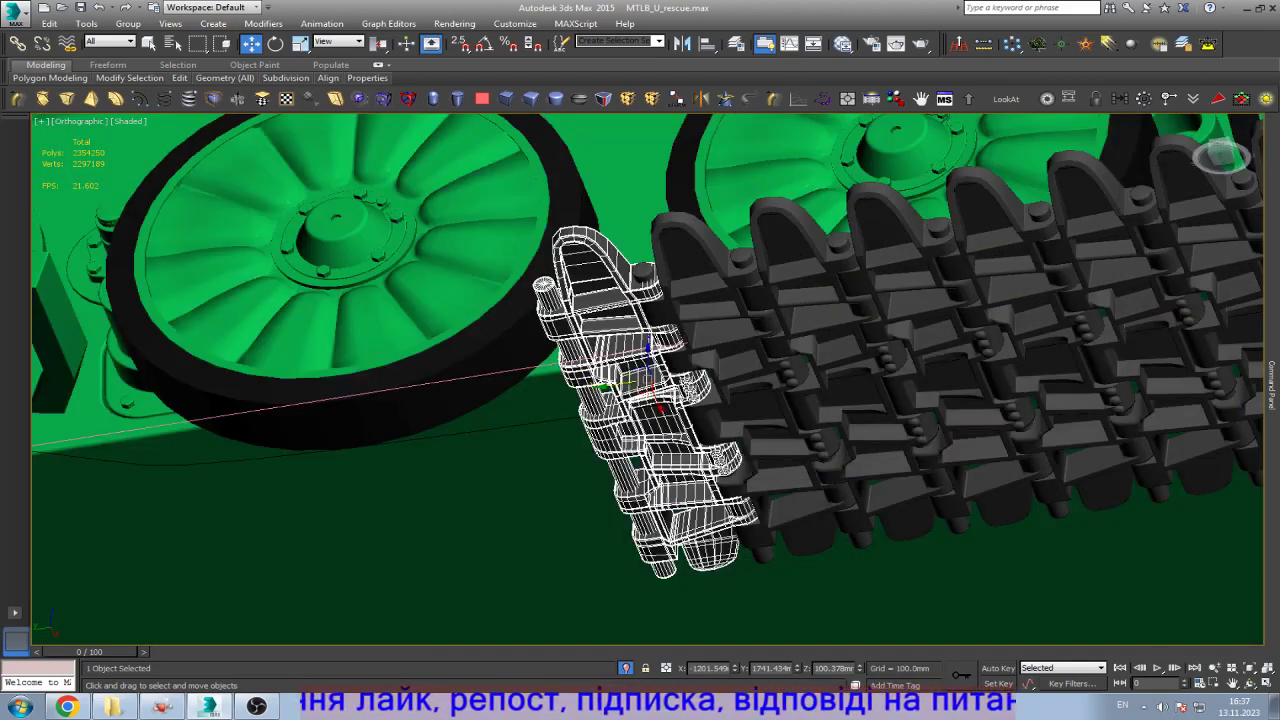
pyautogui.scroll(6, 493, 254)
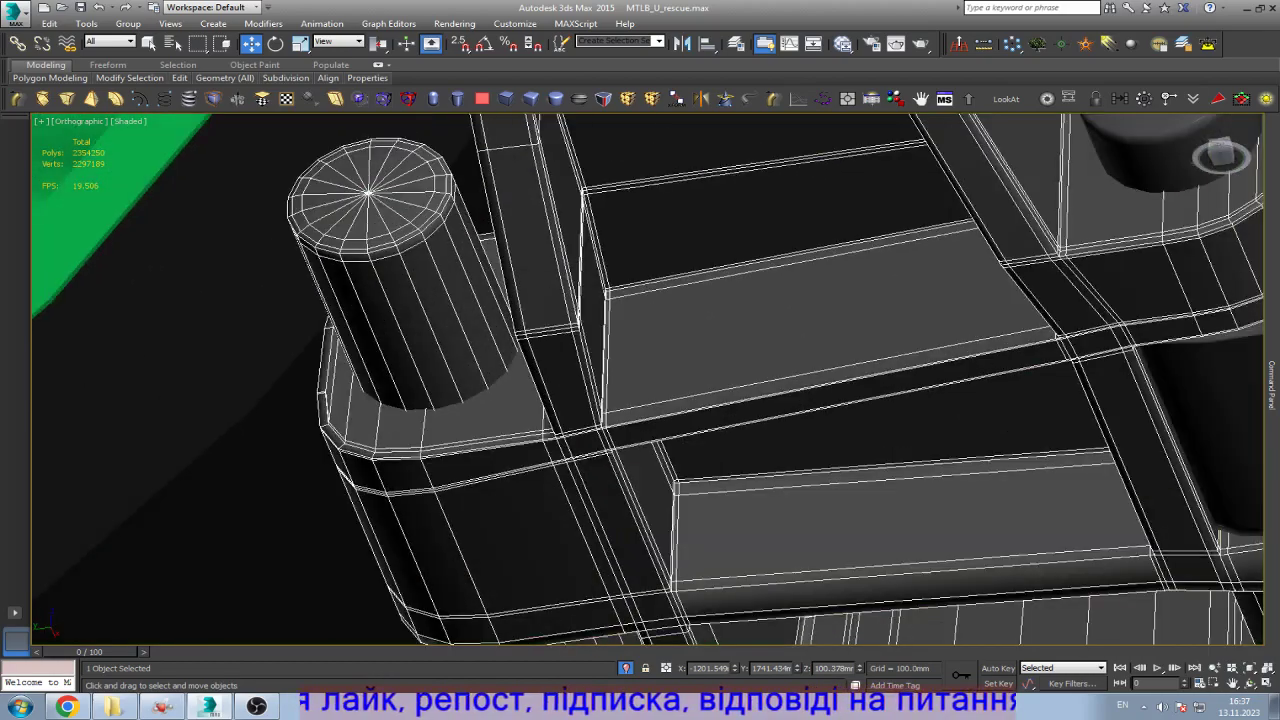
pyautogui.scroll(-6, 640, 380)
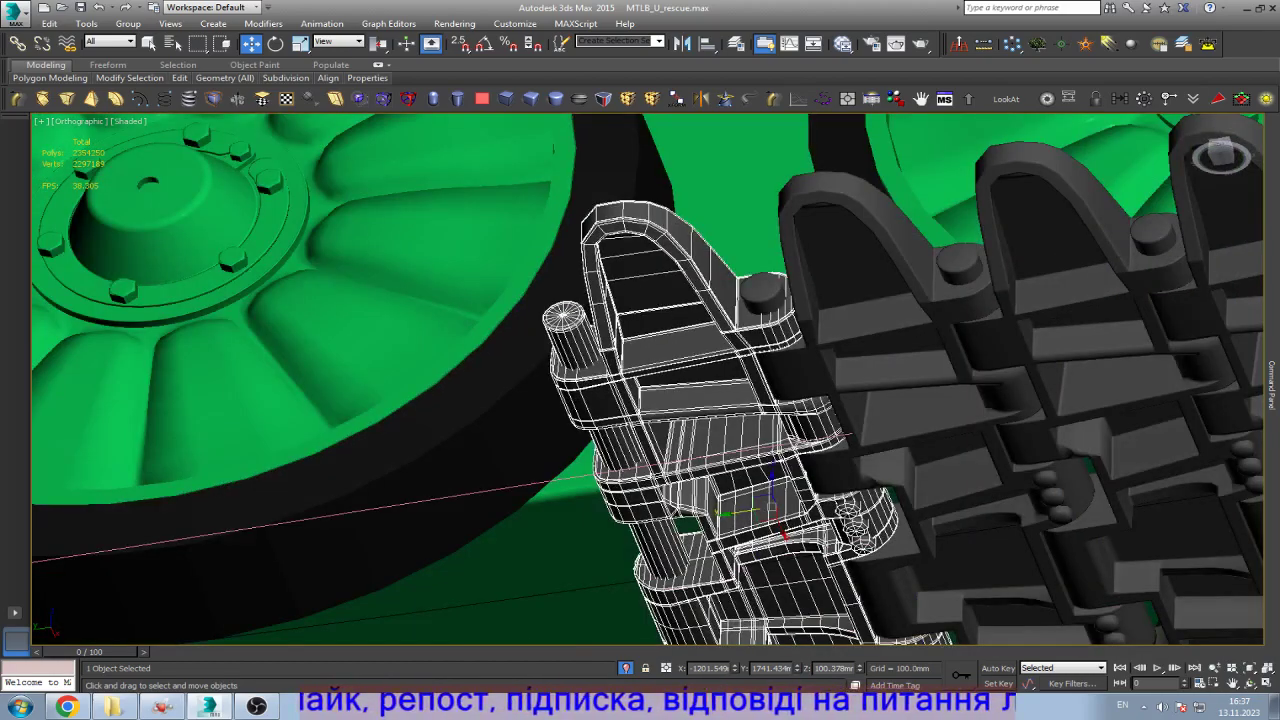
pyautogui.scroll(10, 640, 380)
pyautogui.scroll(1, 600, 390)
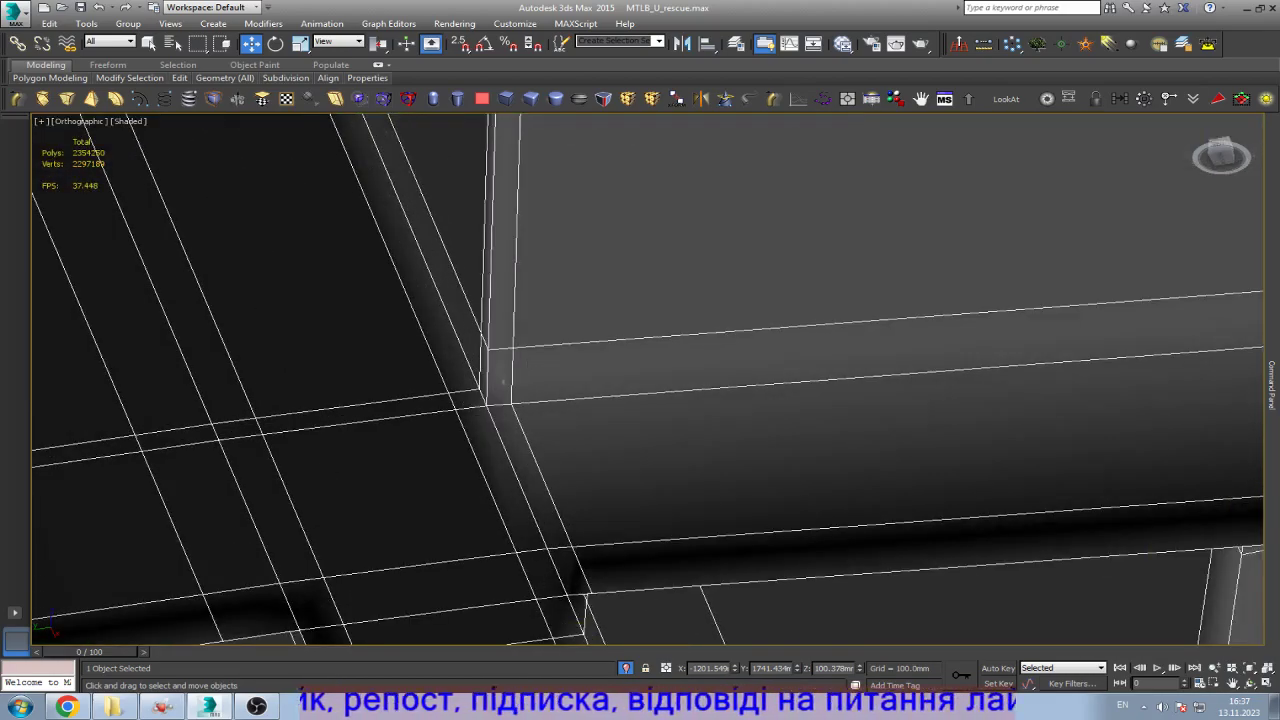
pyautogui.hotkey('alt', 'shift', 'w')
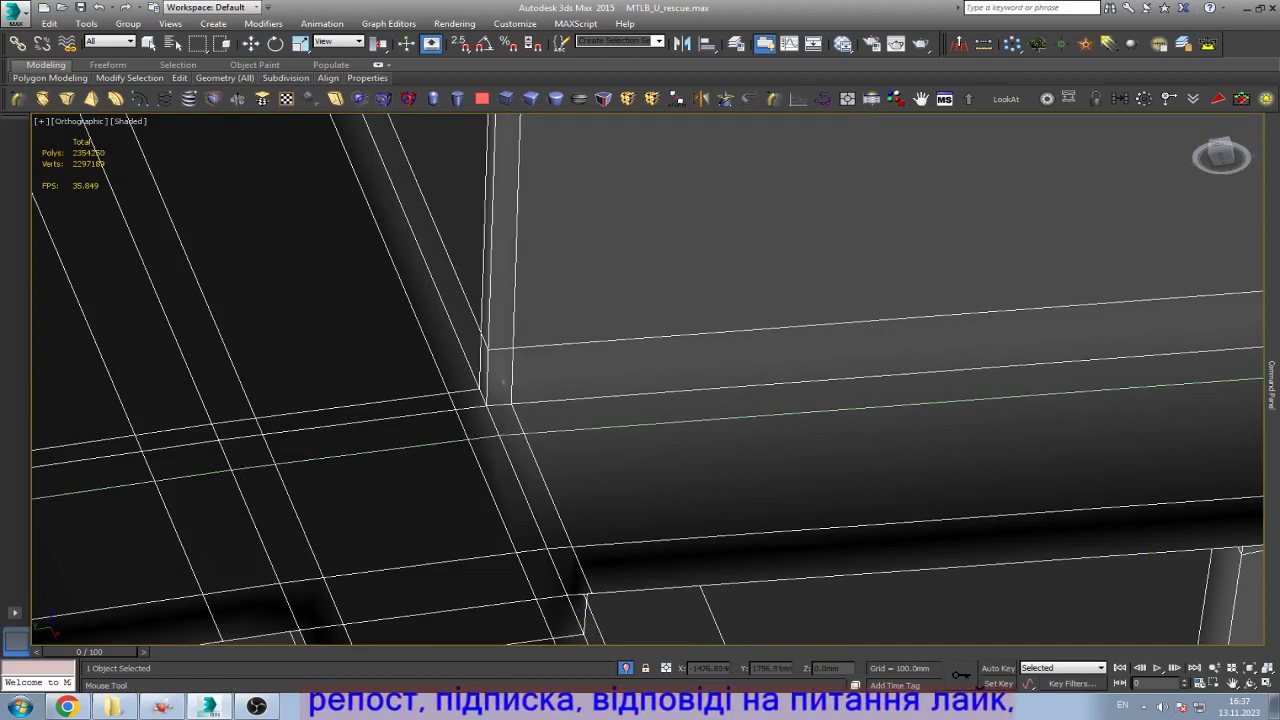
pyautogui.press('w')
pyautogui.scroll(-5, 600, 390)
pyautogui.scroll(5, 648, 380)
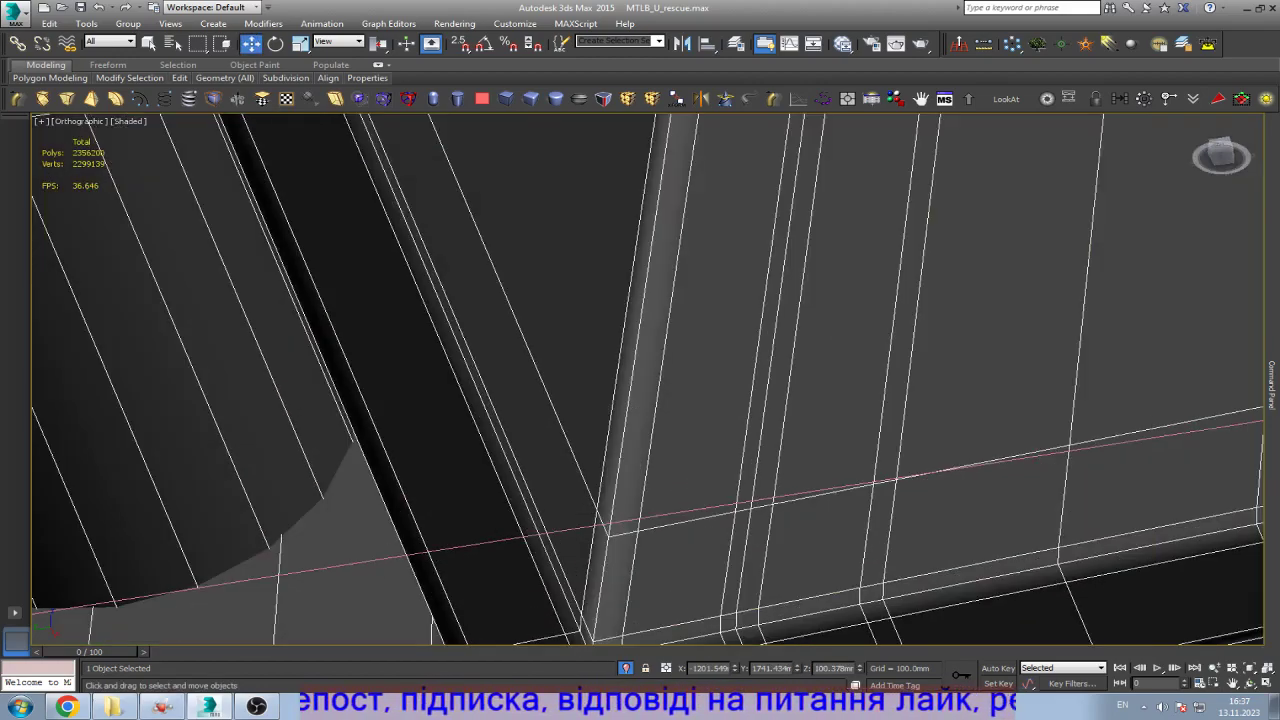
pyautogui.scroll(-6, 648, 380)
pyautogui.scroll(4, 599, 577)
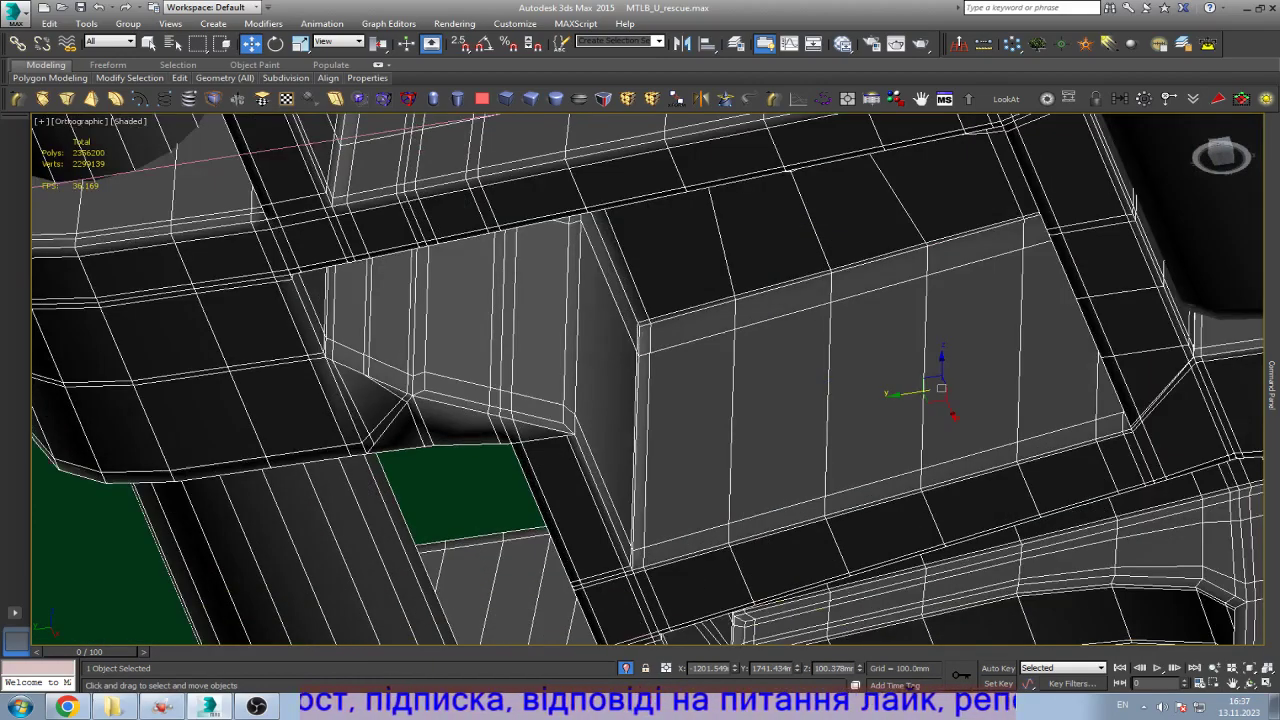
pyautogui.scroll(4, 588, 448)
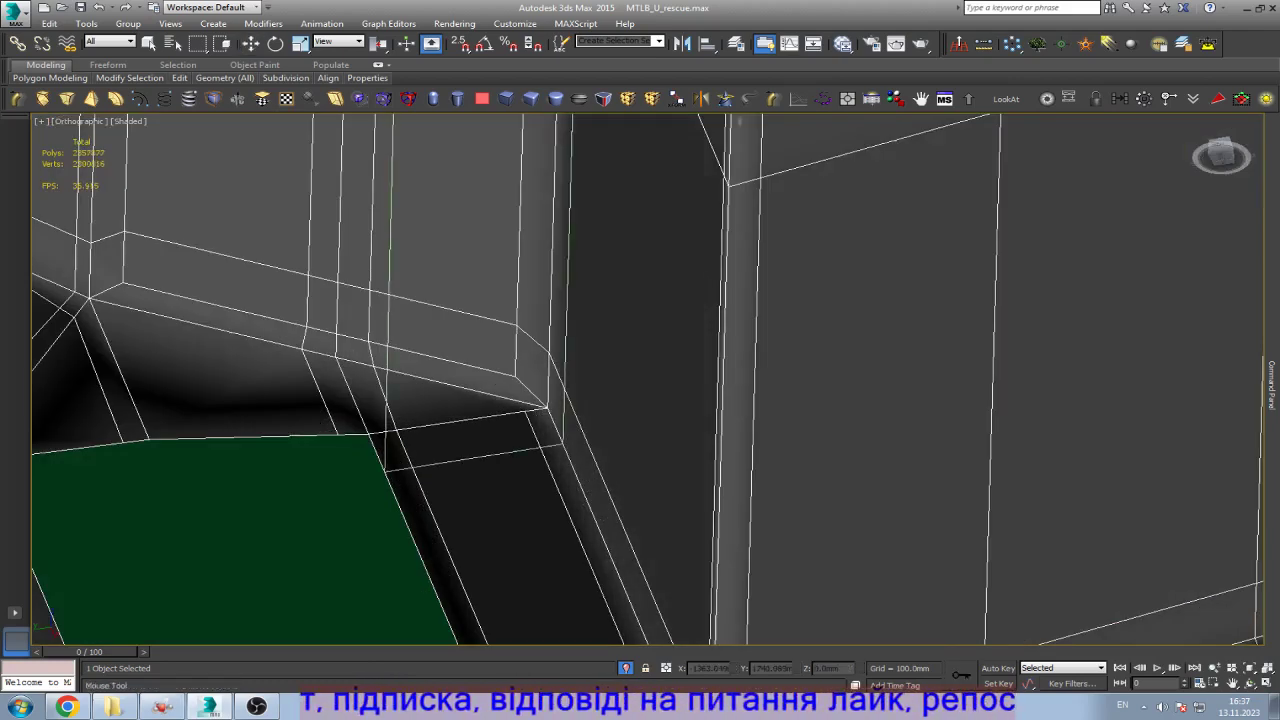
pyautogui.press('w')
pyautogui.scroll(-4, 588, 448)
pyautogui.scroll(8, 627, 428)
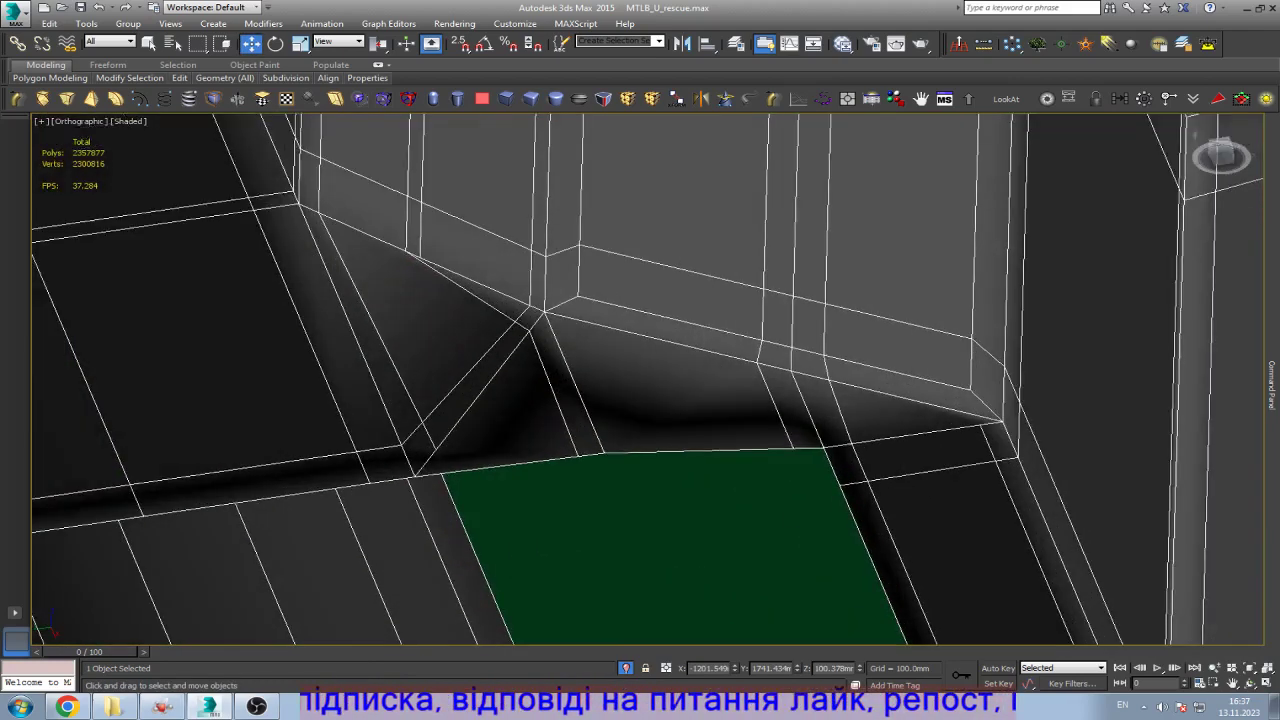
# Step: At Vertex level with snapping on, cut a horizontal edge and a diagonal edge across the link's faces
pyautogui.press('1')
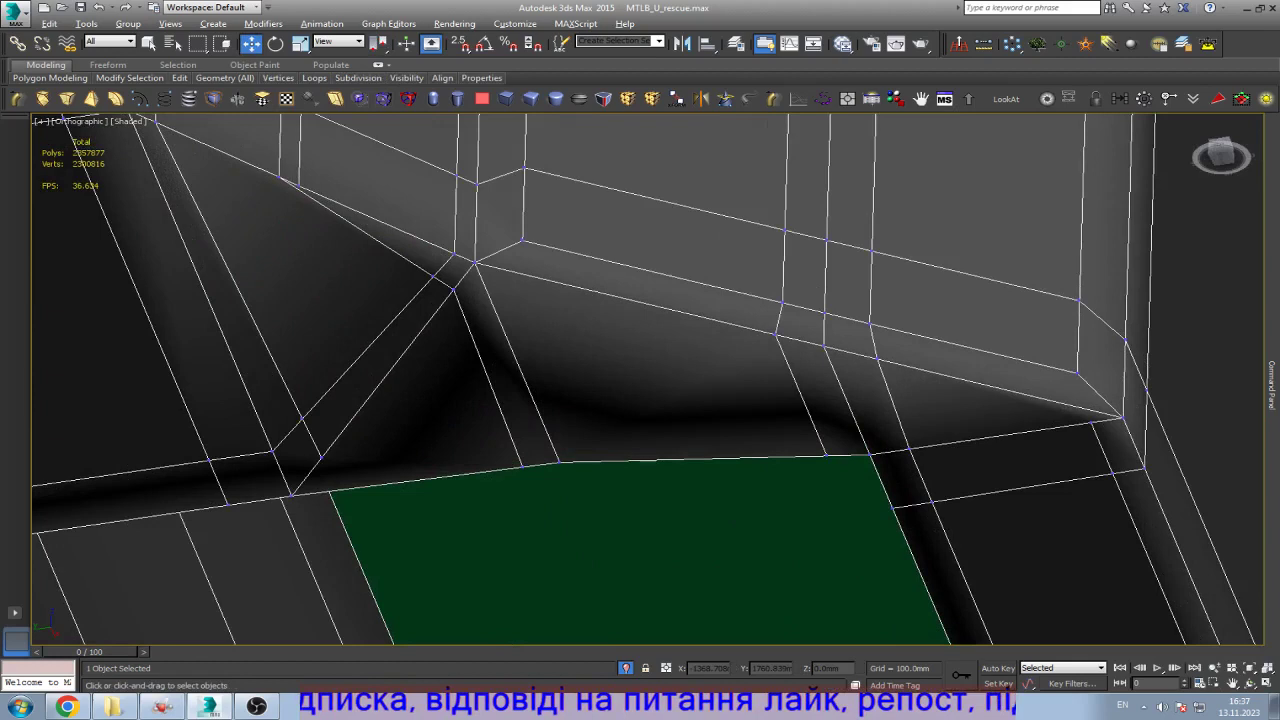
pyautogui.press('s')
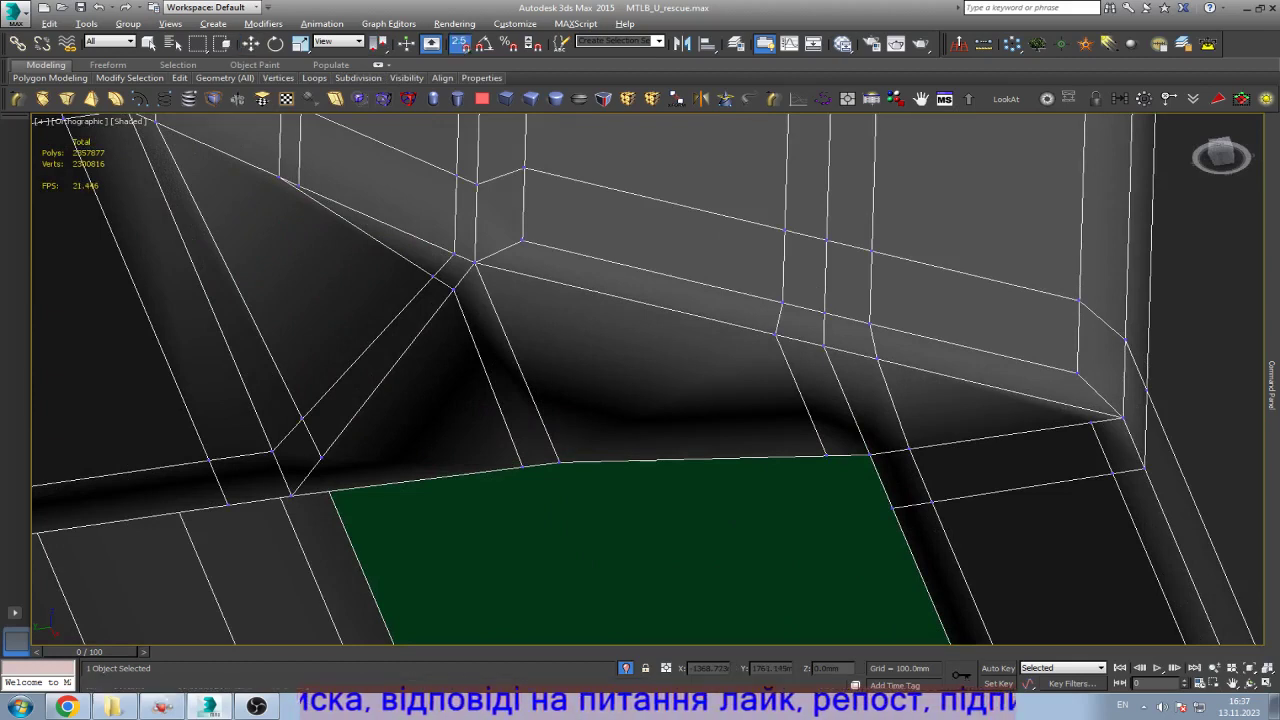
pyautogui.click(322, 455)
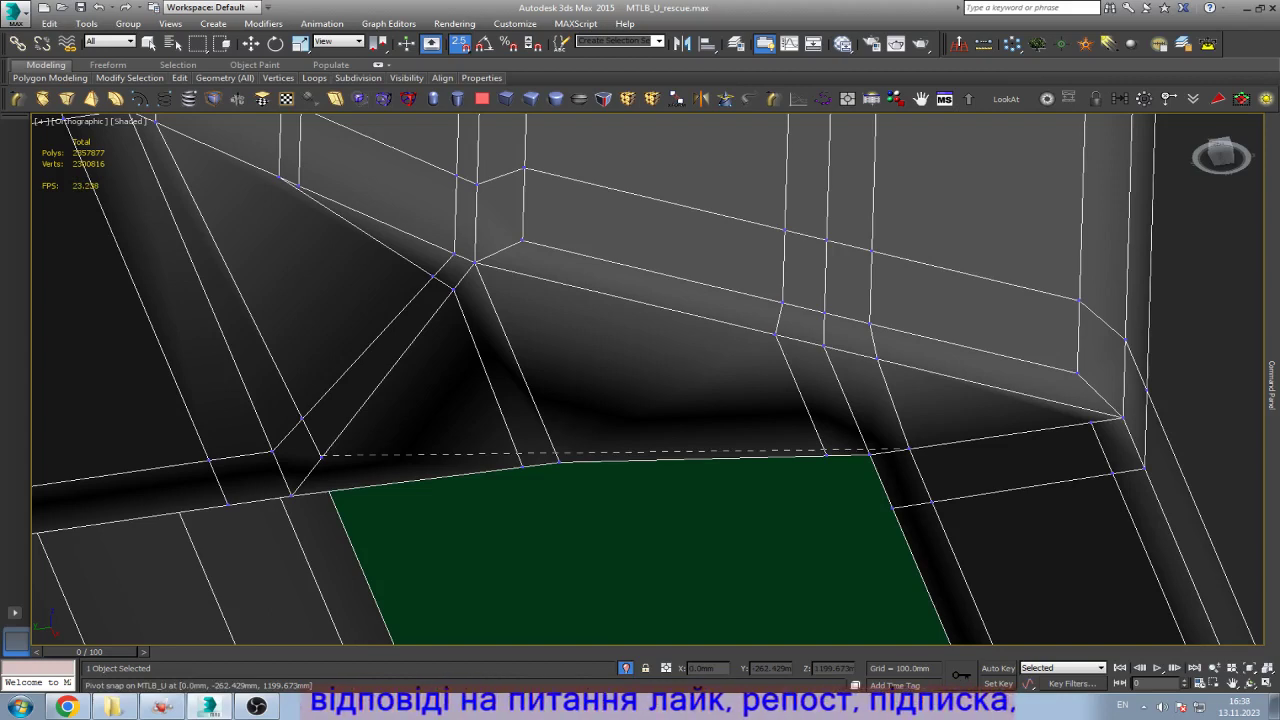
pyautogui.click(908, 449)
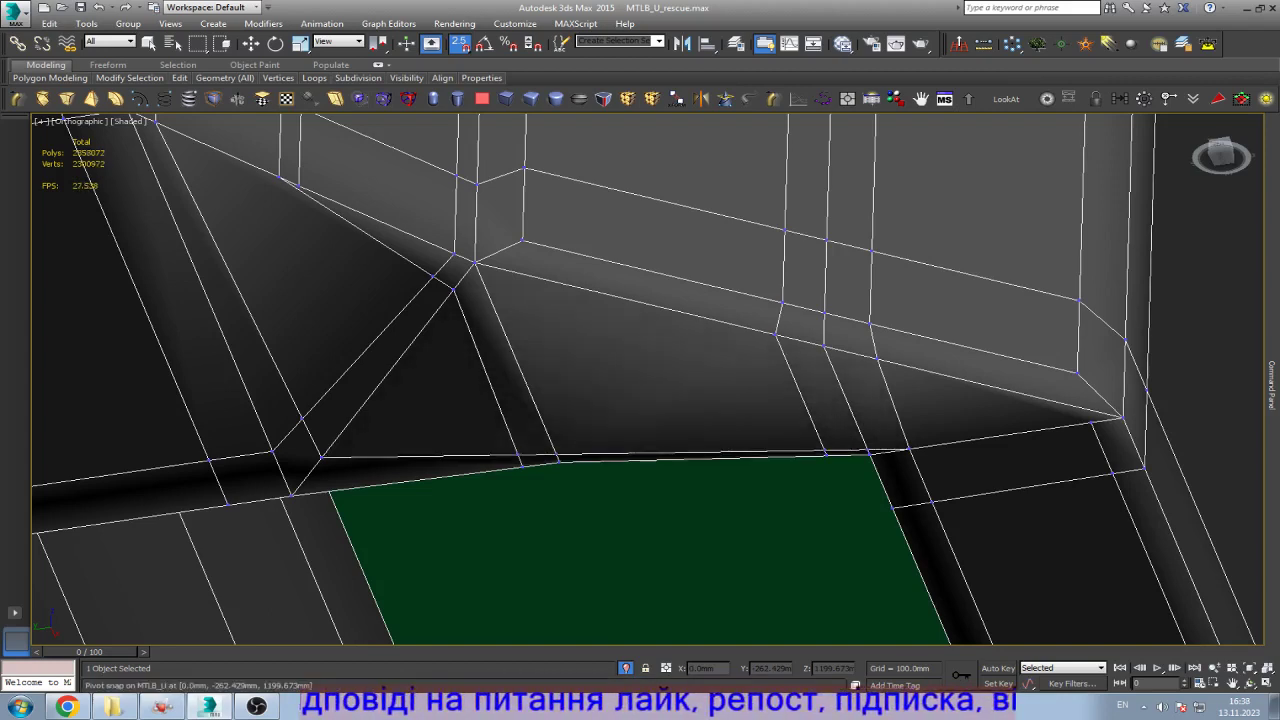
pyautogui.click(1120, 418)
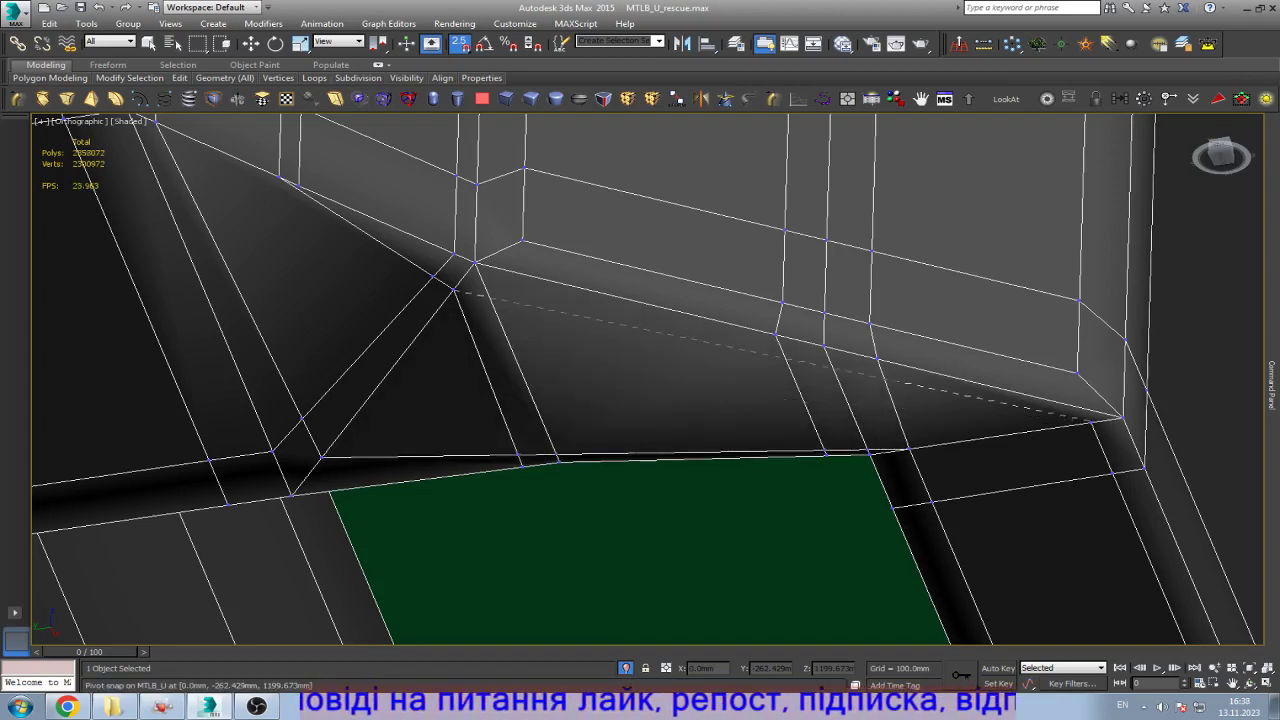
pyautogui.click(455, 290)
# Step: Cut one more edge from the upper vertex to the lower vertex, then end the cut
pyautogui.press('s')
pyautogui.scroll(-3, 610, 440)
pyautogui.scroll(4, 270, 252)
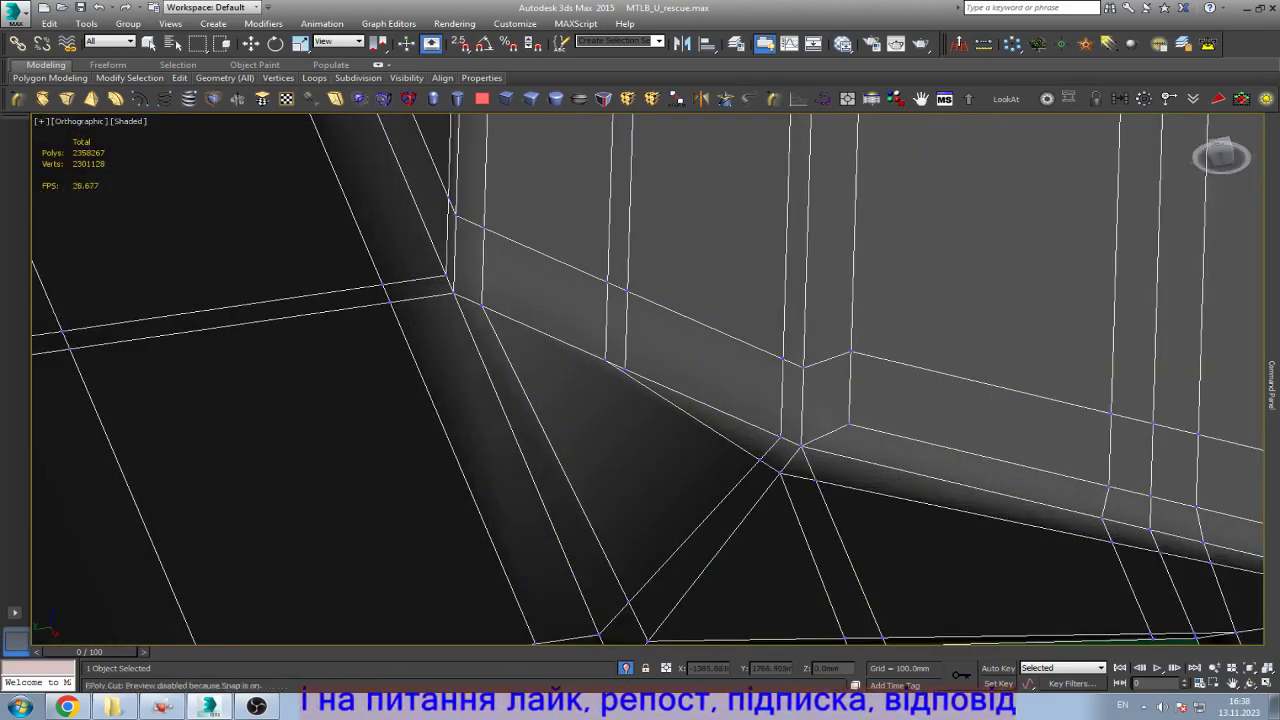
pyautogui.click(390, 300)
pyautogui.click(762, 458)
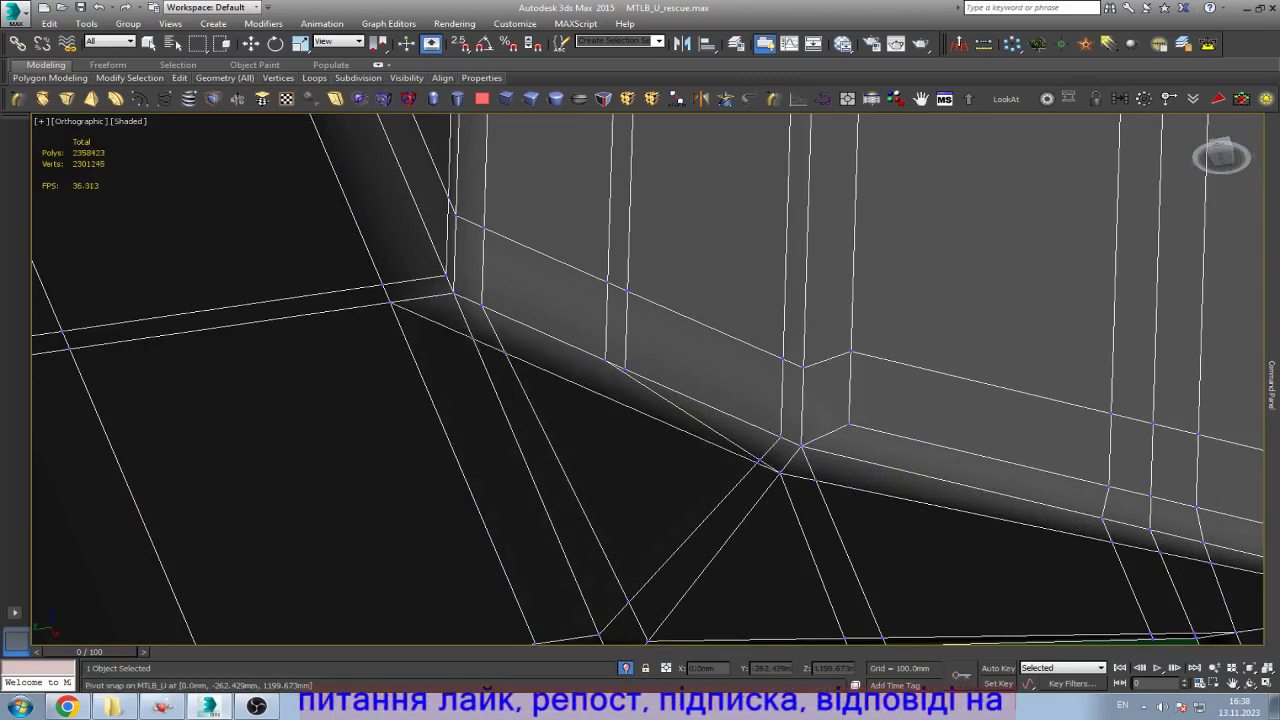
pyautogui.rightClick(540, 482)
pyautogui.scroll(-4, 540, 482)
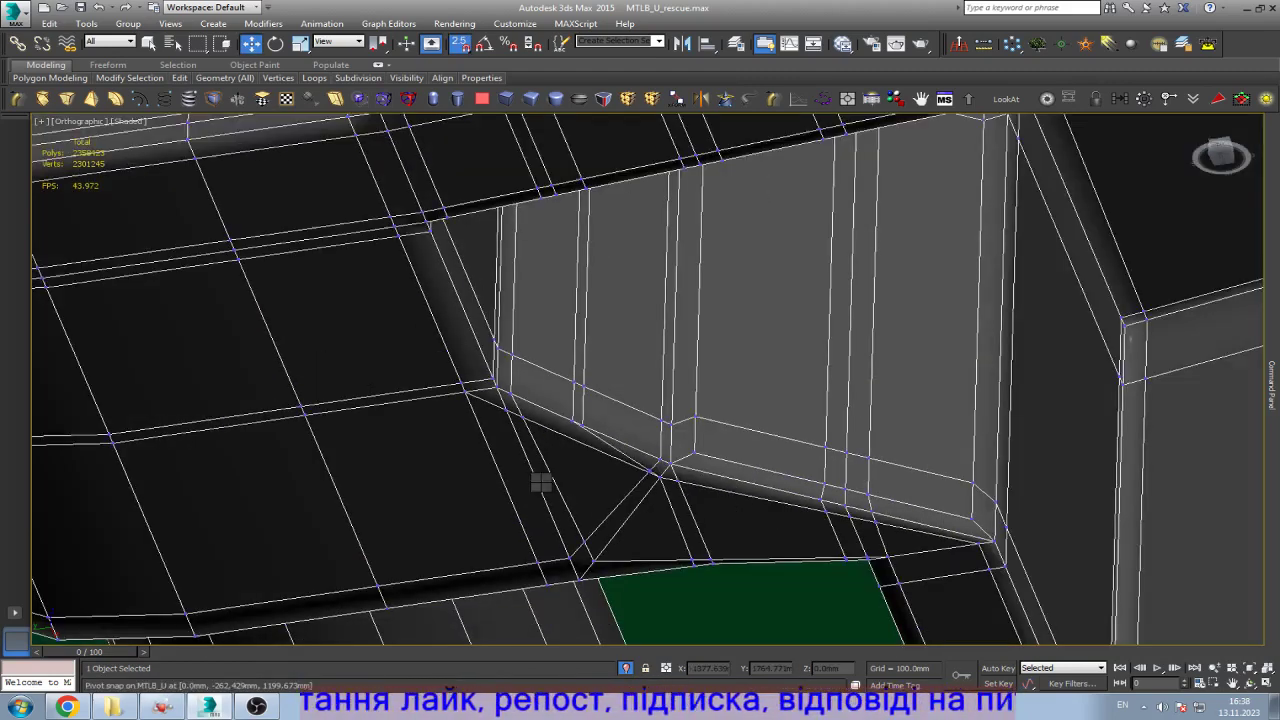
pyautogui.press('s')
pyautogui.scroll(-5, 540, 482)
pyautogui.scroll(6, 768, 608)
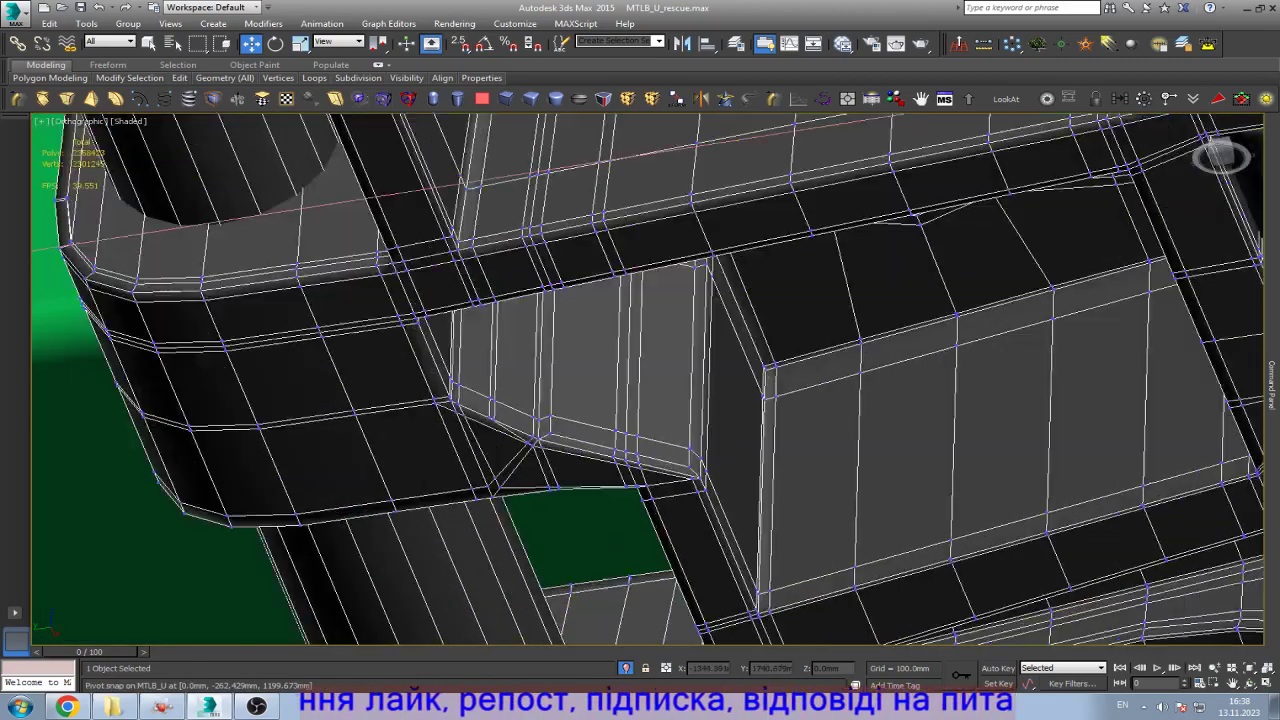
pyautogui.hotkey('alt', 'c')
# Step: Leave vertex editing and clone the track link as 5 instanced copies
pyautogui.keyDown('alt'); pyautogui.moveTo(640, 380); pyautogui.dragTo(560, 350, button='middle'); pyautogui.keyUp('alt')
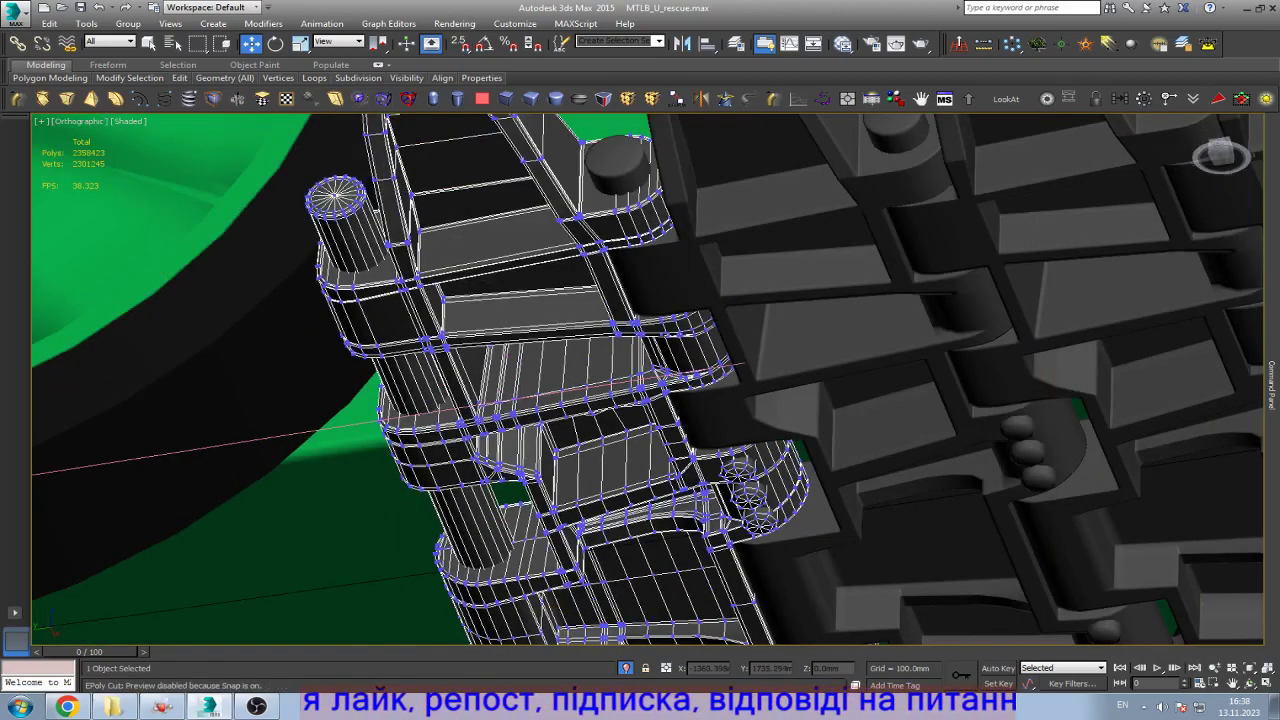
pyautogui.press('1')
pyautogui.scroll(-5, 600, 385)
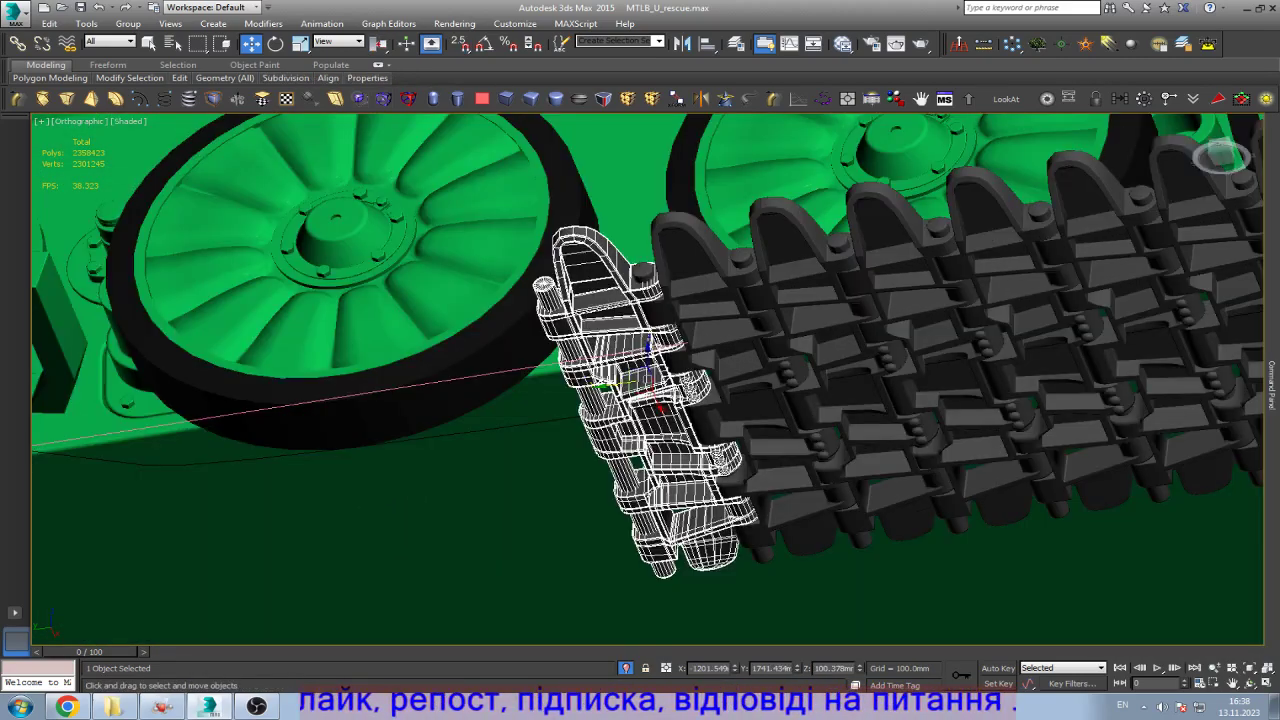
pyautogui.scroll(5, 632, 355)
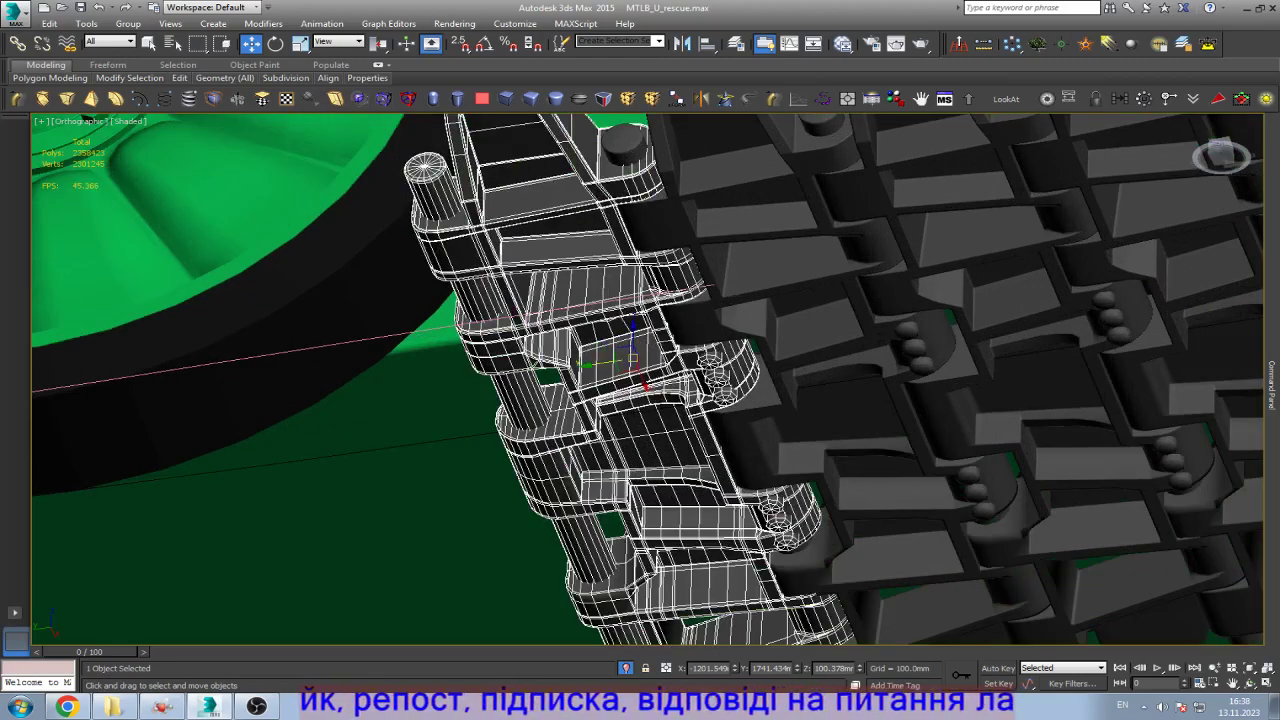
pyautogui.keyDown('alt'); pyautogui.moveTo(632, 355); pyautogui.dragTo(498, 369, button='middle'); pyautogui.keyUp('alt')
pyautogui.hotkey('ctrl', 'v')
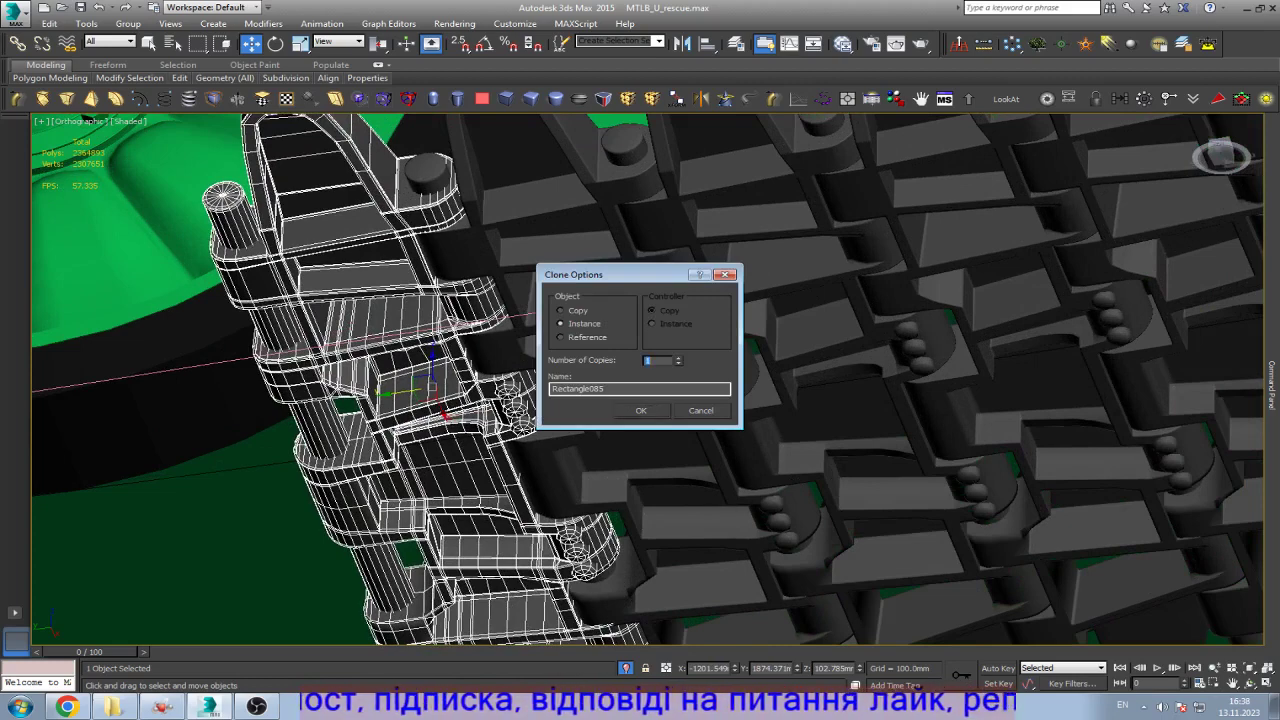
pyautogui.write('5')
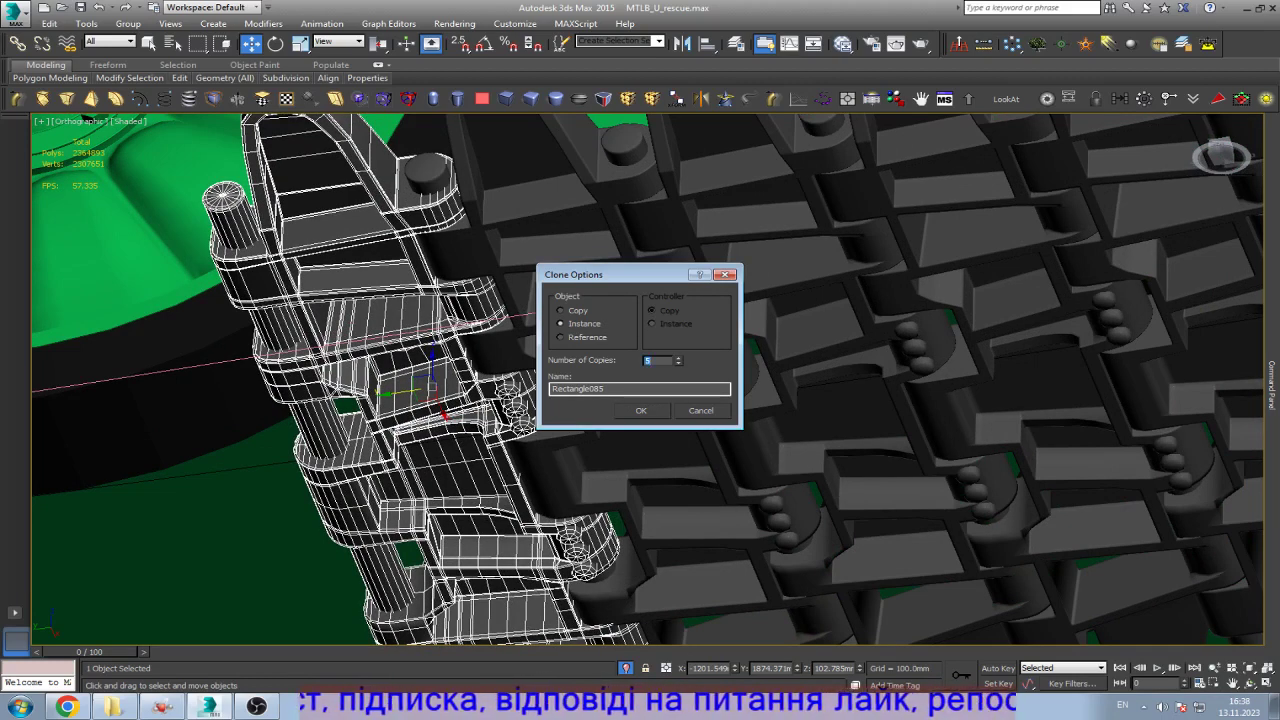
pyautogui.press('Return')
pyautogui.scroll(-5, 632, 404)
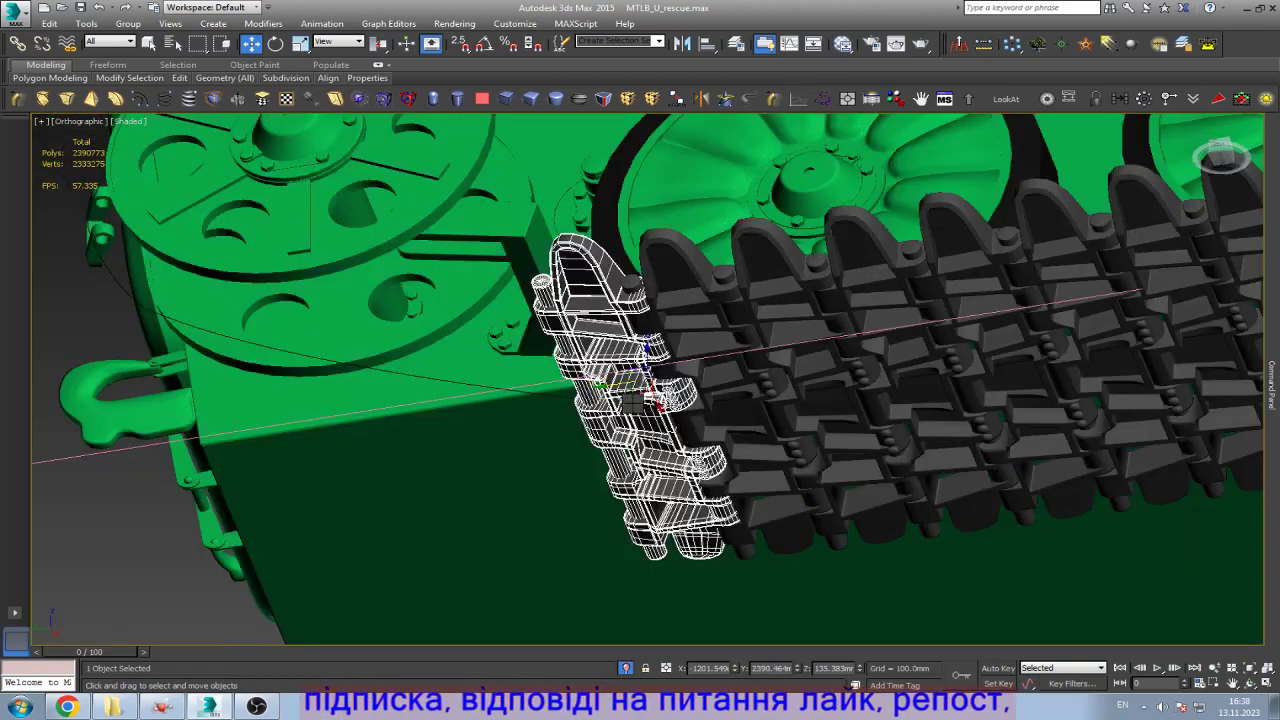
# Step: Zoom in on the instanced link and try Swift Loop twice, cancelling each time
pyautogui.scroll(6, 632, 404)
pyautogui.scroll(5, 600, 380)
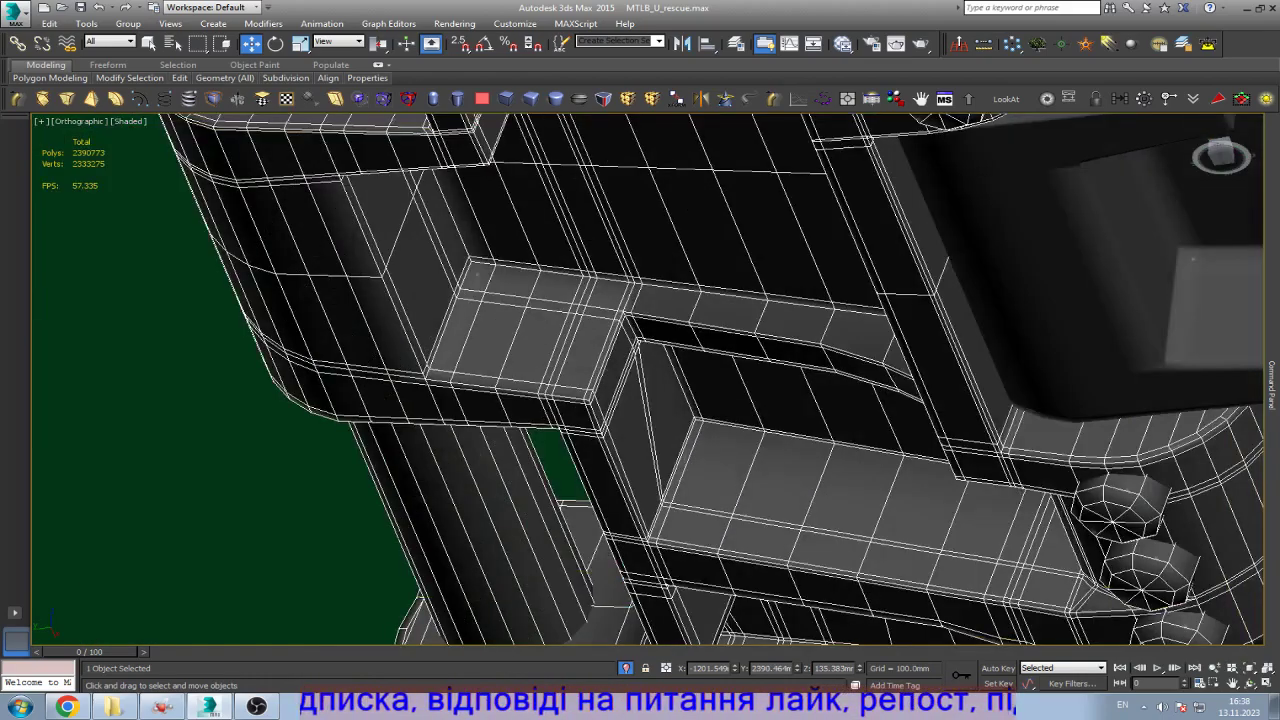
pyautogui.scroll(6, 515, 276)
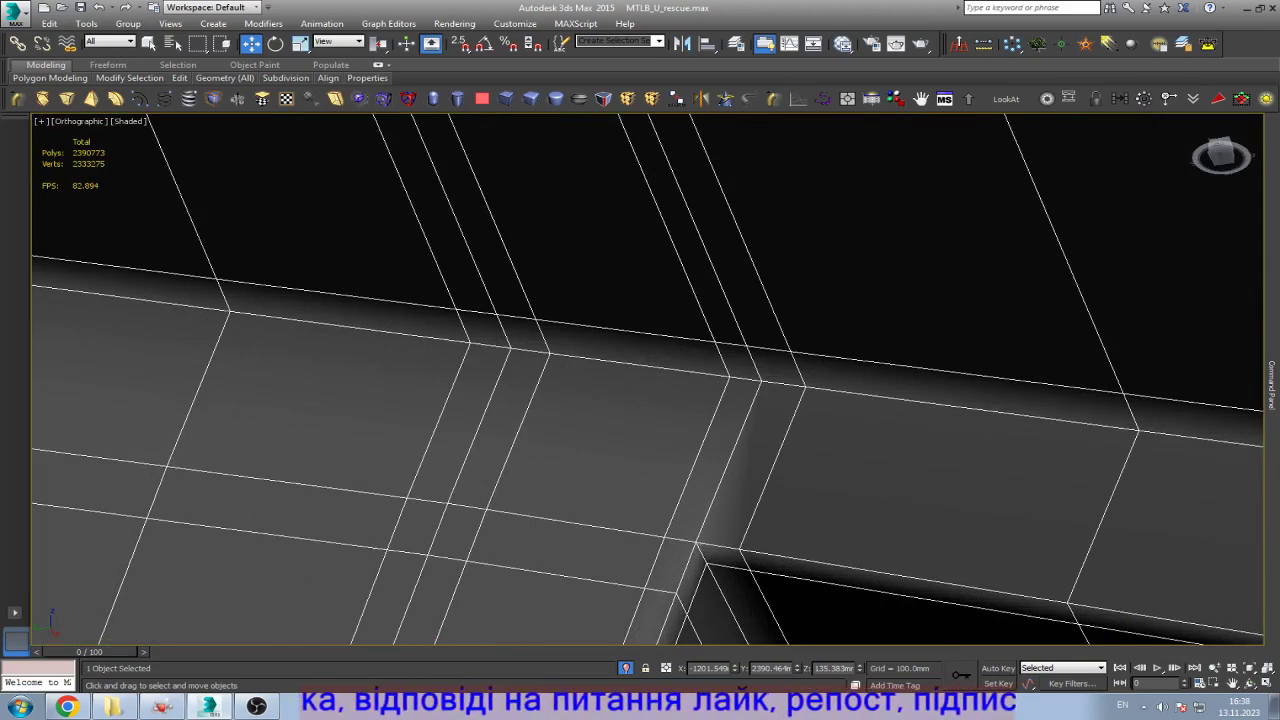
pyautogui.hotkey('alt', 'shift', 's')
pyautogui.press('w')
pyautogui.scroll(-5, 648, 380)
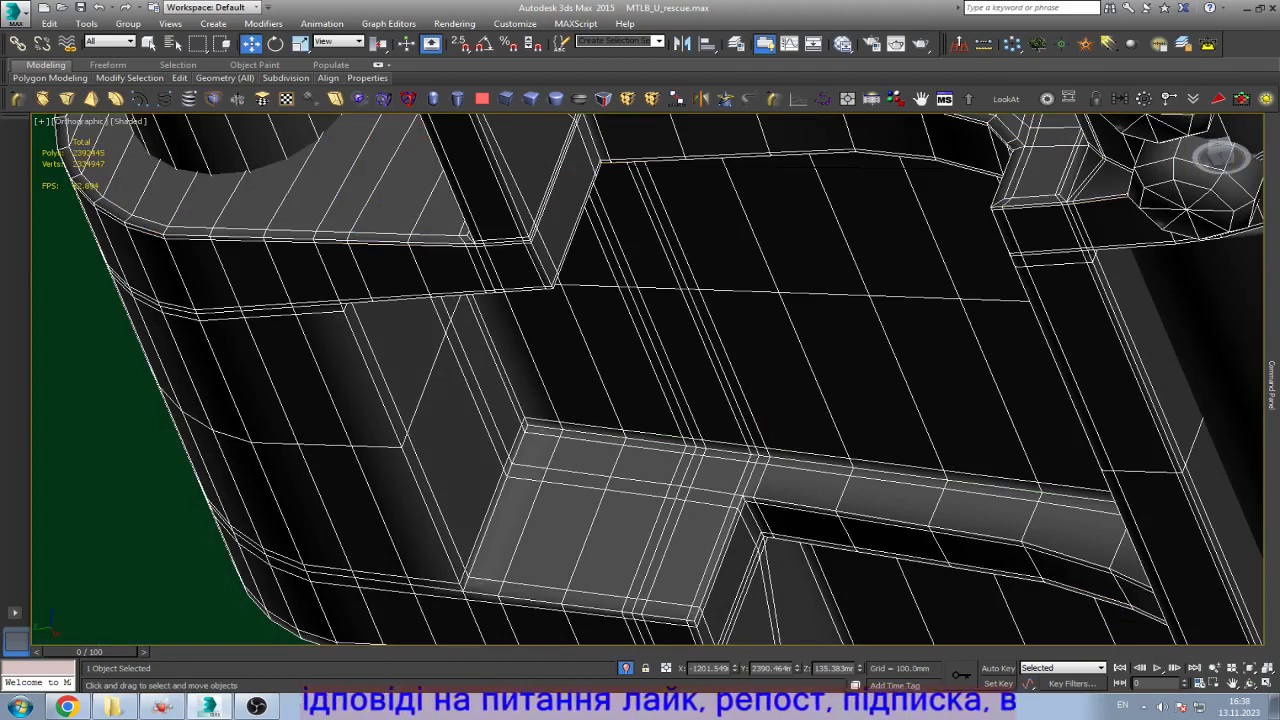
pyautogui.scroll(8, 484, 520)
pyautogui.hotkey('alt', 'shift', 's')
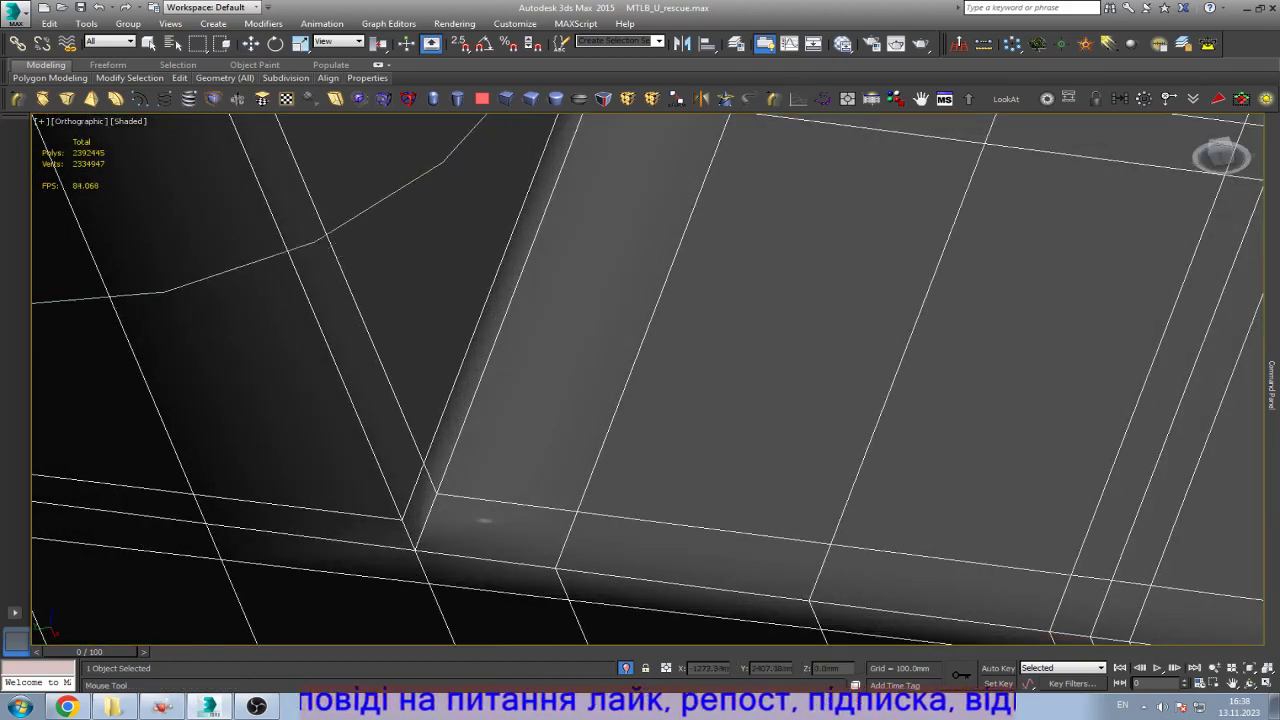
pyautogui.press('w')
# Step: Cut new edges across the link's inner faces and undo two unwanted cuts, then exit isolation
pyautogui.hotkey('alt', 'c')
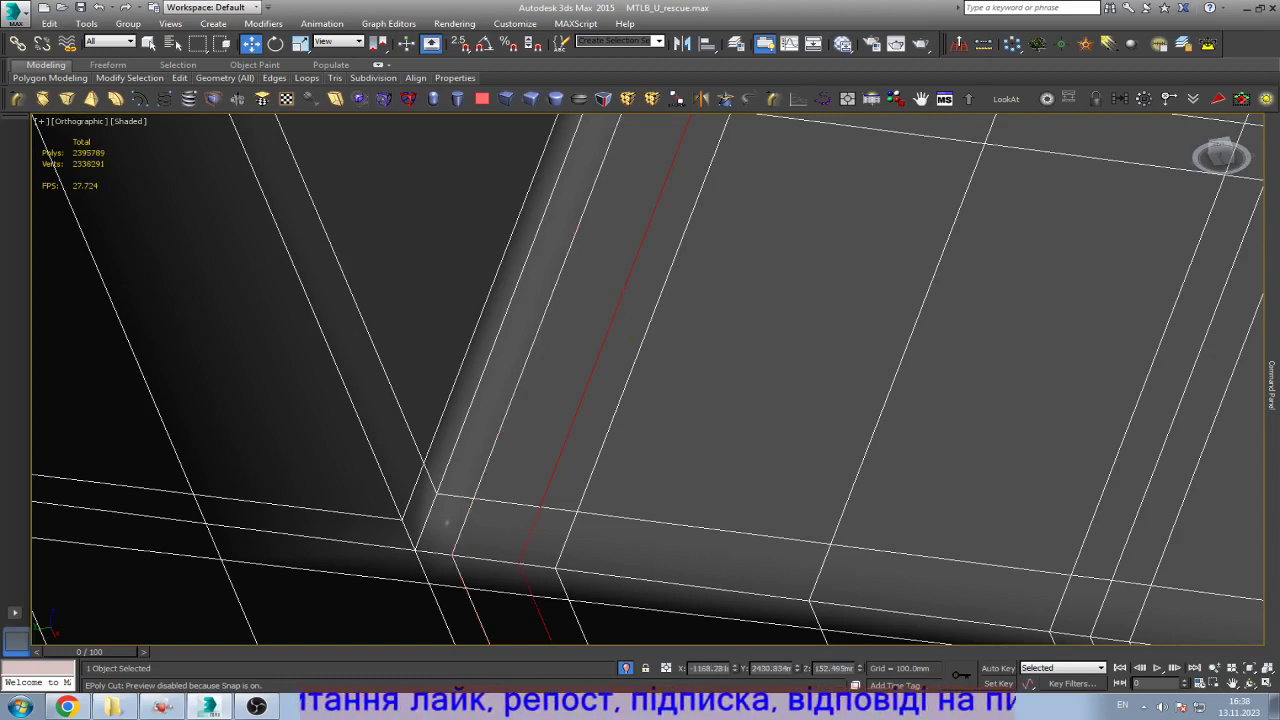
pyautogui.hotkey('ctrl', 'z')
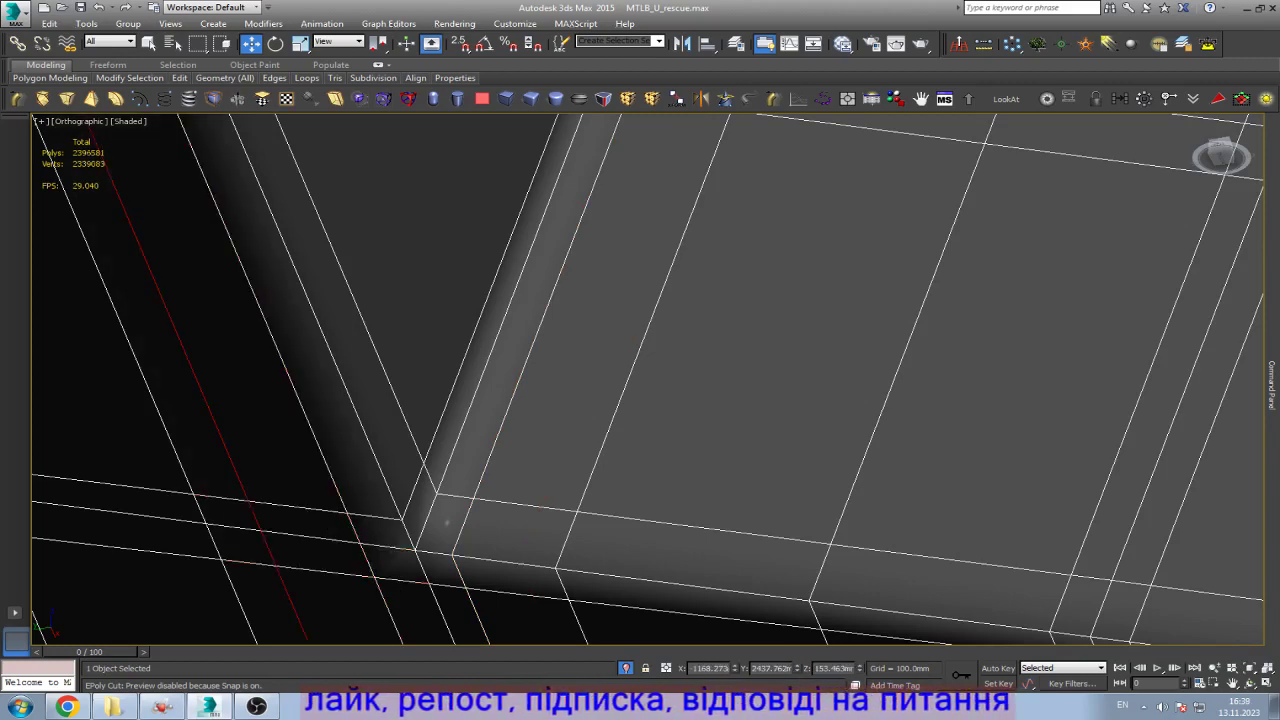
pyautogui.hotkey('ctrl', 'z')
pyautogui.scroll(-5, 447, 521)
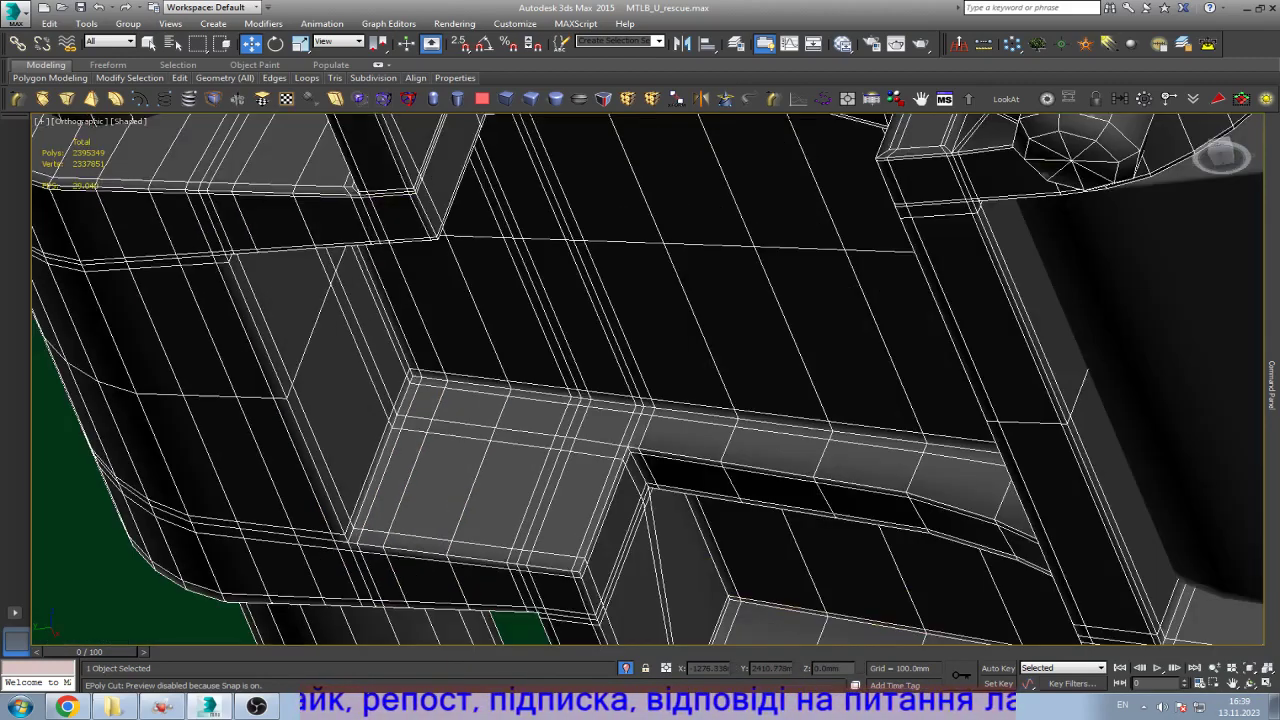
pyautogui.scroll(-5, 648, 379)
pyautogui.scroll(5, 648, 379)
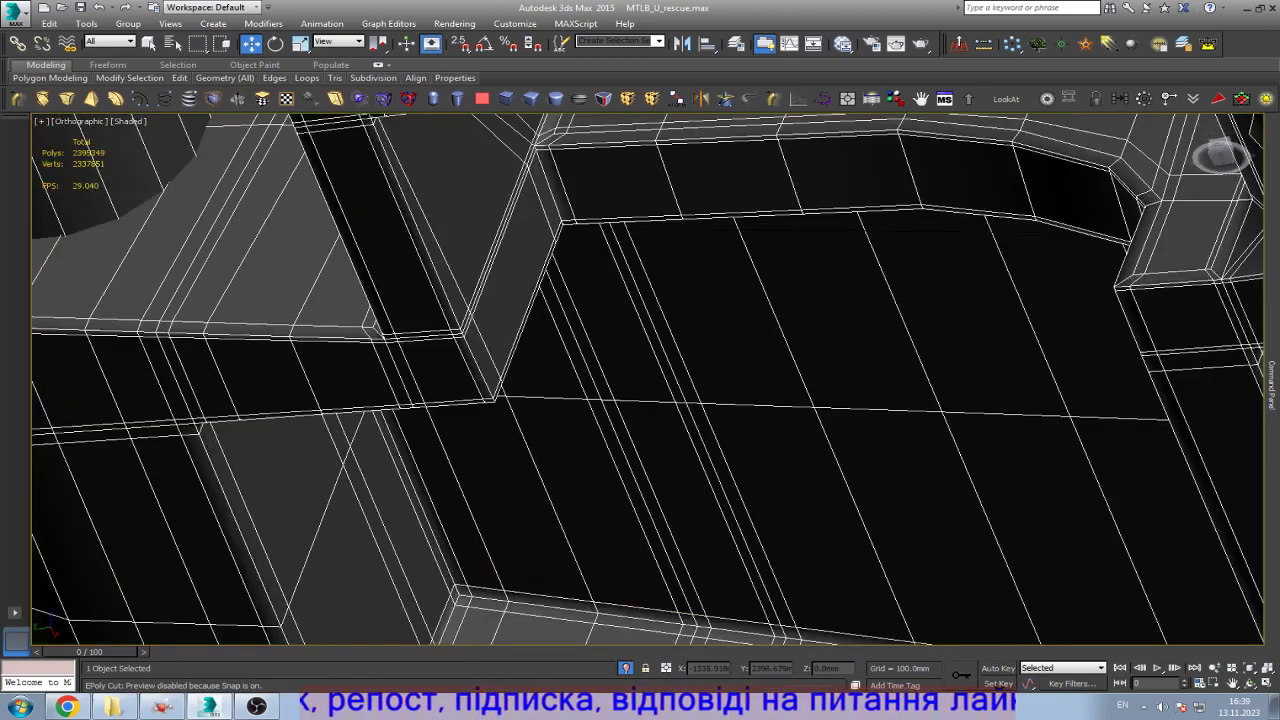
pyautogui.scroll(-3, 648, 379)
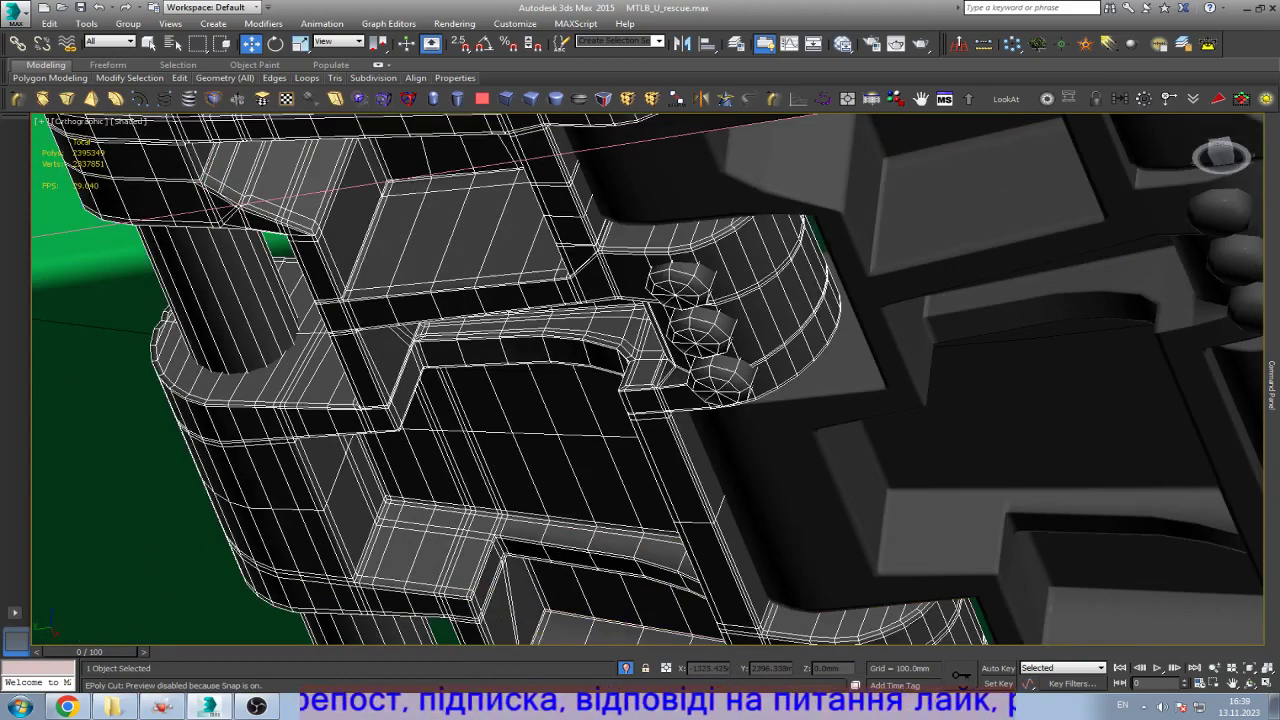
pyautogui.scroll(-3, 648, 379)
pyautogui.scroll(10, 648, 379)
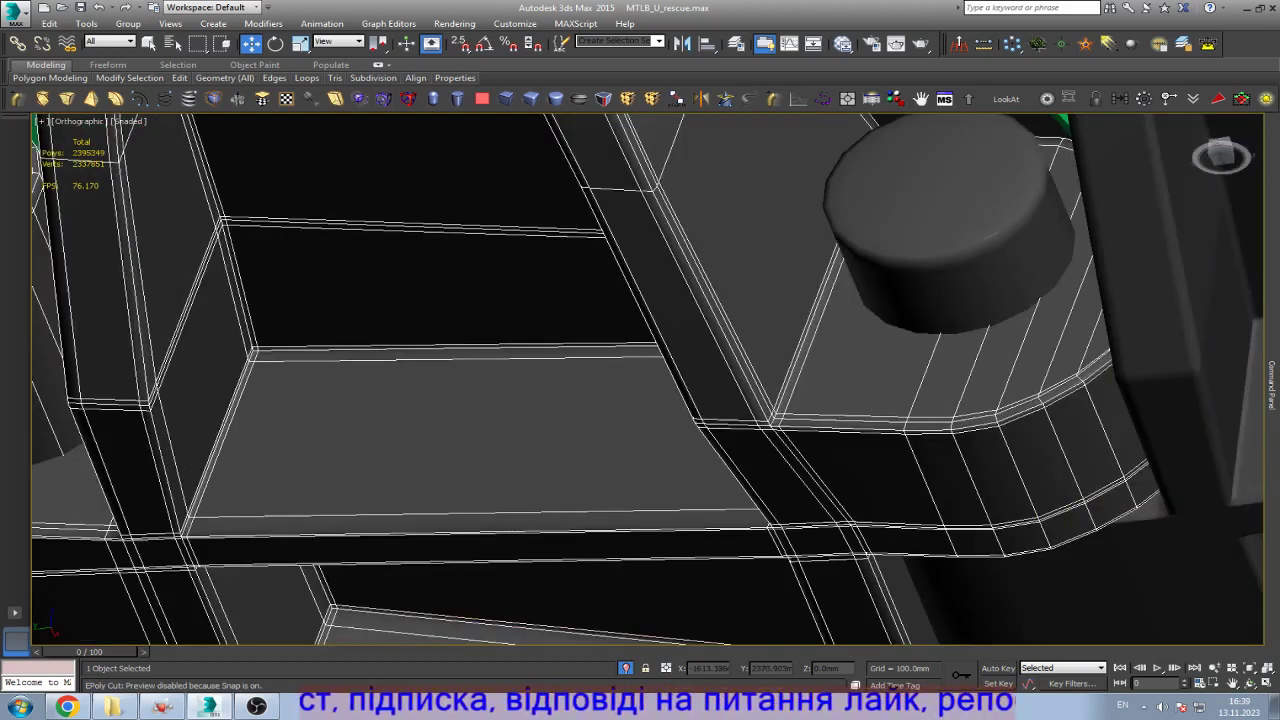
pyautogui.press('2')
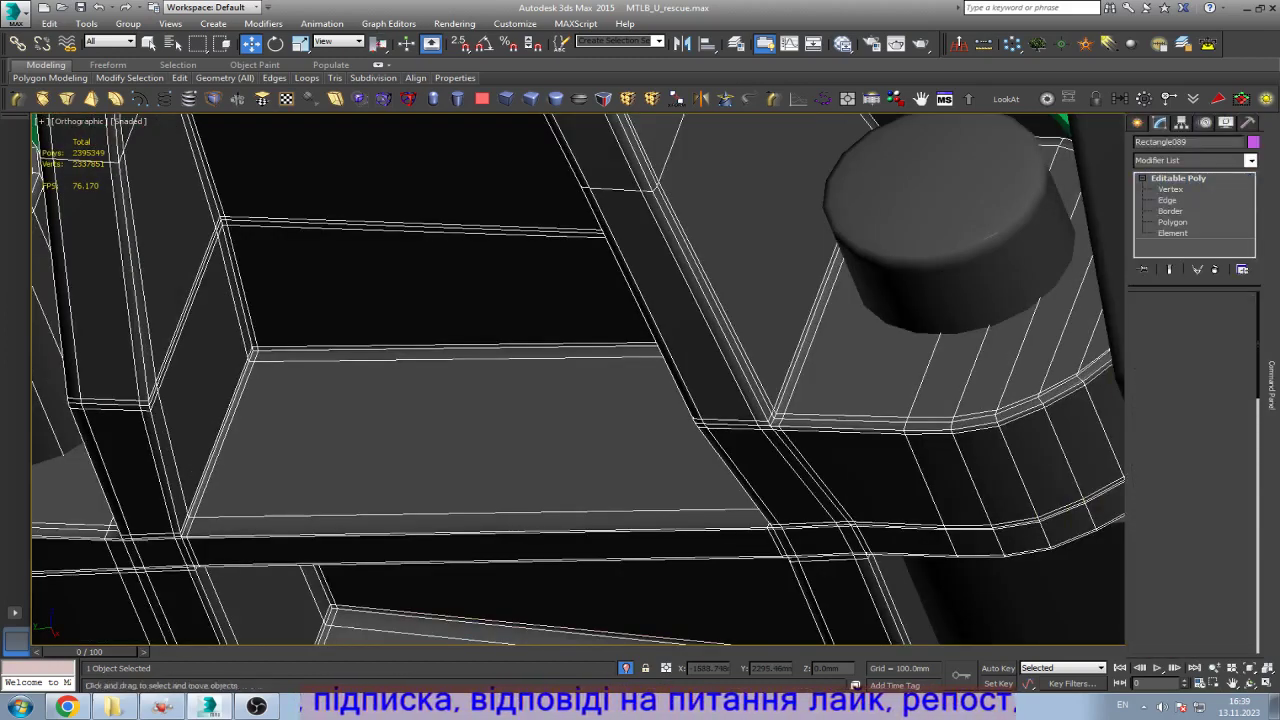
pyautogui.hotkey('alt', 'q')
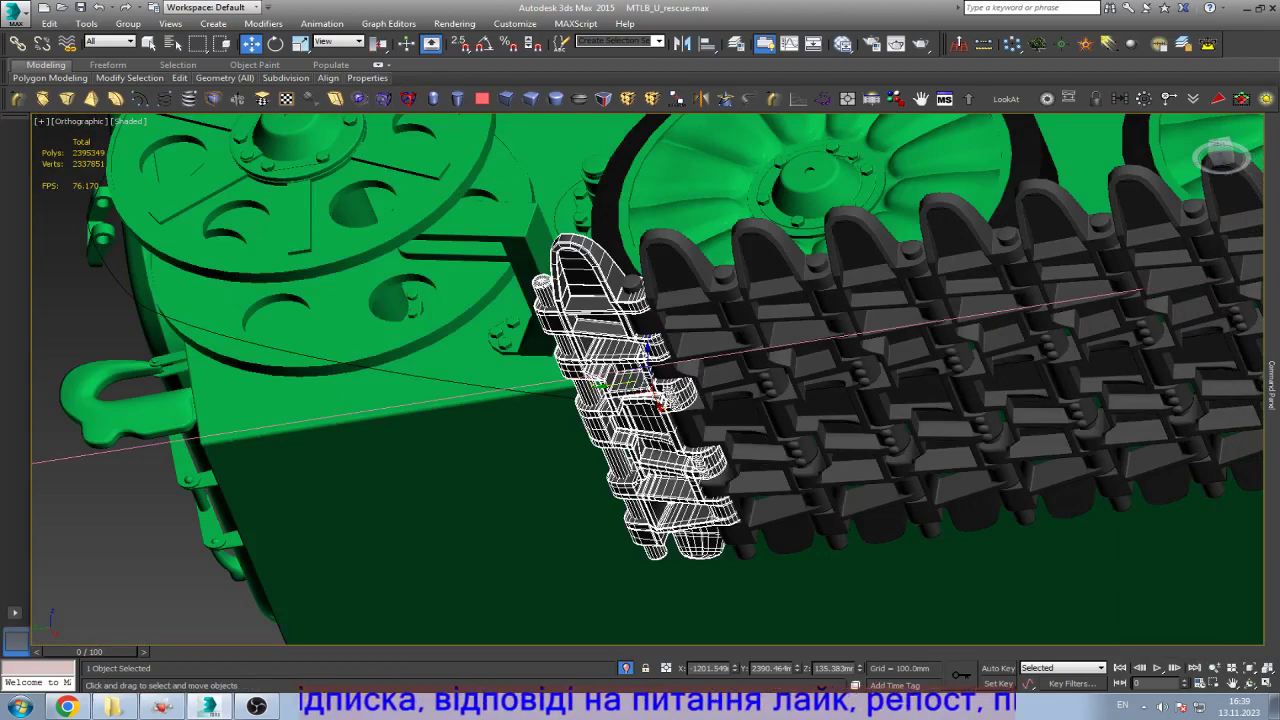
# Step: Select the link beside the sprocket and, in Local coordinates, clone 5 instanced copies along the chain
pyautogui.scroll(-8, 648, 379)
pyautogui.scroll(8, 600, 340)
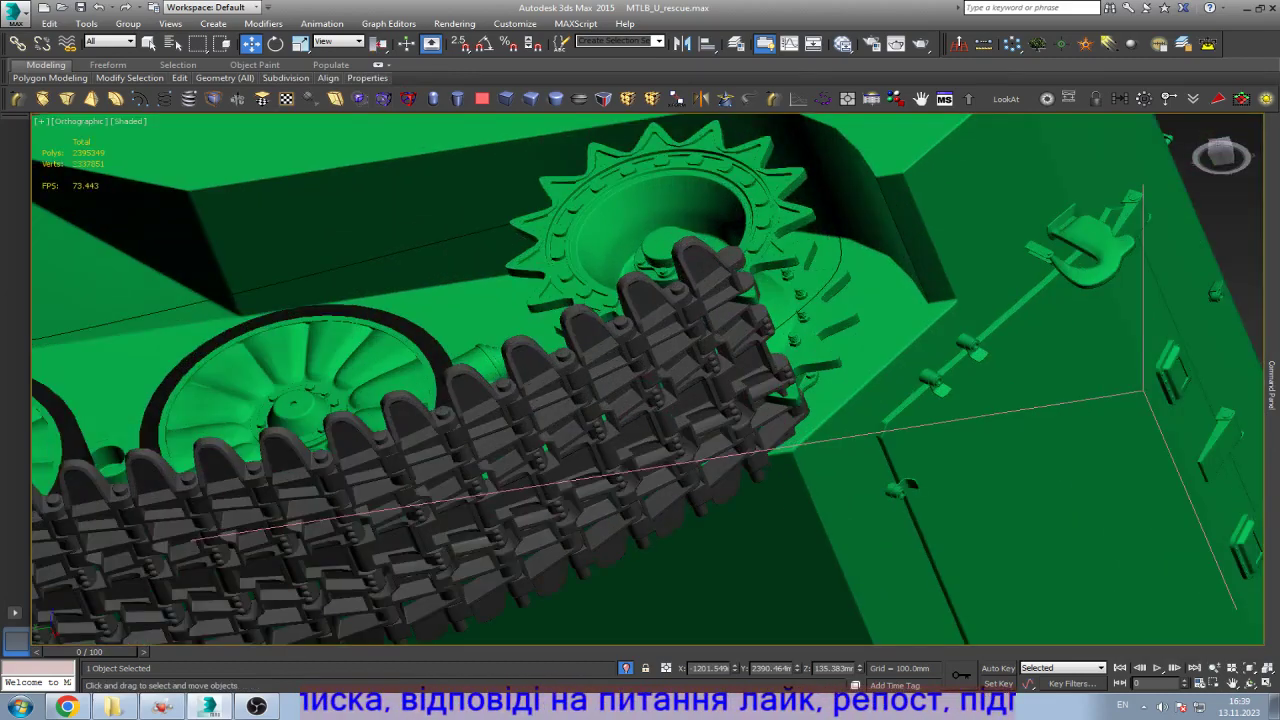
pyautogui.scroll(3, 760, 260)
pyautogui.click(690, 250)
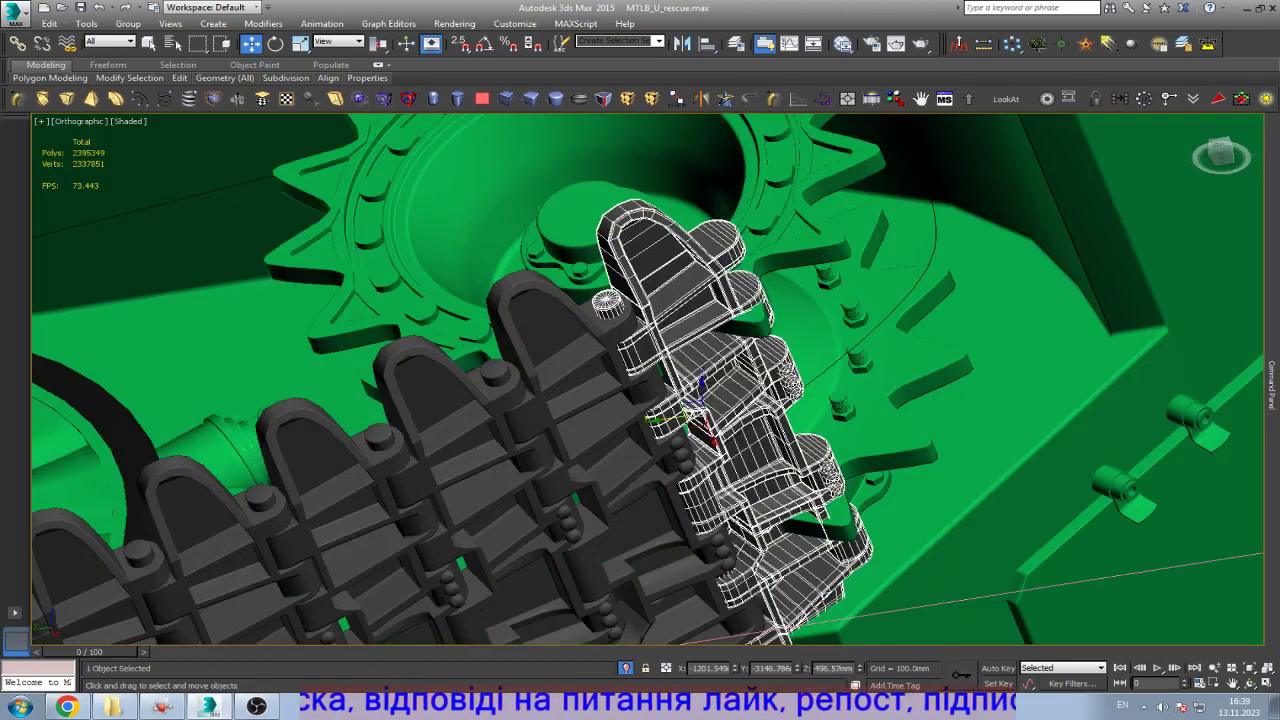
pyautogui.press('l')
pyautogui.press('z')
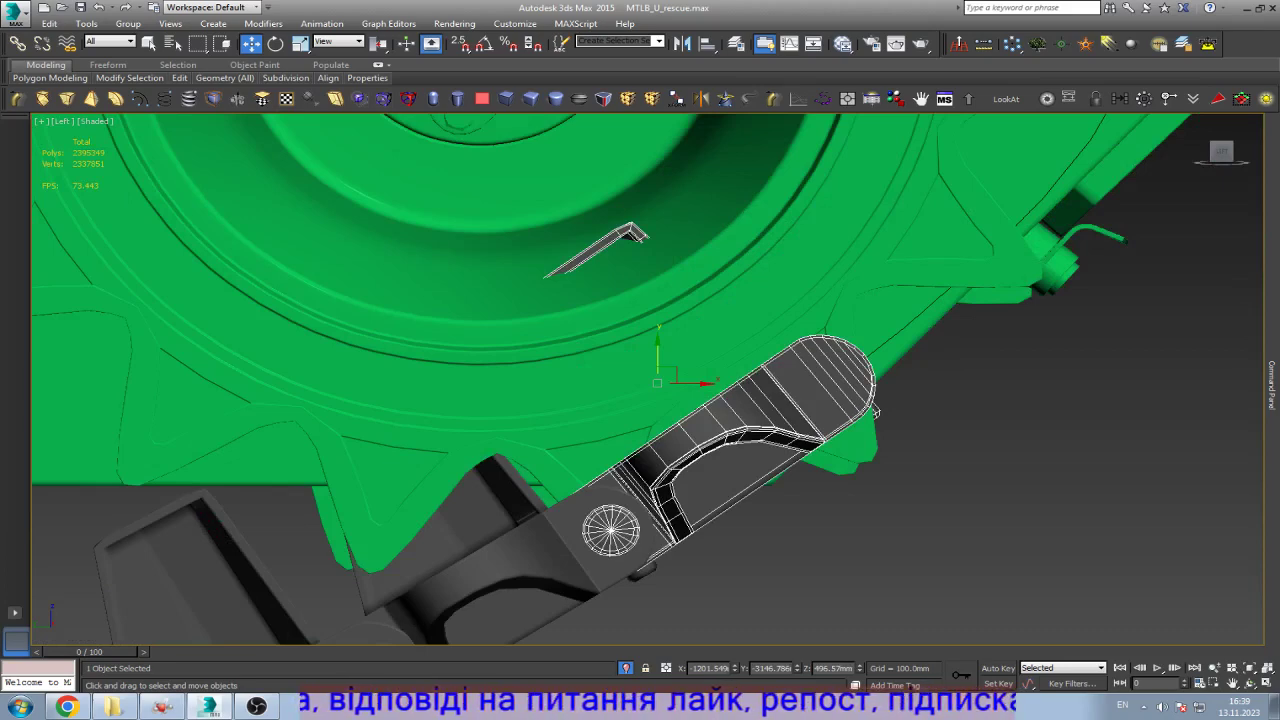
pyautogui.click(338, 41)
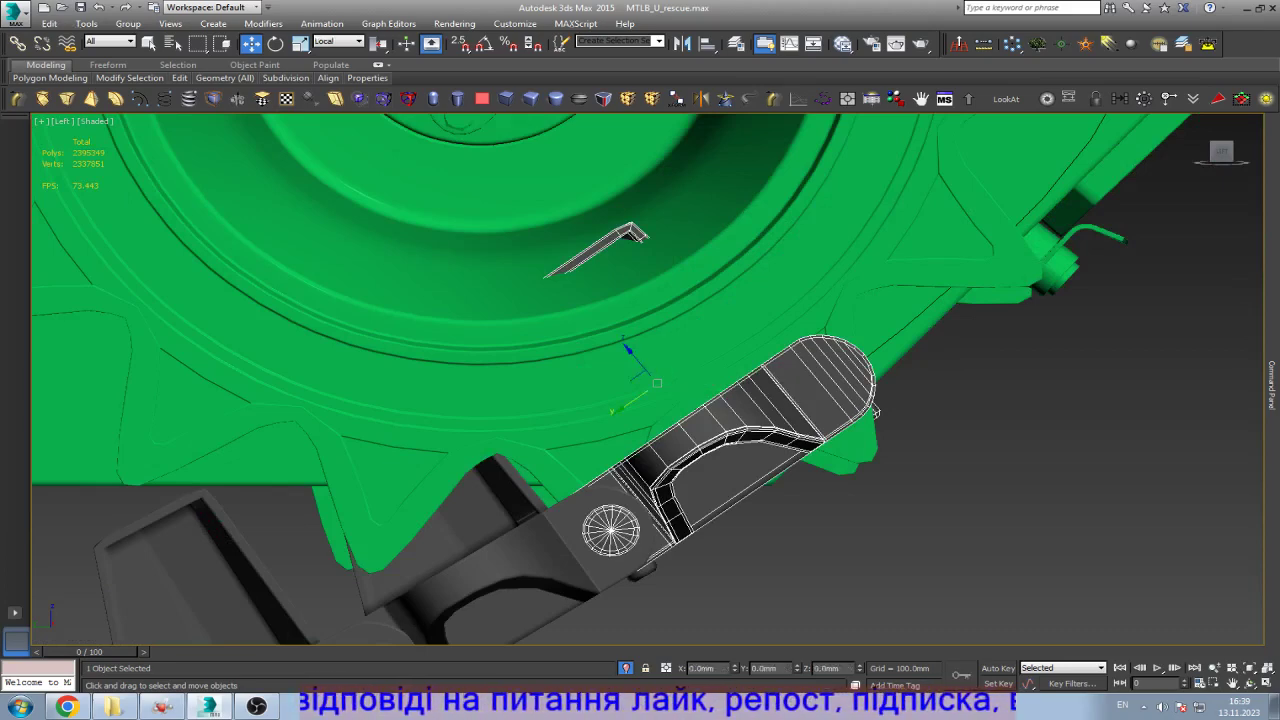
pyautogui.keyDown('shift'); pyautogui.moveTo(875, 410); pyautogui.dragTo(1068, 256); pyautogui.keyUp('shift')
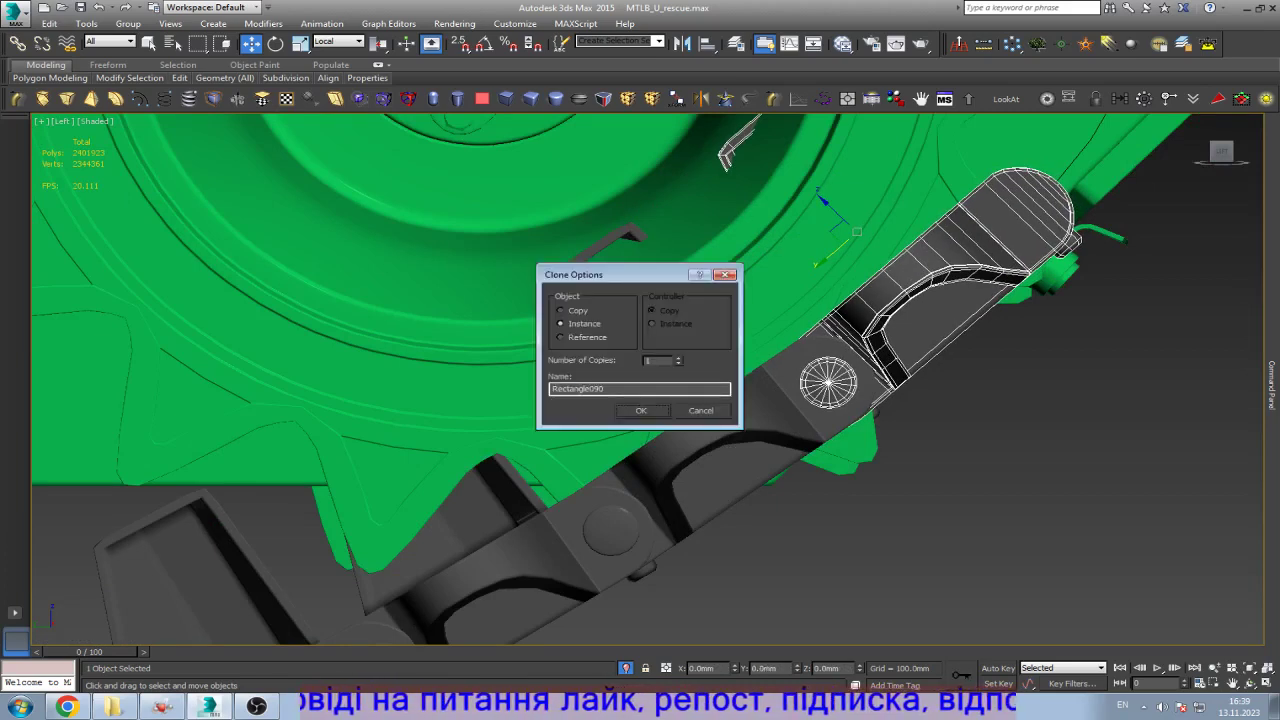
pyautogui.doubleClick(648, 360)
pyautogui.write('5')
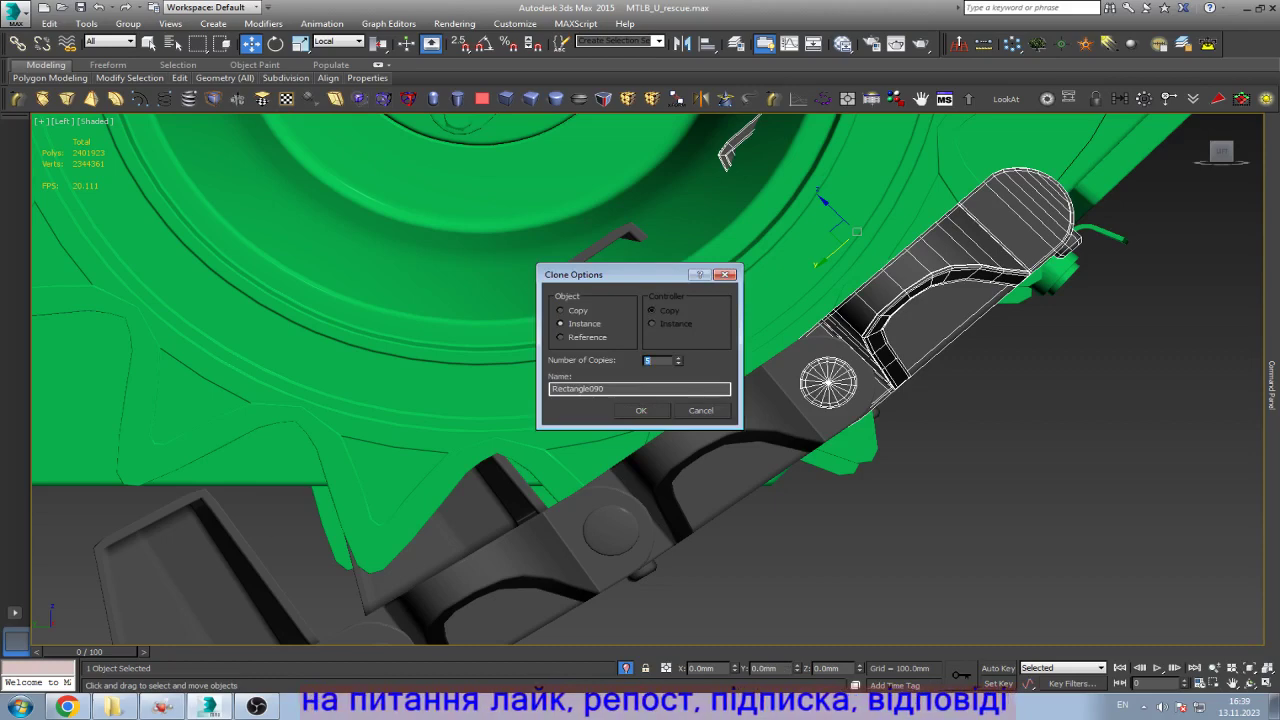
pyautogui.press('Return')
# Step: Clone 5 more instanced copies from the new end link around the sprocket
pyautogui.press('z')
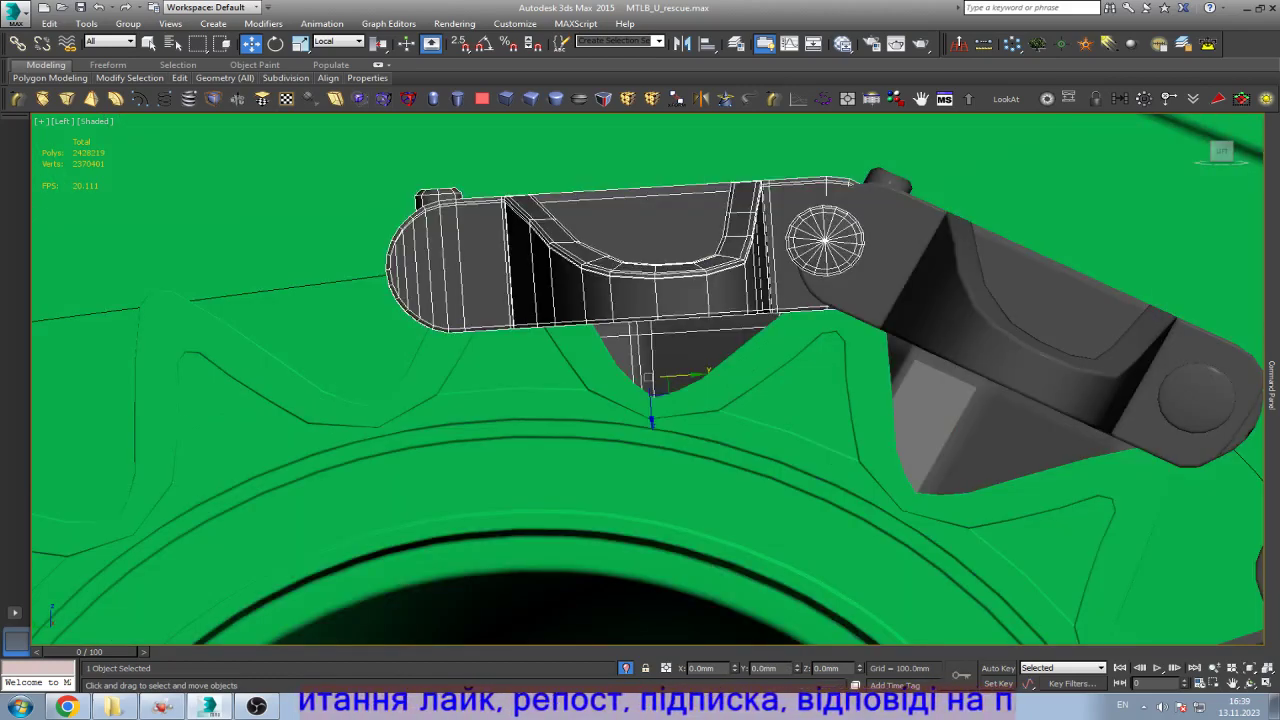
pyautogui.moveTo(651, 415)
pyautogui.mouseDown()
pyautogui.moveTo(257, 443)
pyautogui.moveTo(296, 440)
pyautogui.mouseUp()
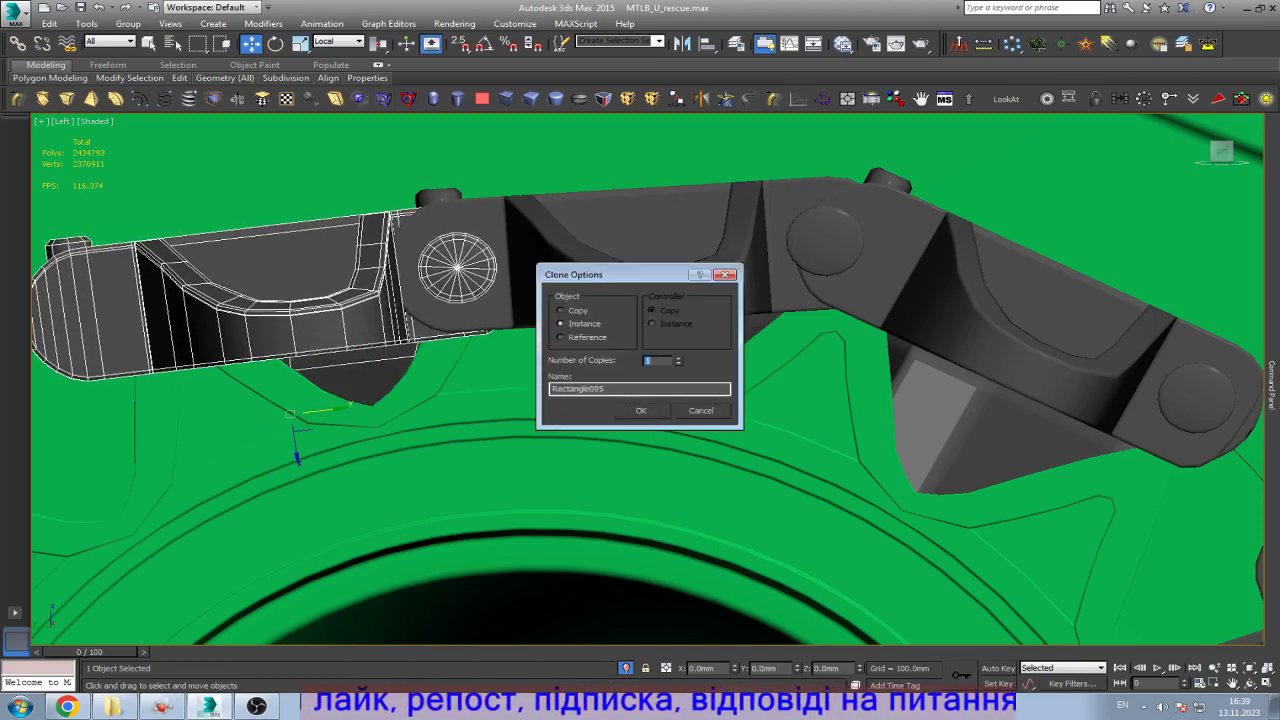
pyautogui.write('5')
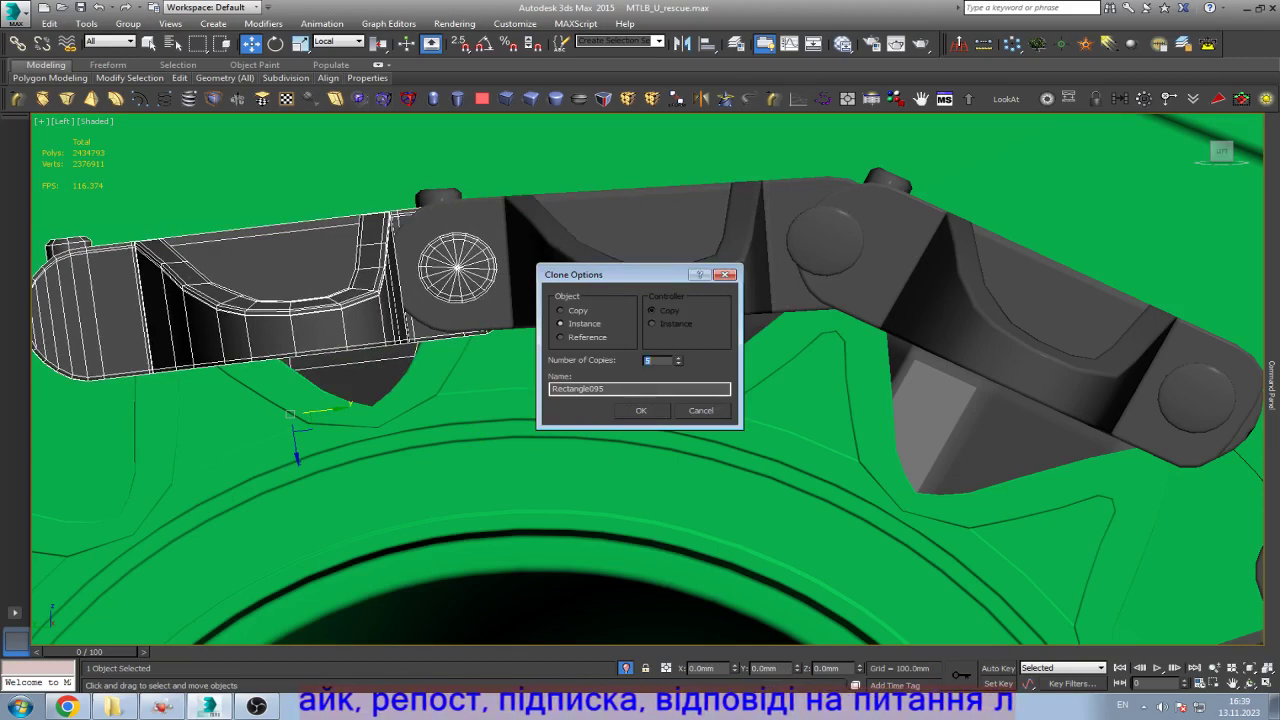
pyautogui.press('Return')
# Step: Clone the link as instances along the chain and slide the copy into place
pyautogui.scroll(4, 548, 345)
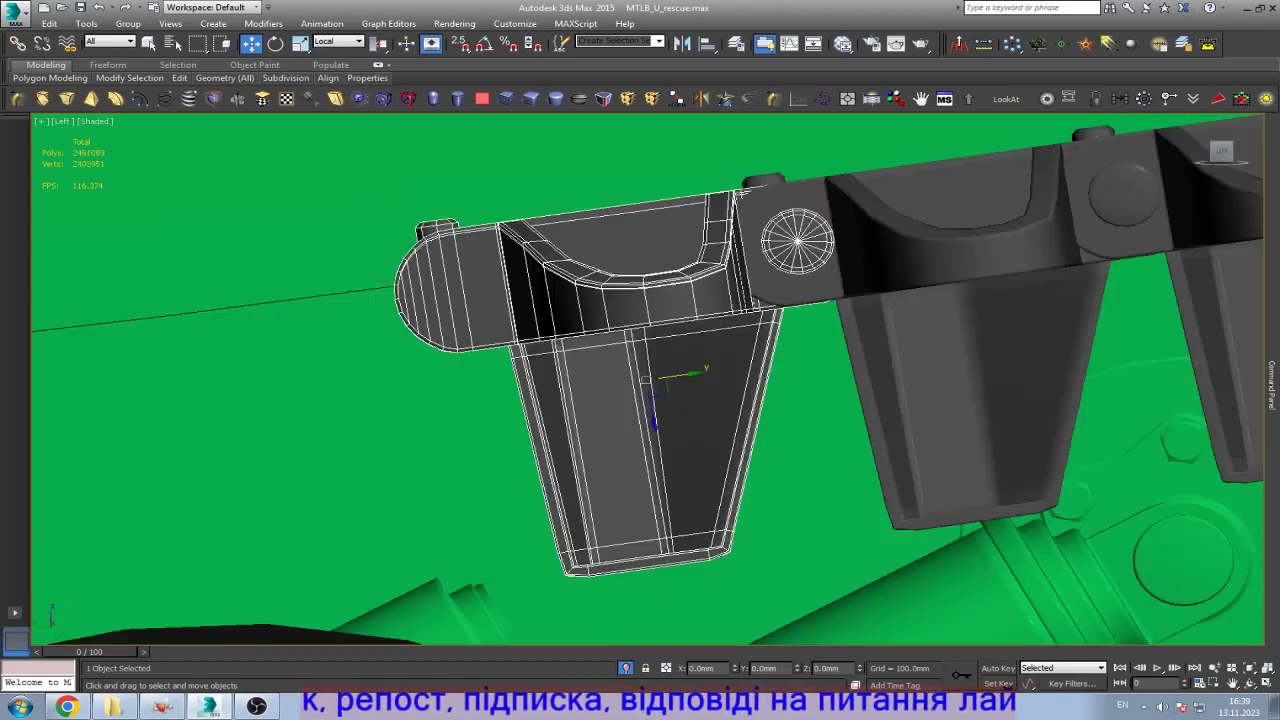
pyautogui.moveTo(665, 378)
pyautogui.mouseDown()
pyautogui.moveTo(850, 357)
pyautogui.moveTo(290, 438)
pyautogui.moveTo(314, 428)
pyautogui.mouseUp()
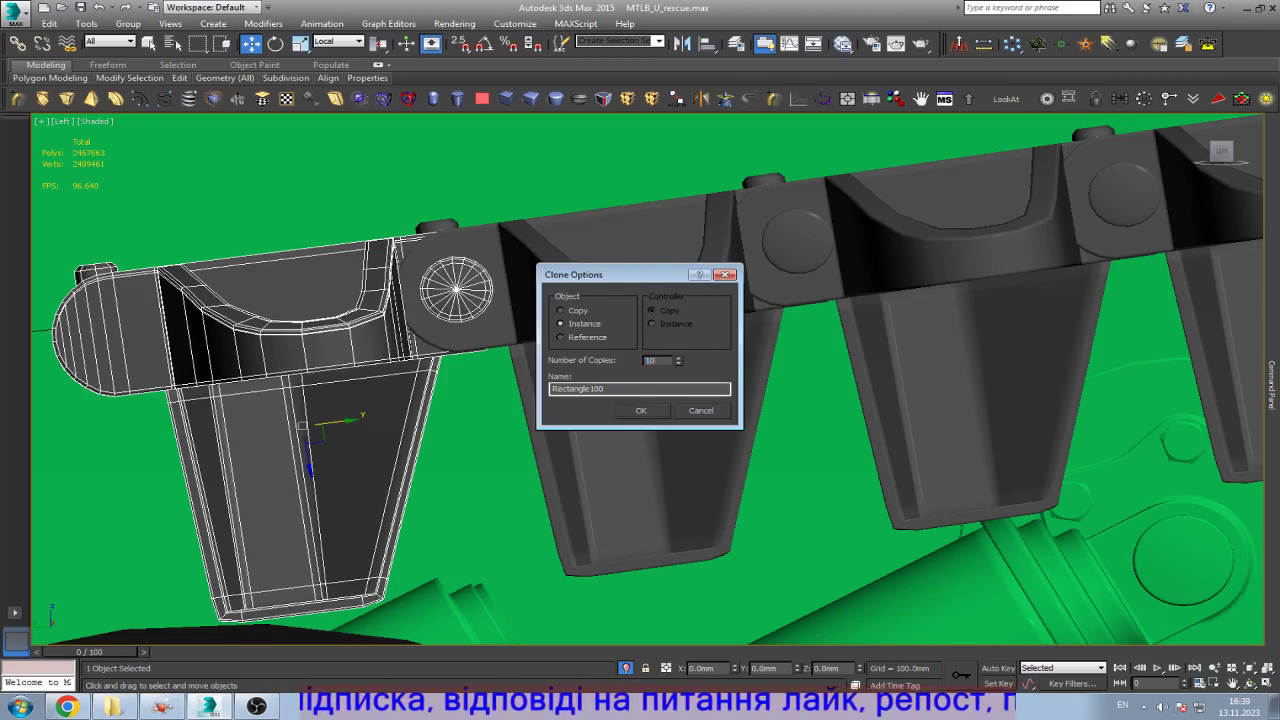
pyautogui.press('Return')
pyautogui.press('z')
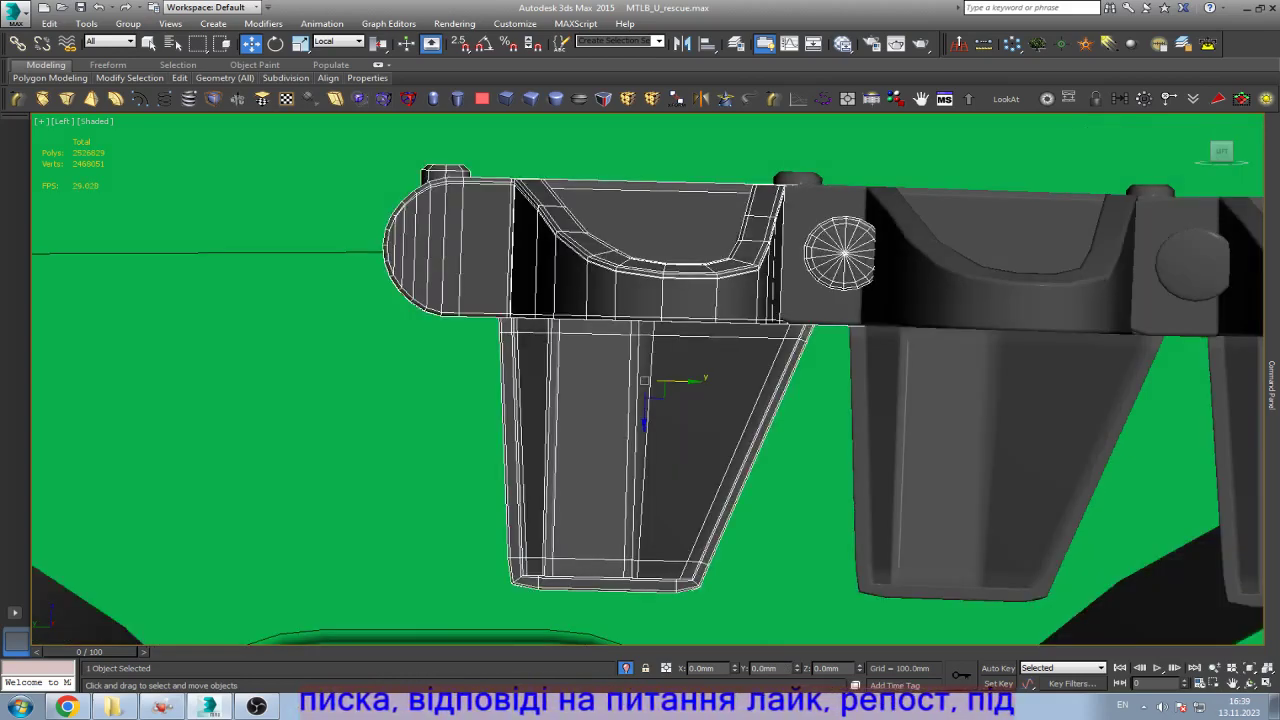
pyautogui.moveTo(680, 380)
pyautogui.mouseDown()
pyautogui.moveTo(980, 380)
pyautogui.moveTo(643, 380)
pyautogui.mouseUp()
# Step: Select three neighbouring links and clone them as instances further left along the track
pyautogui.keyDown('ctrl'); pyautogui.click(1000, 450); pyautogui.keyUp('ctrl')
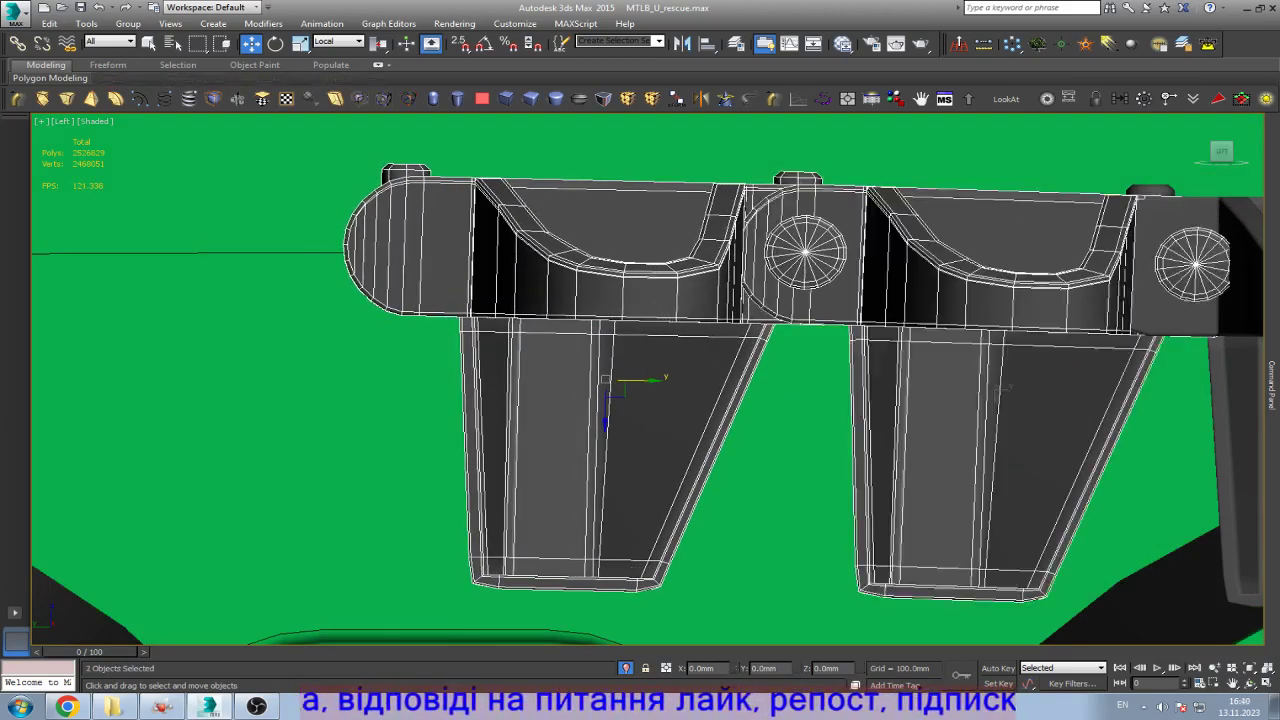
pyautogui.moveTo(800, 400); pyautogui.dragTo(650, 400, button='middle')
pyautogui.moveTo(490, 373); pyautogui.dragTo(454, 373)
pyautogui.scroll(-4, 805, 378)
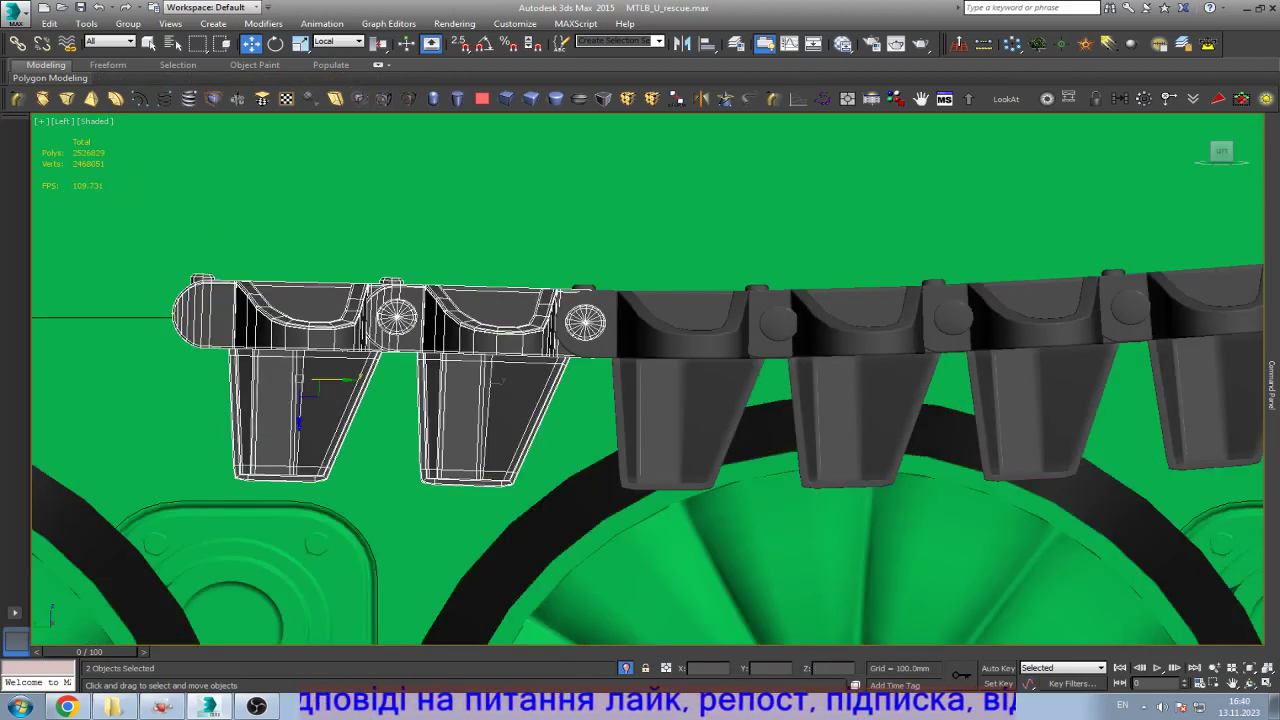
pyautogui.scroll(2, 540, 389)
pyautogui.keyDown('ctrl'); pyautogui.click(800, 440); pyautogui.keyUp('ctrl')
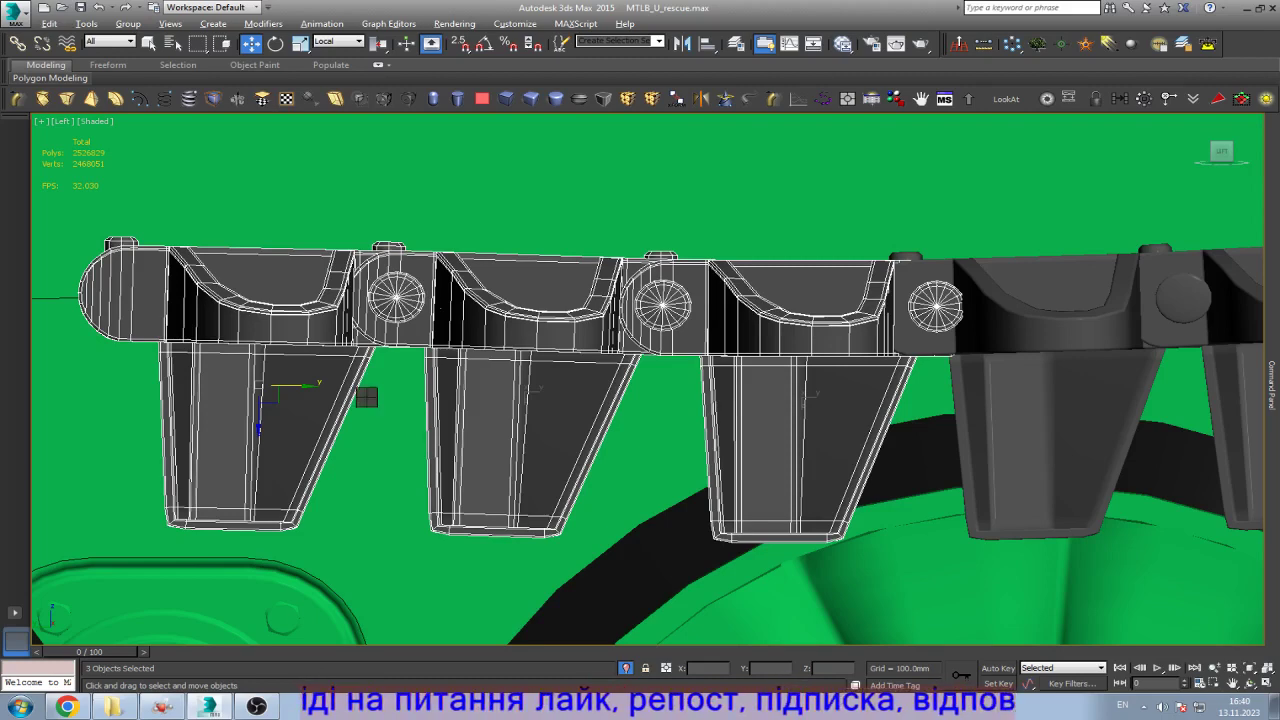
pyautogui.moveTo(530, 390); pyautogui.dragTo(125, 400)
pyautogui.scroll(-5, 508, 390)
pyautogui.scroll(2, 175, 400)
pyautogui.press('Return')
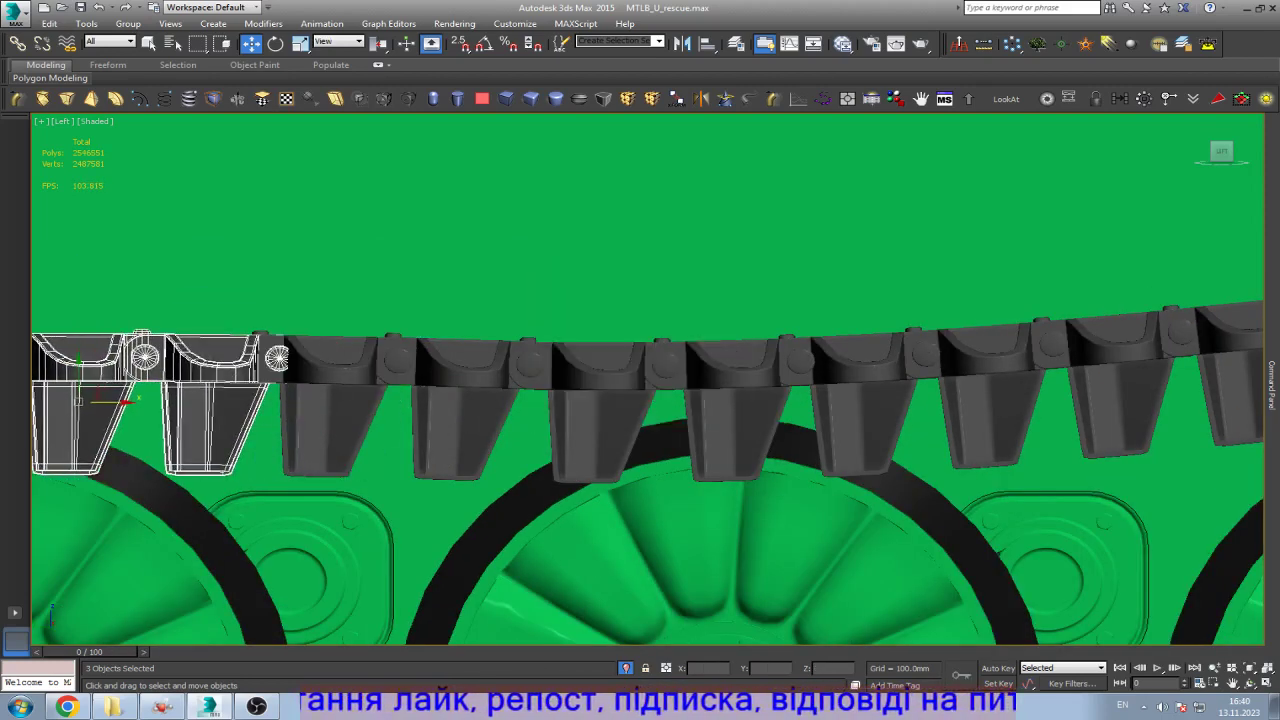
pyautogui.press('z')
pyautogui.moveTo(680, 378); pyautogui.dragTo(643, 378)
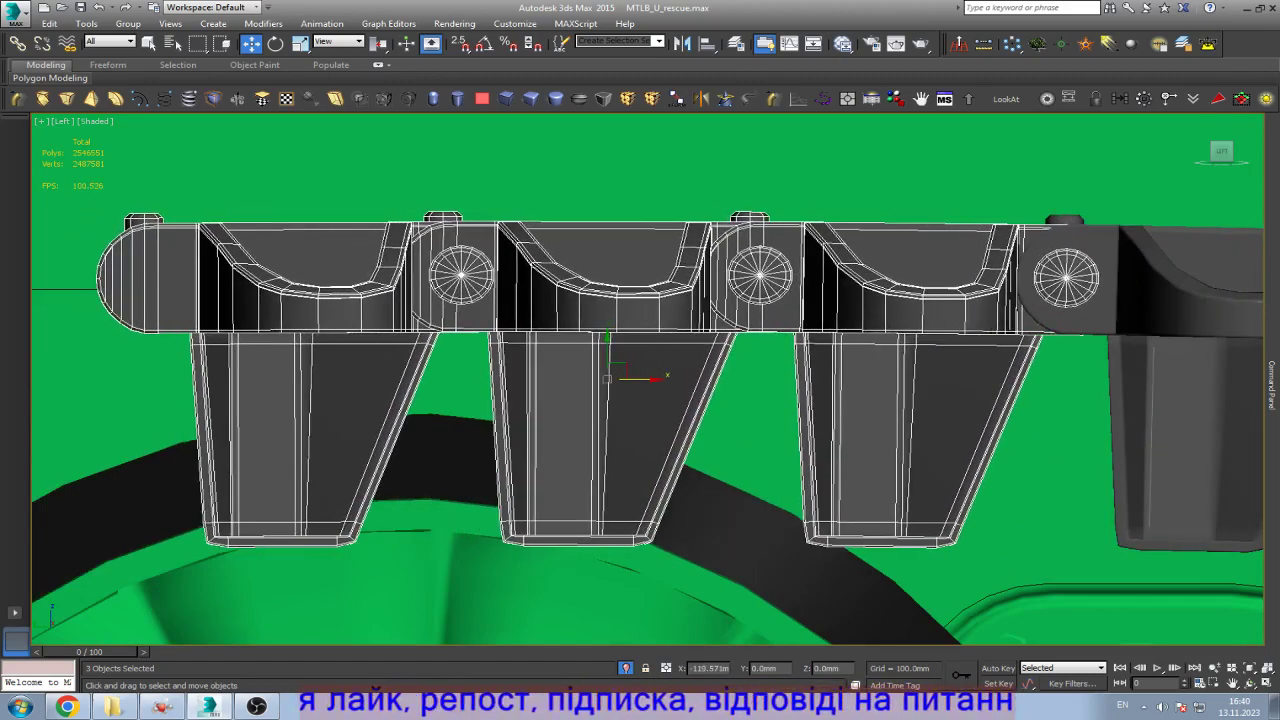
pyautogui.scroll(-5, 410, 395)
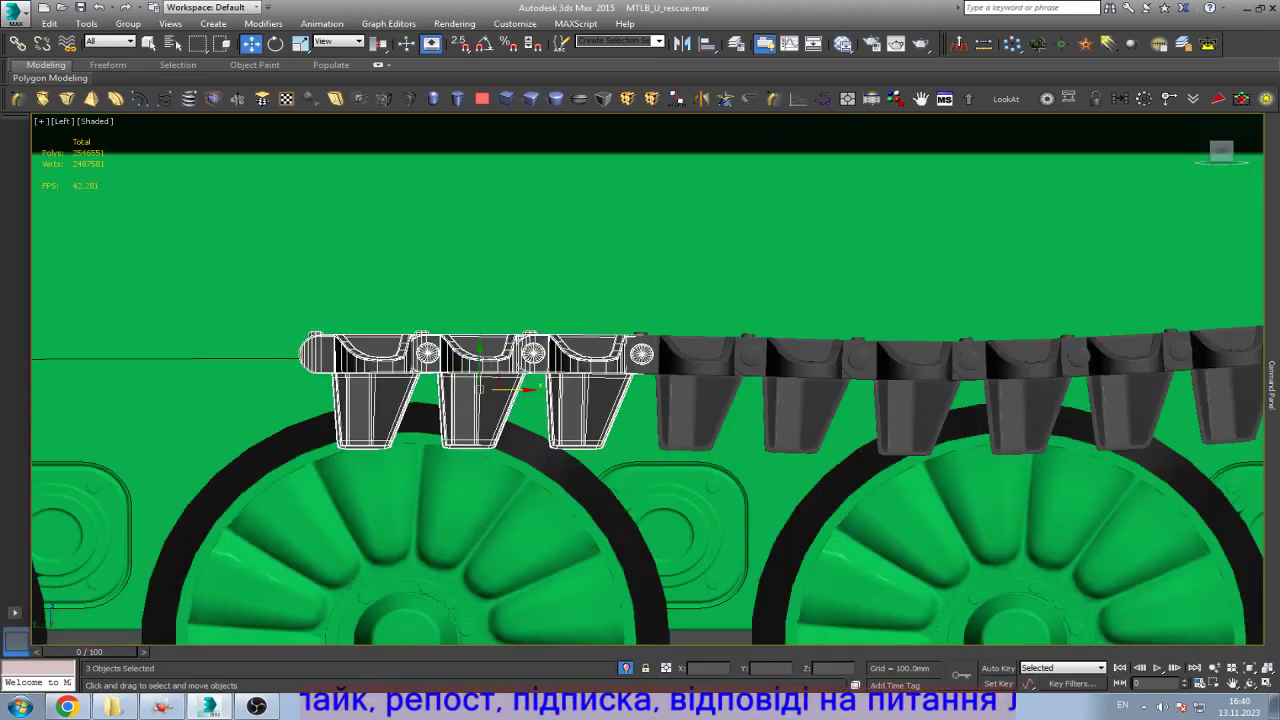
# Step: Add a fourth link to the selection and clone the four links leftward as instances
pyautogui.keyDown('ctrl'); pyautogui.click(700, 400); pyautogui.keyUp('ctrl')
pyautogui.scroll(2, 480, 390)
pyautogui.moveTo(500, 450); pyautogui.dragTo(767, 469, button='middle')
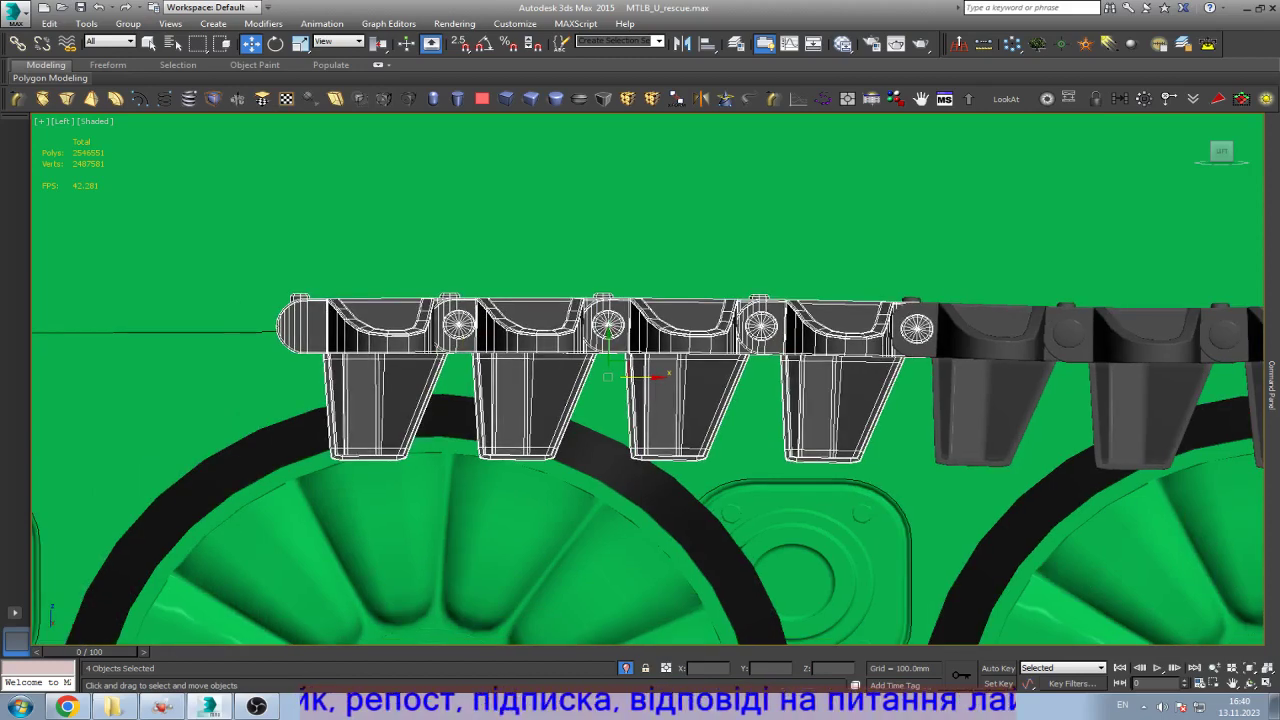
pyautogui.keyDown('shift'); pyautogui.moveTo(640, 377); pyautogui.dragTo(145, 378); pyautogui.keyUp('shift')
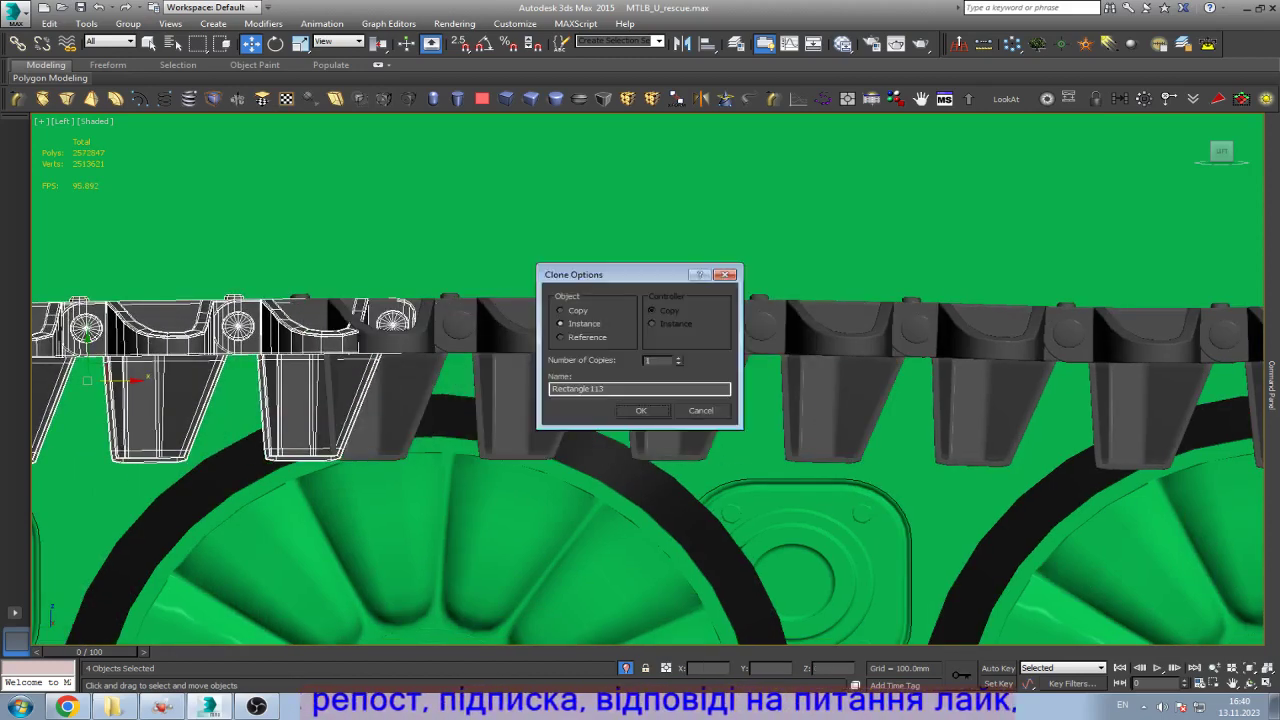
pyautogui.press('Return')
pyautogui.press('z')
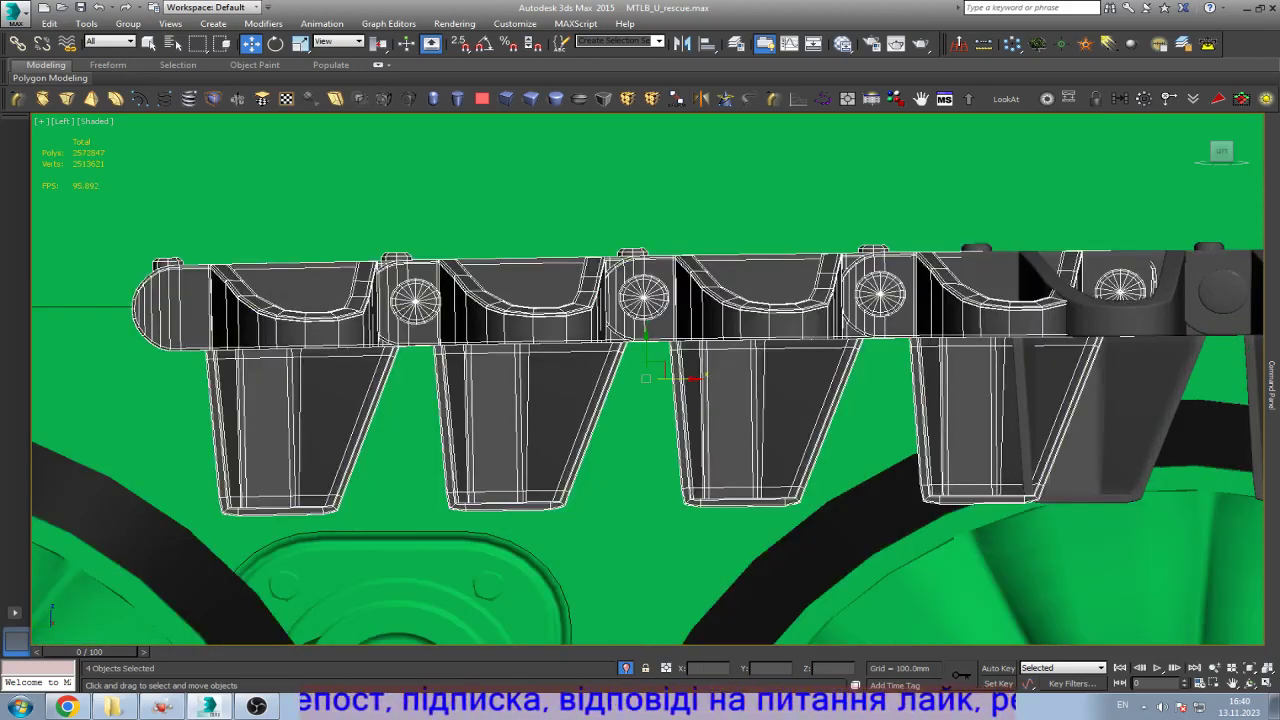
pyautogui.moveTo(645, 378); pyautogui.dragTo(513, 380)
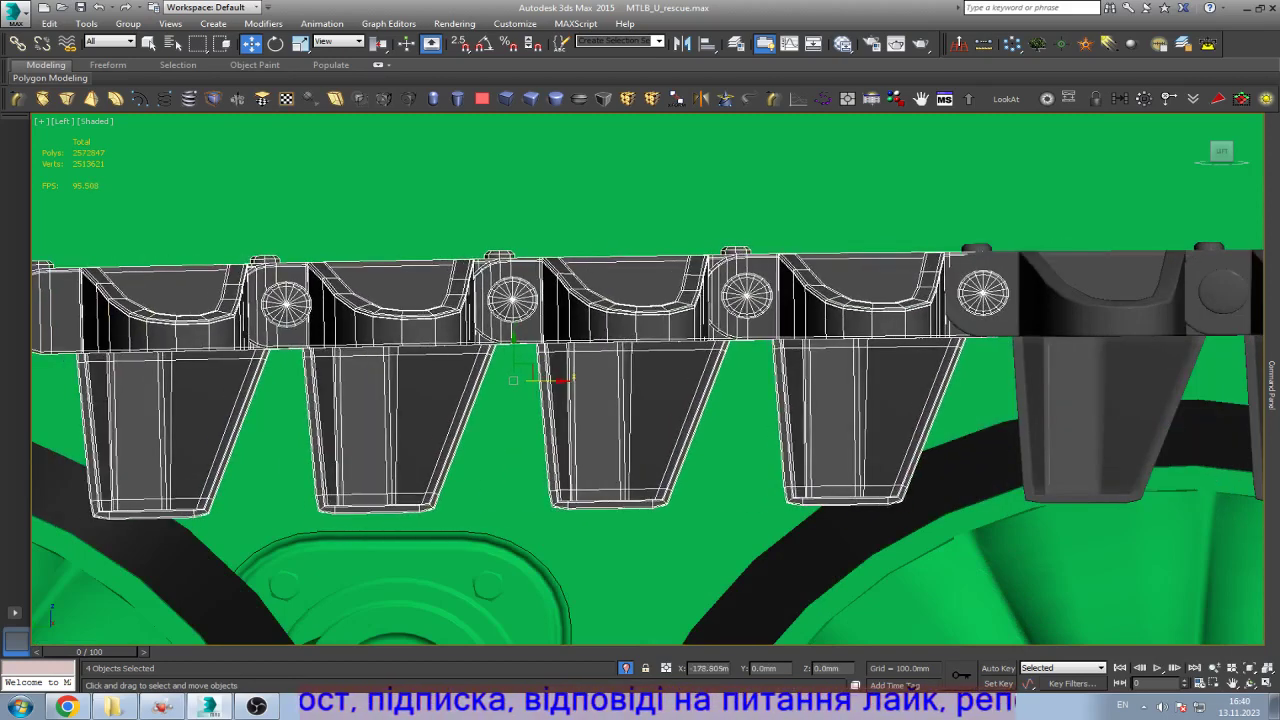
pyautogui.scroll(-3, 820, 360)
pyautogui.hotkey('alt', 'q')
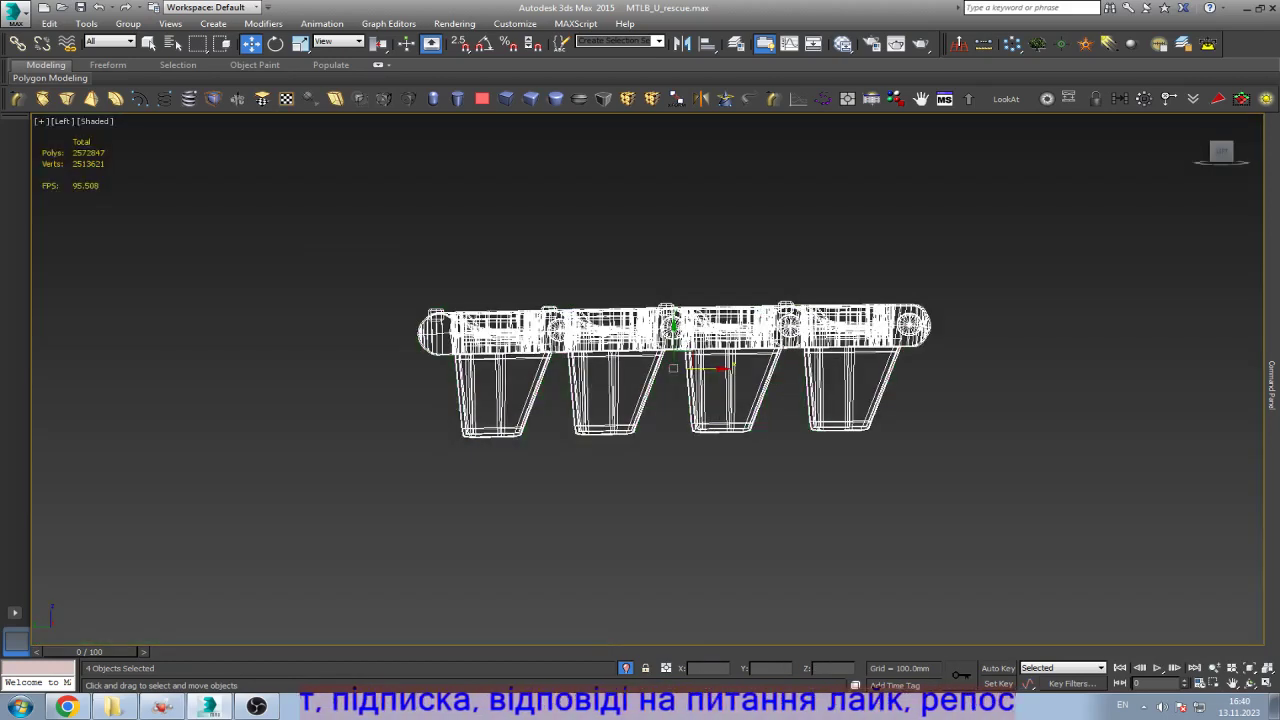
pyautogui.hotkey('alt', 'q')
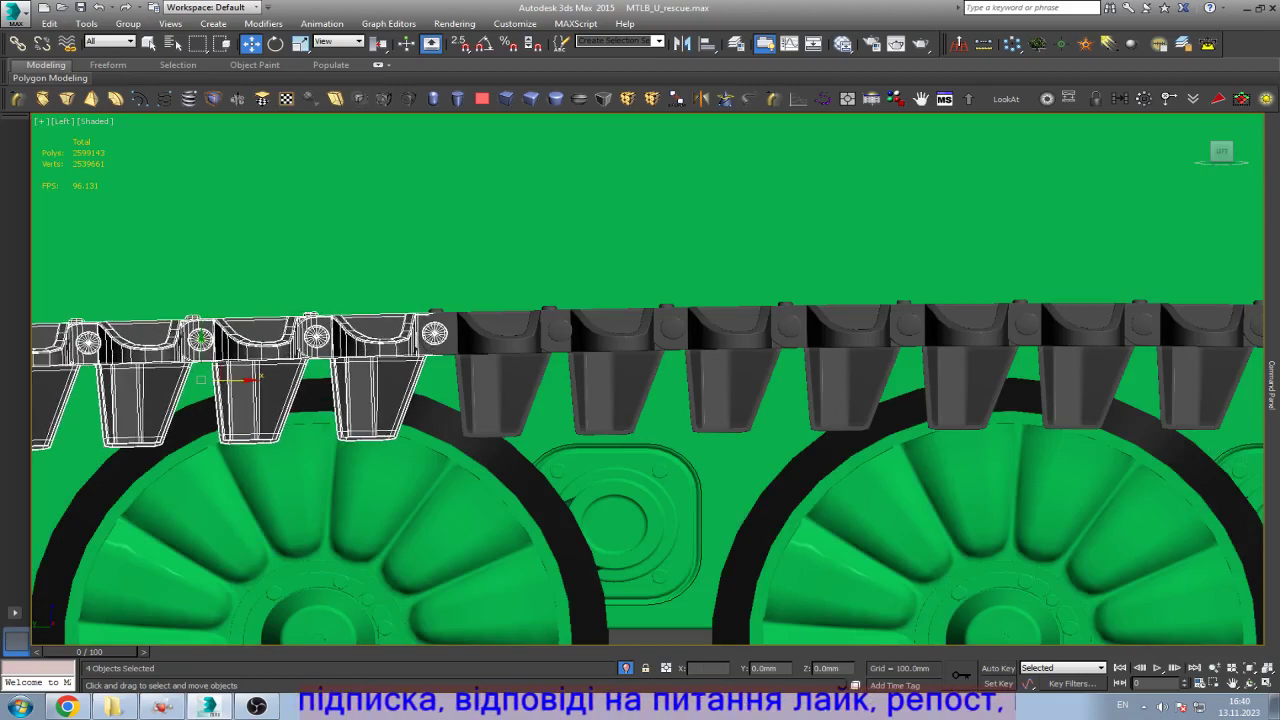
# Step: Clone the four selected links twice more as instances along the upper run
pyautogui.keyDown('shift'); pyautogui.moveTo(240, 379); pyautogui.dragTo(246, 379); pyautogui.keyUp('shift')
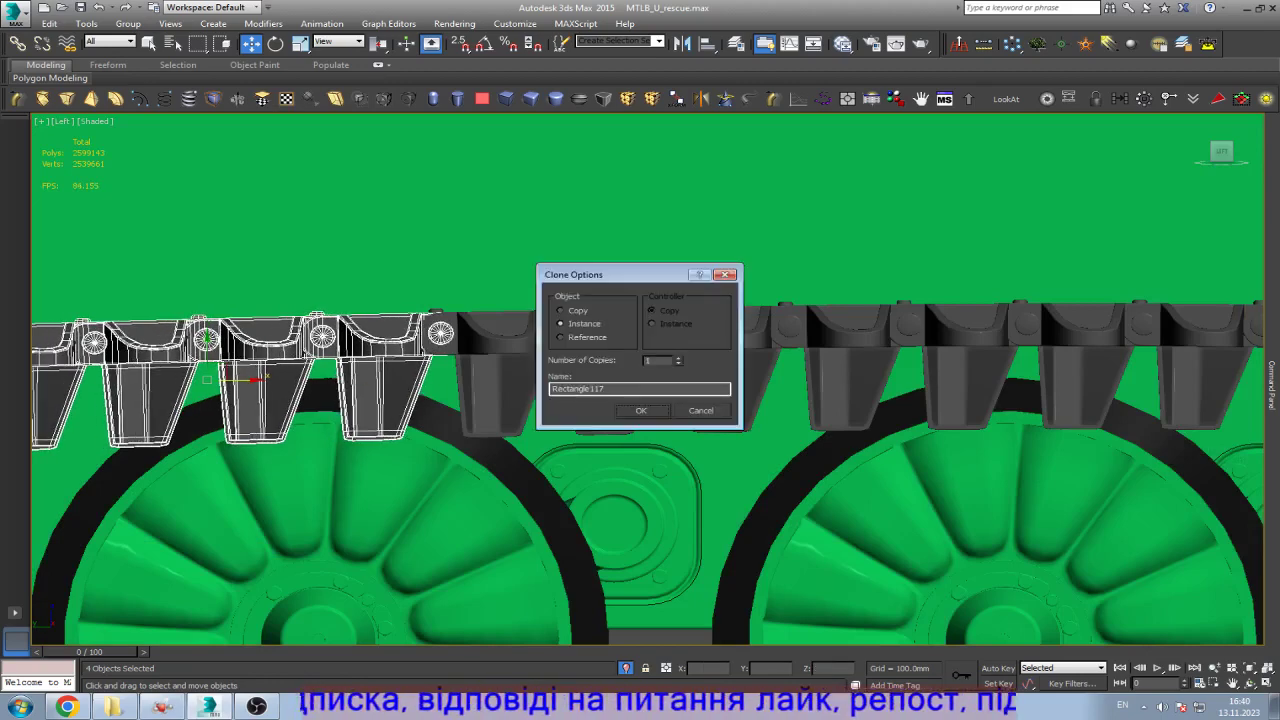
pyautogui.press('Return')
pyautogui.press('z')
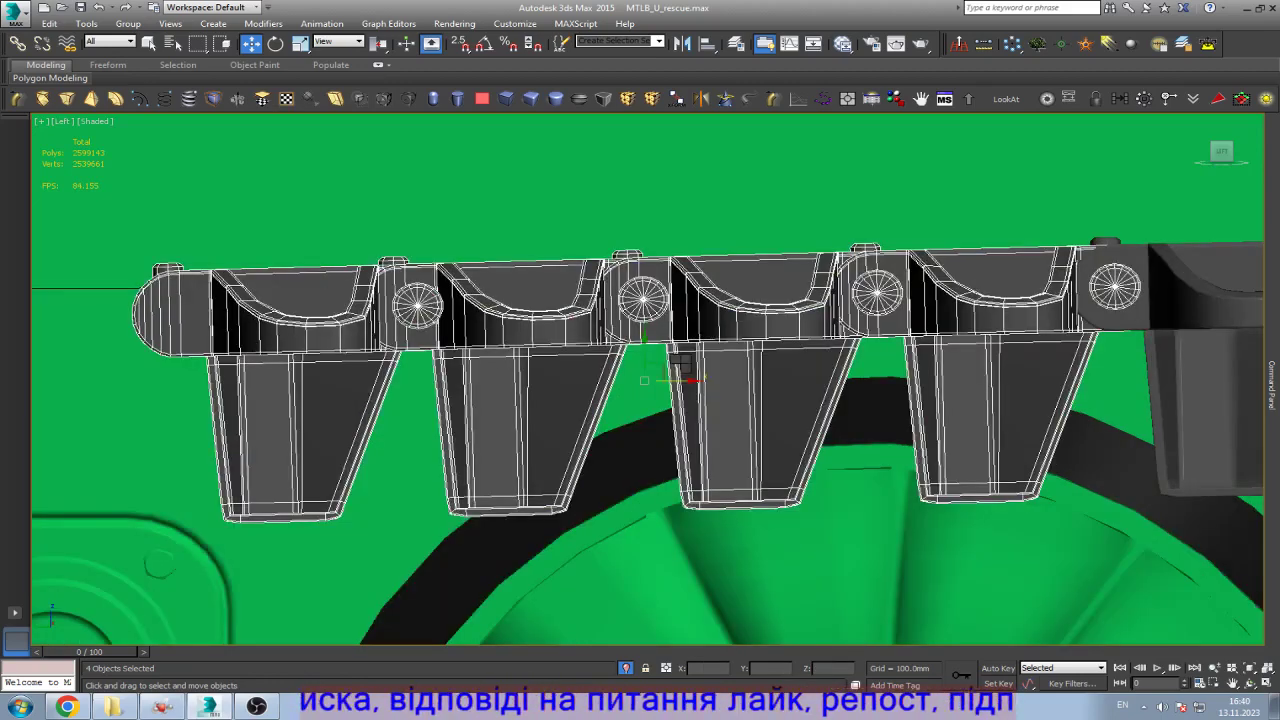
pyautogui.scroll(-5, 950, 380)
pyautogui.scroll(2, 935, 376)
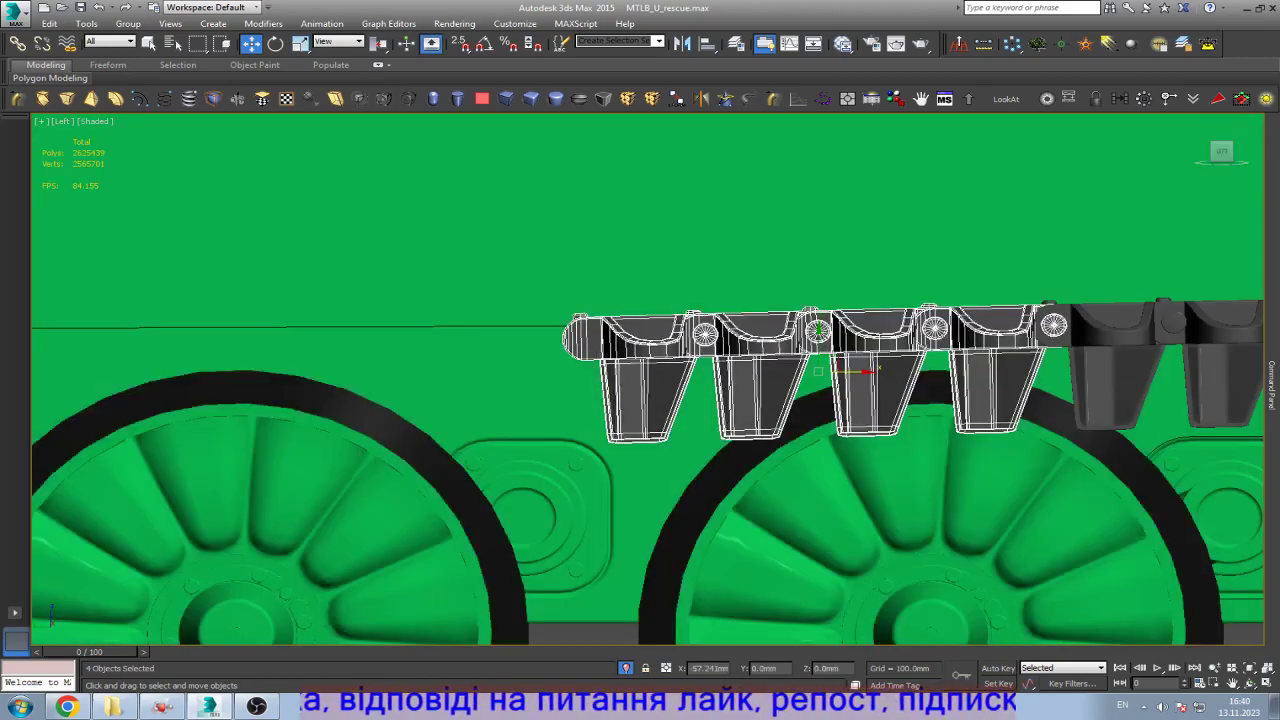
pyautogui.moveTo(840, 372); pyautogui.dragTo(353, 384)
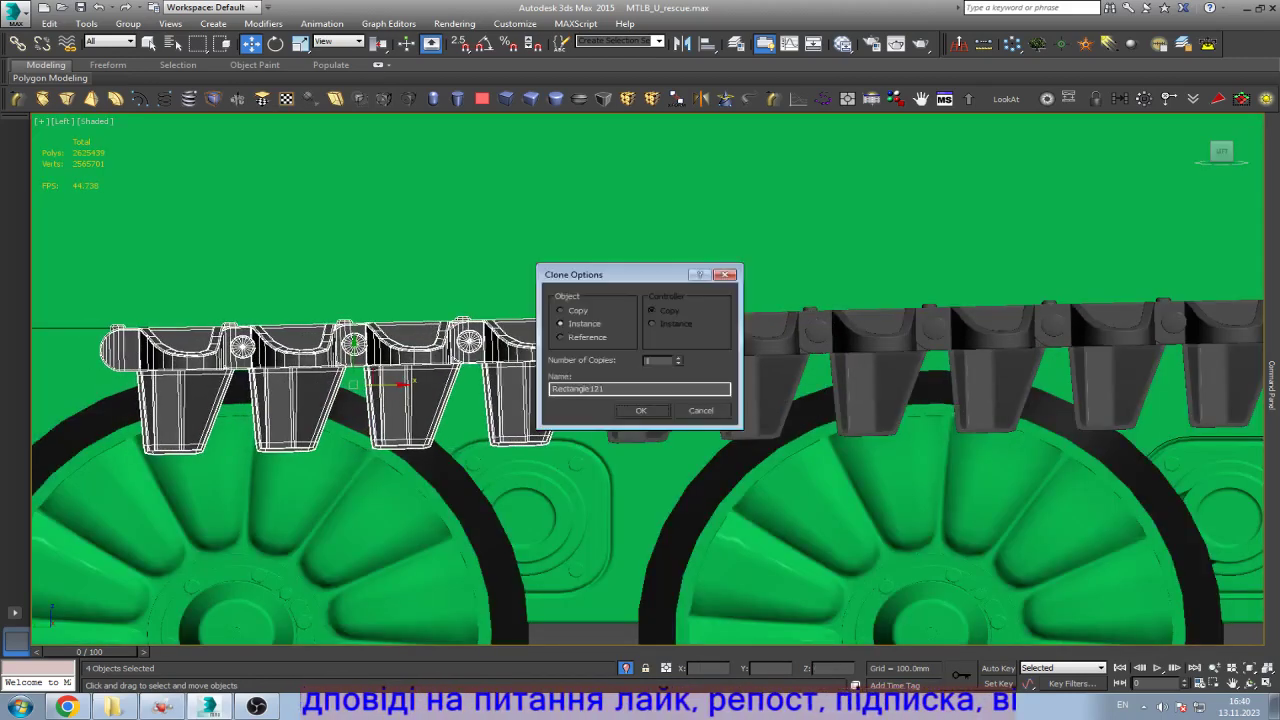
pyautogui.click(641, 410)
pyautogui.press('z')
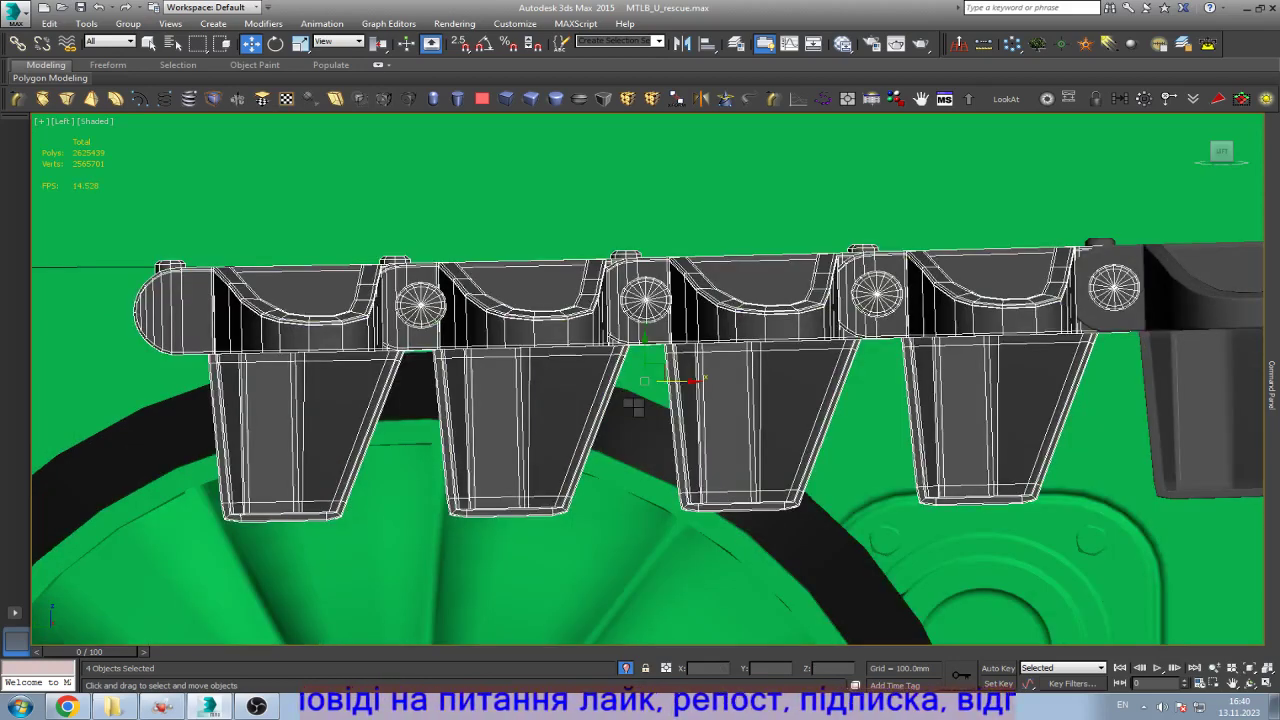
pyautogui.scroll(-10, 907, 417)
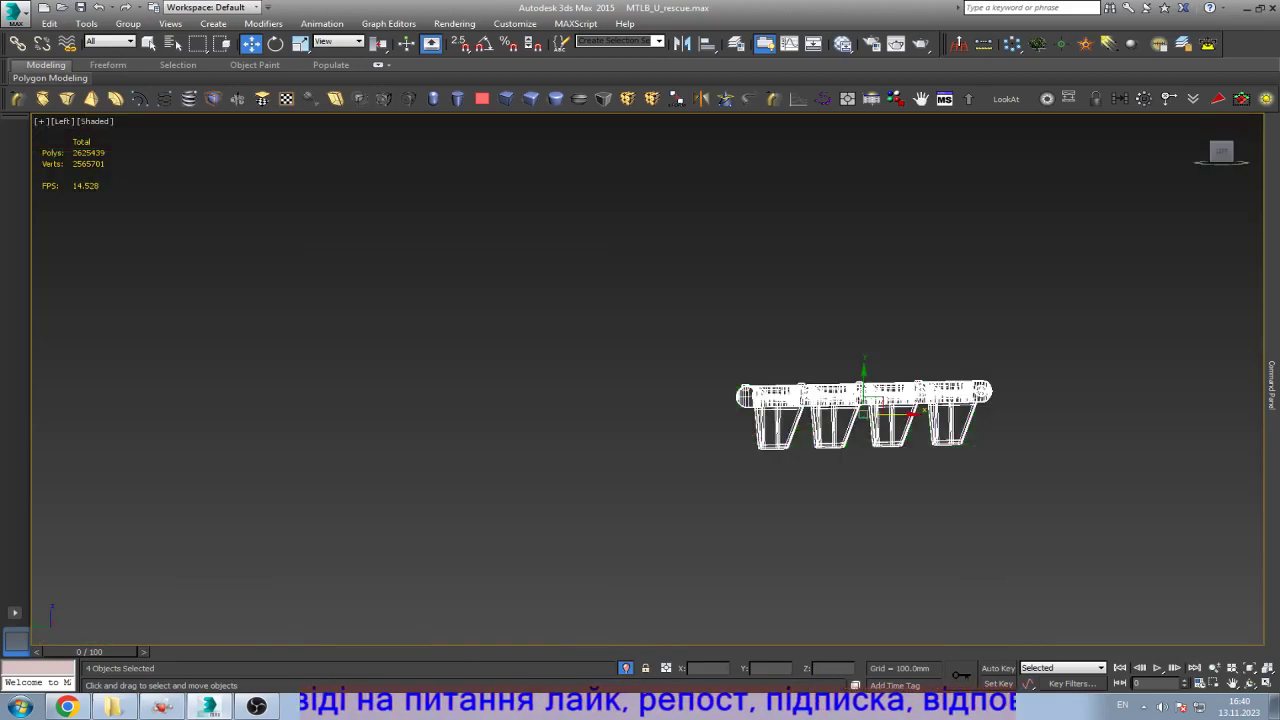
# Step: Add two final instanced clones of the links to complete the upper track run leftward
pyautogui.moveTo(907, 417)
pyautogui.keyDown('shift'); pyautogui.mouseDown()
pyautogui.moveTo(665, 417)
pyautogui.moveTo(705, 382)
pyautogui.moveTo(735, 382)
pyautogui.mouseUp(); pyautogui.keyUp('shift')
pyautogui.press('Return')
pyautogui.press('z')
pyautogui.scroll(-5, 735, 382)
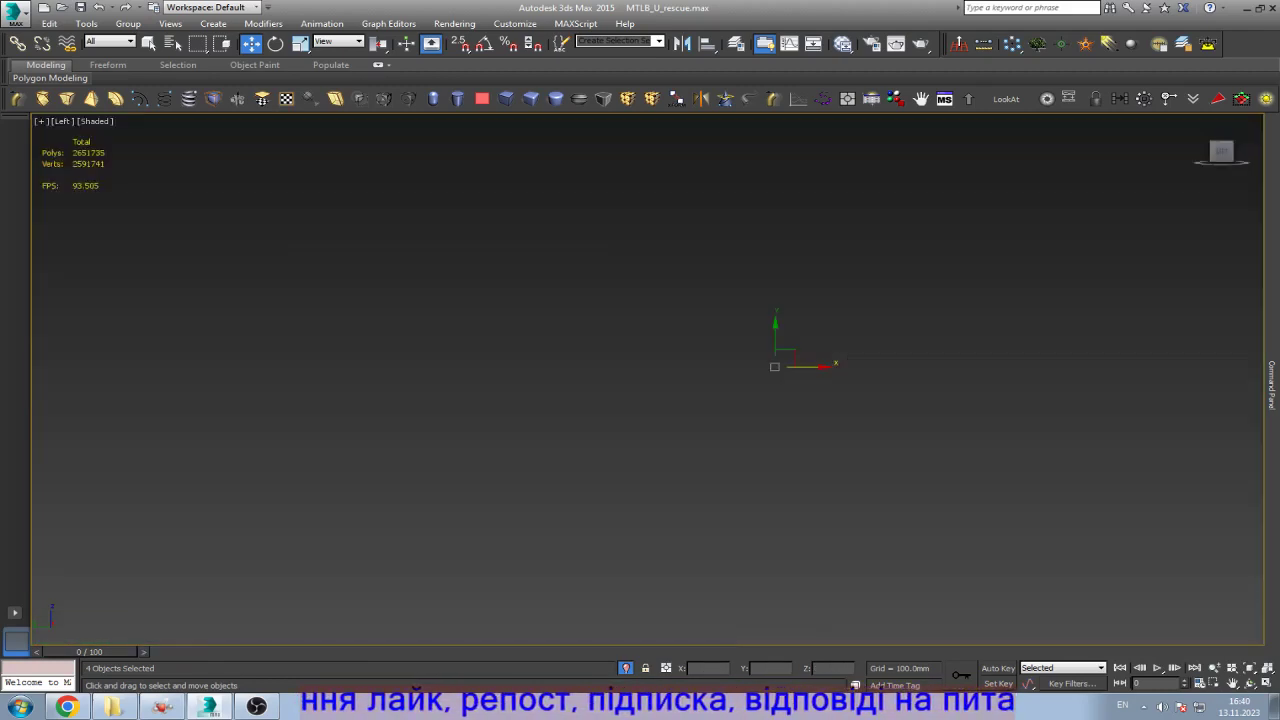
pyautogui.scroll(5, 735, 382)
pyautogui.moveTo(665, 362); pyautogui.dragTo(365, 362)
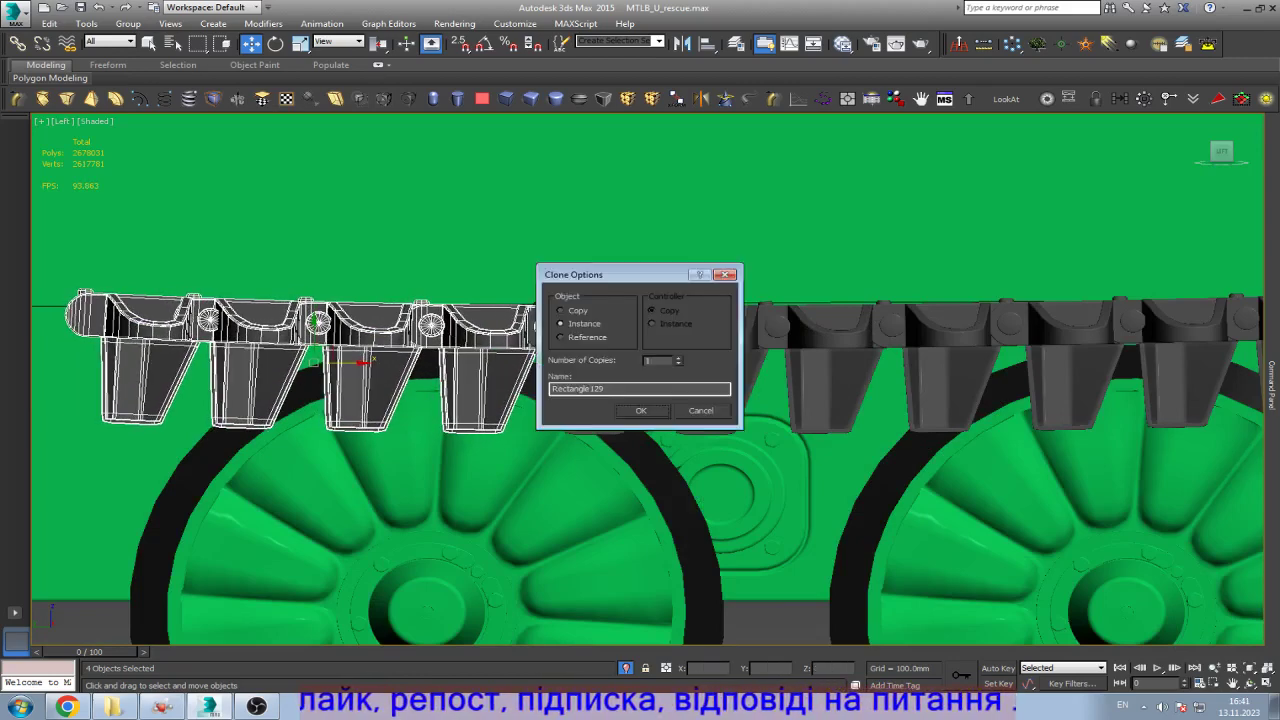
pyautogui.press('Return')
pyautogui.scroll(3, 636, 398)
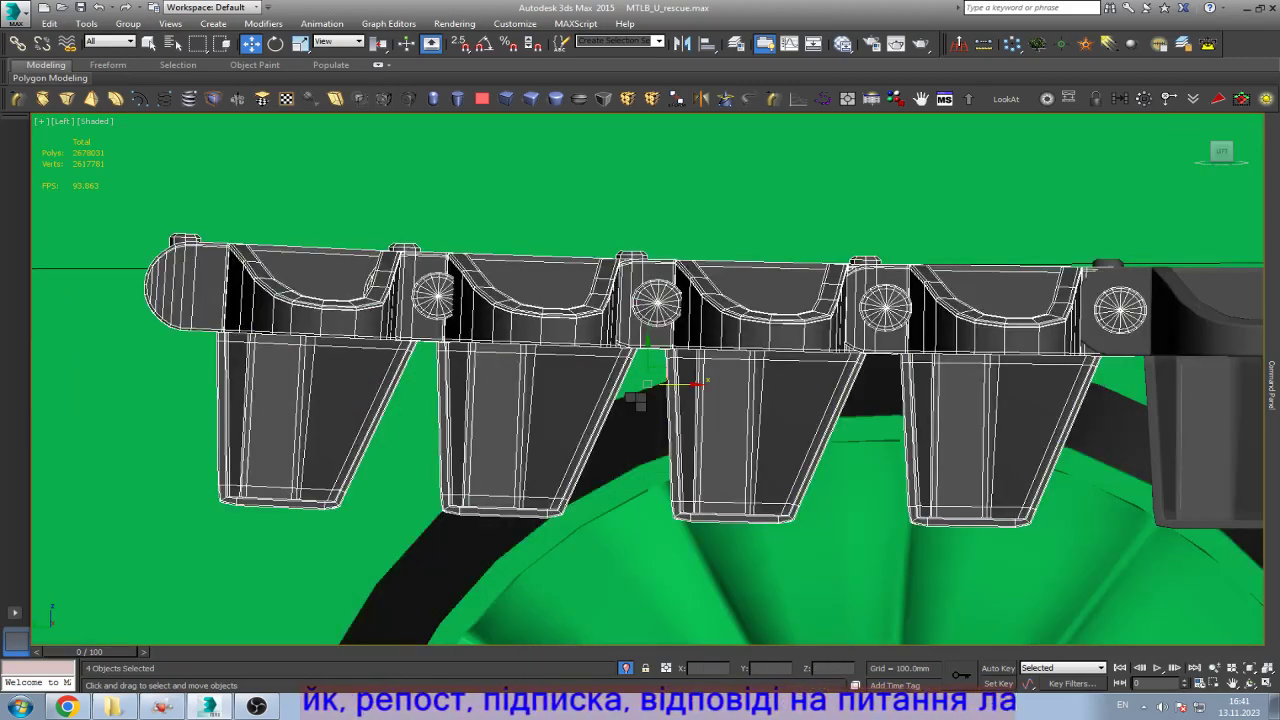
pyautogui.scroll(-3, 636, 400)
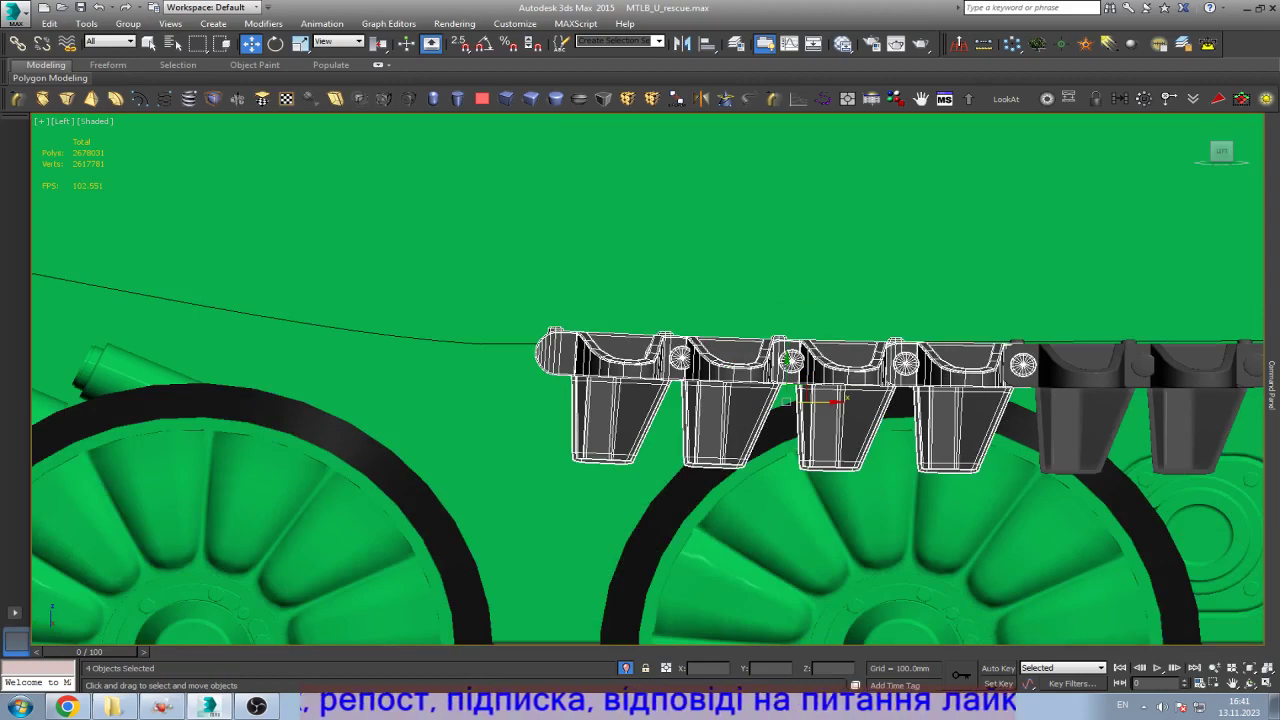
# Step: Clone the four track links as instances three more times along the curved track path
pyautogui.moveTo(835, 400)
pyautogui.keyDown('shift'); pyautogui.mouseDown()
pyautogui.moveTo(345, 362)
pyautogui.moveTo(372, 370)
pyautogui.mouseUp(); pyautogui.keyUp('shift')
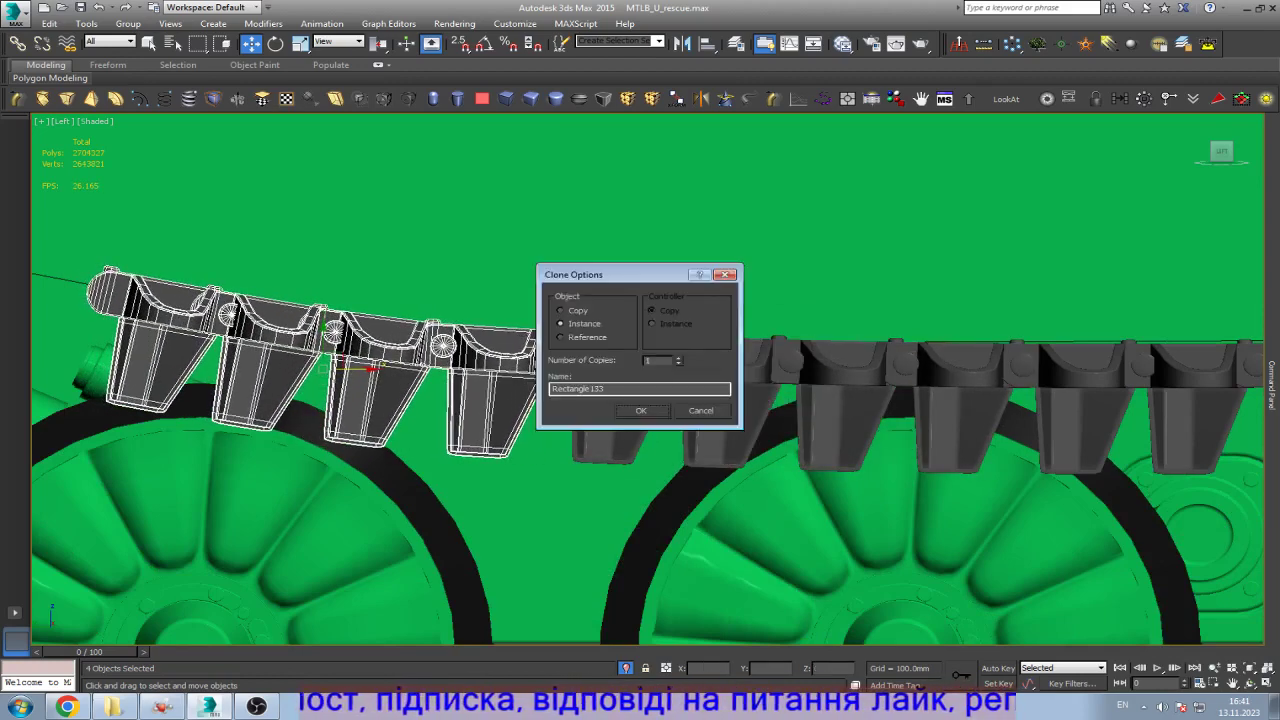
pyautogui.click(641, 410)
pyautogui.scroll(5, 641, 405)
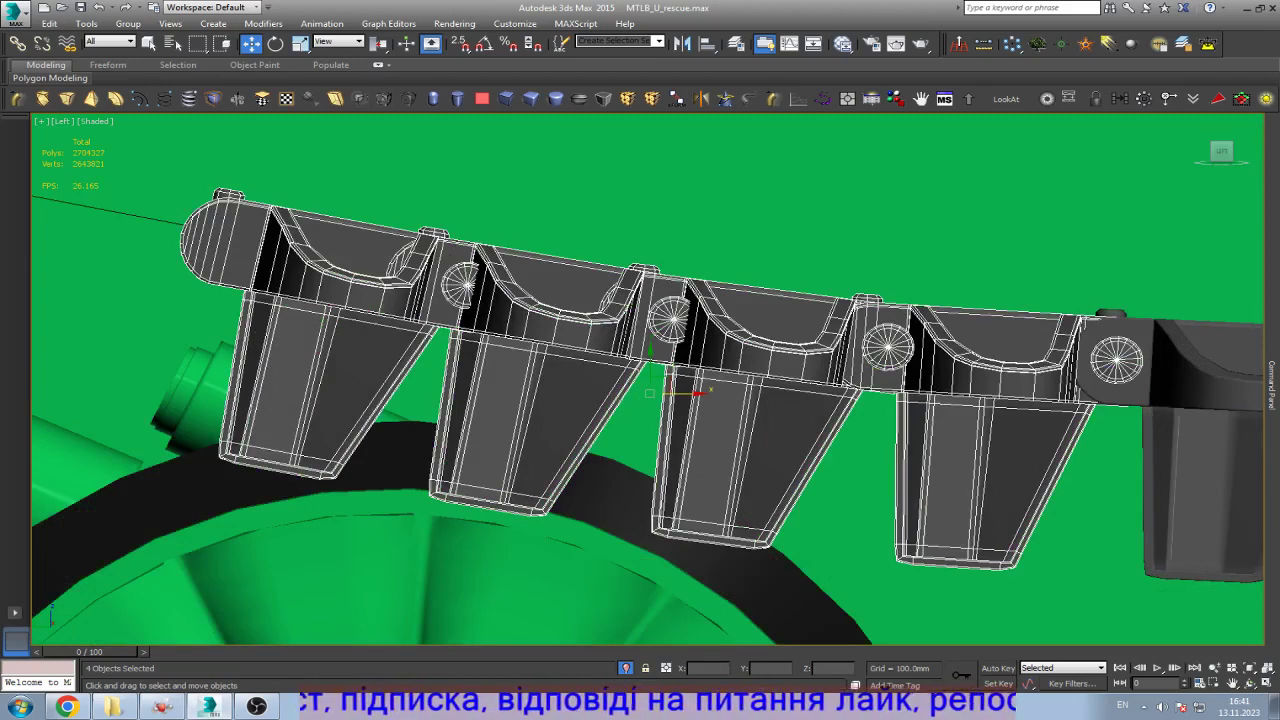
pyautogui.scroll(-8, 641, 405)
pyautogui.scroll(5, 641, 405)
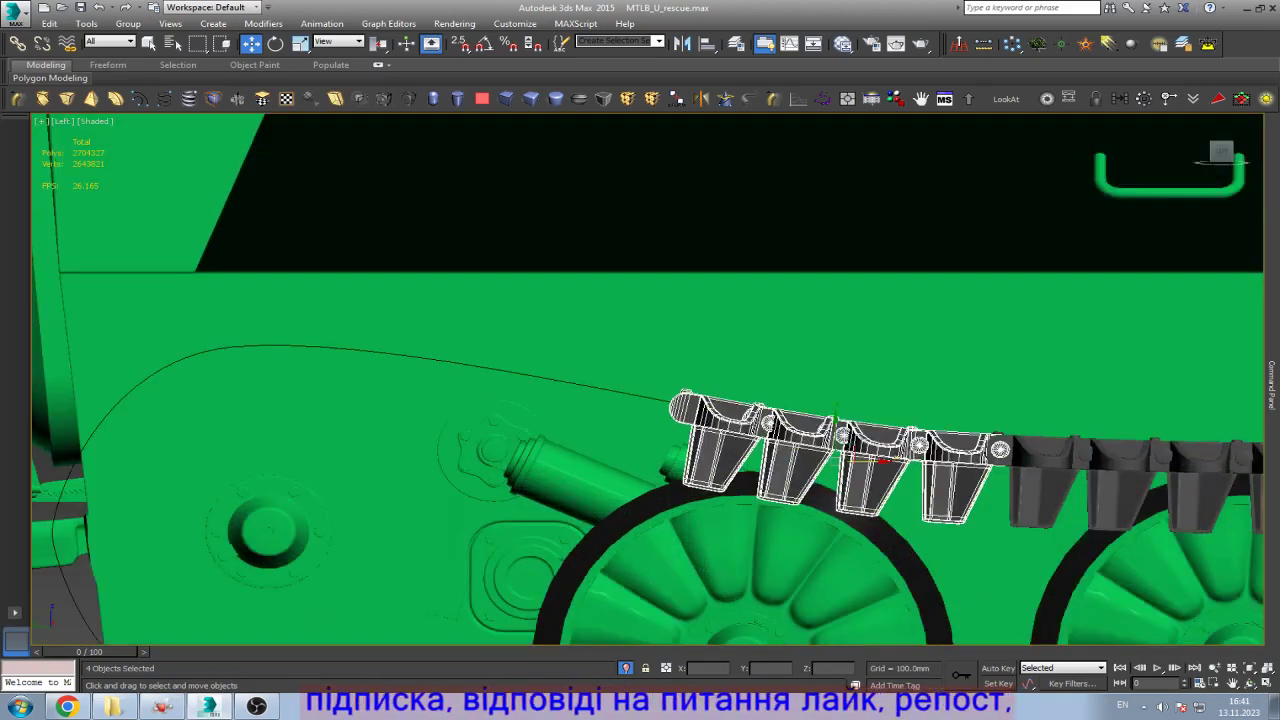
pyautogui.moveTo(860, 460)
pyautogui.mouseDown()
pyautogui.moveTo(513, 395)
pyautogui.moveTo(545, 404)
pyautogui.mouseUp()
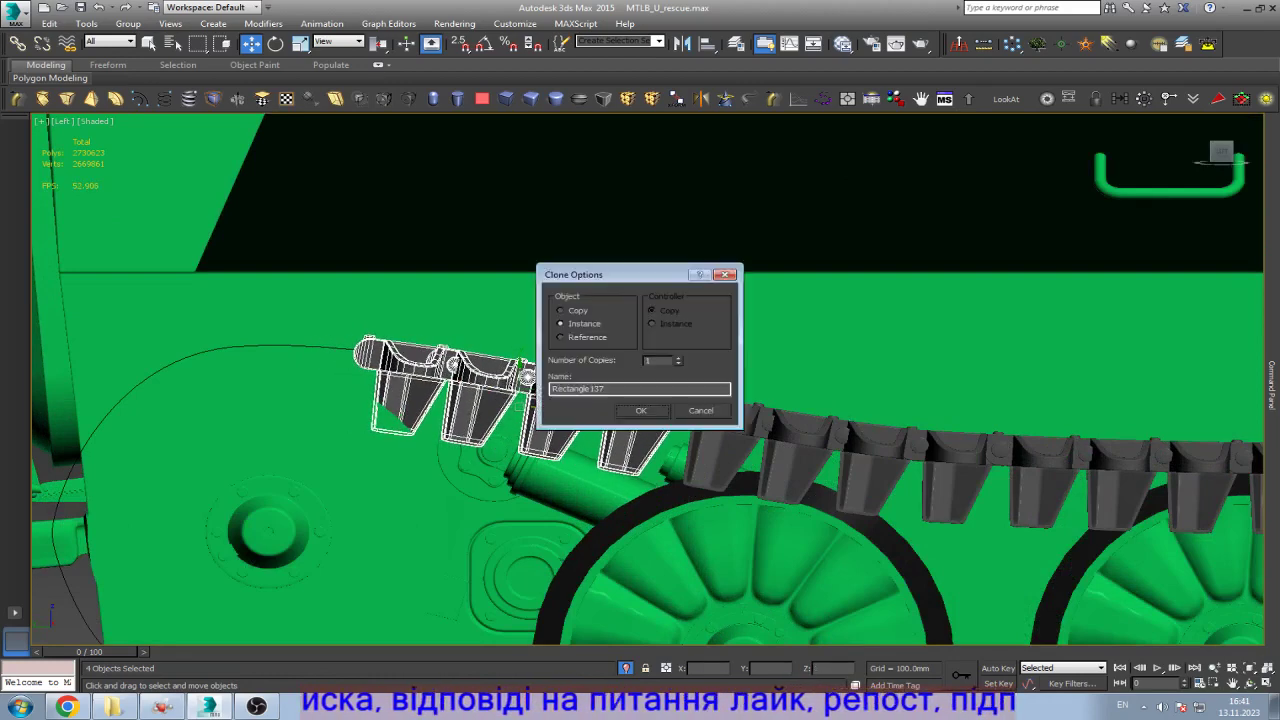
pyautogui.press('Return')
pyautogui.scroll(6, 530, 430)
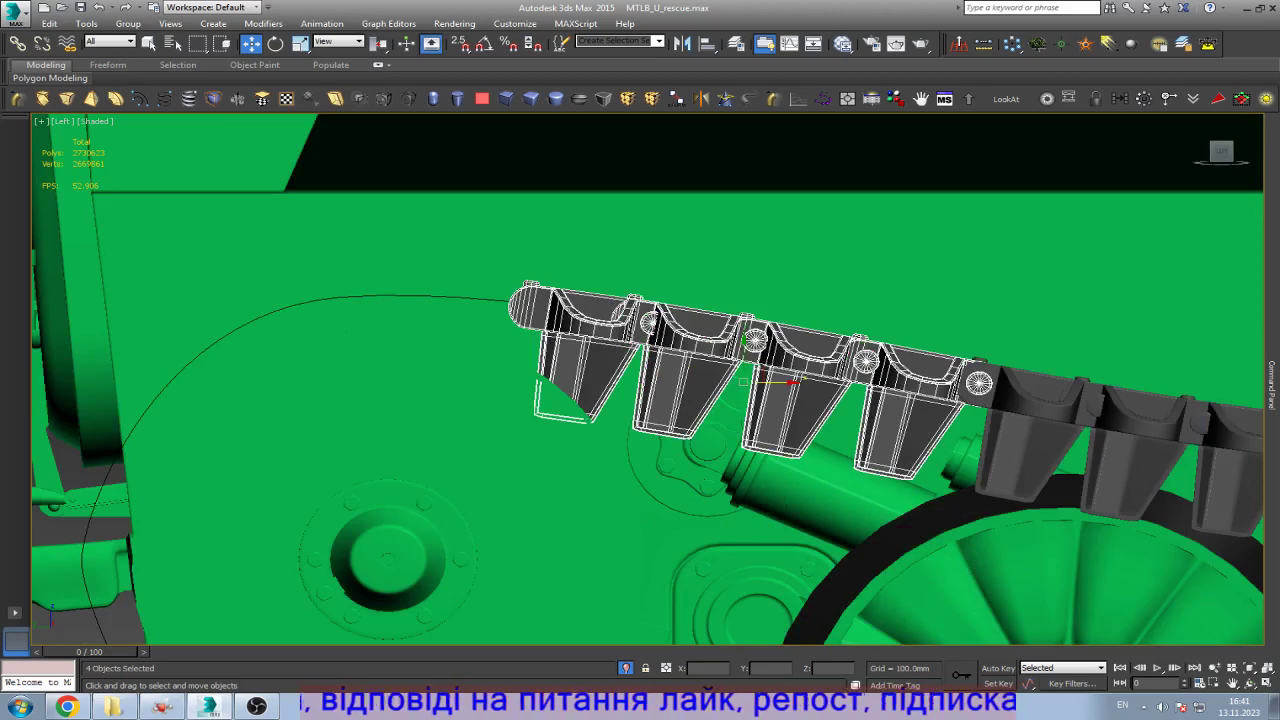
pyautogui.moveTo(790, 381)
pyautogui.mouseDown()
pyautogui.moveTo(335, 360)
pyautogui.moveTo(375, 356)
pyautogui.mouseUp()
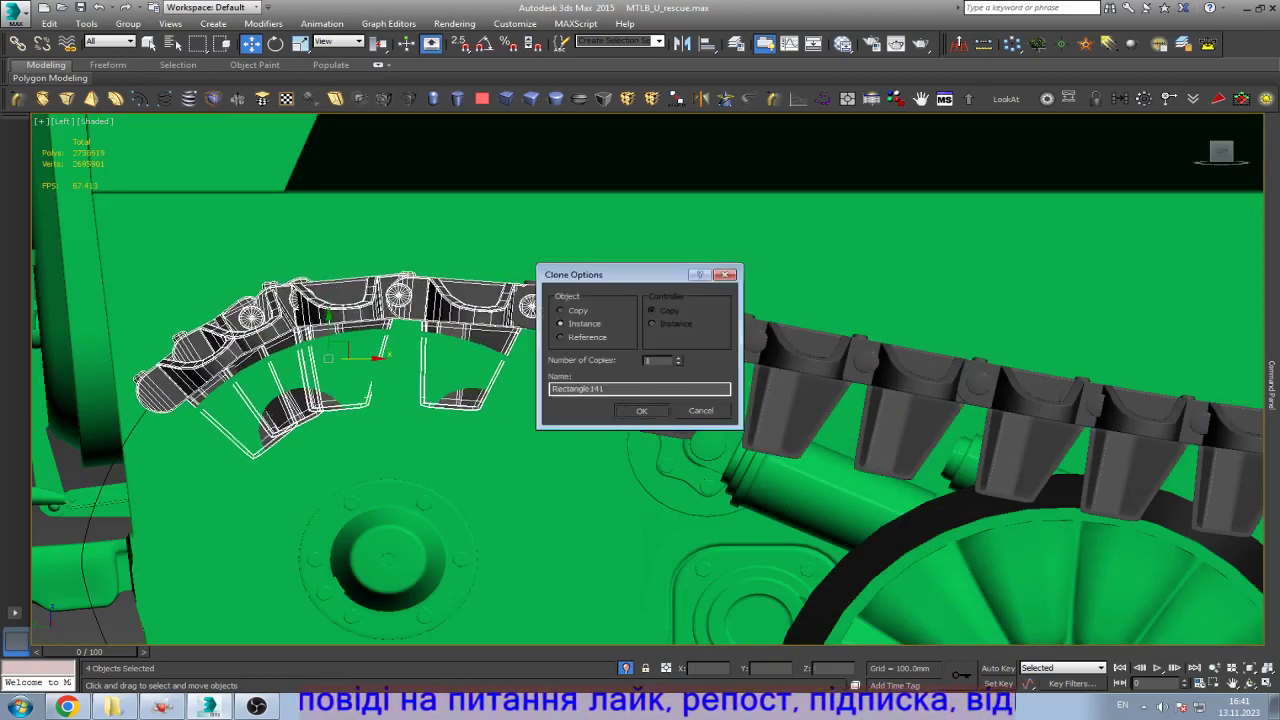
pyautogui.click(640, 409)
# Step: Move the last three links, then two, then one, down so they bend around the front wheel
pyautogui.press('z')
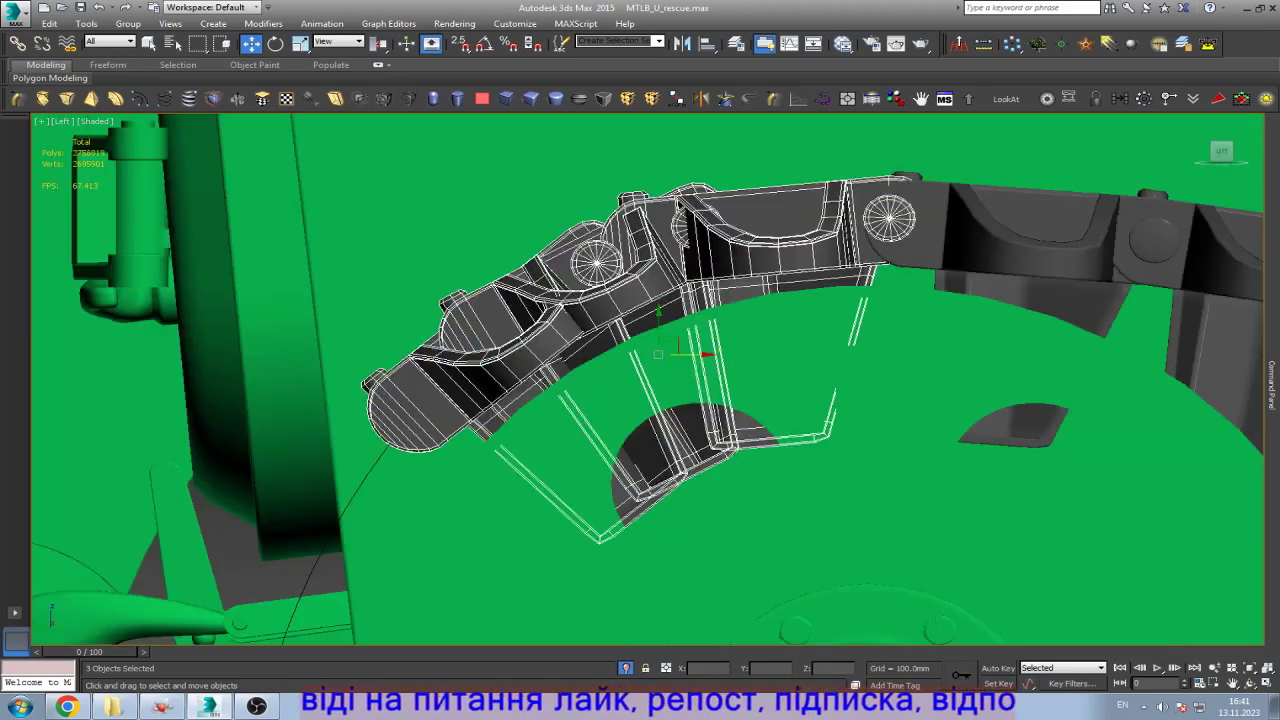
pyautogui.moveTo(690, 354); pyautogui.dragTo(714, 344)
pyautogui.keyDown('alt'); pyautogui.click(780, 232); pyautogui.keyUp('alt')
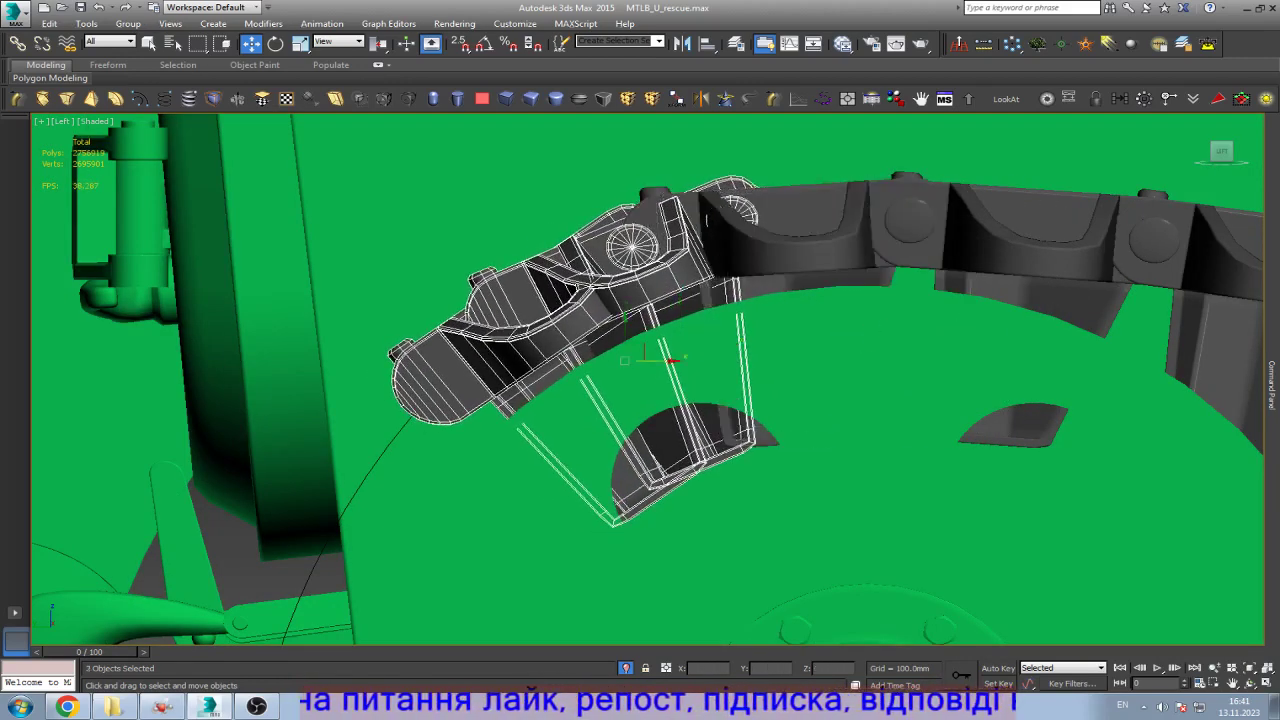
pyautogui.moveTo(672, 358); pyautogui.dragTo(637, 380)
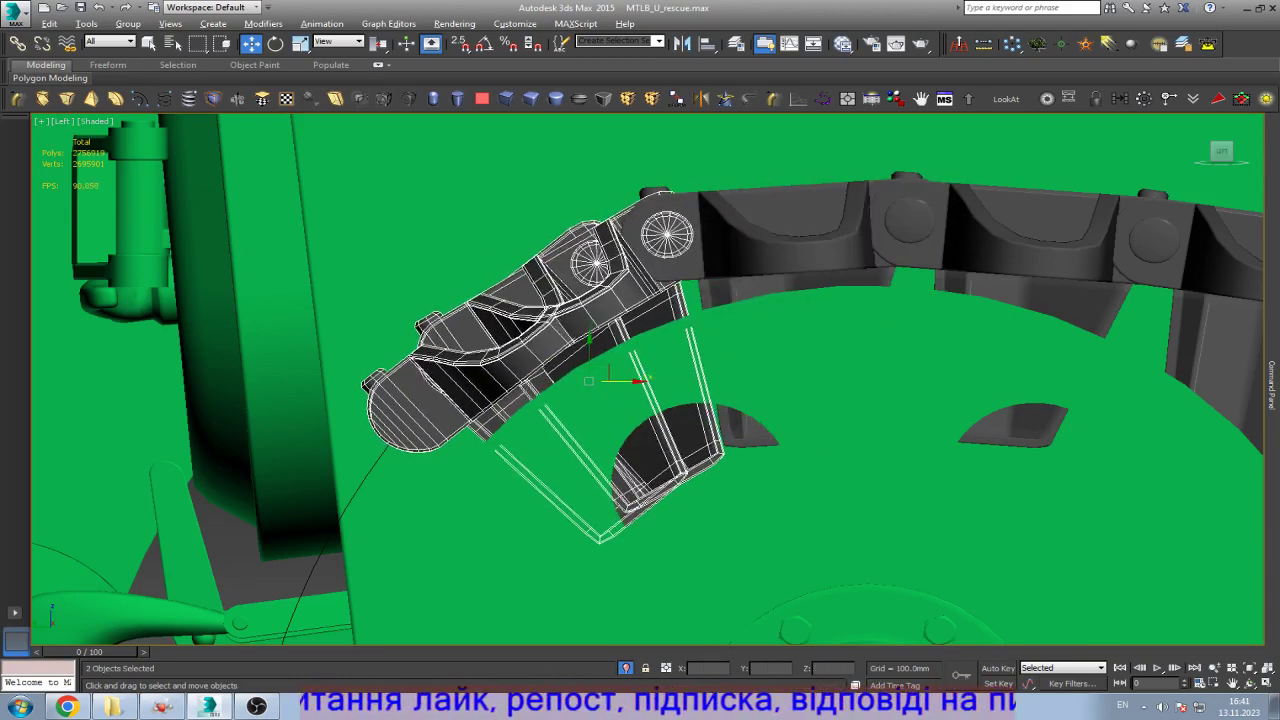
pyautogui.keyDown('alt'); pyautogui.click(667, 240); pyautogui.keyUp('alt')
pyautogui.moveTo(583, 398); pyautogui.dragTo(478, 490)
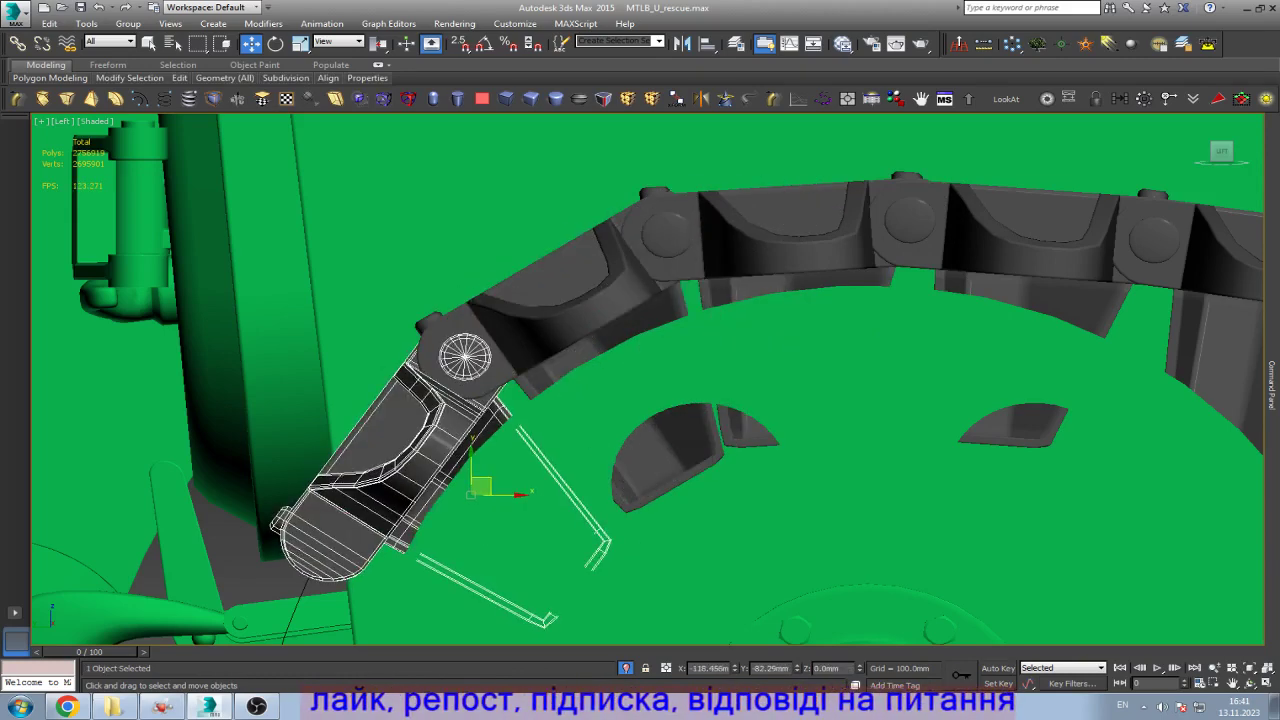
pyautogui.moveTo(480, 470); pyautogui.dragTo(660, 405, button='middle')
pyautogui.scroll(-5, 529, 301)
pyautogui.scroll(4, 562, 352)
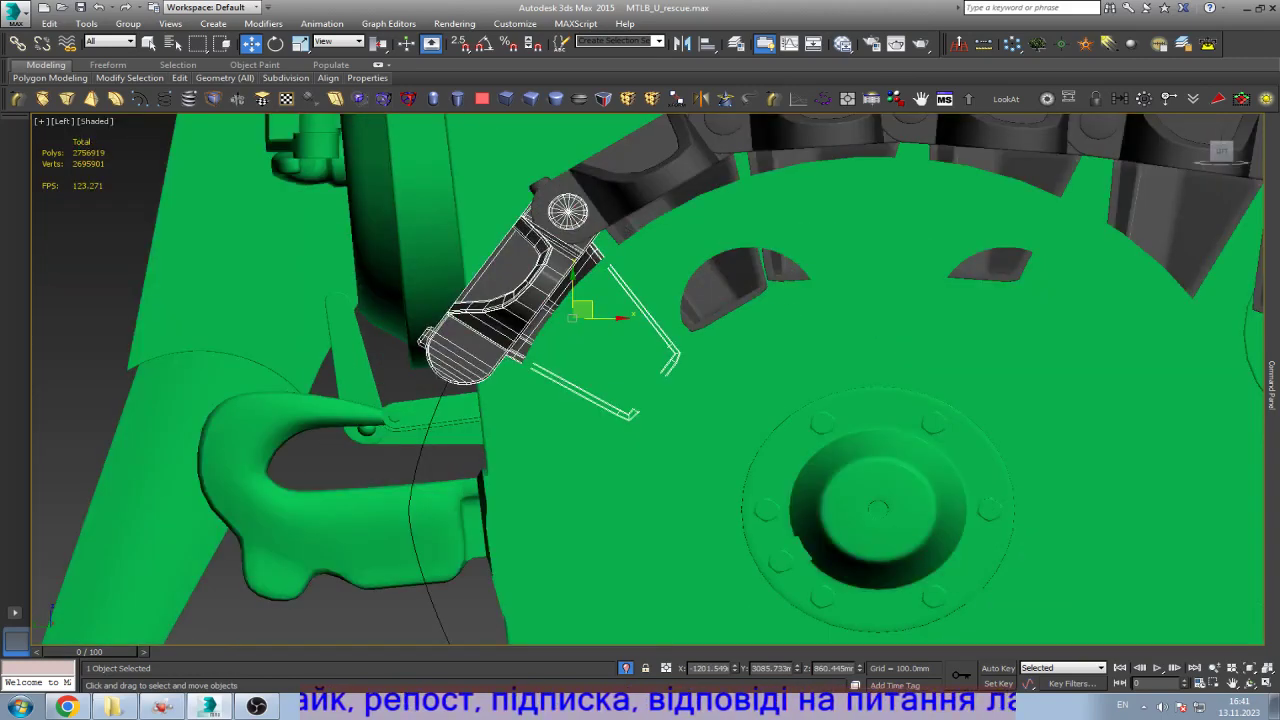
# Step: Cancel an extra copy of the link and orbit to see the track at an angle
pyautogui.moveTo(580, 313); pyautogui.dragTo(508, 452)
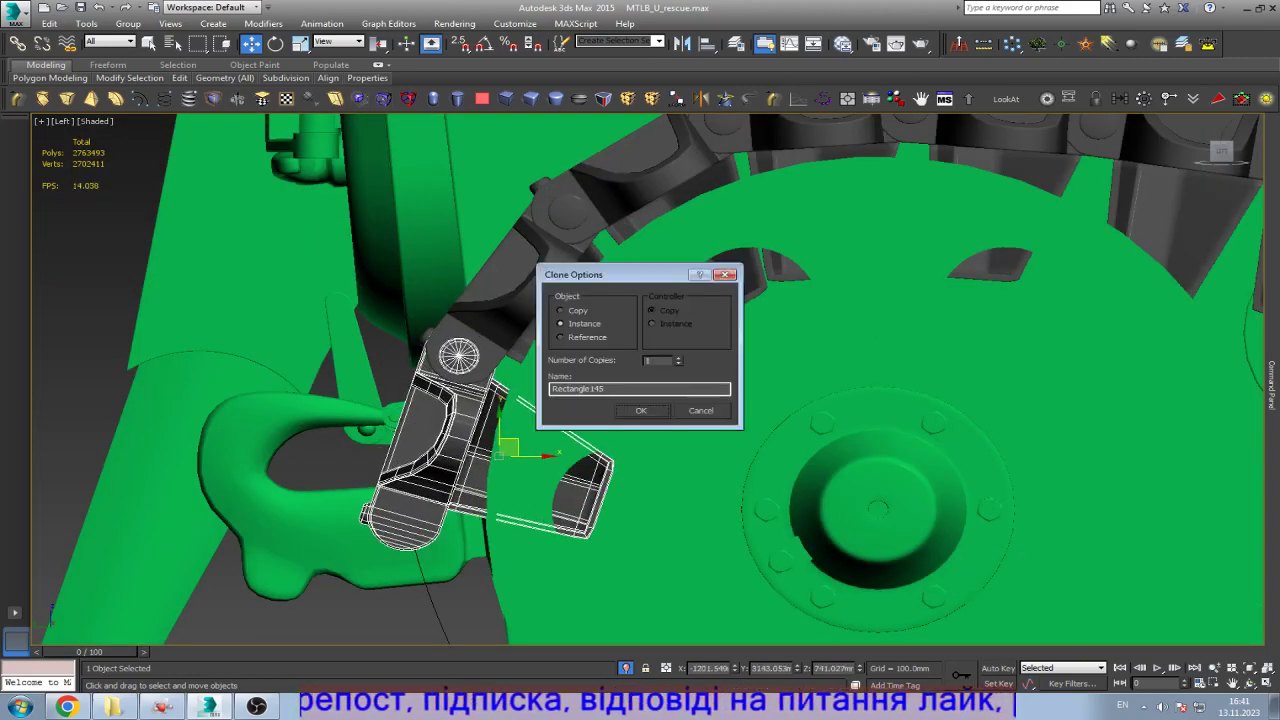
pyautogui.click(706, 410)
pyautogui.scroll(2, 635, 403)
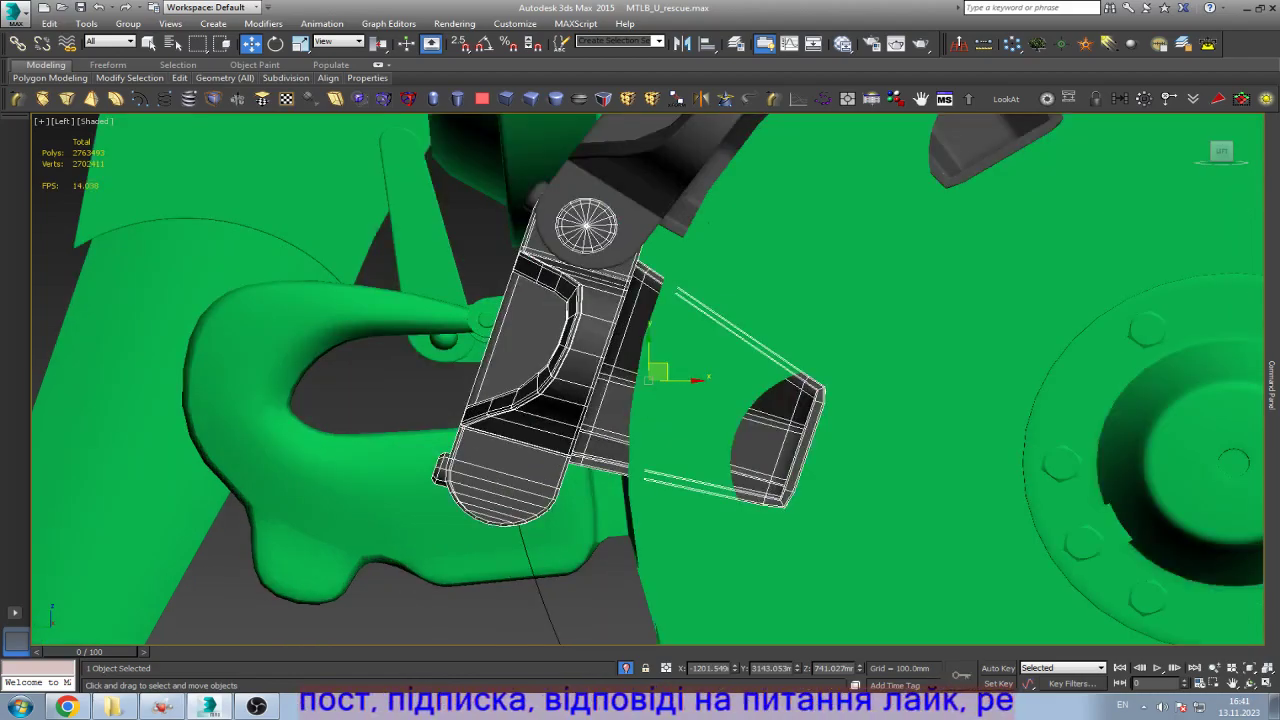
pyautogui.scroll(-3, 635, 403)
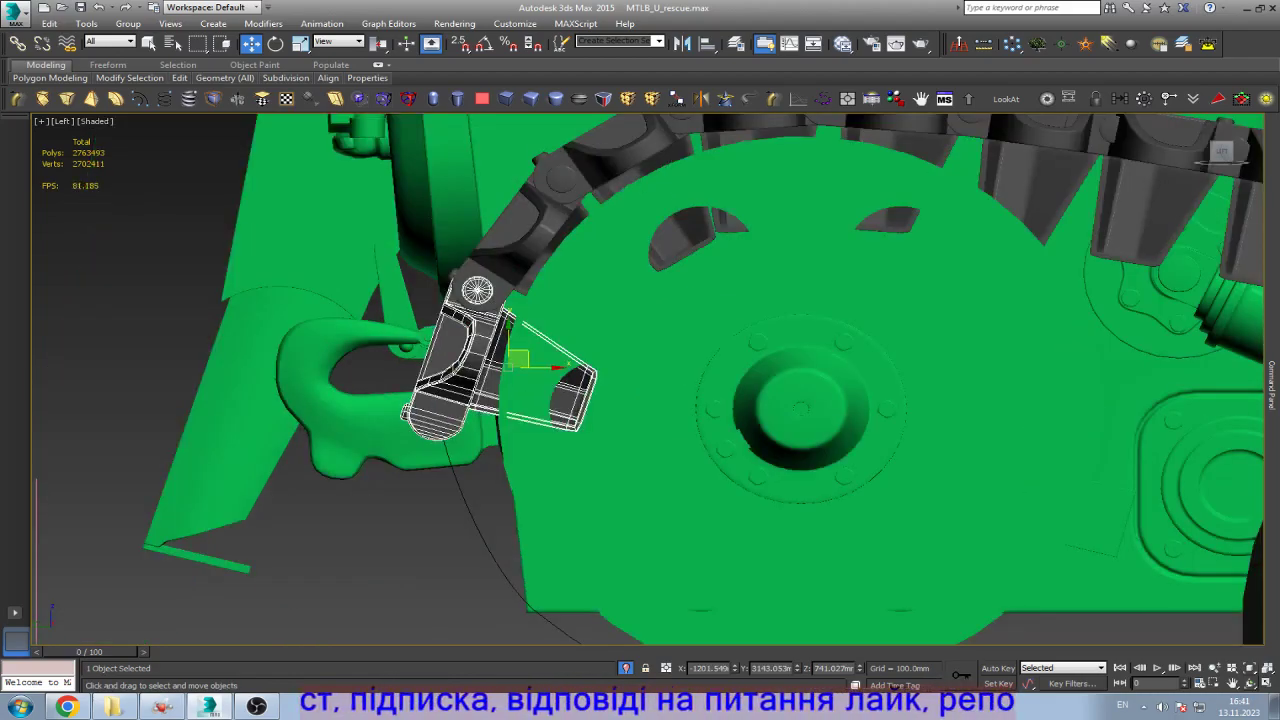
pyautogui.click(1249, 683)
pyautogui.moveTo(760, 430); pyautogui.dragTo(650, 350)
# Step: Select and frame the two-disc wheel, checking it in bottom and back wireframe views
pyautogui.press('w')
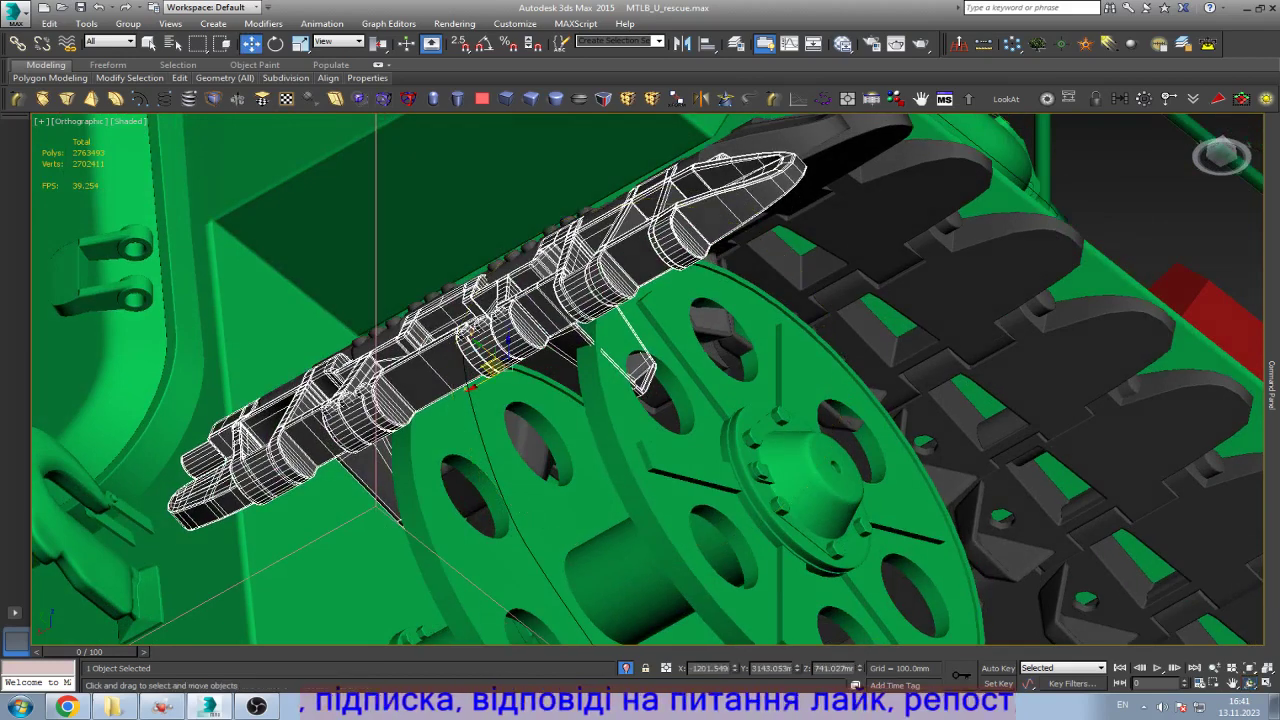
pyautogui.click(790, 470)
pyautogui.press('z')
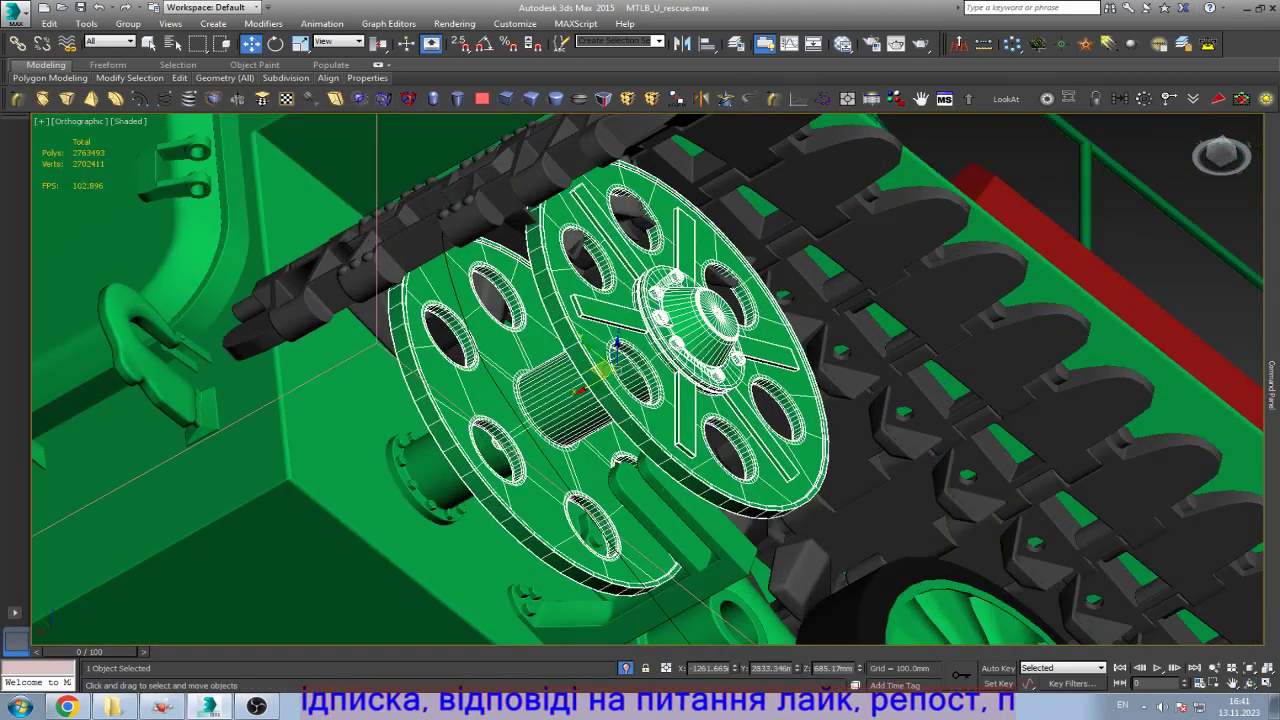
pyautogui.hotkey('alt', 'c')
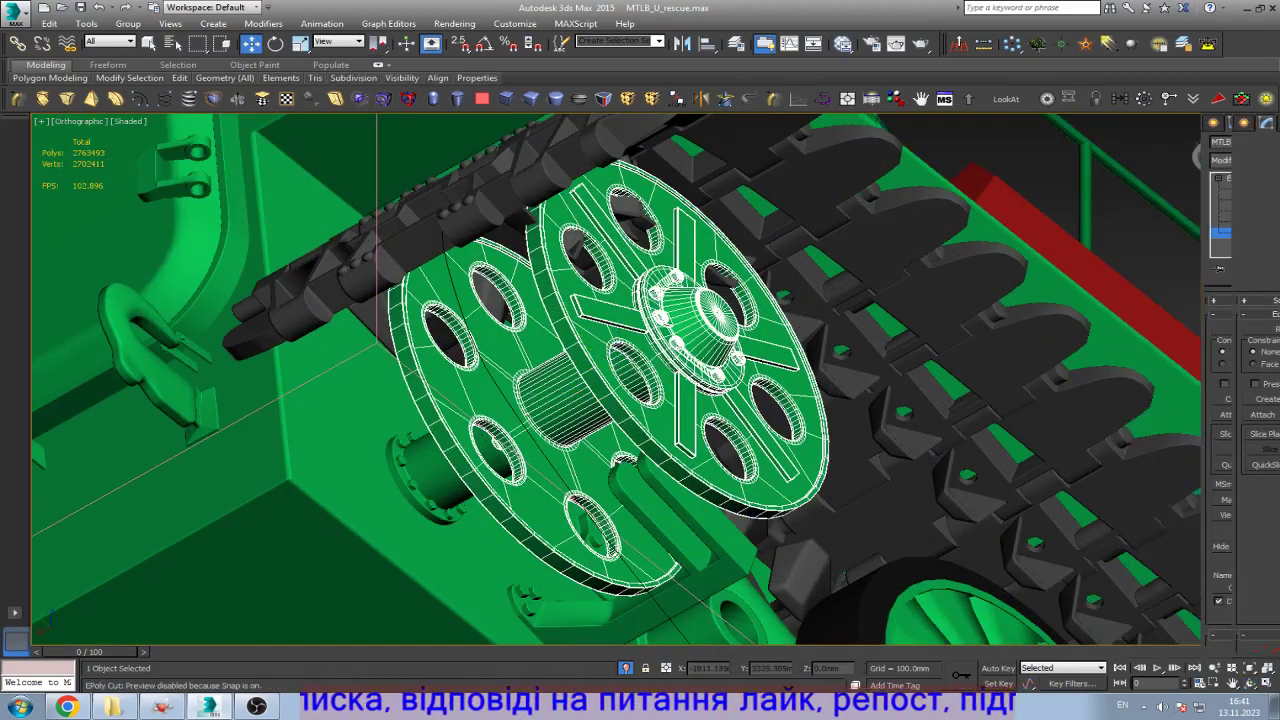
pyautogui.press('b')
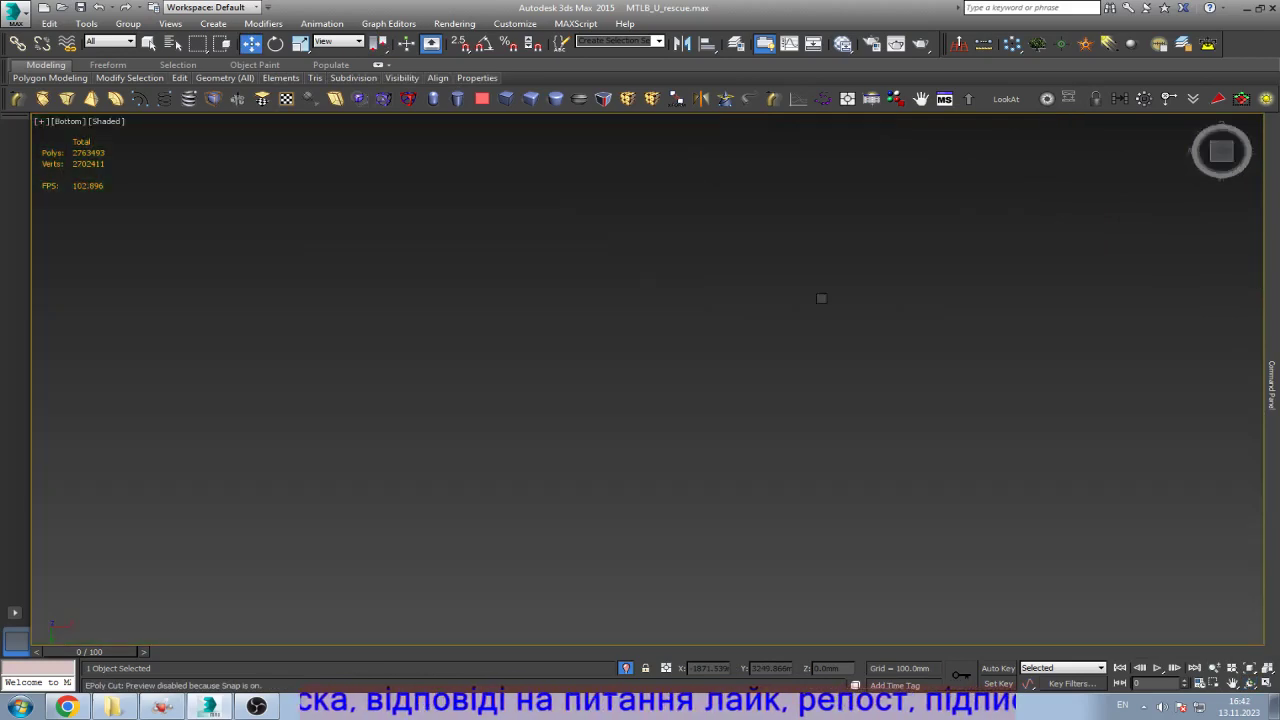
pyautogui.press('k')
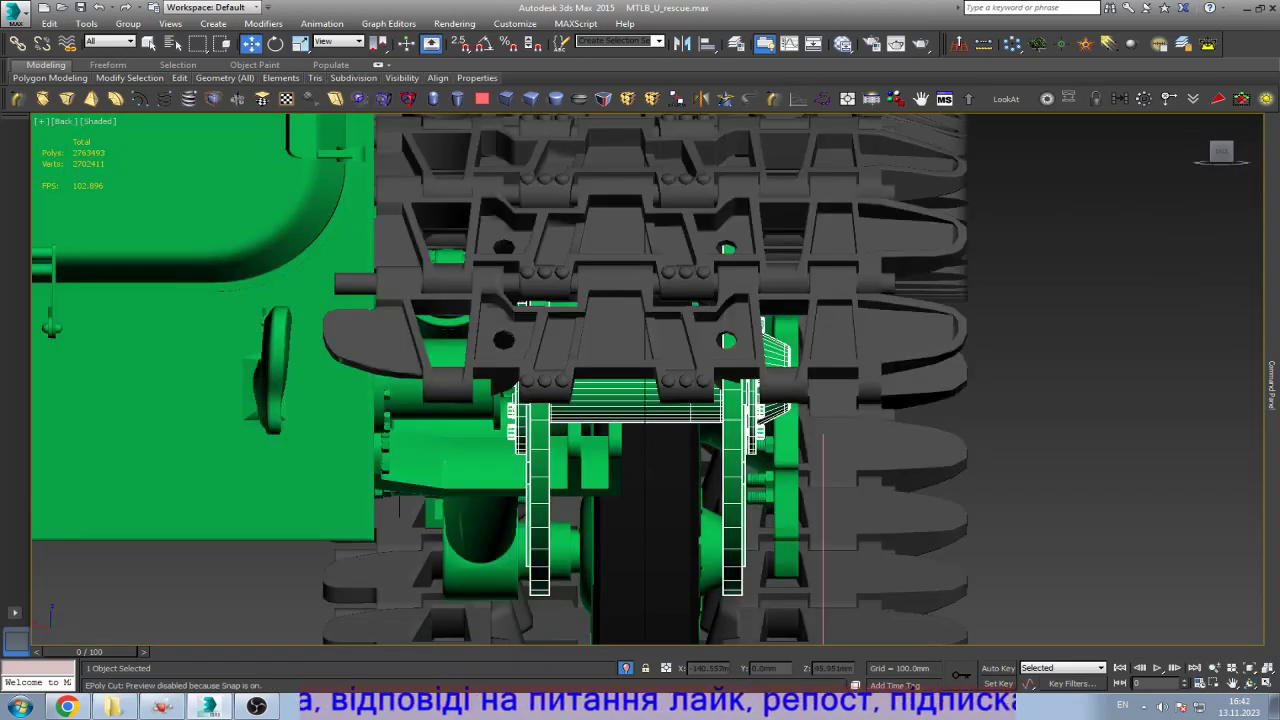
pyautogui.press('F3')
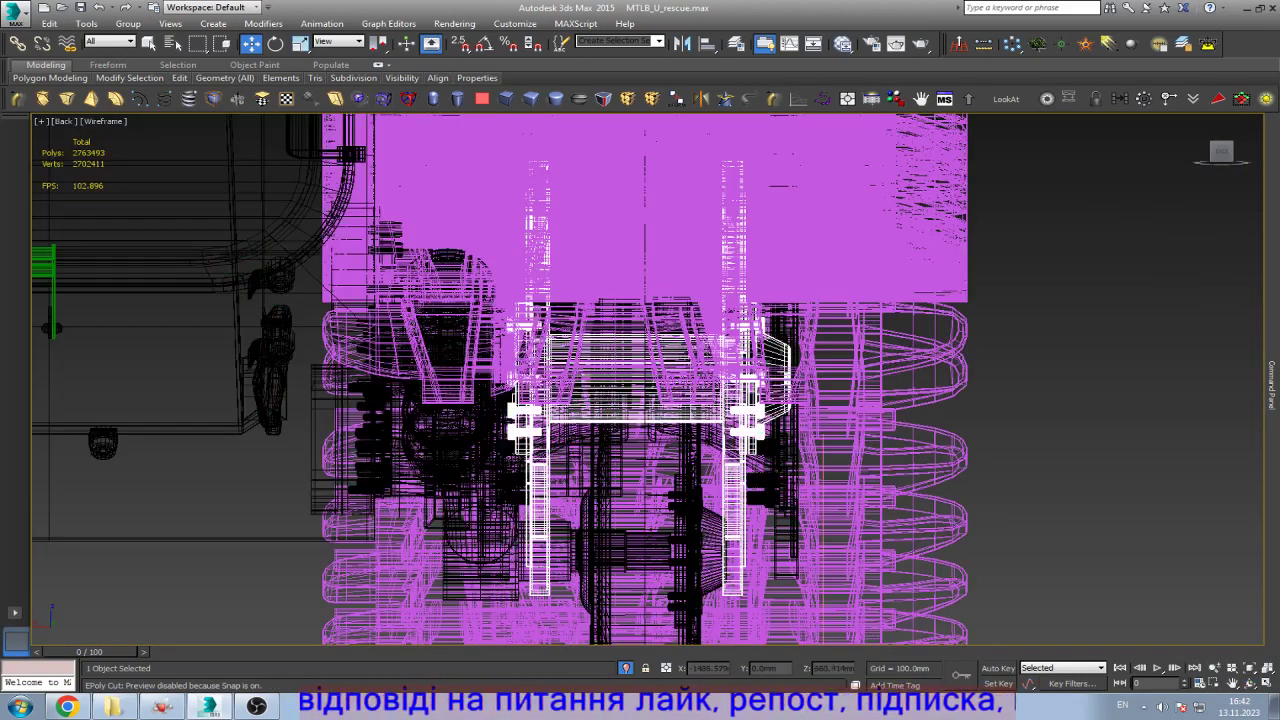
# Step: Select the right wheel disc's vertices and inspect the wheel hub in shaded view
pyautogui.press('1')
pyautogui.click(740, 380)
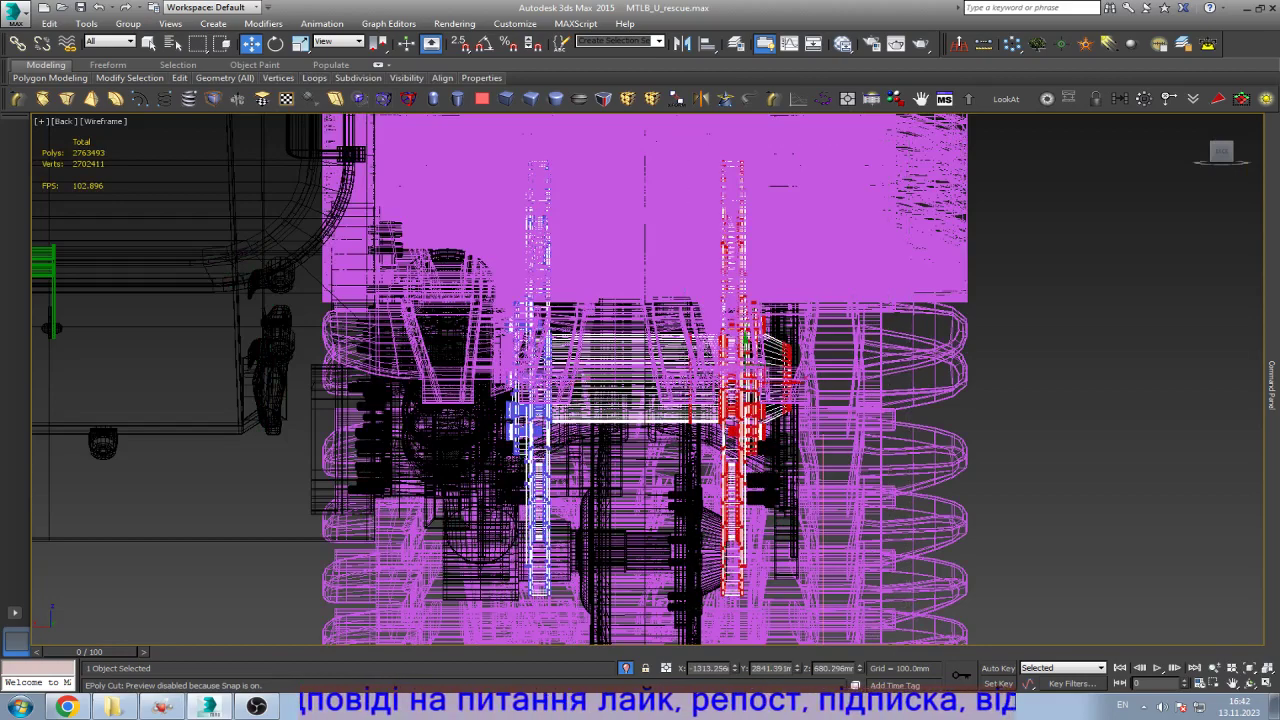
pyautogui.keyDown('alt'); pyautogui.moveTo(745, 340); pyautogui.dragTo(700, 345, button='middle'); pyautogui.keyUp('alt')
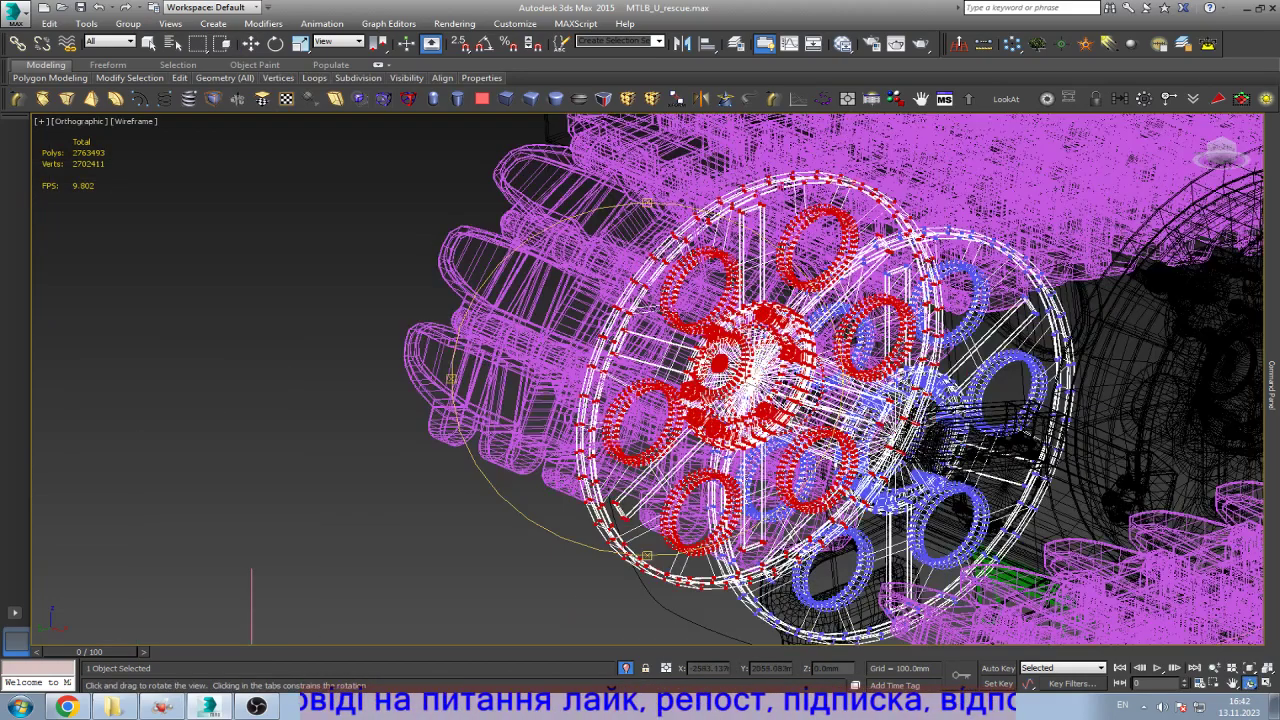
pyautogui.press('F3')
pyautogui.scroll(3, 745, 342)
pyautogui.scroll(3, 745, 345)
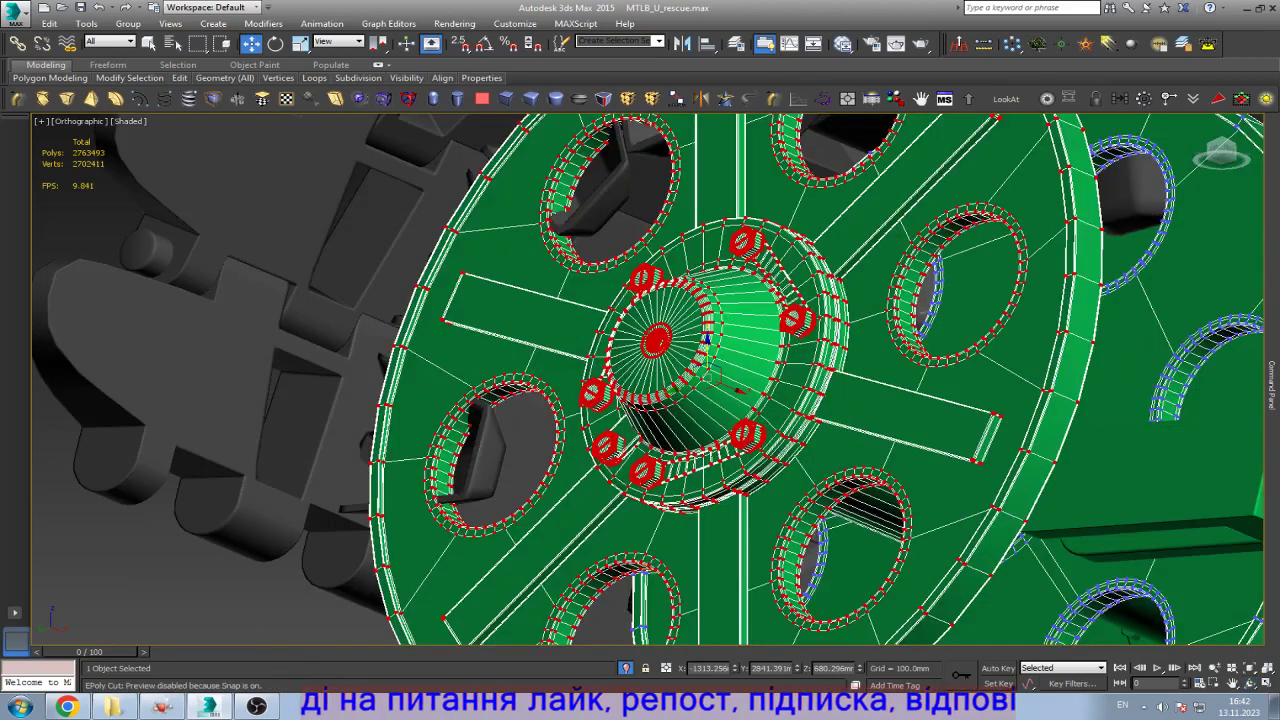
pyautogui.moveTo(710, 373); pyautogui.dragTo(688, 363, button='middle')
pyautogui.scroll(-4, 480, 335)
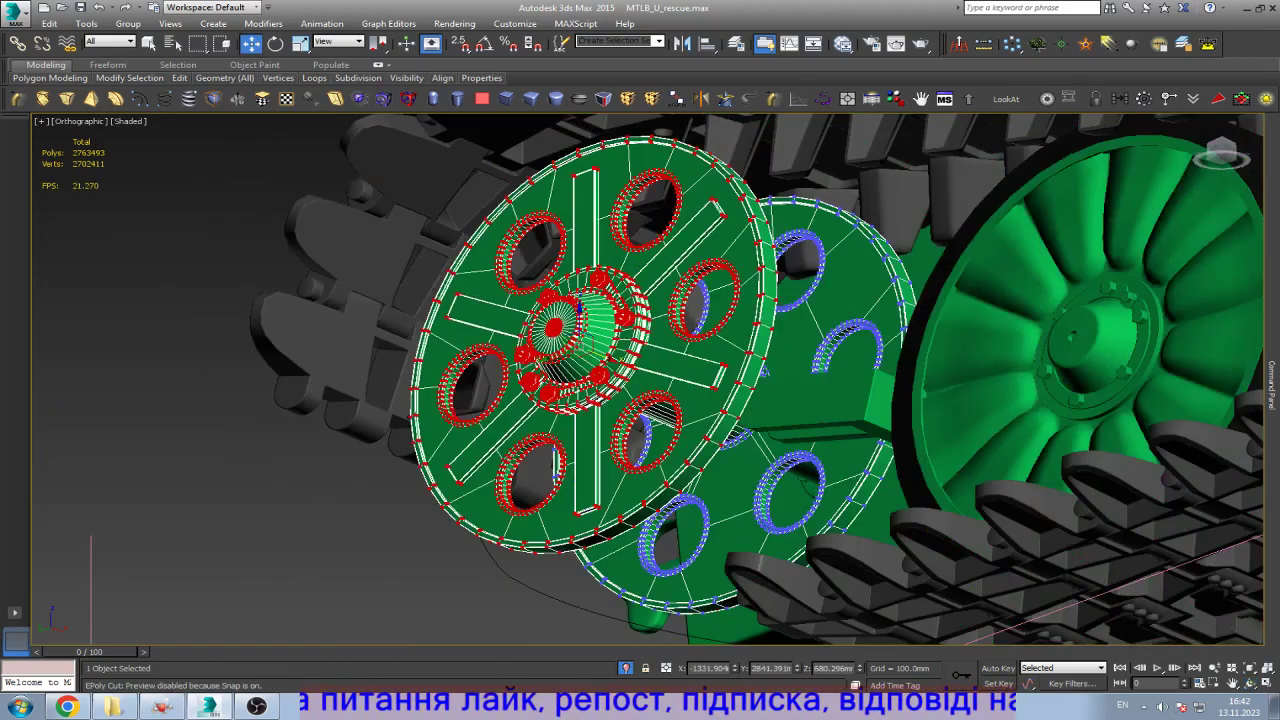
pyautogui.hotkey('ctrl', 'r')
pyautogui.moveTo(578, 308); pyautogui.dragTo(390, 425)
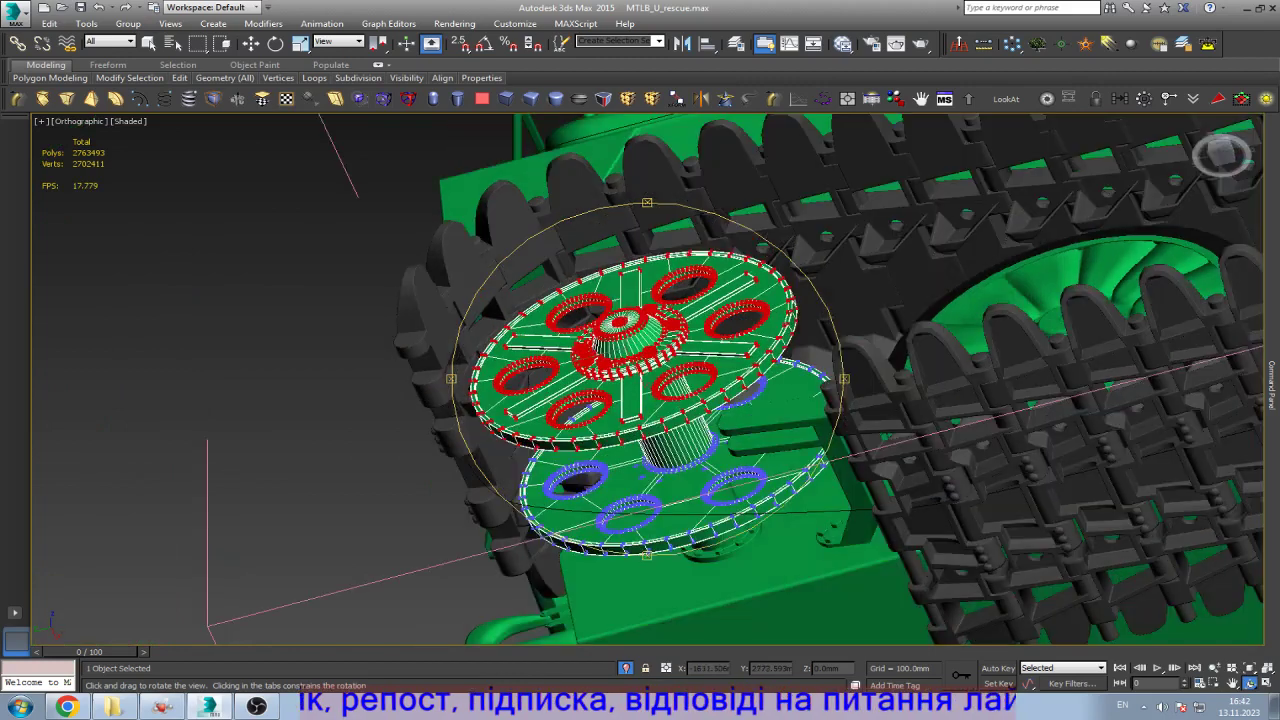
# Step: Select a track link beside the wheel and shift-drag it sideways, entering 5 instanced copies
pyautogui.press('w')
pyautogui.moveTo(1272, 385)
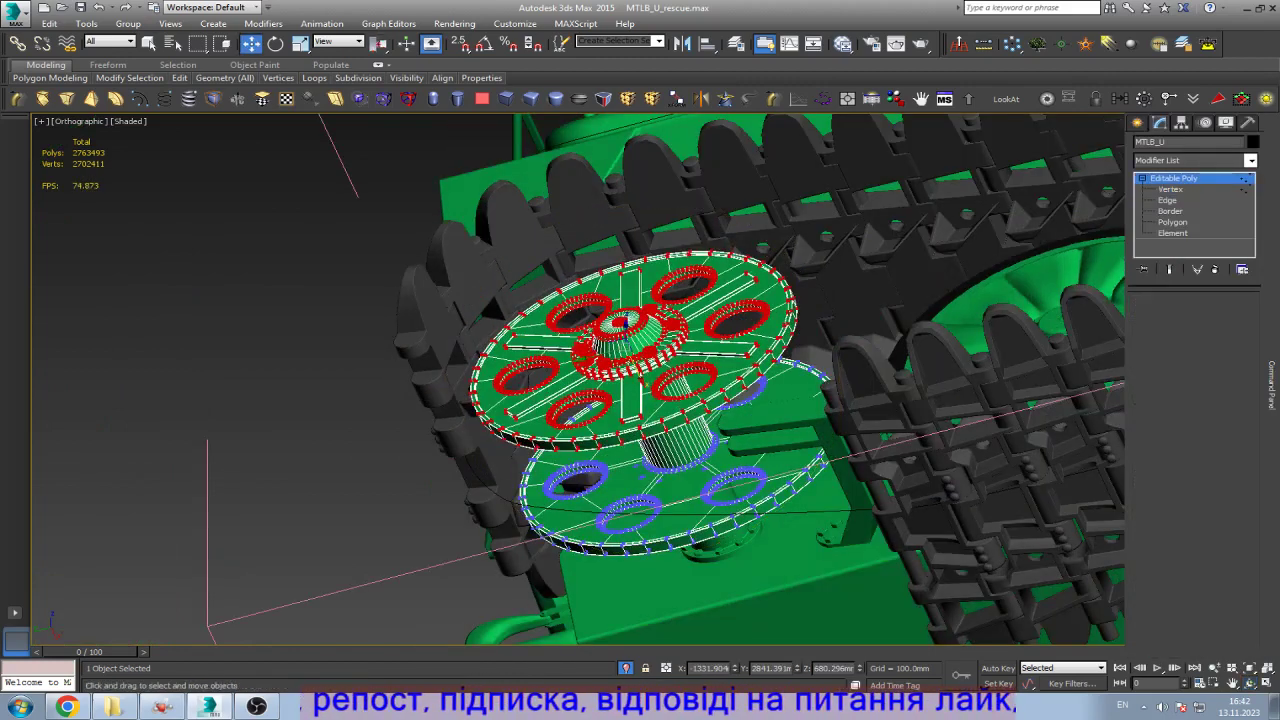
pyautogui.click(905, 480)
pyautogui.press('z')
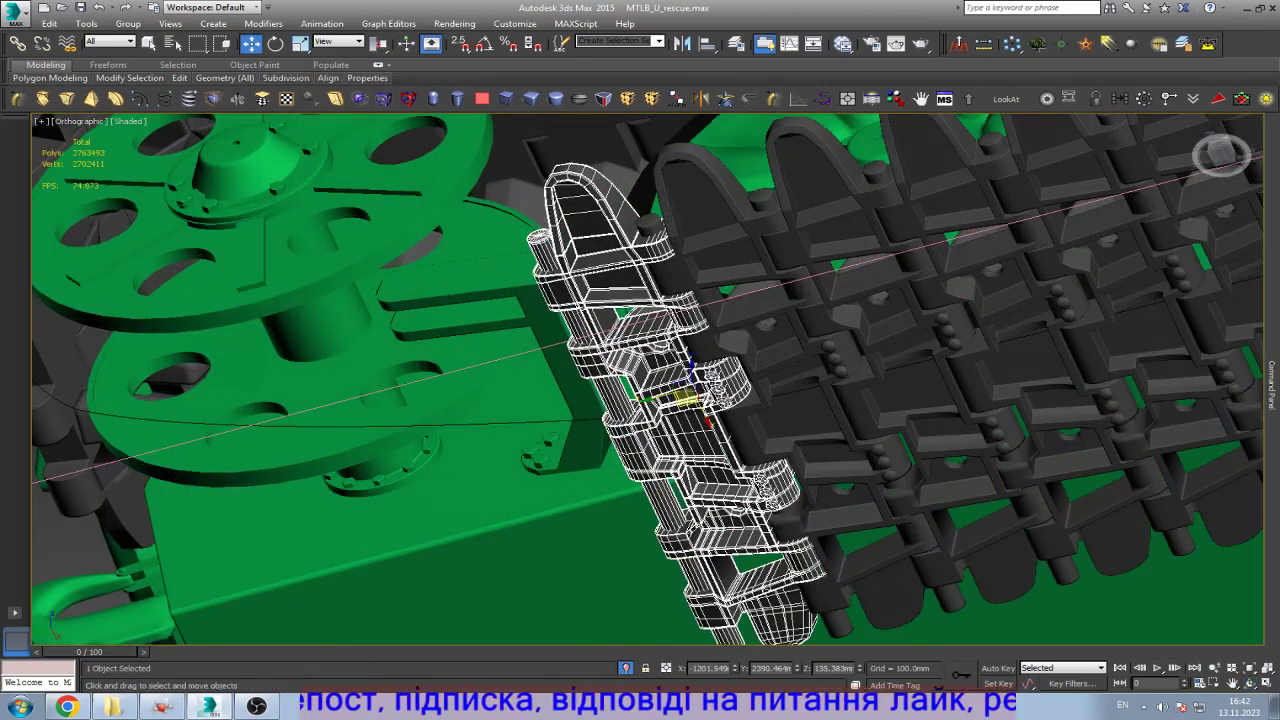
pyautogui.moveTo(683, 398); pyautogui.dragTo(596, 391)
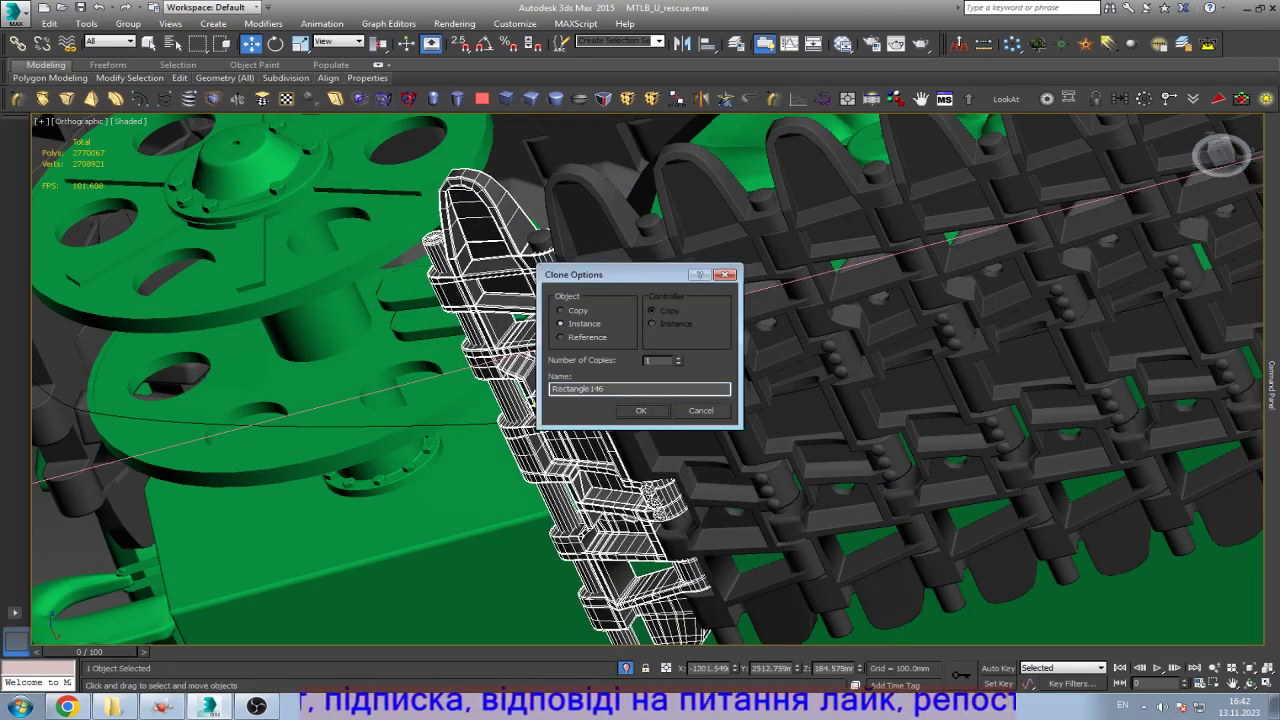
pyautogui.write('5')
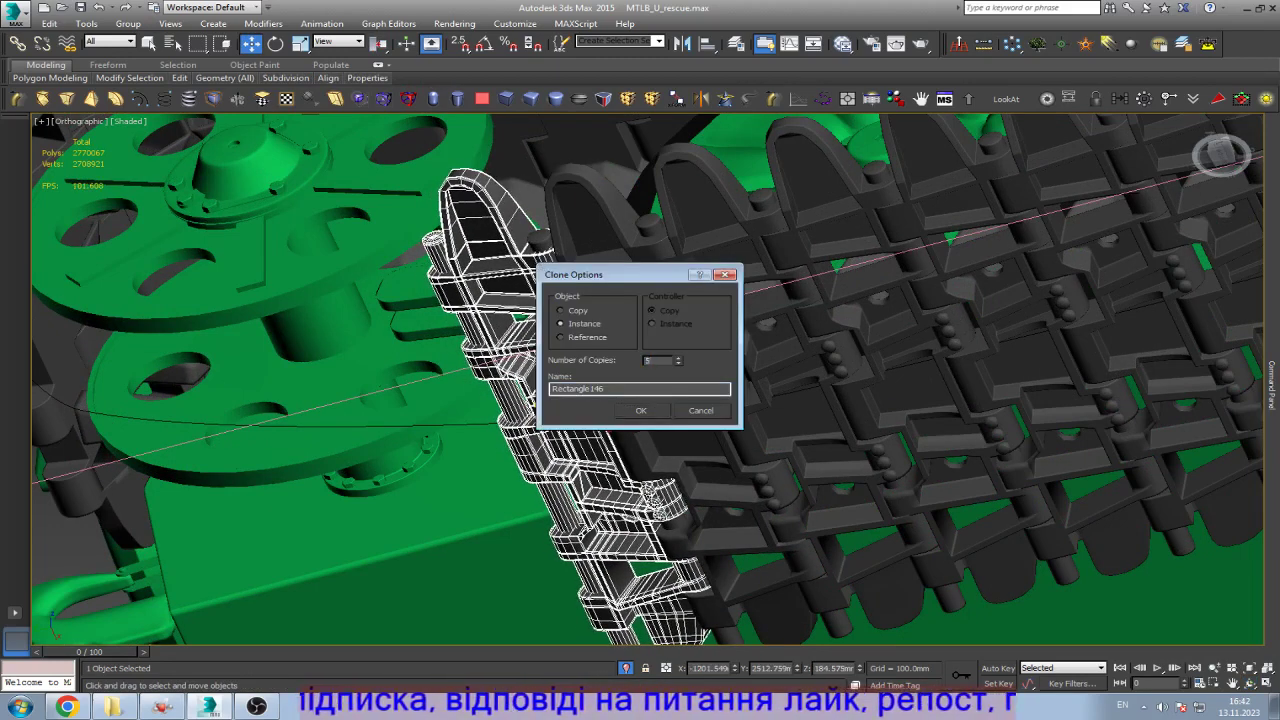
pyautogui.click(641, 410)
# Step: Orbit around the copied link and confirm three instanced copies of the track link
pyautogui.keyDown('alt'); pyautogui.moveTo(641, 410); pyautogui.dragTo(645, 402, button='middle'); pyautogui.keyUp('alt')
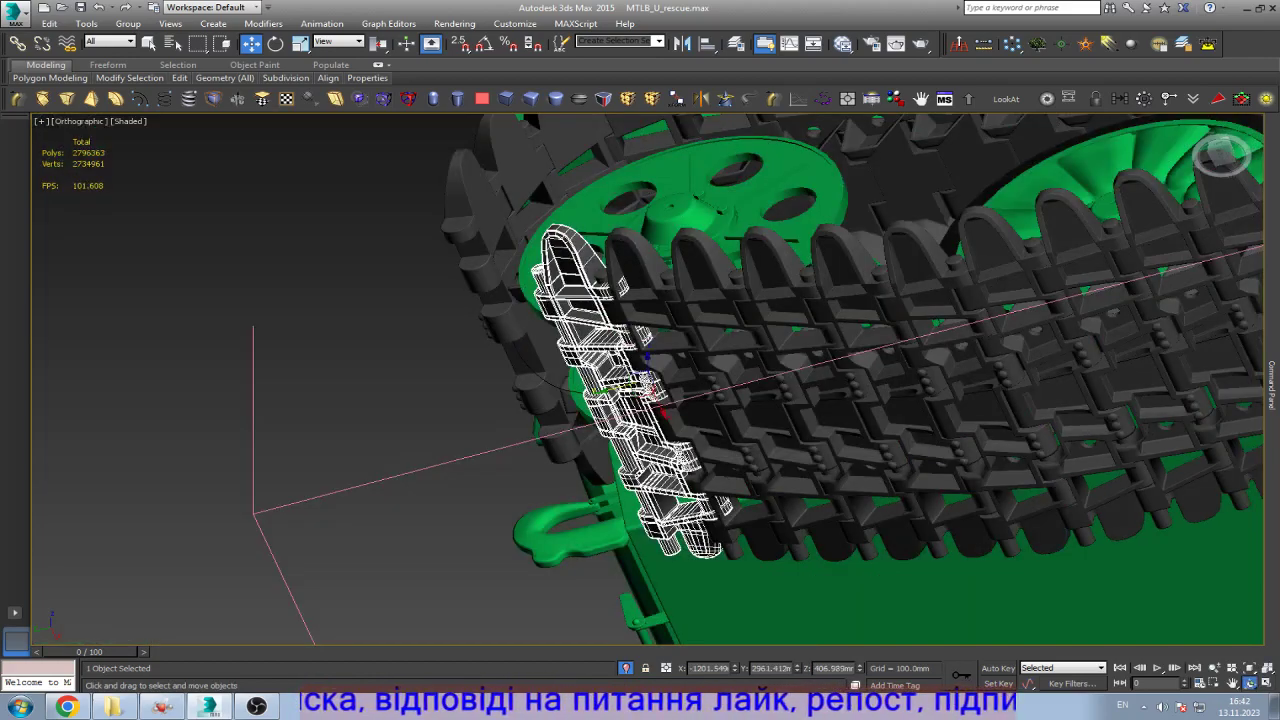
pyautogui.click(1249, 683)
pyautogui.moveTo(641, 410)
pyautogui.mouseDown()
pyautogui.moveTo(660, 440)
pyautogui.moveTo(552, 378)
pyautogui.mouseUp()
pyautogui.press('Escape')
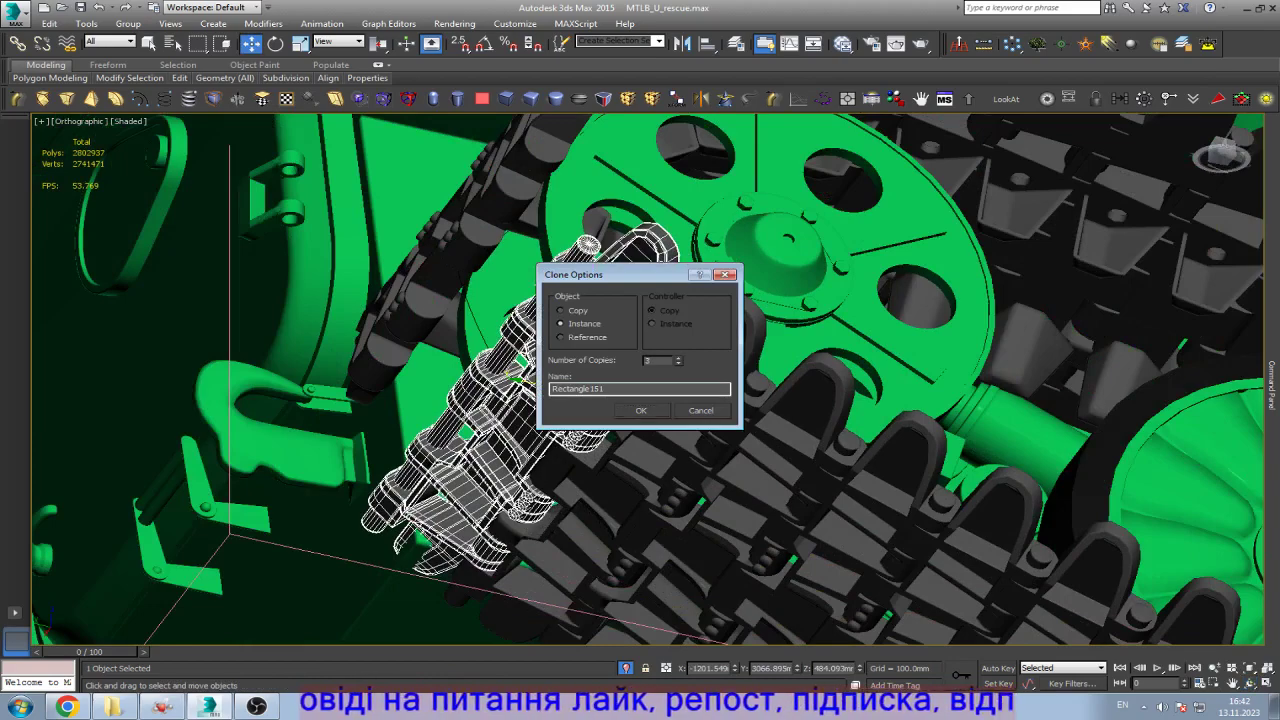
pyautogui.press('Return')
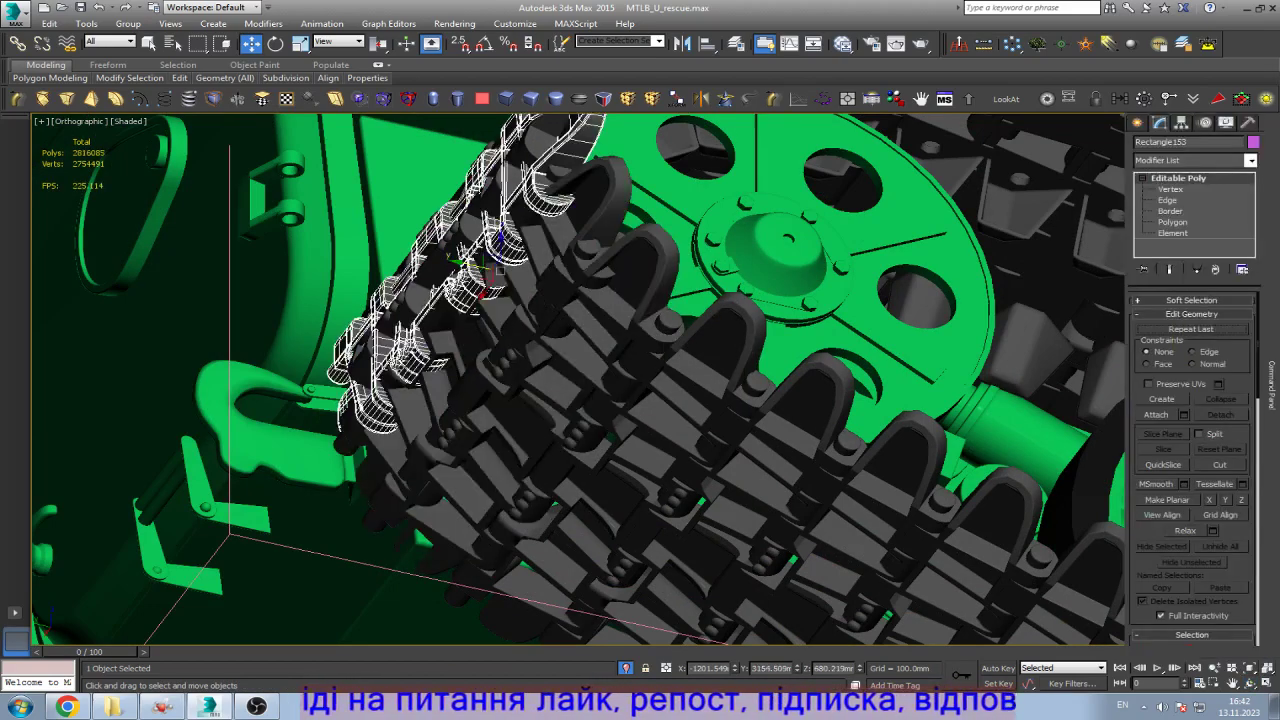
pyautogui.keyDown('alt'); pyautogui.moveTo(640, 380); pyautogui.dragTo(560, 360, button='middle'); pyautogui.keyUp('alt')
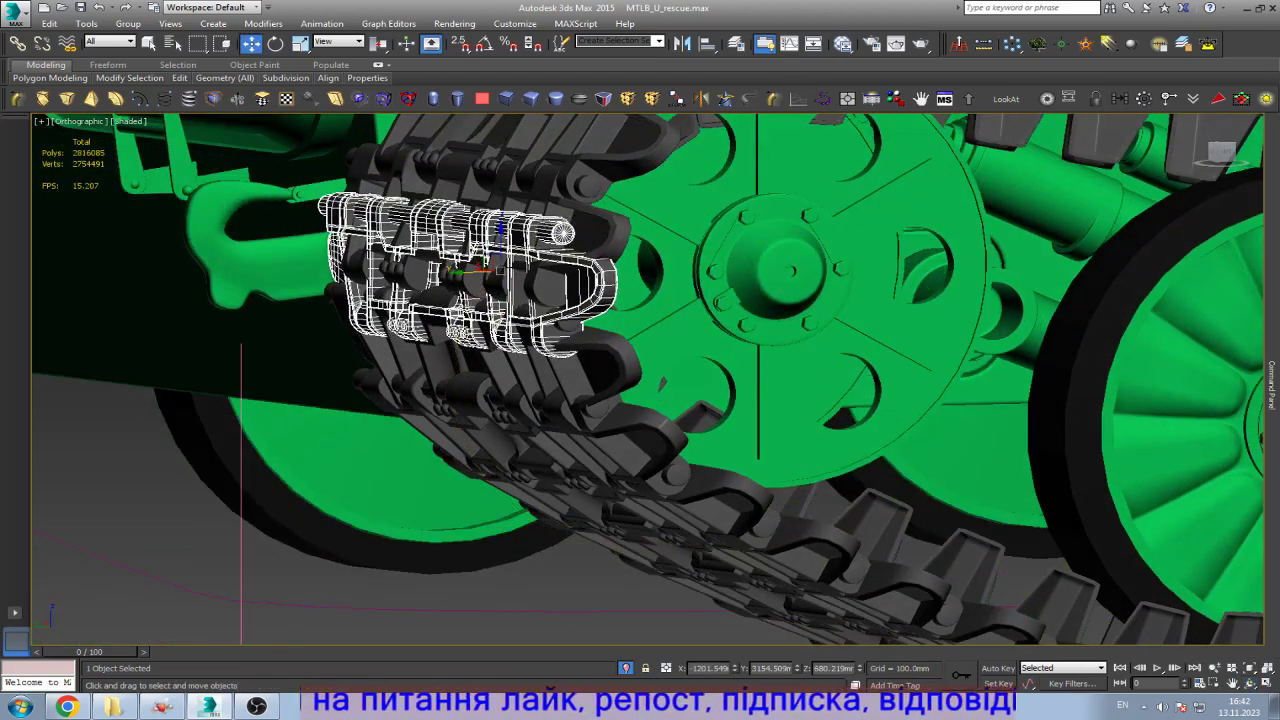
# Step: Delete the extra link copy, select the next track link, and save the scene
pyautogui.press('Delete')
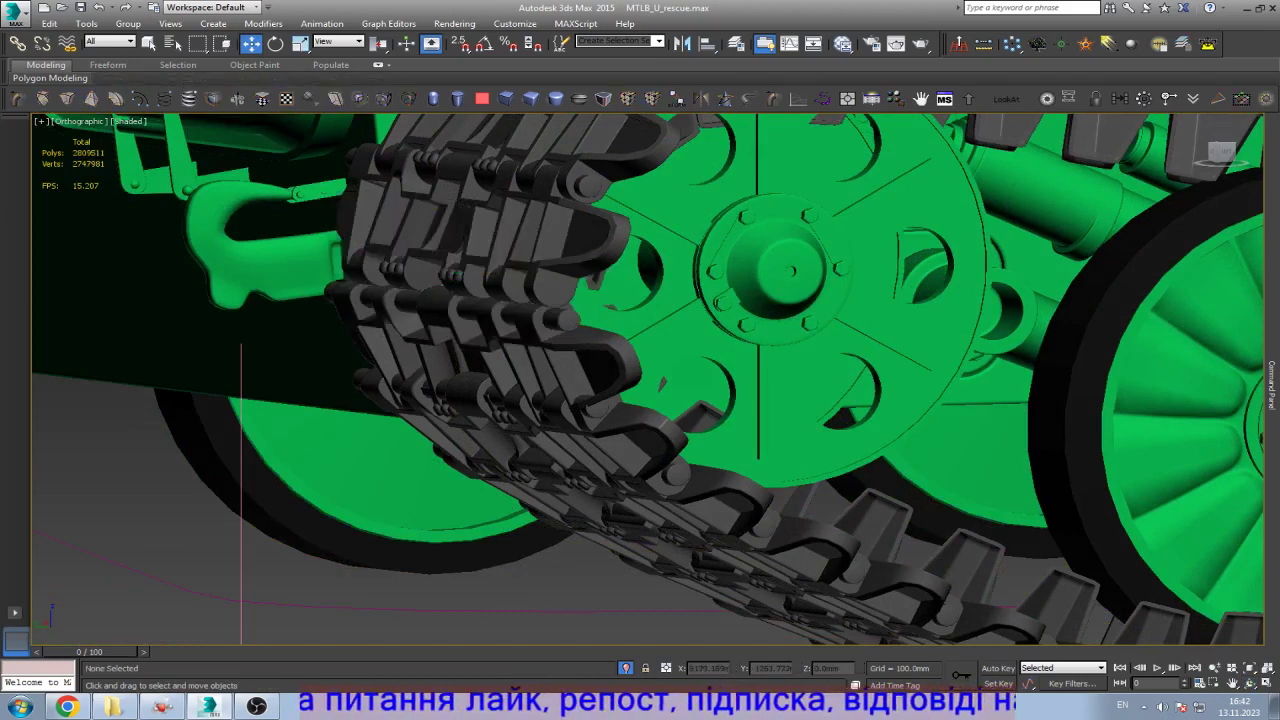
pyautogui.click(608, 310)
pyautogui.hotkey('ctrl', 's')
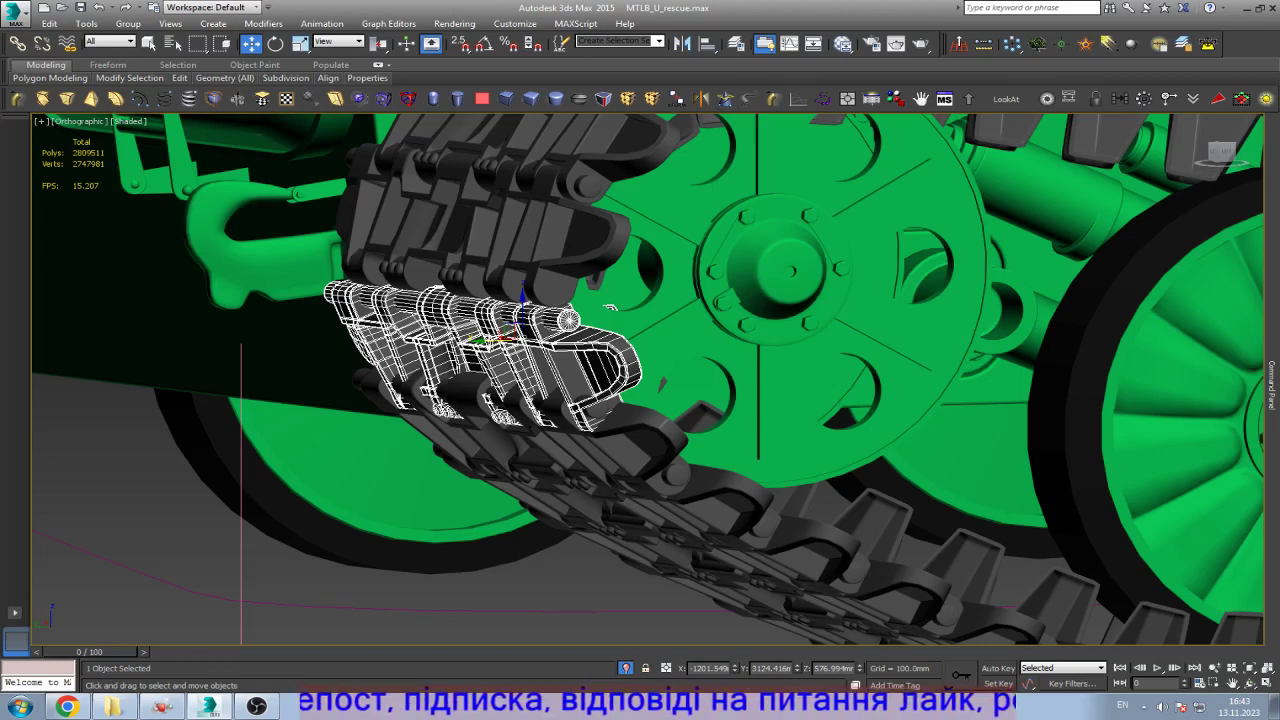
# Step: Save As over MTLB_U_rescue01.max in the MTLB-u max folder, confirming the replacement
pyautogui.hotkey('ctrl', 'shift', 's')
pyautogui.click(723, 32)
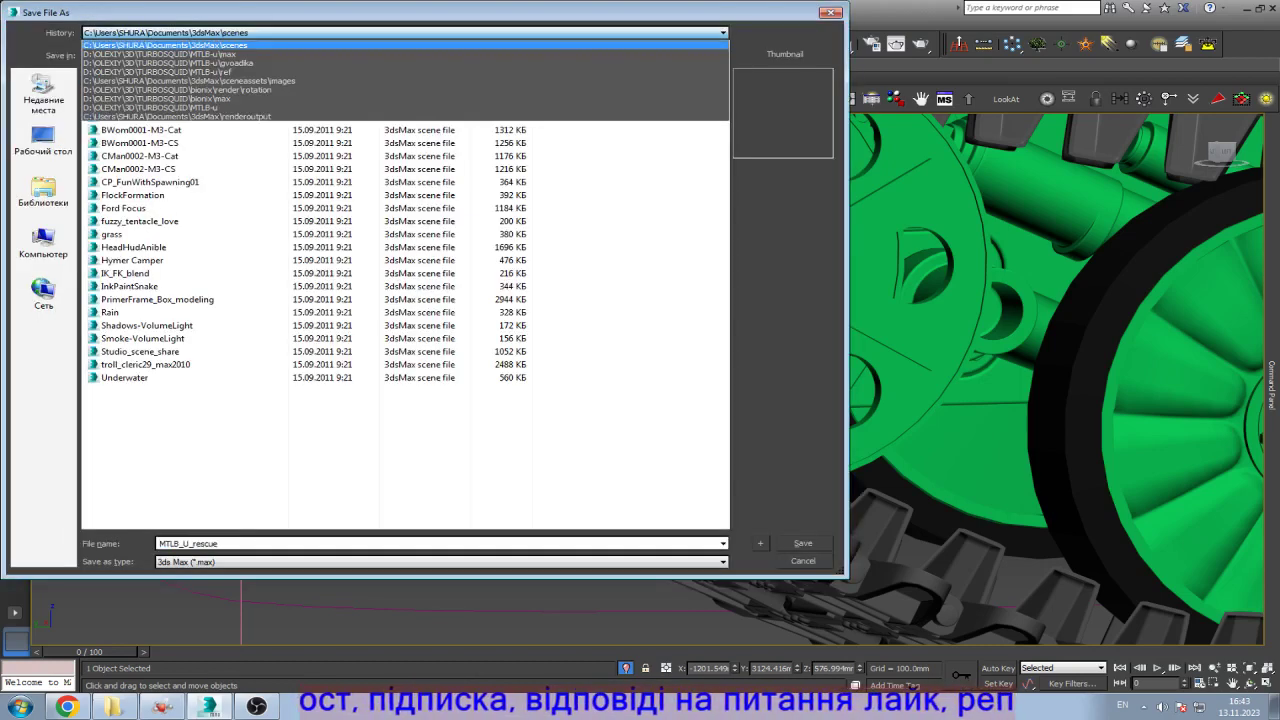
pyautogui.click(160, 54)
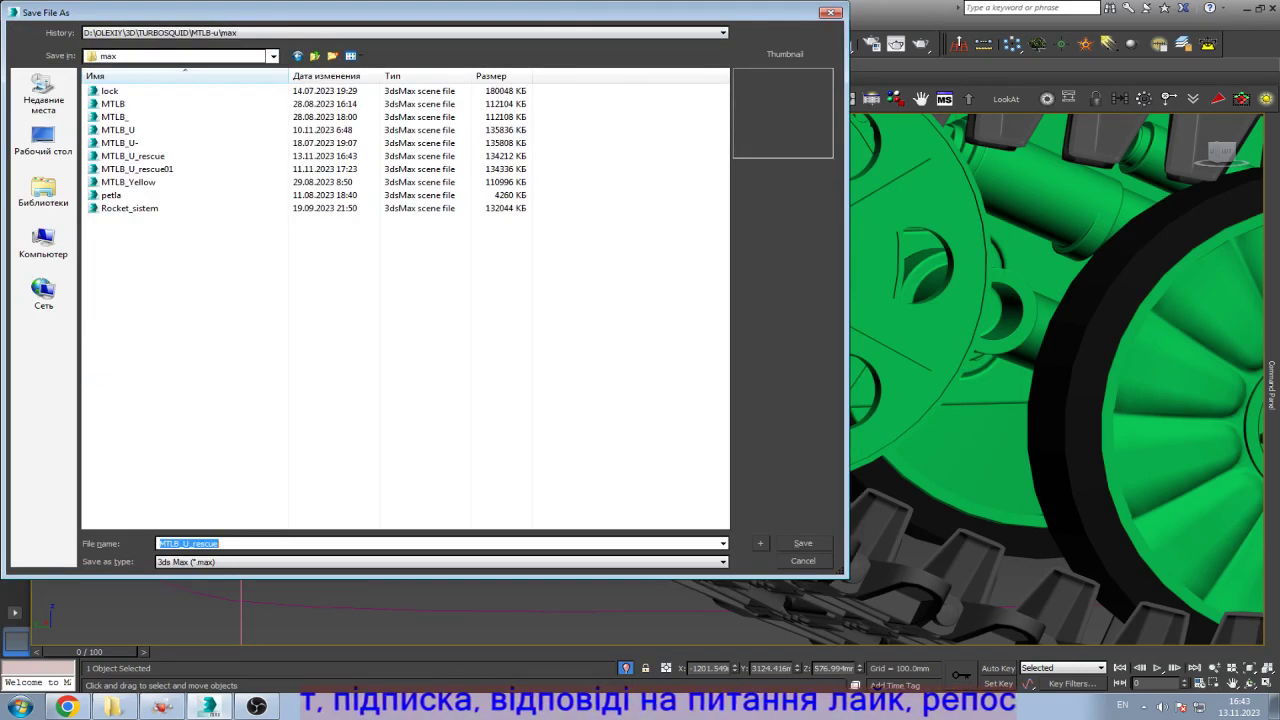
pyautogui.doubleClick(137, 169)
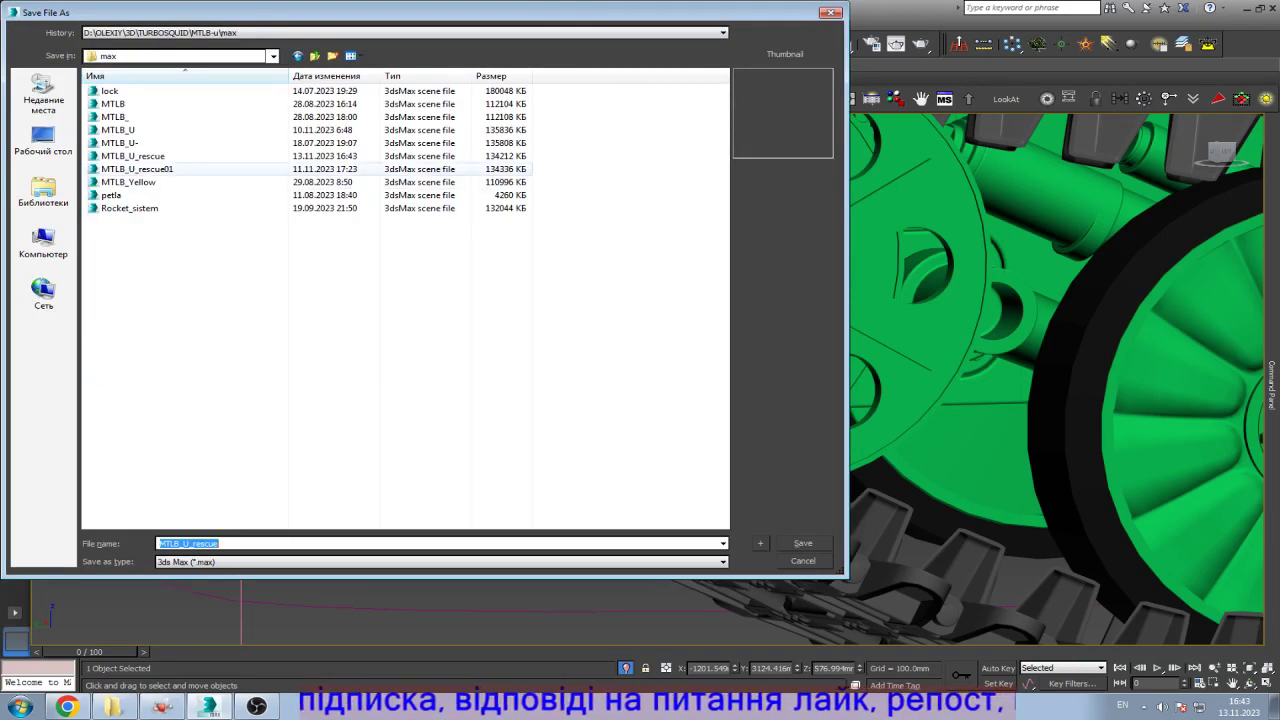
pyautogui.press('Return')
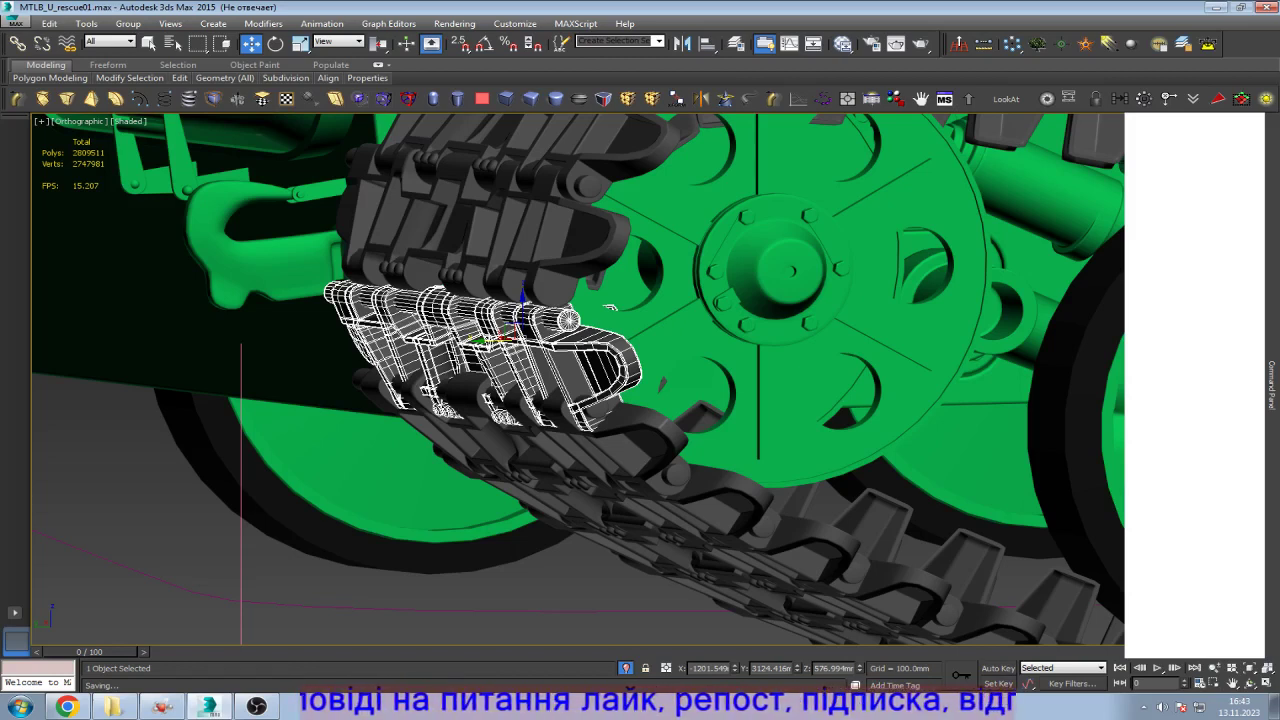
# Step: Zoom and pan close onto the link mesh, switch to Edge level and activate Cut
pyautogui.scroll(12, 610, 307)
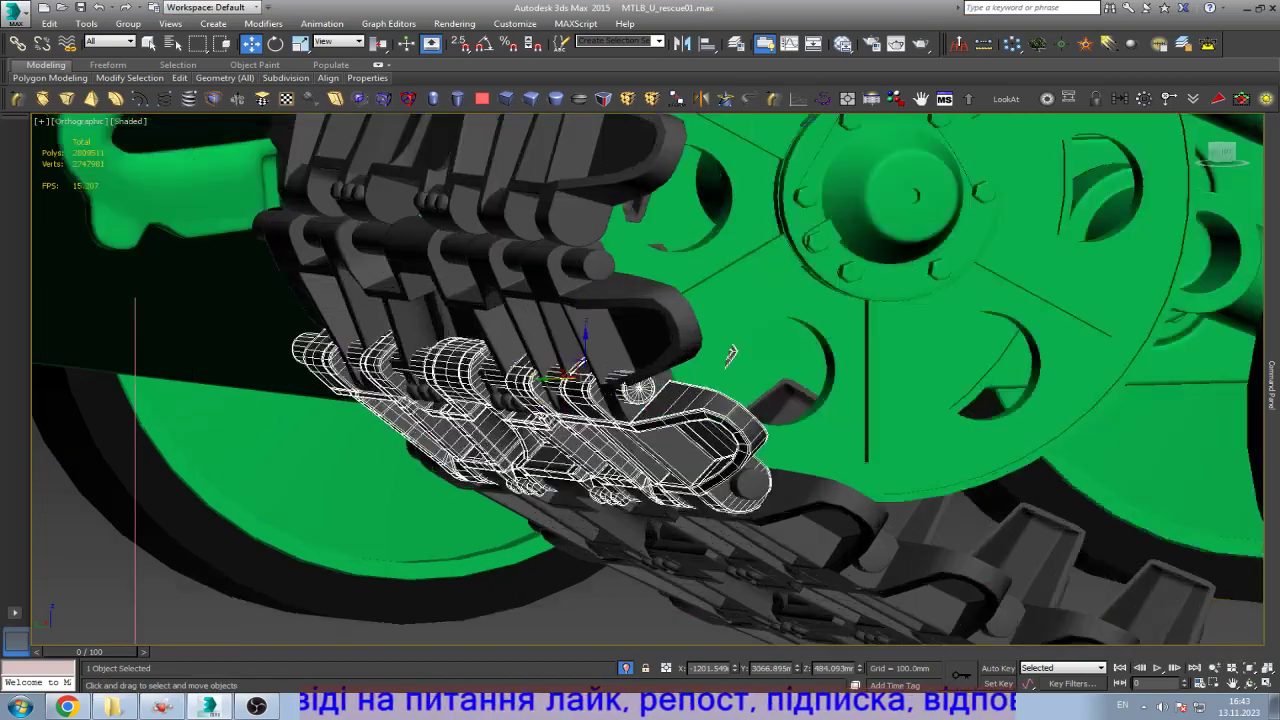
pyautogui.scroll(6, 610, 307)
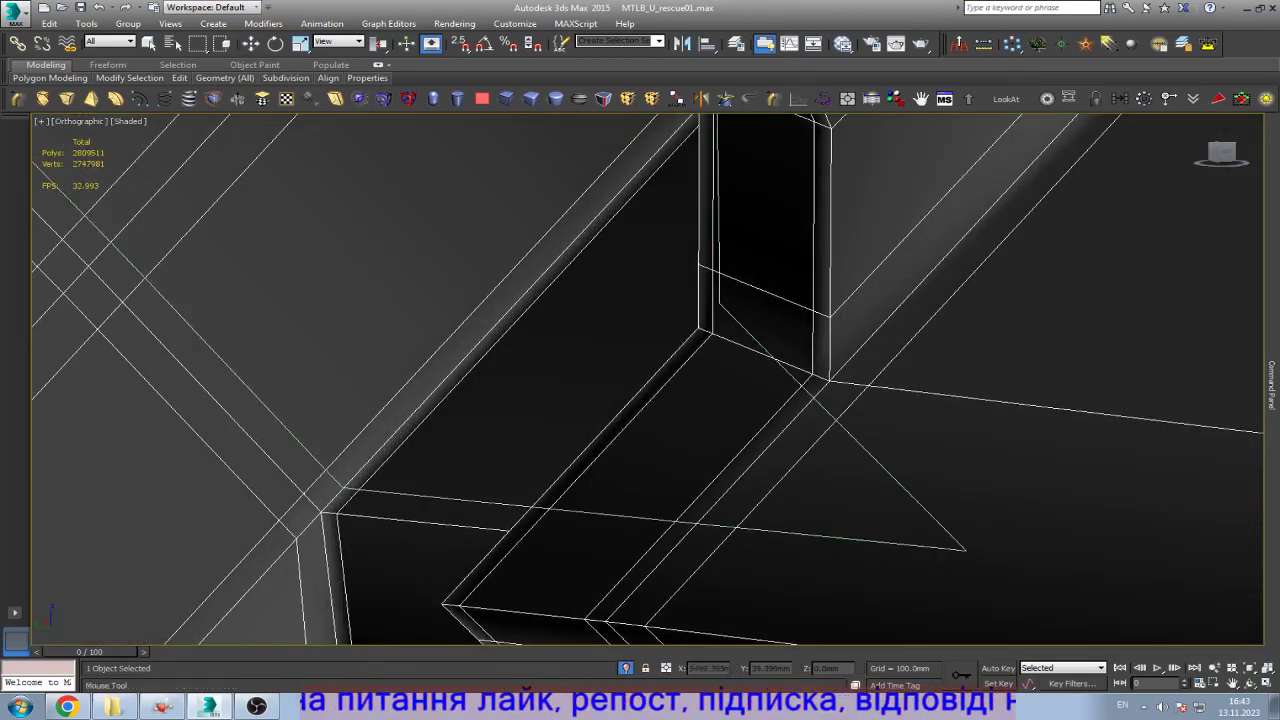
pyautogui.scroll(-5, 423, 531)
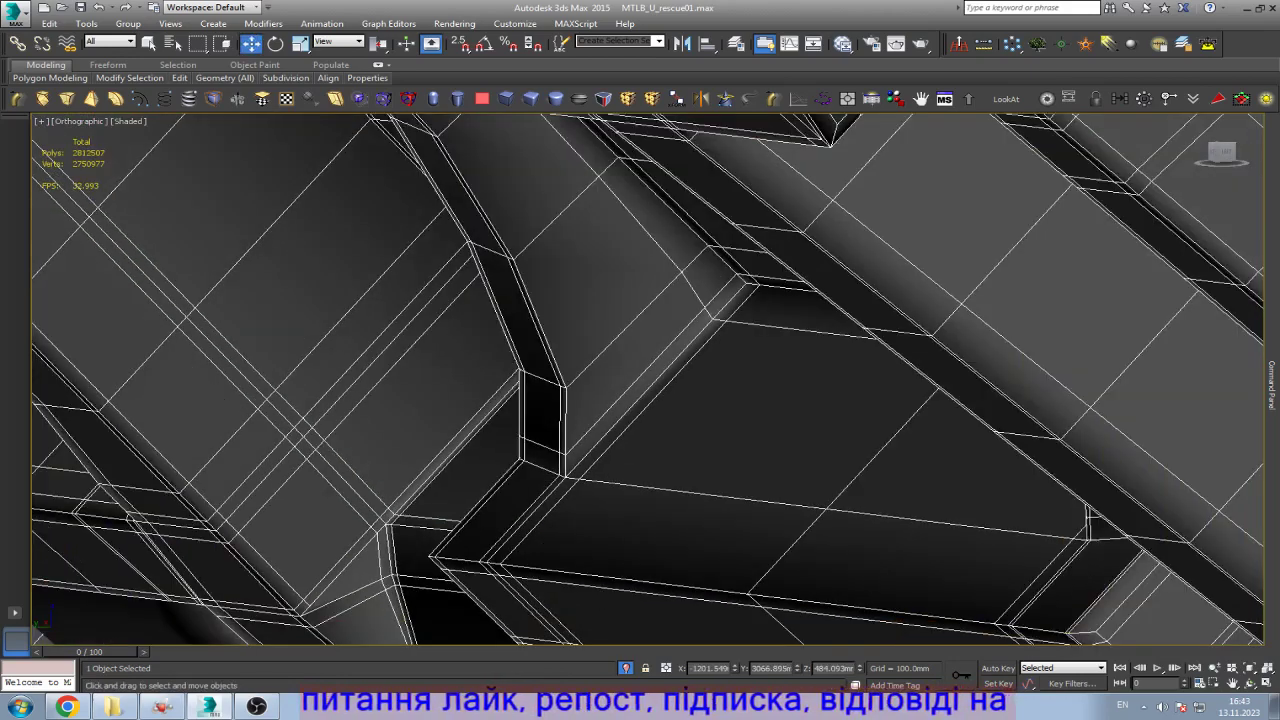
pyautogui.scroll(5, 584, 461)
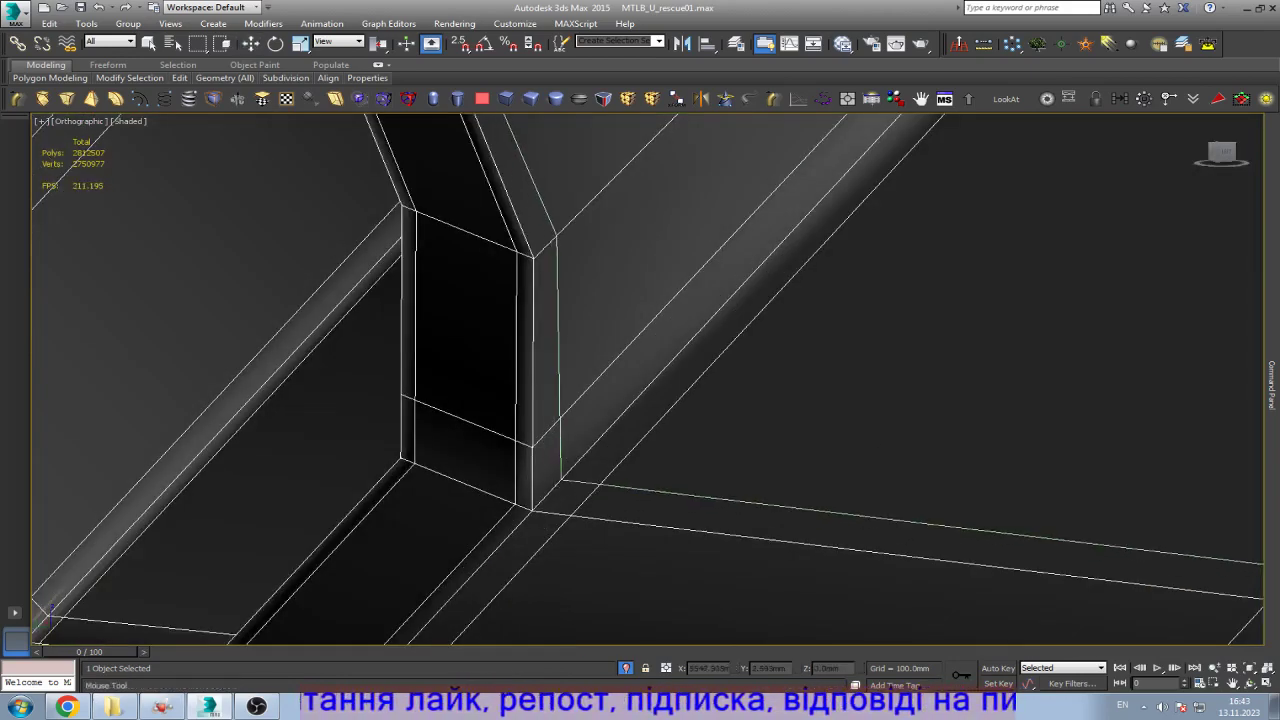
pyautogui.moveTo(584, 461); pyautogui.dragTo(710, 295, button='middle')
pyautogui.press('2')
pyautogui.hotkey('alt', 'c')
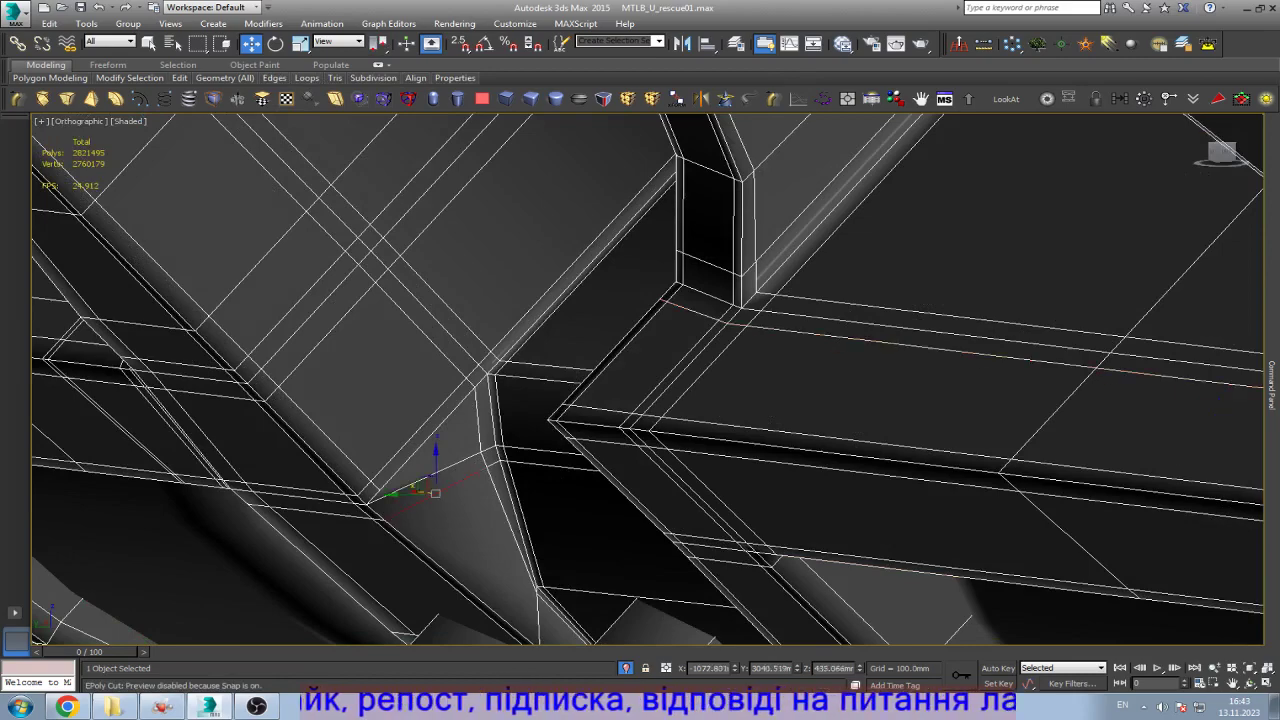
pyautogui.scroll(10, 429, 451)
# Step: Zoom in on the link at vertex level, toggling wireframe, and cut the first new edge
pyautogui.scroll(-10, 584, 452)
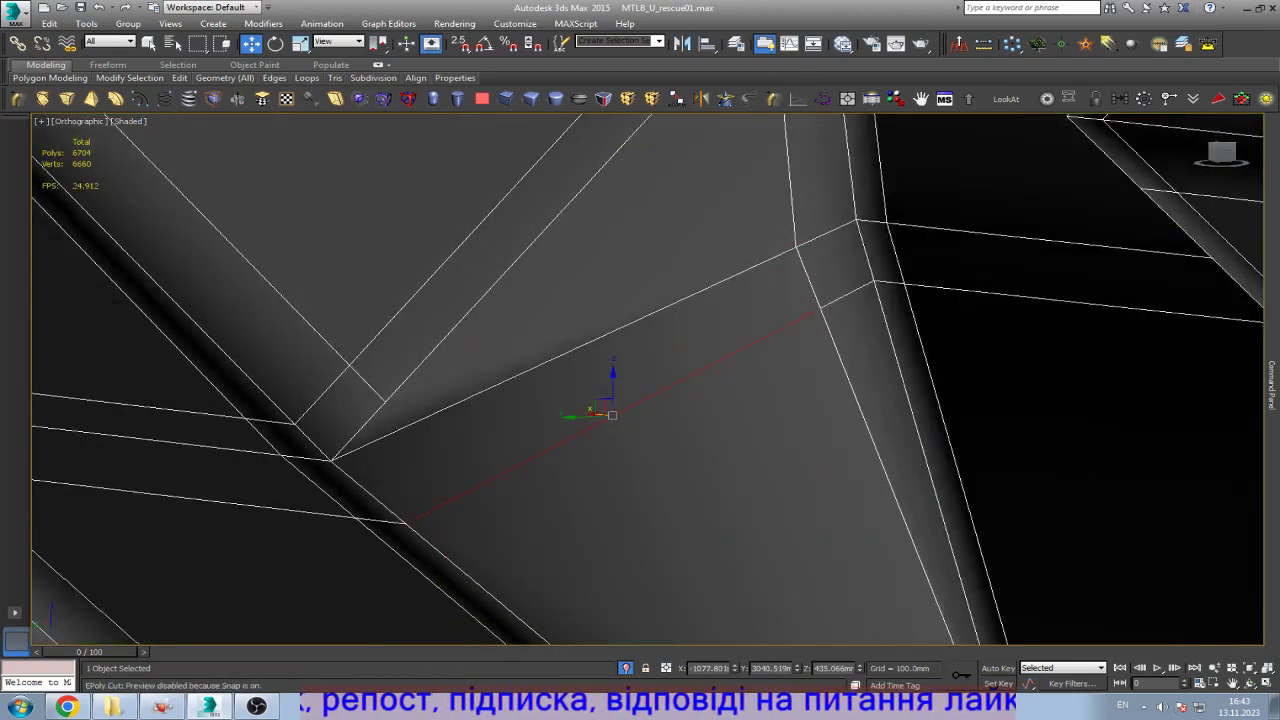
pyautogui.hotkey('ctrl', 'r')
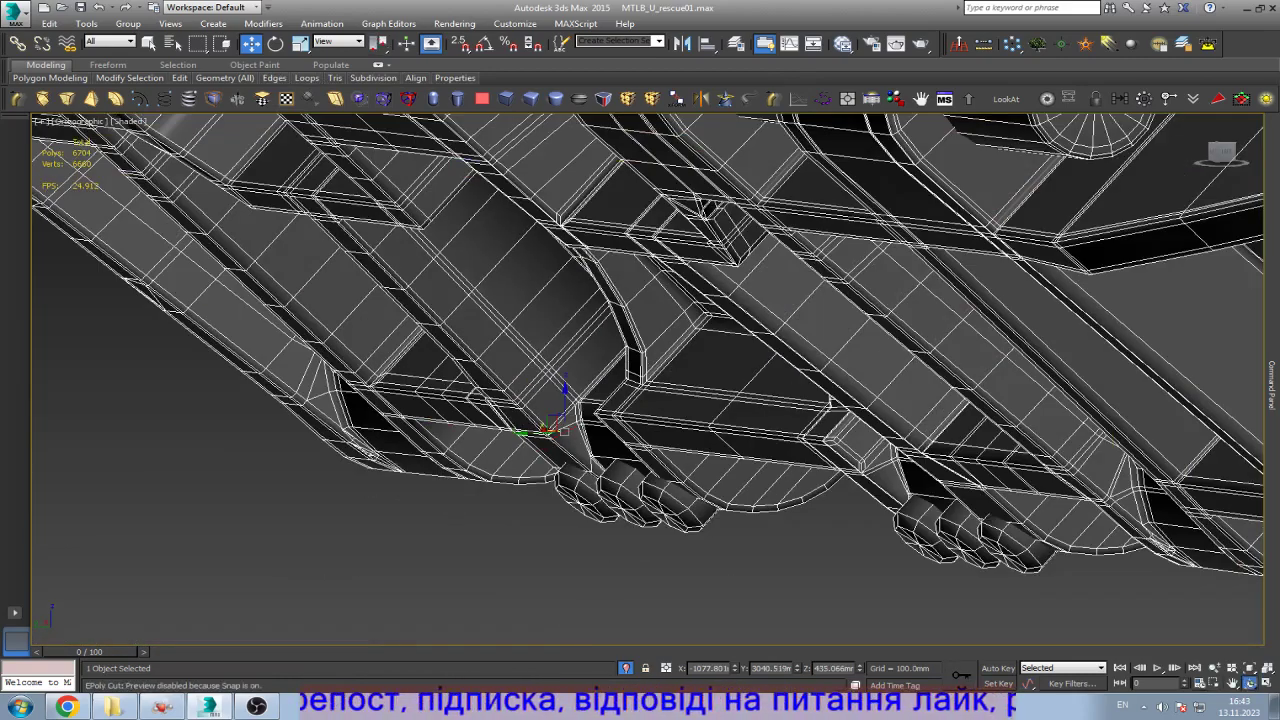
pyautogui.scroll(3, 556, 428)
pyautogui.scroll(10, 522, 424)
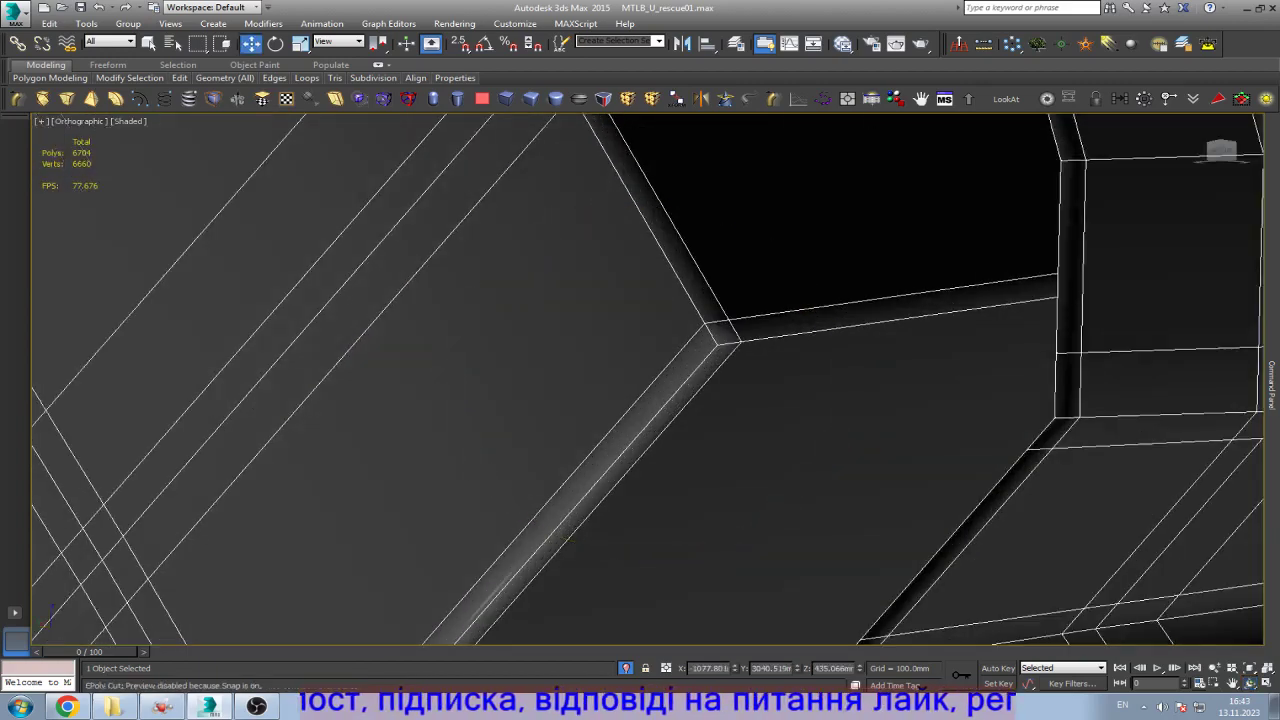
pyautogui.press('Escape')
pyautogui.scroll(-6, 716, 322)
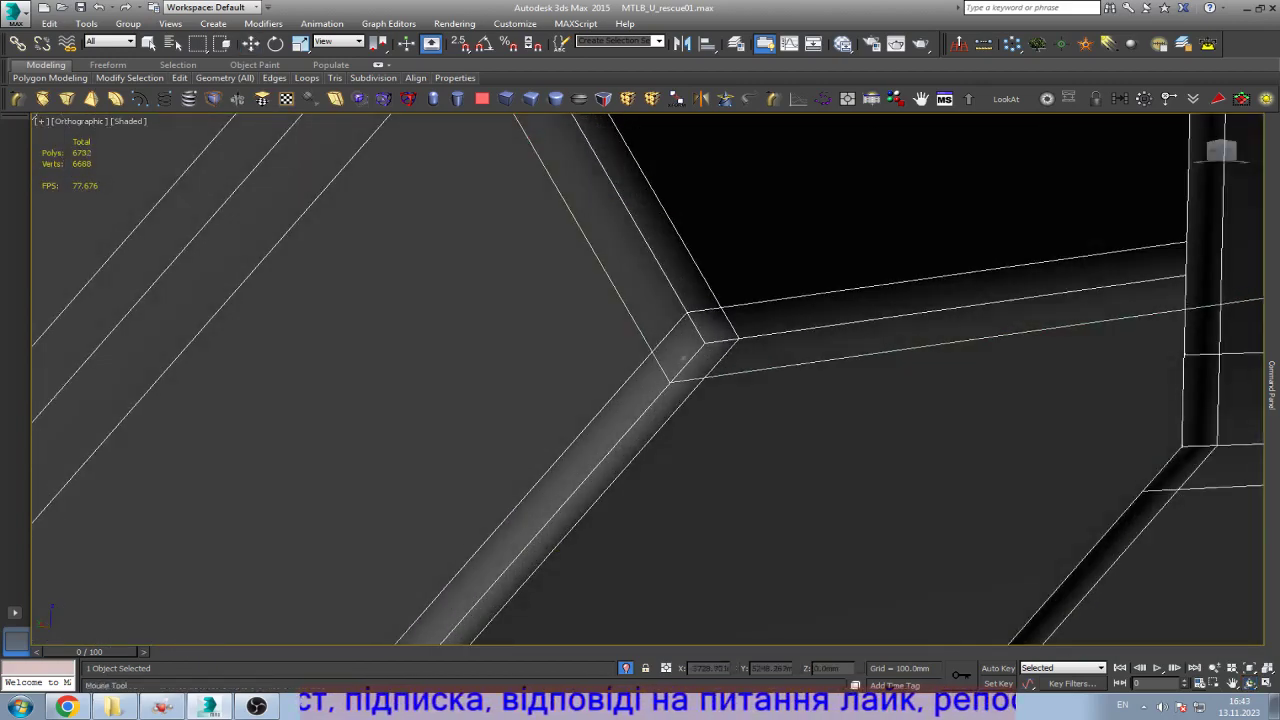
pyautogui.scroll(2, 617, 566)
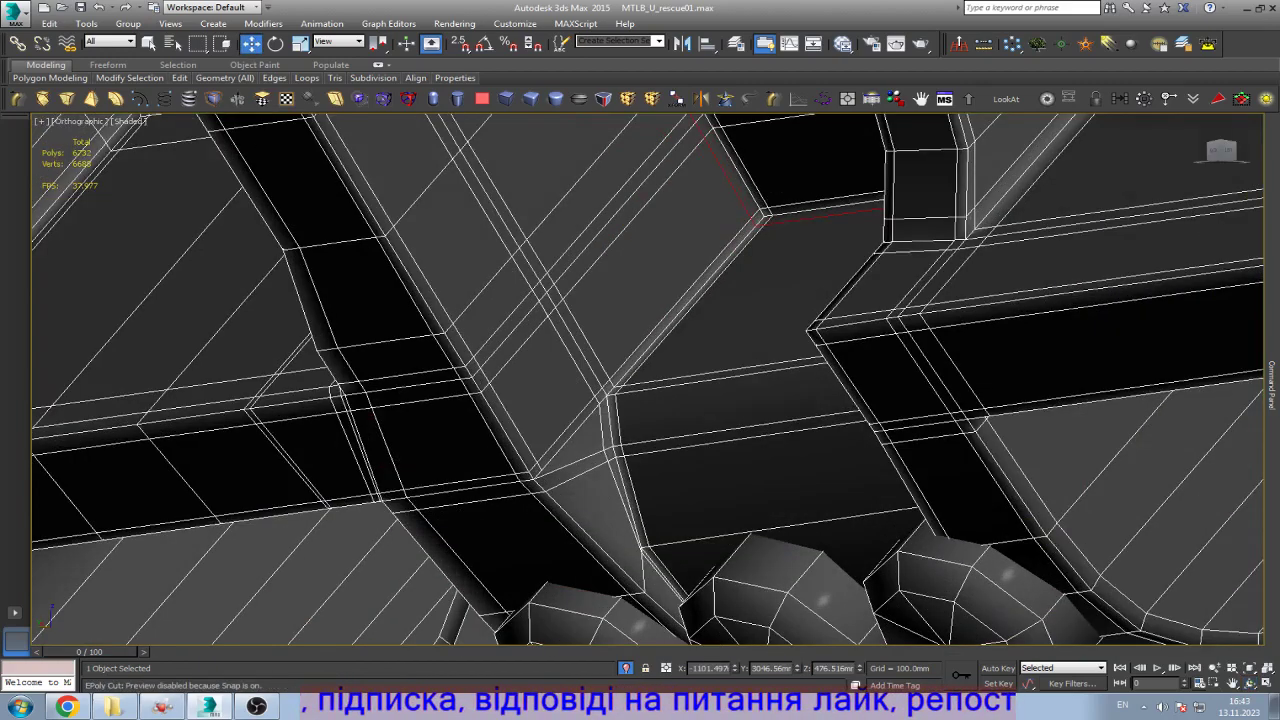
pyautogui.scroll(3, 762, 213)
pyautogui.press('1')
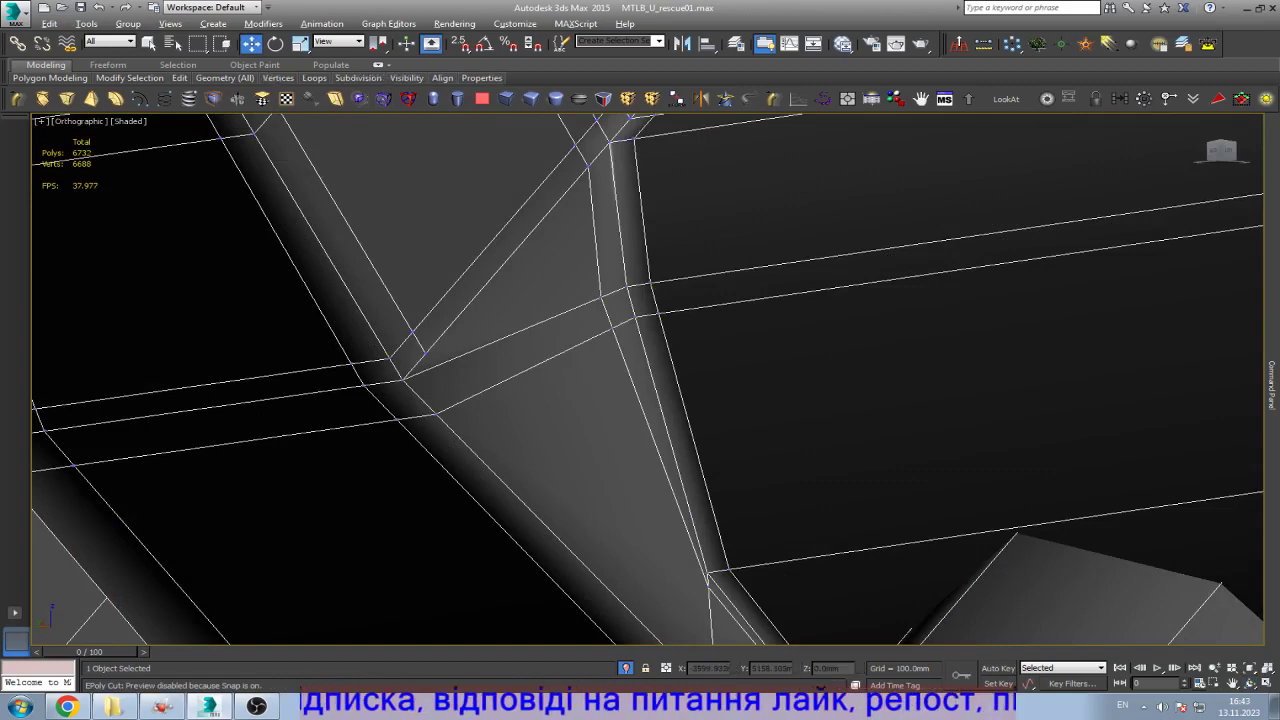
pyautogui.scroll(-2, 480, 350)
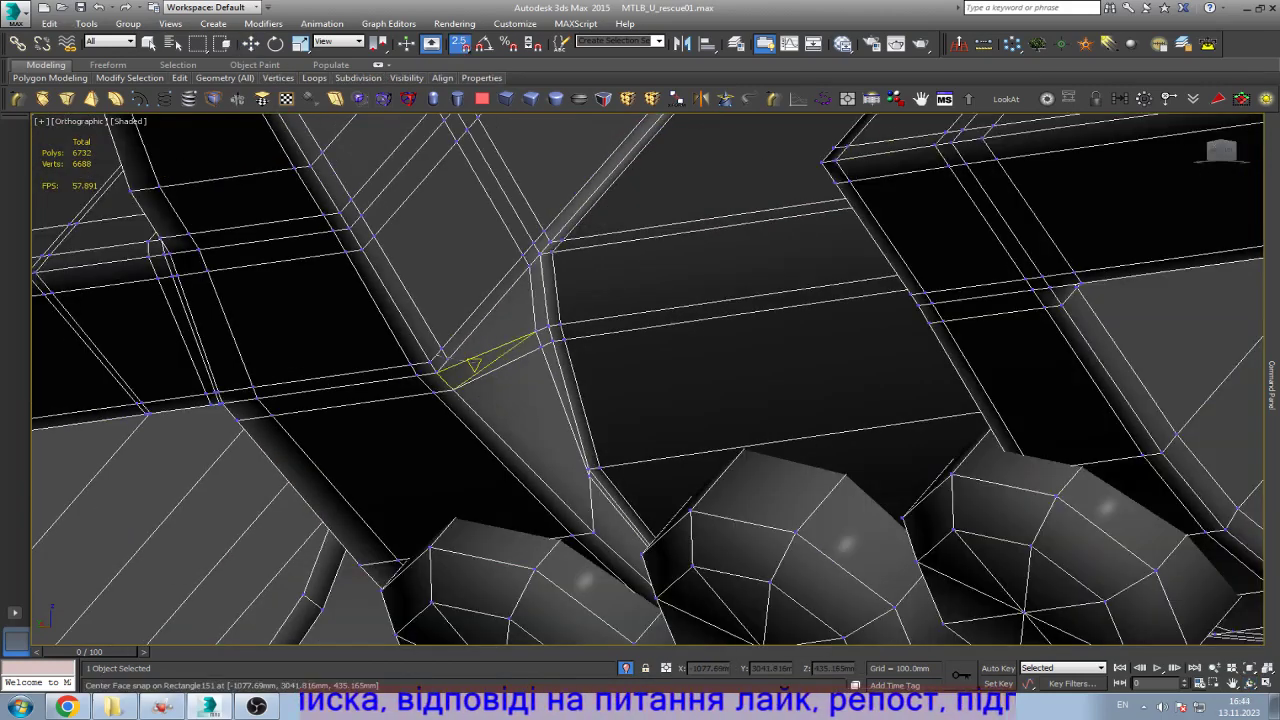
pyautogui.scroll(4, 473, 363)
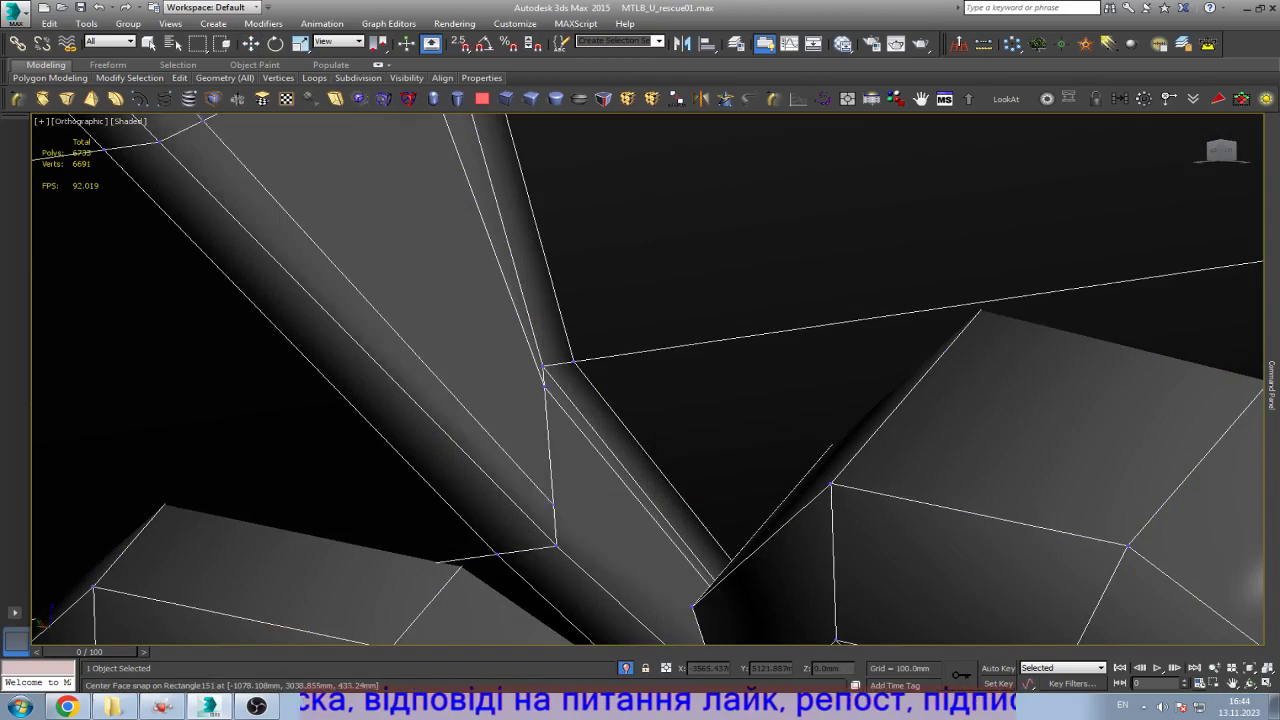
pyautogui.scroll(-3, 480, 360)
pyautogui.scroll(2, 480, 360)
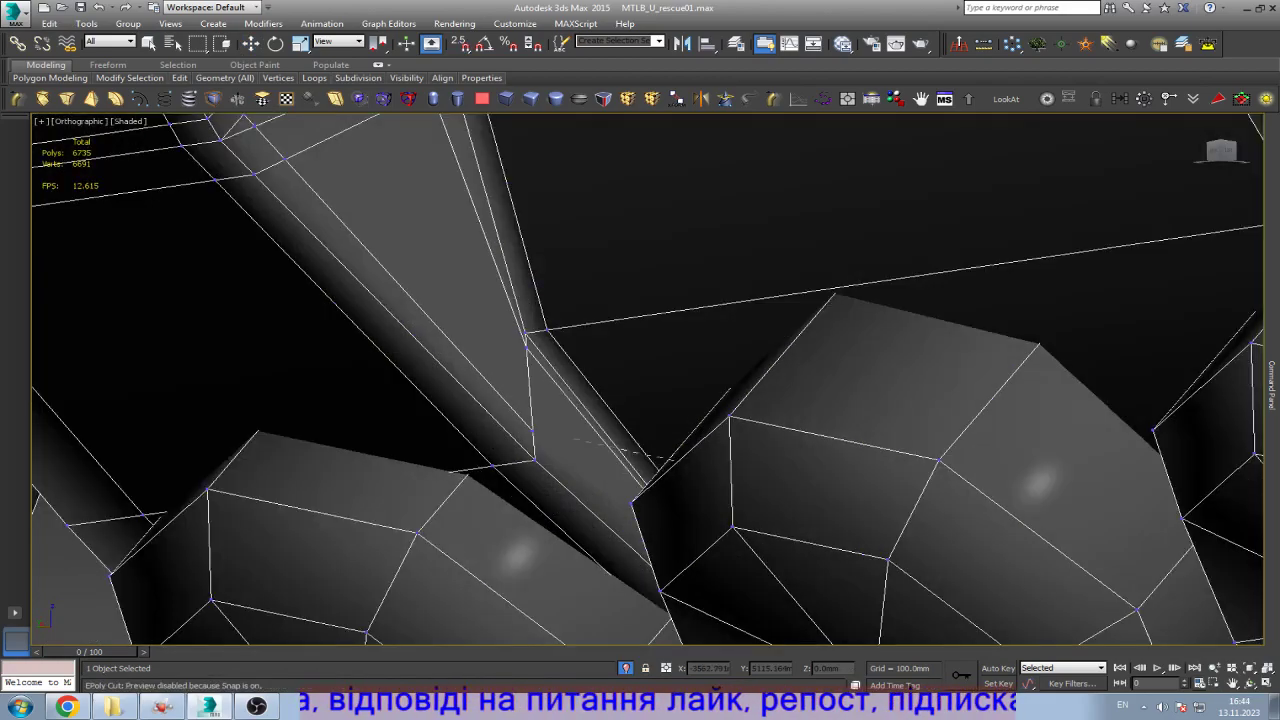
pyautogui.press('F3')
pyautogui.scroll(2, 633, 500)
pyautogui.press('F3')
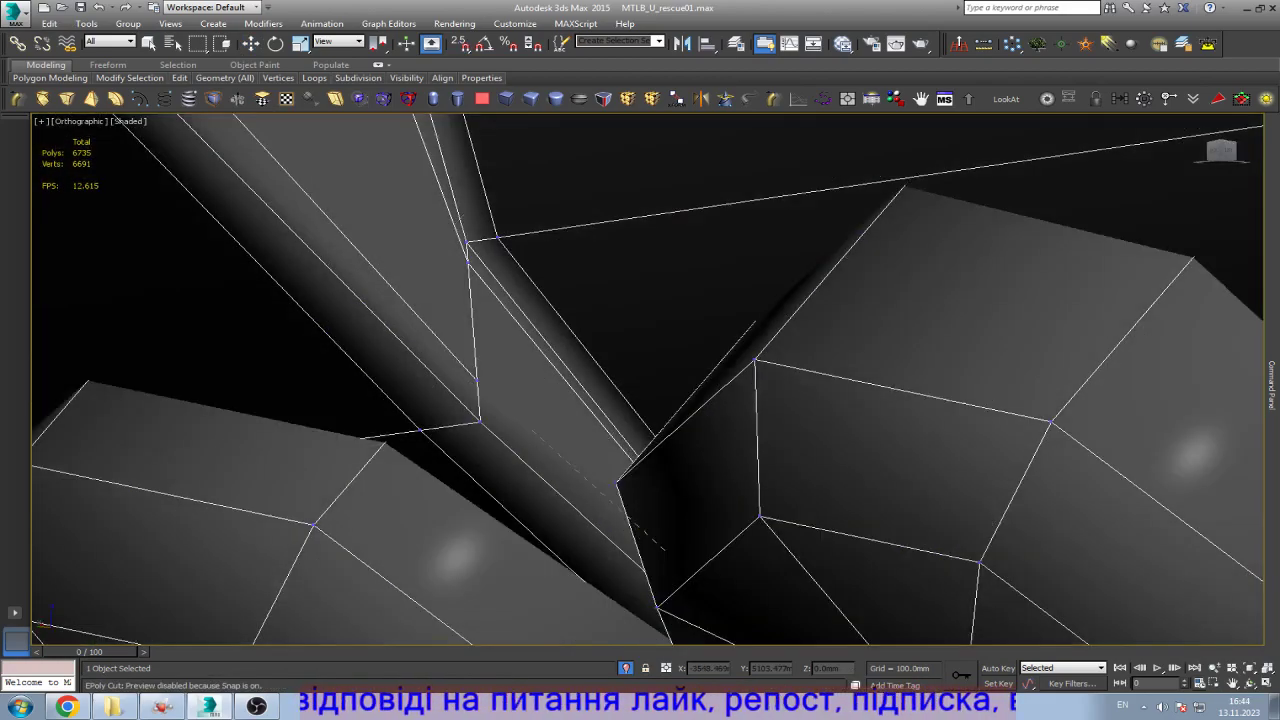
pyautogui.press('F3')
pyautogui.scroll(2, 710, 625)
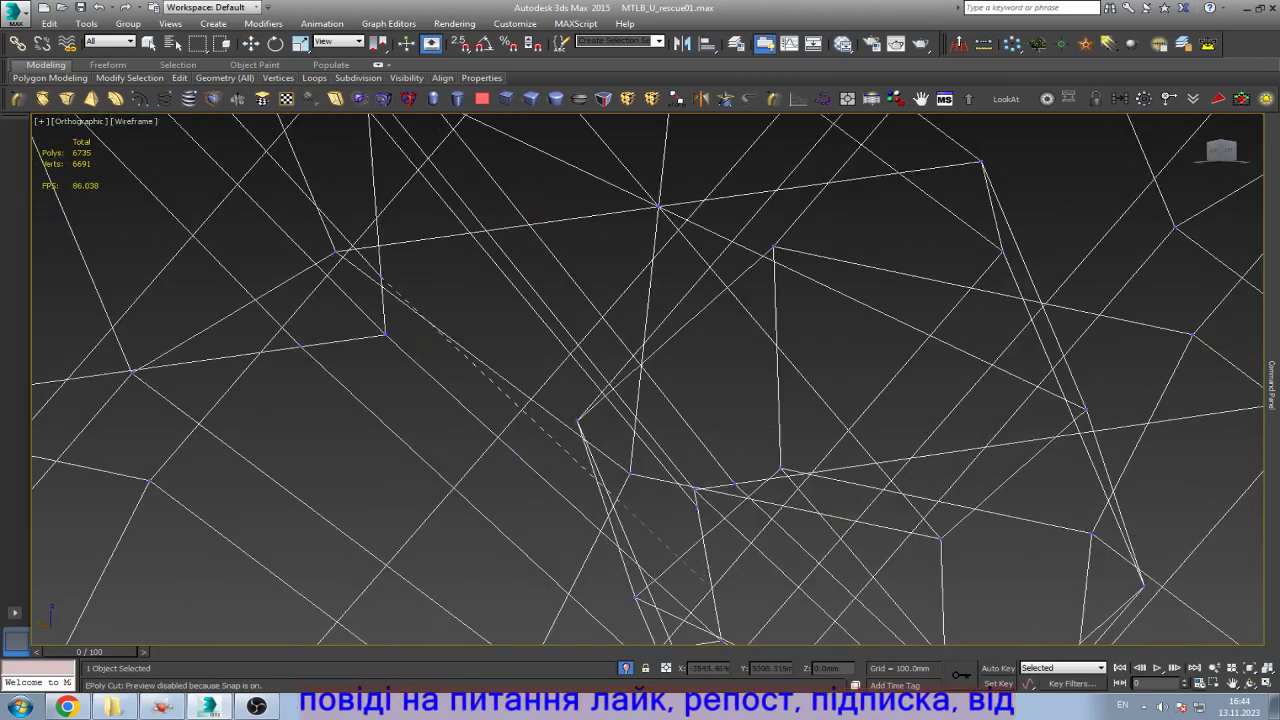
pyautogui.click(712, 590)
pyautogui.press('F3')
pyautogui.press('w')
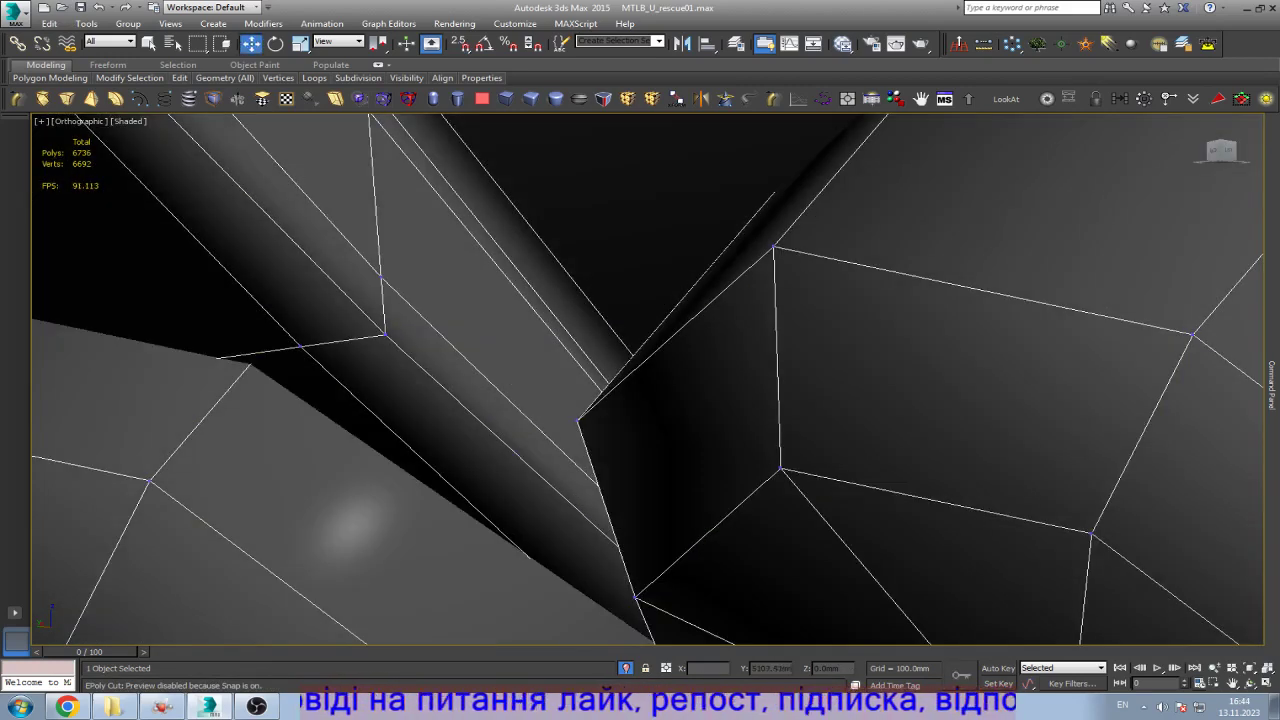
# Step: Cut a new edge from the corner vertex through the crease vertex with endpoint snapping
pyautogui.scroll(-3, 712, 590)
pyautogui.scroll(3, 568, 288)
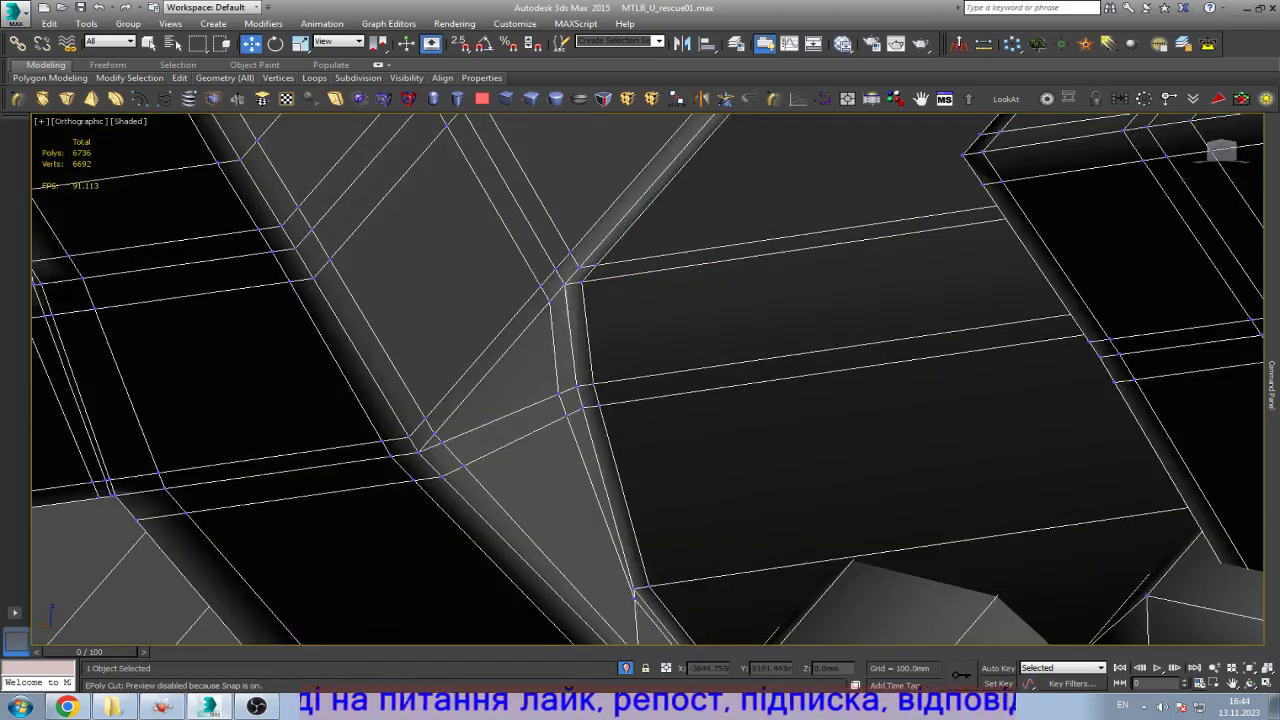
pyautogui.scroll(3, 576, 291)
pyautogui.hotkey('alt', 'c')
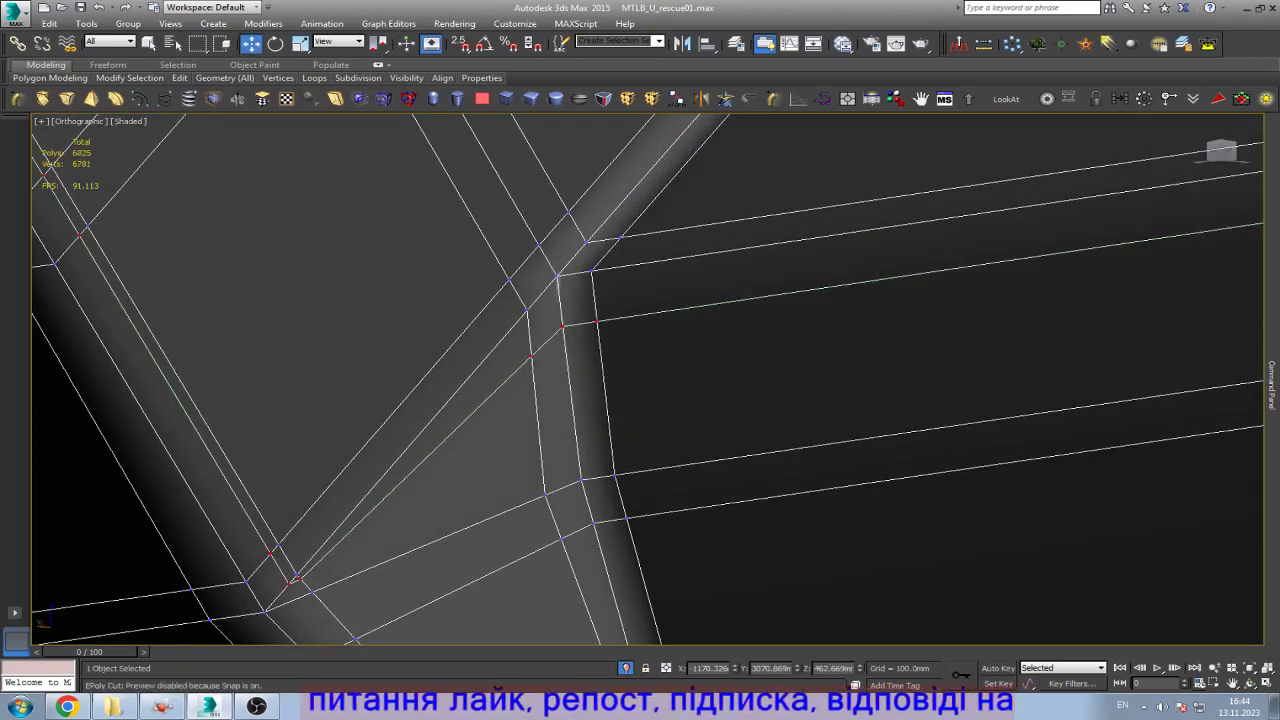
pyautogui.scroll(-5, 576, 300)
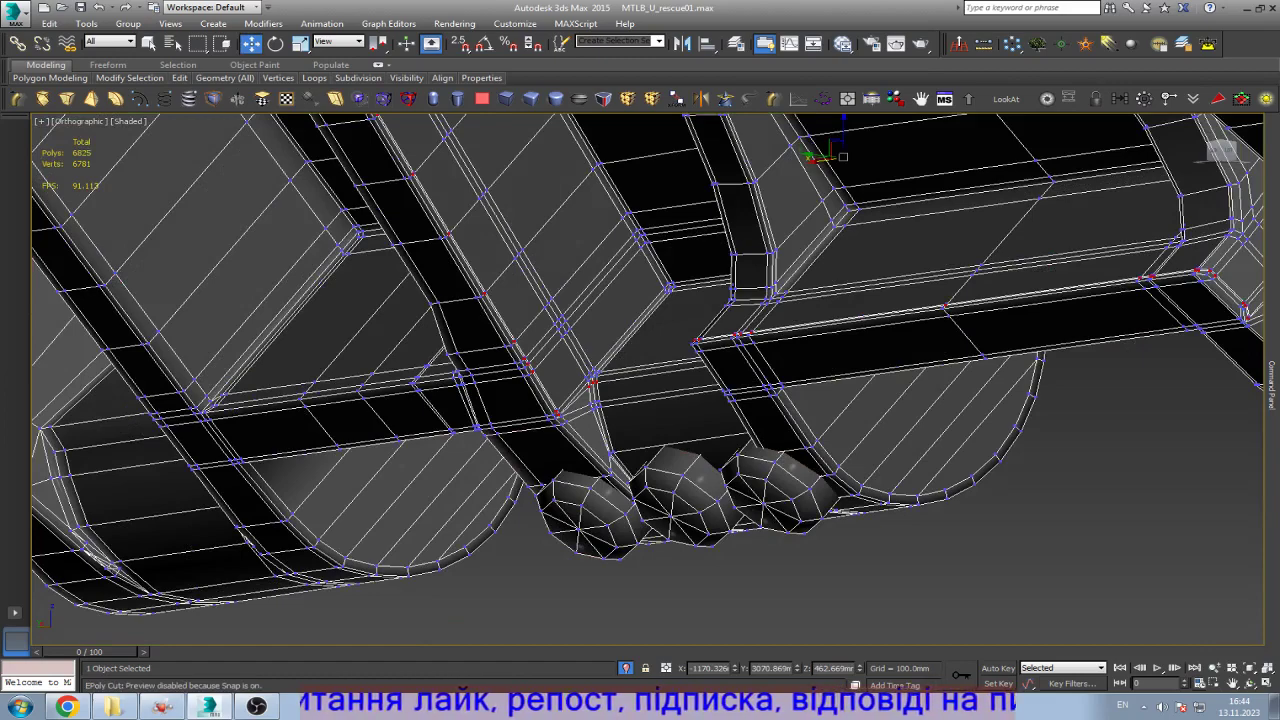
pyautogui.scroll(6, 576, 300)
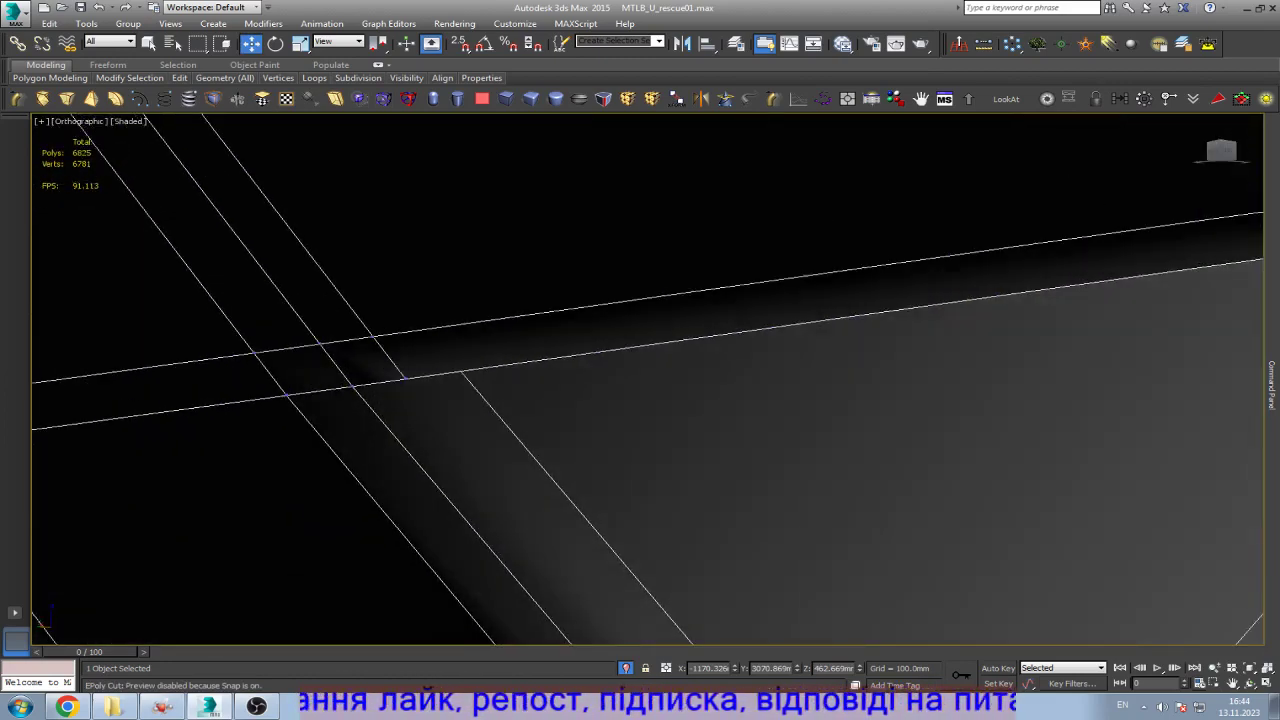
pyautogui.scroll(-6, 752, 384)
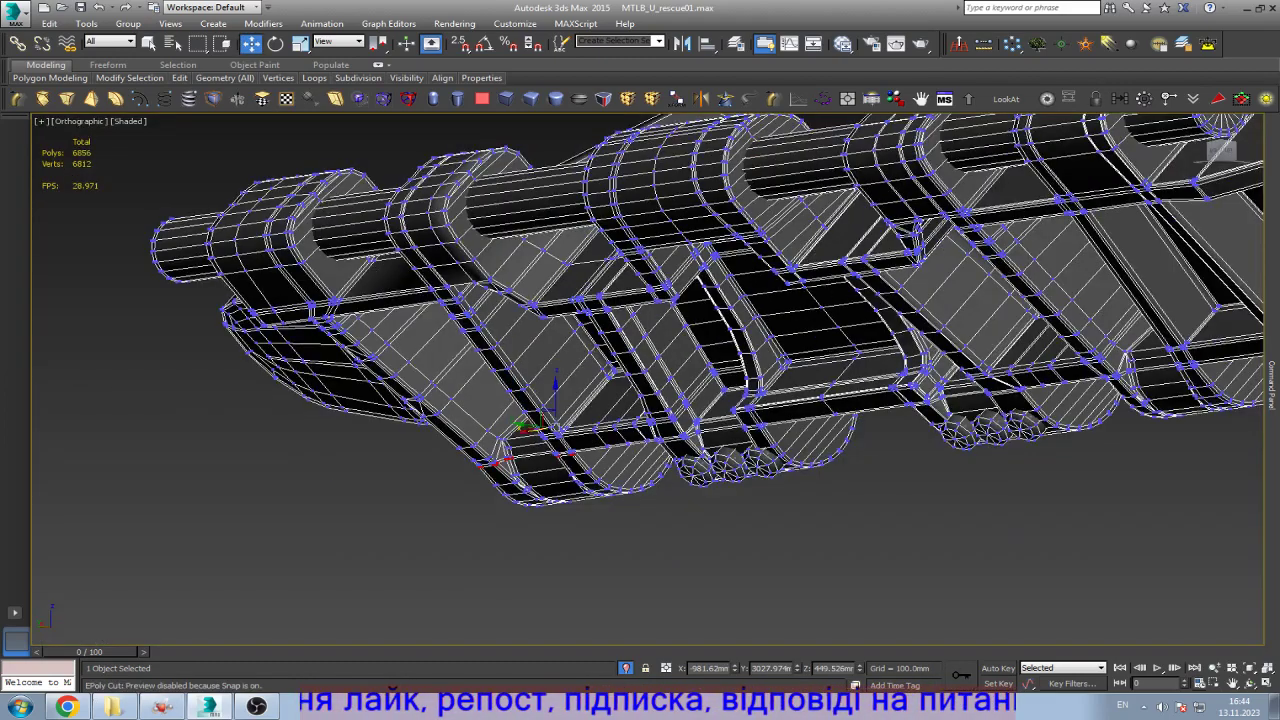
pyautogui.scroll(6, 752, 384)
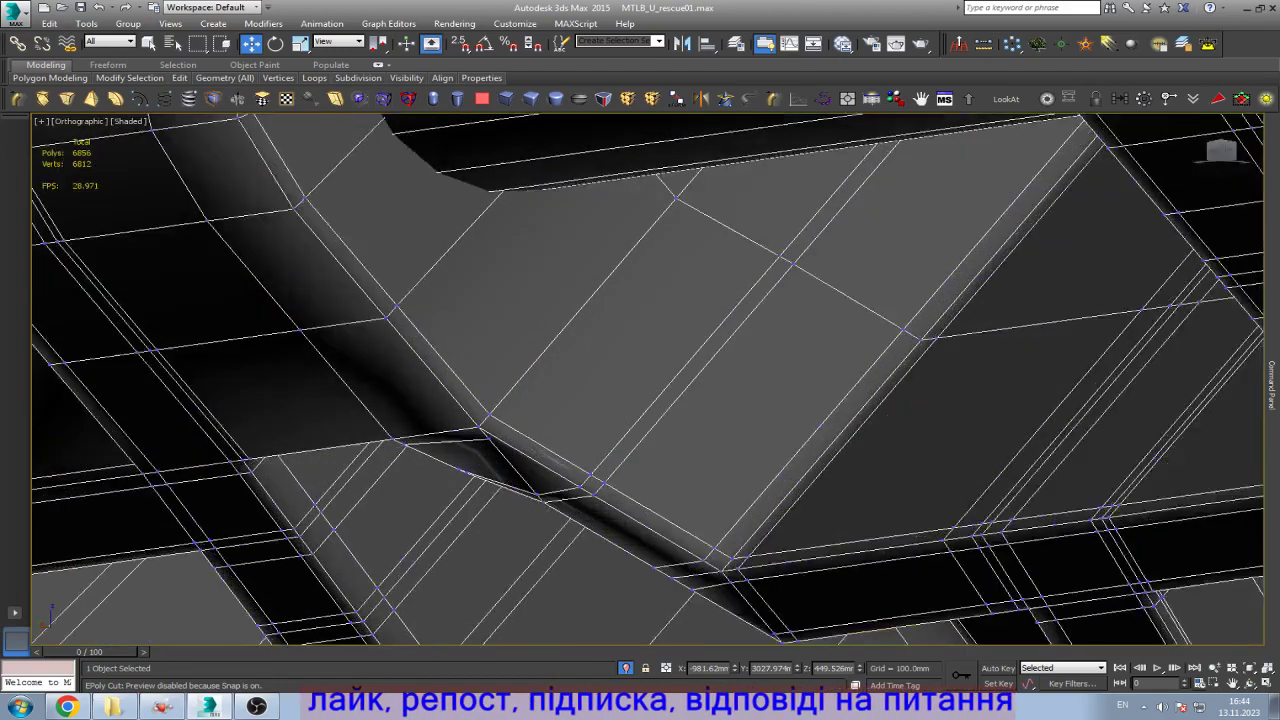
pyautogui.scroll(-4, 648, 380)
pyautogui.press('w')
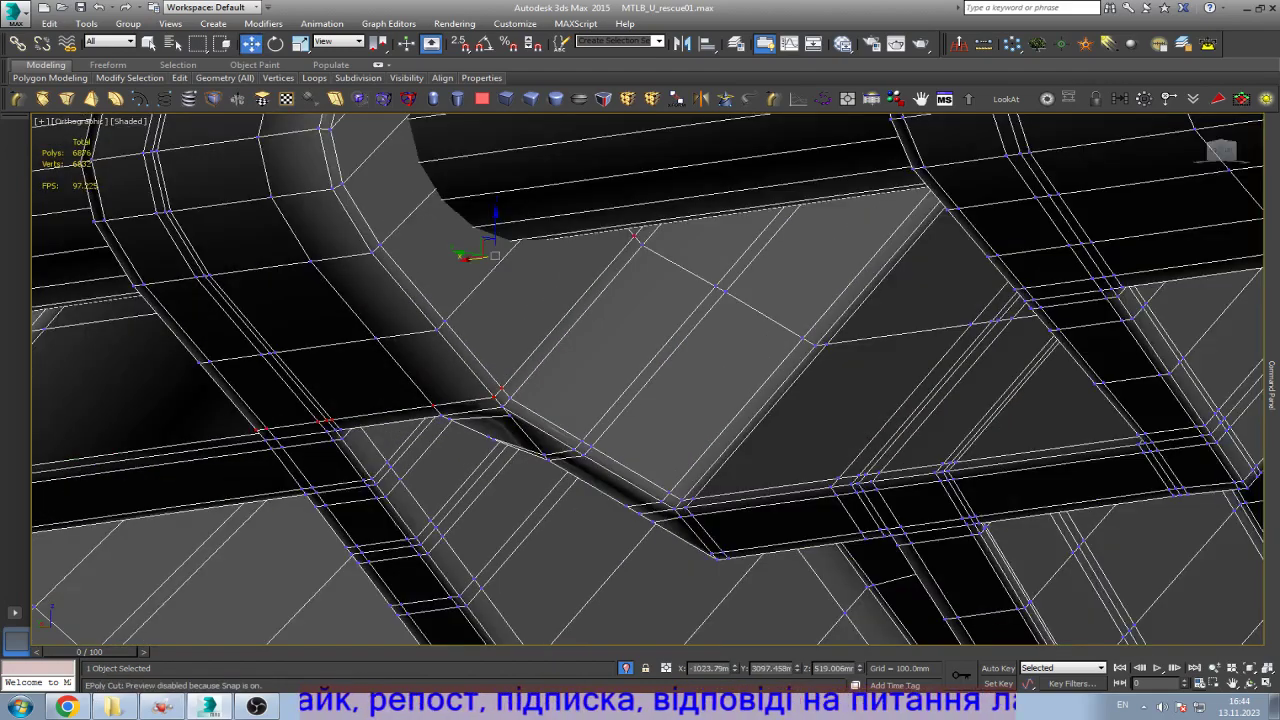
pyautogui.scroll(5, 520, 430)
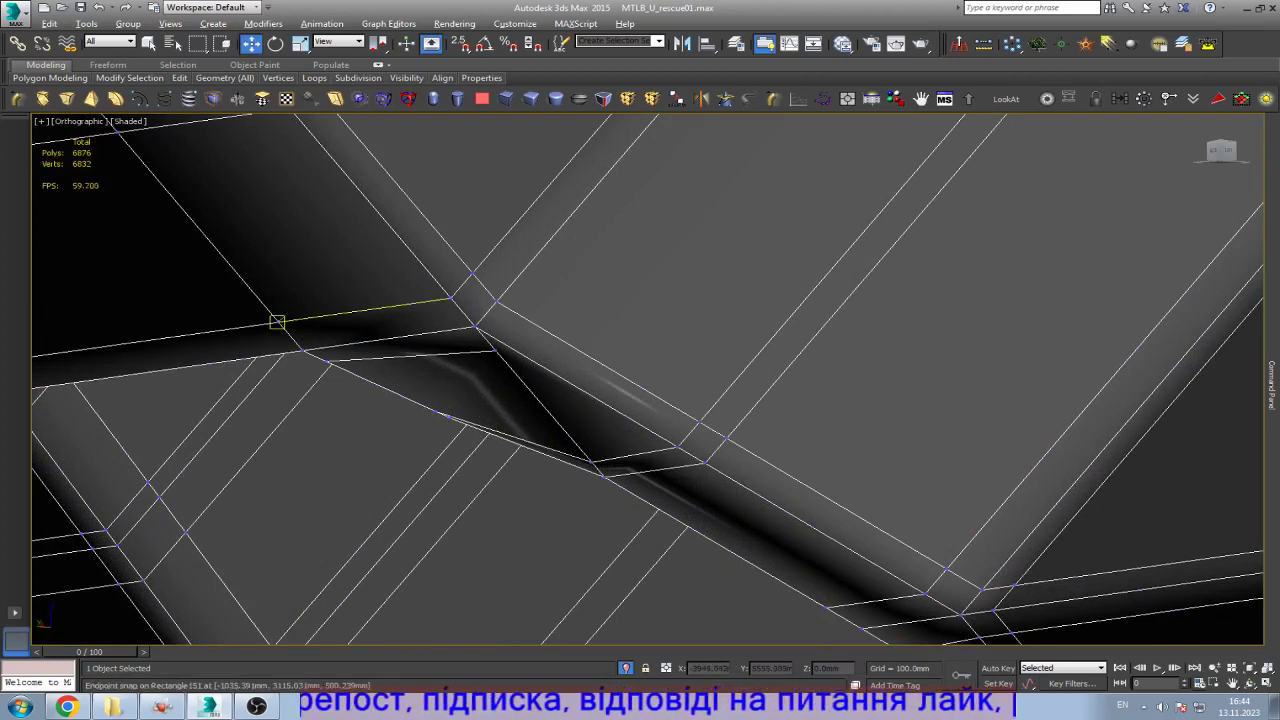
pyautogui.hotkey('alt', 'c')
pyautogui.click(277, 322)
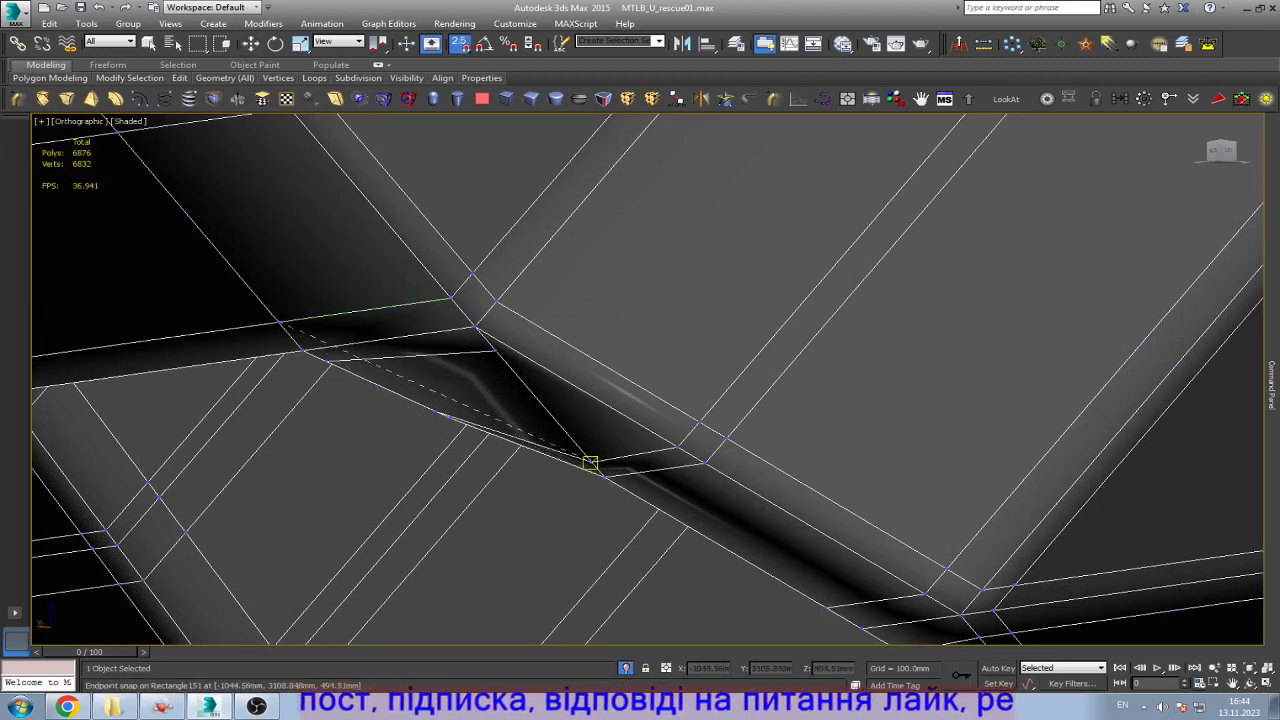
pyautogui.click(590, 462)
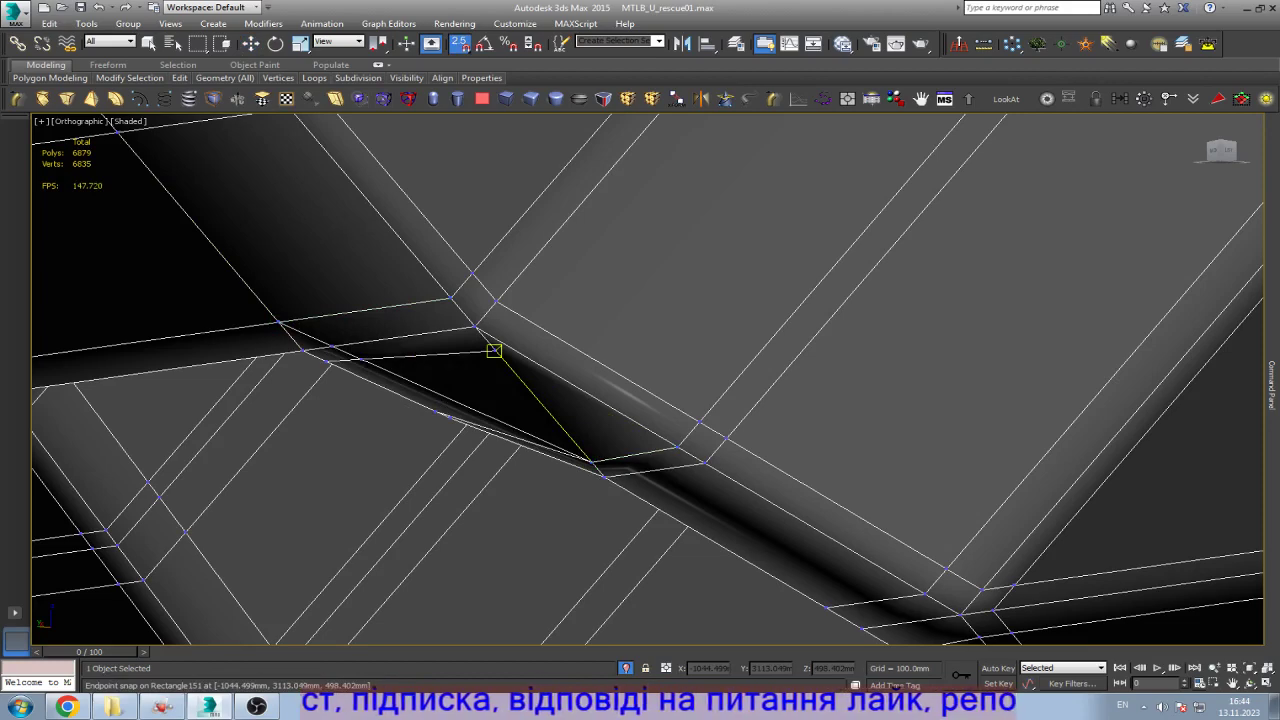
pyautogui.click(494, 350)
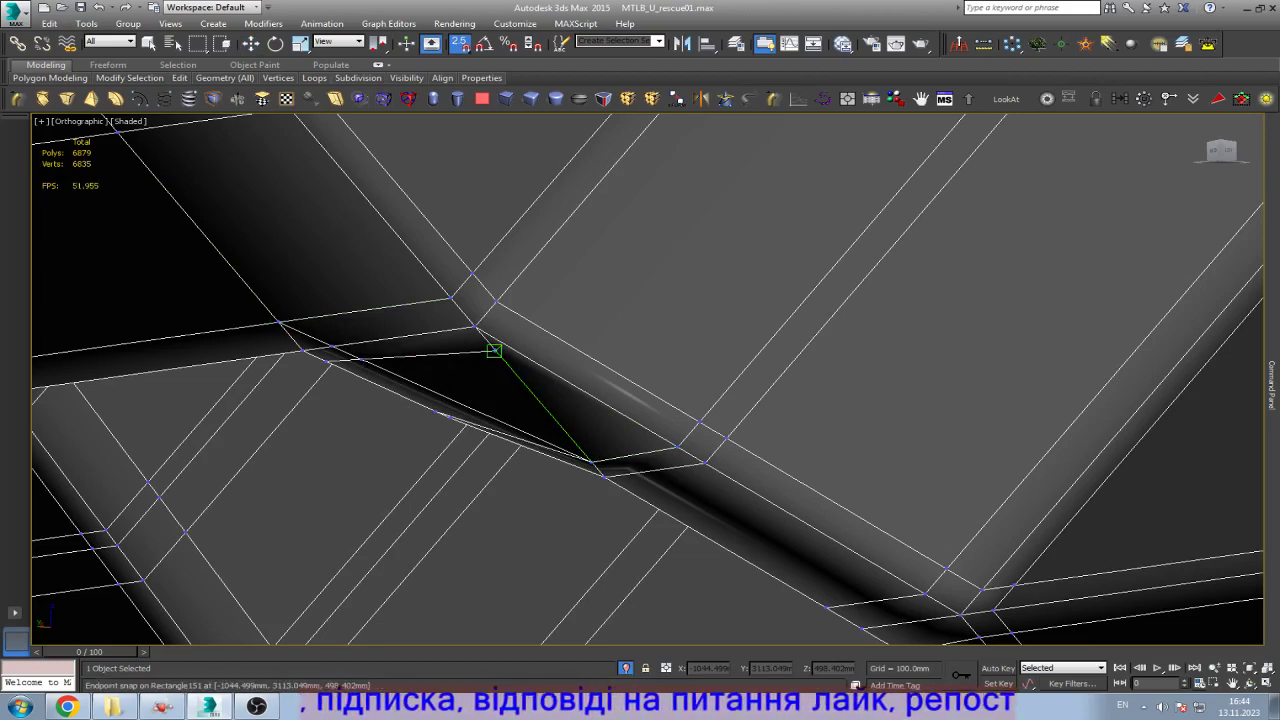
pyautogui.moveTo(494, 350); pyautogui.dragTo(234, 142, button='middle')
pyautogui.scroll(3, 810, 560)
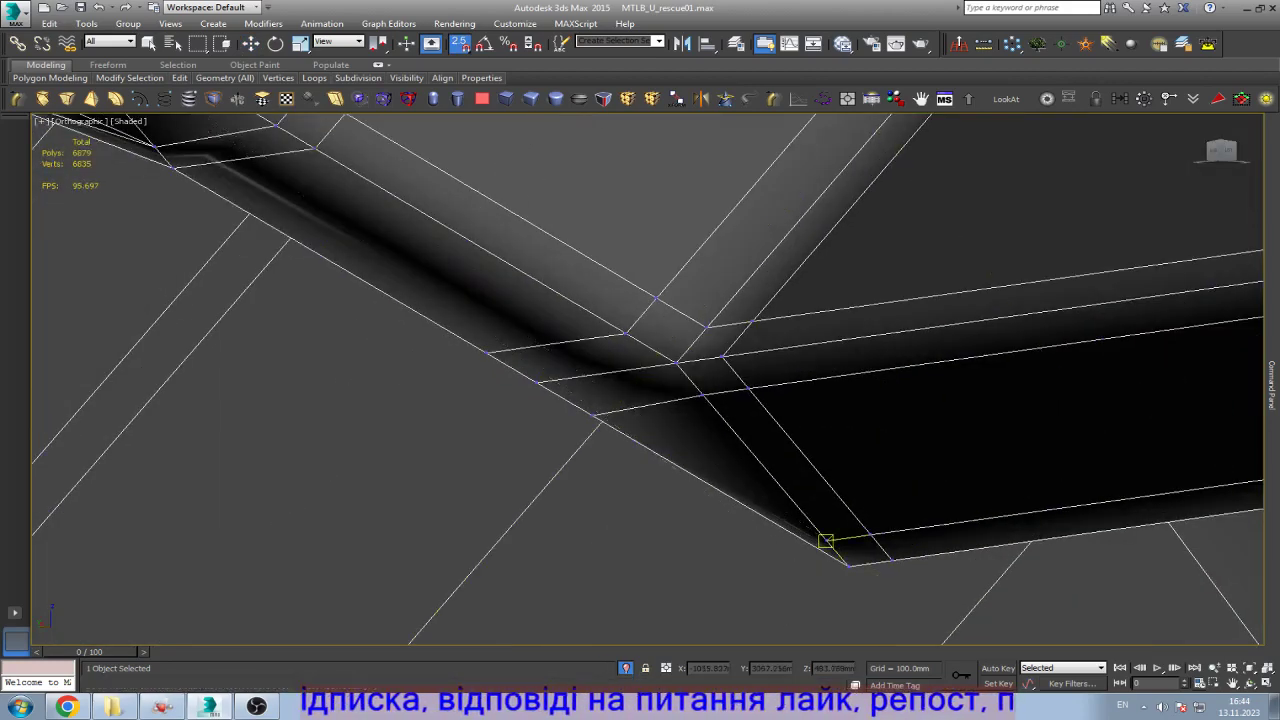
# Step: With snapping off, cut another edge across the crease down to the link's lower edge
pyautogui.press('s')
pyautogui.press('w')
pyautogui.scroll(-2, 640, 380)
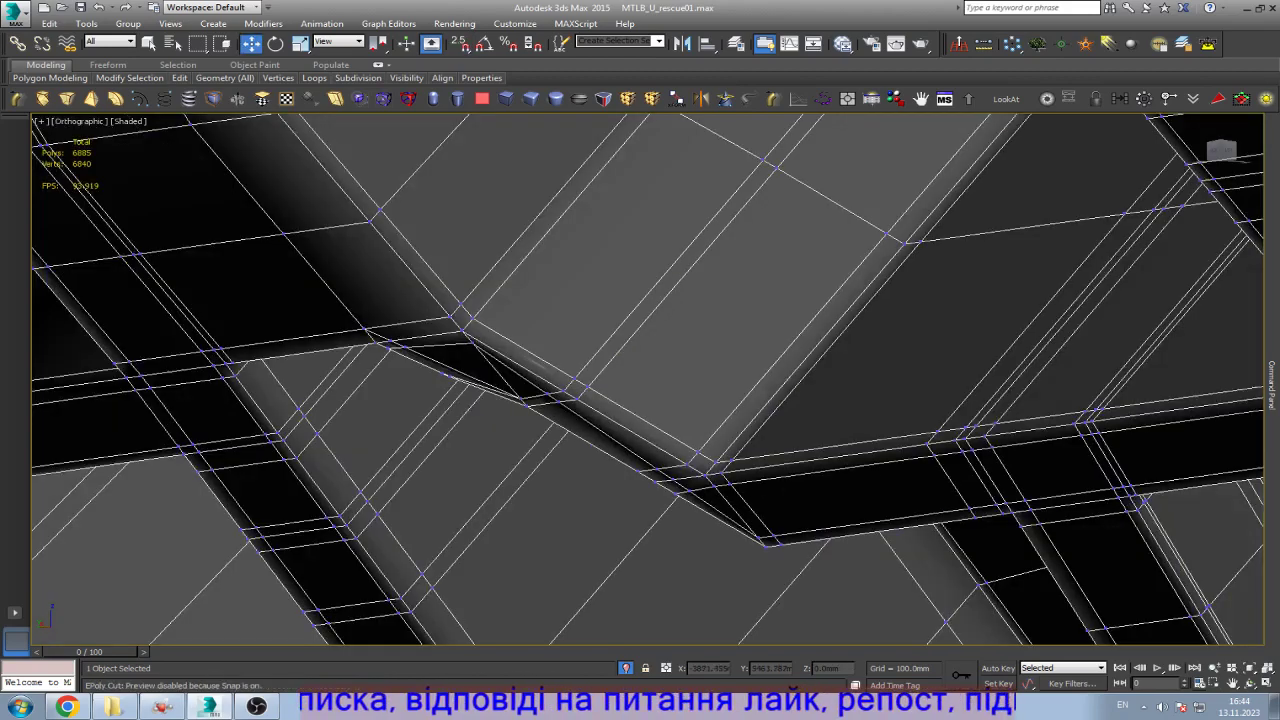
pyautogui.moveTo(771, 528); pyautogui.dragTo(614, 471, button='middle')
pyautogui.scroll(2, 615, 495)
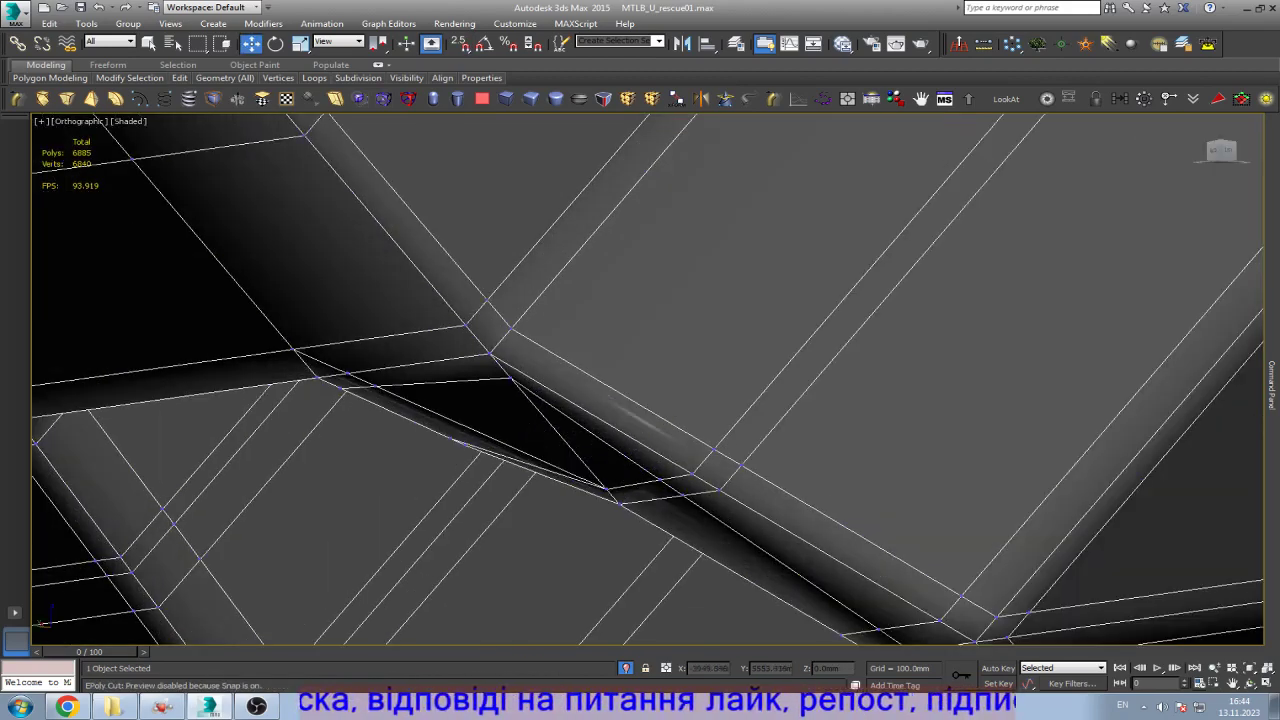
pyautogui.click(275, 140)
pyautogui.click(601, 491)
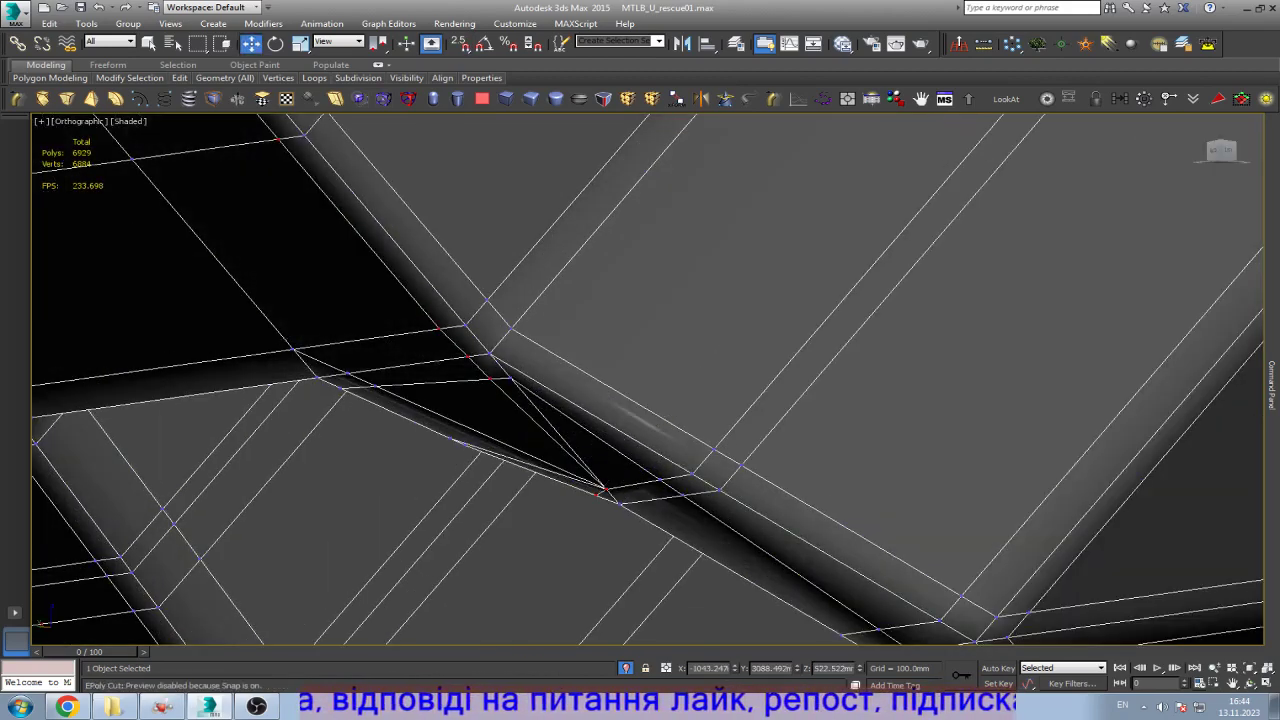
pyautogui.scroll(-4, 633, 379)
pyautogui.scroll(10, 620, 408)
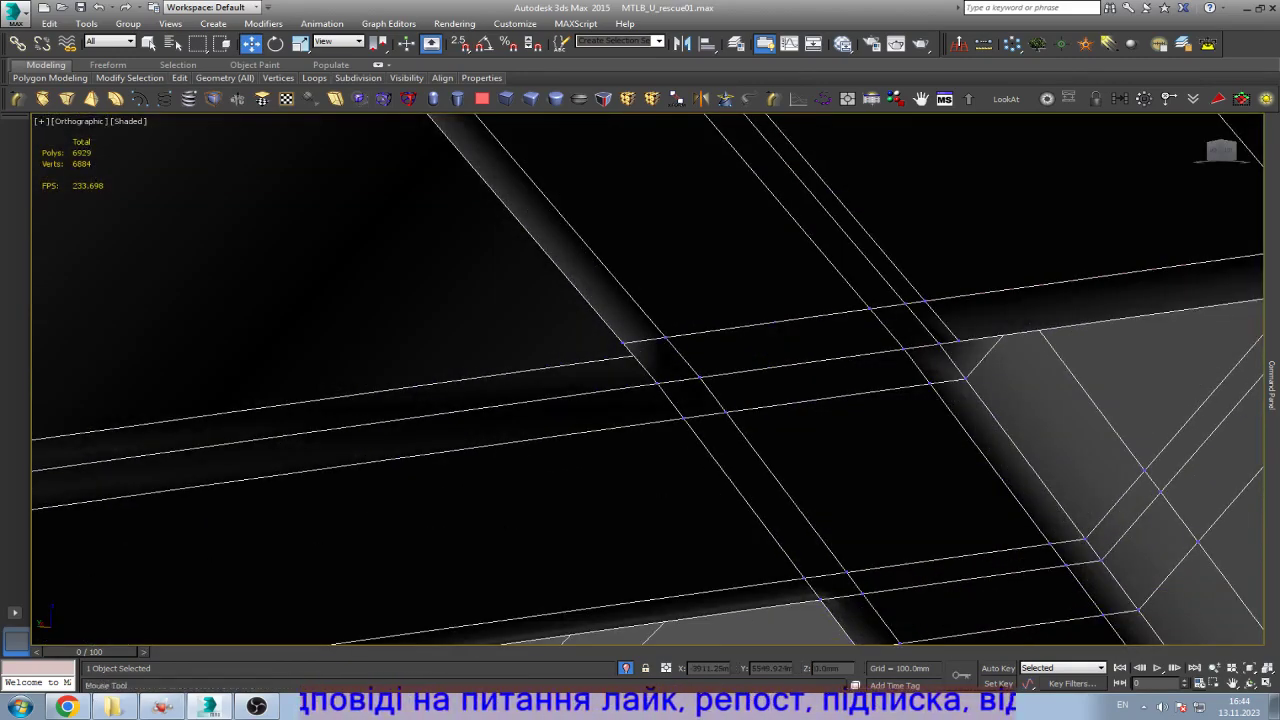
pyautogui.press('g')
pyautogui.scroll(-8, 640, 380)
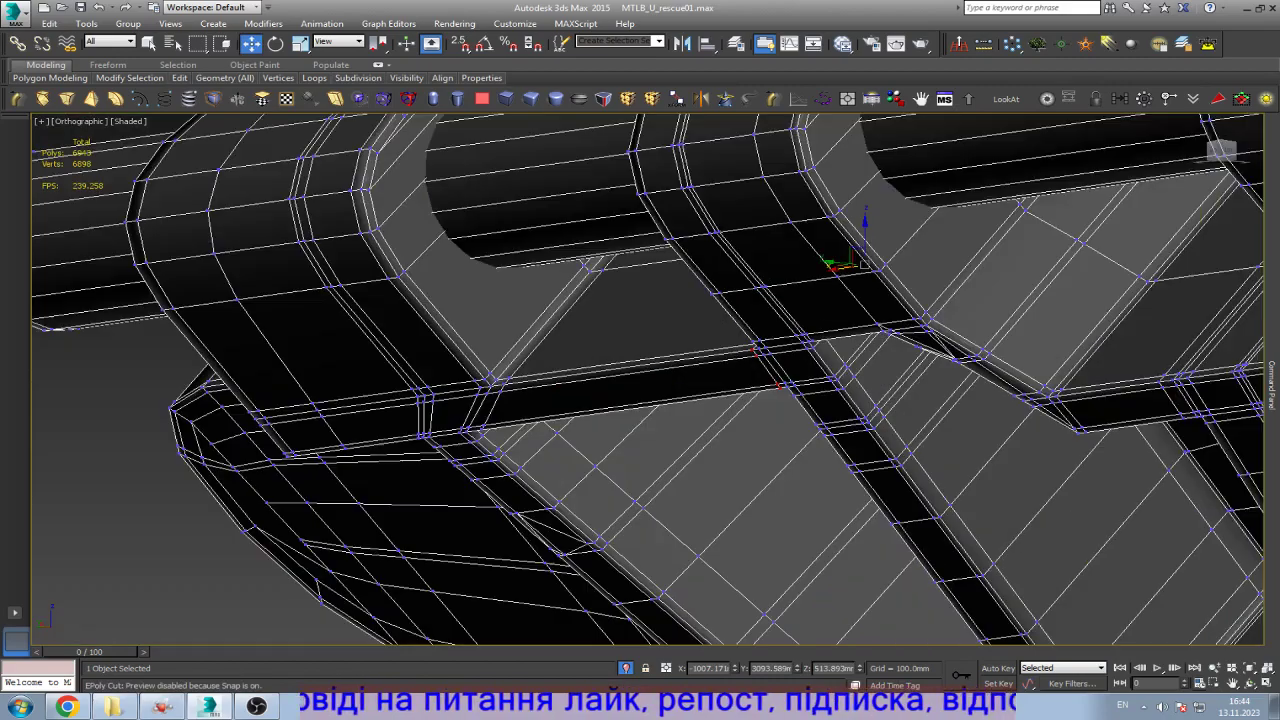
pyautogui.scroll(-3, 472, 378)
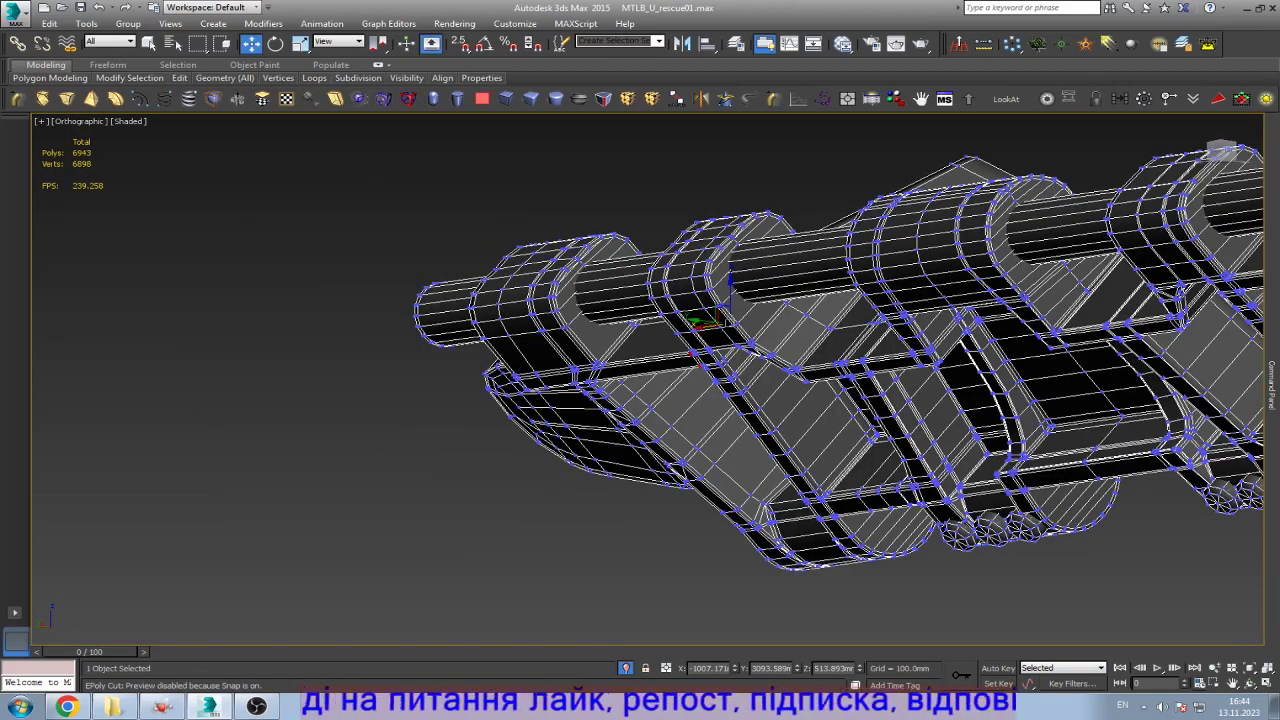
pyautogui.scroll(10, 909, 525)
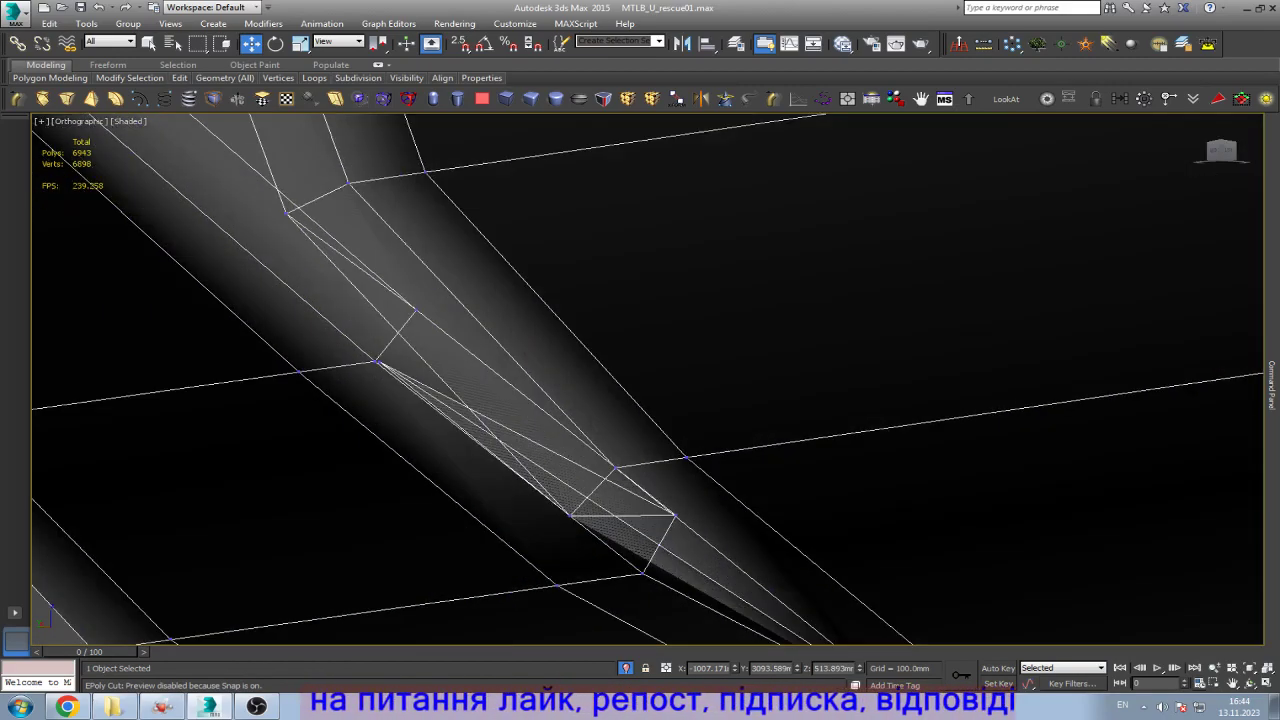
# Step: Raise the vertex at the cut's tip, then undo that move and several earlier cut edges
pyautogui.click(570, 515)
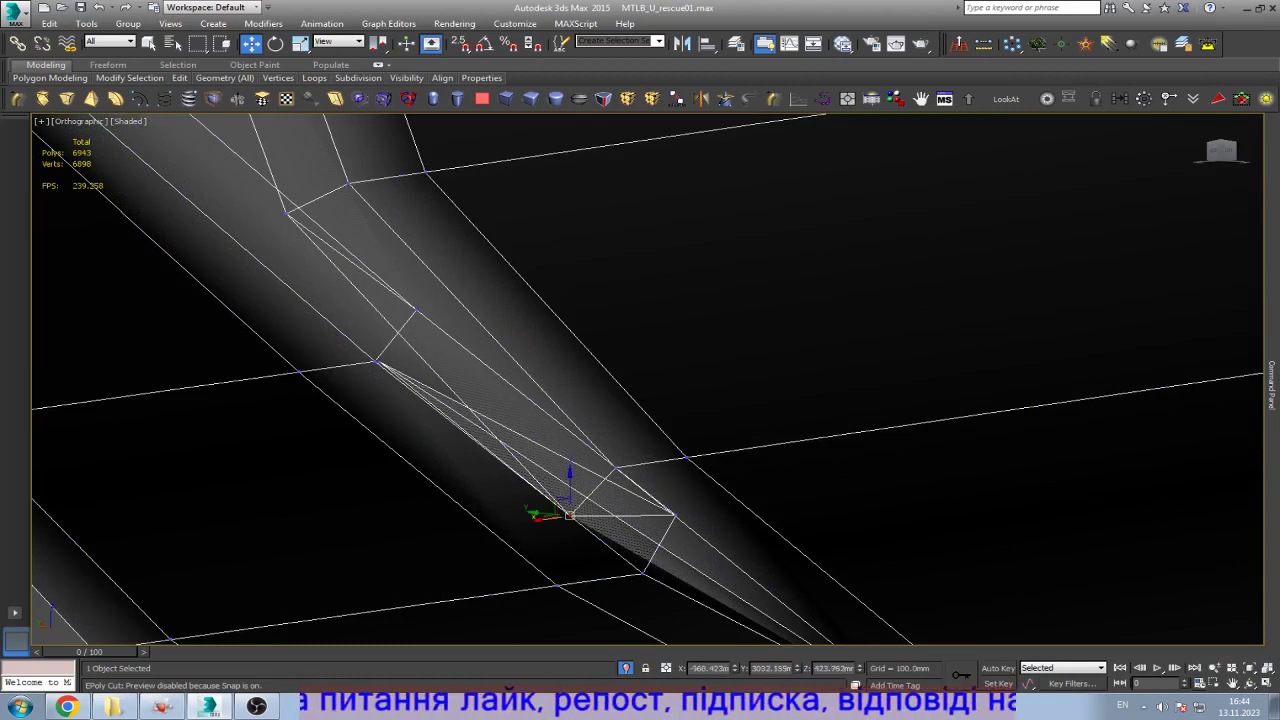
pyautogui.moveTo(570, 492); pyautogui.dragTo(570, 458)
pyautogui.hotkey('ctrl', 'z')
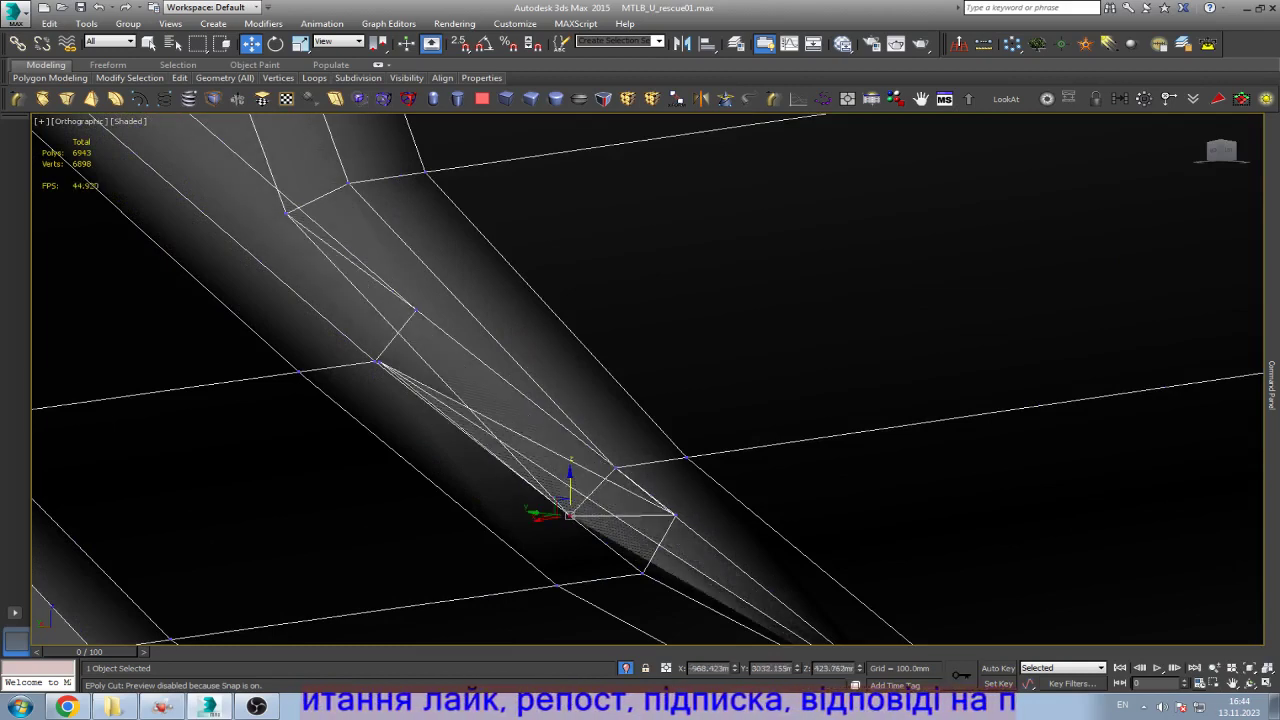
pyautogui.hotkey('ctrl', 'z')
pyautogui.hotkey('ctrl', 'z')
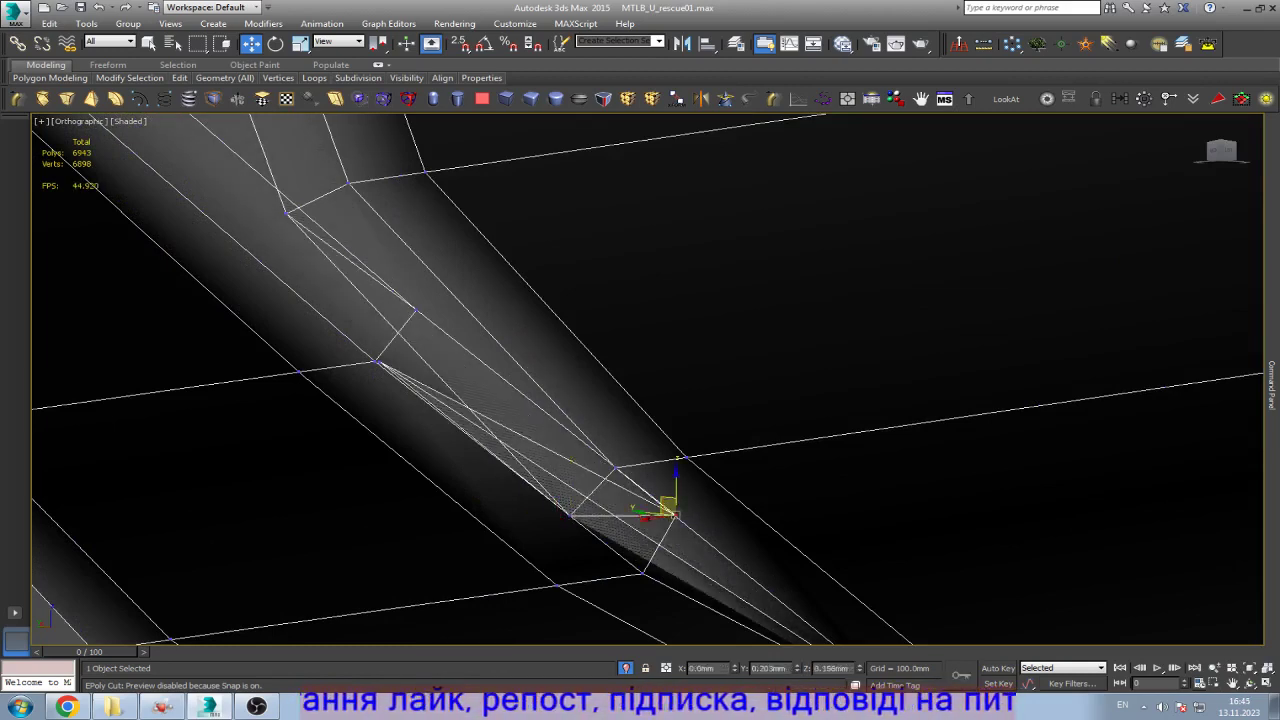
pyautogui.hotkey('ctrl', 'z')
pyautogui.hotkey('ctrl', 'z')
pyautogui.hotkey('ctrl', 'z')
pyautogui.hotkey('shift', 'z')
pyautogui.hotkey('ctrl', 'z')
pyautogui.hotkey('shift', 'z')
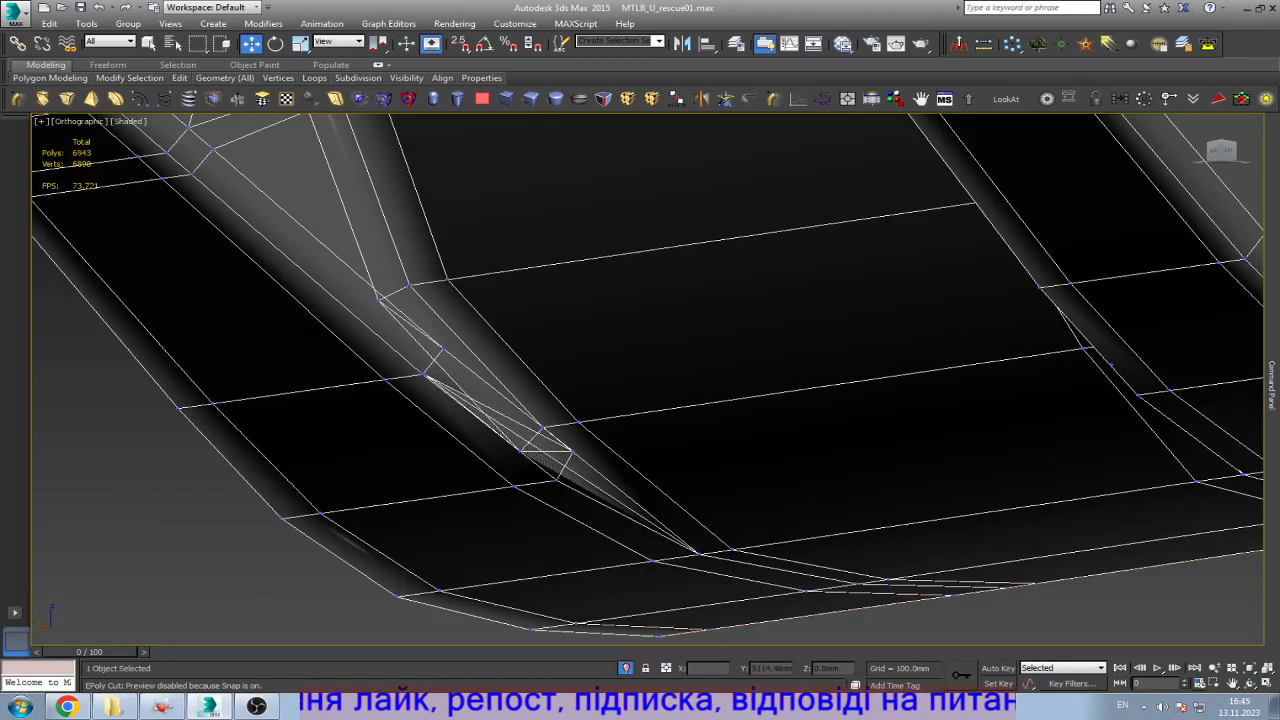
pyautogui.hotkey('shift', 'z')
pyautogui.hotkey('ctrl', 'z')
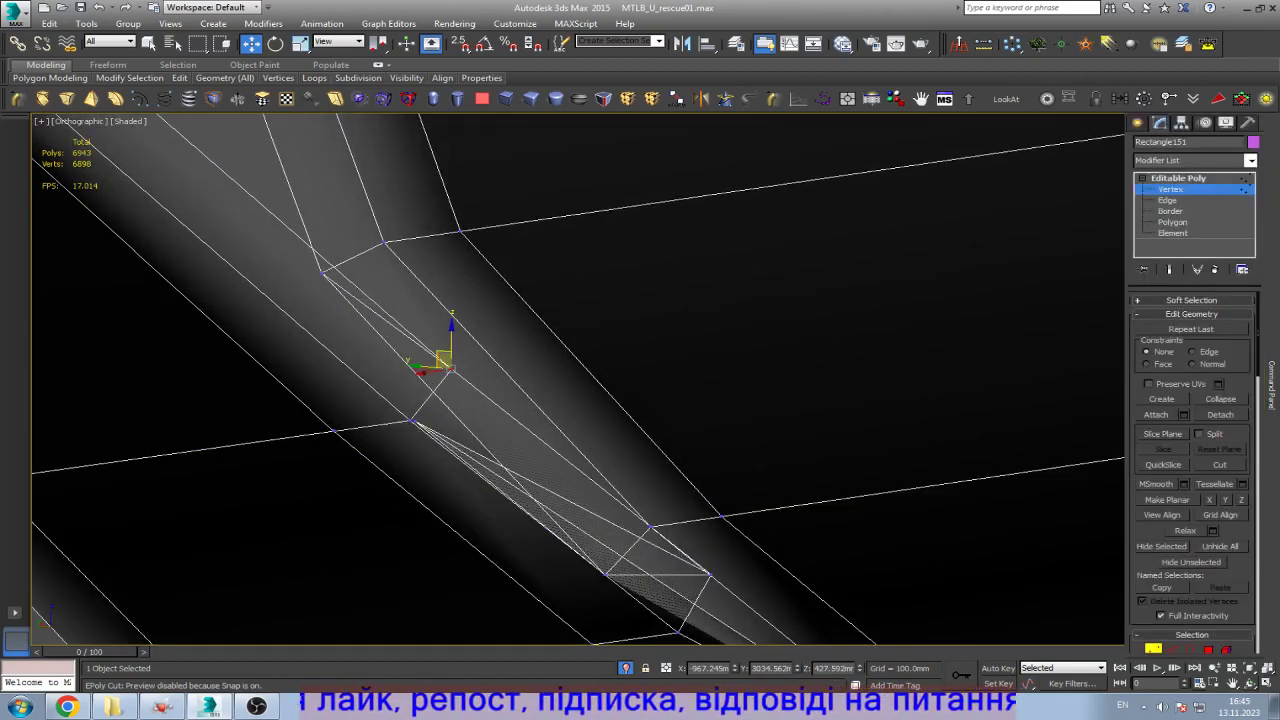
# Step: Orbit around the crease and undo the remaining cut edges near it
pyautogui.click(1249, 683)
pyautogui.moveTo(640, 400); pyautogui.dragTo(600, 420)
pyautogui.hotkey('shift', 'z')
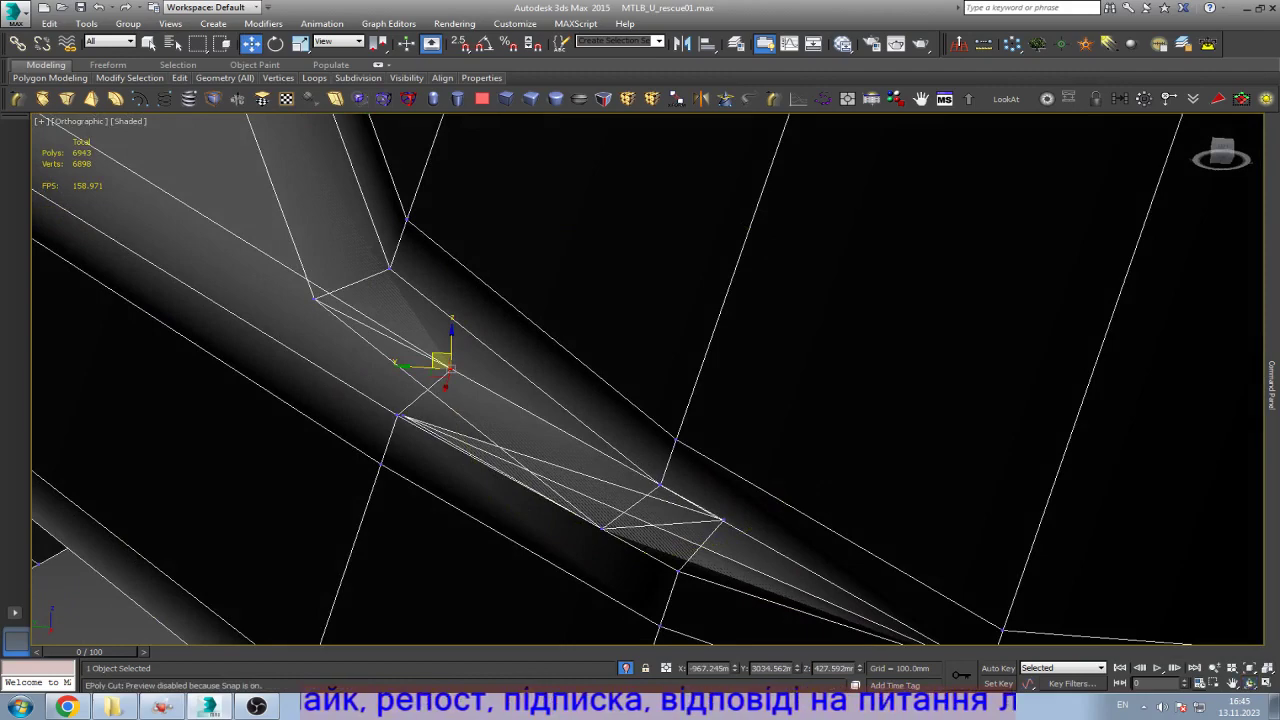
pyautogui.hotkey('ctrl', 'z')
pyautogui.hotkey('ctrl', 'z')
pyautogui.hotkey('shift', 'z')
pyautogui.hotkey('shift', 'z')
pyautogui.hotkey('shift', 'z')
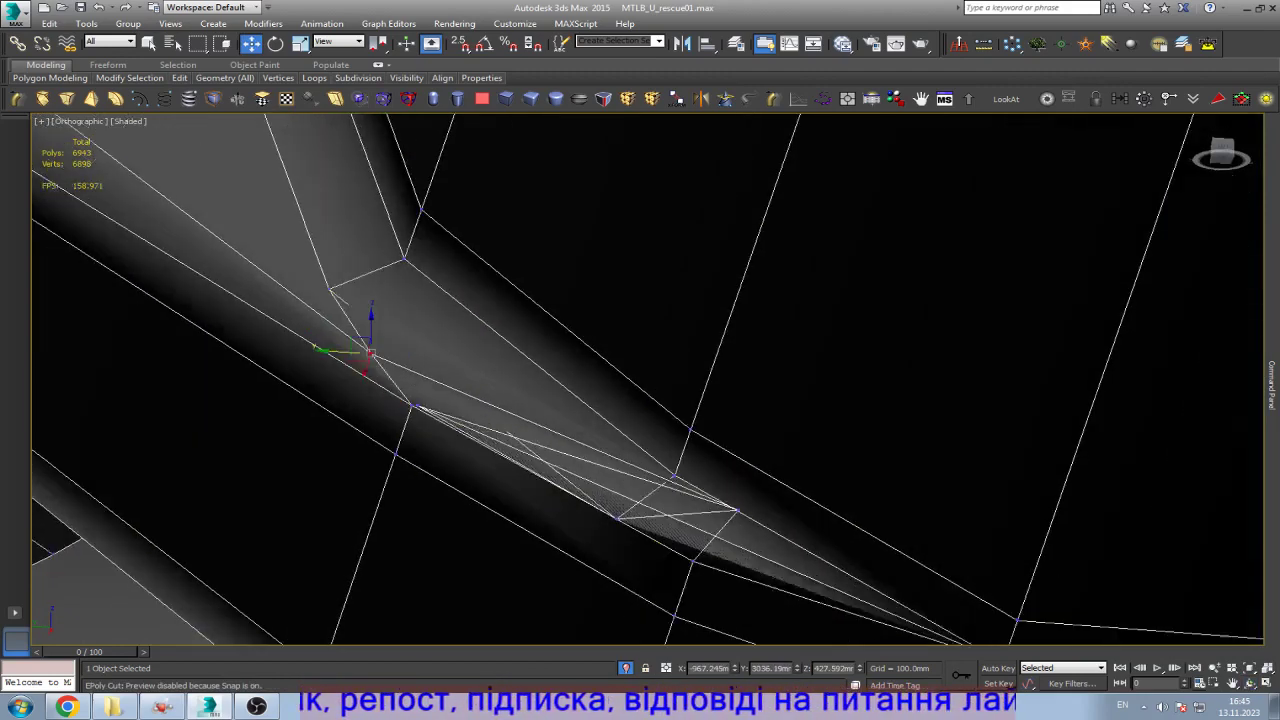
pyautogui.hotkey('ctrl', 'z')
pyautogui.hotkey('ctrl', 'z')
pyautogui.hotkey('ctrl', 'z')
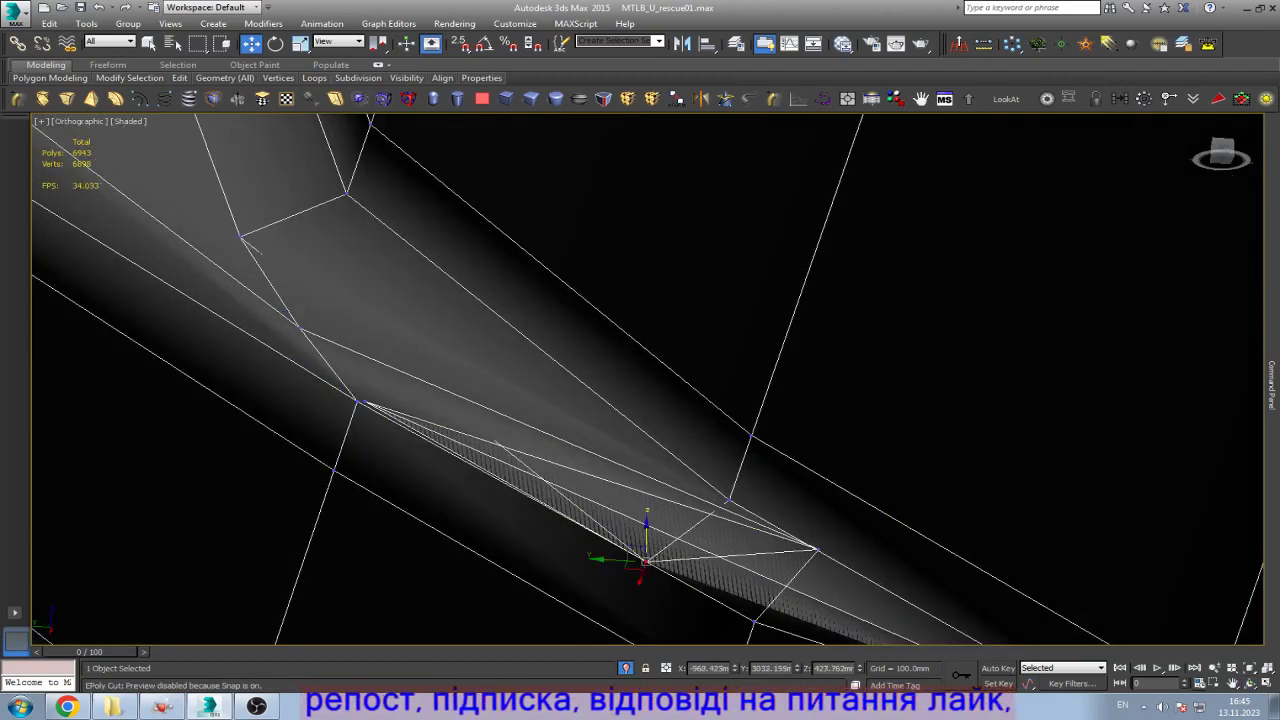
pyautogui.hotkey('ctrl', 'z')
pyautogui.hotkey('ctrl', 'z')
pyautogui.hotkey('ctrl', 'z')
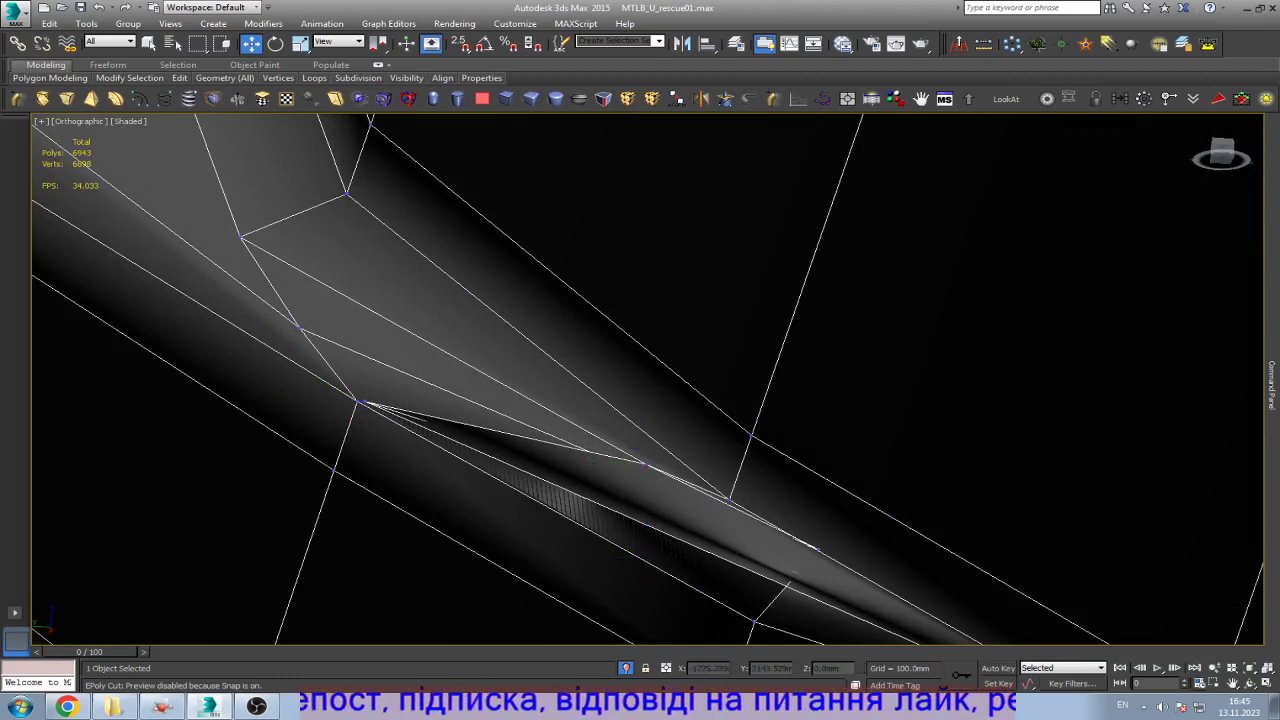
pyautogui.hotkey('ctrl', 'z')
pyautogui.hotkey('ctrl', 'z')
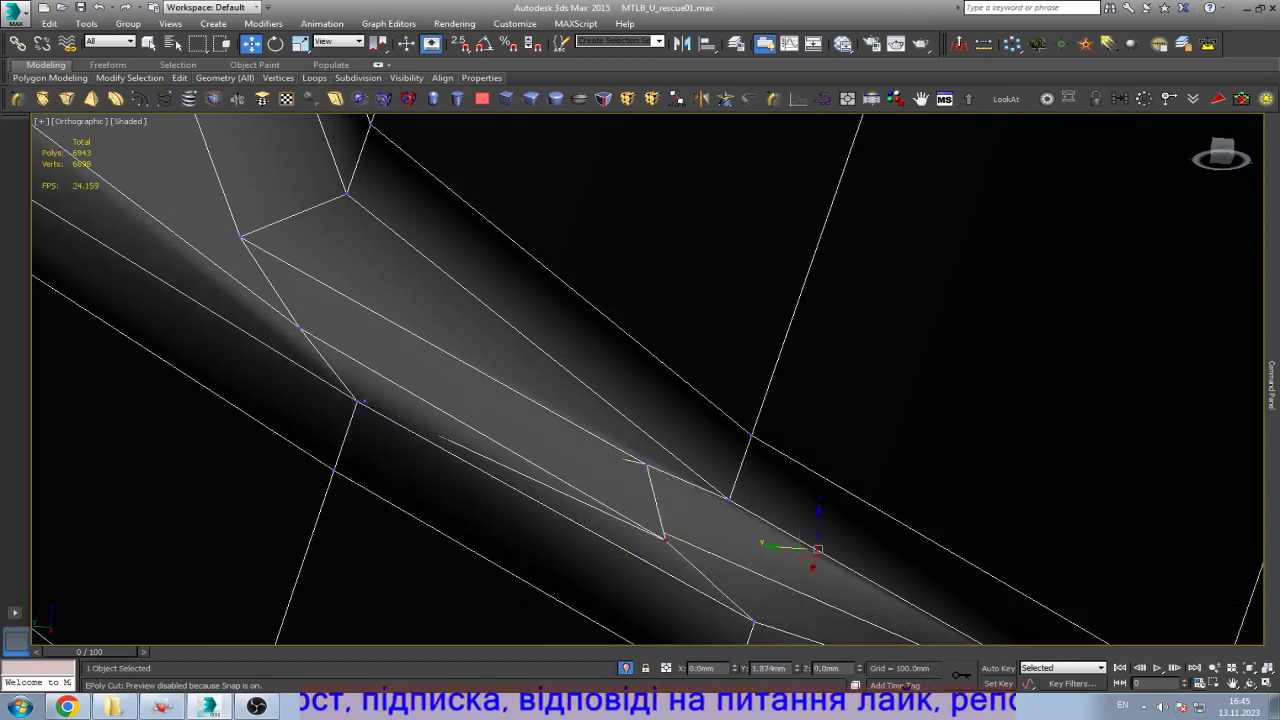
pyautogui.hotkey('ctrl', 'z')
pyautogui.hotkey('ctrl', 'z')
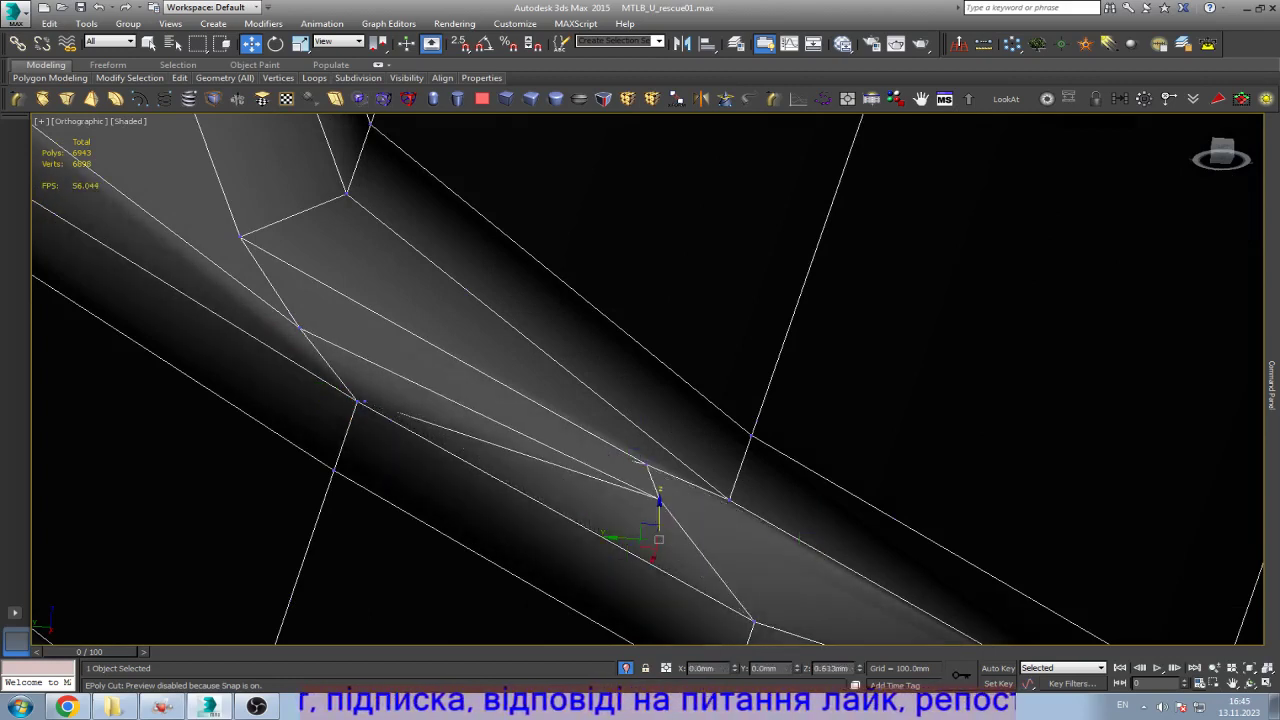
pyautogui.hotkey('shift', 'z')
pyautogui.hotkey('shift', 'z')
pyautogui.hotkey('shift', 'z')
pyautogui.hotkey('shift', 'z')
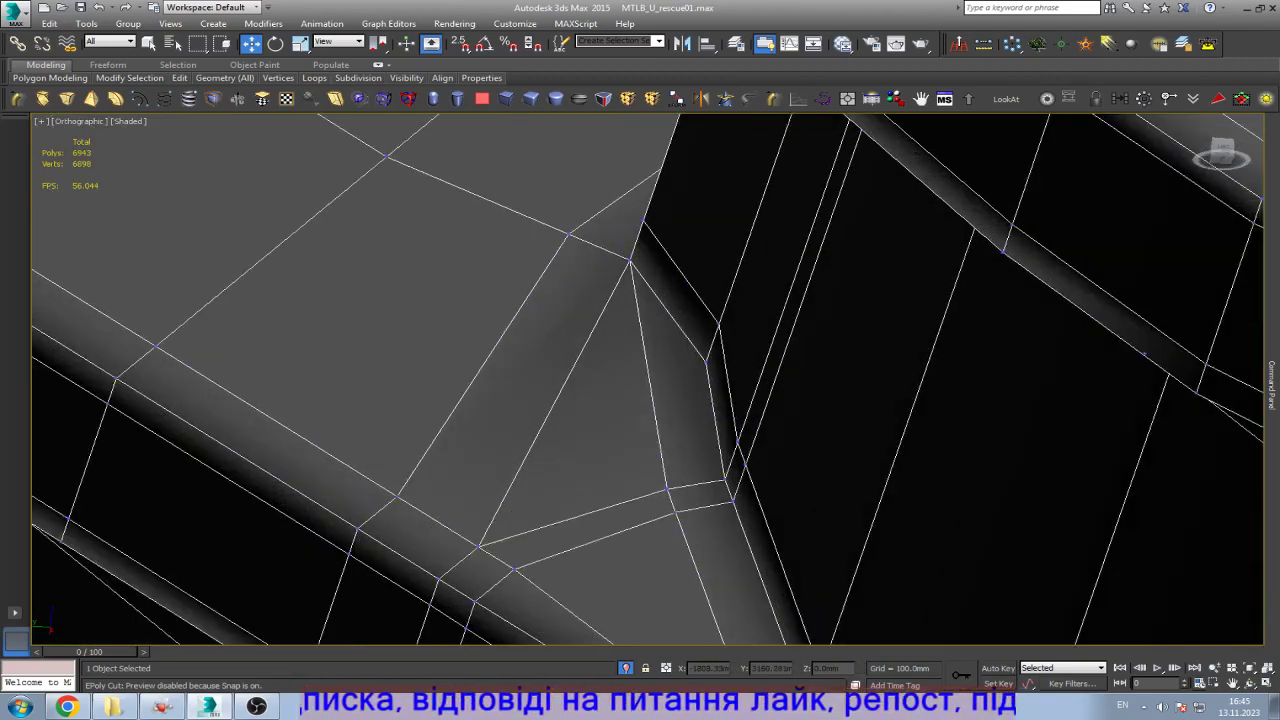
pyautogui.hotkey('shift', 'z')
pyautogui.hotkey('shift', 'z')
pyautogui.hotkey('shift', 'z')
pyautogui.hotkey('shift', 'z')
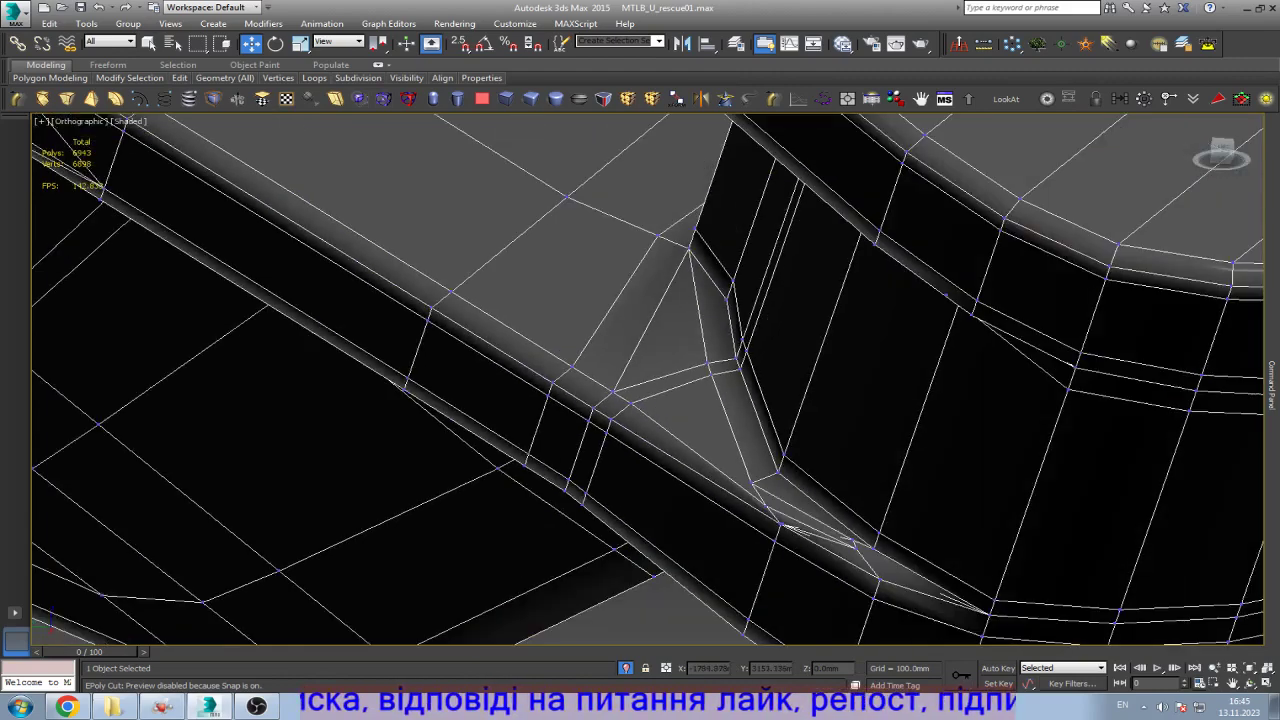
pyautogui.hotkey('shift', 'z')
# Step: Slide the crease-corner vertex slightly to the right and zoom in on the junction
pyautogui.click(690, 447)
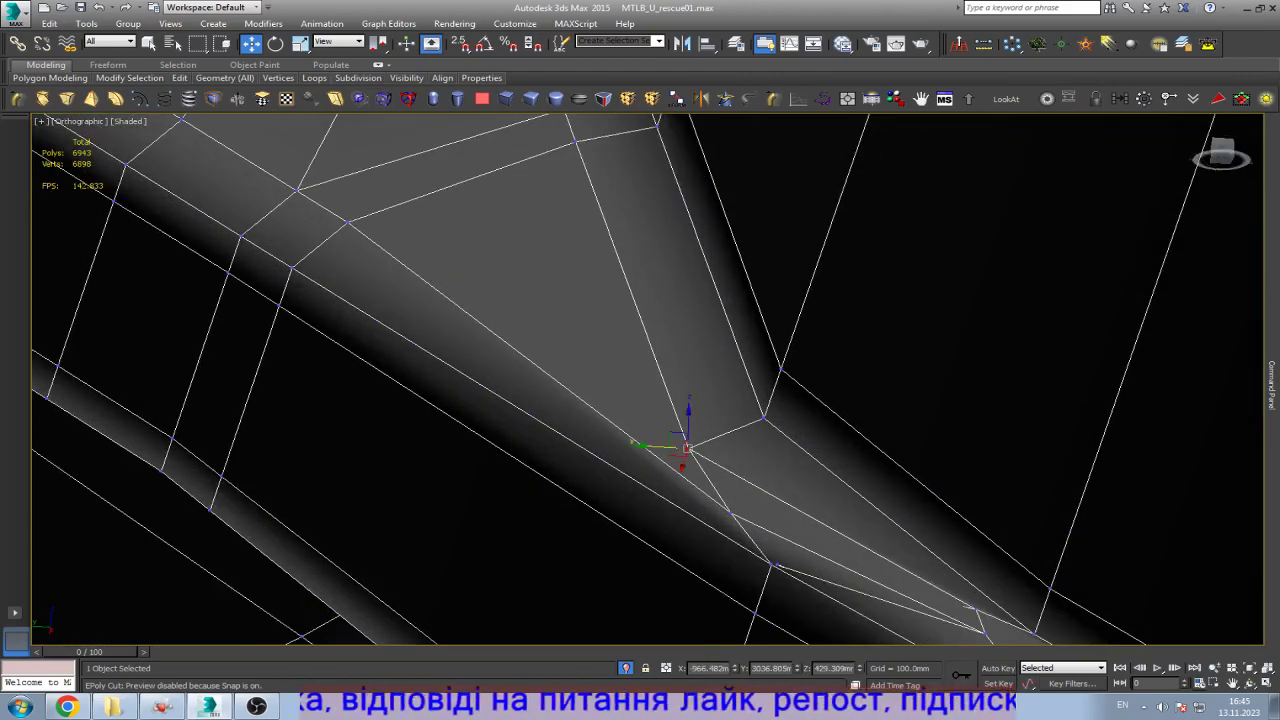
pyautogui.moveTo(688, 447); pyautogui.dragTo(756, 452)
pyautogui.hotkey('shift', 'z')
pyautogui.hotkey('shift', 'z')
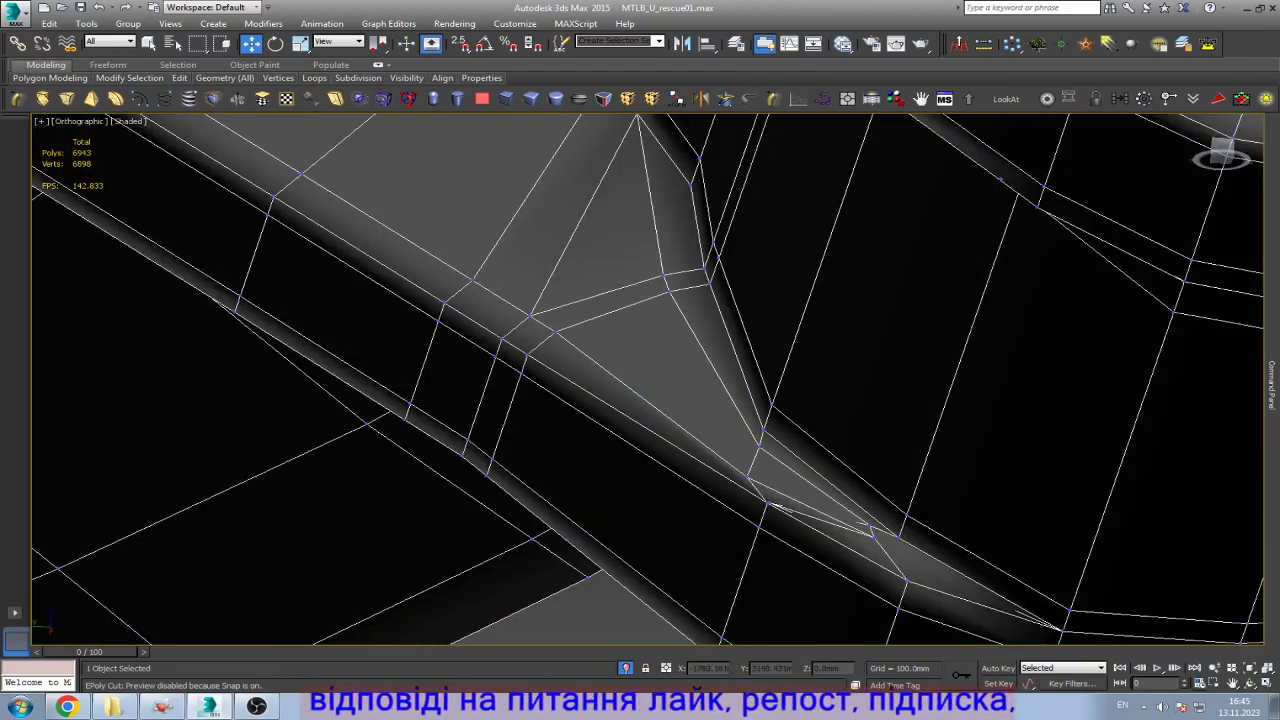
pyautogui.hotkey('shift', 'z')
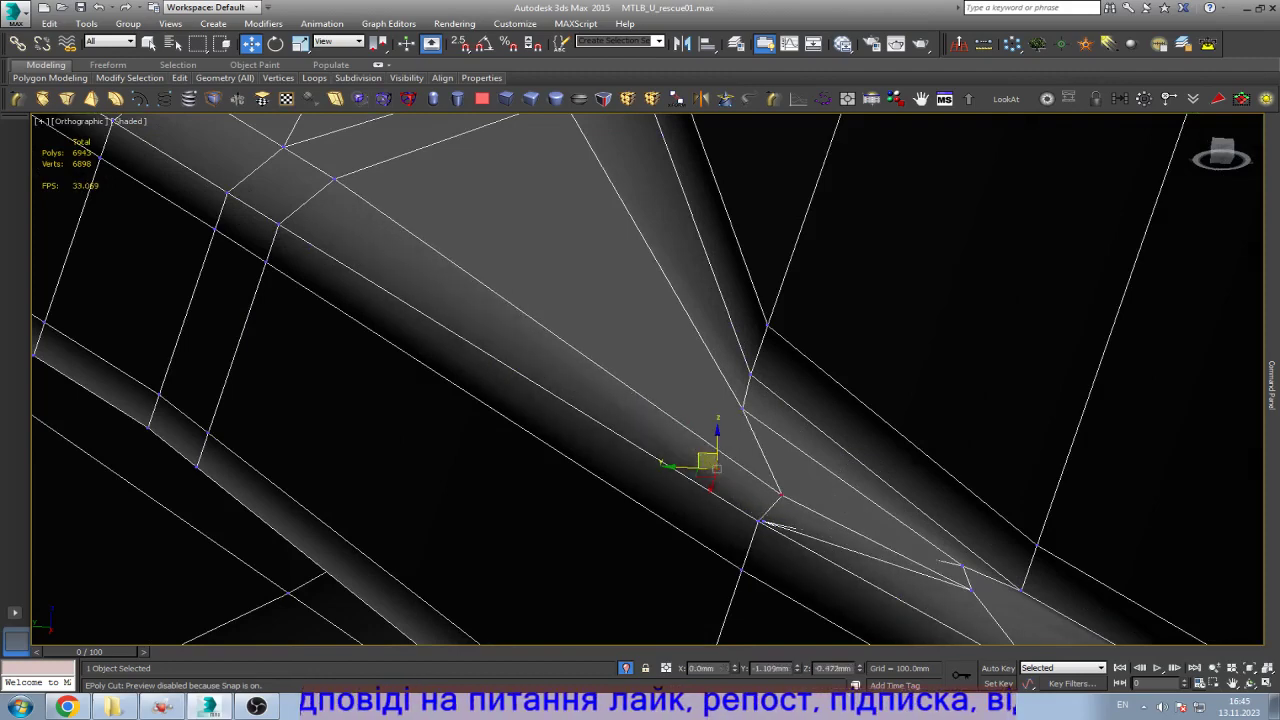
pyautogui.hotkey('shift', 'z')
# Step: Check the junction vertex by switching between wireframe and shaded-with-edges views
pyautogui.press('F3')
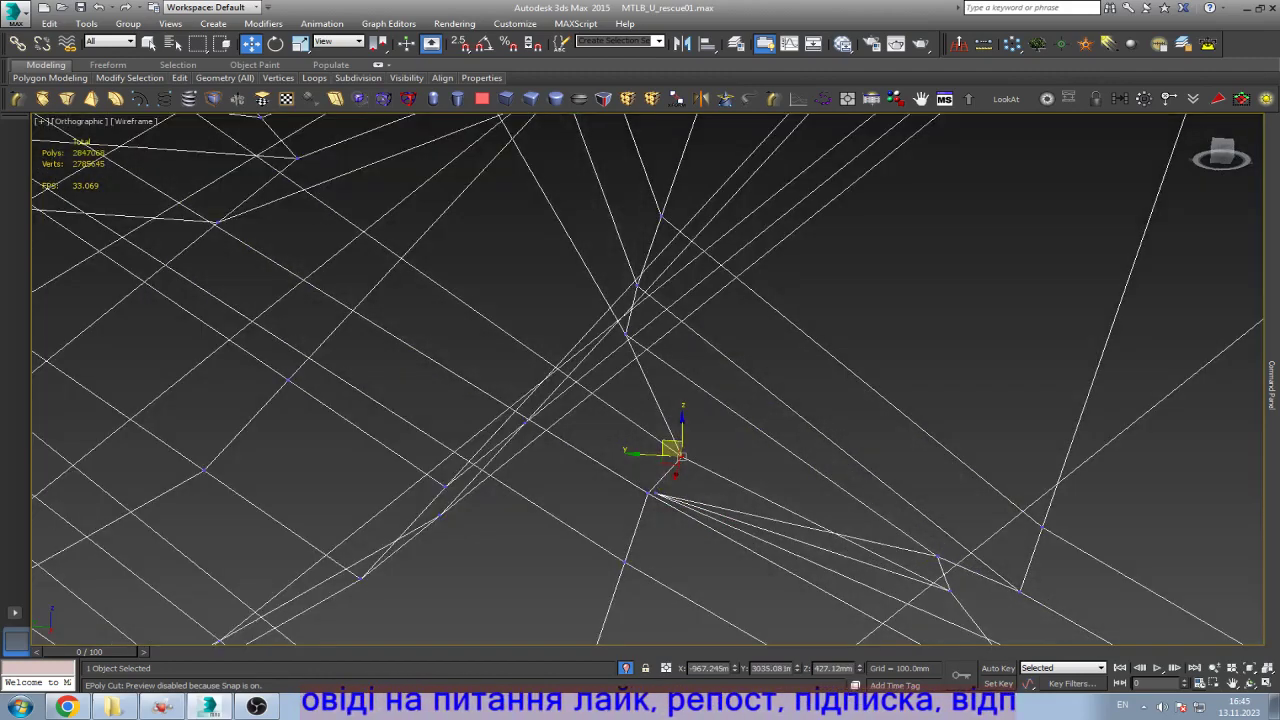
pyautogui.hotkey('shift', 'z')
pyautogui.hotkey('shift', 'z')
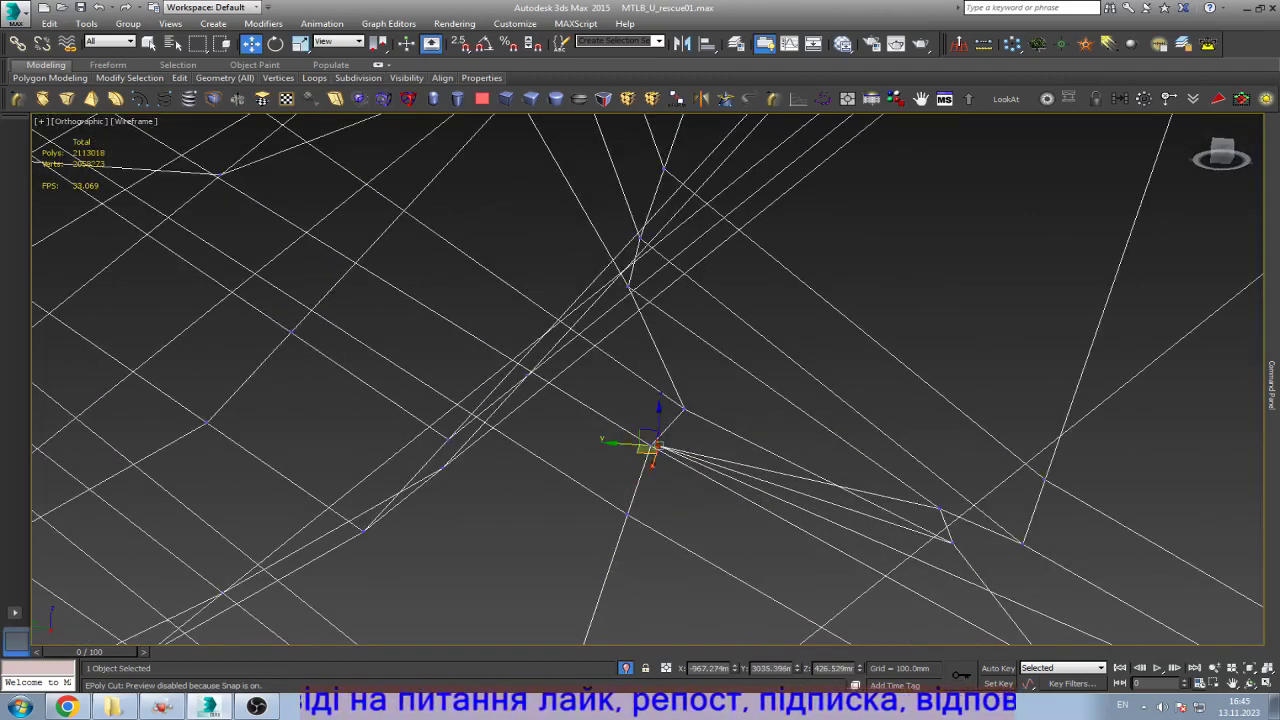
pyautogui.press('F3')
pyautogui.hotkey('shift', 'z')
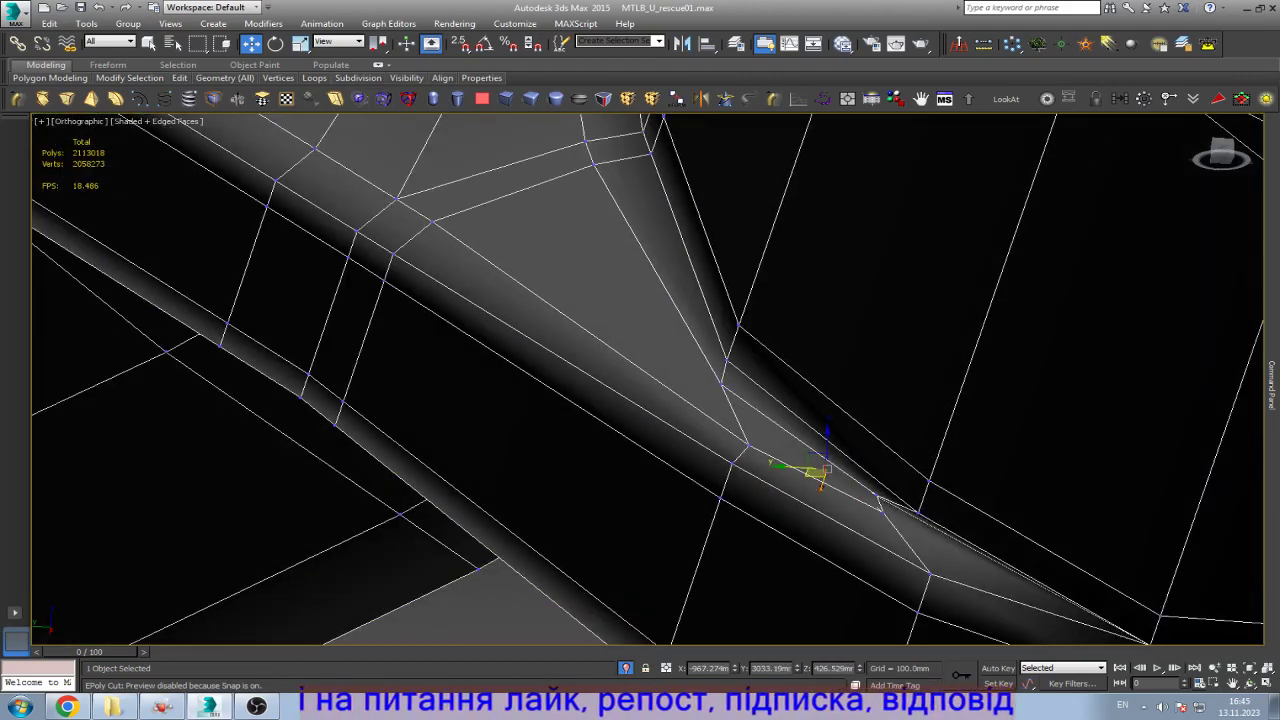
pyautogui.press('F3')
pyautogui.hotkey('shift', 'z')
pyautogui.hotkey('shift', 'z')
pyautogui.hotkey('shift', 'z')
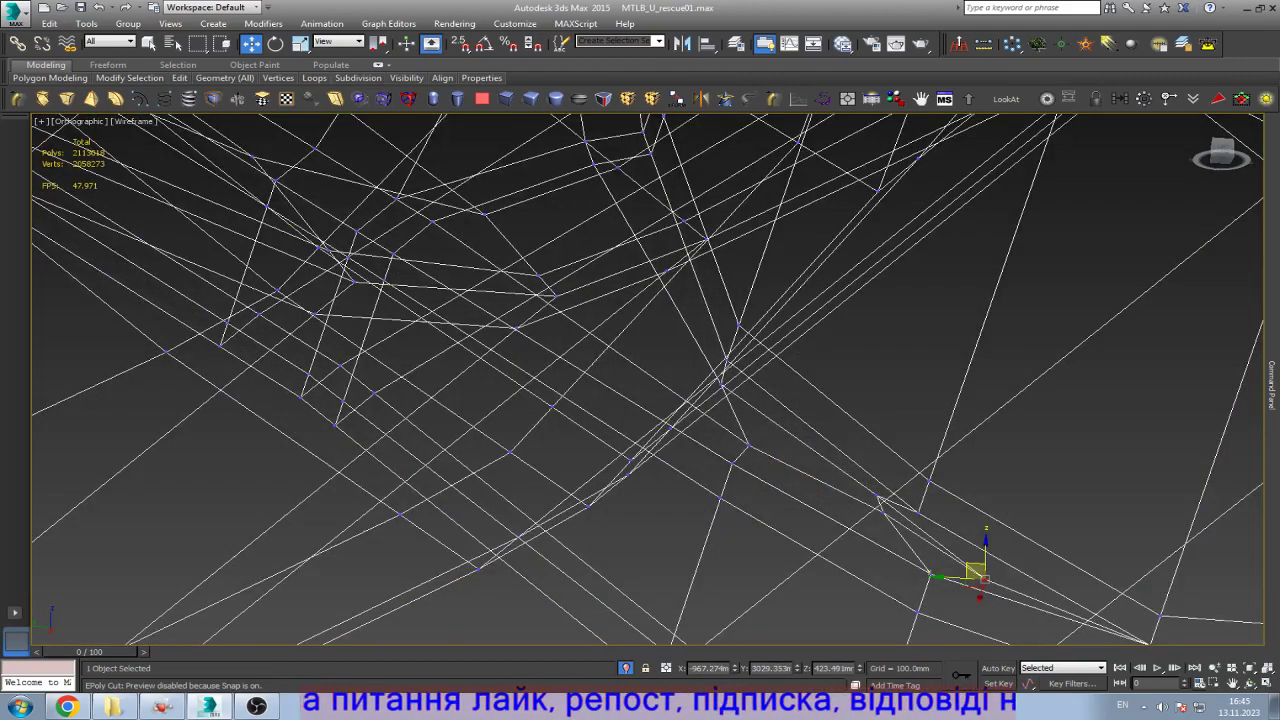
pyautogui.press('F3')
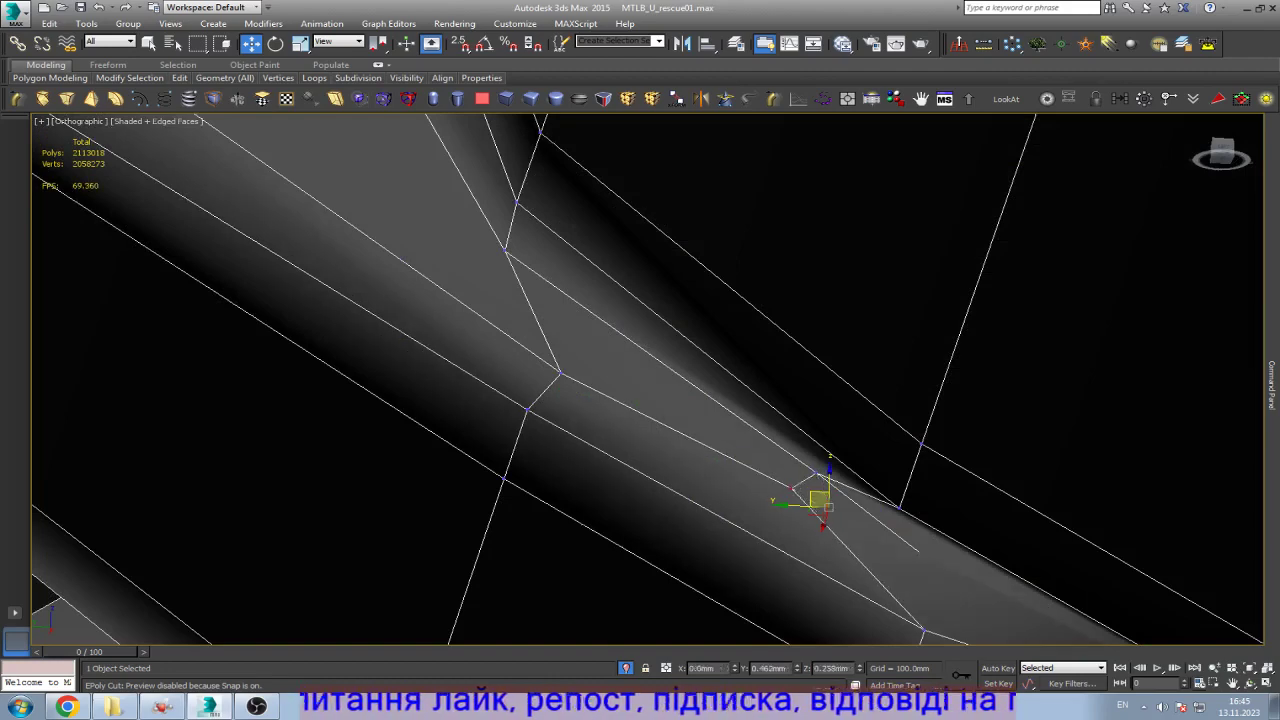
pyautogui.hotkey('shift', 'z')
pyautogui.press('F3')
pyautogui.hotkey('shift', 'z')
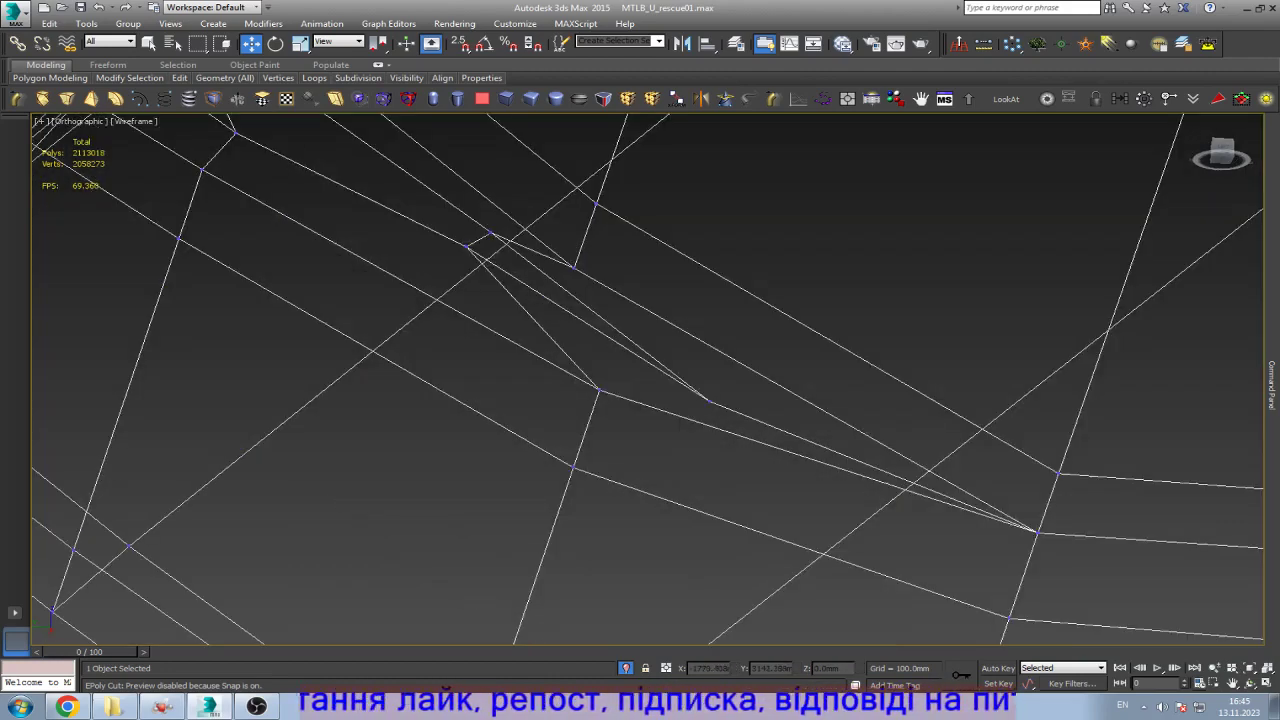
pyautogui.hotkey('shift', 'z')
pyautogui.press('F3')
pyautogui.hotkey('shift', 'z')
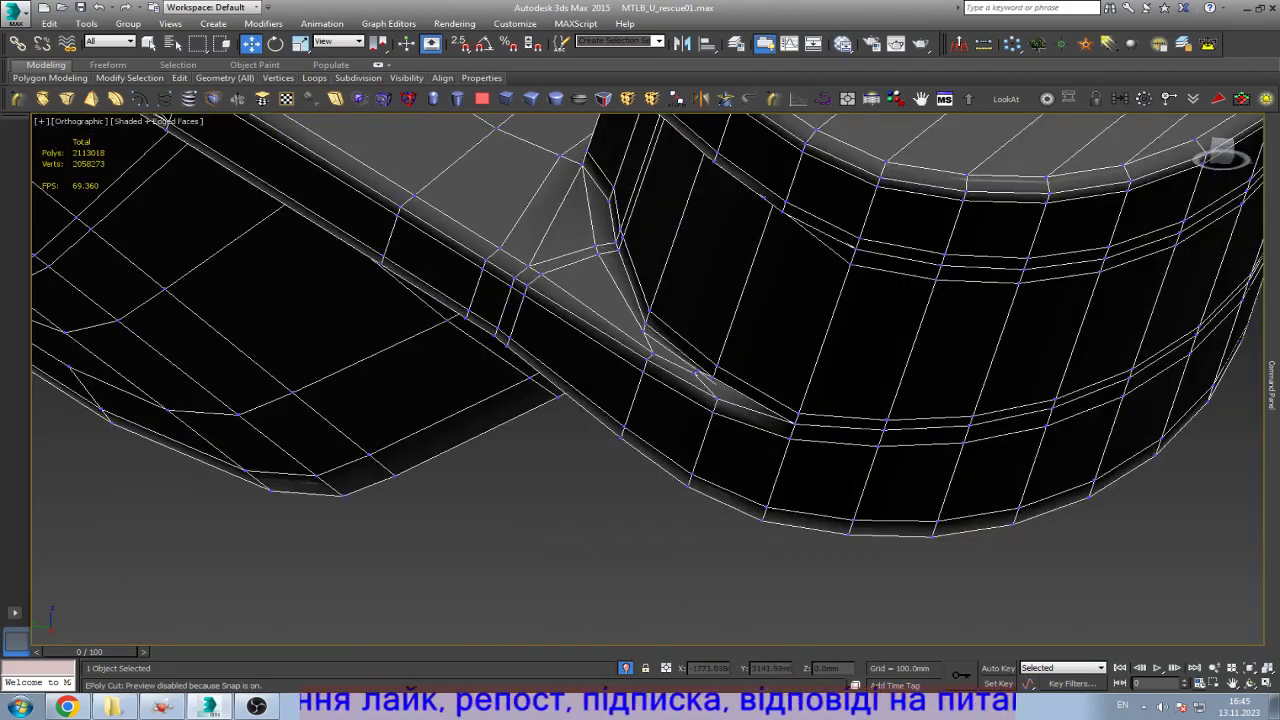
# Step: Zoom in and out around the link's beam junctions and rounded ends
pyautogui.hotkey('shift', 'z')
pyautogui.hotkey('shift', 'z')
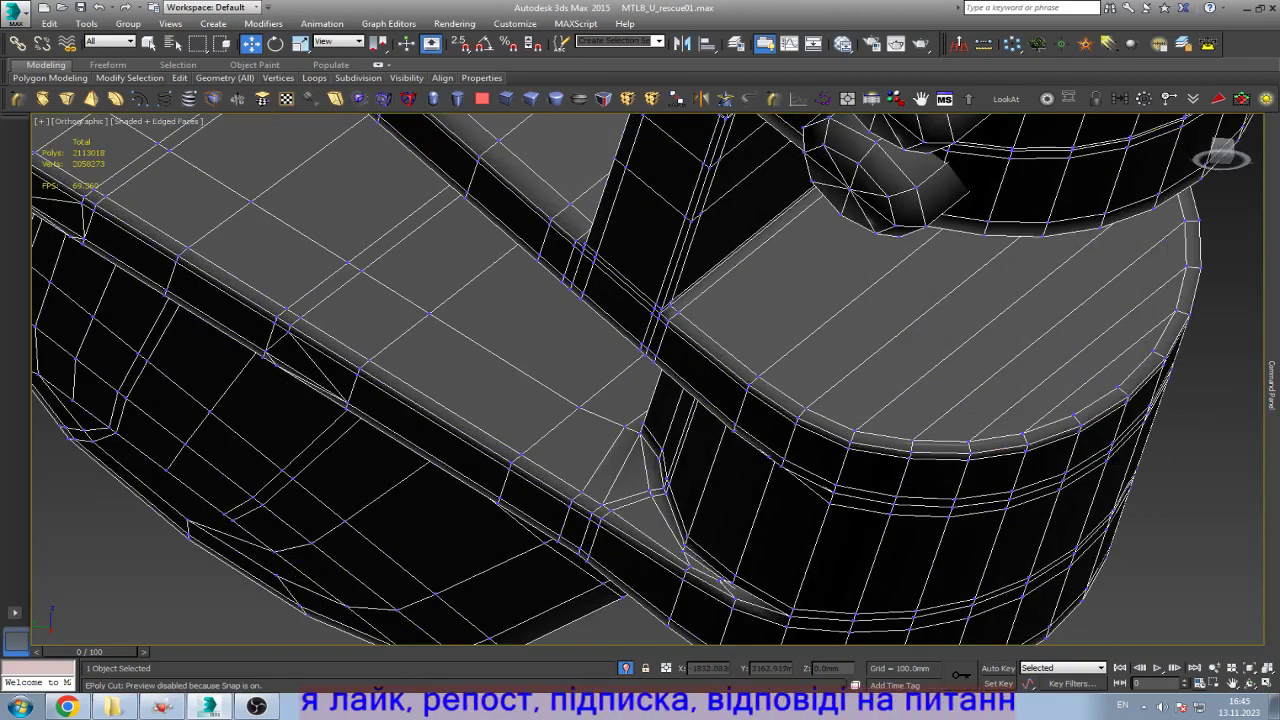
pyautogui.hotkey('shift', 'z')
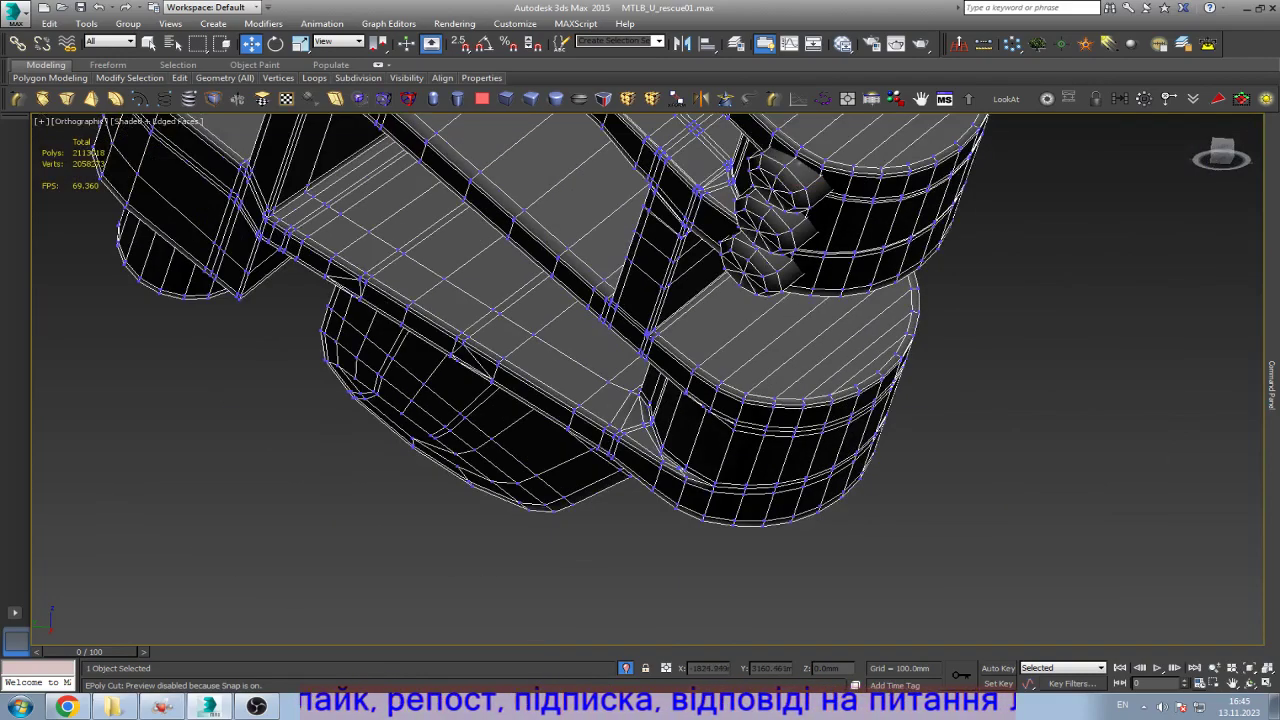
pyautogui.hotkey('shift', 'z')
pyautogui.hotkey('shift', 'z')
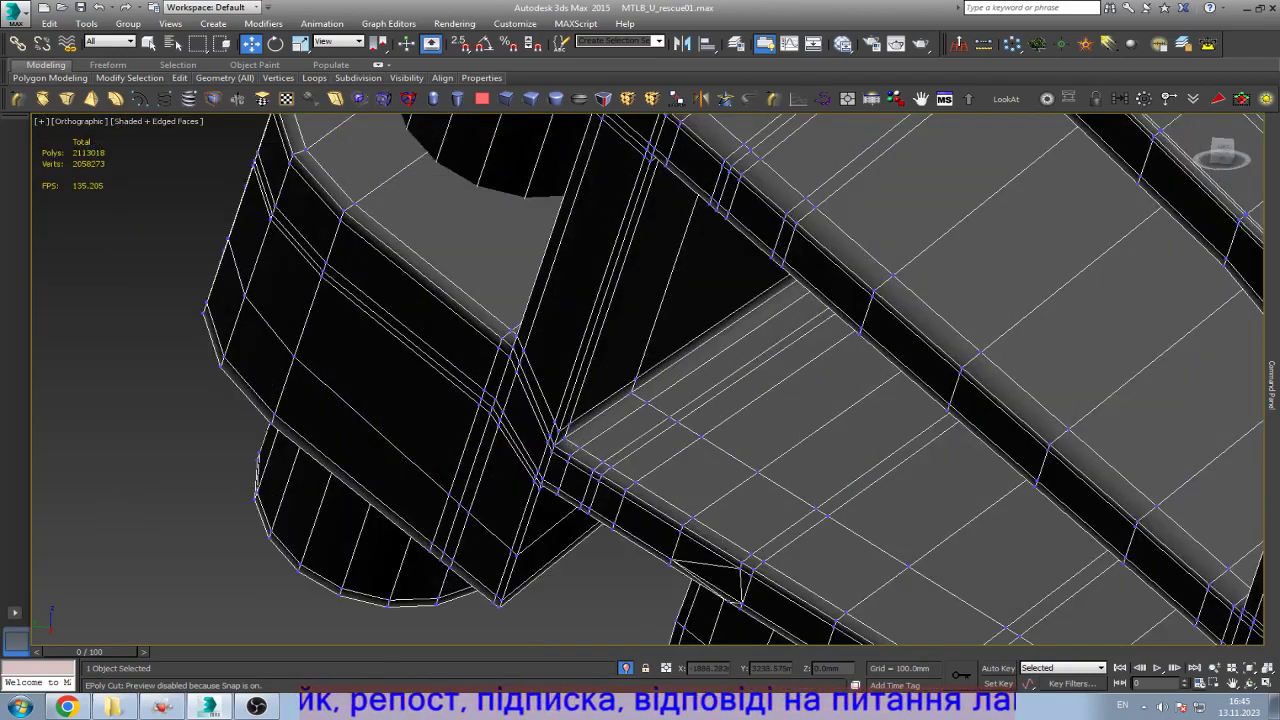
pyautogui.hotkey('shift', 'z')
pyautogui.hotkey('shift', 'z')
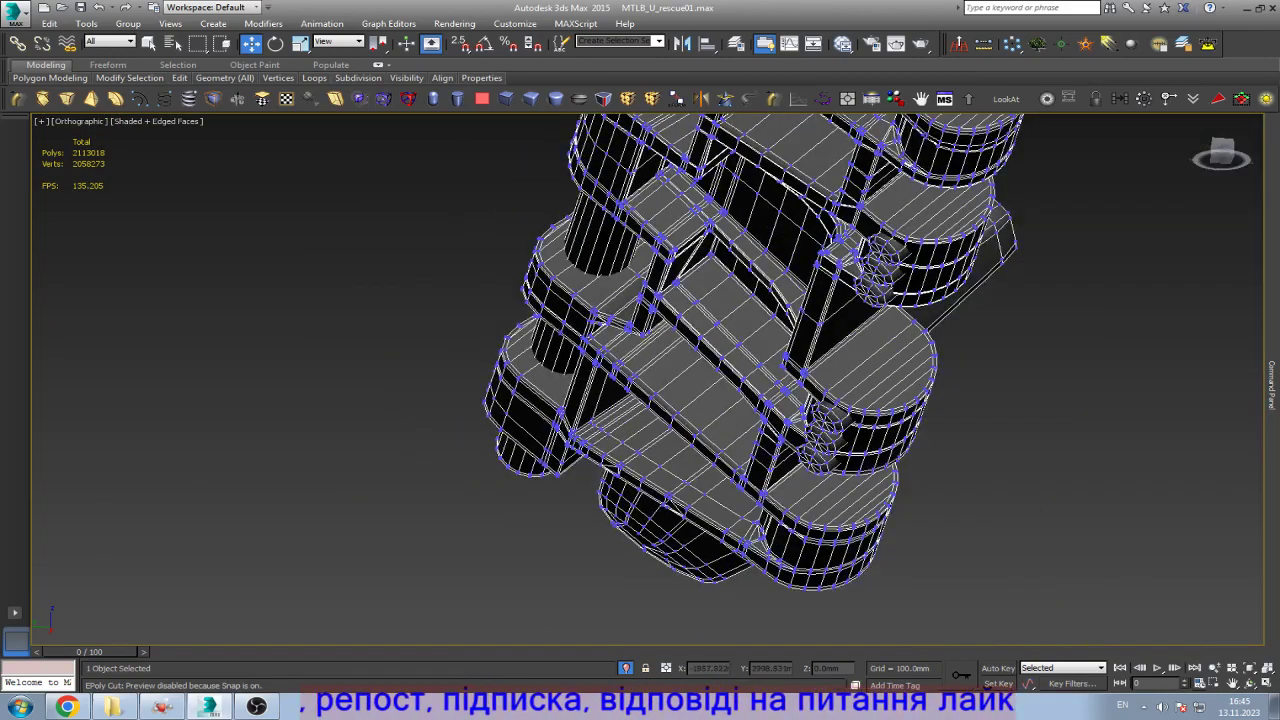
pyautogui.moveTo(1272, 385)
pyautogui.hotkey('shift', 'z')
pyautogui.hotkey('shift', 'z')
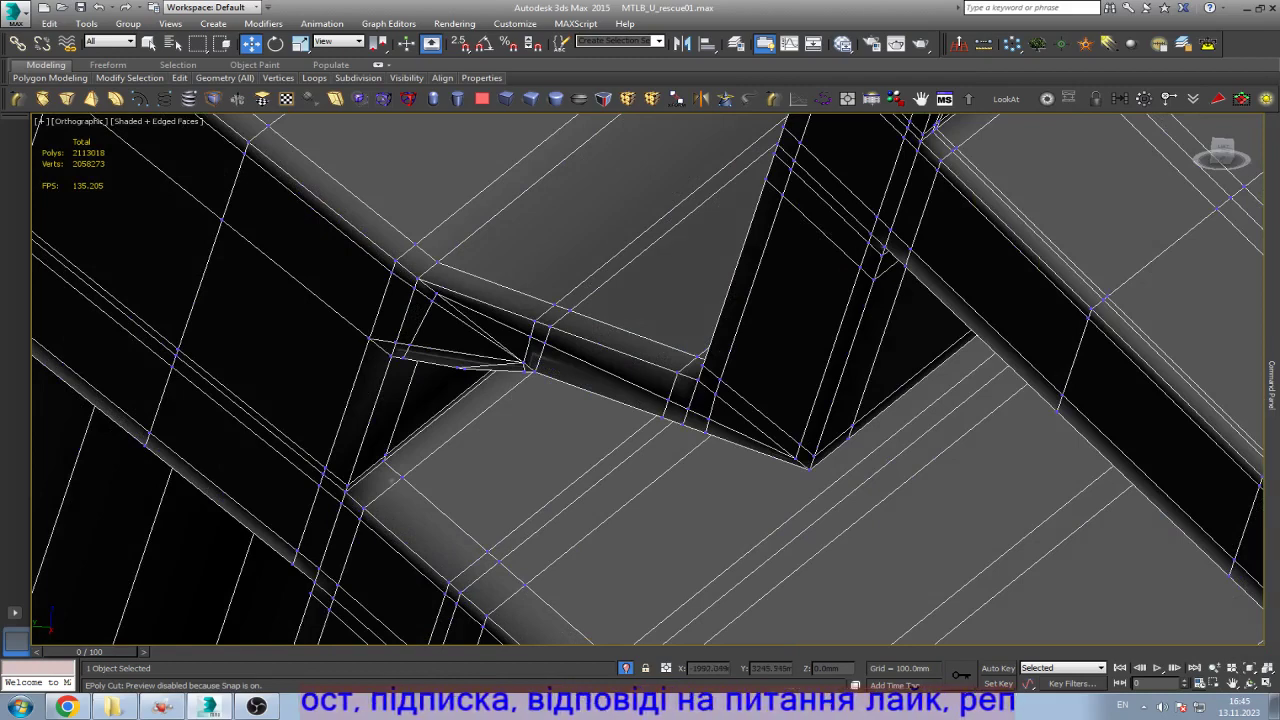
pyautogui.hotkey('shift', 'z')
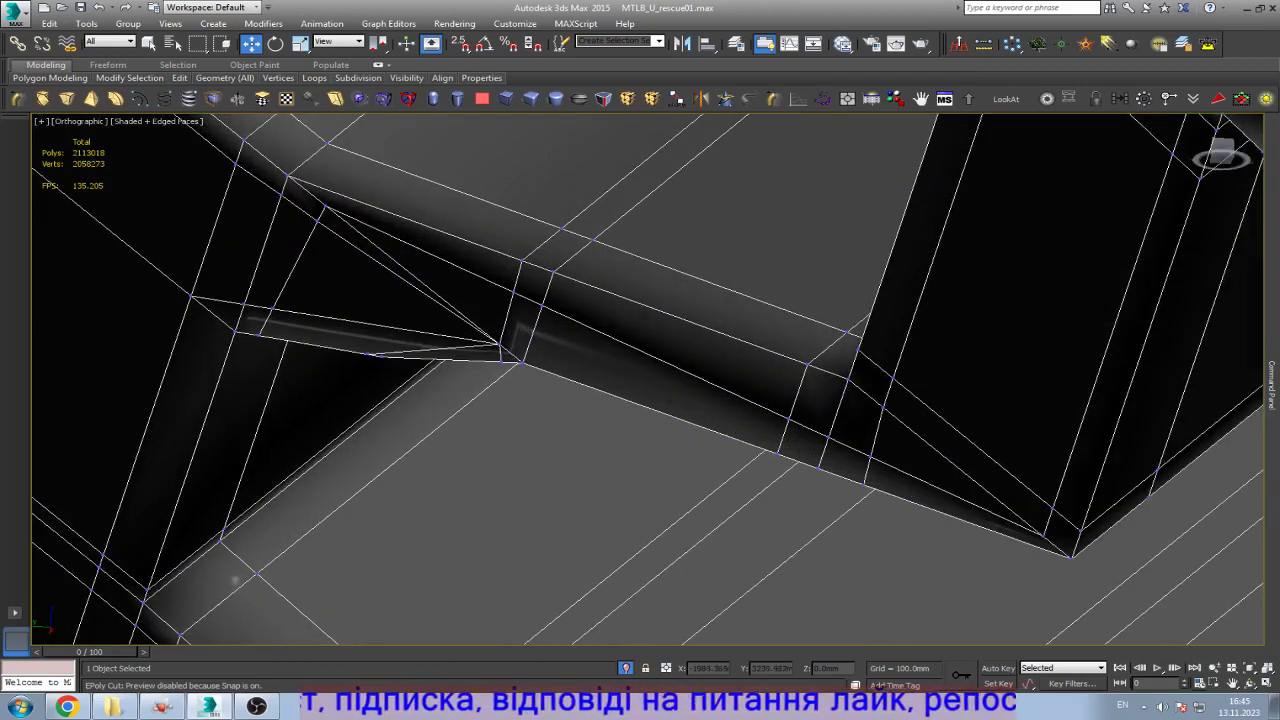
pyautogui.hotkey('shift', 'z')
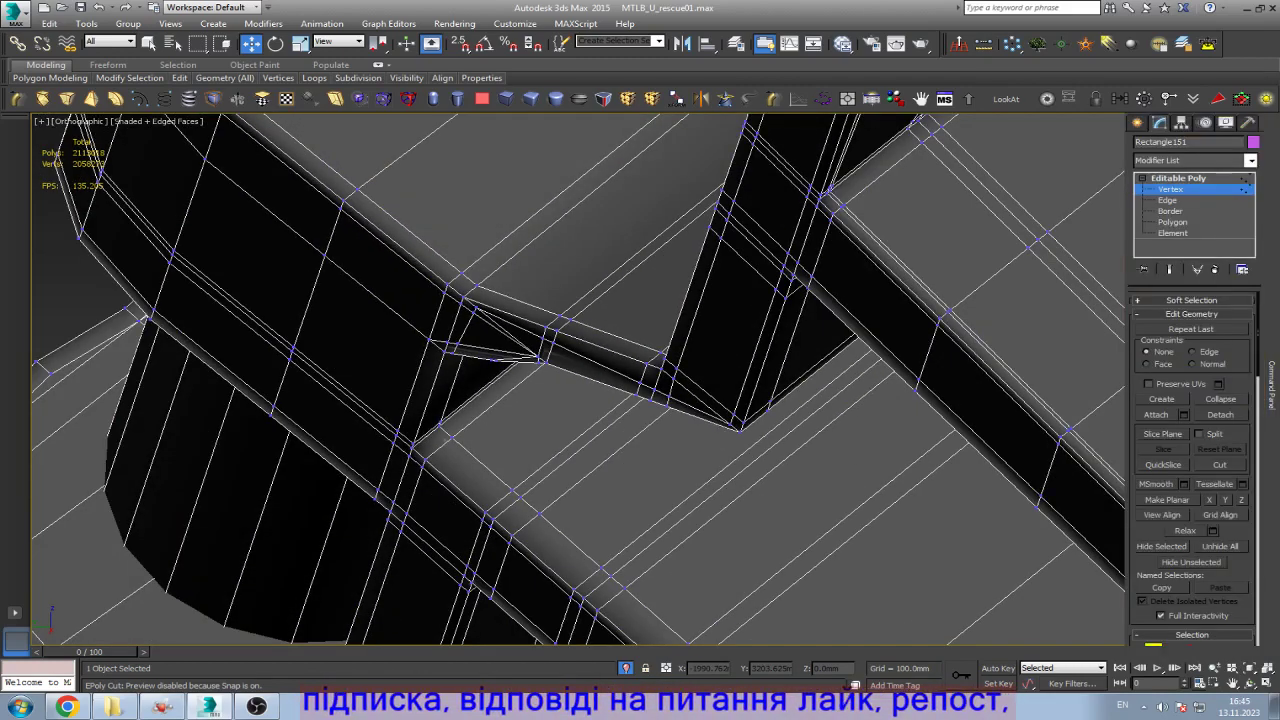
# Step: Exit vertex editing and rename Rectangle151 to 'track'
pyautogui.press('1')
pyautogui.press('z')
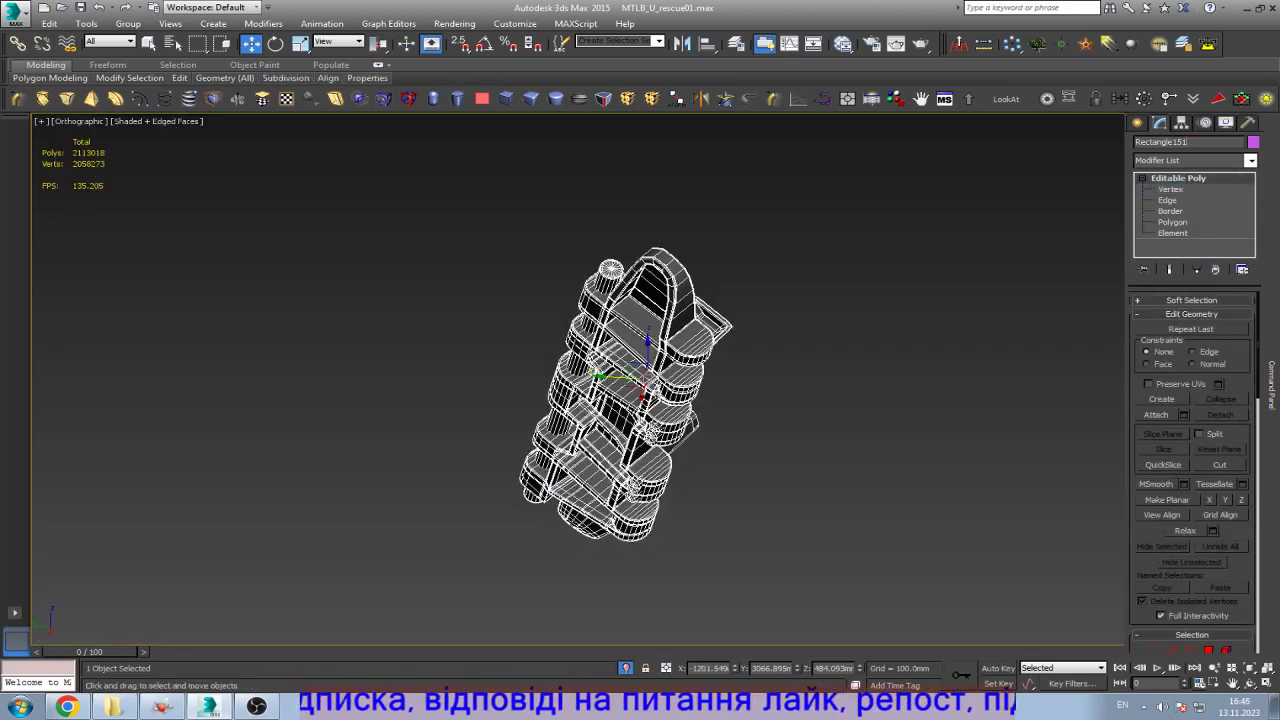
pyautogui.click(1160, 142)
pyautogui.write('t')
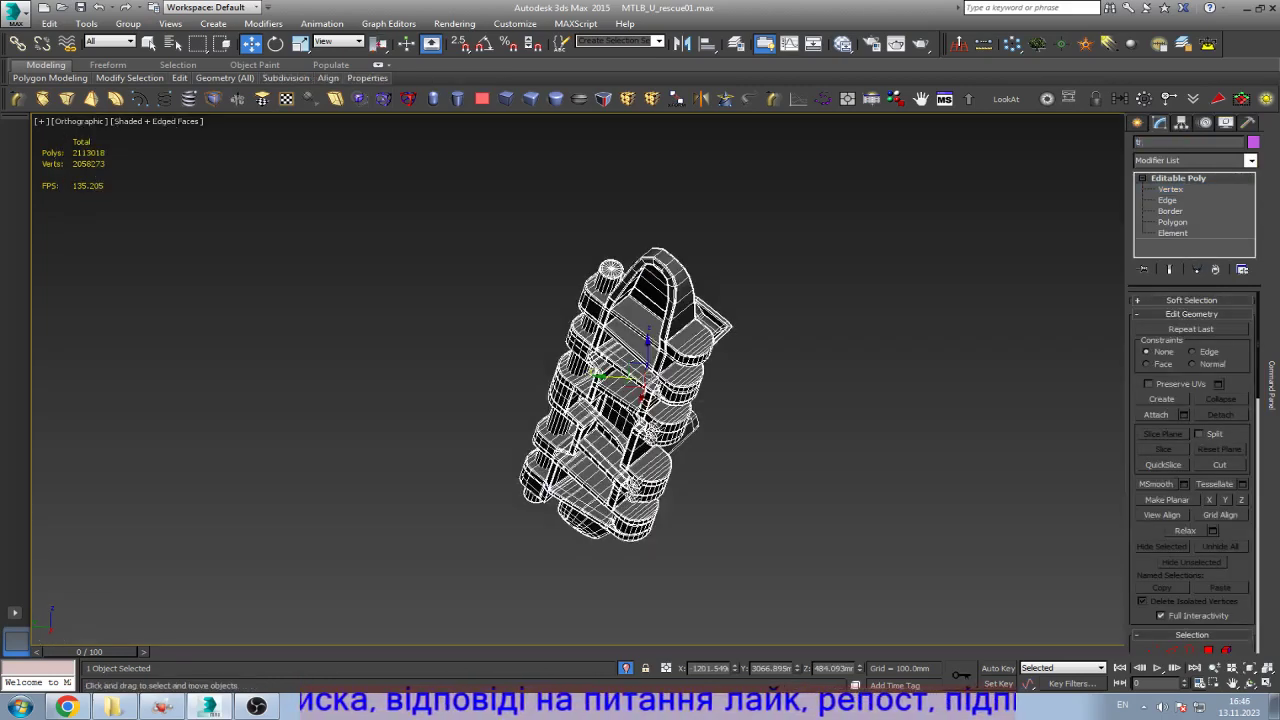
pyautogui.write('rack')
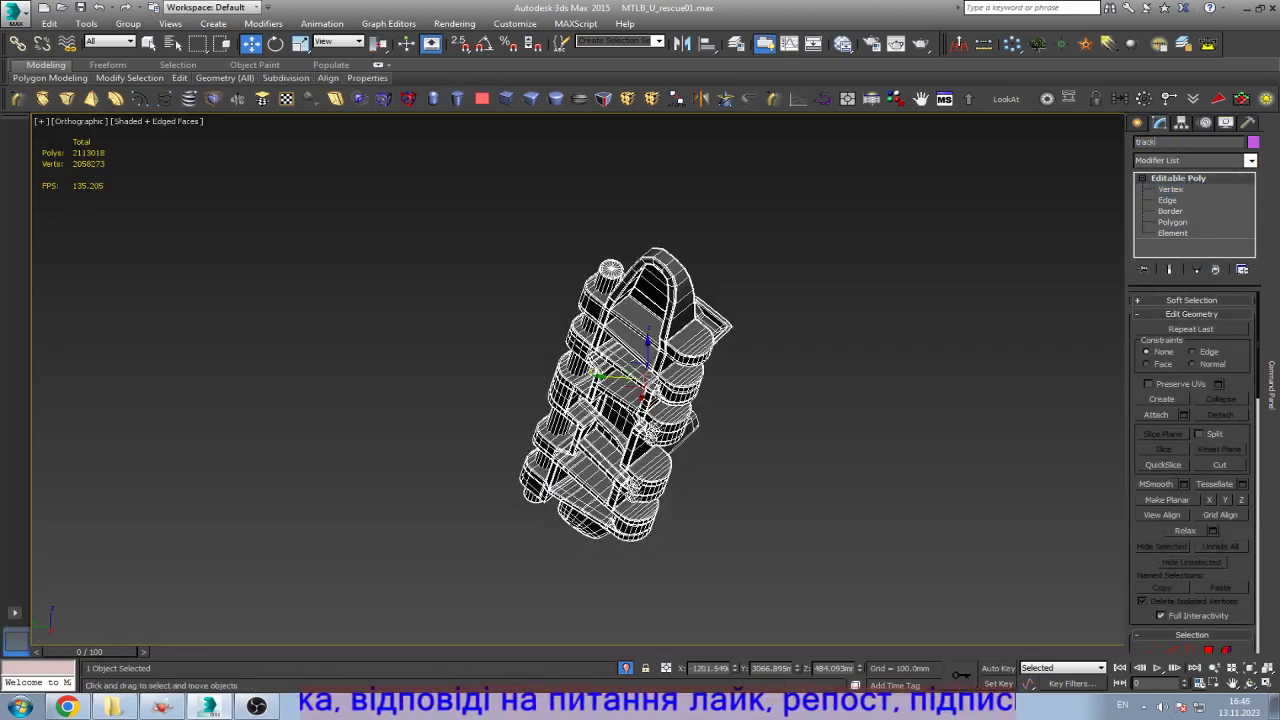
pyautogui.scroll(10, 735, 320)
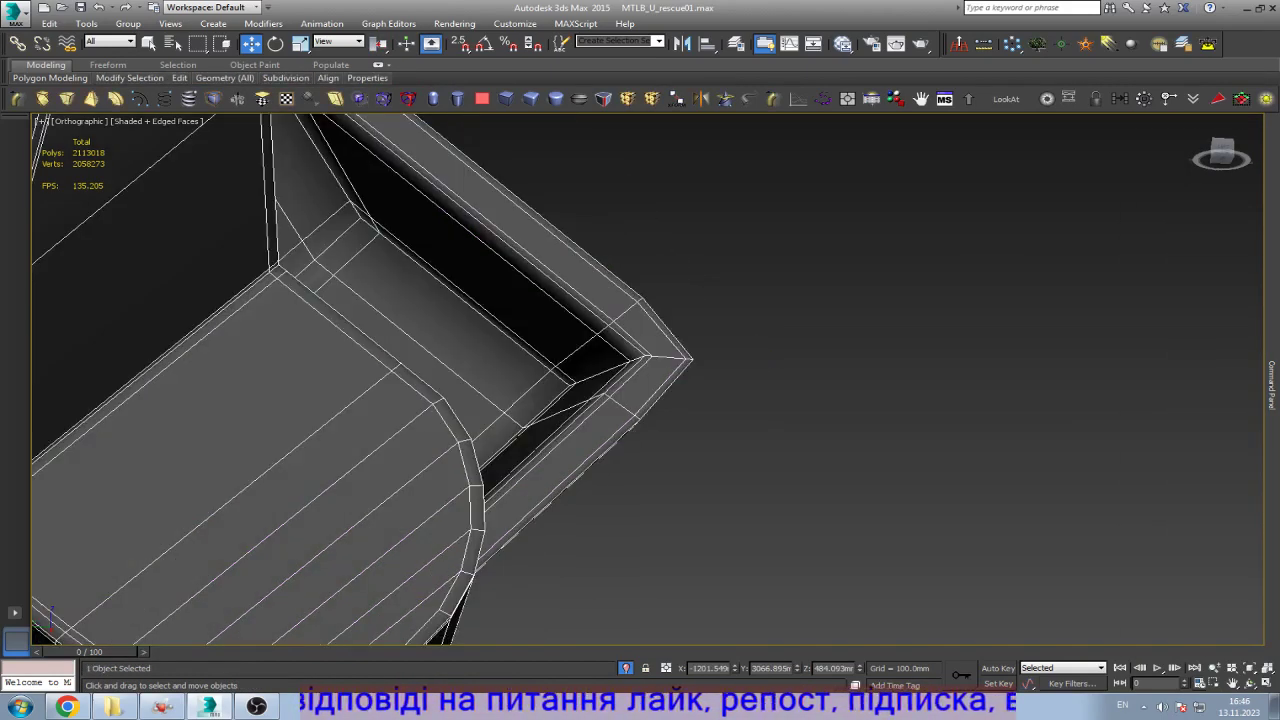
pyautogui.scroll(4, 735, 320)
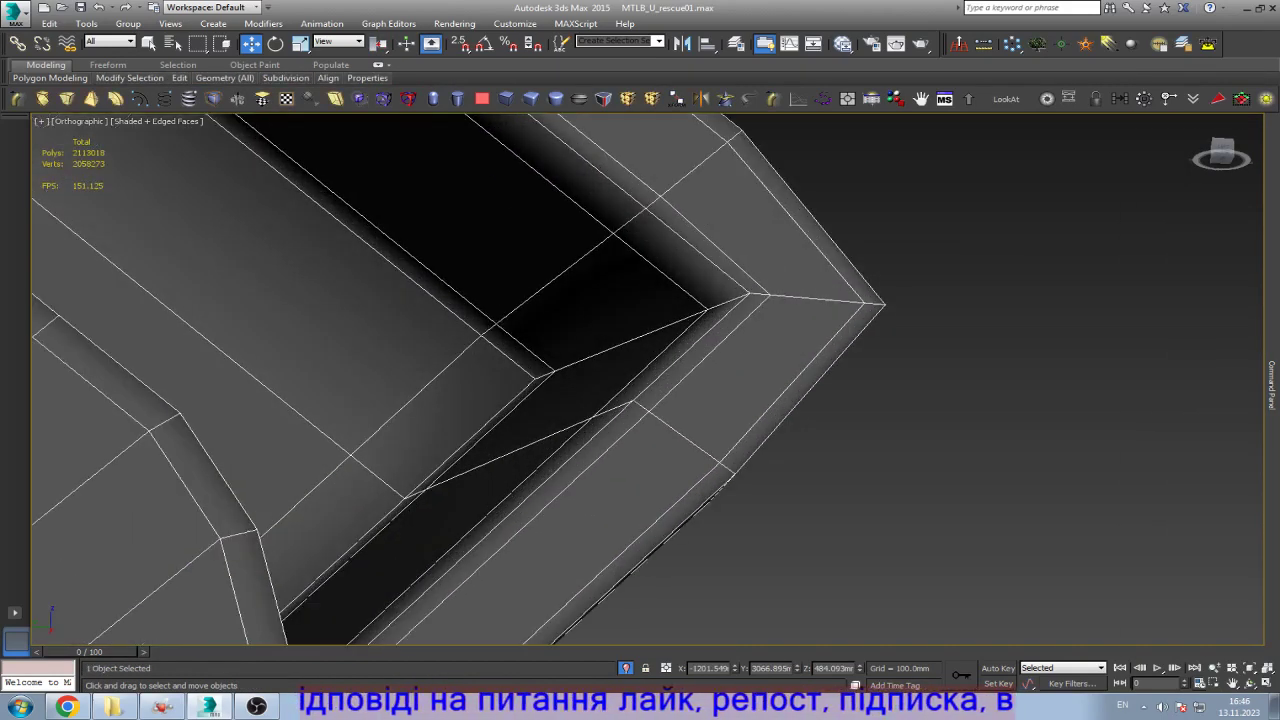
pyautogui.scroll(-10, 580, 400)
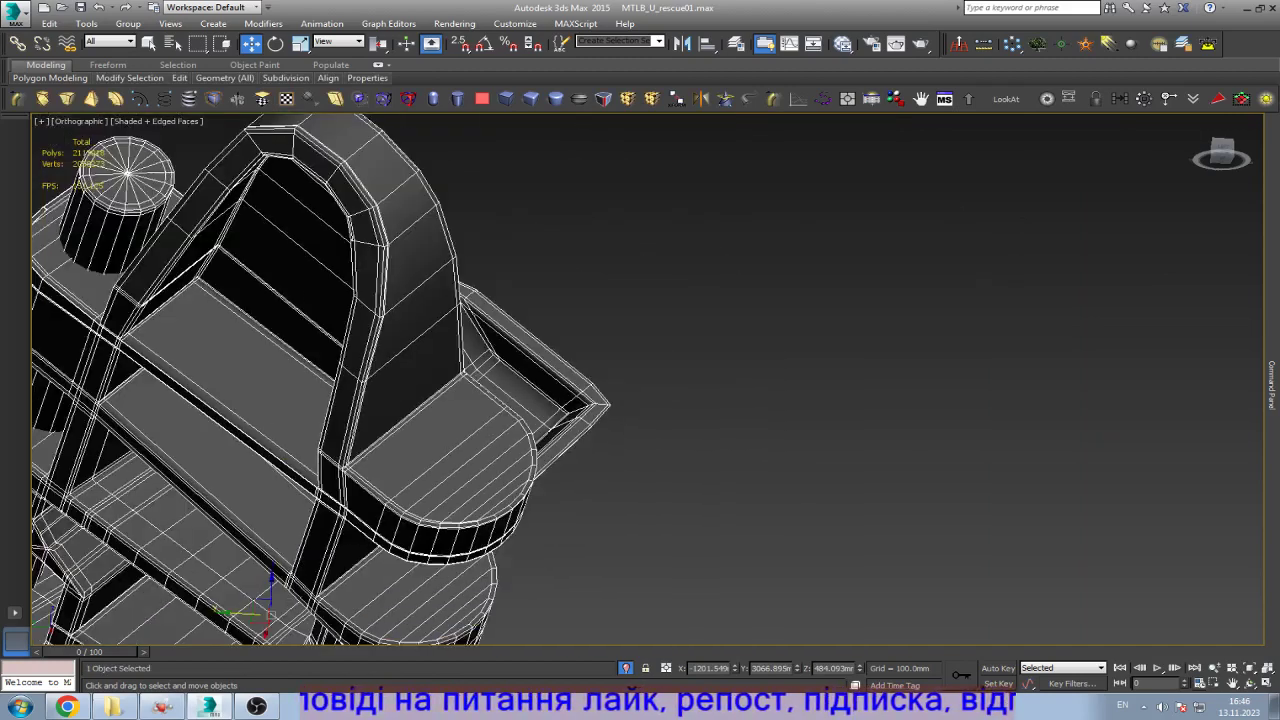
# Step: Orbit to inspect the link, deselect it, unhide all objects and turn off edged faces
pyautogui.keyDown('alt'); pyautogui.moveTo(640, 380); pyautogui.dragTo(740, 410, button='middle'); pyautogui.keyUp('alt')
pyautogui.press('w')
pyautogui.hotkey('ctrl', 'd')
pyautogui.press('z')
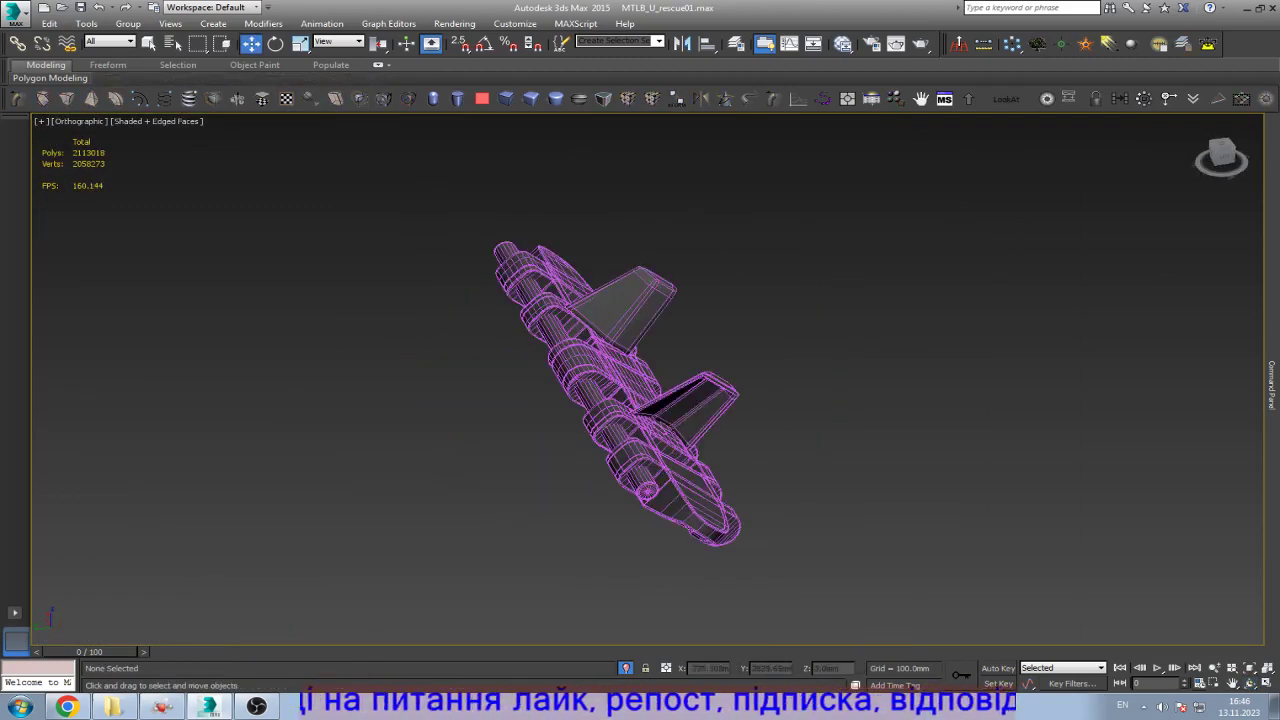
pyautogui.hotkey('ctrl', 'alt', 'f')
pyautogui.press('Return')
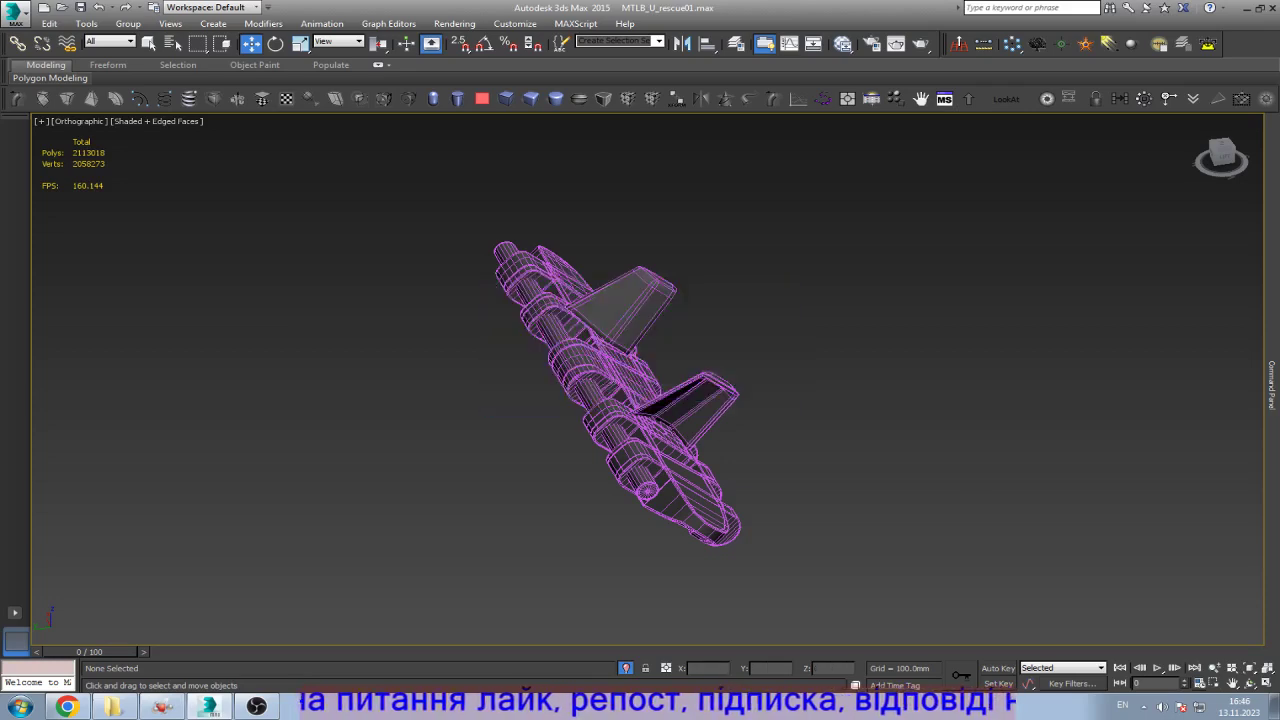
pyautogui.press('F4')
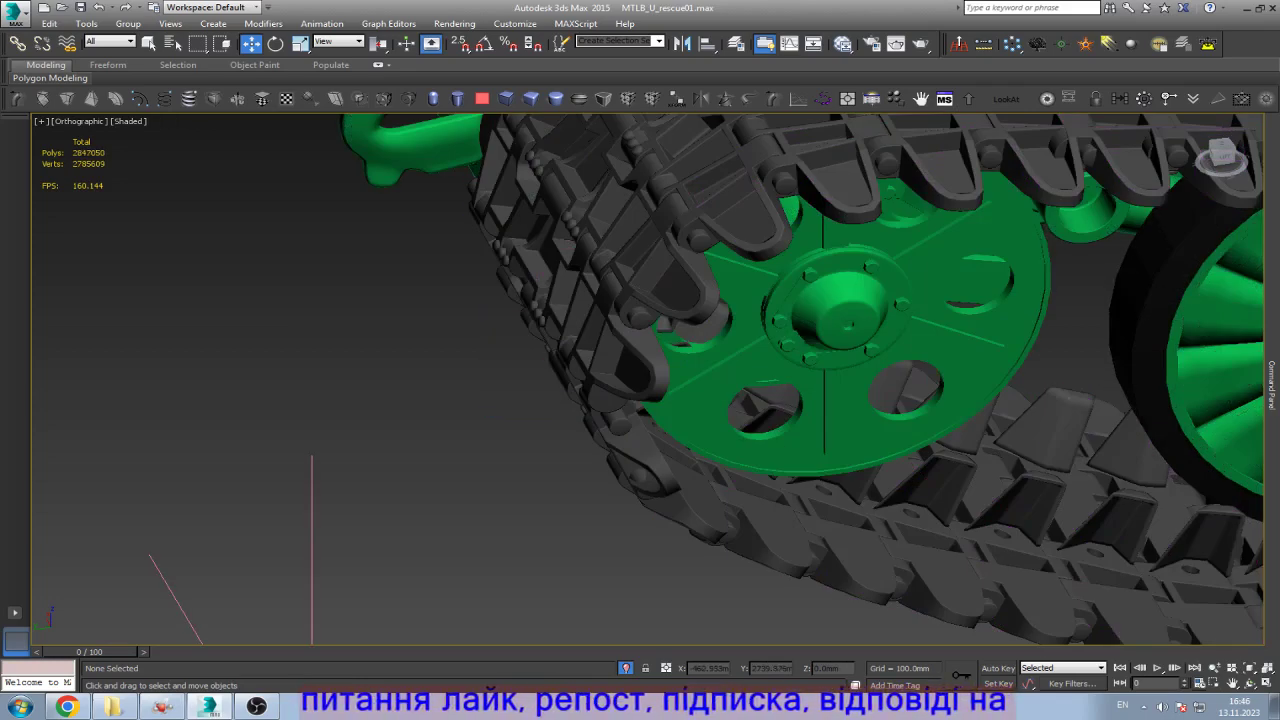
# Step: View the vehicle through Camera001 with Safe Frame on, then start Save As
pyautogui.press('c')
pyautogui.press('Return')
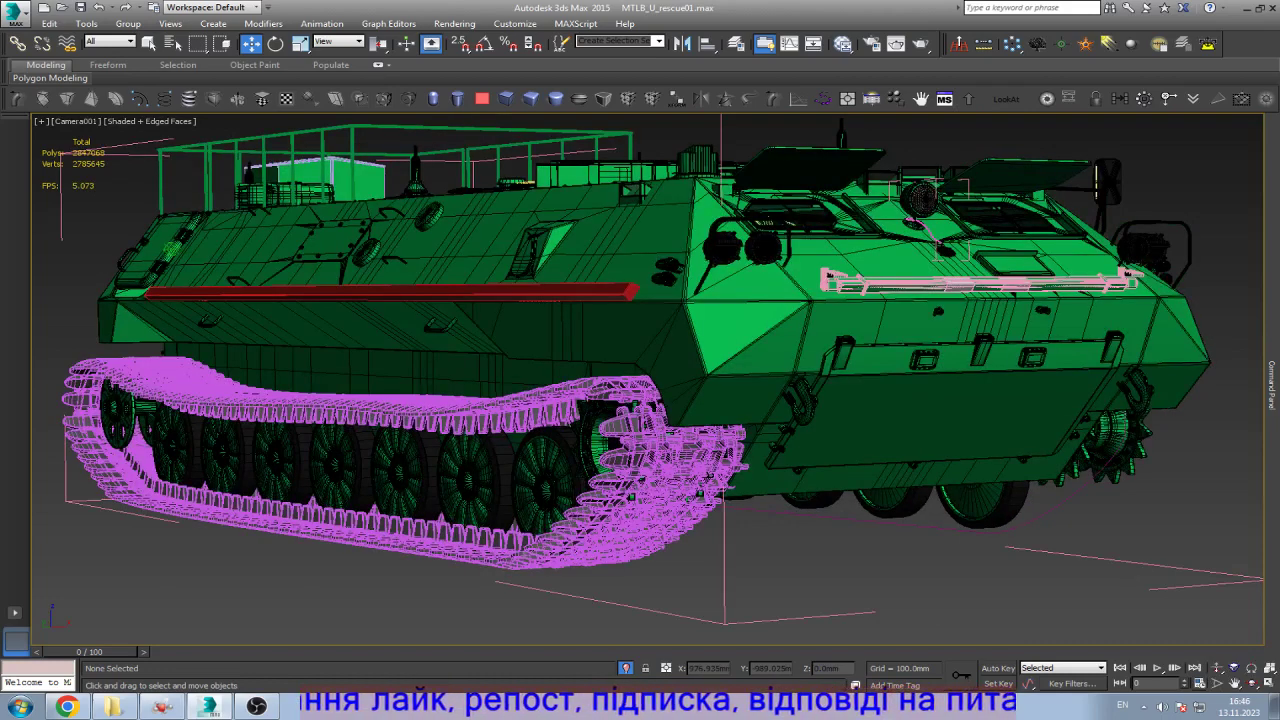
pyautogui.hotkey('shift', 'f')
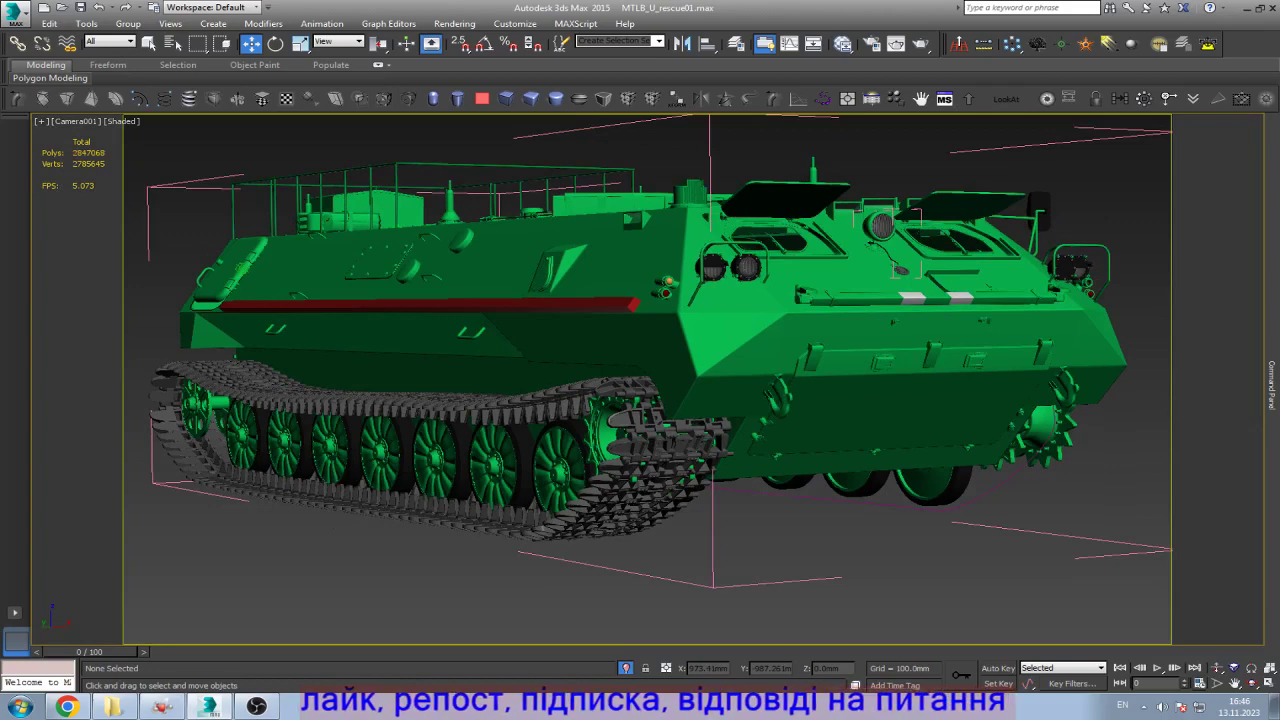
pyautogui.hotkey('ctrl', 'shift', 's')
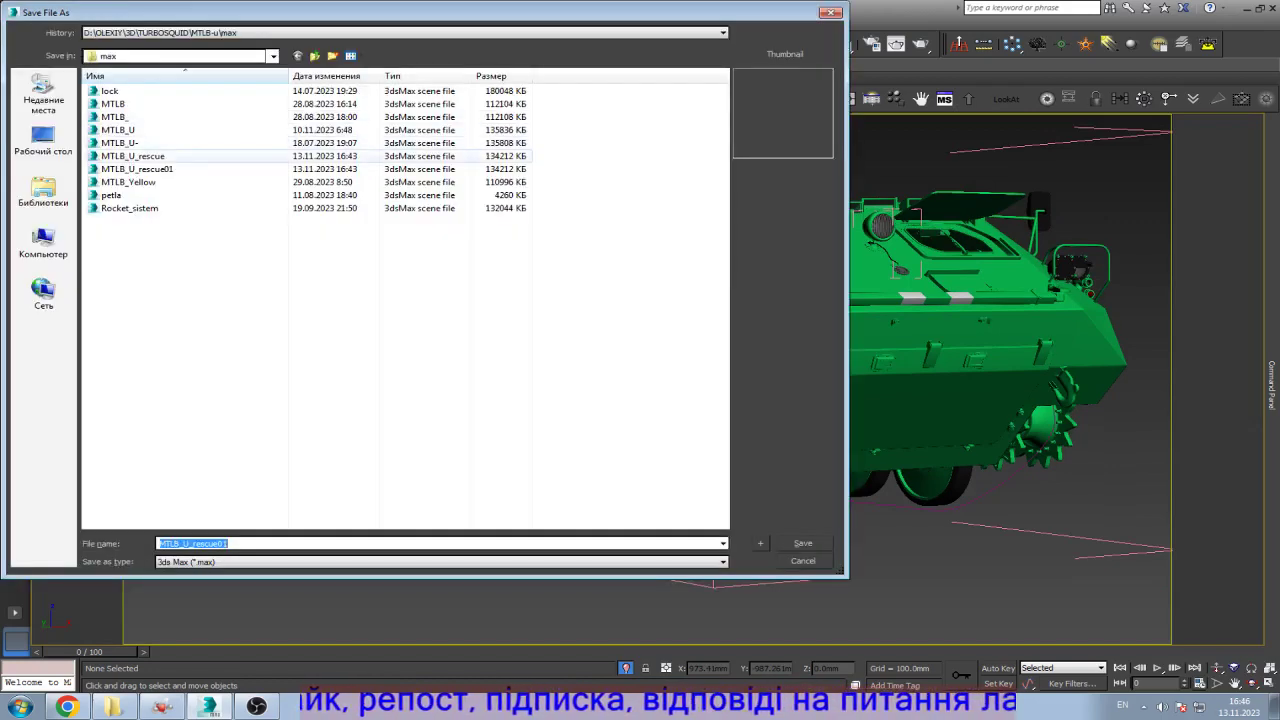
# Step: Save the scene over MTLB_U_rescue.max, confirming the replacement, then switch to the recorder
pyautogui.doubleClick(133, 156)
pyautogui.press('Return')
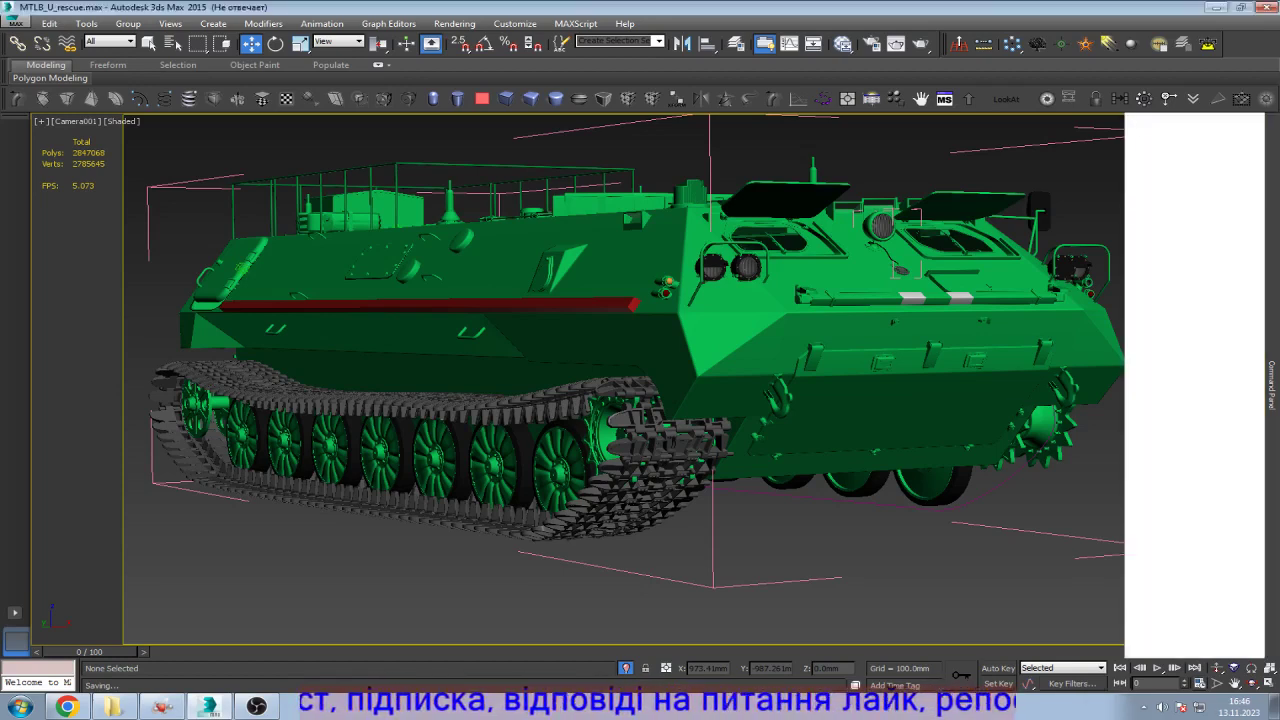
pyautogui.hotkey('alt', 'Tab')
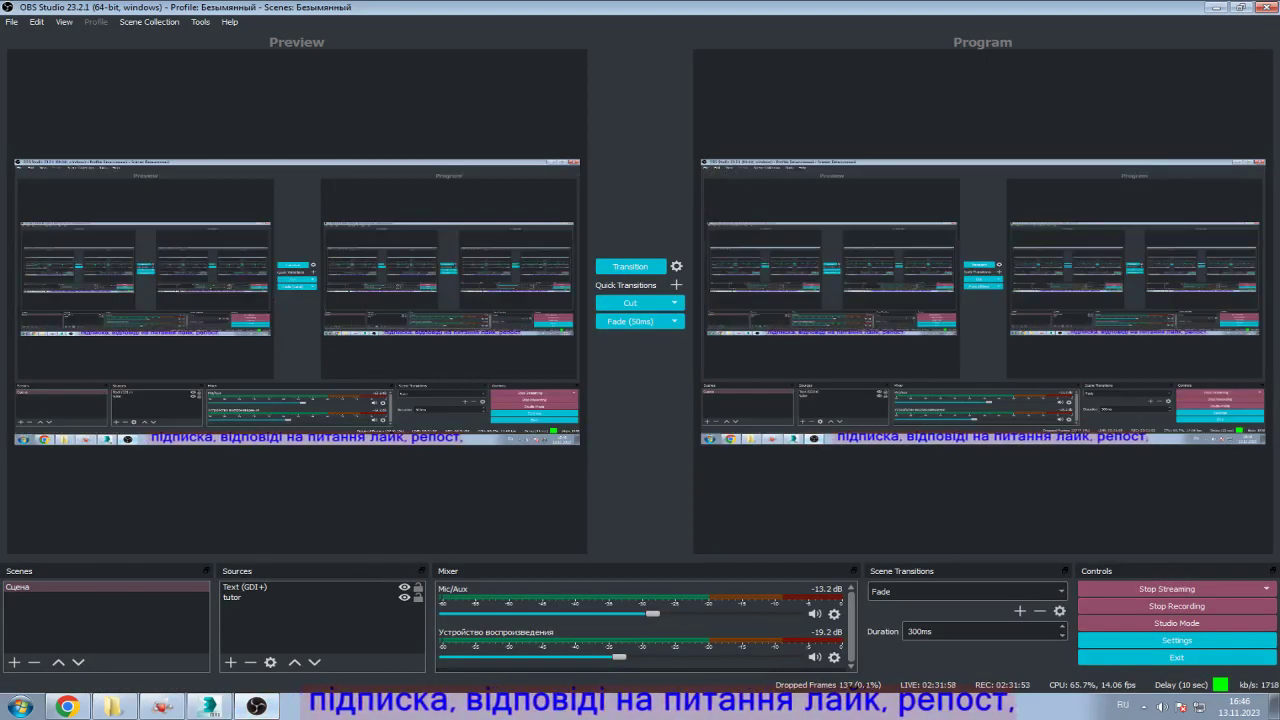